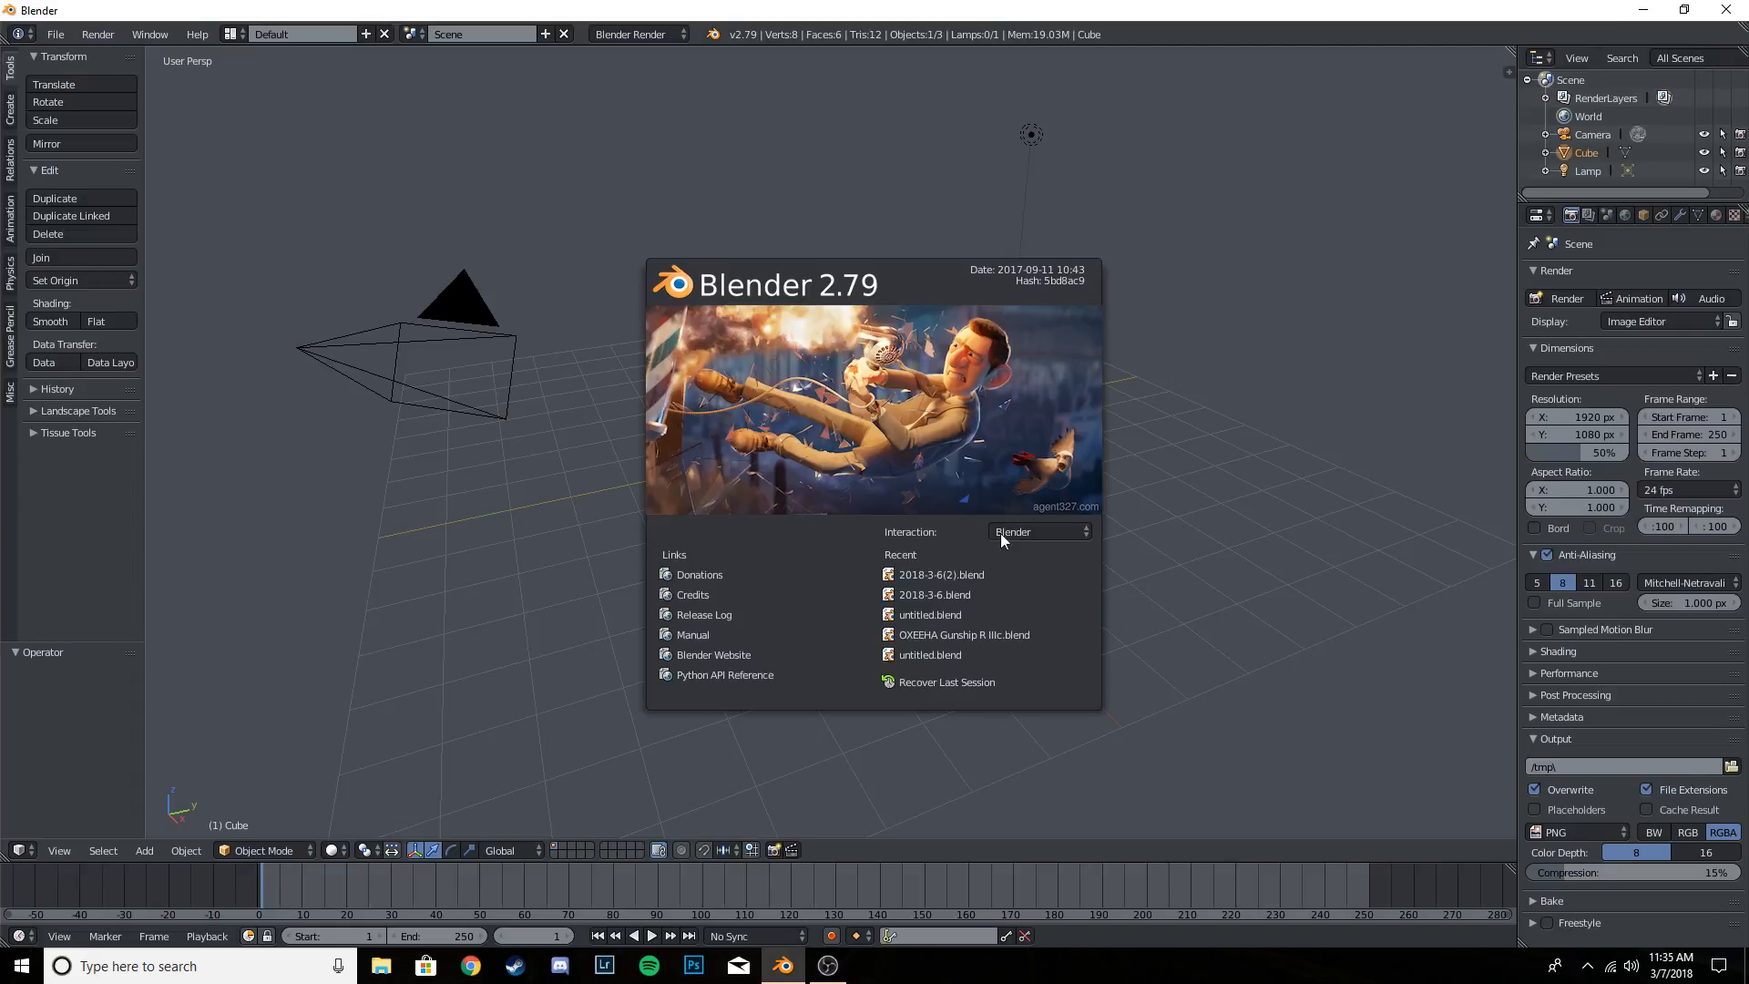
- Dismiss the splash screen and look through the 3D view's properties sidebar, including the Transform Orientations section
left_click(1148, 517)
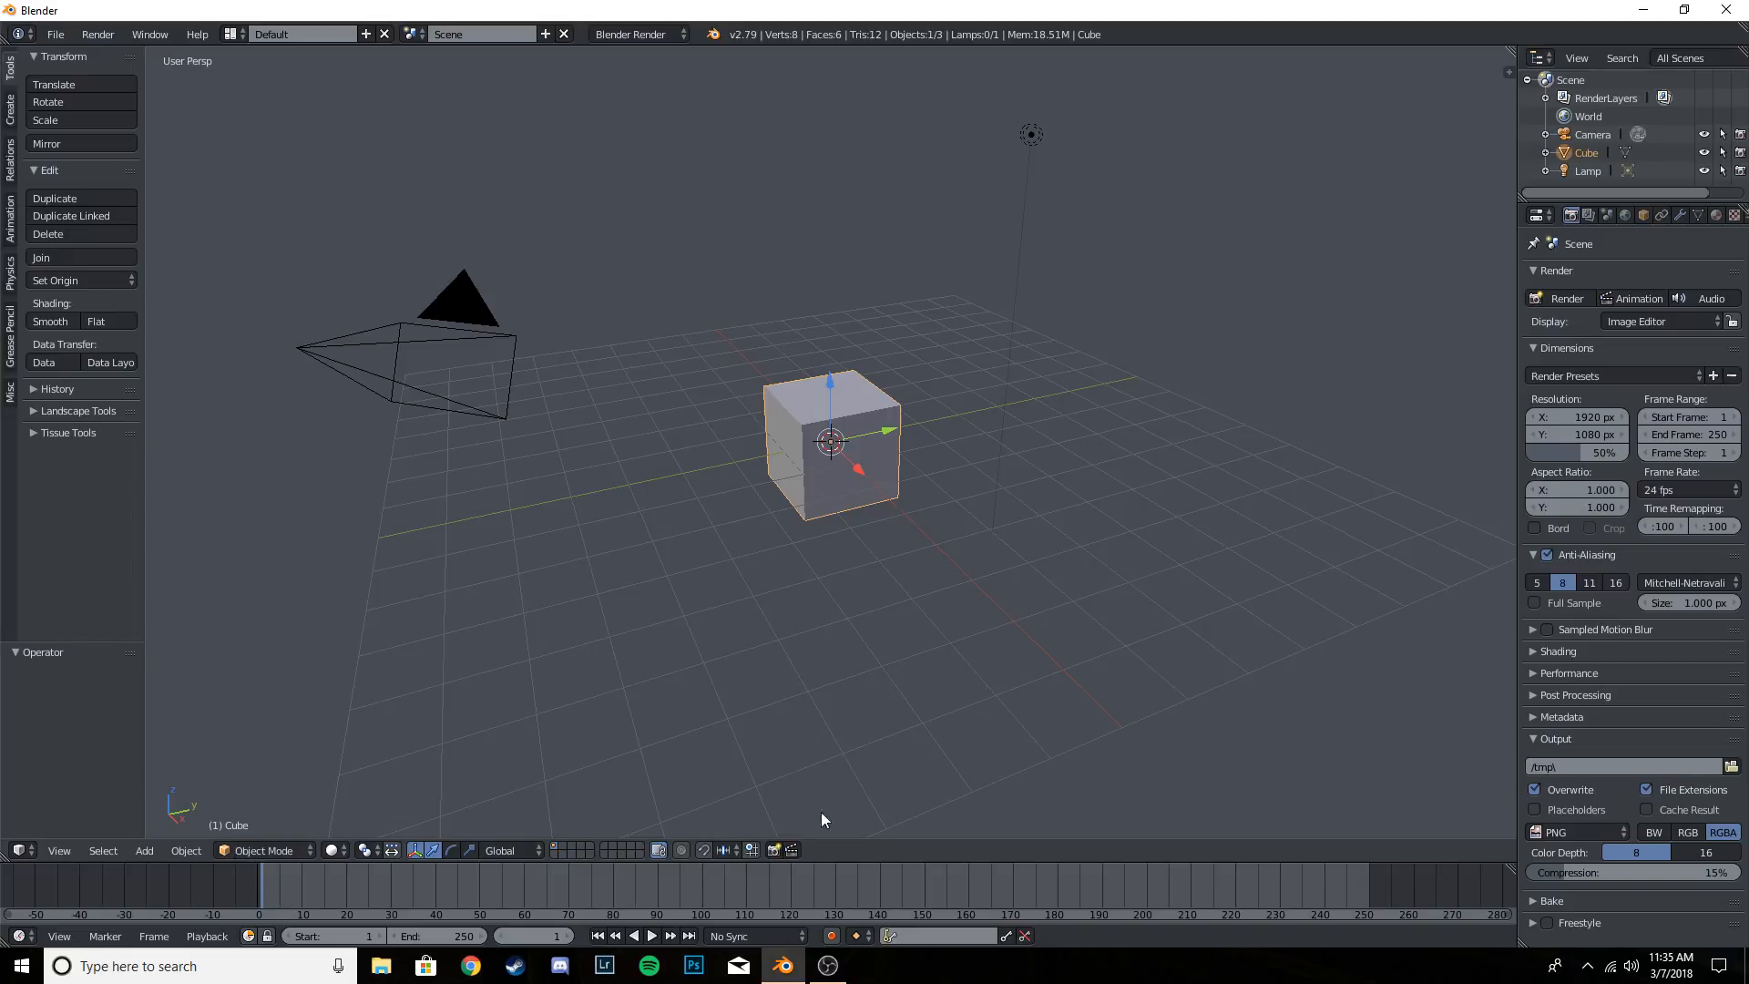
key("n")
key("n")
key("n")
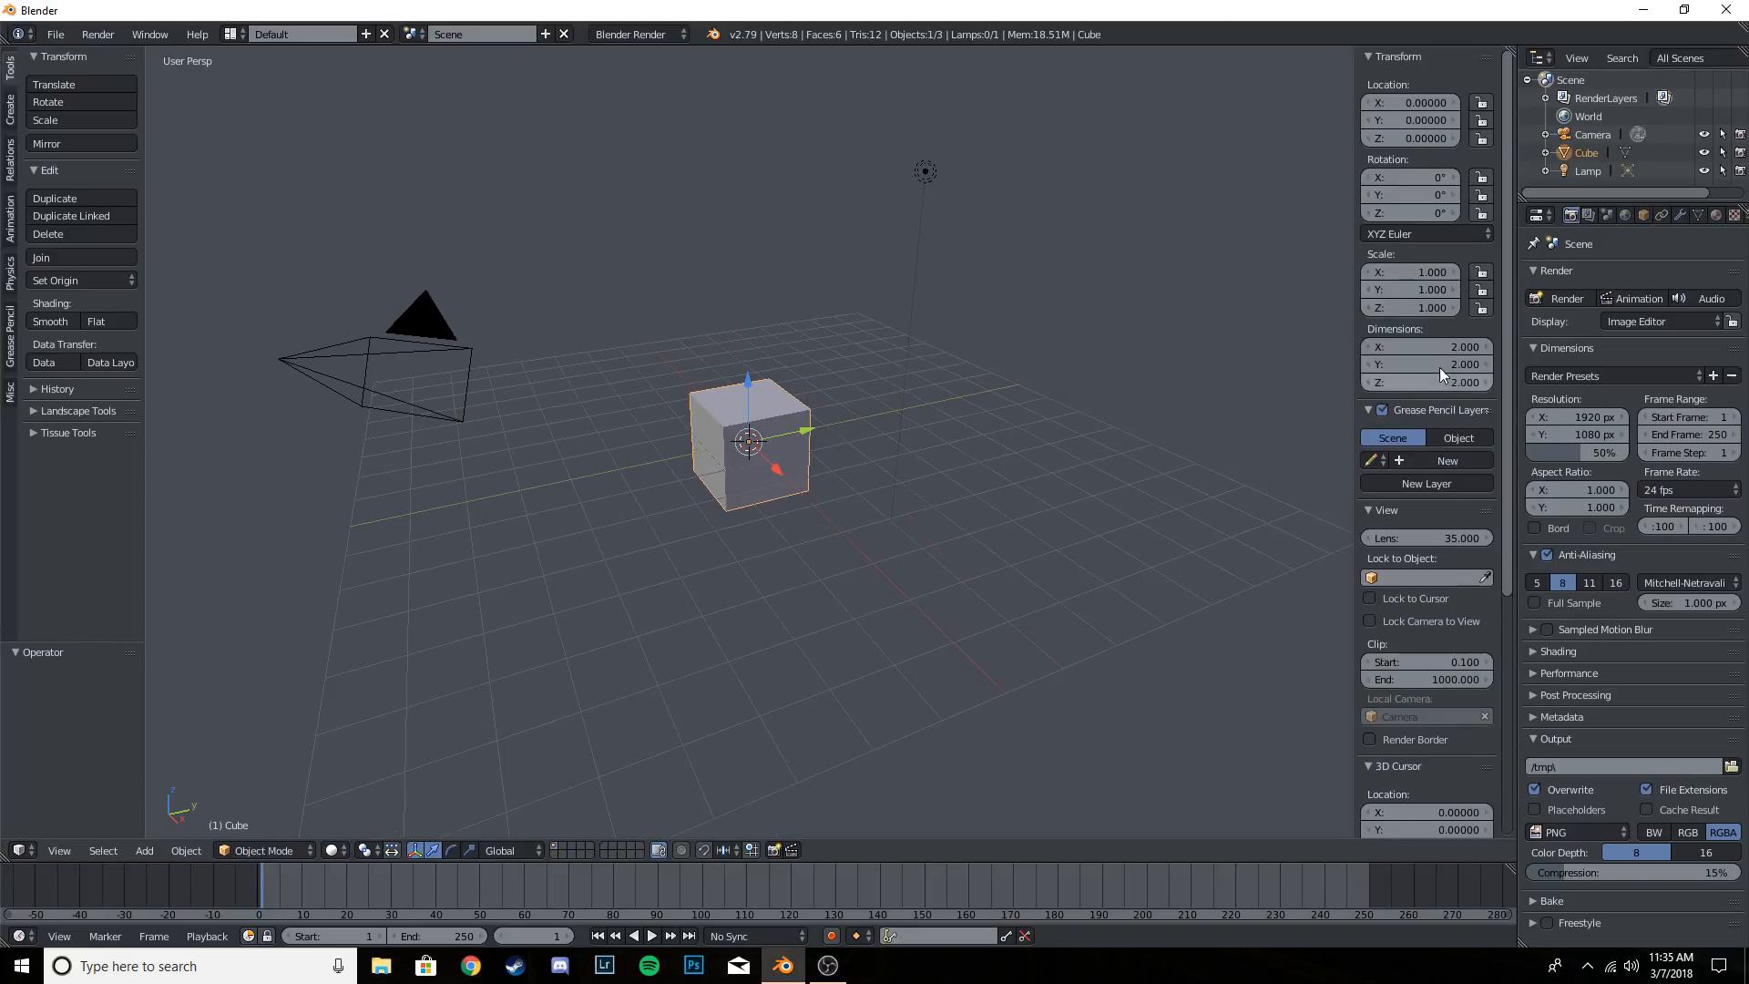
scroll(1420, 455, "down", 1)
scroll(1420, 457, "down", 8)
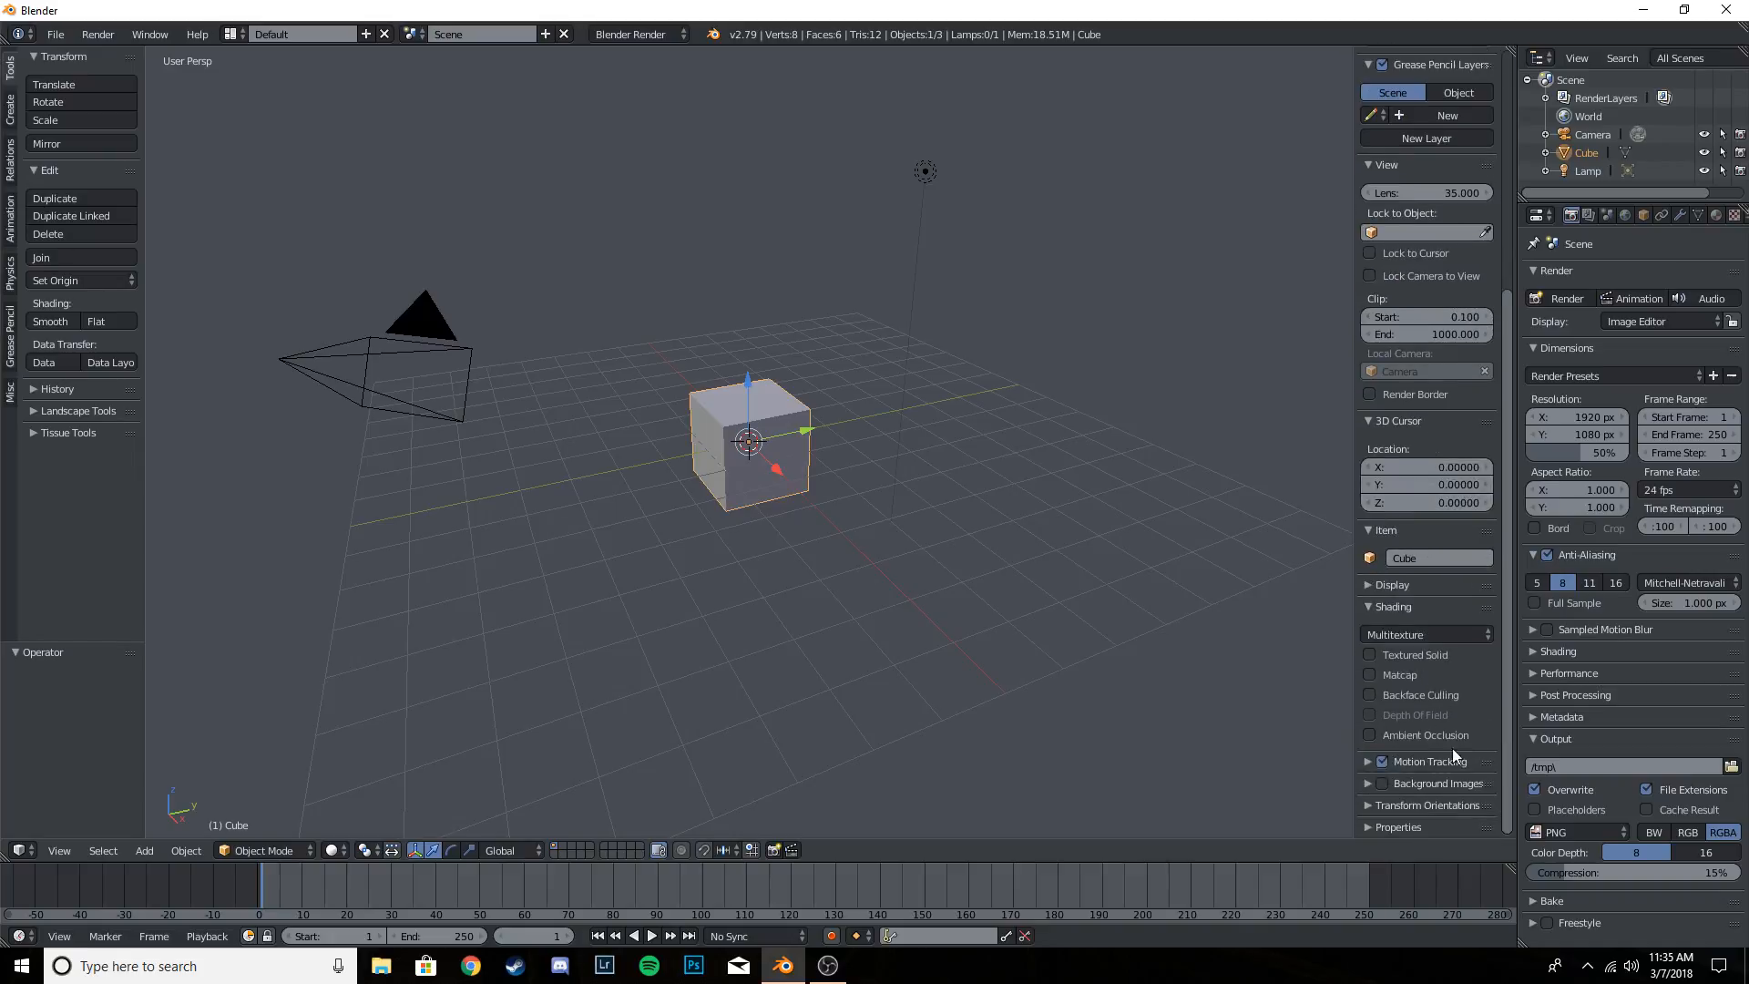
left_click(1408, 805)
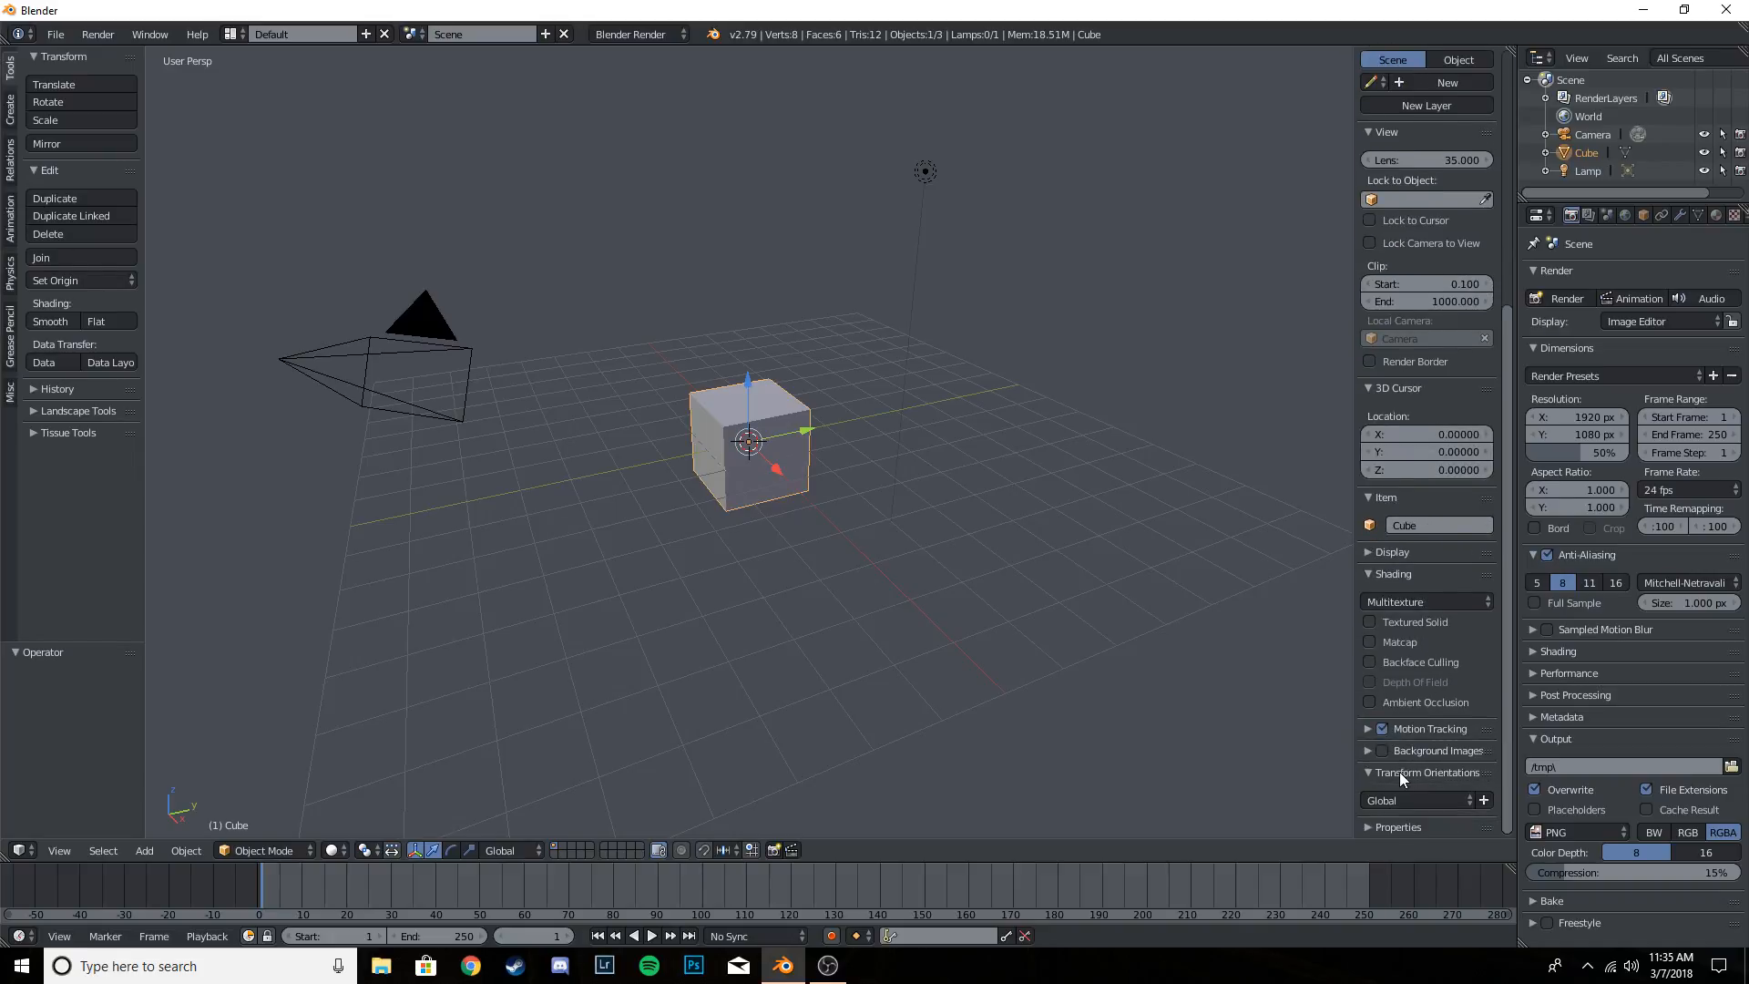
left_click(1400, 773)
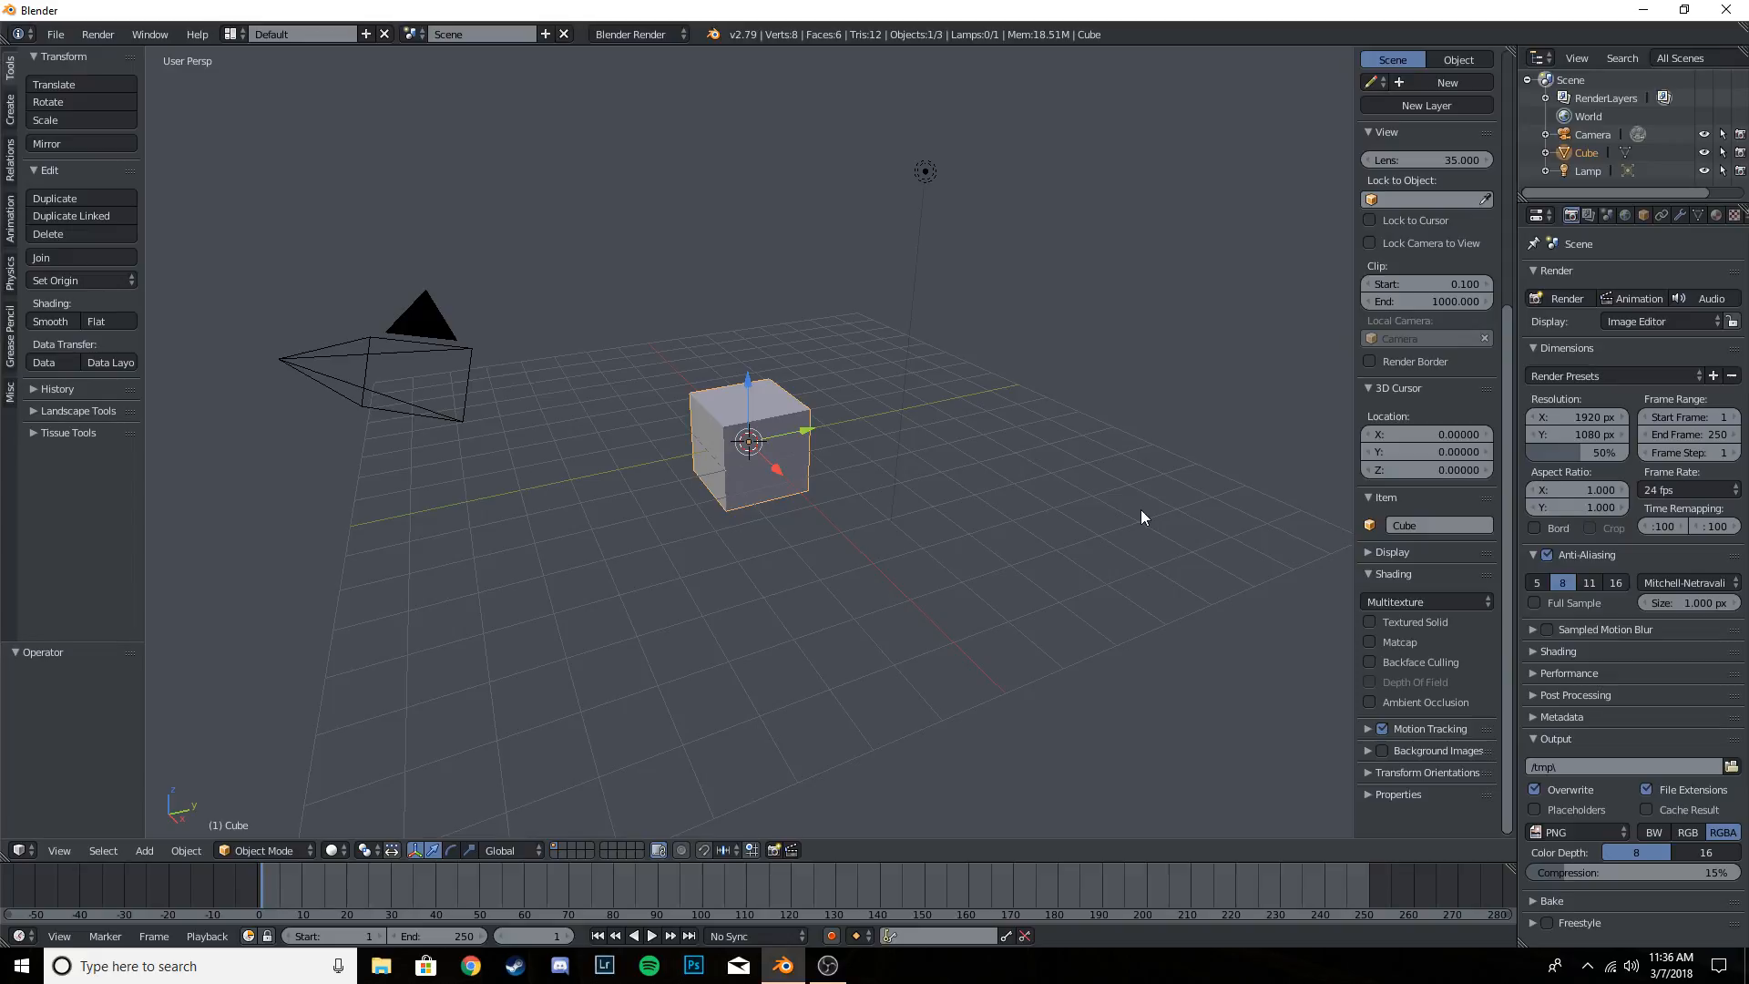
key("n")
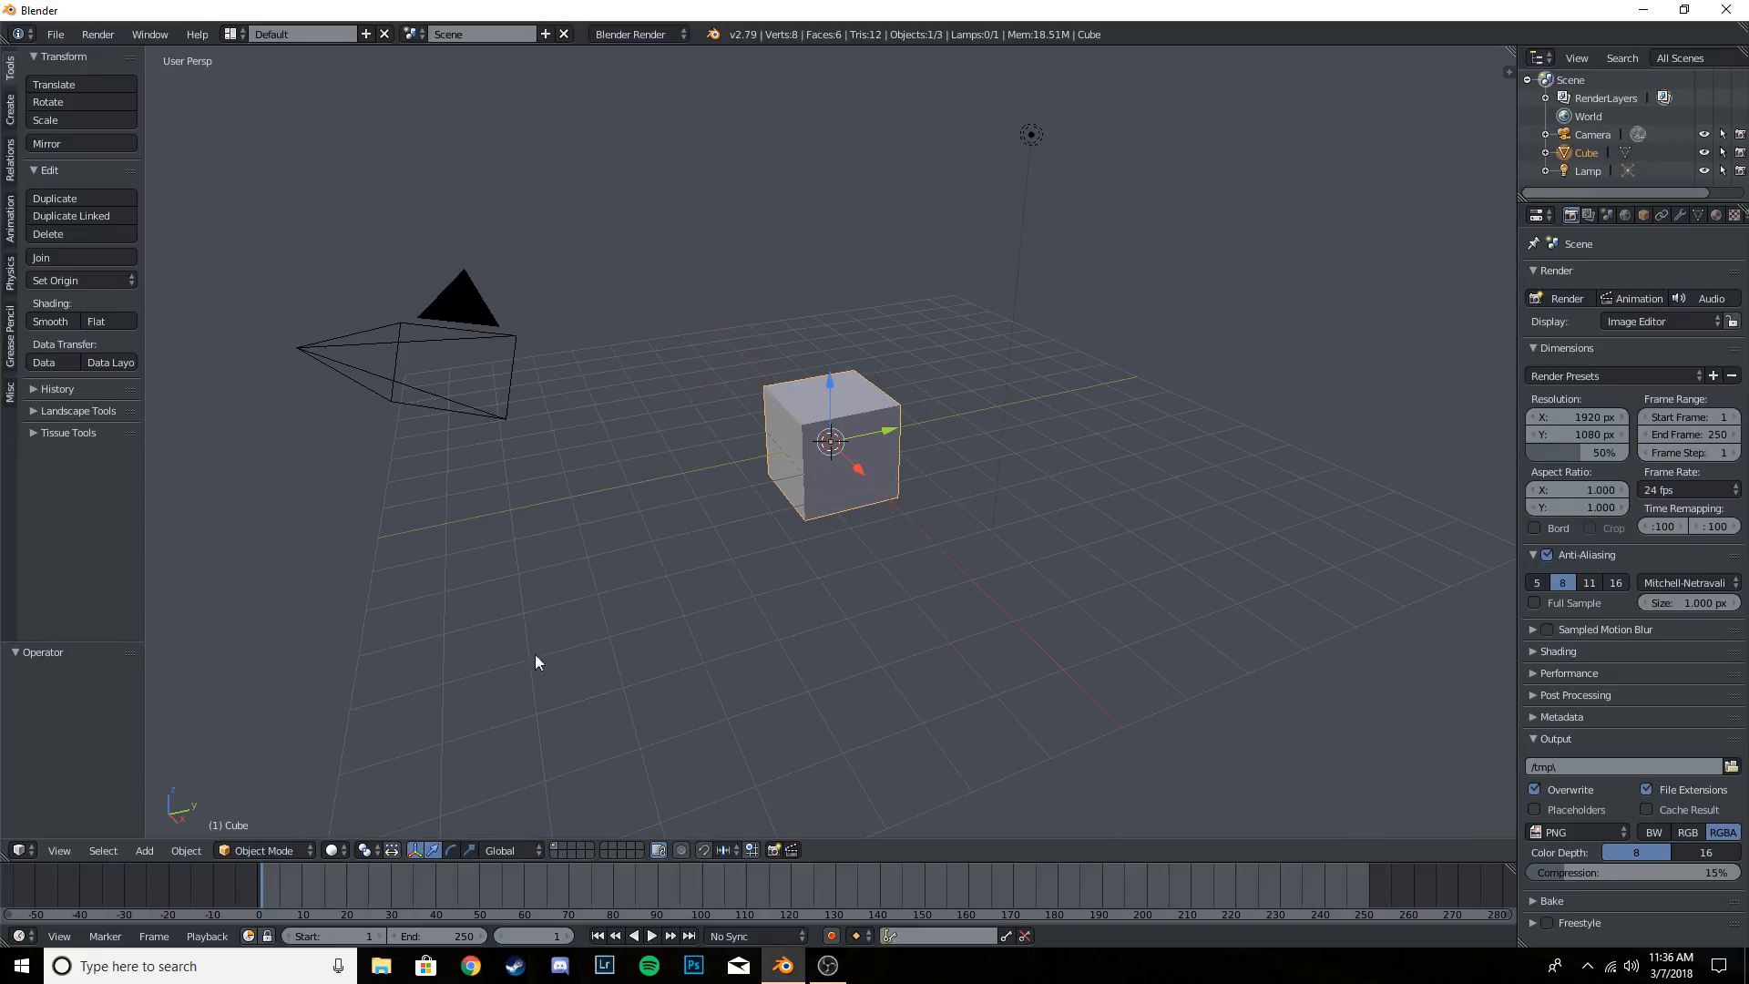
key("n")
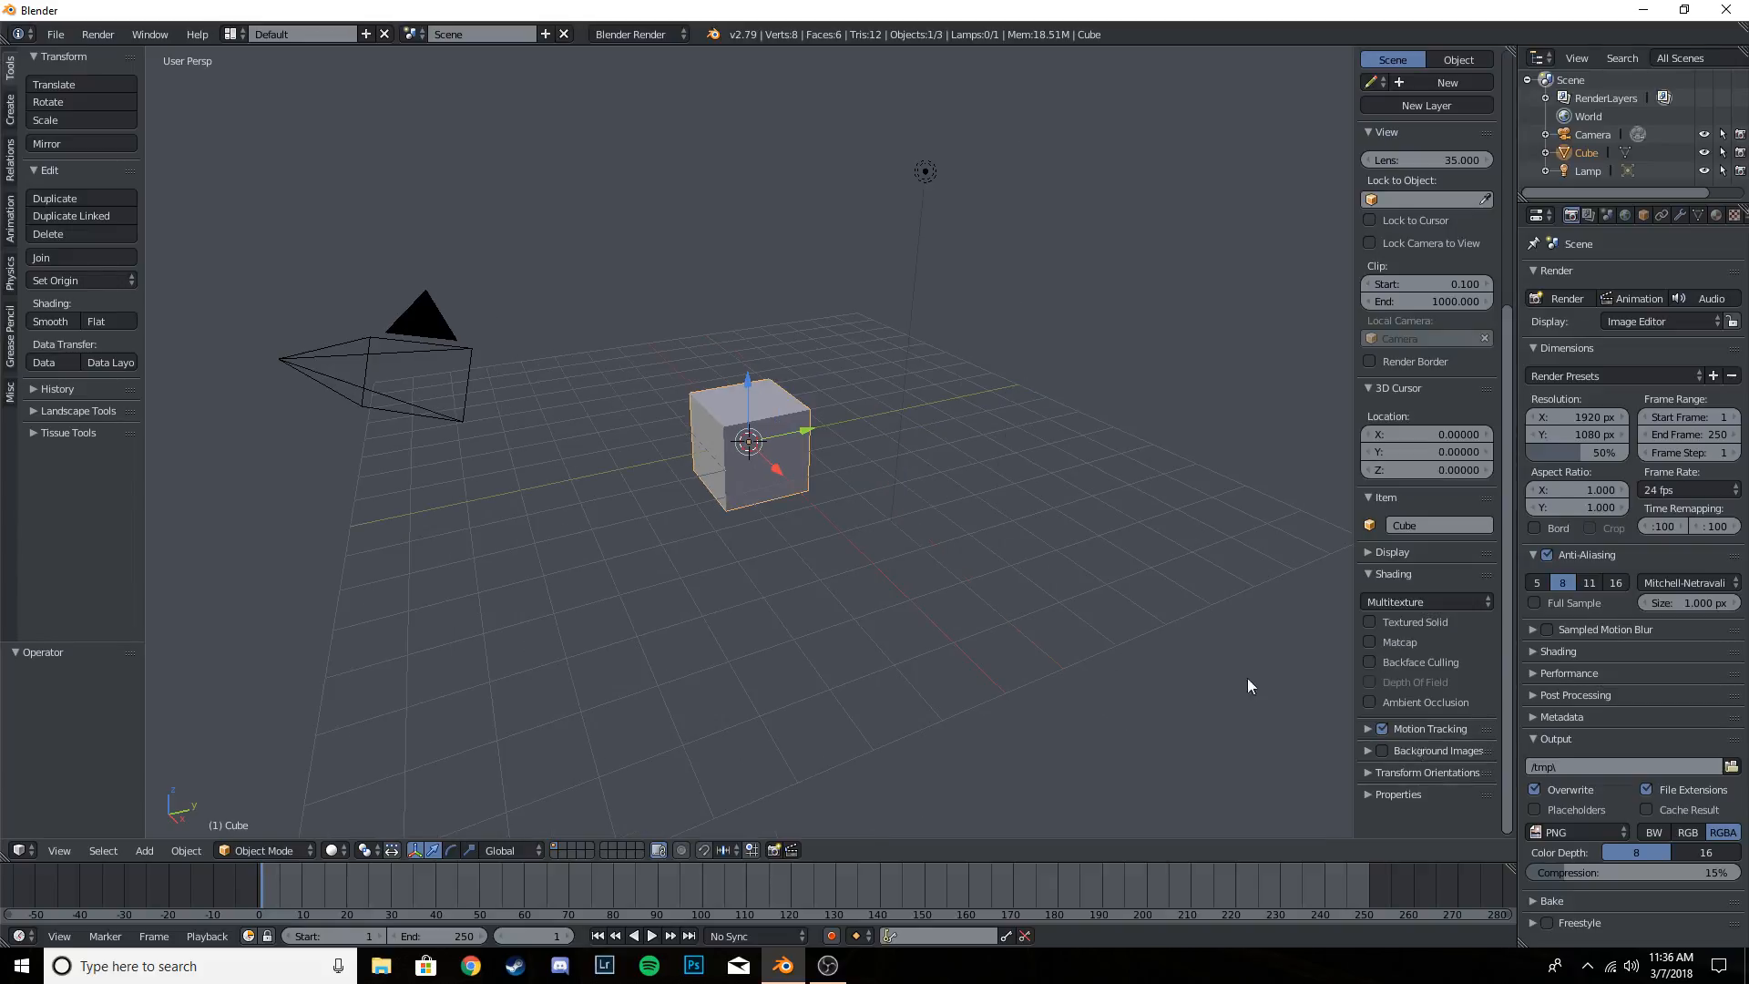
key("n")
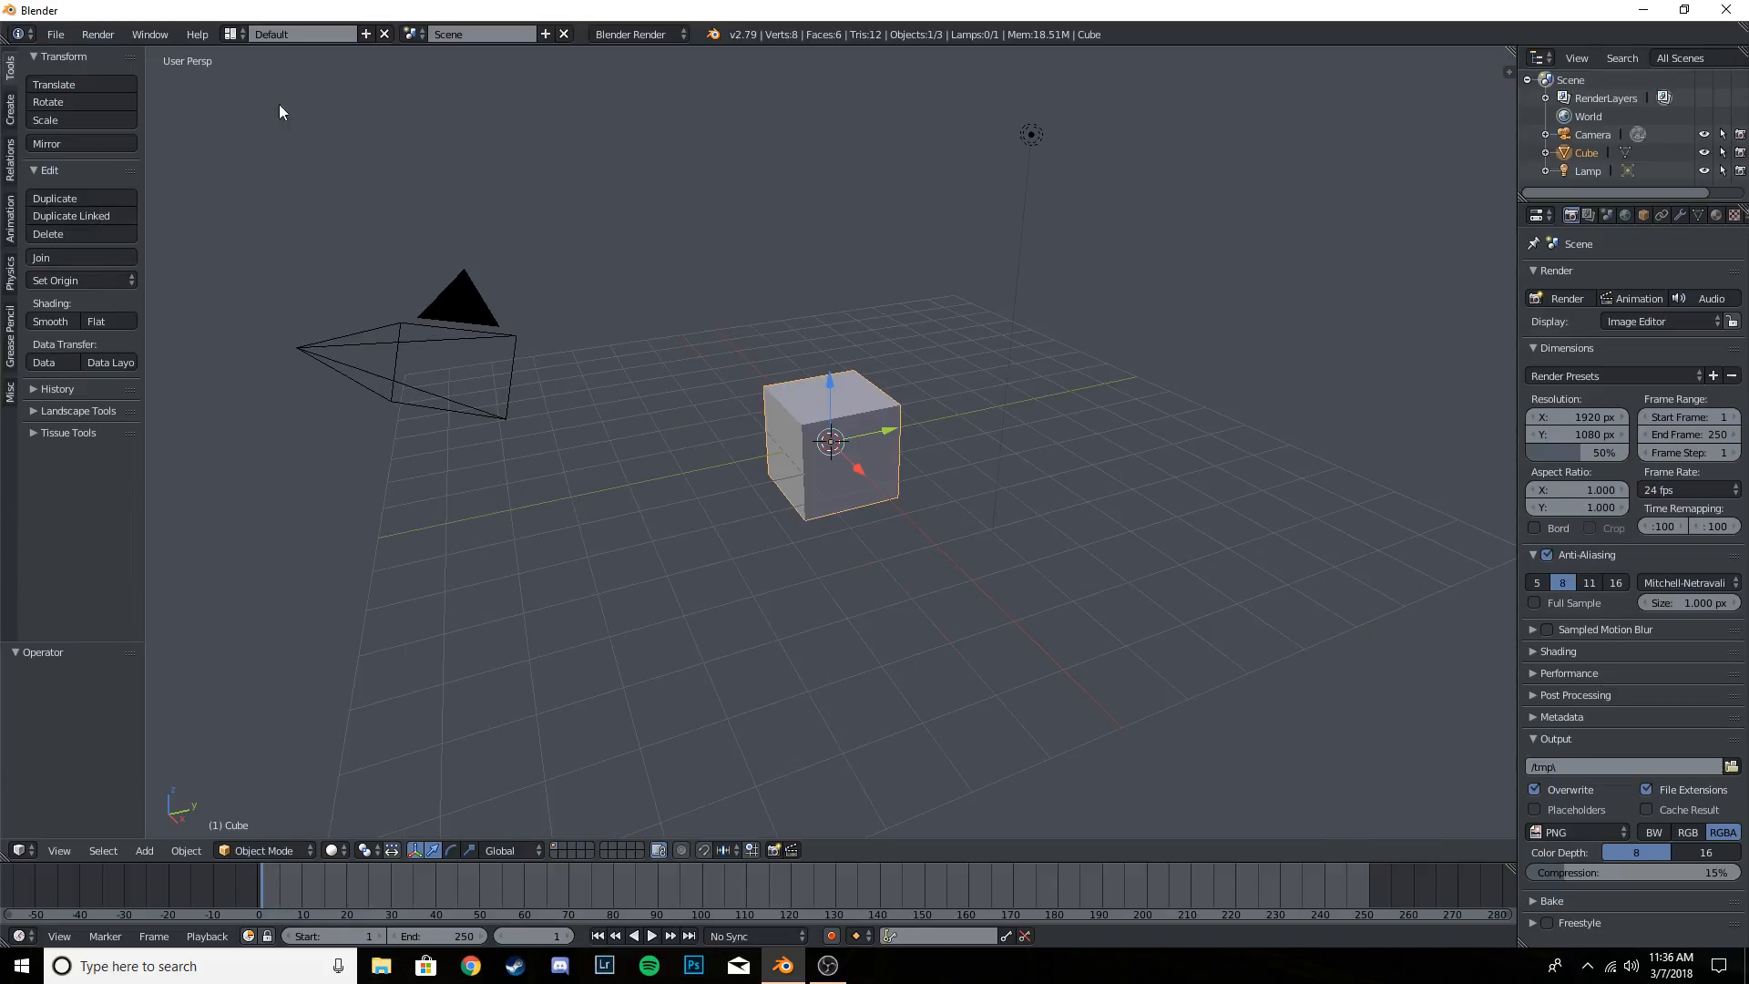
- Switch the 3D view area to the Text Editor and open space_view3d_screencast_keys.py.txt from the Desktop, with file filtering off
left_click(26, 851)
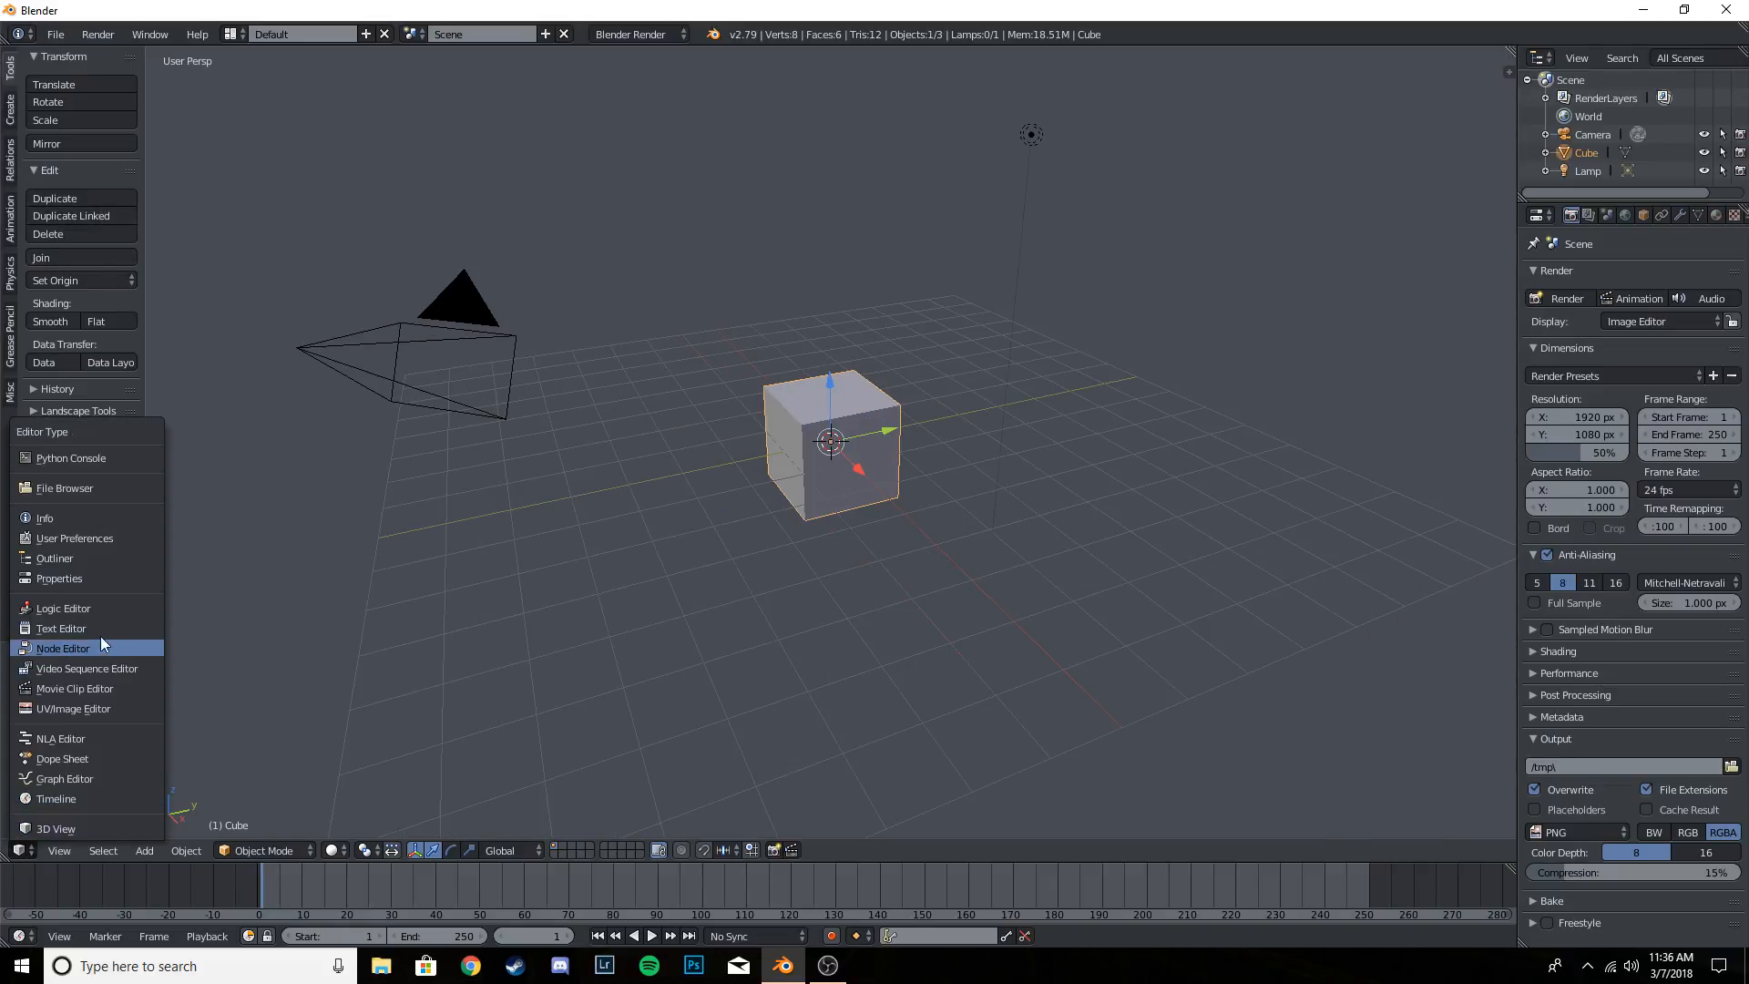
left_click(100, 636)
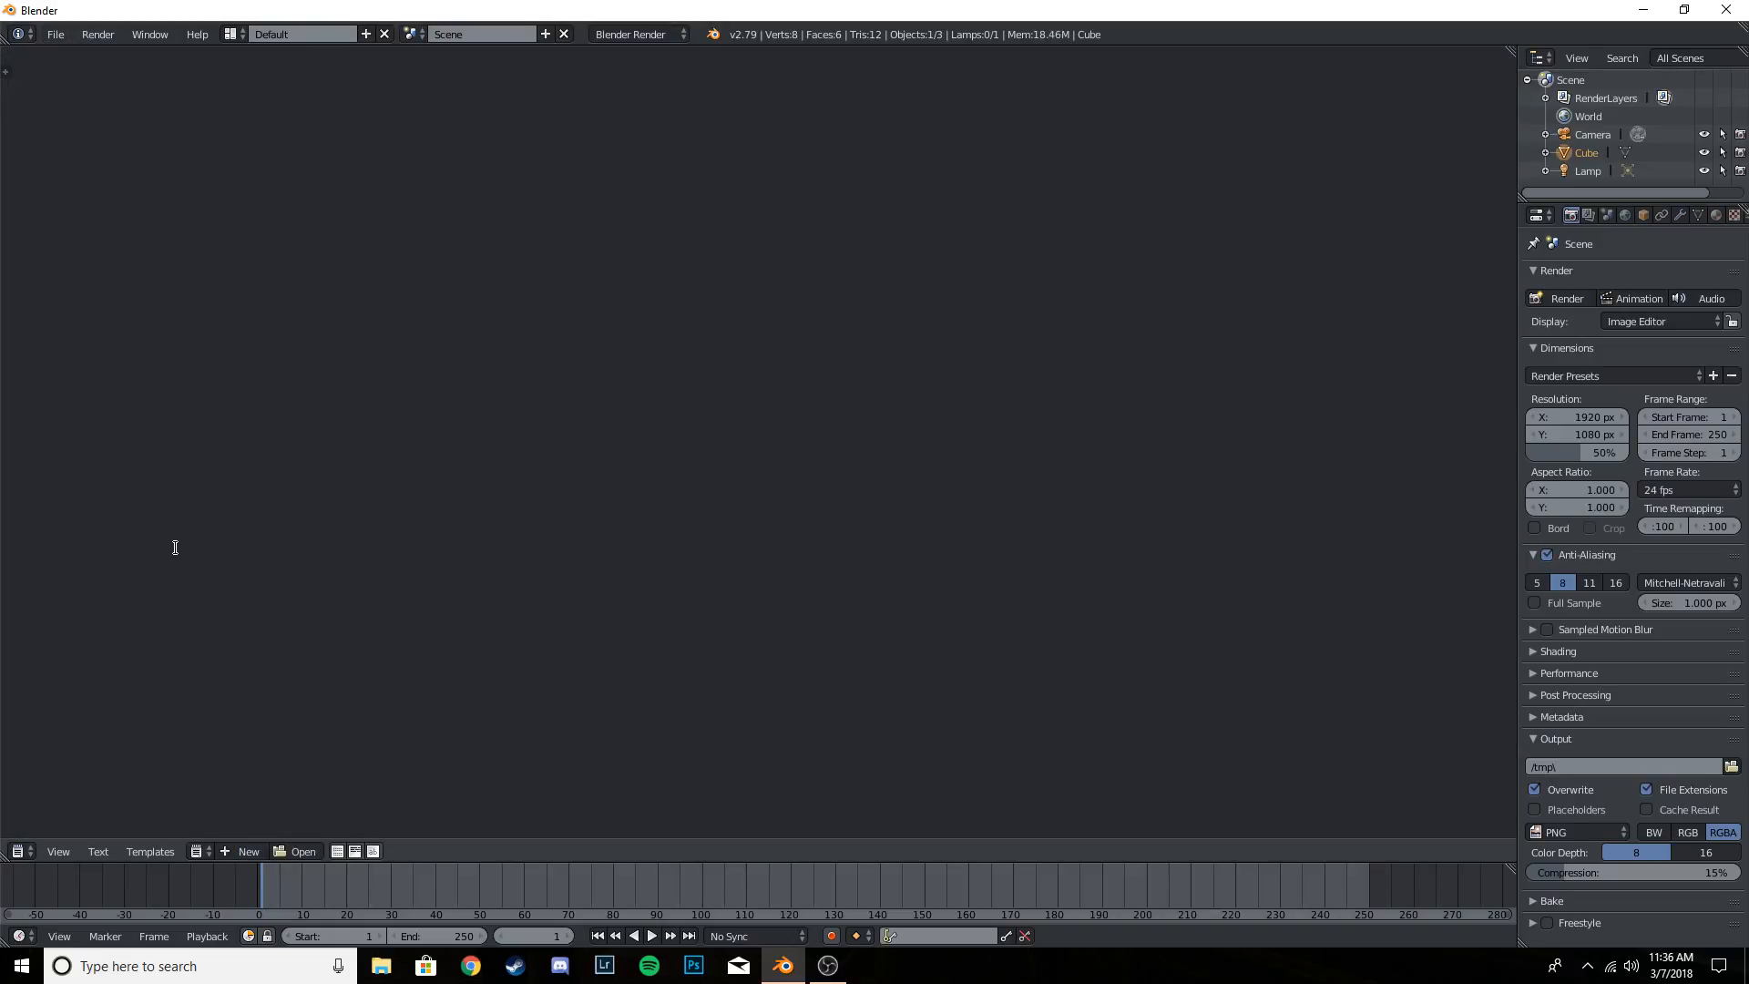
left_click(297, 851)
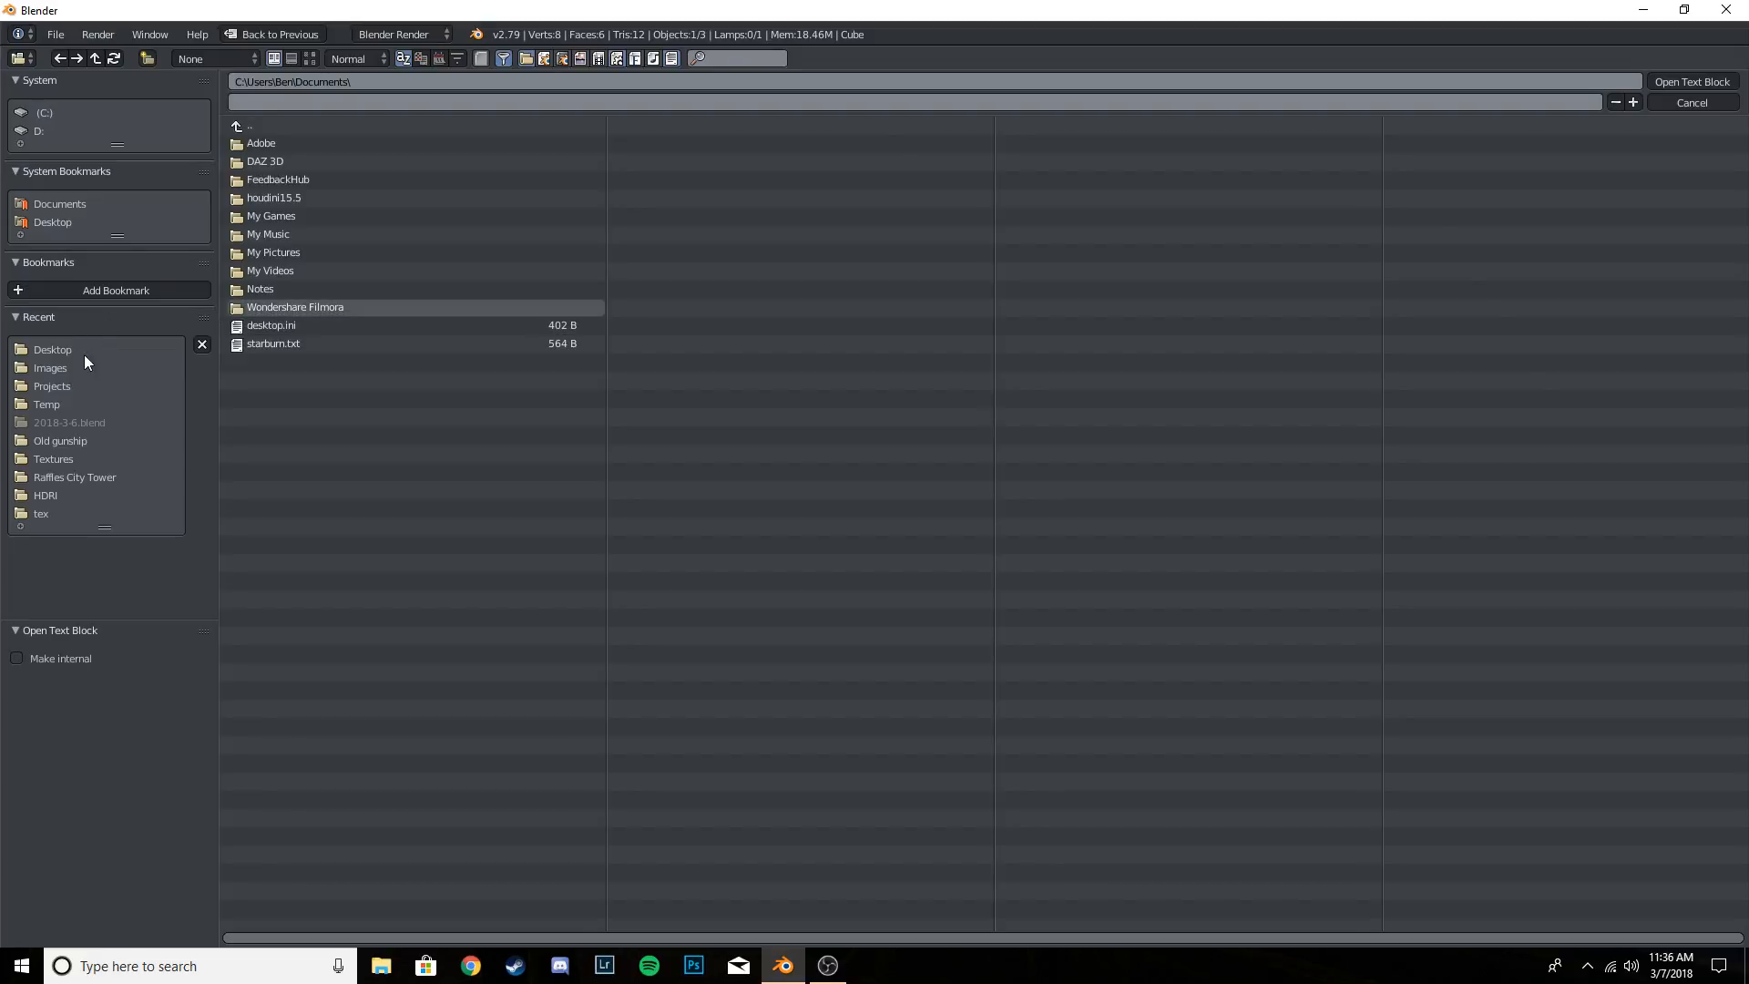
left_click(73, 222)
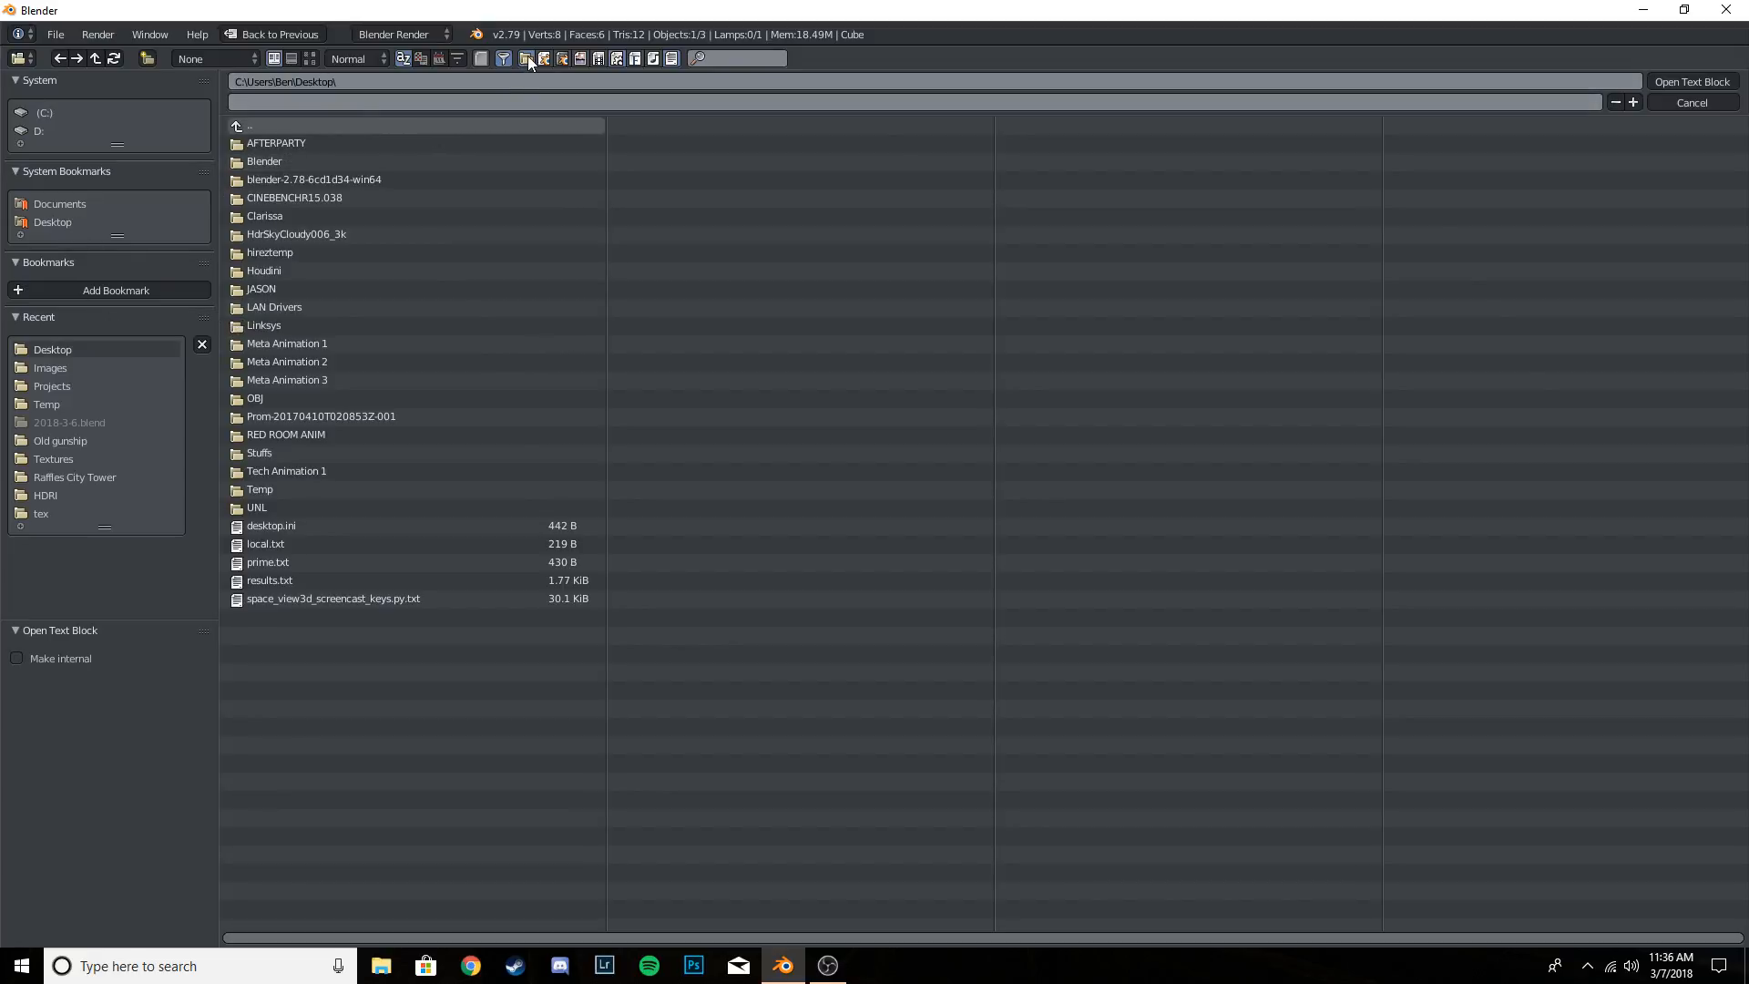
left_click(504, 58)
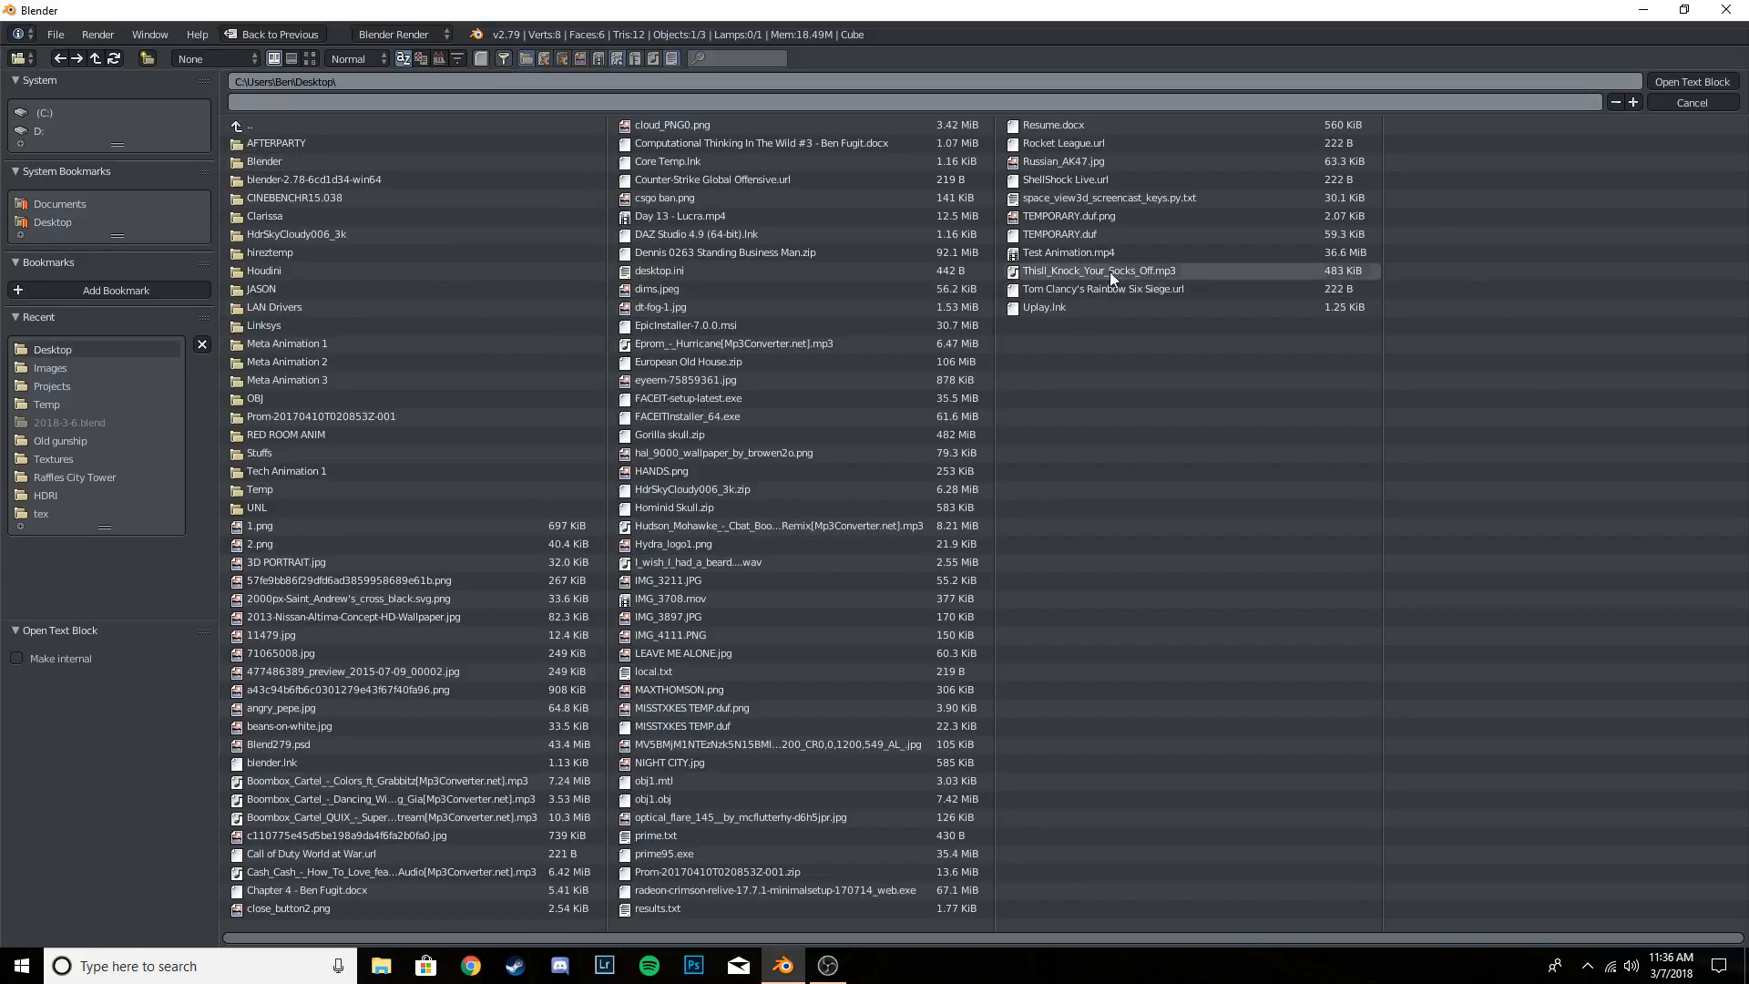
left_click(1093, 196)
left_click(1693, 81)
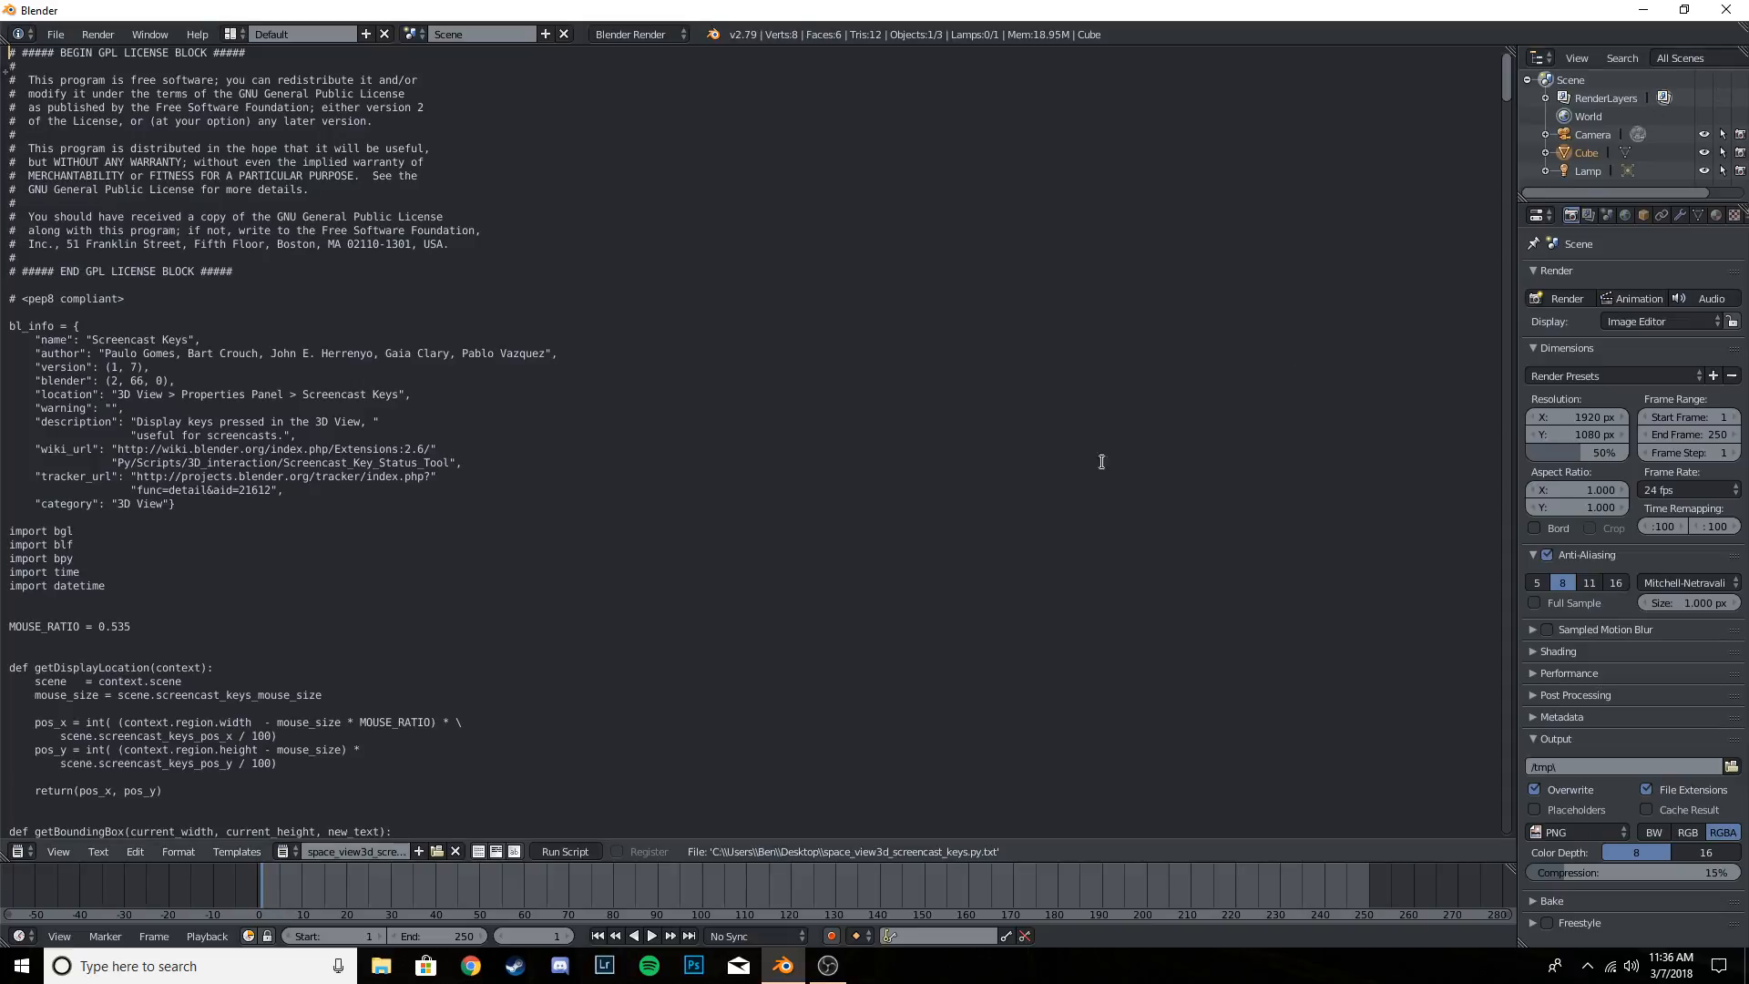
- Run the loaded screencast keys script and return the editor area to the 3D View
left_click(571, 854)
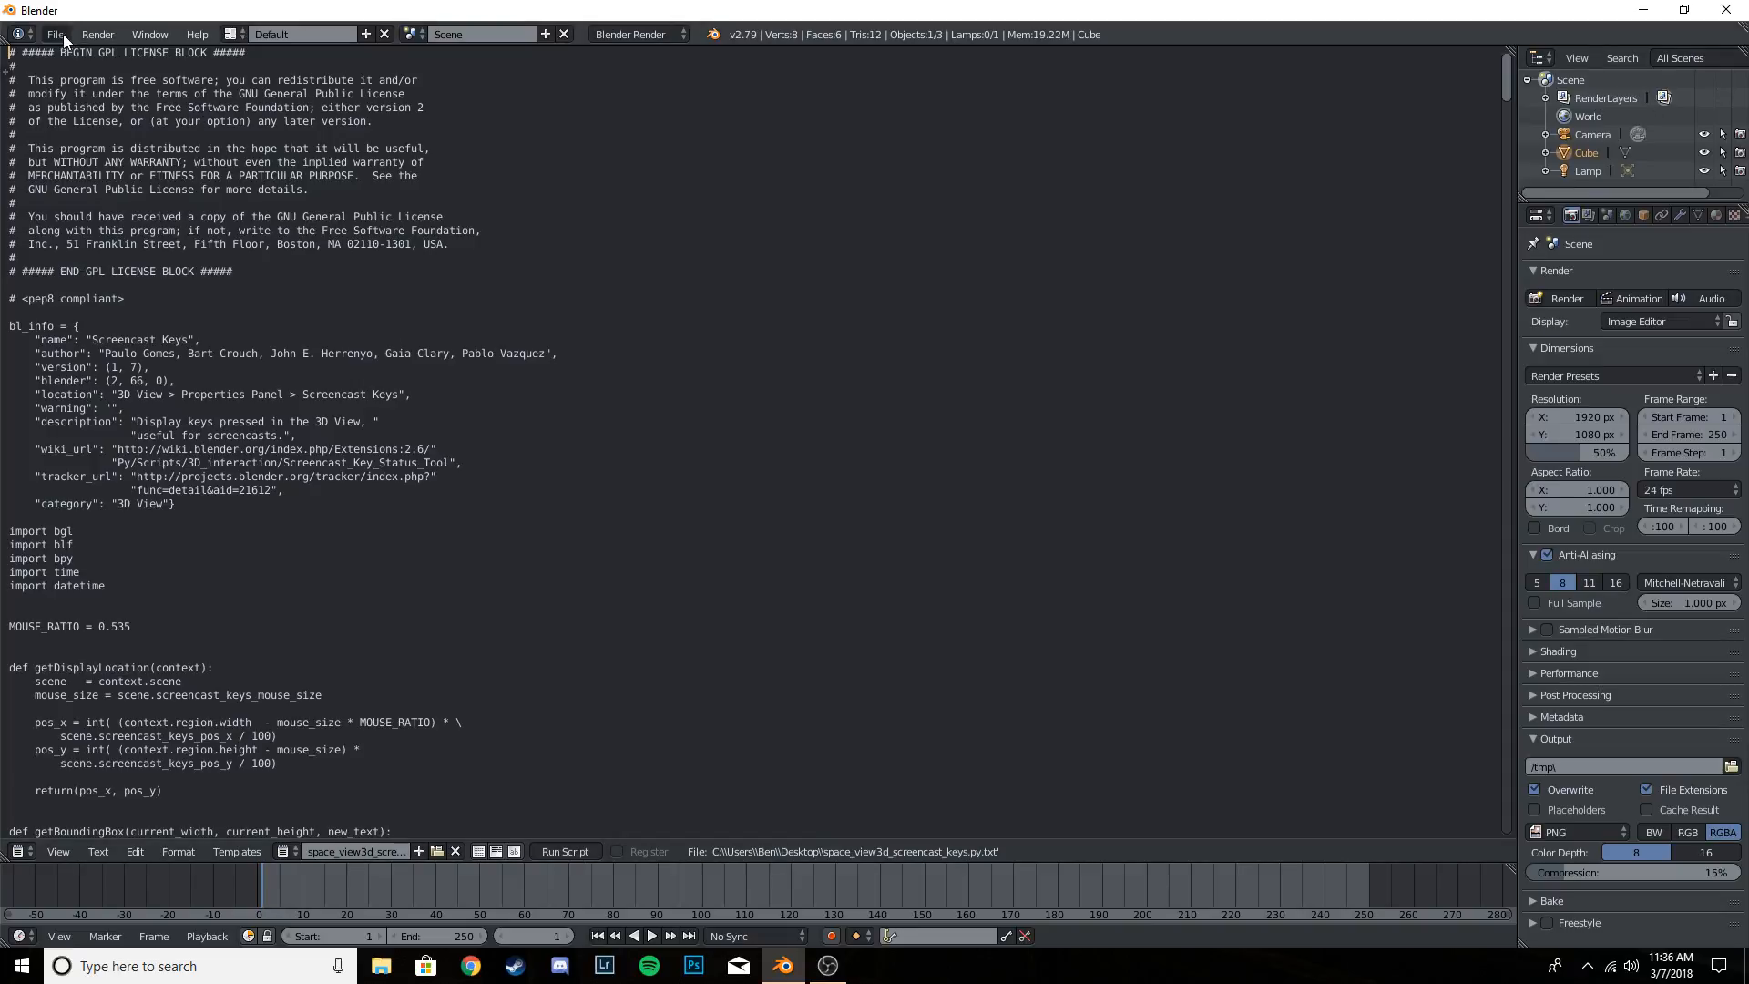
left_click(20, 851)
left_click(42, 825)
- Start the Screencast Keys display from the 3D view's properties sidebar and hide the sidebar
key("n")
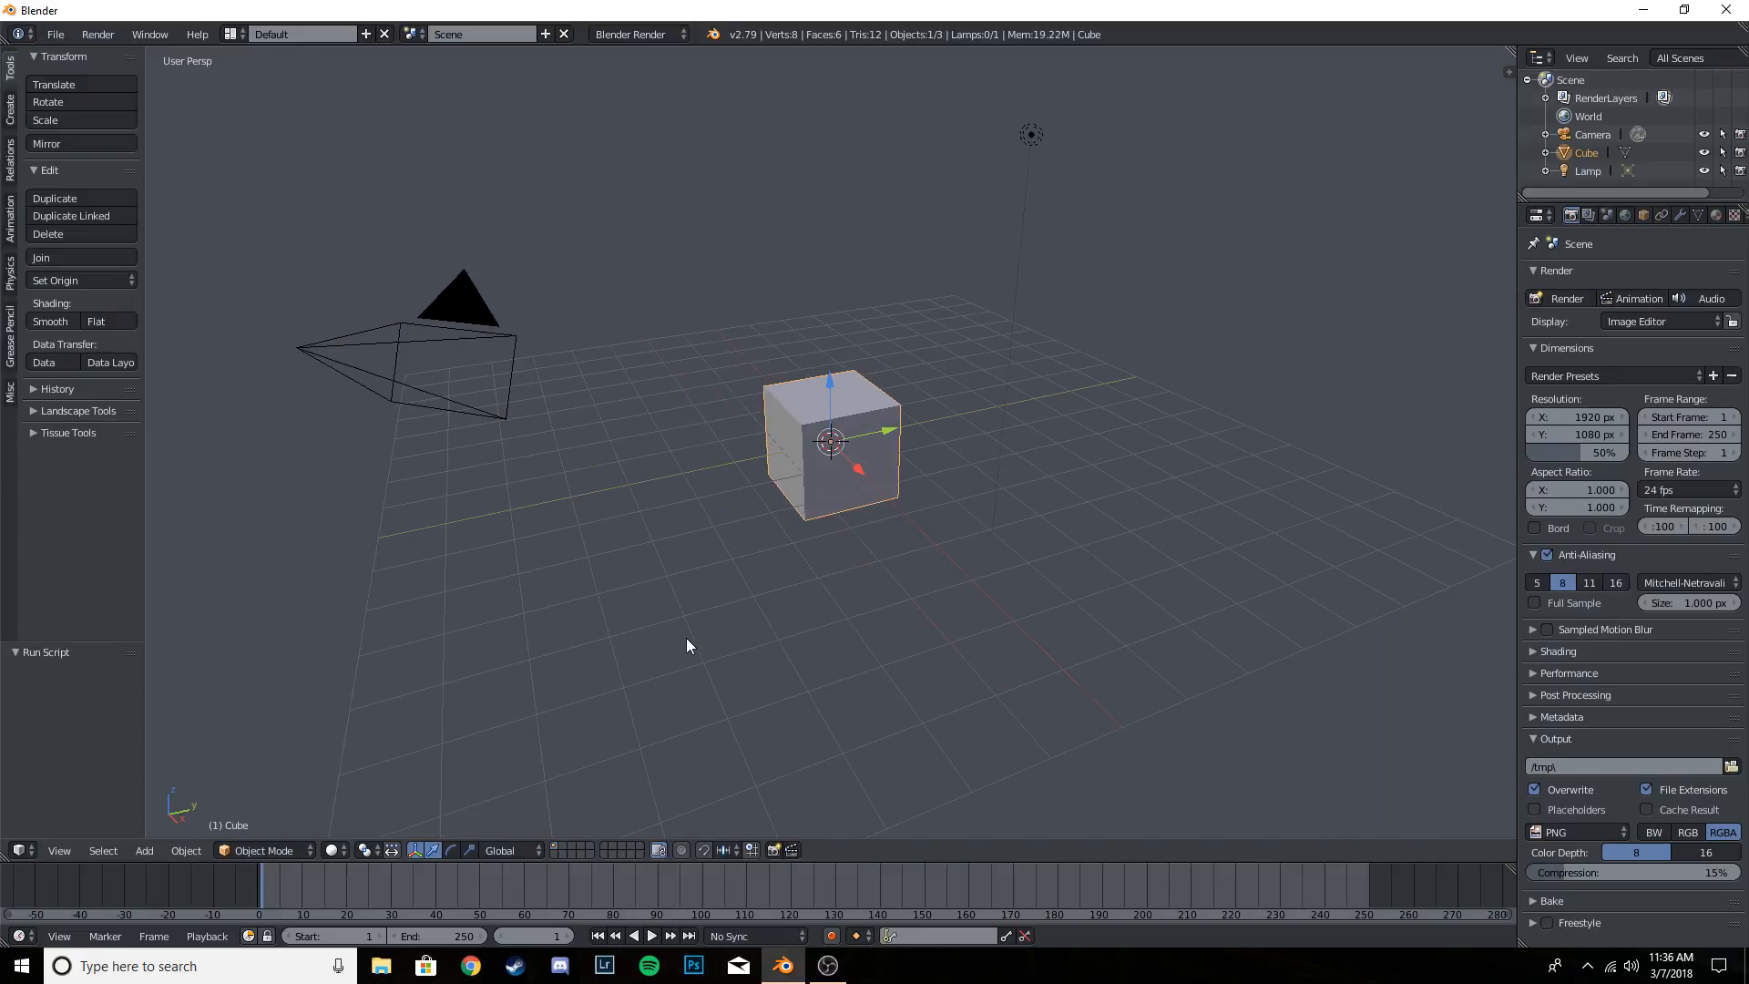
scroll(1394, 711, "down", 1)
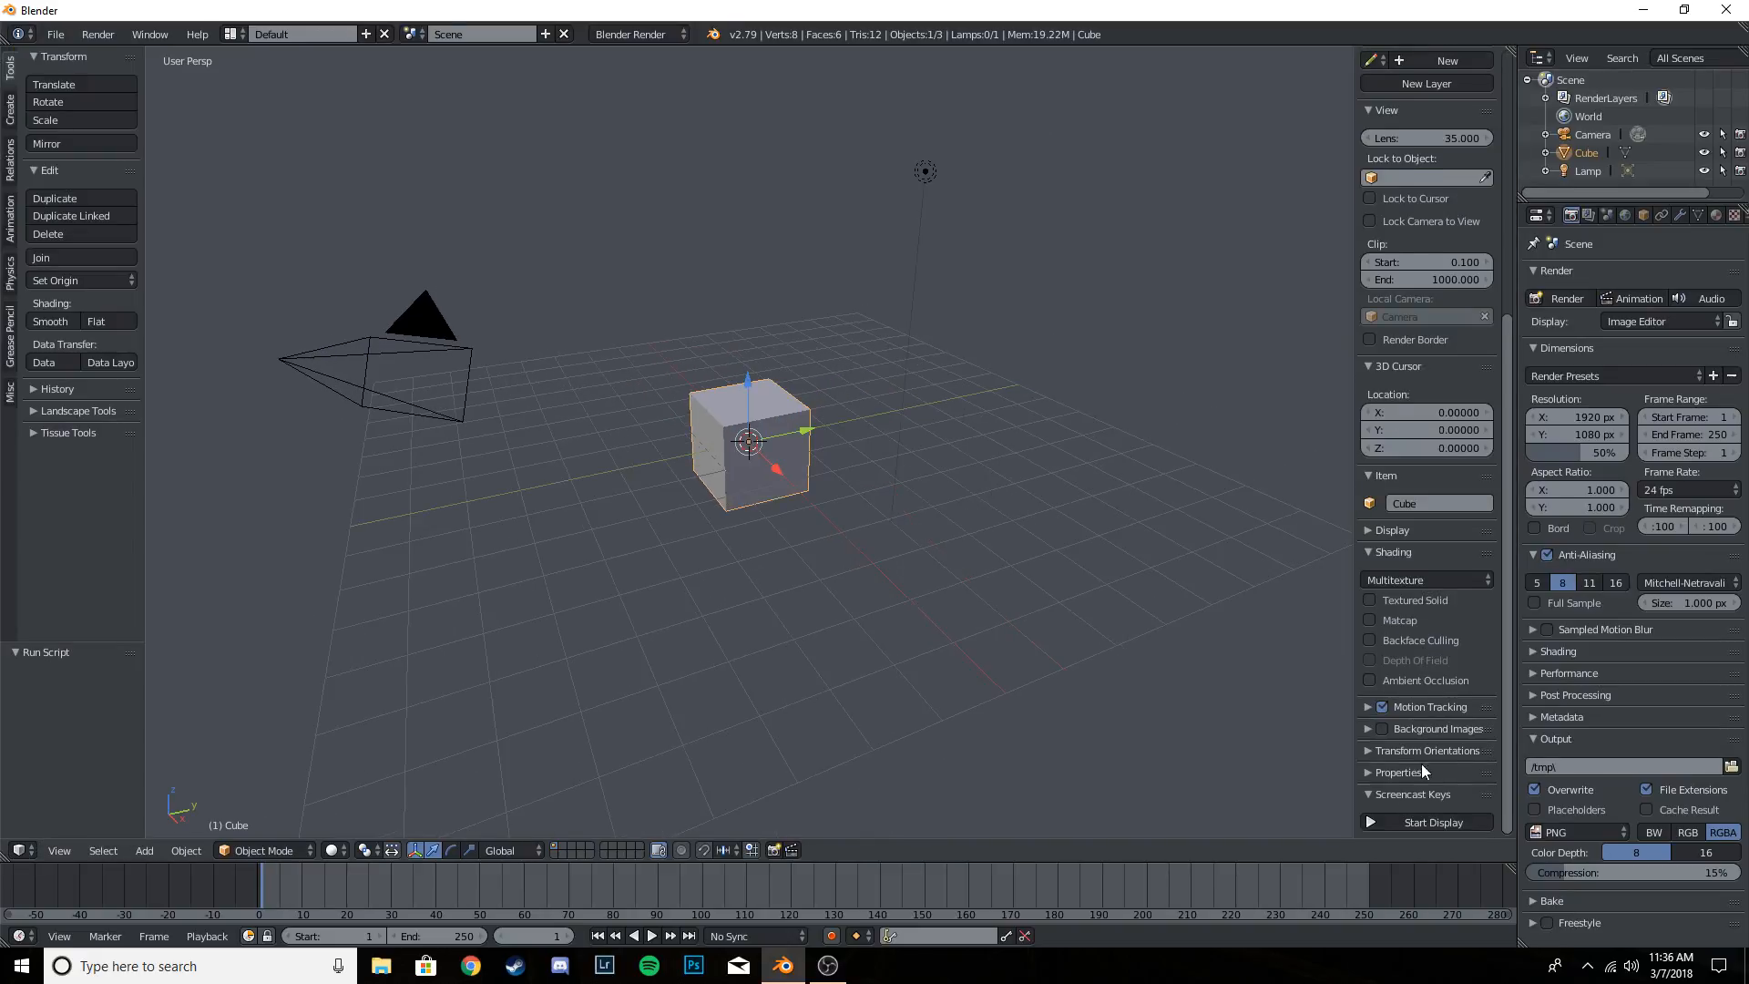
left_click(1401, 821)
key("n")
key("n")
key("n")
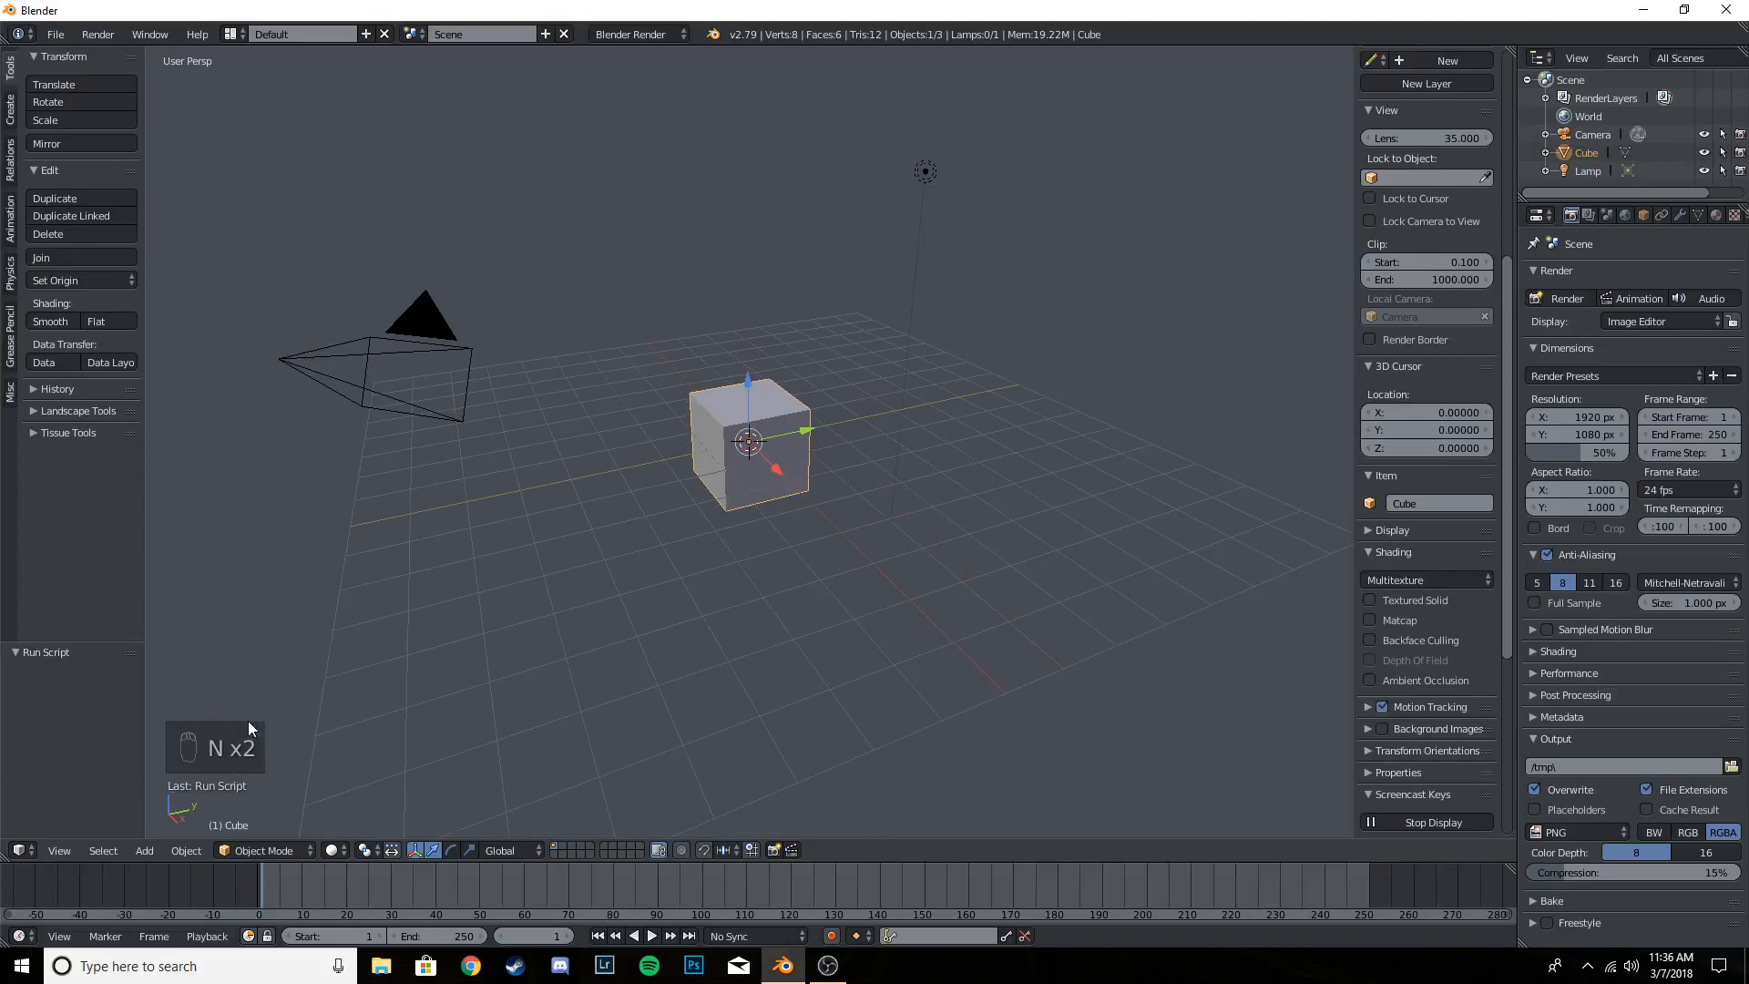
key("n")
key("n")
key("n")
key("n")
key("n")
key("n")
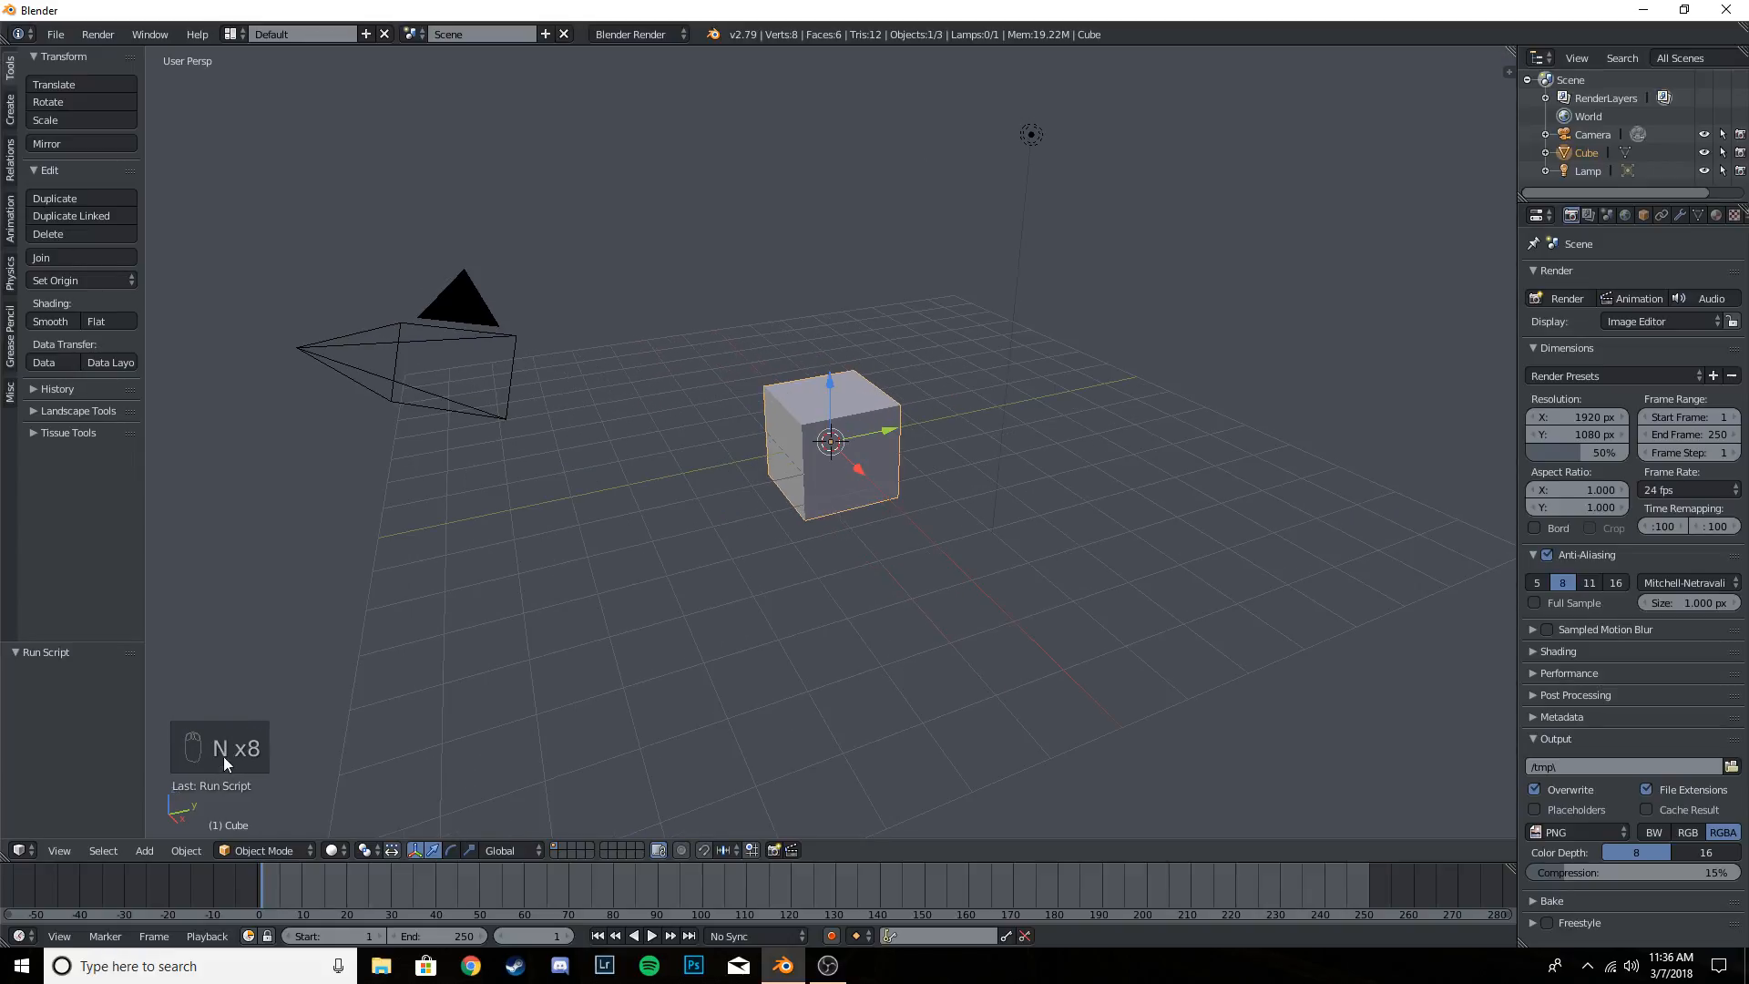
key("n")
key("n")
key("n")
key("n")
key("n")
key("n")
key("n")
key("n")
key("a")
key("a")
key("a")
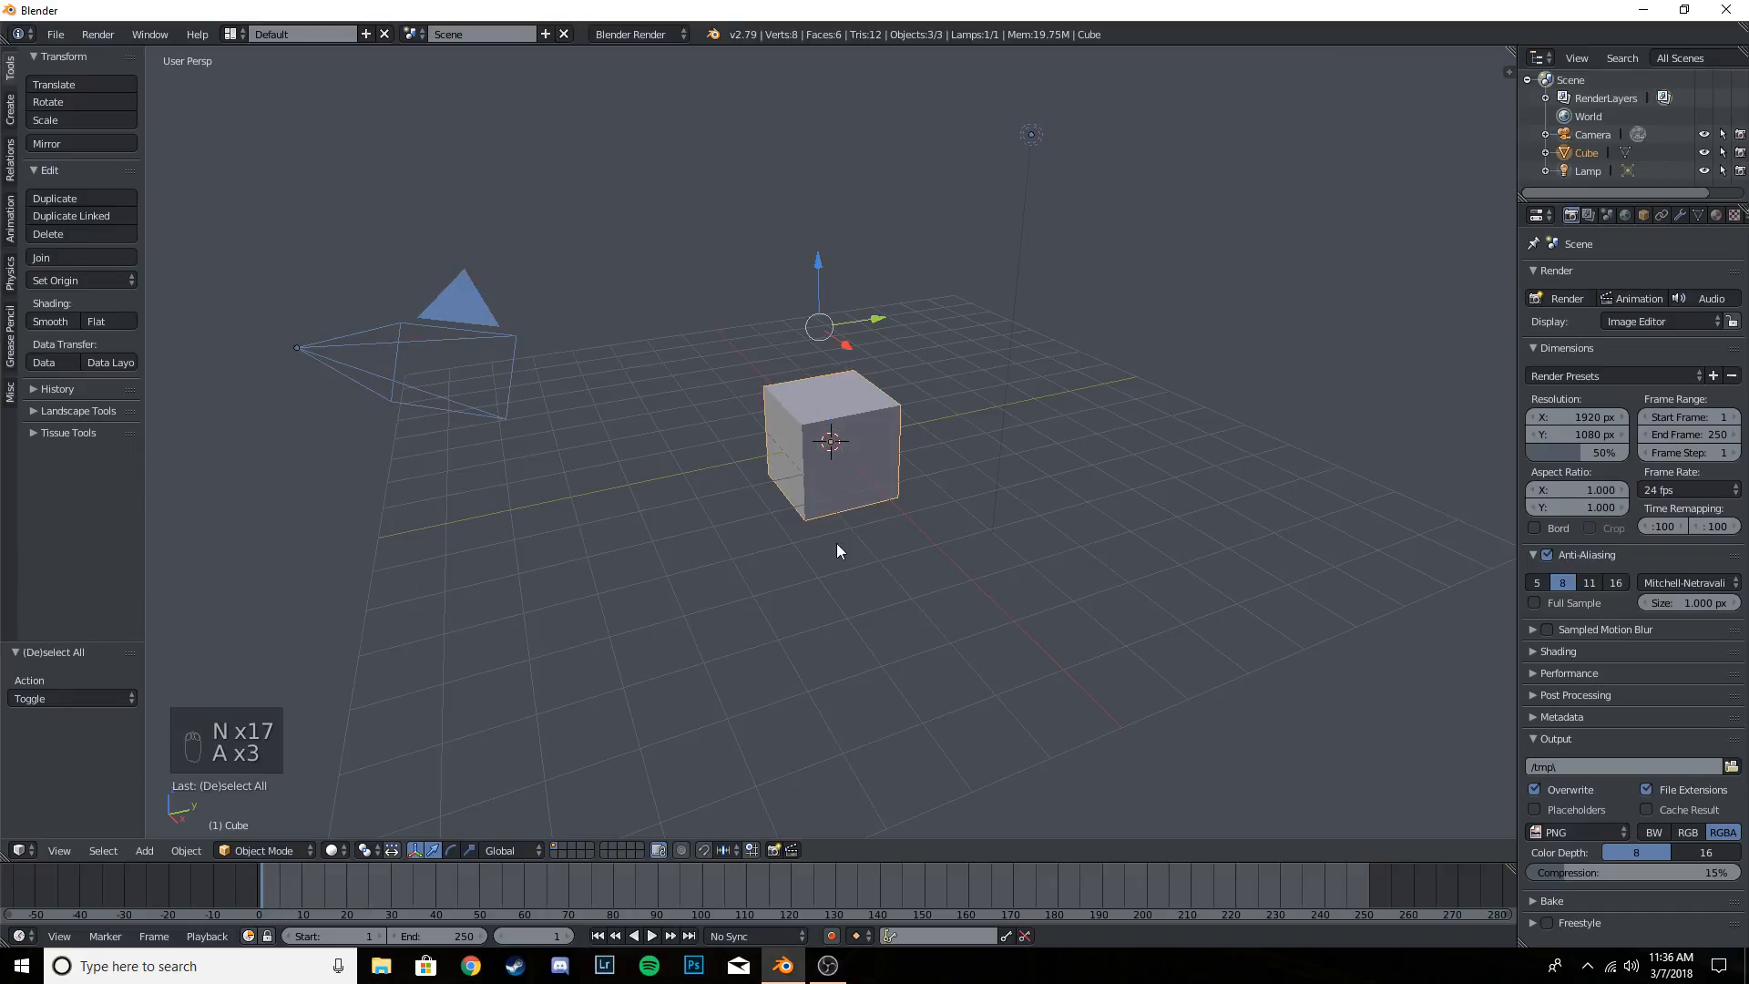
key("a")
key("a")
key("a")
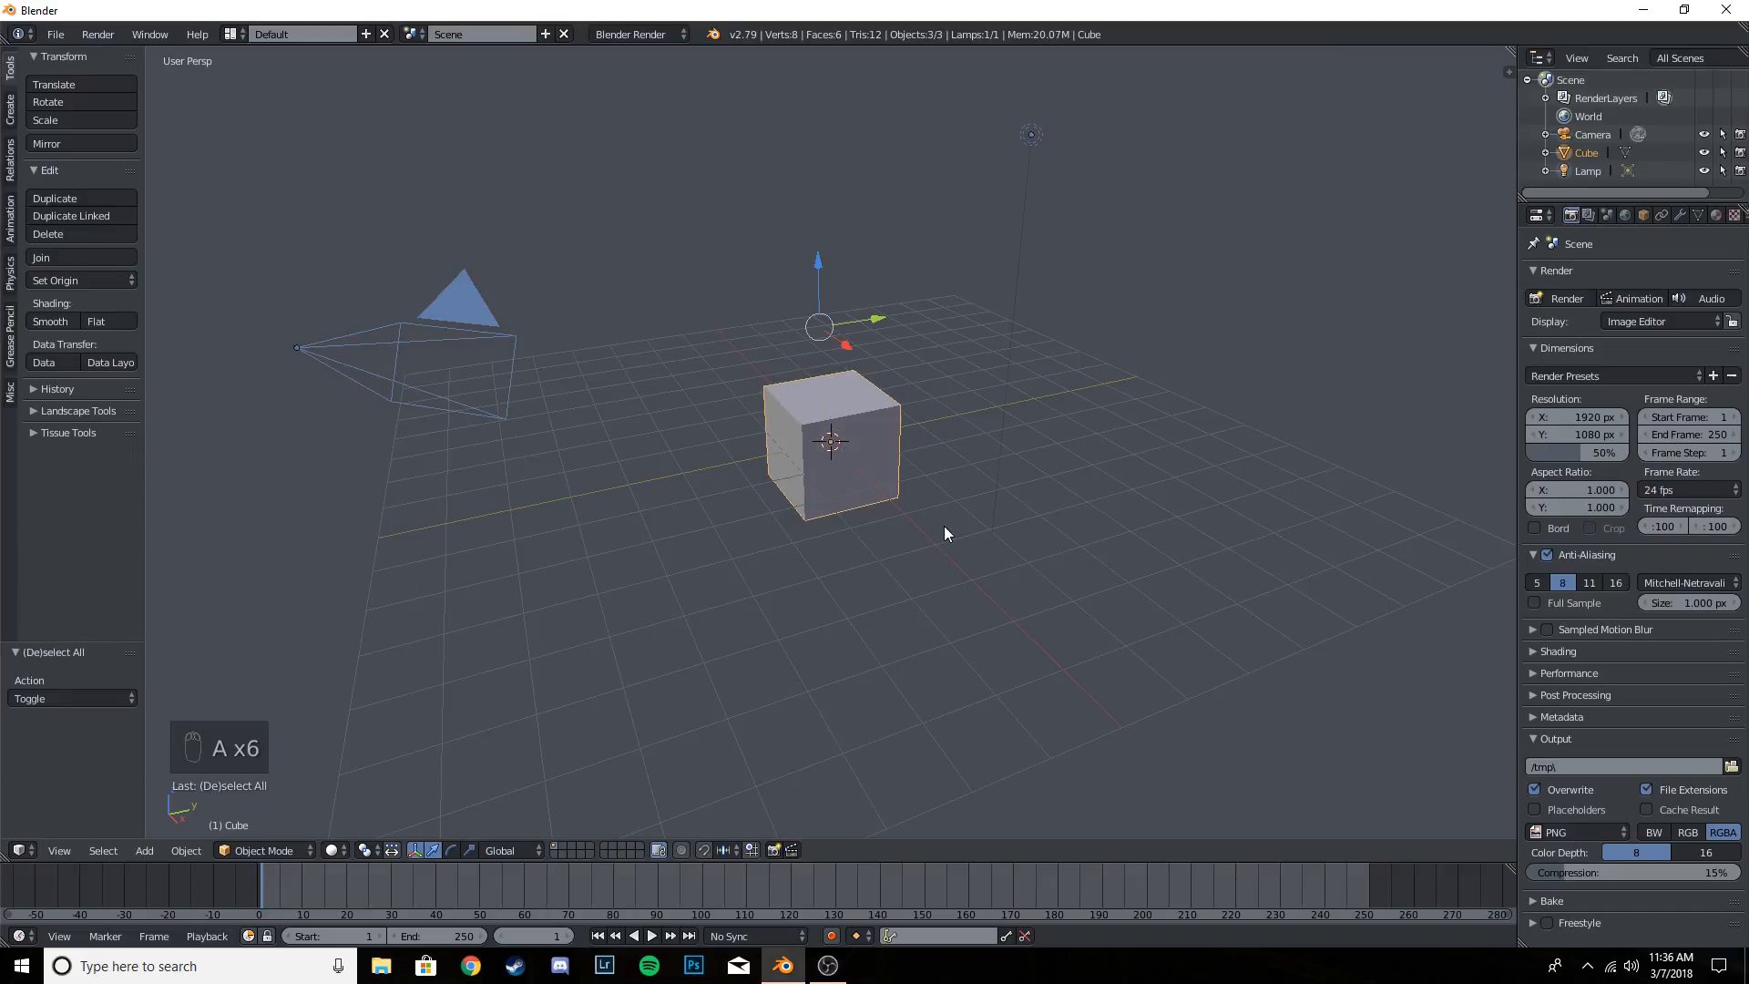
key("a")
key("a")
- Select all objects in the default scene and delete them
key("a")
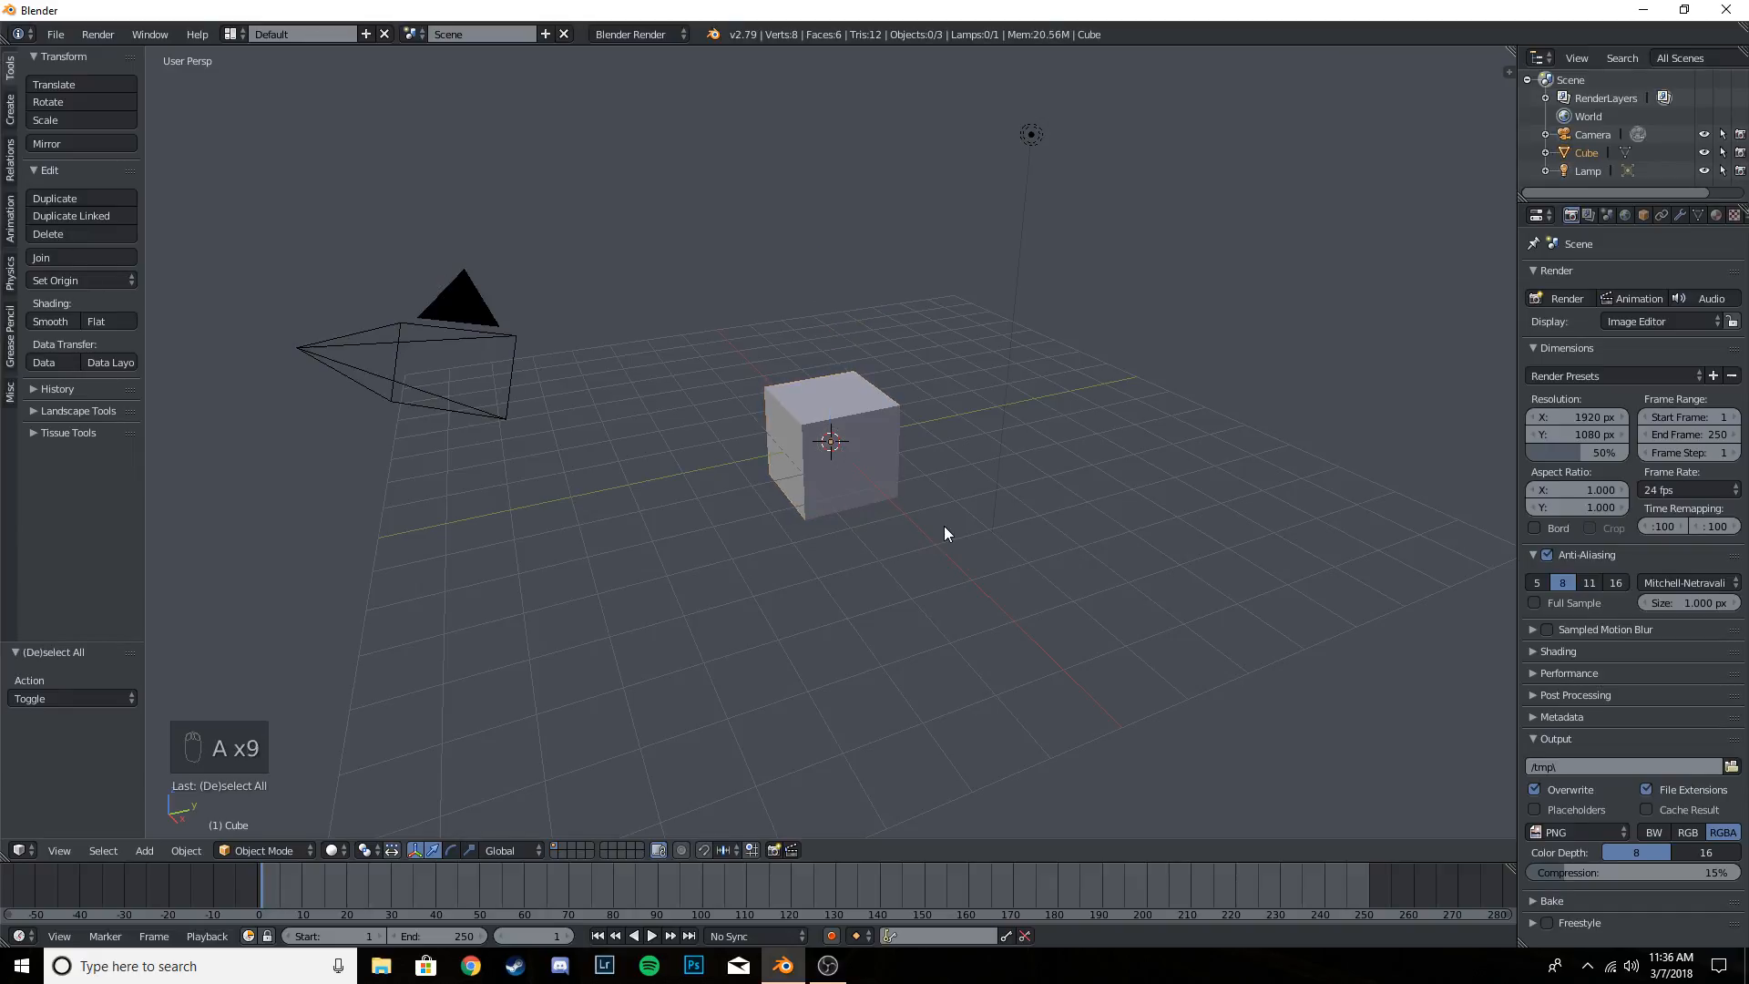
key("a")
key("x")
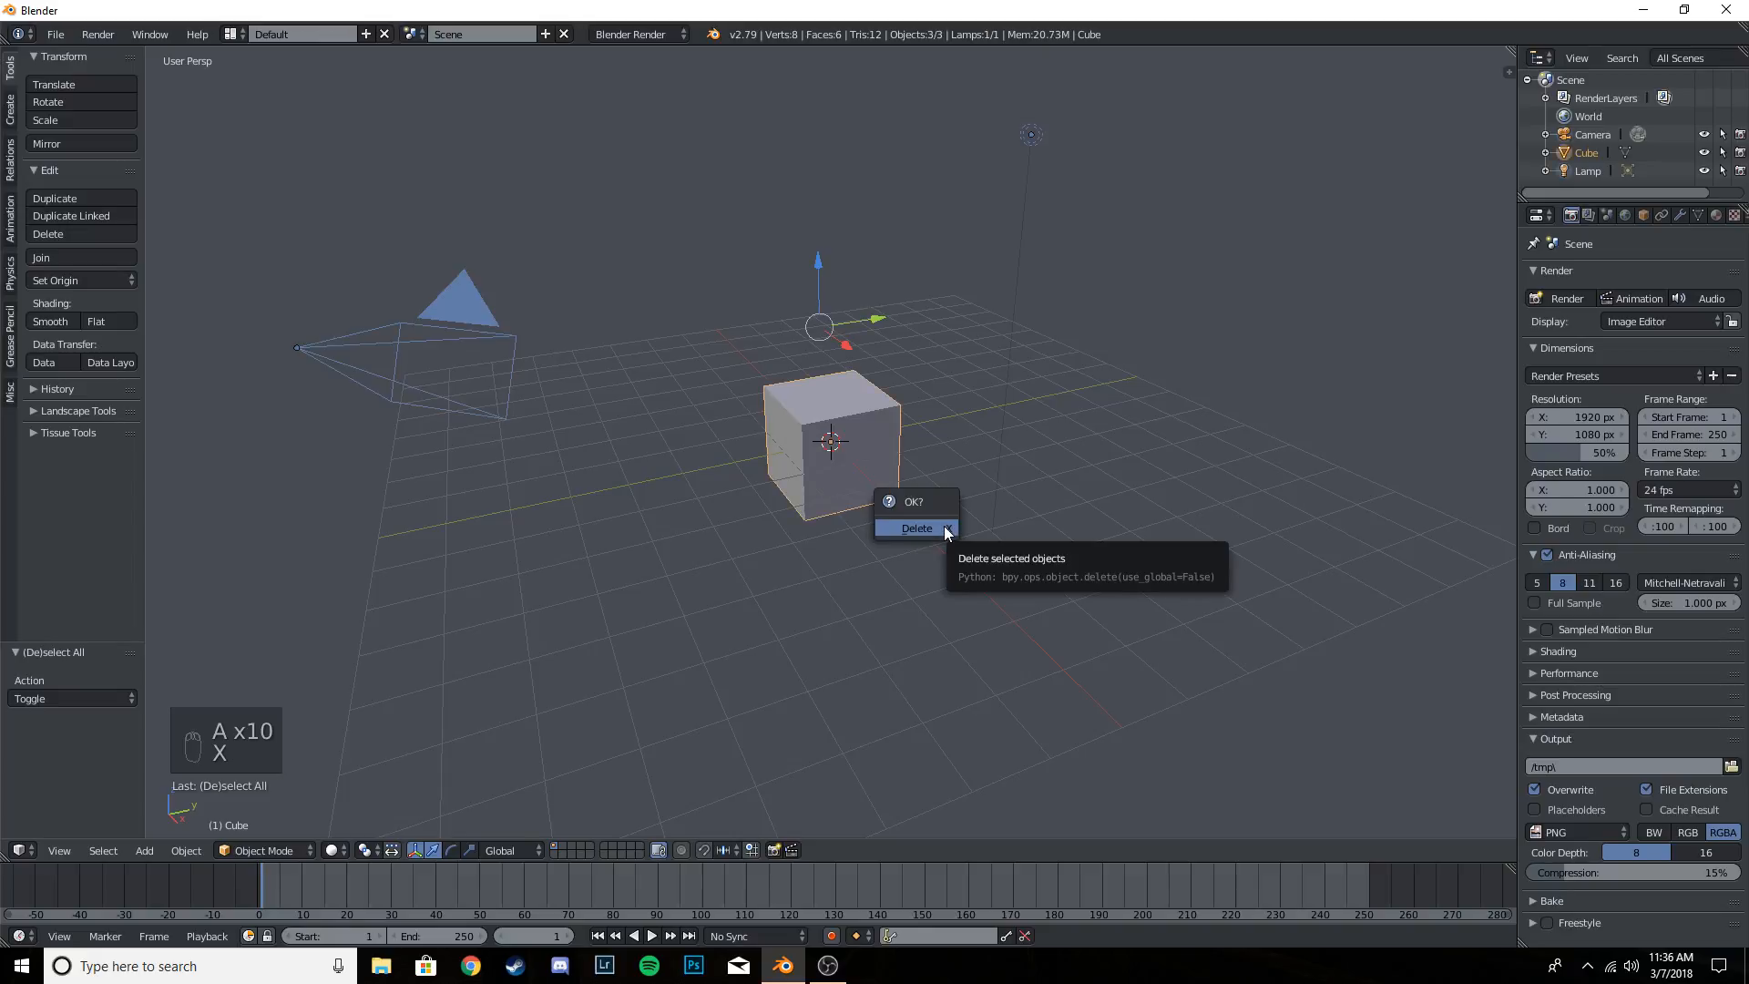
left_click(946, 530)
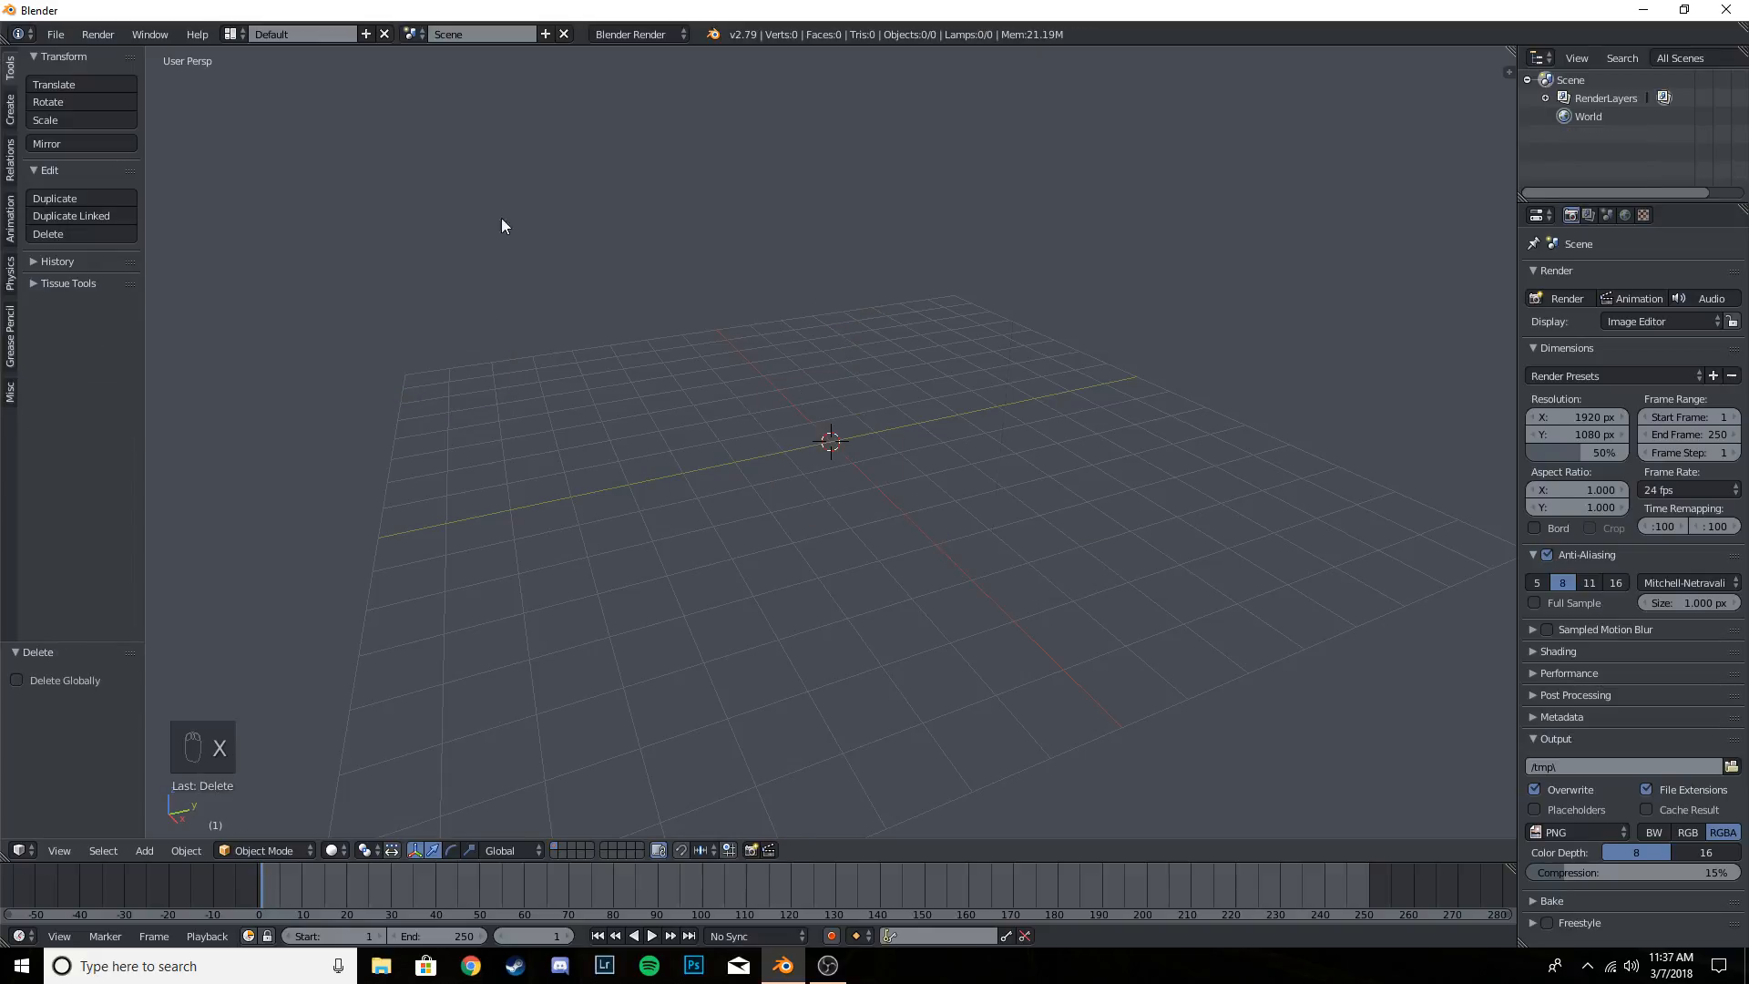
- Change the render engine to Cycles Render
left_click(653, 35)
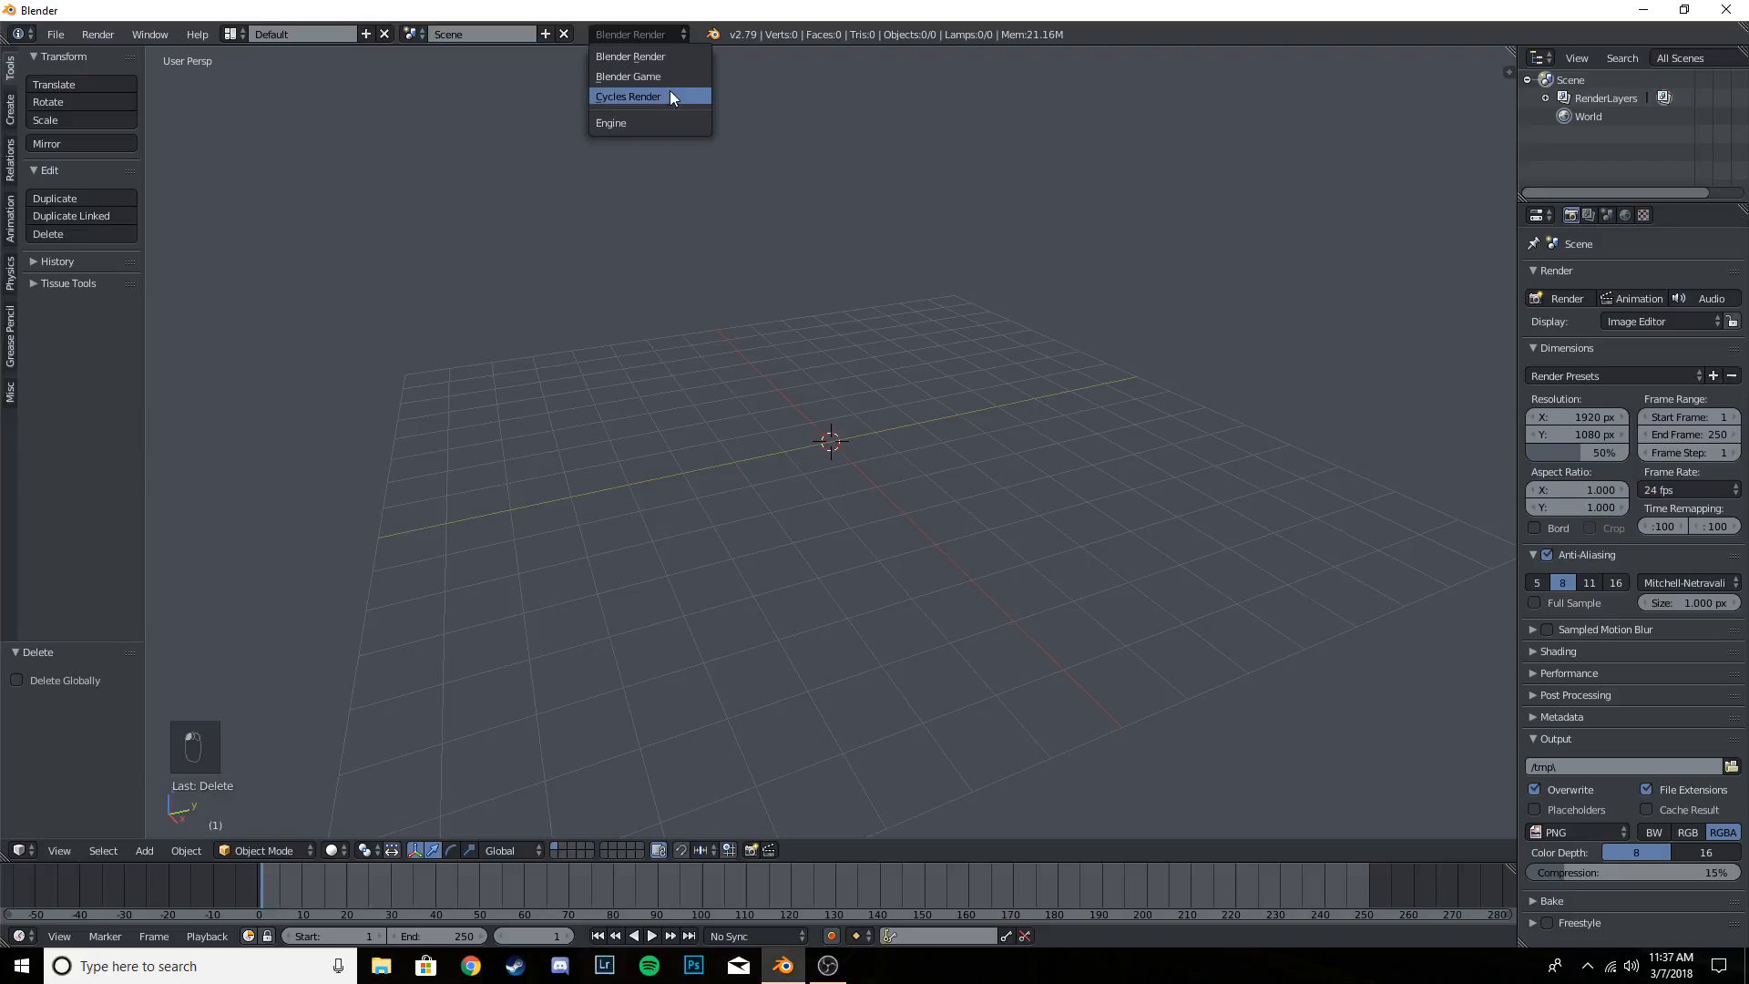
left_click(663, 38)
left_click(661, 35)
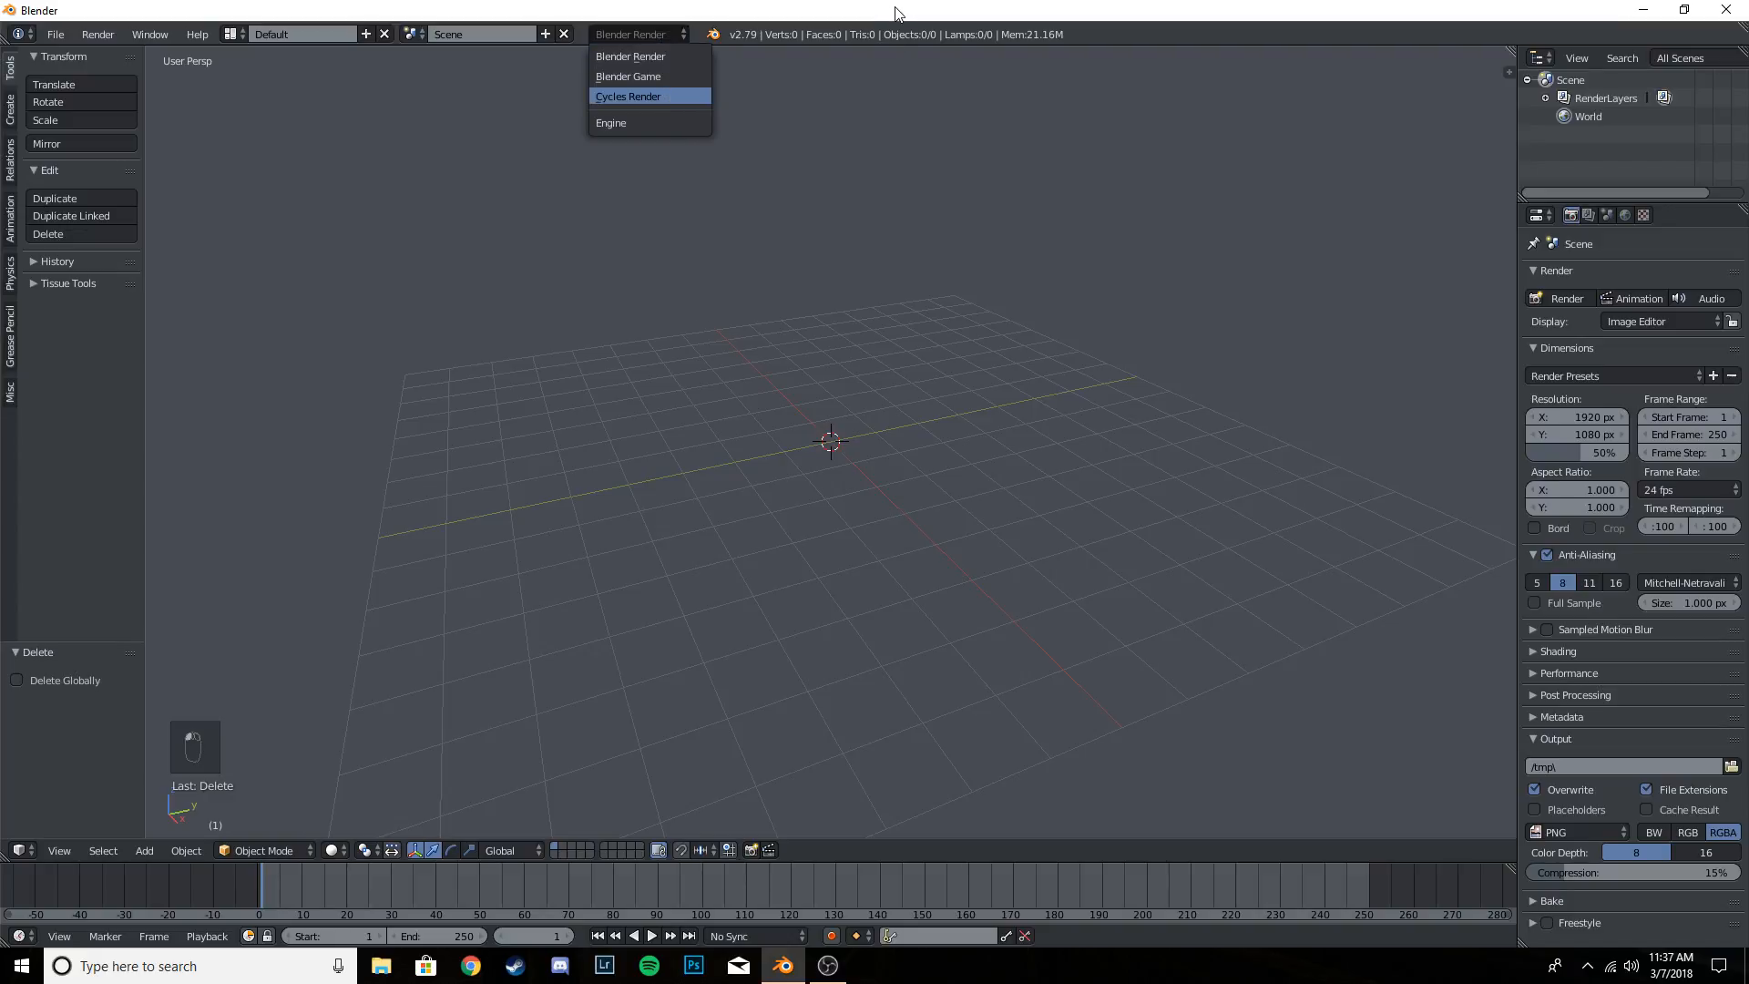
key("Return")
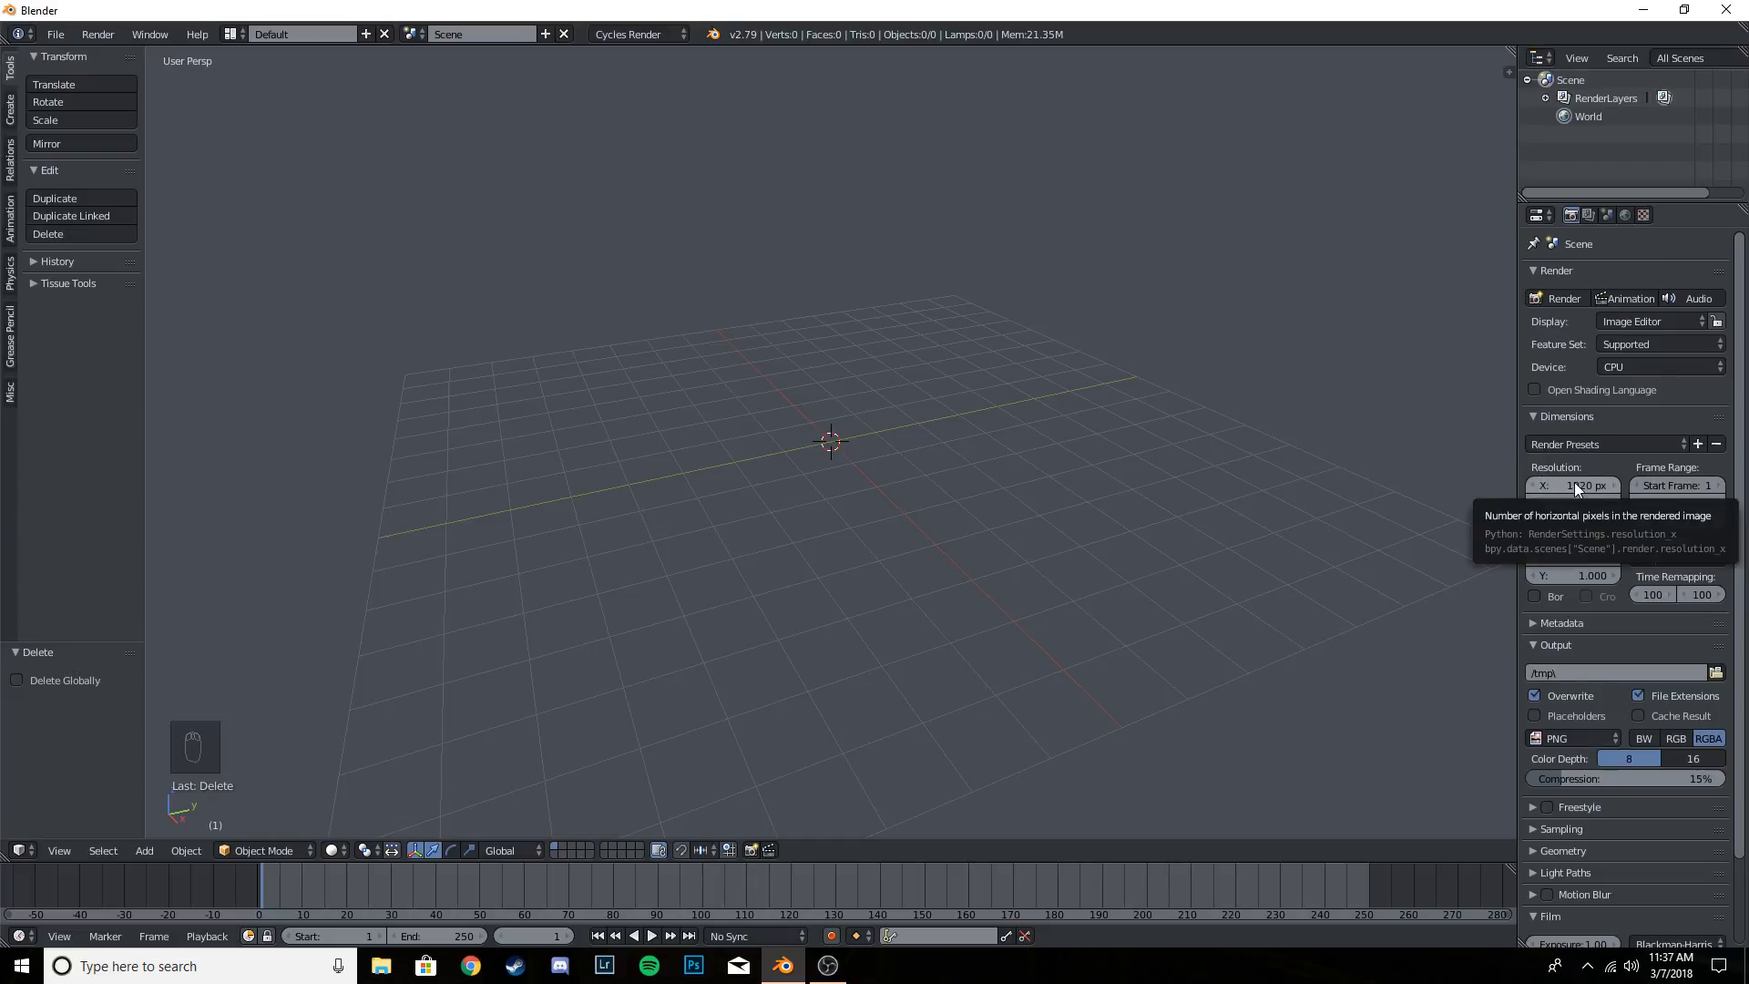
left_click(1626, 363)
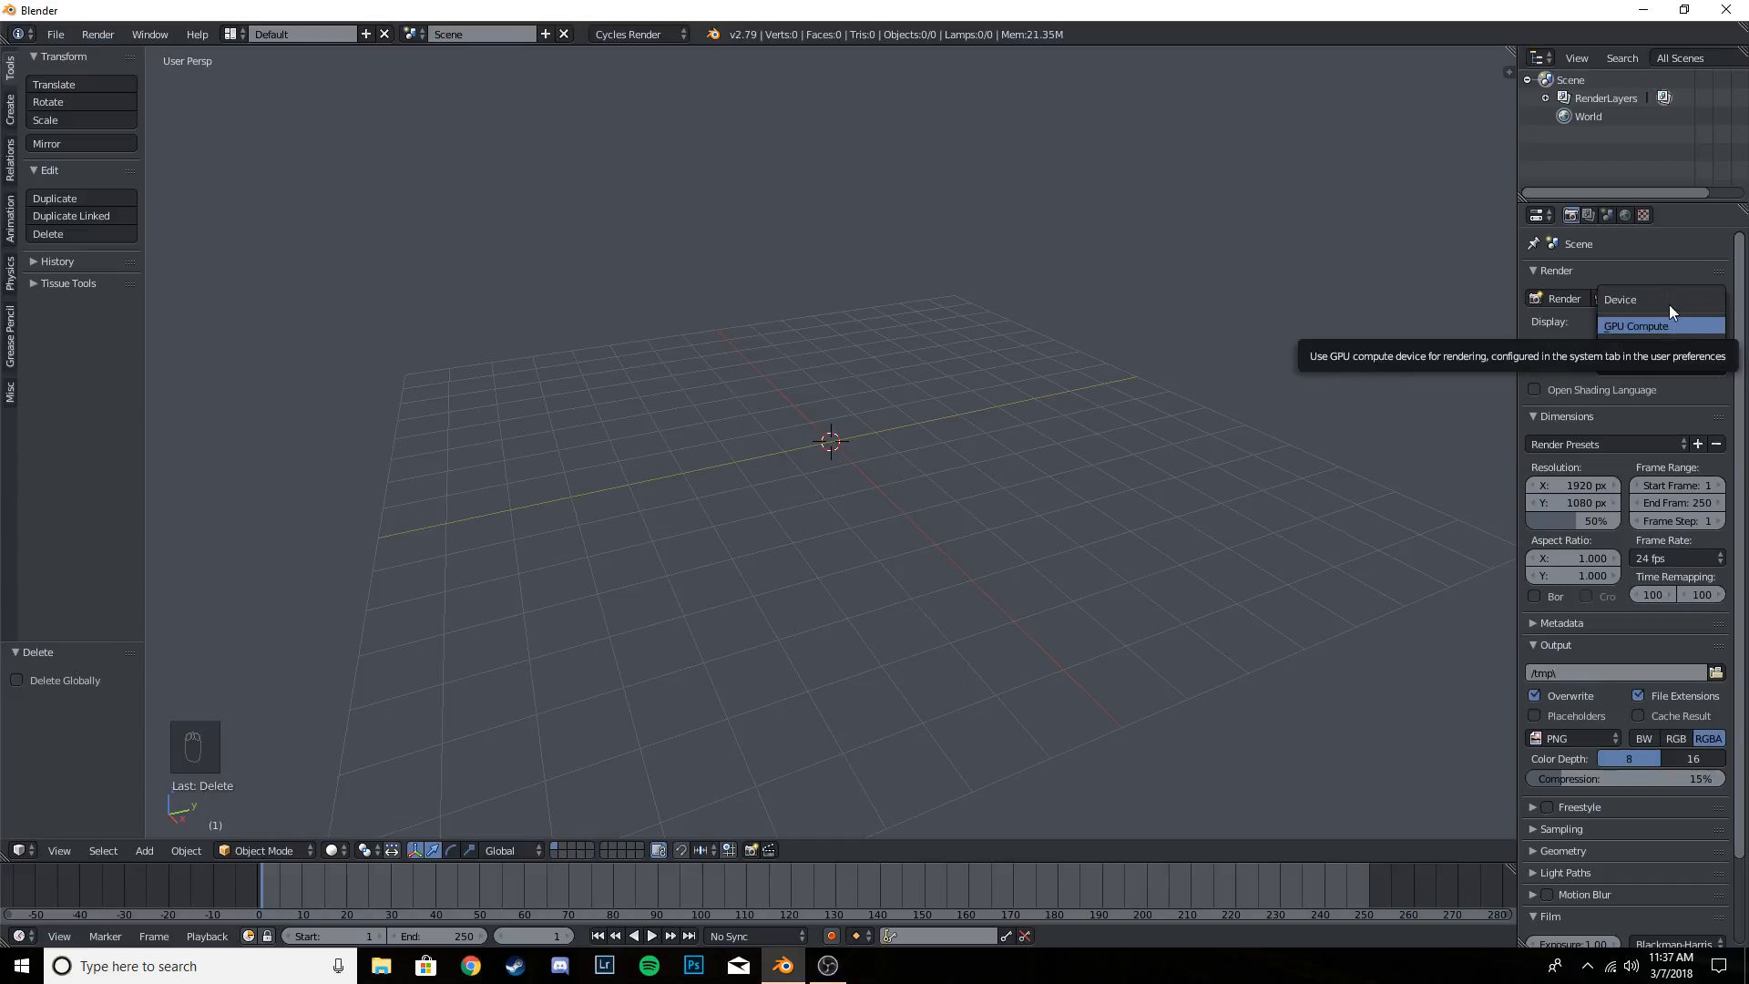
left_click(1649, 367)
left_click(1615, 365)
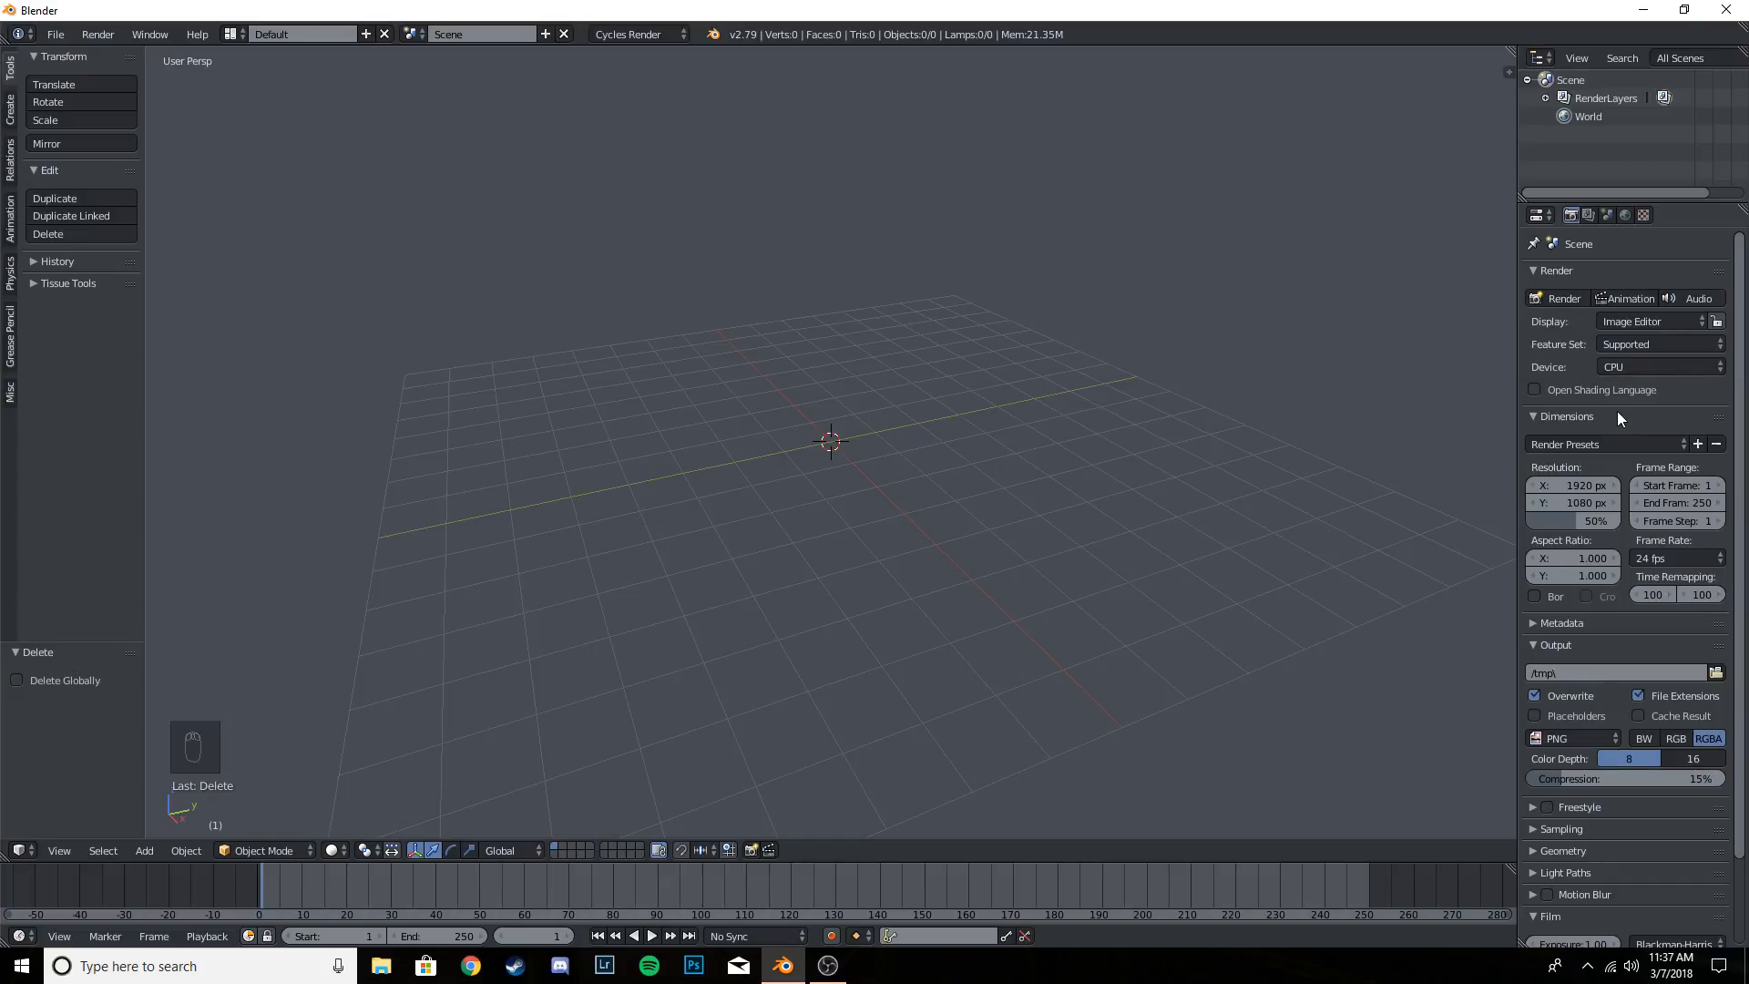
left_click(1616, 415)
left_click(1582, 418)
left_click(1575, 421)
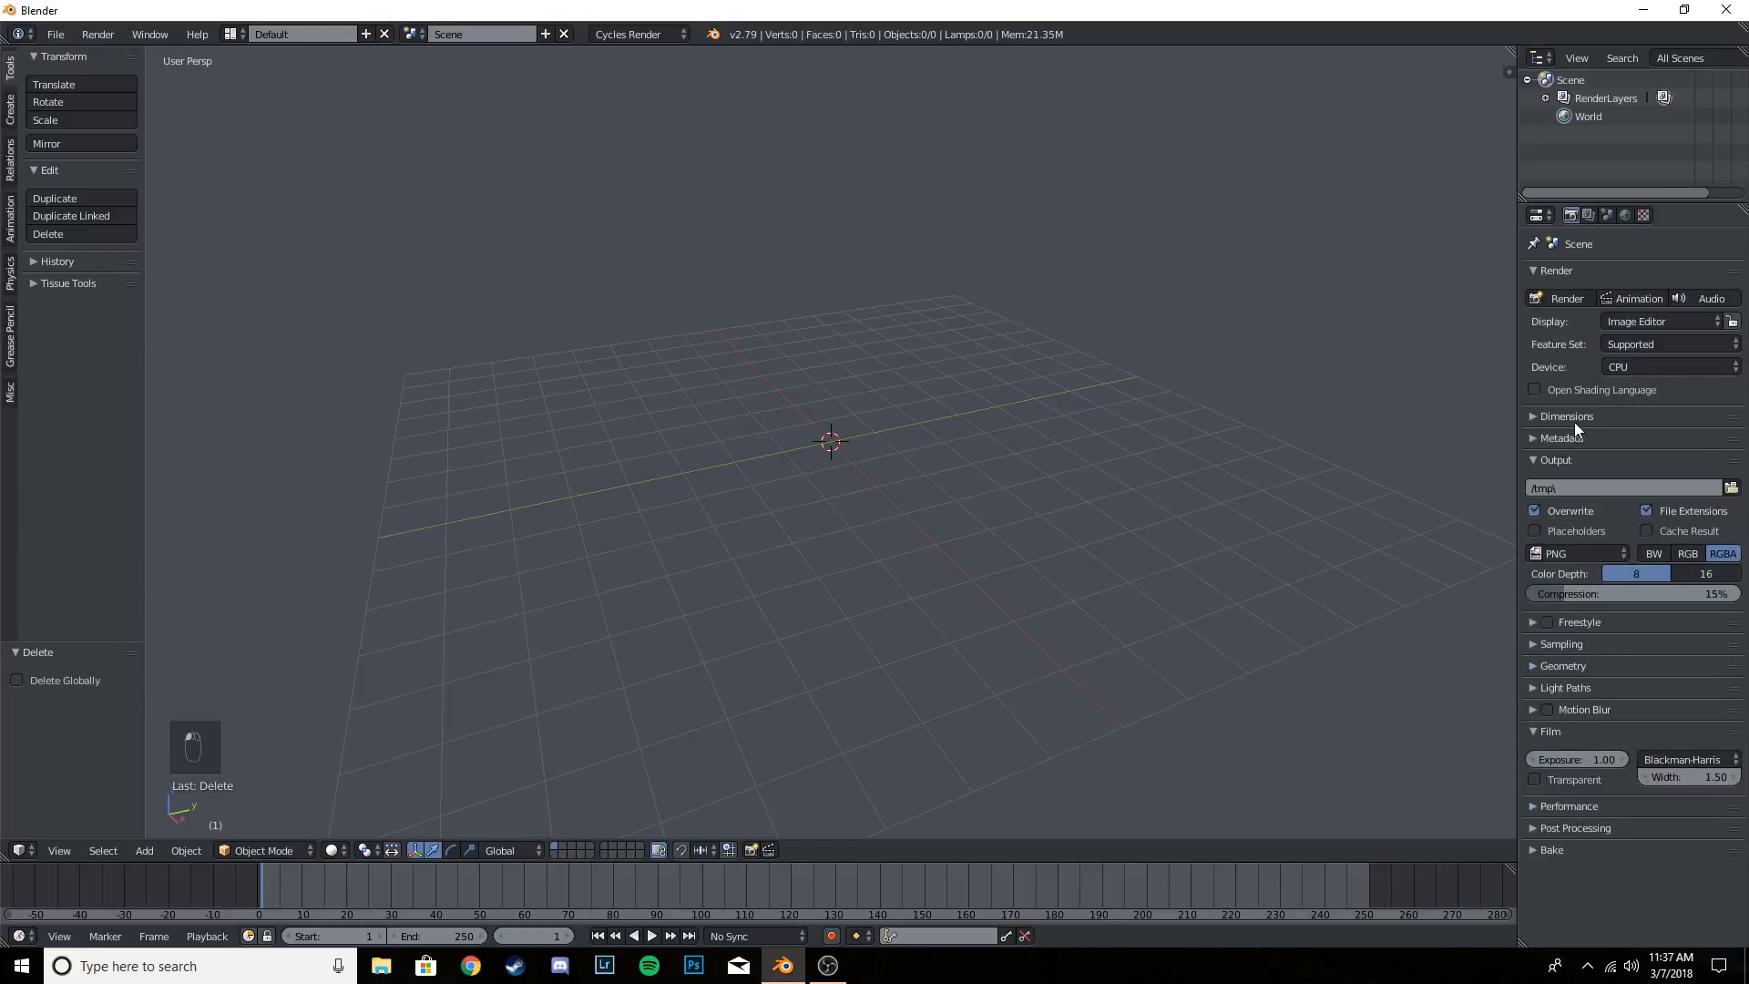
left_click(1577, 420)
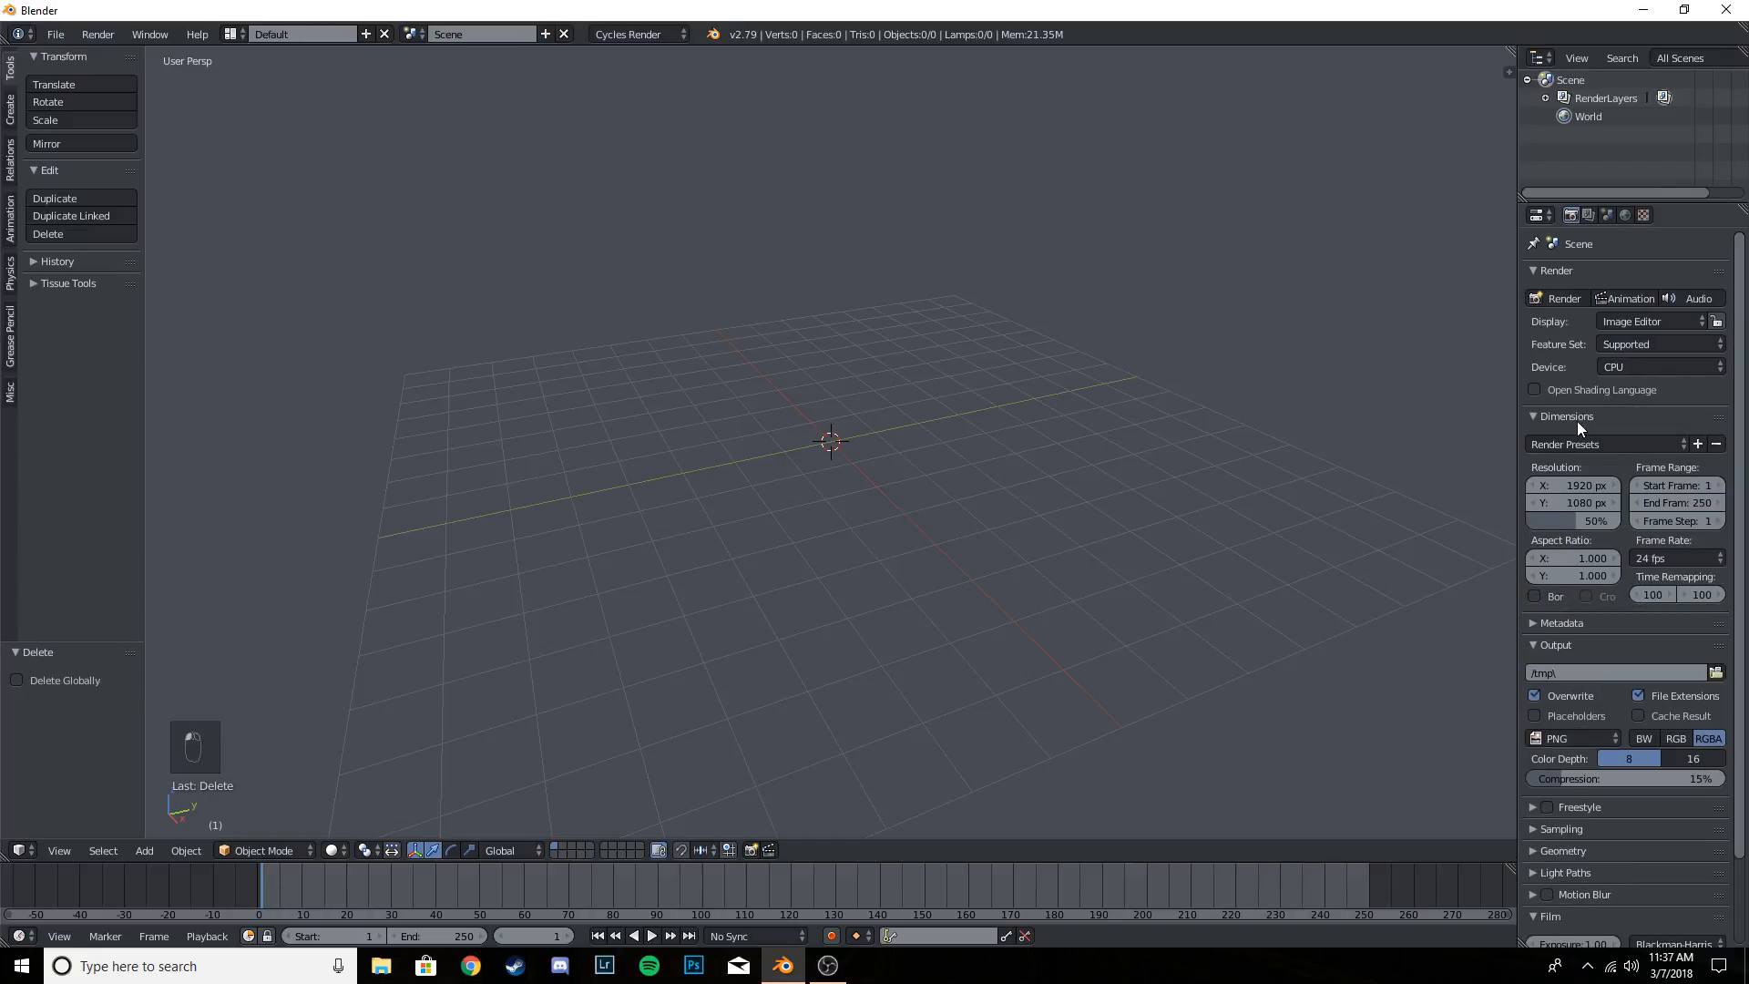
- Set the Cycles render device to GPU Compute
left_click(1632, 361)
left_click(1654, 328)
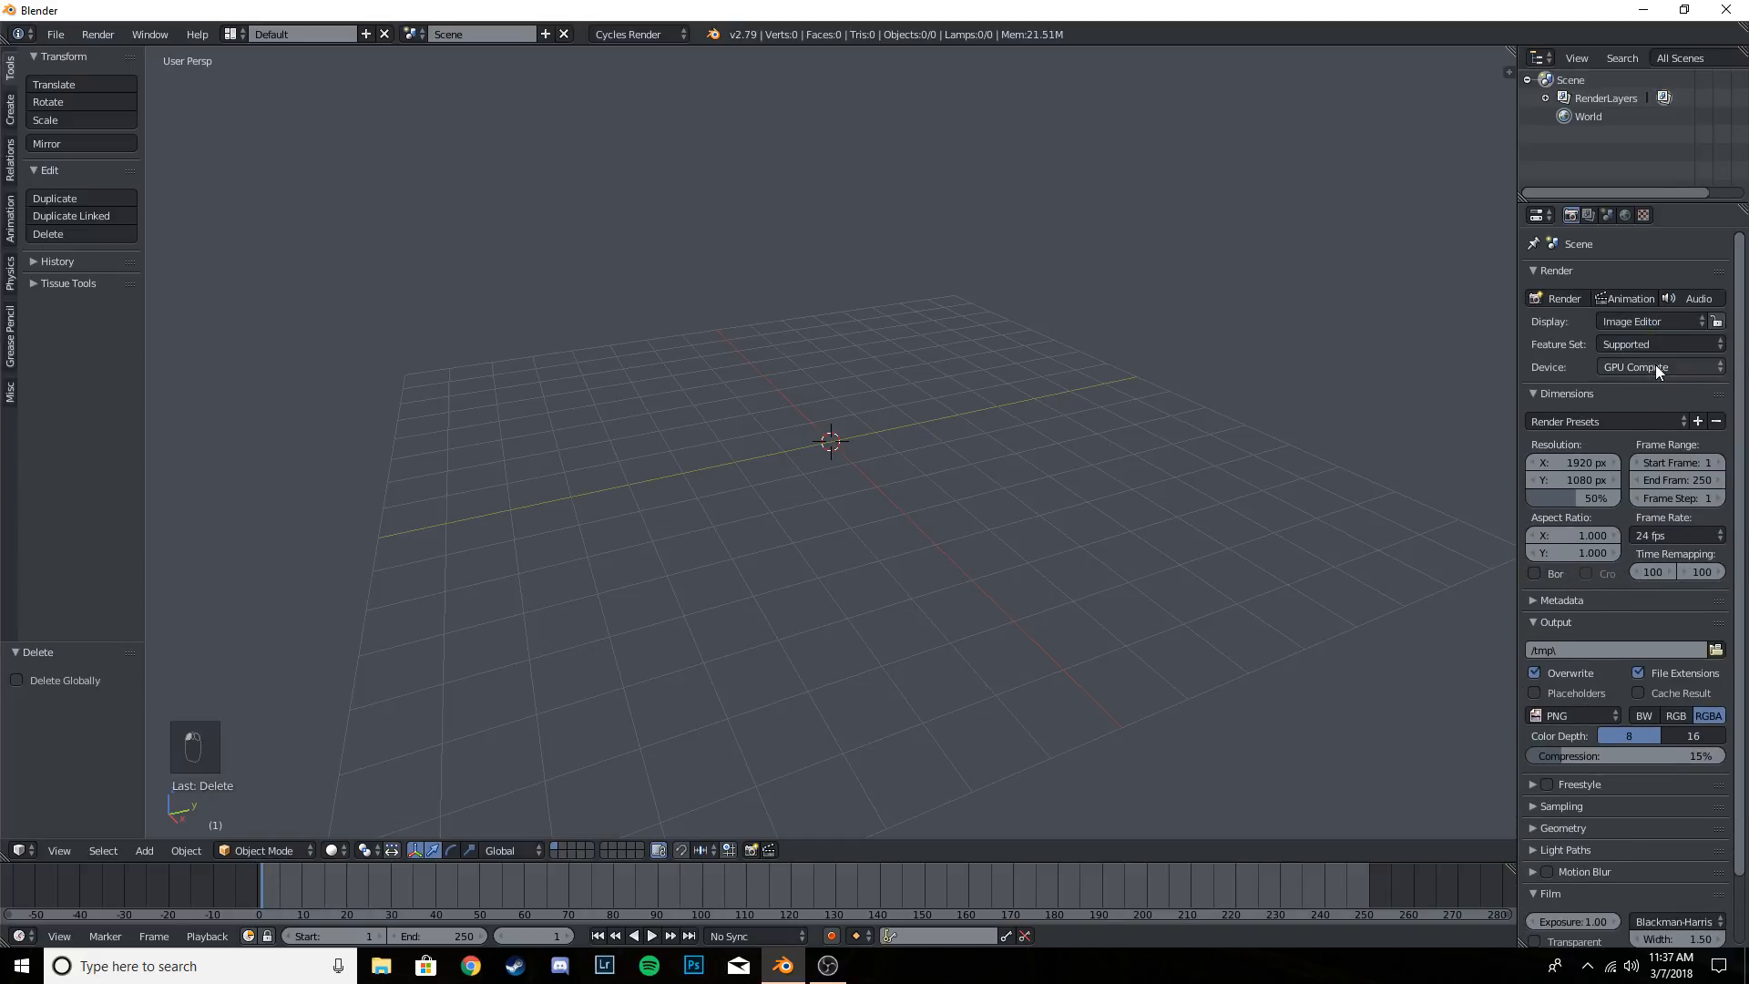
left_click(1655, 364)
left_click(1653, 346)
left_click(1658, 364)
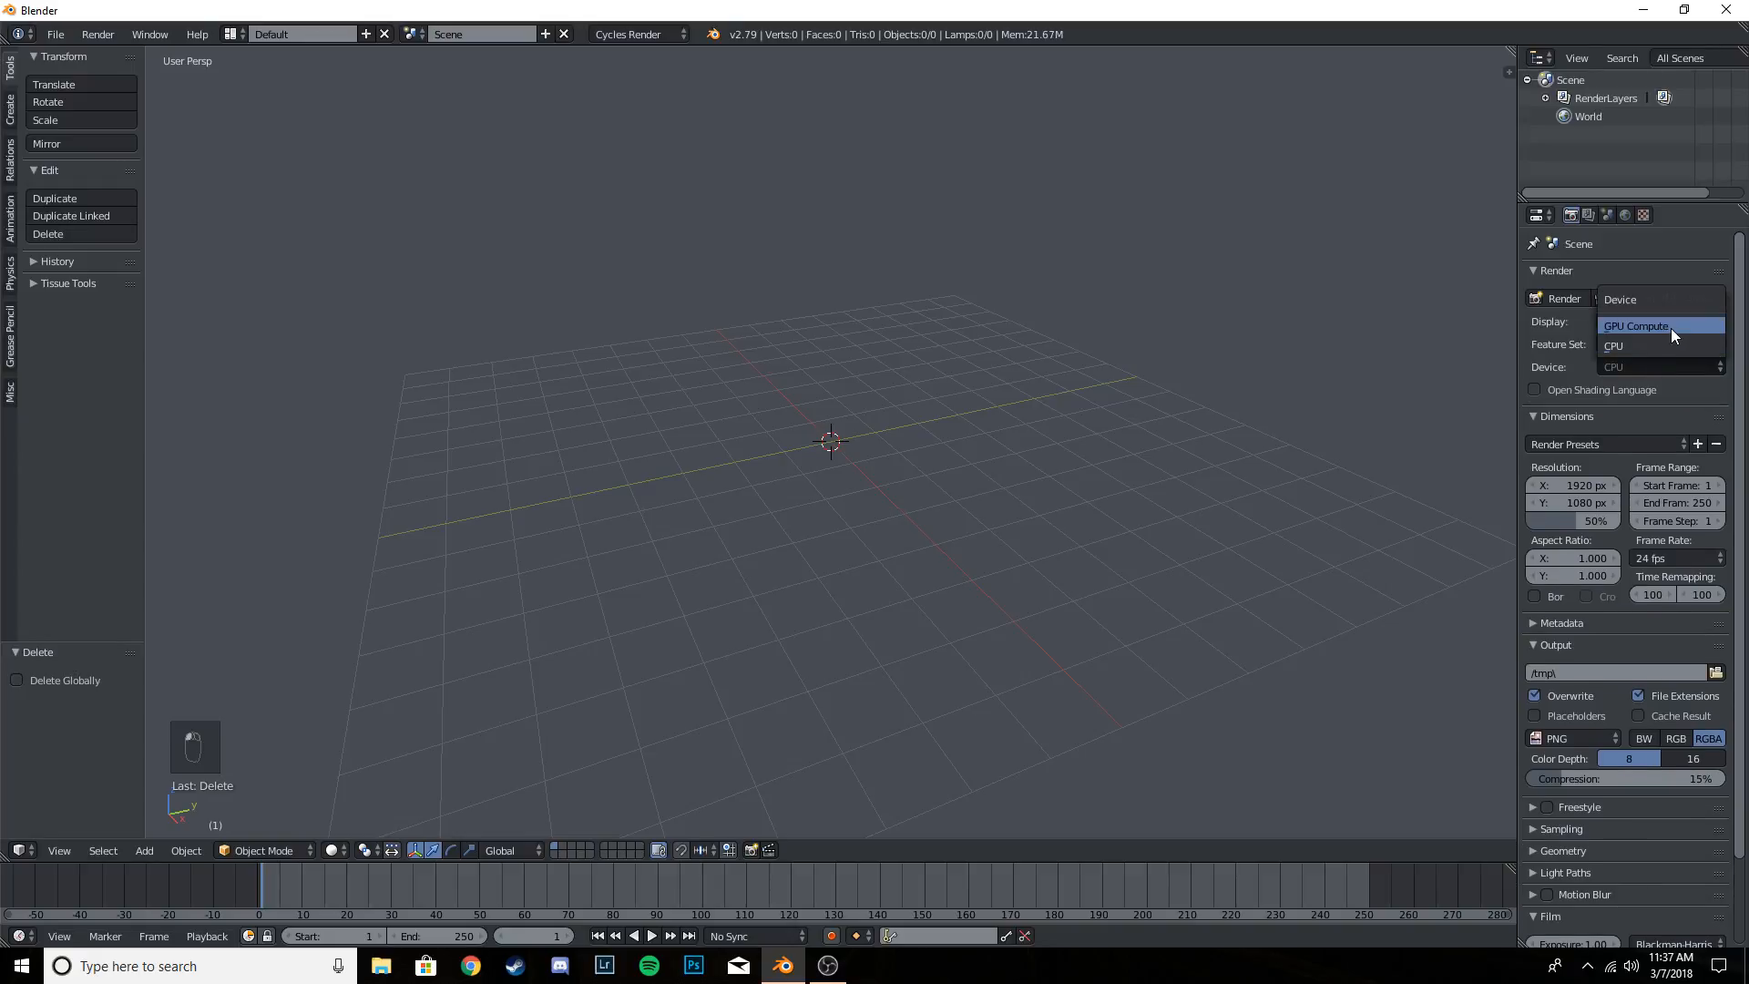
left_click(1671, 328)
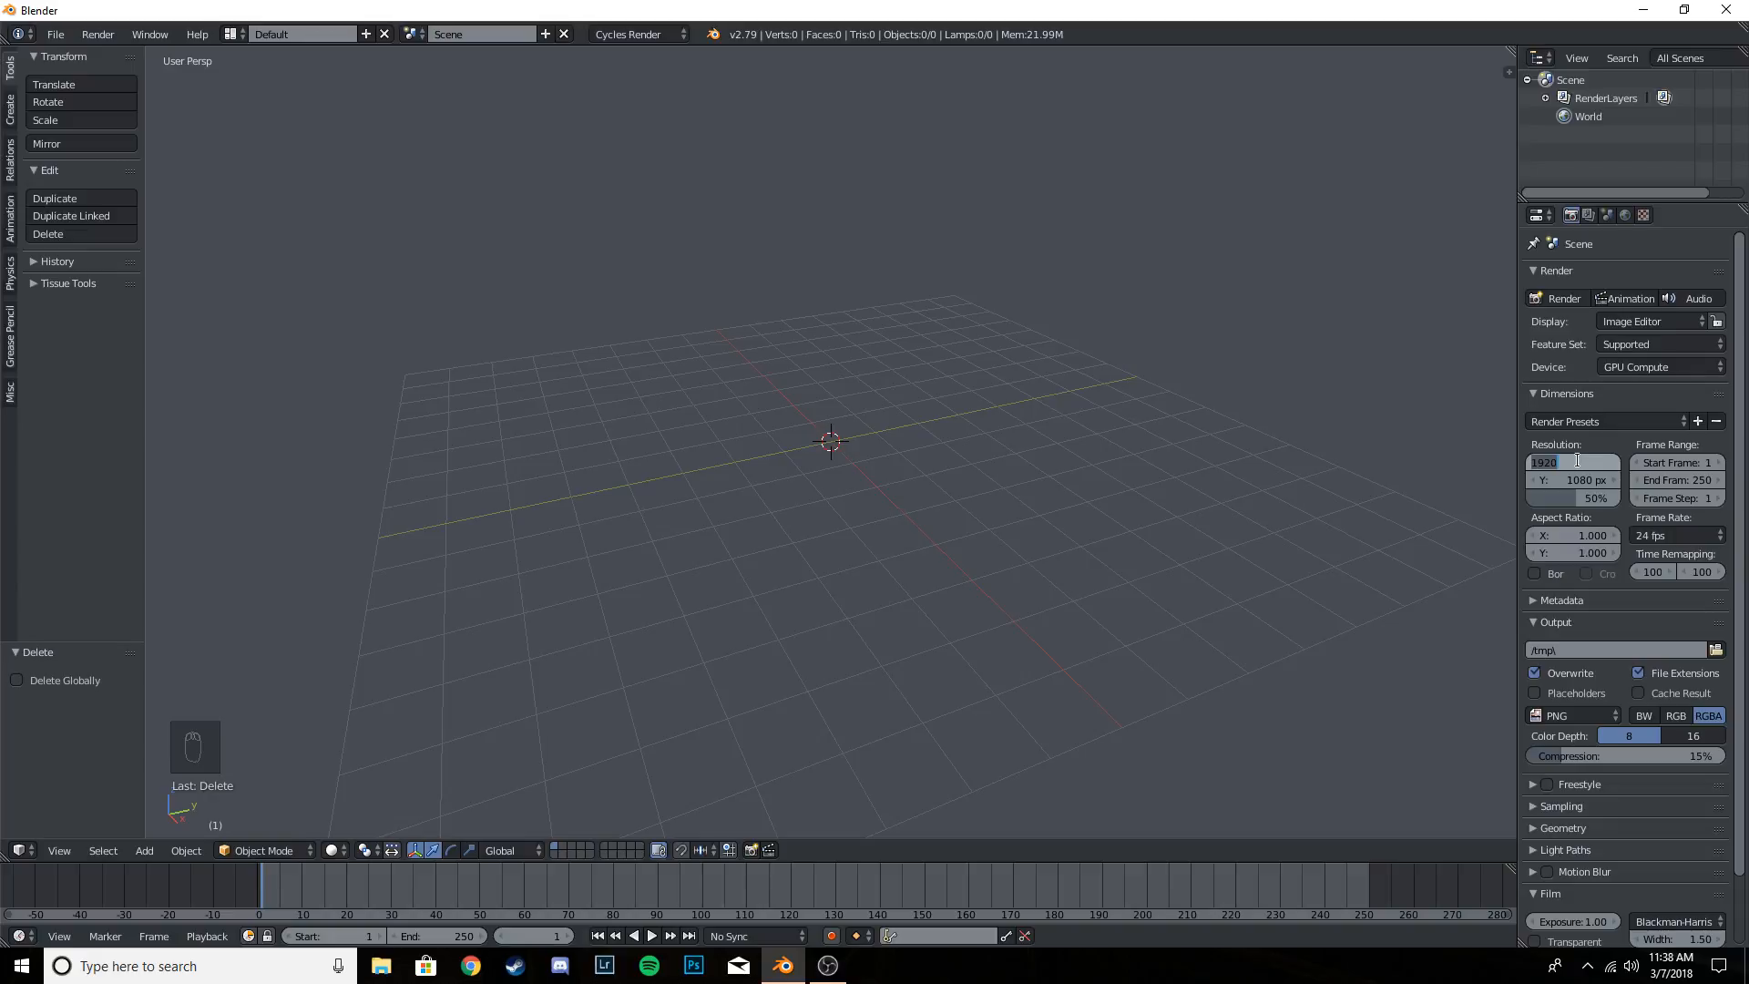
- Set the render resolution to 1080 by 1350 px at 250% scale, with Border rendering enabled
type("1080")
left_click(1574, 480)
type("13")
type("25")
key("Return")
scroll(1600, 490, "down", 2)
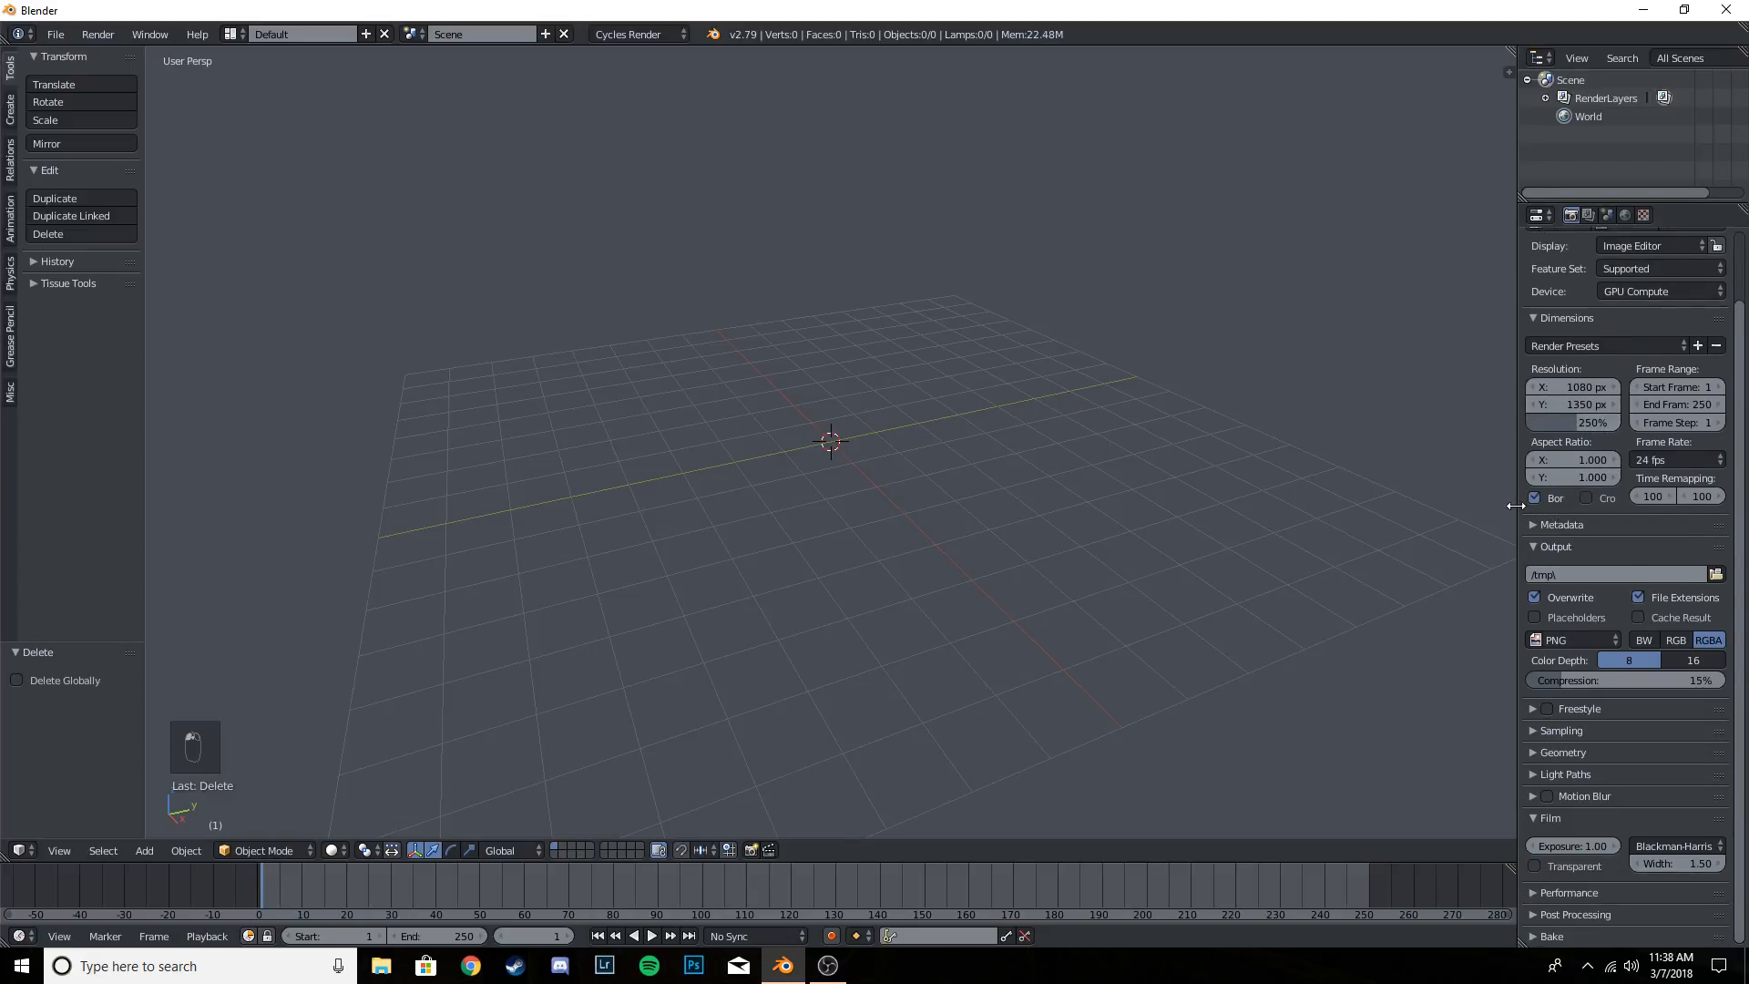
- Widen the properties editor and set the PNG output color depth to 16
left_click_drag(1516, 503, 1470, 502)
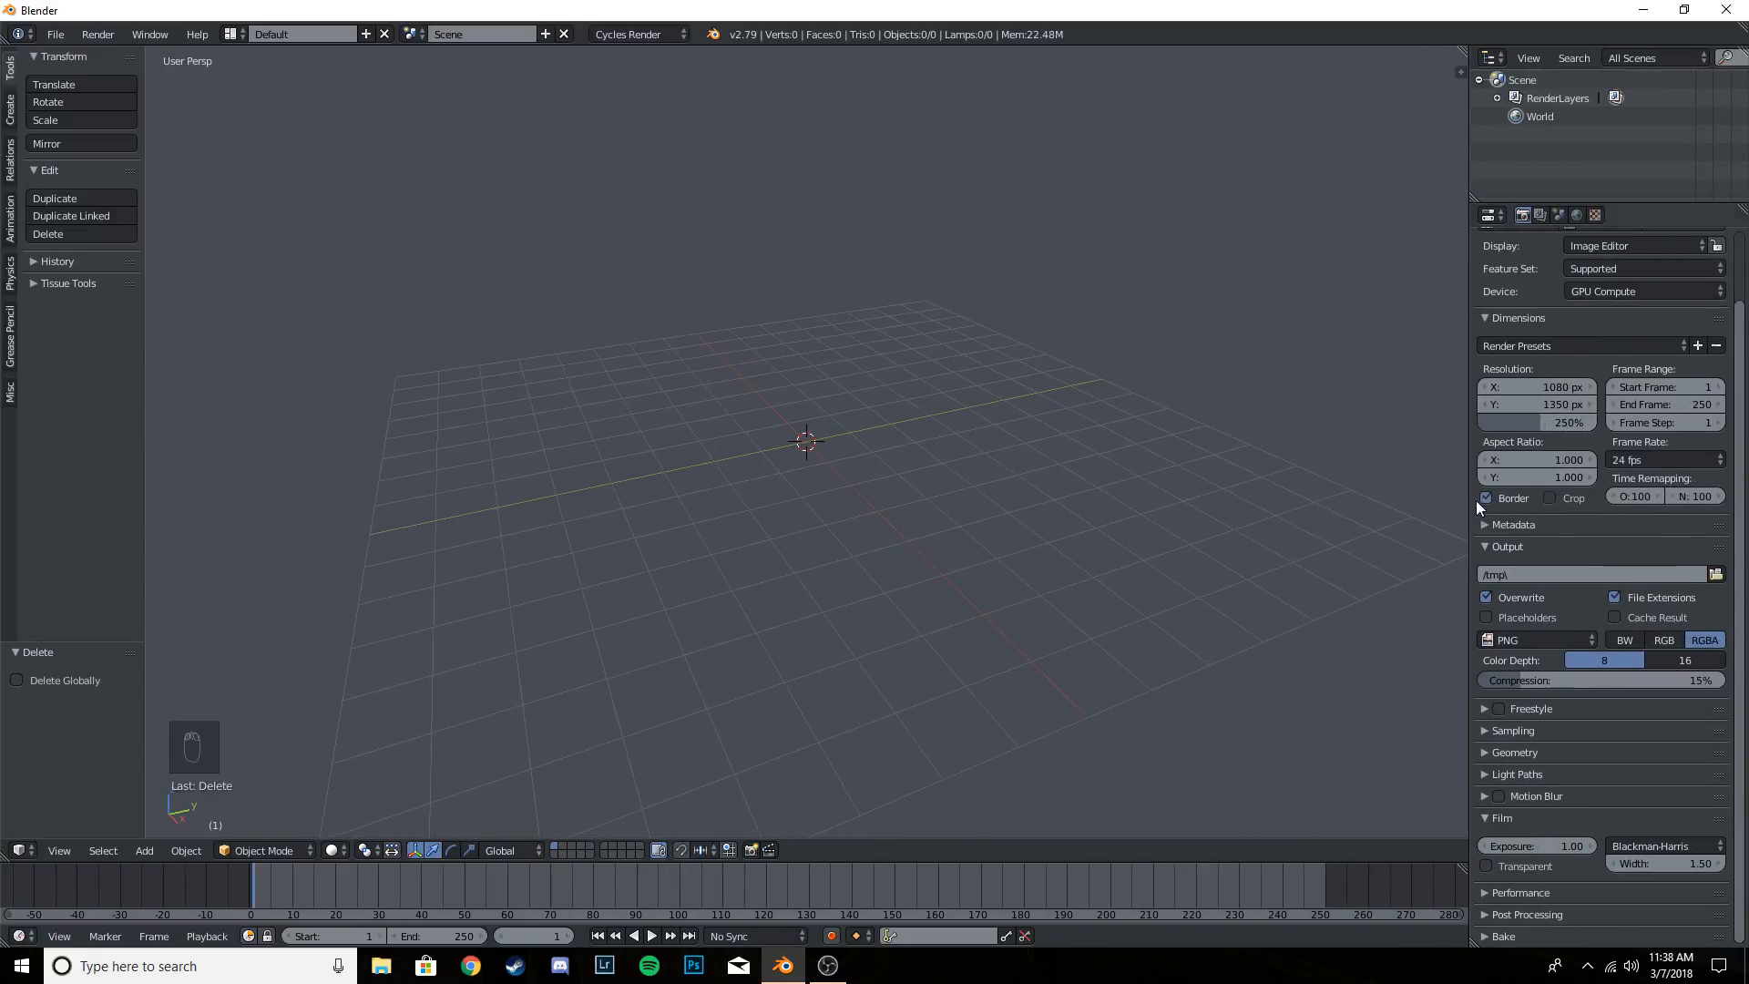
left_click(1686, 659)
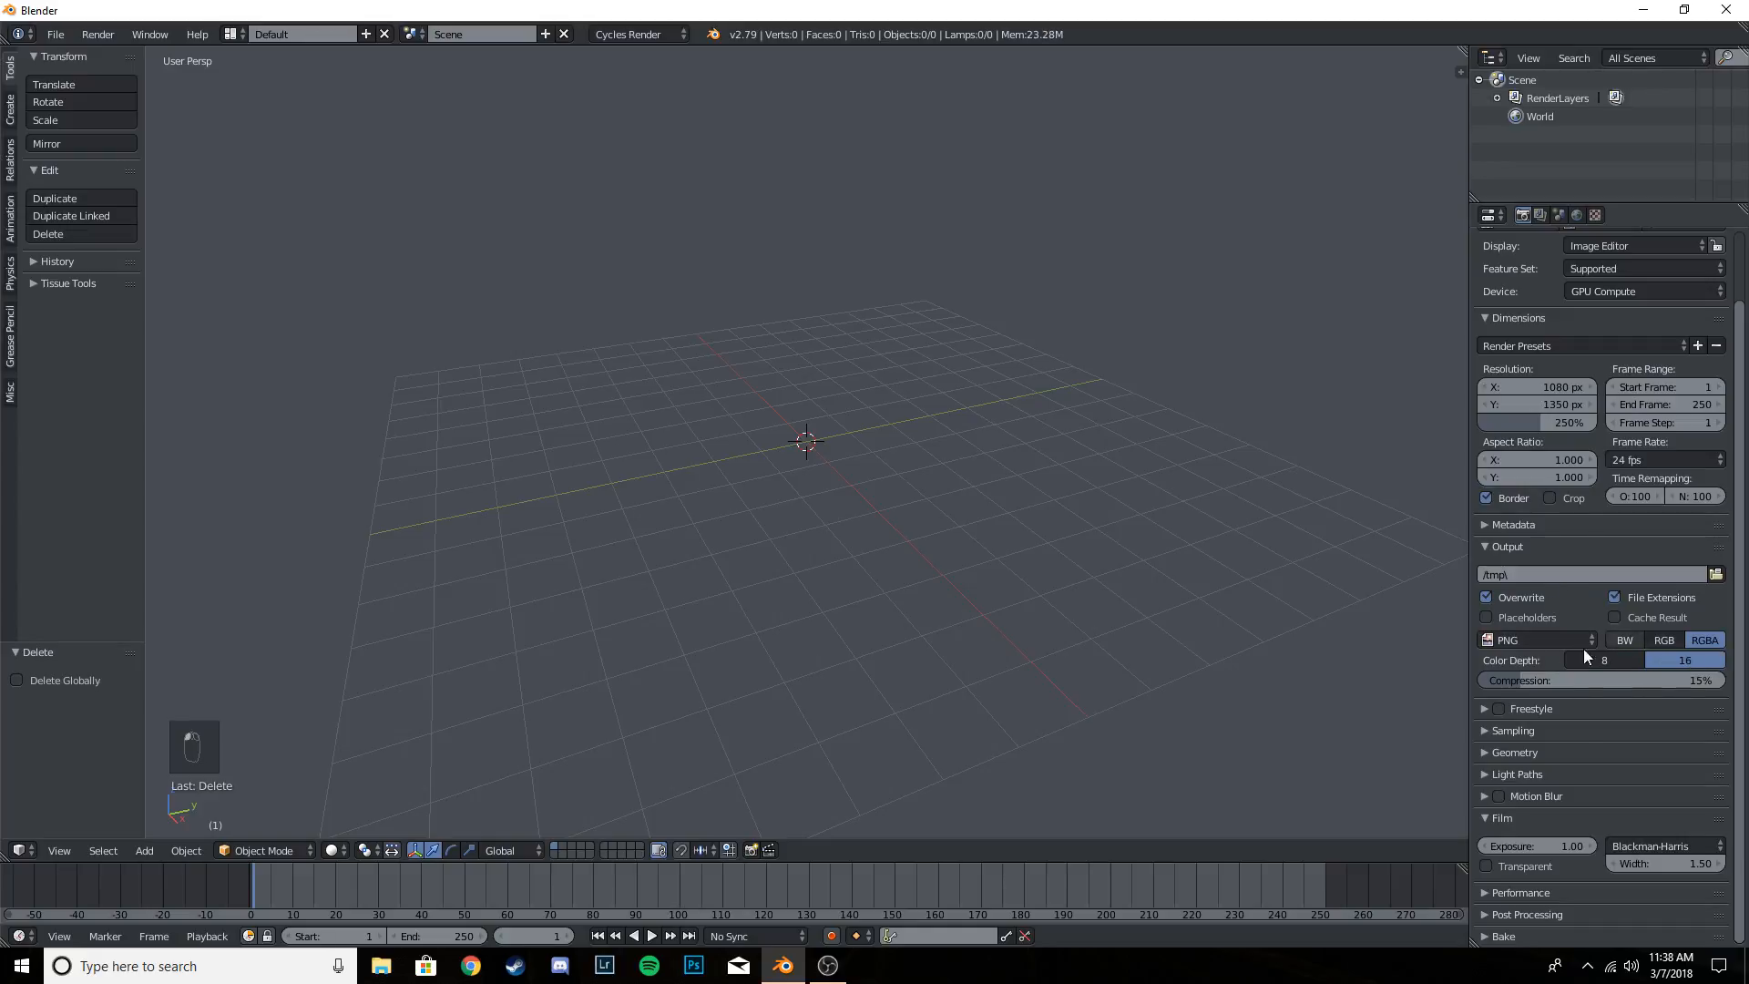
- Set the Cycles sampling to 2500 render samples and 250 preview samples
left_click(1514, 730)
scroll(1702, 699, "down", 5)
left_click(1661, 647)
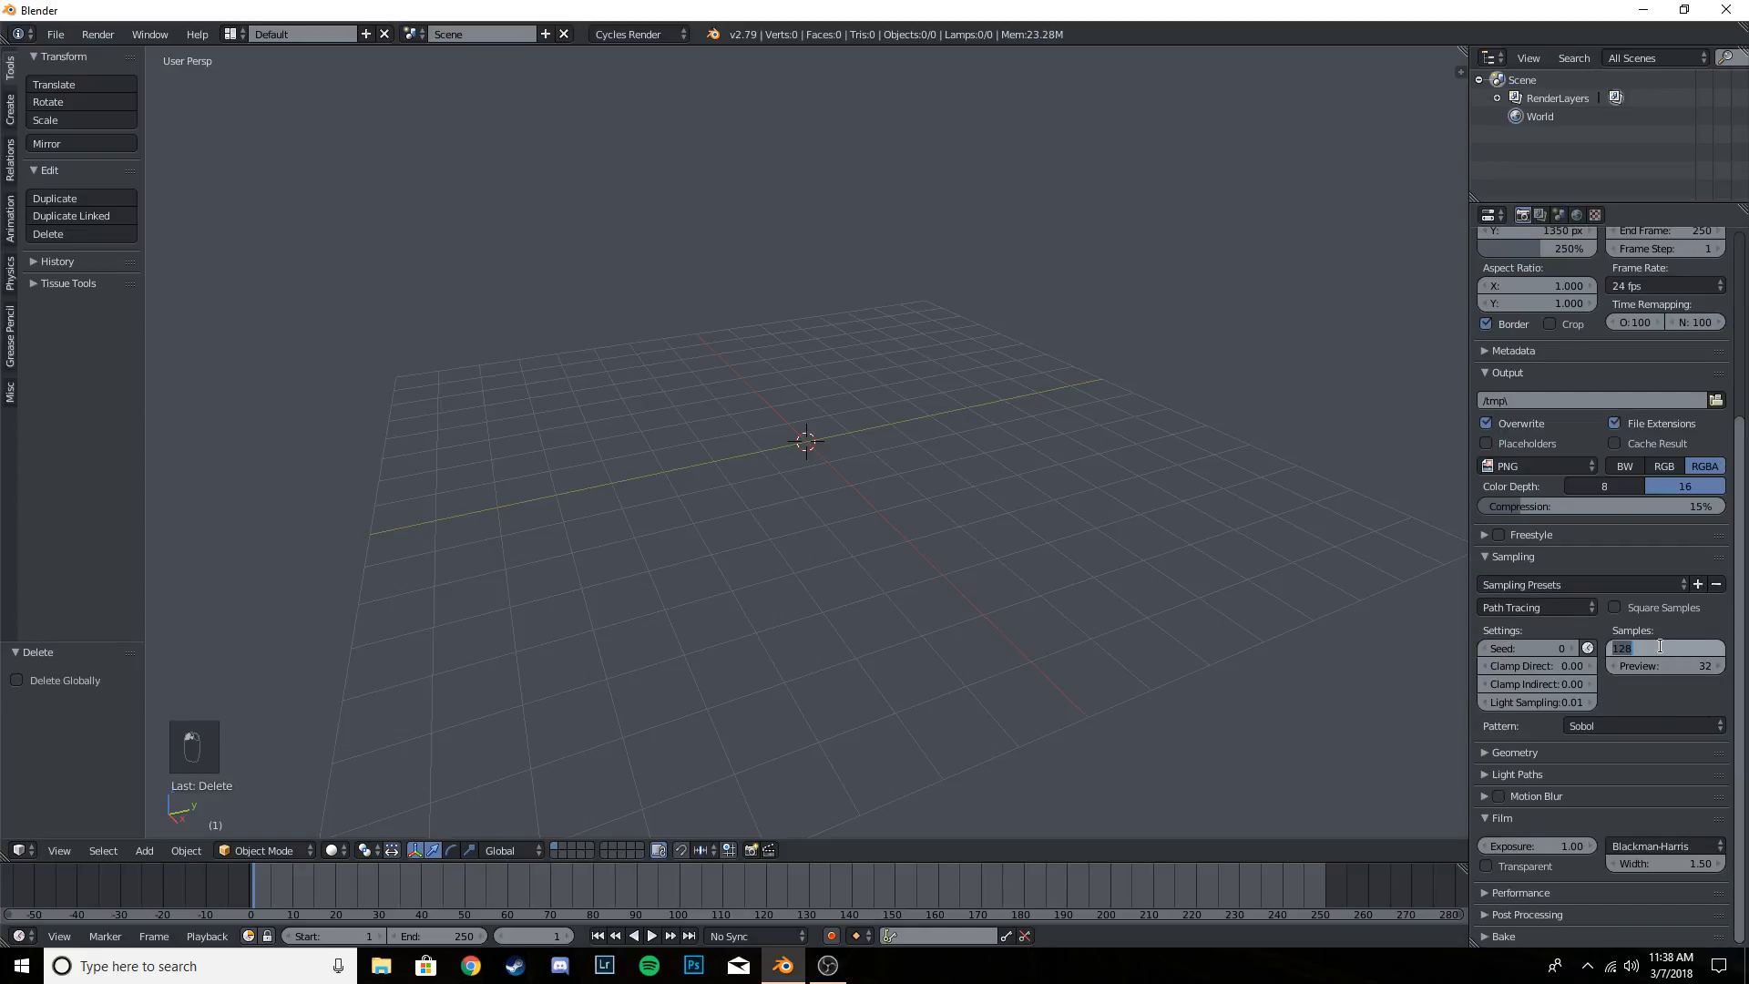
type("2500")
left_click(1659, 662)
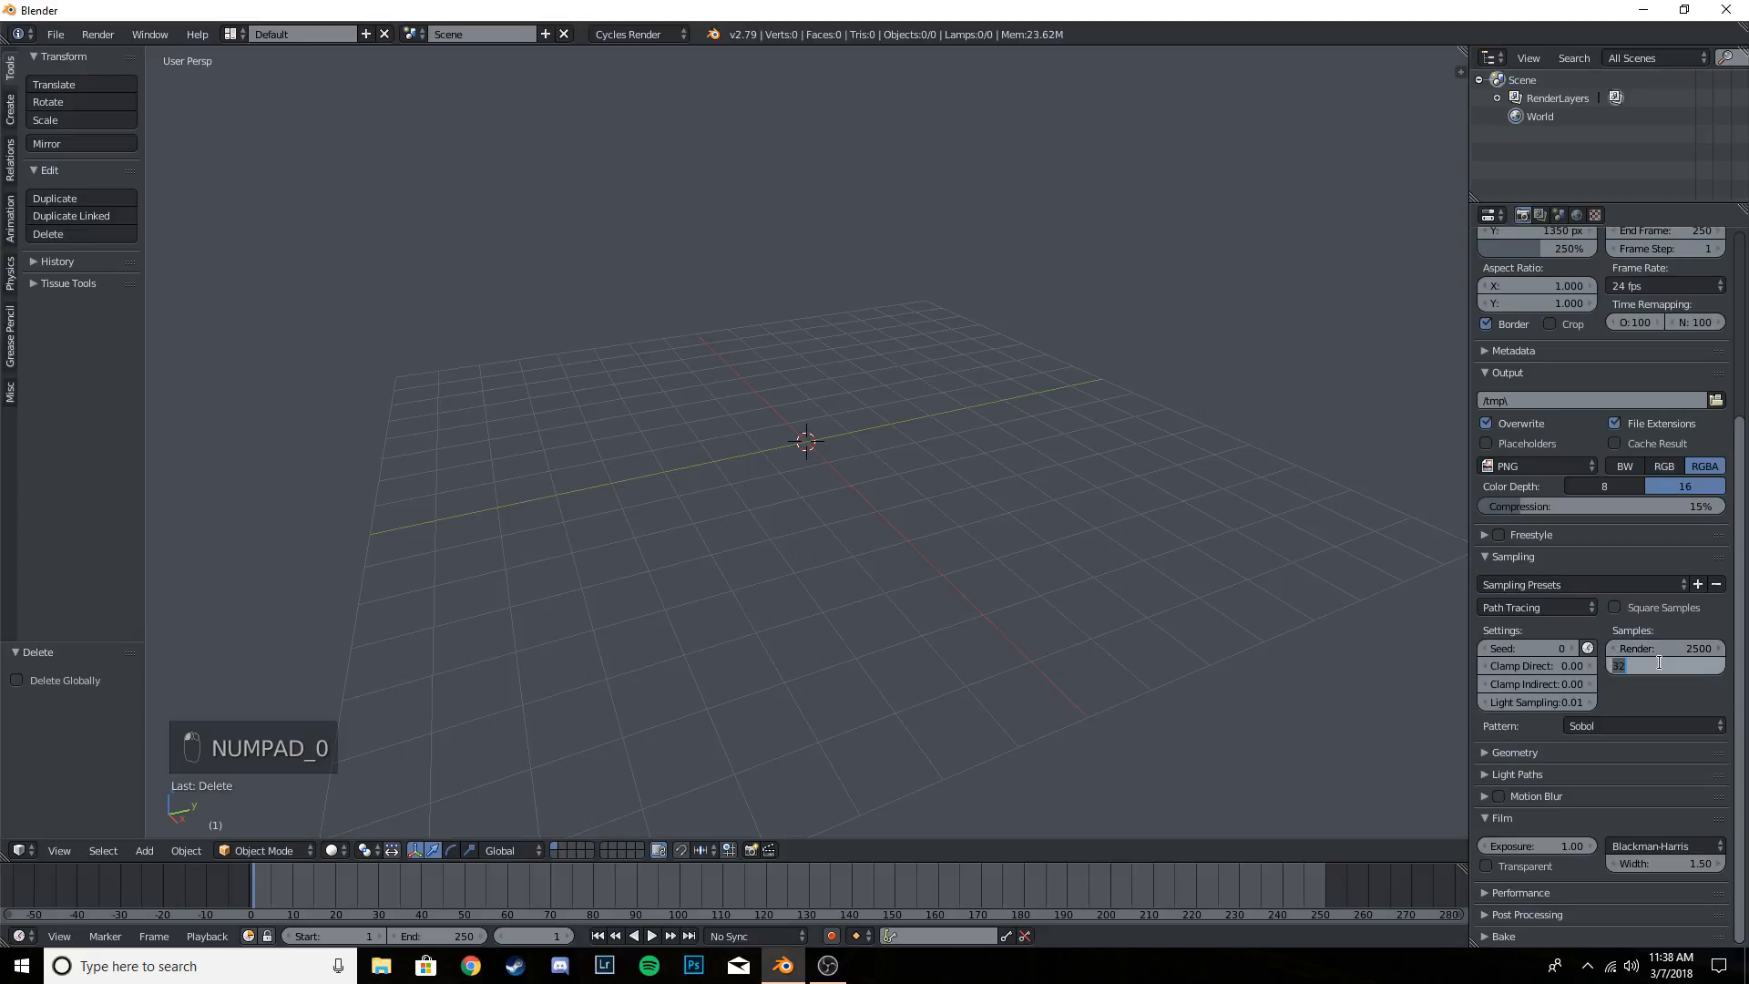
type("250")
key("Return")
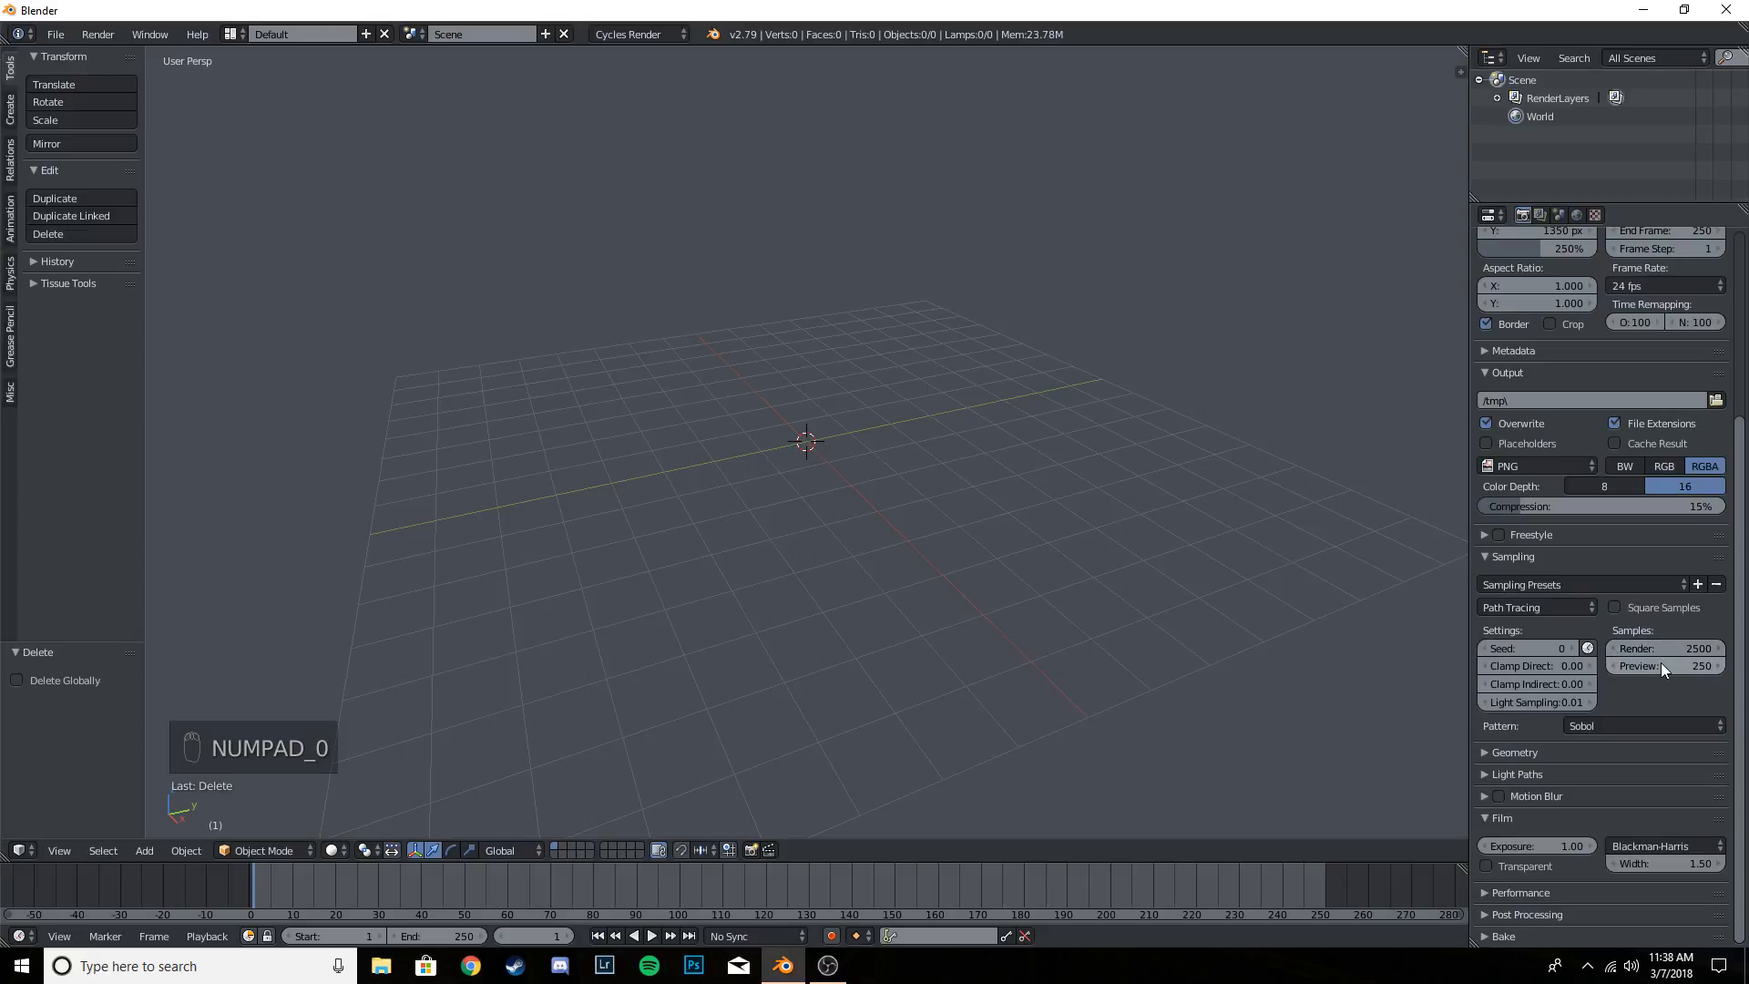
- Set Clamp Indirect to 3.00, Clamp Direct to 15.00, Light Sampling to 0.00 and the sampling pattern to Correlated Multi-Jitter
left_click(1542, 684)
type("3")
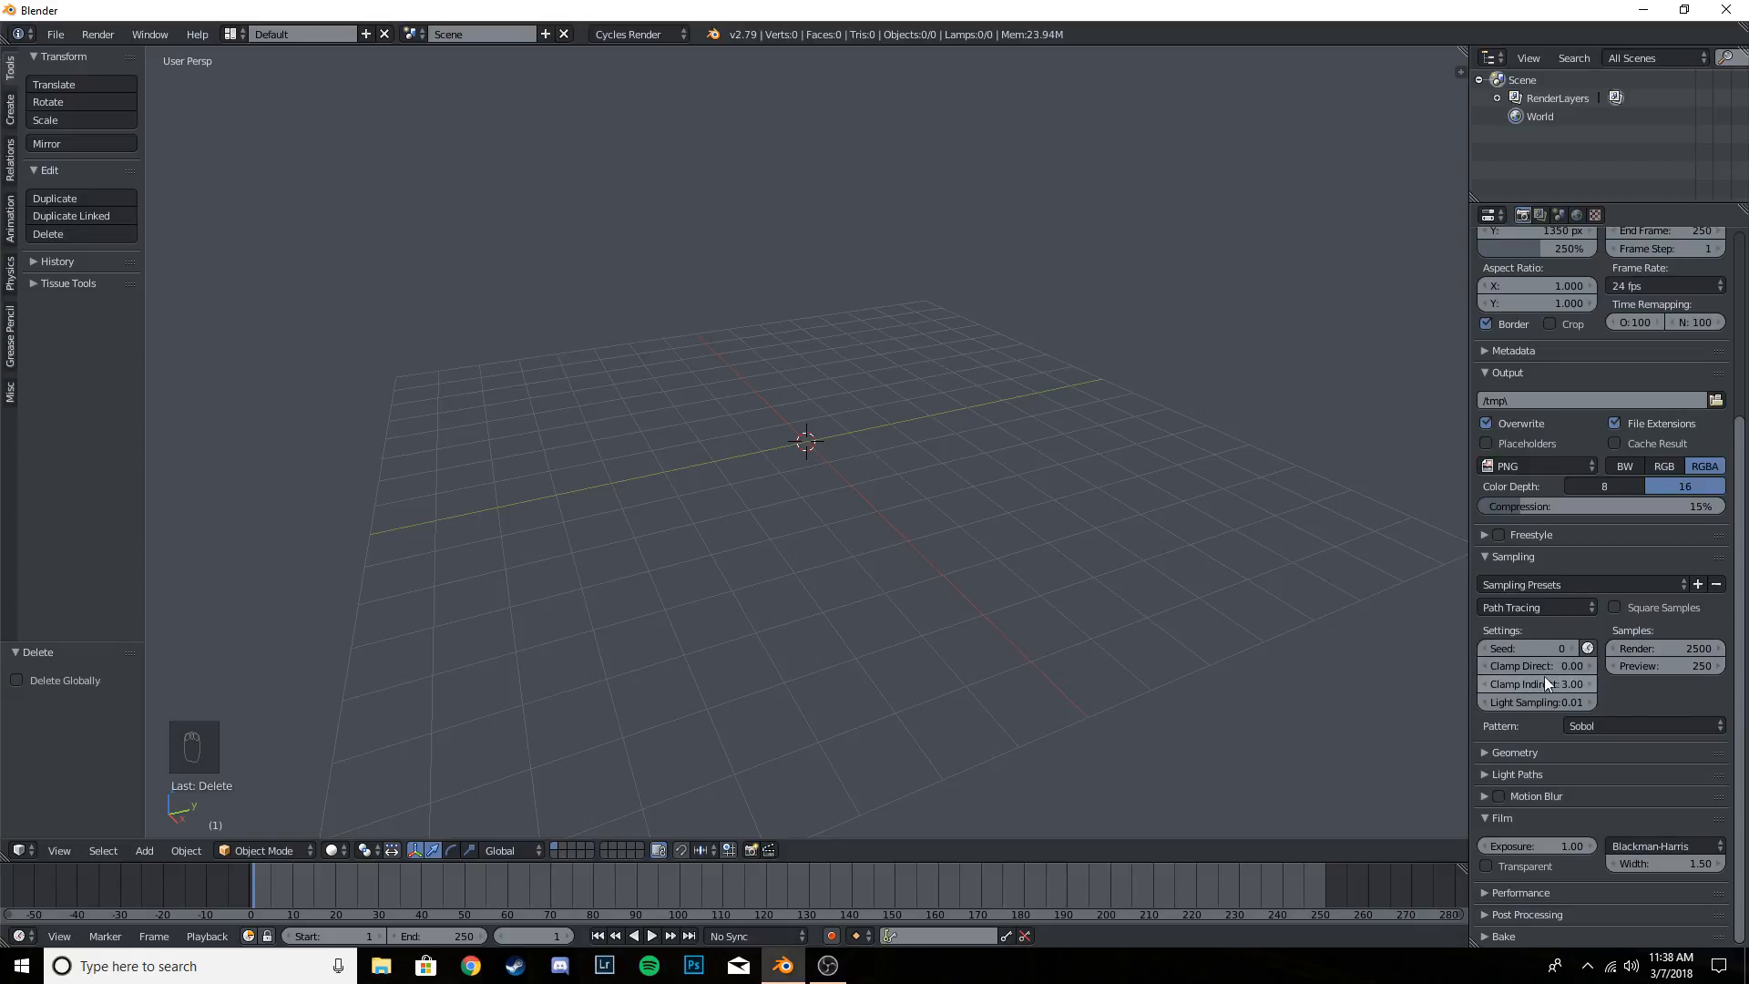
left_click(1529, 667)
type("15.")
type("0")
key("Return")
left_click(1622, 726)
left_click(1646, 675)
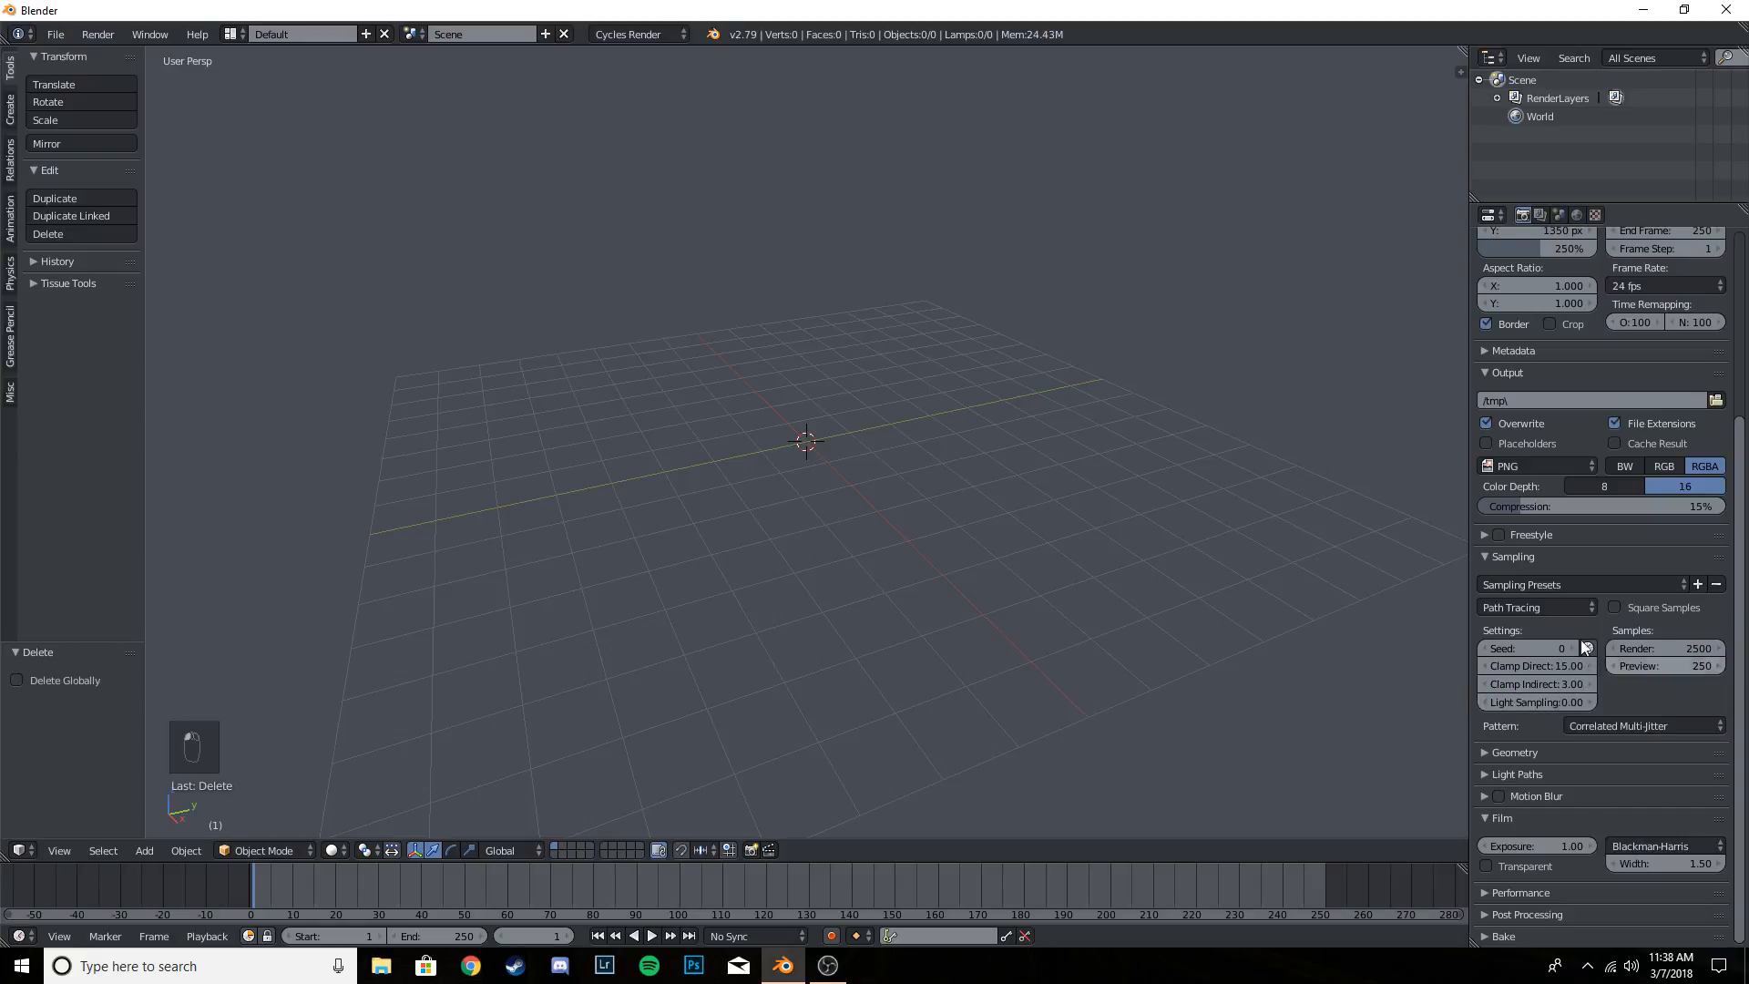
- Set the render tile size to 256 by 256 in the performance settings
left_click(1522, 893)
scroll(1536, 890, "down", 5)
left_click(1538, 832)
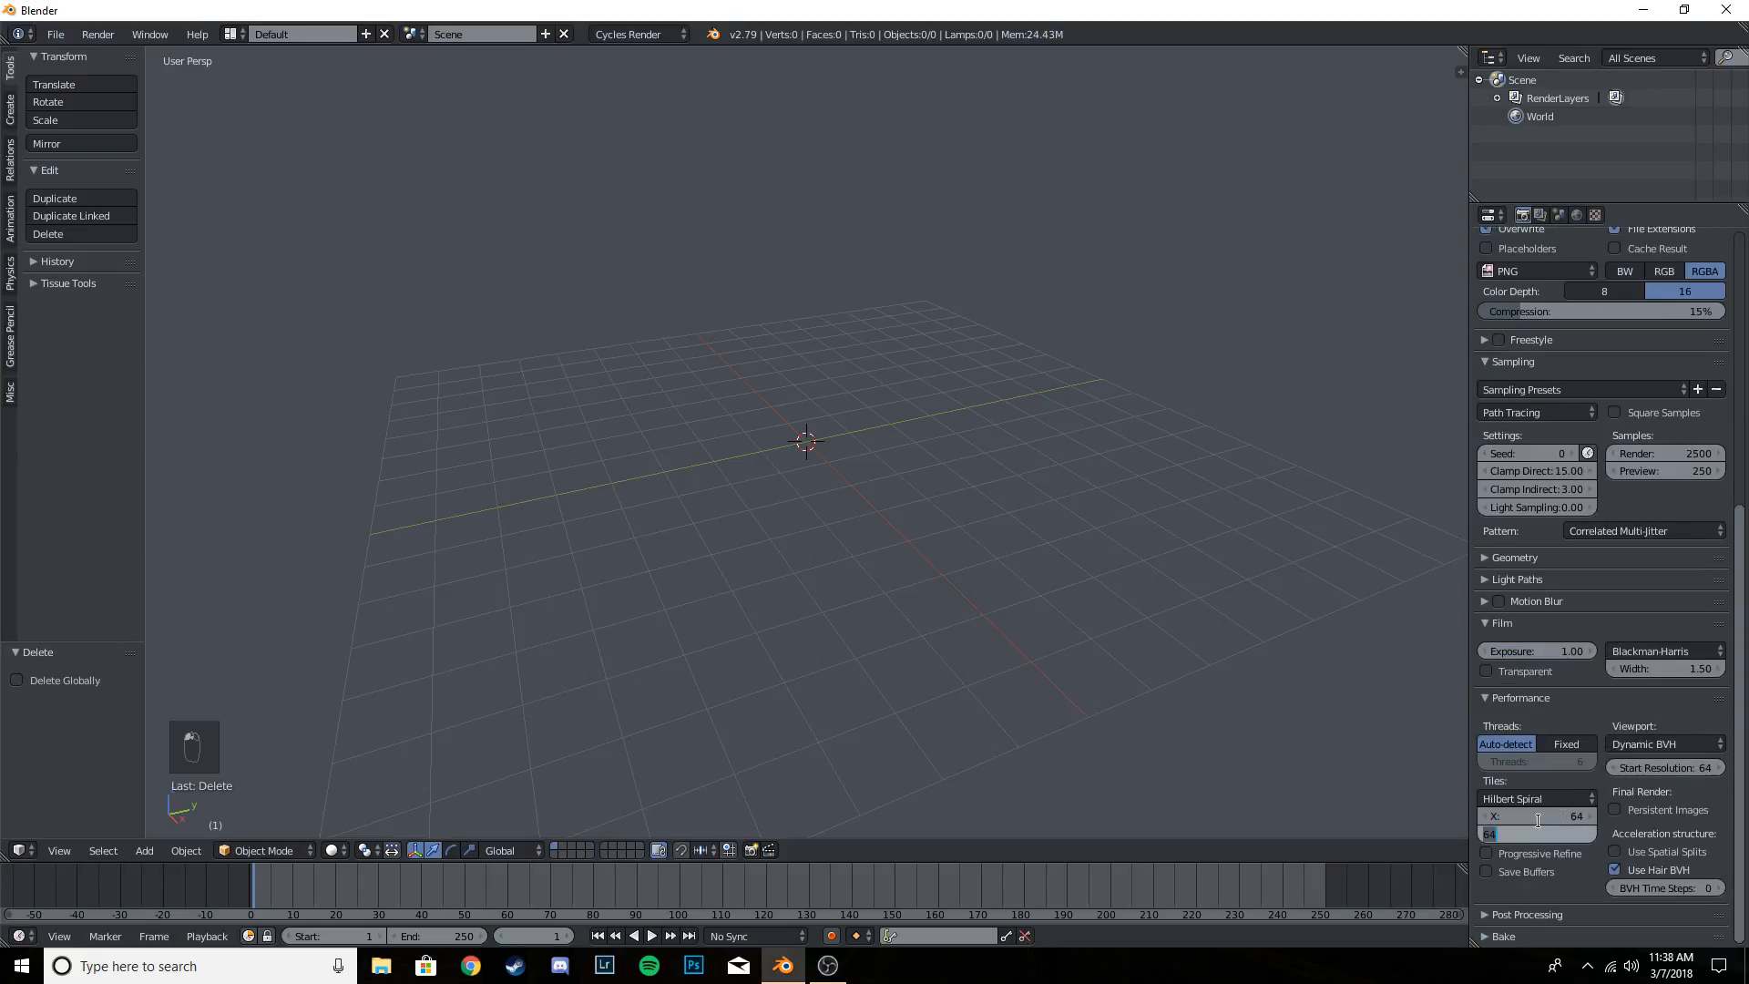
left_click(1537, 818)
type("25")
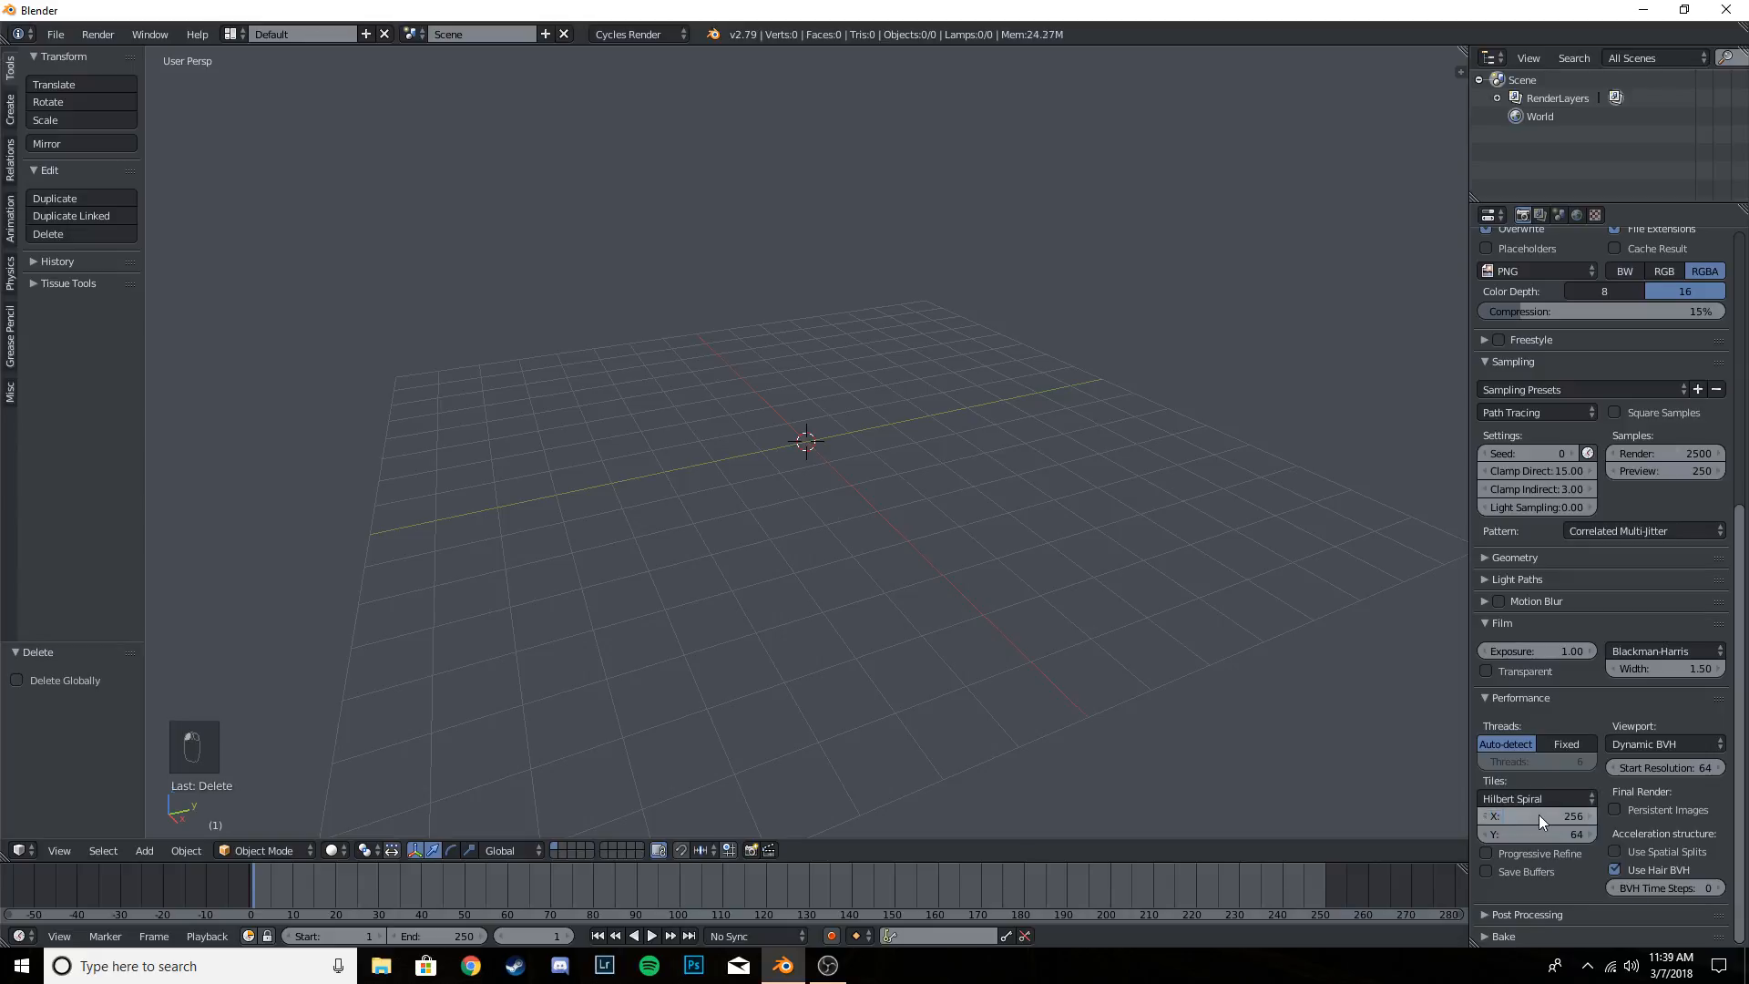
left_click(1545, 832)
type("256")
key("Return")
left_click(1529, 697)
scroll(1534, 503, "up", 8)
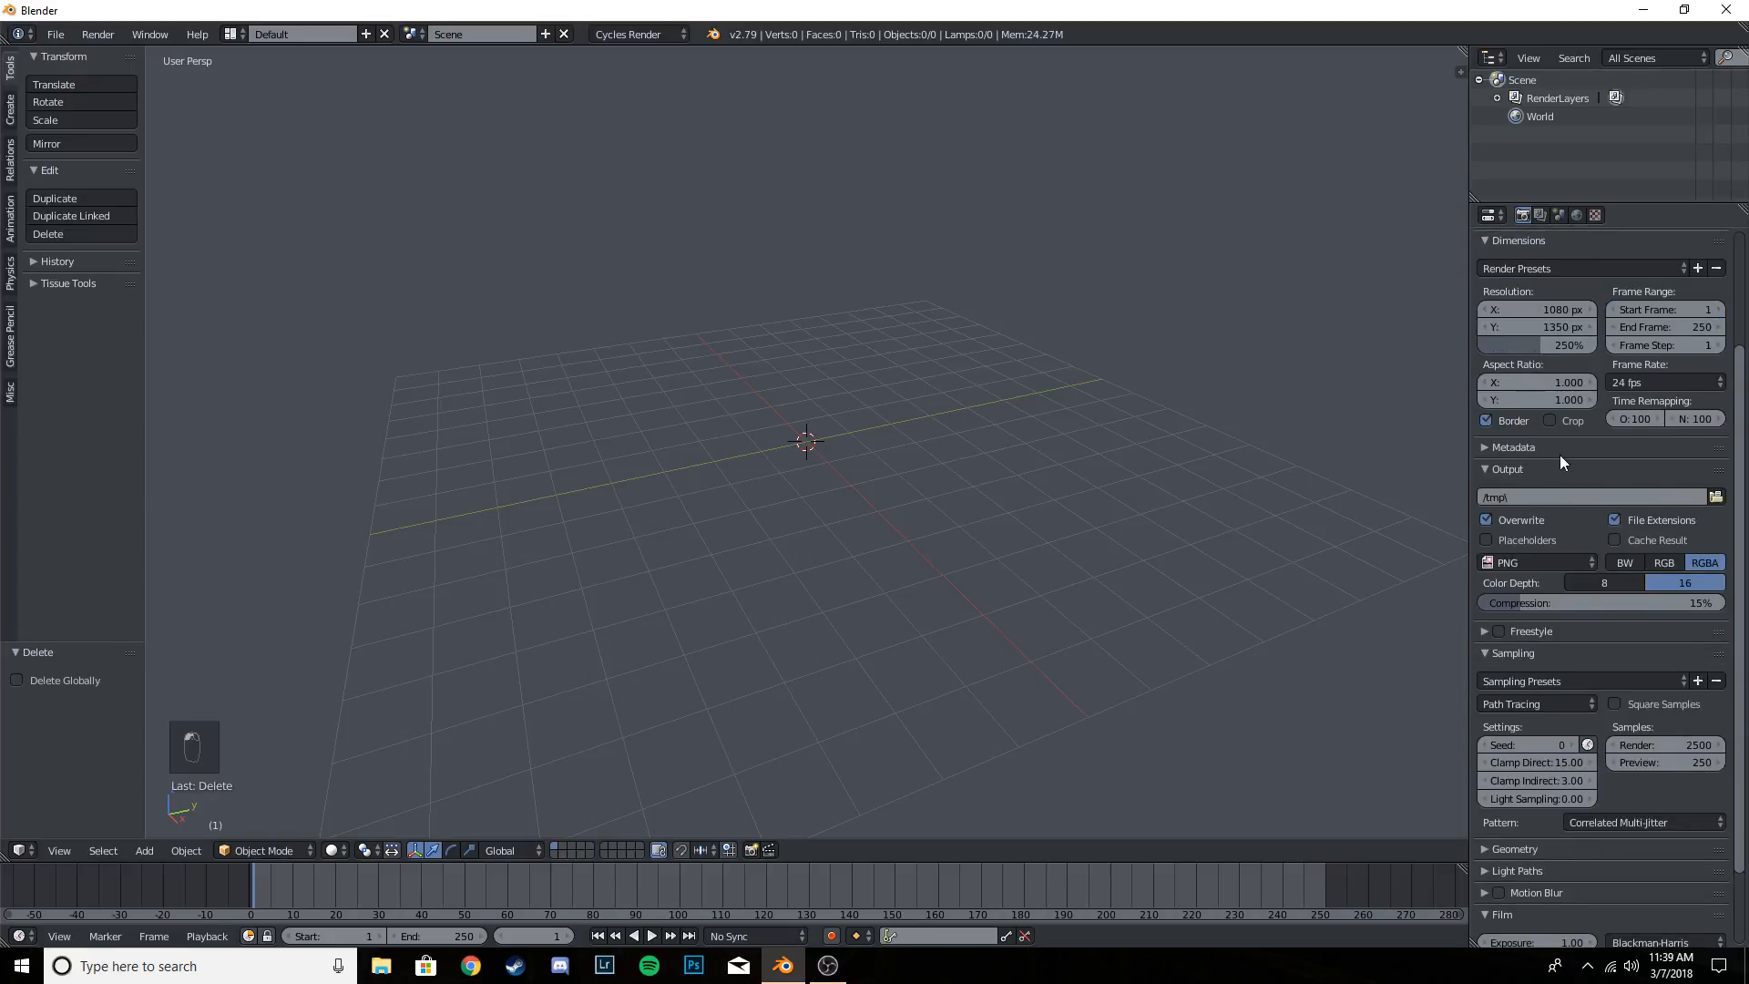
scroll(1571, 501, "down", 6)
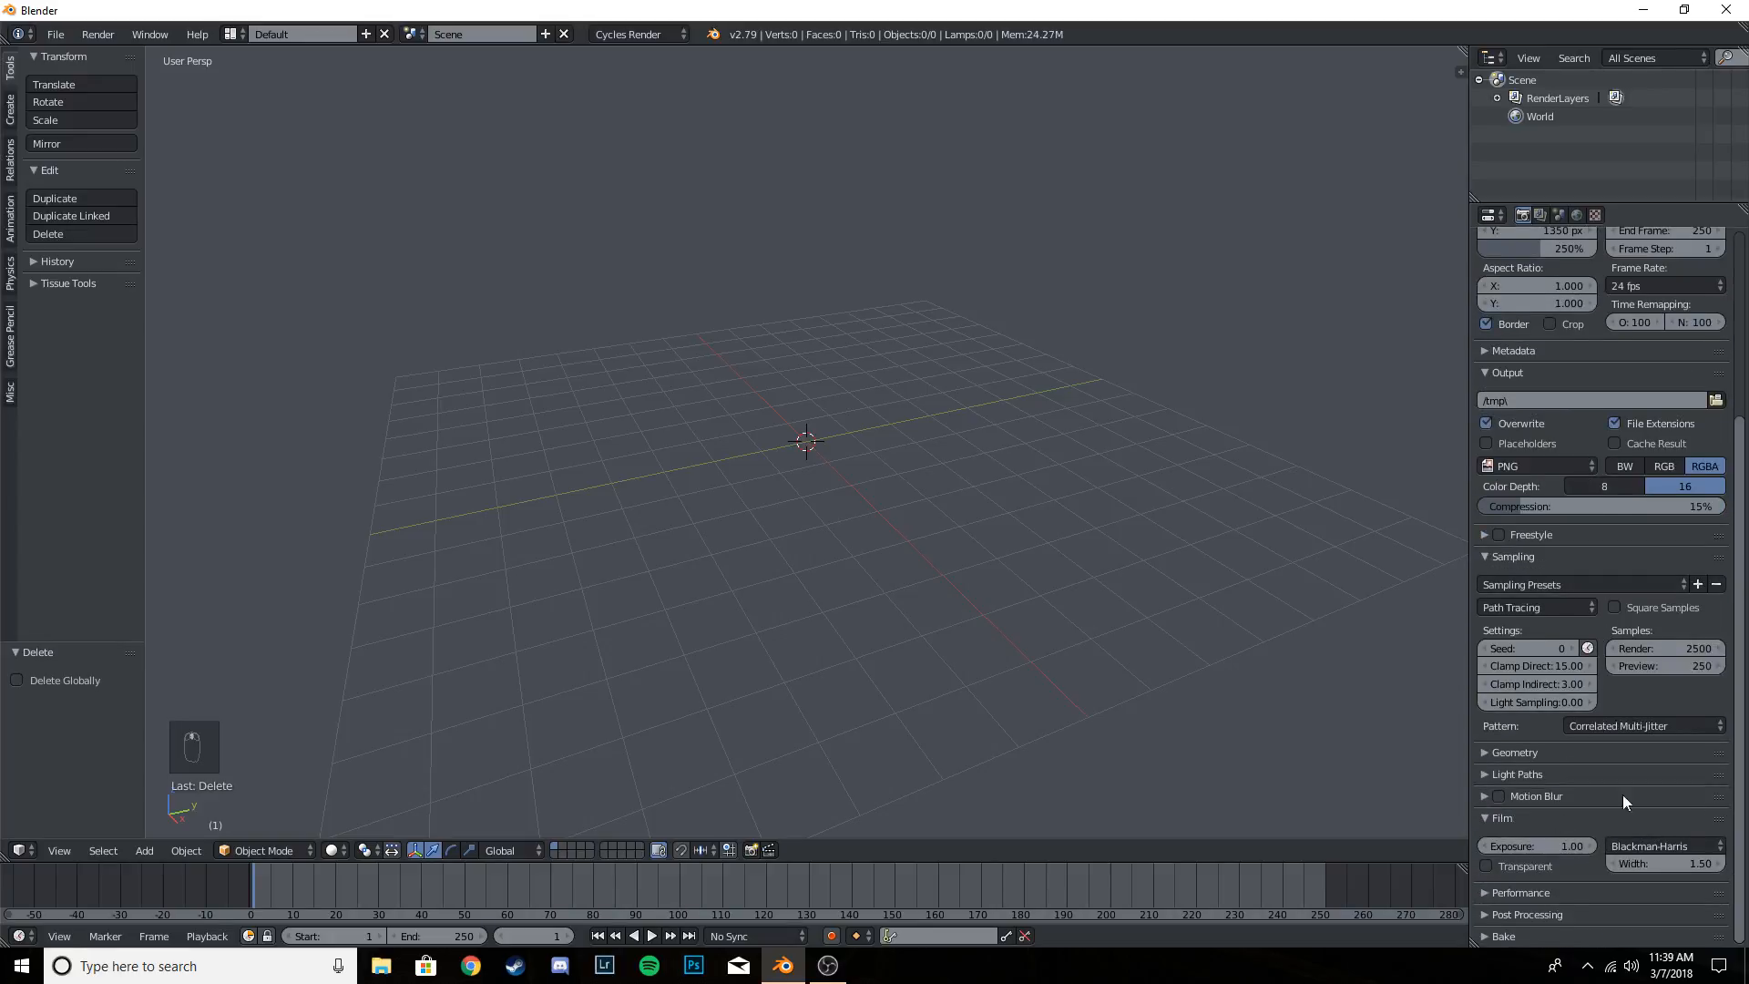
- Examine the render layer's Denoising settings
left_click(1540, 216)
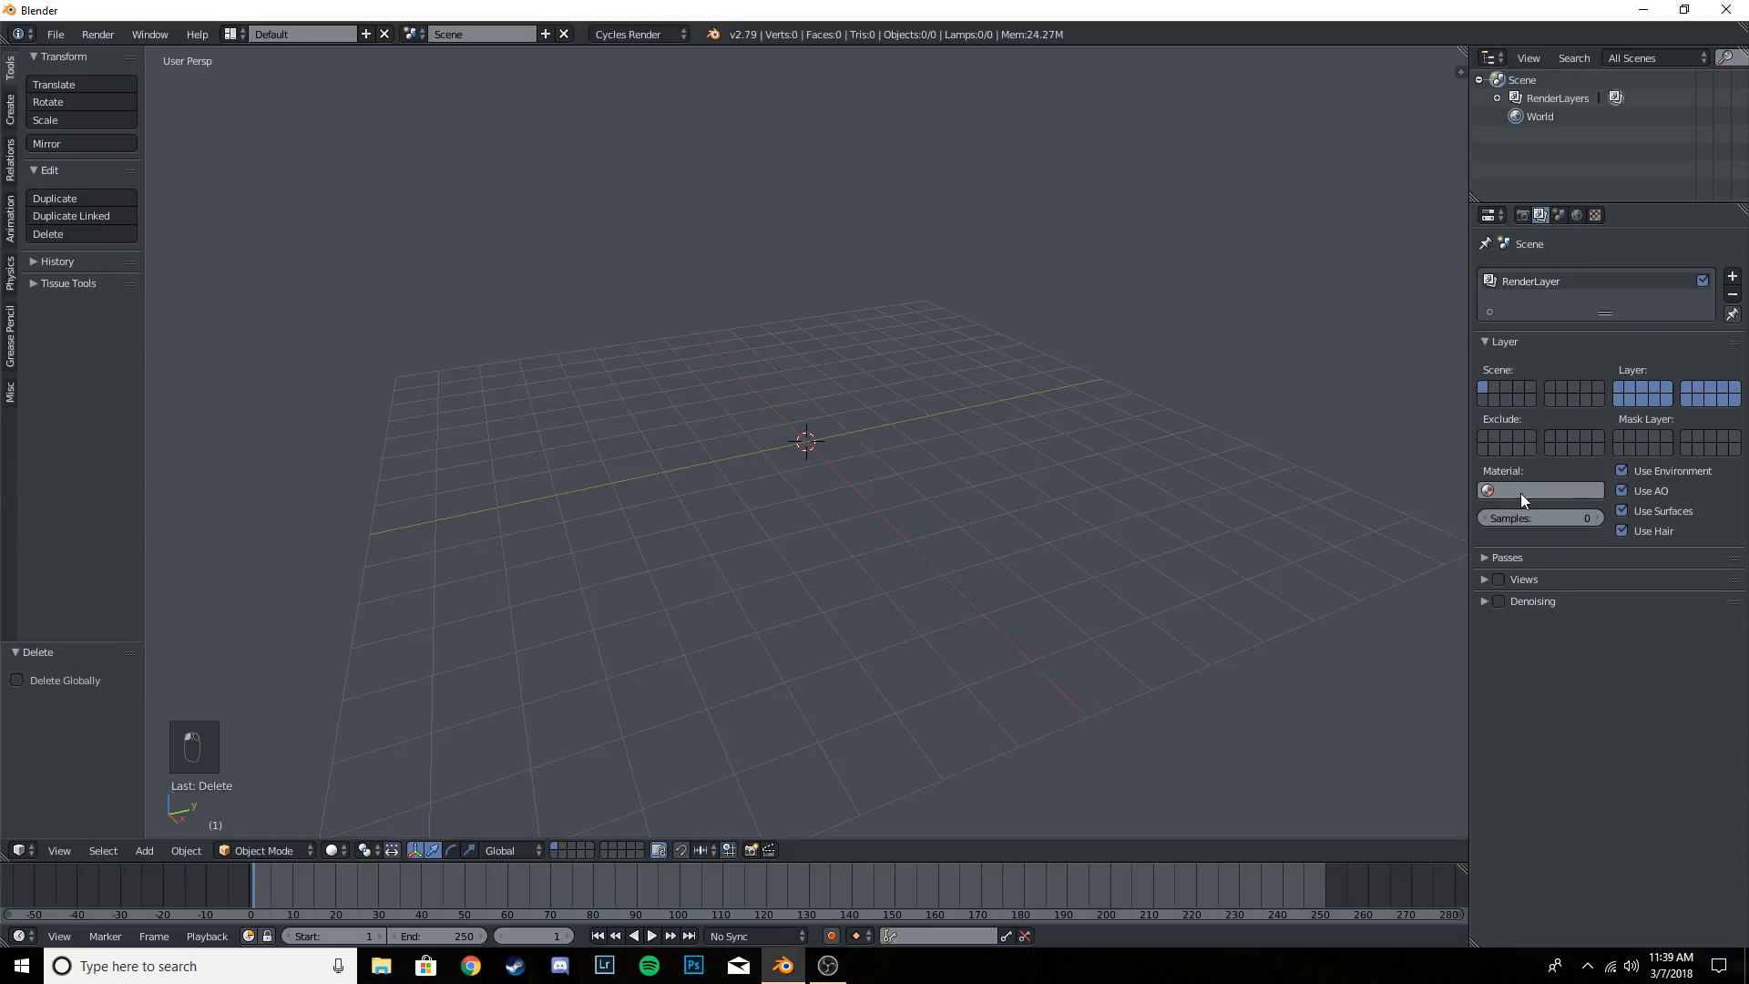
left_click(1486, 603)
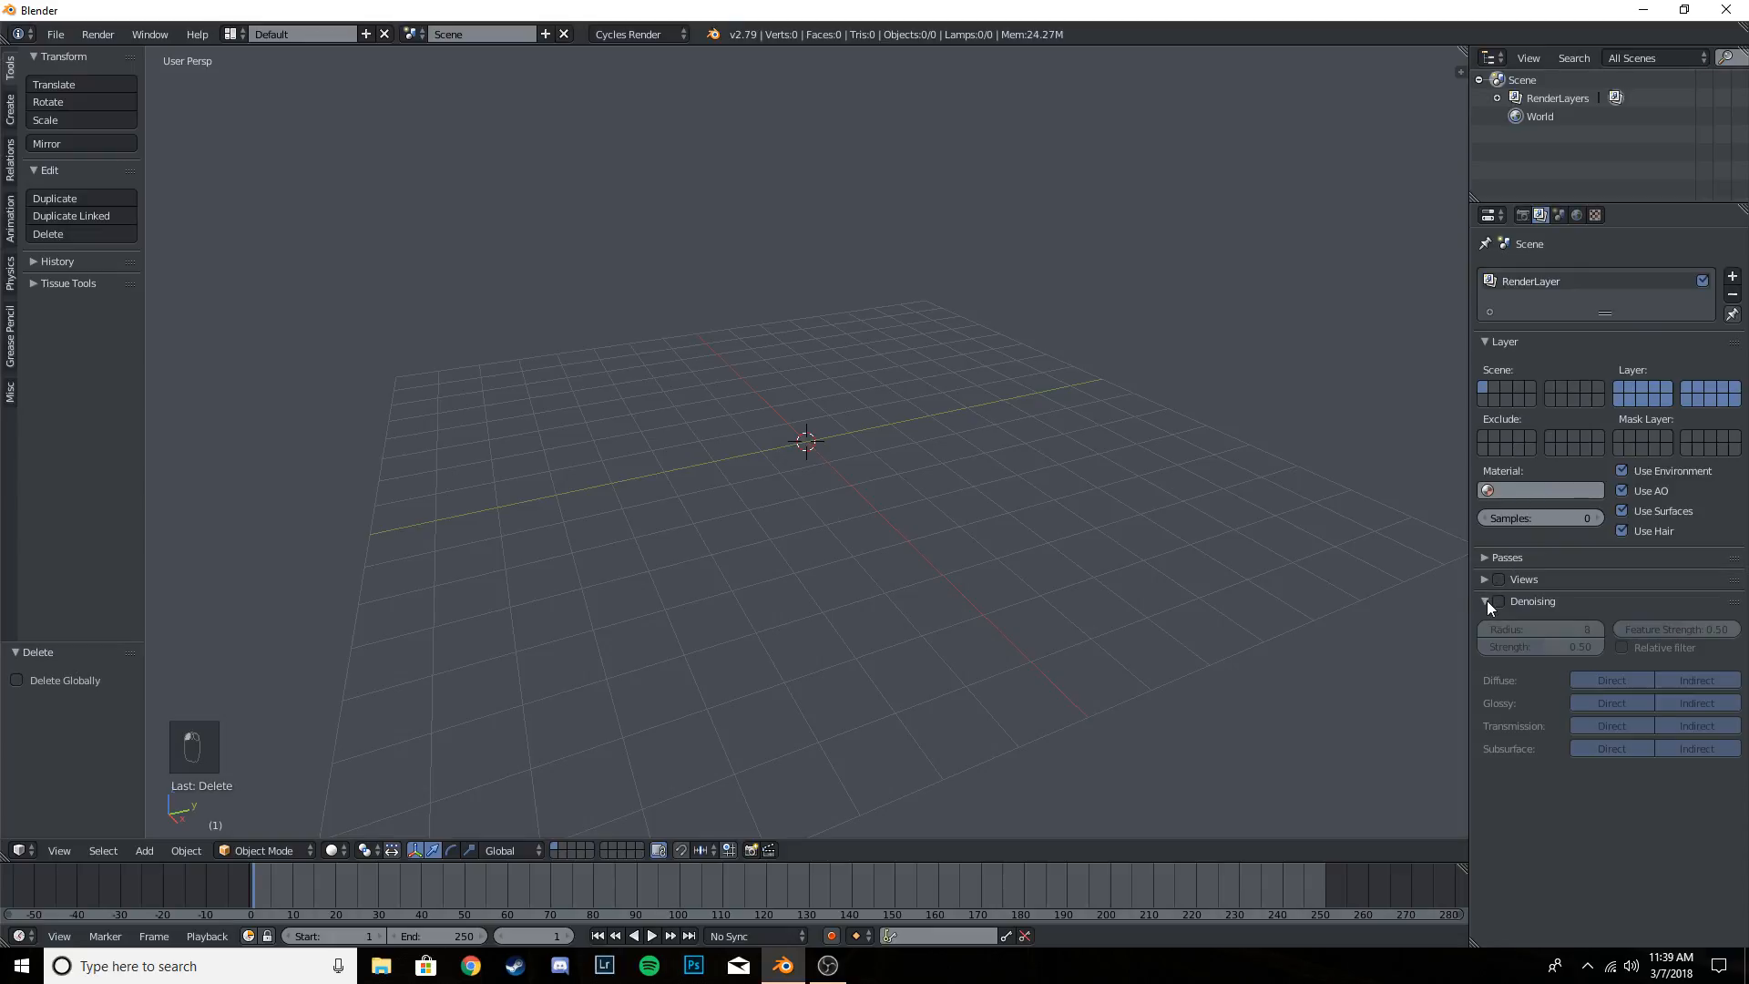
left_click(1486, 601)
left_click(1485, 601)
left_click(1485, 601)
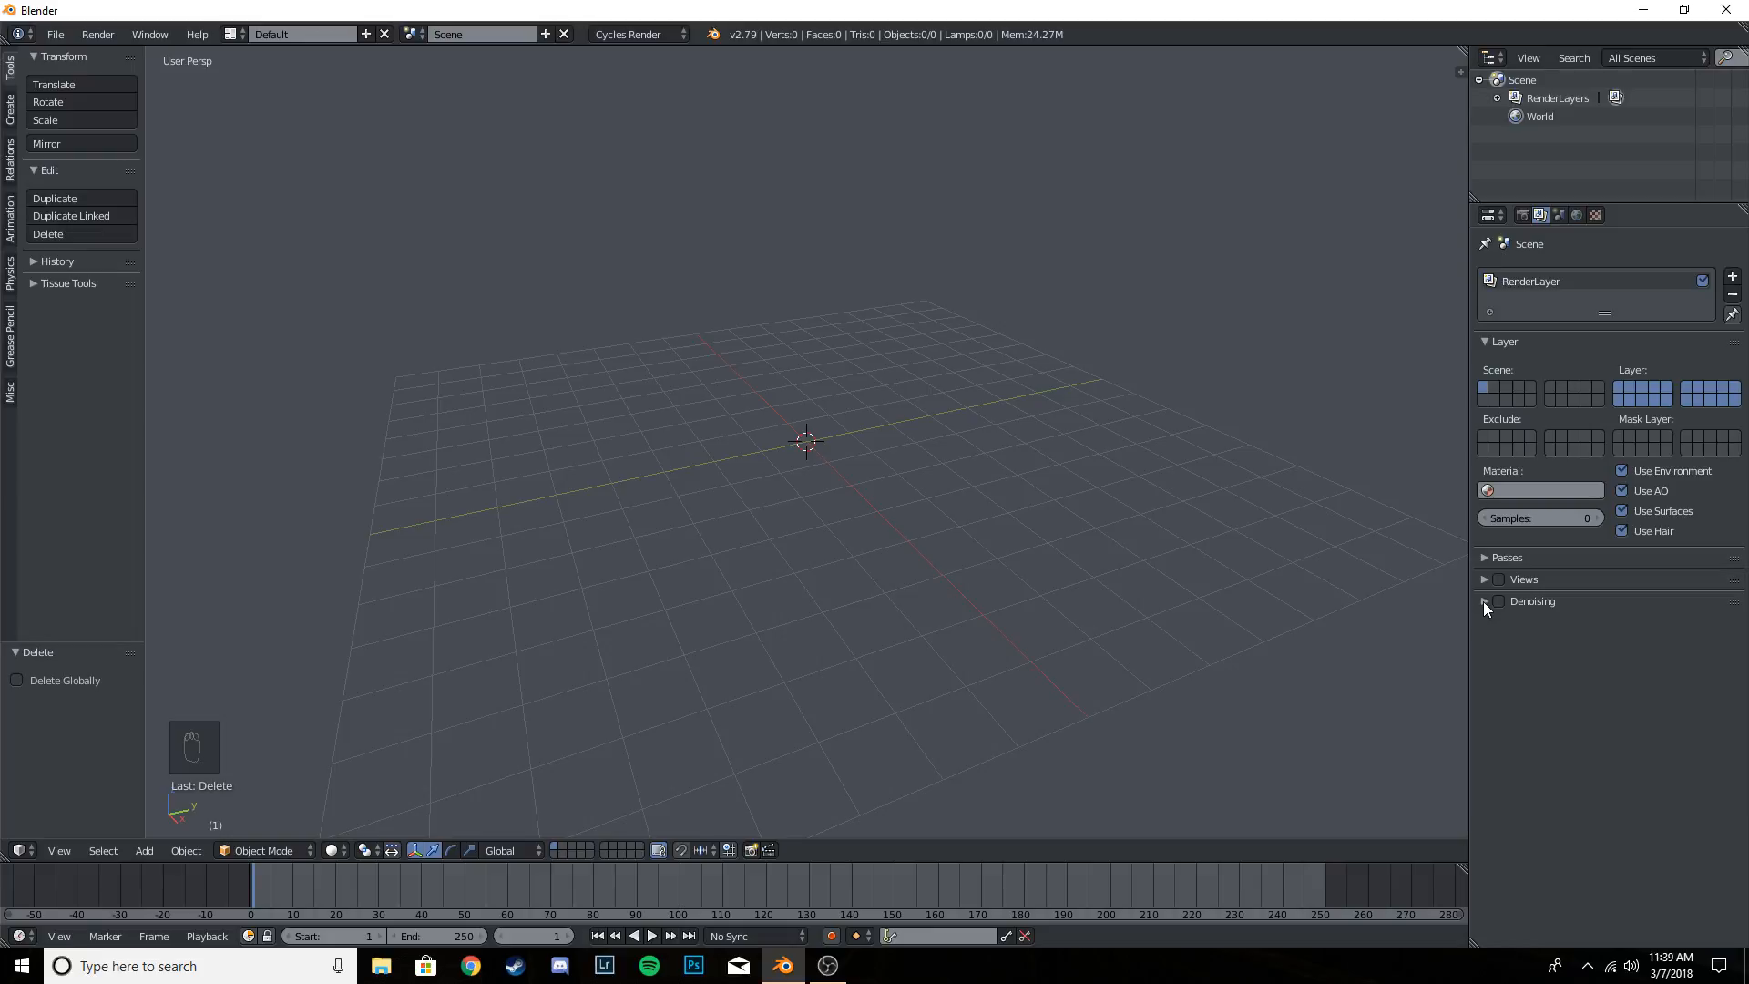
left_click(1485, 601)
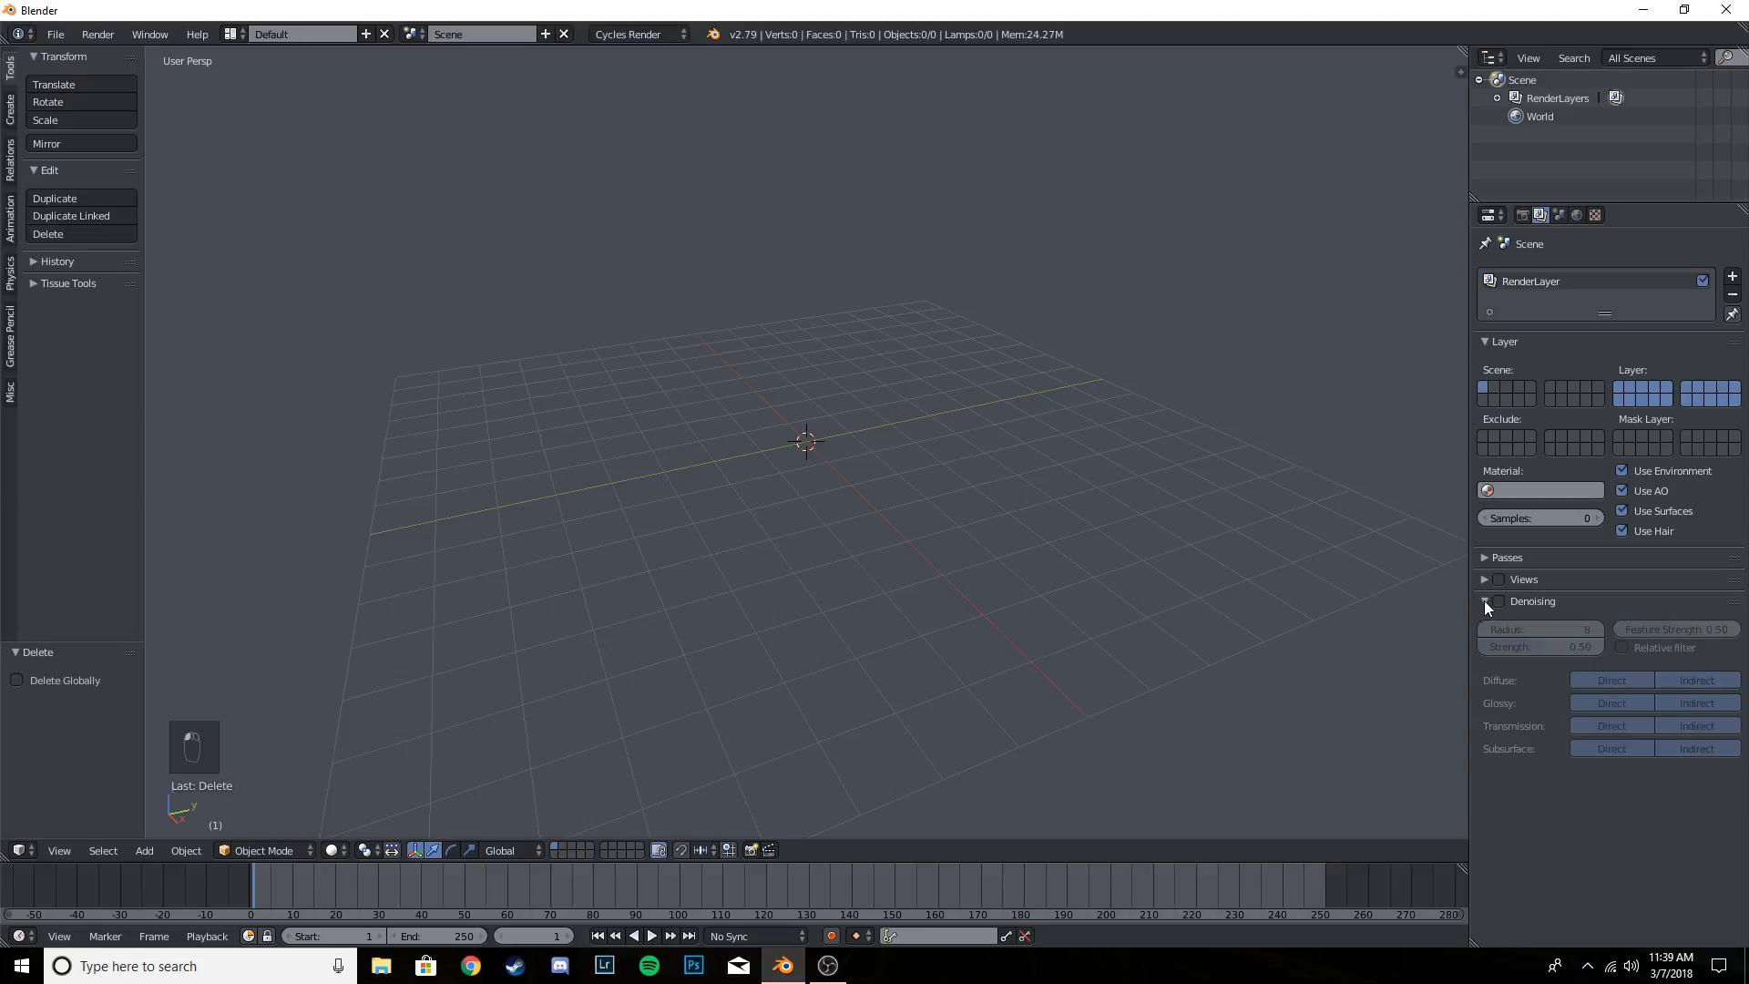
left_click(1485, 602)
left_click(1485, 601)
left_click(1485, 601)
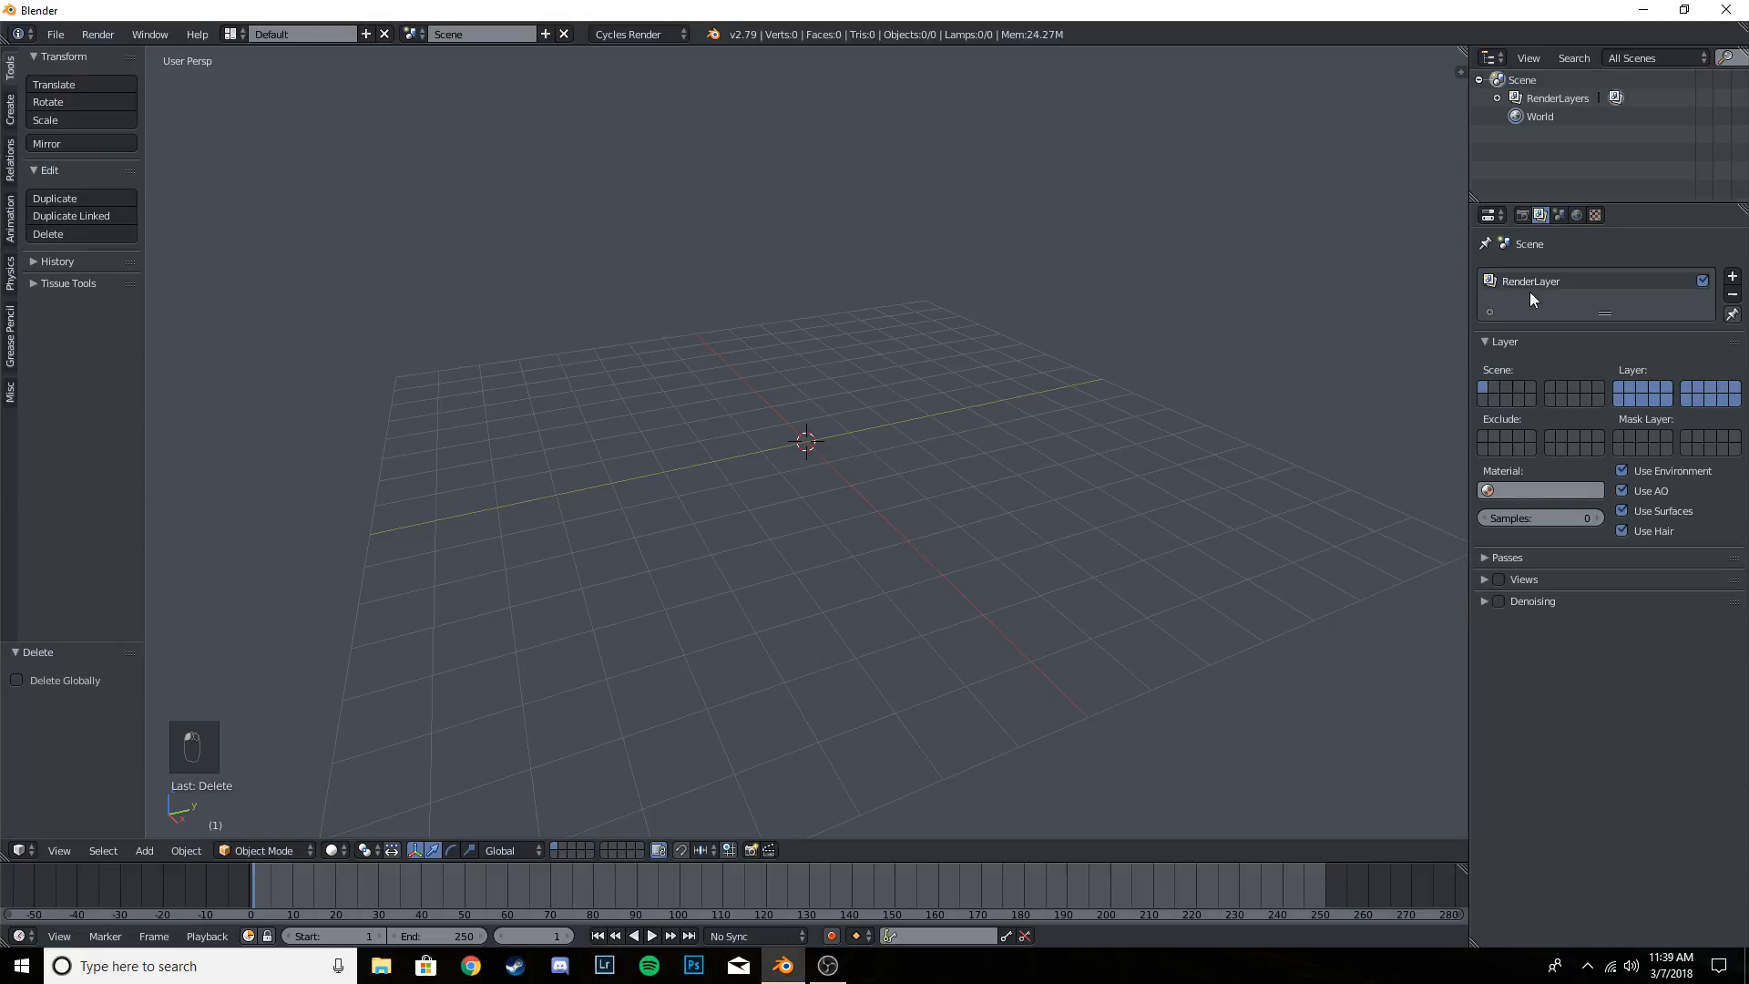
left_click(1485, 601)
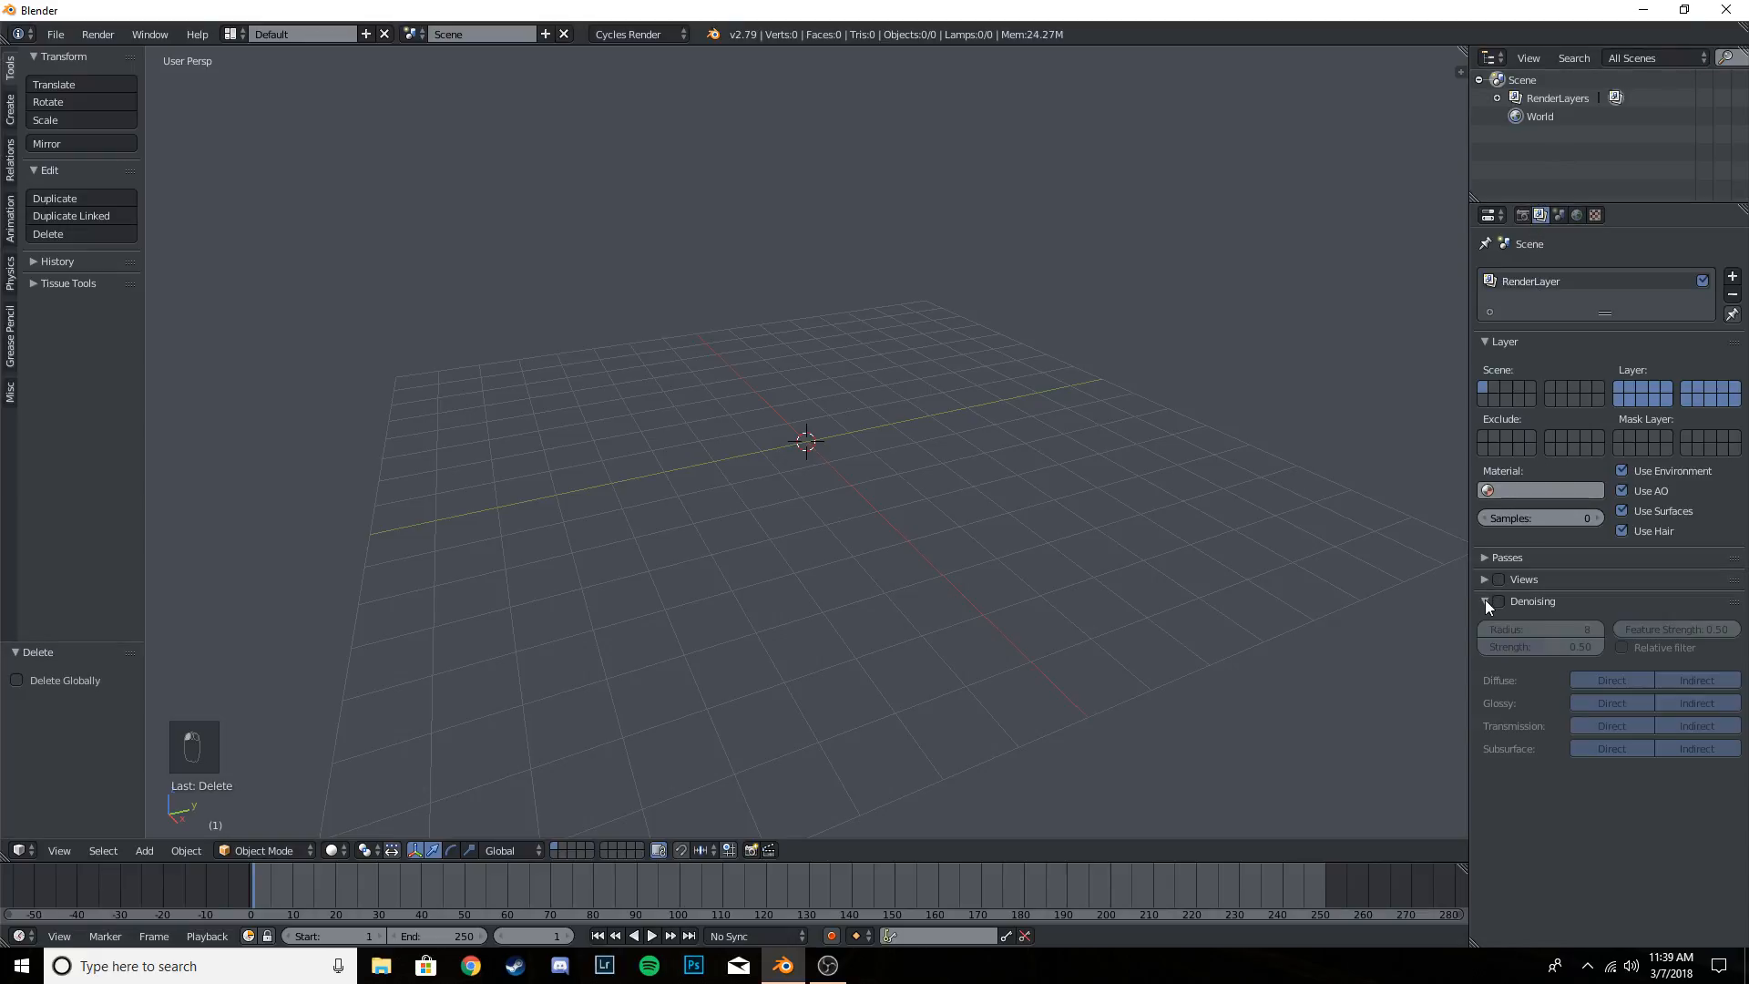
left_click(1485, 601)
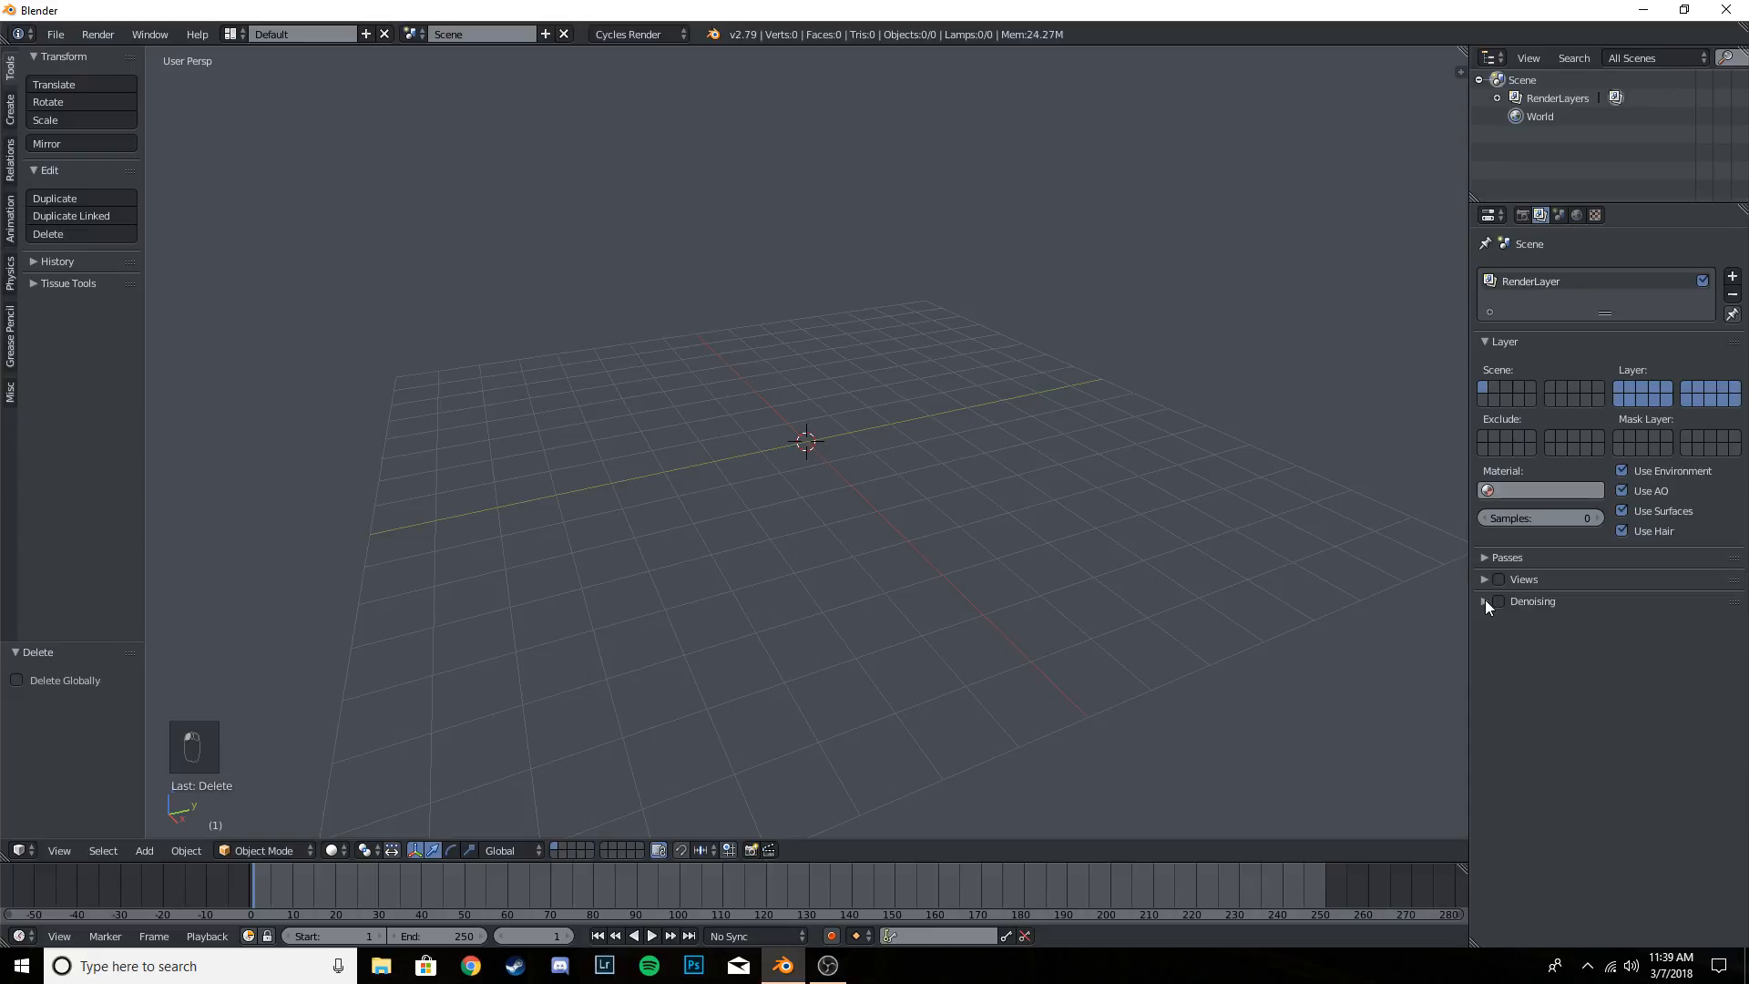
left_click(1485, 602)
left_click(1485, 602)
left_click(1485, 601)
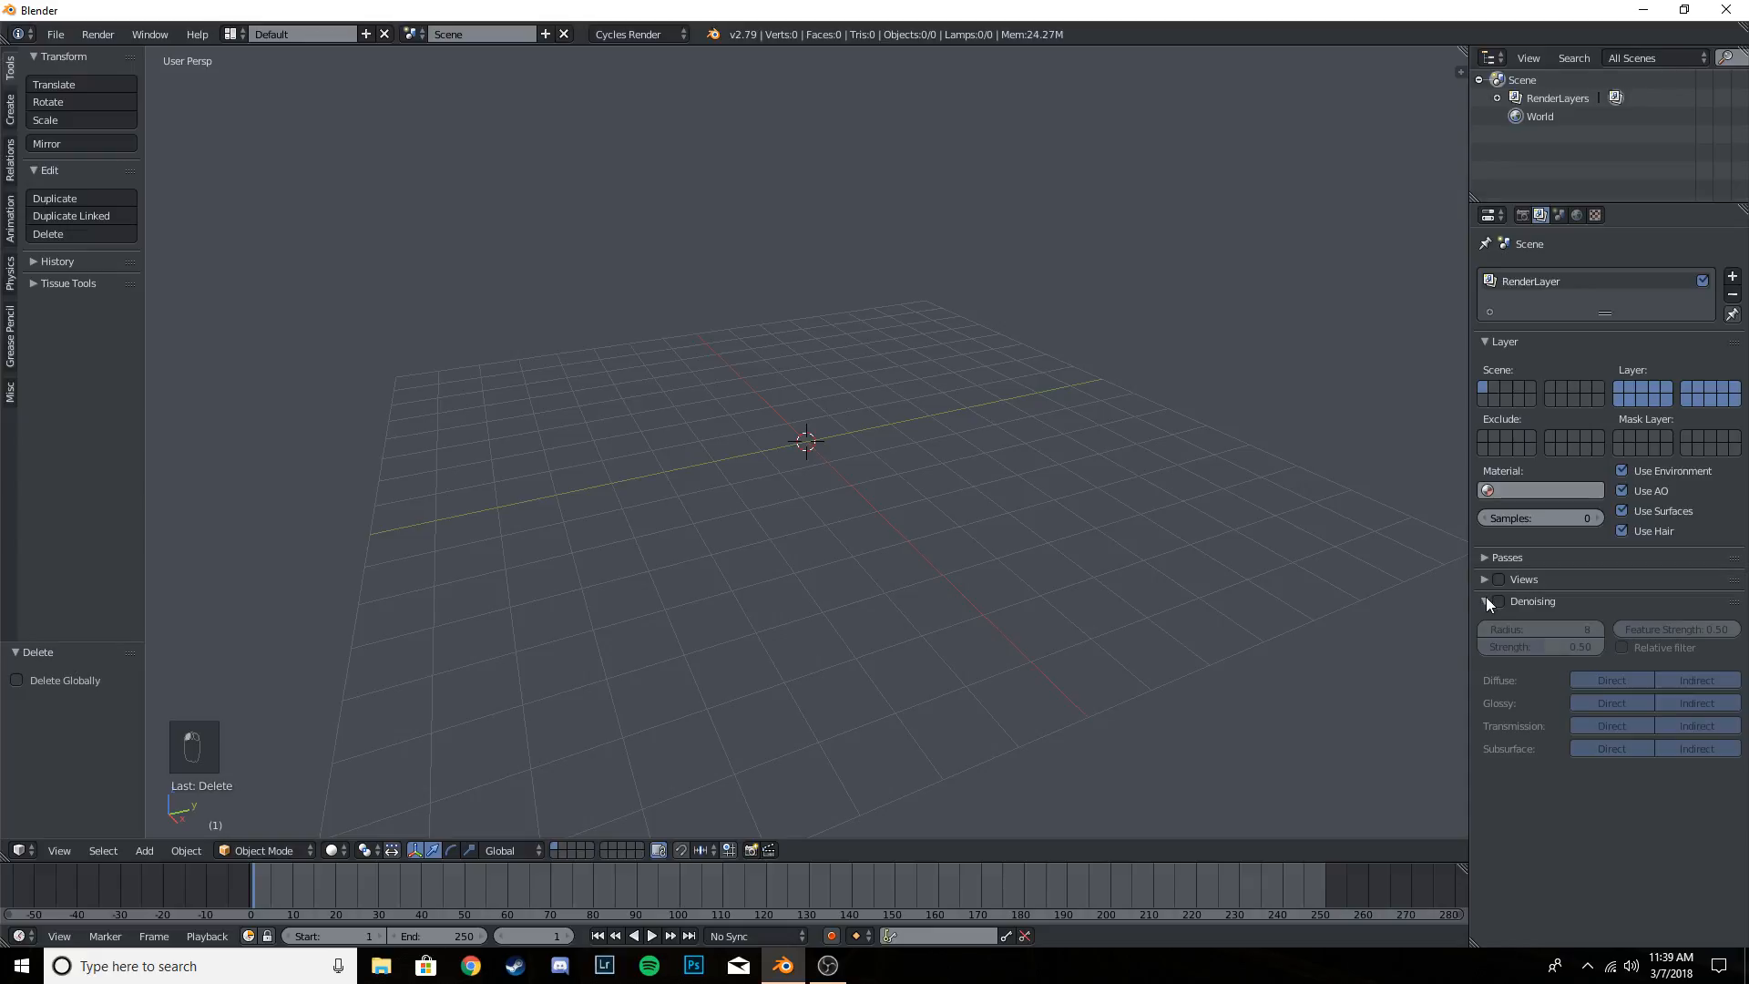
left_click(1485, 601)
left_click(1485, 601)
left_click(1485, 601)
left_click(1485, 601)
left_click(1485, 601)
- Set the scene's color management view transform to Filmic
left_click(1560, 215)
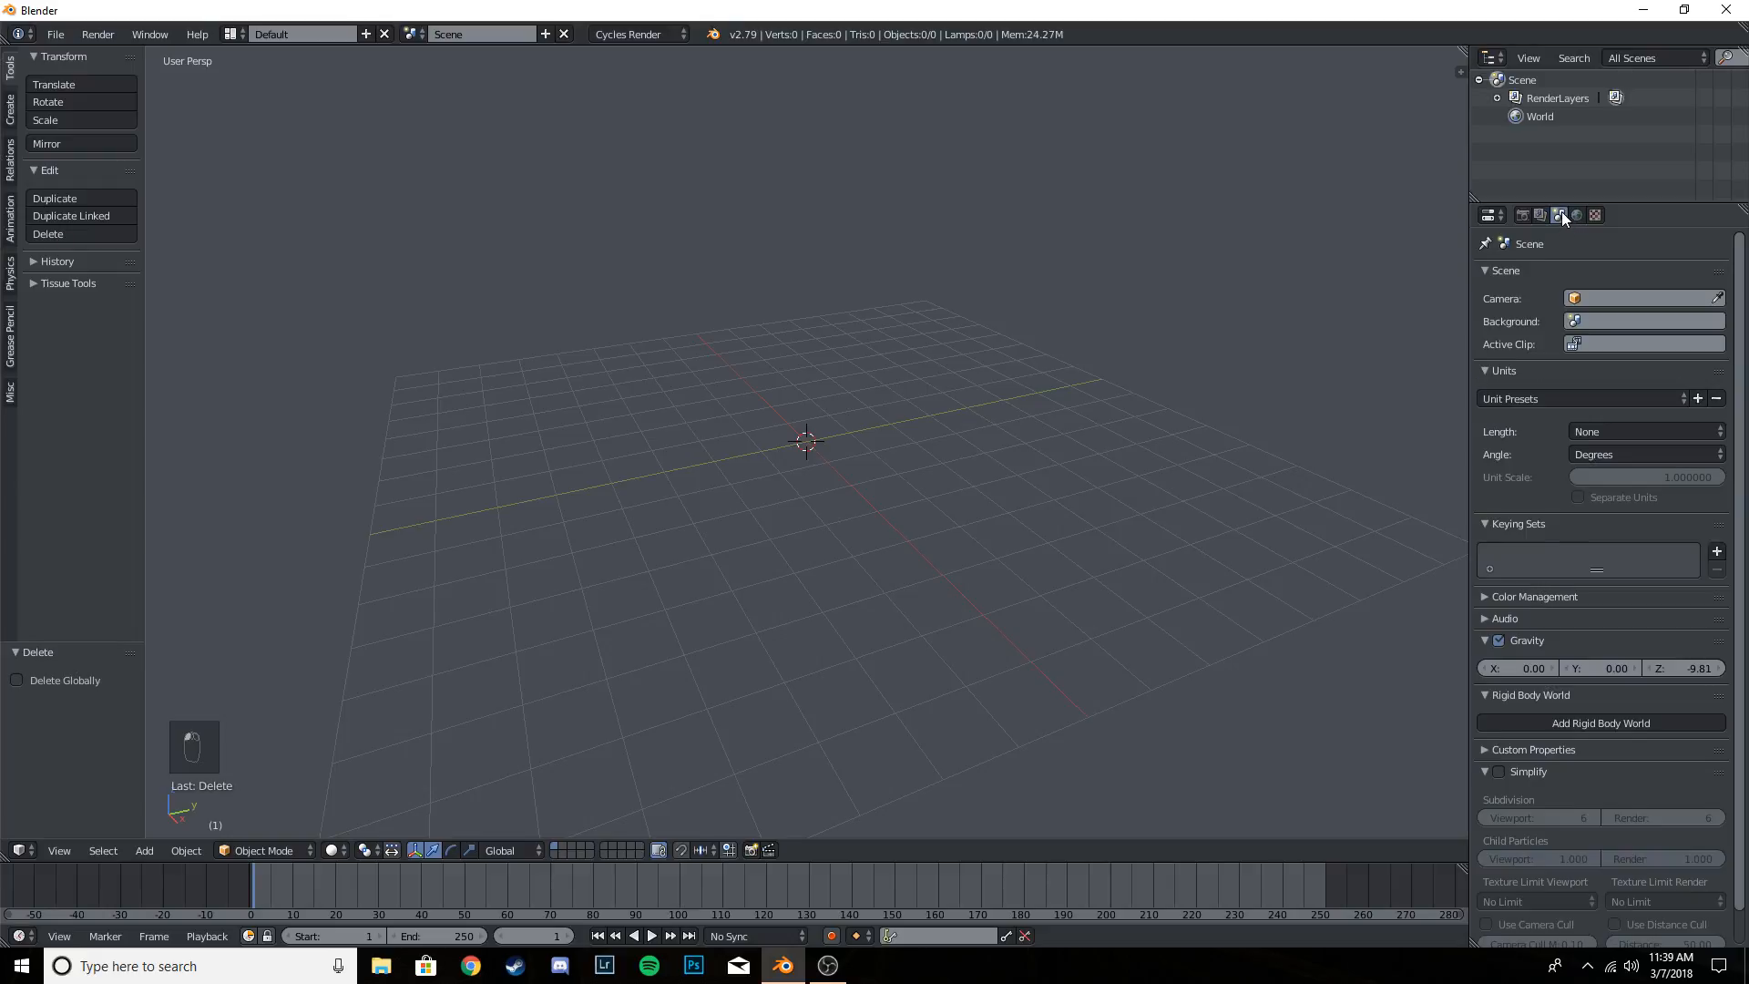
left_click(1511, 603)
left_click(1612, 695)
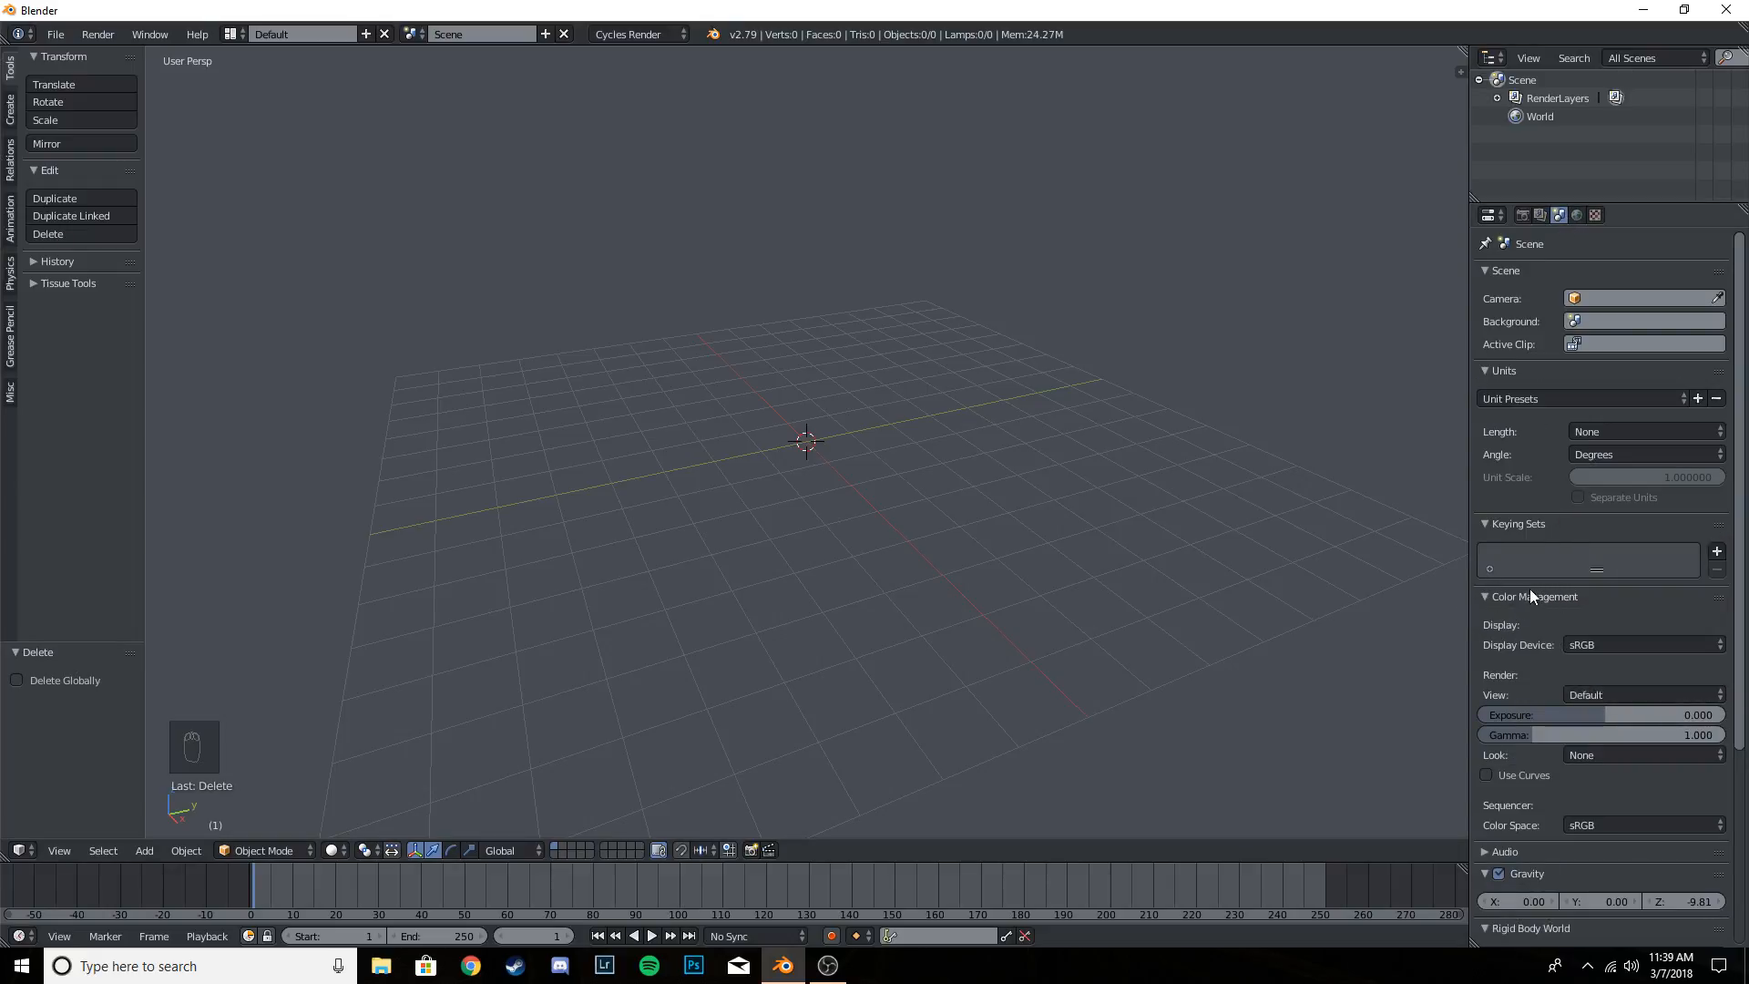
left_click(1495, 597)
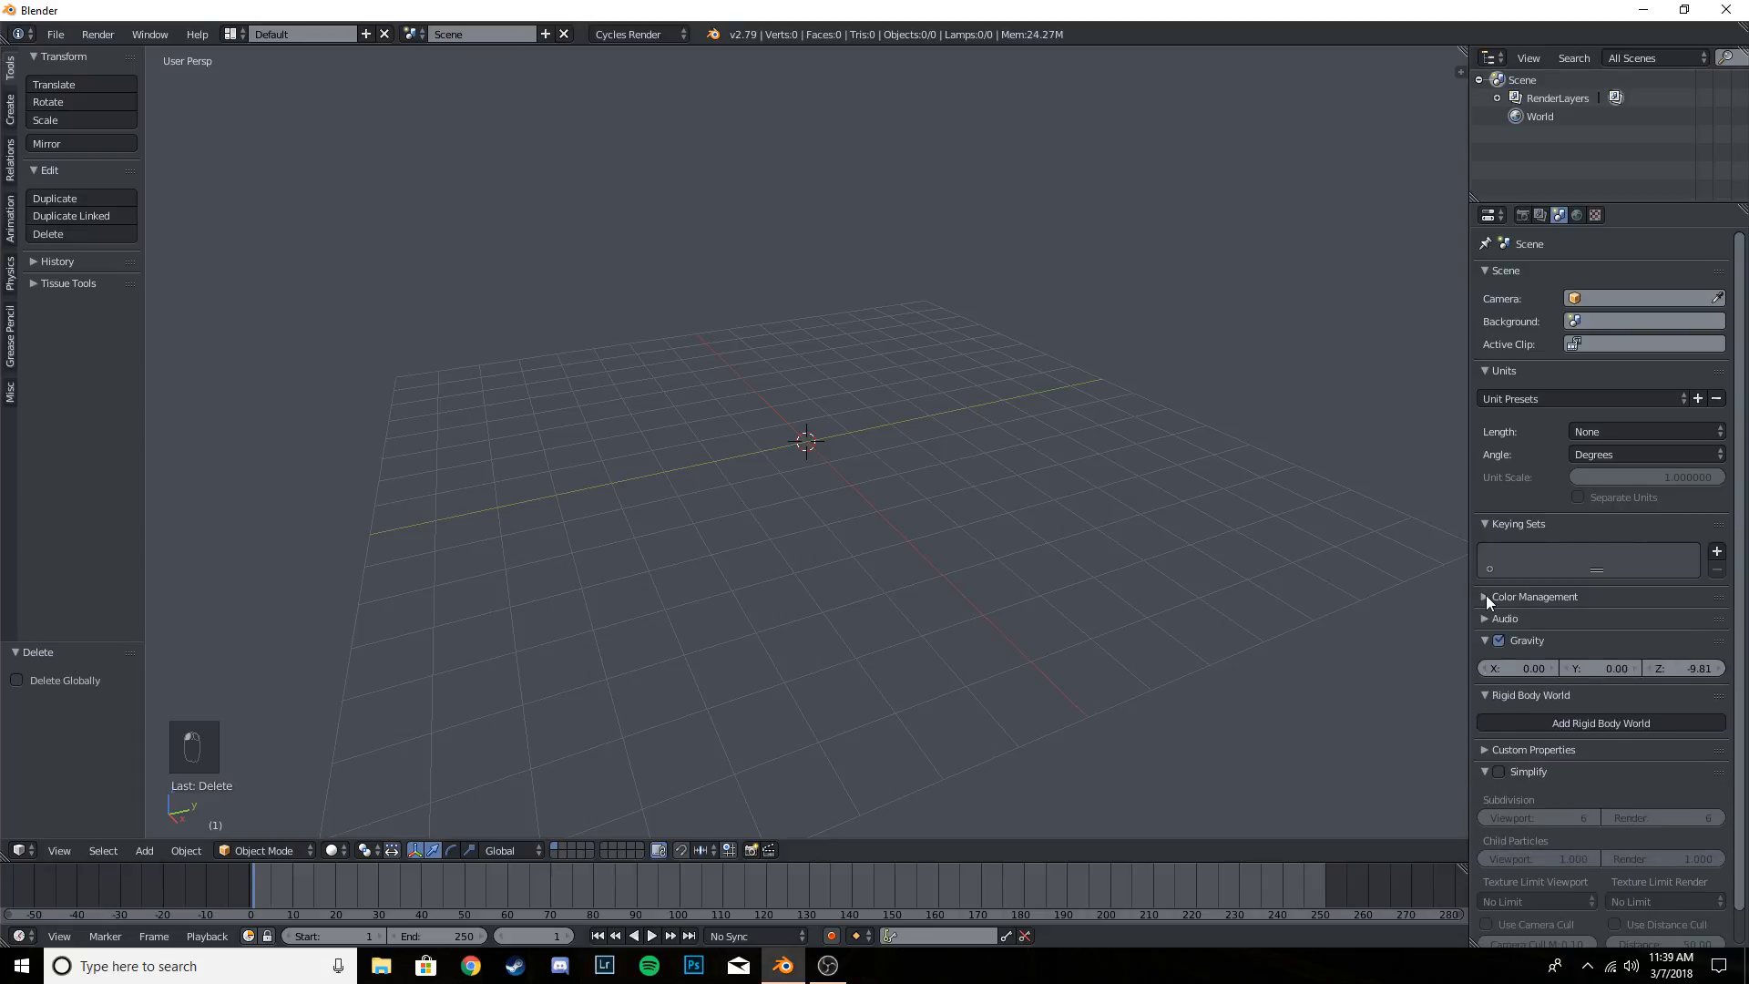
left_click(1485, 595)
left_click(1590, 695)
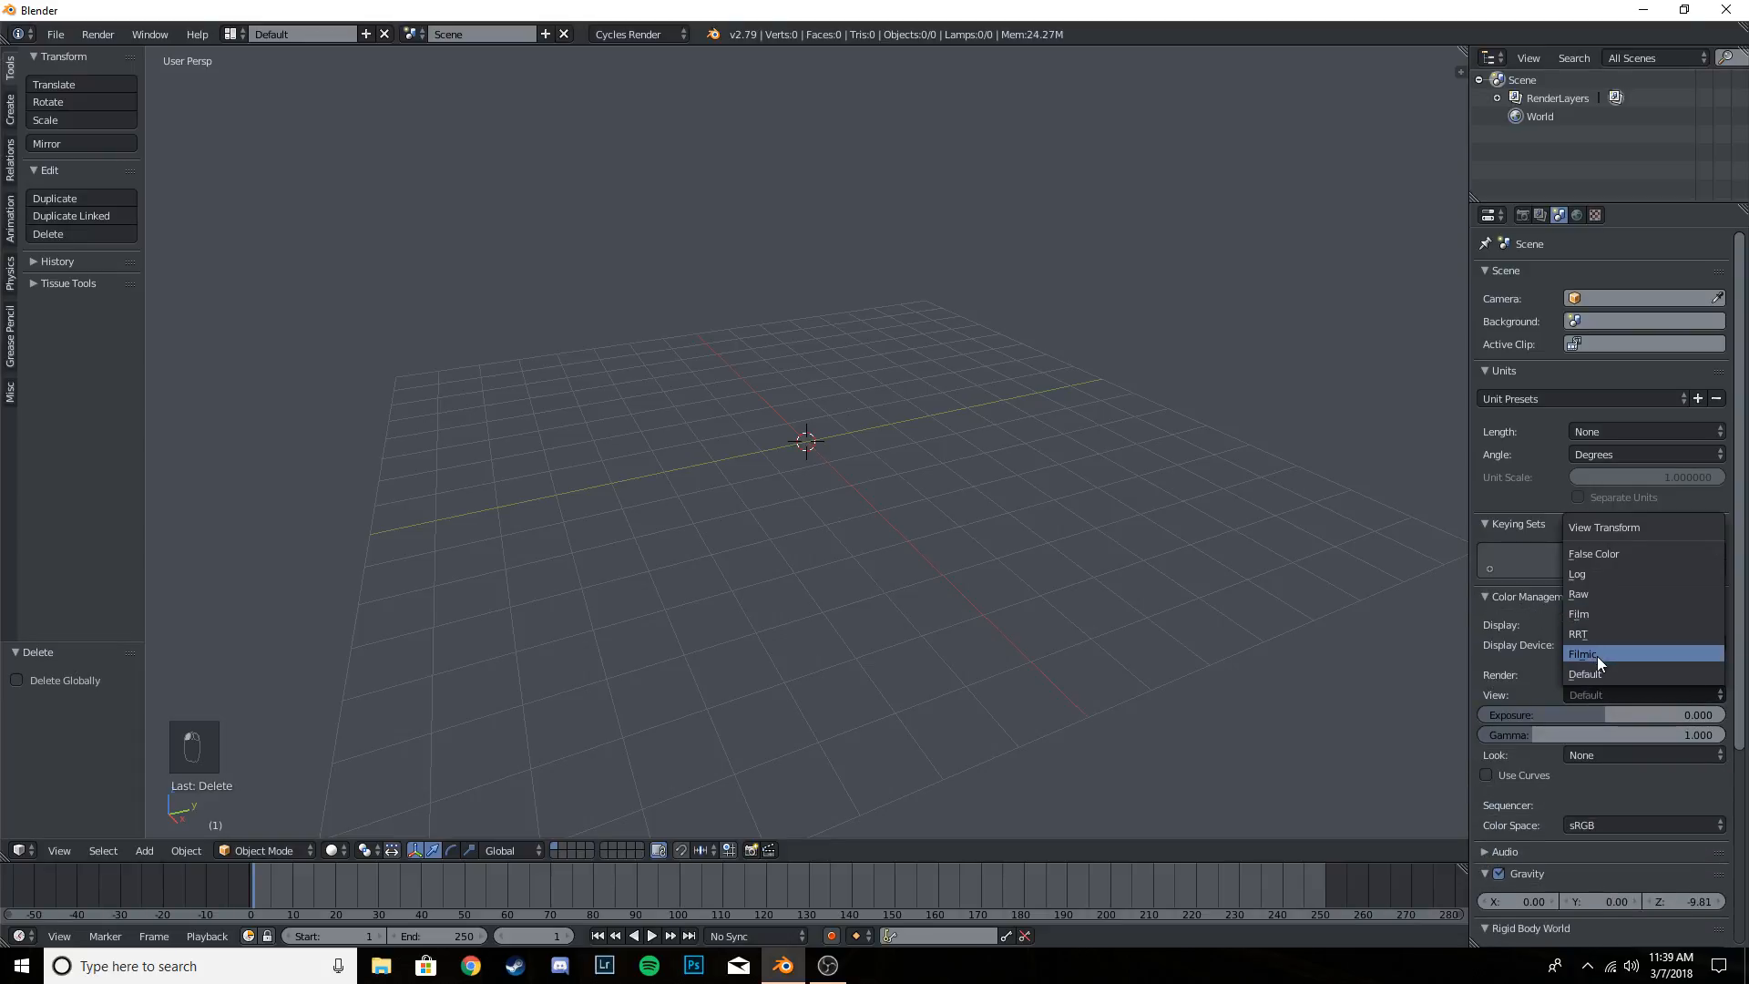
left_click(1599, 654)
left_click(1609, 692)
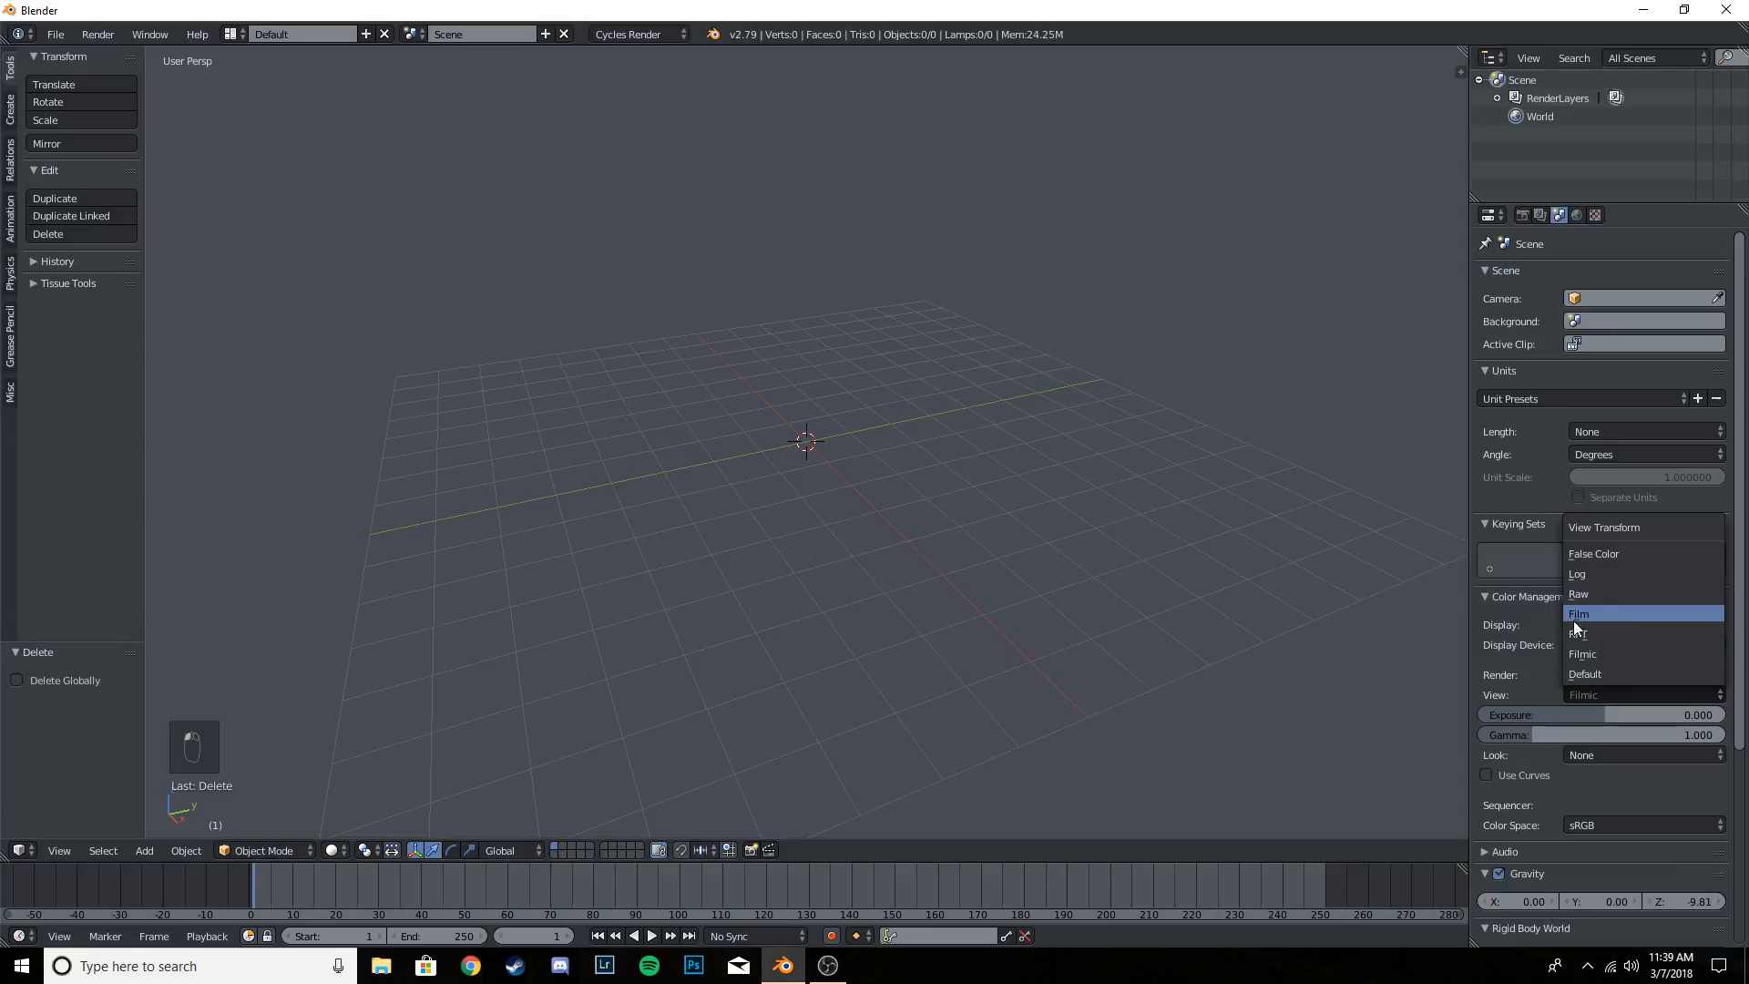
left_click(1576, 616)
left_click(1618, 695)
left_click(1595, 654)
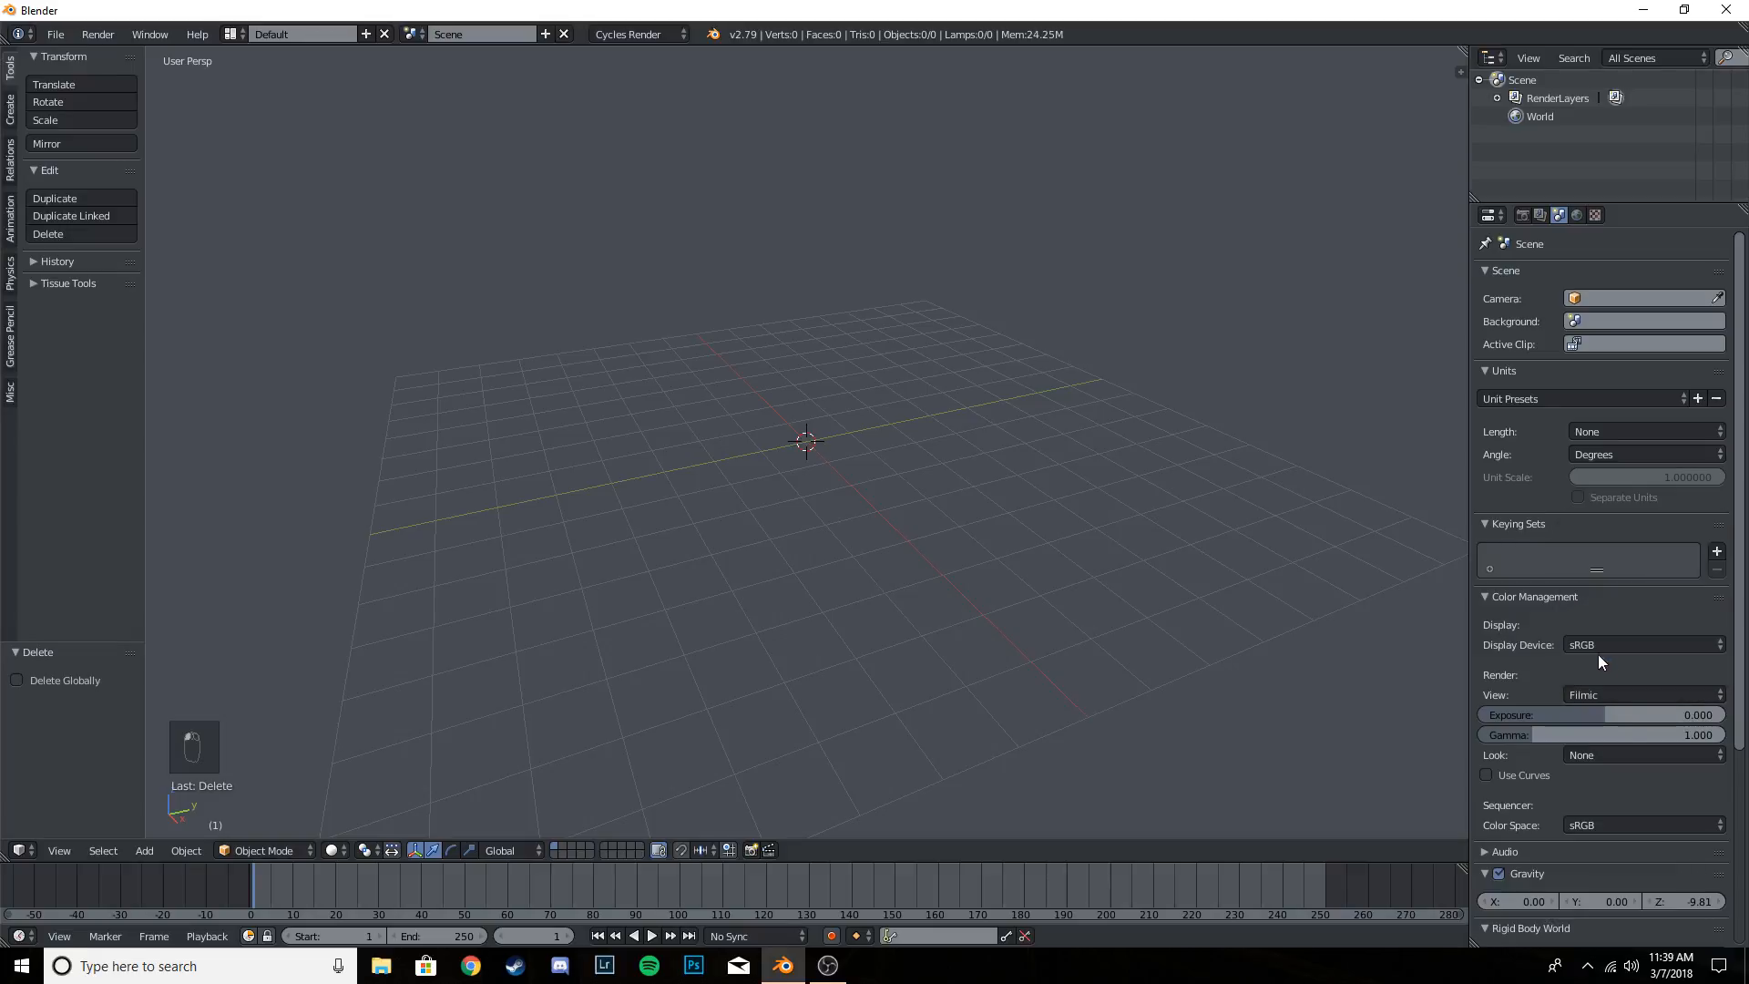
- Set the color management look to Base Contrast and reselect Filmic as the view transform
left_click(1593, 758)
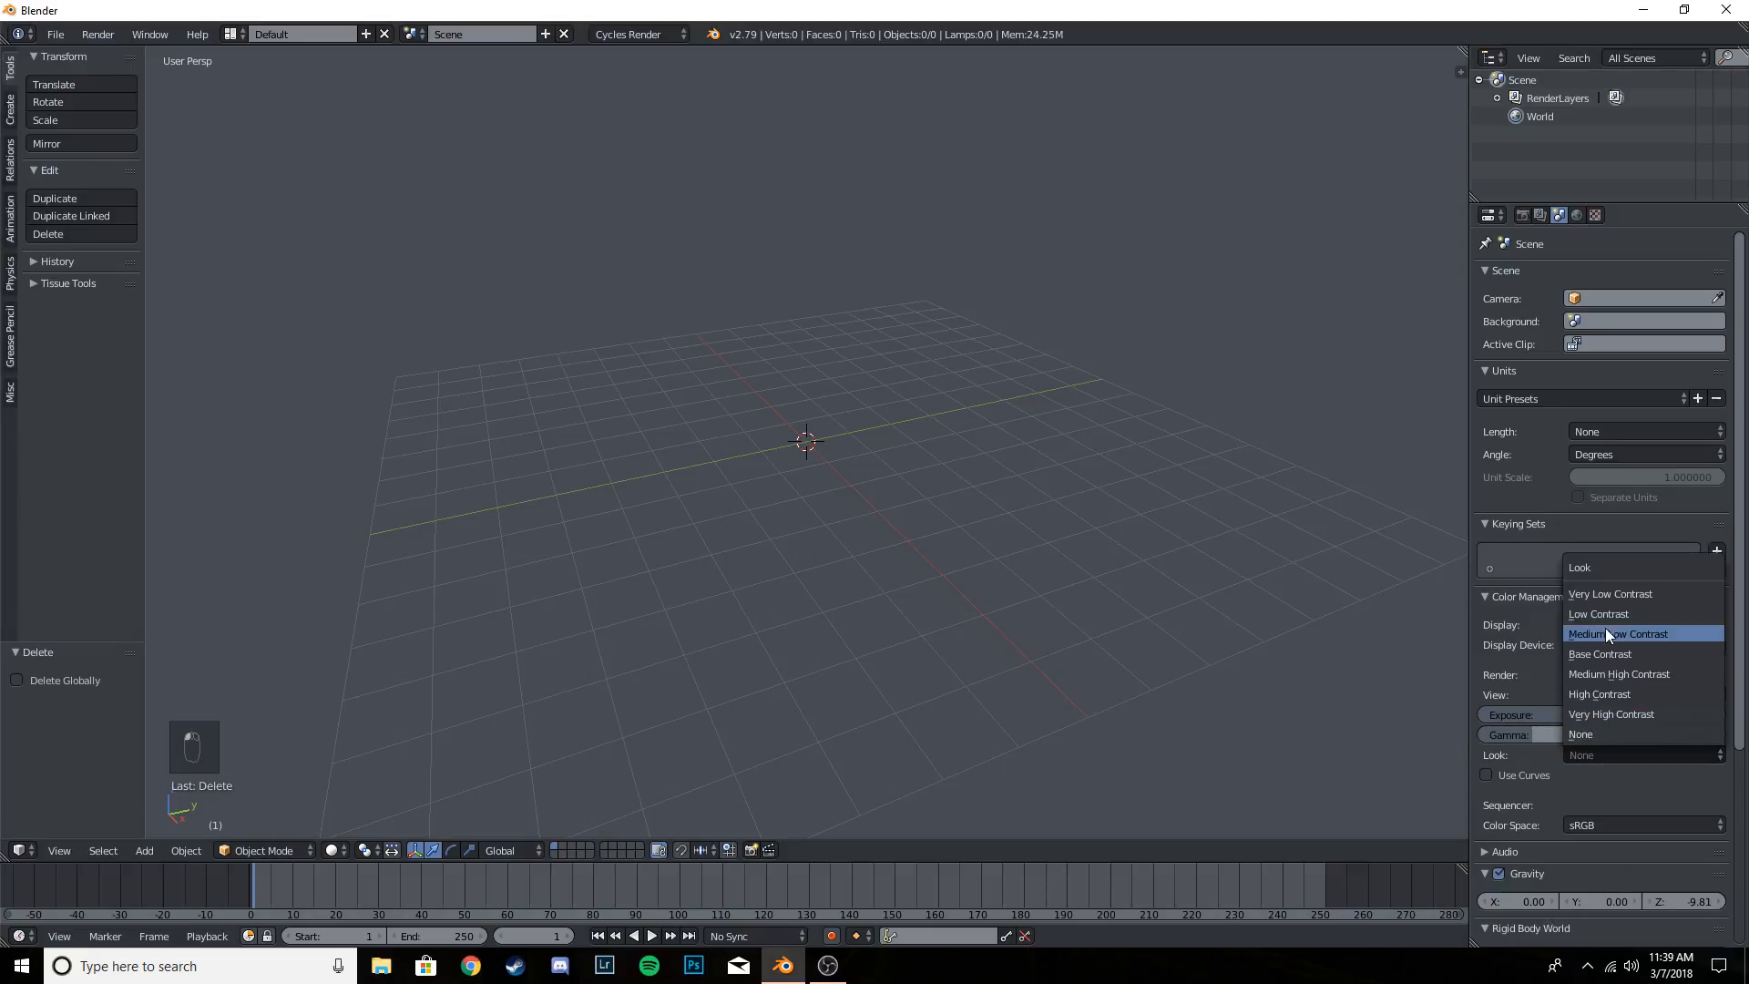
left_click(1633, 653)
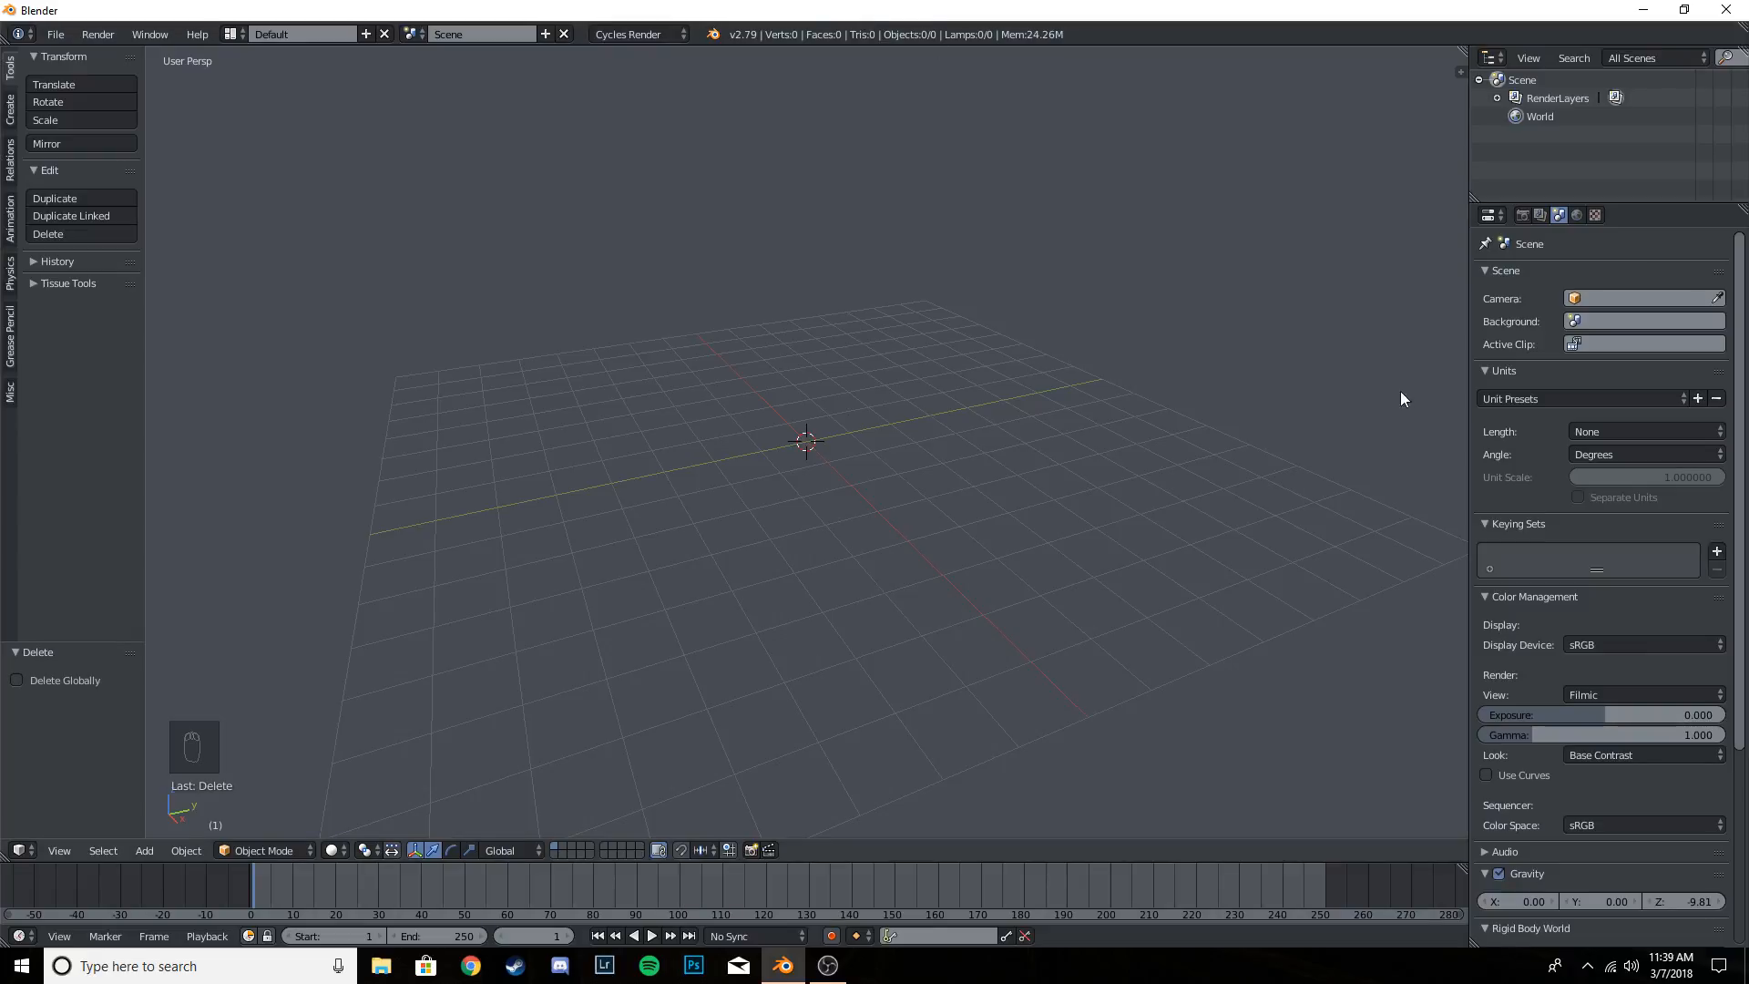
left_click(1640, 692)
left_click(1611, 654)
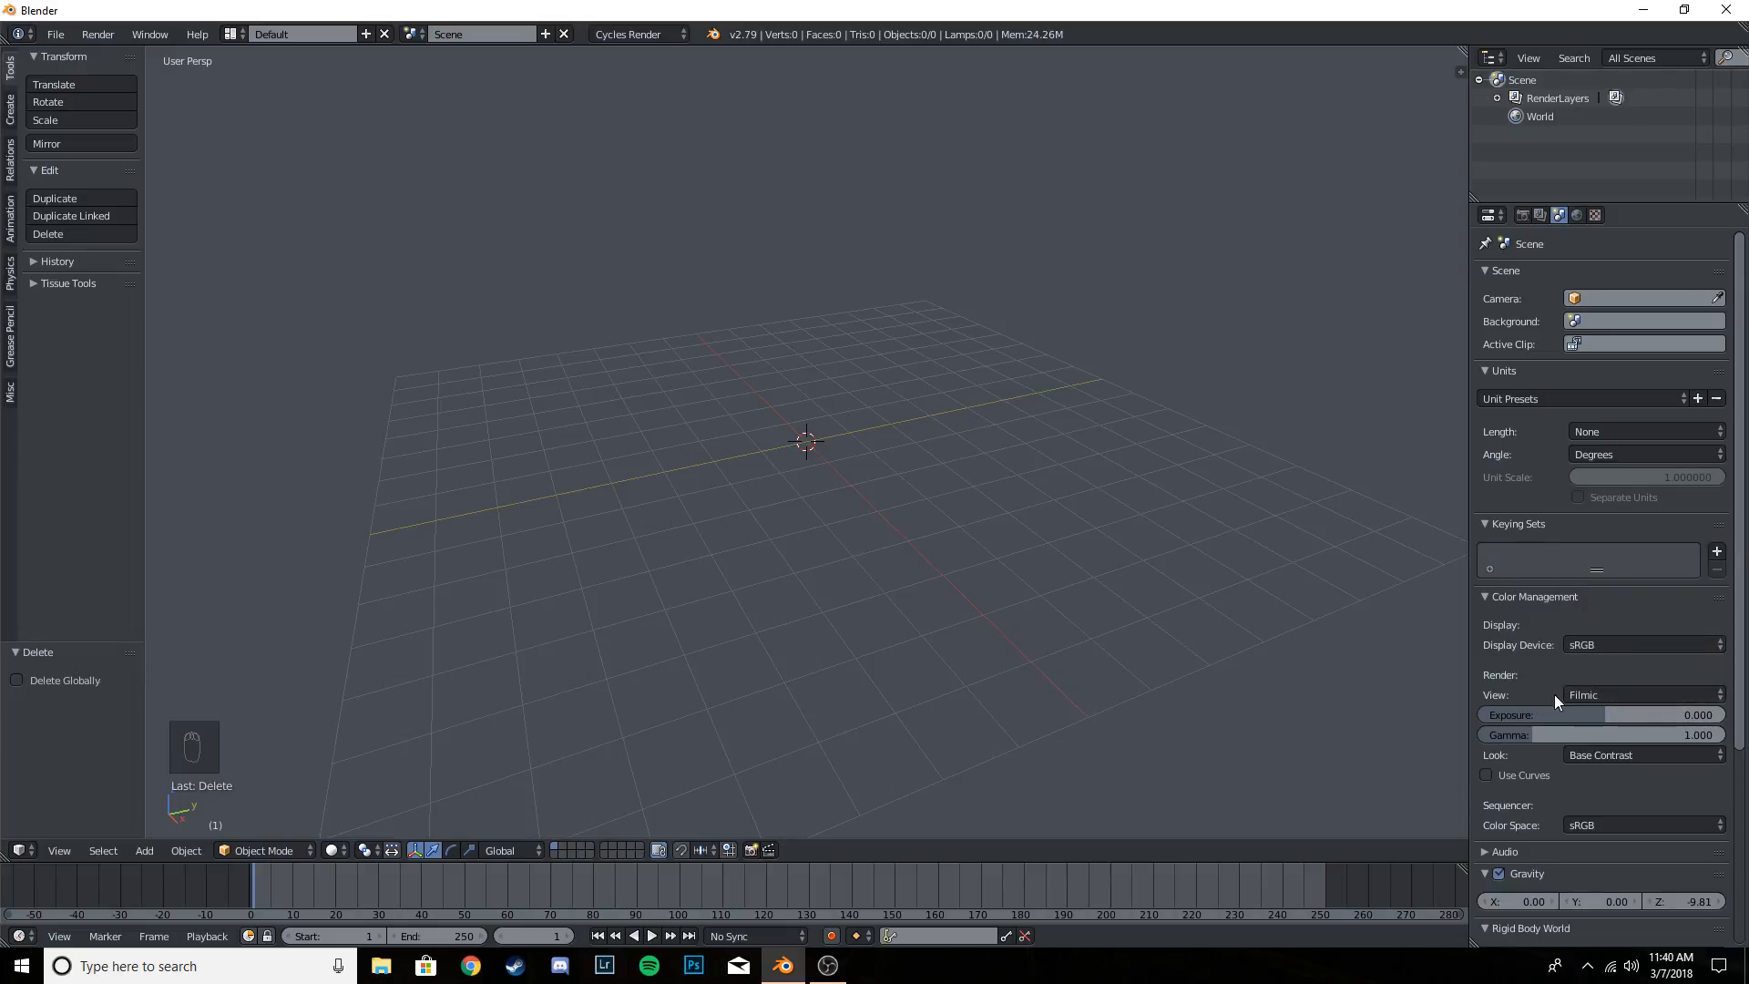
left_click(1610, 752)
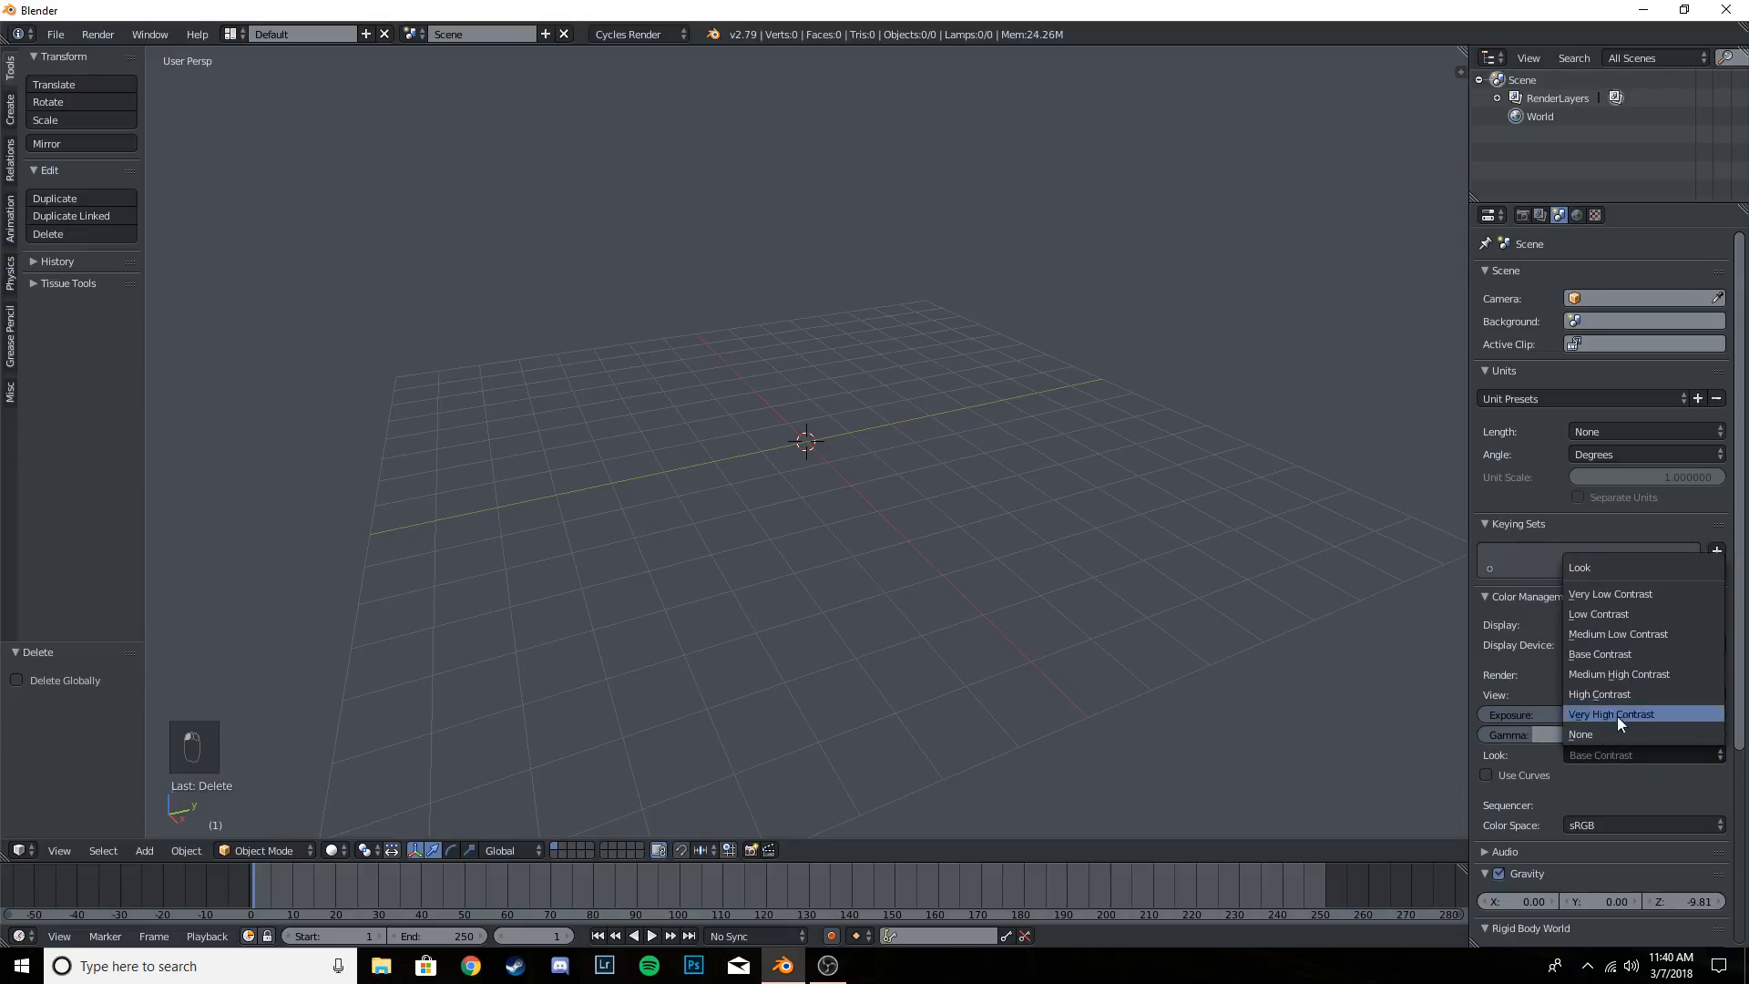
left_click(1632, 654)
- Enable nodes for the World and remove its Background surface shader
left_click(1577, 215)
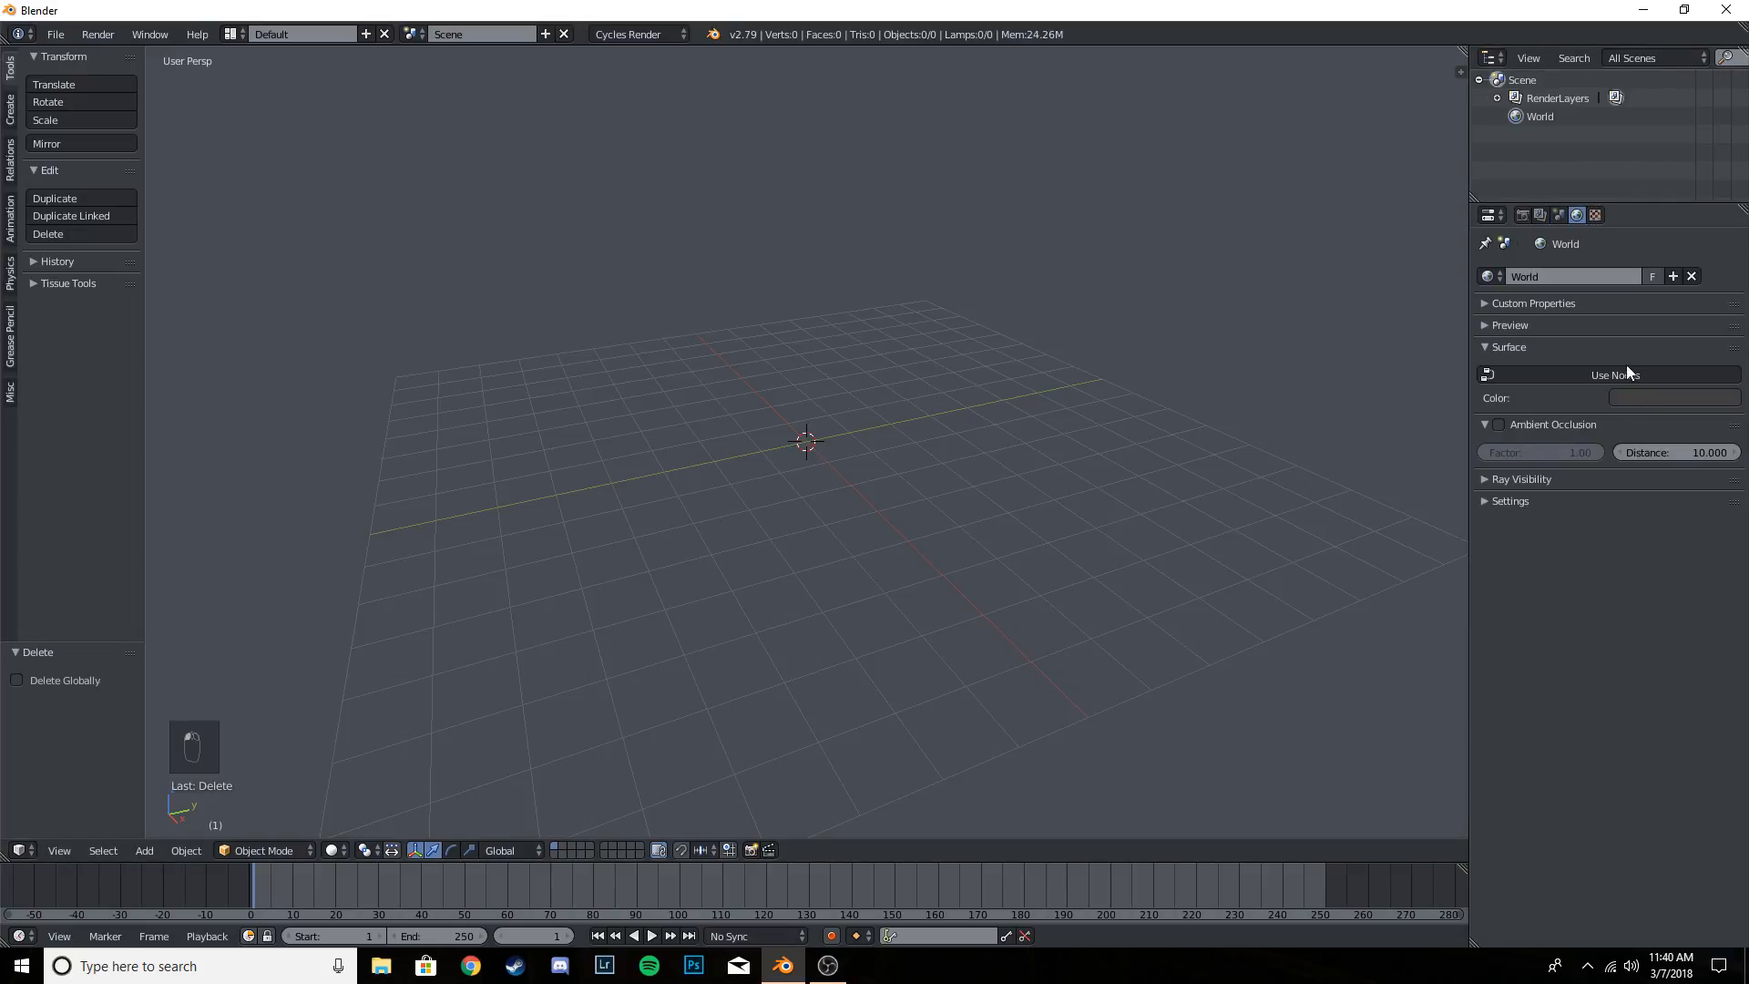
left_click(1610, 374)
left_click(1688, 377)
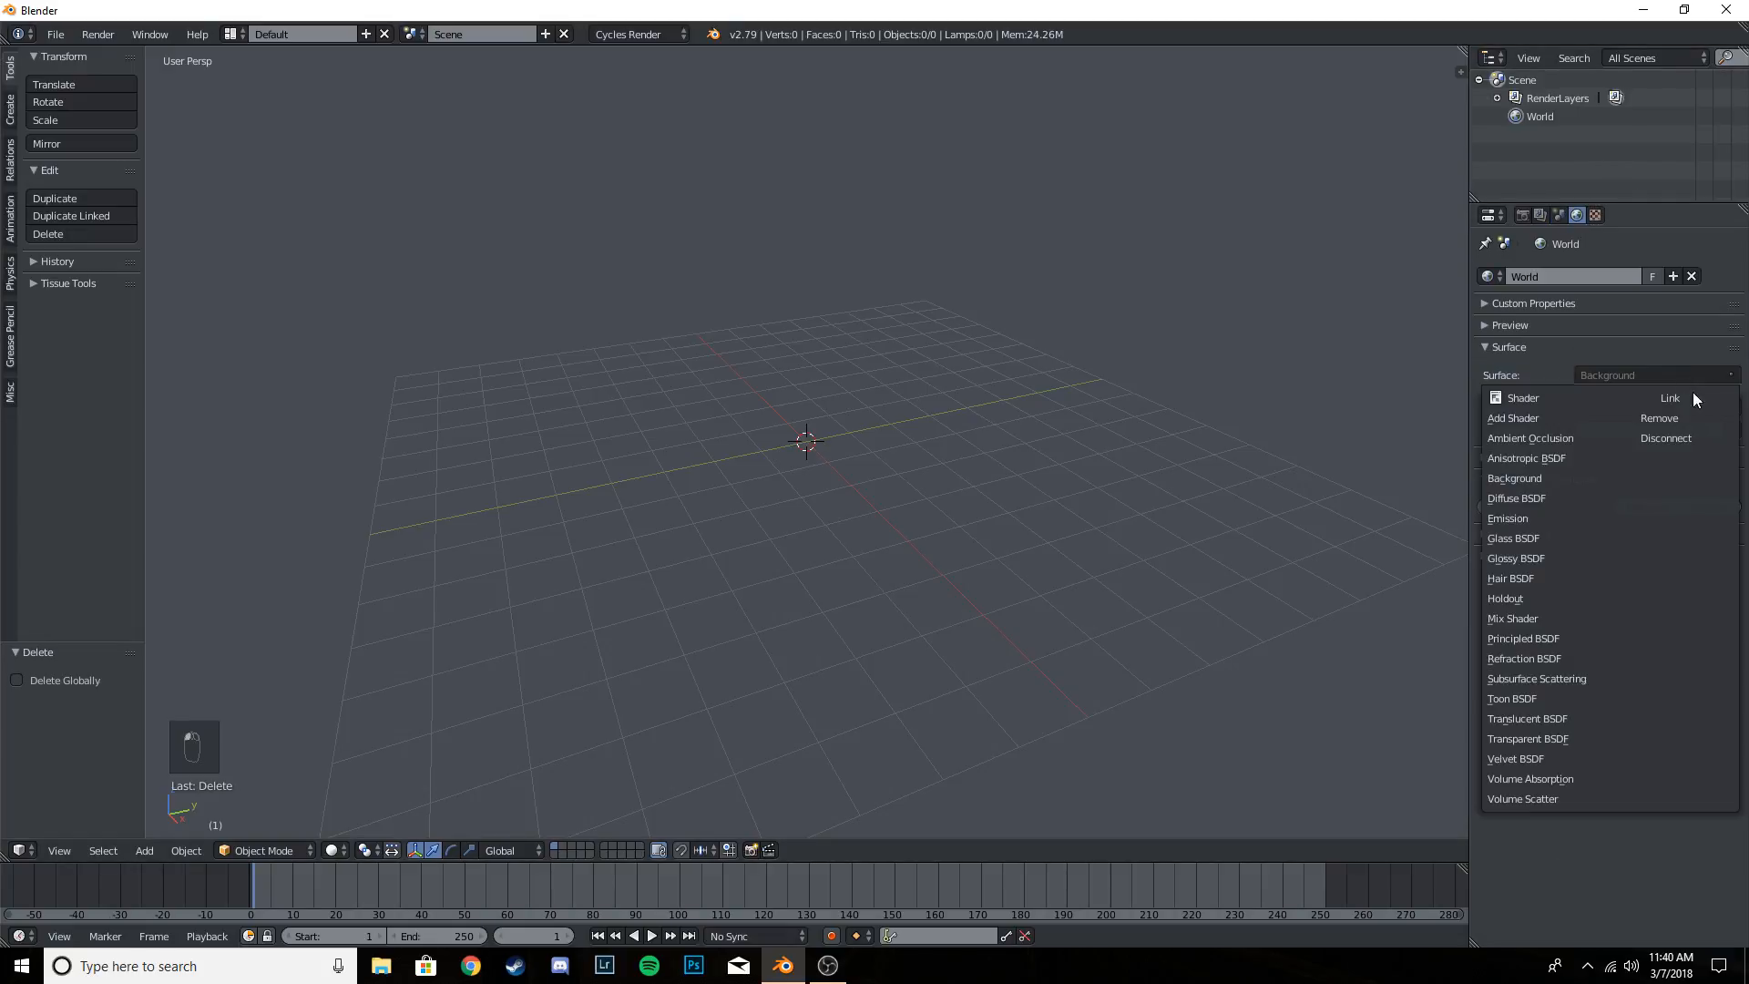
left_click(1660, 421)
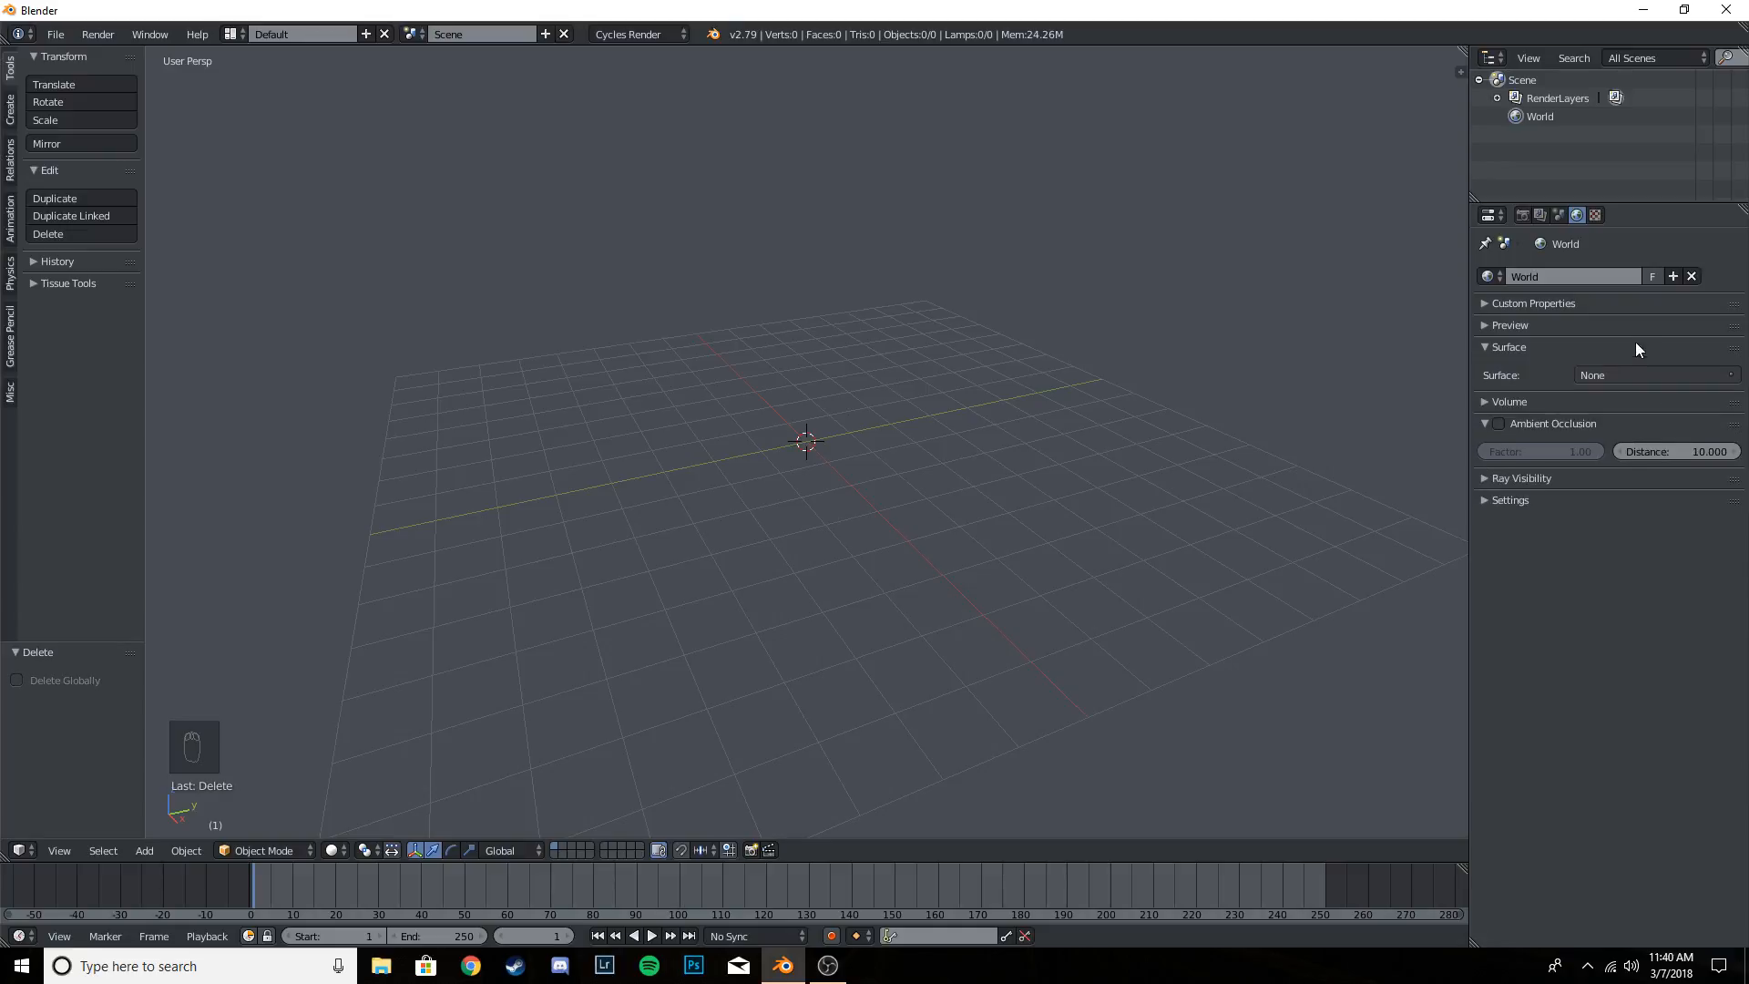
left_click(1508, 347)
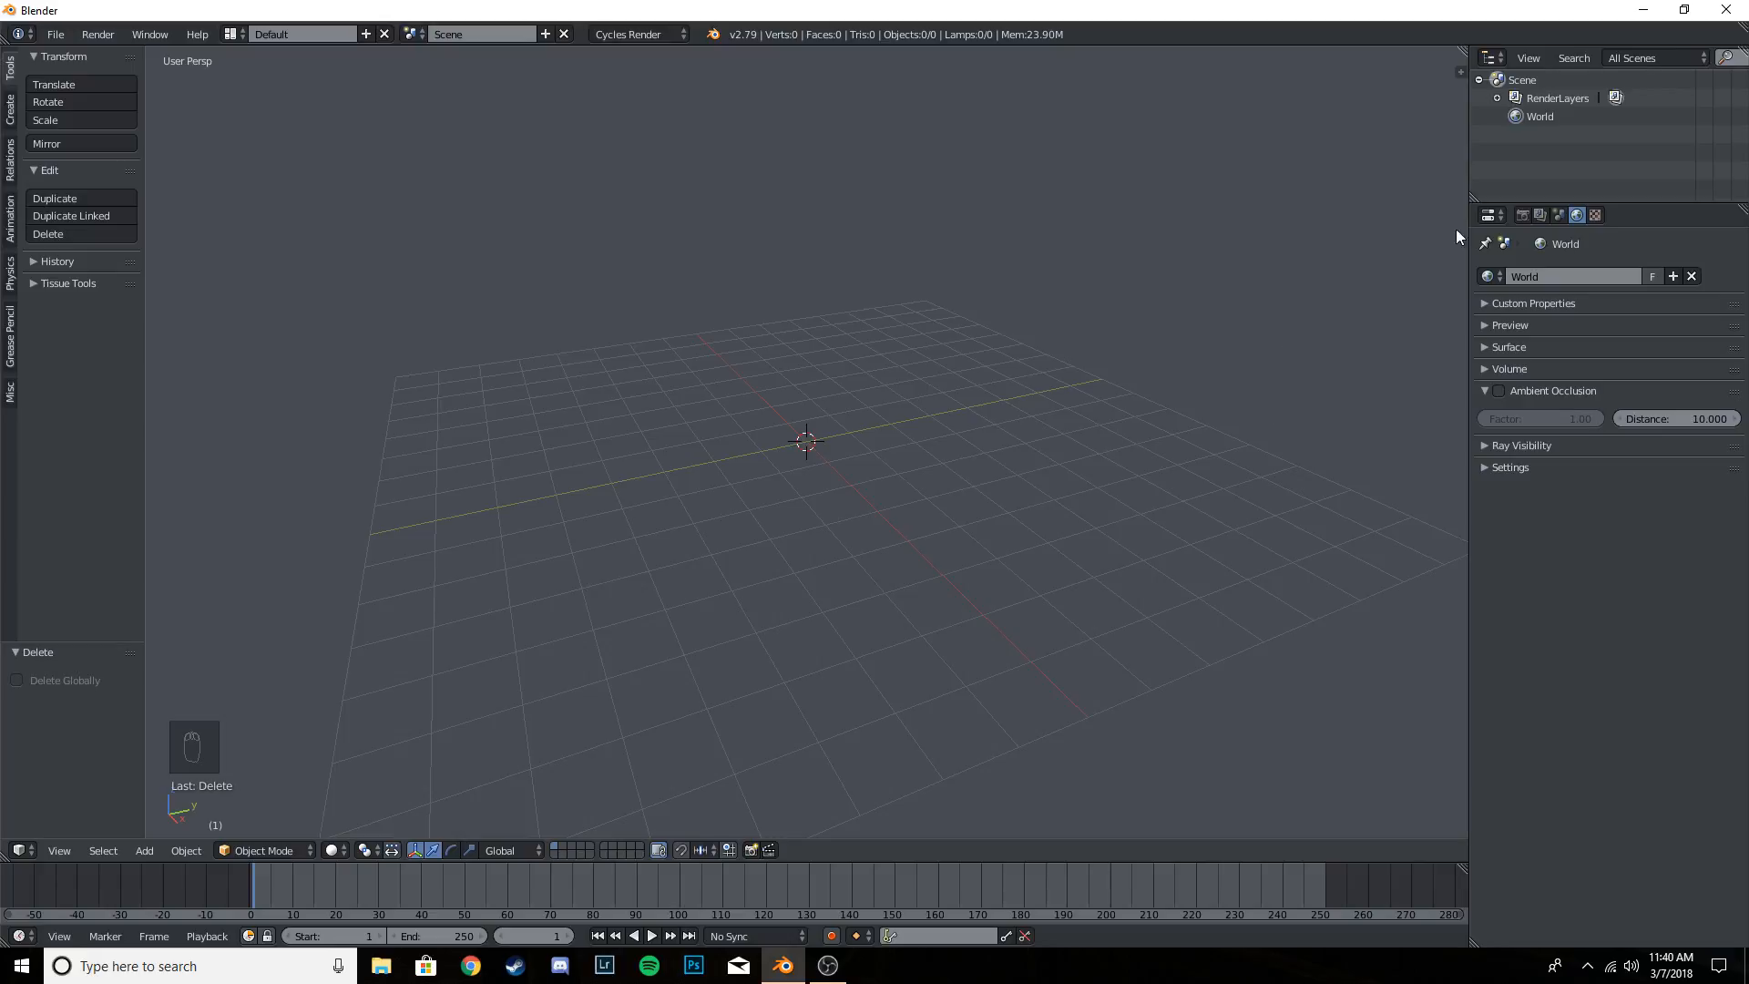
- Return to the render settings and review the dimensions, output and sampling options
left_click(1523, 215)
scroll(1604, 371, "up", 2)
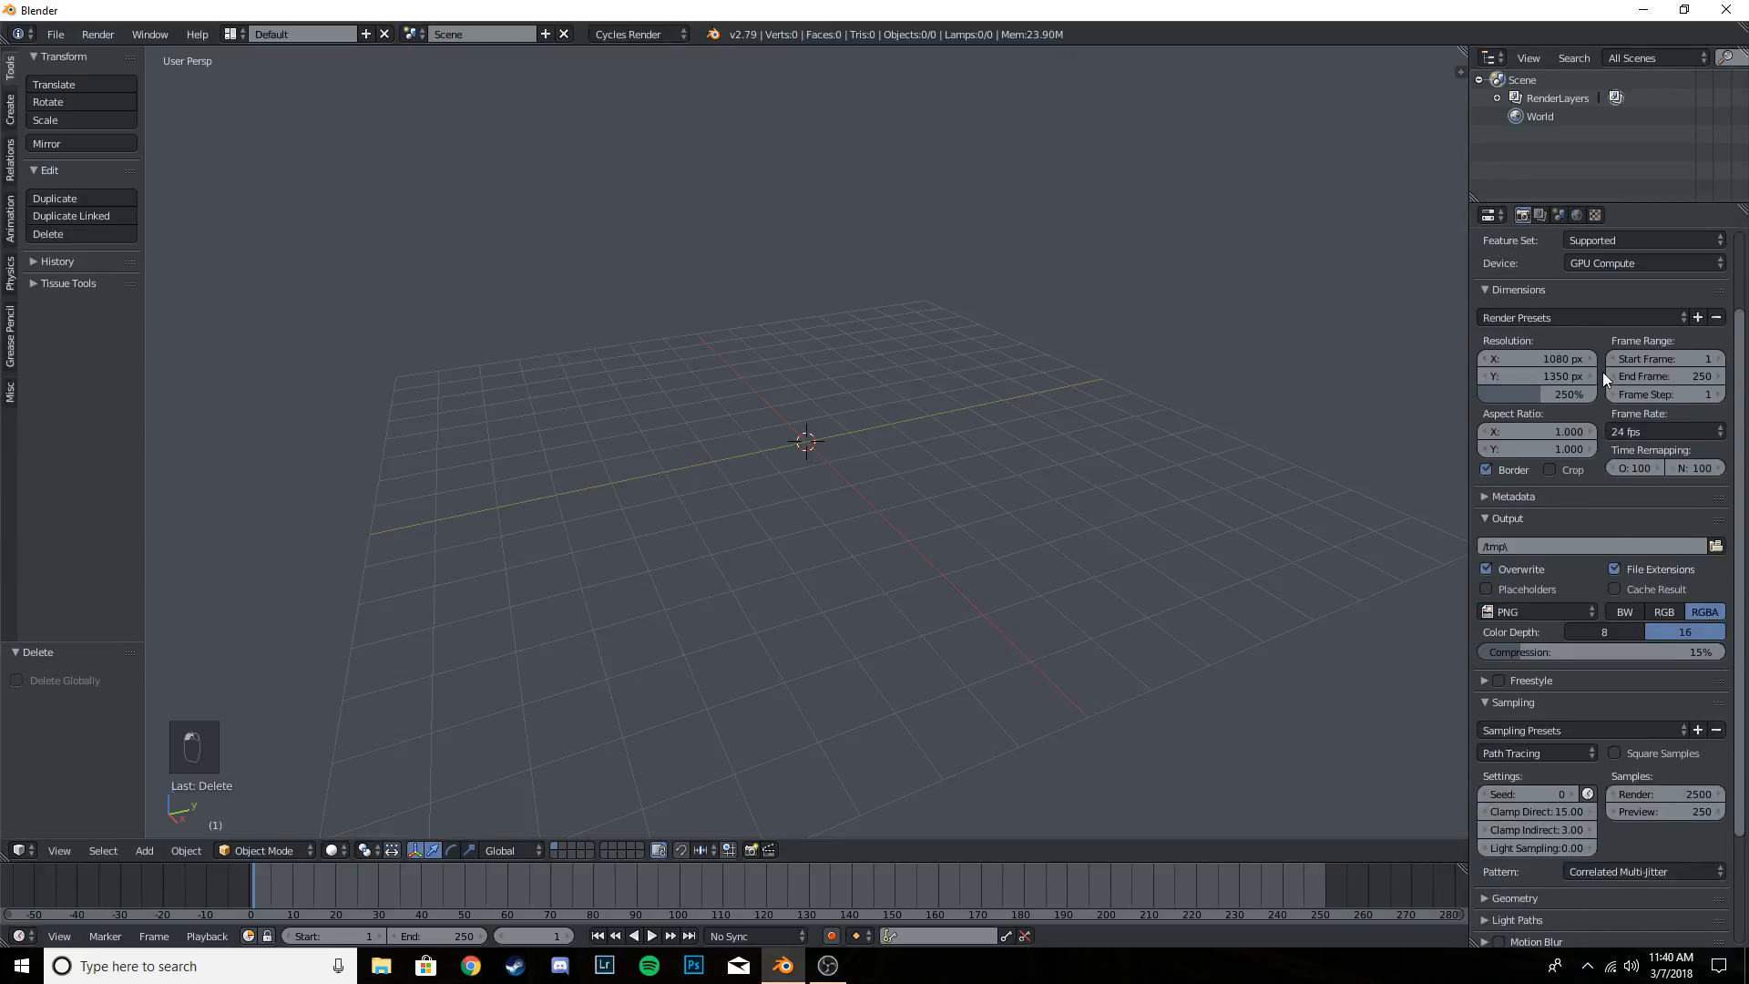
scroll(1603, 372, "down", 2)
scroll(1606, 377, "up", 4)
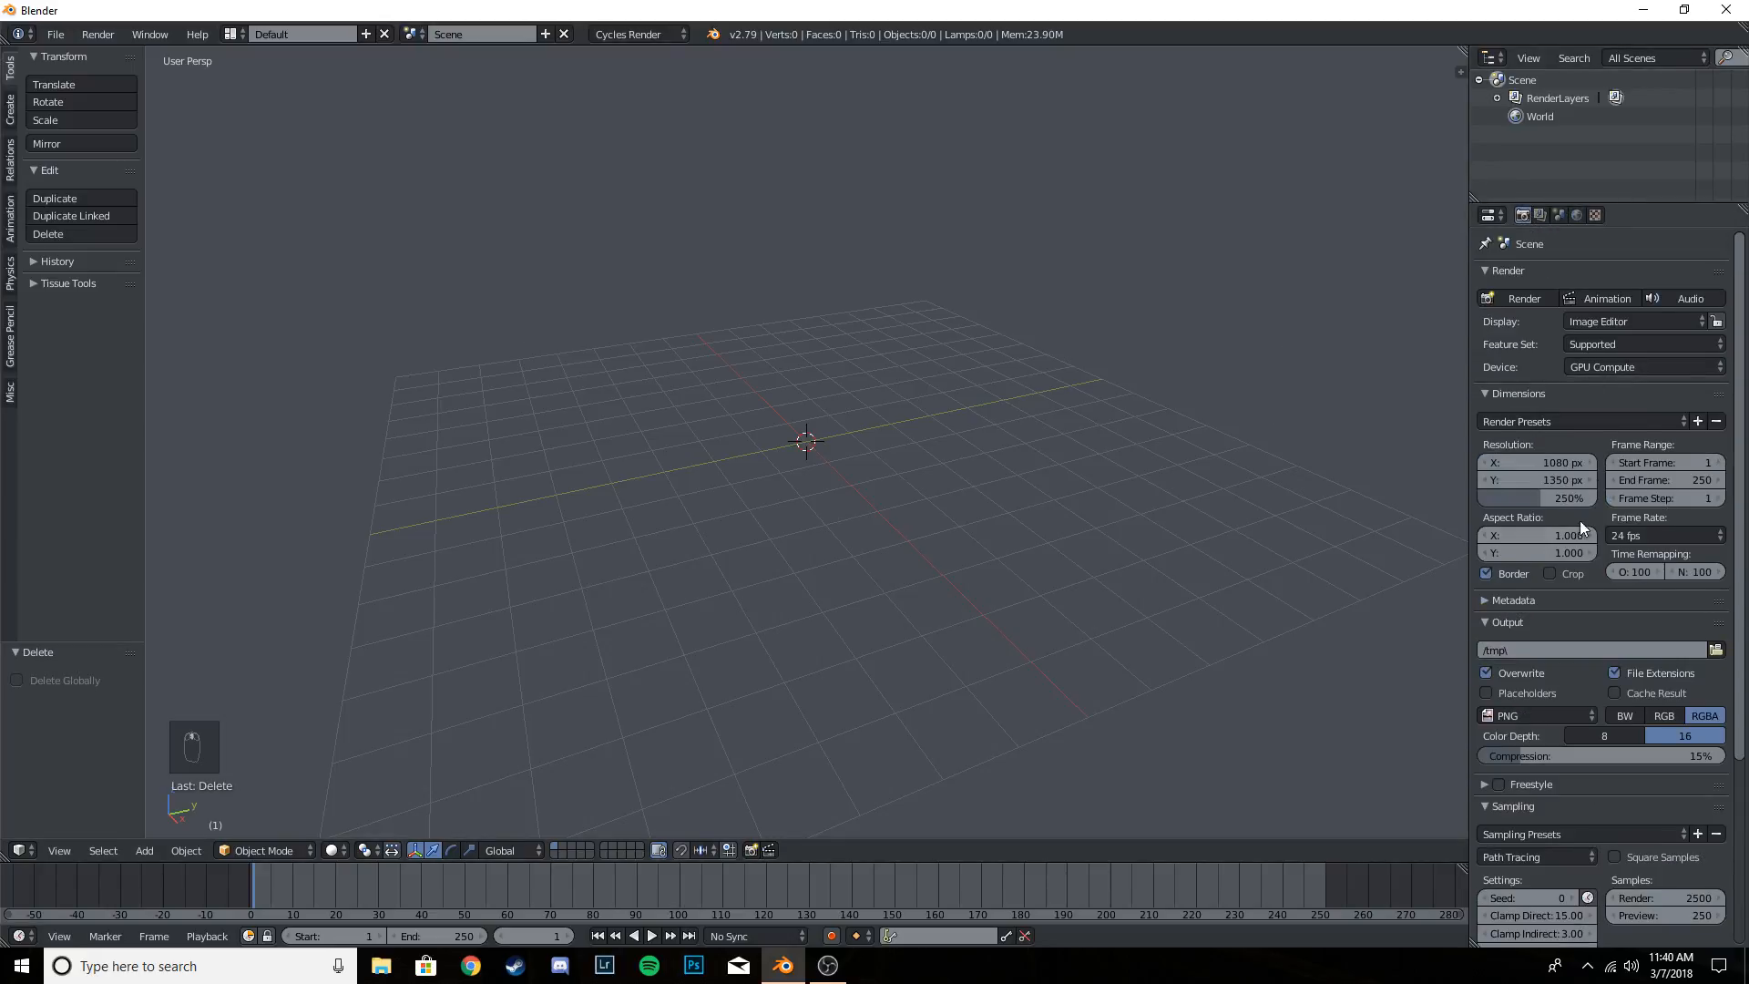
scroll(1614, 479, "down", 3)
scroll(1666, 560, "up", 3)
scroll(1666, 560, "down", 5)
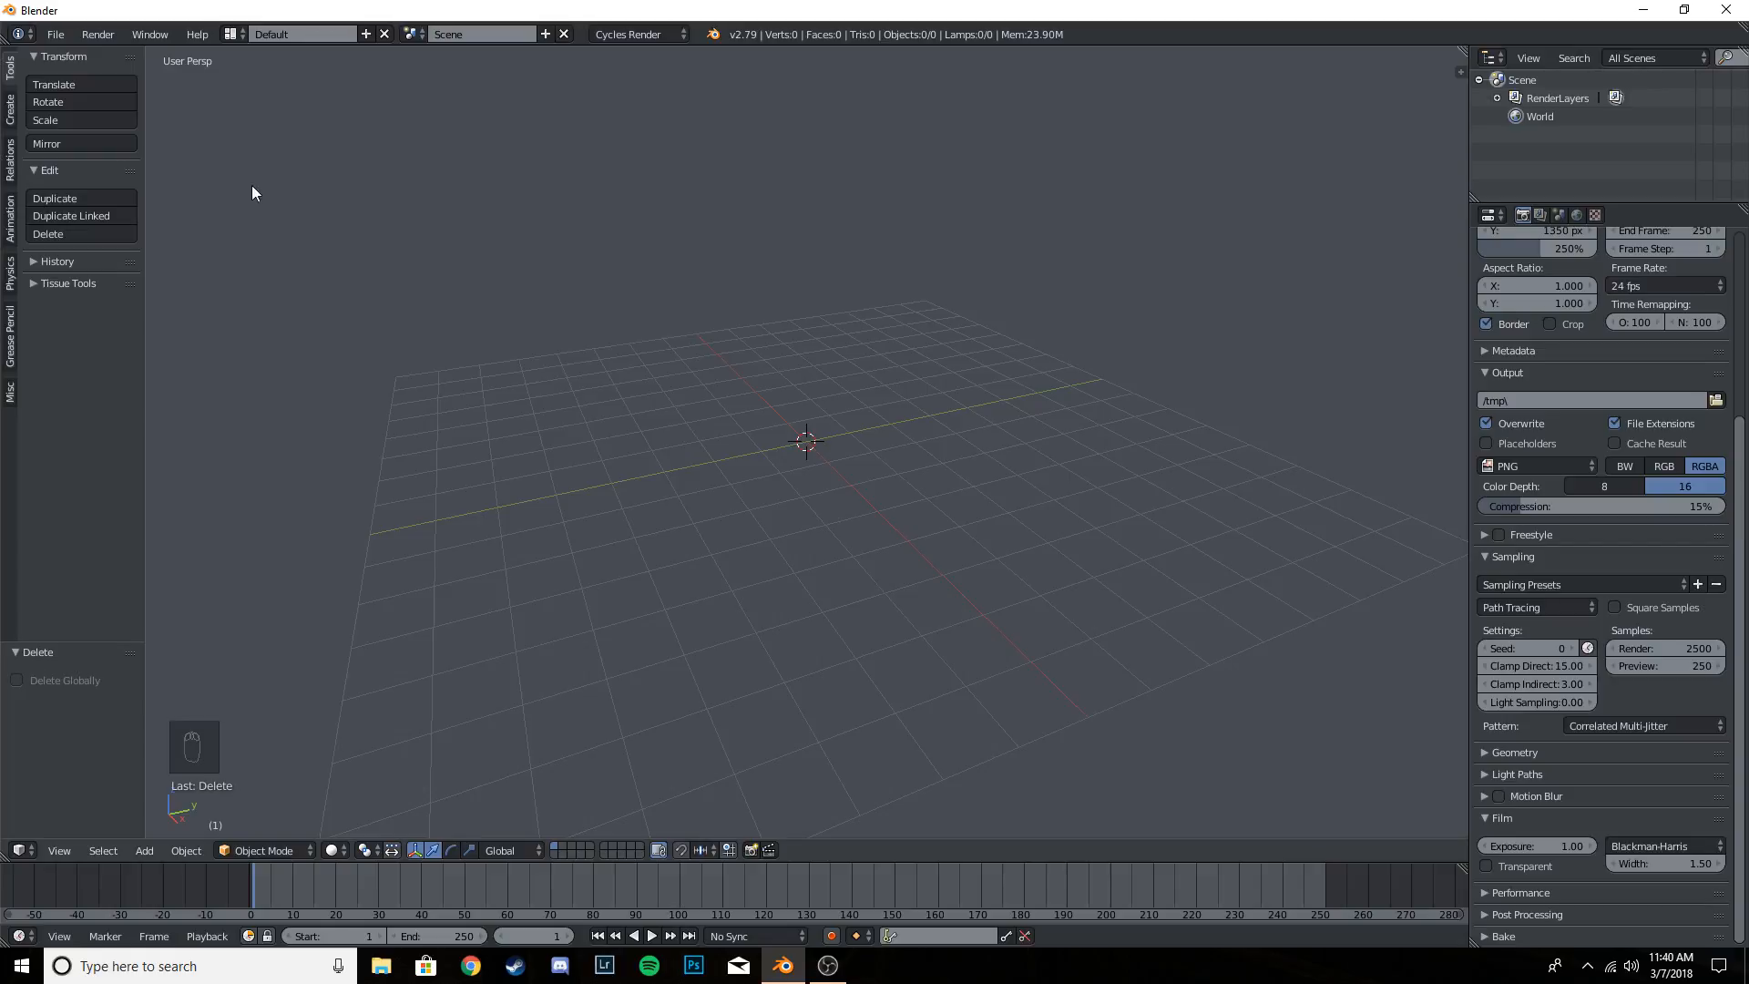
- Switch to File Explorer and browse the finished renders in the Edits folder under Blender > Images
left_click(1644, 10)
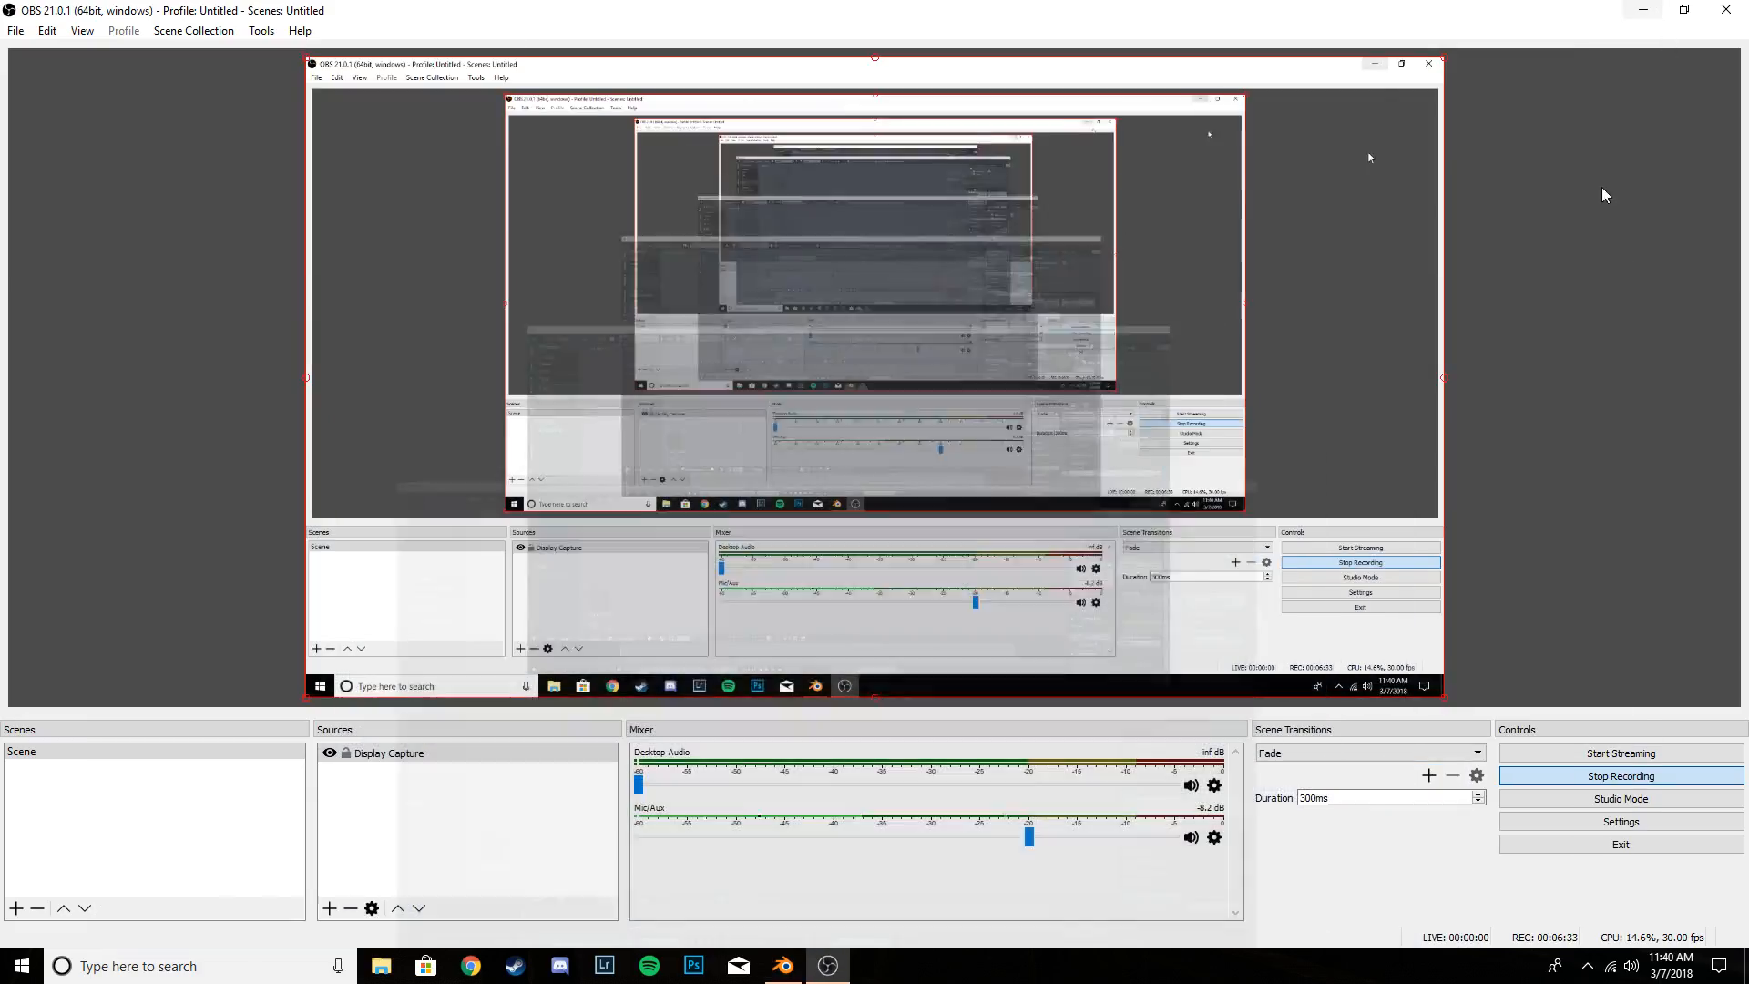
left_click(1644, 10)
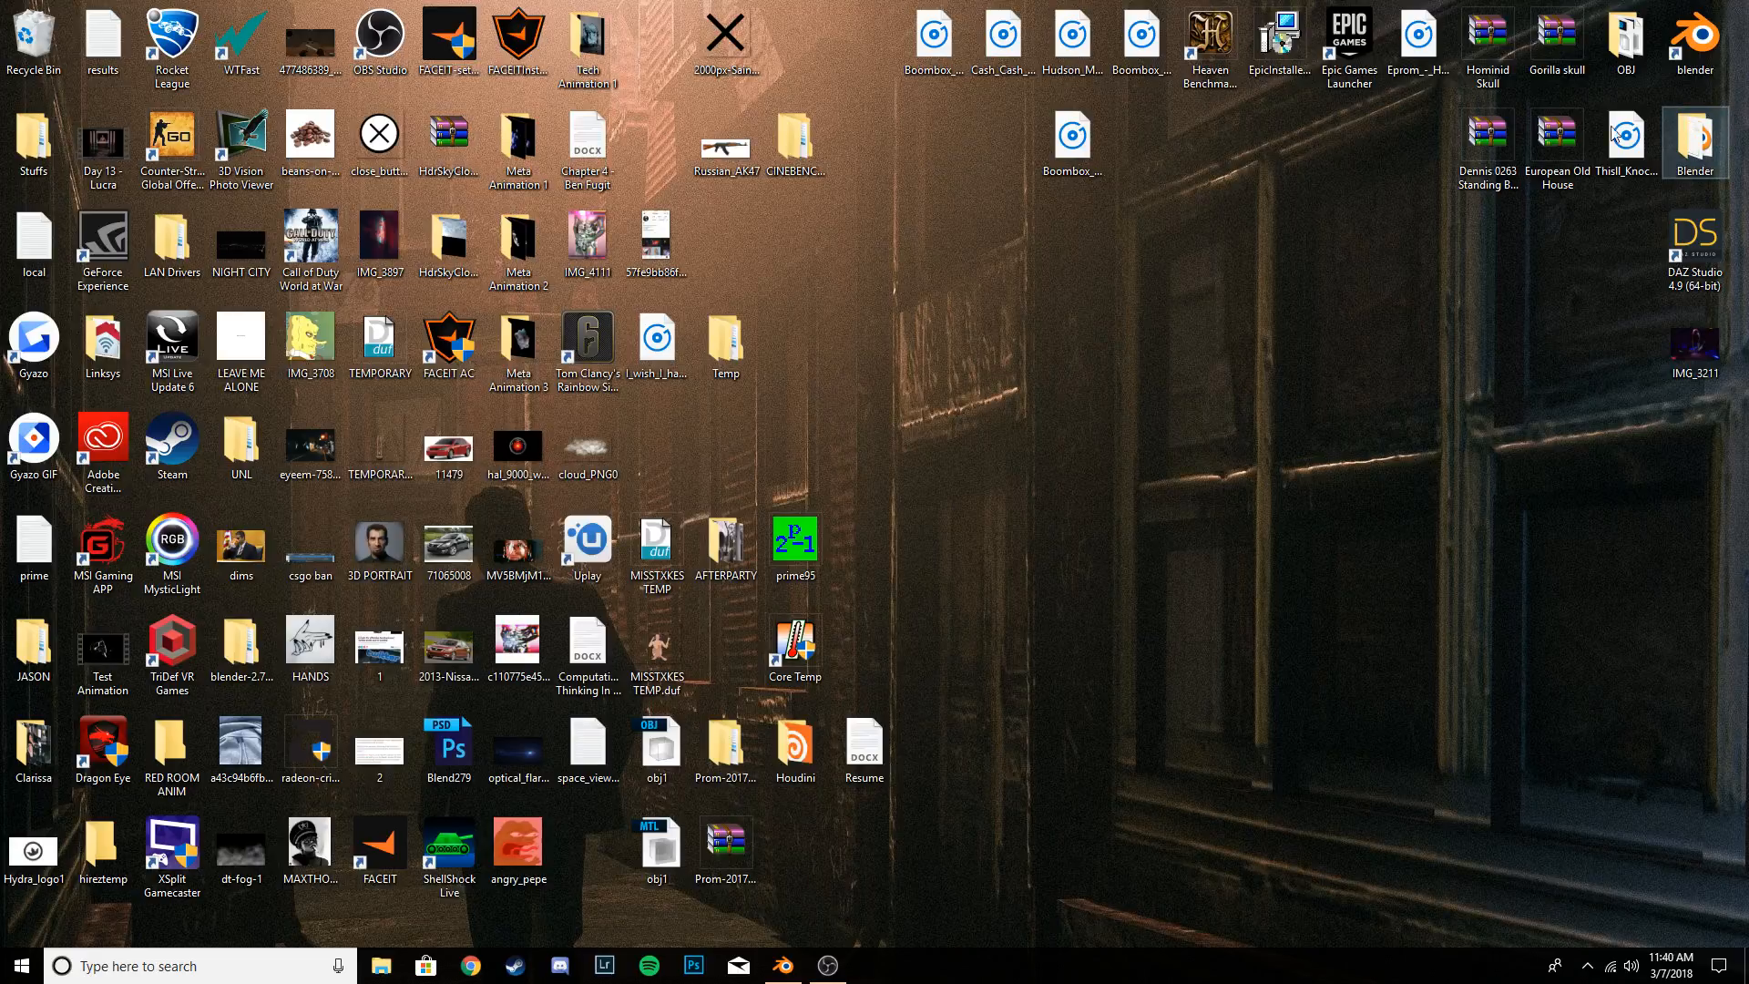
double_click(1695, 141)
double_click(226, 335)
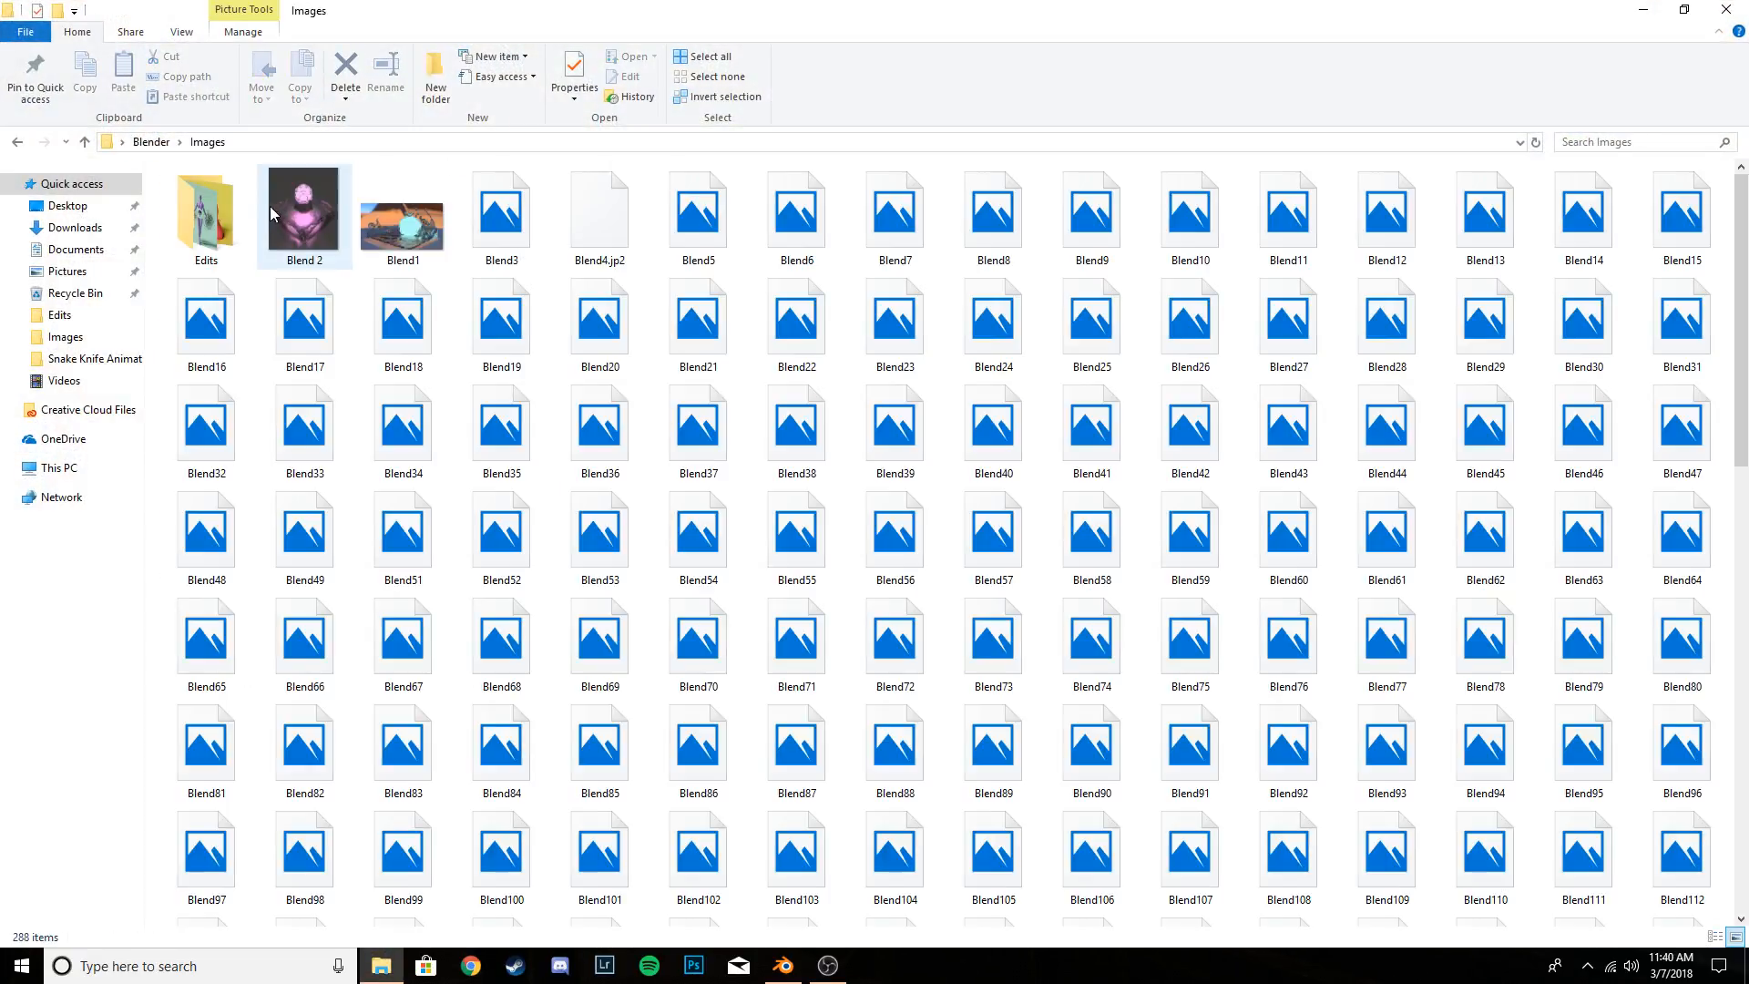
double_click(206, 217)
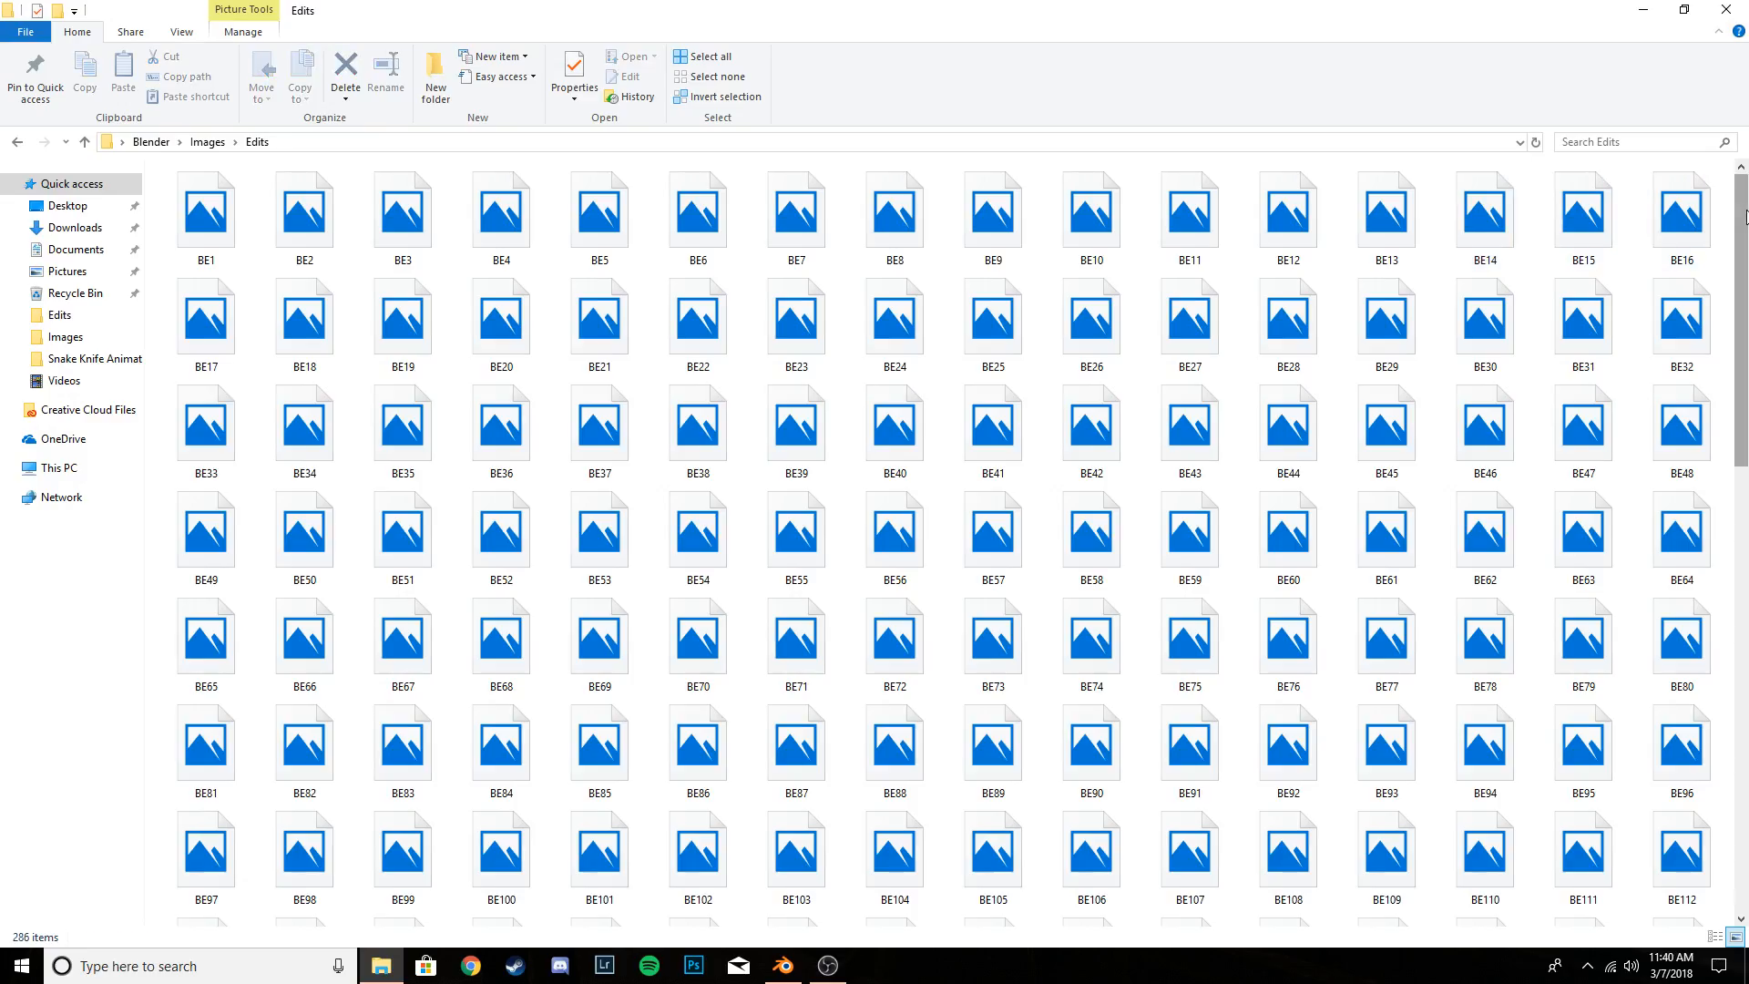
left_click_drag(1746, 215, 1745, 409)
scroll(1747, 538, "down", 1)
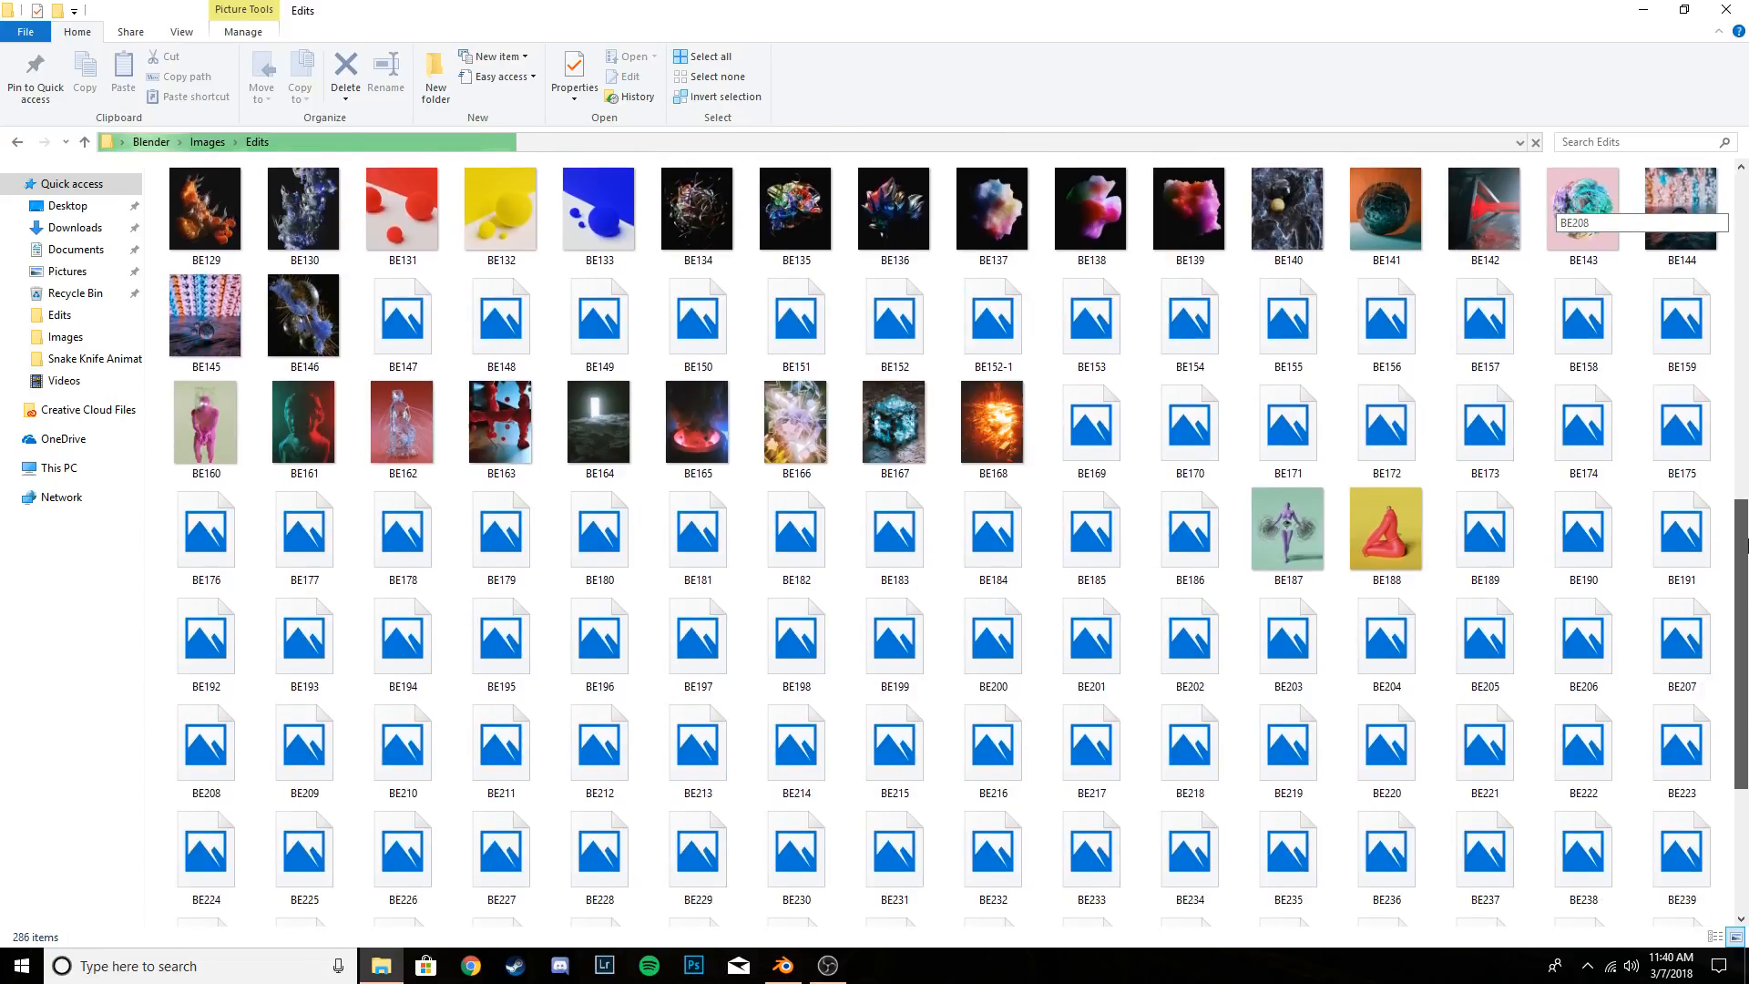
scroll(1746, 545, "down", 2)
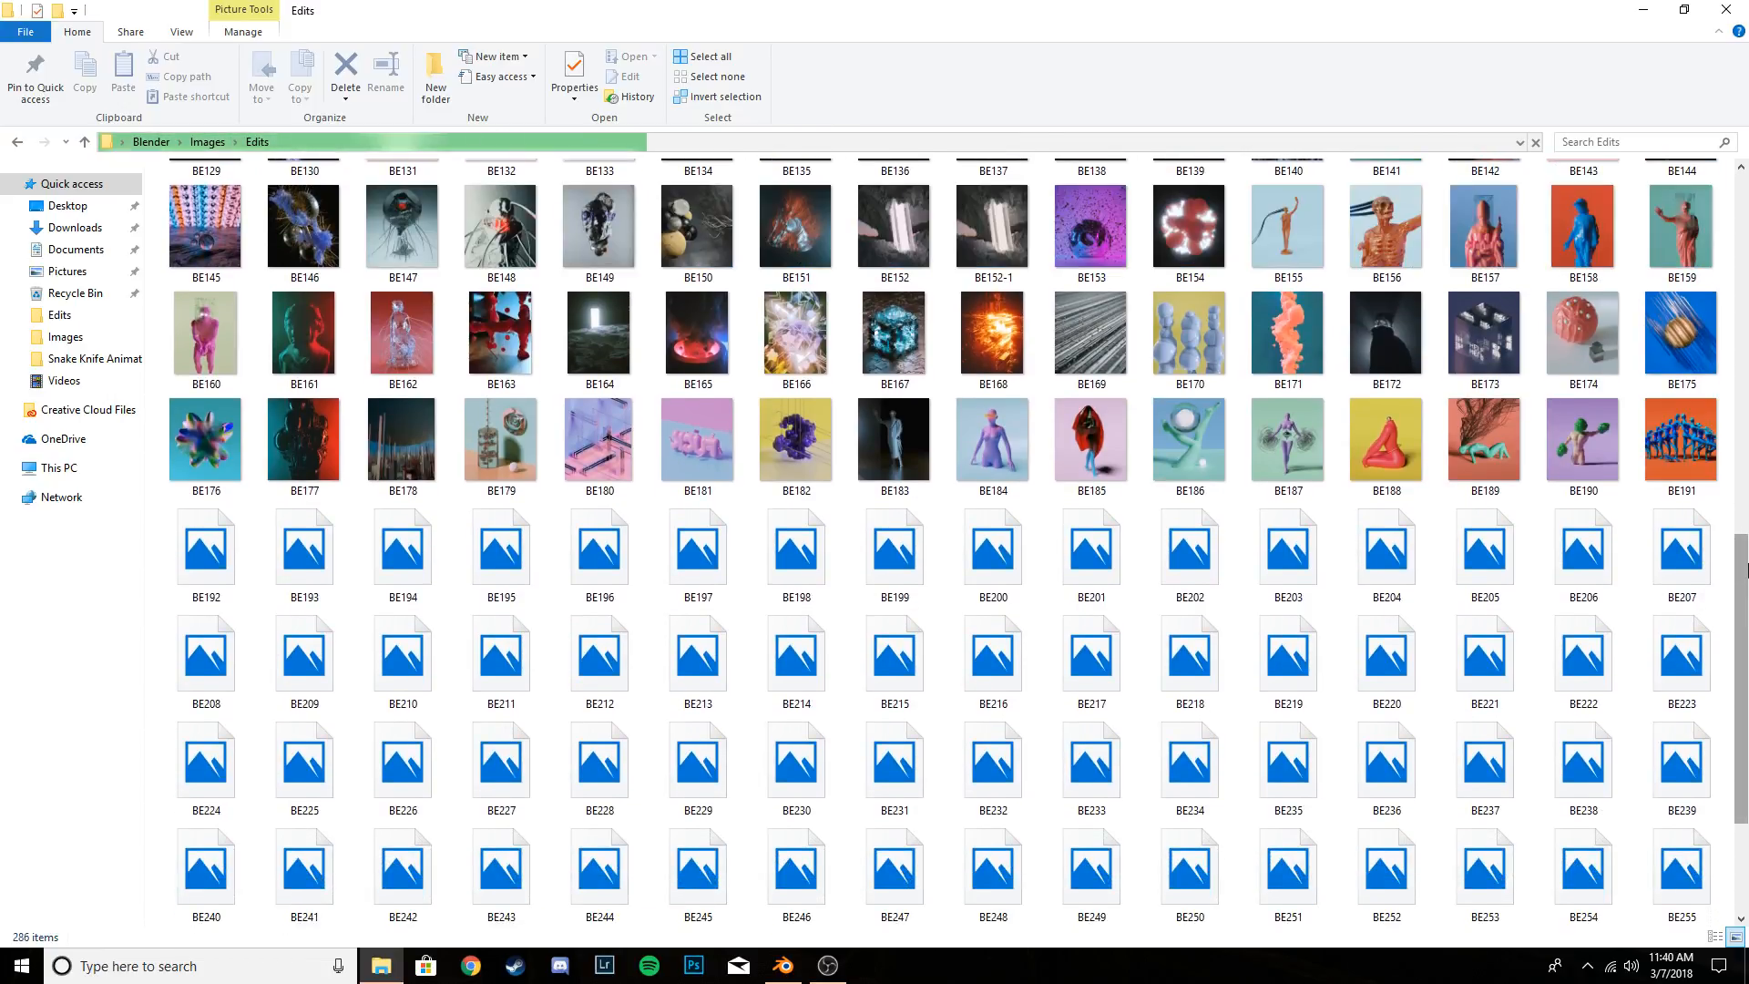
left_click_drag(1746, 570, 1746, 594)
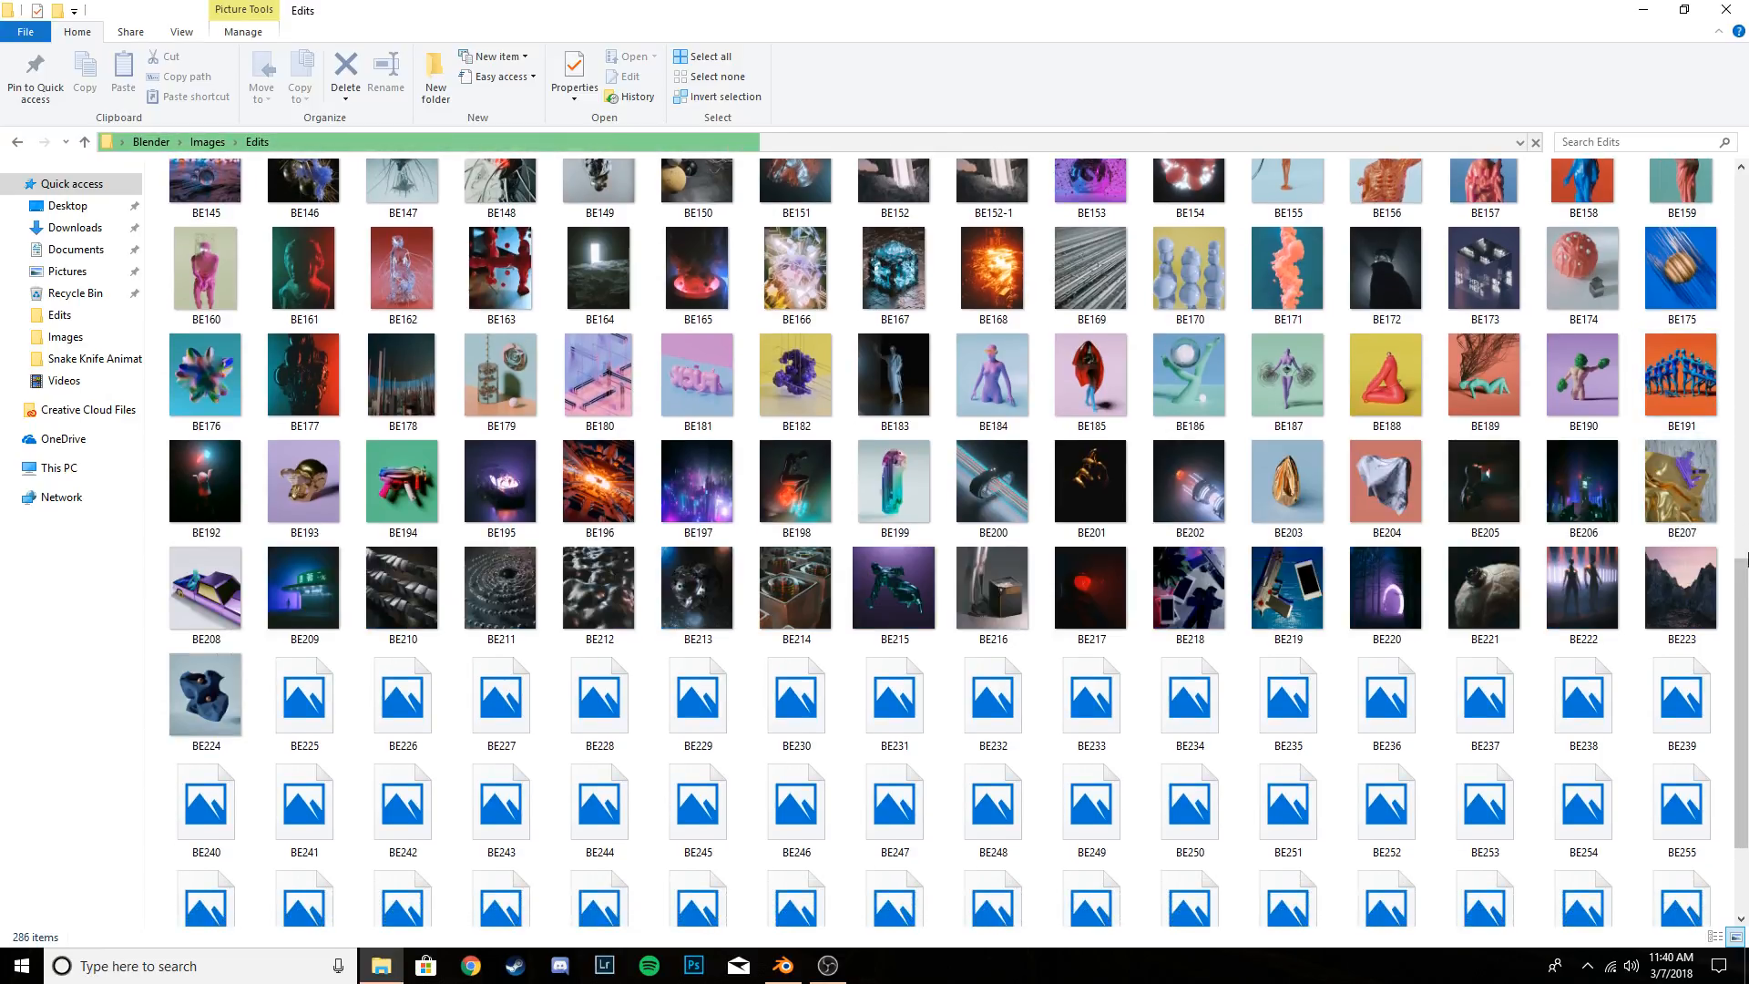
scroll(1549, 583, "down", 2)
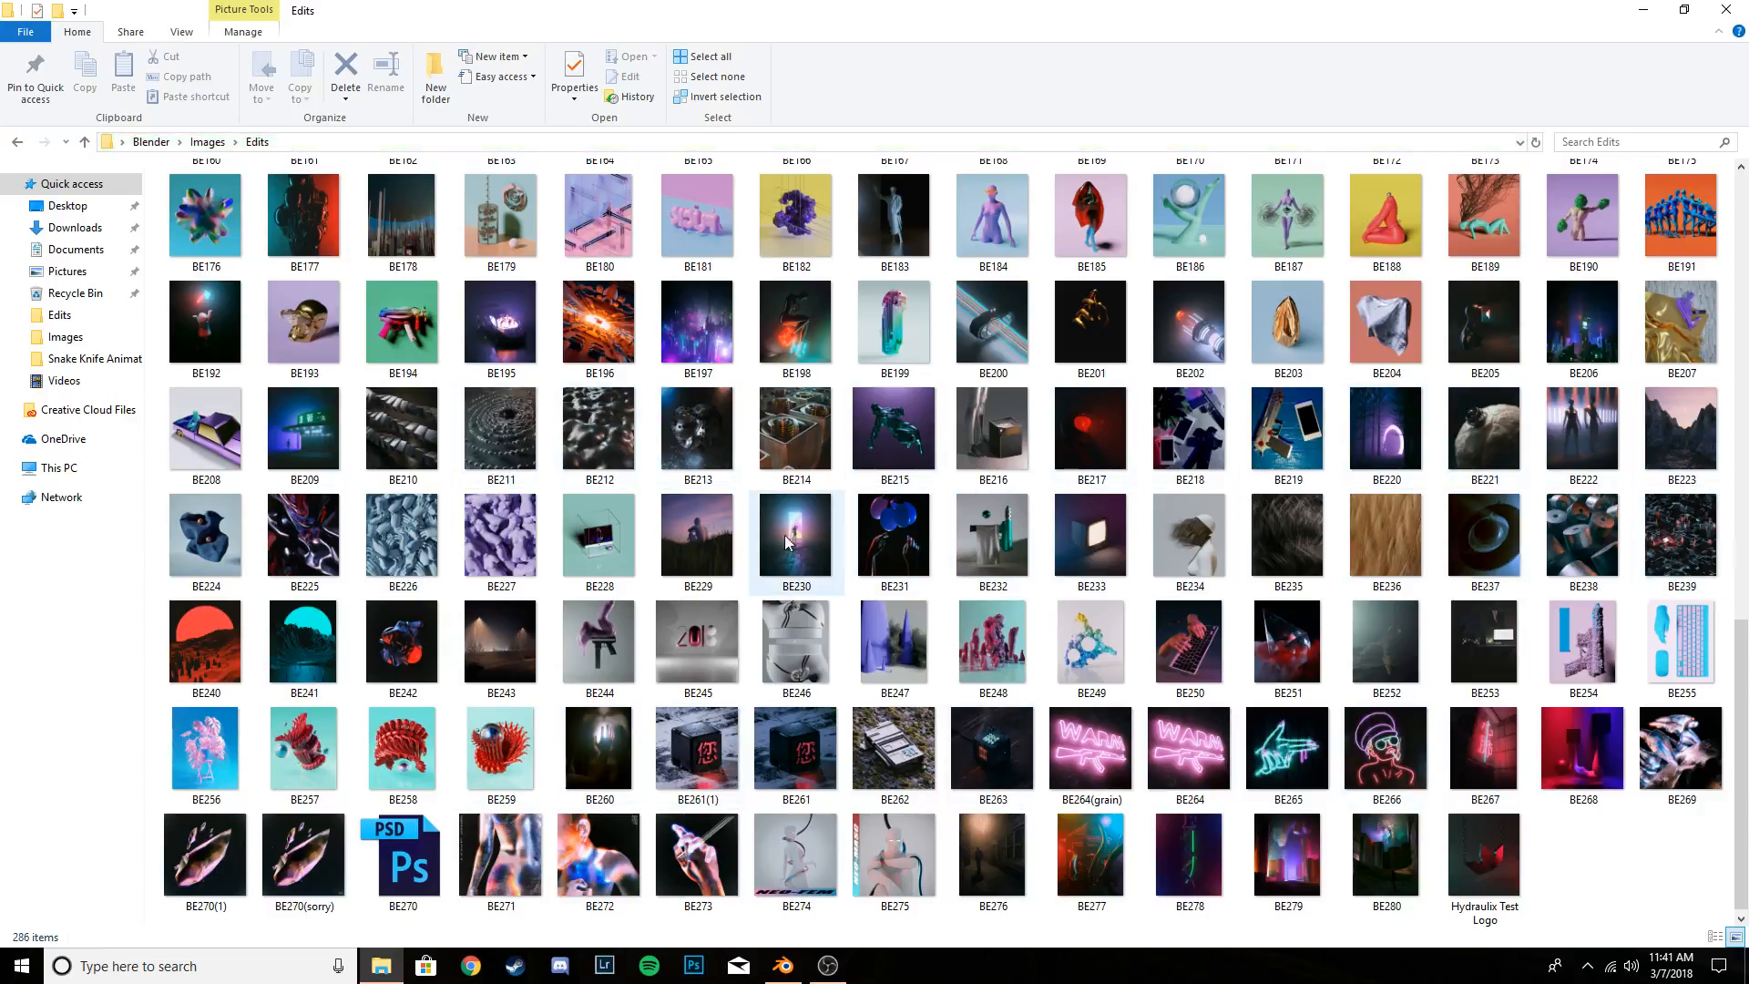
- View the image BE243 enlarged and examine its composition and street lighting as a reference
double_click(501, 665)
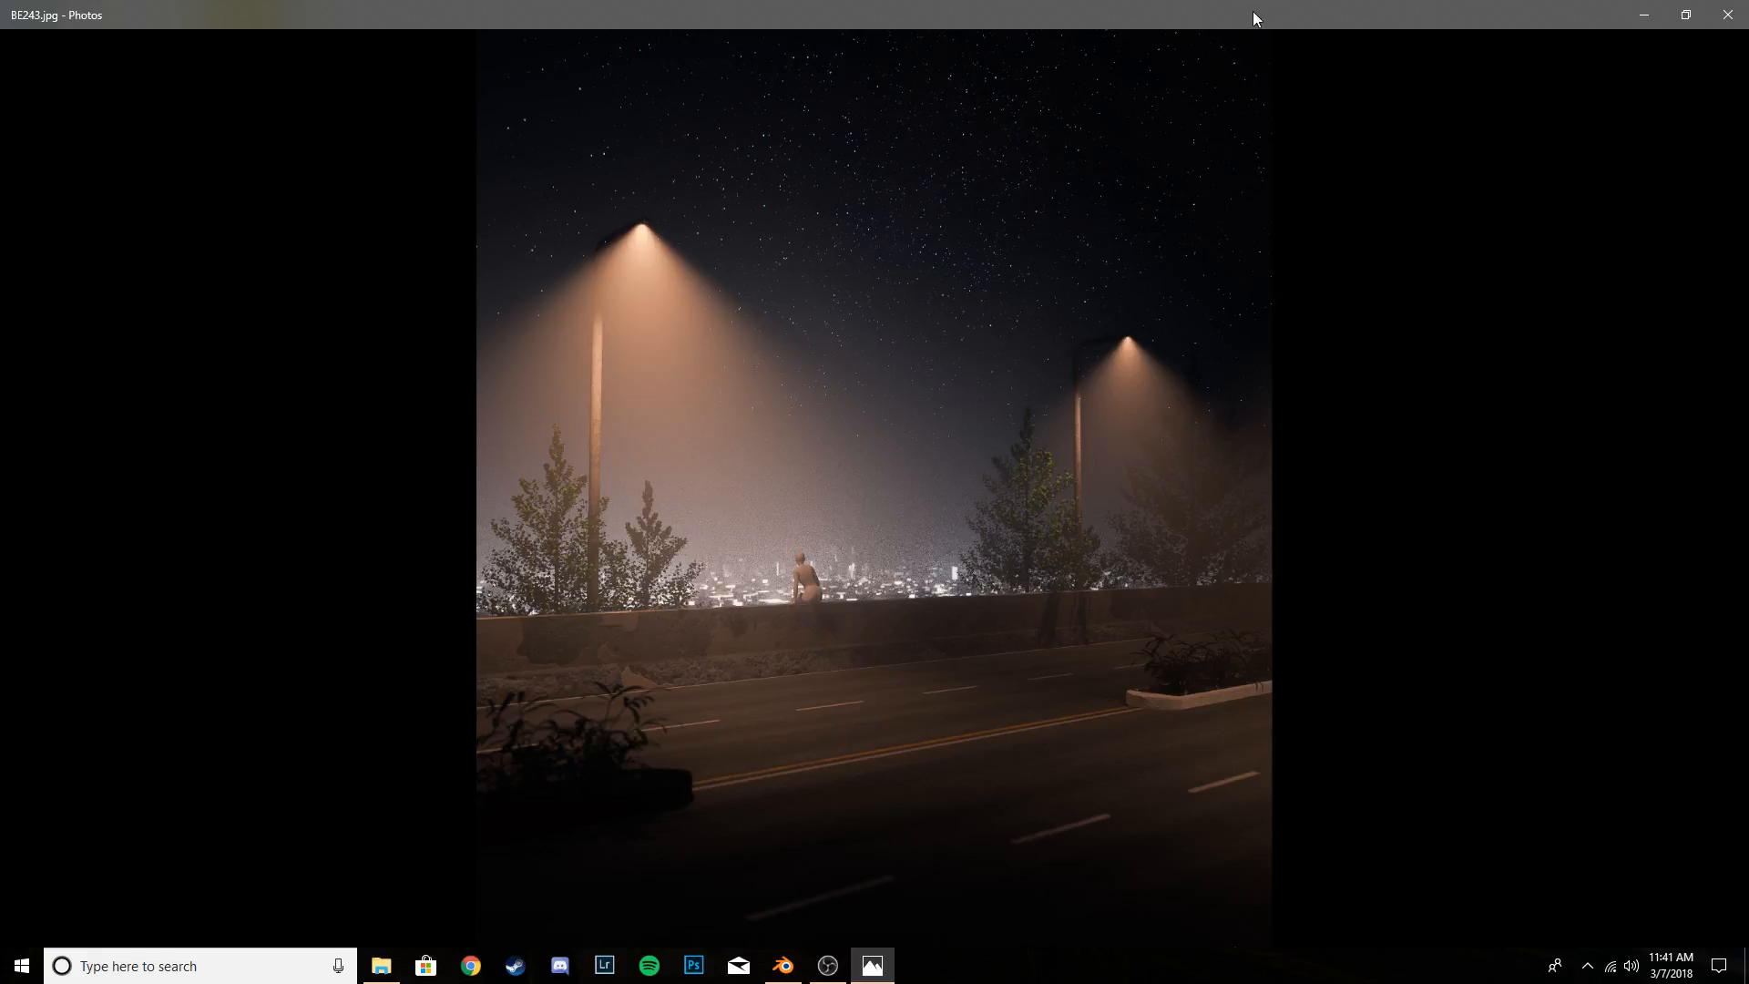
left_click(1644, 14)
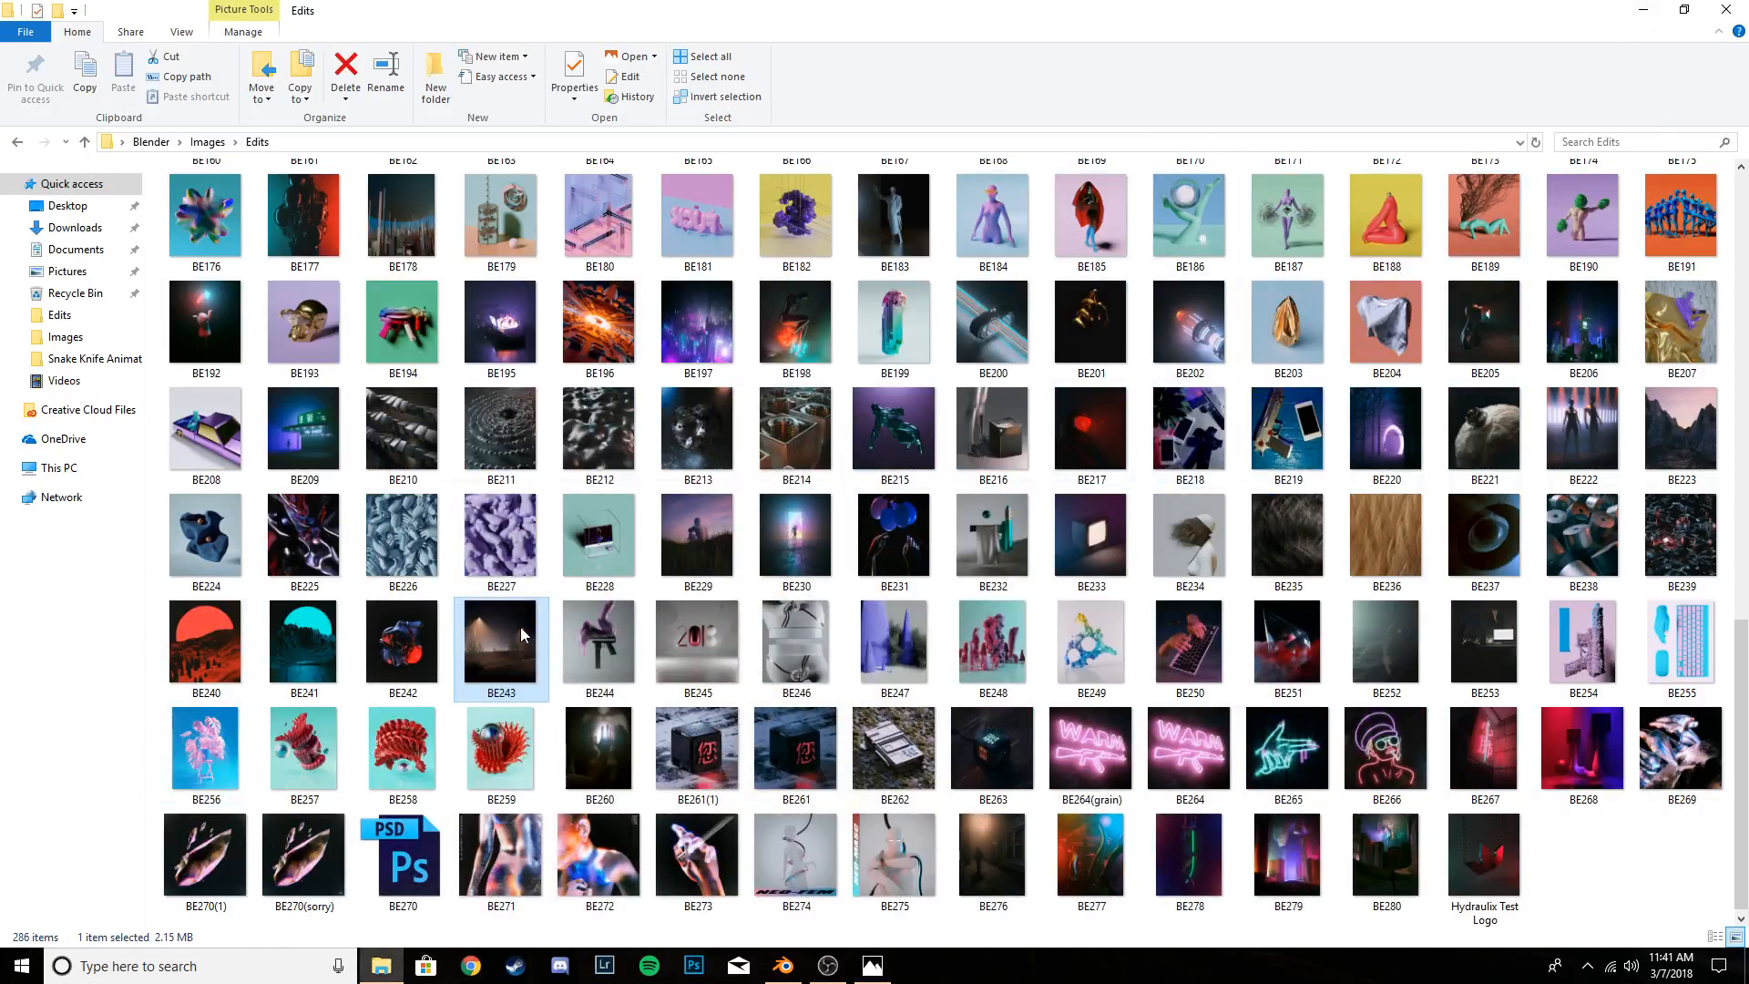
double_click(521, 627)
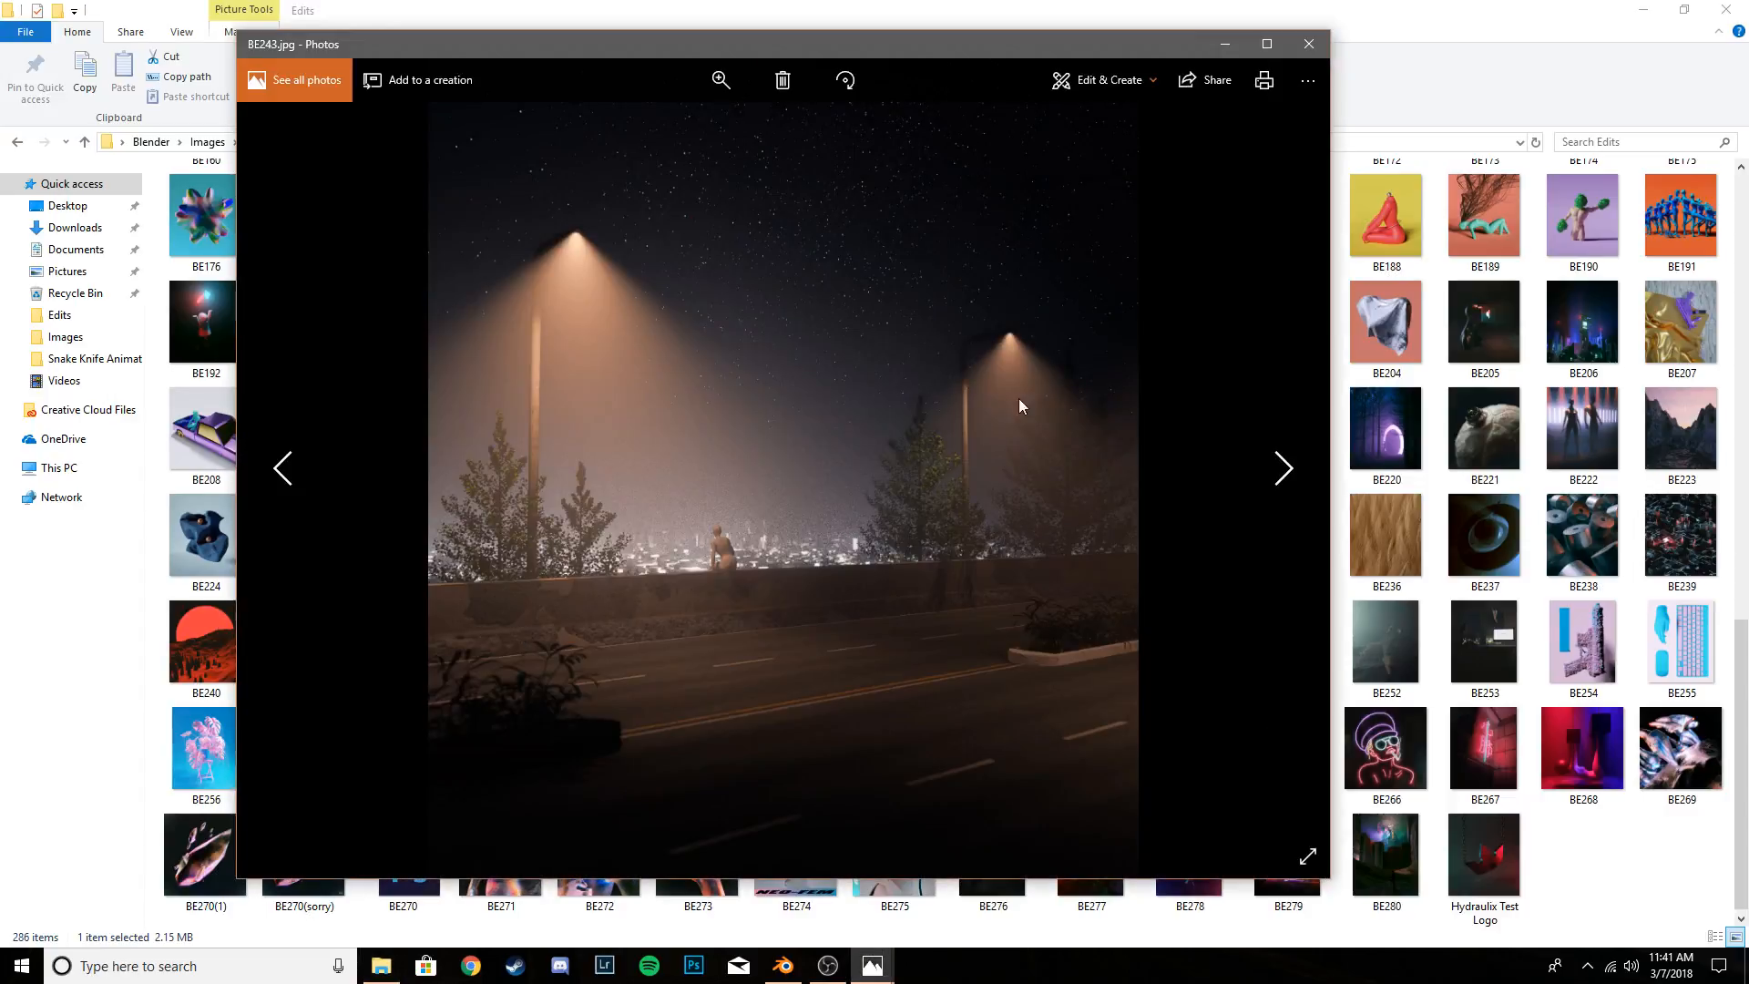
left_click(1275, 48)
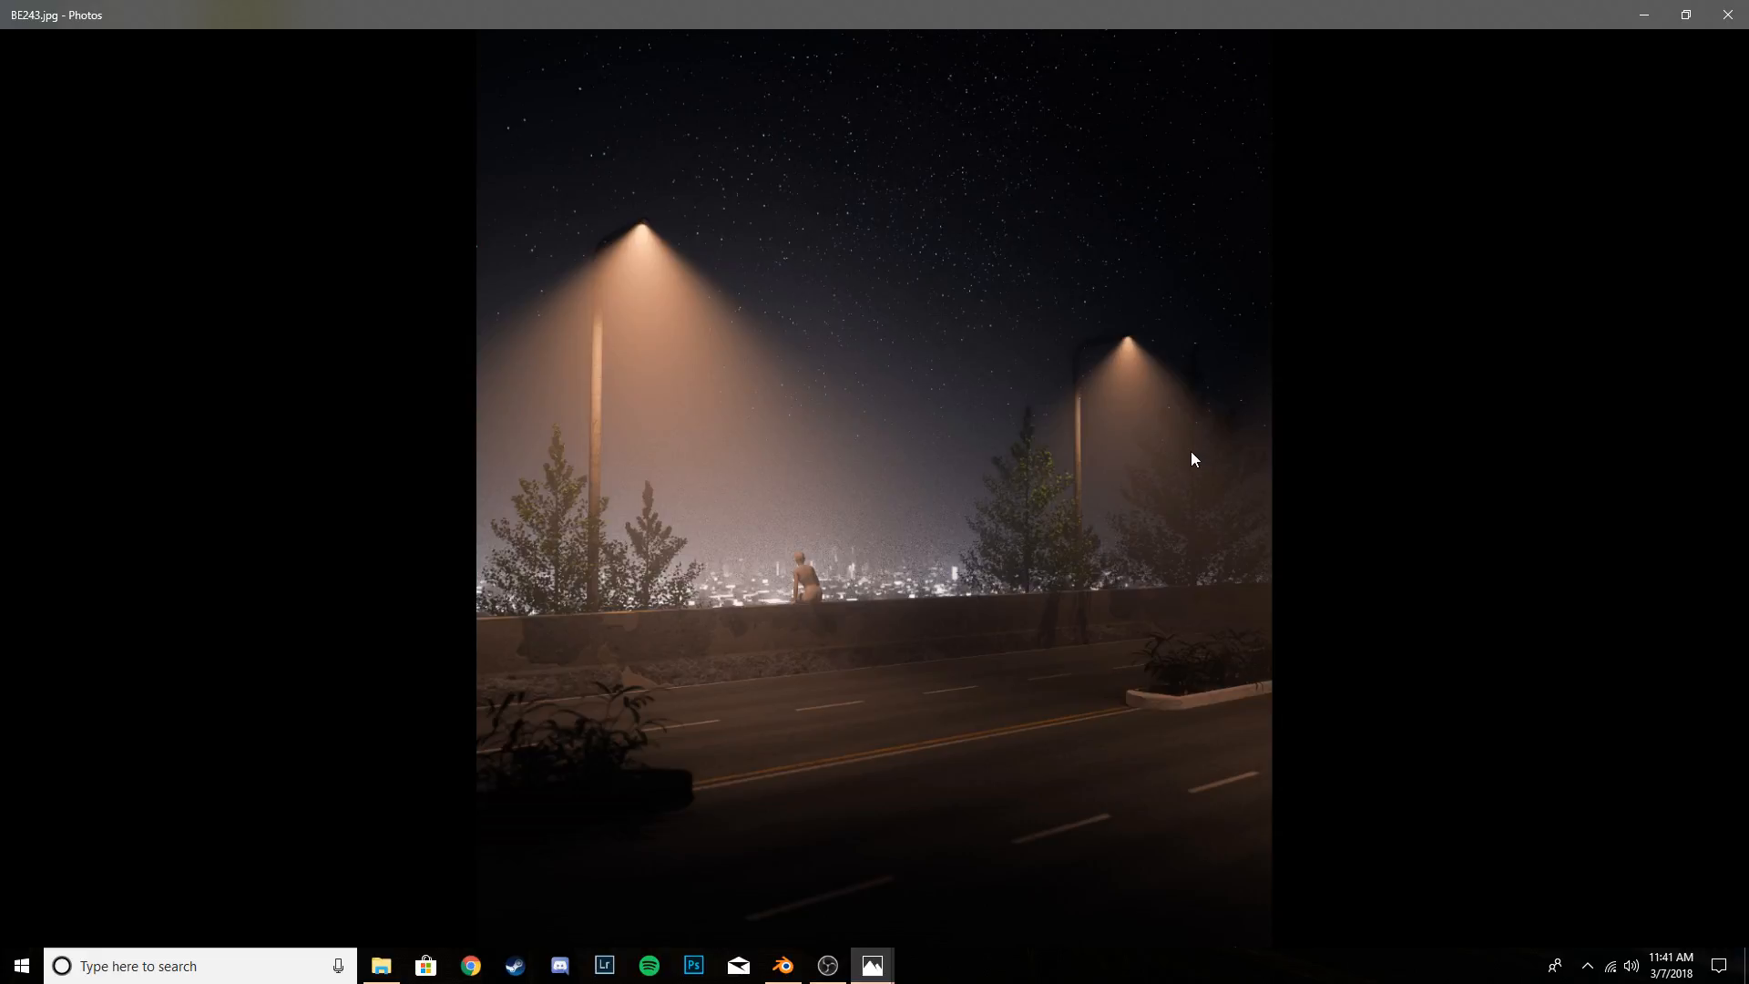
left_click(1656, 11)
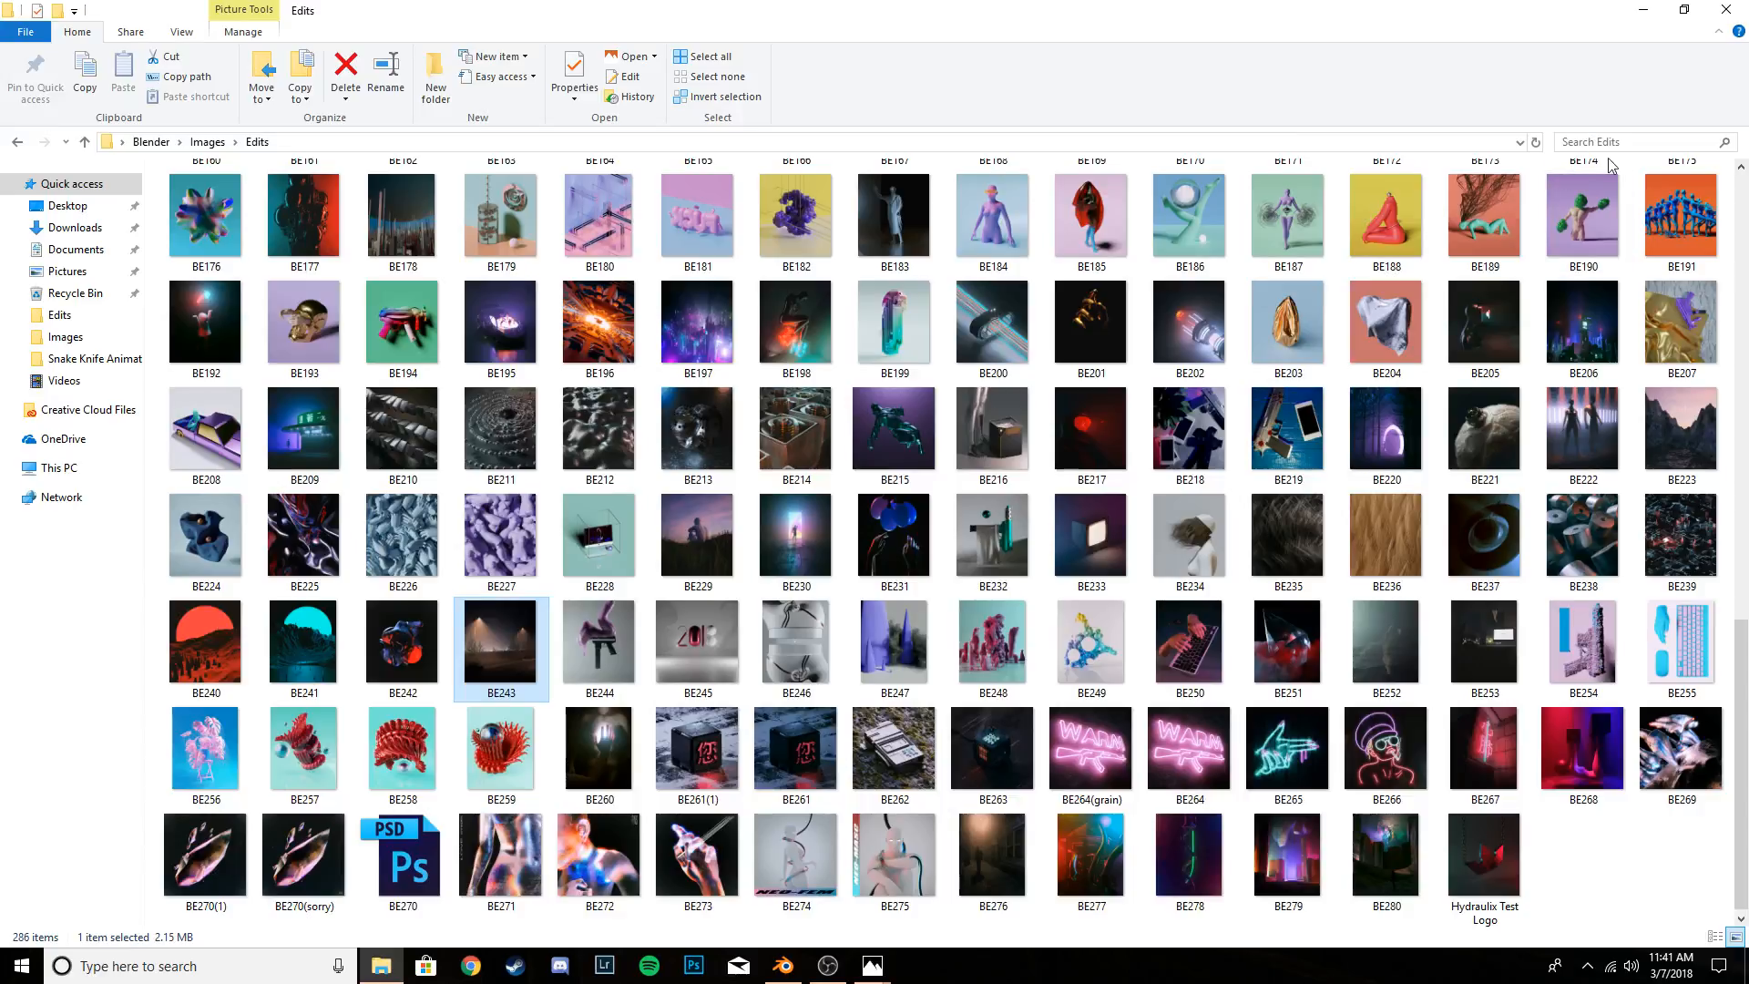
- Close the image folder, return to Blender and add a mesh plane at the scene origin in top orthographic view
left_click(1727, 10)
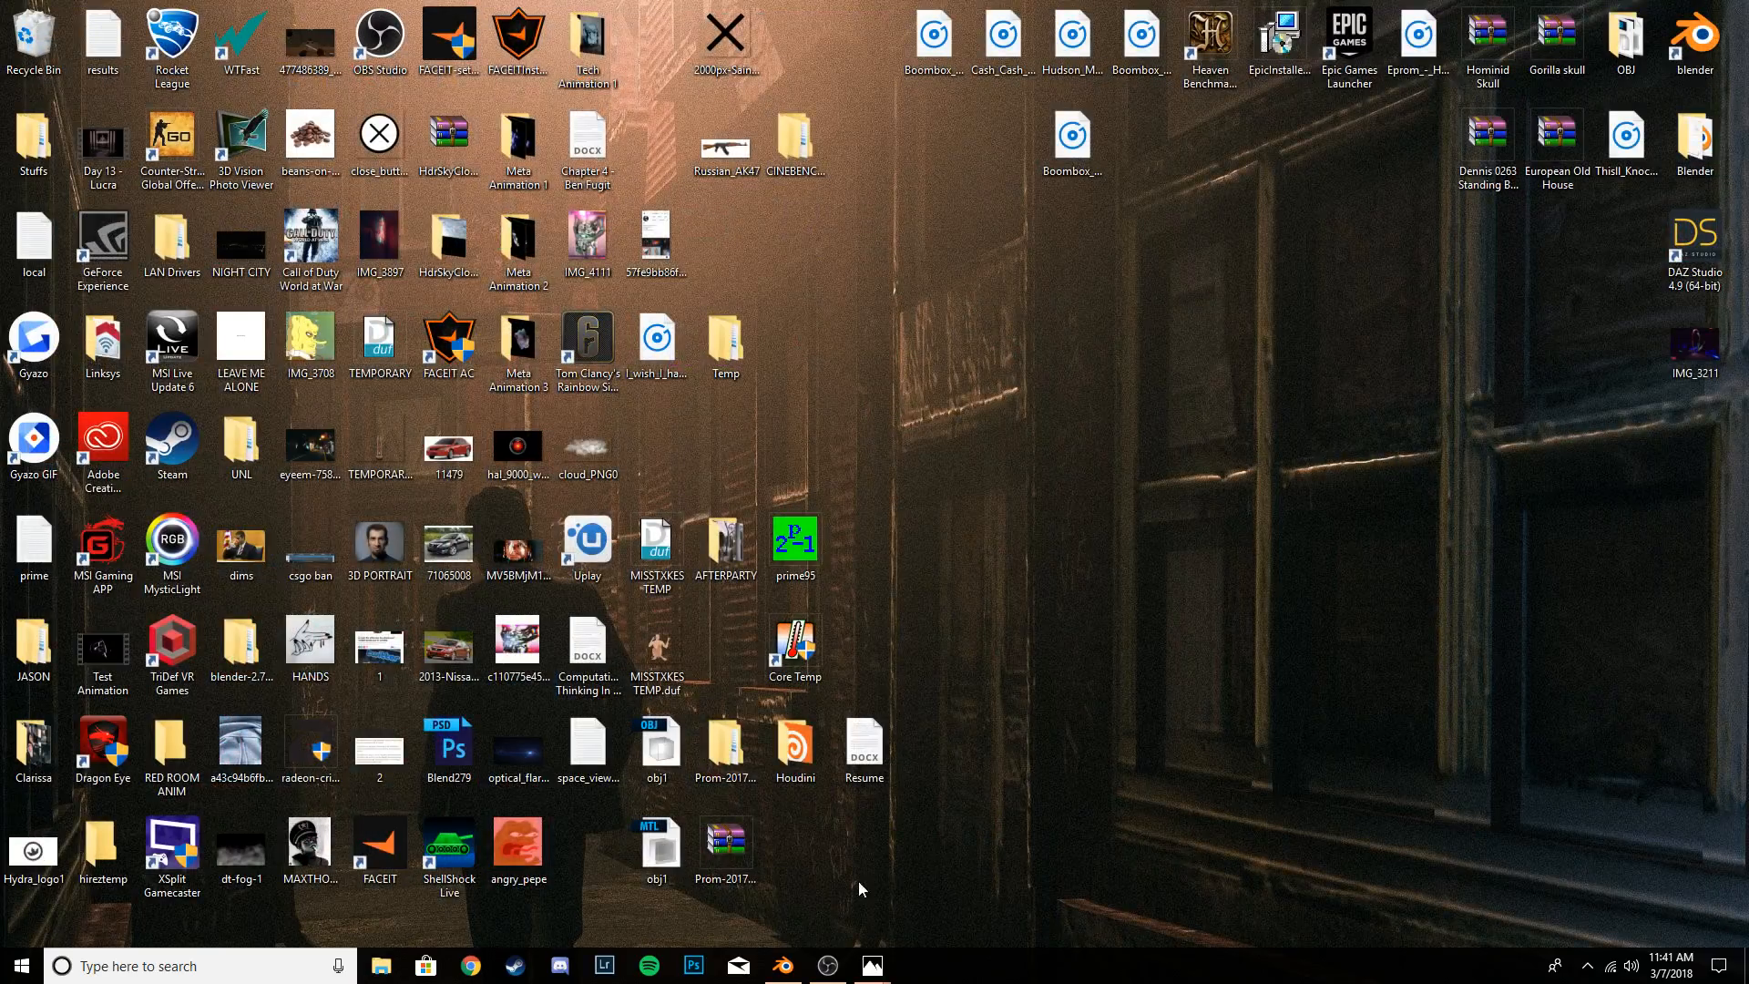
left_click(795, 970)
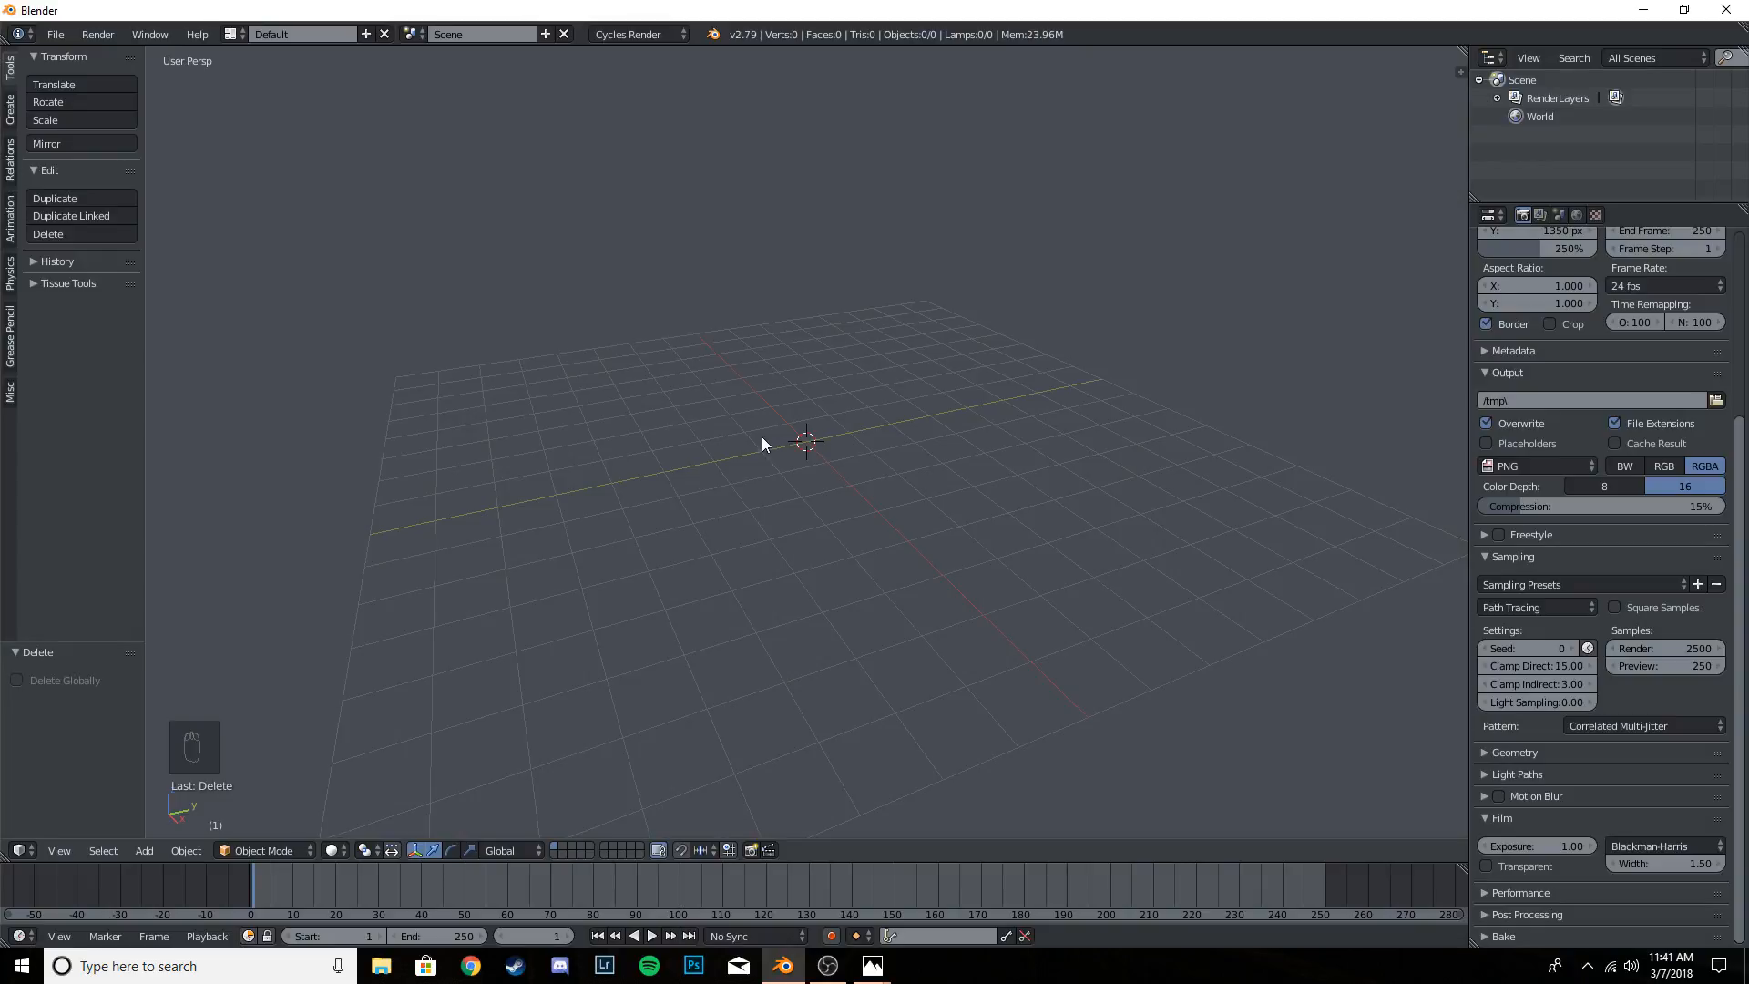
key("KP_7")
key("t")
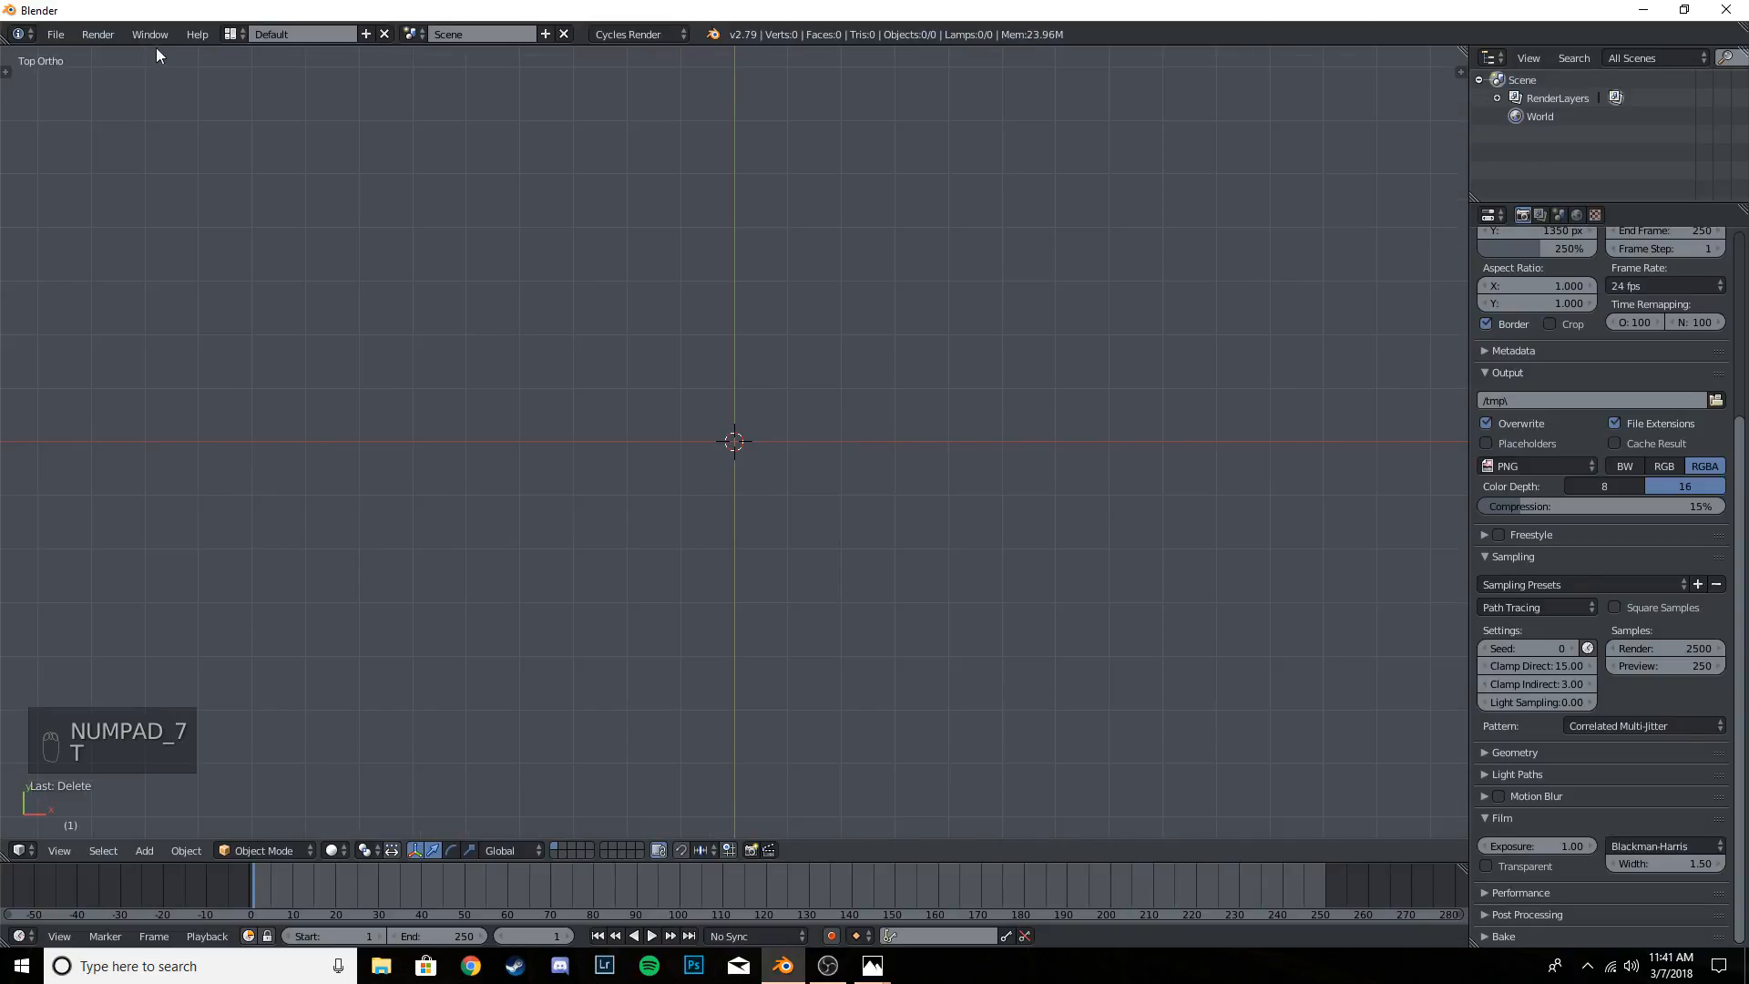
key("t")
left_click(9, 124)
left_click(64, 98)
key("t")
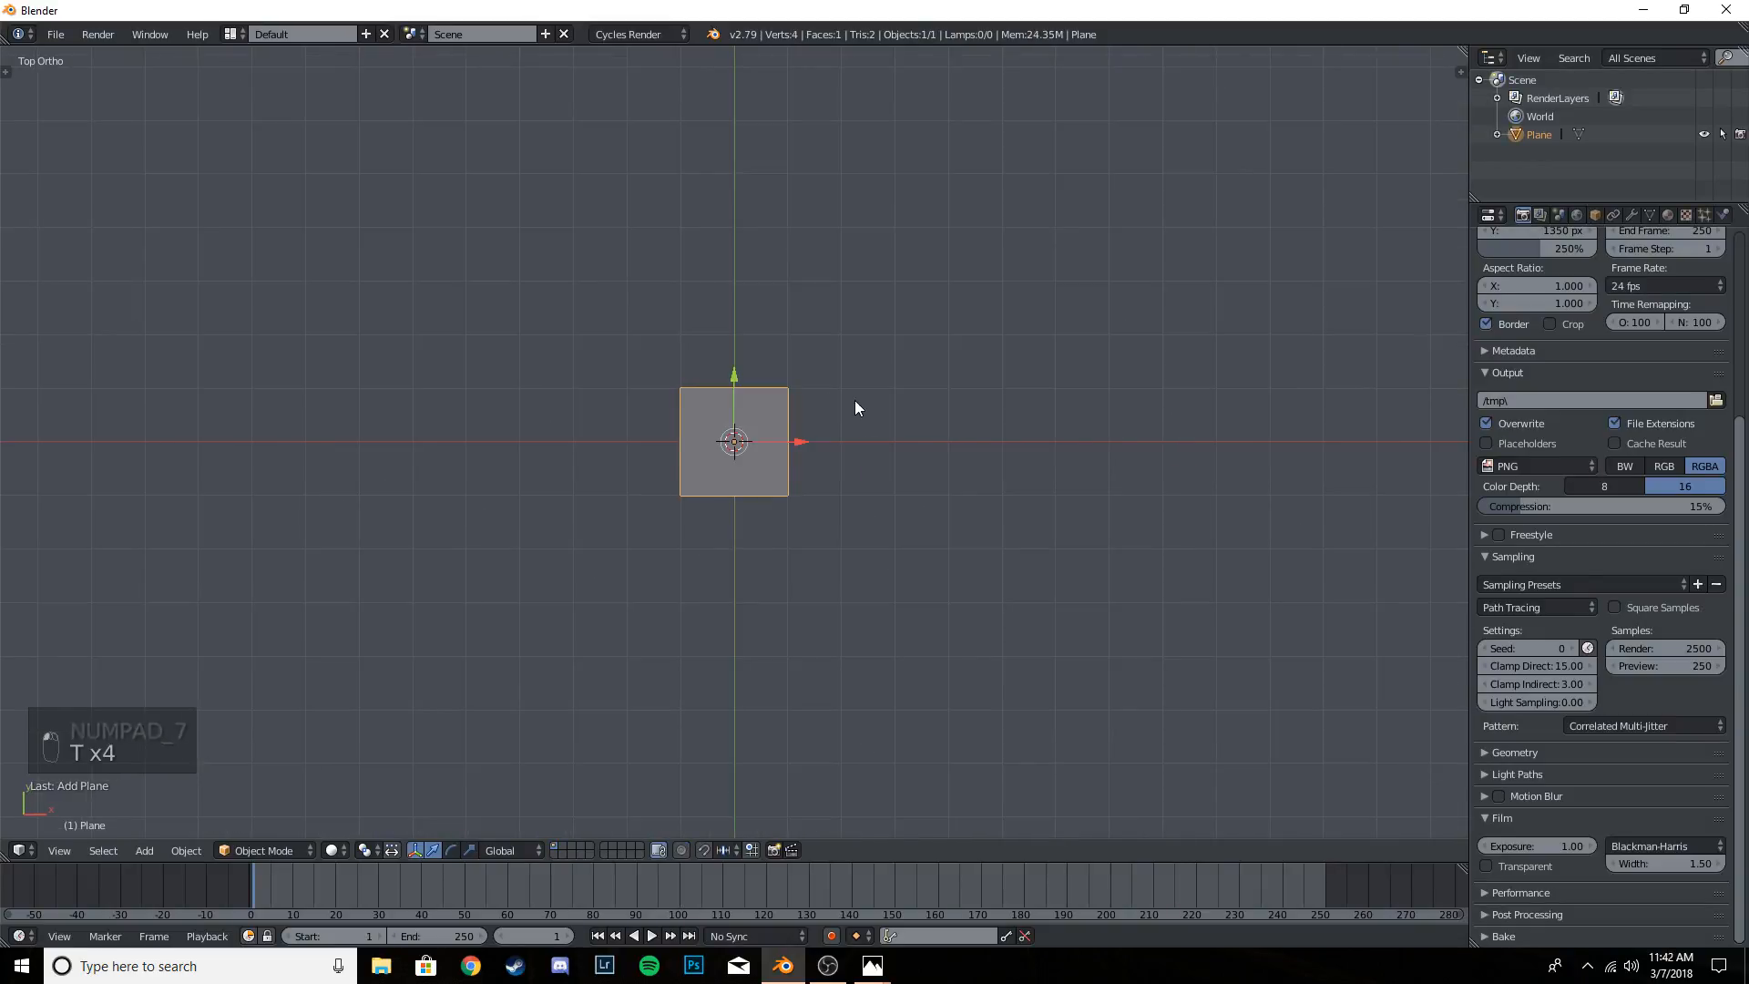
- Enter Edit Mode on the plane and deselect all of its vertices
key("Tab")
key("a")
key("a")
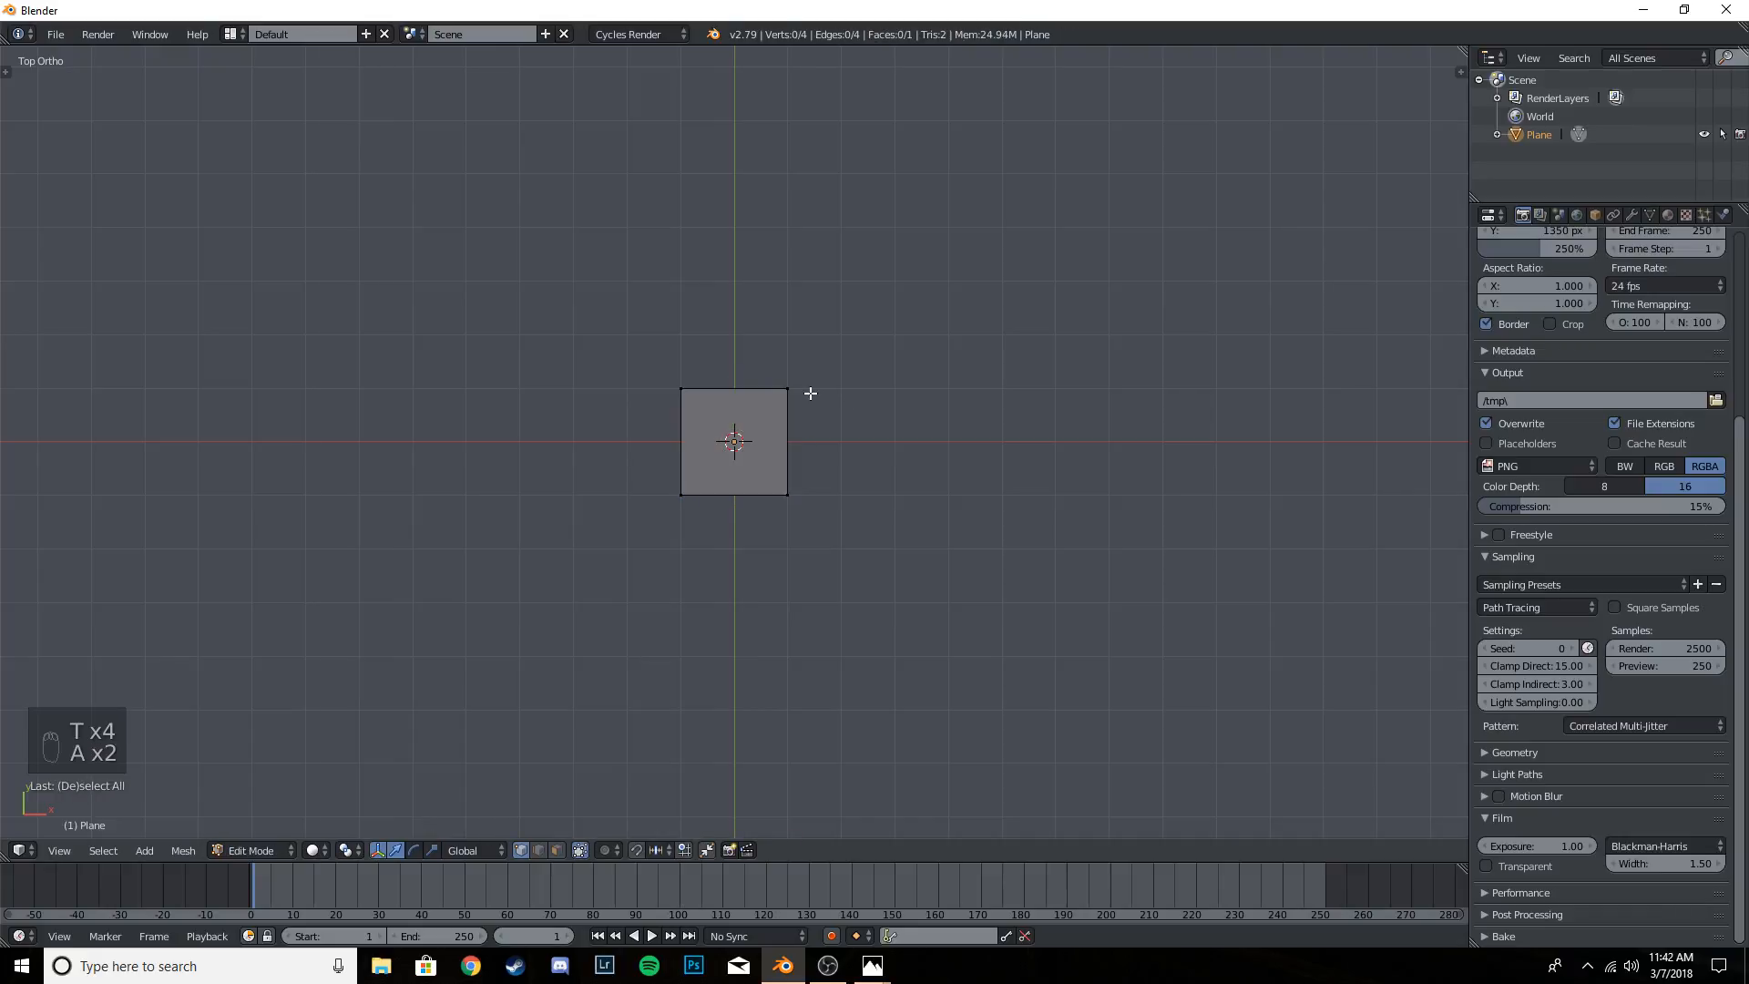
key("a")
key("a")
key("a")
key("a")
key("a")
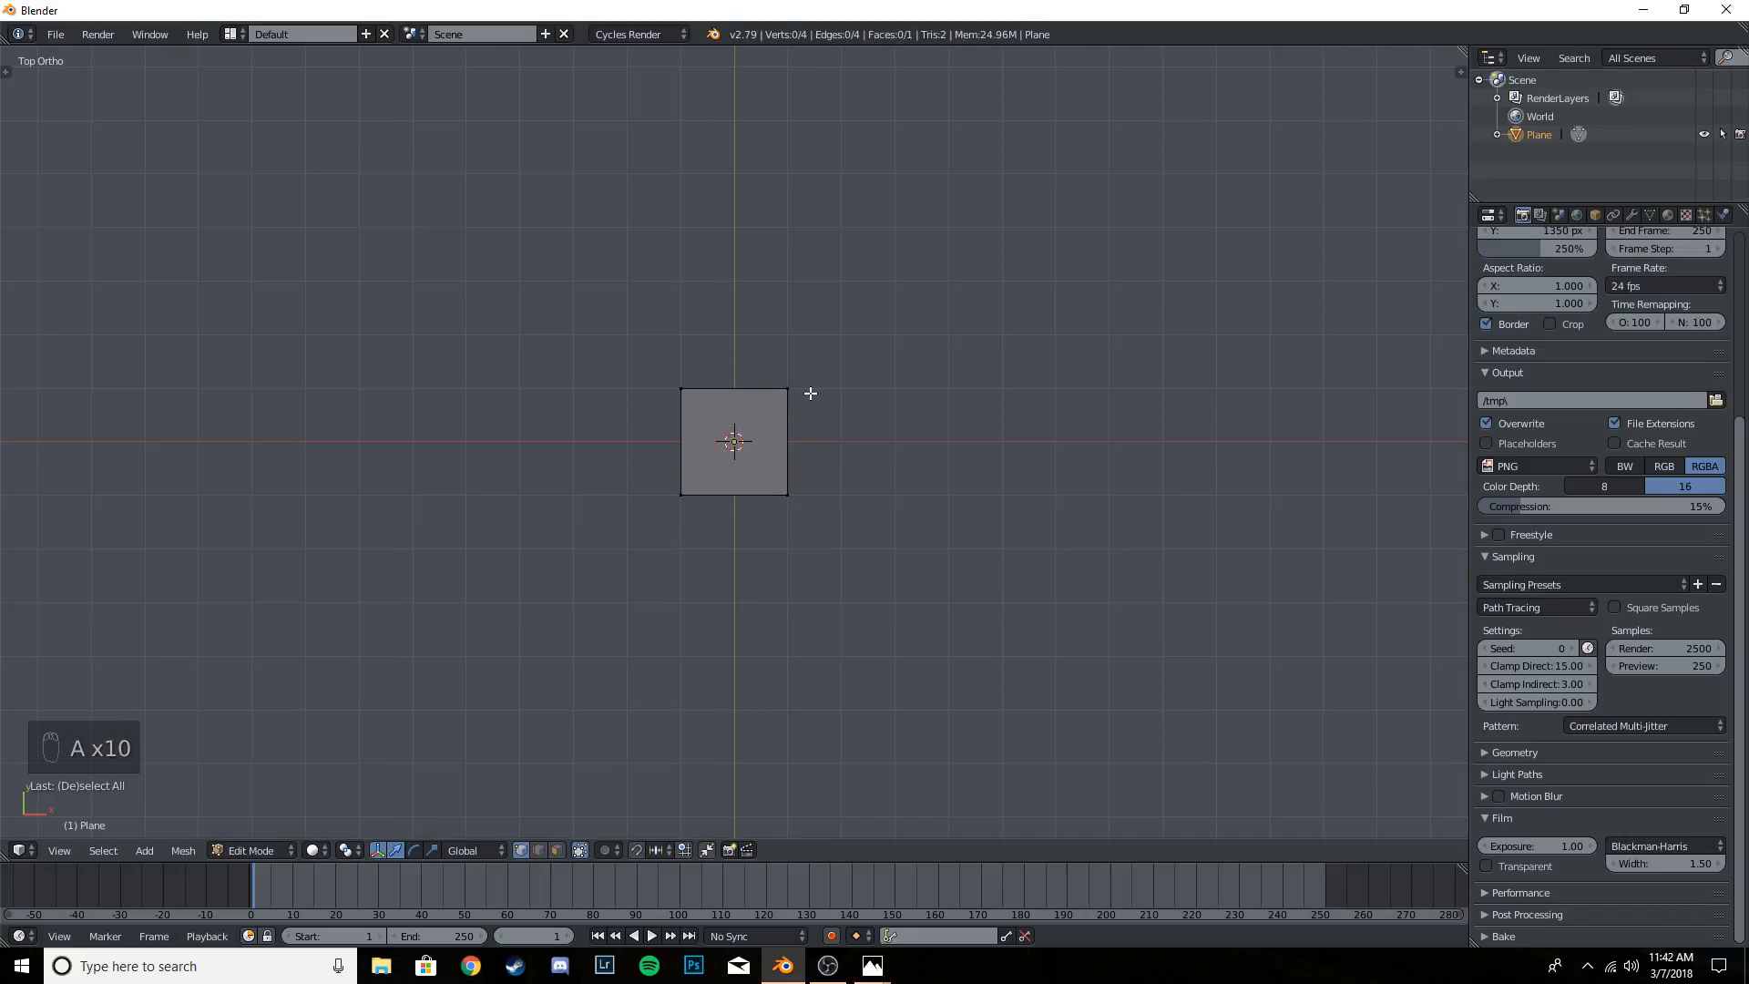
- Compare solid and wireframe shading on the plane, leaving the viewport in wireframe and top orthographic view
key("z")
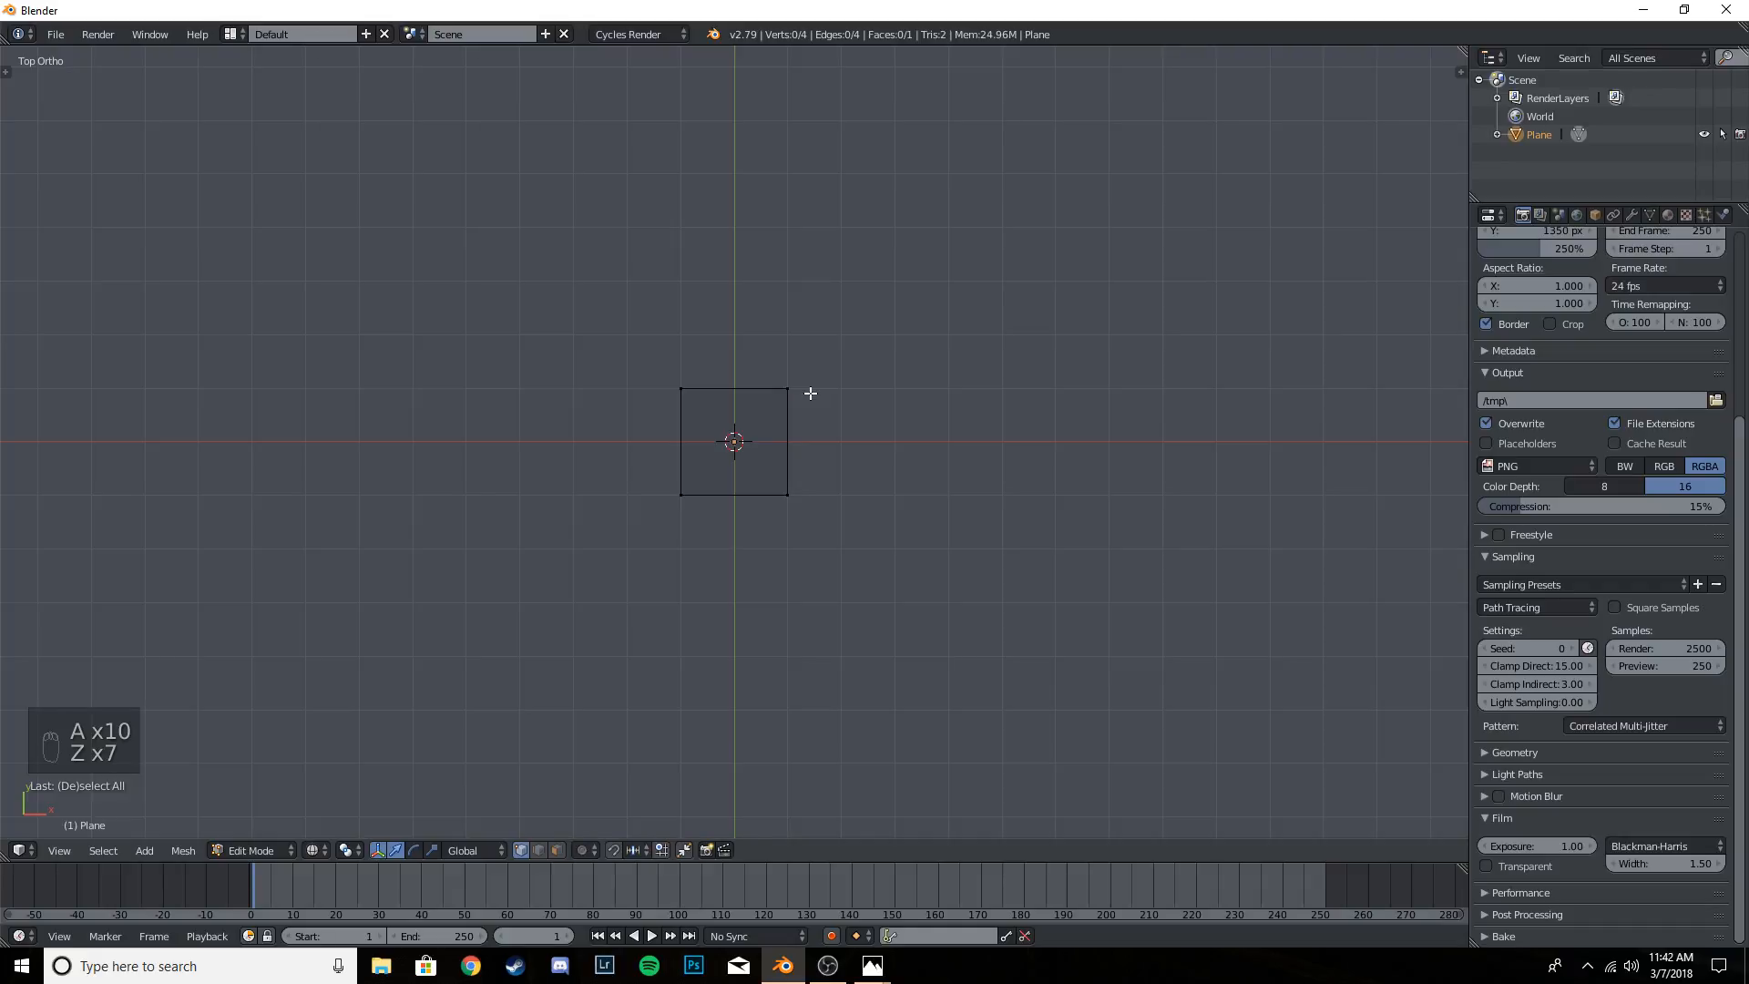
key("z")
key("z")
key("z")
key("z")
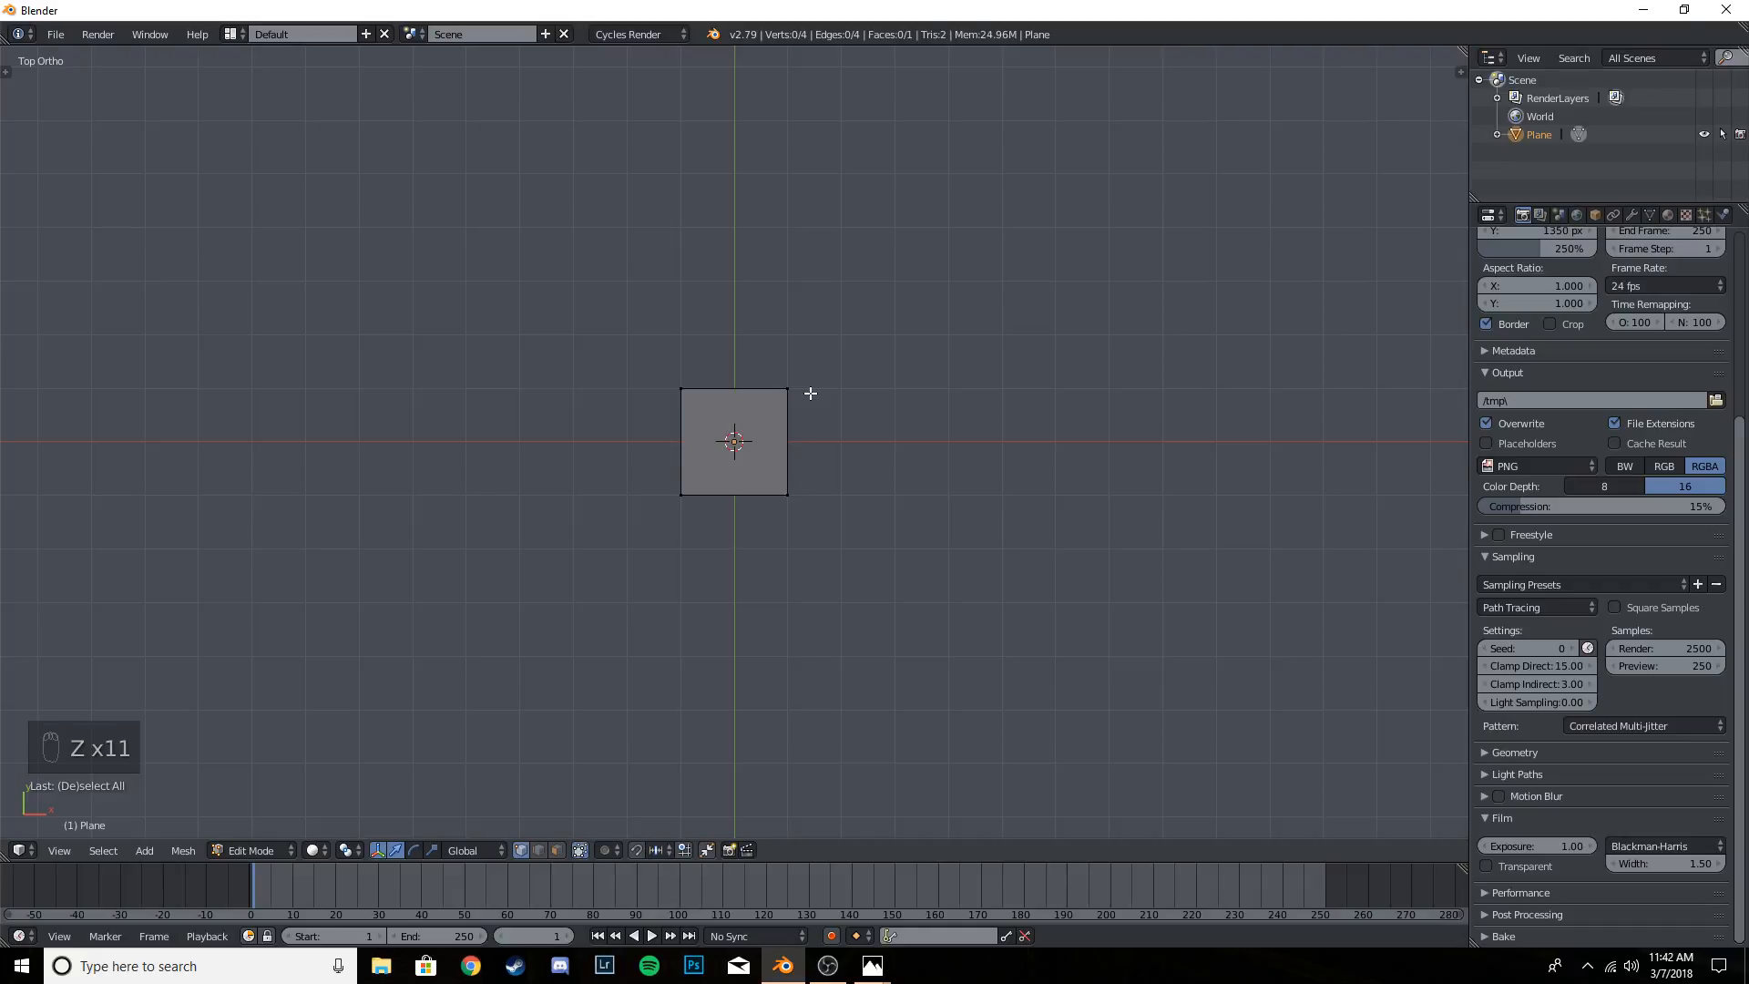
key("z")
key("z")
key("z")
key("z")
mouse_move(863, 429)
middle_mouse_down()
mouse_move(644, 252)
mouse_move(890, 422)
mouse_move(719, 337)
mouse_move(735, 410)
mouse_move(972, 344)
mouse_move(816, 528)
mouse_move(769, 406)
mouse_move(937, 410)
mouse_move(820, 537)
mouse_move(917, 523)
middle_mouse_up()
key("KP_7")
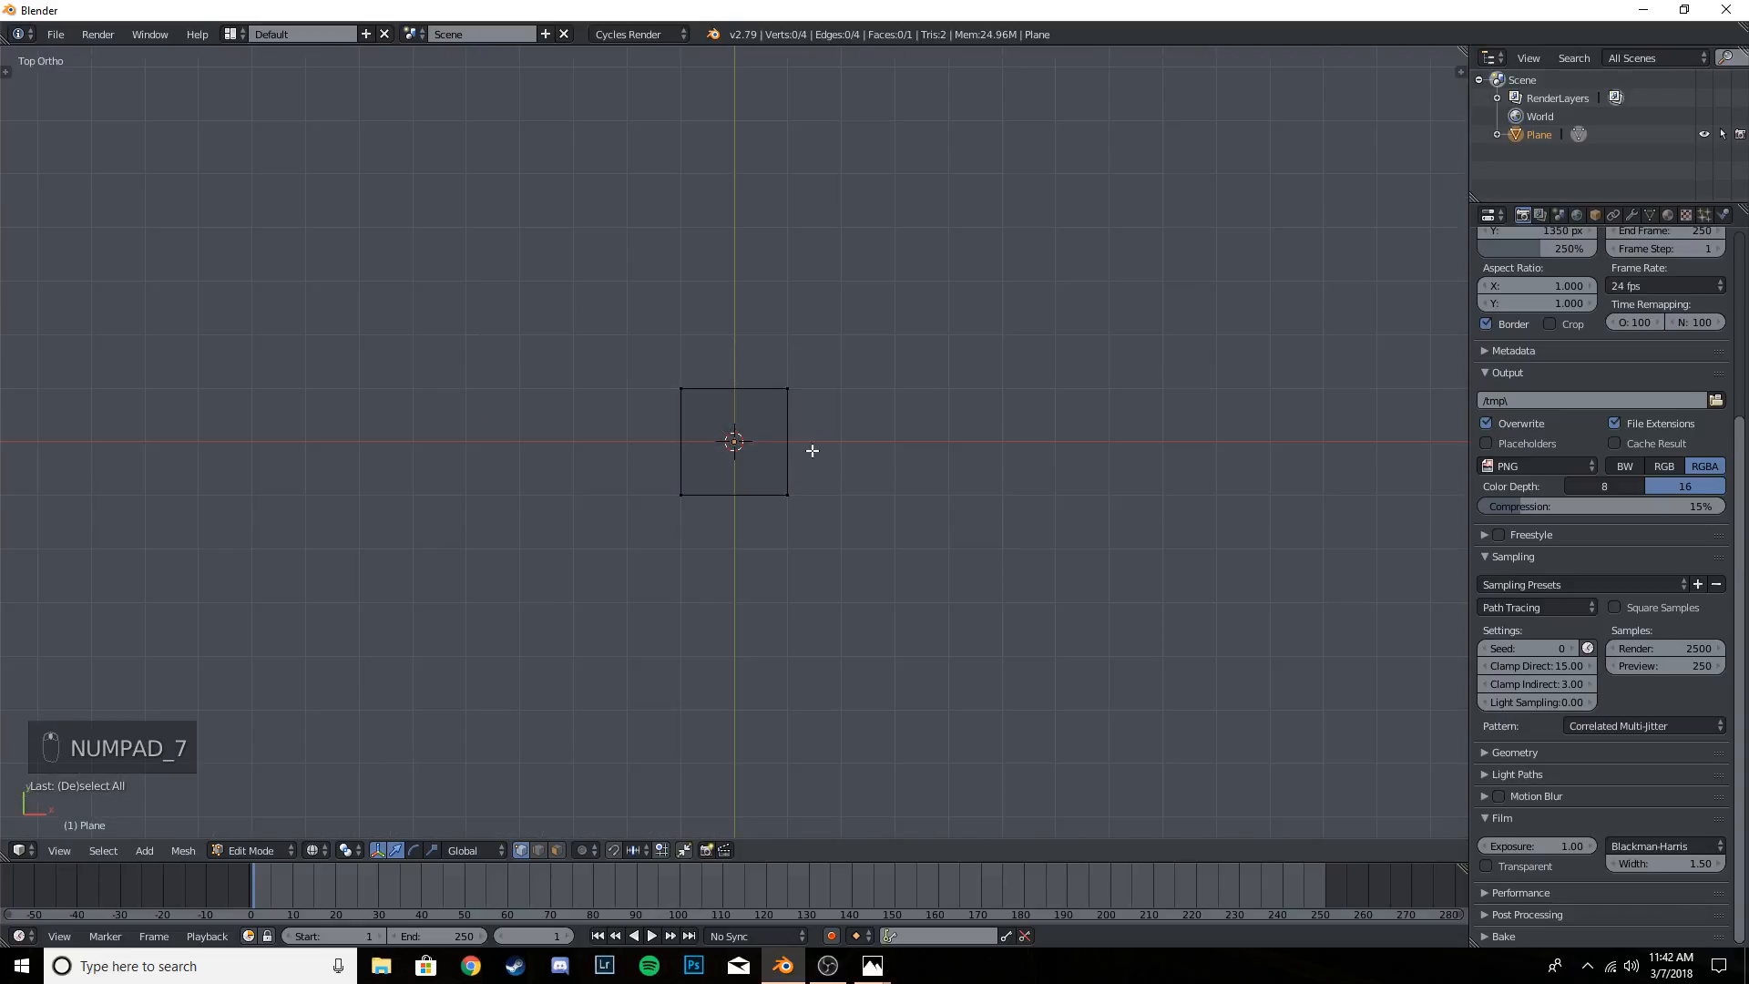
key("z")
key("z")
key("z")
key("z")
key("z")
key("z")
key("z")
key("z")
key("z")
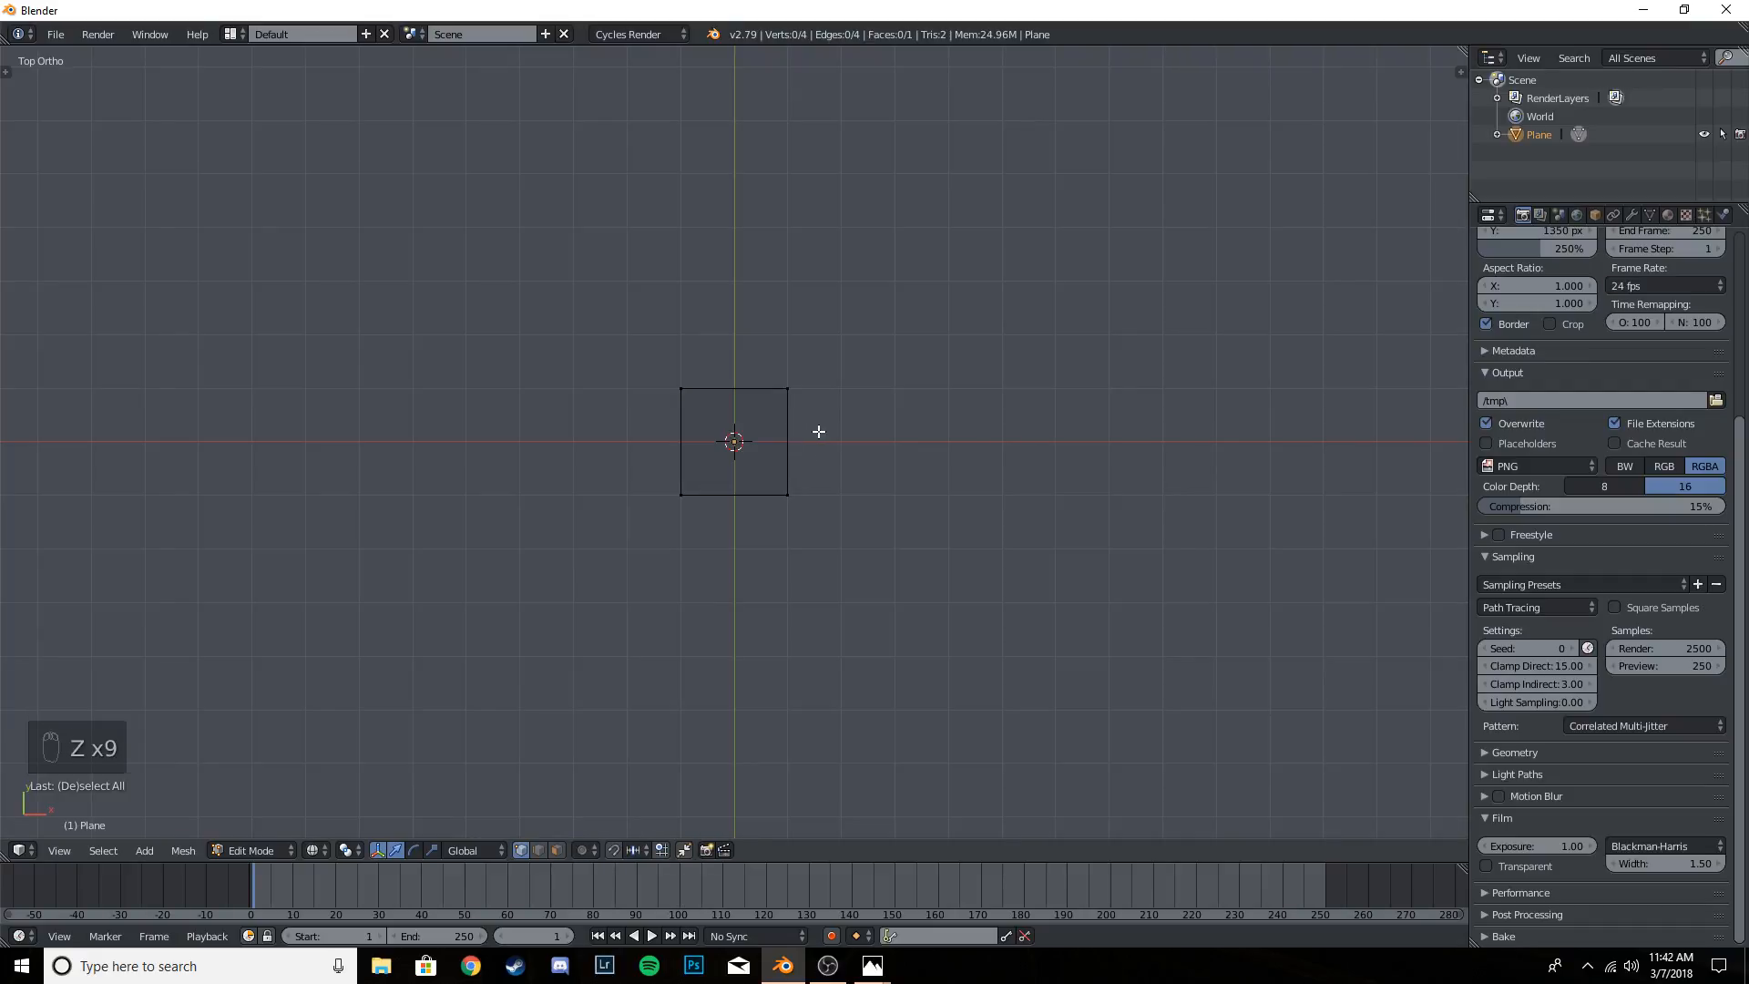
middle_click_drag(853, 462, 894, 406)
key("KP_7")
- Border-select the two vertices of the plane's edge on the positive Y side
key("b")
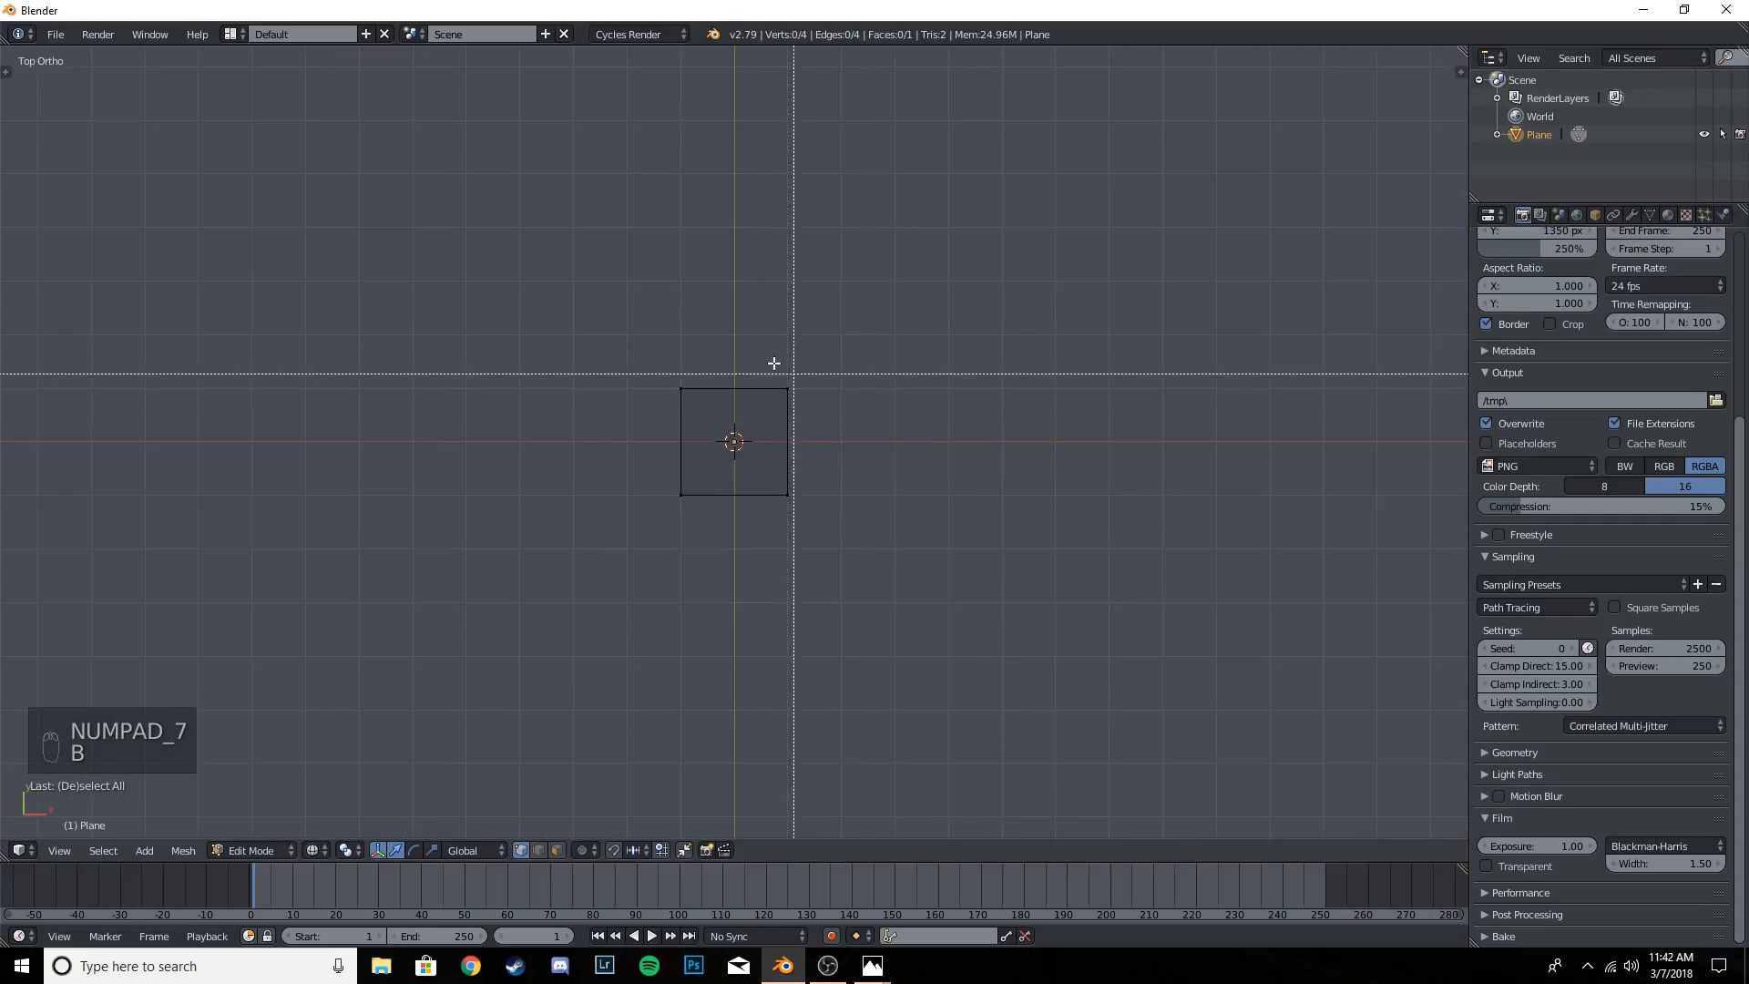
left_click_drag(541, 332, 941, 413)
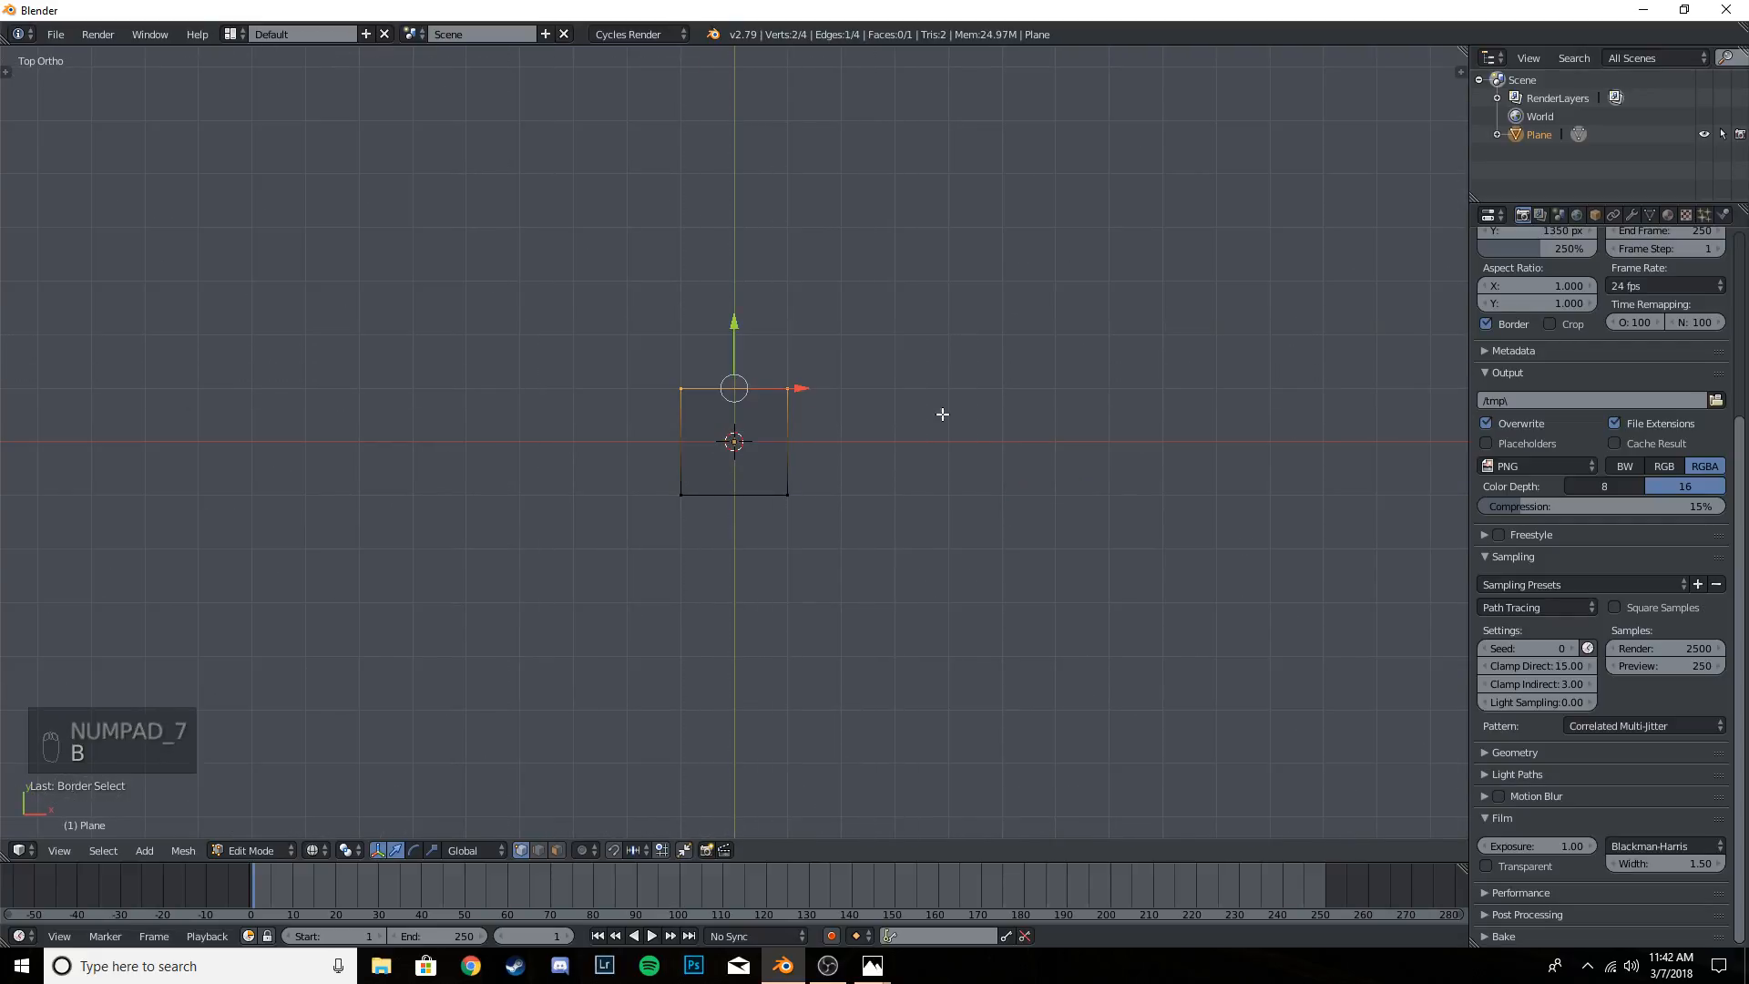
key("a")
key("b")
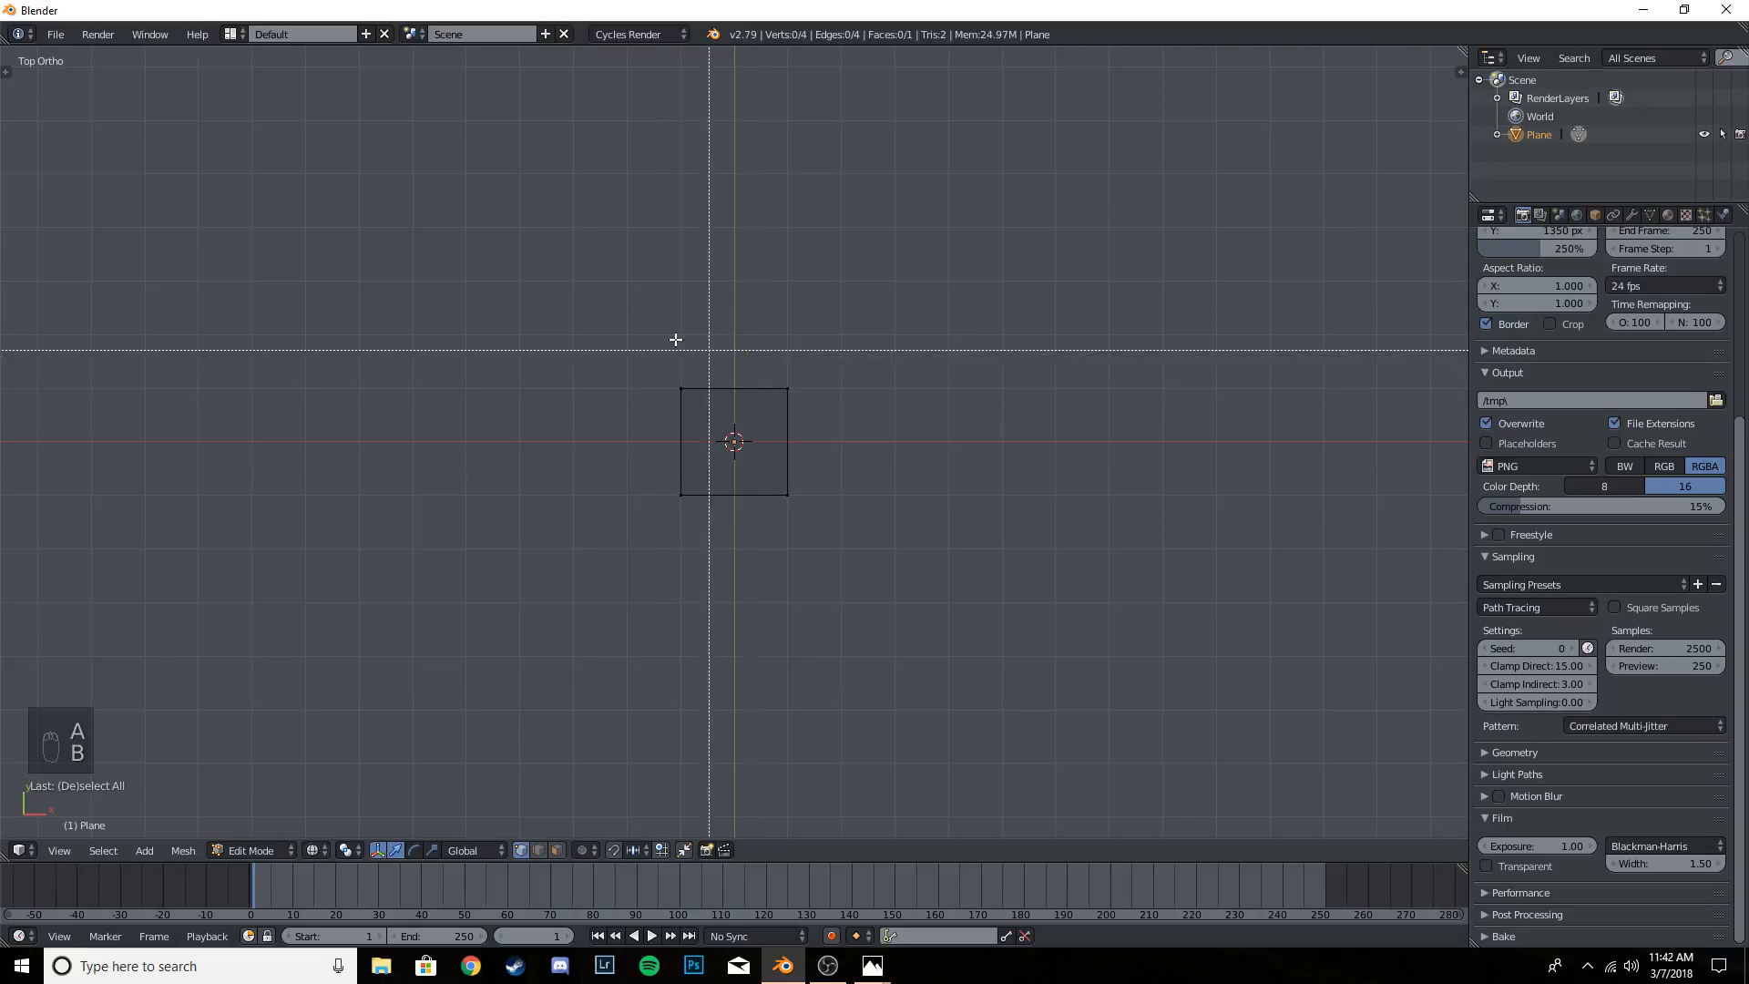
left_click_drag(675, 344, 898, 440)
key("b")
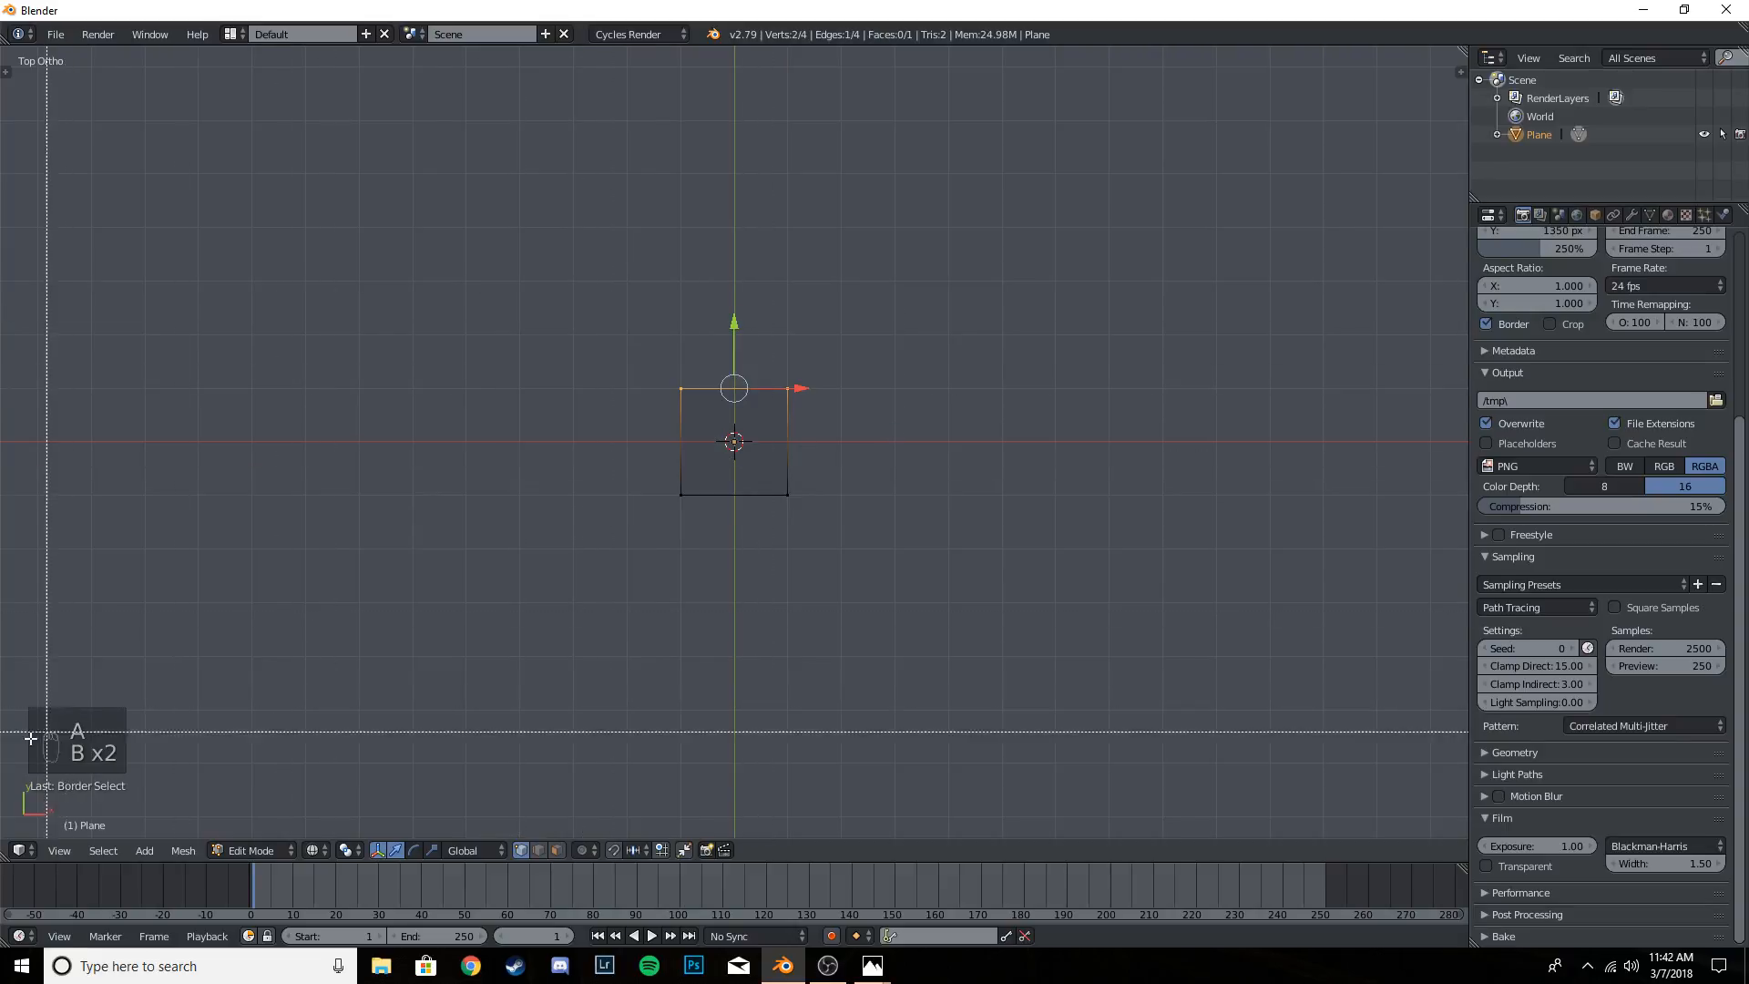
key("b")
left_click_drag(586, 340, 817, 418)
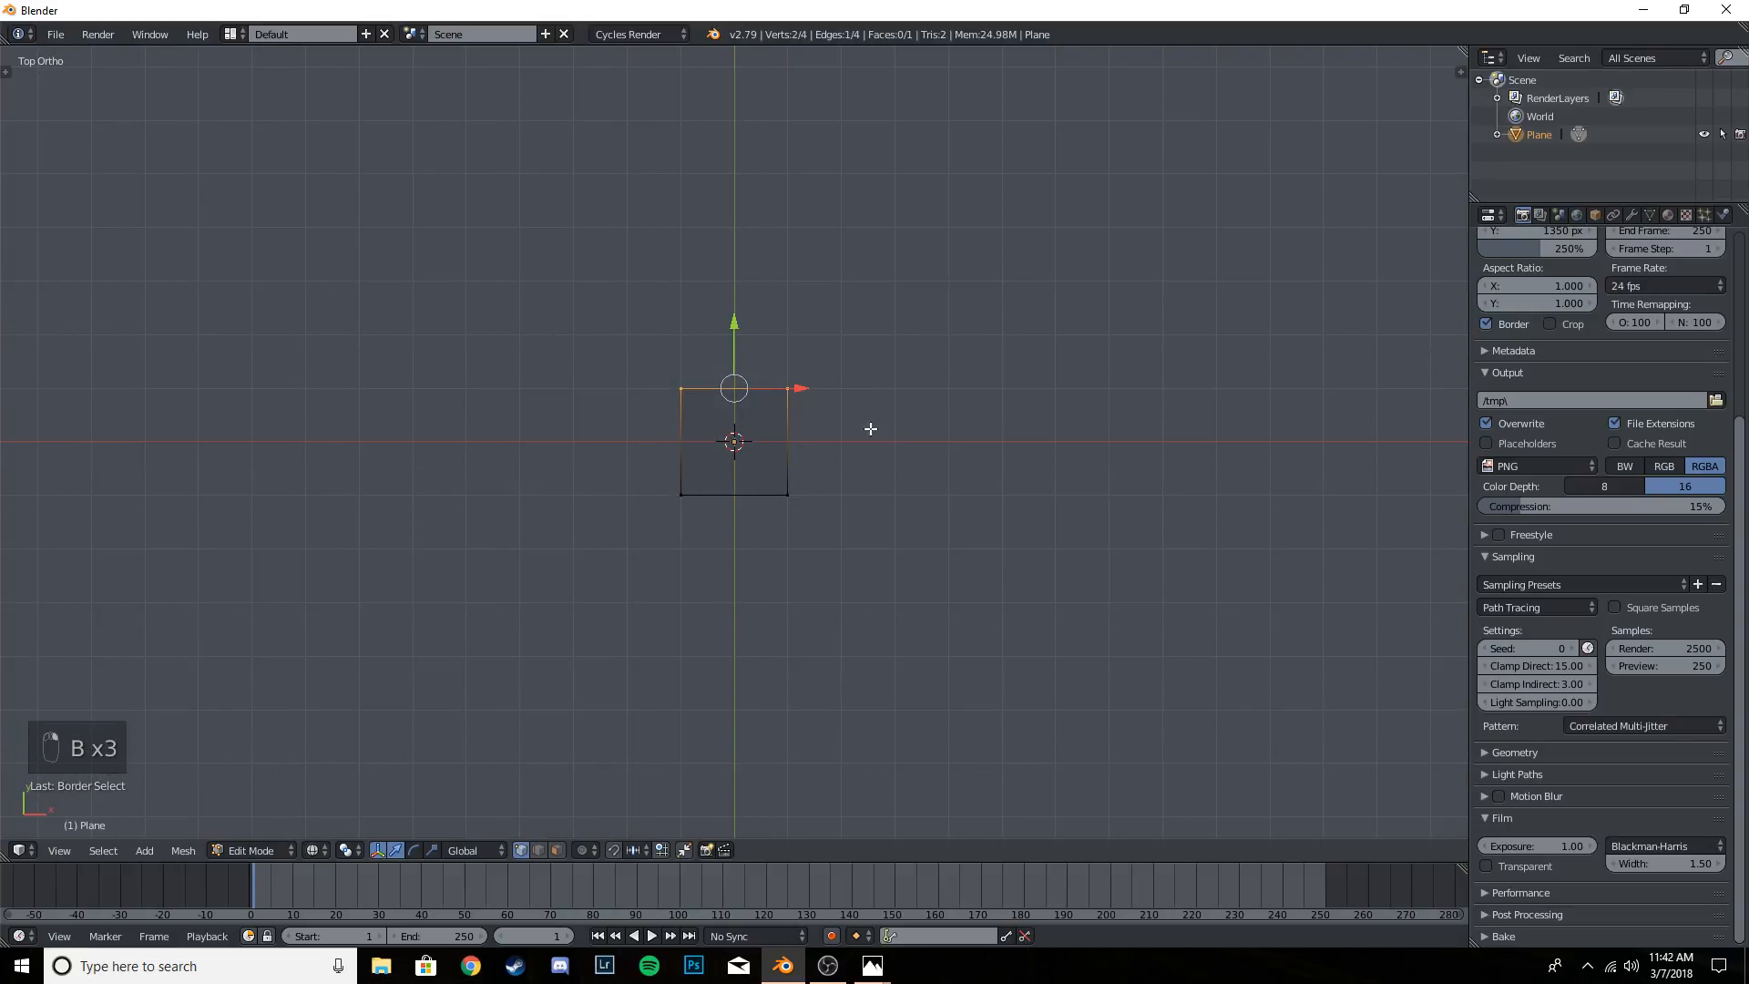
- Move the selected edge about 7 units along the global Y axis to lengthen the plane, and return to Object Mode
scroll(857, 465, "down", 3)
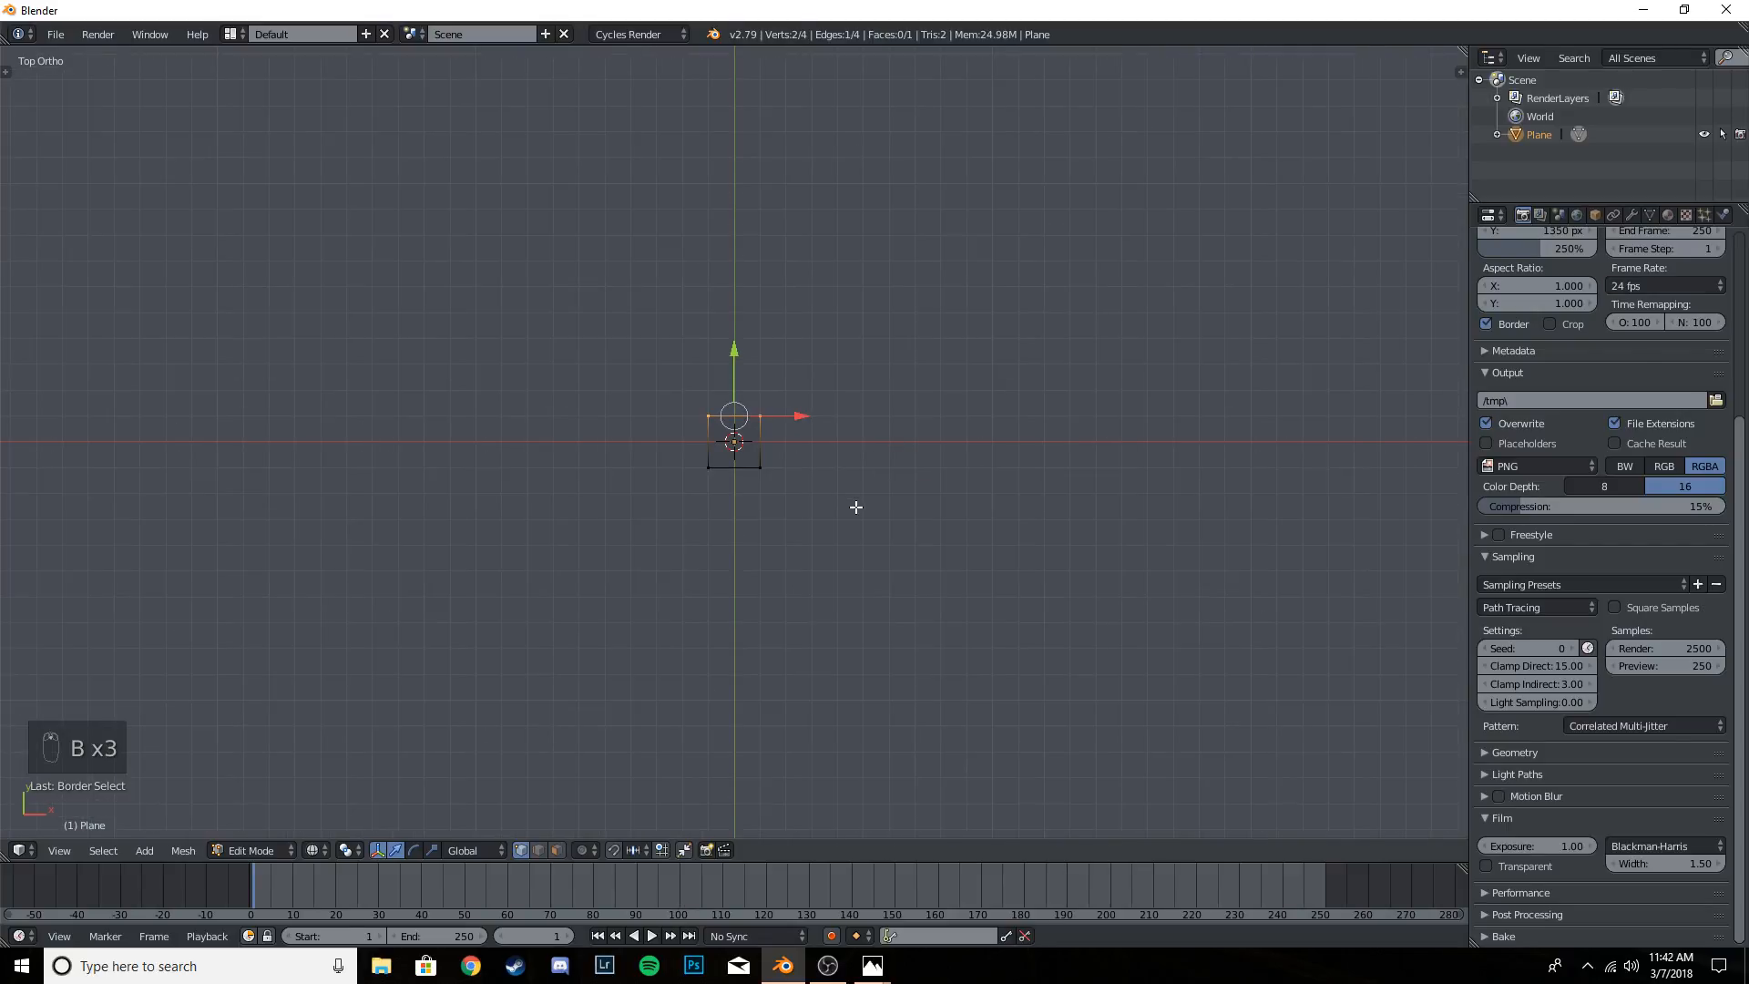
scroll(857, 507, "up", 3)
key("g")
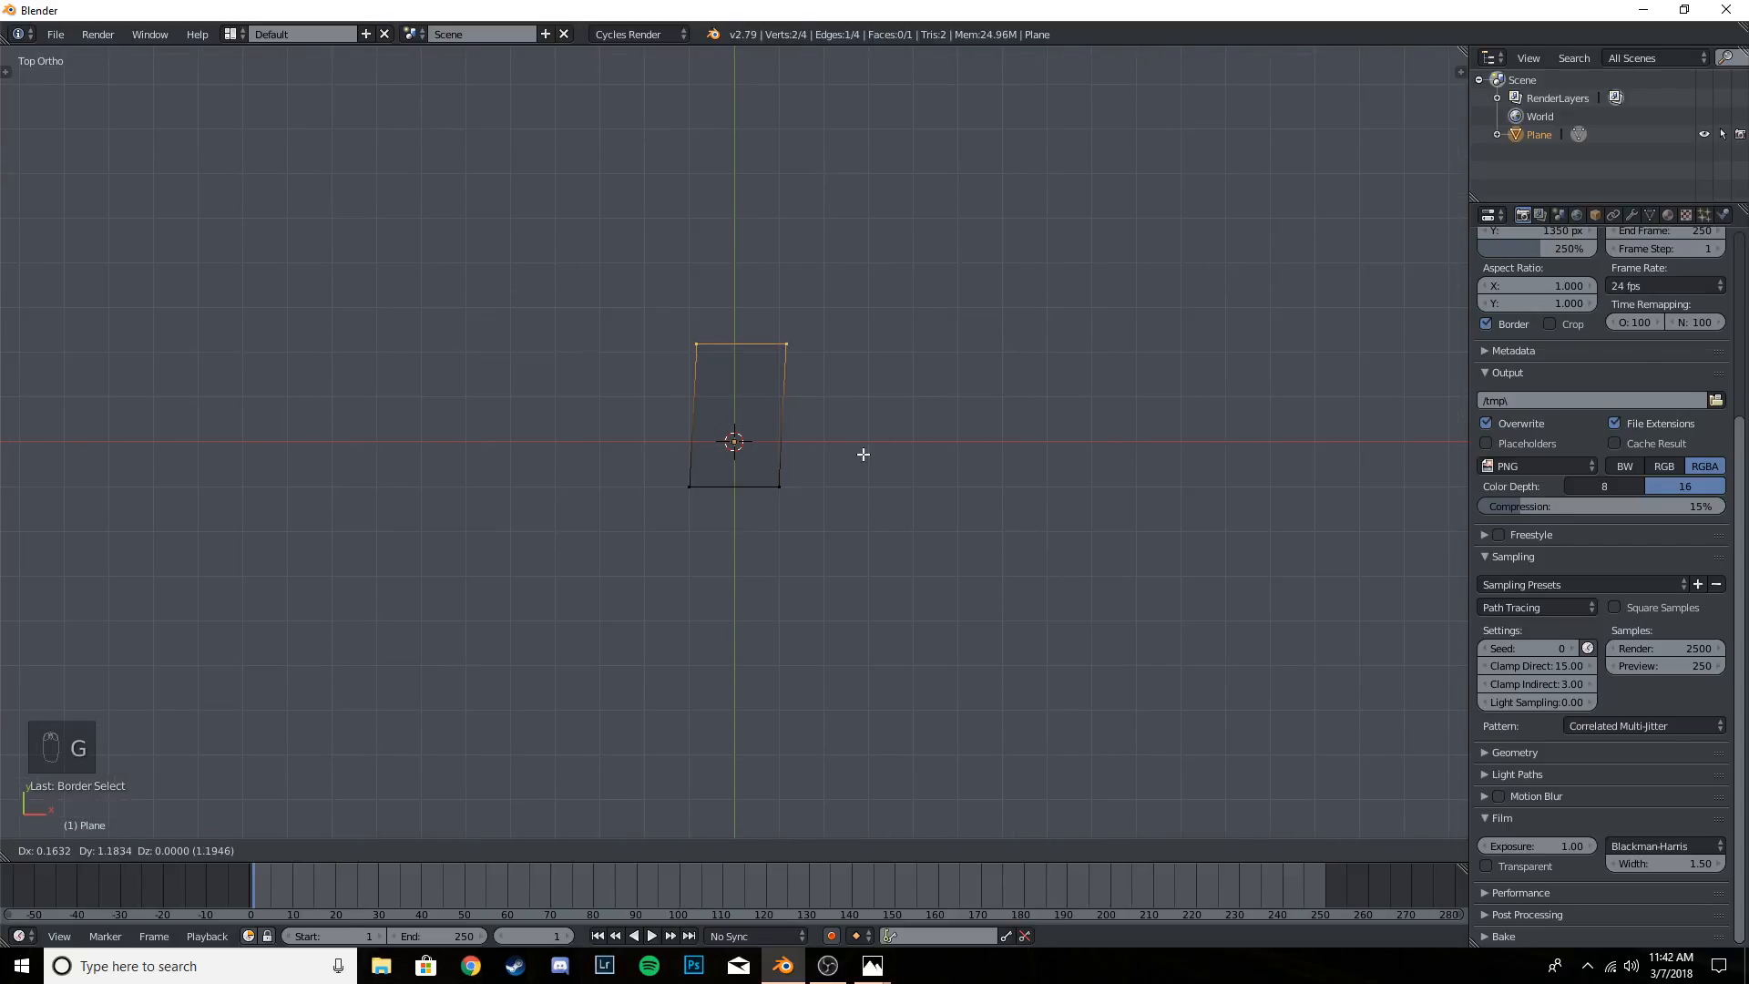
key("y")
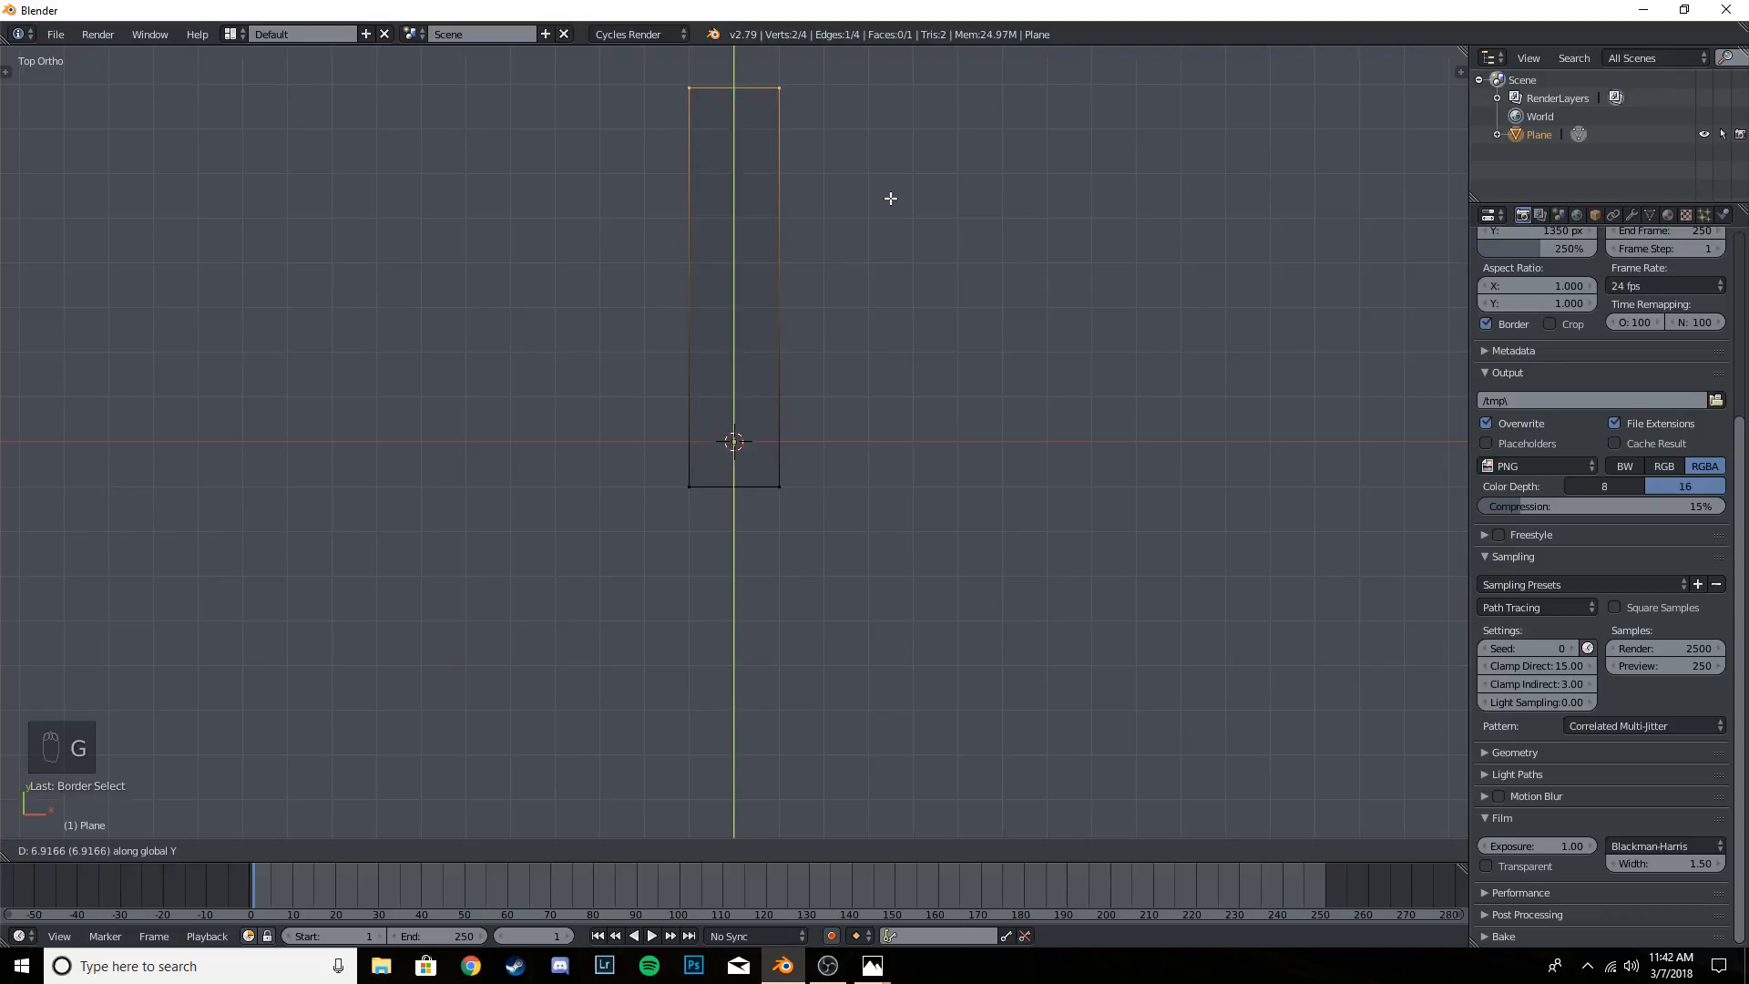
left_click(890, 194)
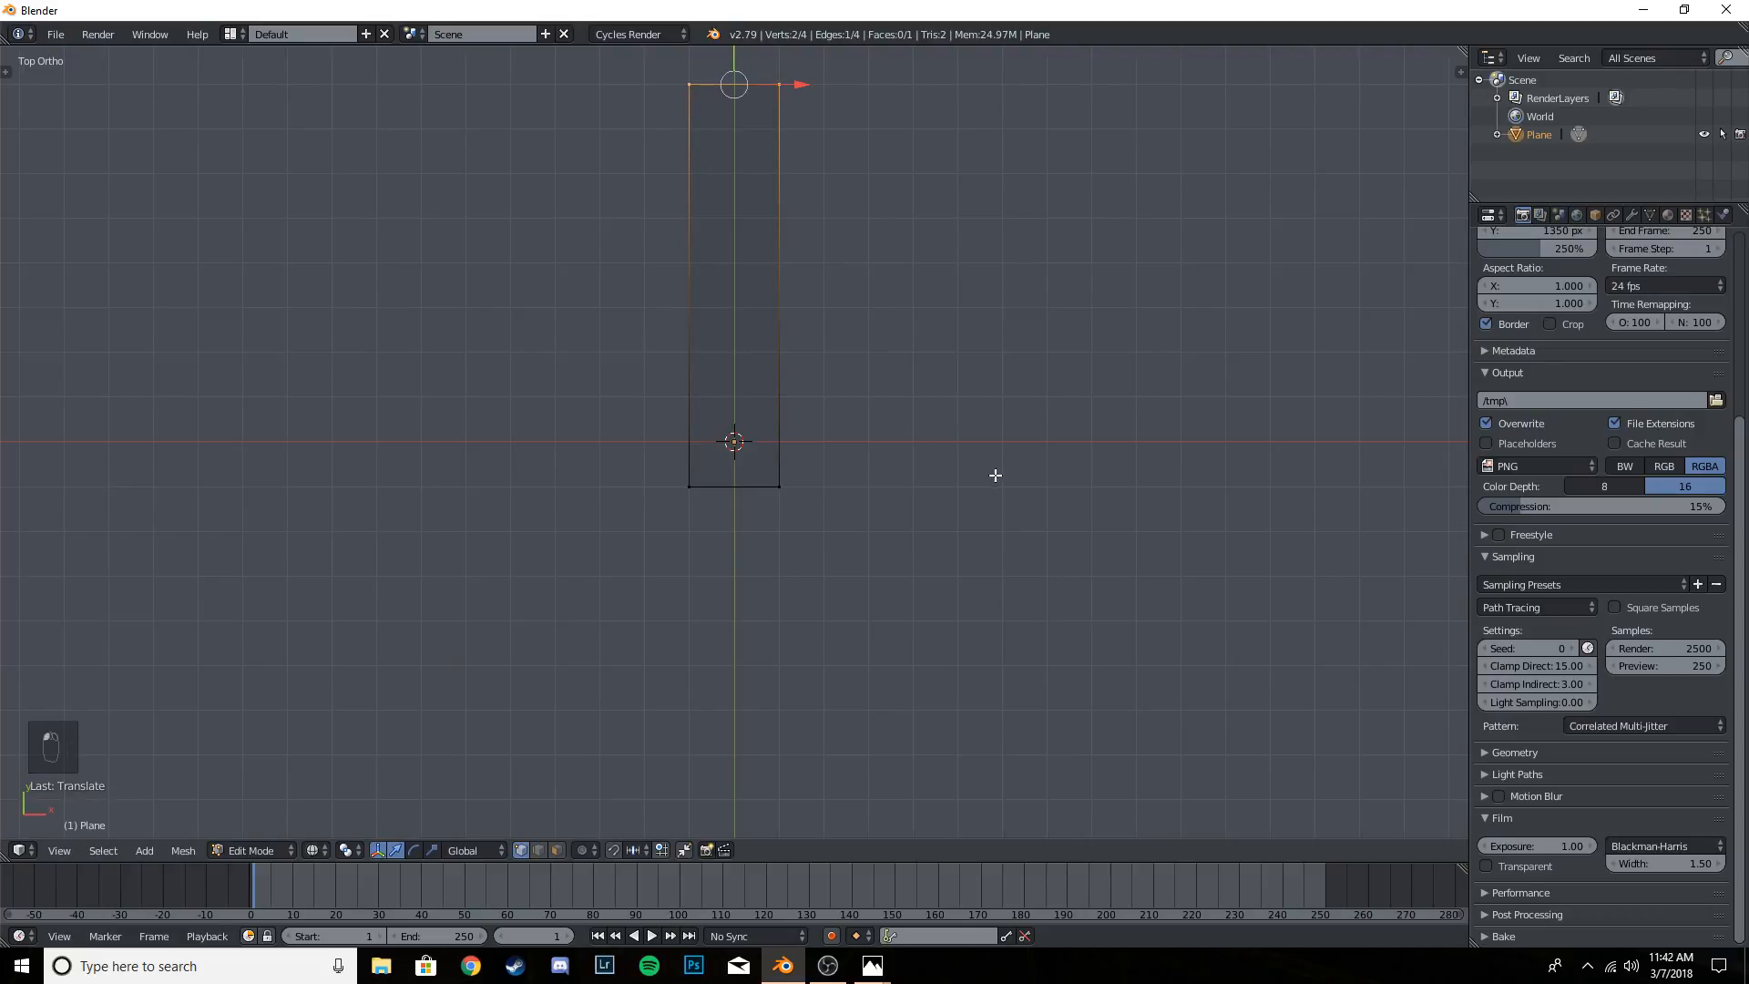
key("Tab")
middle_click_drag(942, 480, 815, 353)
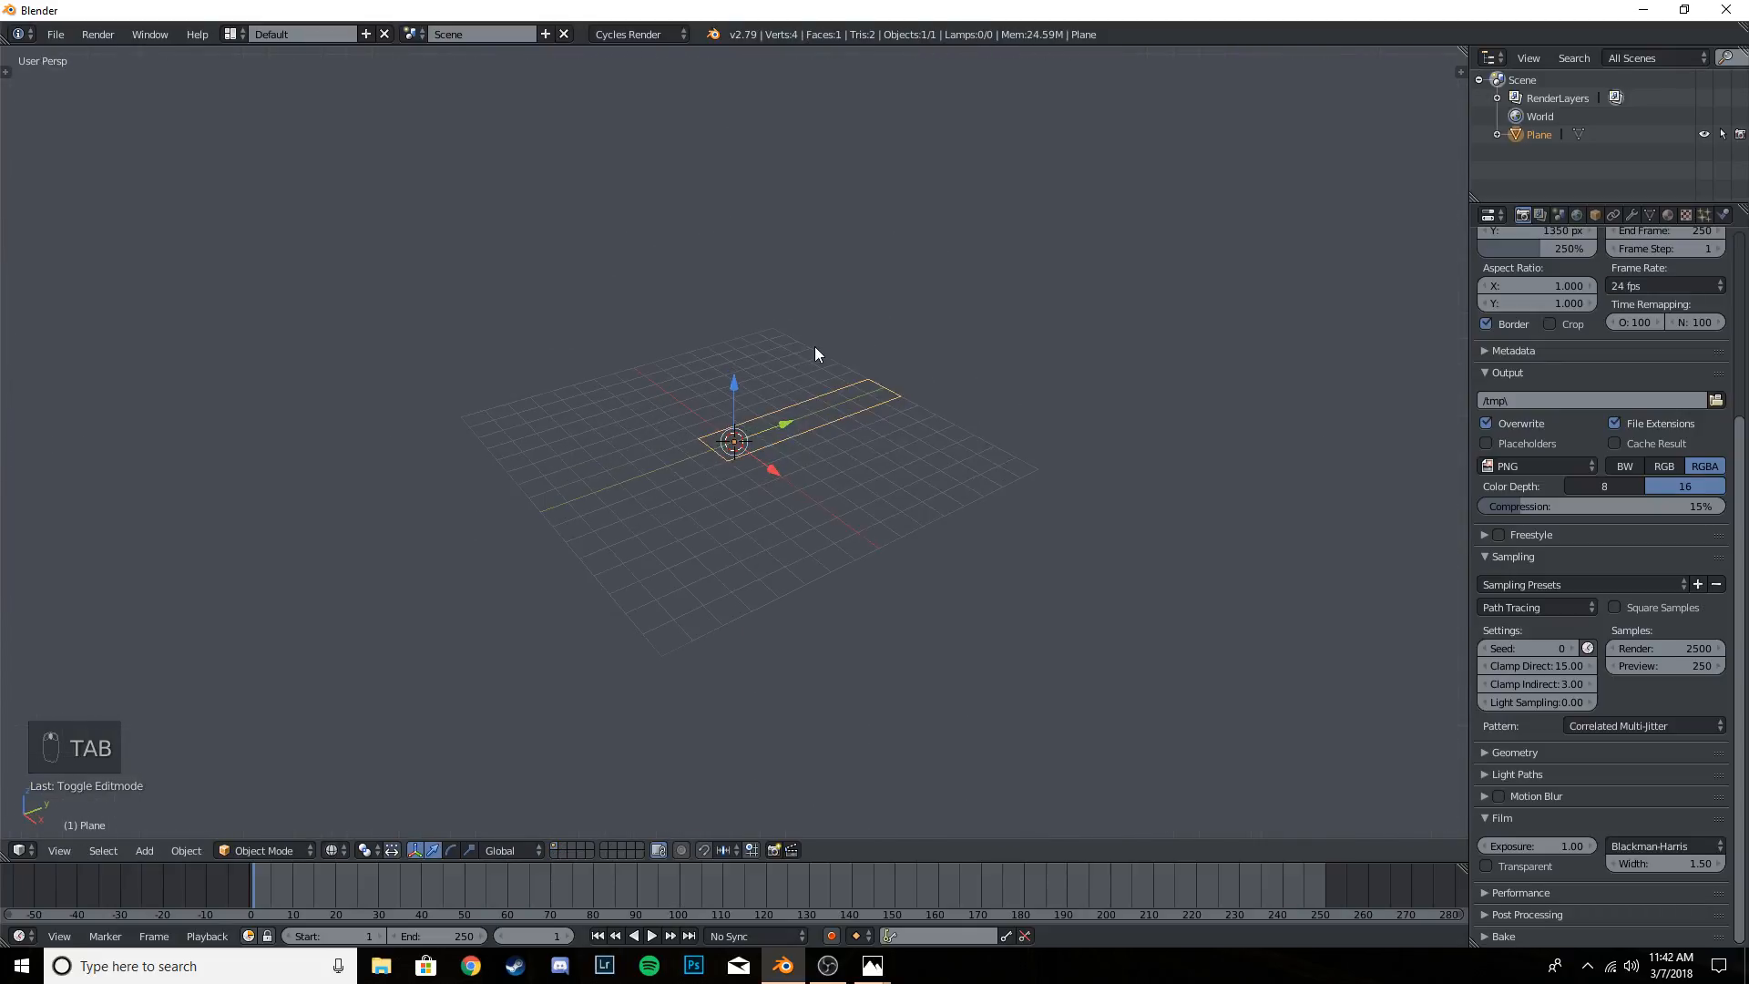
middle_click_drag(816, 461, 882, 503)
scroll(878, 503, "up", 2)
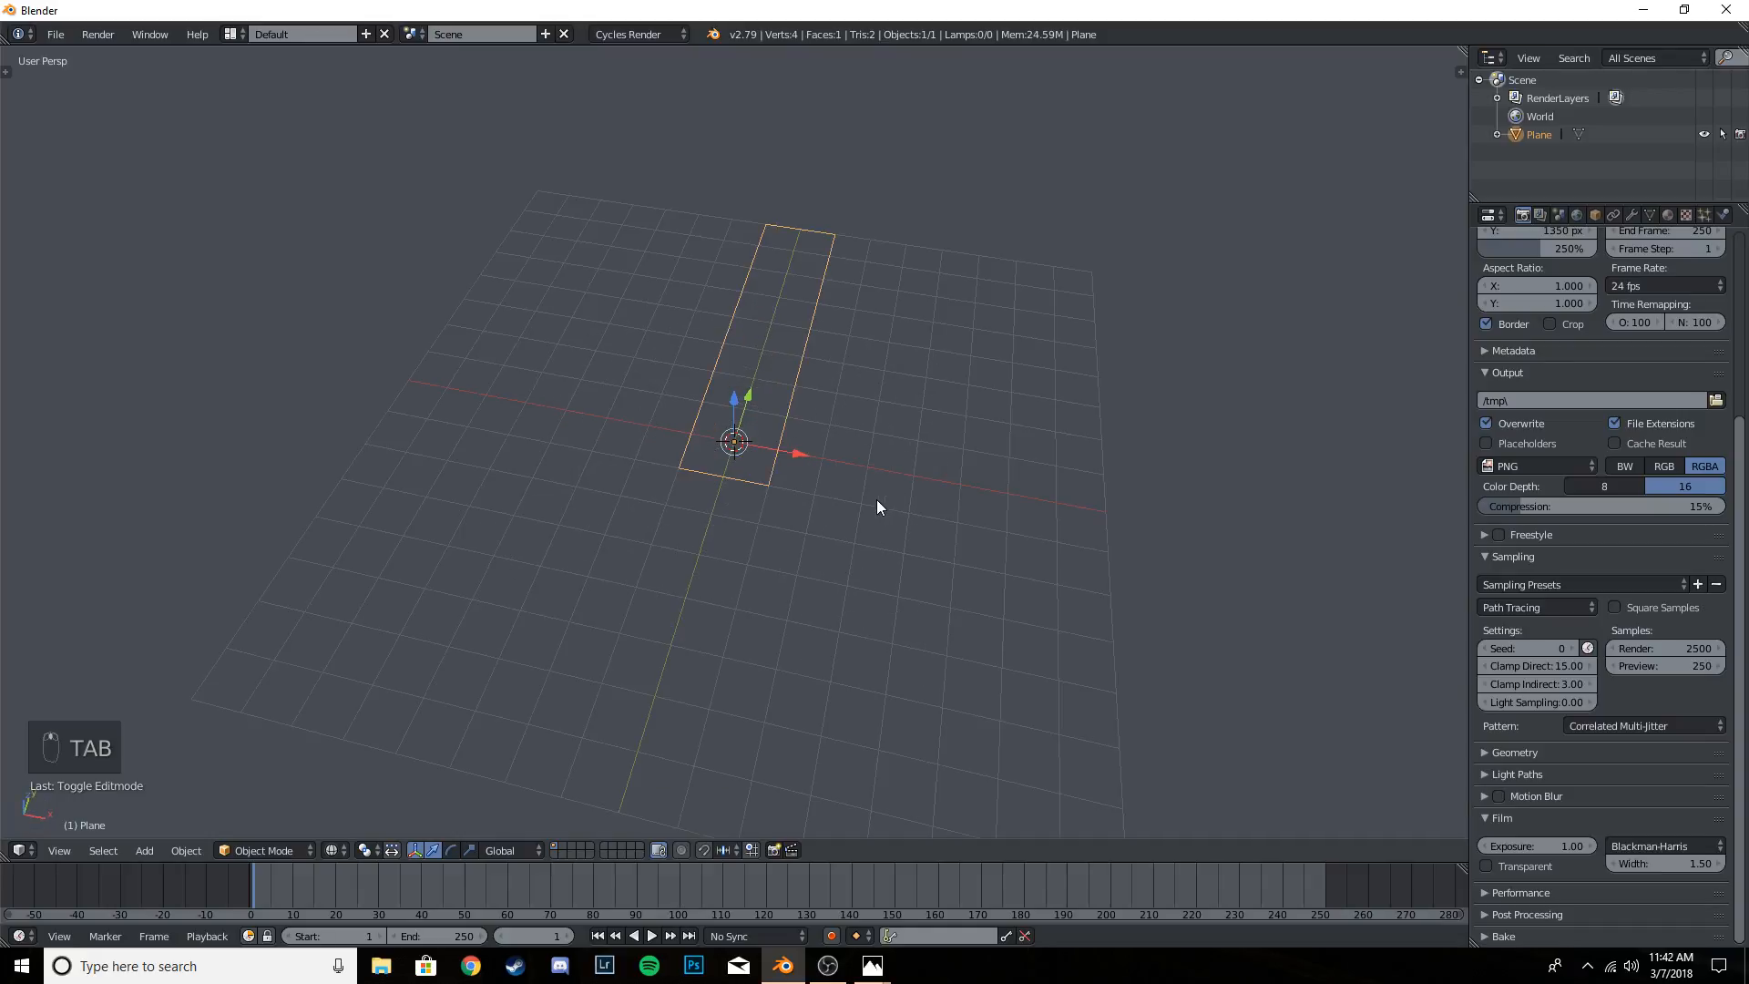
- Border-select the two vertices of the plane's negative-Y edge in top view and return to Object Mode
key("KP_7")
key("Tab")
key("a")
key("a")
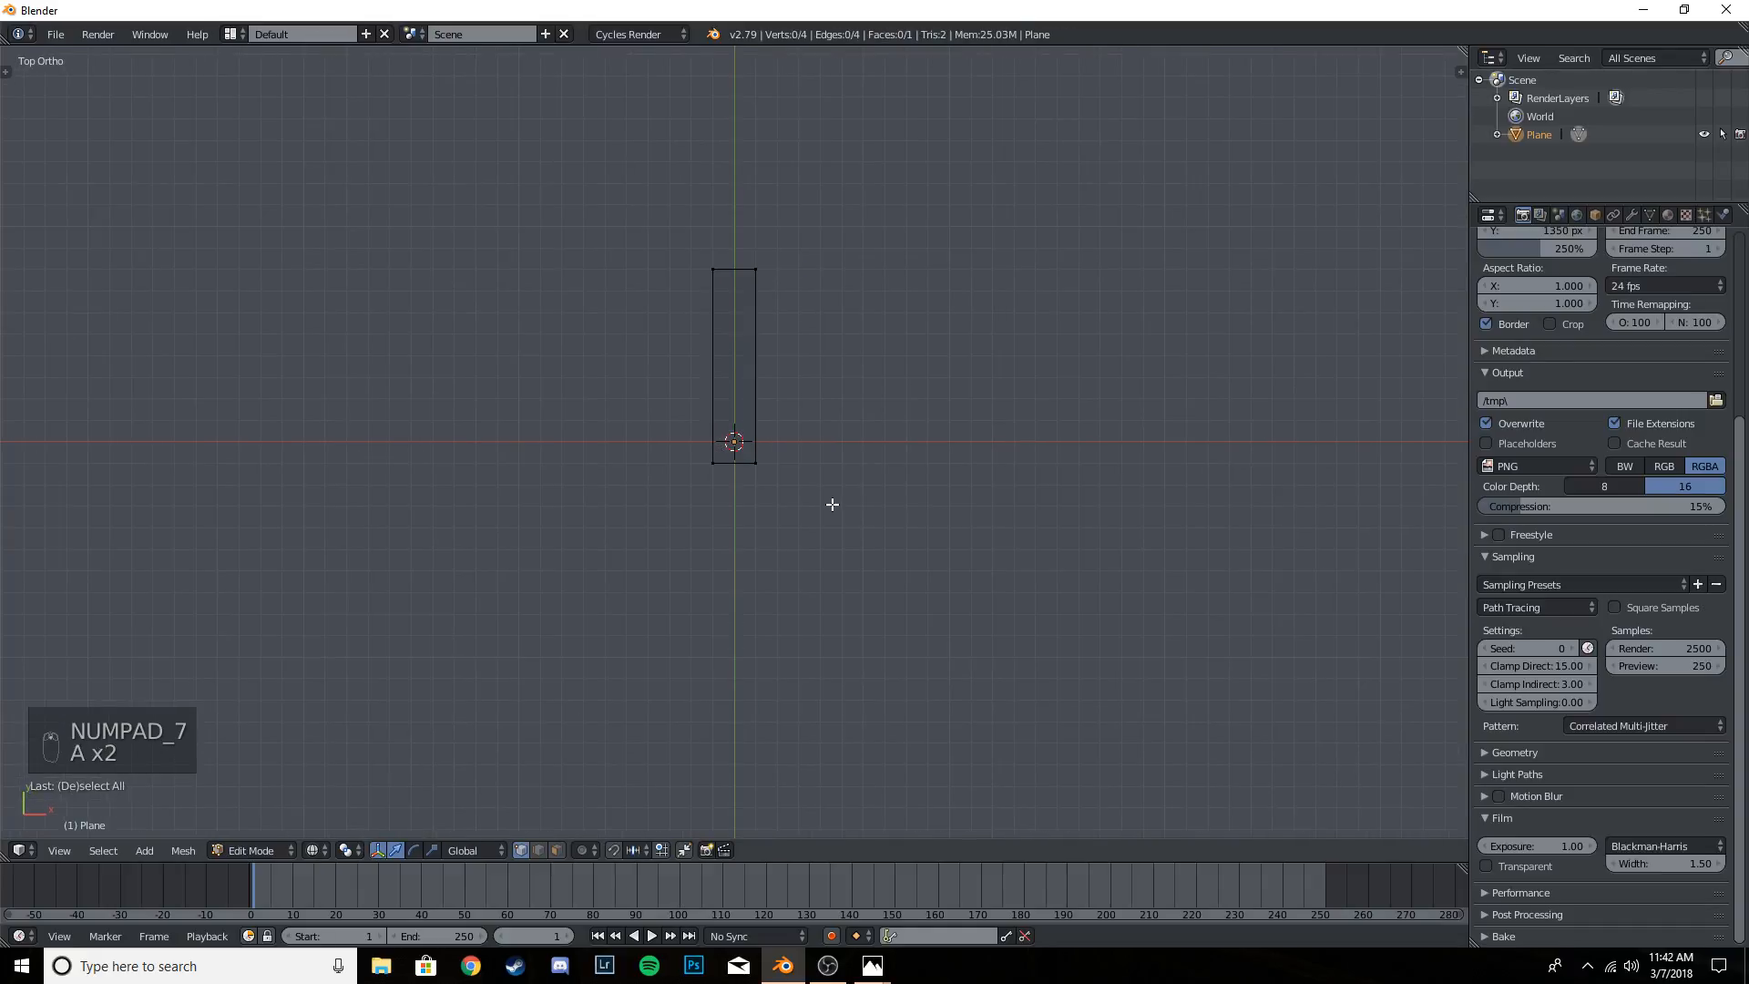
key("b")
left_click_drag(672, 441, 834, 477)
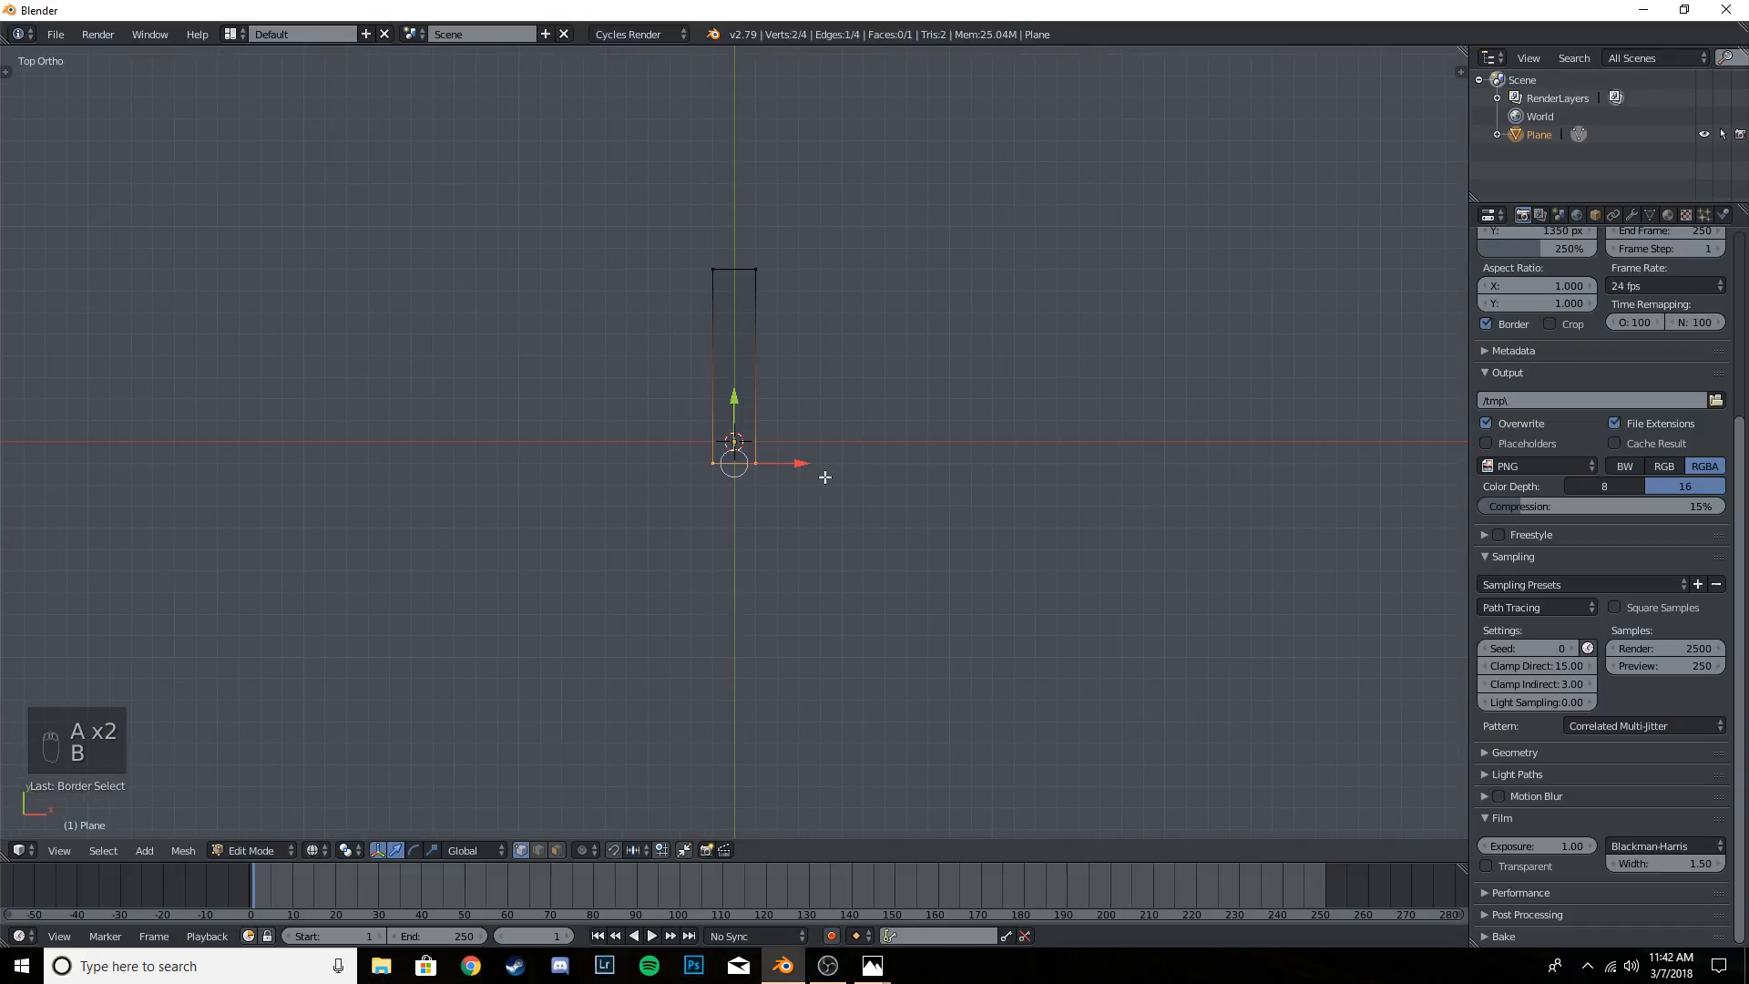
scroll(839, 483, "down", 1)
key("Tab")
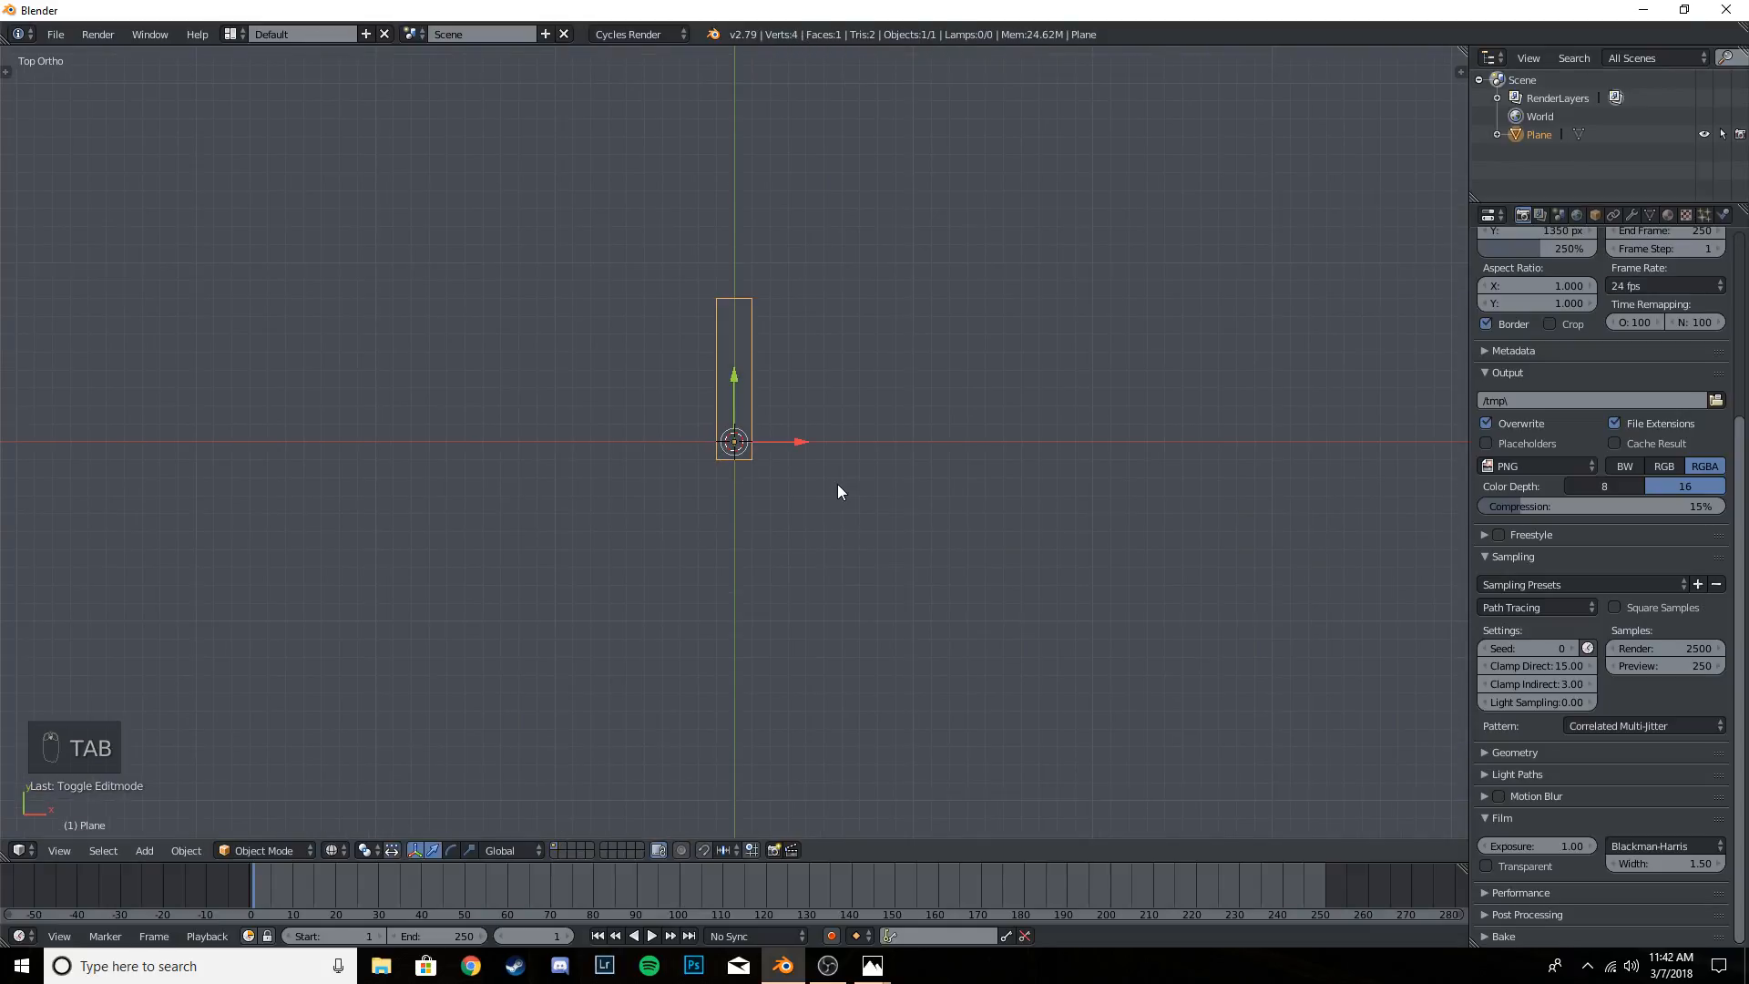
- Scale the plane up by a factor of 2, viewing it in solid shading
mouse_move(838, 484)
middle_mouse_down()
mouse_move(966, 554)
mouse_move(783, 390)
mouse_move(850, 465)
mouse_move(867, 458)
middle_mouse_up()
key("z")
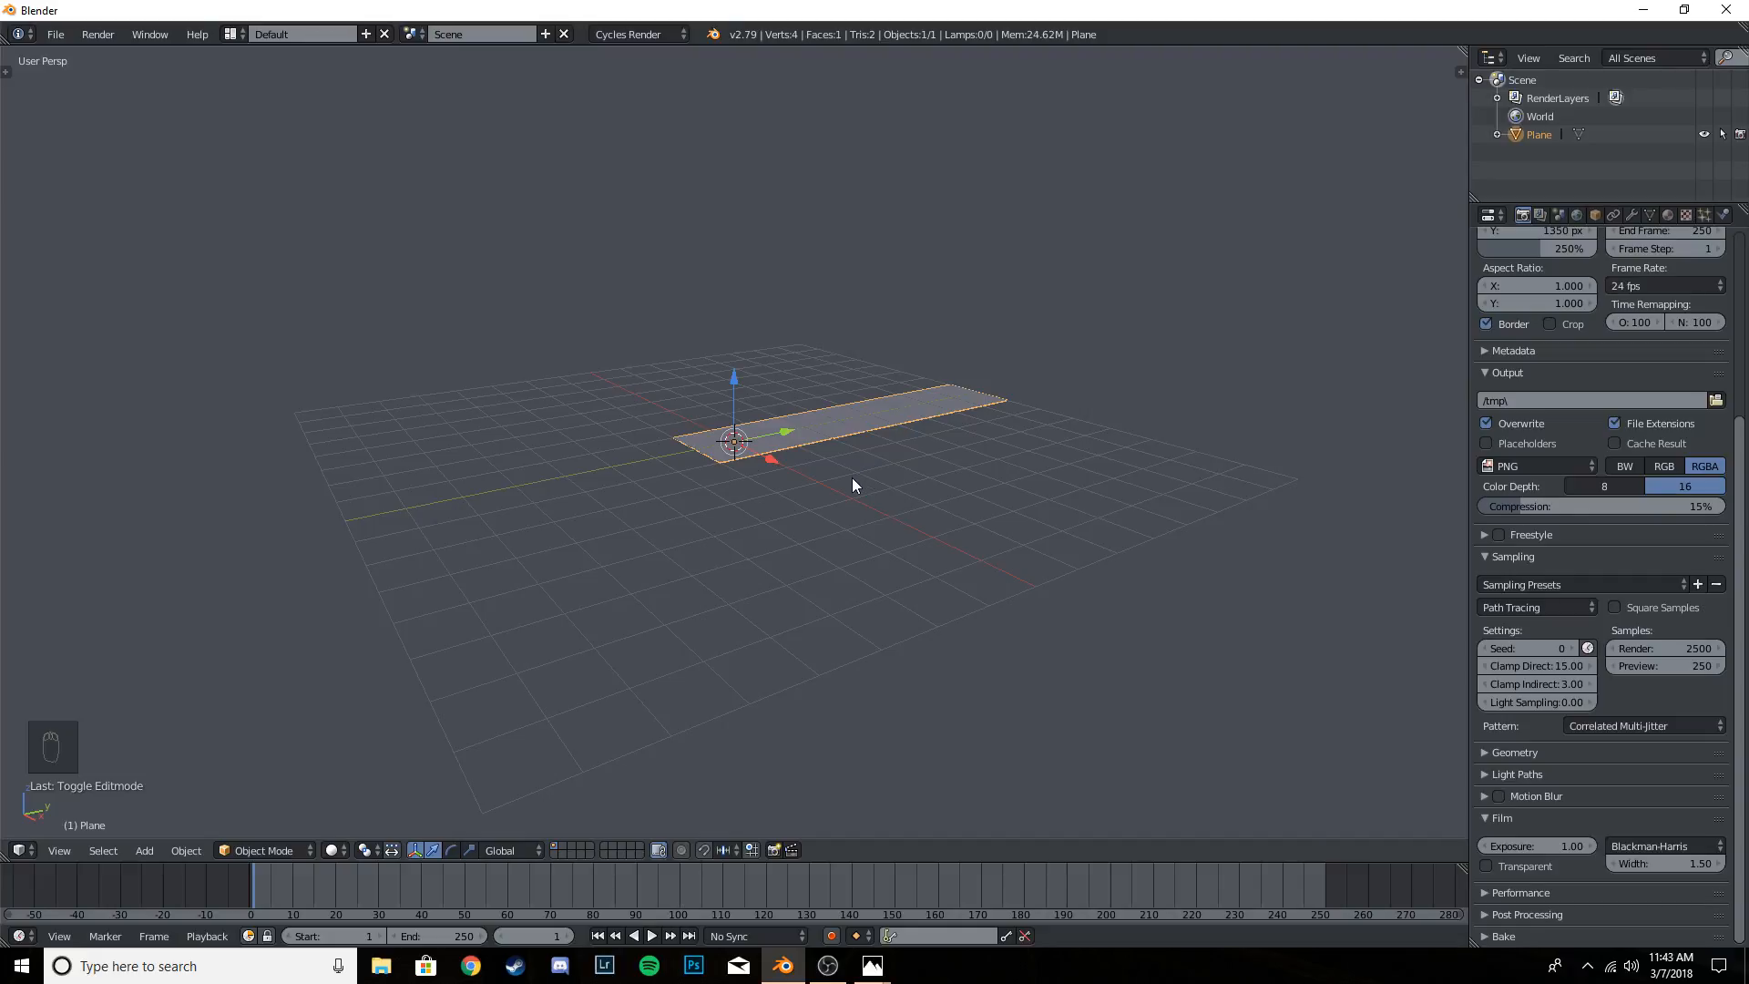
type("s2")
key("Return")
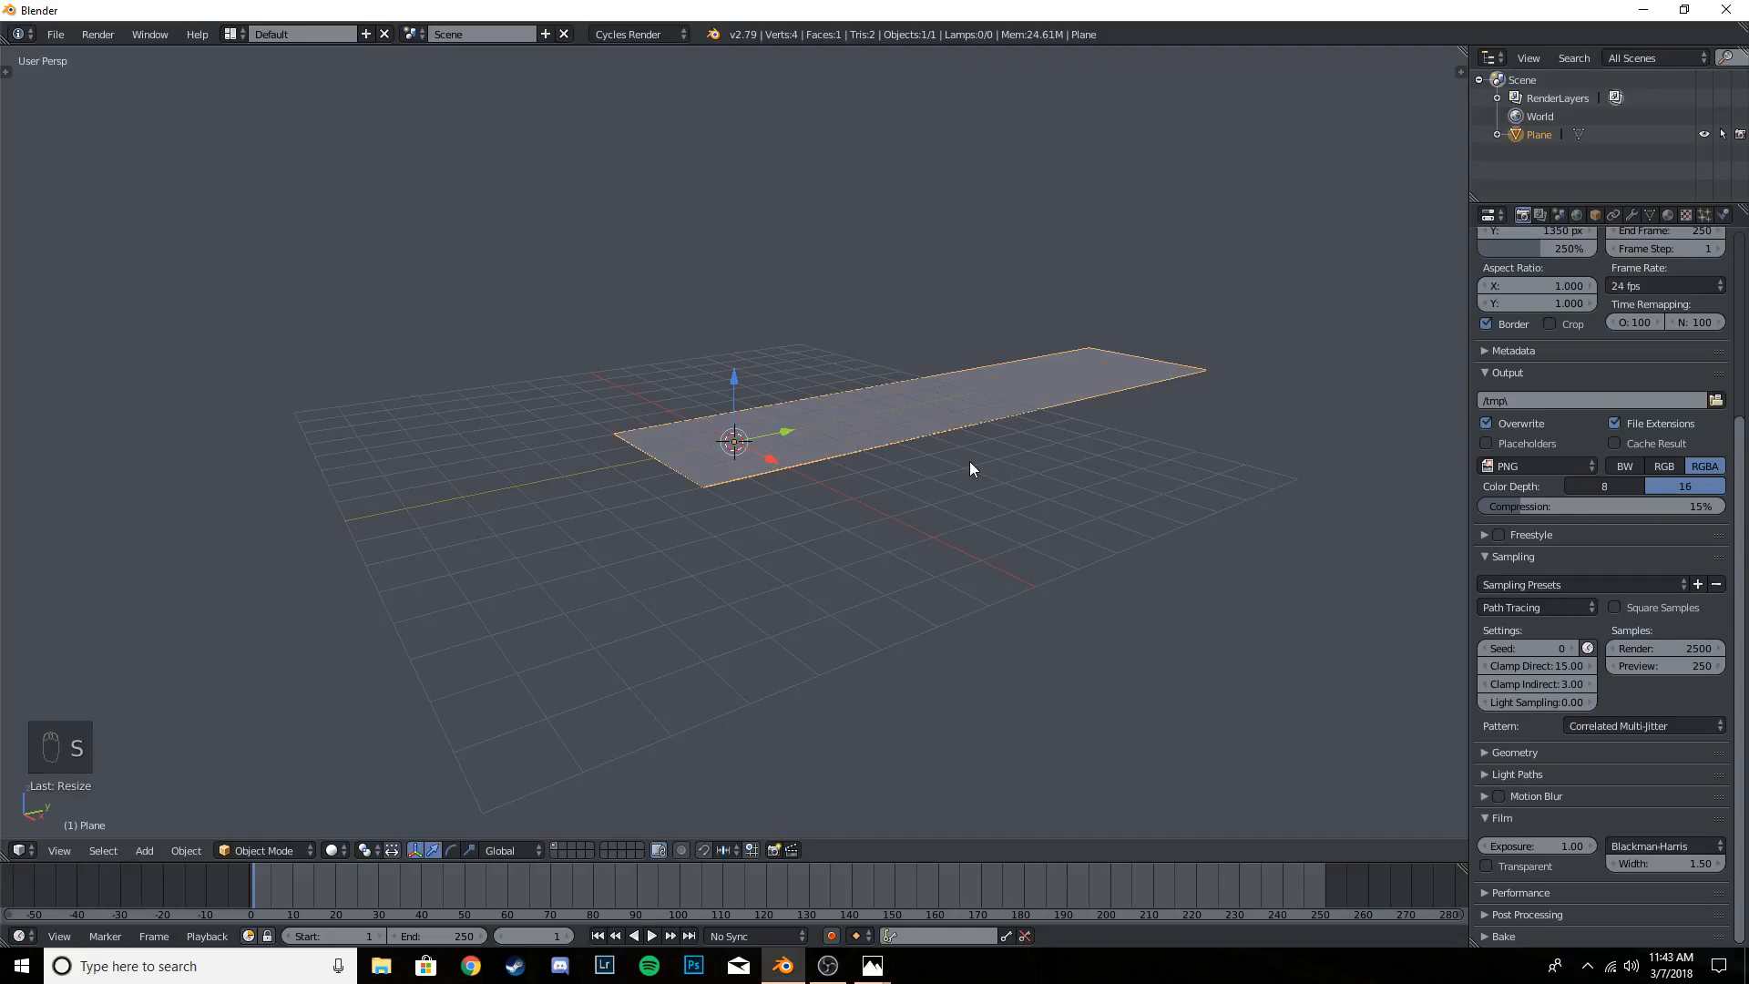
- Move the scaled plane several units in the negative direction along the global Y axis
key("g")
key("y")
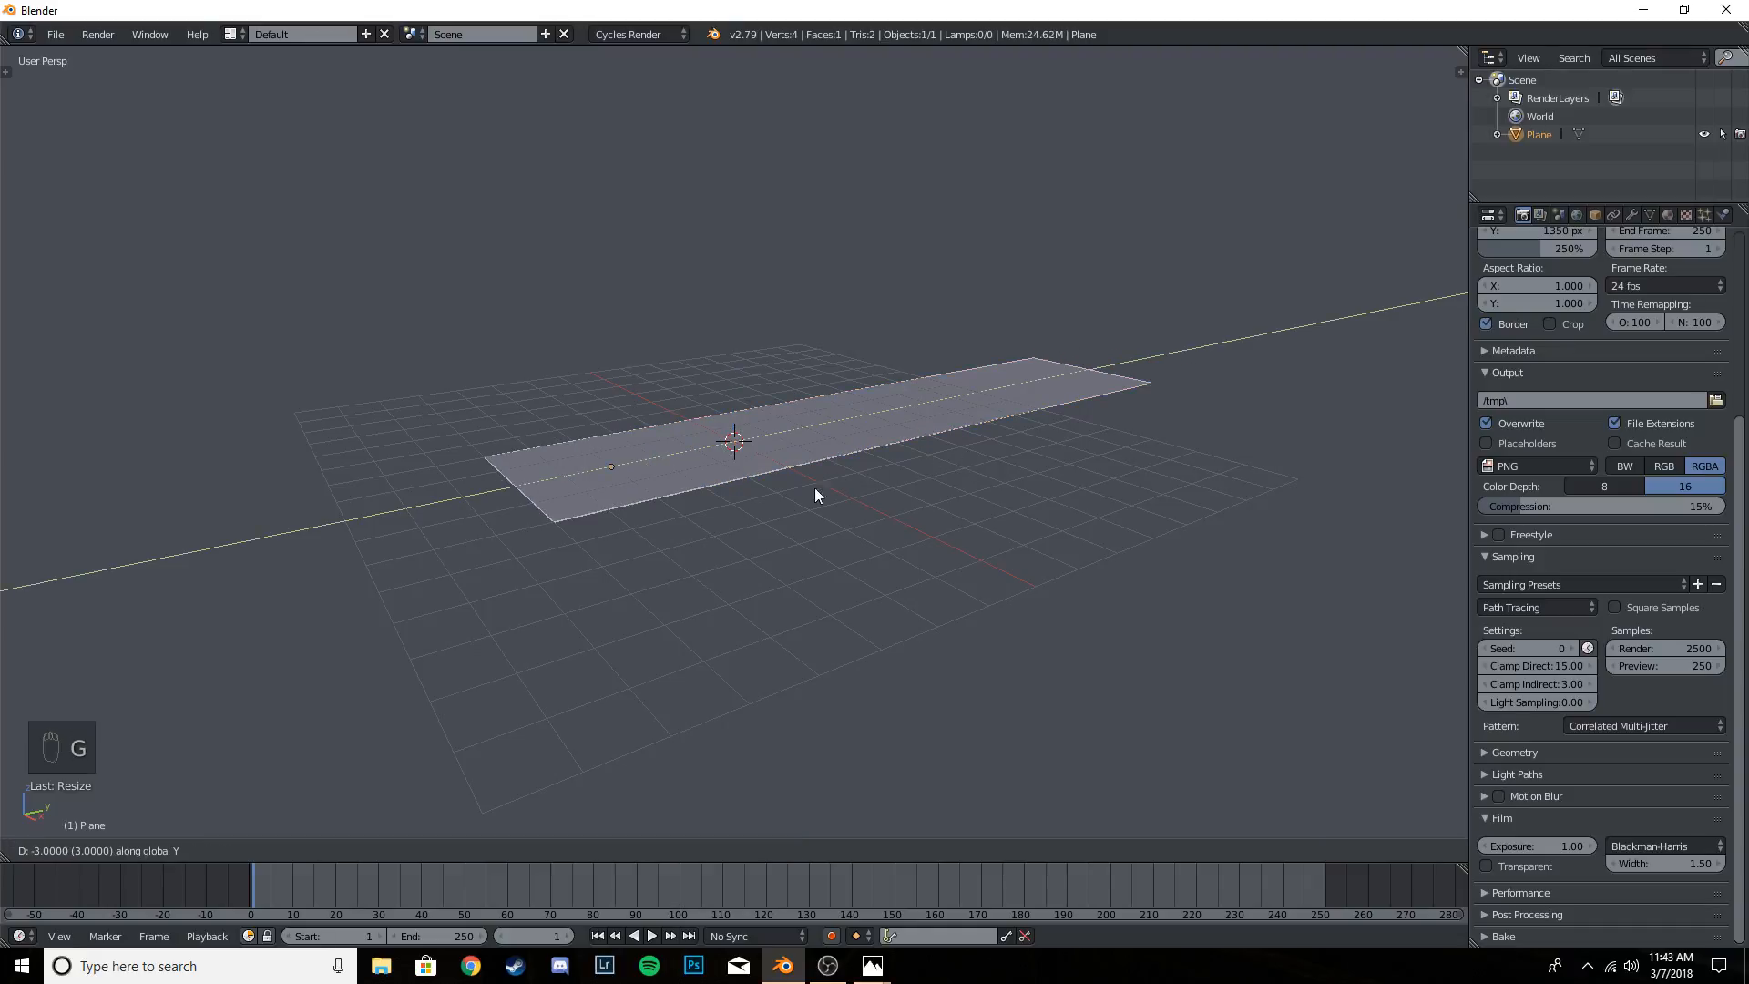
left_click(682, 528)
middle_click_drag(682, 529, 921, 529)
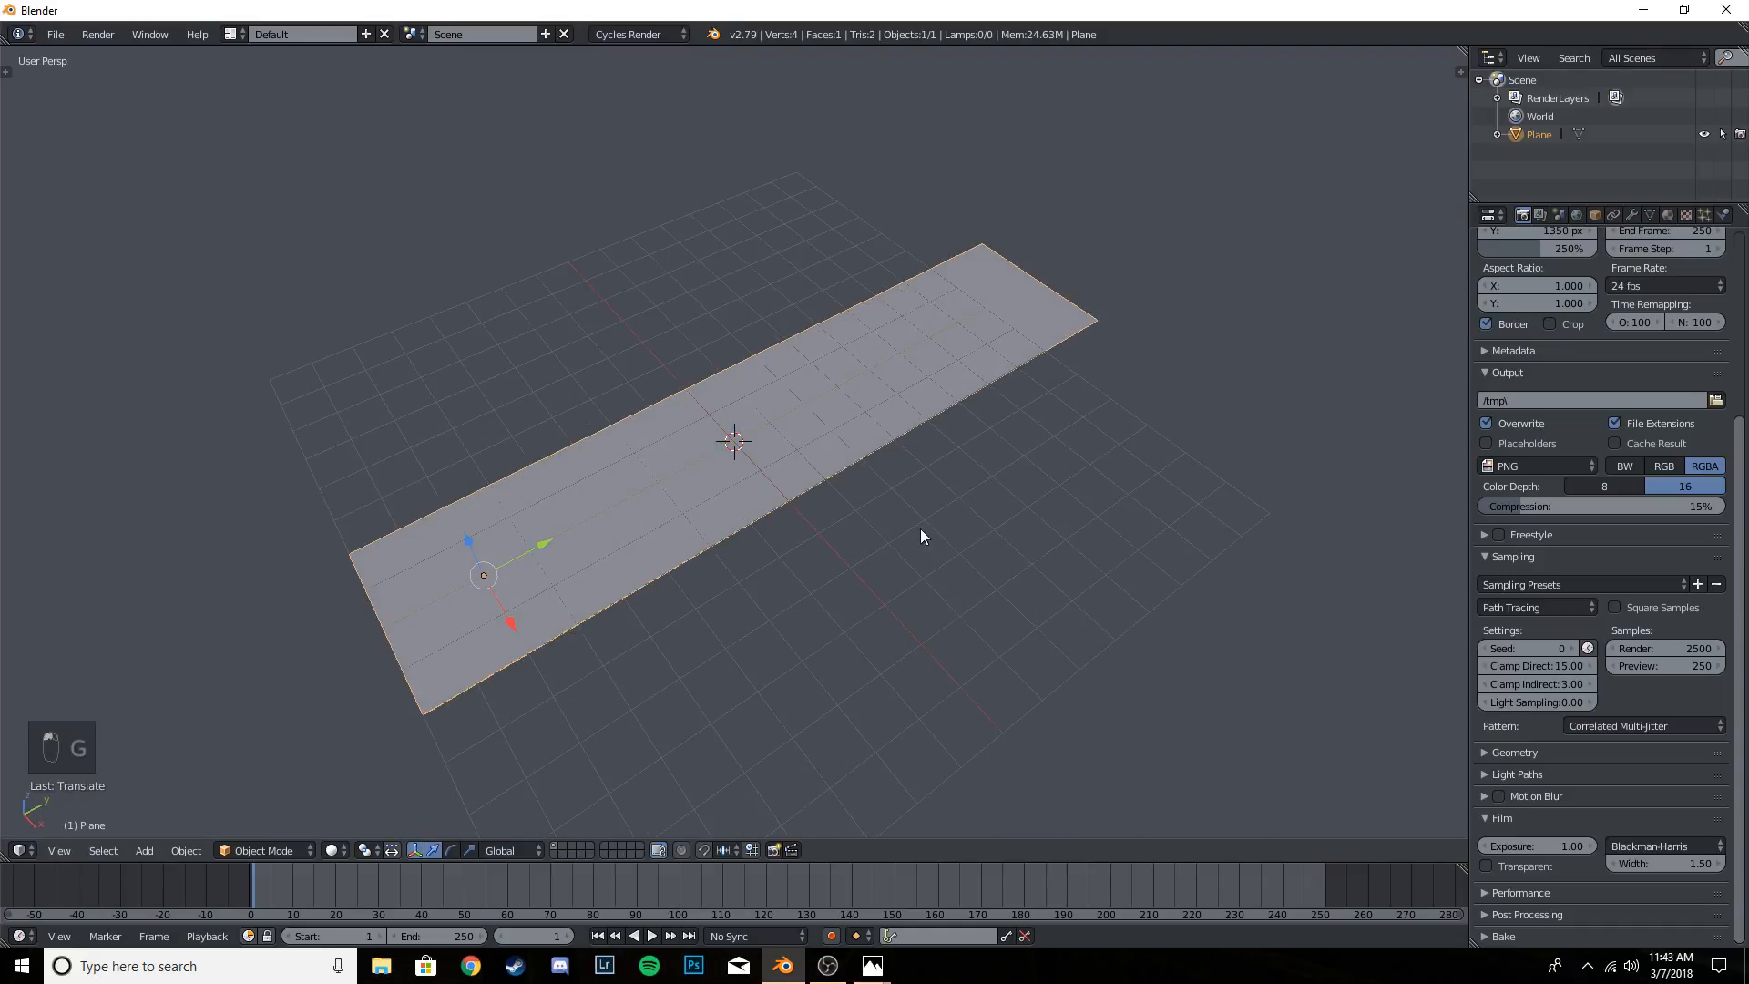
- Pull the two vertices of the plane's positive-Y edge inward along Y to shorten it, and return to Object Mode with solid shading
key("Tab")
key("a")
key("a")
key("z")
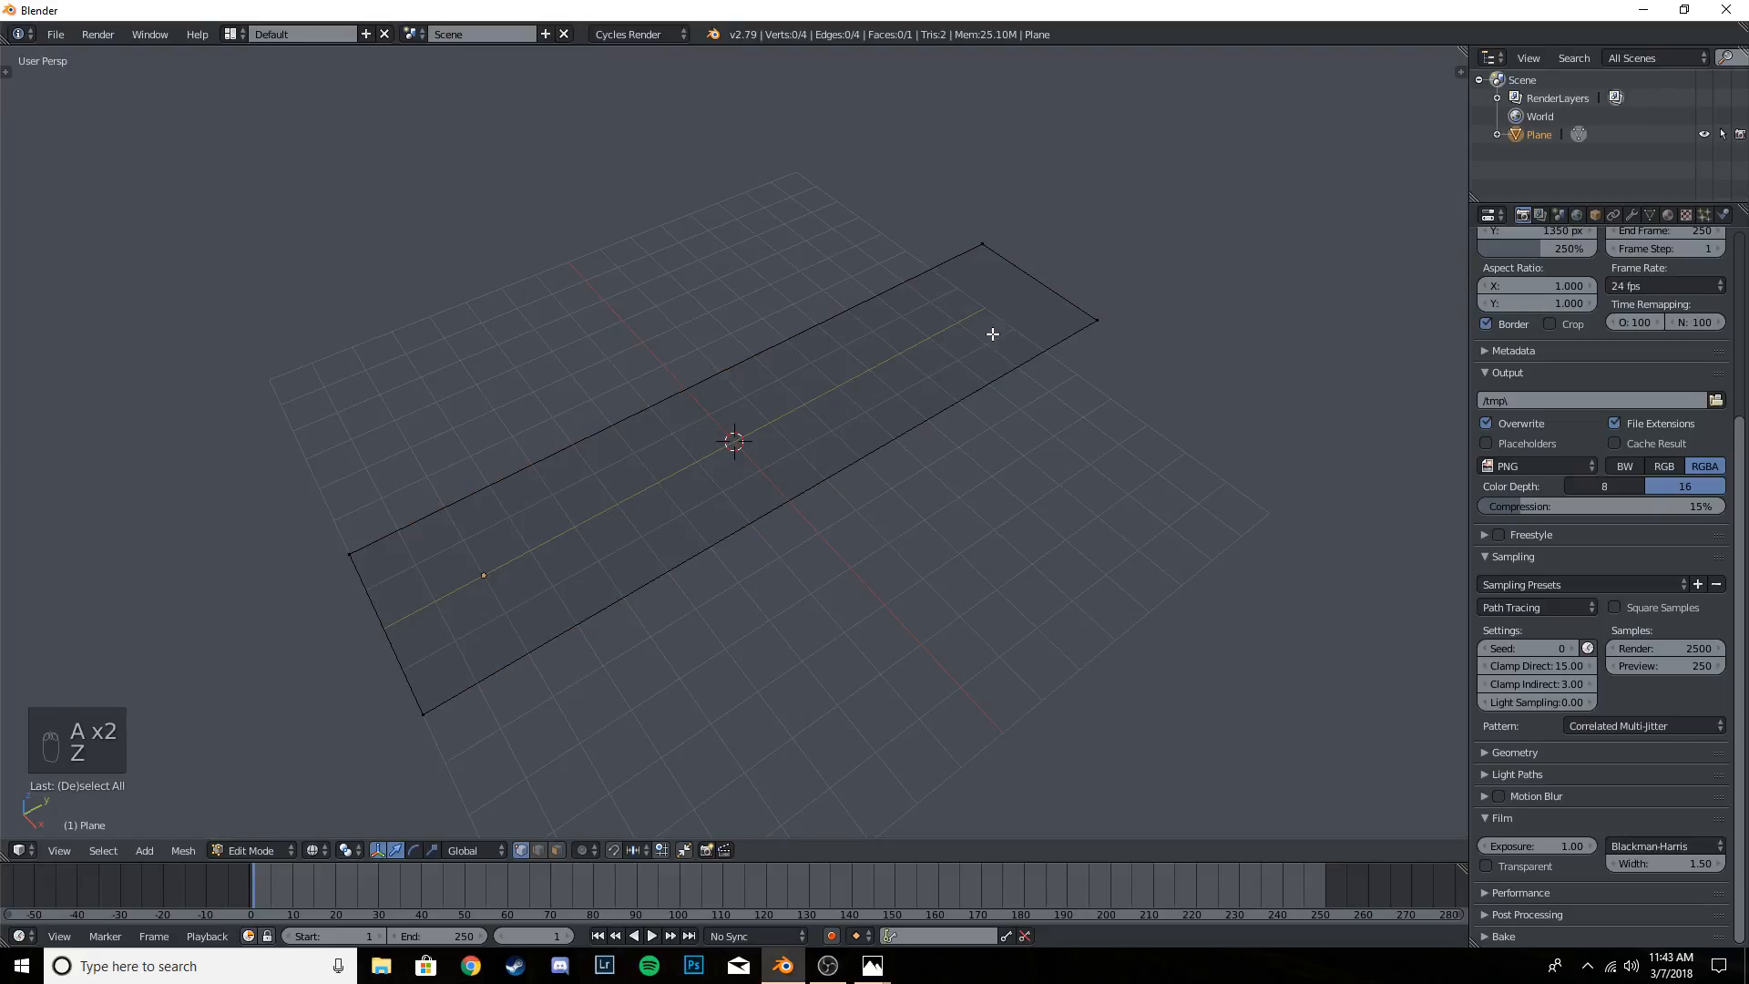
key("b")
left_click_drag(937, 136, 1130, 396)
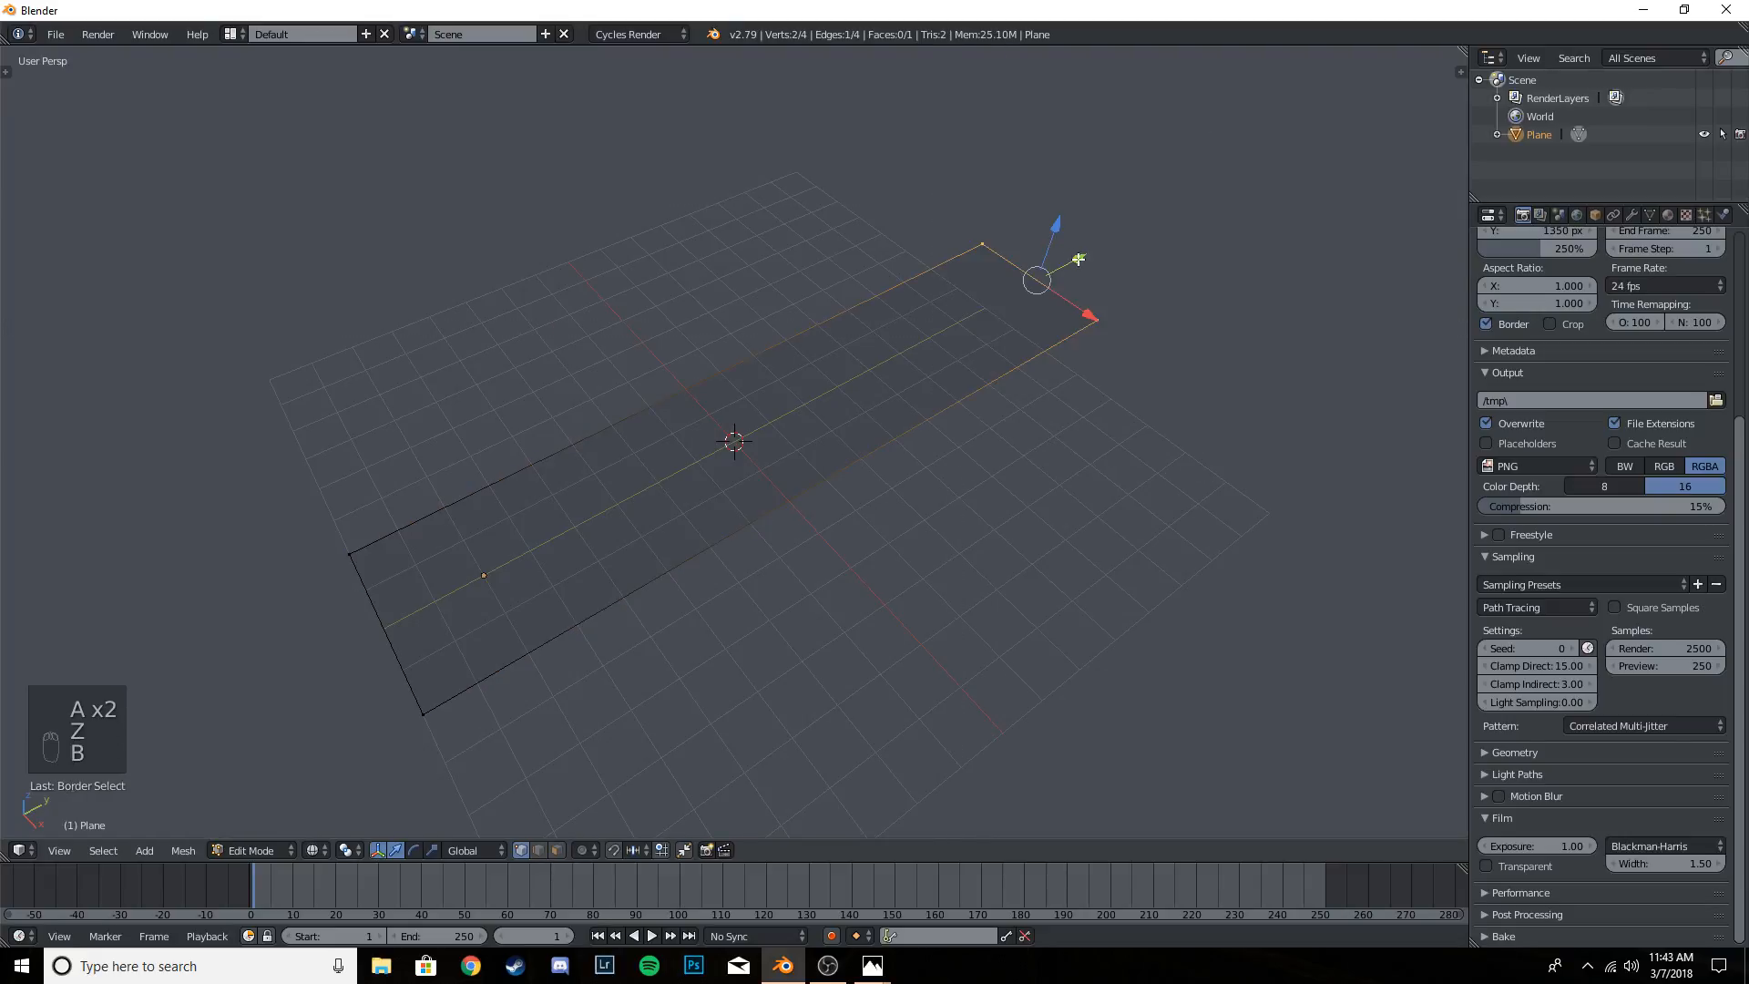
mouse_move(1079, 260)
left_mouse_down()
mouse_move(999, 298)
mouse_move(1026, 290)
left_mouse_up()
key("Tab")
mouse_move(1028, 299)
middle_mouse_down()
mouse_move(822, 347)
mouse_move(874, 487)
mouse_move(851, 471)
mouse_move(849, 487)
middle_mouse_up()
key("z")
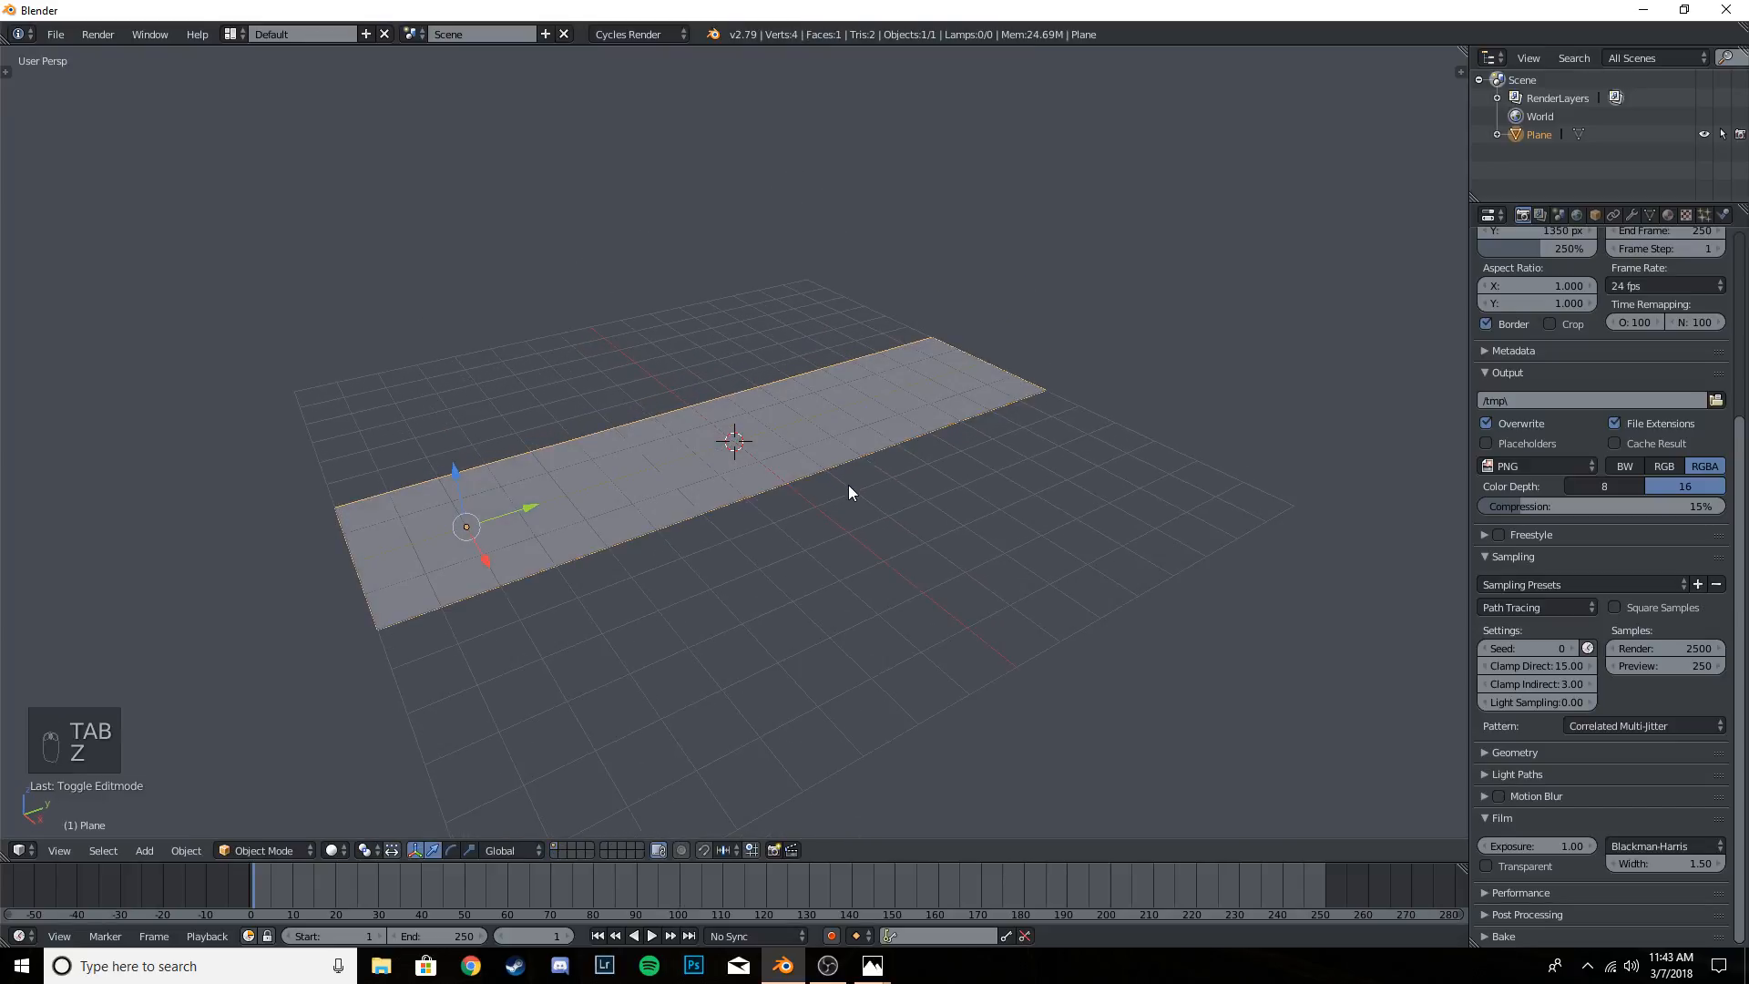
- Bring the viewpoint down to a low angle looking diagonally along the plane with walk navigation
key("shift+f")
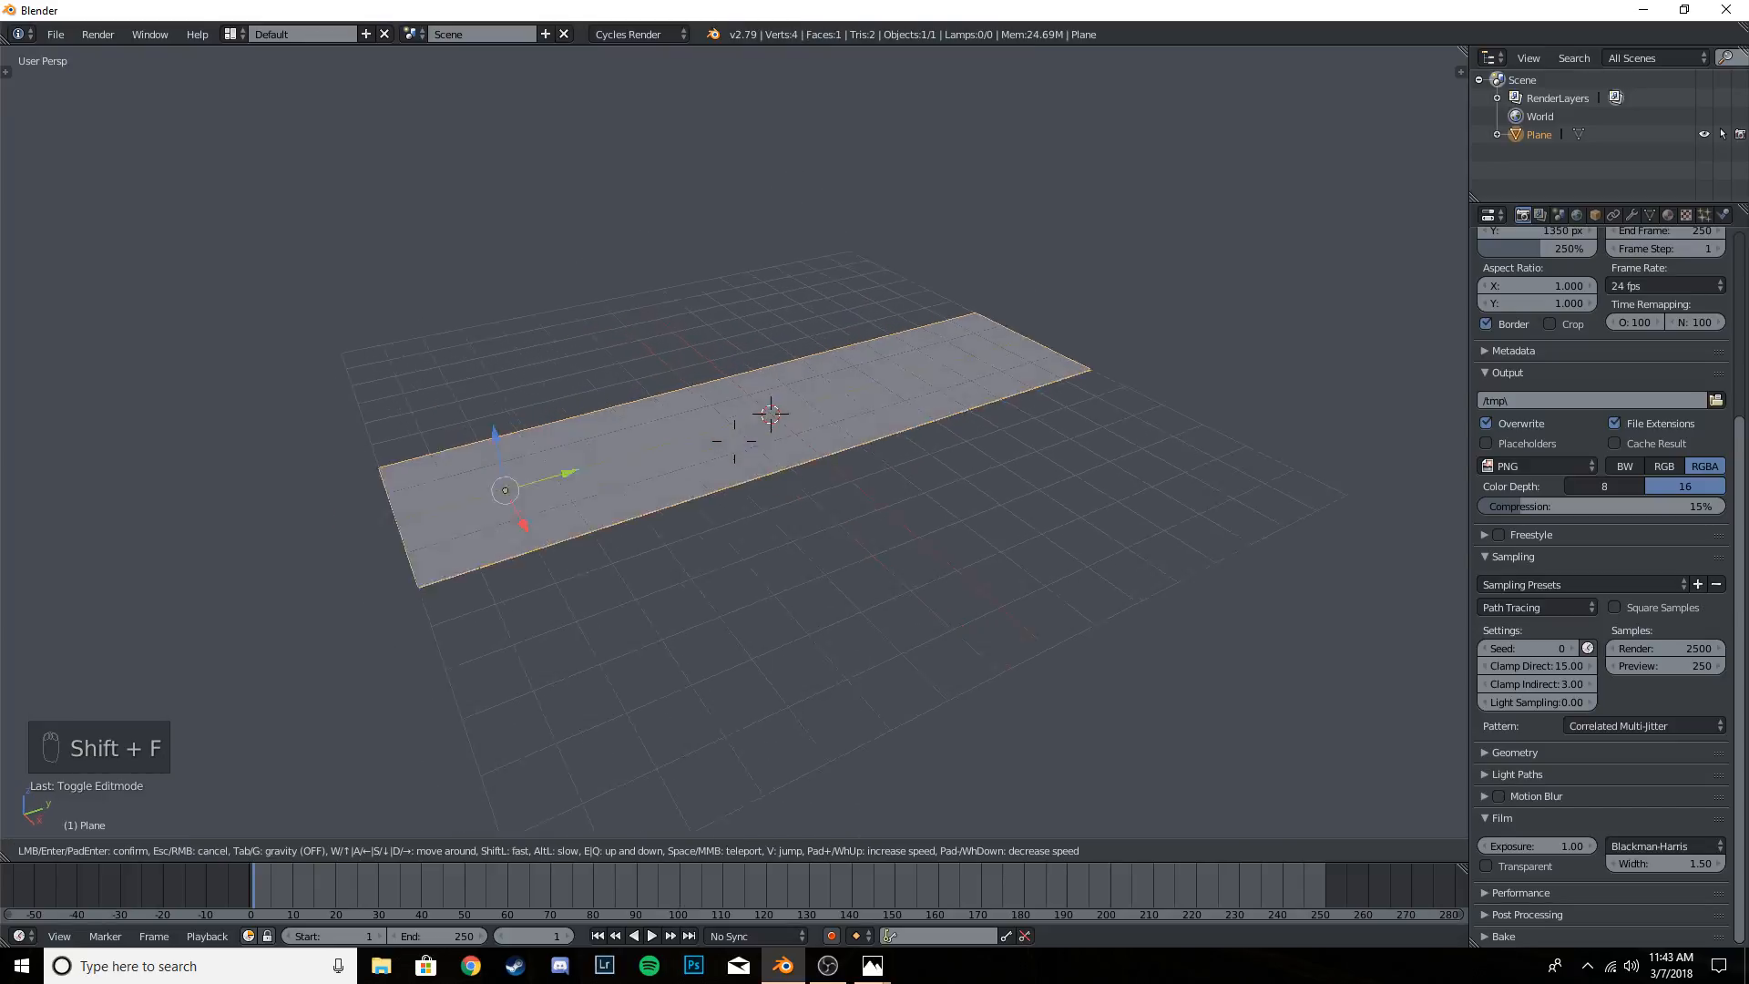
key("w")
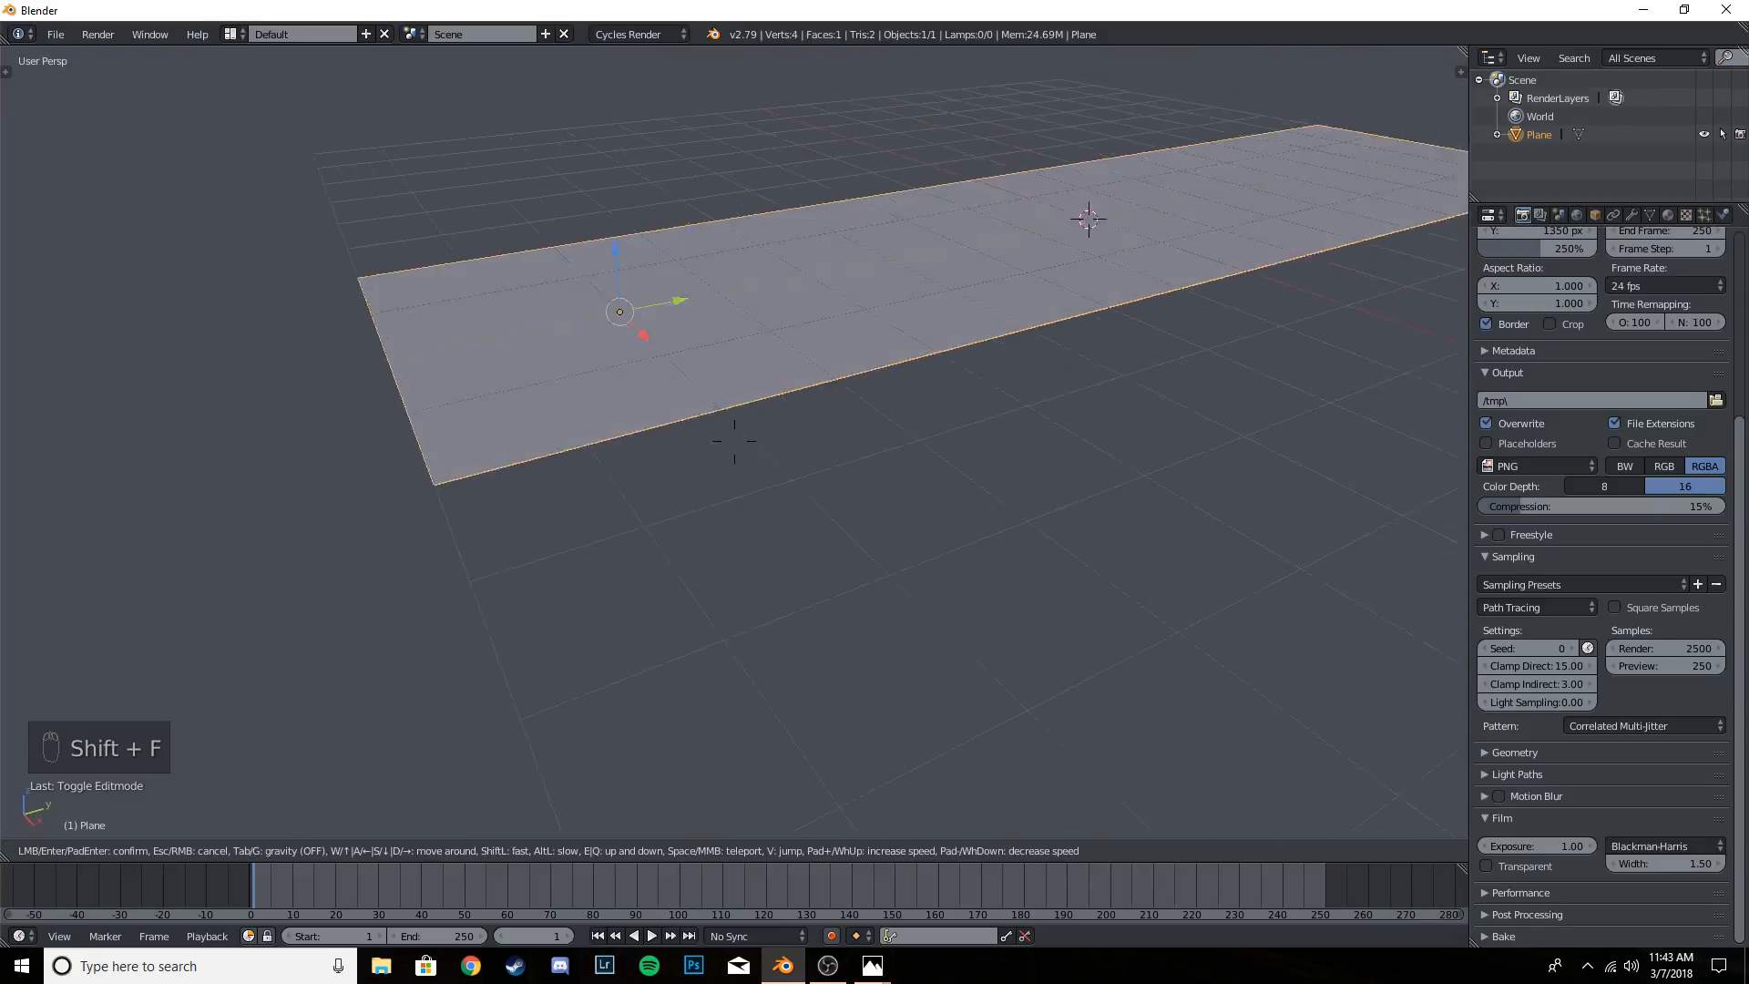
left_click(734, 441)
key("shift+f")
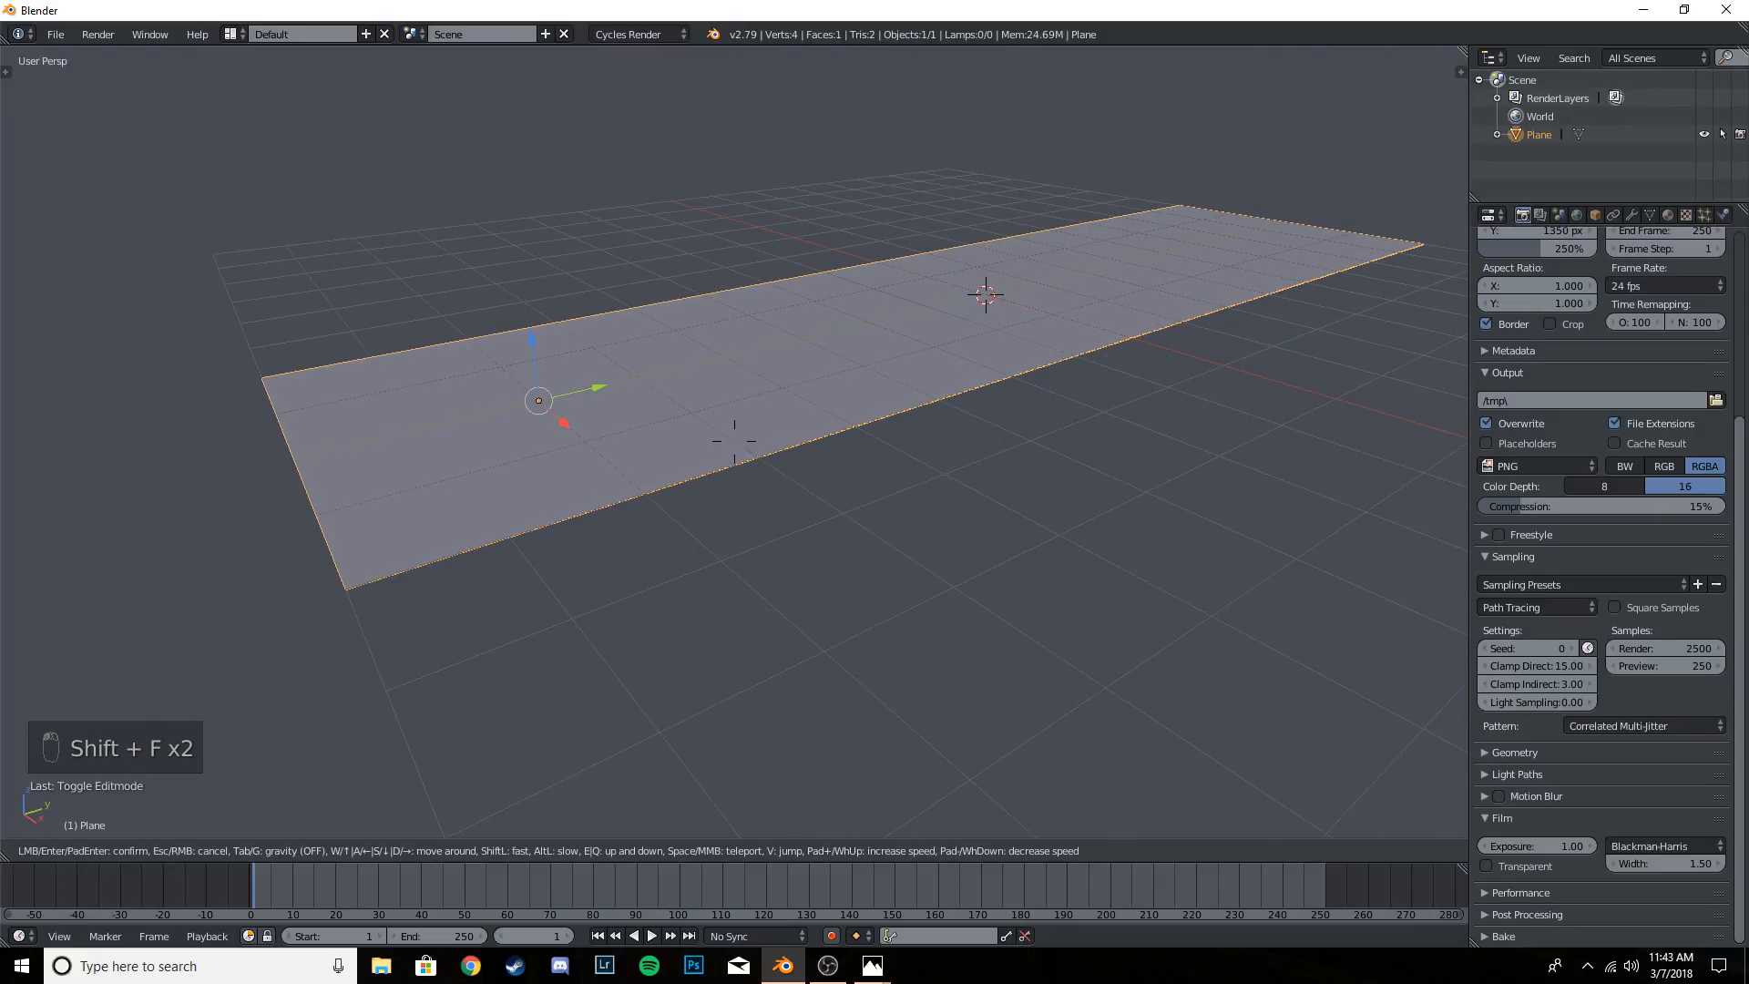
key("w")
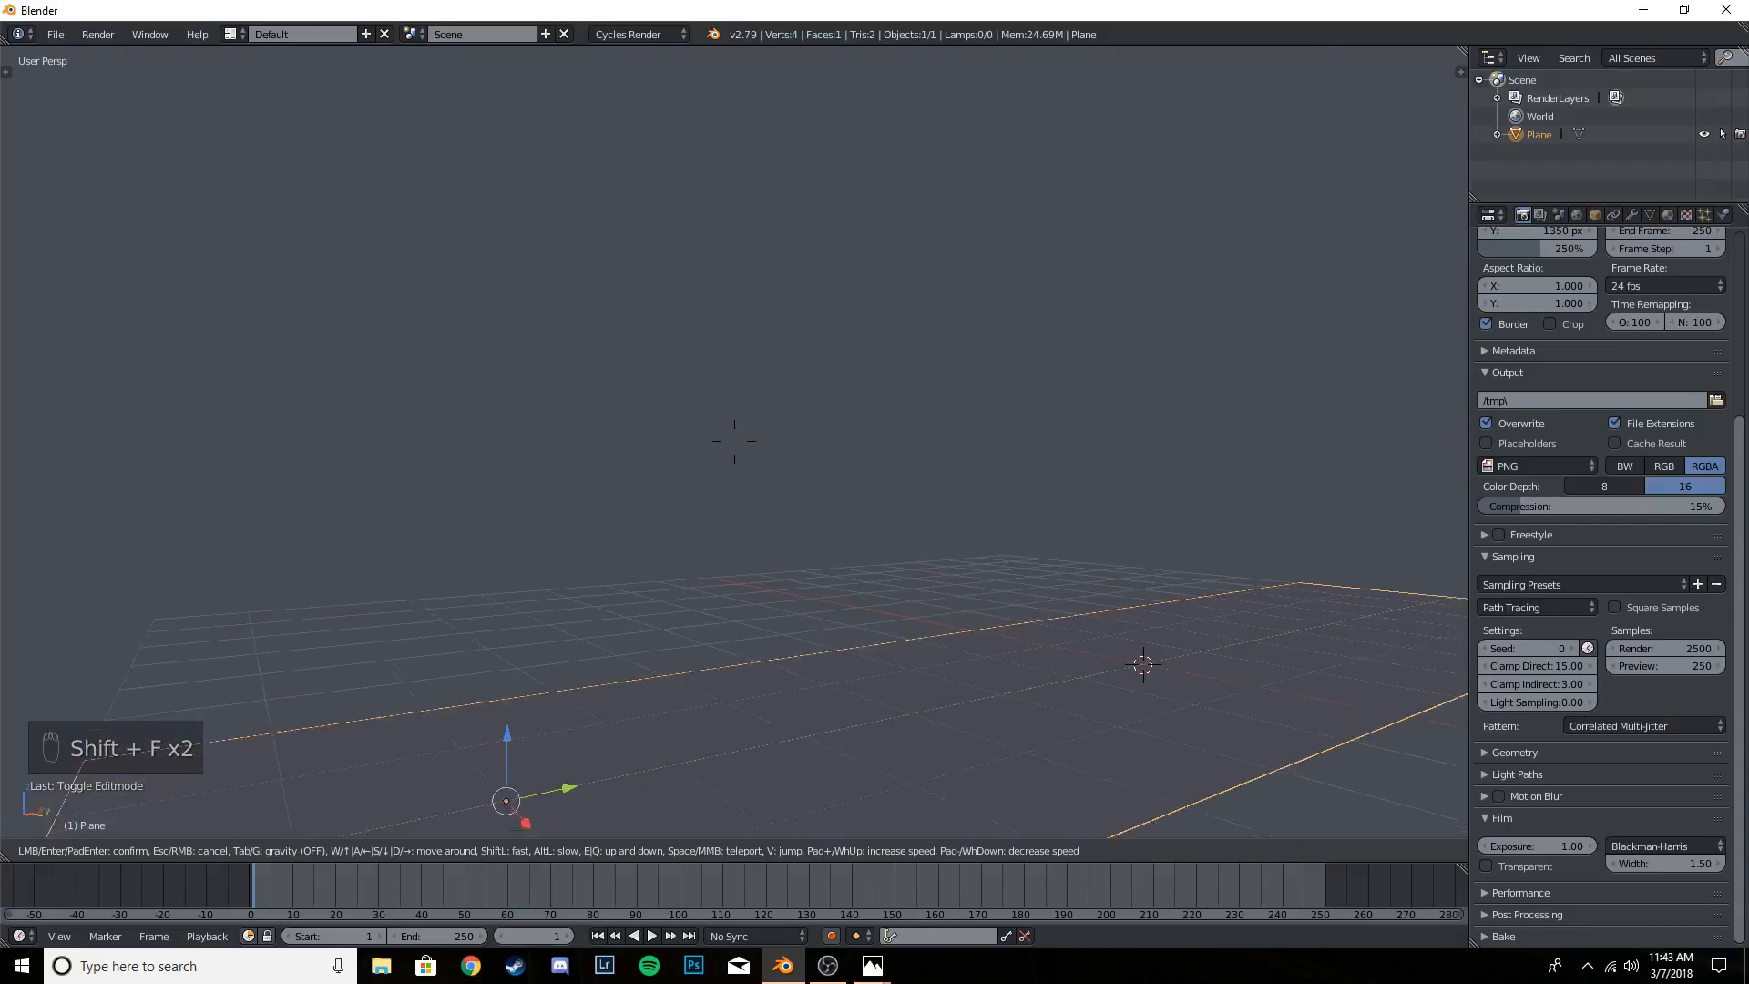
key("s")
key("w")
key("s")
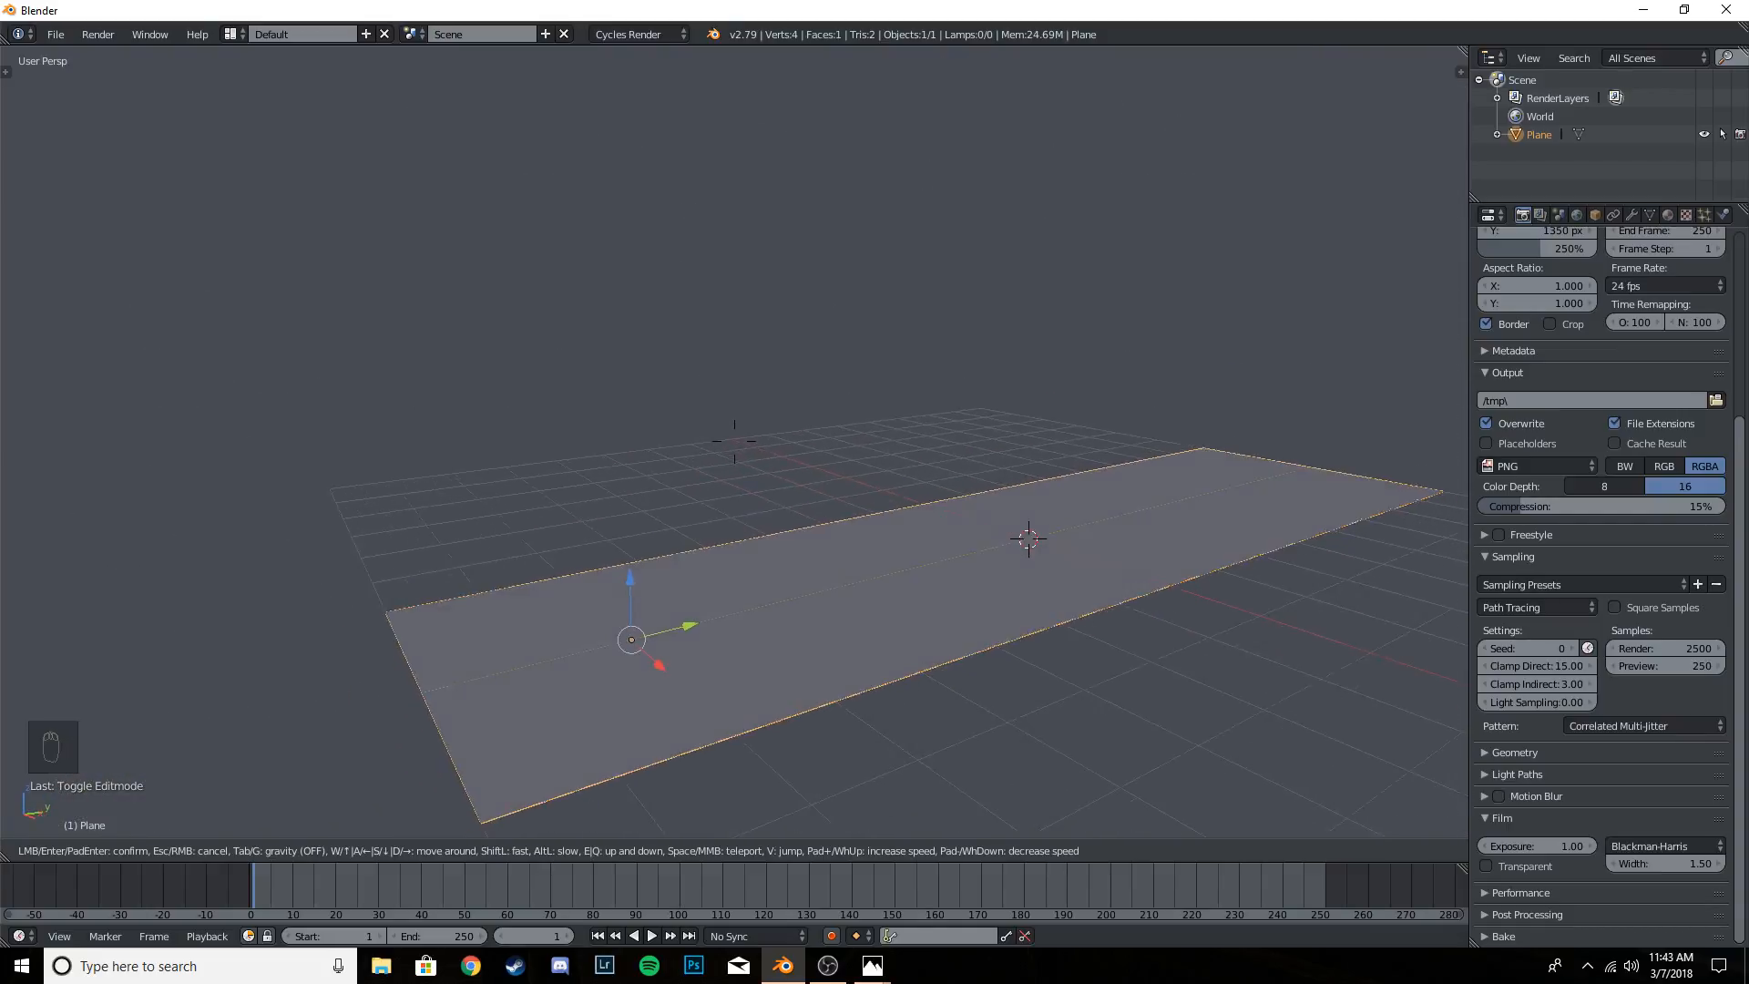
key("w")
key("d")
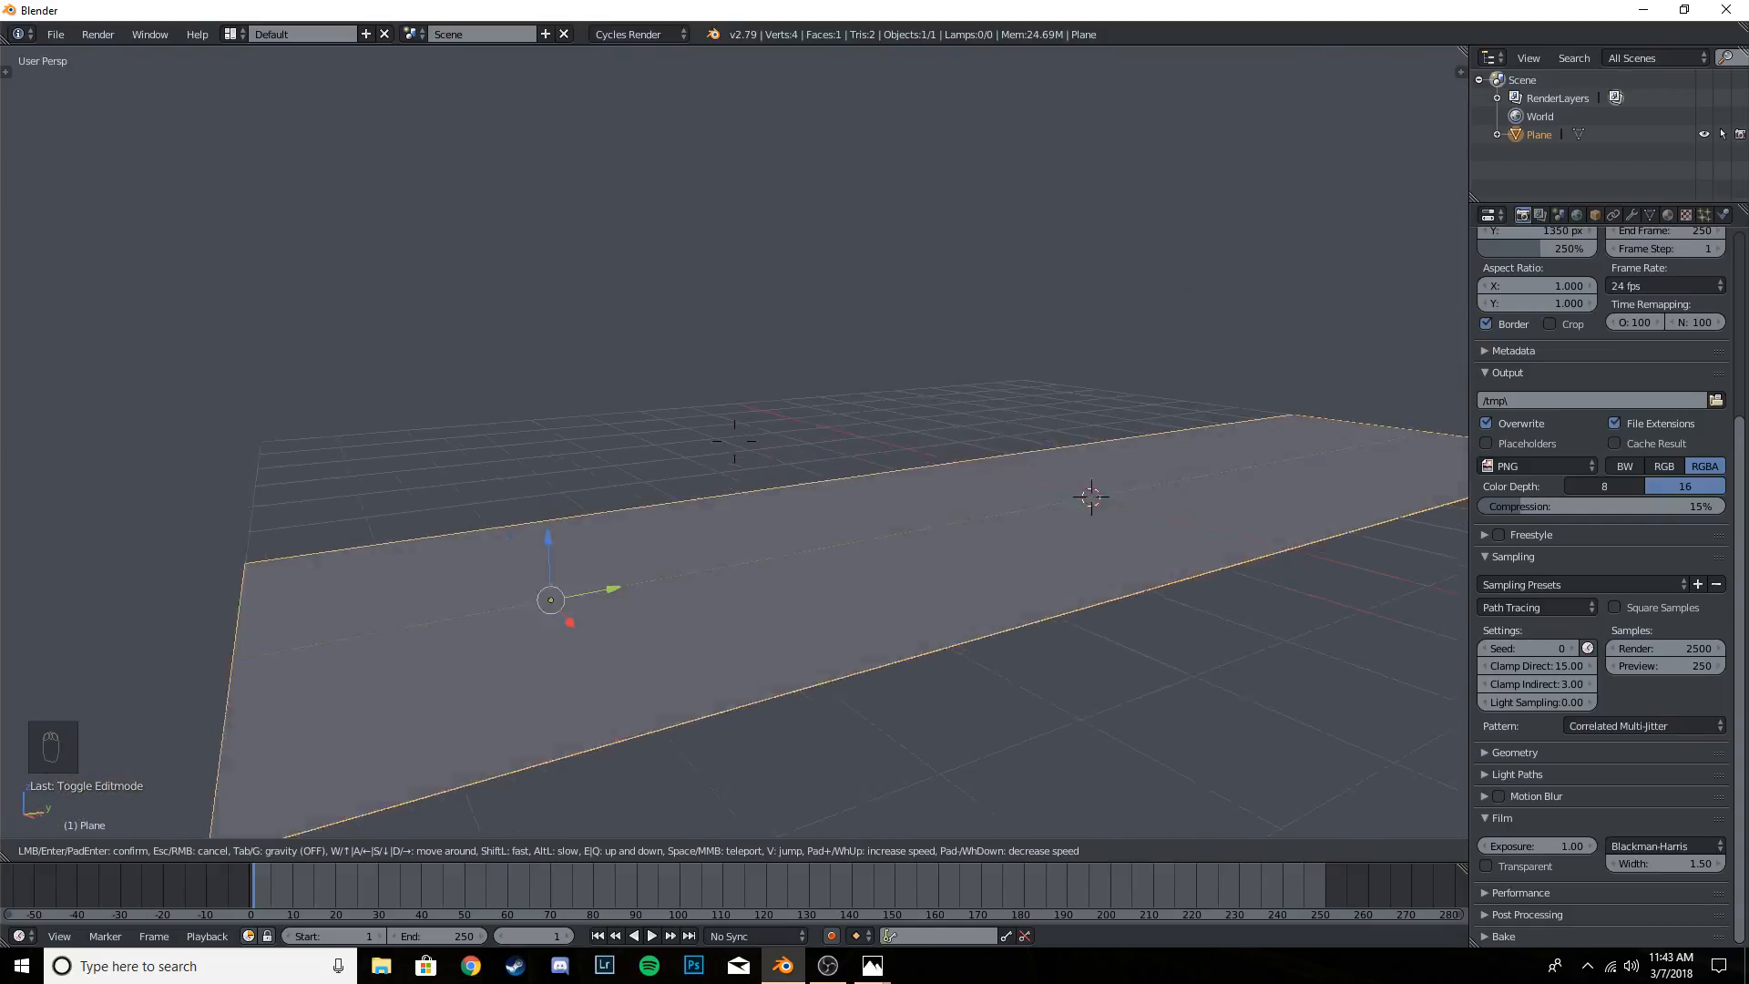
key("s")
key("a")
key("w")
key("s")
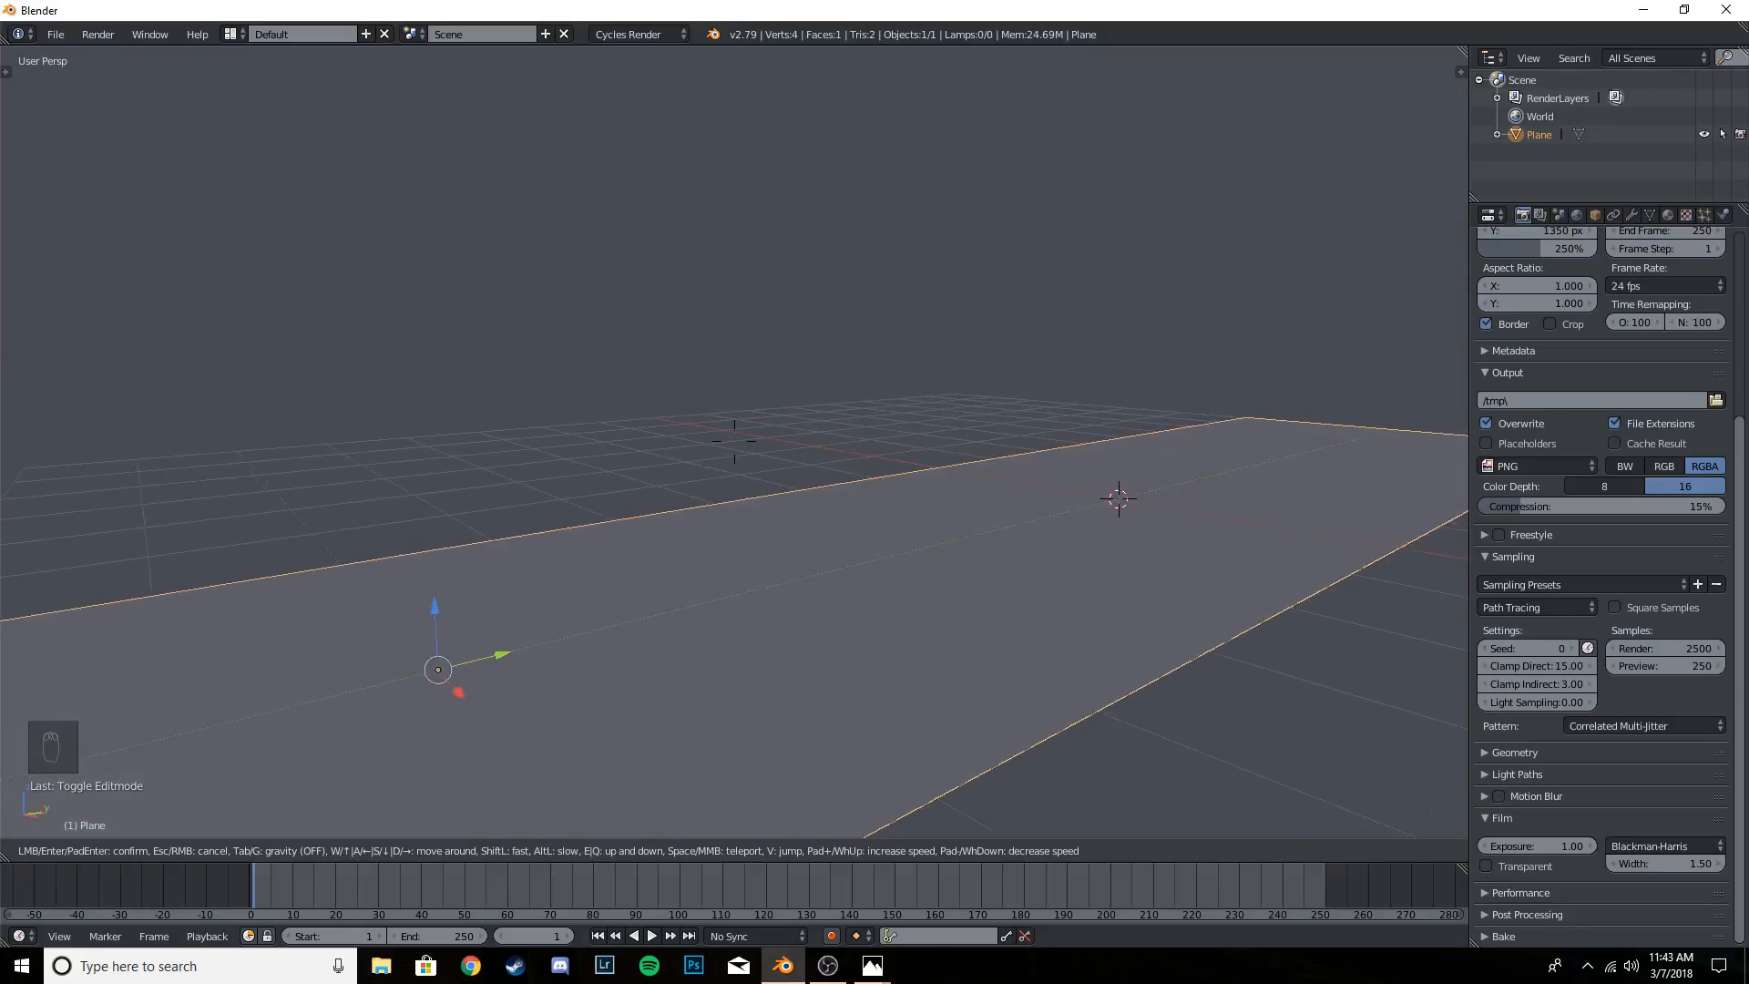
key("s")
key("w")
key("s")
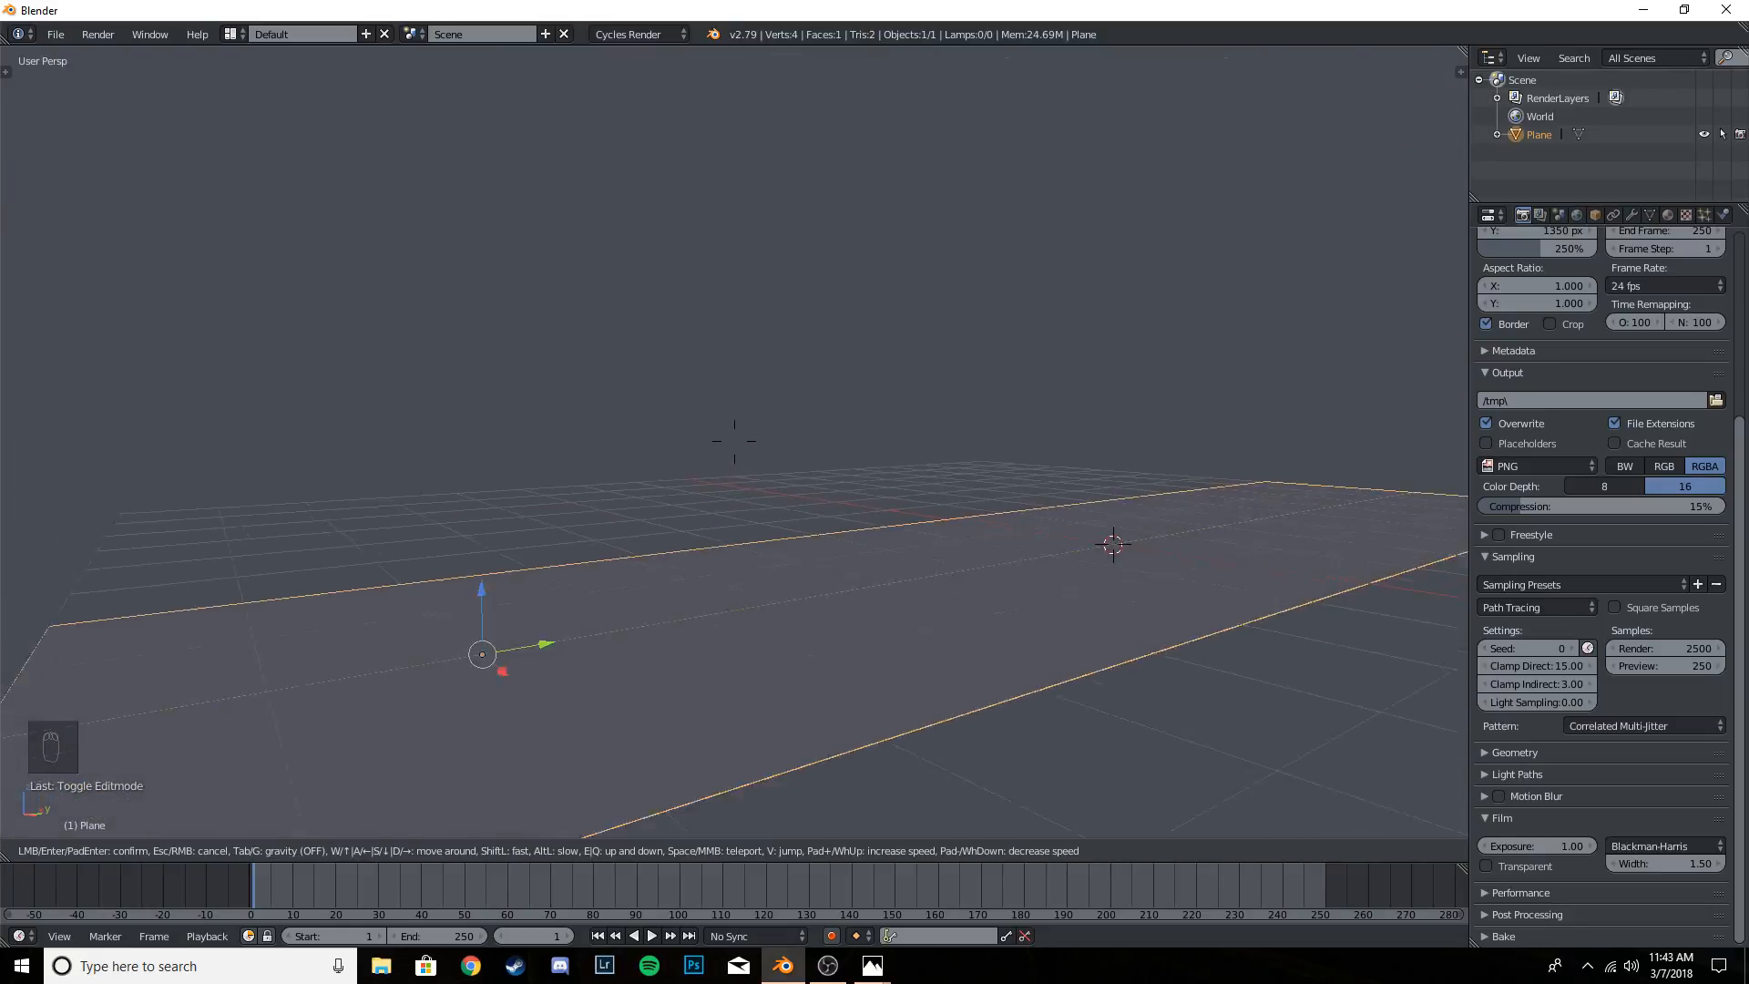
key("w")
key("s")
key("w")
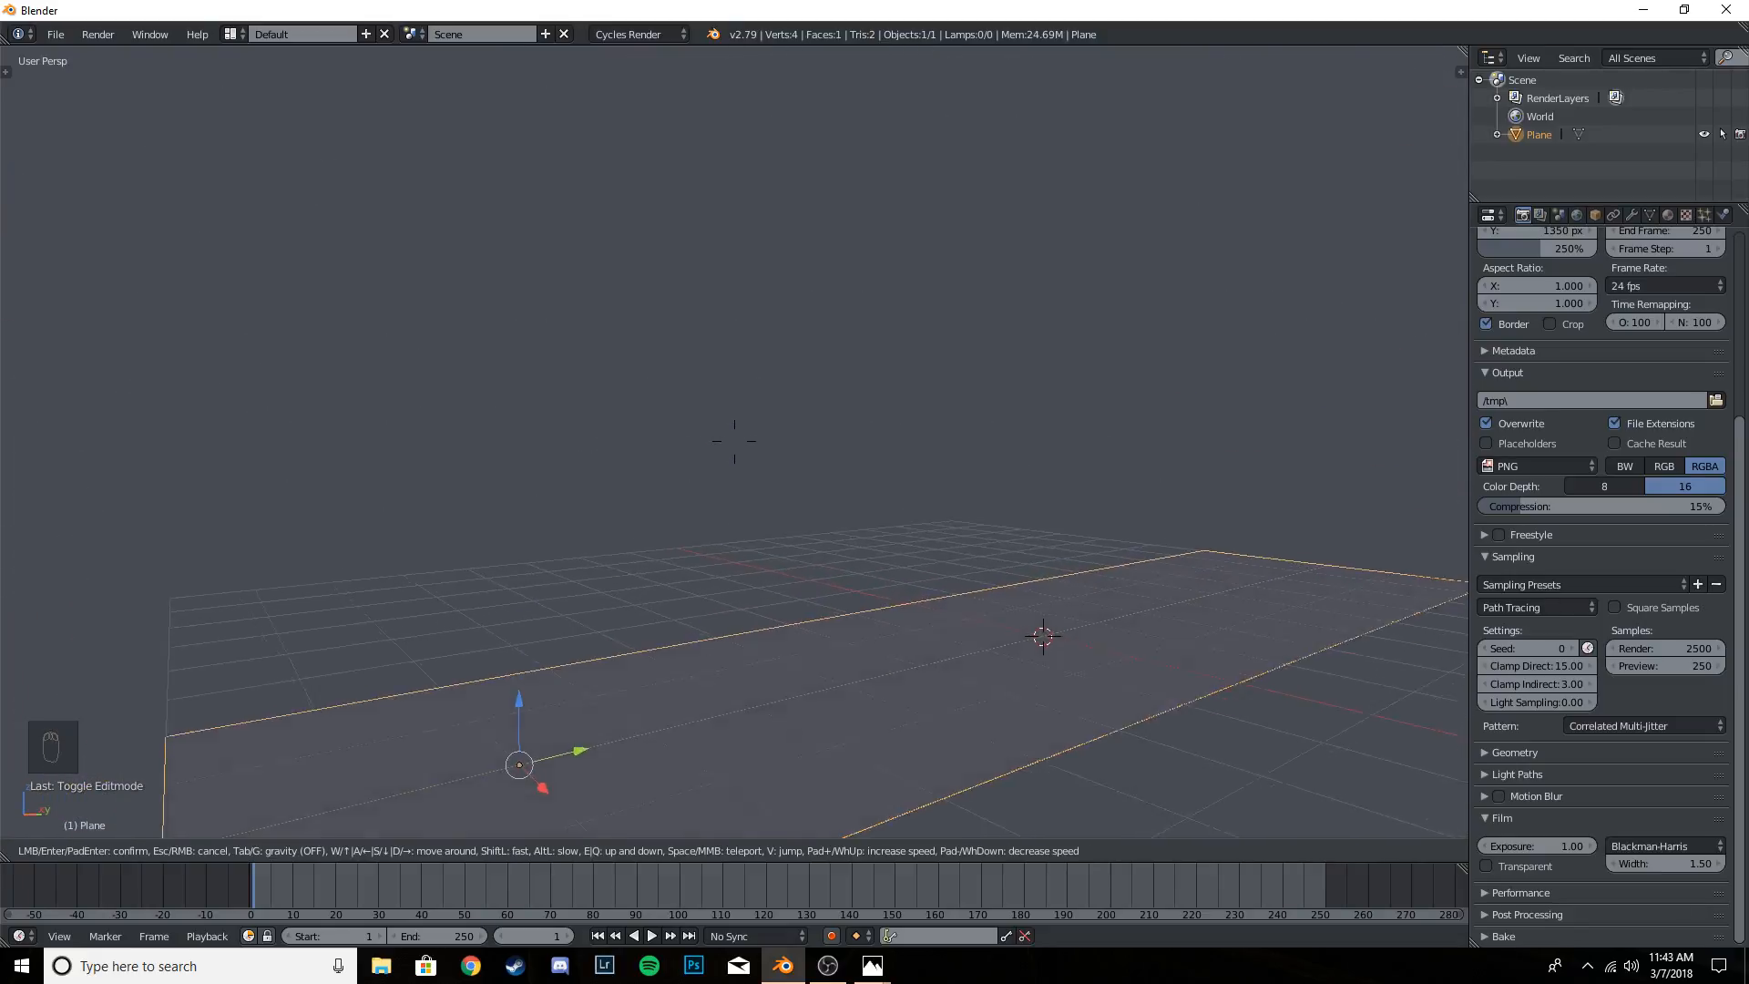
key("w")
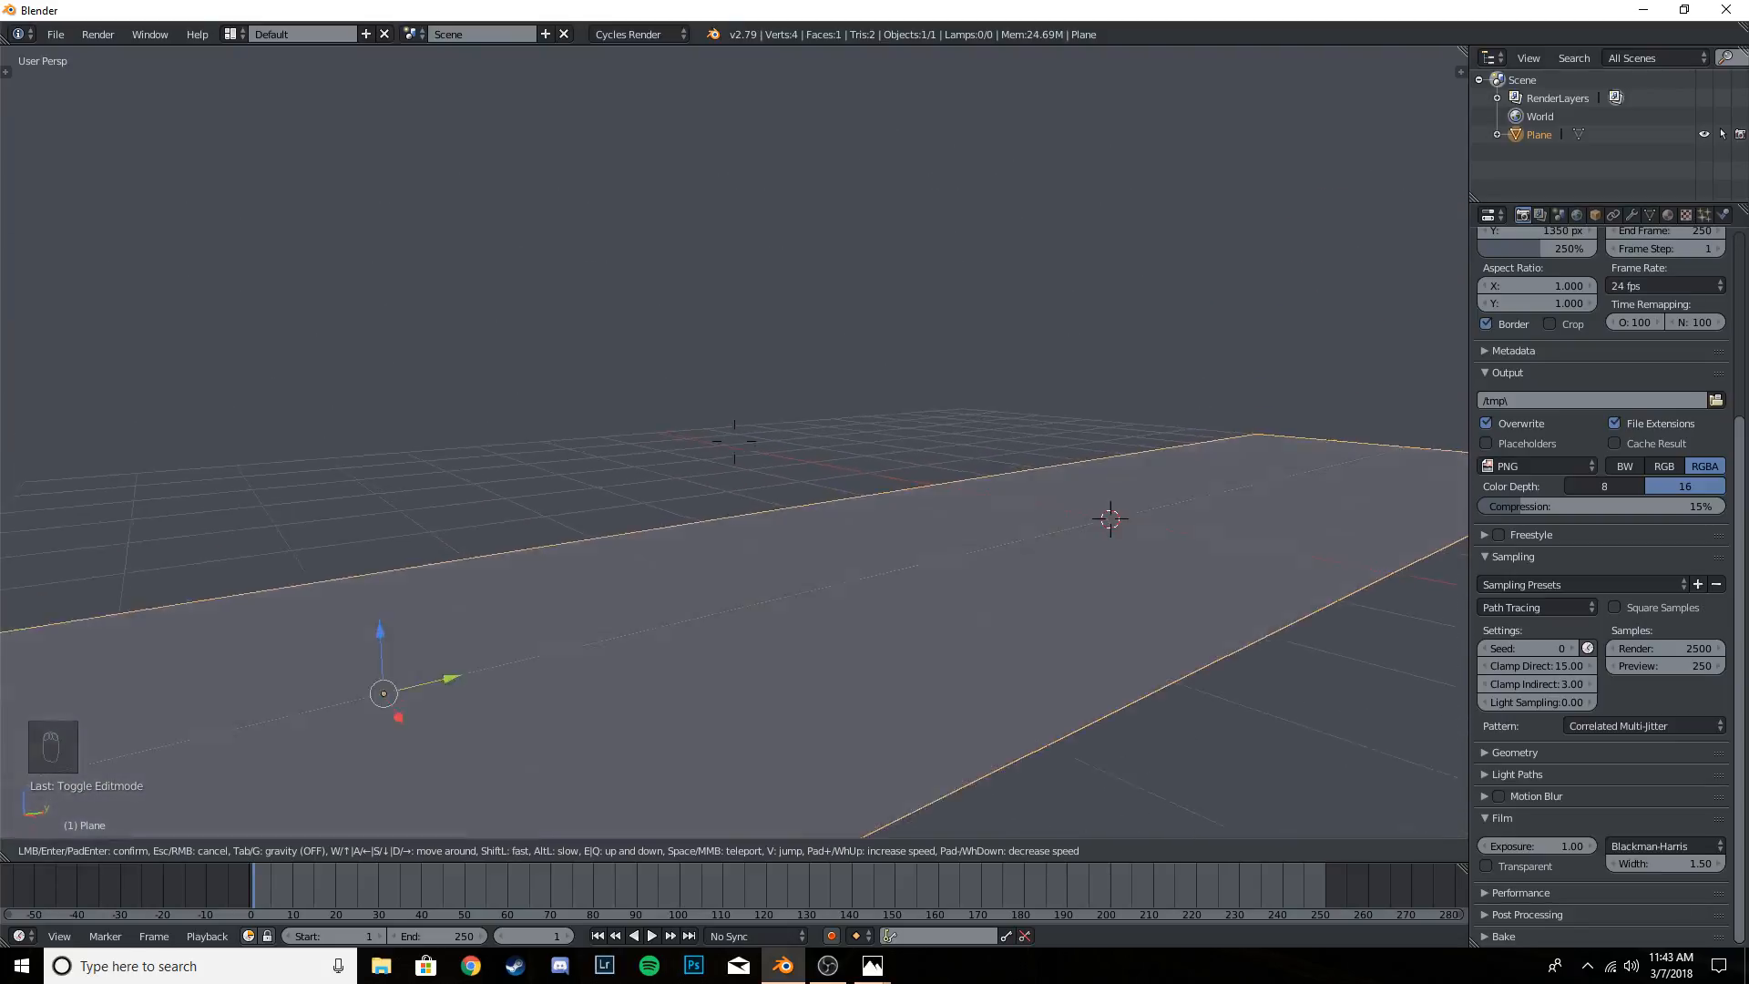
key("s")
left_click(927, 564)
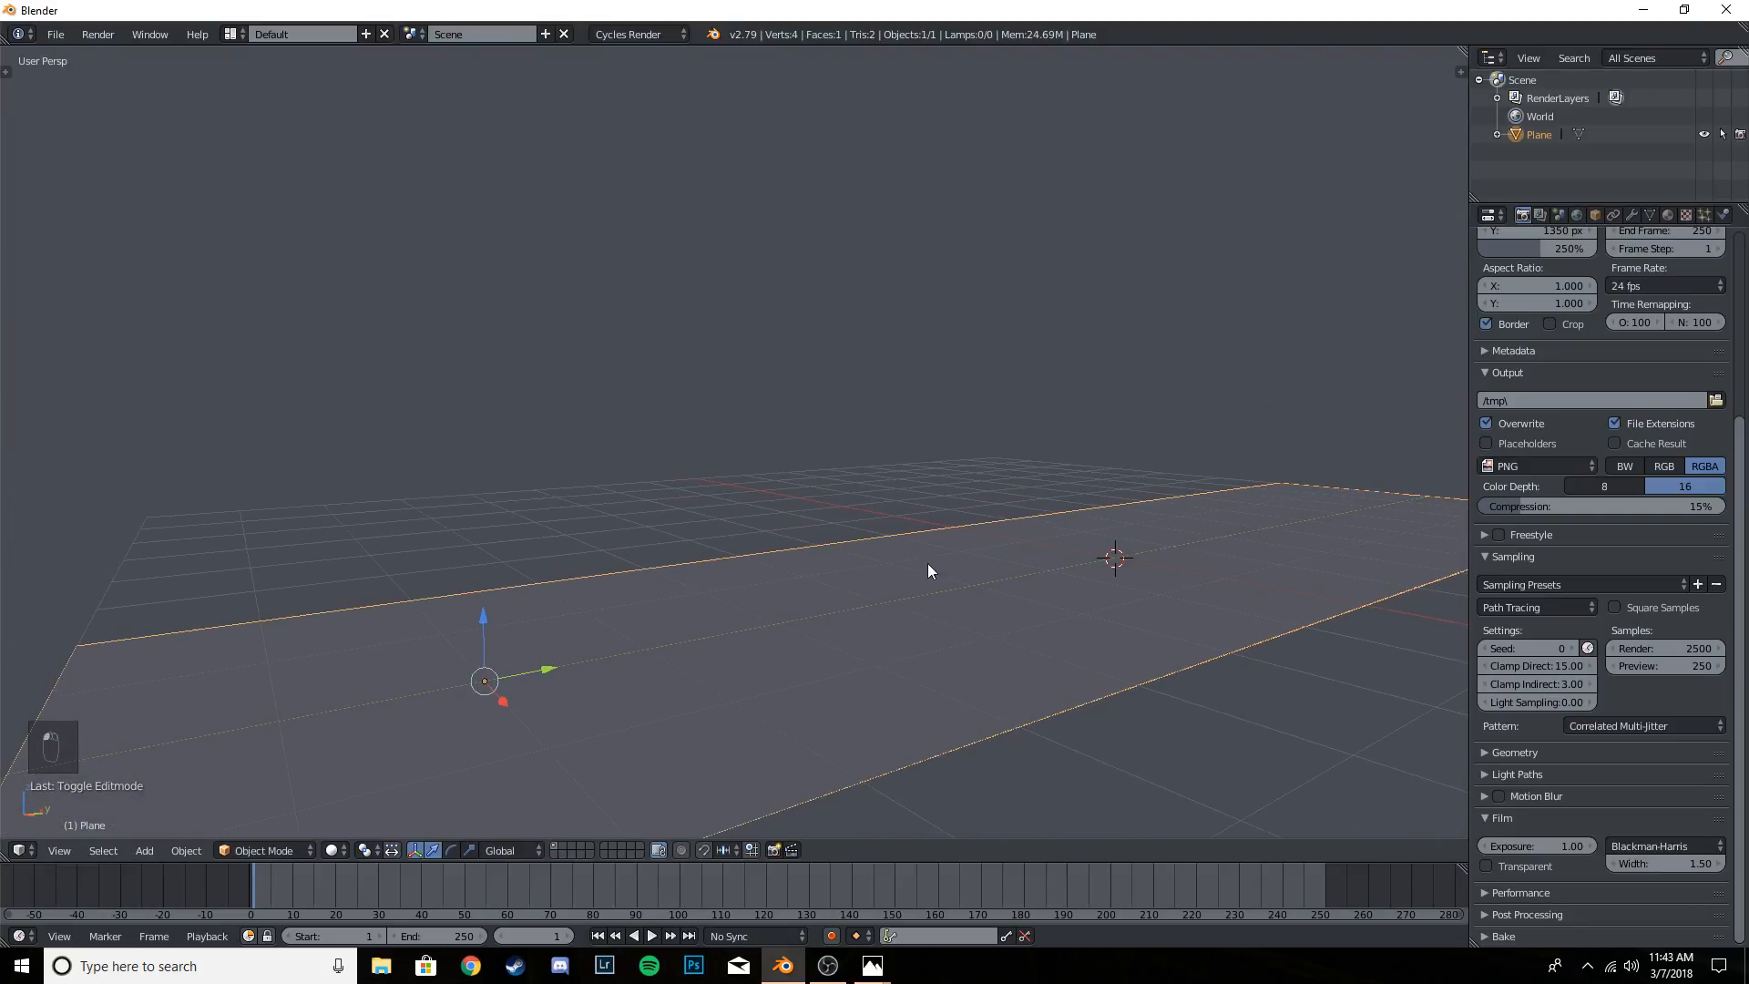
- Select the plane and fine-tune the low diagonal viewpoint with walk navigation
right_click(971, 573)
key("shift+f")
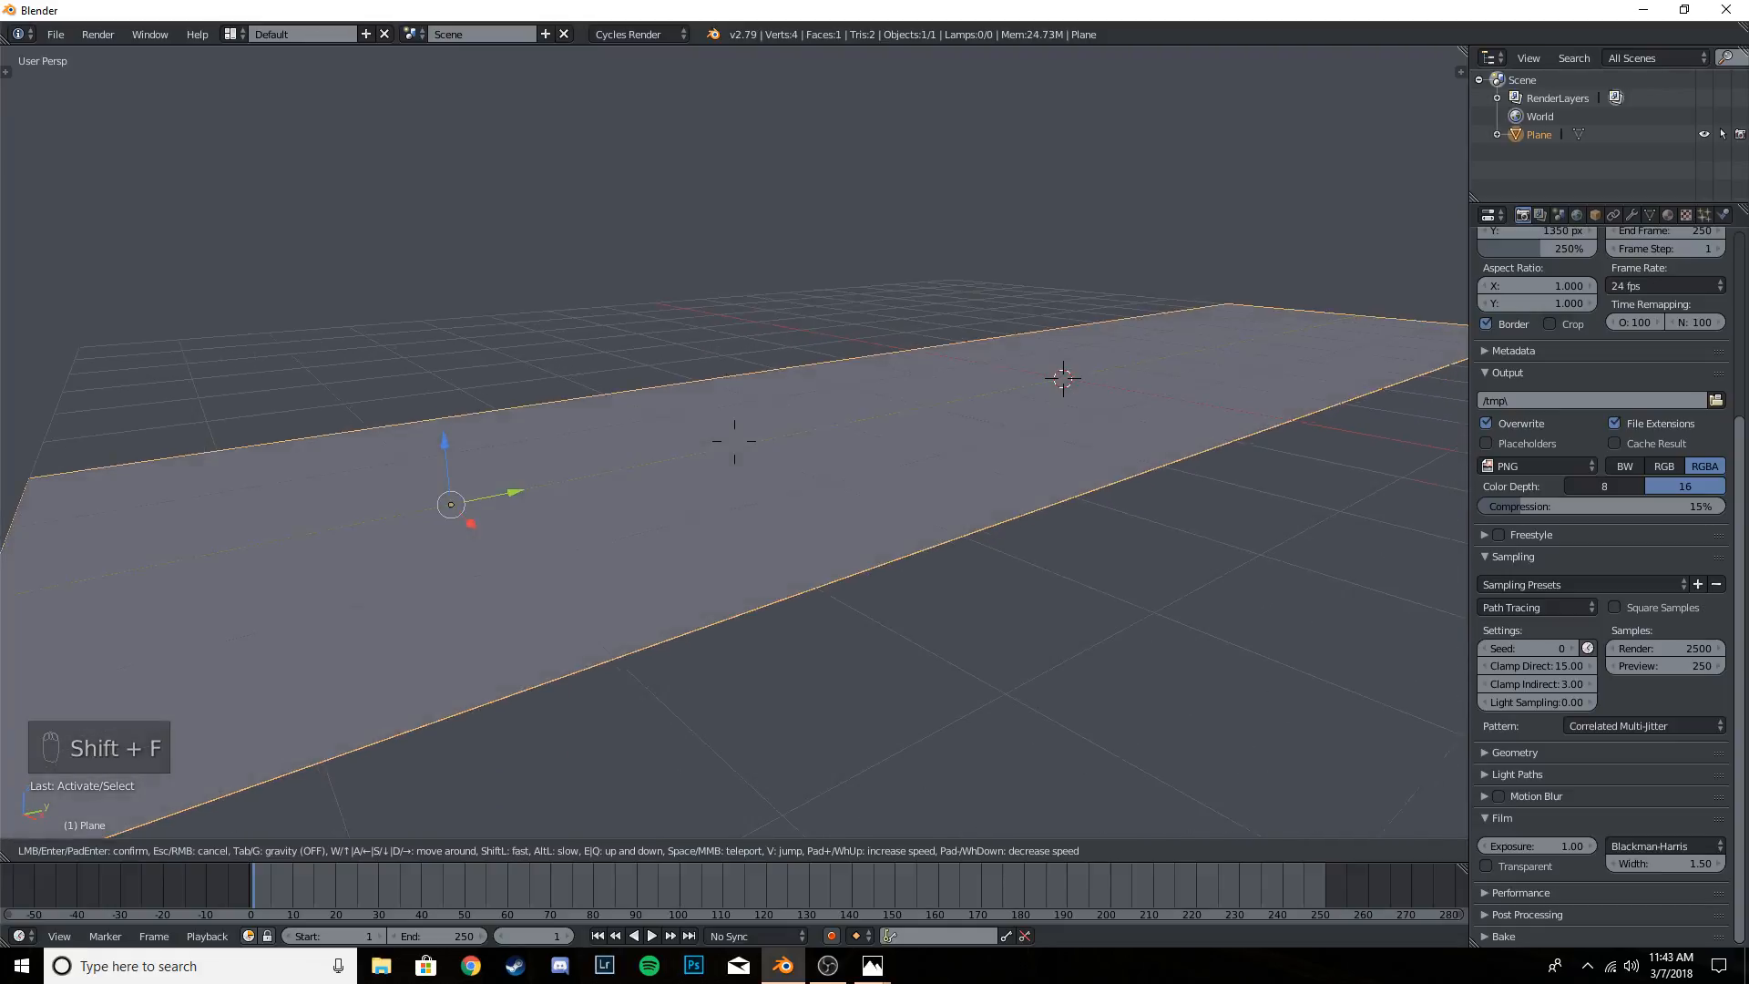
left_click(735, 441)
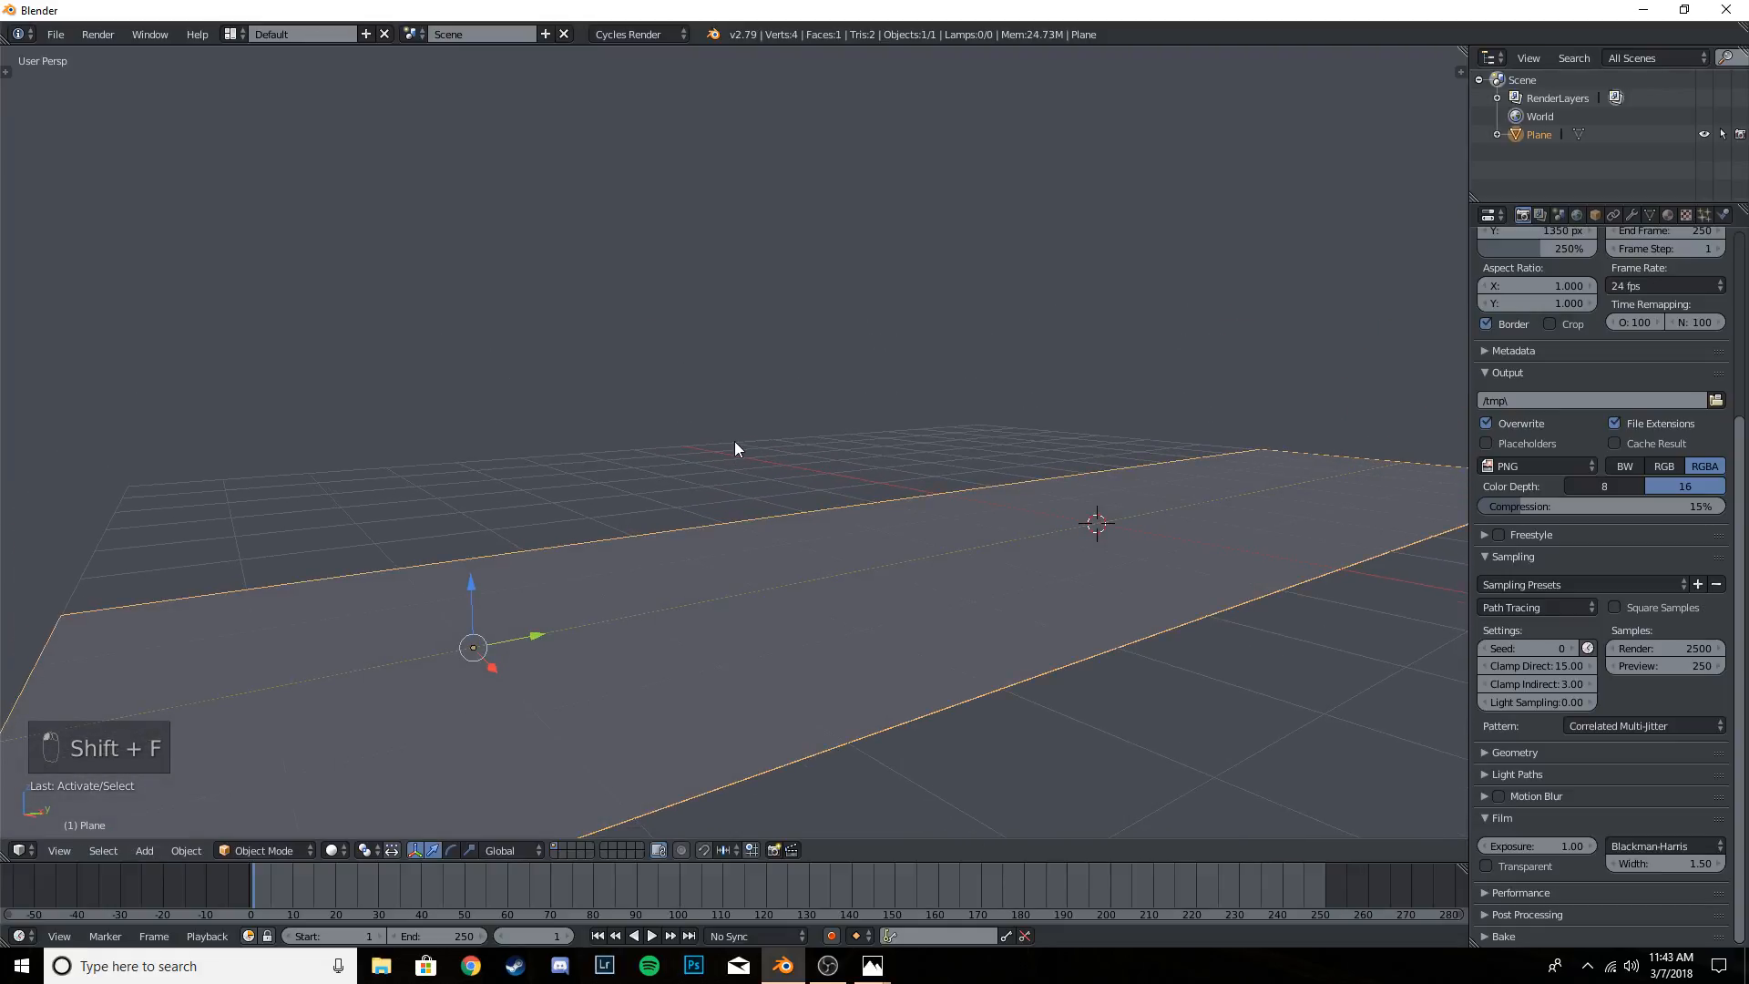
scroll(774, 451, "down", 6)
scroll(775, 451, "up", 6)
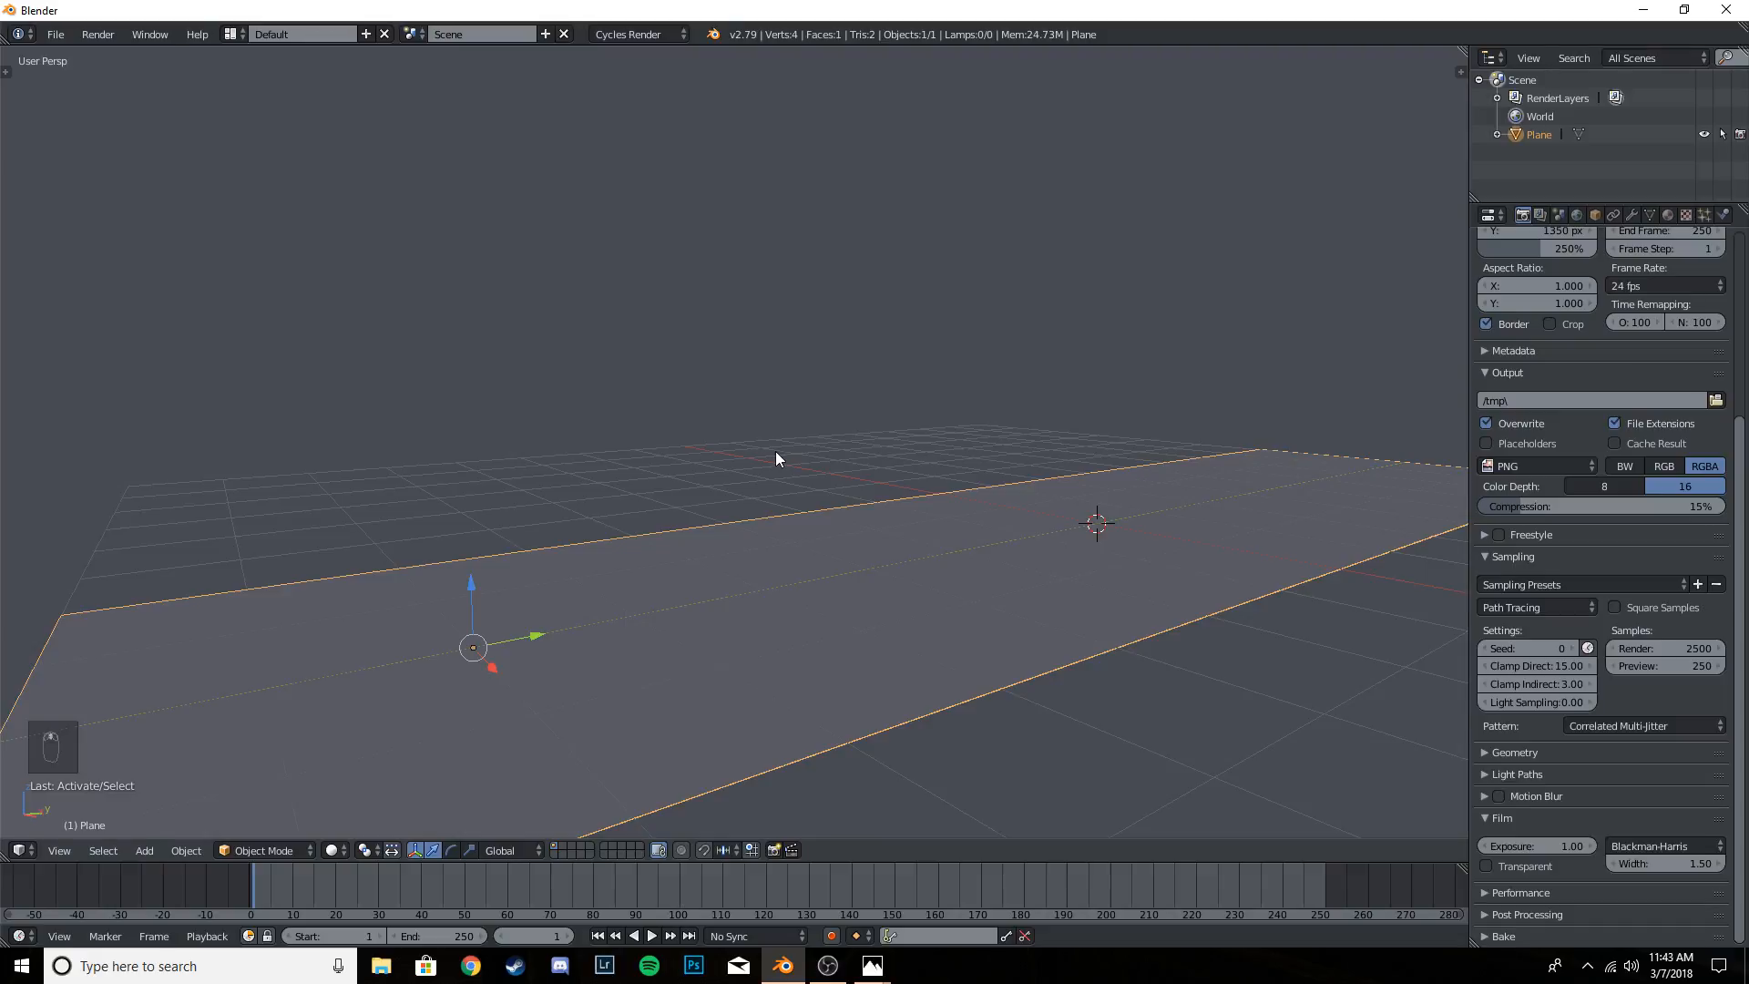
- Add a camera to the scene and align it to the current view
key("t")
key("t")
key("t")
key("t")
key("t")
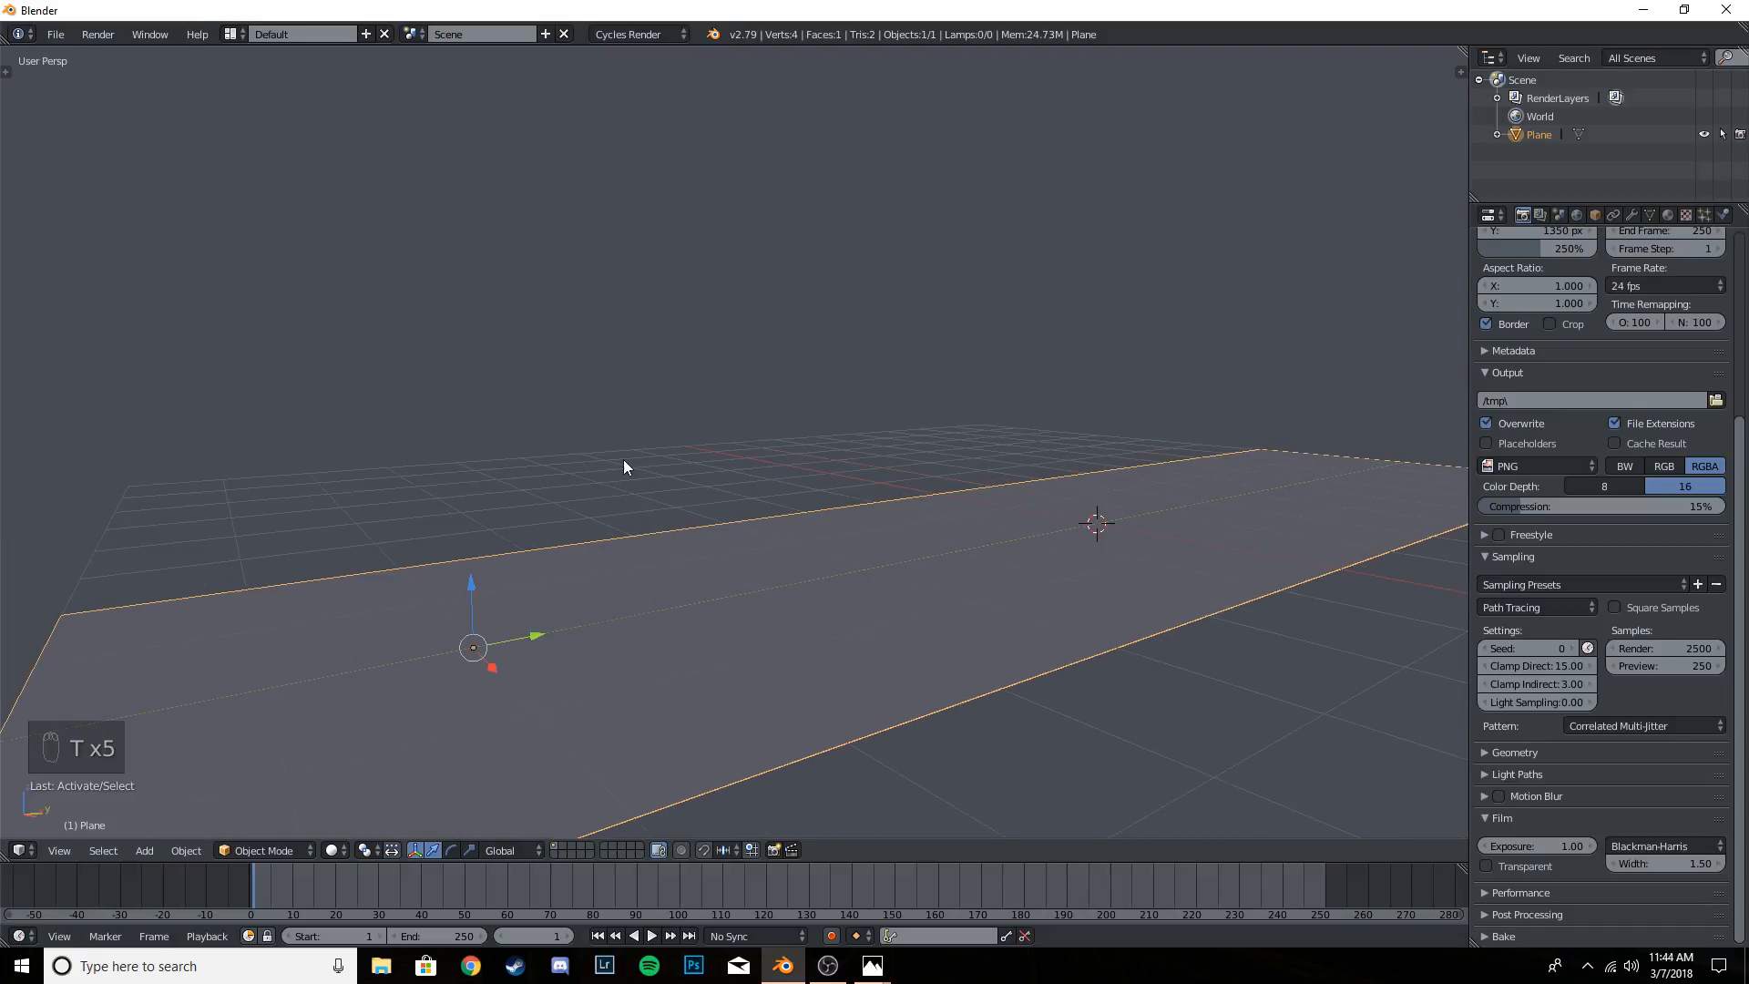
key("t")
scroll(97, 204, "down", 3)
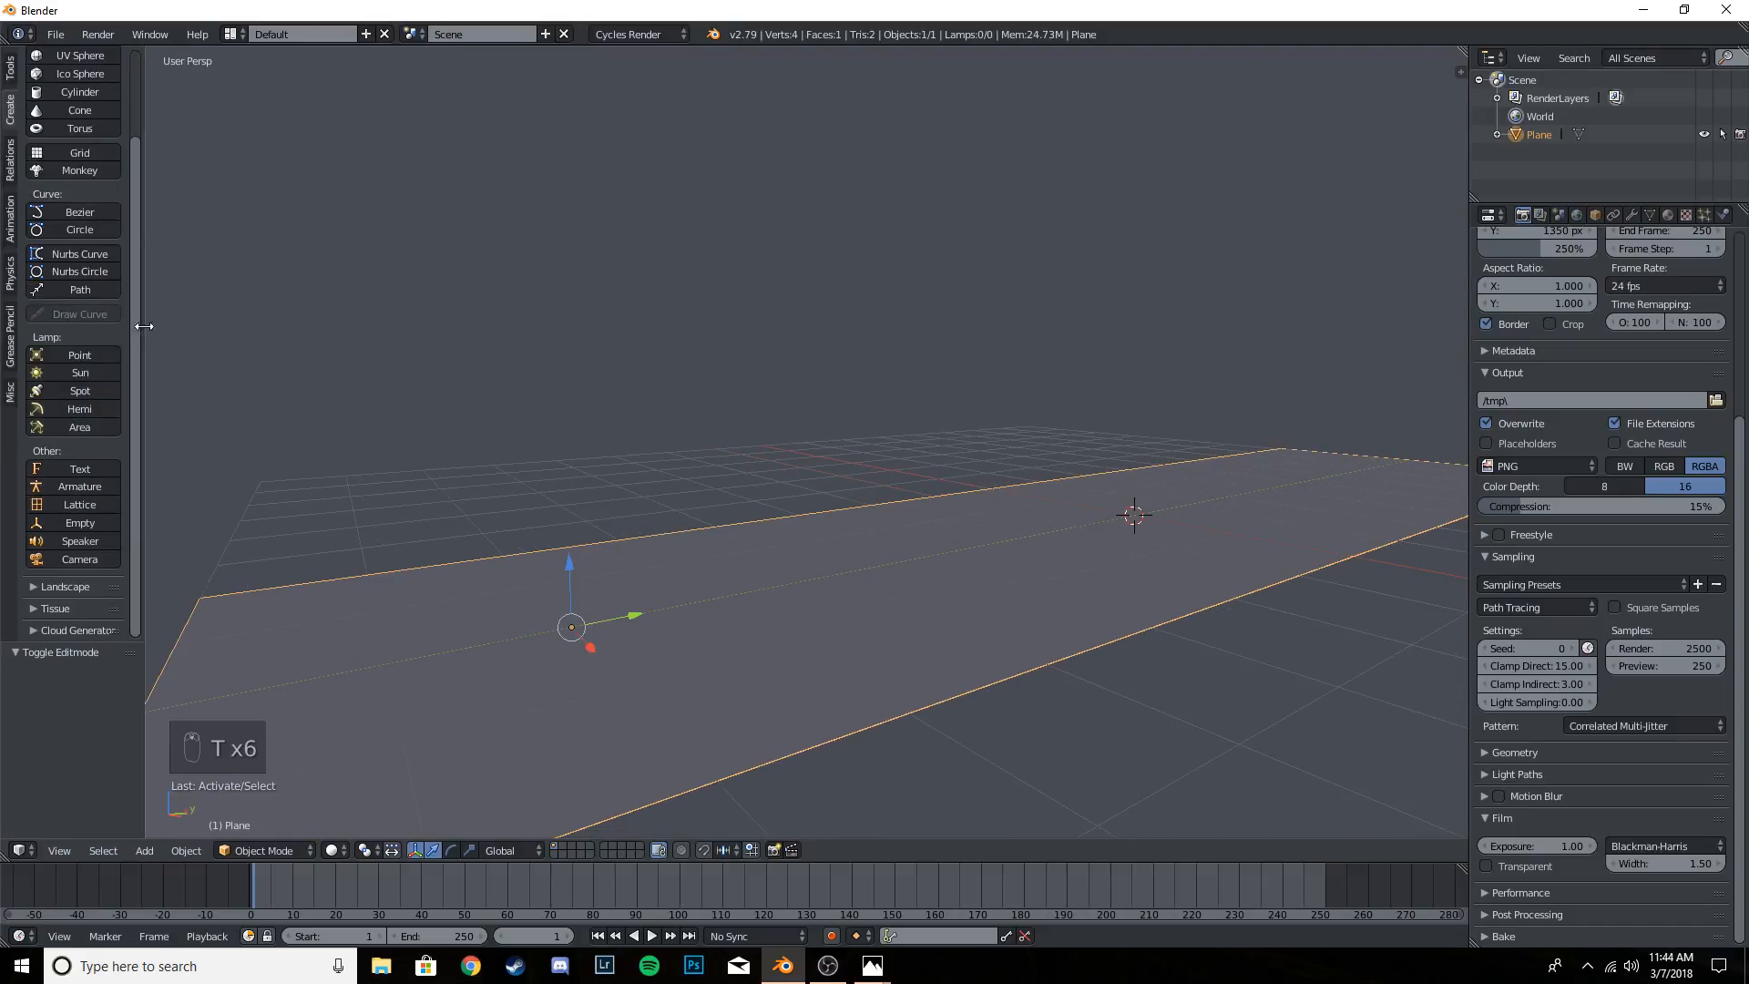
left_click(88, 558)
key("t")
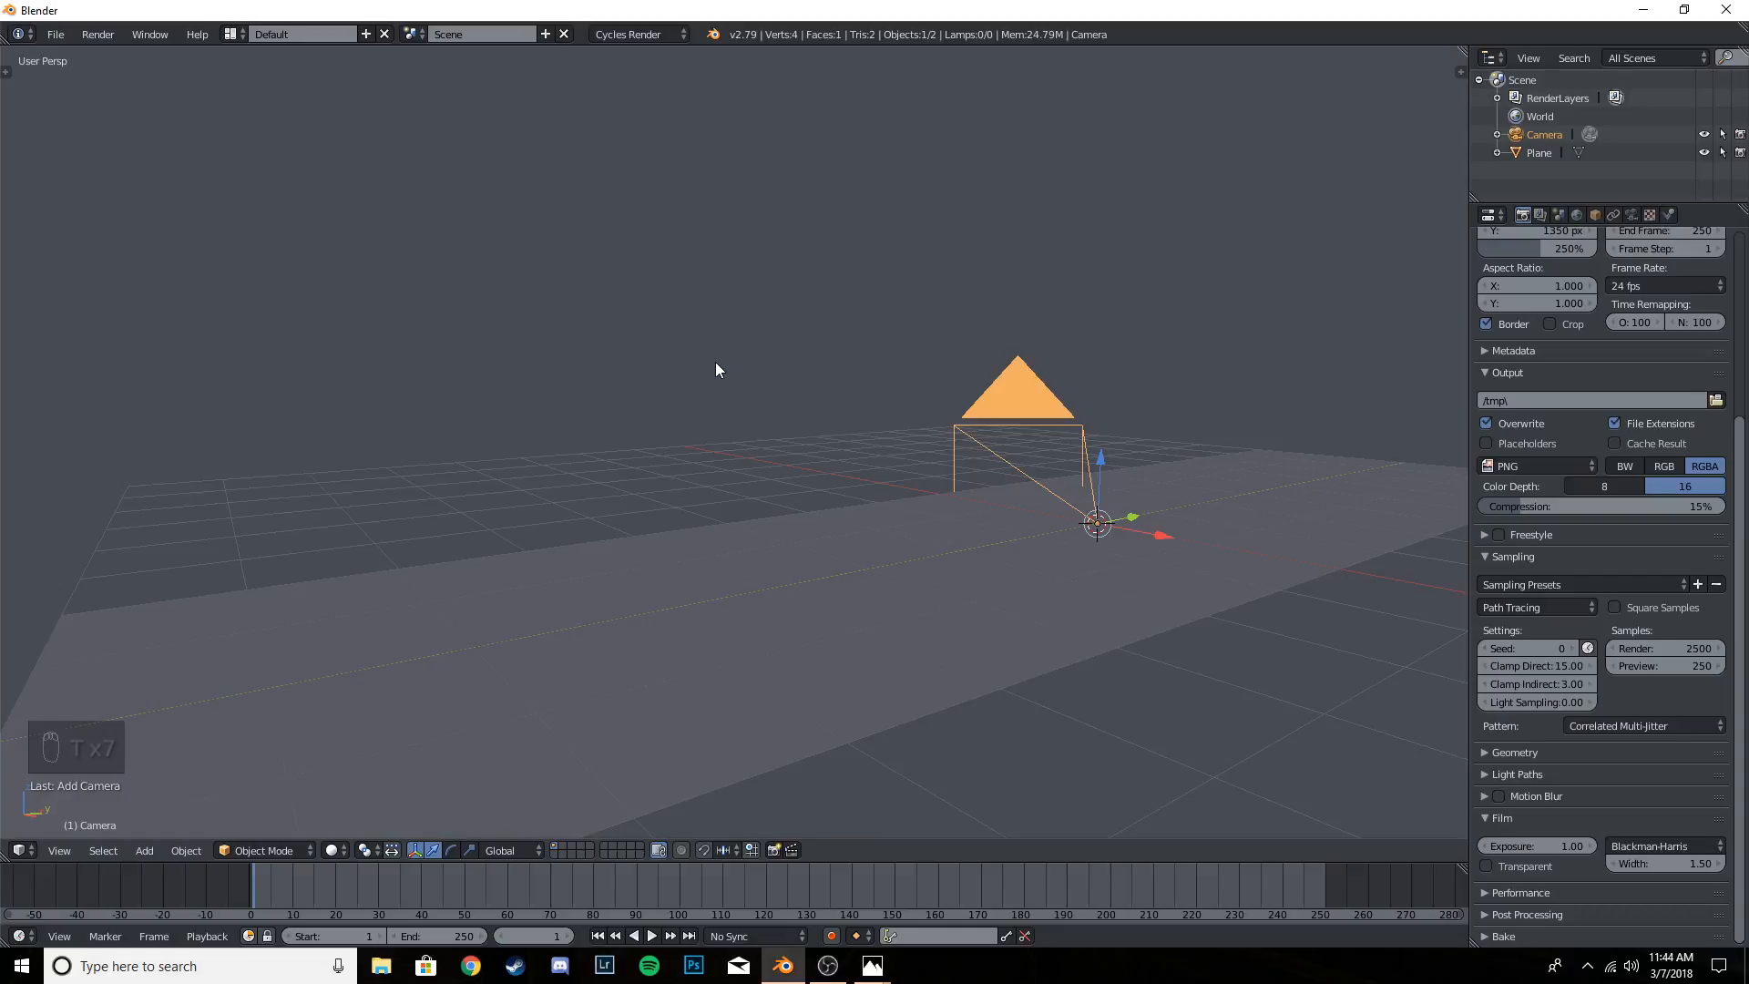
key("ctrl+alt+KP_0")
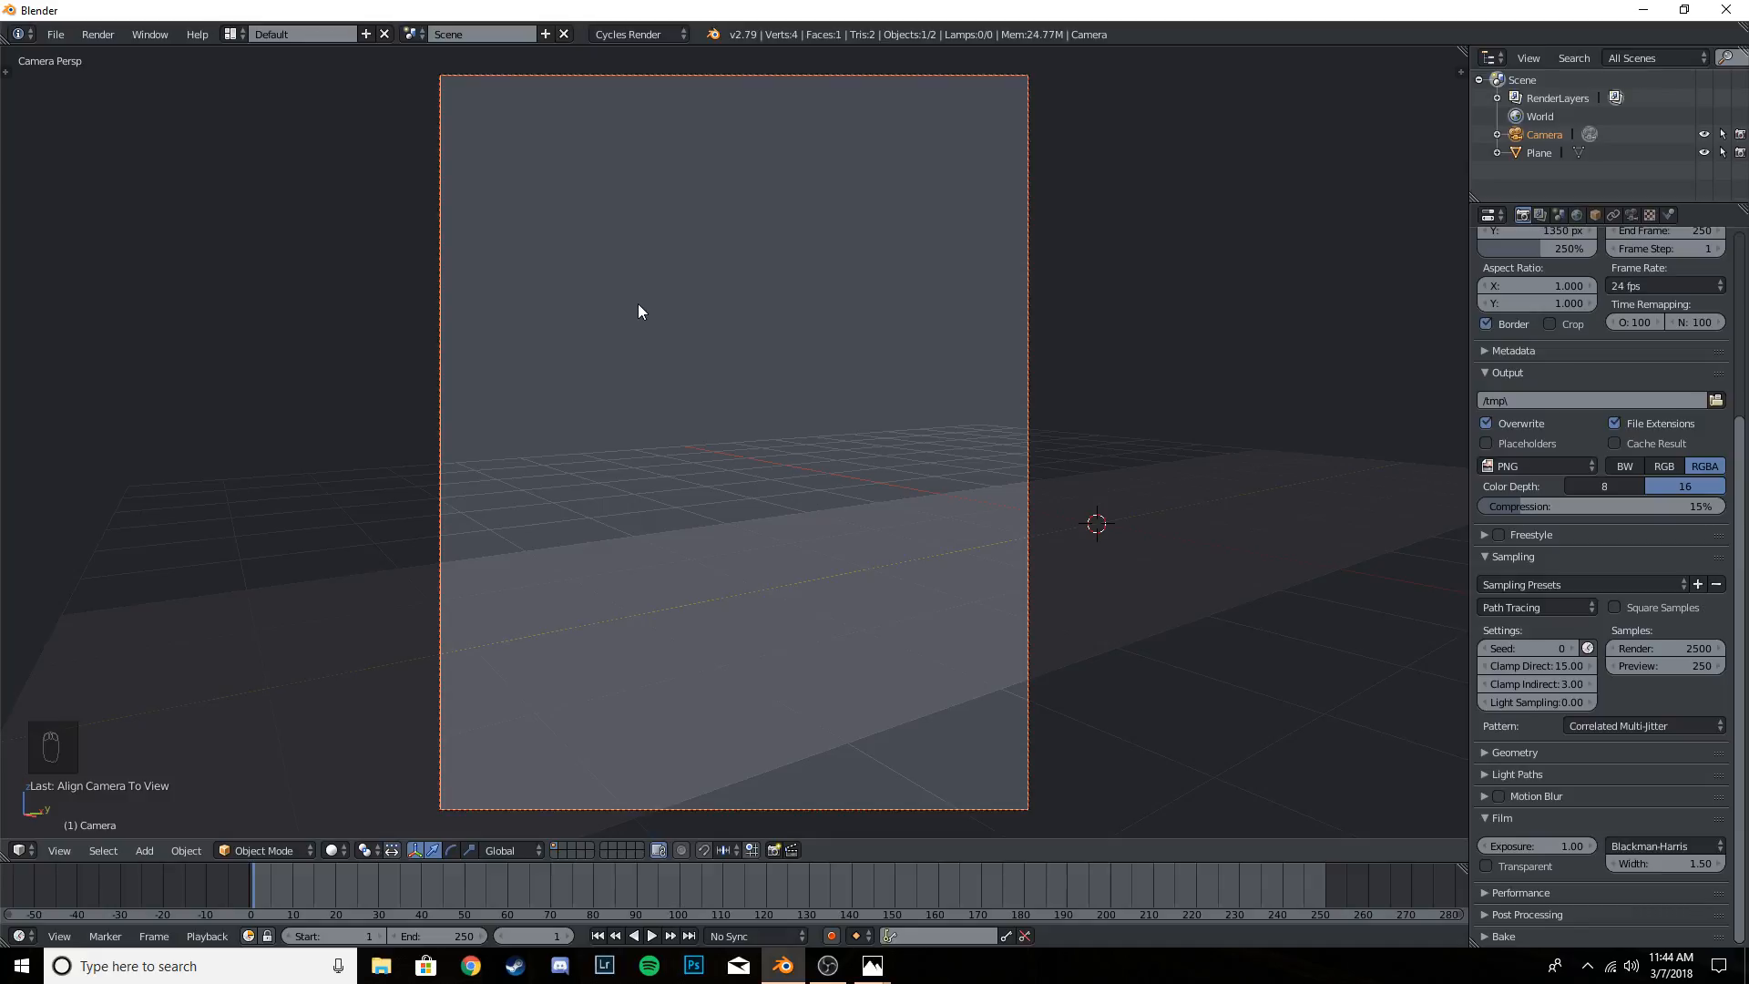
- Save the project in the Projects folder as 2018-3-7.blend
key("ctrl+s")
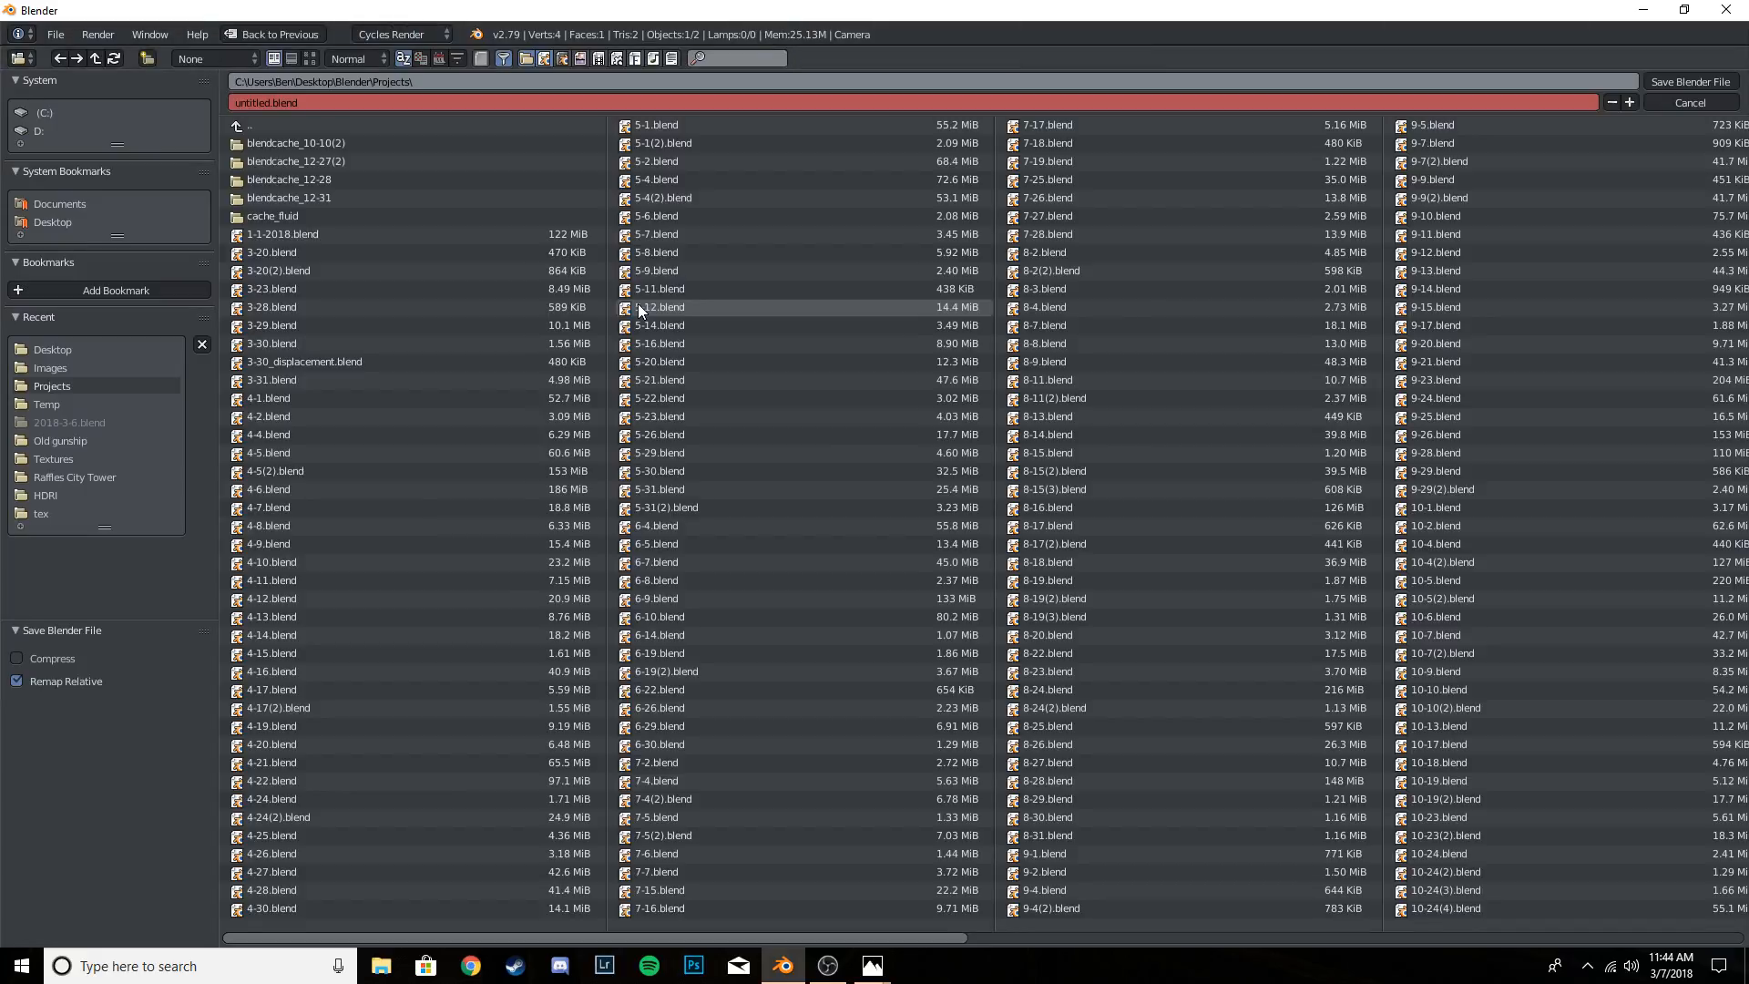
left_click(68, 383)
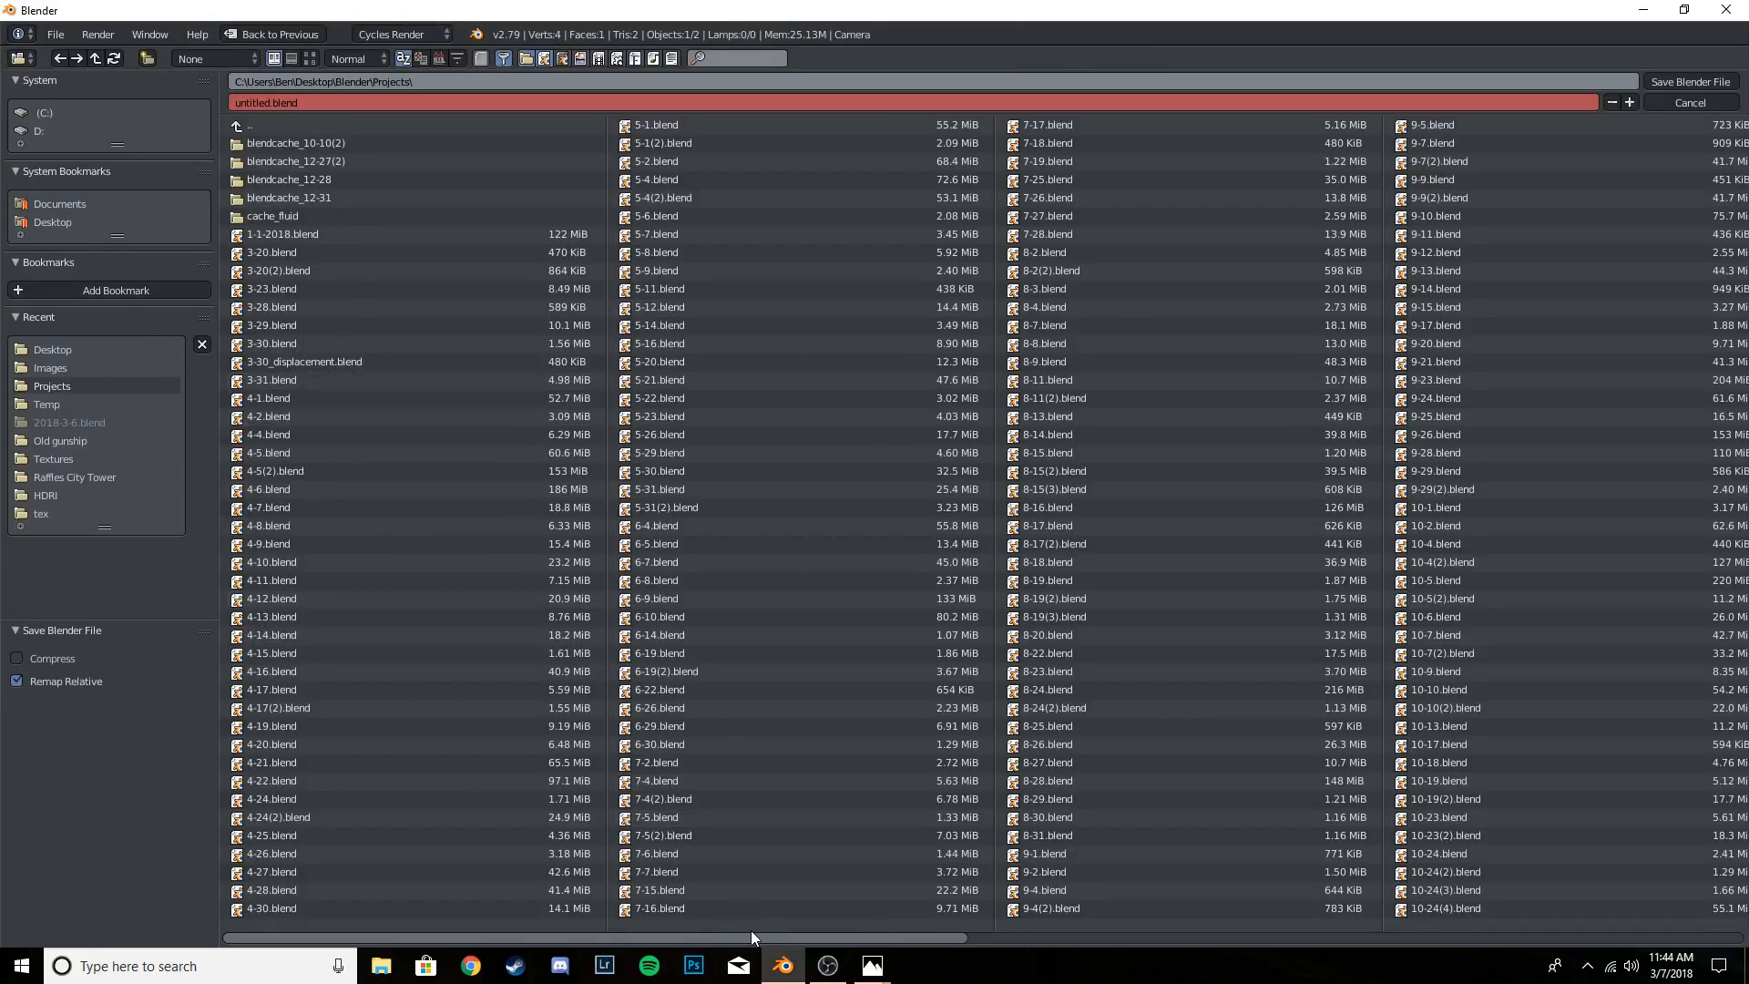
left_click_drag(751, 931, 1332, 926)
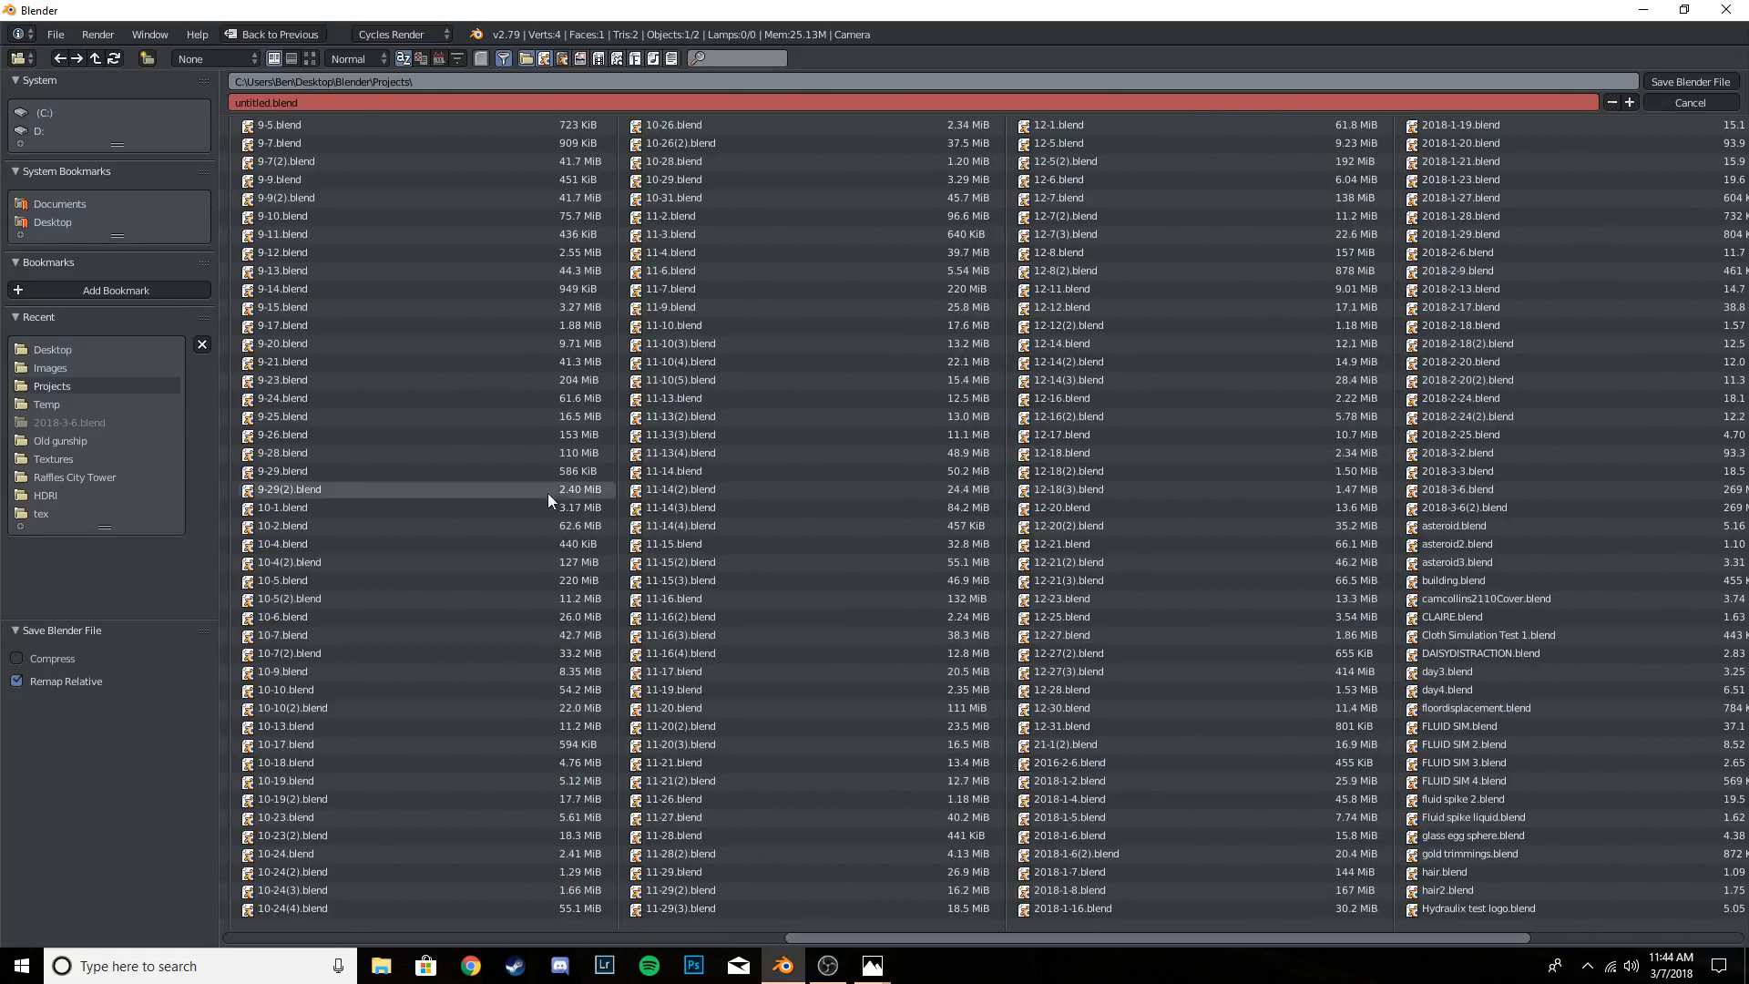
left_click_drag(927, 927, 1219, 938)
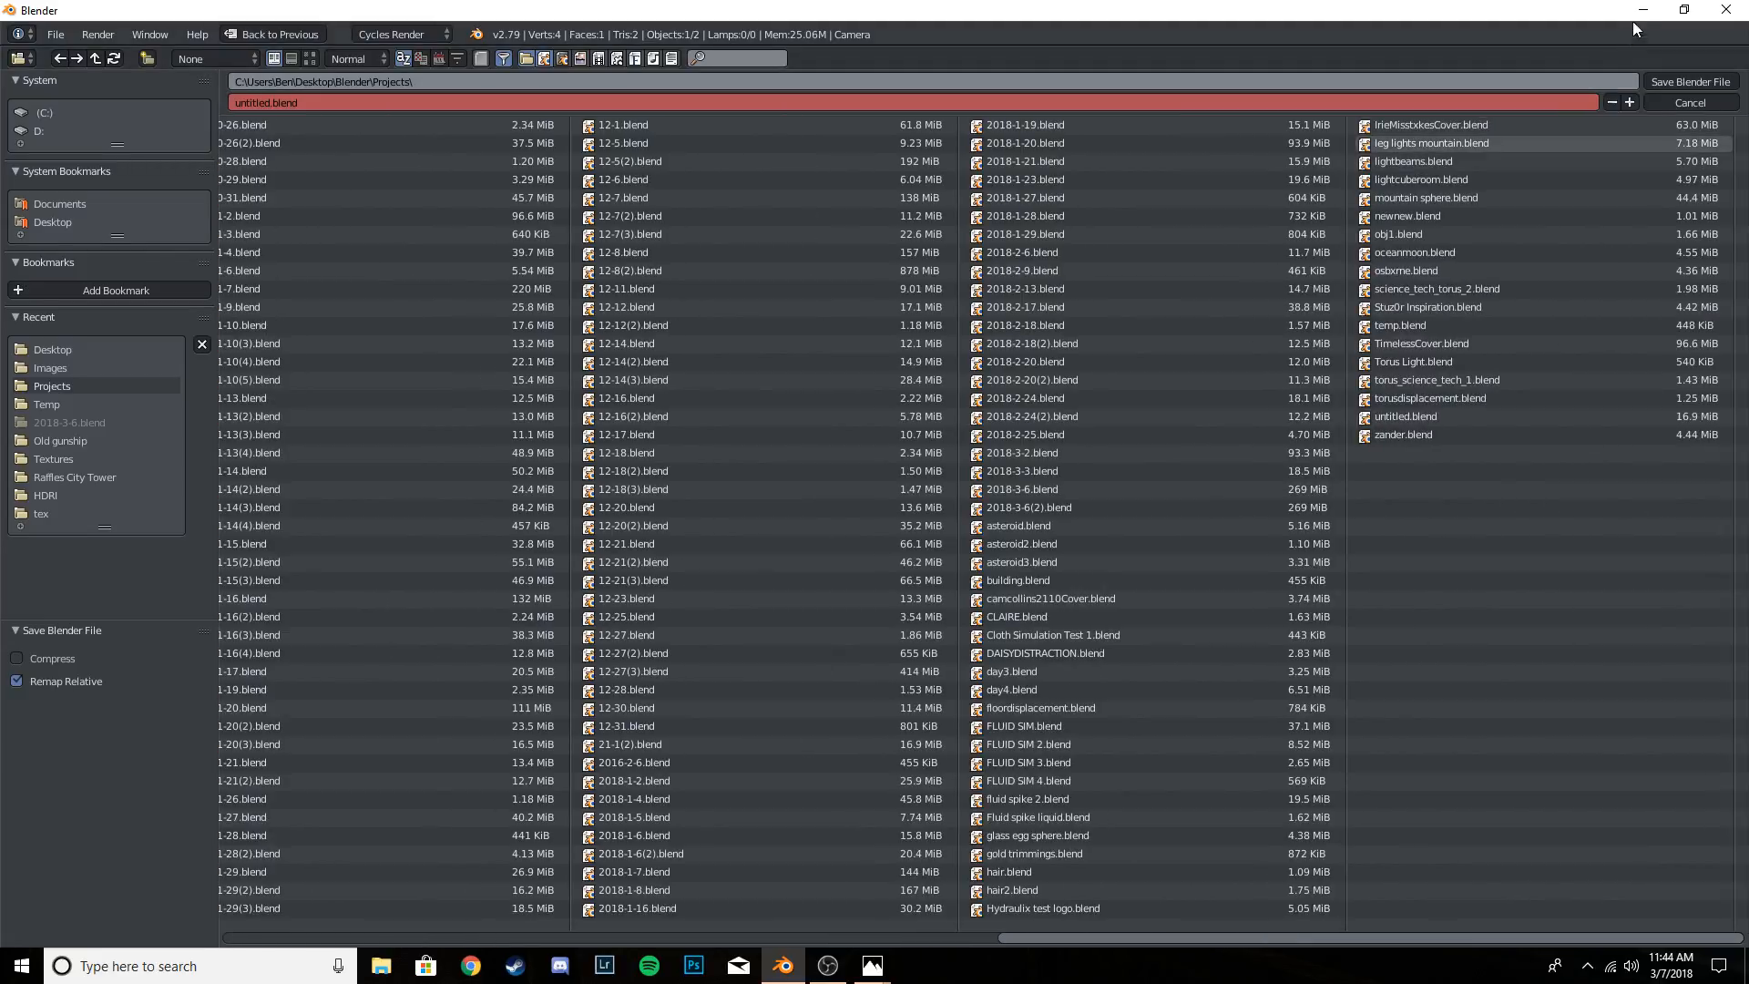
left_click_drag(1298, 938, 1540, 926)
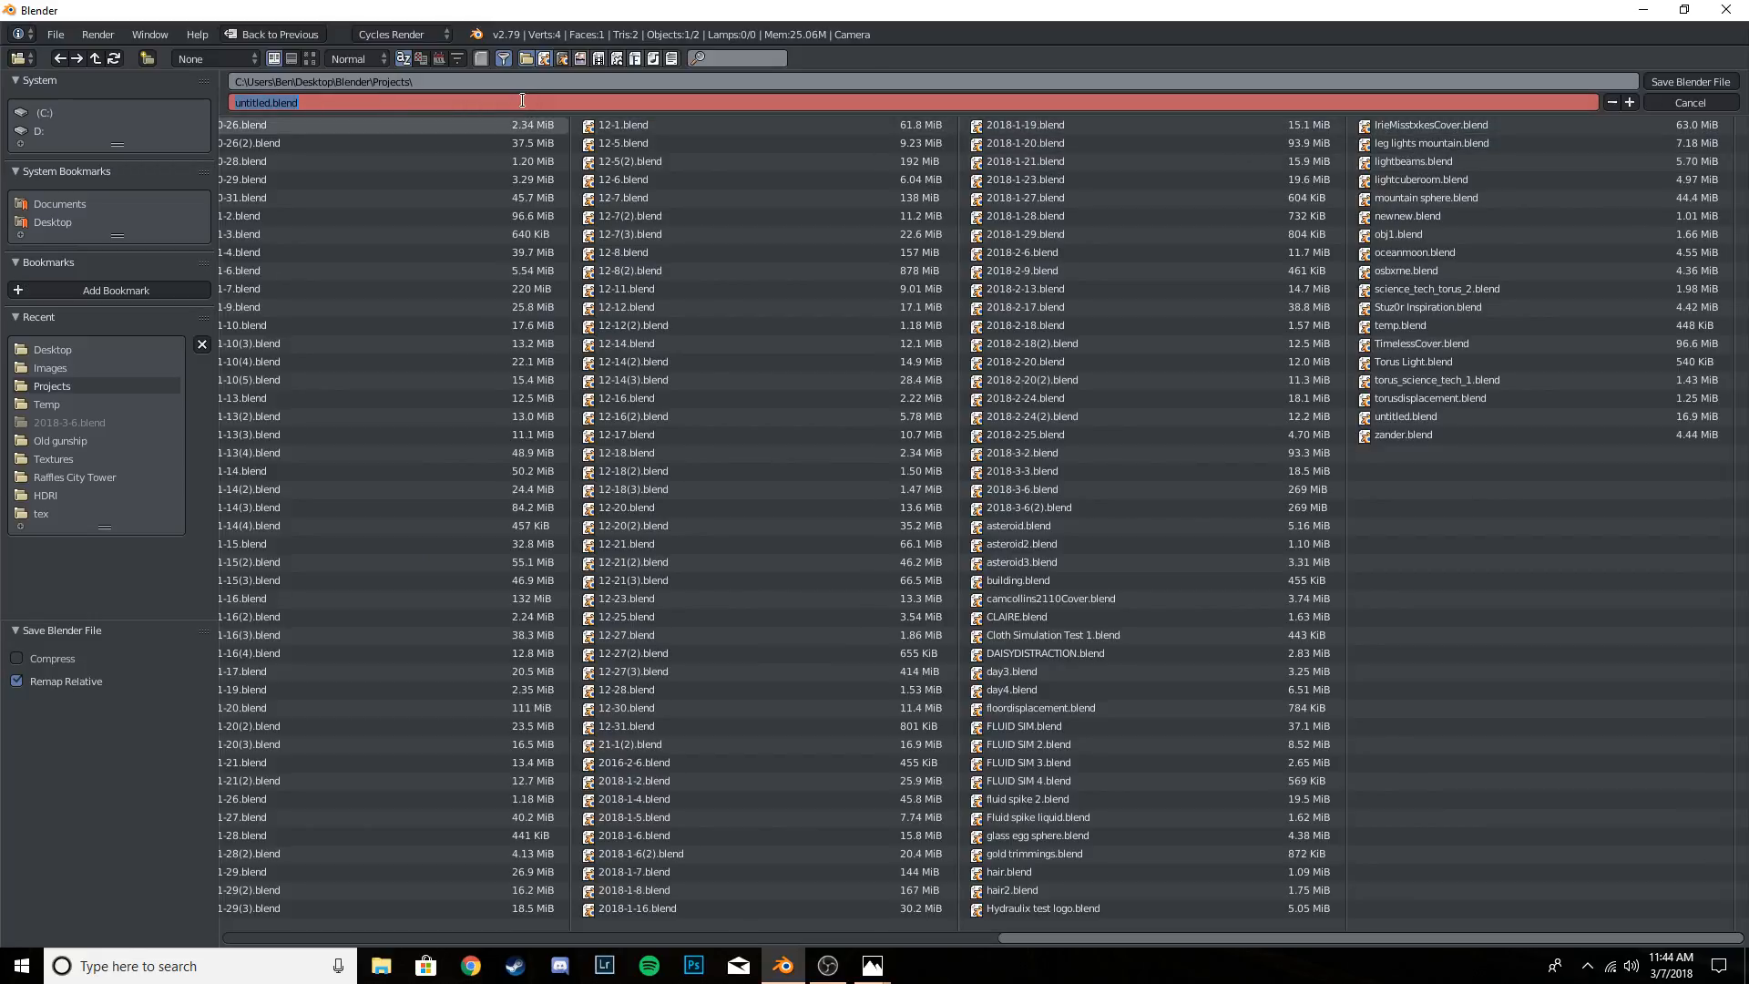
type("2018-3-7")
key("Return")
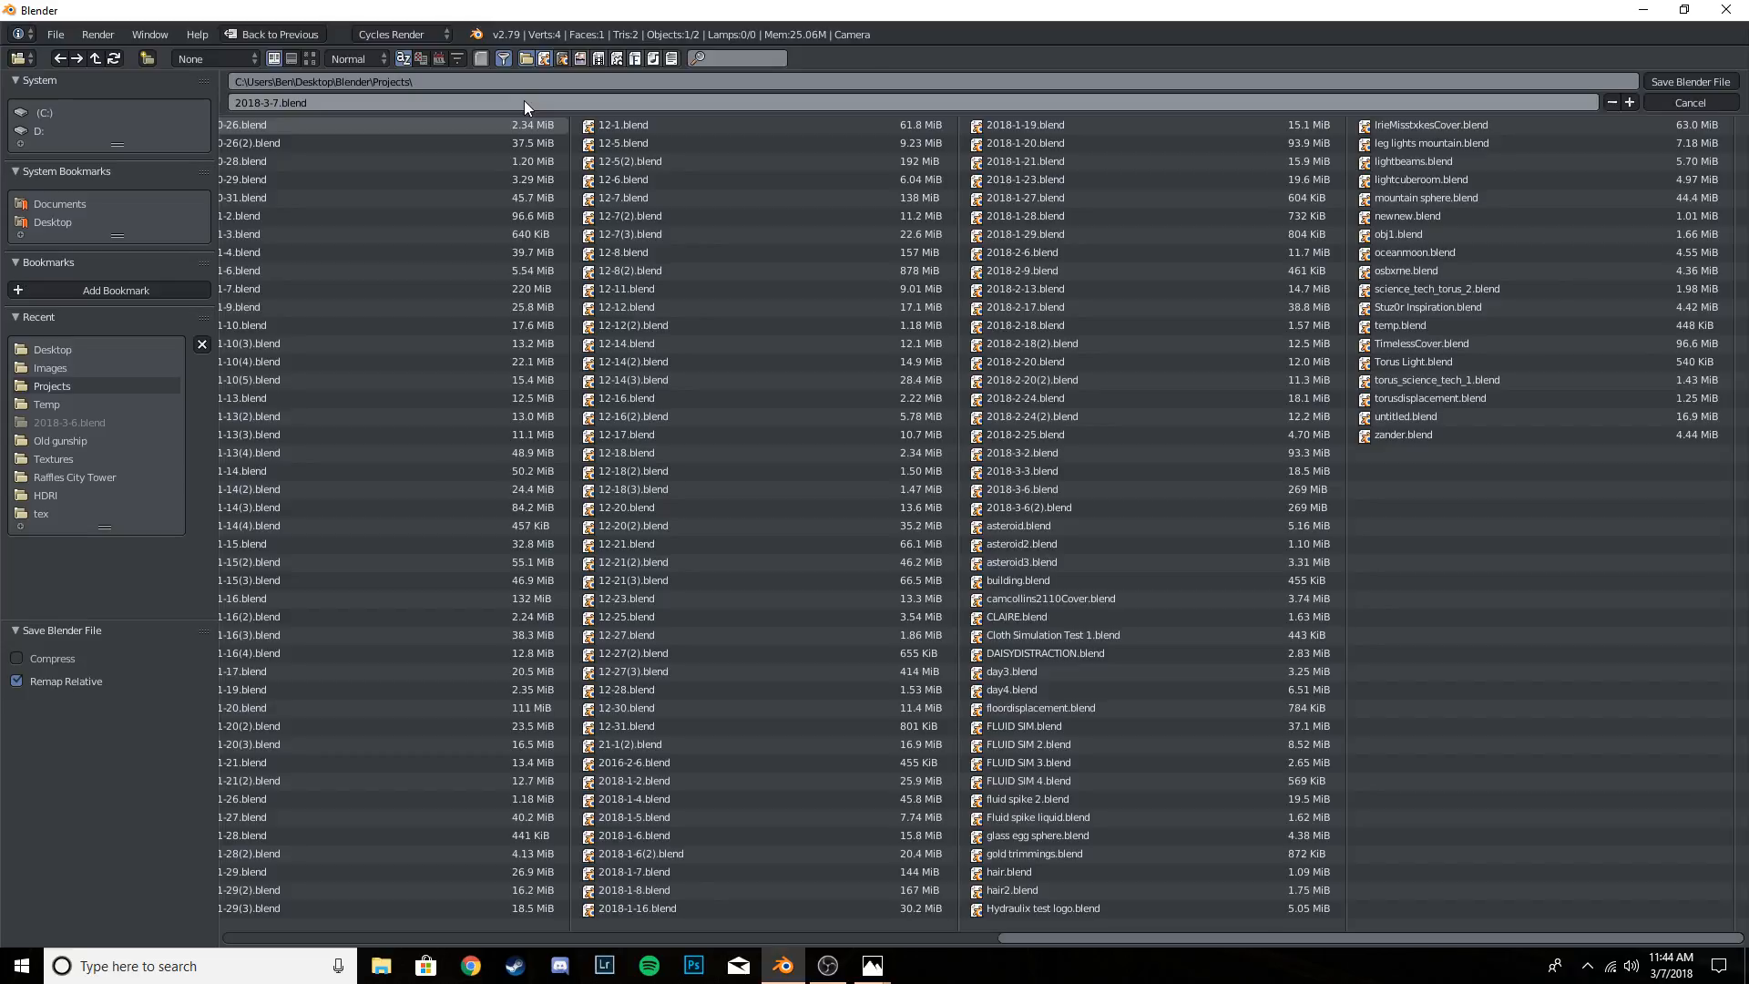
key("KP_Enter")
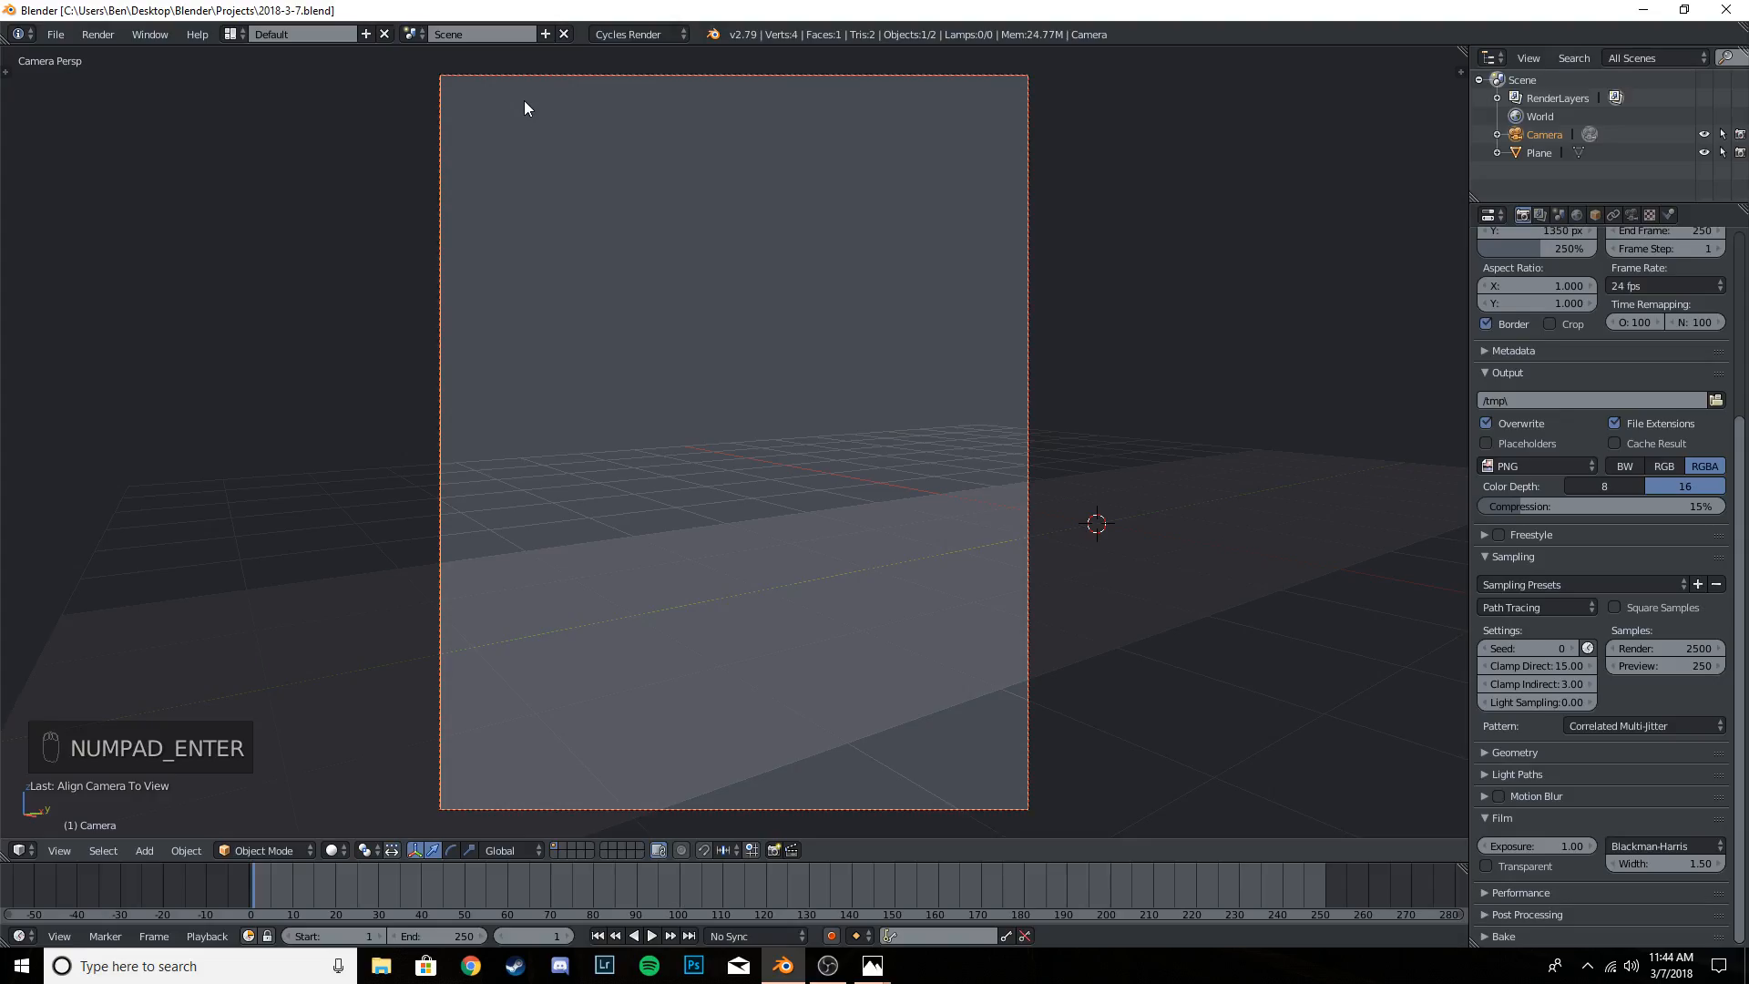
- Save the project over 2018-3-7.blend
key("ctrl+s")
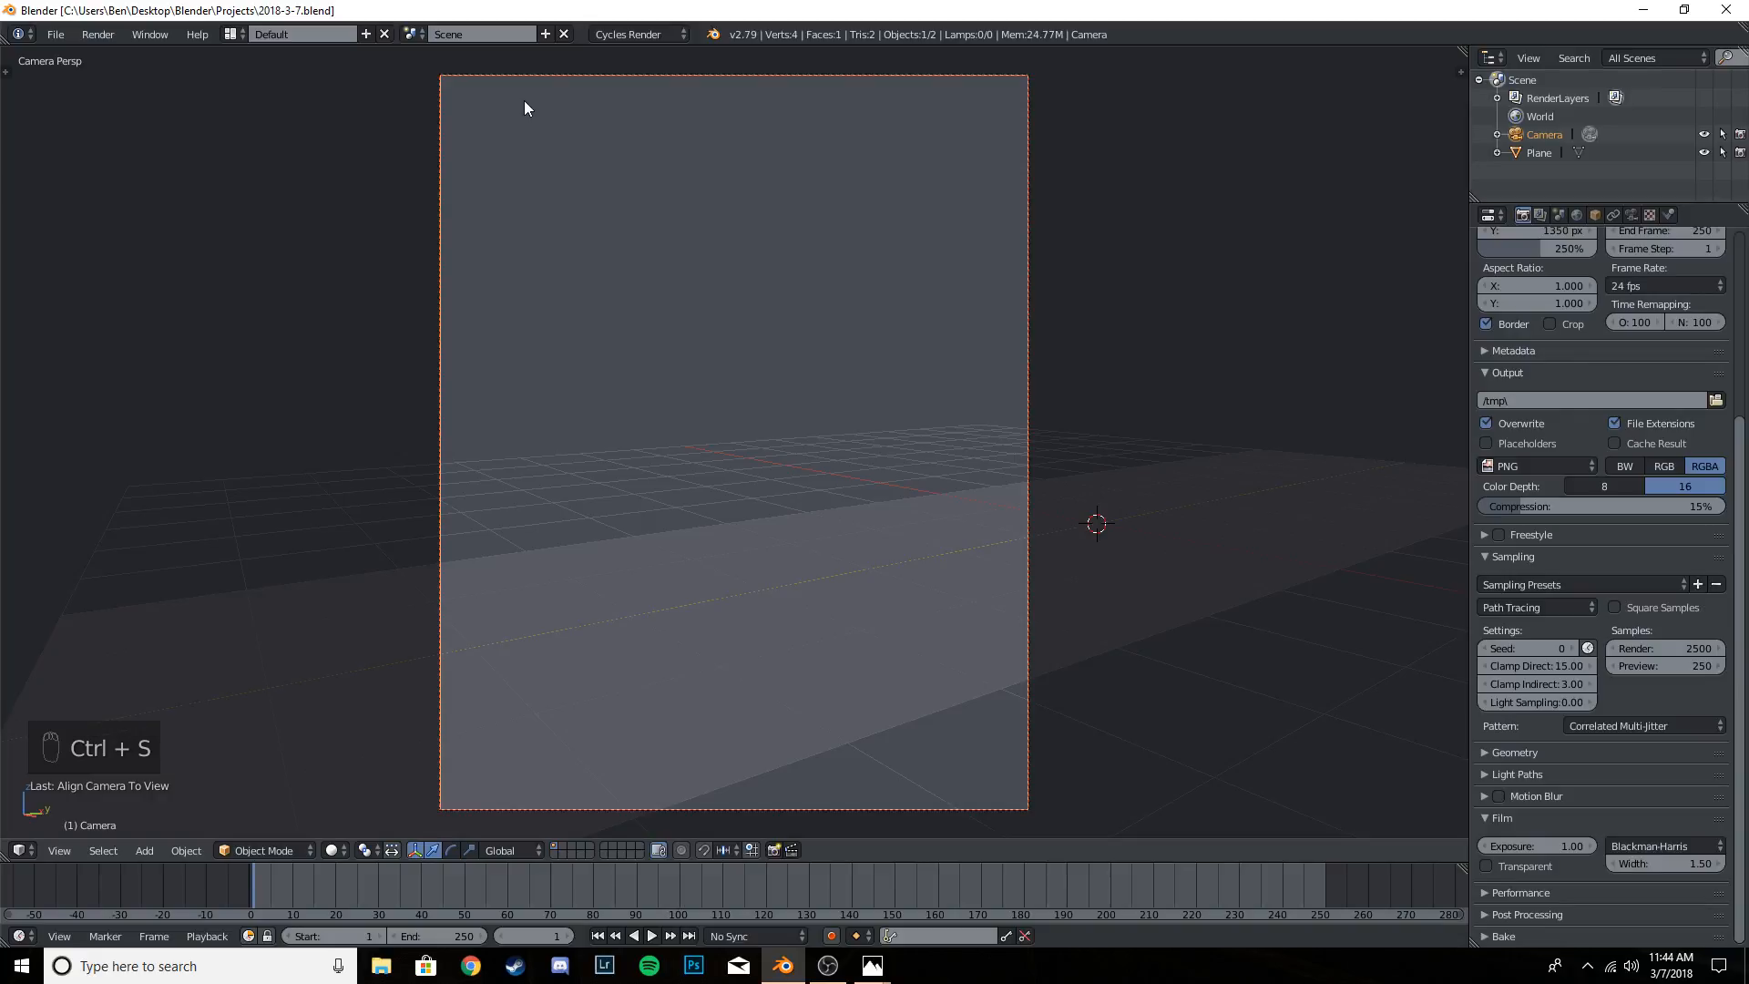
key("ctrl+s")
left_click(525, 102)
key("ctrl+s")
key("ctrl+s")
key("ctrl+s")
key("ctrl+s")
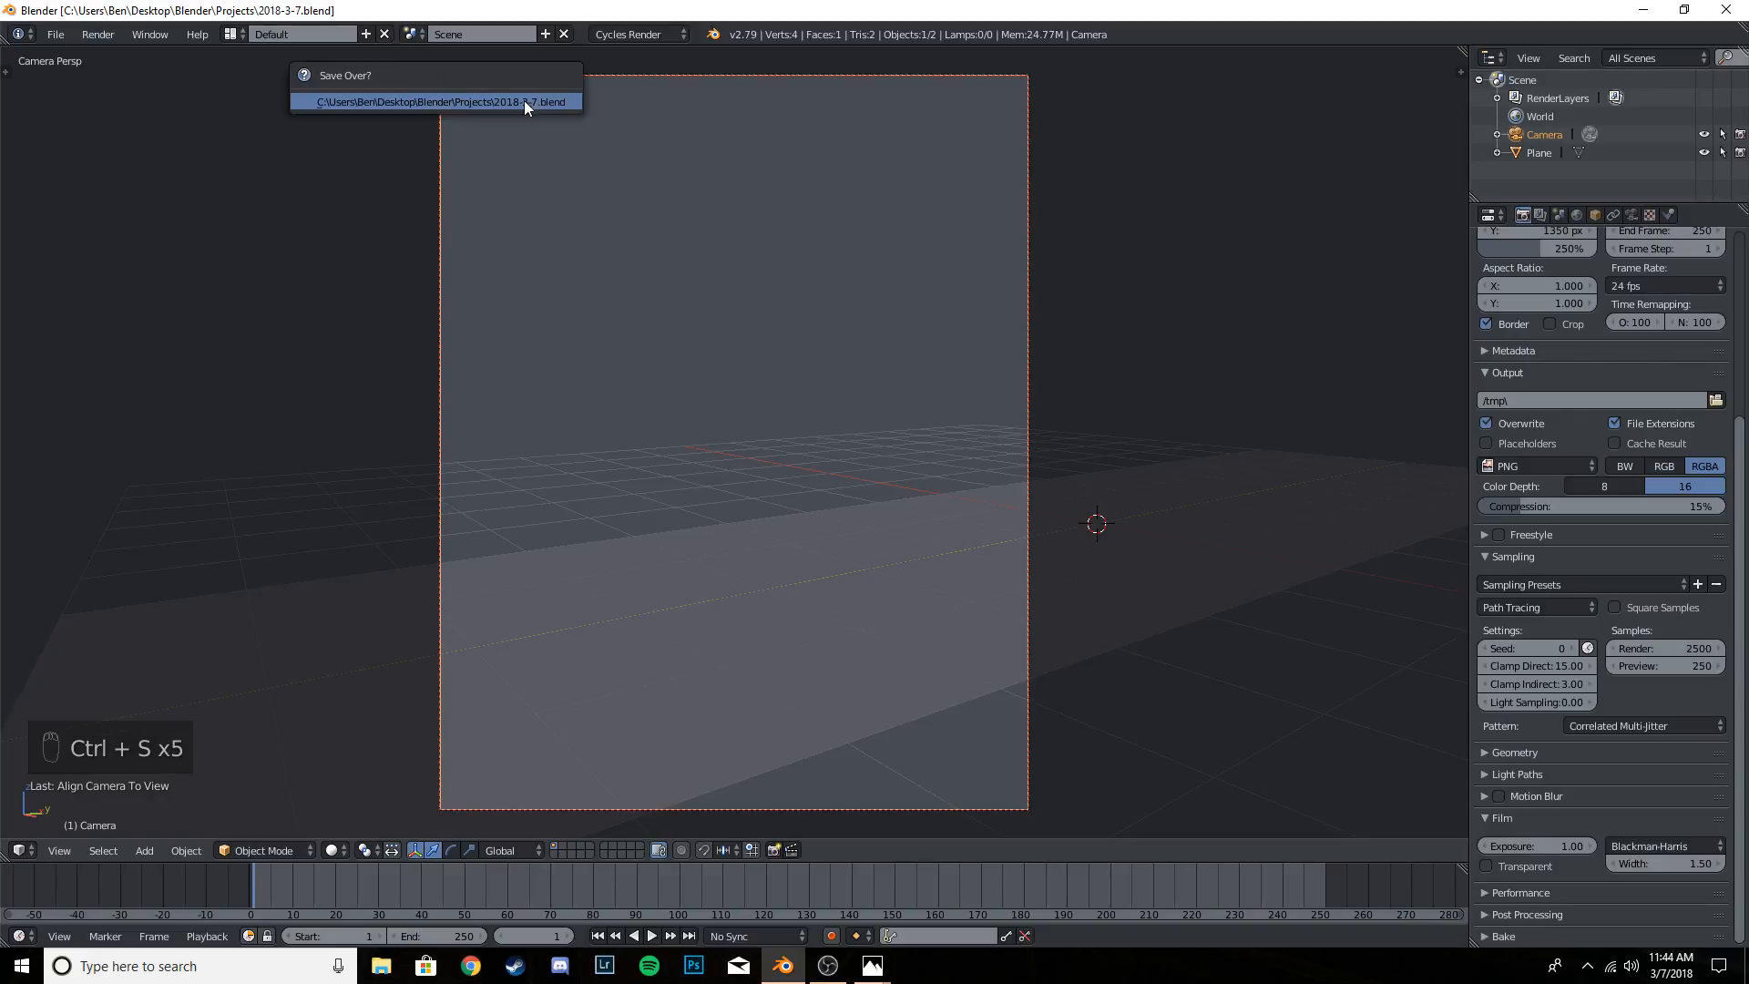
left_click(525, 101)
key("ctrl+s")
left_click(524, 101)
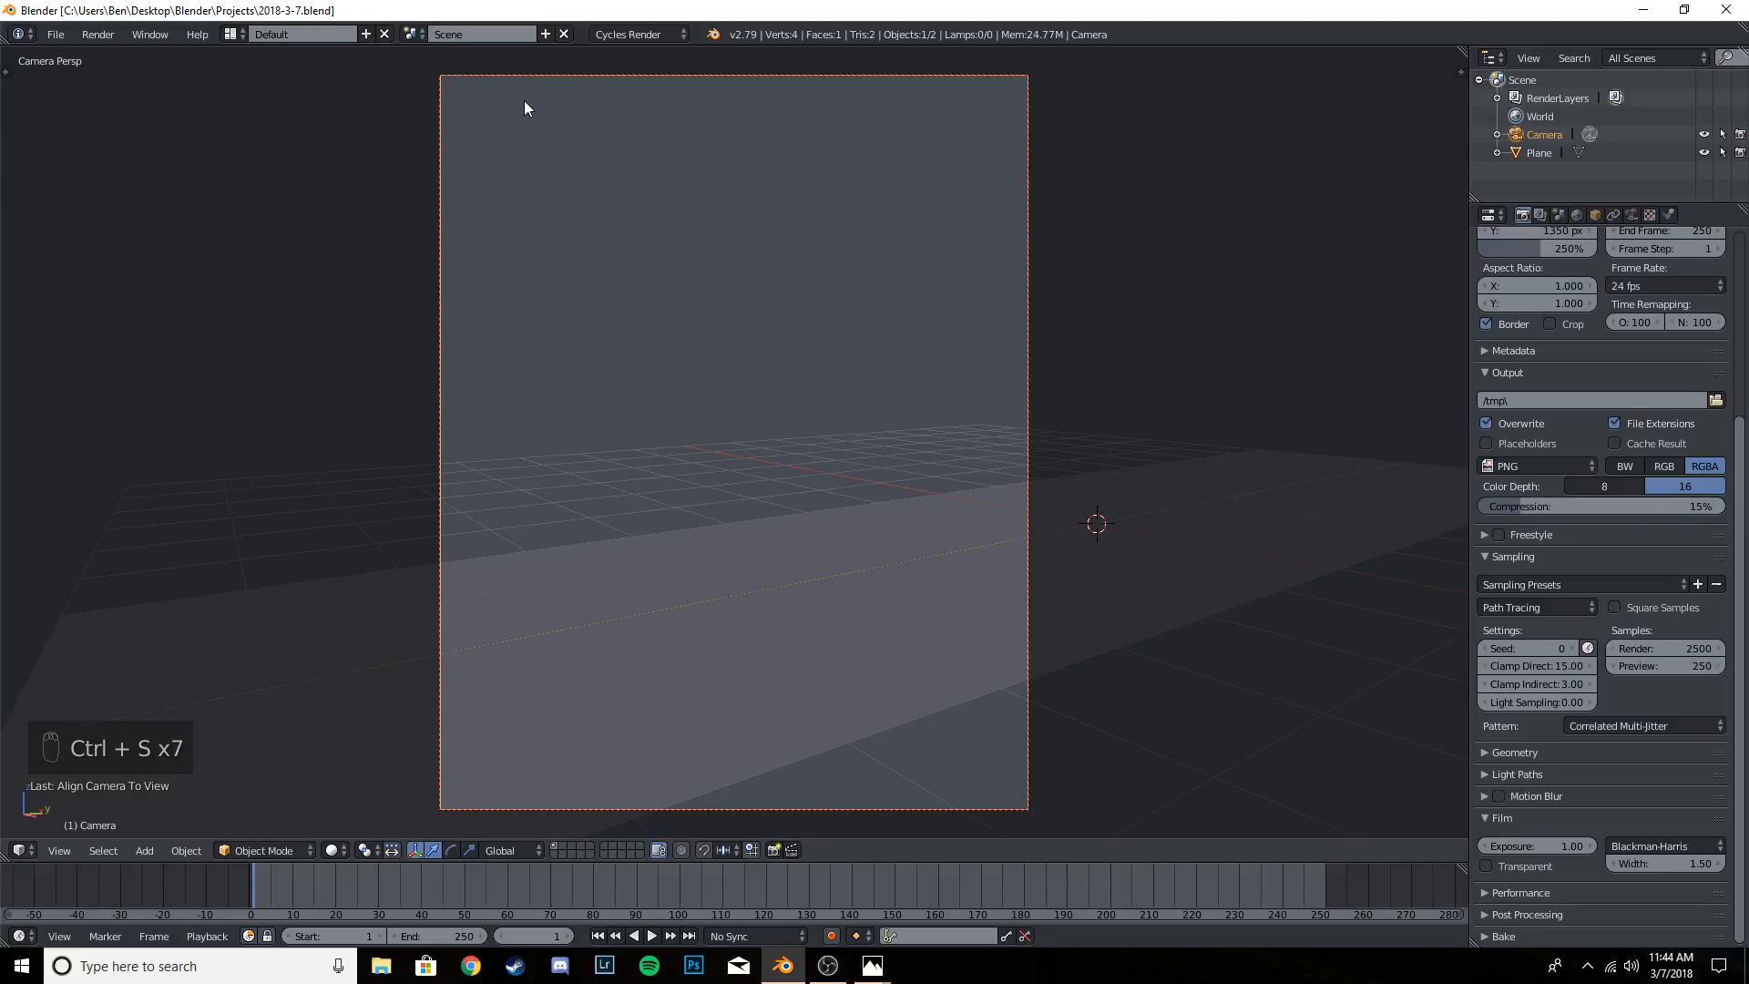
key("t")
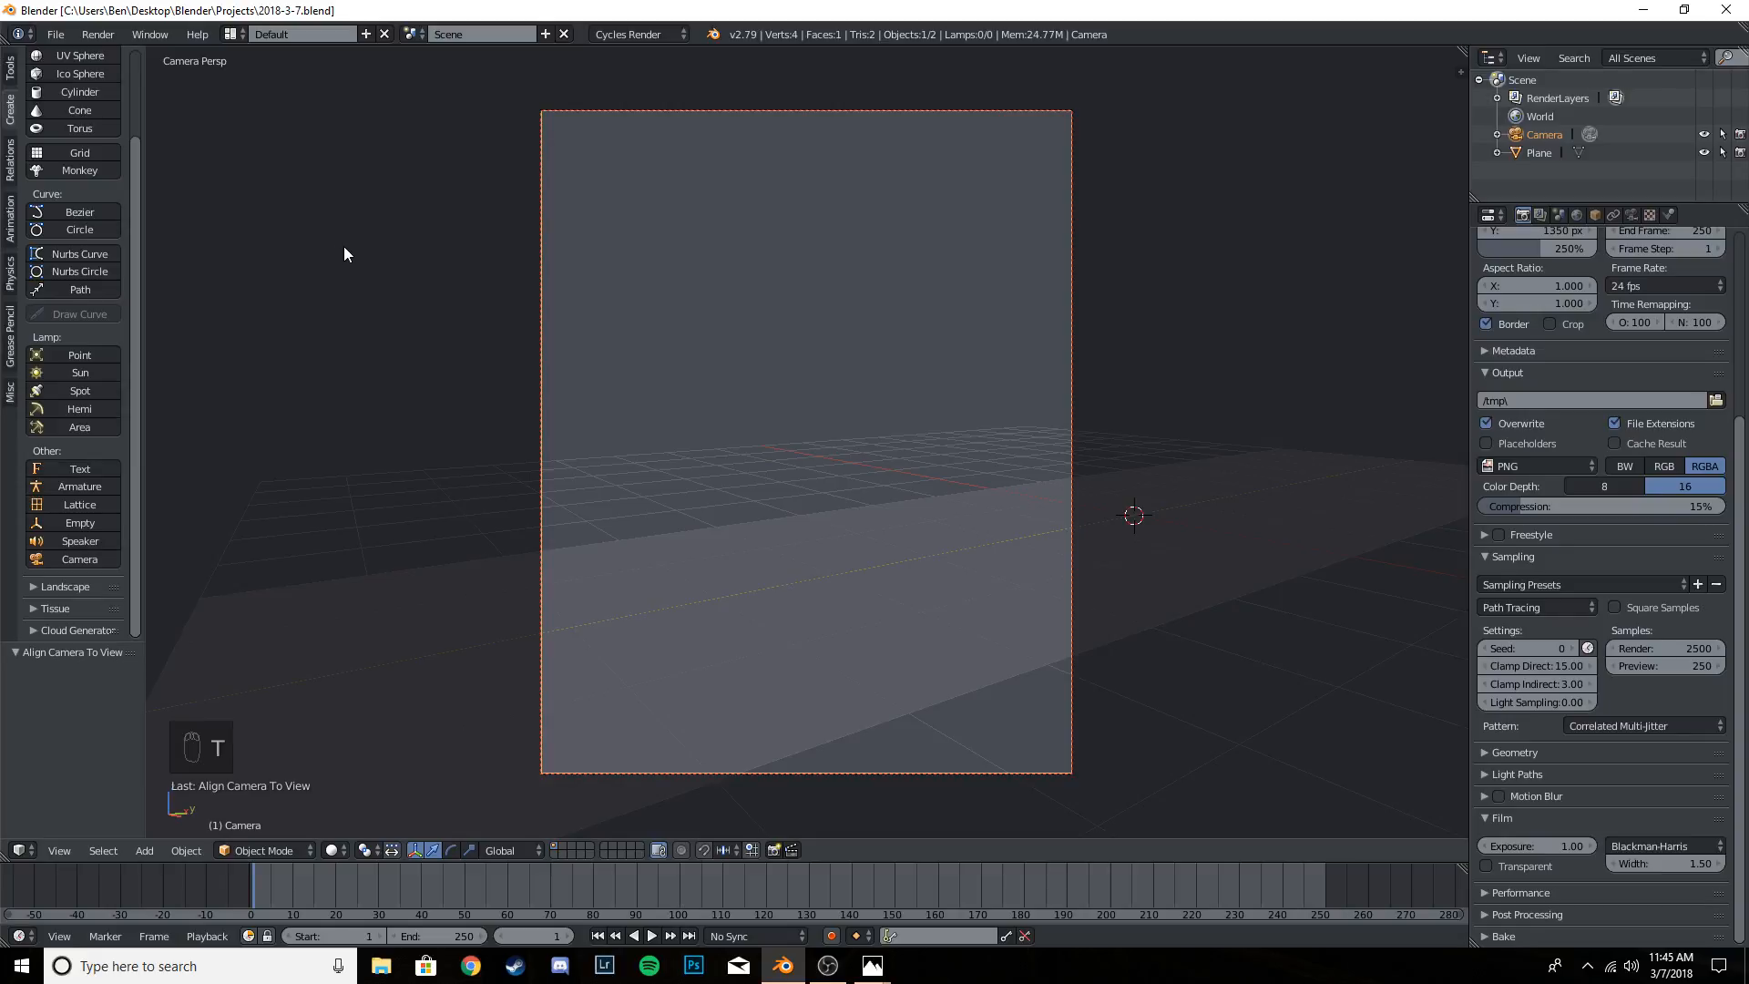
key("t")
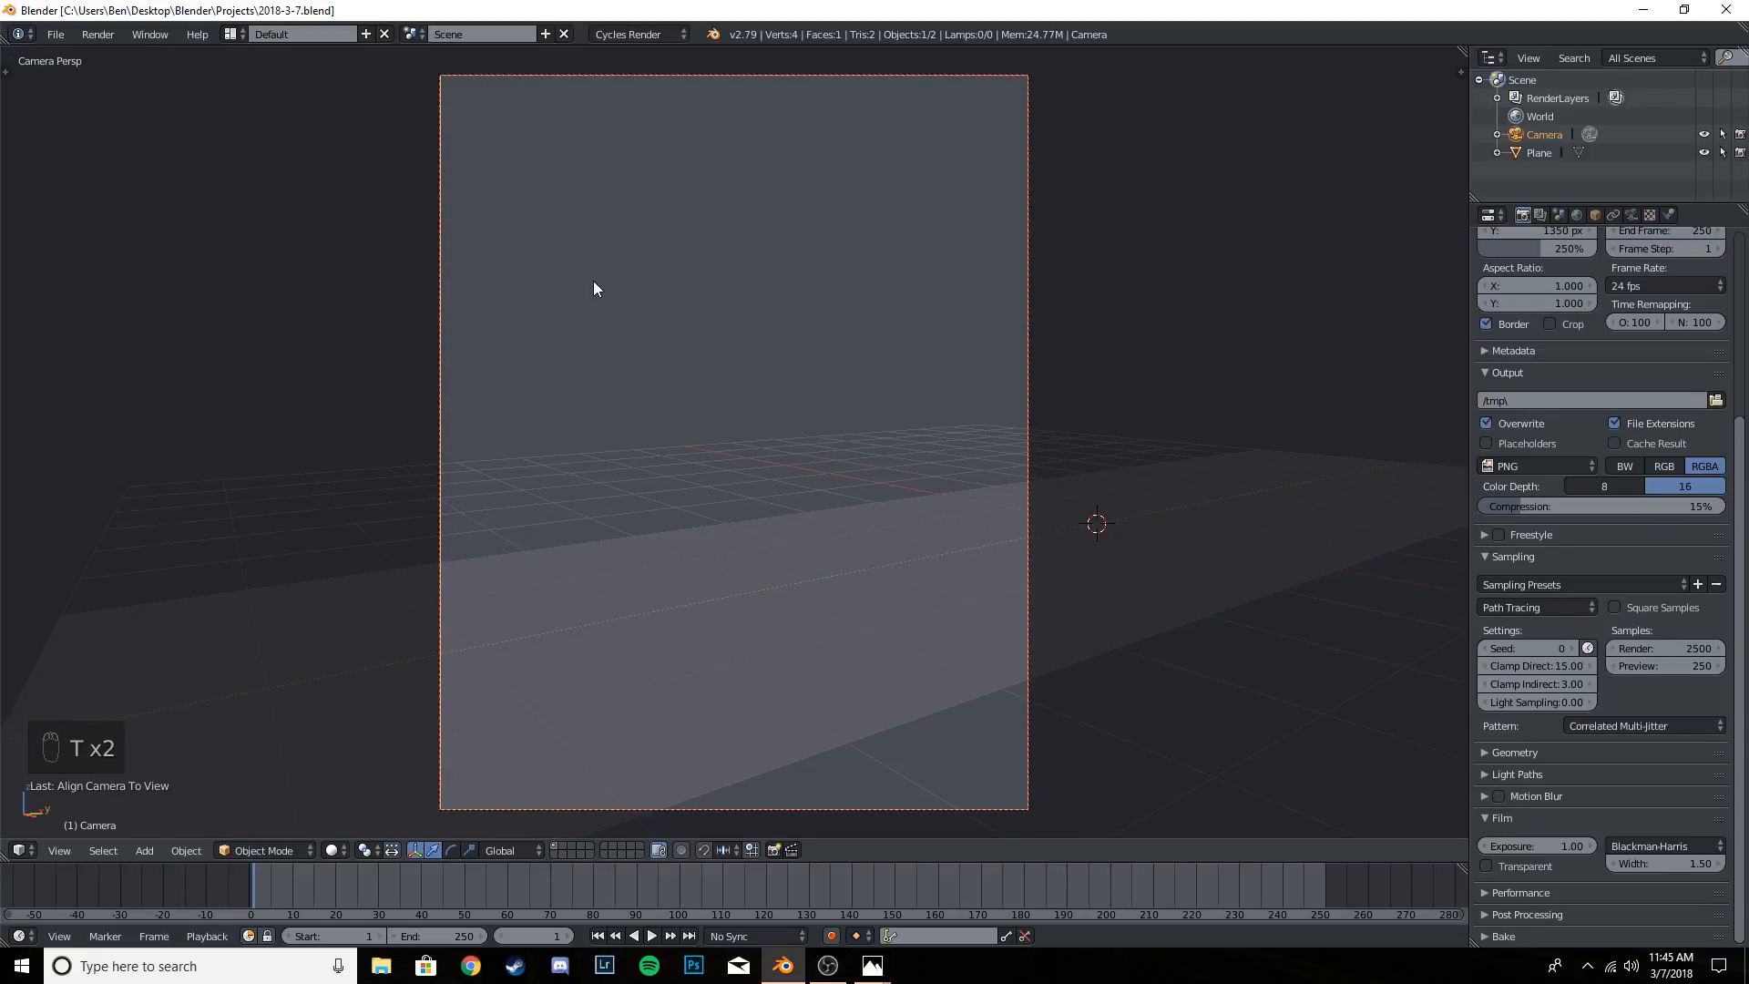
key("ctrl+s")
left_click(593, 281)
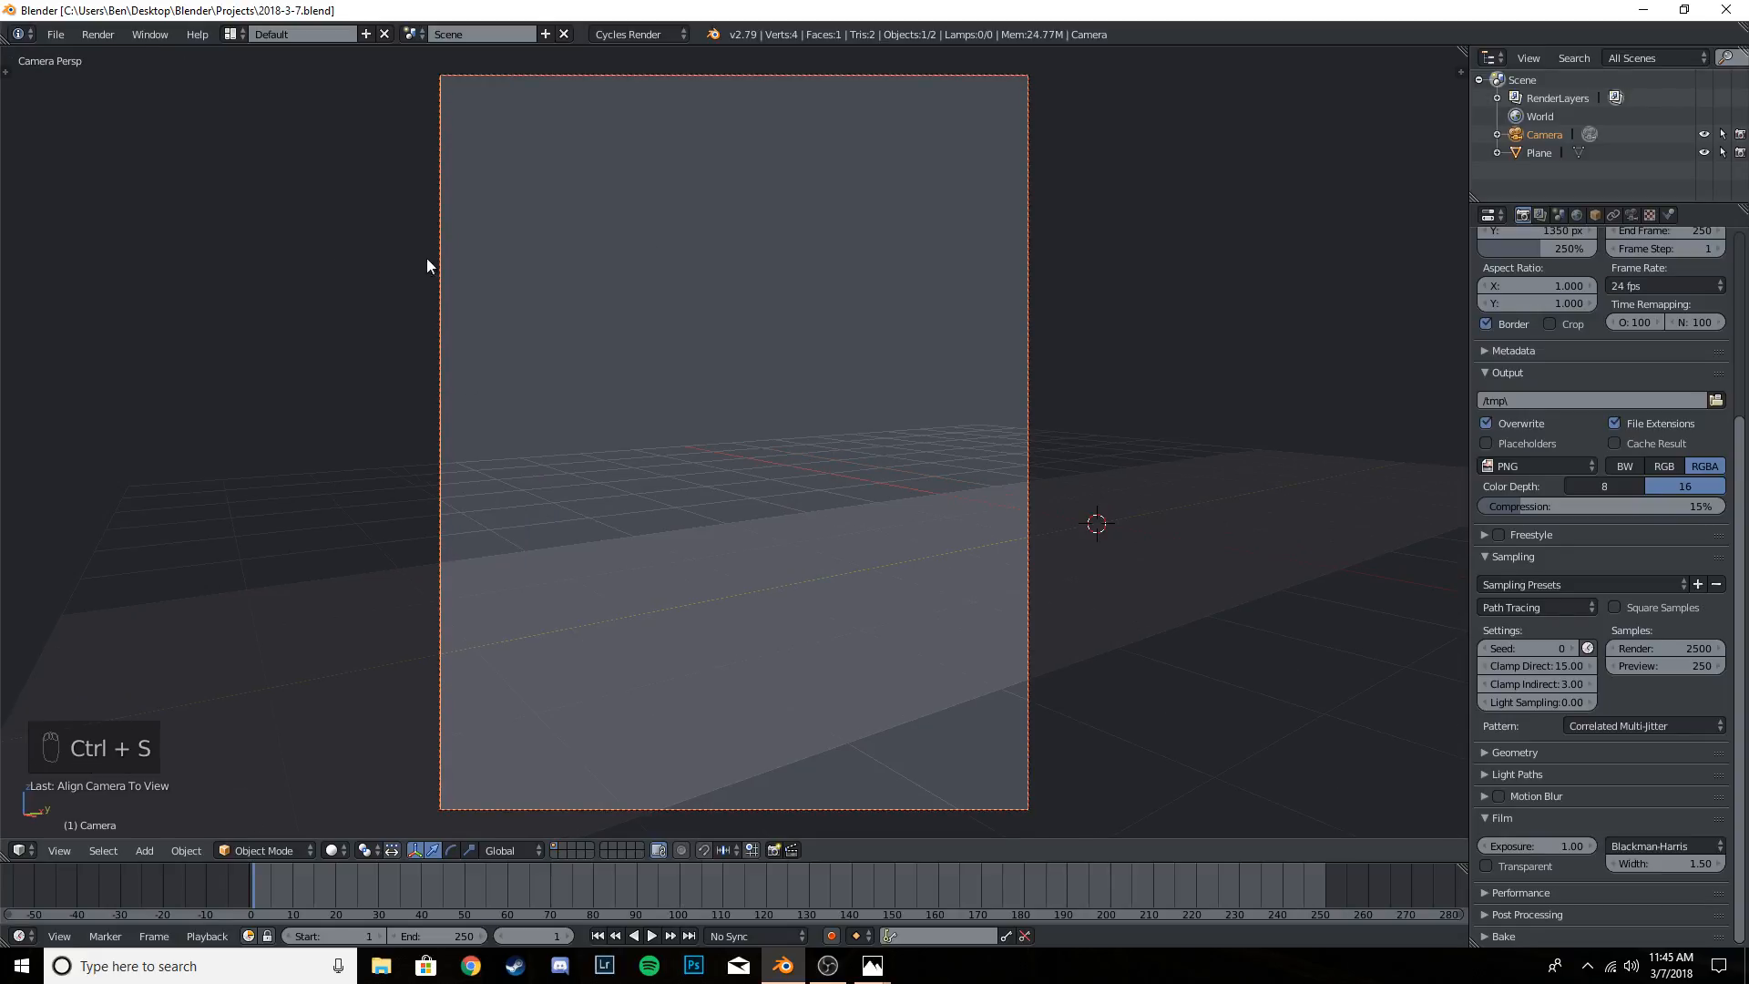
- Add a cube at the scene origin on the plane
right_click(800, 618)
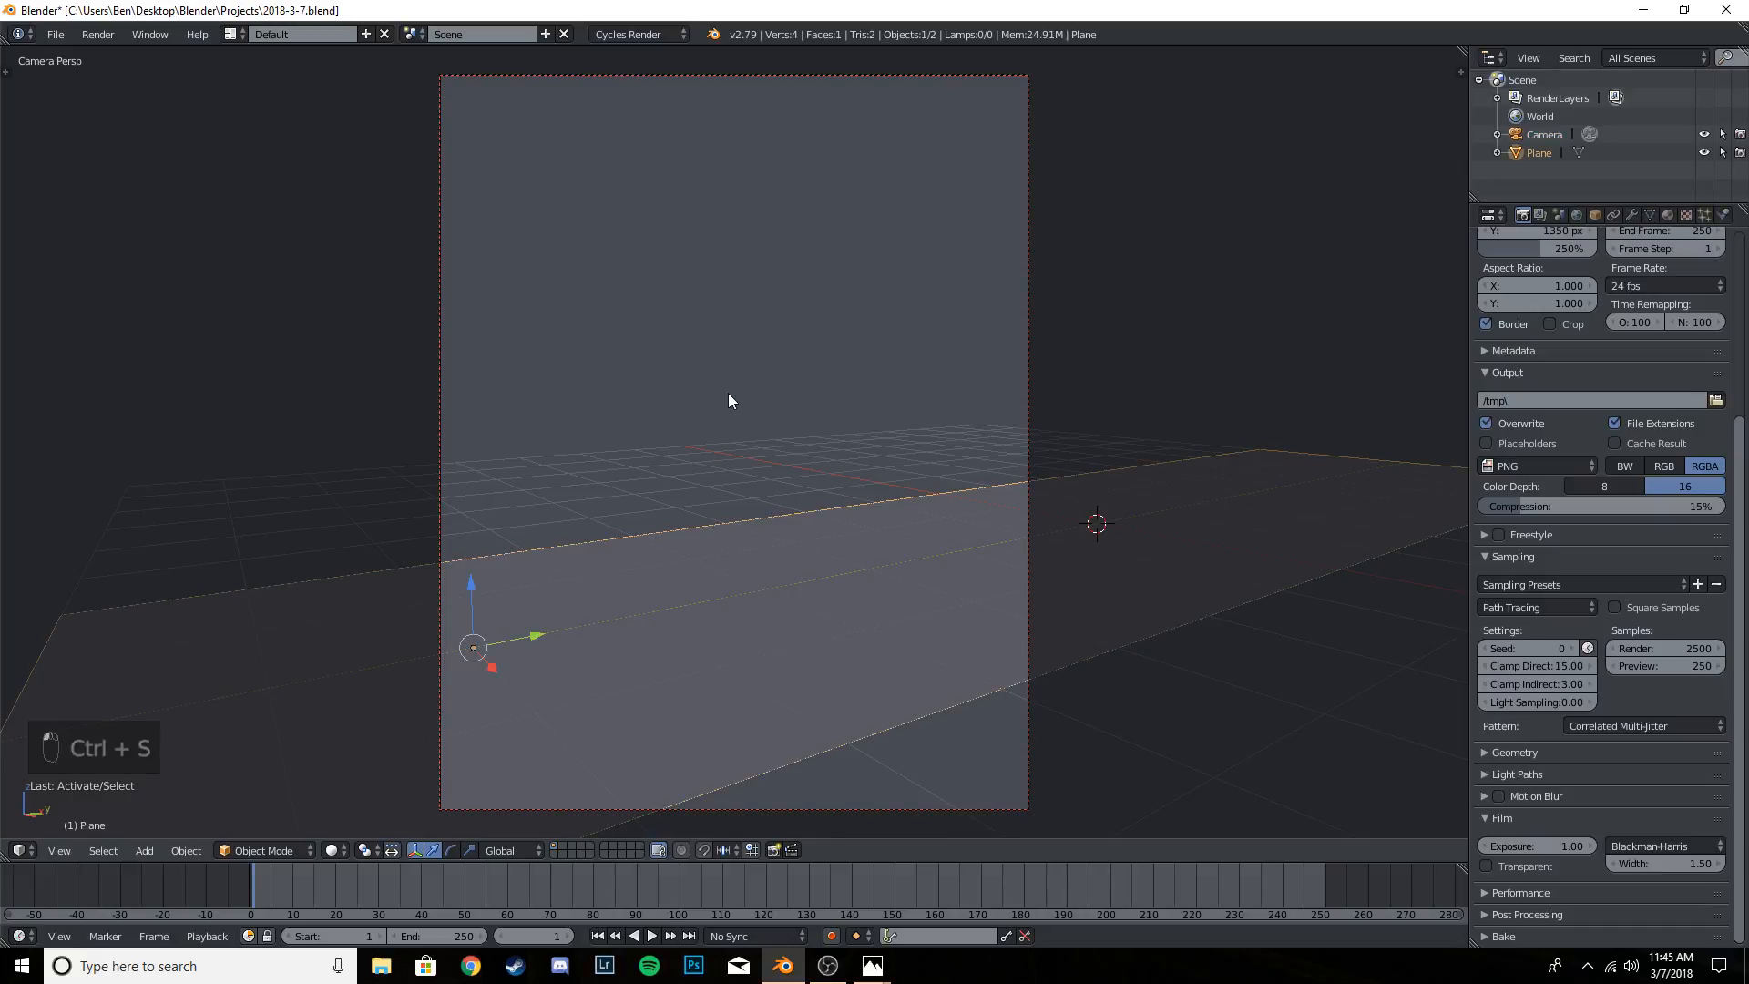
key("t")
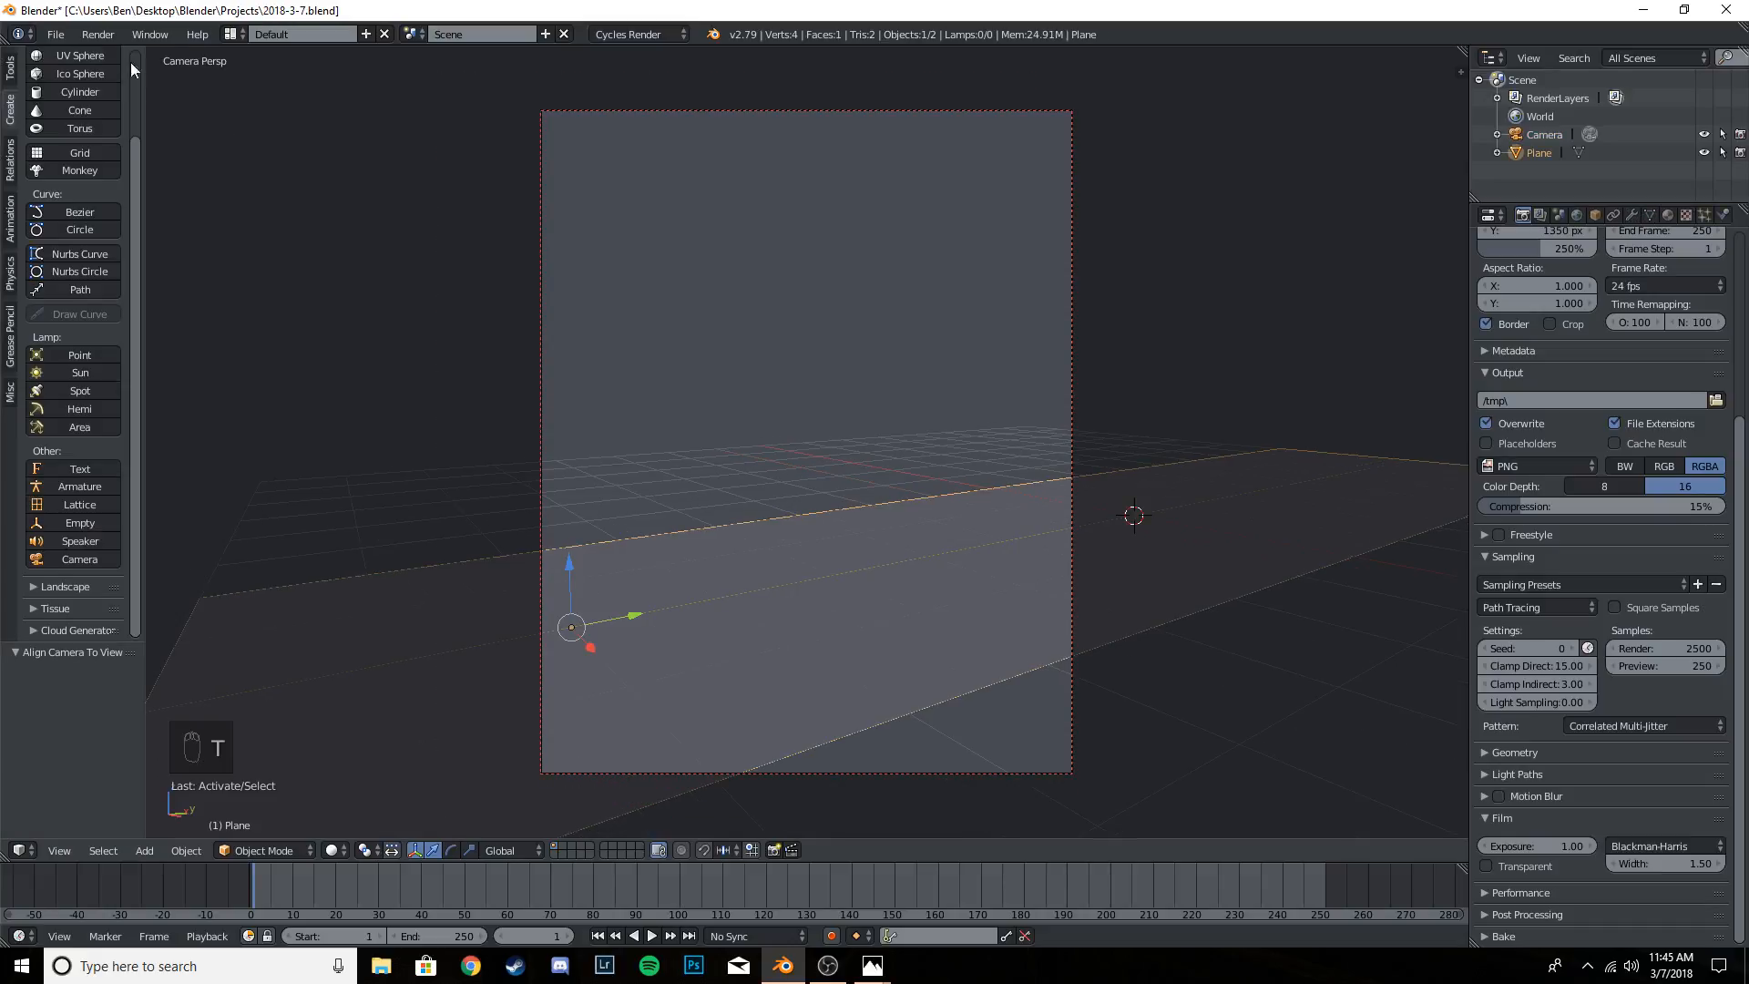
left_click_drag(136, 175, 146, 73)
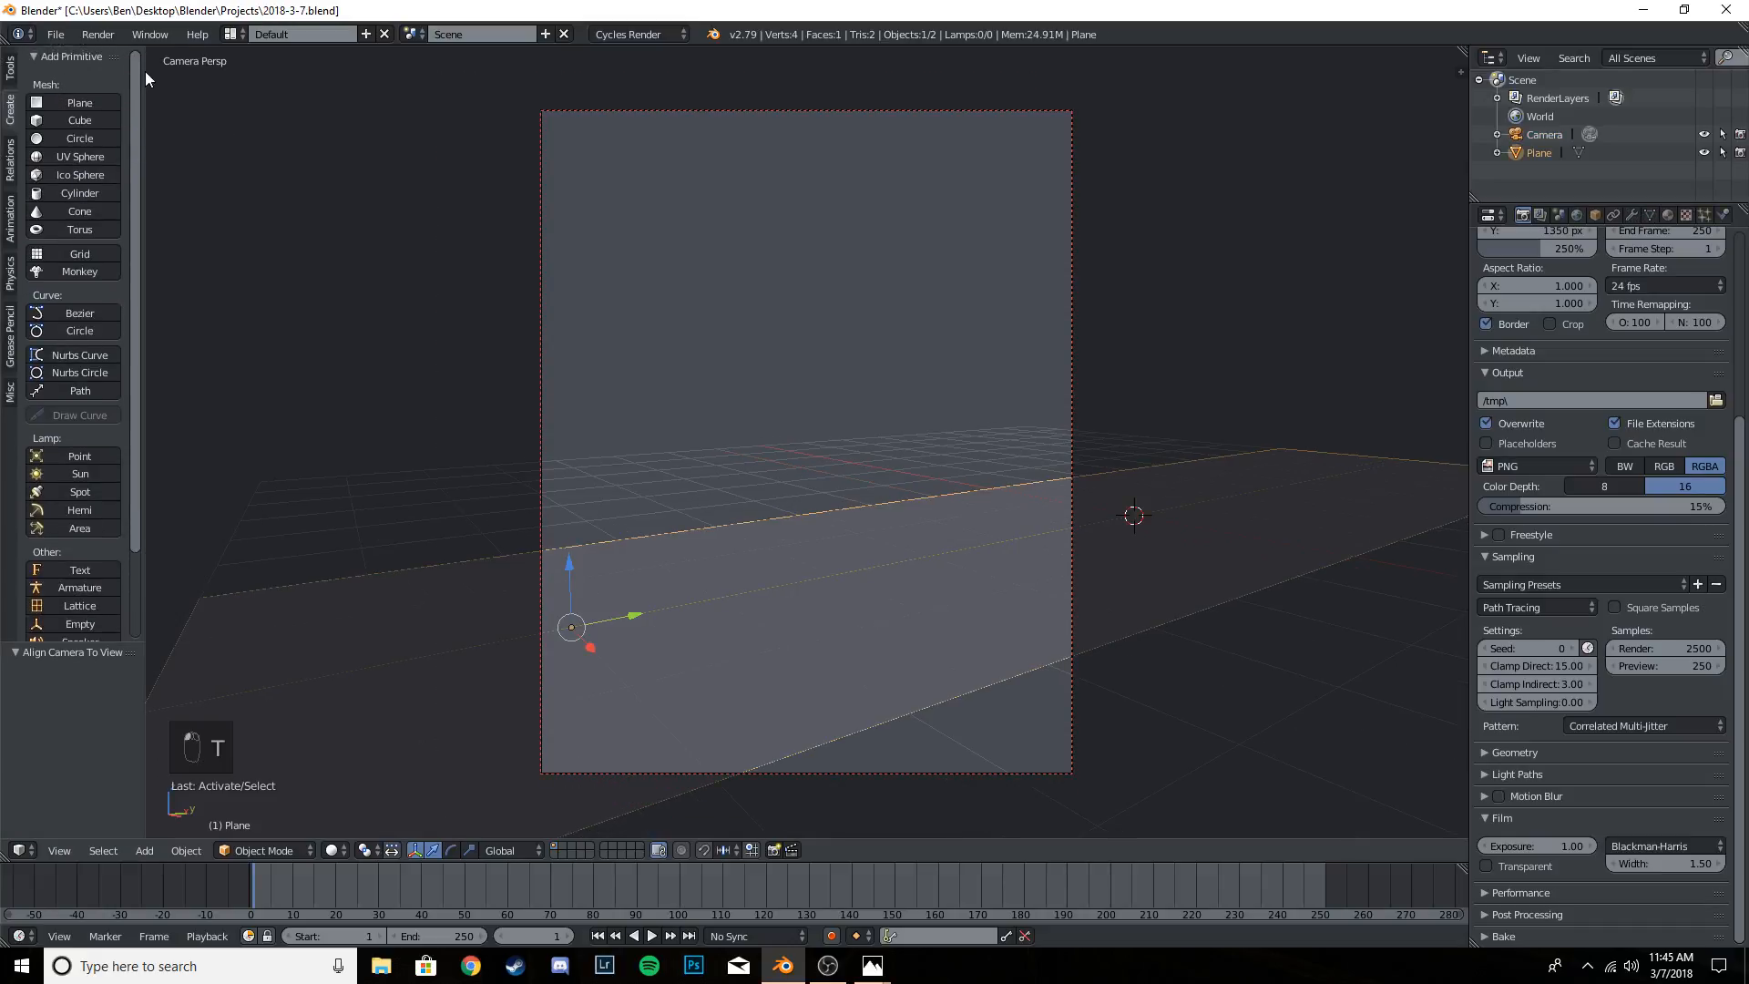
left_click(97, 117)
key("t")
- Scale the cube to about 0.94 along Y and narrow it along X into a thin slab
key("KP_1")
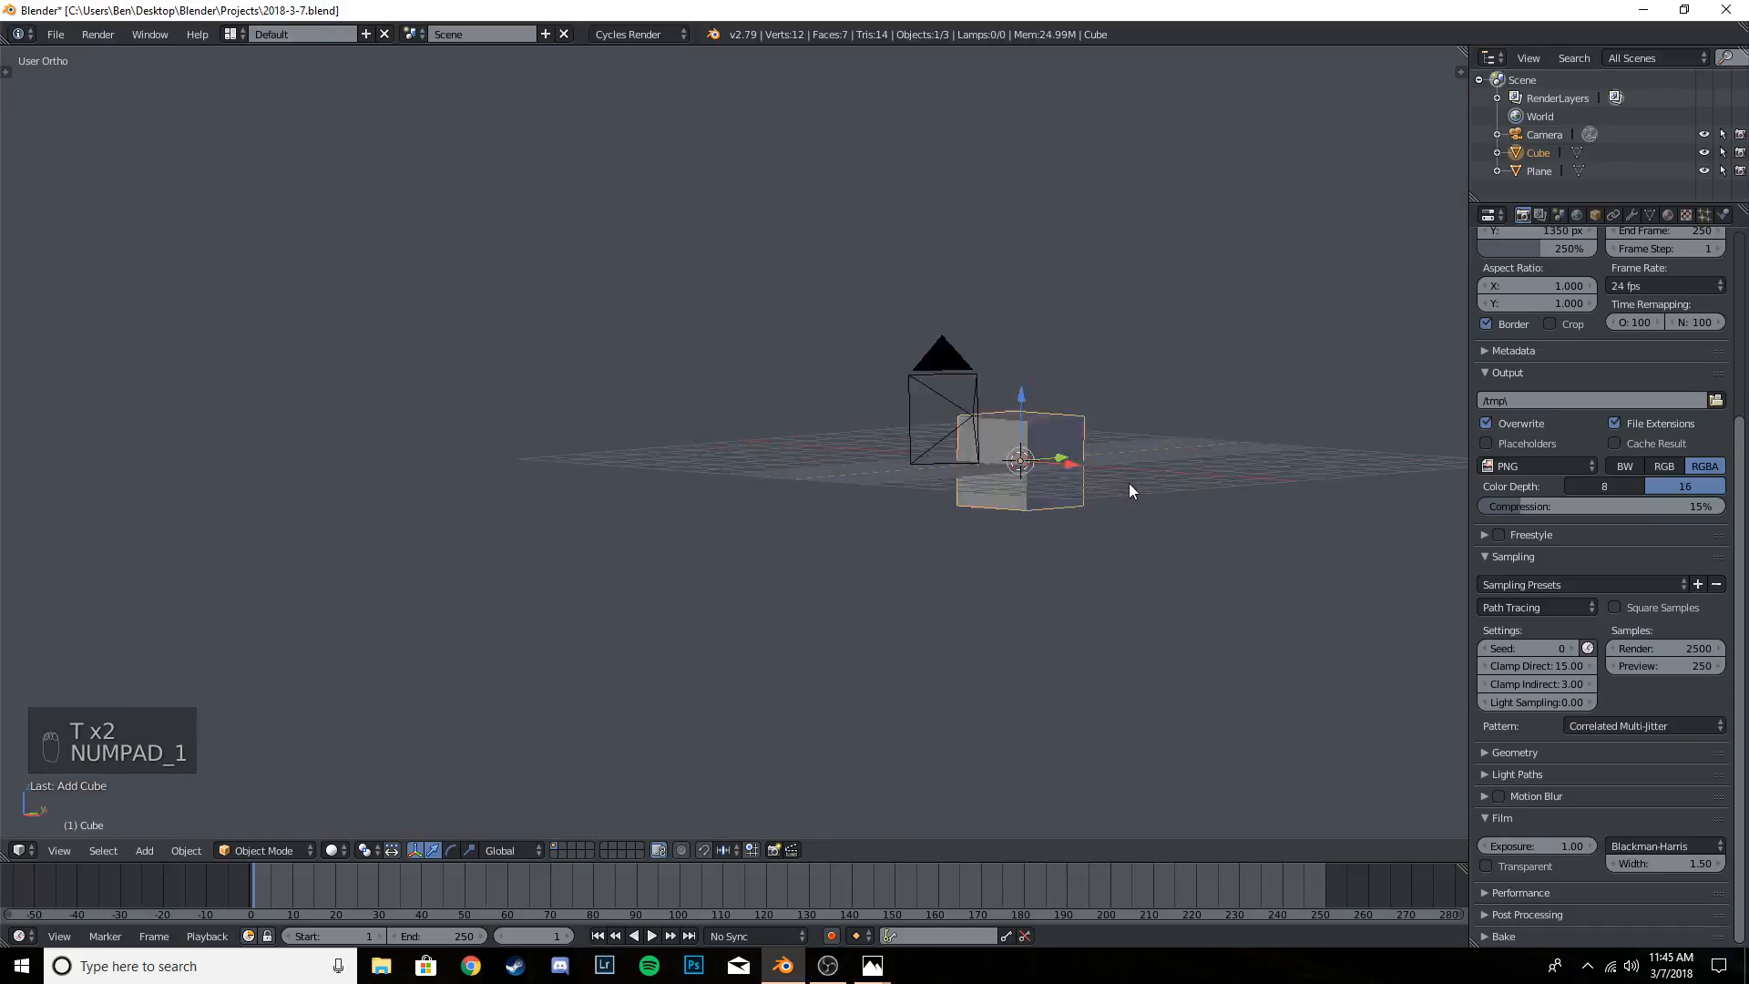
middle_click_drag(1255, 452, 1244, 491)
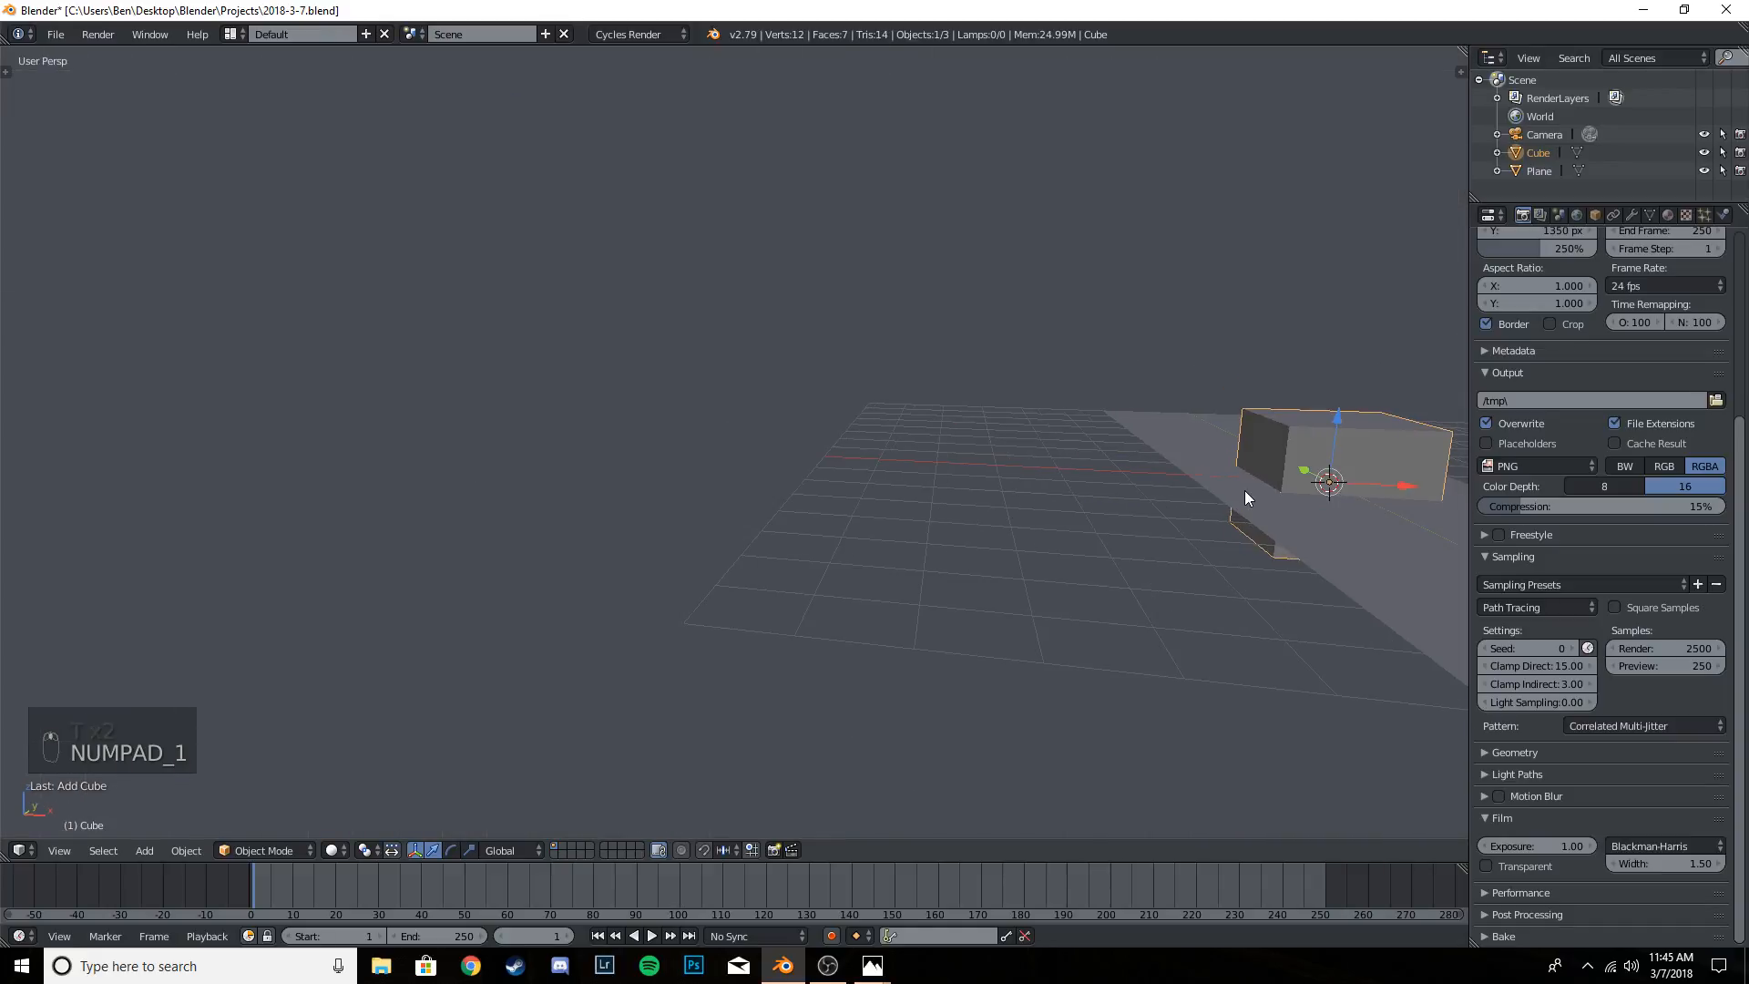
key("KP_Decimal")
scroll(984, 486, "down", 7)
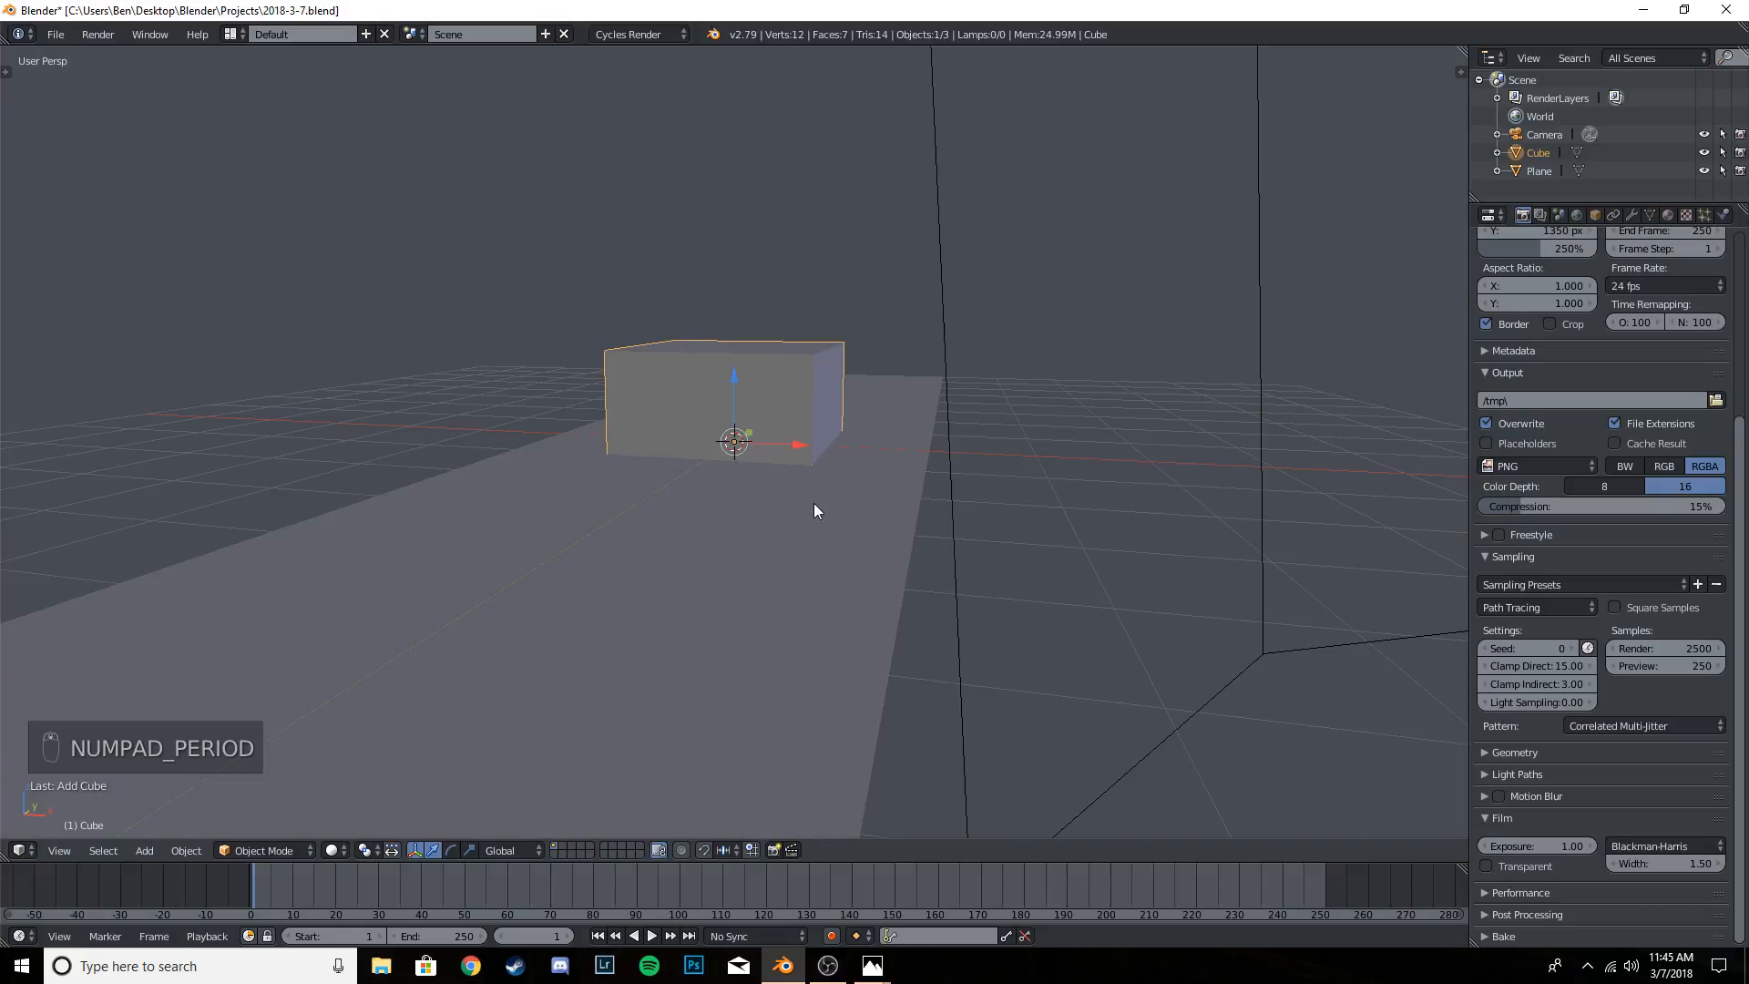
scroll(809, 500, "down", 3)
middle_click_drag(846, 506, 877, 587)
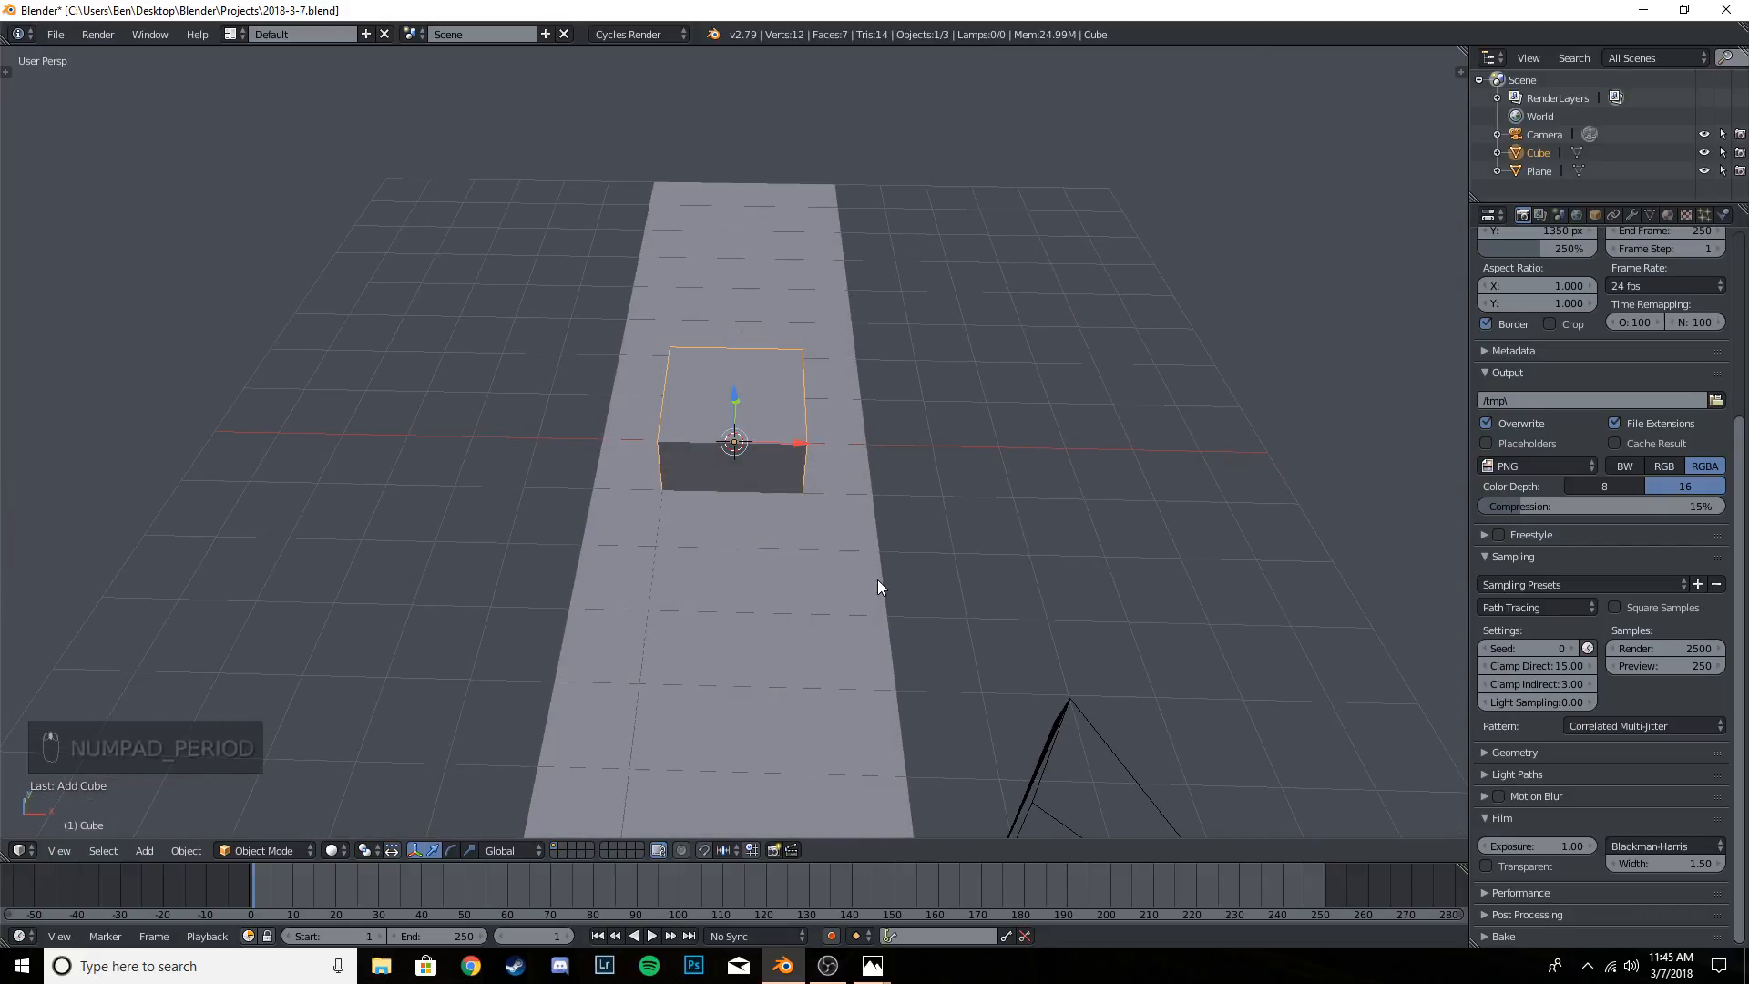
key("KP_7")
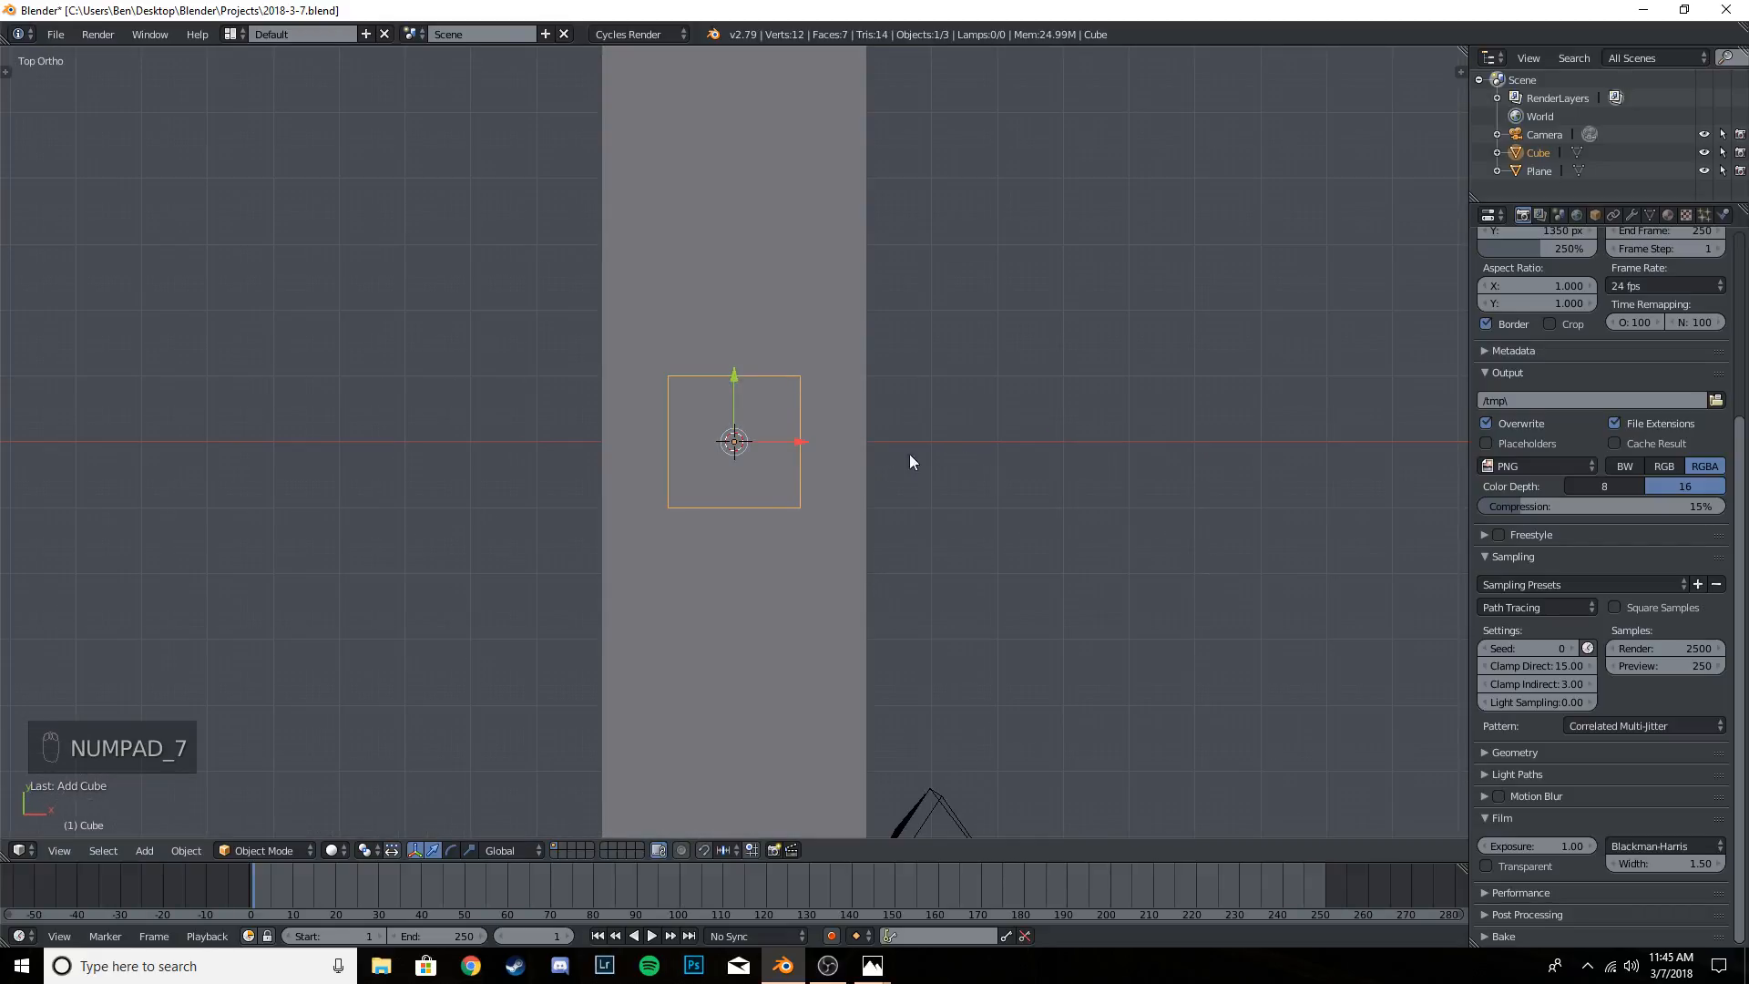
key("s")
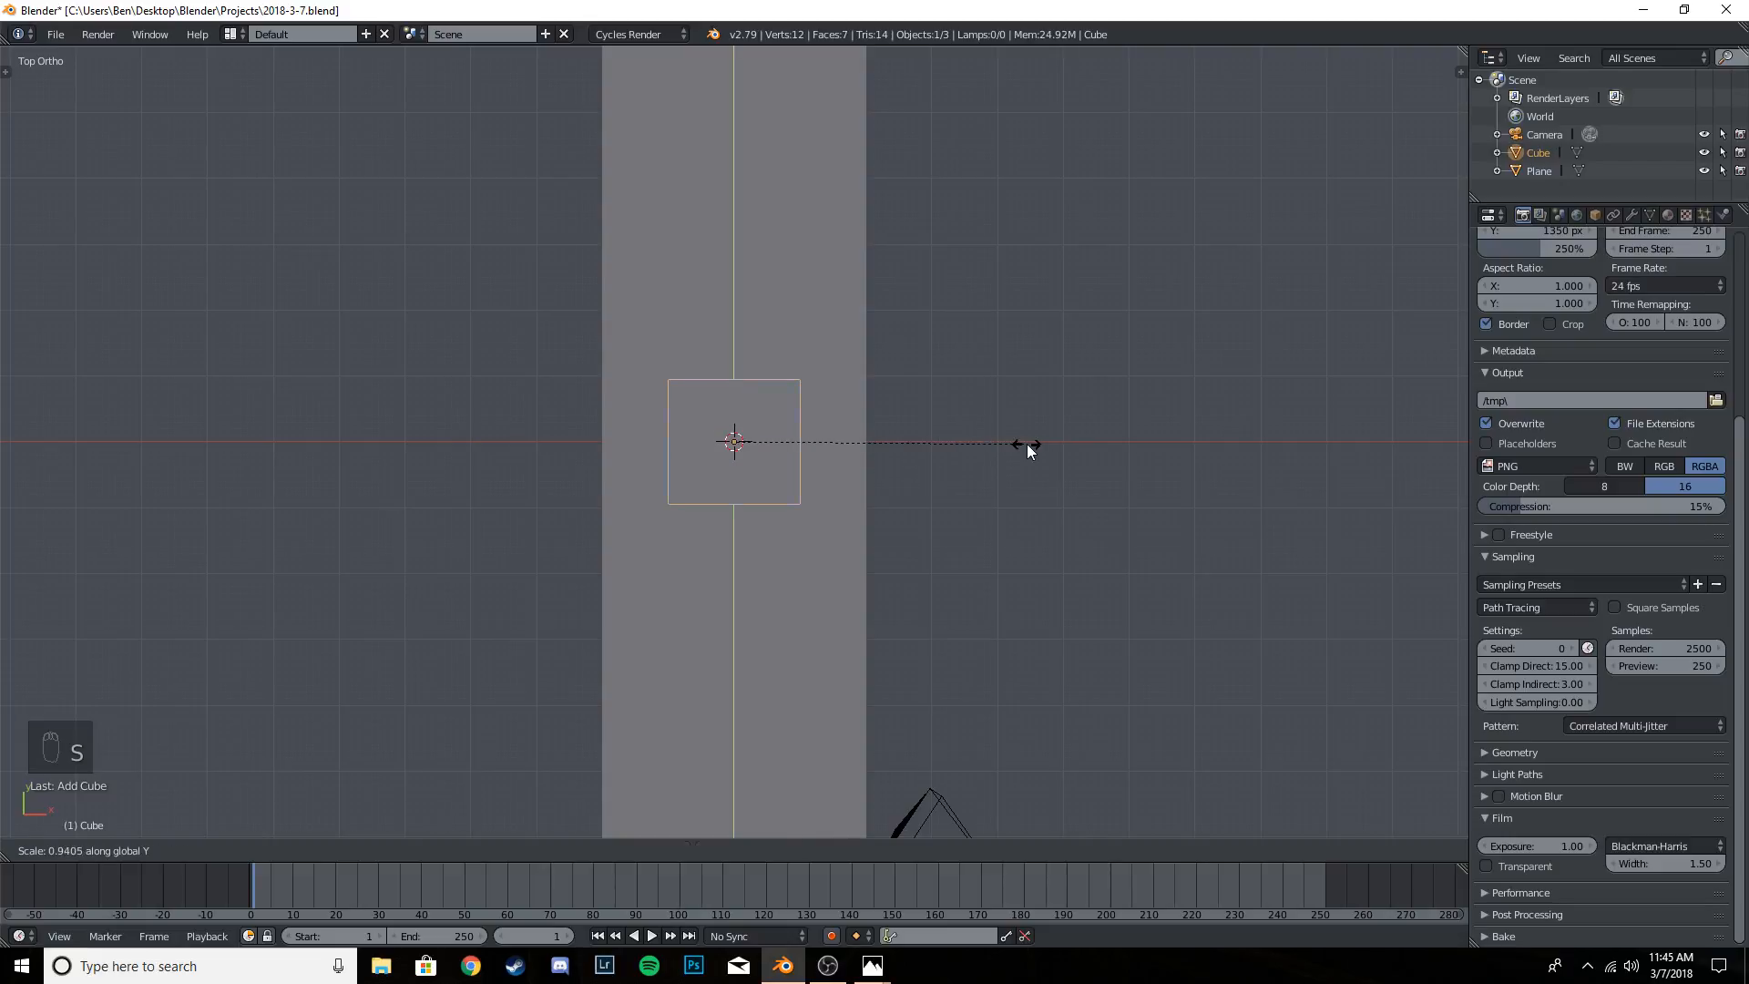
left_click(1026, 444)
key("s")
left_click(1026, 445)
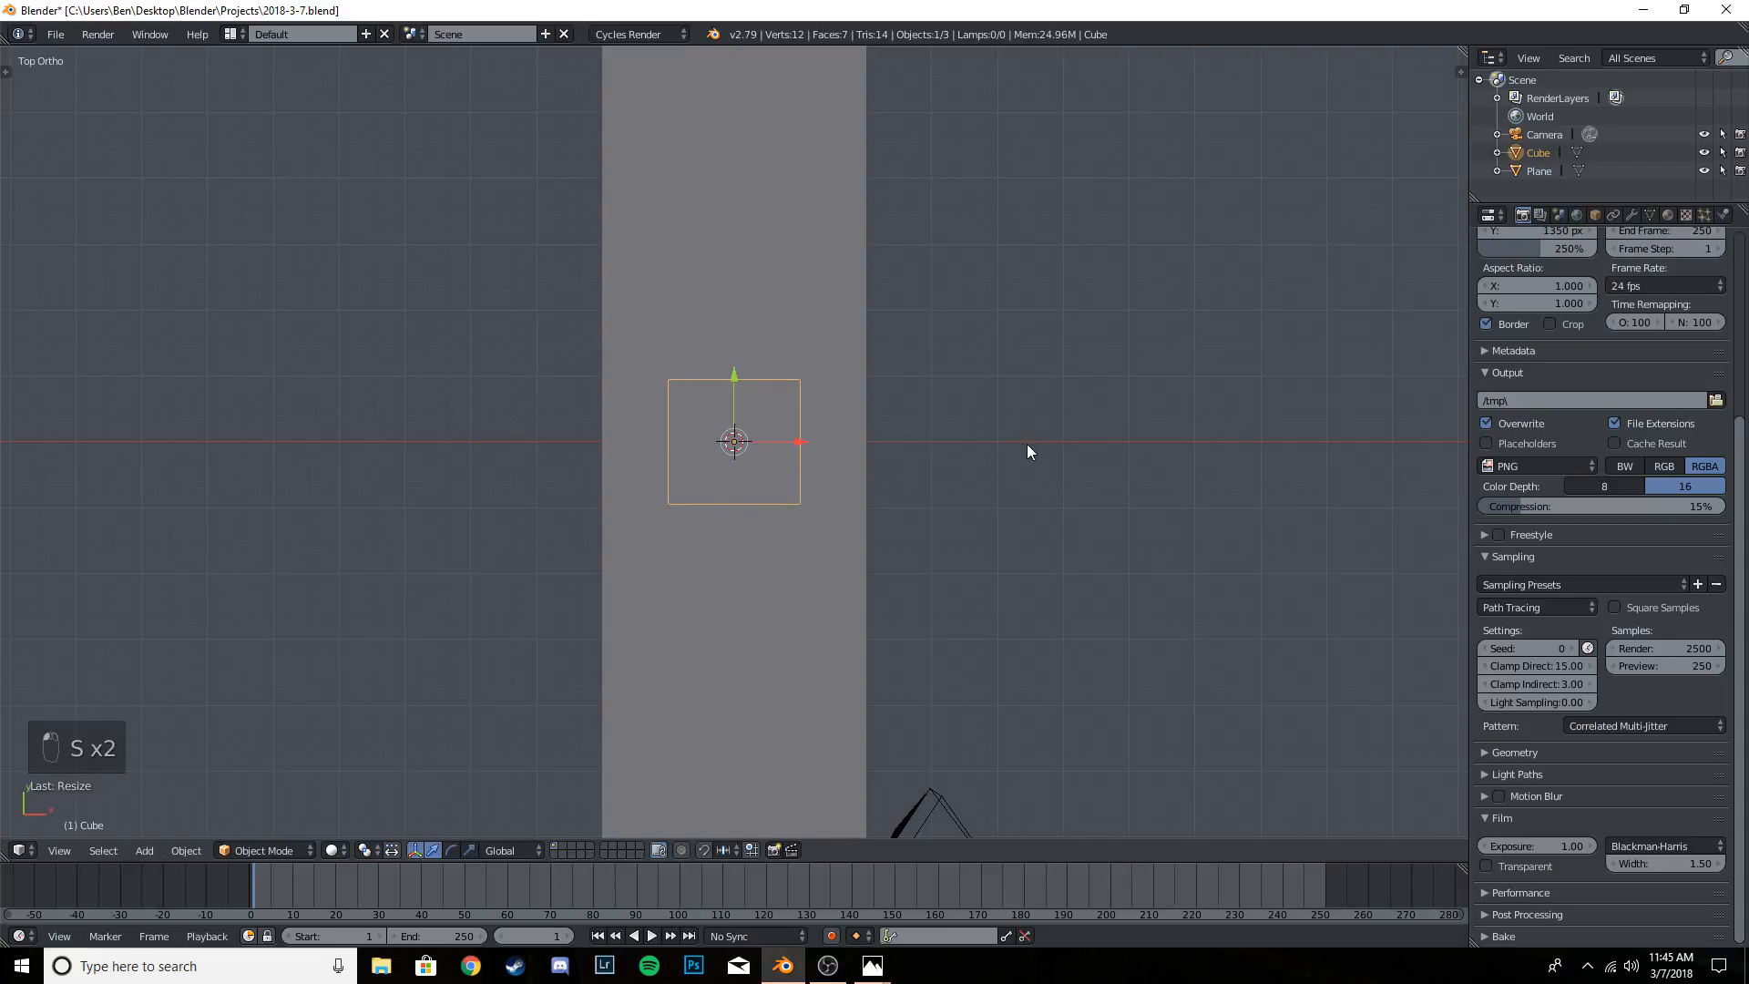
key("ctrl+z")
key("s")
key("x")
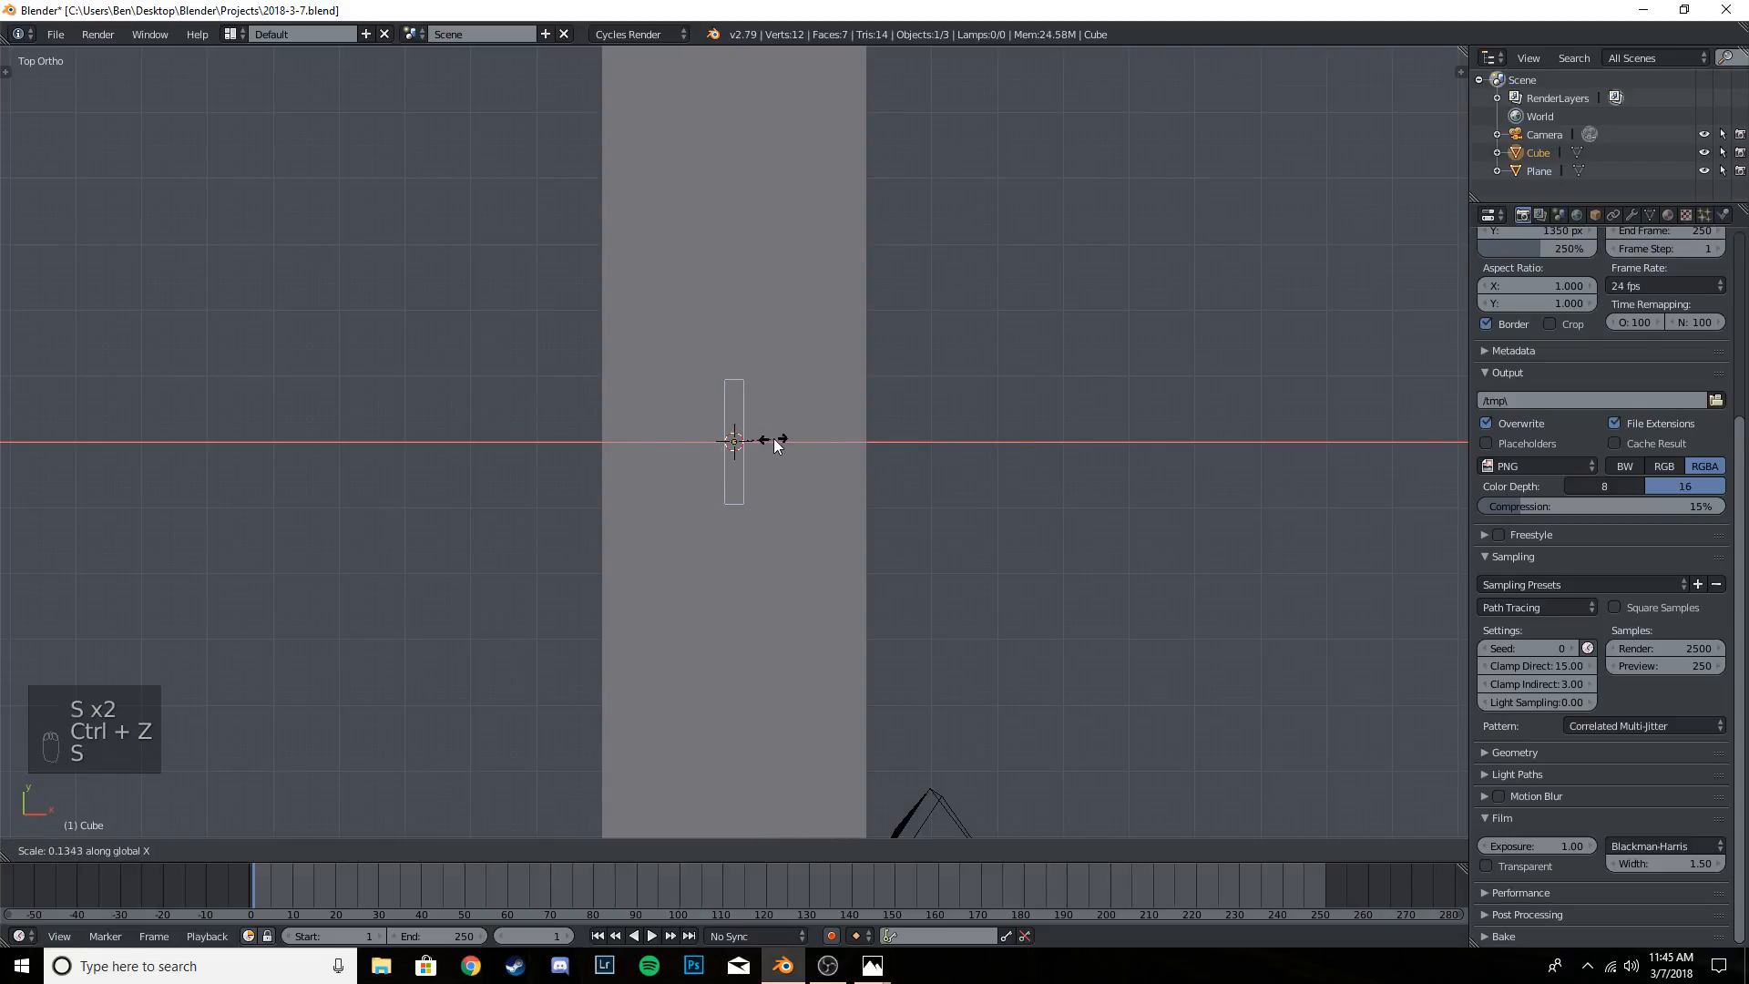
left_click(787, 441)
- Move the slab in negative X to the plane's edge, then reduce its height and adjust its vertical position to rise from the plane
left_click_drag(809, 441, 665, 442)
middle_click_drag(849, 468, 713, 323)
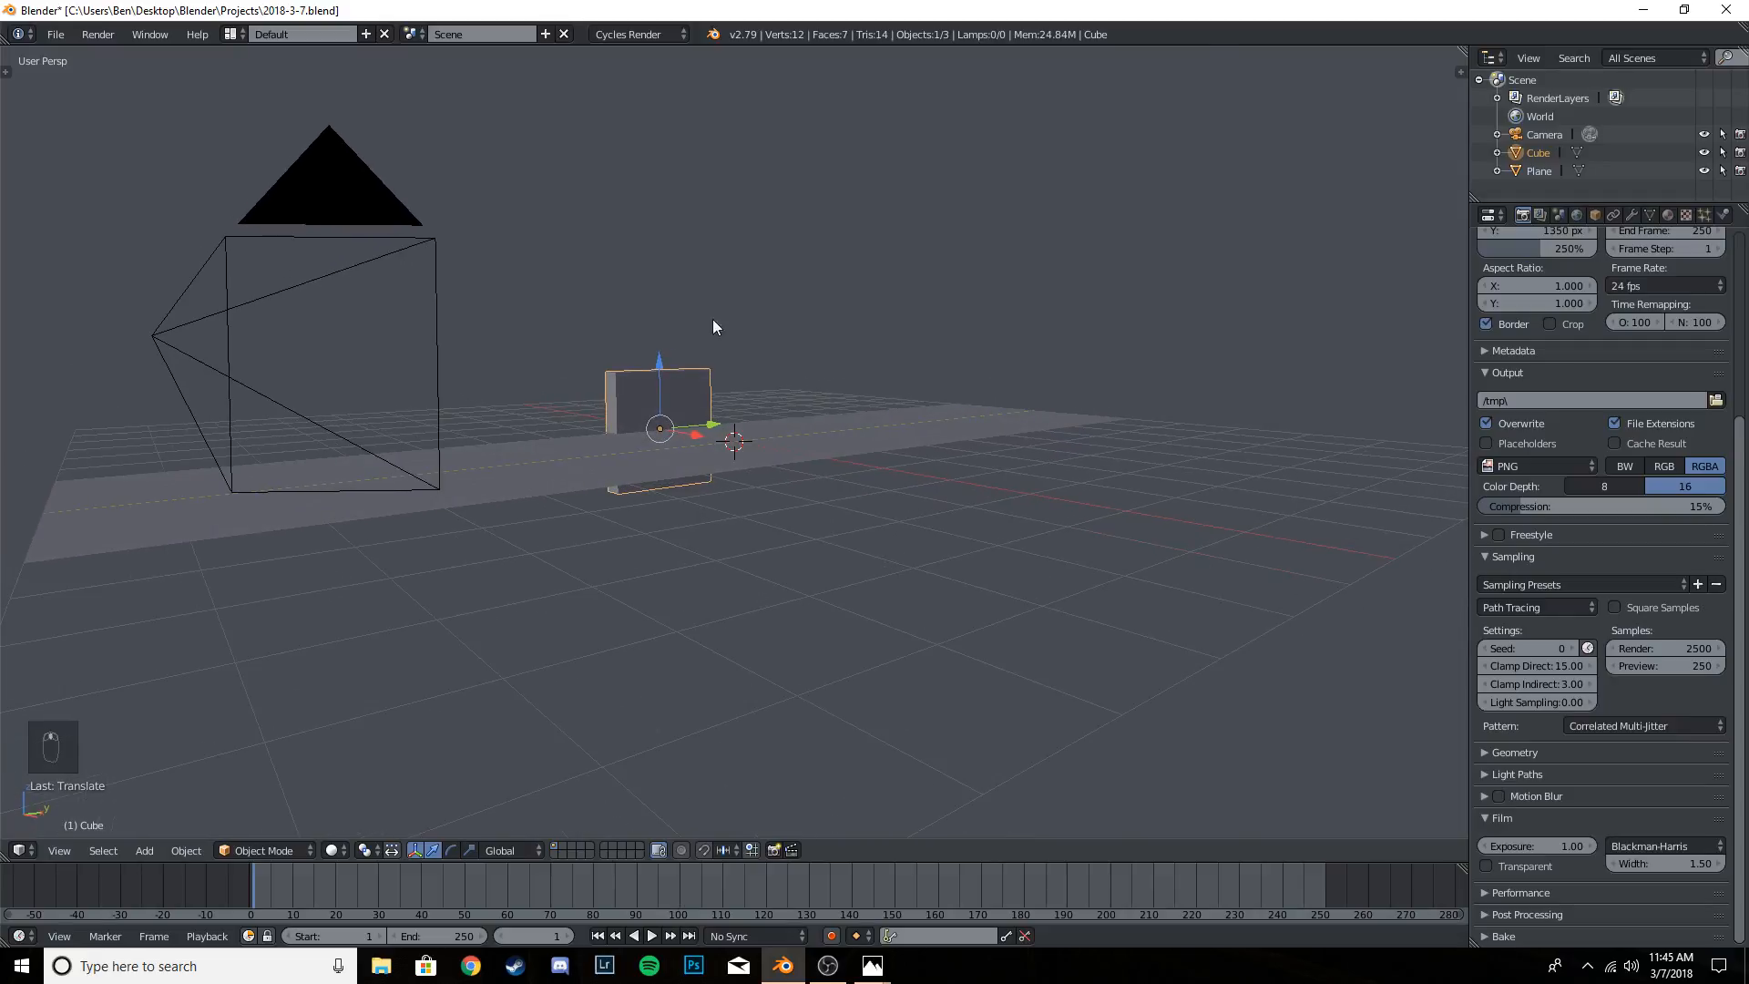
mouse_move(663, 369)
left_mouse_down()
mouse_move(664, 319)
mouse_move(663, 356)
left_mouse_up()
key("s")
left_click(901, 353)
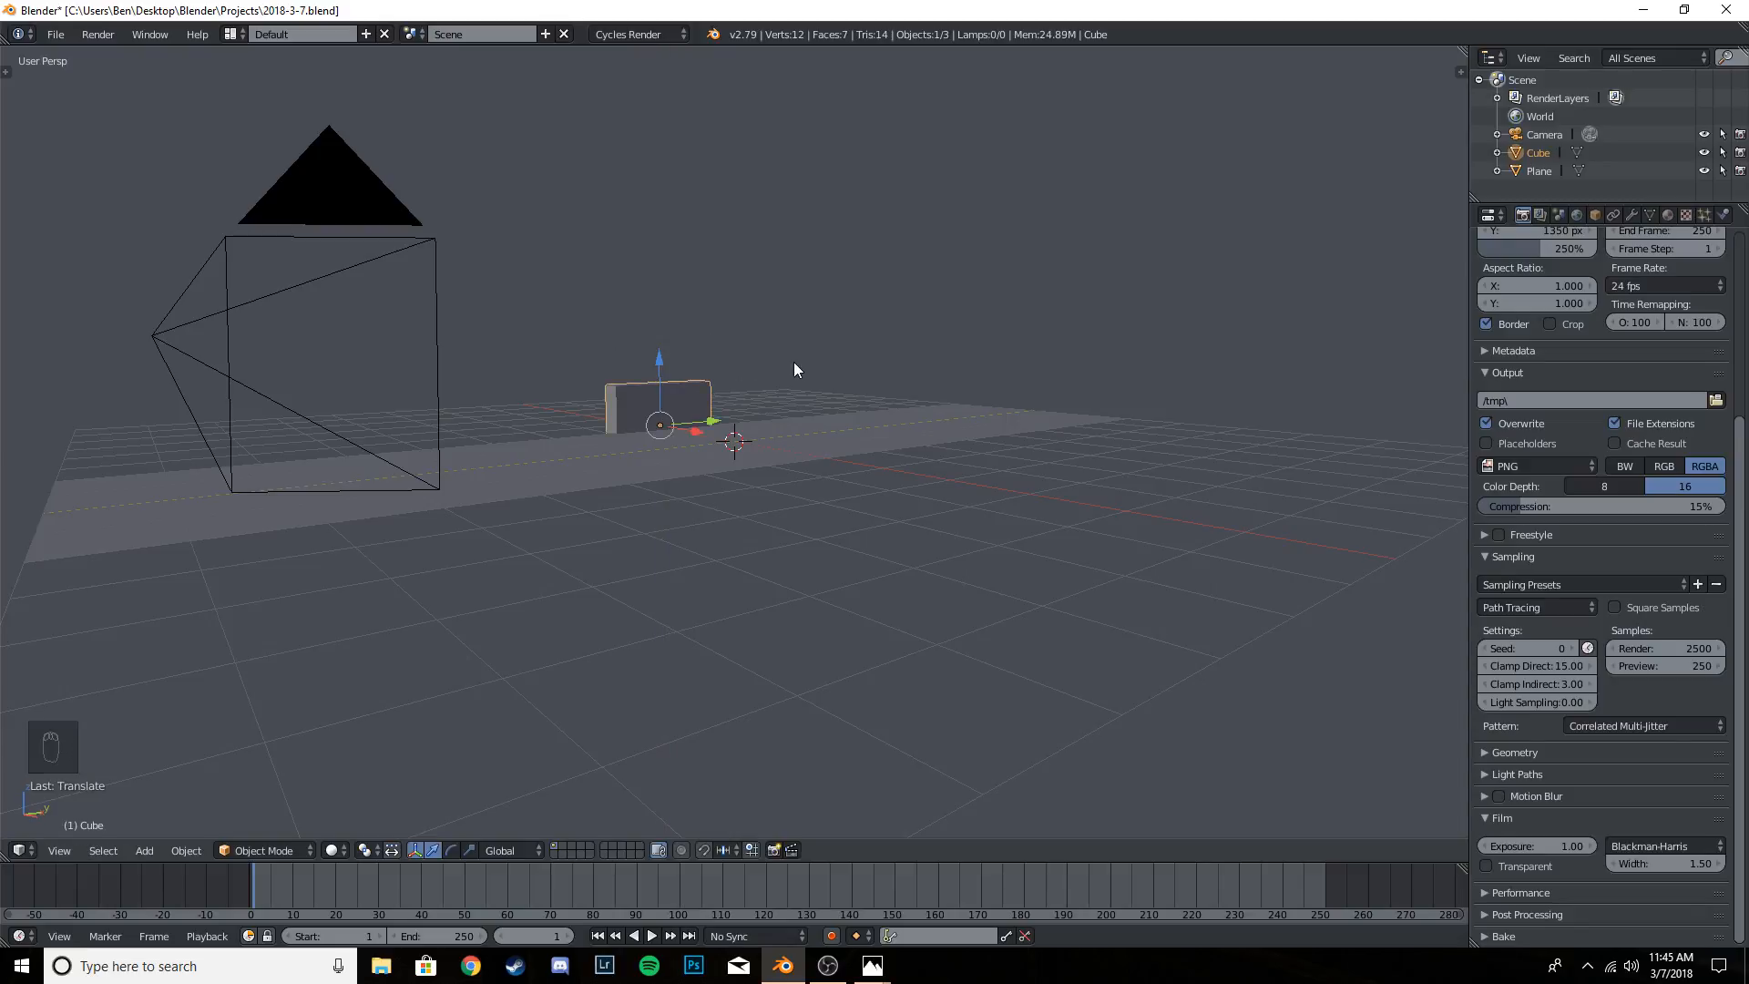
- In the camera view, stretch the slab along Y into a long wall reaching past both sides of the camera frame
key("KP_0")
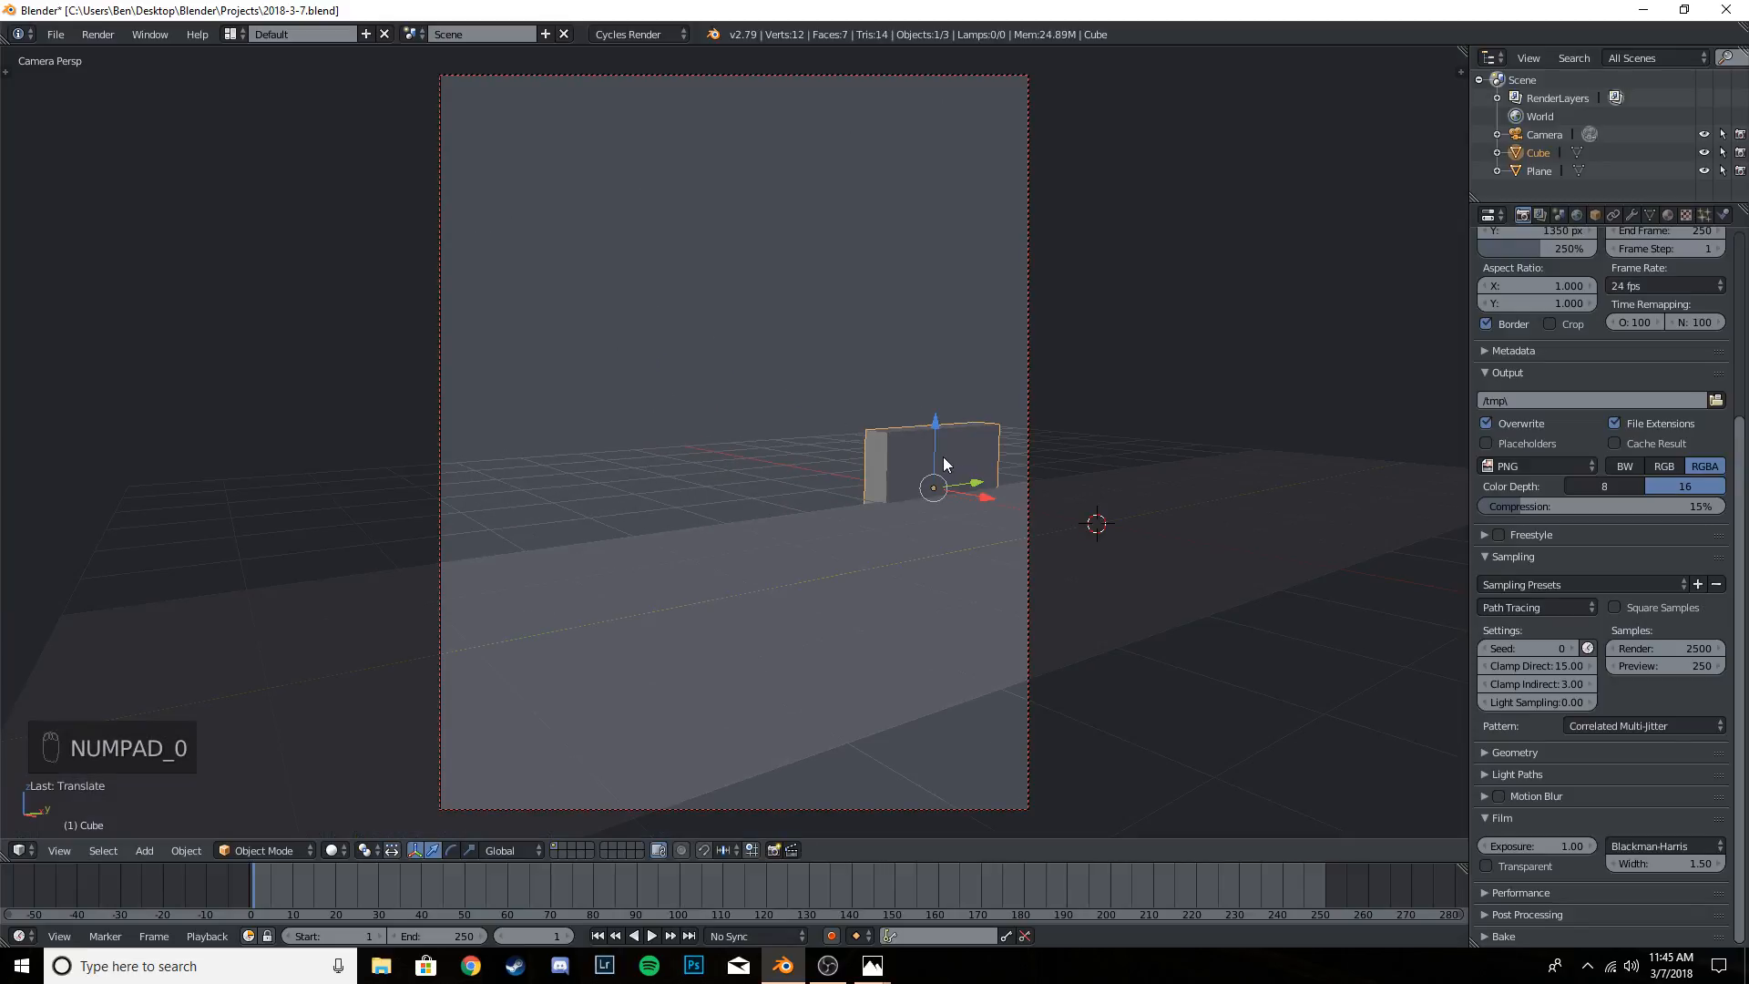
key("s")
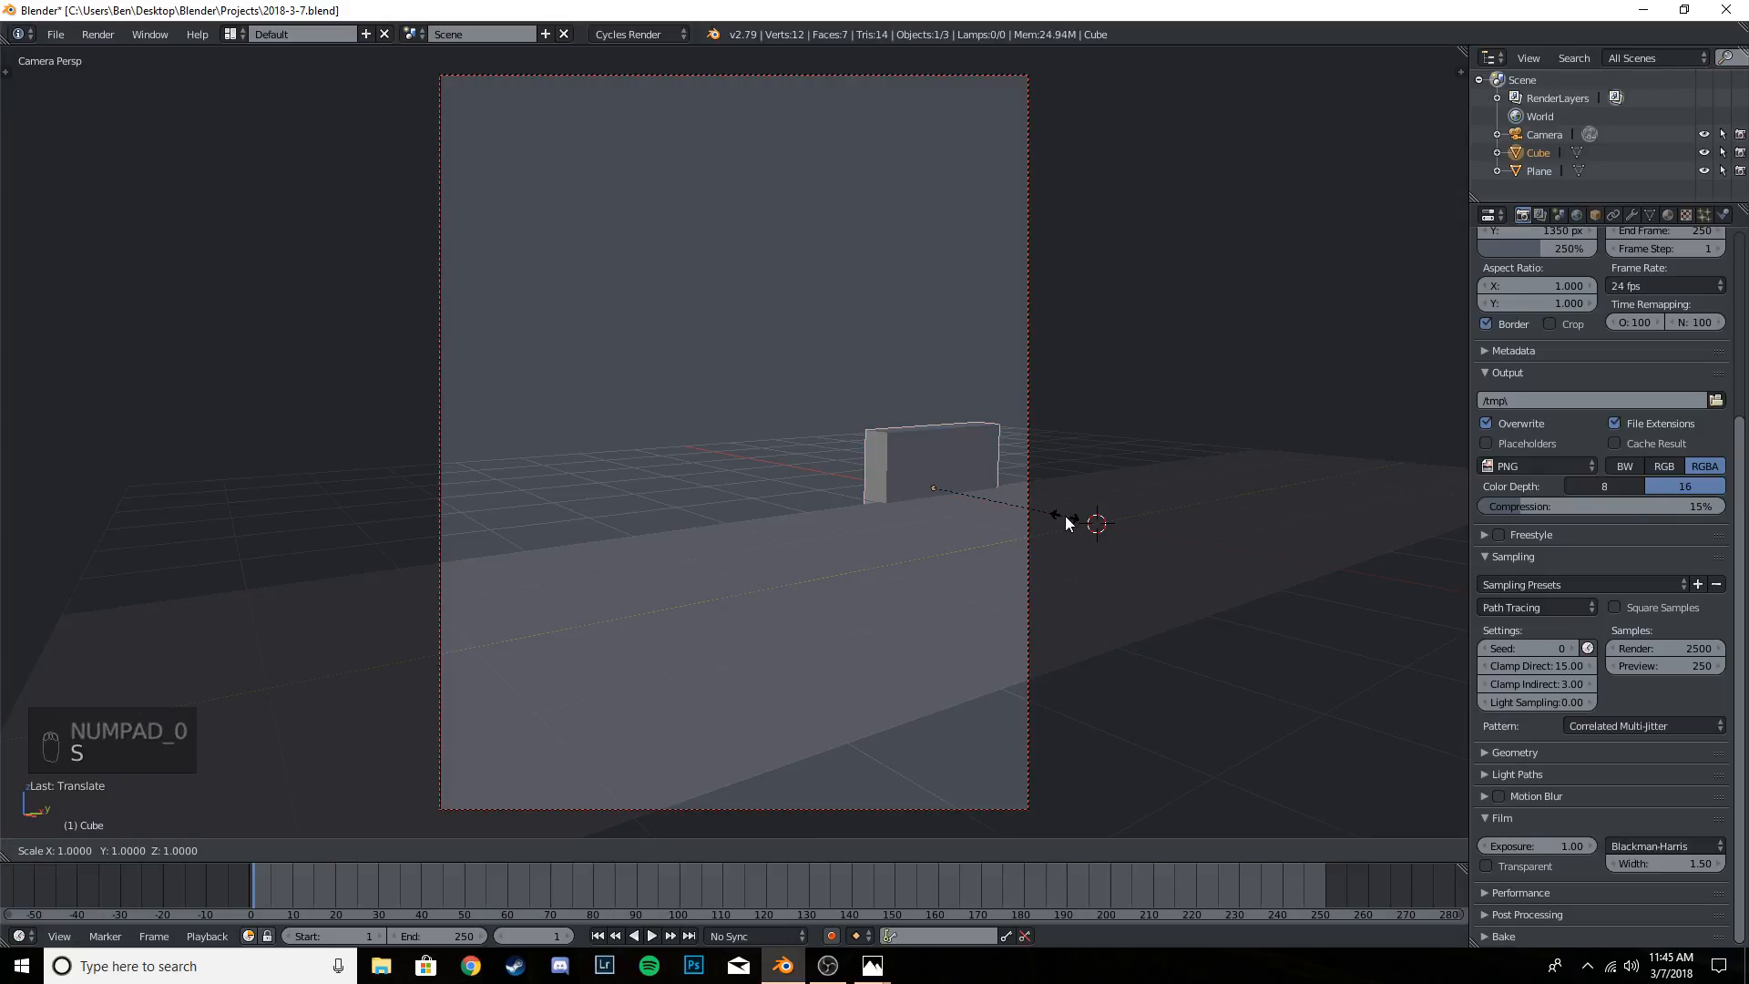
key("y")
left_click(74, 532)
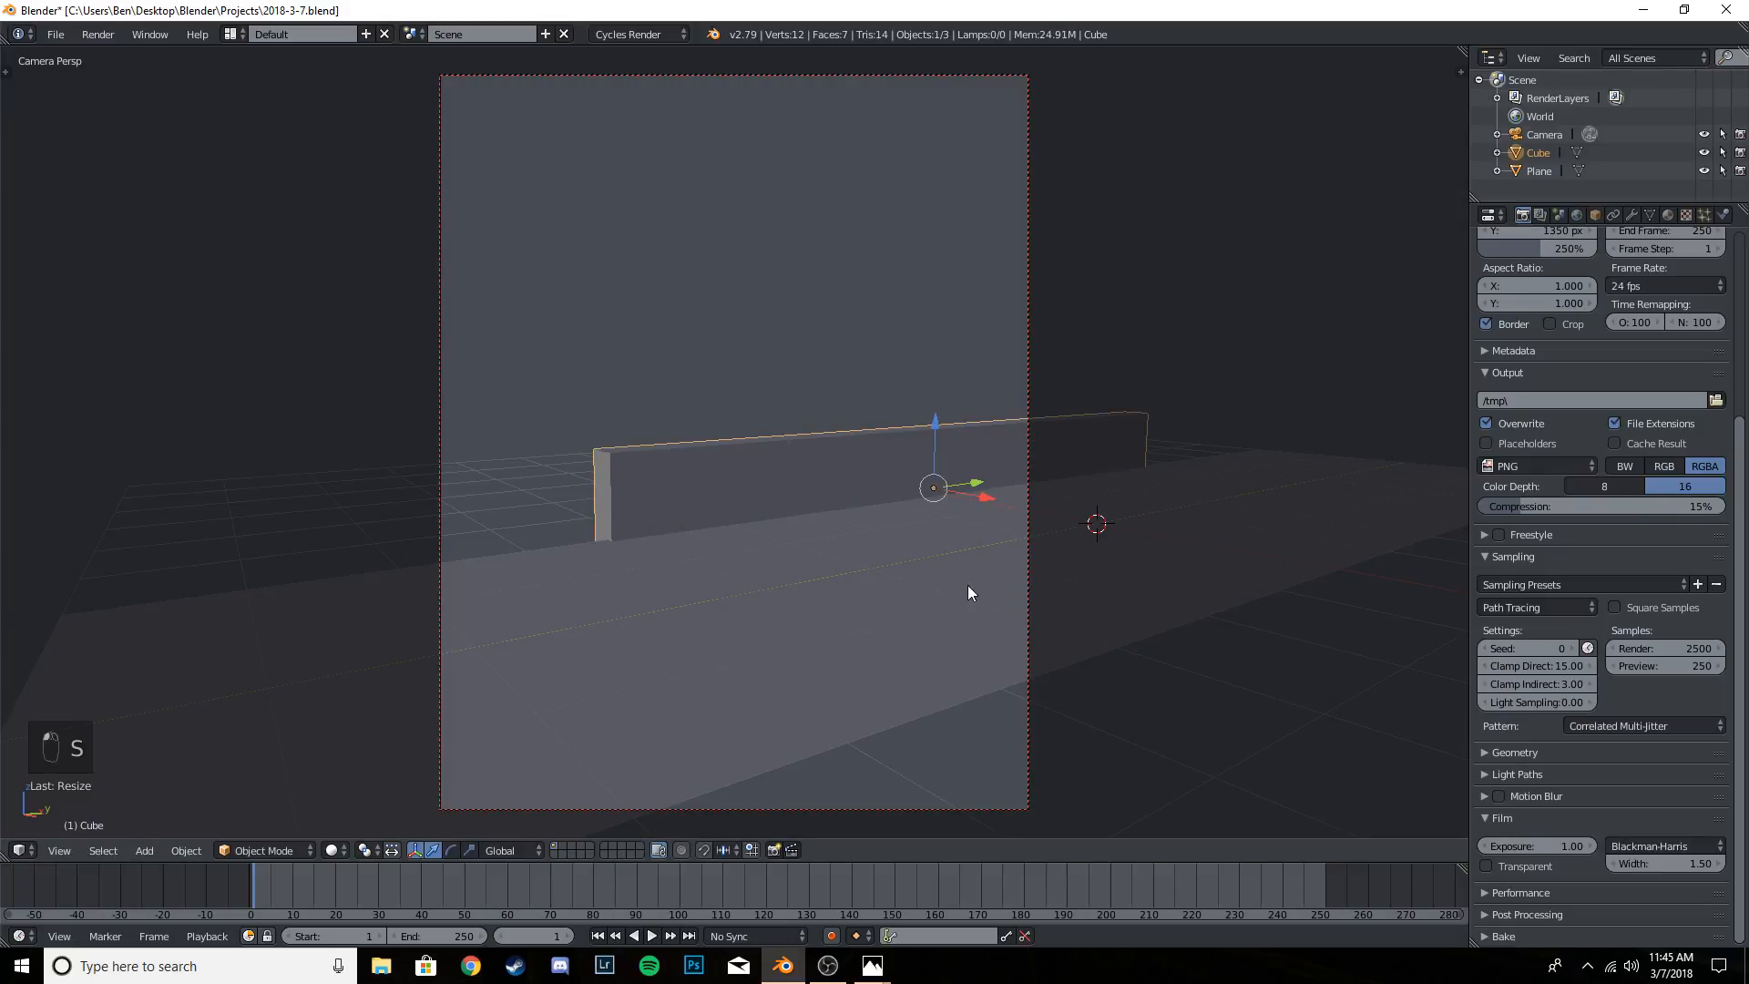
key("s")
key("y")
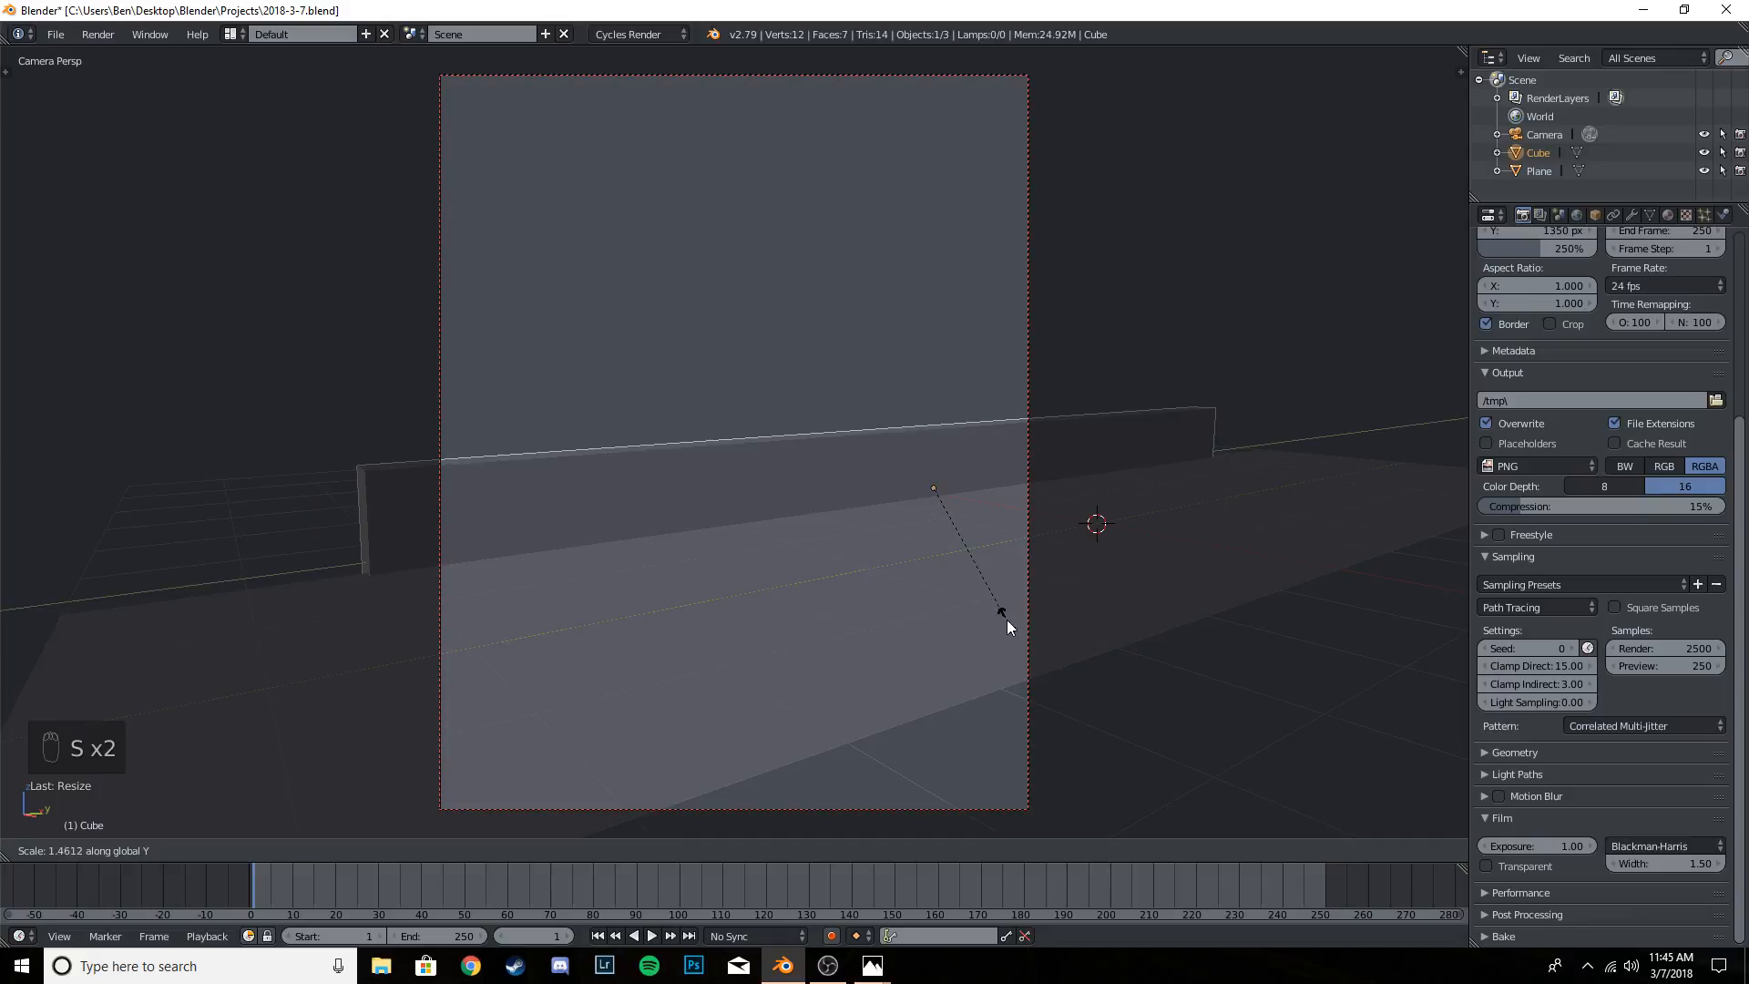
left_click(1009, 621)
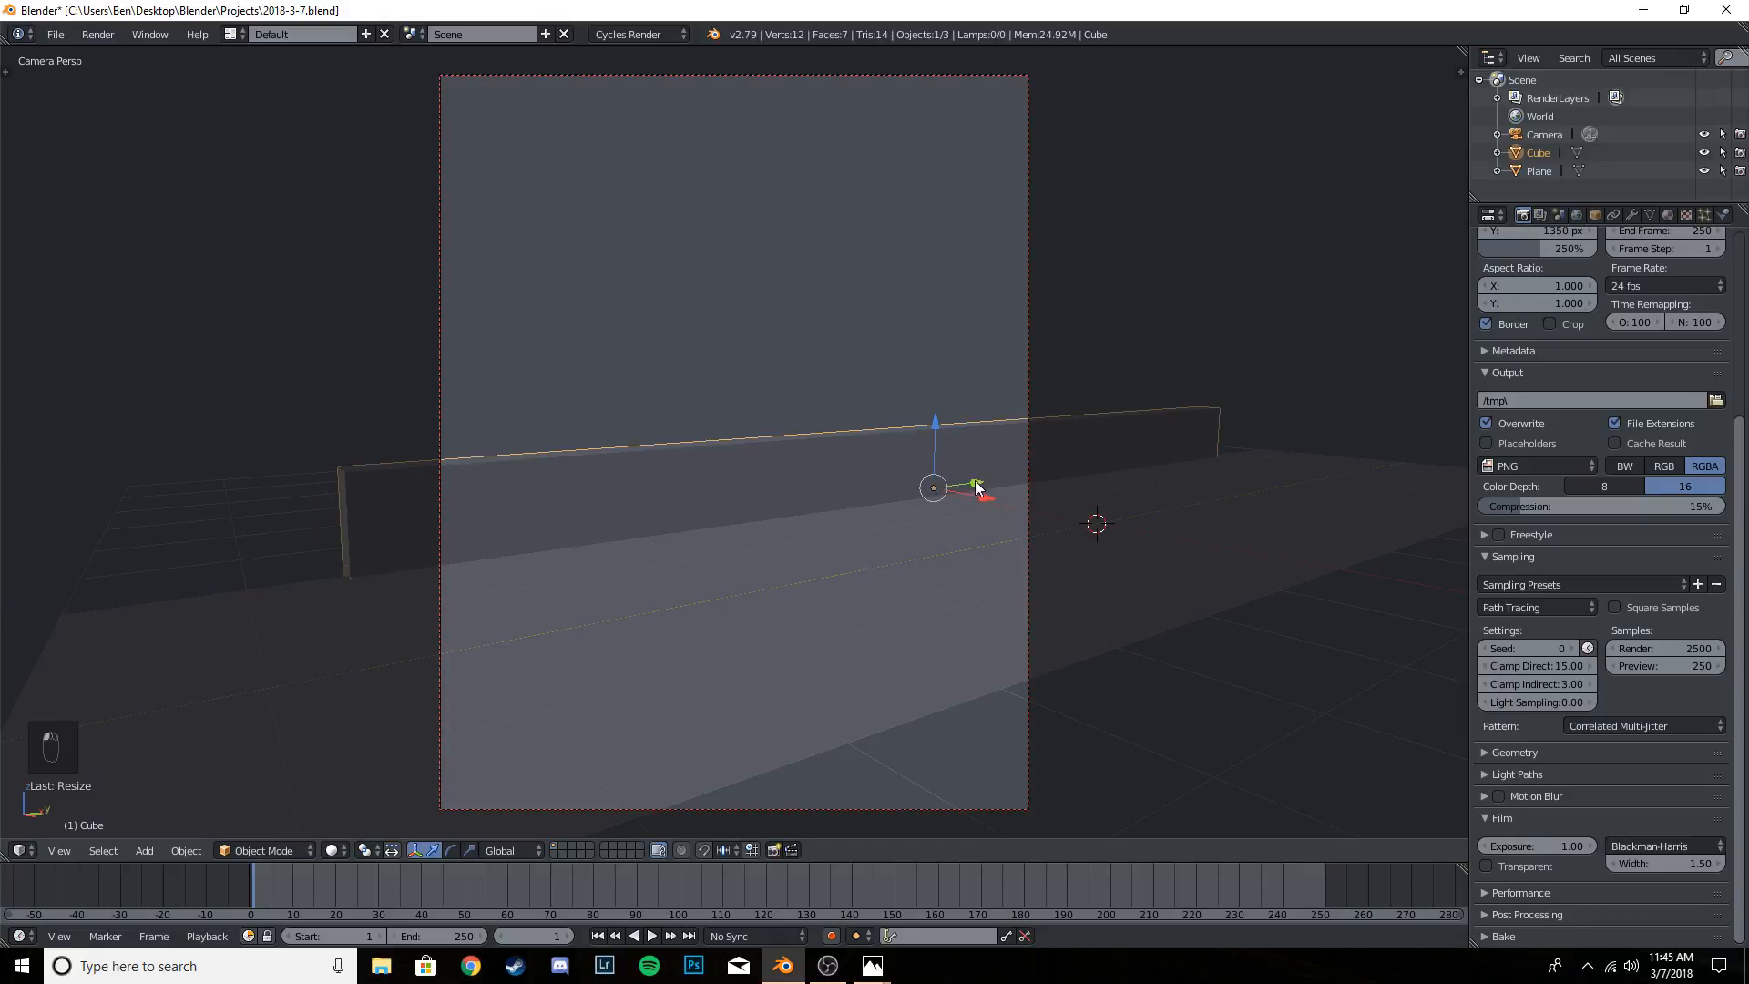
- Slide the wall about 1.31 units in the negative Y direction and save the project
key("g")
key("x")
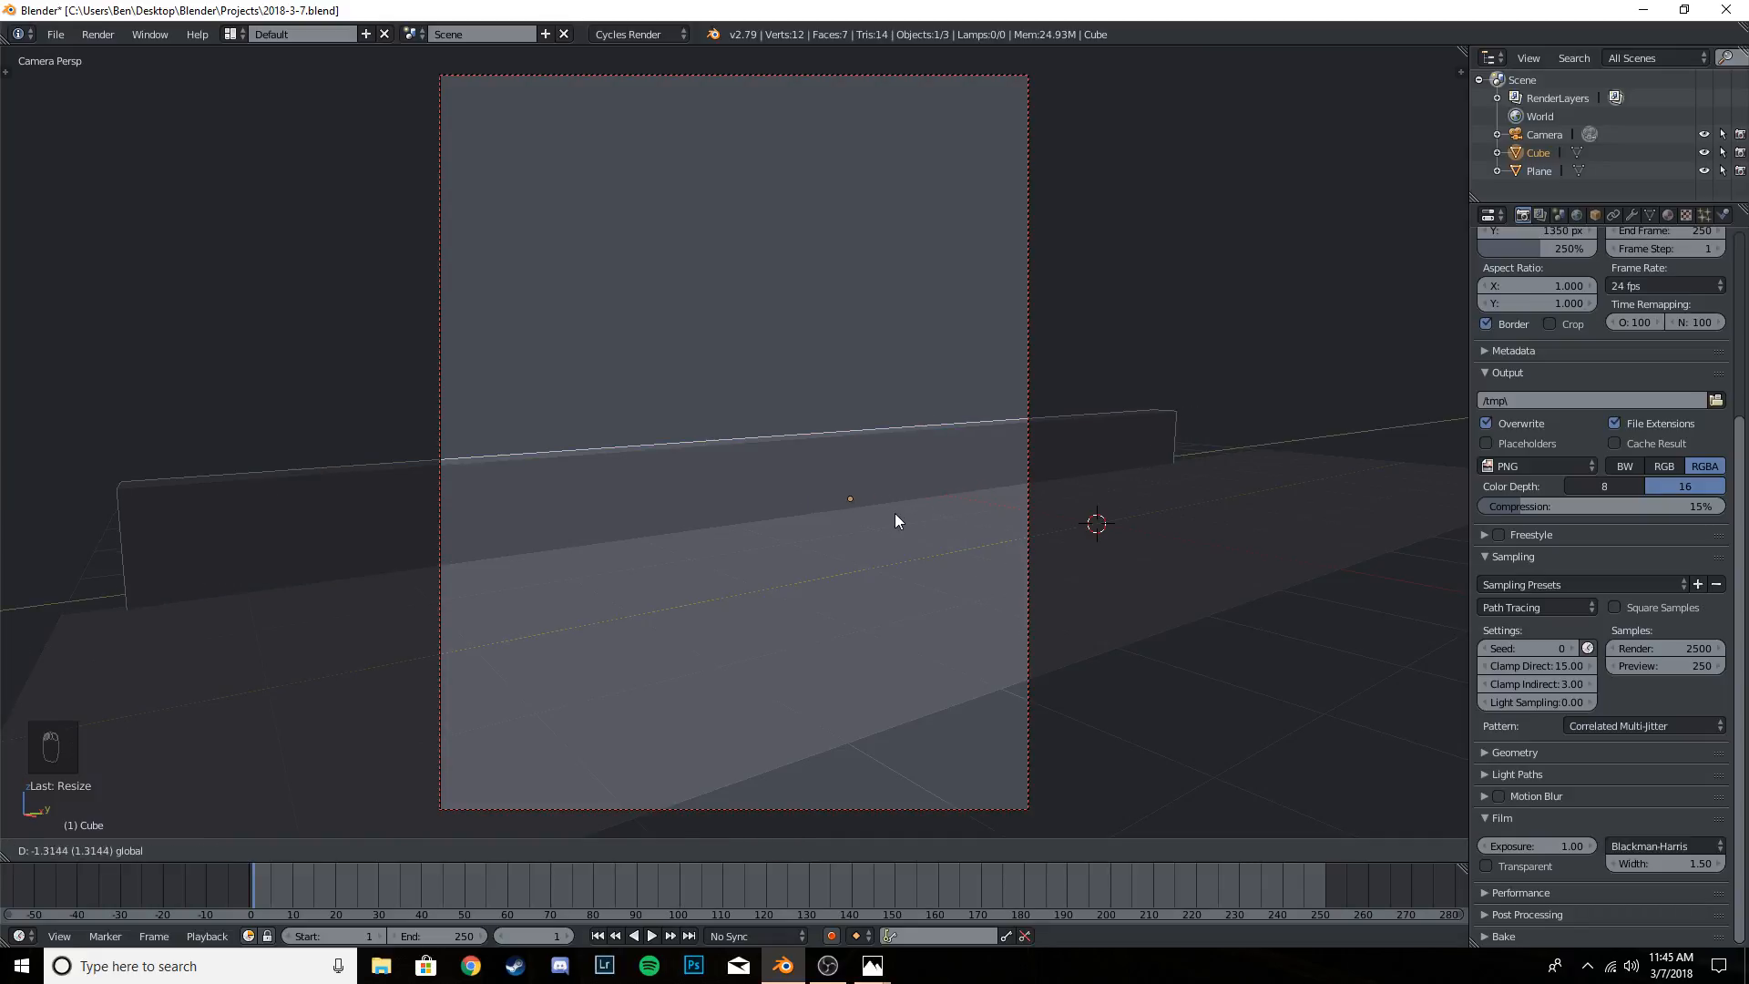
left_click(895, 519)
key("ctrl+s")
left_click(902, 453)
- Save the project again and raise the wall slightly along Z above the plane
scroll(887, 463, "down", 4)
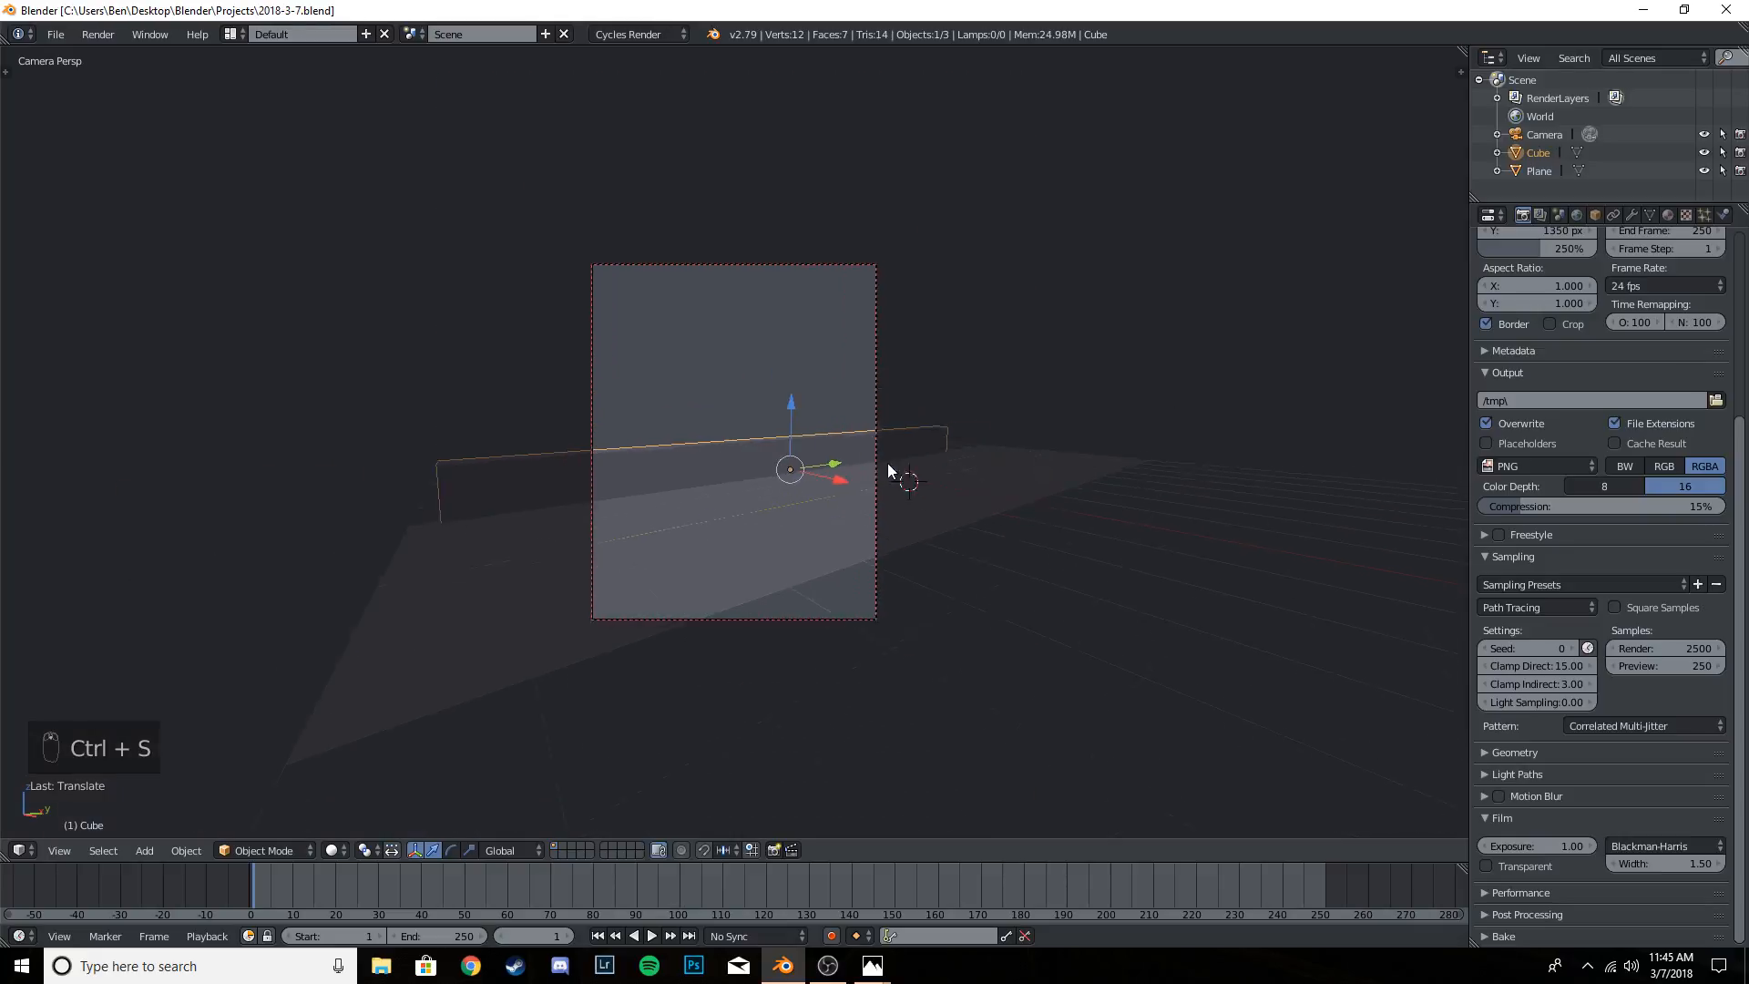
scroll(816, 479, "up", 3)
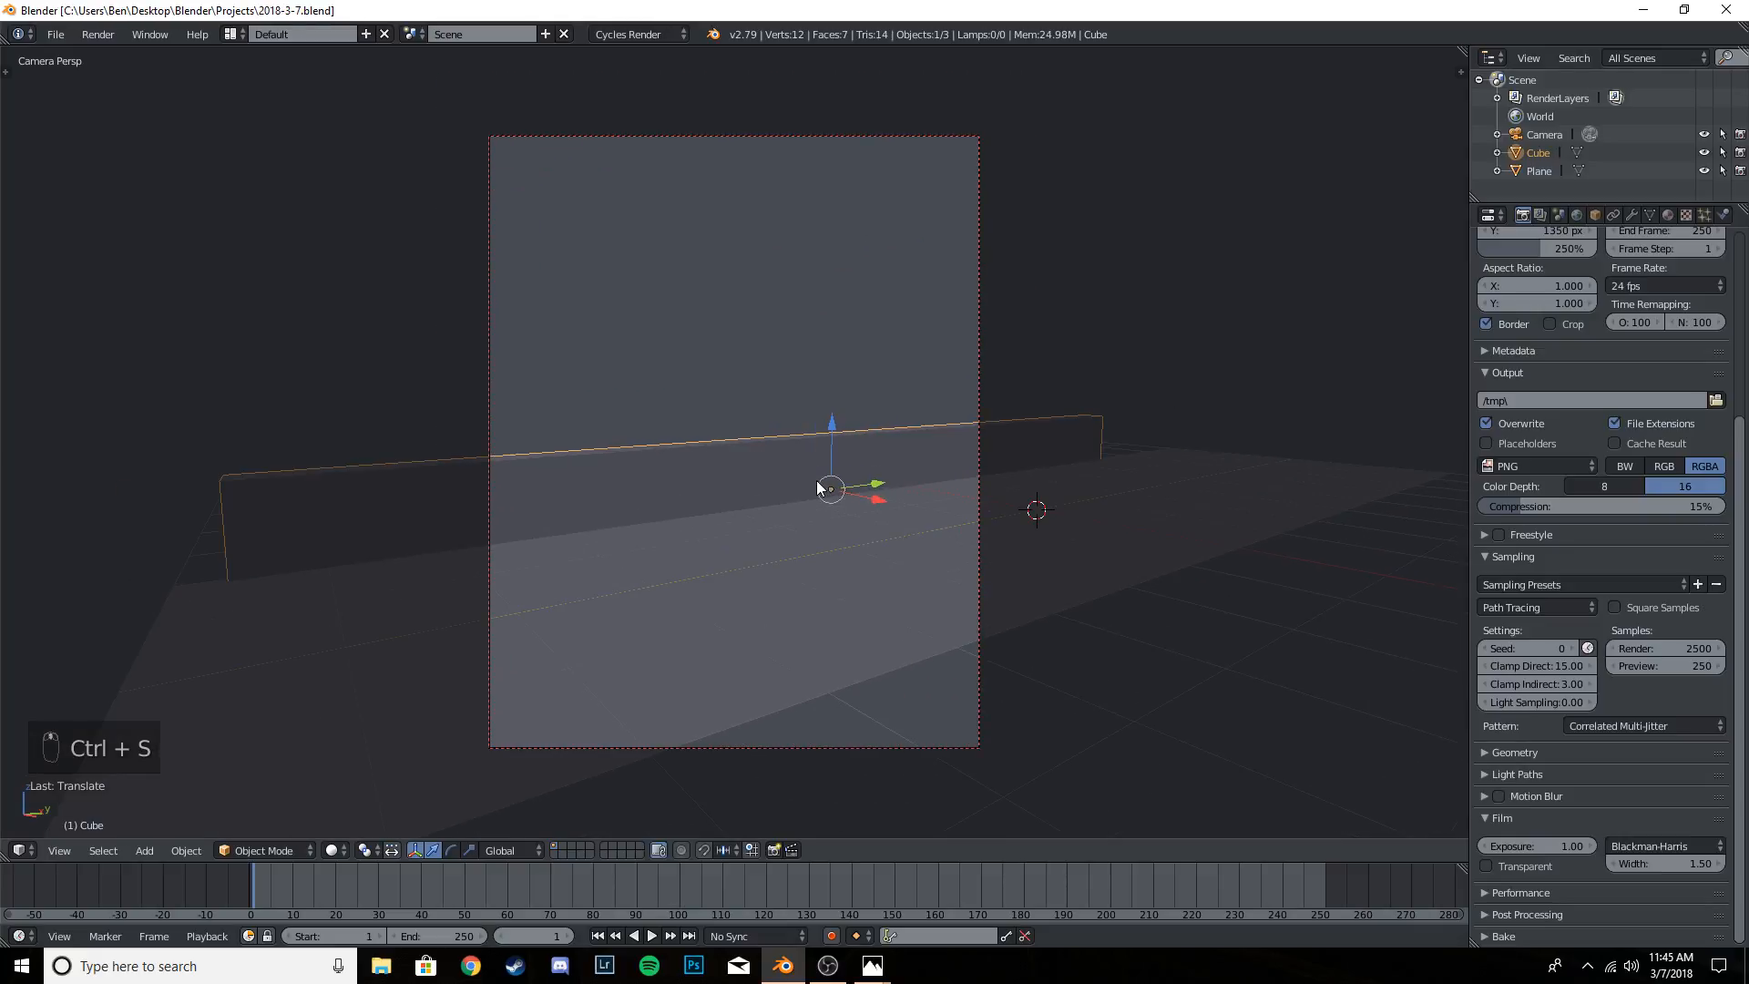
key("ctrl+s")
key("ctrl+s")
key("ctrl+s")
left_click(817, 483)
left_click_drag(832, 426, 836, 406)
scroll(819, 494, "up", 1)
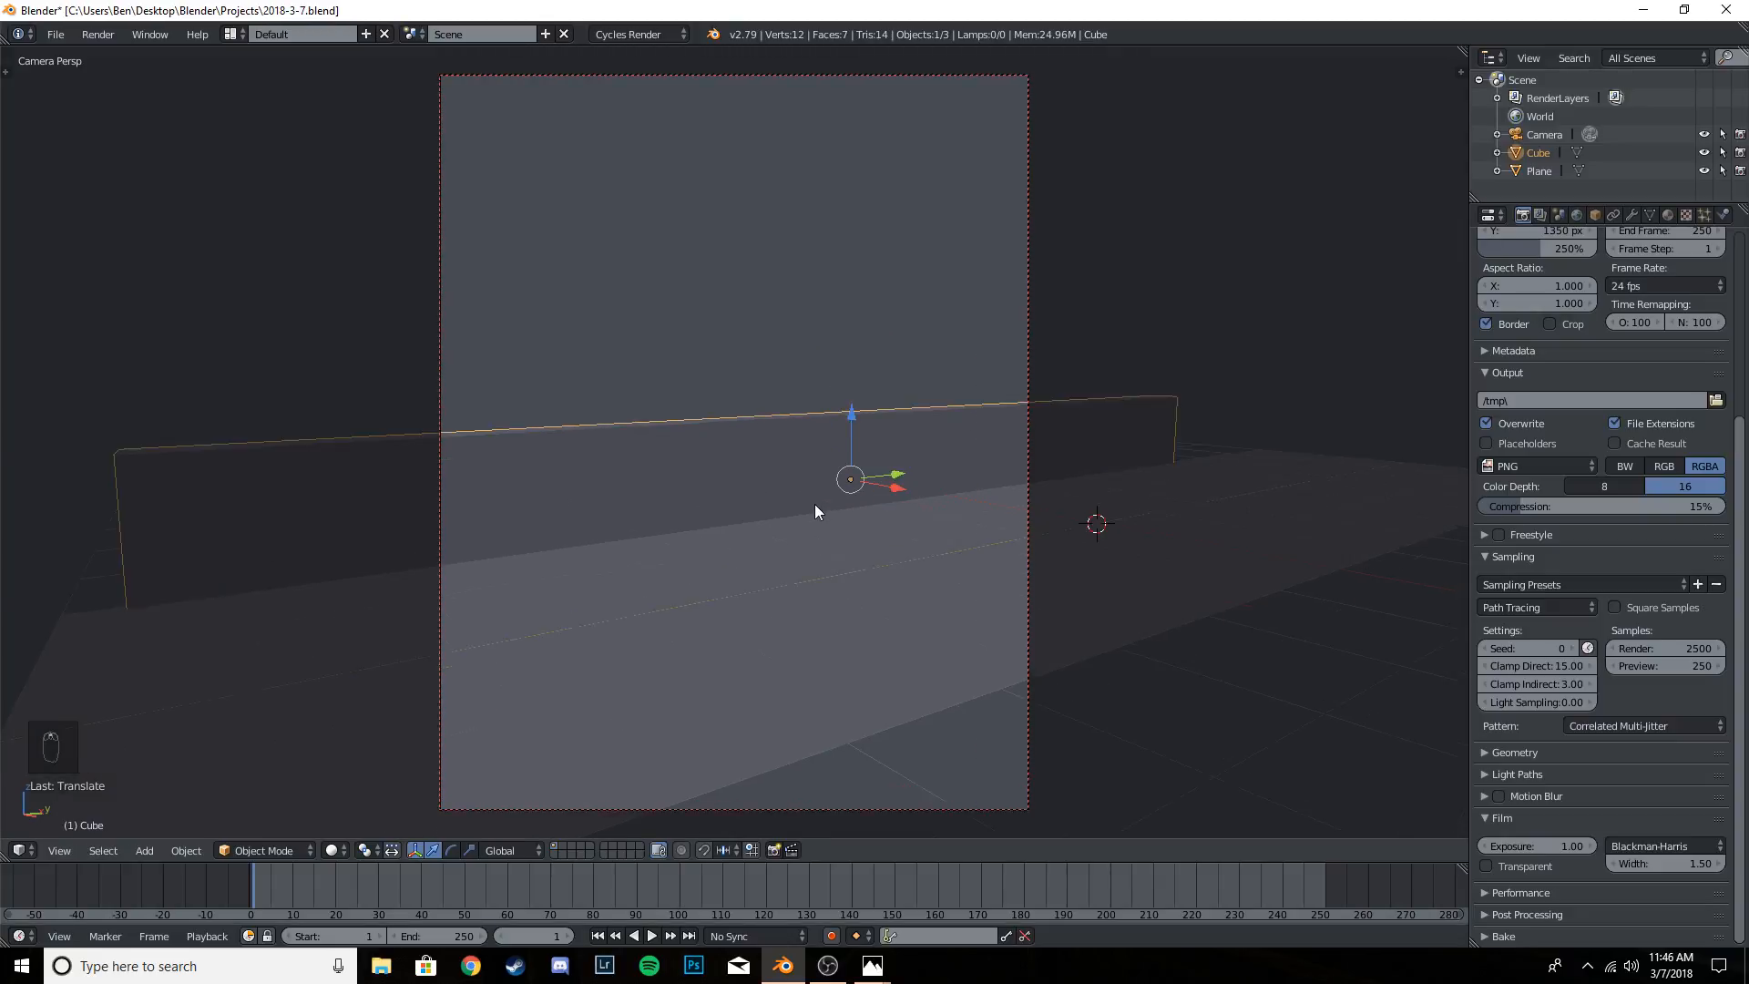
- Select the plane, turn on viewport Ambient Occlusion shading and check the wall's contact shading before returning to the camera view
right_click(847, 629)
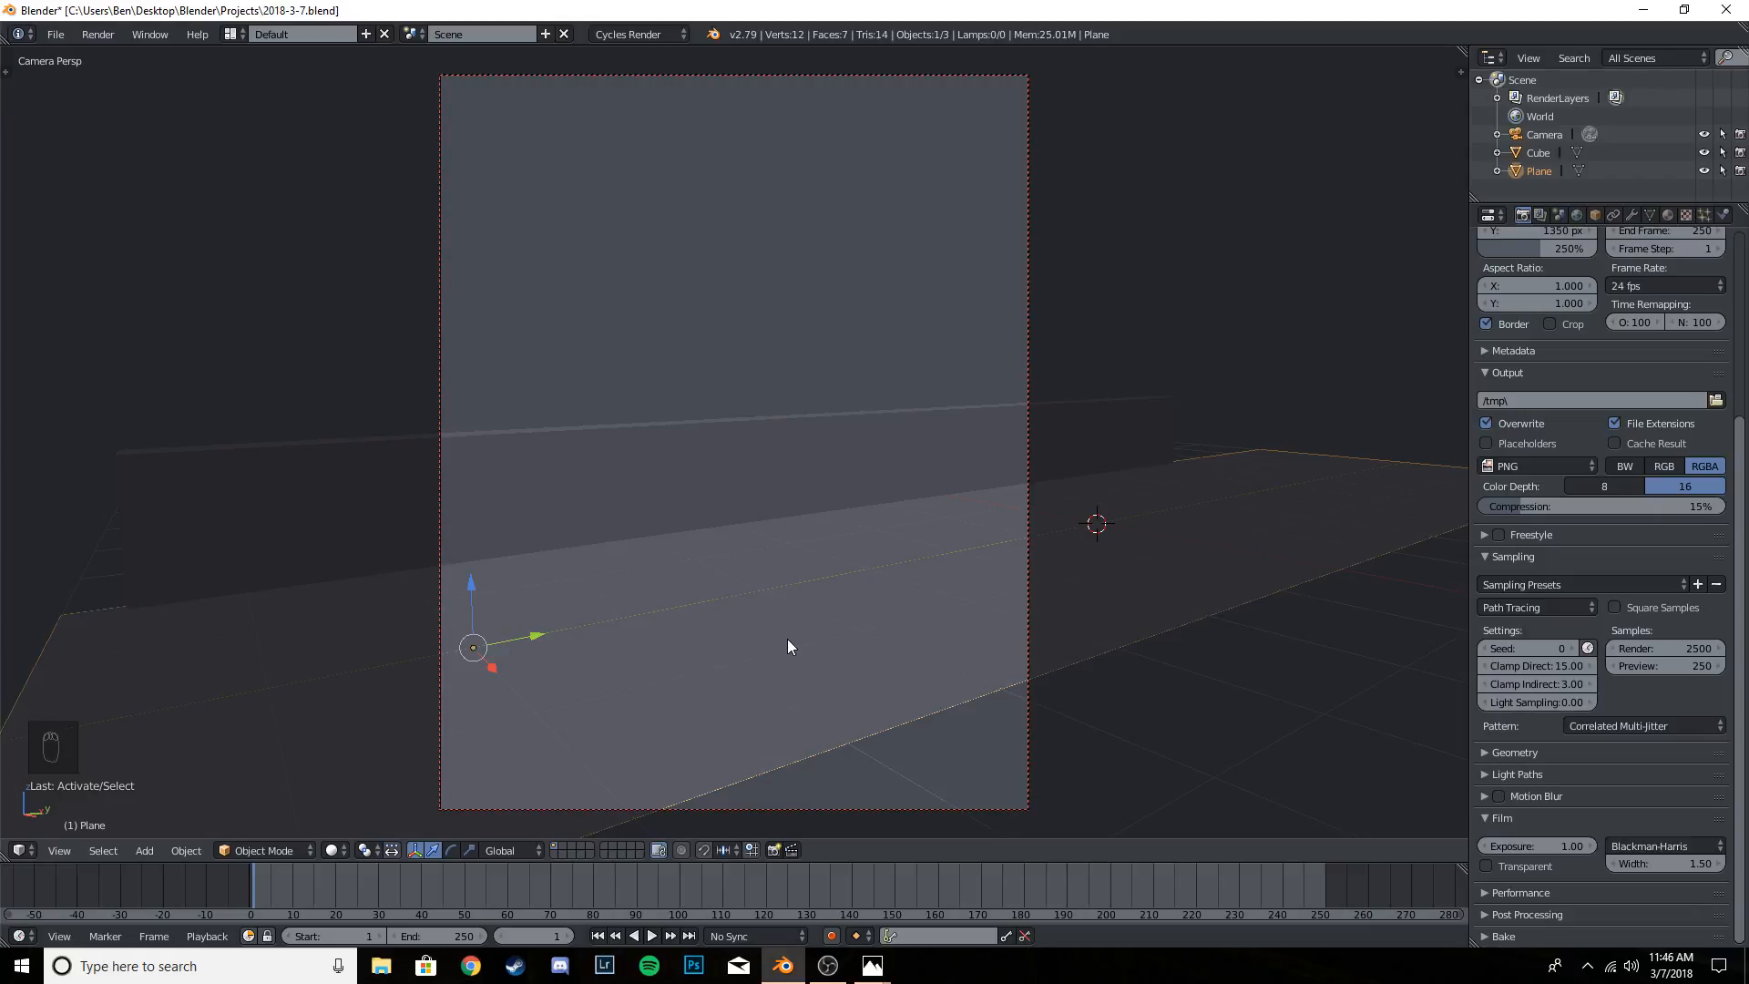
key("n")
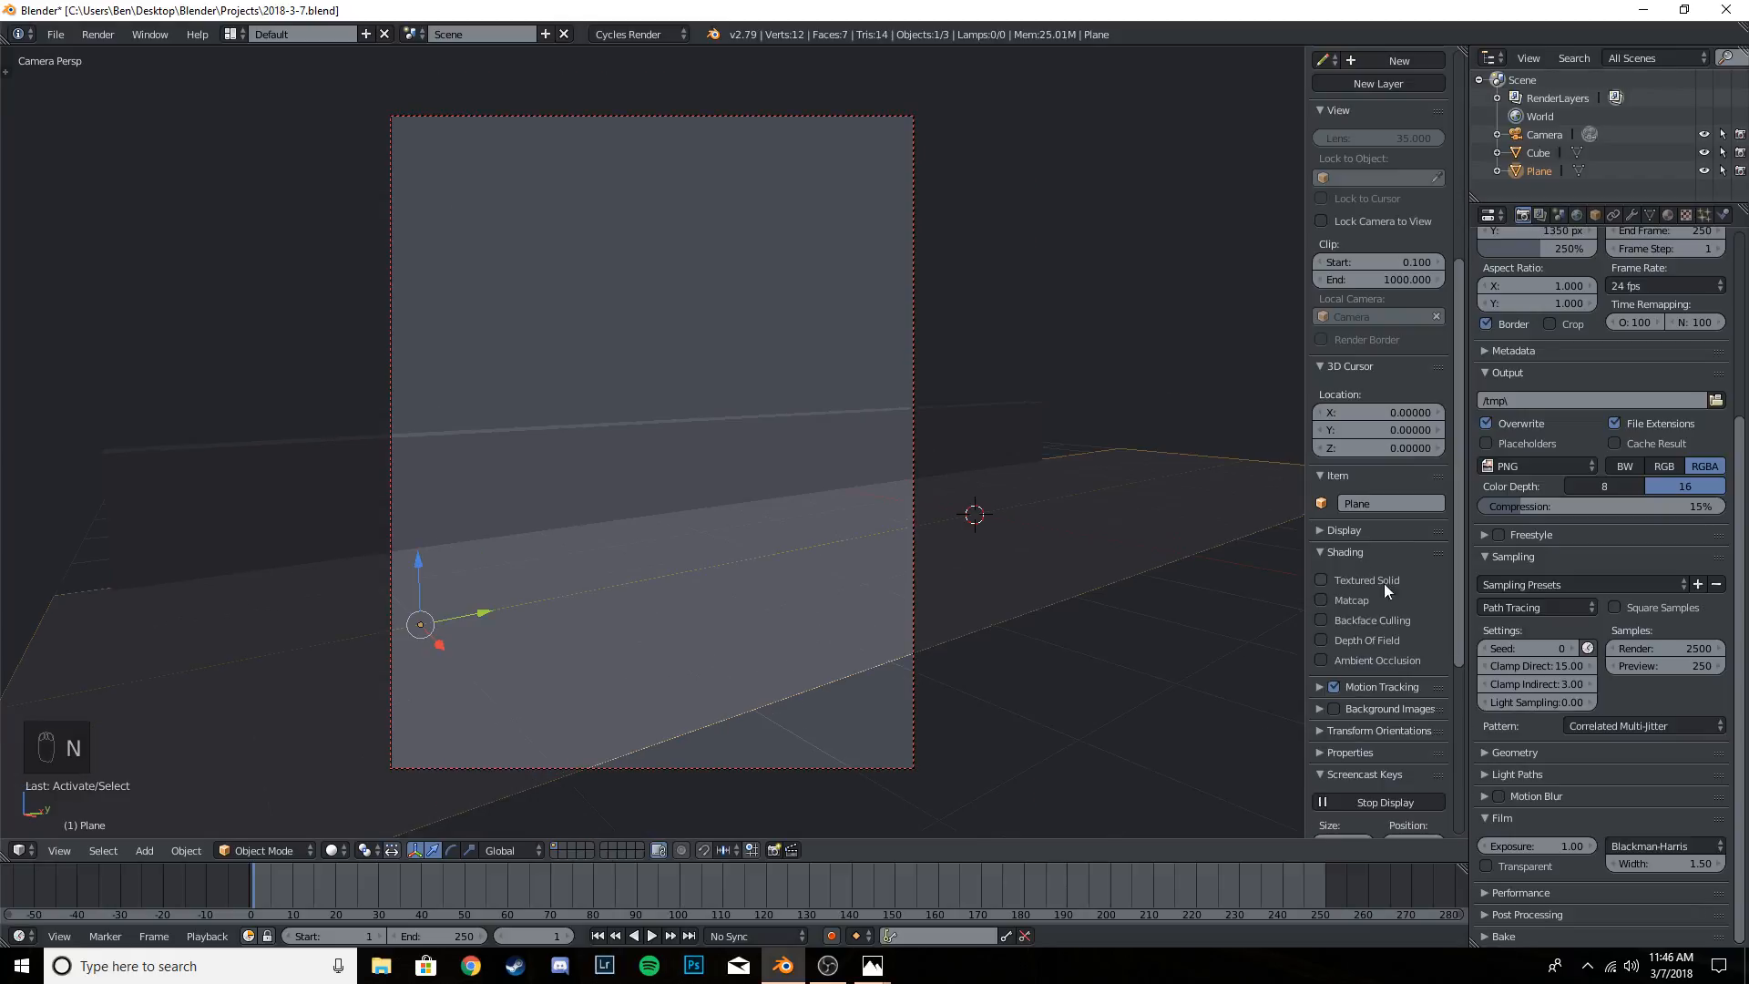
left_click(1376, 660)
middle_click_drag(593, 609, 1266, 641)
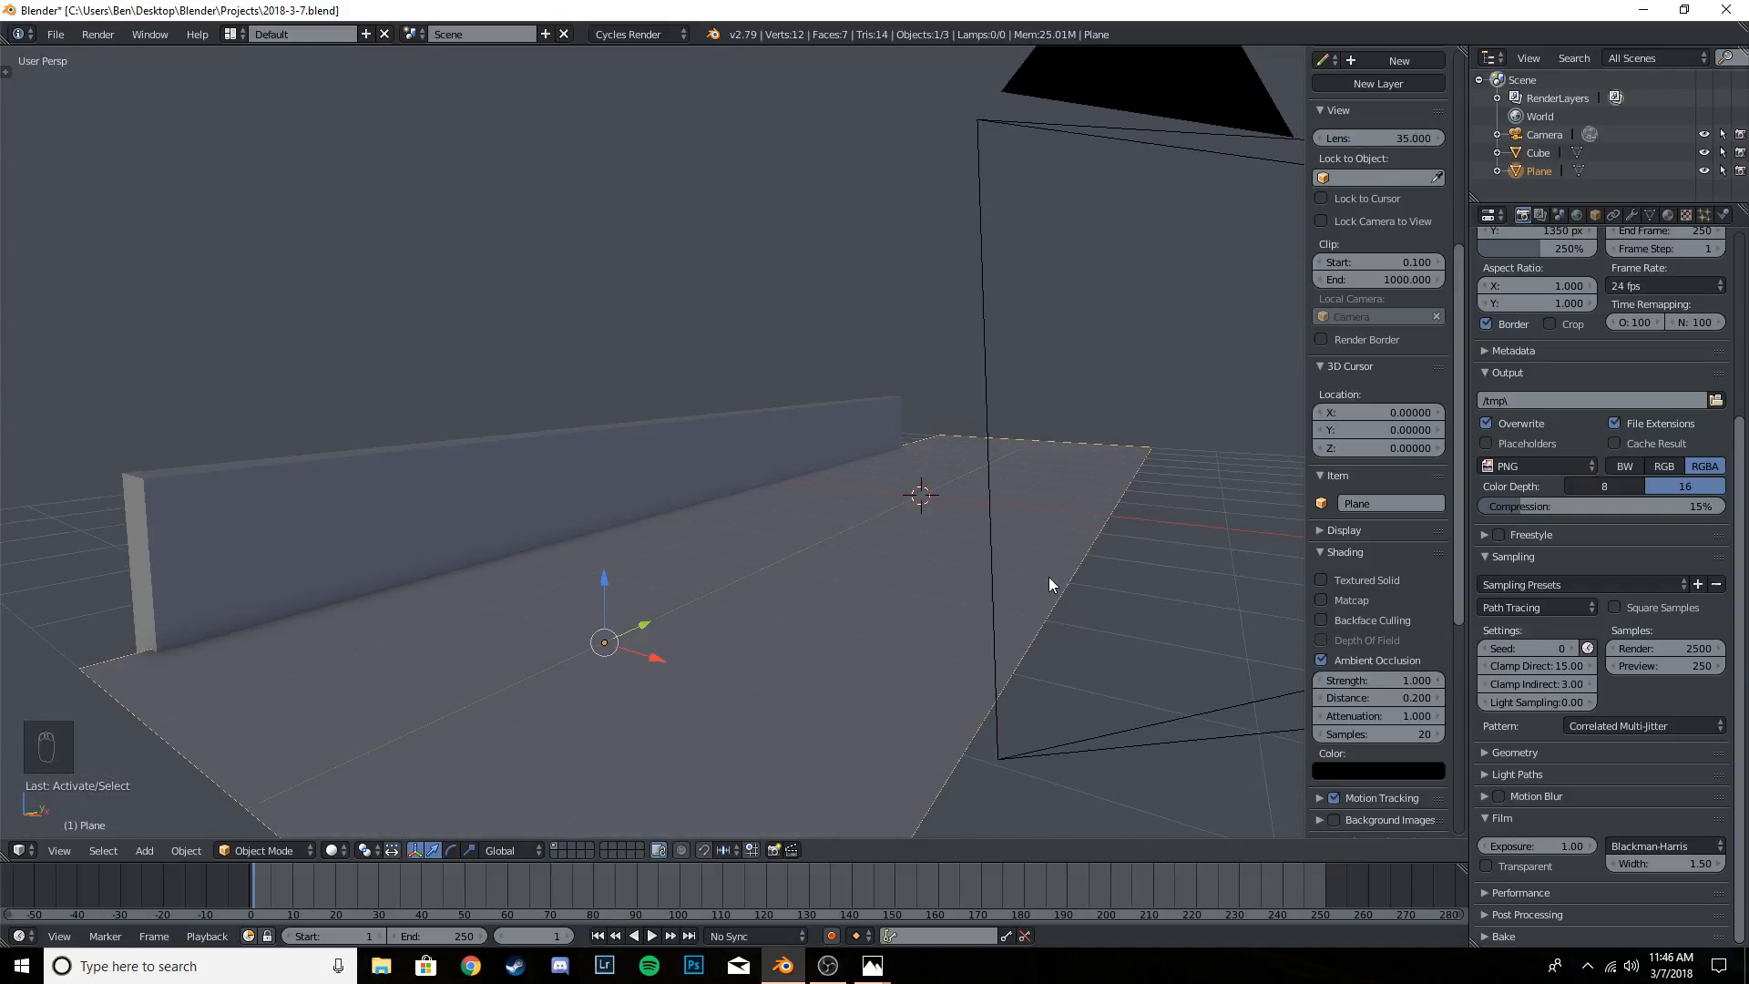
key("KP_0")
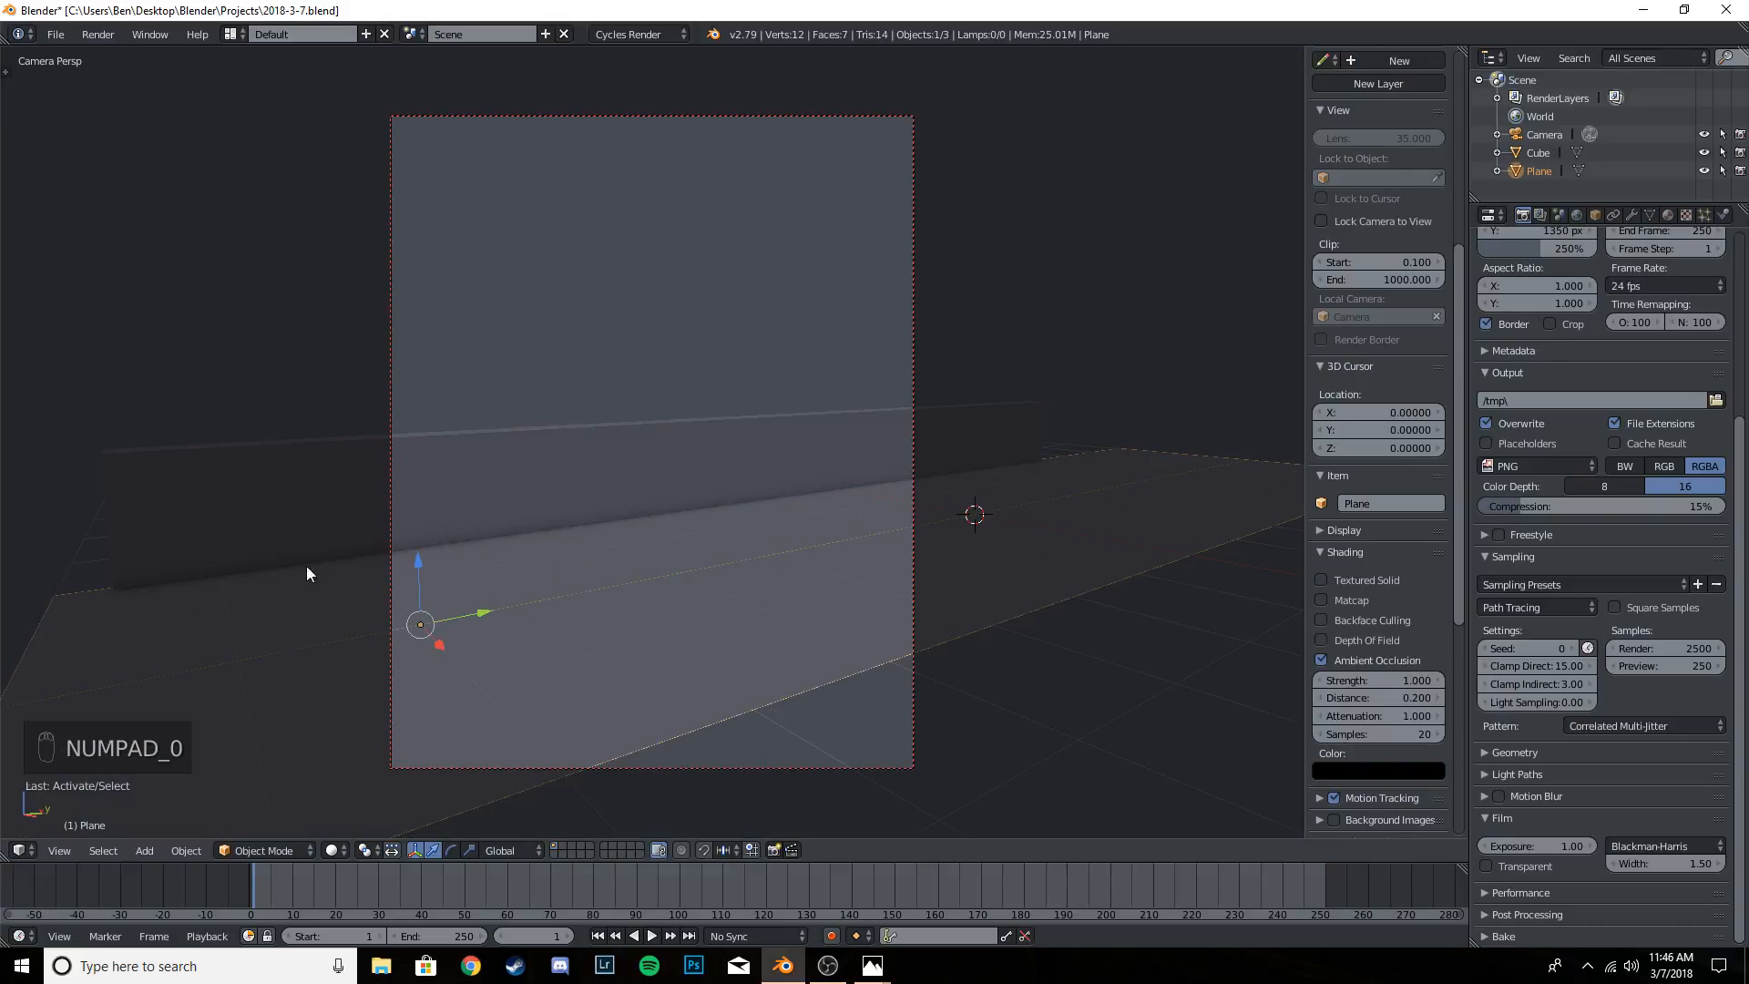
- Select the wall and save the project with the ambient occlusion shading enabled
key("ctrl+s")
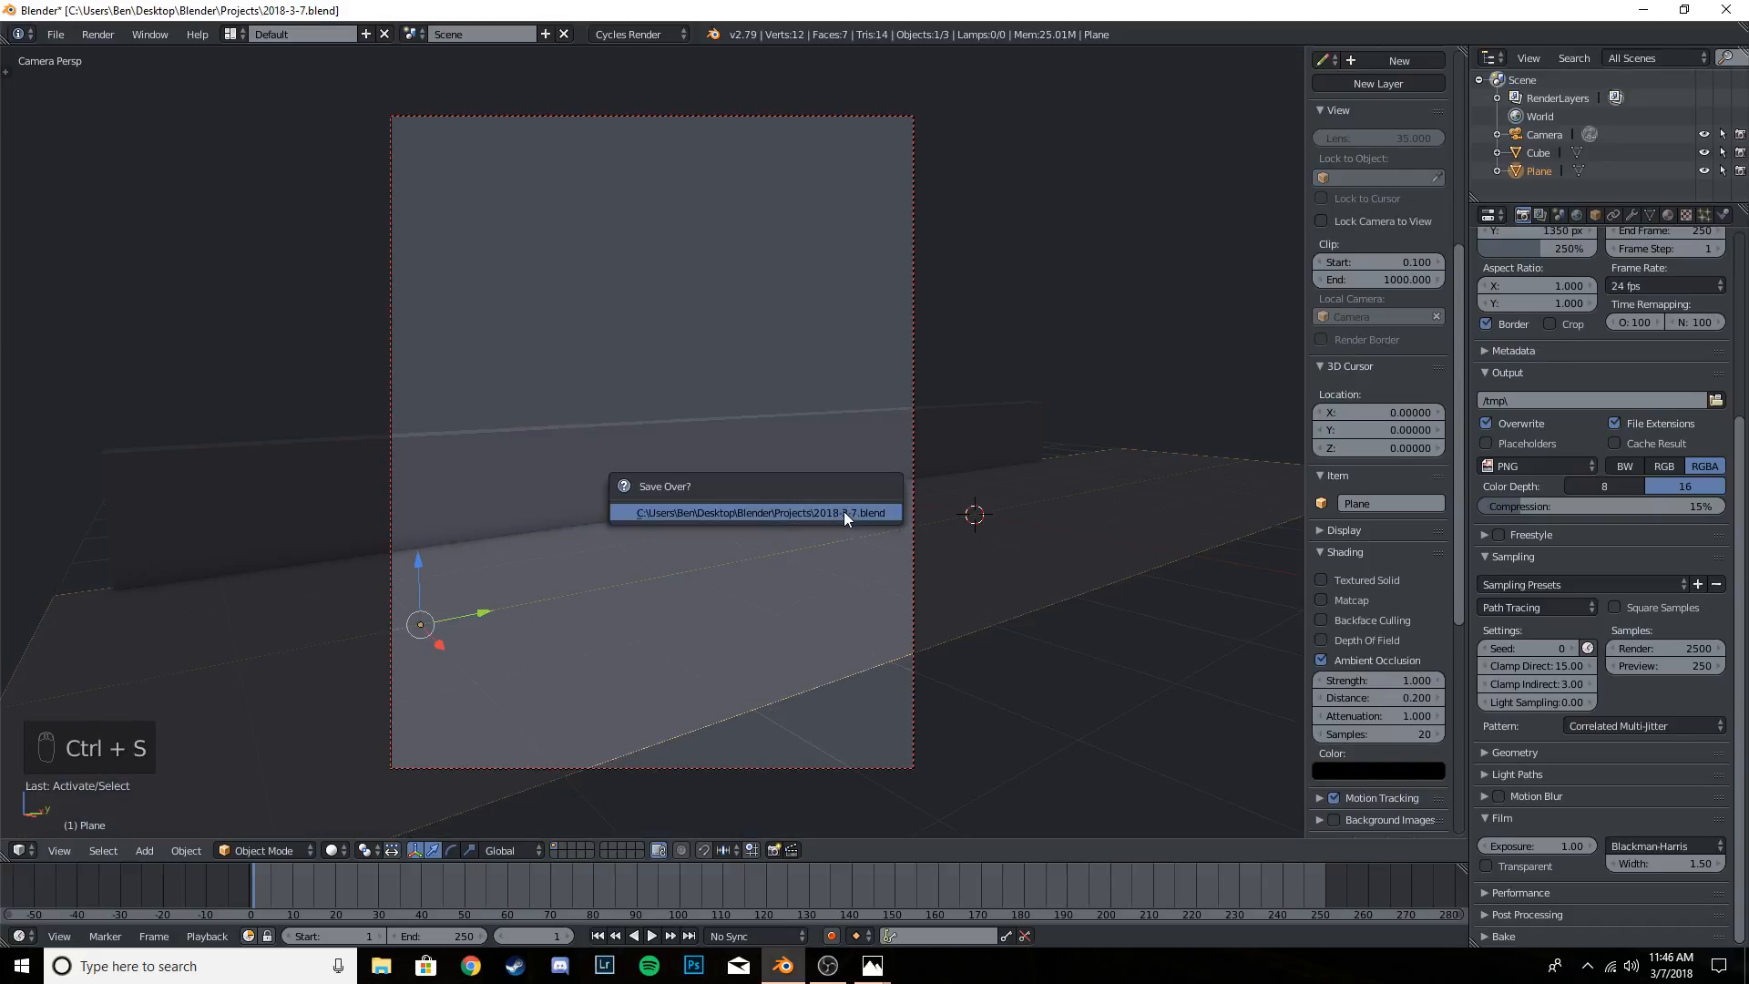
right_click(652, 444)
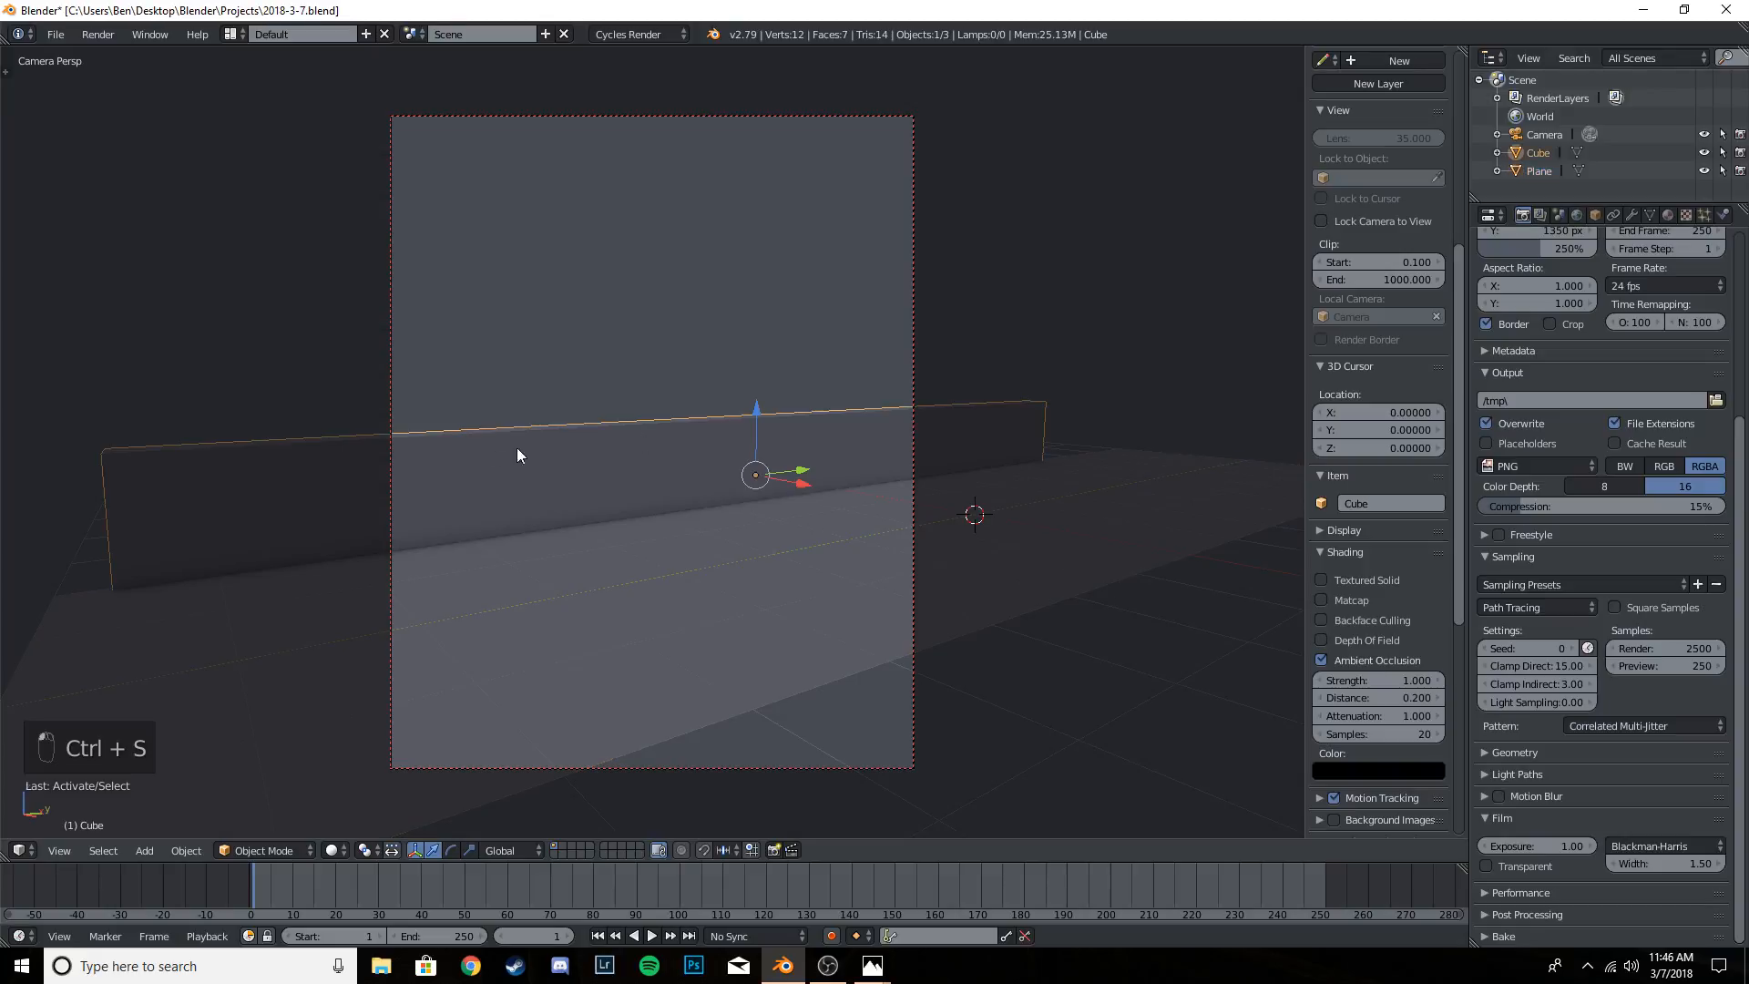
key("ctrl+s")
left_click(661, 458)
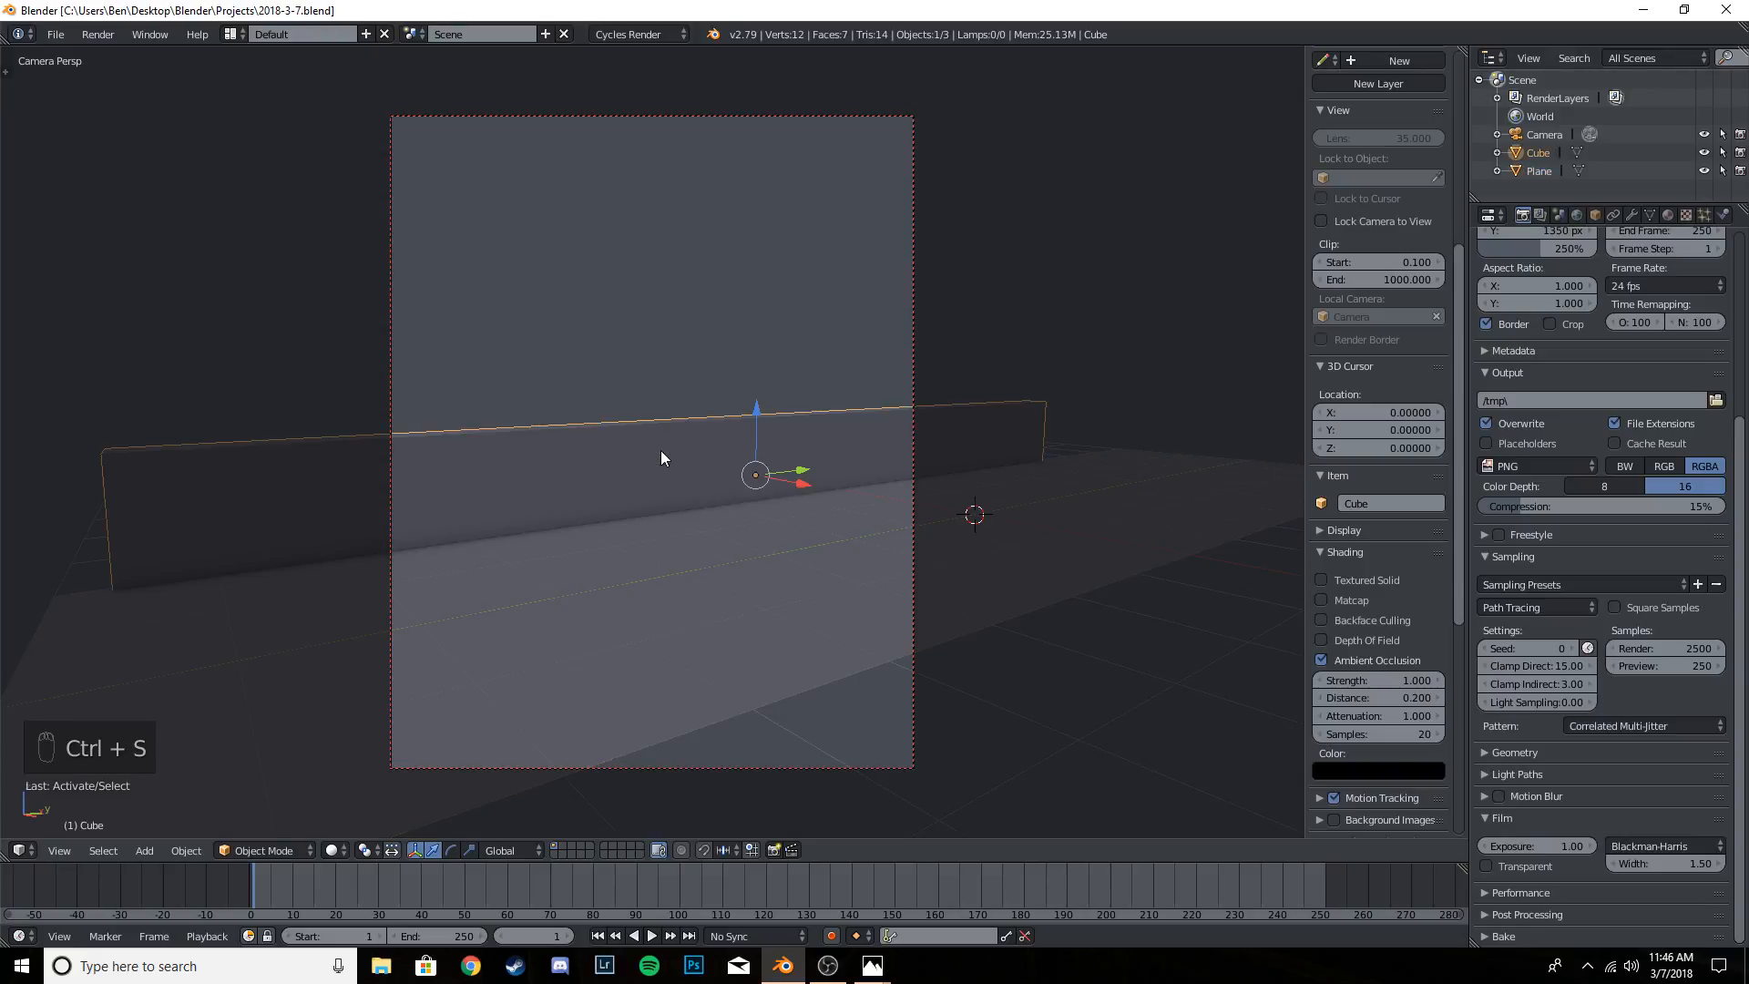
- Duplicate the ground plane and move the copy along X so it sits edge to edge beside the original on the camera's side
middle_click_drag(745, 458, 798, 575)
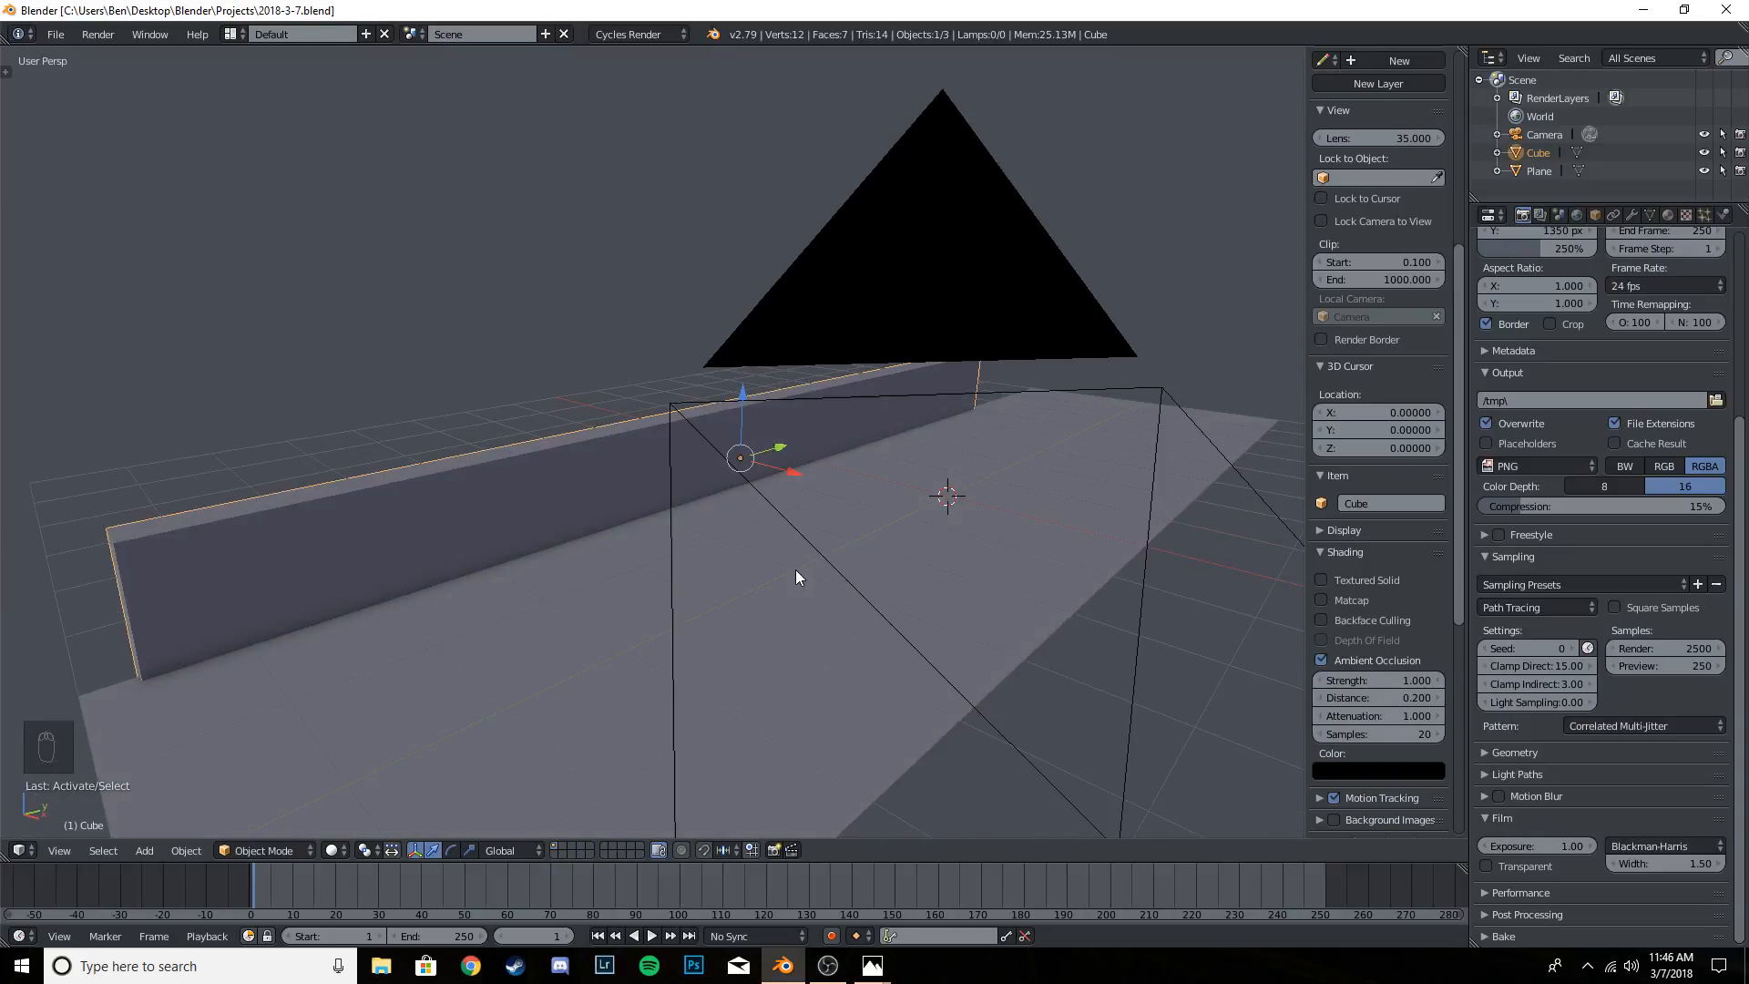
scroll(795, 576, "down", 2)
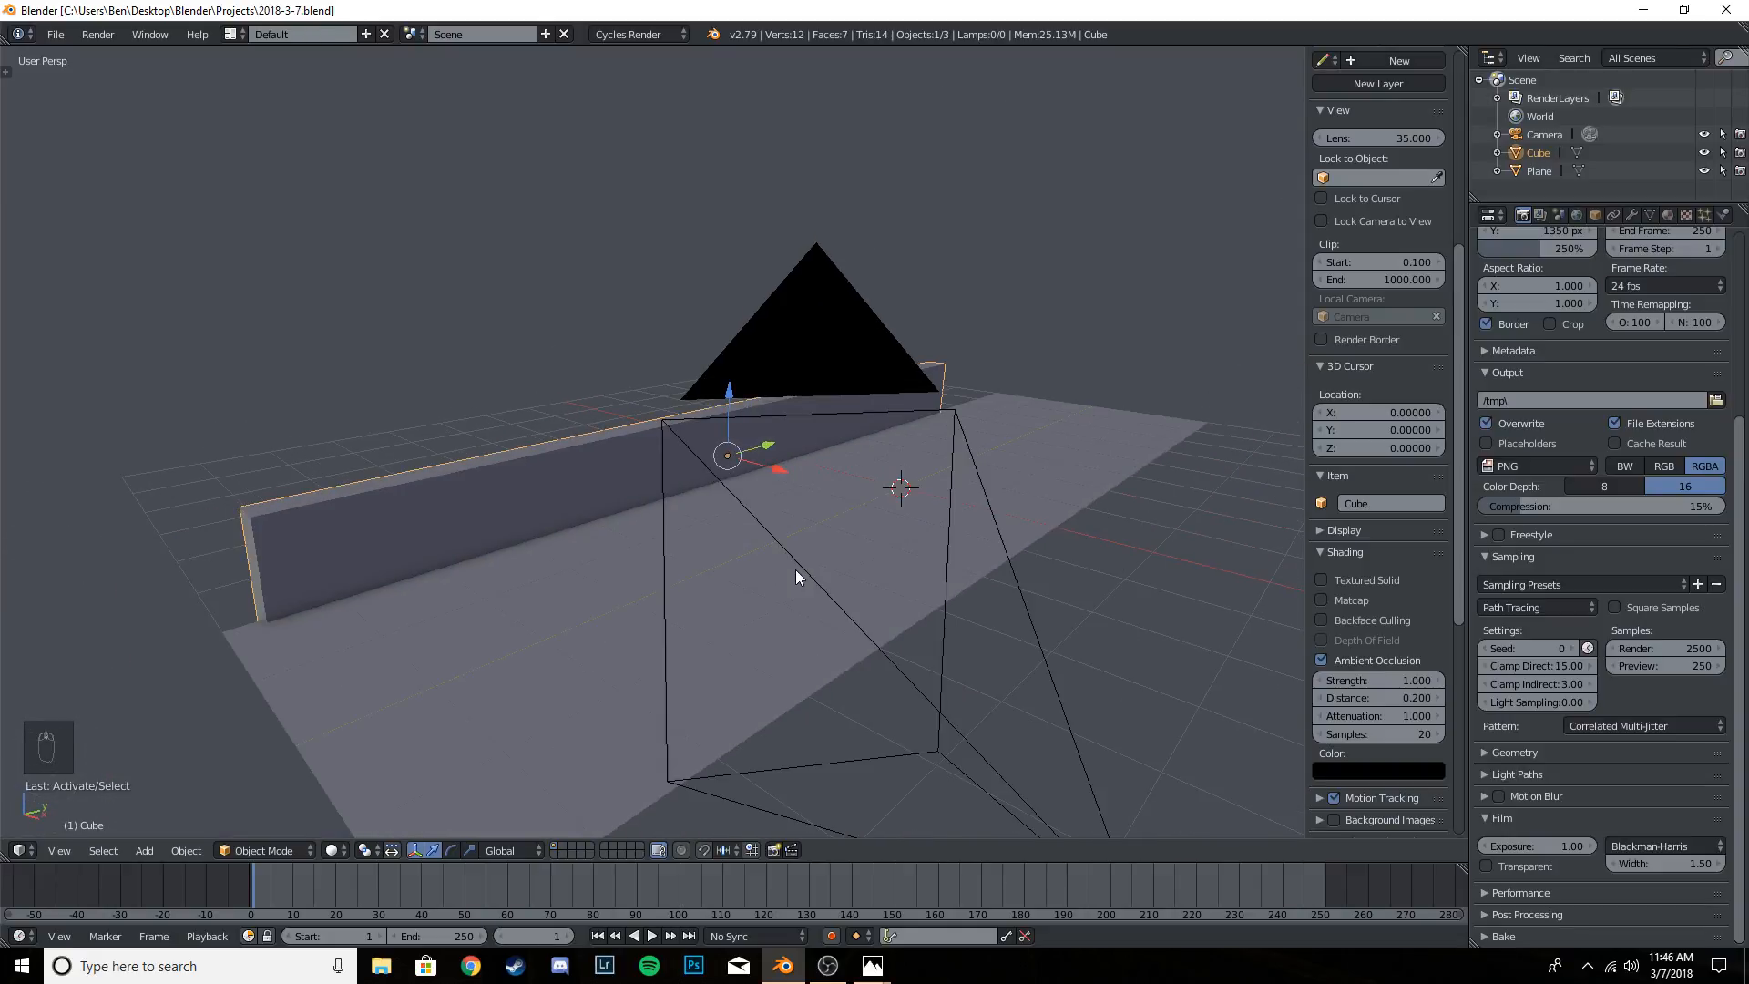
key("KP_0")
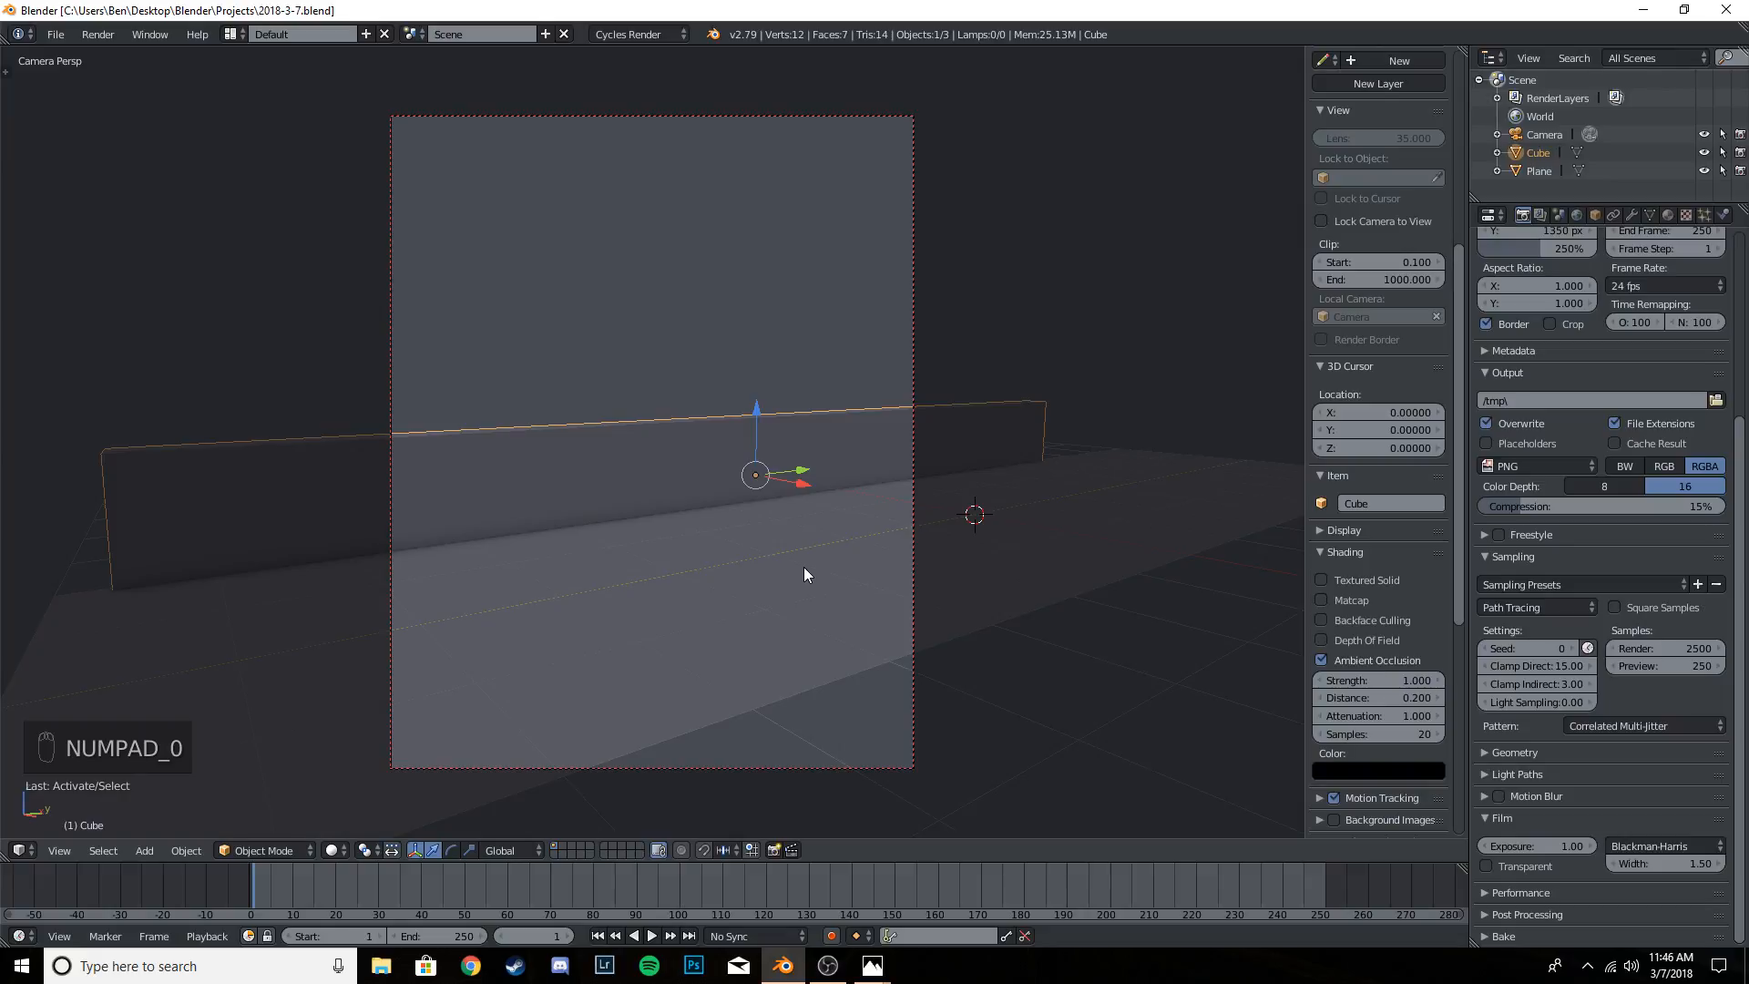
right_click(750, 603)
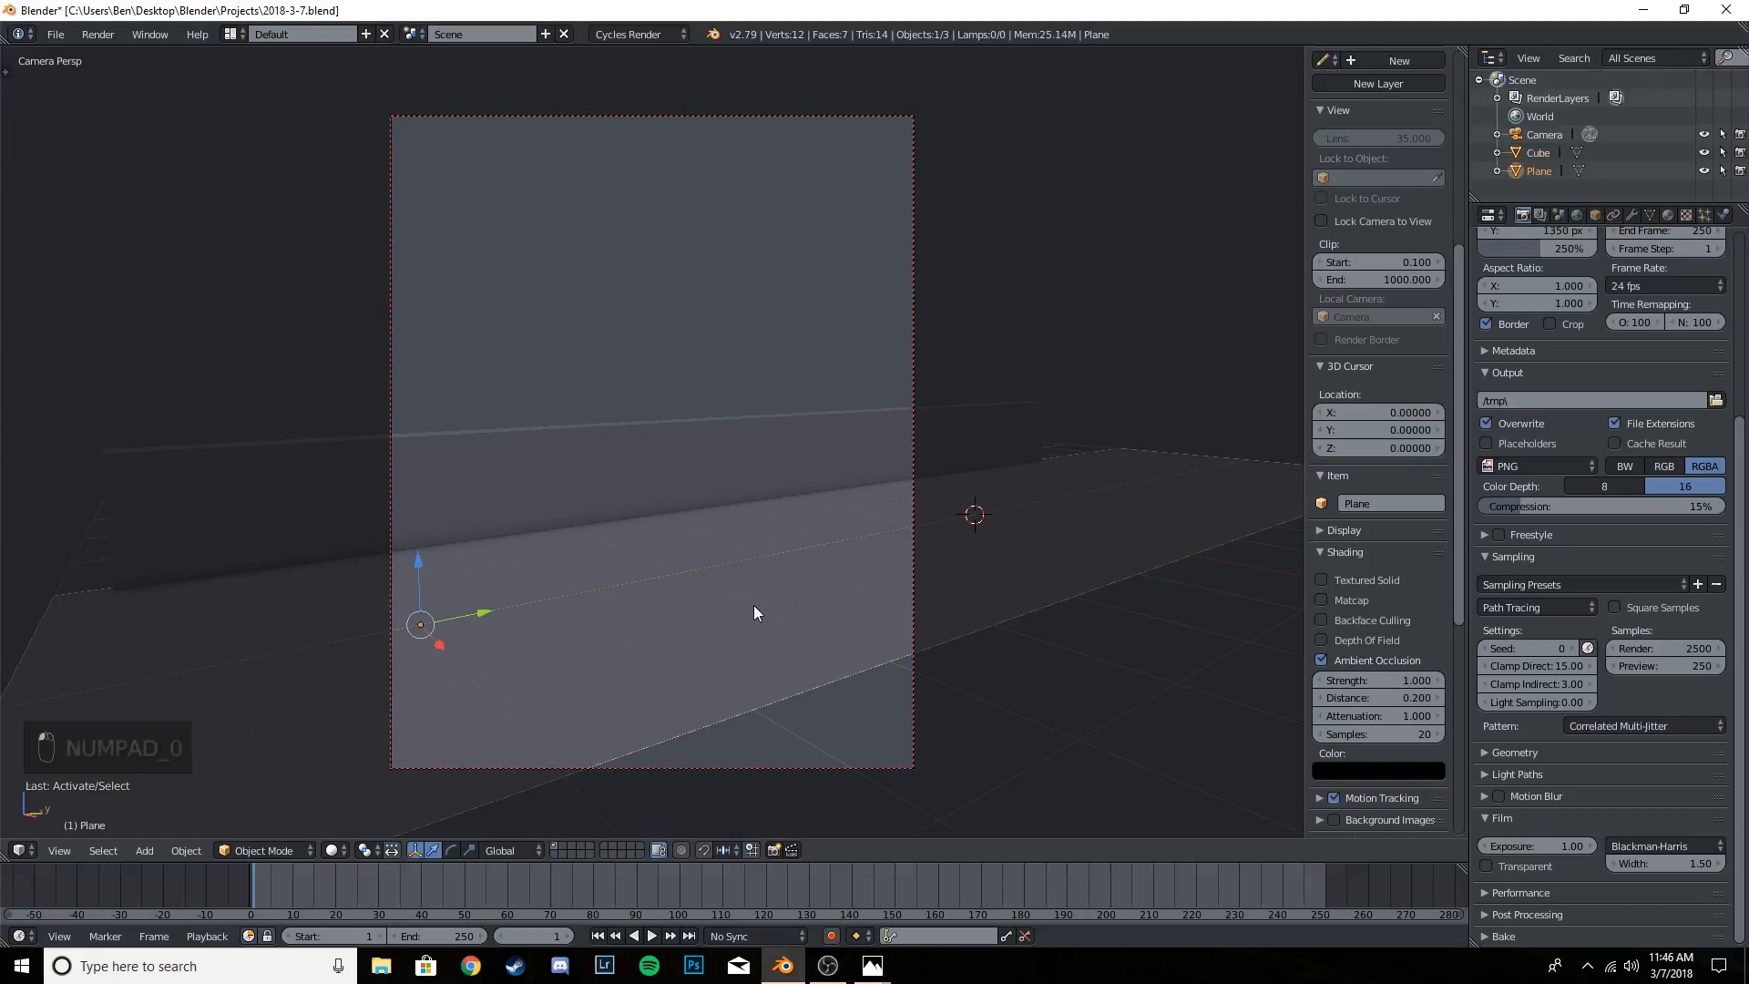
key("KP_7")
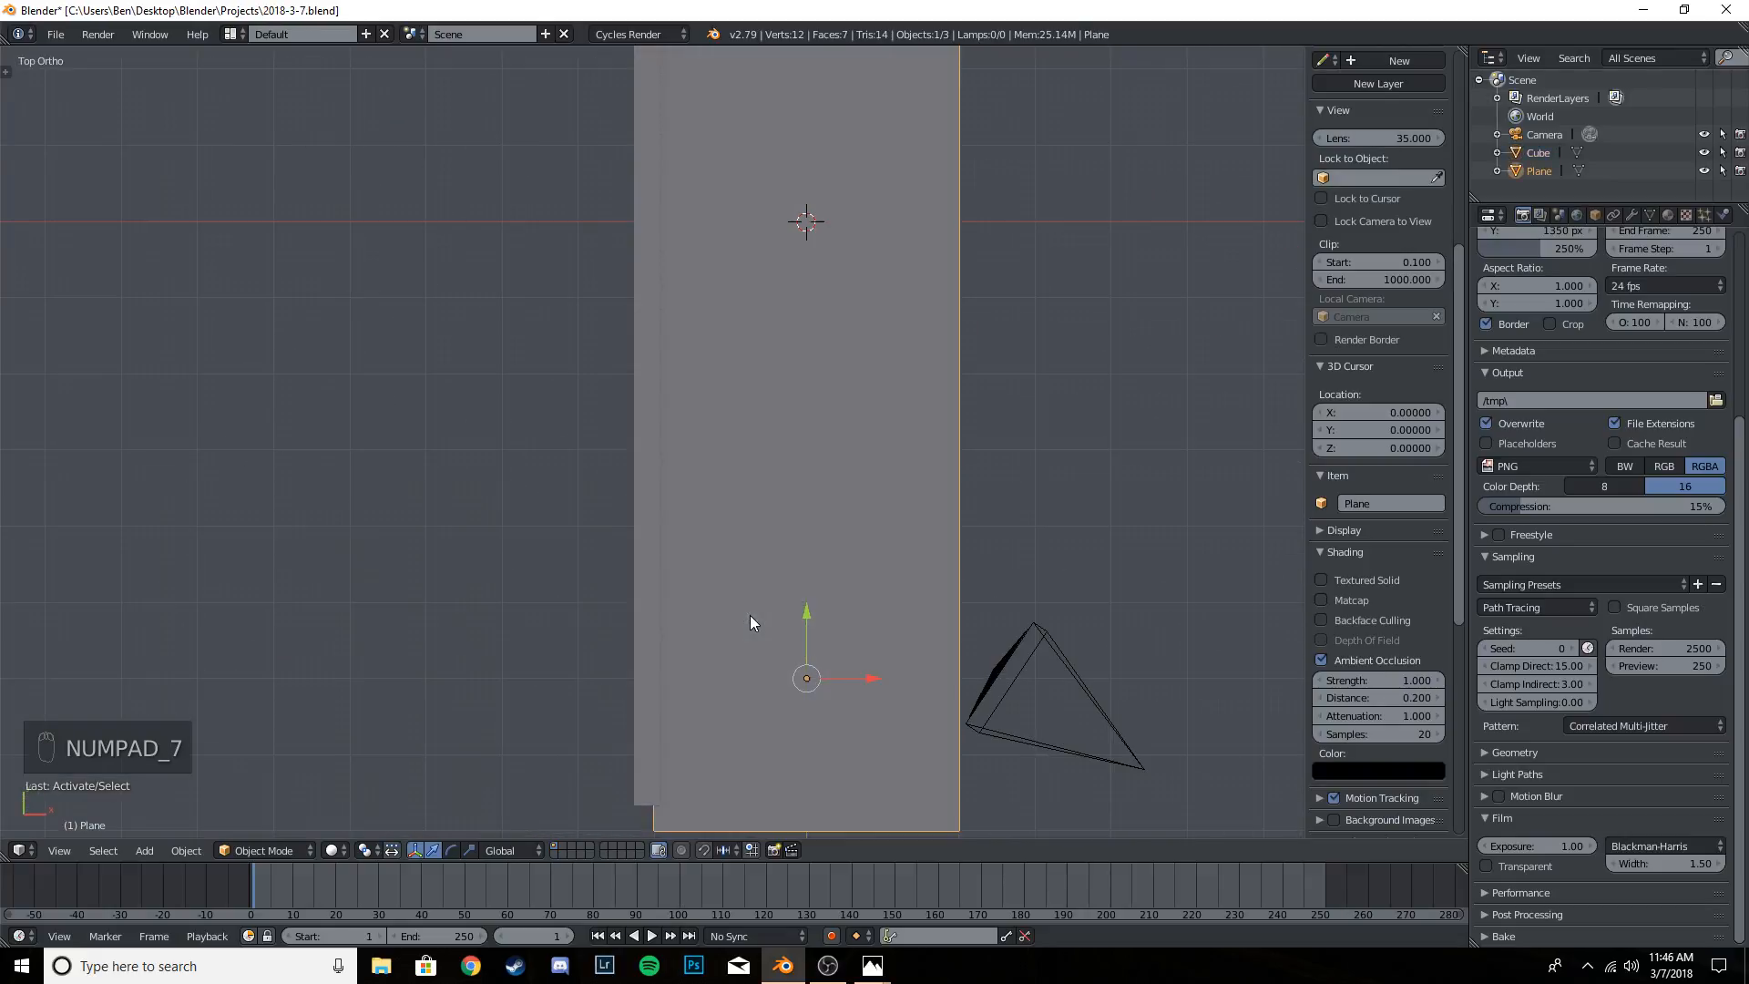
middle_click_drag(887, 527, 785, 601, "shift")
key("shift+d")
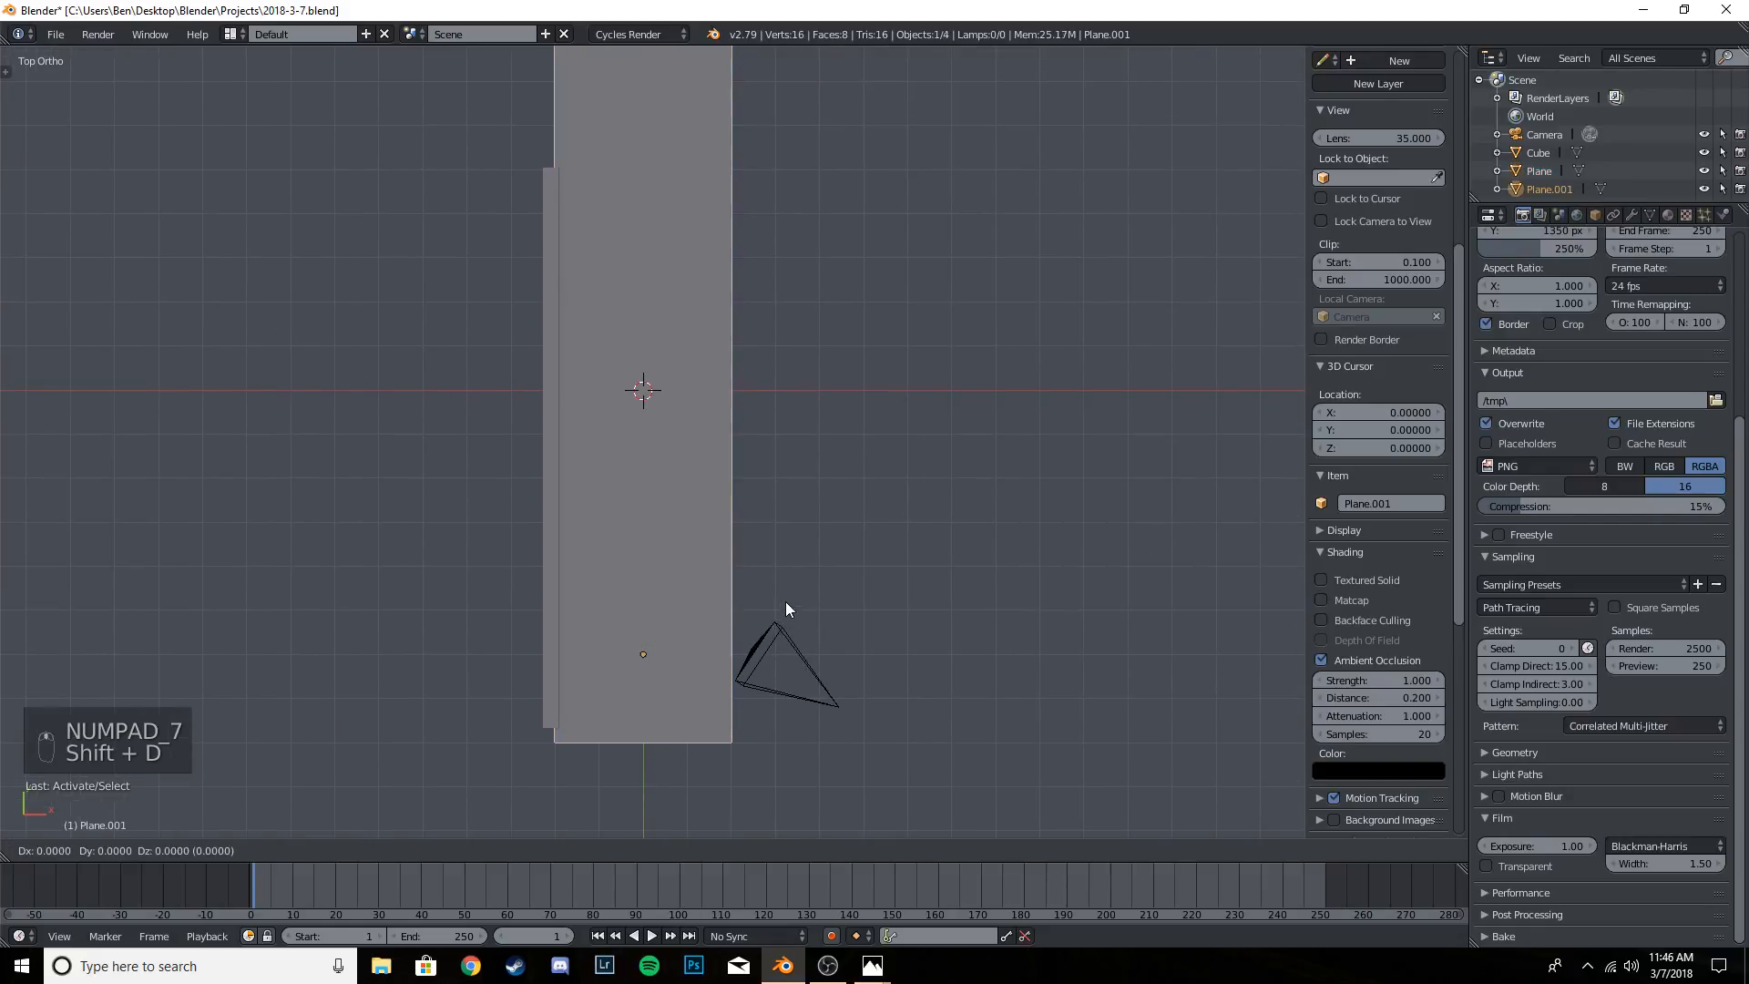
right_click(786, 602)
left_click_drag(699, 658, 910, 615)
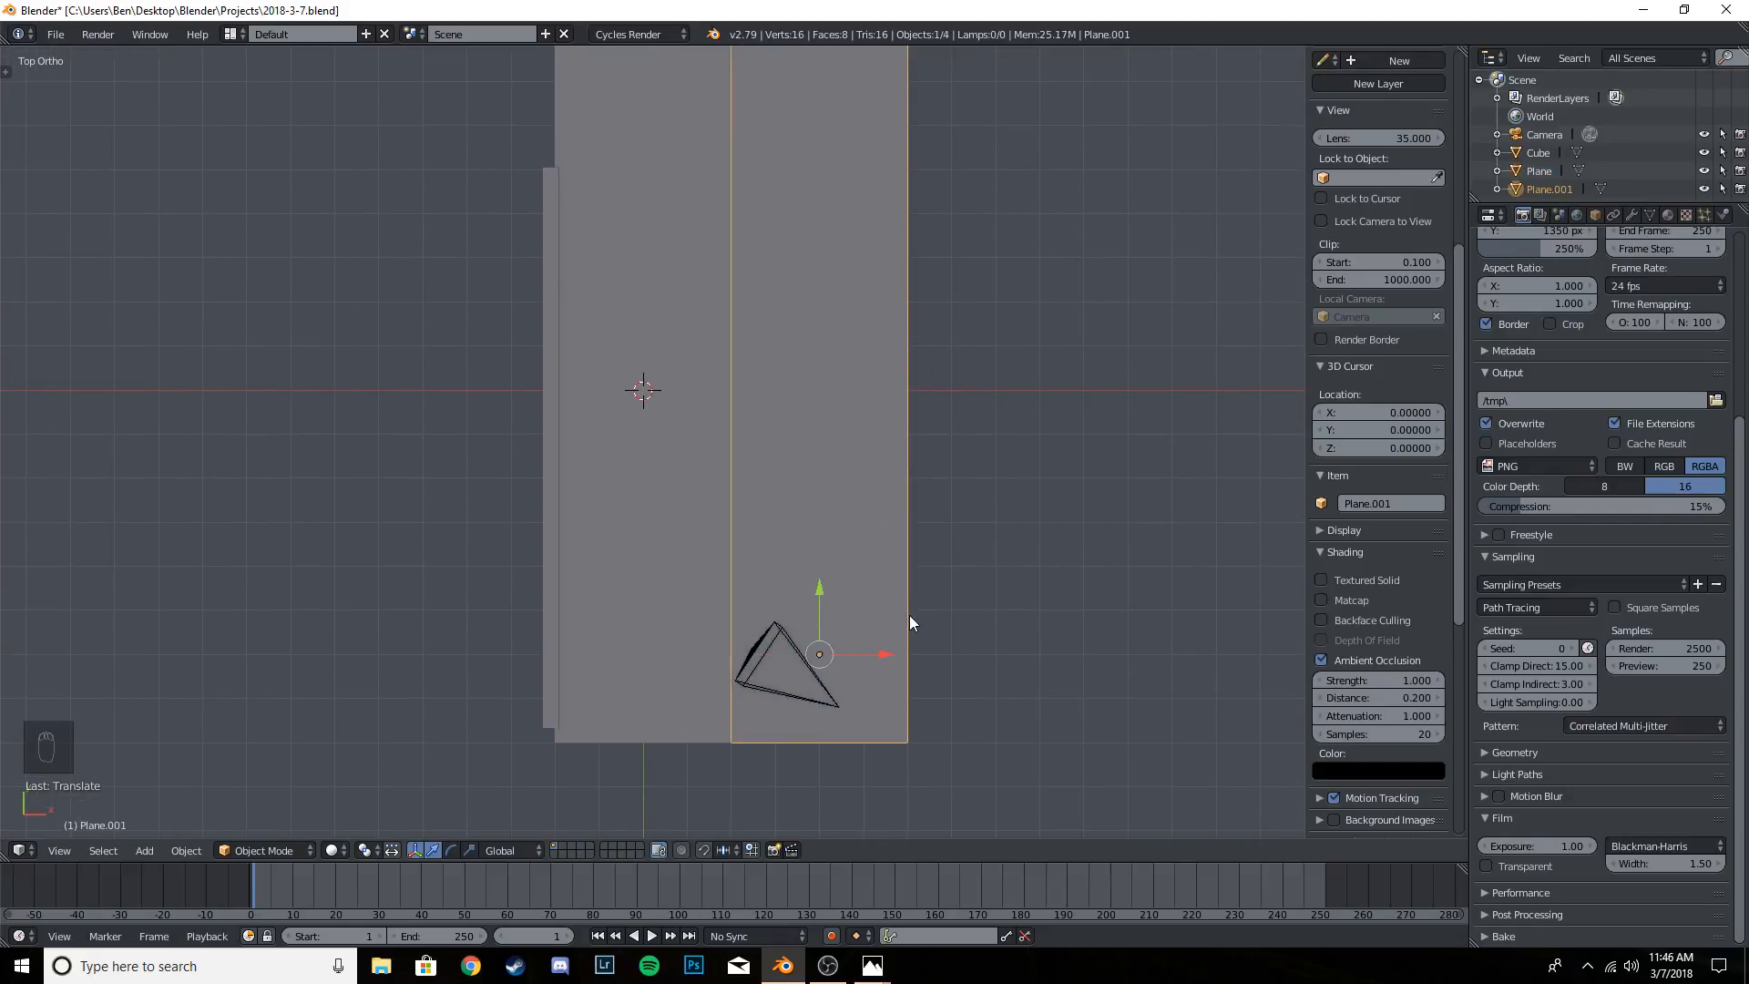
key("KP_0")
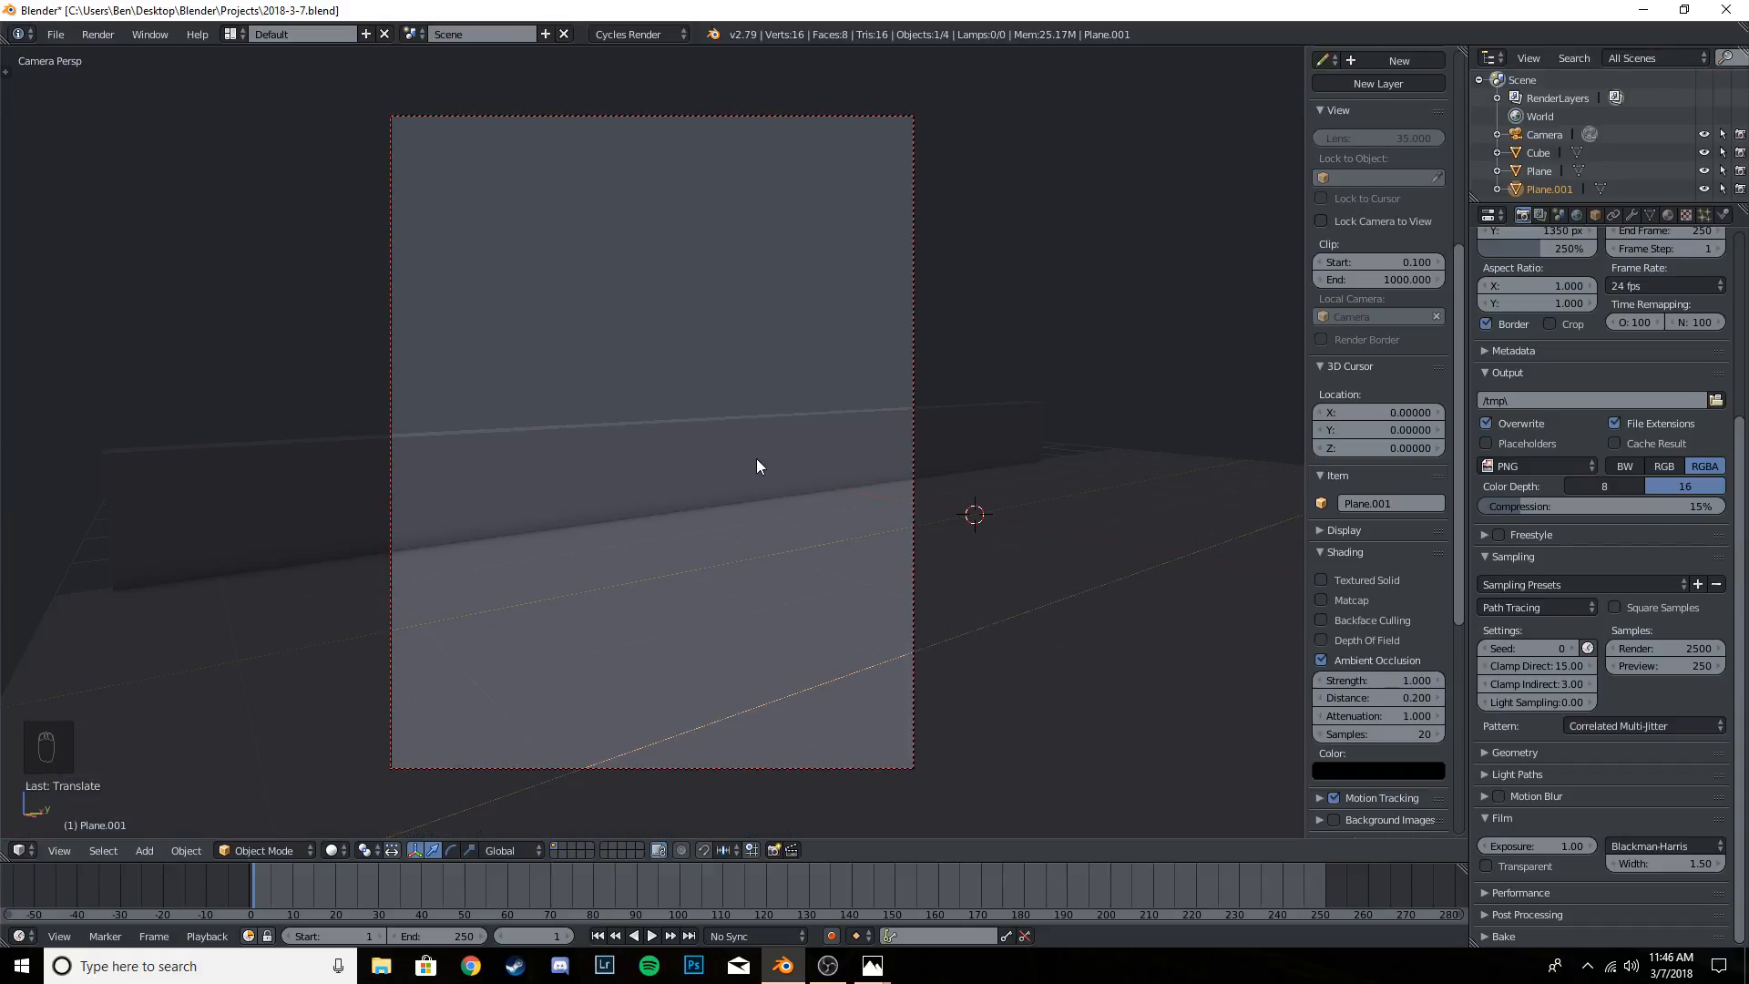
- Try to move the duplicate plane in the camera view, and undo the move
right_click(819, 612)
scroll(774, 595, "down", 2)
middle_click_drag(755, 592, 862, 658)
scroll(856, 642, "down", 2)
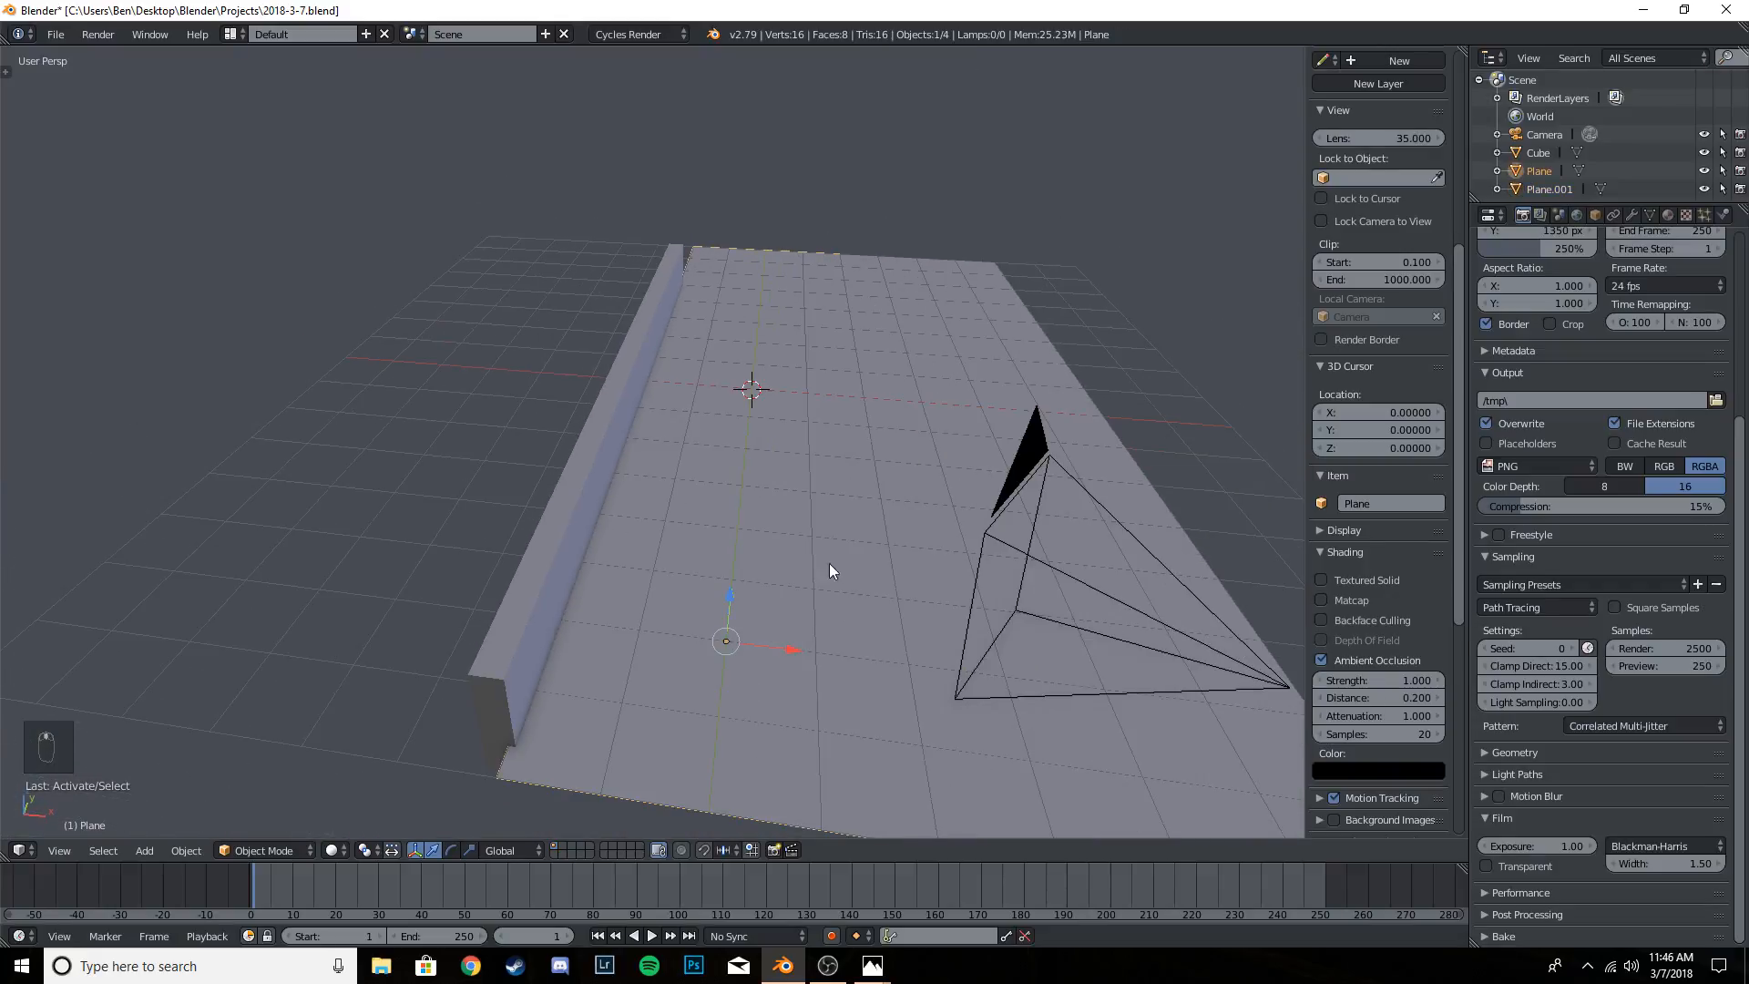
right_click(982, 351)
key("KP_0")
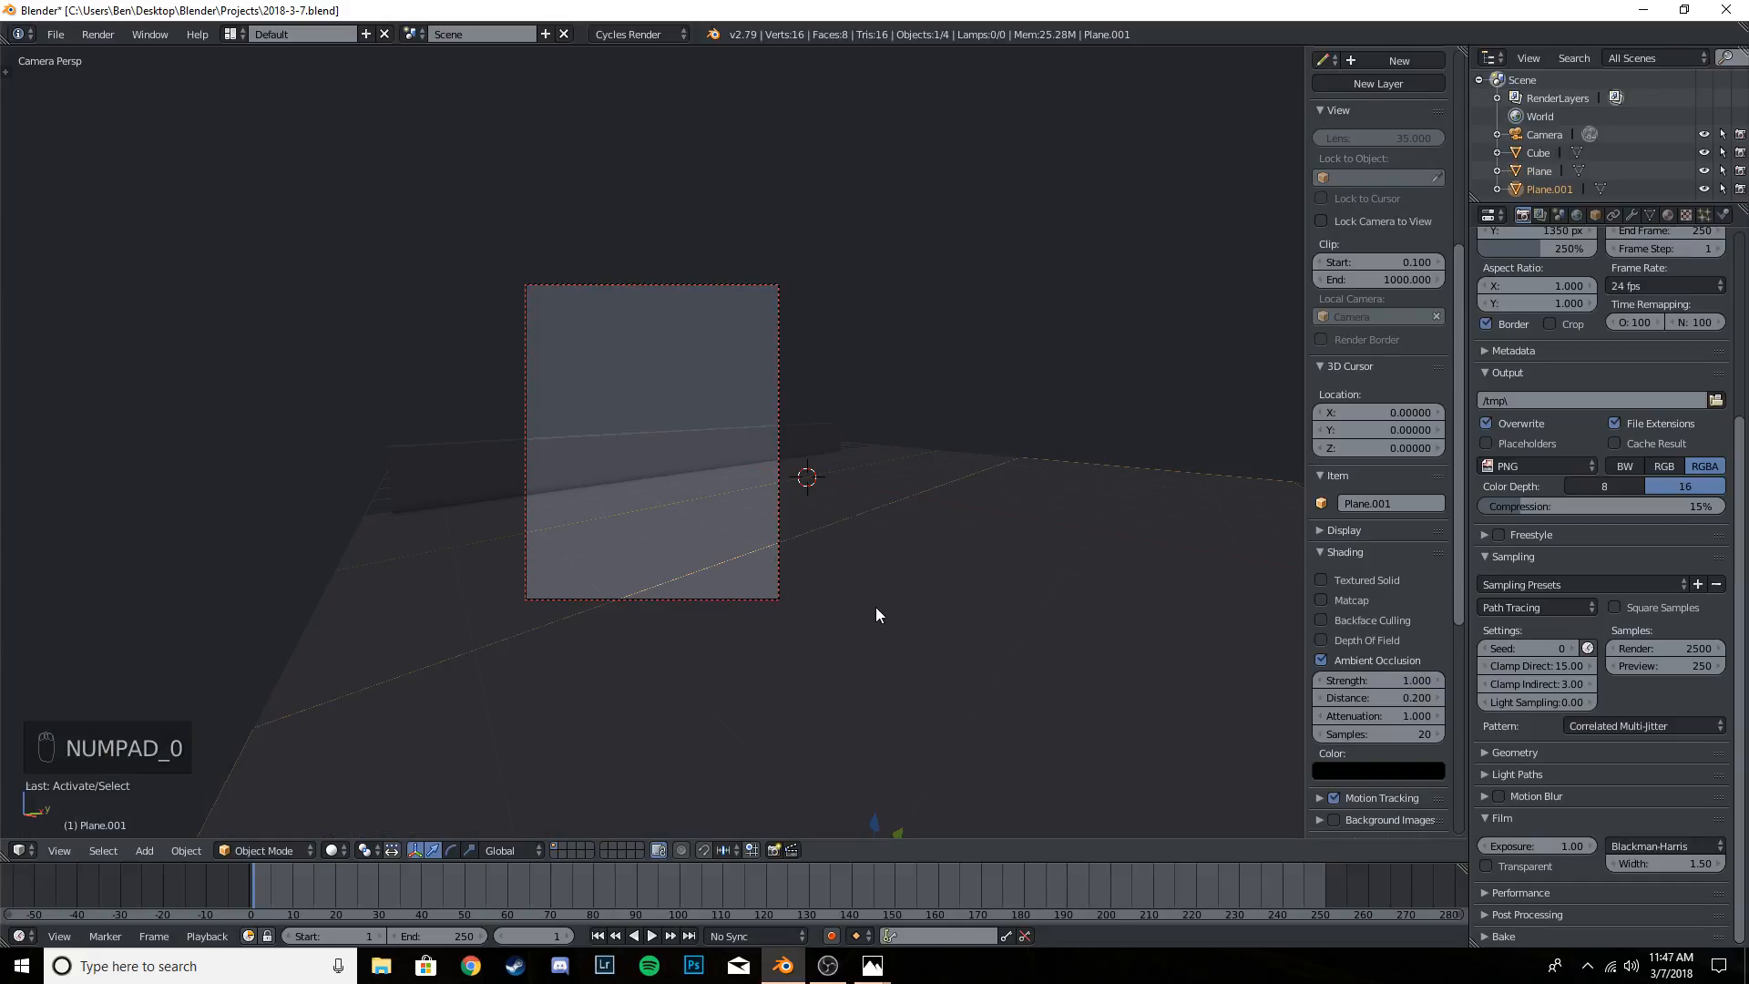
key("g")
left_click(703, 576)
key("ctrl+z")
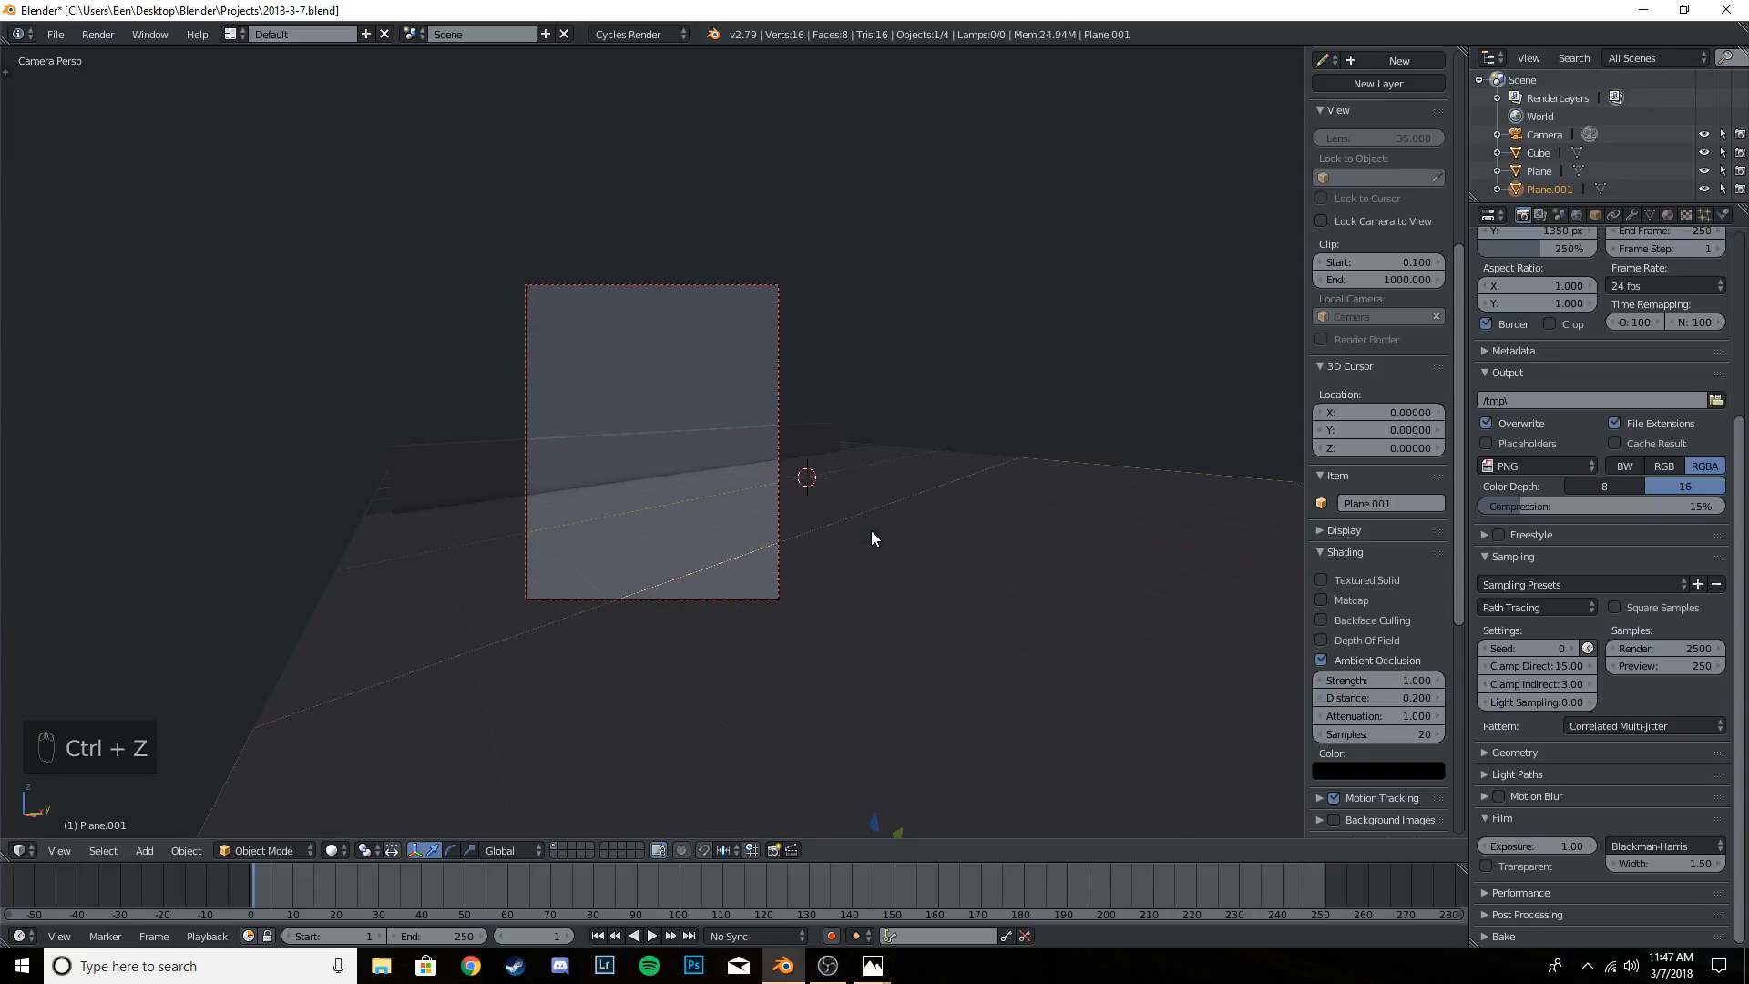
- Select the wall and check its placement against the ground planes in the camera view
right_click(680, 538)
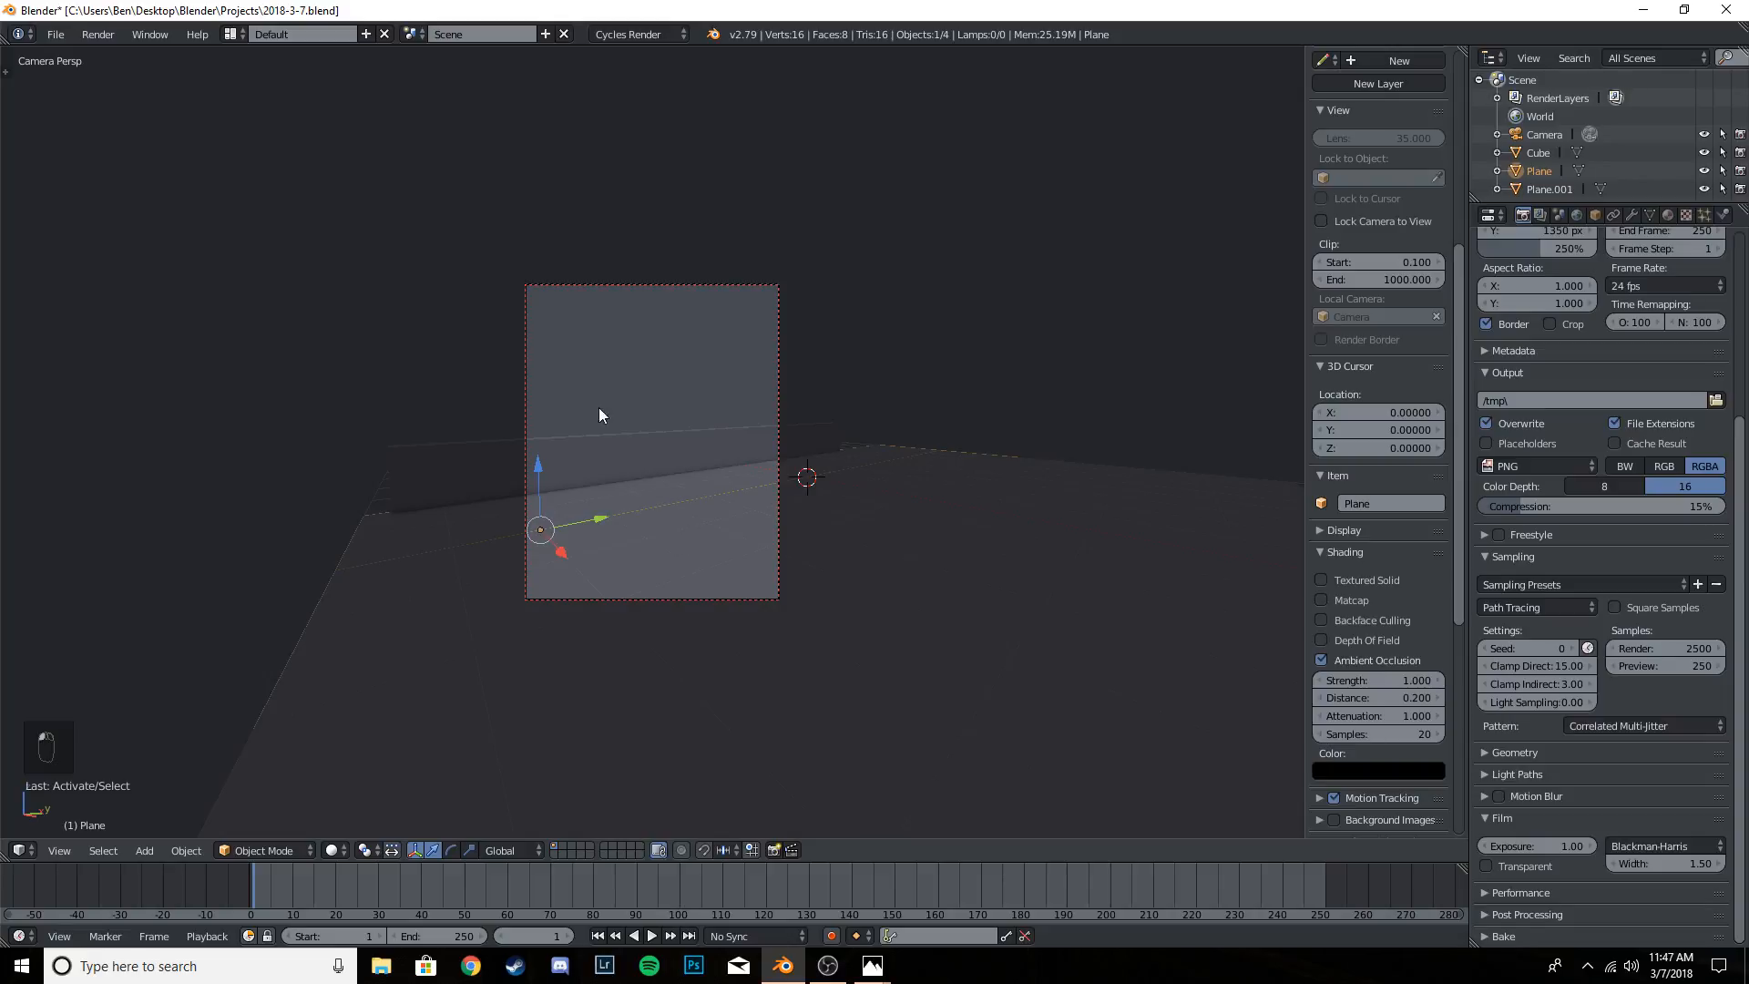
right_click(662, 451)
scroll(677, 528, "up", 3)
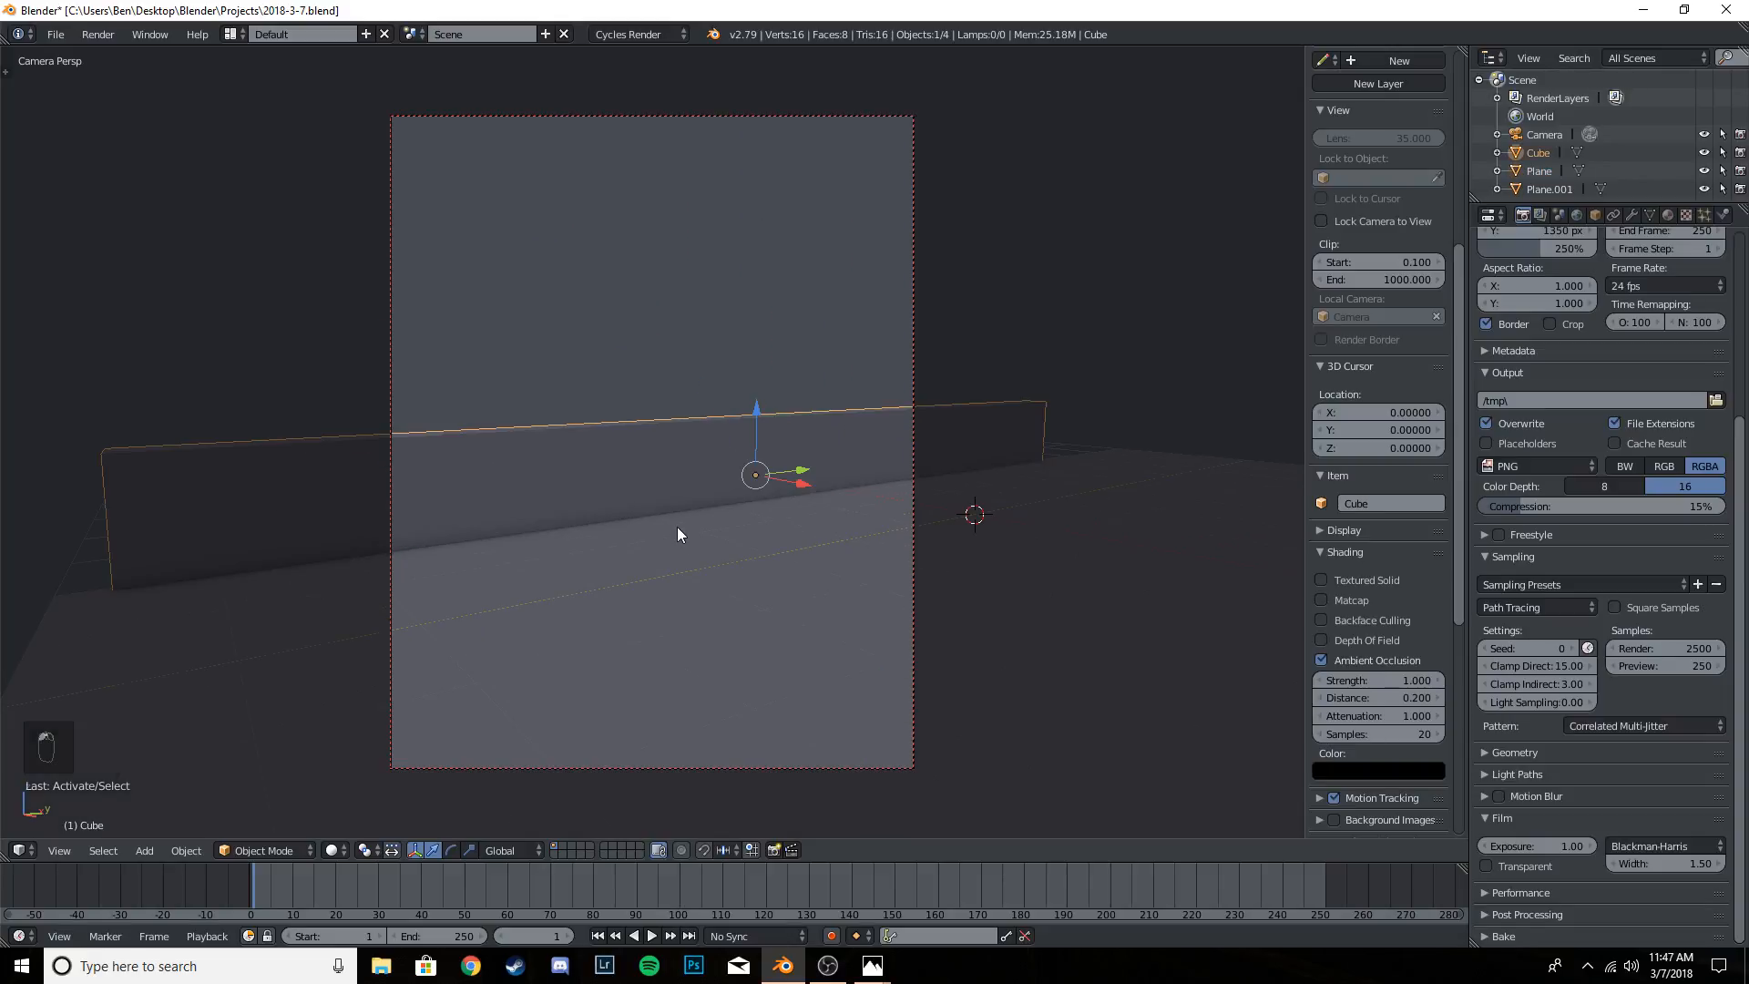
scroll(674, 510, "down", 2)
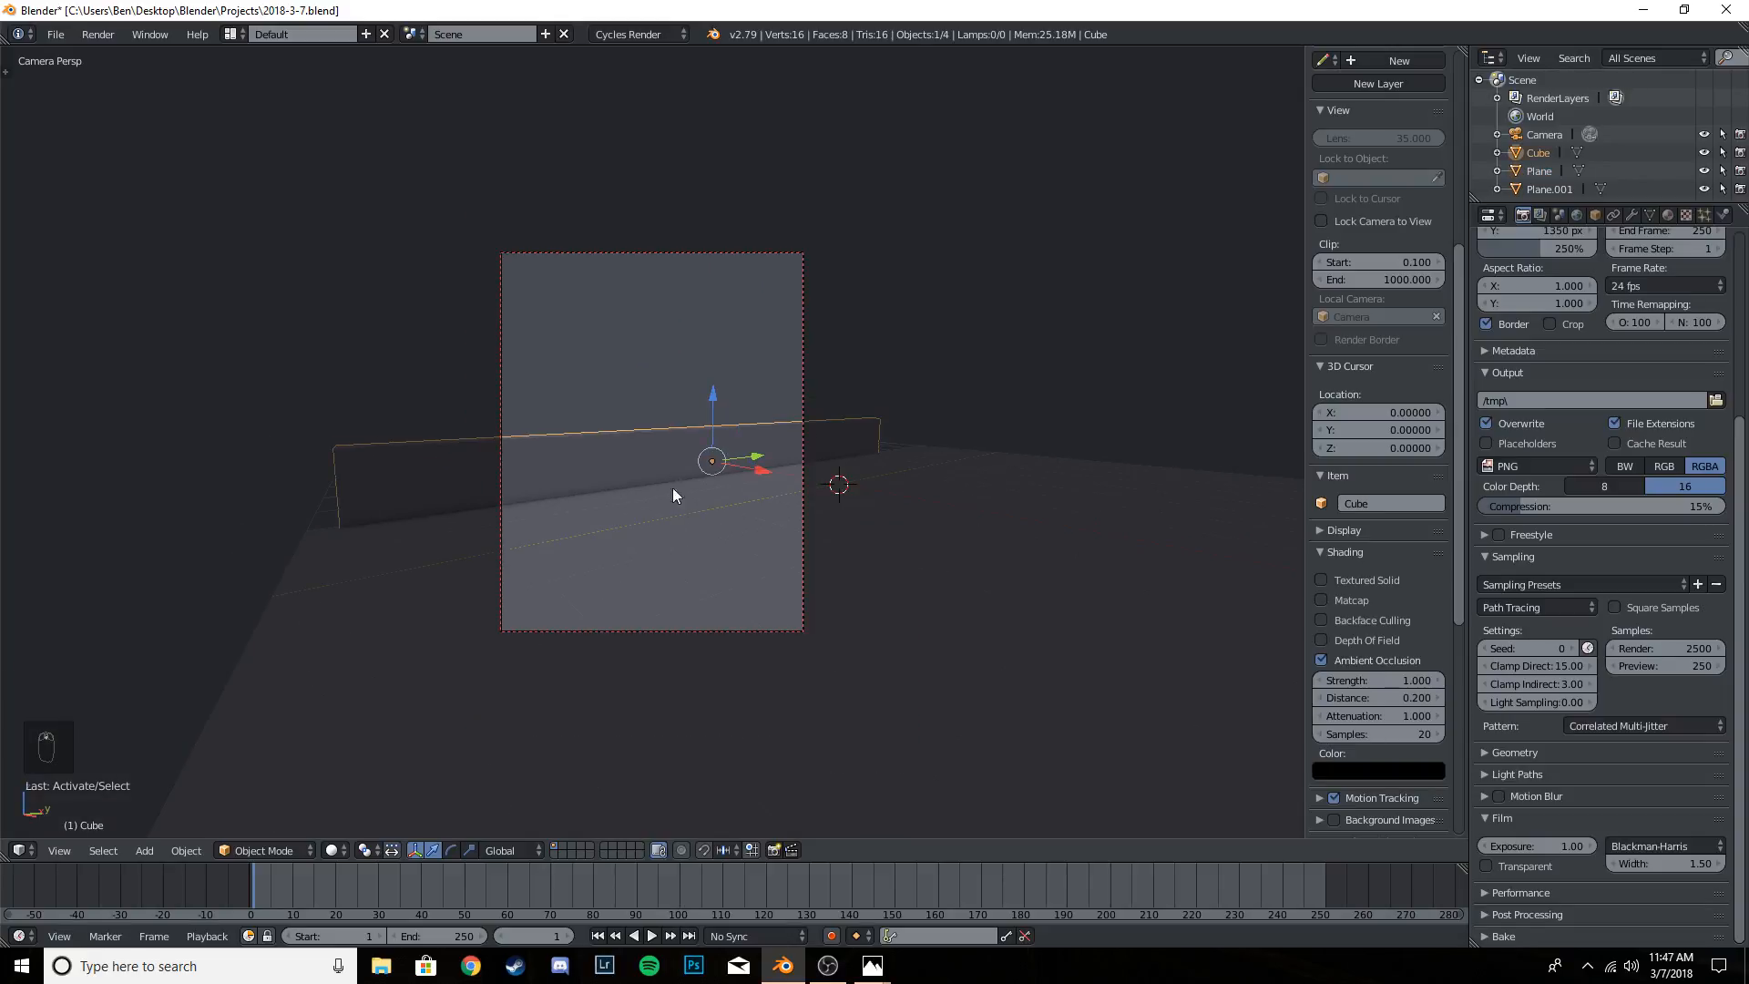
- Open the reference image BE243 from the desktop folder Blender > Images > Edits, study its street-light composition, and return to Blender
left_click(1644, 10)
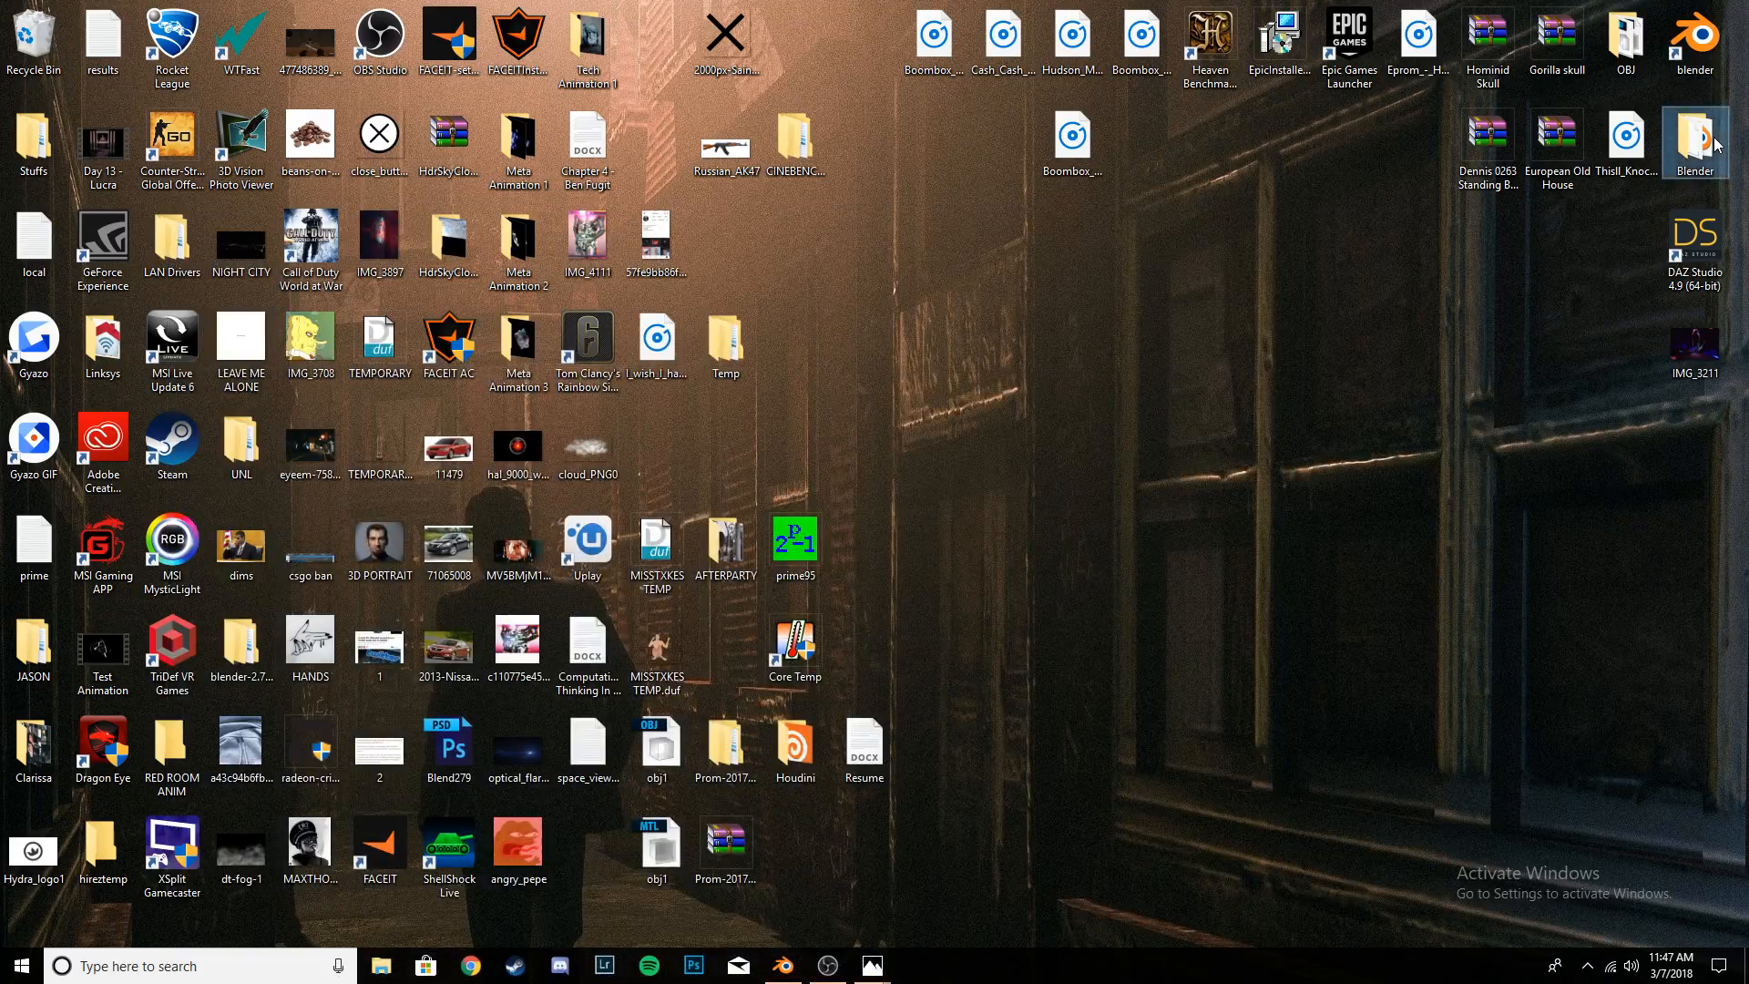
double_click(1717, 145)
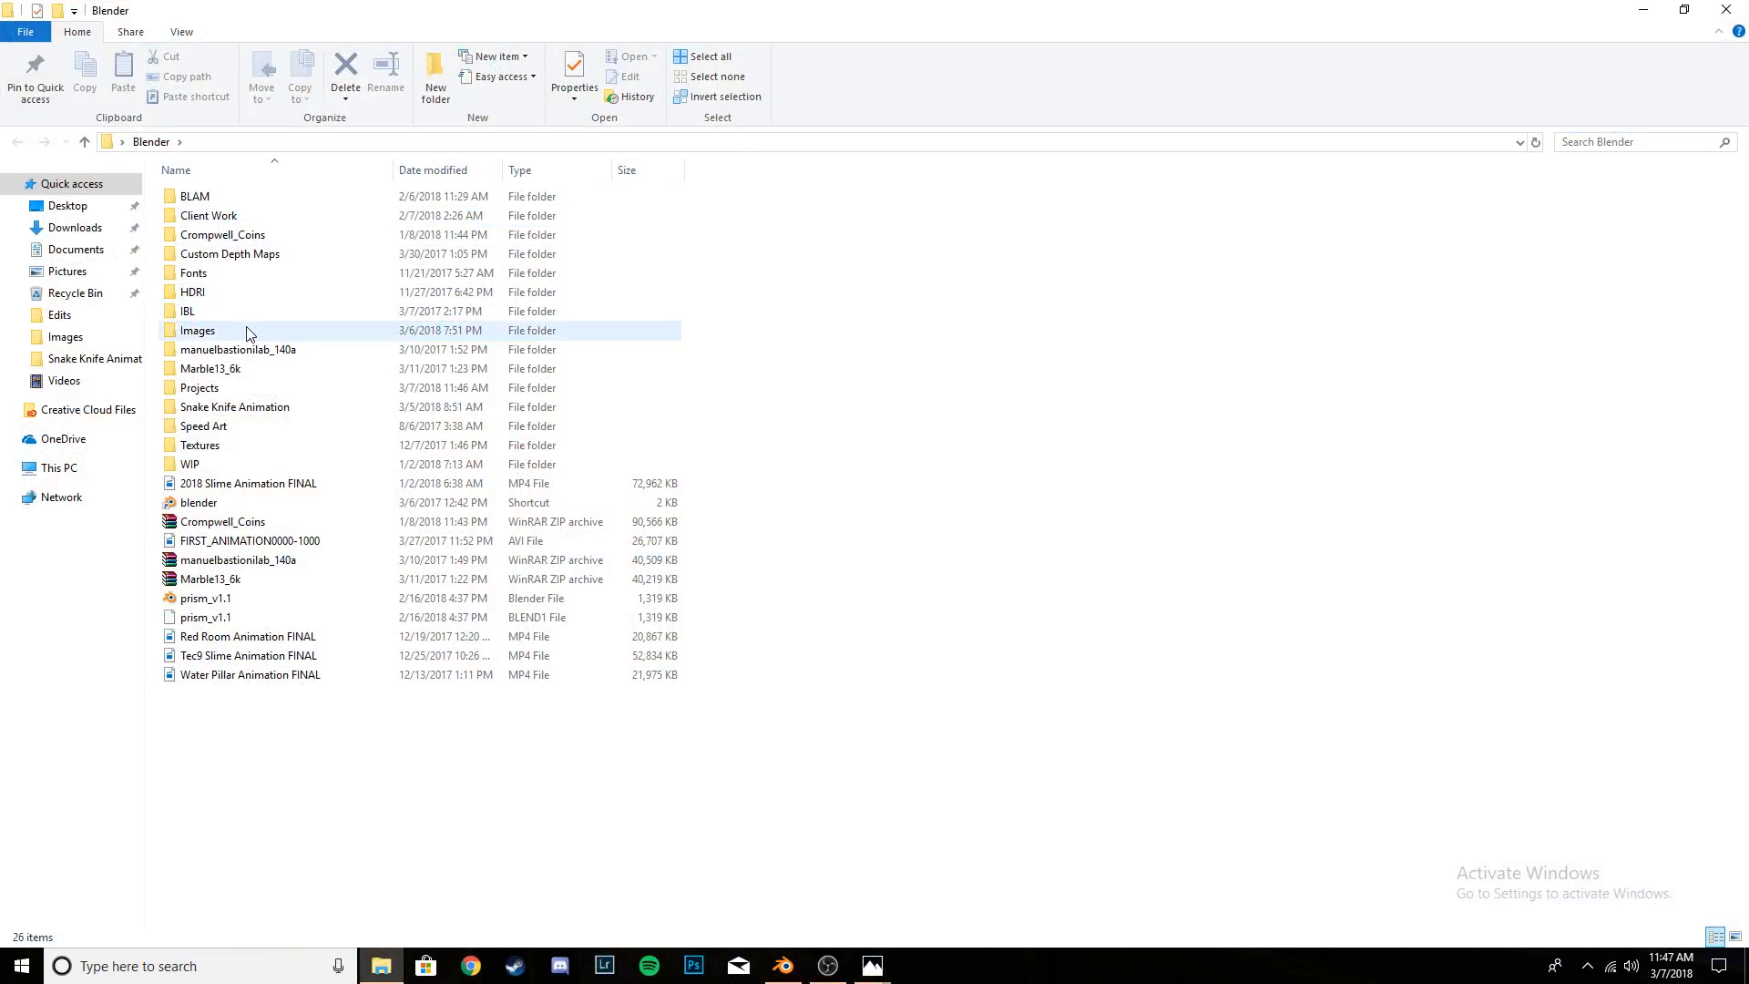
double_click(249, 333)
double_click(205, 207)
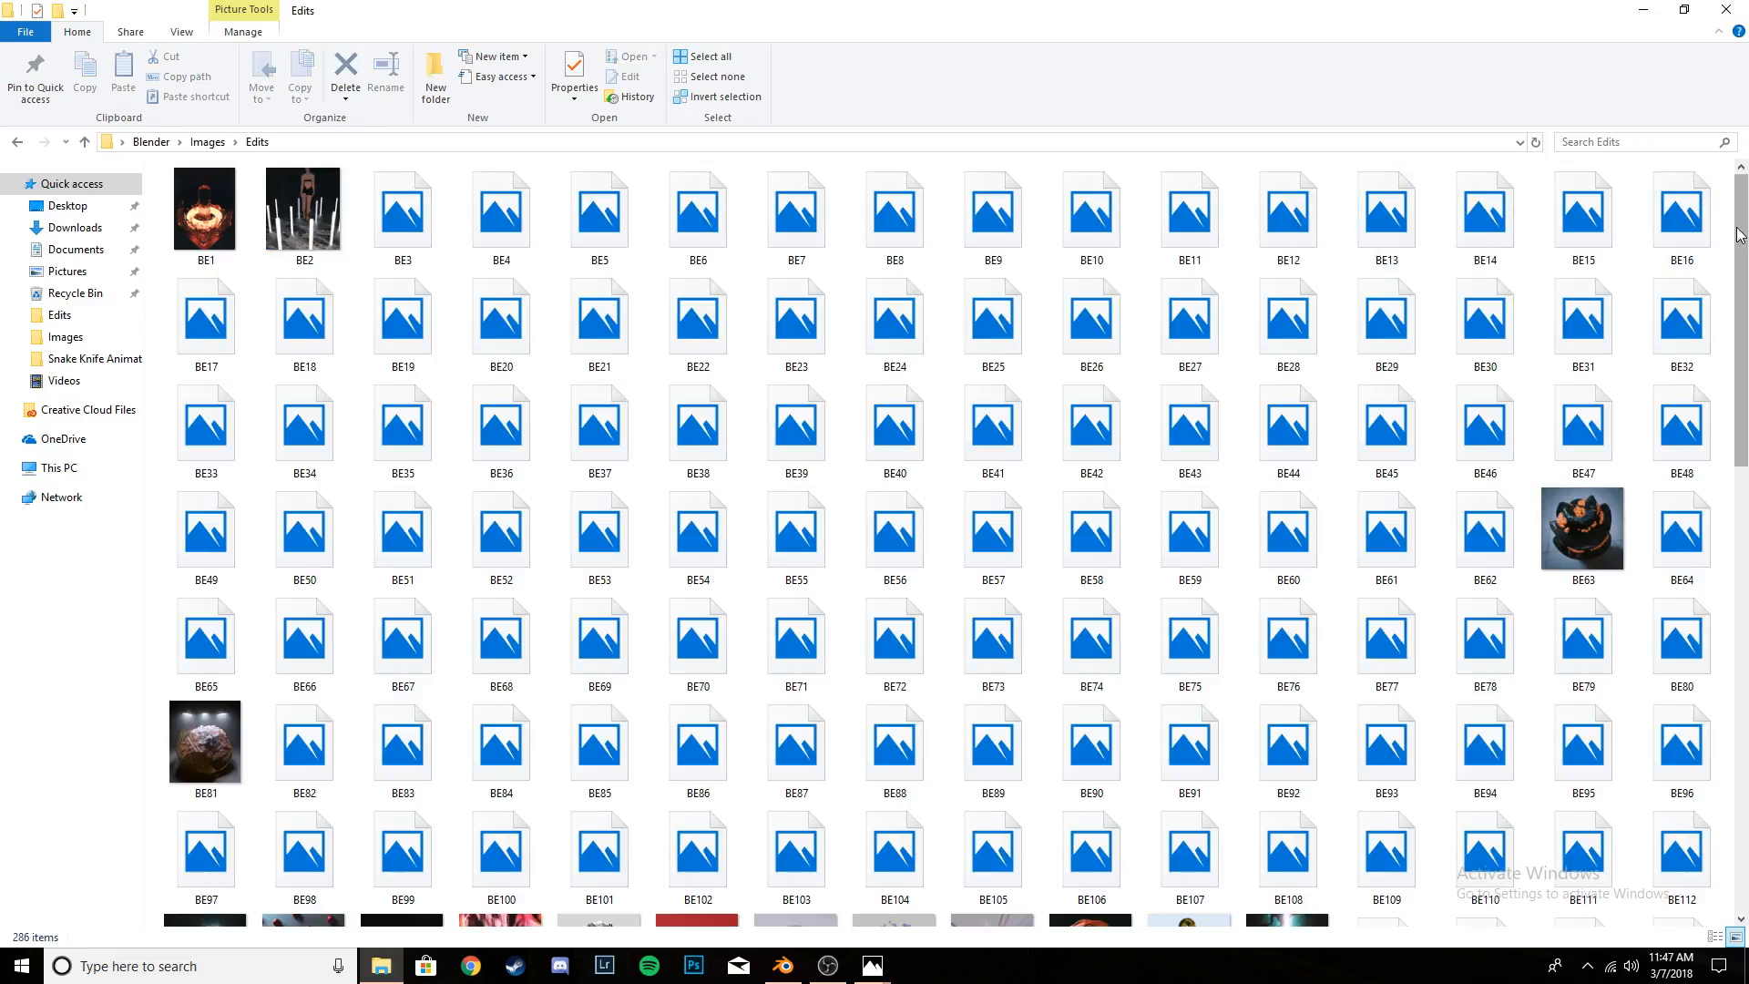
left_click_drag(1740, 235, 1710, 638)
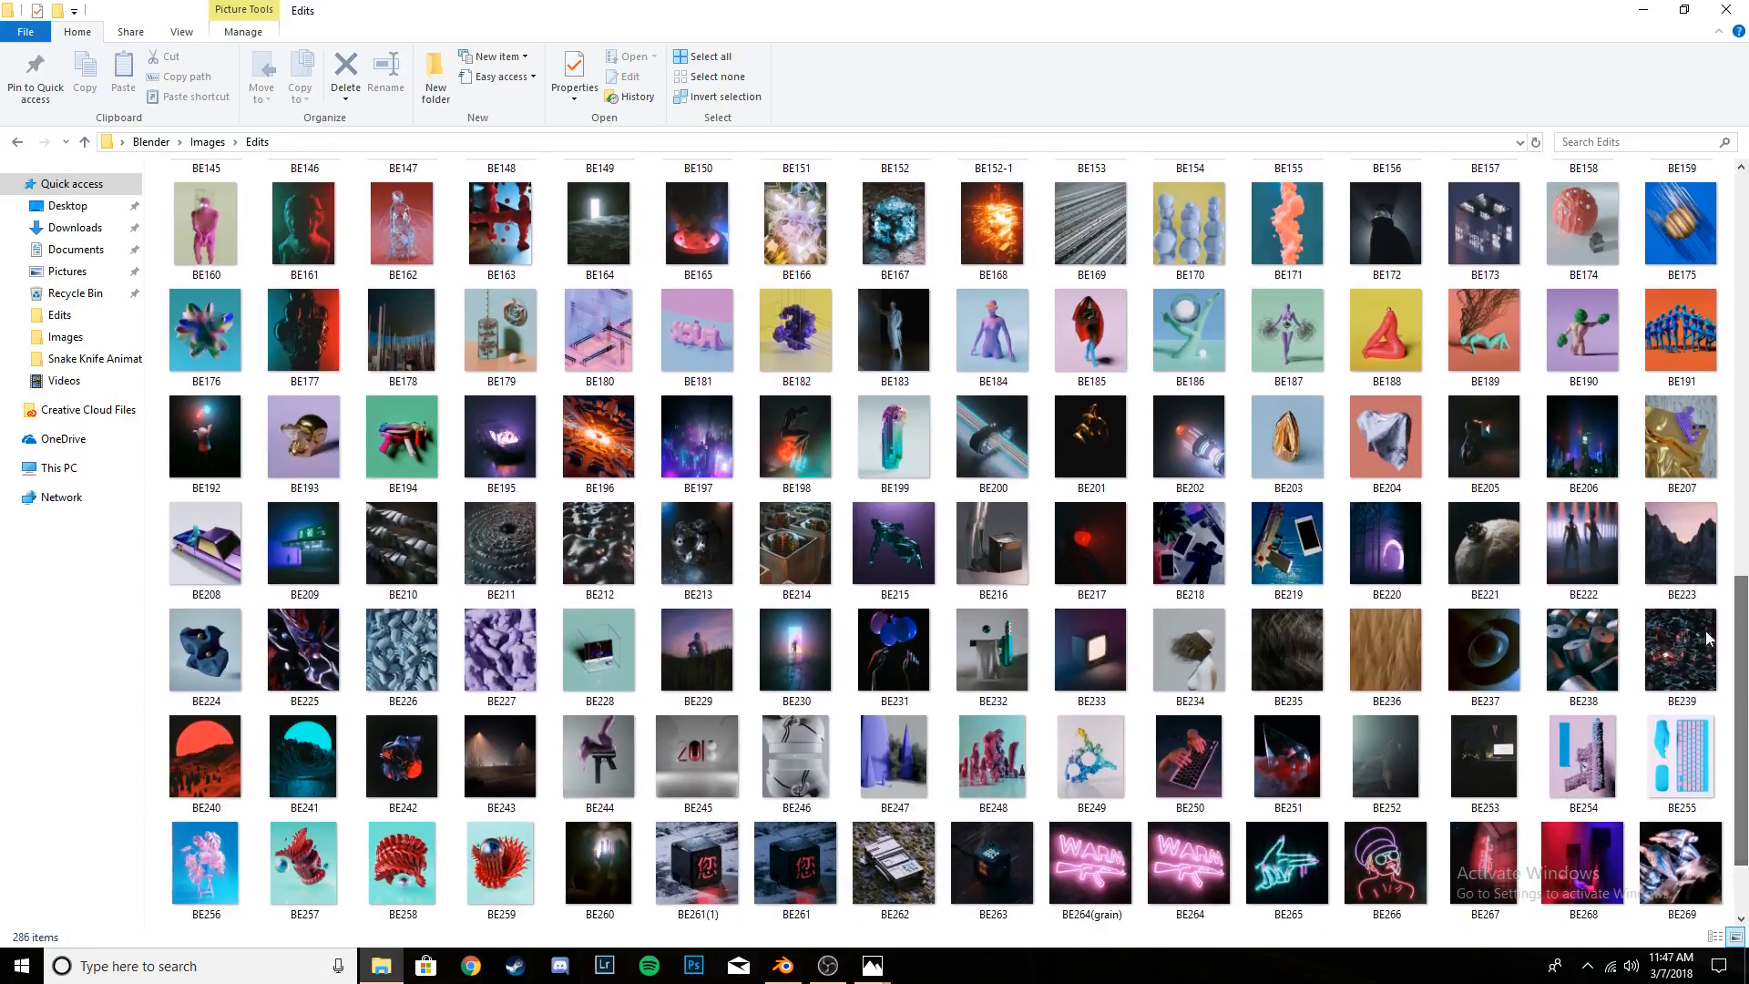
double_click(484, 742)
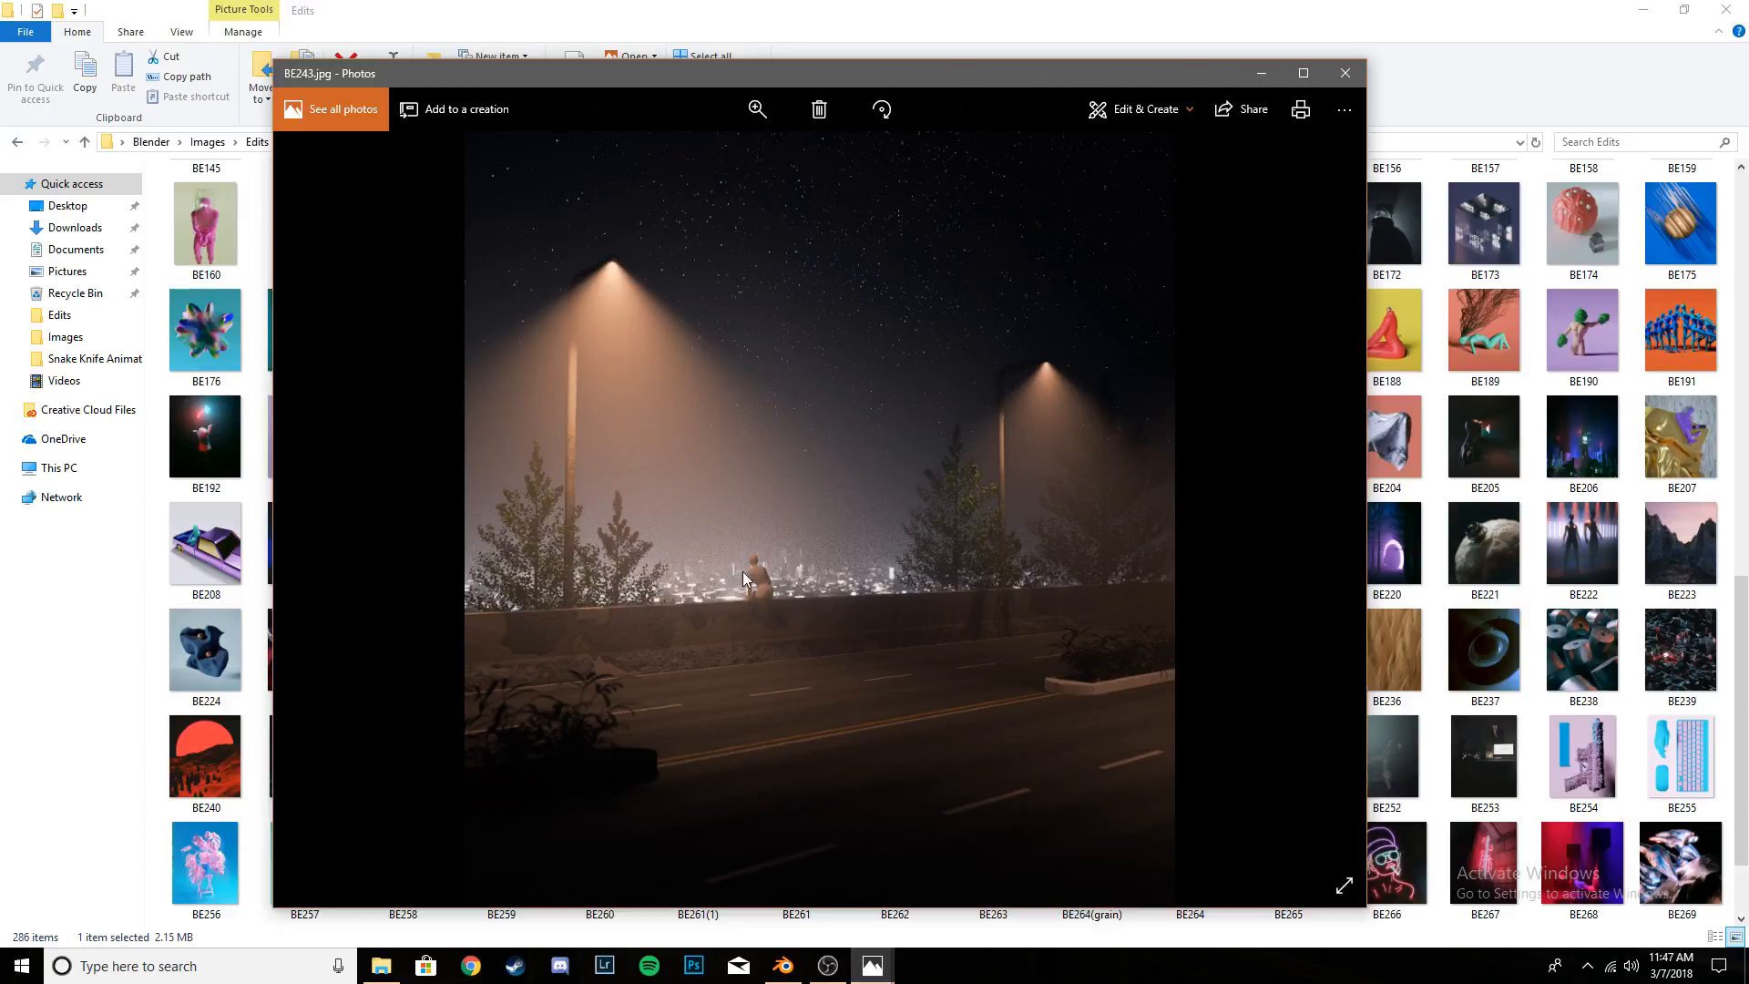
left_click(1277, 78)
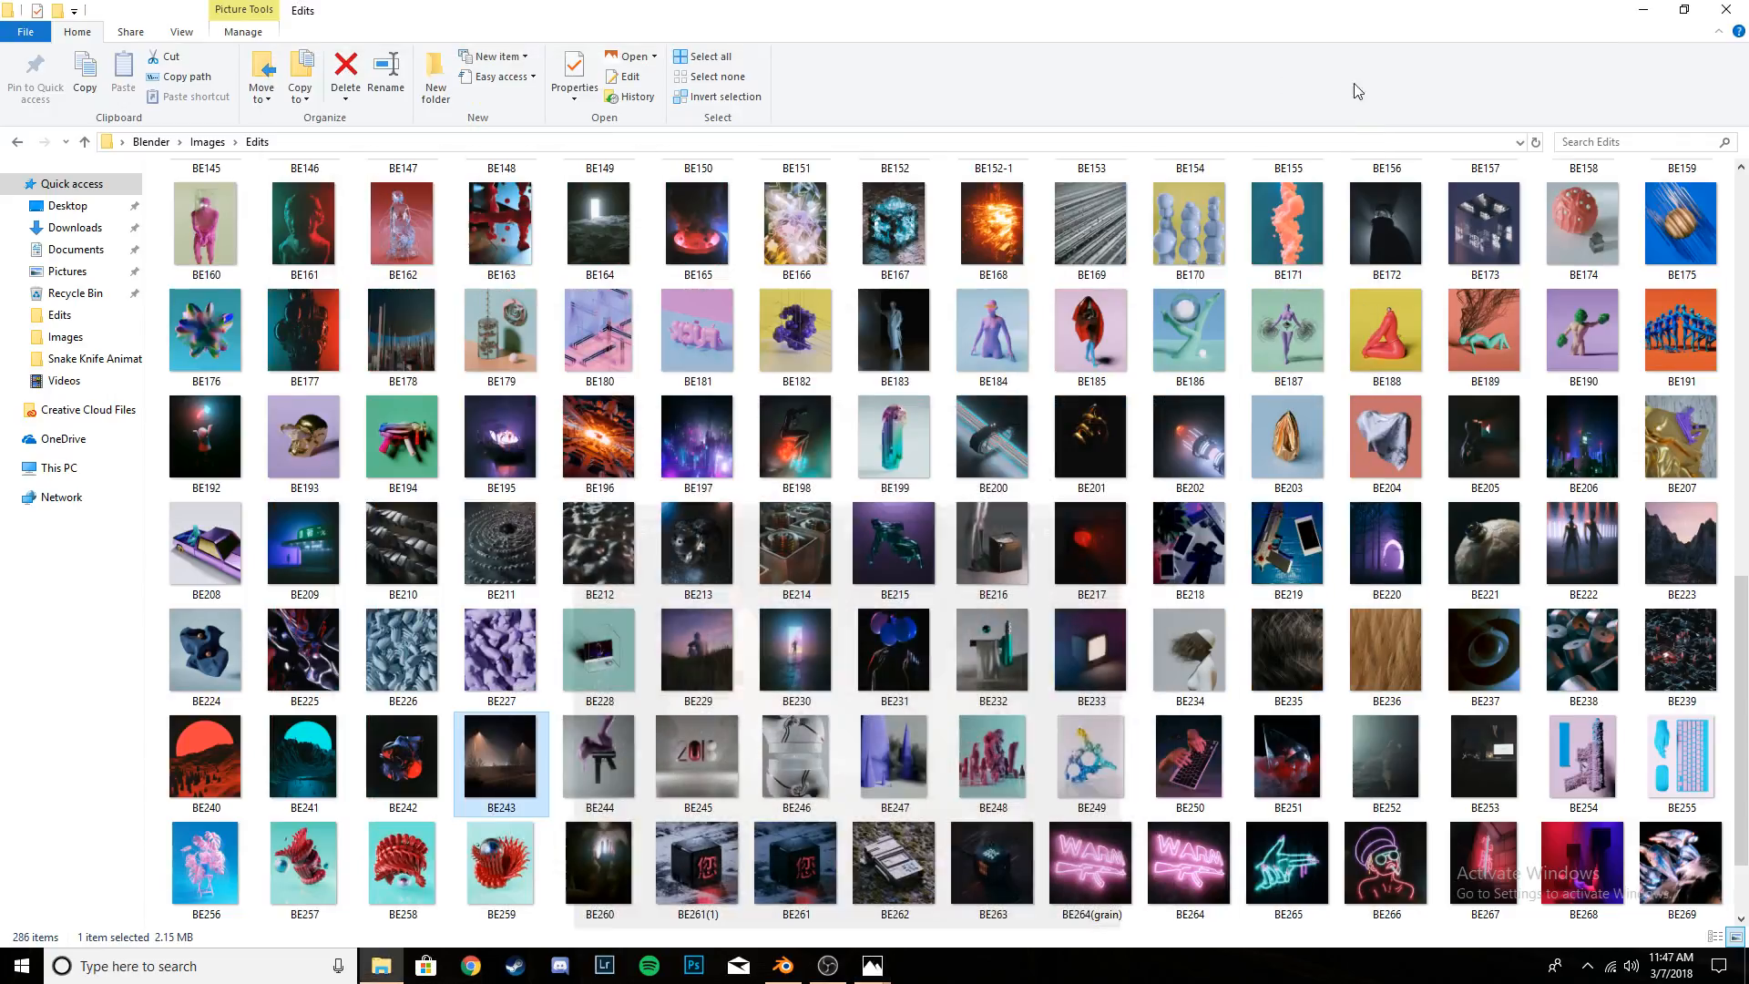
left_click(1642, 10)
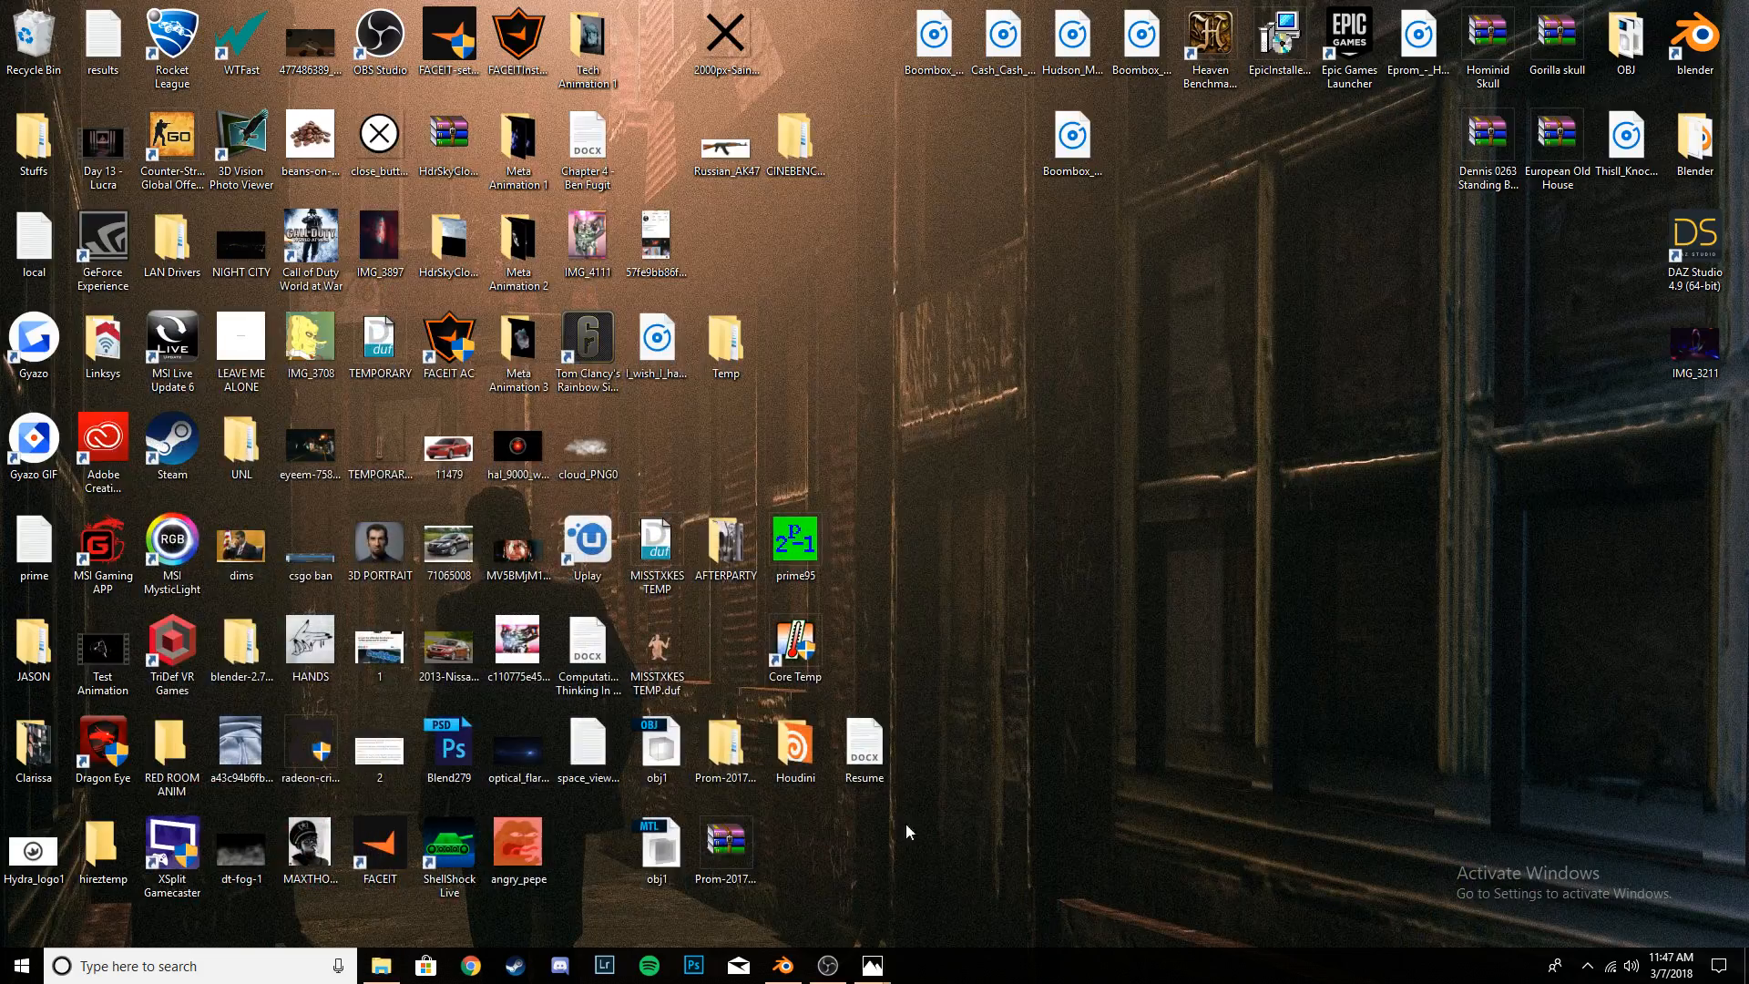
left_click(783, 966)
- Hide the properties region, split the 3D view into two side-by-side camera views, and set the narrower one to rendered shading
middle_click_drag(685, 552, 713, 446)
key("KP_0")
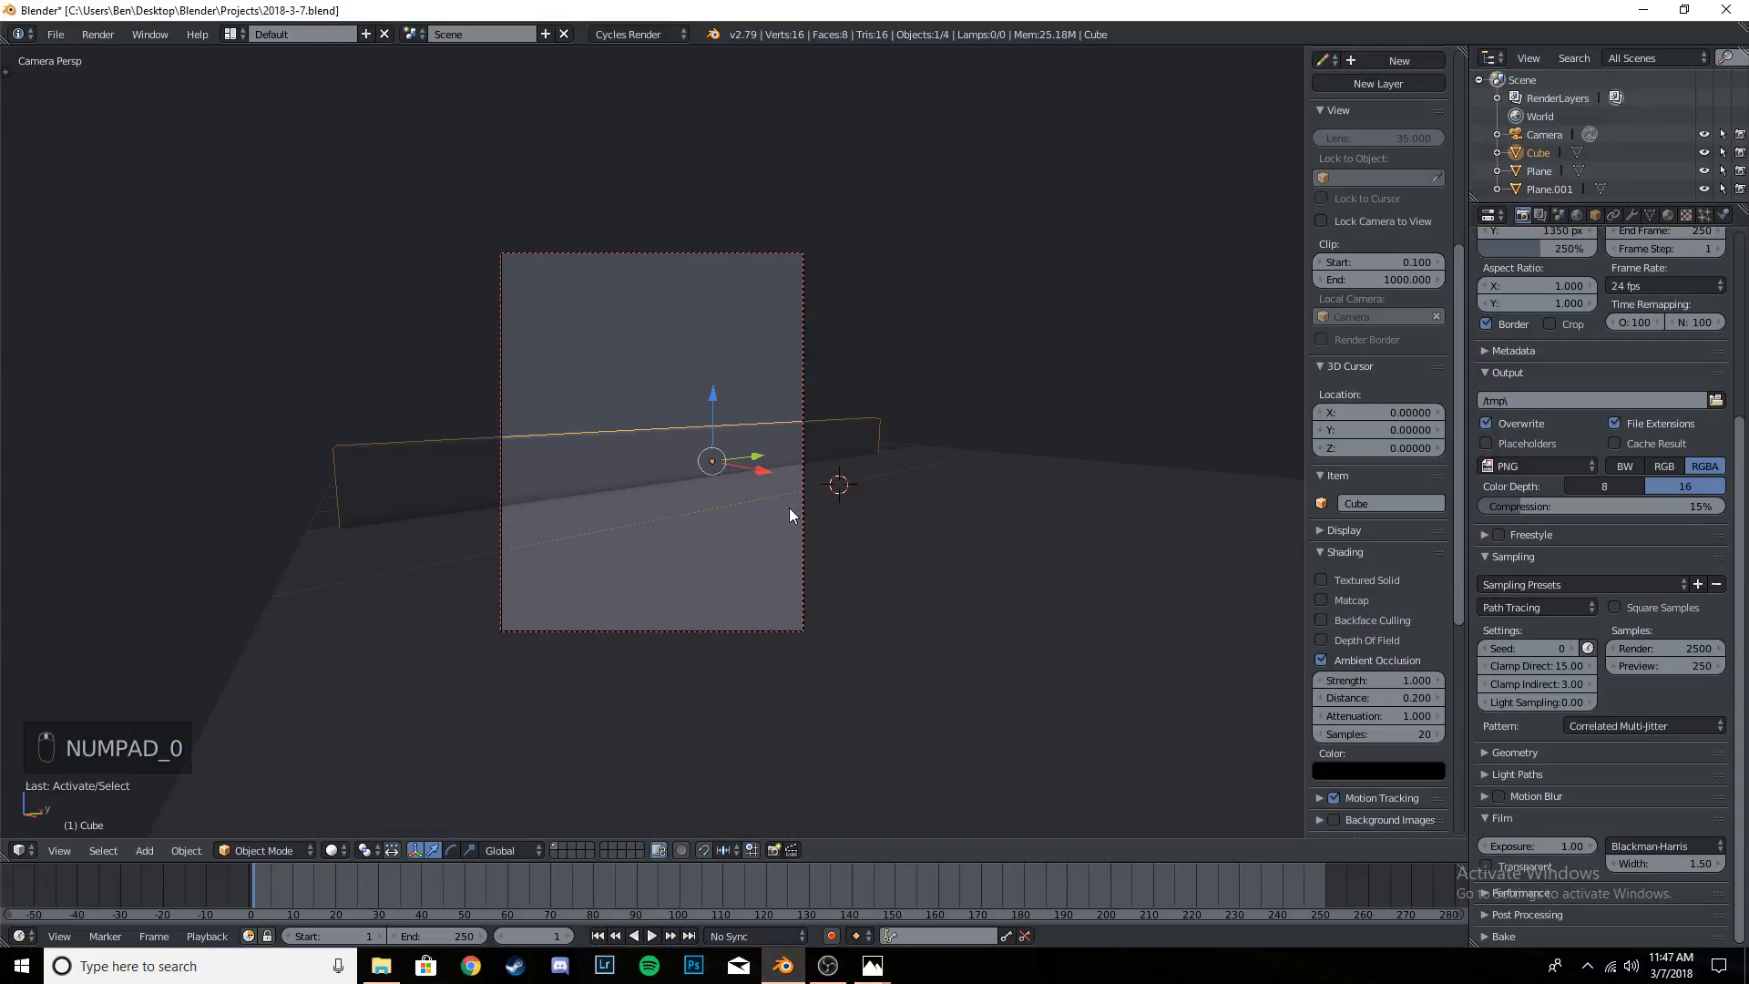
key("n")
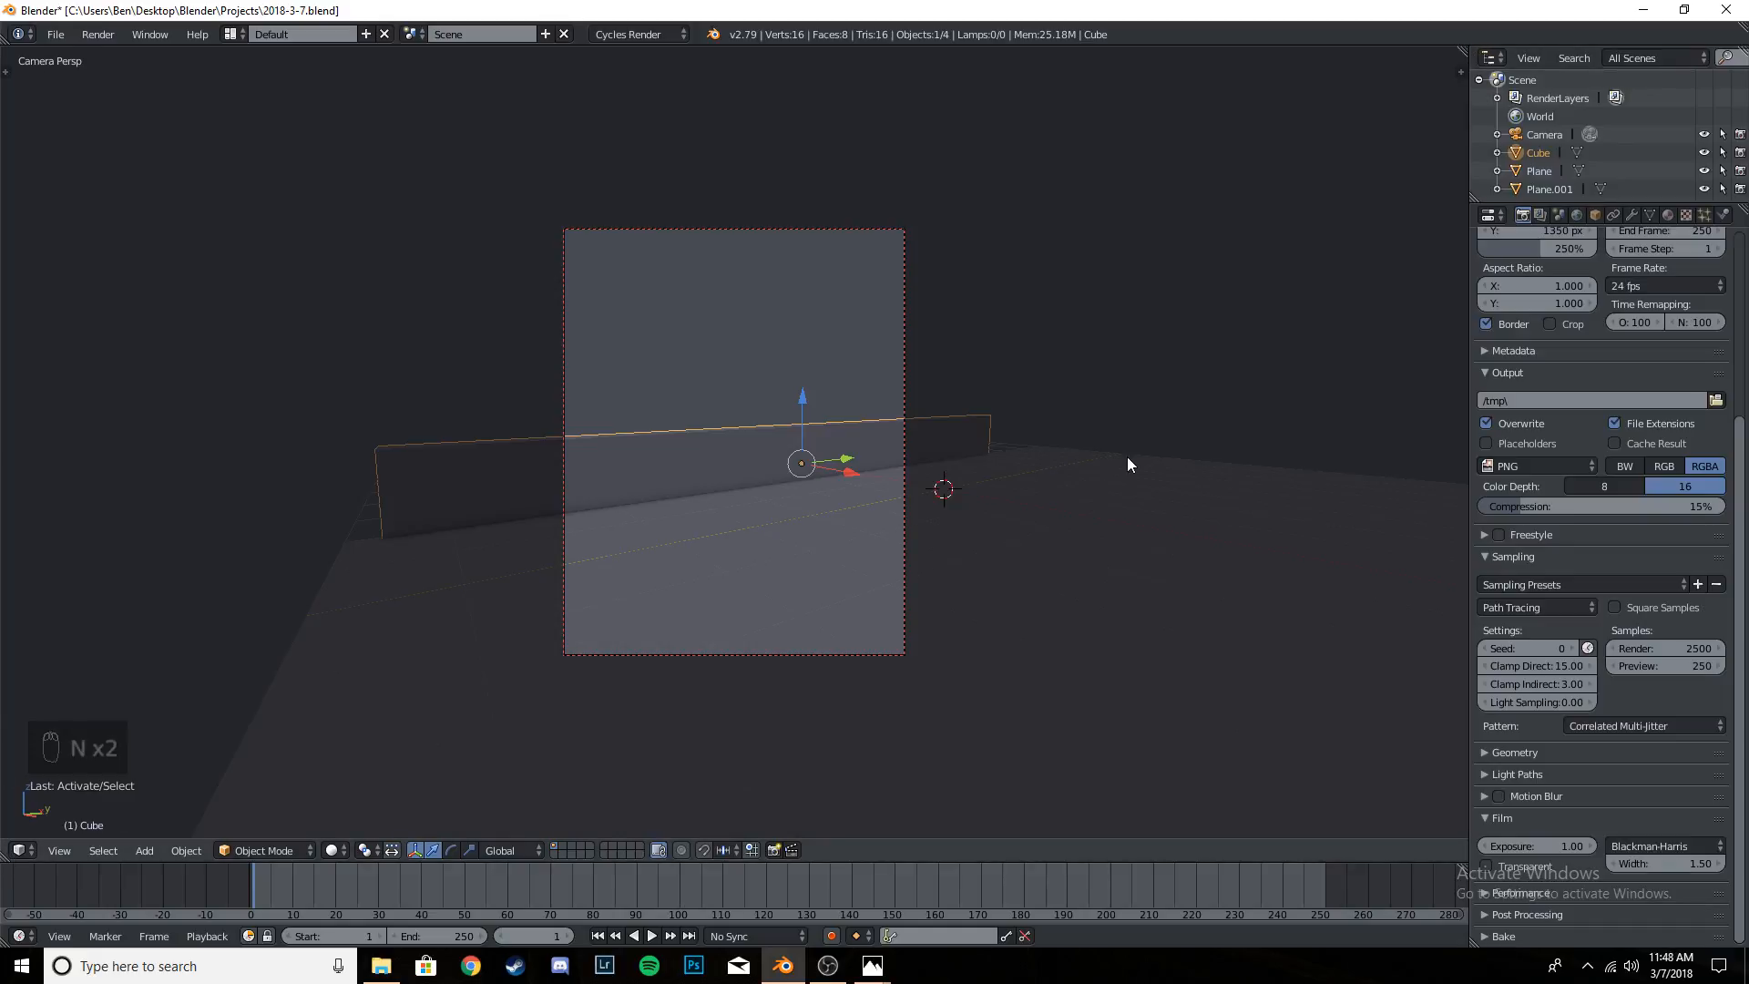
left_click_drag(1462, 47, 605, 94)
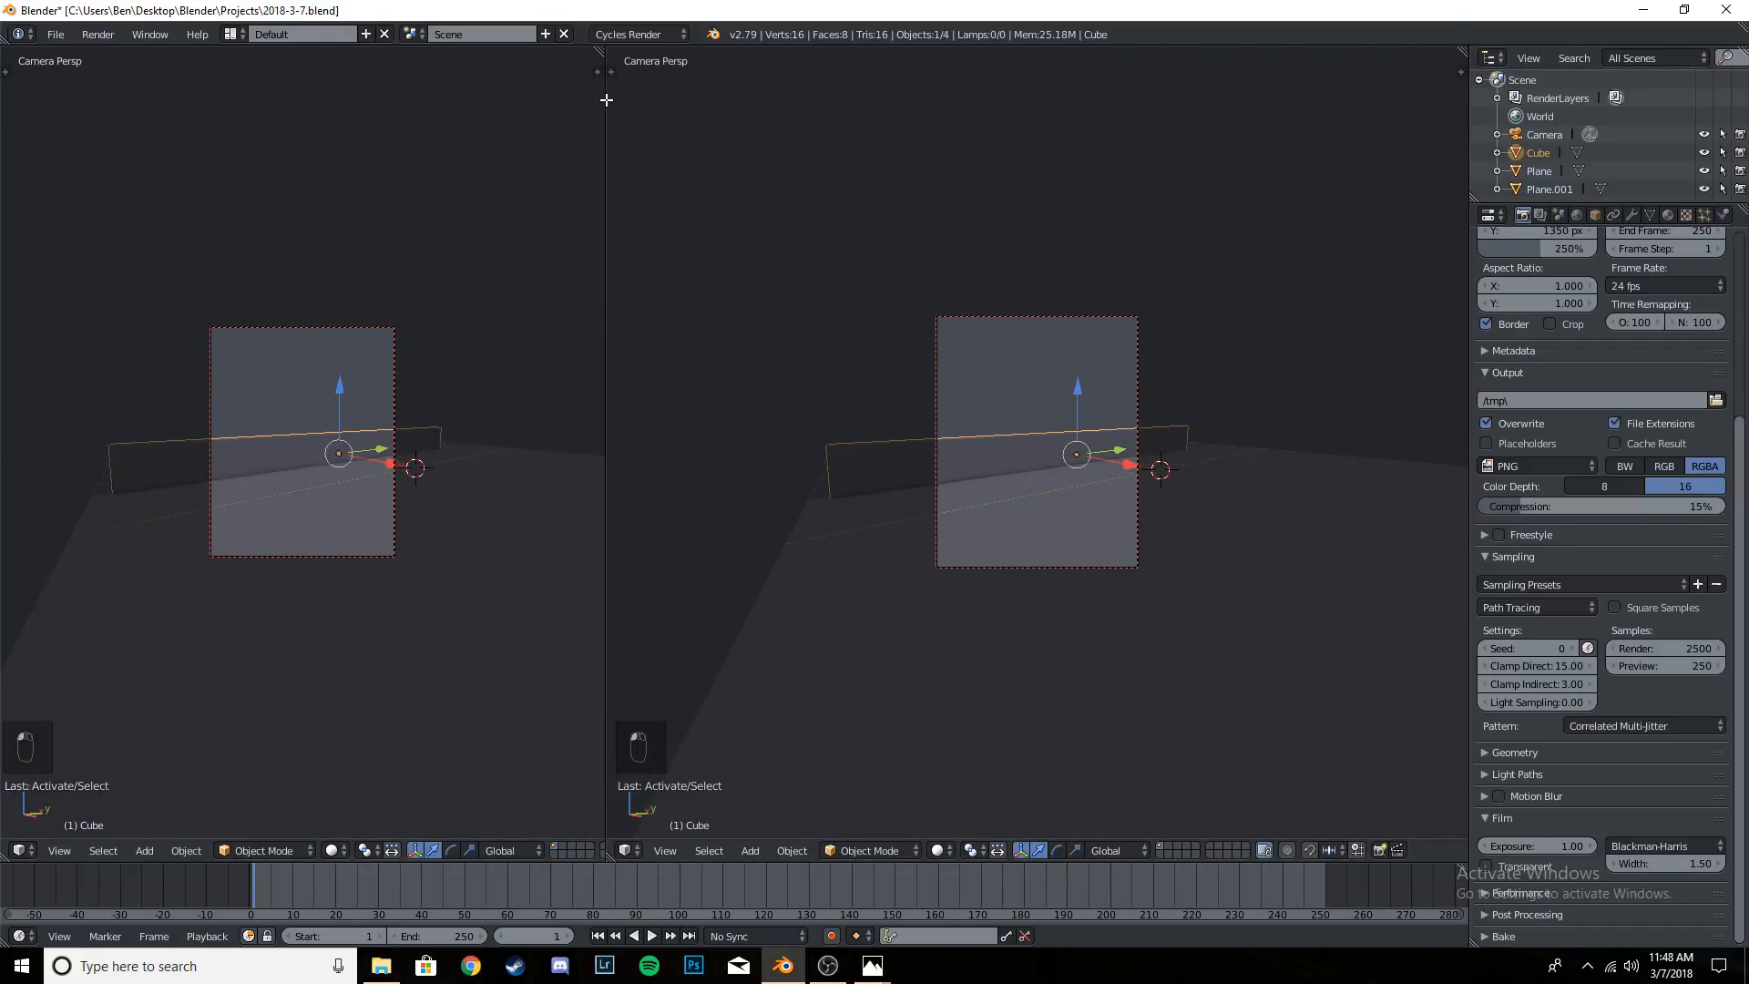
scroll(441, 337, "up", 4)
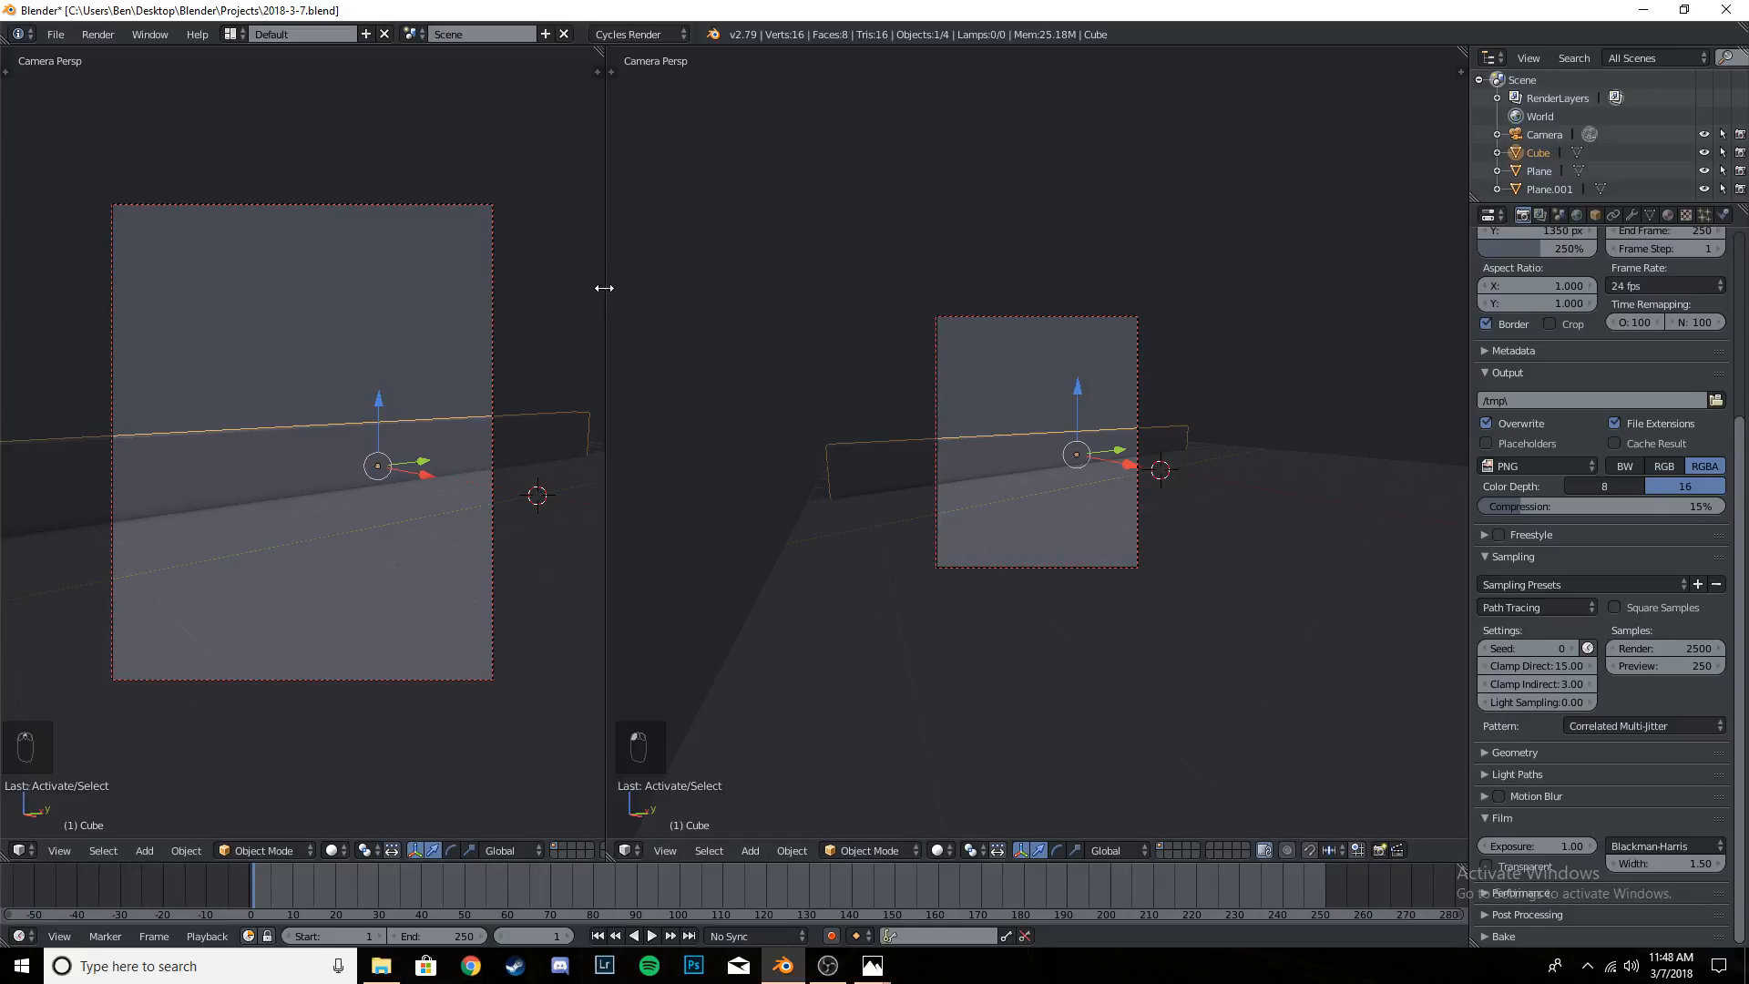
left_click_drag(605, 289, 570, 291)
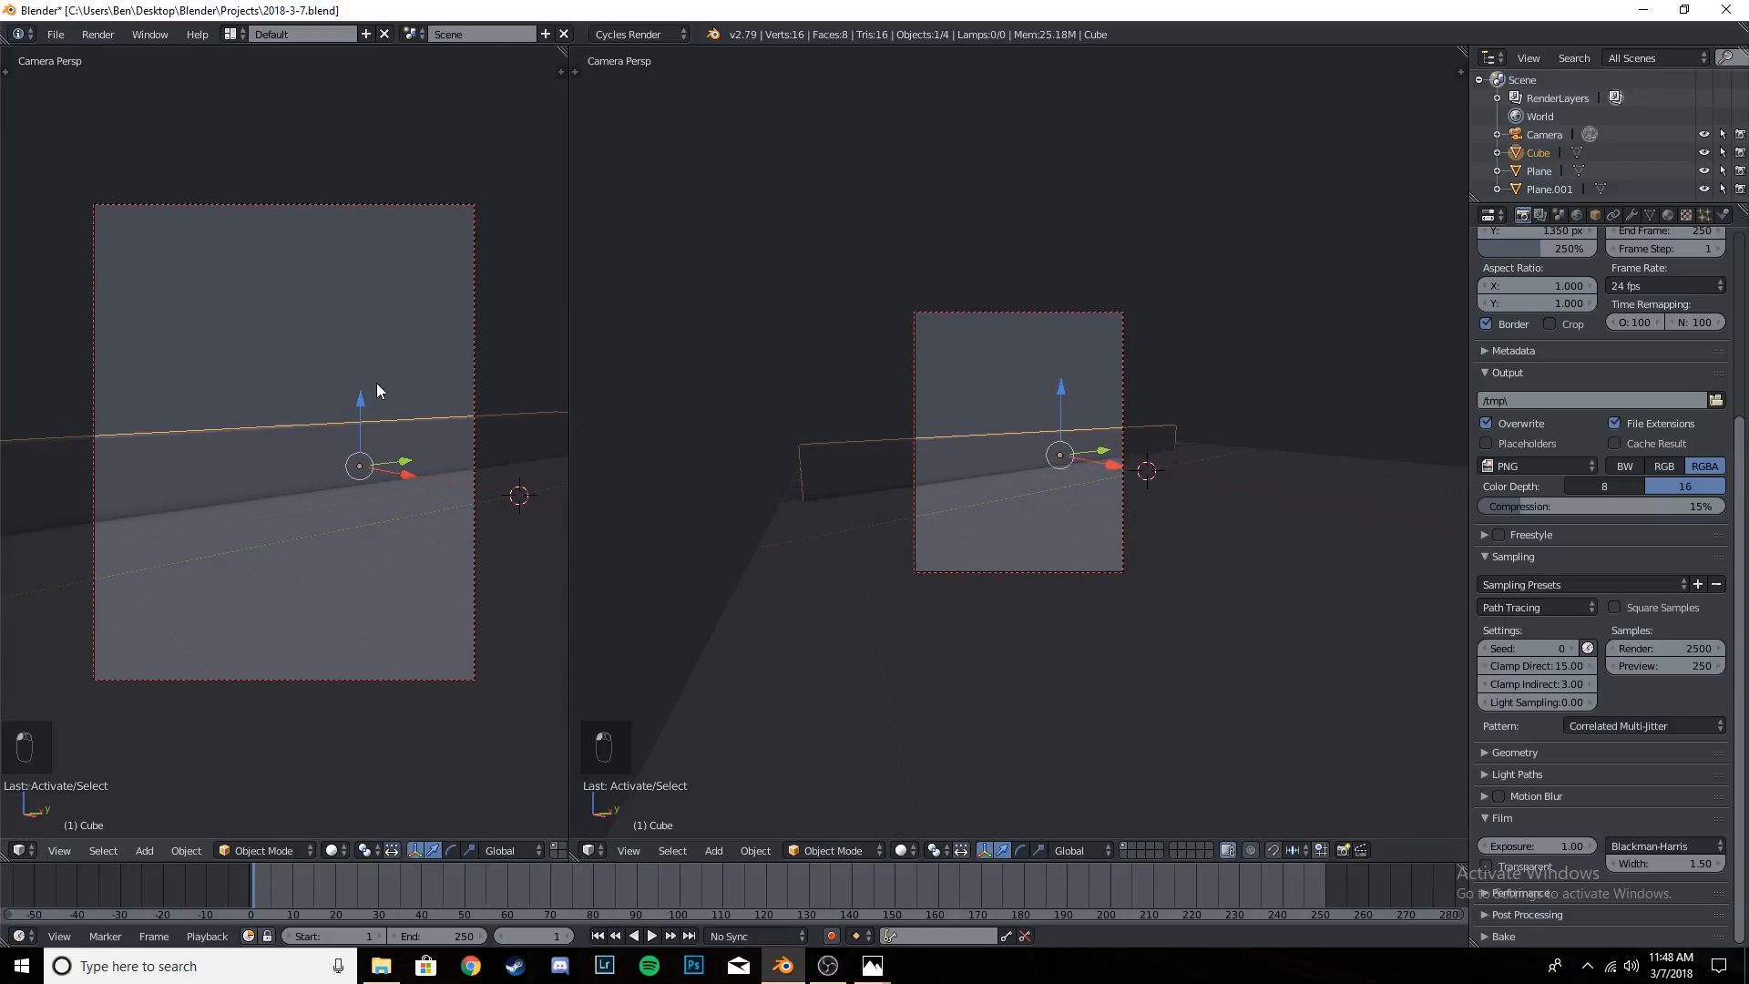
key("shift+z")
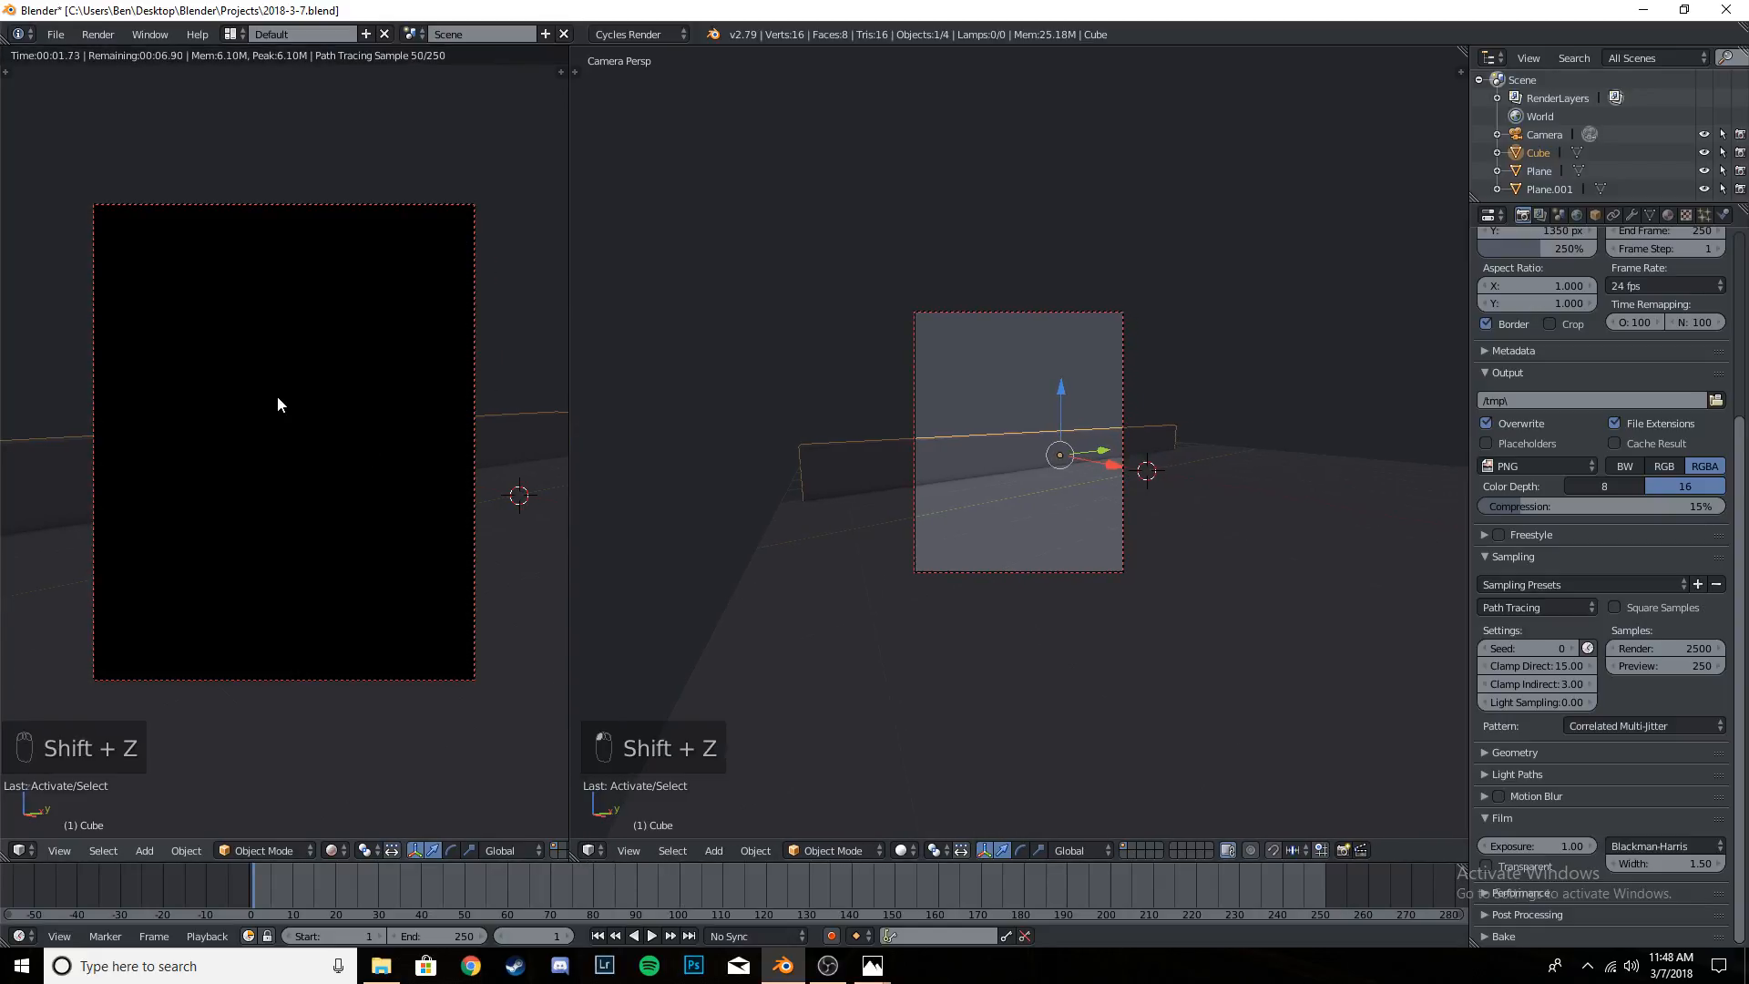
- Add a Sun lamp, rotate it in the camera view to light the wall and ground at an angle, and save the project
key("t")
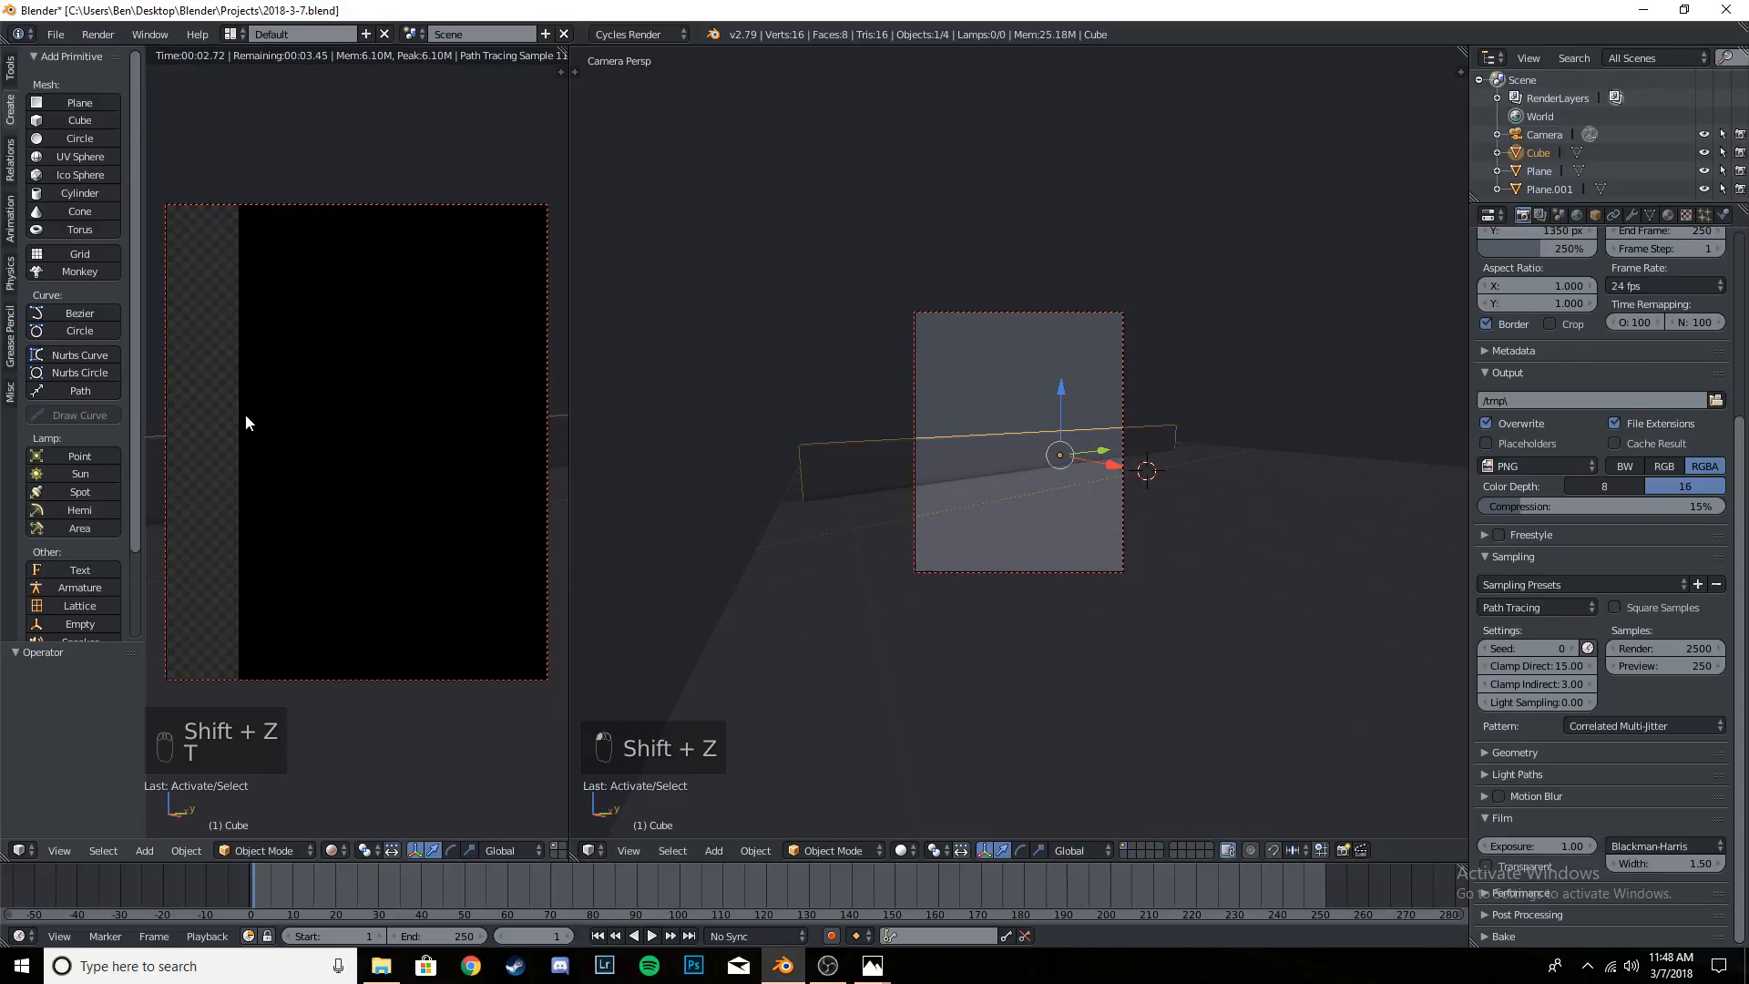
left_click(84, 469)
key("t")
key("r")
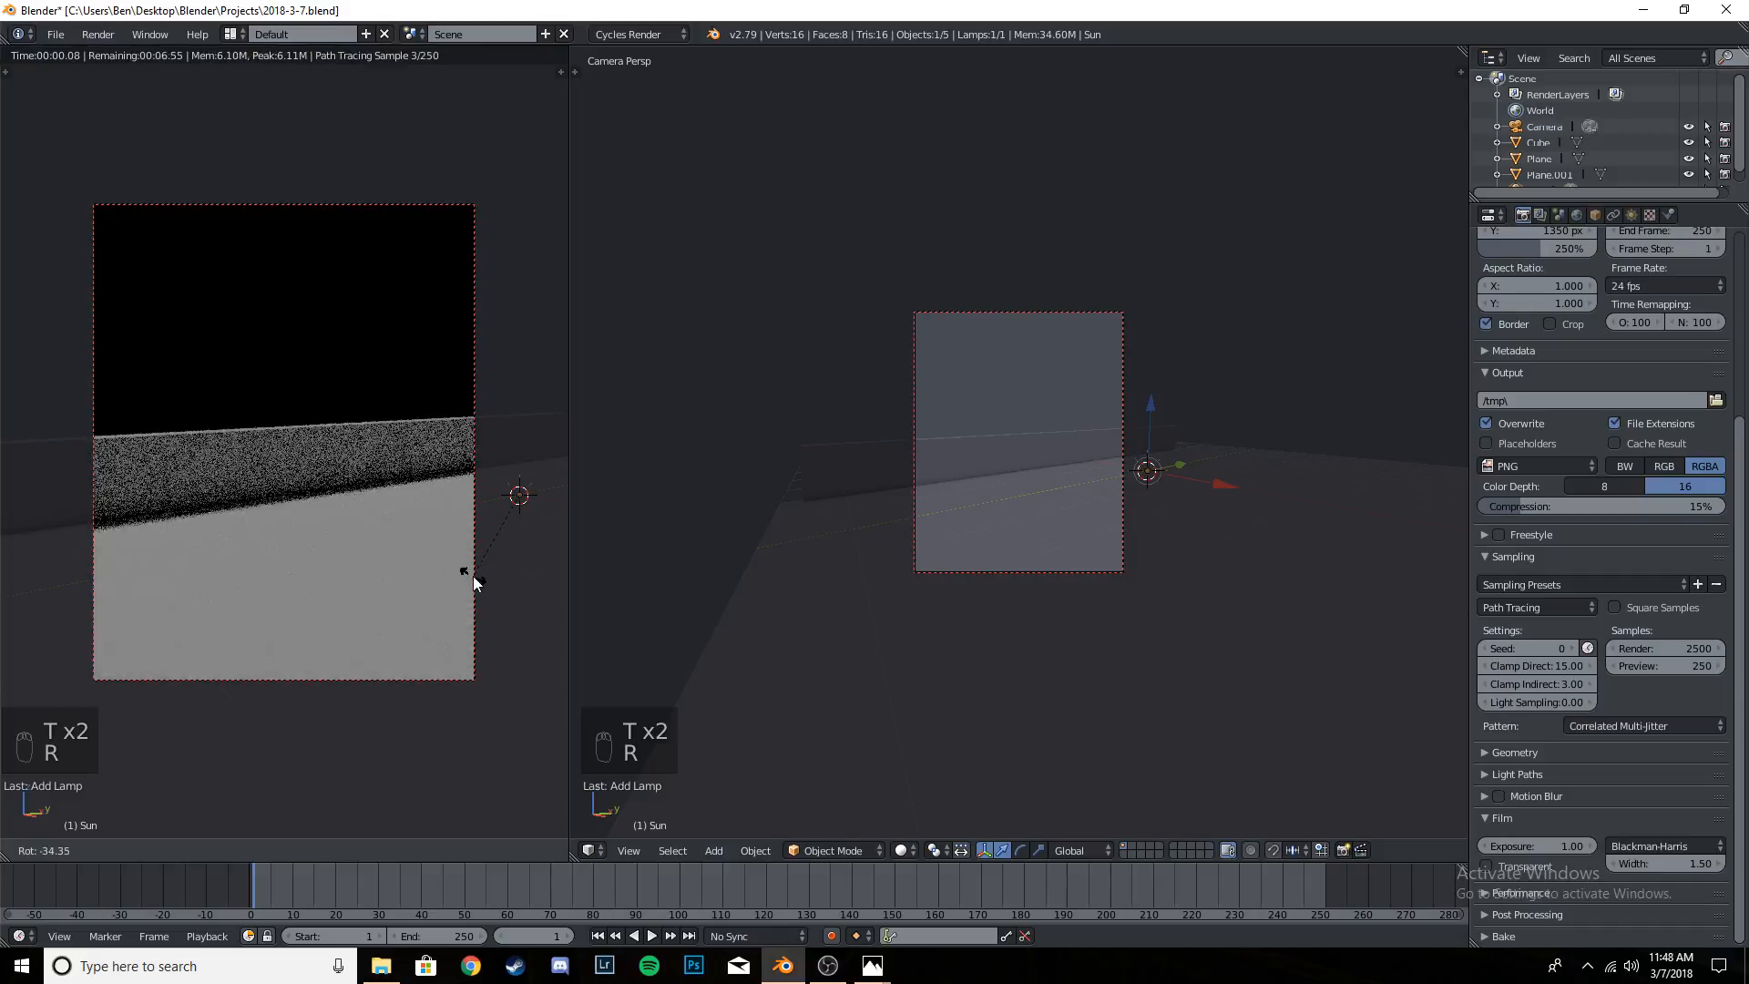
left_click(514, 588)
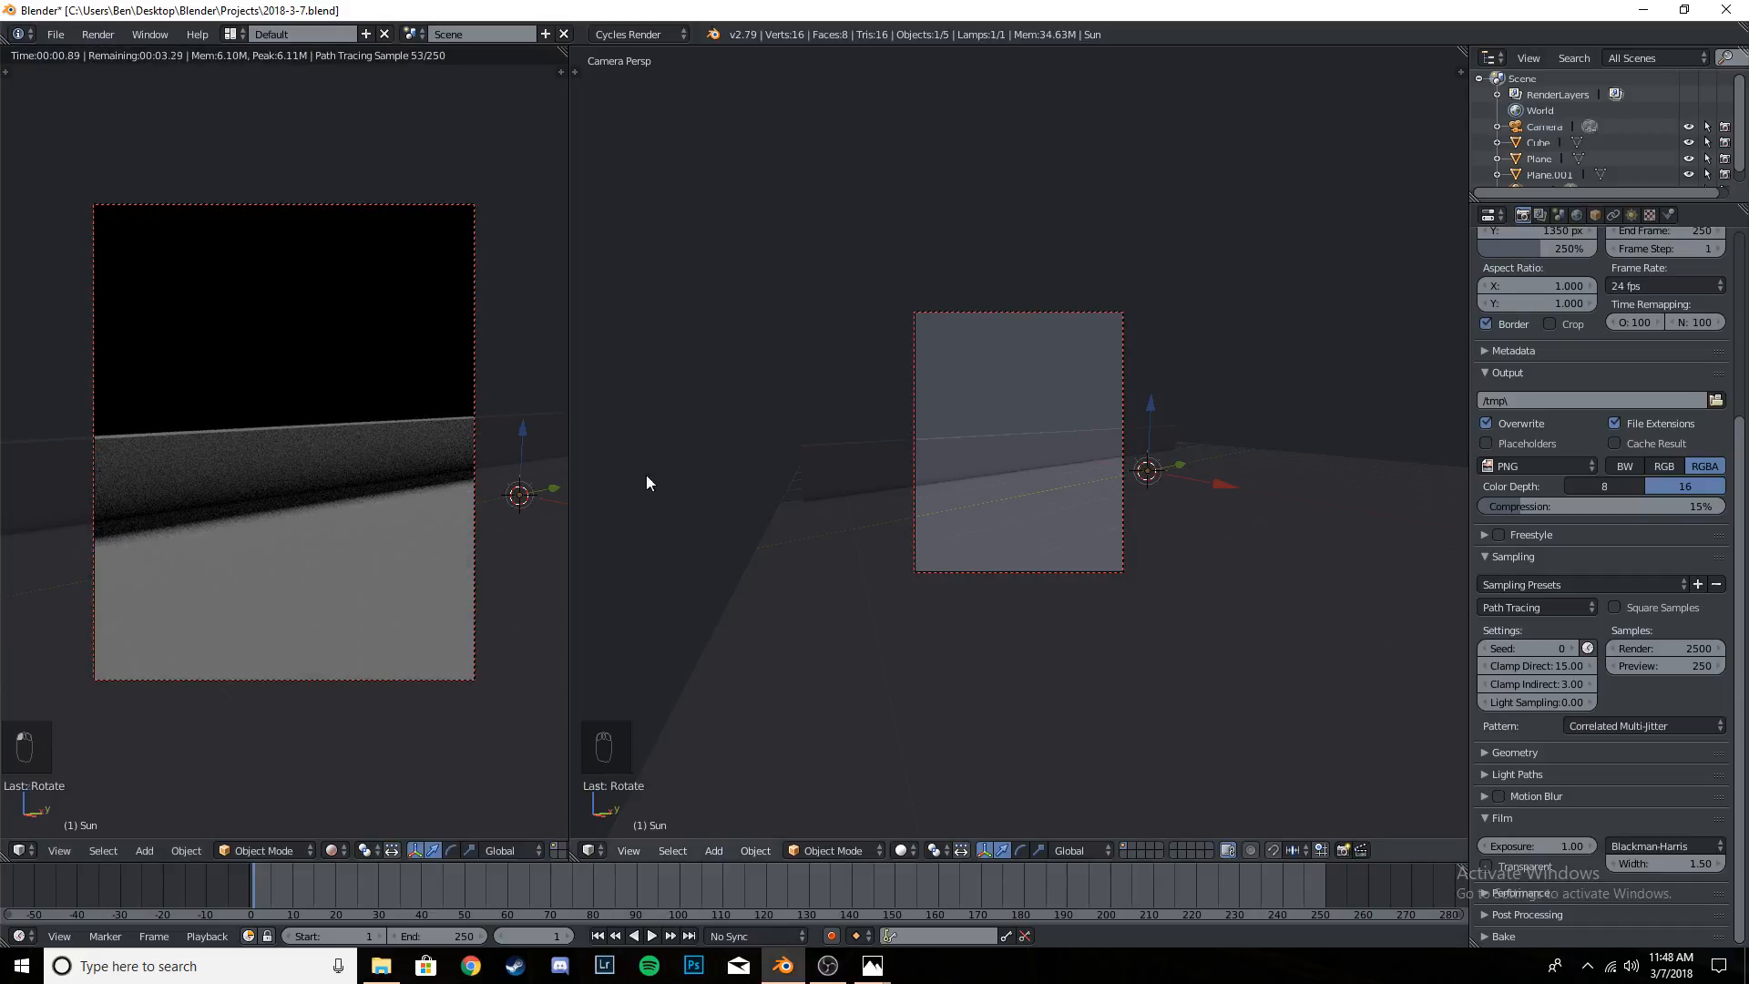
key("ctrl+s")
left_click(461, 450)
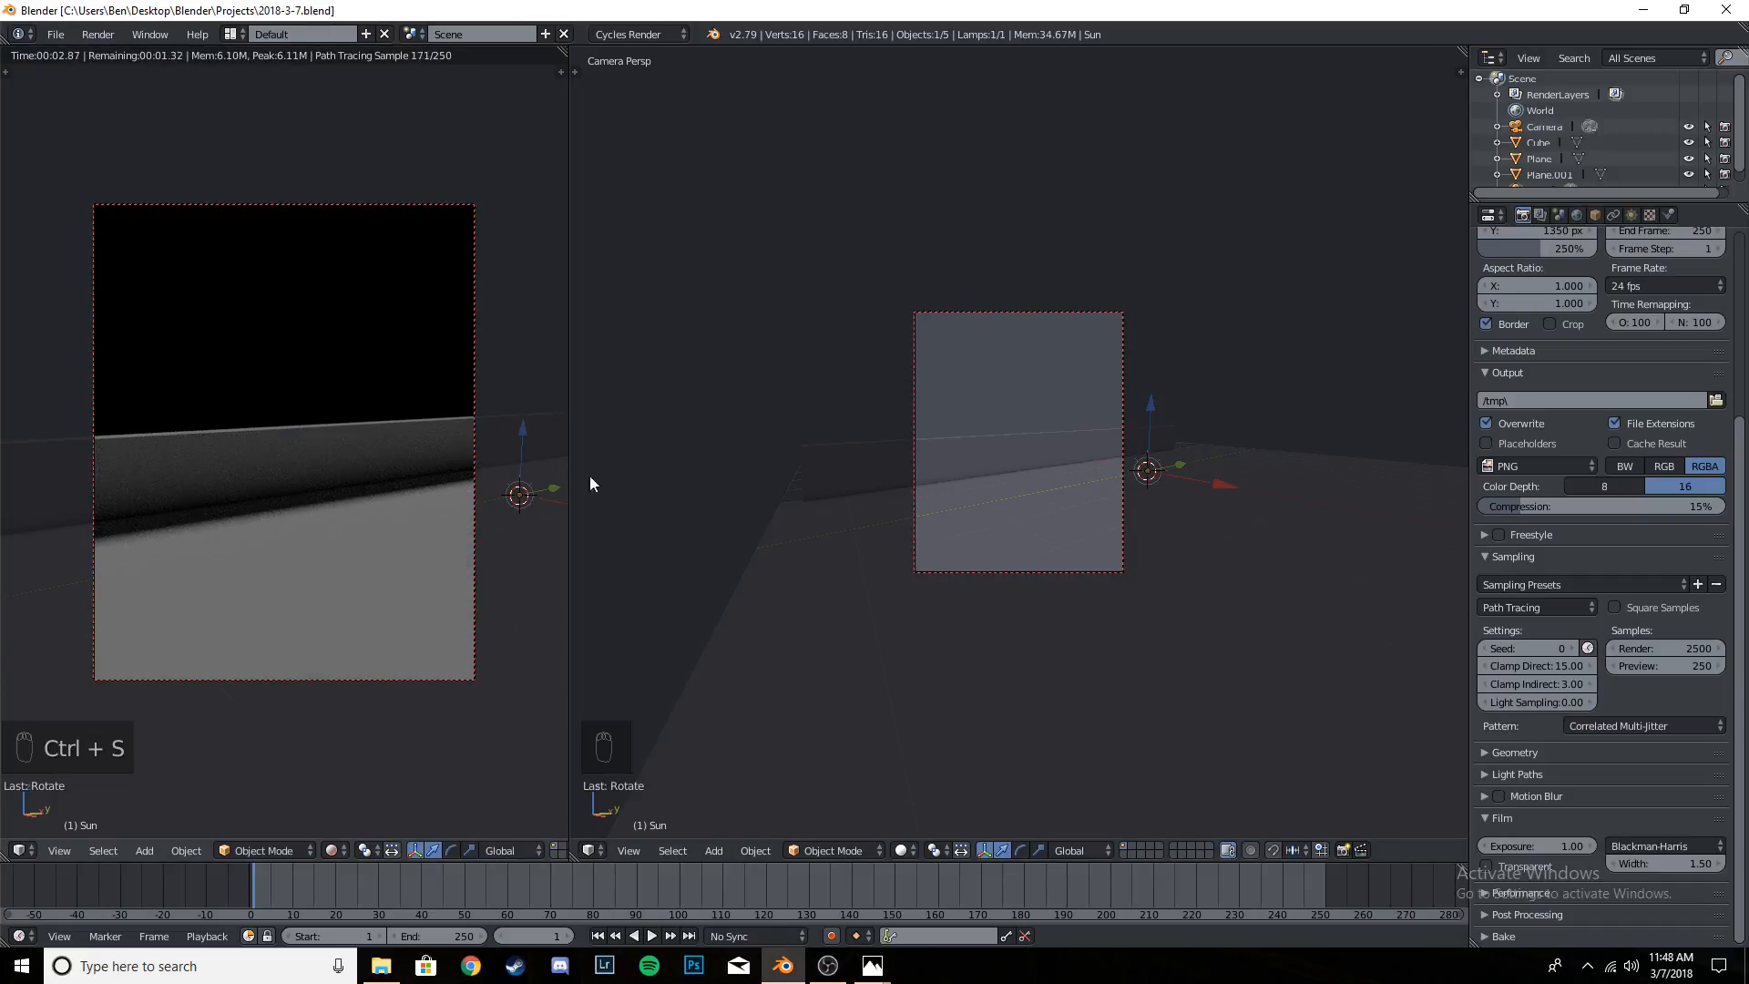
- Narrow the rendered preview around the camera frame, enlarging the working viewport, and check the scene's layout there
scroll(345, 468, "down", 1)
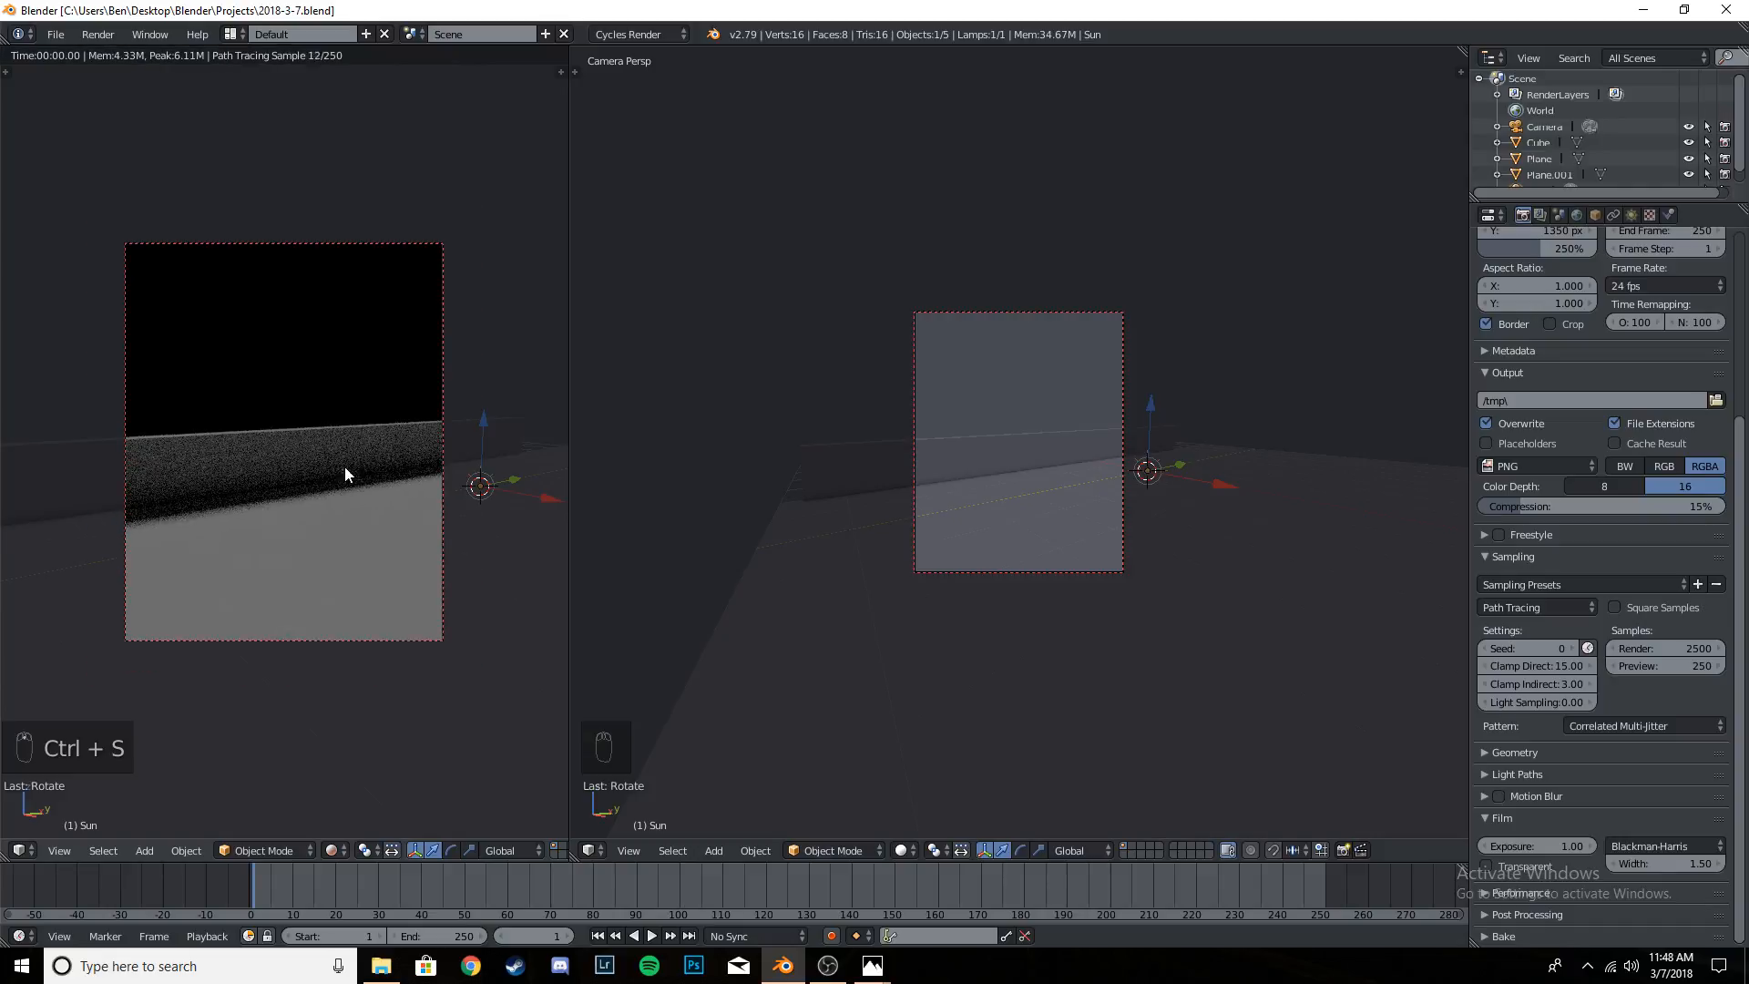
left_click_drag(567, 437, 343, 453)
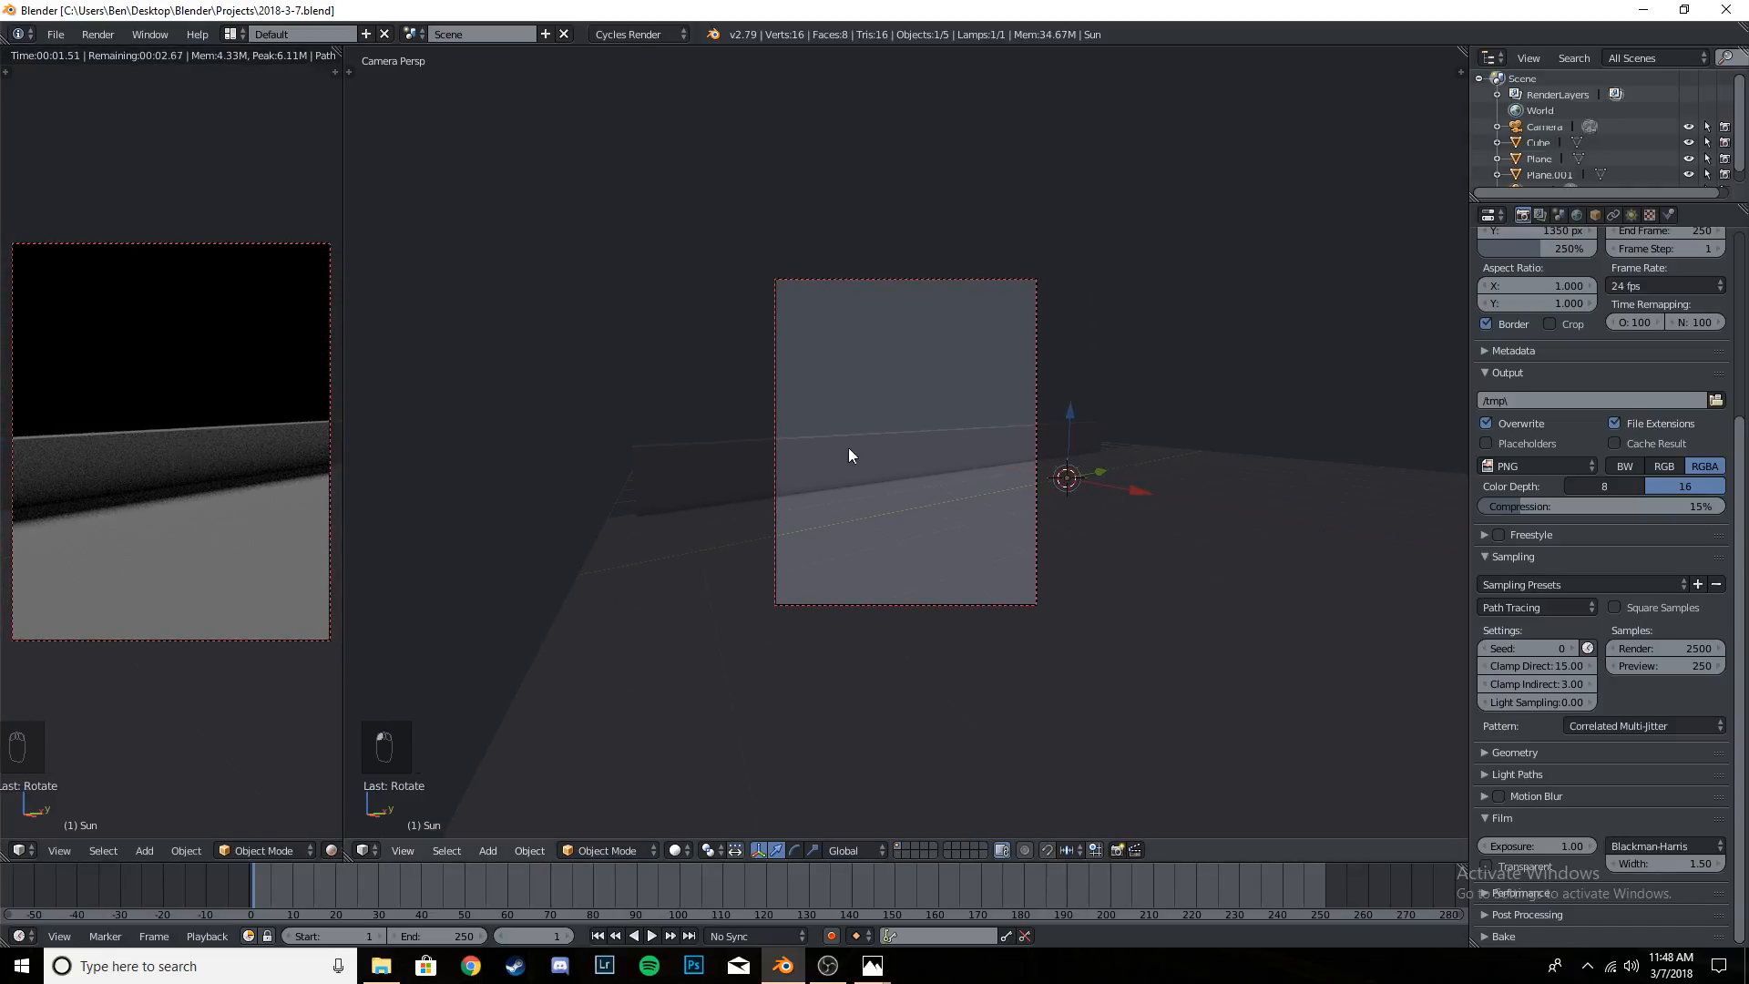
middle_click_drag(851, 449, 609, 441)
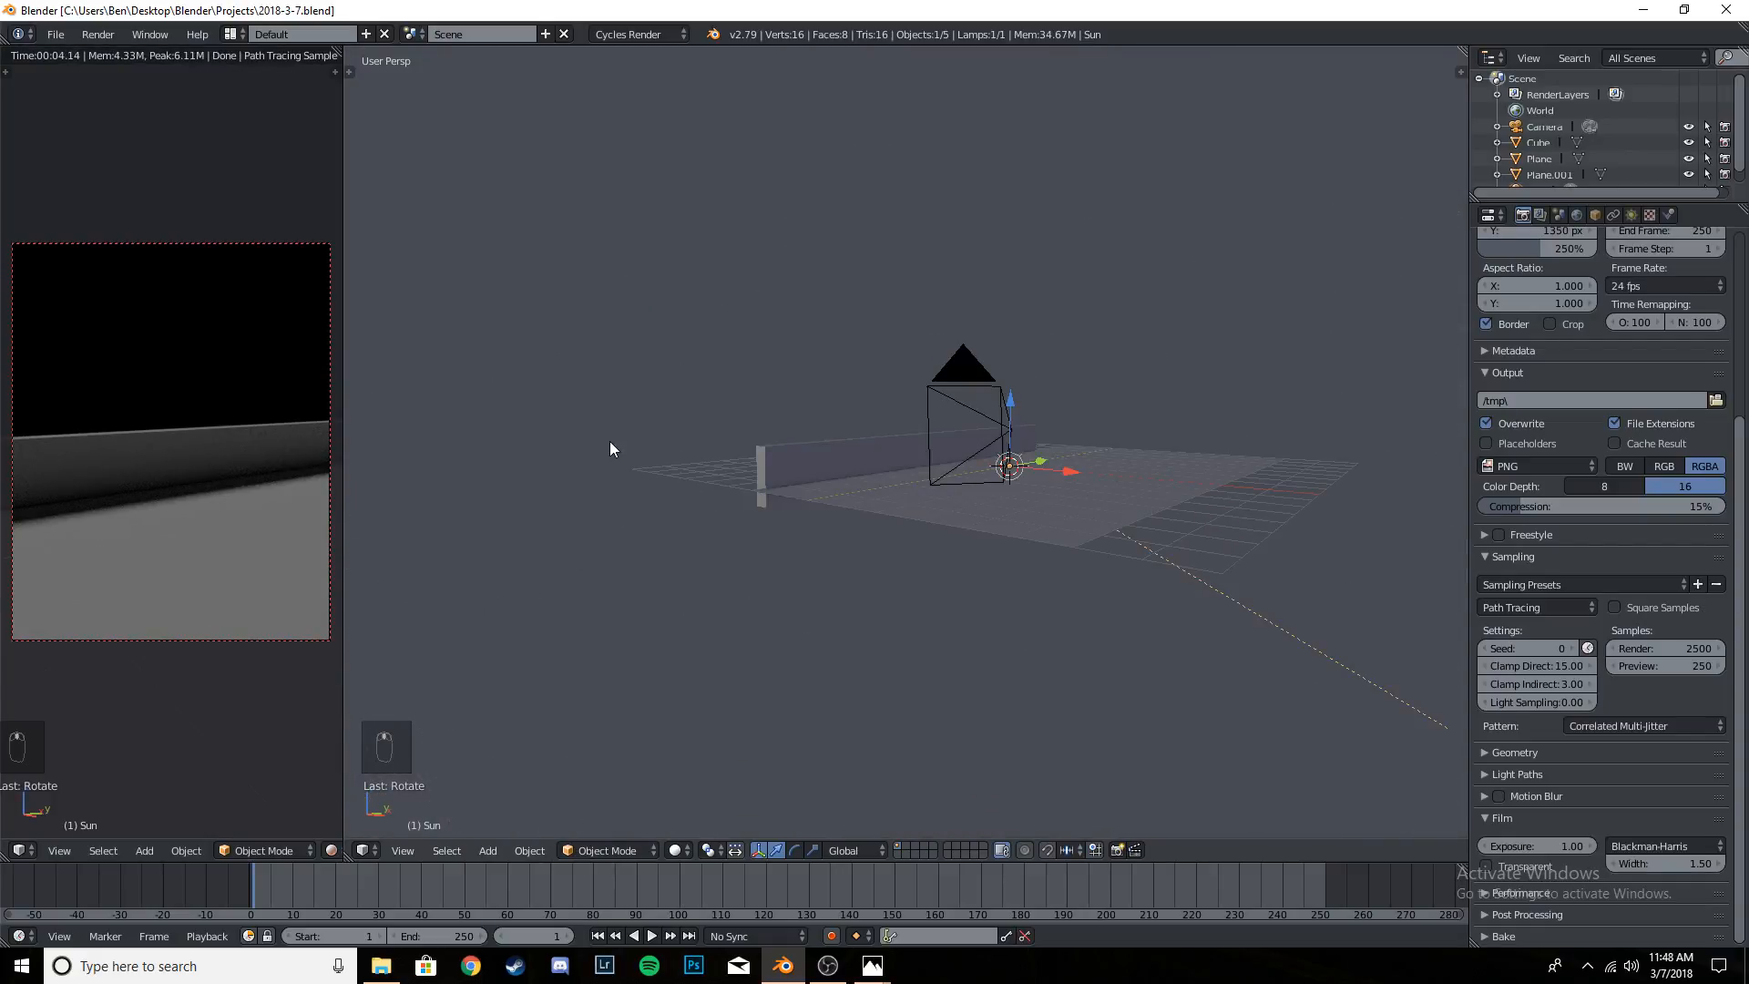
key("KP_0")
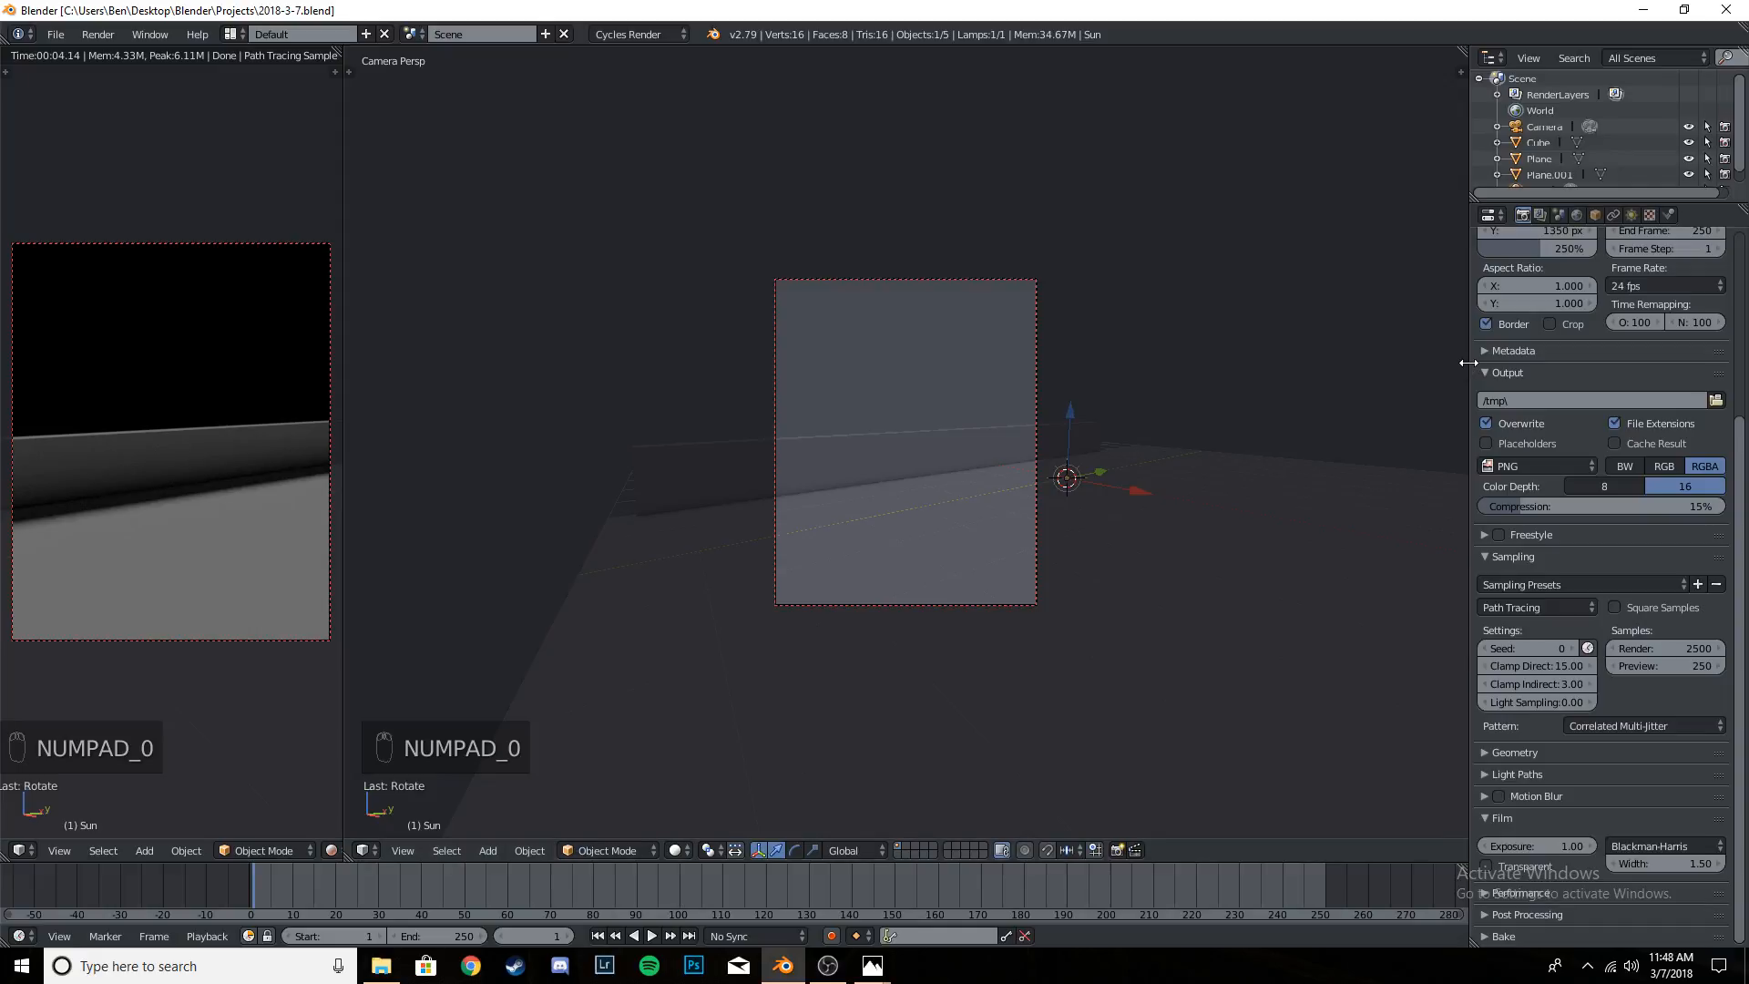
- Narrow the properties editor to widen the working 3D viewport, and return that viewport to the camera view
left_click_drag(1467, 359, 1630, 367)
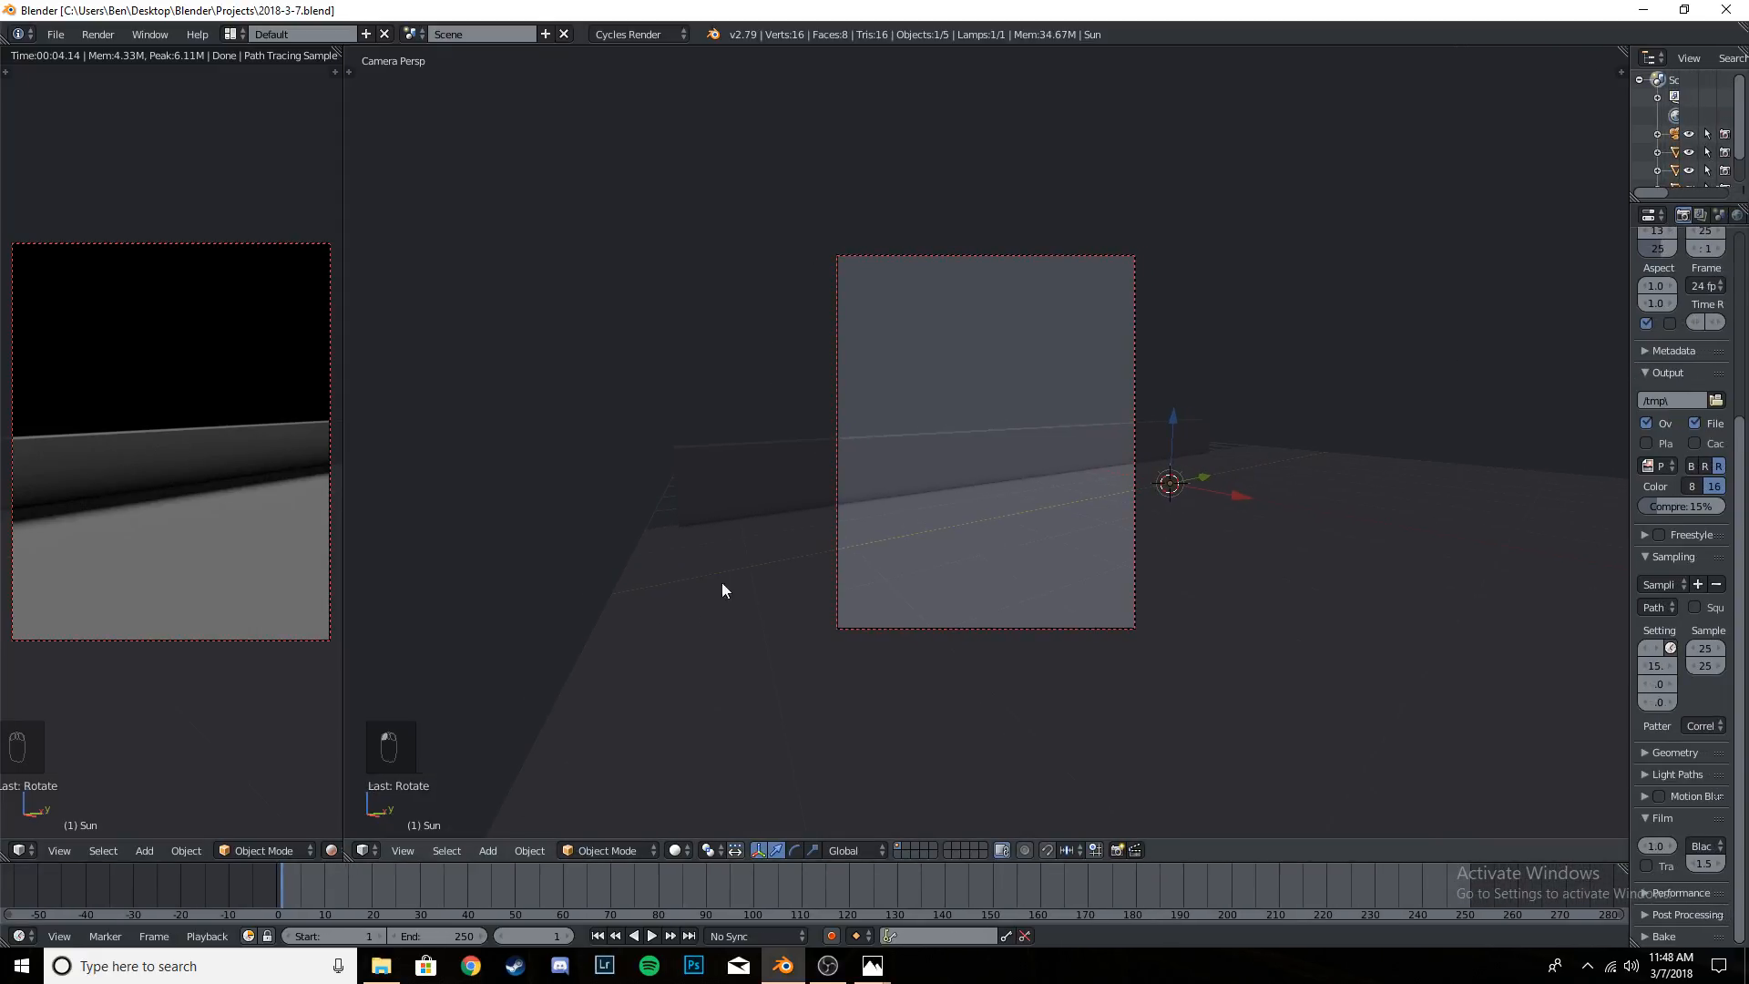
middle_click_drag(719, 586, 762, 613)
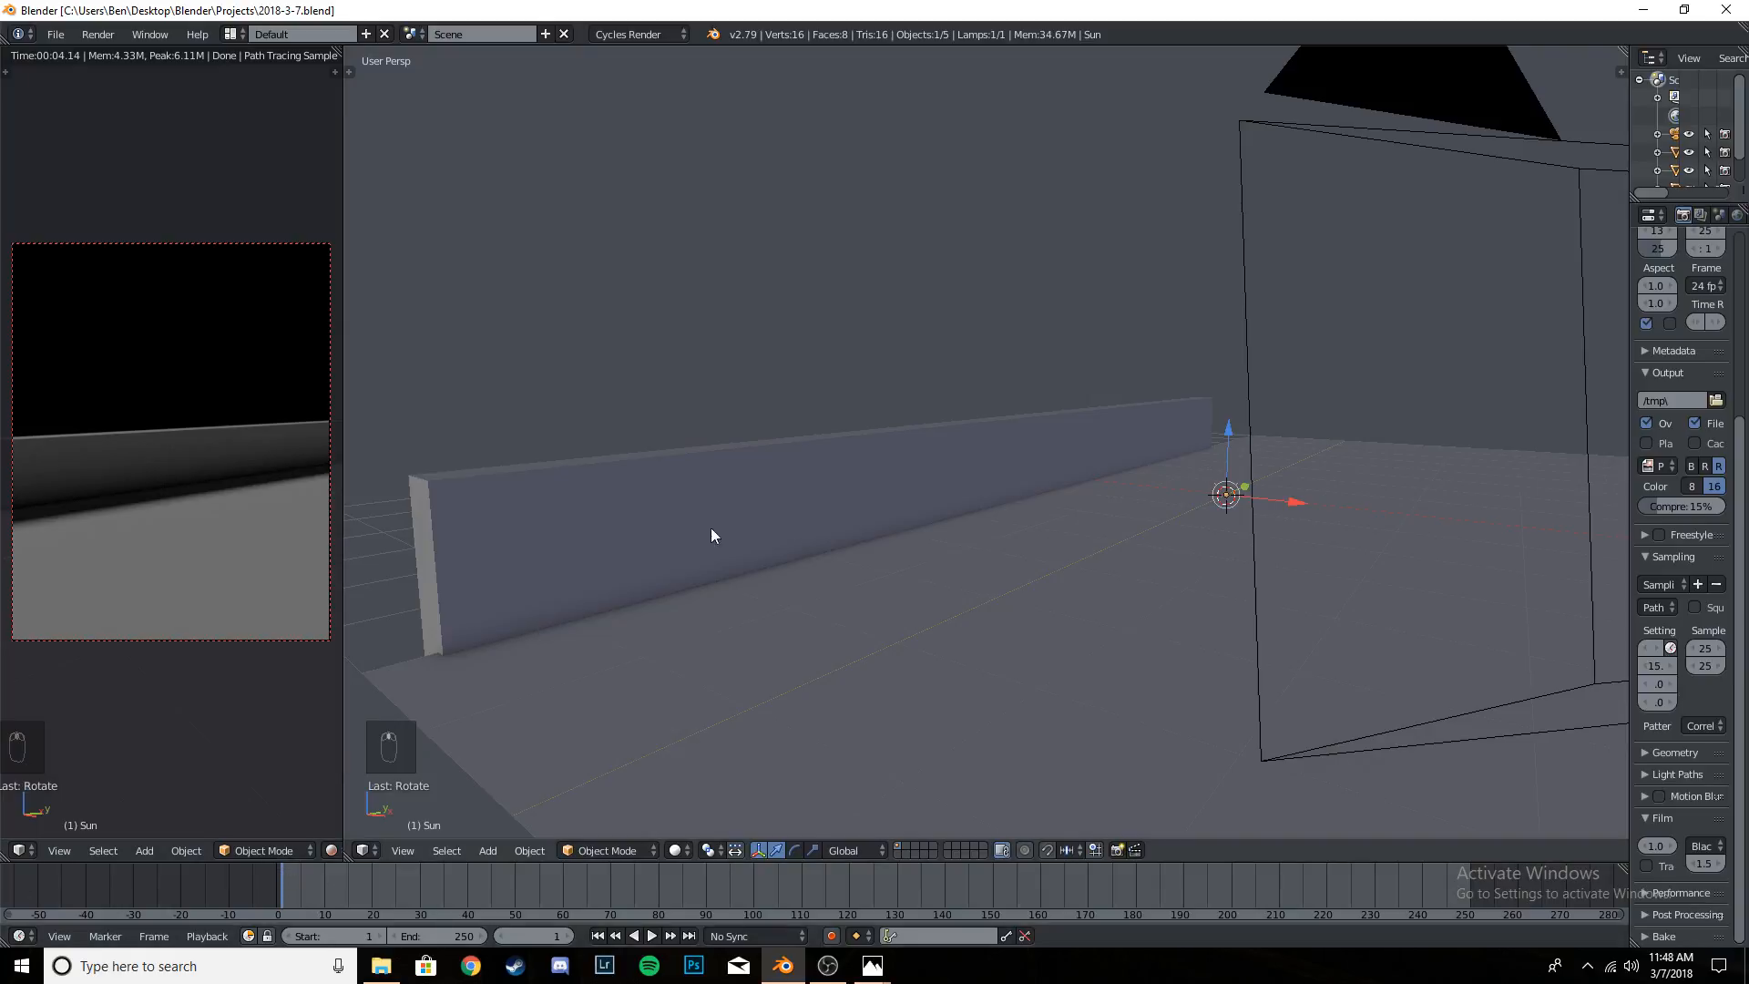
key("KP_0")
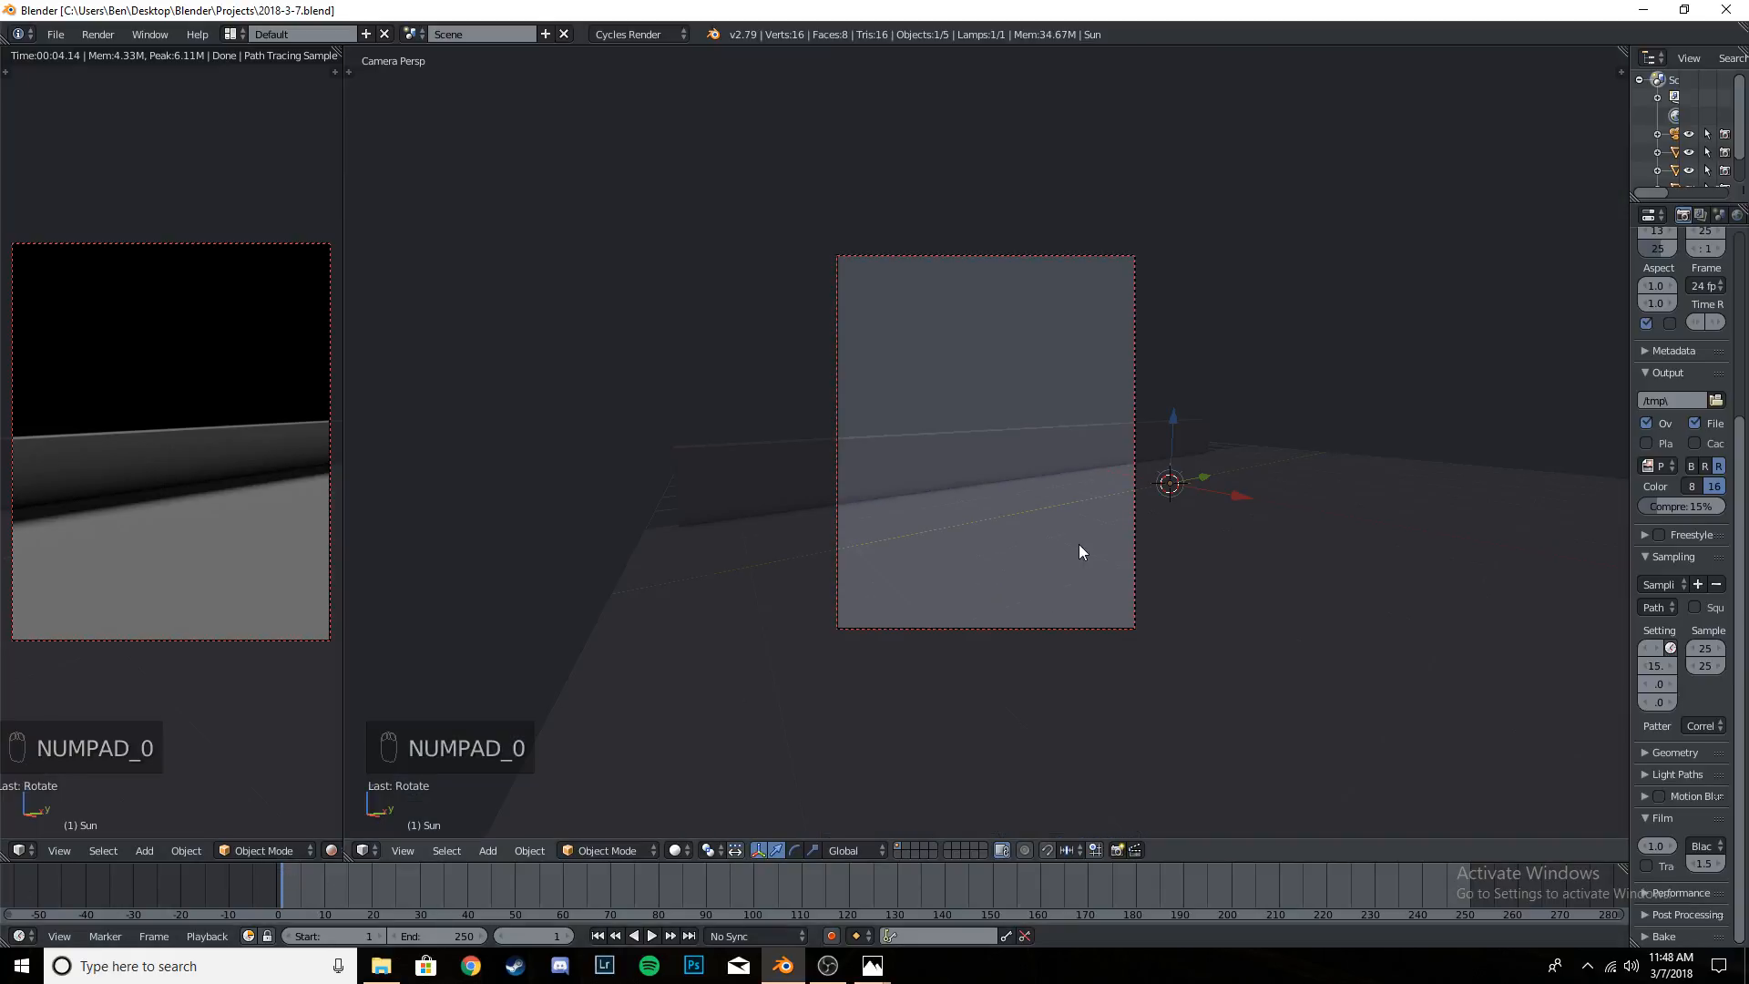
- Add a plane, move it along X in top view to beyond the wall's outer side, and scale it up
key("t")
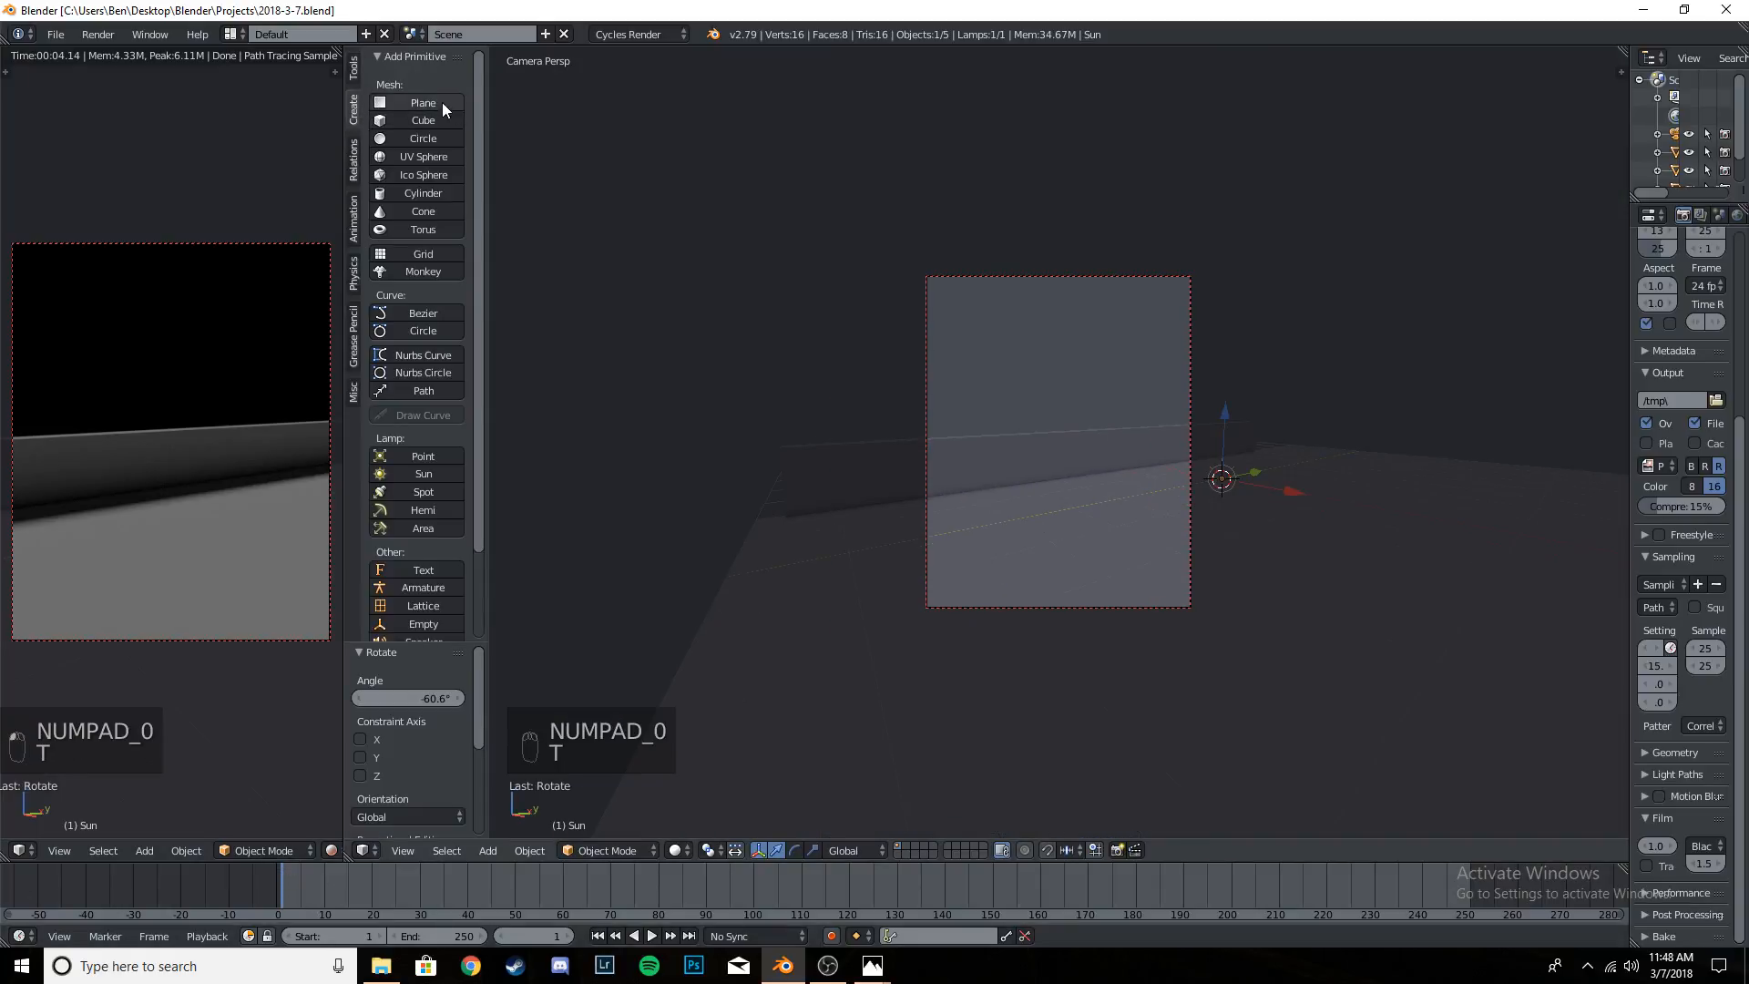
left_click(441, 102)
key("t")
middle_click_drag(936, 407, 1170, 571)
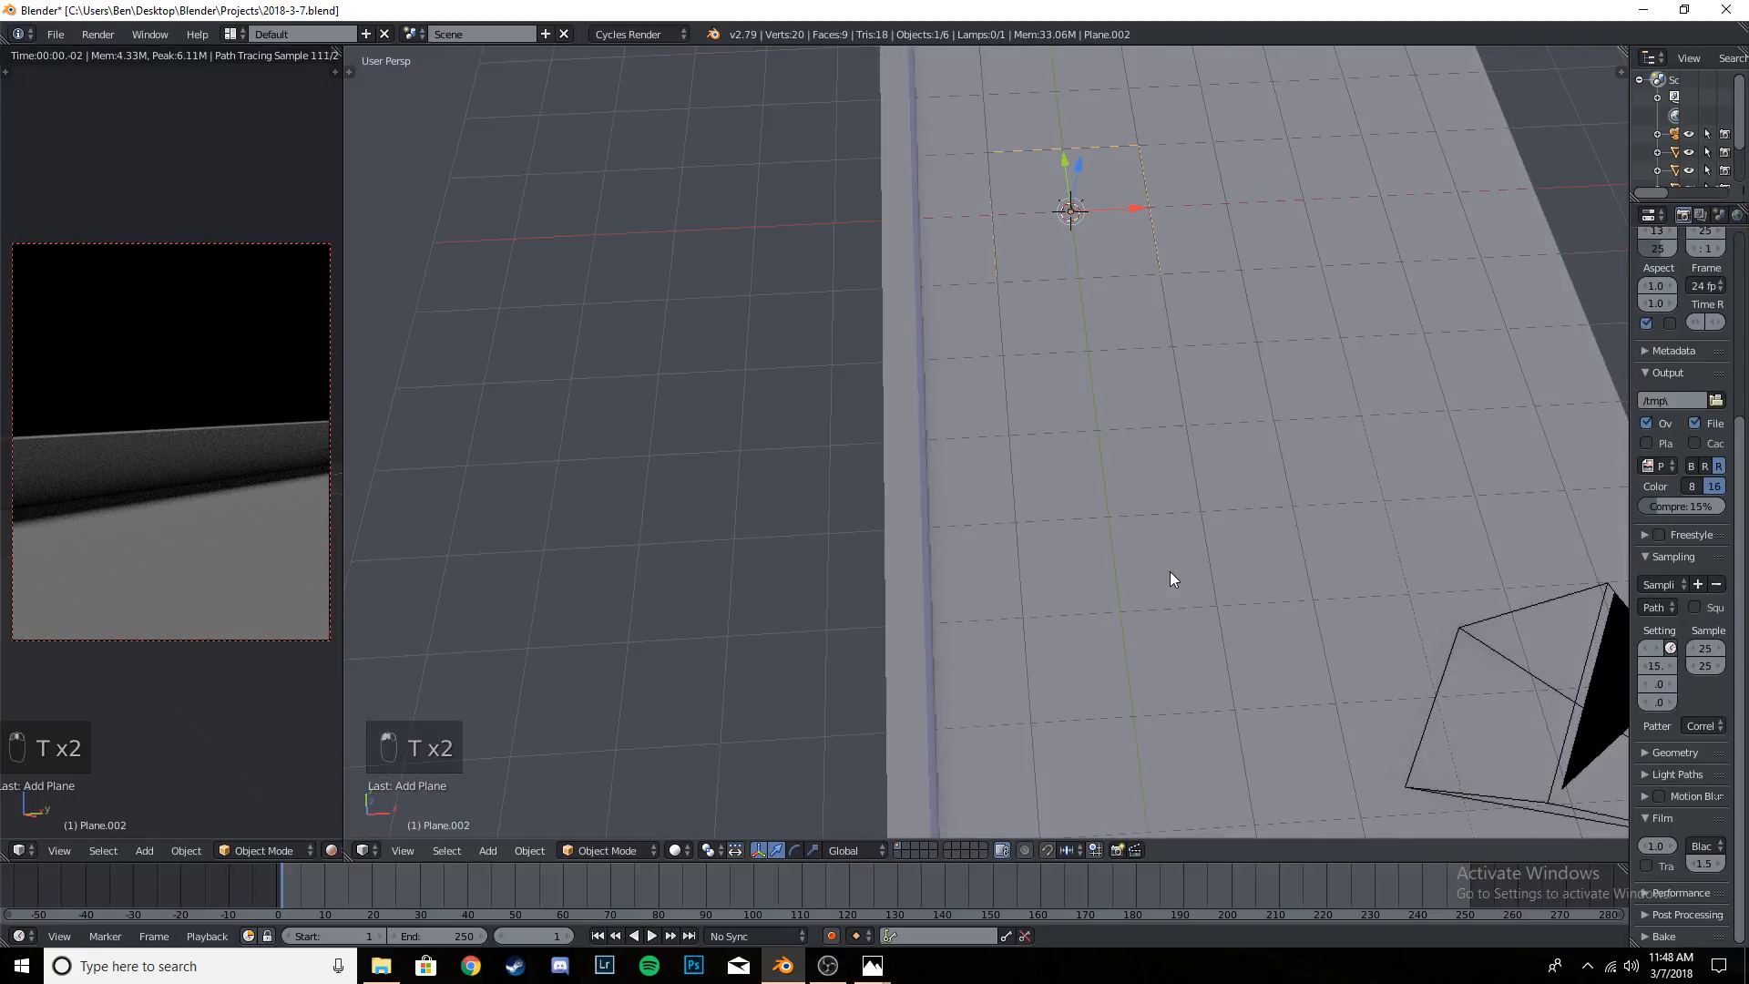
key("KP_7")
scroll(1054, 492, "down", 3)
middle_click_drag(1041, 430, 1077, 548, "shift")
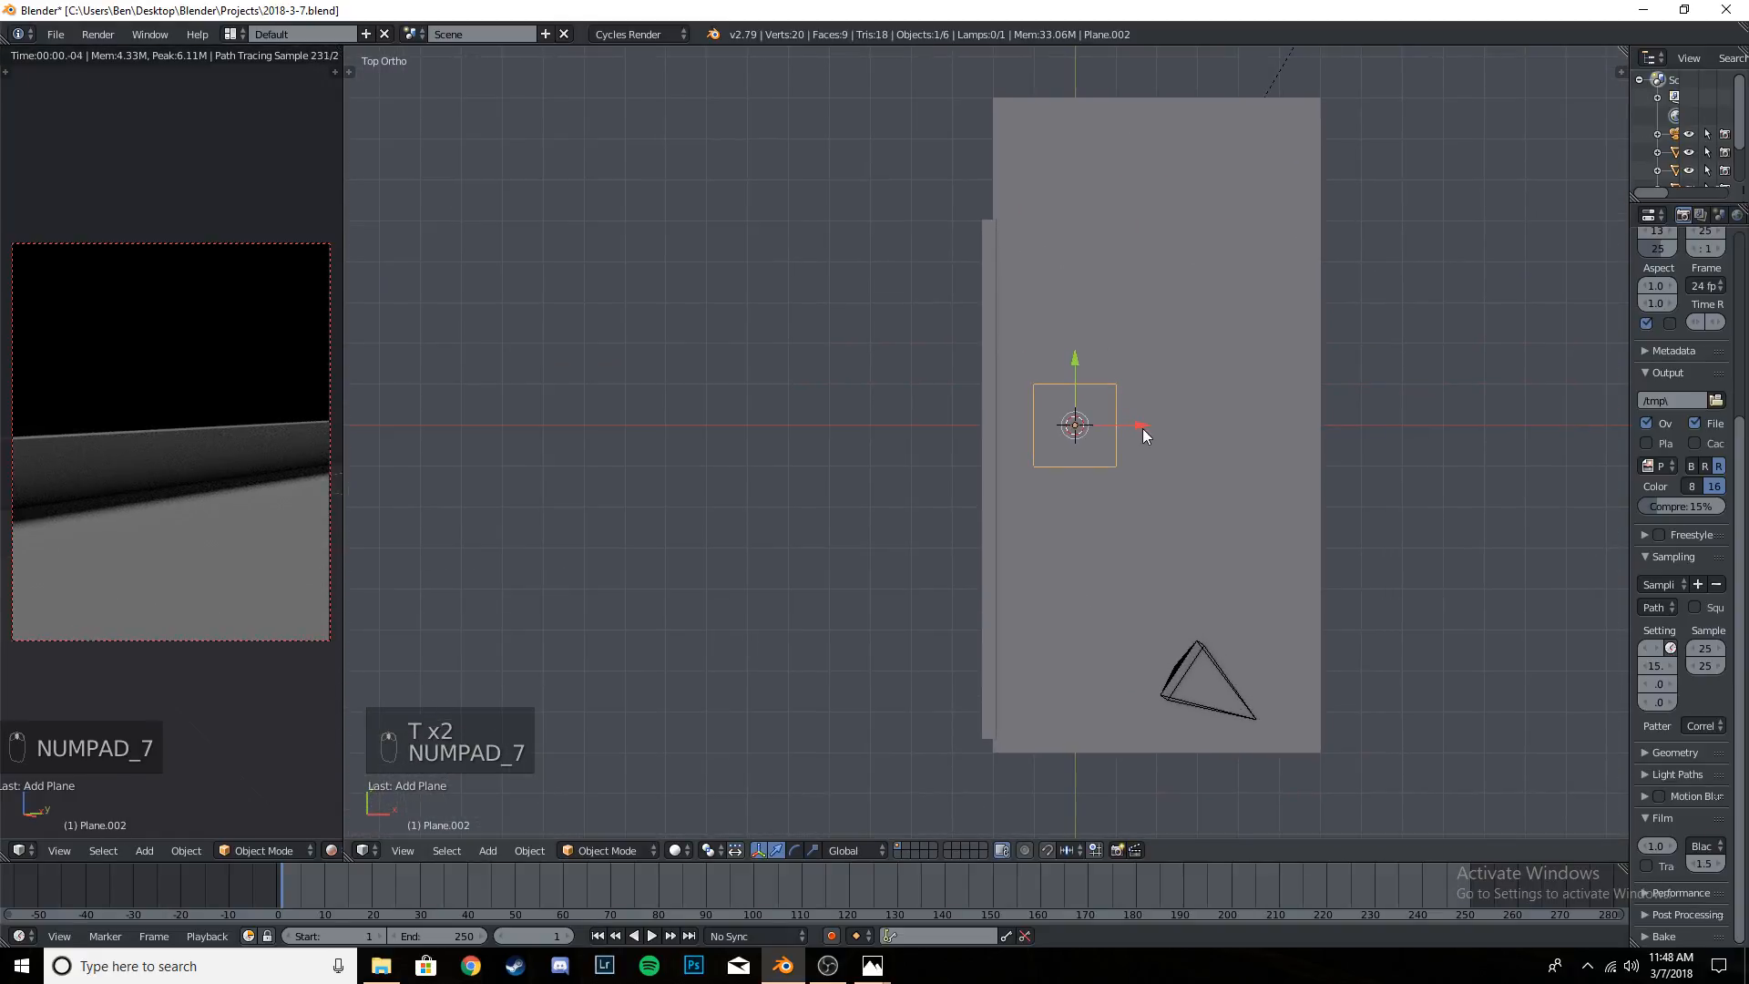
left_click_drag(1143, 428, 820, 434)
key("s")
left_click(1117, 687)
- Raise the new plane along Z in camera view until it sits just above the wall's top edge
key("KP_0")
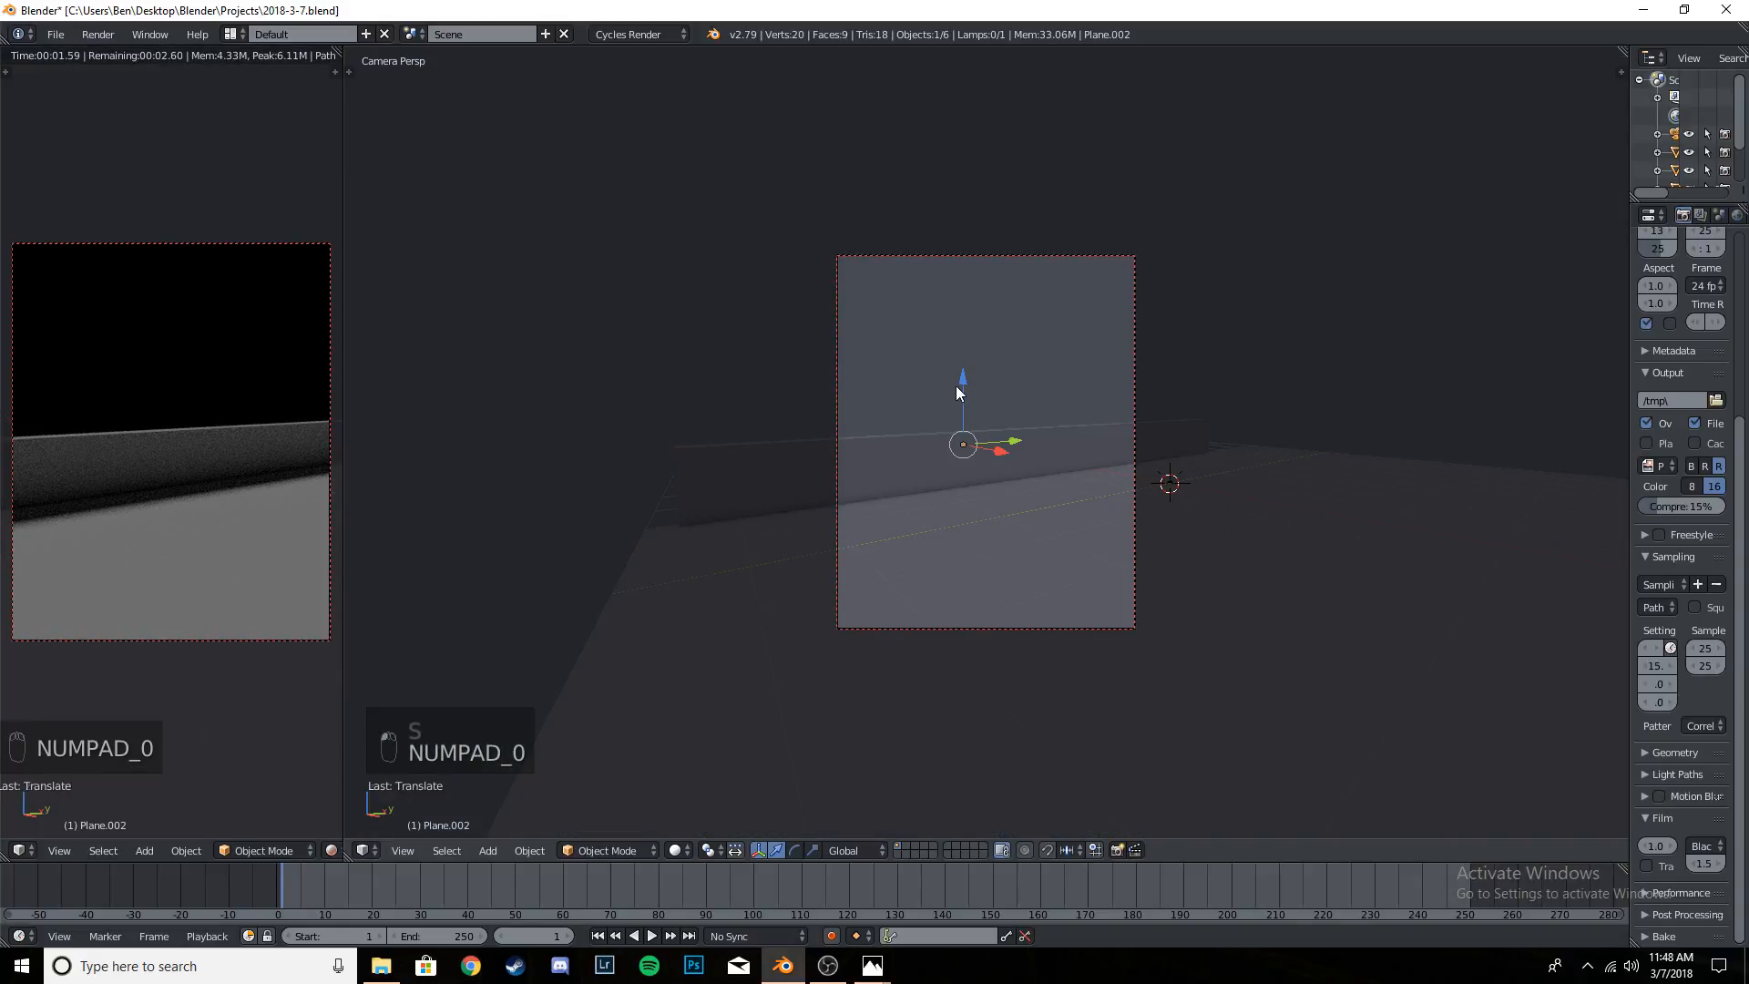
left_click_drag(959, 393, 964, 358)
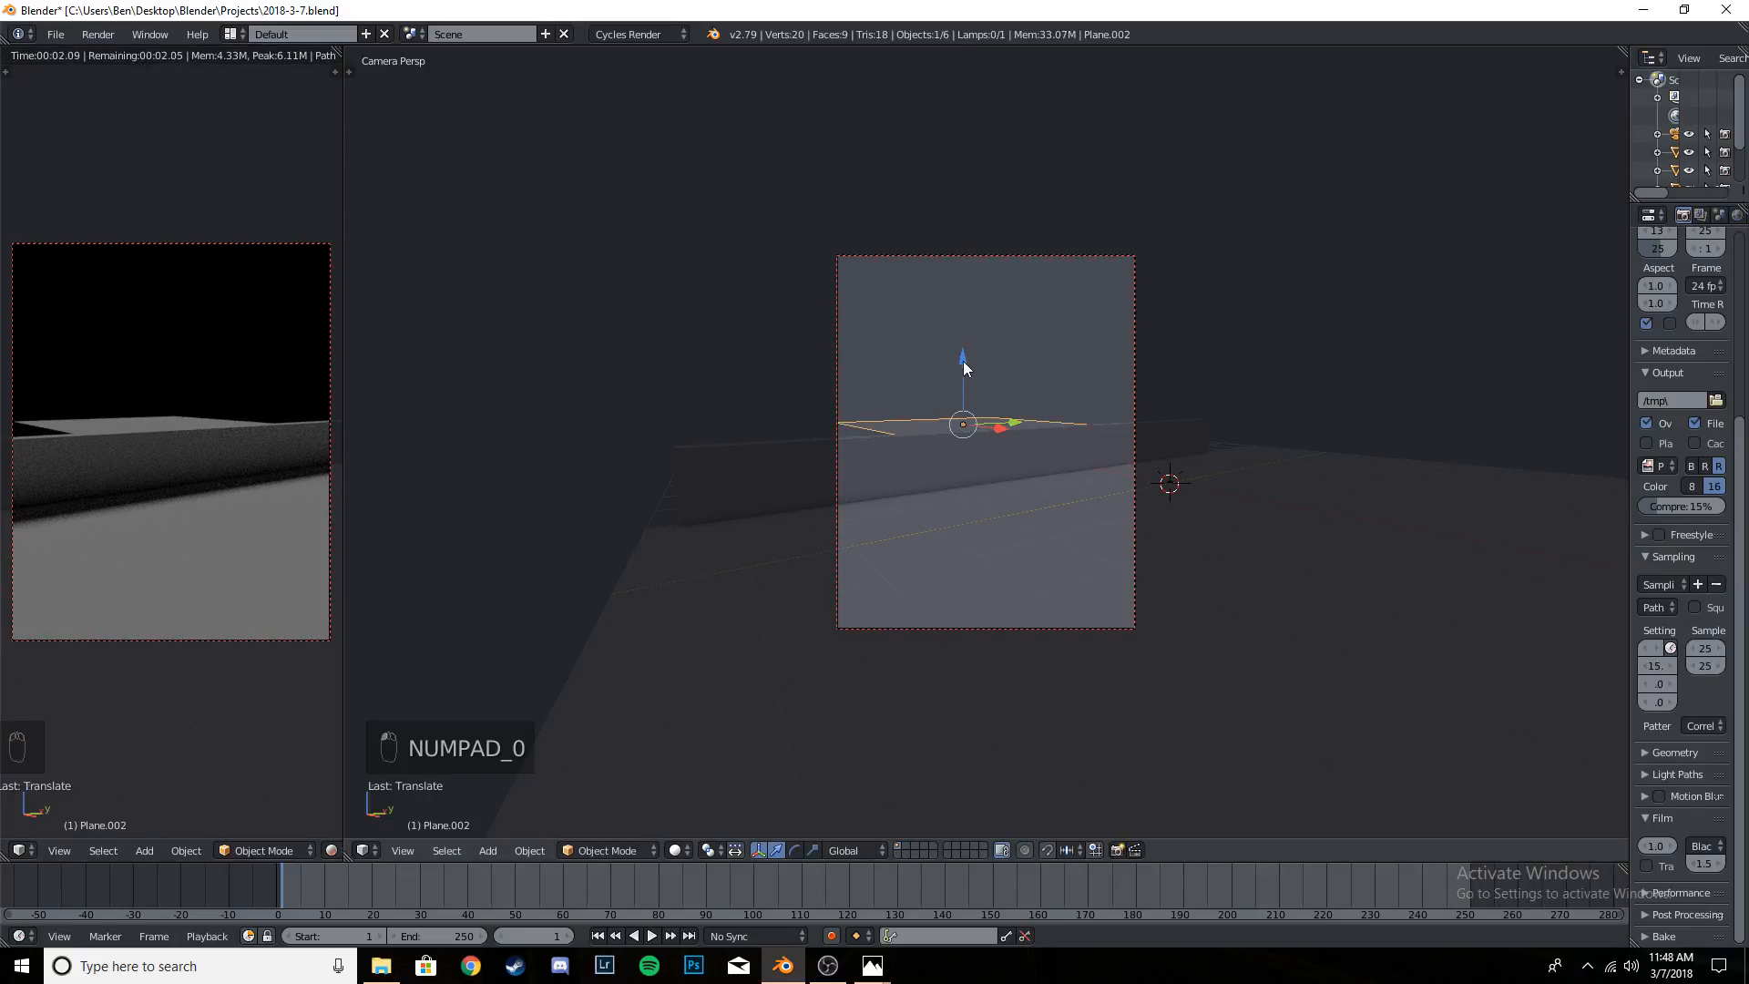
left_click_drag(963, 362, 964, 365)
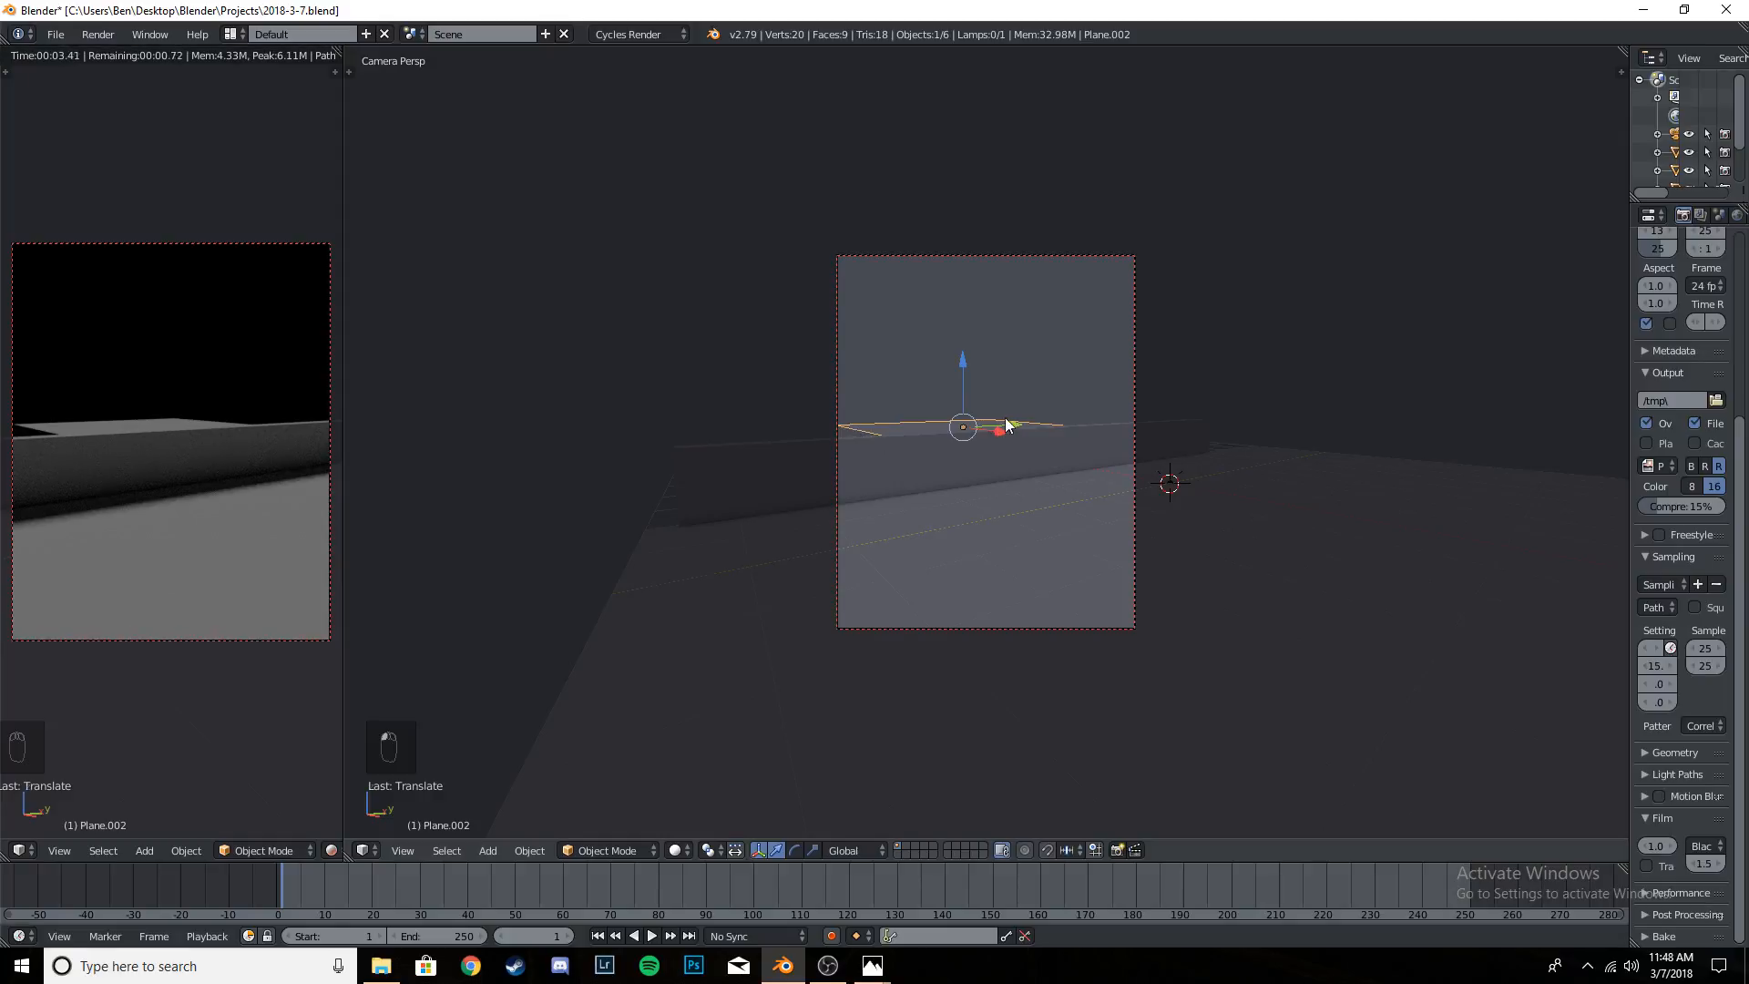
- Try stretching the raised plane along the Y axis, and undo the scaling
key("s")
key("y")
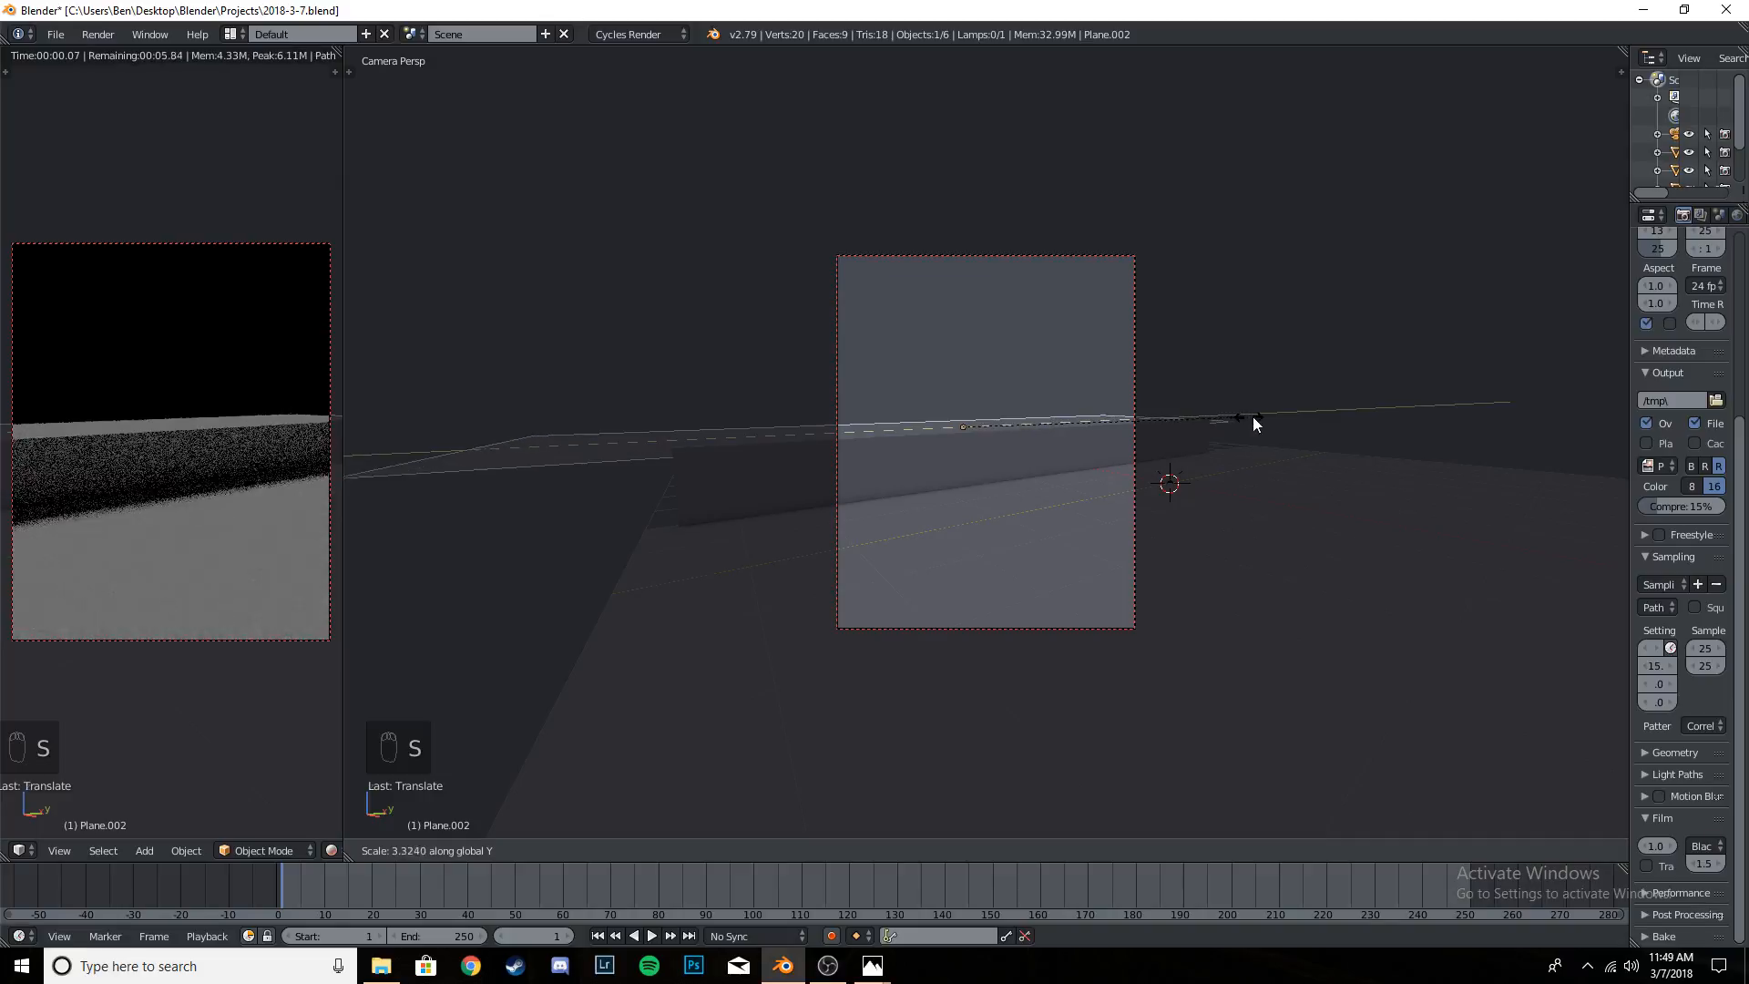
left_click(1303, 418)
key("ctrl+z")
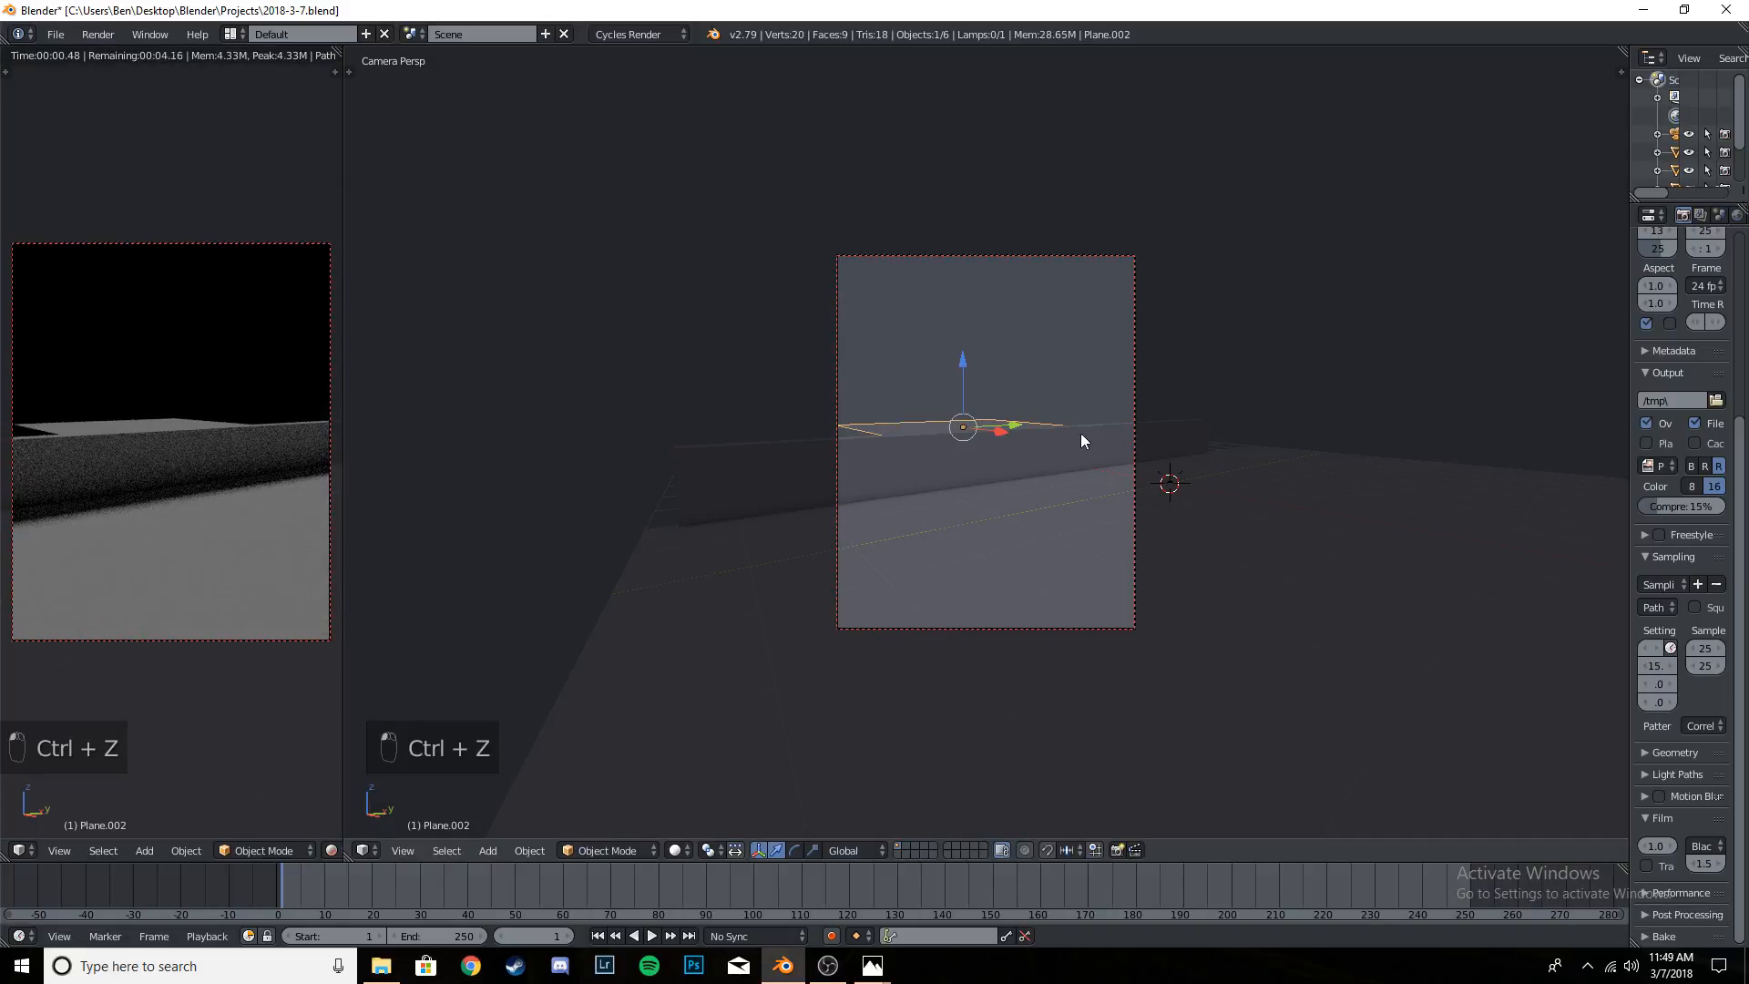
- Reopen the reference image BE243 from the Edits folder, study the area behind the wall, and return to Blender
middle_click_drag(1080, 434, 1089, 517)
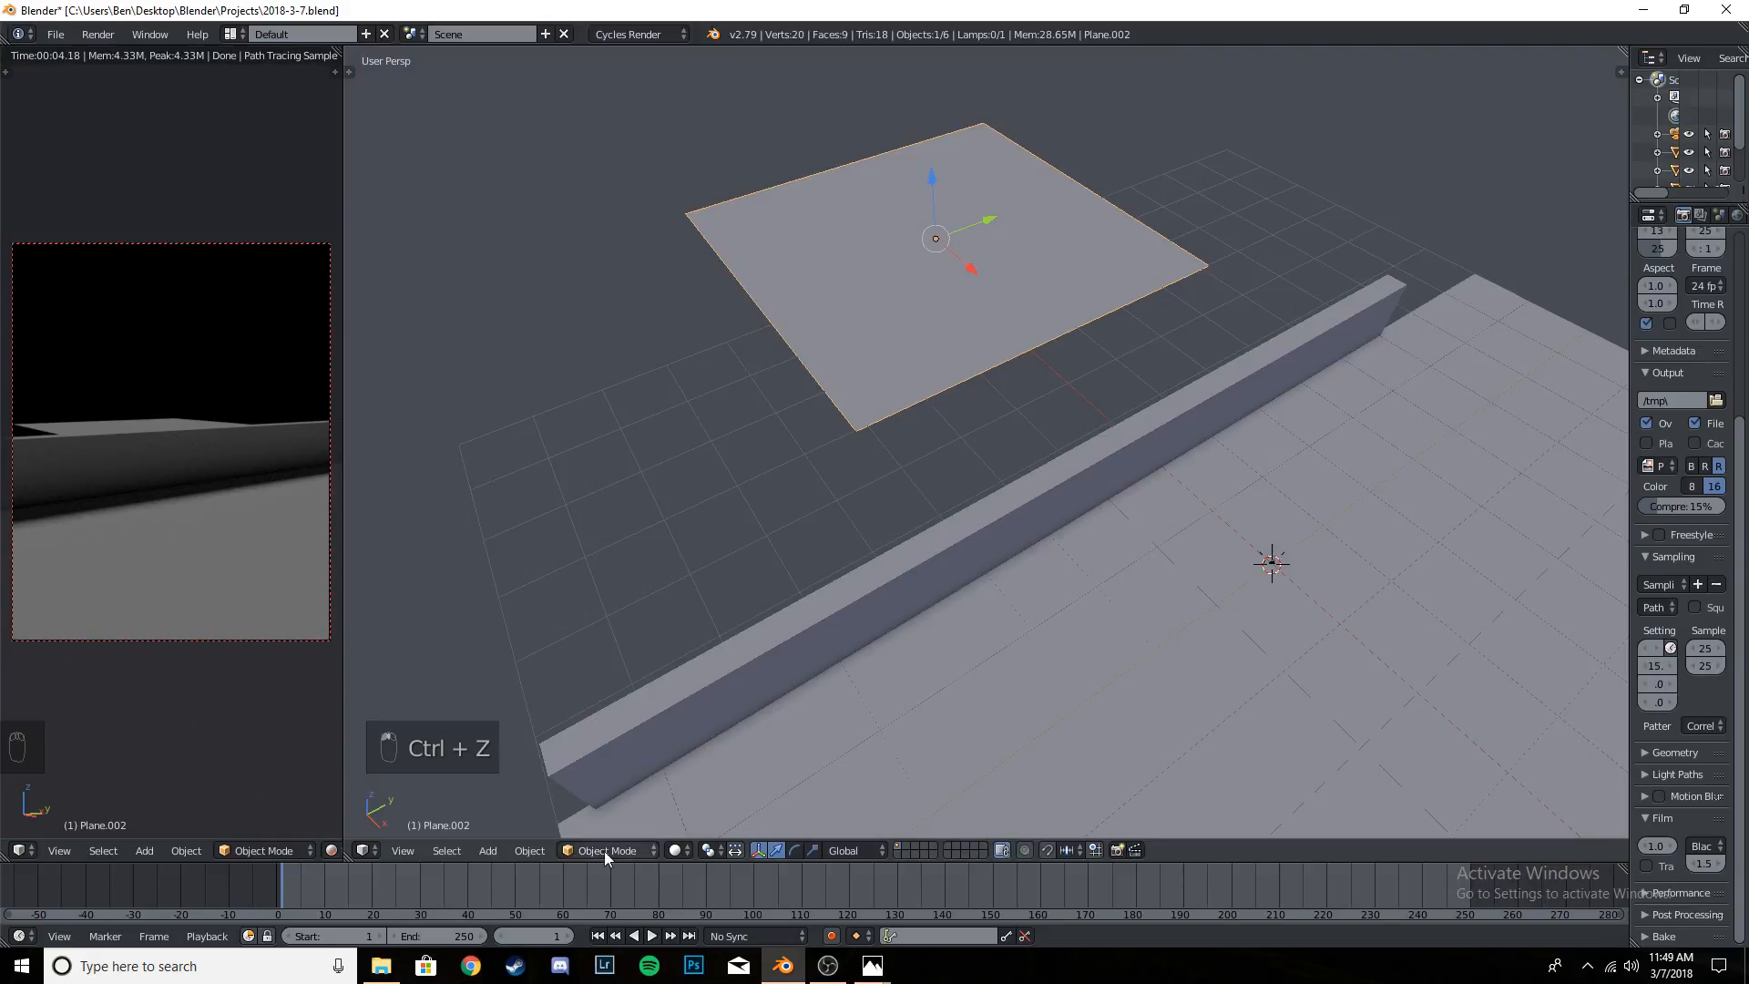
left_click(381, 965)
double_click(517, 741)
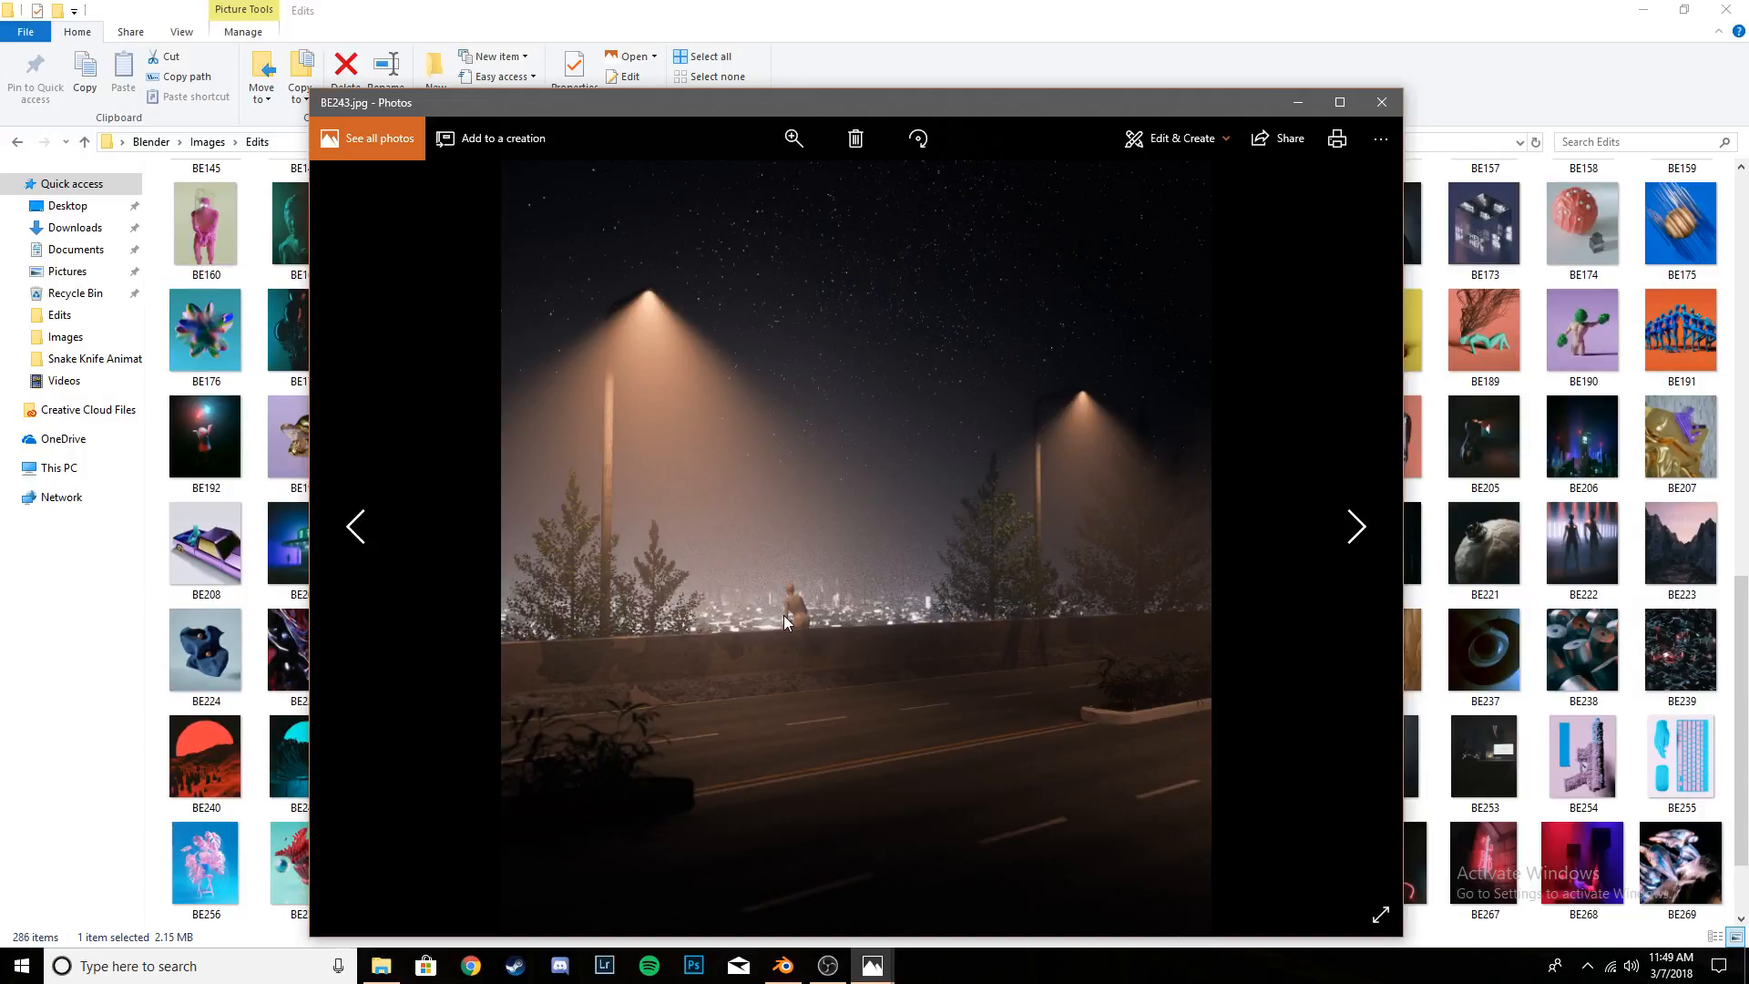
left_click(1297, 104)
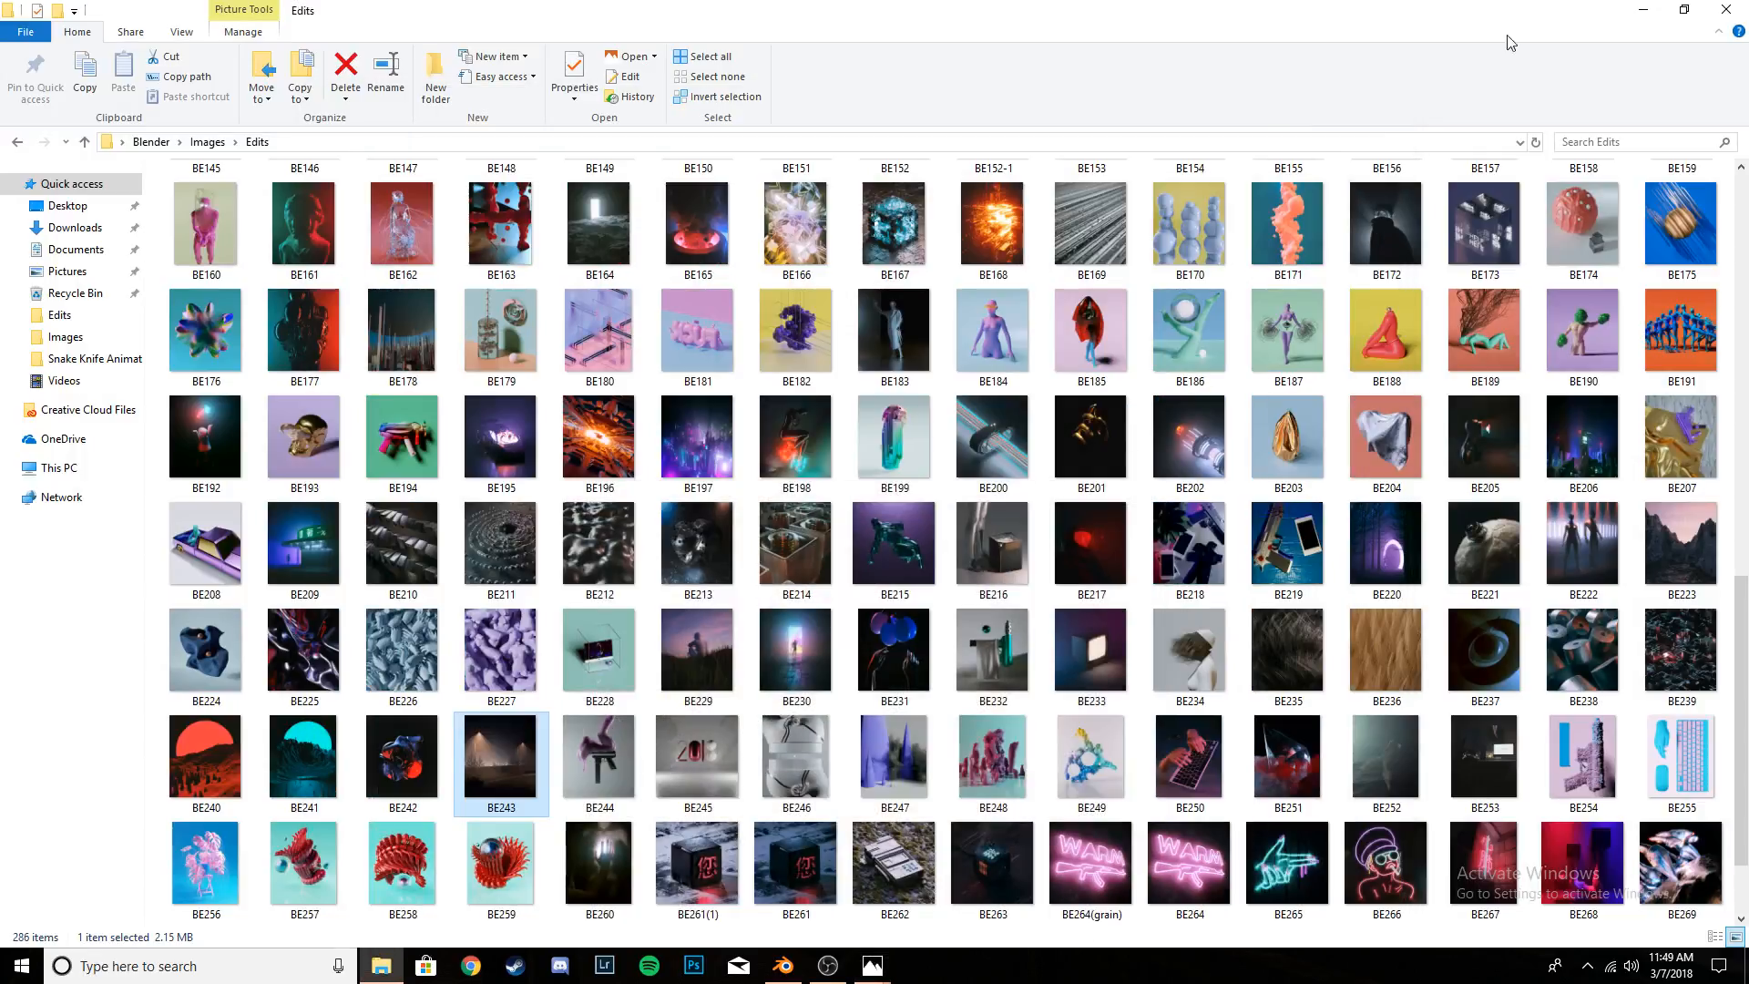
left_click(1645, 11)
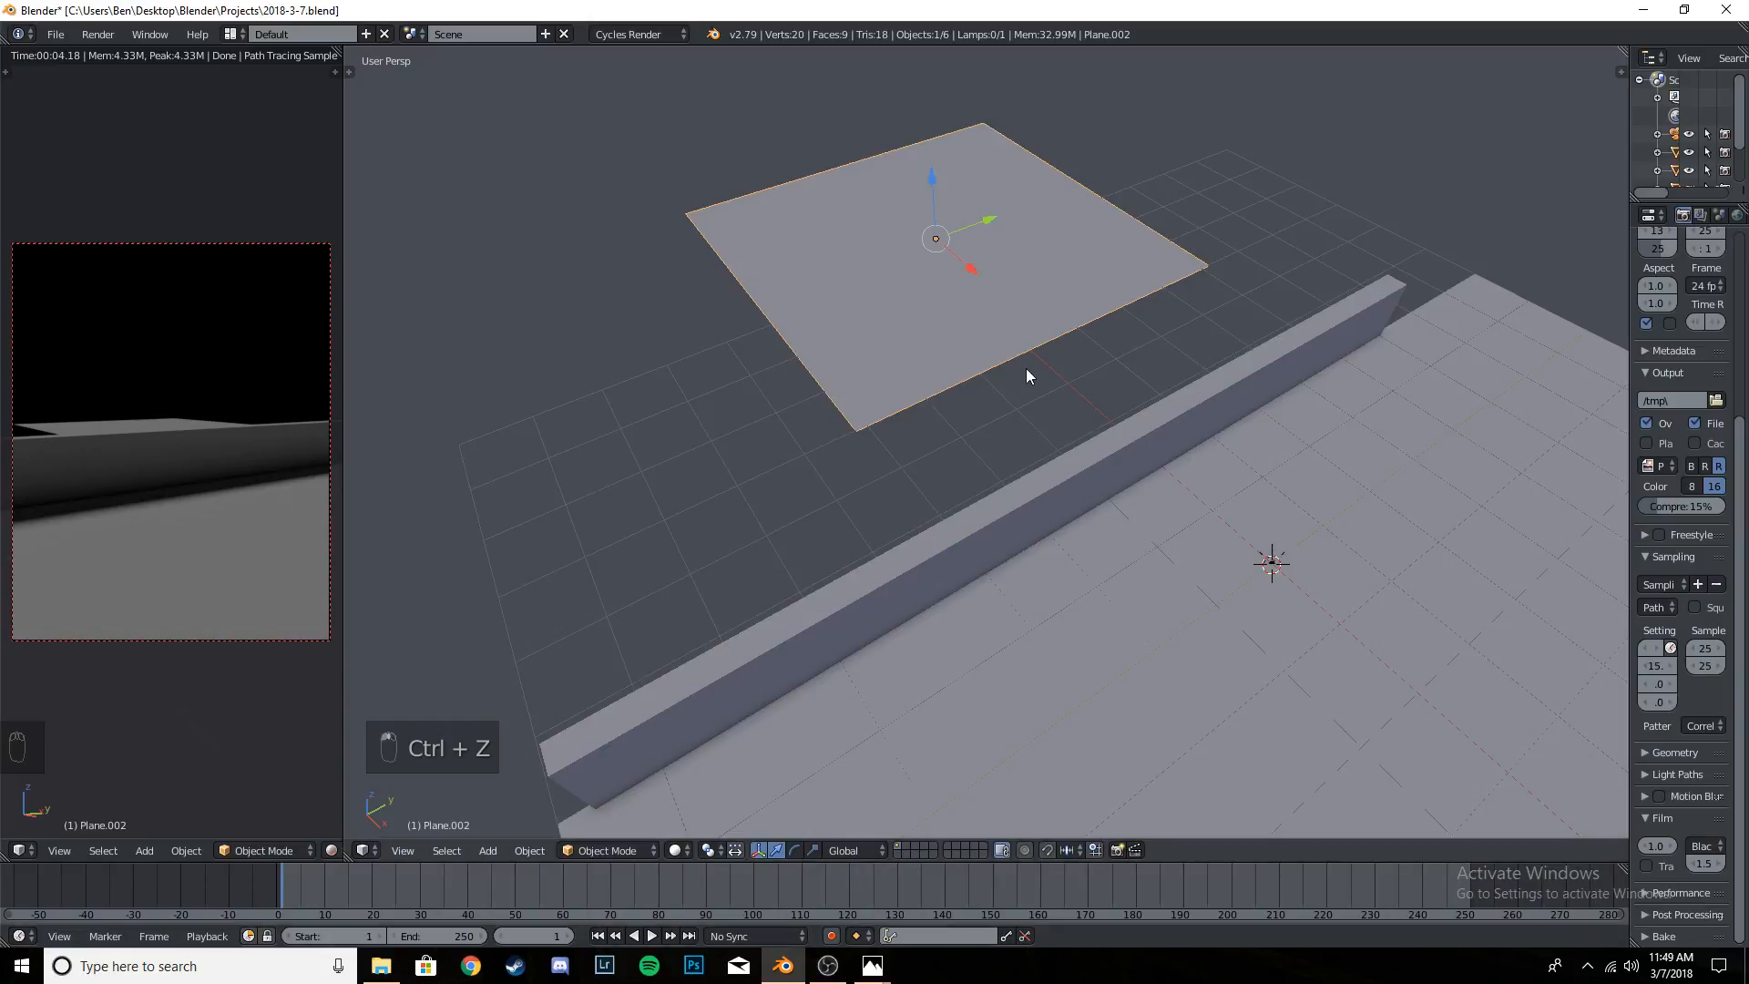
- Raise the plane behind the wall slightly further along Z in camera view
key("KP_0")
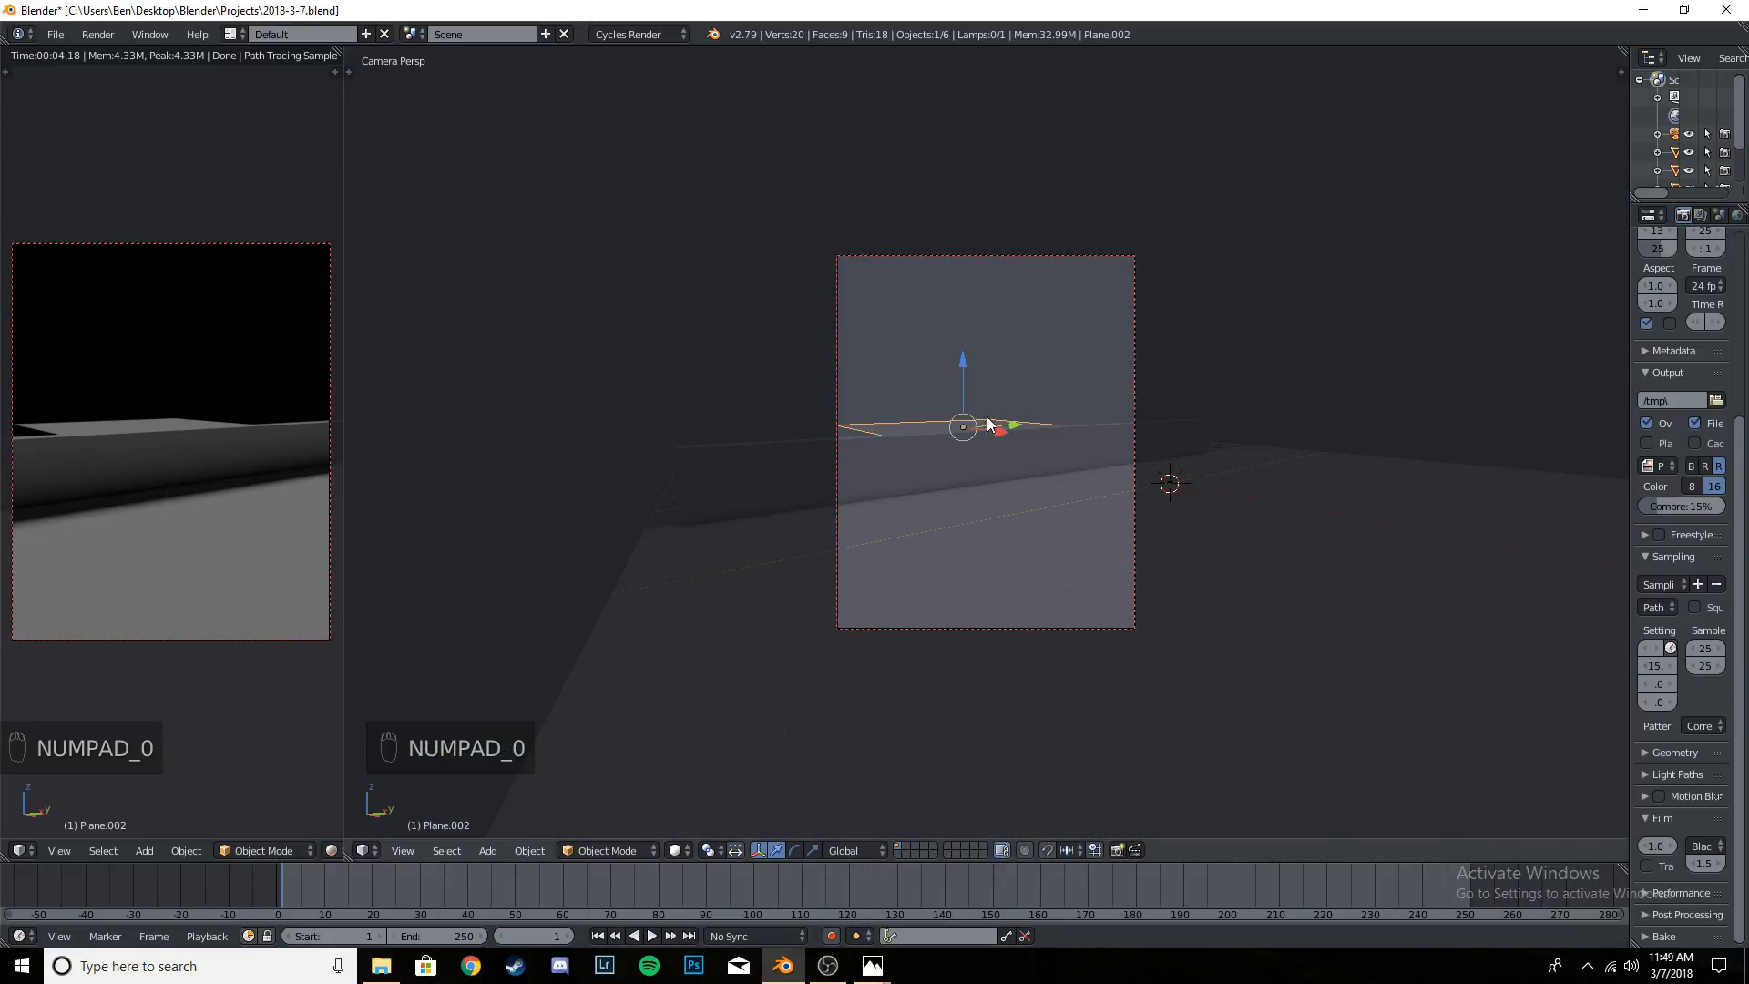
left_click_drag(964, 363, 966, 357)
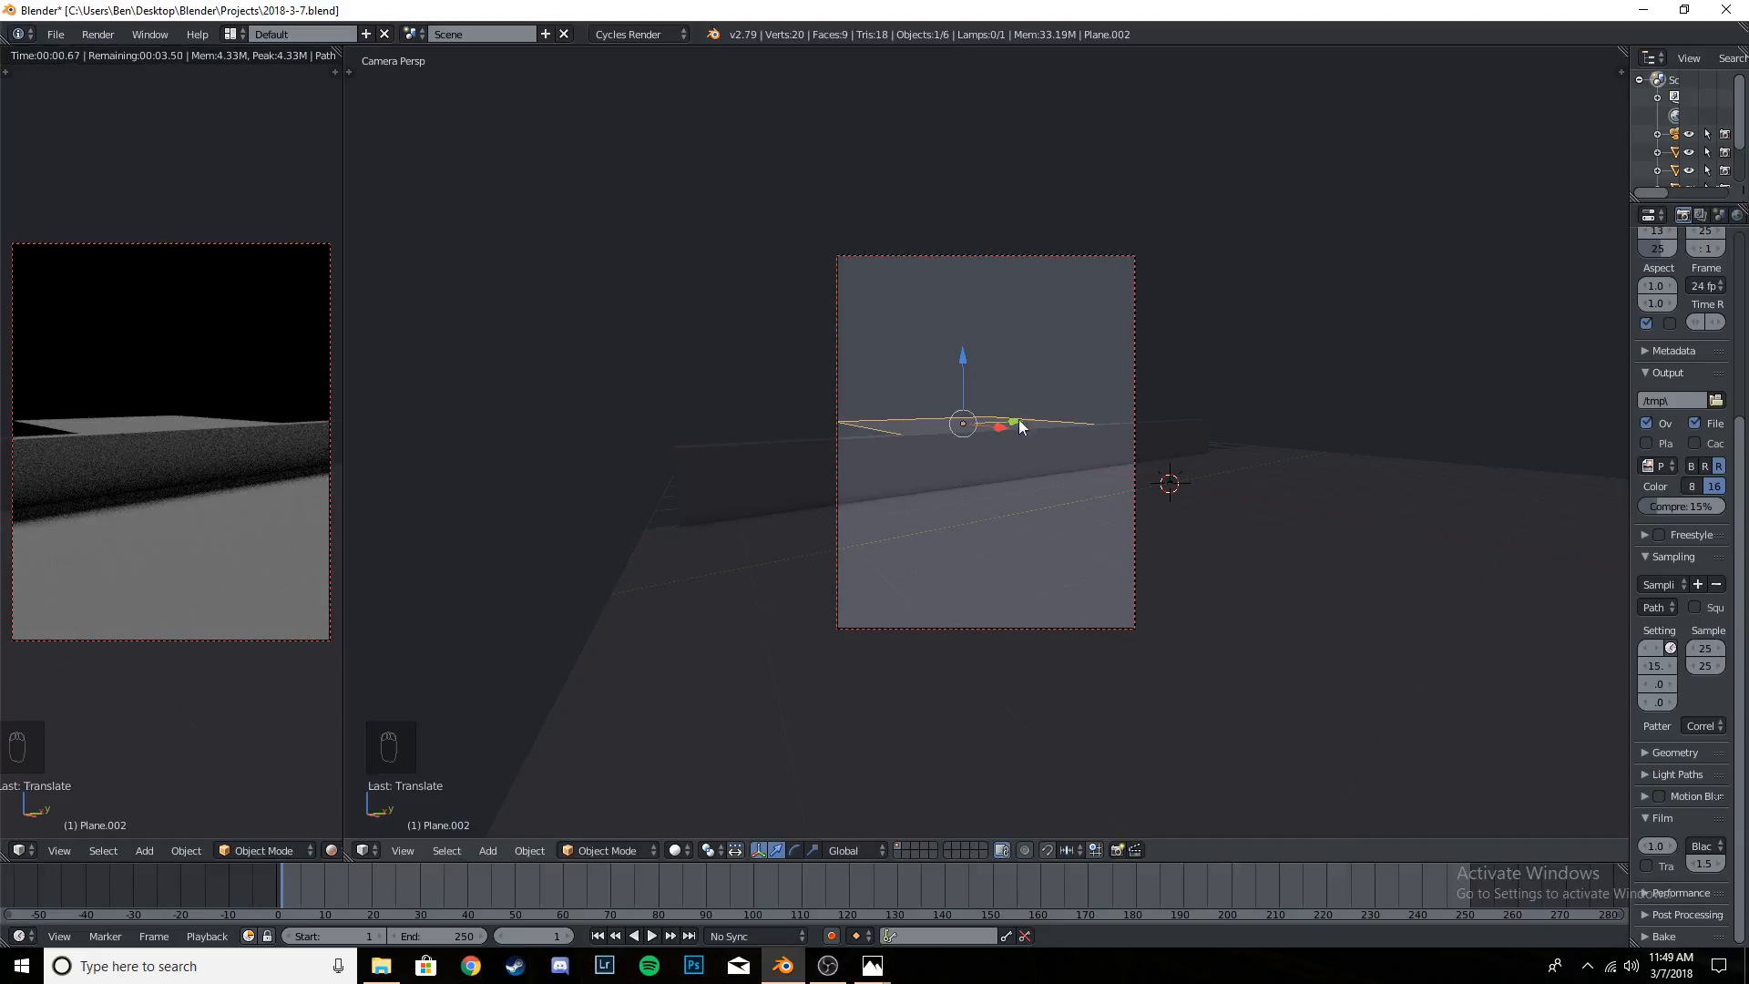
- Focus on the raised plane, switch it to Edit Mode, and bring up the Specials operations for its mesh
key("KP_Decimal")
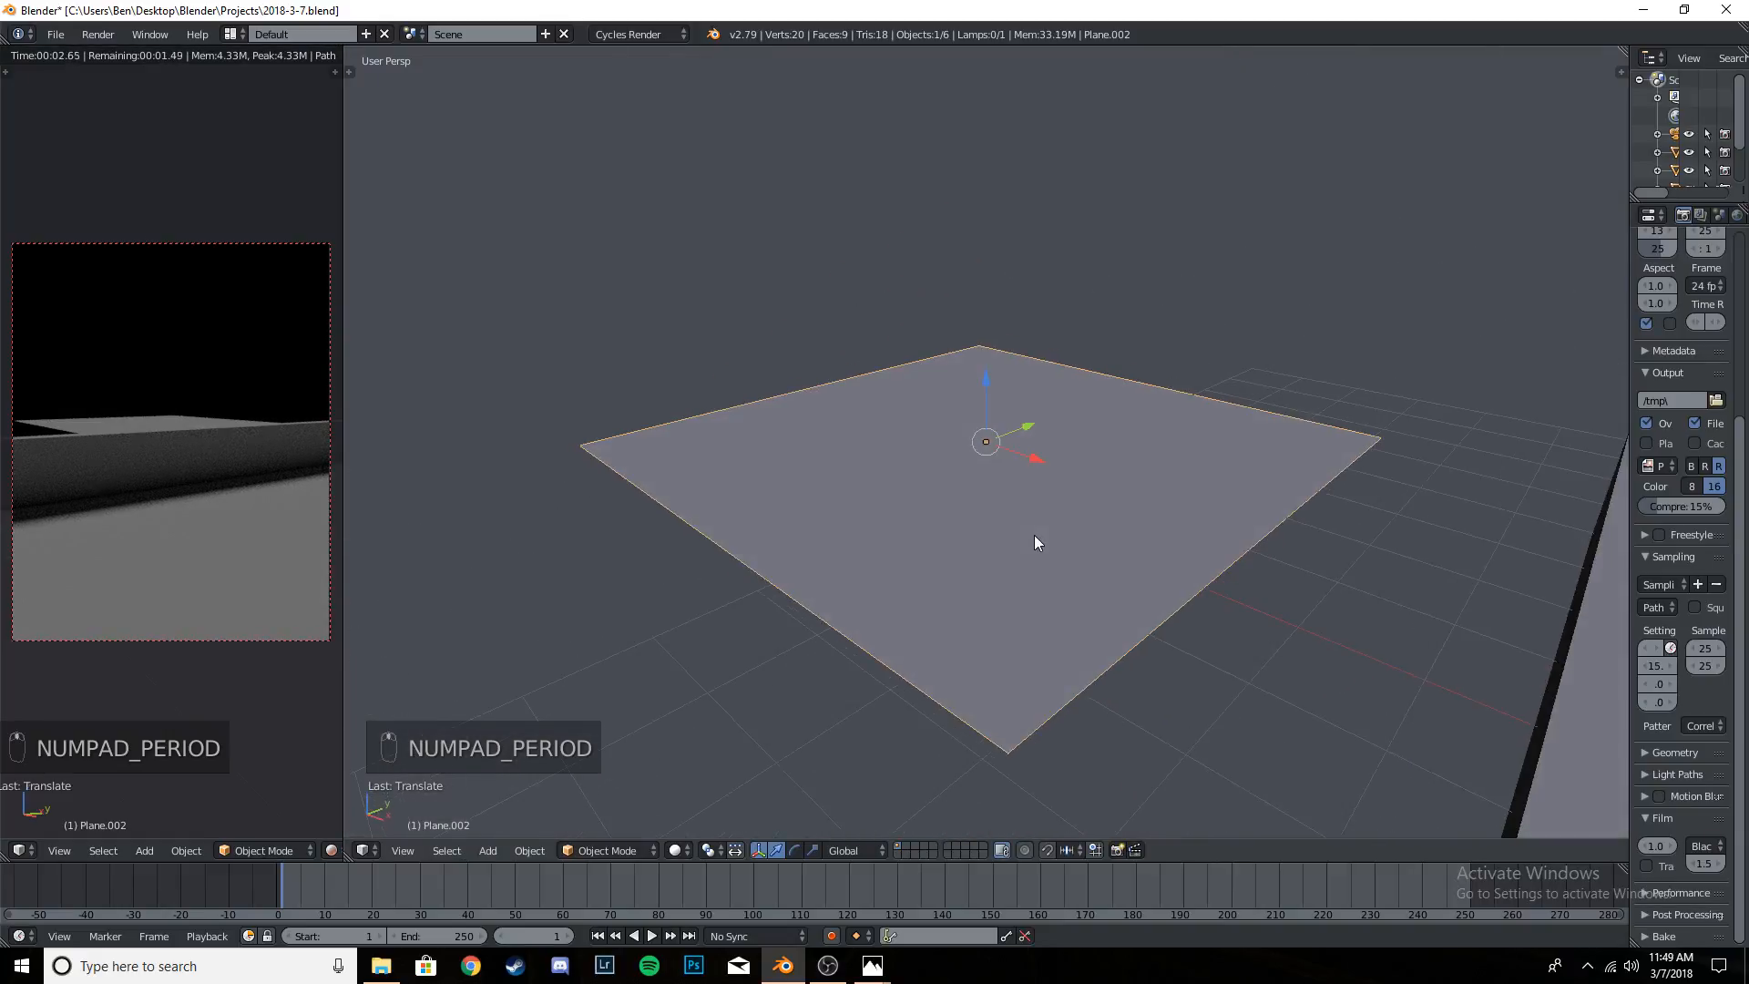
middle_click_drag(1035, 543, 1117, 528)
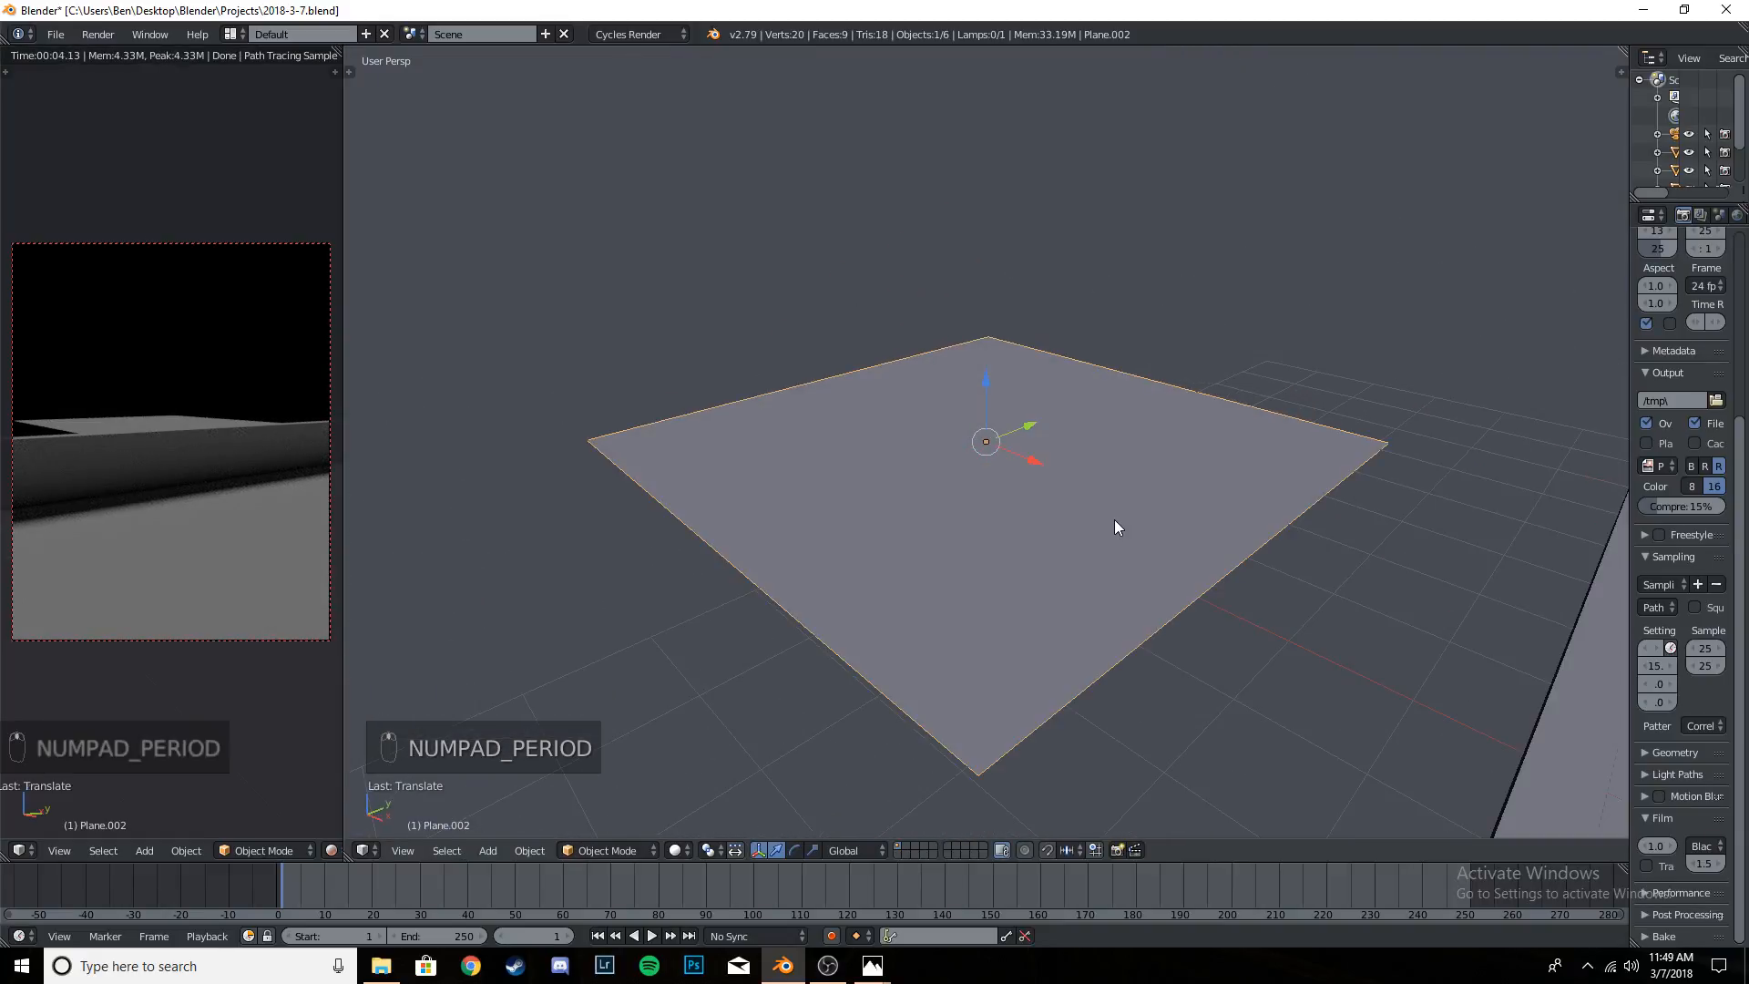
key("KP_Decimal")
key("KP_Decimal")
key("KP_Decimal")
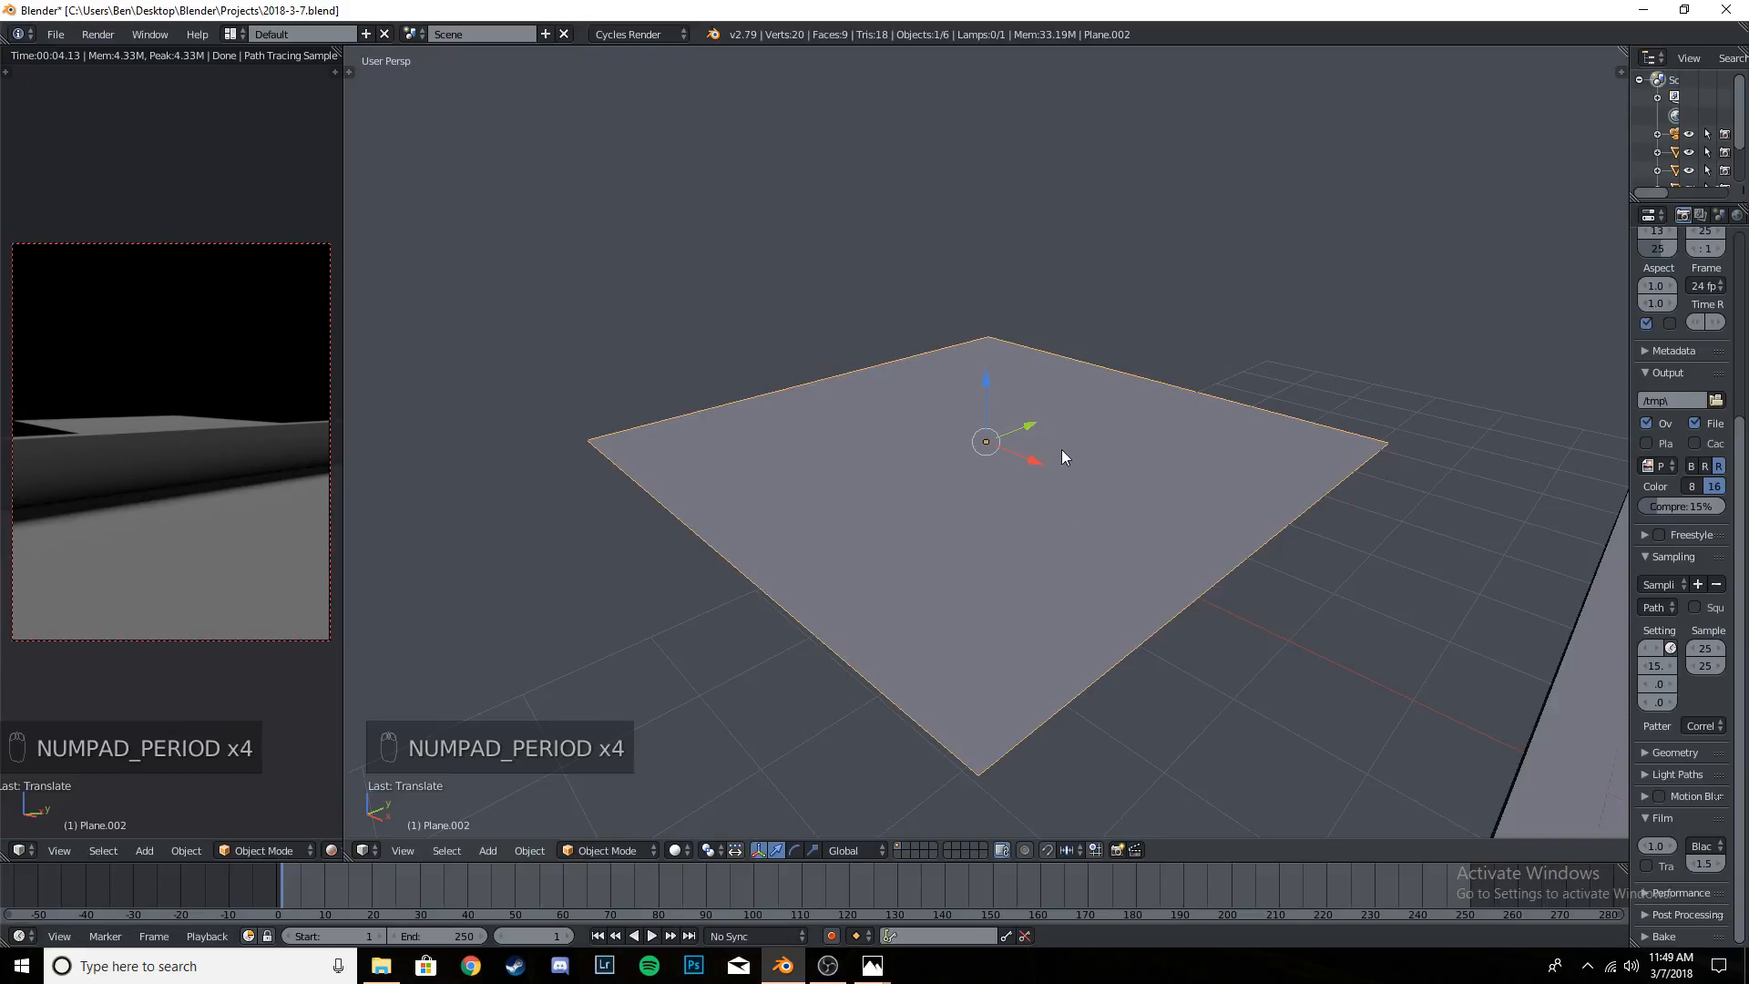
key("Tab")
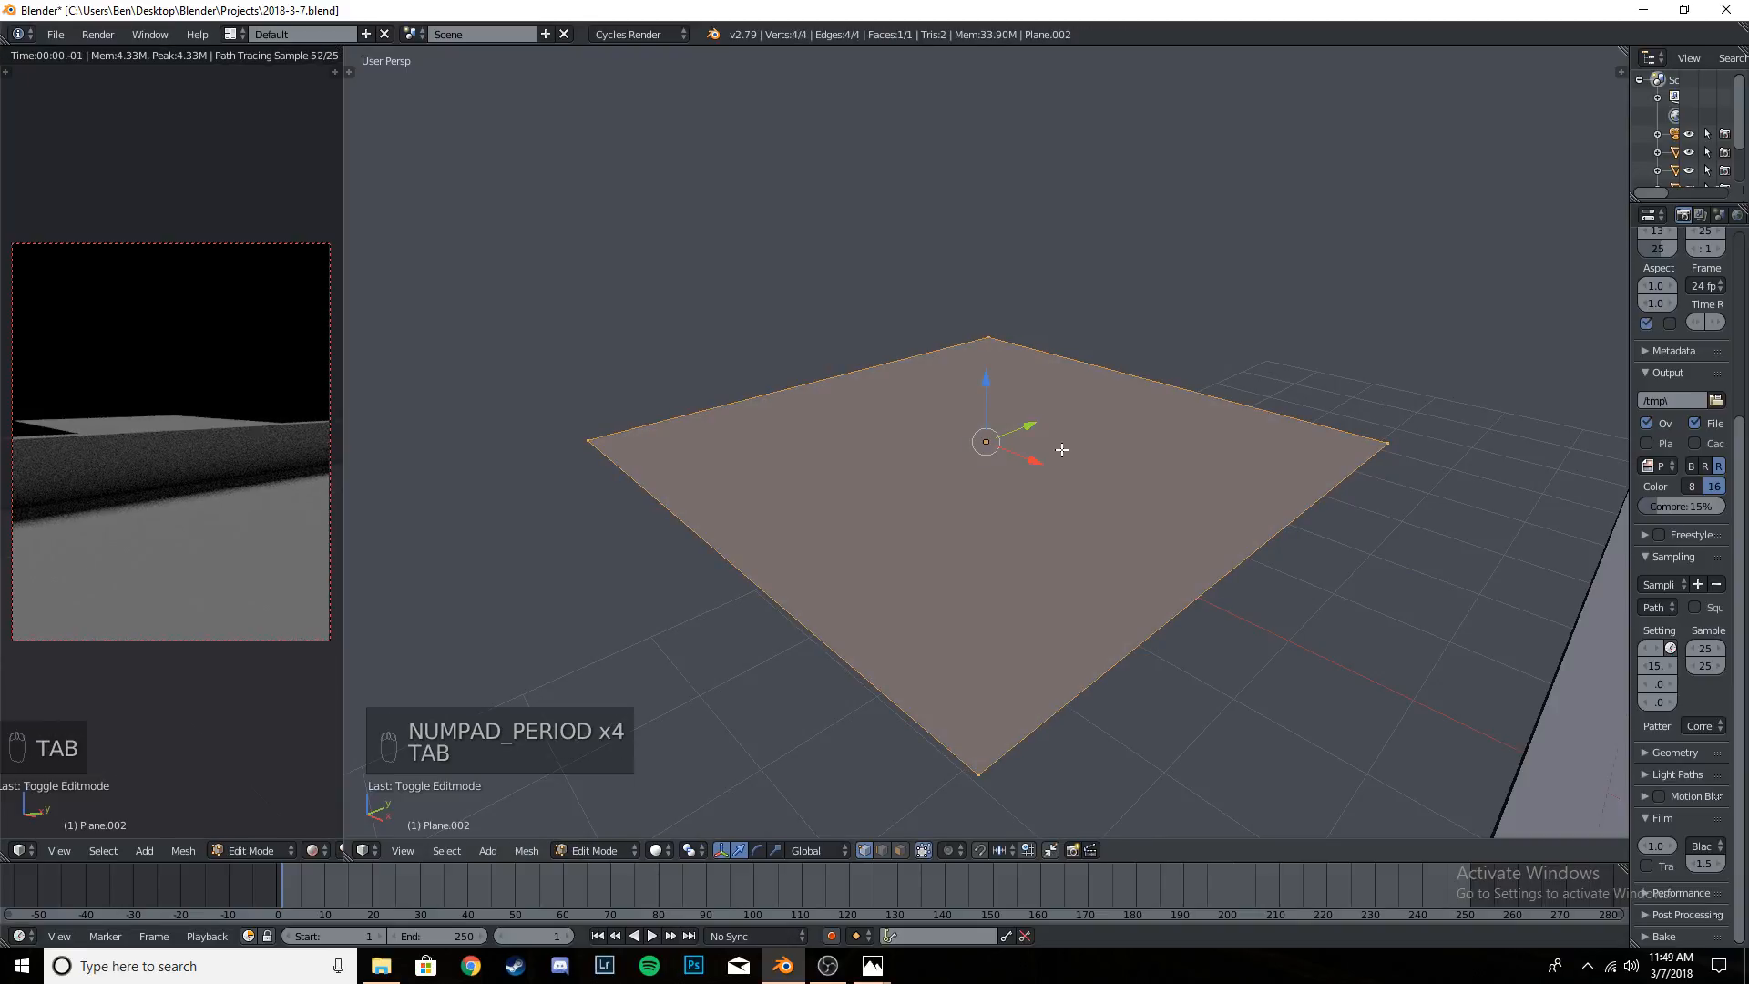
key("w")
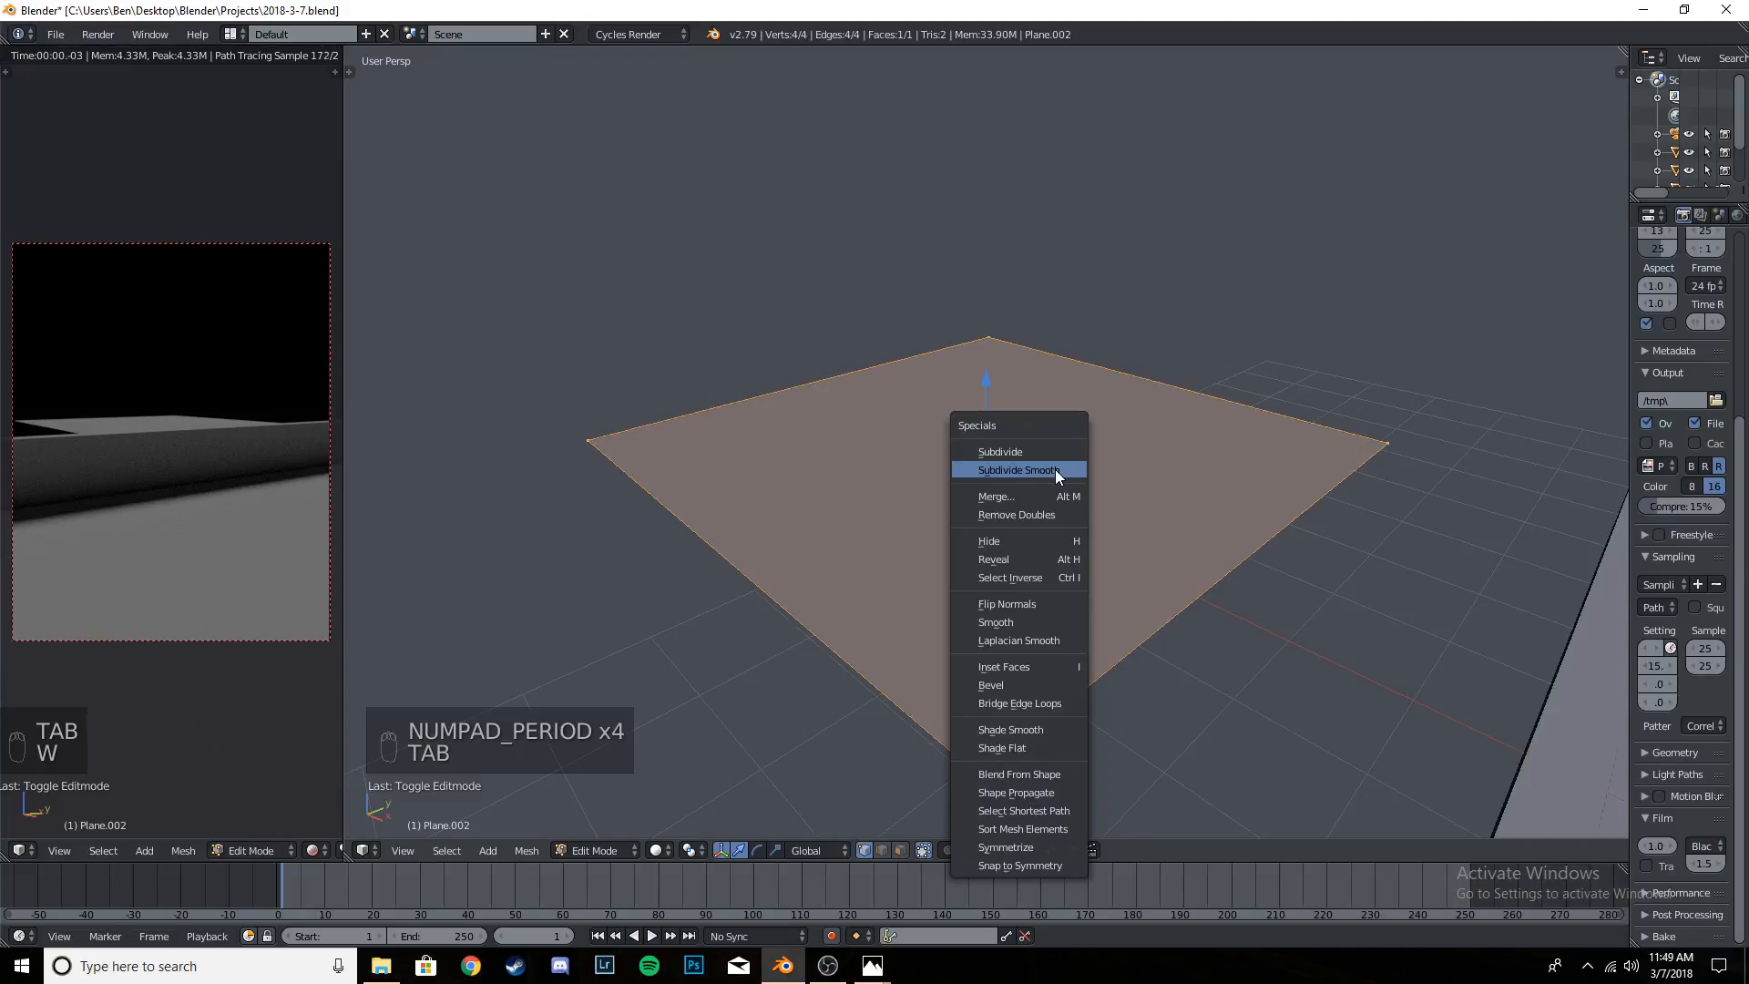
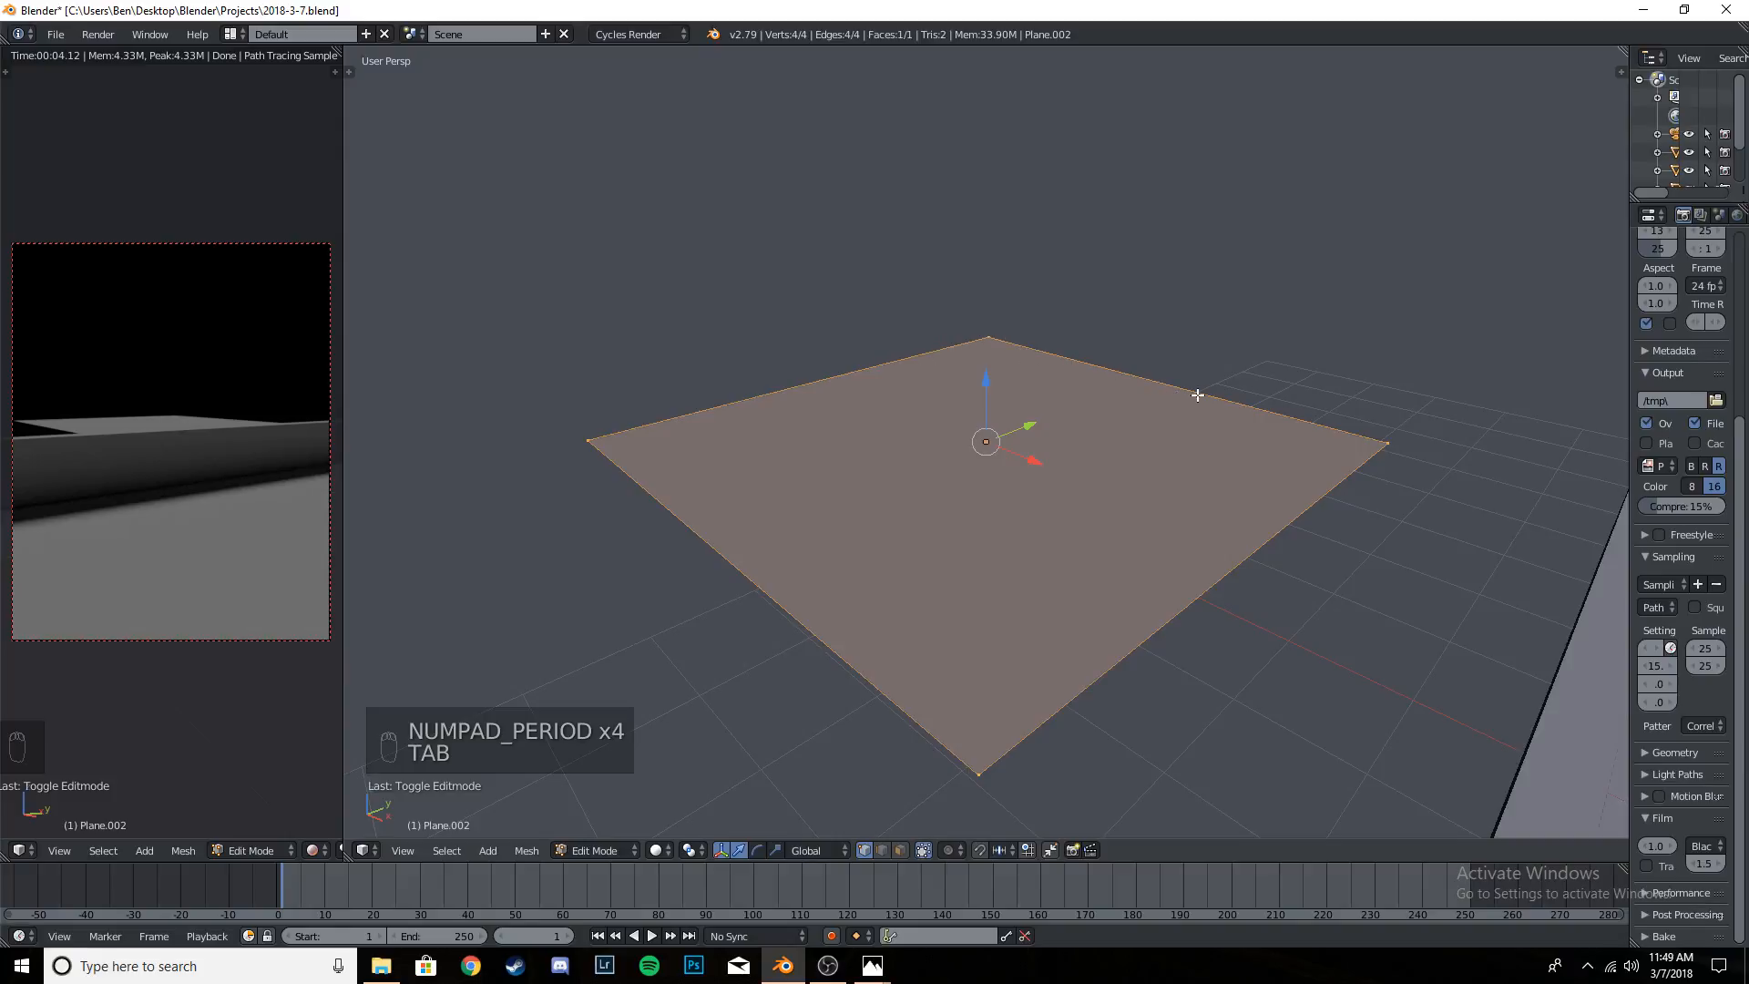
- Subdivide the whole raised plane four times into an even grid of faces
key("w")
key("Tab")
key("Tab")
key("w")
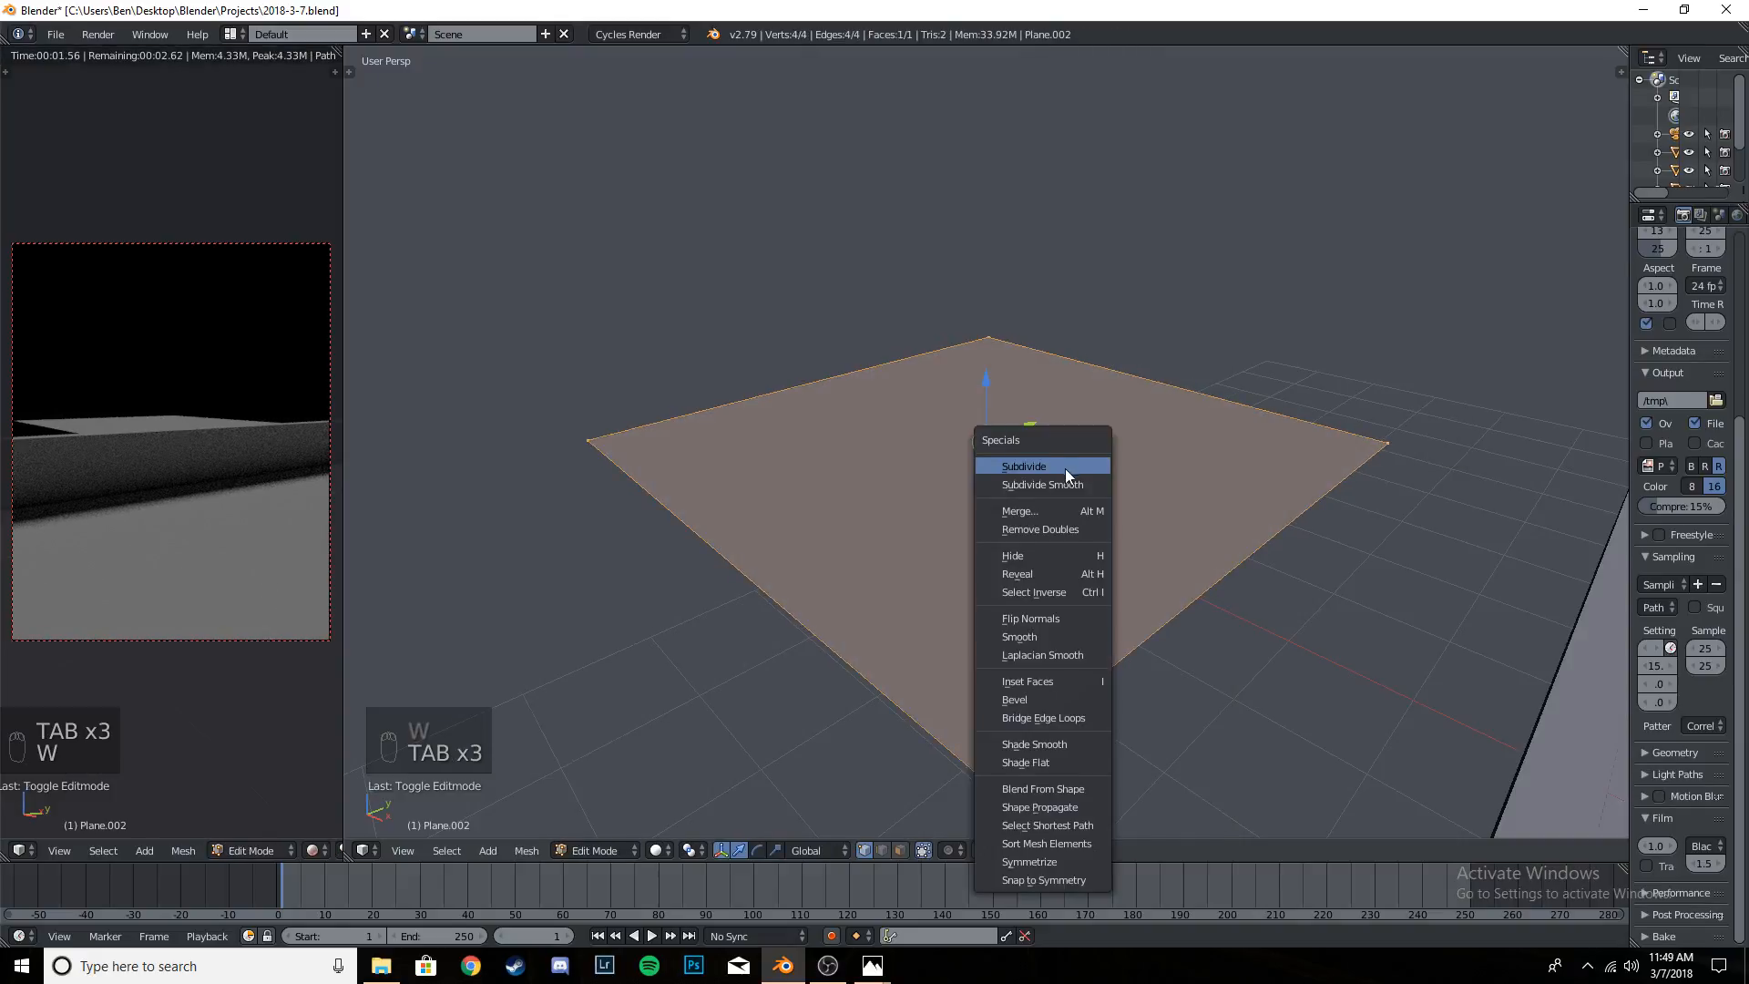
key("w")
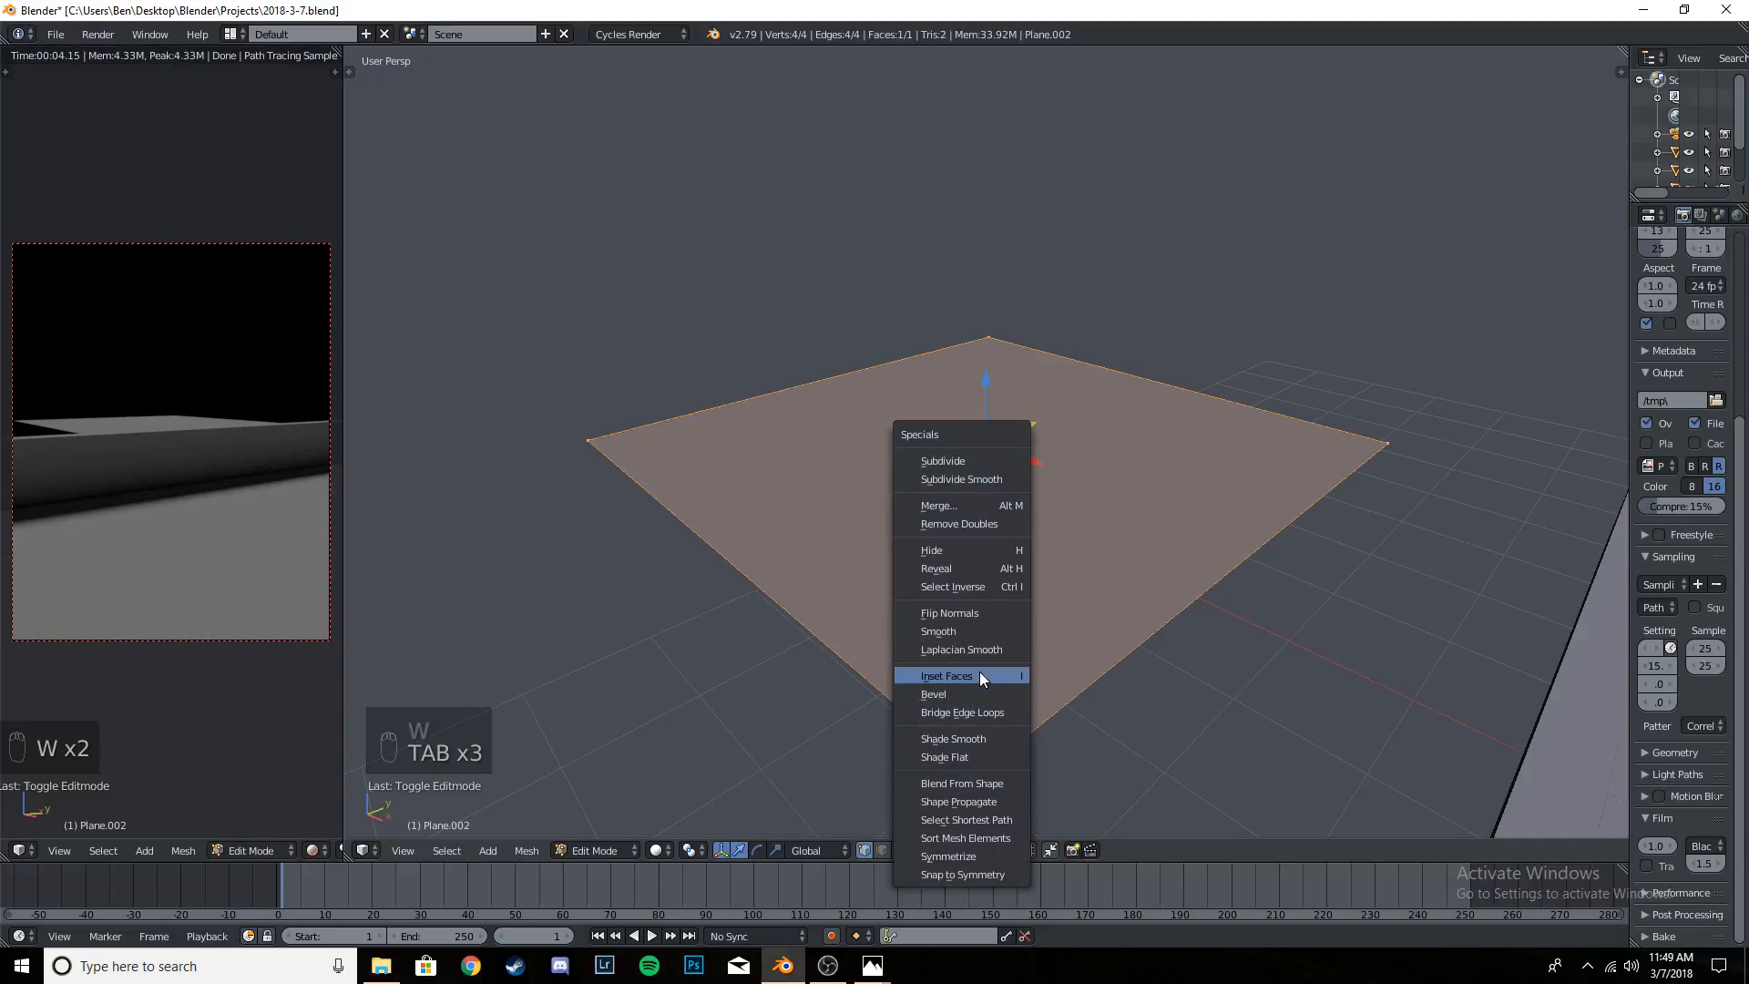
left_click(1000, 462)
key("w")
left_click(1000, 461)
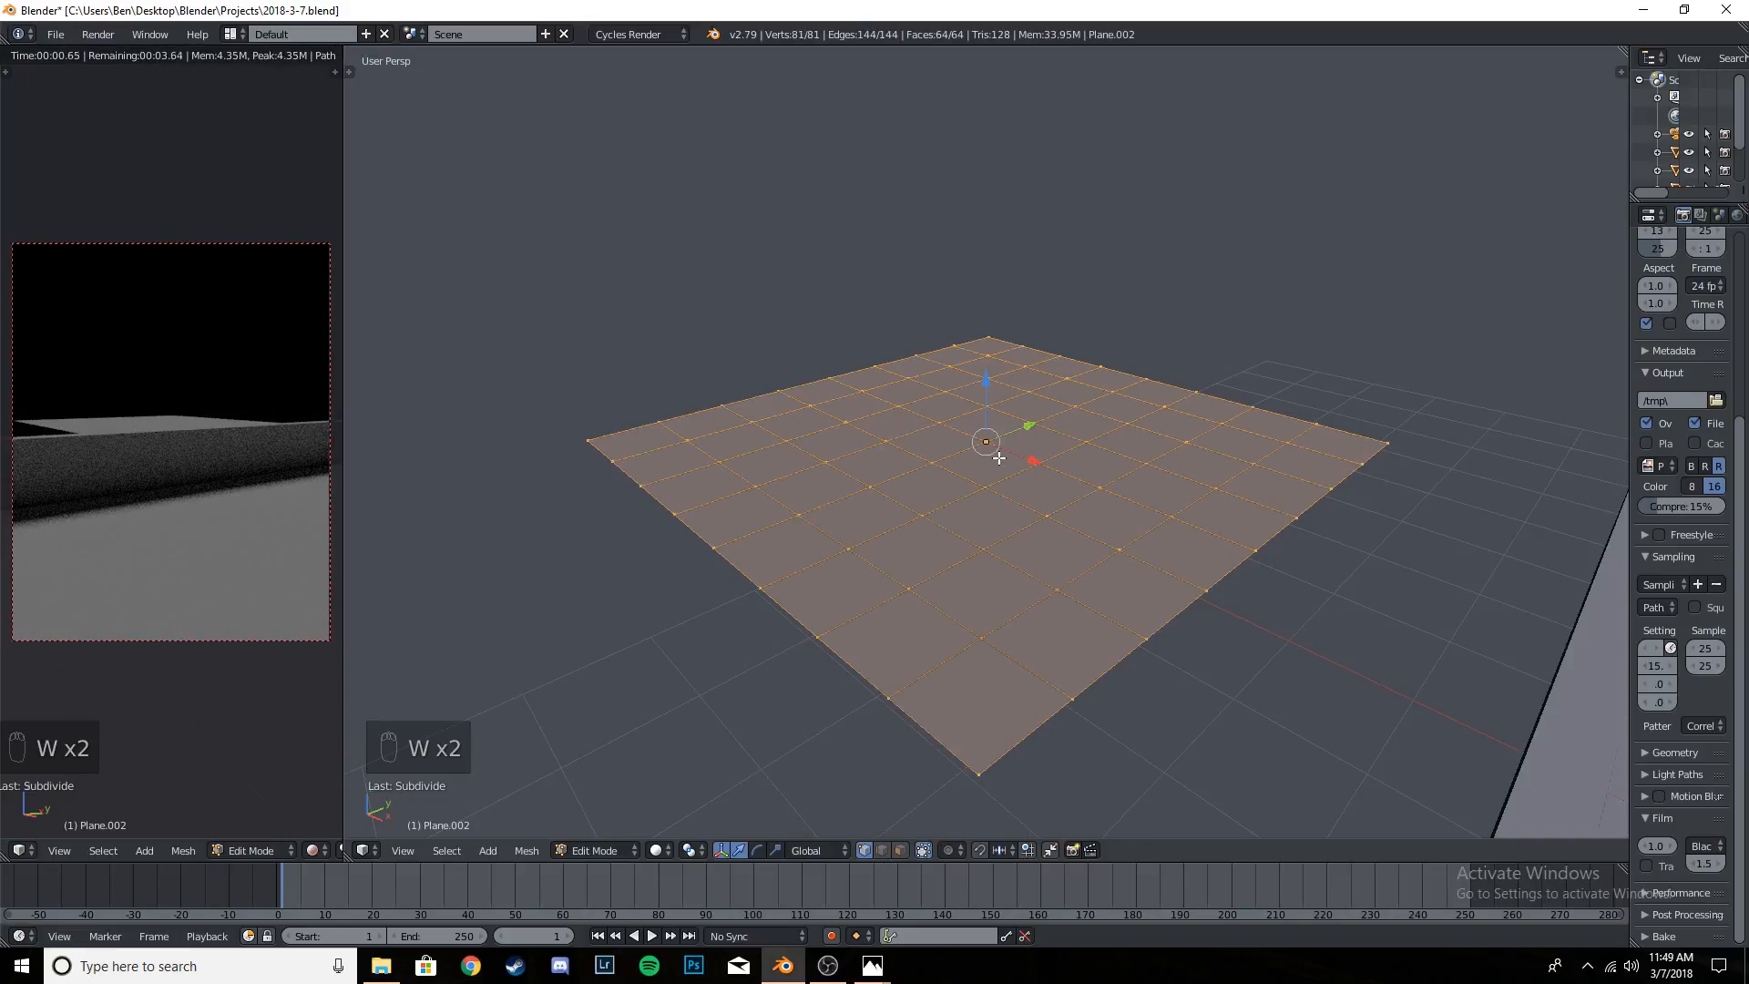
key("w")
left_click(1000, 460)
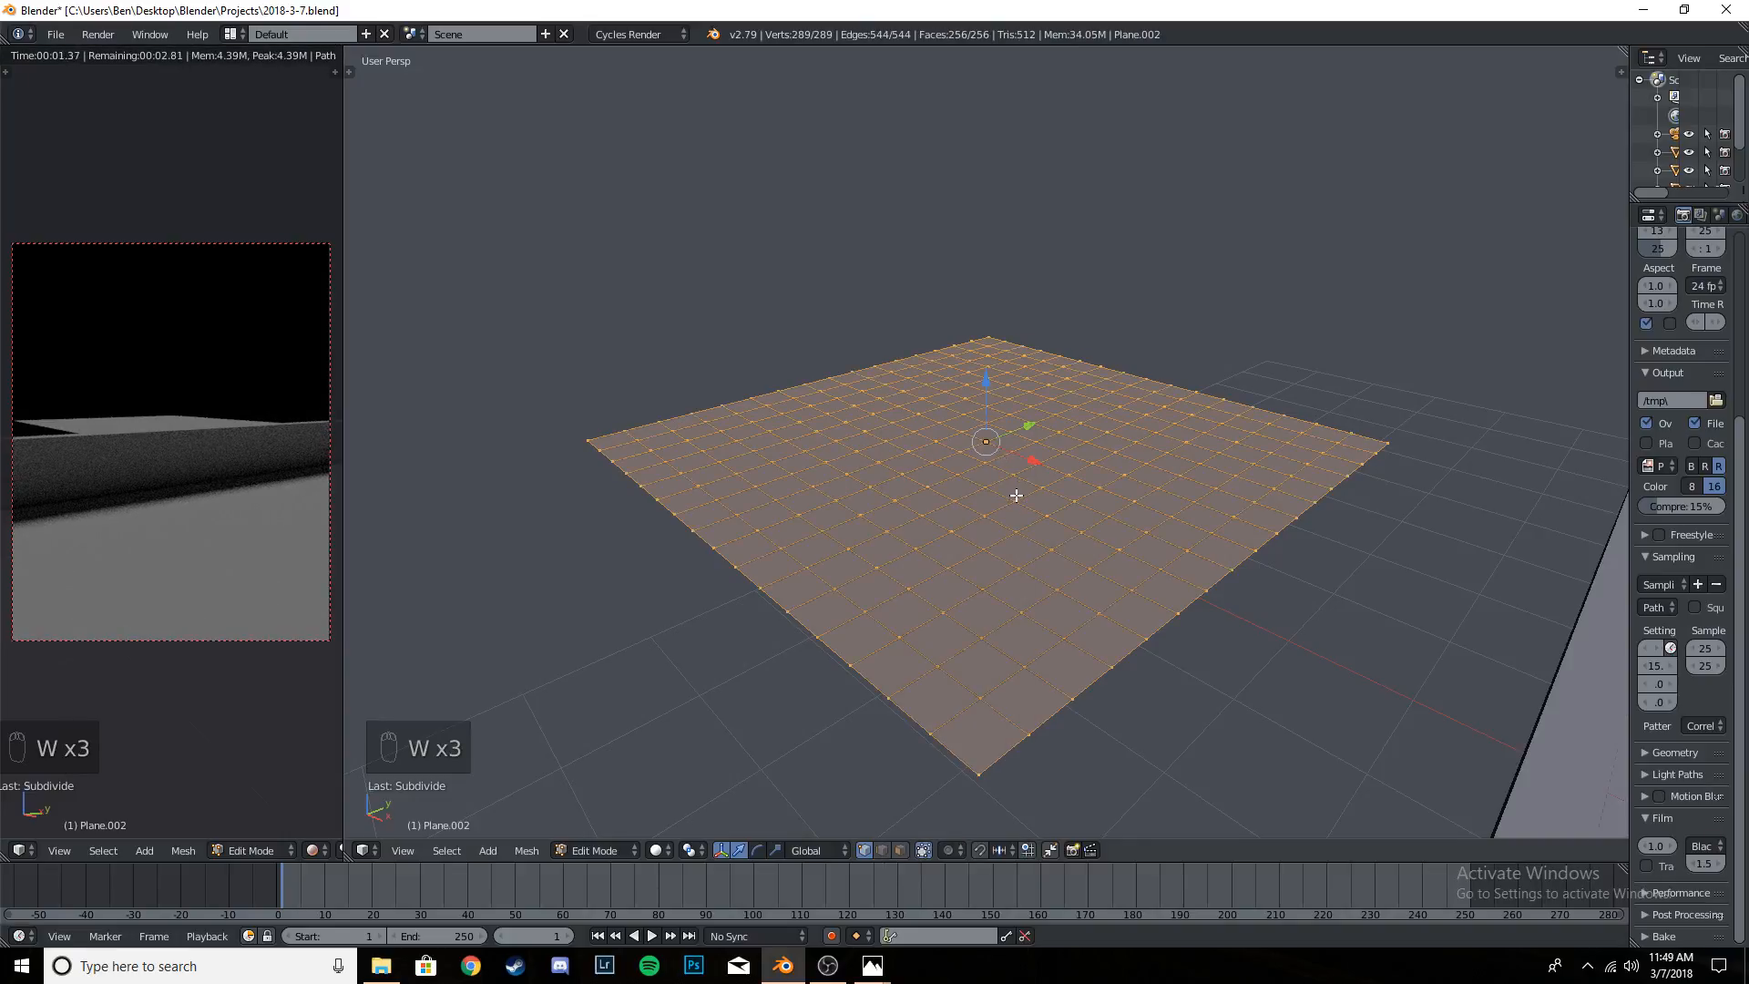
- Try randomly selecting vertices of the subdivided plane, and clear that selection
mouse_move(1016, 494)
middle_mouse_down()
mouse_move(1051, 286)
mouse_move(948, 534)
mouse_move(1008, 547)
mouse_move(1047, 504)
mouse_move(1019, 519)
middle_mouse_up()
scroll(1016, 554, "up", 8)
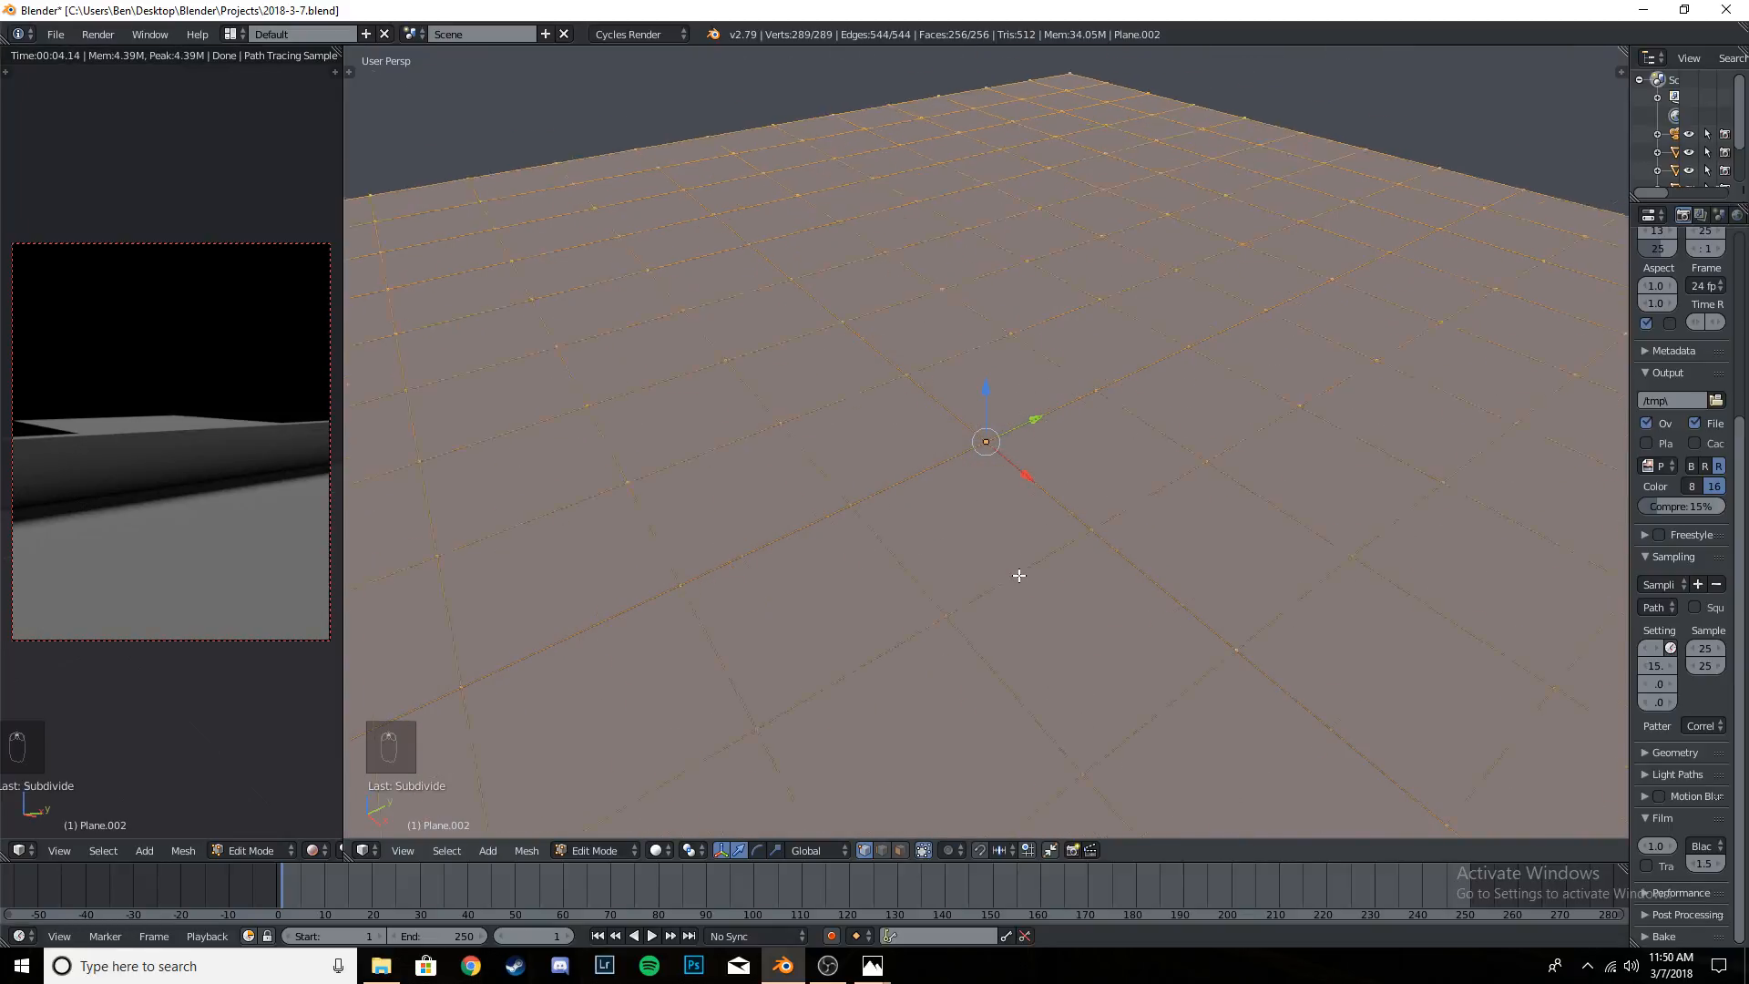
scroll(1018, 576, "down", 6)
scroll(1017, 526, "up", 2)
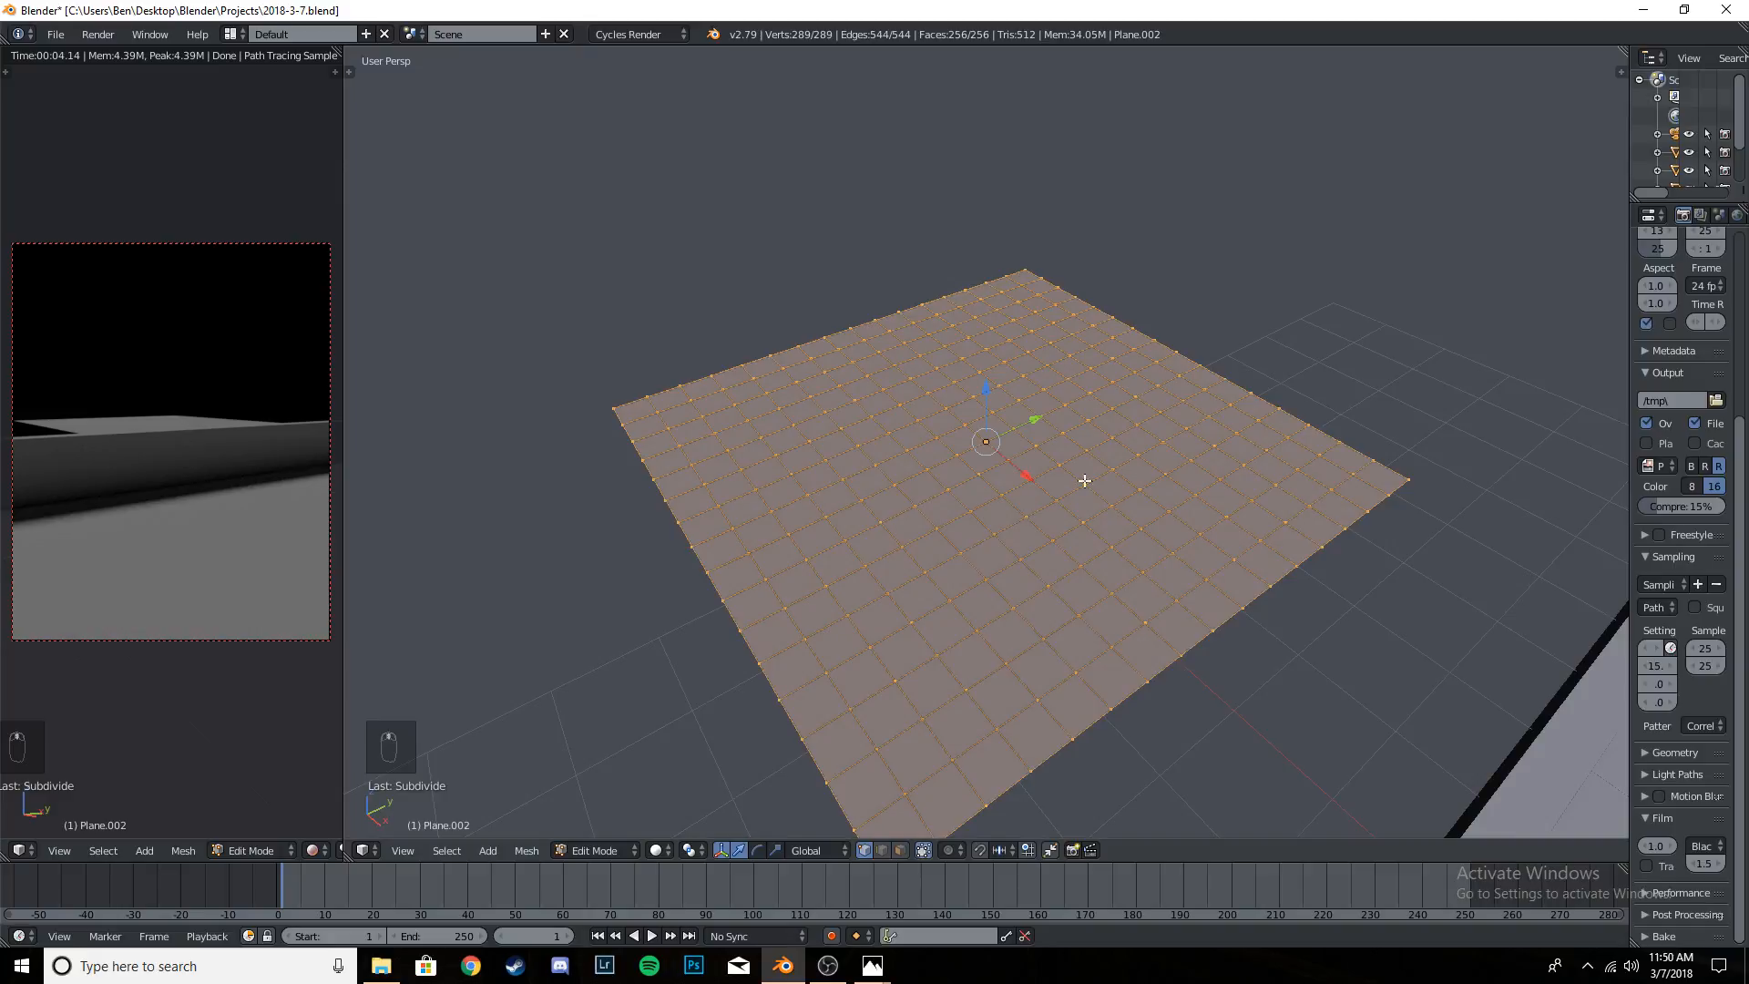
key("a")
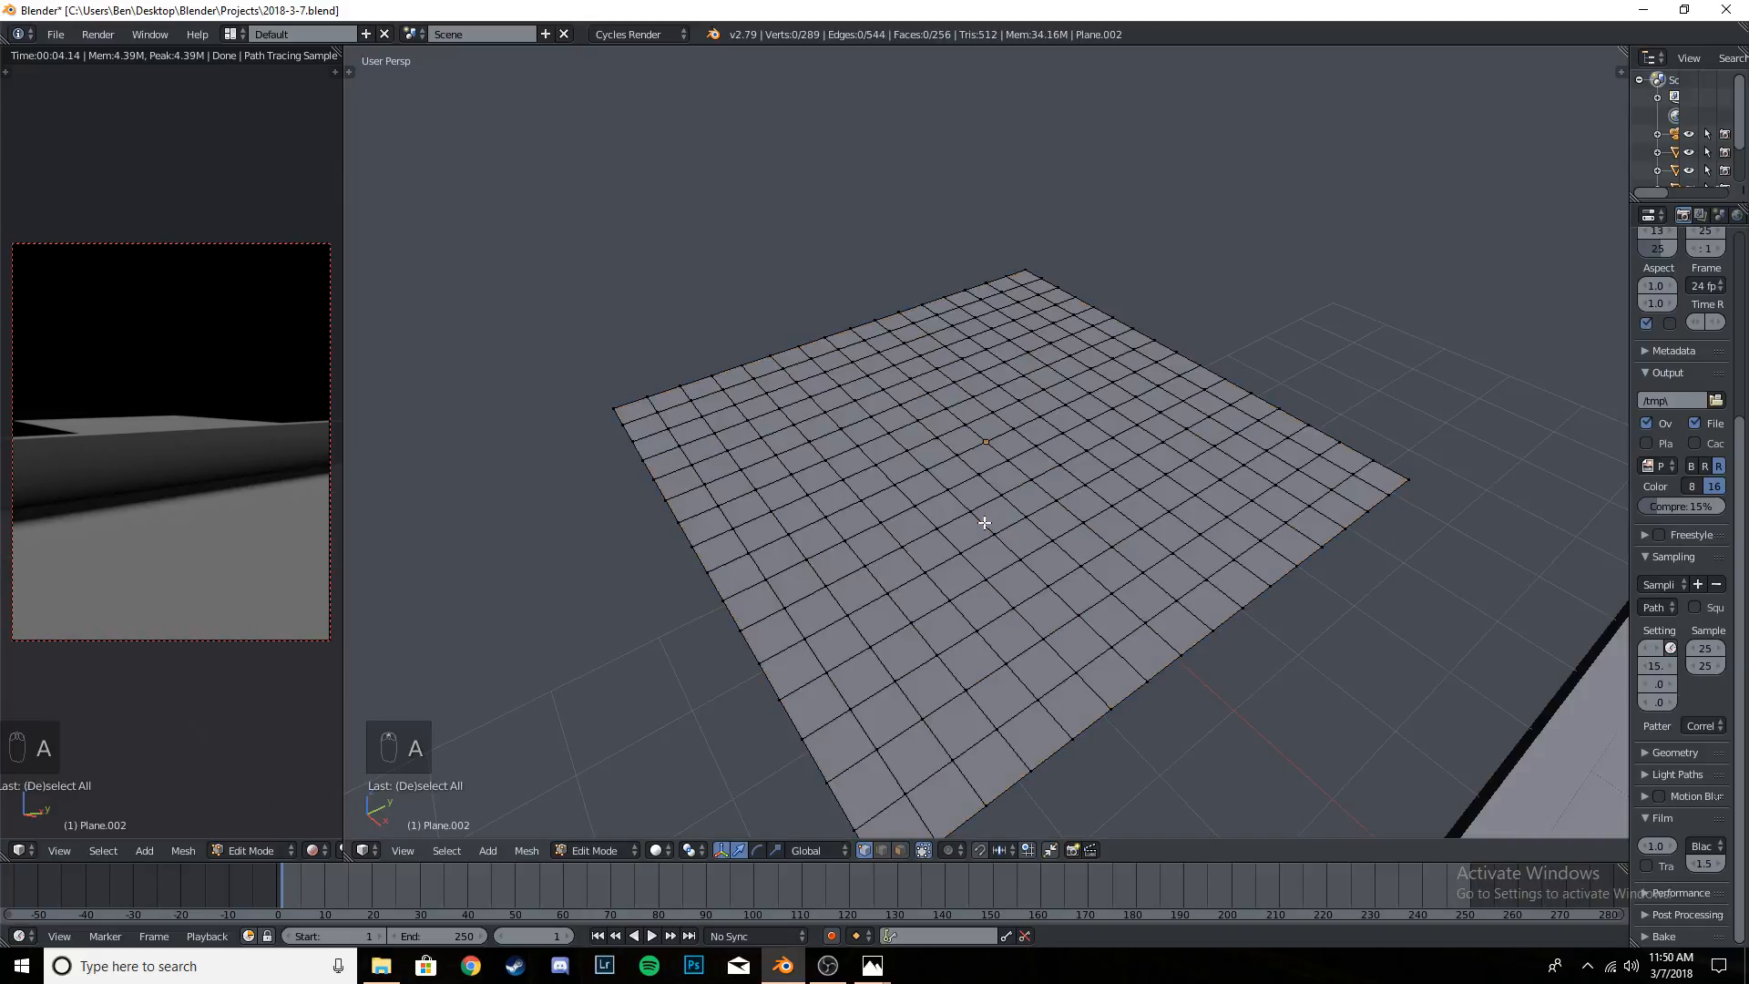
key("a")
key("a")
key("a")
left_click(446, 850)
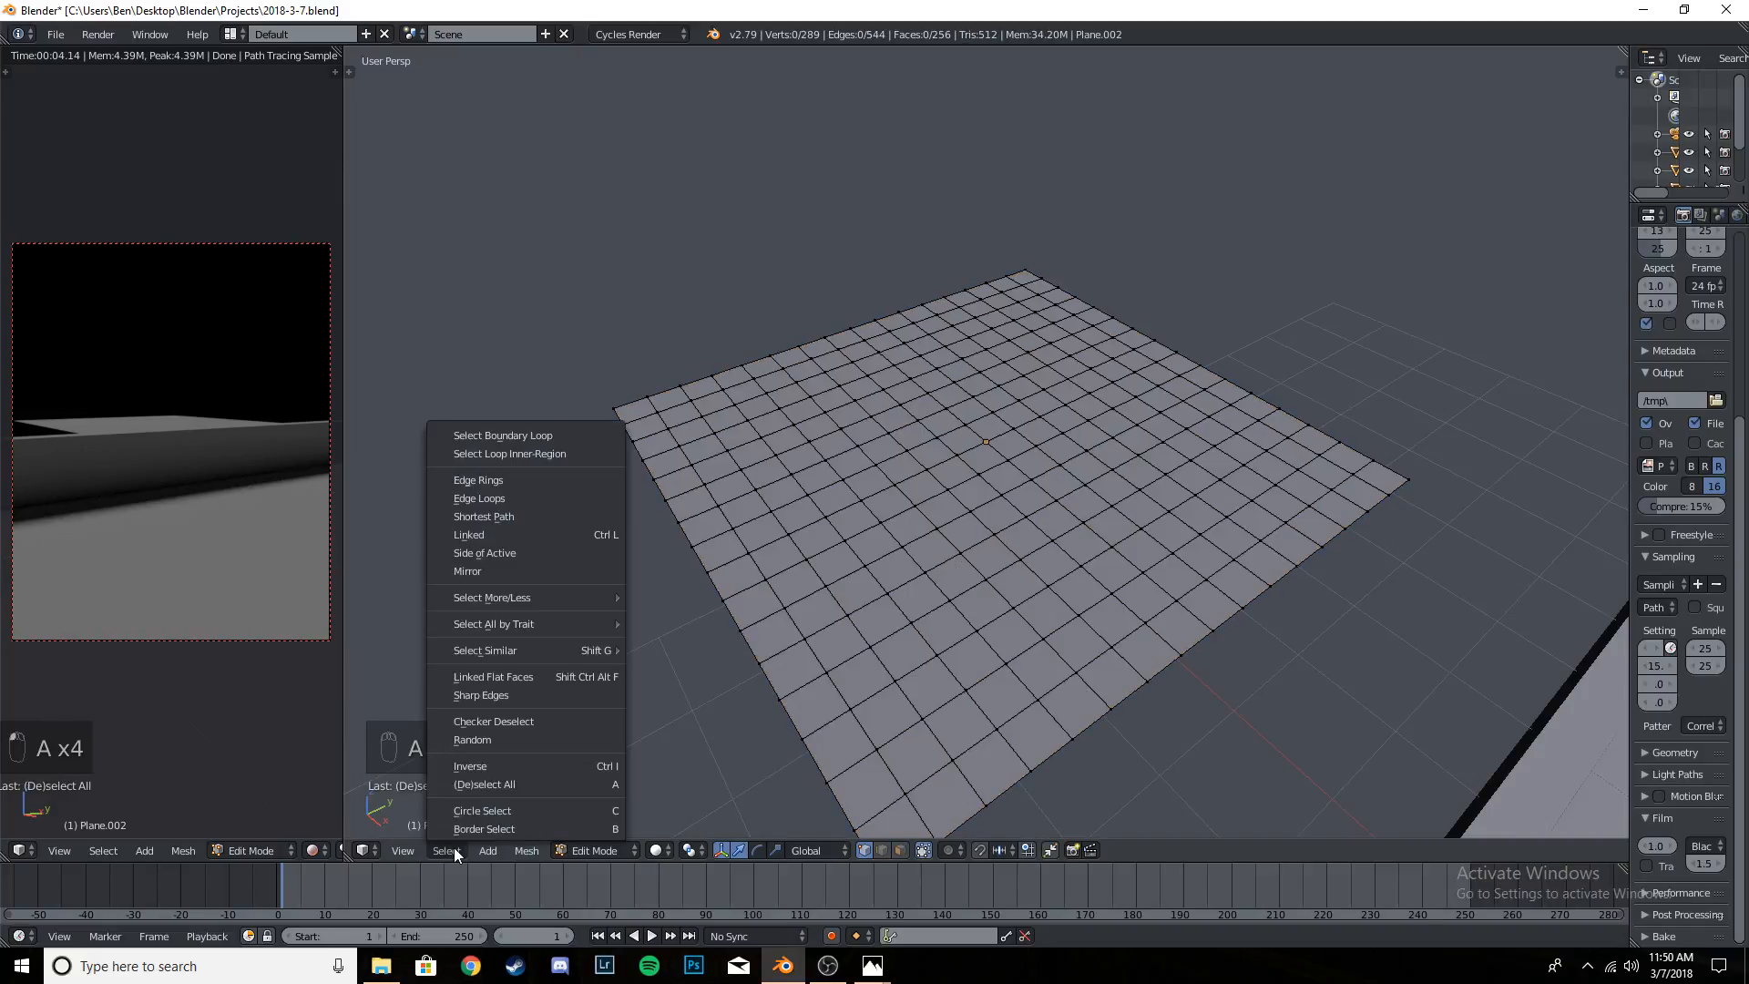
left_click(515, 741)
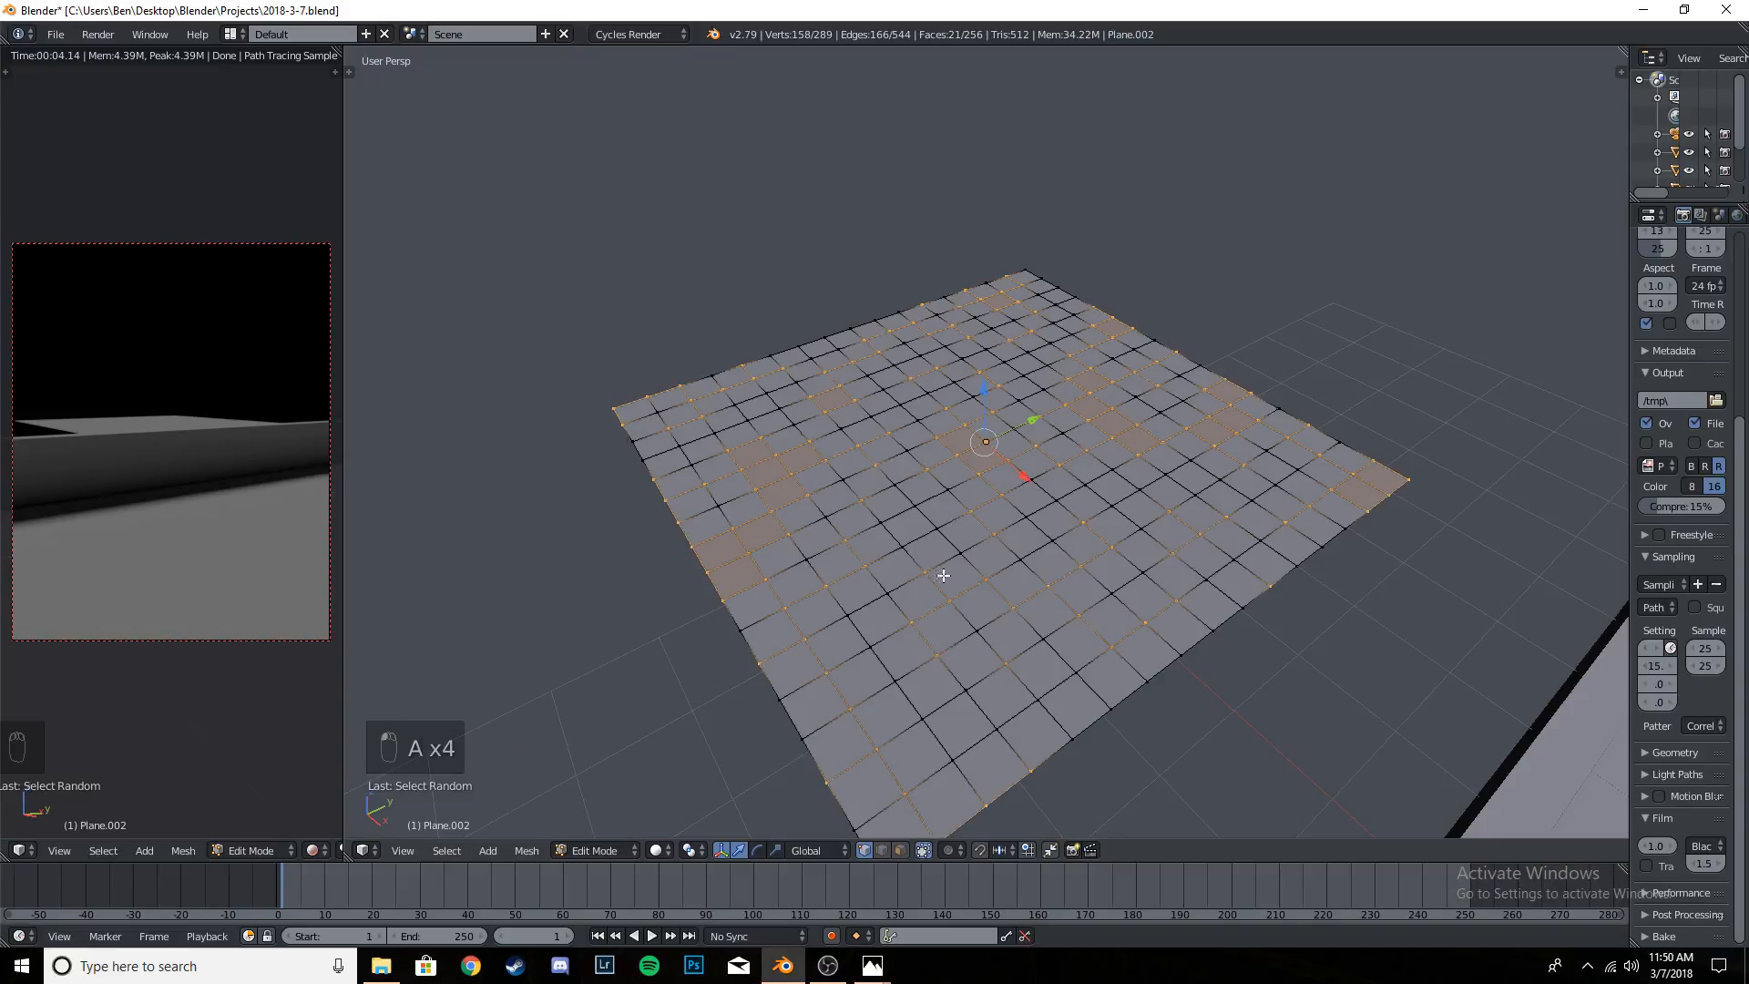
key("a")
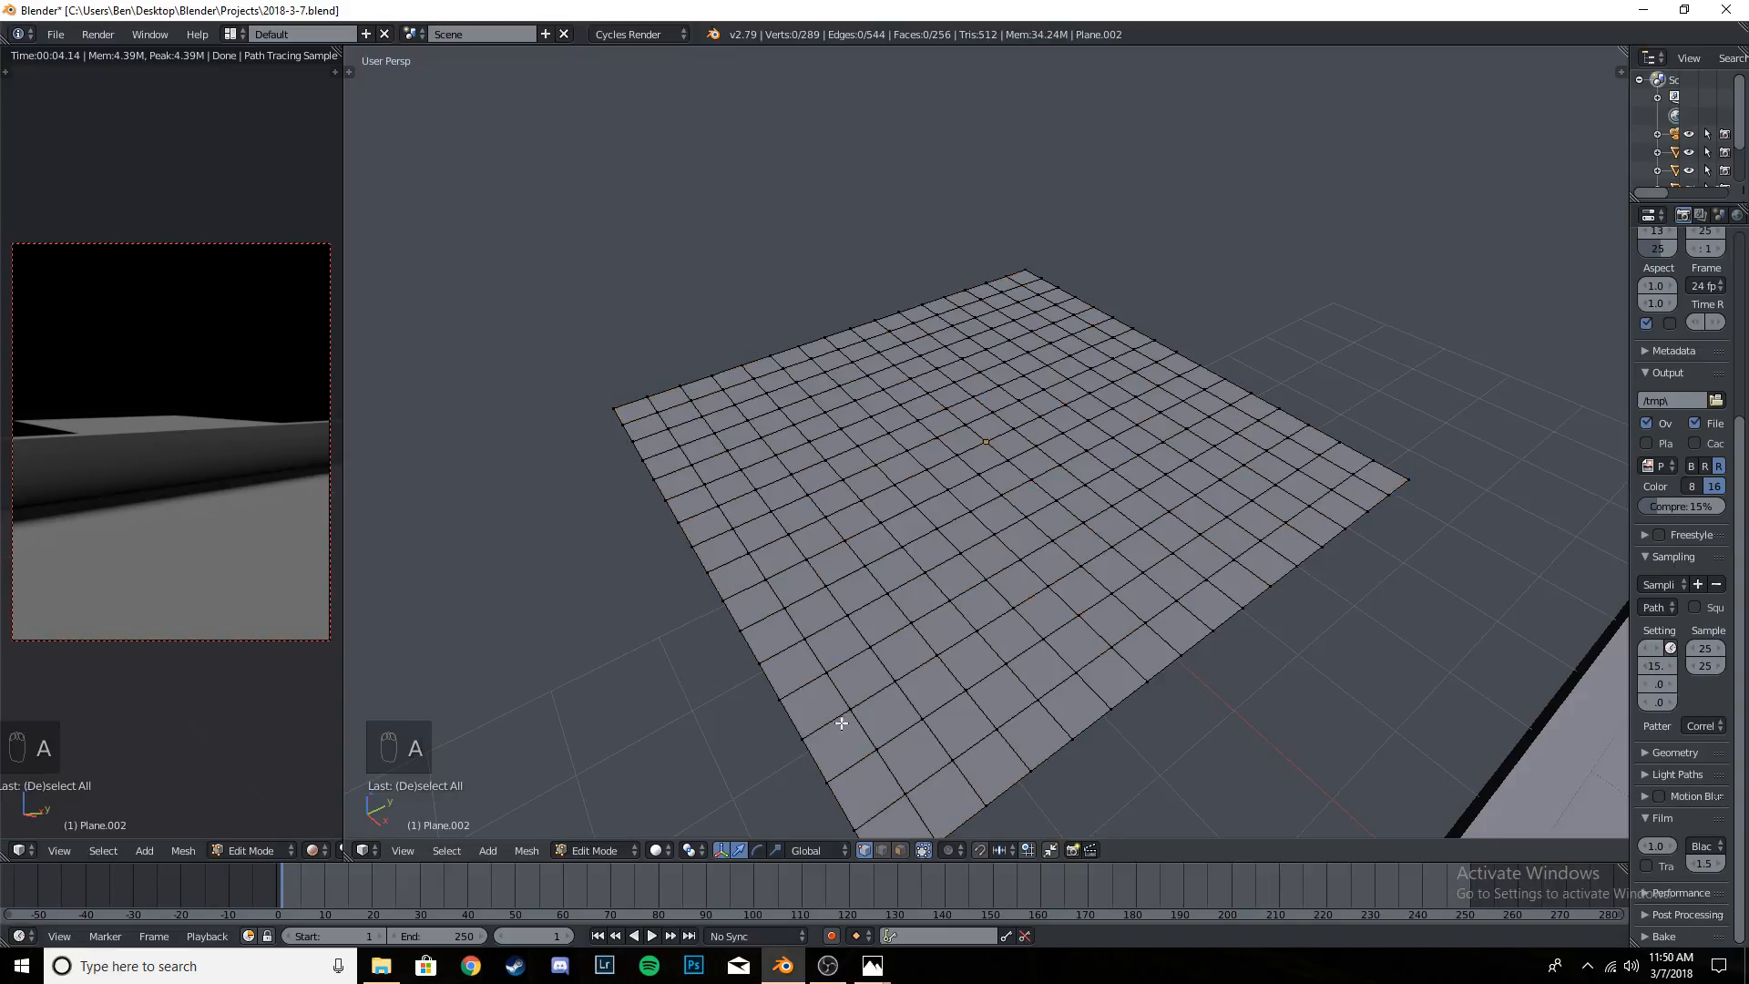
- Switch the plane's mesh to face selection and select a random set of its faces
left_click(900, 852)
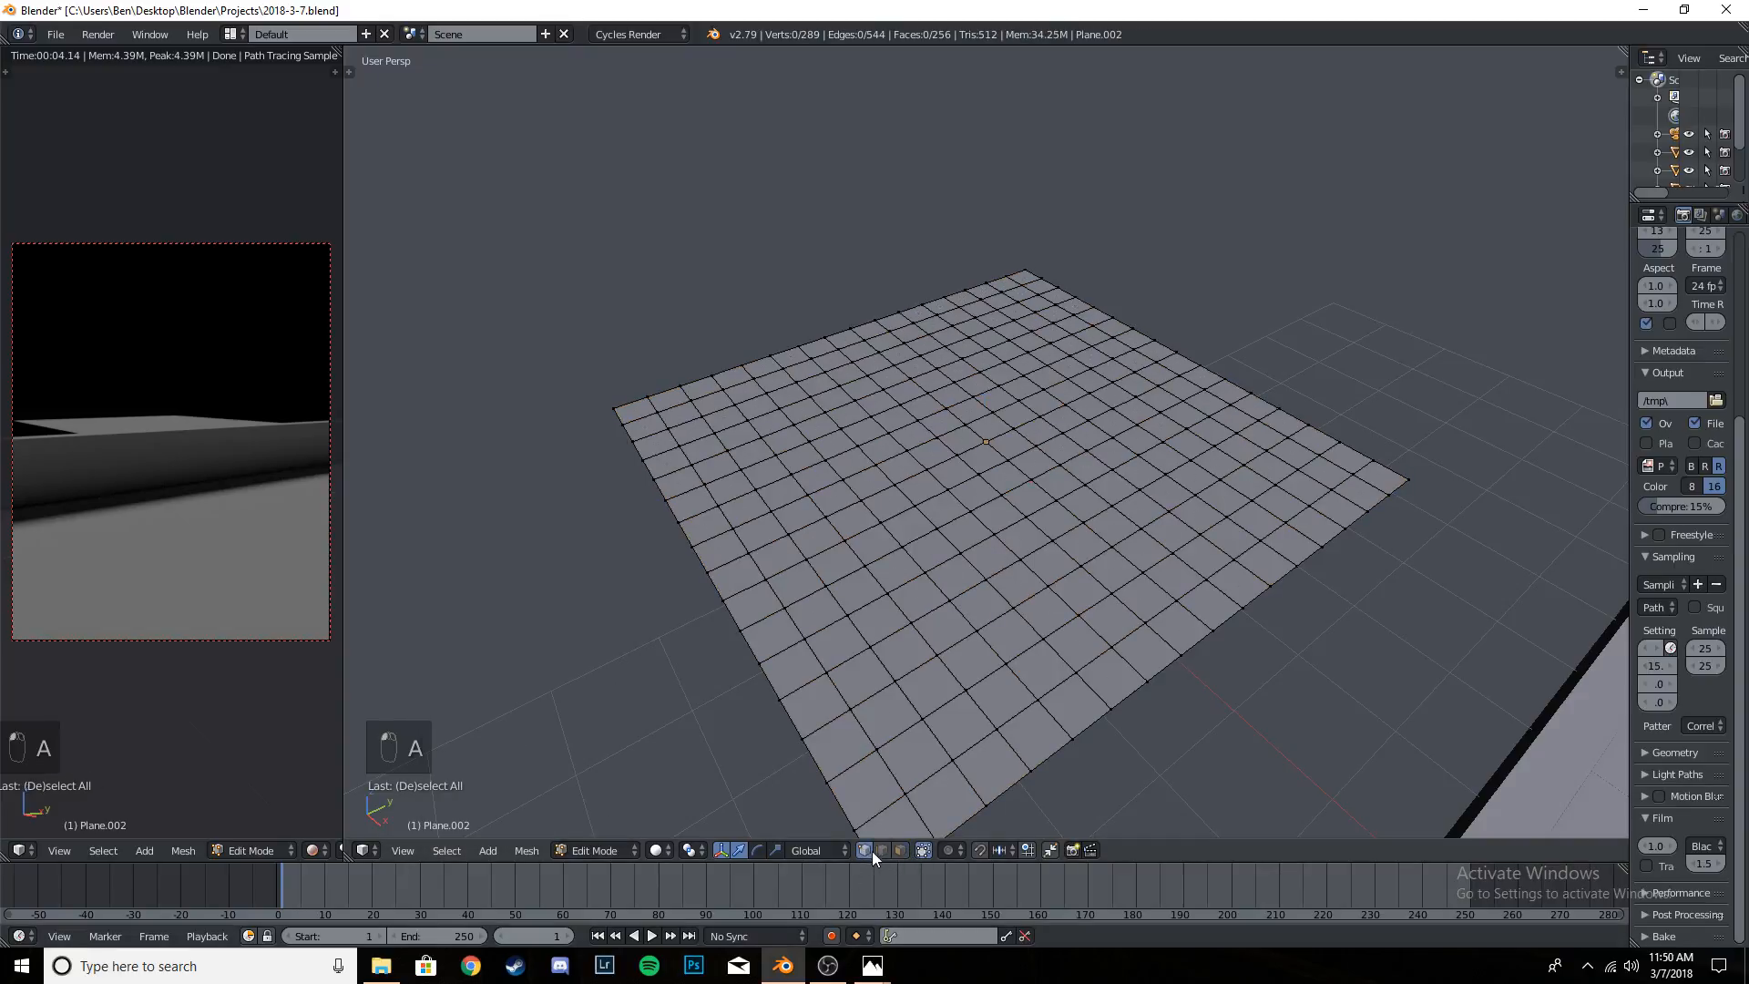
left_click(900, 850)
left_click(447, 851)
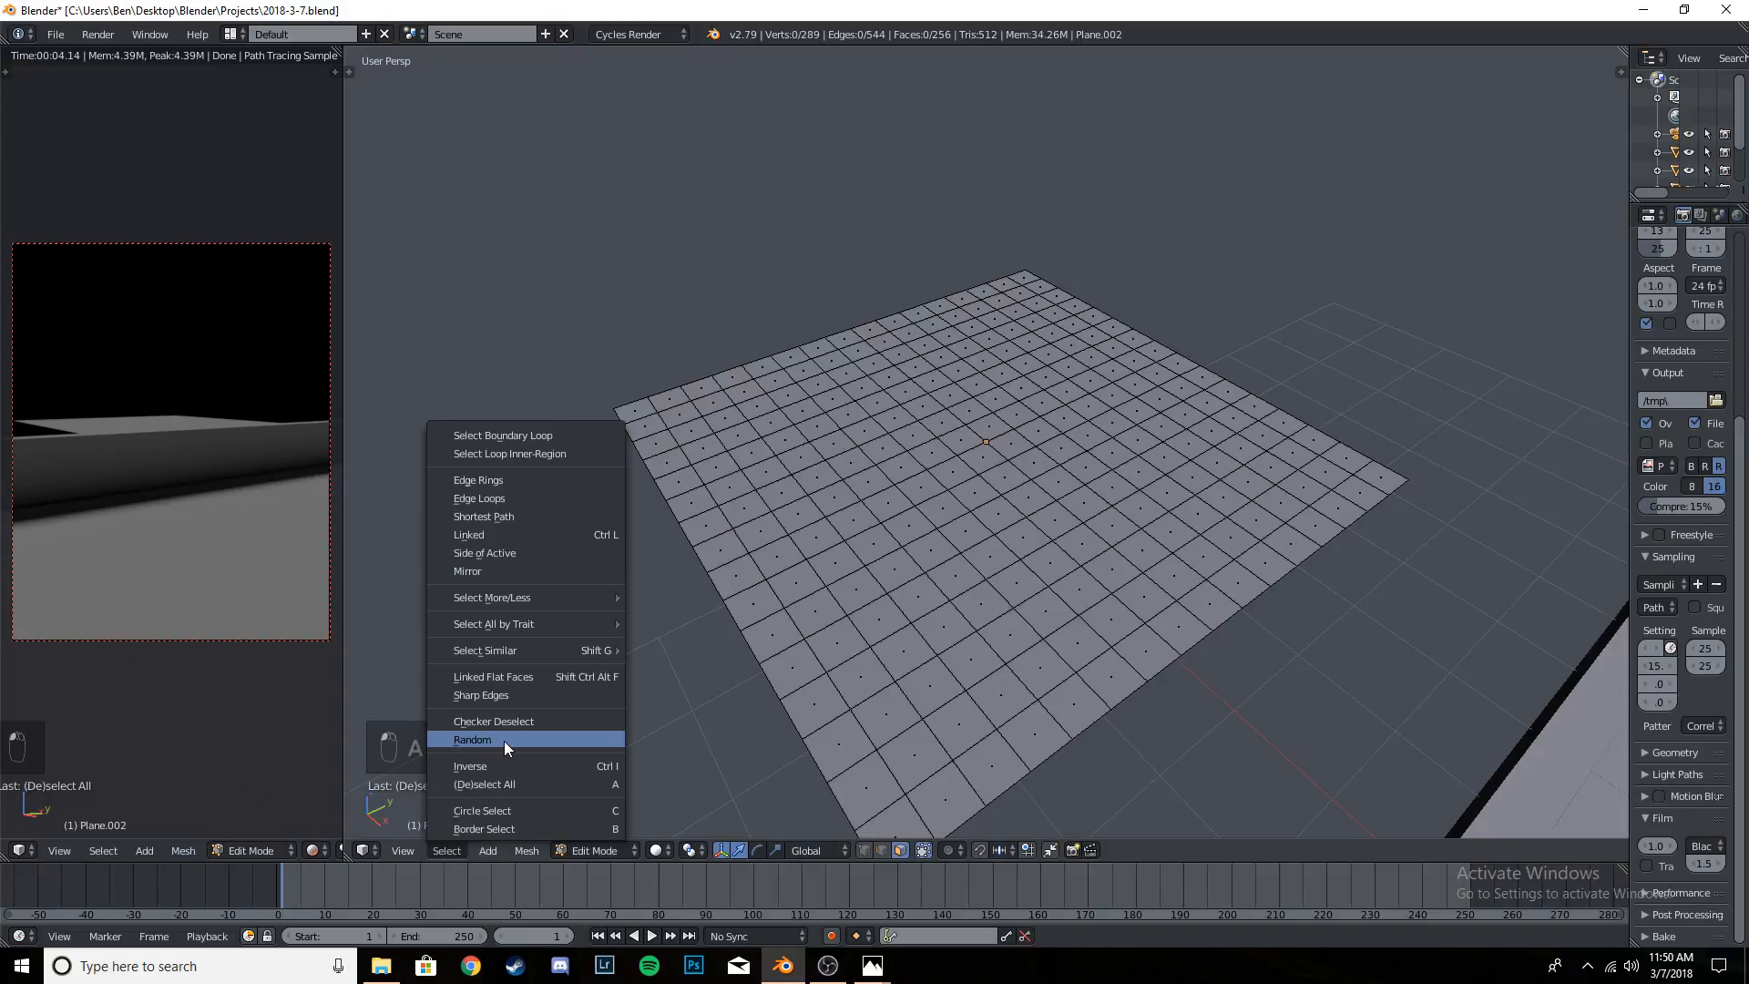
left_click(504, 740)
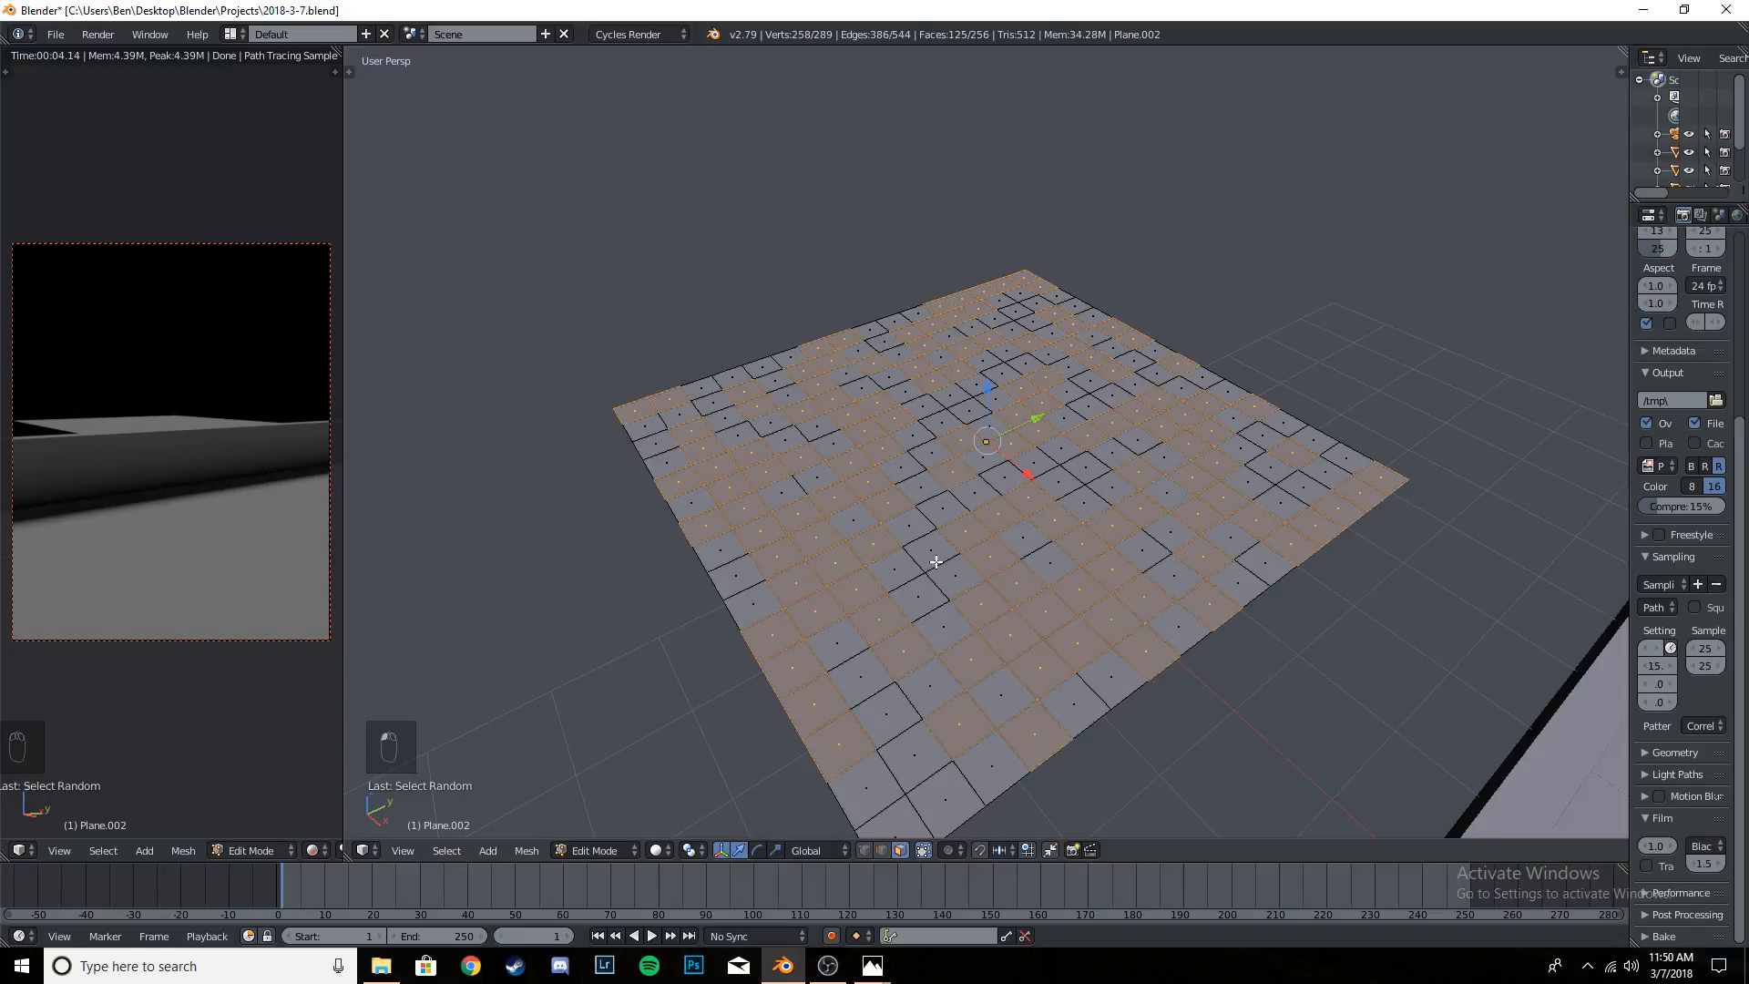
- Show the tool shelf with the mesh creation tools and enlarge the area holding the Select Random settings
key("t")
key("t")
key("t")
key("t")
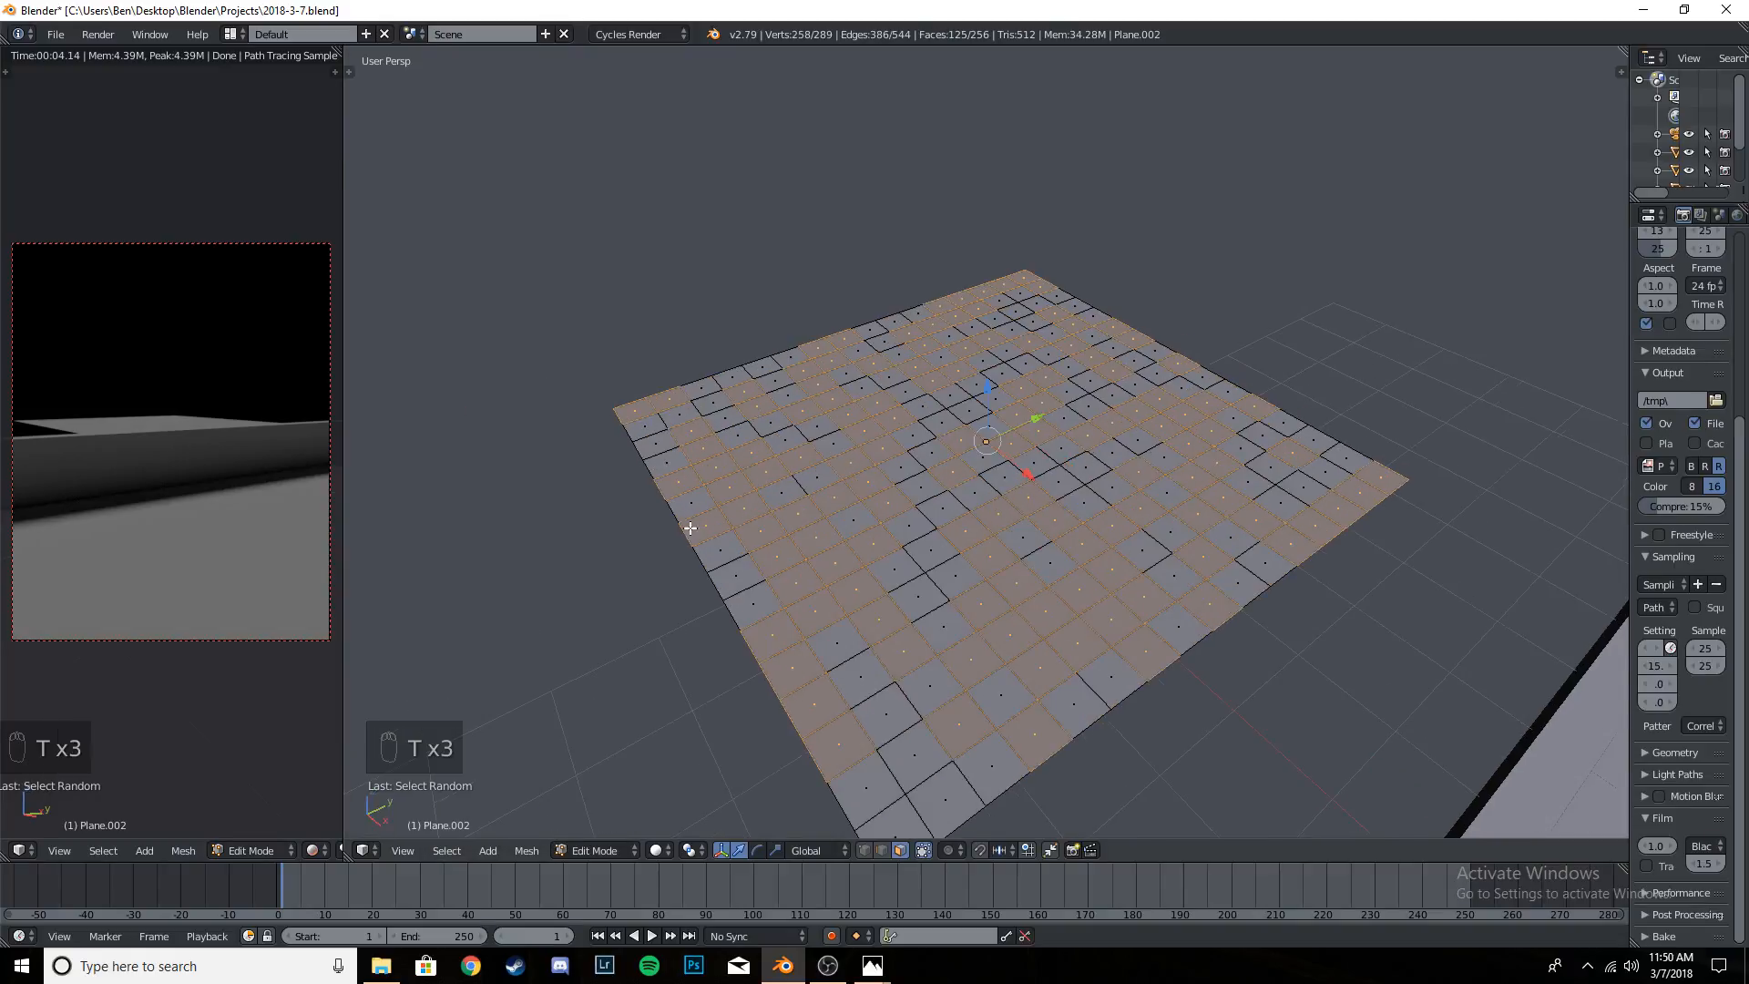
left_click(354, 69)
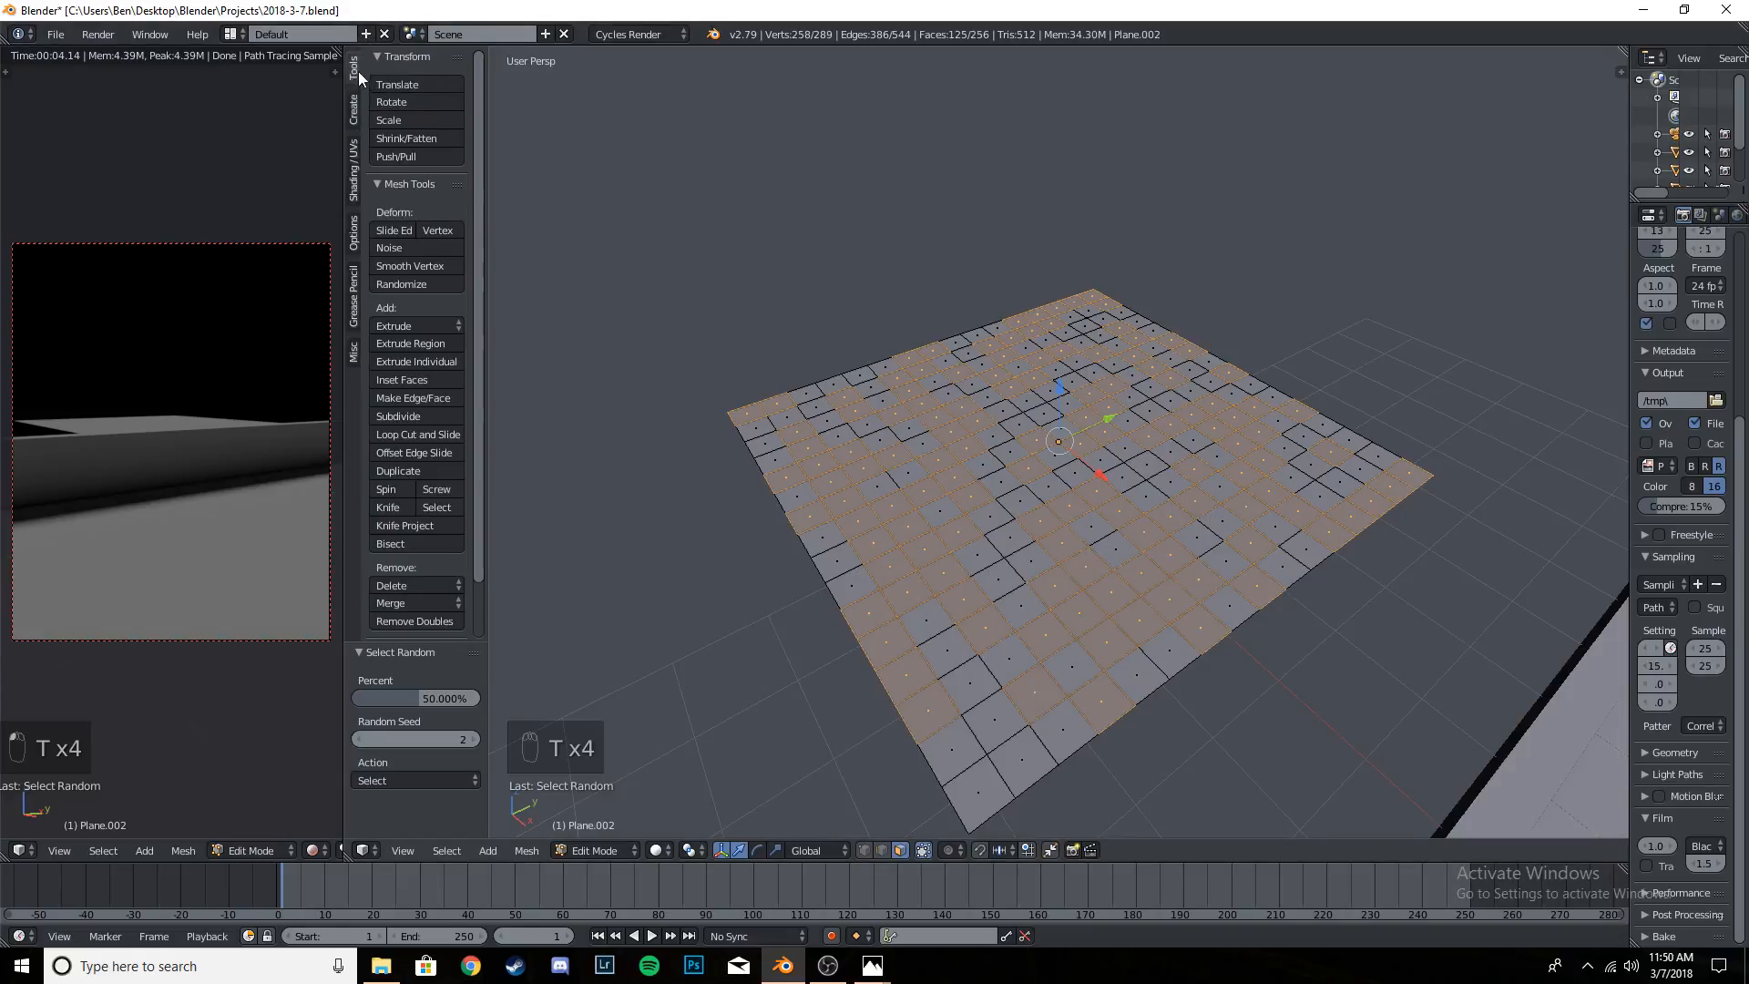
left_click(355, 107)
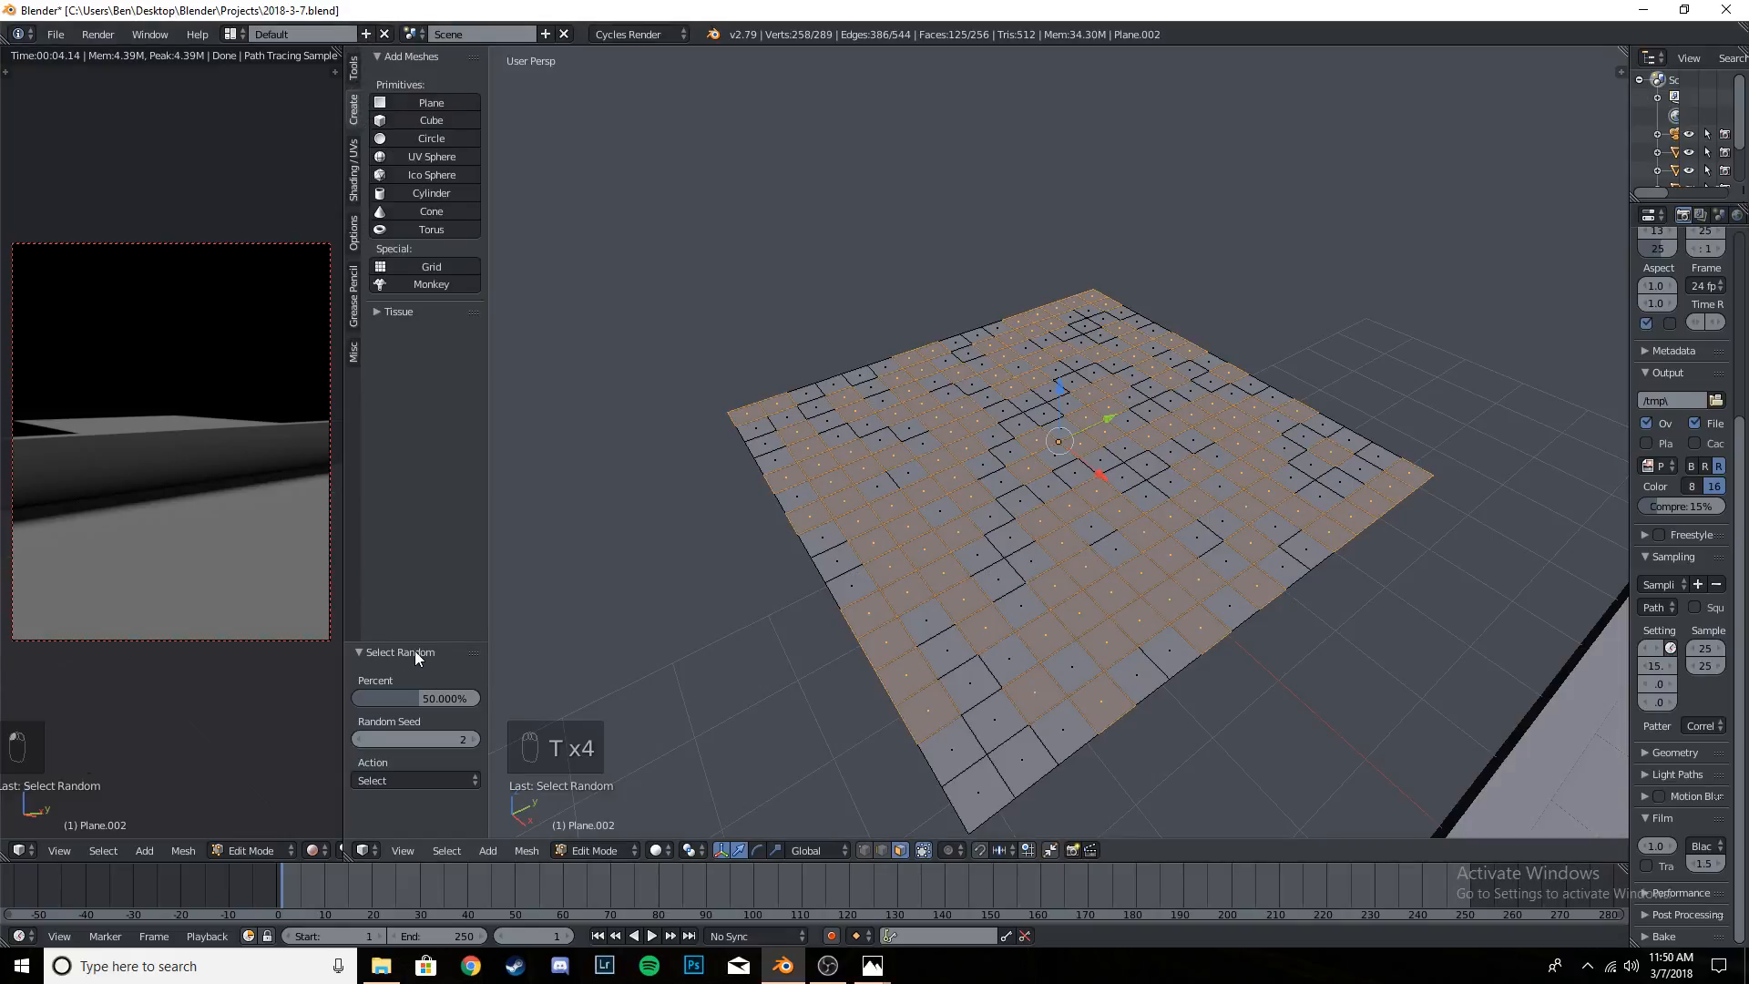
left_click_drag(419, 643, 462, 480)
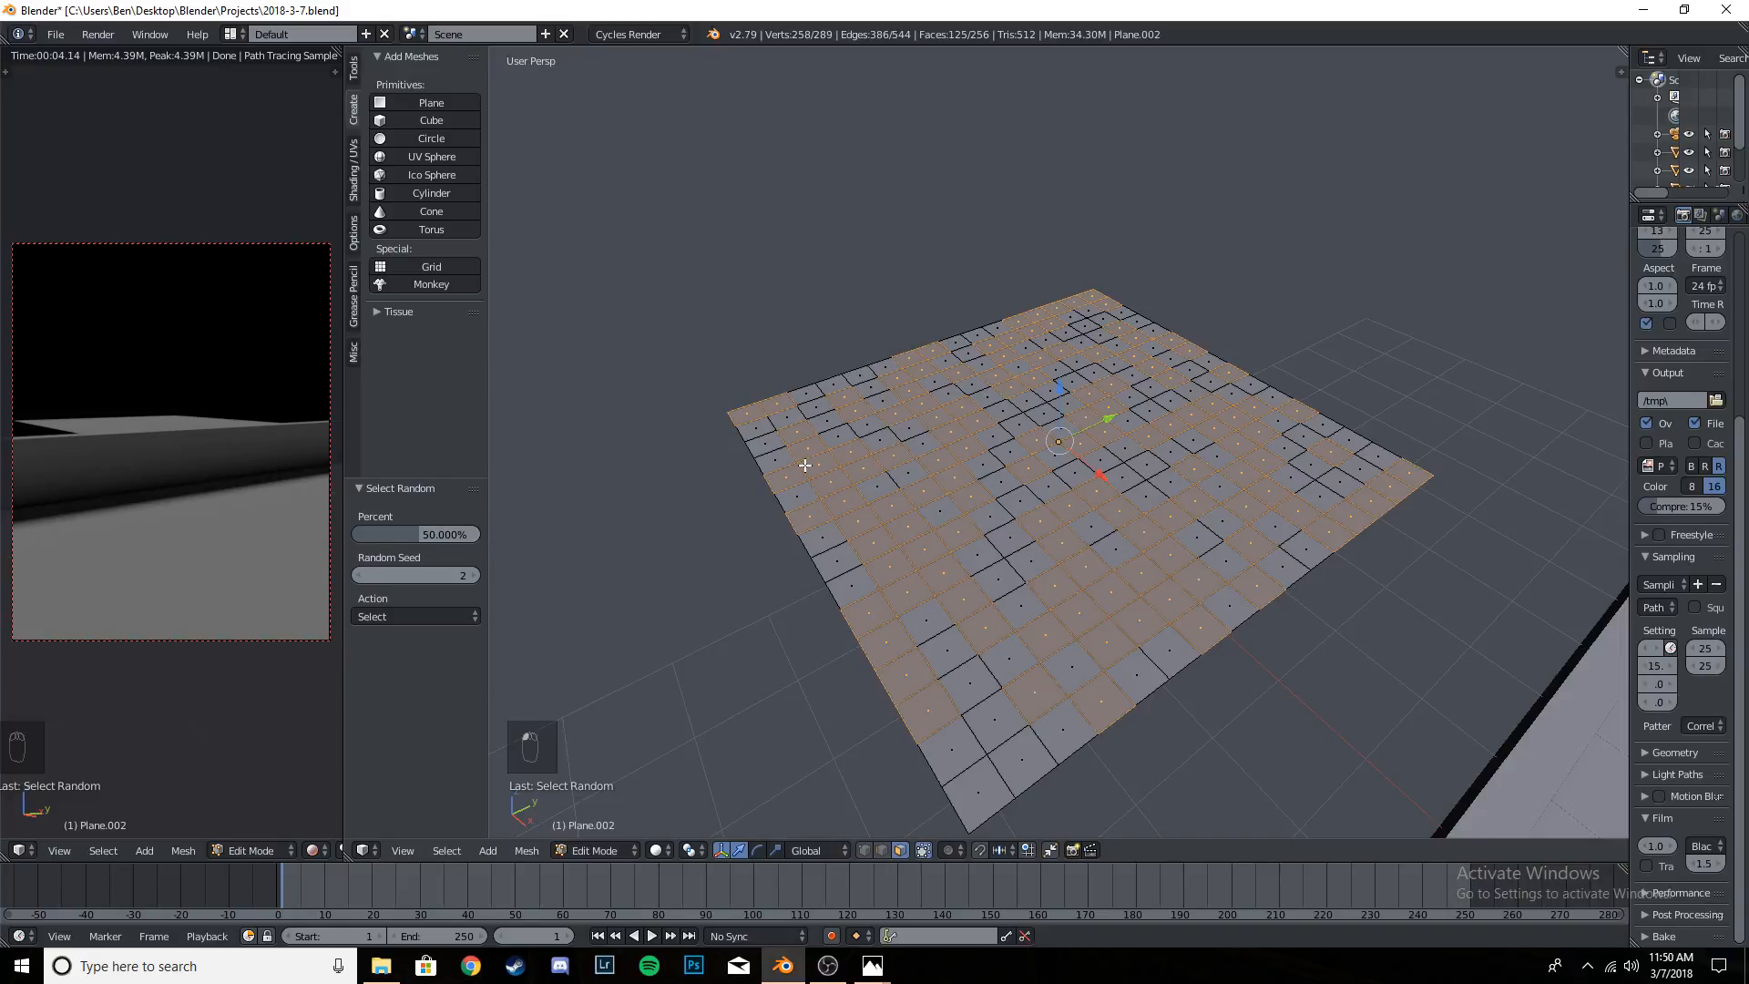
- Clear the face selection and randomly select 70% of the plane's faces
key("a")
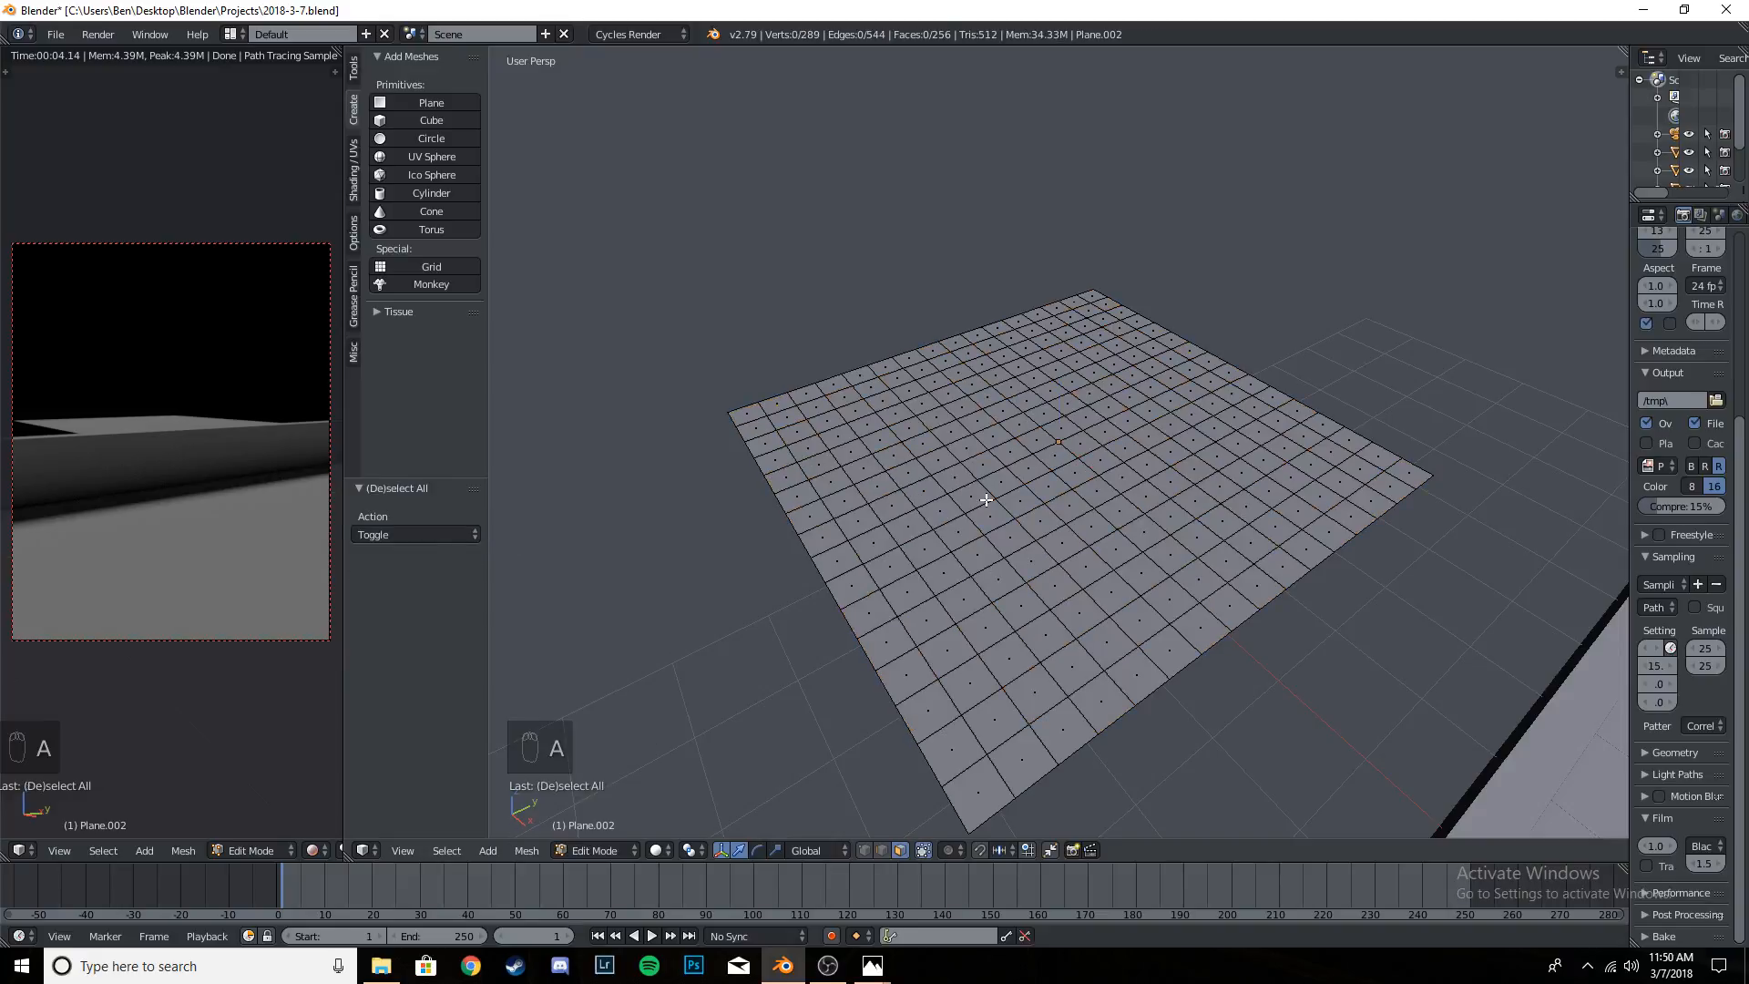
key("Tab")
key("Tab")
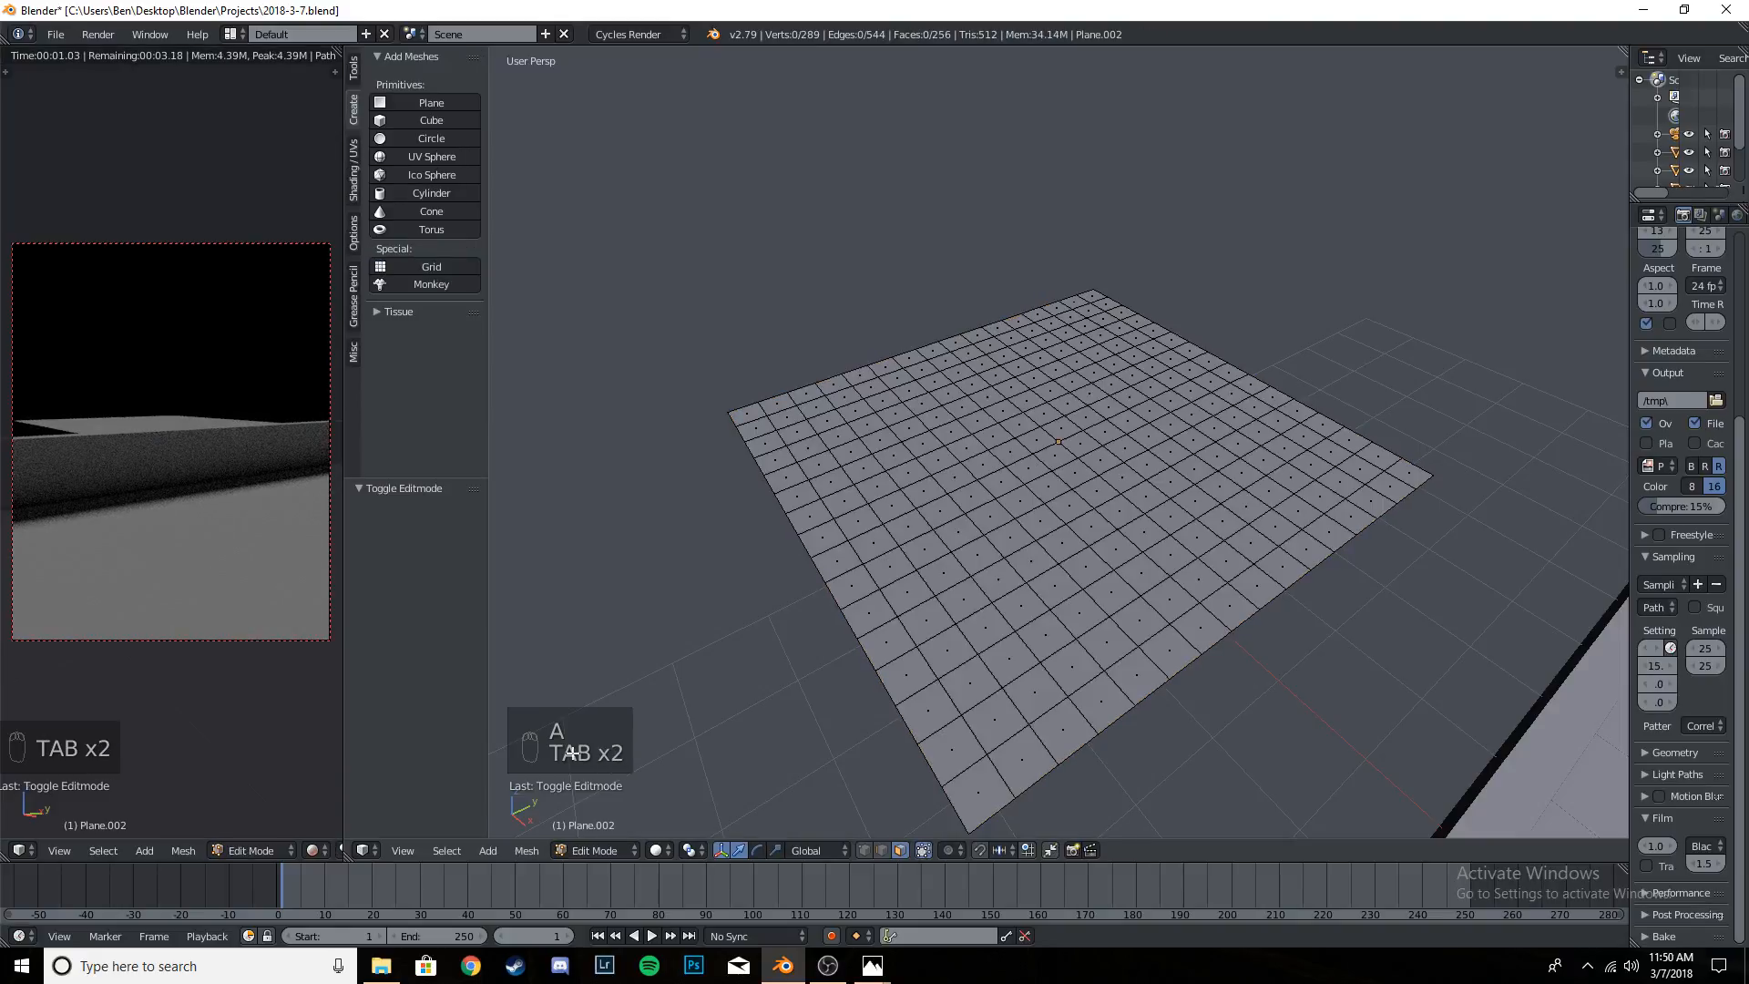
left_click(447, 851)
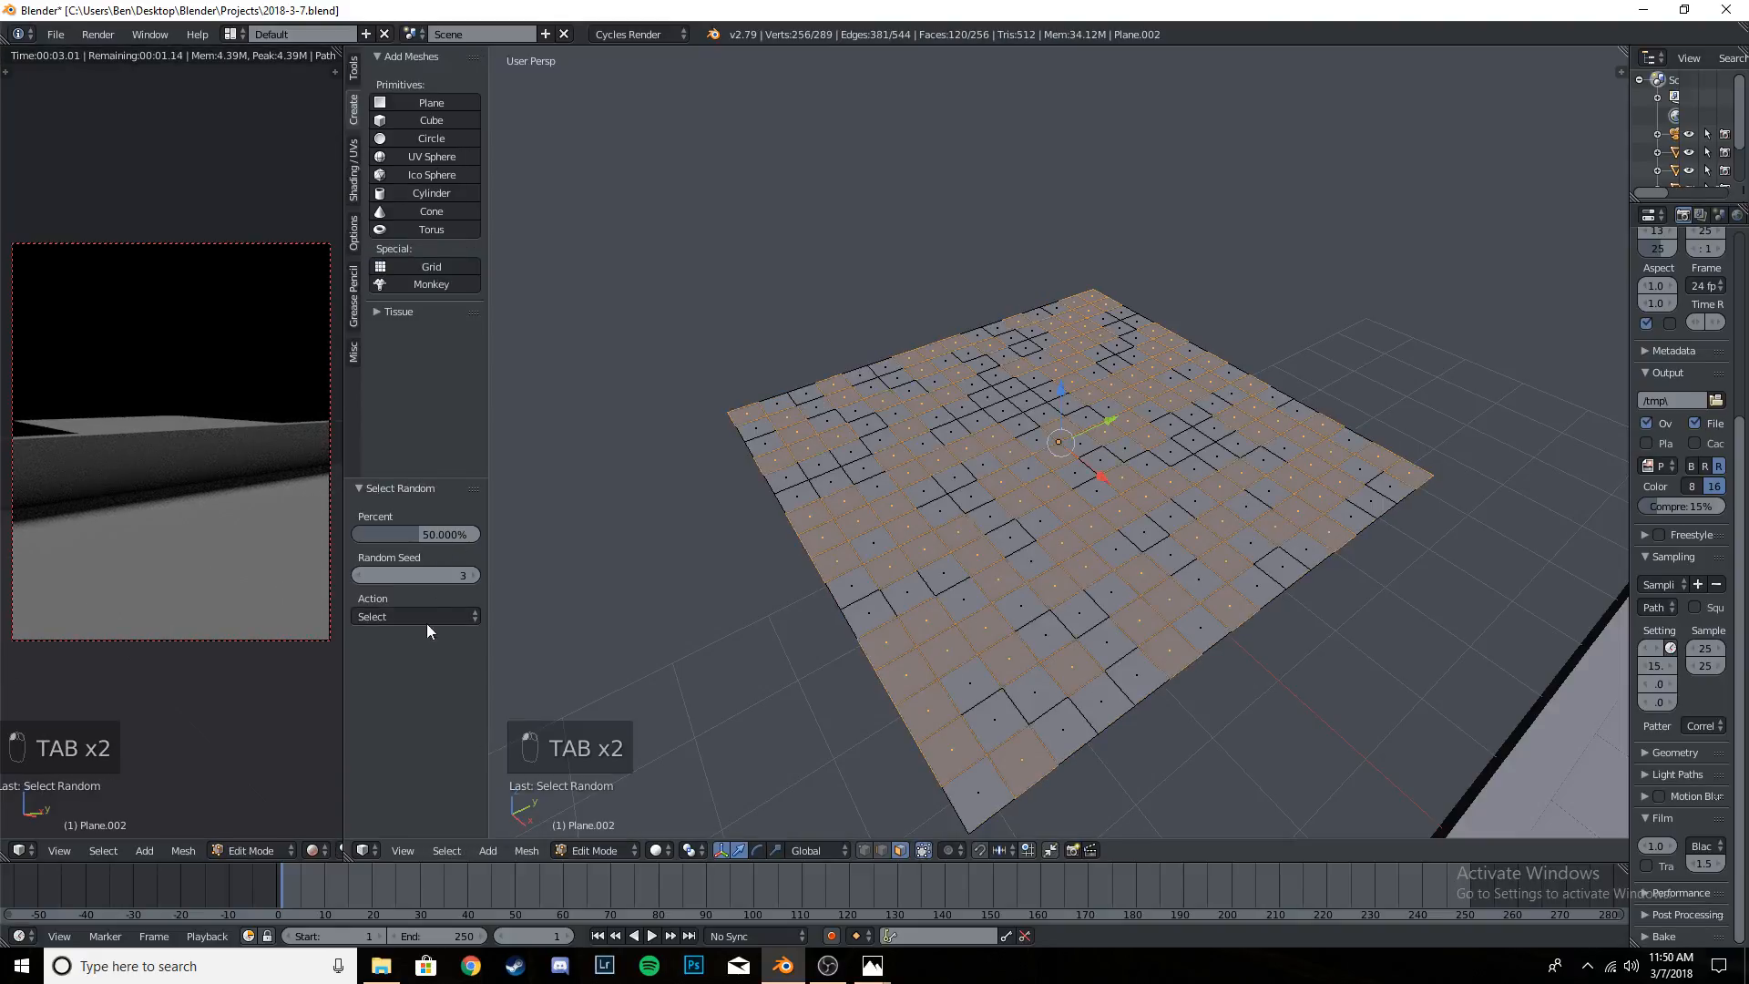
left_click_drag(418, 534, 466, 533)
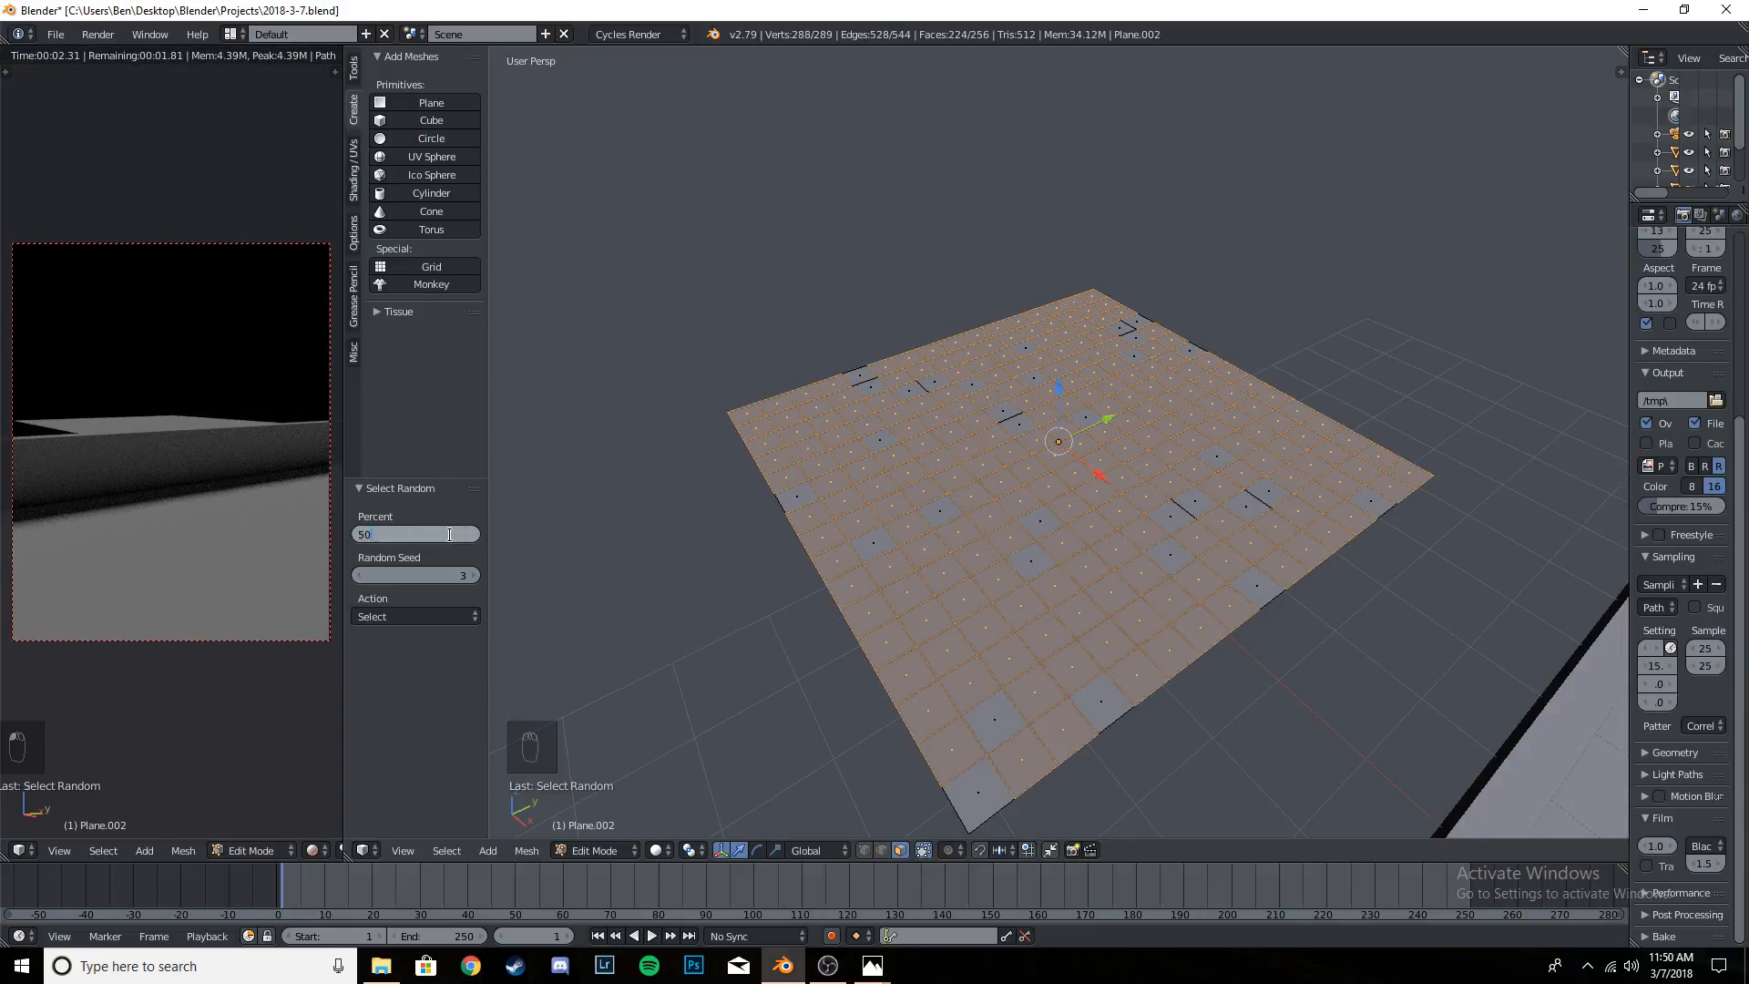
key("Return")
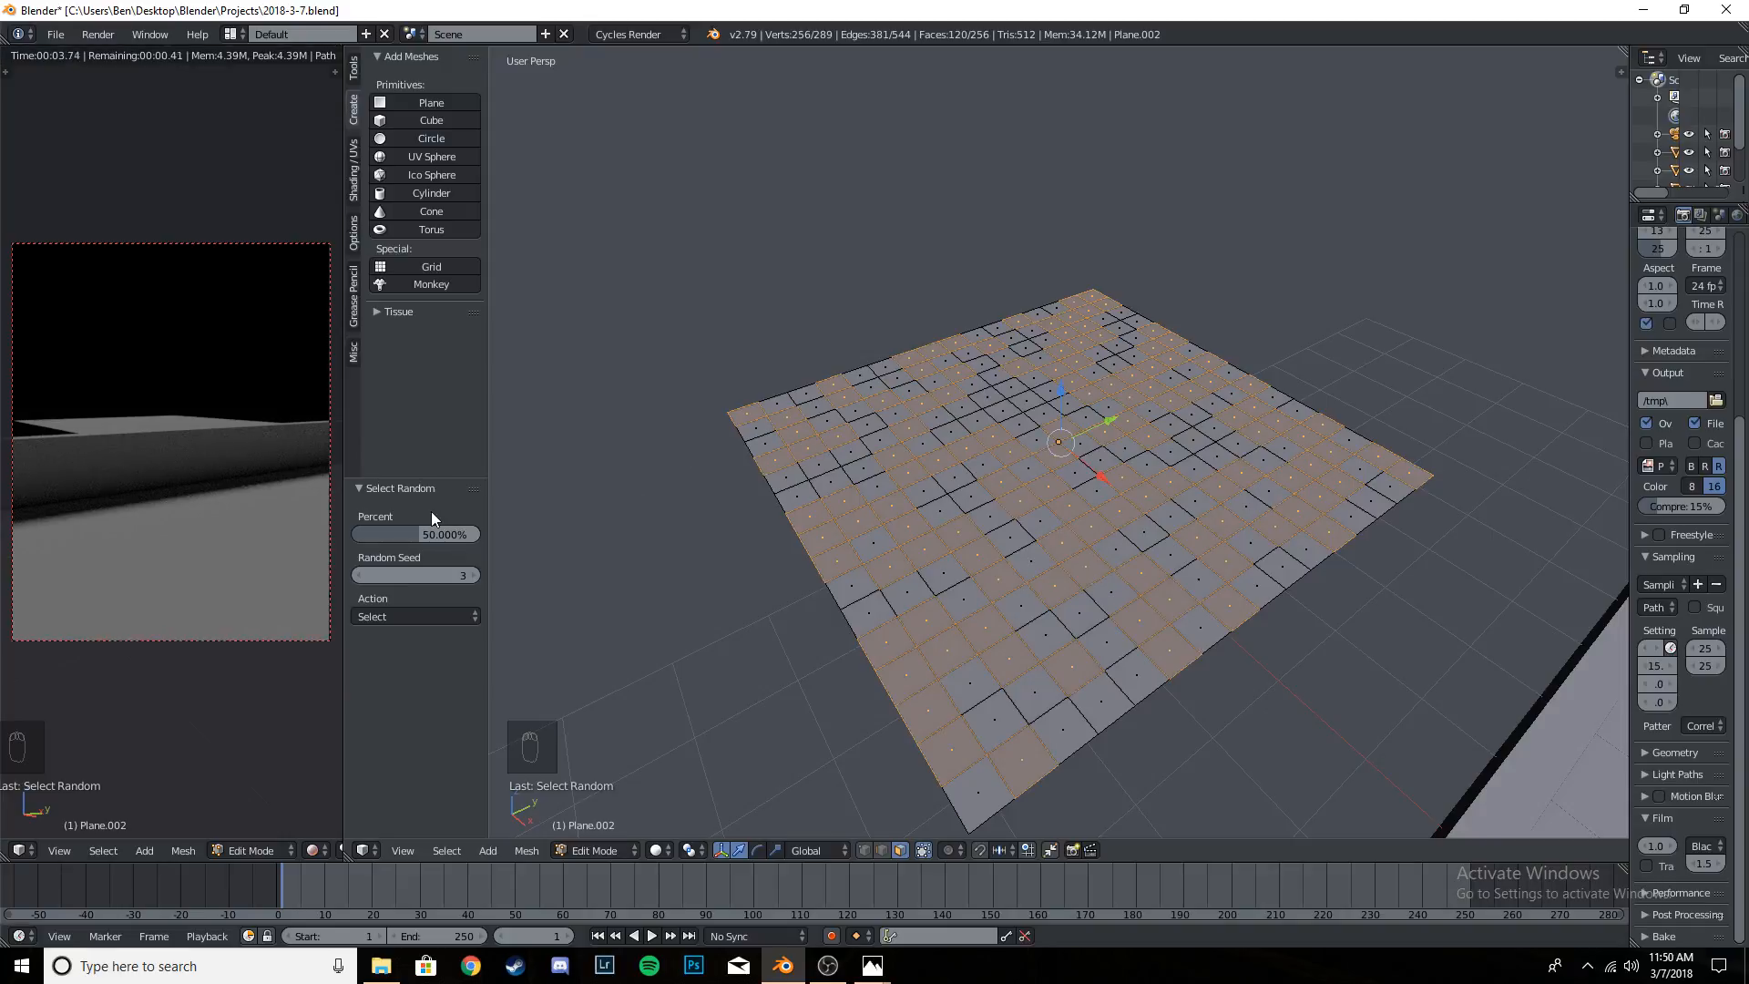
left_click(413, 530)
type("70")
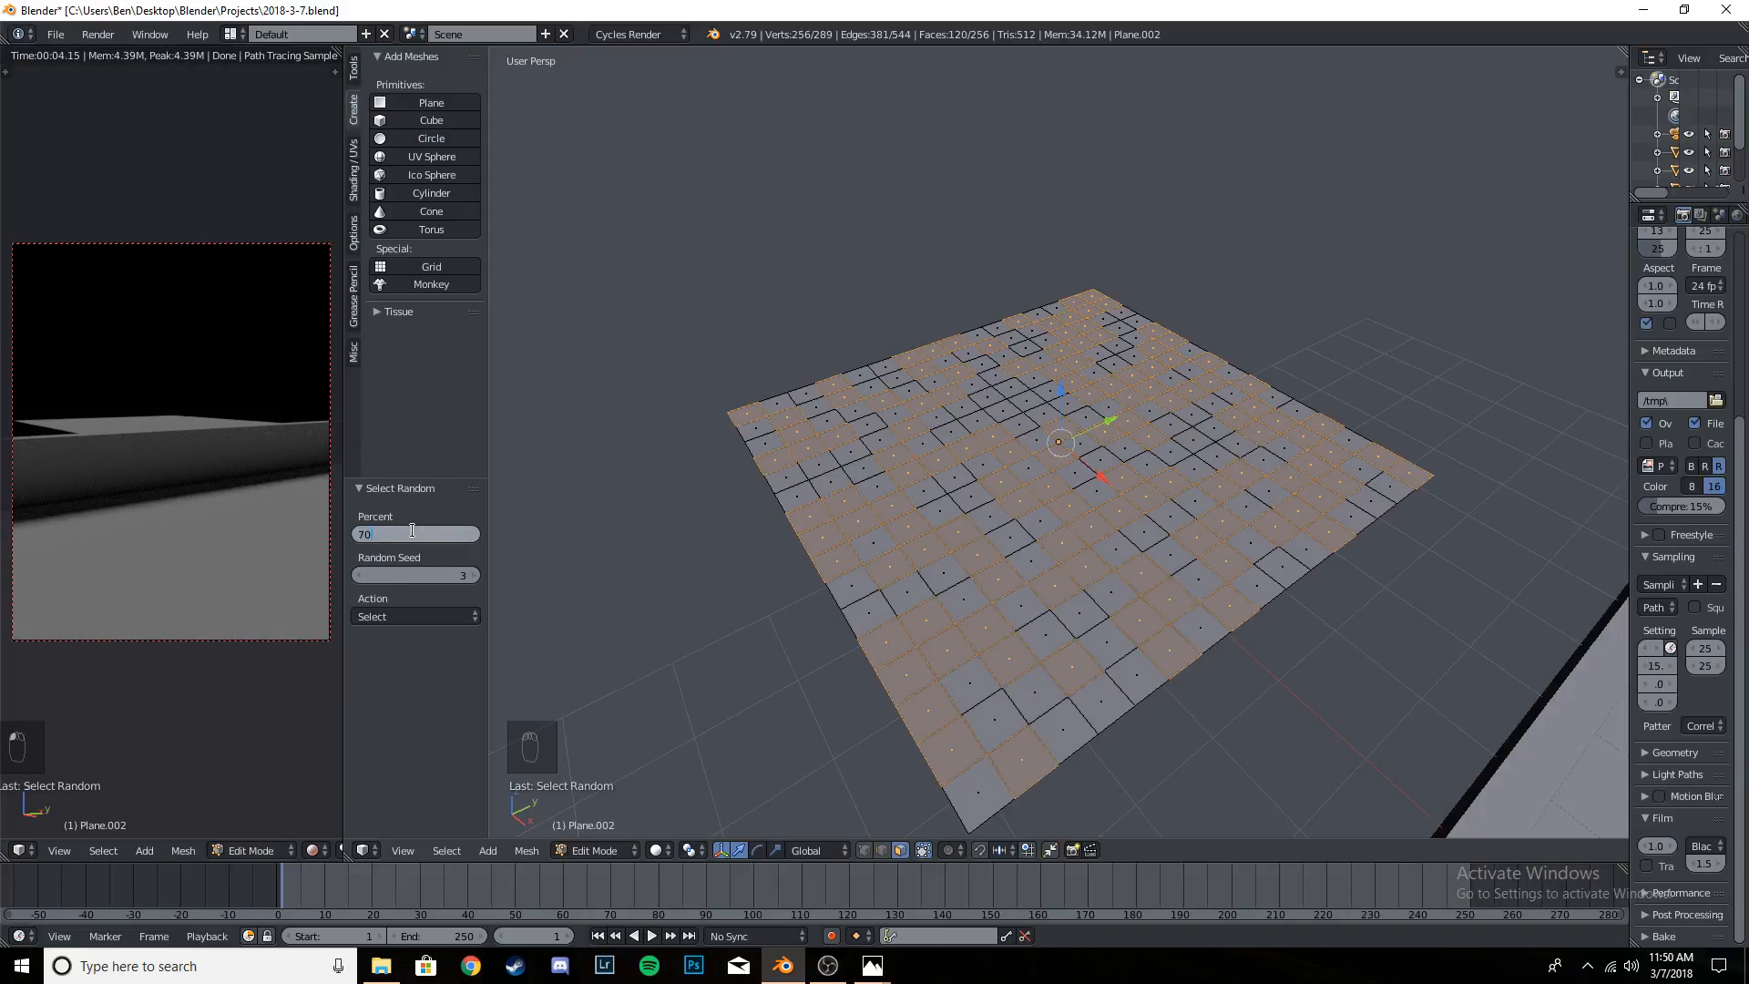
key("Return")
- Subdivide the randomly selected faces once and deselect the whole mesh
key("w")
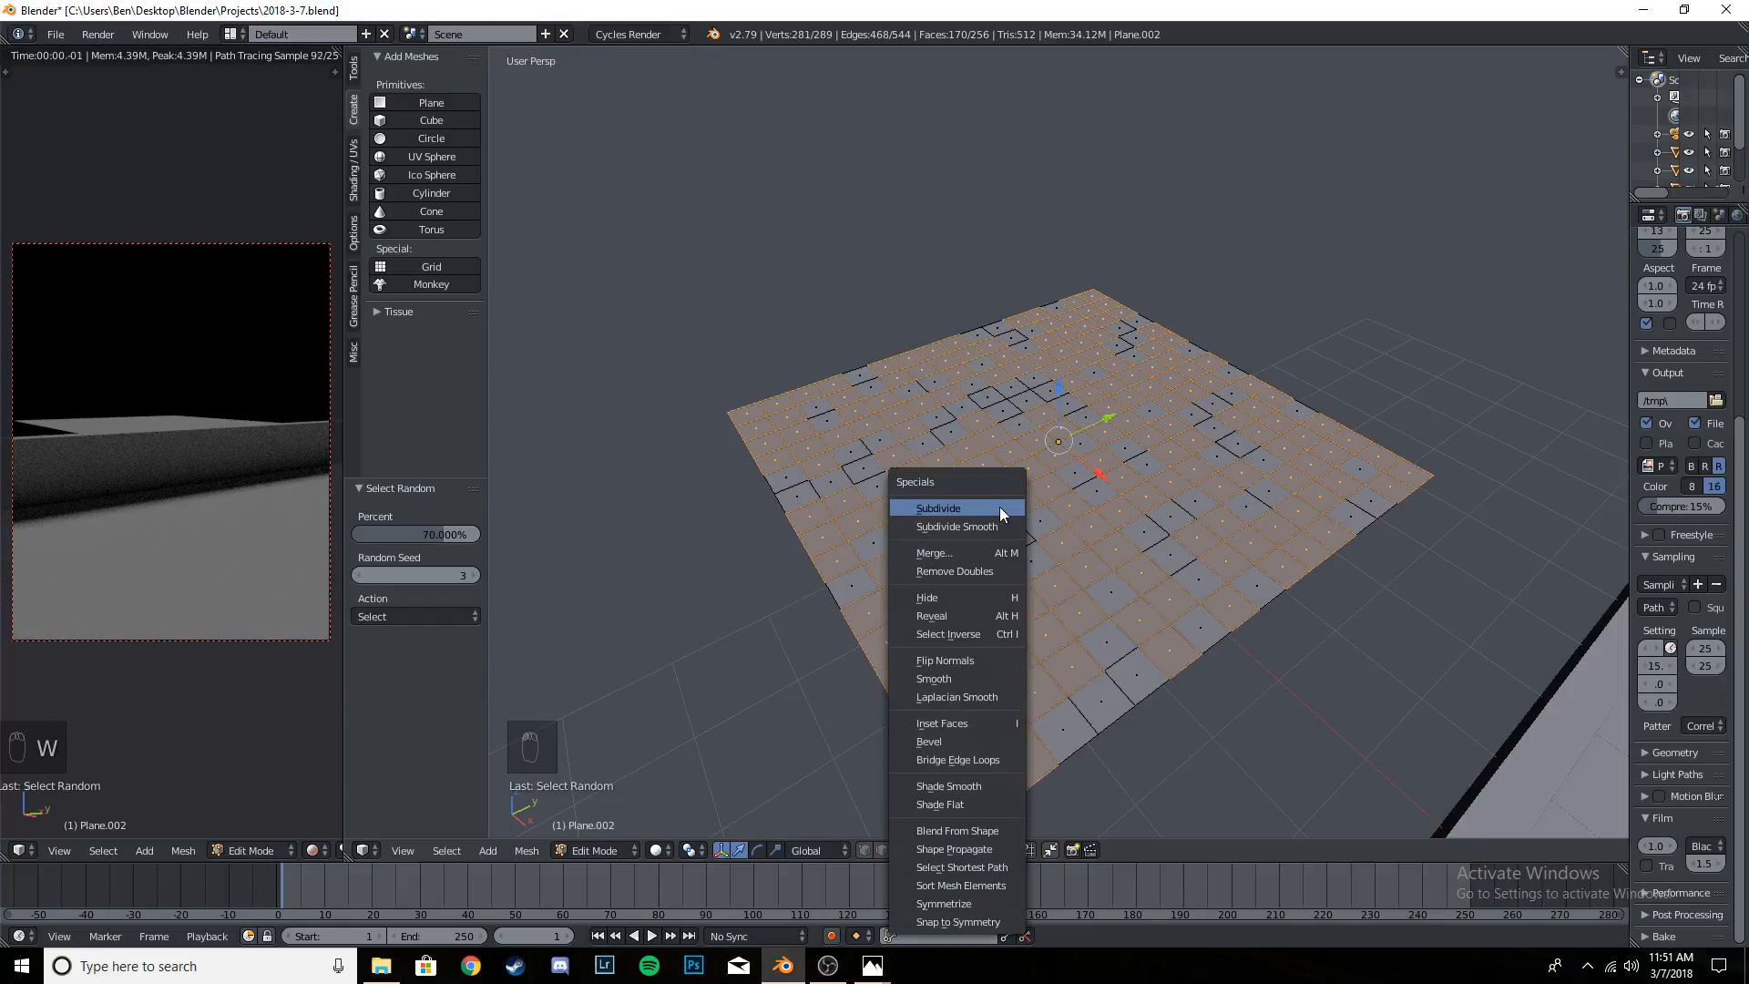
left_click(999, 506)
key("a")
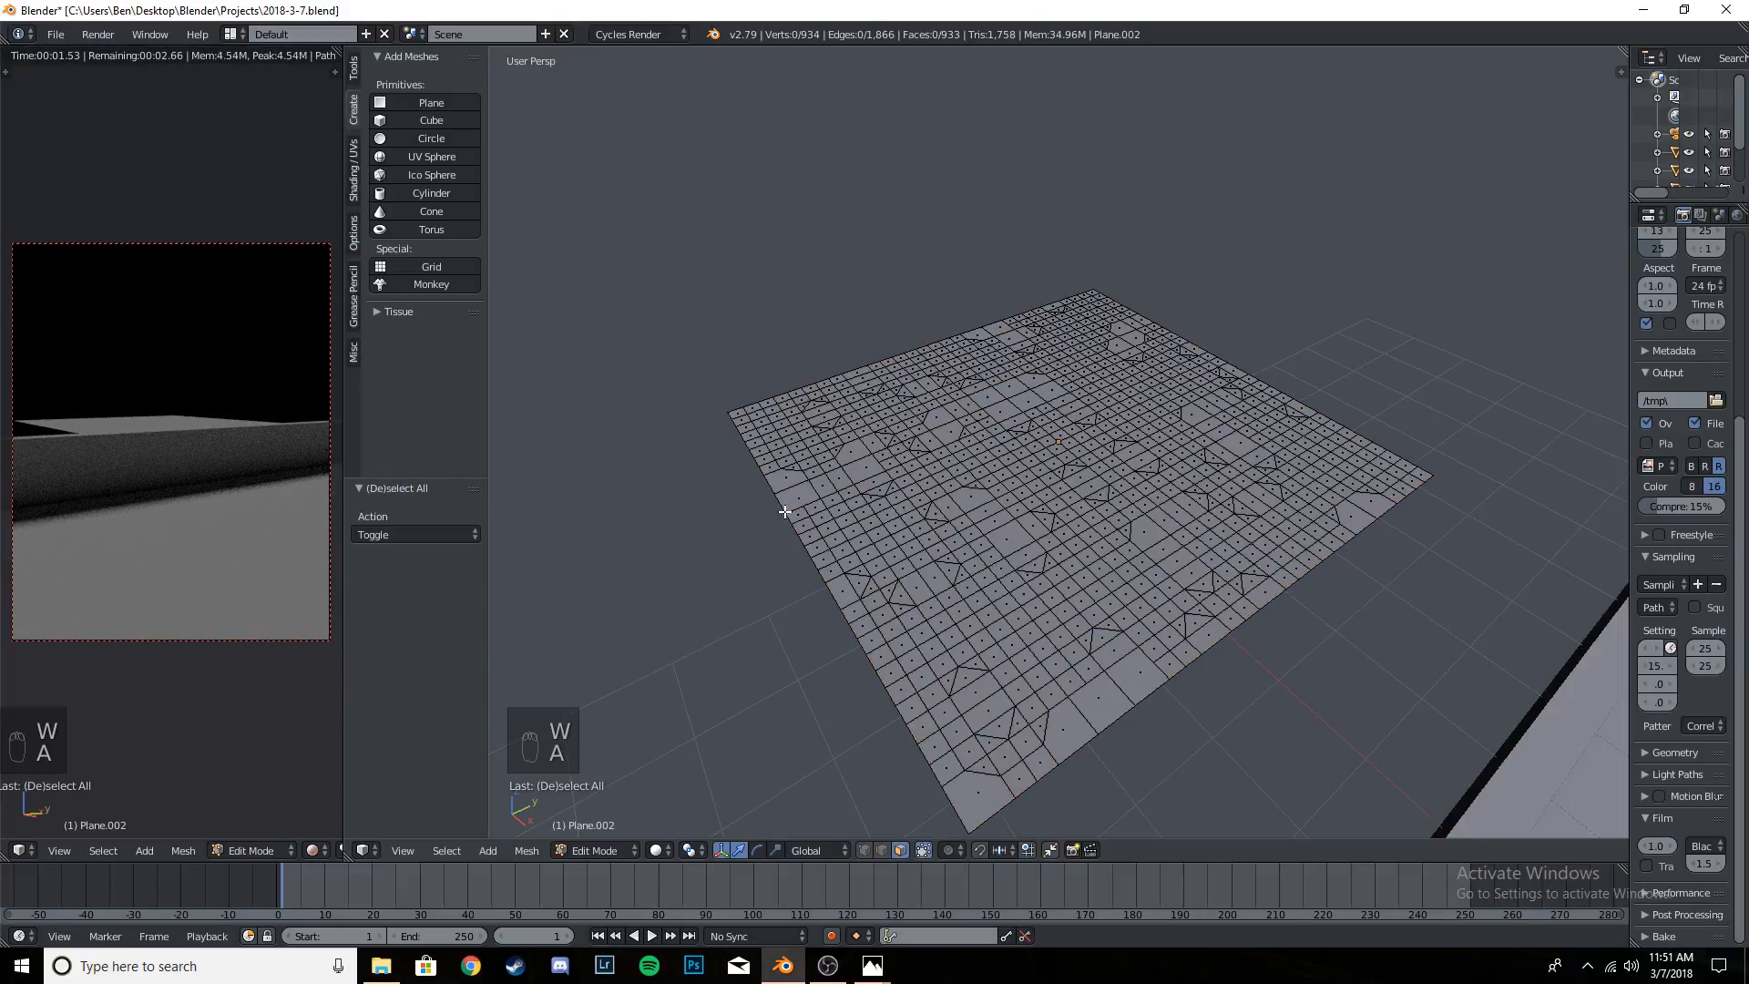
- Randomly select 50% of the faces on the unevenly subdivided plane
left_click(447, 851)
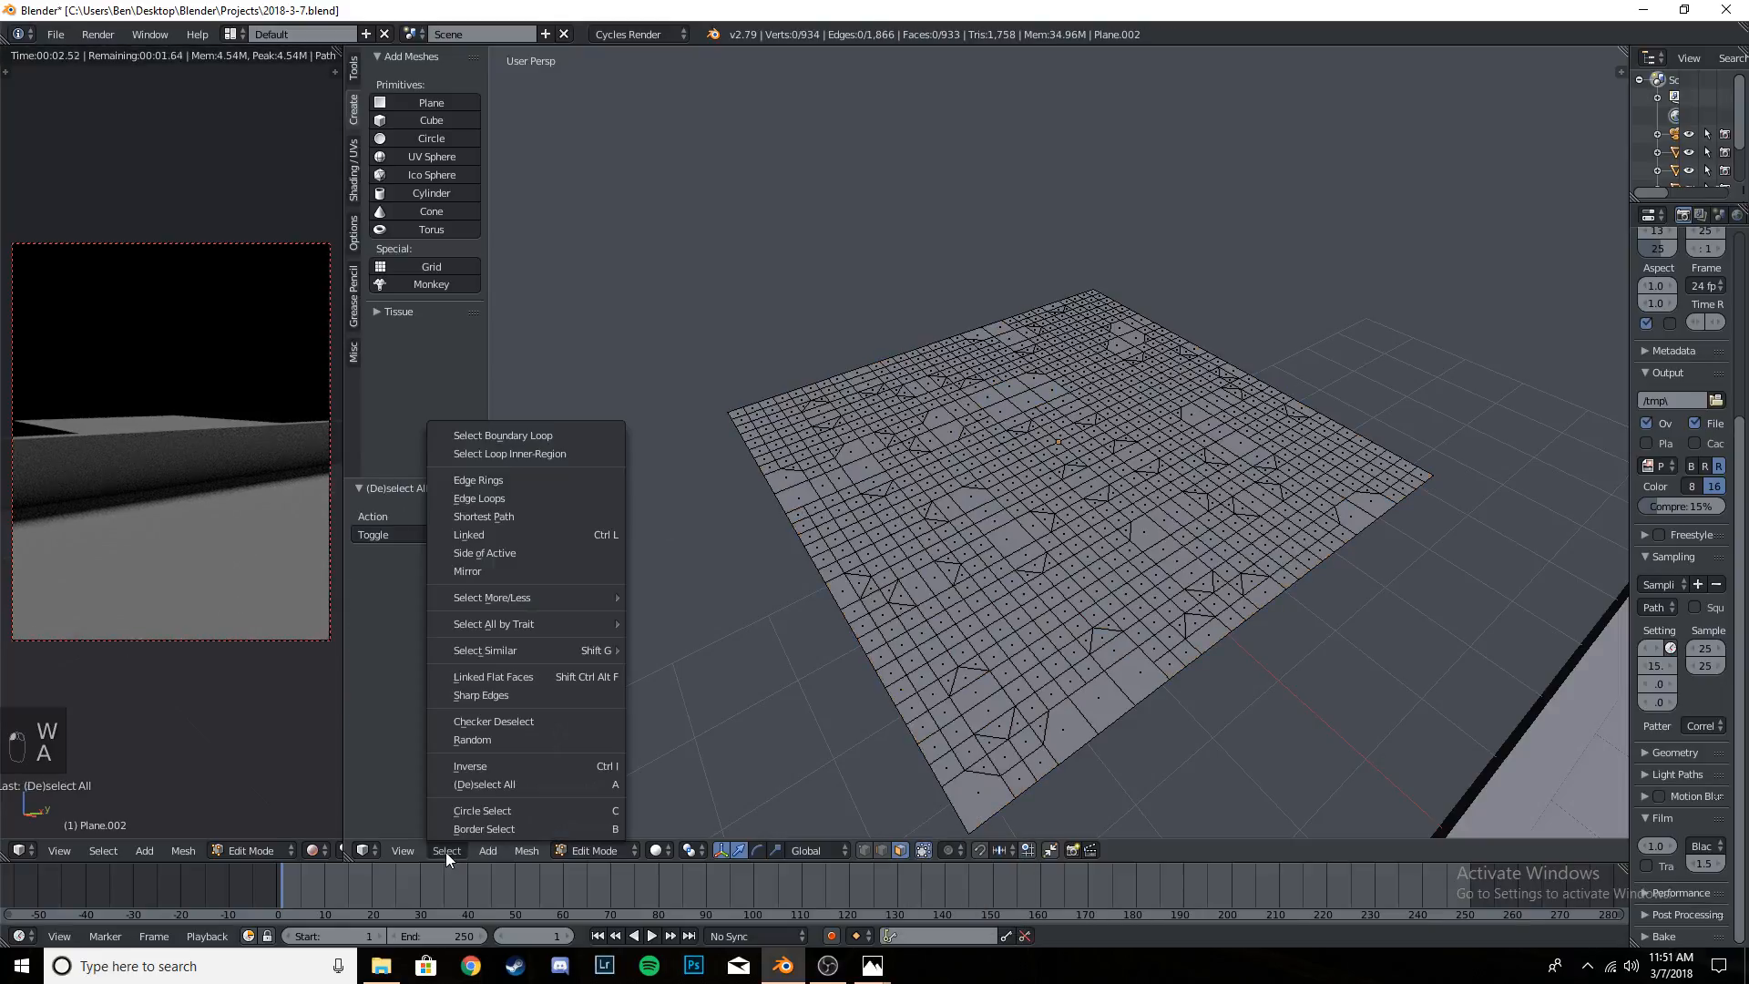
left_click(498, 737)
left_click(422, 532)
type("50")
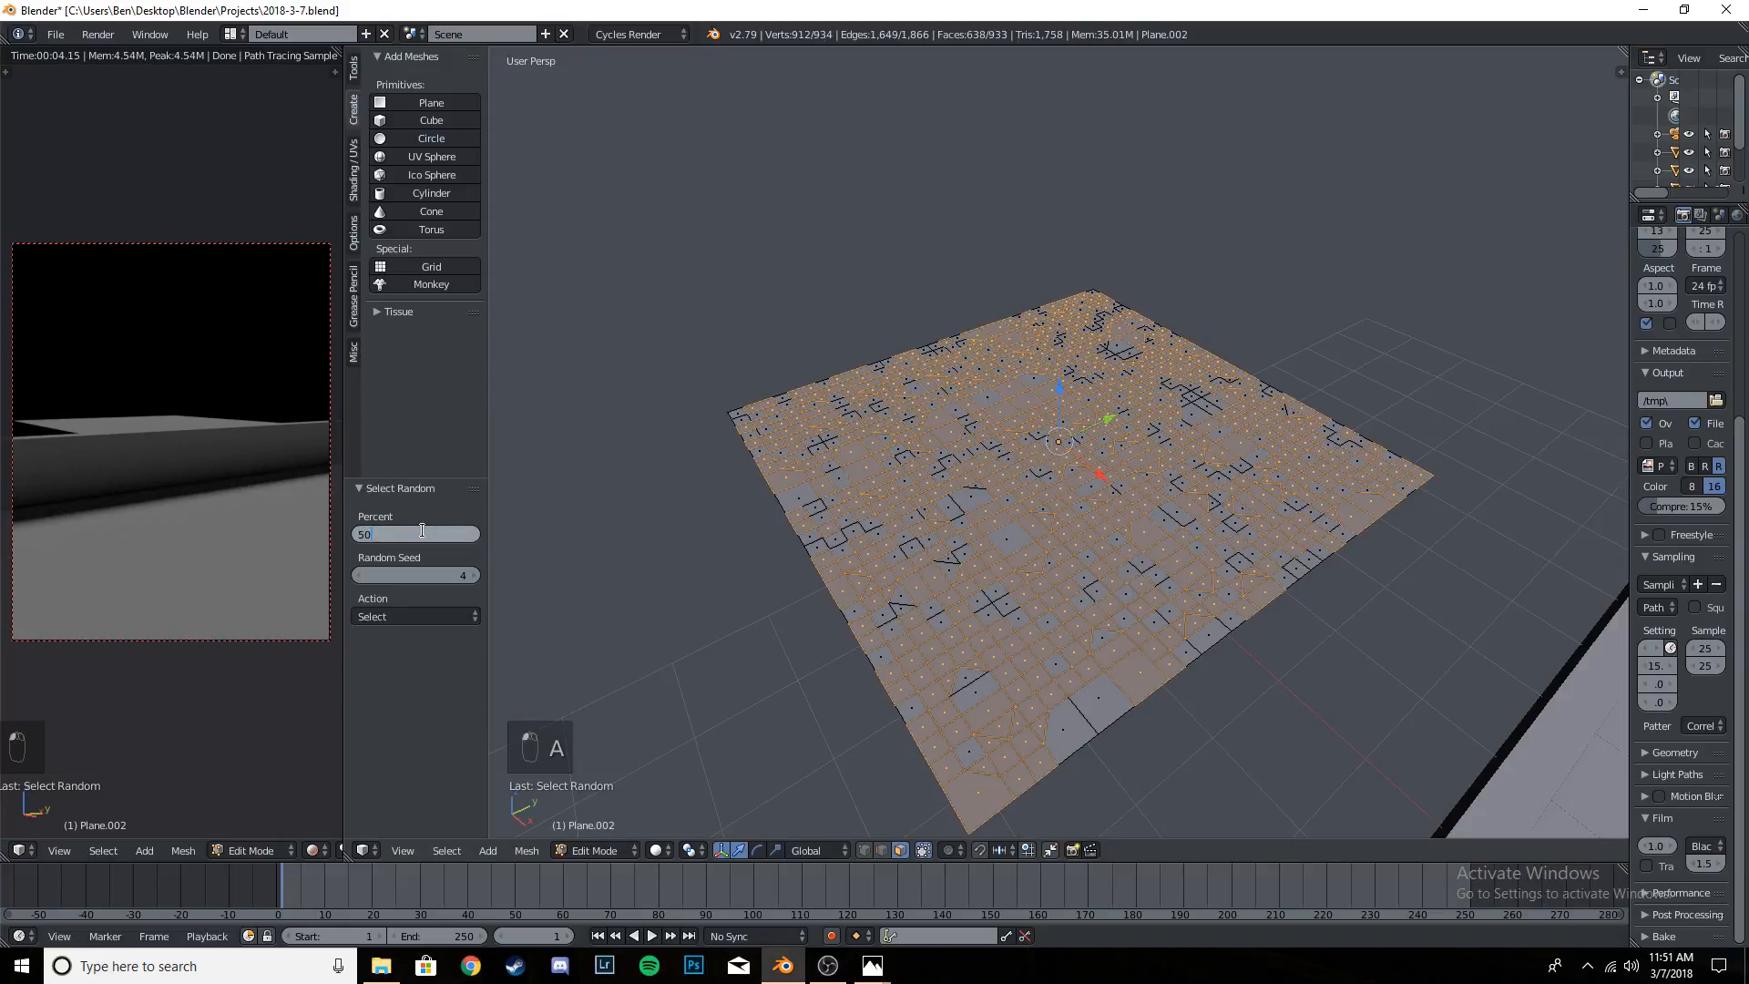
key("Return")
- Subdivide this second random set of faces, deselect everything, and remain in Edit Mode
key("w")
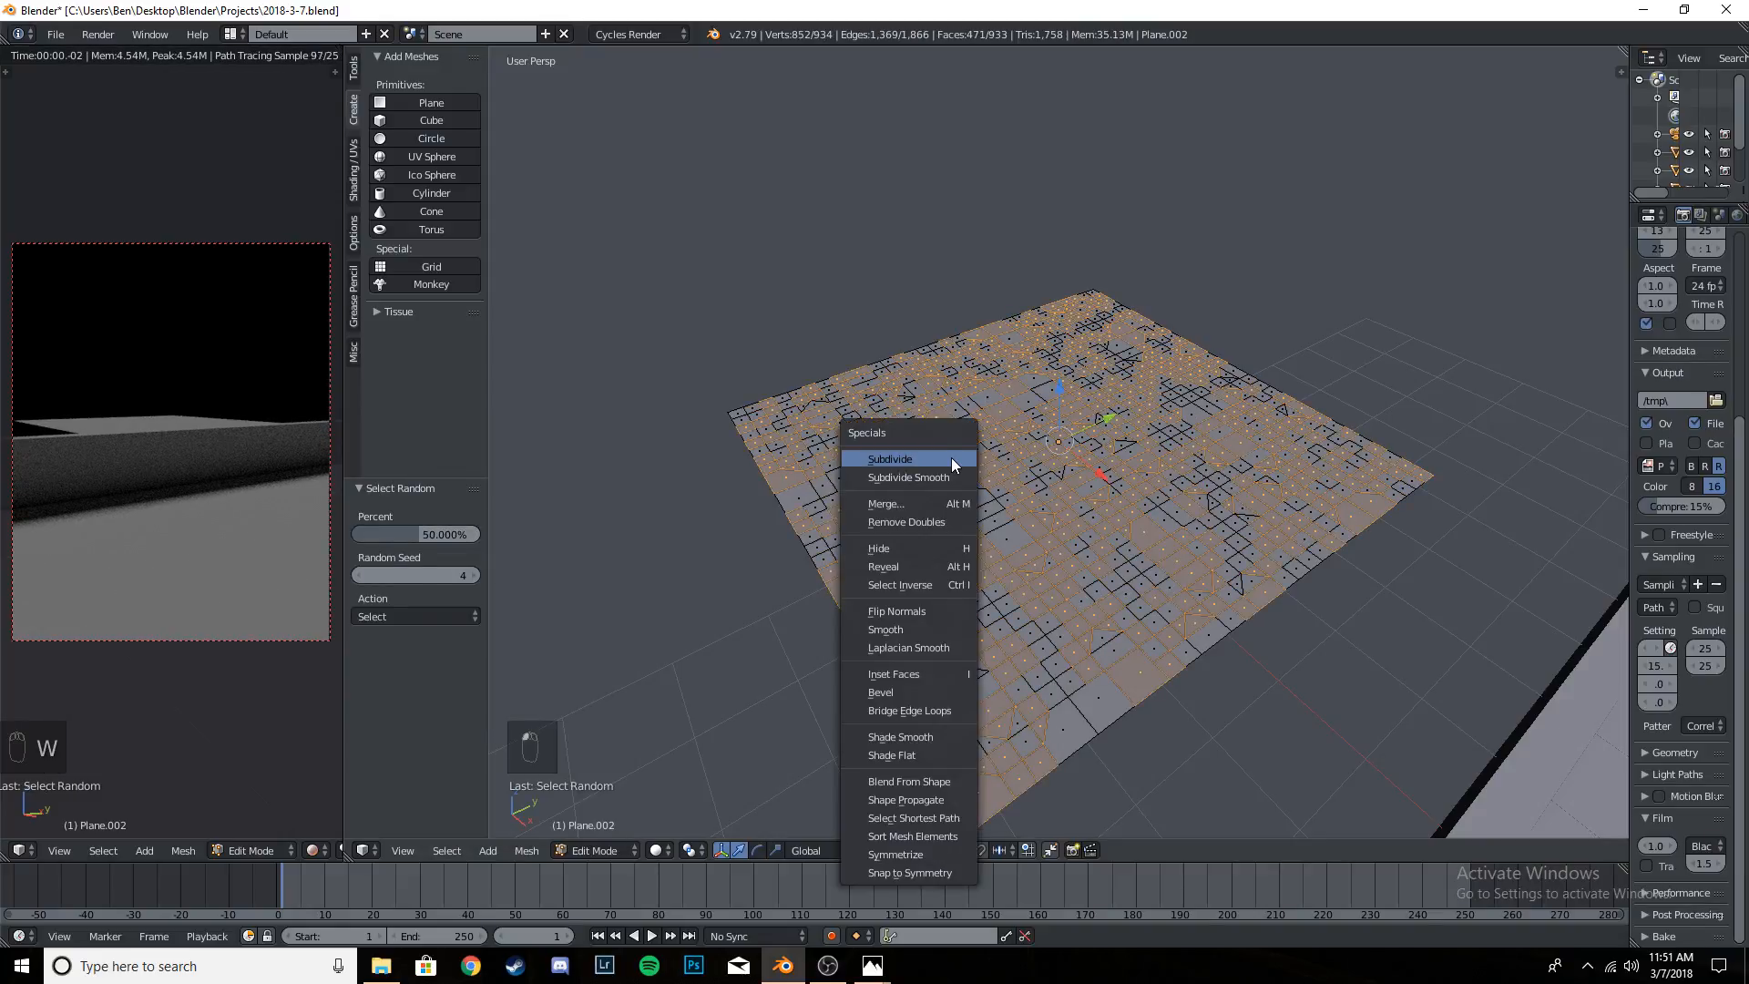
left_click(952, 460)
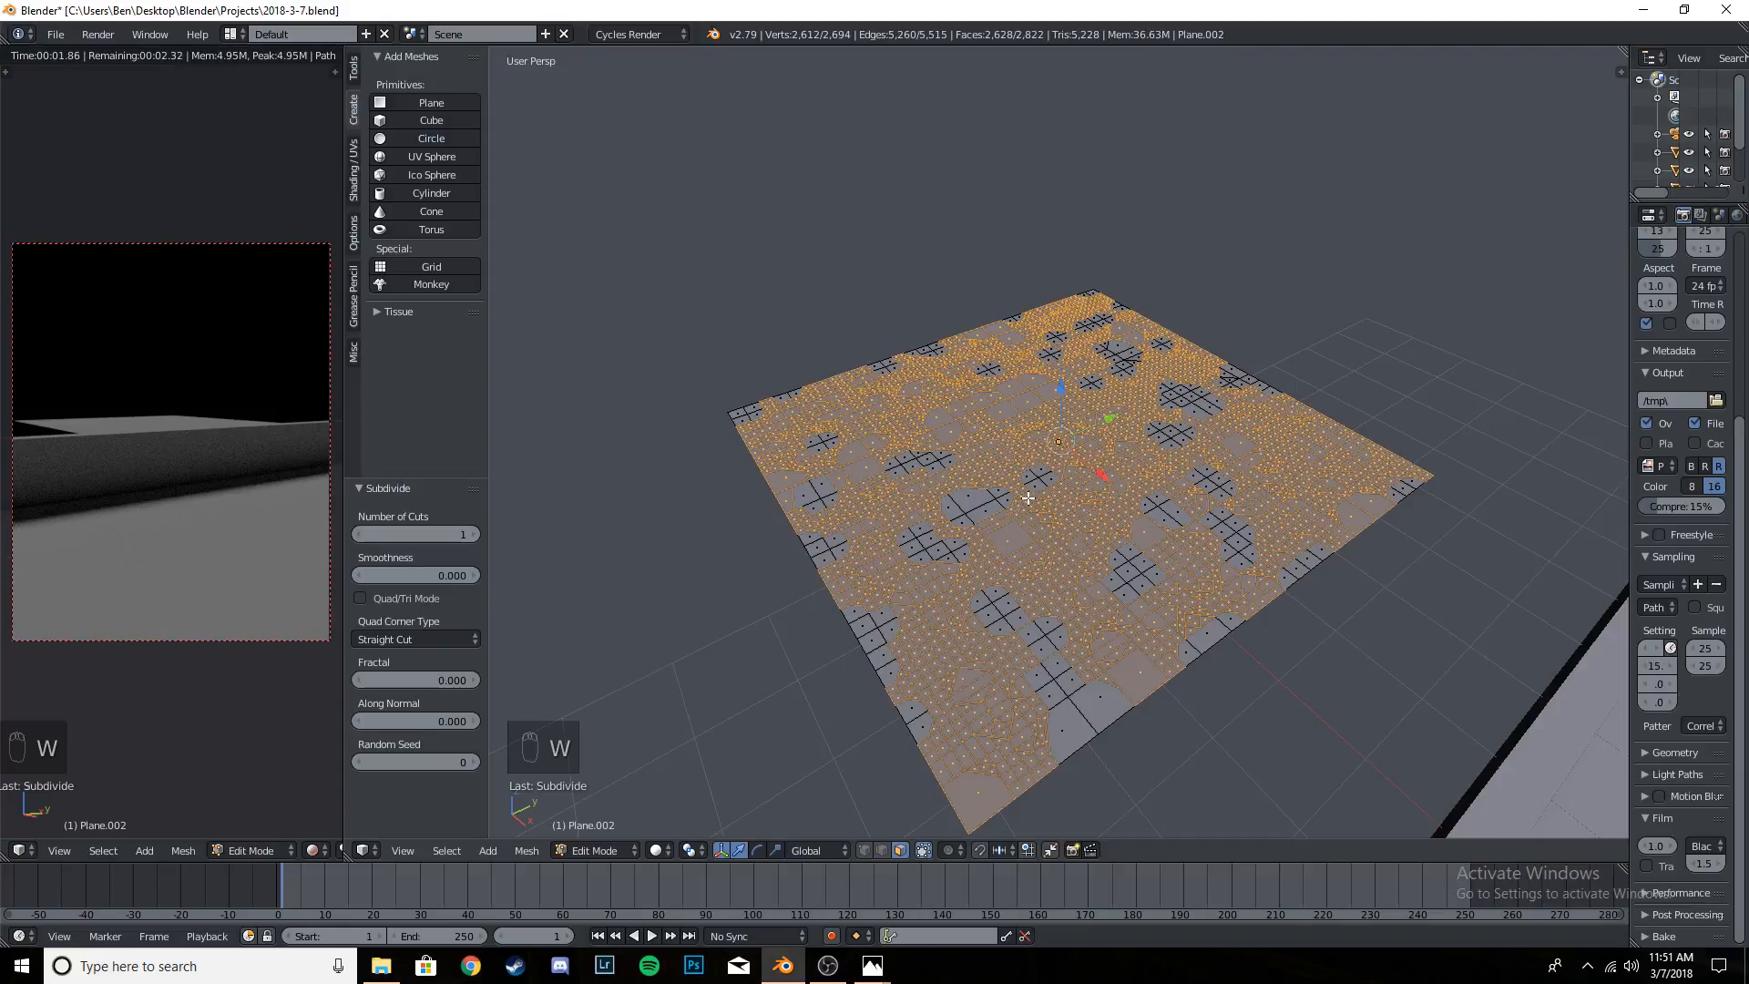
key("a")
key("Tab")
key("Tab")
- Examine the irregular subdivision pattern across the plane up close and from several angles
middle_click_drag(1044, 492, 1094, 570)
scroll(1093, 583, "up", 6)
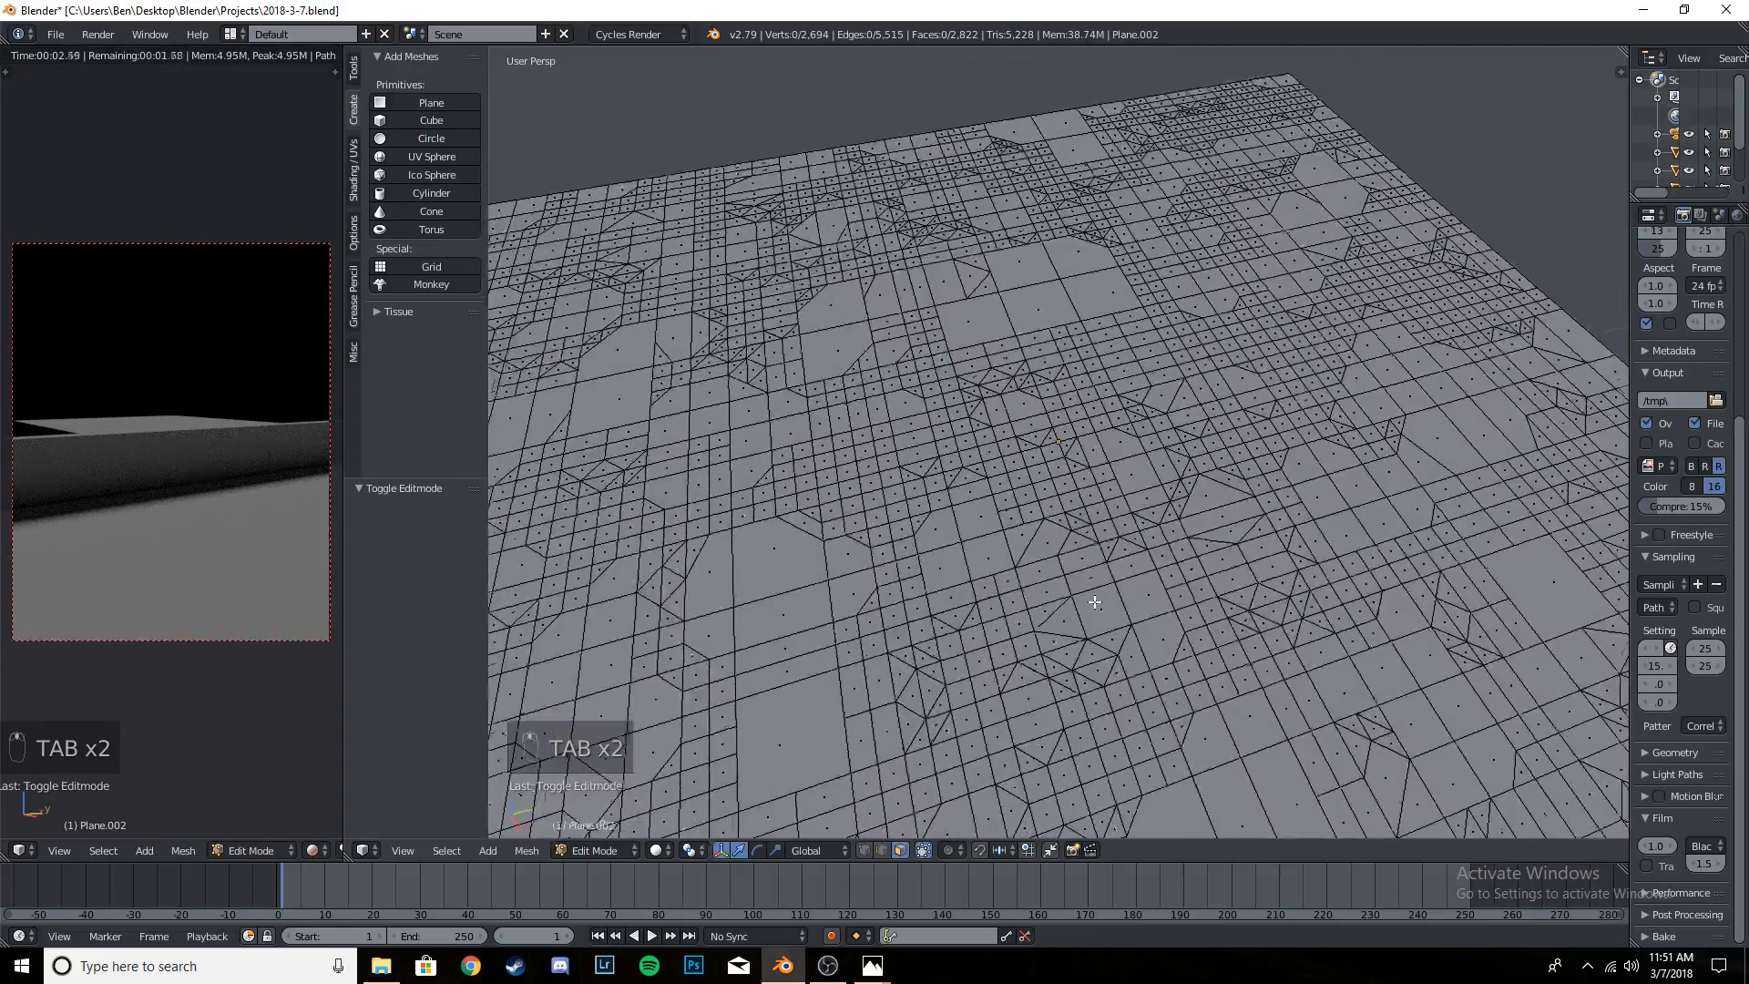
middle_click_drag(852, 515, 1222, 438)
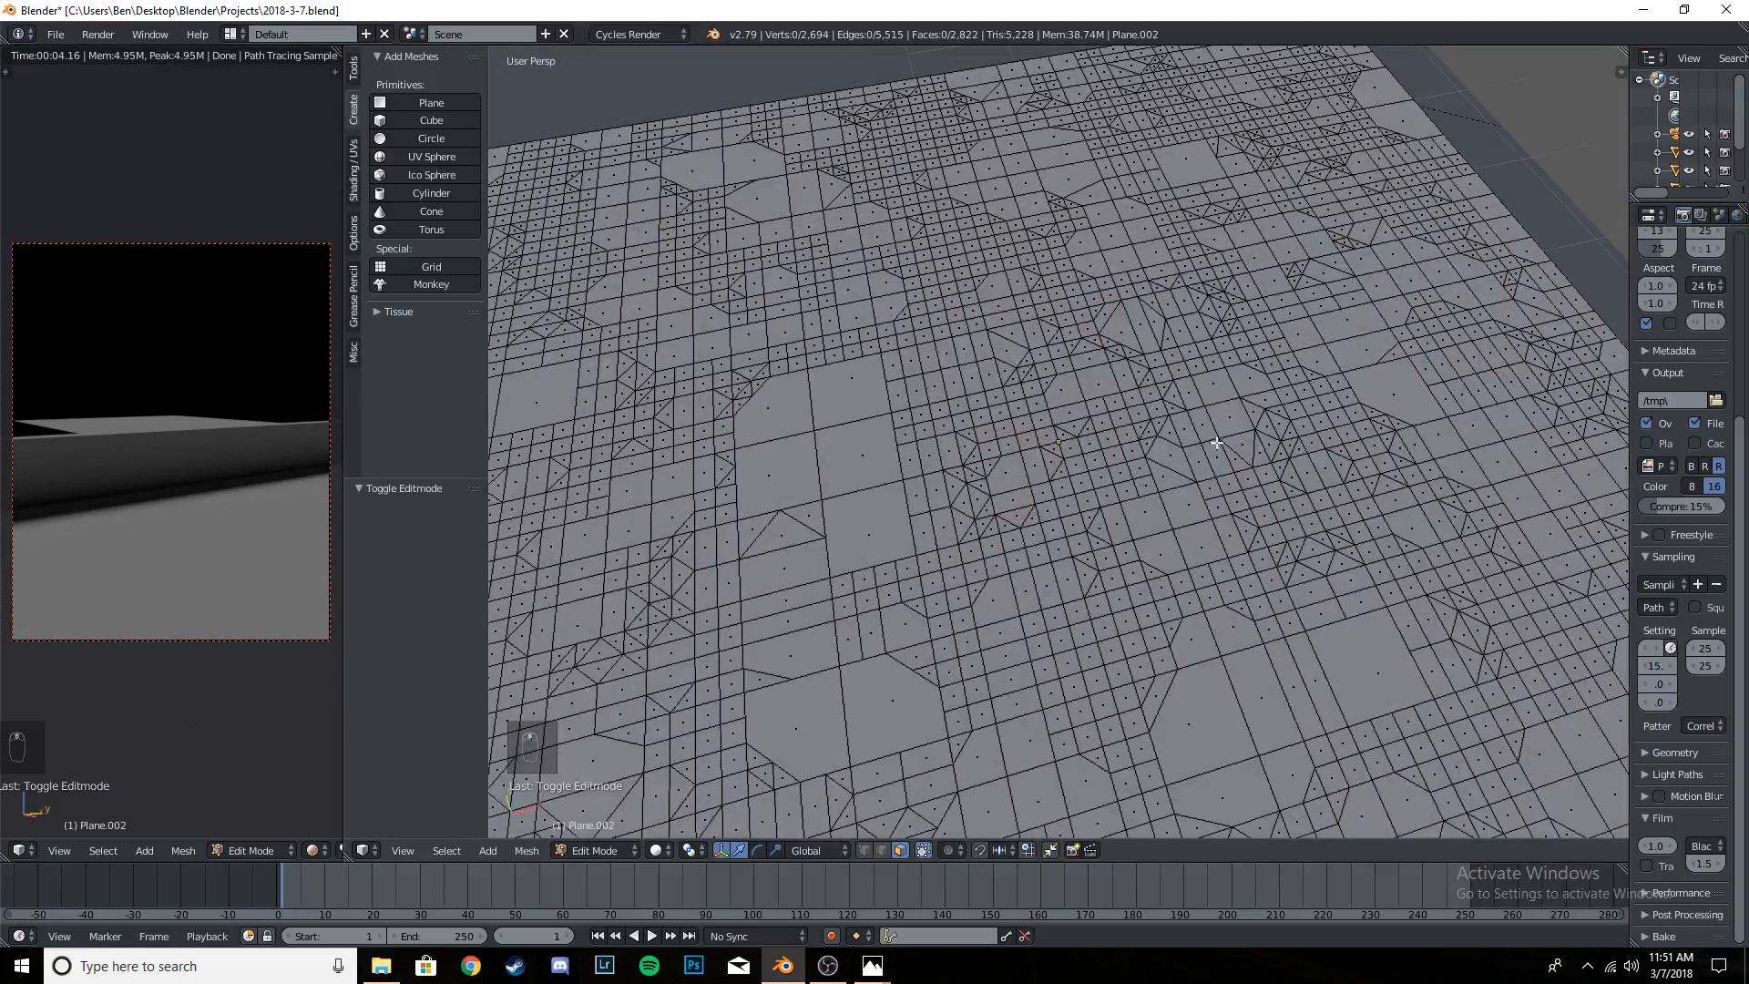
scroll(1185, 456, "down", 6)
middle_click_drag(1042, 519, 1145, 563)
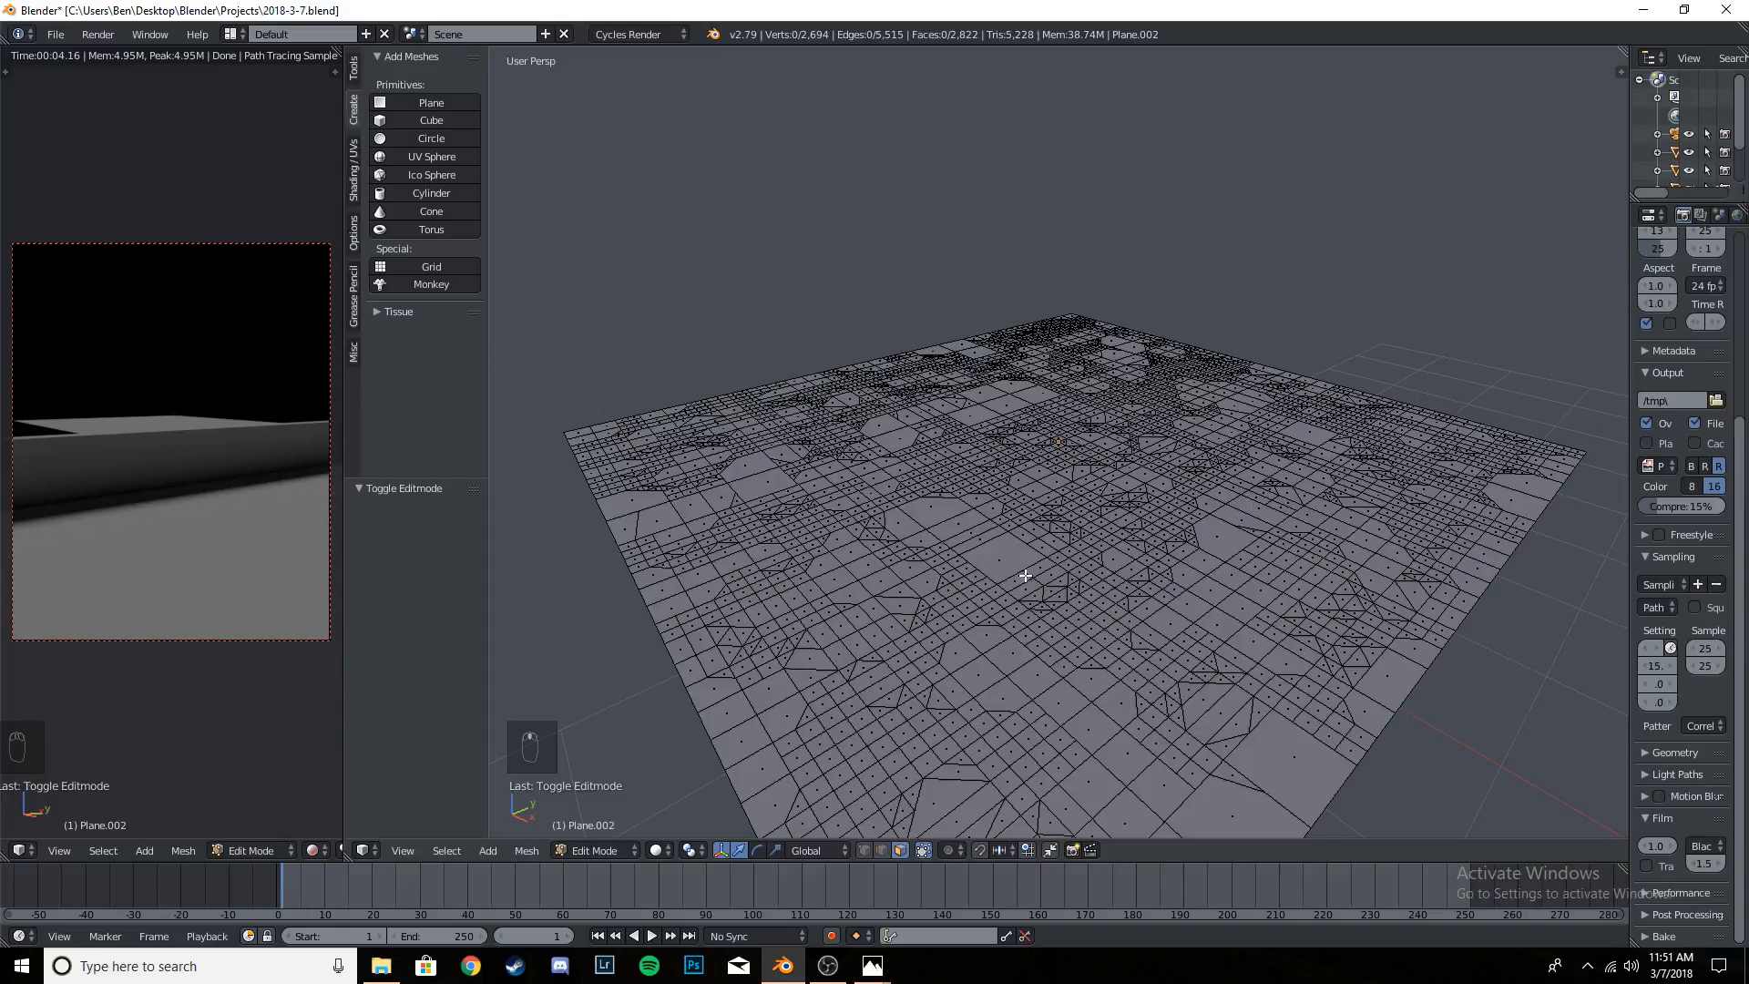
key("Tab")
key("Tab")
key("Tab")
key("a")
key("a")
key("a")
key("a")
key("a")
key("a")
- Deselect the mesh and make a new random selection of 50% of the plane's faces
key("a")
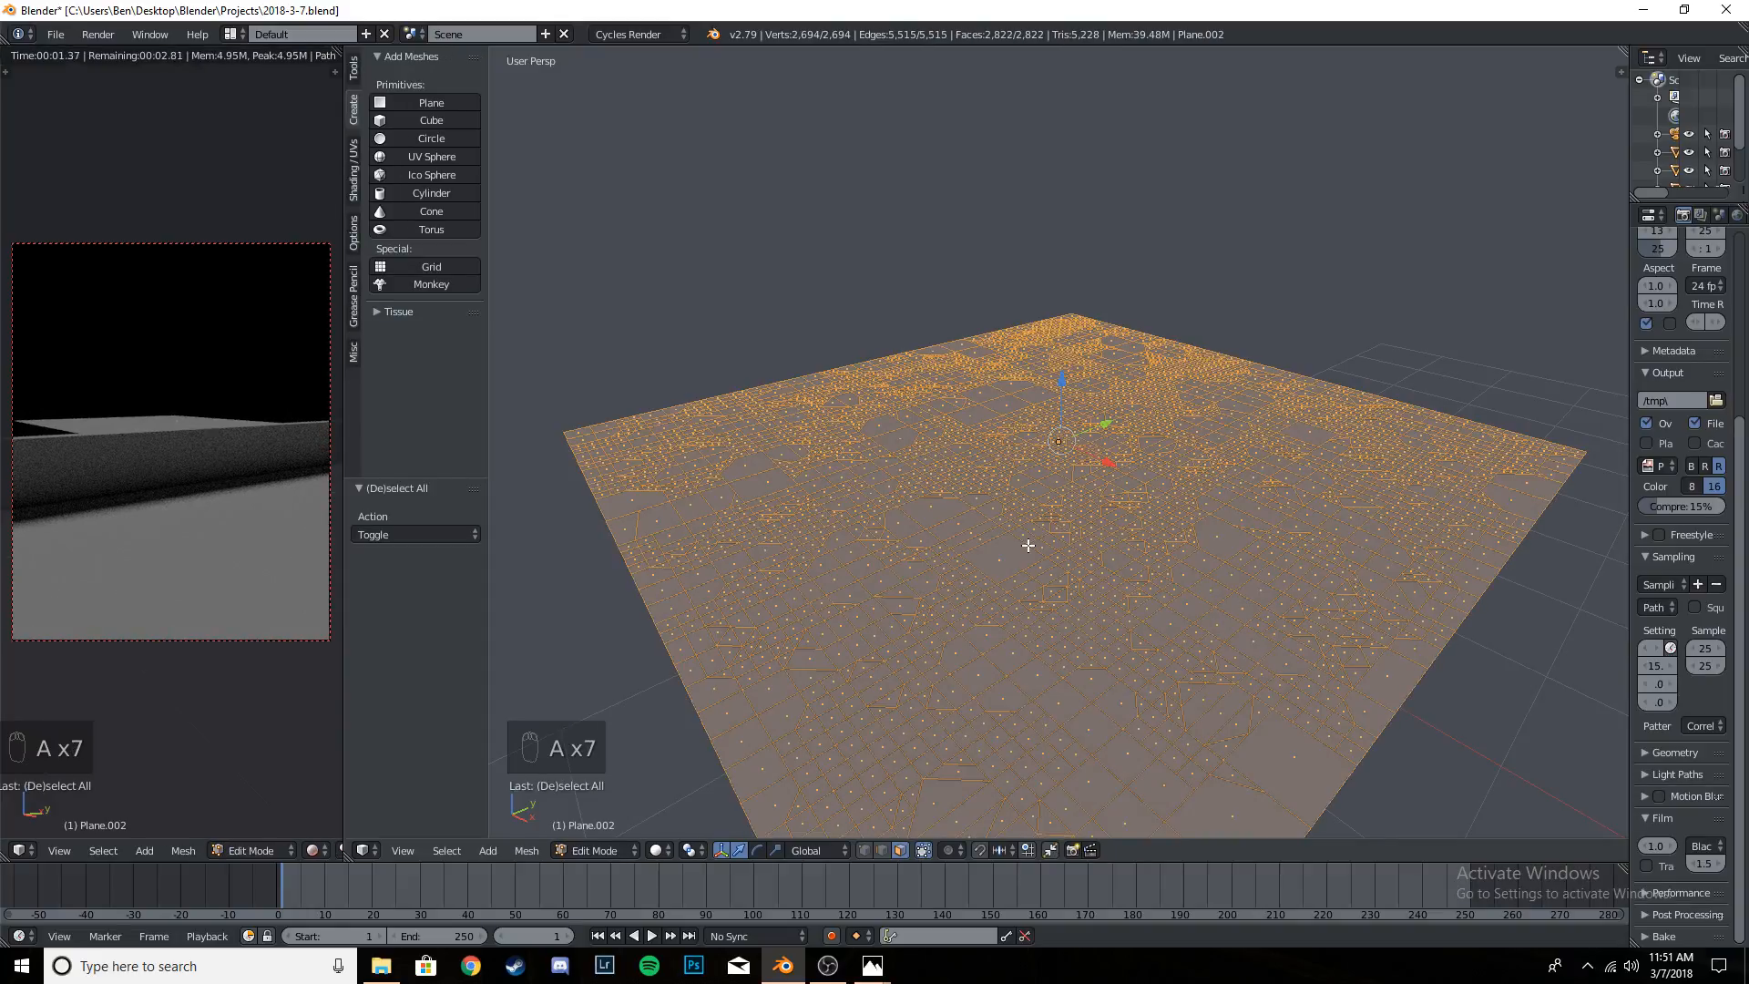
key("a")
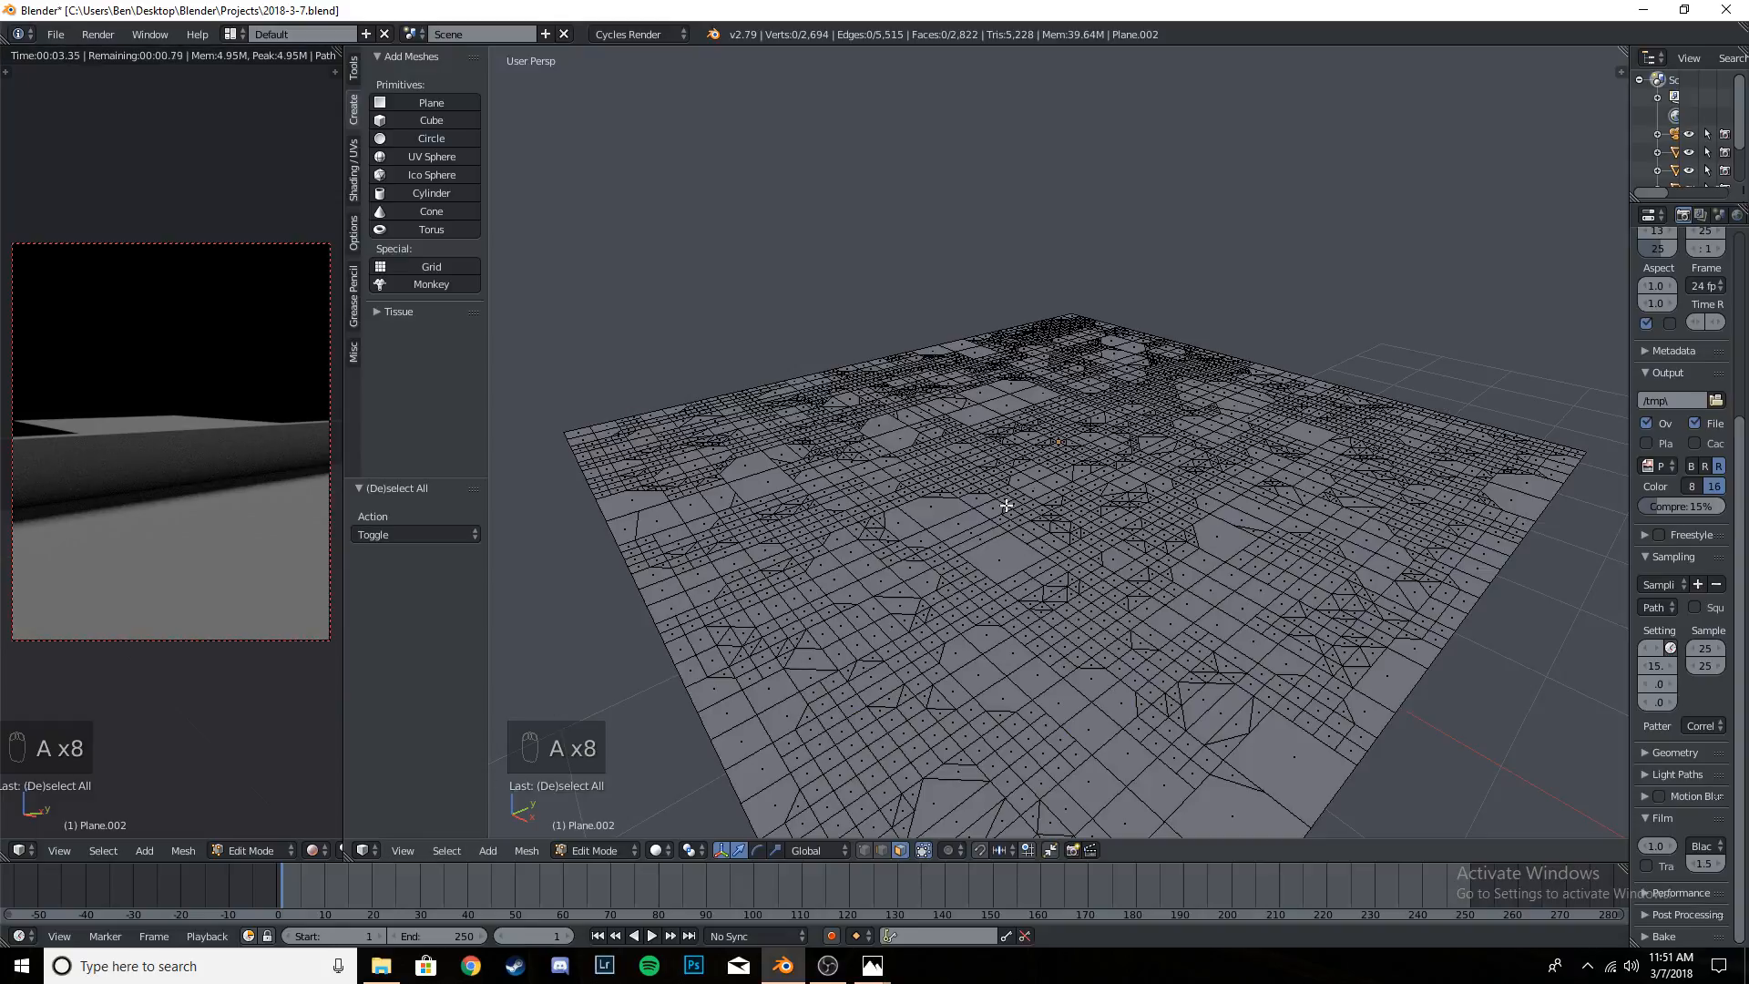
left_click(449, 849)
left_click(499, 737)
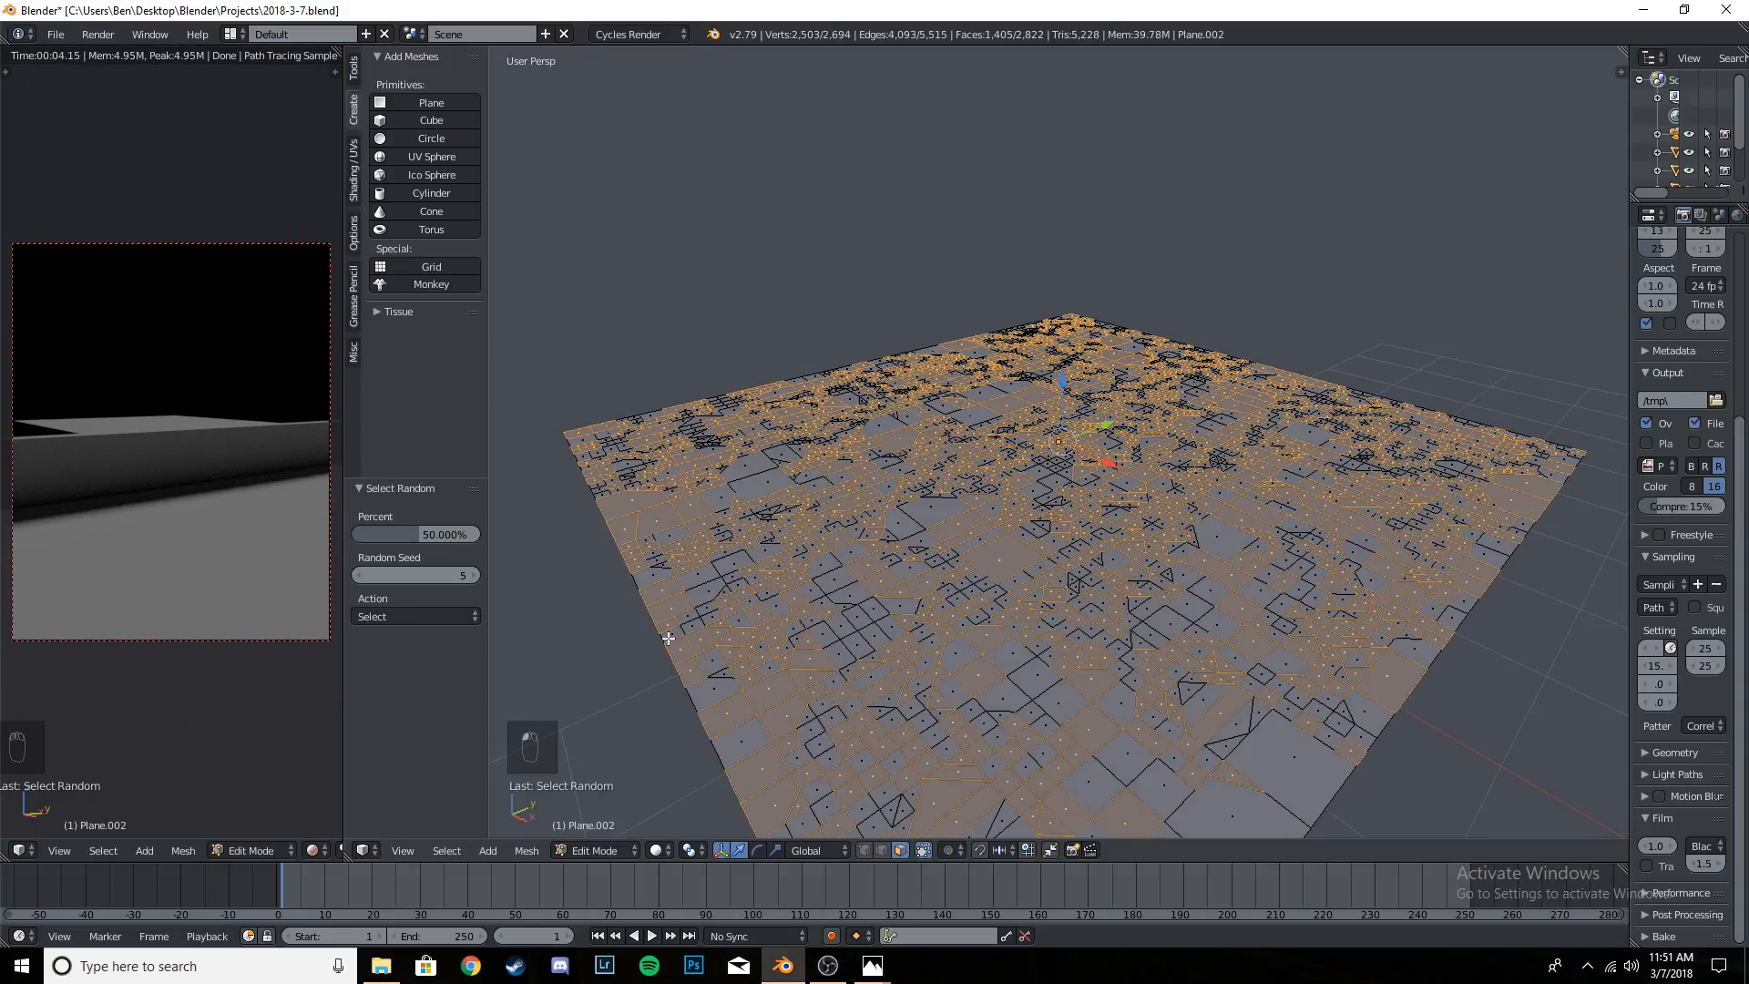
- Set the random selection to 30% of the plane's faces and extrude them upward by about 0.093
left_click(433, 533)
key("Return")
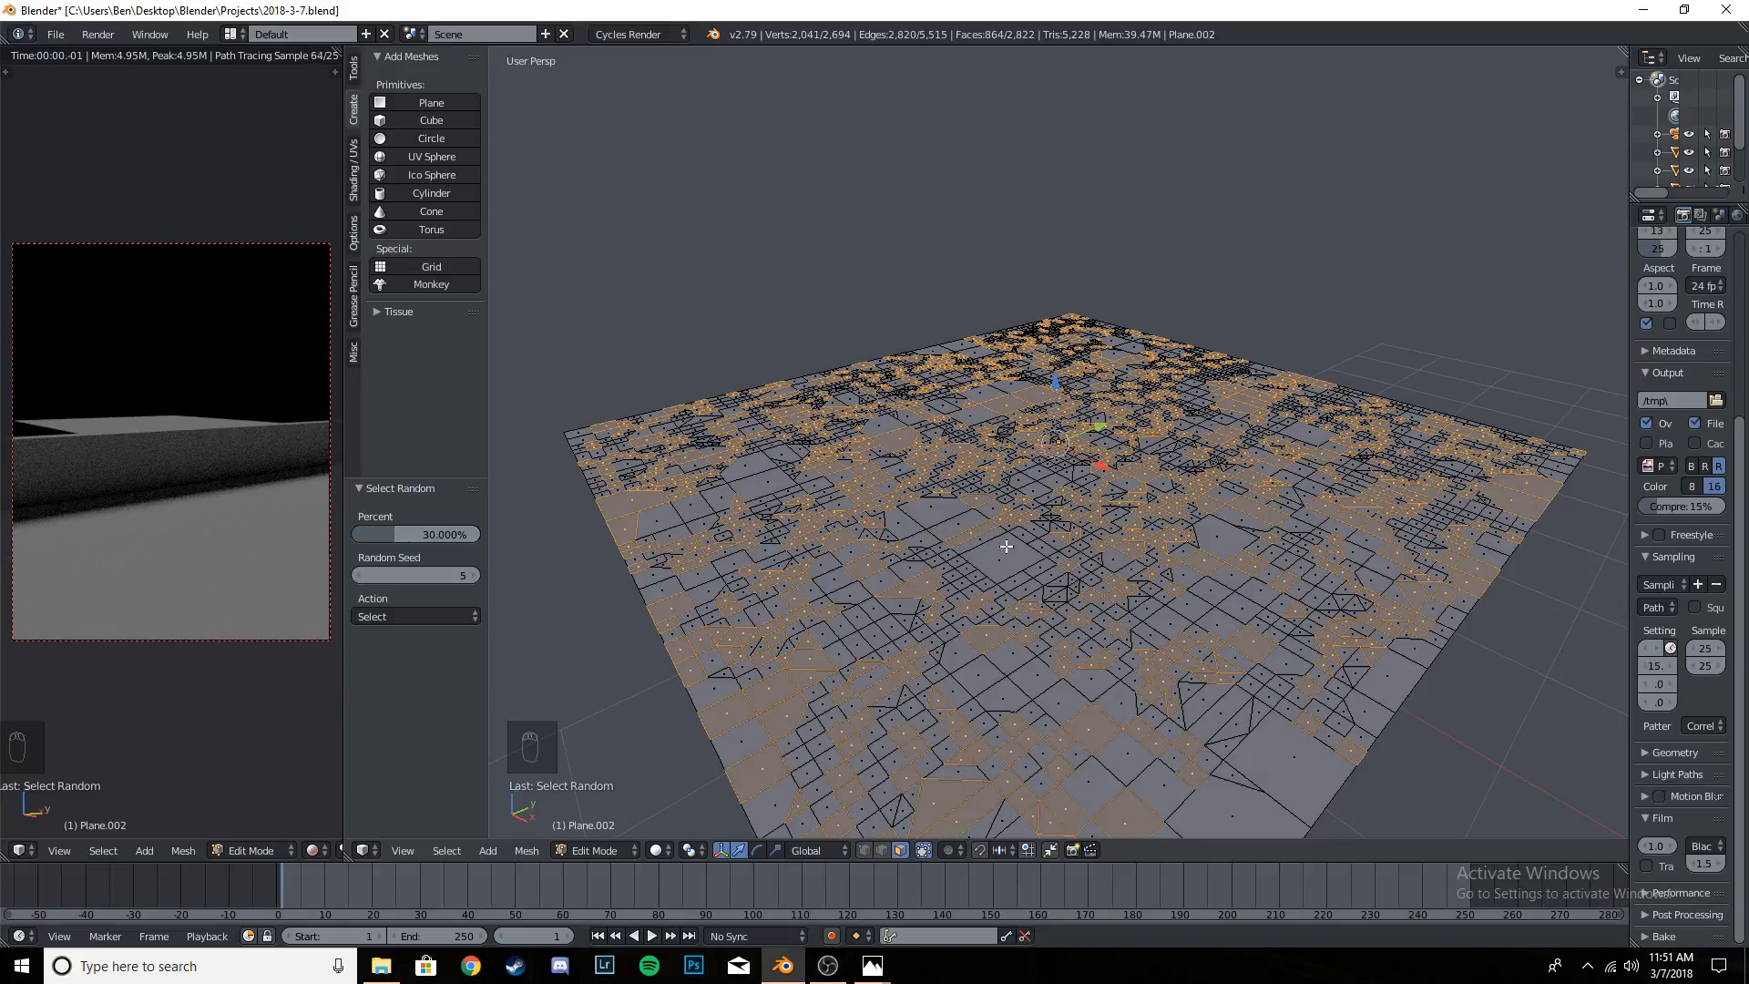
key("e")
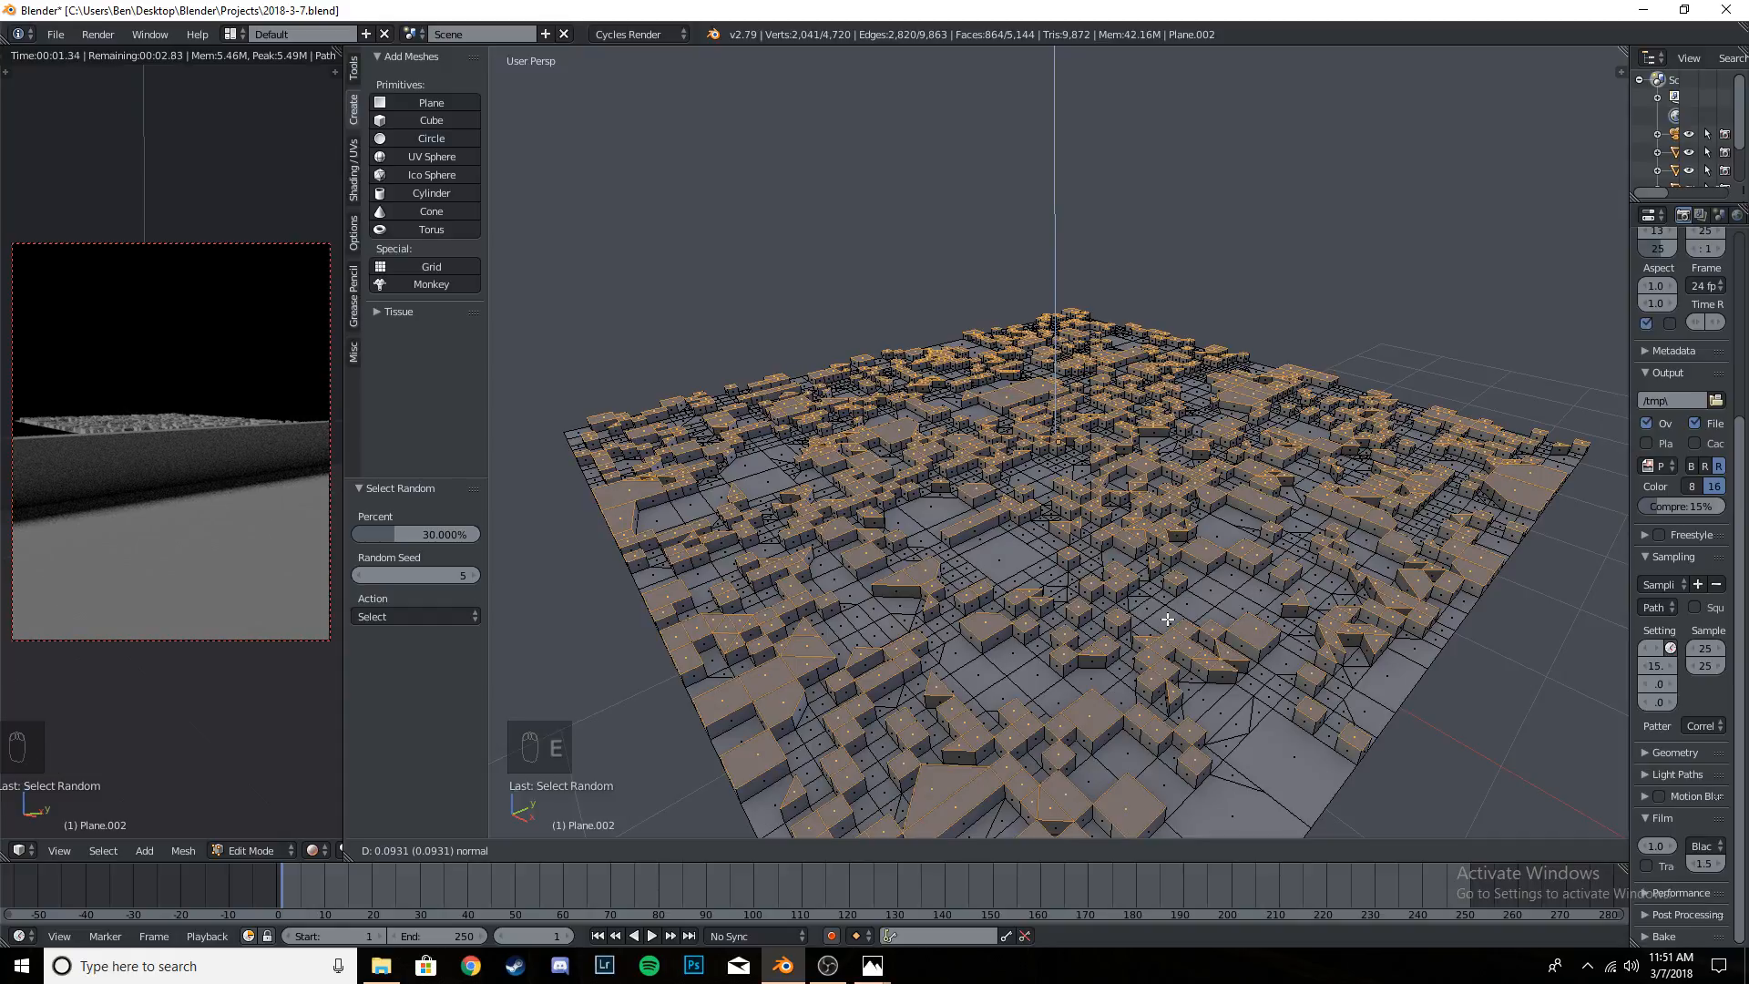
left_click(1167, 619)
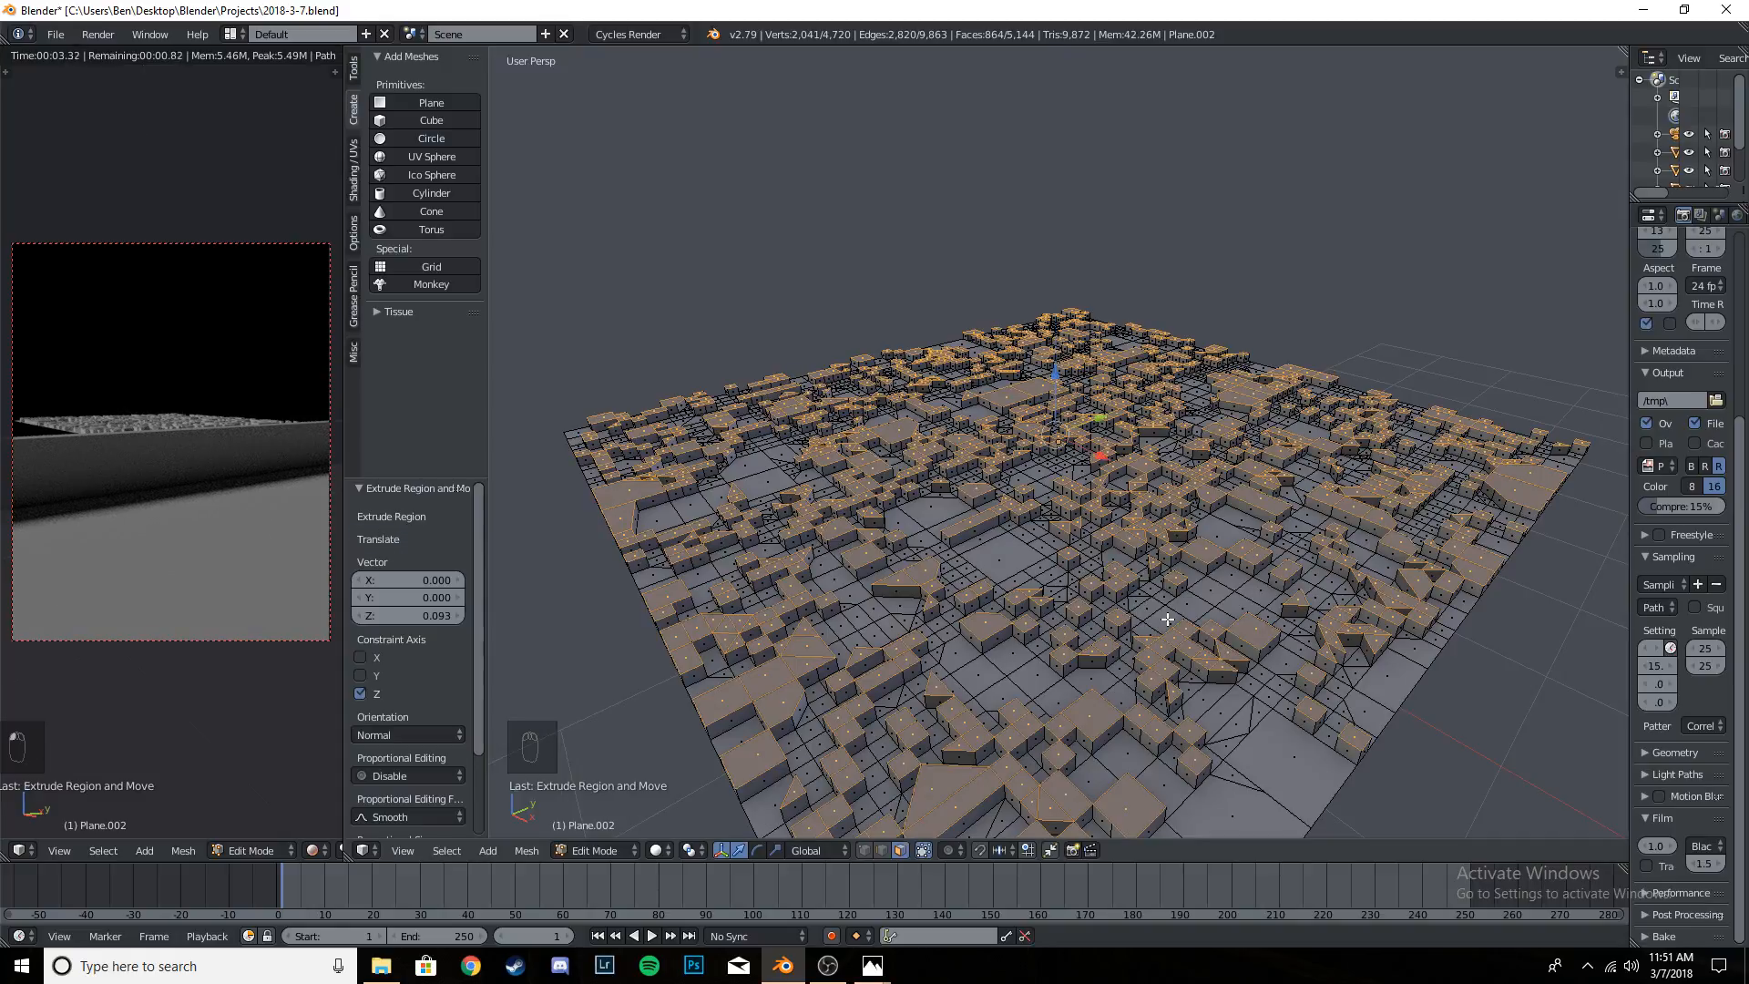
- Examine the extruded blocks up close and from afar, both in the rendered camera preview and around the mesh
scroll(136, 434, "up", 3)
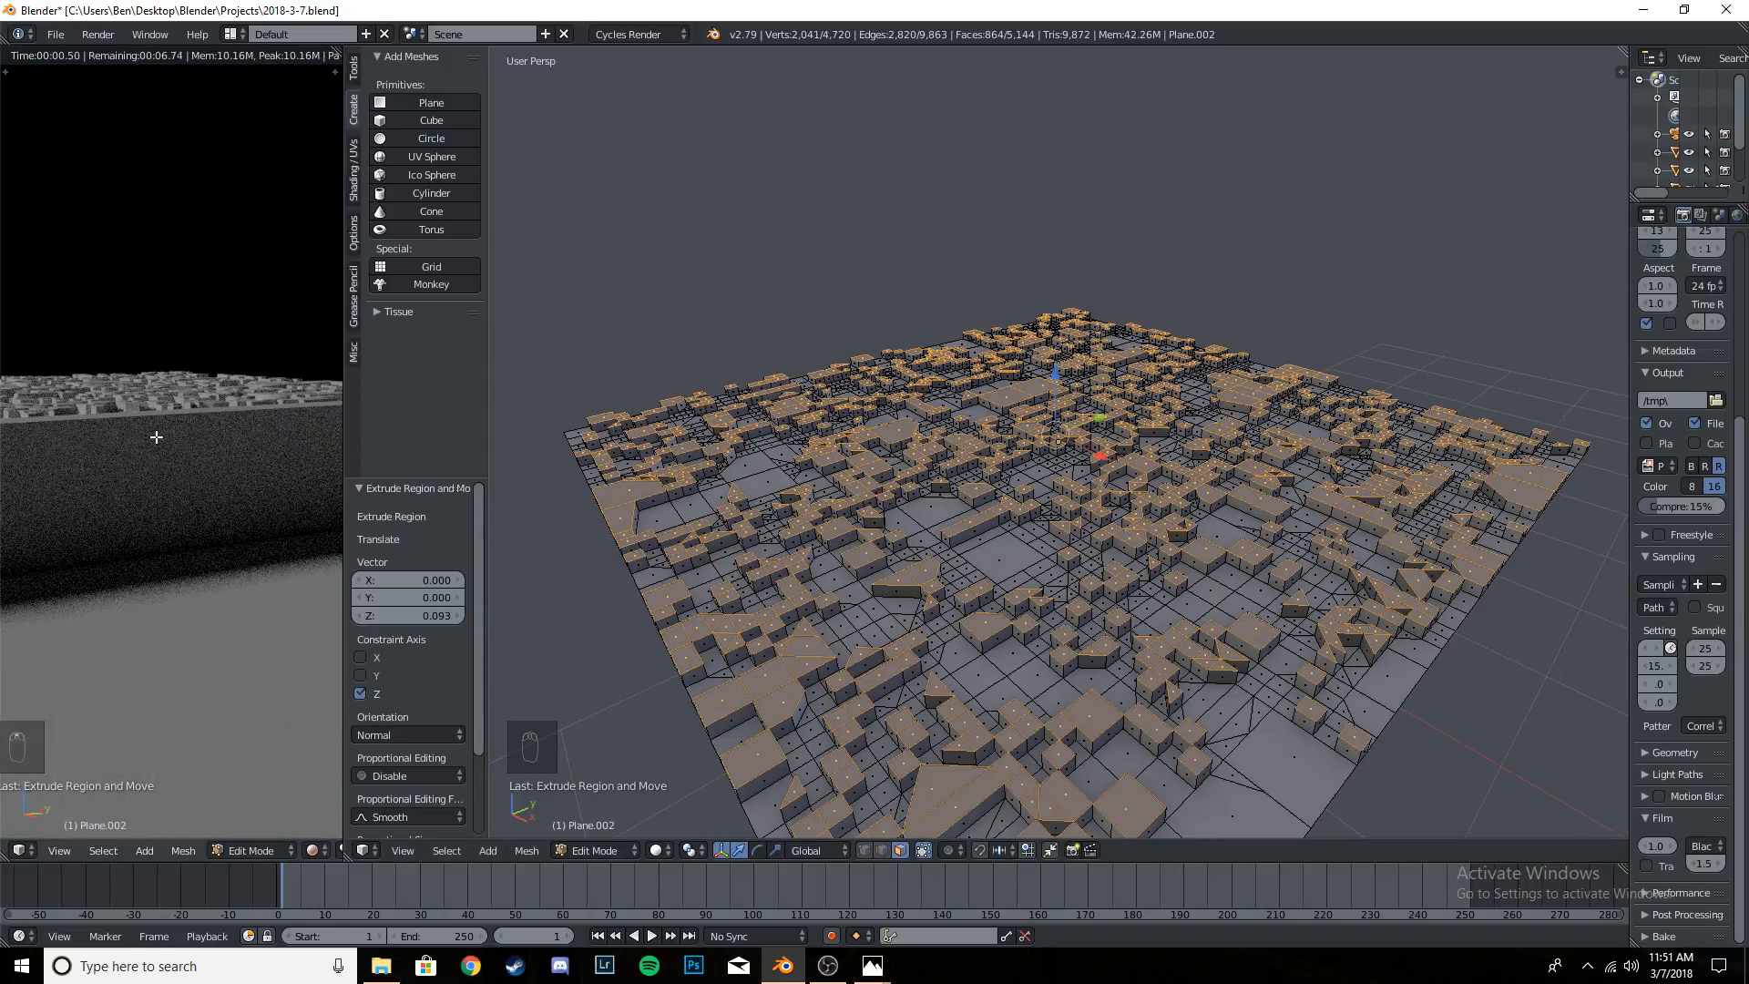
scroll(121, 415, "down", 3)
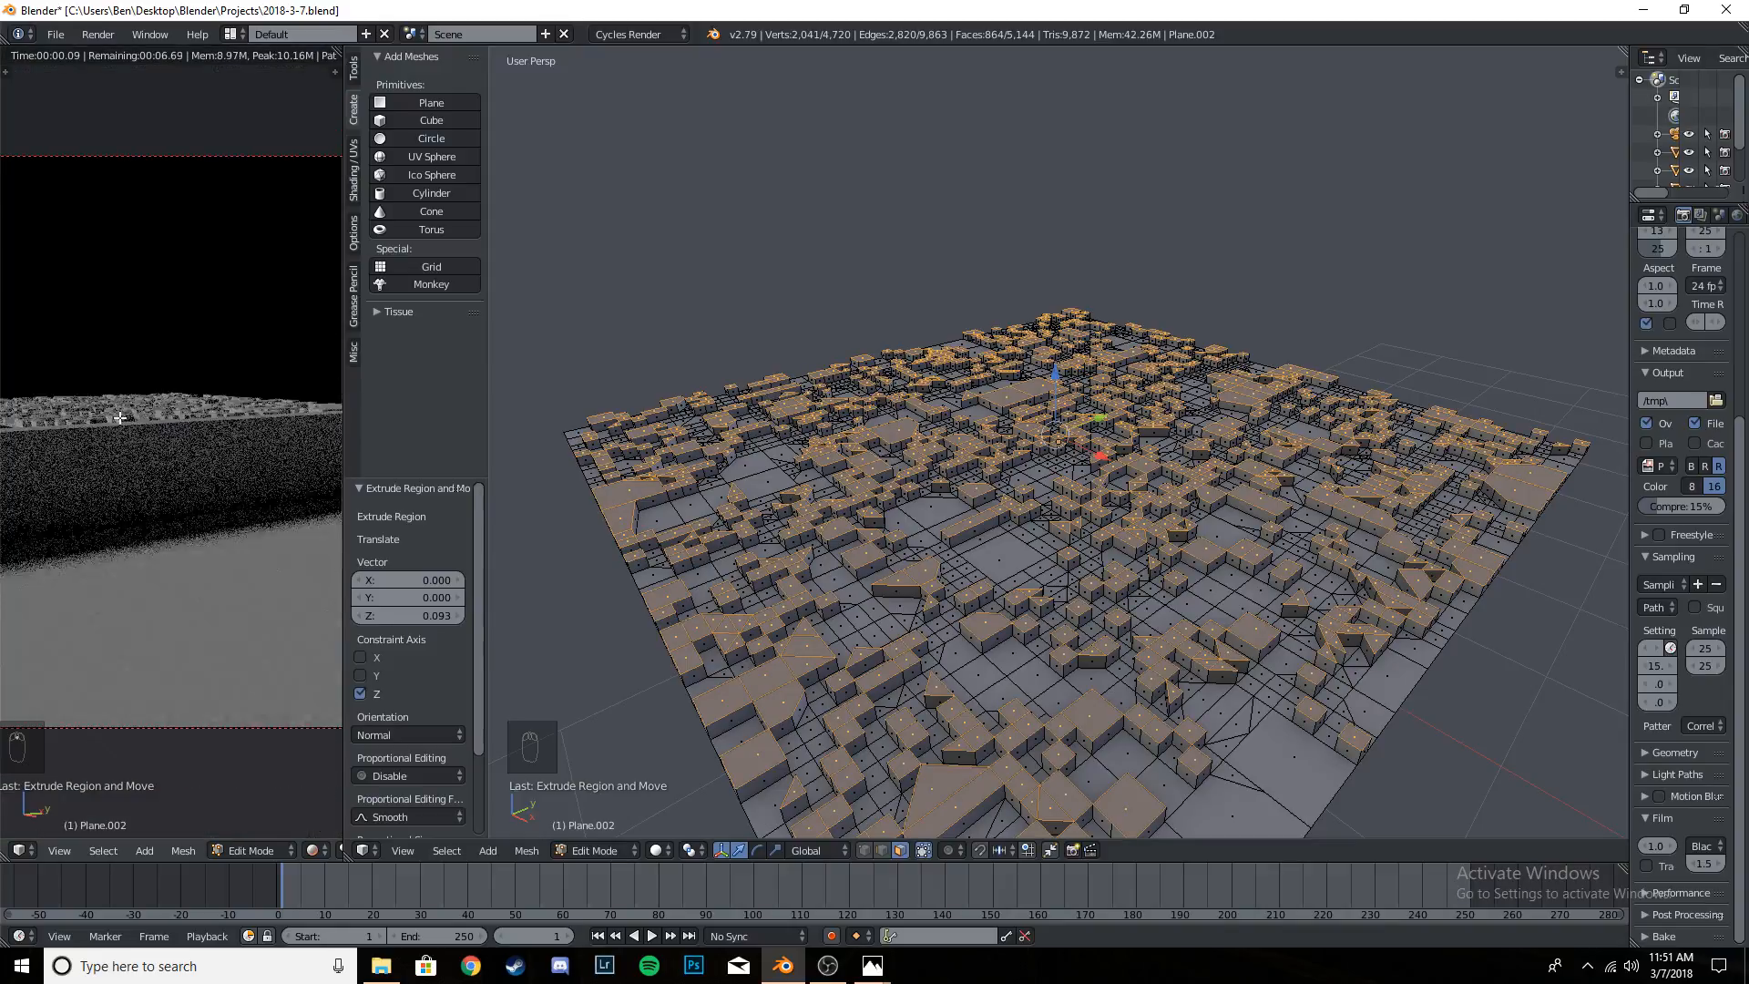
scroll(133, 425, "down", 1)
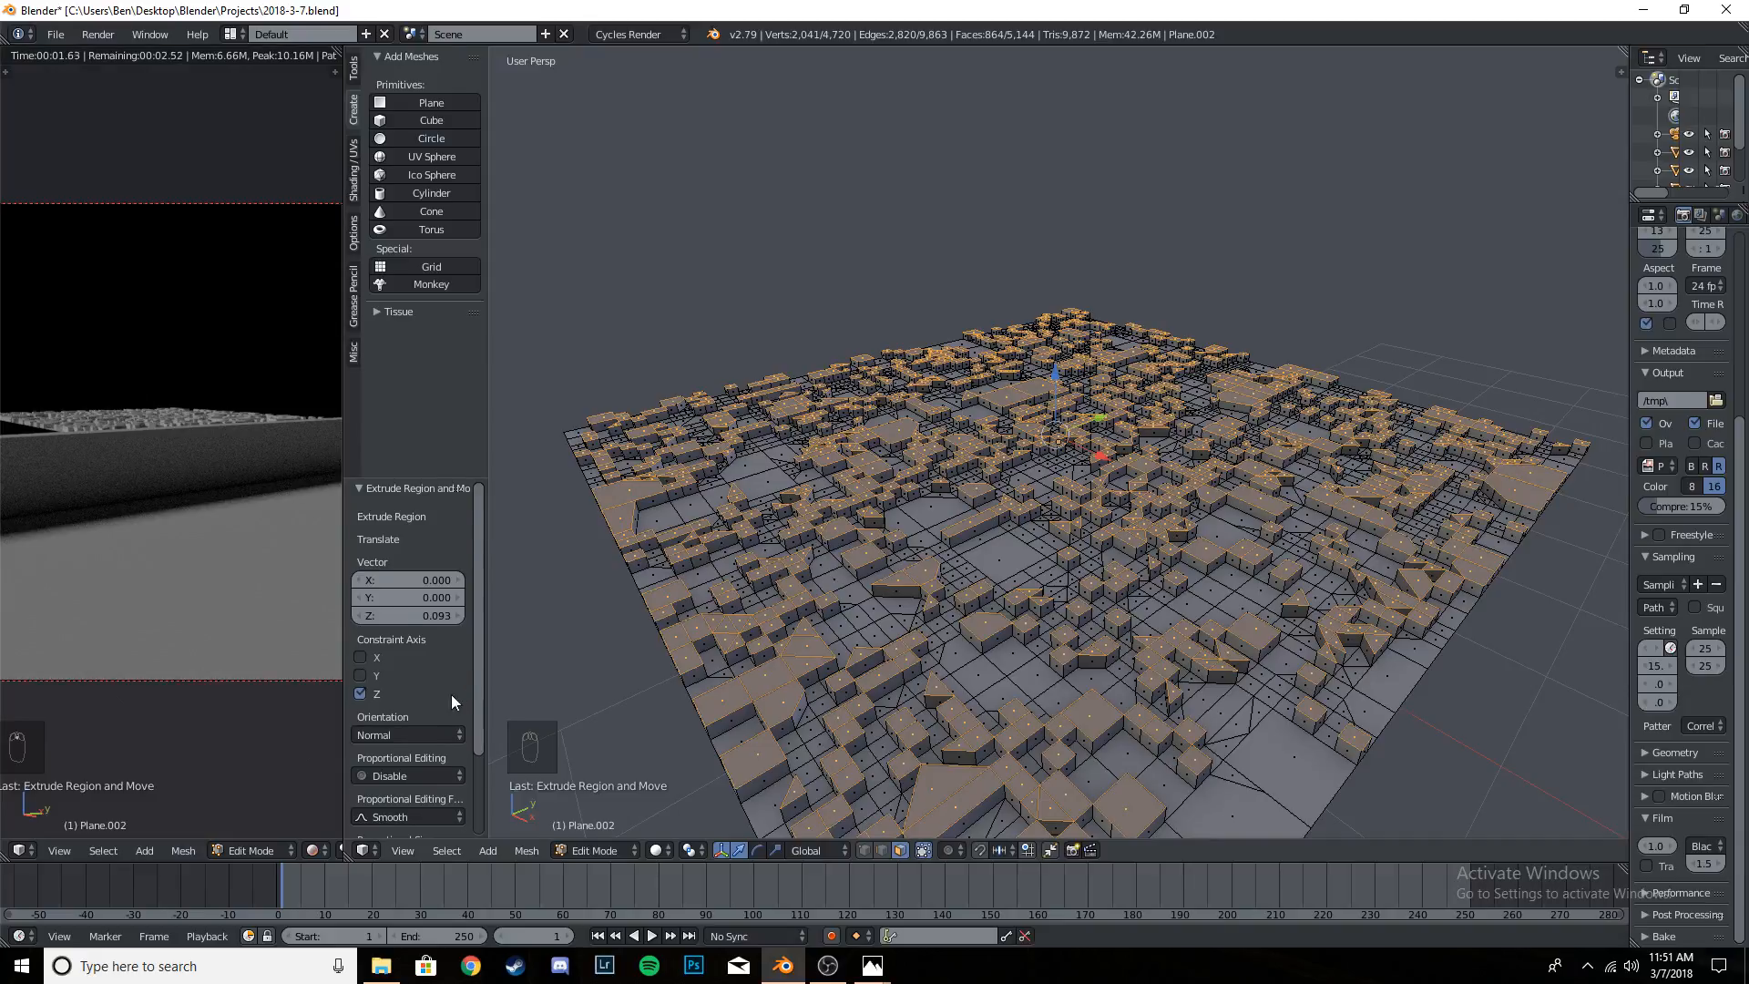
scroll(1108, 556, "up", 1)
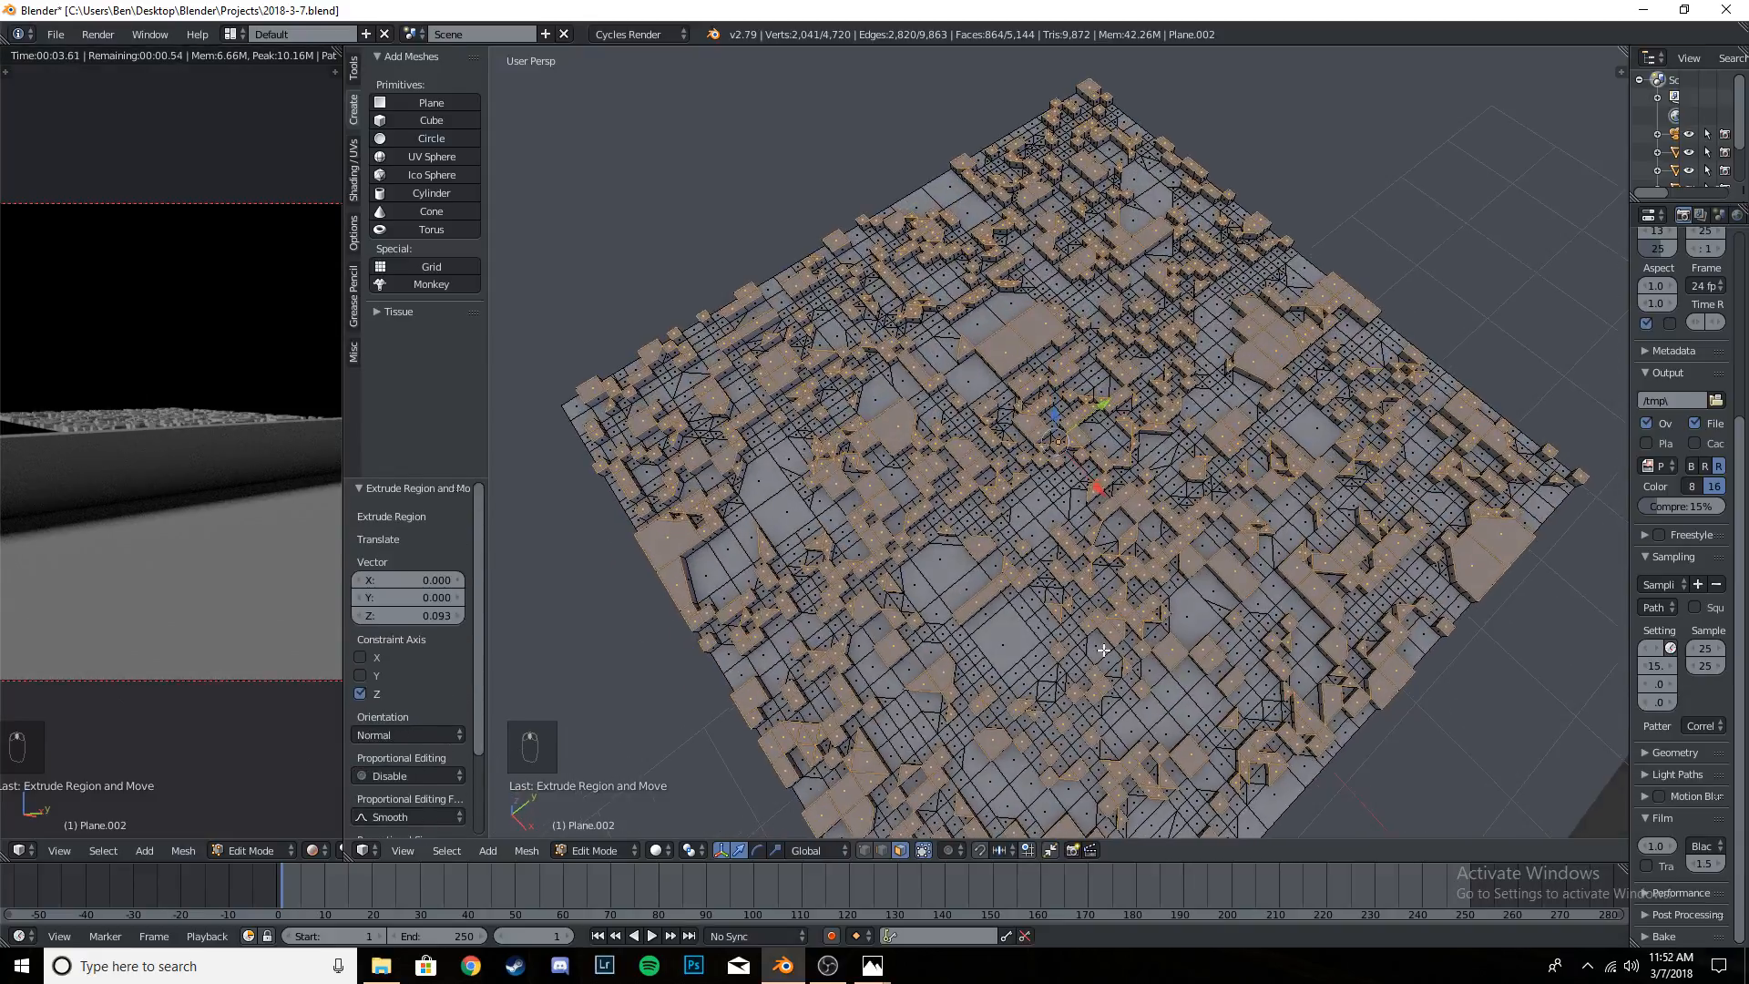
scroll(1107, 551, "down", 4)
scroll(1104, 542, "up", 5)
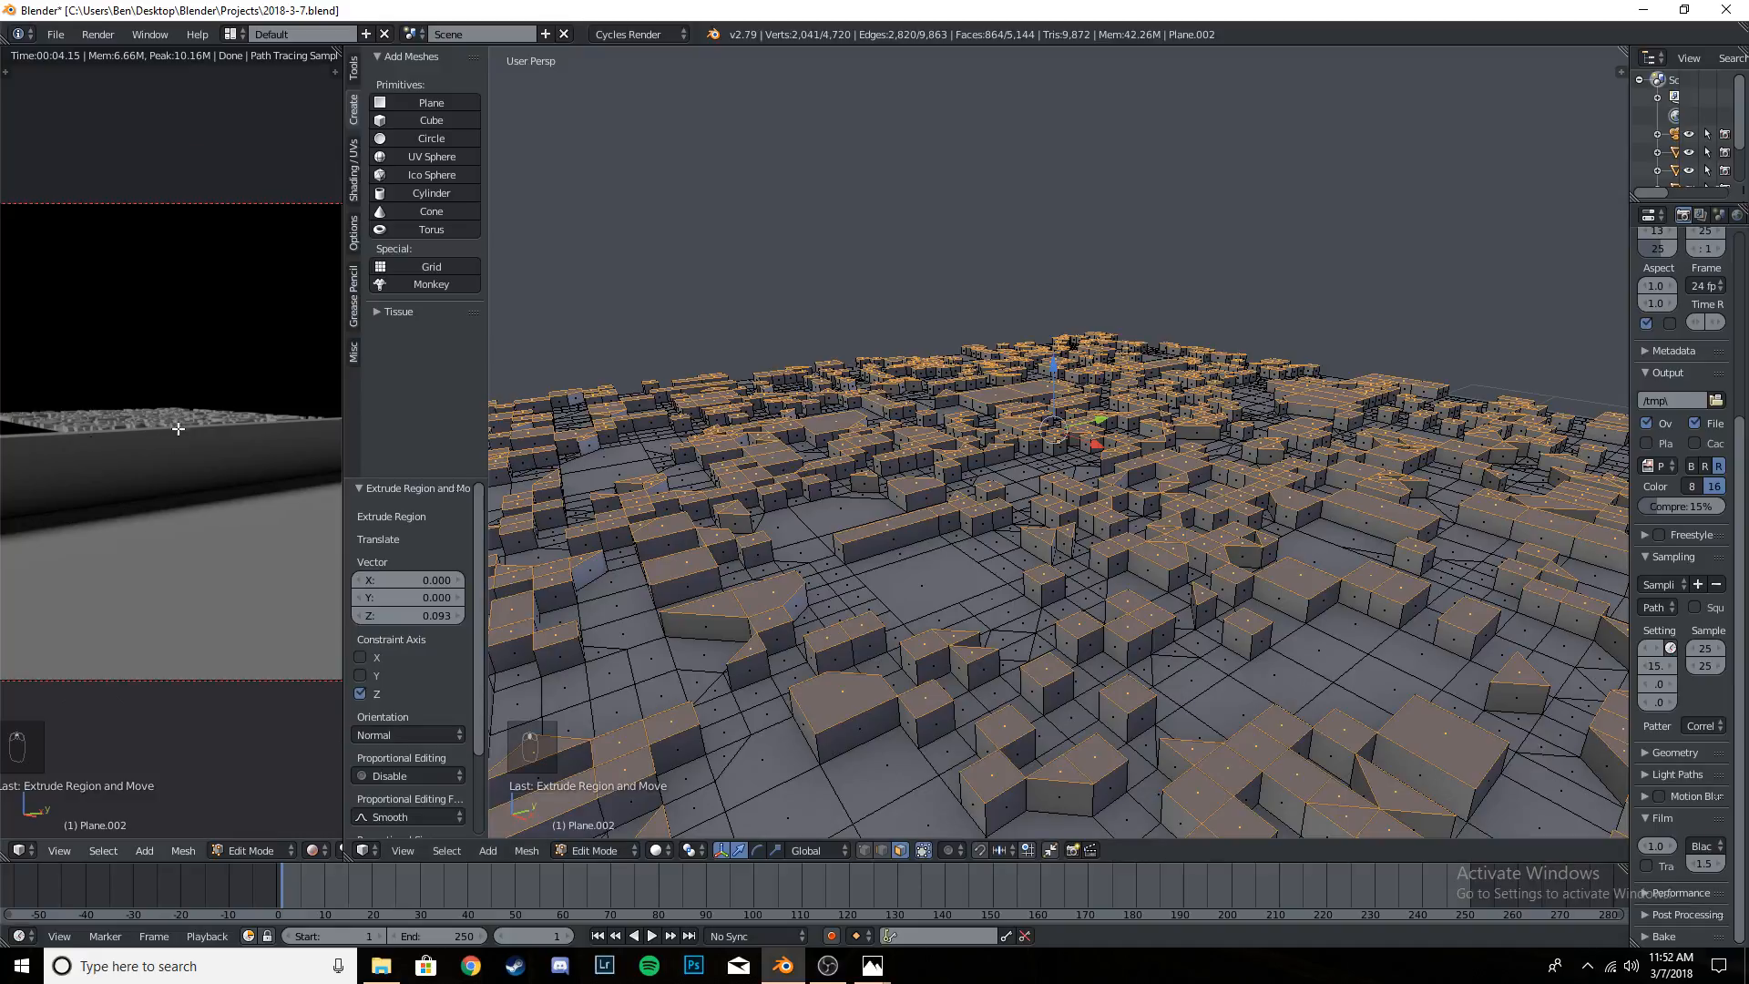
scroll(215, 408, "up", 5)
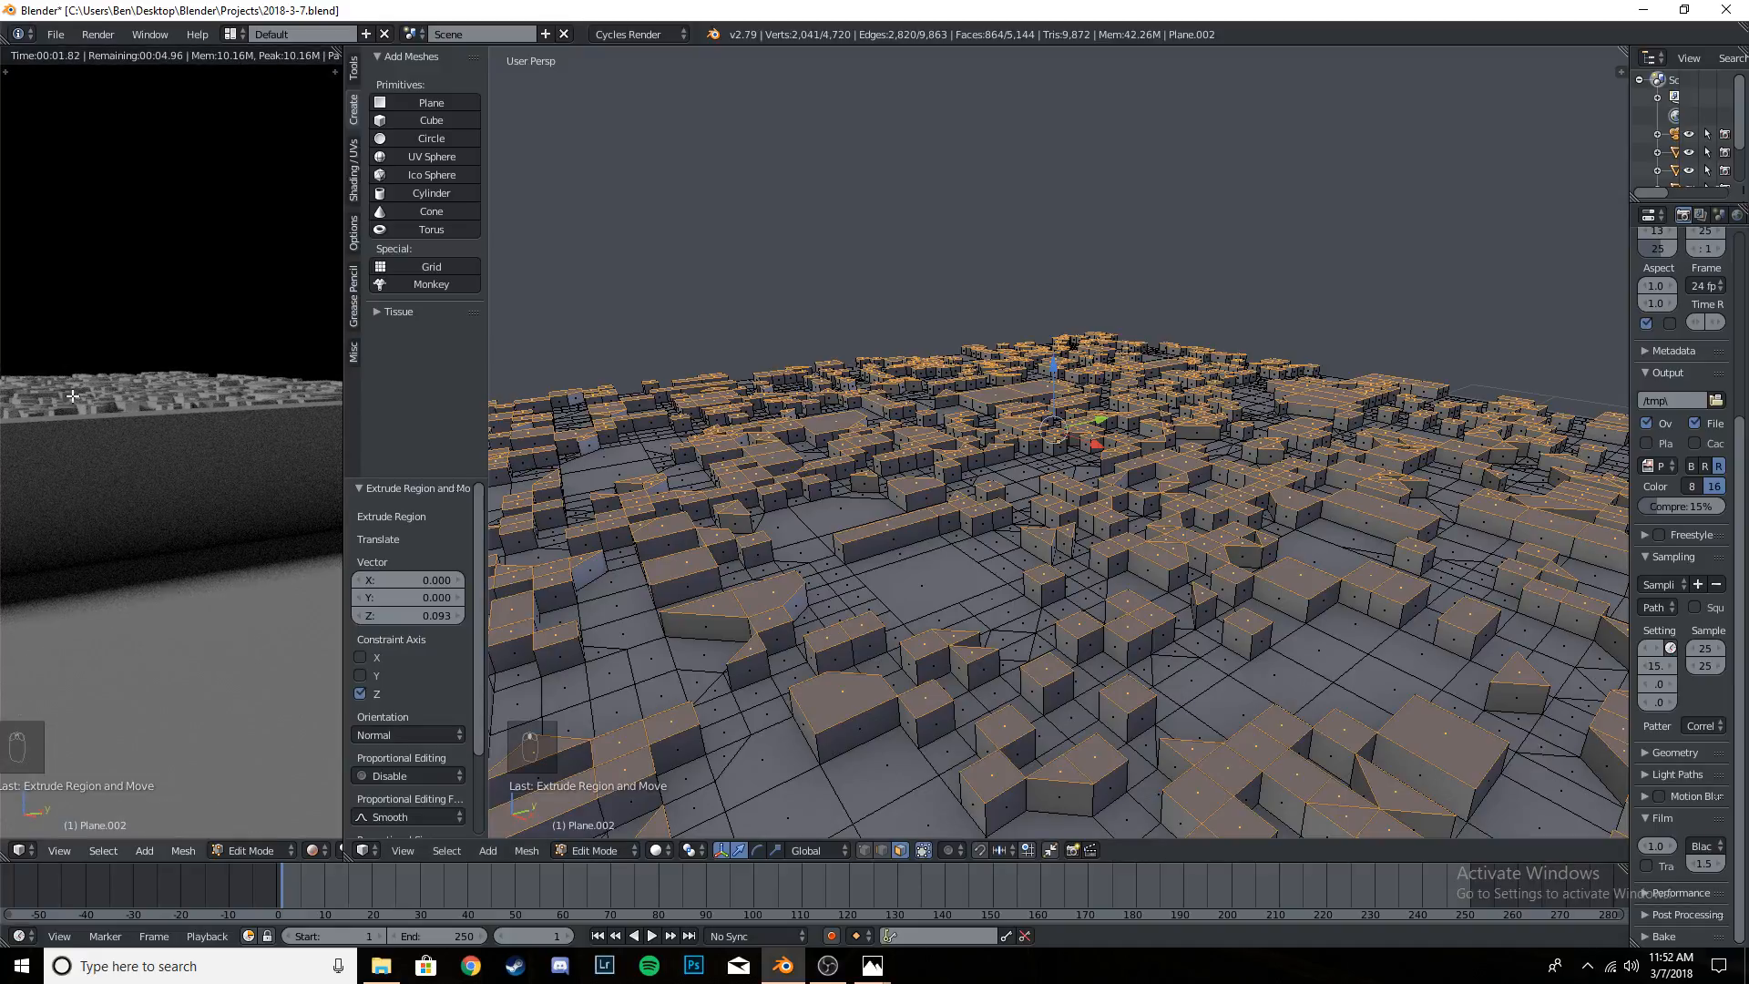
scroll(153, 401, "up", 2)
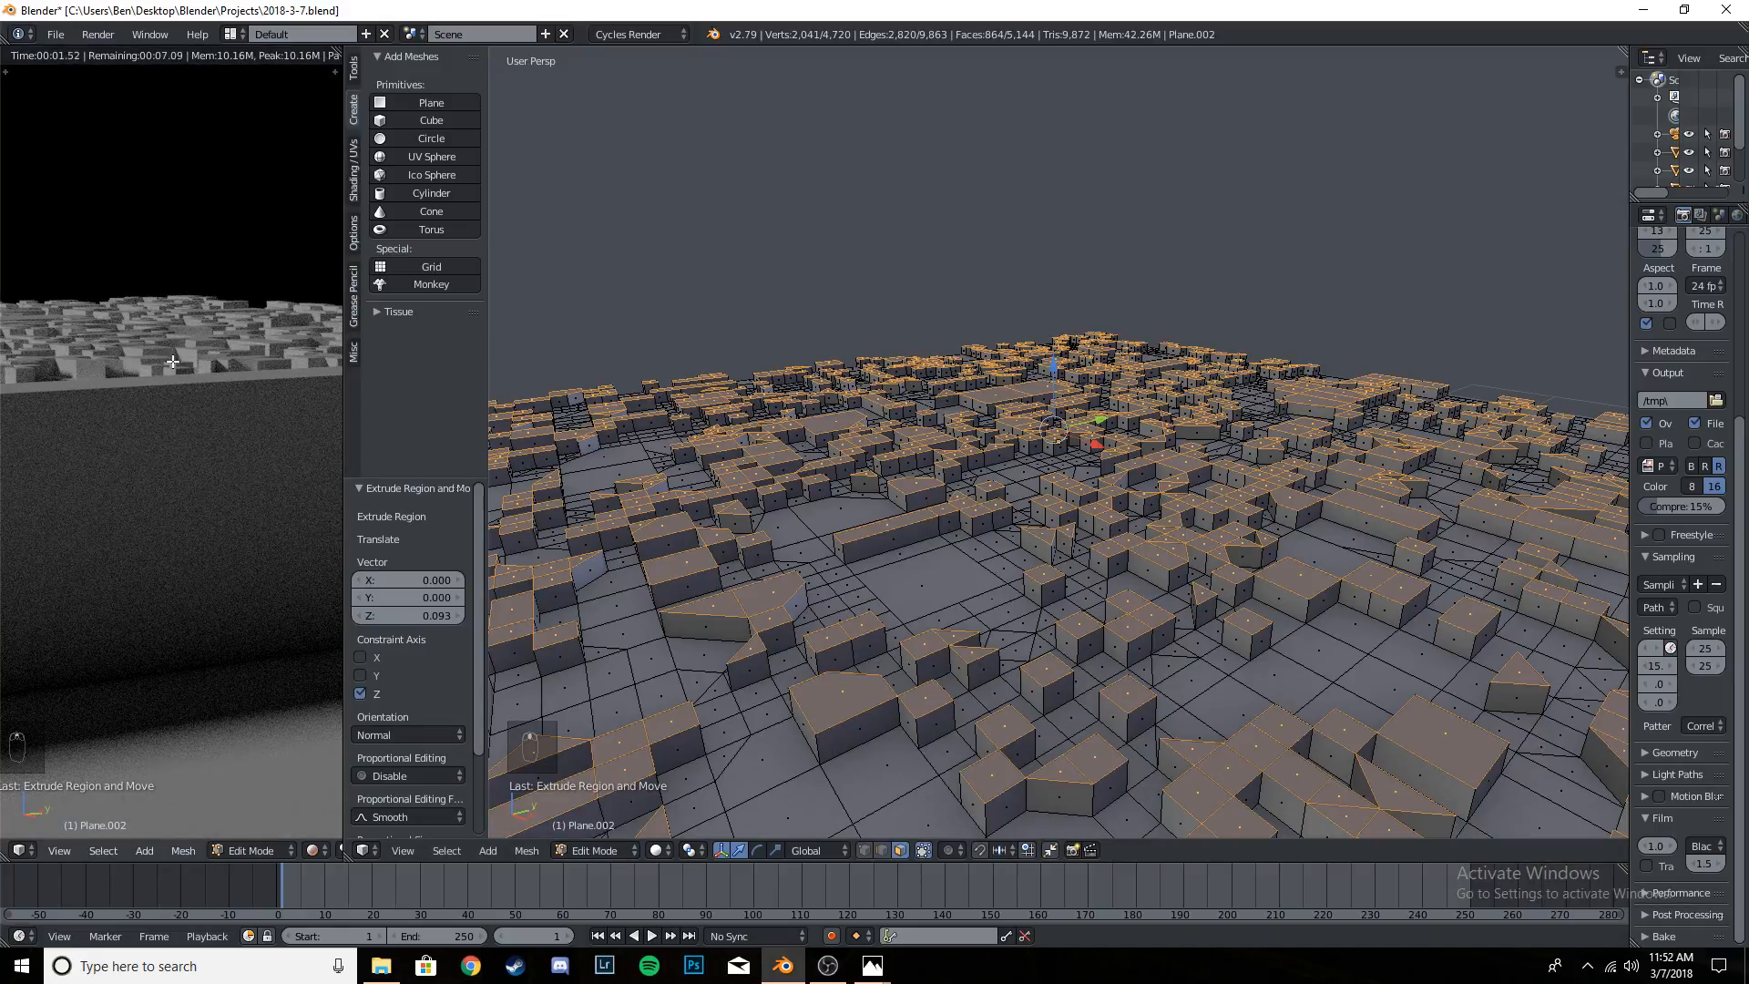
scroll(178, 401, "down", 3)
scroll(911, 473, "down", 8)
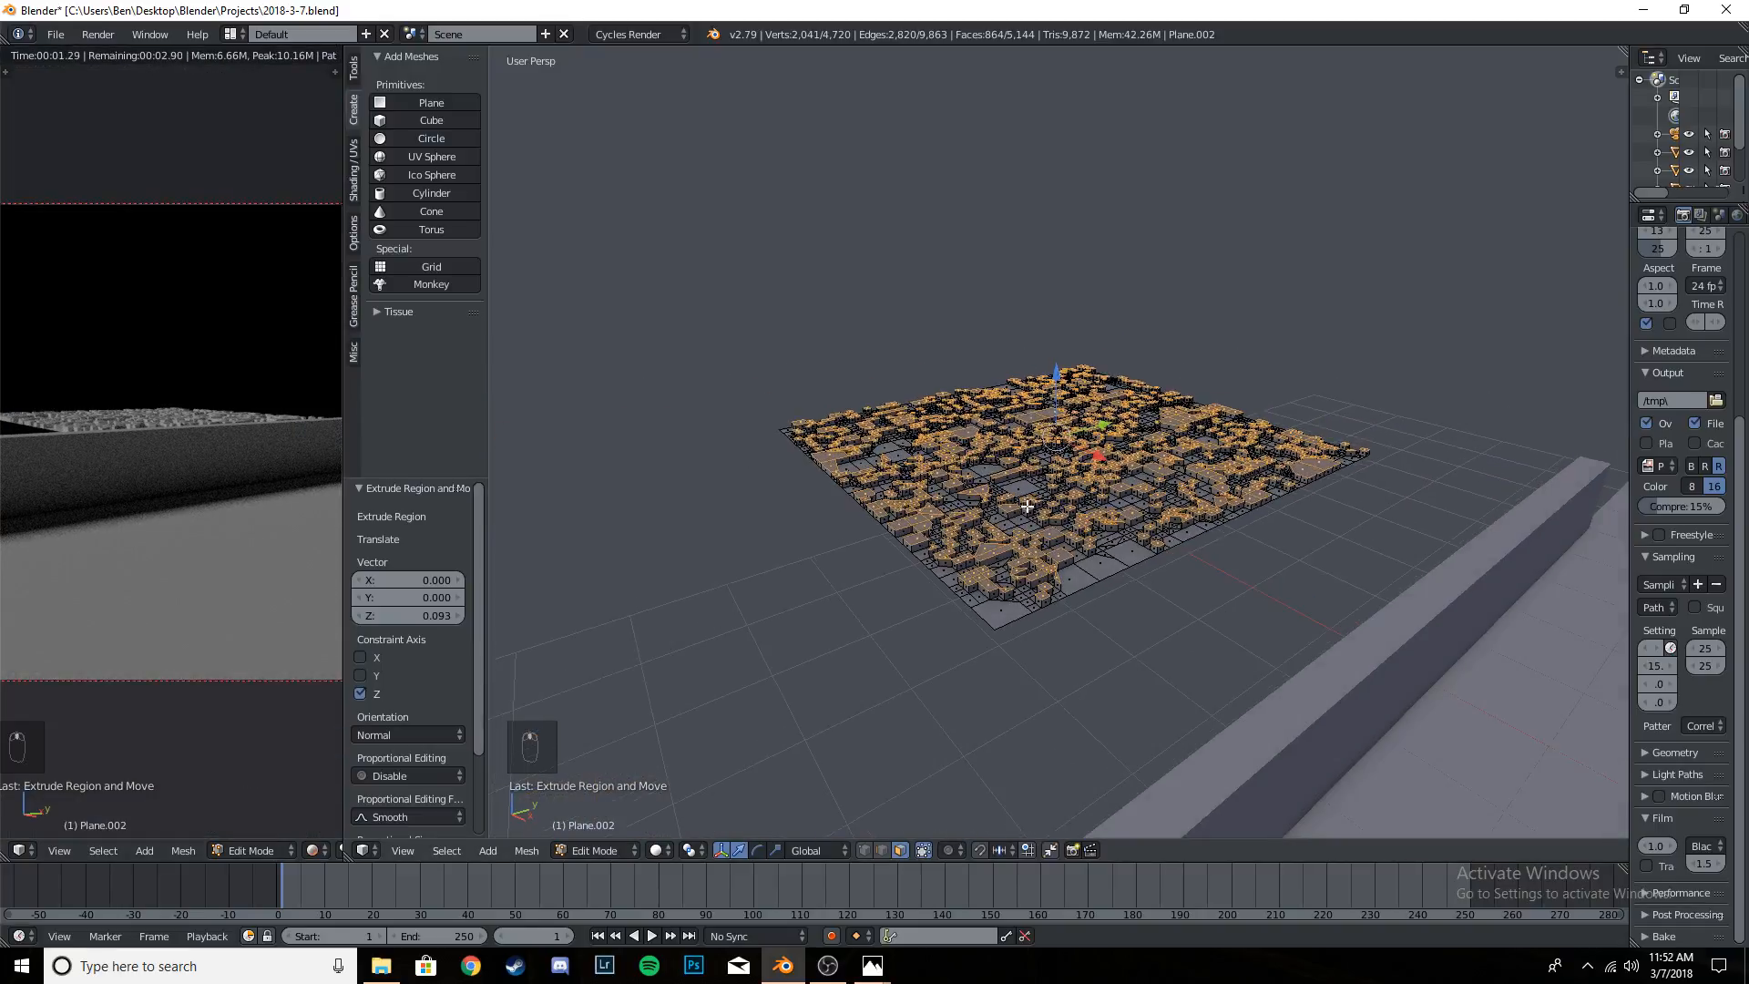
scroll(1030, 510, "up", 5)
scroll(1034, 516, "down", 5)
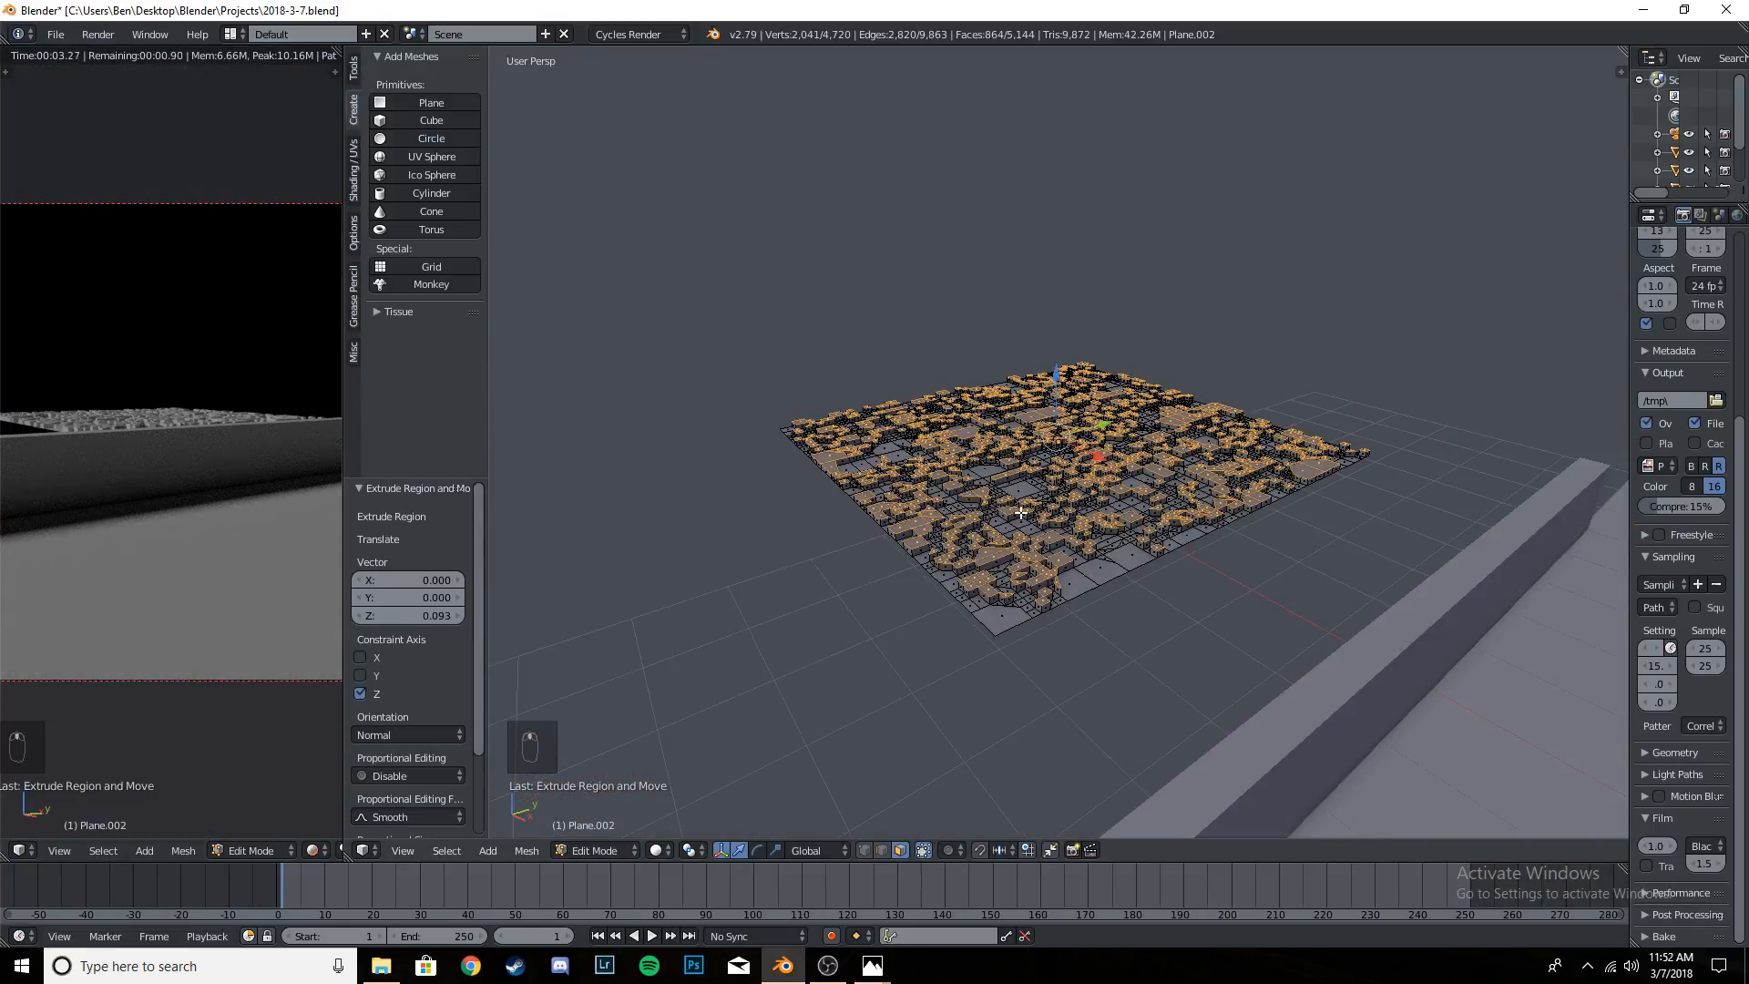
- Randomly deselect 75% of the faces, using the Deselect action of Select Random
left_click(444, 852)
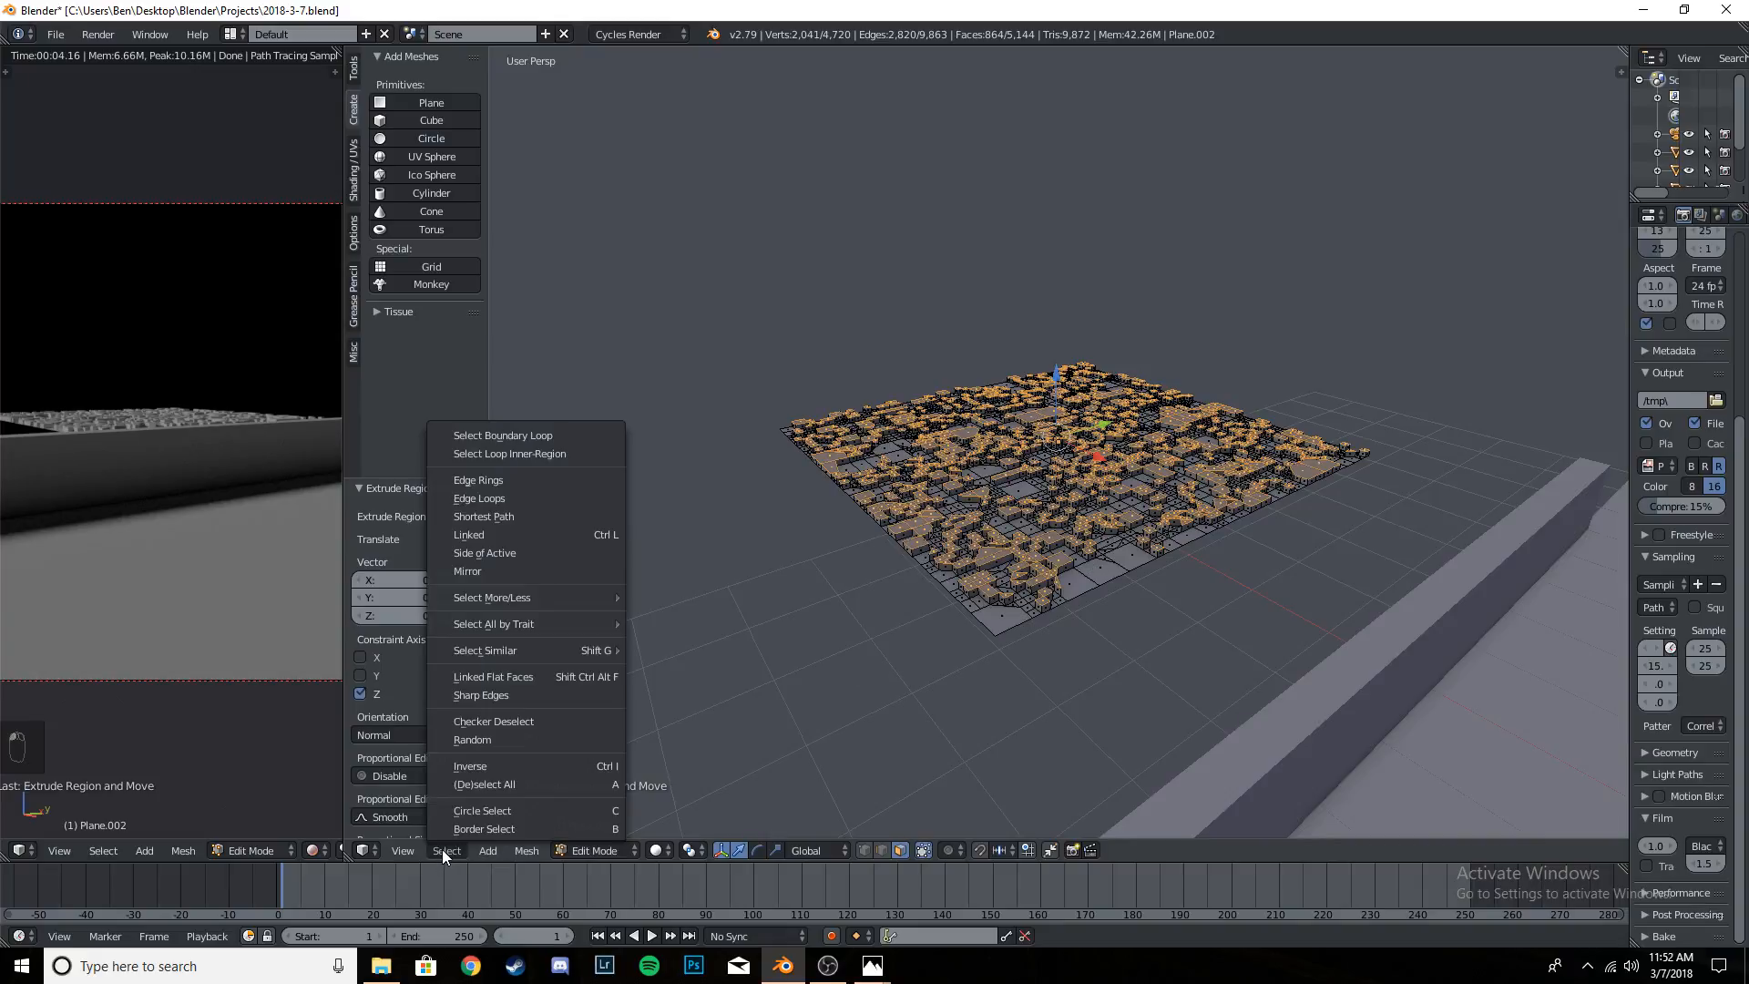
left_click(484, 741)
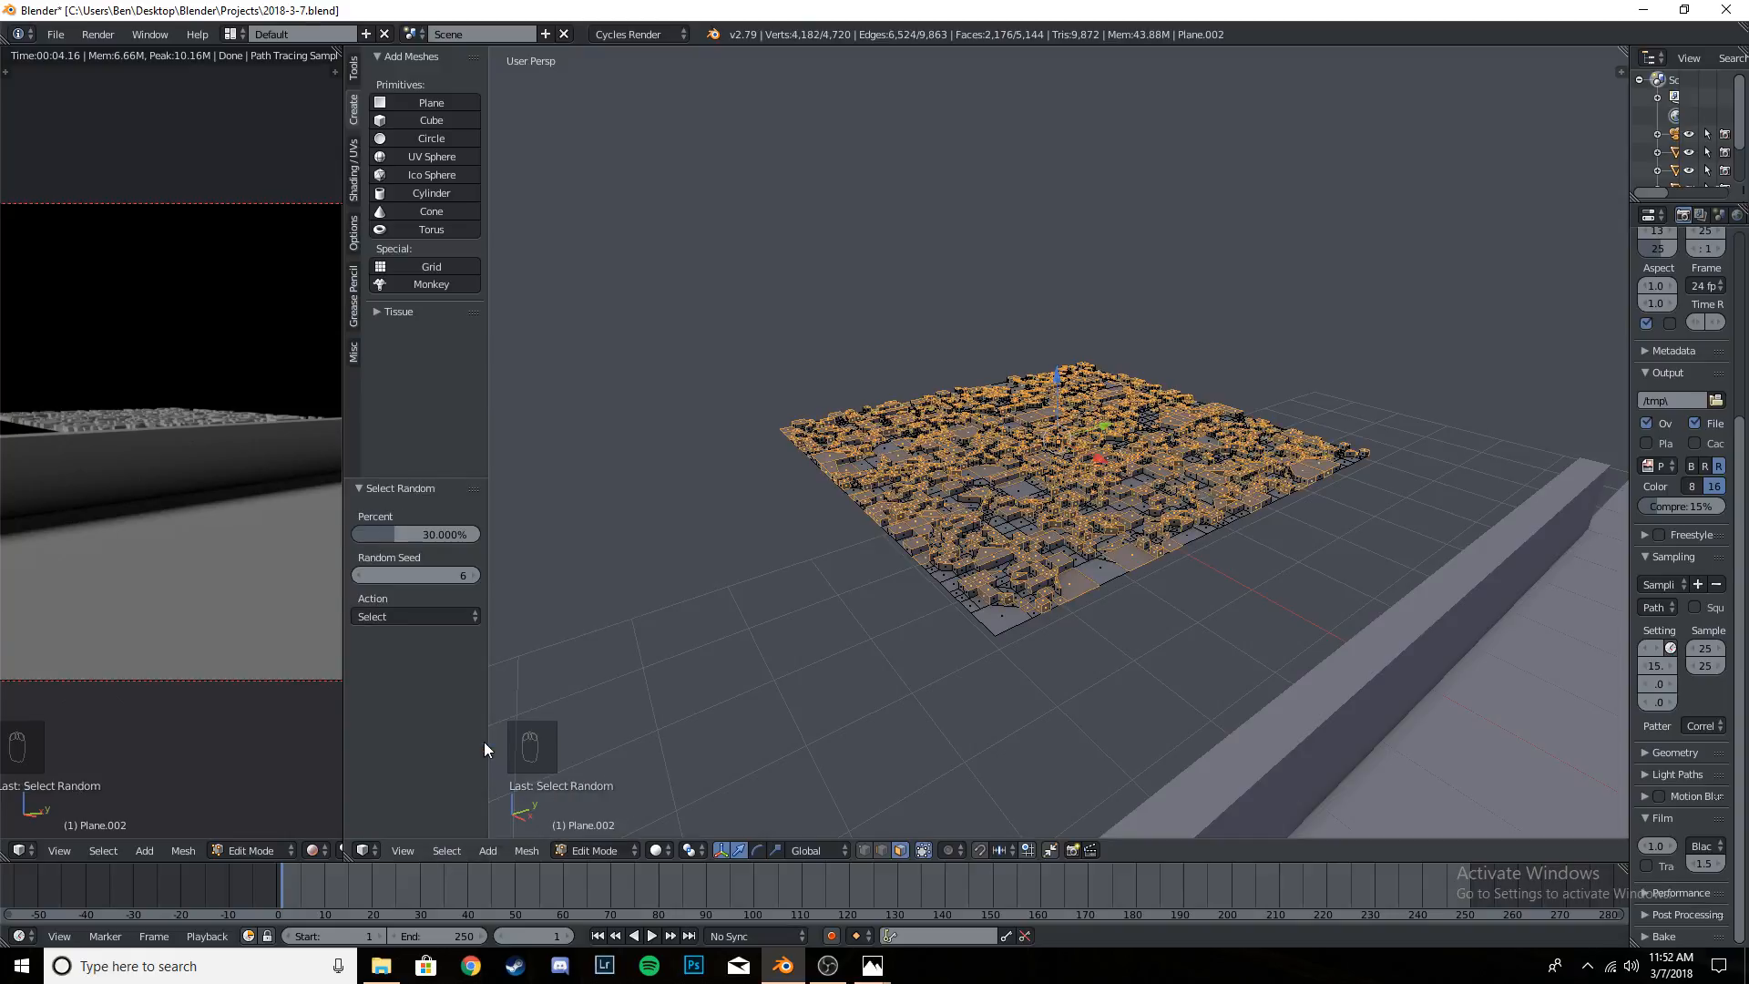
left_click(412, 614)
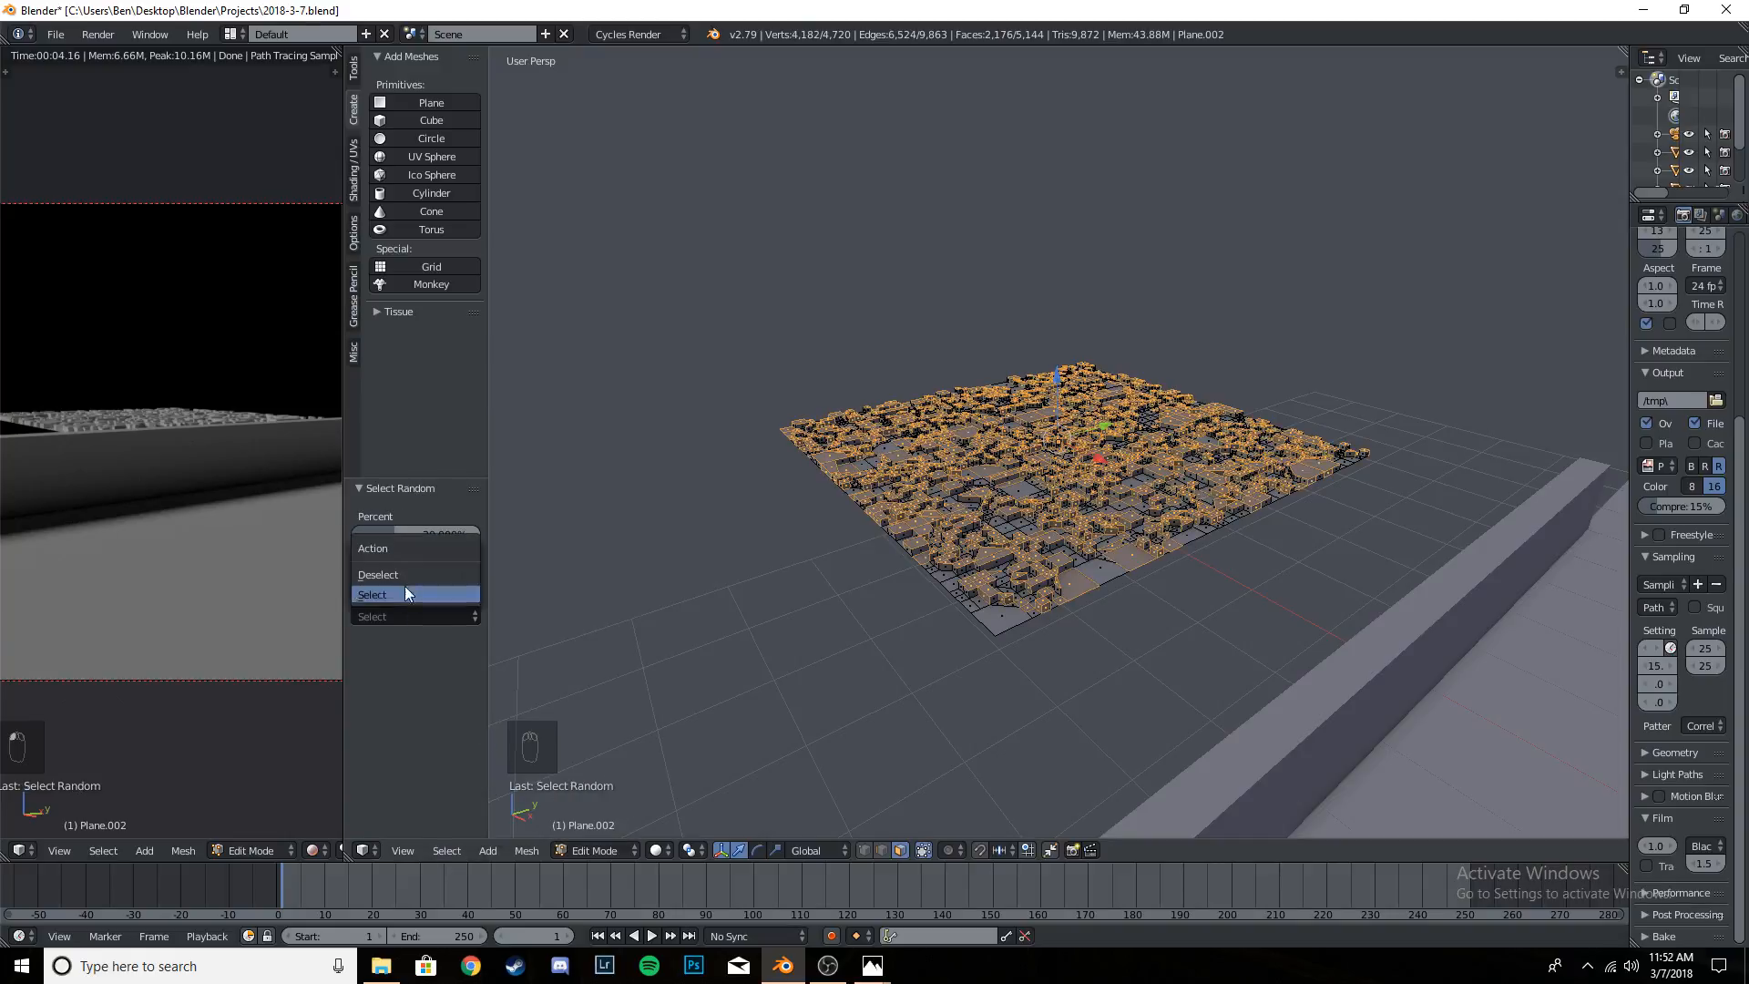
left_click(402, 574)
left_click_drag(419, 532, 449, 534)
left_click(448, 534)
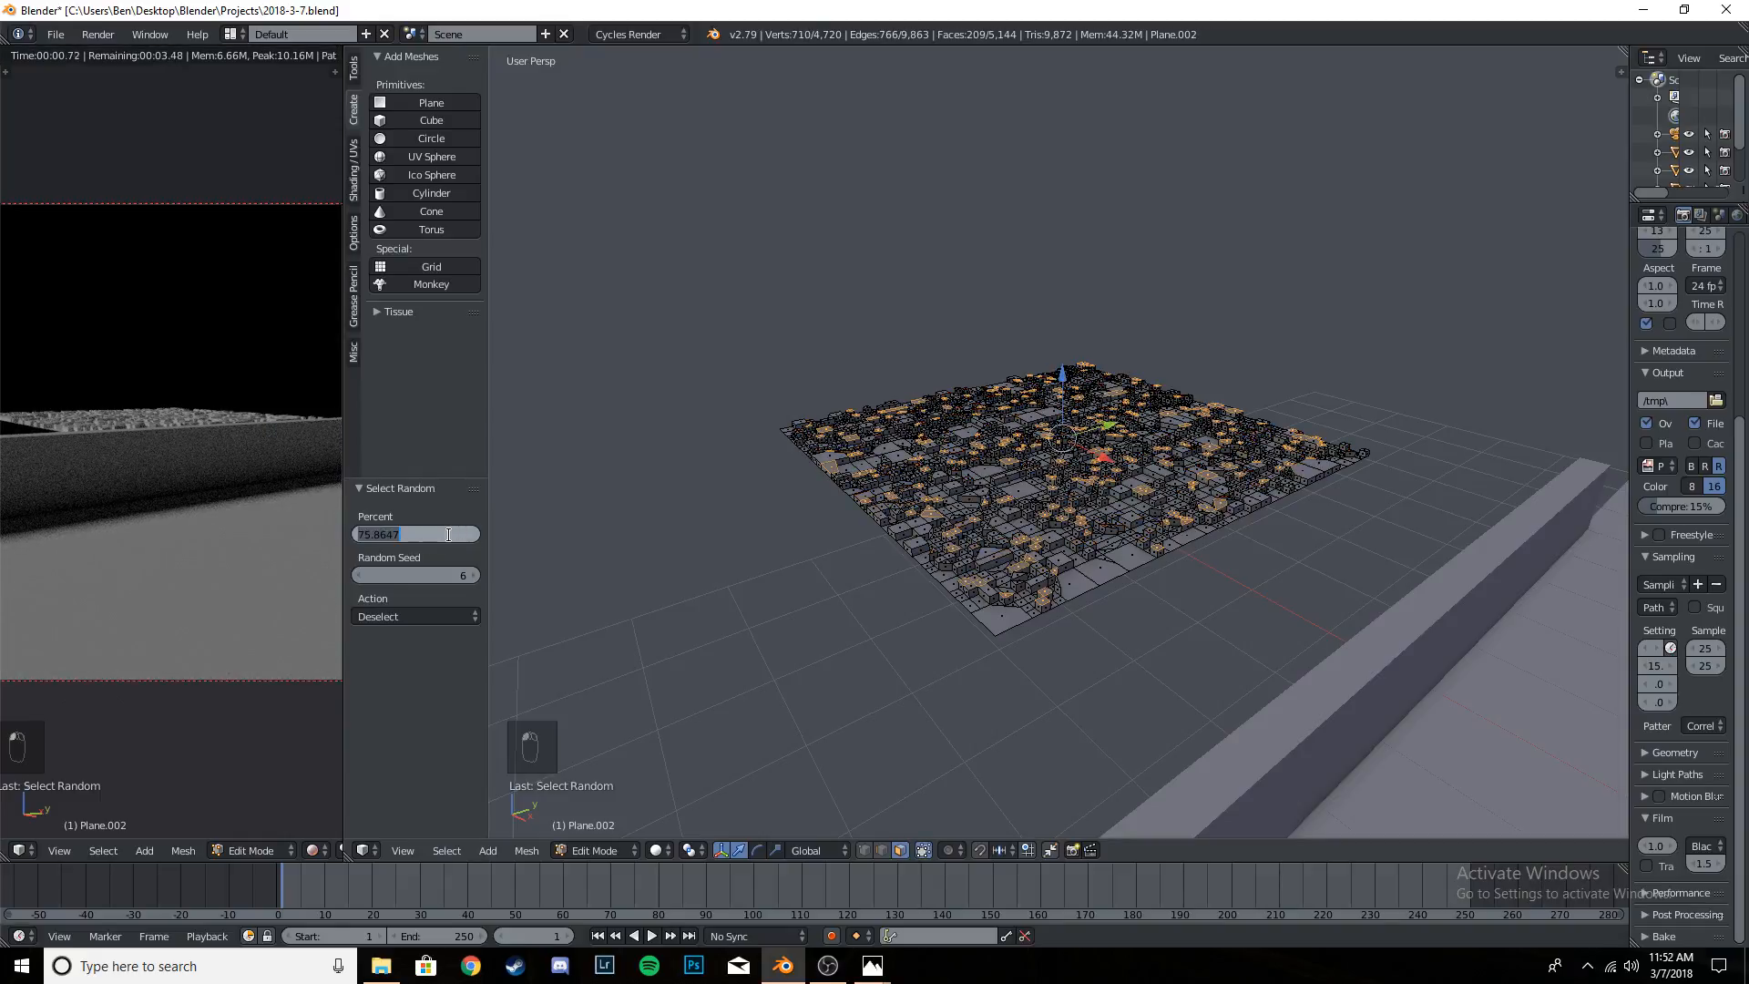
type("75")
key("Return")
- Extrude the remaining selected faces along global Z by about 0.097 and check the taller blocks in the rendered preview
scroll(1242, 604, "up", 5)
scroll(1183, 596, "down", 3)
scroll(1006, 624, "down", 4)
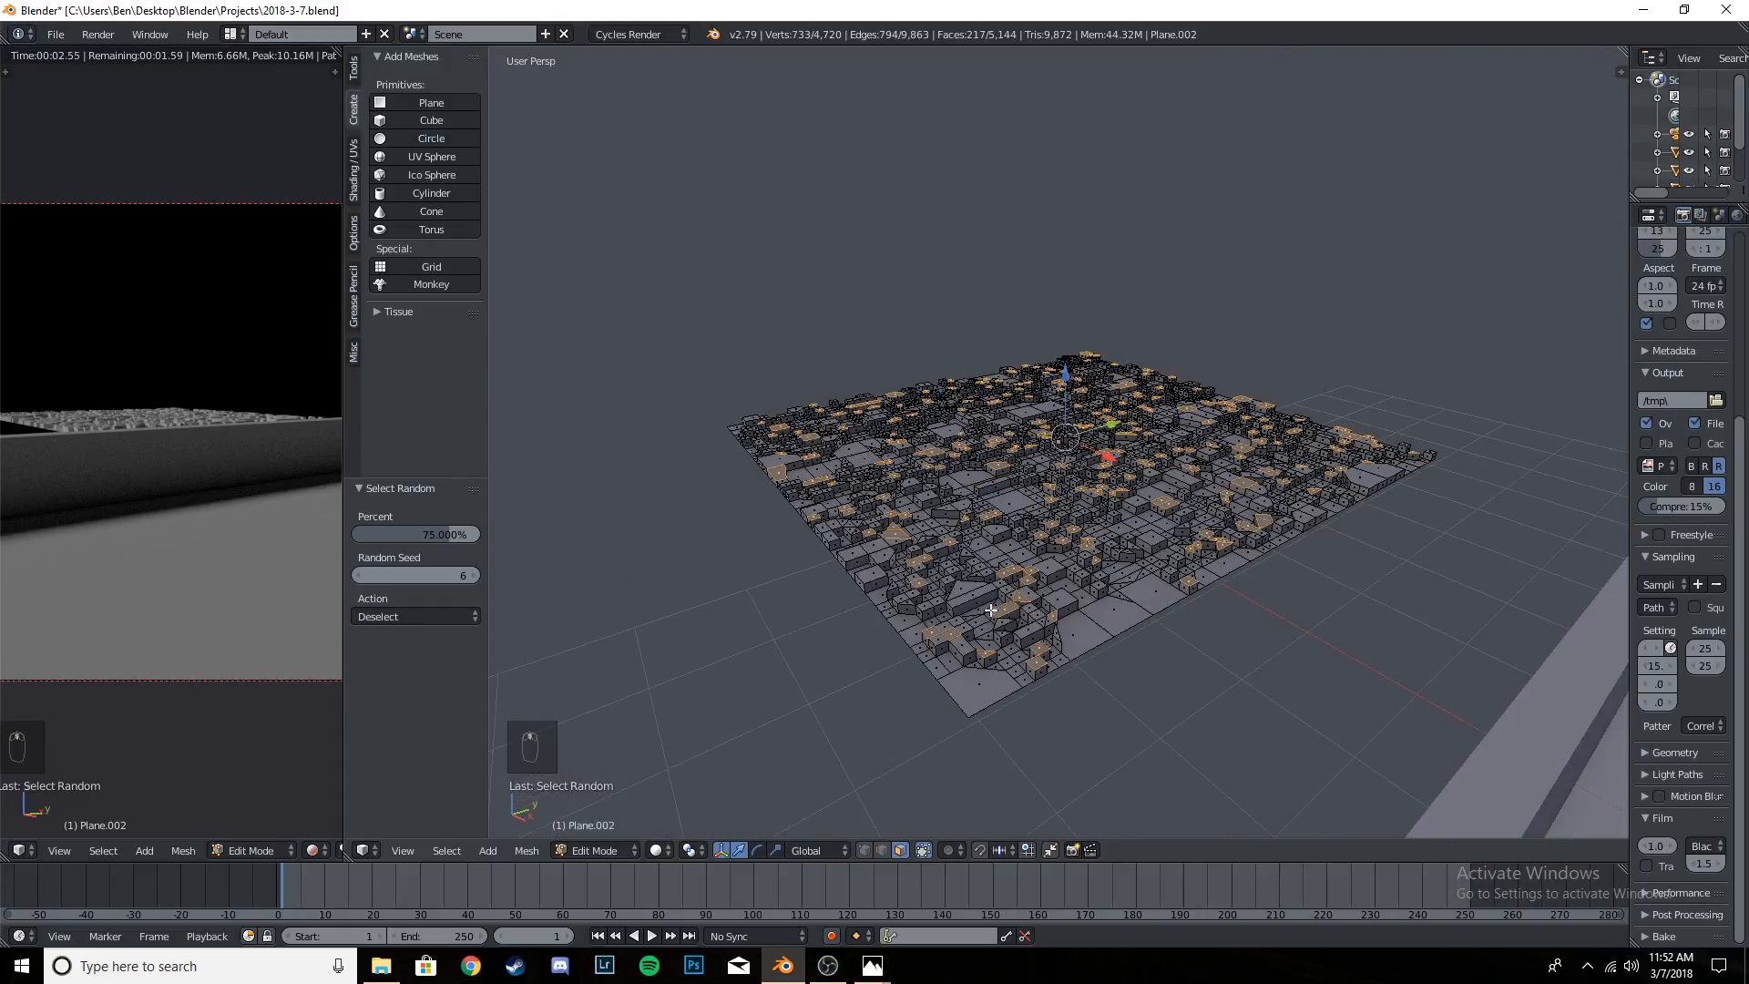
scroll(995, 606, "up", 3)
key("e")
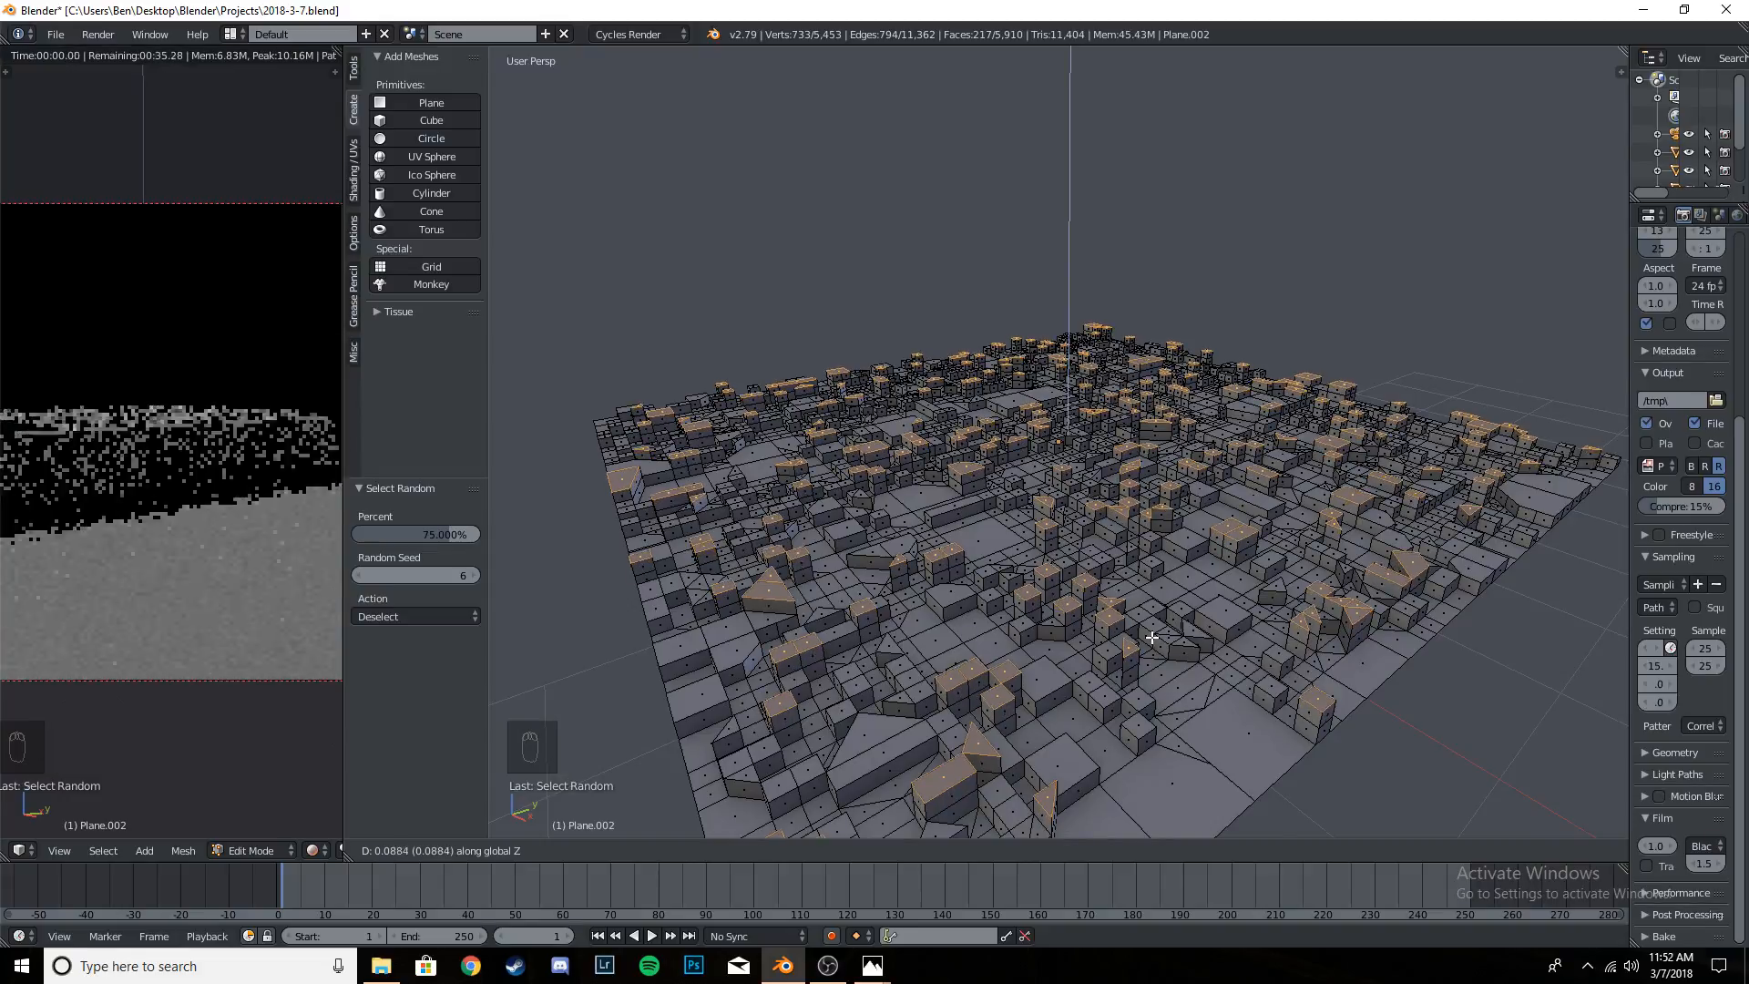
left_click(1132, 590)
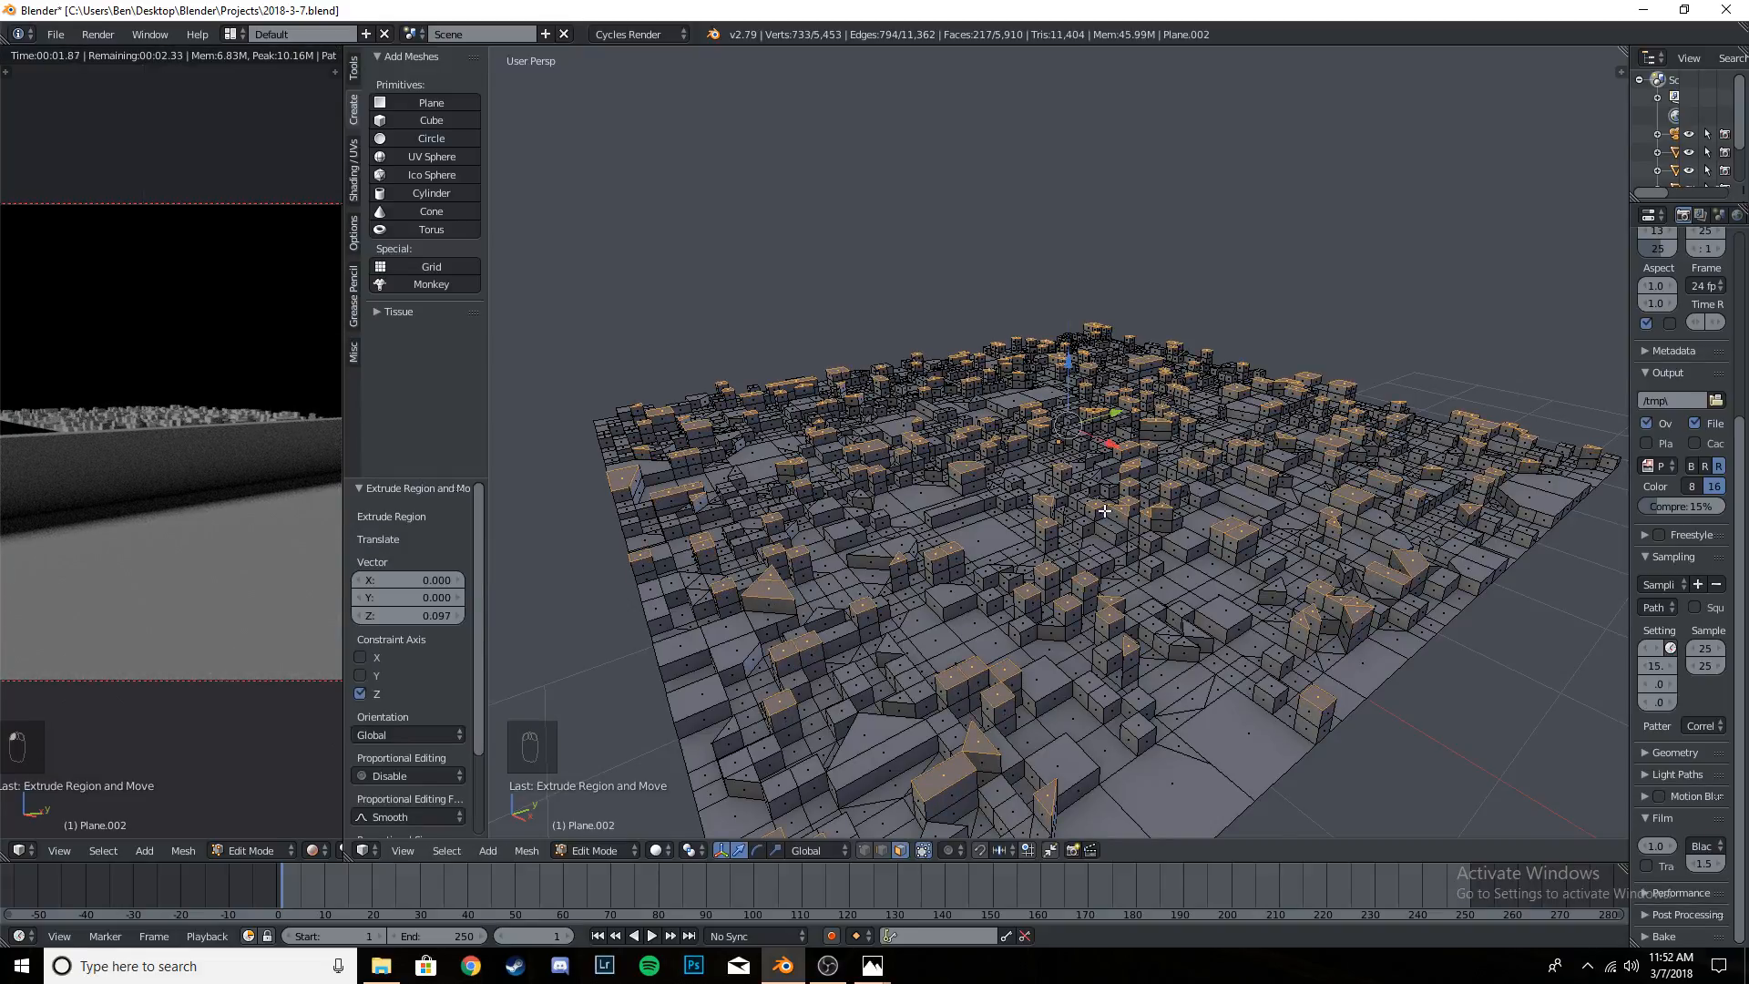
scroll(191, 452, "up", 4)
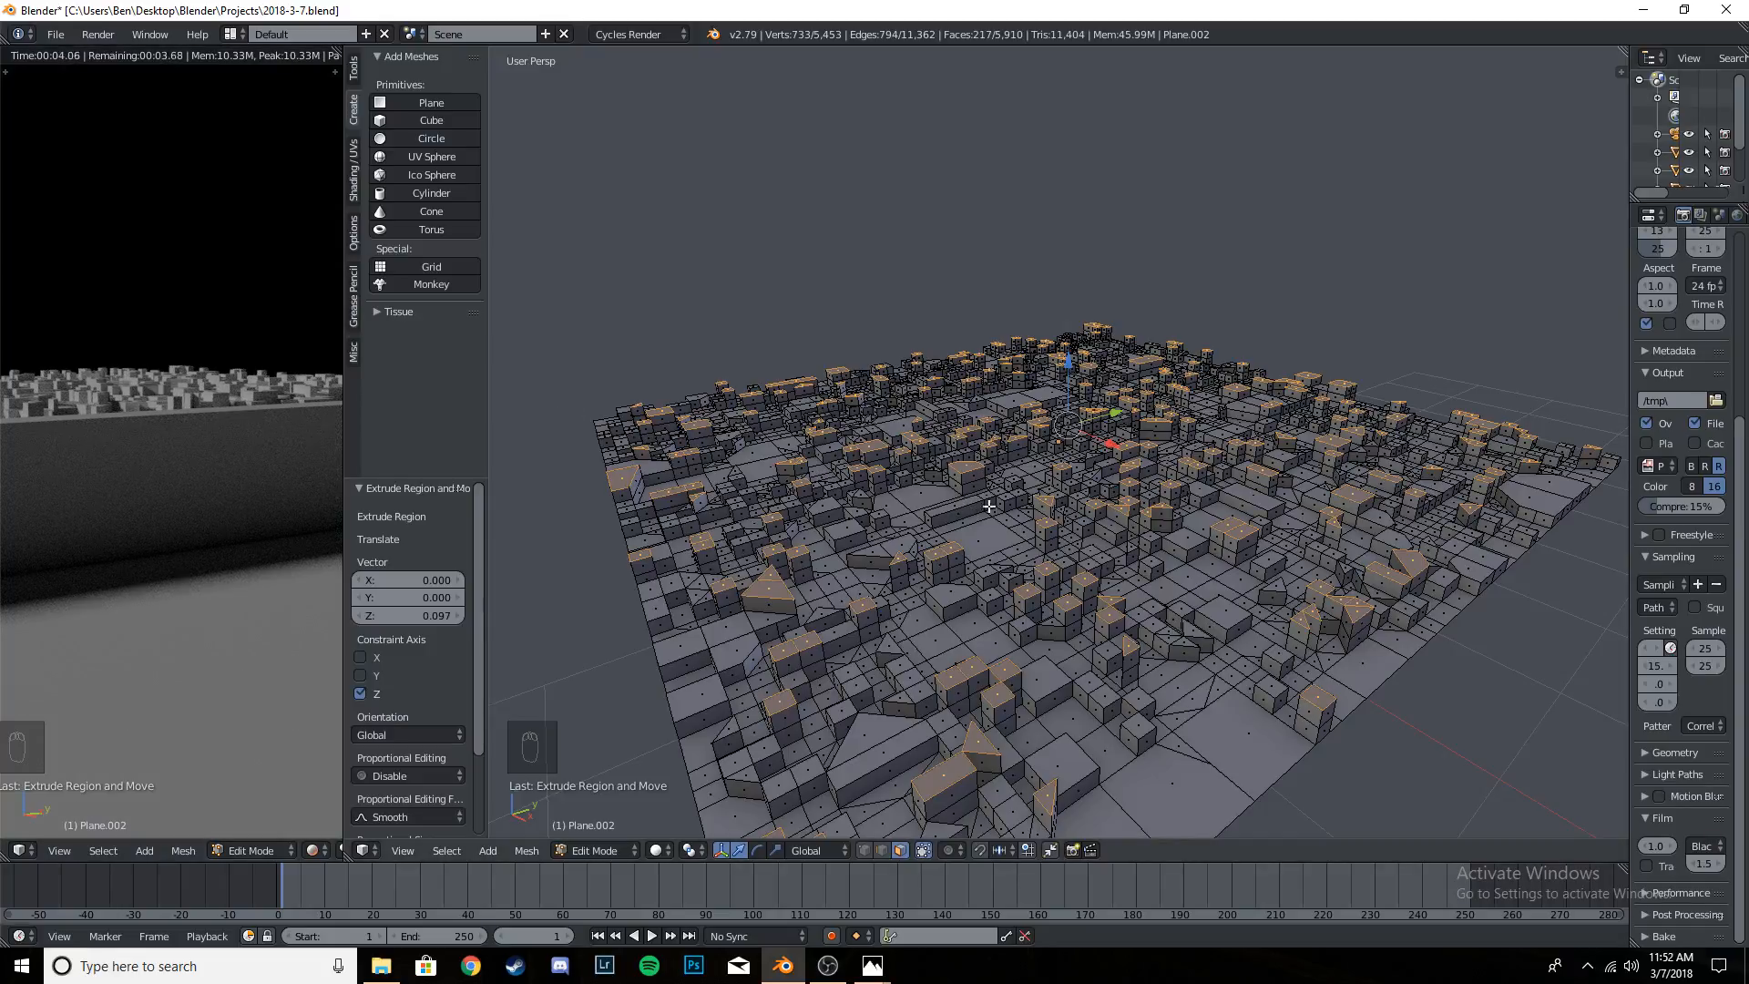
- Deselect the whole mesh and show it in wireframe from the top view
key("a")
middle_click_drag(1095, 489, 1093, 502)
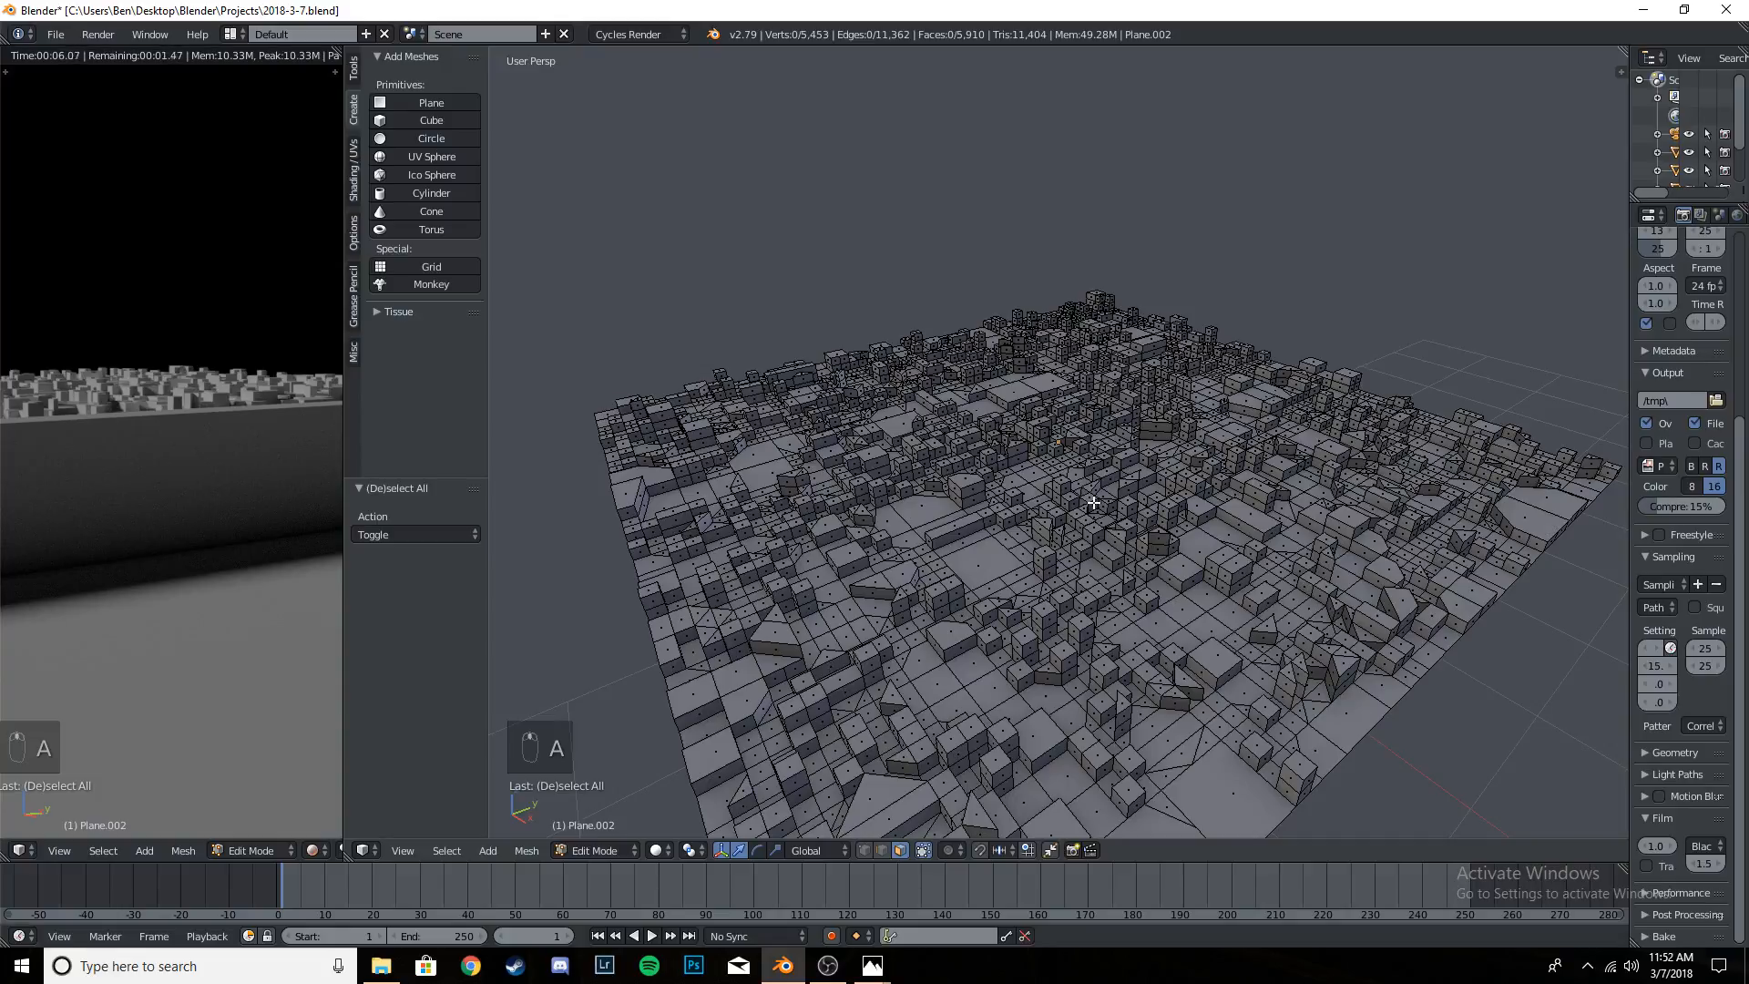
key("KP_7")
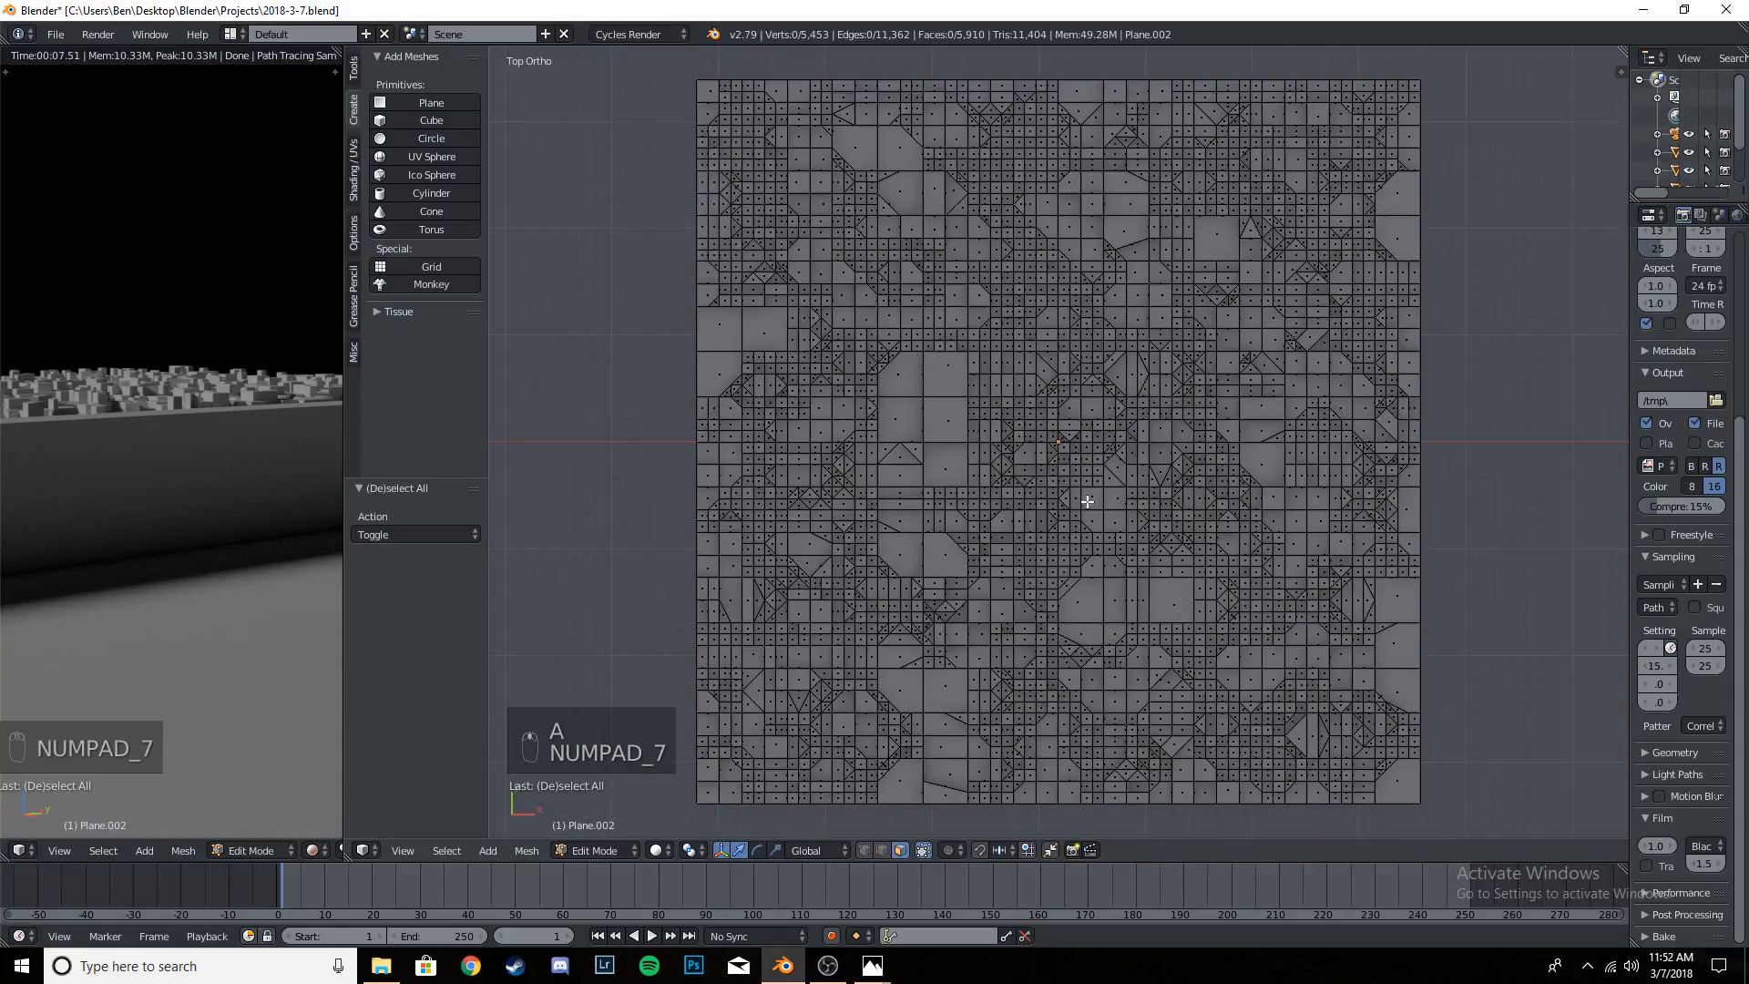
key("z")
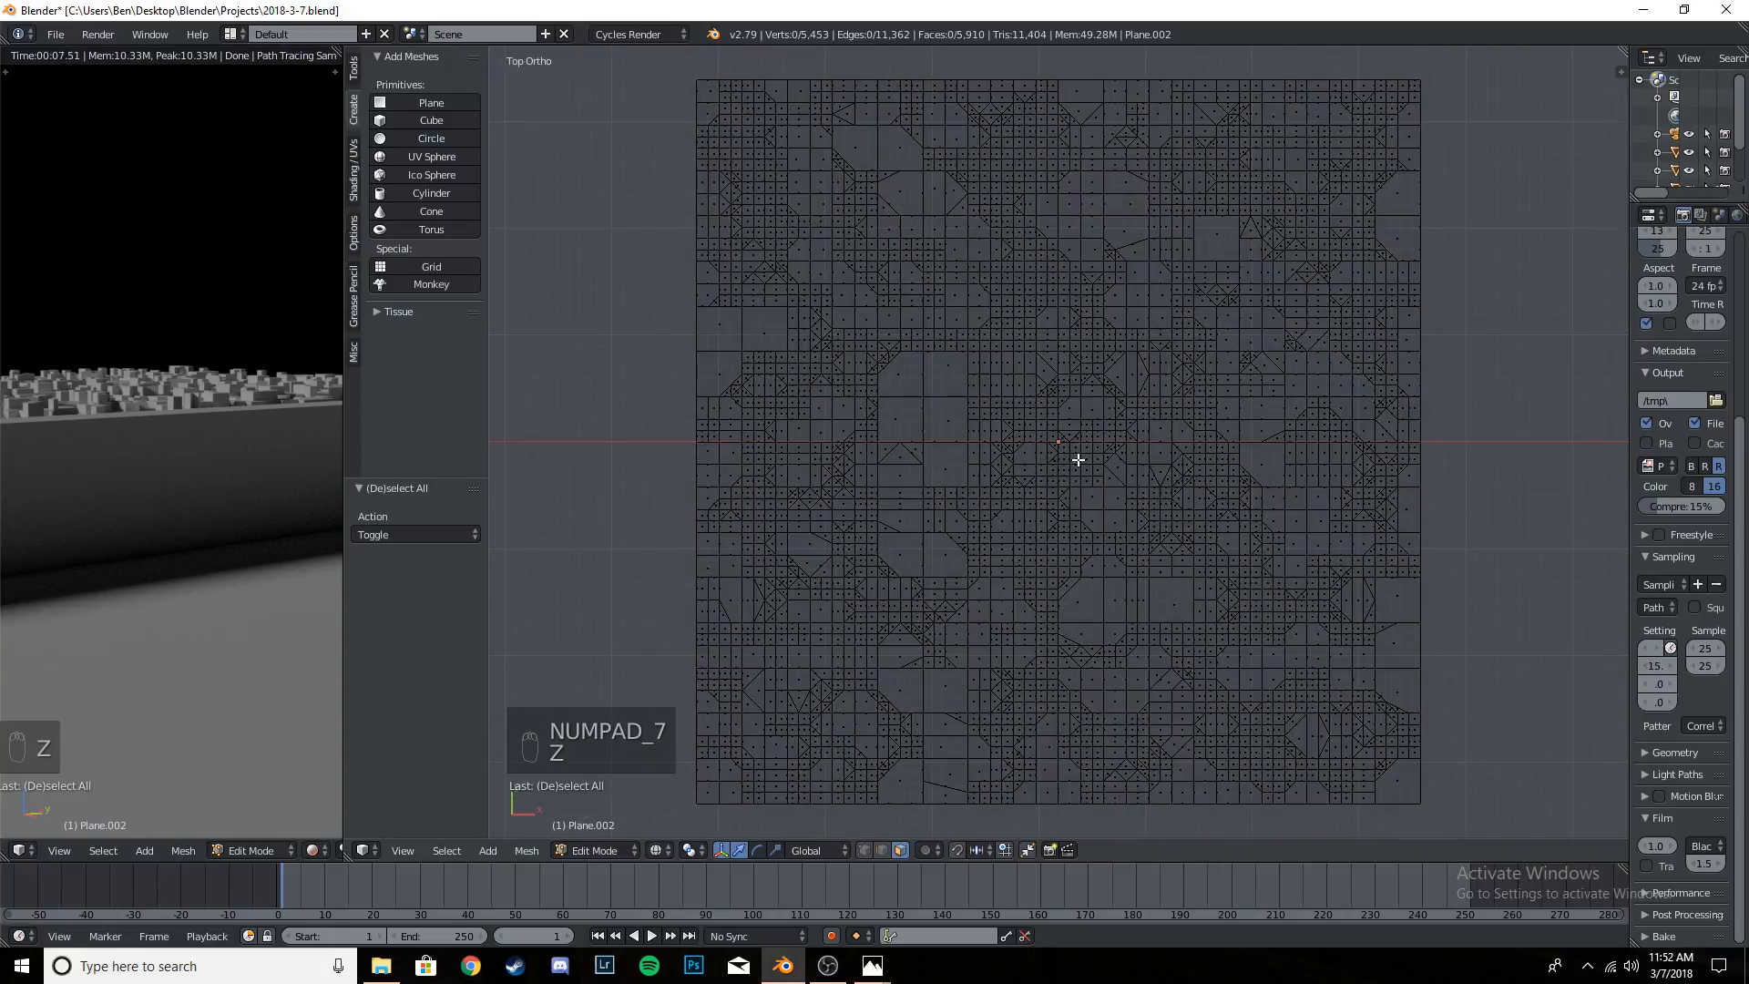
key("c")
scroll(1062, 443, "down", 20)
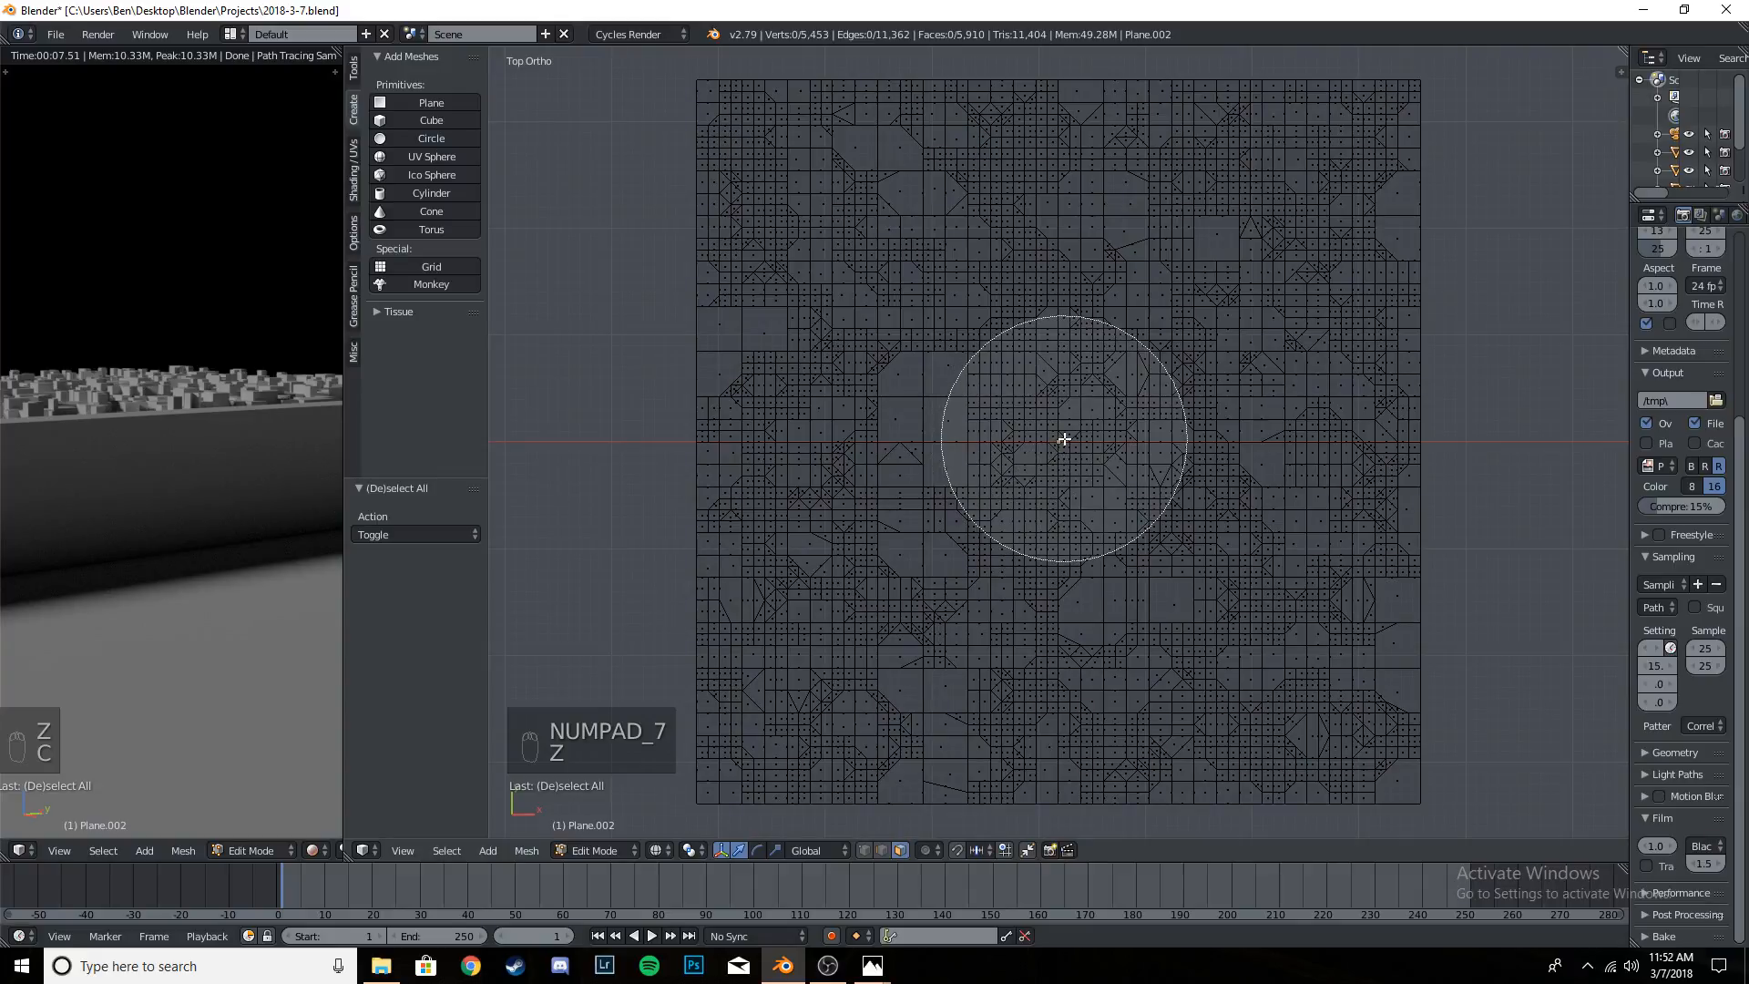
scroll(1062, 442, "up", 2)
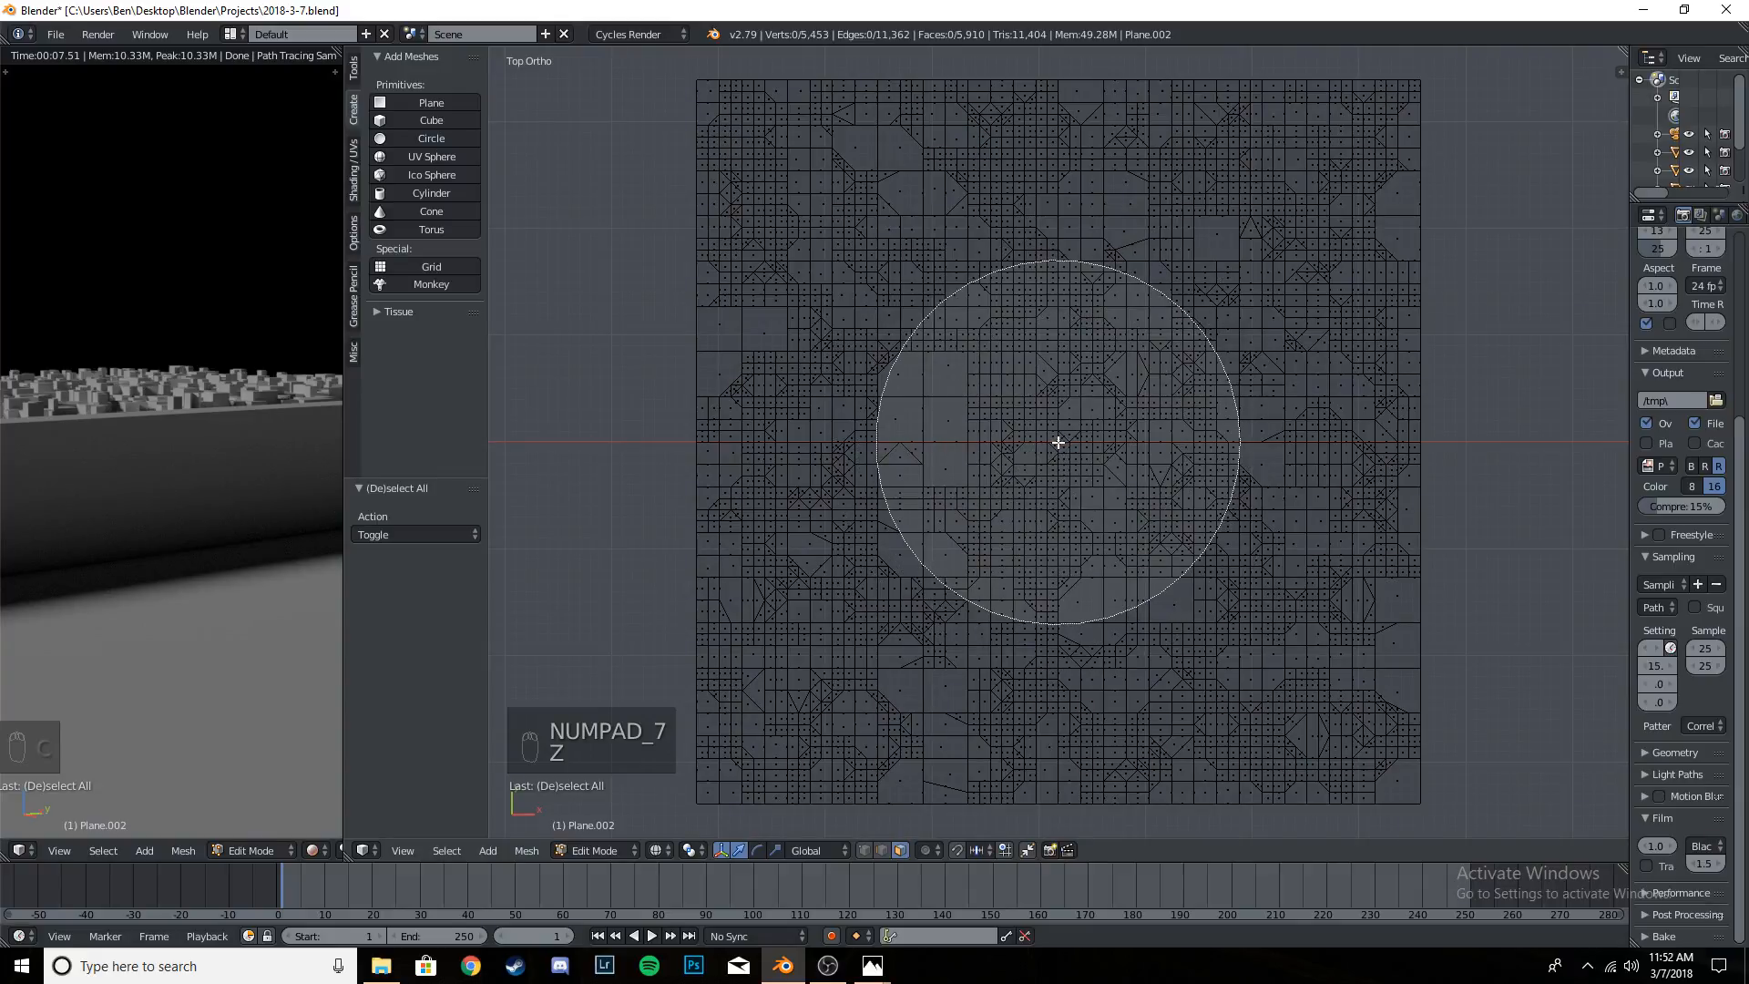
scroll(1058, 443, "up", 2)
scroll(1058, 443, "down", 3)
right_click(1058, 442)
key("c")
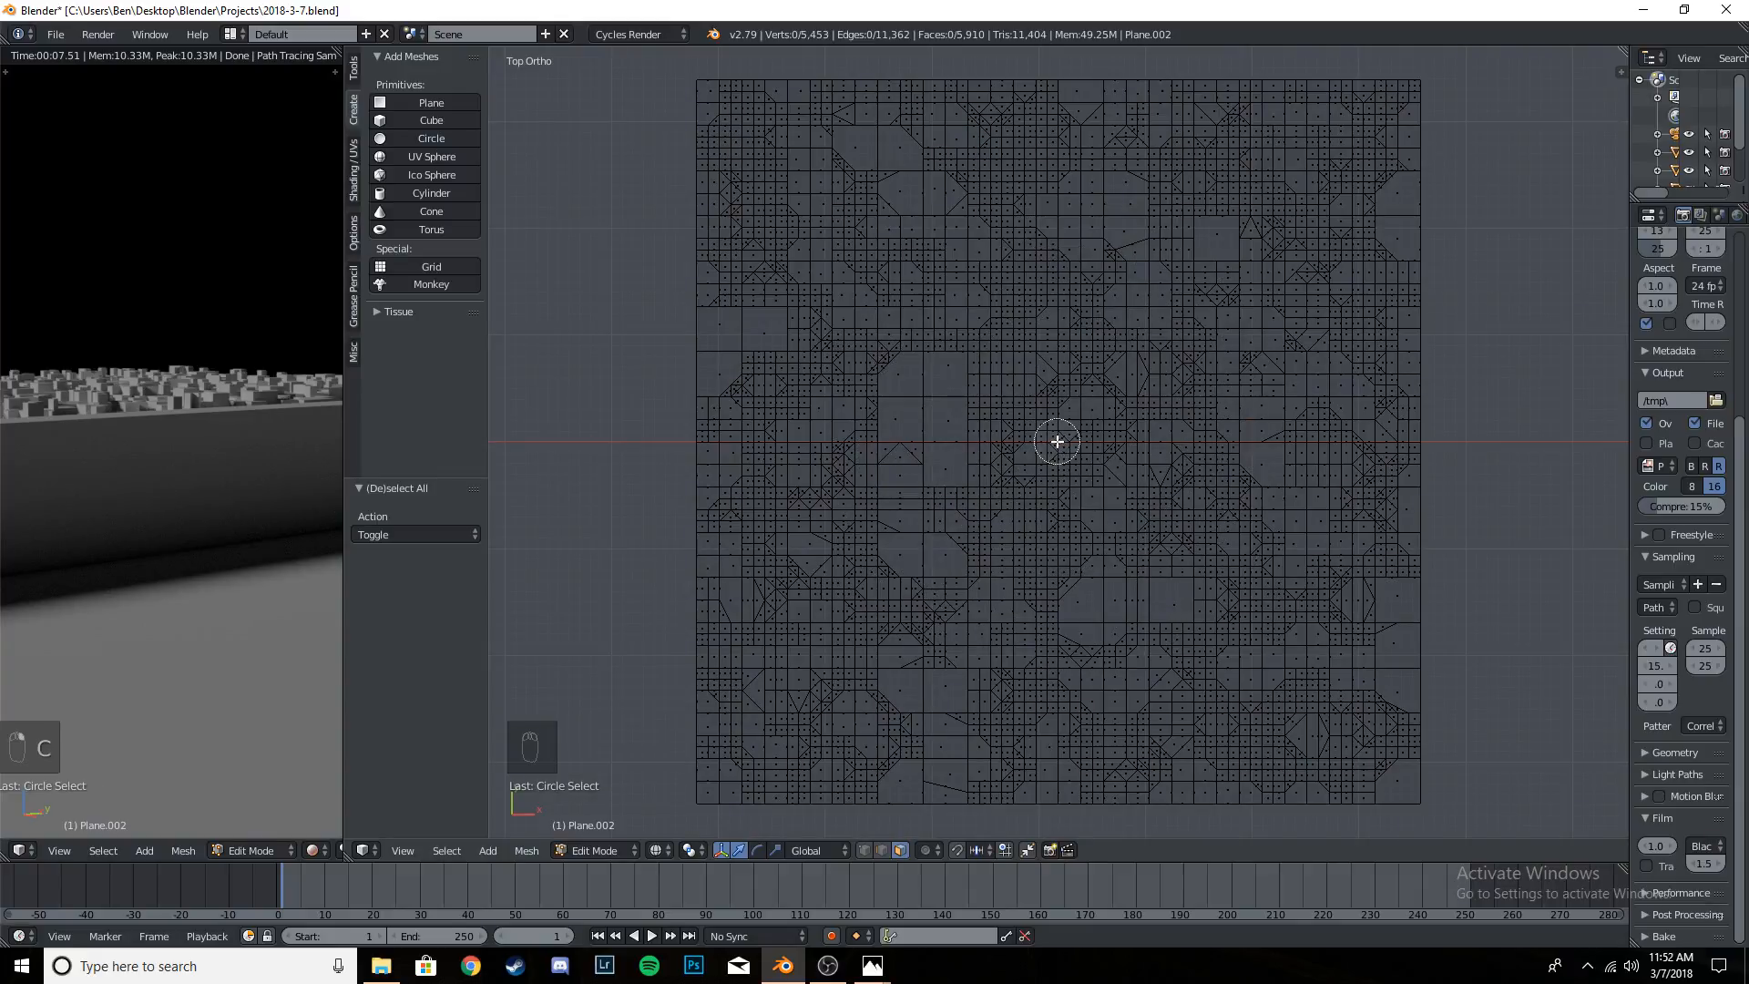
scroll(1057, 442, "down", 8)
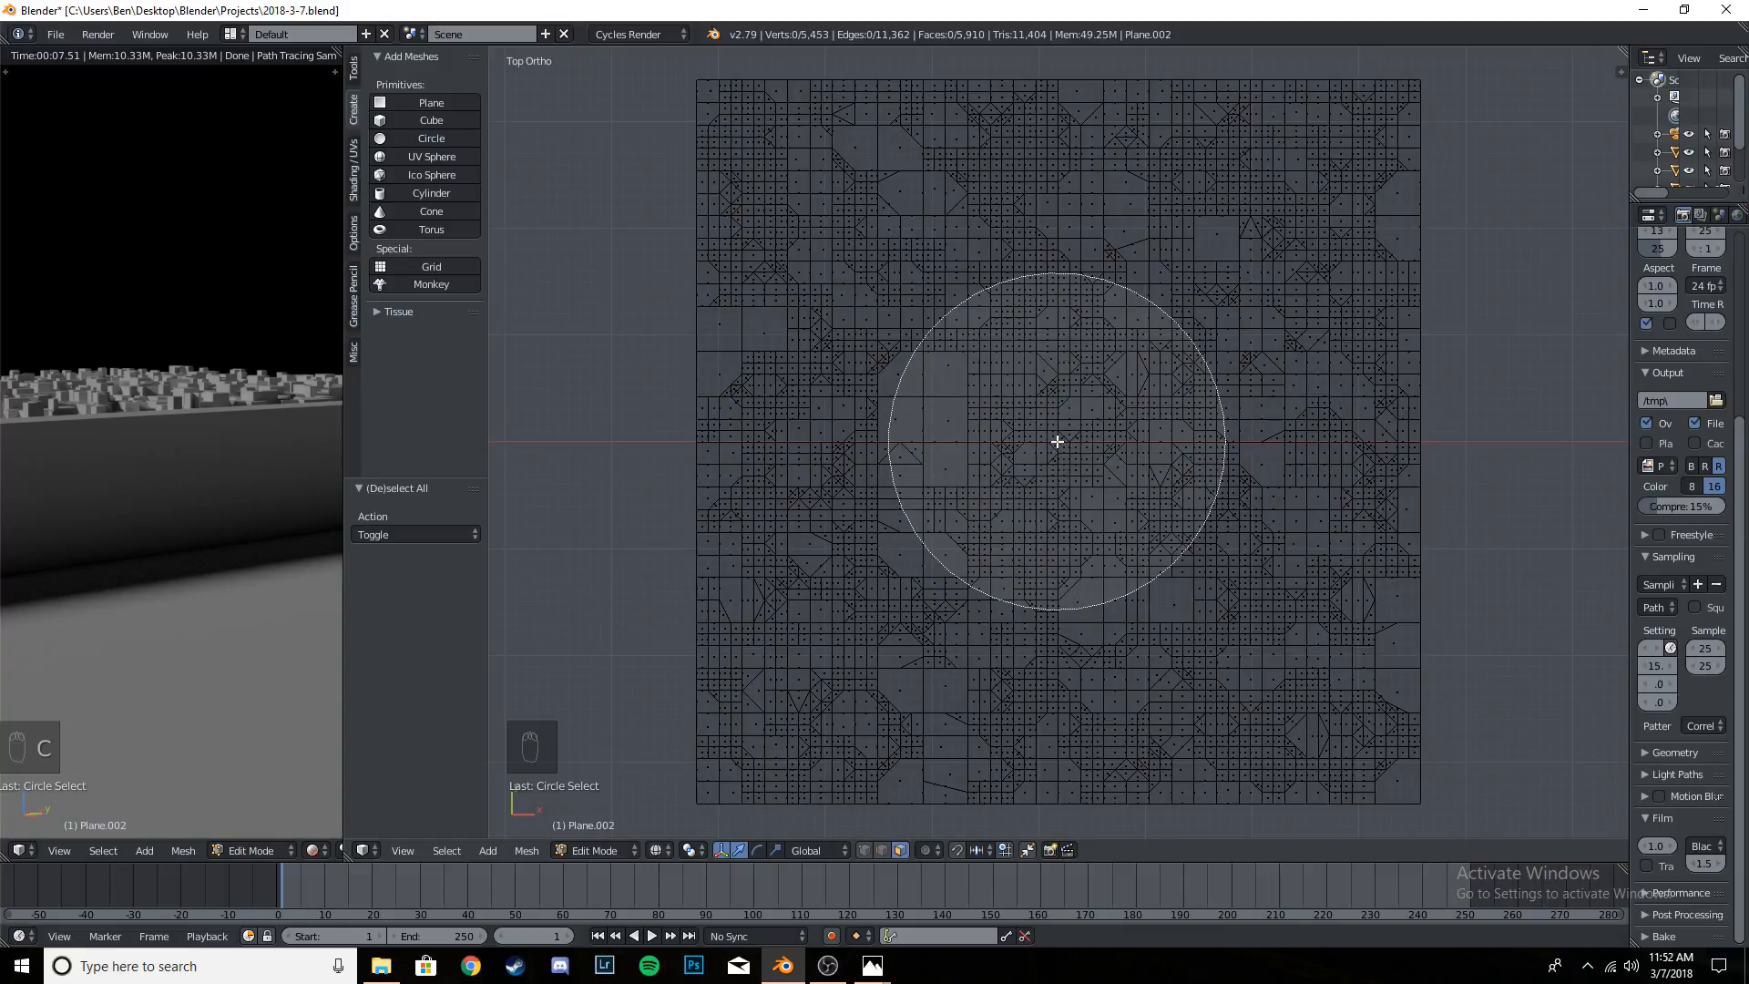
right_click(1056, 442)
key("b")
right_click(1028, 419)
- Circle-select a small round cluster of faces at the centre of the terrain
key("c")
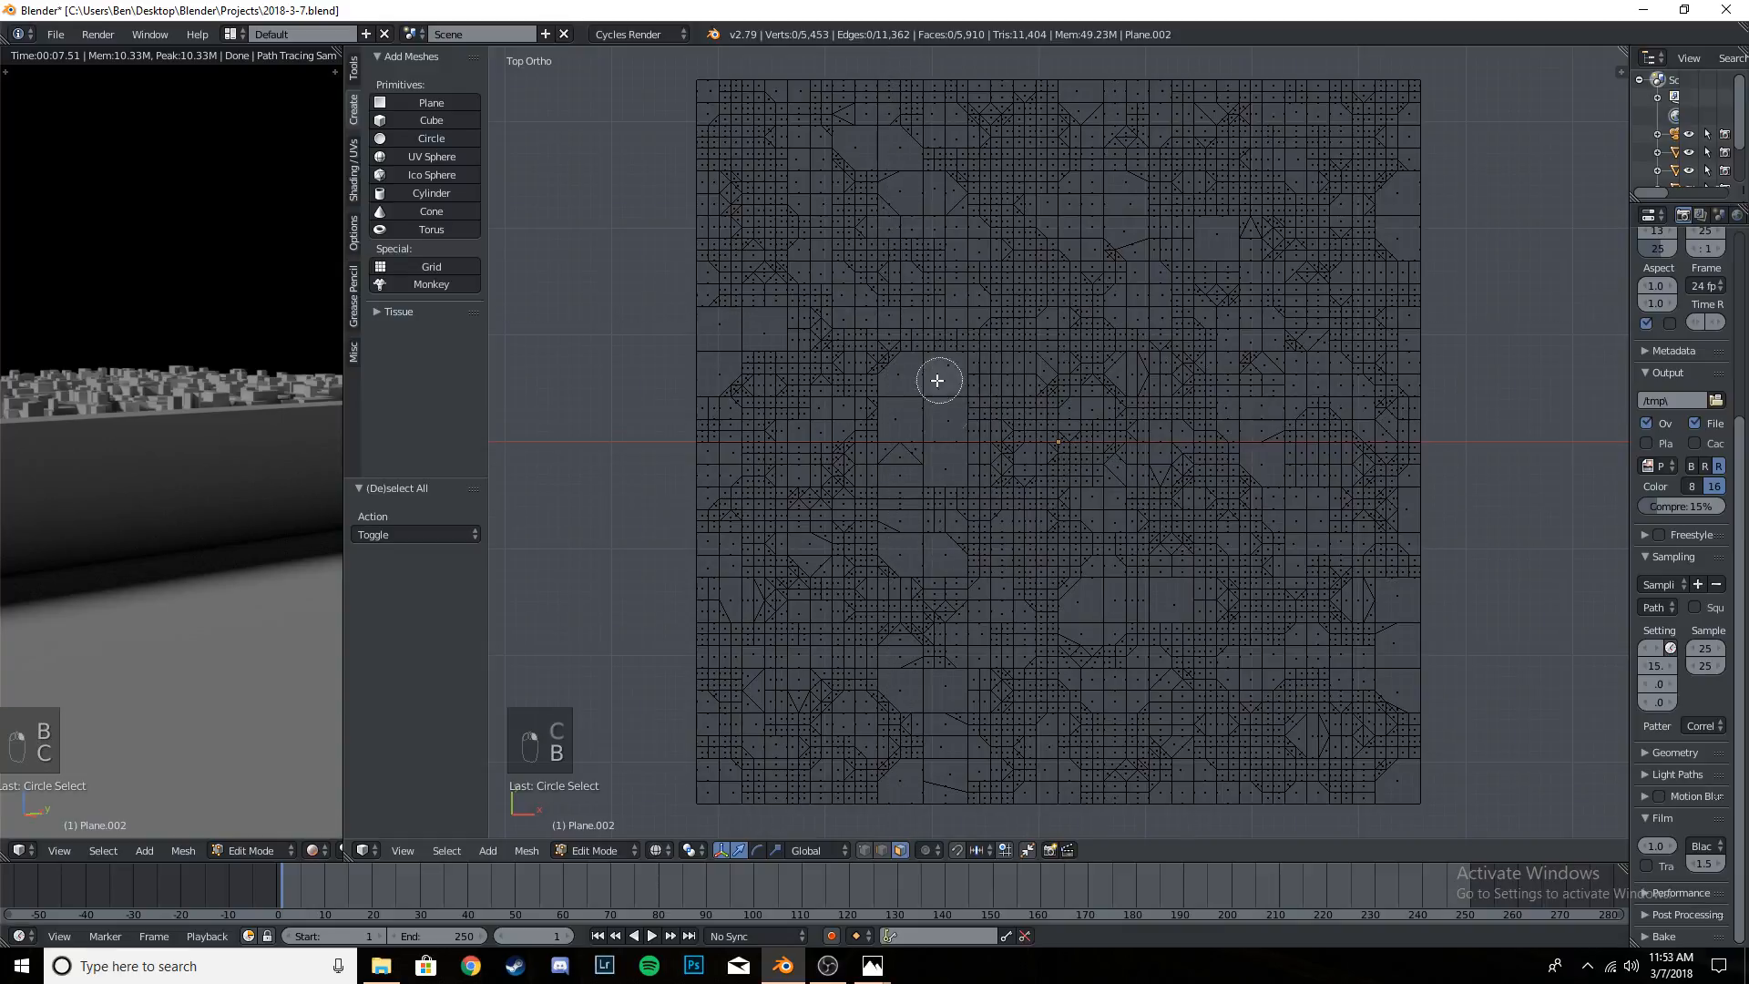
scroll(1048, 441, "down", 6)
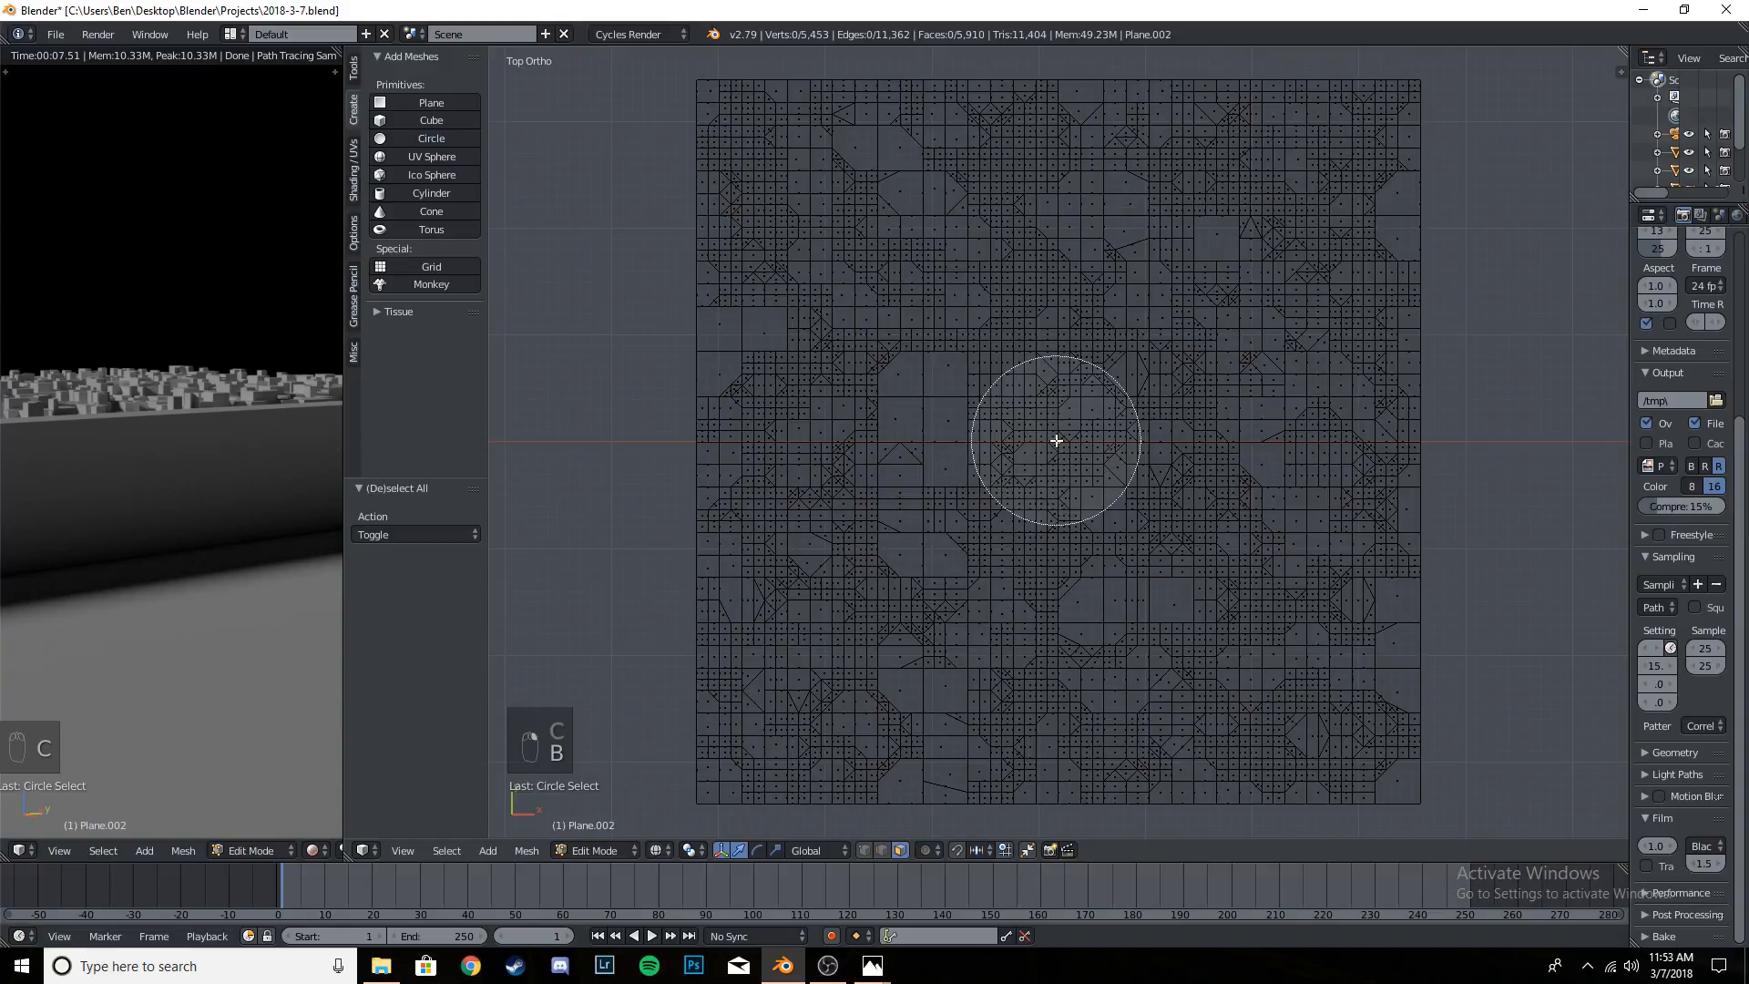
scroll(1055, 441, "down", 4)
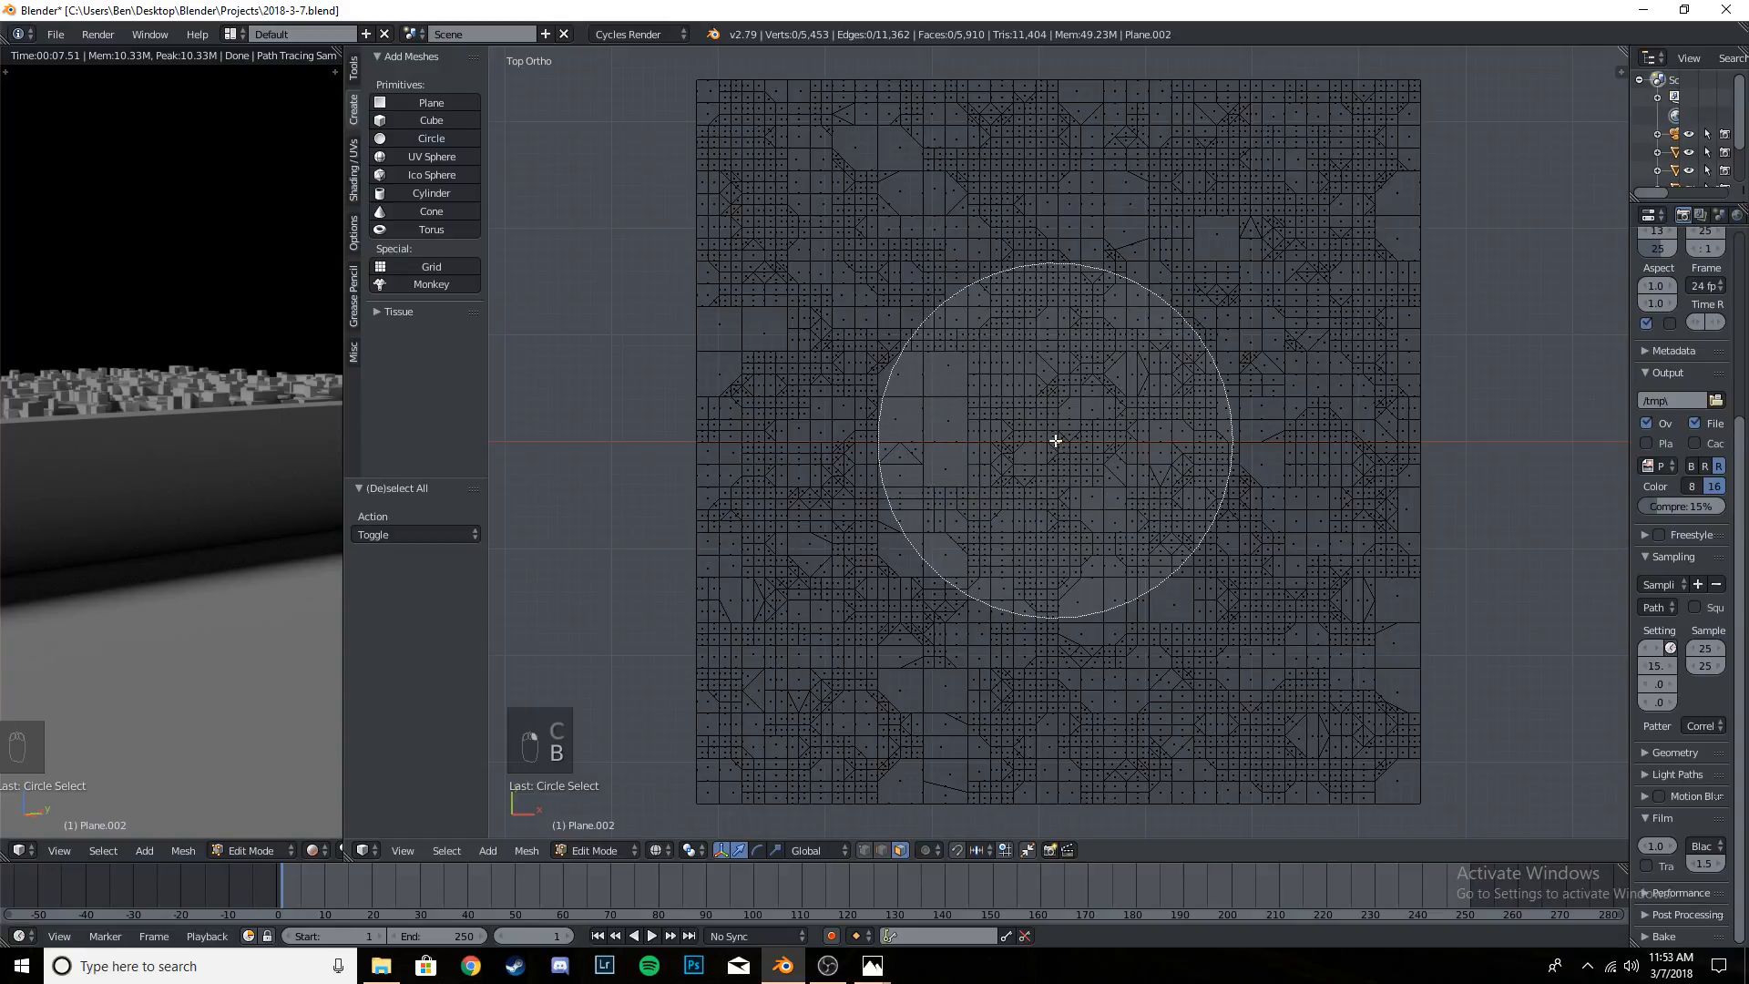
scroll(1055, 441, "up", 8)
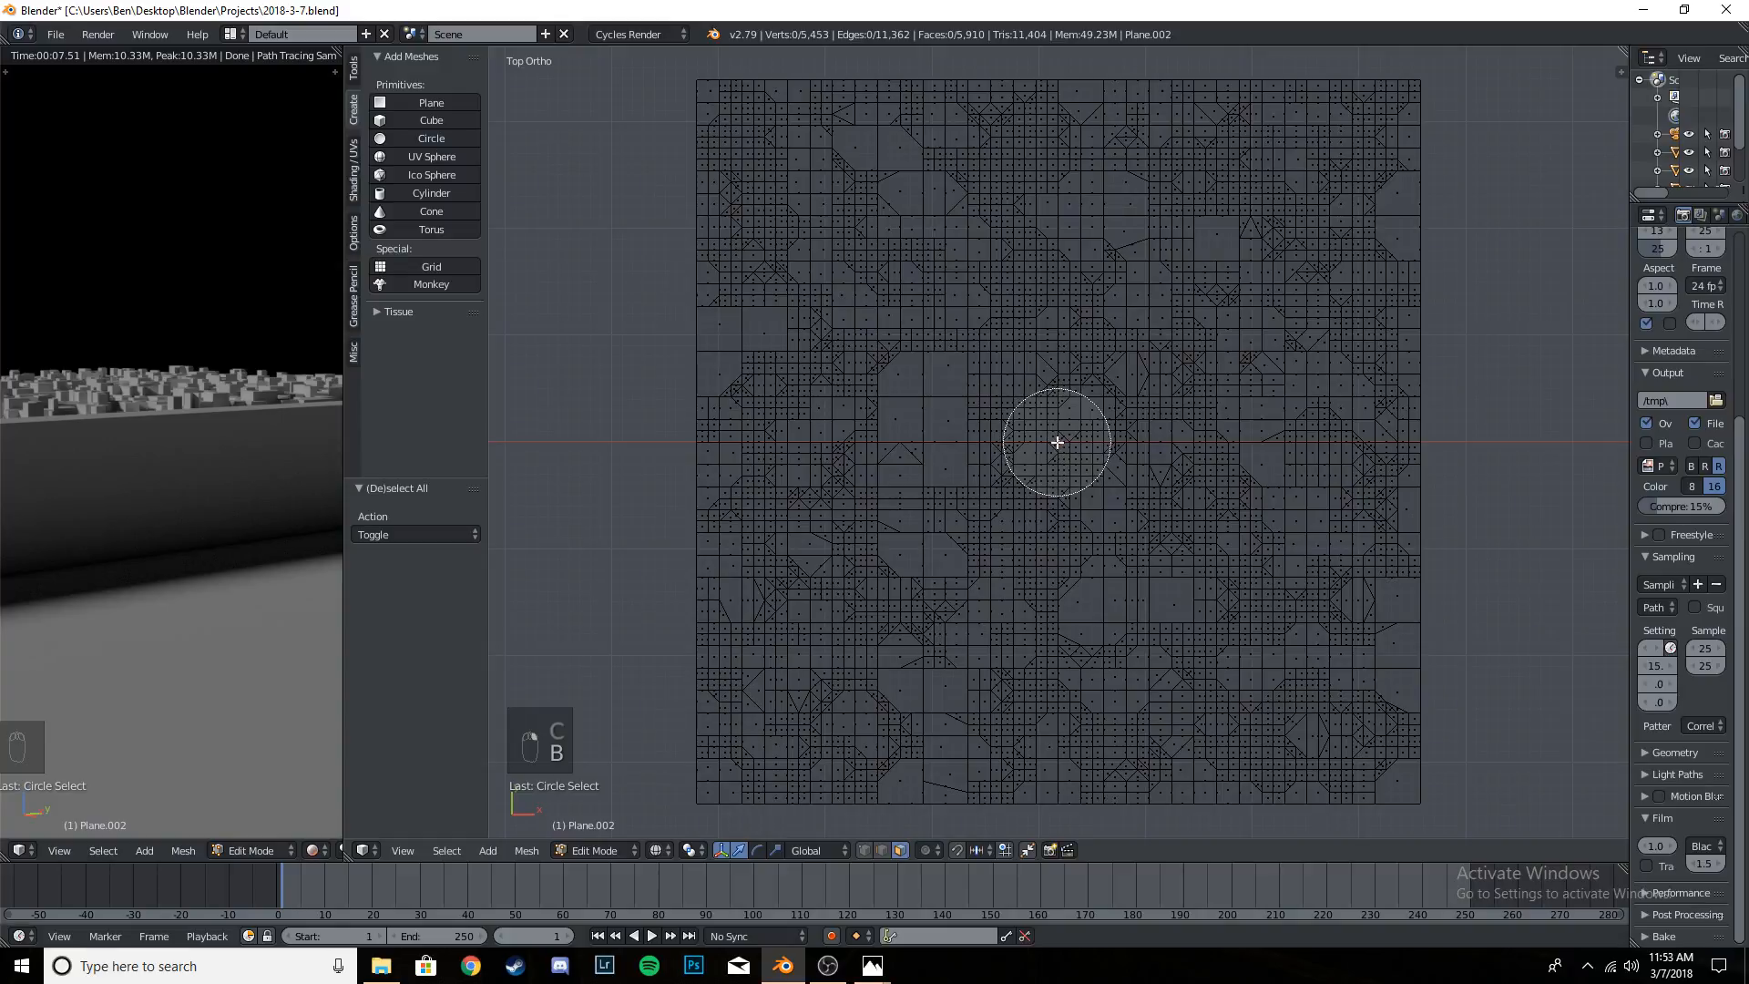
left_click(1057, 443)
right_click(1086, 394)
- View the terrain through the camera and enable proportional editing for the selected central faces
middle_click_drag(1169, 516, 1192, 415)
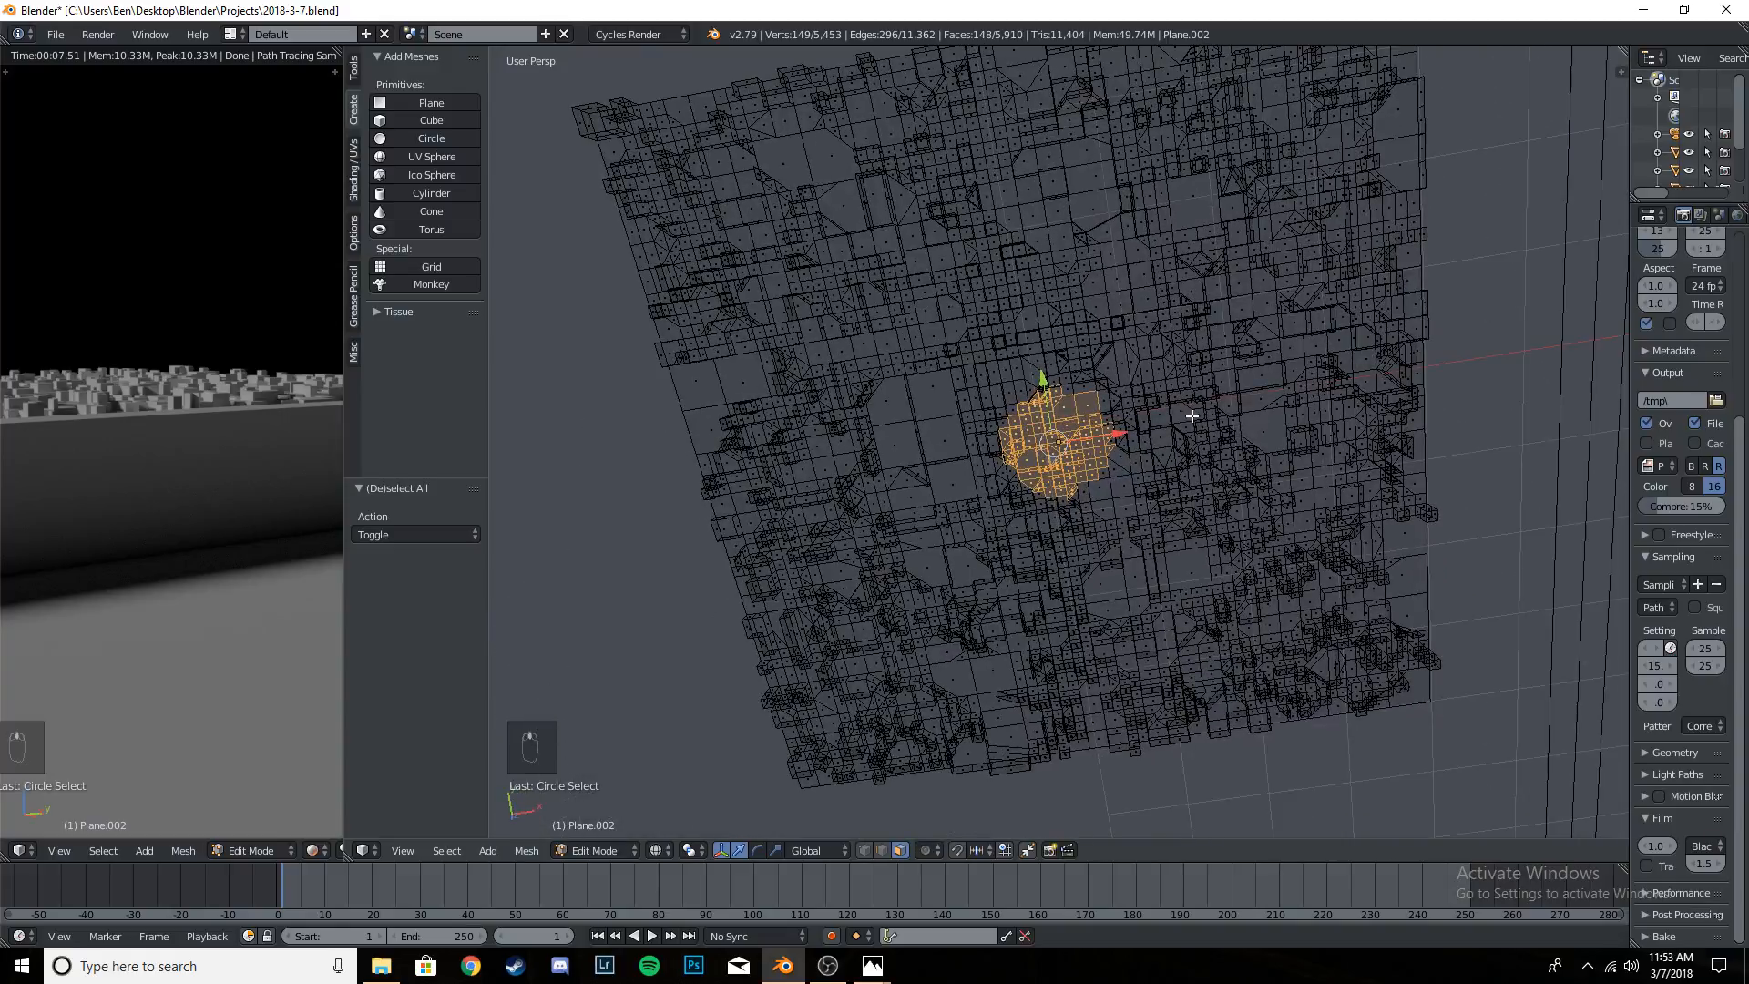
middle_click_drag(920, 298, 1203, 579)
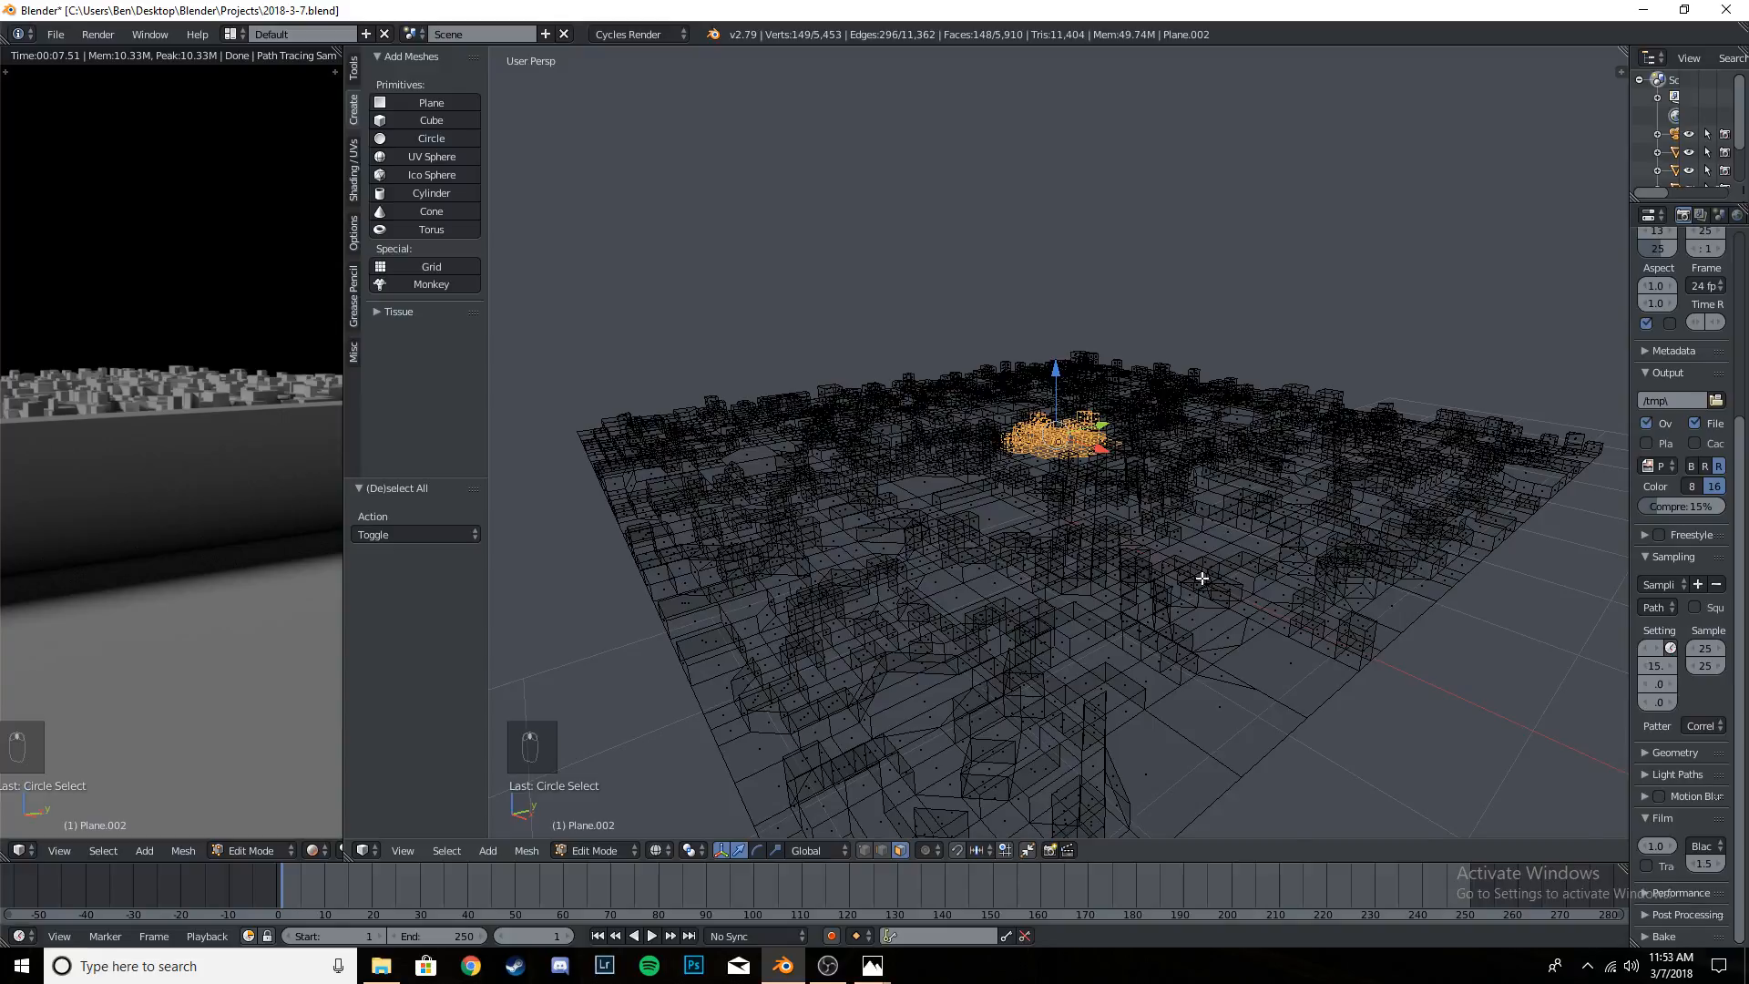
key("KP_0")
scroll(1084, 501, "up", 5)
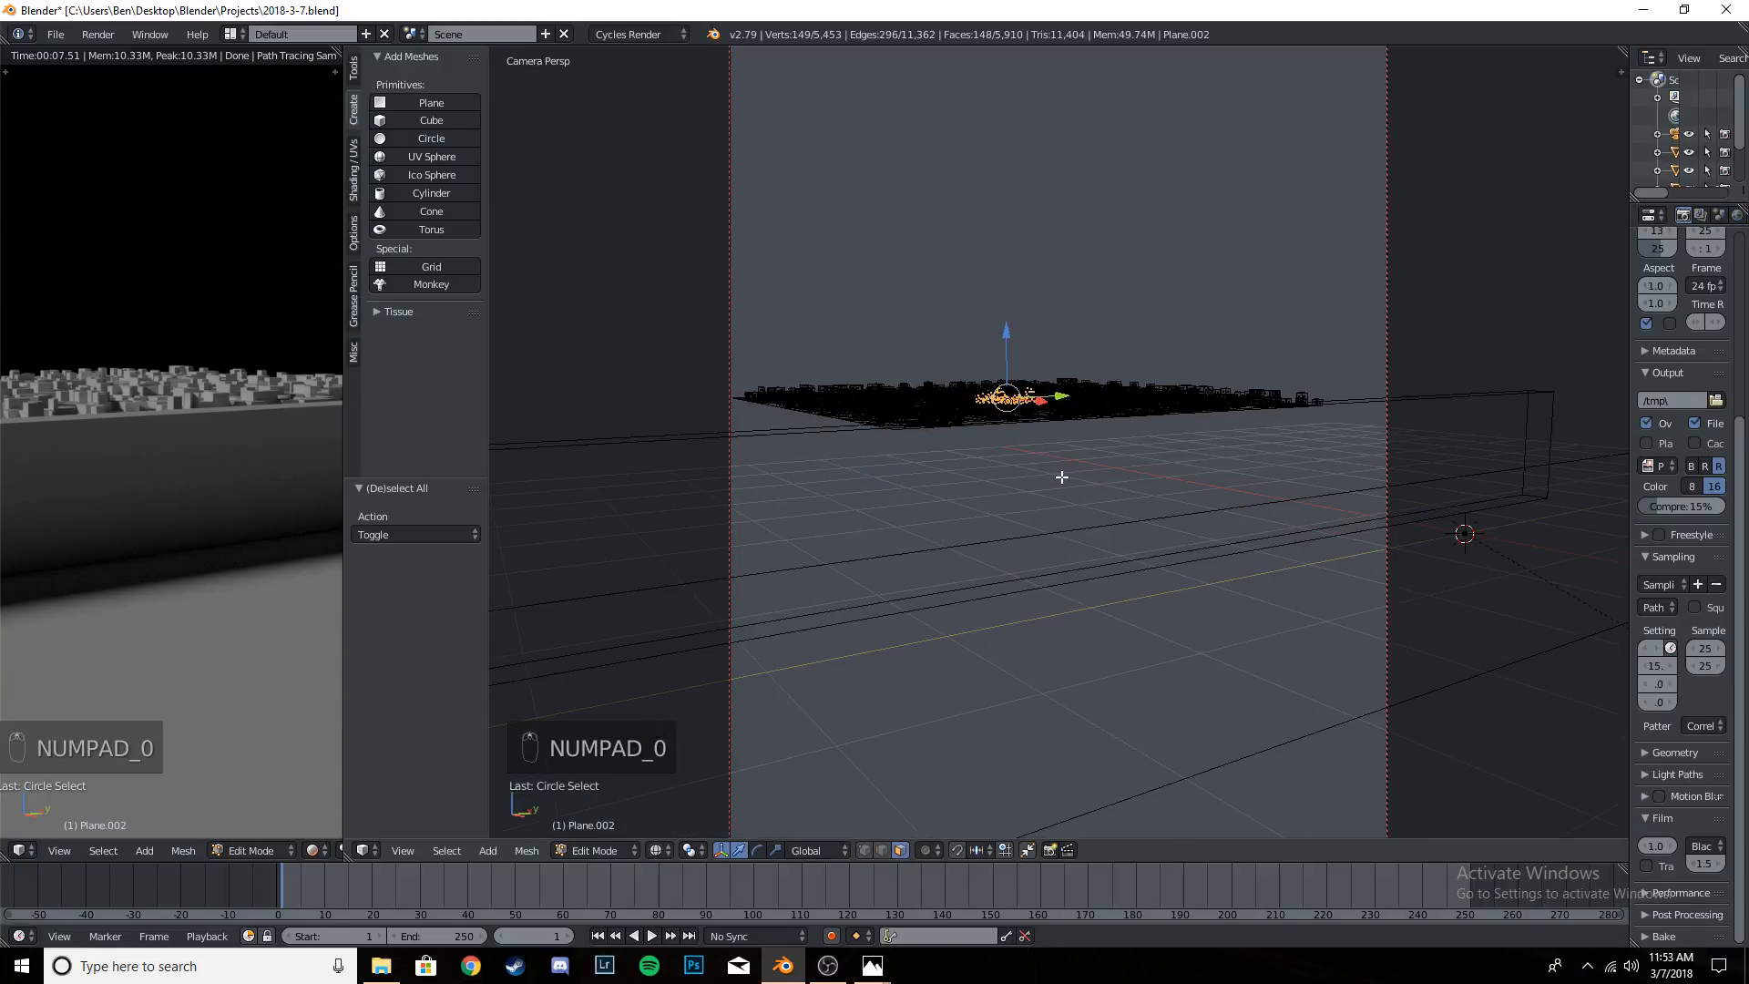
key("o")
key("o")
key("o")
key("o")
key("o")
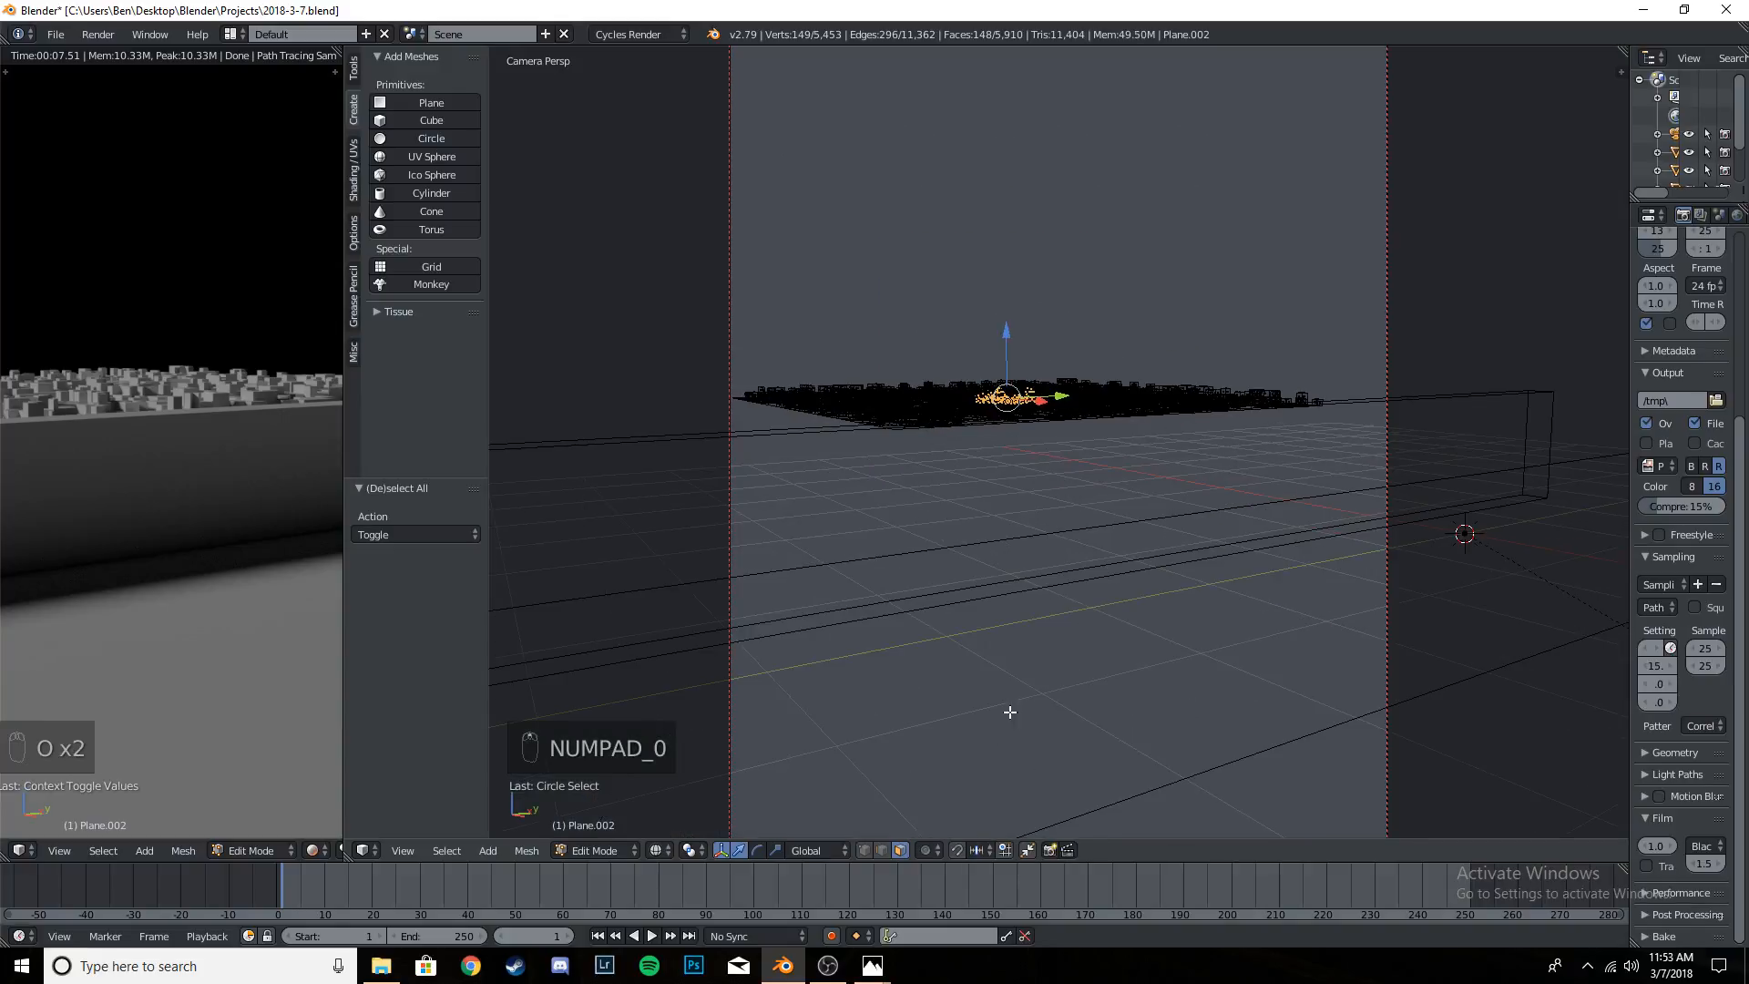
key("o")
key("o")
key("o")
key("o")
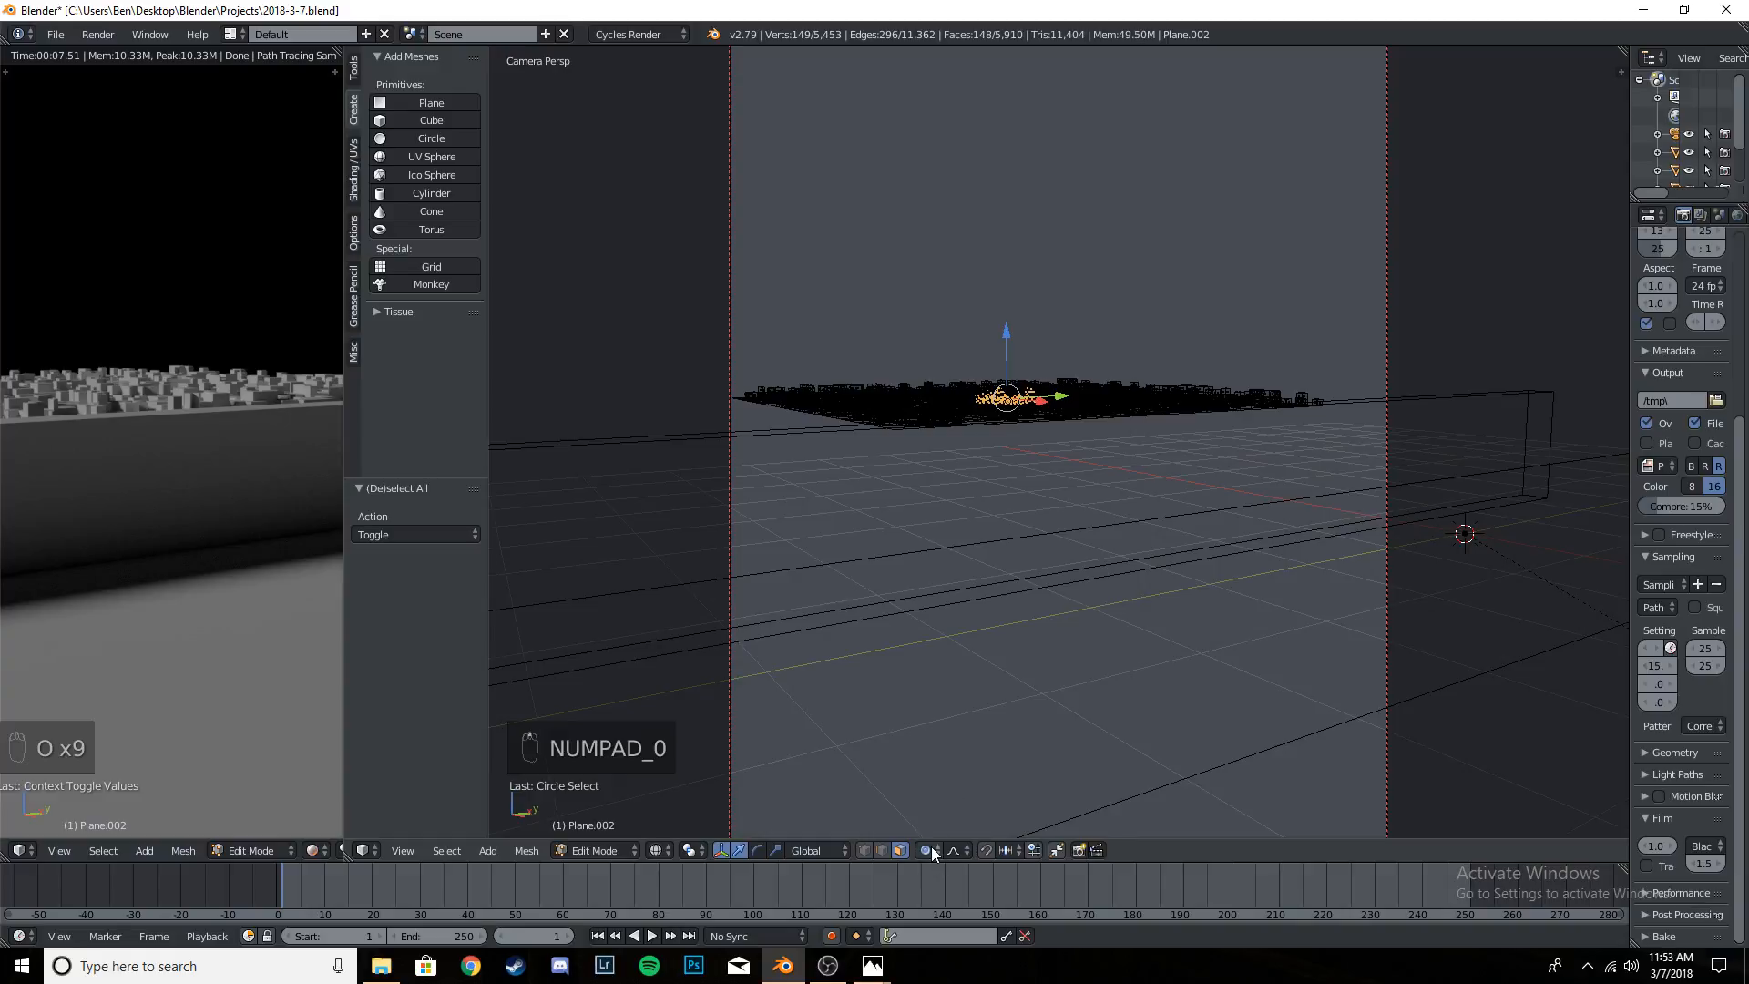
left_click(932, 849)
left_click(965, 814)
left_click(933, 849)
left_click(964, 808)
scroll(1013, 391, "up", 3)
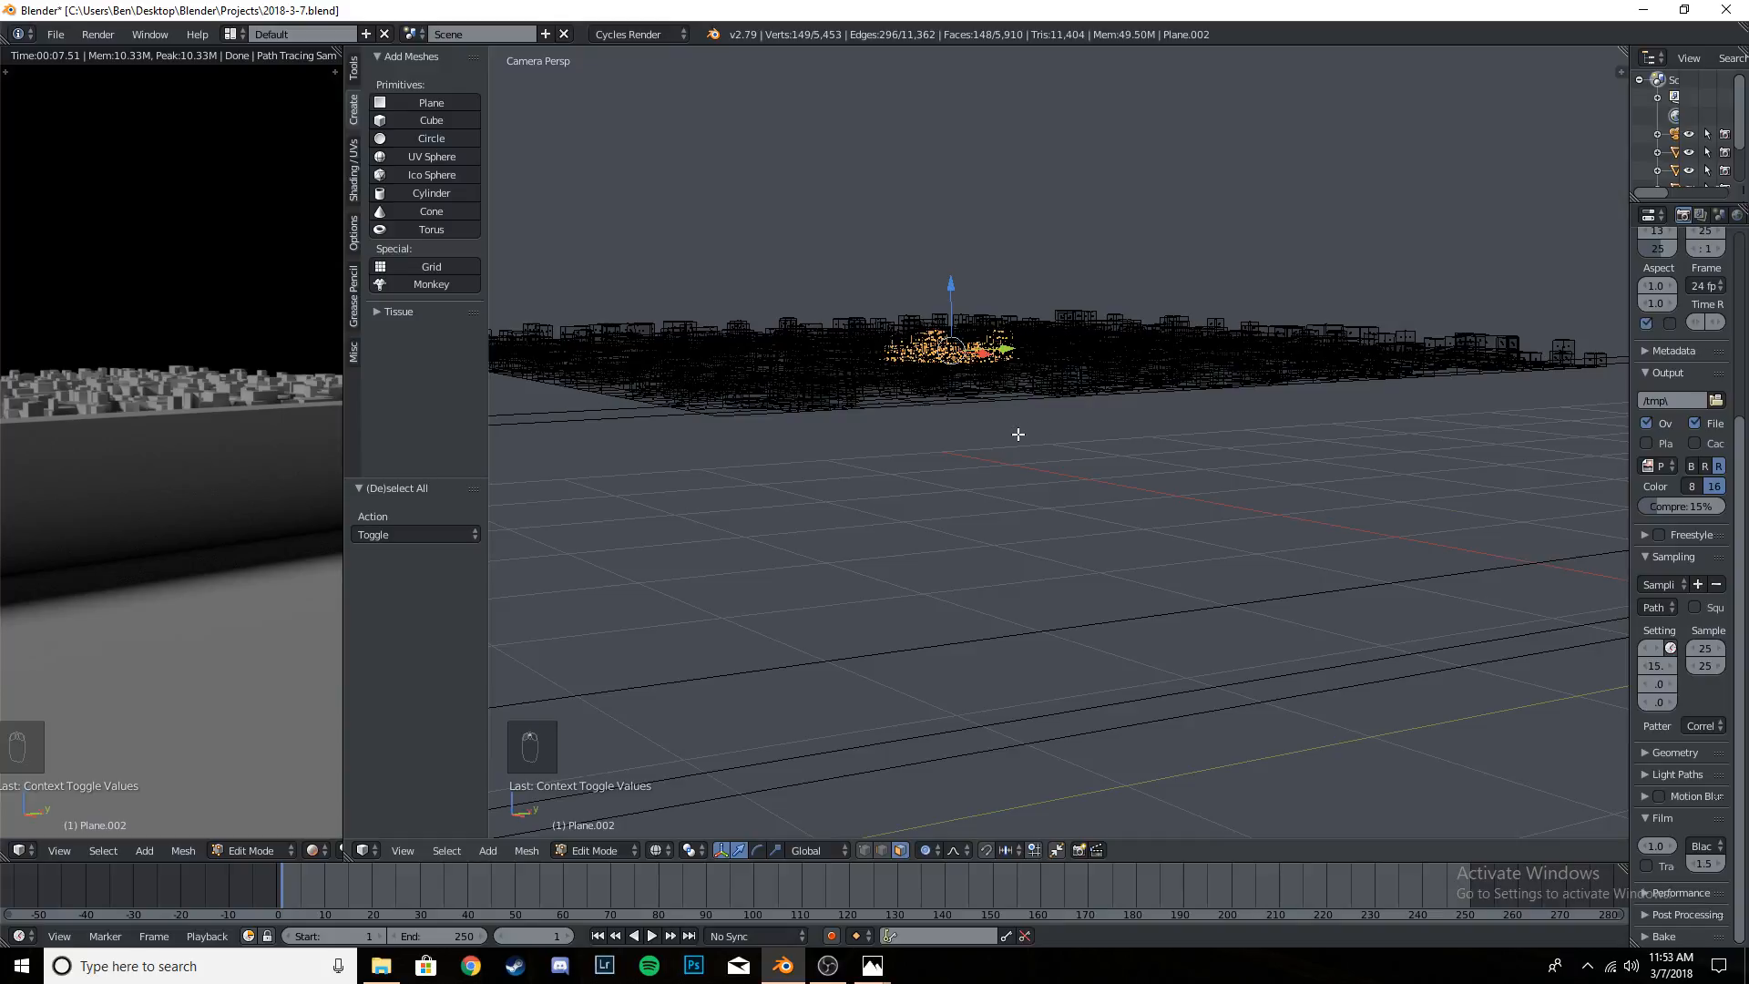
- Raise the central faces about 0.132 along global Z with smooth proportional falloff, using a proportional size of about 2.14
key("g")
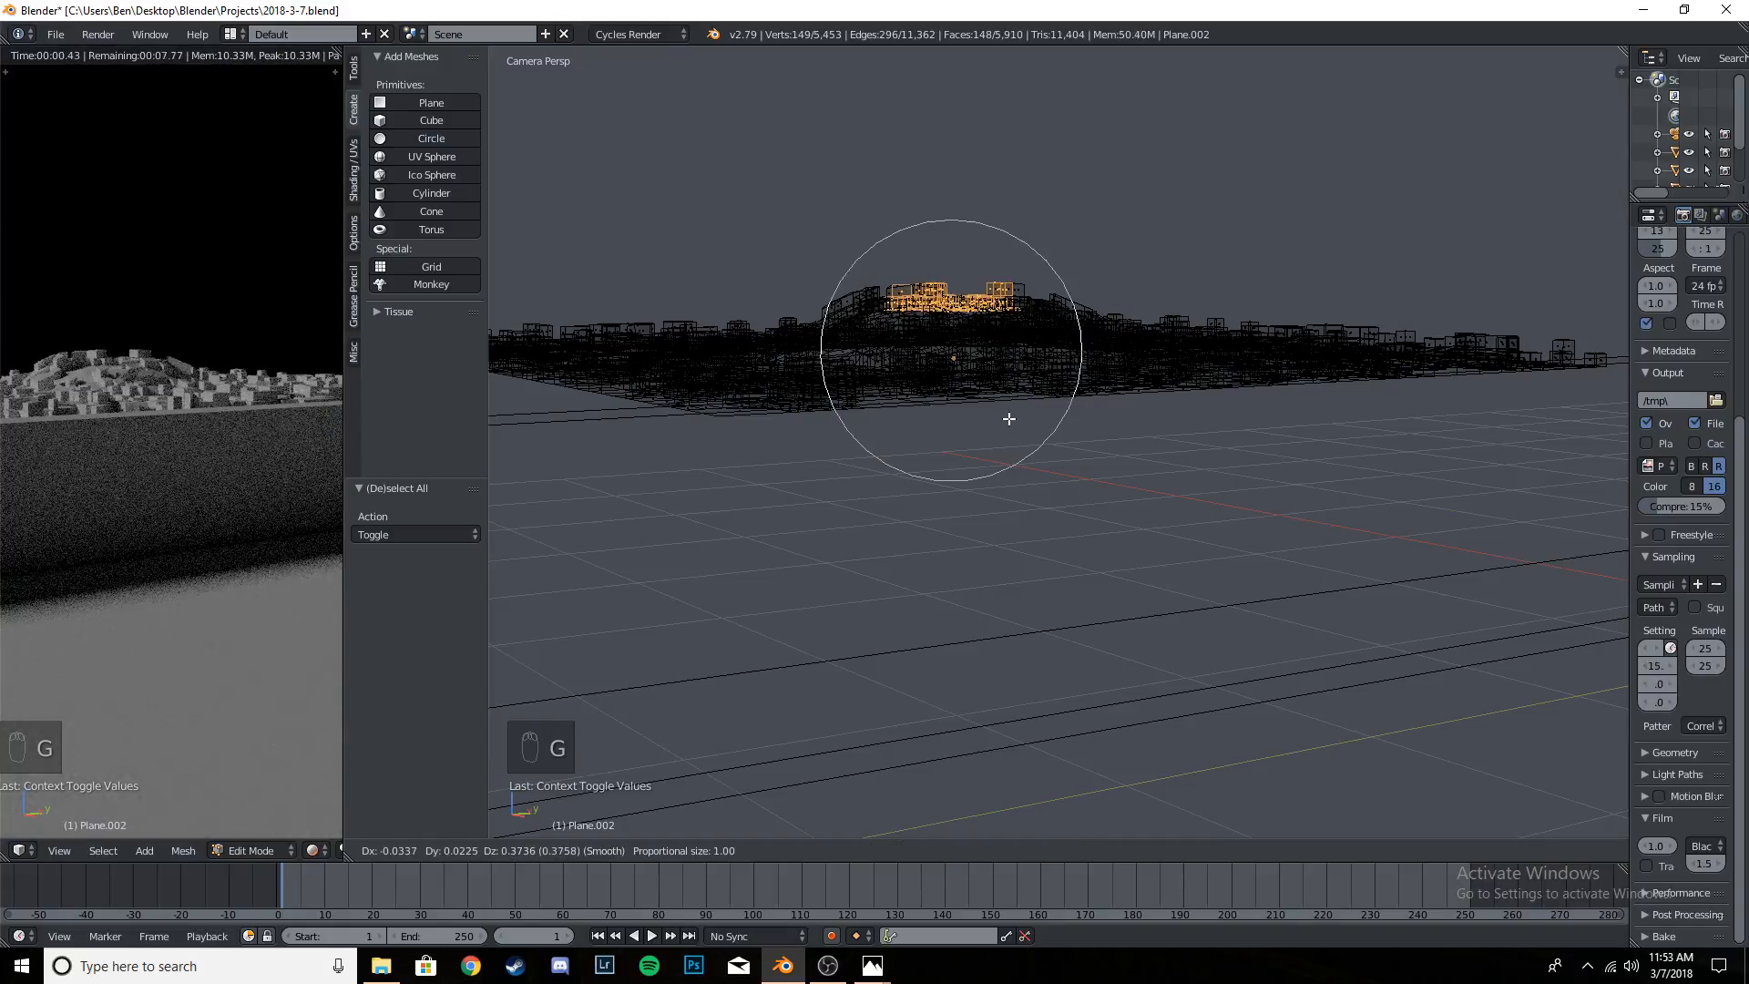
key("z")
scroll(1007, 421, "up", 4)
scroll(1009, 437, "down", 8)
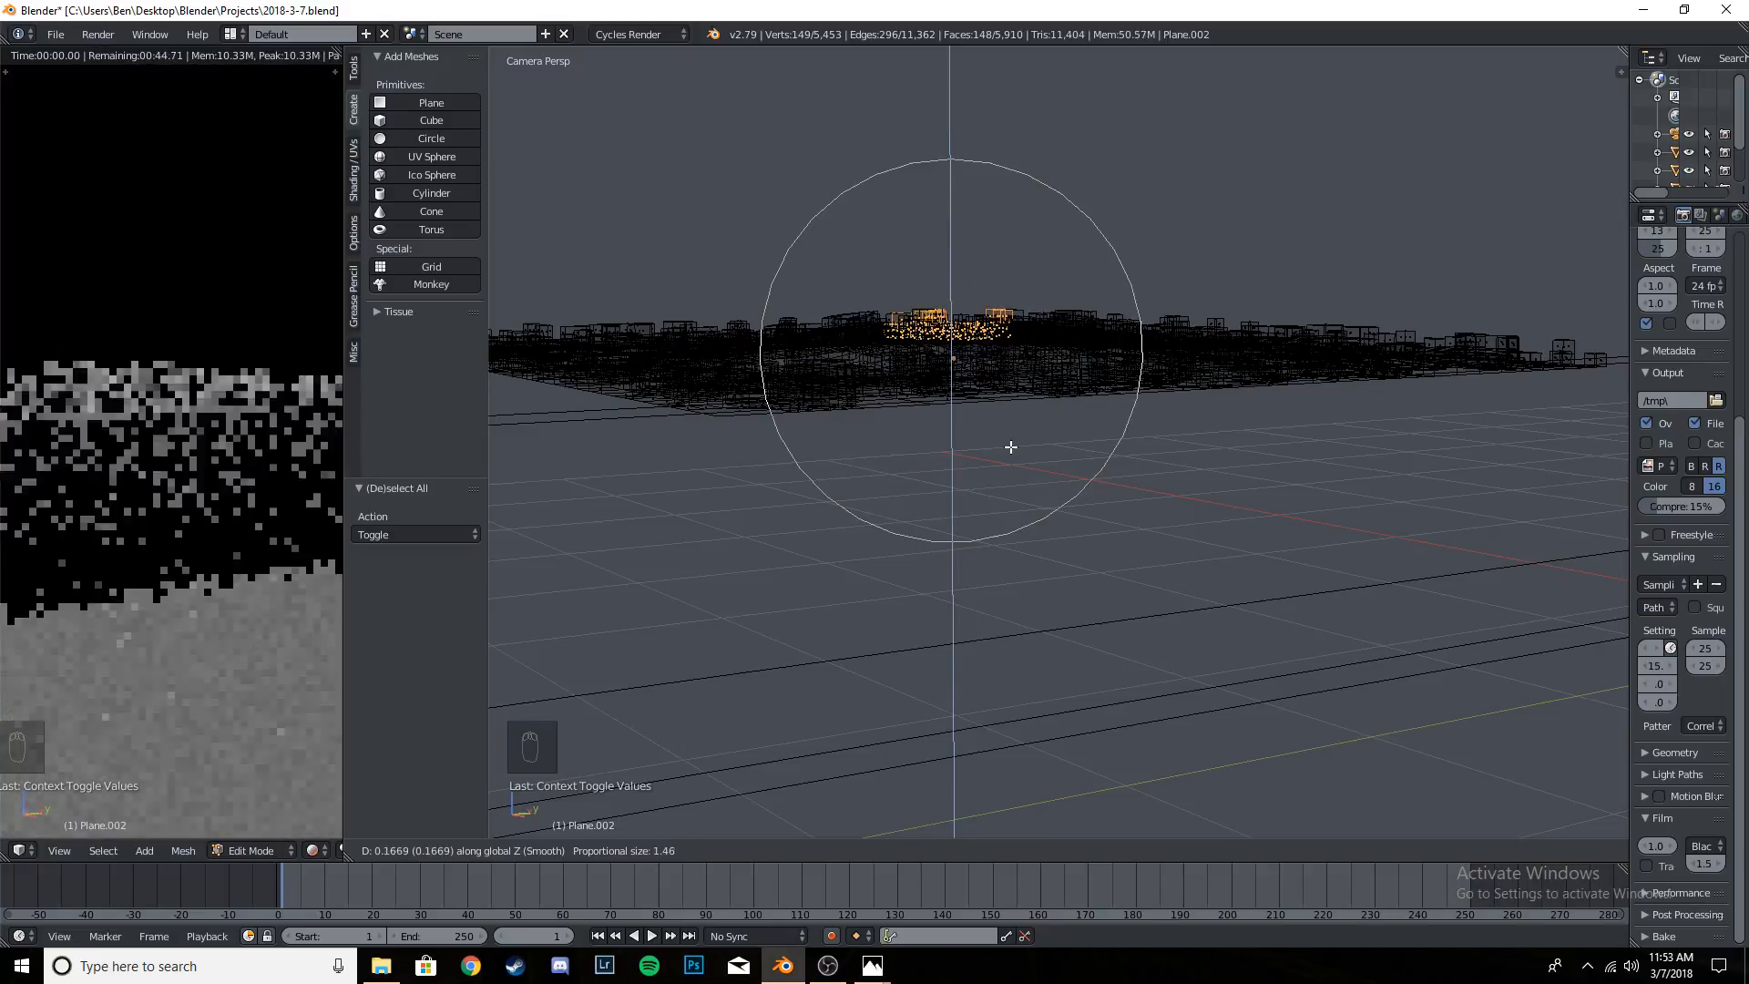
scroll(1011, 440, "down", 5)
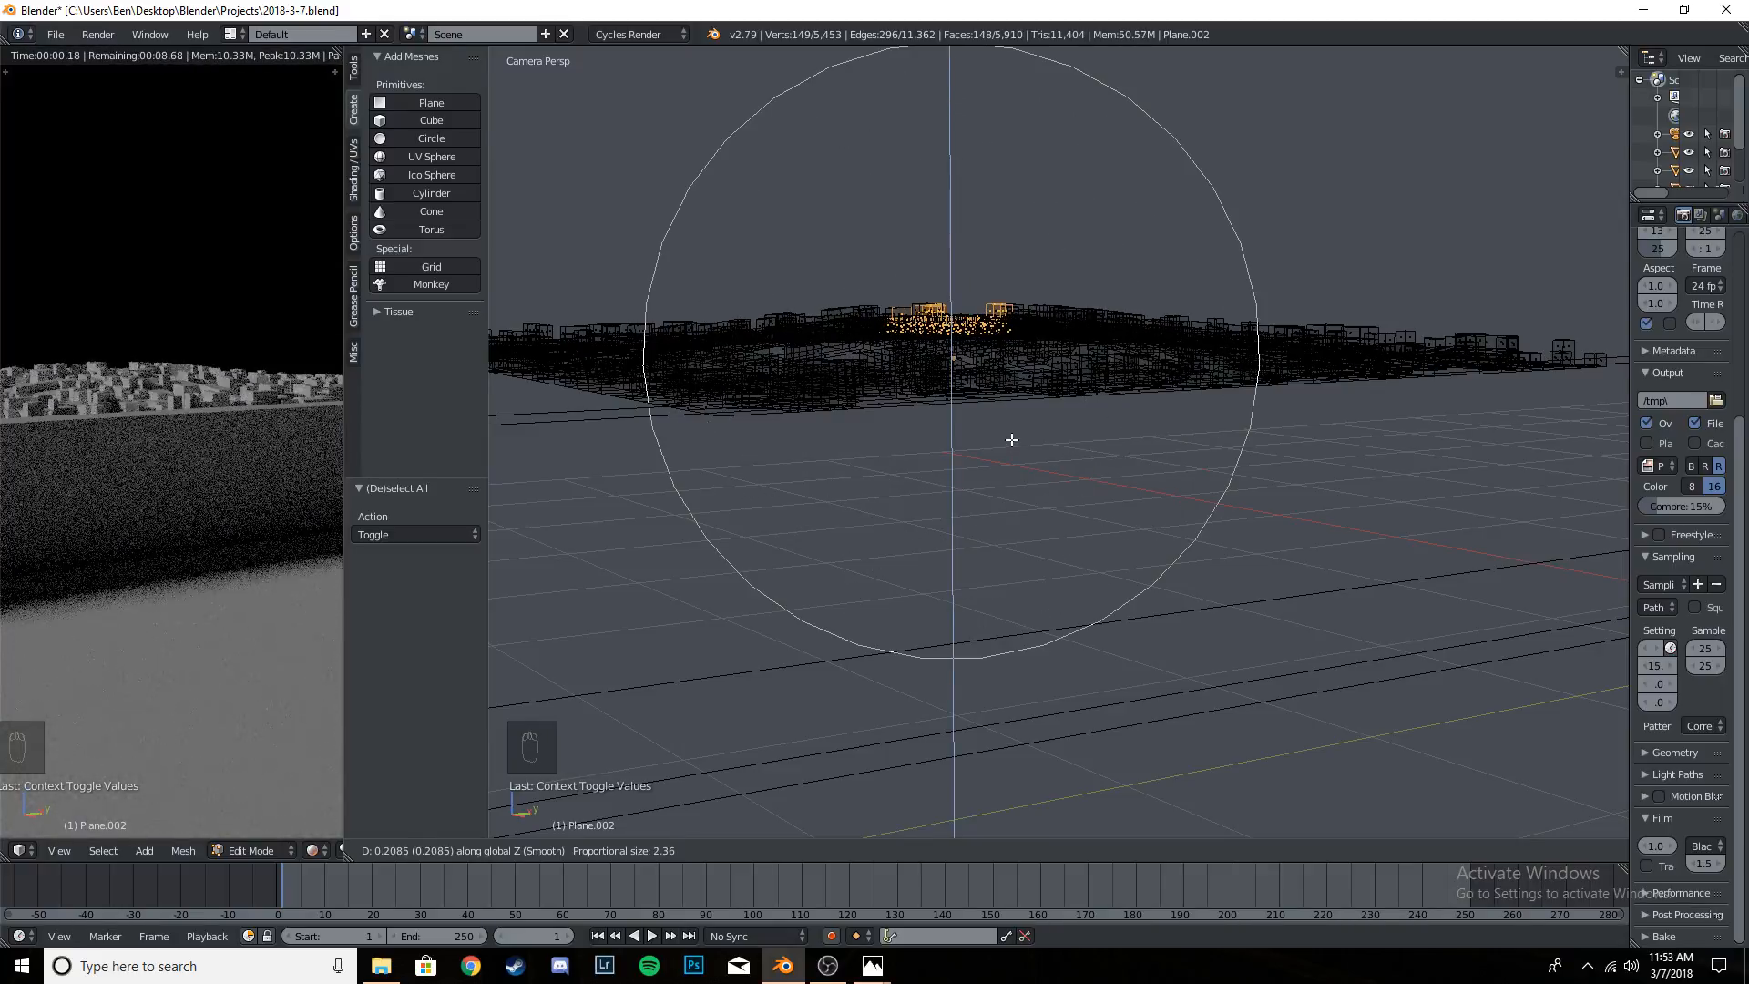
scroll(1012, 440, "down", 1)
scroll(1011, 440, "up", 2)
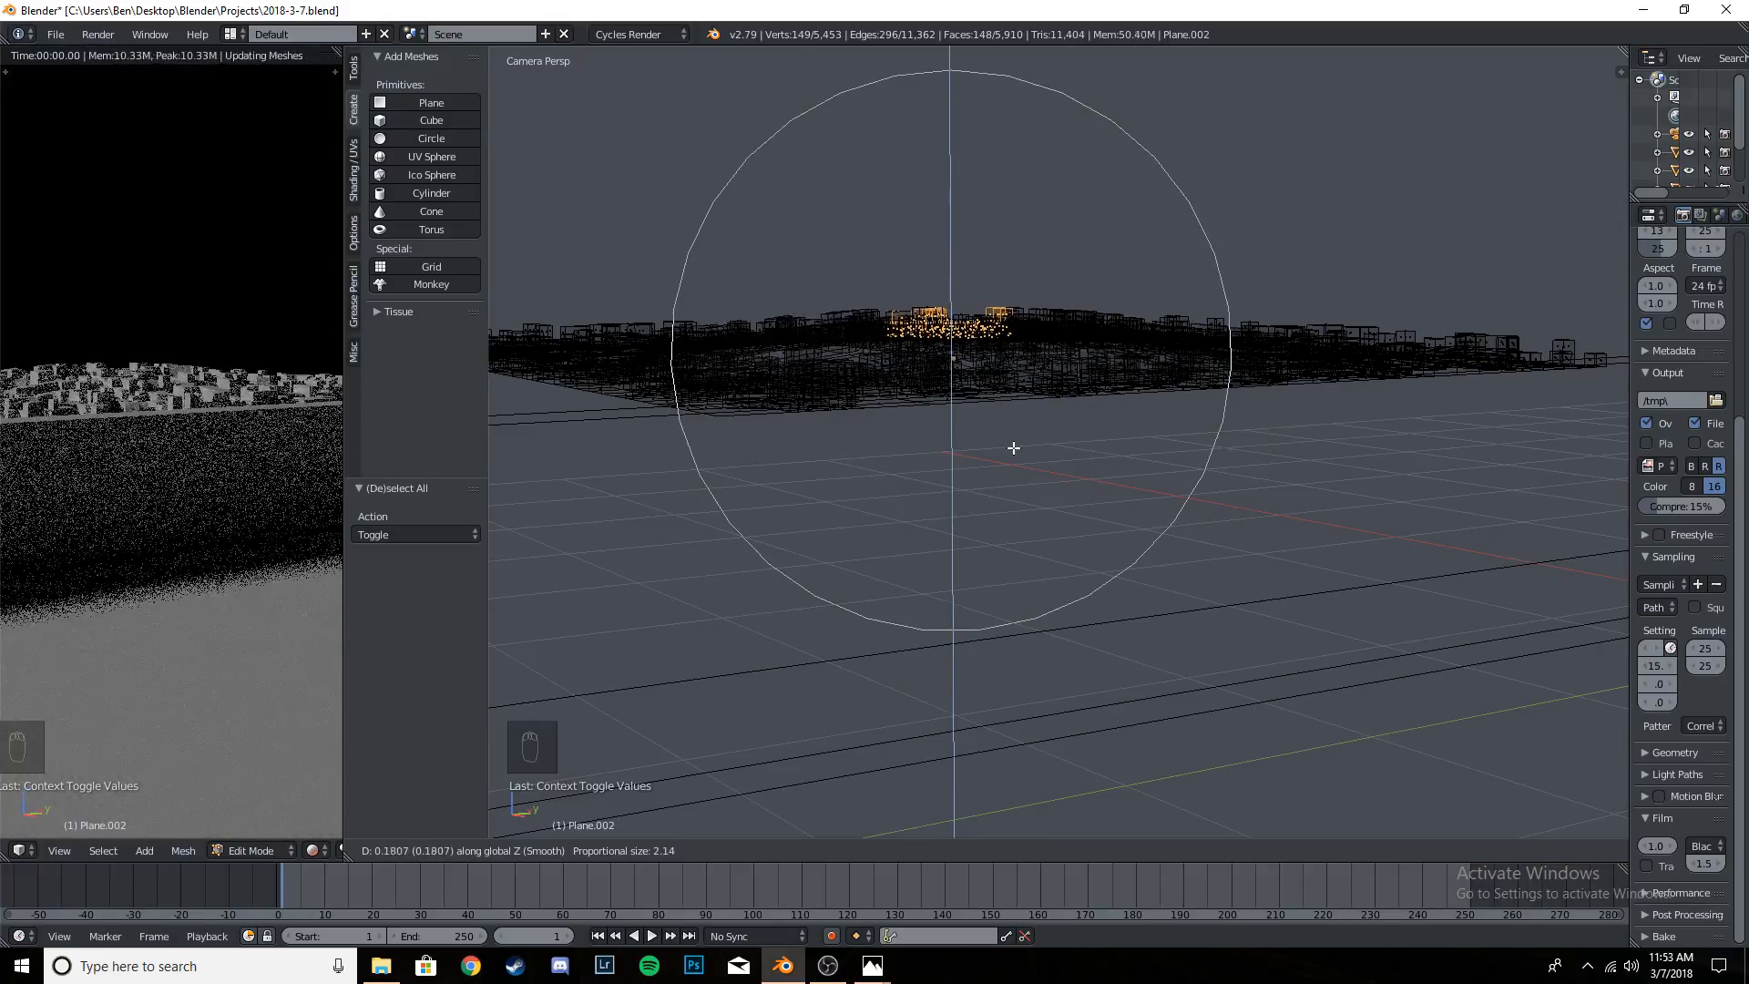
left_click(1016, 437)
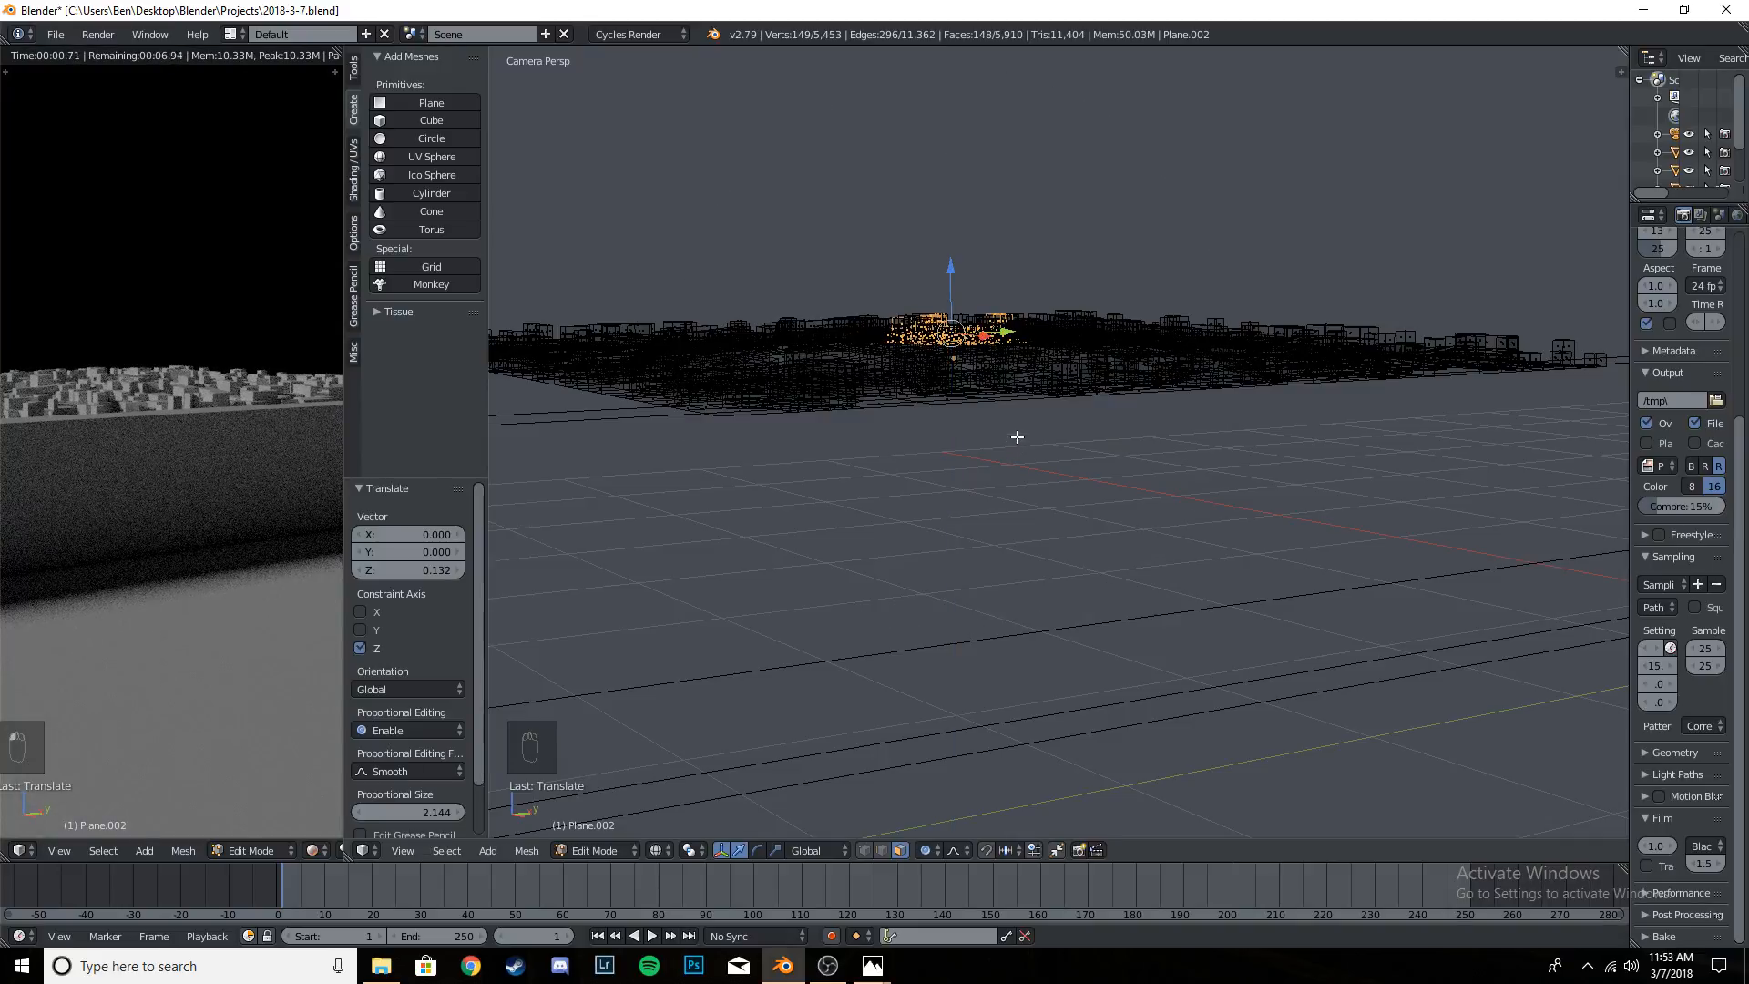
- Deselect the mesh, return to Object Mode and examine the raised terrain in the rendered preview and in solid shading
middle_click_drag(1024, 401, 1022, 492)
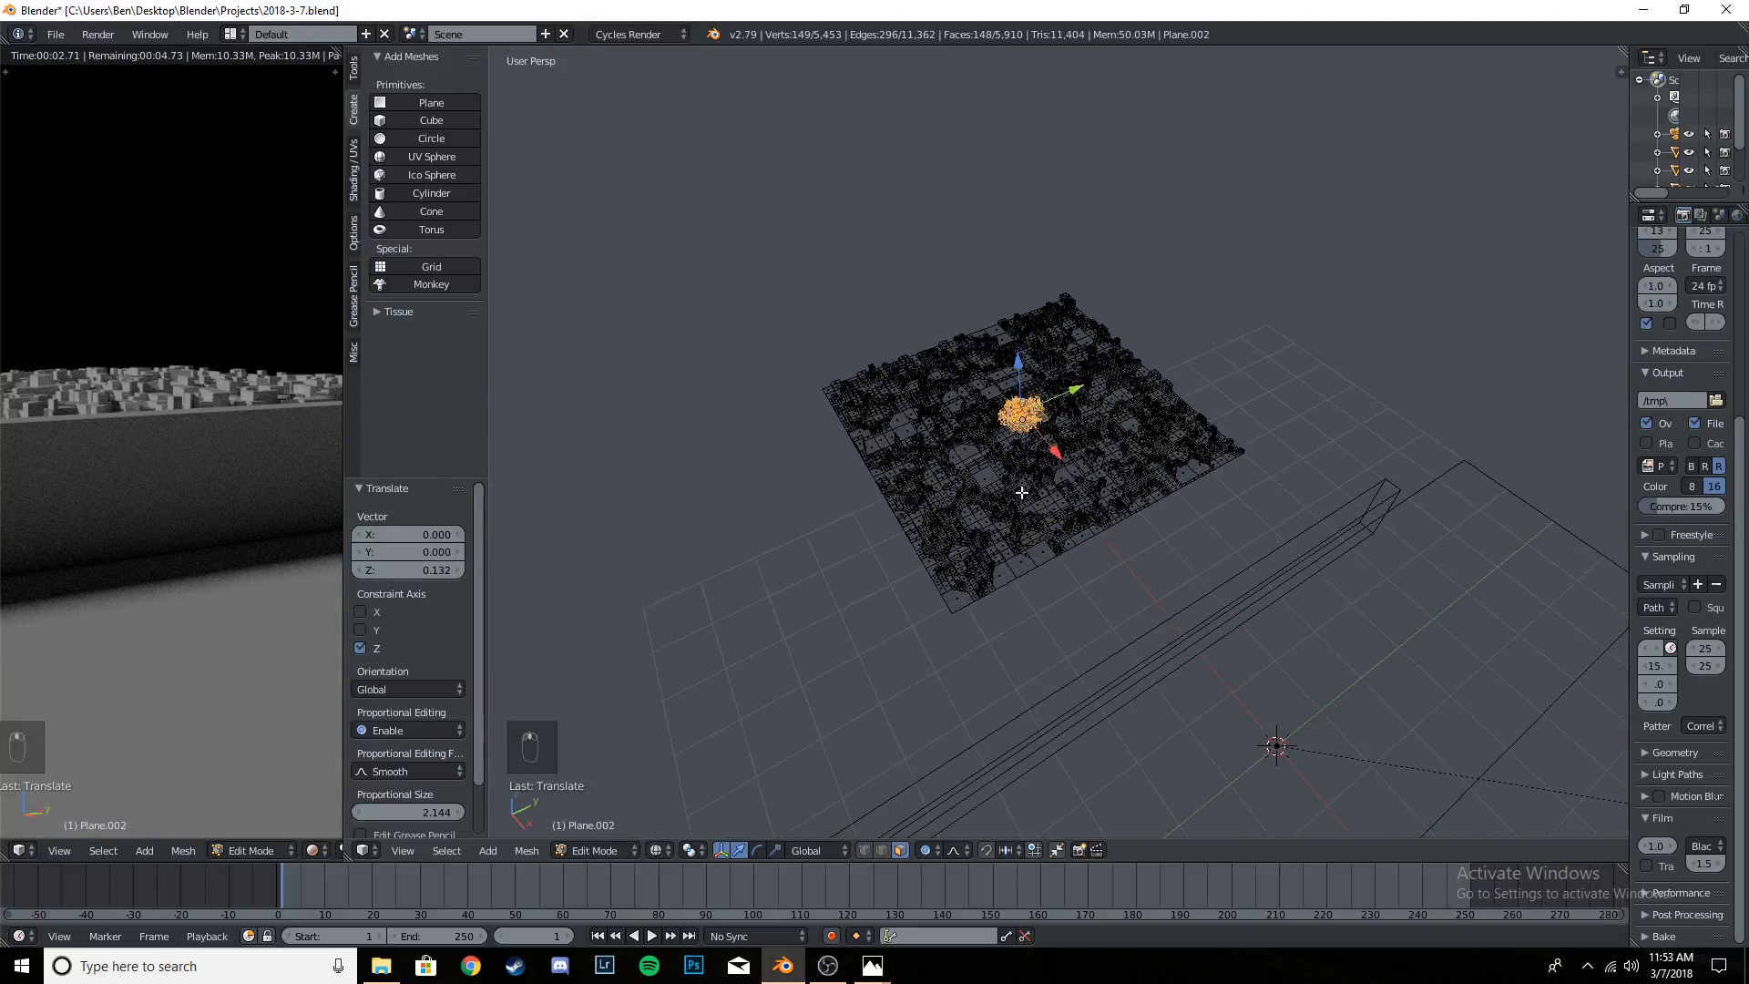
key("a")
key("Tab")
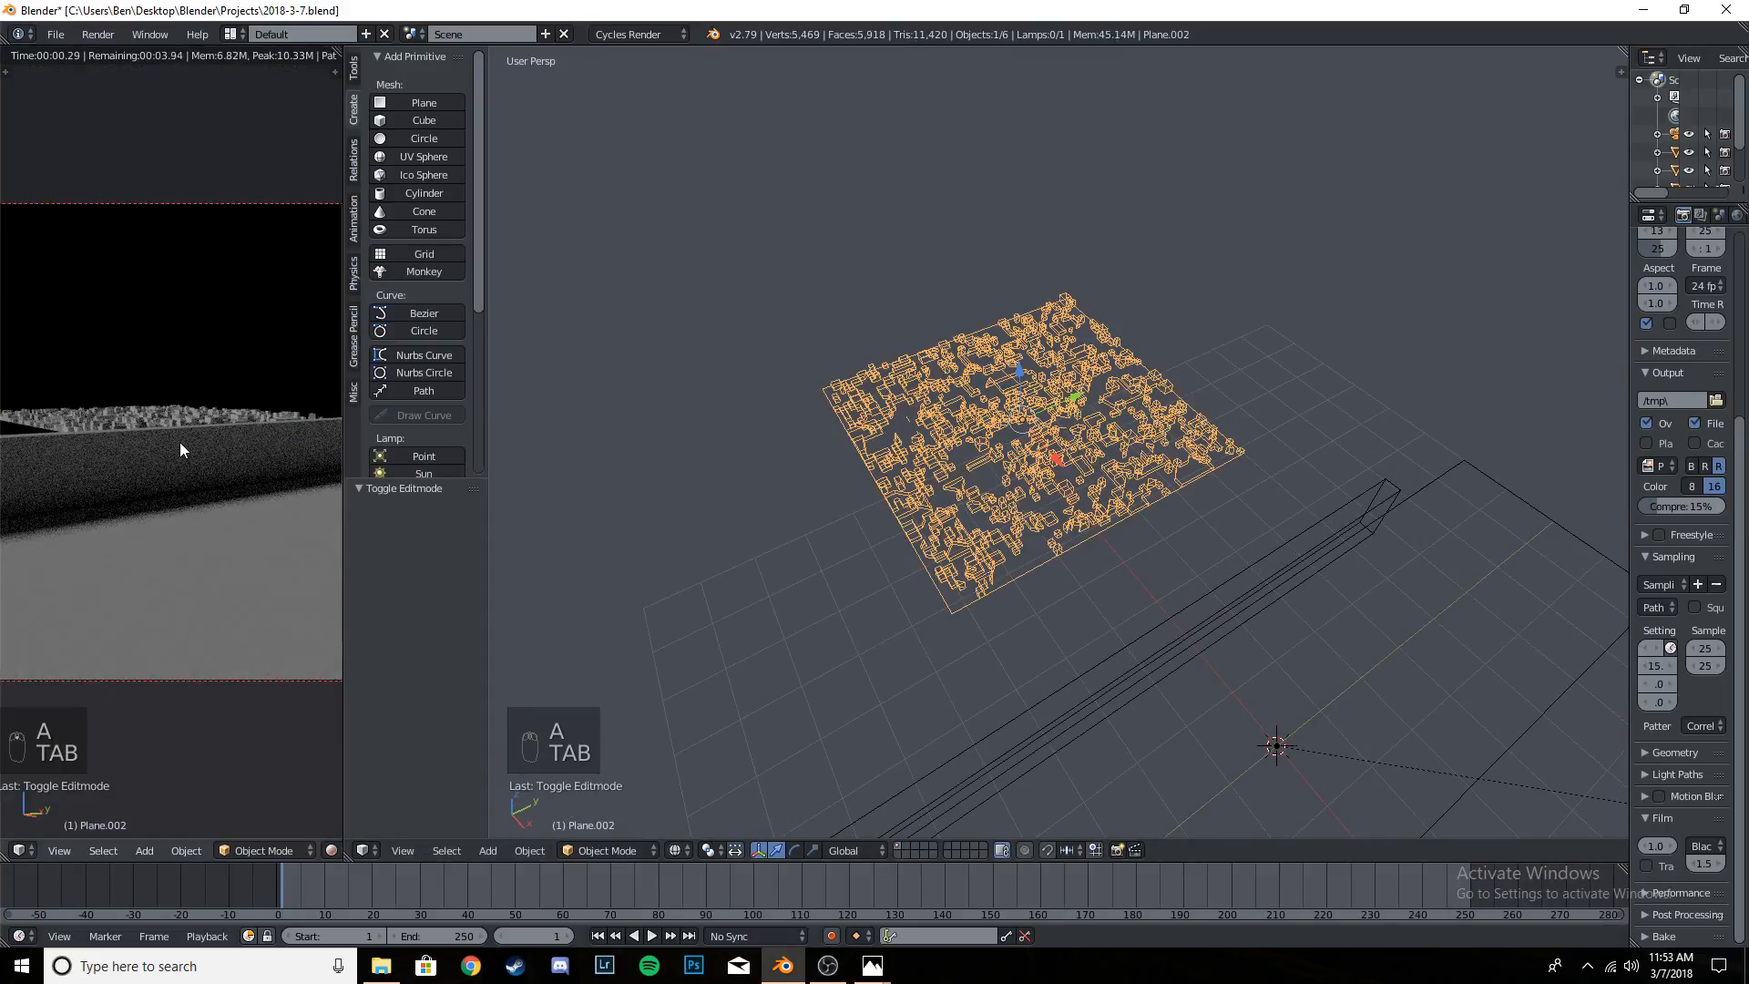
key("Home")
scroll(179, 447, "up", 5)
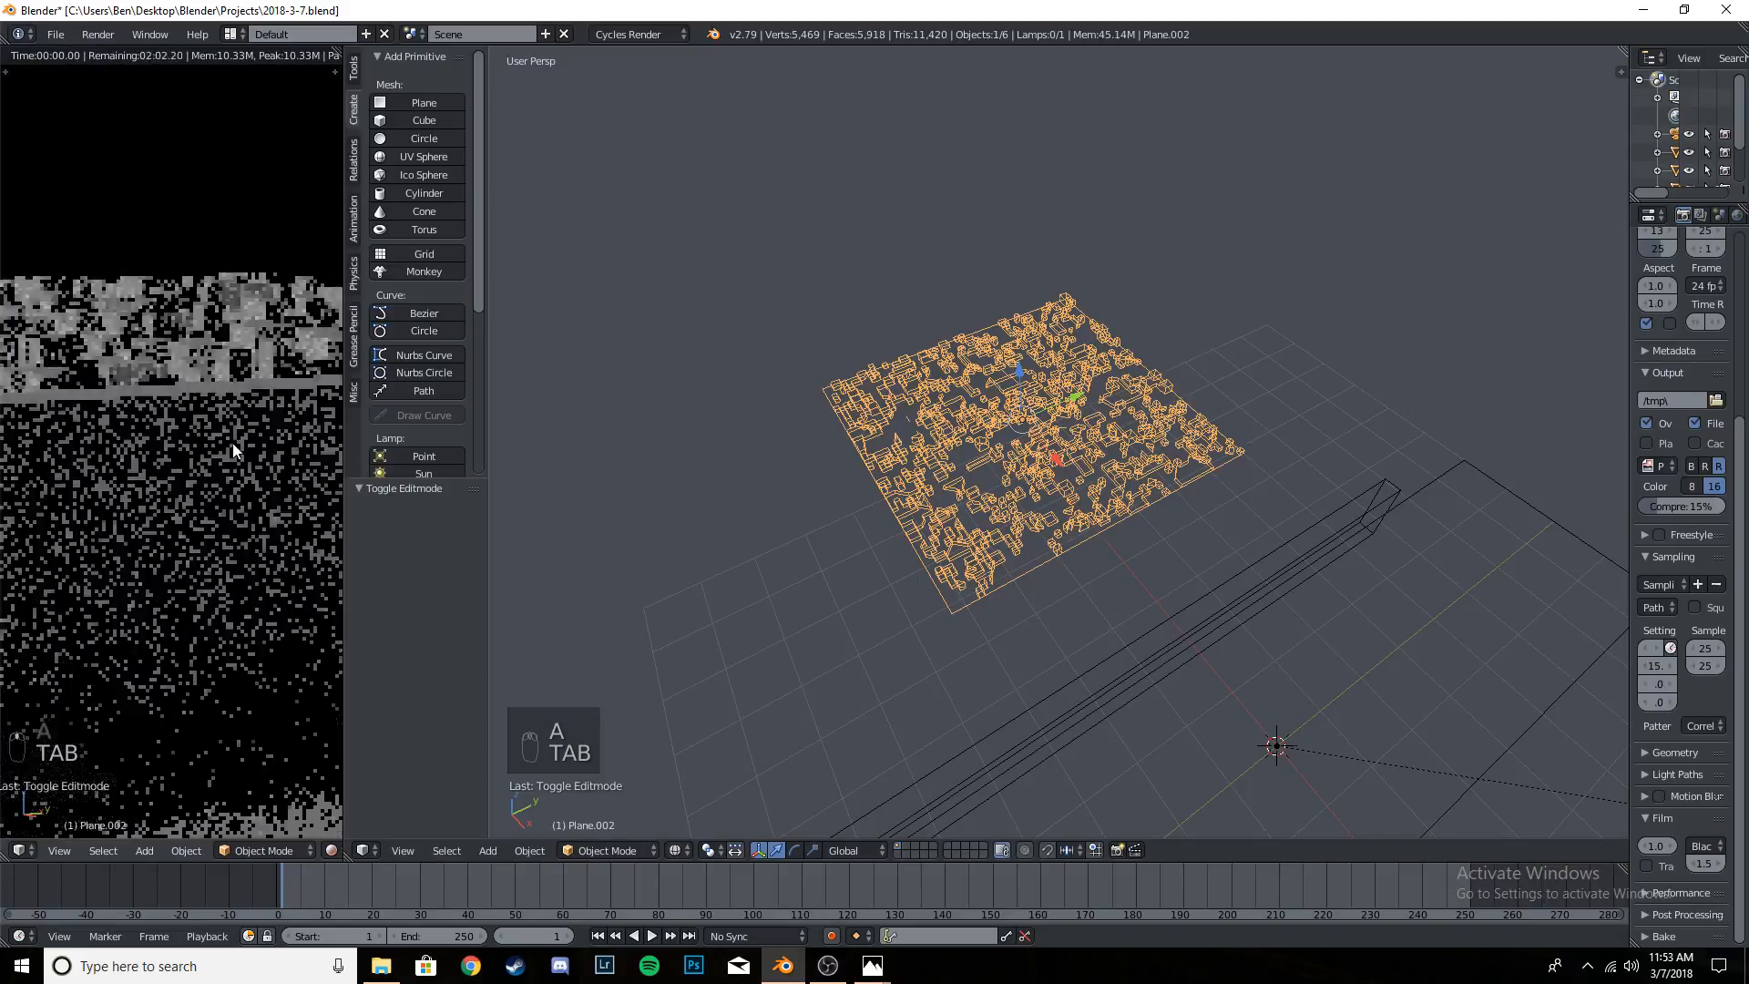
scroll(248, 450, "down", 3)
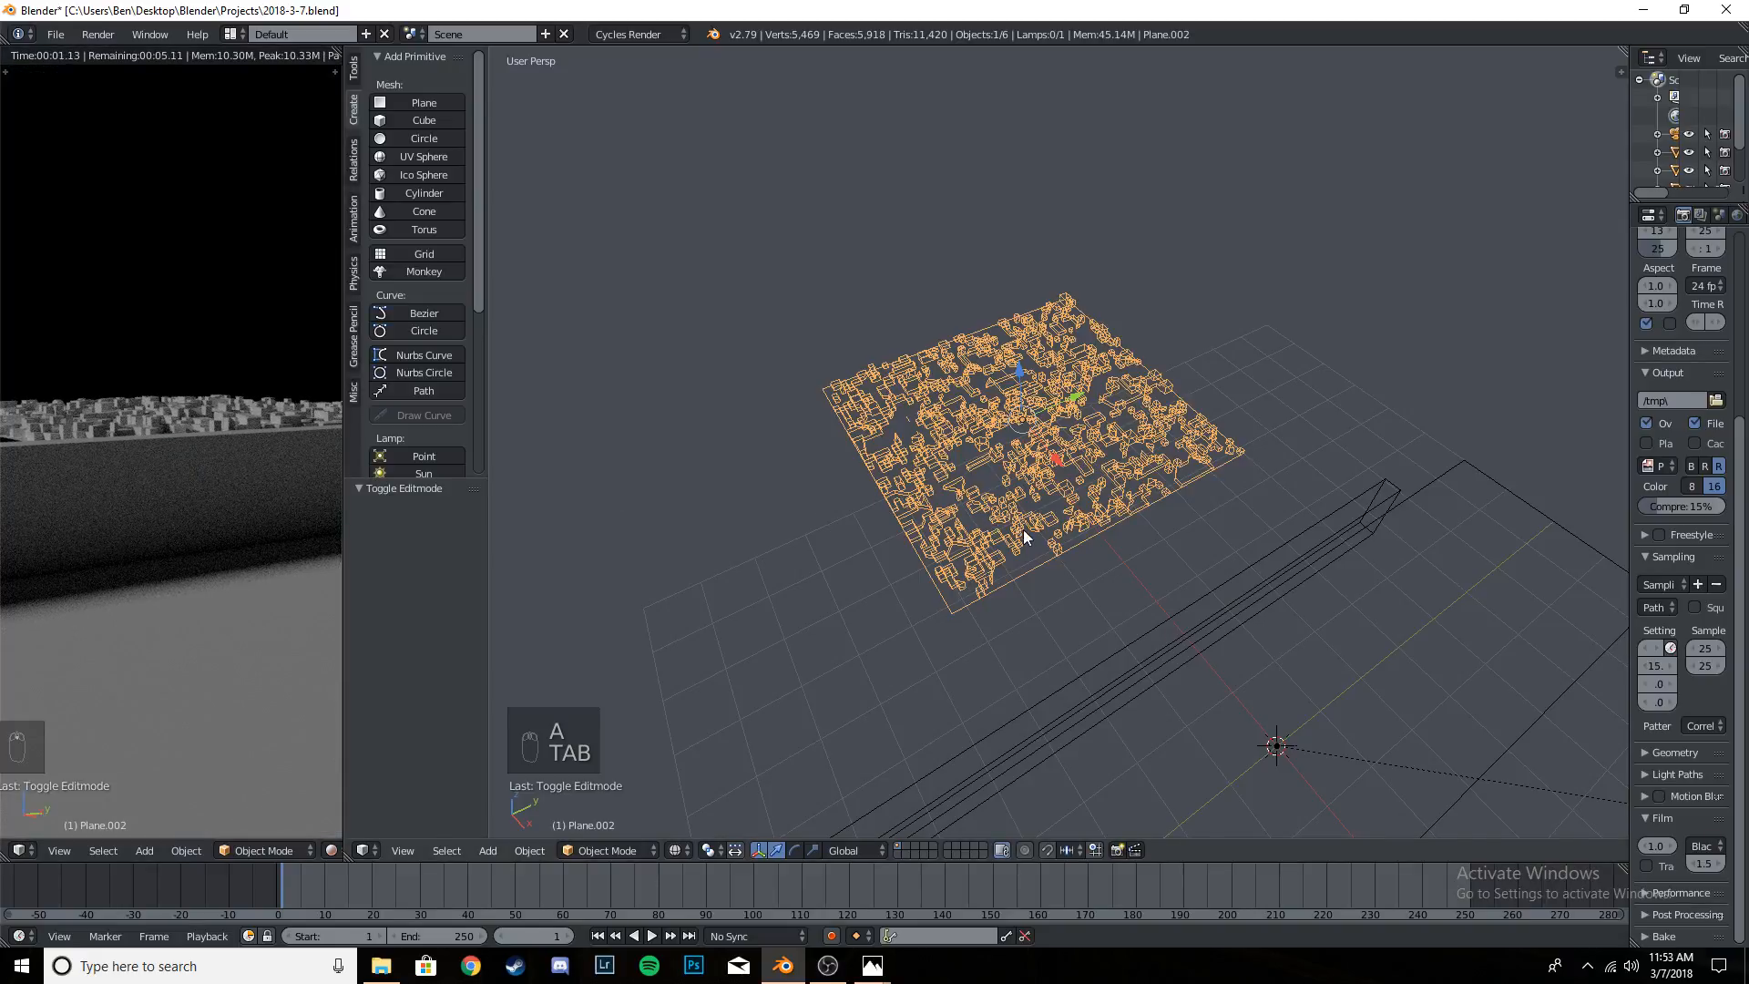
key("z")
scroll(1026, 477, "up", 5)
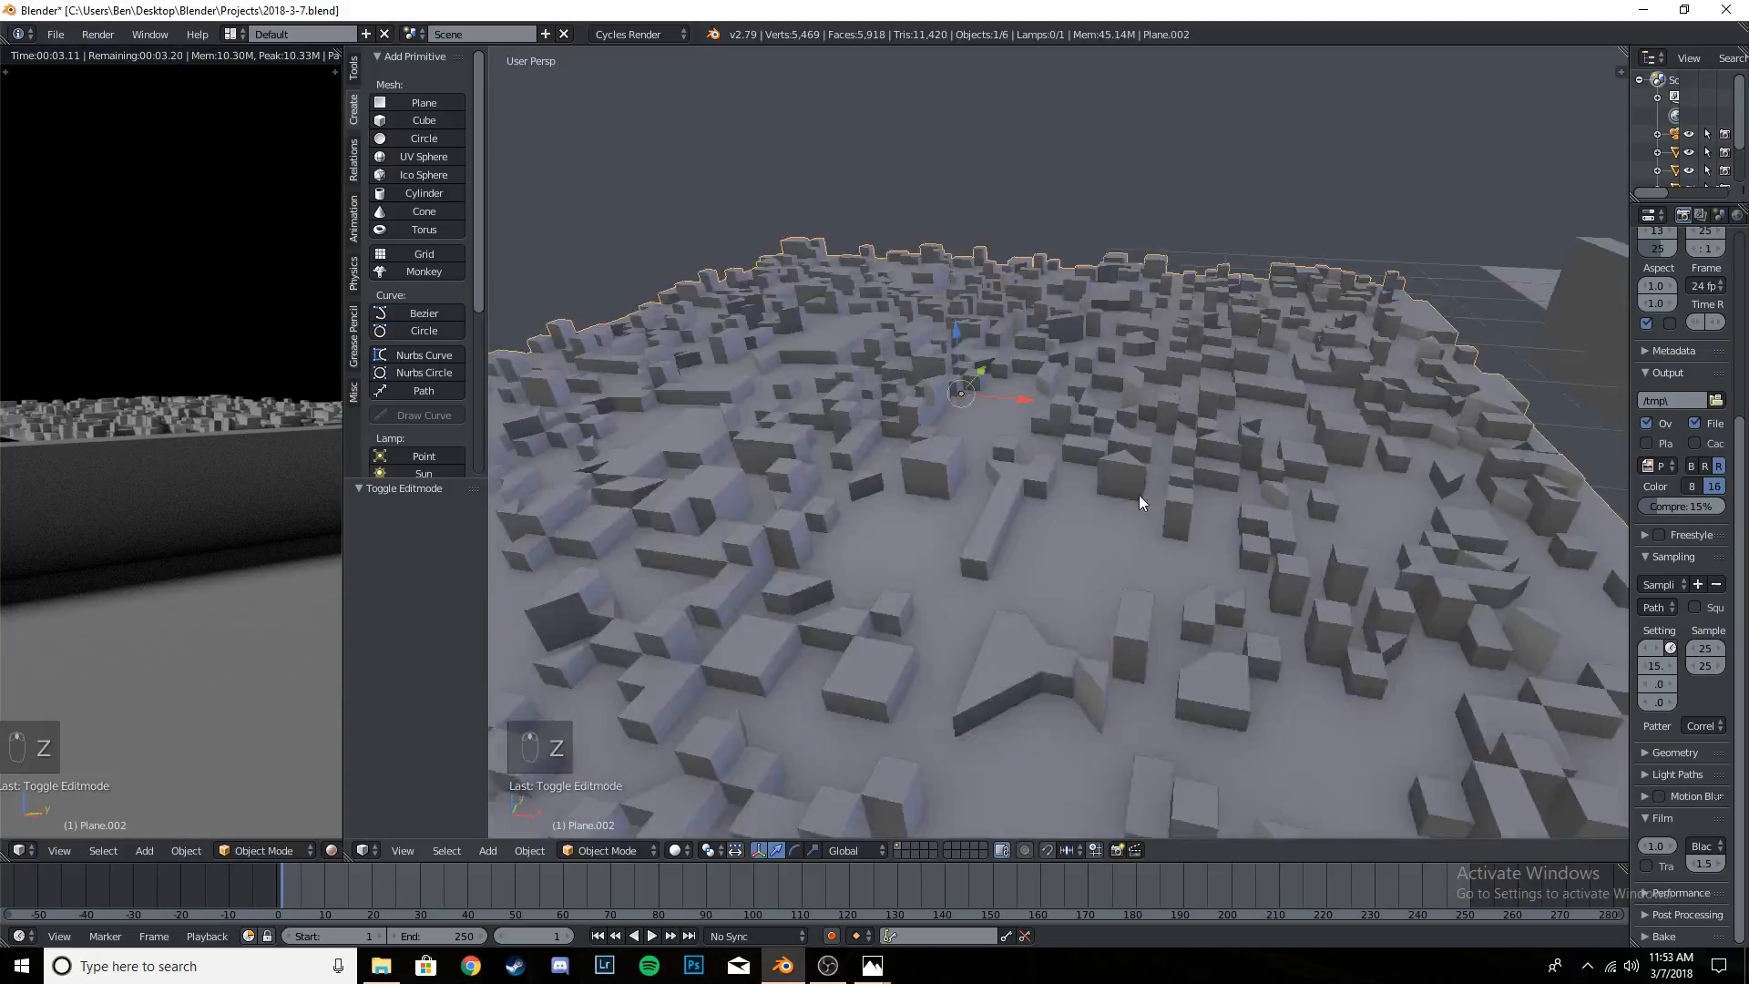
mouse_move(1139, 494)
middle_mouse_down()
mouse_move(1202, 551)
mouse_move(1133, 465)
mouse_move(1049, 441)
mouse_move(1124, 518)
middle_mouse_up()
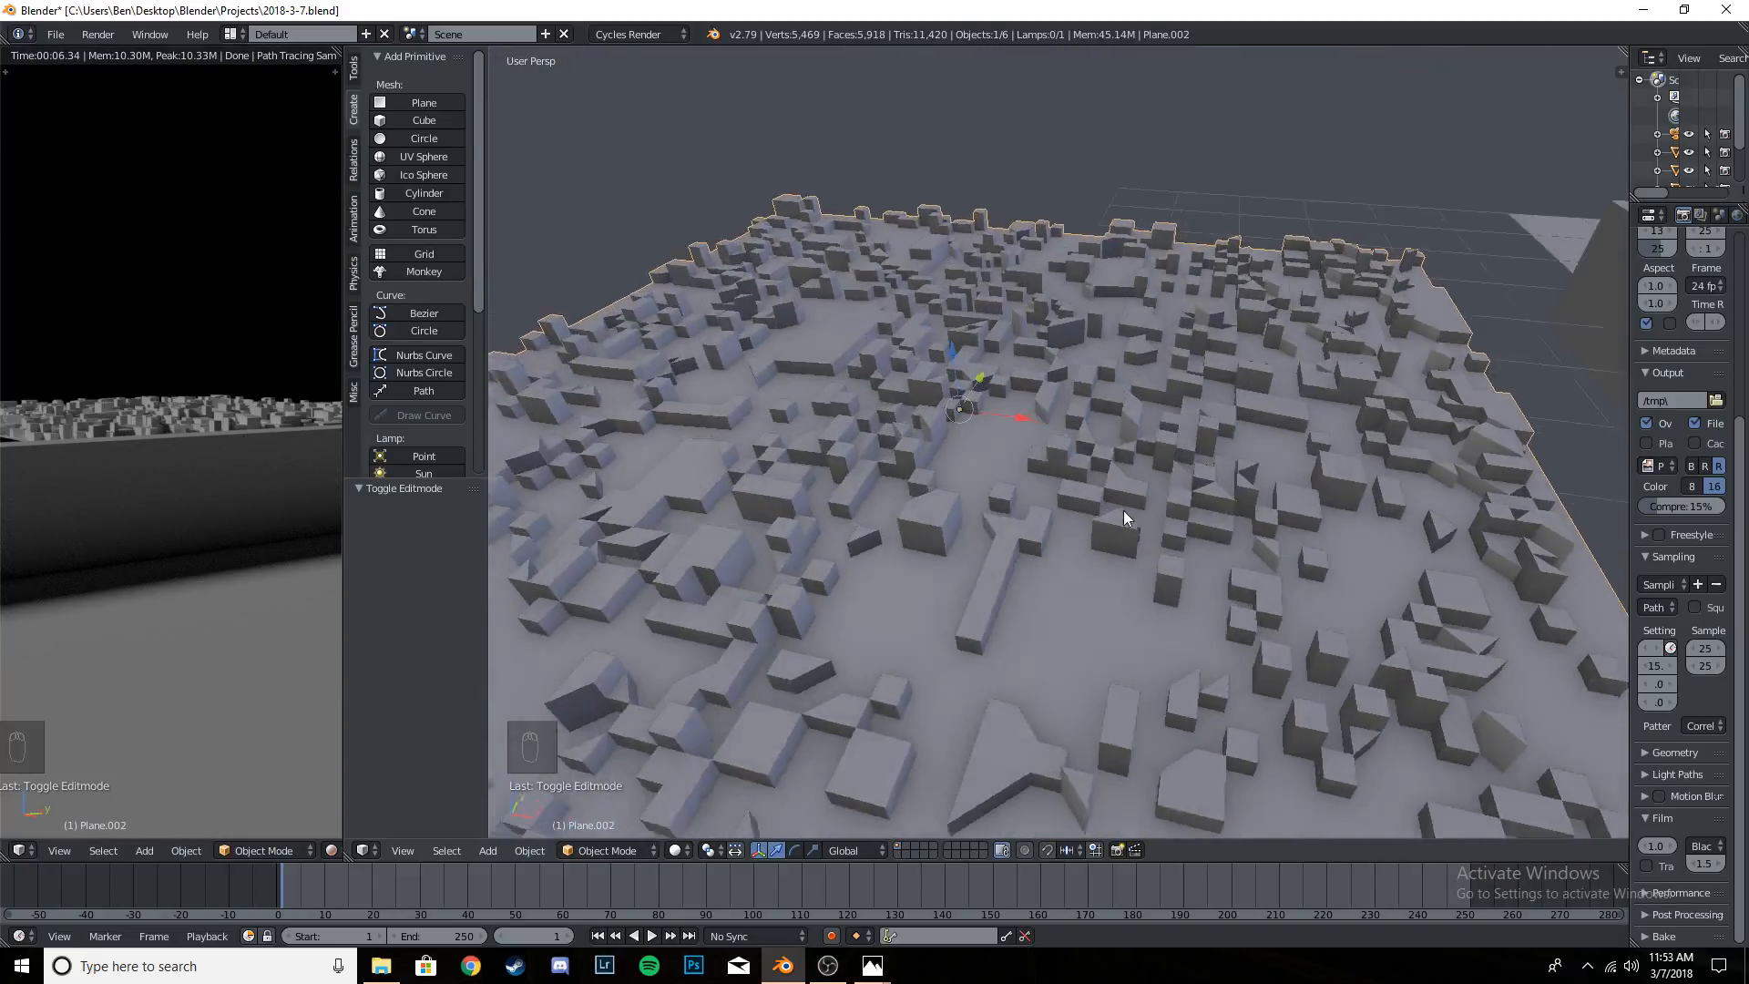
scroll(1123, 515, "down", 5)
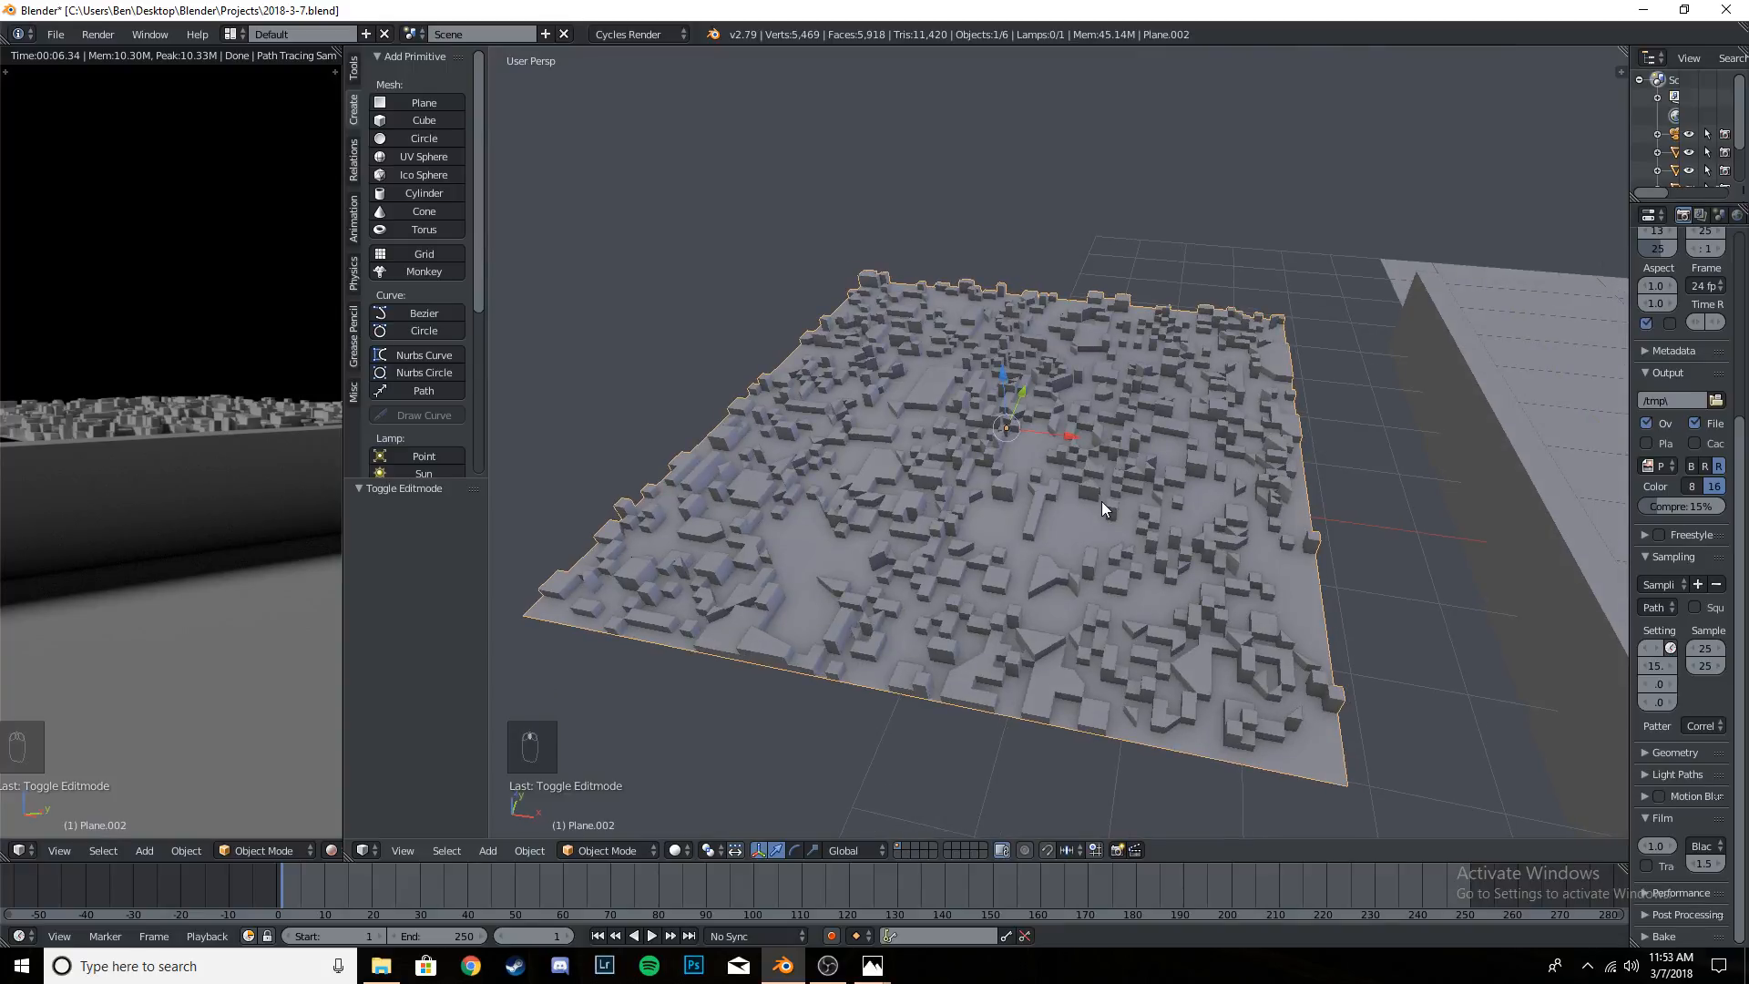
- Enter Edit Mode on the terrain and make sure all of its faces are deselected
key("KP_7")
scroll(1074, 527, "up", 4)
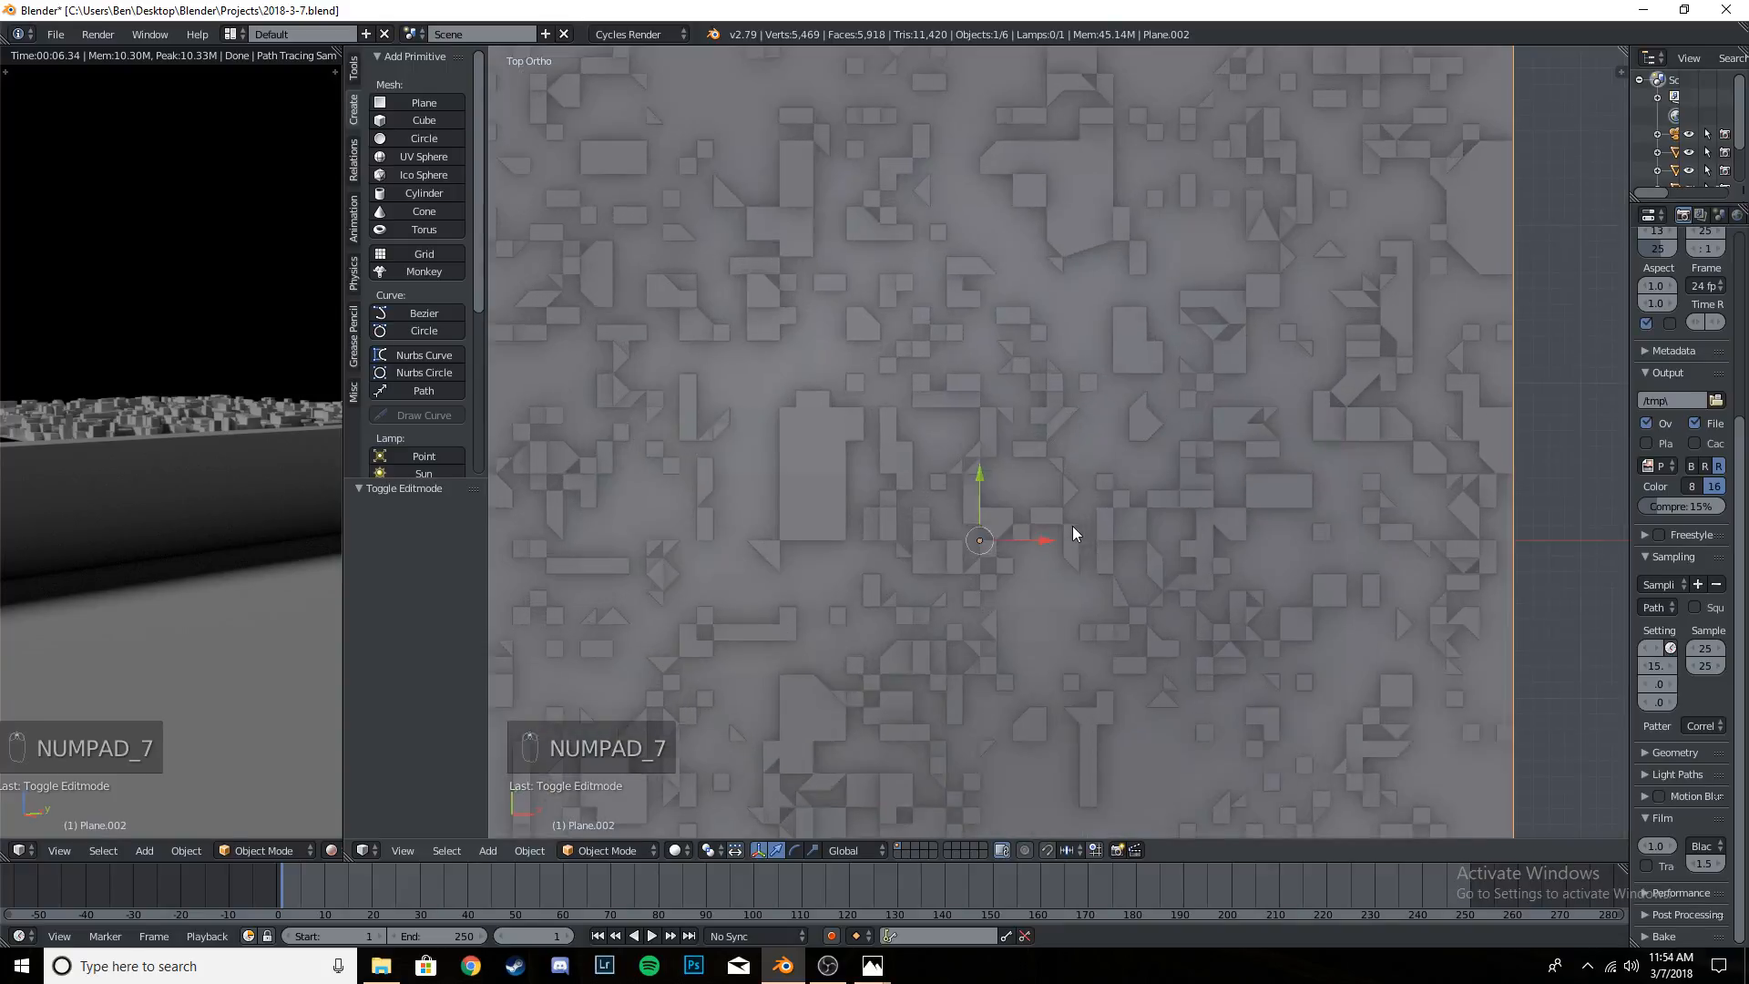
key("Tab")
middle_click_drag(1073, 527, 1028, 478)
key("a")
key("a")
key("a")
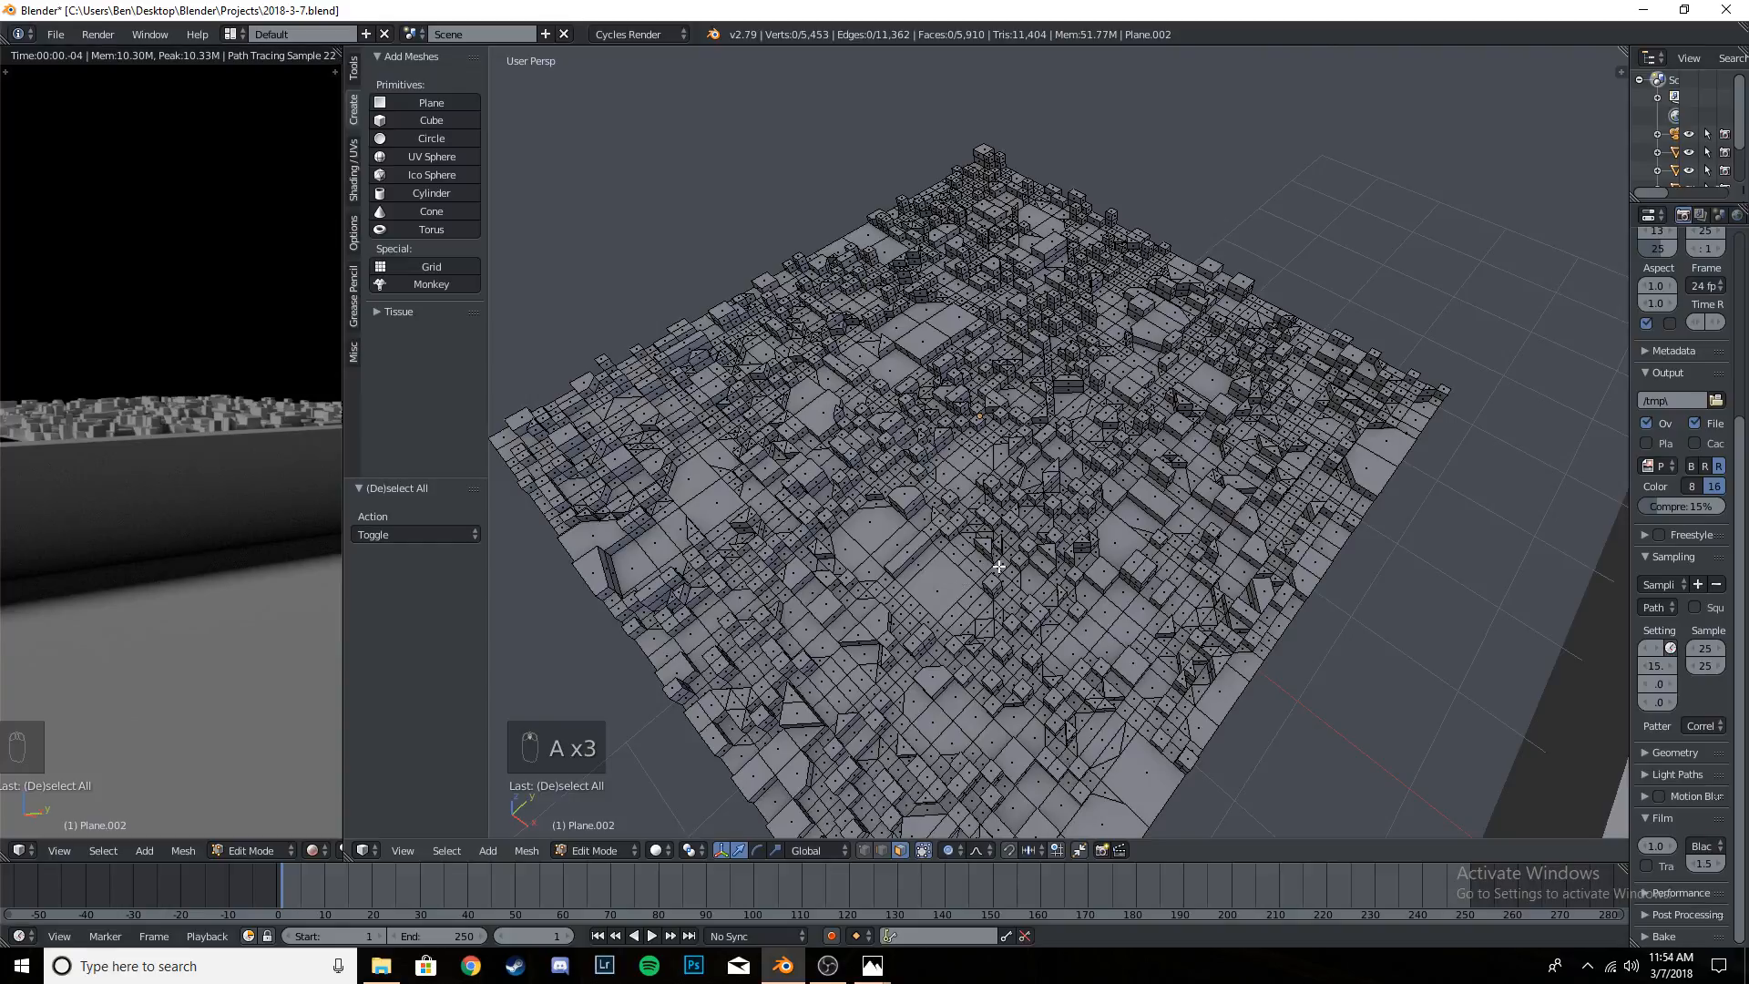
- Randomly select 10% of the terrain's faces, using the Select action of Select Random
left_click(447, 850)
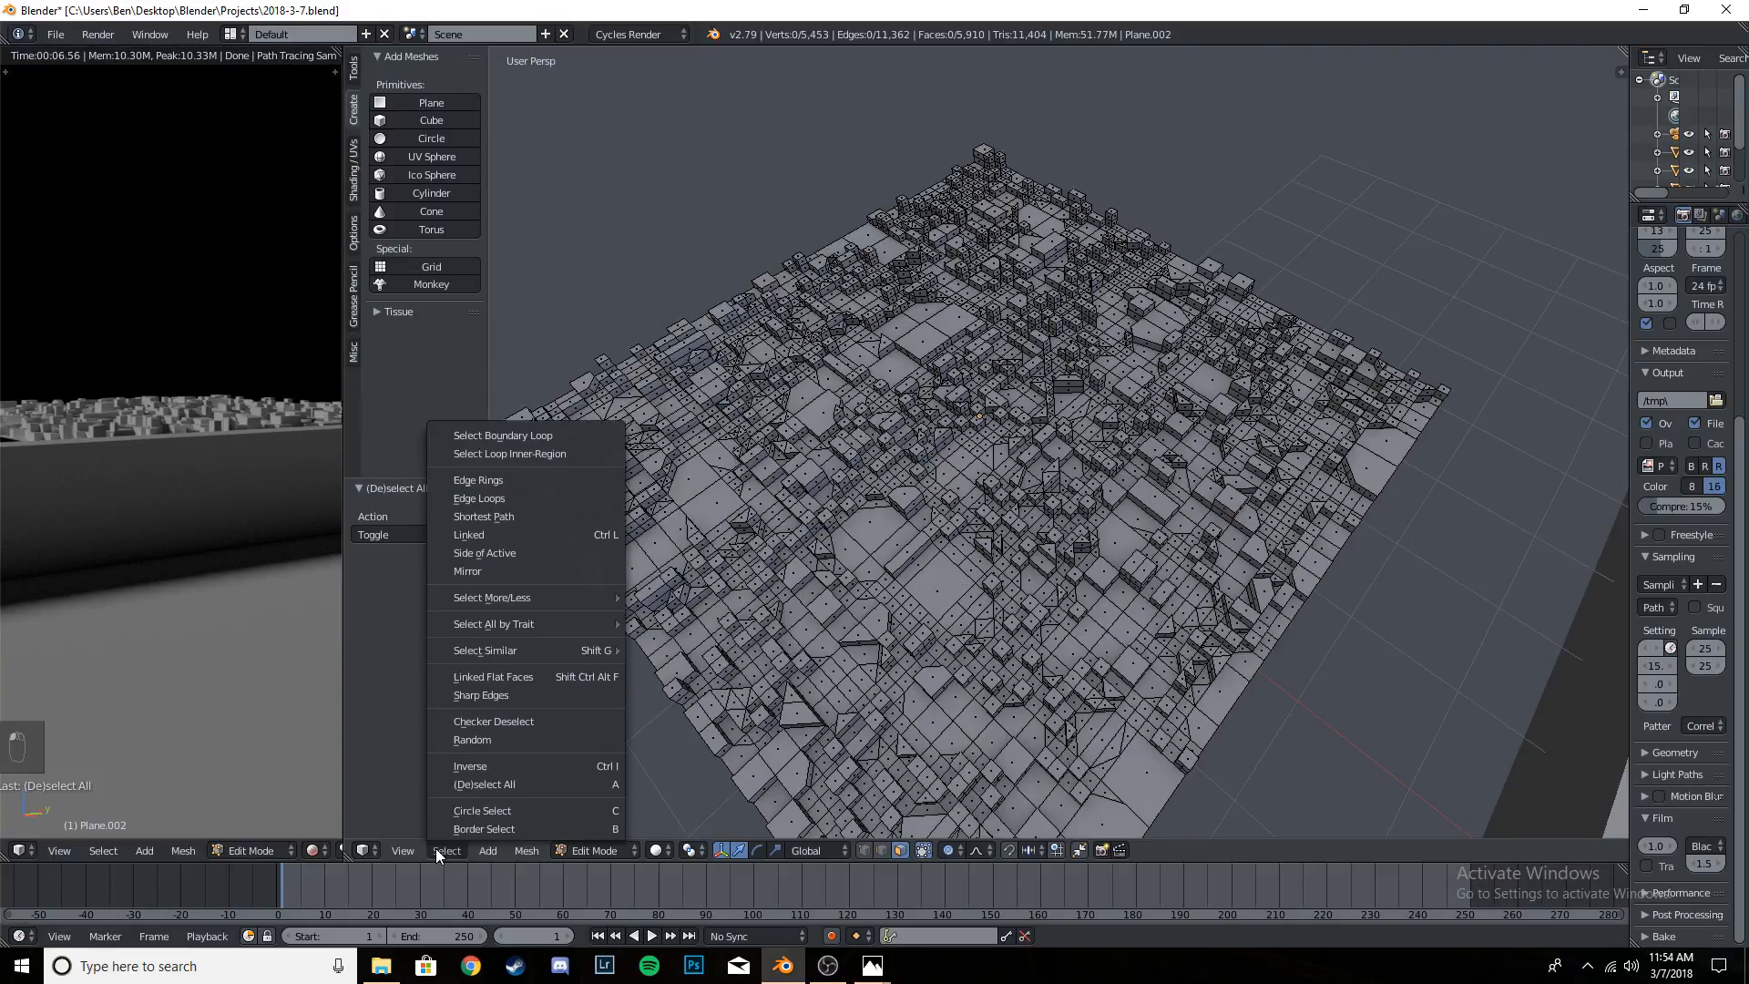
left_click(500, 734)
left_click(418, 533)
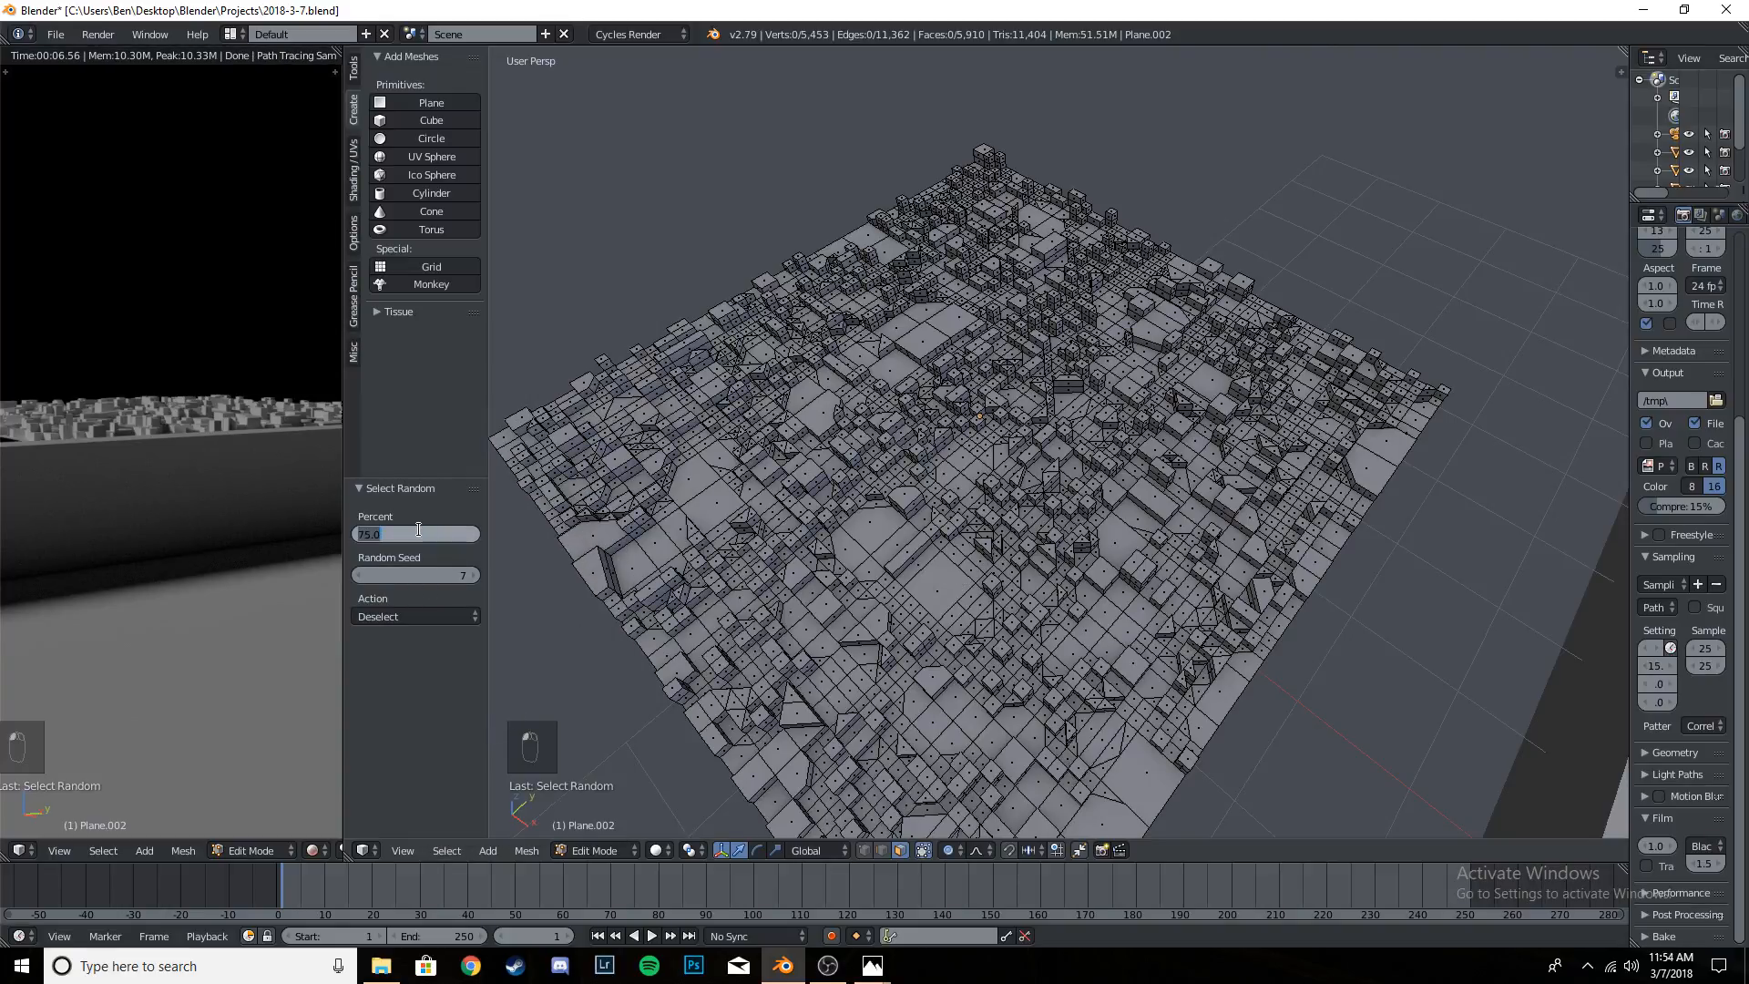
left_click(419, 617)
left_click(419, 577)
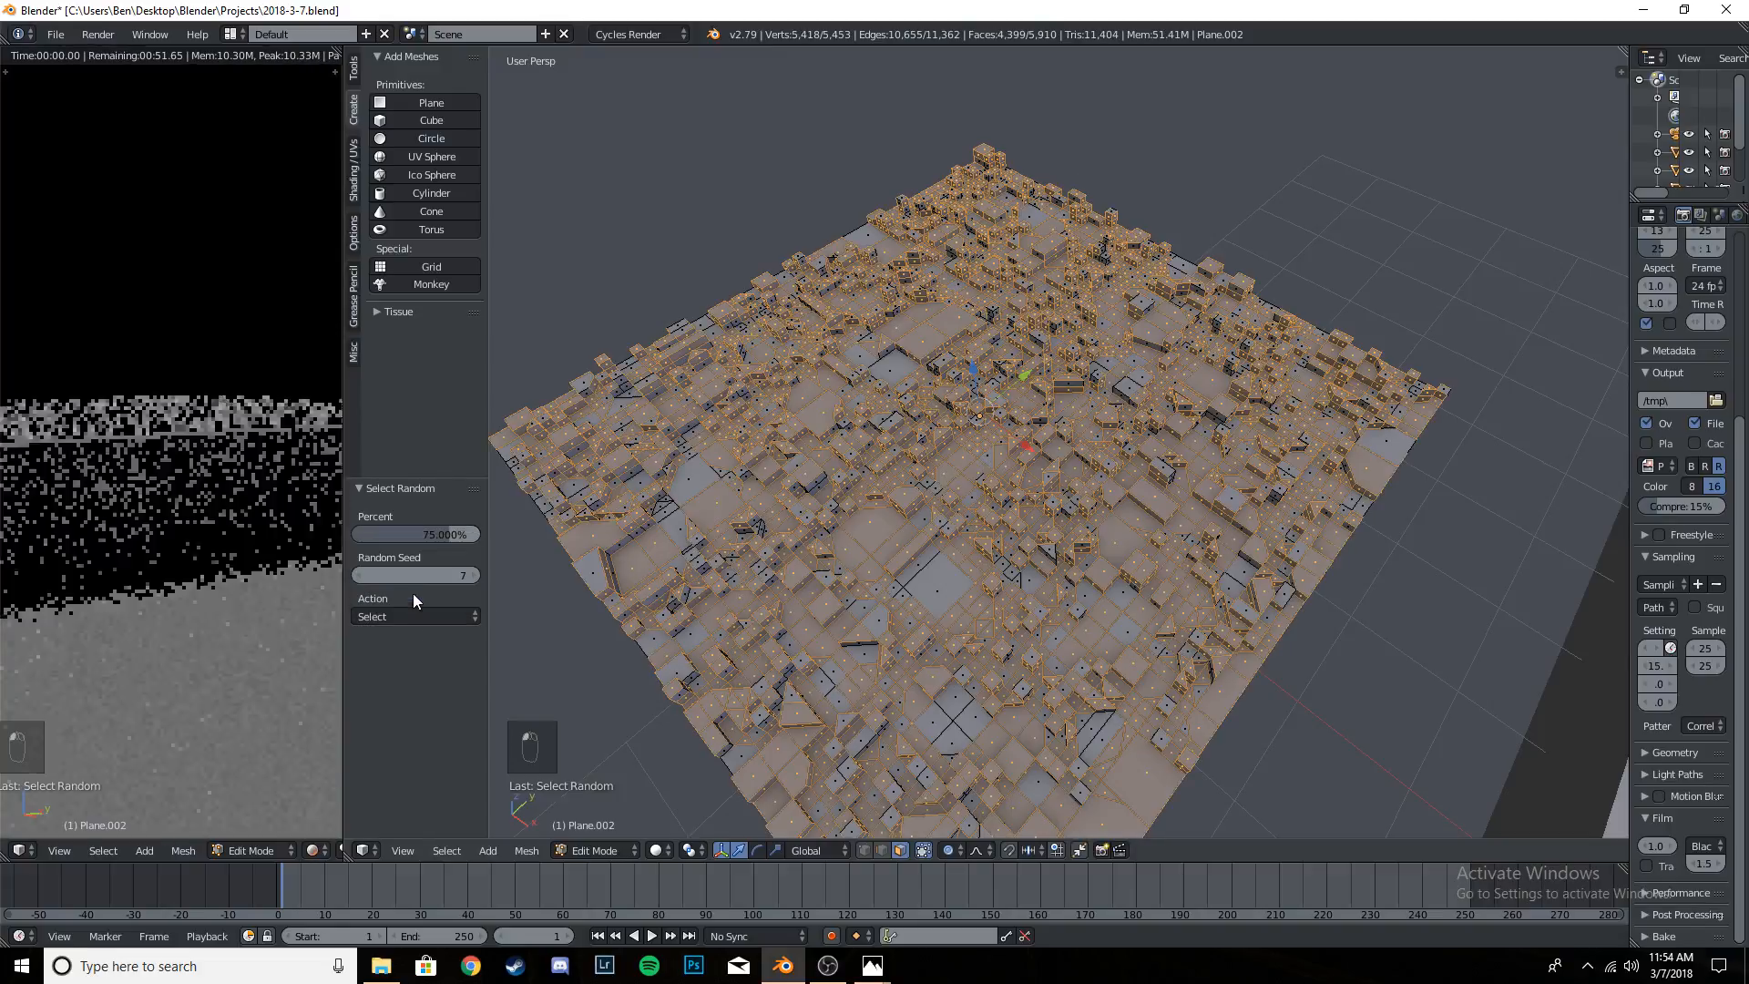
left_click(428, 533)
type("10")
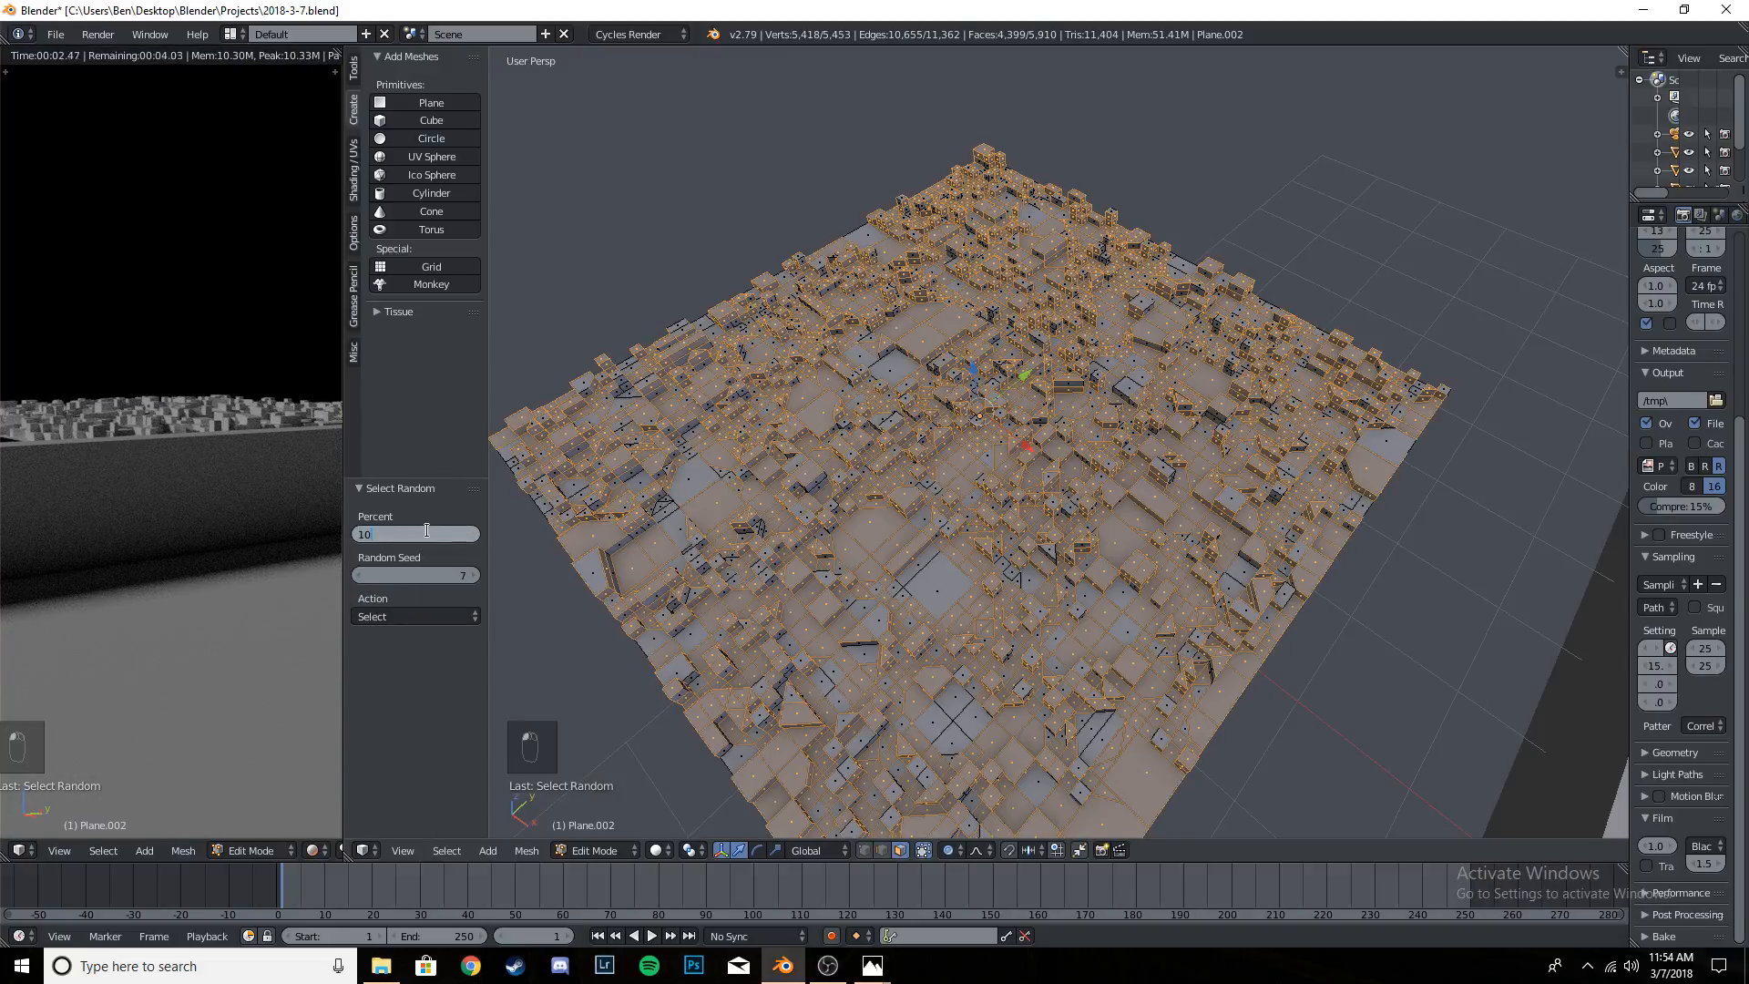
key("Return")
- Extrude the randomly selected faces about 0.252 along global Z into tall buildings
middle_click_drag(874, 536, 1009, 572)
key("e")
key("z")
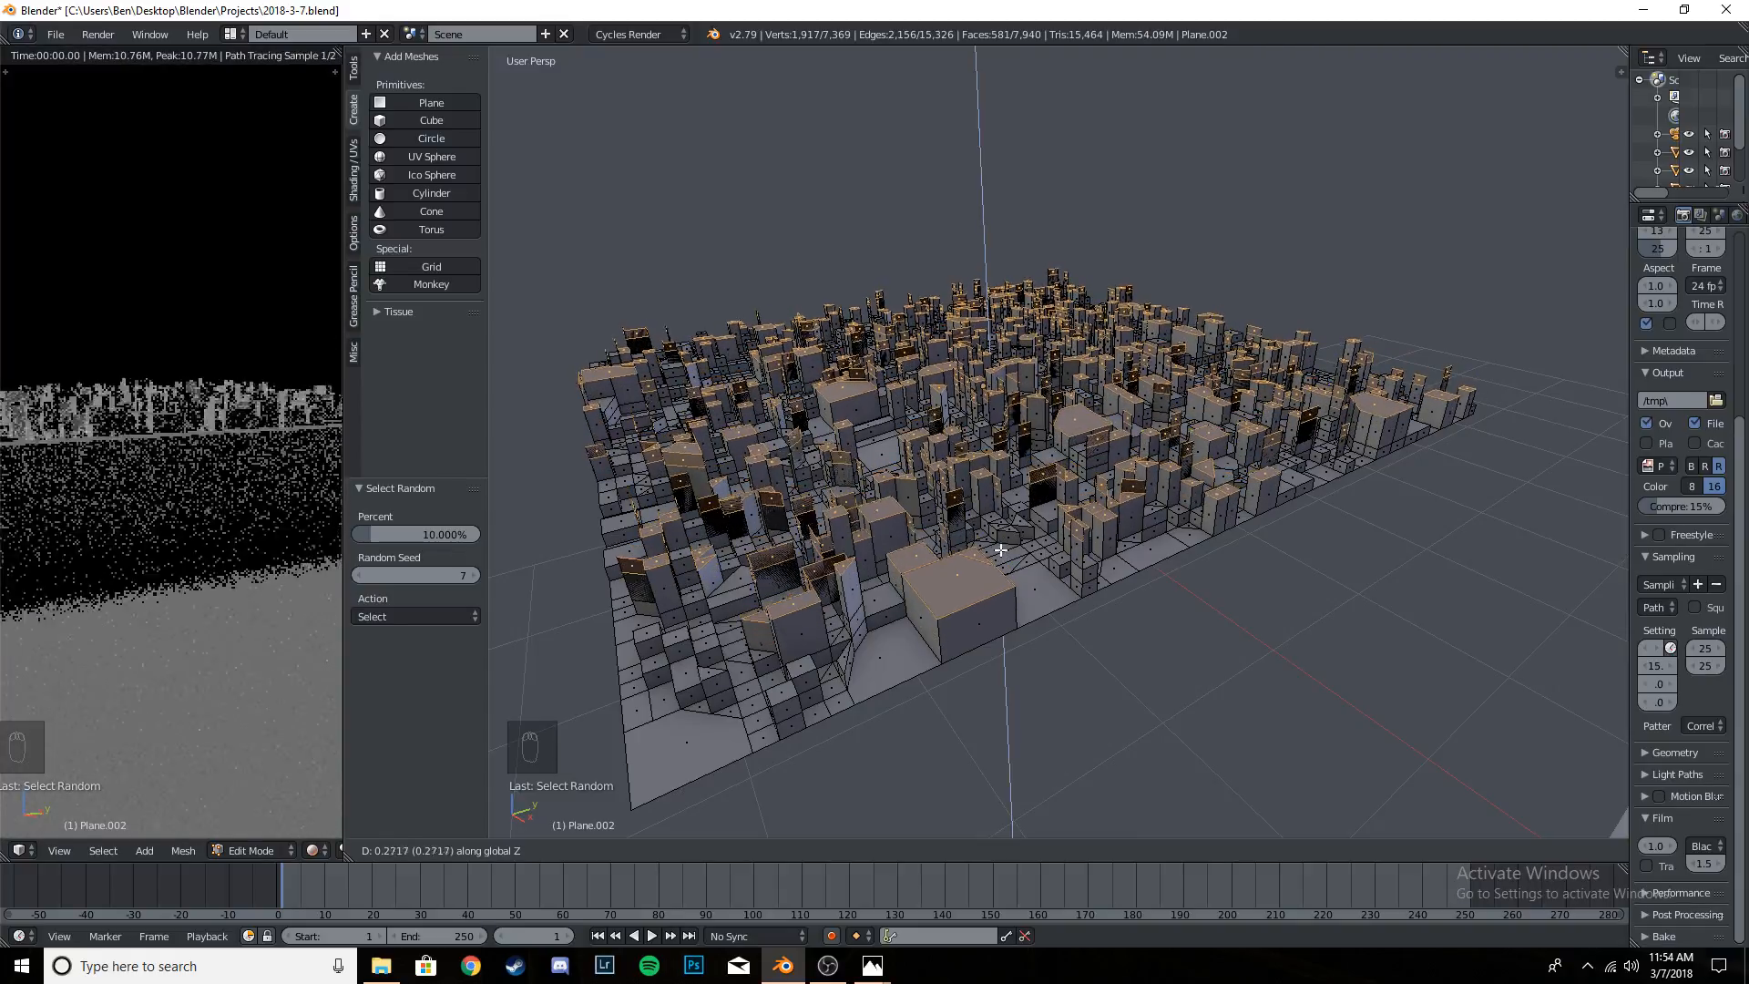
left_click(1003, 561)
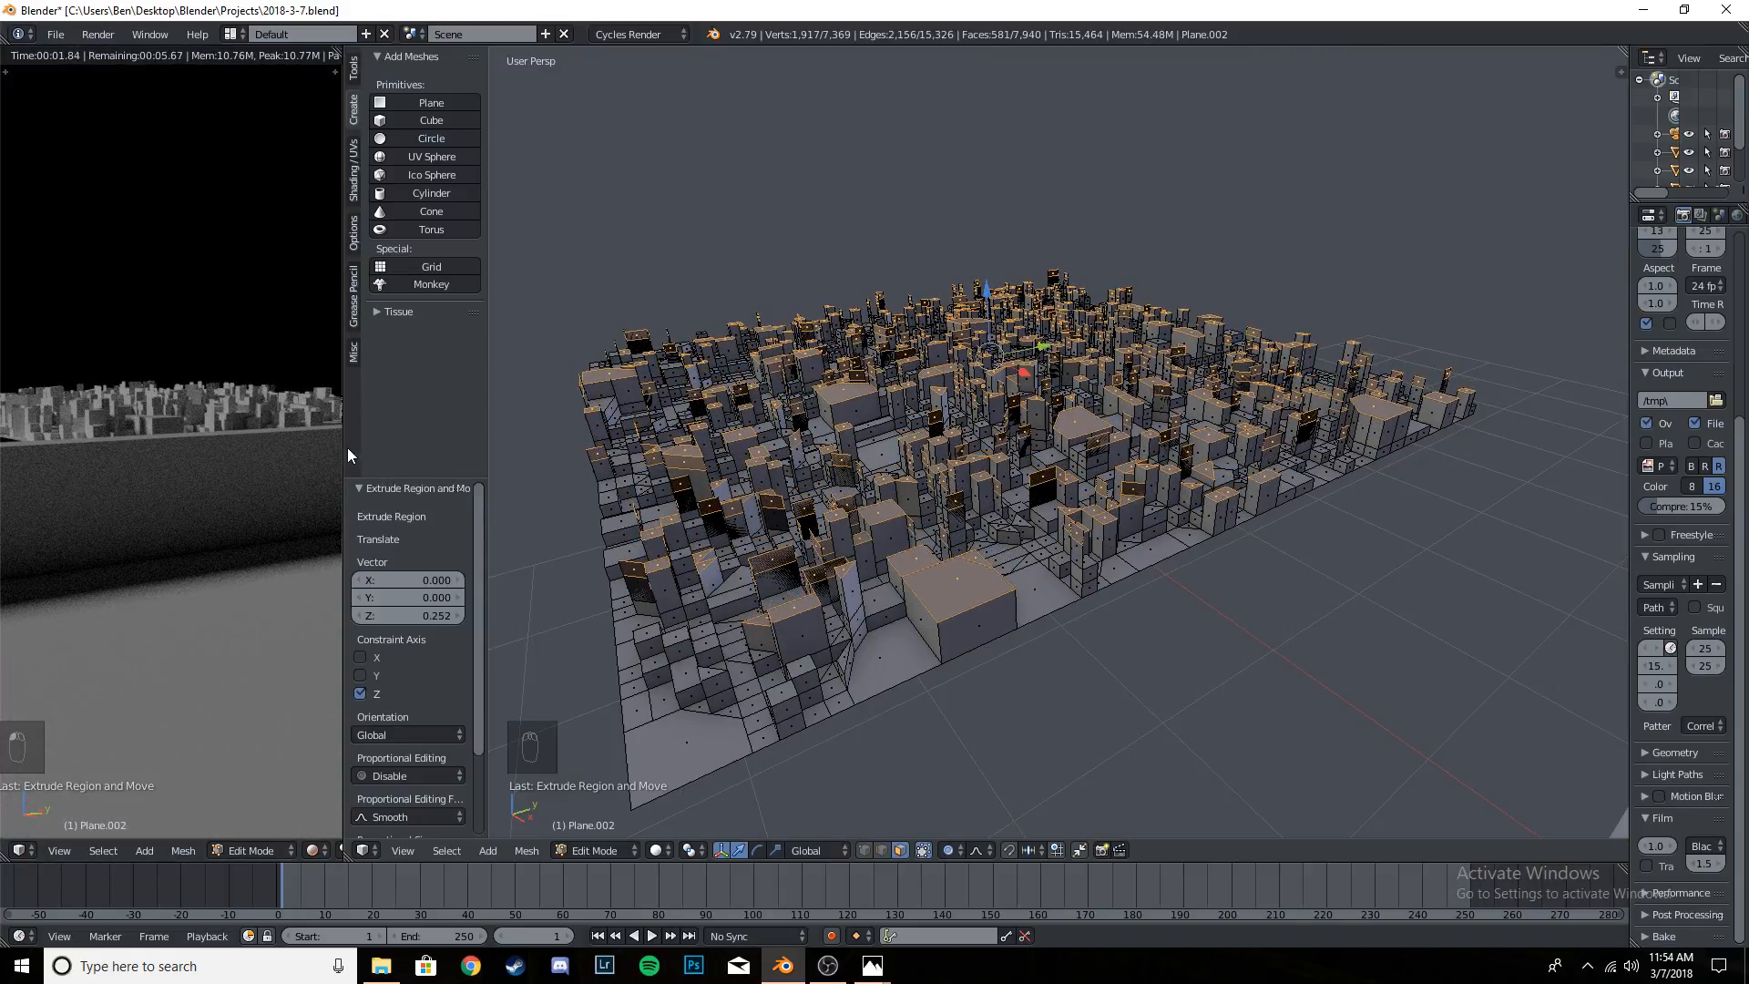
- Widen the rendered preview, fit the whole camera frame in it and check the tall buildings
left_click_drag(345, 452, 497, 452)
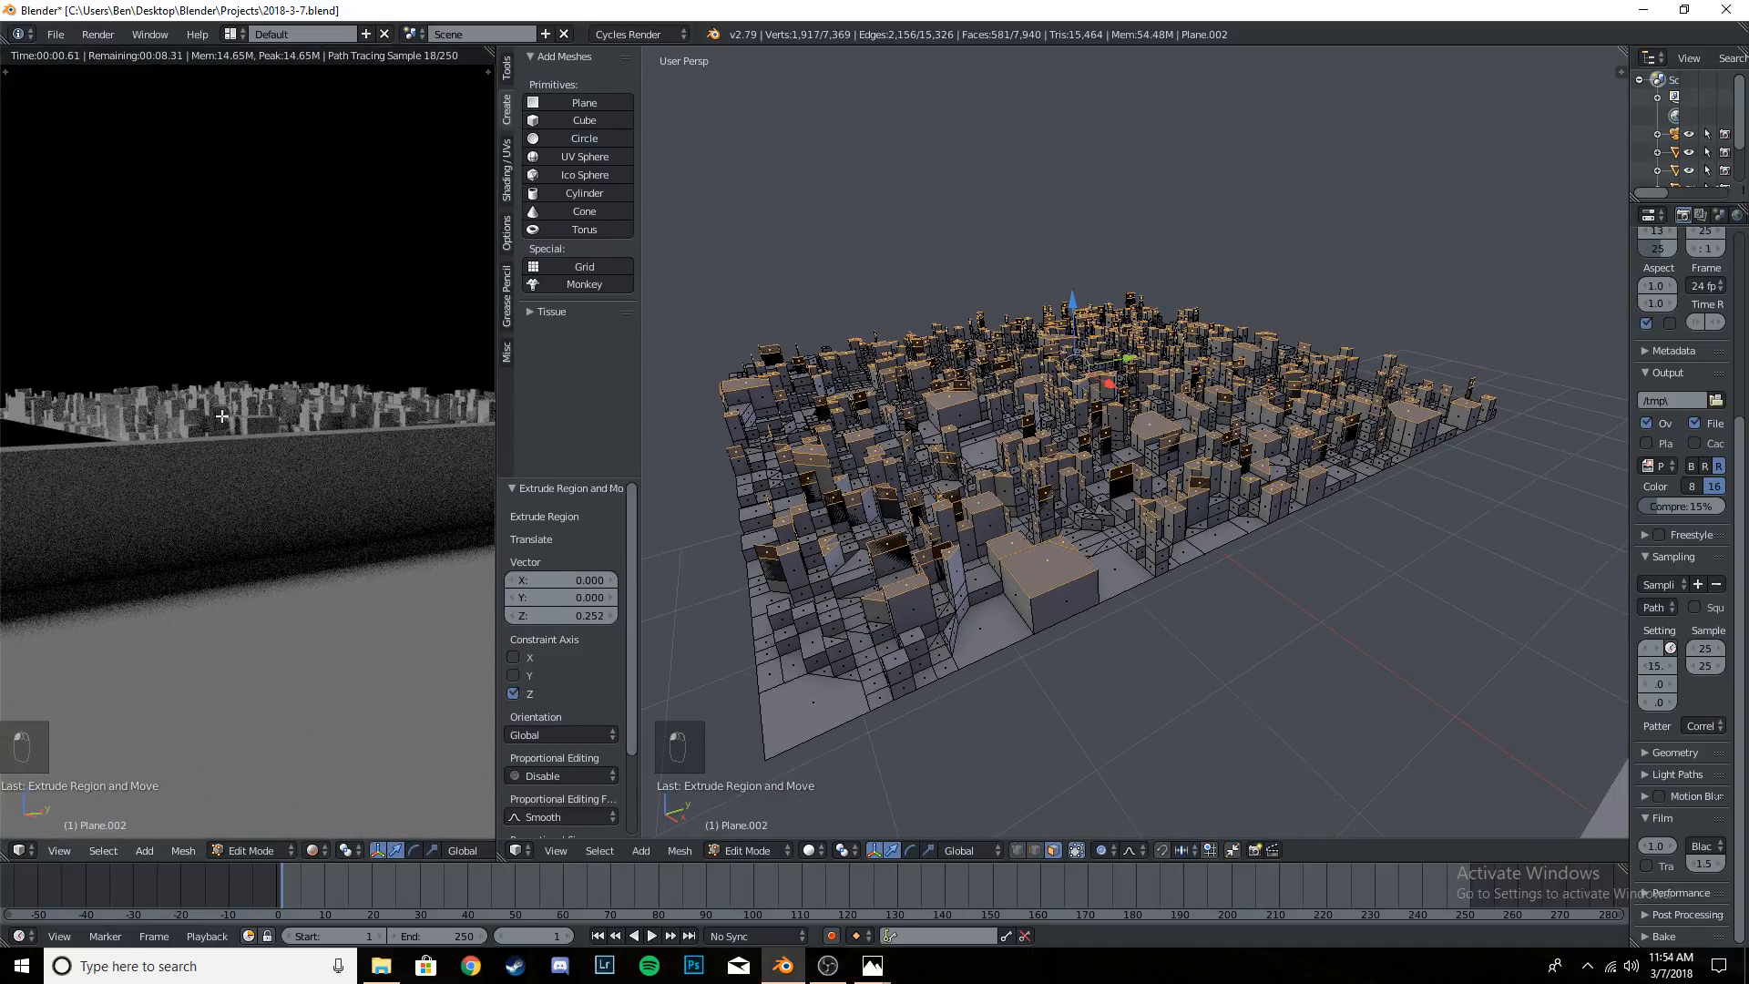
key("Home")
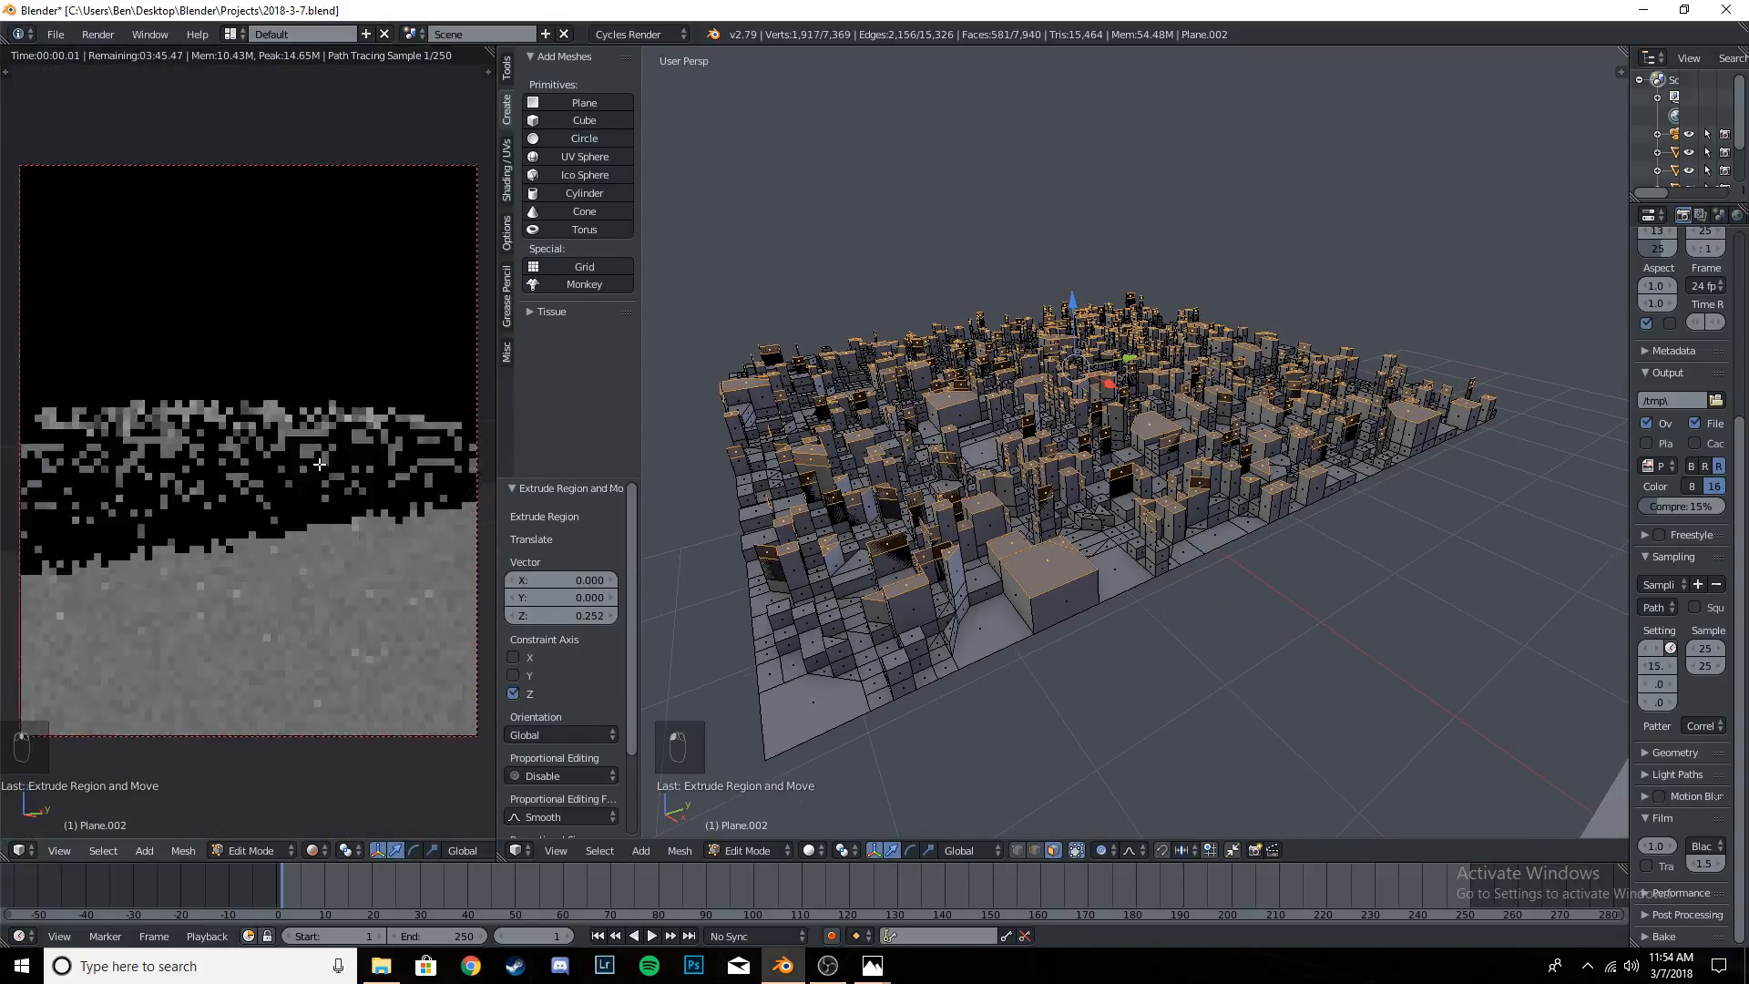
scroll(1065, 474, "up", 5)
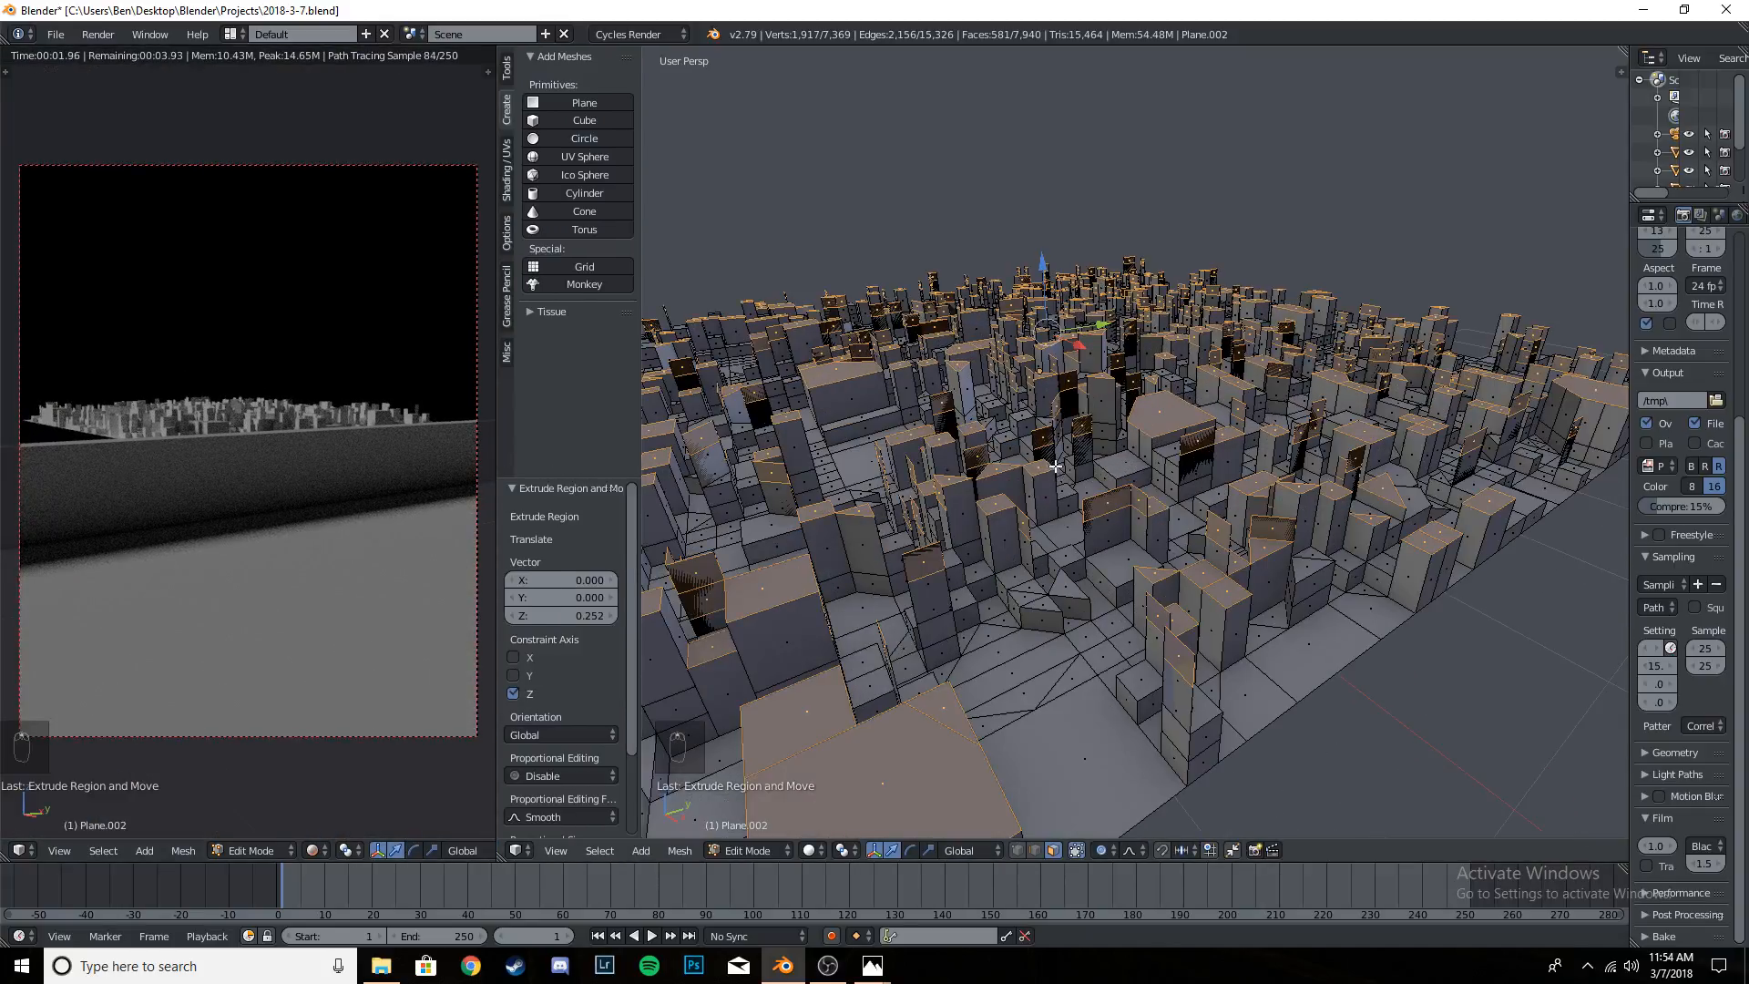
scroll(1085, 495, "down", 1)
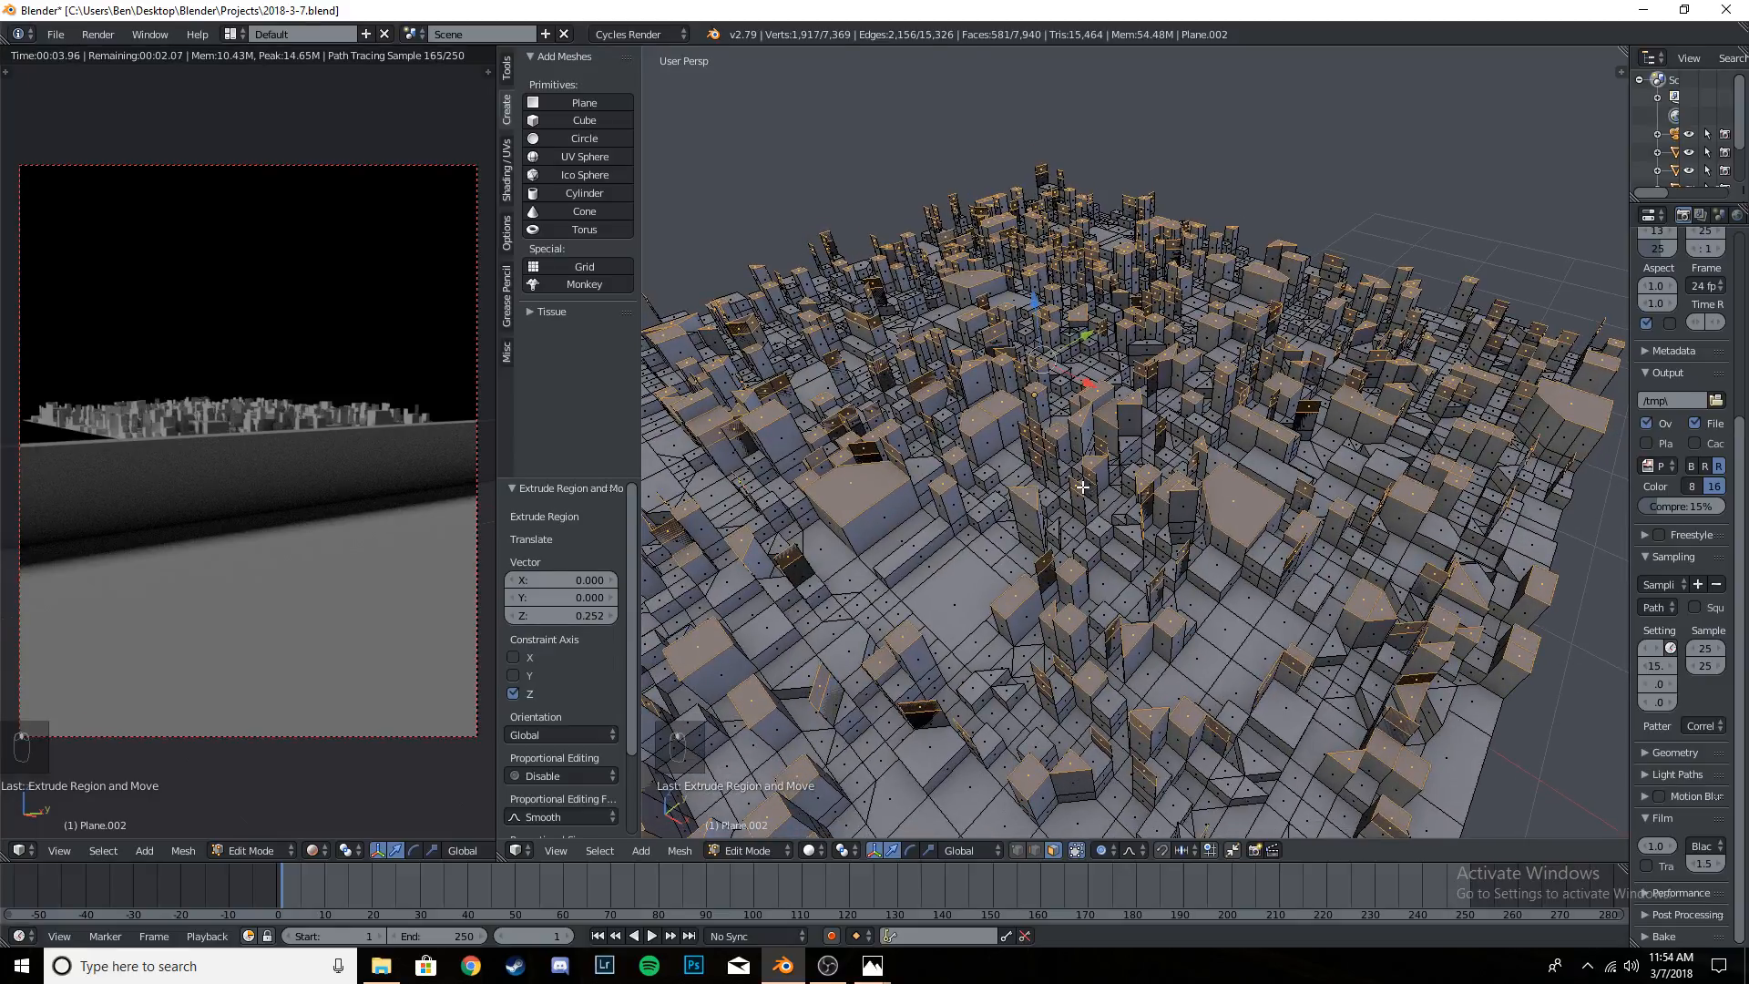
- Circle-deselect the outer building tops in the wireframe top view, keeping only a round central group selected
key("KP_7")
key("z")
key("c")
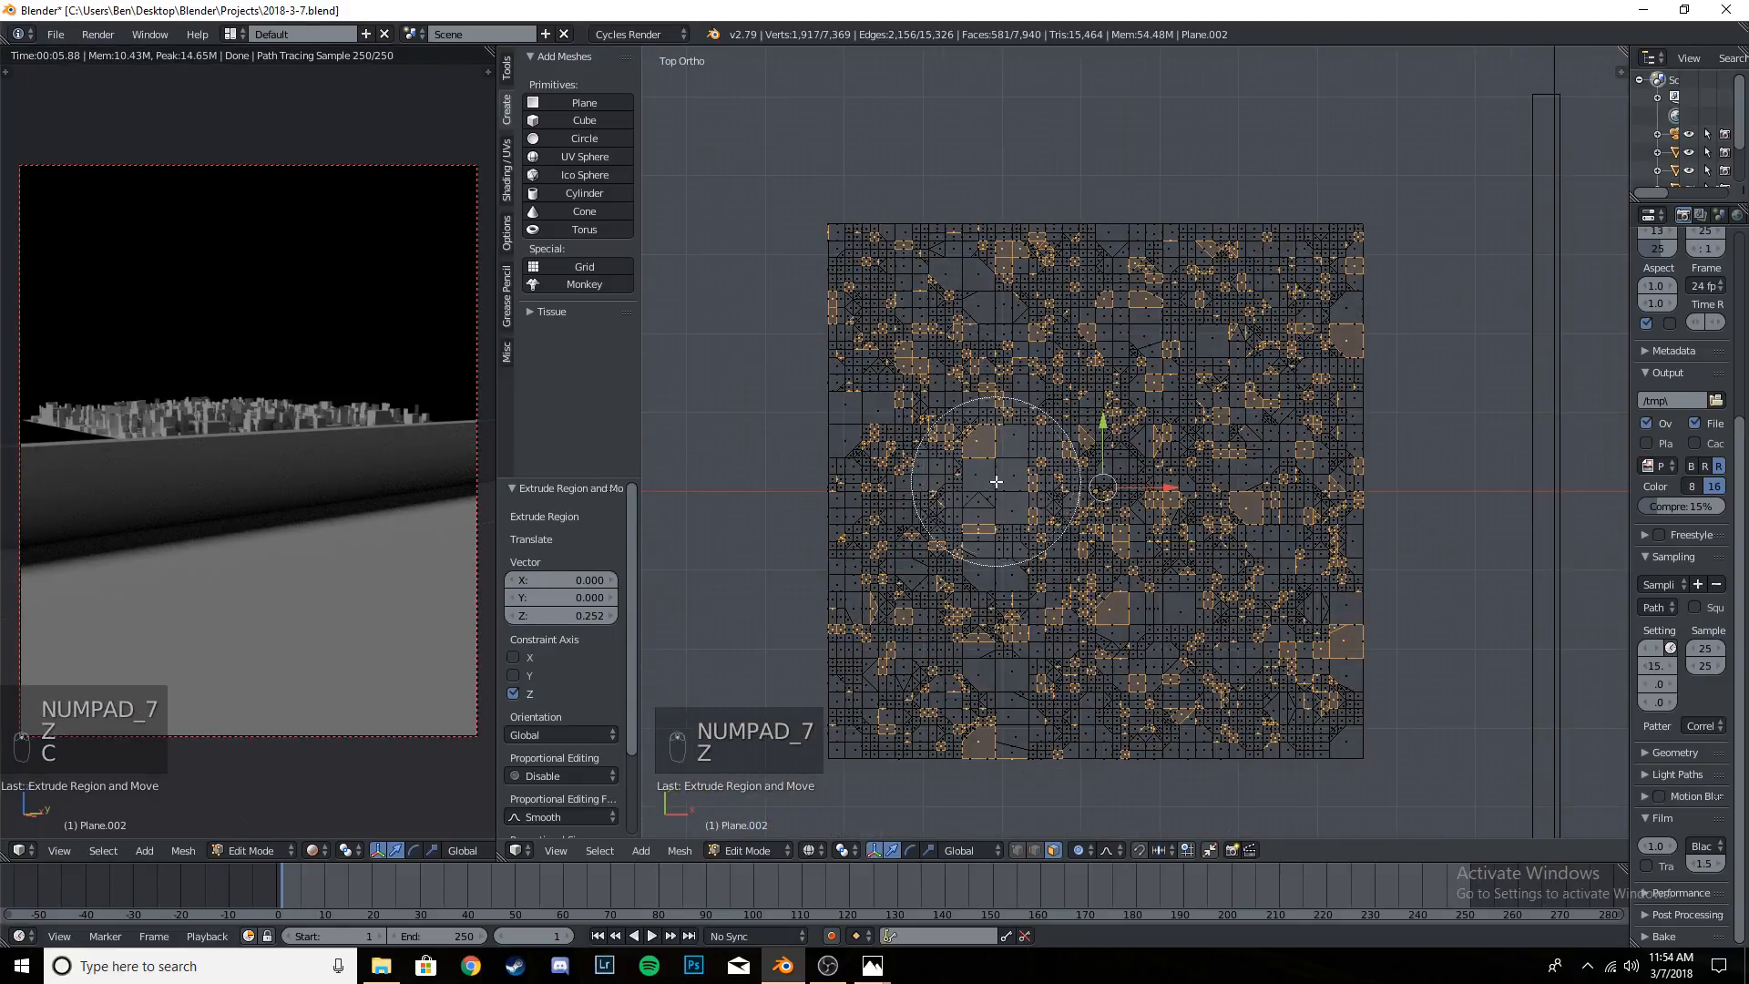
mouse_move(997, 481)
middle_mouse_down()
mouse_move(874, 312)
mouse_move(781, 343)
mouse_move(1441, 265)
mouse_move(1418, 556)
mouse_move(1191, 834)
mouse_move(769, 422)
mouse_move(1035, 742)
mouse_move(1272, 780)
mouse_move(1139, 729)
middle_mouse_up()
key("Escape")
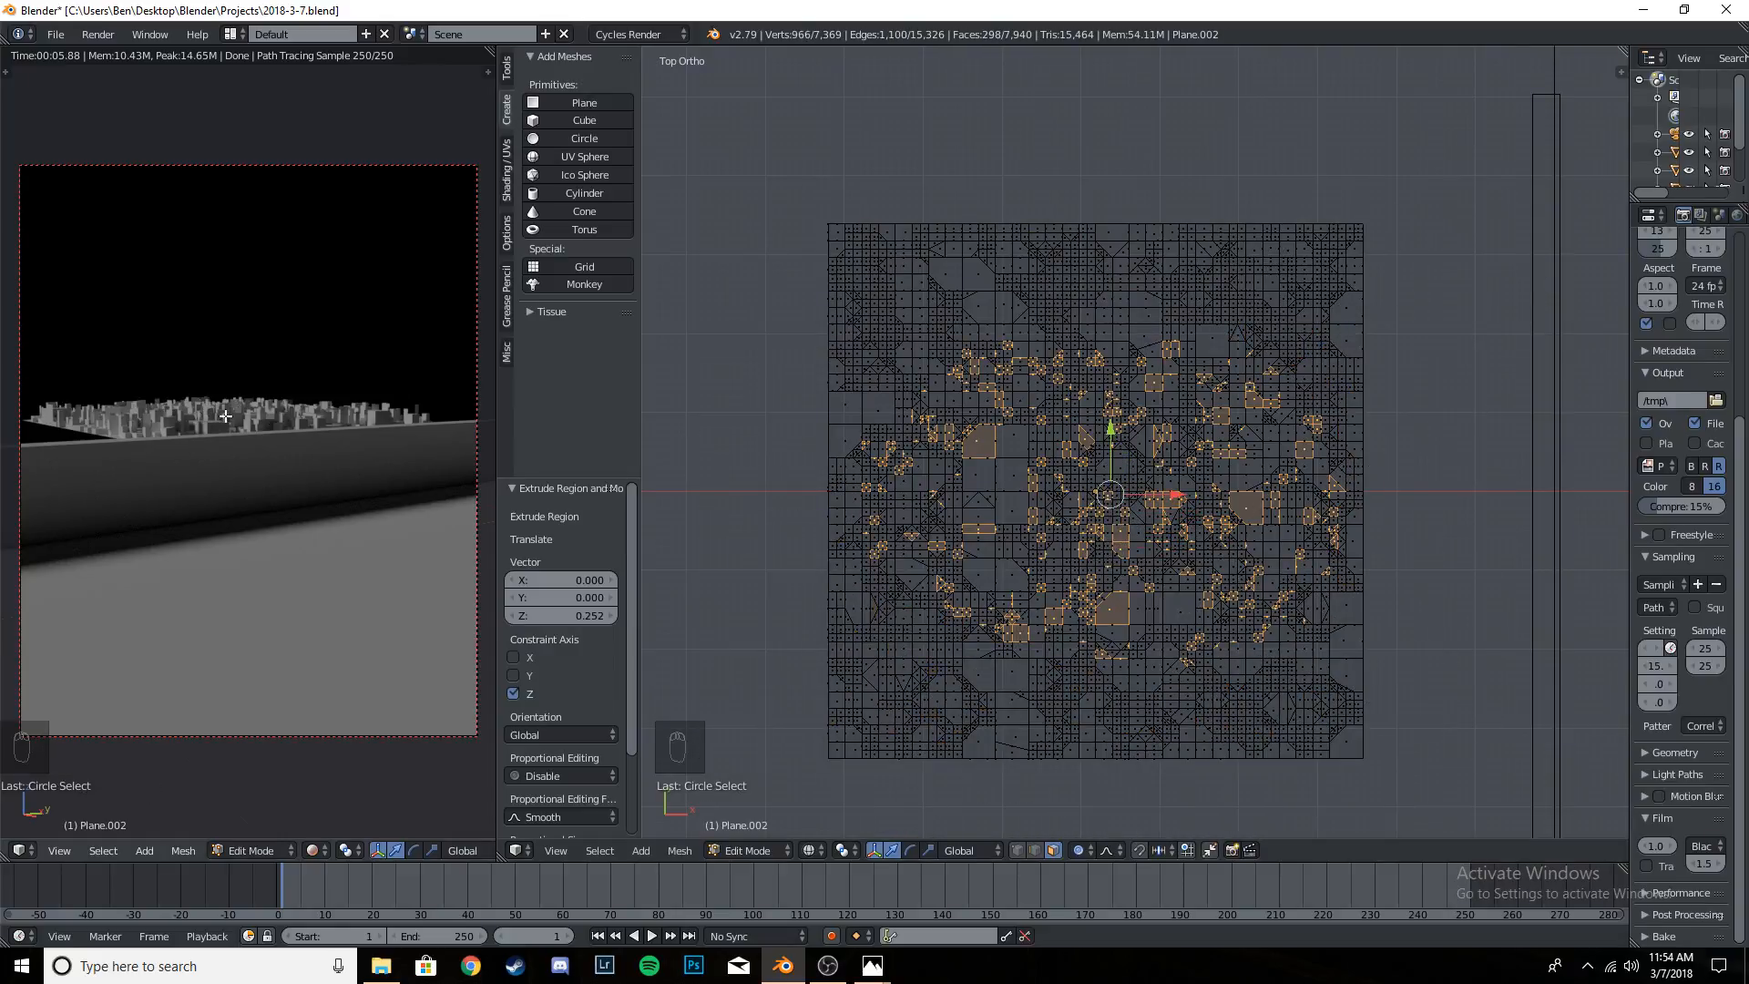
- Clear the building-top selection and show the city mesh in solid shading from directly above
middle_click_drag(1250, 550, 1192, 457)
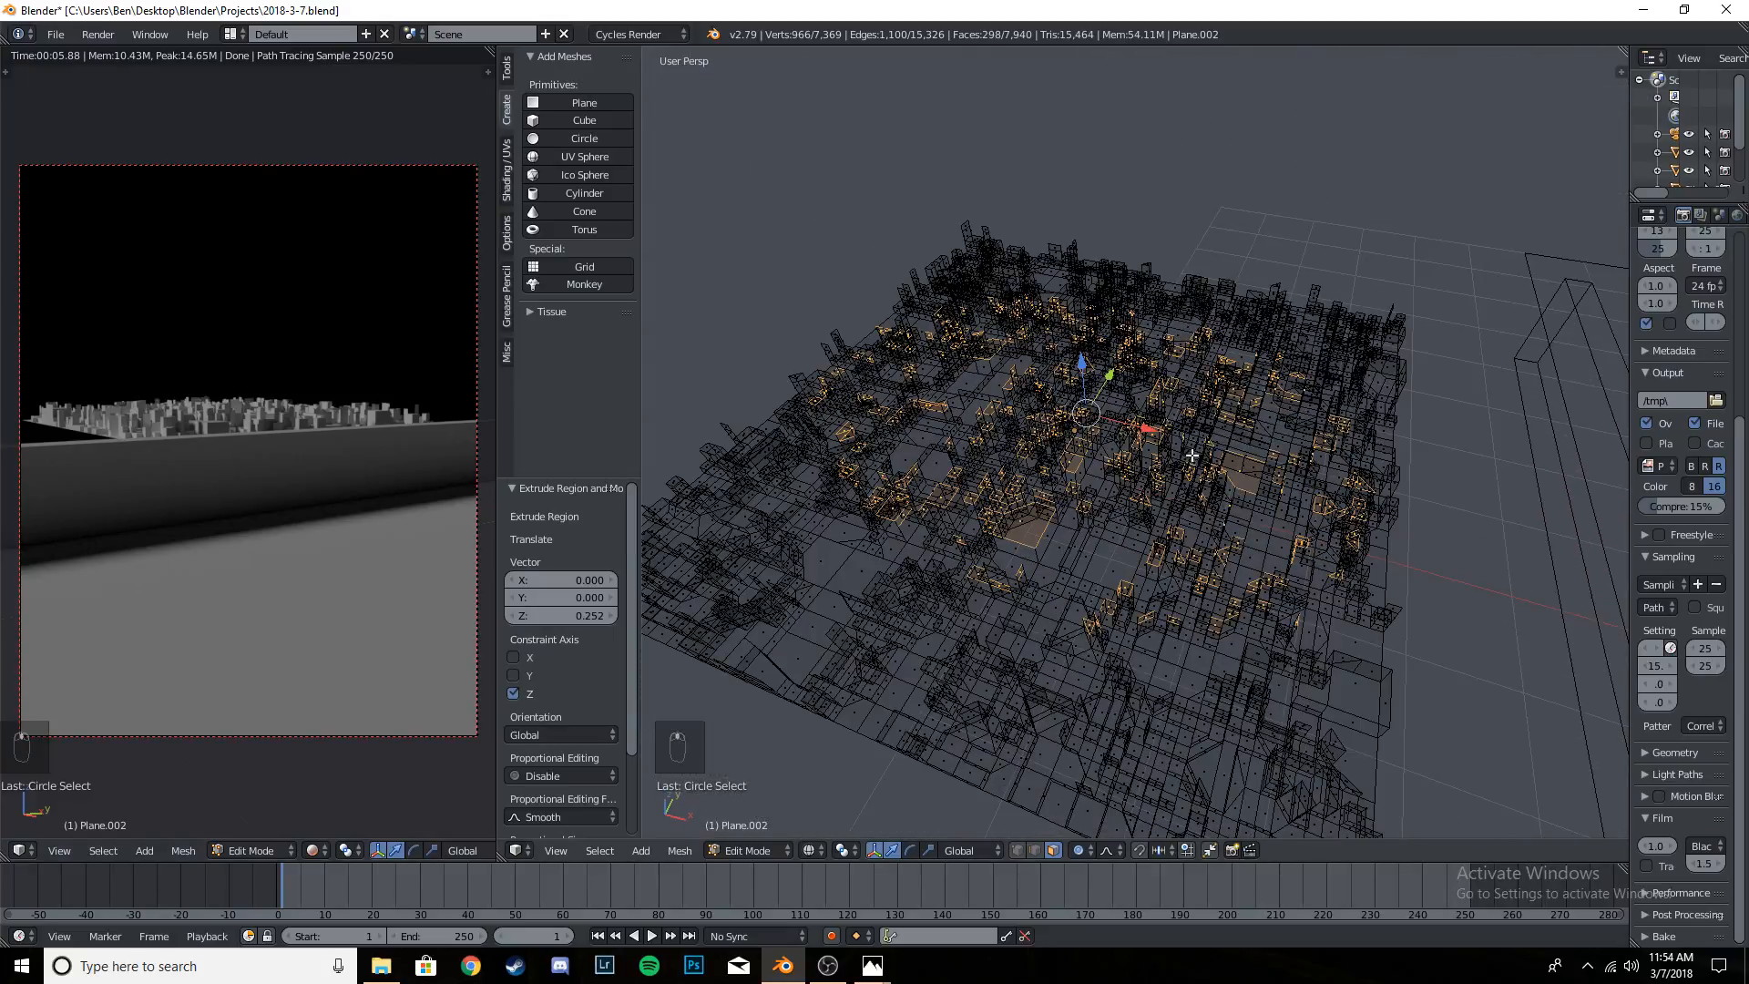
scroll(1156, 452, "up", 4)
key("a")
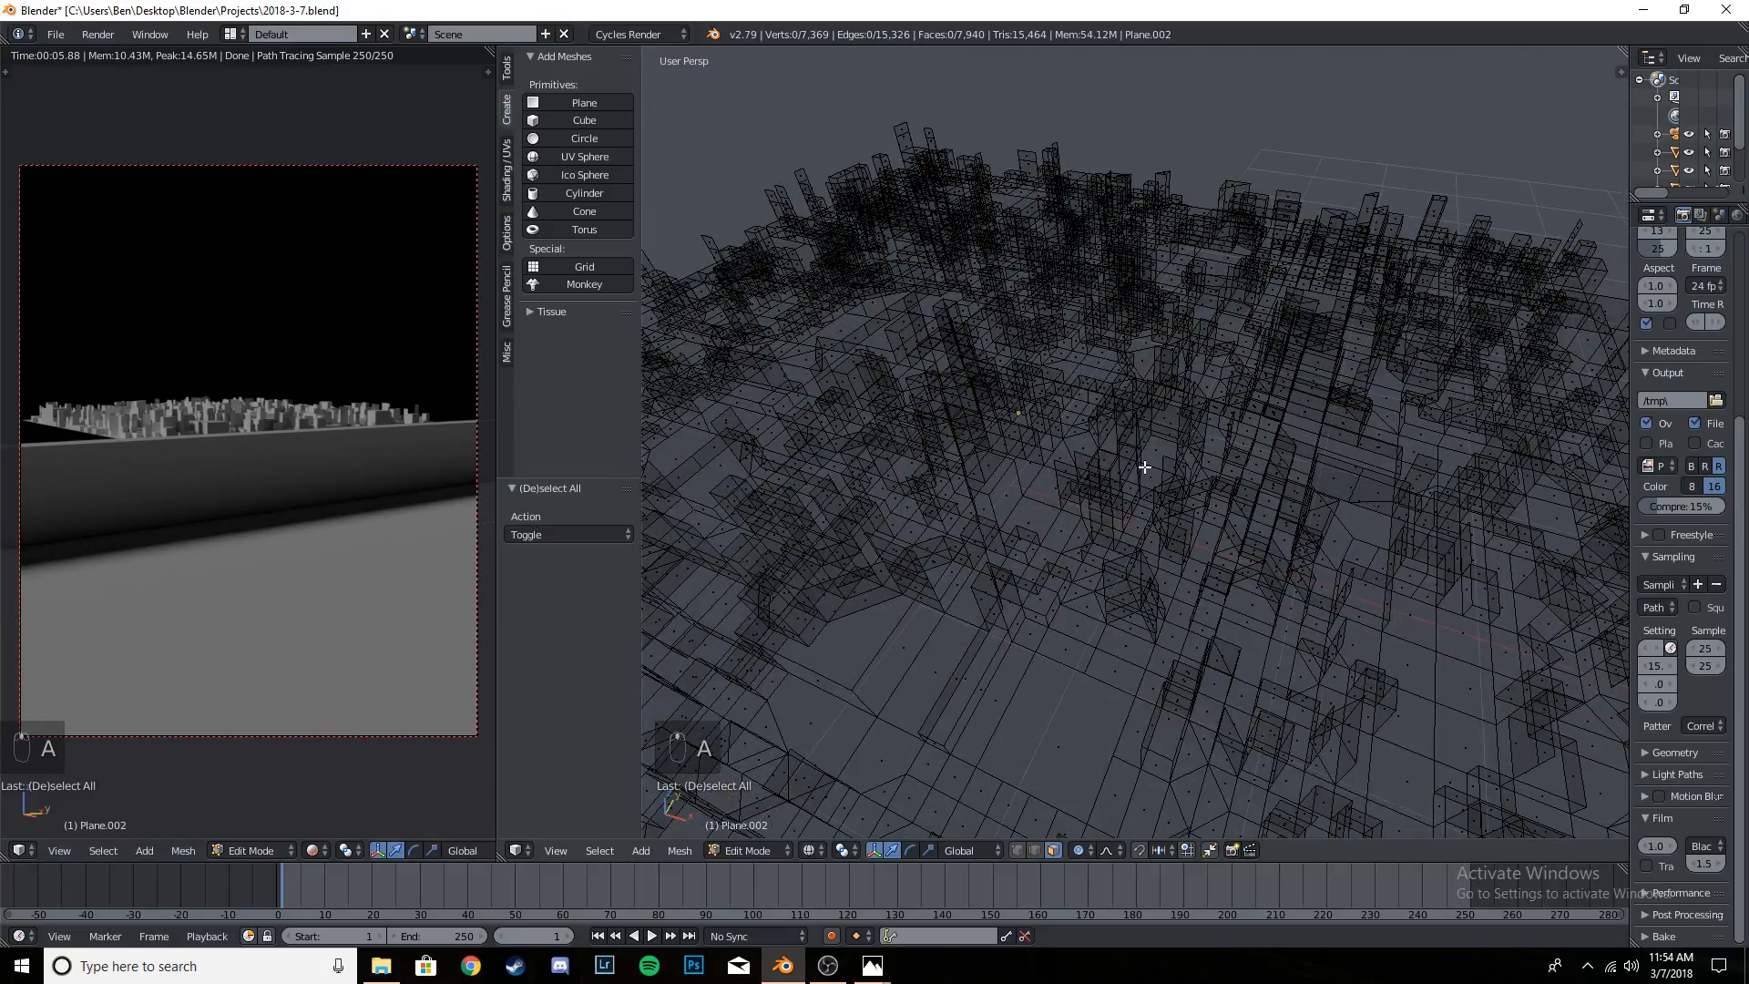
key("KP_7")
key("z")
scroll(1047, 506, "up", 2)
scroll(1057, 501, "down", 2)
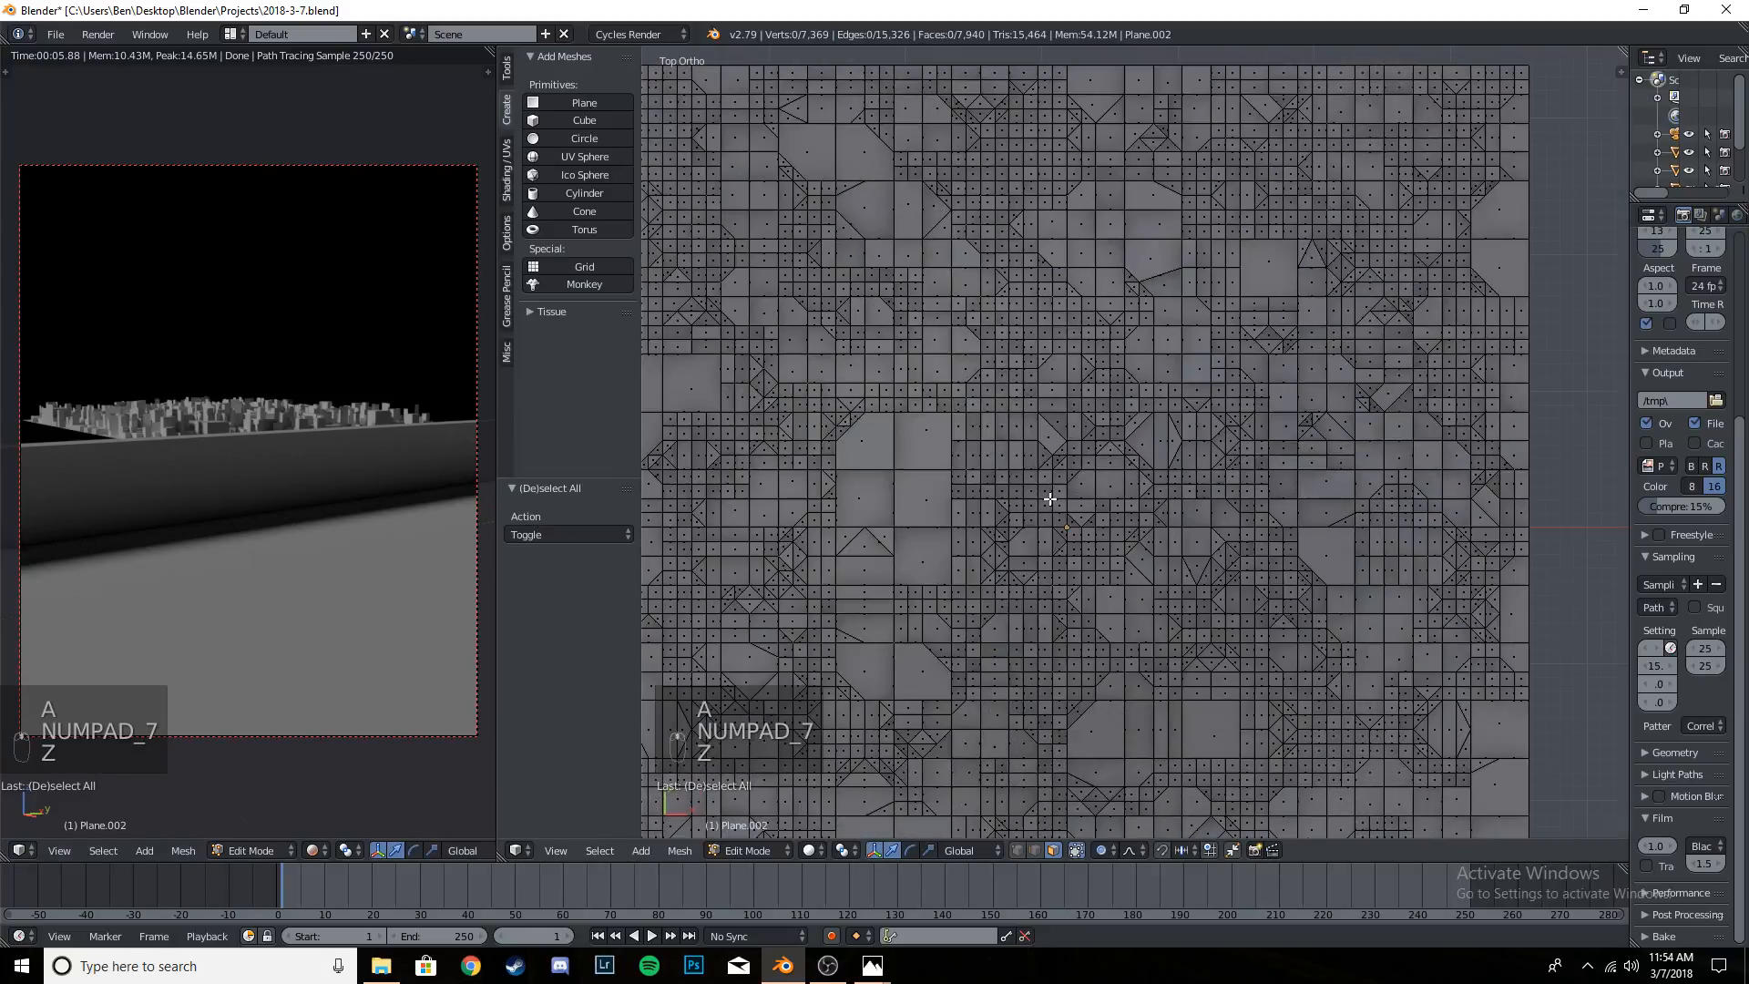
scroll(1066, 500, "up", 2)
- Select 24 scattered faces of varied sizes around the city's centre, including two large blocks beside the central cluster
right_click(1011, 434)
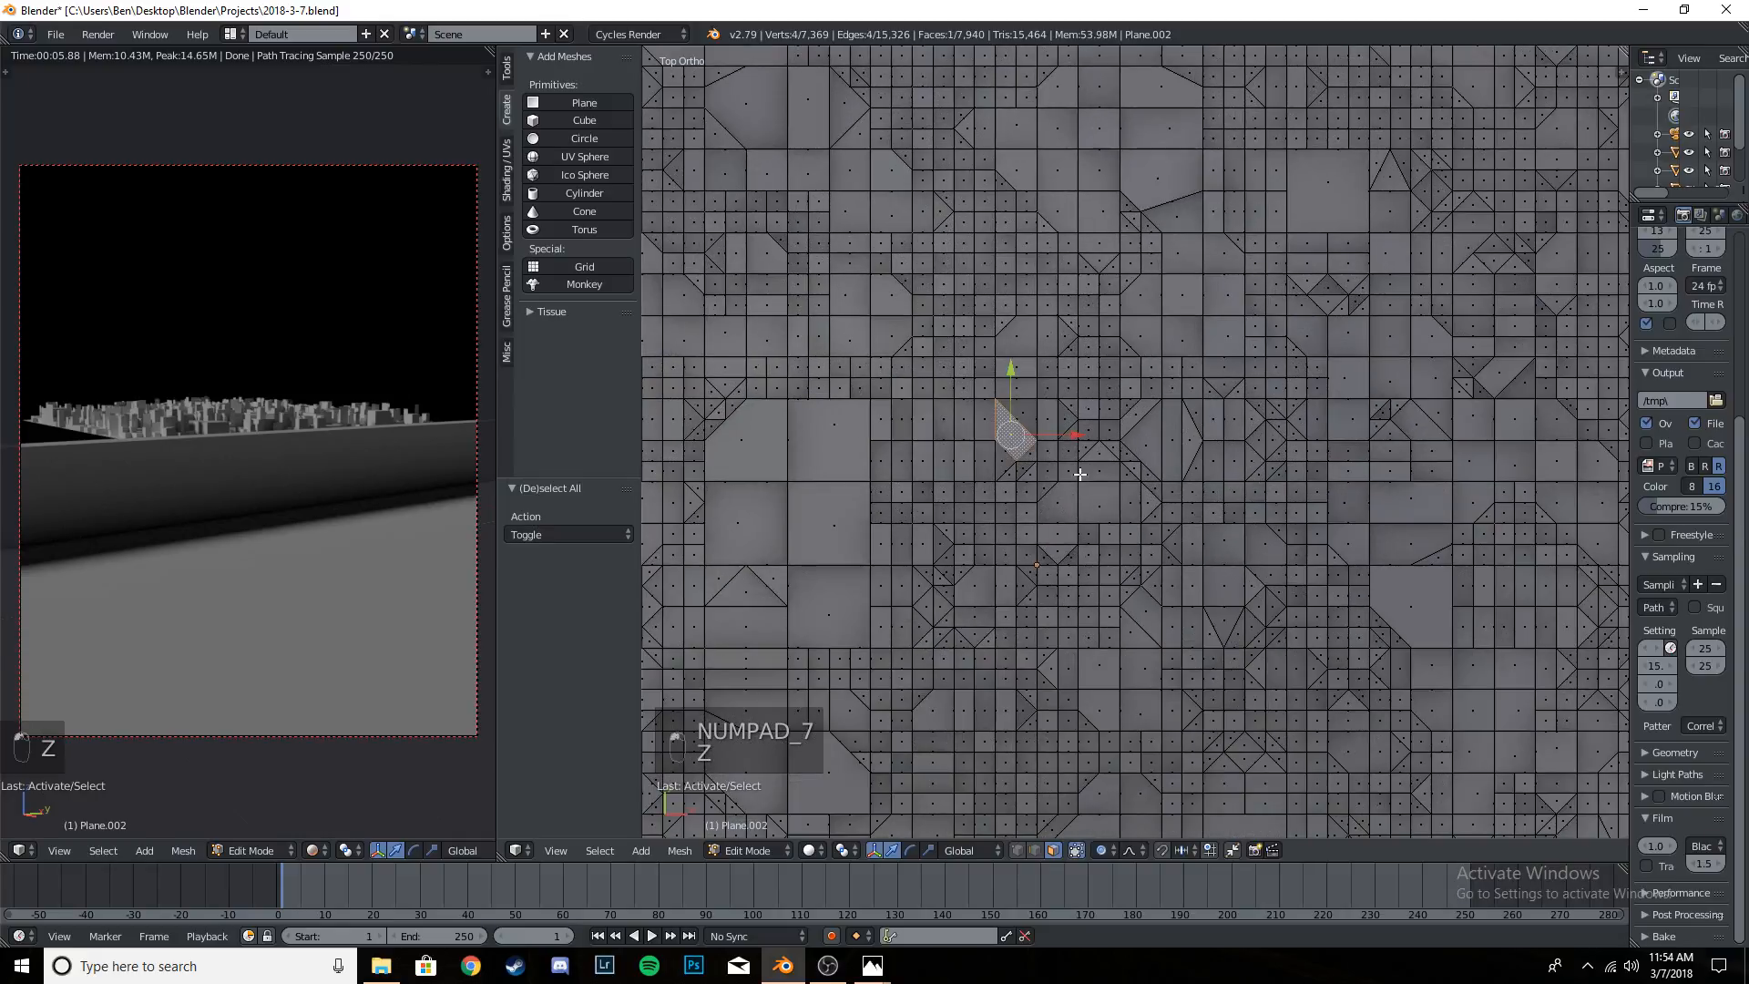
right_click(1150, 441, "shift")
right_click(1098, 666, "shift")
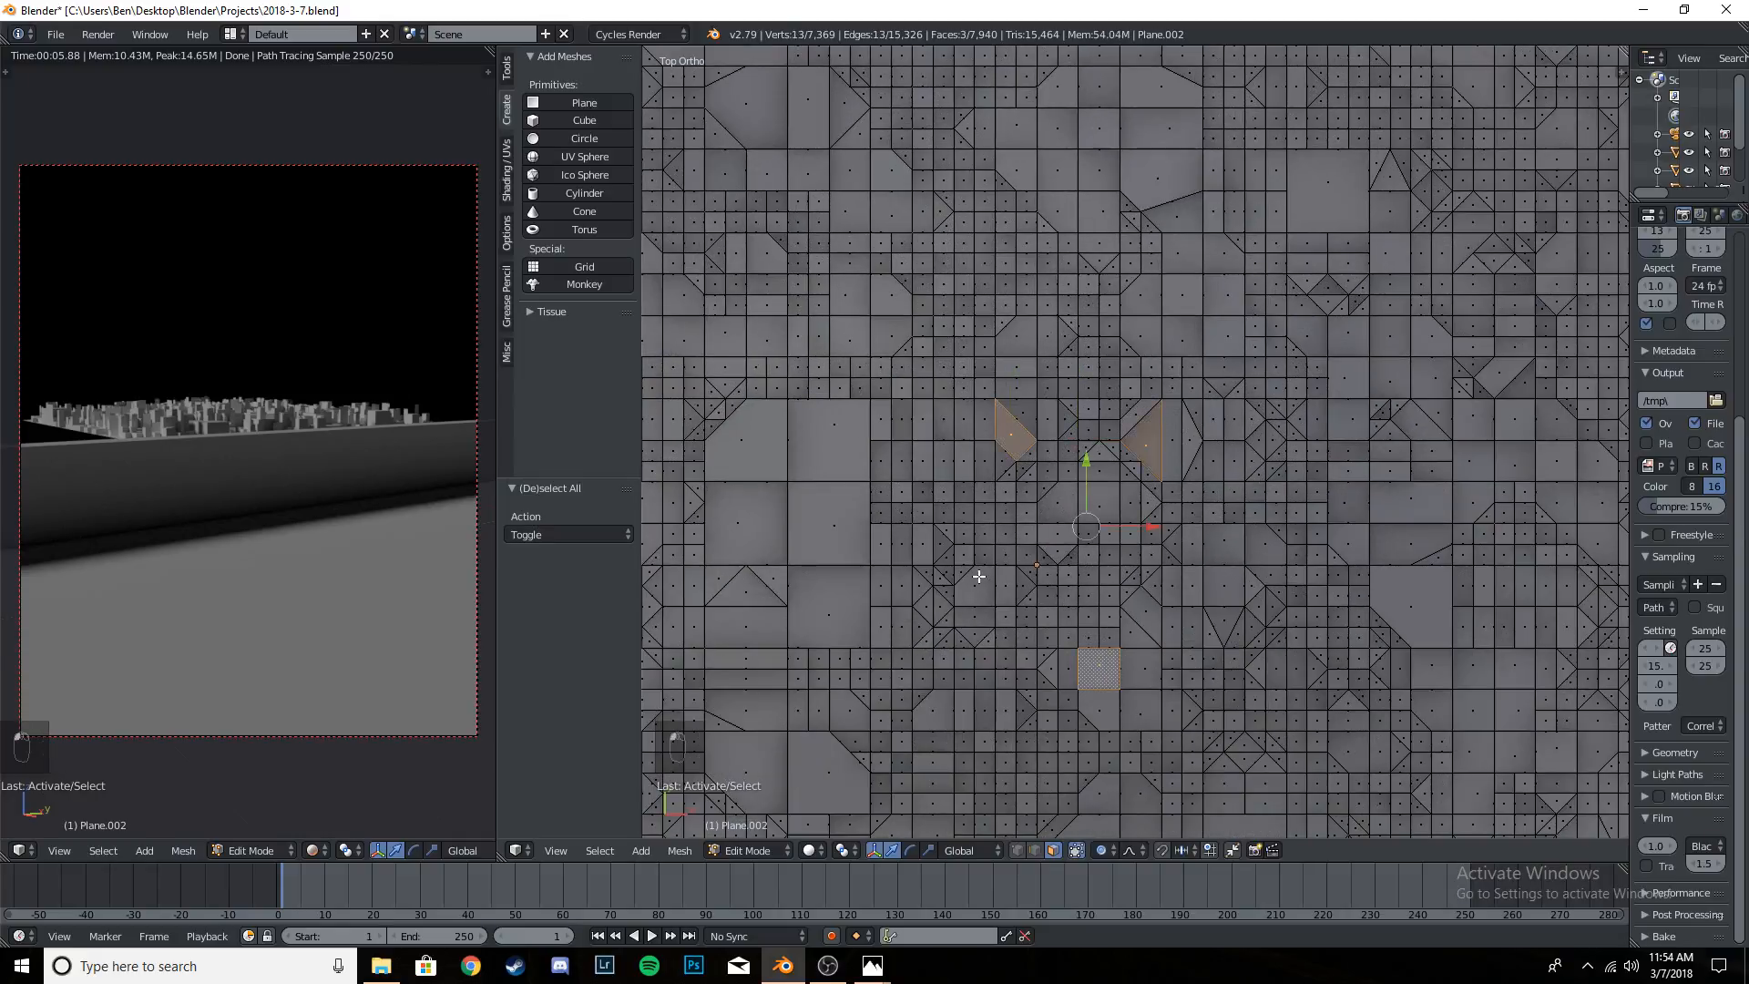
right_click(975, 584, "shift")
right_click(1030, 519, "shift")
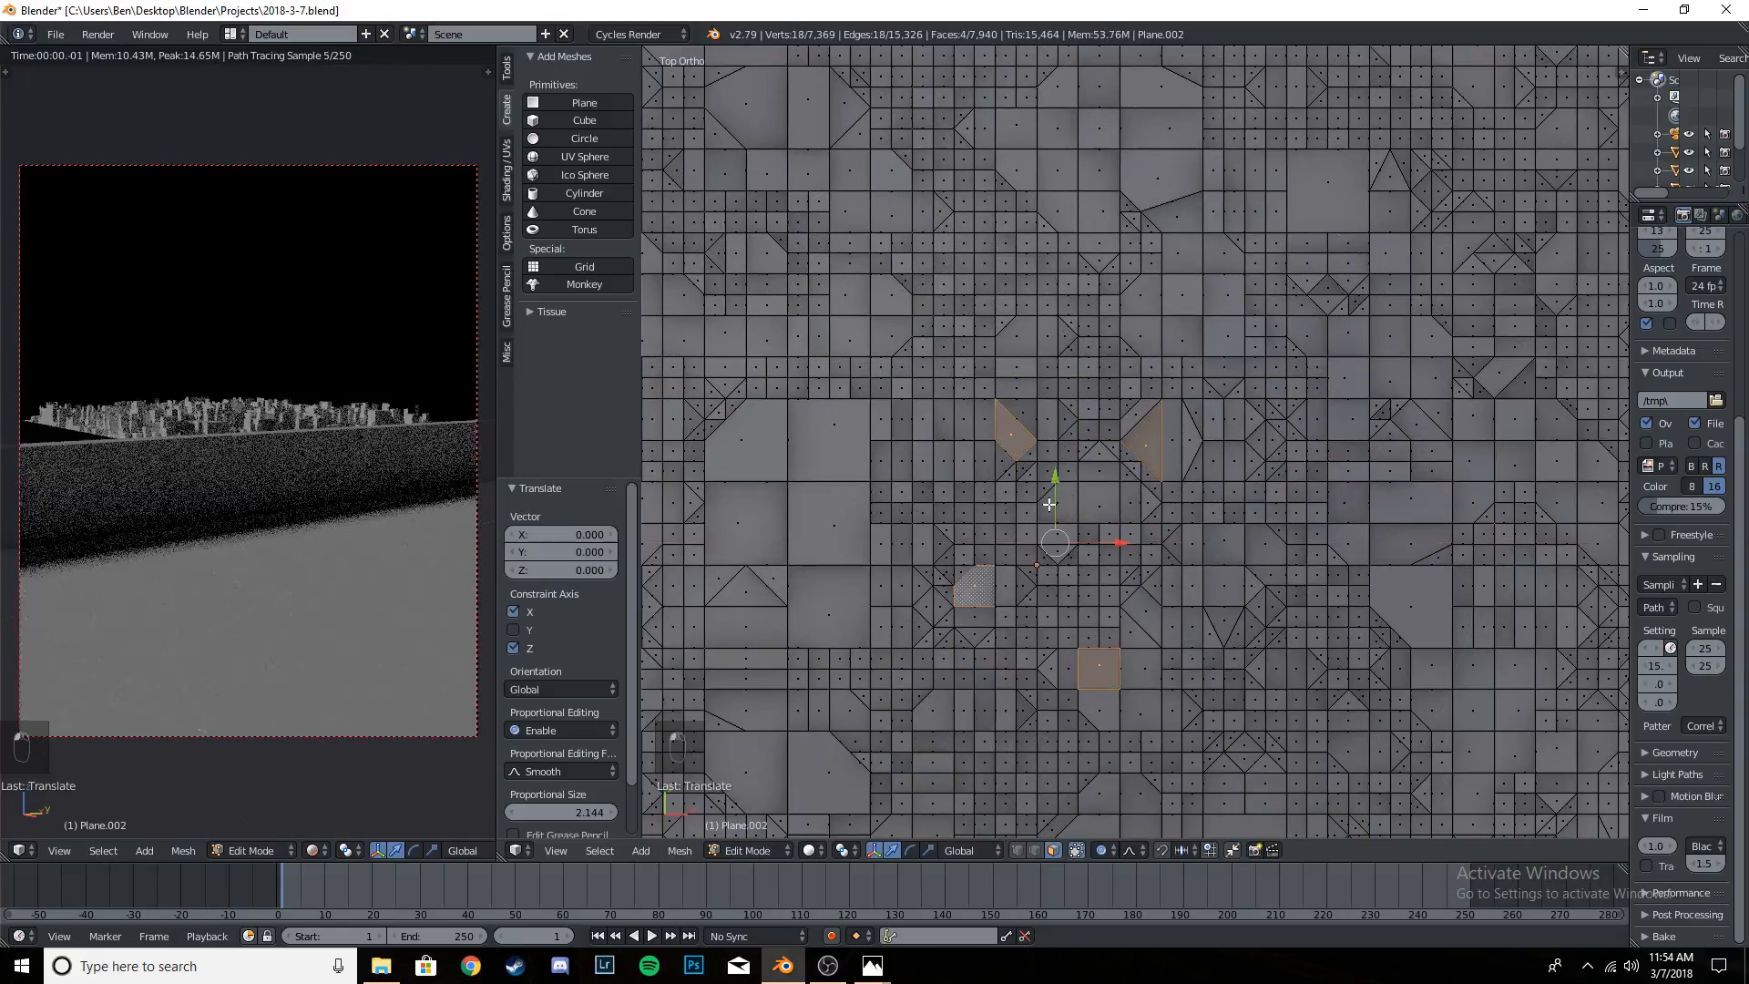
right_click(880, 461, "shift")
right_click(884, 503, "shift")
right_click(961, 514, "shift")
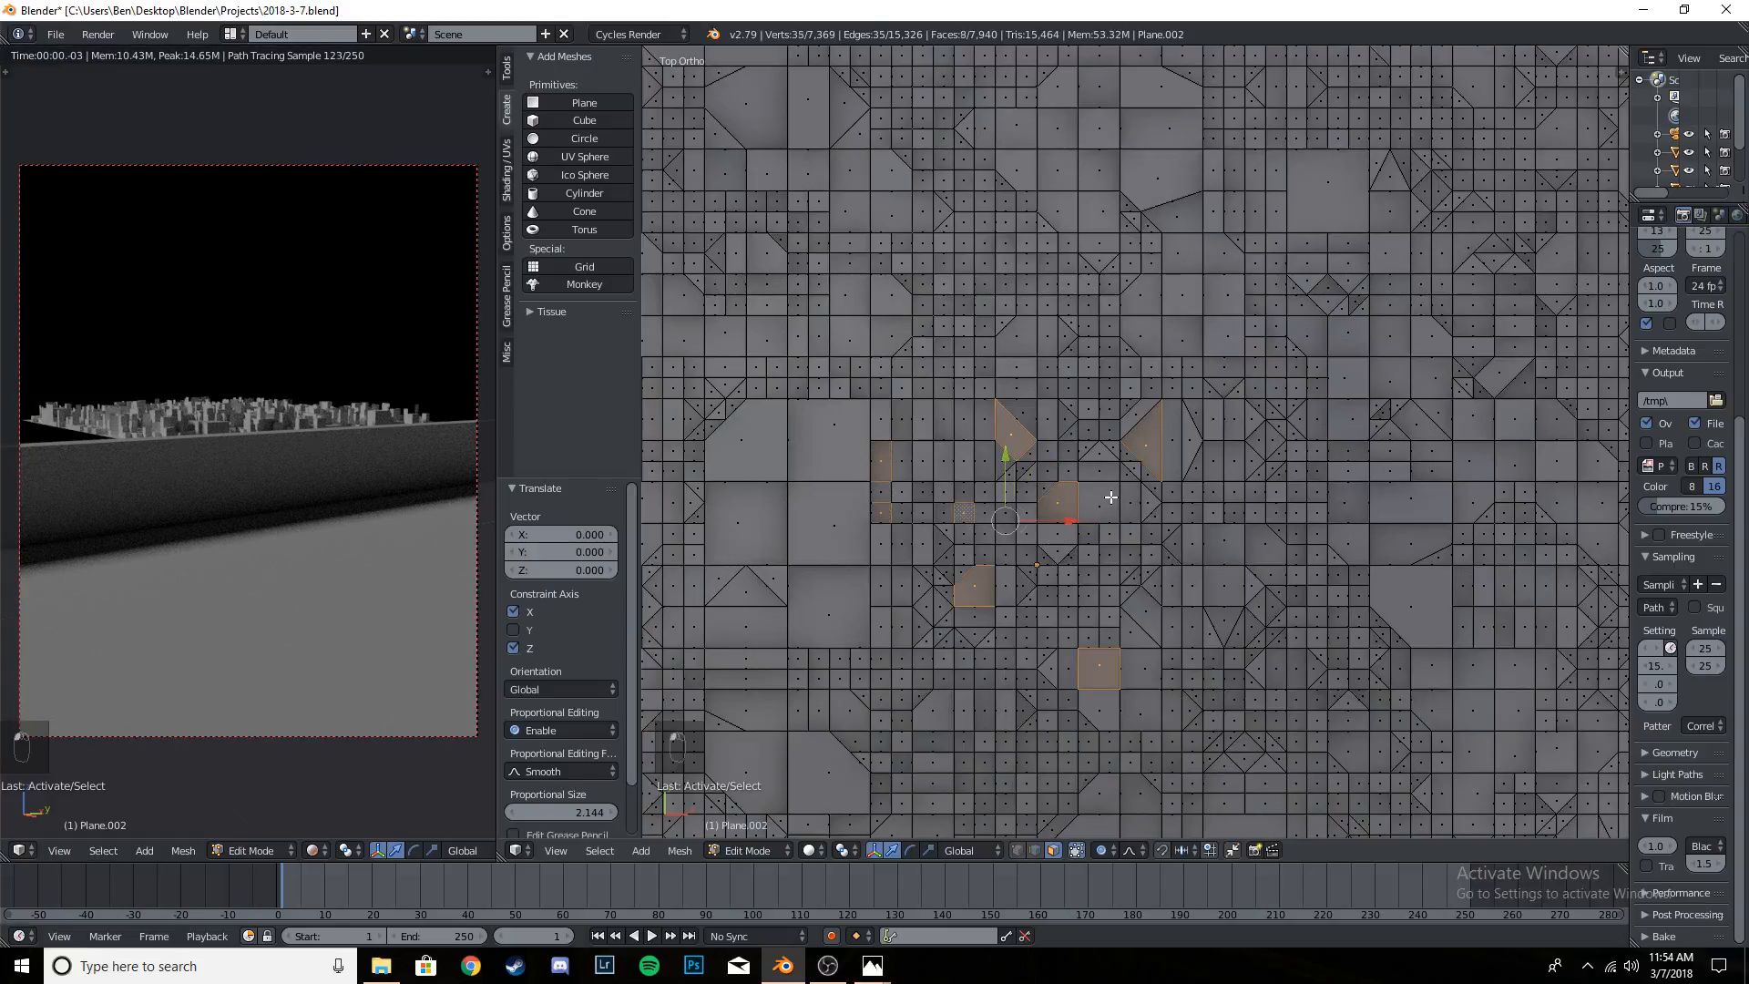
right_click(1106, 502, "shift")
right_click(1113, 574, "shift")
right_click(1086, 598, "shift")
right_click(1092, 581, "shift")
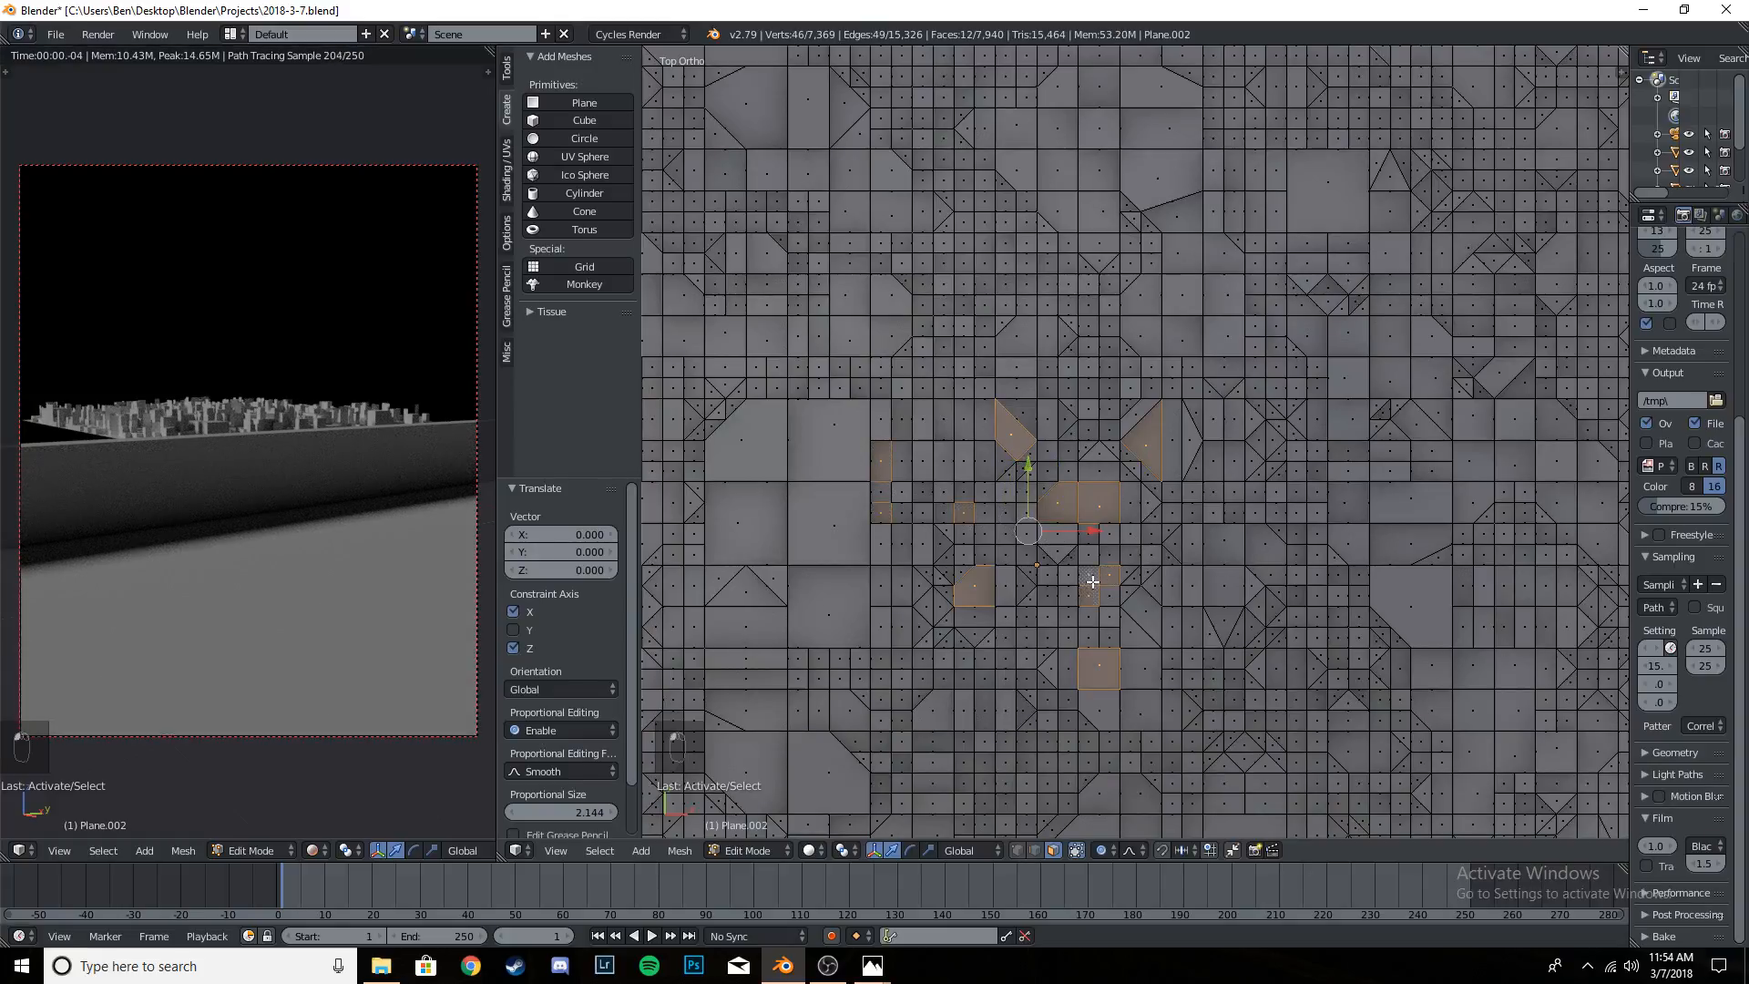
right_click(1006, 638, "shift")
right_click(1028, 617, "shift")
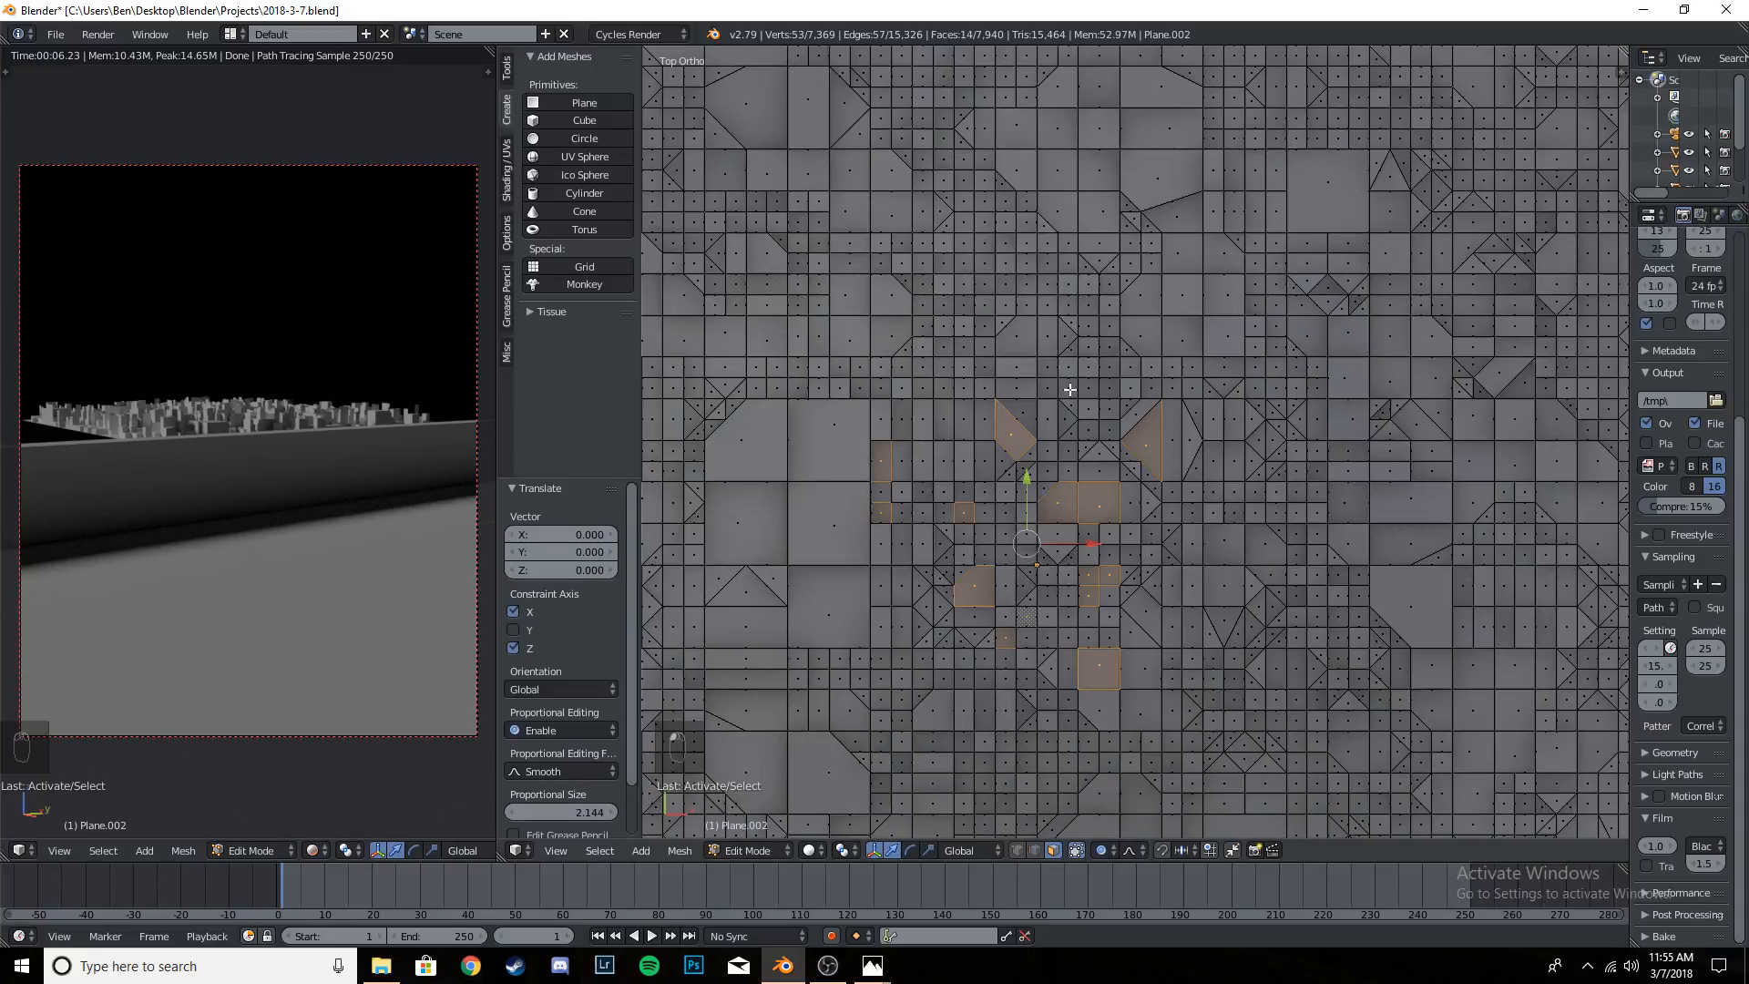
right_click(1197, 585, "shift")
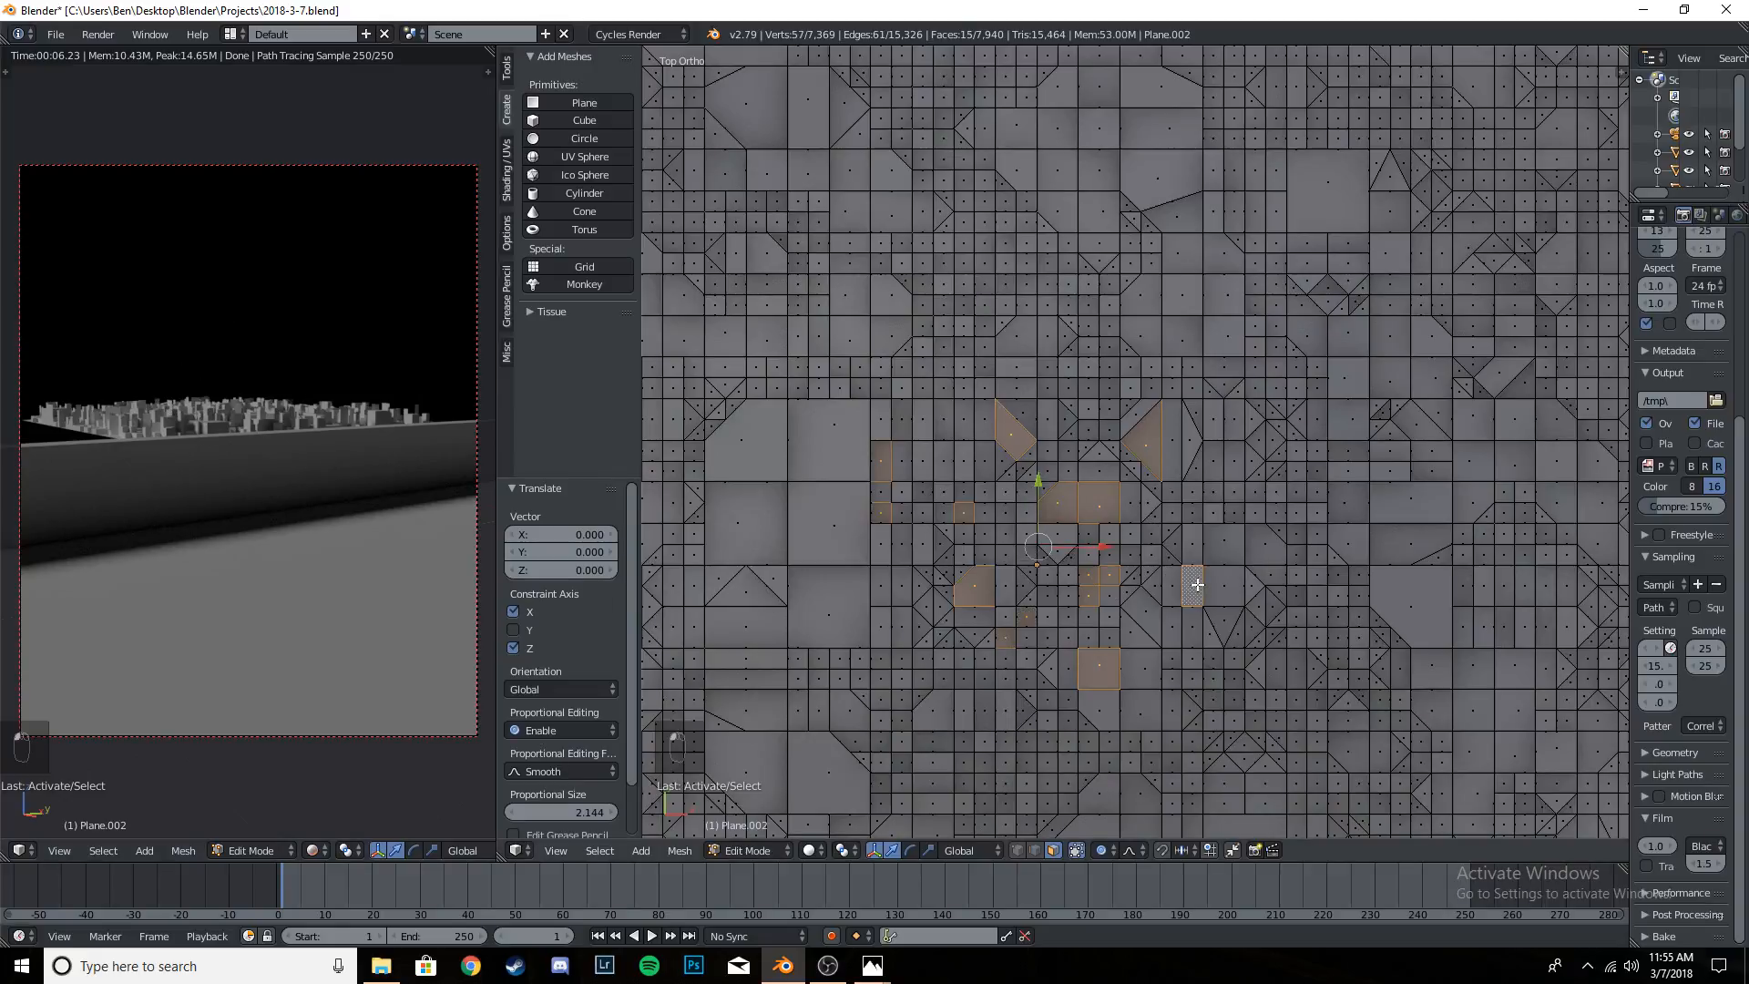
right_click(1196, 545, "shift")
scroll(1203, 543, "down", 8)
scroll(1211, 535, "up", 3)
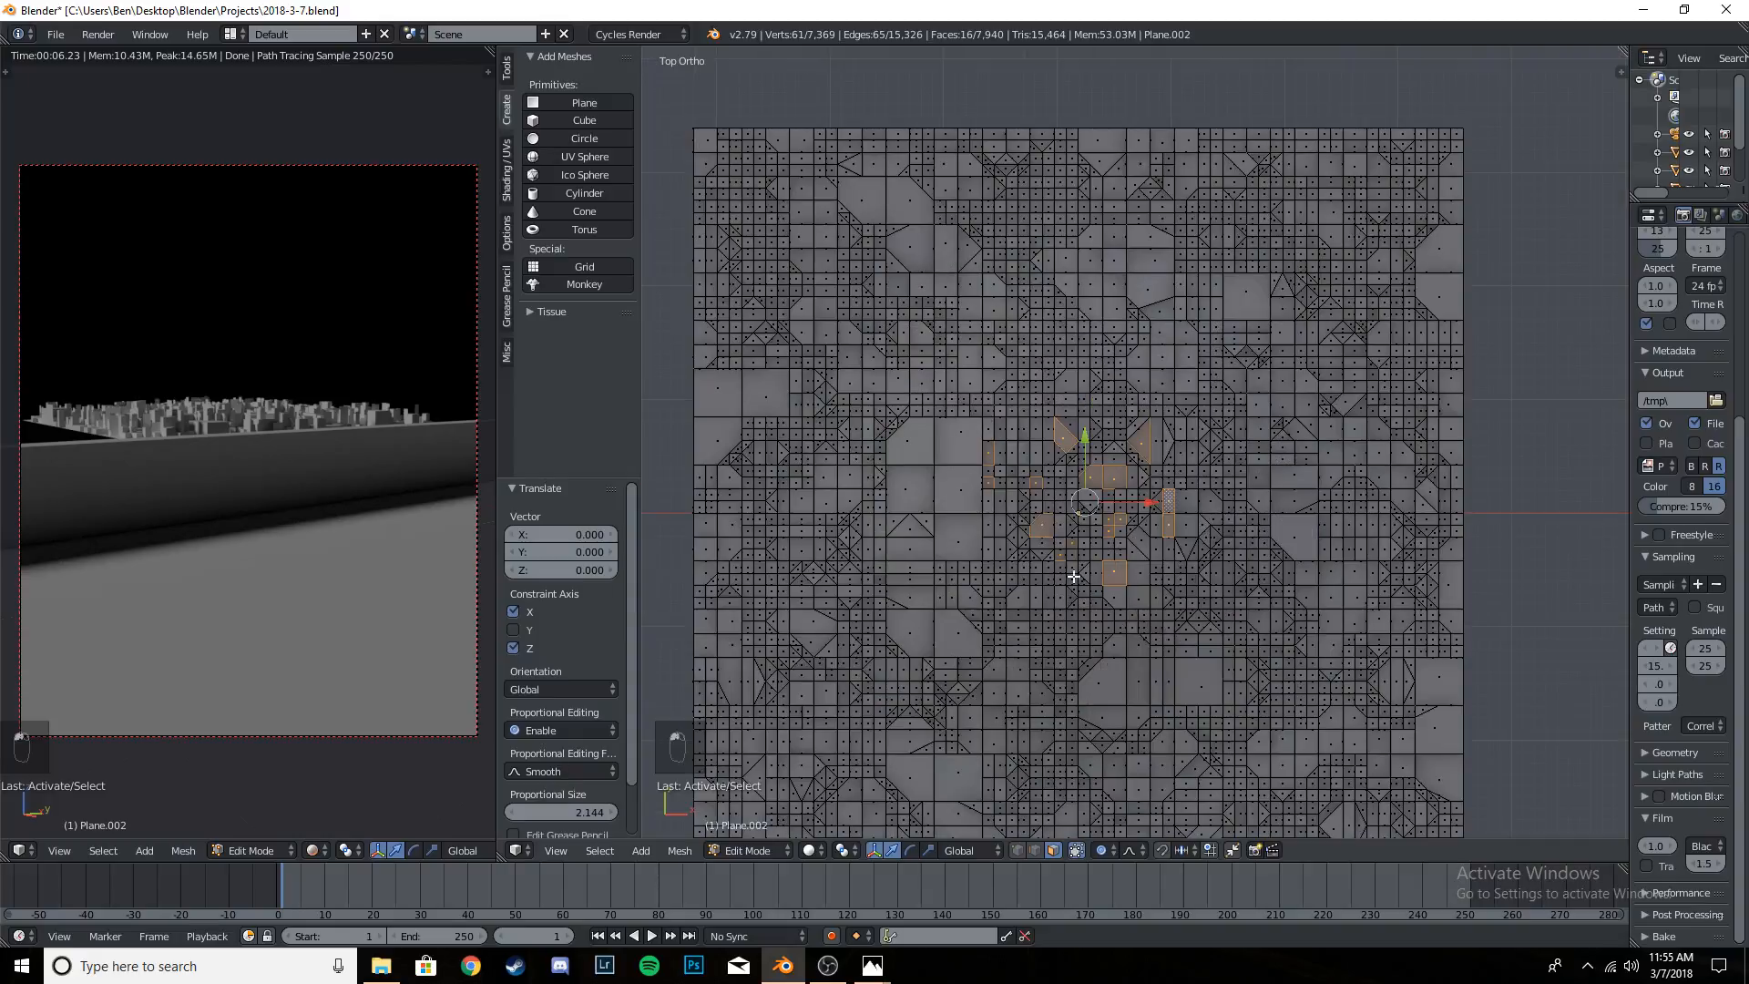
right_click(1016, 594, "shift")
right_click(967, 536, "shift")
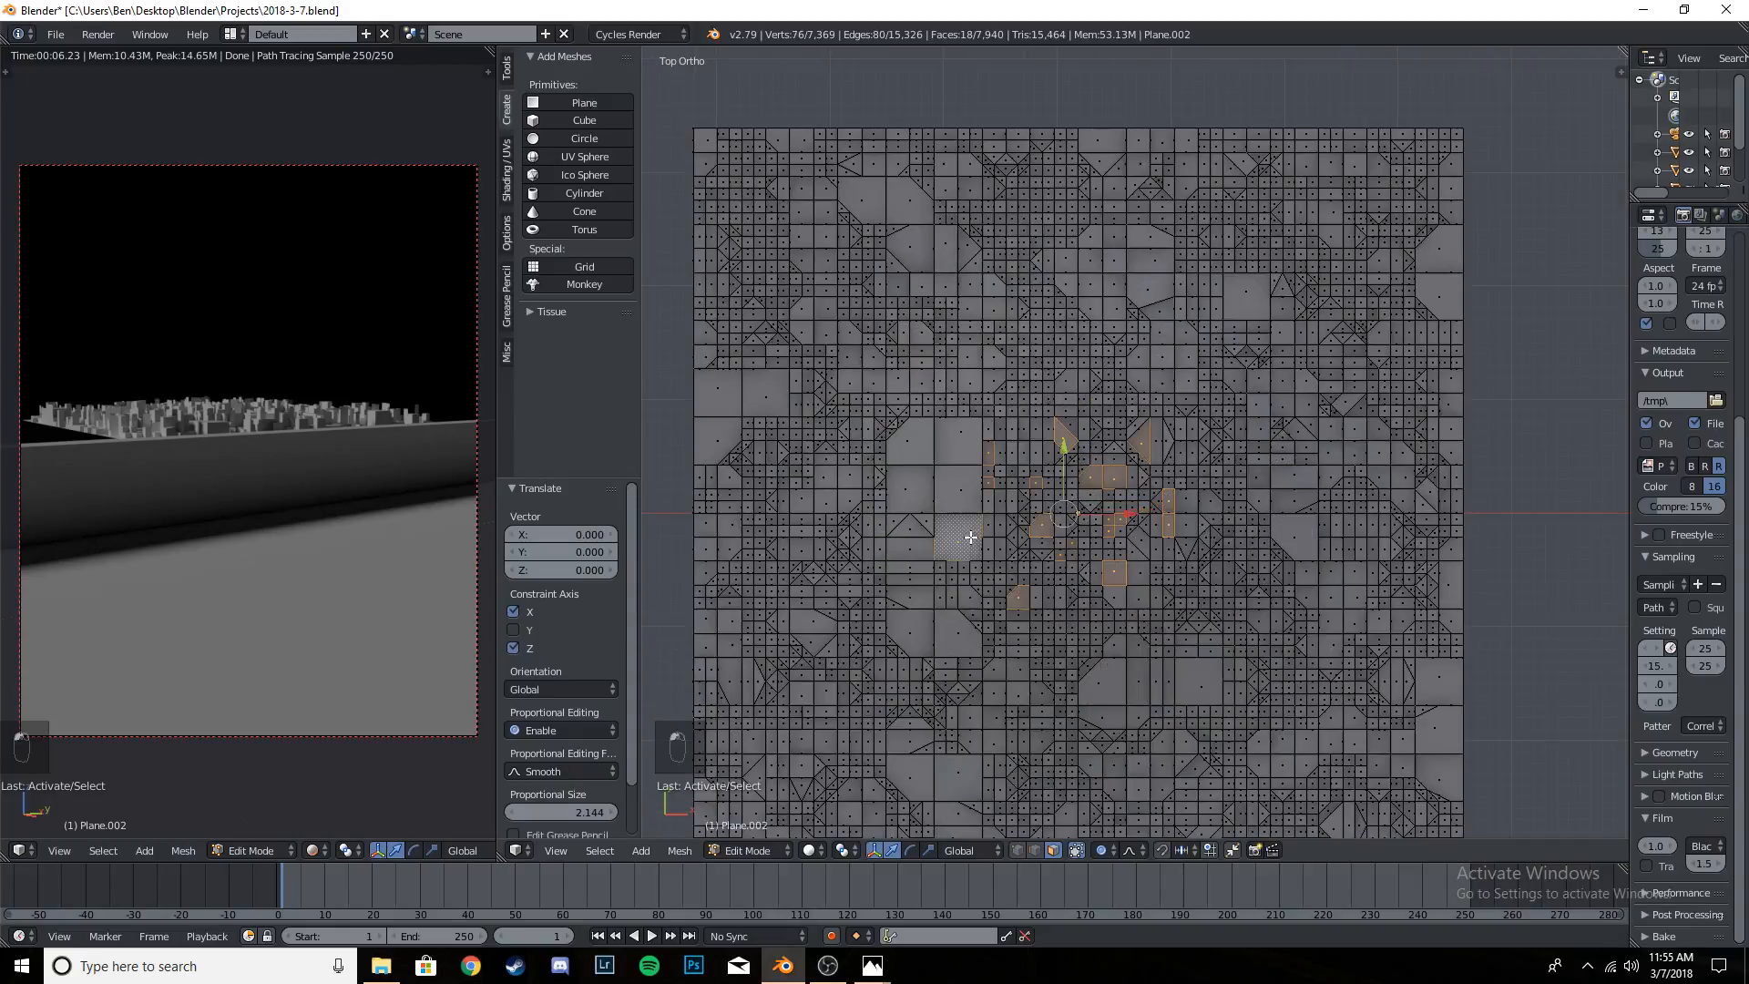
right_click(965, 485, "shift")
right_click(1083, 604, "shift")
right_click(1065, 596, "shift")
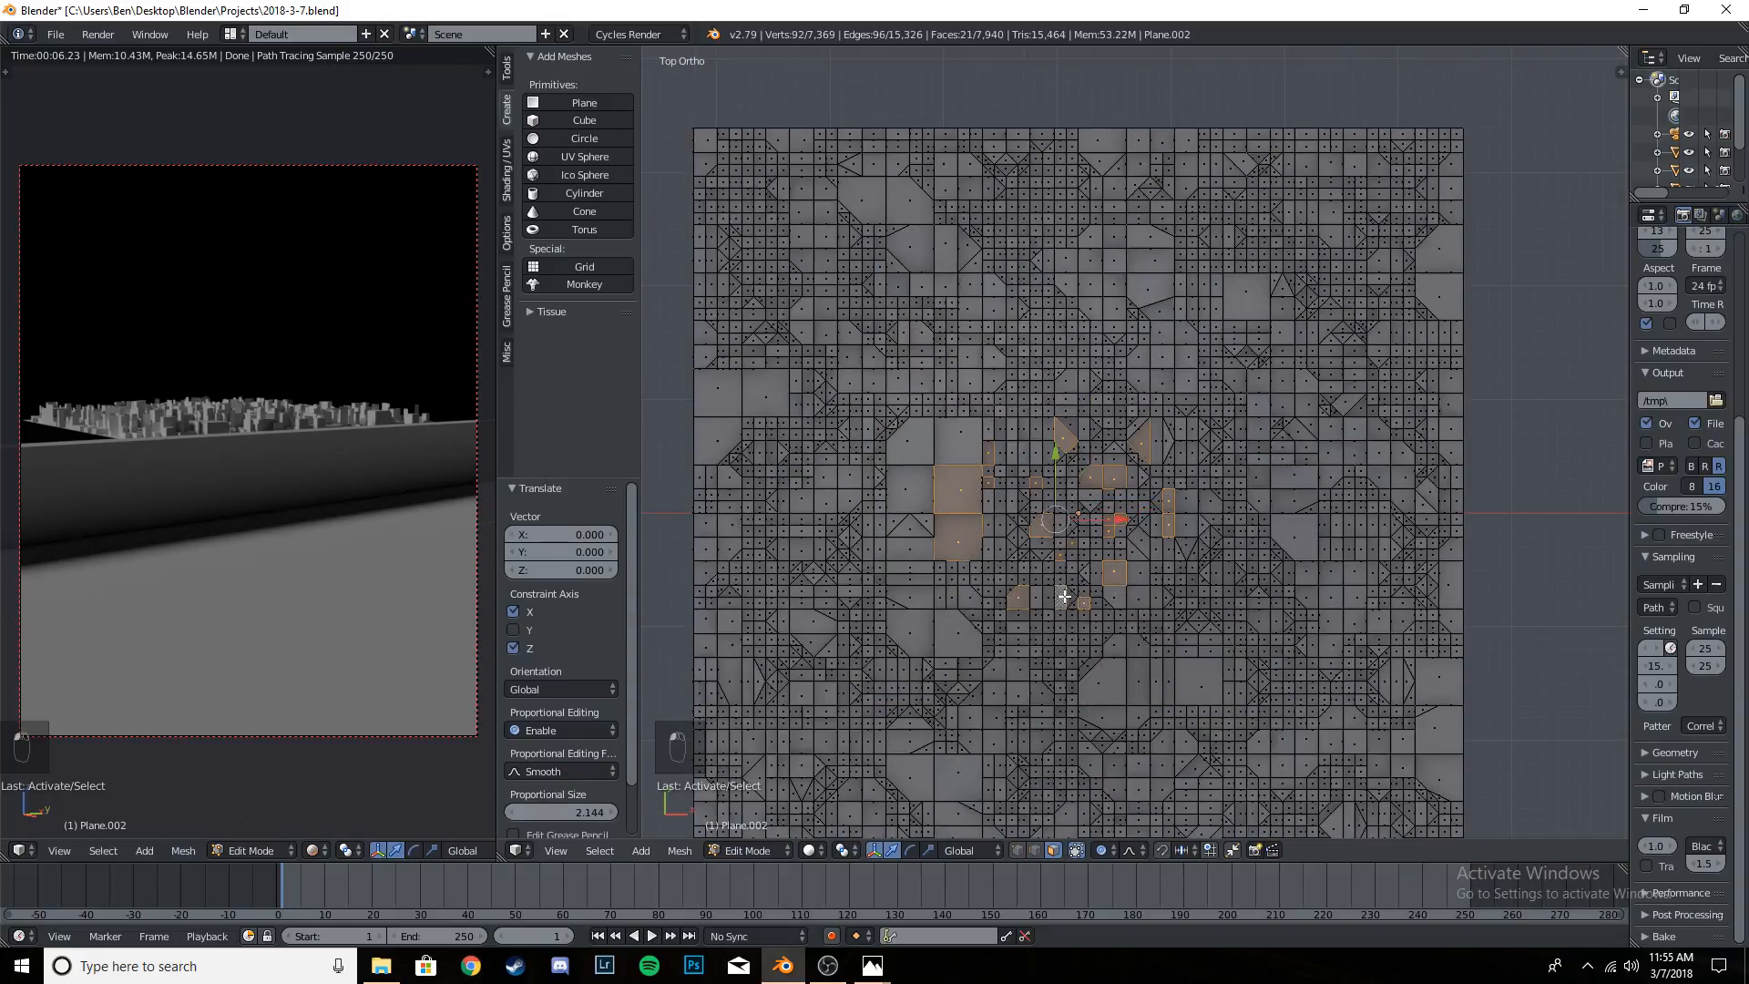
right_click(1065, 587, "shift")
right_click(1063, 582, "shift")
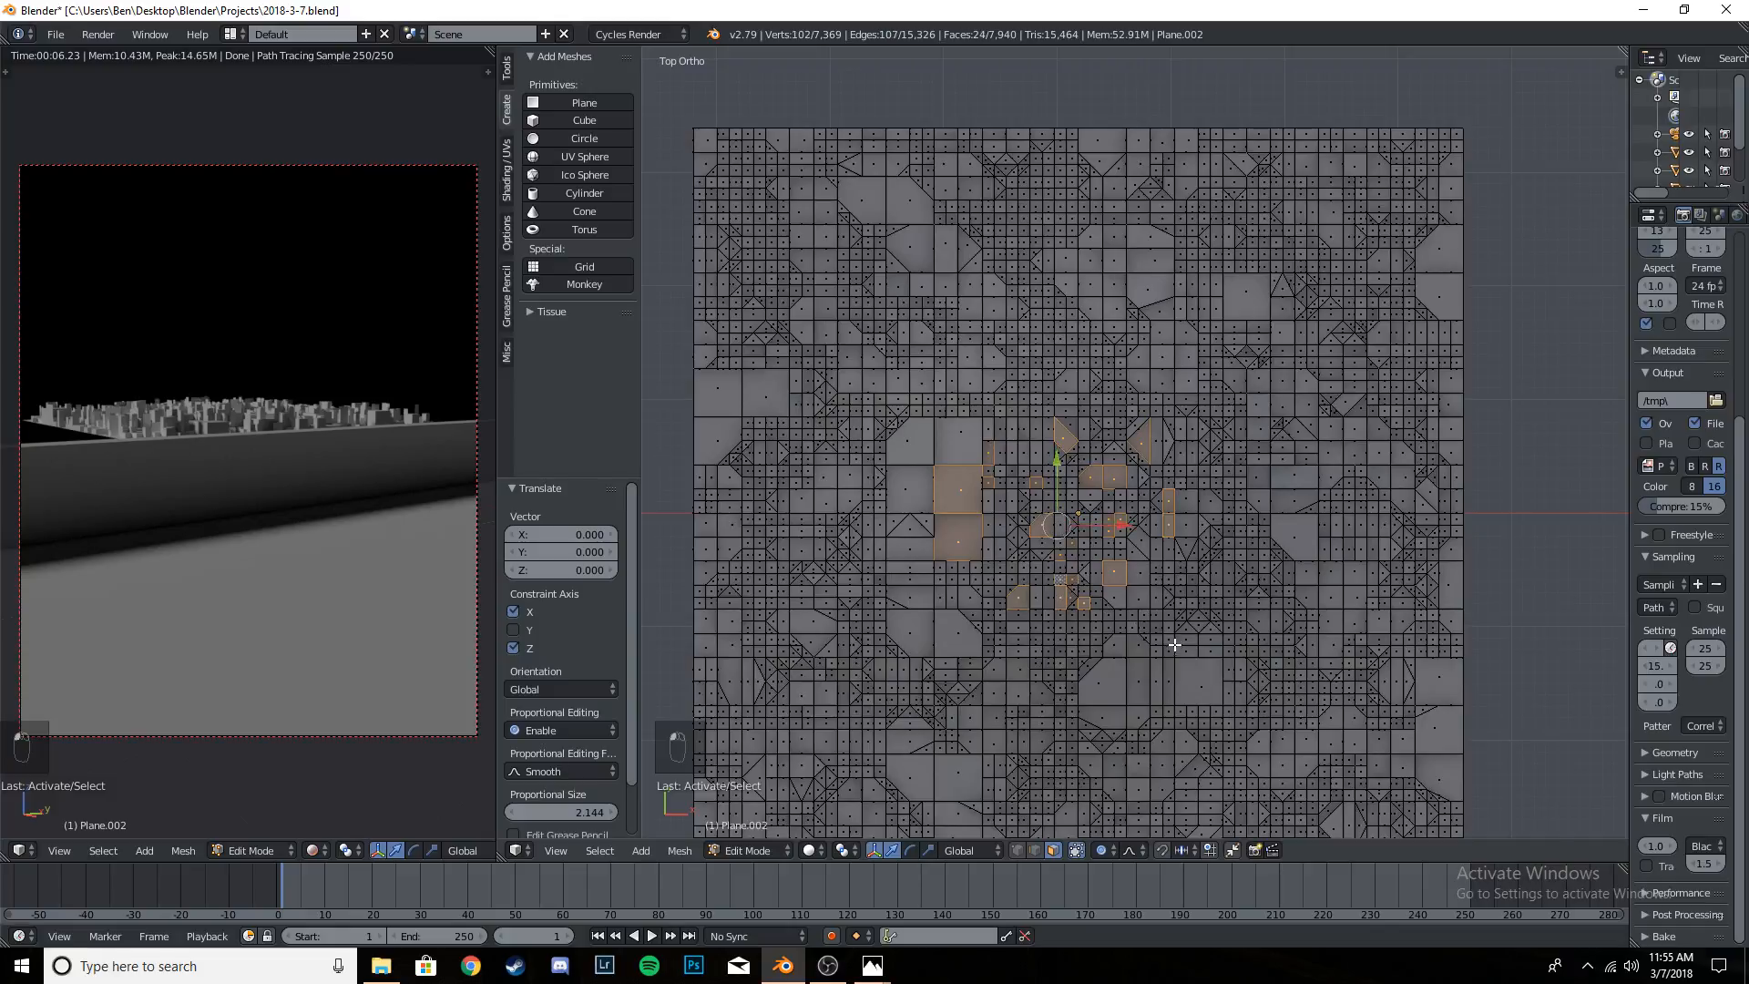
- Extrude the selected central faces about 0.991 along their normal Z into a cluster of skyscrapers, judging the height in the camera view
middle_click_drag(1176, 645, 1084, 533)
key("KP_0")
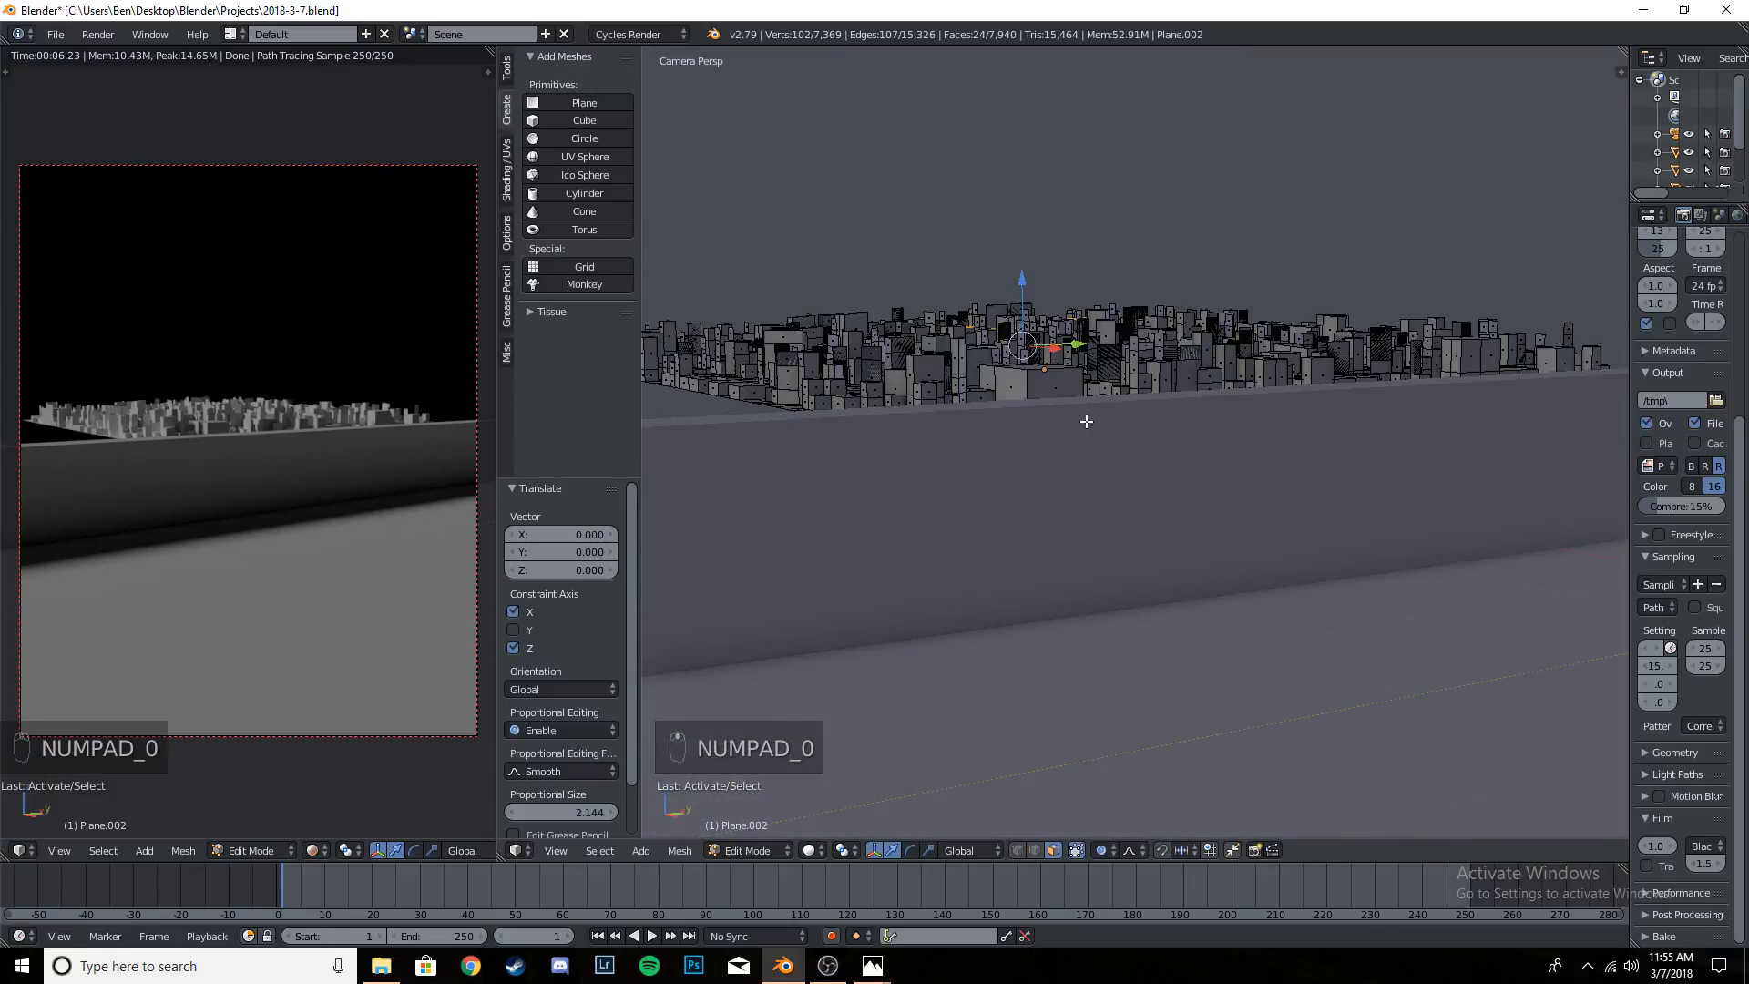
key("e")
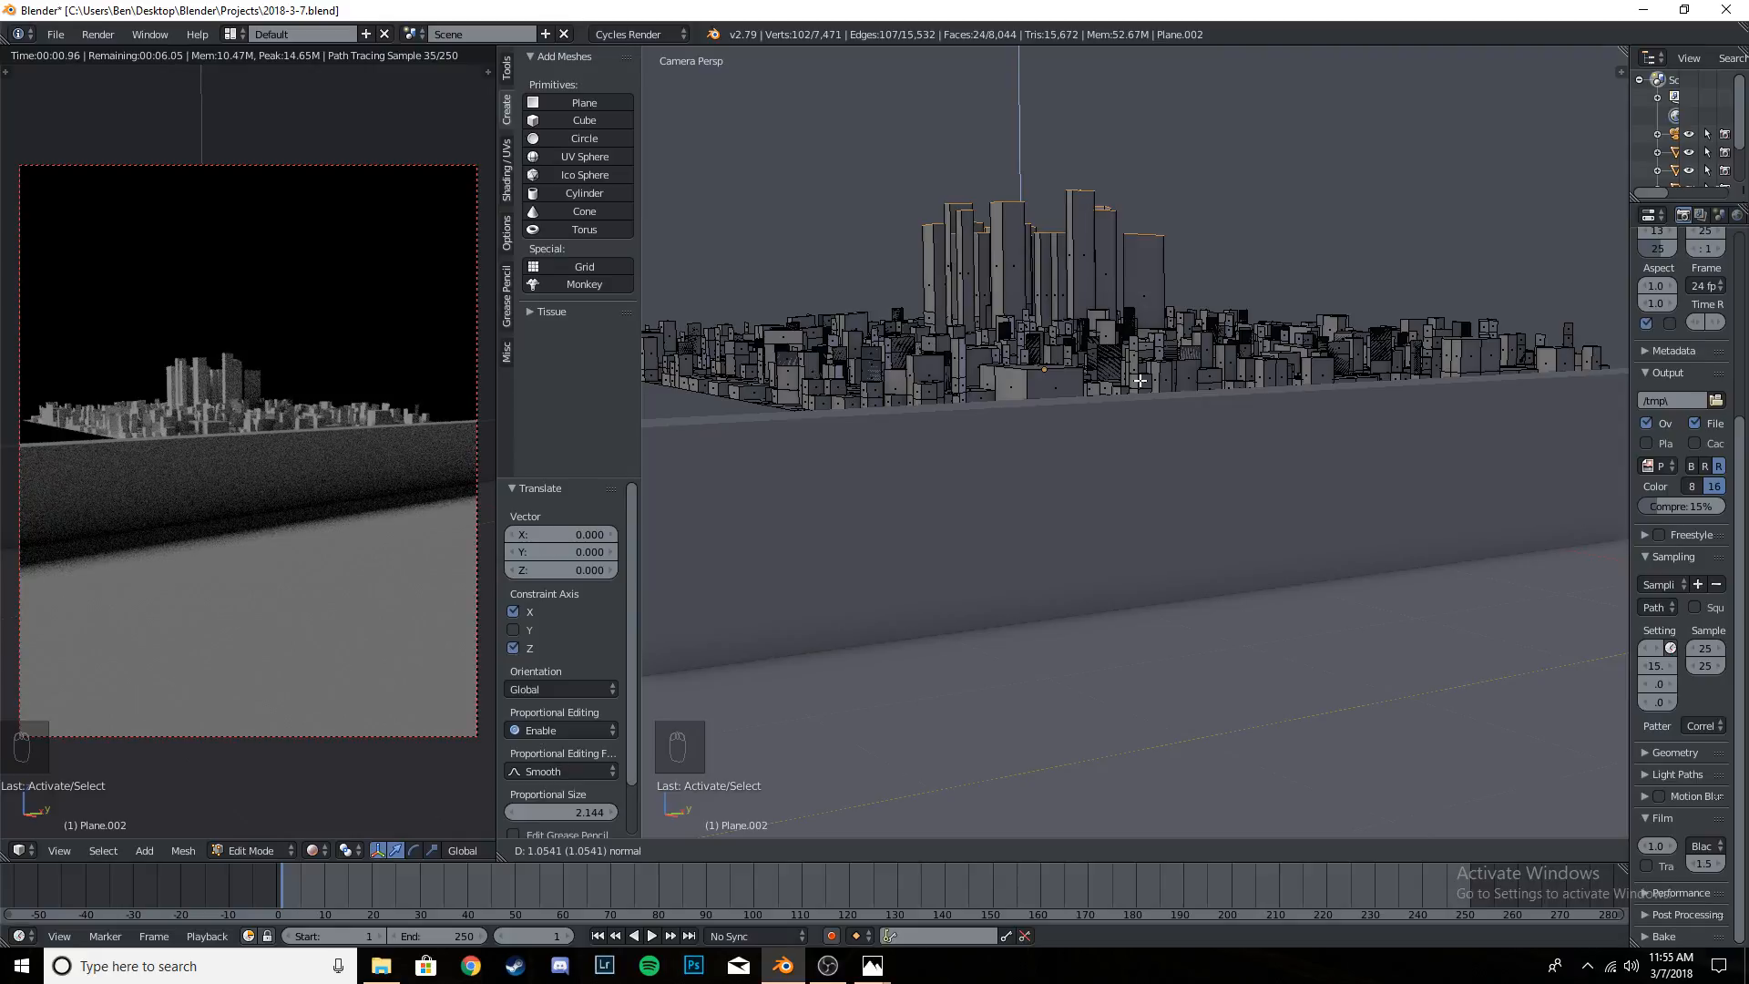
left_click(1140, 387)
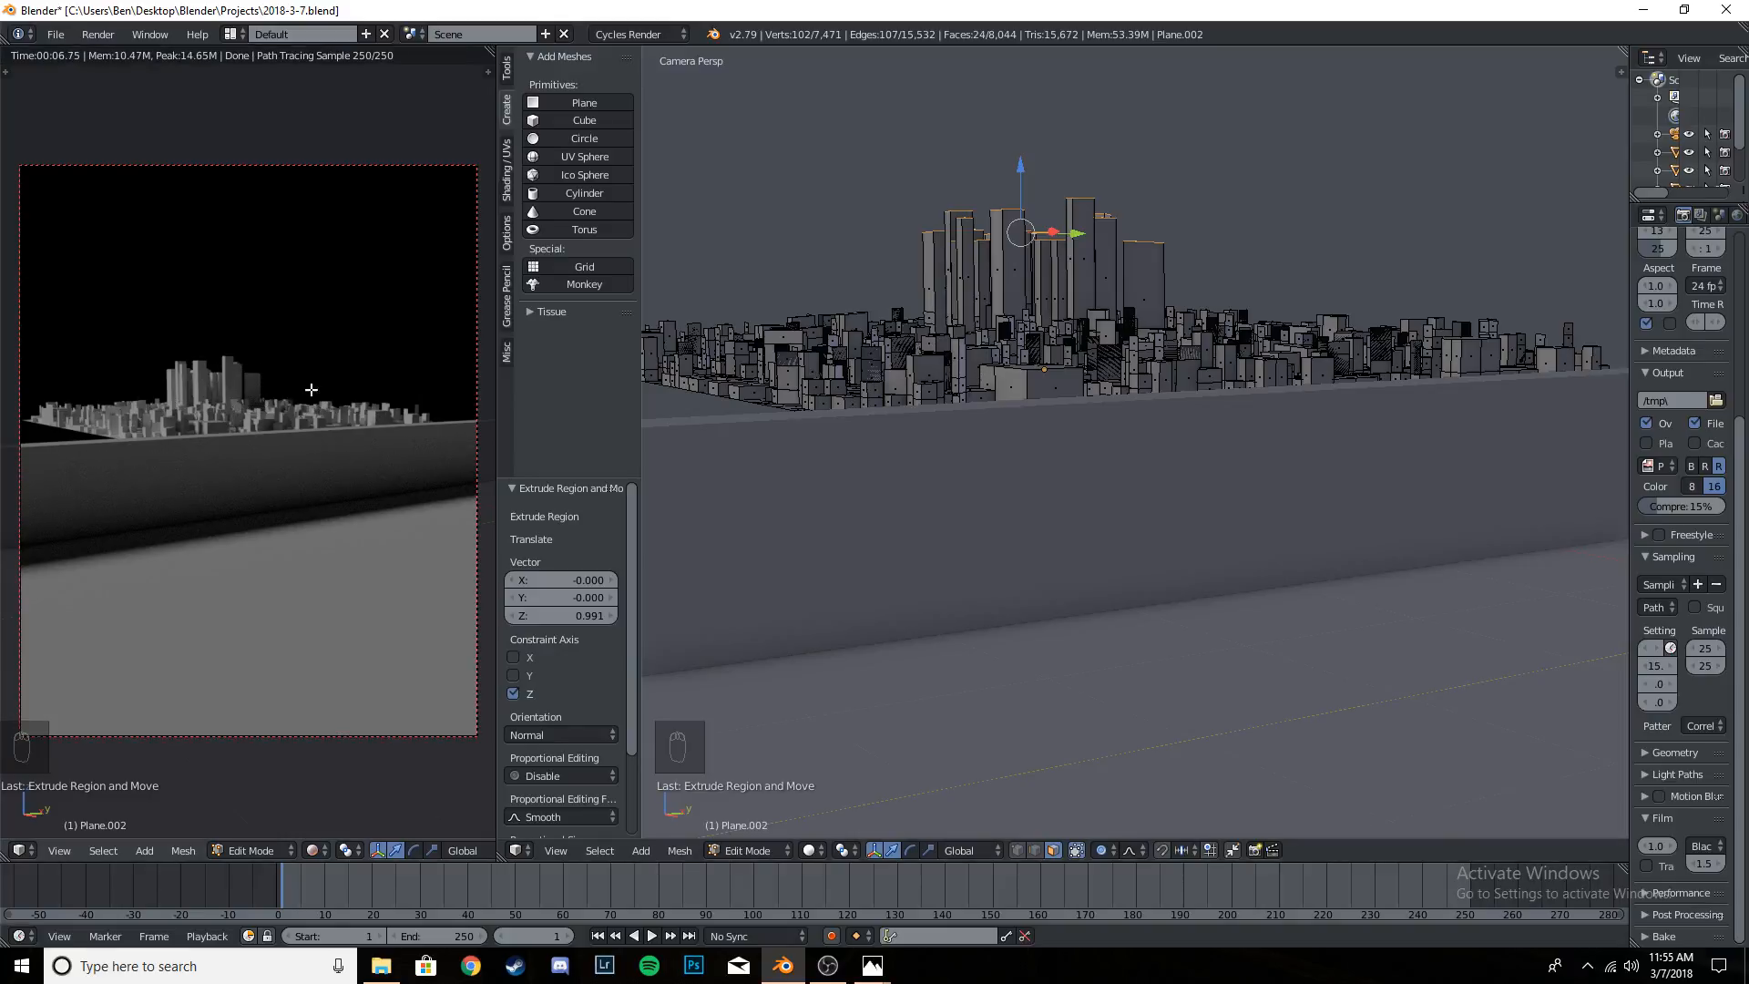
- Check the skyscraper cluster in the rendered camera preview at different zoom levels, with no mesh faces selected
key("Tab")
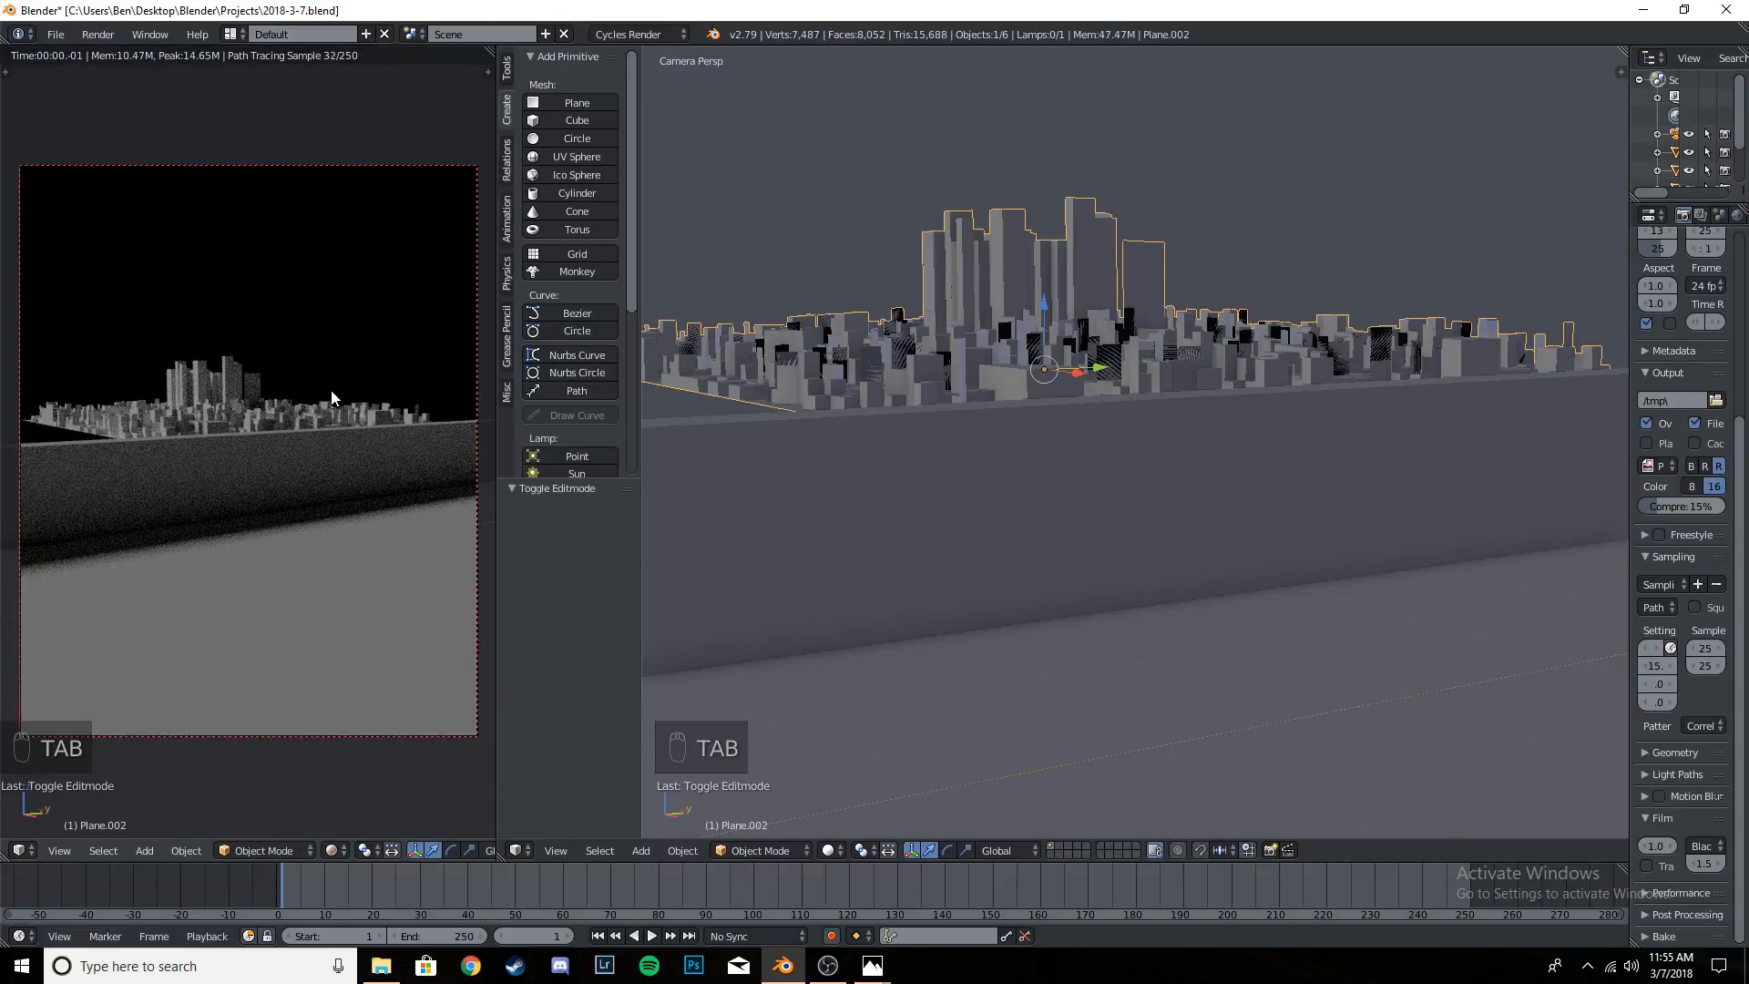
scroll(1078, 412, "down", 3)
scroll(273, 392, "up", 1)
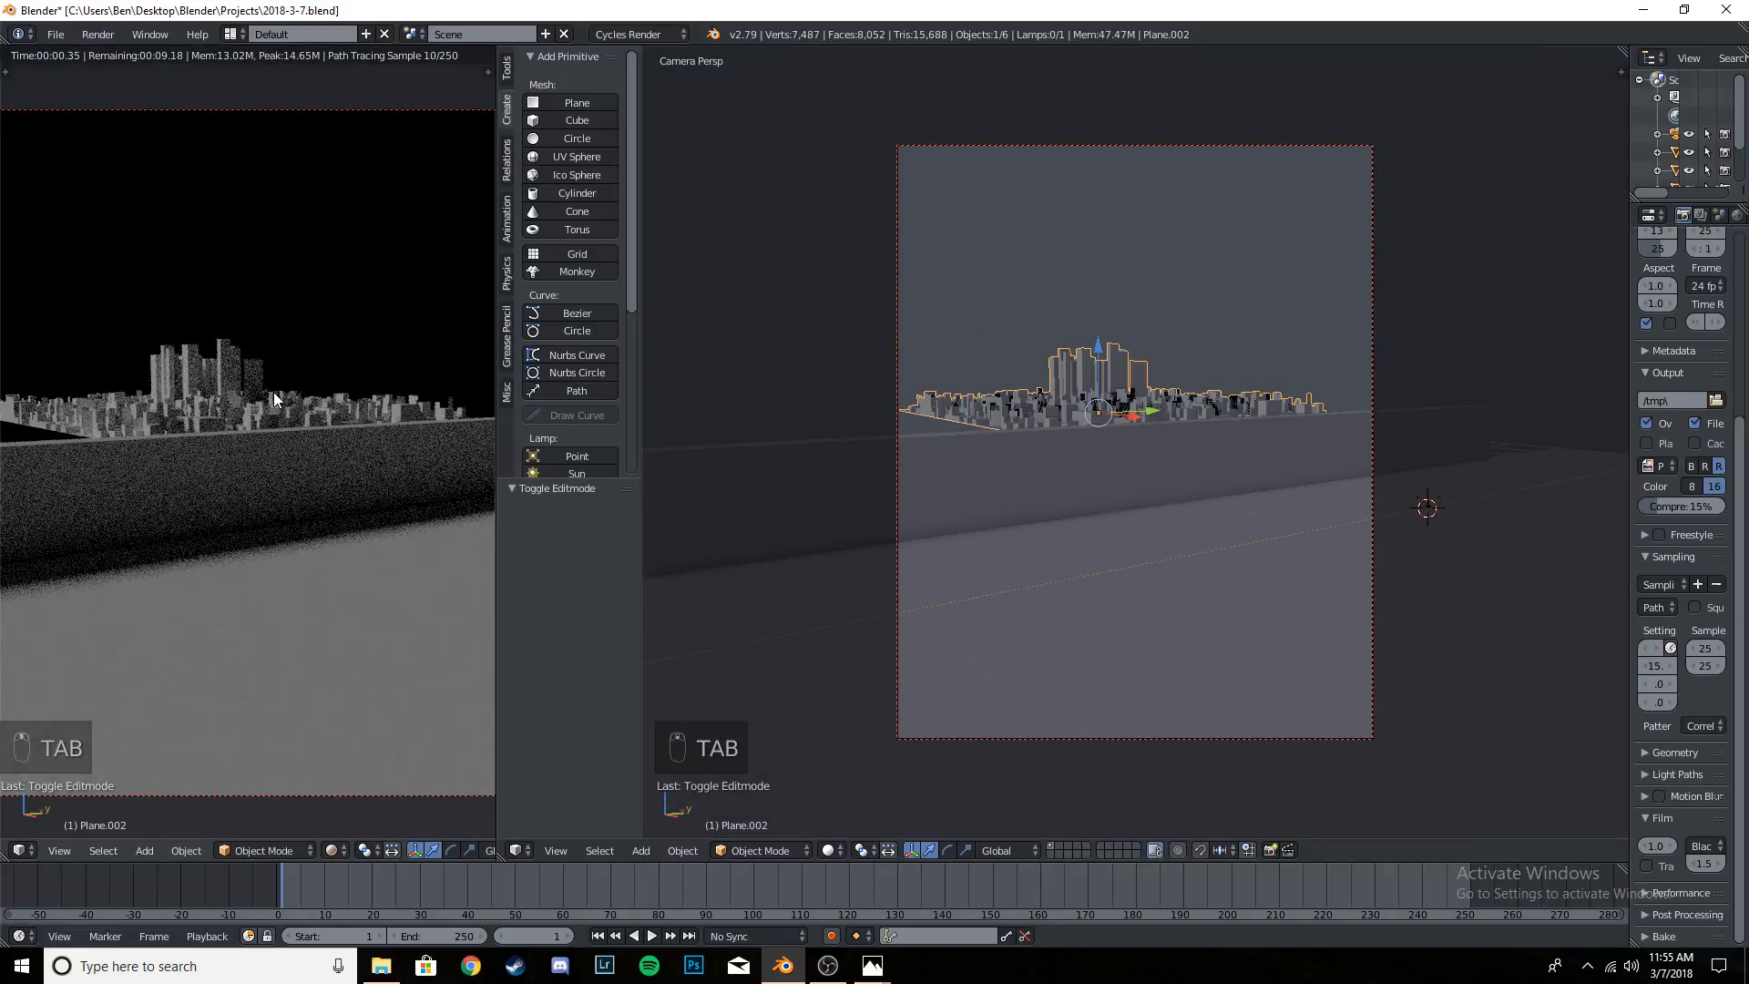
scroll(1129, 368, "up", 5)
key("Tab")
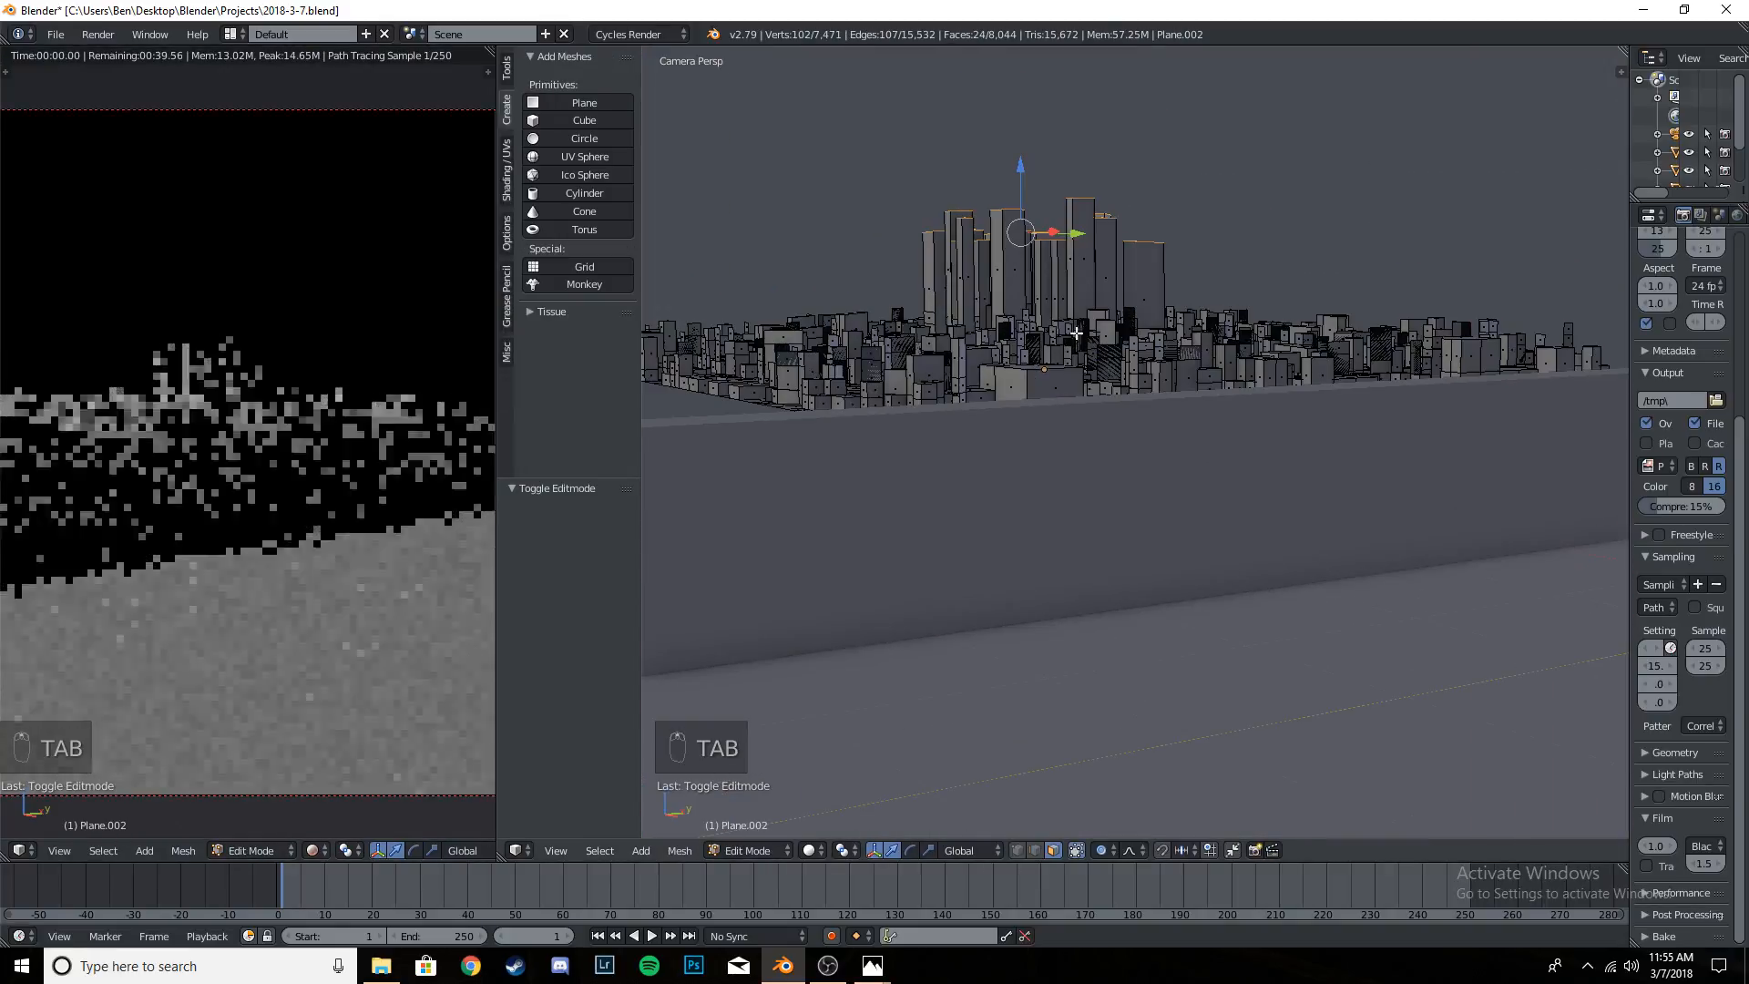
key("a")
key("a")
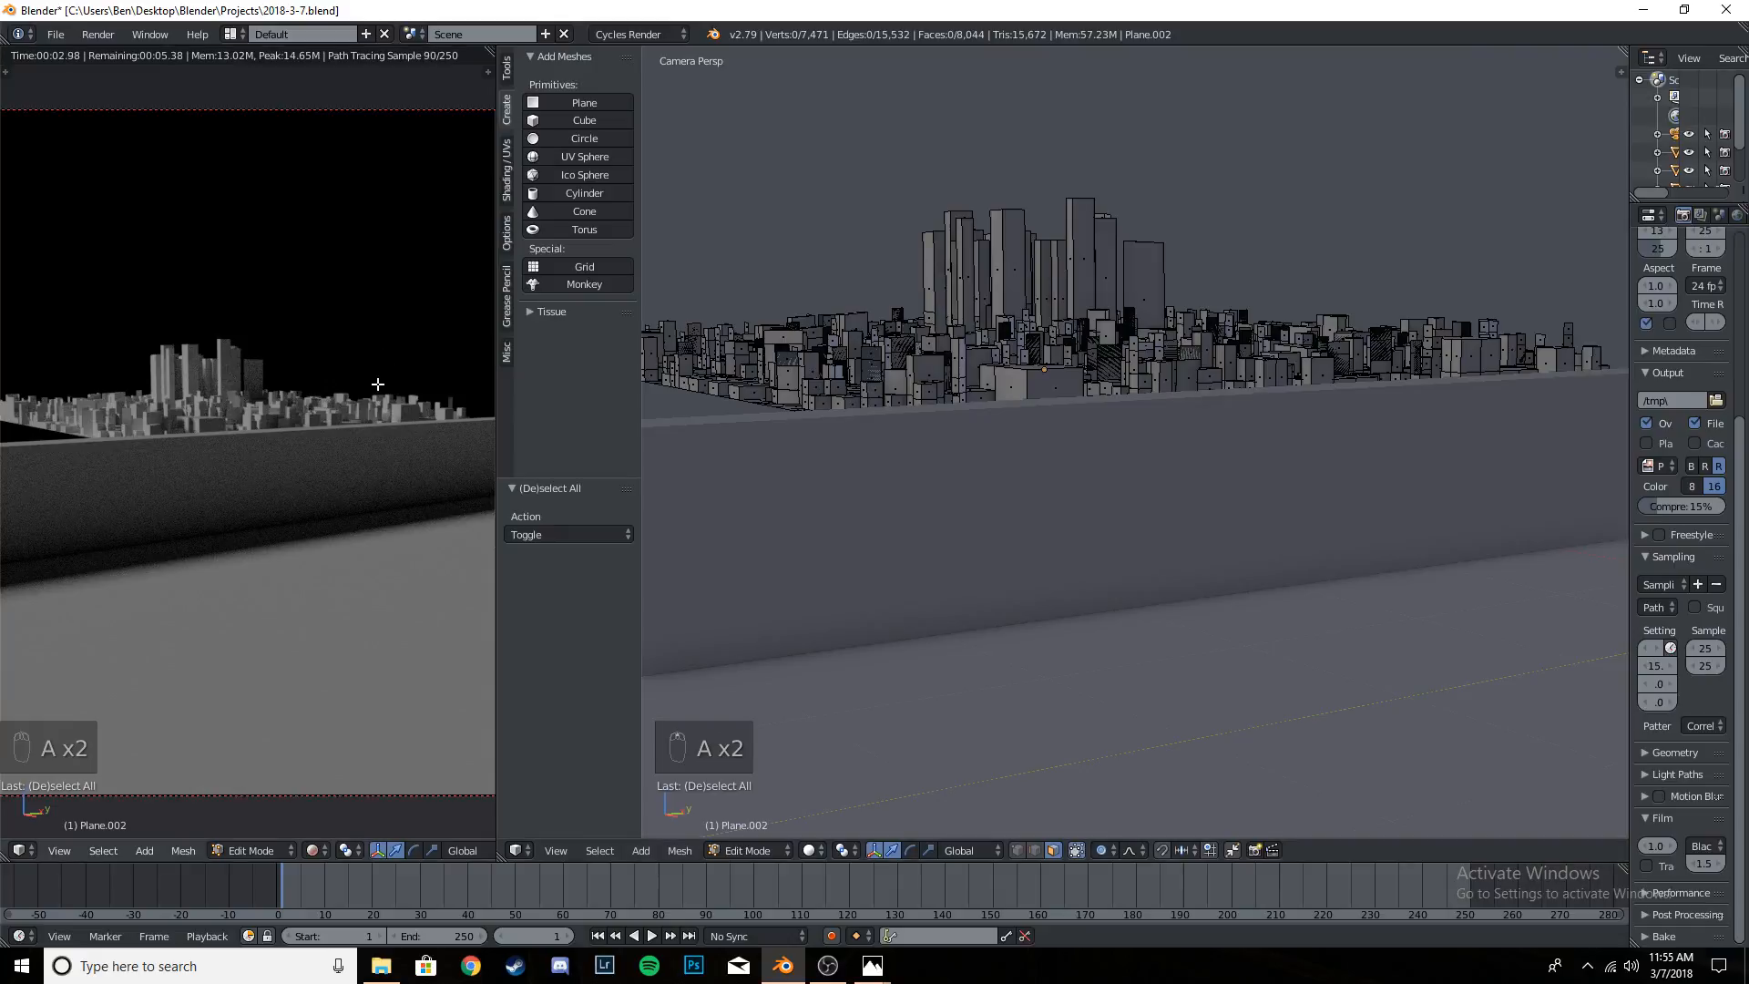
scroll(224, 429, "down", 2)
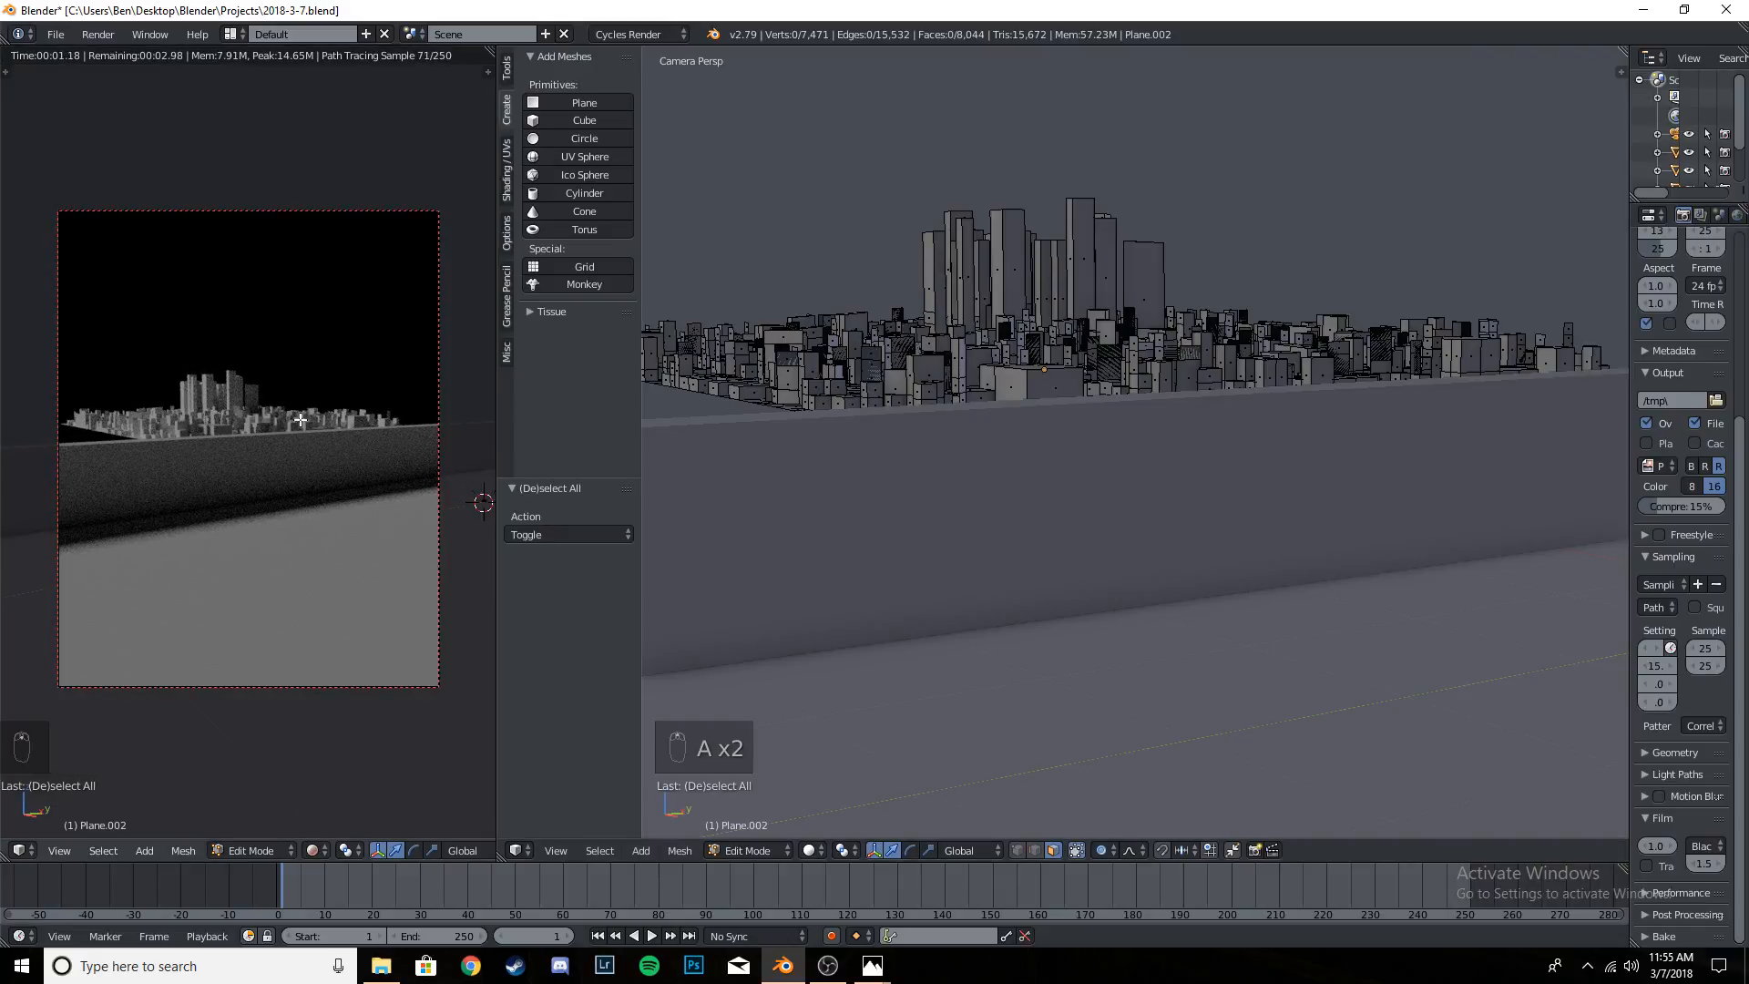
scroll(1206, 386, "up", 2)
scroll(294, 389, "up", 1)
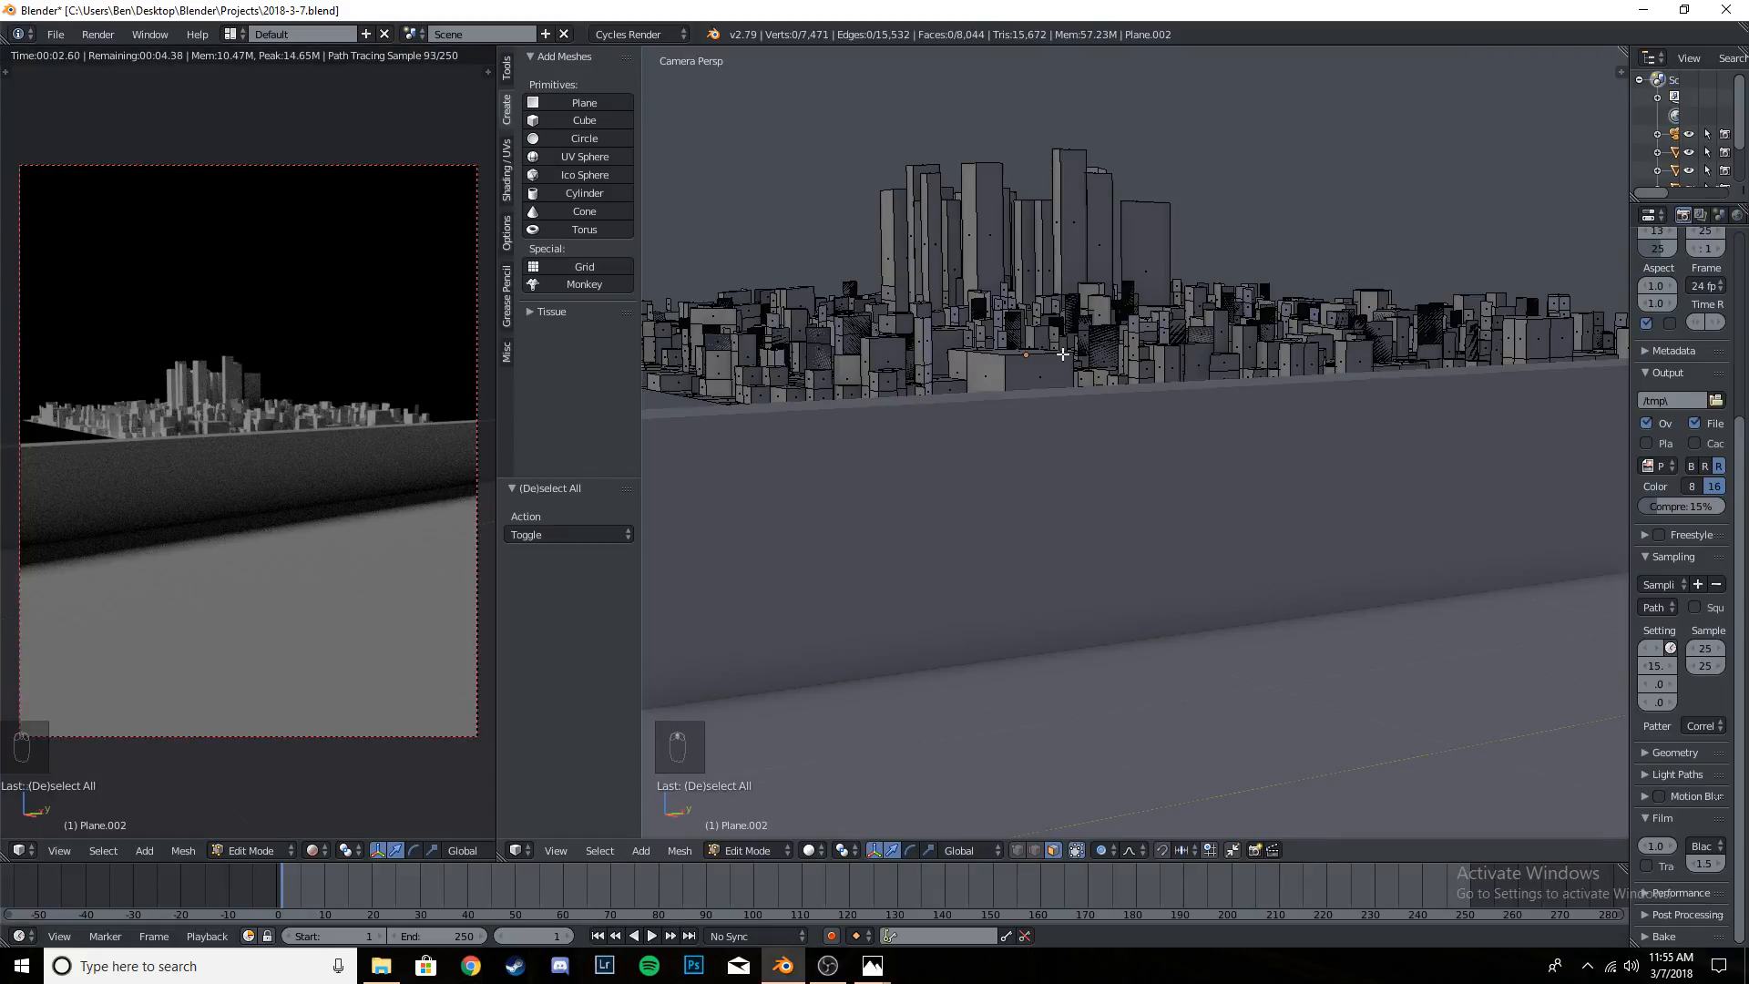
- Randomly select 50% of the city mesh's faces
key("a")
key("a")
middle_click_drag(1018, 363, 1105, 422)
left_click(599, 851)
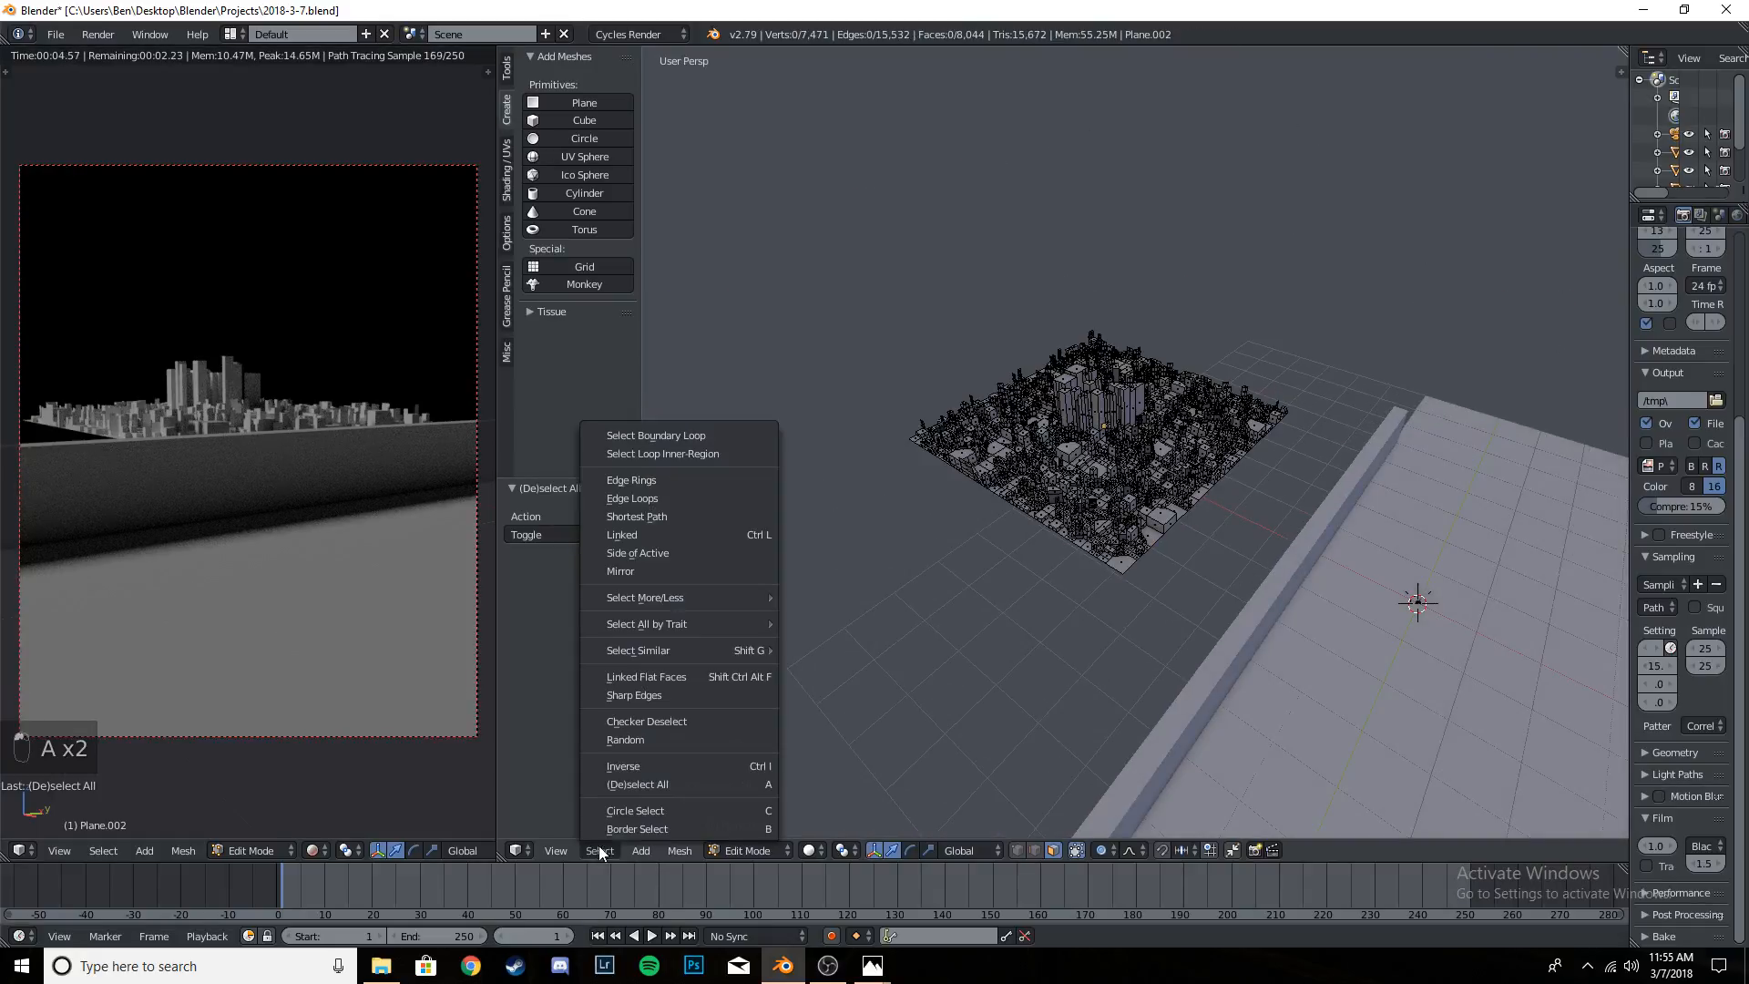
left_click(665, 739)
scroll(1122, 508, "up", 6)
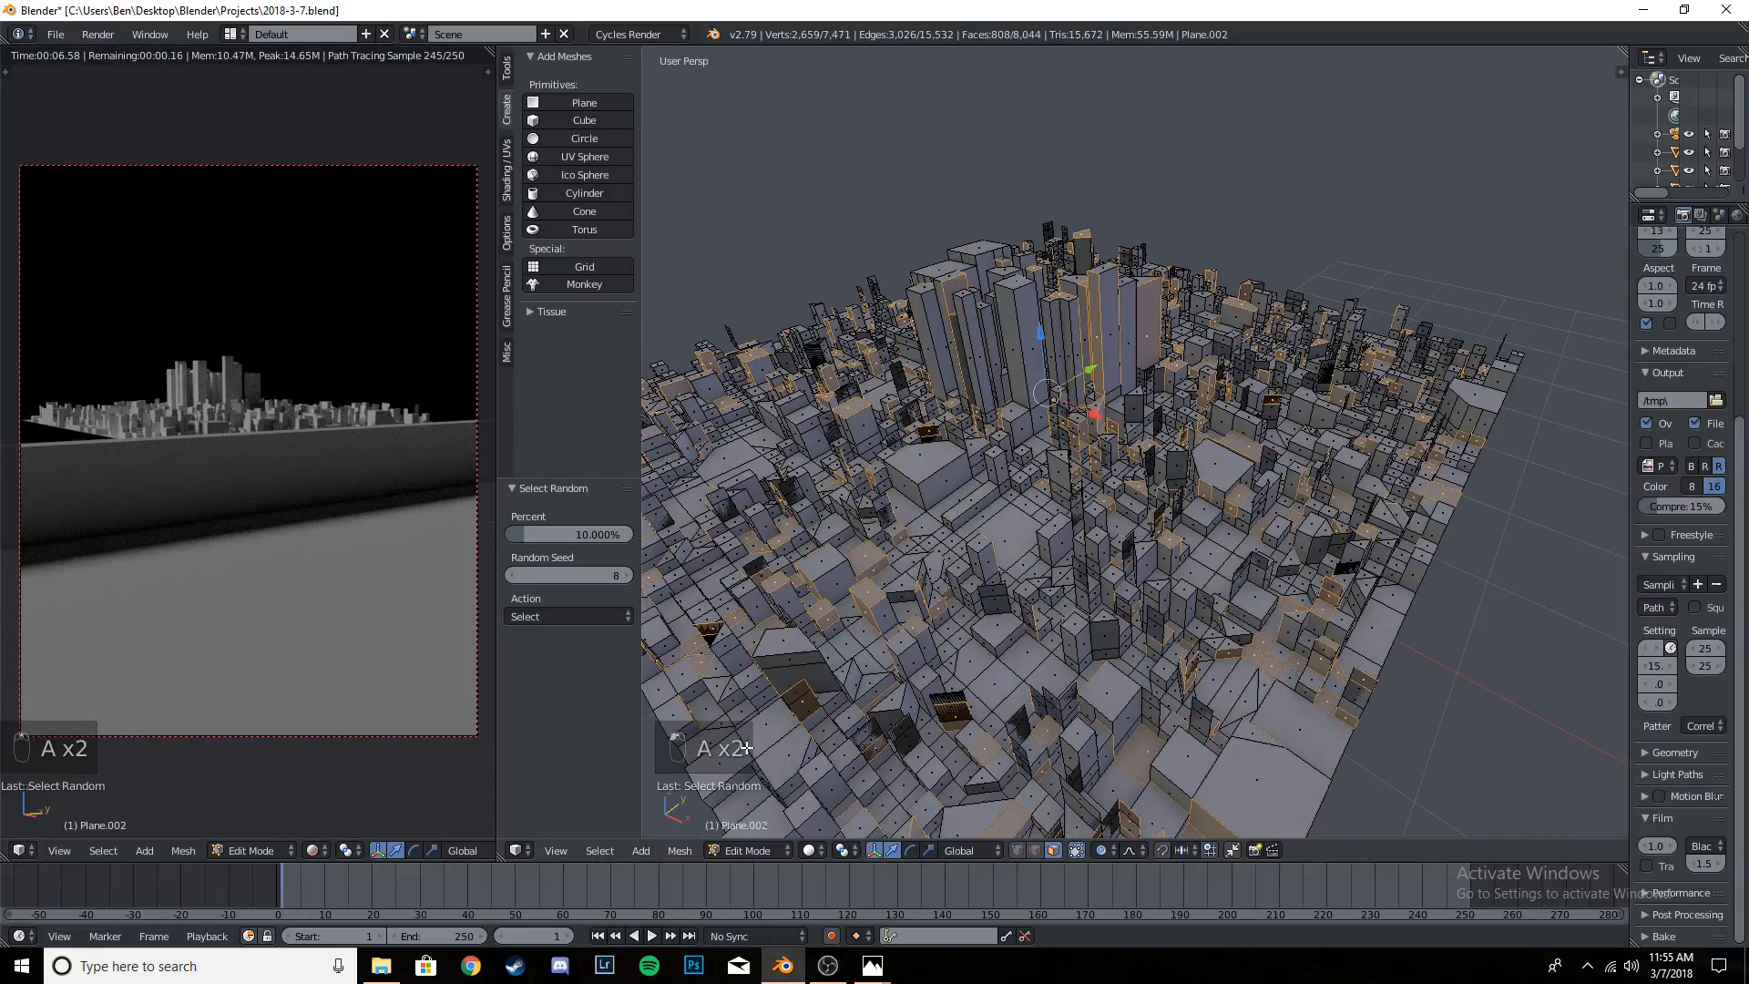
left_click(583, 534)
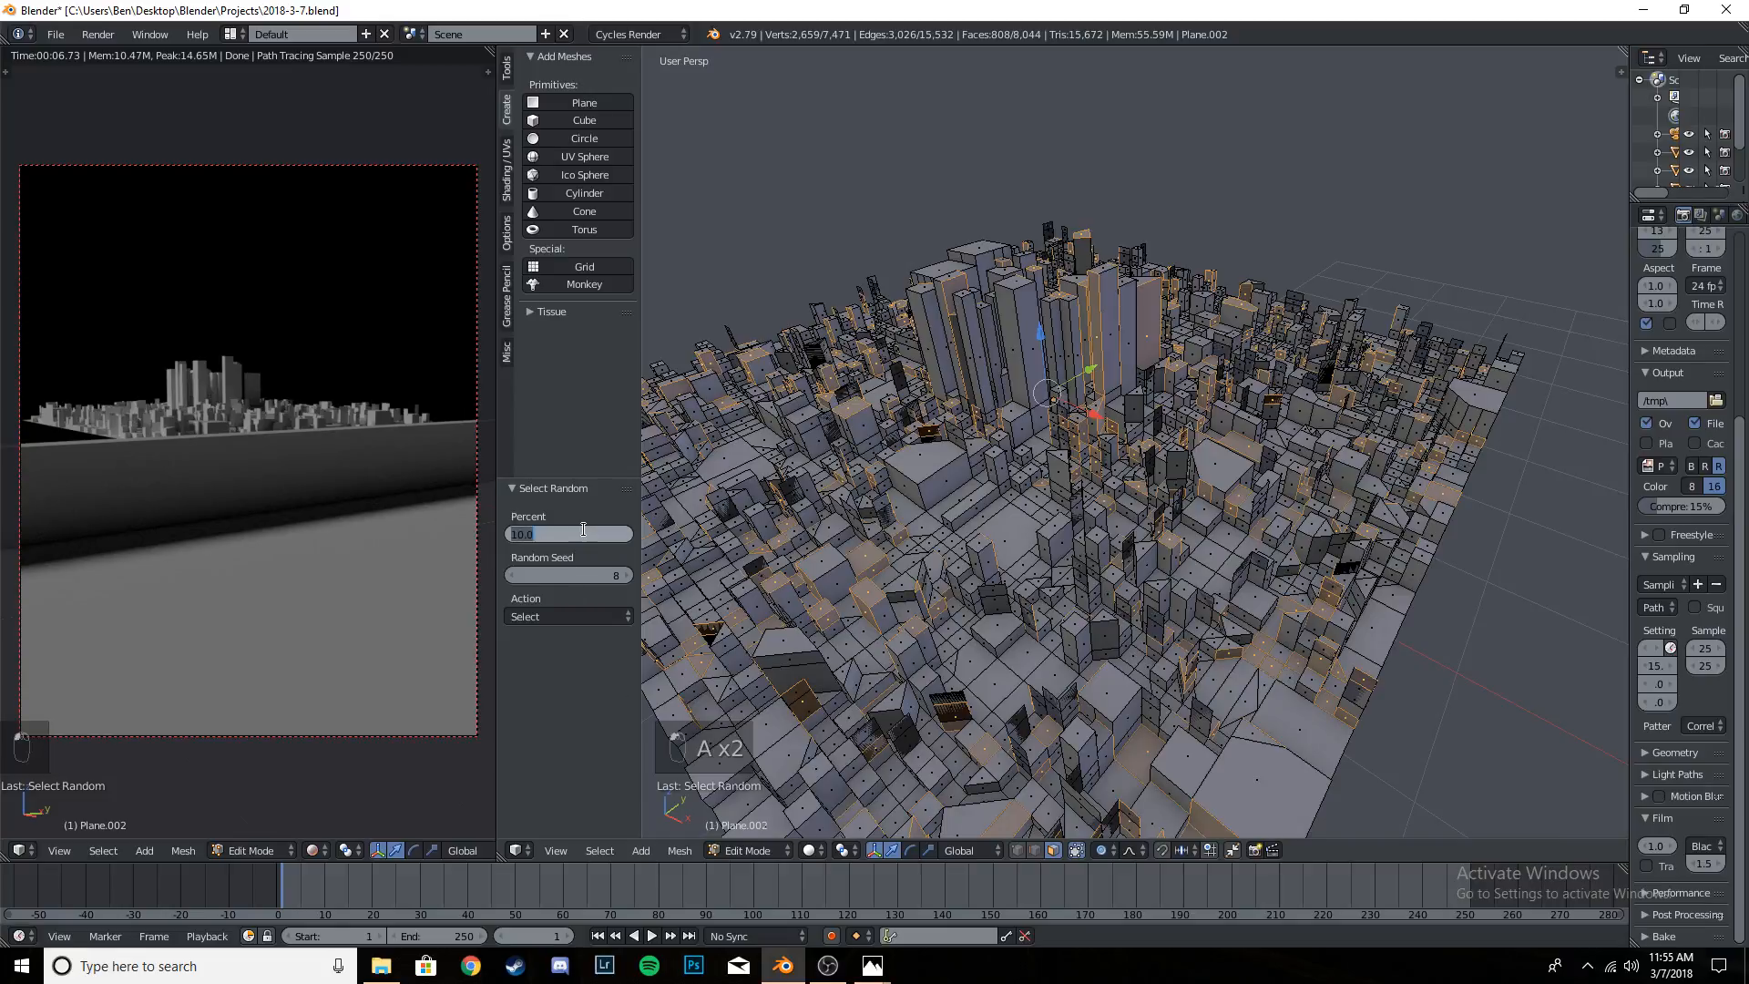
type("50")
key("Return")
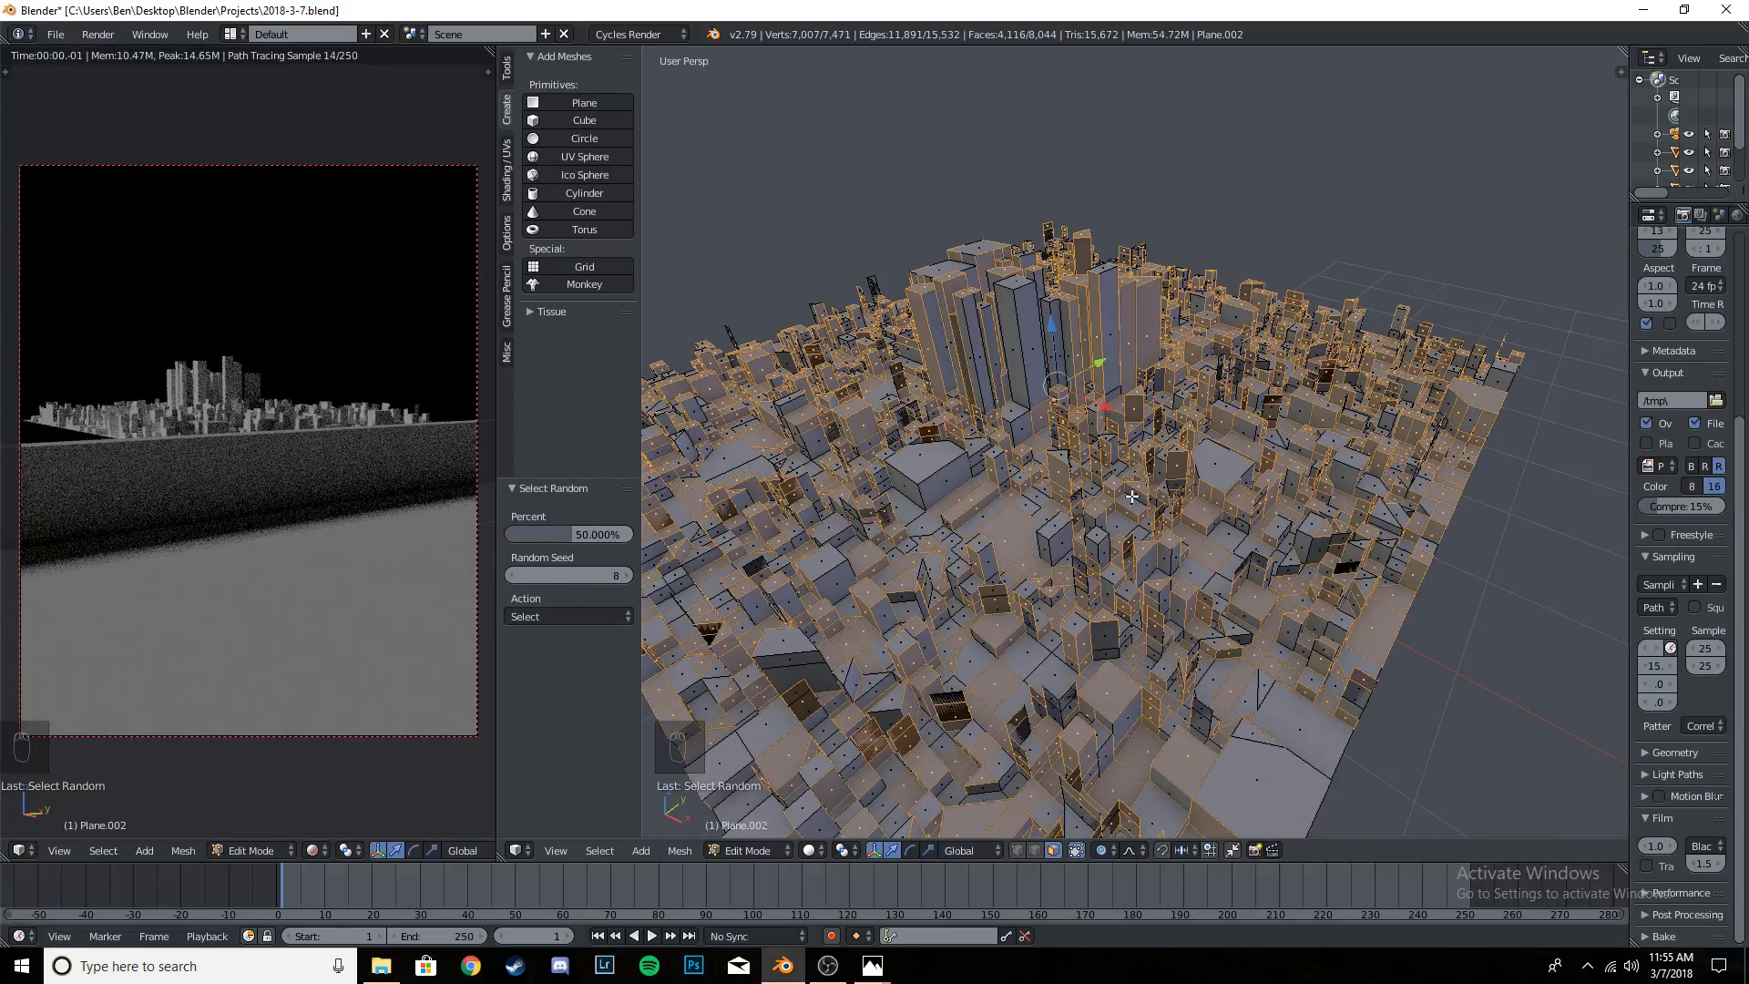
- Subdivide the randomly selected faces with one cut, clear the selection and return to Object Mode
key("w")
left_click(1132, 489)
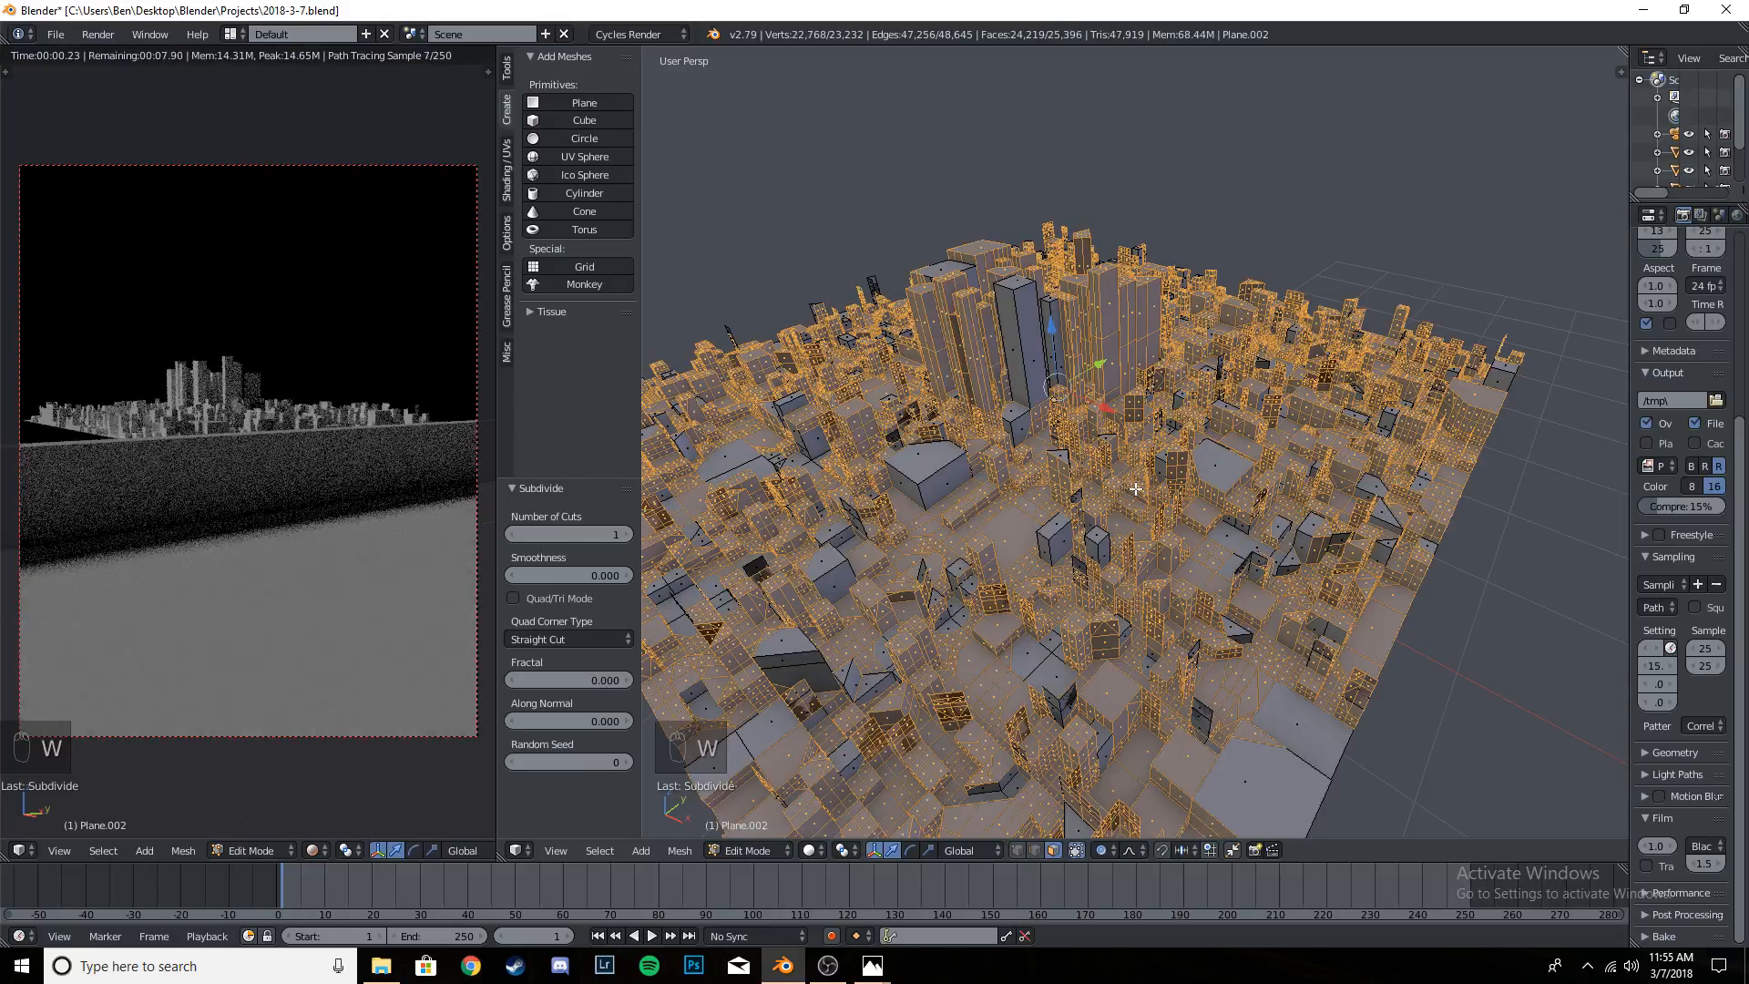
key("a")
key("Tab")
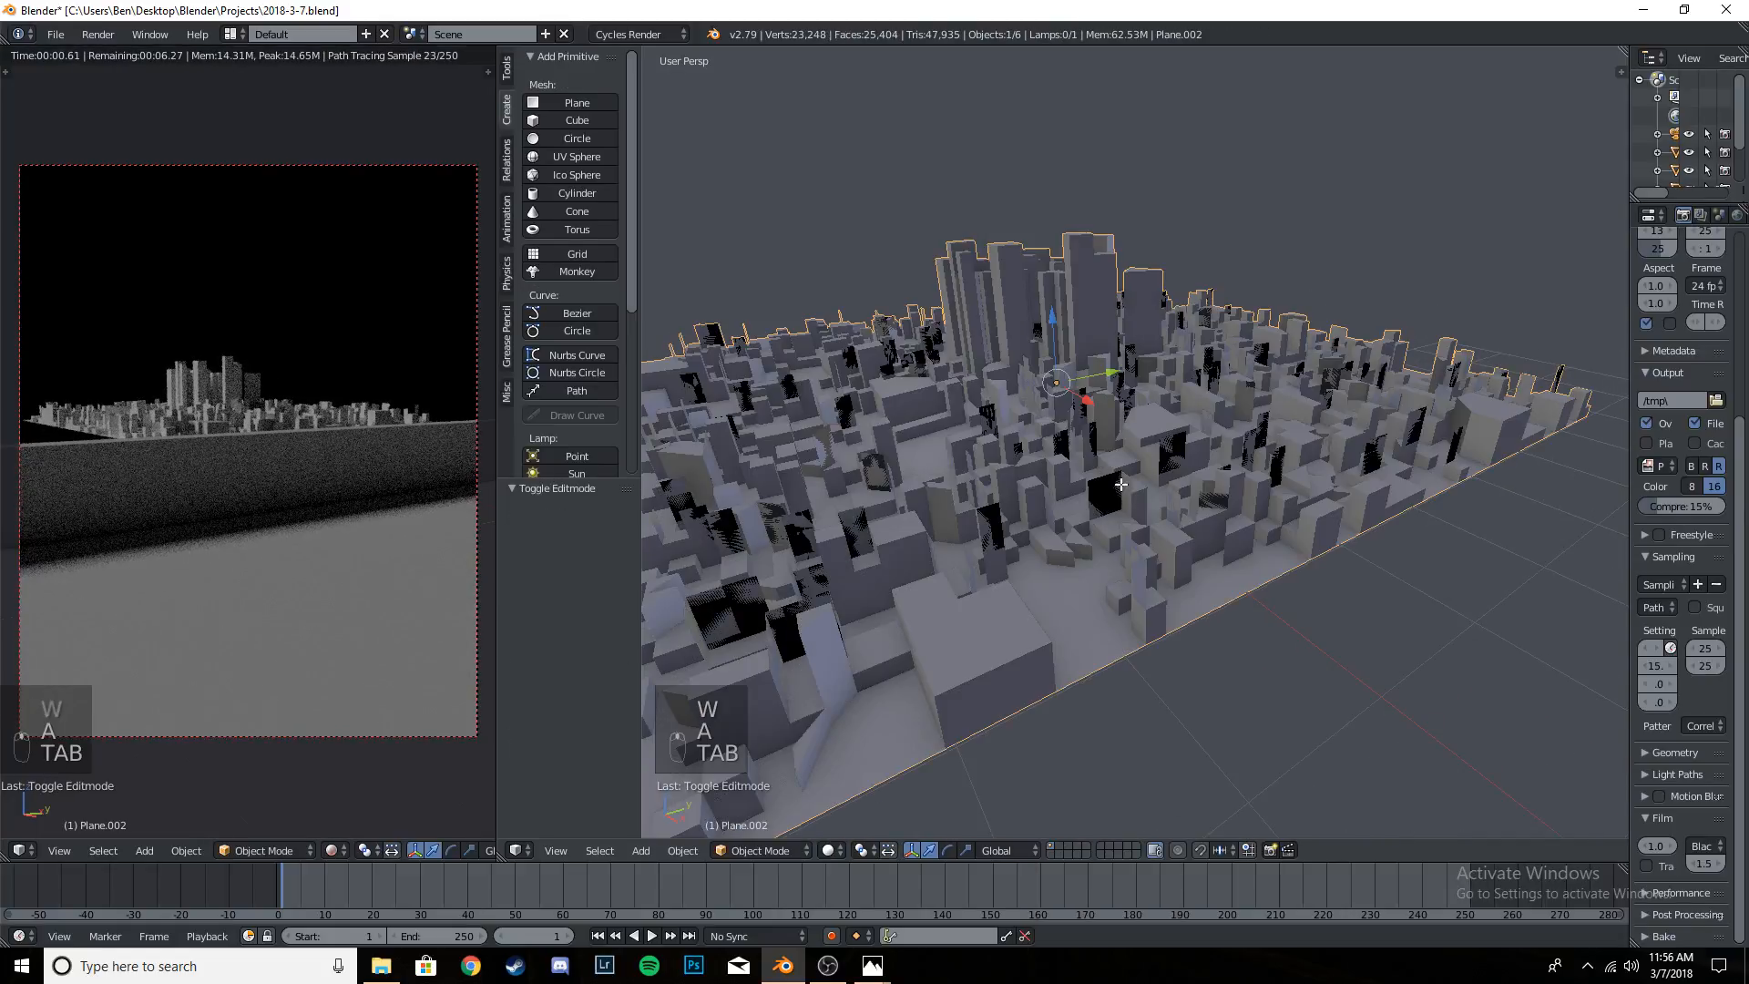
- Examine the subdivided city's wireframe and shaded buildings from several angles, and through the camera
key("Tab")
scroll(1116, 490, "up", 6)
scroll(1142, 493, "down", 3)
scroll(1141, 493, "down", 5)
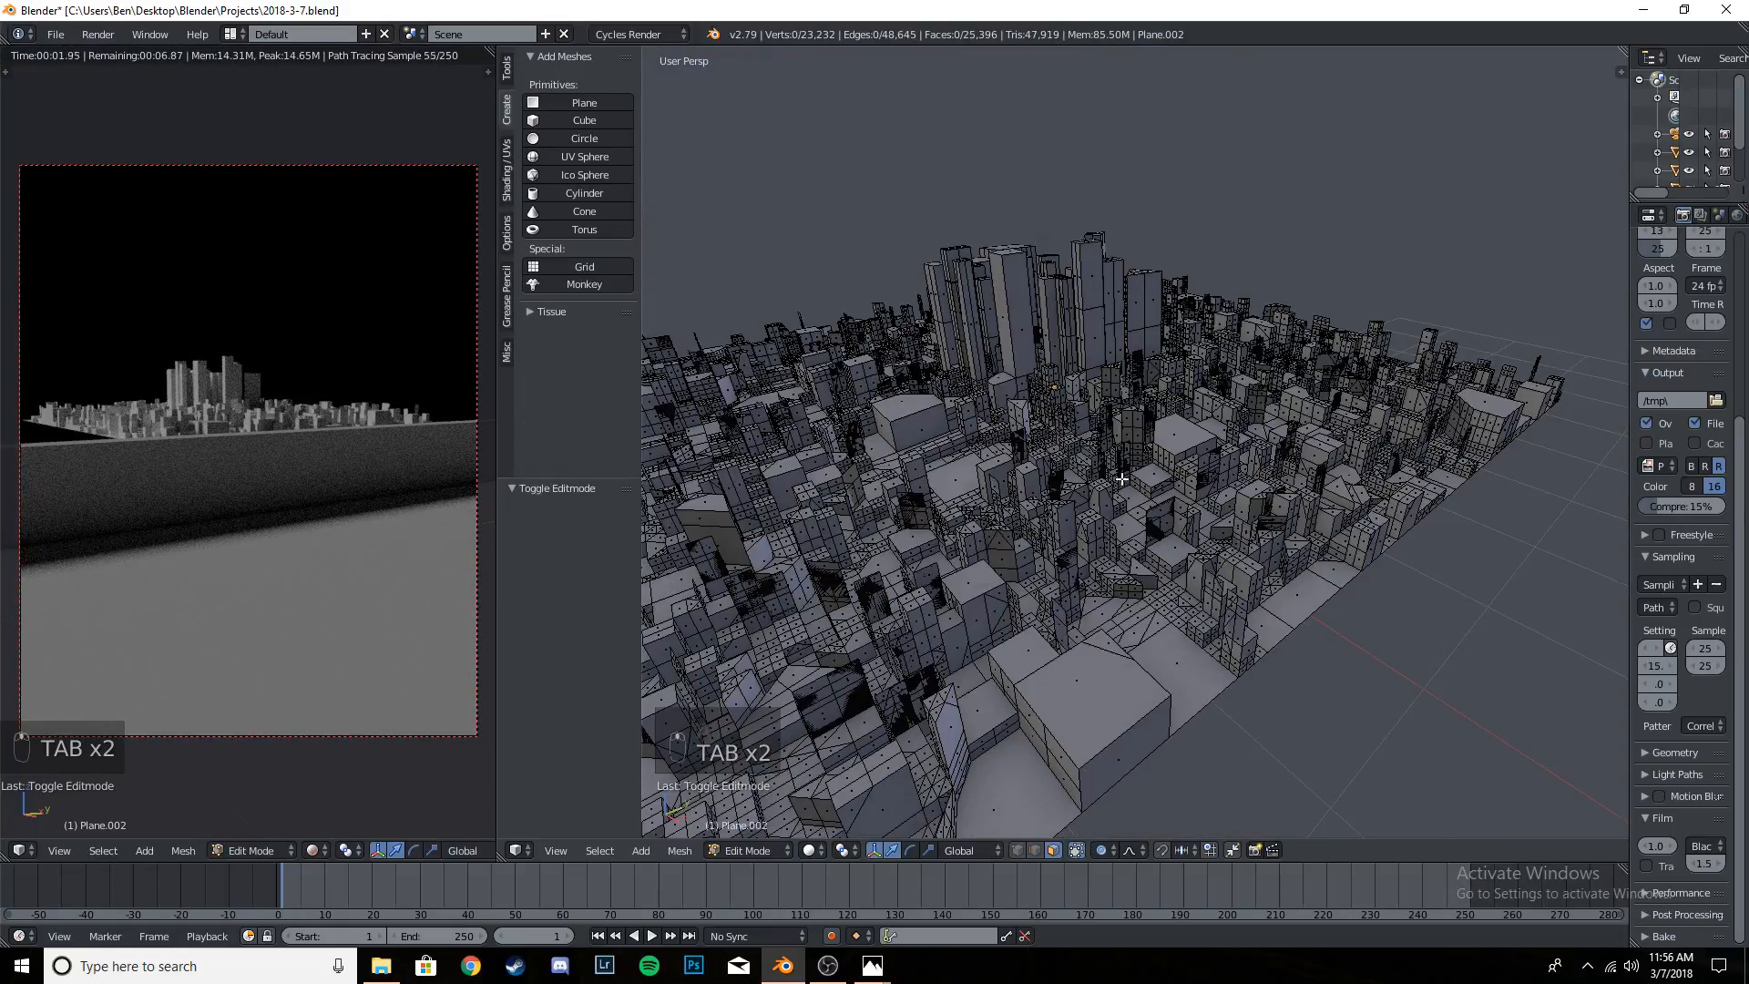
key("Tab")
scroll(1166, 510, "up", 3)
middle_click_drag(1217, 515, 1002, 365)
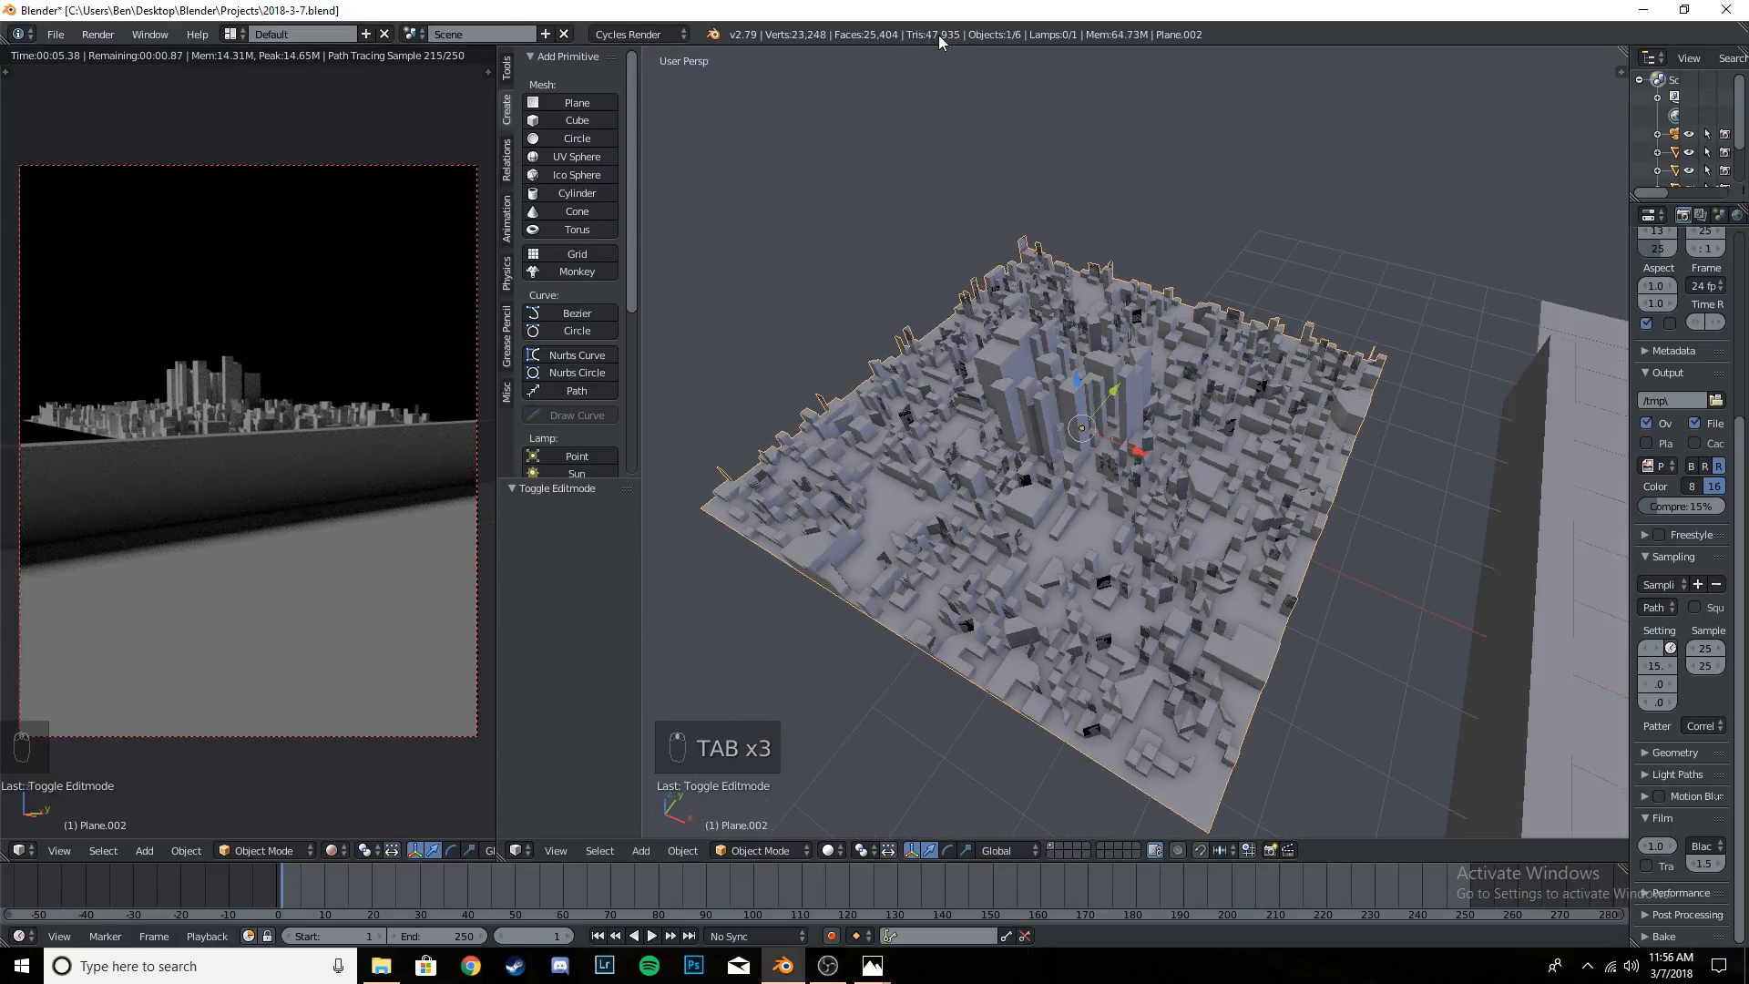
middle_click_drag(1030, 136, 1237, 497)
scroll(1221, 510, "up", 6)
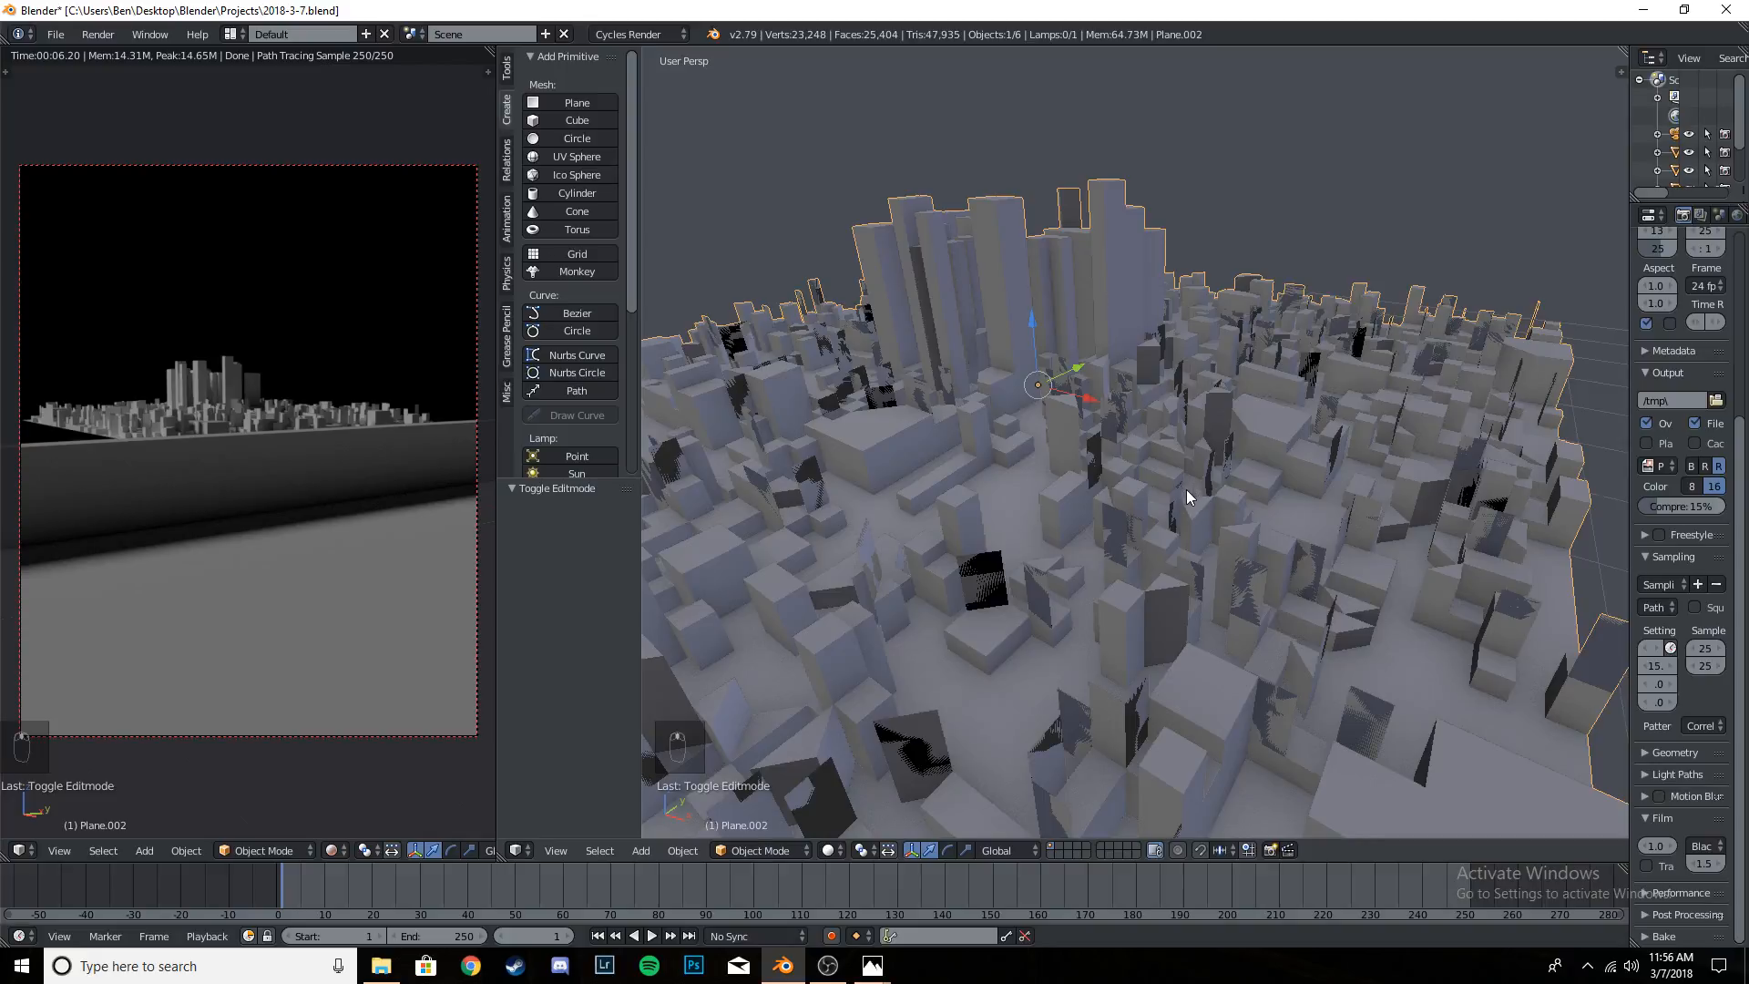
key("Tab")
key("Tab")
mouse_move(1129, 512)
middle_mouse_down()
mouse_move(1134, 560)
mouse_move(1086, 567)
mouse_move(1136, 510)
middle_mouse_up()
scroll(1086, 567, "down", 5)
key("KP_0")
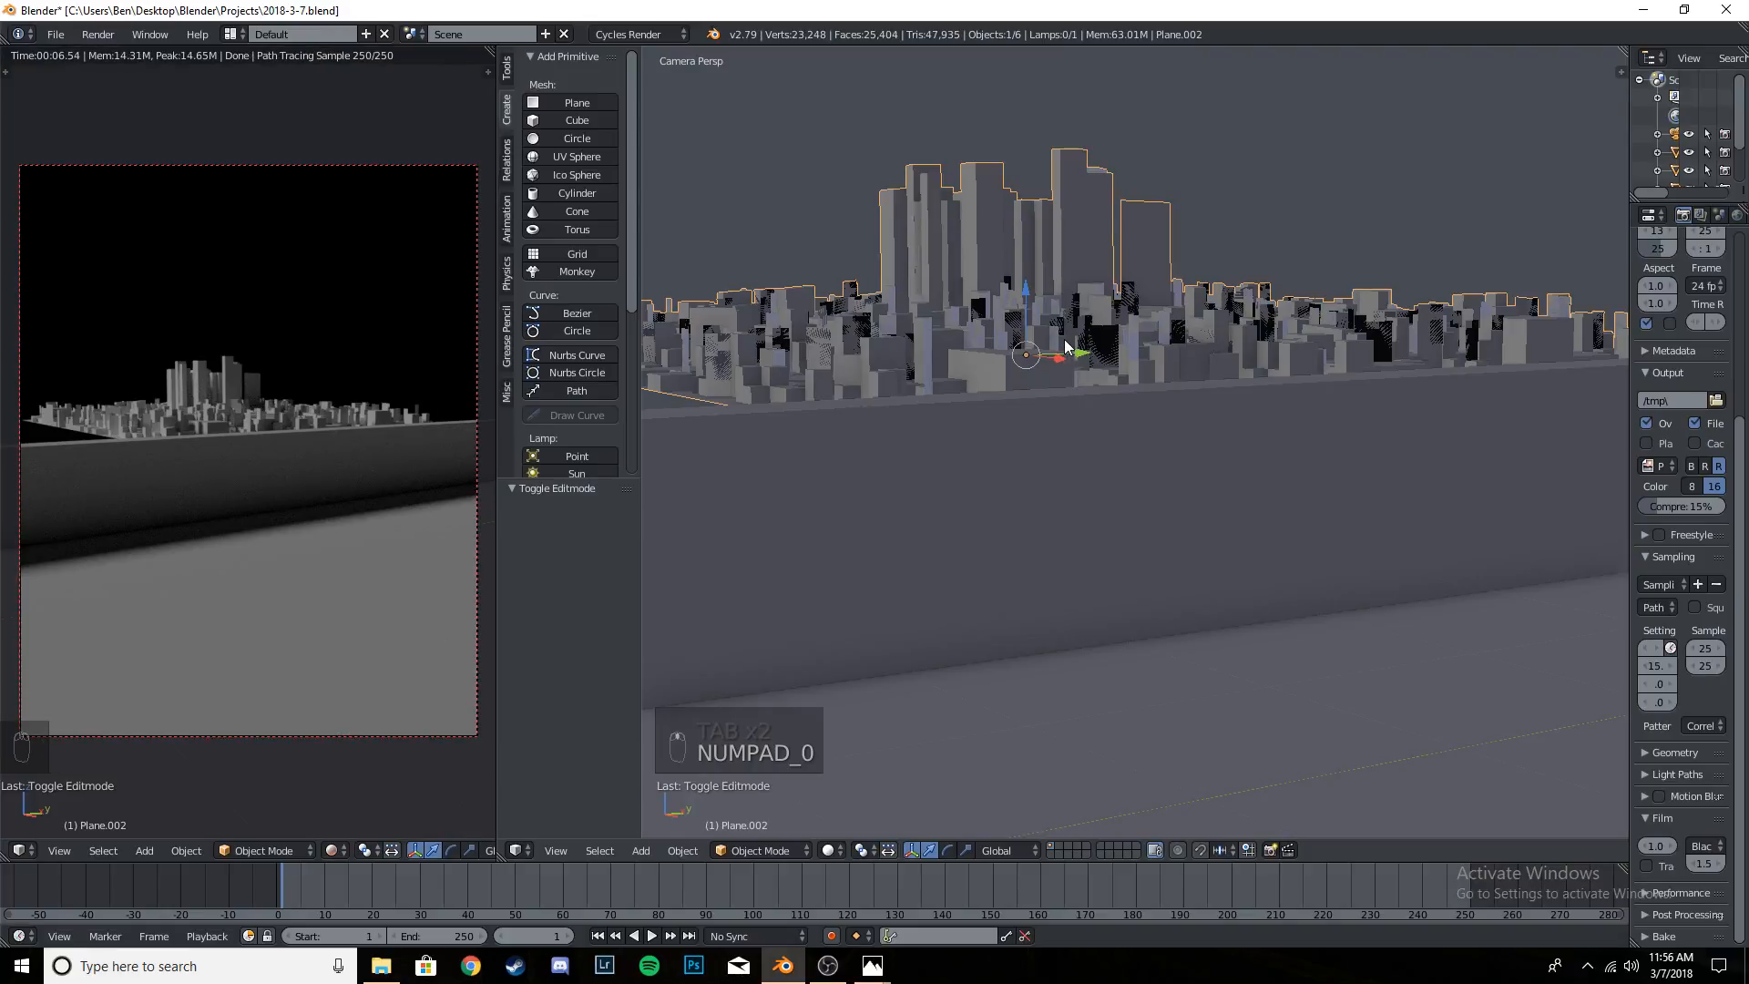
- Save the project and join the two 3D views so the rendered camera preview fills the whole area
key("ctrl+s")
key("ctrl+s")
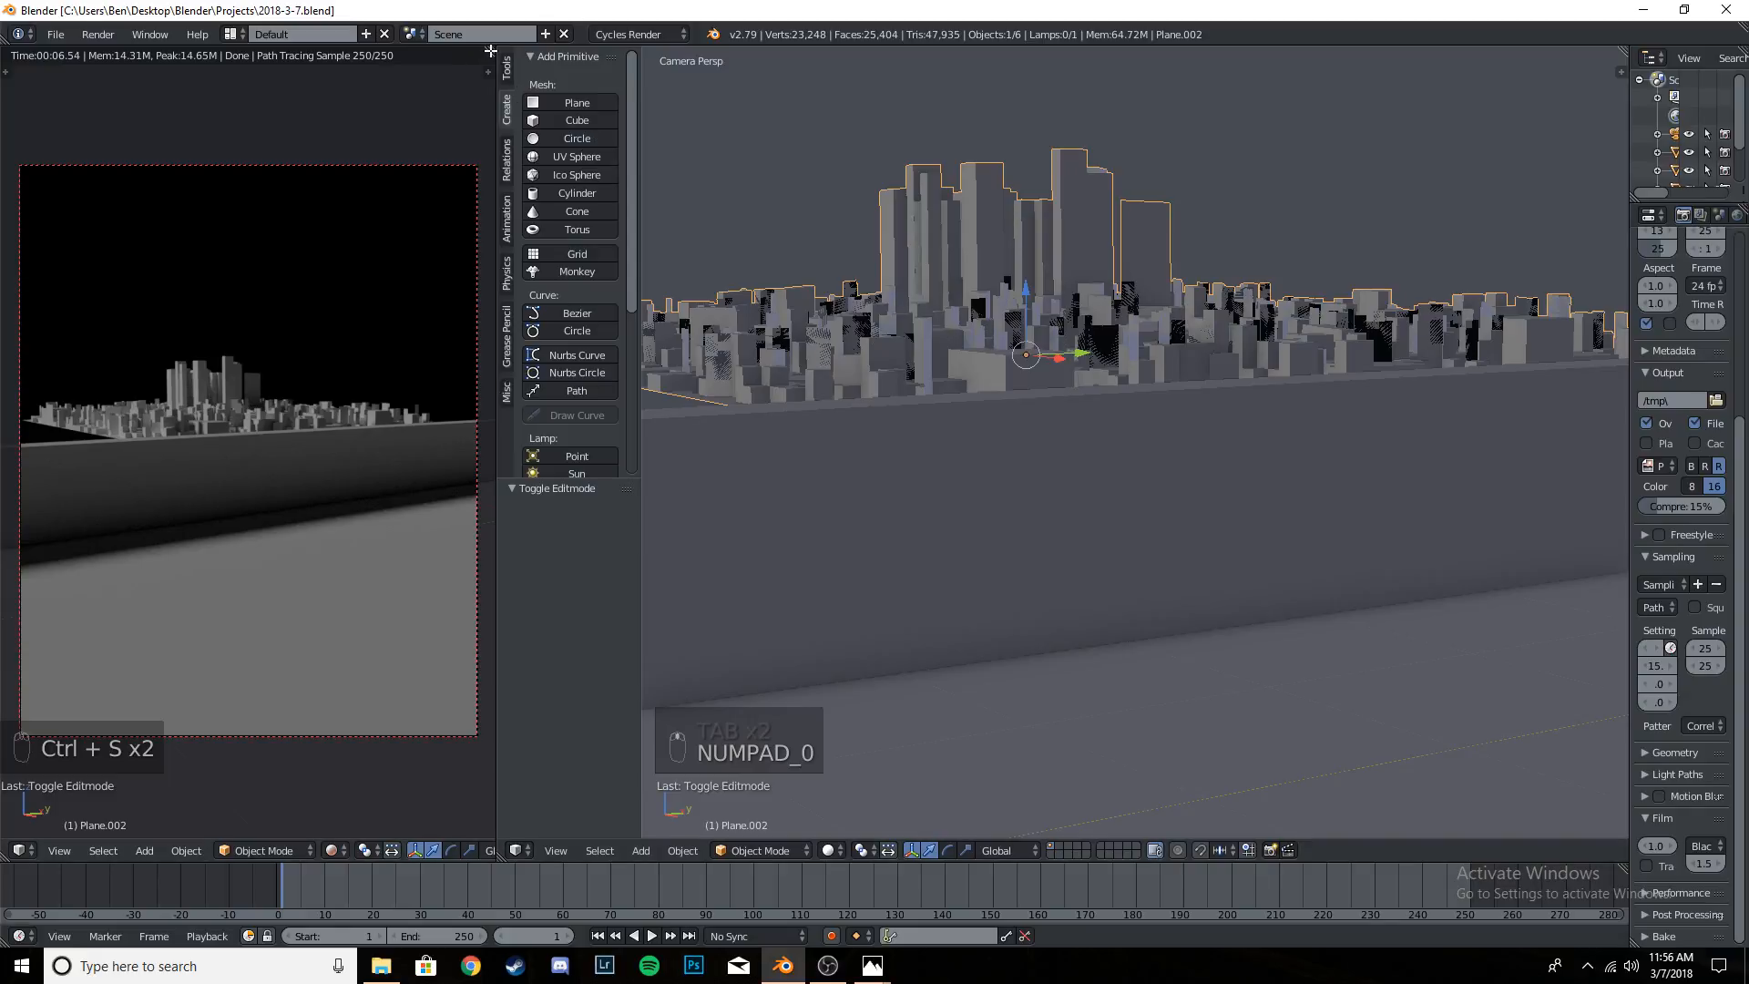
left_click_drag(490, 51, 772, 461)
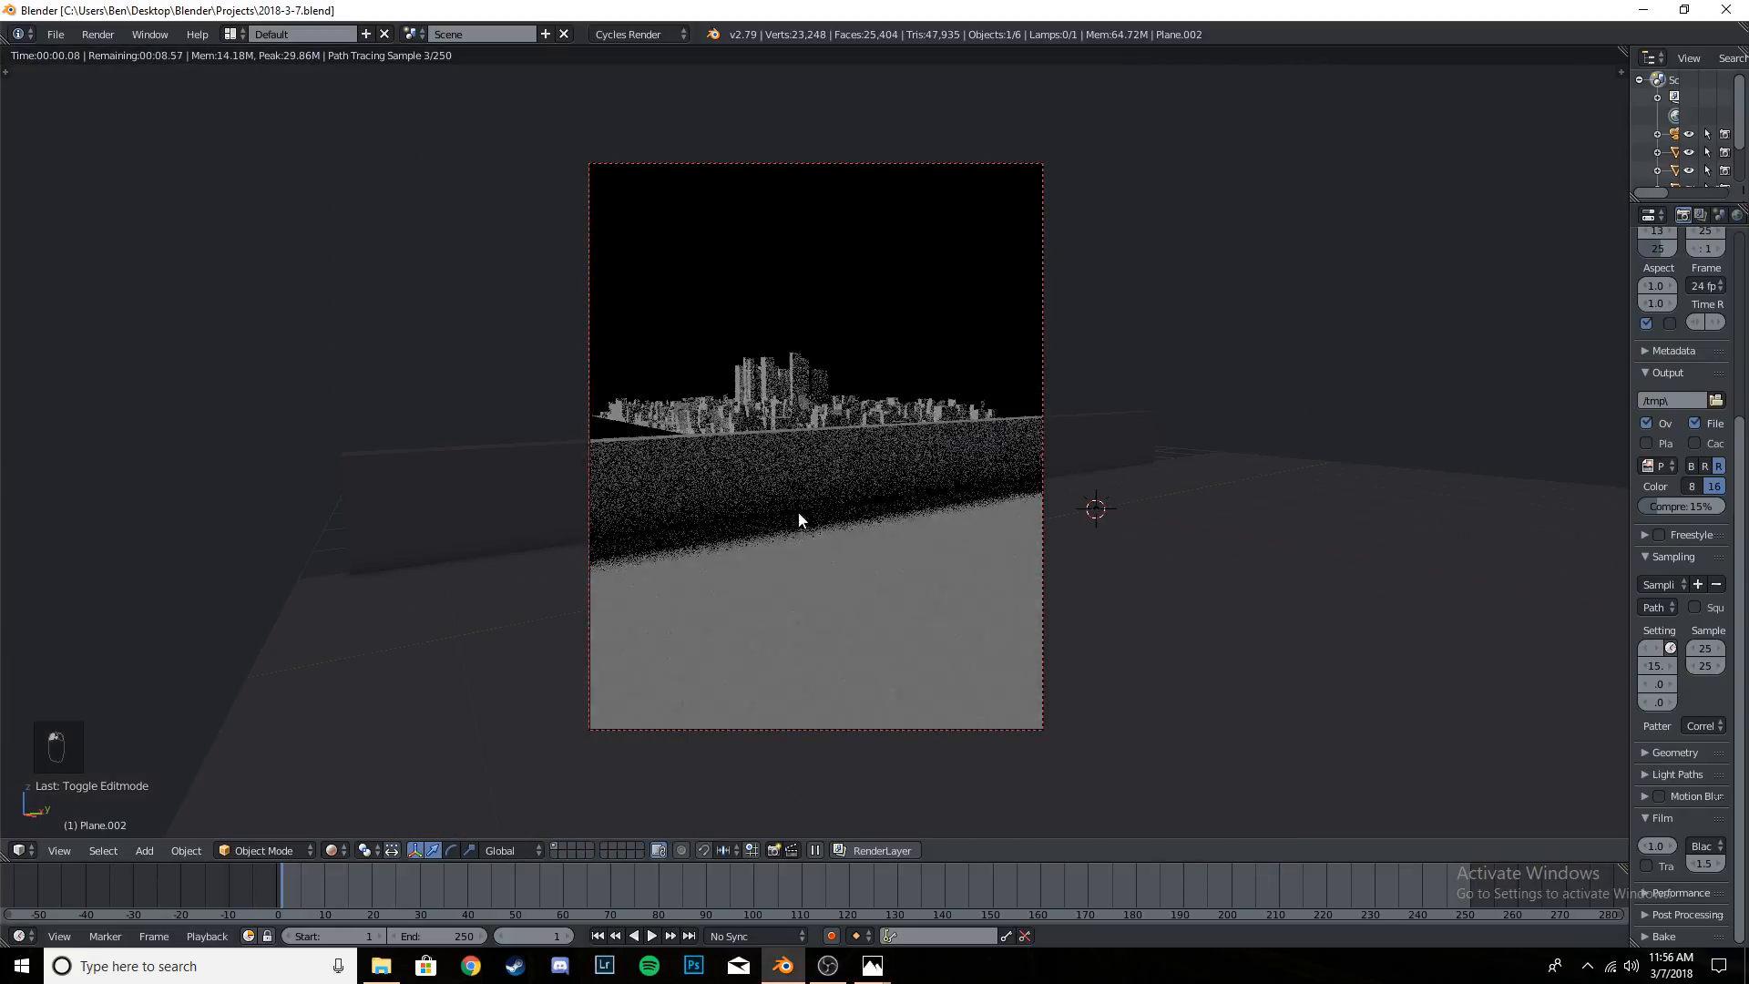
- Switch to the Edits folder, open BE243 to study the reference composition, and return to Blender
left_click(381, 966)
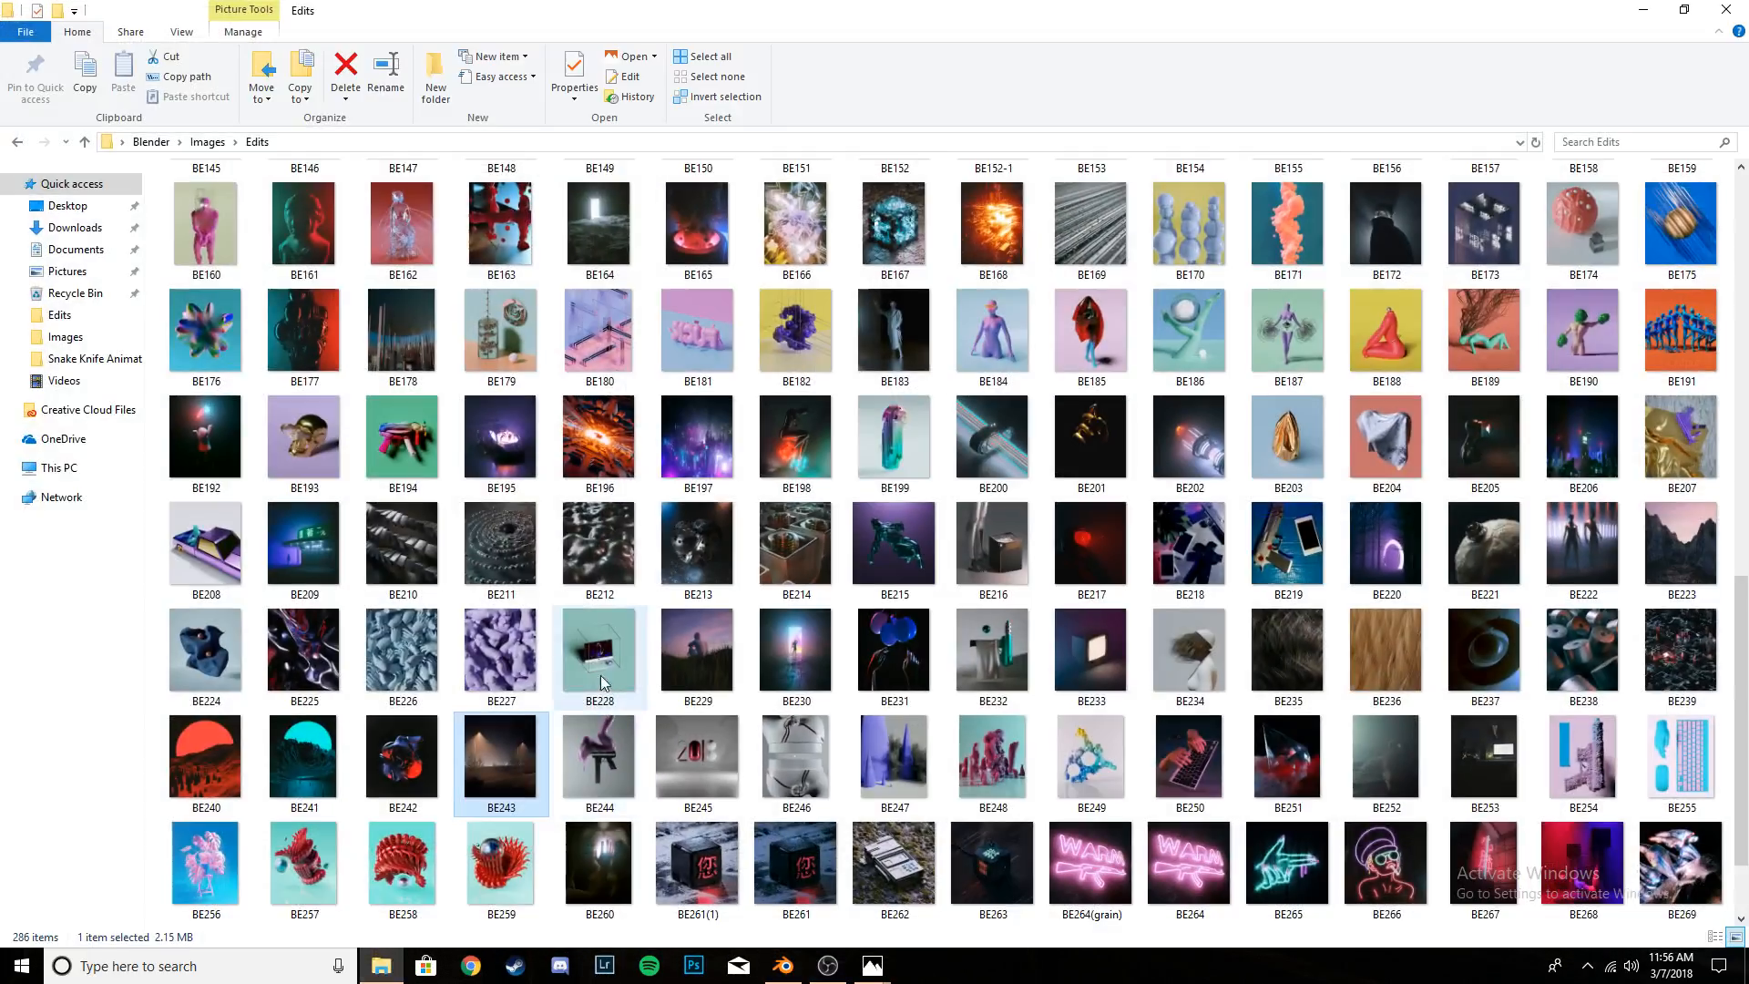
double_click(508, 726)
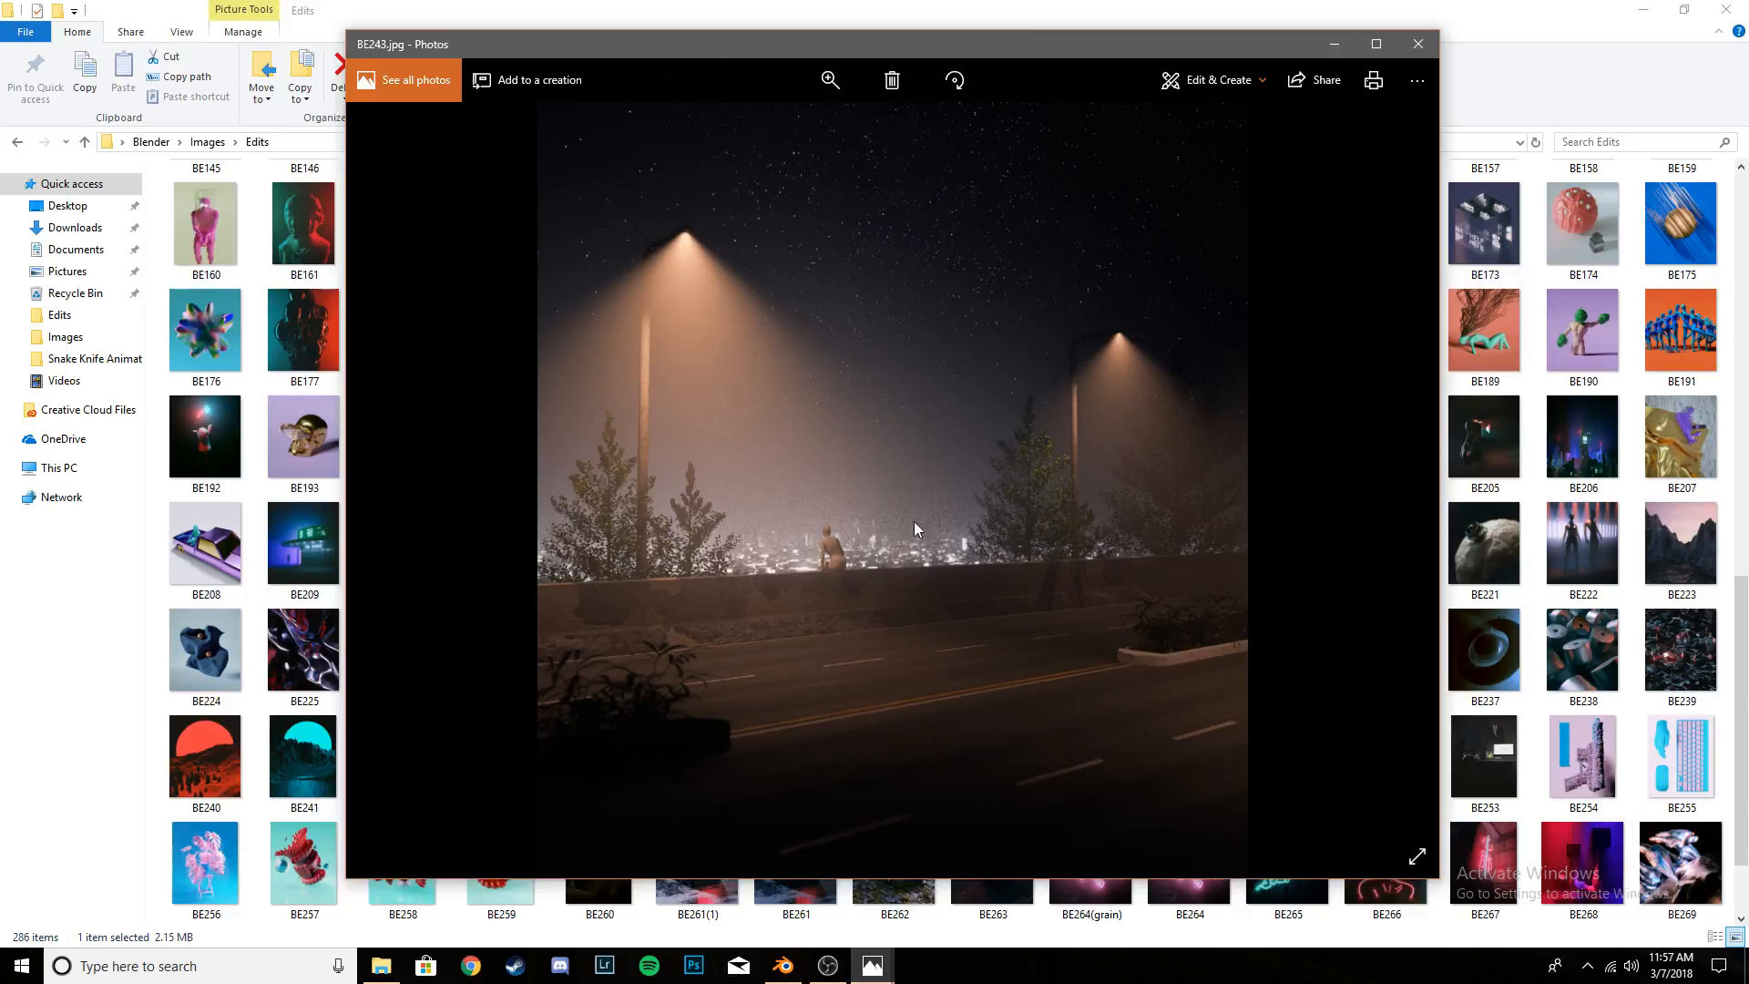
left_click(1336, 44)
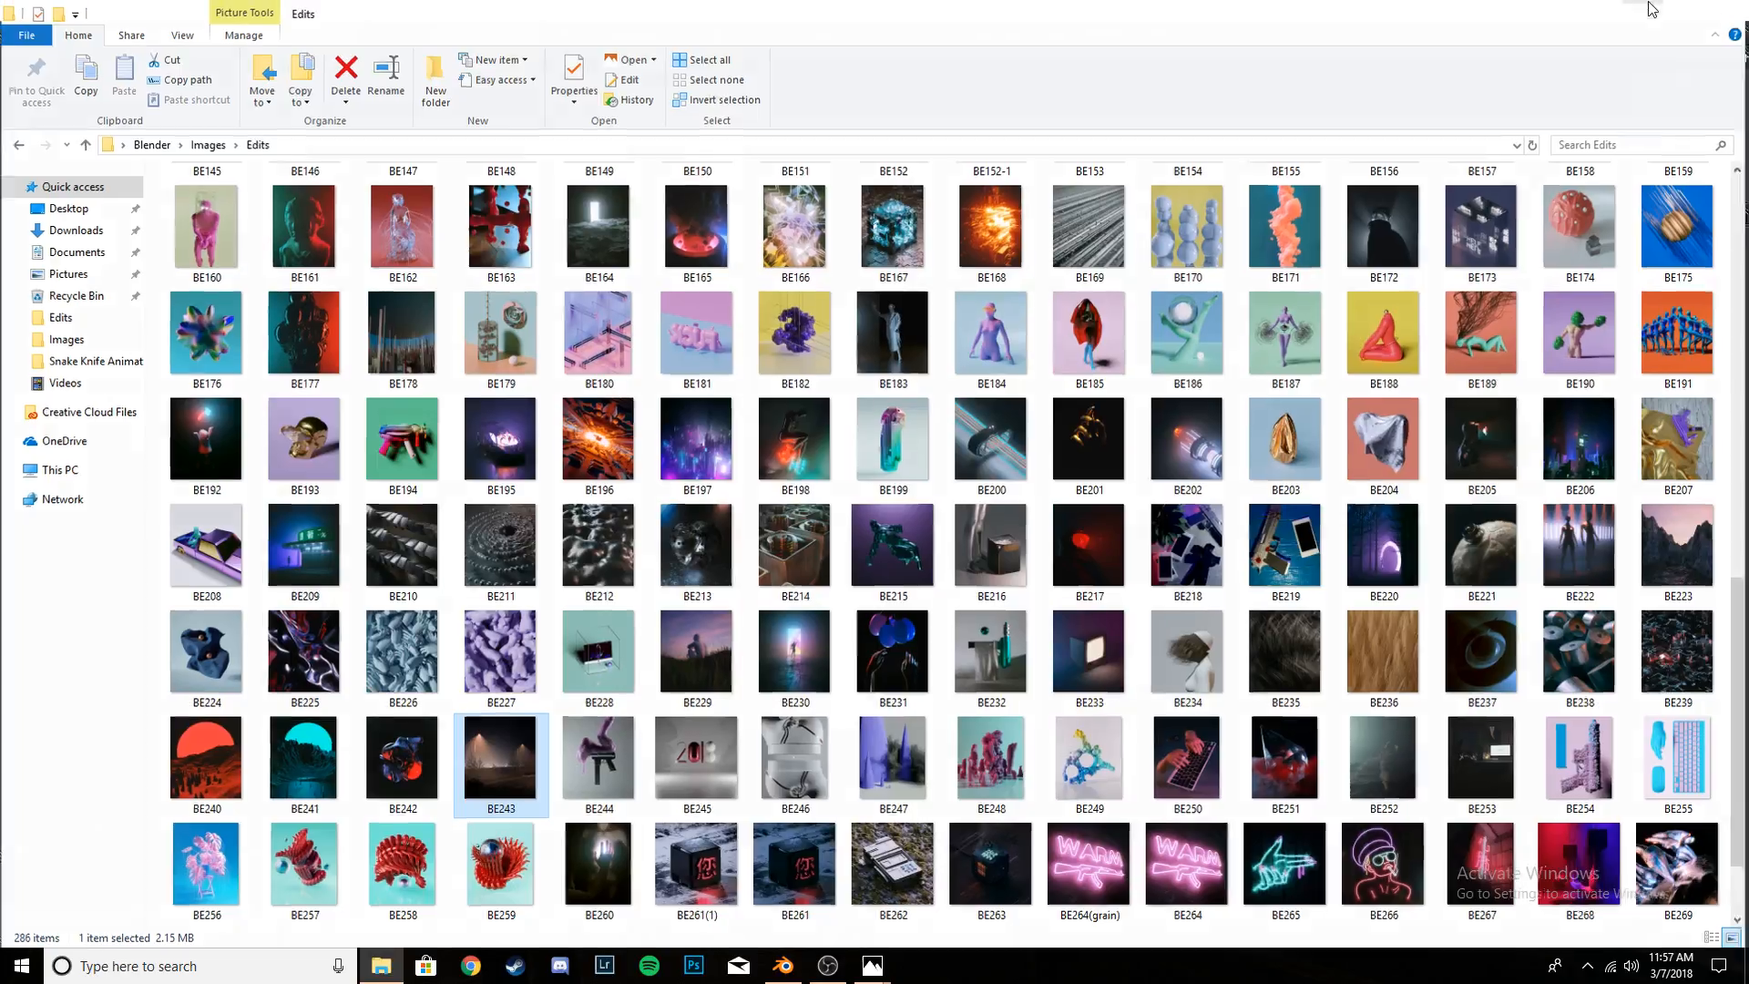
left_click(1652, 9)
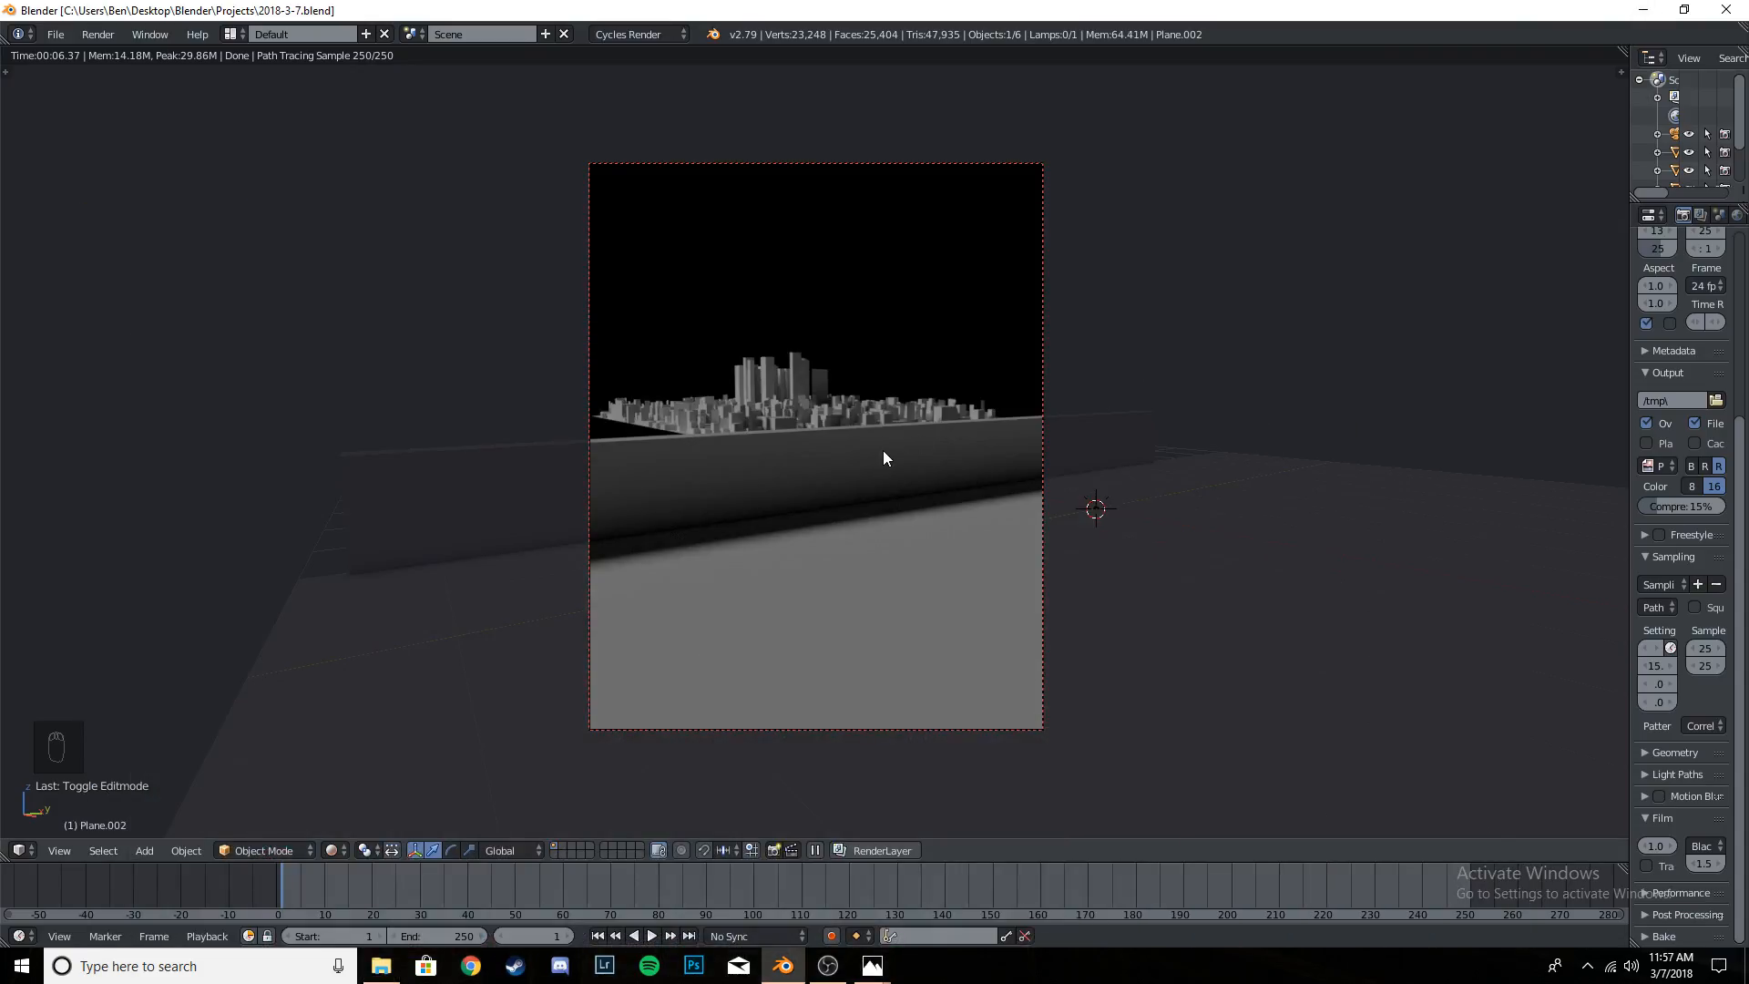
- Save the project and switch the camera view from rendered to solid shading
key("ctrl+s")
key("ctrl+s")
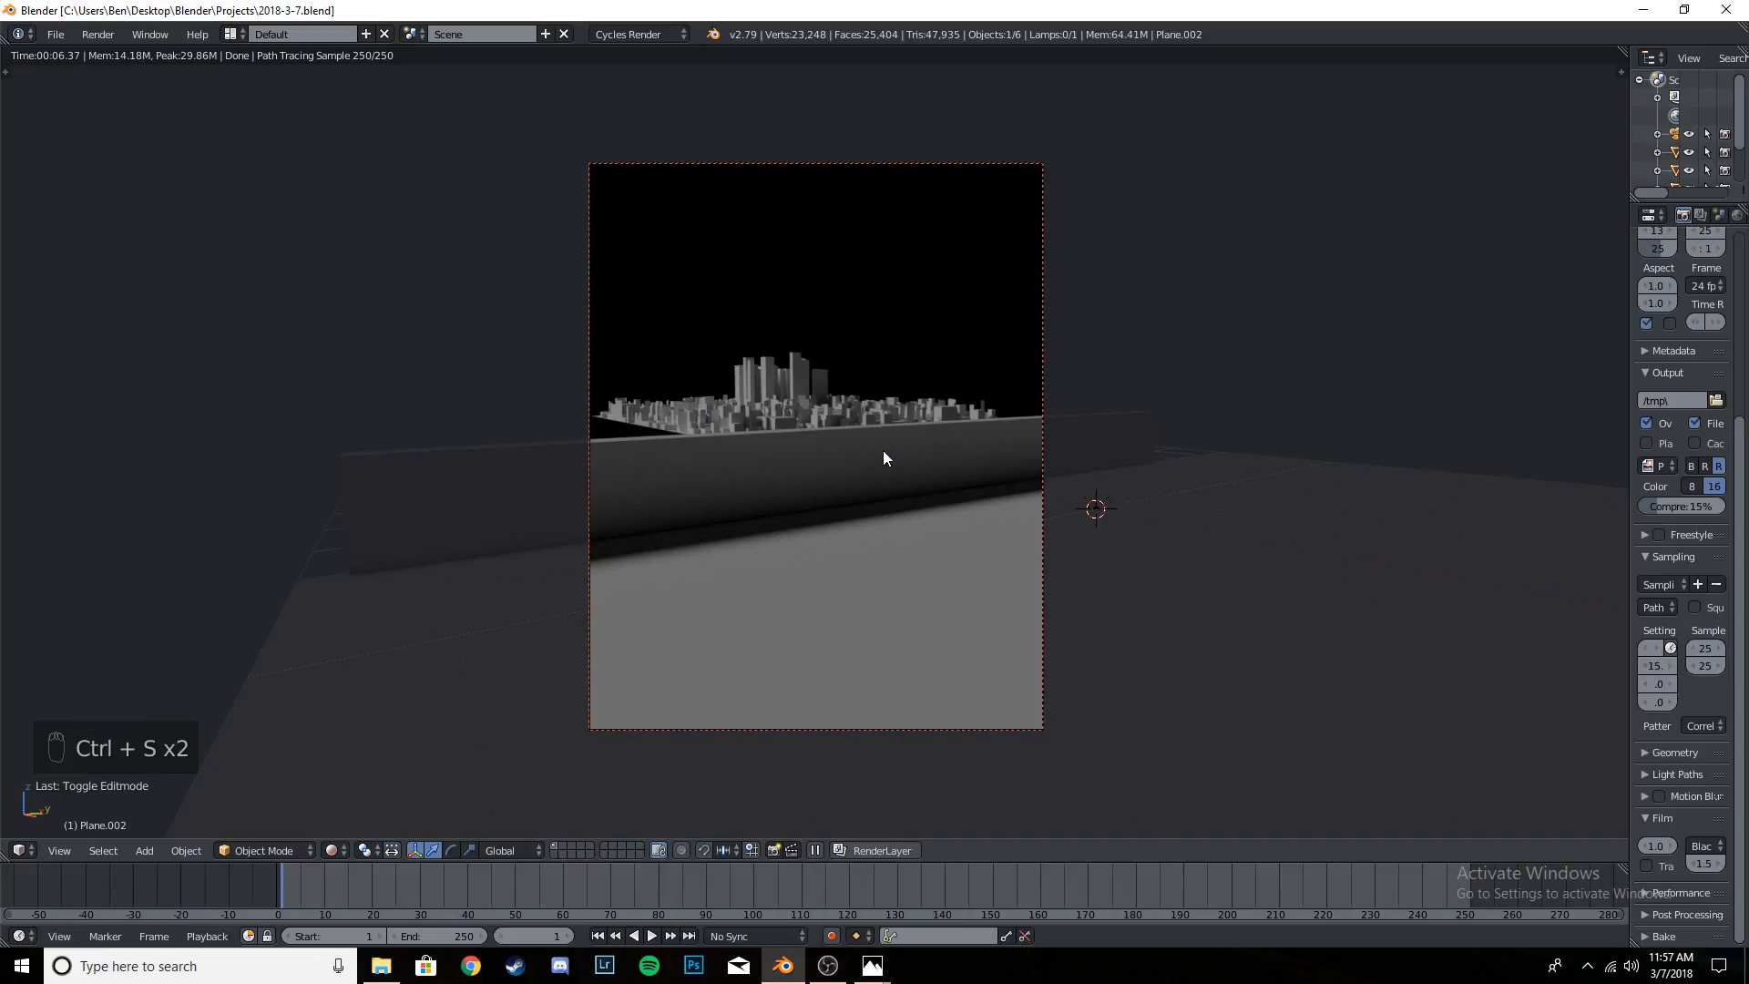
key("ctrl+s")
key("ctrl+s")
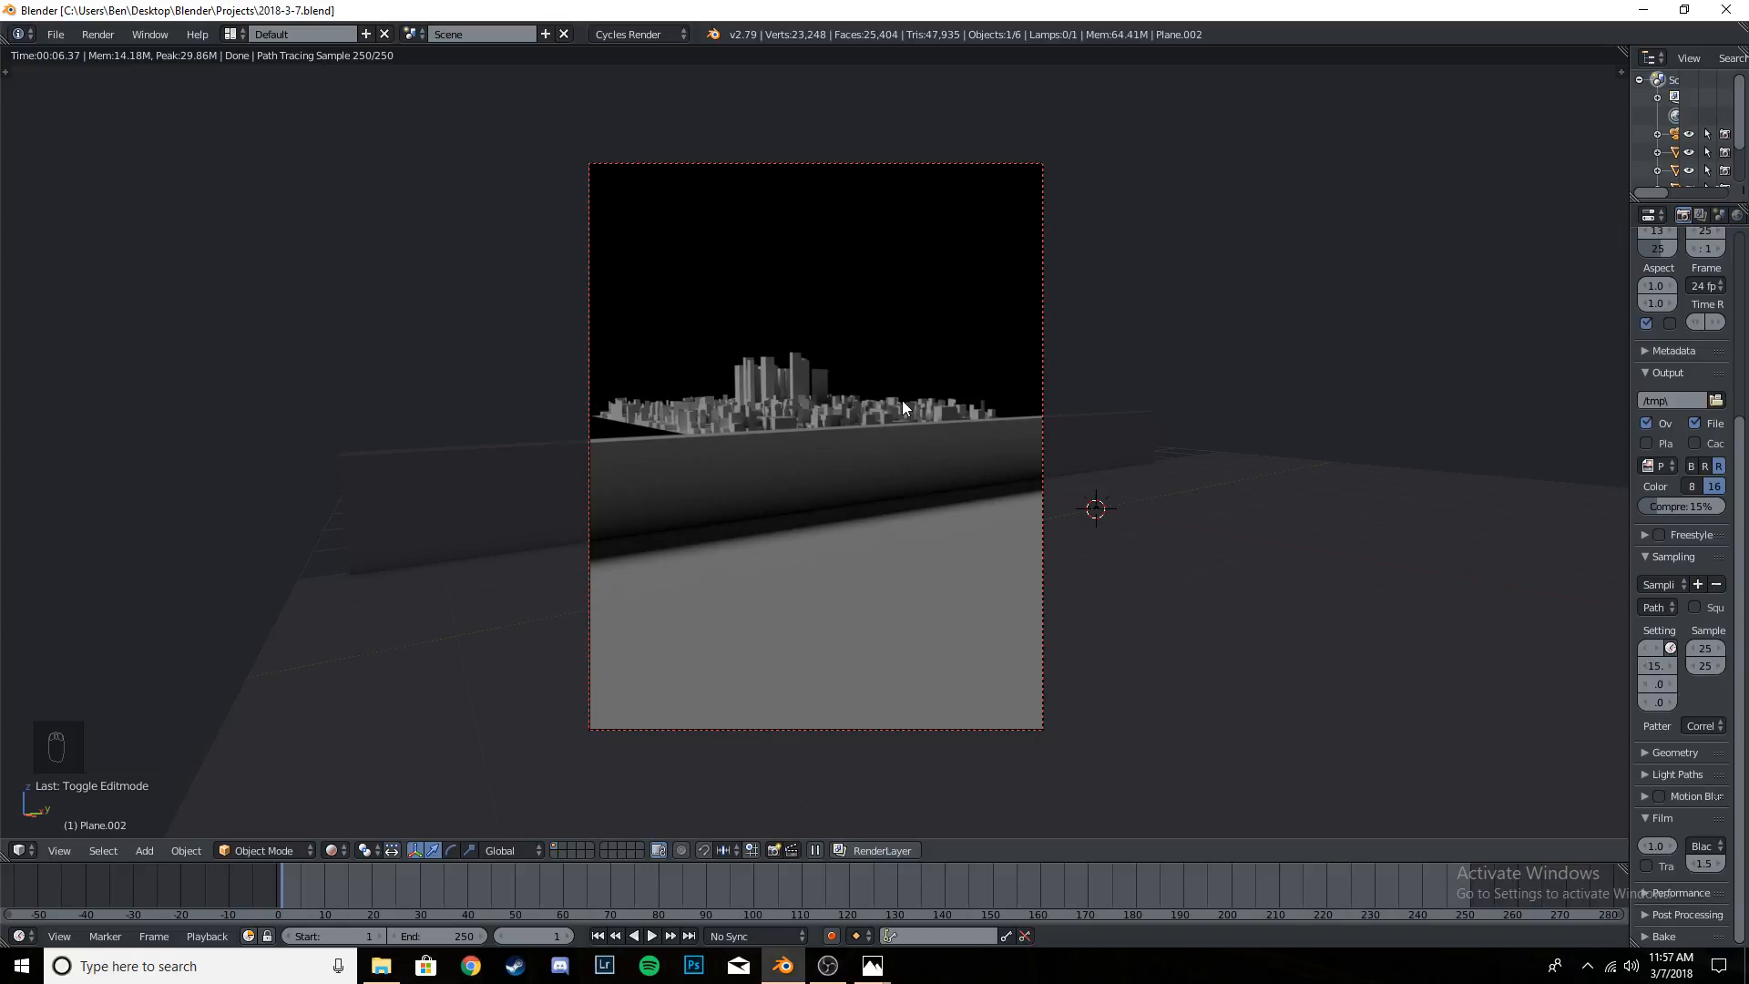
key("shift+z")
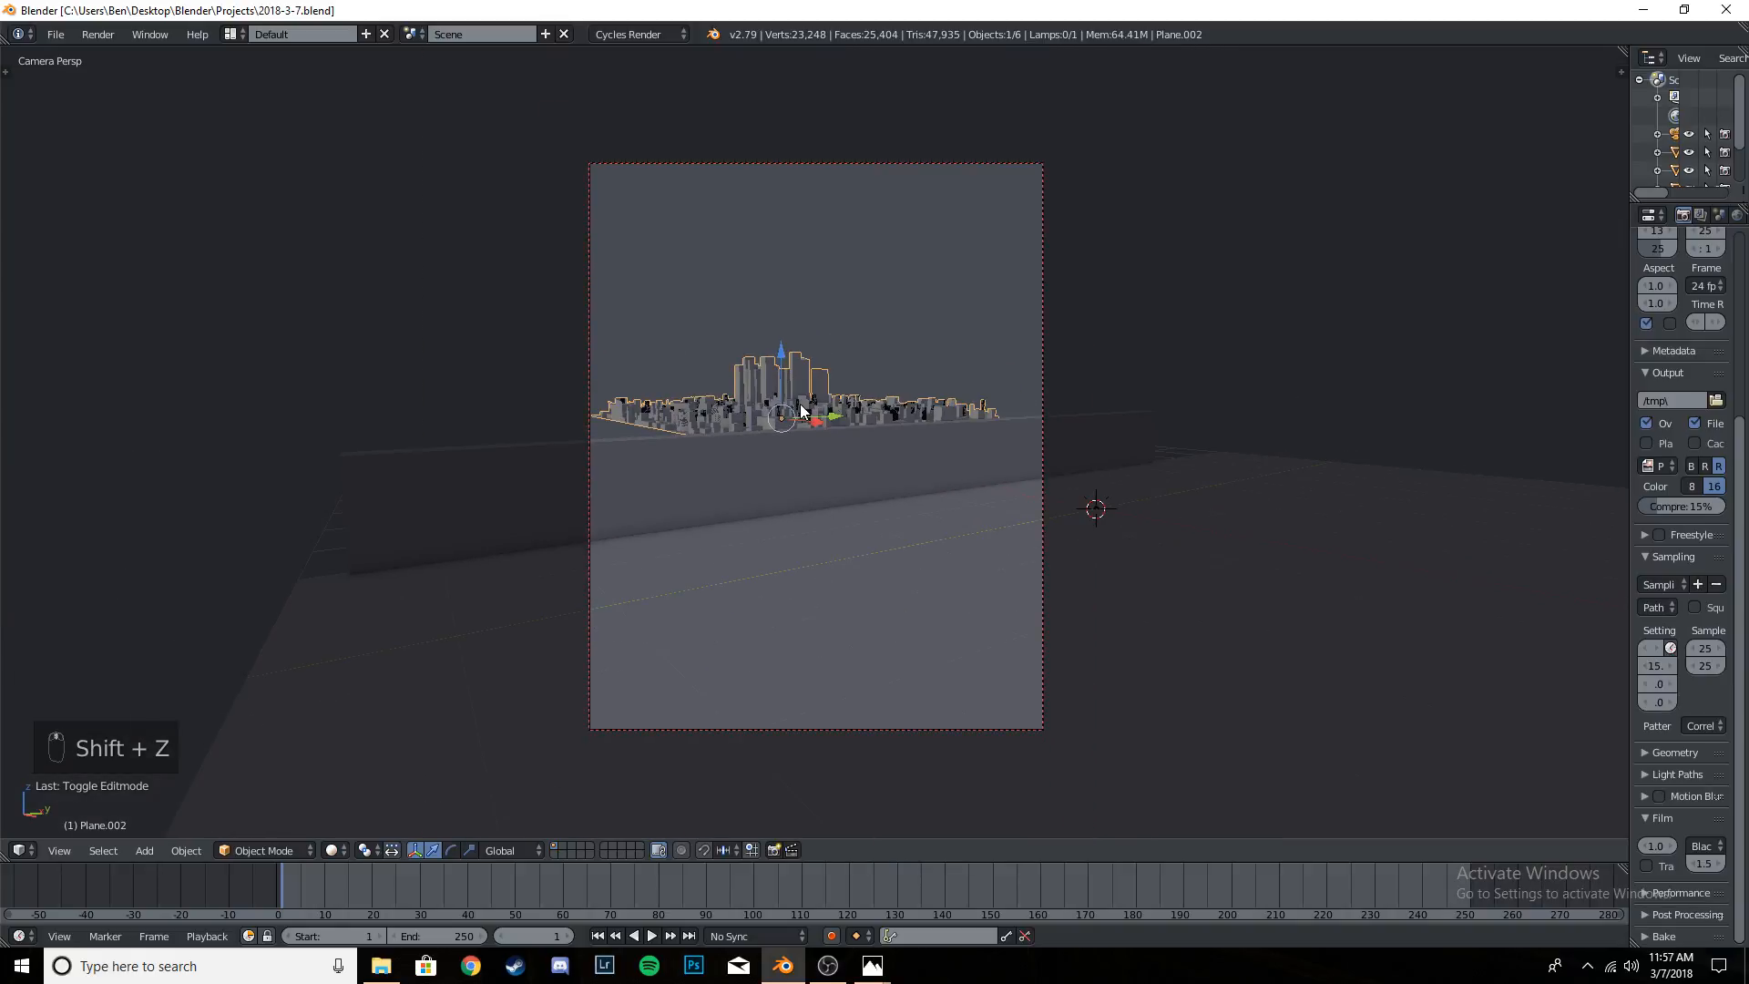
- Reopen BE243 from the Edits folder, check its city skyline again, close the image and go back to Blender
key("alt+Tab")
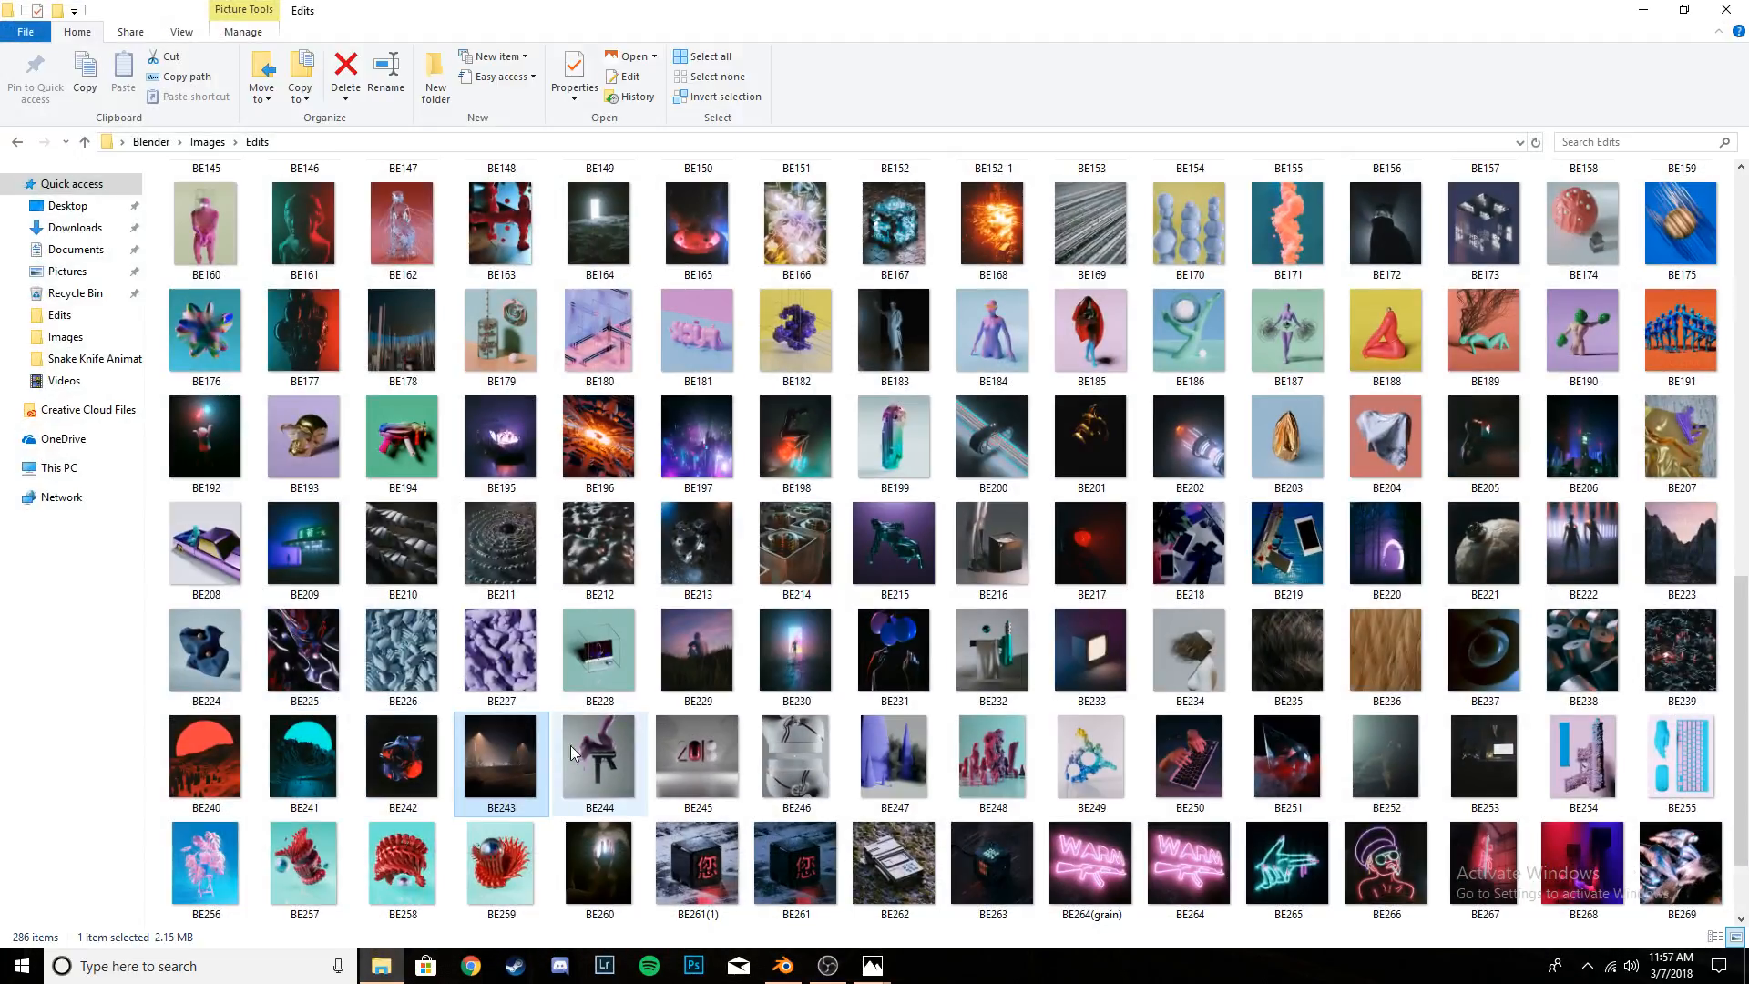
double_click(516, 747)
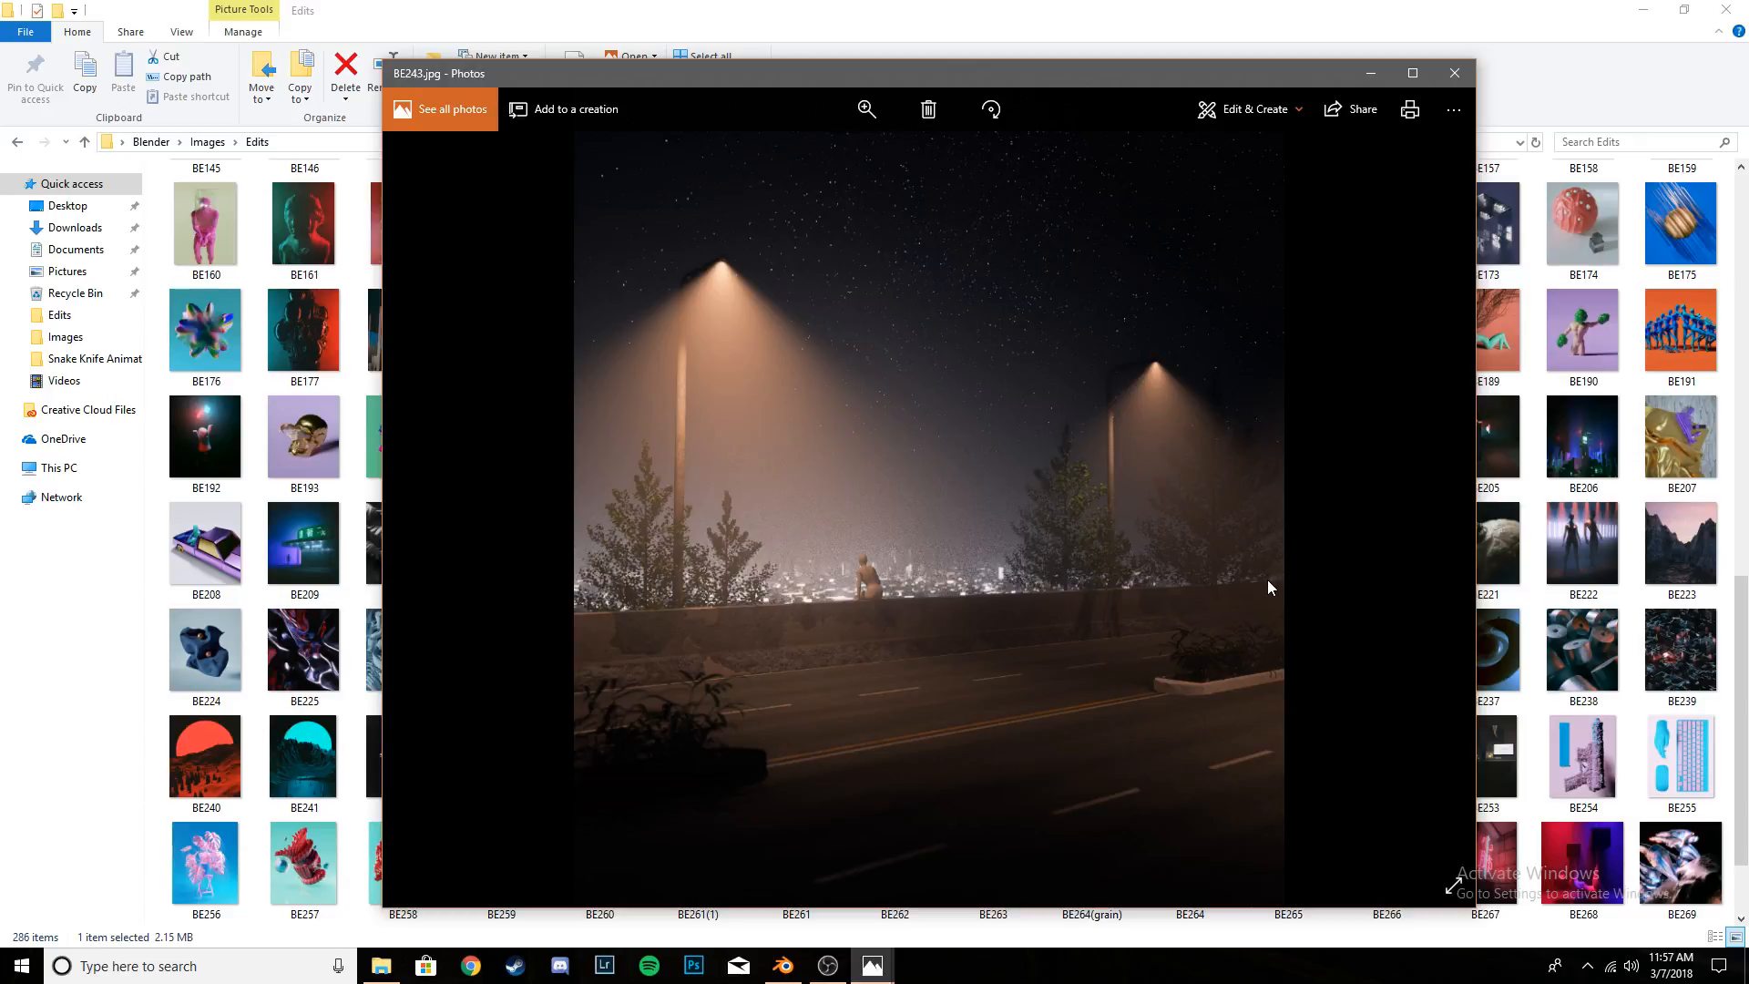
key("Right")
key("Left")
key("Right")
key("Left")
left_click(1452, 76)
key("alt+Tab")
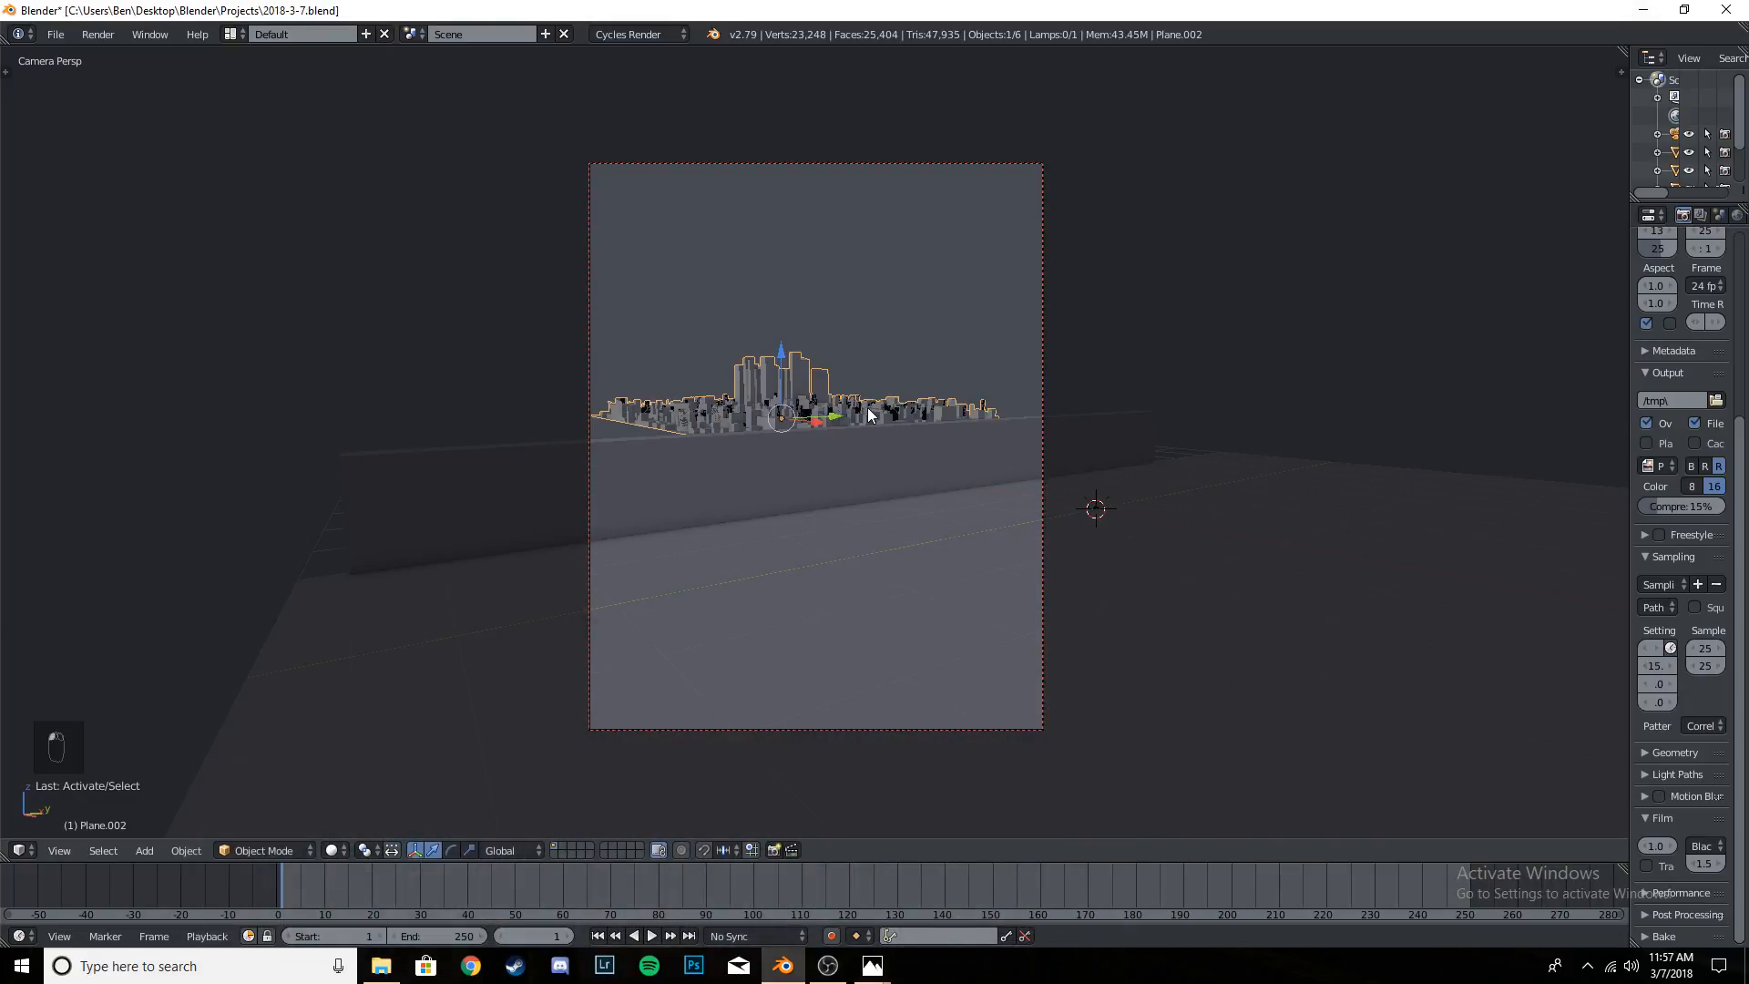
- Create a linked duplicate of the city and move it along Y beside the original
scroll(870, 414, "up", 2)
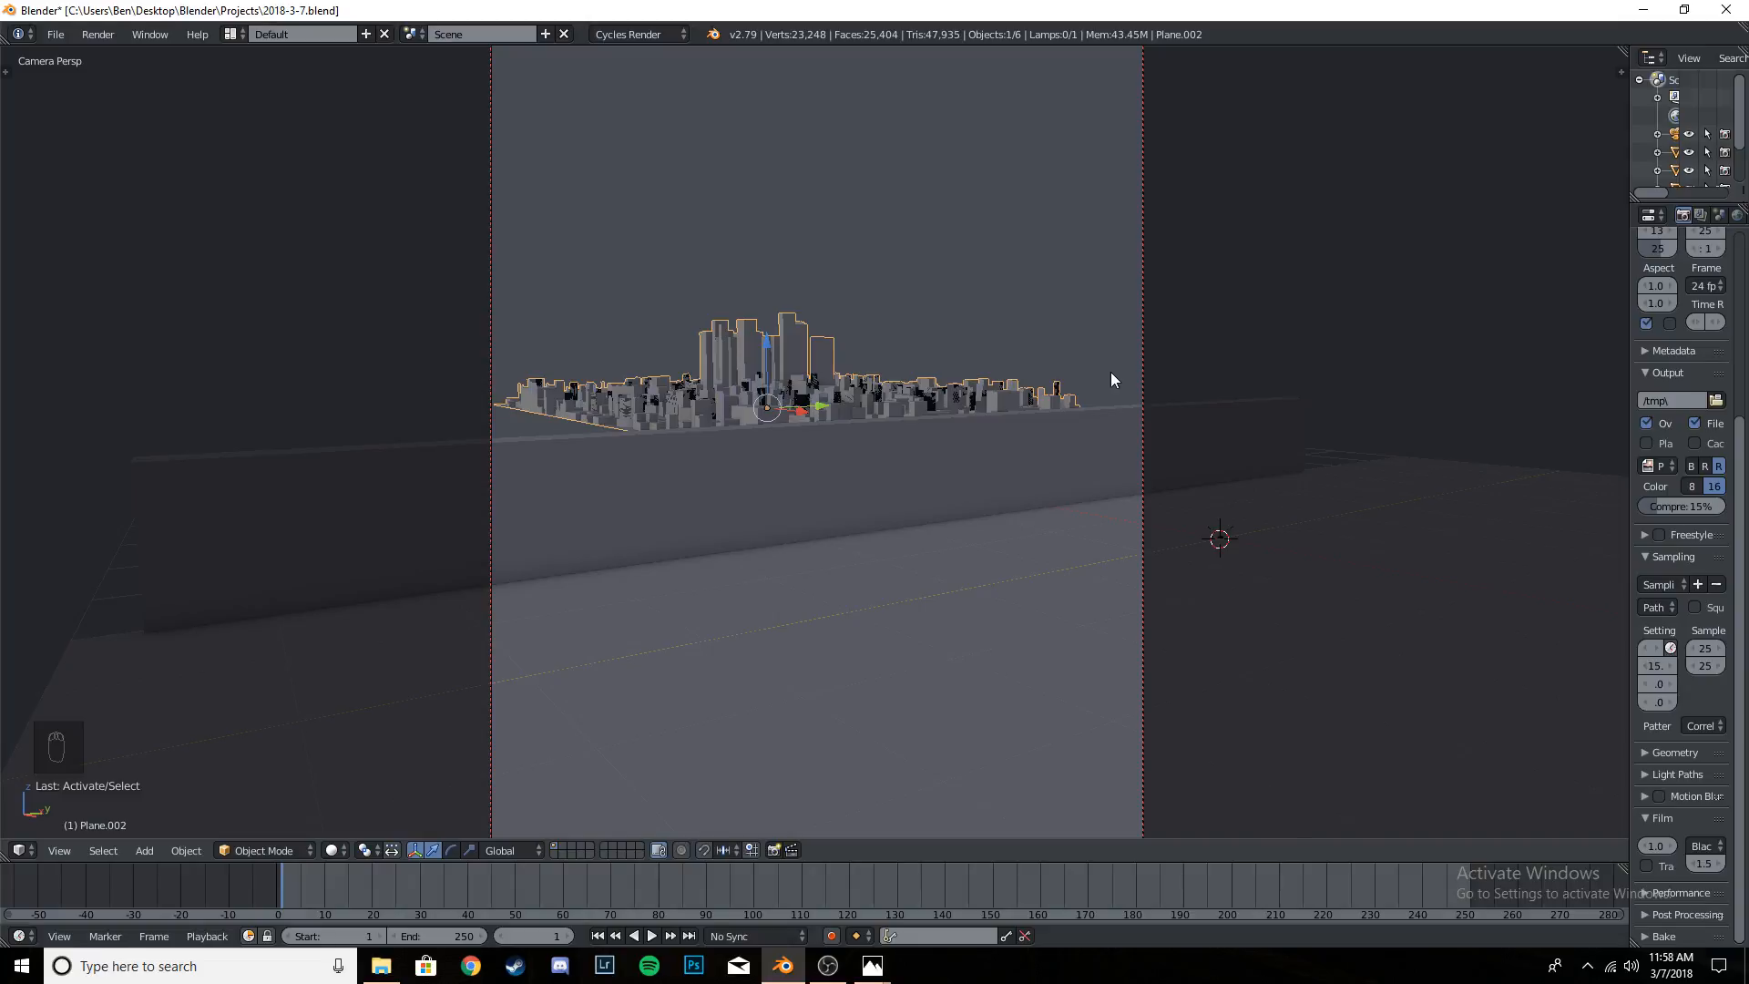
key("alt+d")
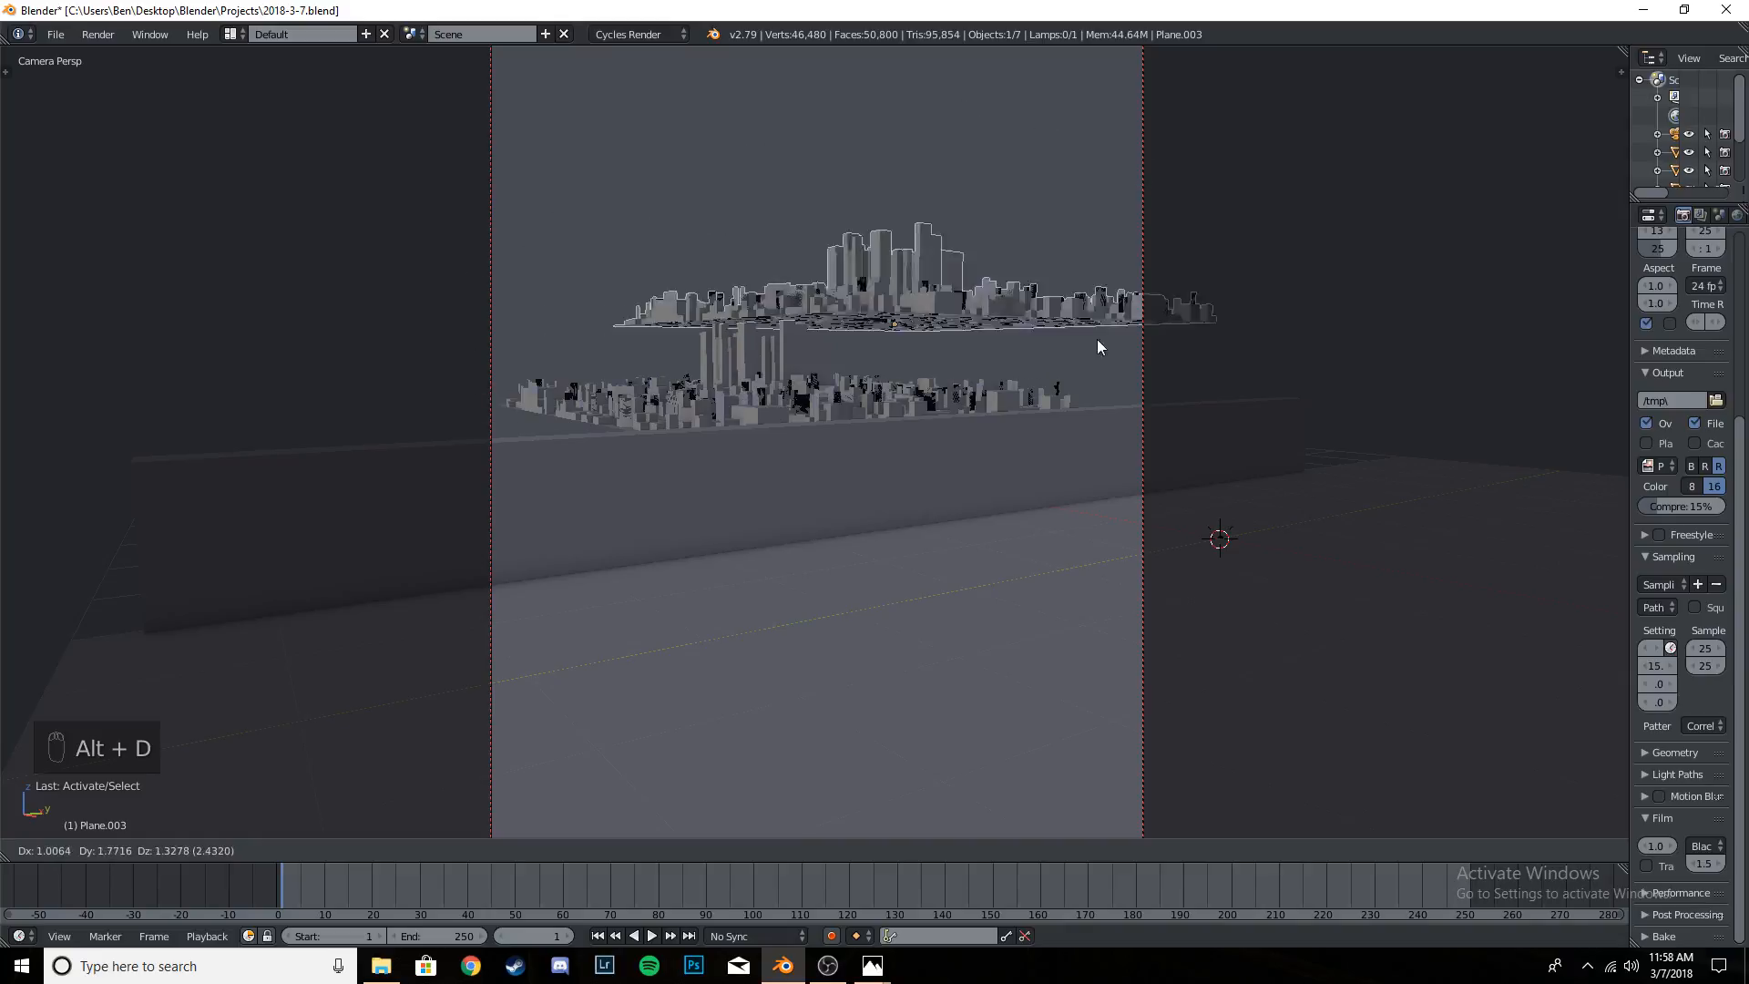
key("y")
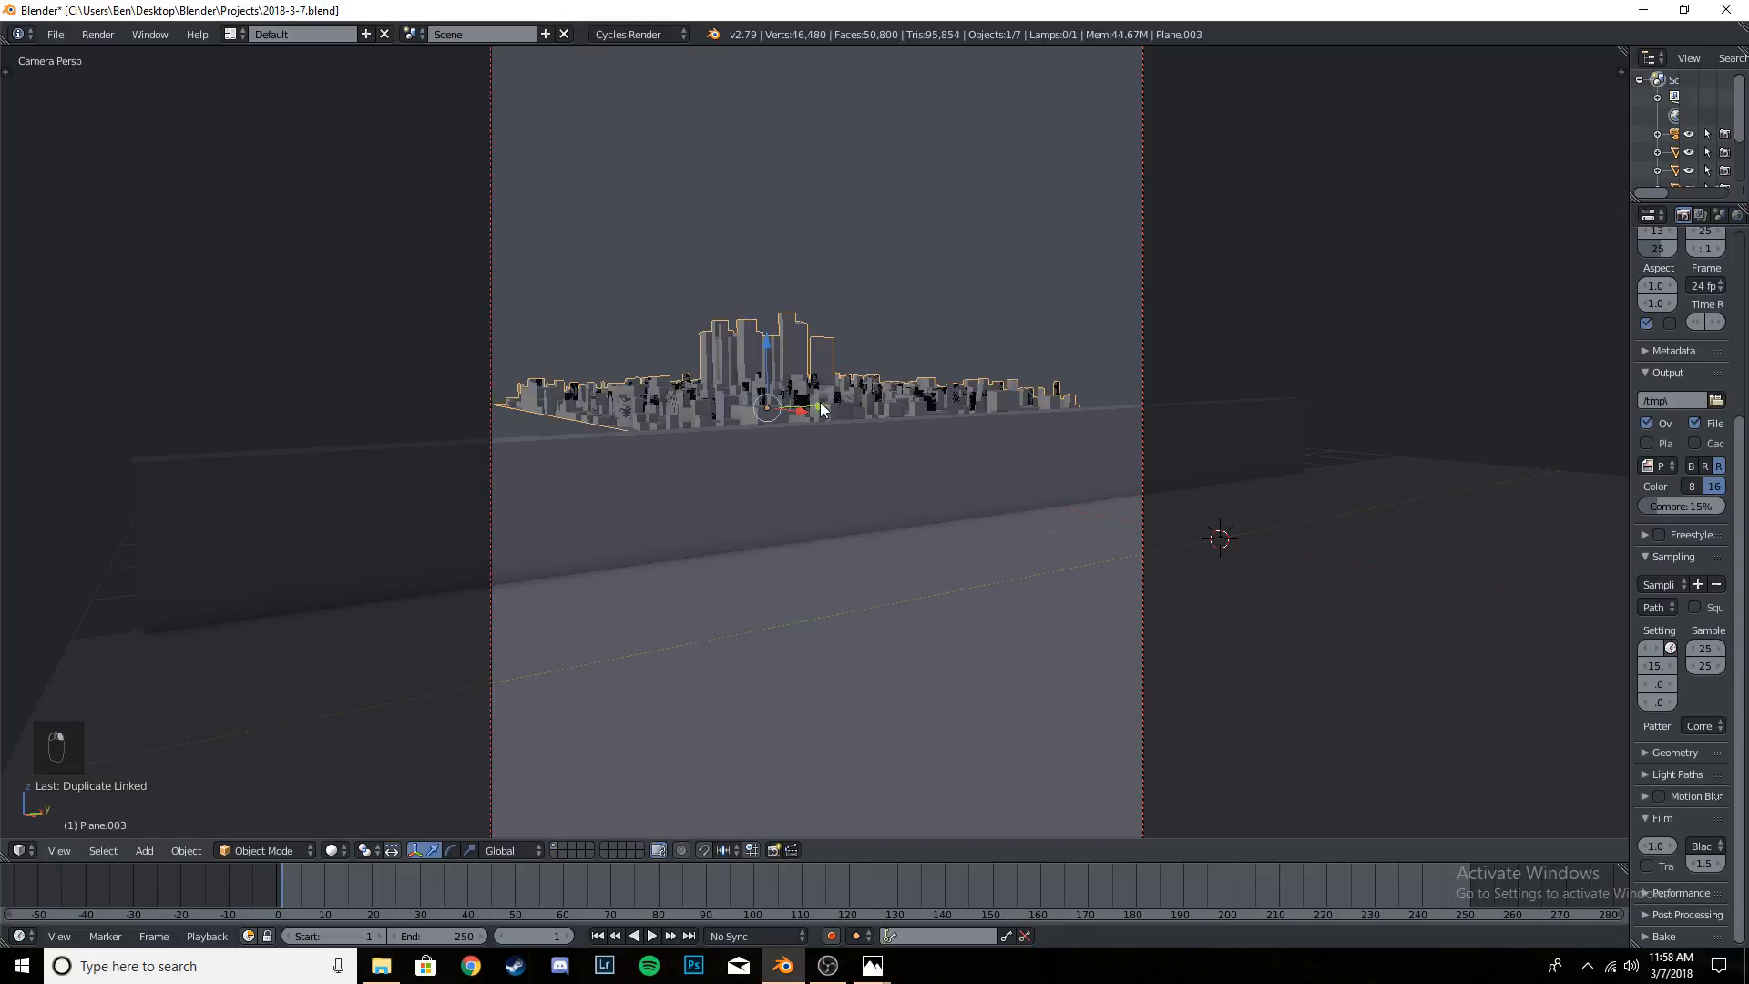
left_click_drag(921, 402, 967, 401)
- Shift the original city and its duplicate back along Y so the two sit side by side behind the wall
right_click(729, 410)
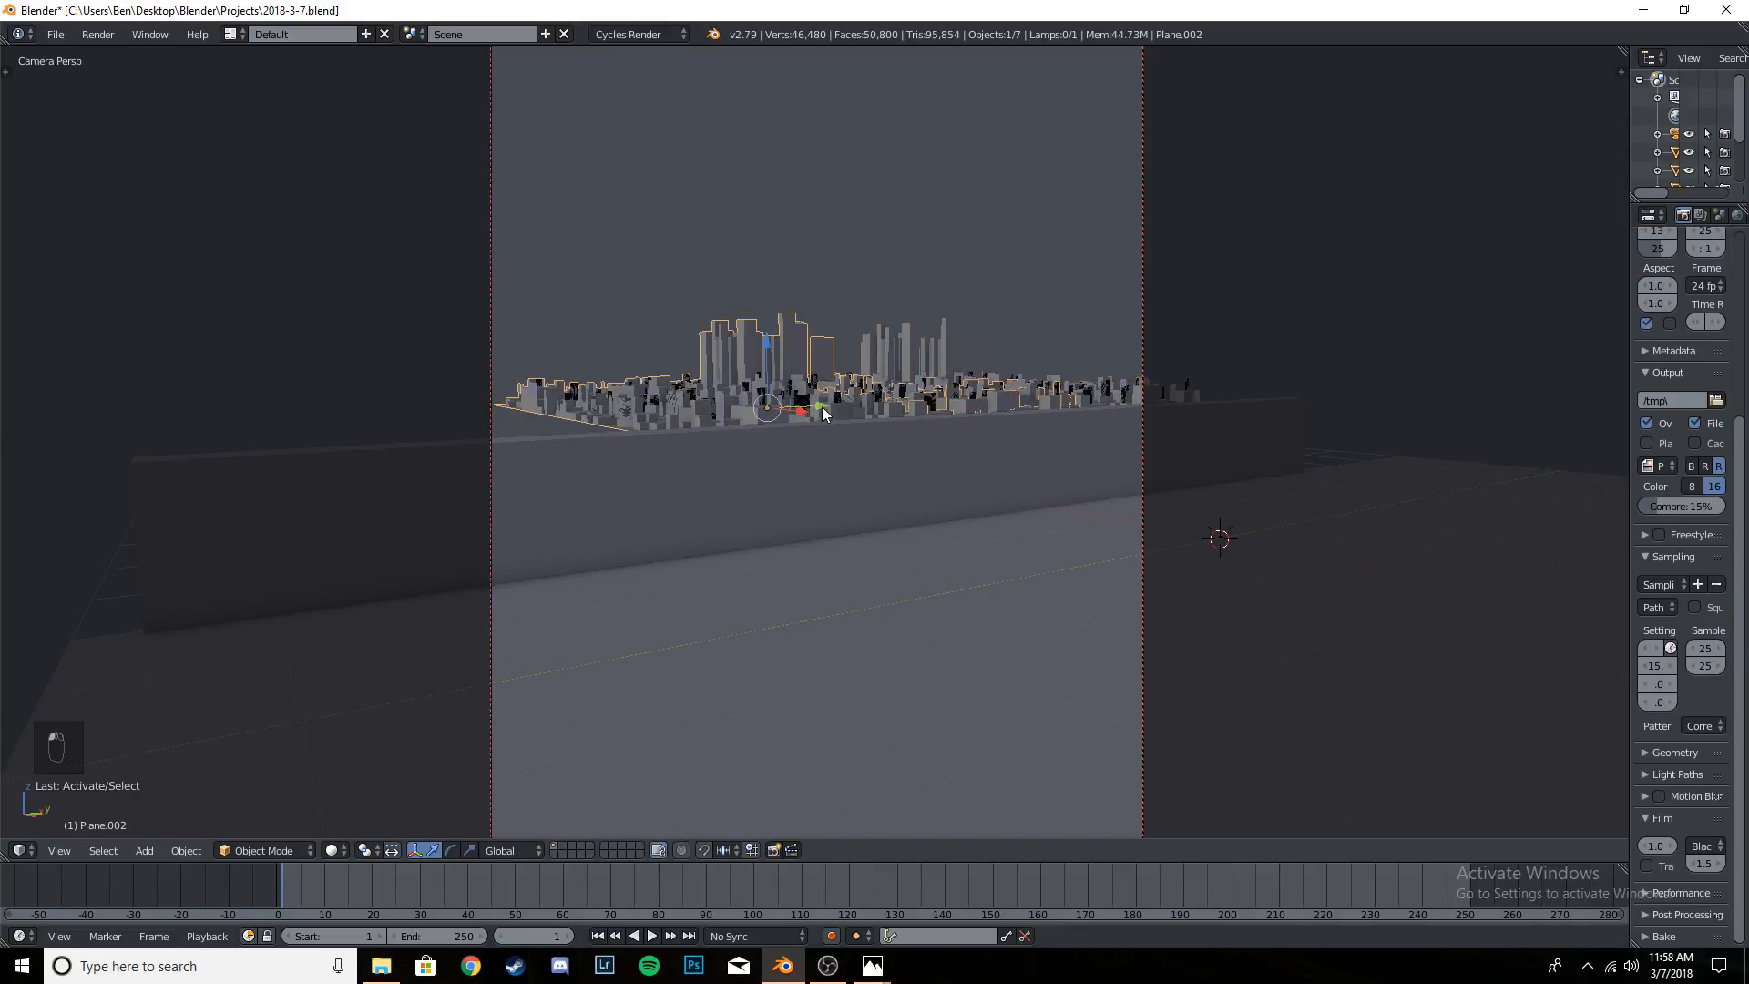
left_click_drag(821, 406, 725, 419)
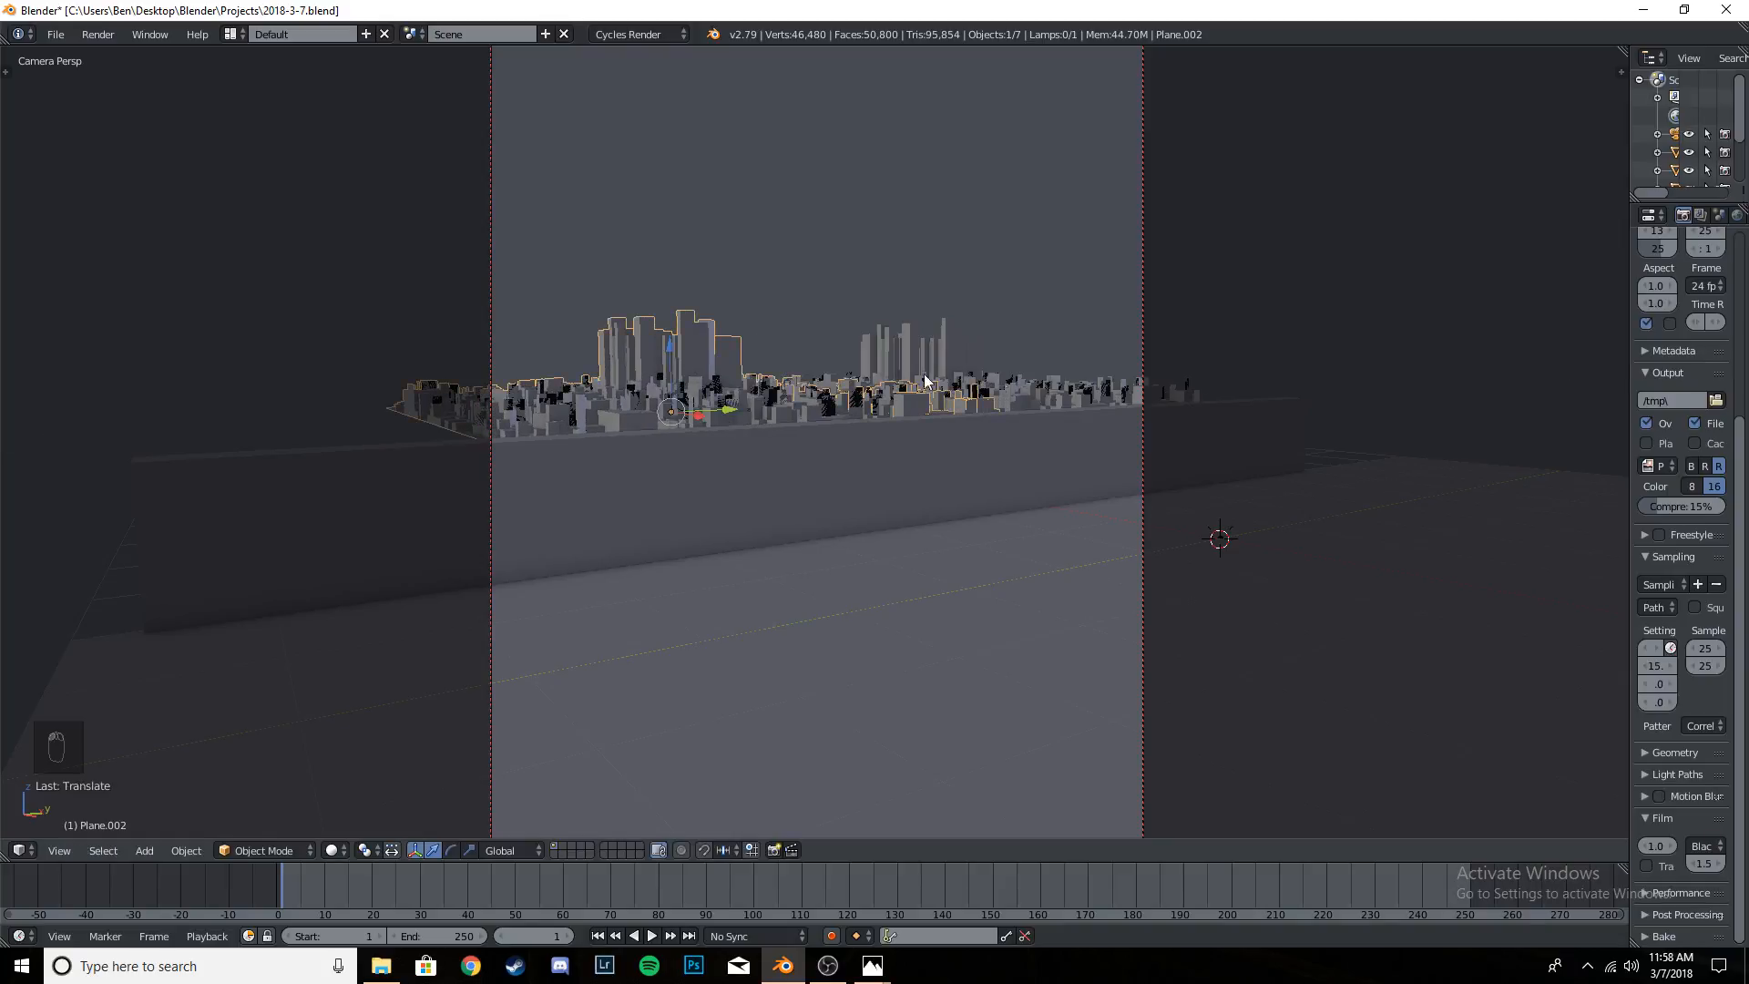
right_click(1052, 390)
left_click_drag(970, 401, 859, 420)
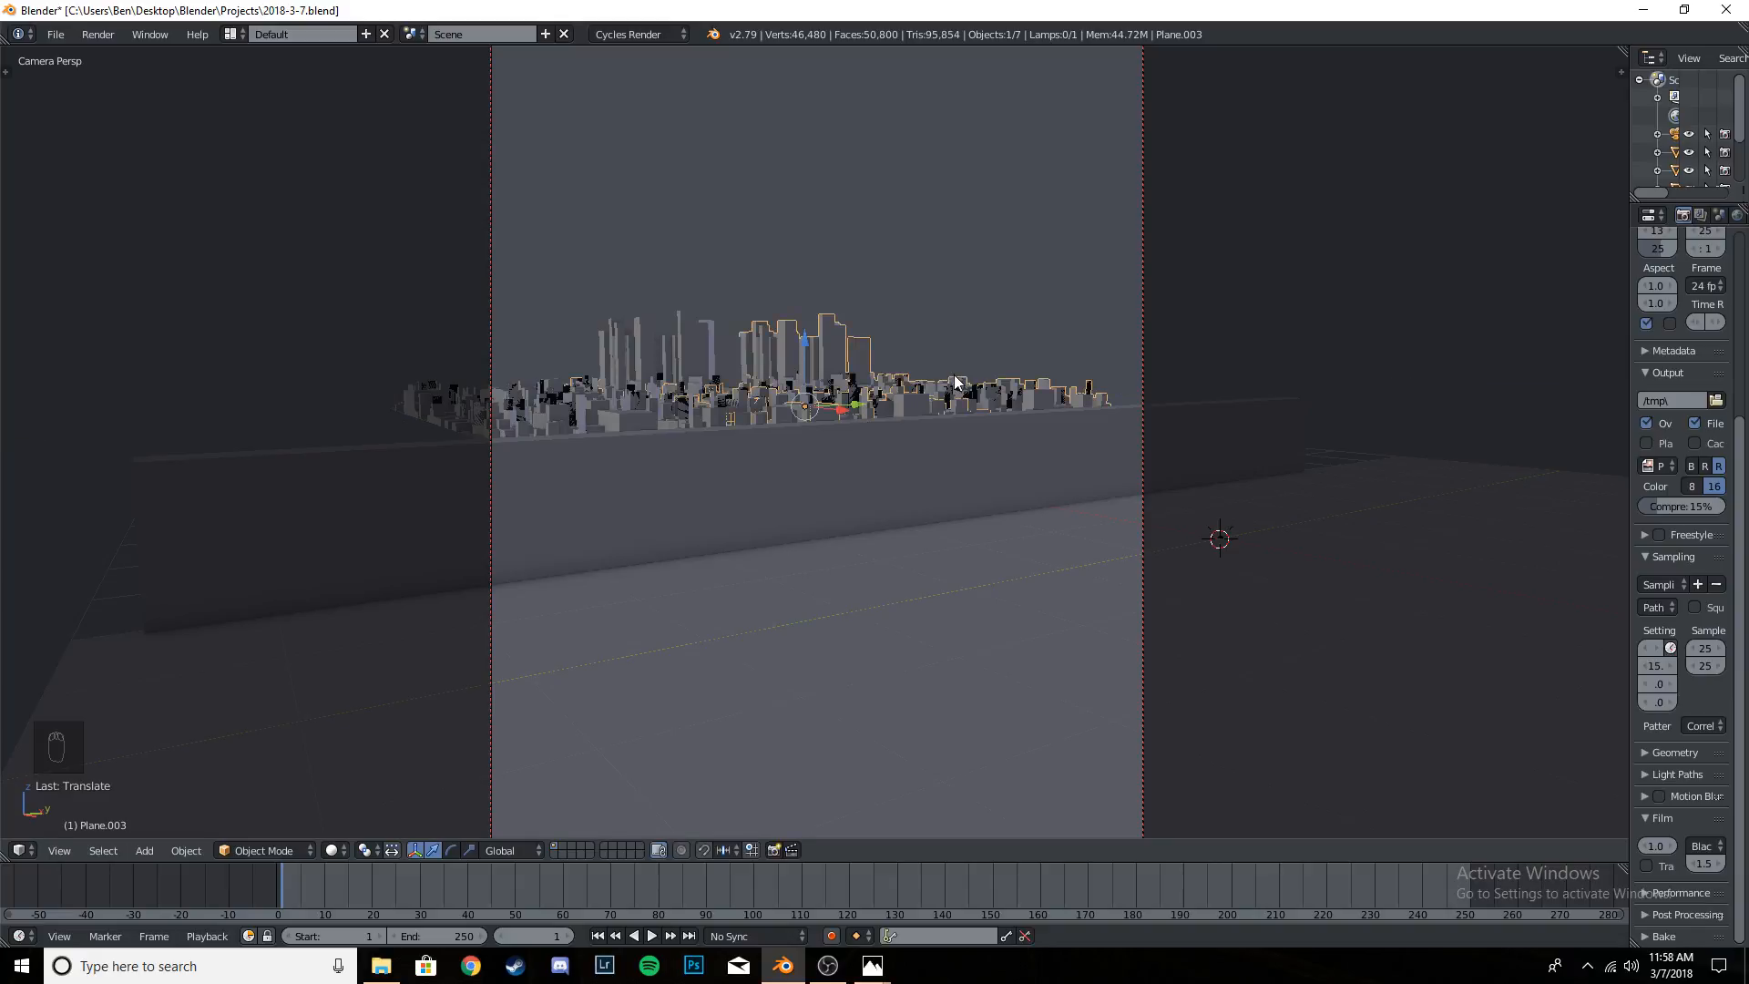
- Select both city blocks, stretch them along Y and move them about 1.08 units along Y
left_click(577, 408)
left_click(1037, 399, "shift")
key("s")
key("y")
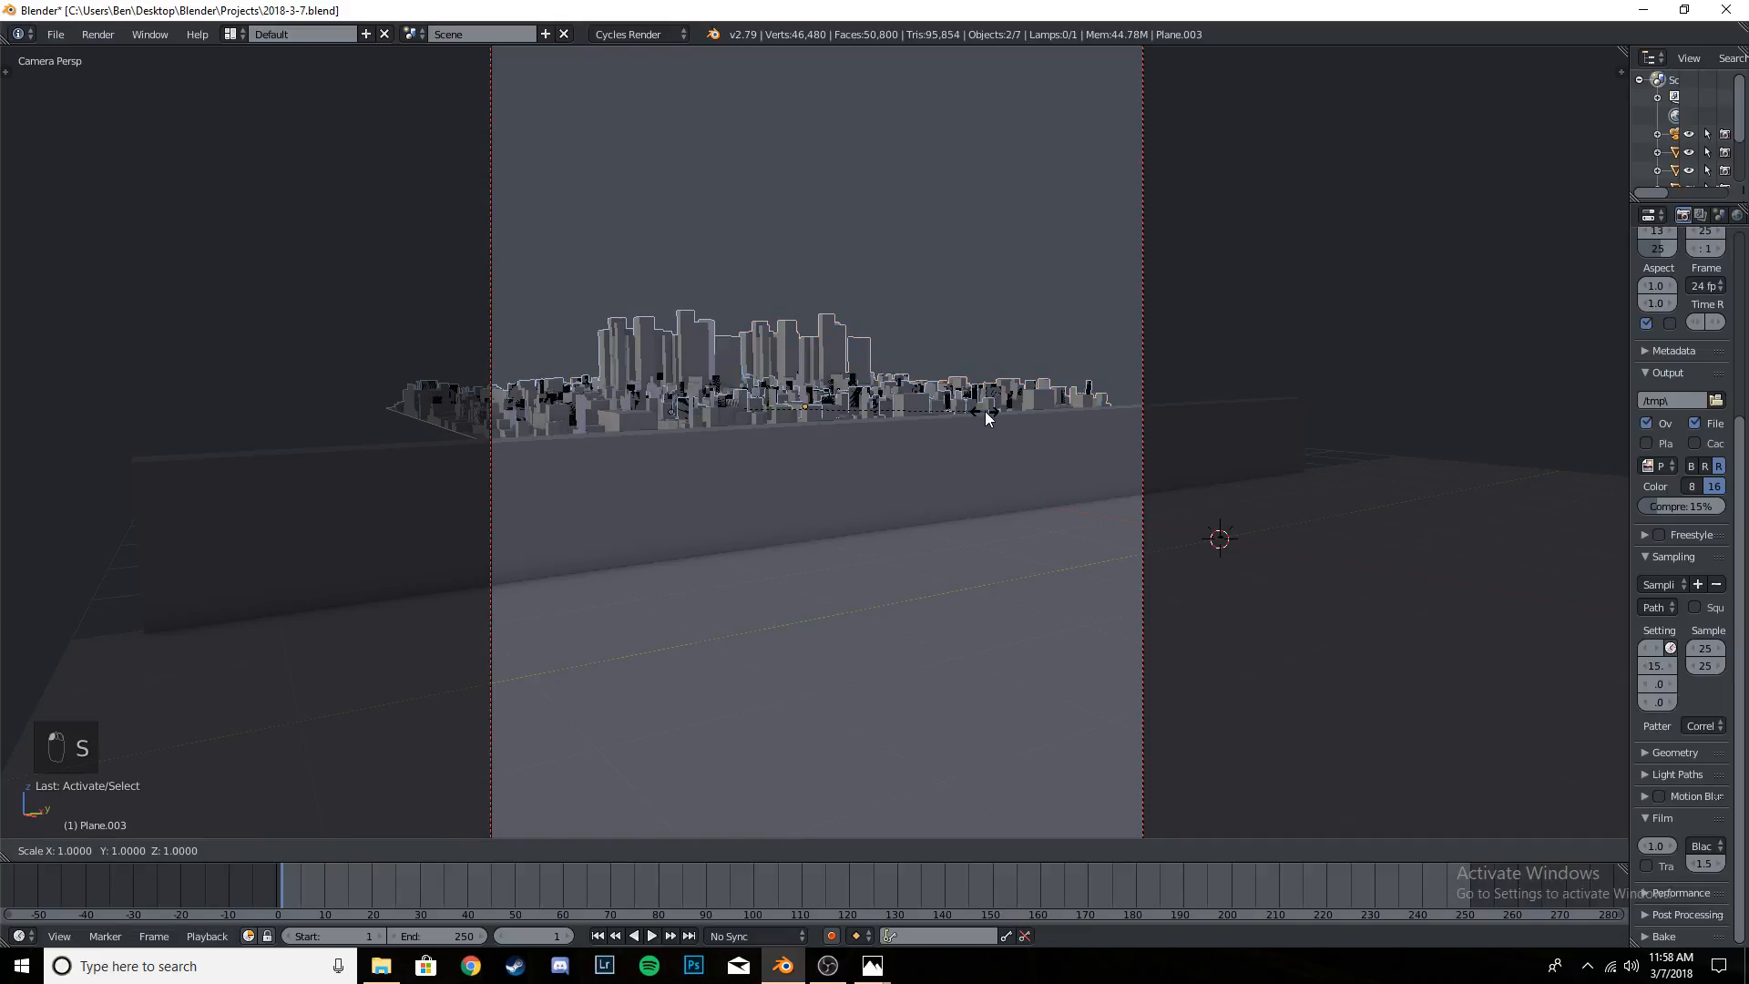
left_click(1043, 428)
key("g")
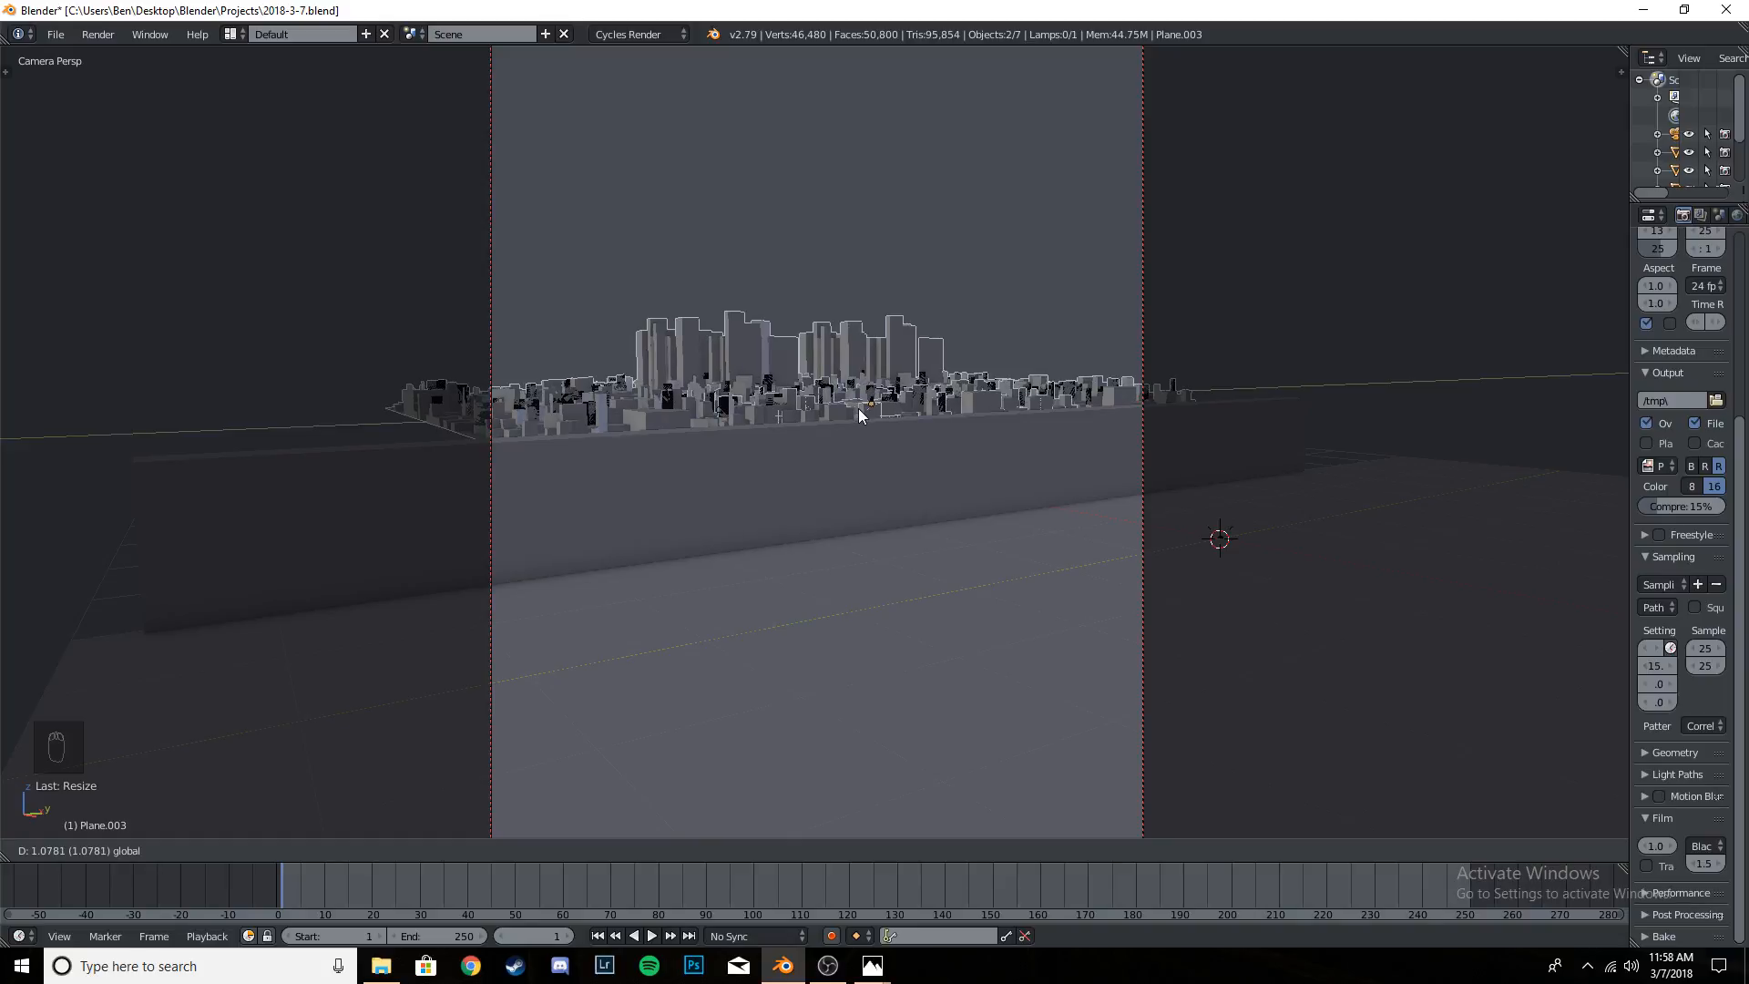
left_click(859, 416)
scroll(893, 360, "down", 4)
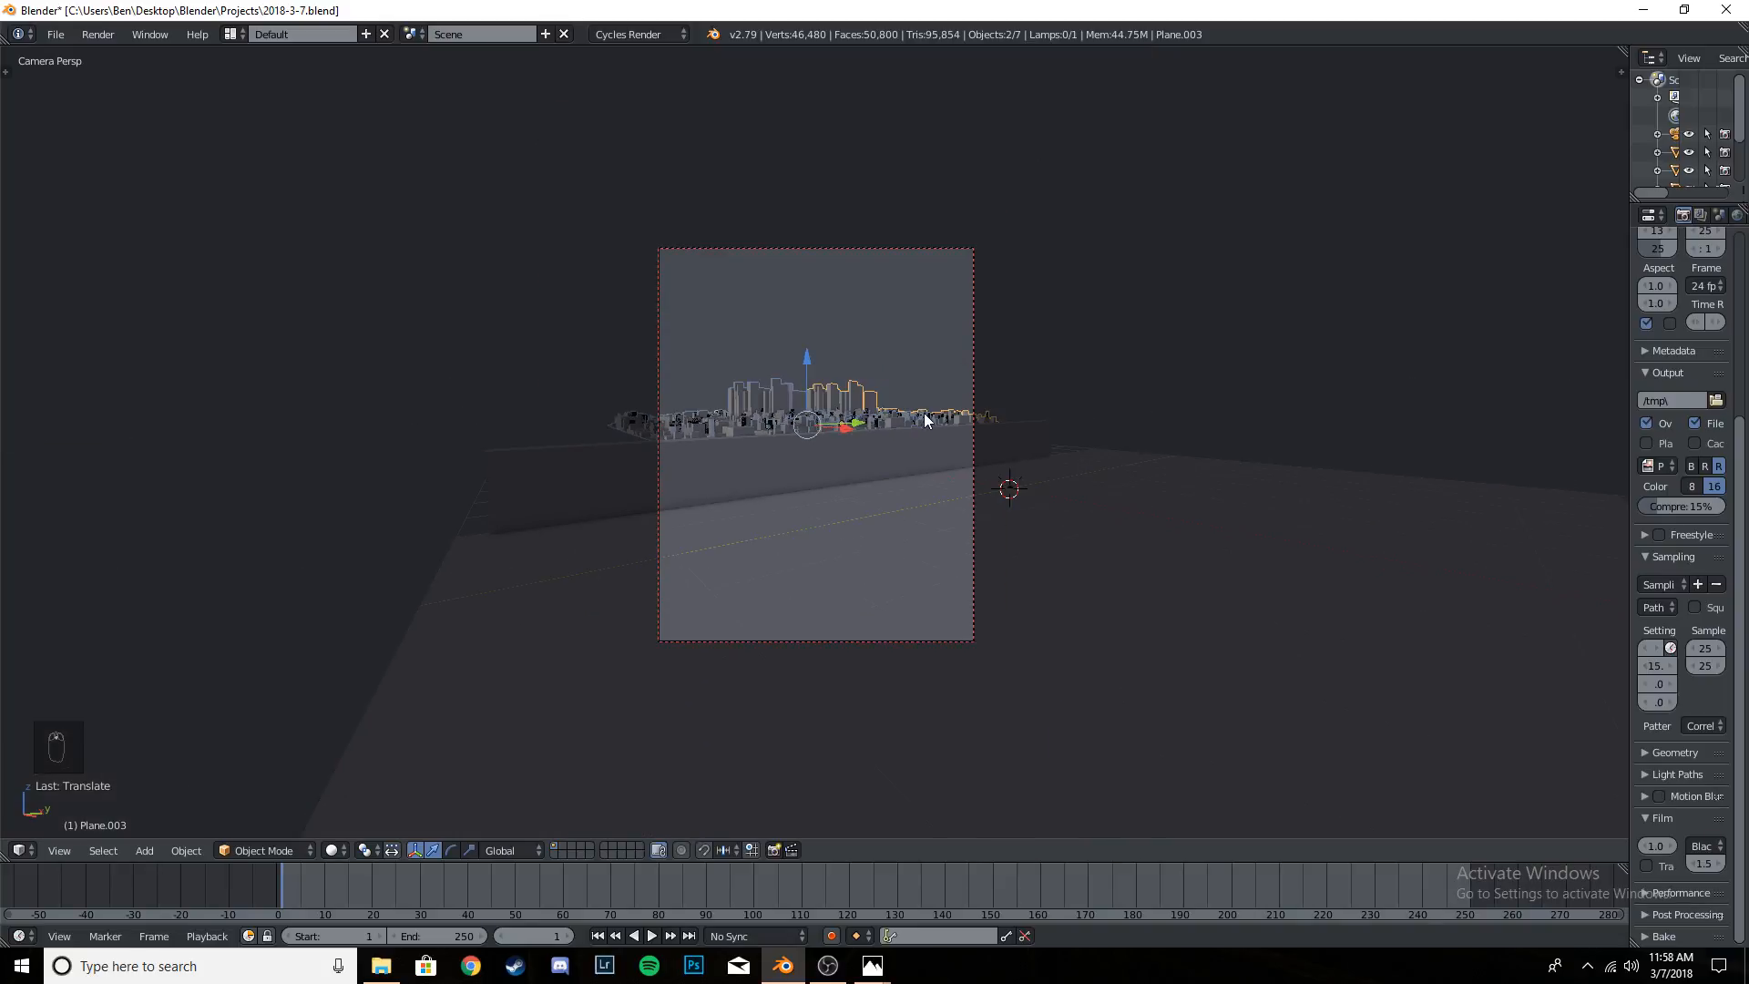
scroll(924, 419, "up", 3)
key("r")
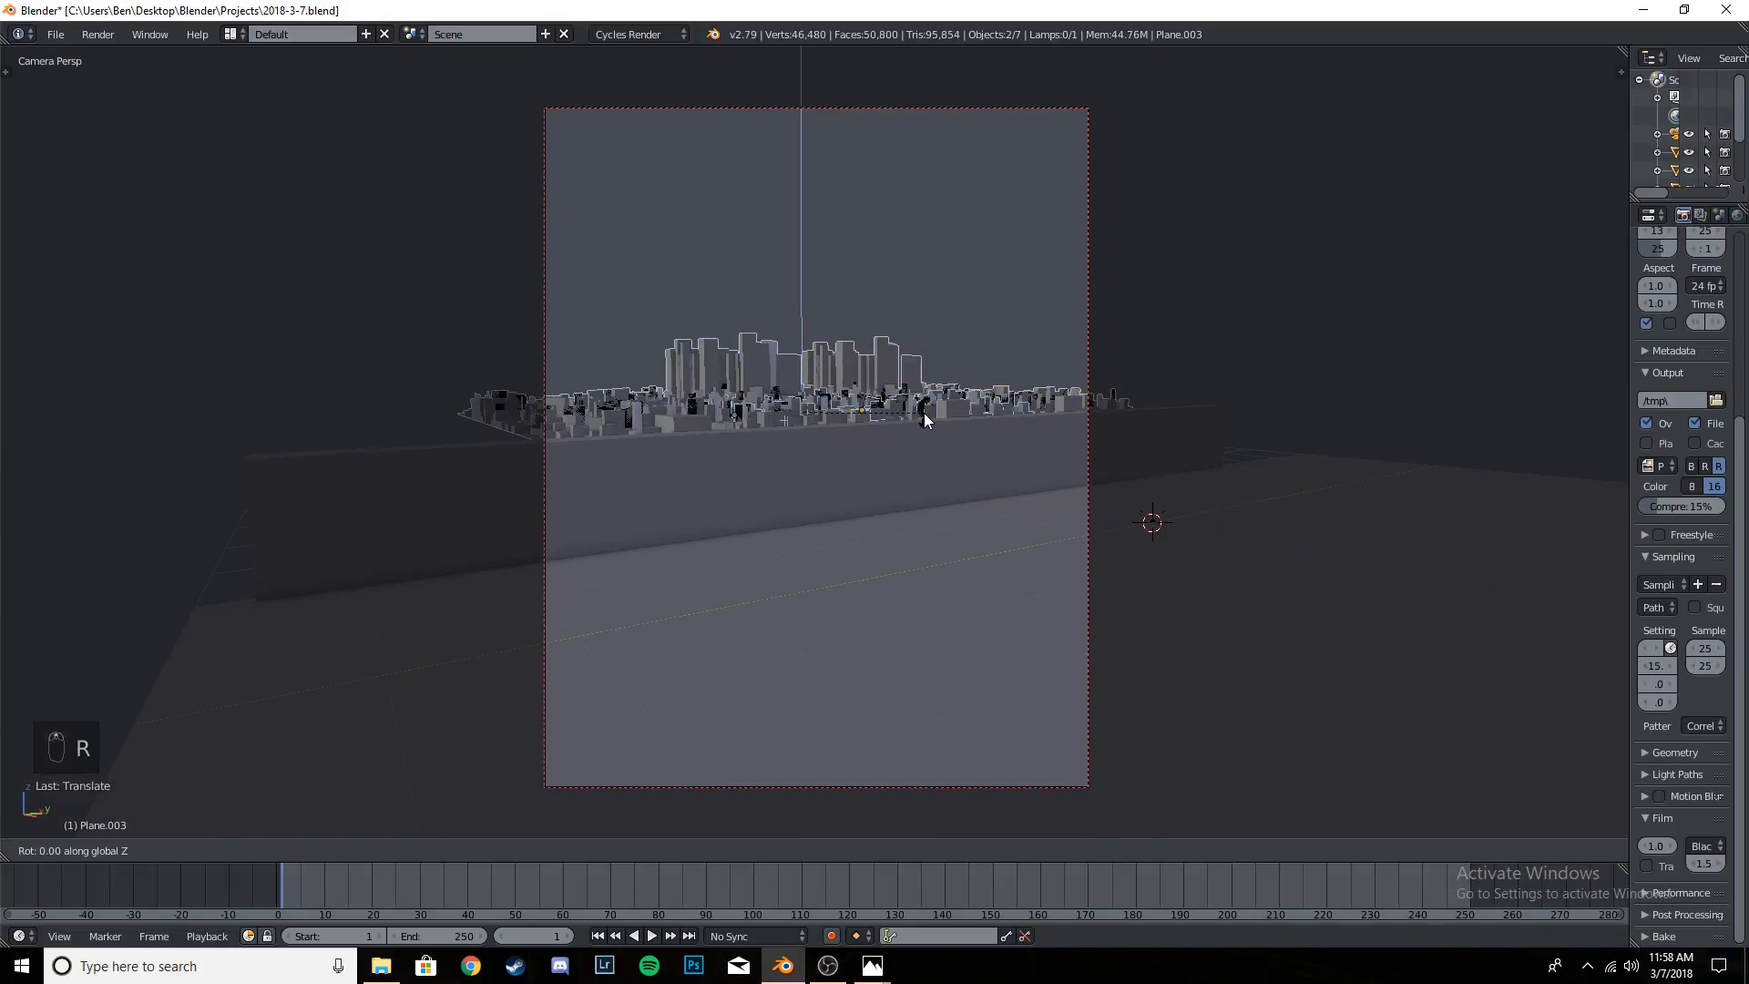
right_click(925, 419)
key("ctrl+z")
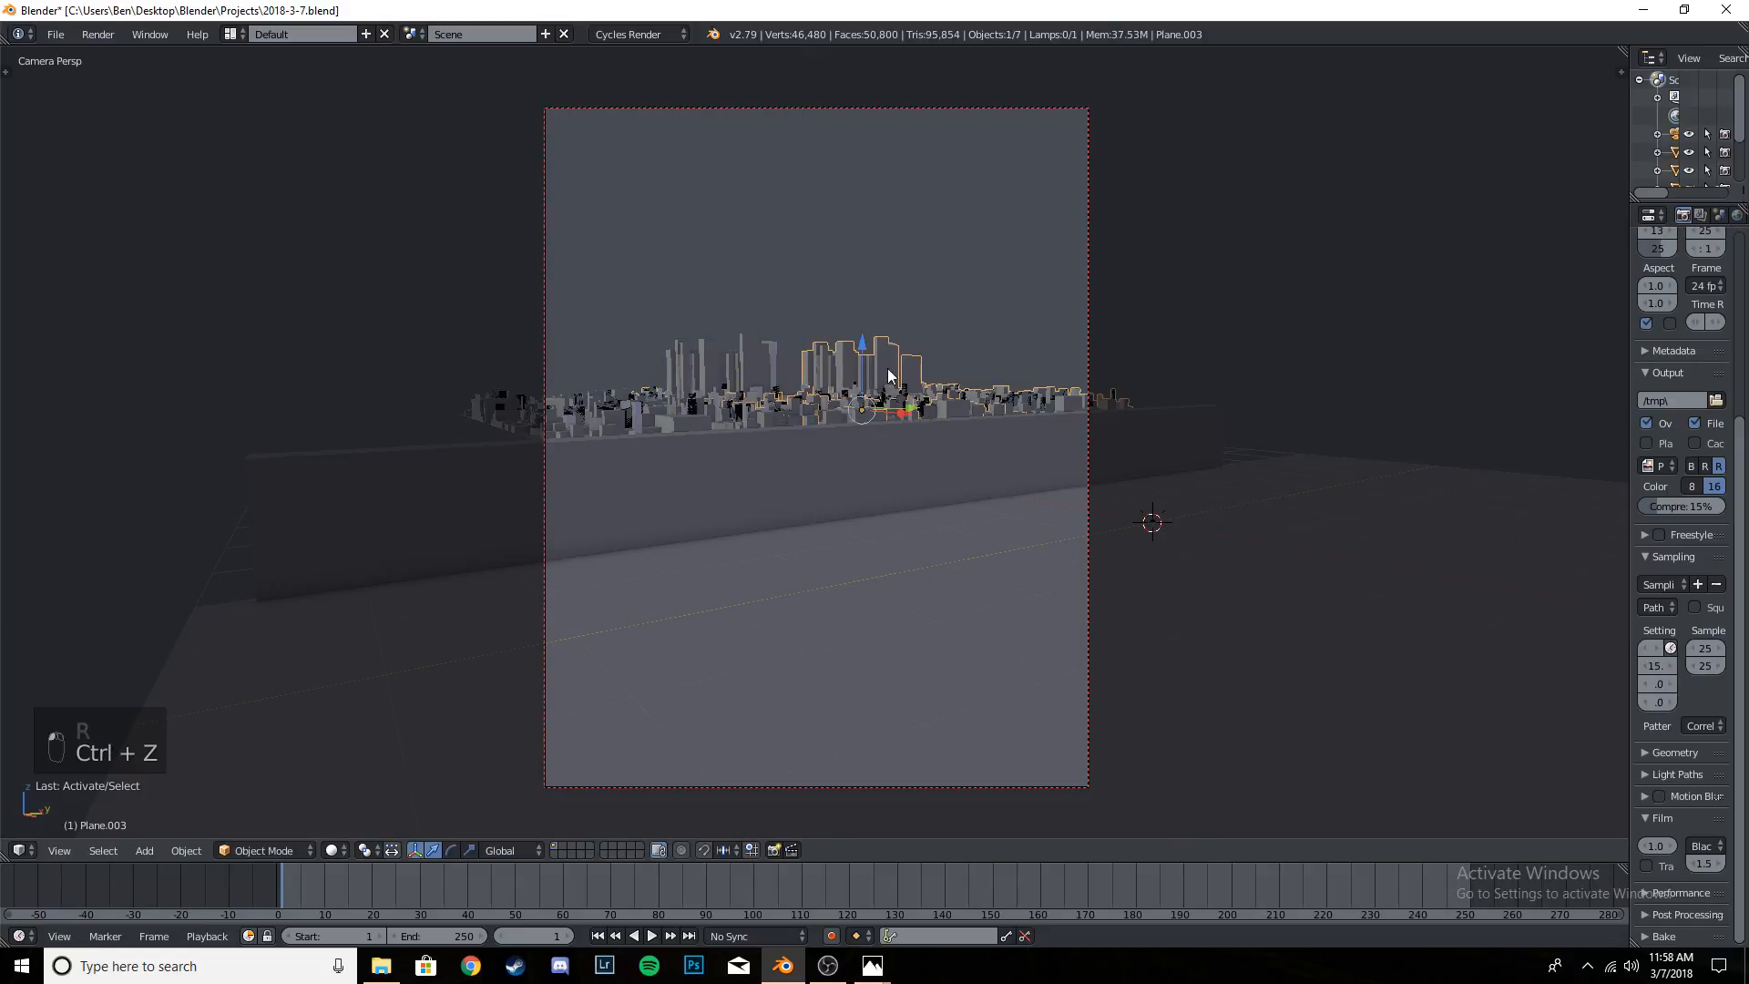
- Rotate the duplicate city 180° around Z, nudge it along Y and save the project
key("r")
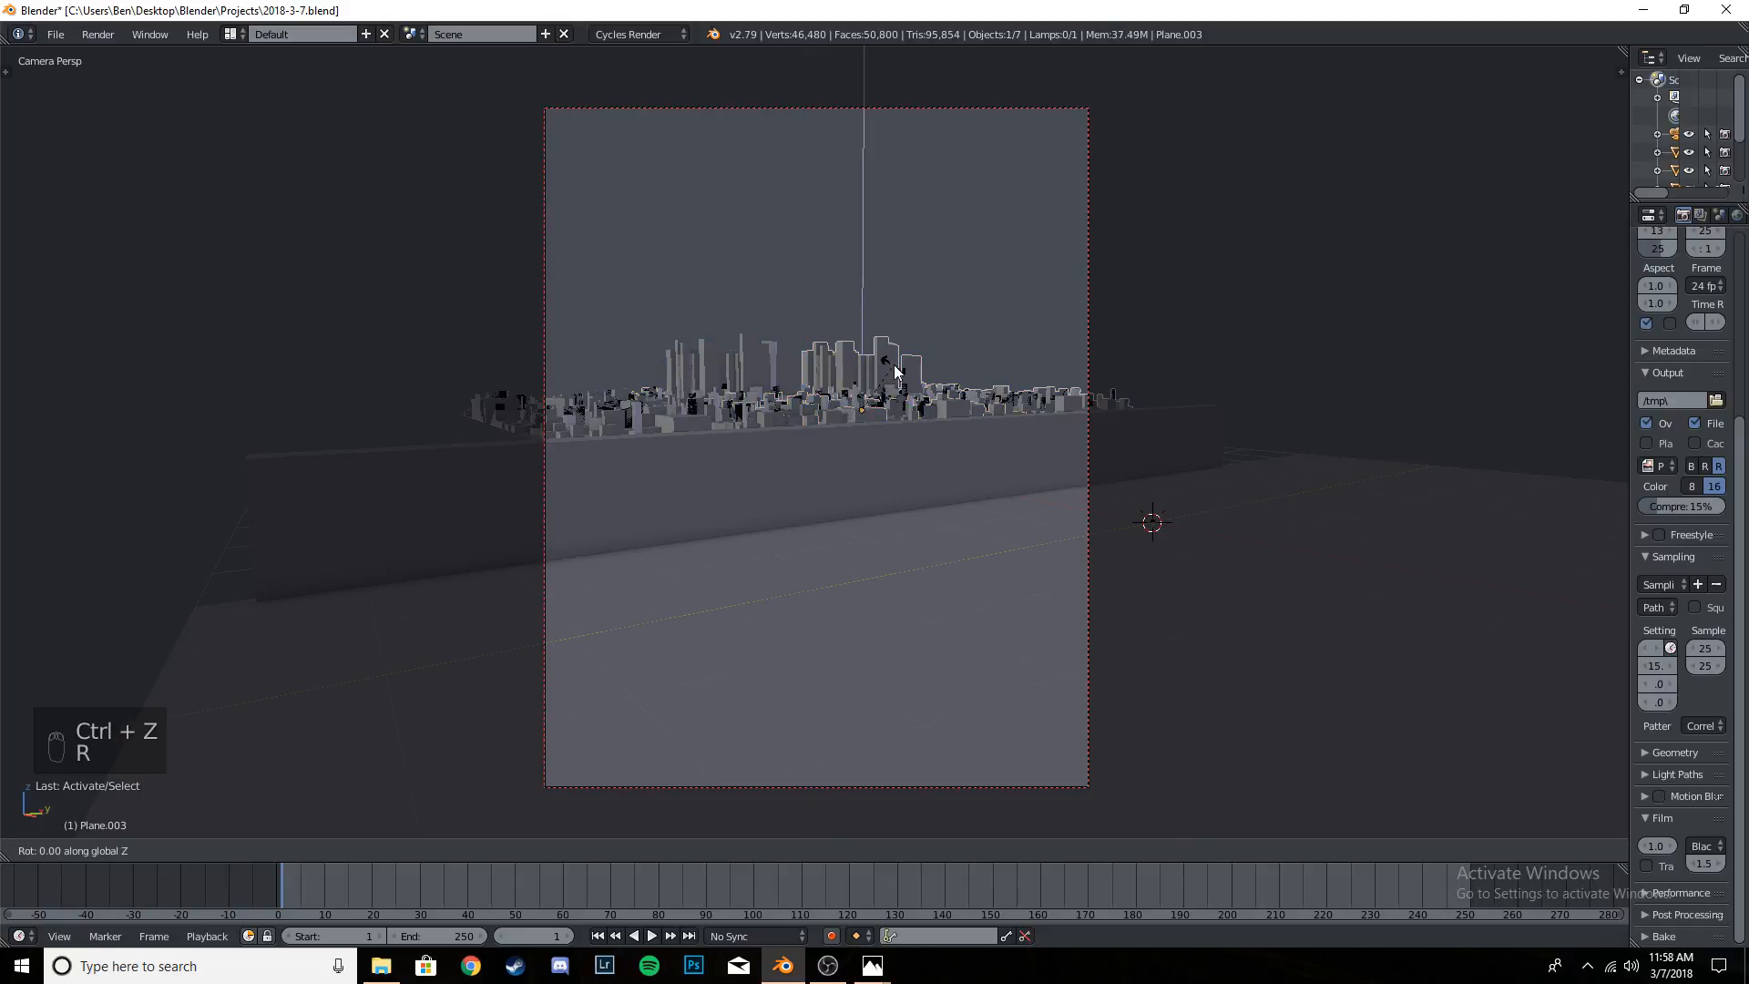
key("1")
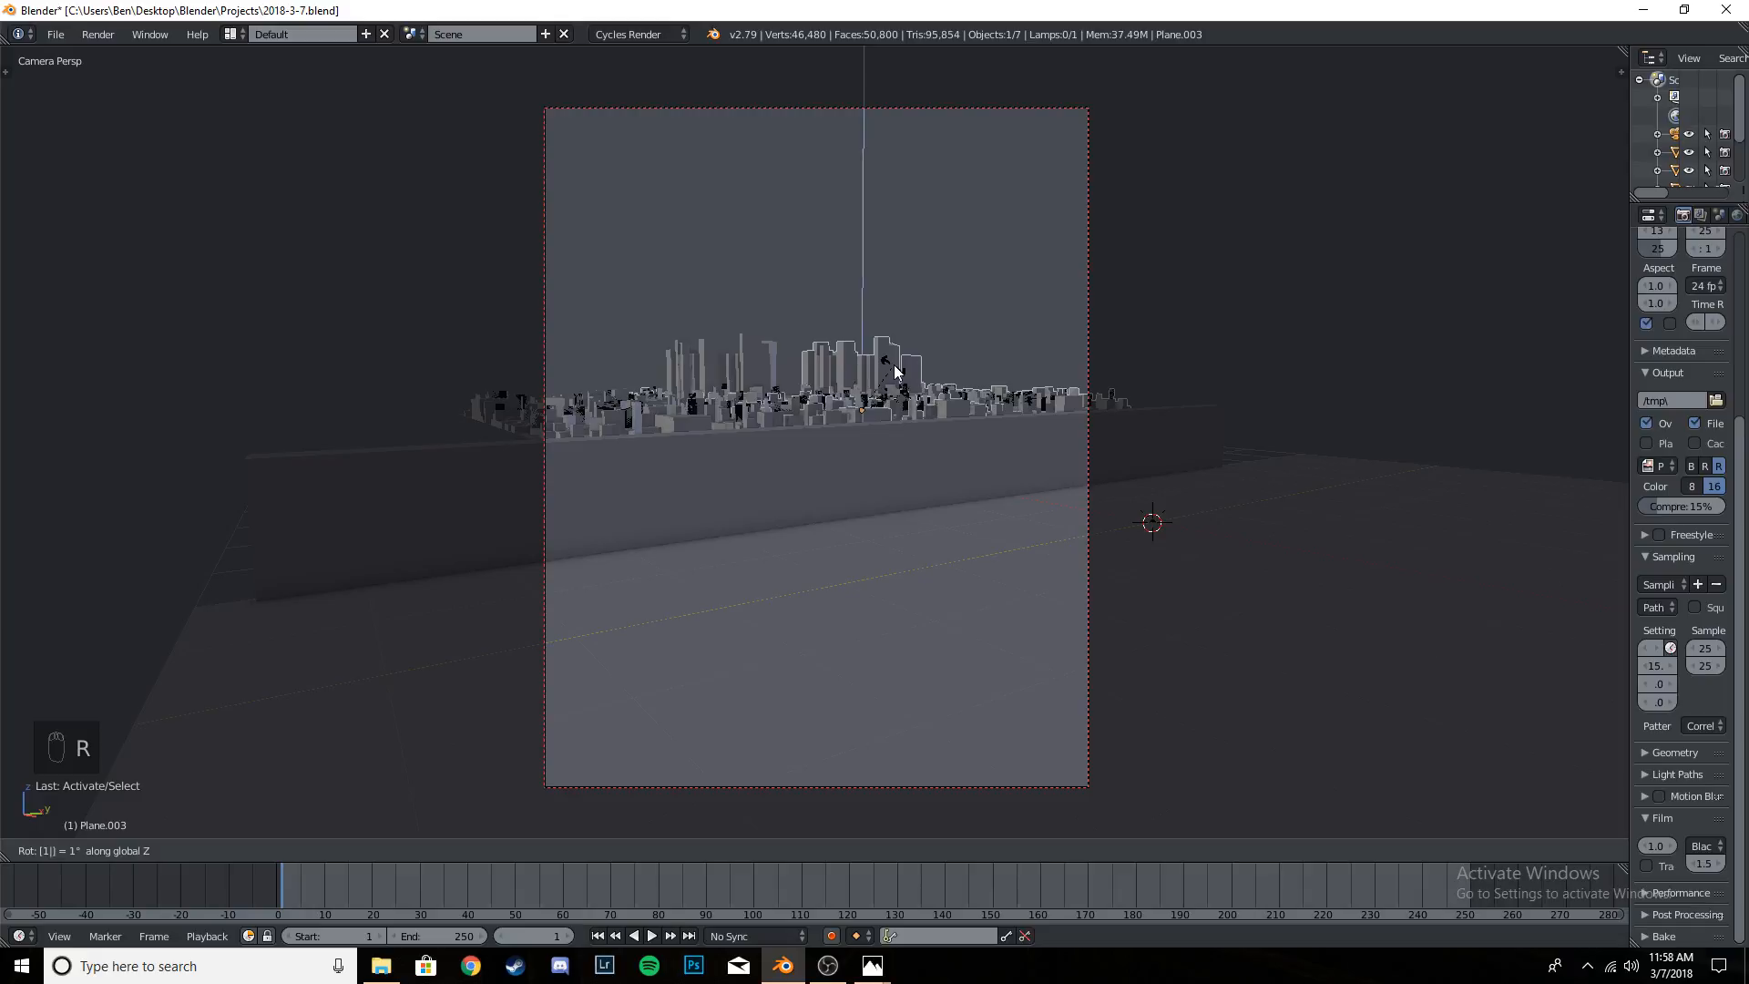
type("80")
key("Return")
mouse_move(912, 406)
left_mouse_down()
mouse_move(928, 413)
mouse_move(906, 420)
left_mouse_up()
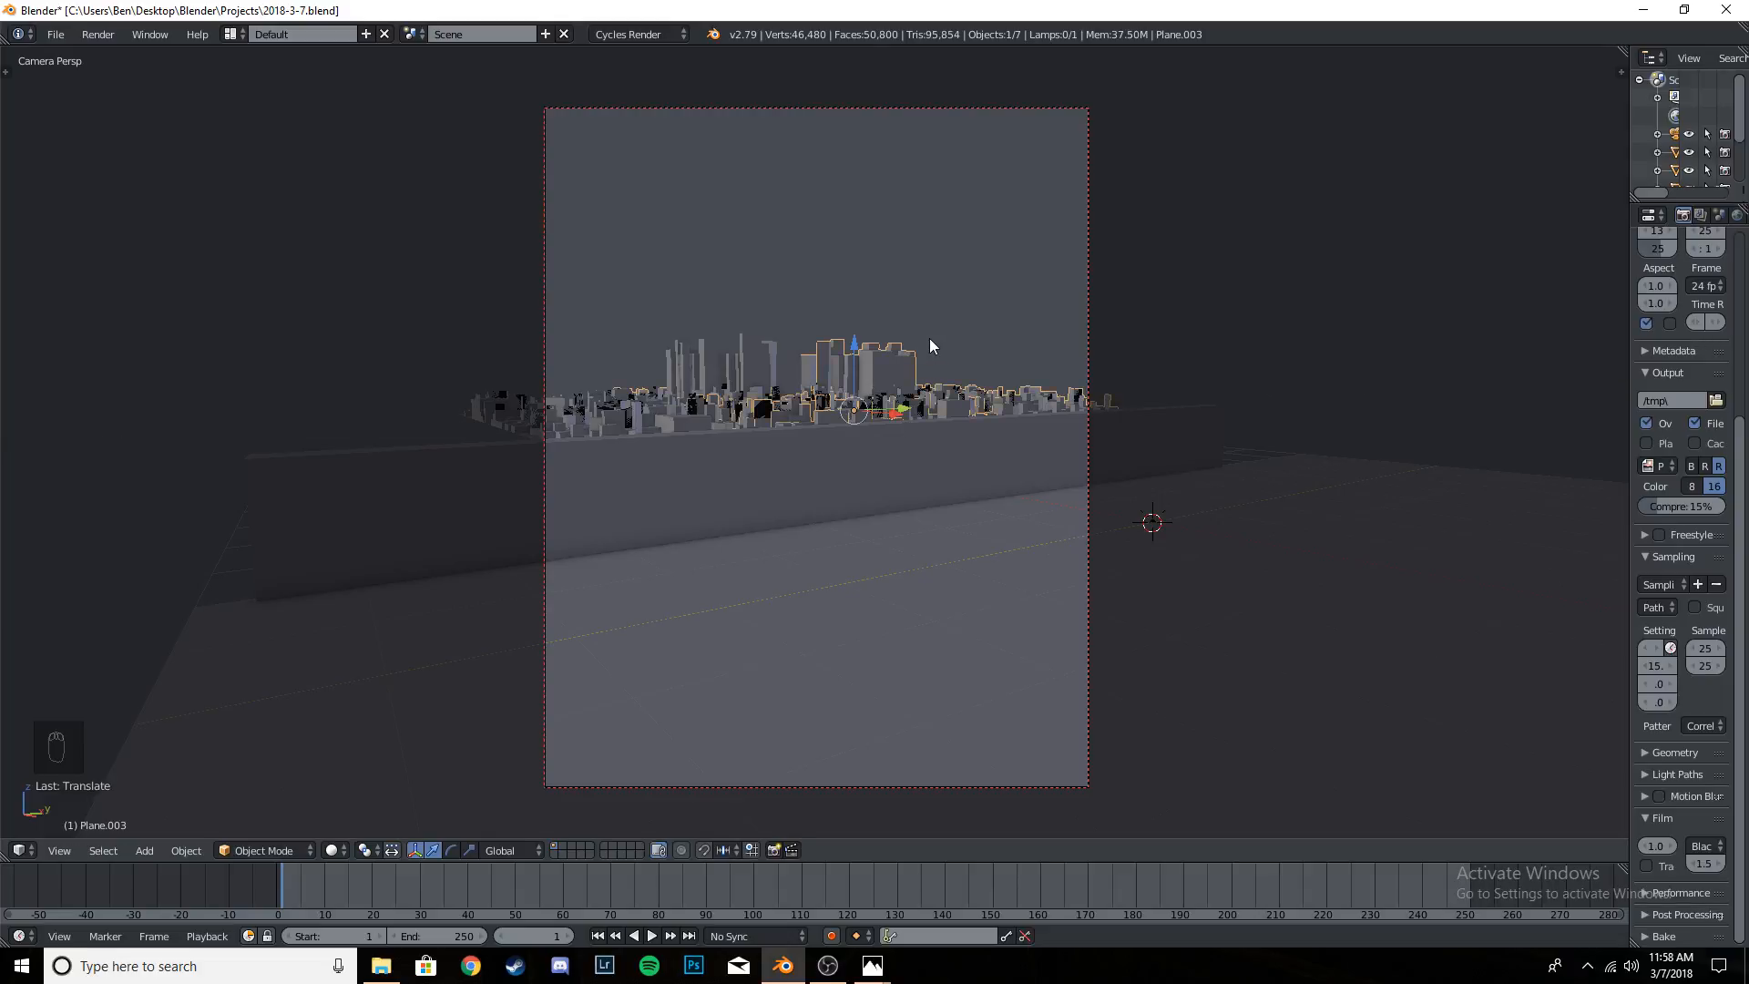
key("ctrl+s")
key("ctrl+s")
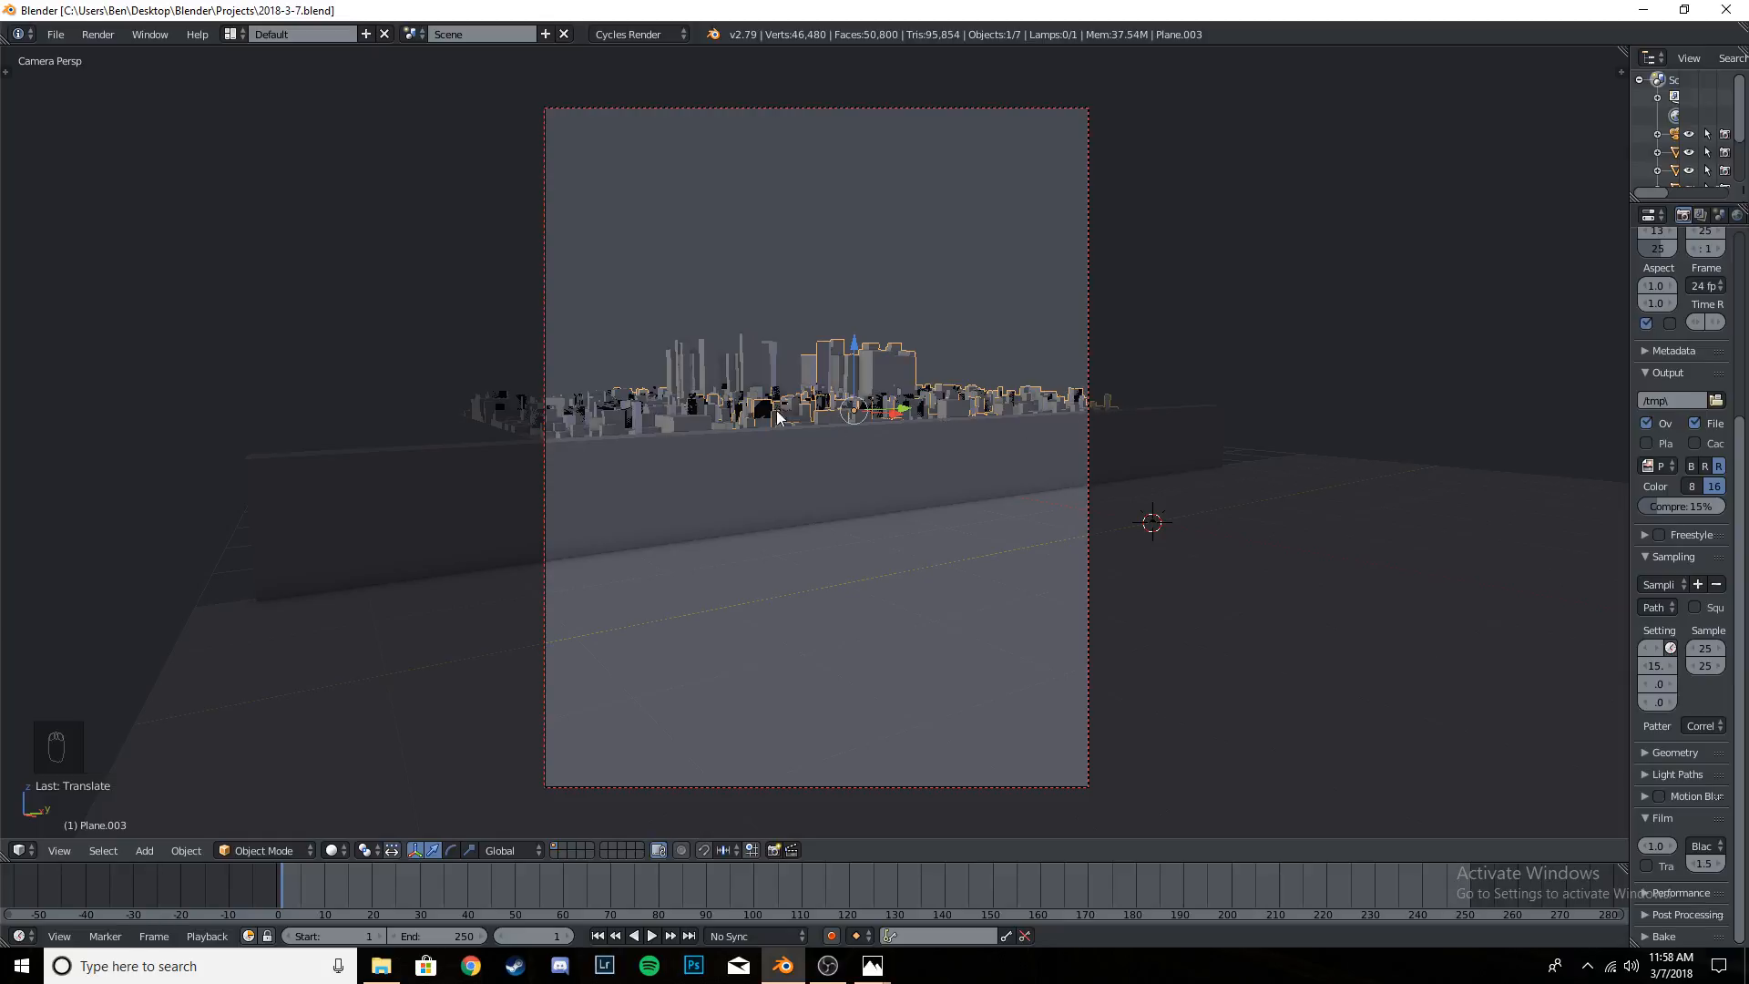
scroll(842, 346, "down", 2)
scroll(851, 391, "up", 2)
scroll(840, 552, "down", 2)
left_click(857, 511)
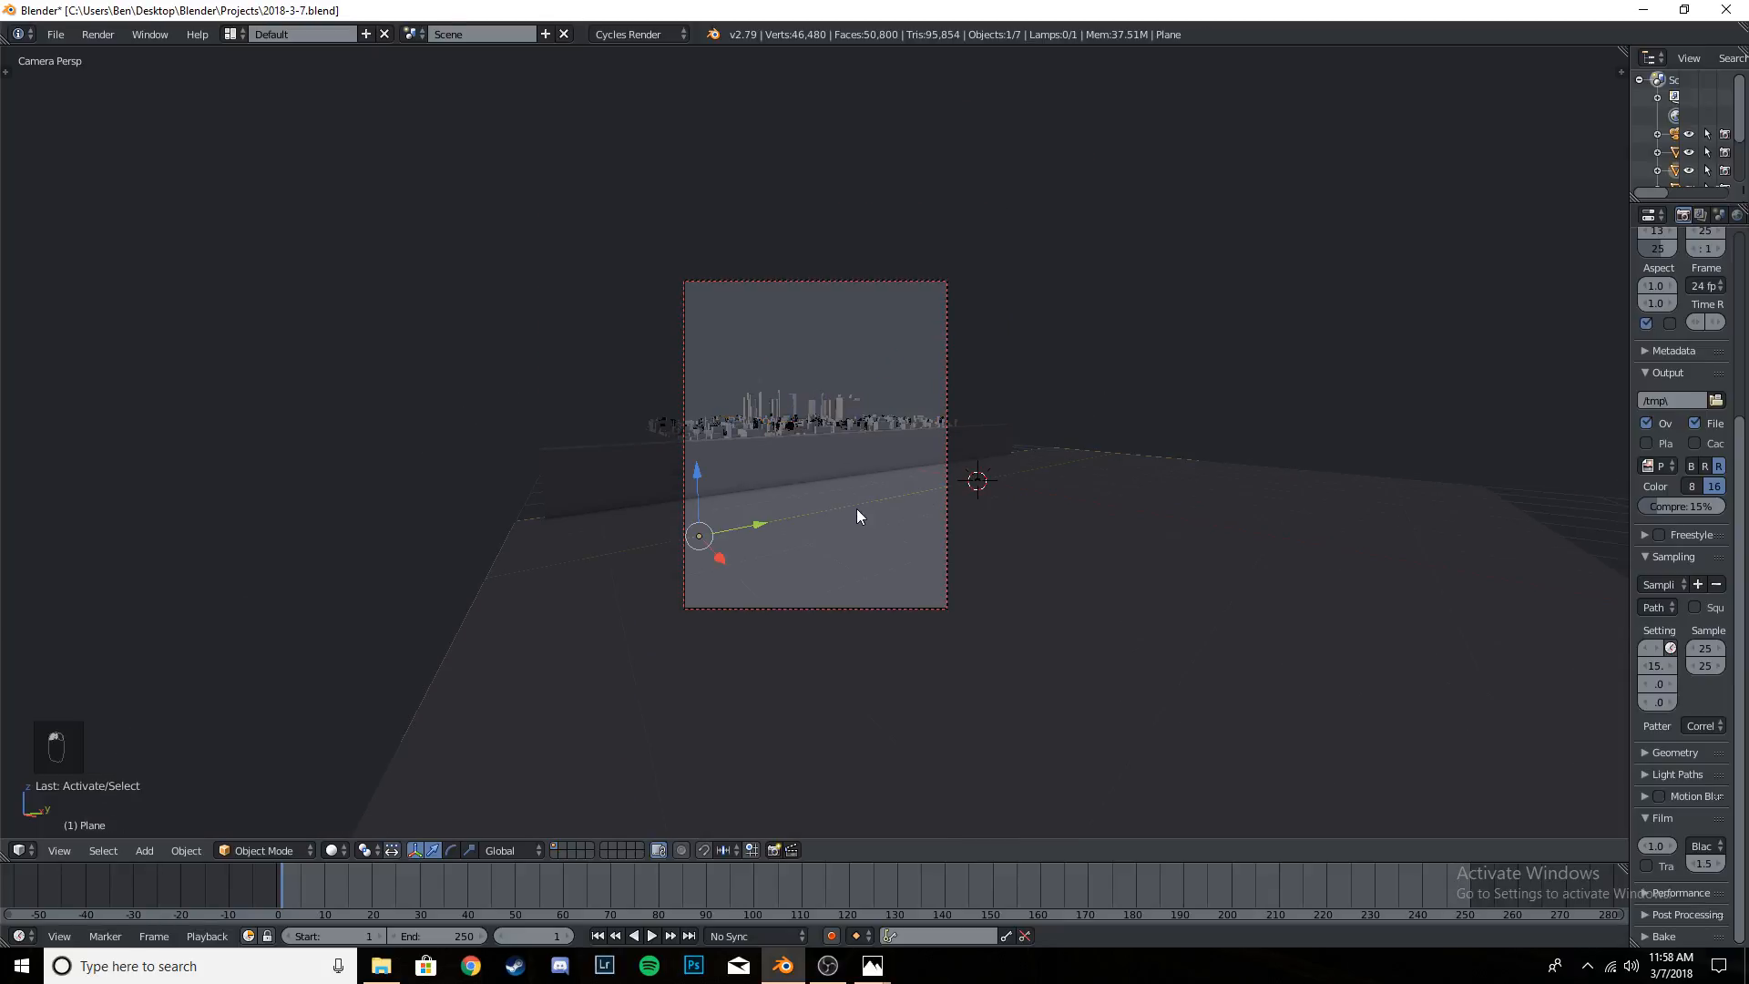
left_click(773, 457)
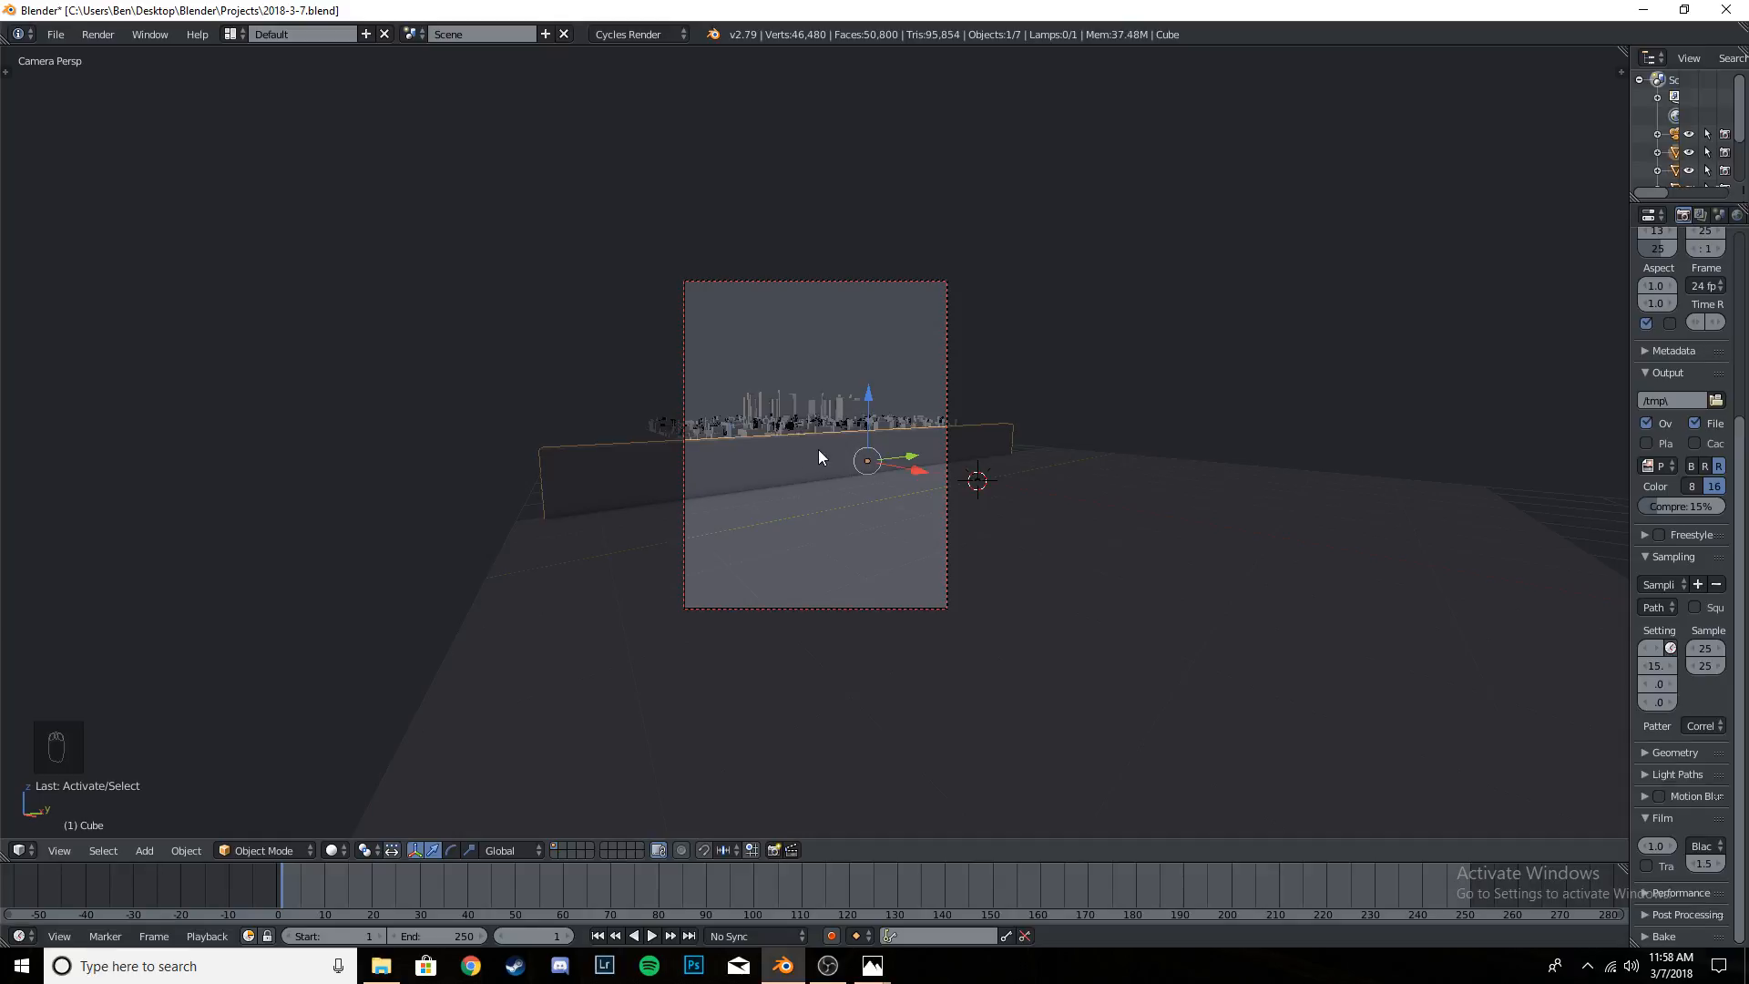
scroll(819, 432, "up", 3)
- Select both city blocks, join them into one object and save the project
left_click(816, 425)
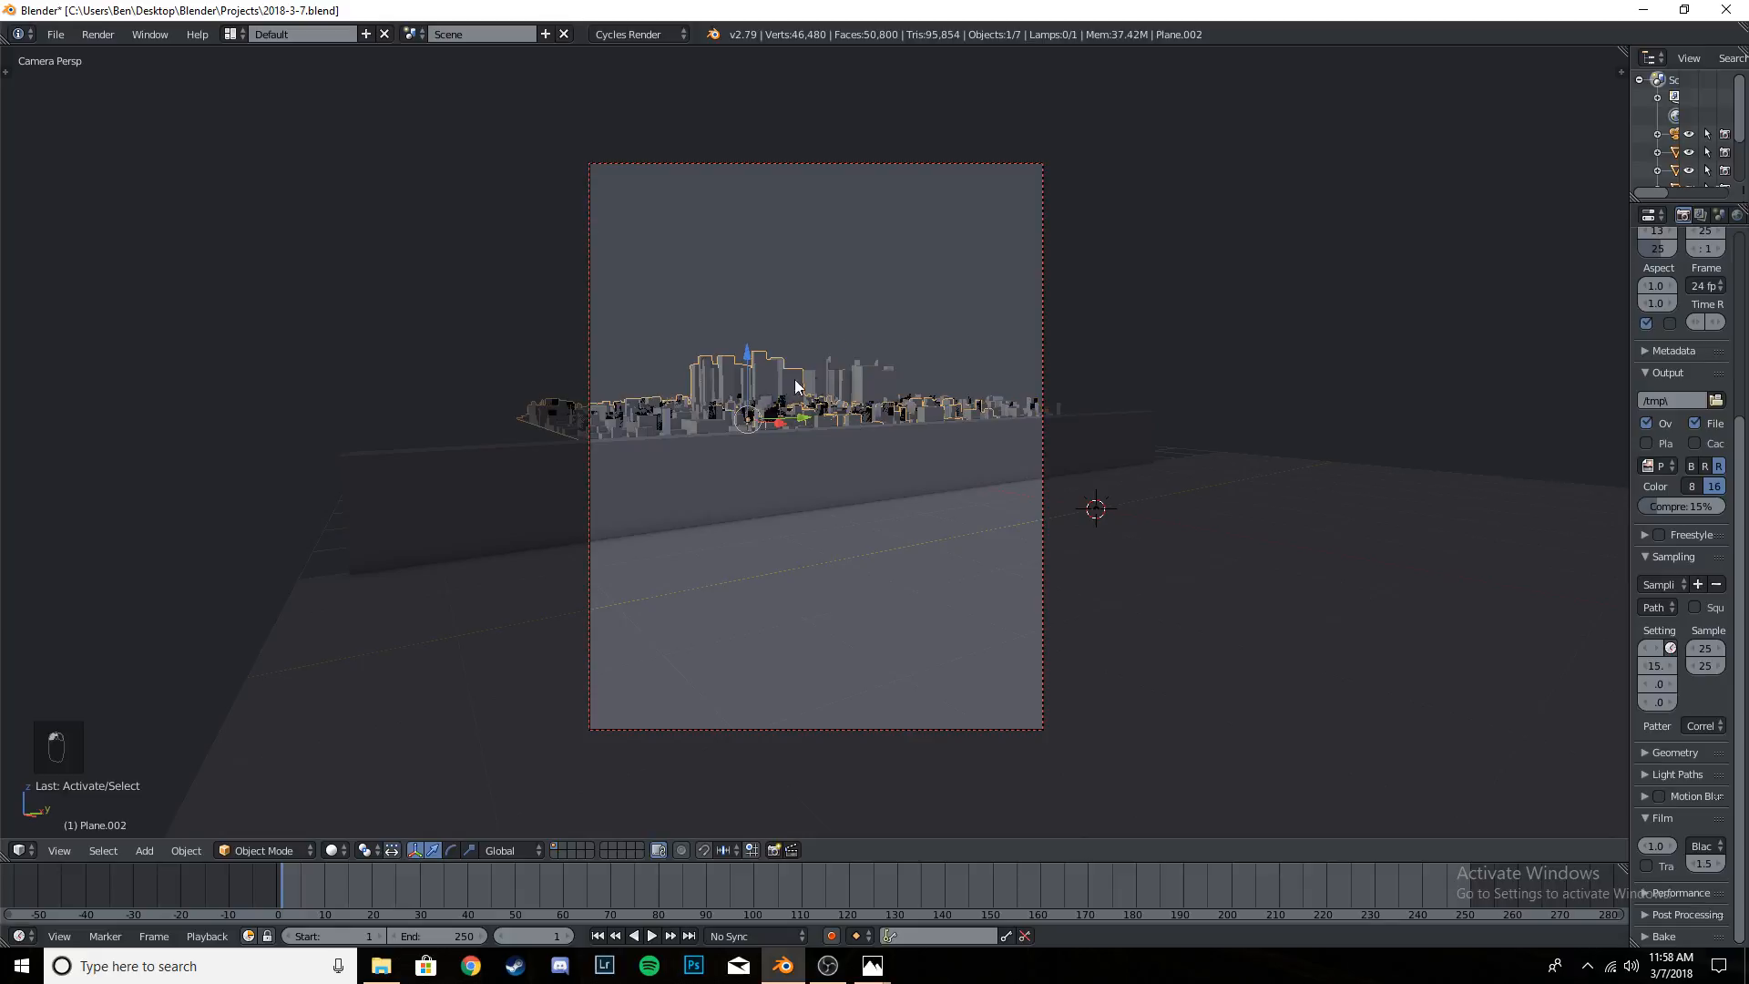
left_click(849, 376)
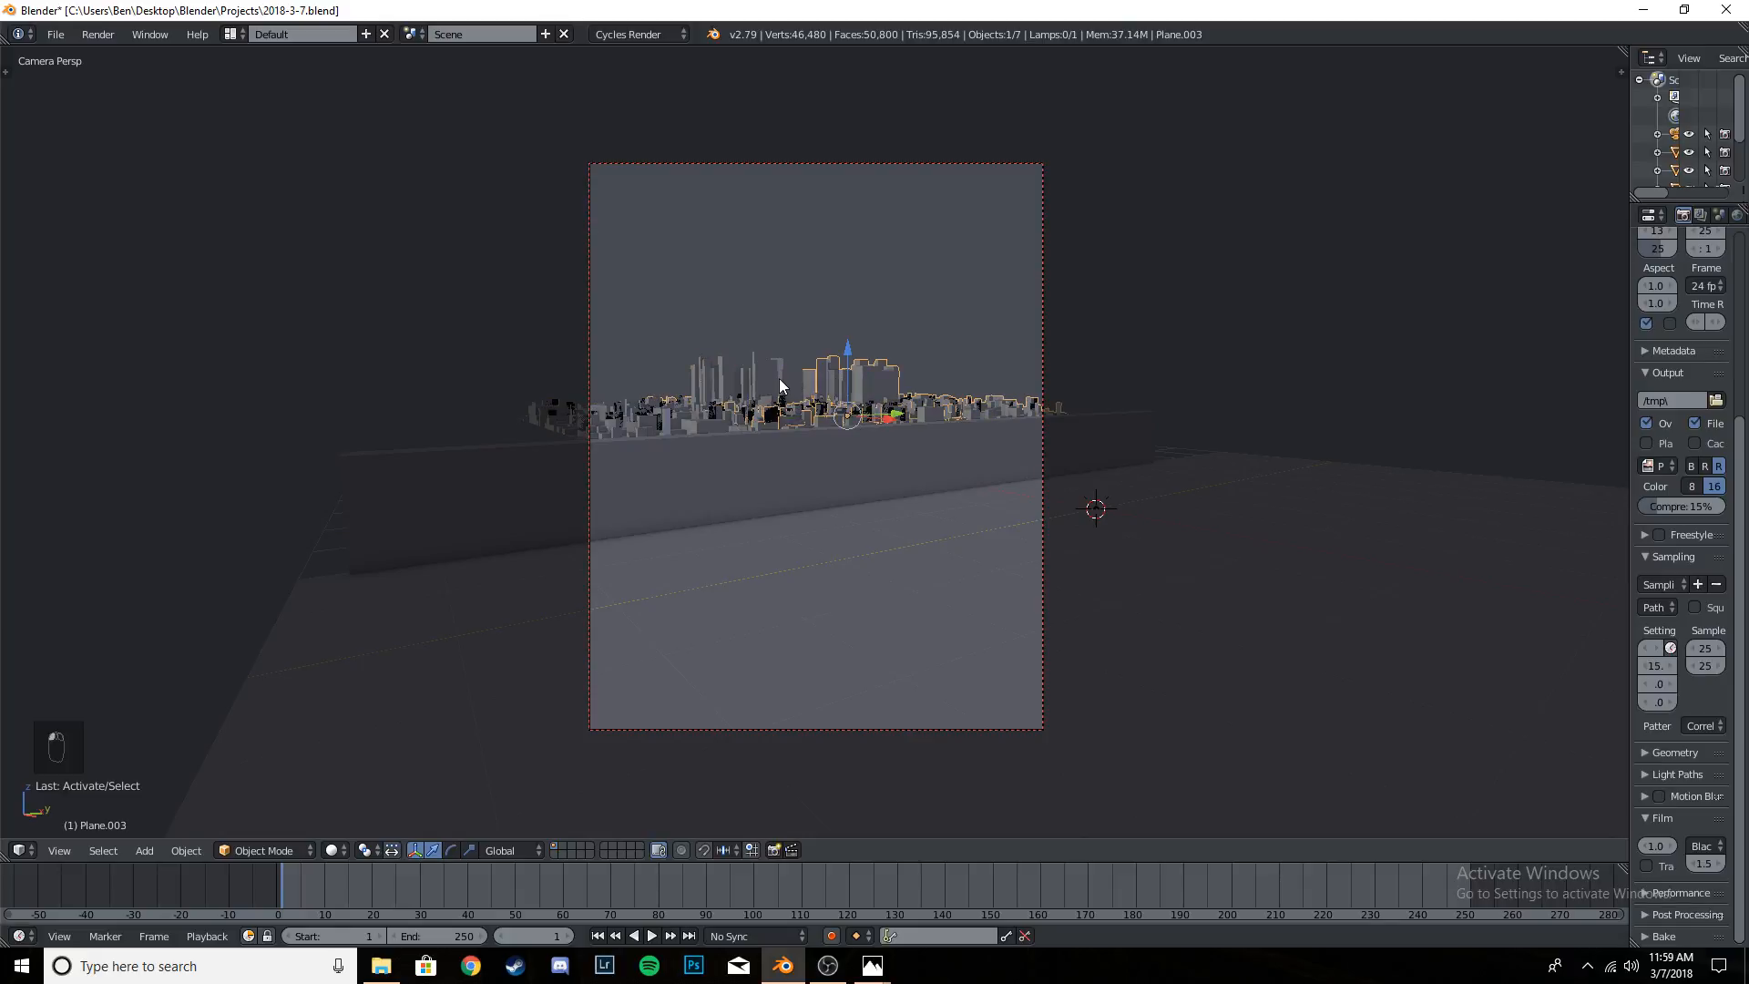
right_click(779, 379)
right_click(871, 381)
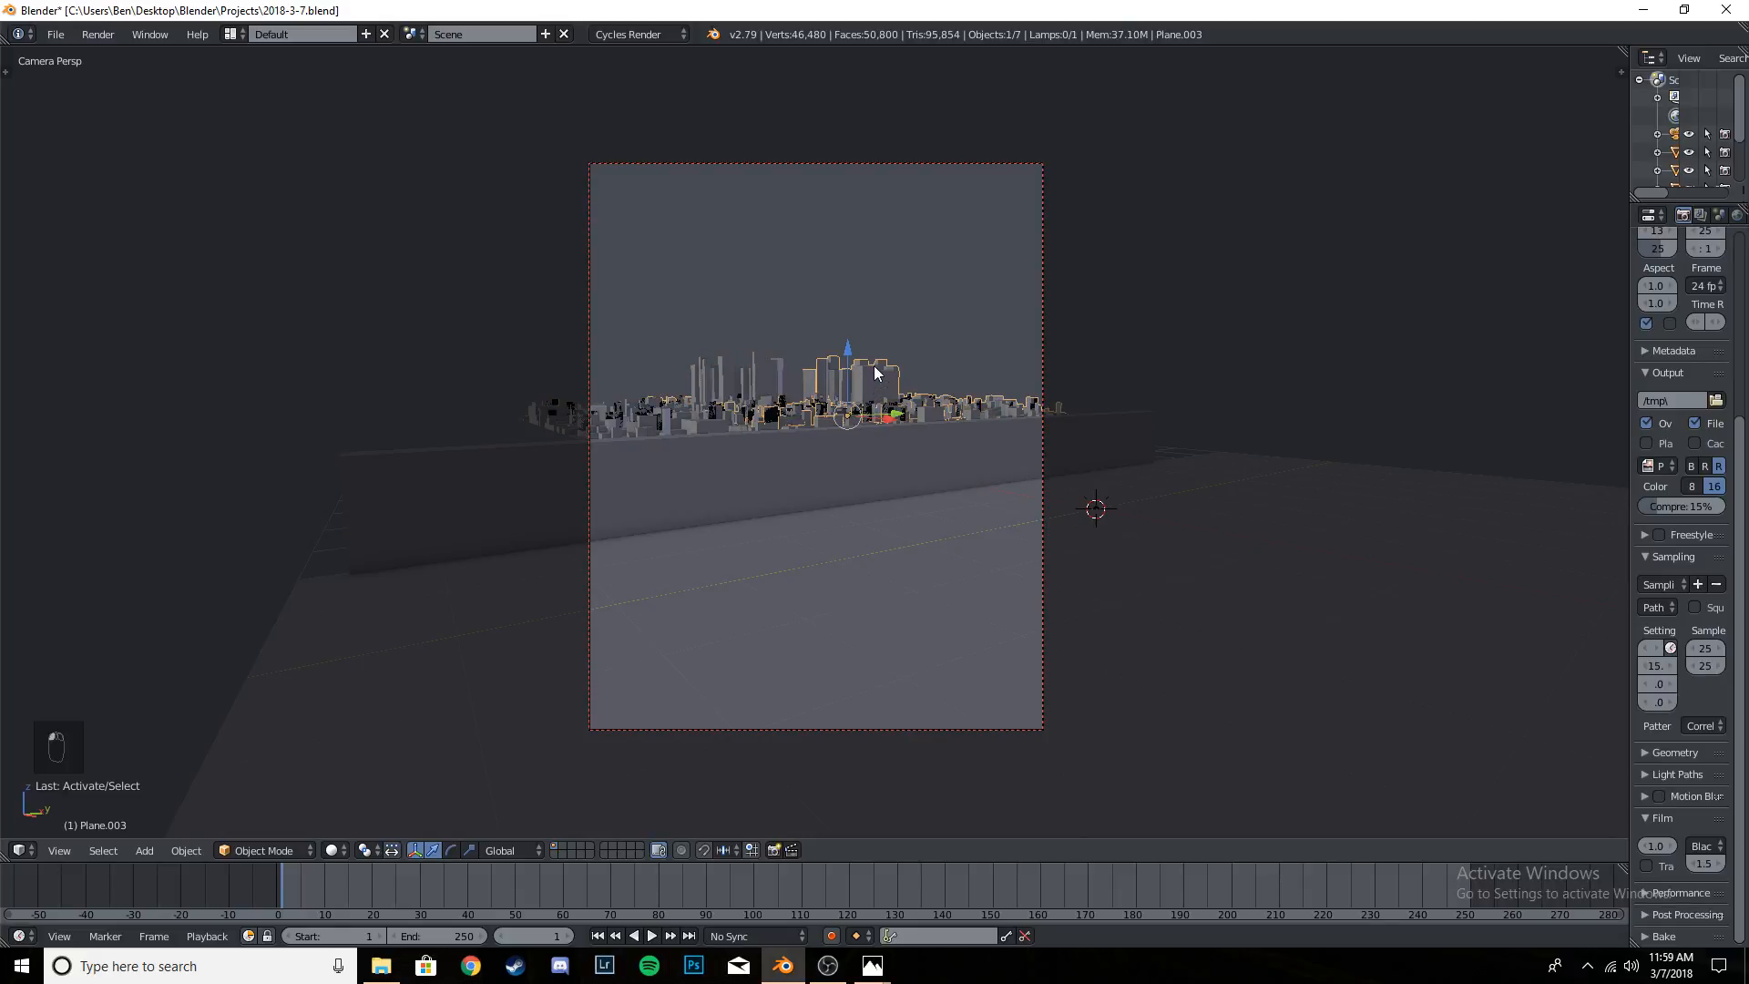
right_click(772, 385, "shift")
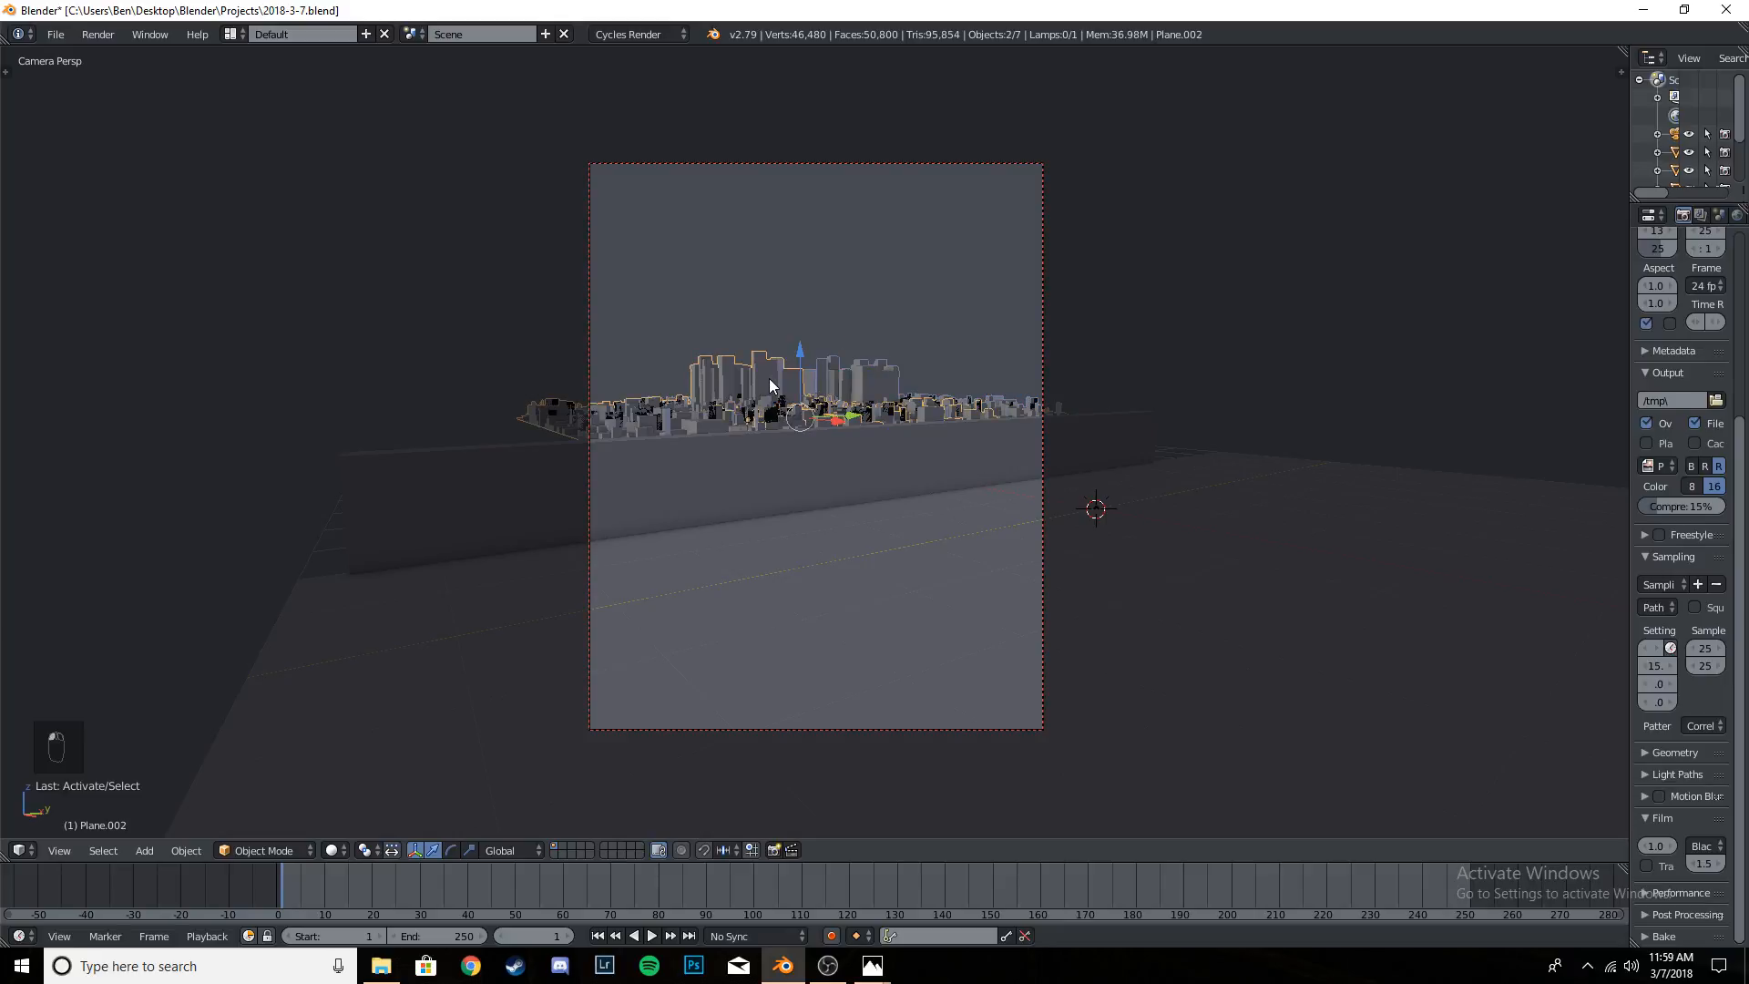
key("ctrl+j")
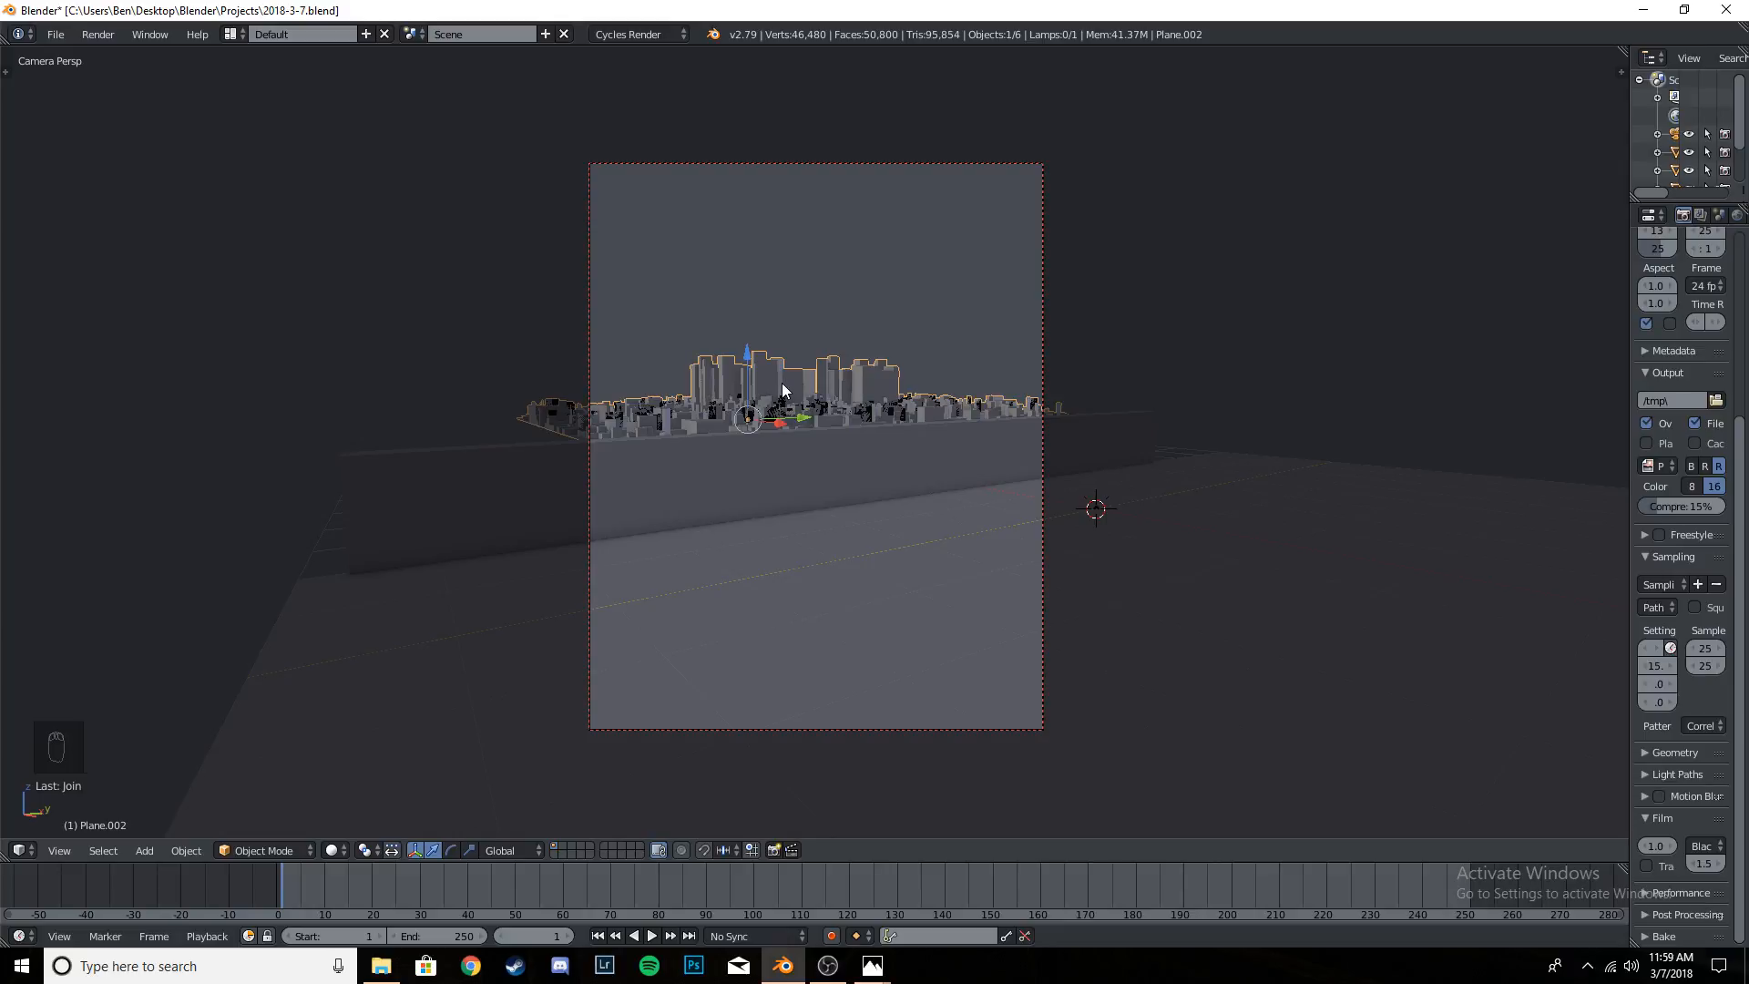
key("ctrl+s")
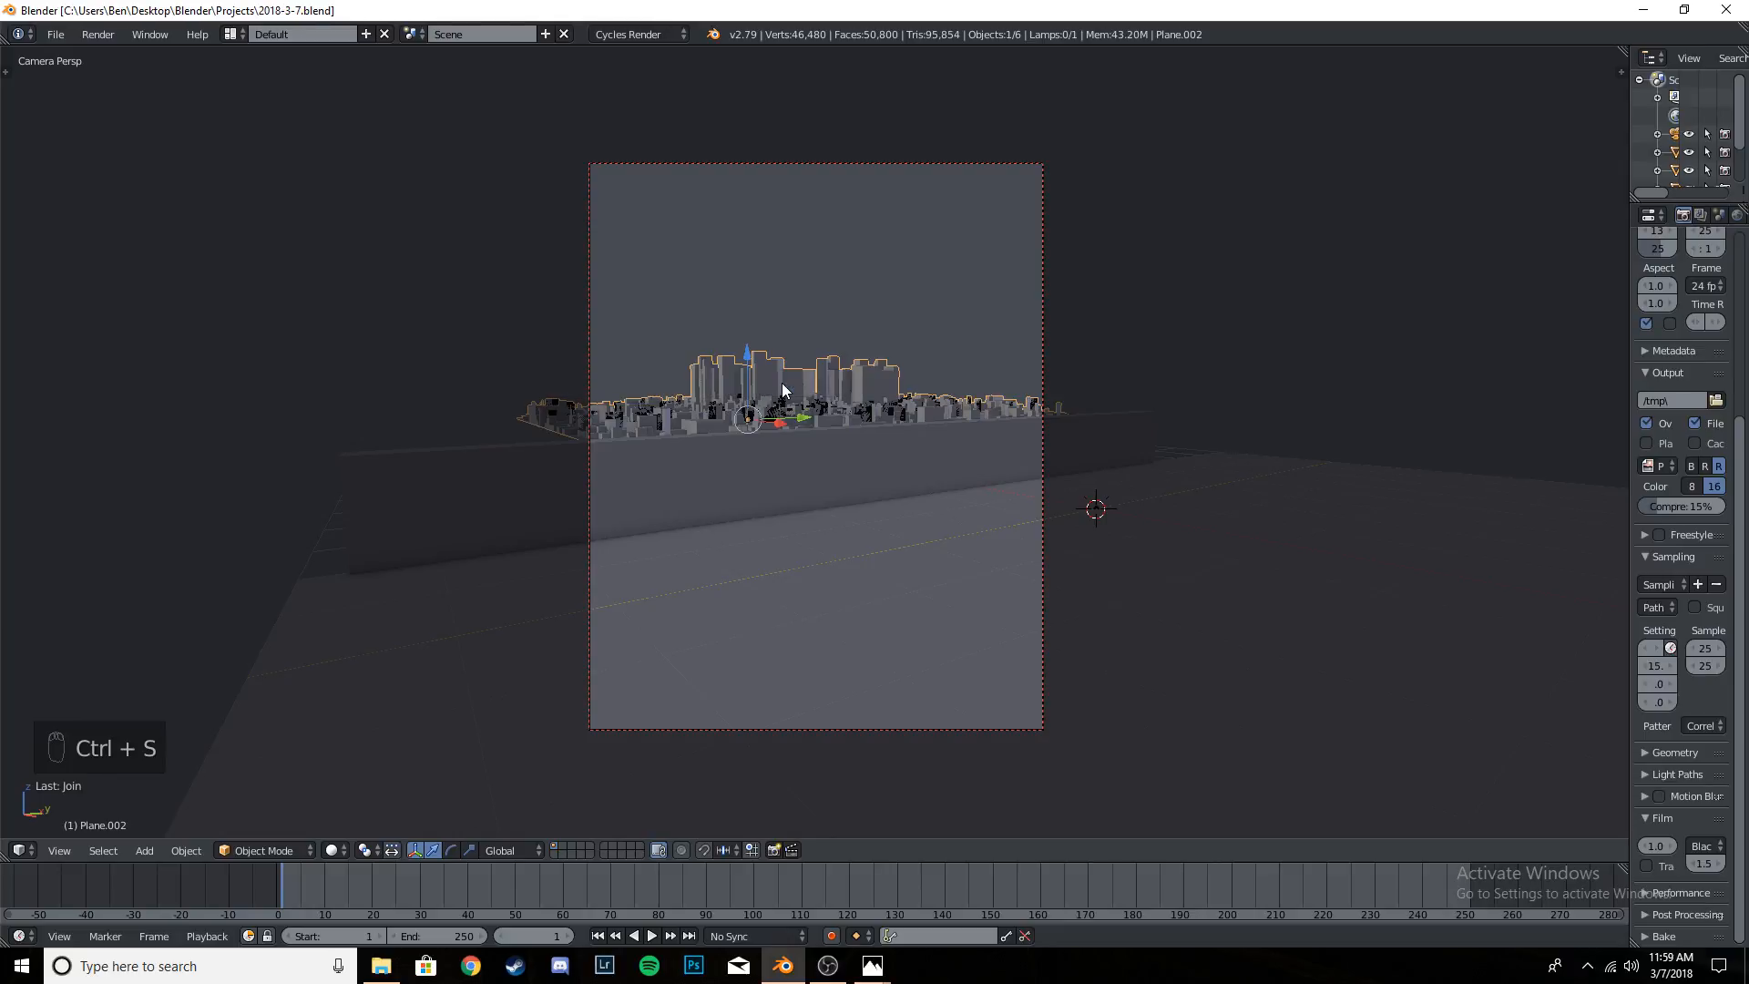
- Select the wall and raise it along Z so it covers the base of the city in the camera view
scroll(802, 410, "down", 3)
middle_click_drag(820, 448, 864, 475)
left_click(851, 441)
left_click(875, 485)
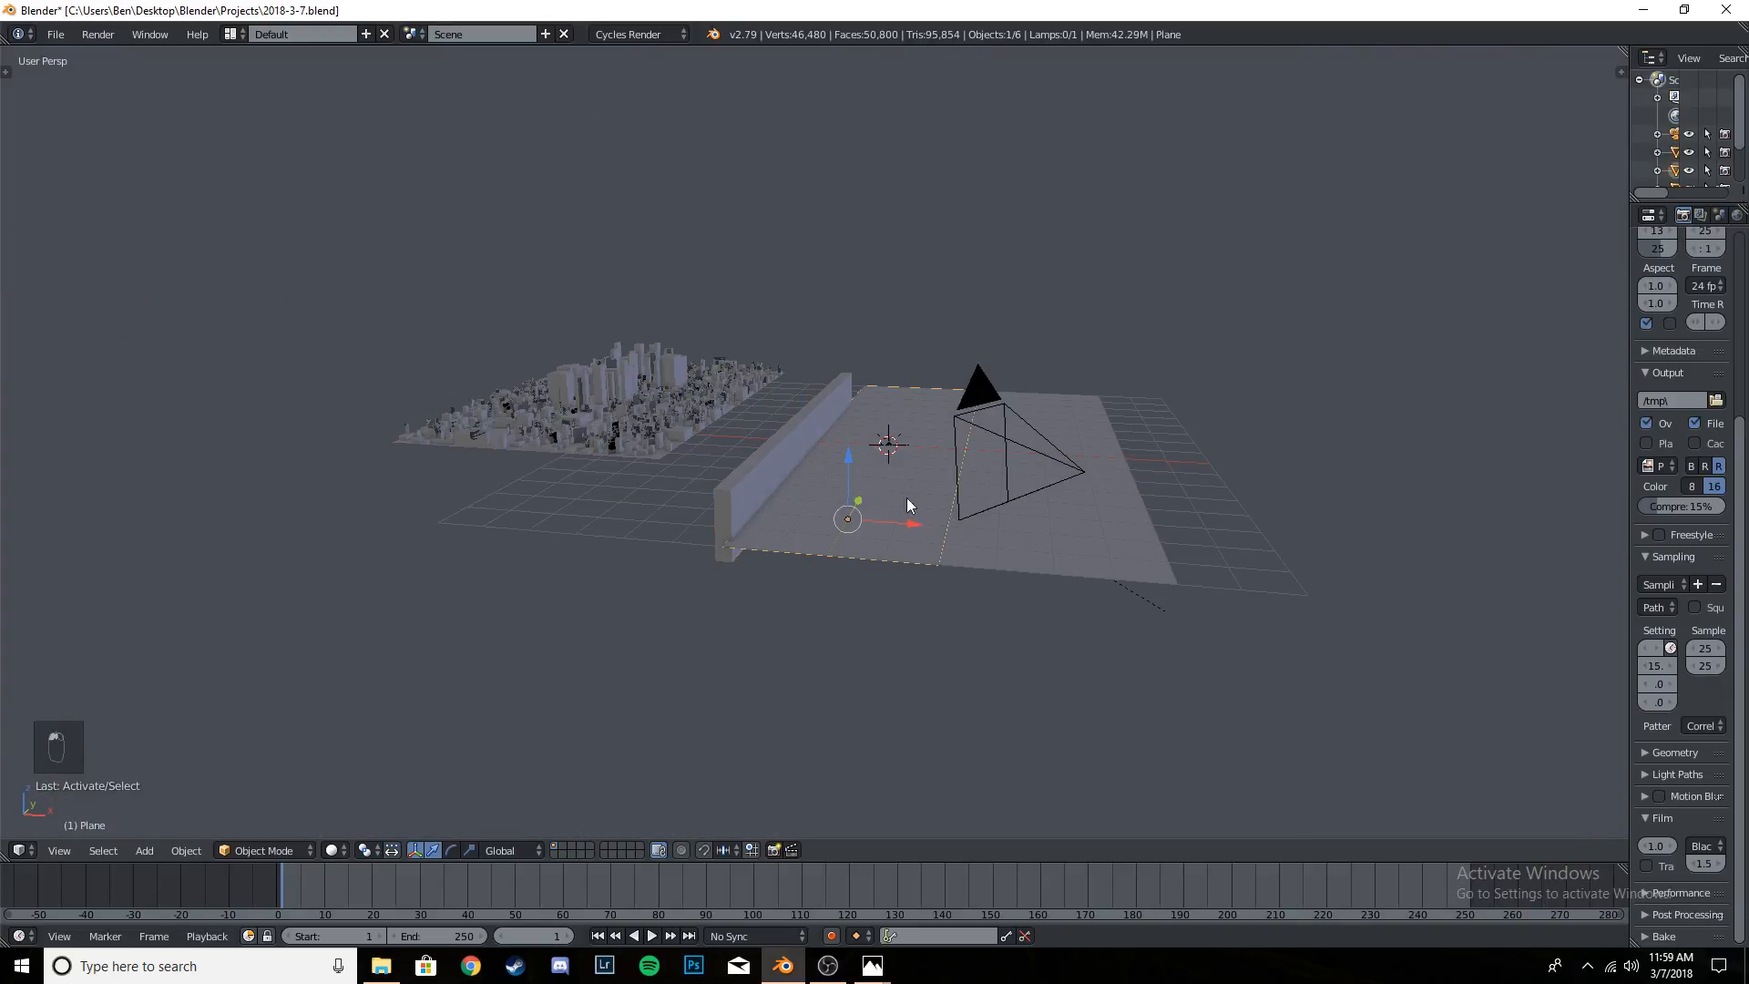
left_click(907, 522)
left_click(790, 458)
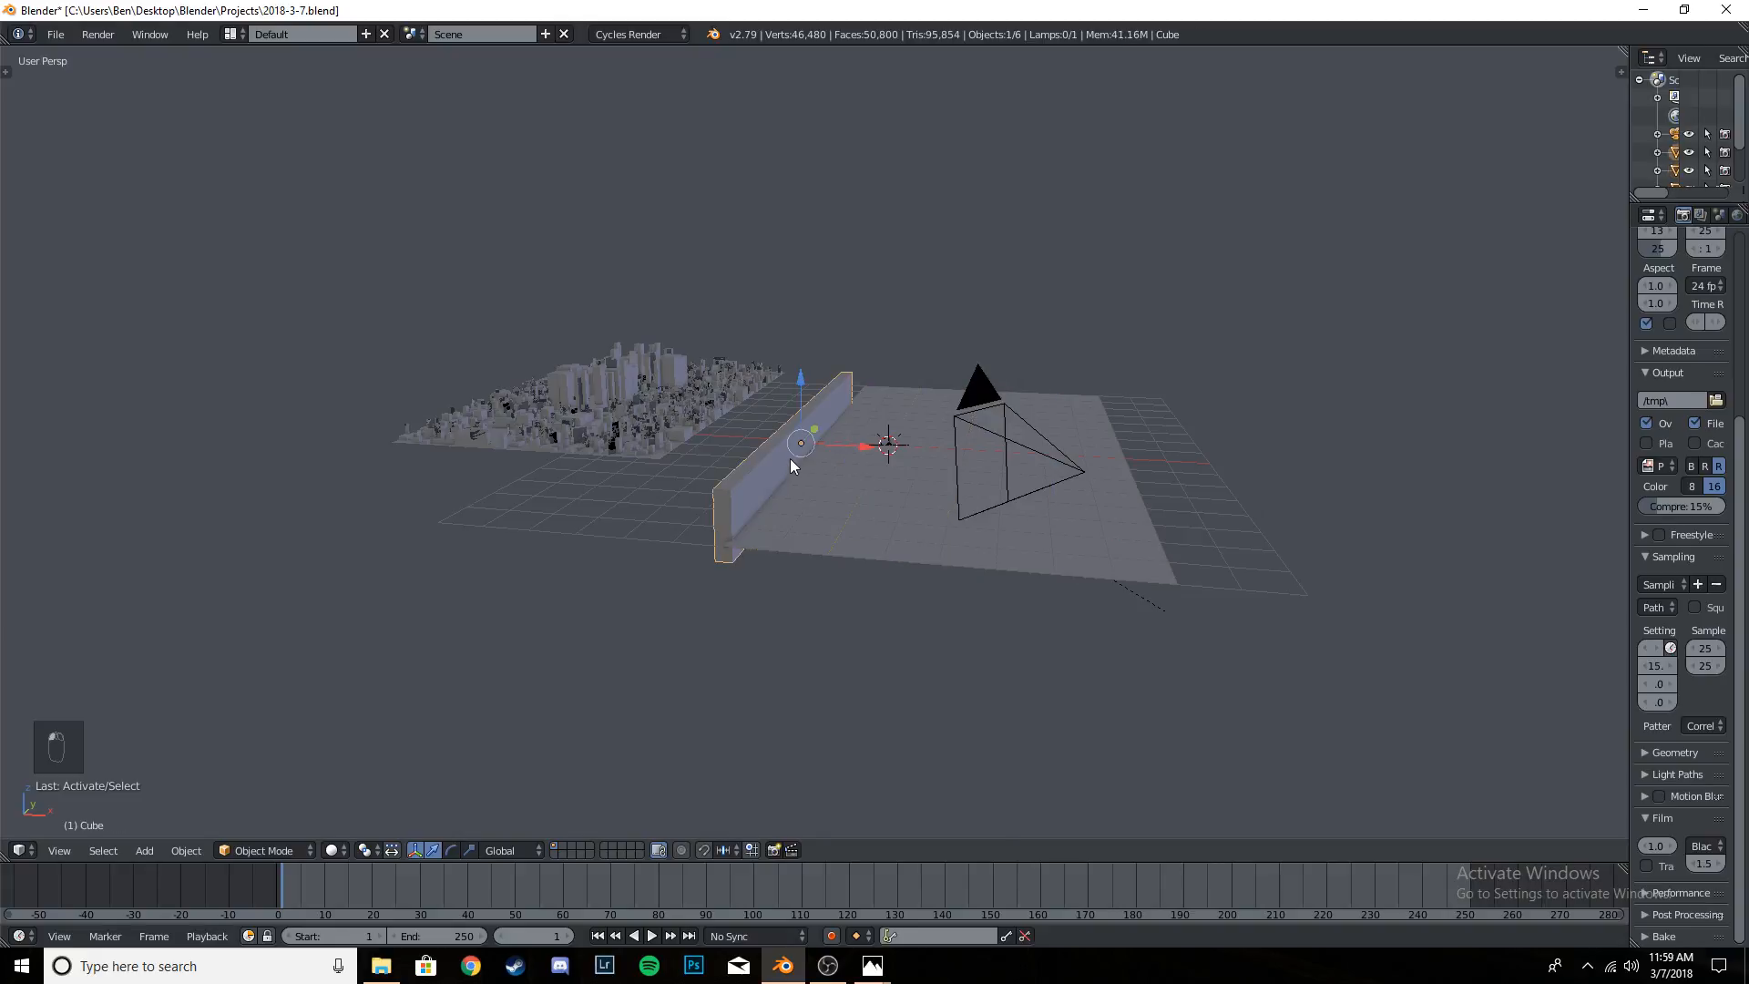
key("g")
key("z")
left_click(804, 374)
- Select the joined city, inspect it from behind and above, and check it through the camera
middle_click_drag(803, 374, 812, 519)
left_click(529, 461)
middle_click_drag(575, 312, 860, 588)
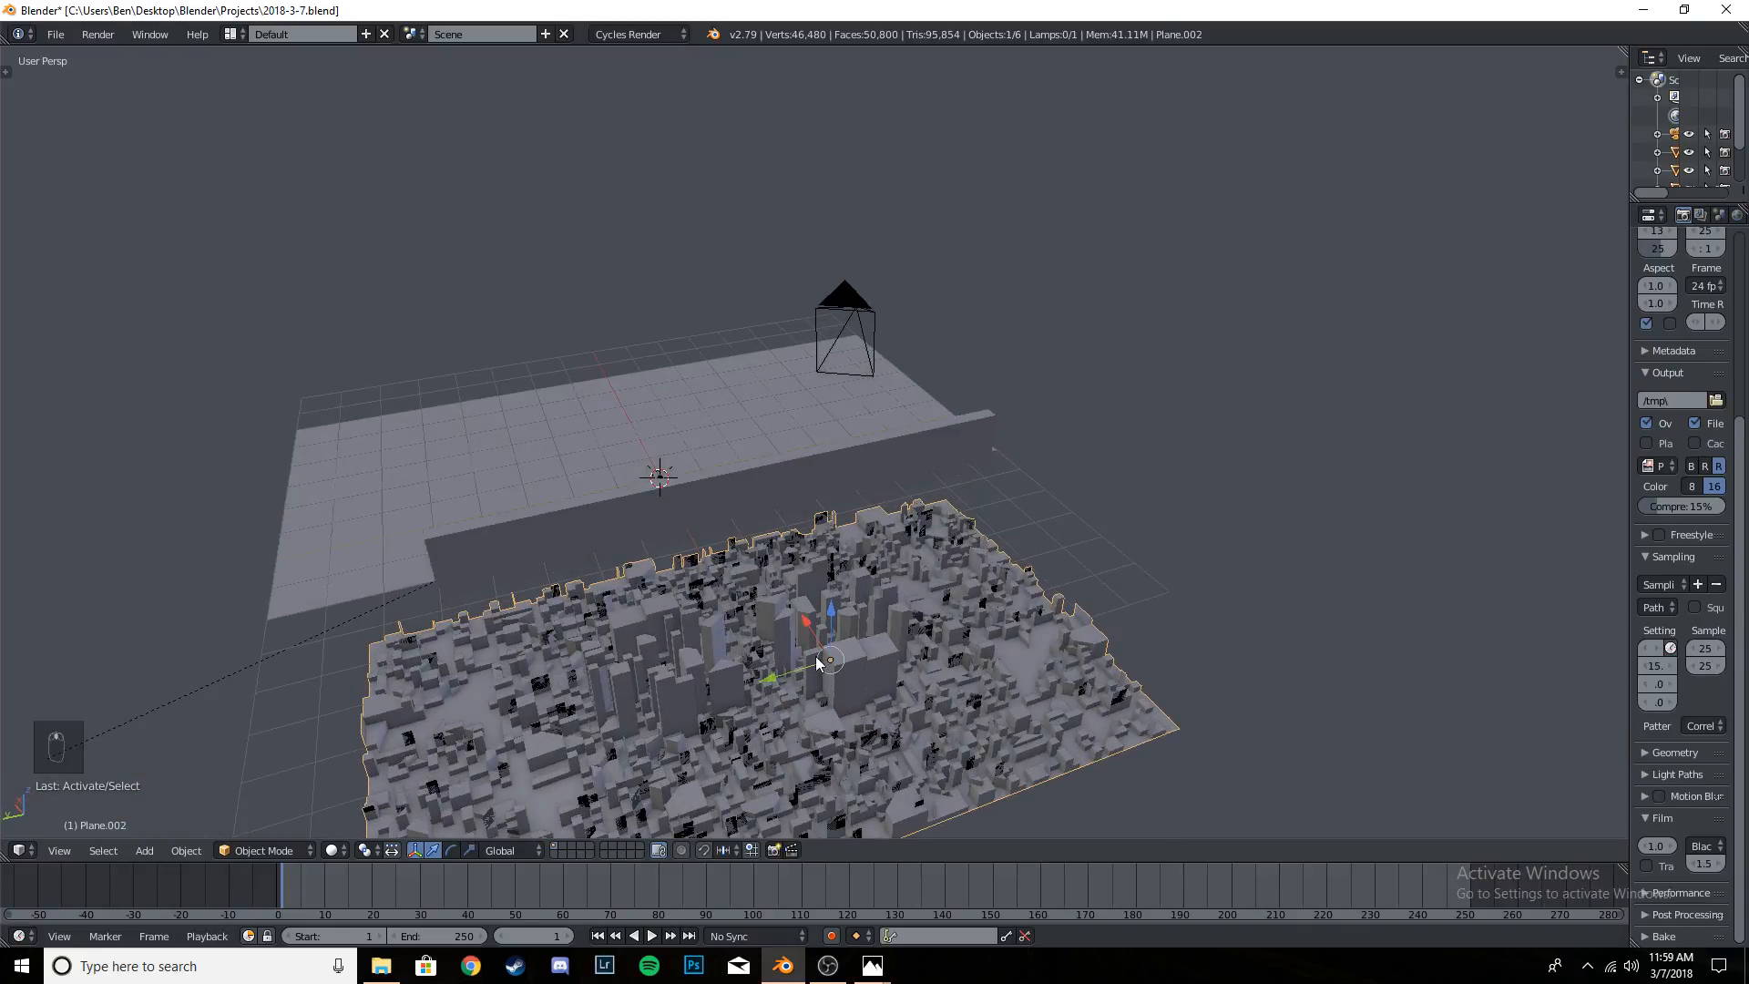
middle_click_drag(820, 663, 600, 529)
key("KP_0")
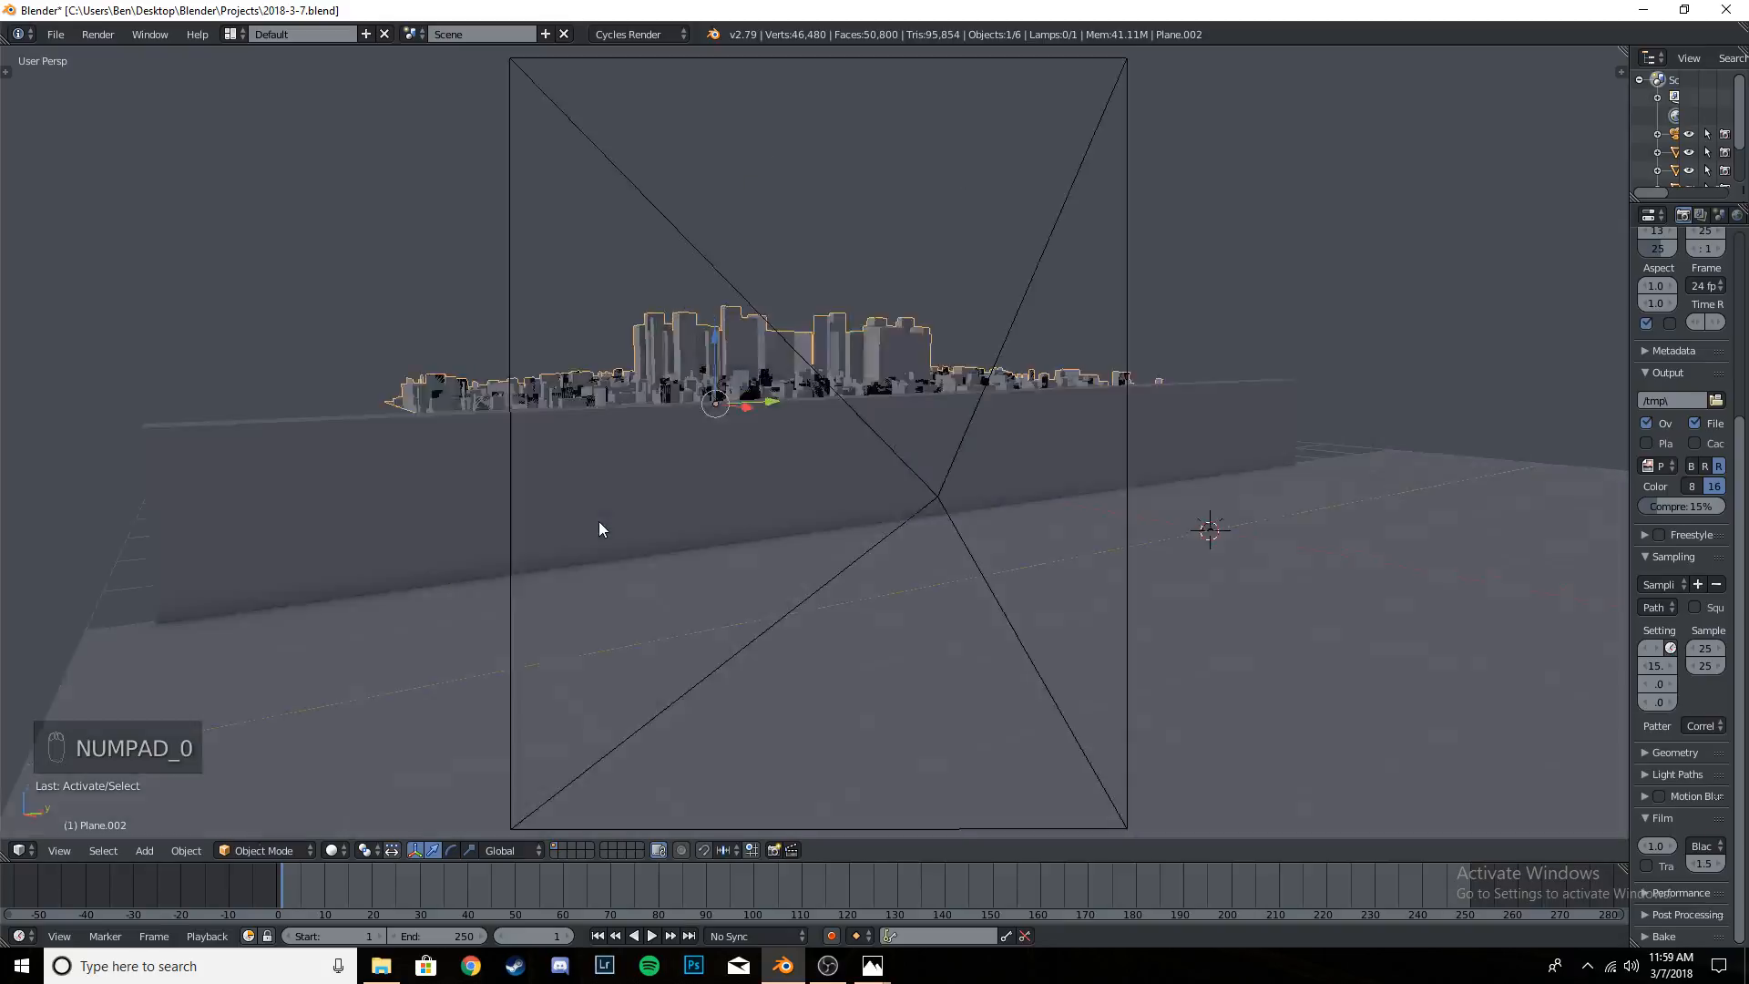
- Check the joined city and wall from above and through the camera, and save the project
scroll(773, 499, "up", 5)
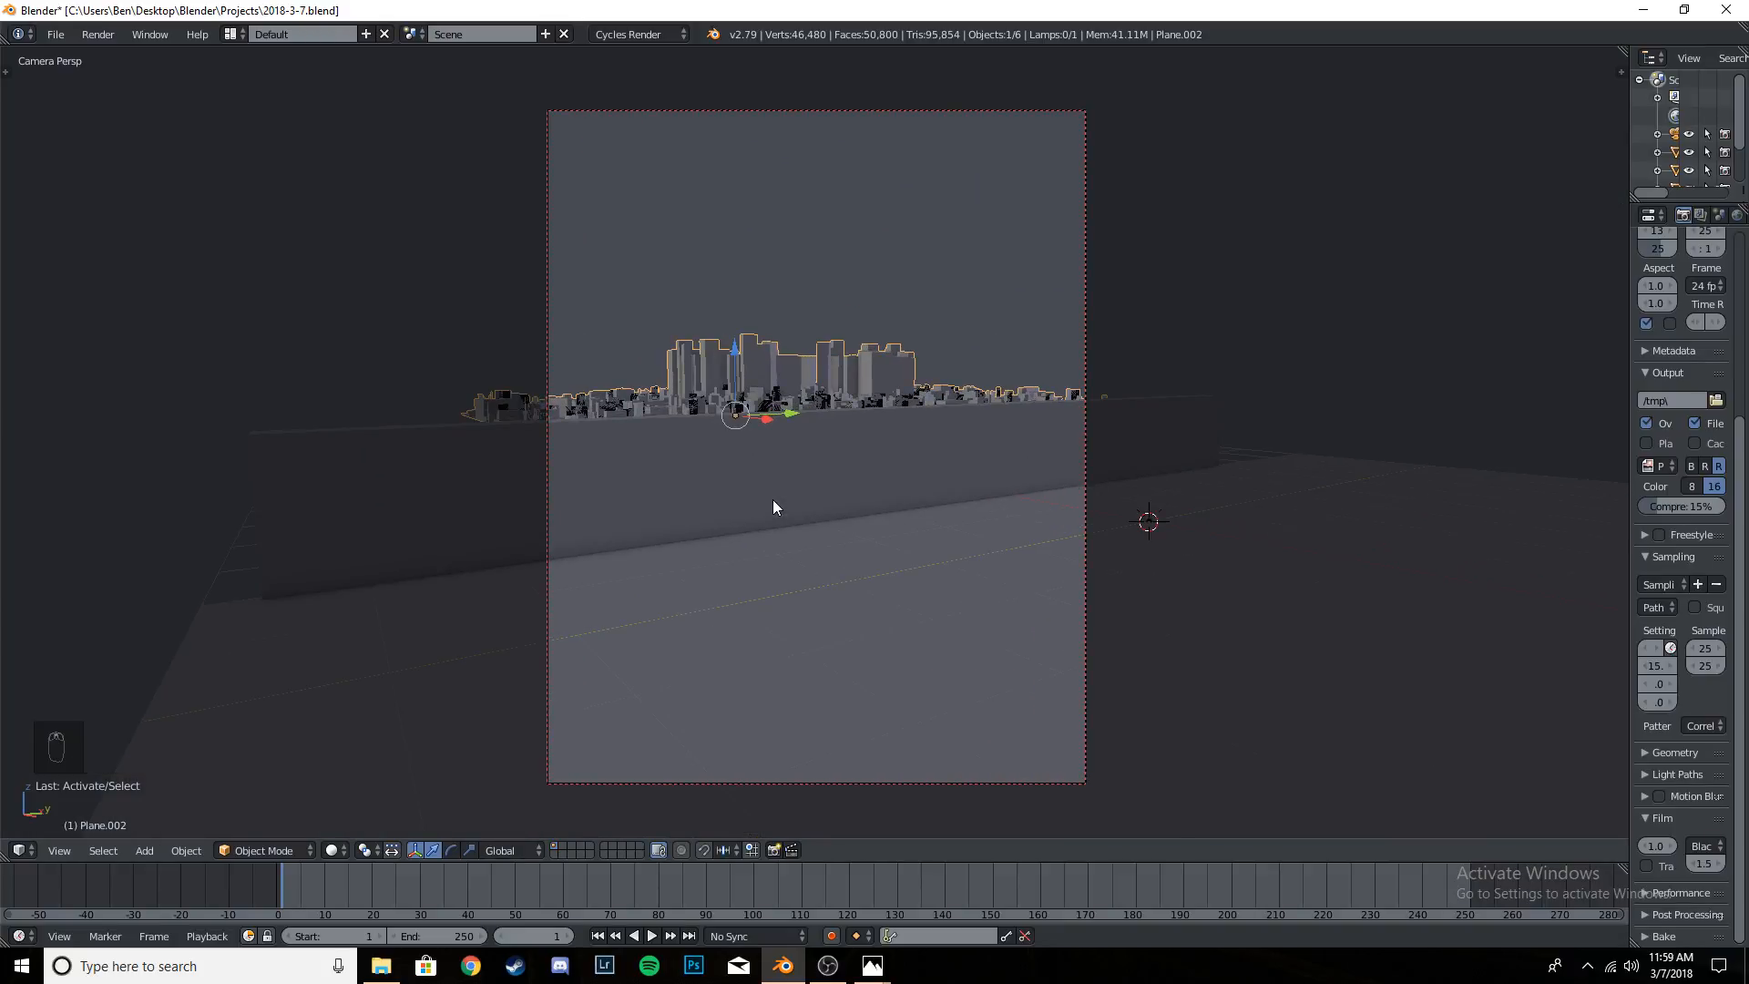
key("ctrl+s")
key("ctrl+s")
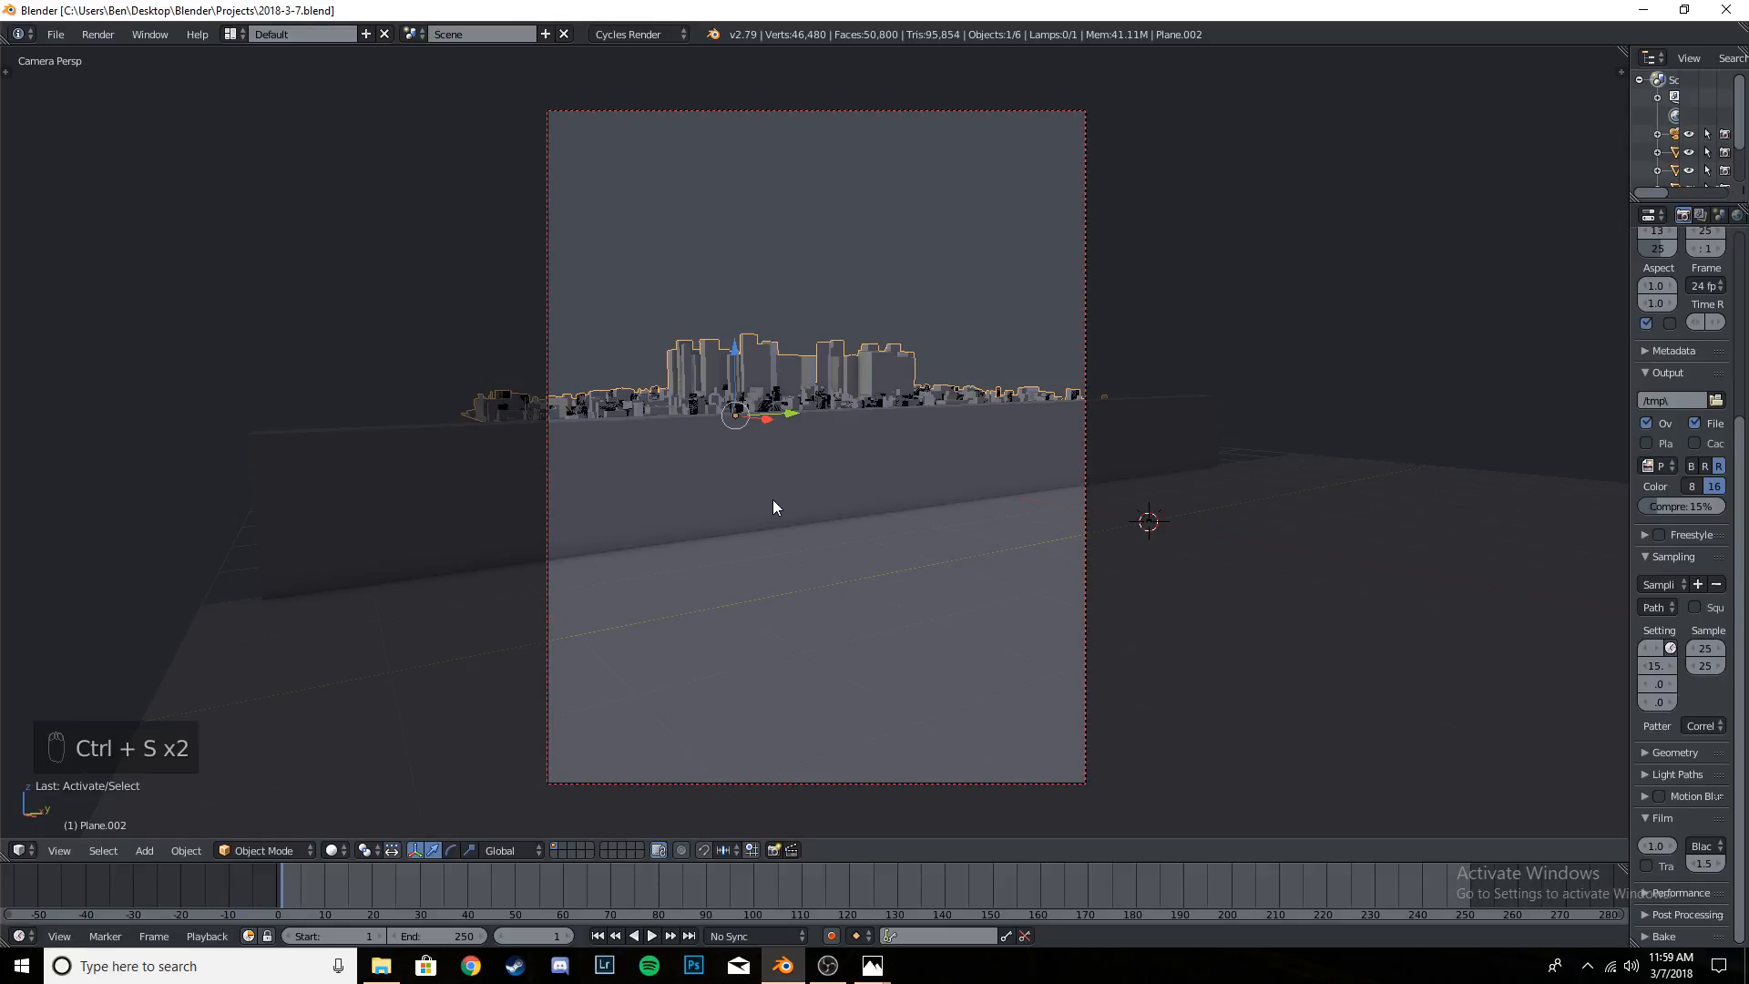
middle_click_drag(789, 506, 815, 569)
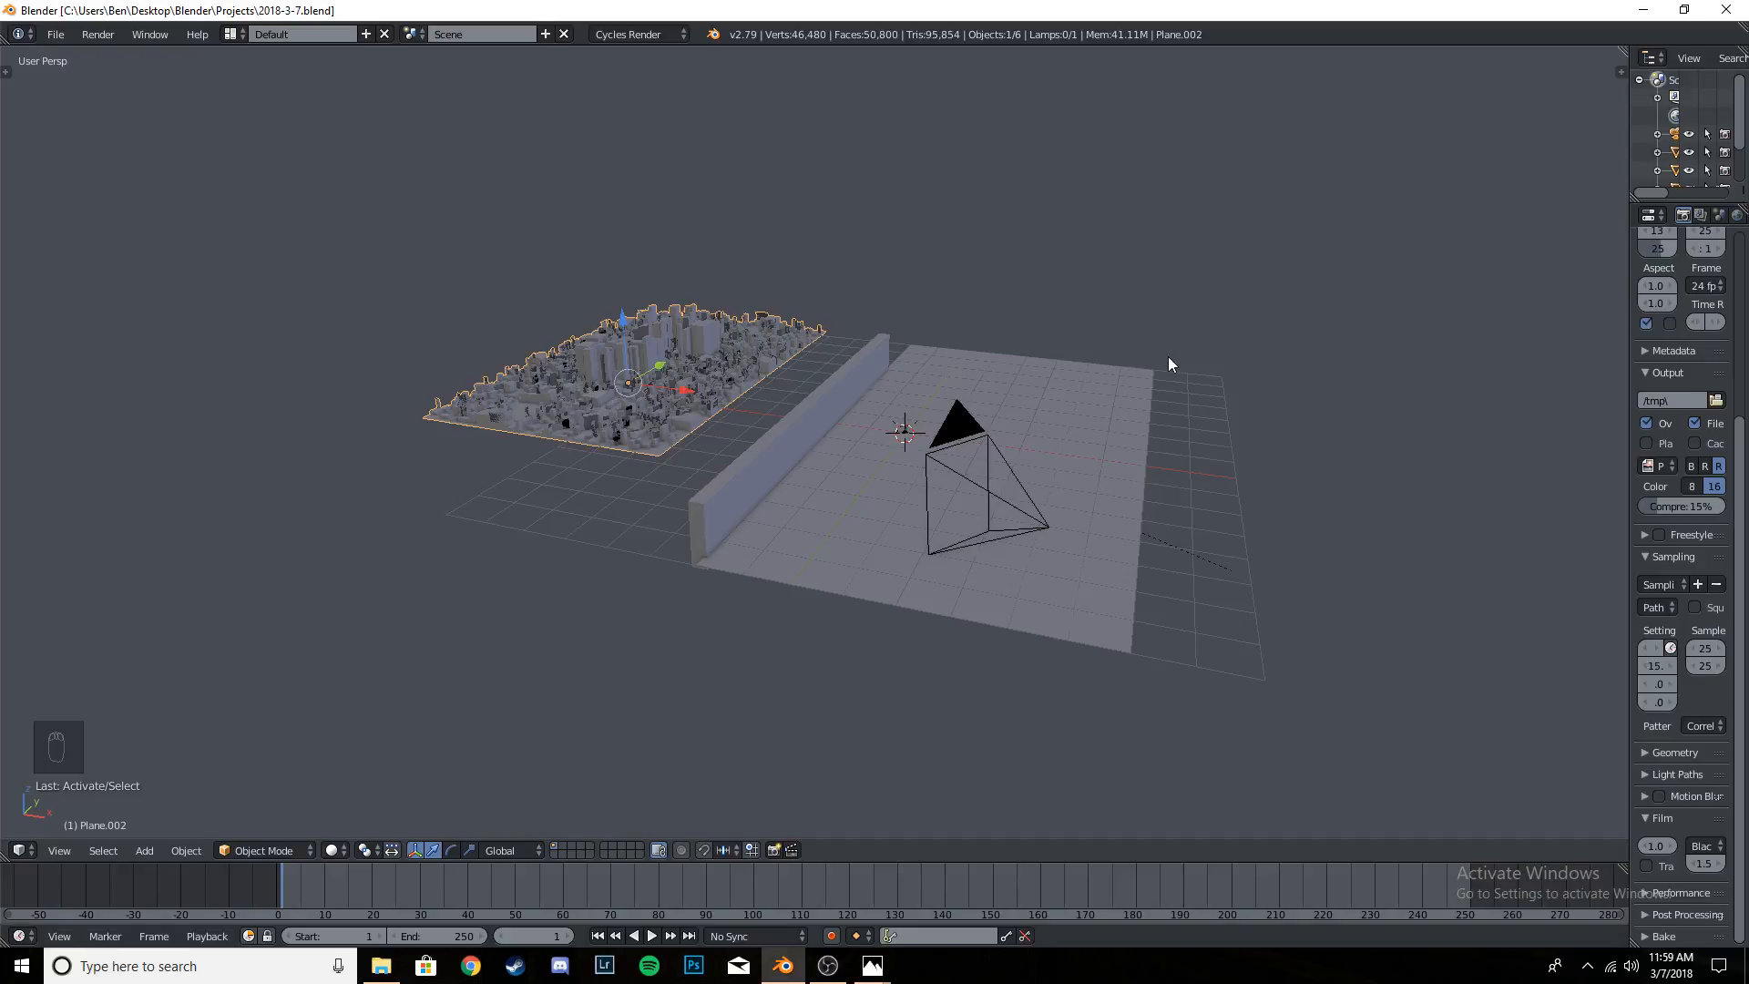
key("KP_0")
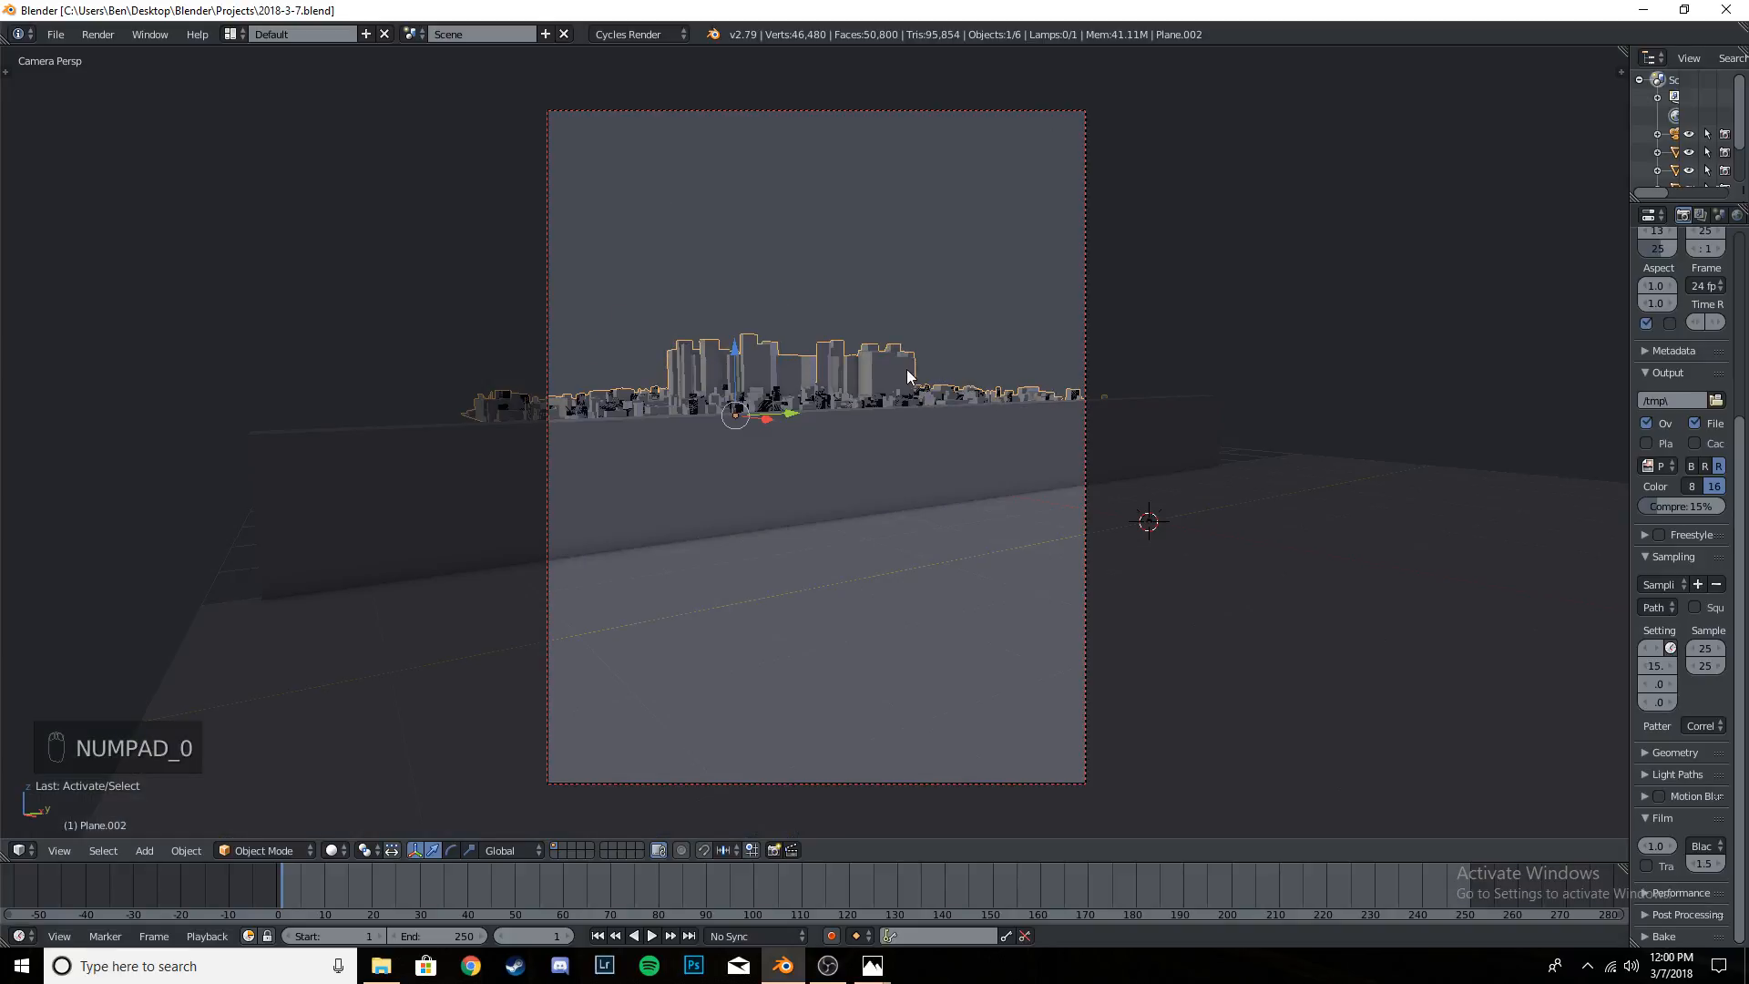
scroll(911, 383, "down", 1)
scroll(902, 390, "up", 1)
scroll(902, 390, "down", 1)
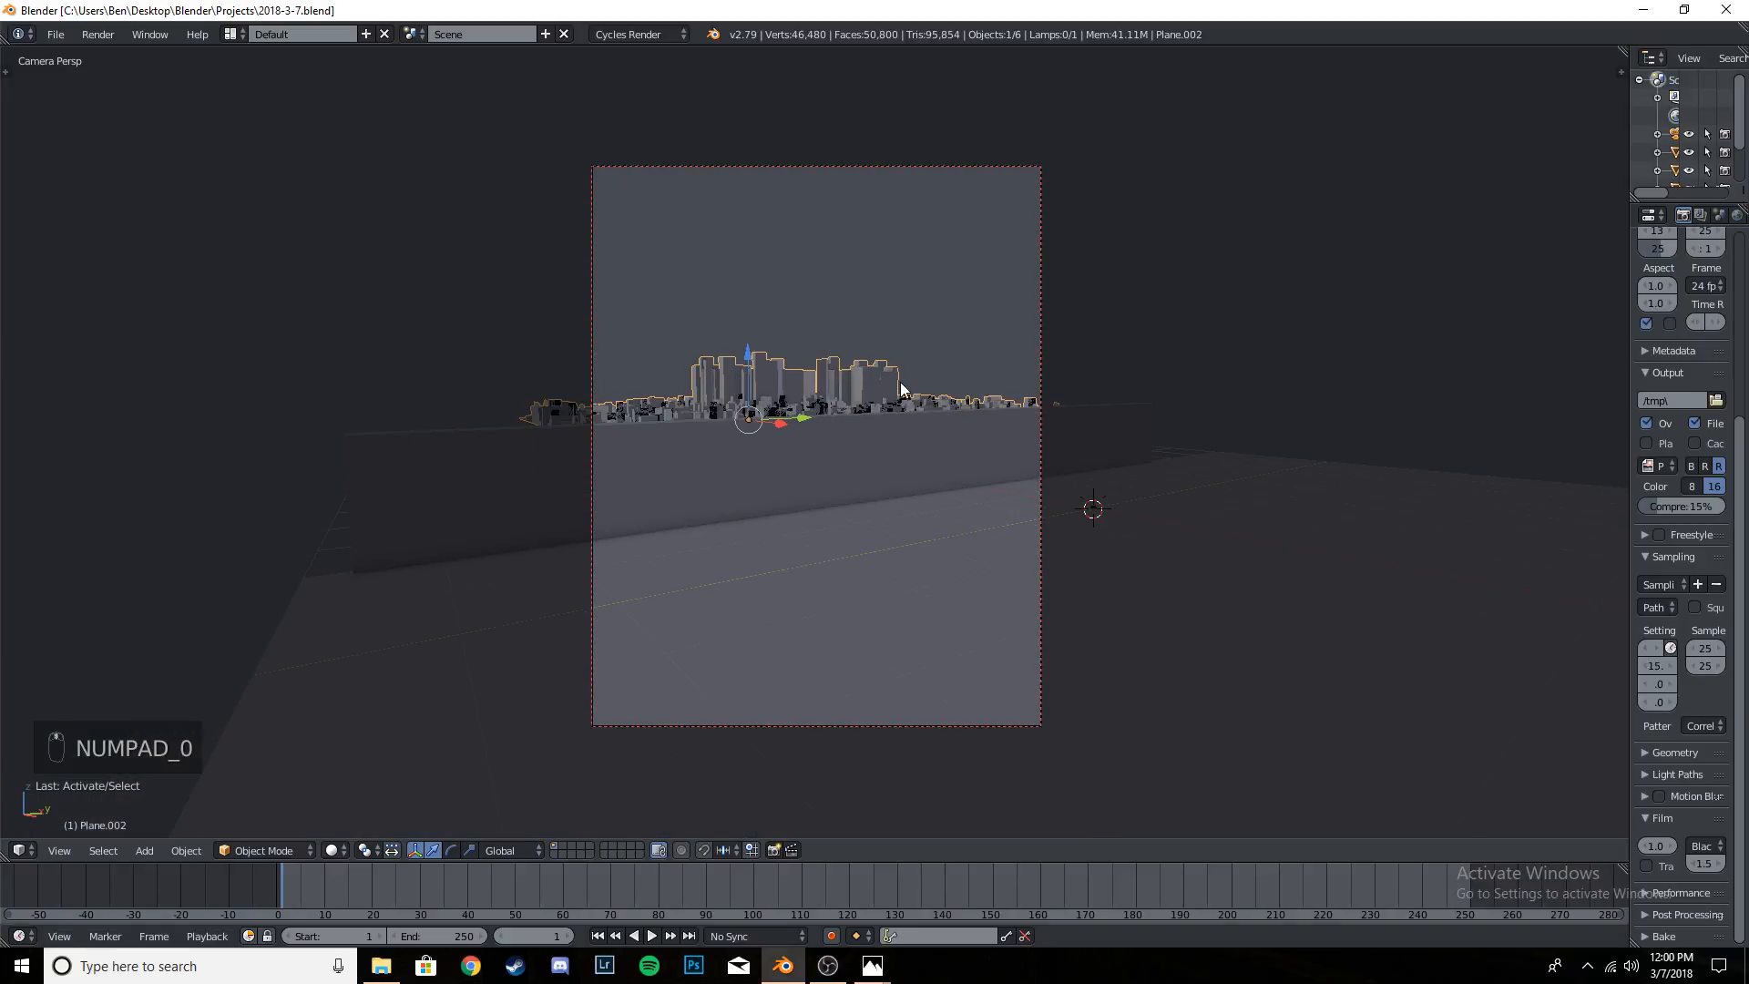
key("ctrl+s")
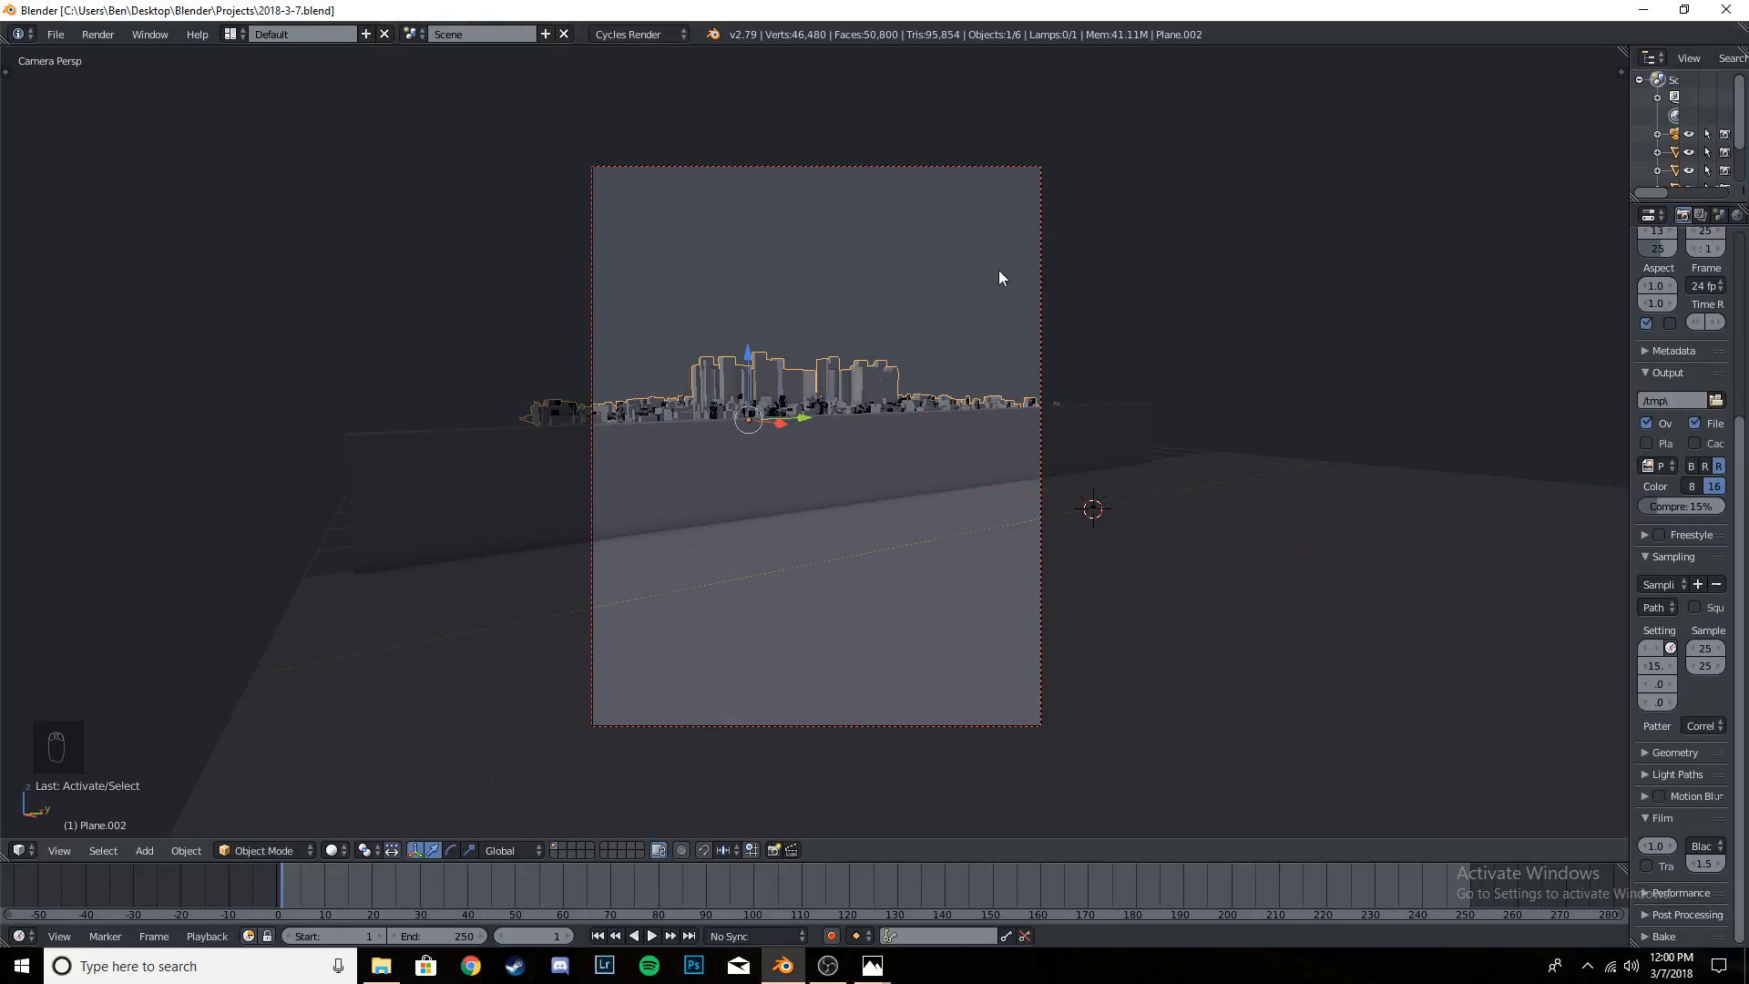
- Compare the scene with the camera view, select the wall and save the project
middle_click_drag(669, 485, 777, 541)
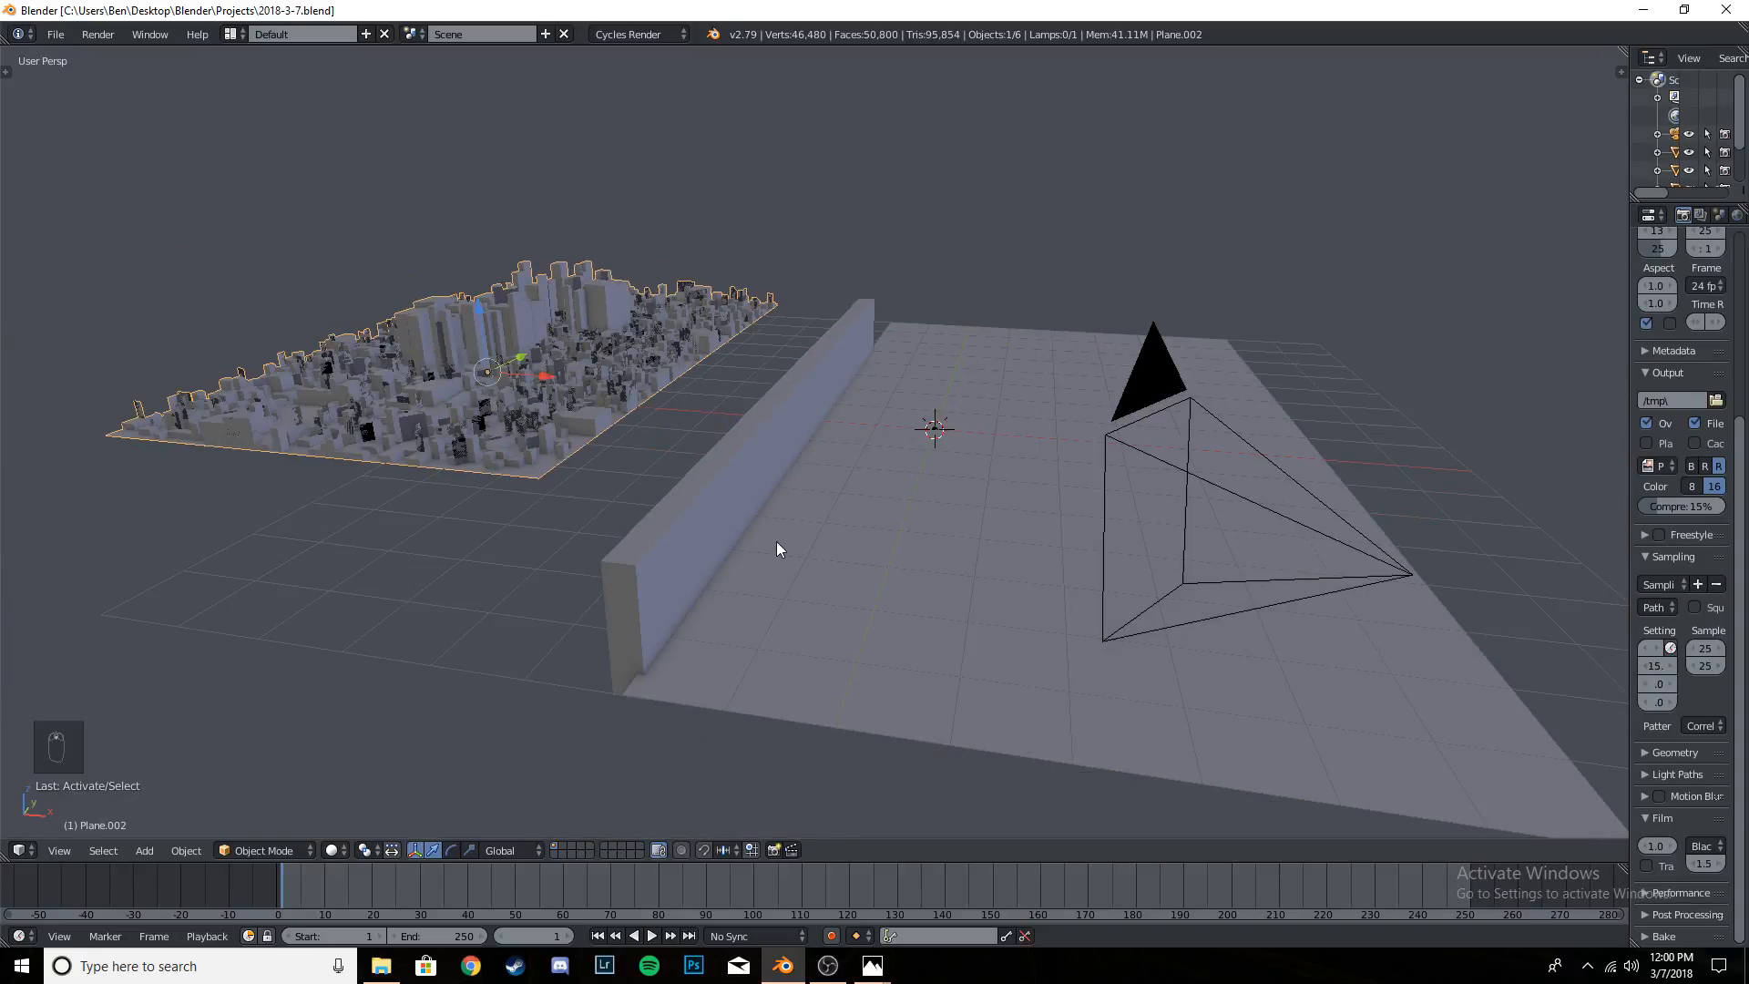
key("KP_0")
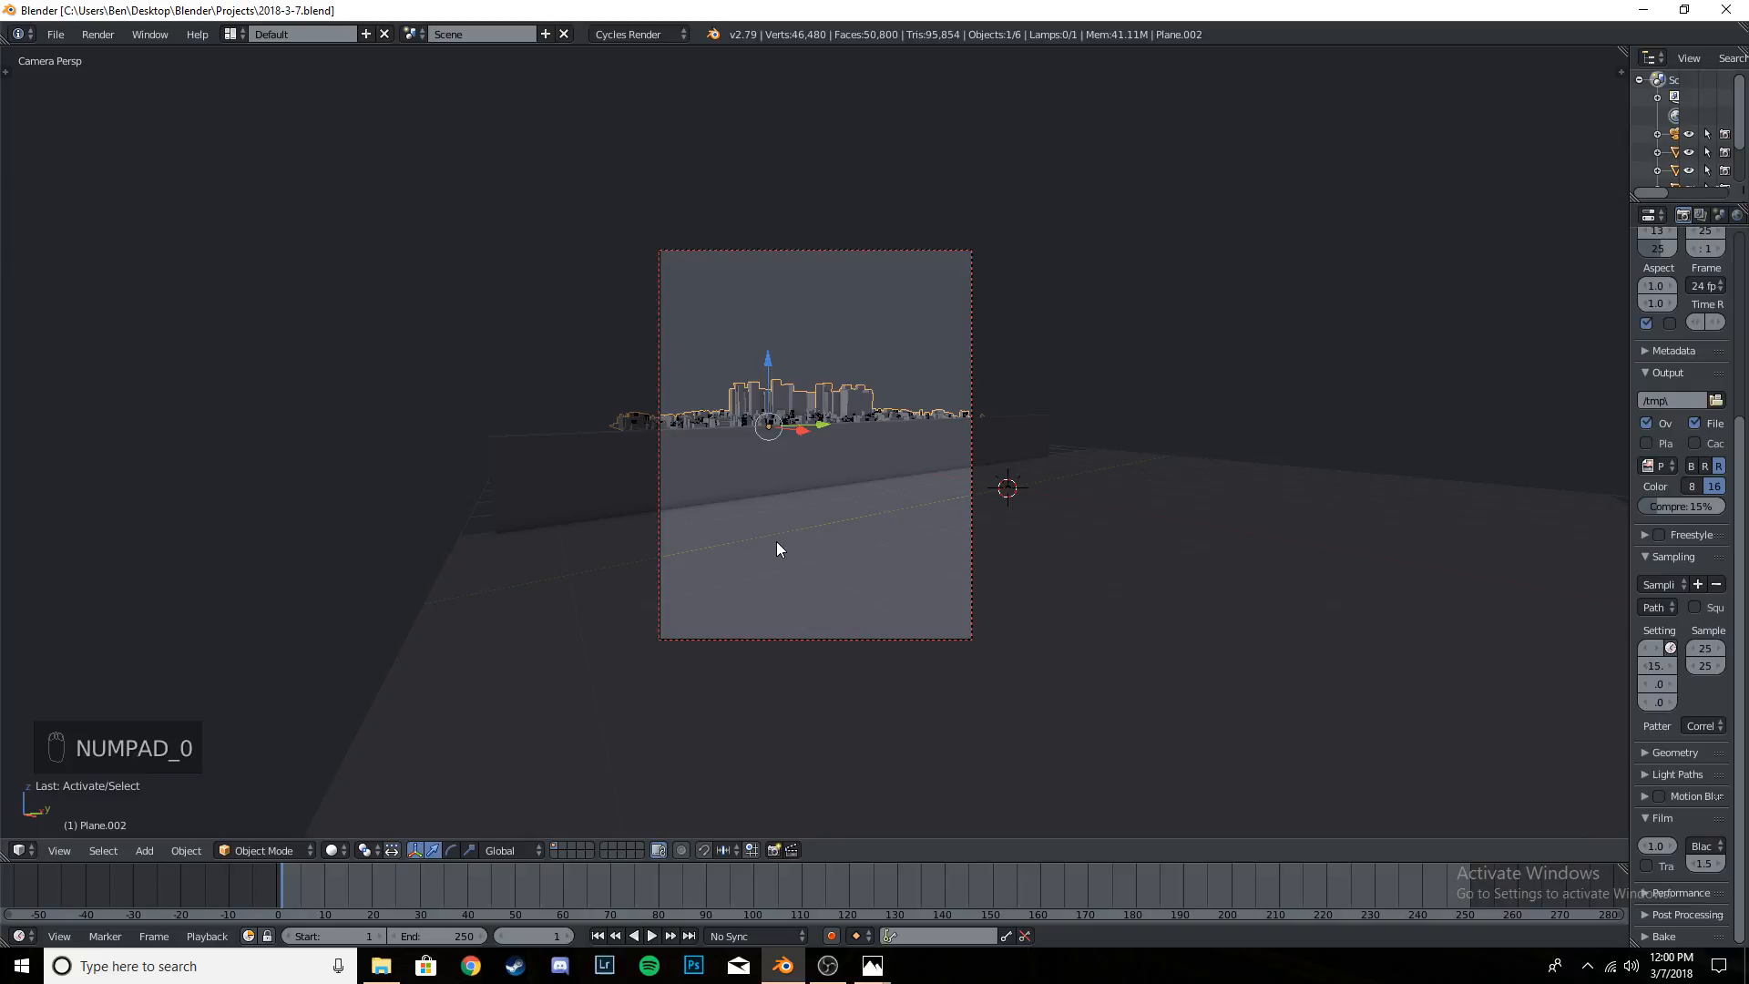
scroll(776, 541, "up", 4)
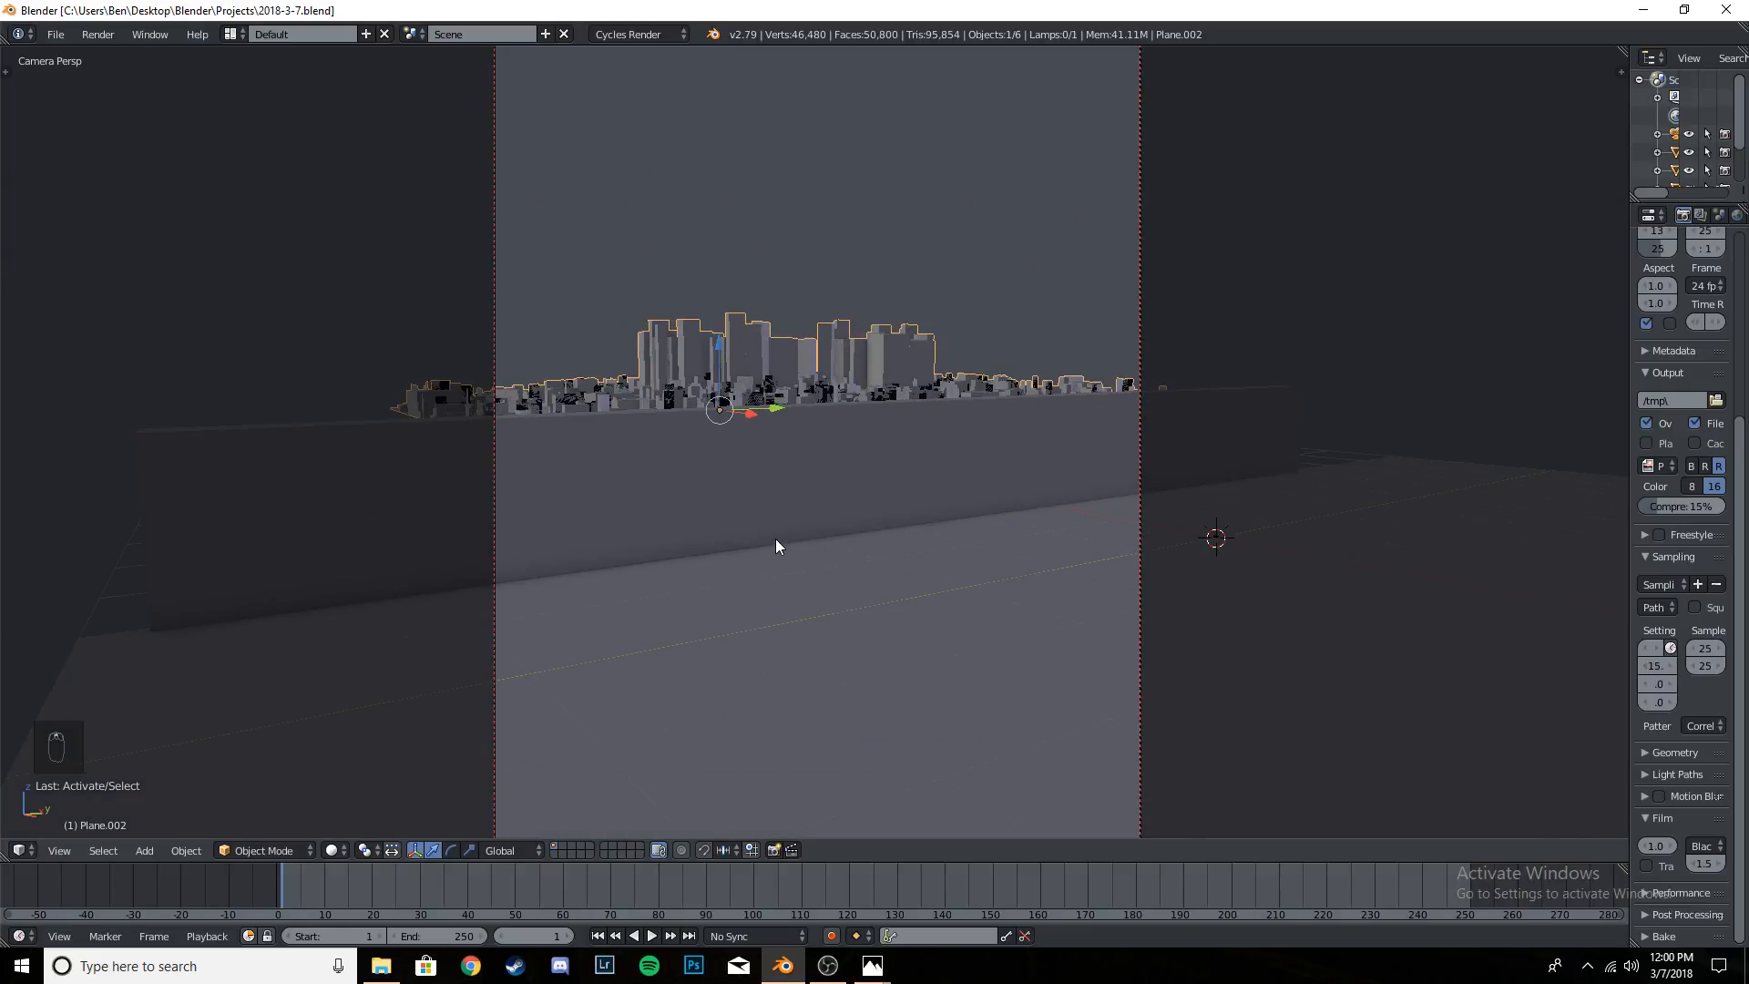
right_click(875, 474)
scroll(878, 506, "down", 5)
scroll(858, 501, "up", 2)
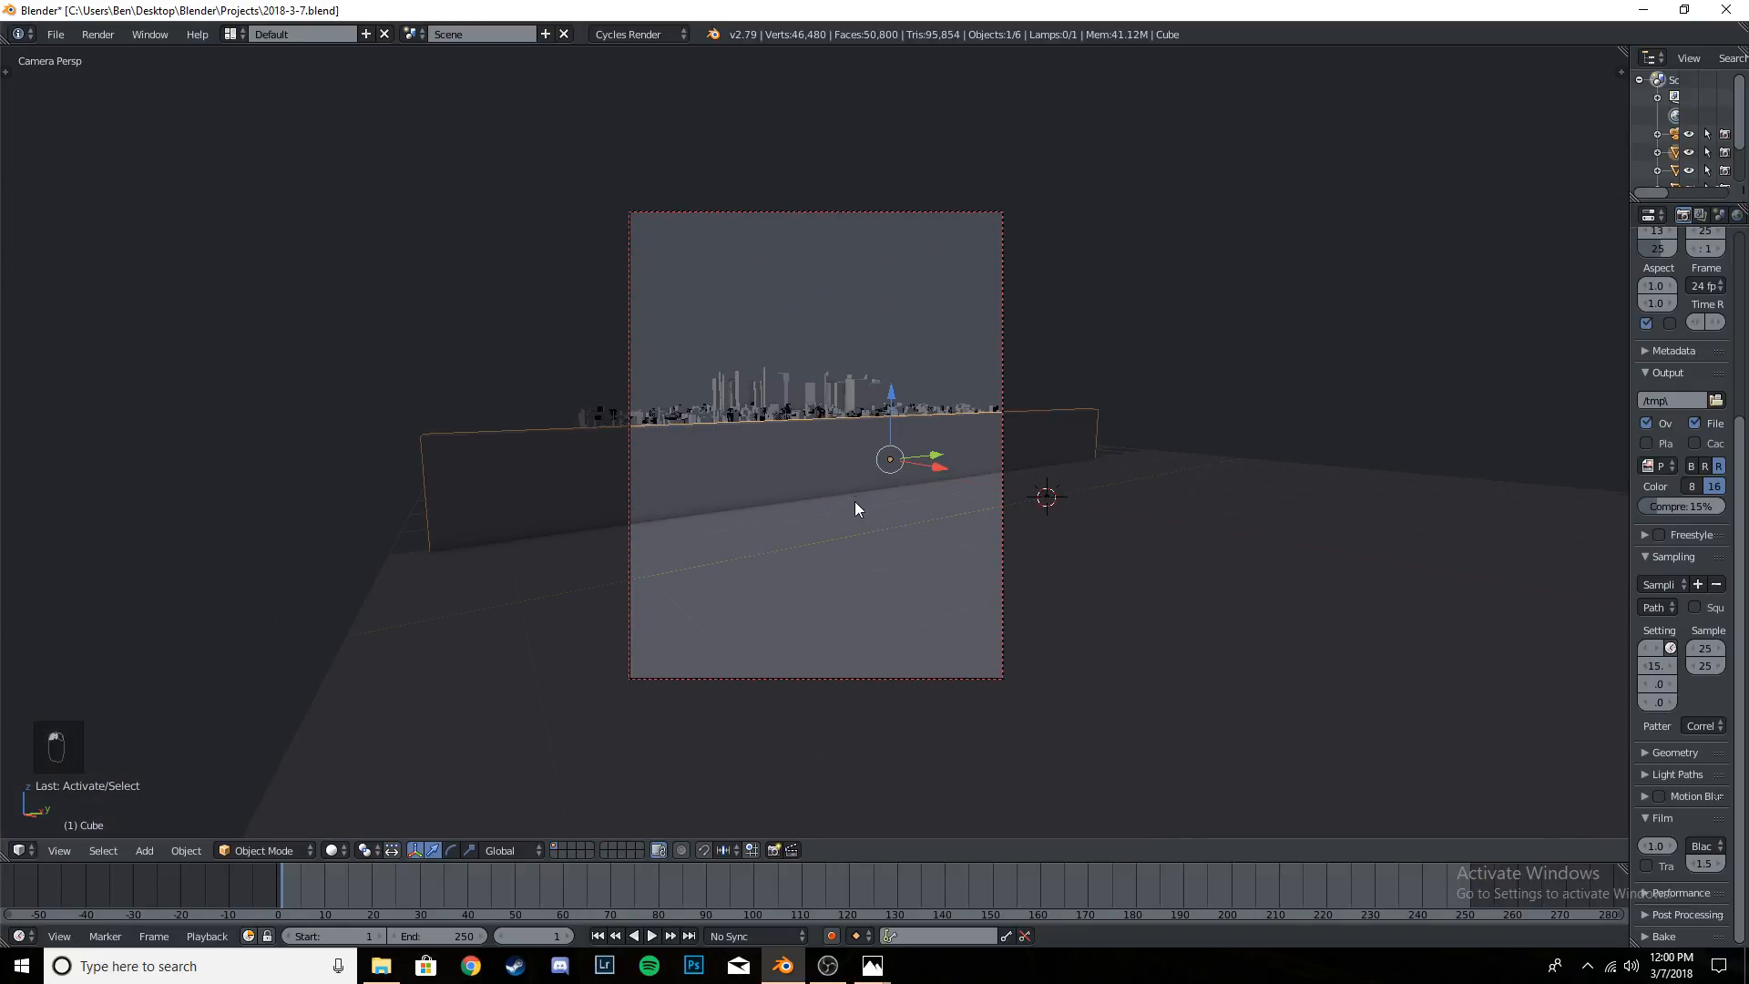
key("ctrl+s")
left_click(851, 439)
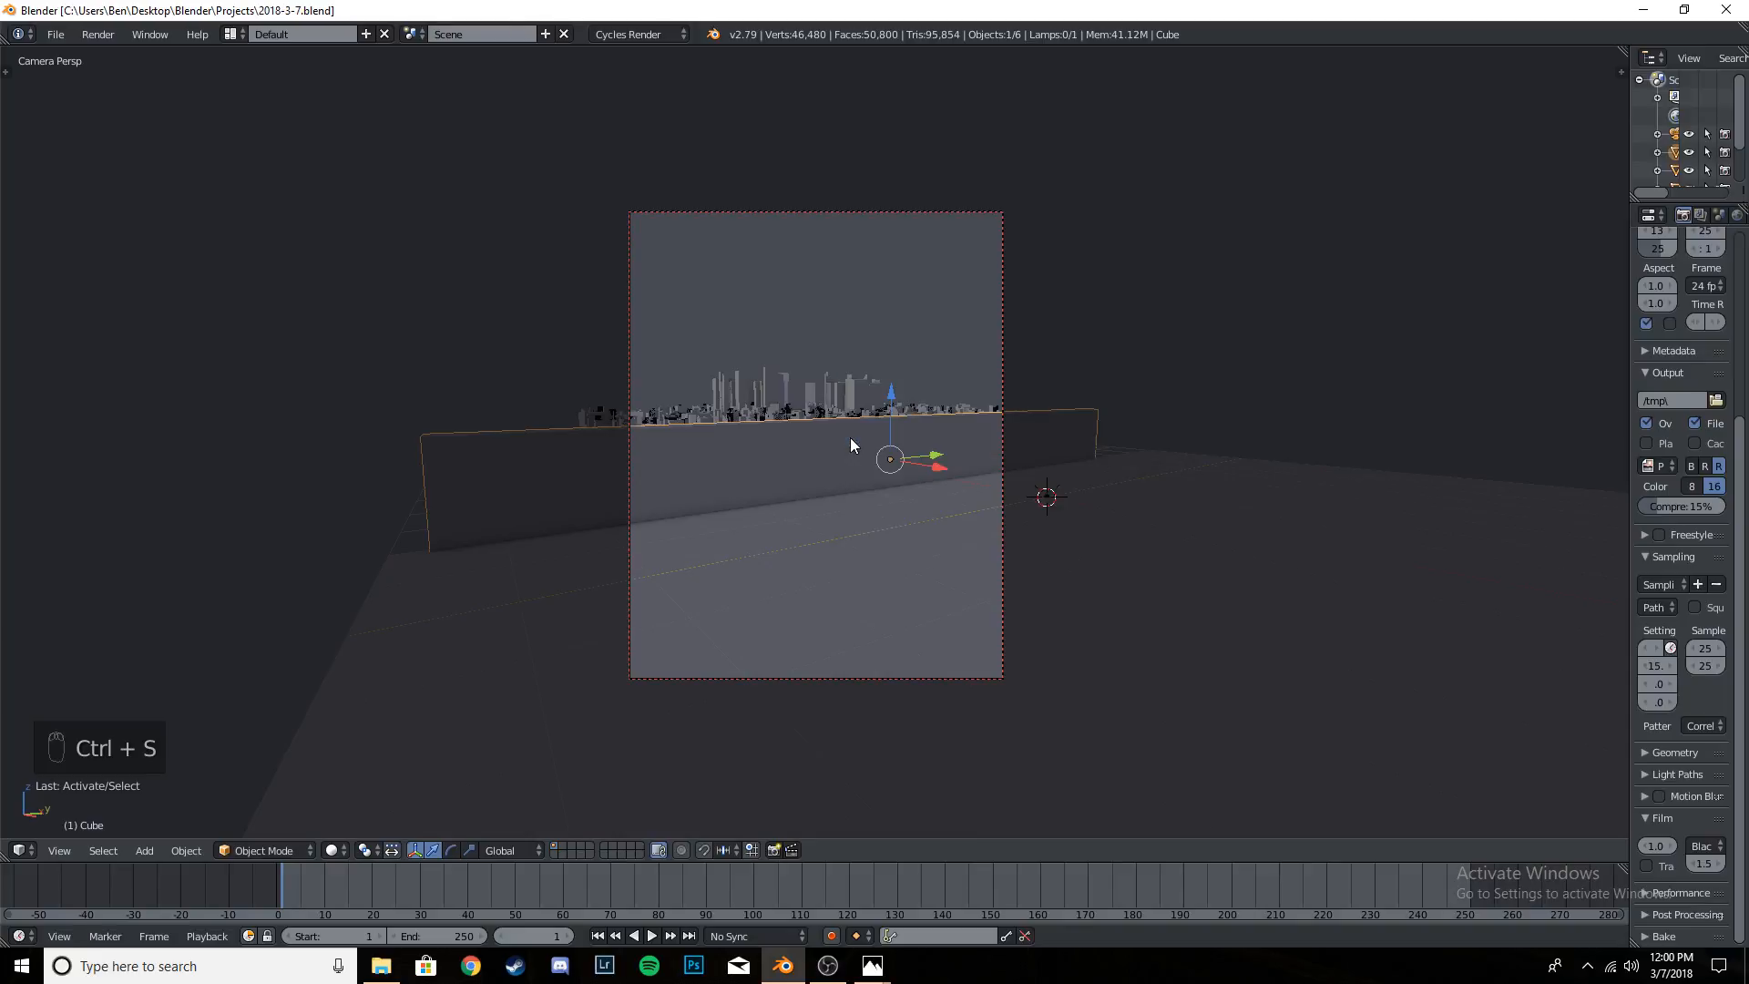
- Select the joined city and examine its placement behind the wall from above and from the side
middle_click_drag(685, 362, 884, 581)
scroll(782, 510, "down", 5)
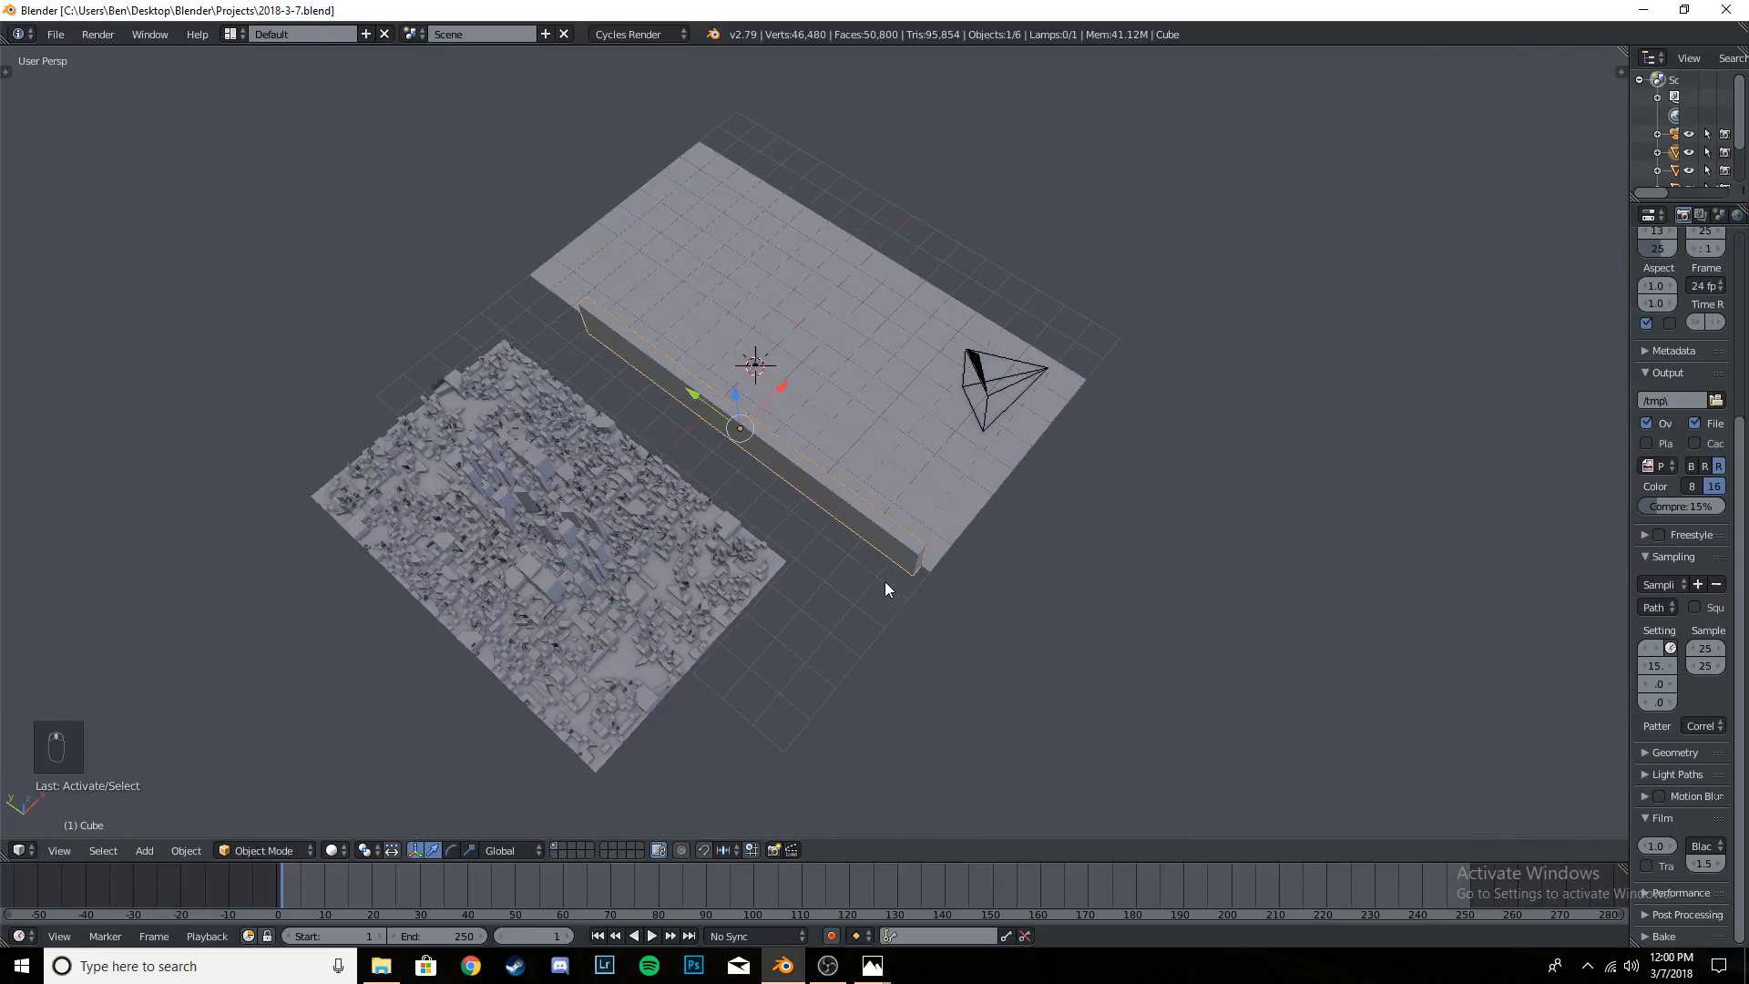
key("a")
mouse_move(894, 446)
middle_mouse_down()
mouse_move(887, 355)
mouse_move(902, 431)
mouse_move(878, 451)
middle_mouse_up()
right_click(597, 462)
mouse_move(596, 462)
middle_mouse_down()
mouse_move(707, 456)
mouse_move(579, 447)
middle_mouse_up()
scroll(629, 442, "down", 8)
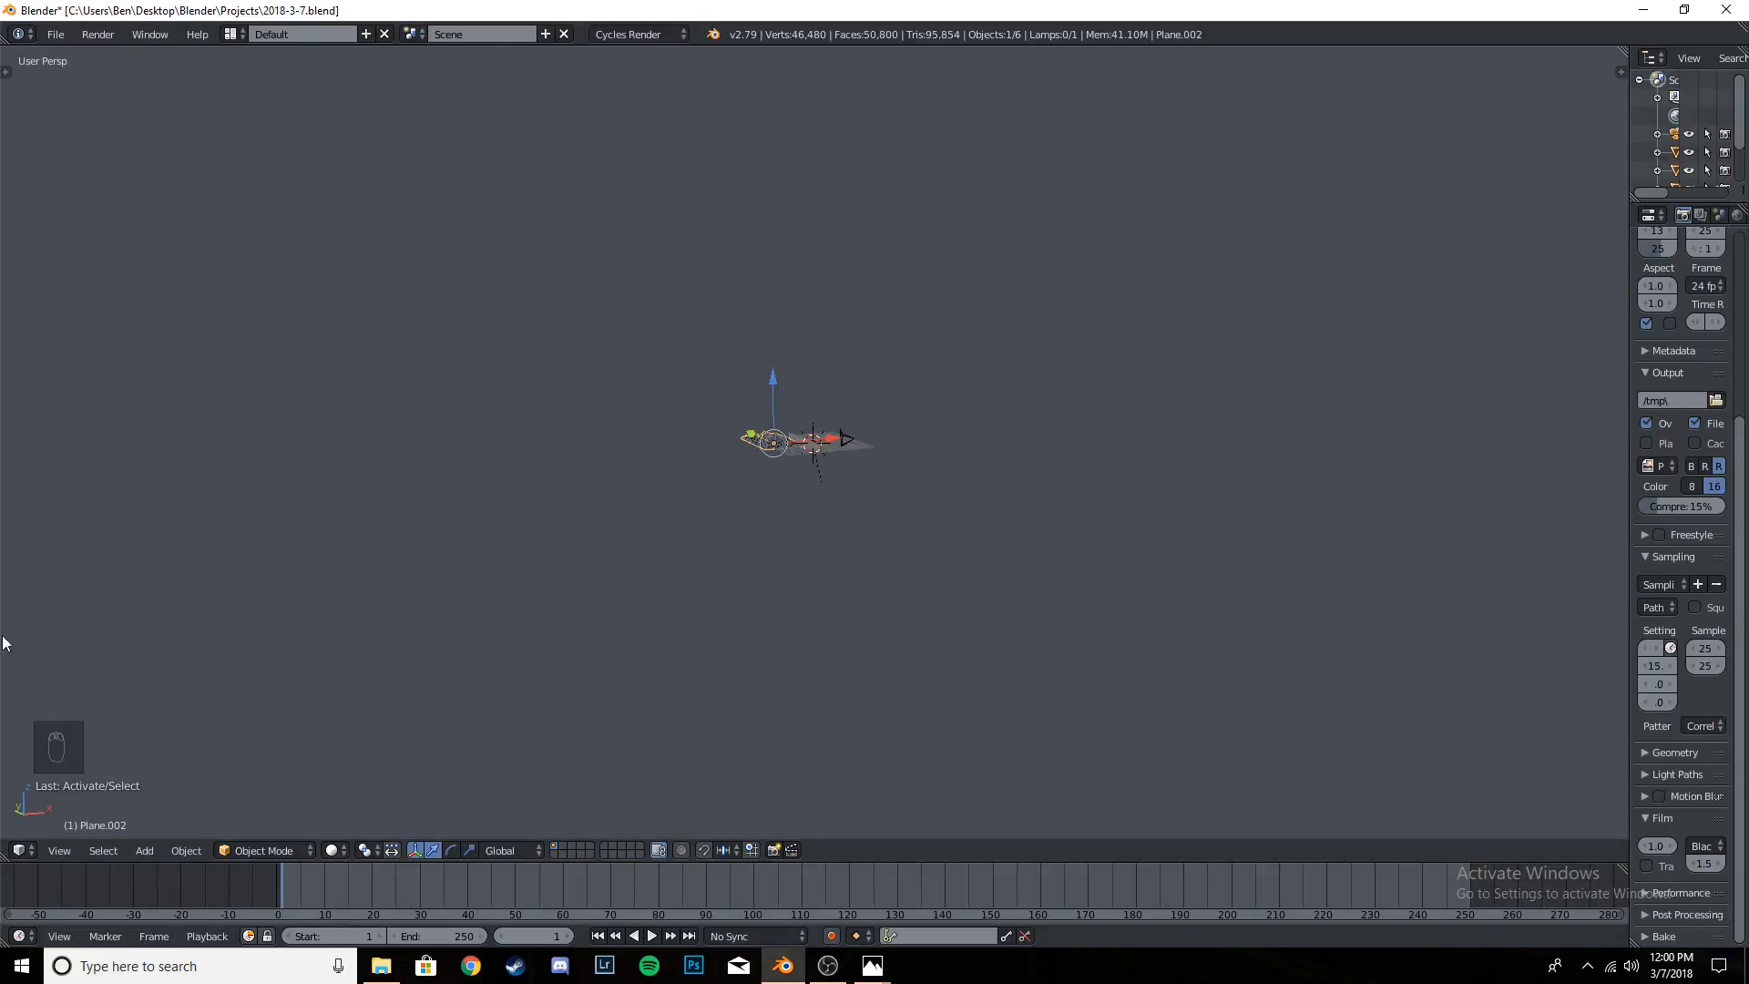
scroll(820, 497, "up", 6)
scroll(905, 499, "down", 4)
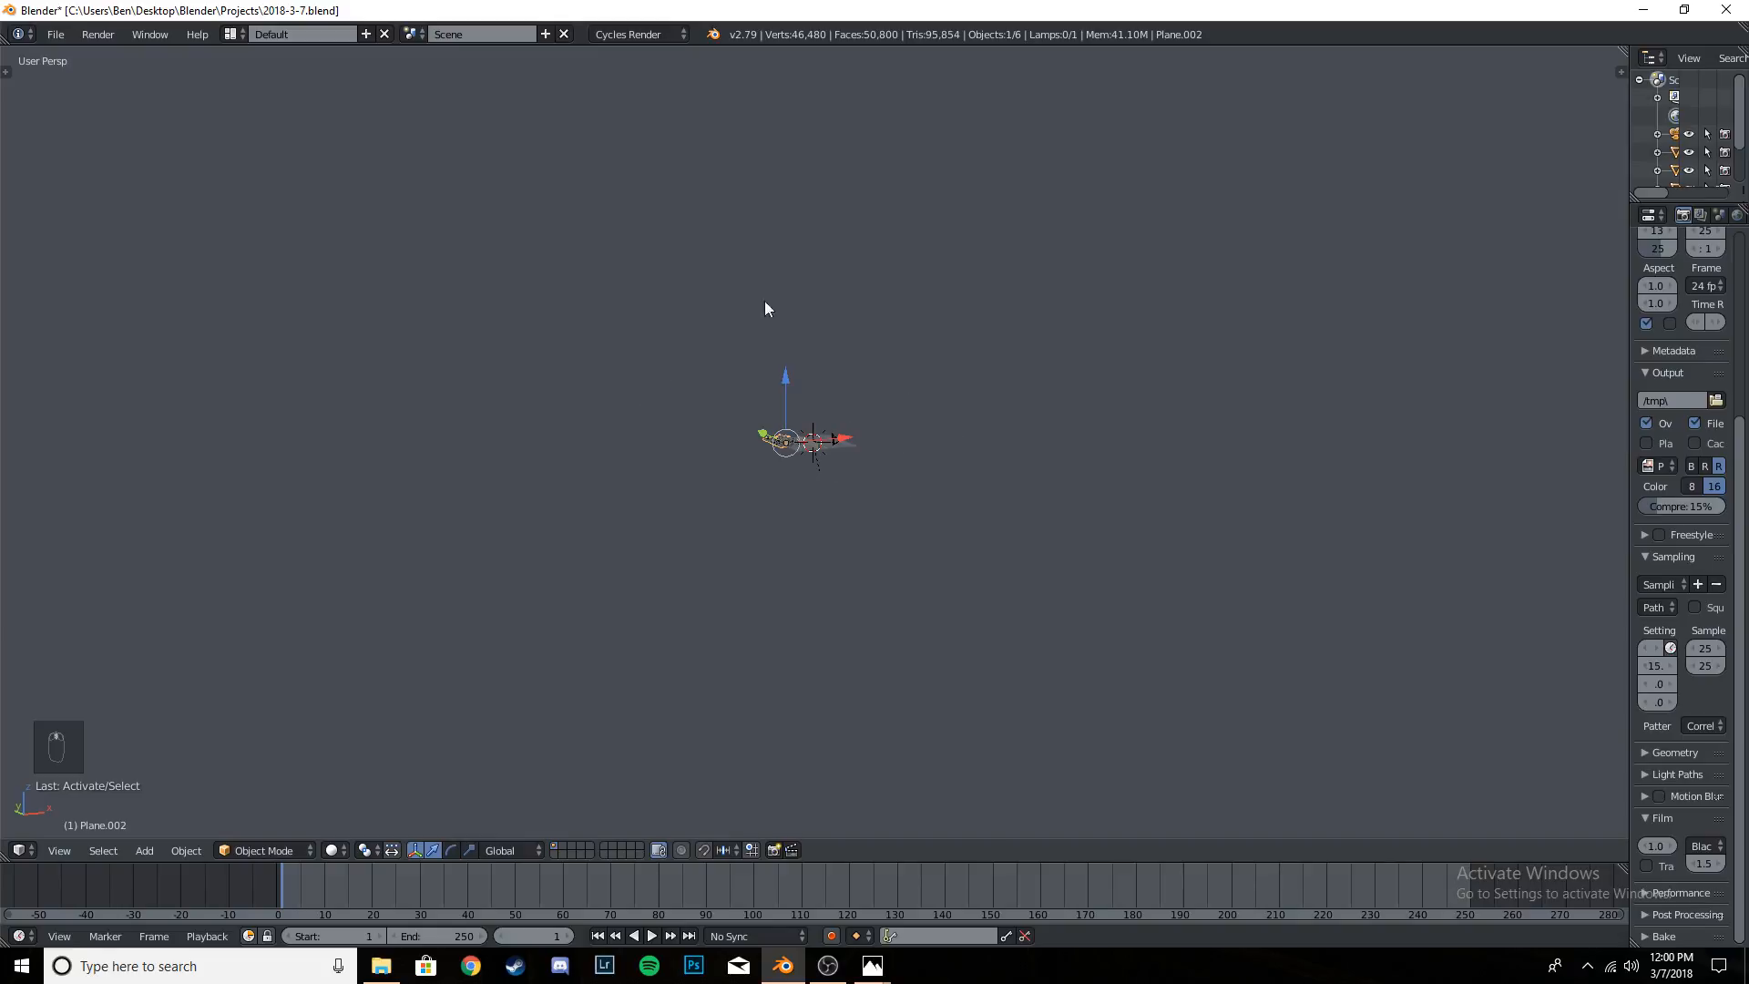
scroll(921, 424, "up", 5)
middle_click_drag(862, 455, 885, 484)
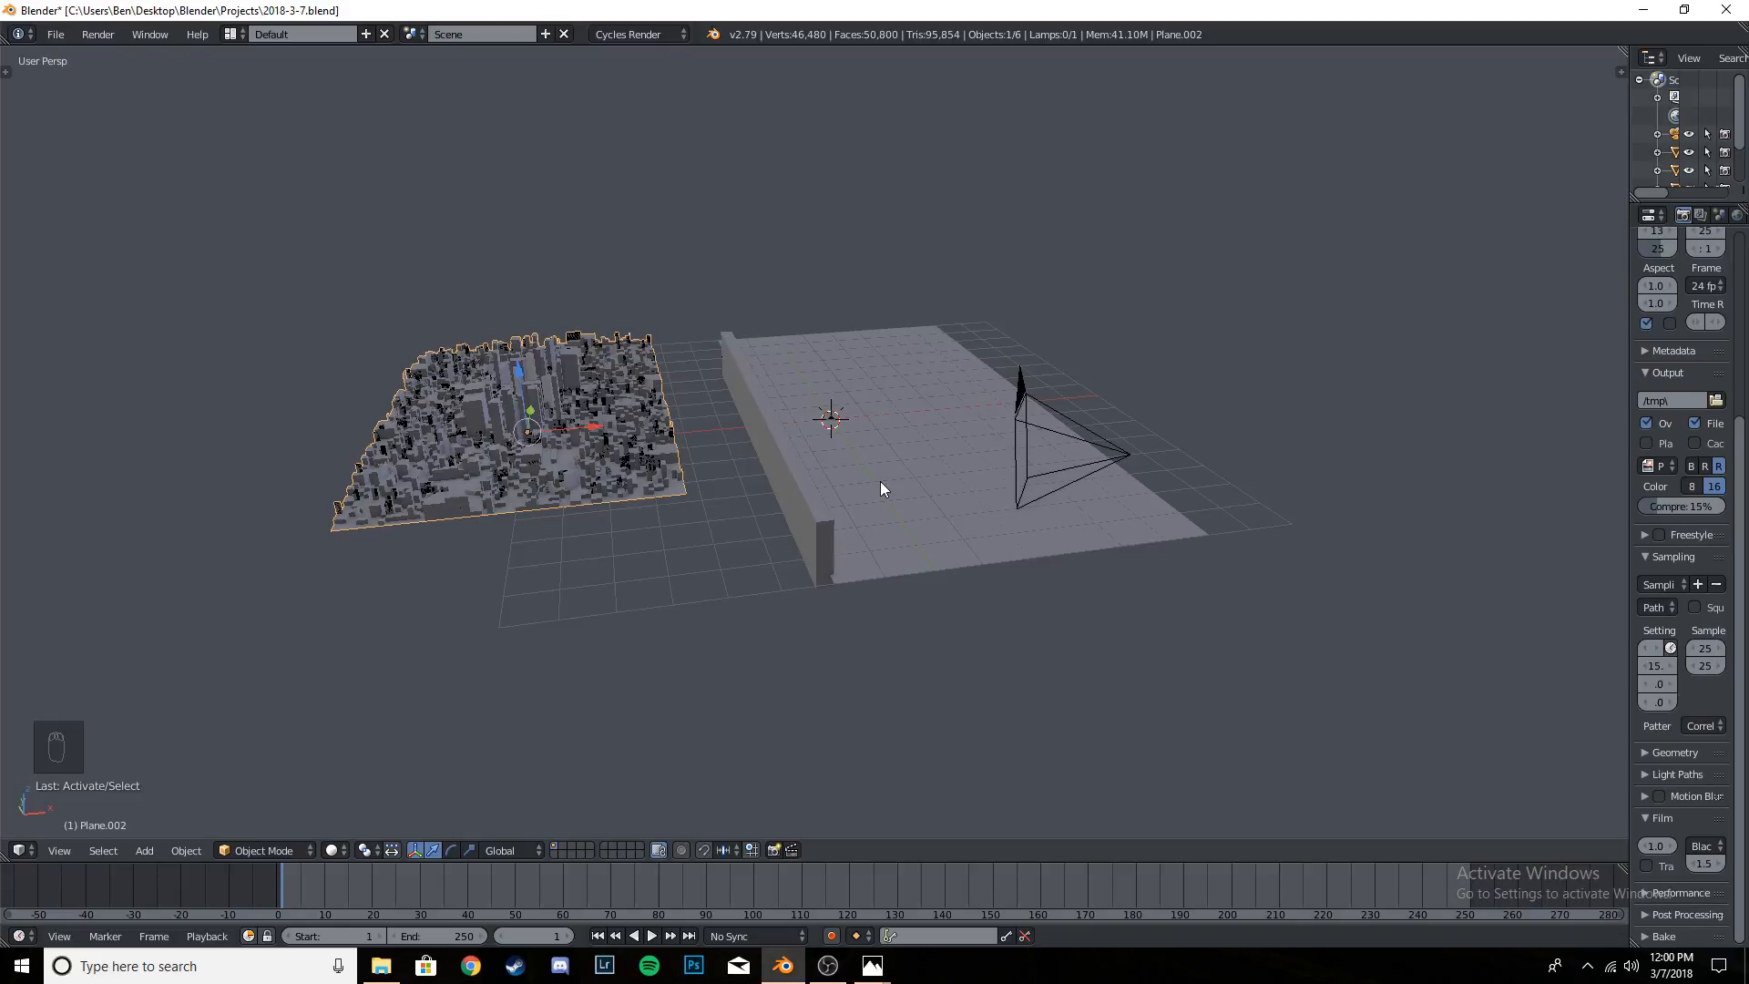
- Check the selected city through the camera and save the project over the existing file
key("KP_0")
scroll(902, 476, "up", 3)
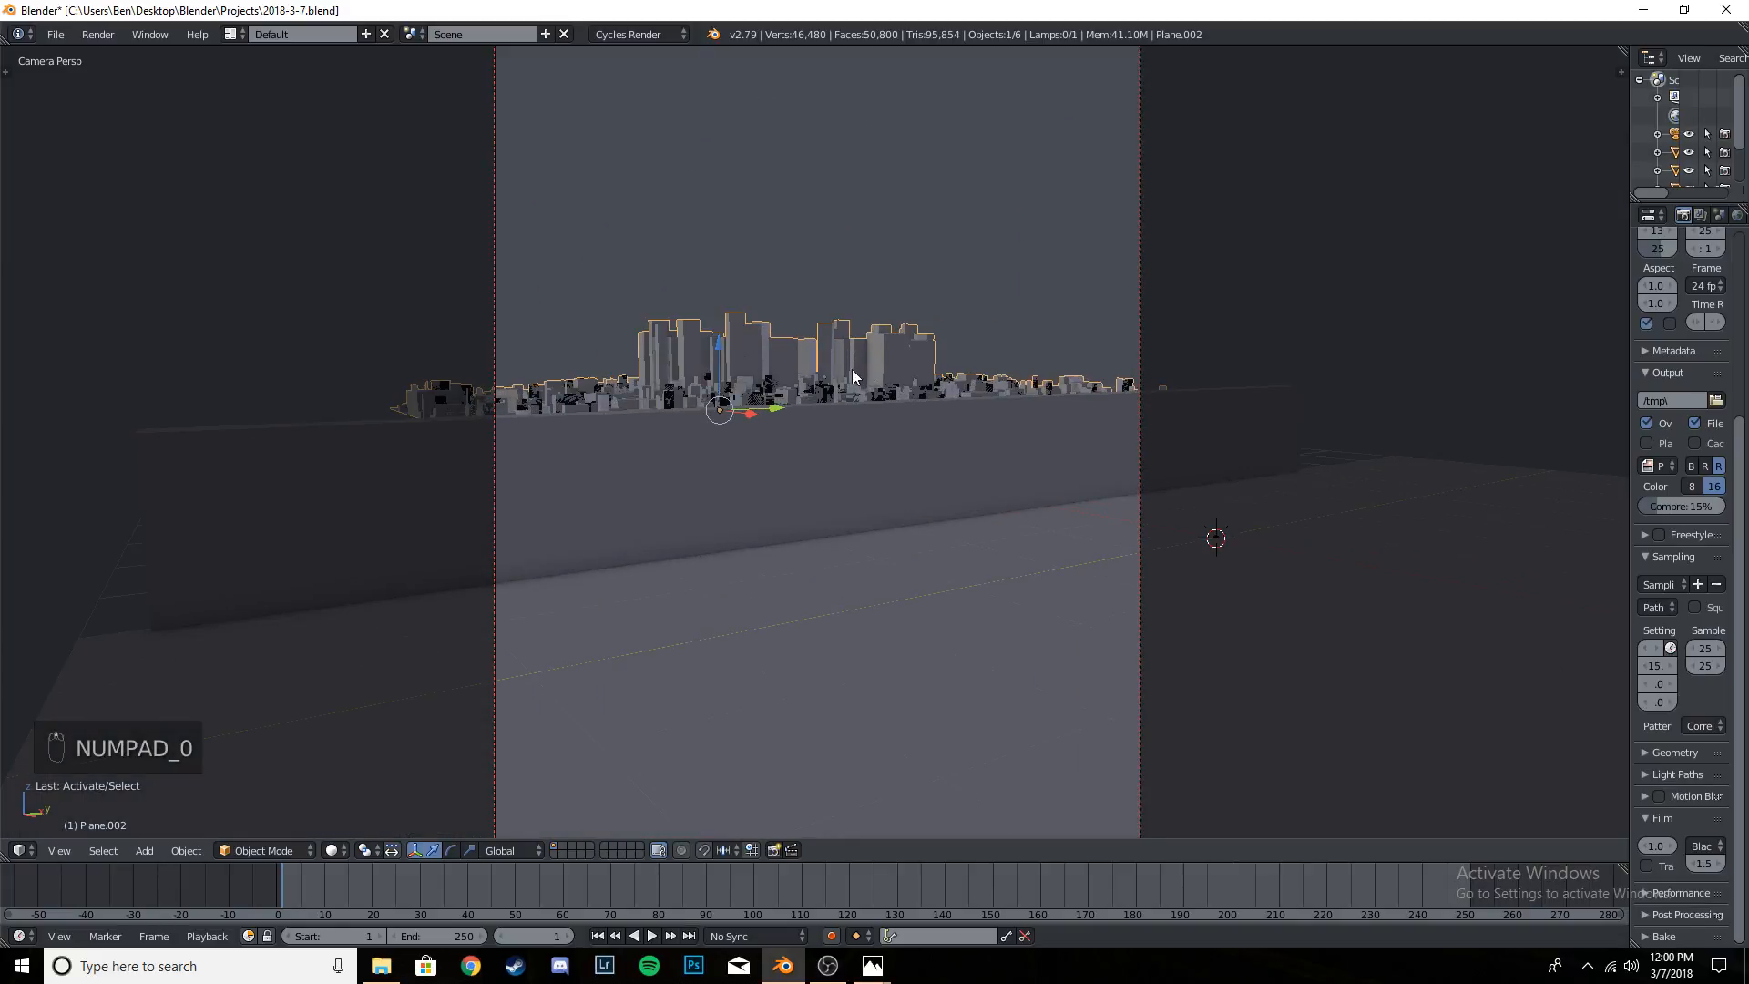
scroll(851, 369, "down", 1)
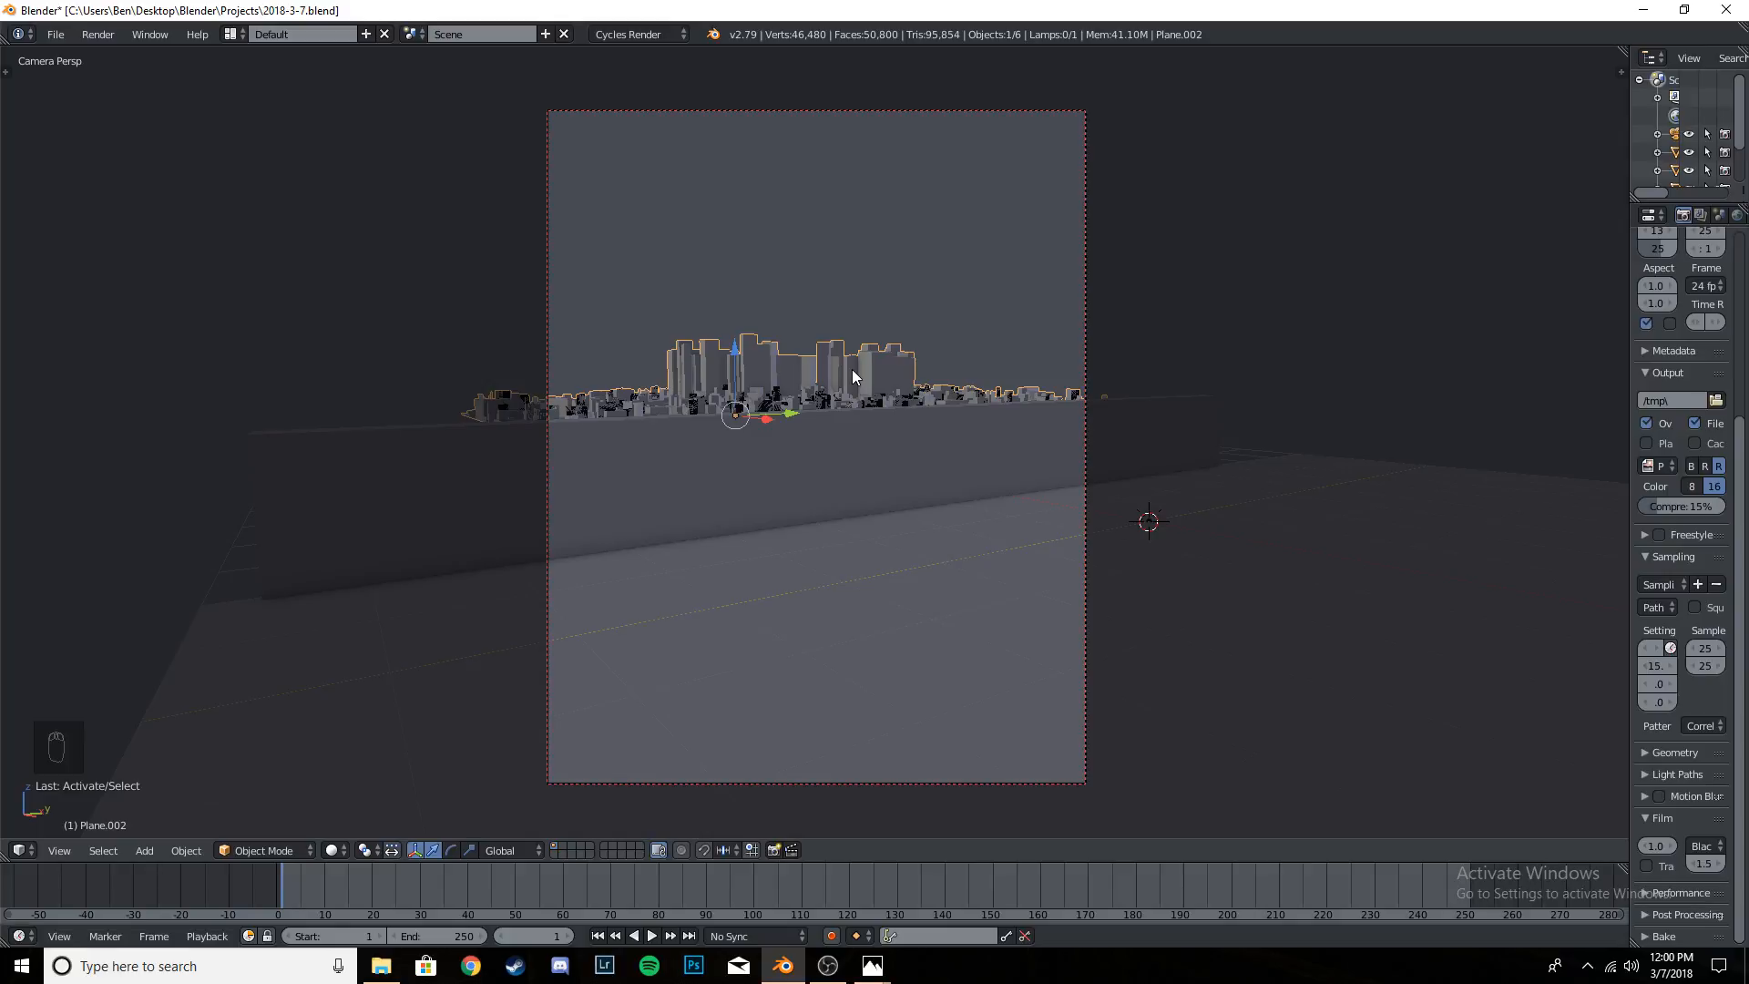
key("ctrl+s")
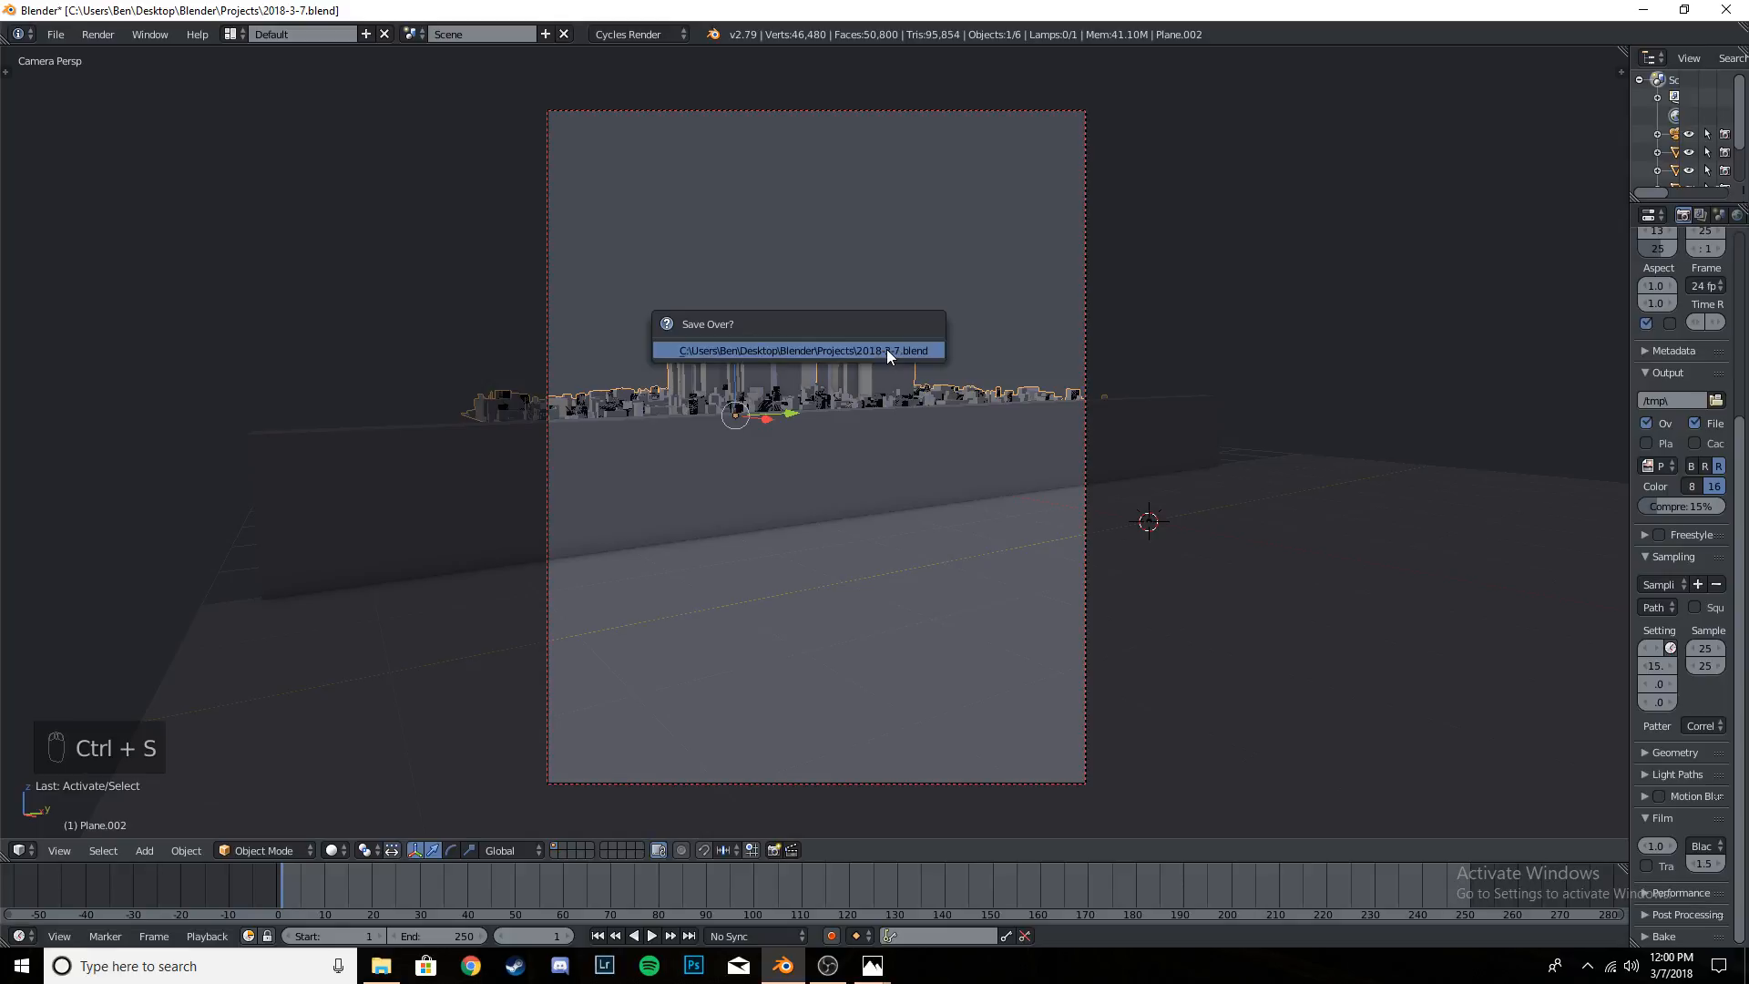
key("ctrl+s")
- Add a cylinder, move it about -4.55 along Y into the camera frame and scale it down to about 0.063
key("t")
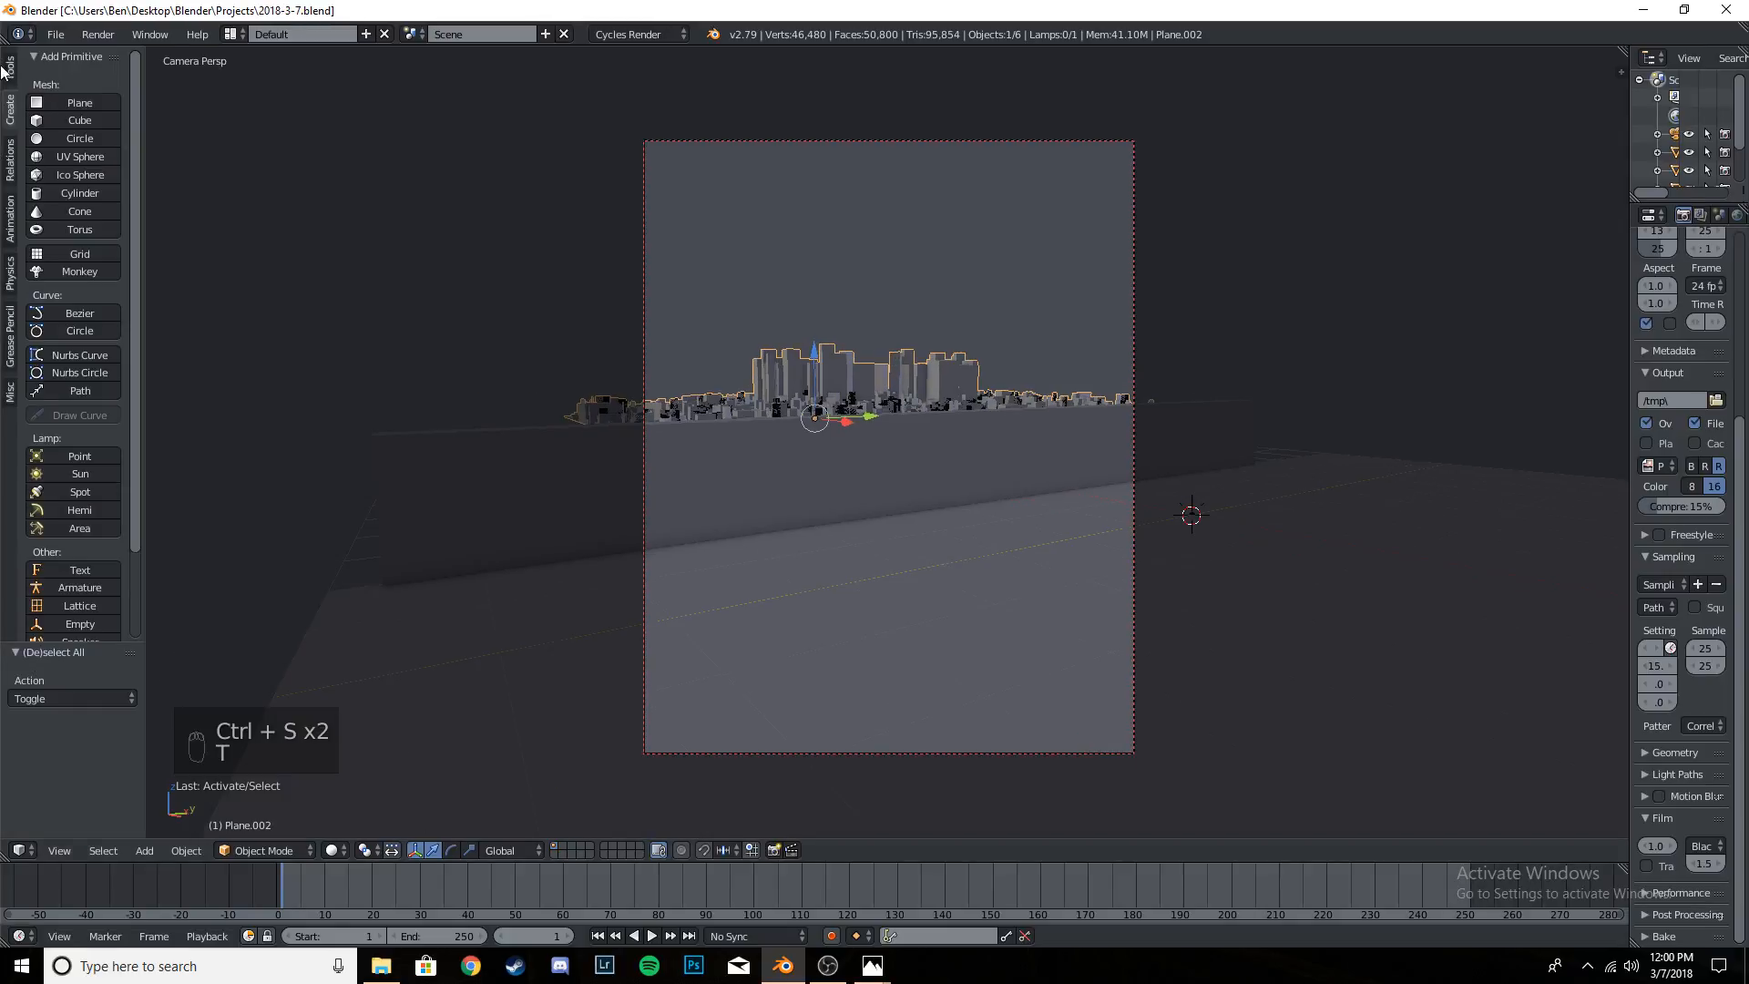
left_click(107, 192)
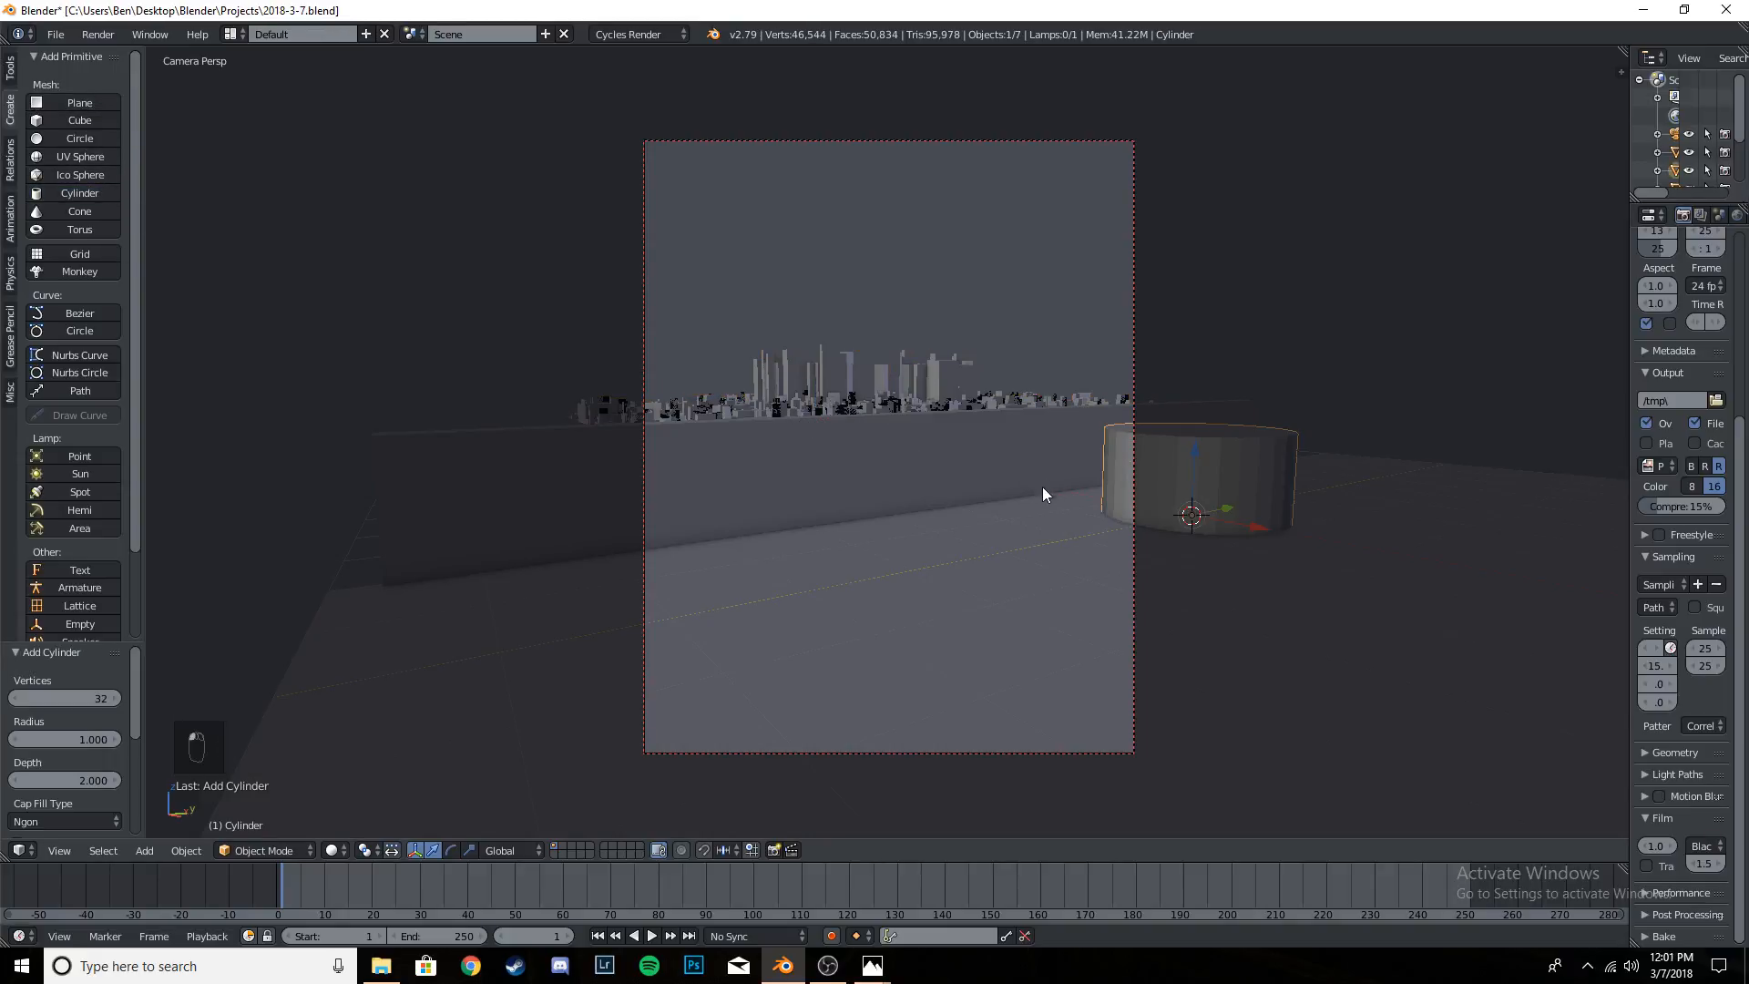
left_click_drag(1228, 508, 952, 600)
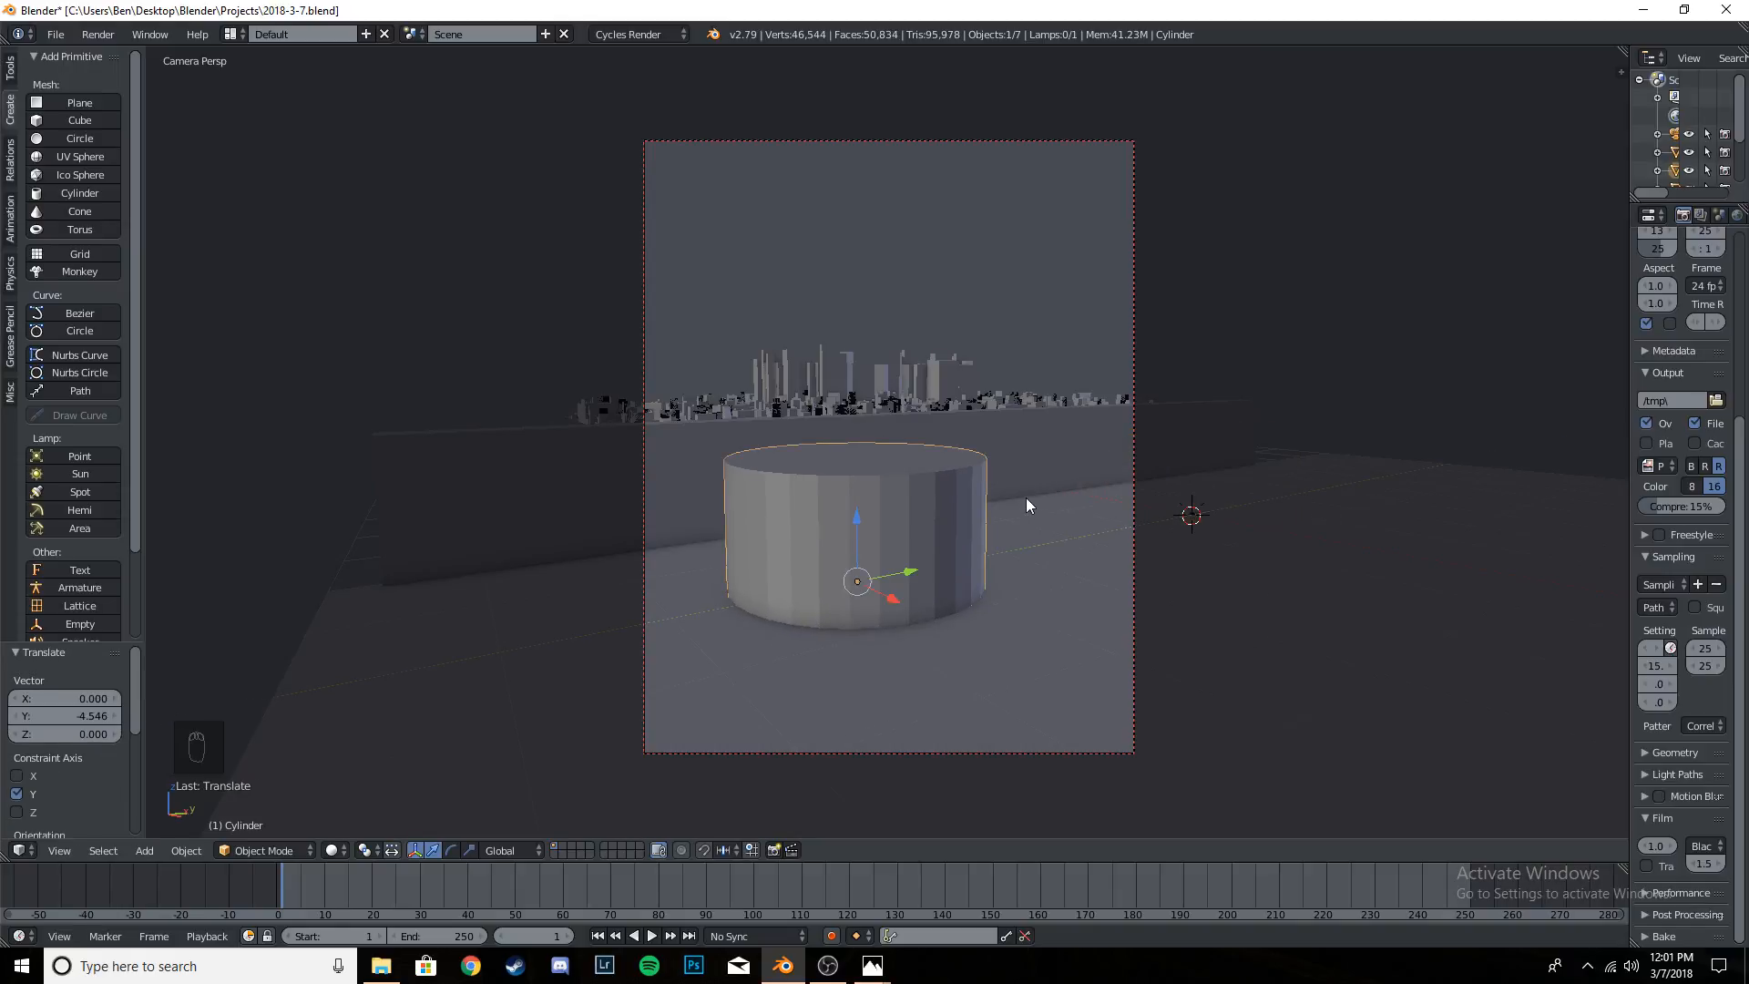
key("s")
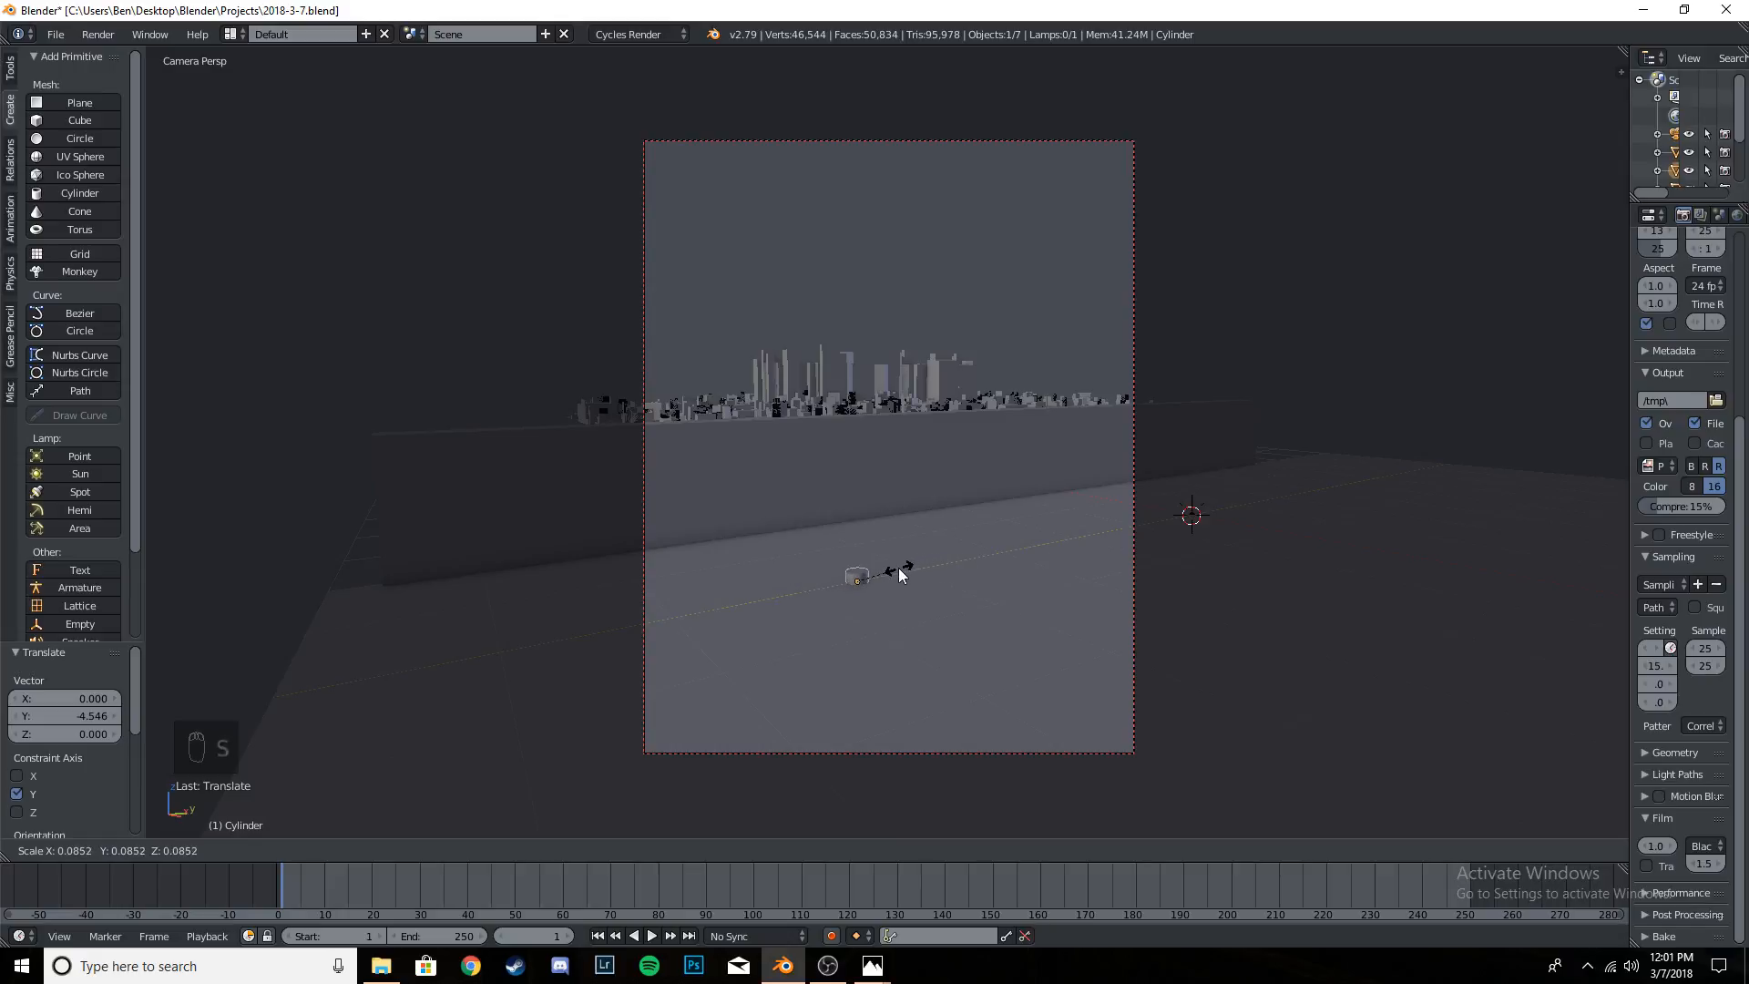
left_click(889, 571)
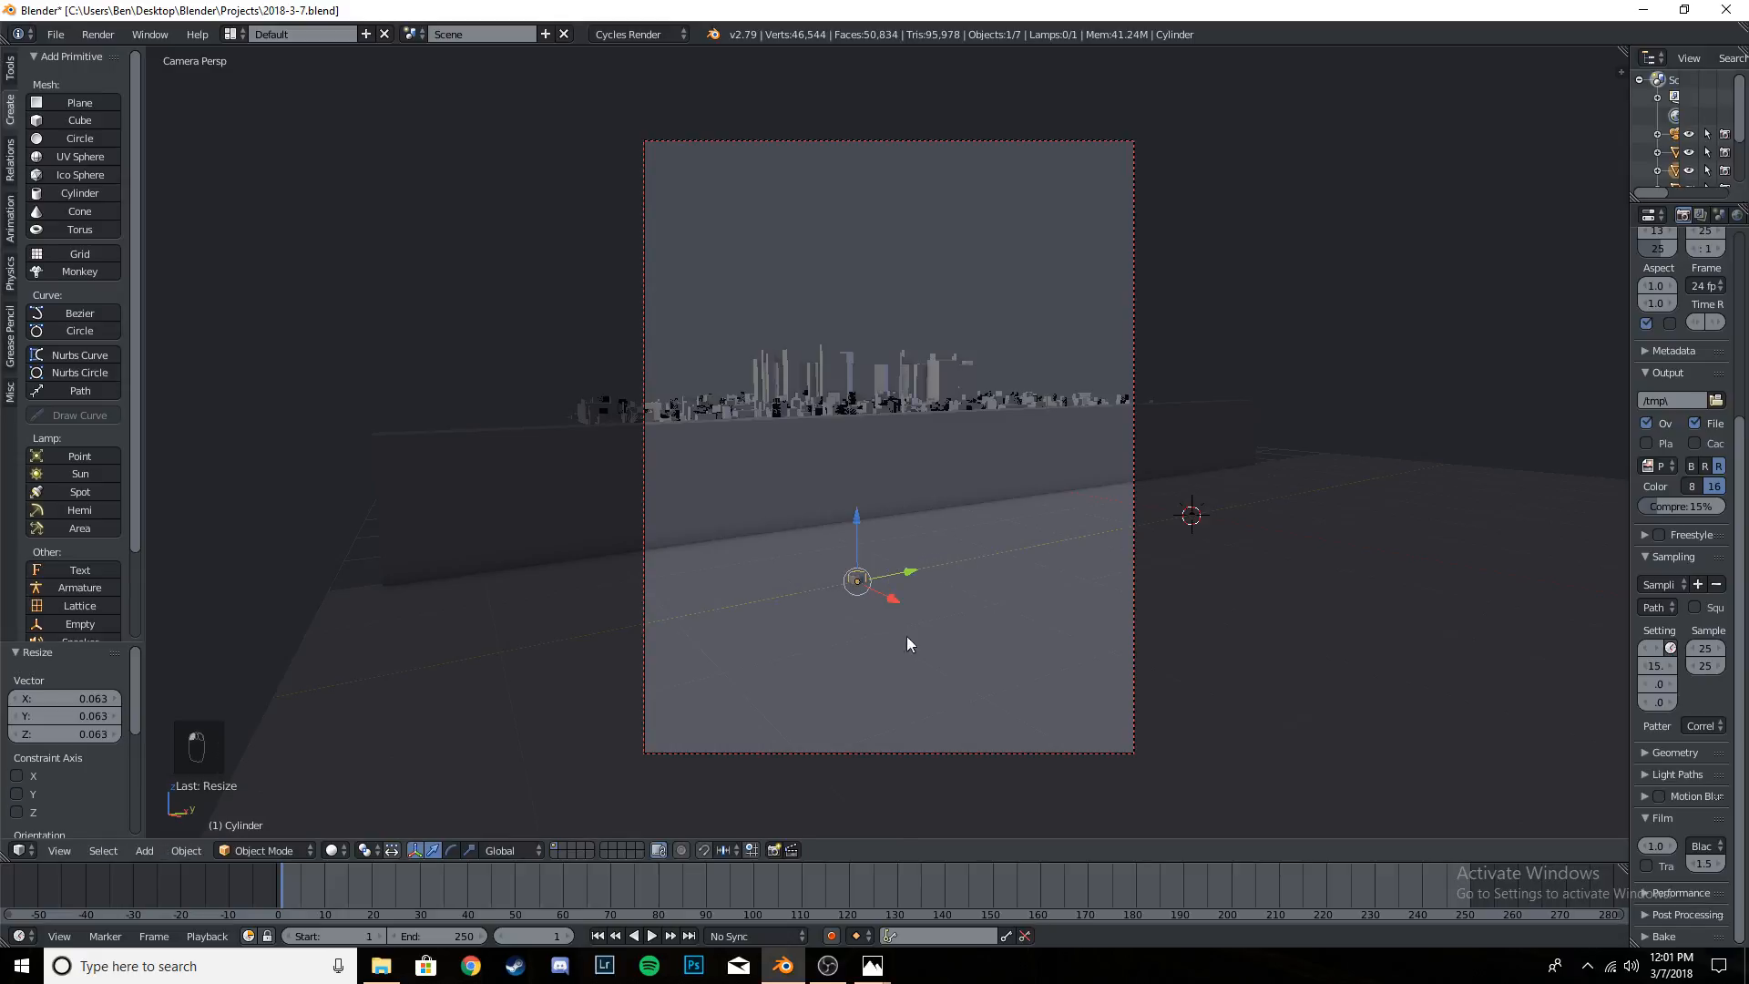
- Move the small cylinder about -2.36 along X to behind the wall and stretch it about 7.69 times along Z
middle_click_drag(905, 636, 997, 654)
key("KP_7")
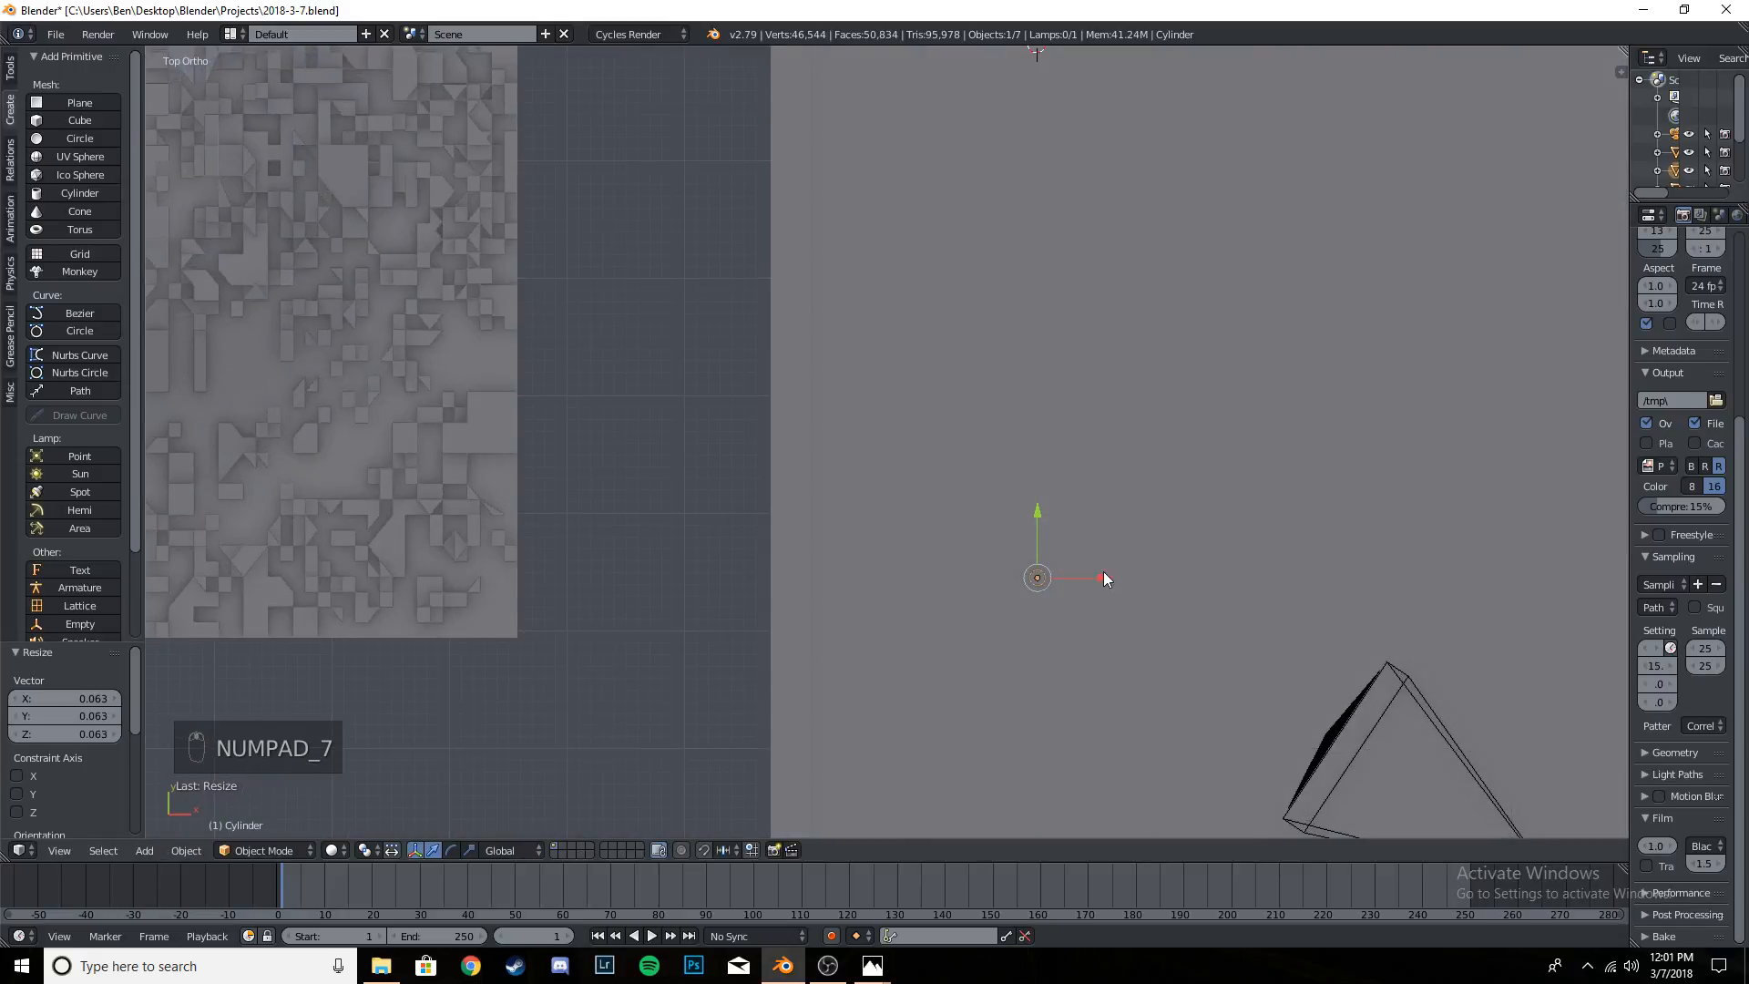
left_click_drag(1104, 578, 829, 607)
mouse_move(827, 605)
middle_mouse_down()
mouse_move(833, 620)
mouse_move(873, 417)
mouse_move(840, 552)
mouse_move(919, 543)
mouse_move(914, 610)
mouse_move(829, 588)
middle_mouse_up()
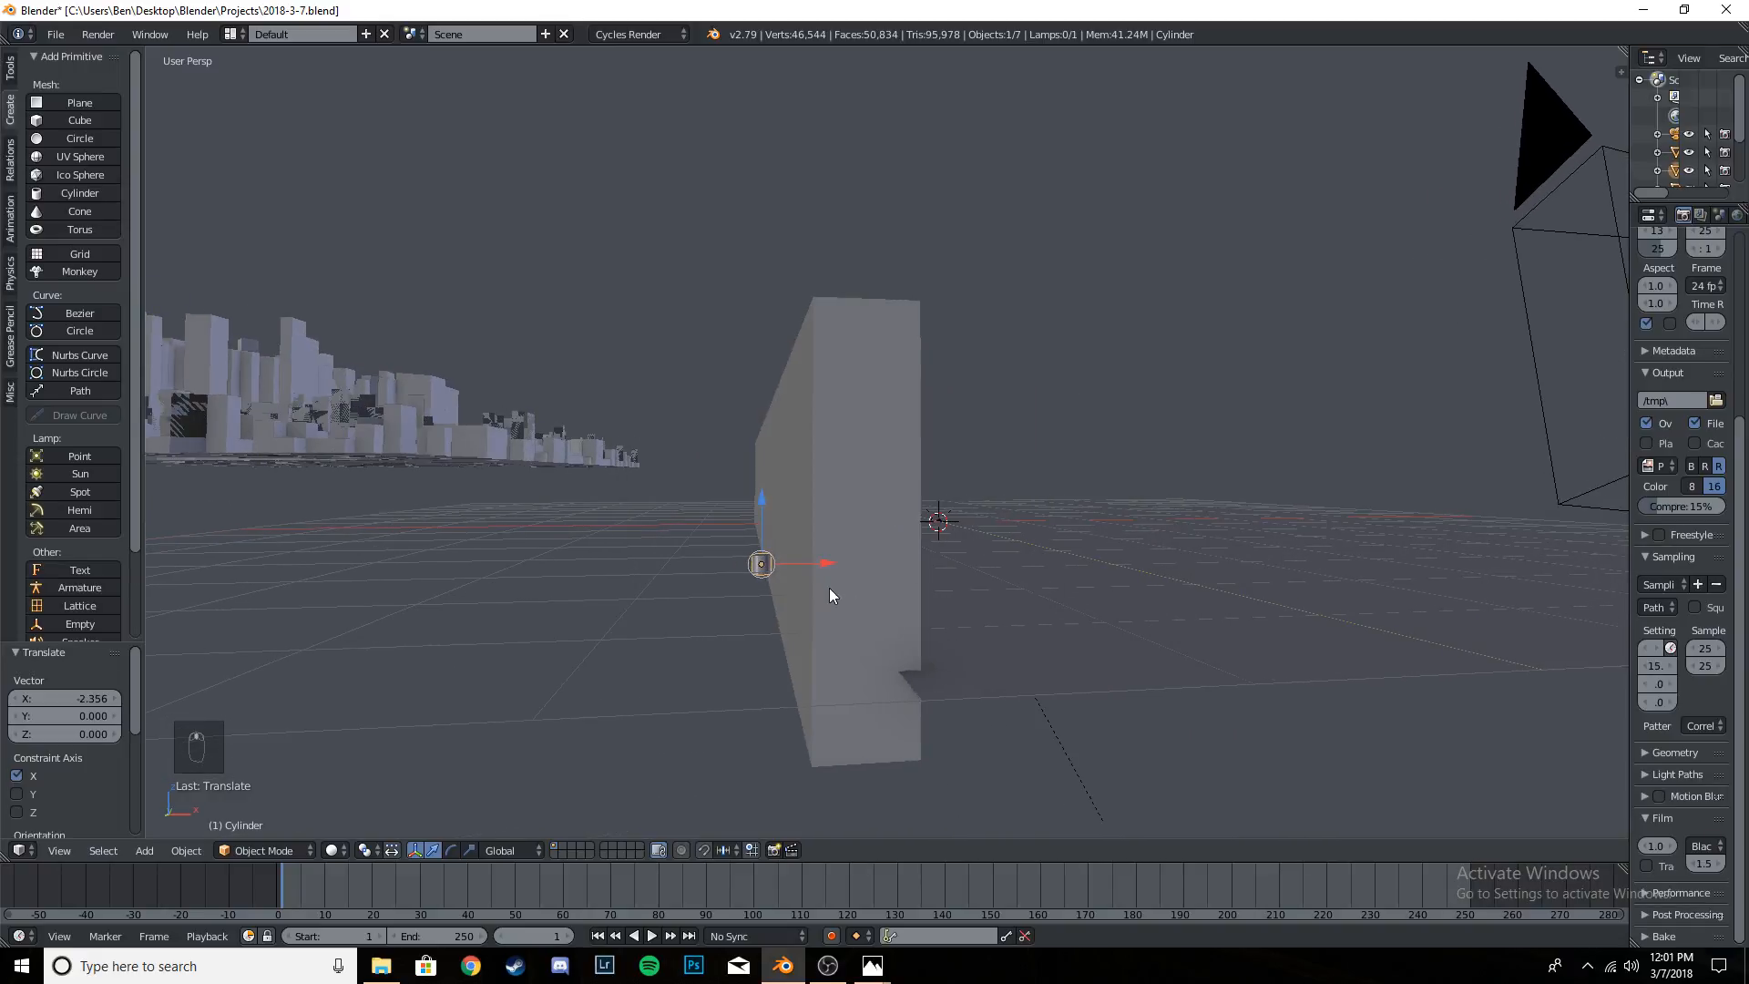
key("s")
- Stretch the cylinder about 3.6 times along Z to form a tall pole
key("s")
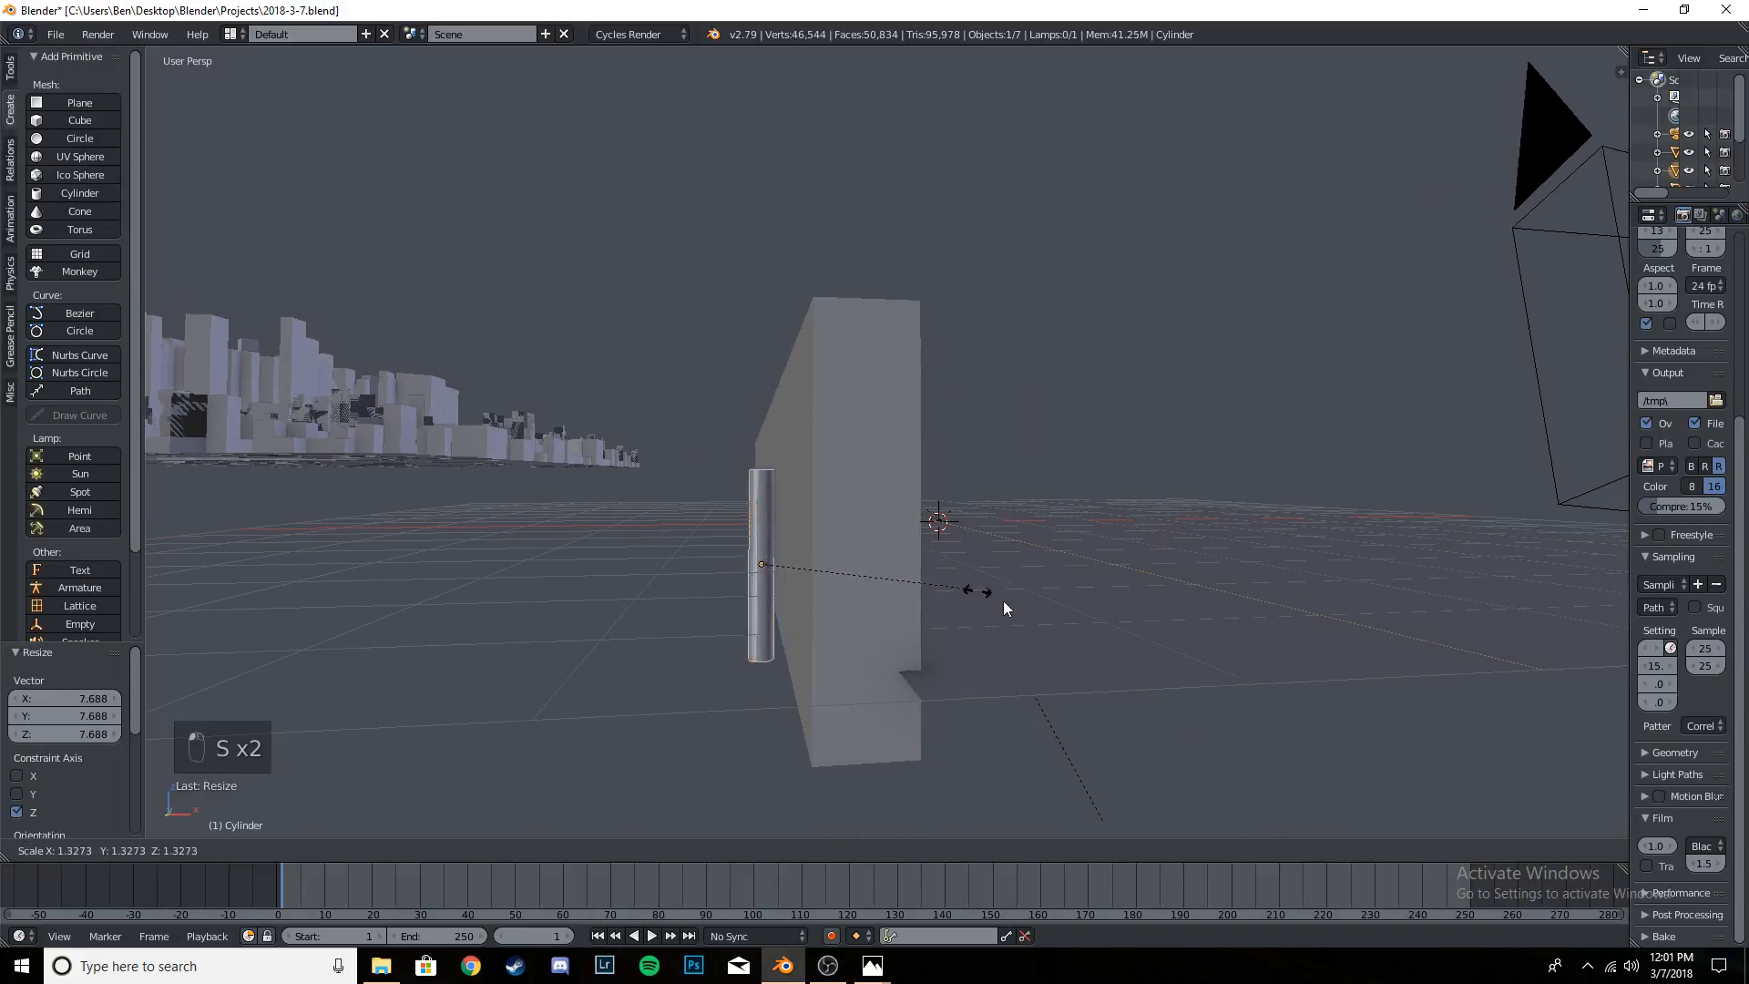
left_click(1141, 647)
key("ctrl+z")
key("s")
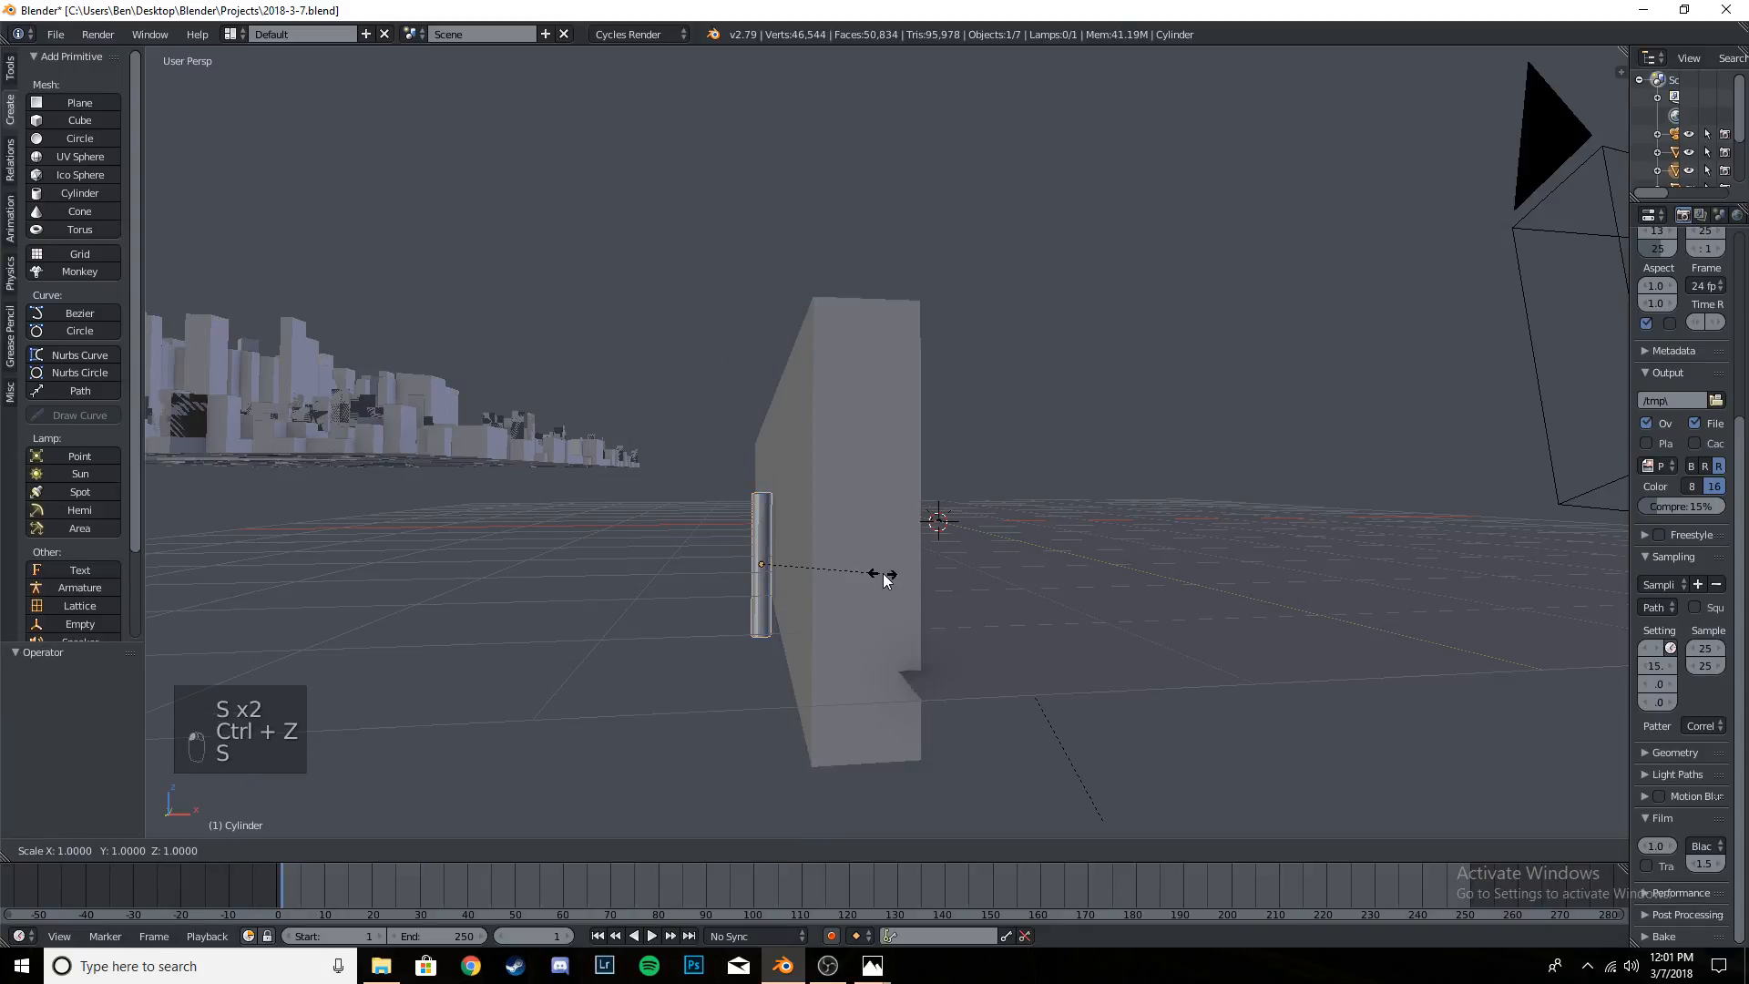
key("z")
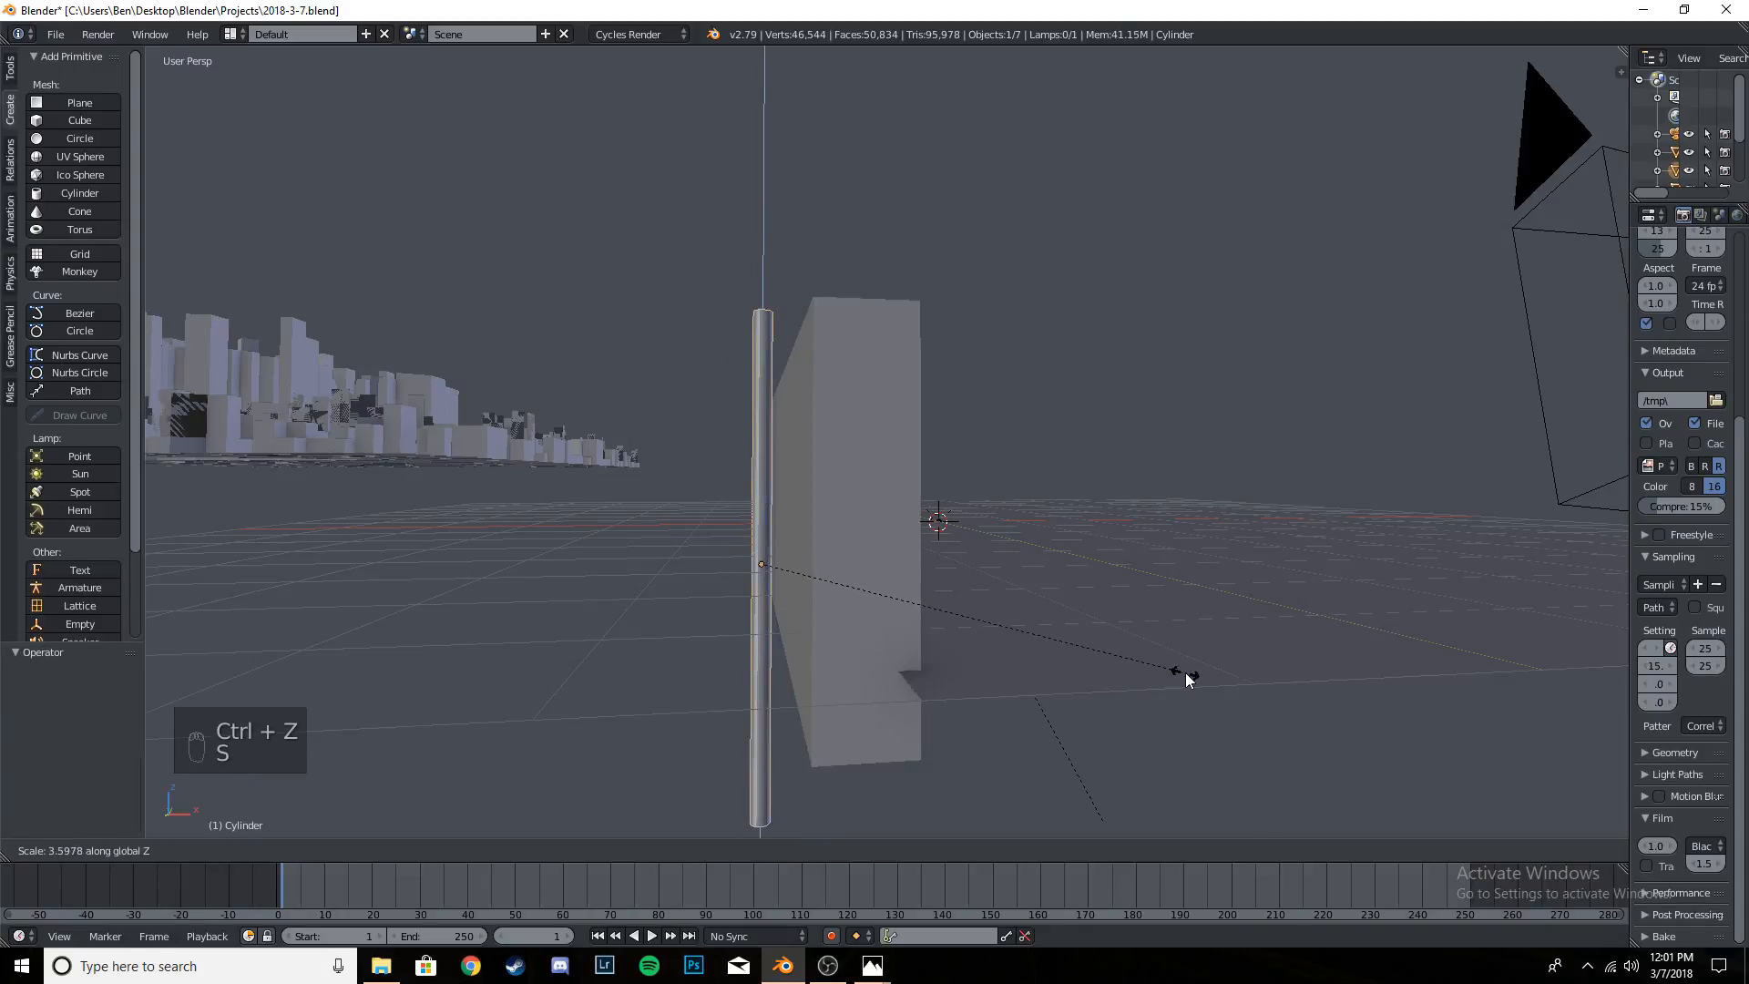
left_click(1184, 672)
- Raise the pole behind the wall along Z by about 1.17 and another 0.38, checking its height against the wall
left_click_drag(756, 499, 763, 345)
middle_click_drag(889, 494, 857, 476)
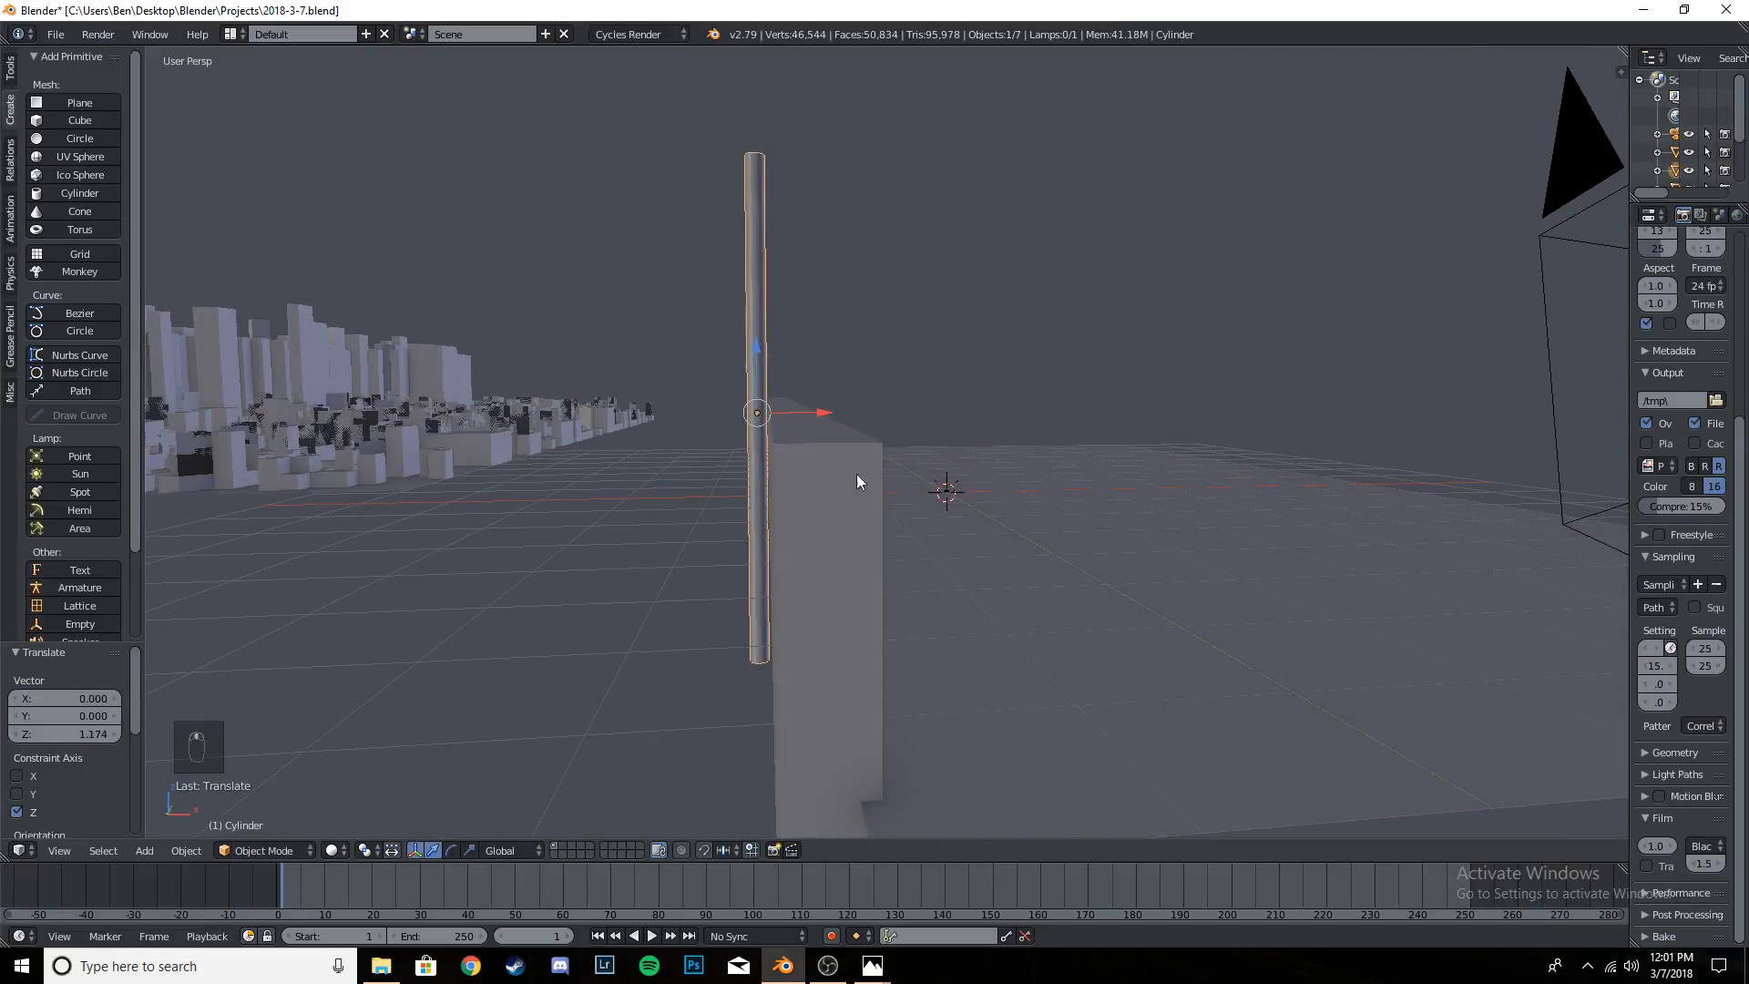
left_click_drag(758, 363, 778, 329)
middle_click_drag(778, 330, 865, 490)
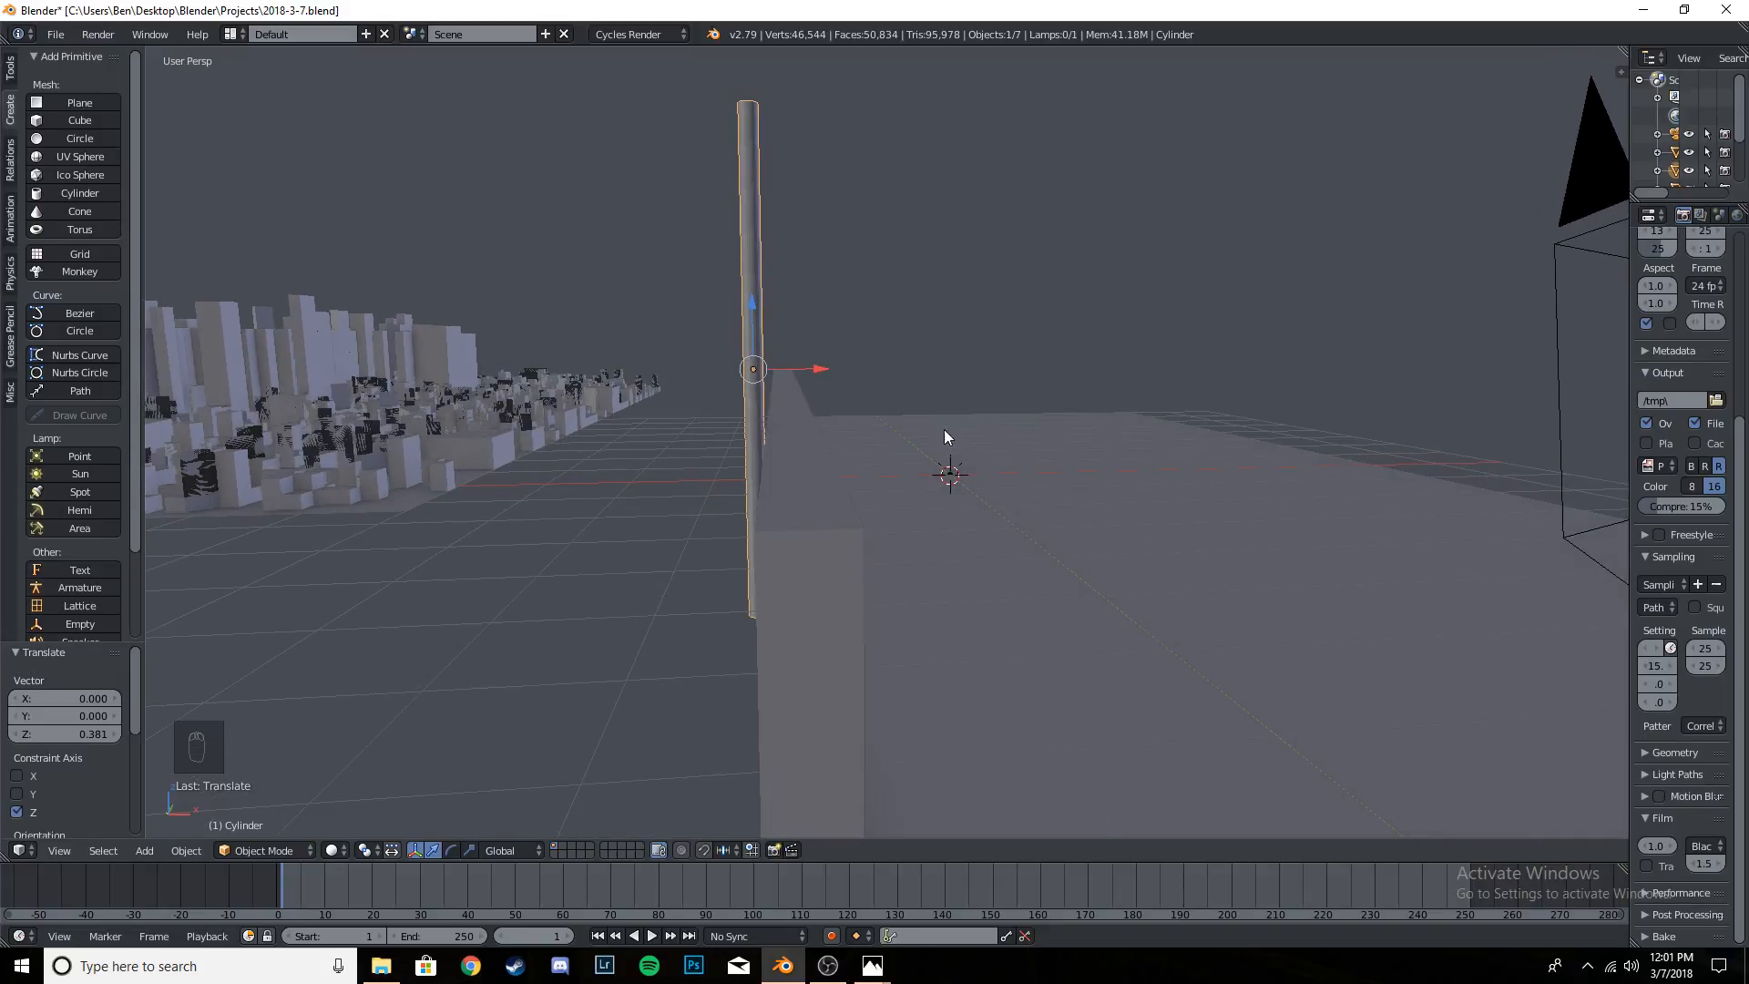
middle_click_drag(1058, 432, 1126, 314)
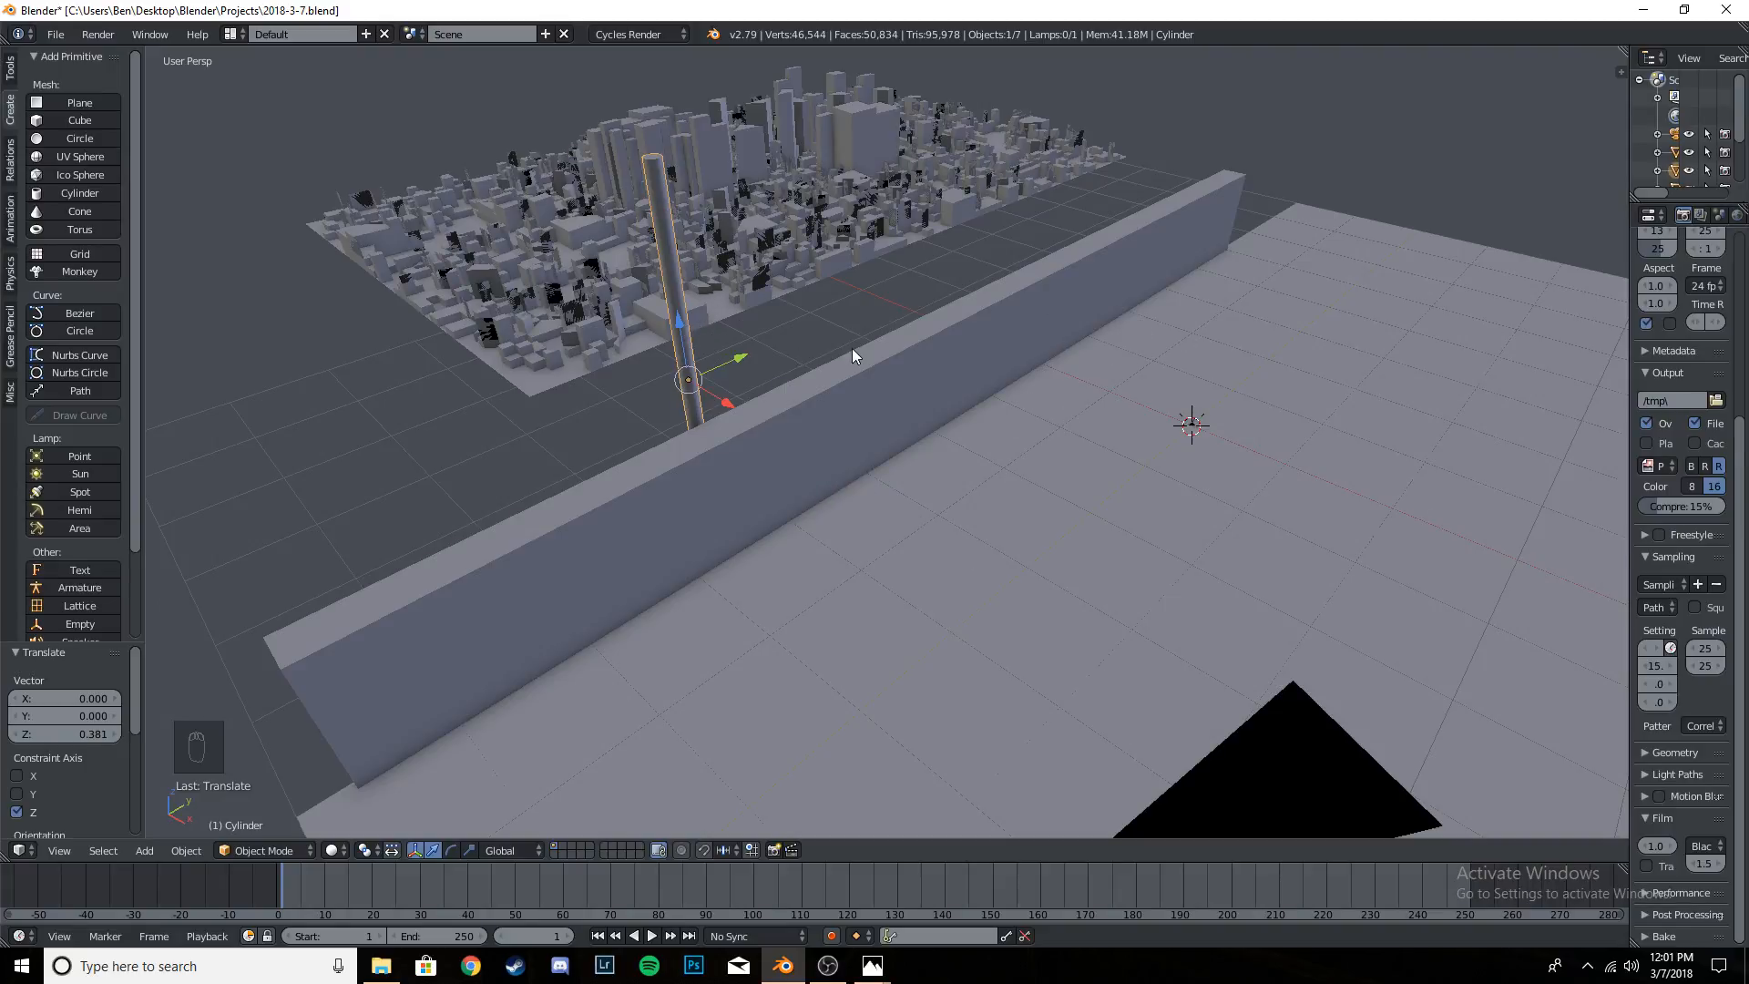
- In the camera view, raise the pole about 0.54, scale it to about 0.926, lower it slightly and shift it about -0.08 along Y
key("KP_0")
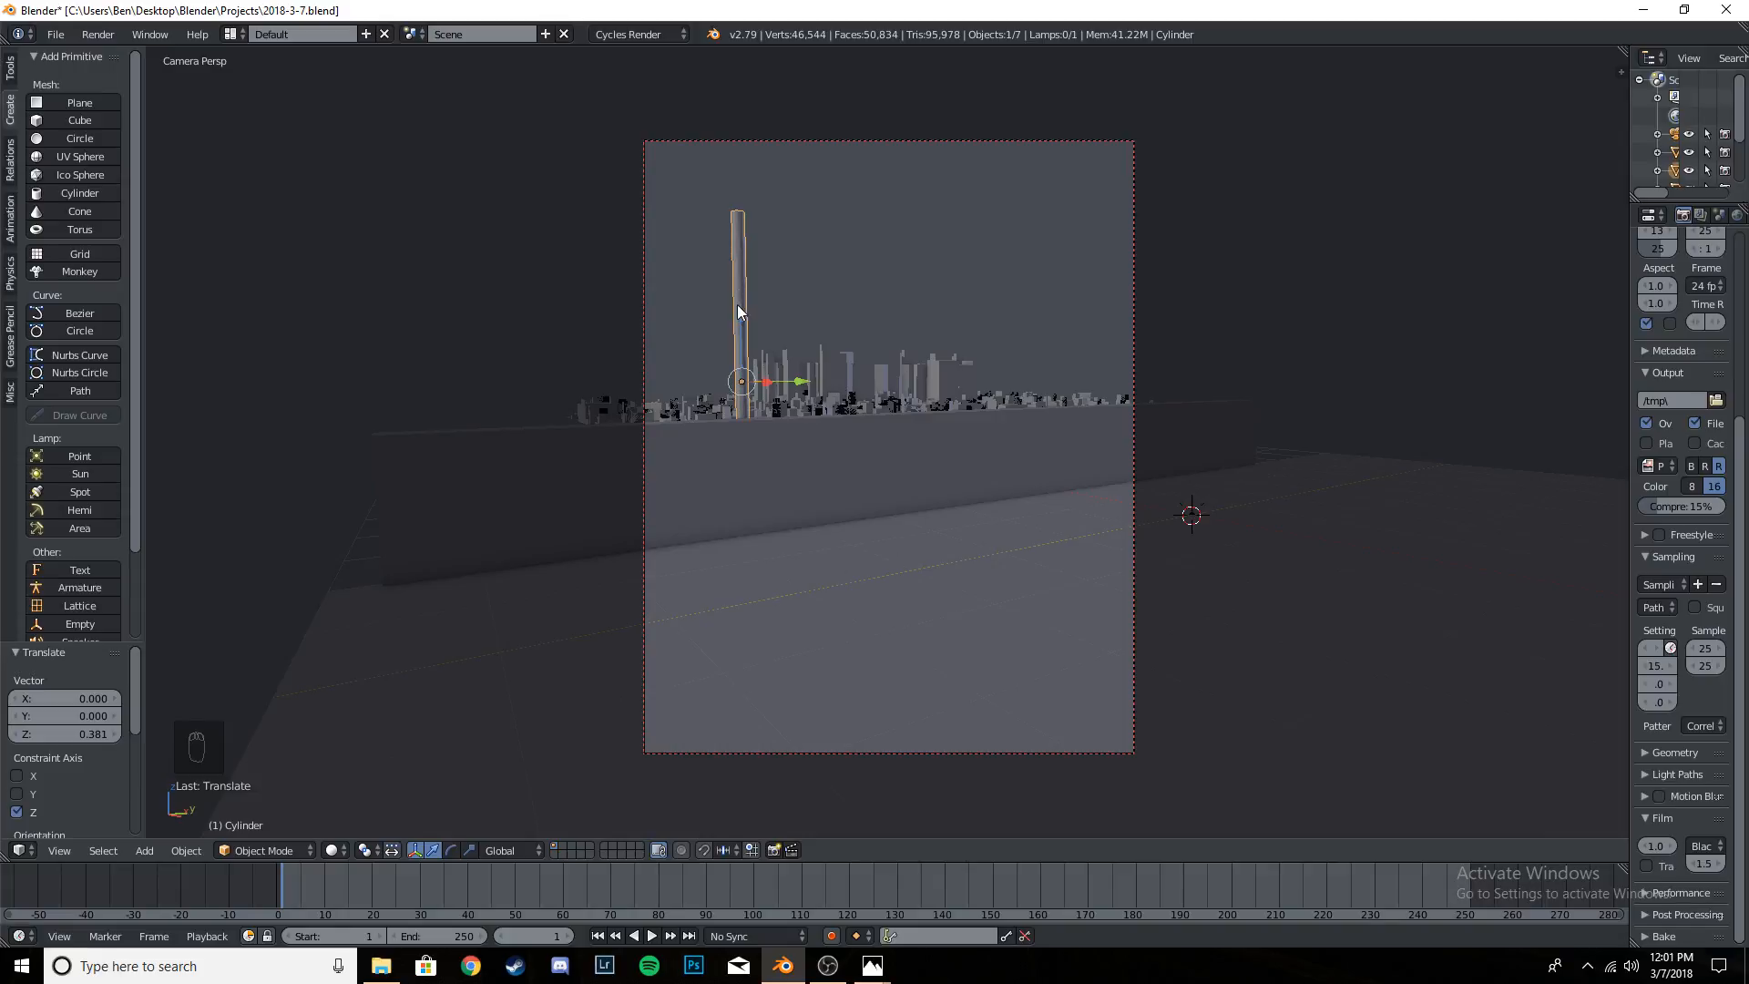
left_click_drag(740, 311, 743, 270)
key("s")
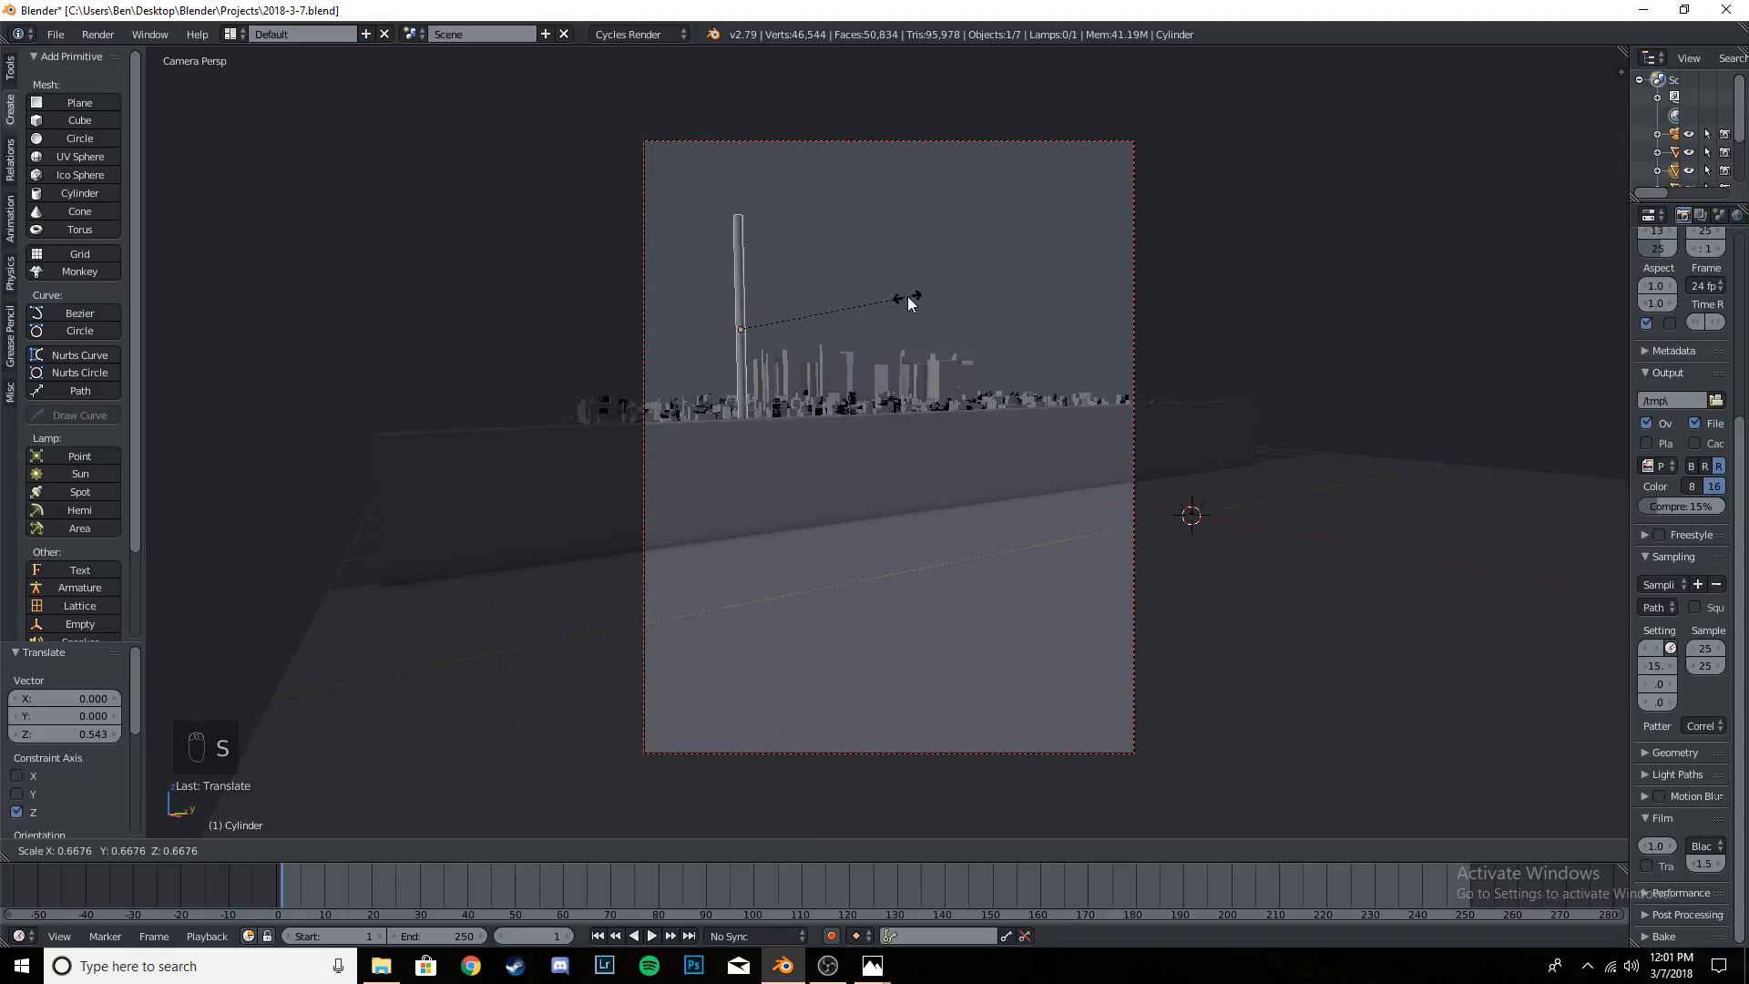
left_click(975, 295)
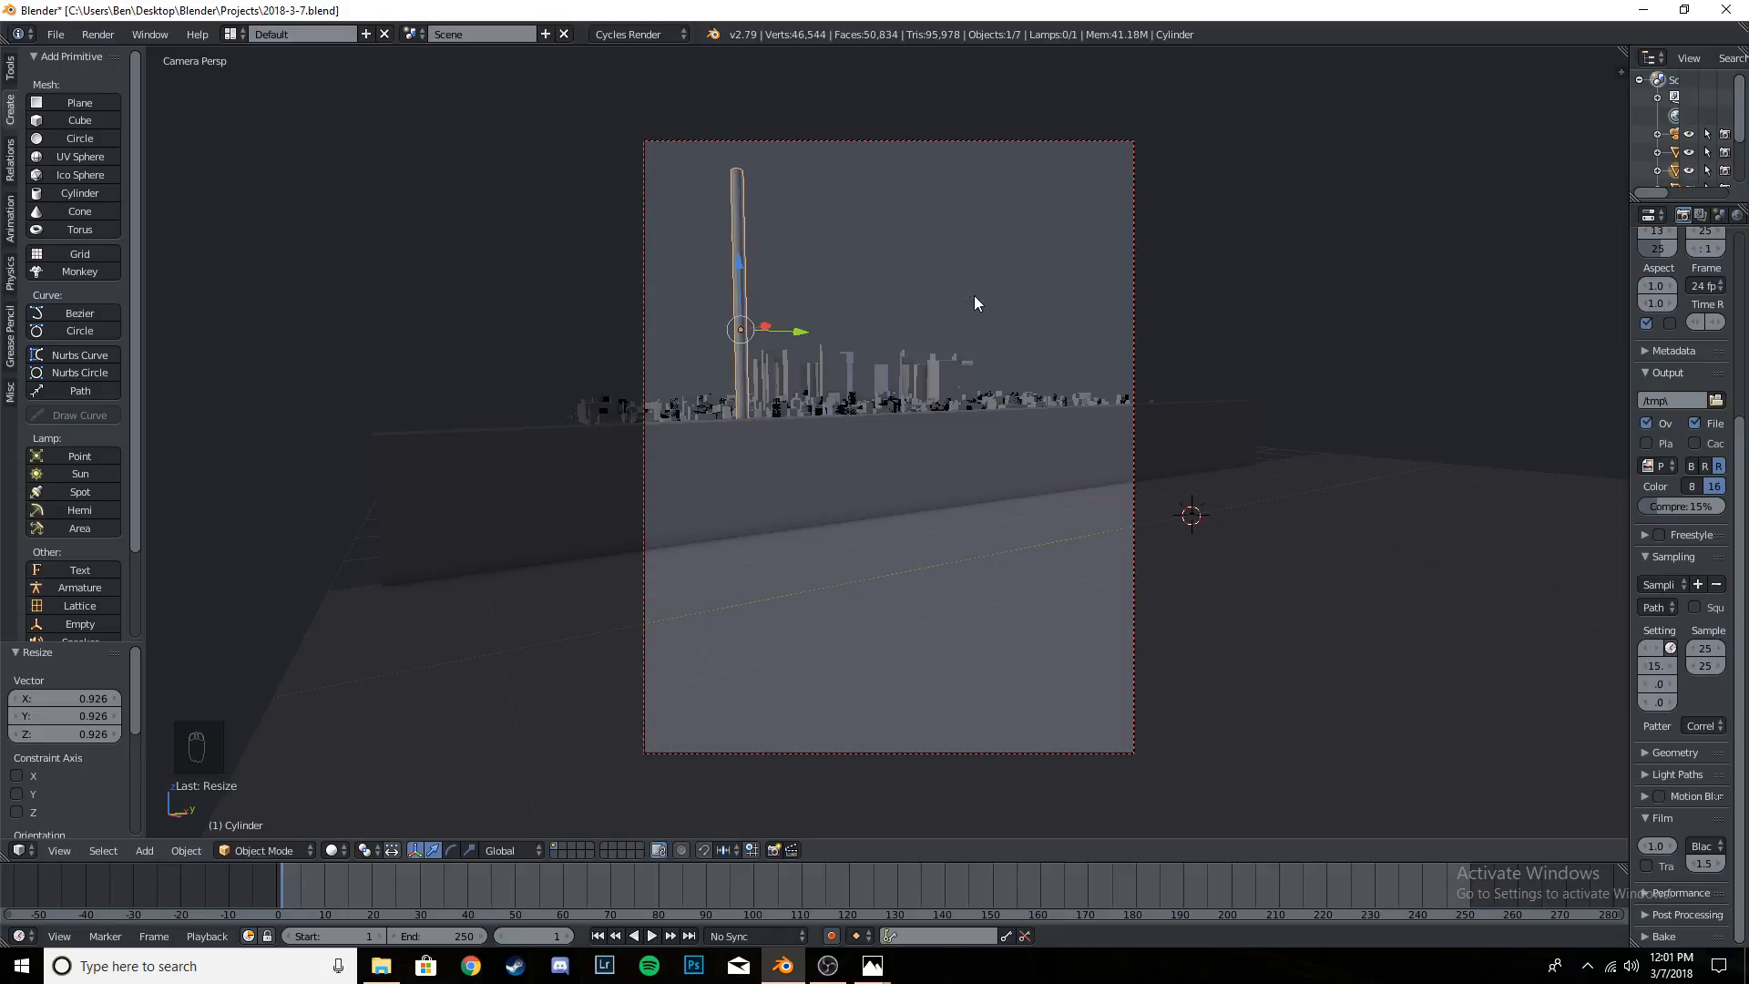
mouse_move(740, 265)
left_mouse_down()
mouse_move(737, 308)
mouse_move(739, 278)
left_mouse_up()
mouse_move(799, 344)
left_mouse_down()
mouse_move(743, 346)
mouse_move(790, 348)
left_mouse_up()
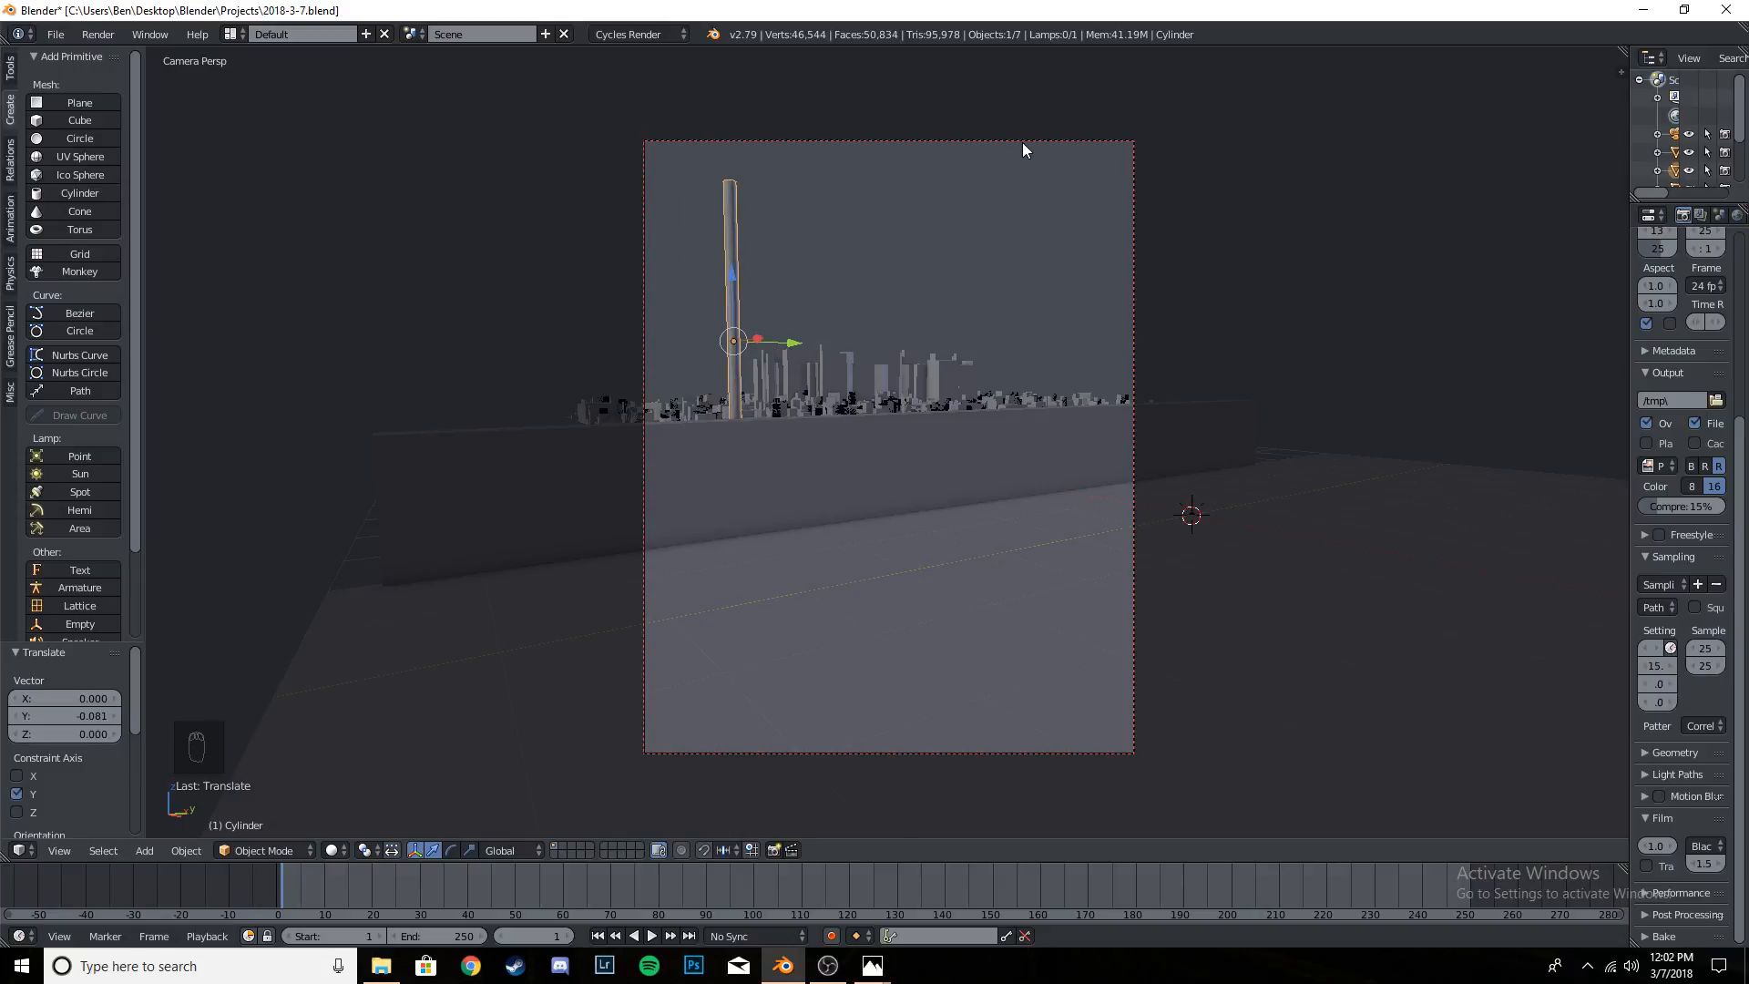
- Focus on the pole cylinder and open its mesh for editing with nothing selected
left_click_drag(727, 288, 731, 283)
key("KP_Decimal")
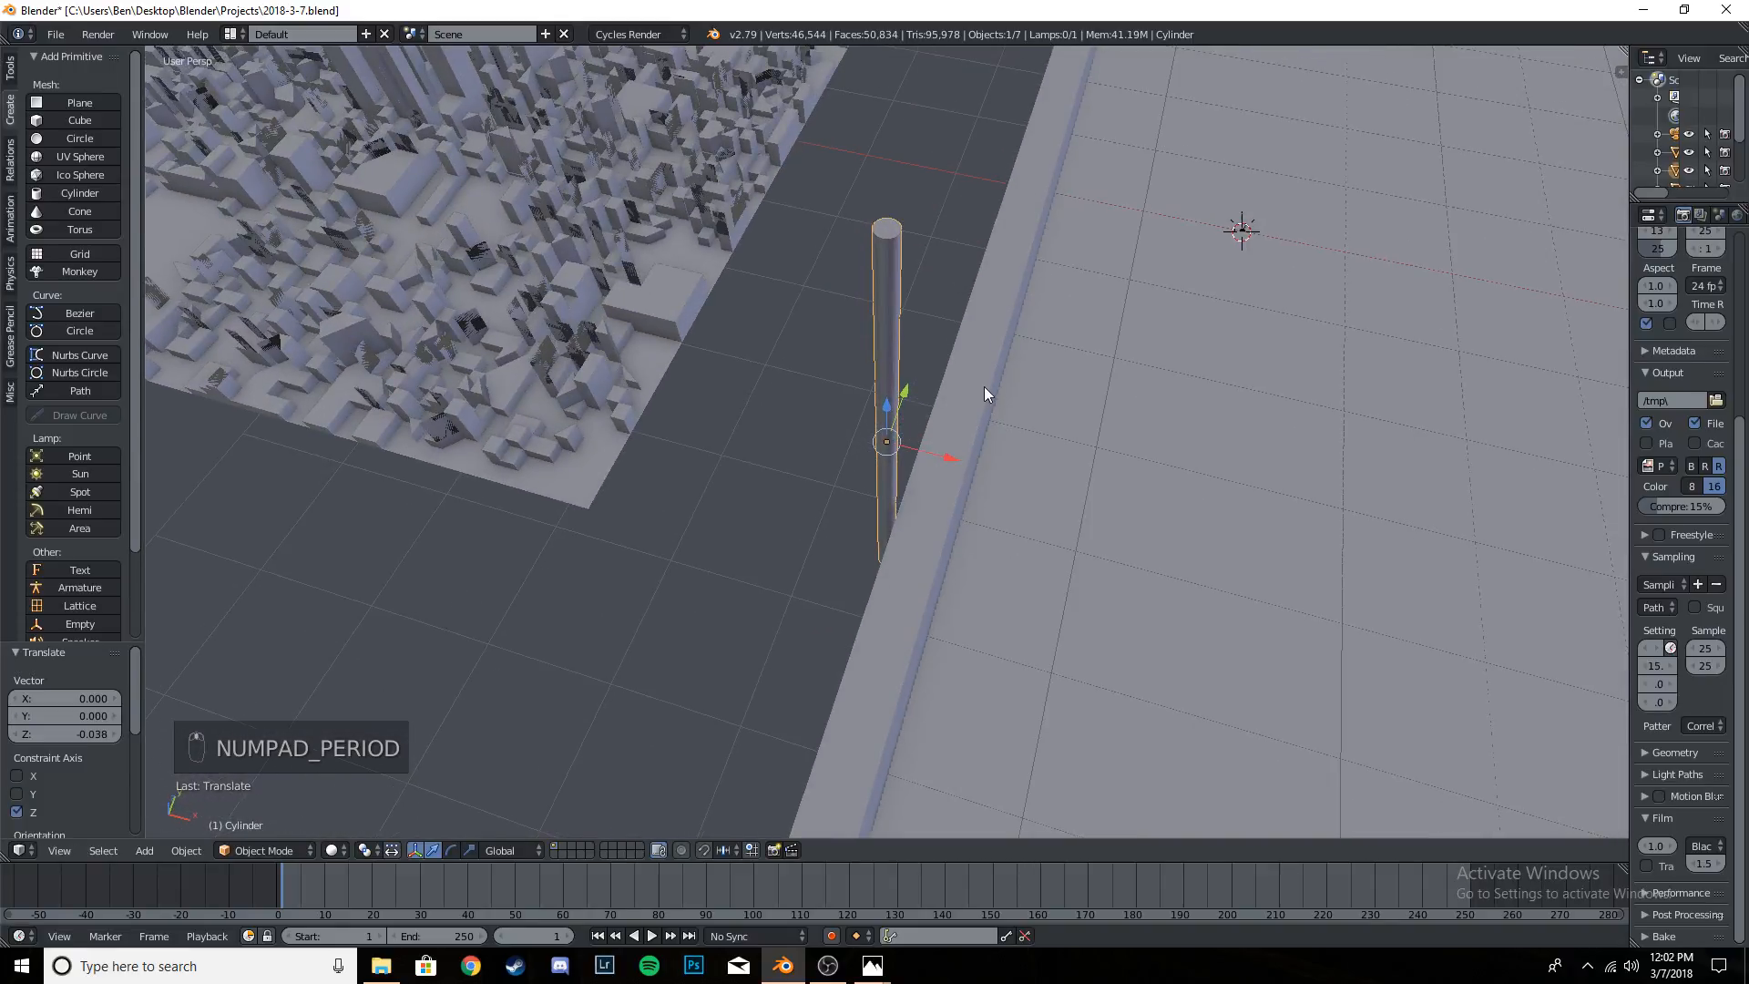
middle_click_drag(984, 386, 1032, 458)
key("Tab")
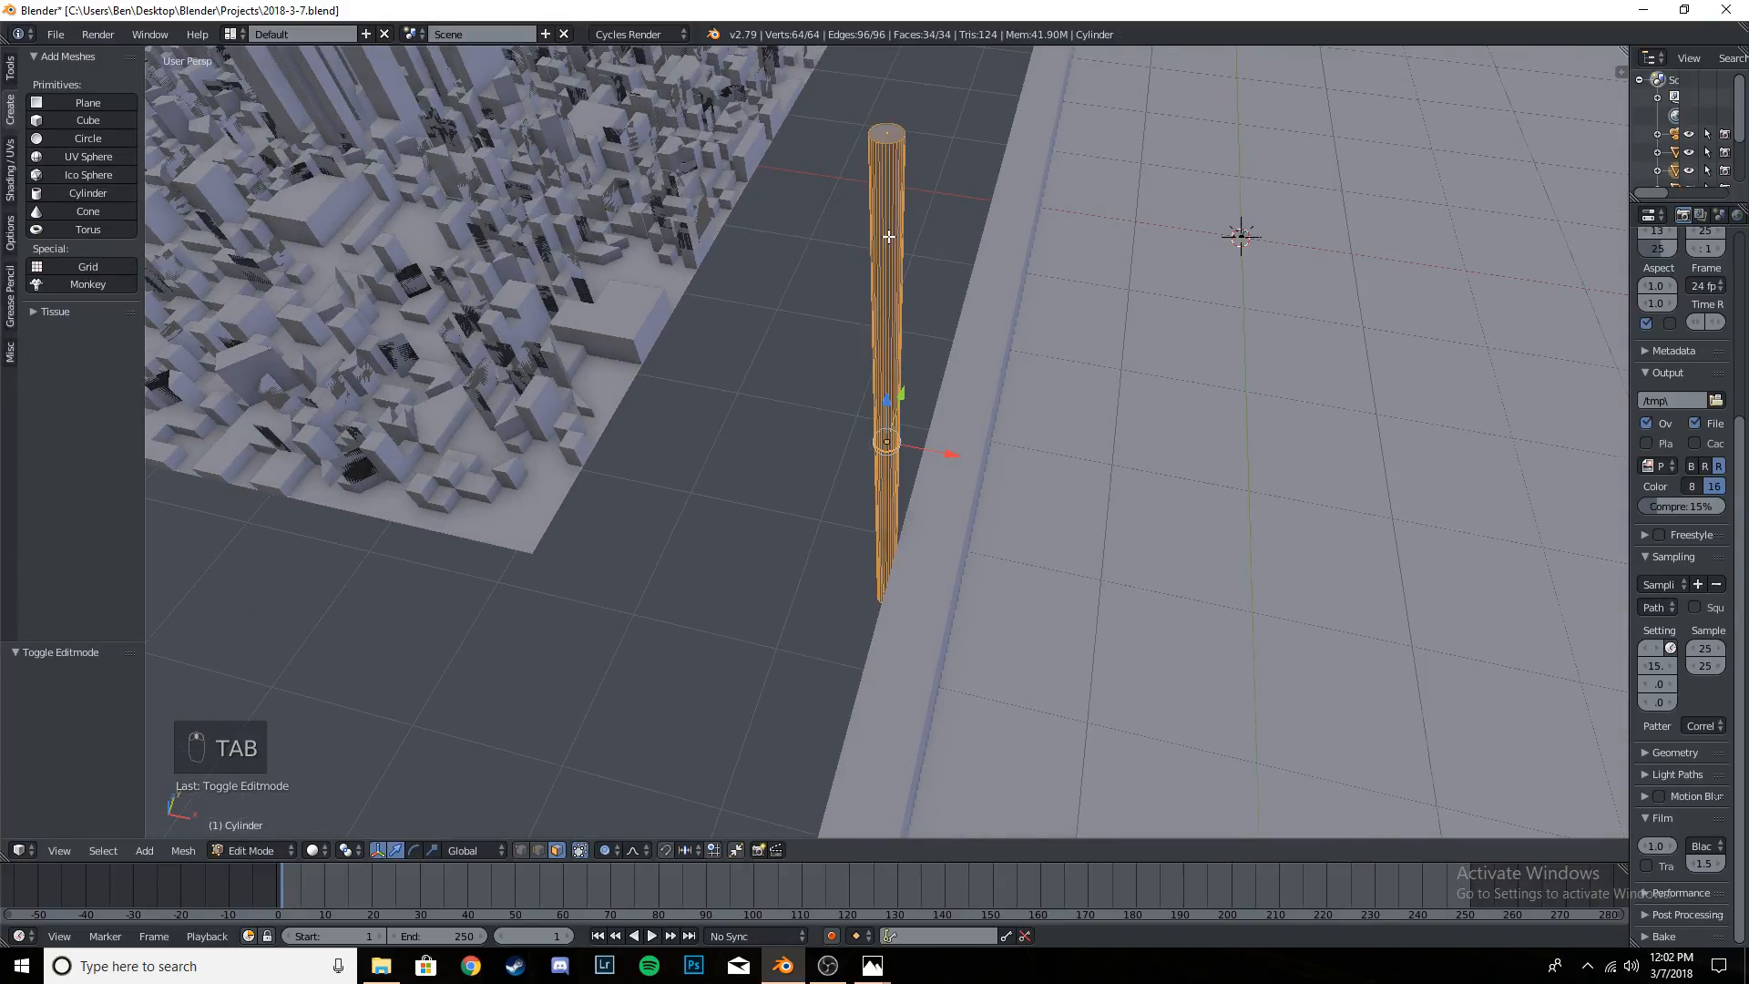
key("a")
key("a")
mouse_move(929, 375)
middle_mouse_down()
mouse_move(993, 281)
mouse_move(931, 371)
middle_mouse_up()
middle_click_drag(940, 436, 959, 472)
key("Tab")
key("Tab")
key("Tab")
scroll(959, 473, "up", 9)
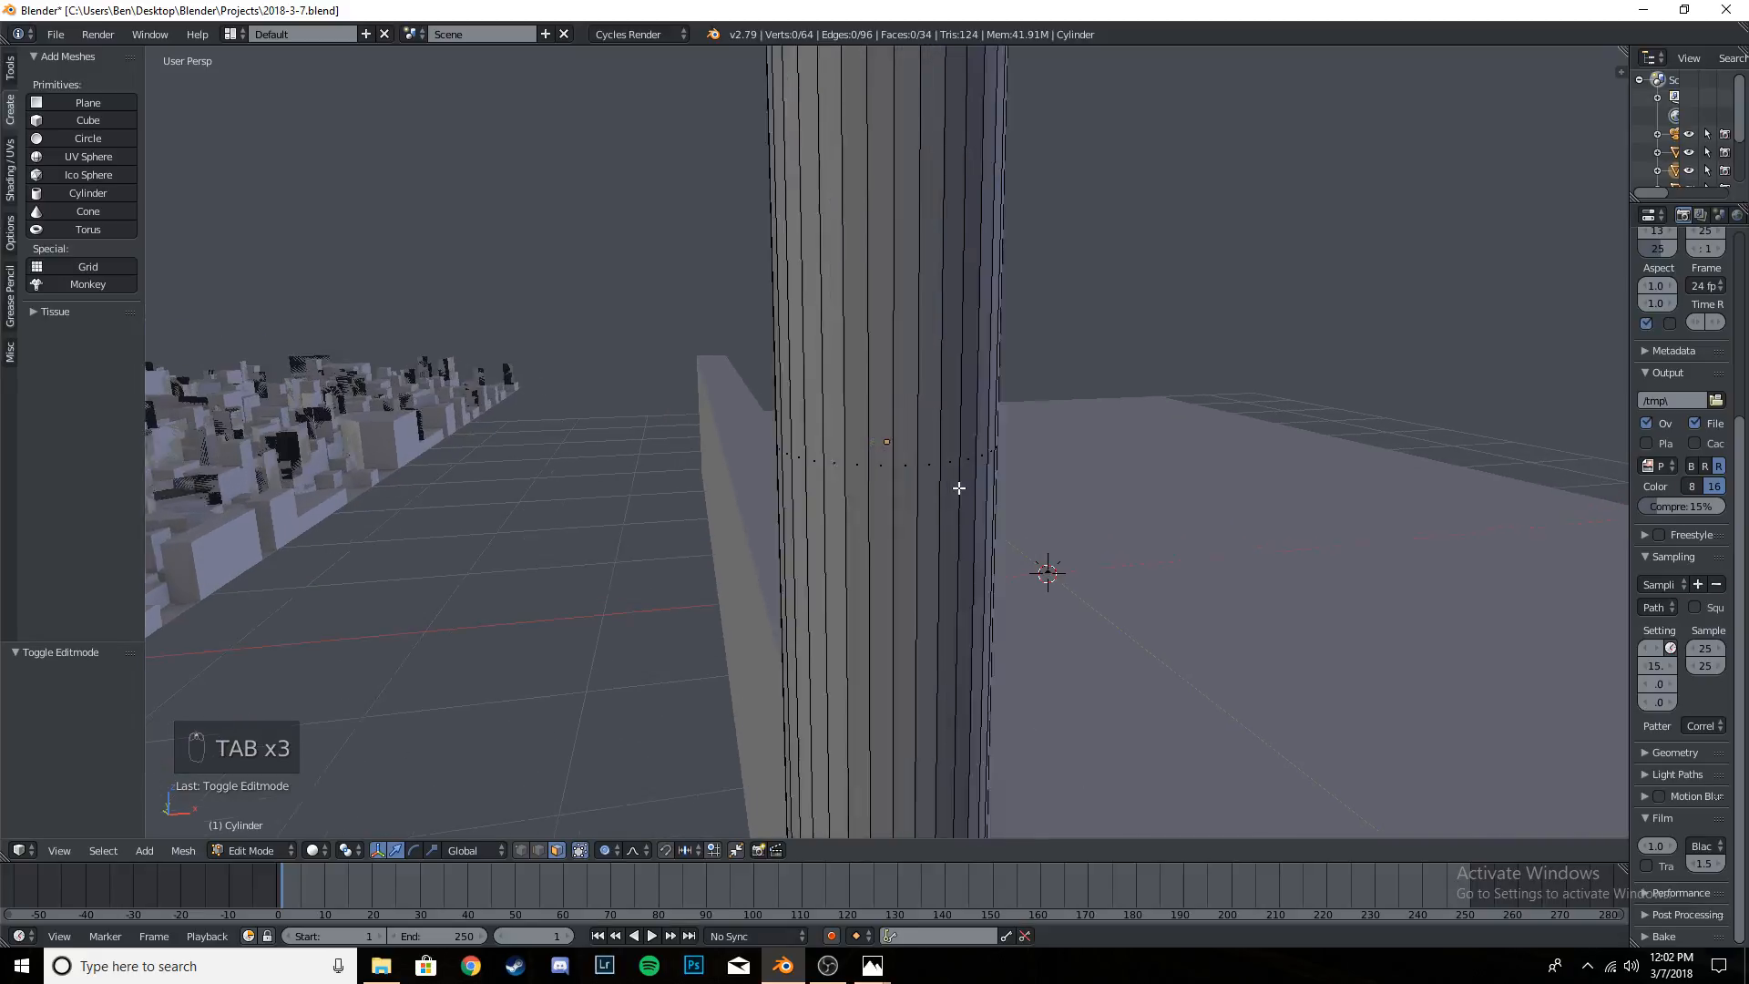
scroll(966, 487, "down", 11)
scroll(955, 430, "down", 4)
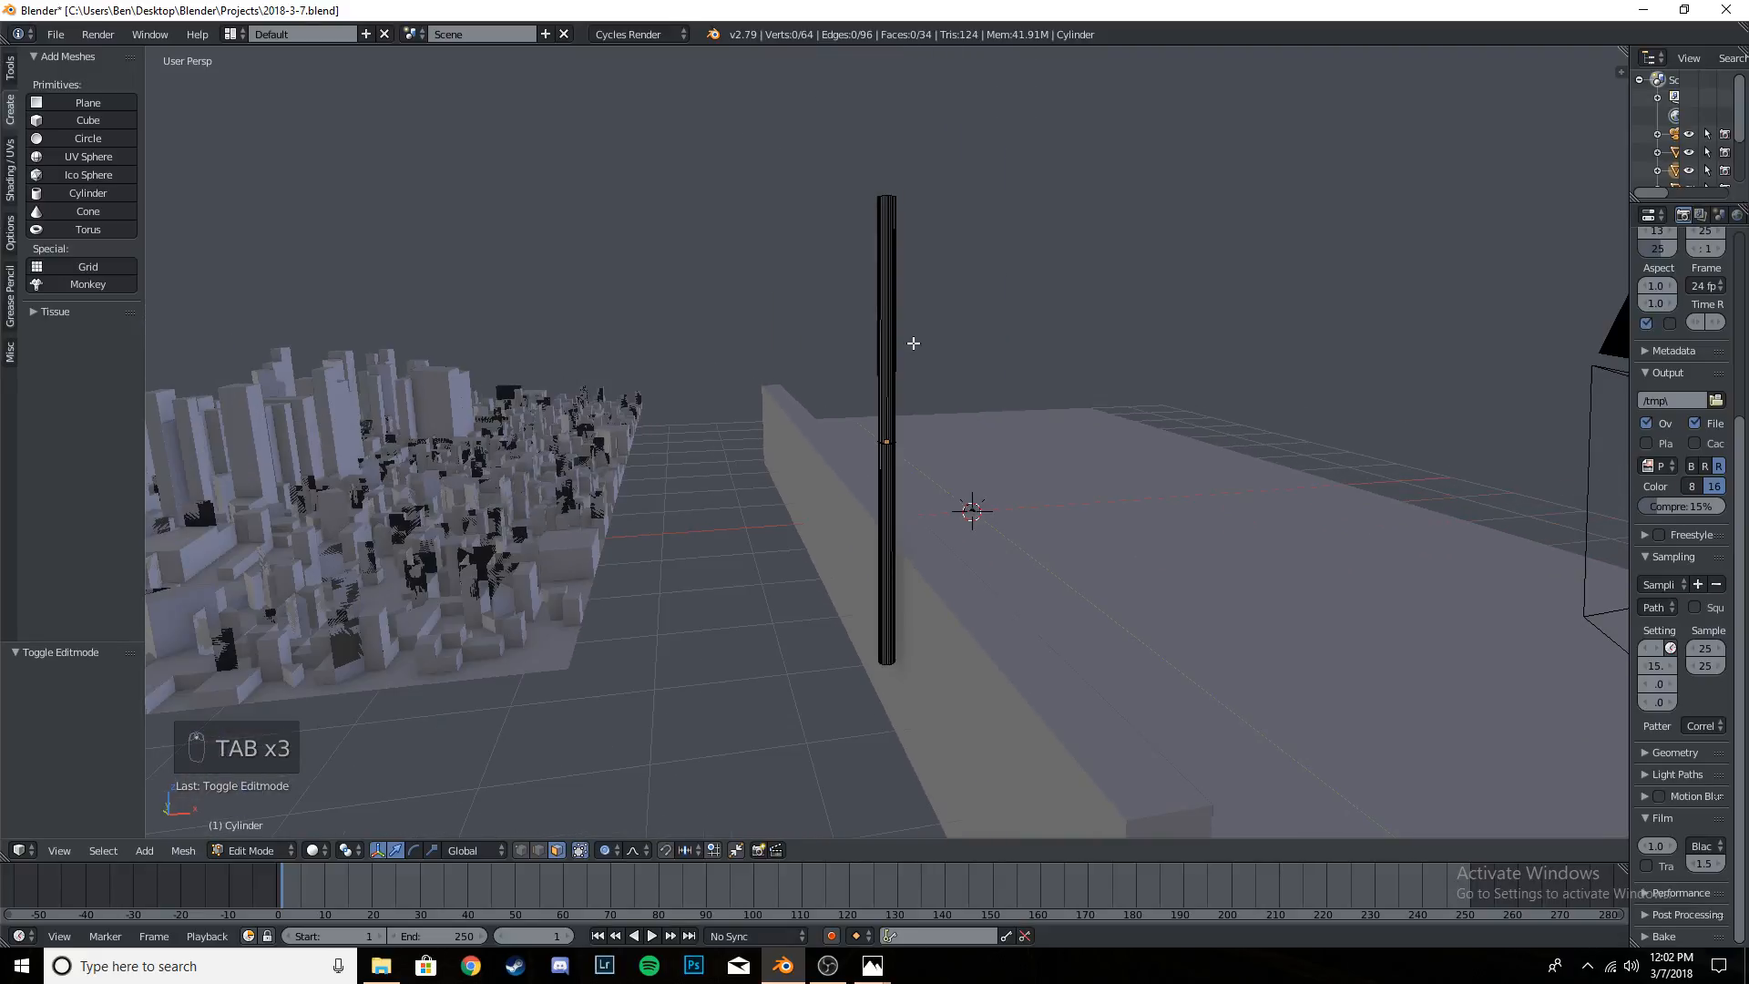
scroll(910, 401, "up", 8)
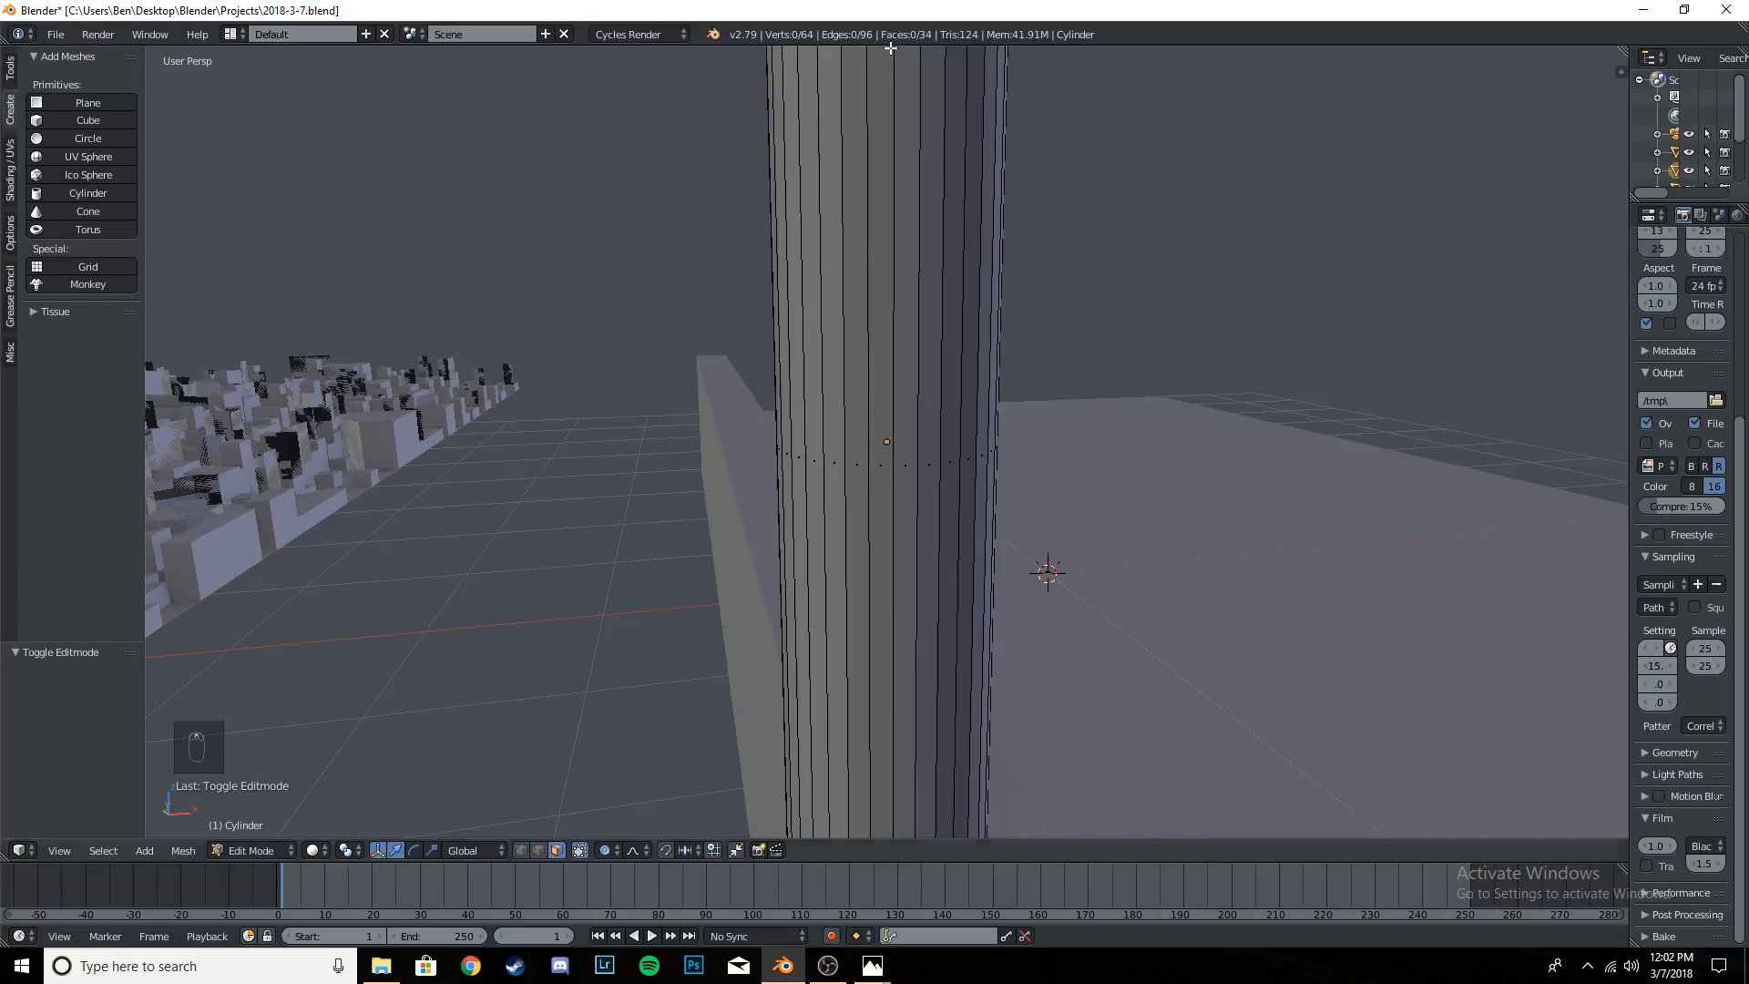
scroll(870, 492, "down", 10)
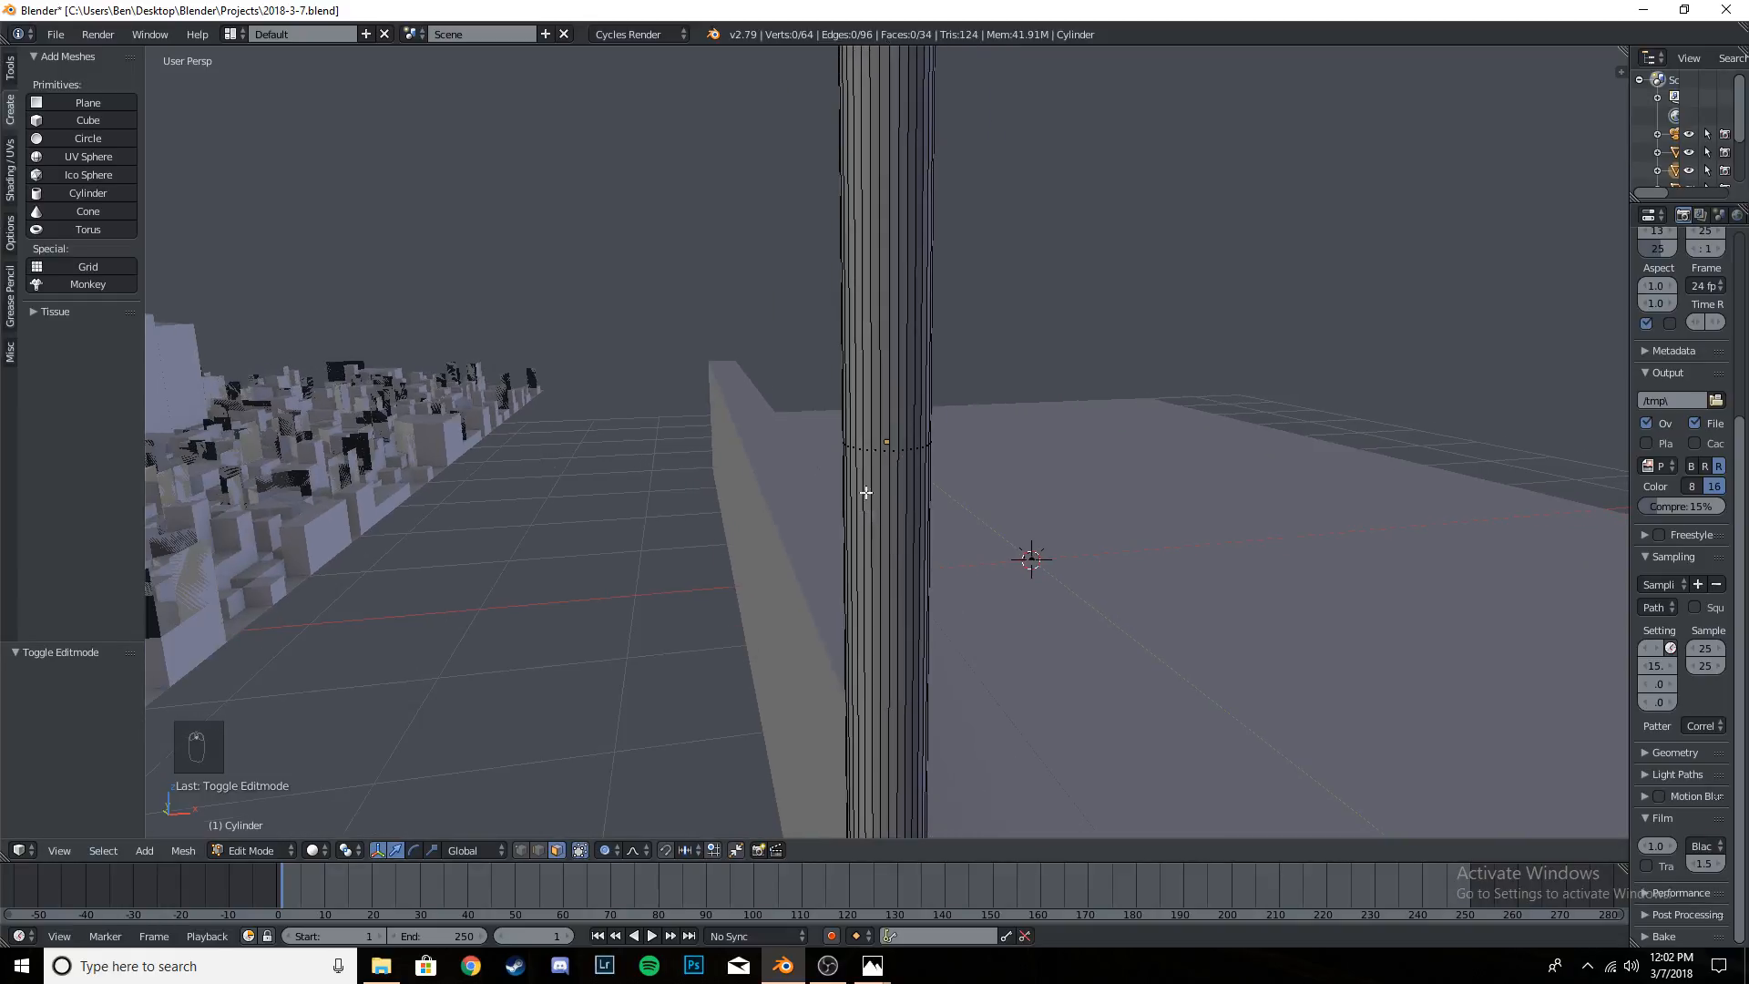
scroll(886, 438, "up", 5)
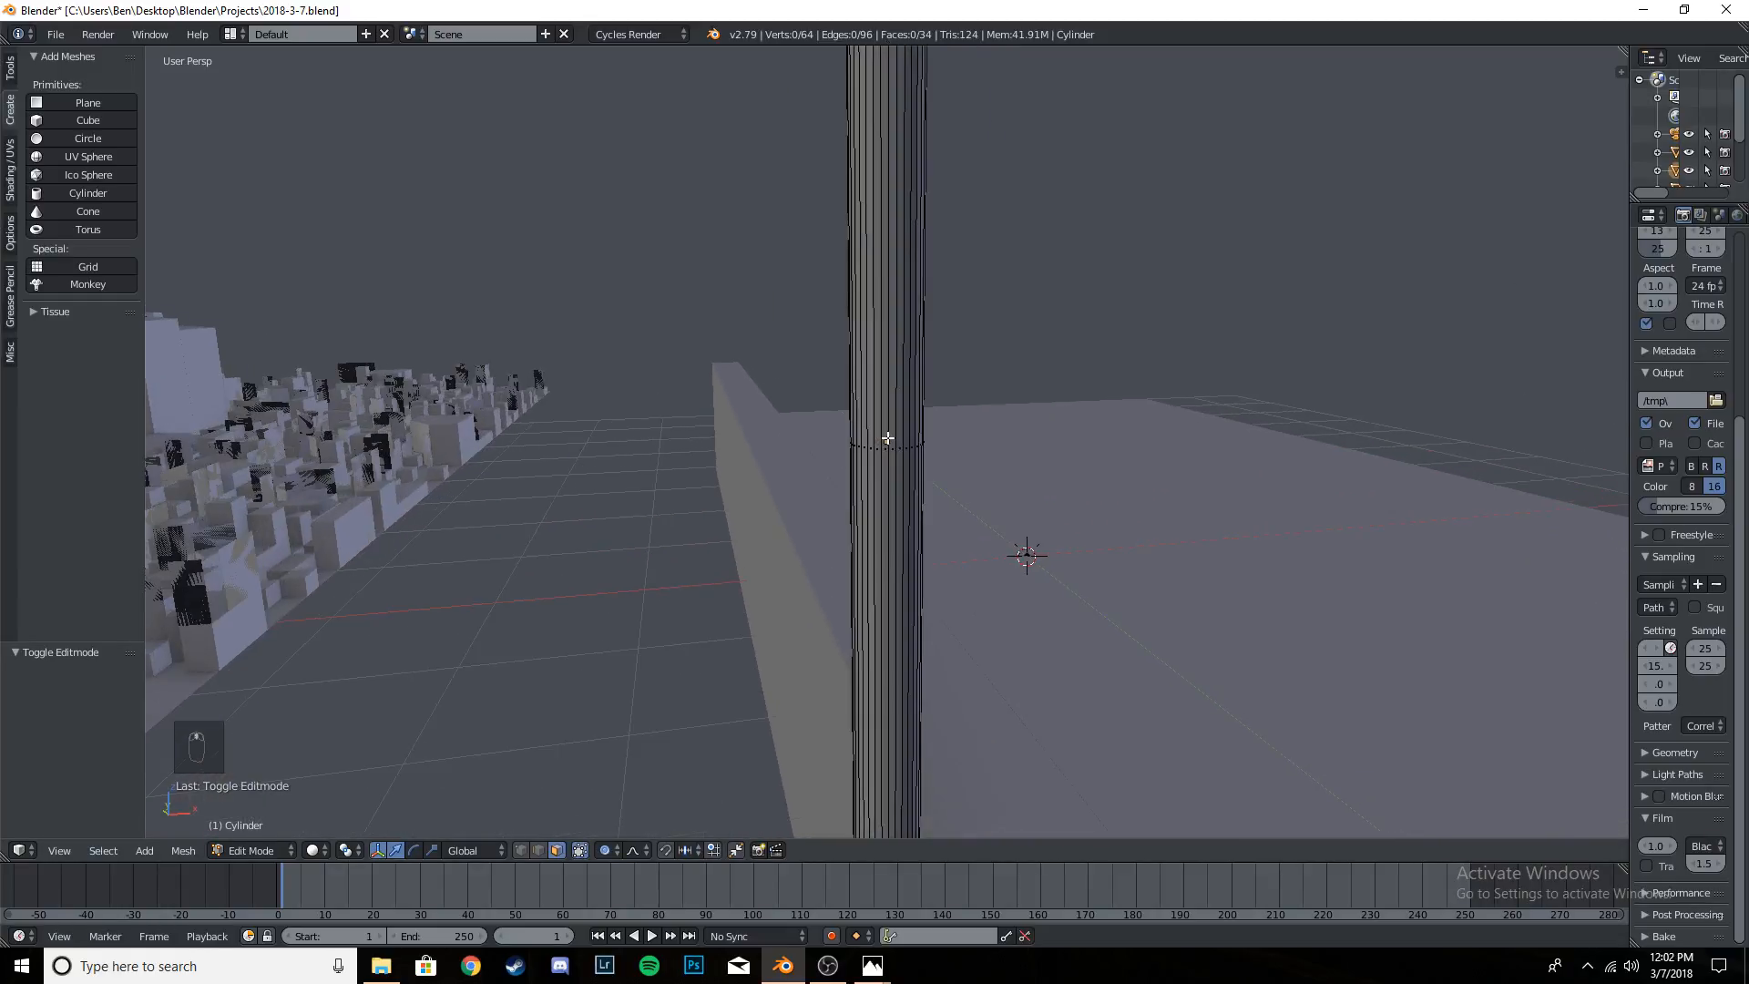
scroll(887, 439, "down", 5)
key("ctrl+r")
scroll(891, 444, "up", 13)
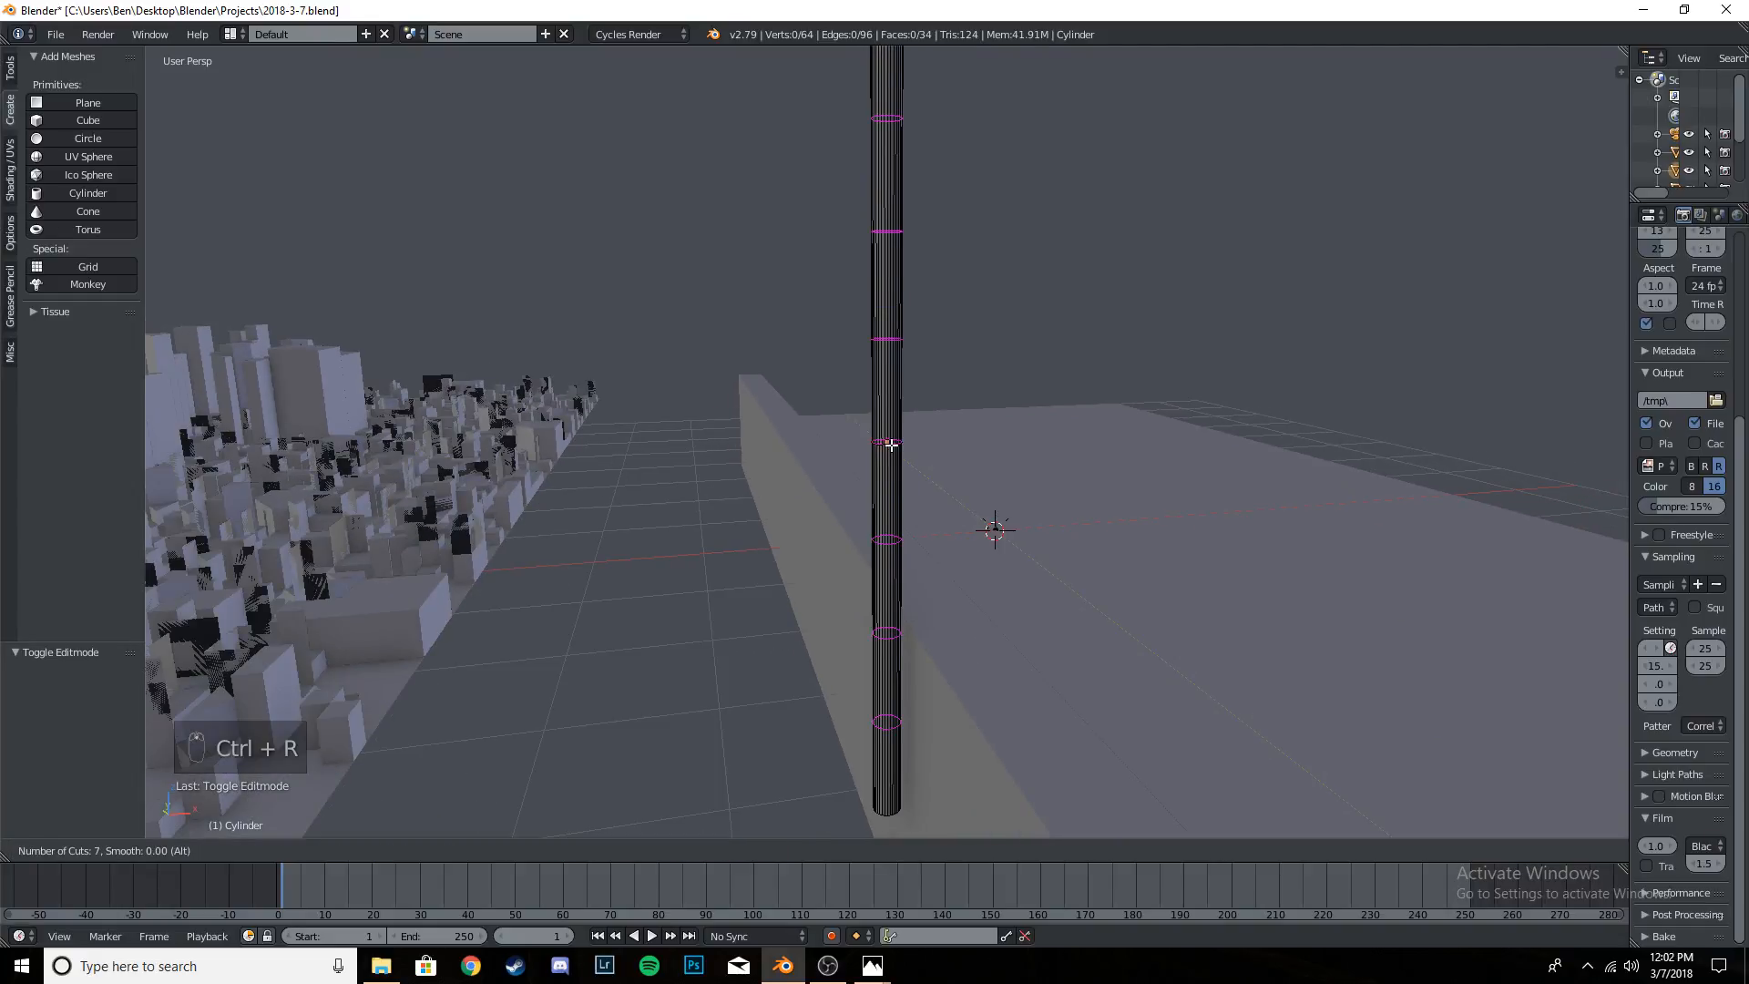
scroll(890, 444, "up", 7)
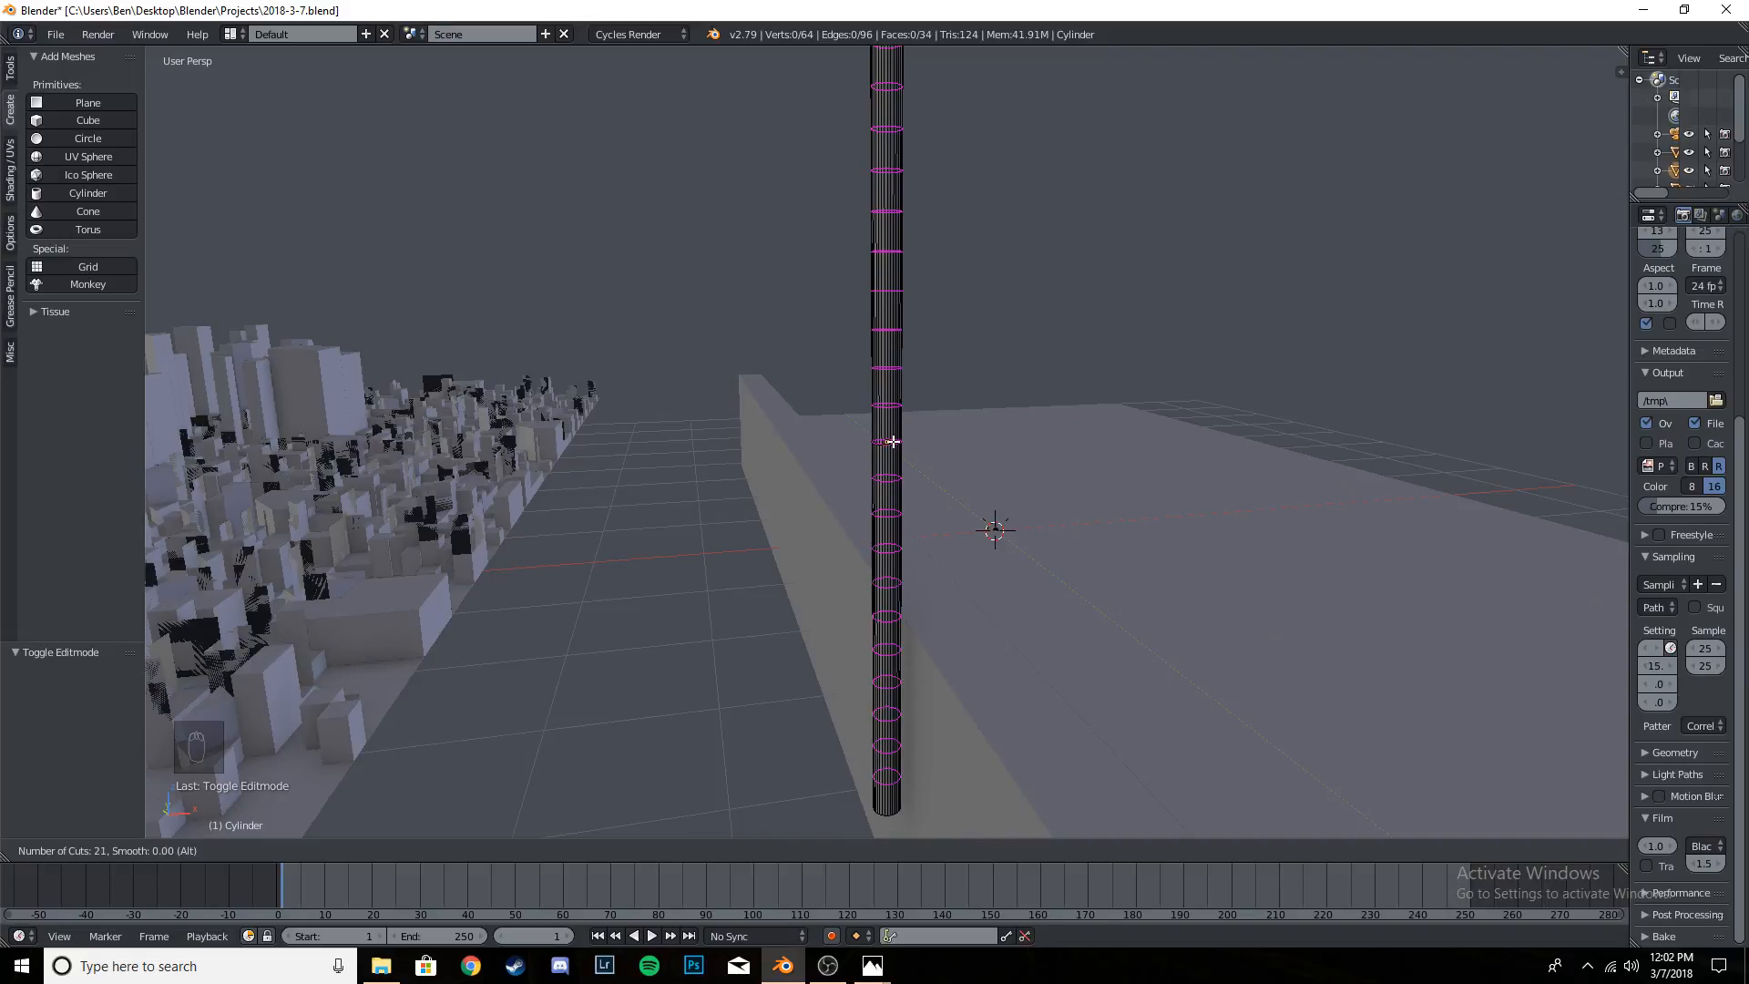
scroll(893, 442, "down", 18)
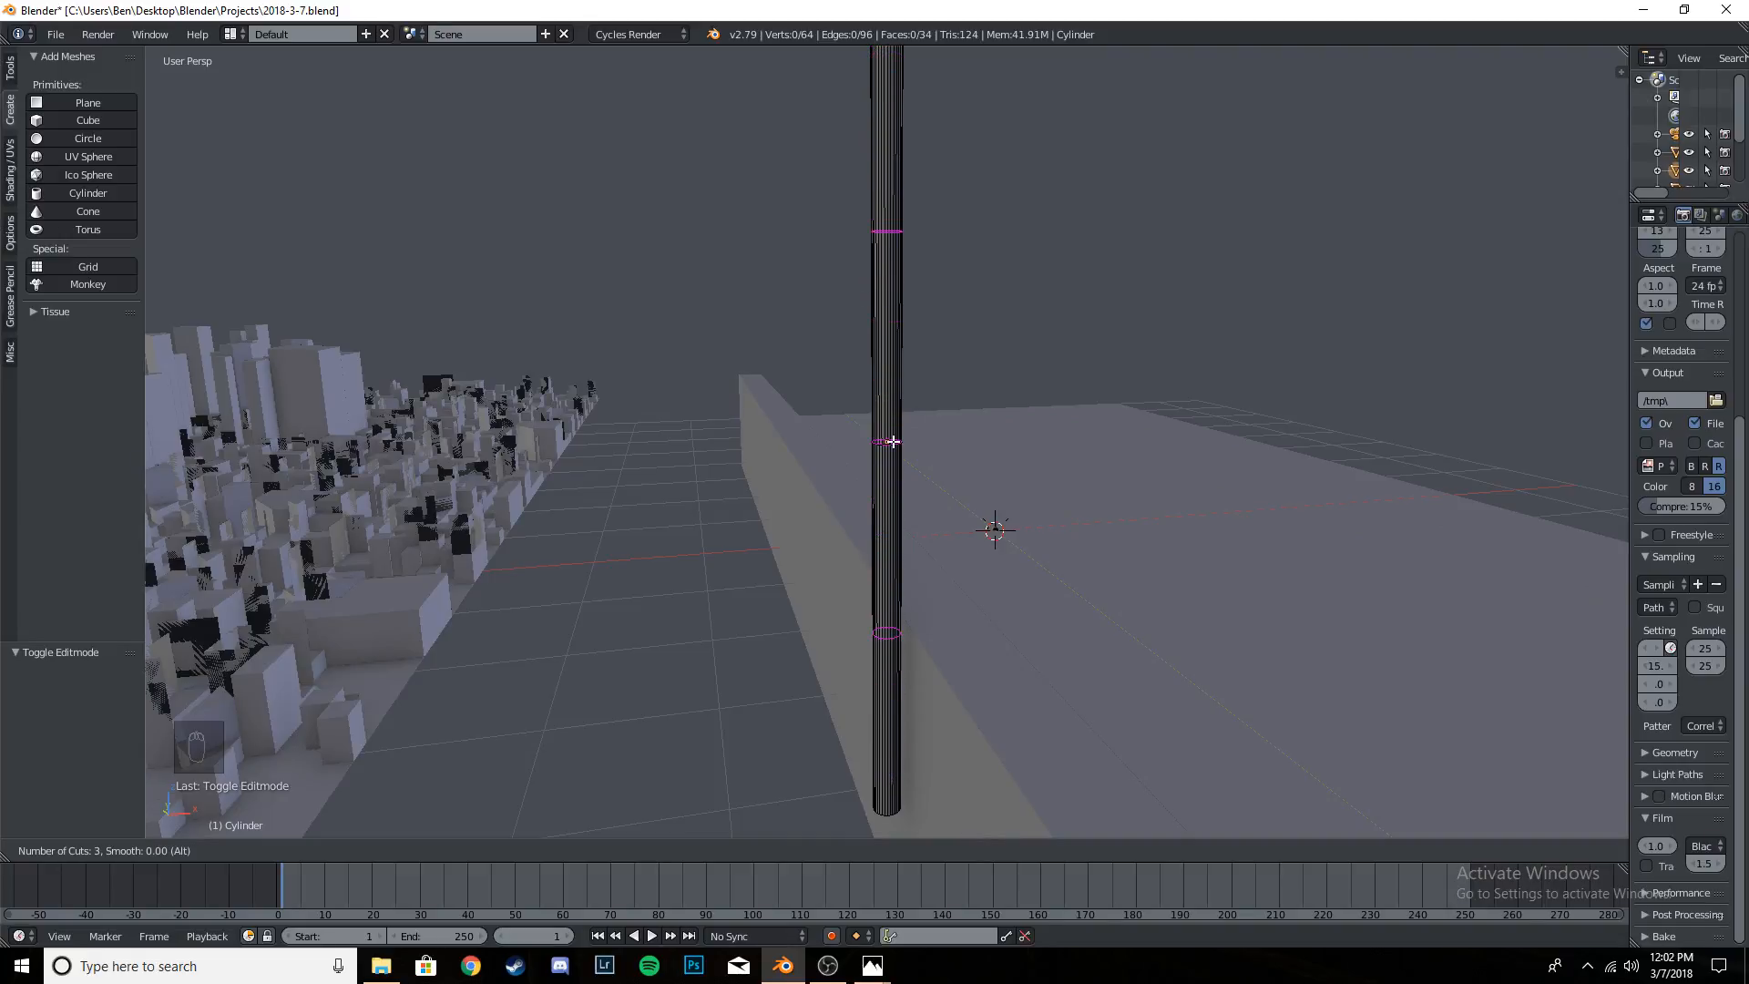
scroll(892, 441, "up", 20)
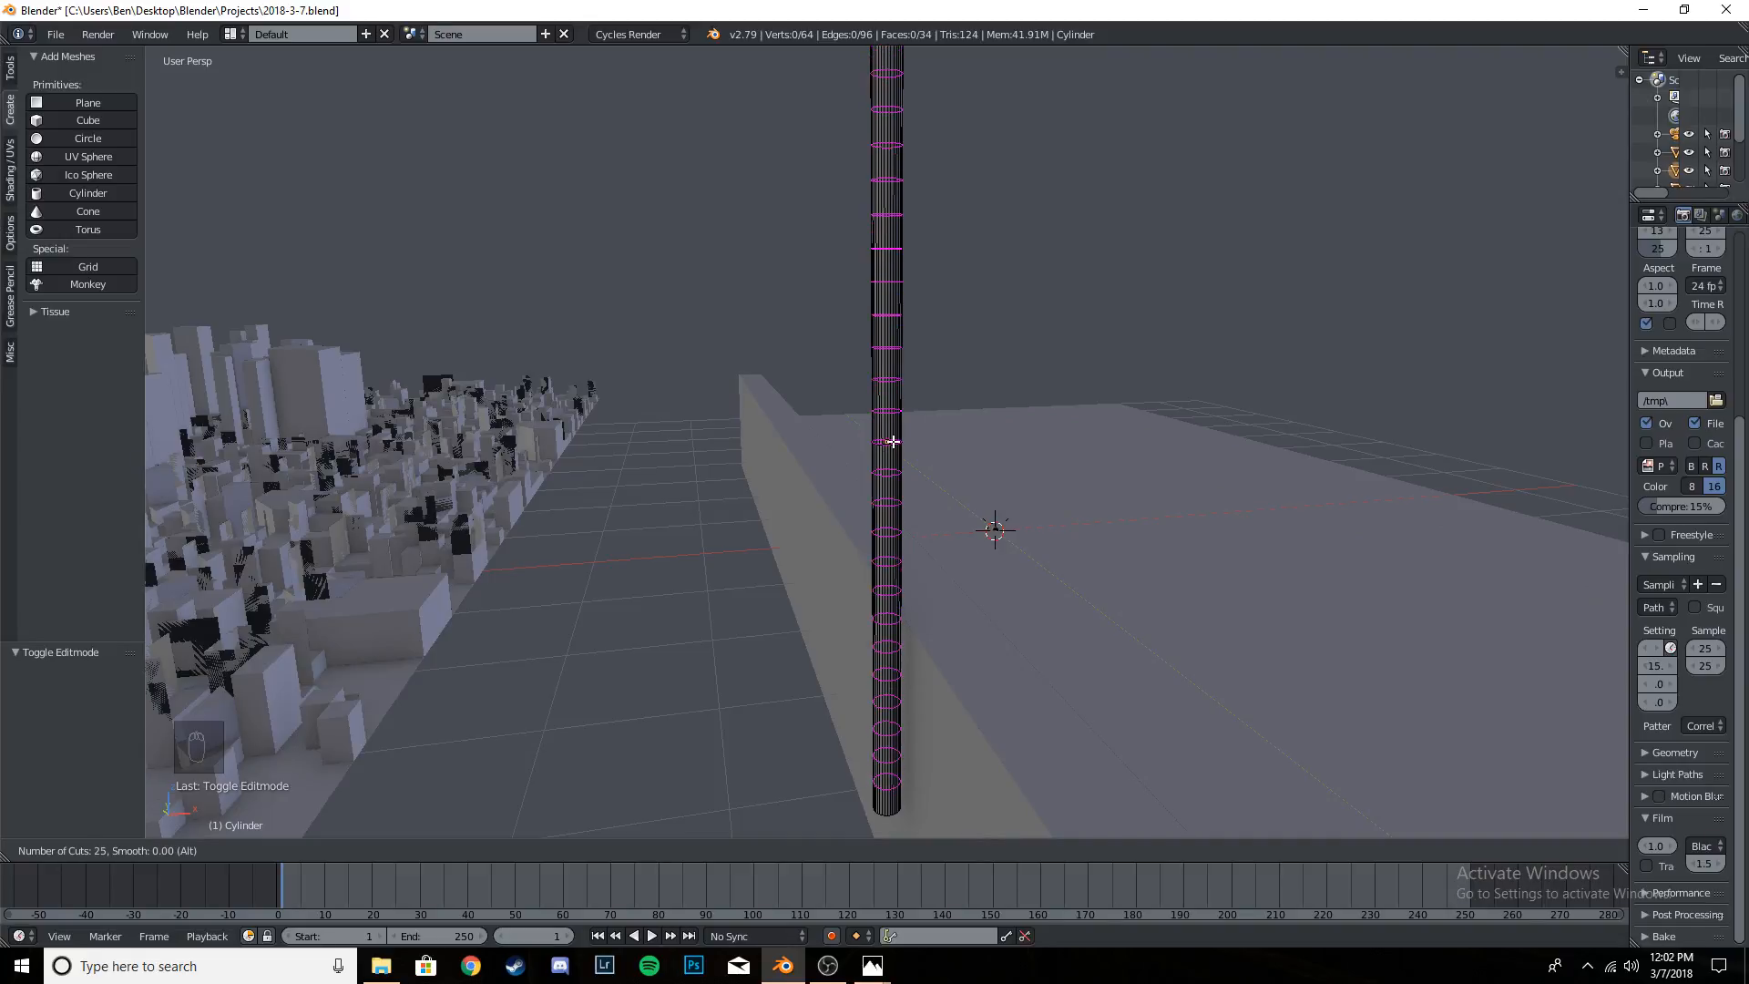
right_click(901, 434)
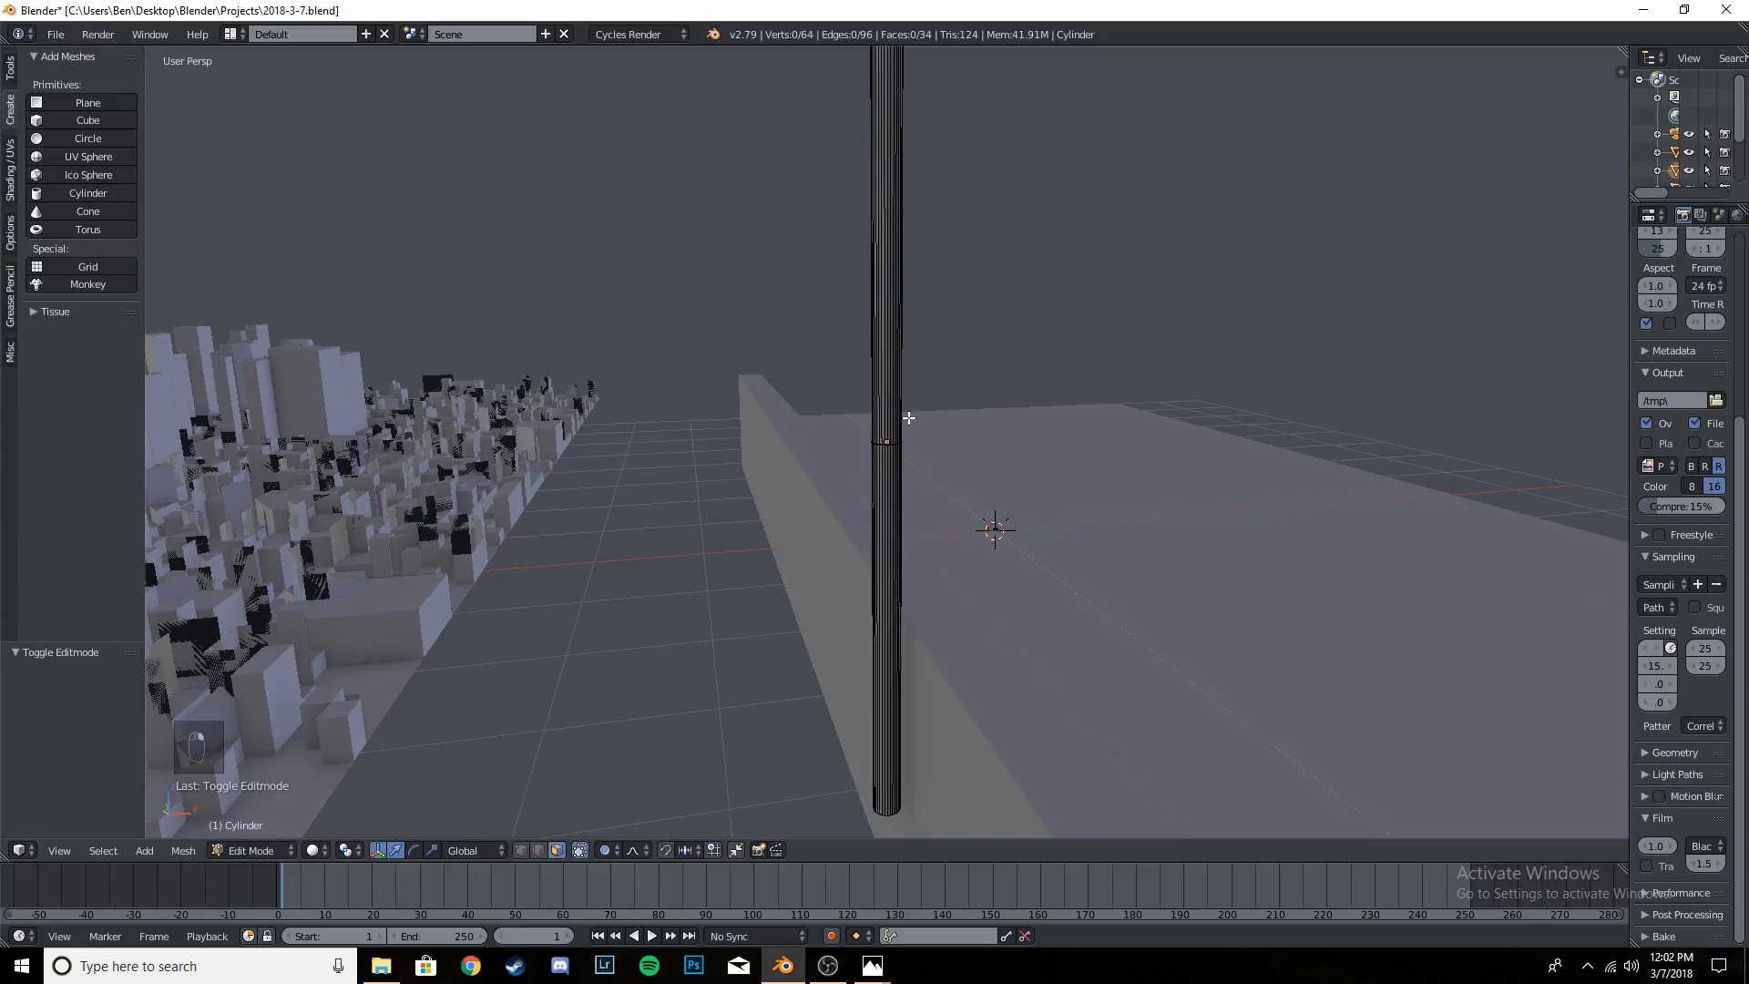
- Add 24 horizontal loop cuts along the full height of the pole
key("ctrl+r")
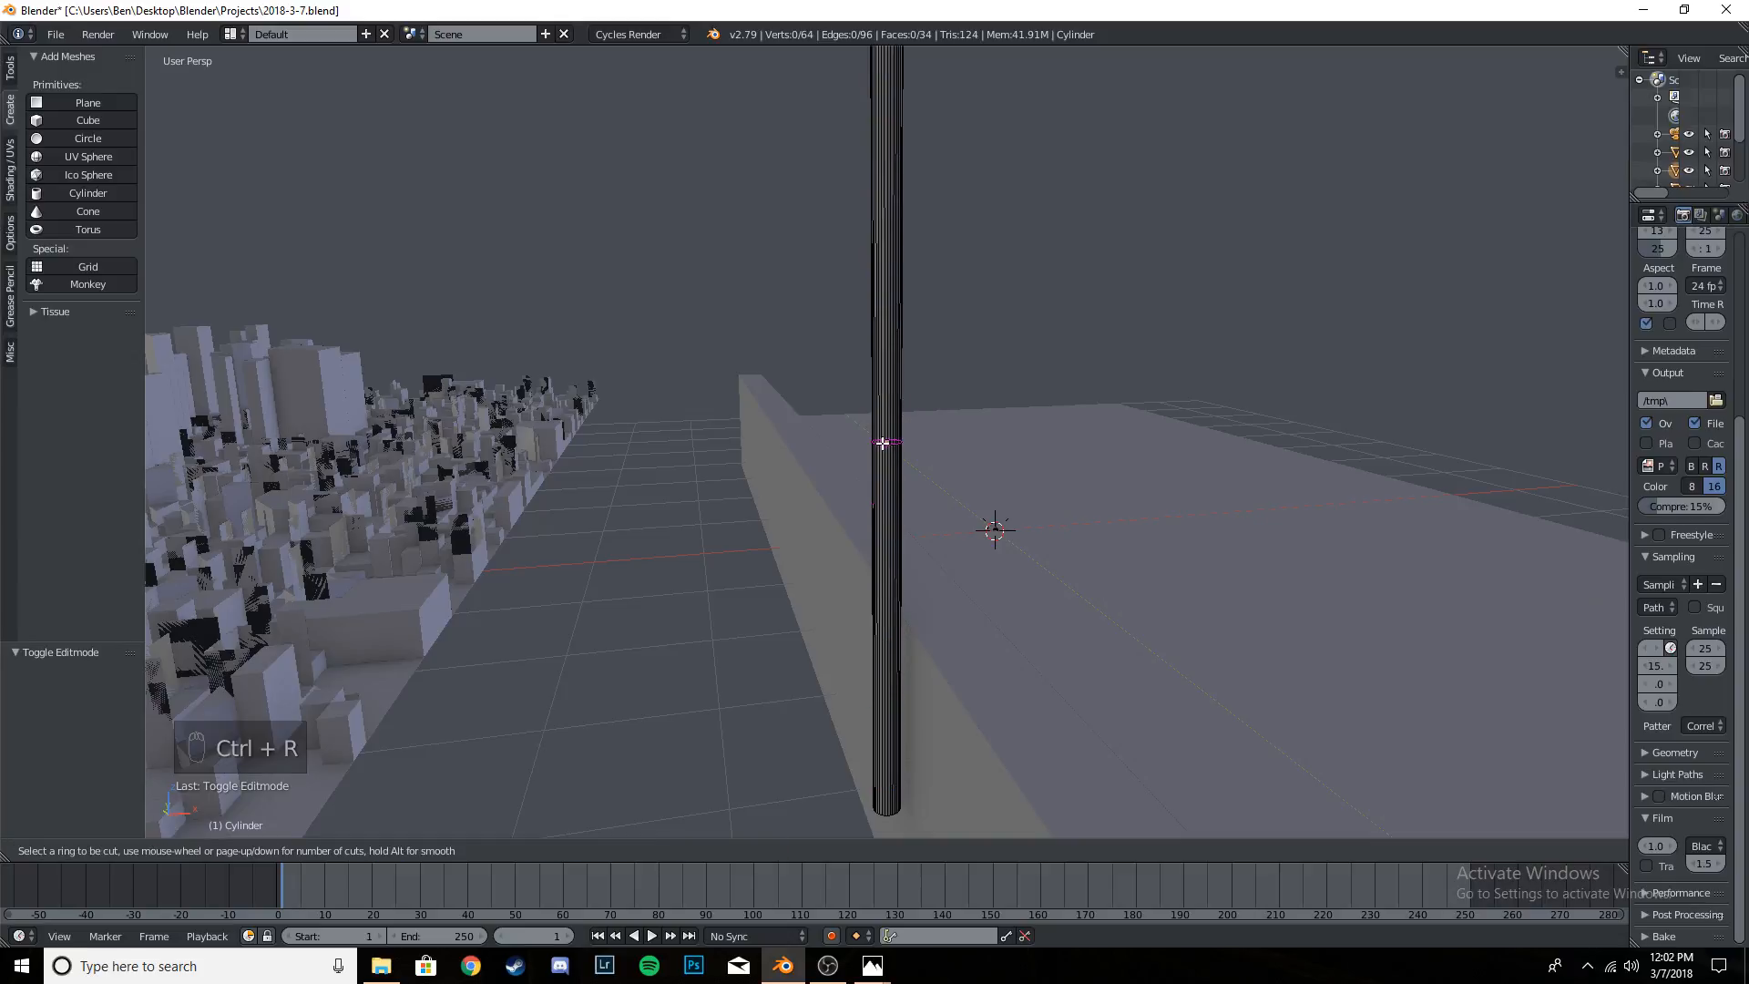
scroll(883, 444, "up", 5)
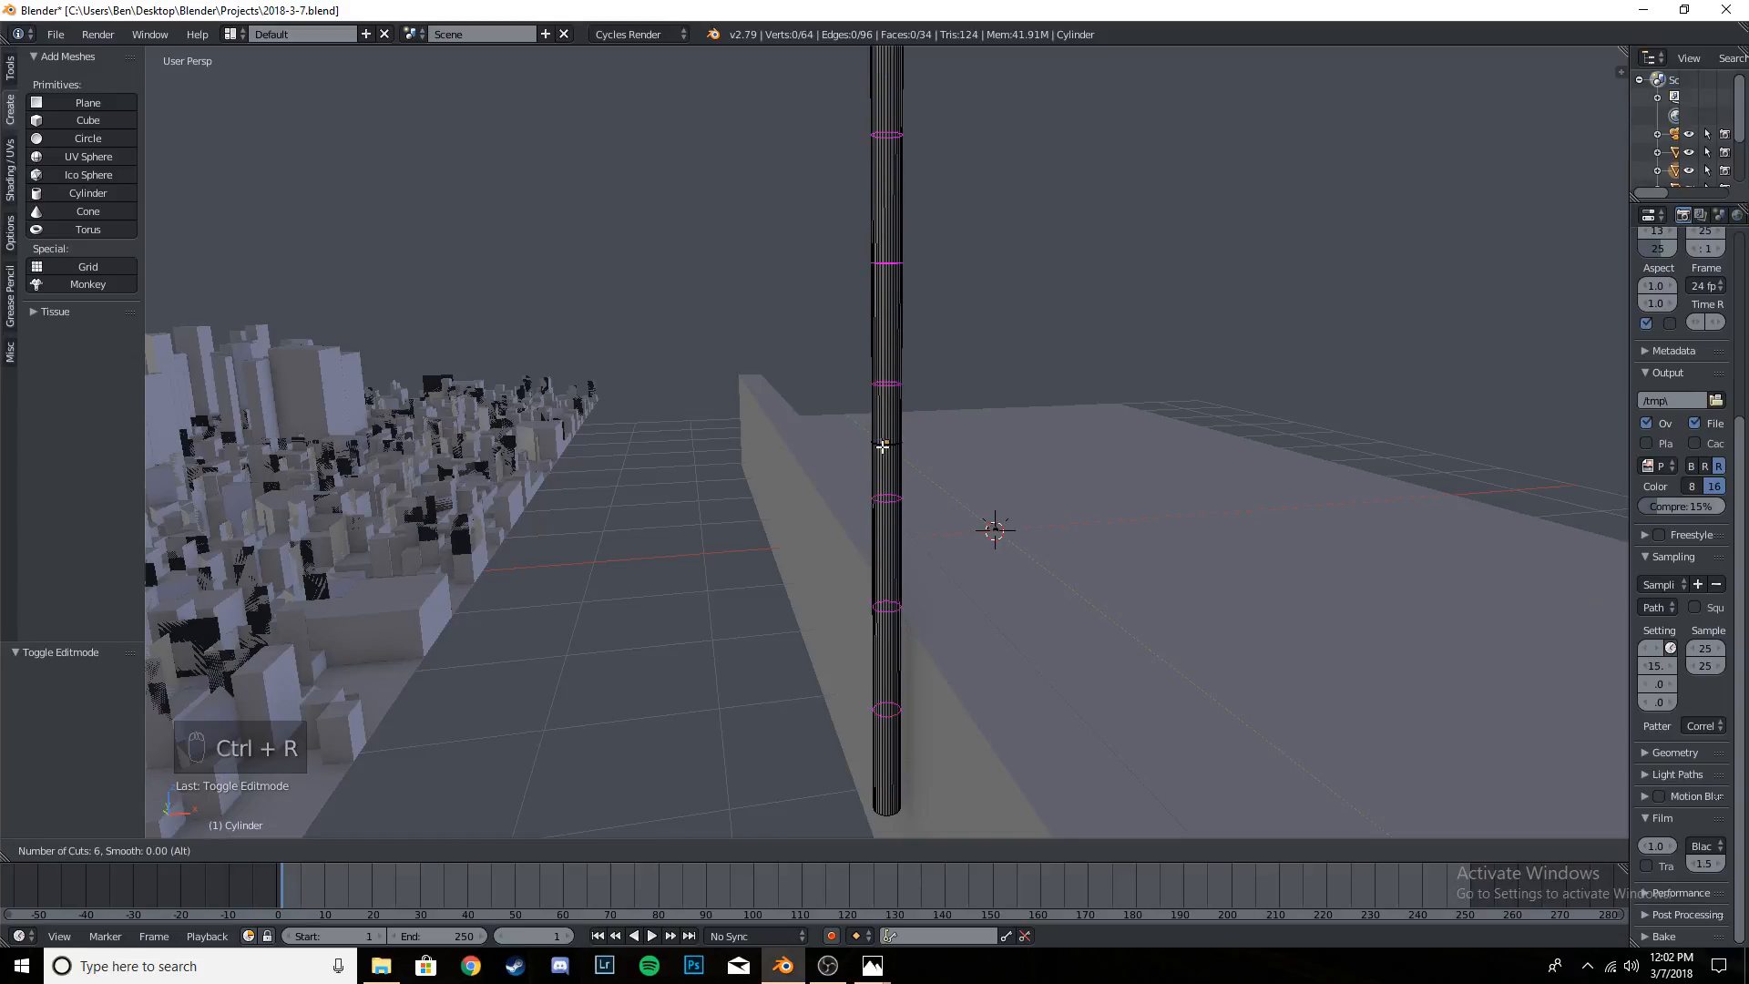
scroll(883, 447, "up", 18)
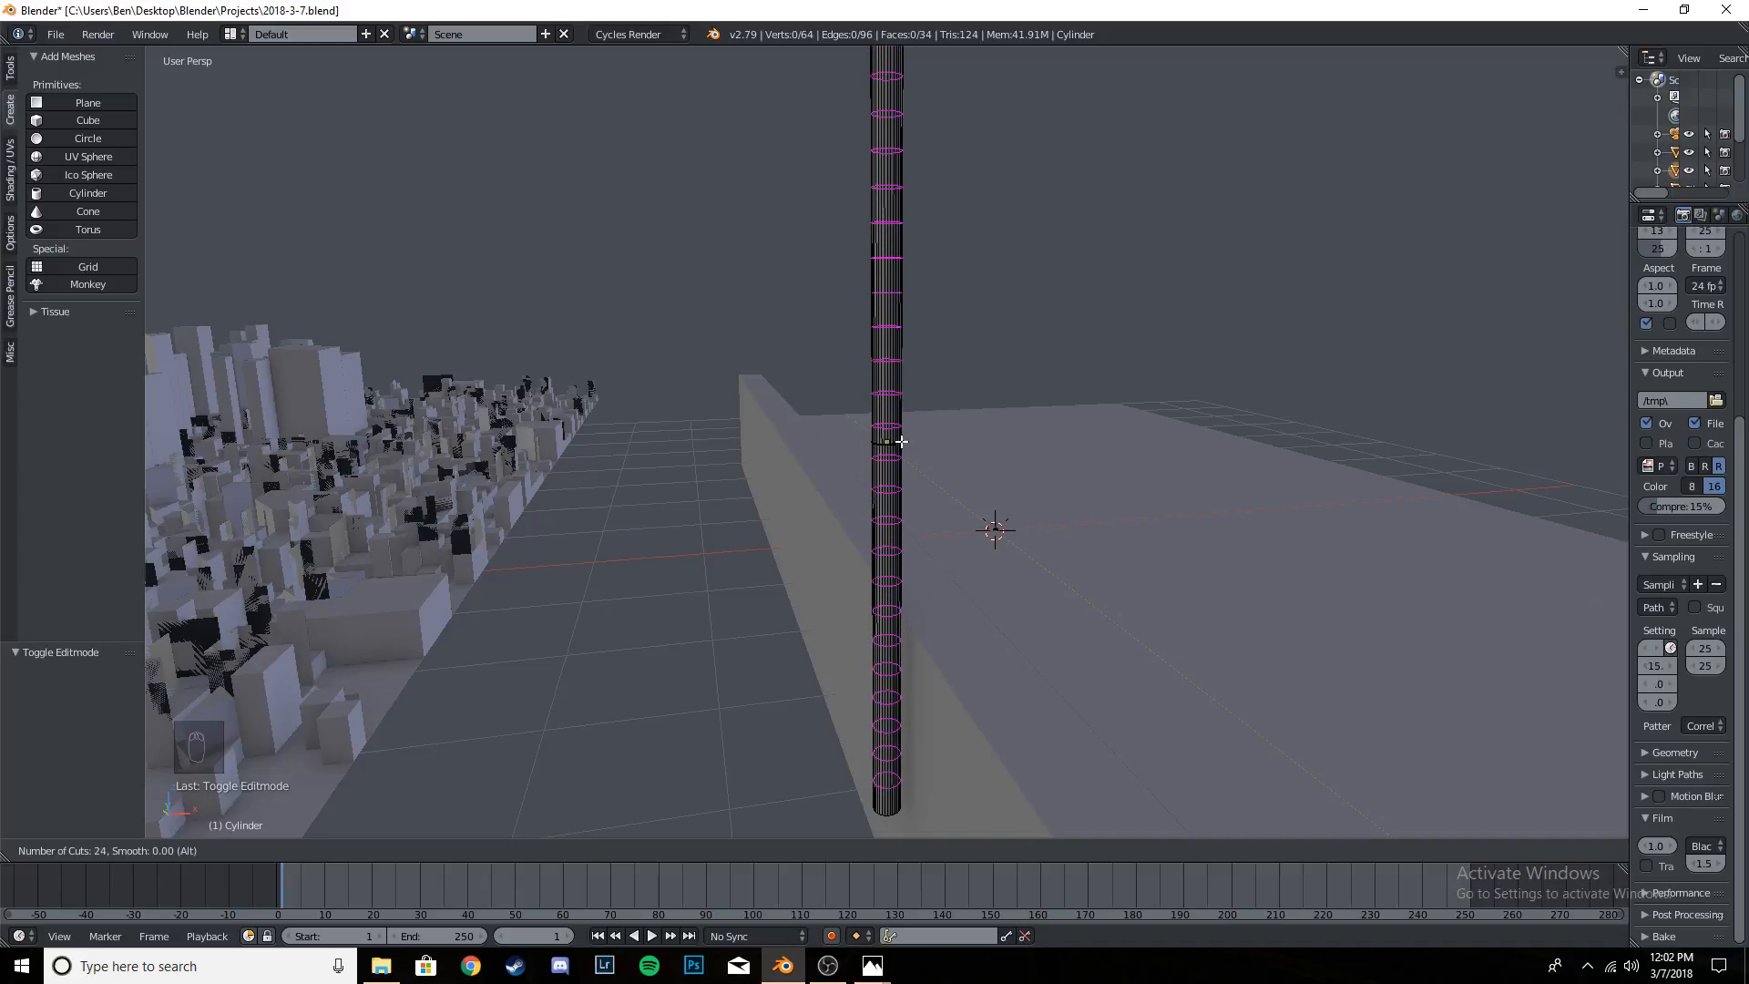
scroll(902, 442, "up", 4)
scroll(897, 444, "down", 4)
left_click(898, 437)
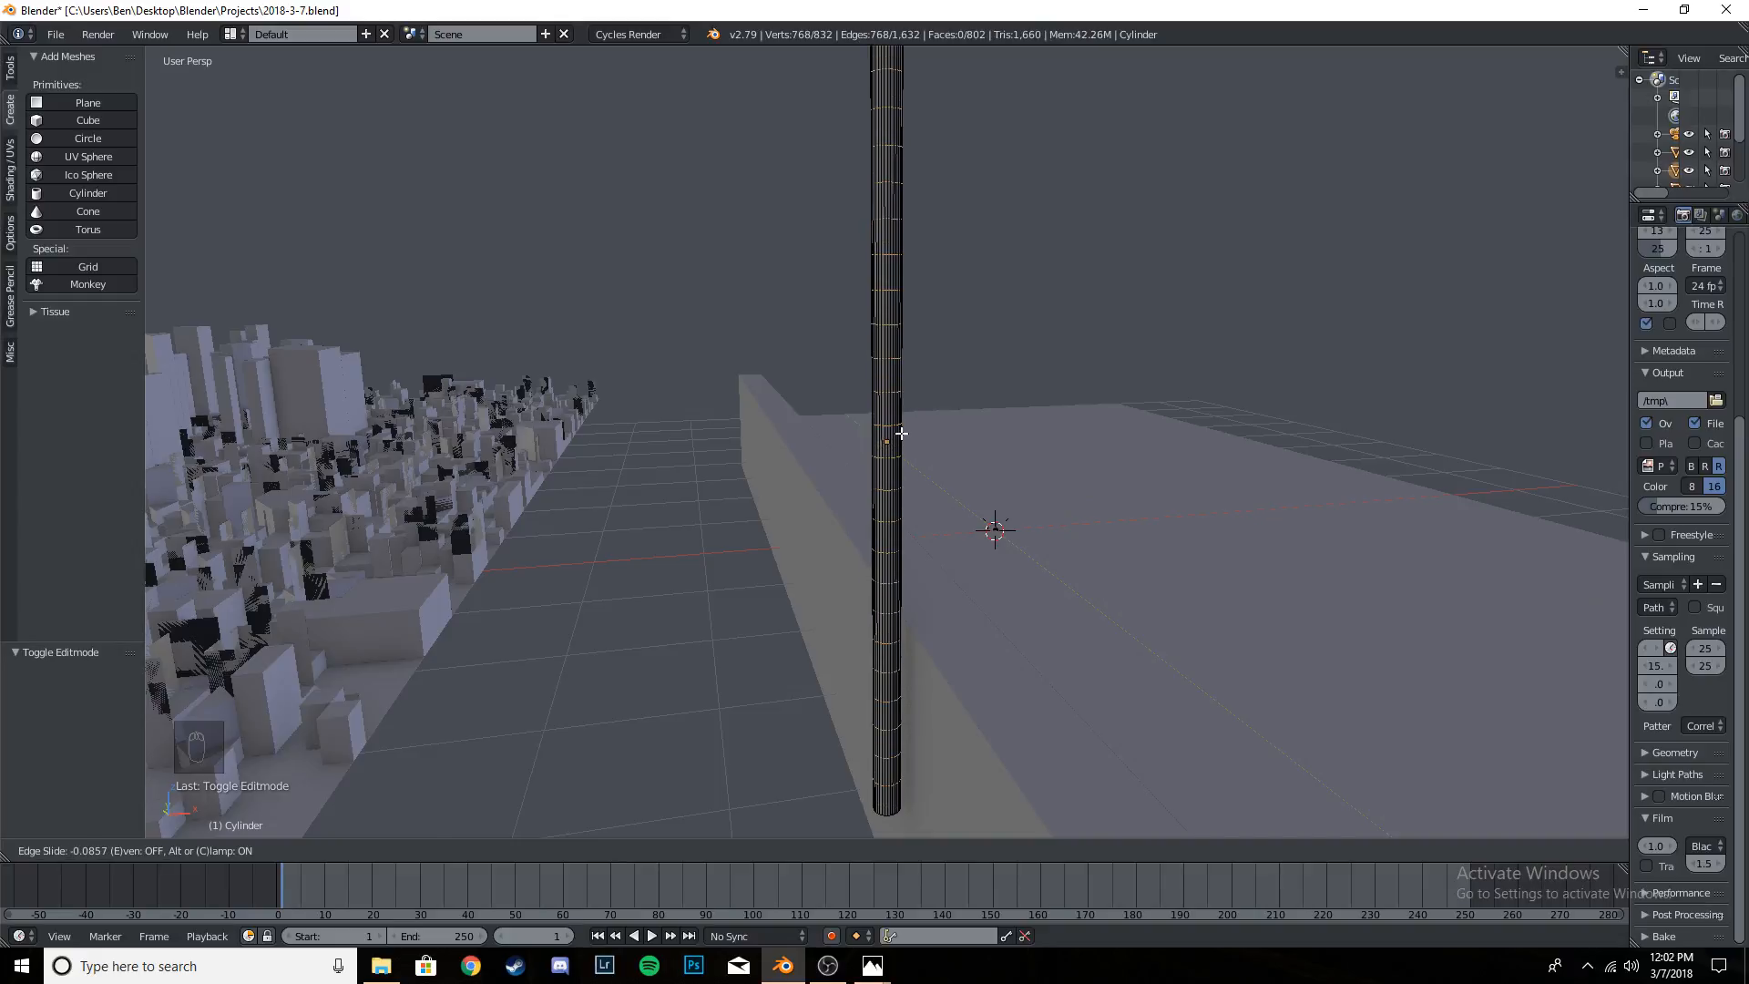
left_click(902, 428)
- Inspect the subdivided pole from several angles and deselect all of its geometry
middle_click_drag(1044, 447, 1095, 478)
scroll(934, 419, "down", 5)
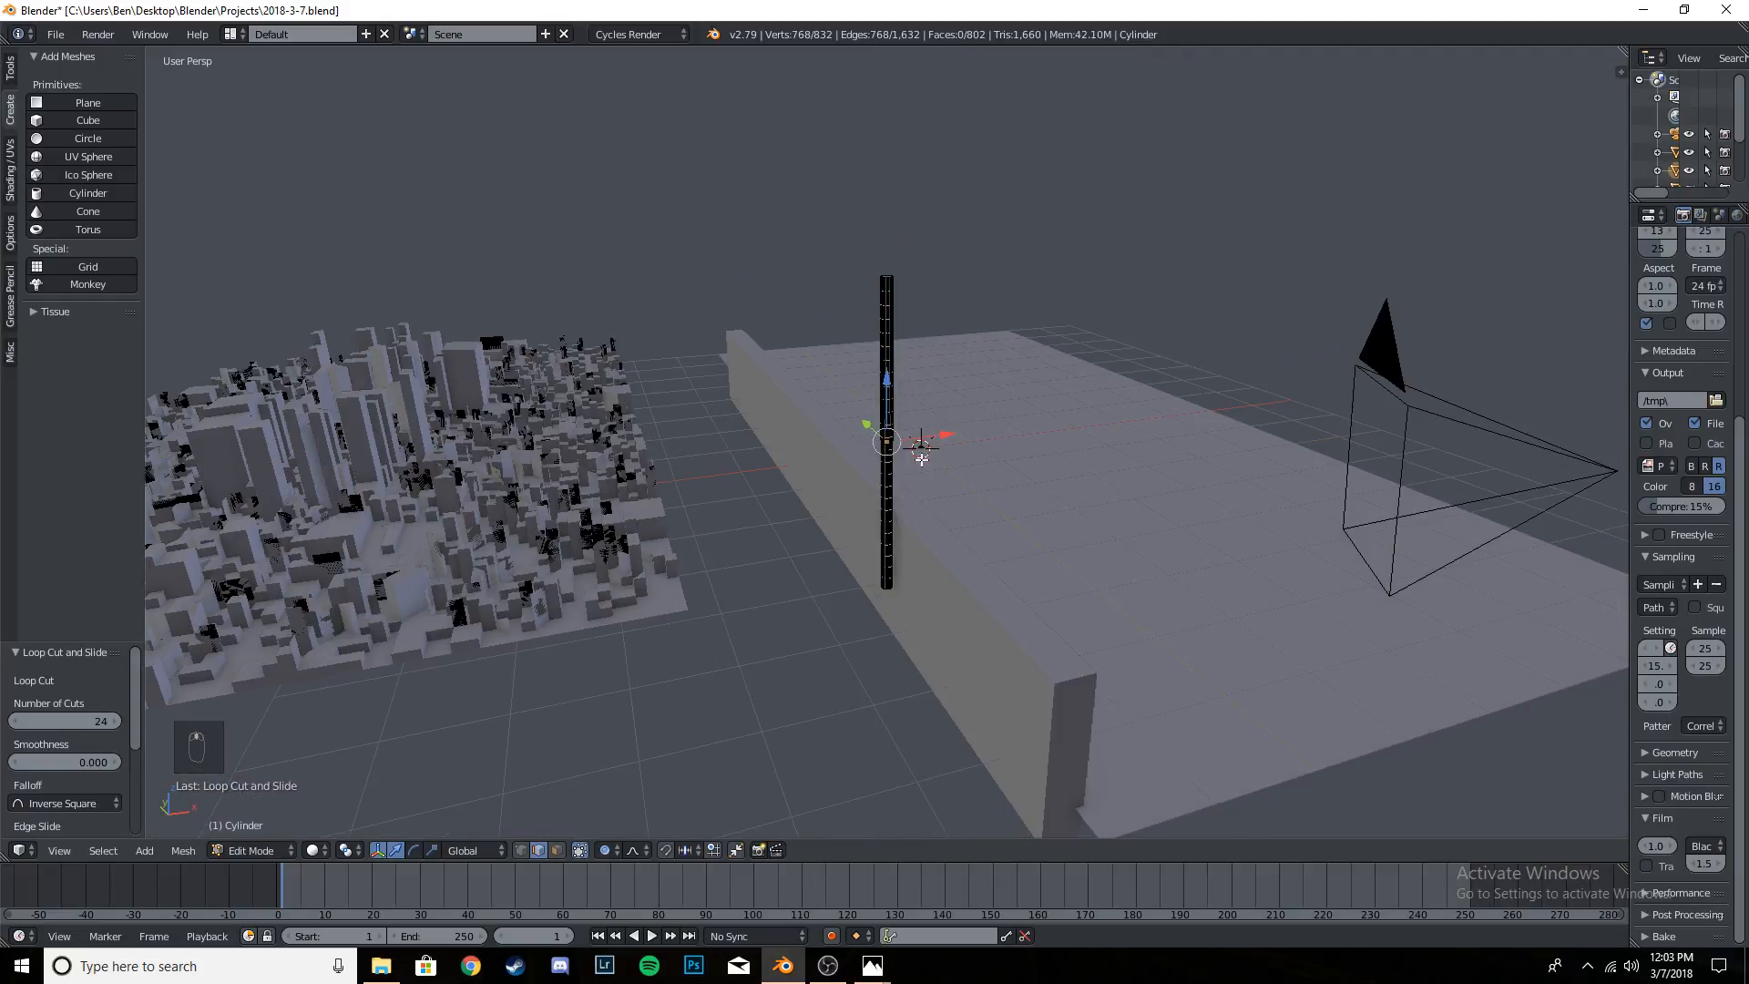
middle_click_drag(922, 459, 971, 482)
scroll(947, 378, "up", 5)
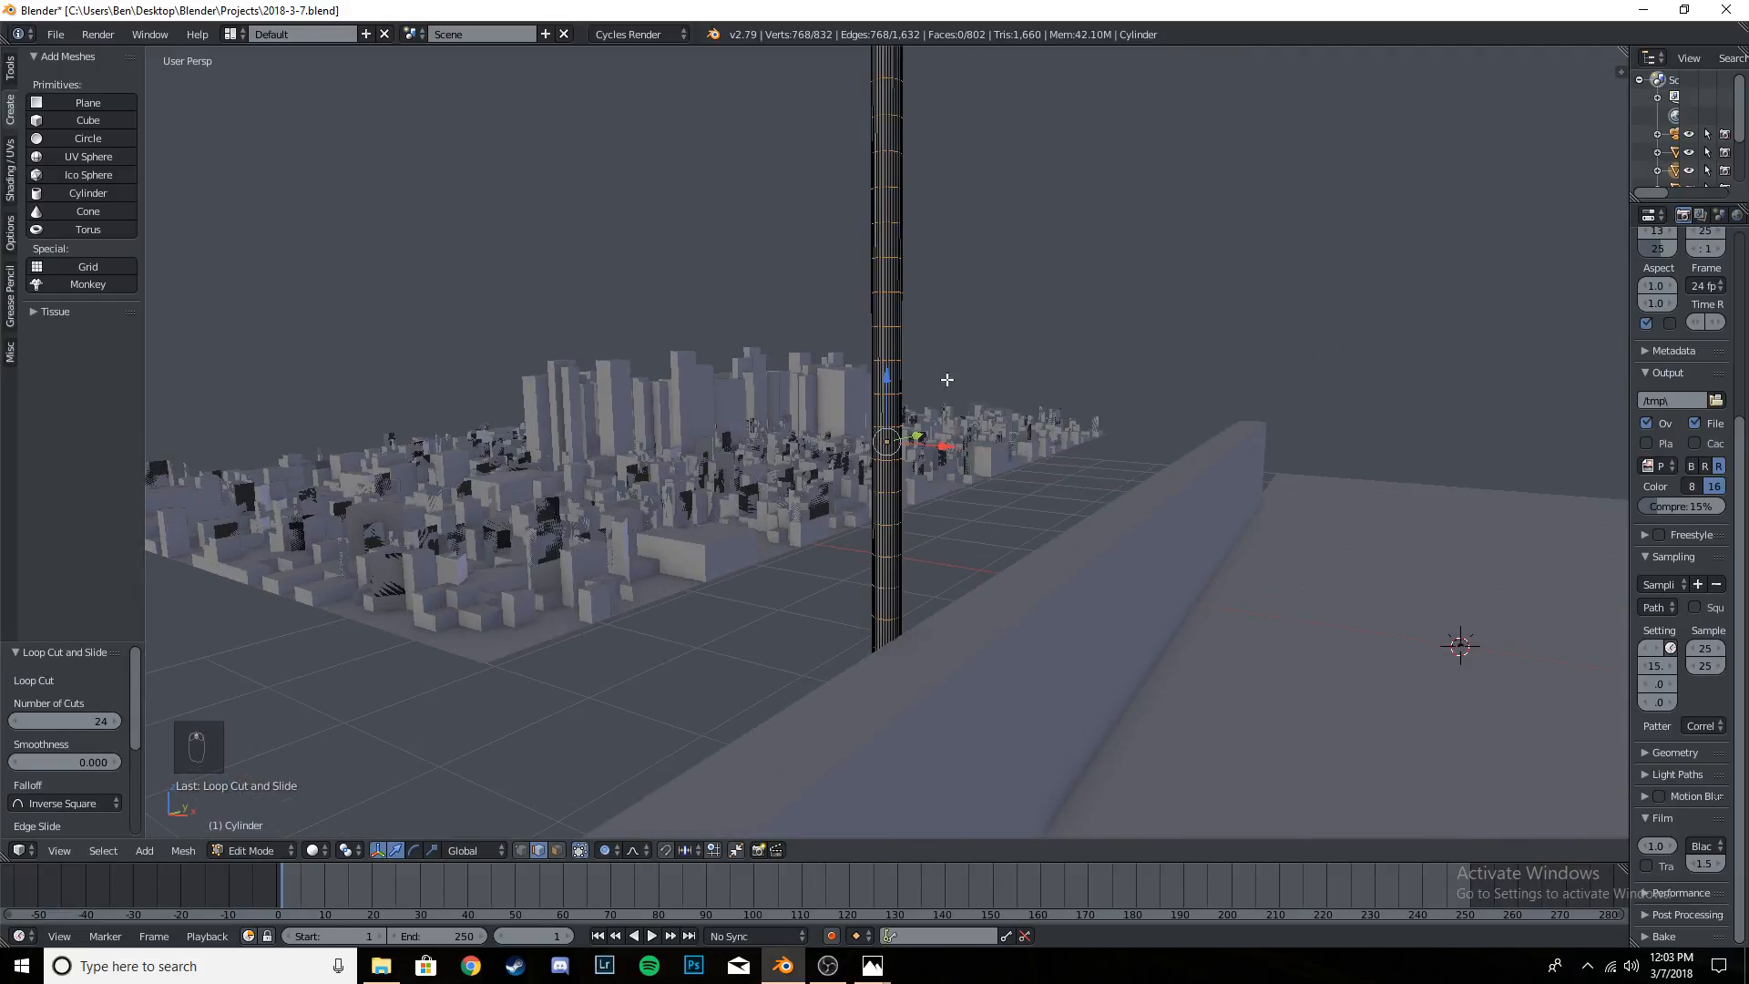
key("Tab")
key("Tab")
mouse_move(945, 374)
middle_mouse_down()
mouse_move(1050, 410)
mouse_move(1051, 461)
mouse_move(1035, 395)
mouse_move(1019, 413)
mouse_move(1006, 374)
mouse_move(1002, 435)
mouse_move(960, 387)
middle_mouse_up()
key("a")
key("a")
key("a")
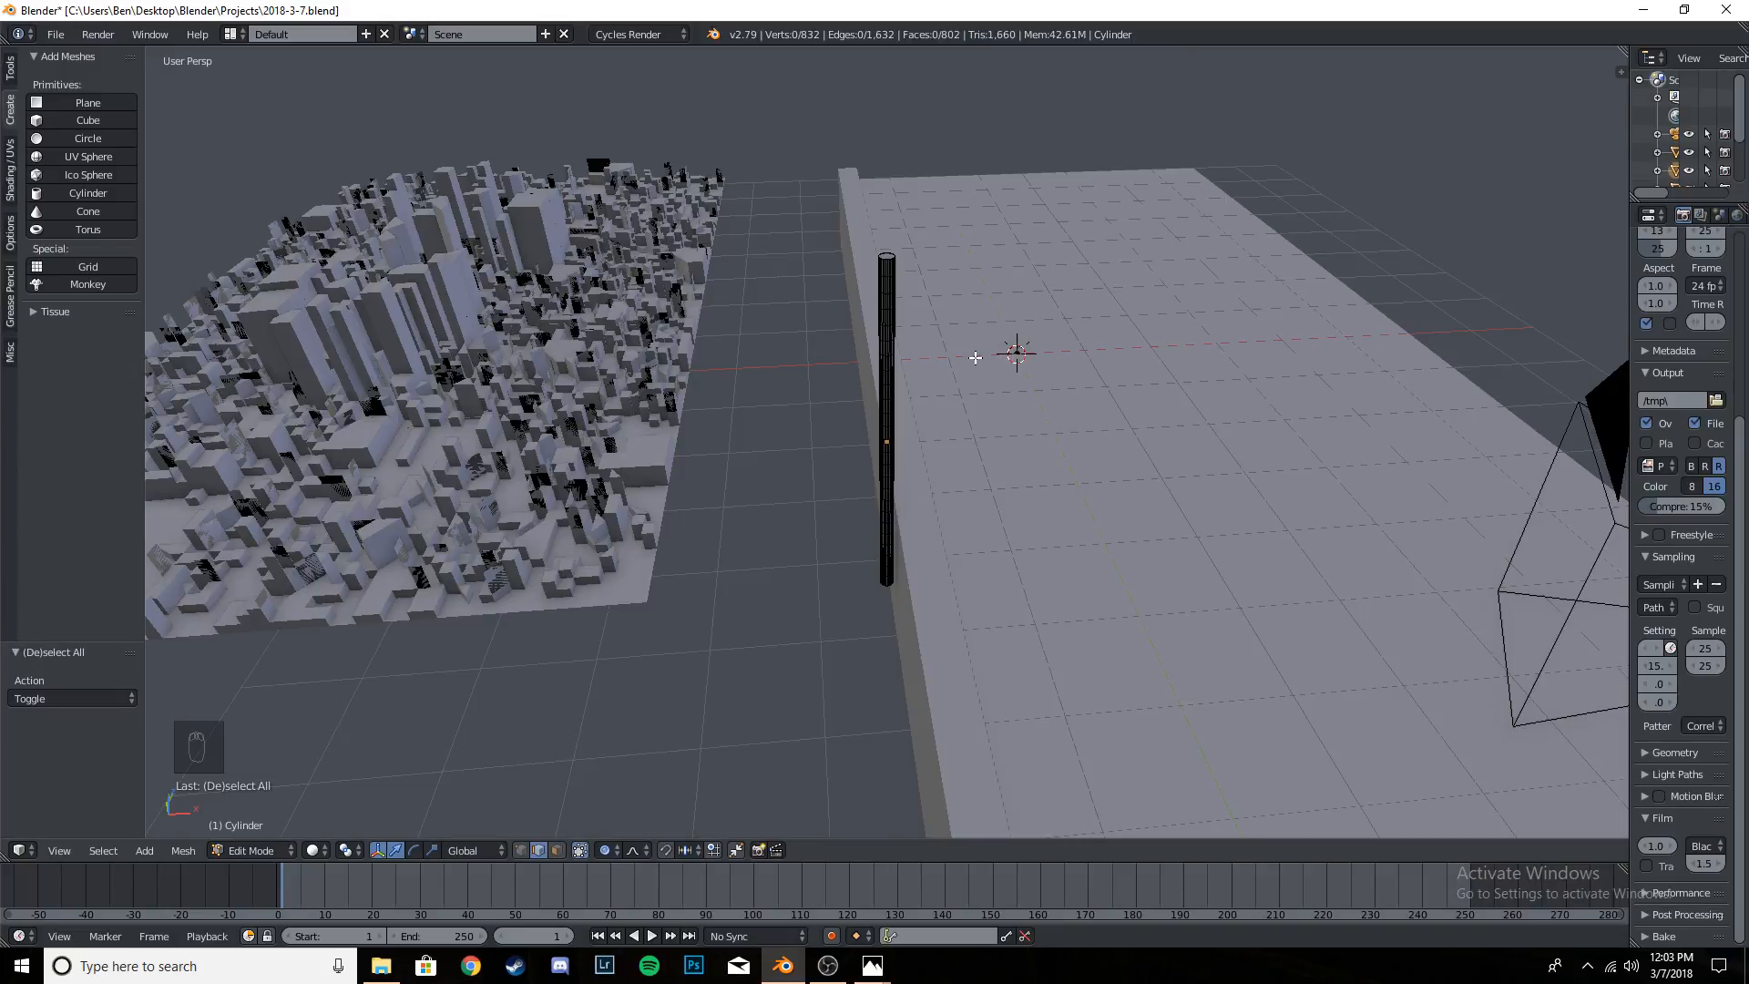
- Fly in to the top of the pole and select only its top cap face in face select mode
key("shift+f")
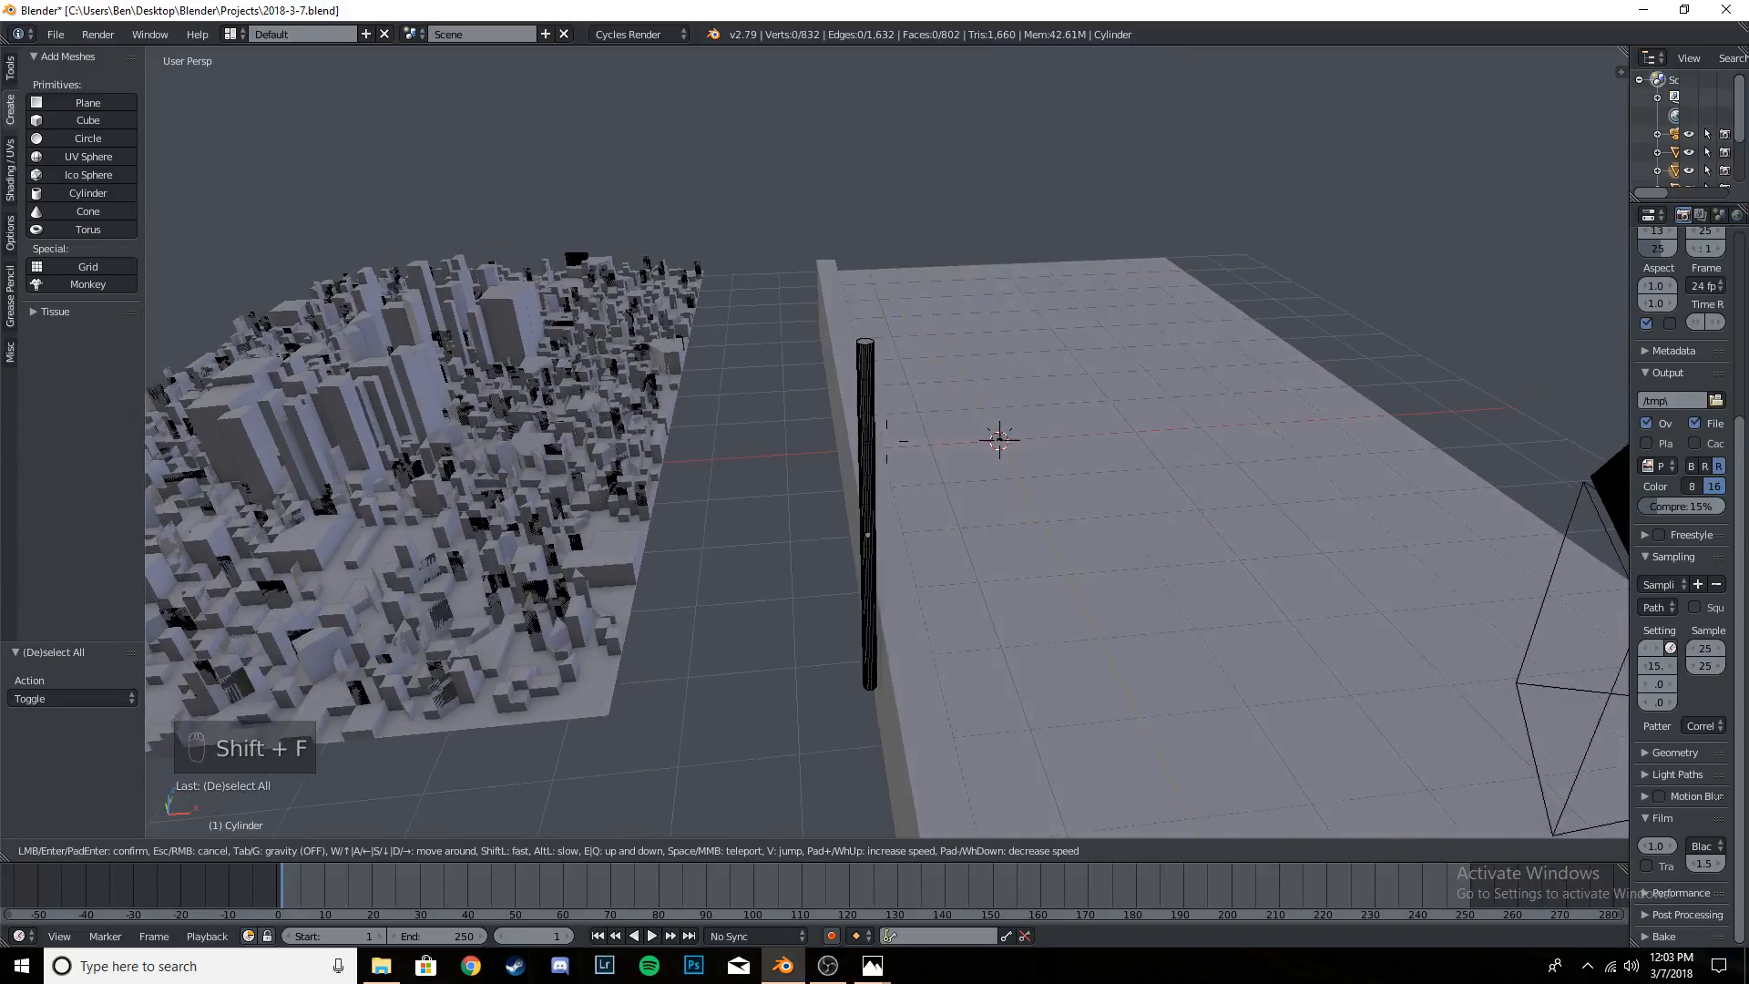
key("w")
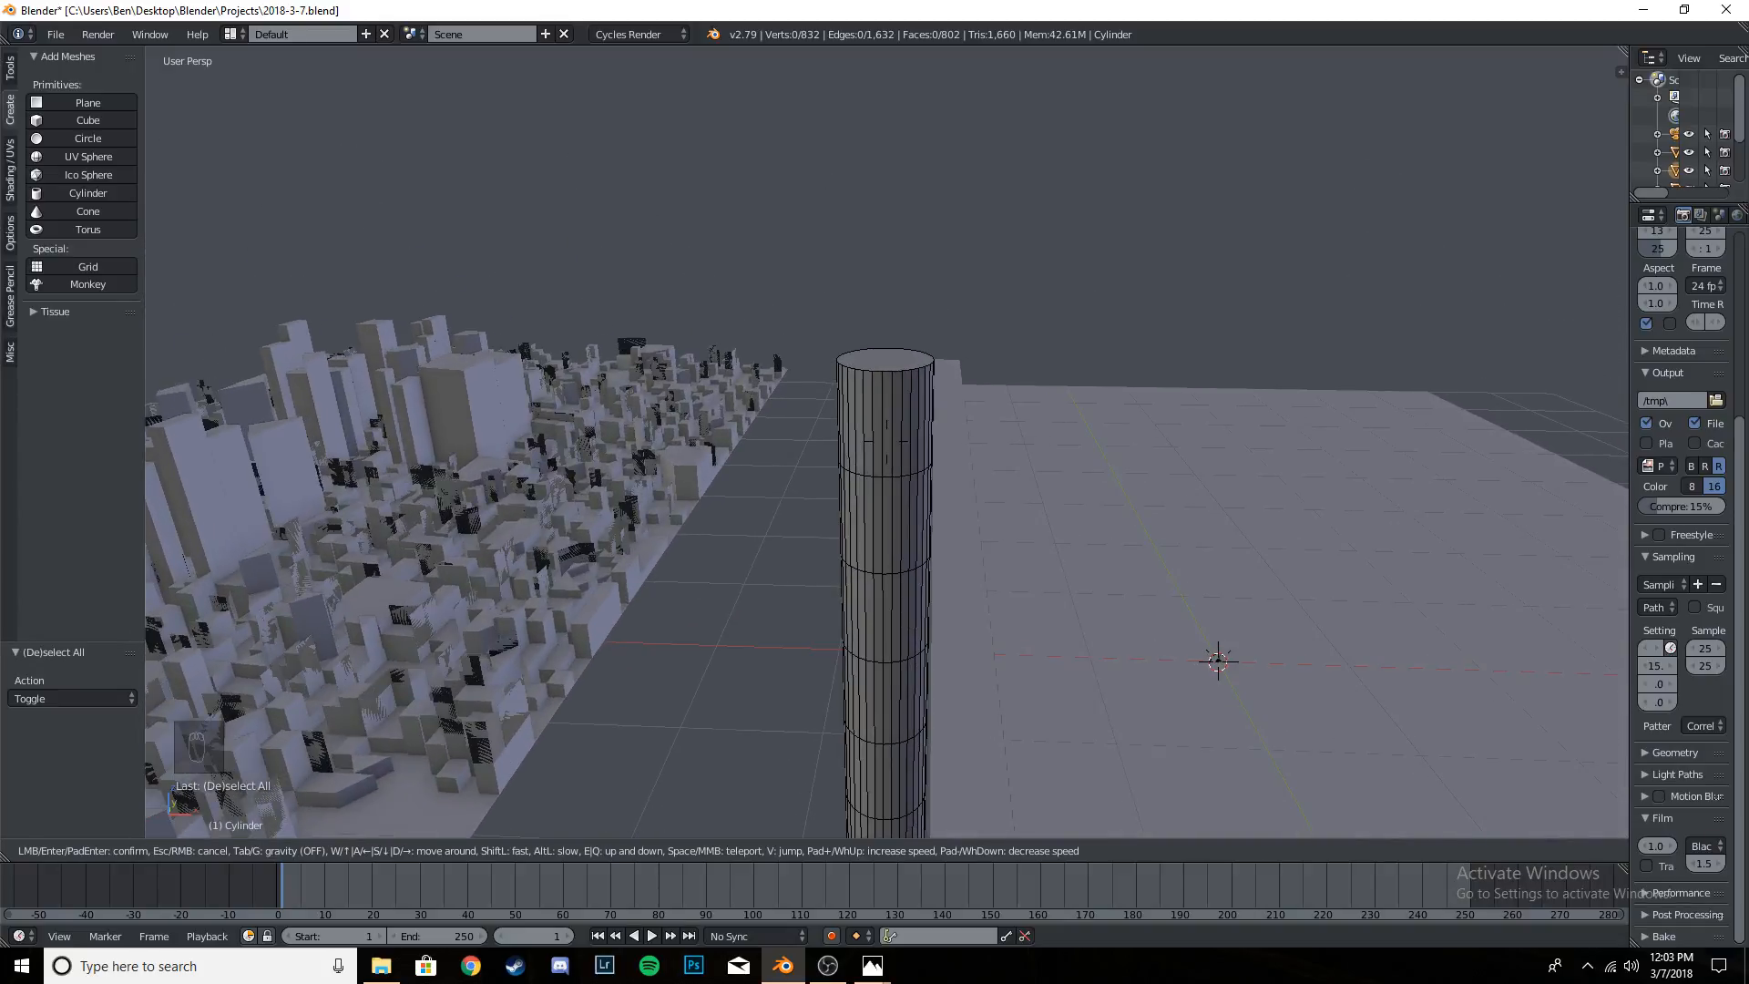
left_click(887, 441)
middle_click_drag(897, 397, 899, 405)
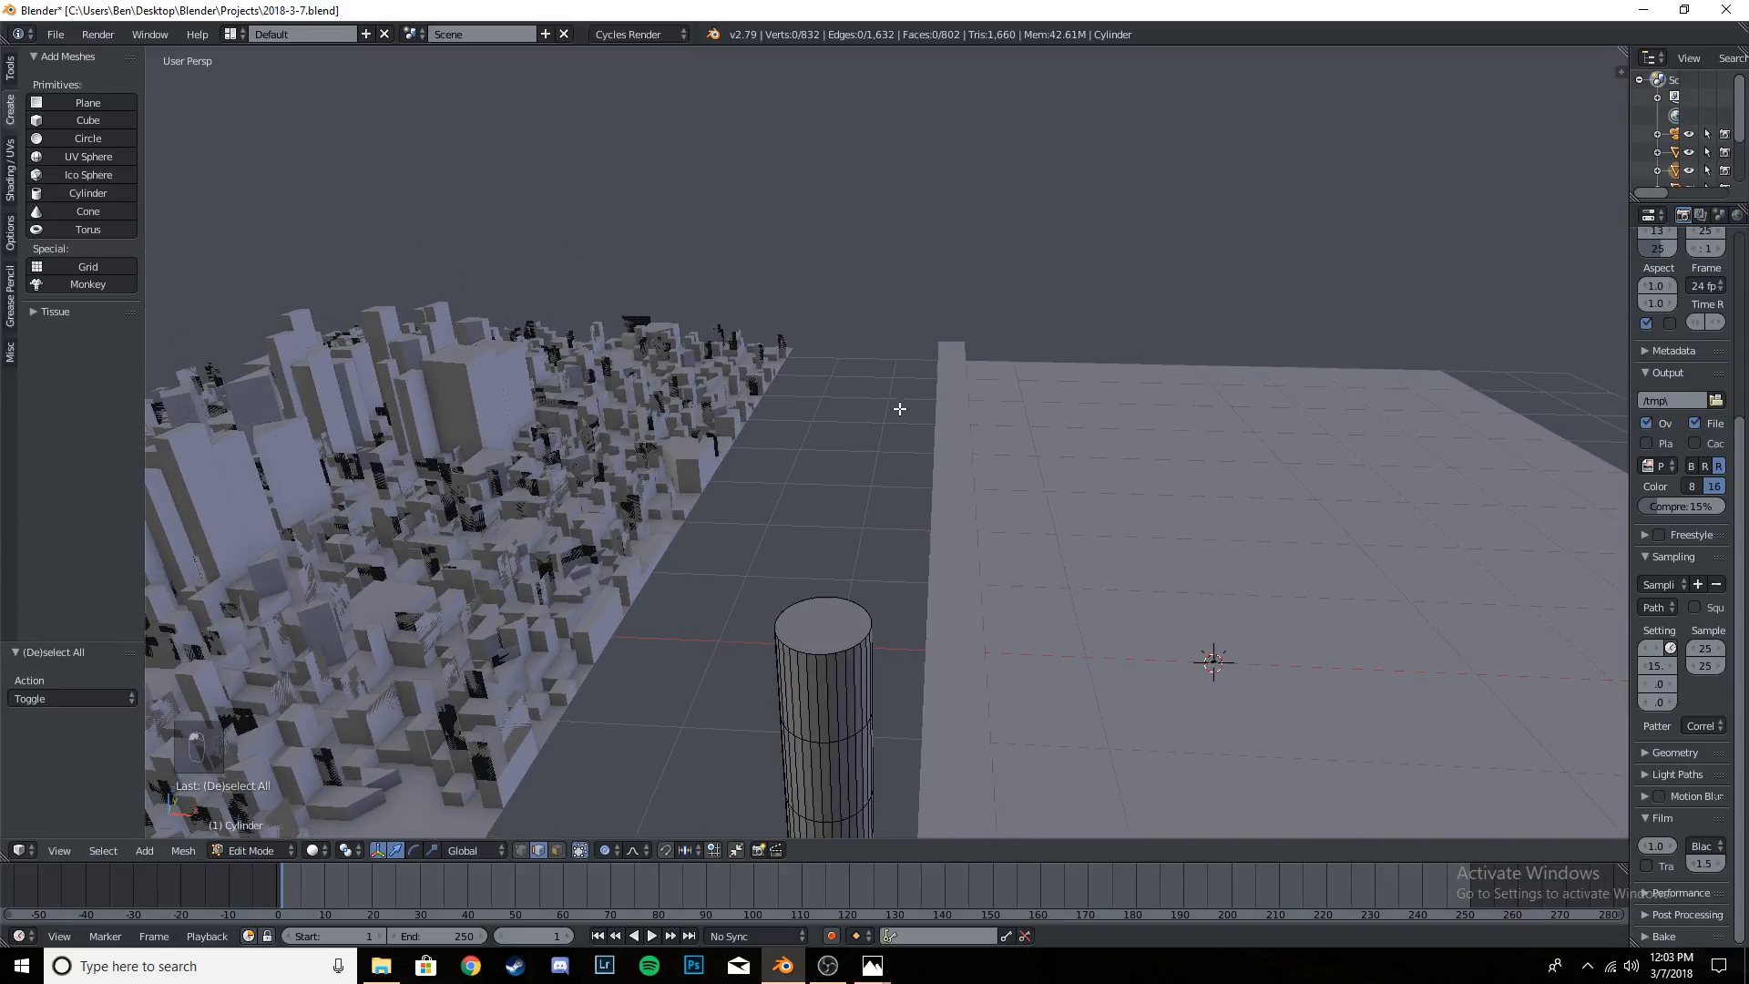
key("Tab")
key("Tab")
key("a")
key("a")
key("a")
key("a")
key("Tab")
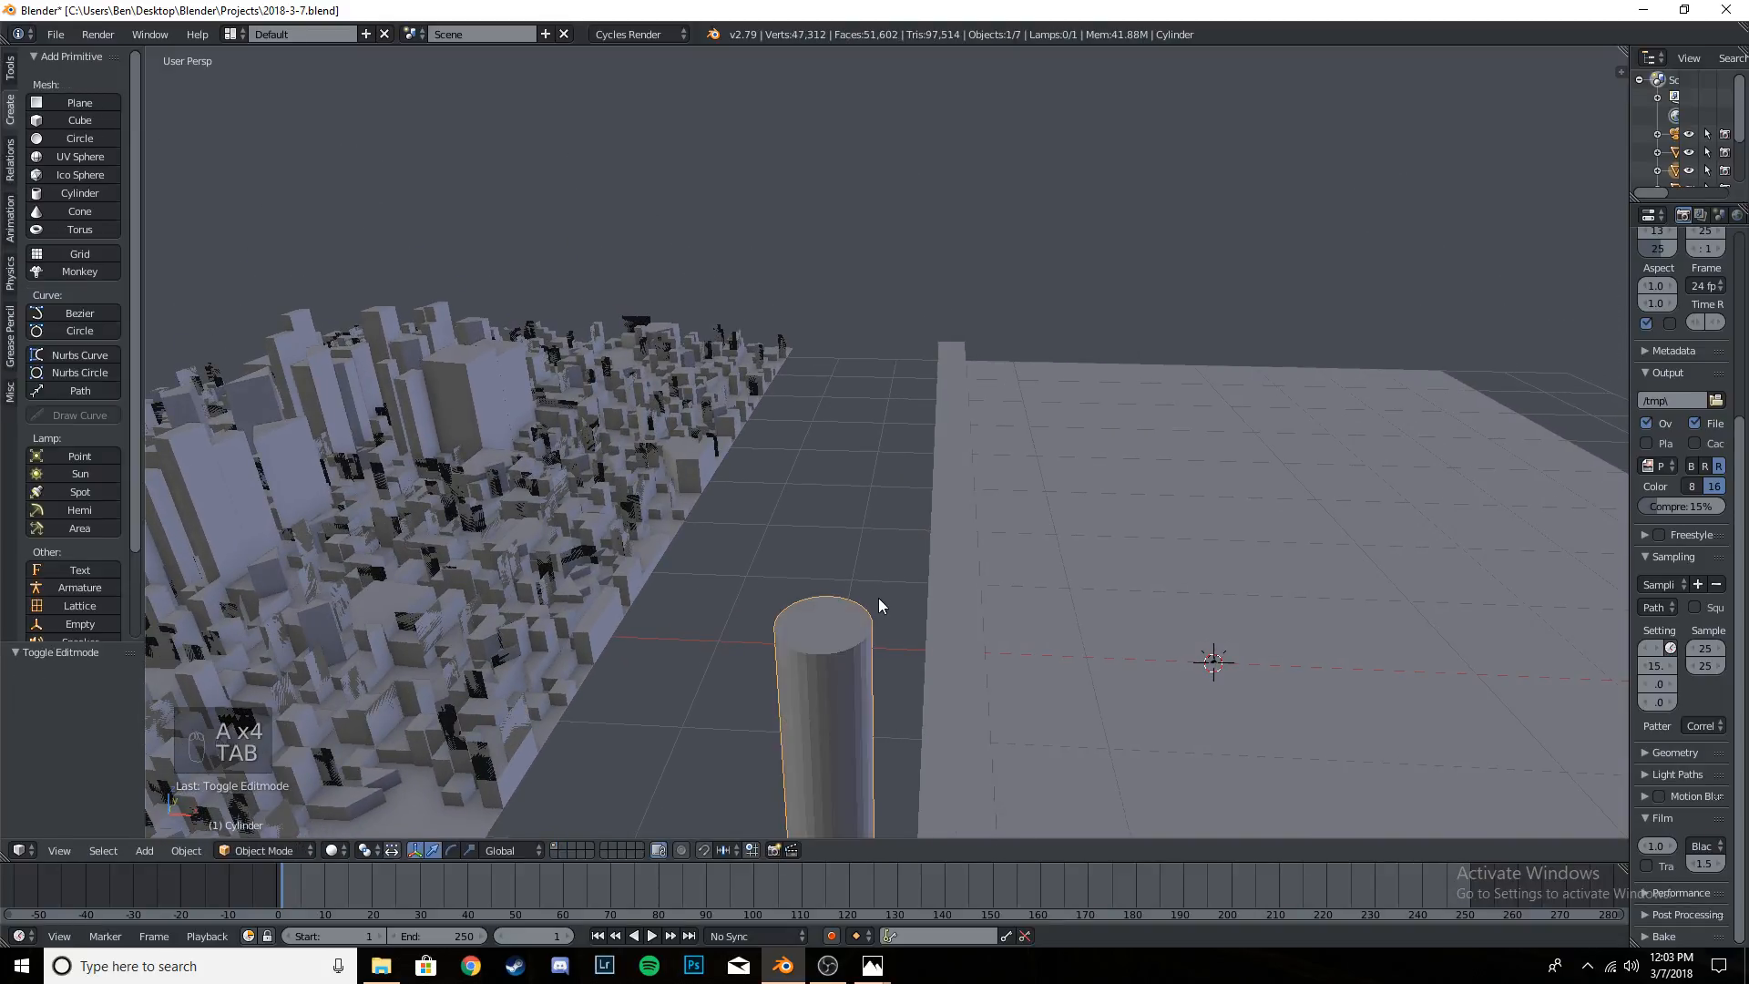
key("Tab")
key("a")
key("a")
key("a")
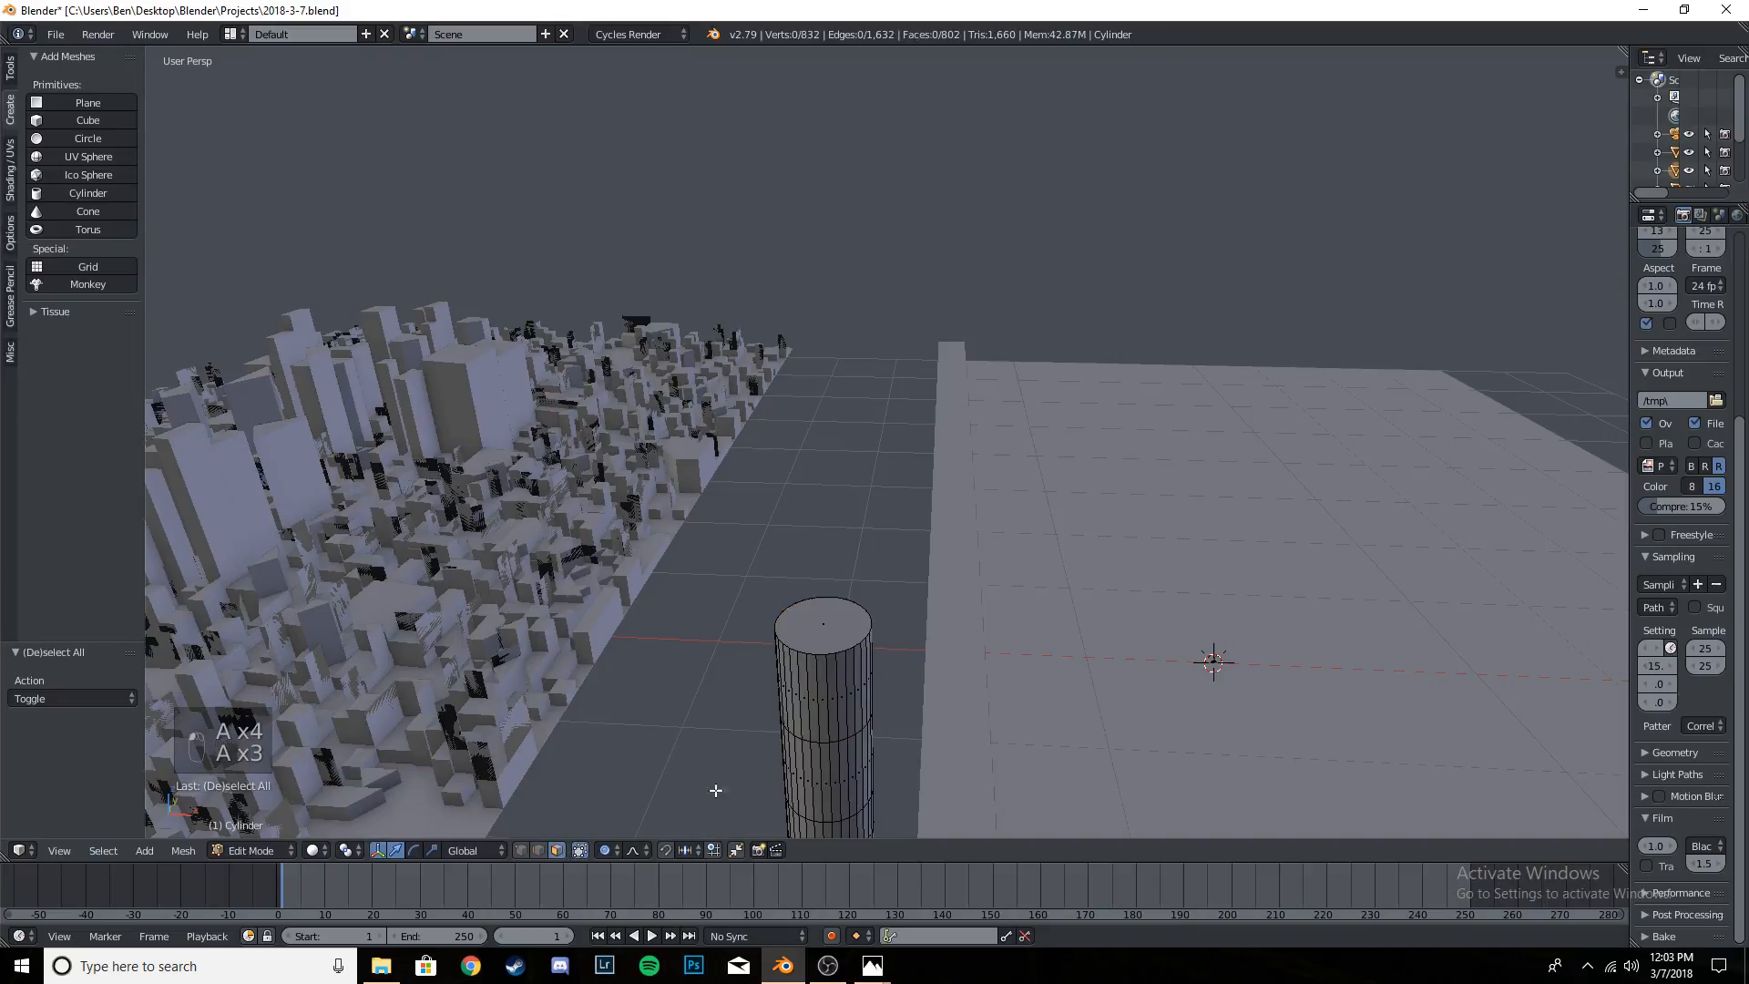
right_click(821, 638)
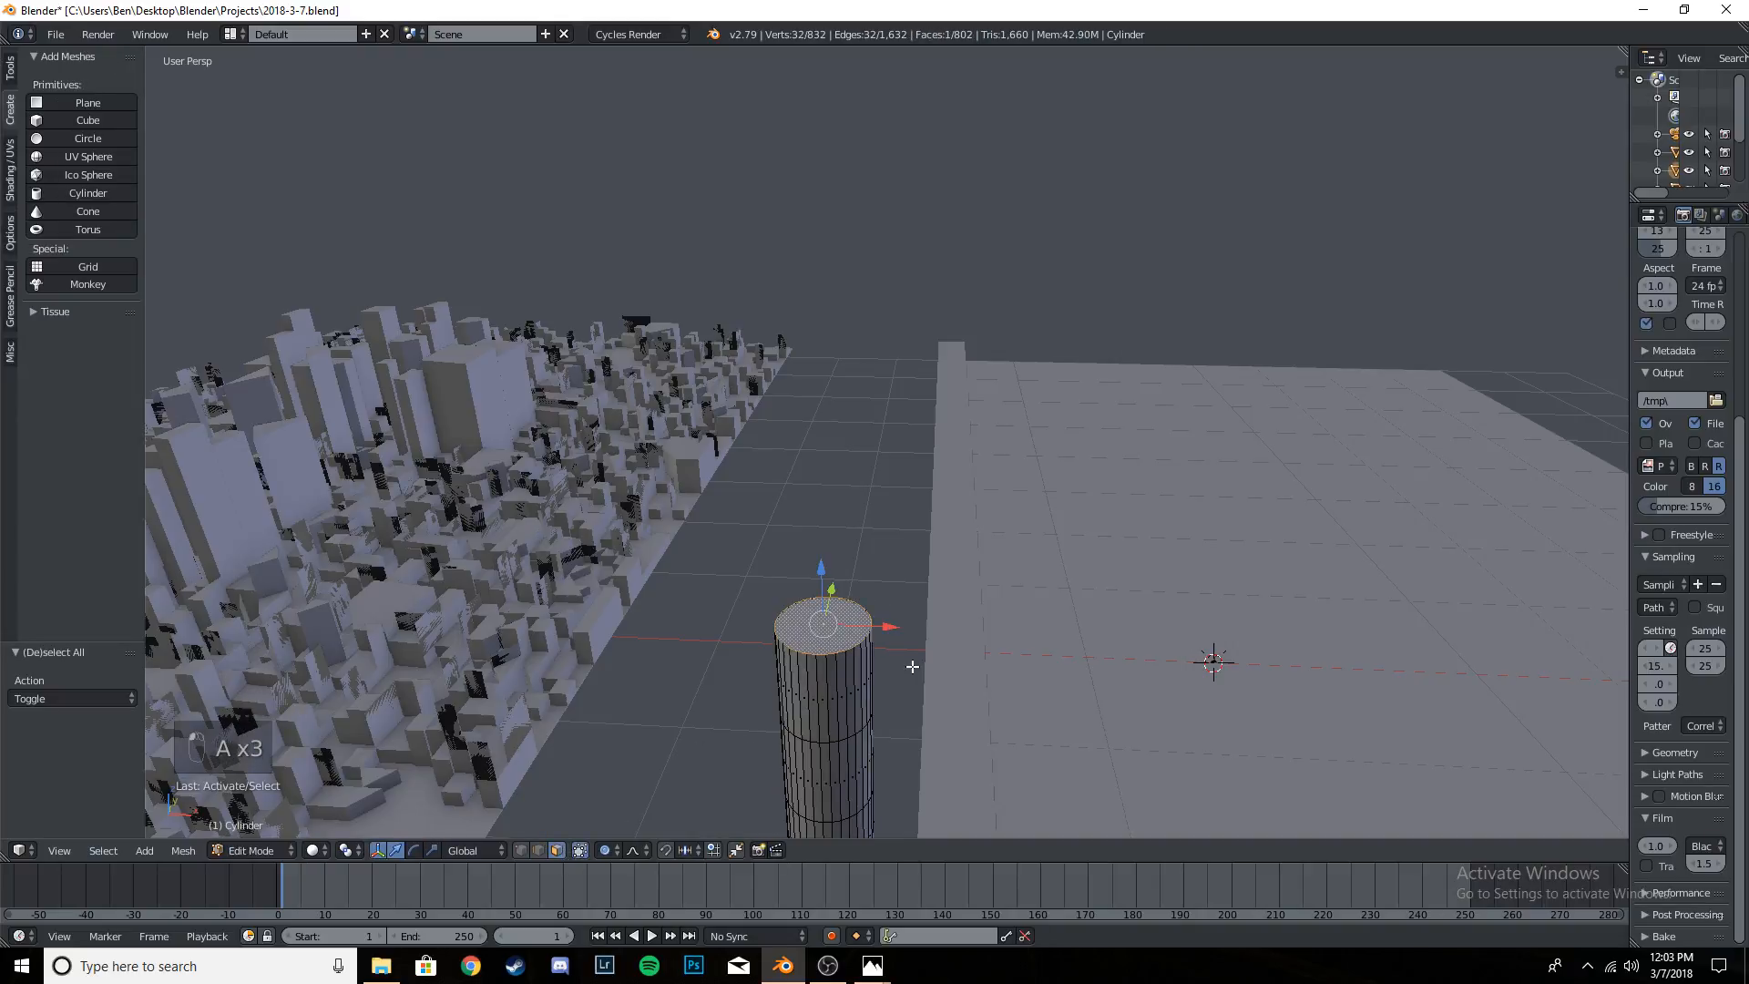
- Switch to the front orthographic view and frame the selected top end of the pole closely
key("KP_1")
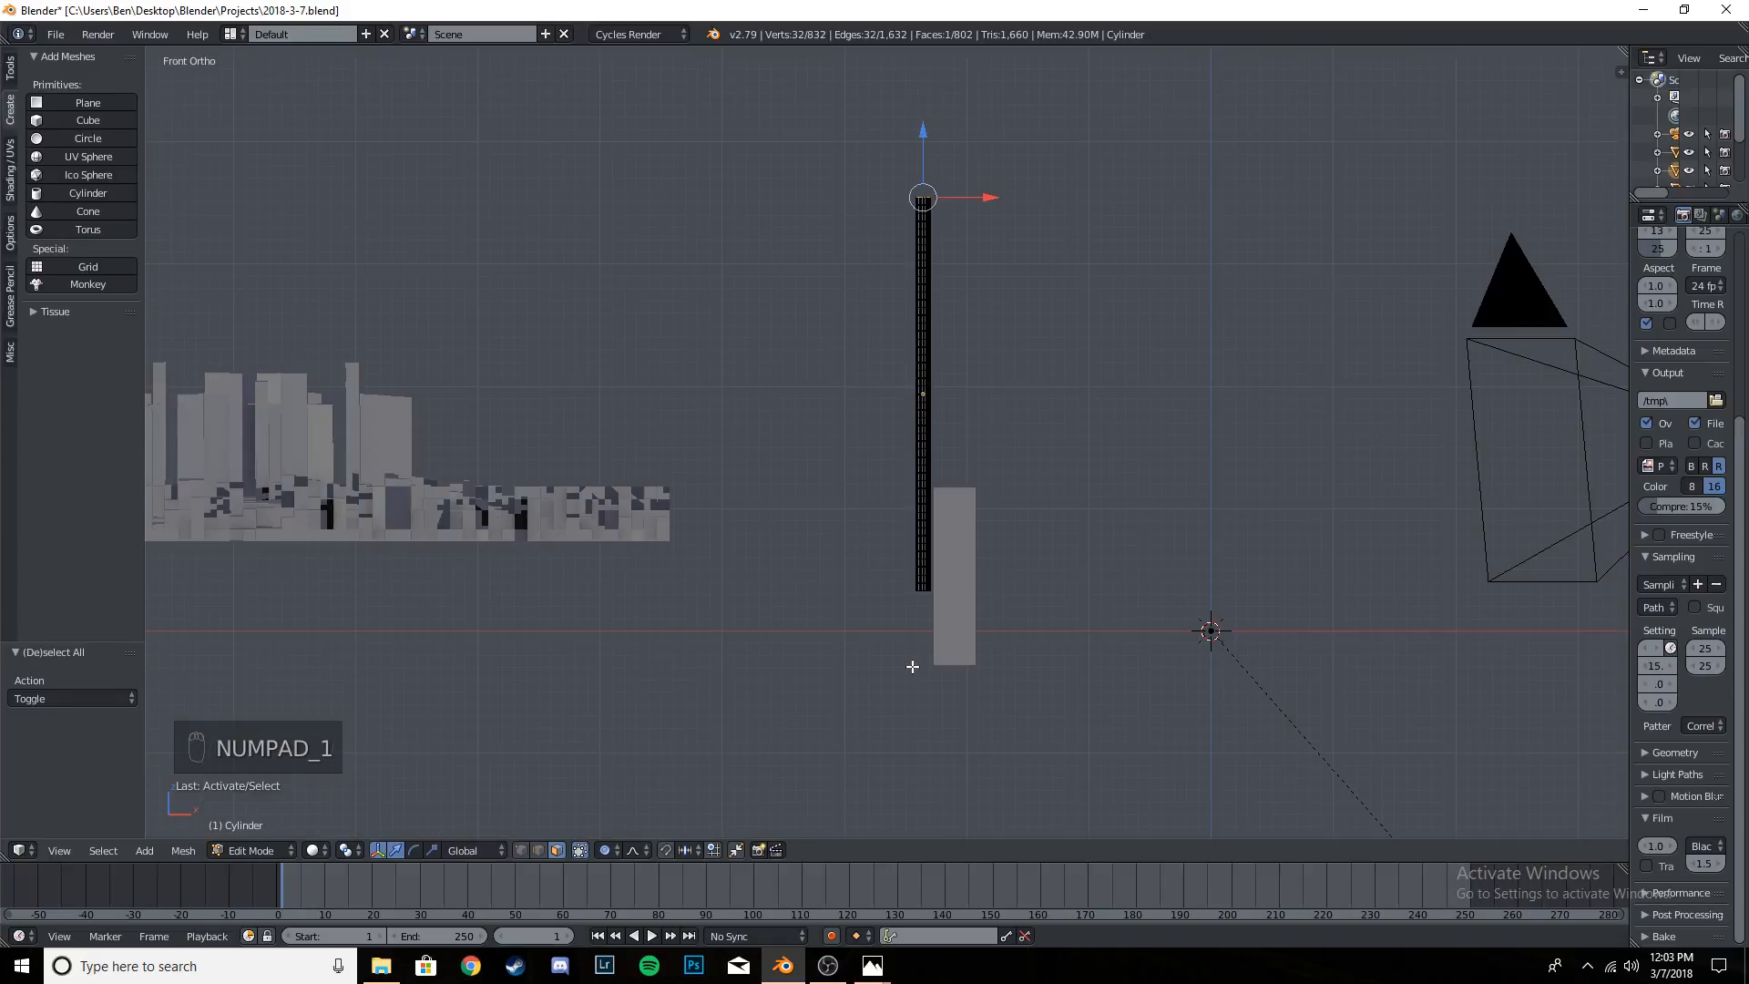
scroll(1024, 605, "up", 10)
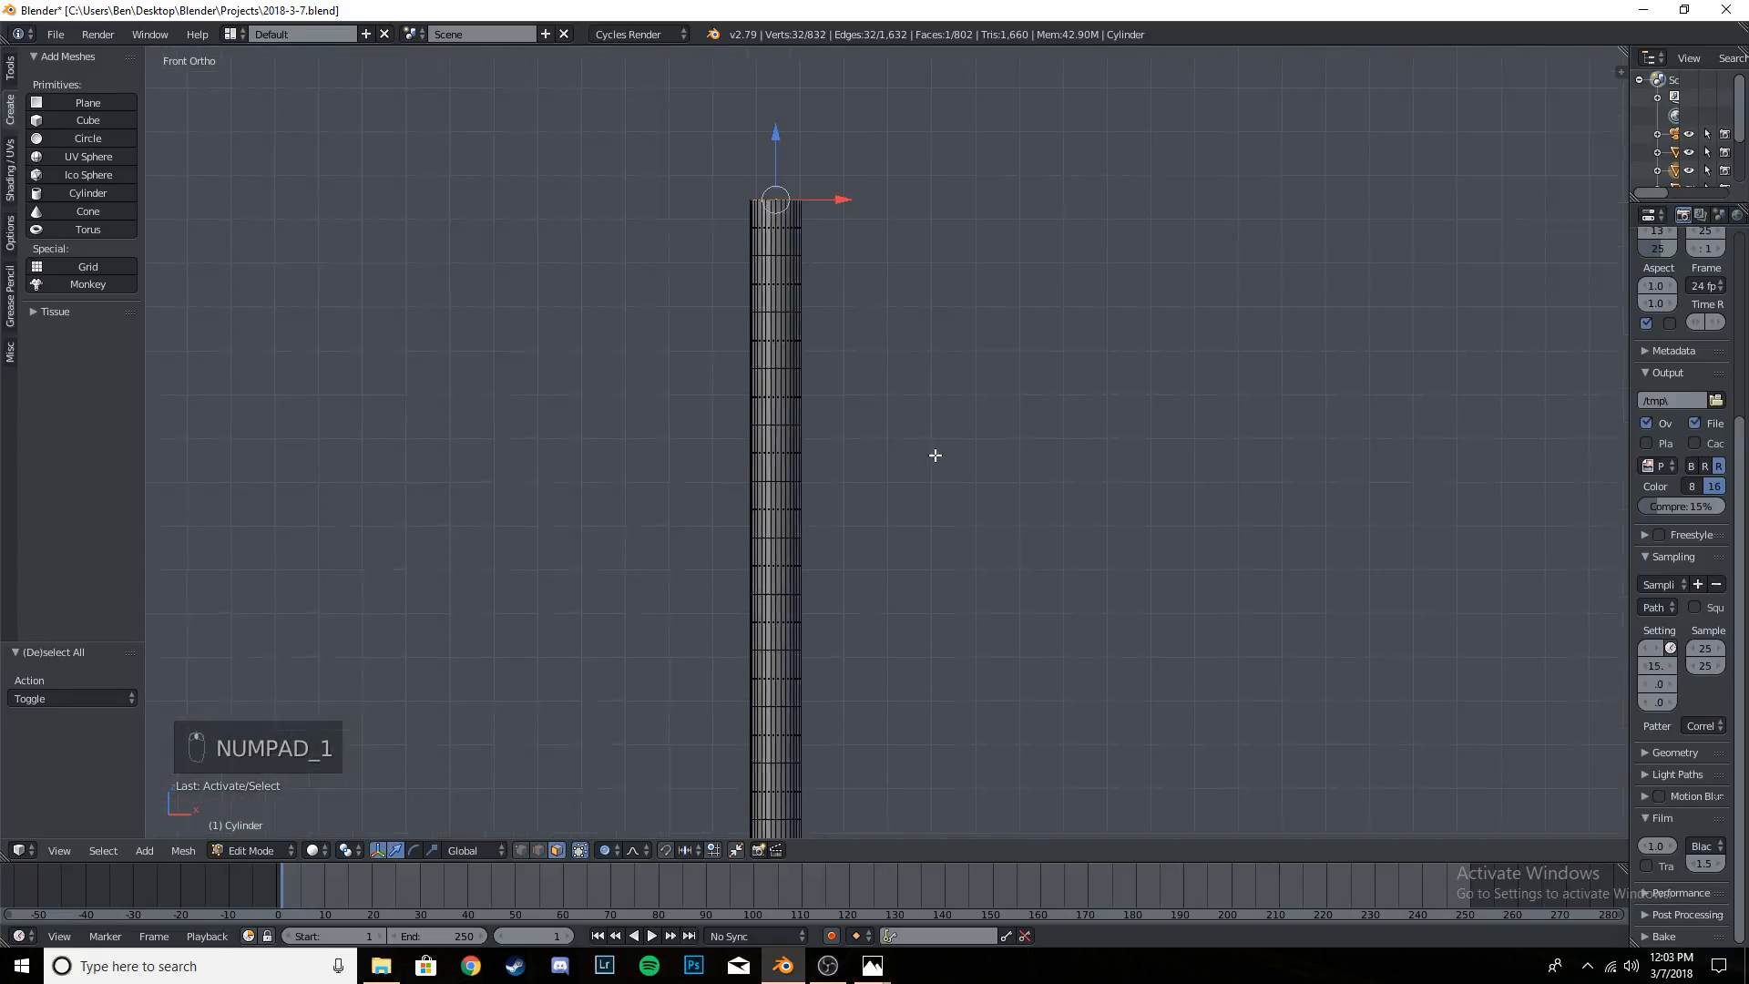
middle_click_drag(916, 576, 957, 608, "shift")
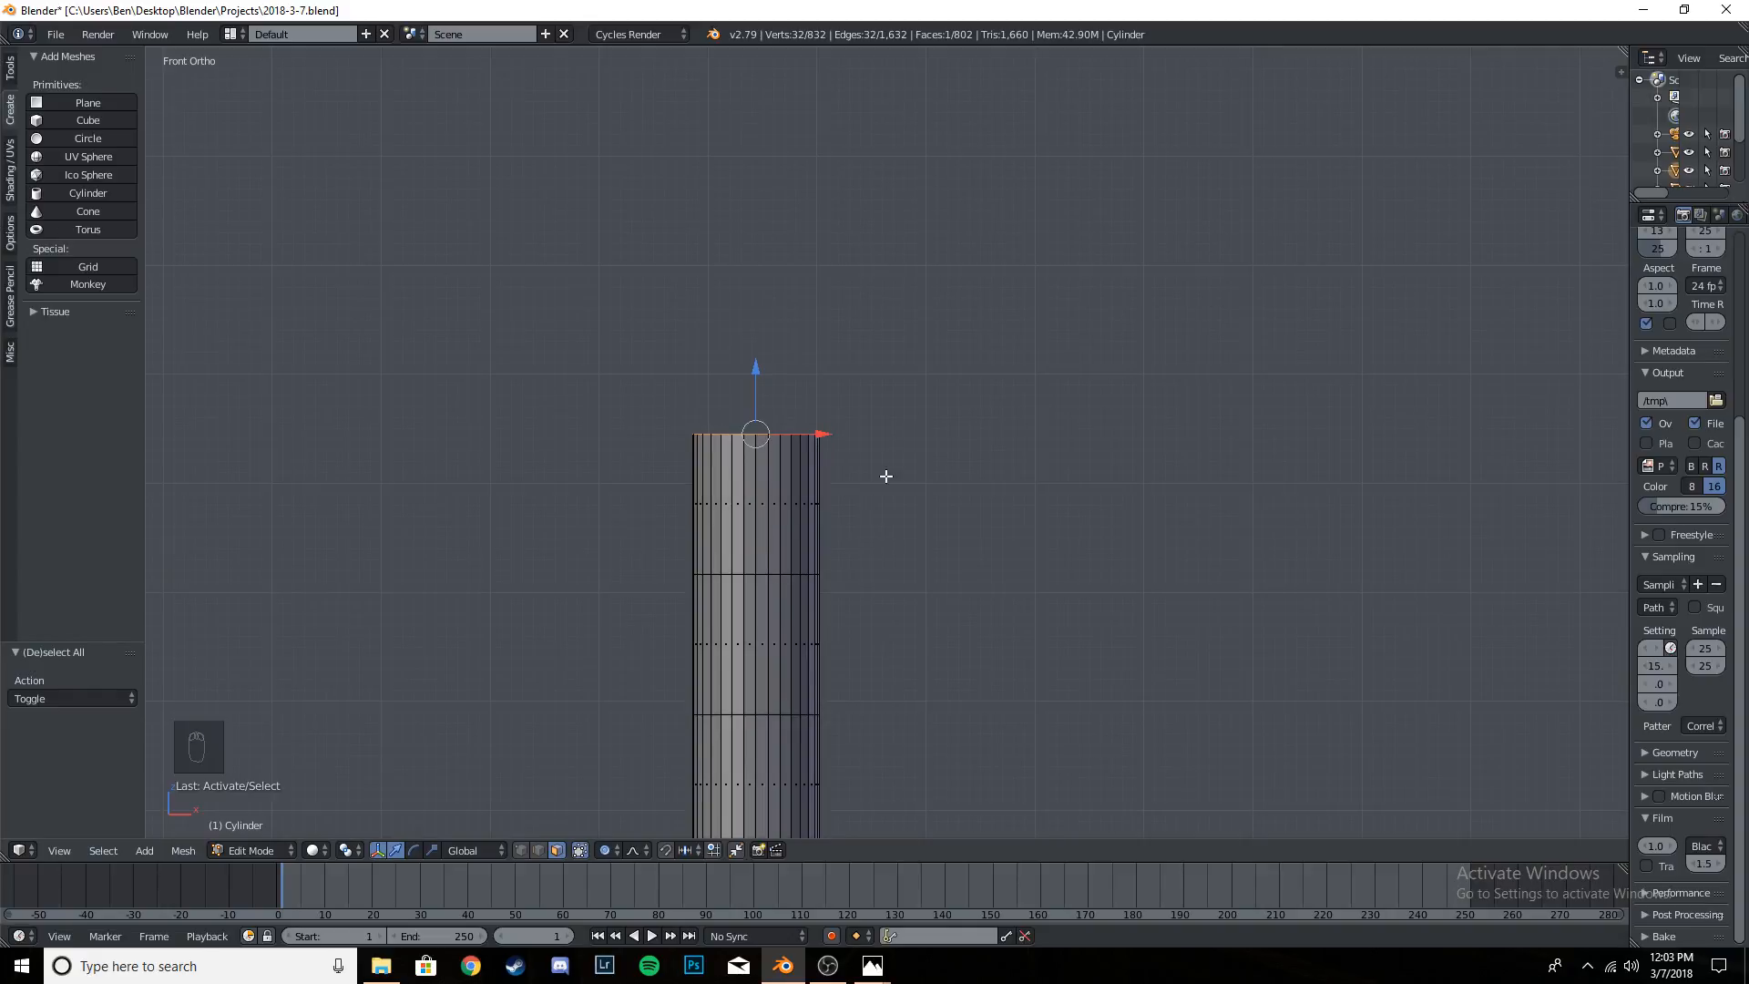
scroll(882, 492, "down", 3)
scroll(872, 524, "up", 4)
middle_click_drag(853, 552, 717, 656, "shift")
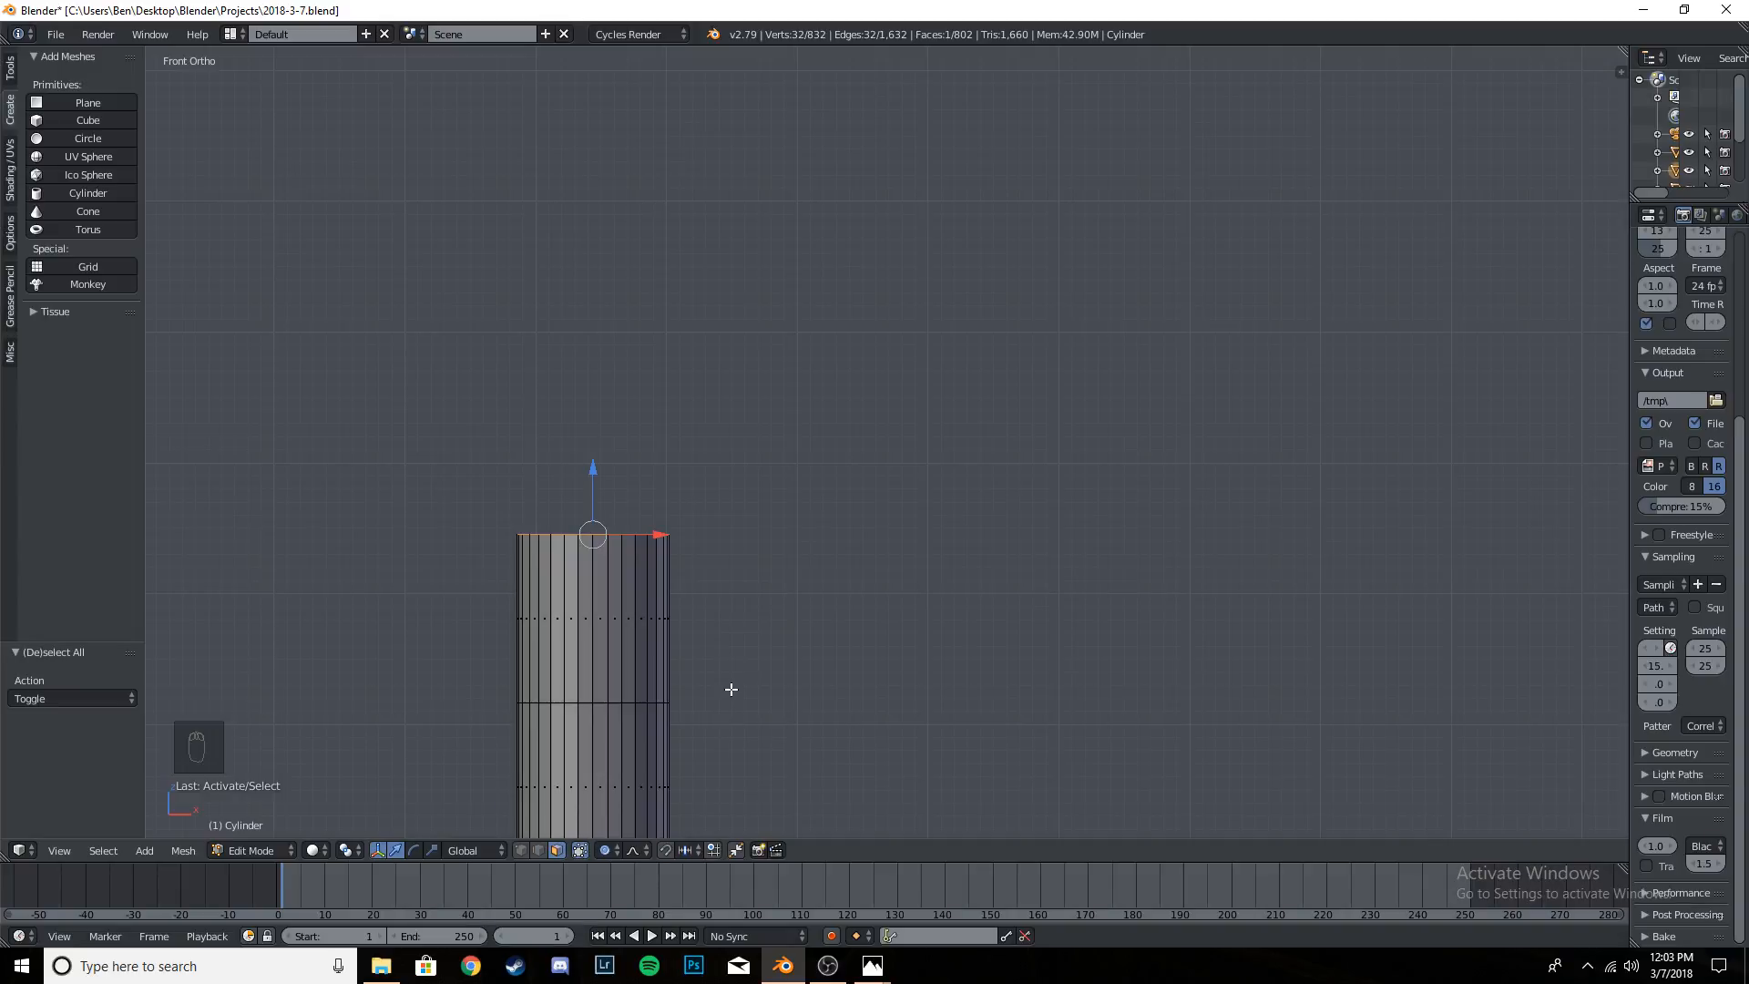
key("e")
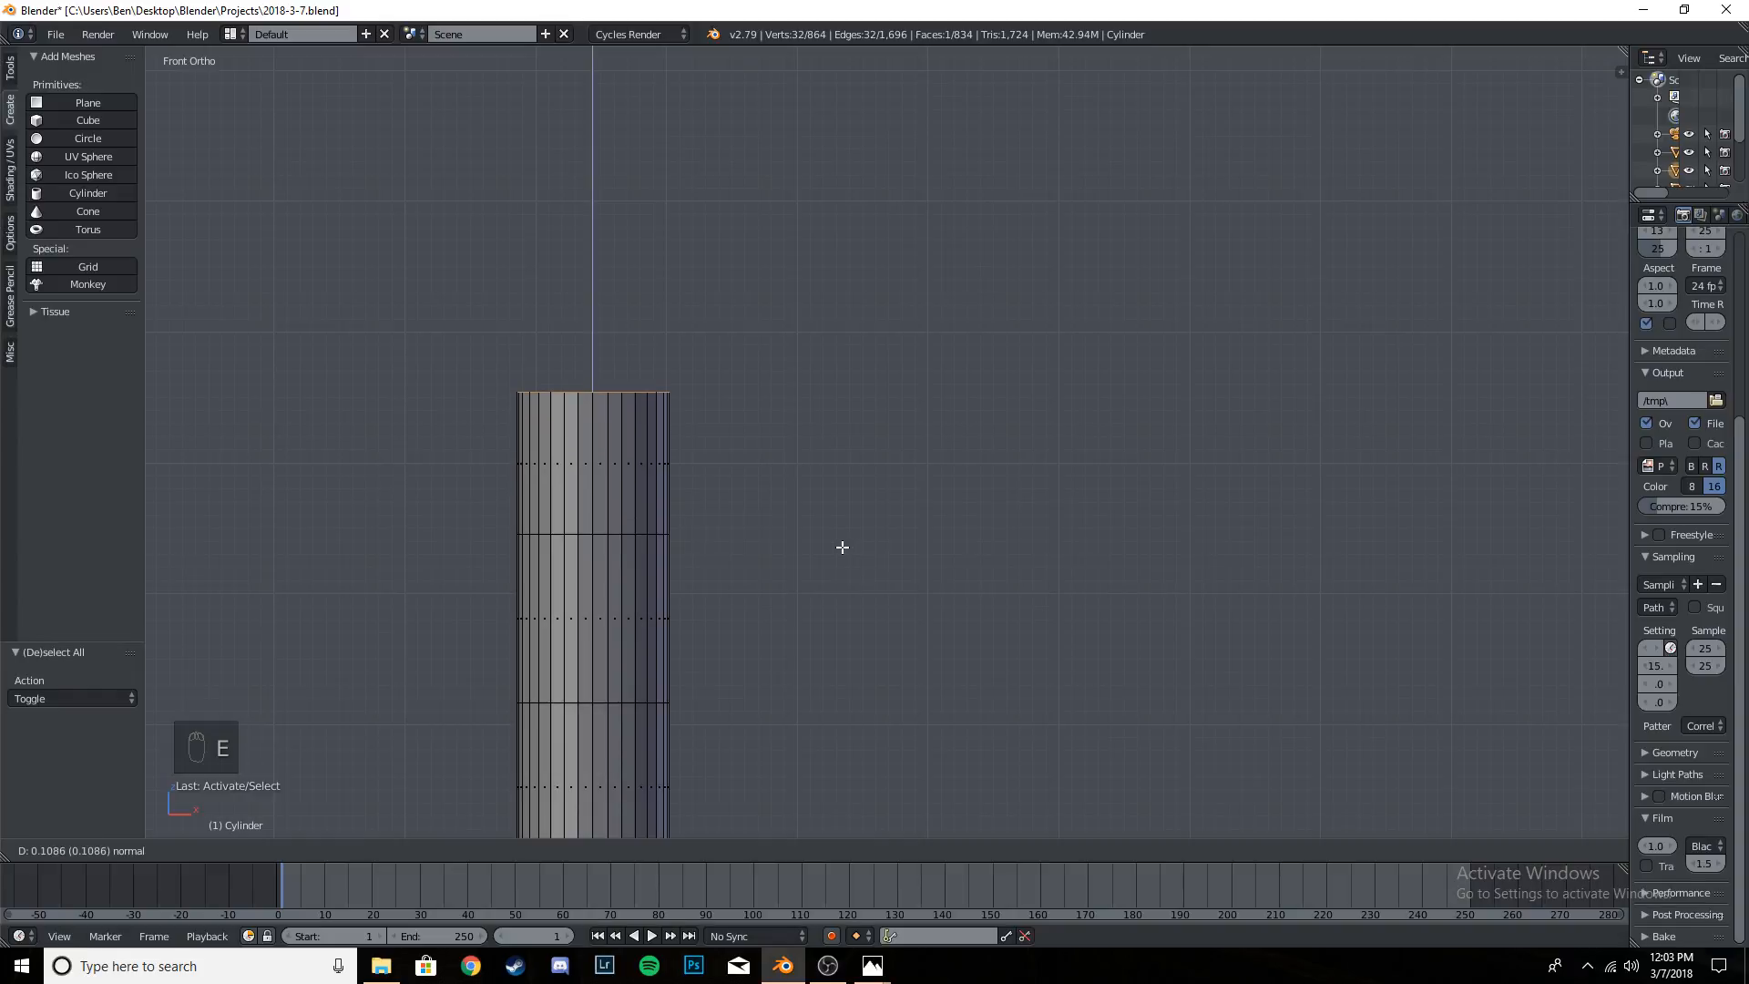
key("g")
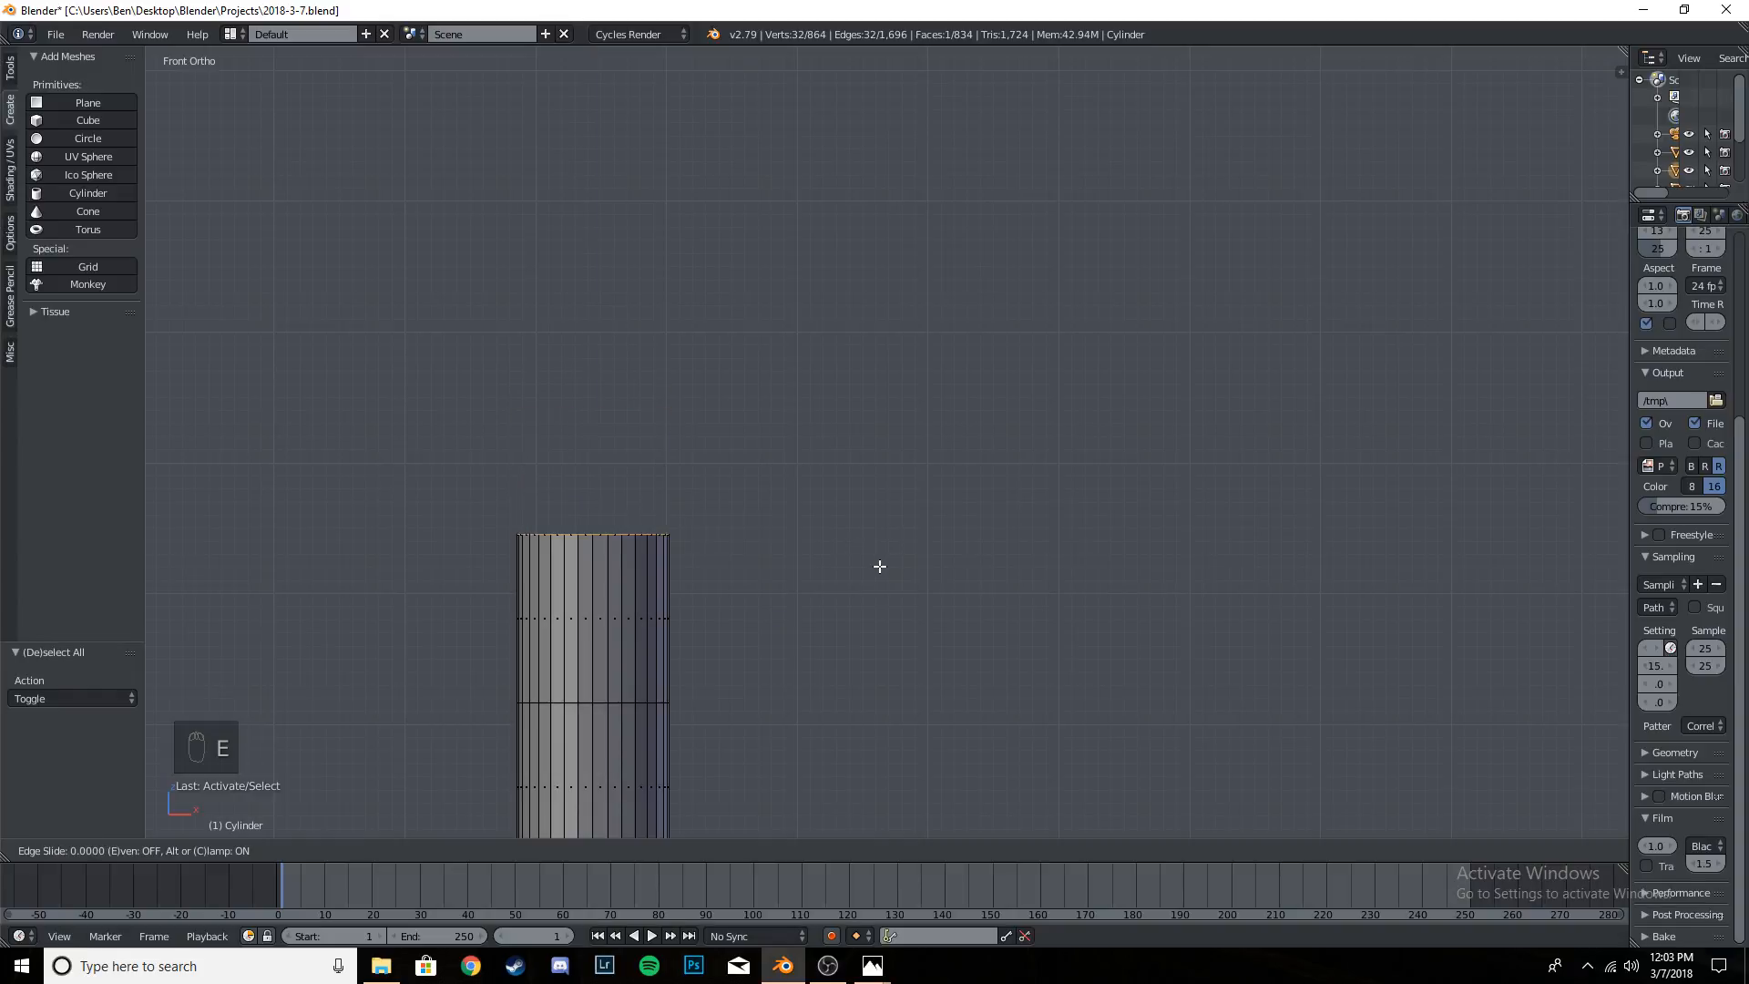
left_click(908, 522)
key("ctrl+z")
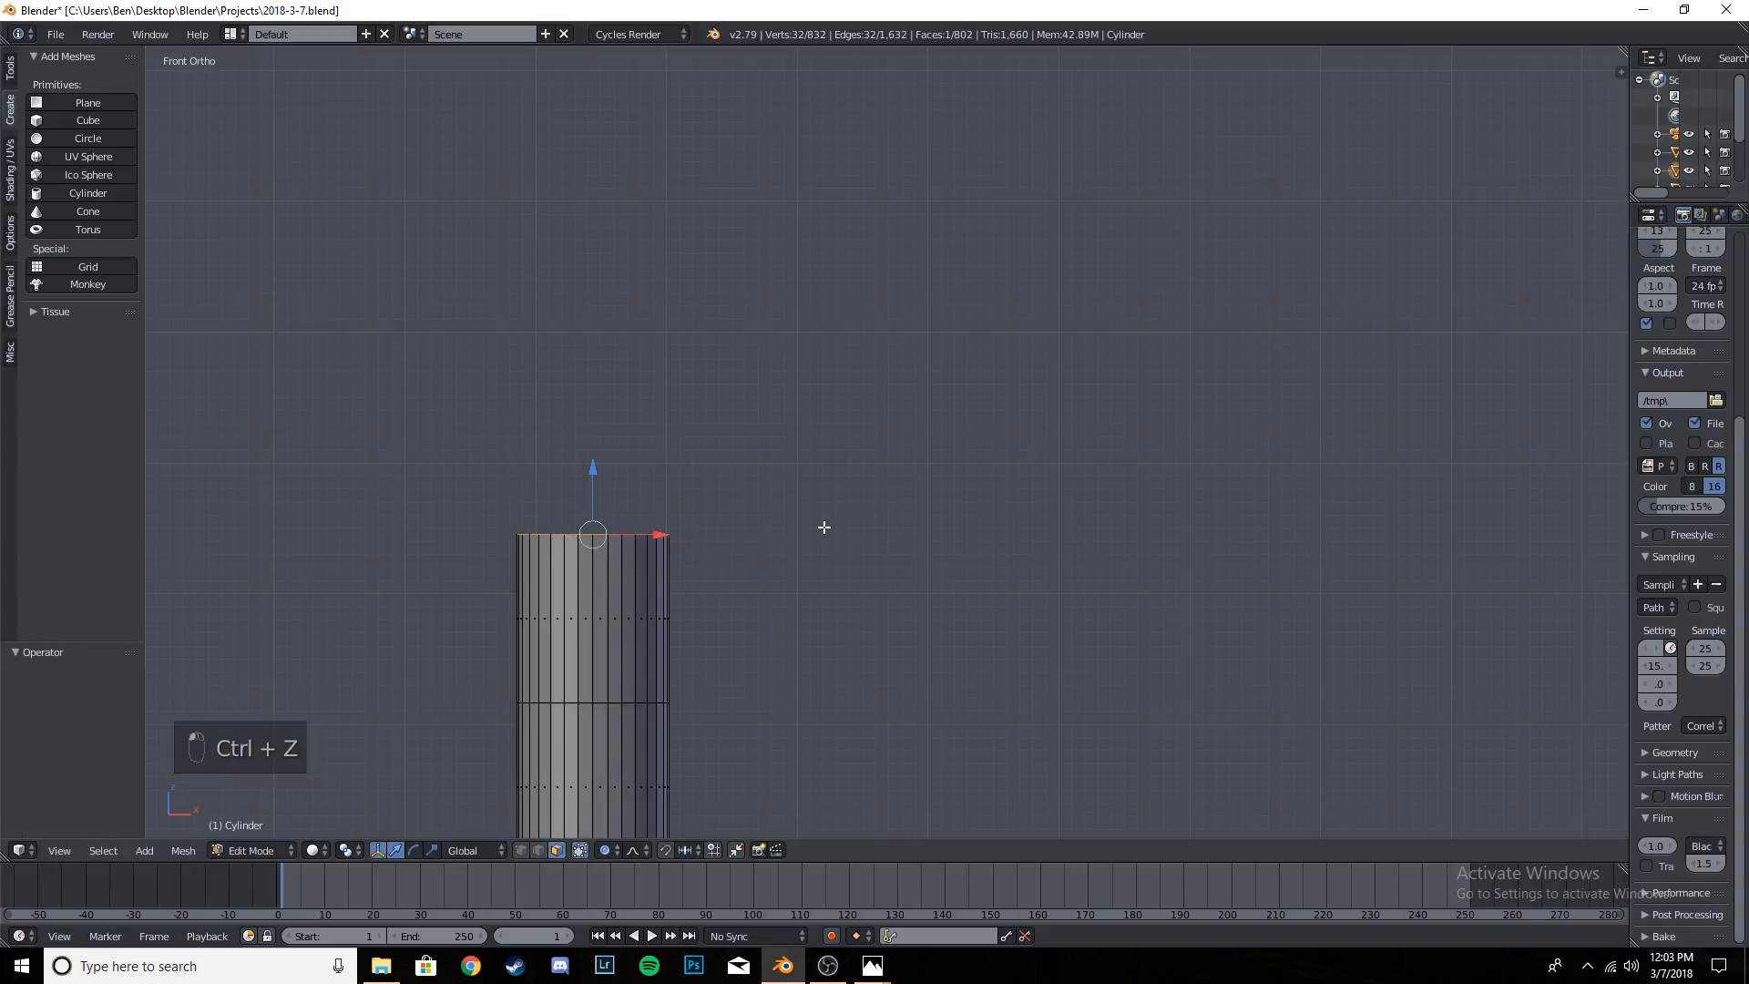
- Extrude the pole's top face diagonally, about 0.05 along X and 0.11 upward
key("e")
key("x")
key("x")
key("x")
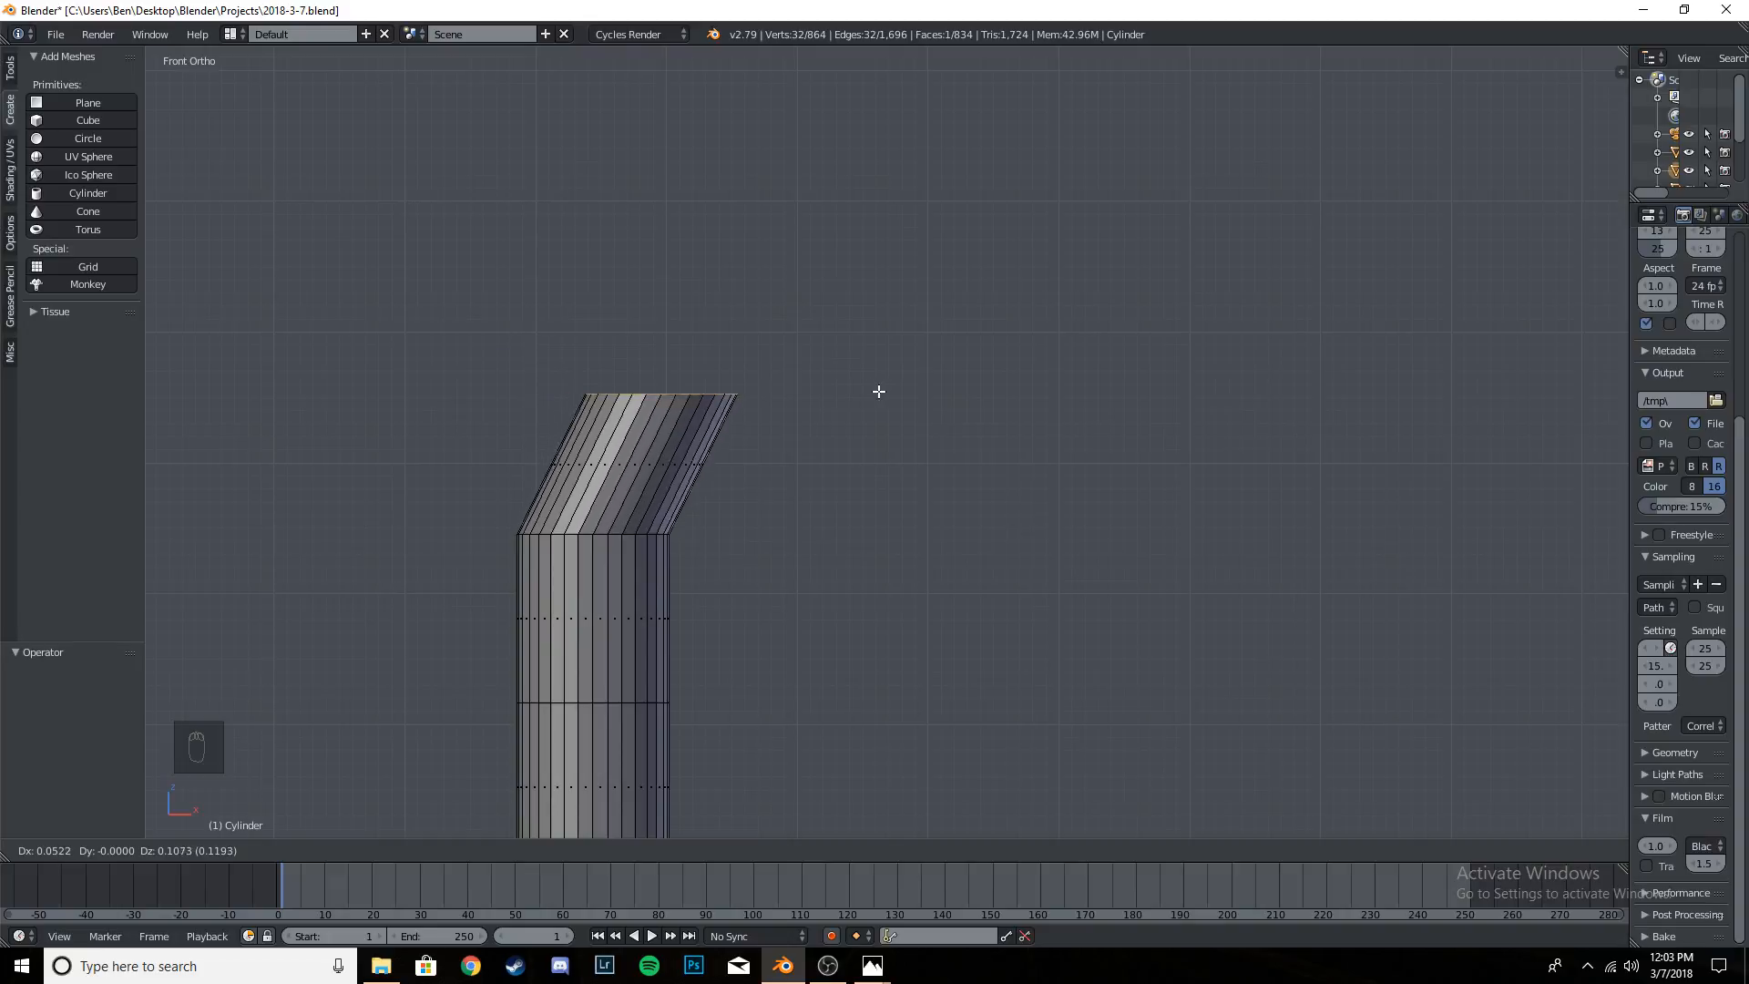
left_click(911, 405)
key("r")
left_click(1025, 541)
key("ctrl+z")
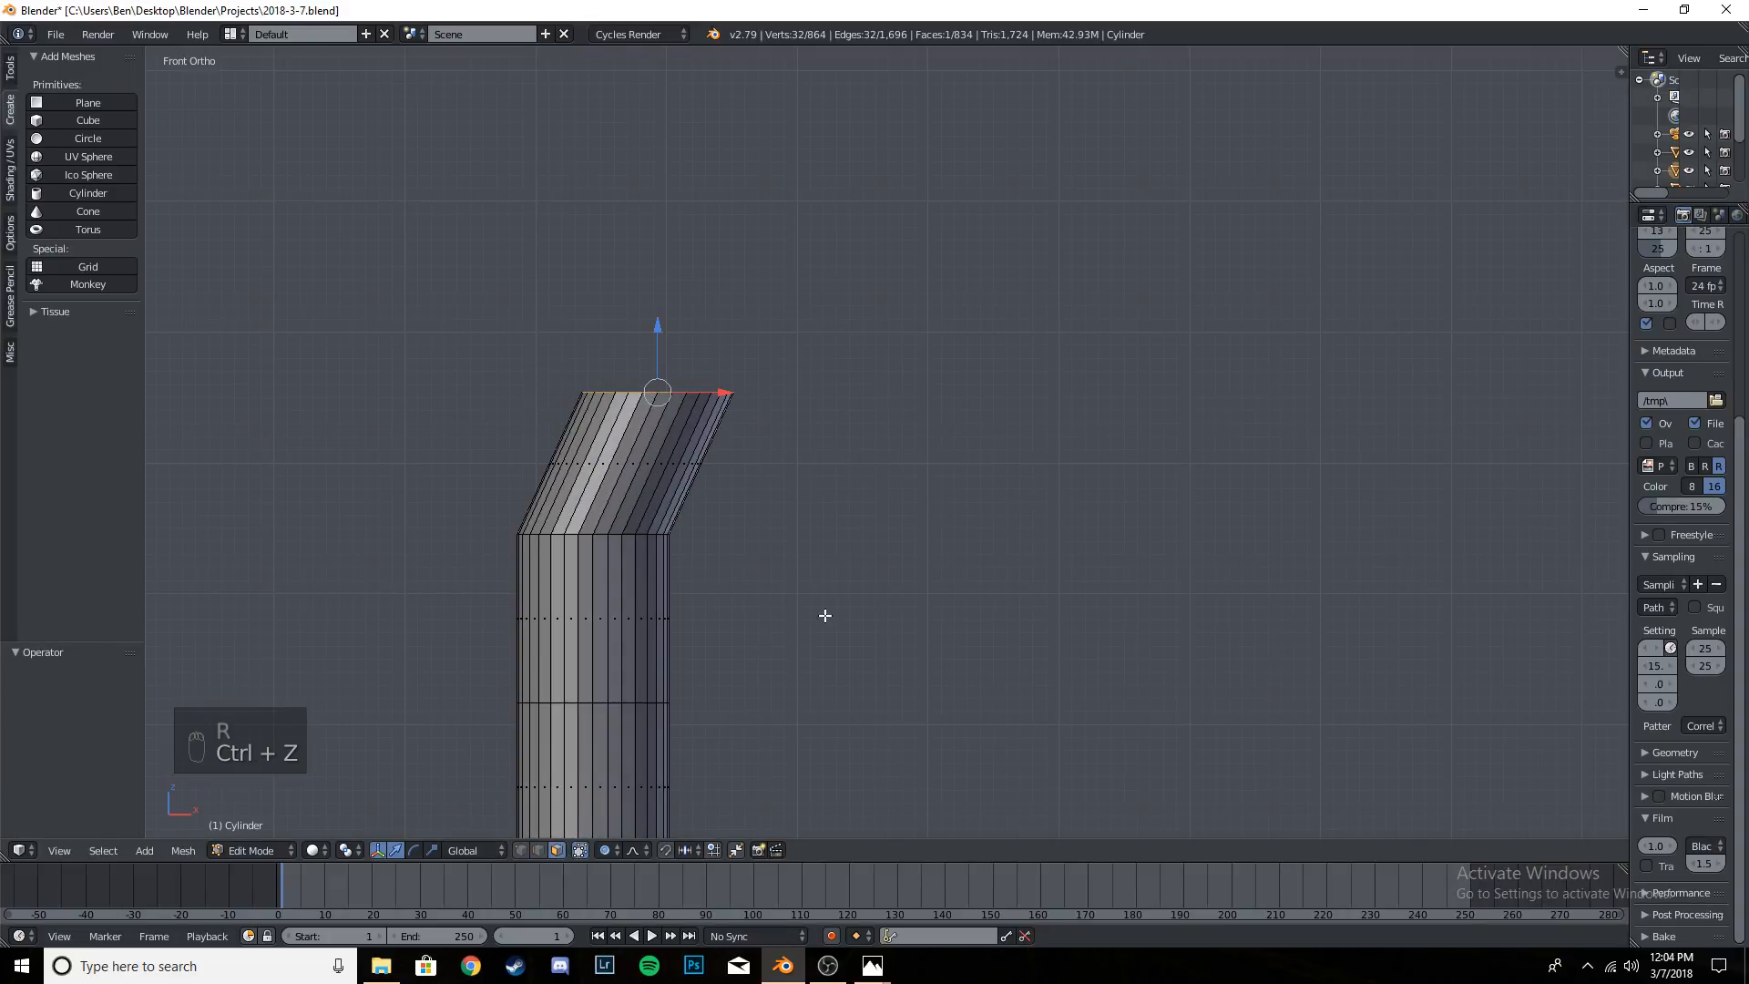
- Turn off proportional editing, rotate the extruded end face about 42° toward positive X, and nudge it slightly down
key("o")
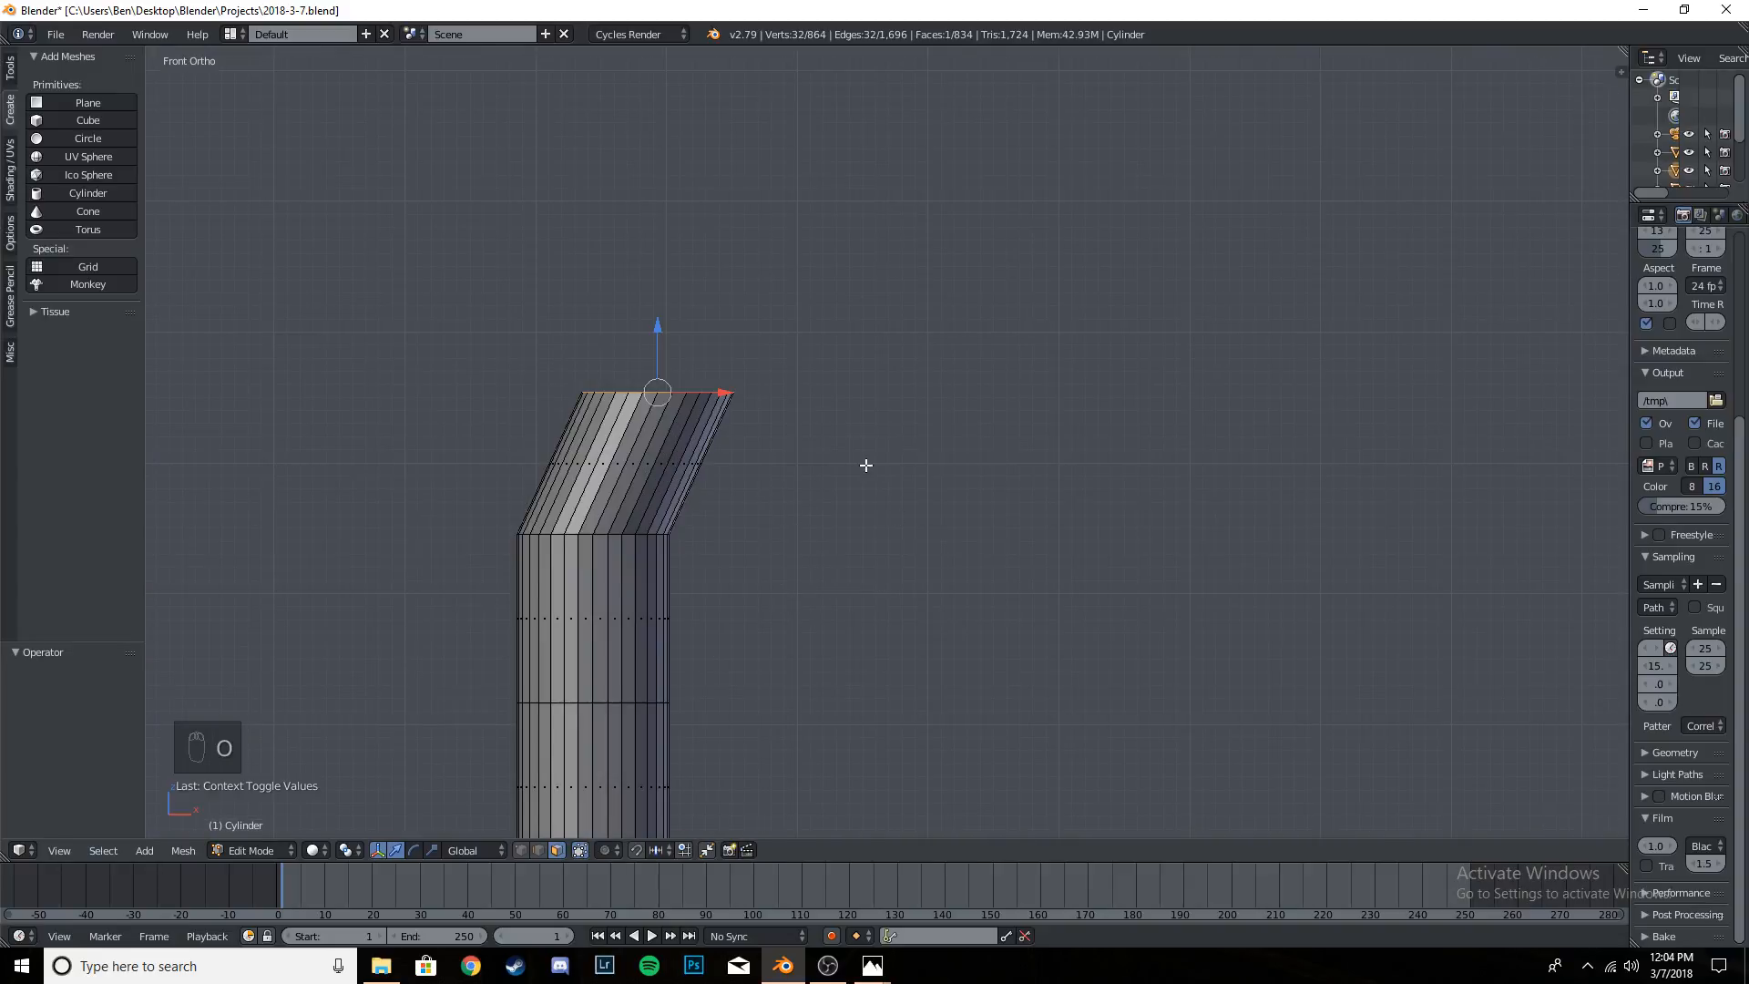
key("r")
left_click(799, 638)
key("g")
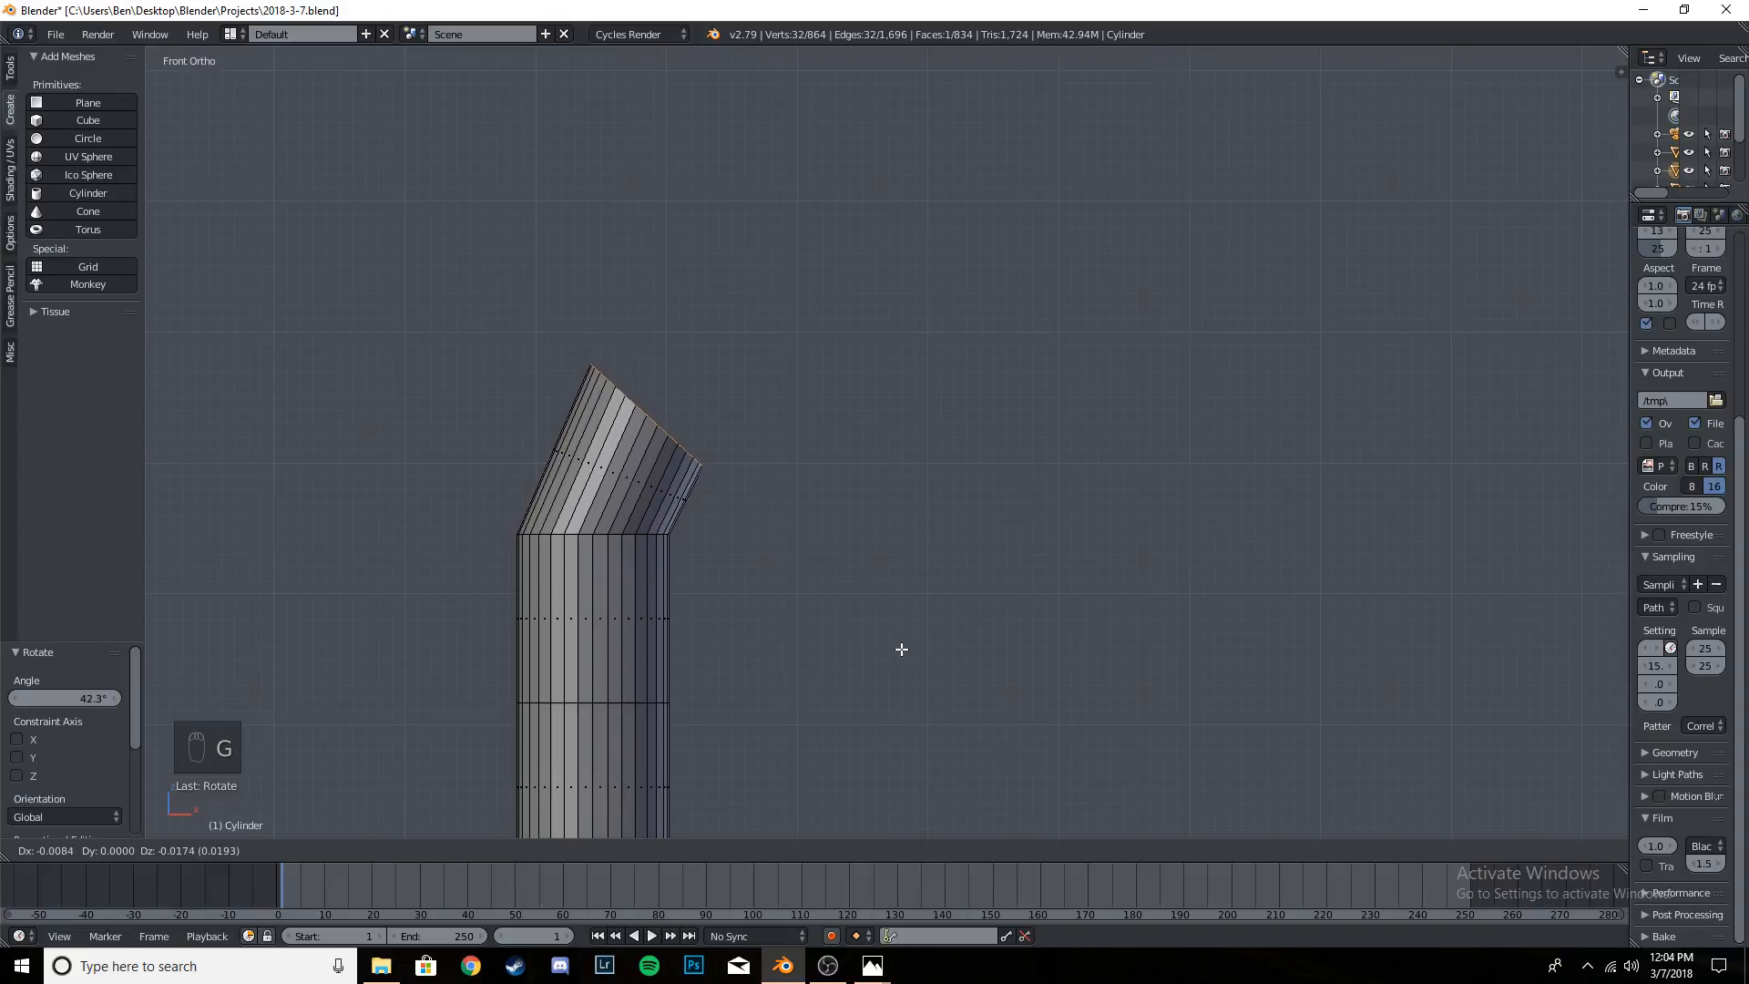
left_click(902, 650)
- Extrude a second bend segment from the end face, rotate its end about 22°, and shift it about 0.017 in X and -0.014 in Z
key("e")
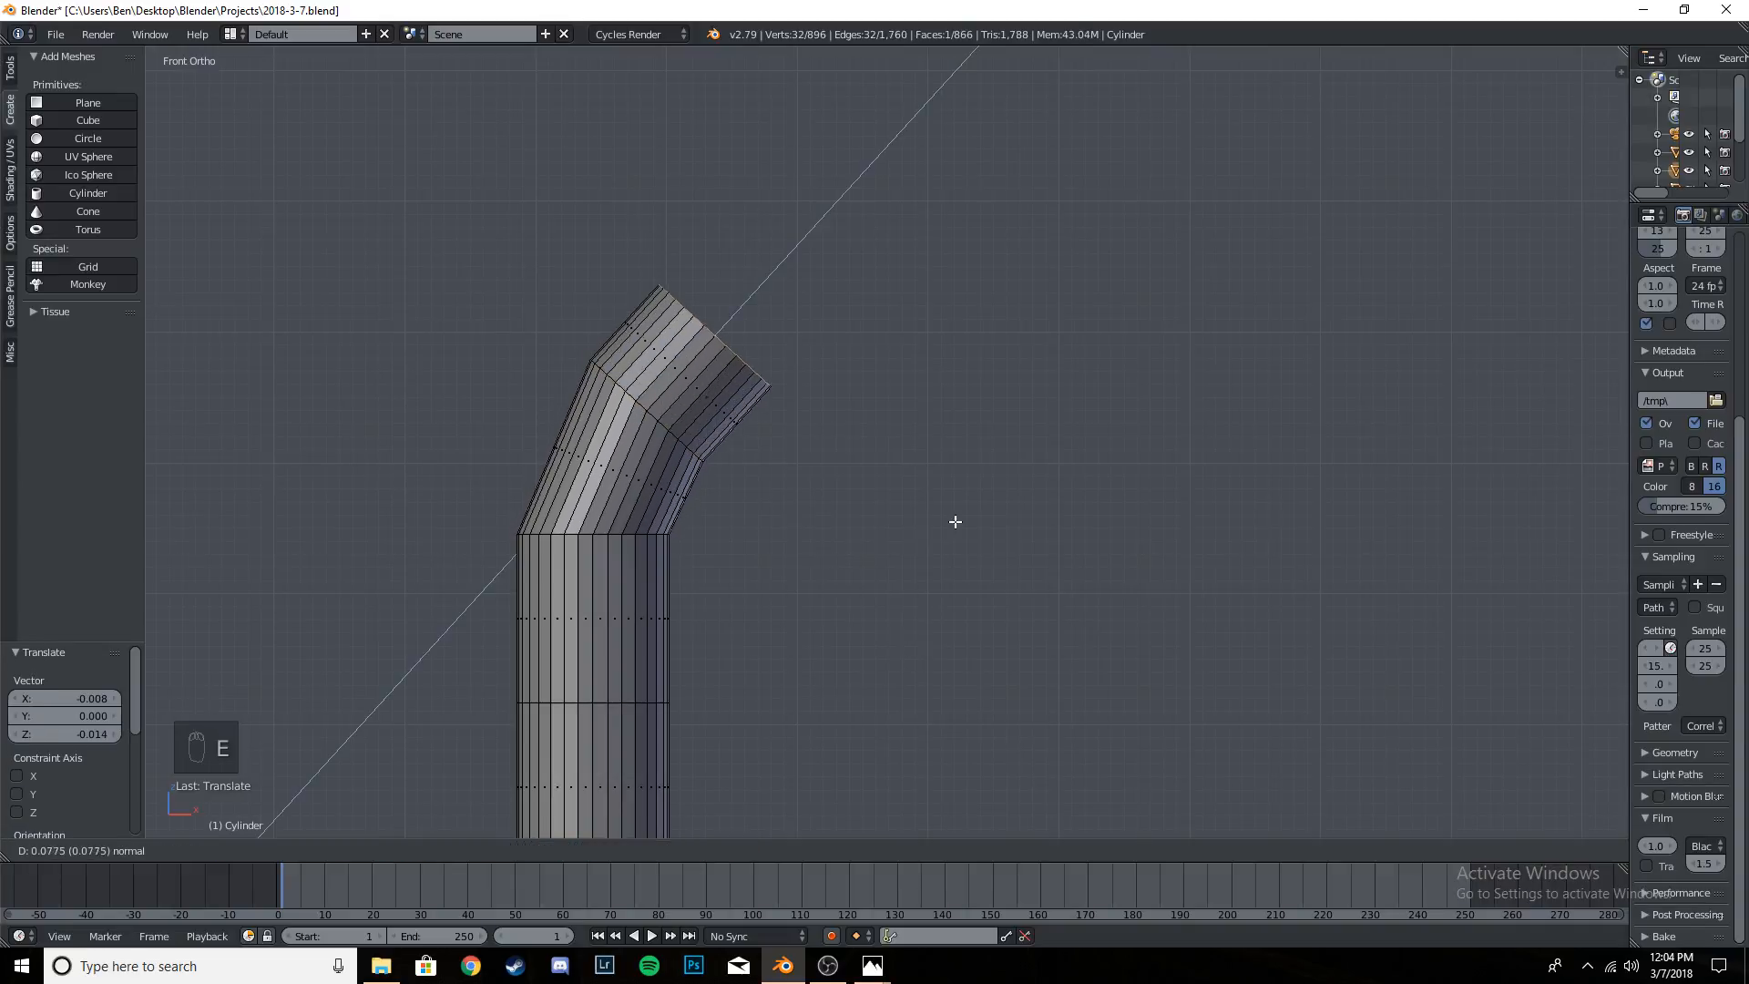
left_click(954, 520)
key("r")
left_click(918, 676)
key("g")
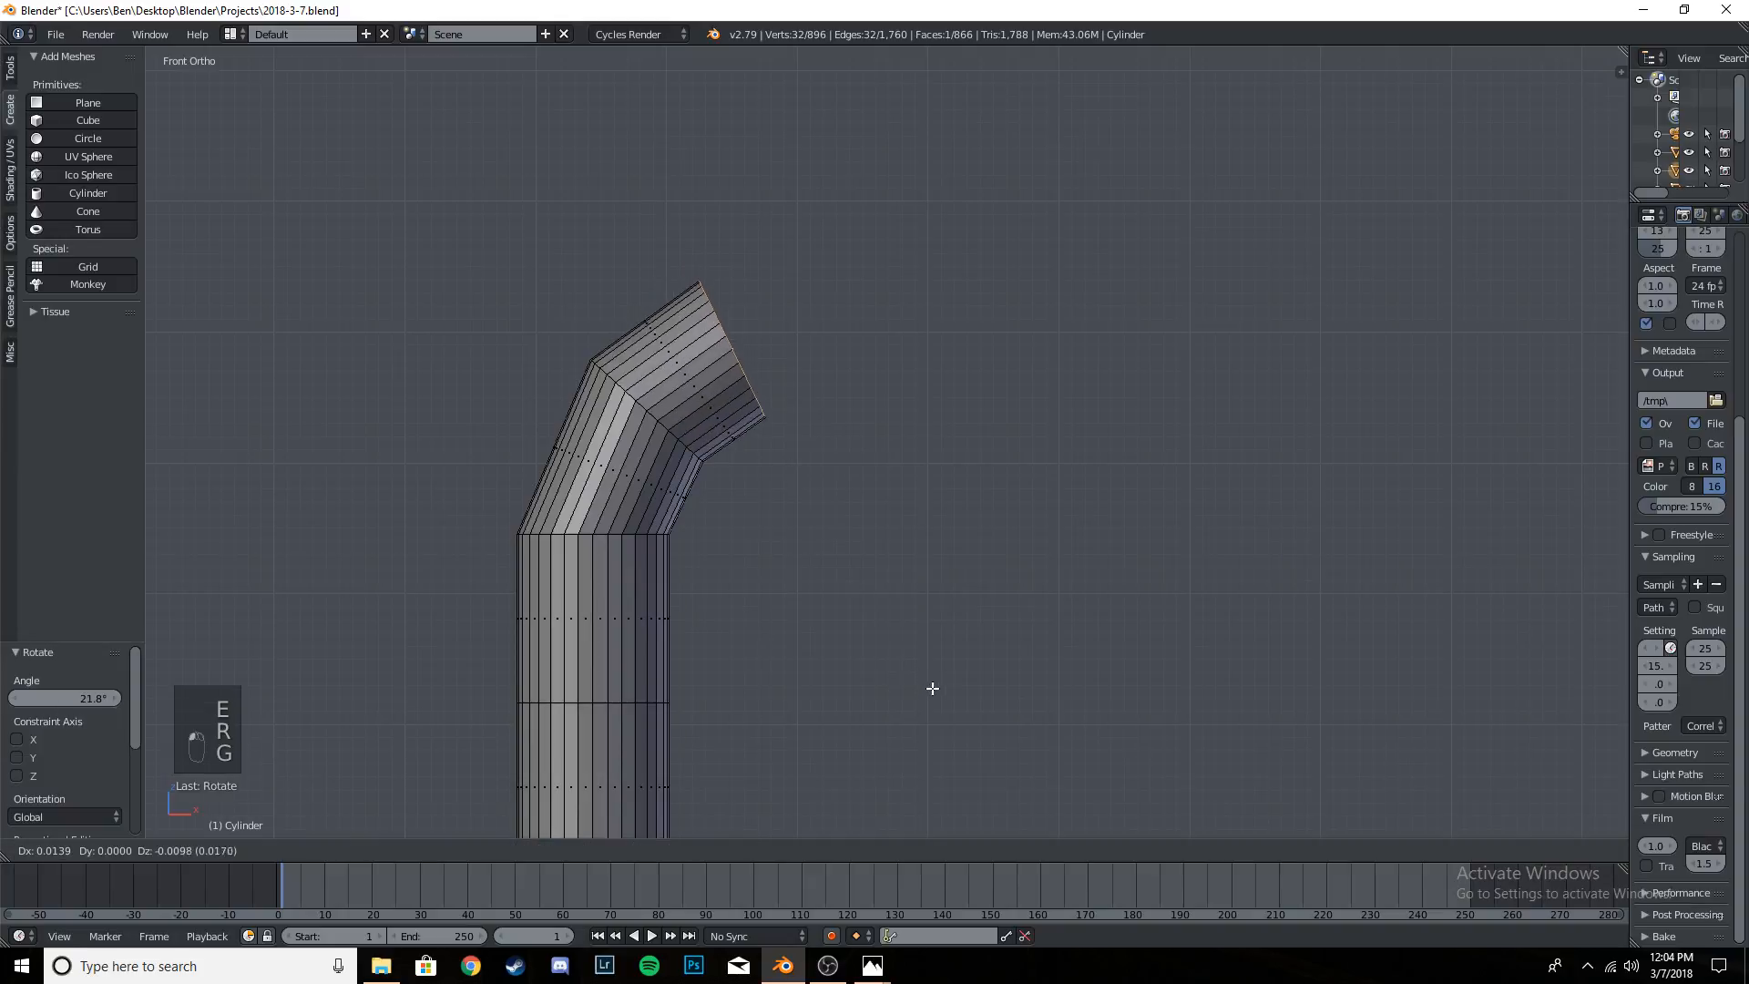
left_click(936, 691)
- Extrude a third bend segment, rotate its end about 17°, and shift it about 0.005 in X and -0.010 in Z
key("e")
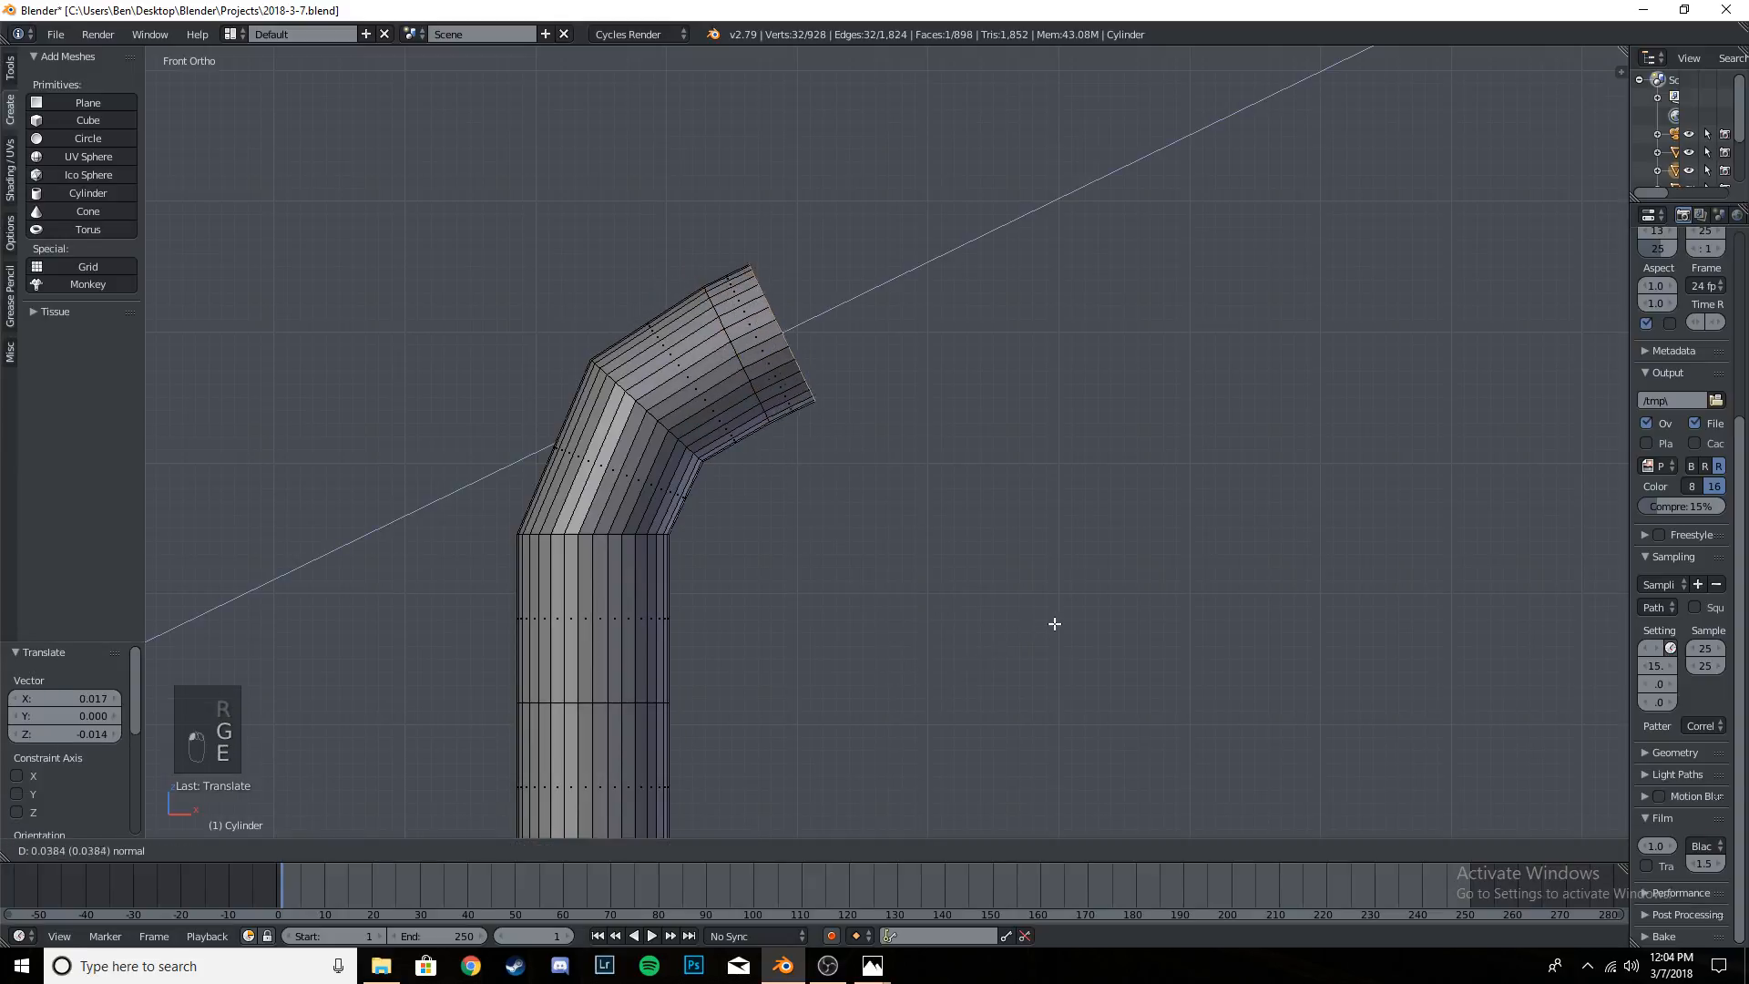
left_click(1075, 634)
key("r")
left_click(1012, 753)
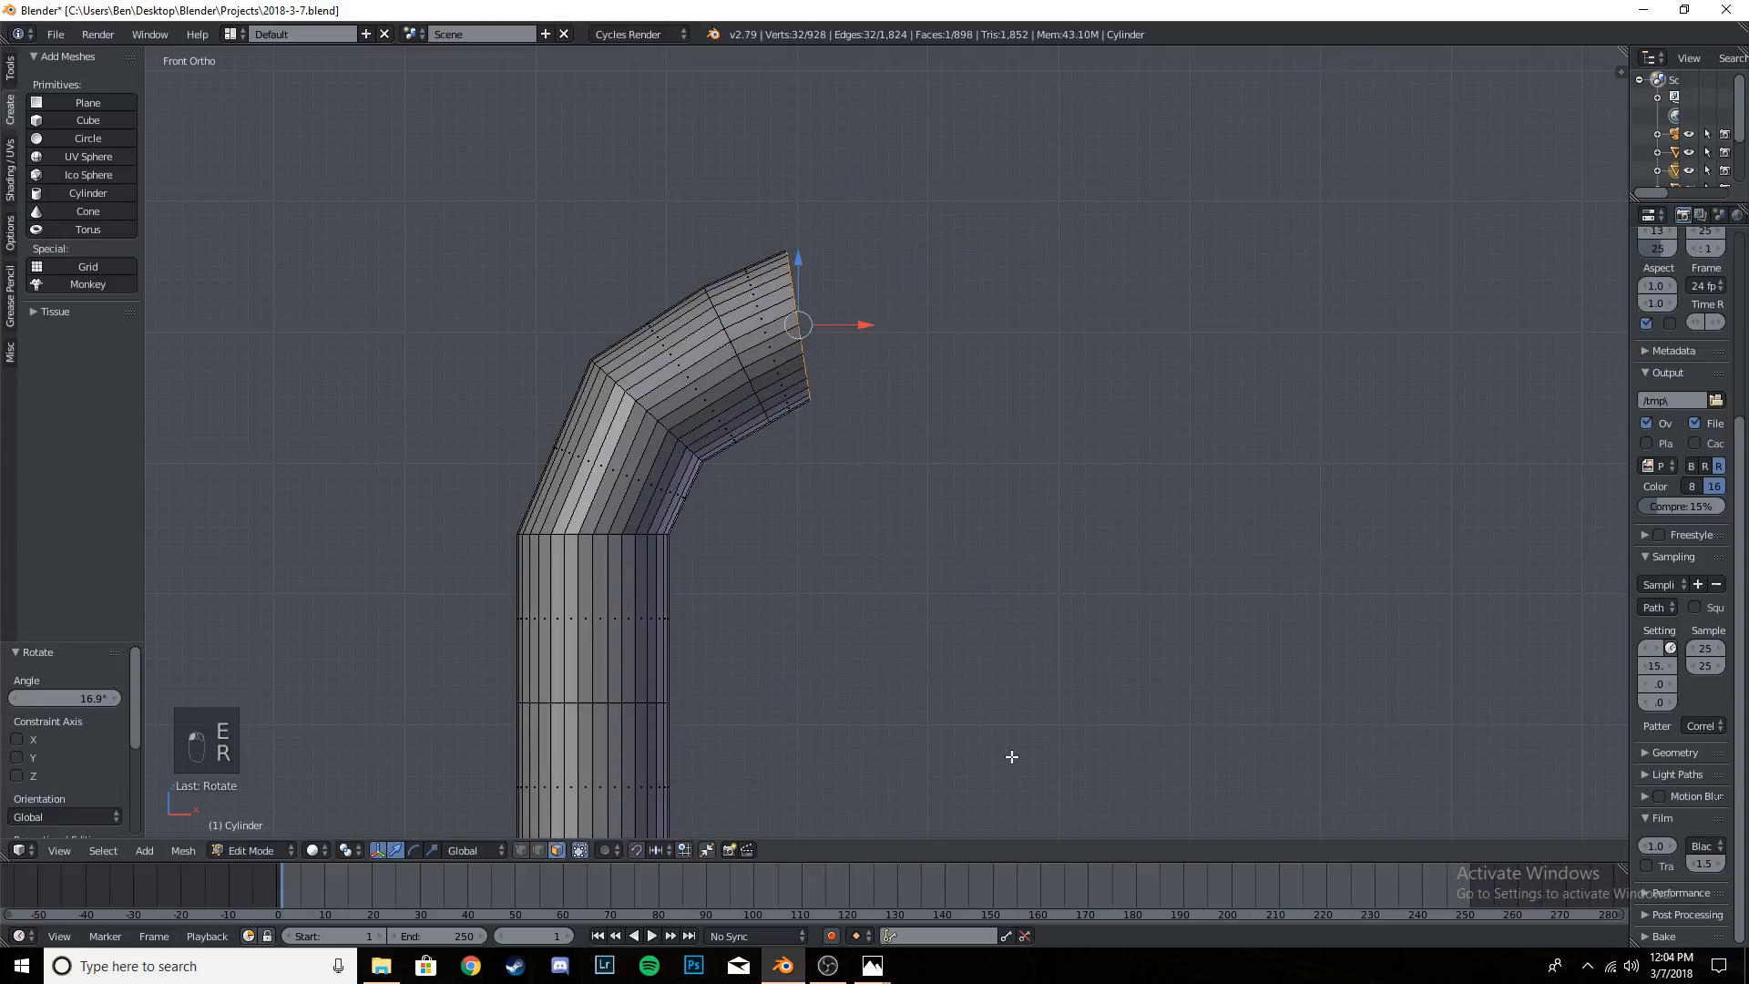
key("g")
left_click(1018, 771)
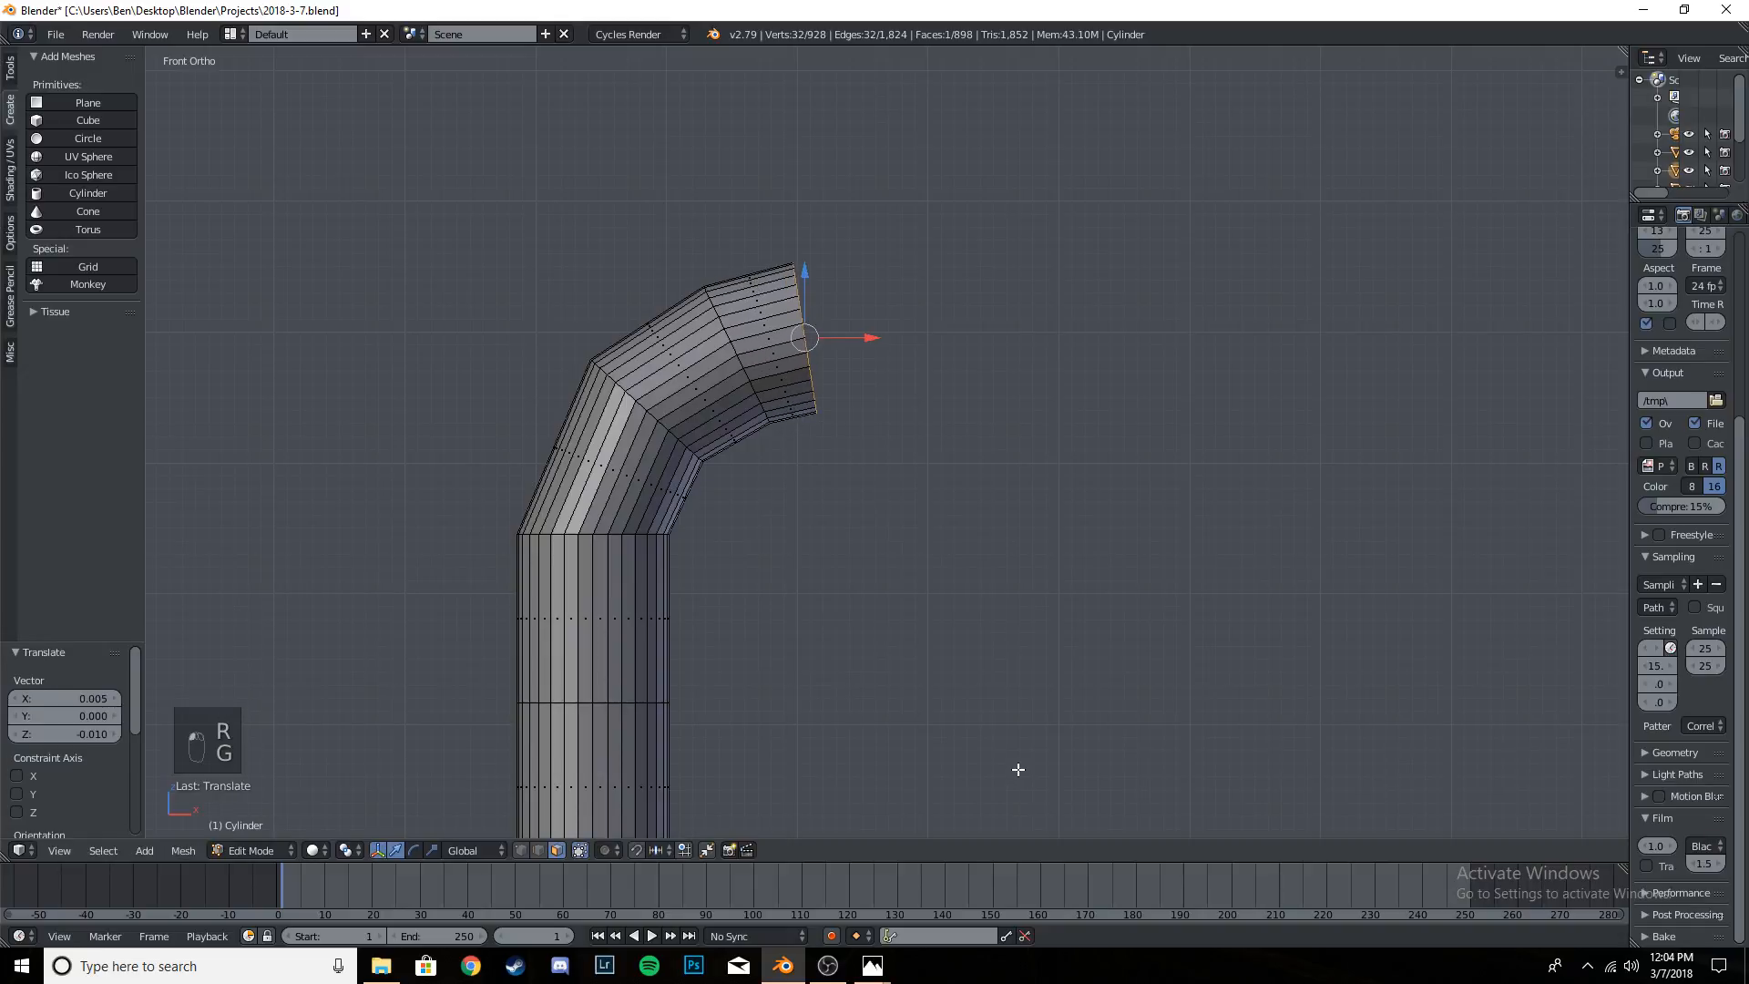
- Extrude a fourth bend segment about 0.06 long and rotate its end about 8.3° so the face stands vertical
key("e")
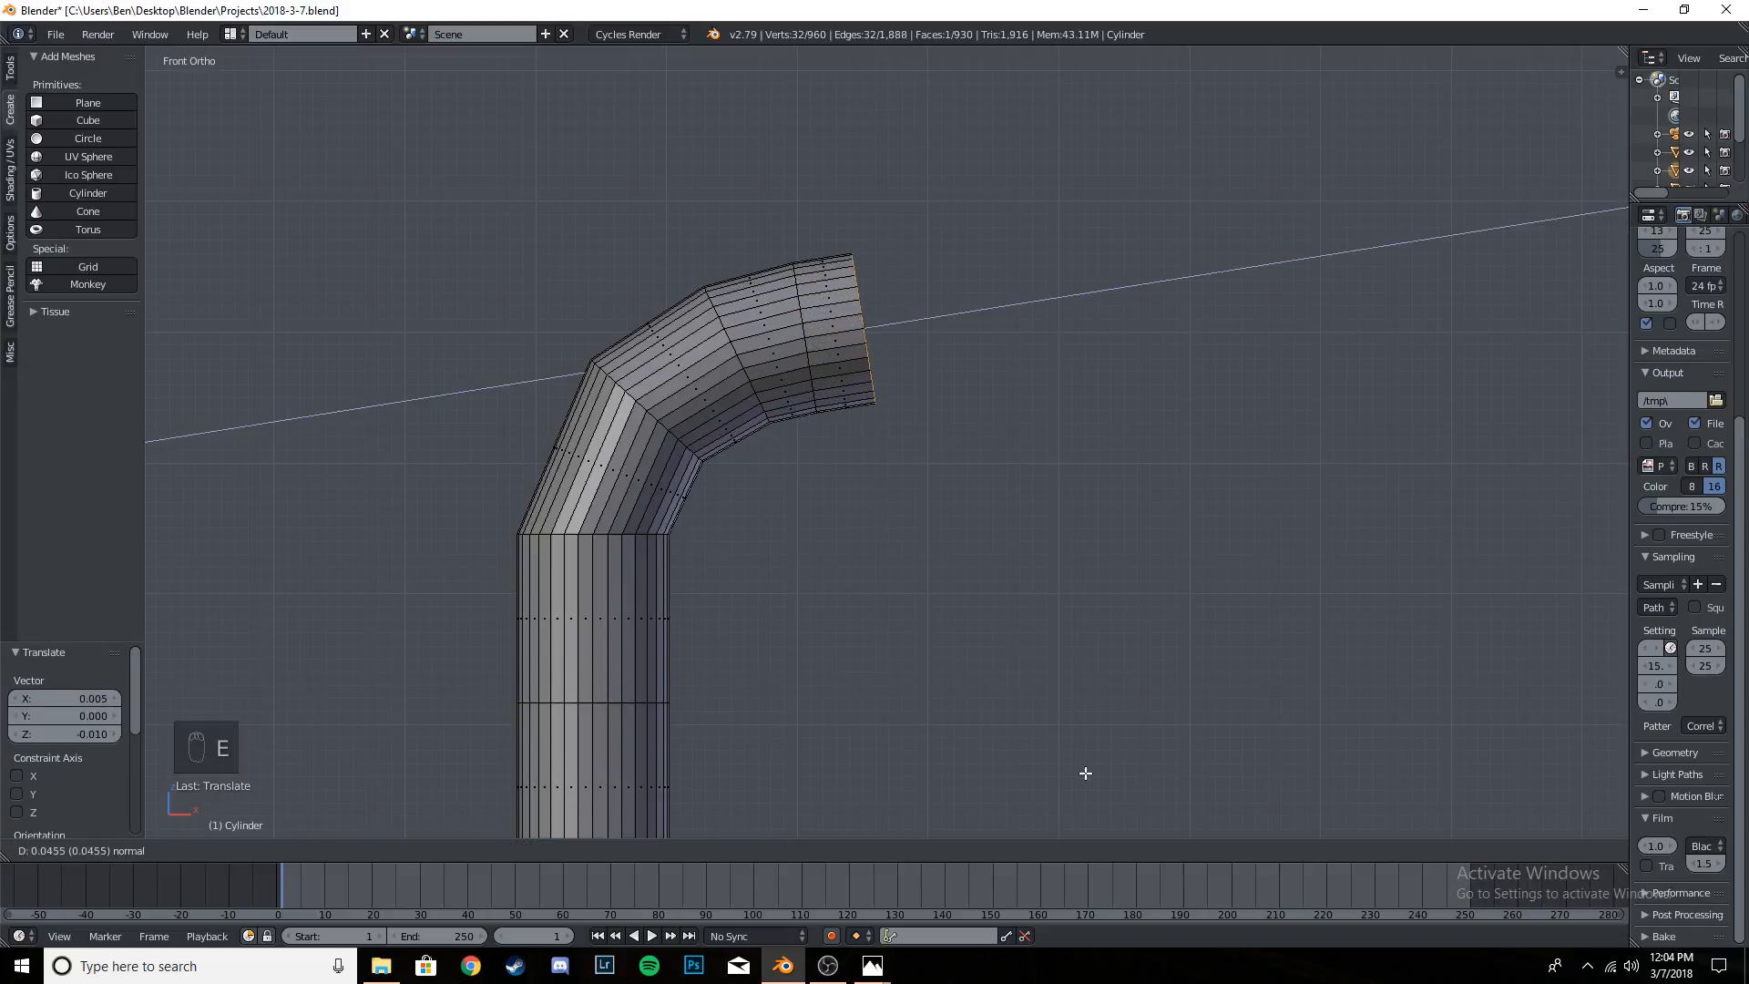
left_click(1105, 770)
key("r")
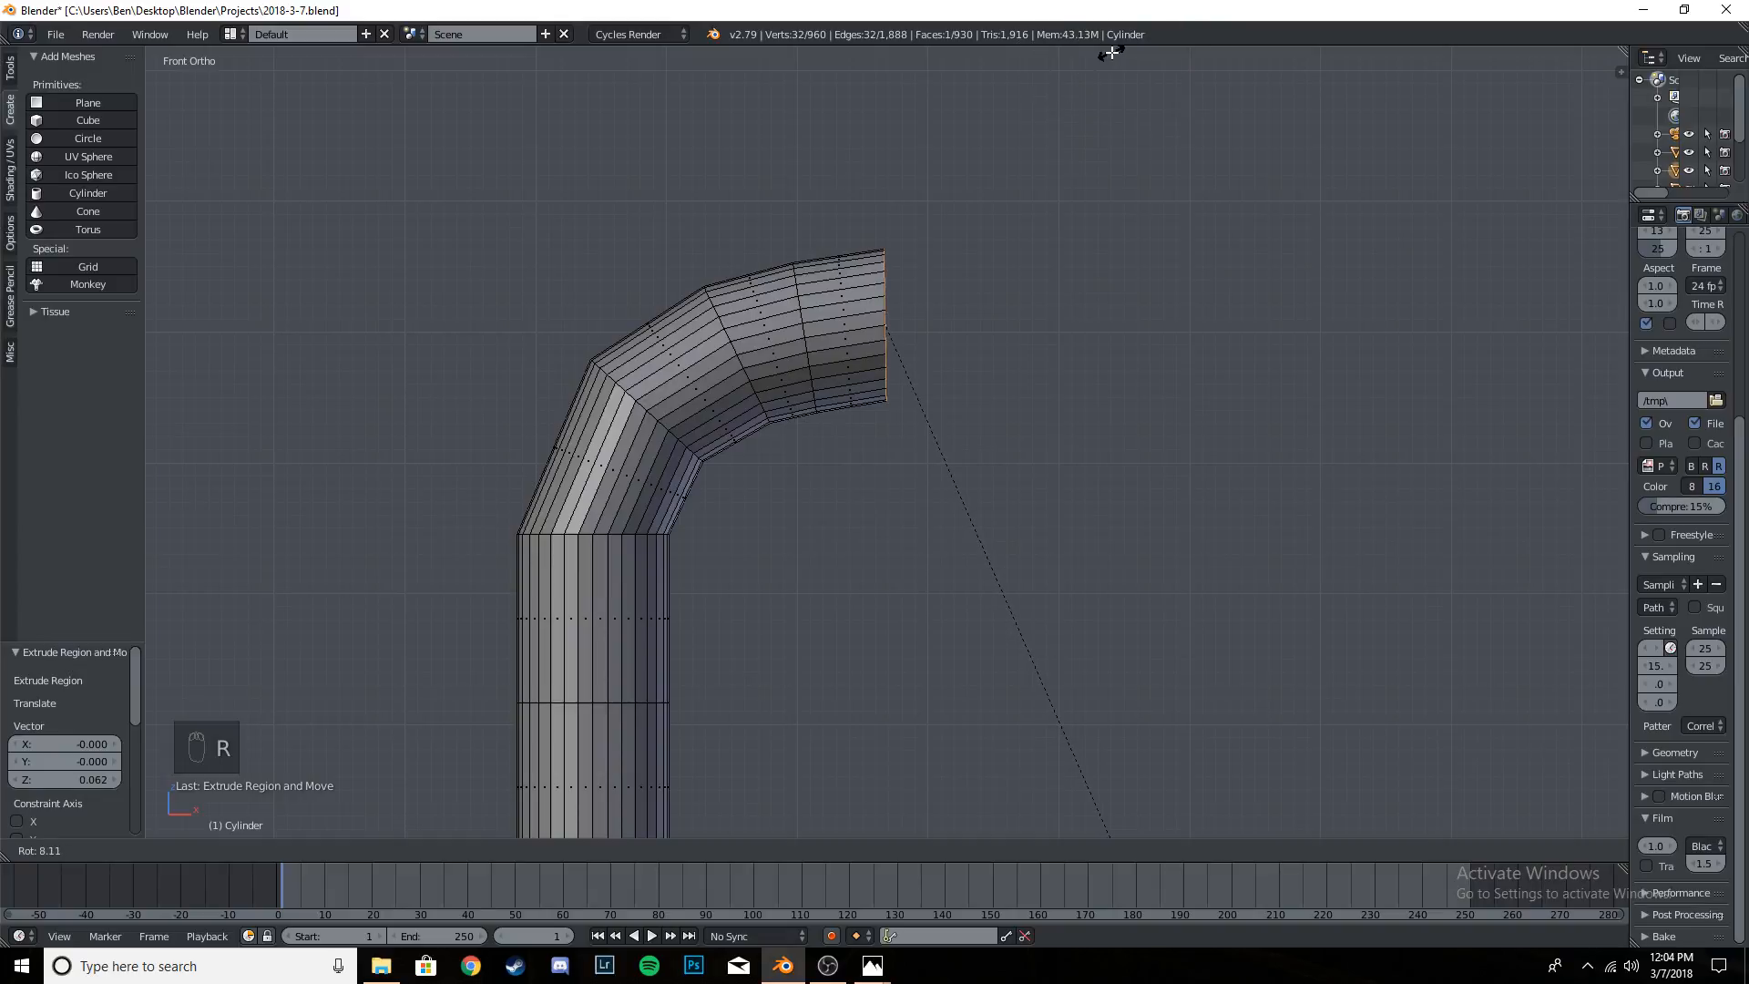
left_click(1111, 54)
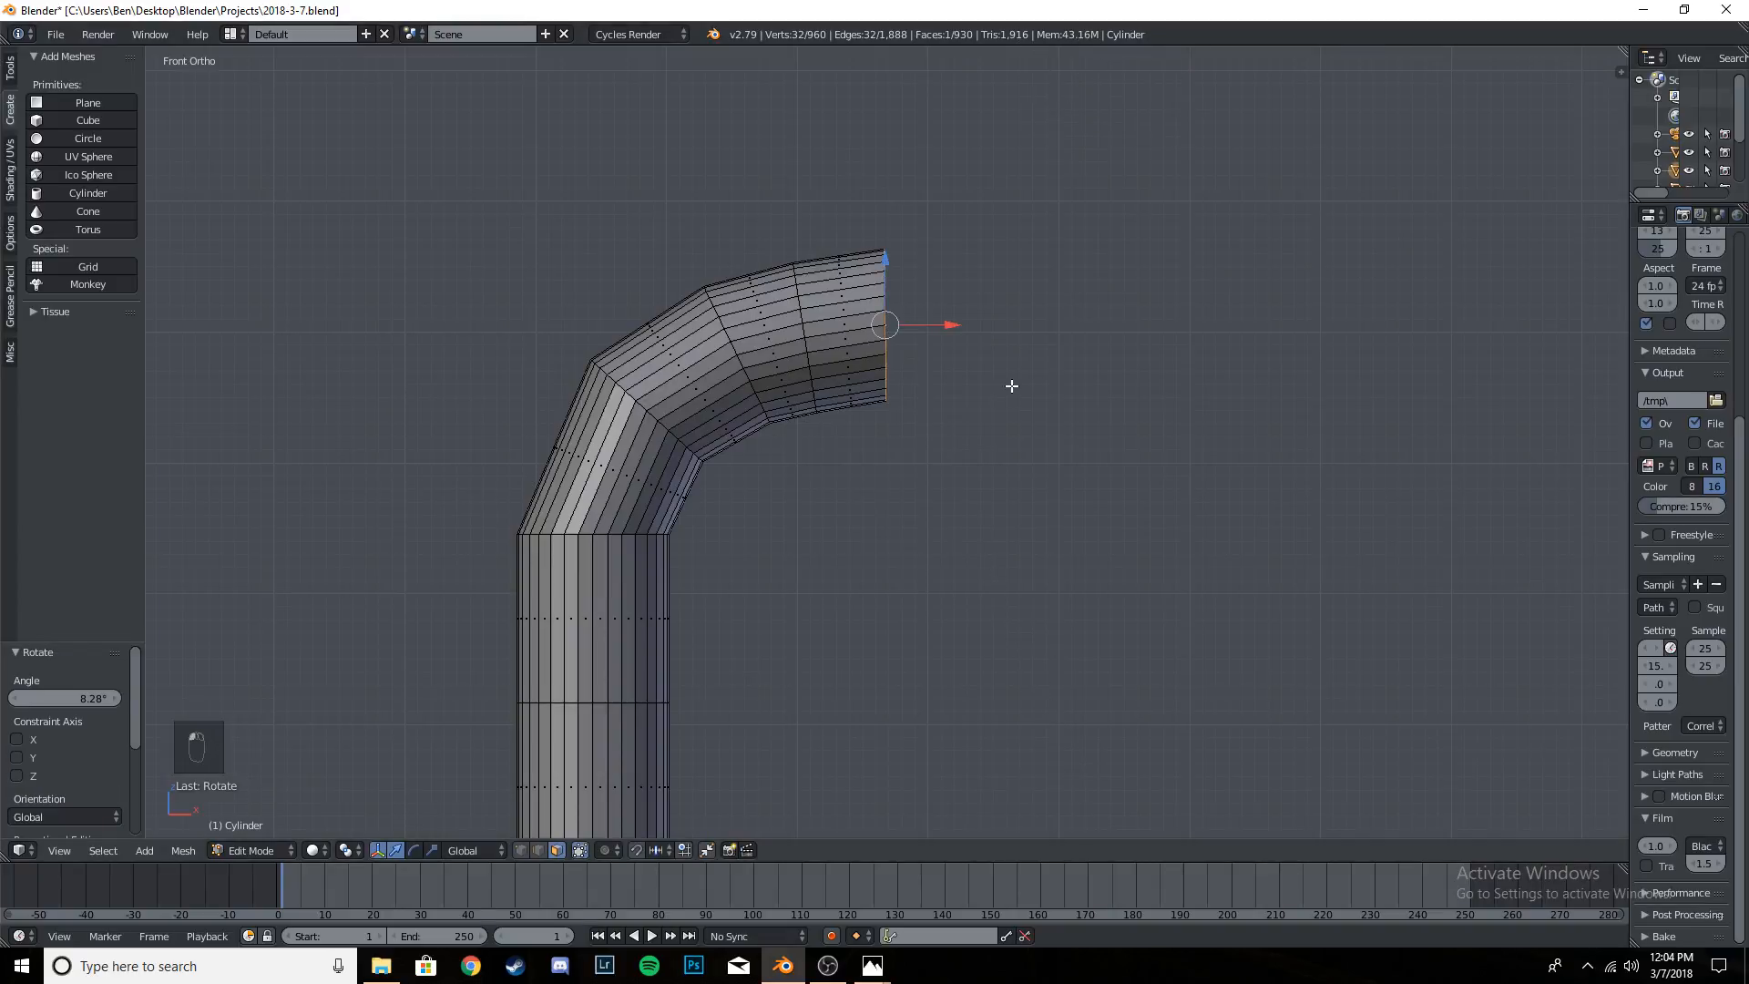
- Extrude the vertical end face about 0.43 along X to form the horizontal lamp arm
key("e")
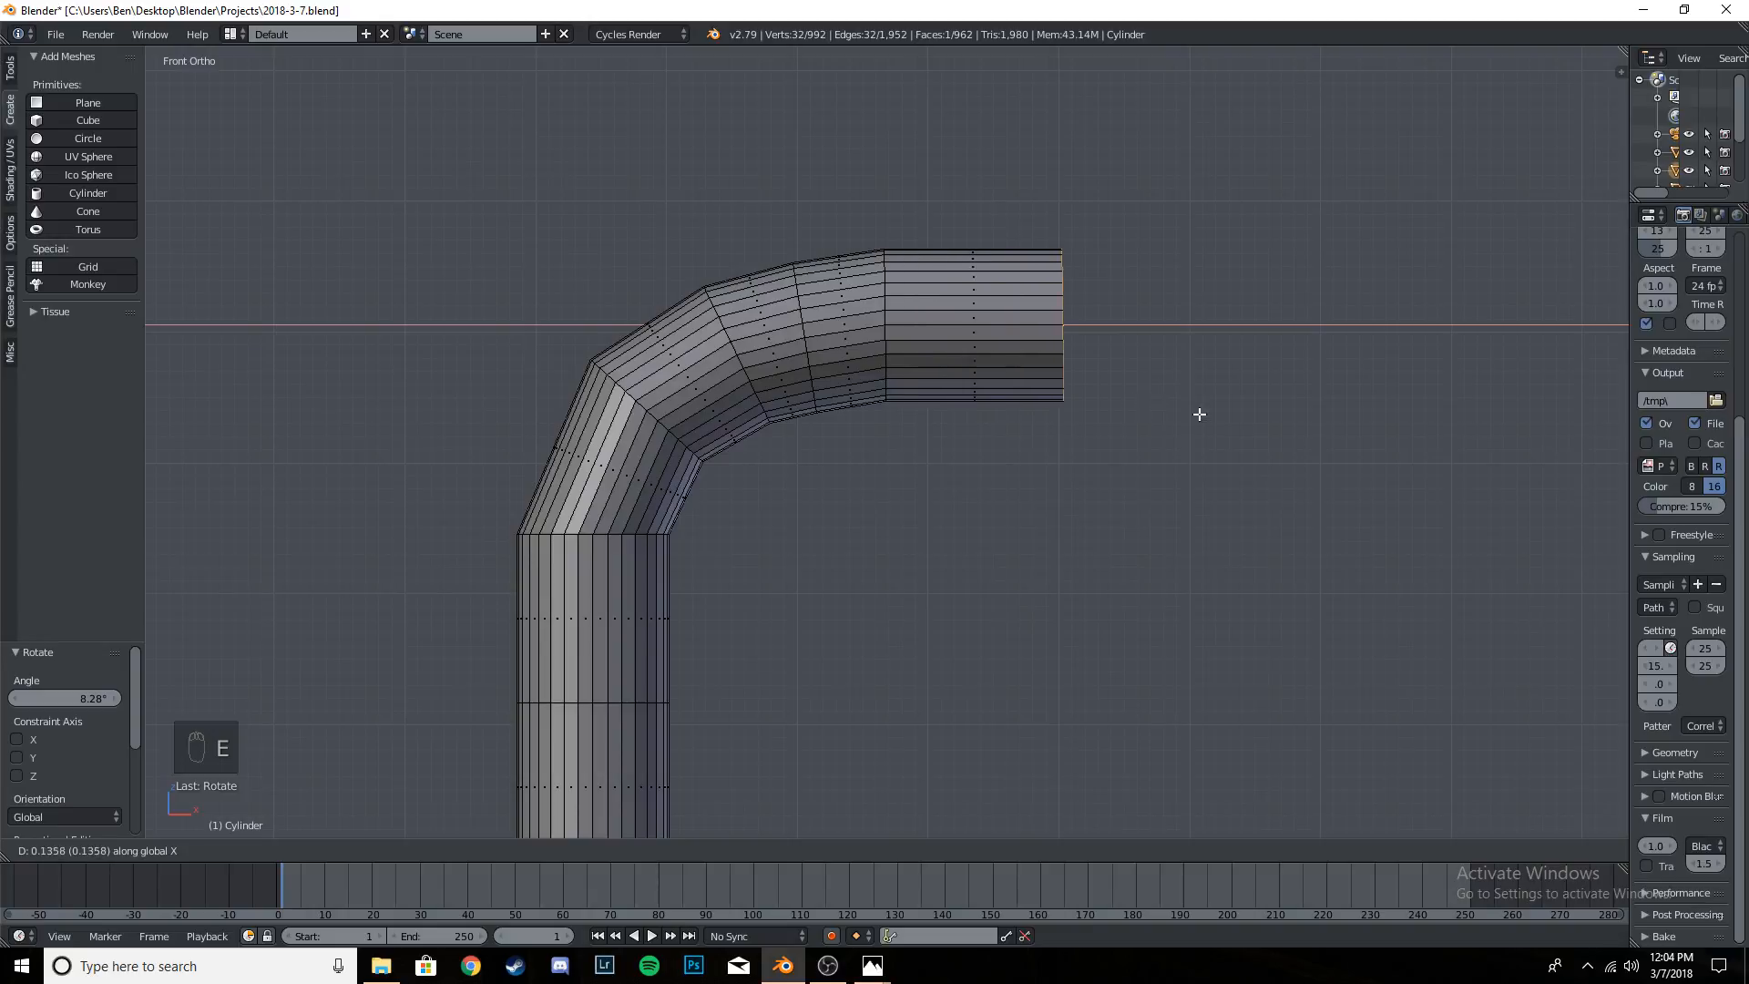
left_click(1577, 442)
scroll(1324, 435, "down", 4)
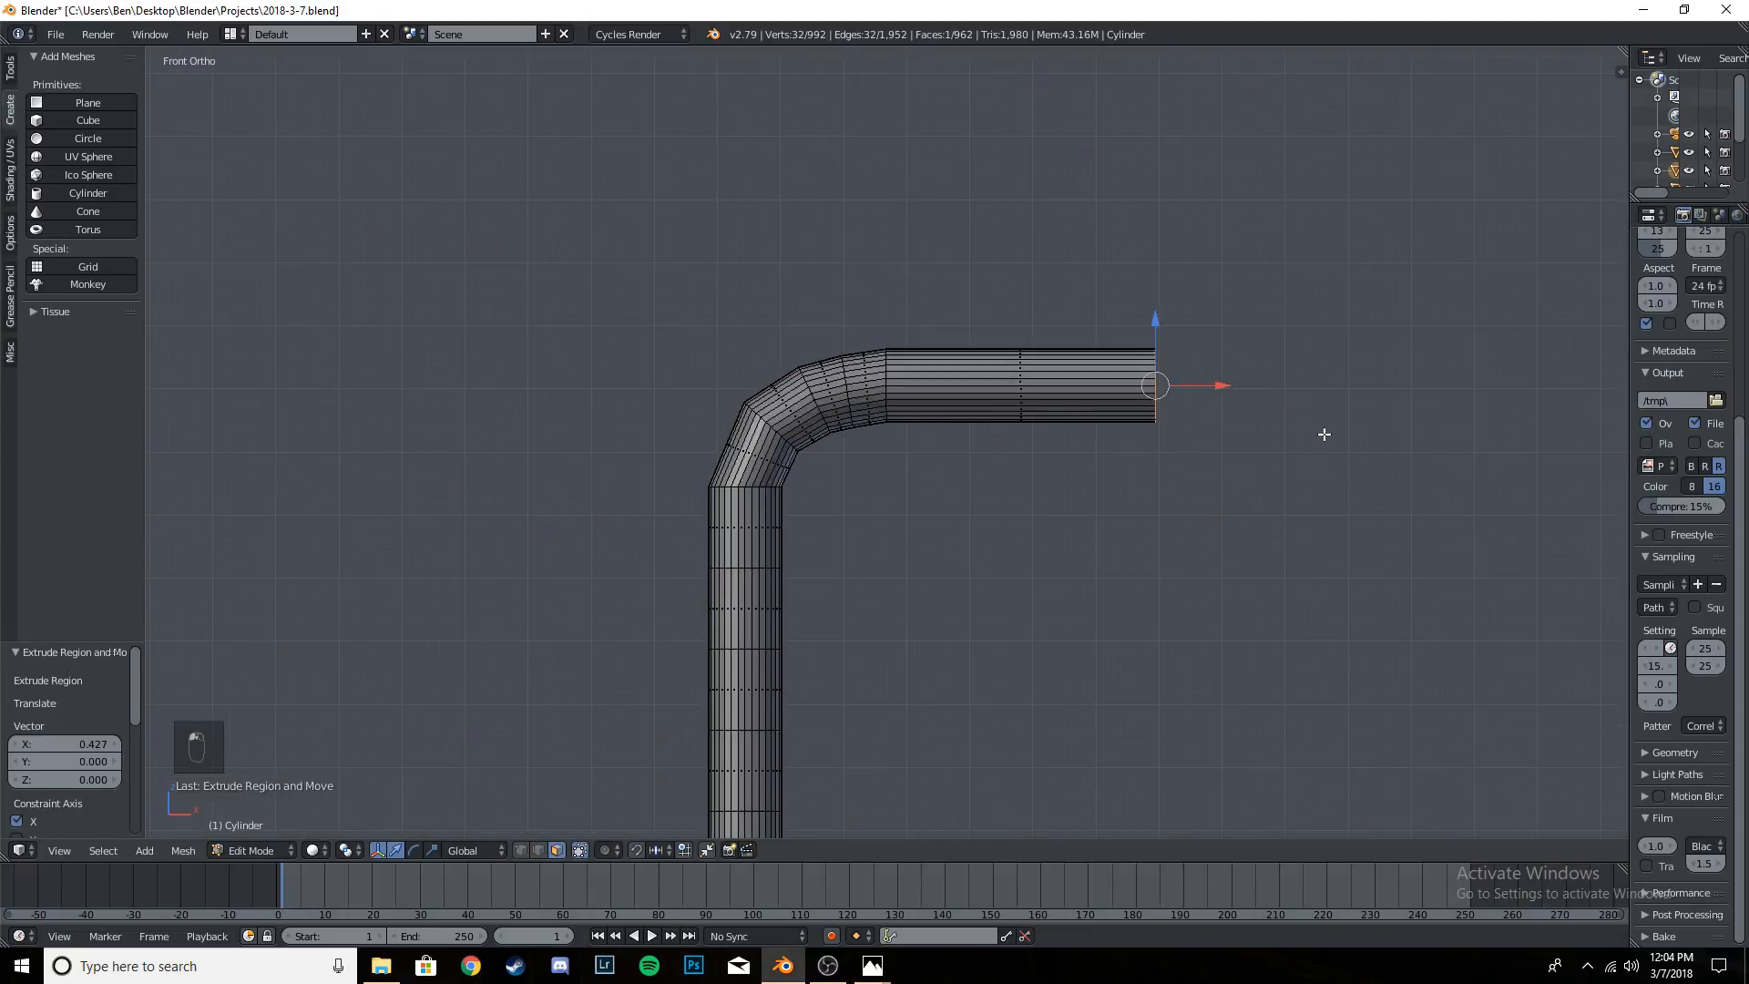
- Add four evenly spaced loop cuts across the horizontal arm and deselect all geometry
key("ctrl+r")
scroll(1042, 410, "up", 1)
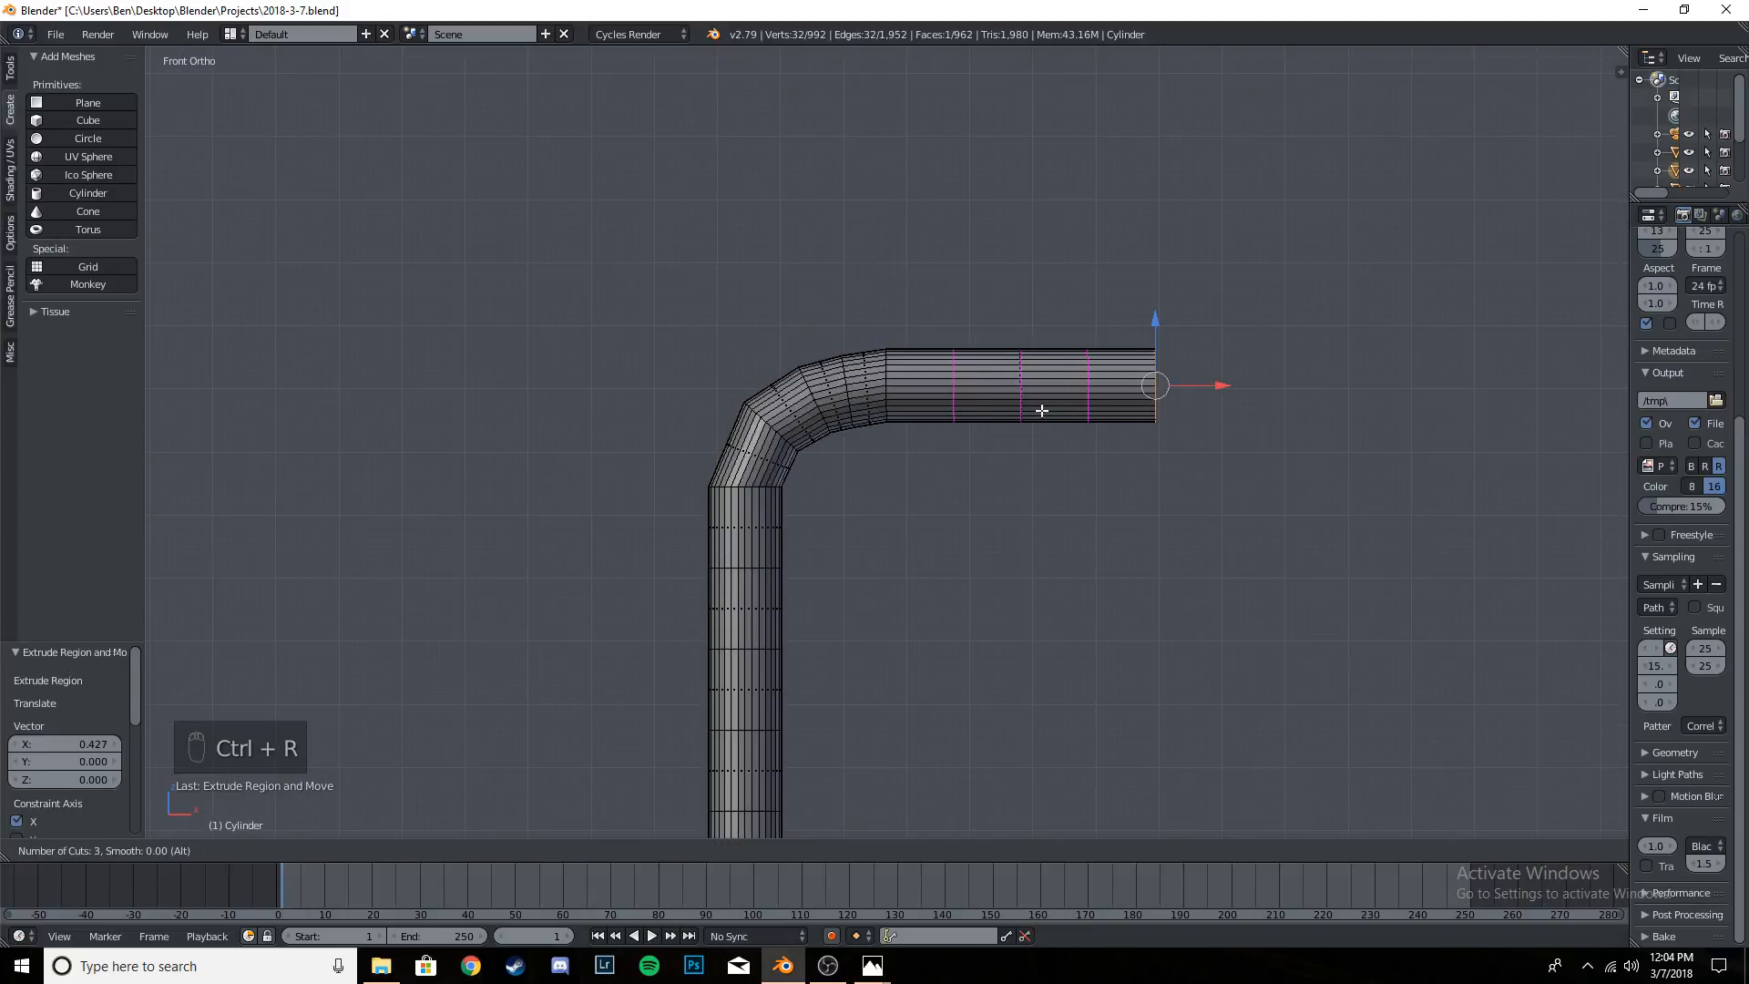
left_click(1042, 413)
left_click(1037, 421)
key("a")
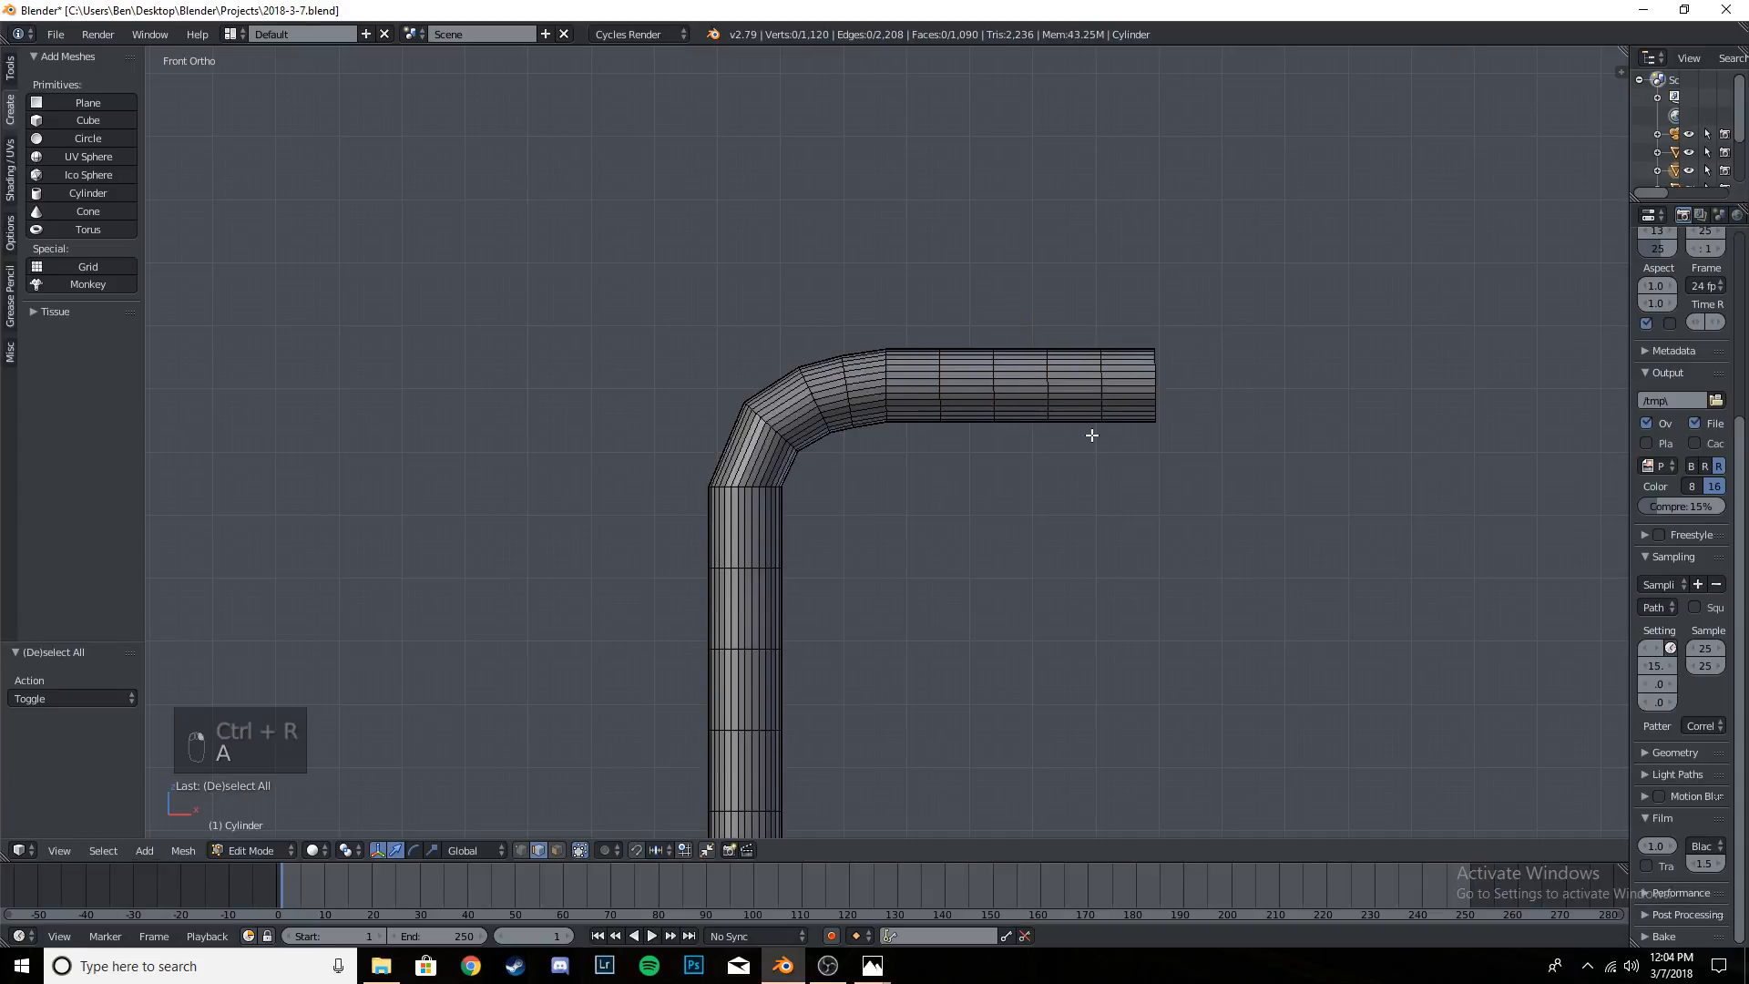
- Return to object mode, look through the camera, and apply smooth shading to the pole
scroll(1085, 442, "down", 4)
key("KP_0")
key("Tab")
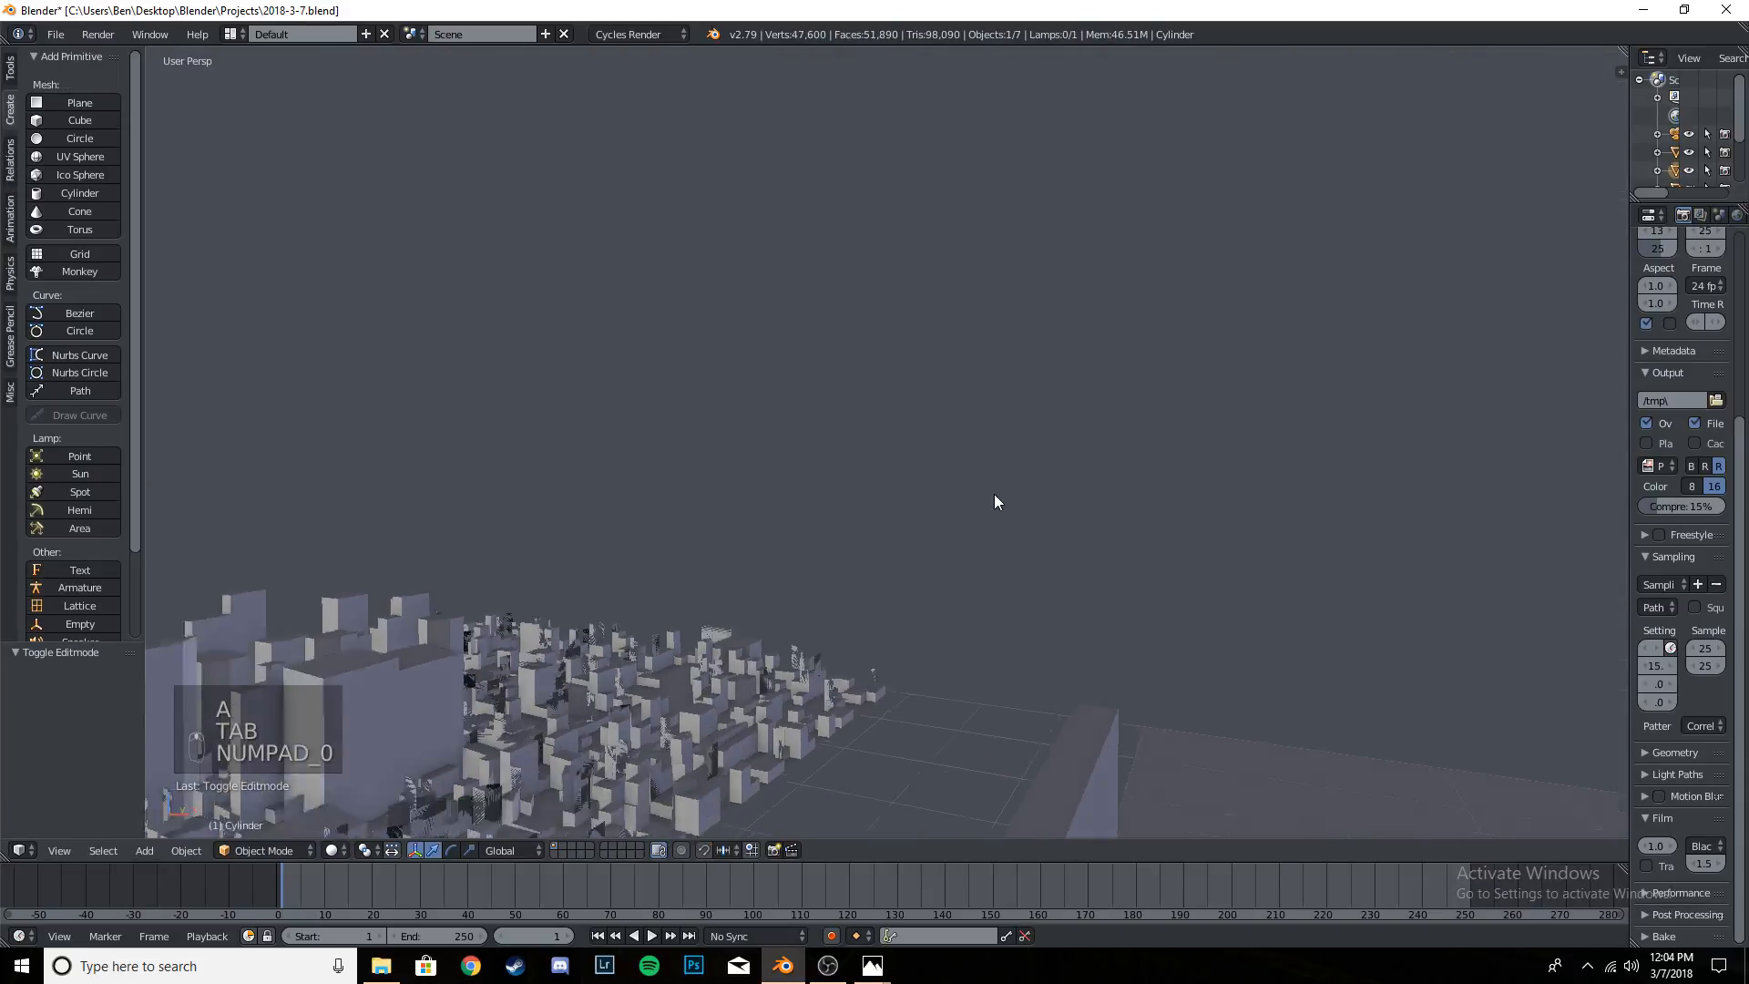
scroll(729, 226, "up", 3)
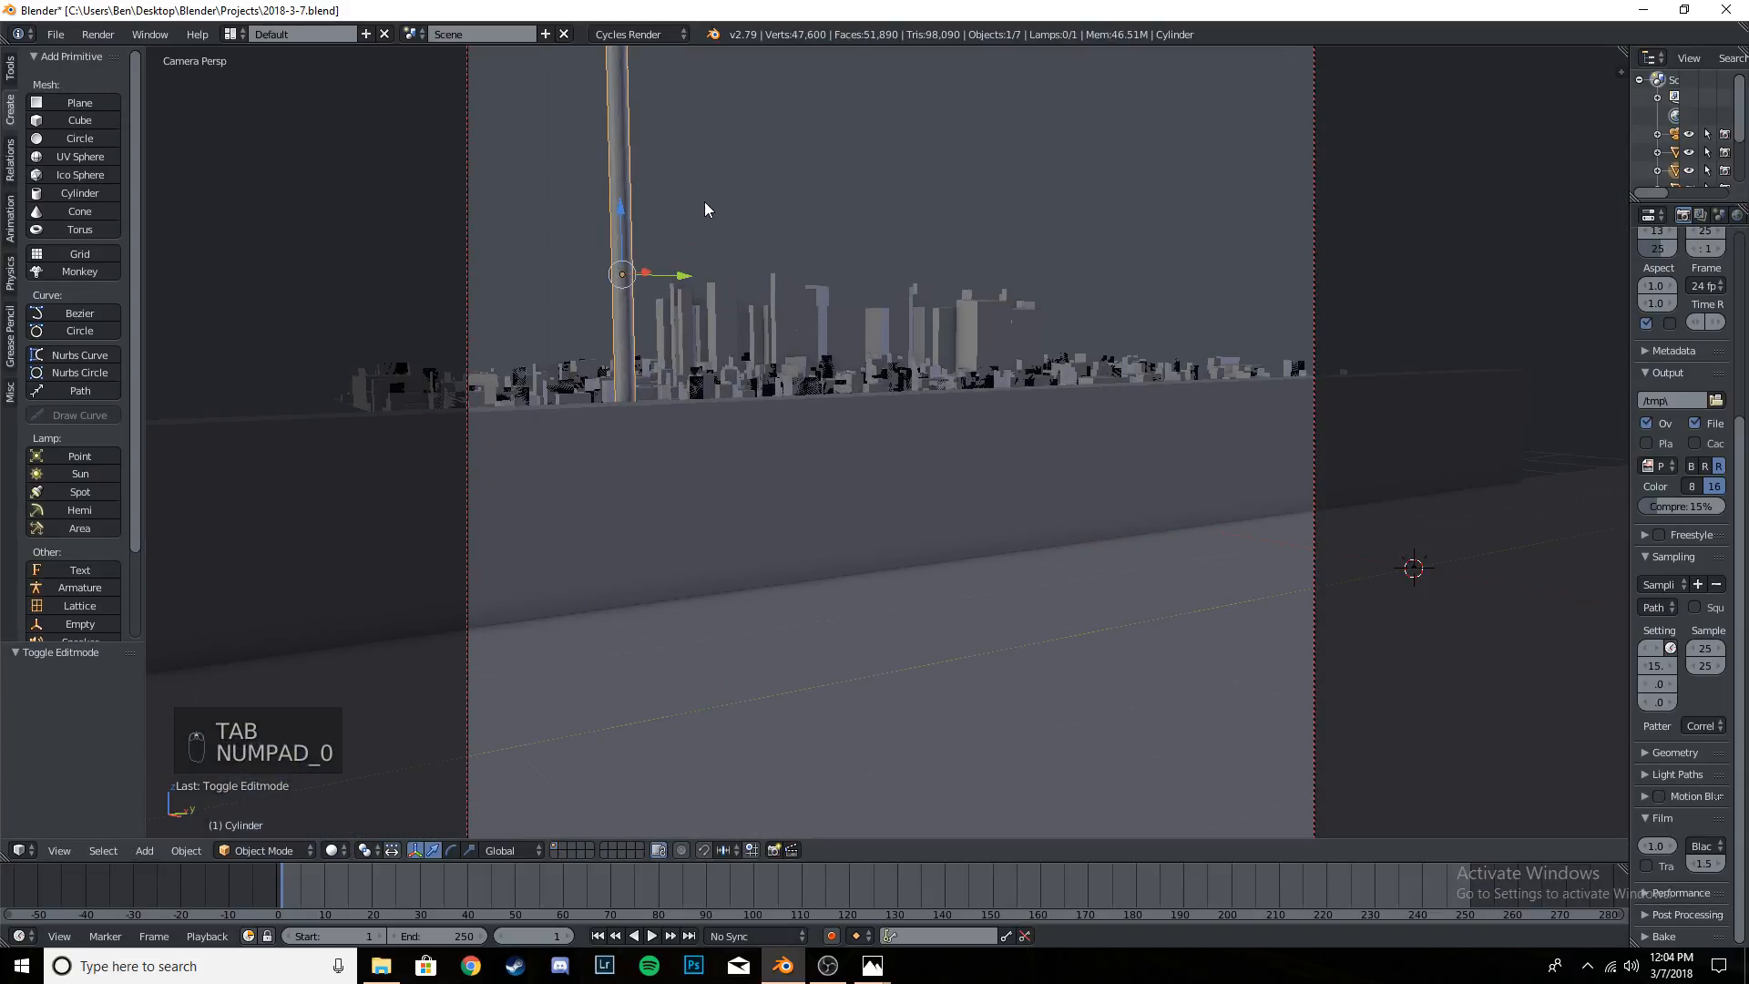
scroll(704, 201, "down", 3)
key("t")
key("t")
key("t")
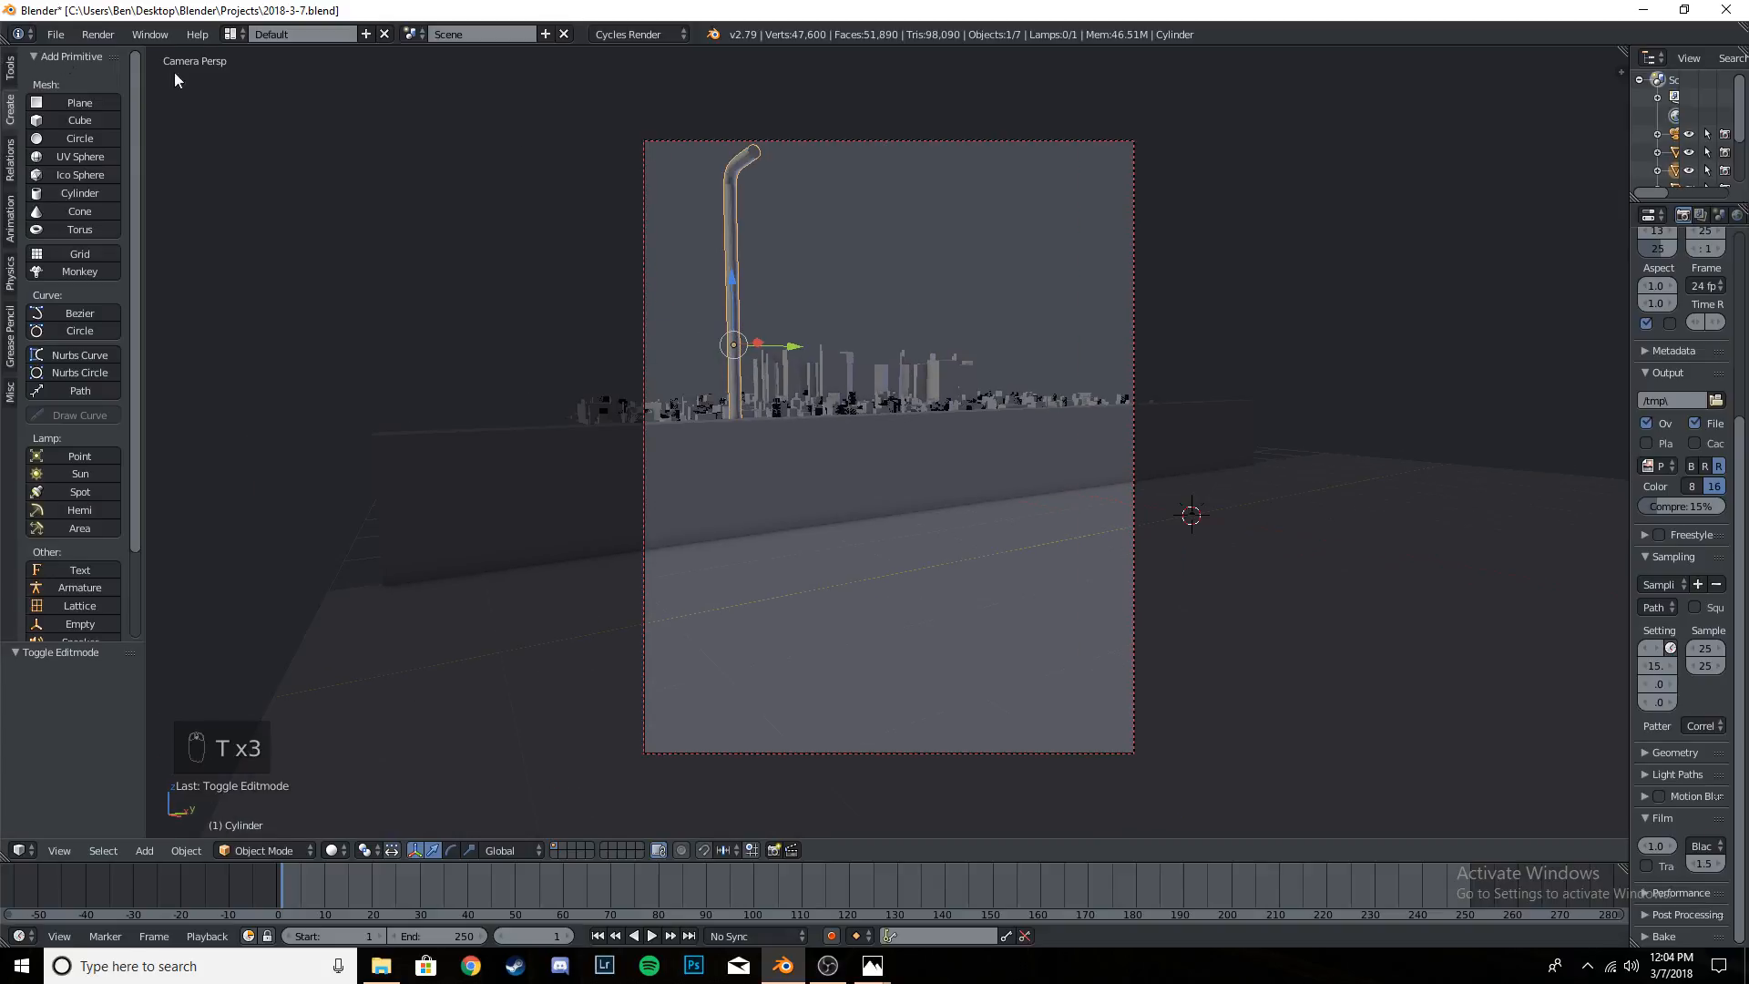
left_click(8, 70)
left_click(51, 323)
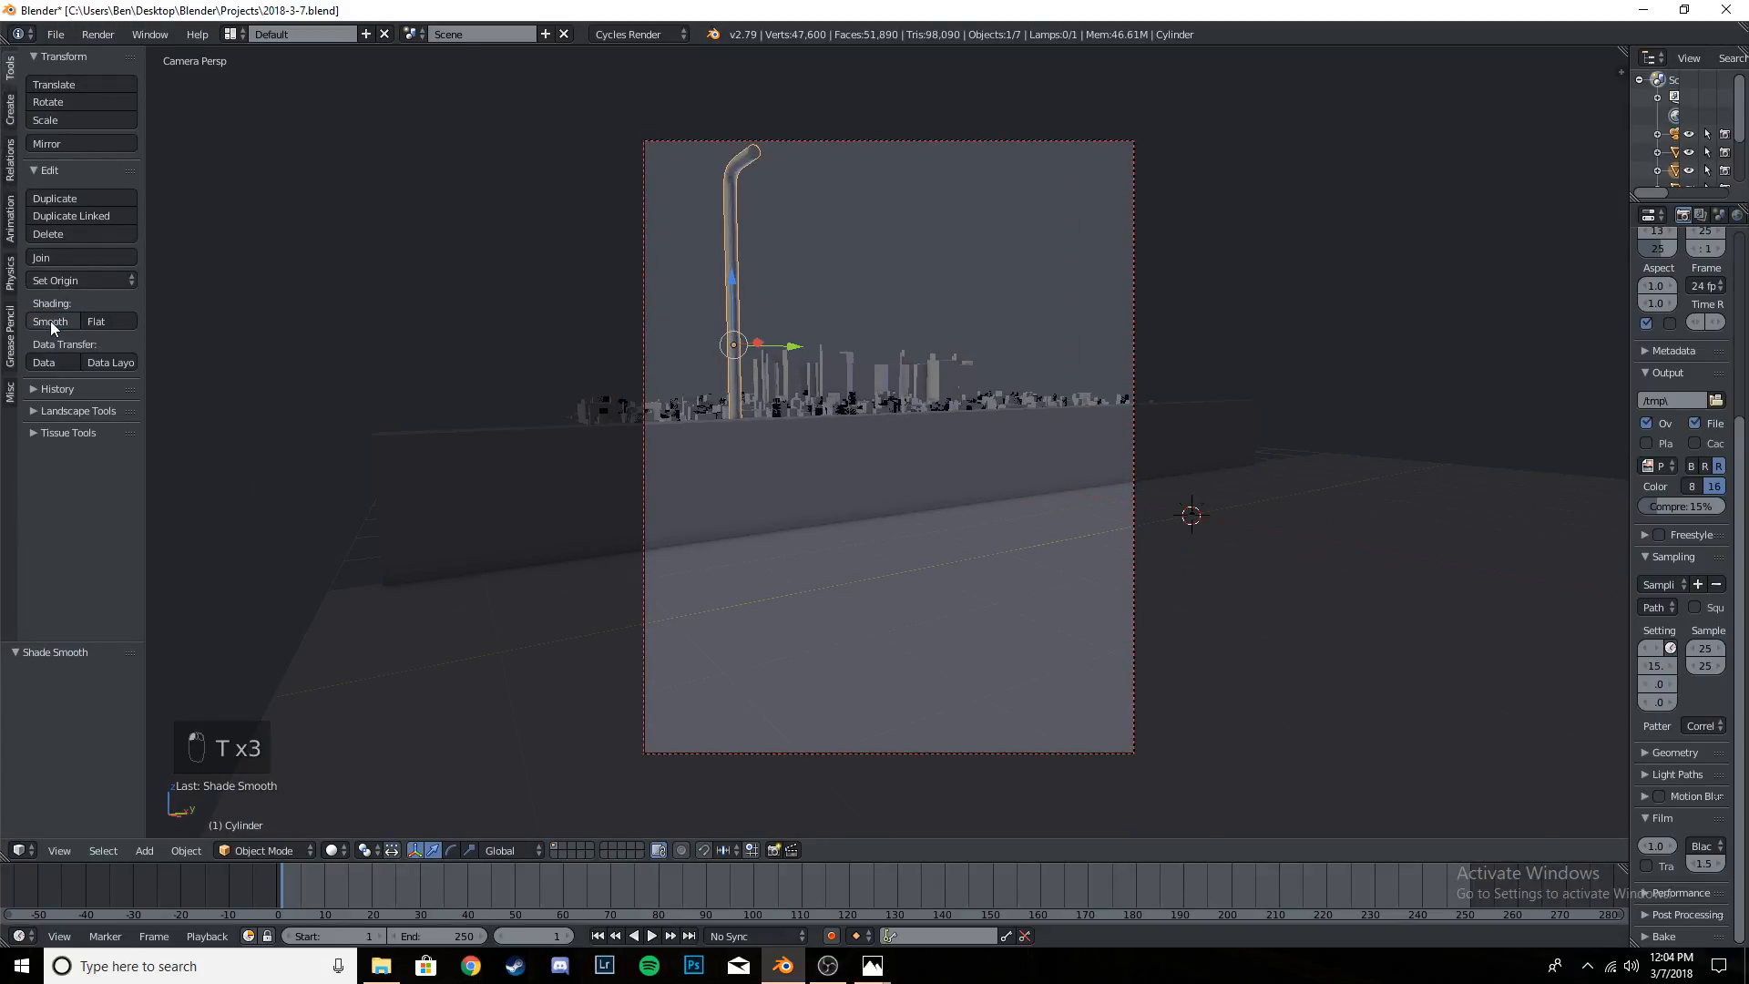
- Compare the pole with flat shading up close, and restore its smooth shading
scroll(637, 223, "up", 3)
scroll(541, 226, "down", 2)
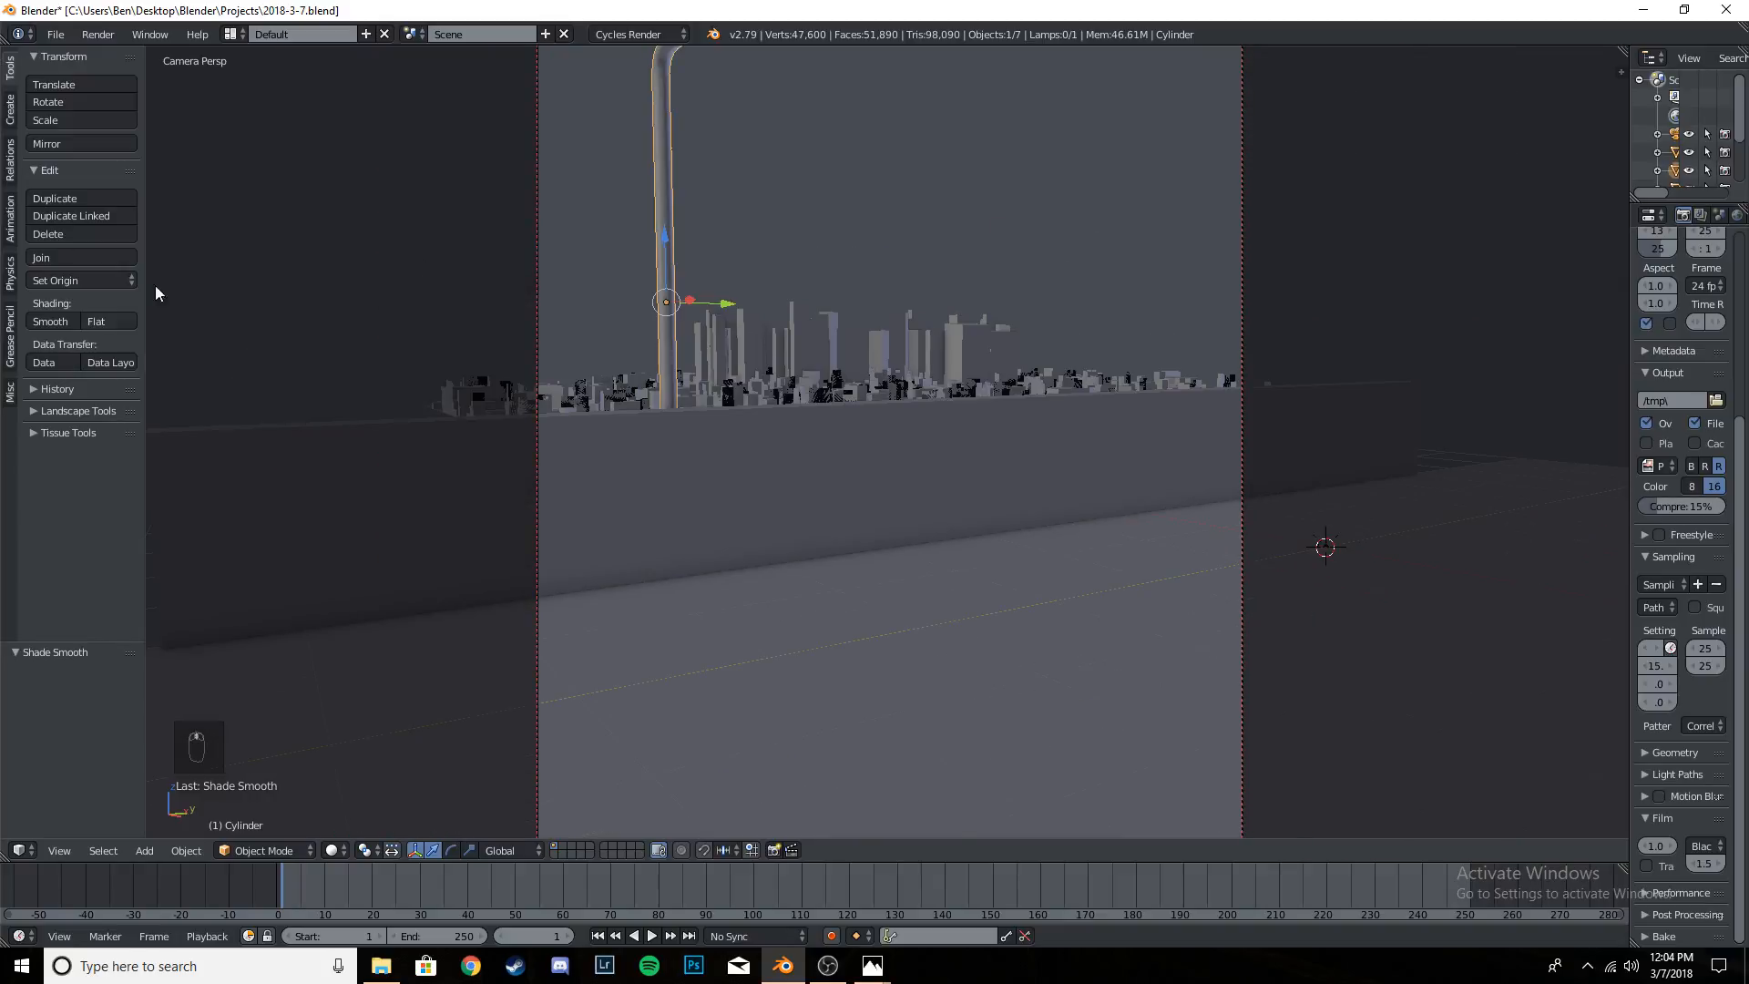
left_click(96, 321)
scroll(251, 315, "up", 5)
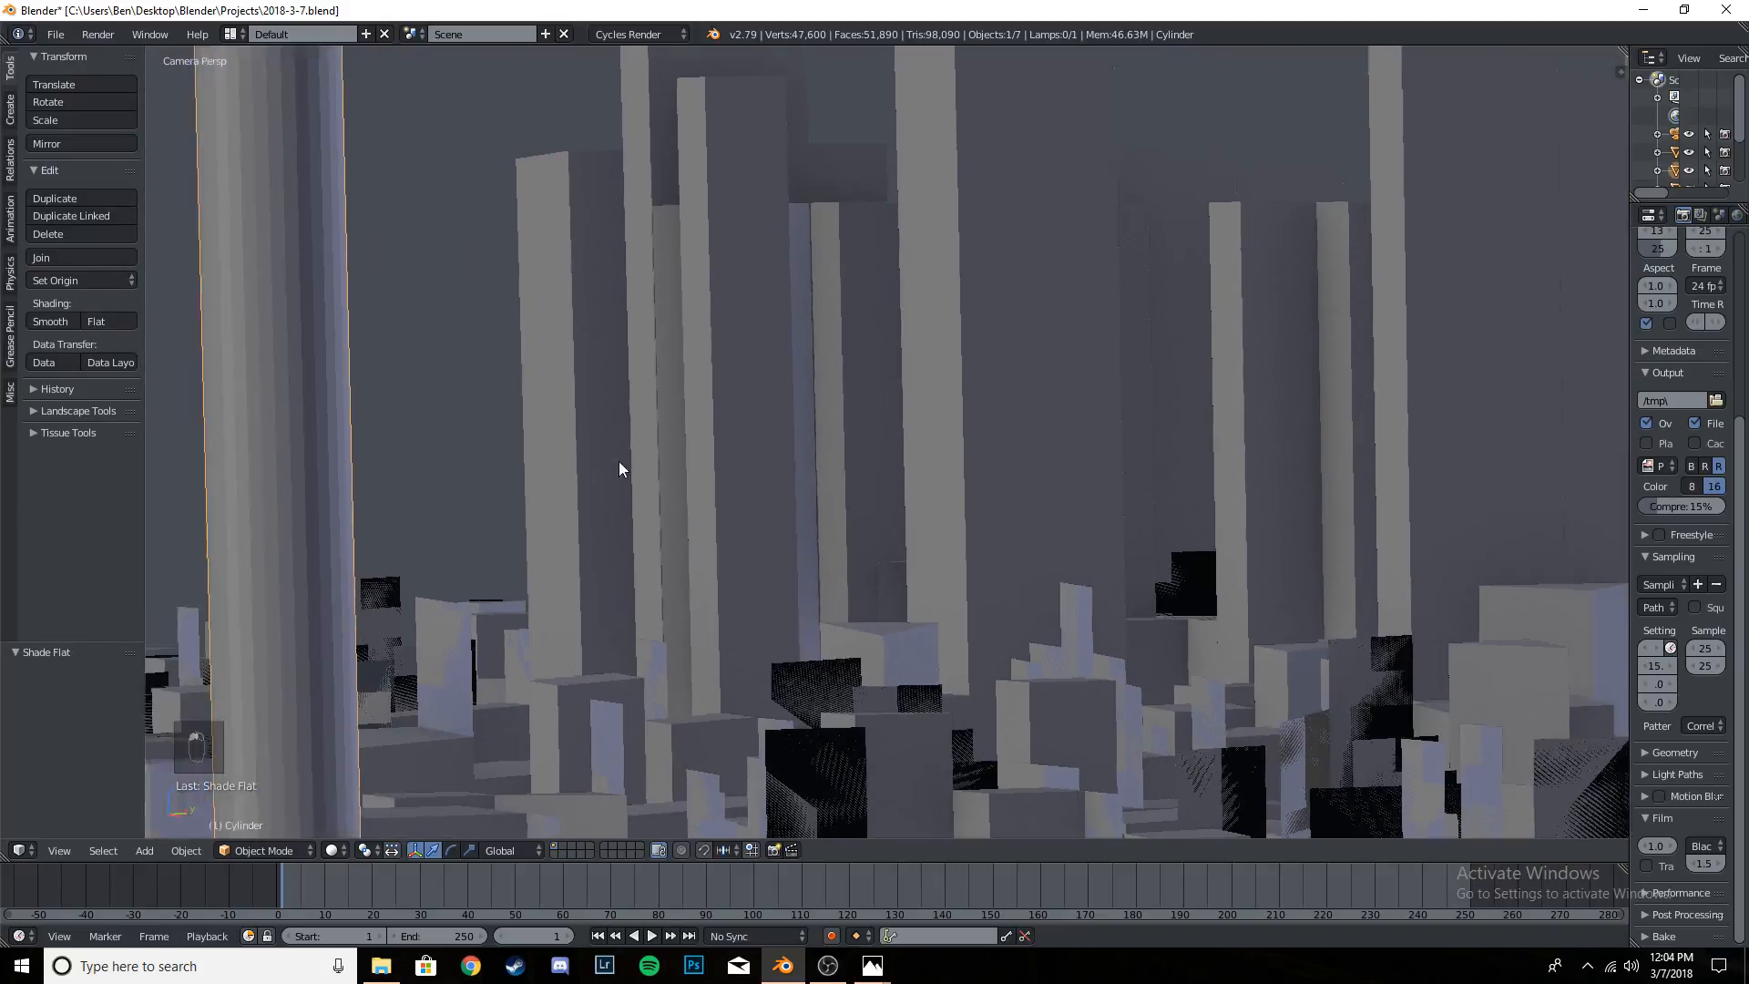
middle_click_drag(619, 461, 930, 421, "shift")
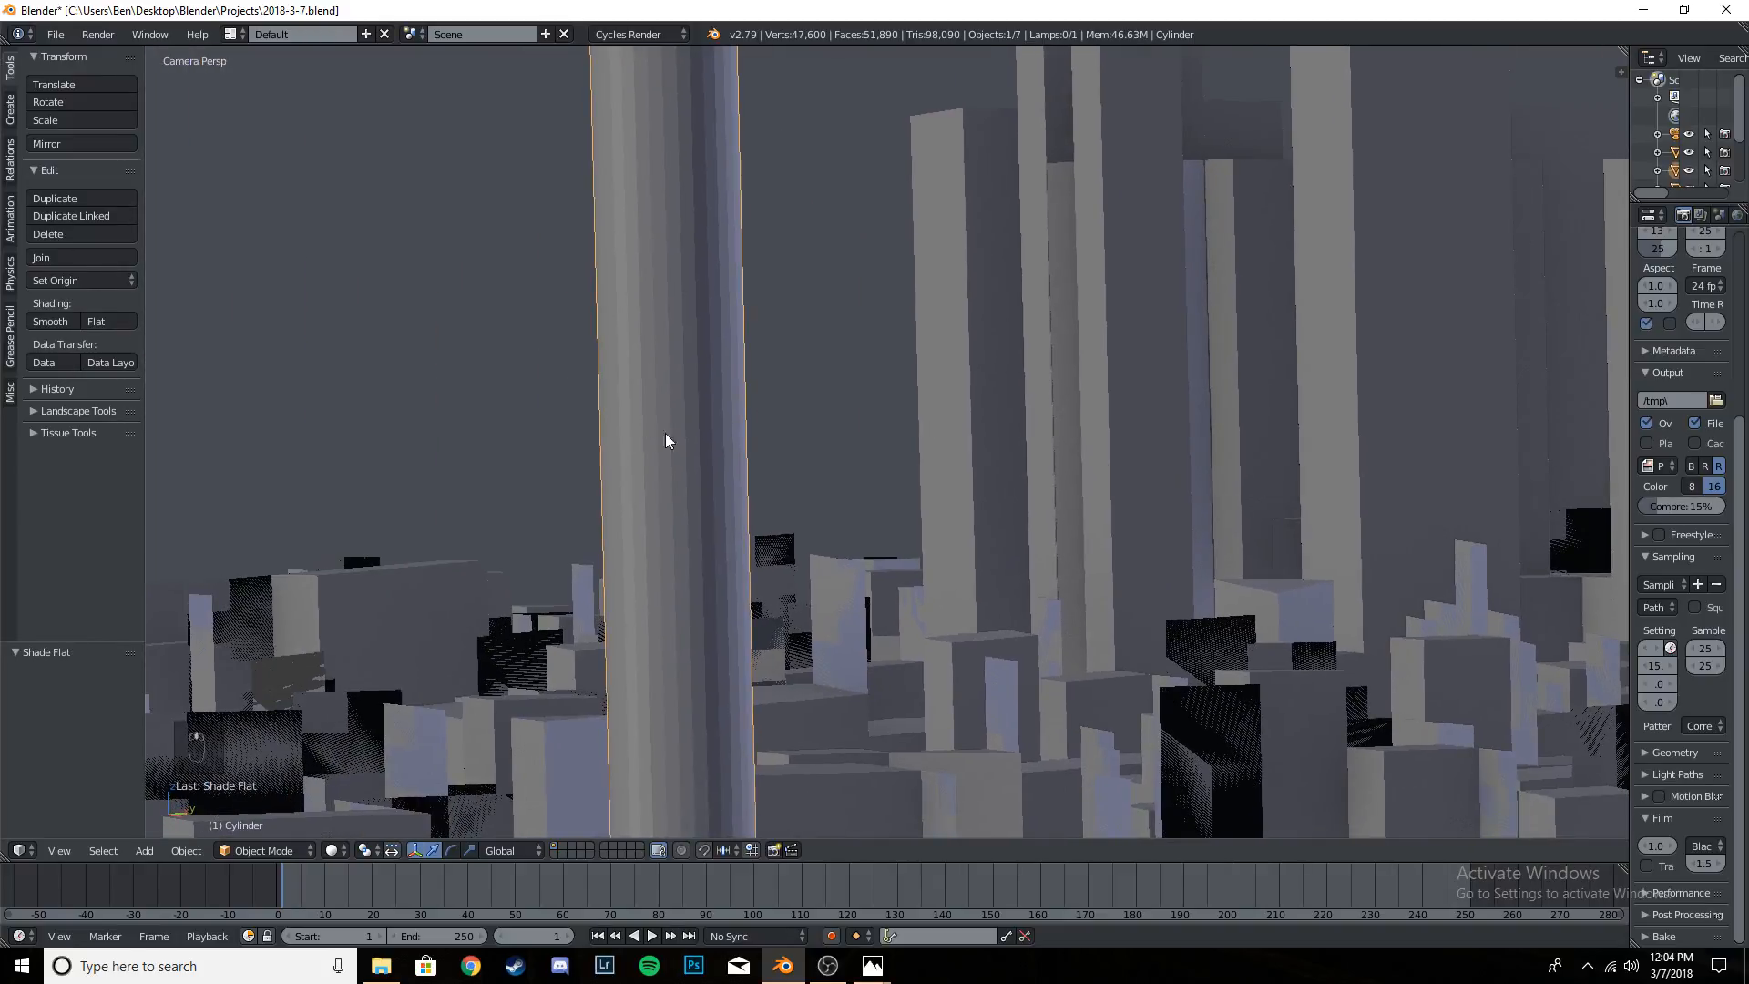
left_click(50, 322)
- Examine the smooth-shaded pole's bend and arm end through the camera view, both close up and in the full frame
scroll(698, 363, "down", 5)
scroll(833, 539, "down", 3)
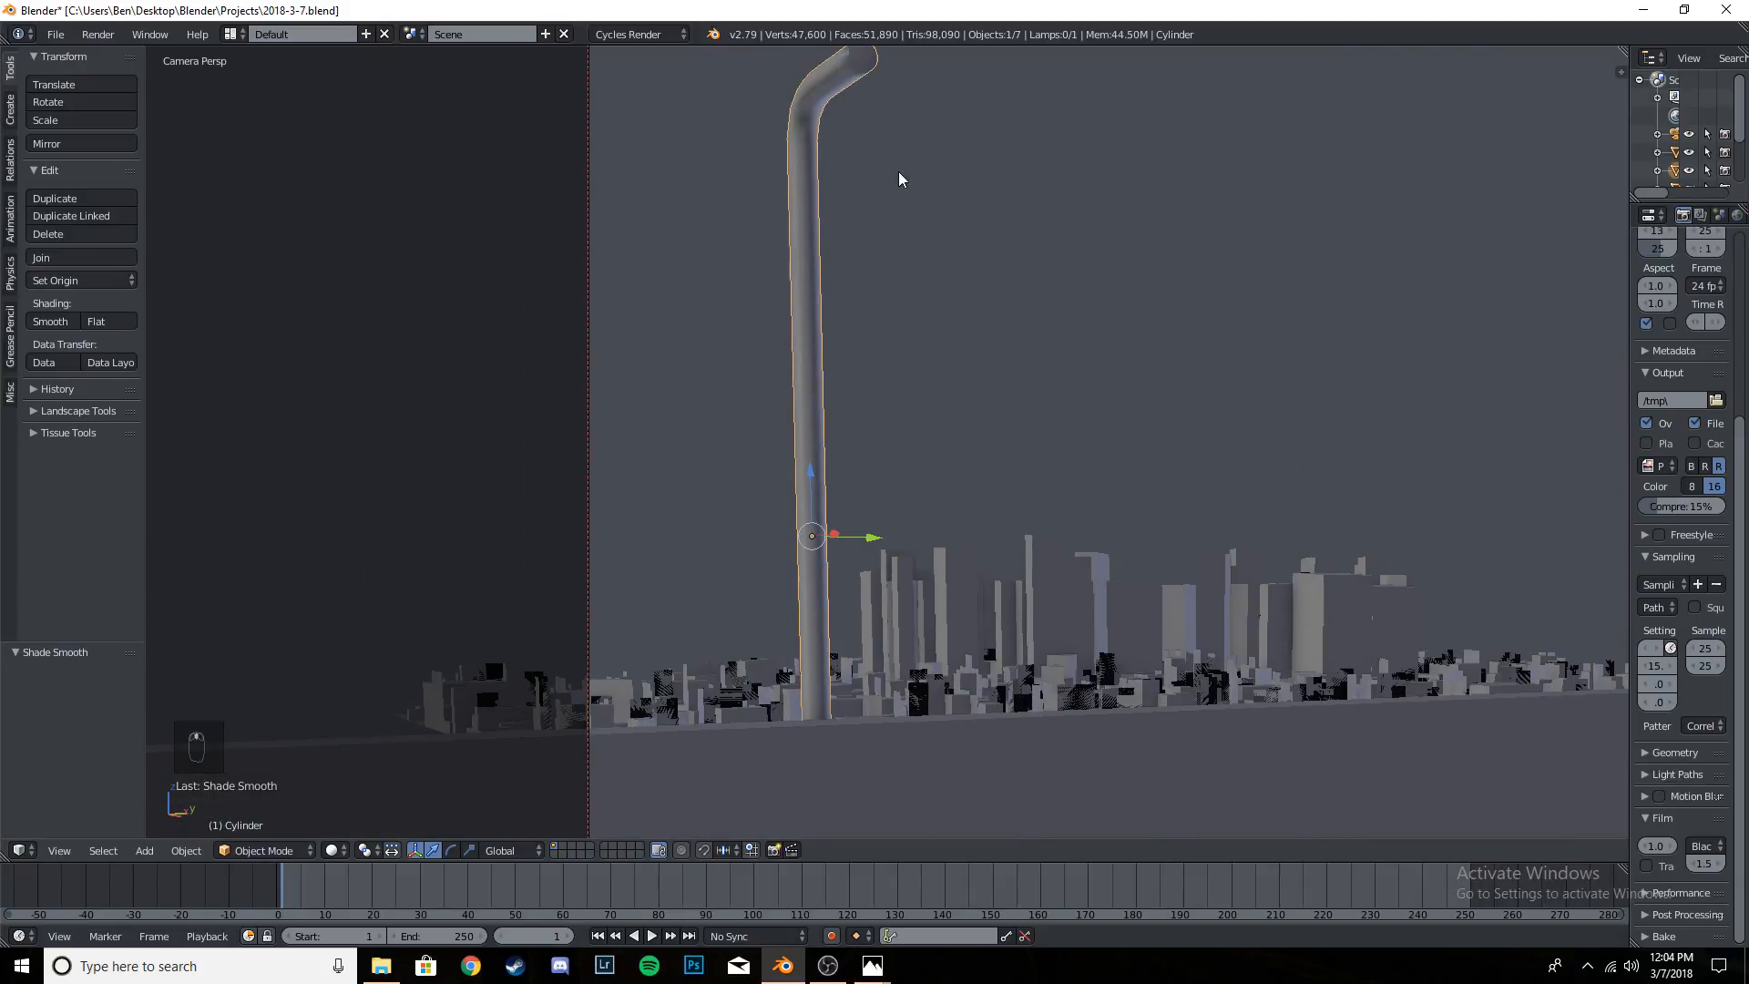
middle_click_drag(898, 171, 888, 331, "shift")
scroll(887, 331, "up", 4)
middle_click_drag(791, 170, 810, 435, "shift")
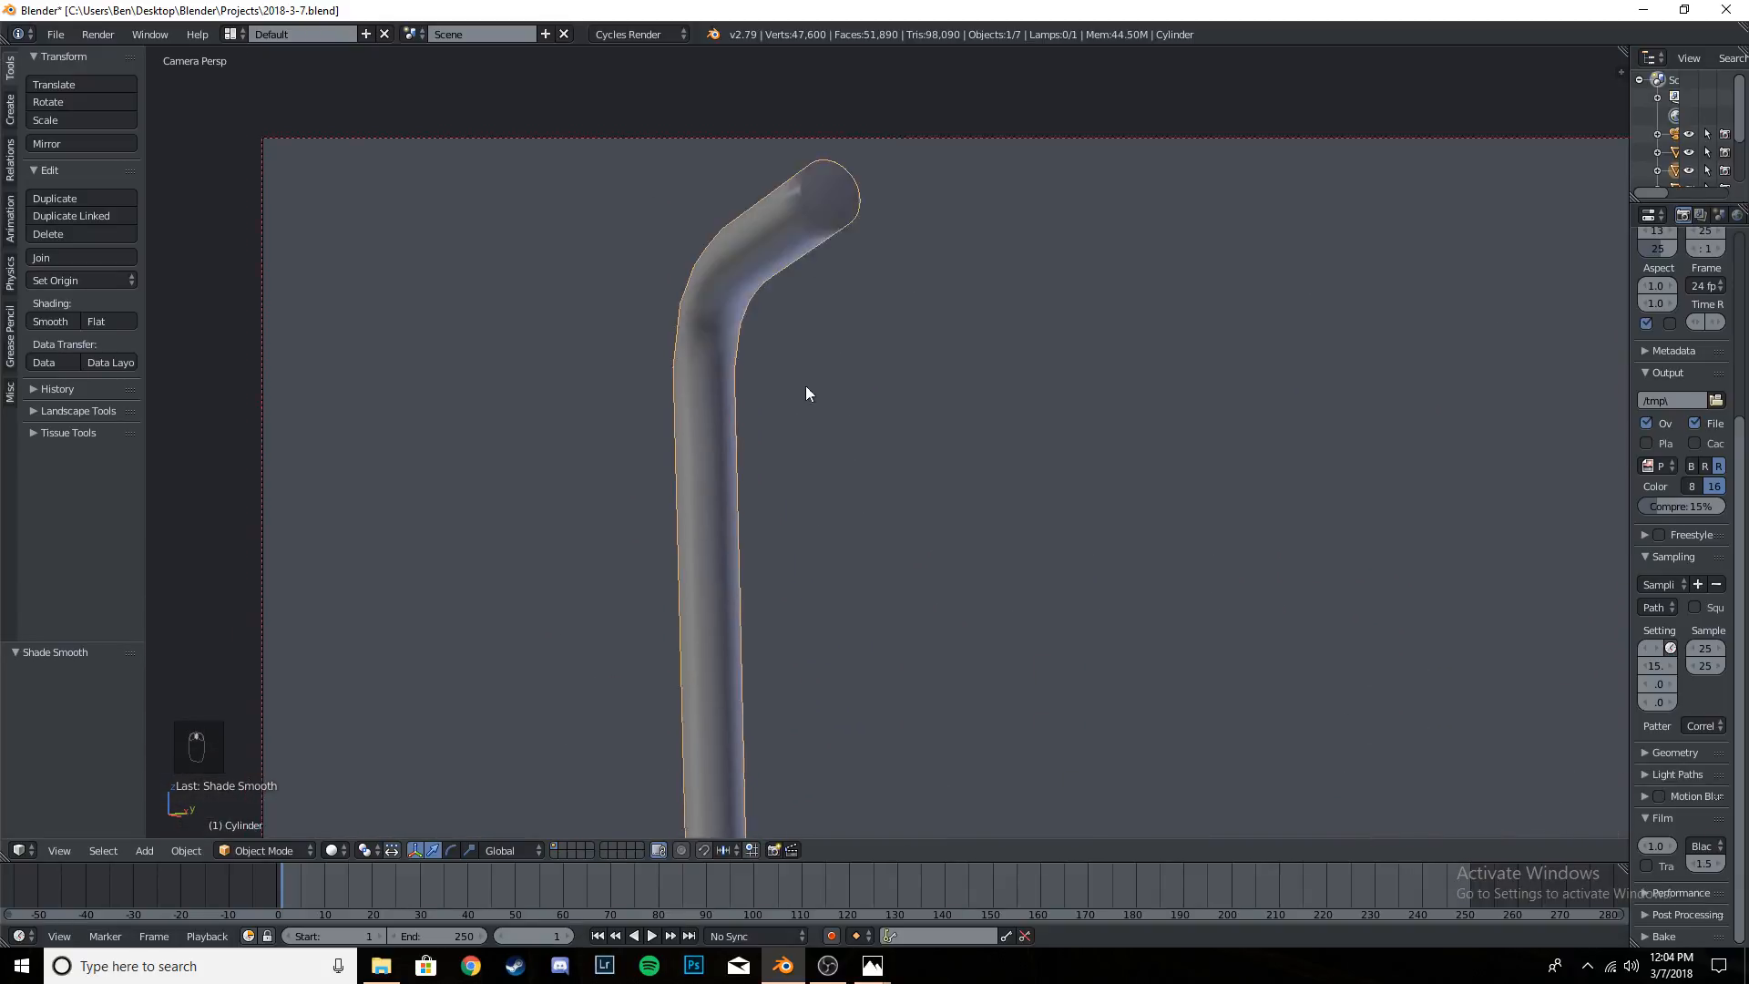
scroll(778, 392, "up", 4)
middle_click_drag(640, 250, 679, 310, "shift")
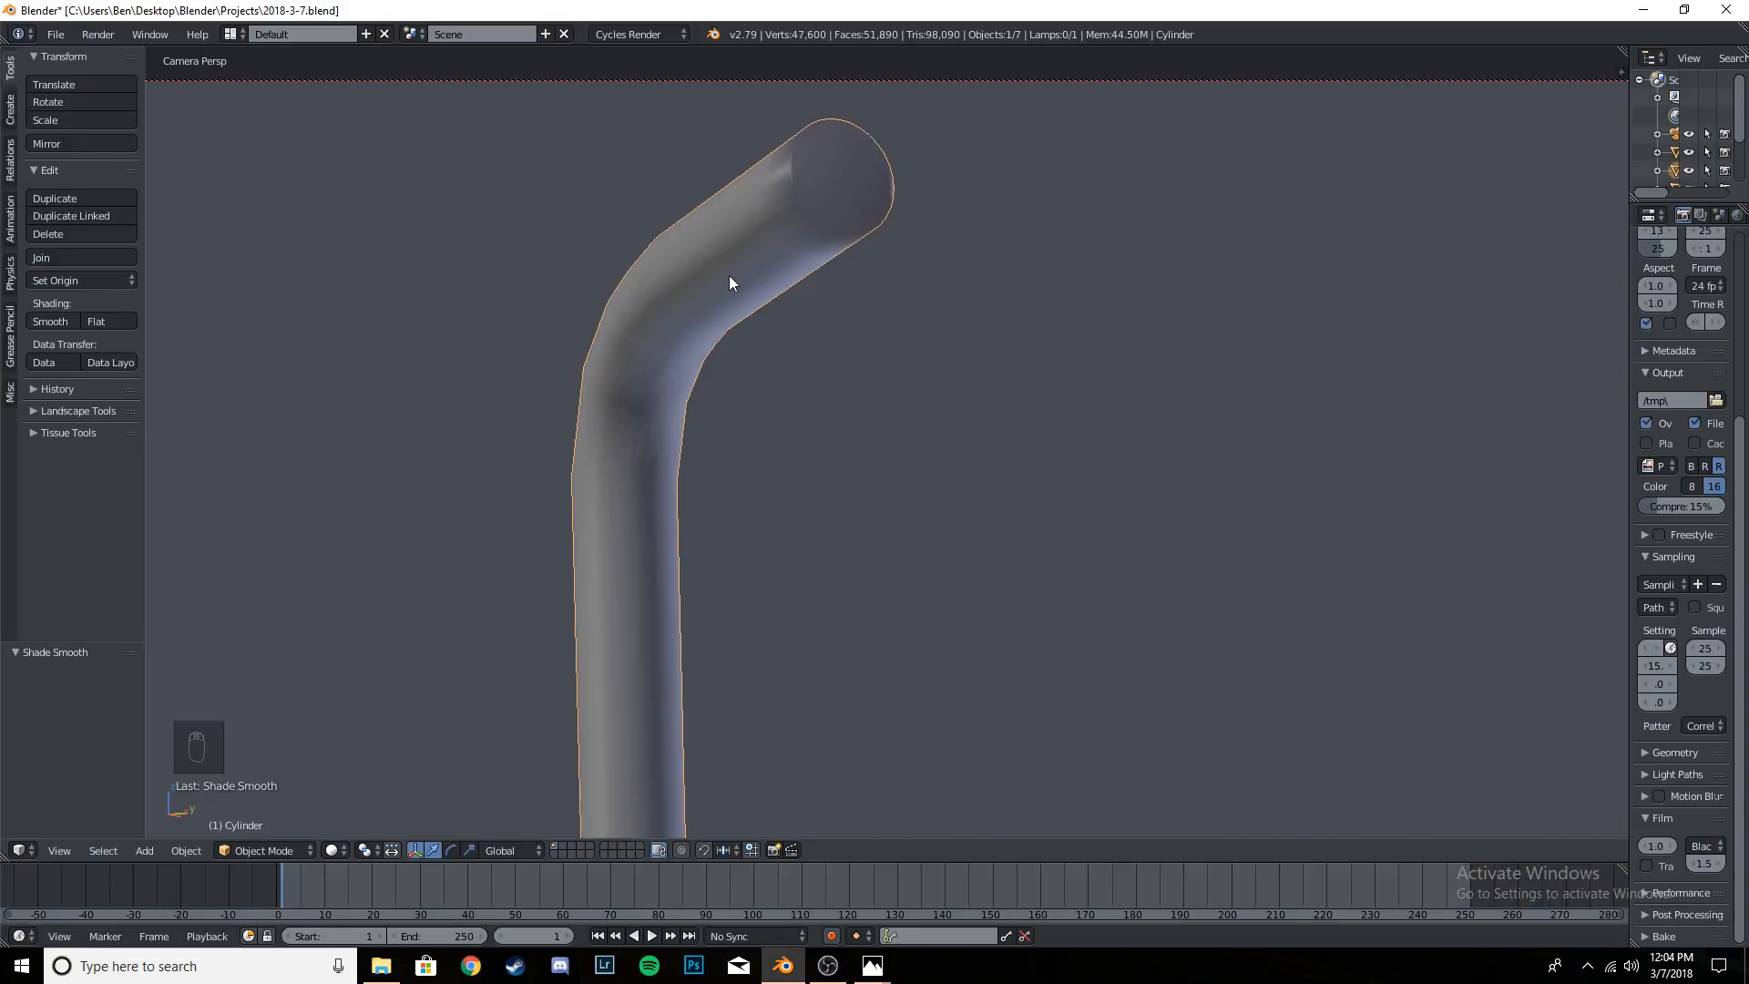
scroll(729, 279, "down", 10)
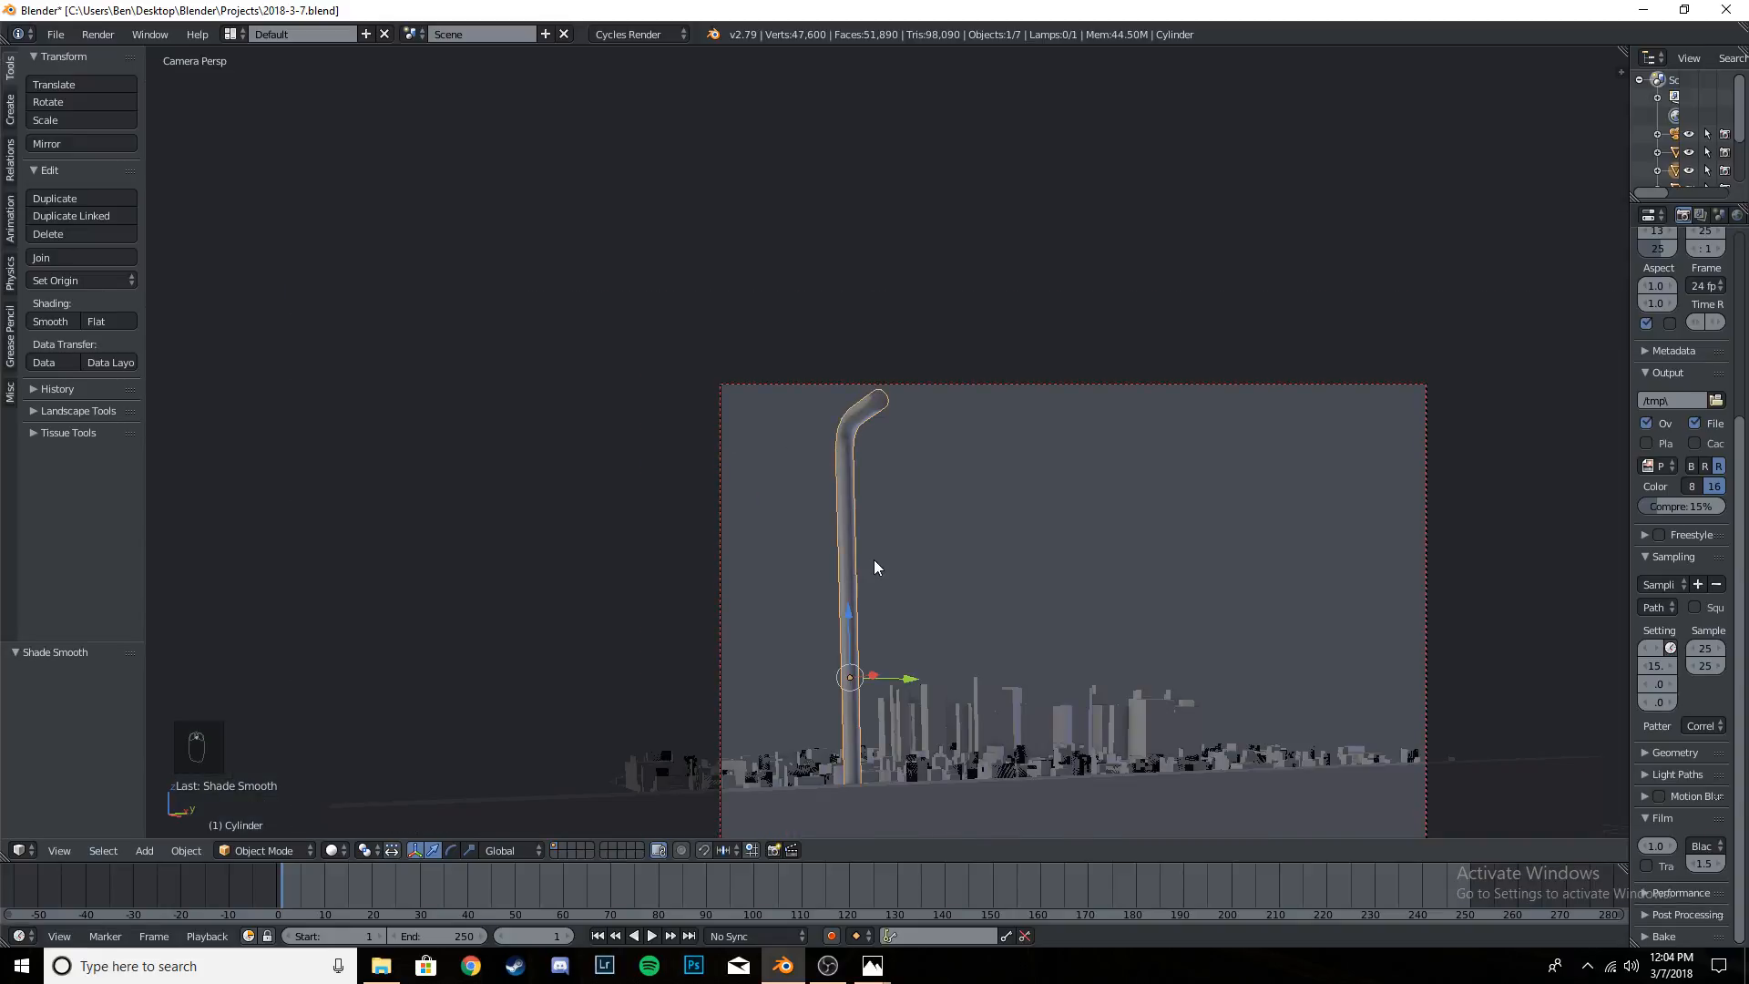
- Examine the roundness of the pole's bend close up in perspective, comparing the shaded surface with its edge loops
scroll(873, 561, "up", 4)
middle_click_drag(818, 554, 949, 282)
key("KP_Decimal")
scroll(938, 265, "up", 3)
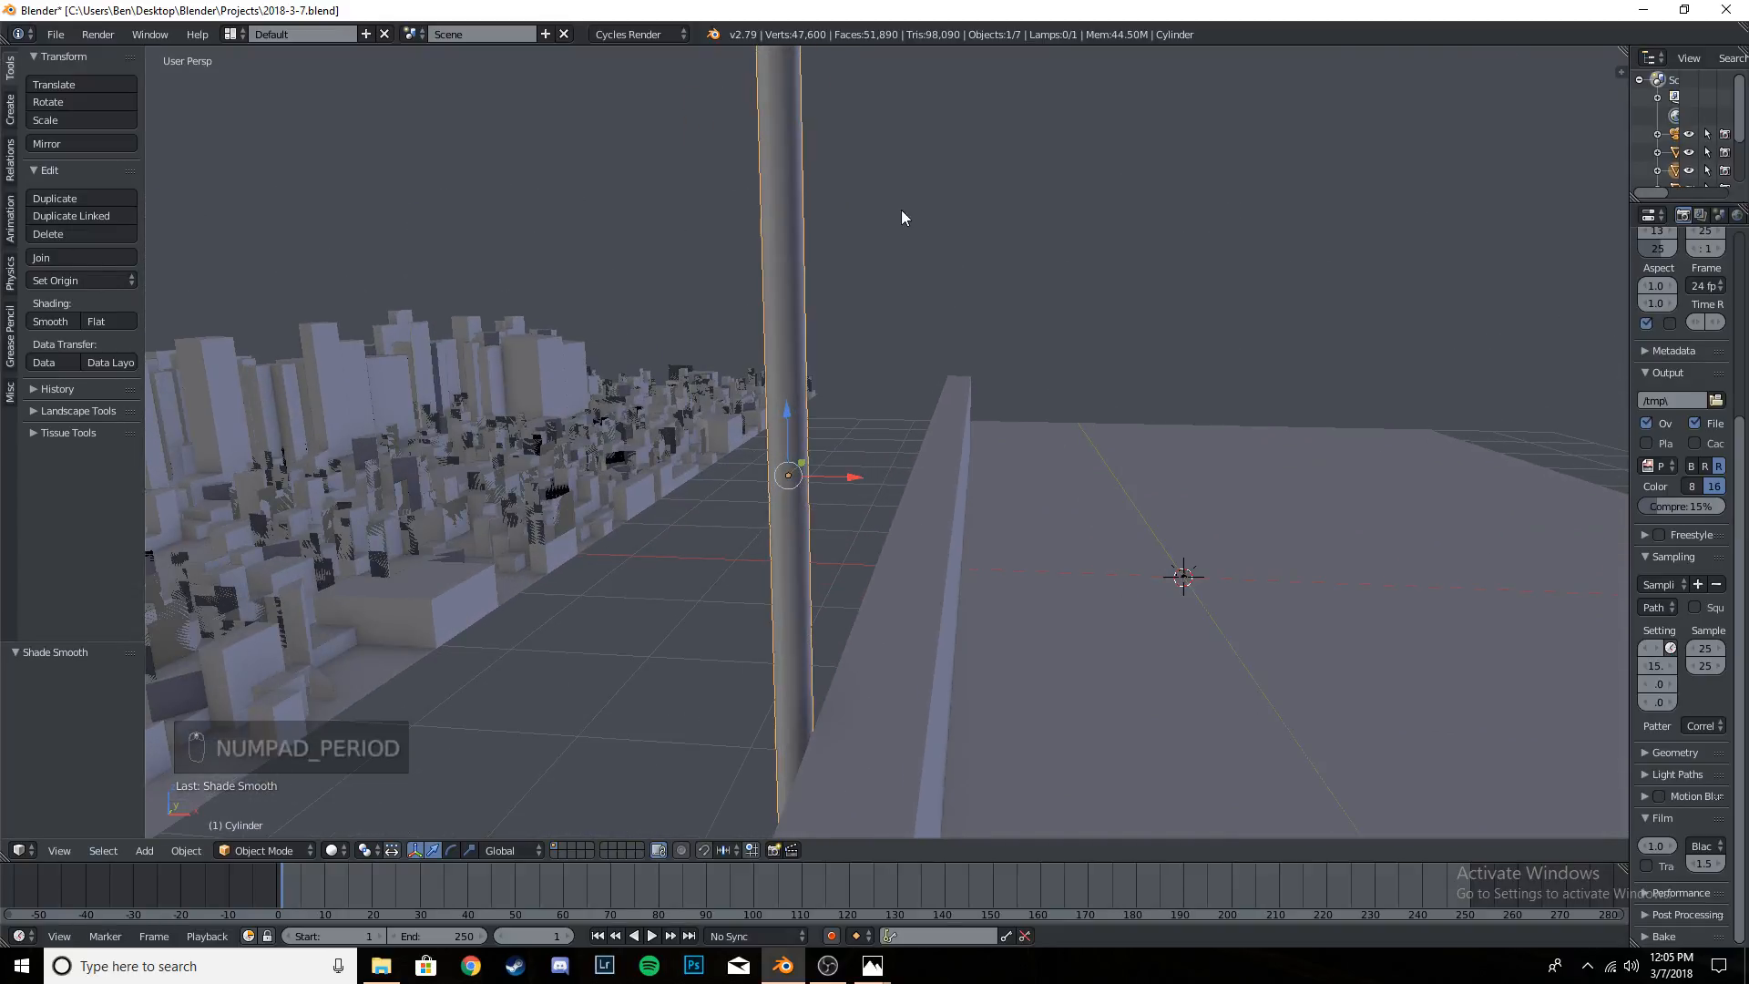
middle_click_drag(902, 218, 980, 664)
scroll(982, 657, "up", 4)
middle_click_drag(977, 368, 912, 388, "shift")
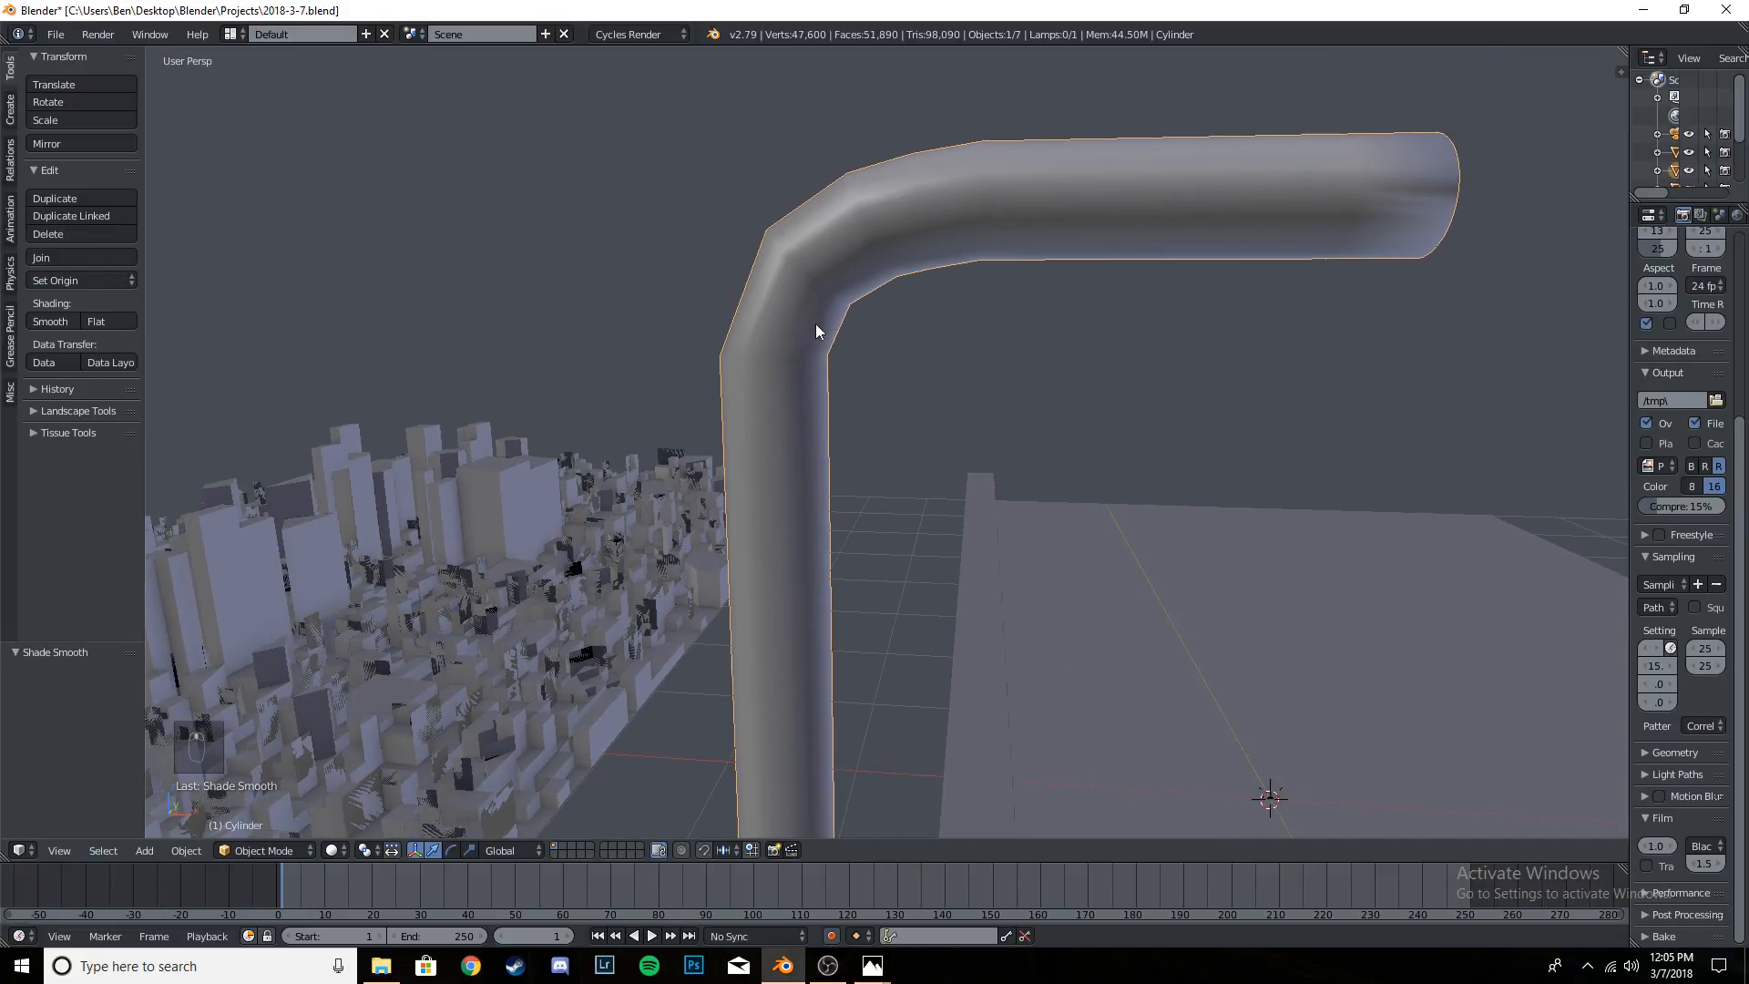
key("Tab")
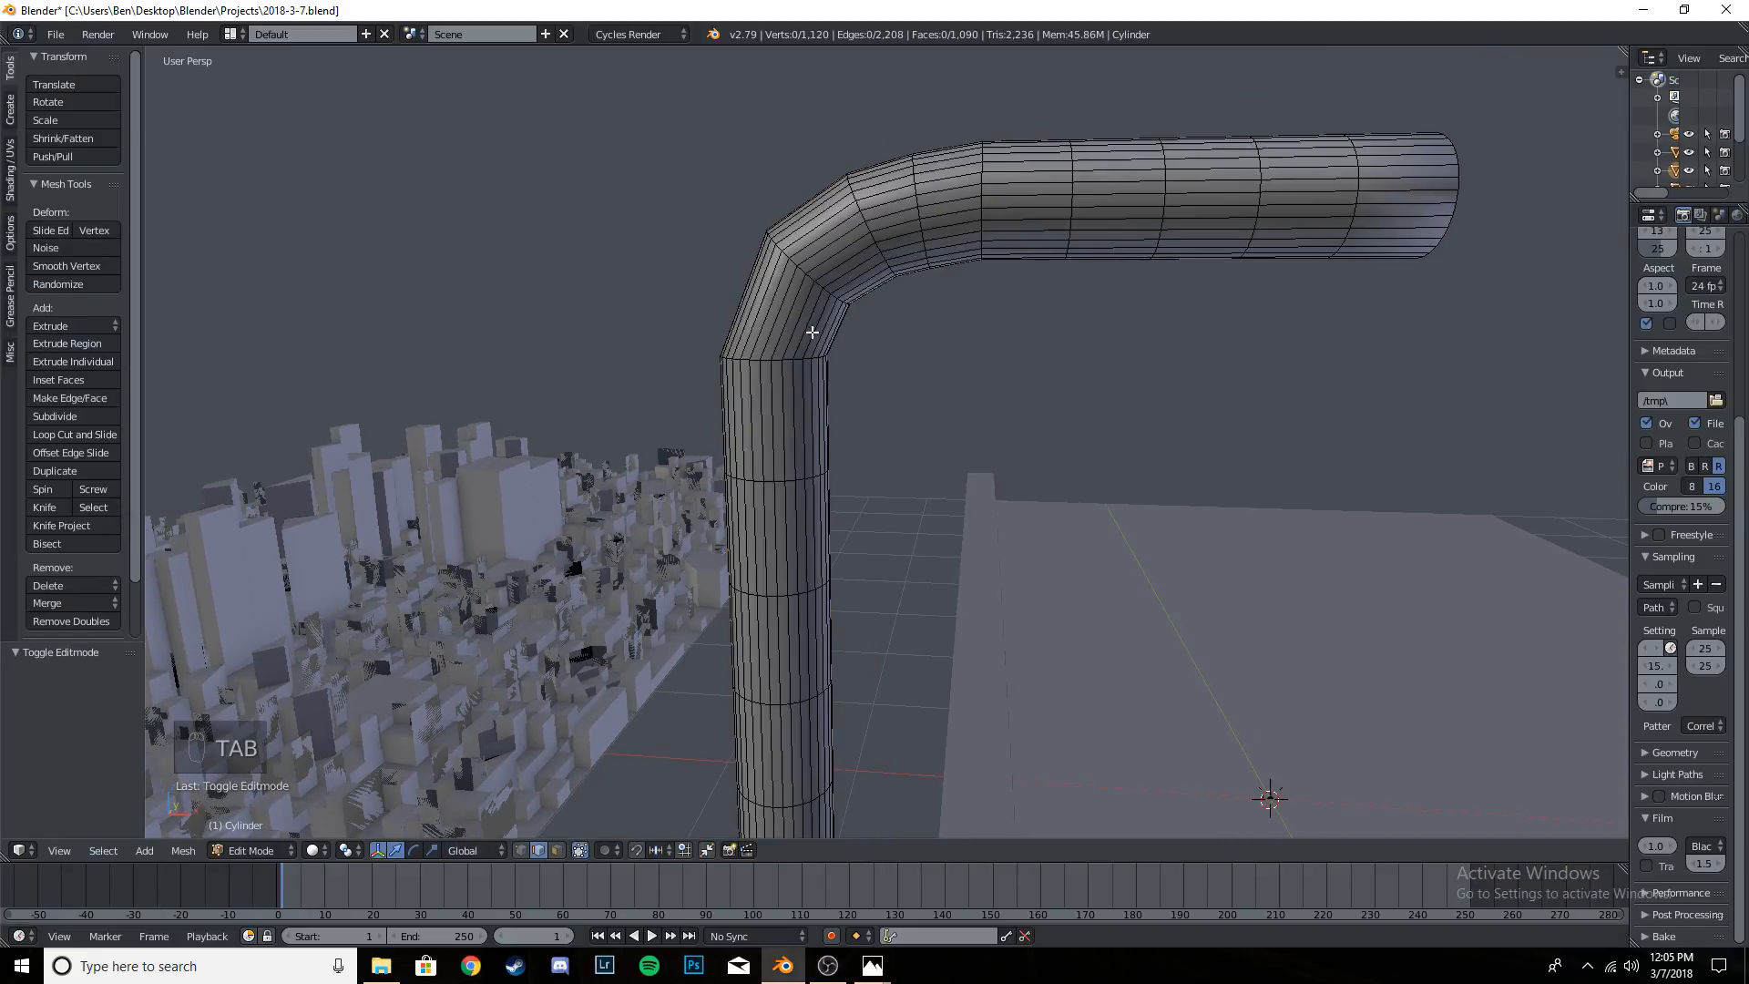
key("Tab")
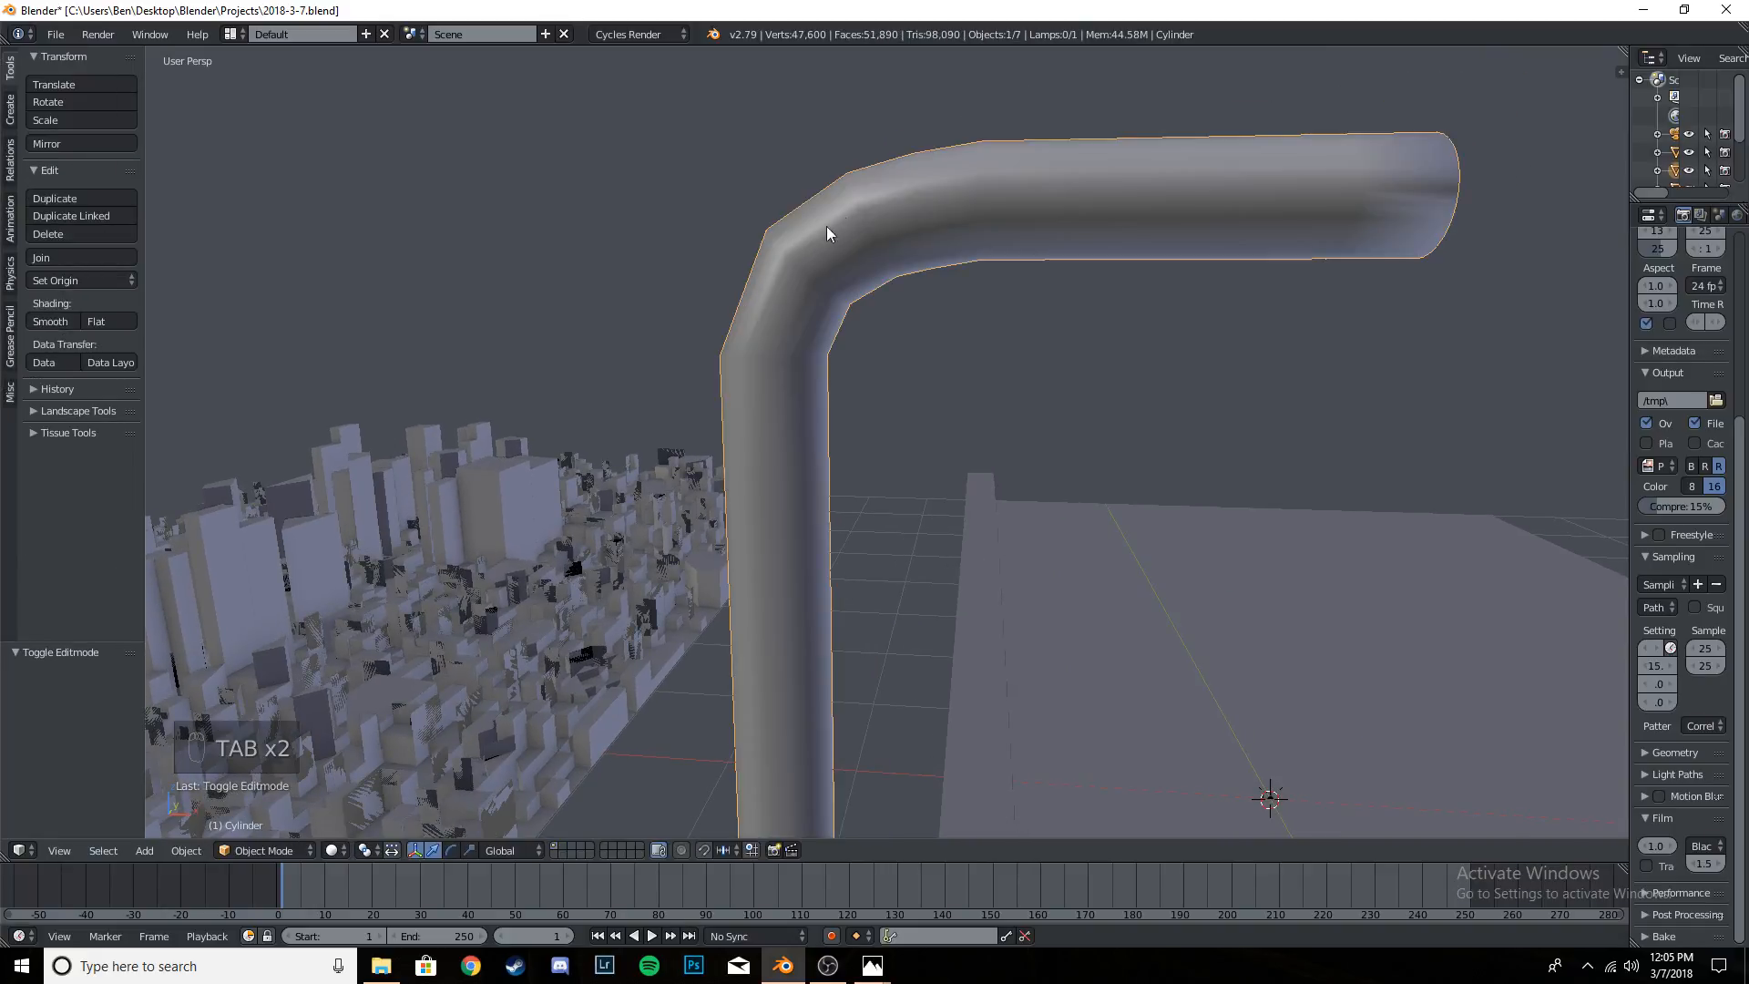
- Add an edge loop in the lower part of the pole's bend and nudge it outward by about -0.010 in X and 0.007 in Z
key("Tab")
key("ctrl+r")
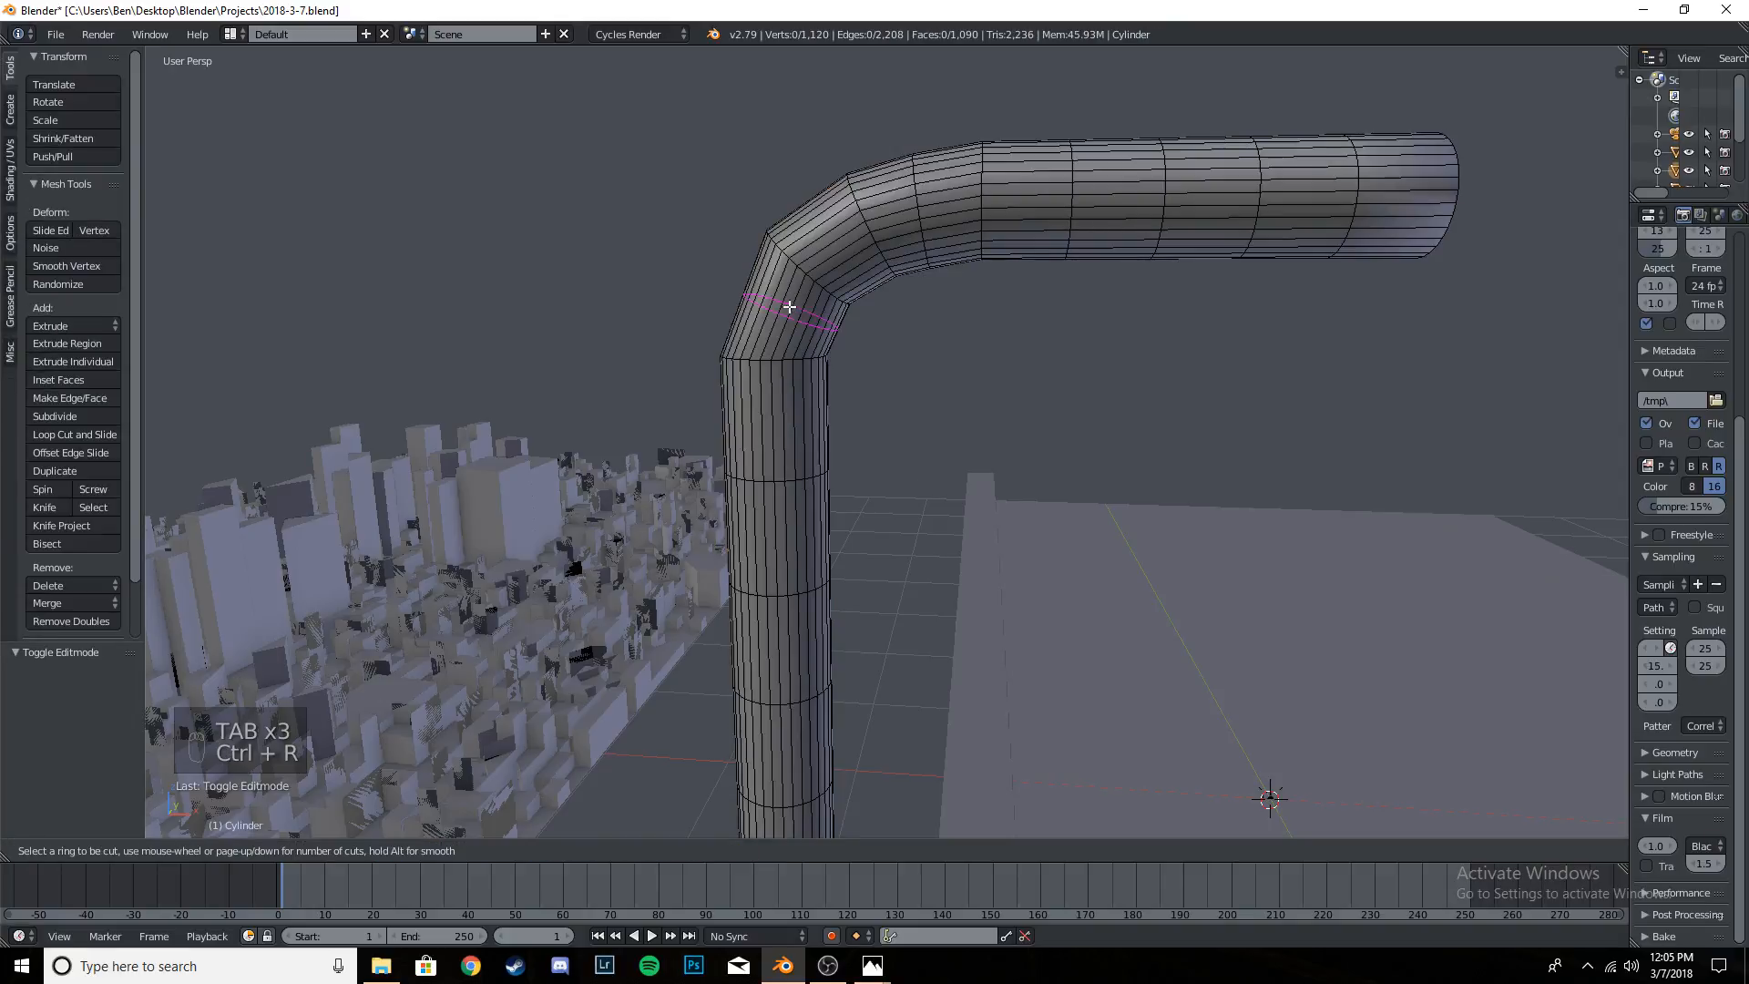
left_click(823, 328)
right_click(813, 317)
key("g")
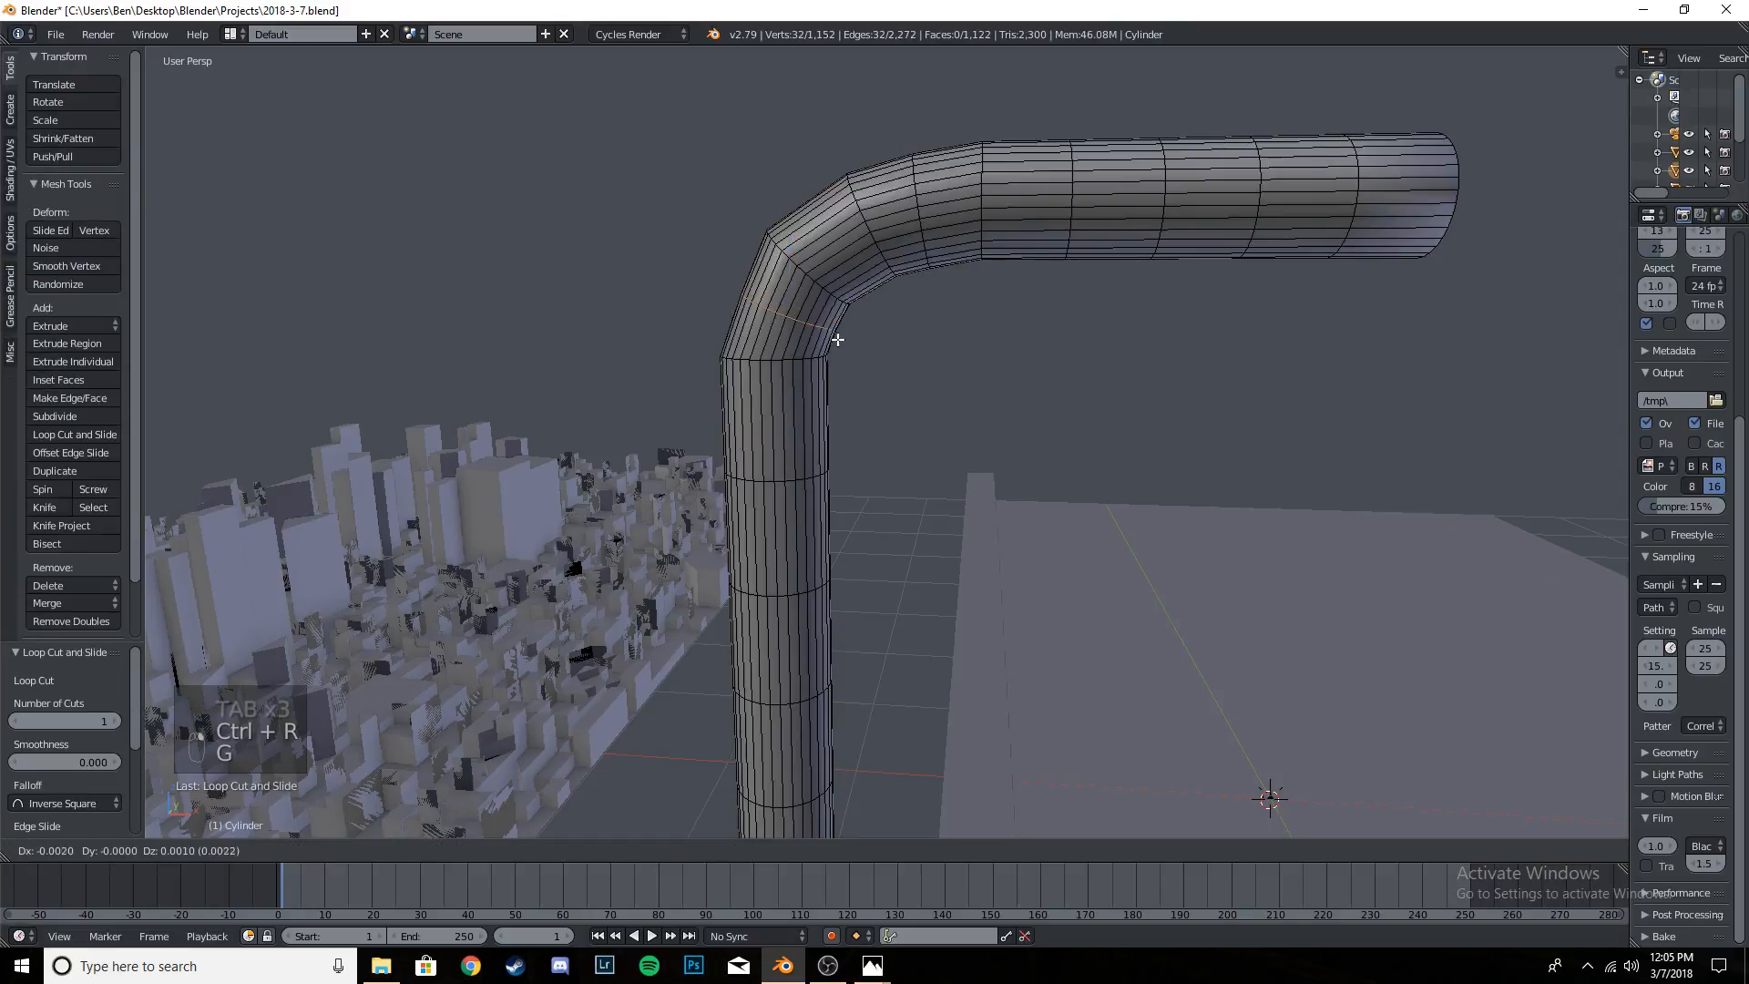
left_click(832, 335)
middle_click_drag(832, 334, 861, 350)
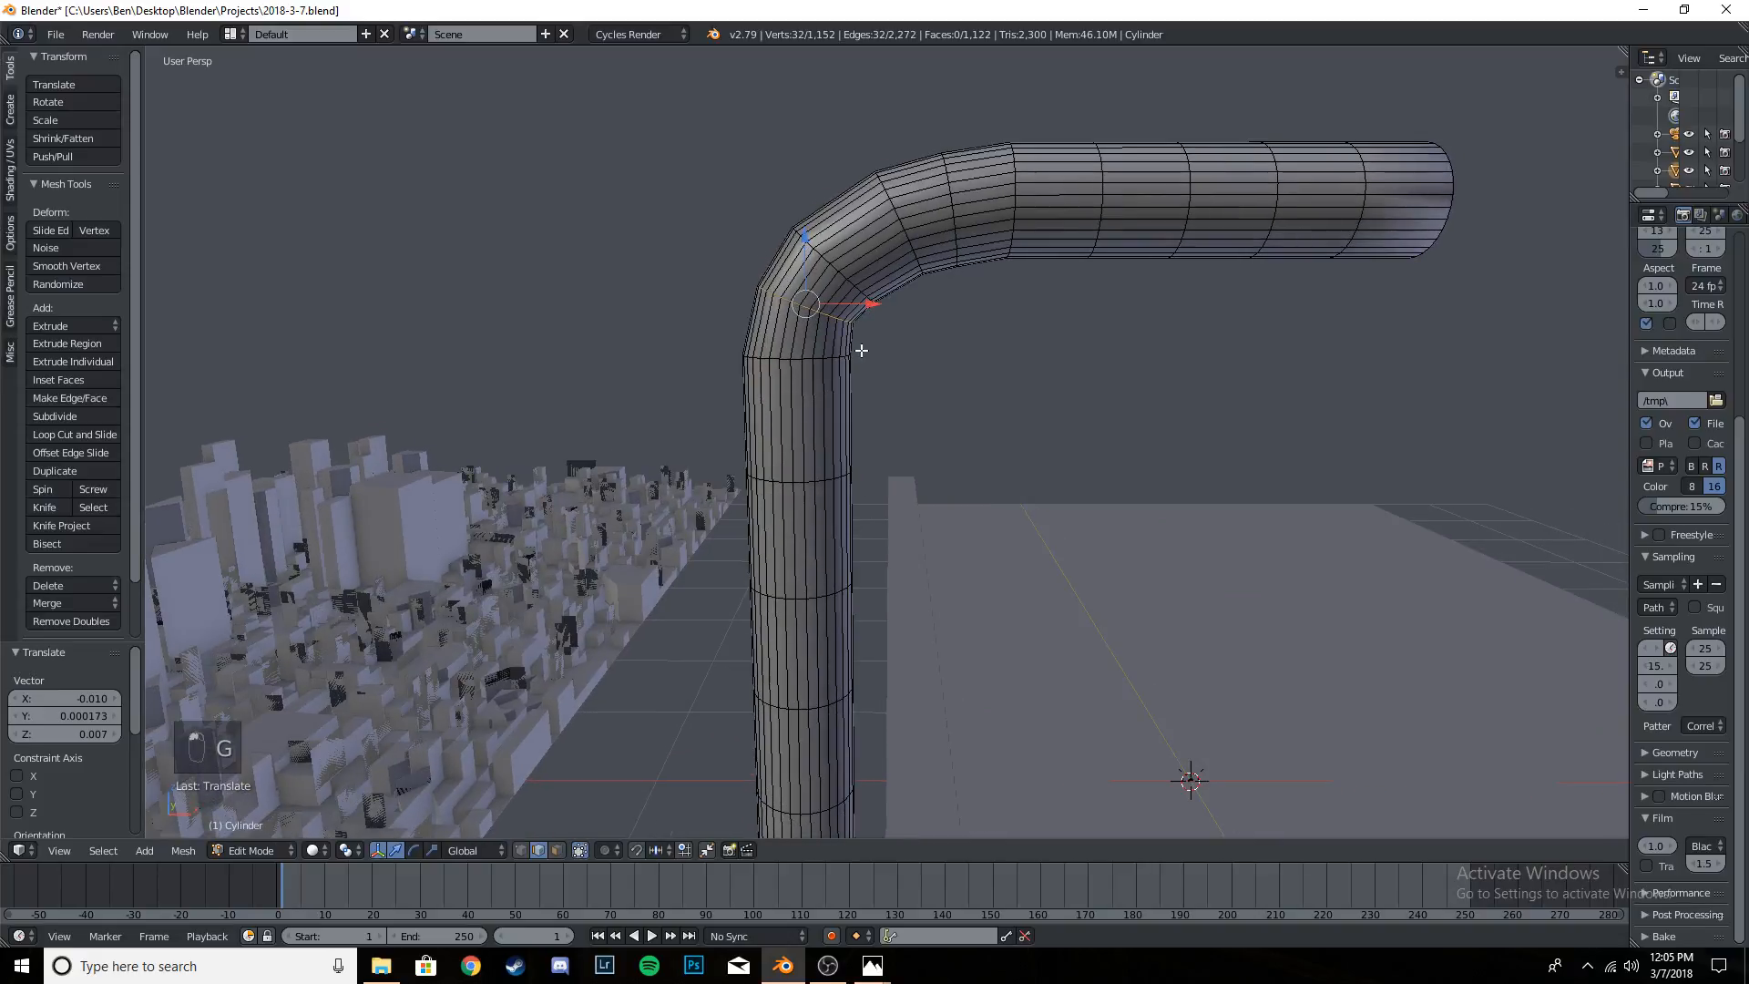
- Add a second centred edge loop in the middle segment of the bend, shift it slightly outward, and return to object mode
key("ctrl+r")
left_click(876, 256)
right_click(886, 258)
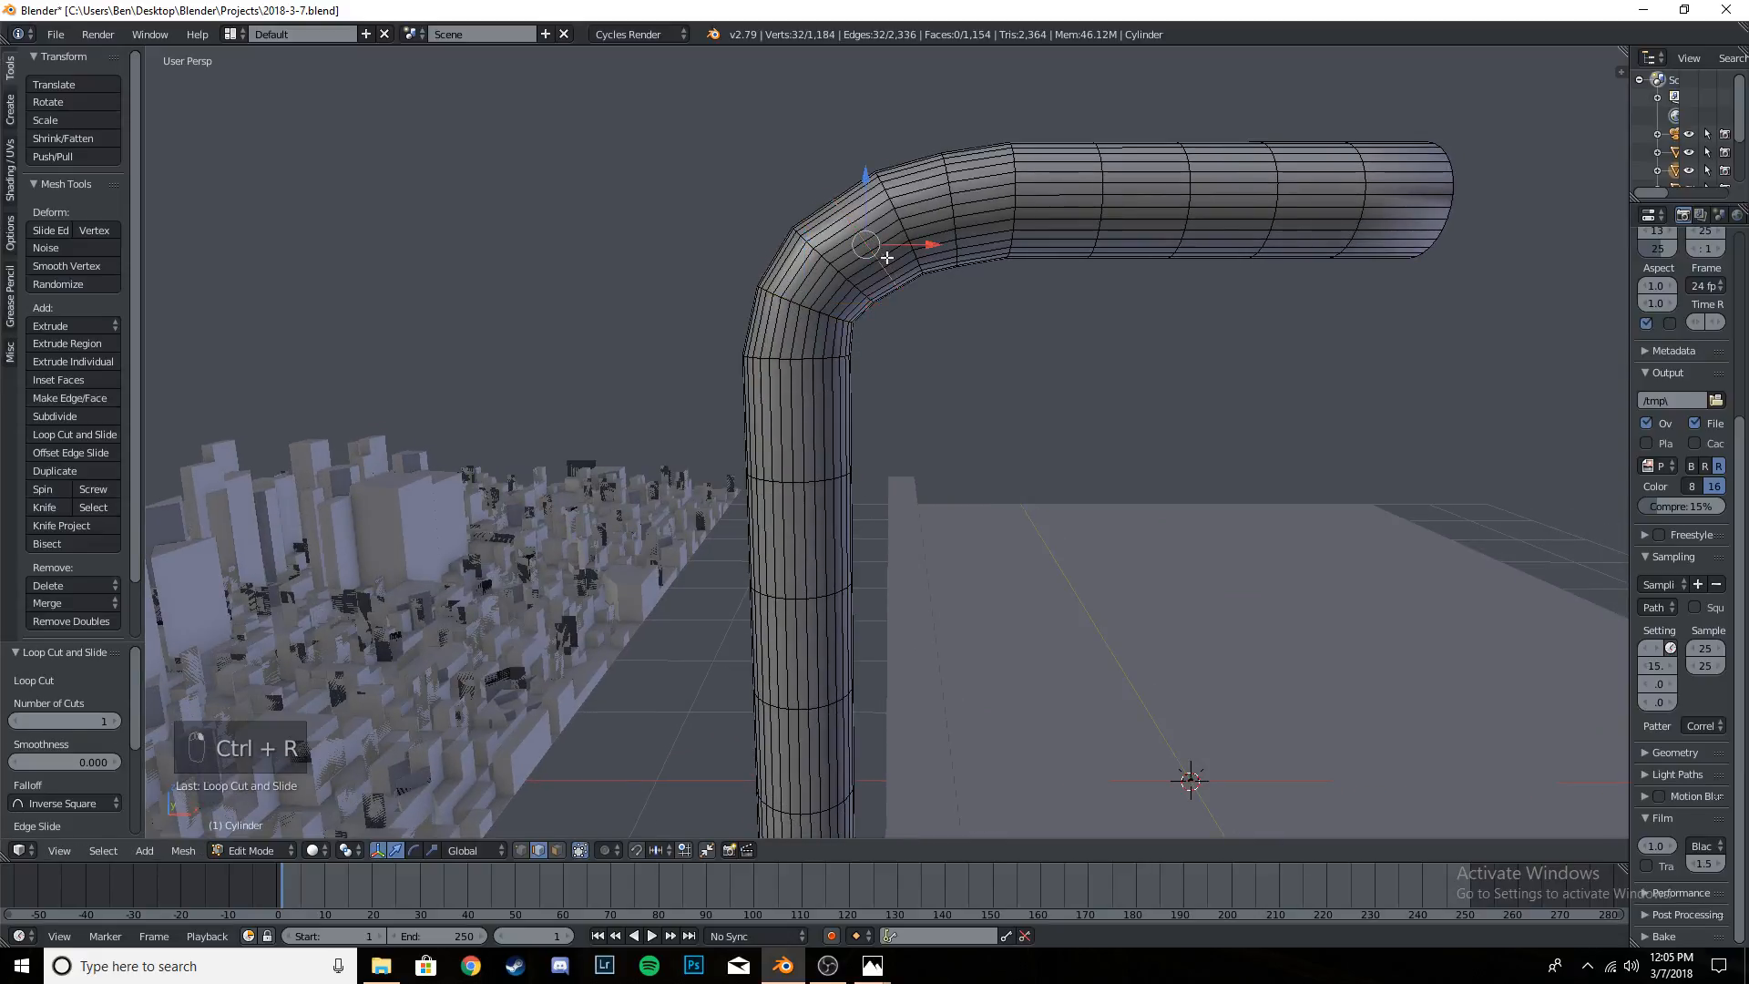
key("g")
left_click(893, 282)
key("Tab")
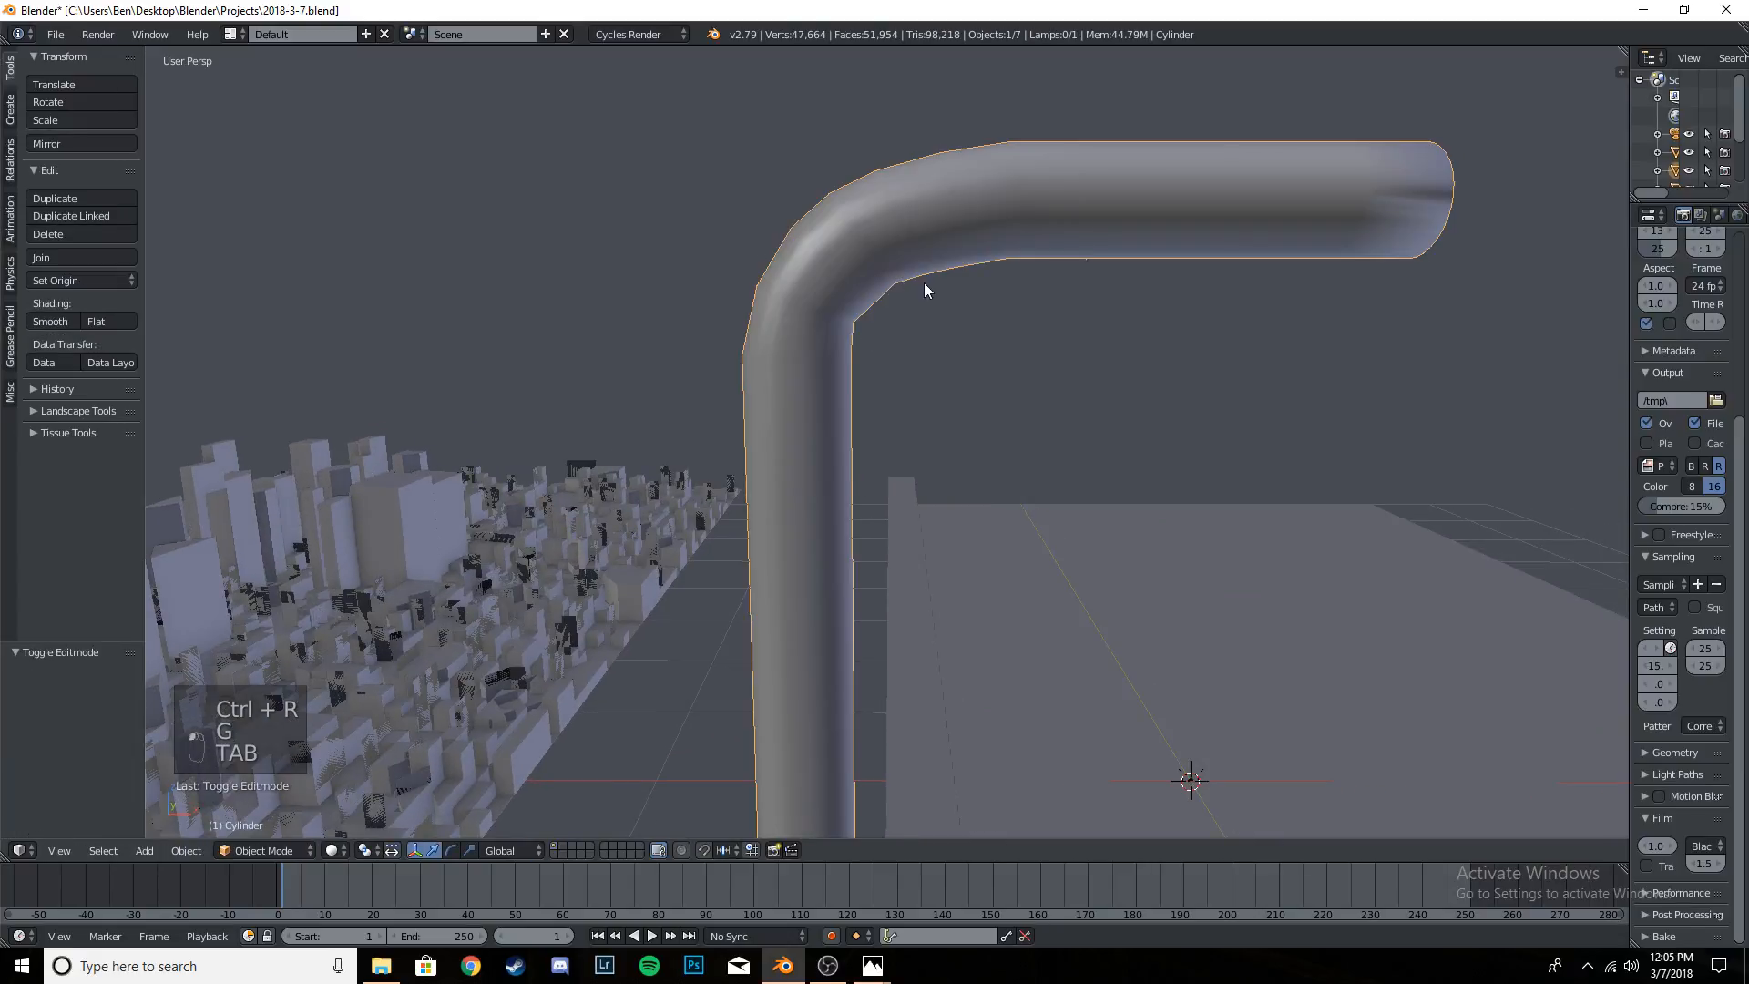
- Examine the rounded bend from several angles and through the camera, then approach the arm's open end up close in perspective
middle_click_drag(924, 285, 1085, 316)
key("Tab")
key("Tab")
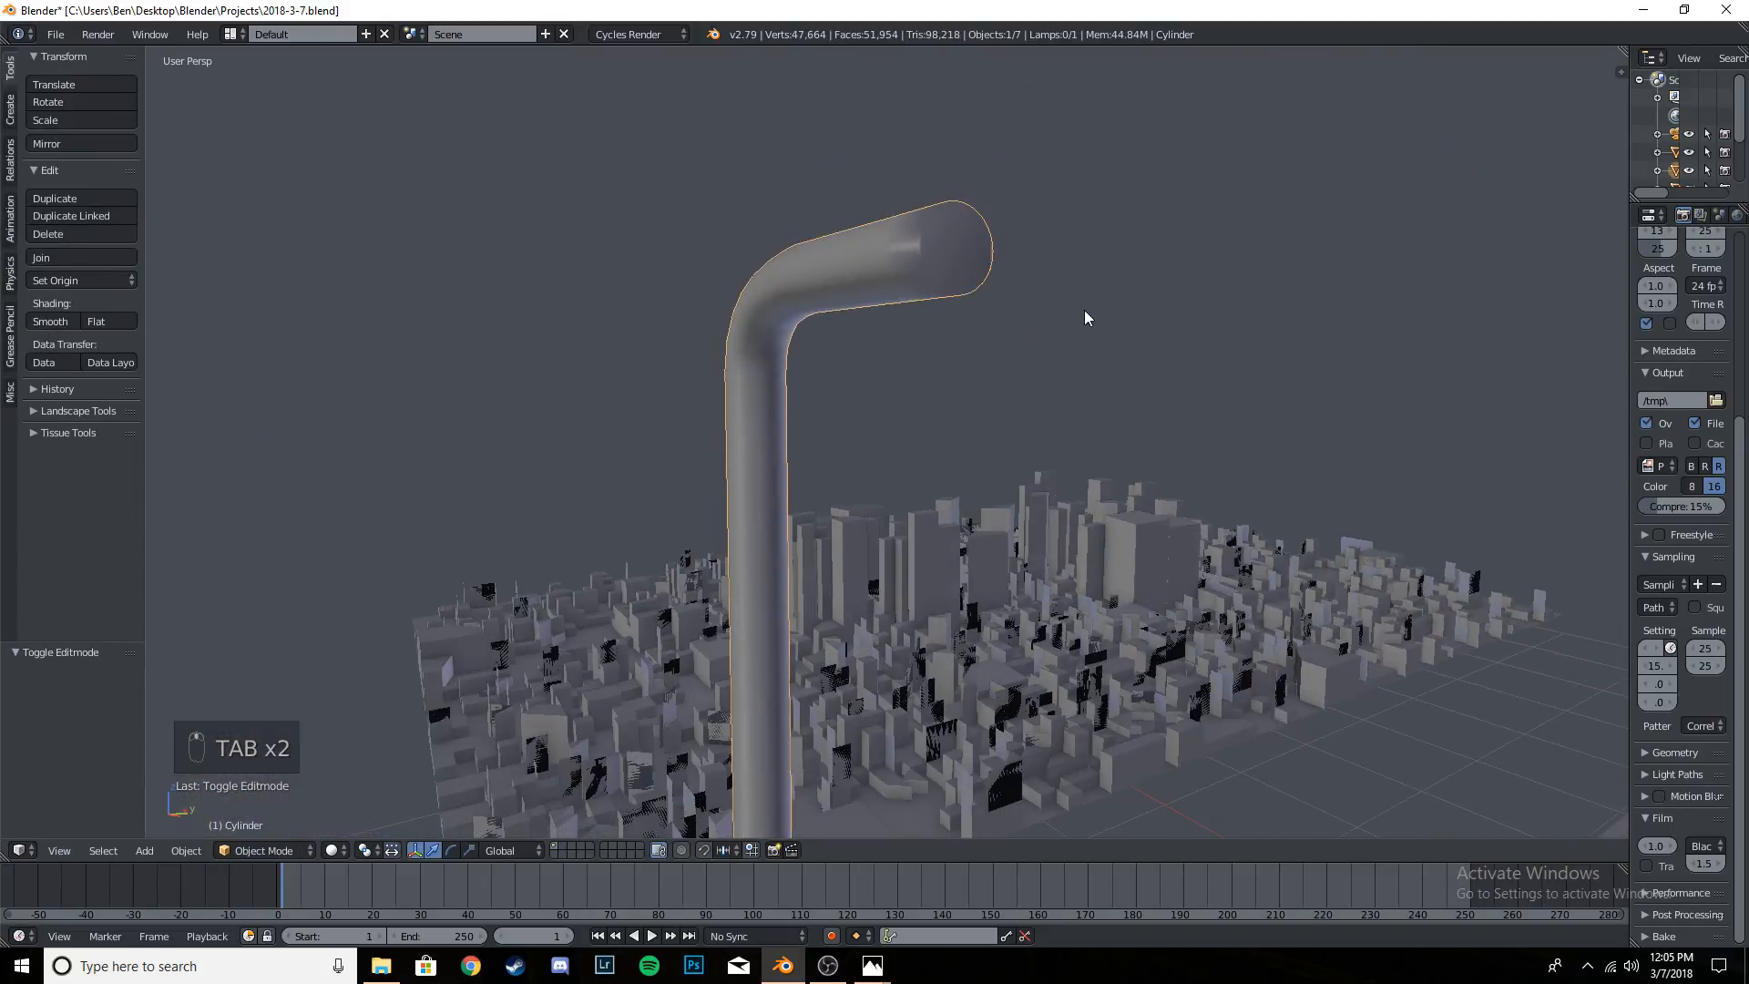
key("KP_0")
middle_click_drag(898, 222, 856, 307)
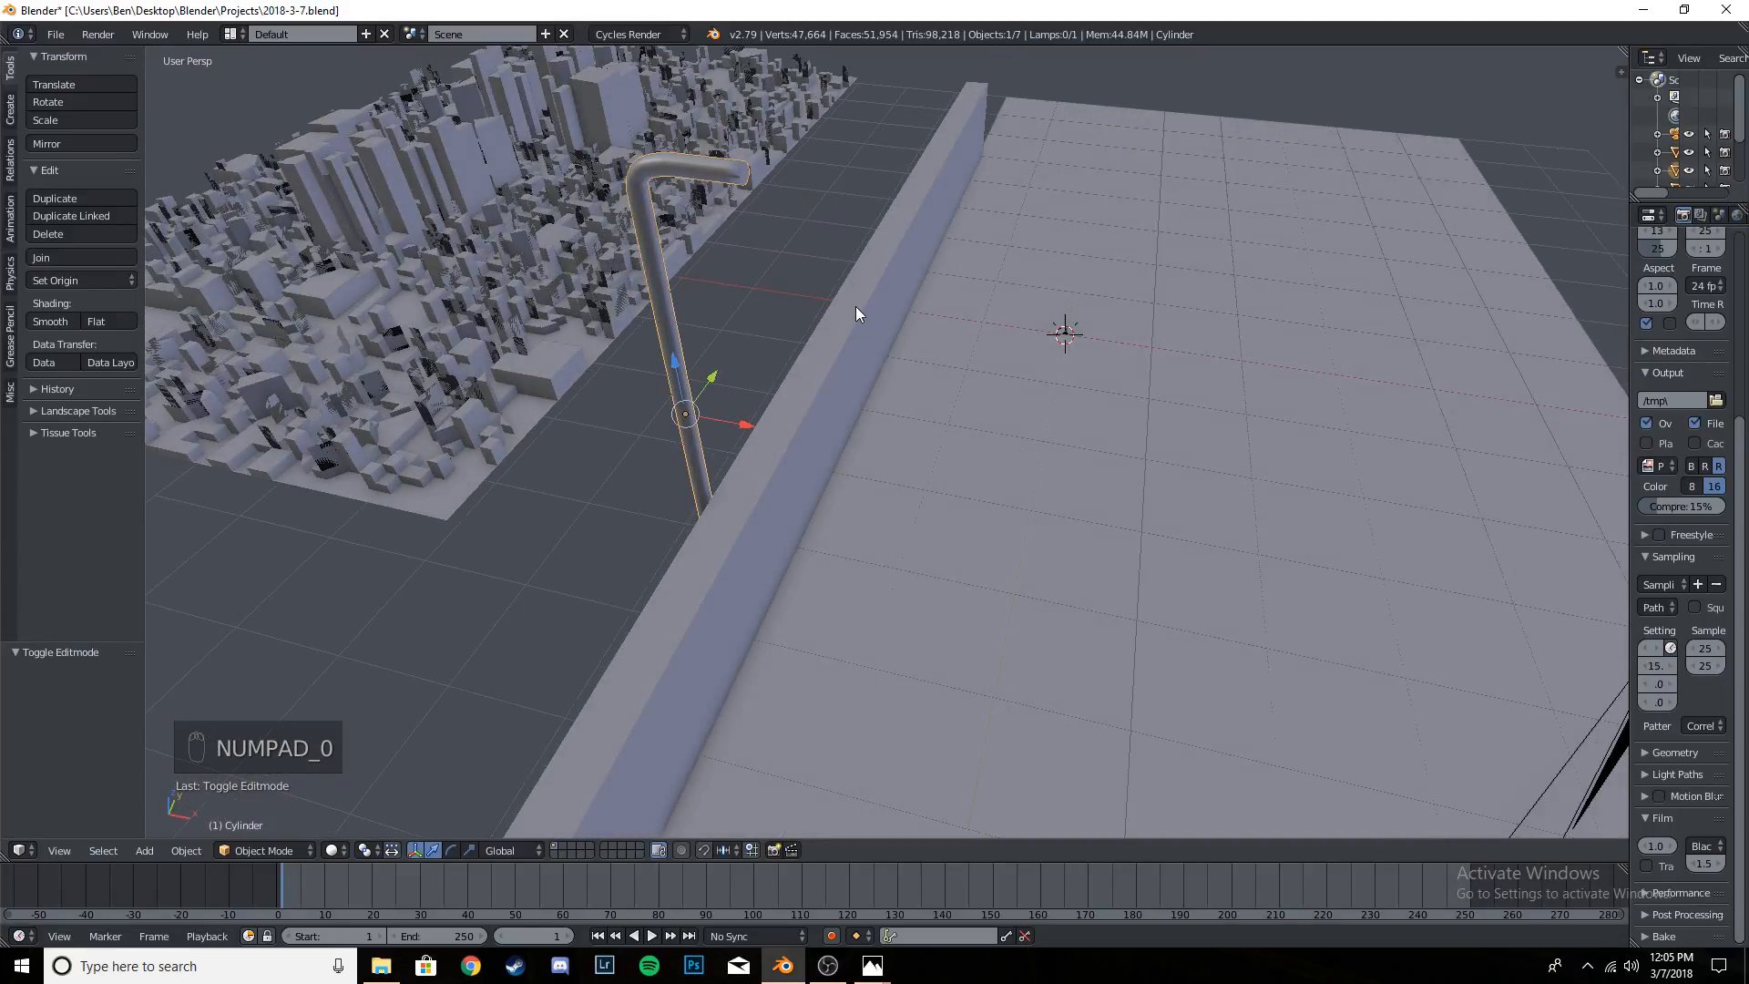
key("shift+f")
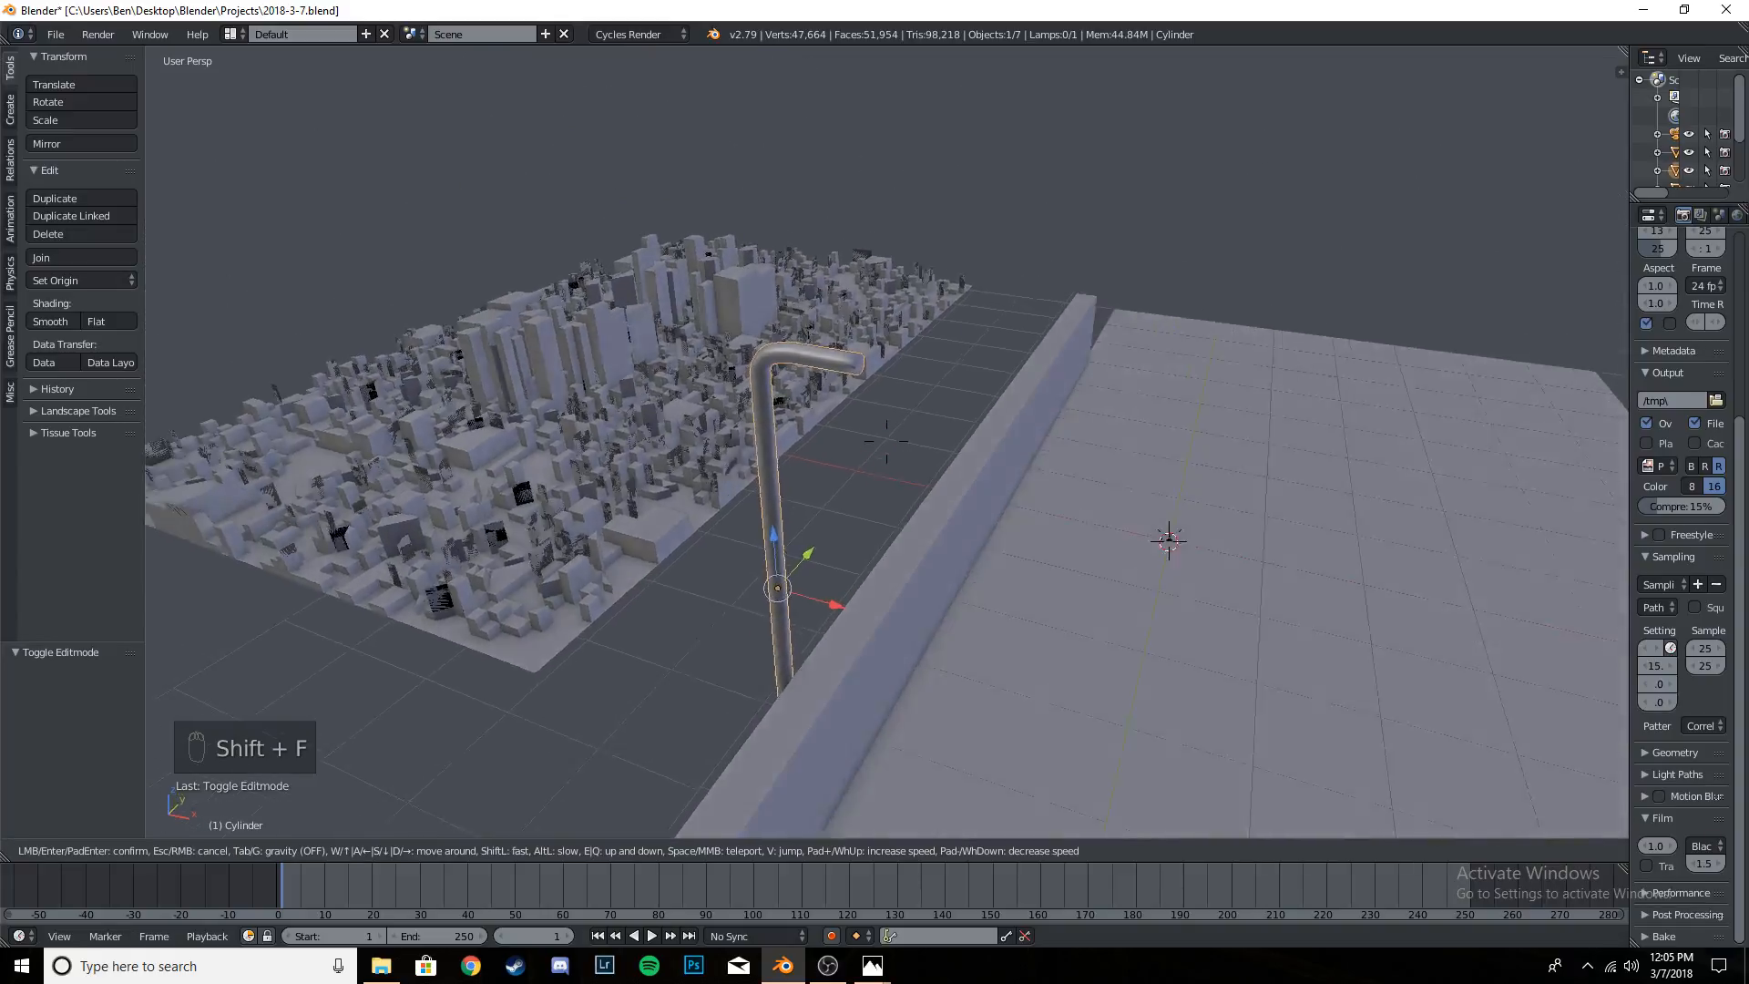
key("w")
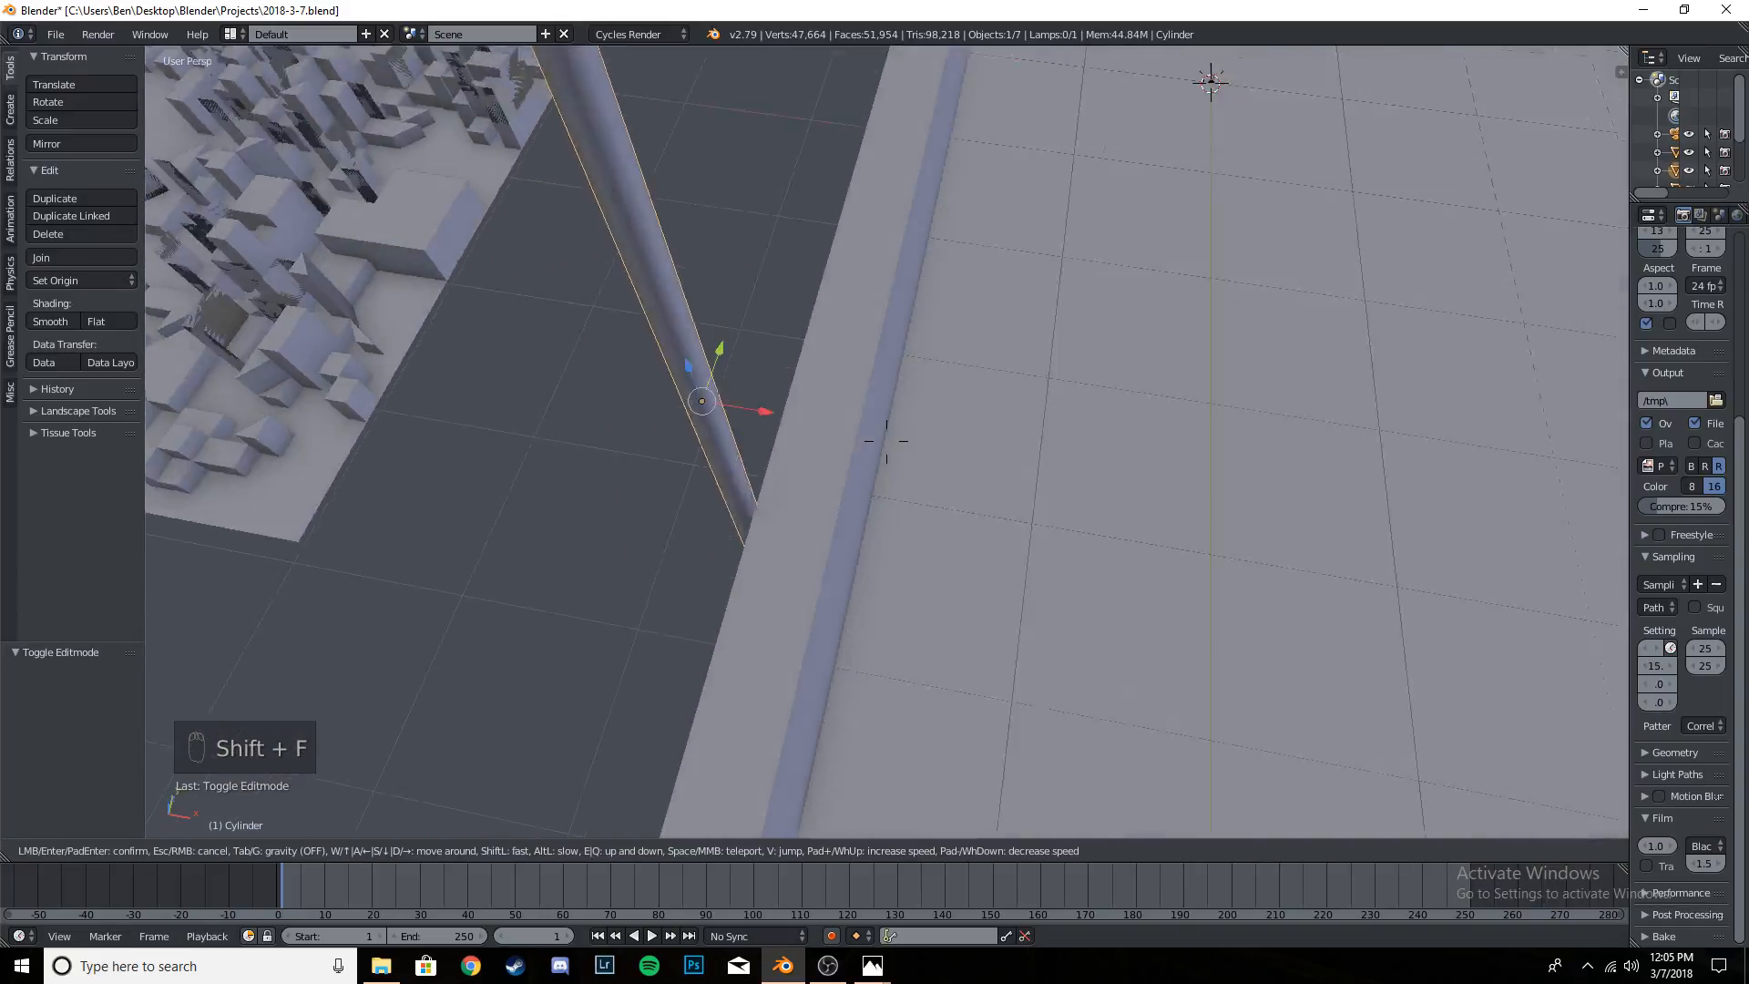
key("s")
key("w")
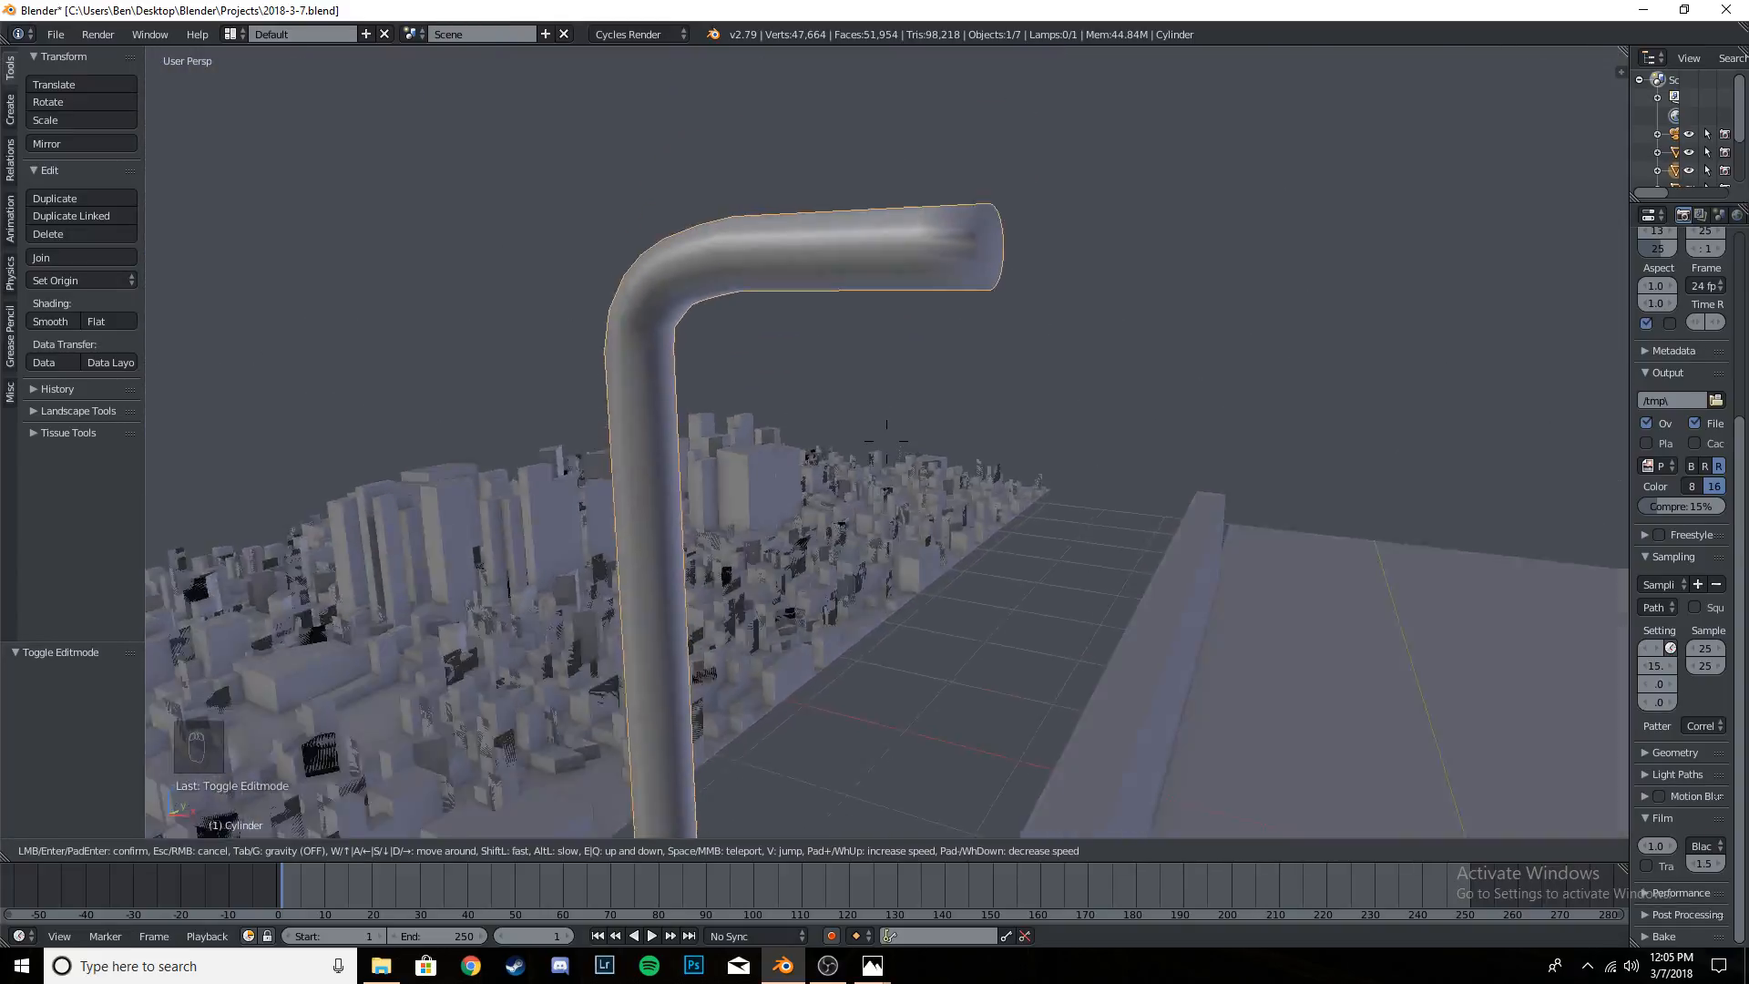
key("w")
left_click(927, 397)
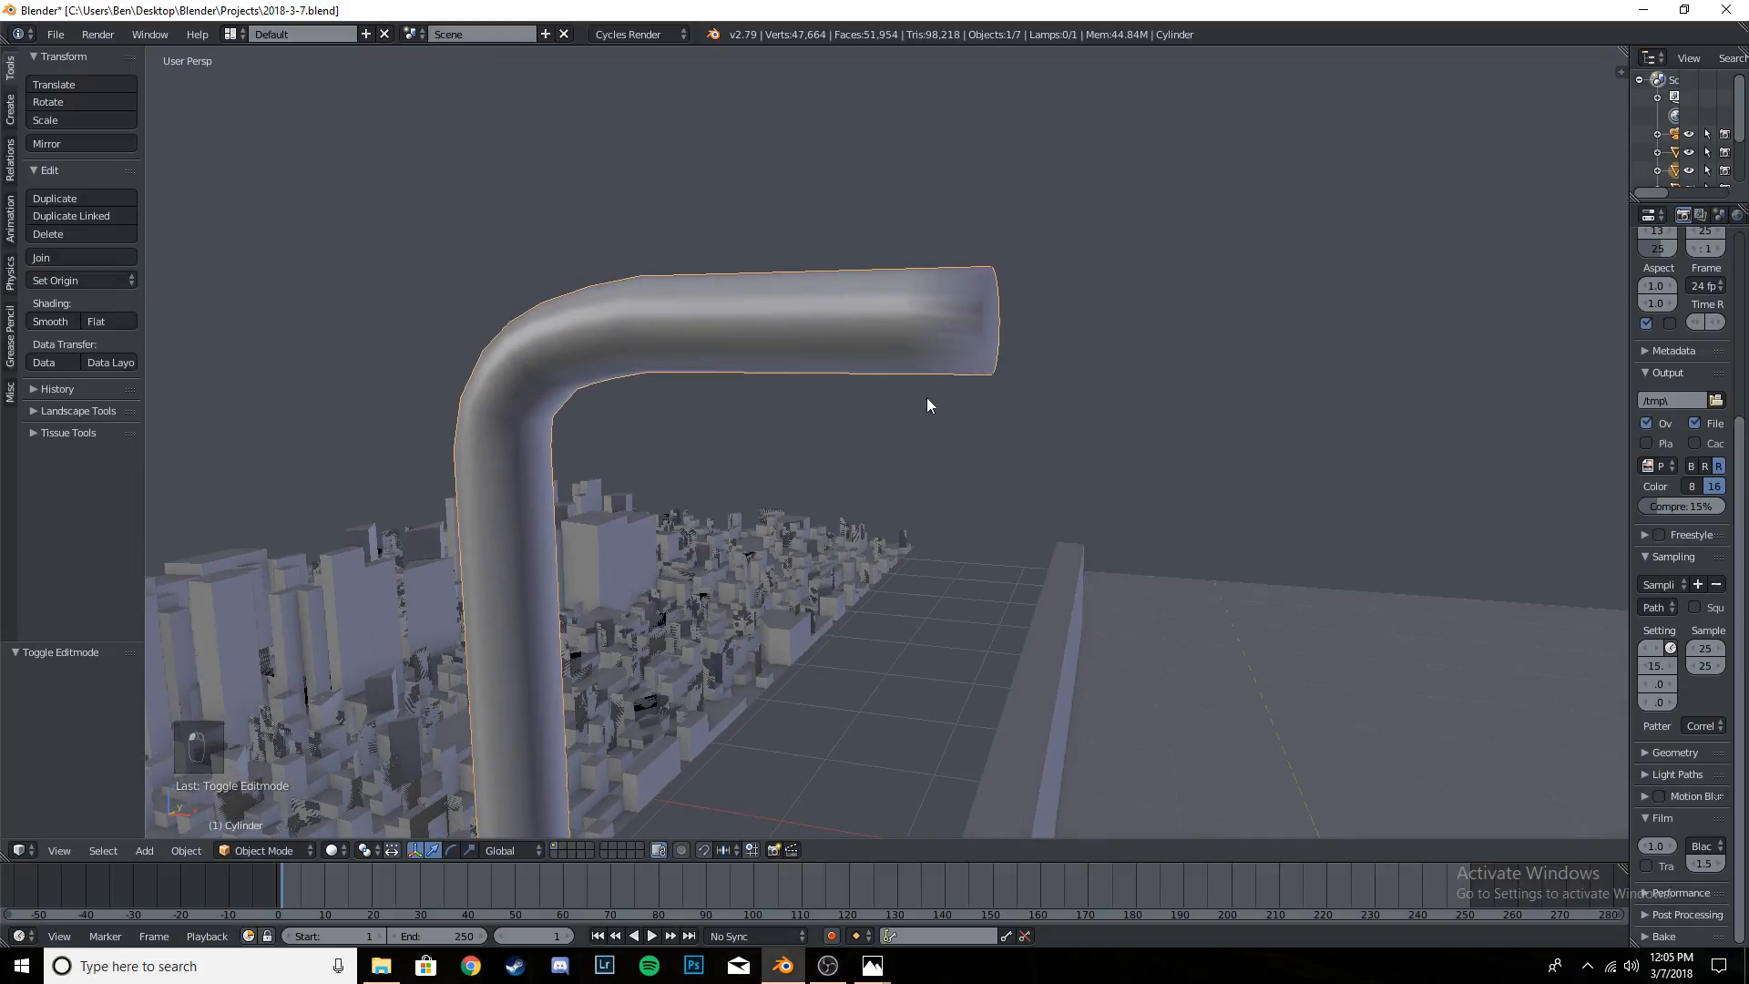
- In edit mode, select only the end face of the pole's arm and extrude it outward by about 0.306
key("Tab")
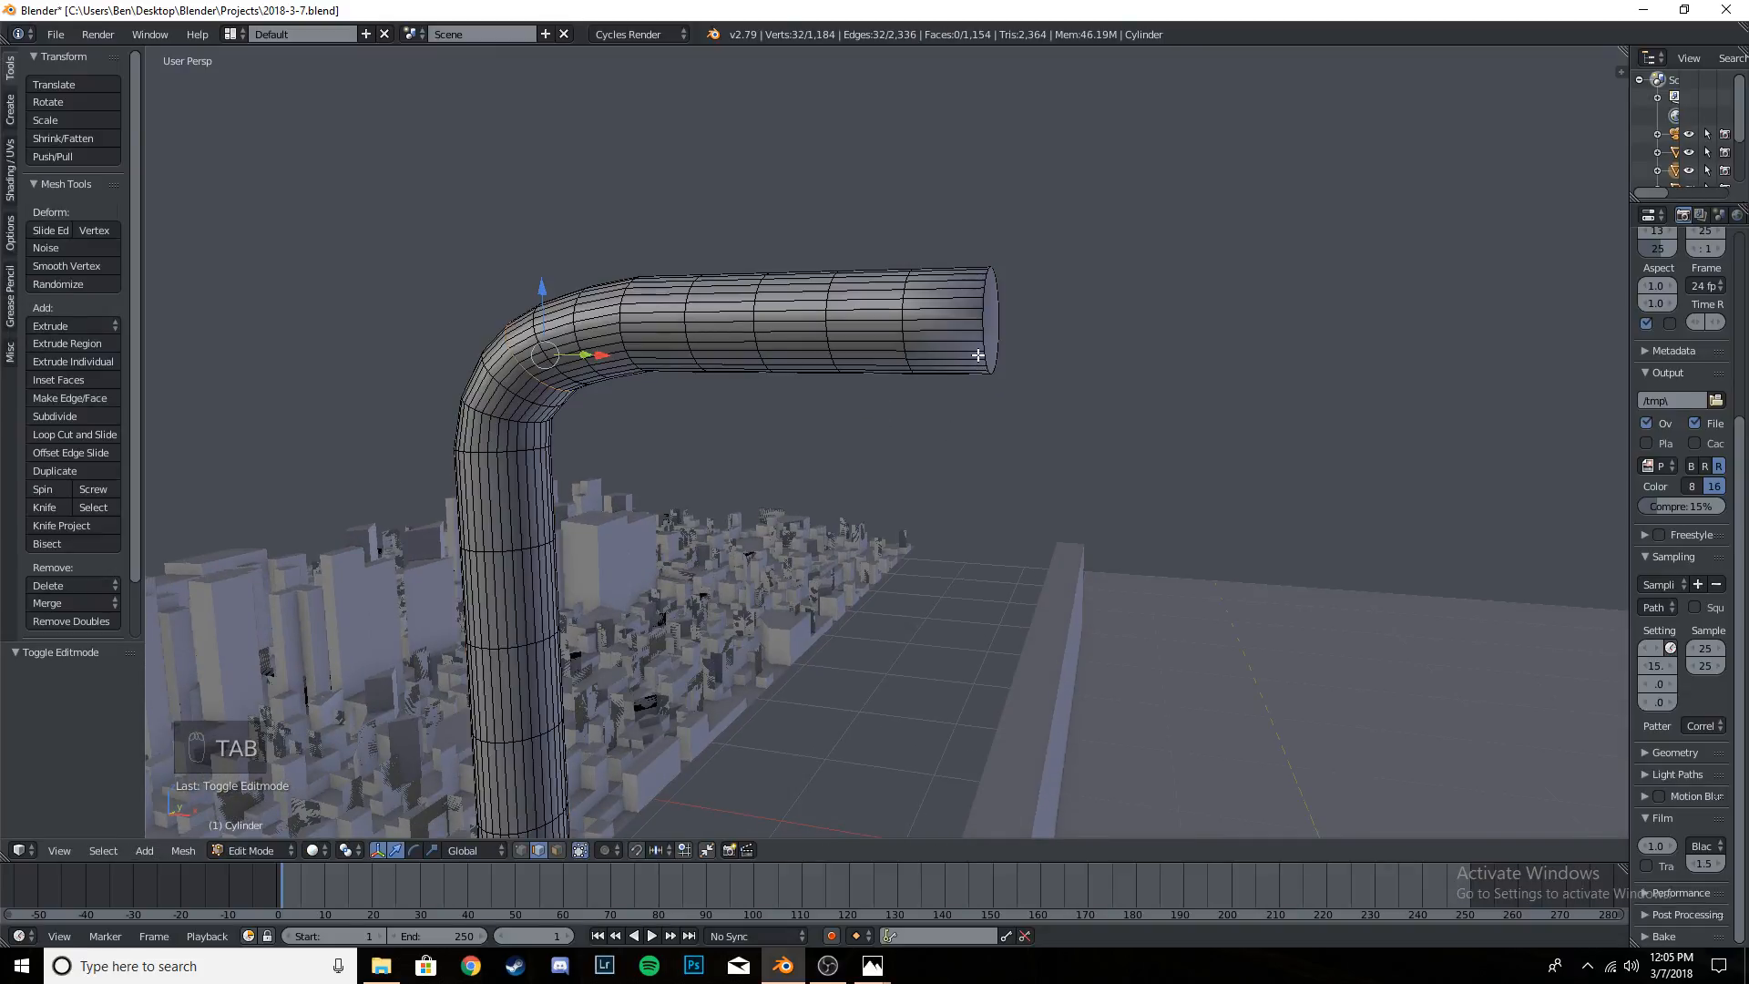
key("a")
key("a")
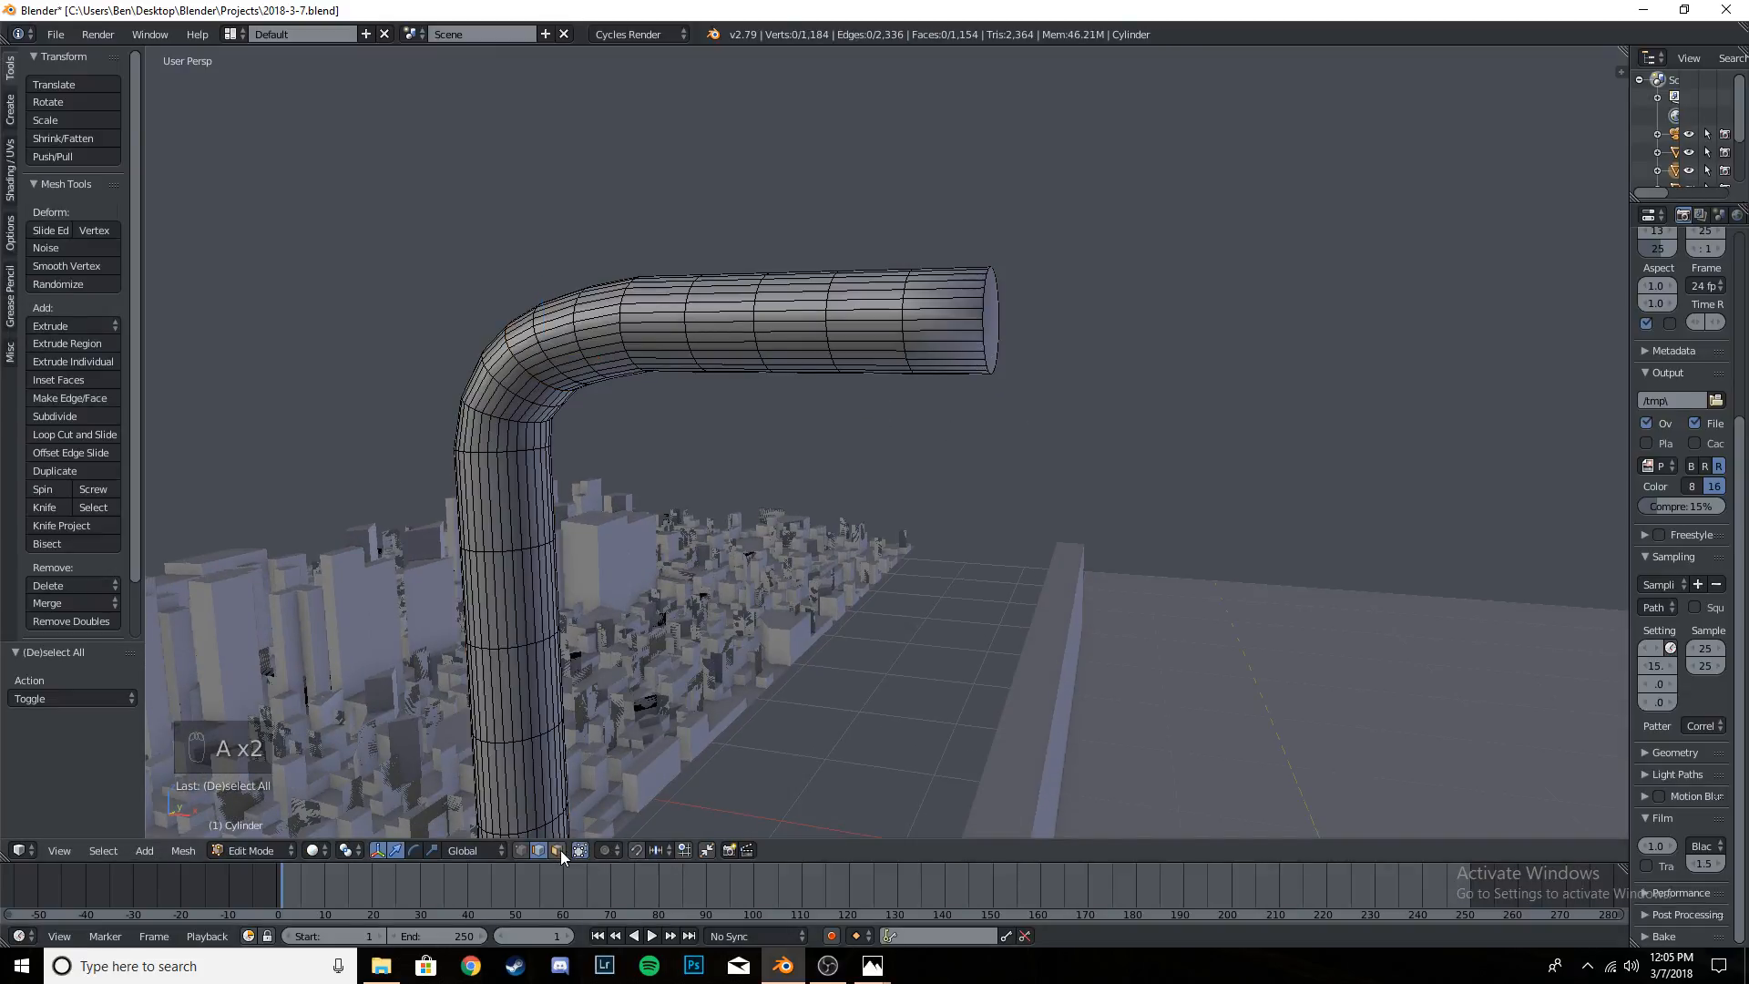
right_click(997, 326)
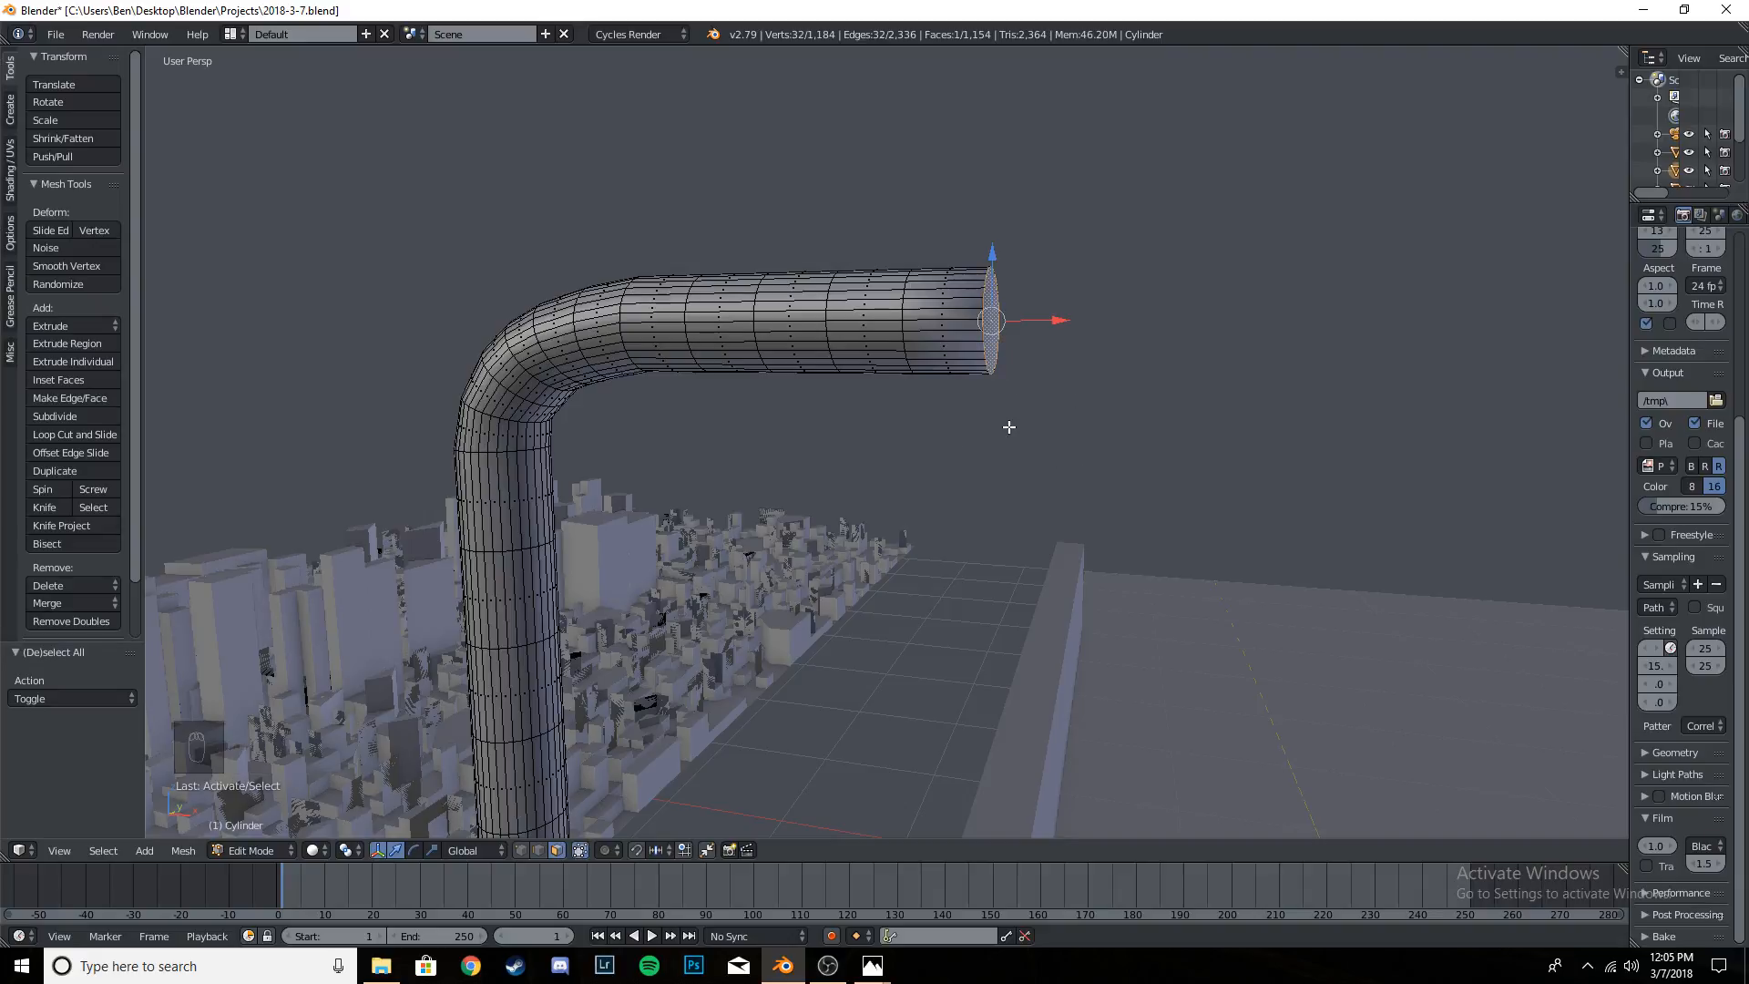
key("e")
left_click(1269, 429)
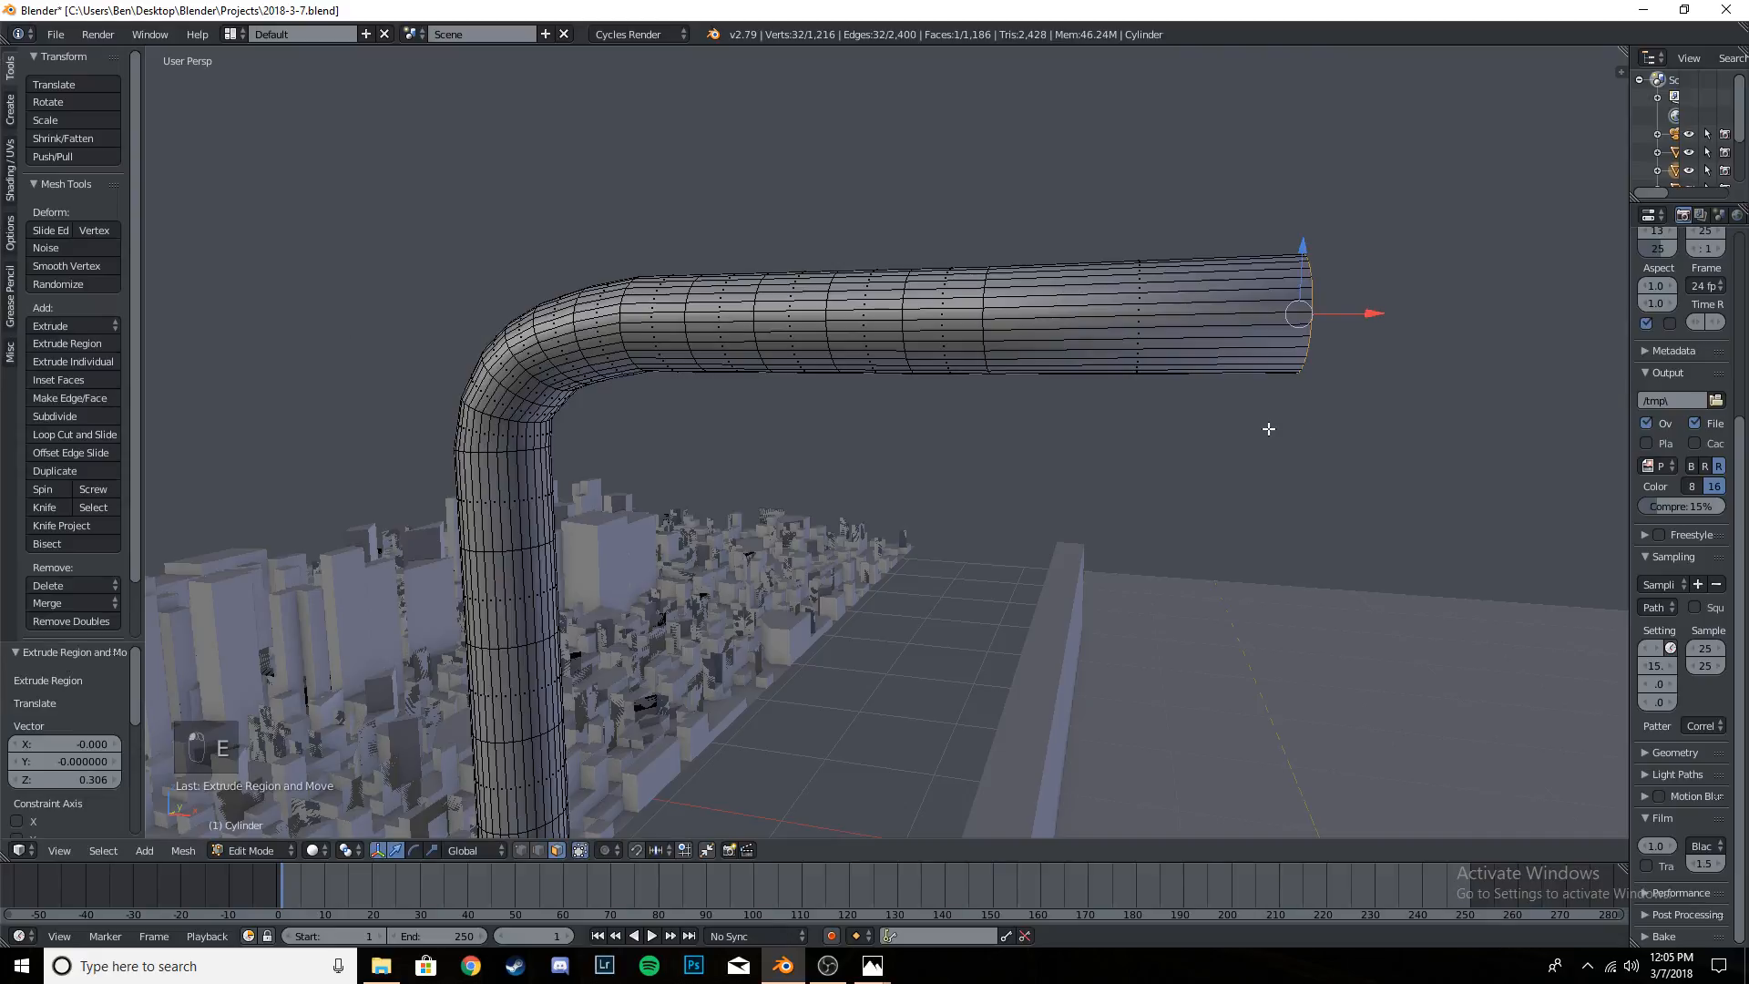
- Select the whole extruded end section in wireframe and flatten it along Z to a scale of about 0.262
key("a")
key("z")
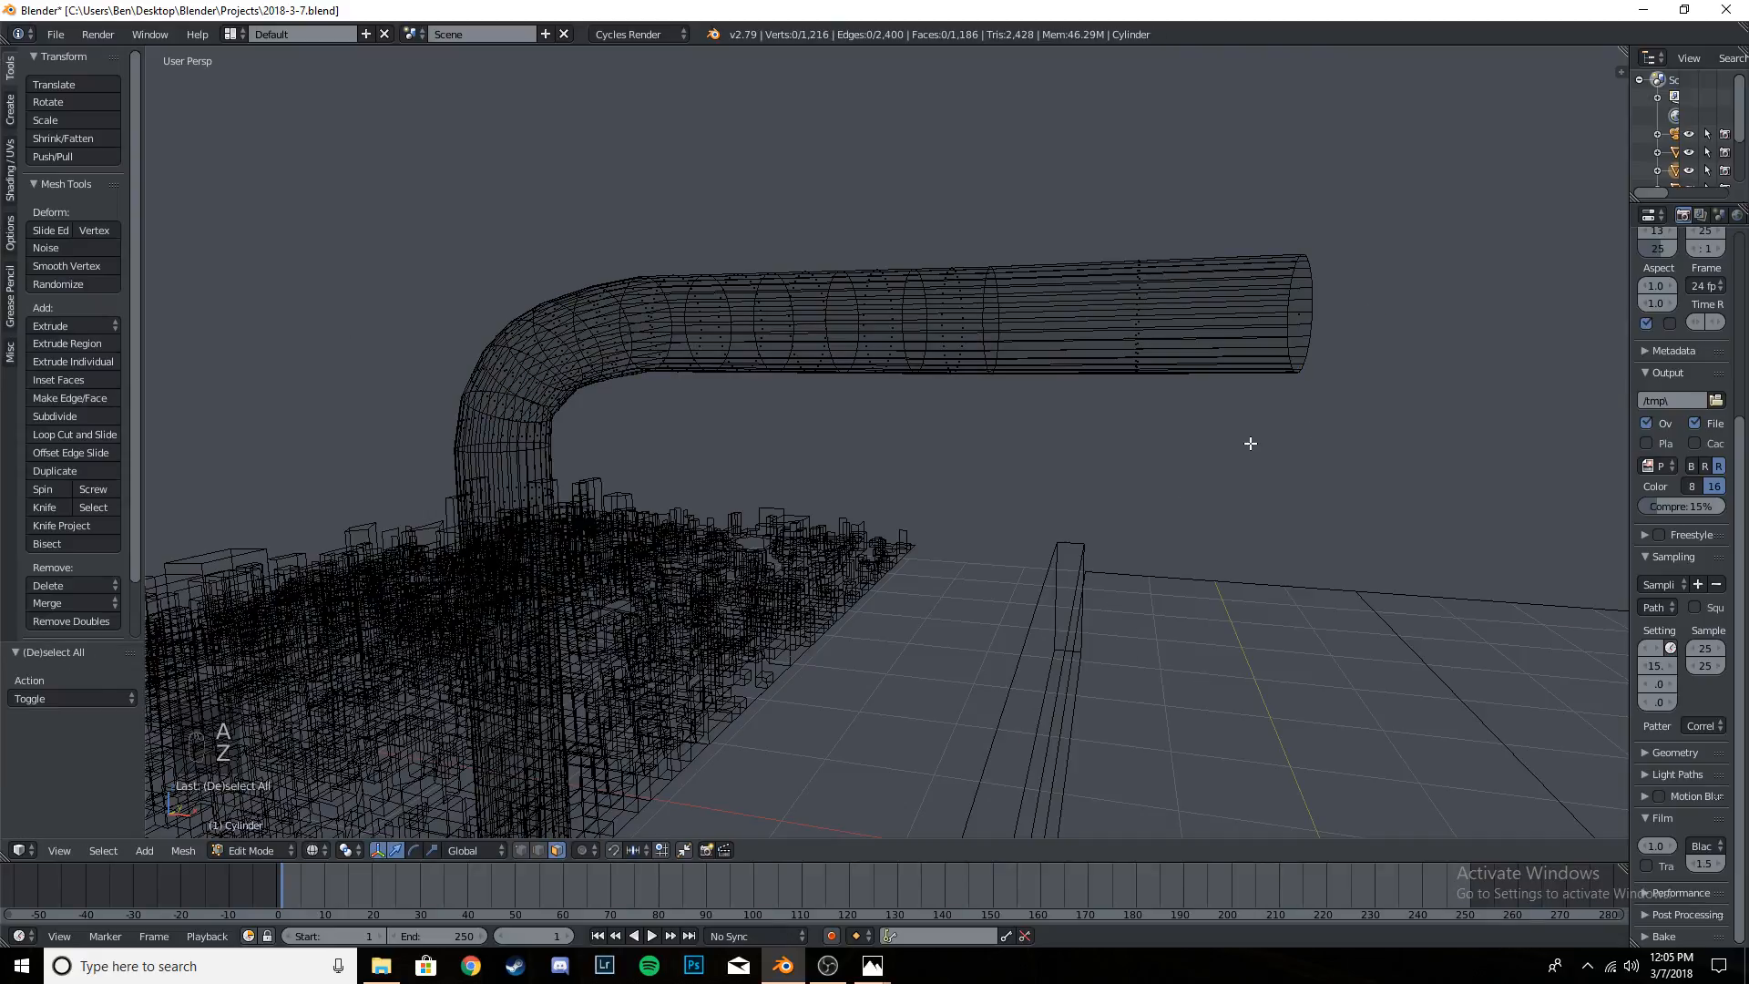
key("c")
left_click_drag(1075, 319, 1199, 282)
right_click(1297, 282)
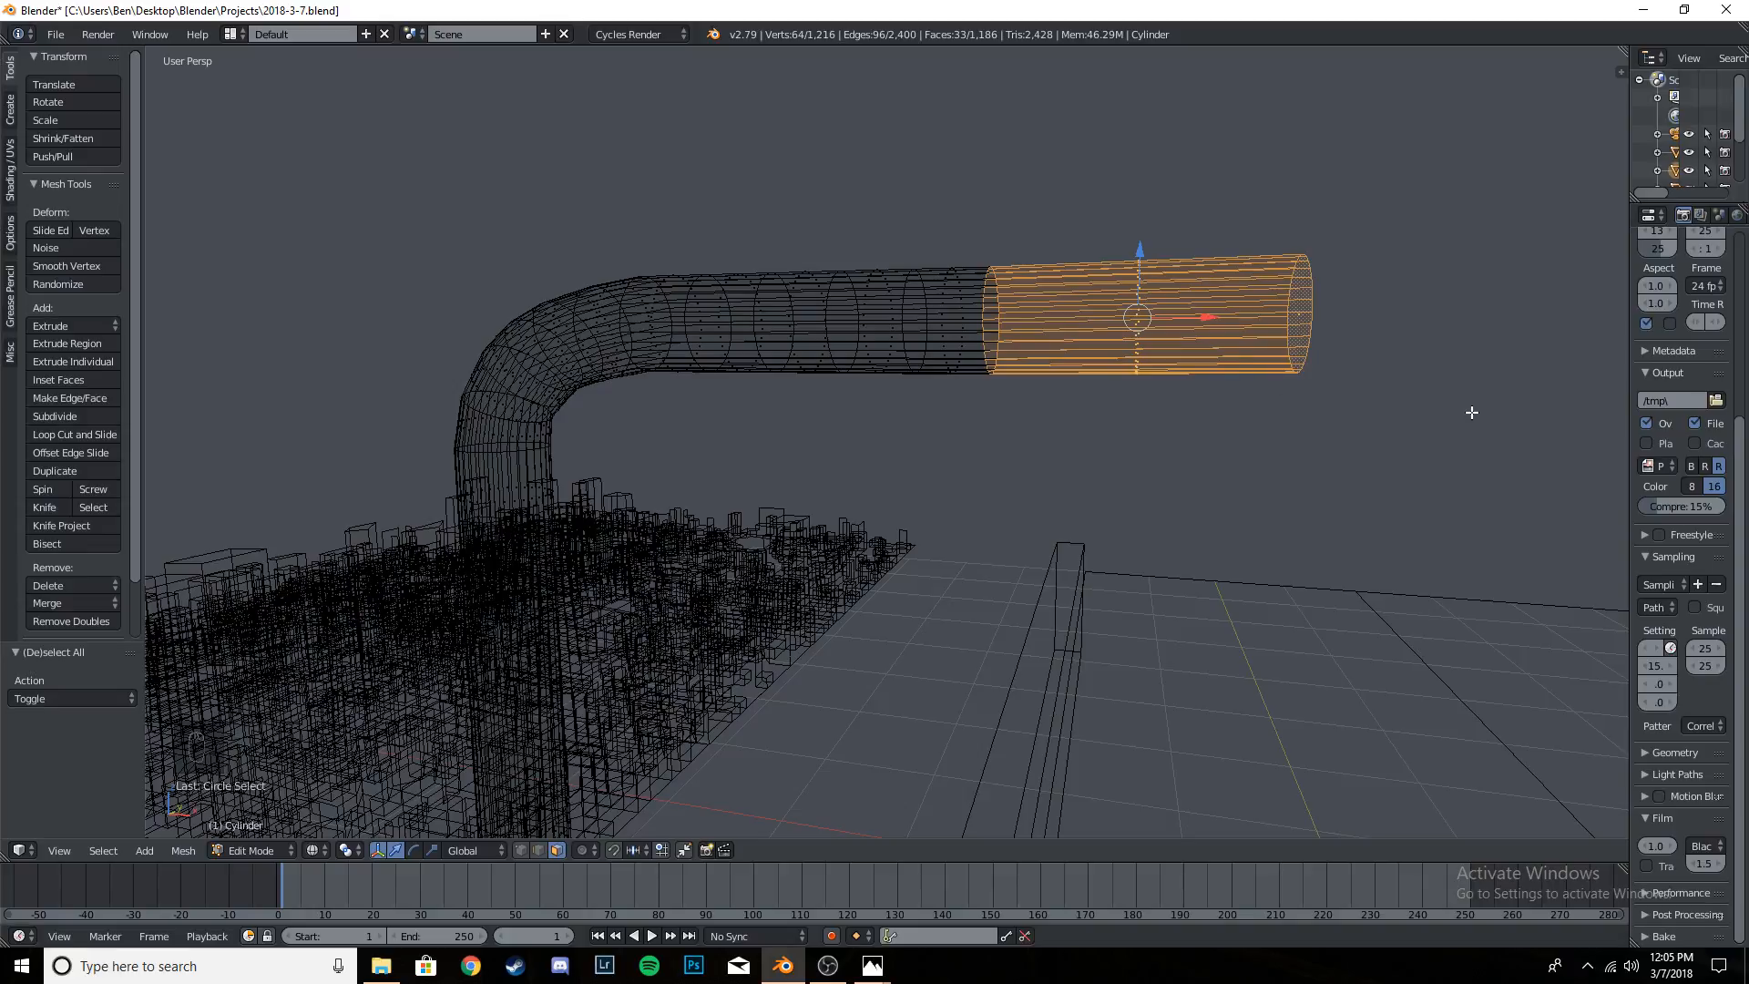
key("s")
key("z")
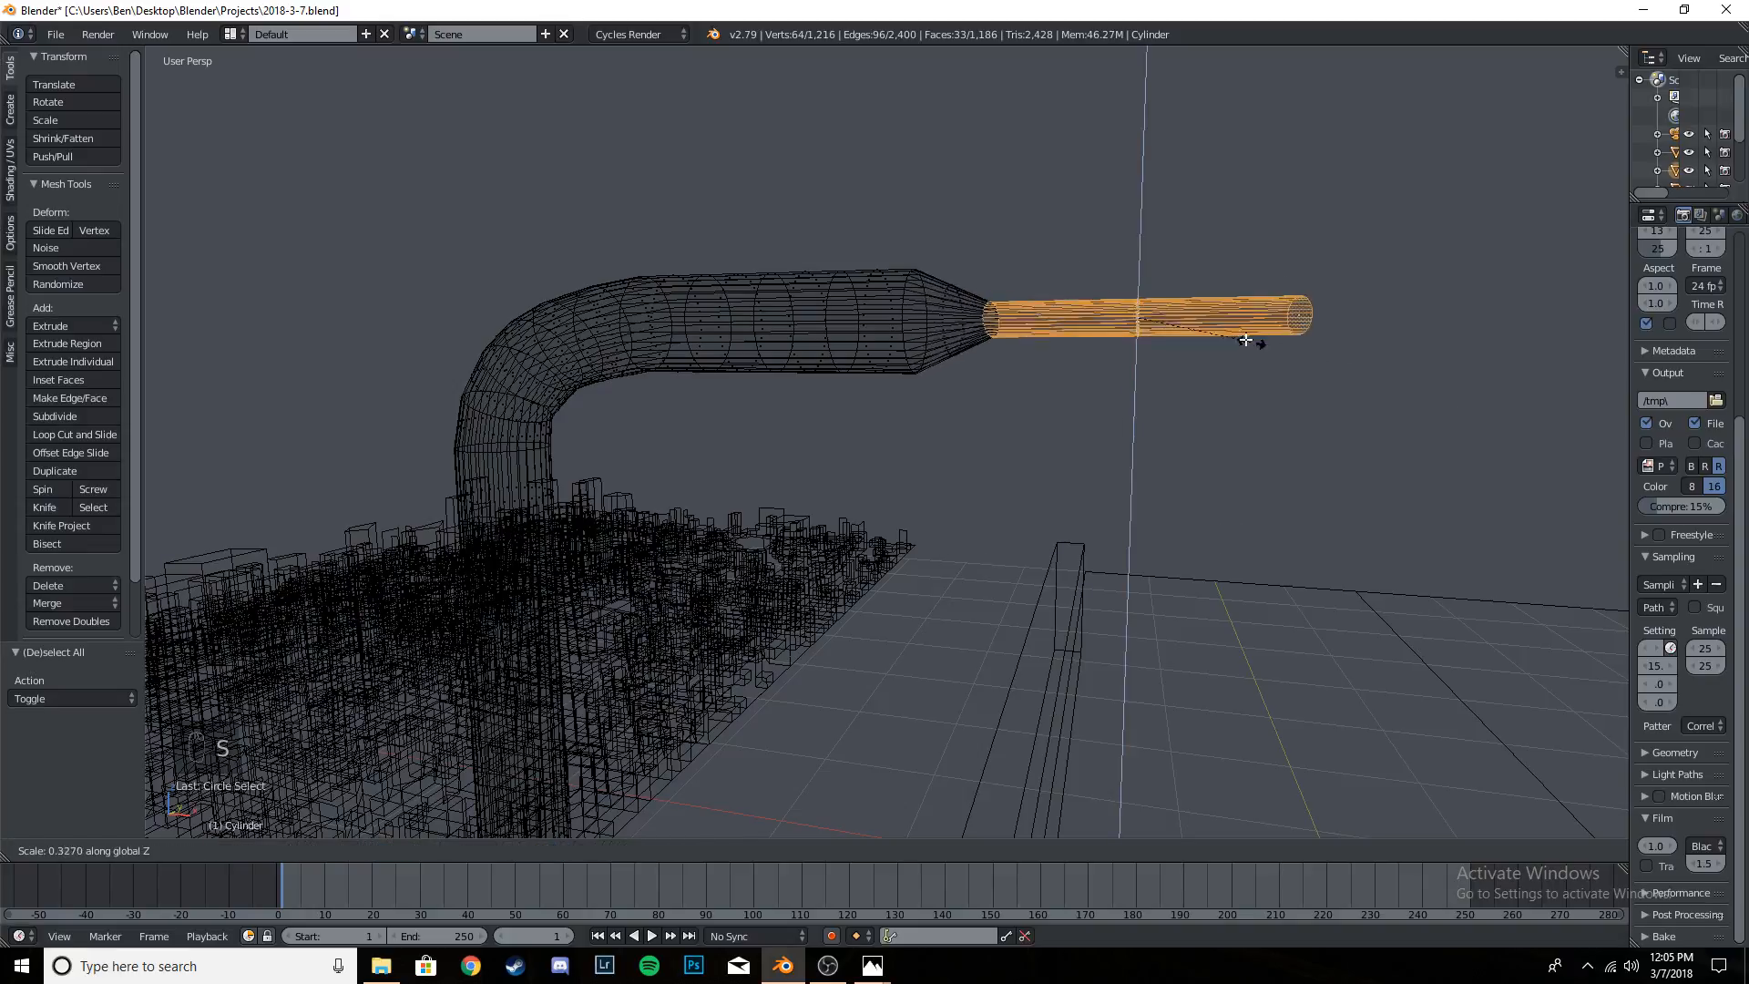
left_click(1232, 337)
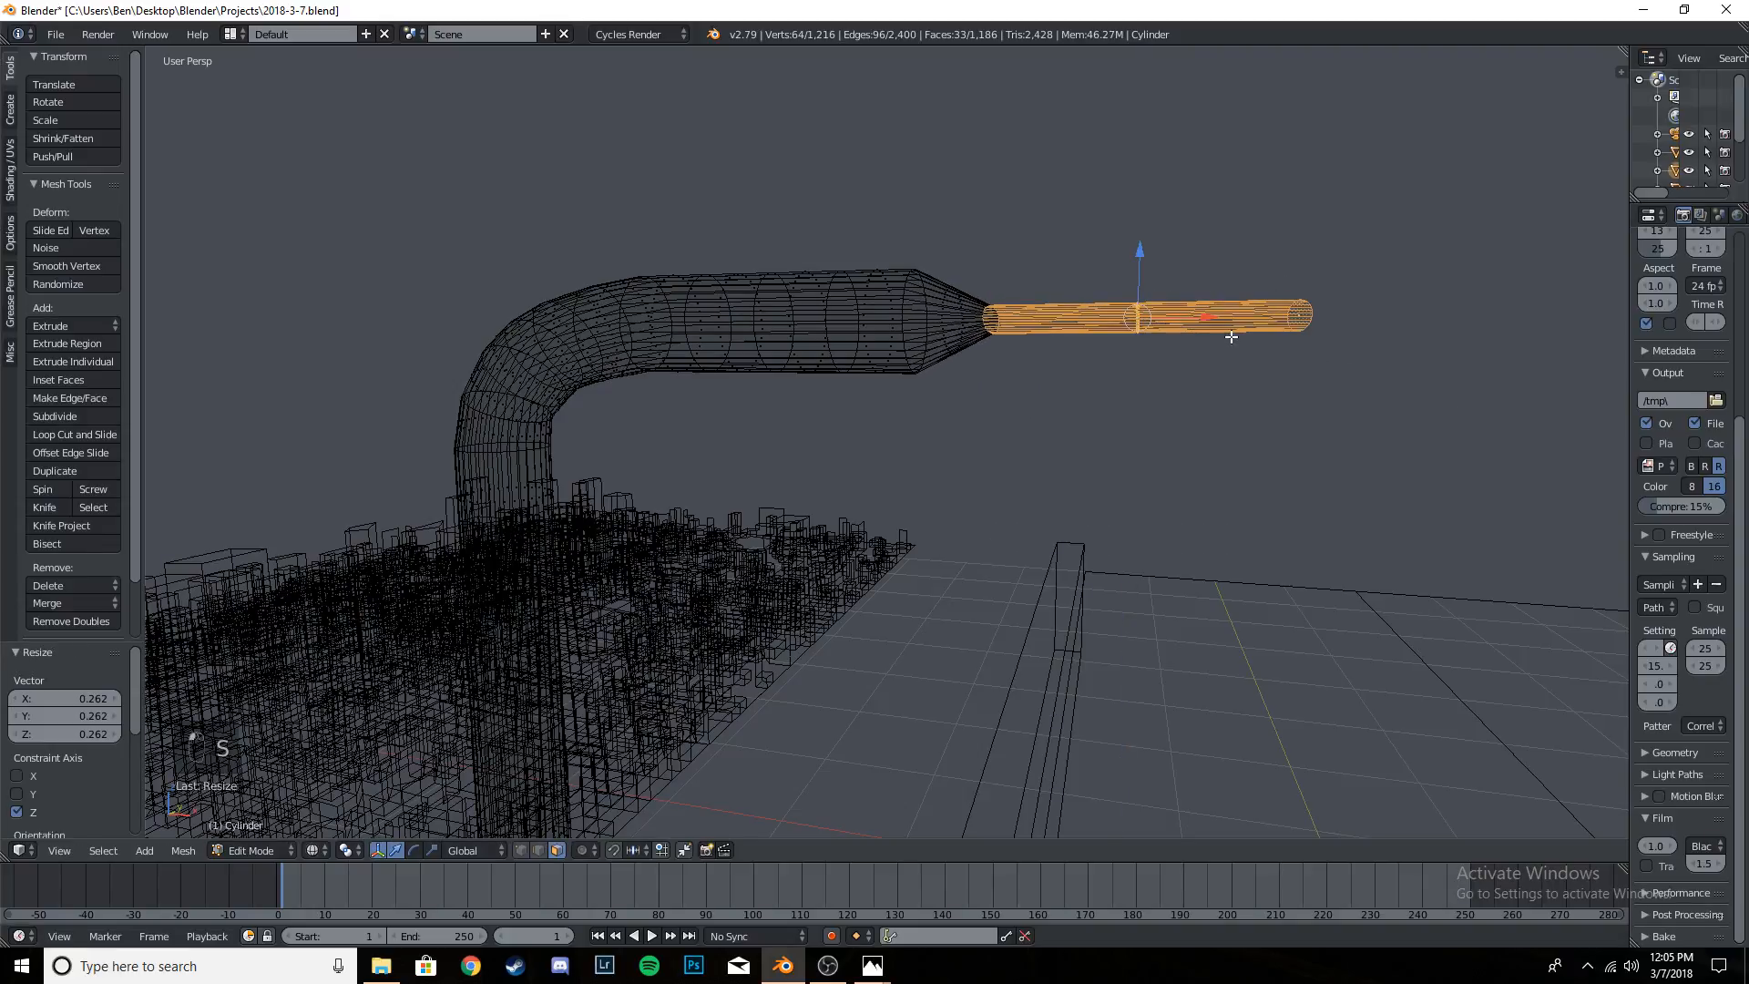
- Move the flattened lamp section about -0.081 along X and raise it about 0.039 along Z, level with the arm's top
key("g")
key("x")
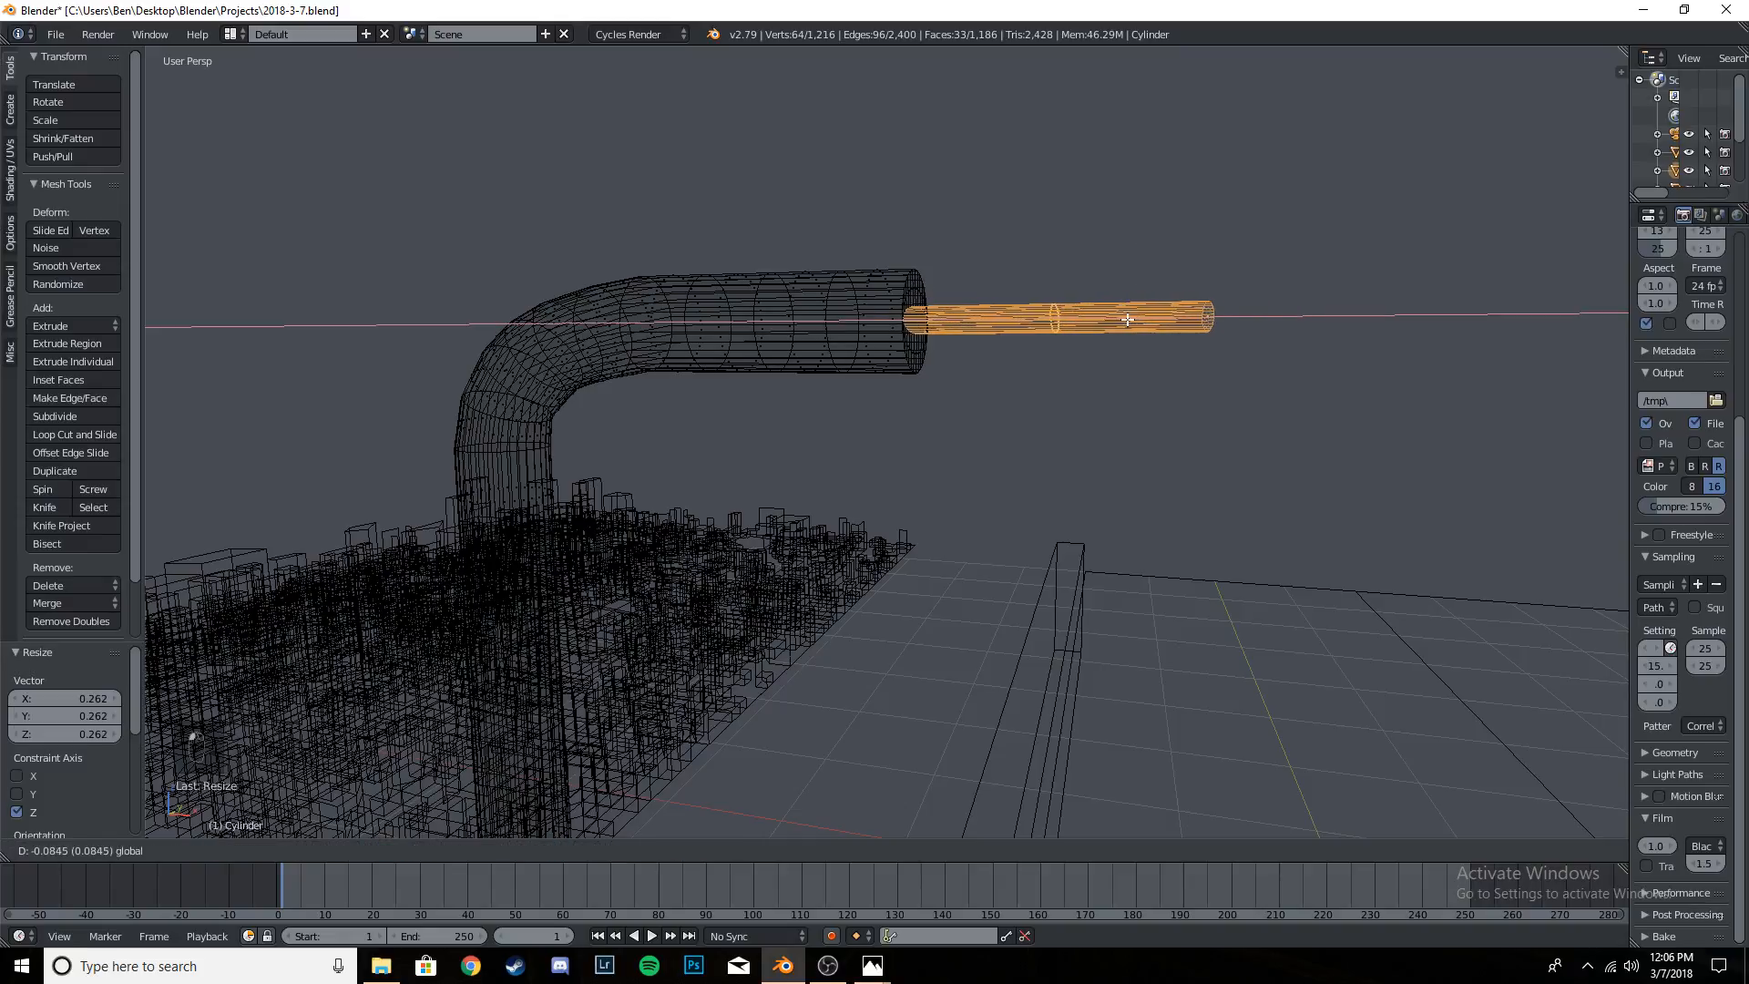
left_click(1131, 320)
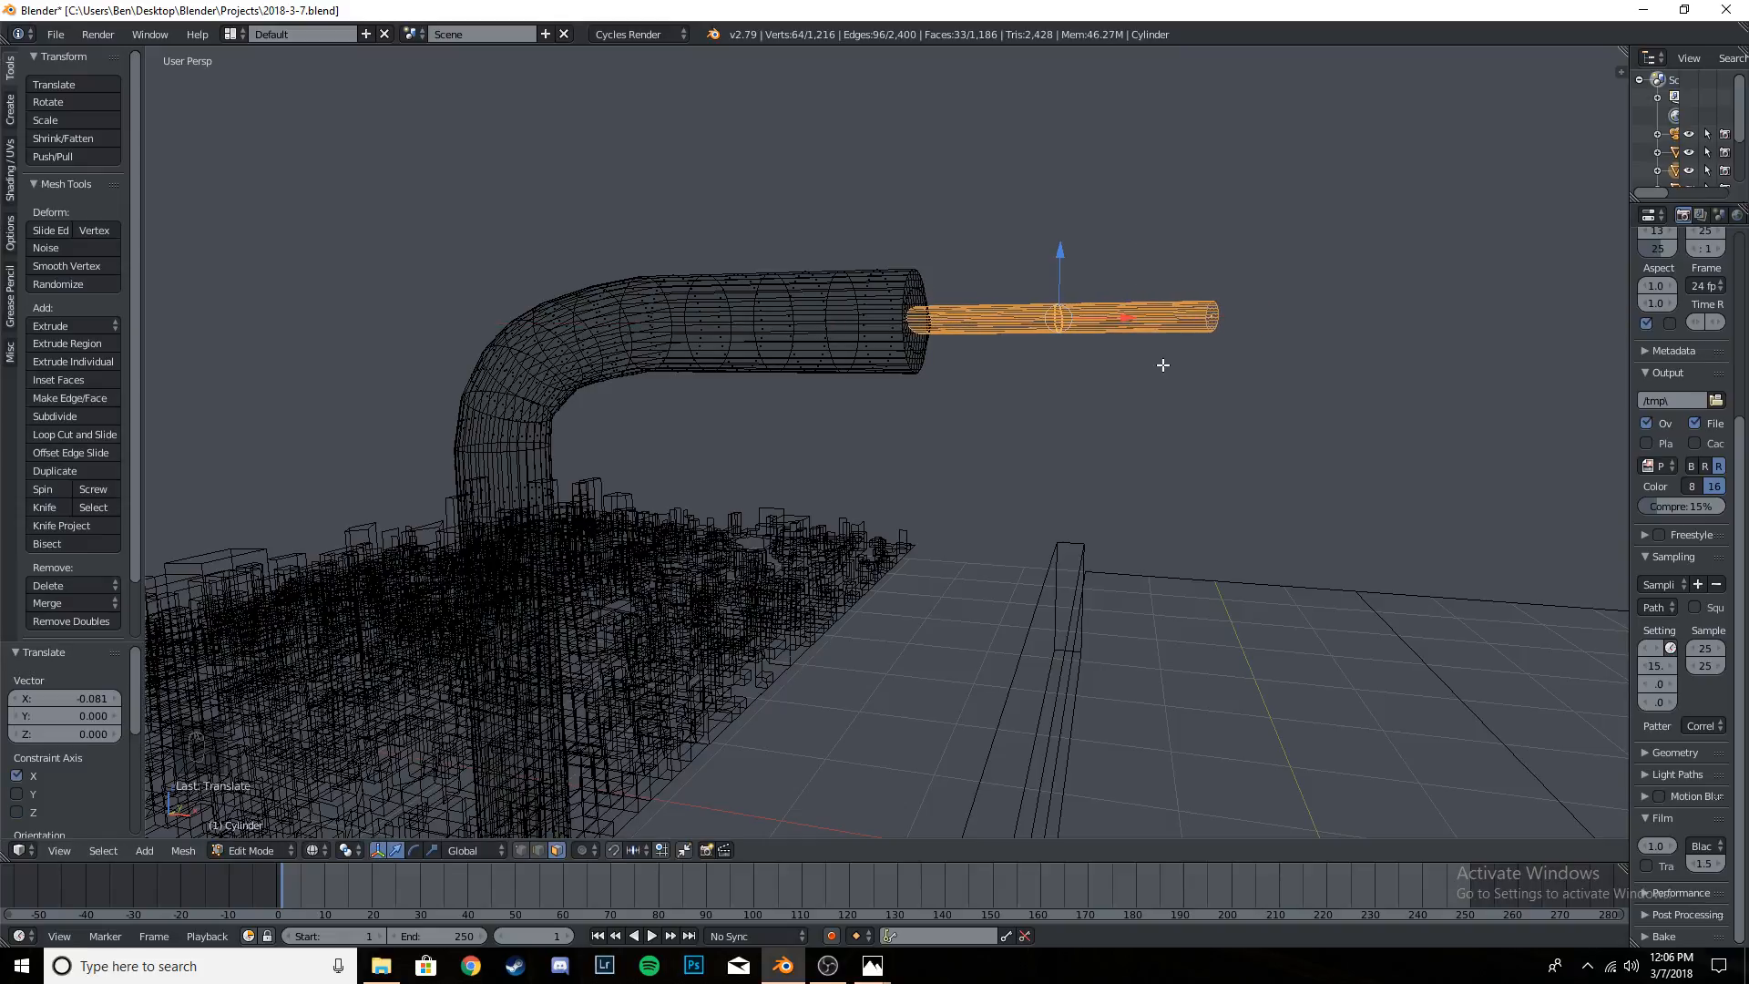
key("g")
key("z")
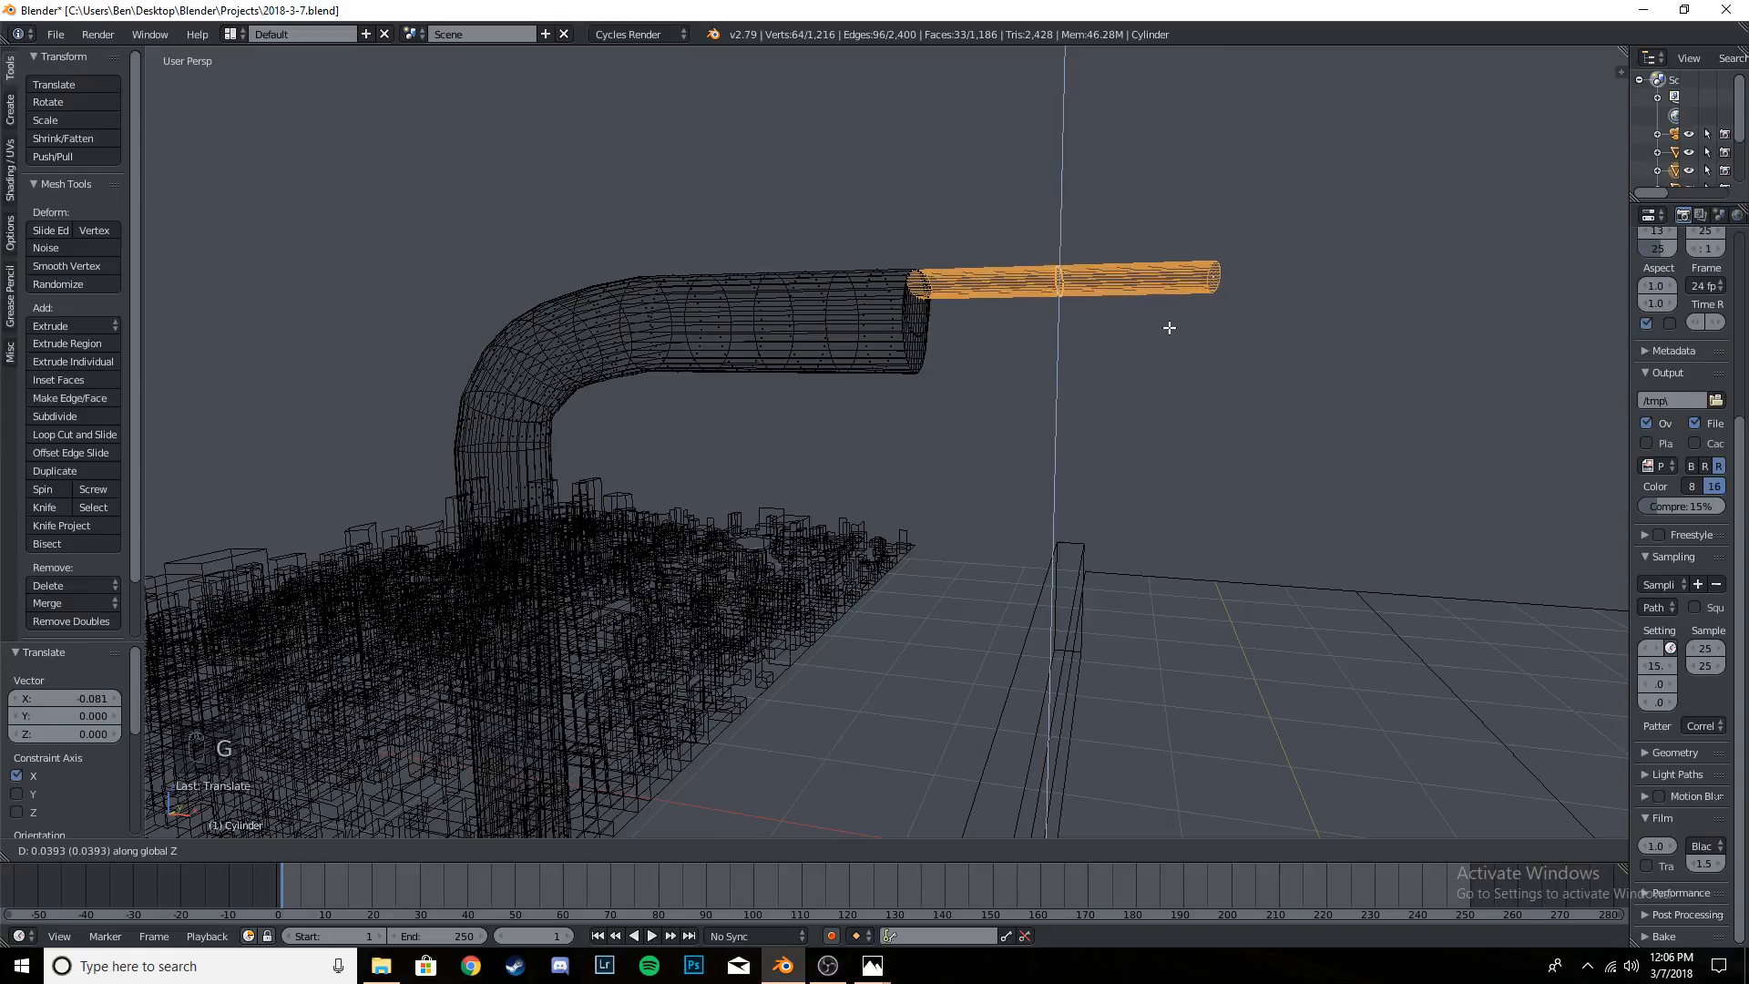
left_click(1169, 328)
- Return to object mode with solid shading and examine the flattened lamp head at the end of the arm
key("Tab")
middle_click_drag(1245, 377, 1234, 389)
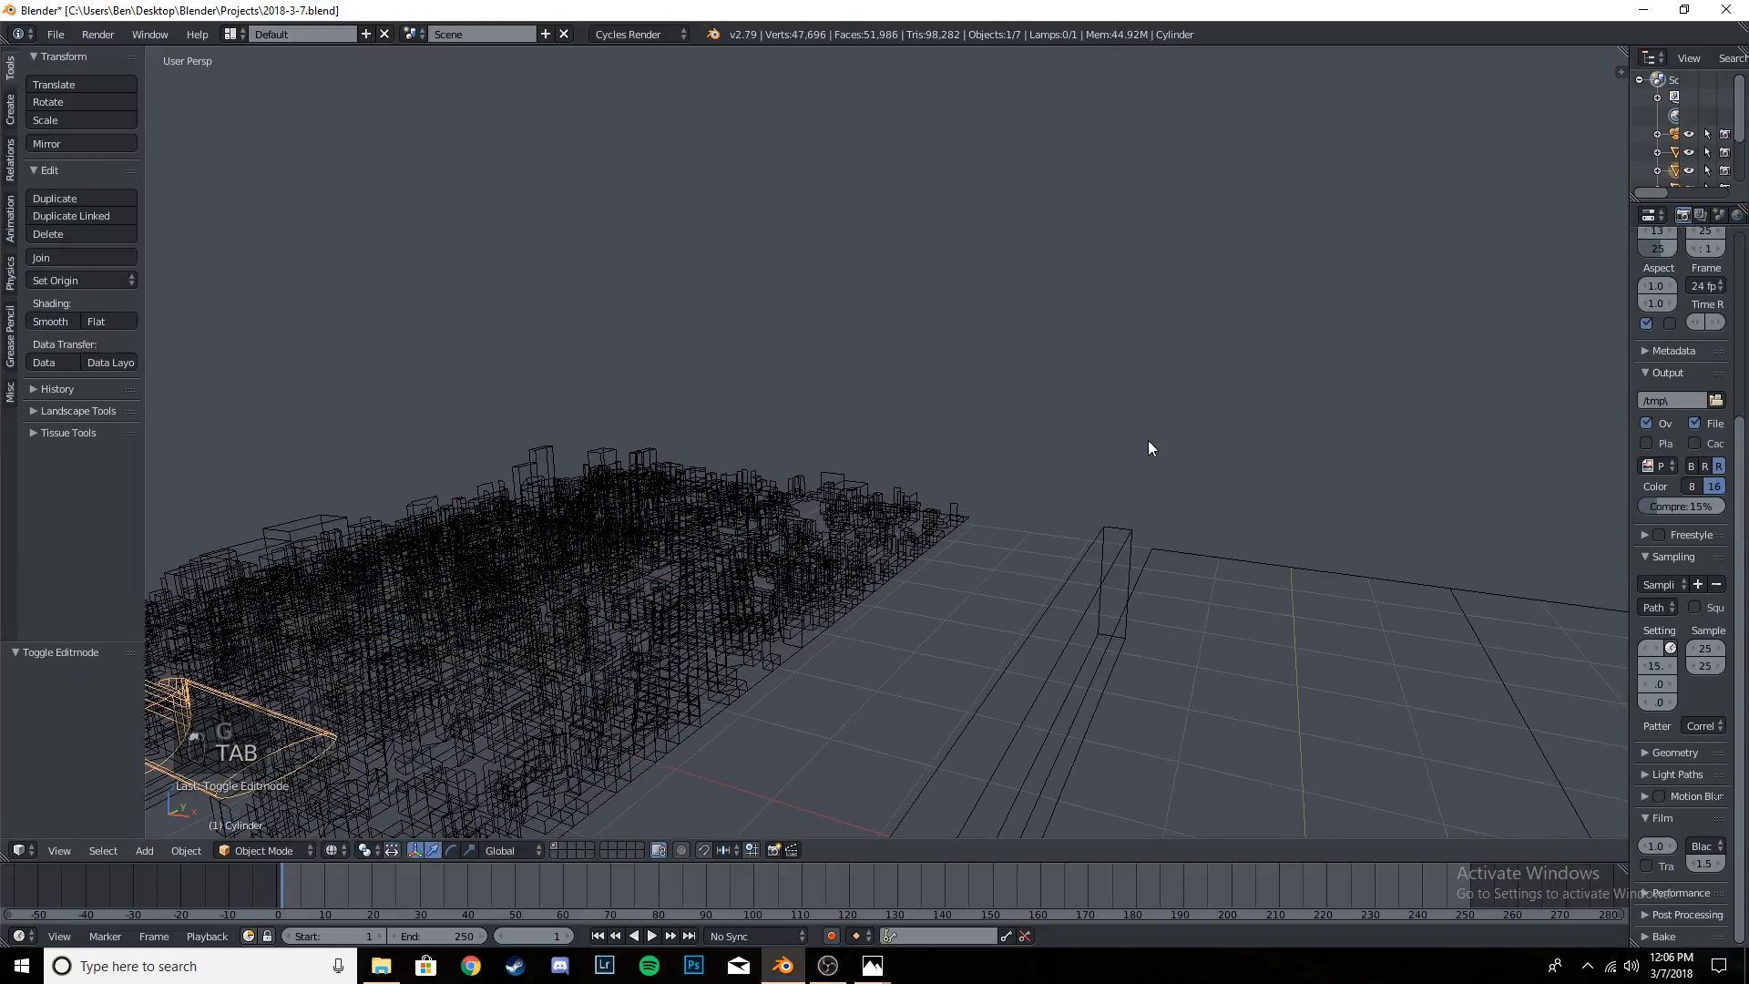
middle_click_drag(1148, 440, 1153, 436)
key("z")
scroll(993, 469, "up", 4)
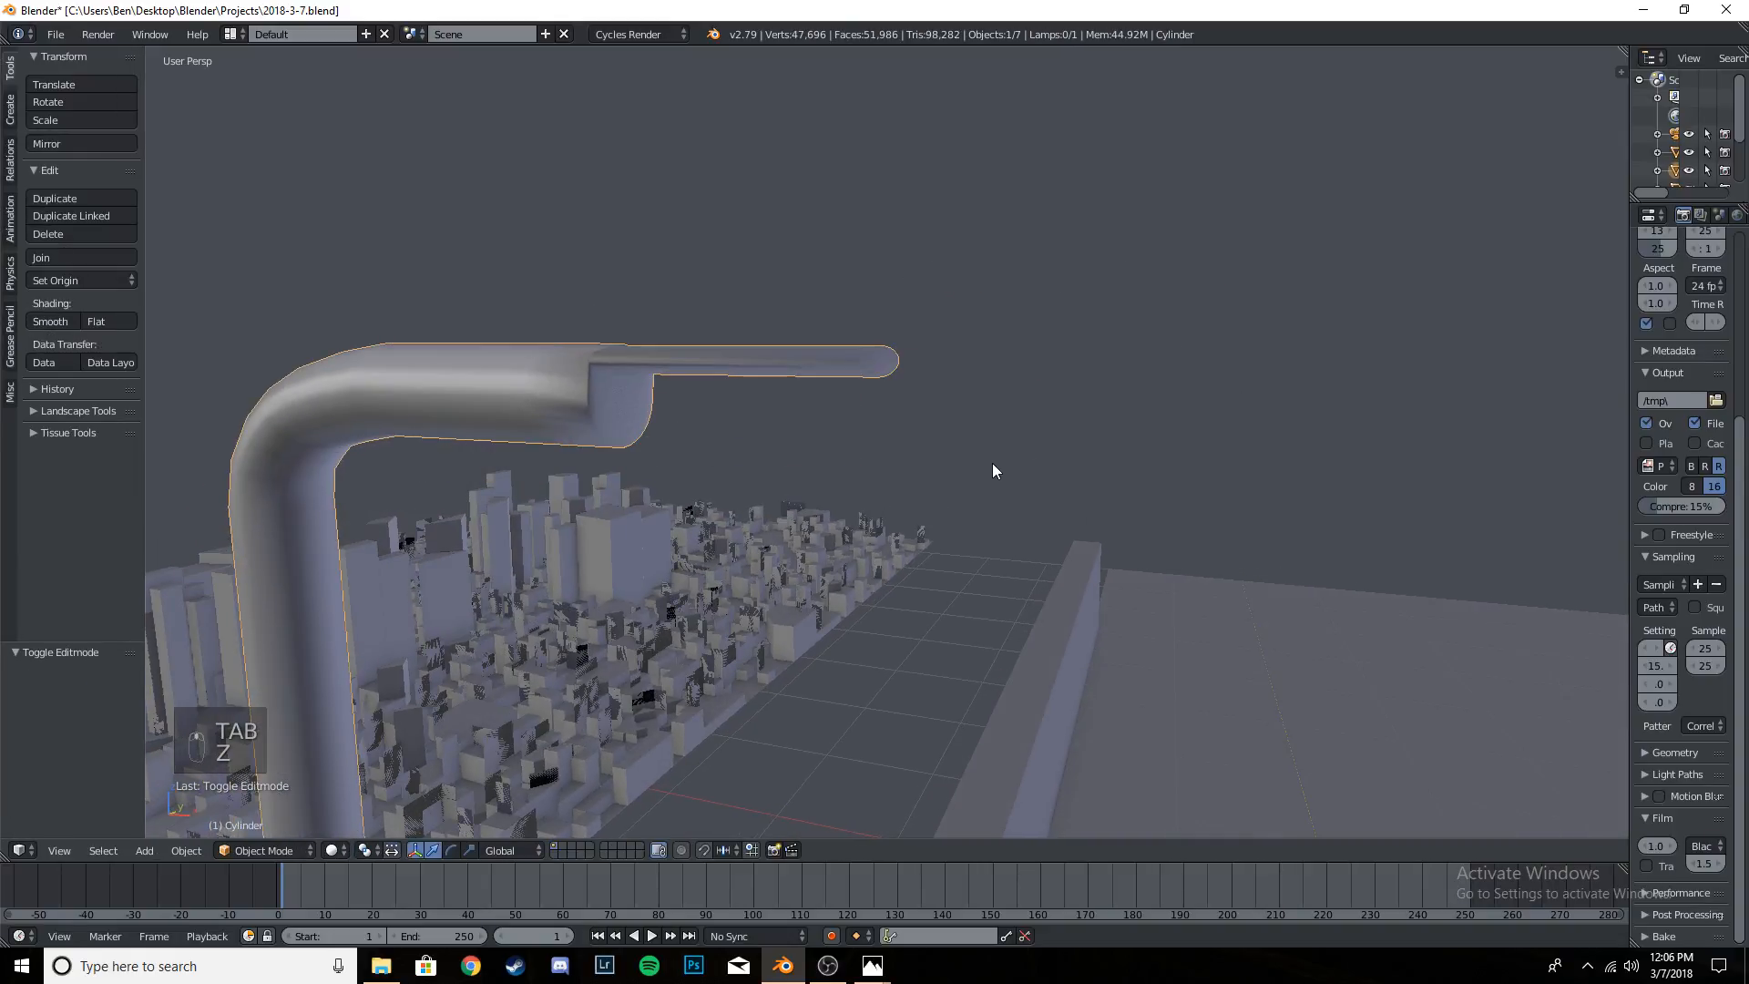
middle_click_drag(989, 456, 989, 453)
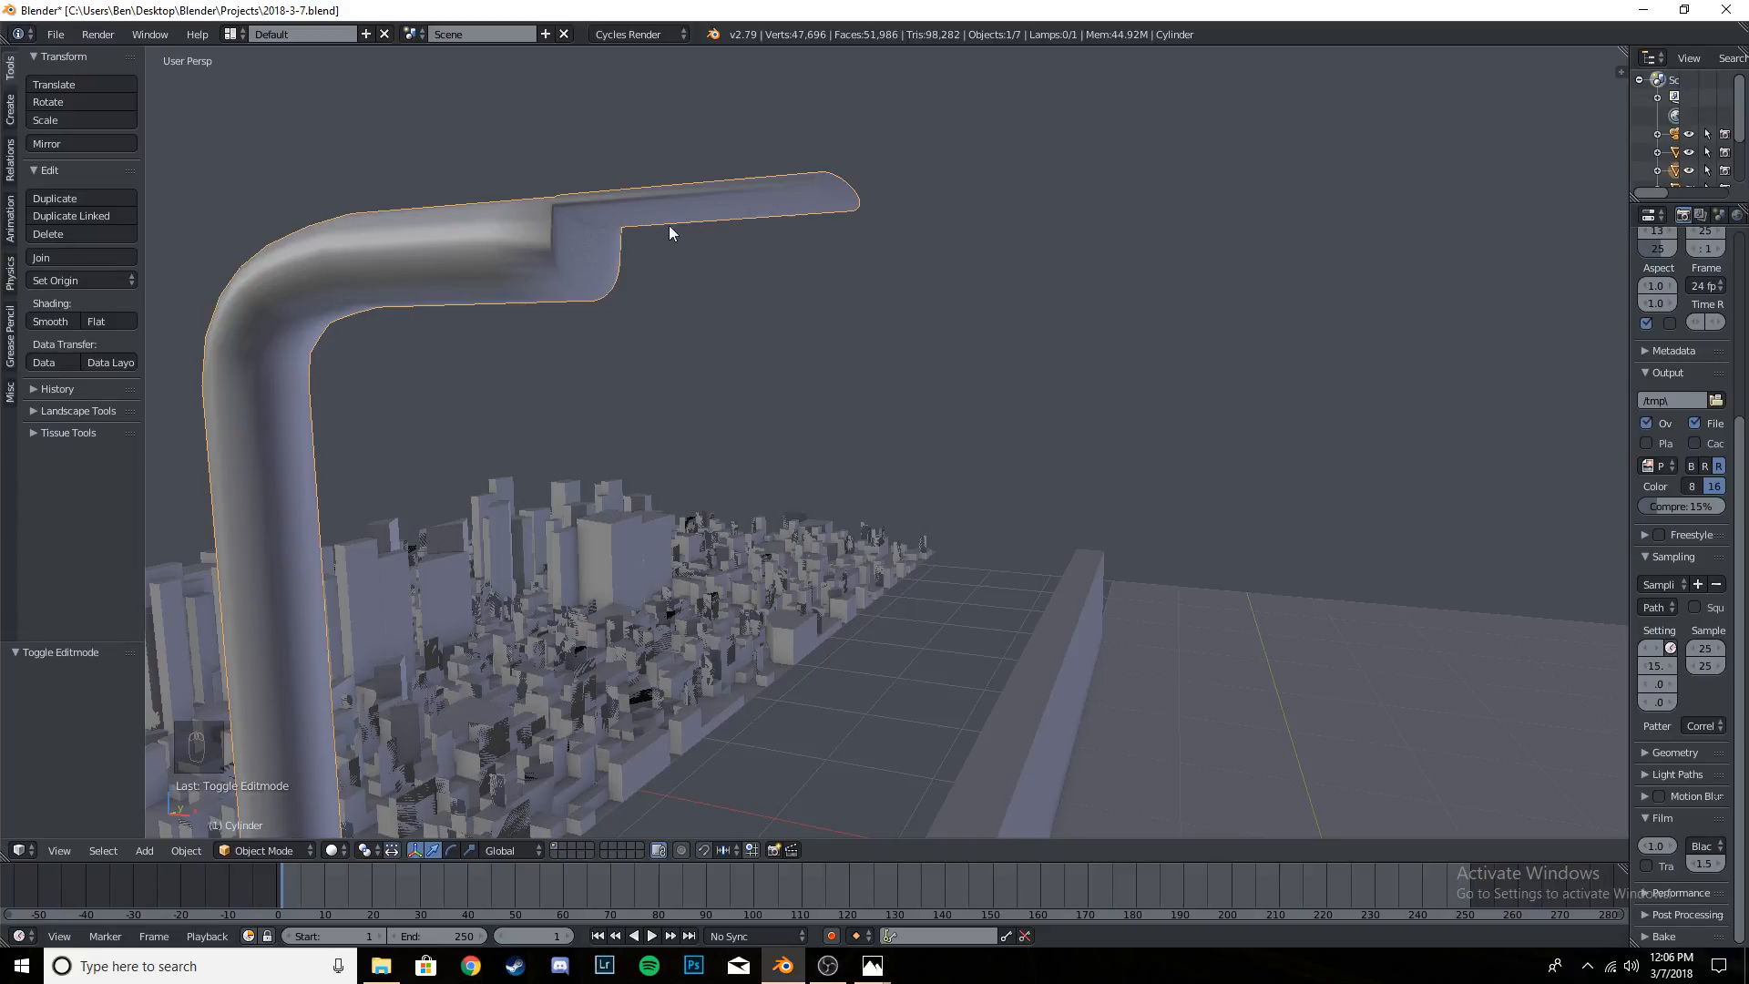
- Through the camera, lower the pole about 0.079 along Z so the lamp head fits in the frame, and save the file
key("KP_0")
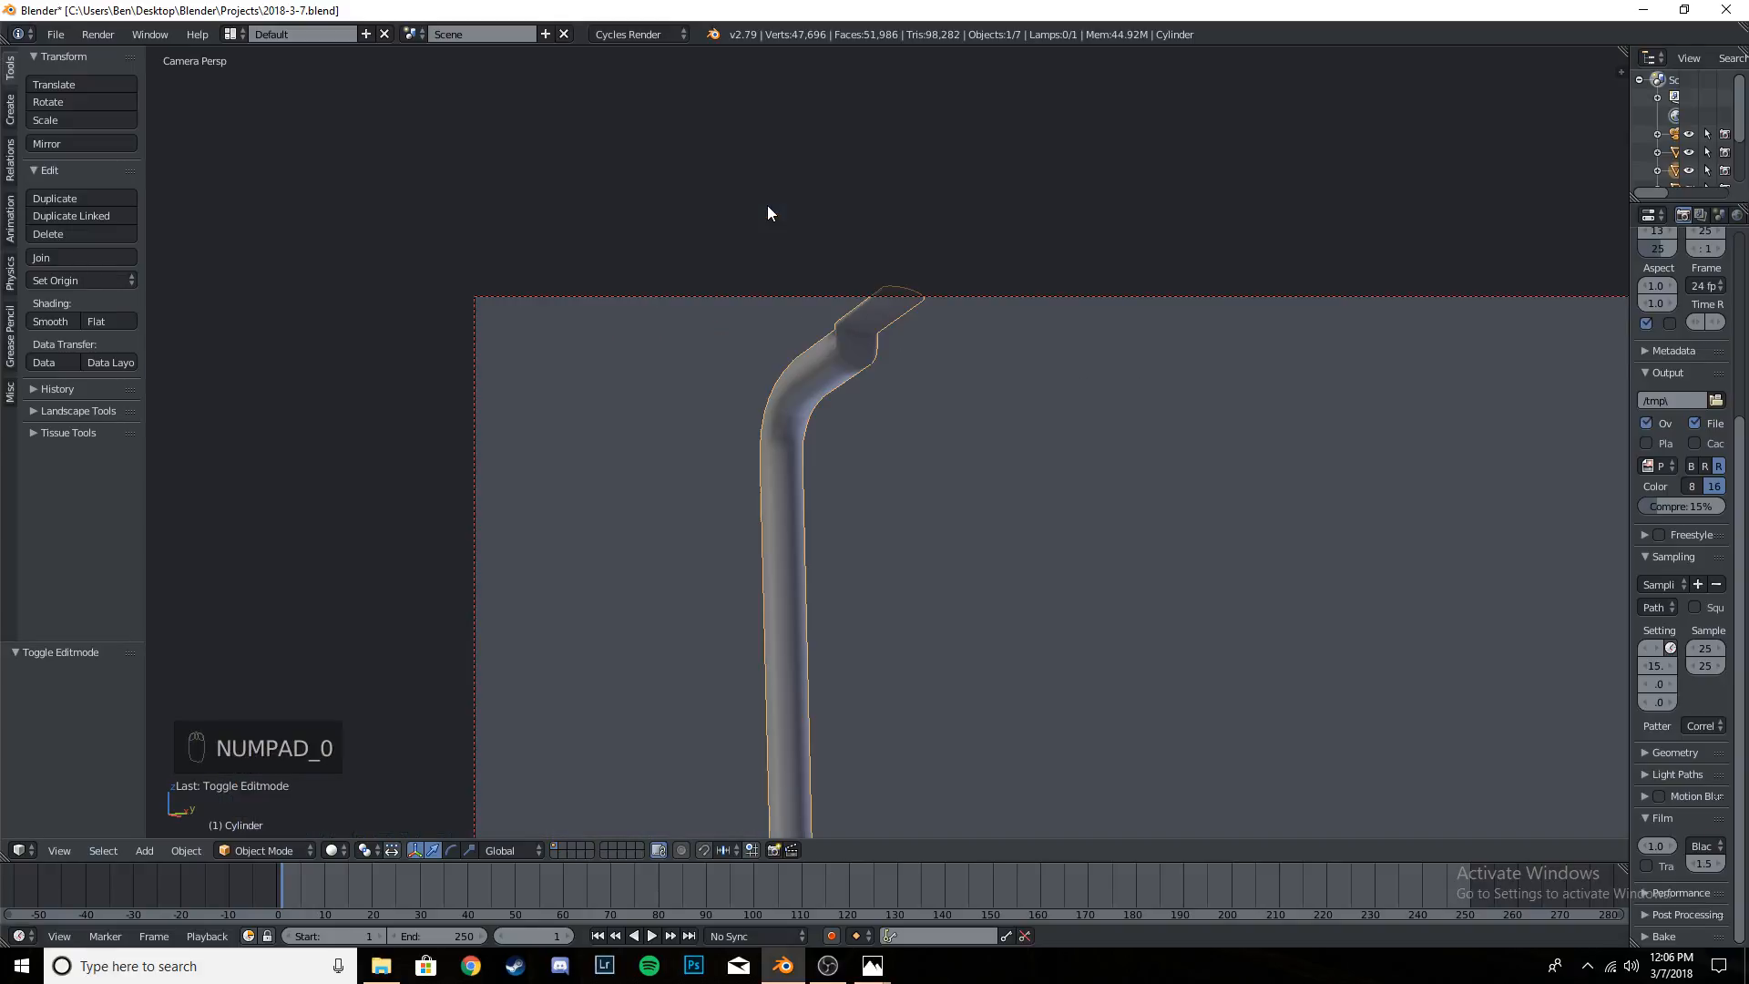
scroll(919, 446, "down", 1)
scroll(909, 582, "up", 2)
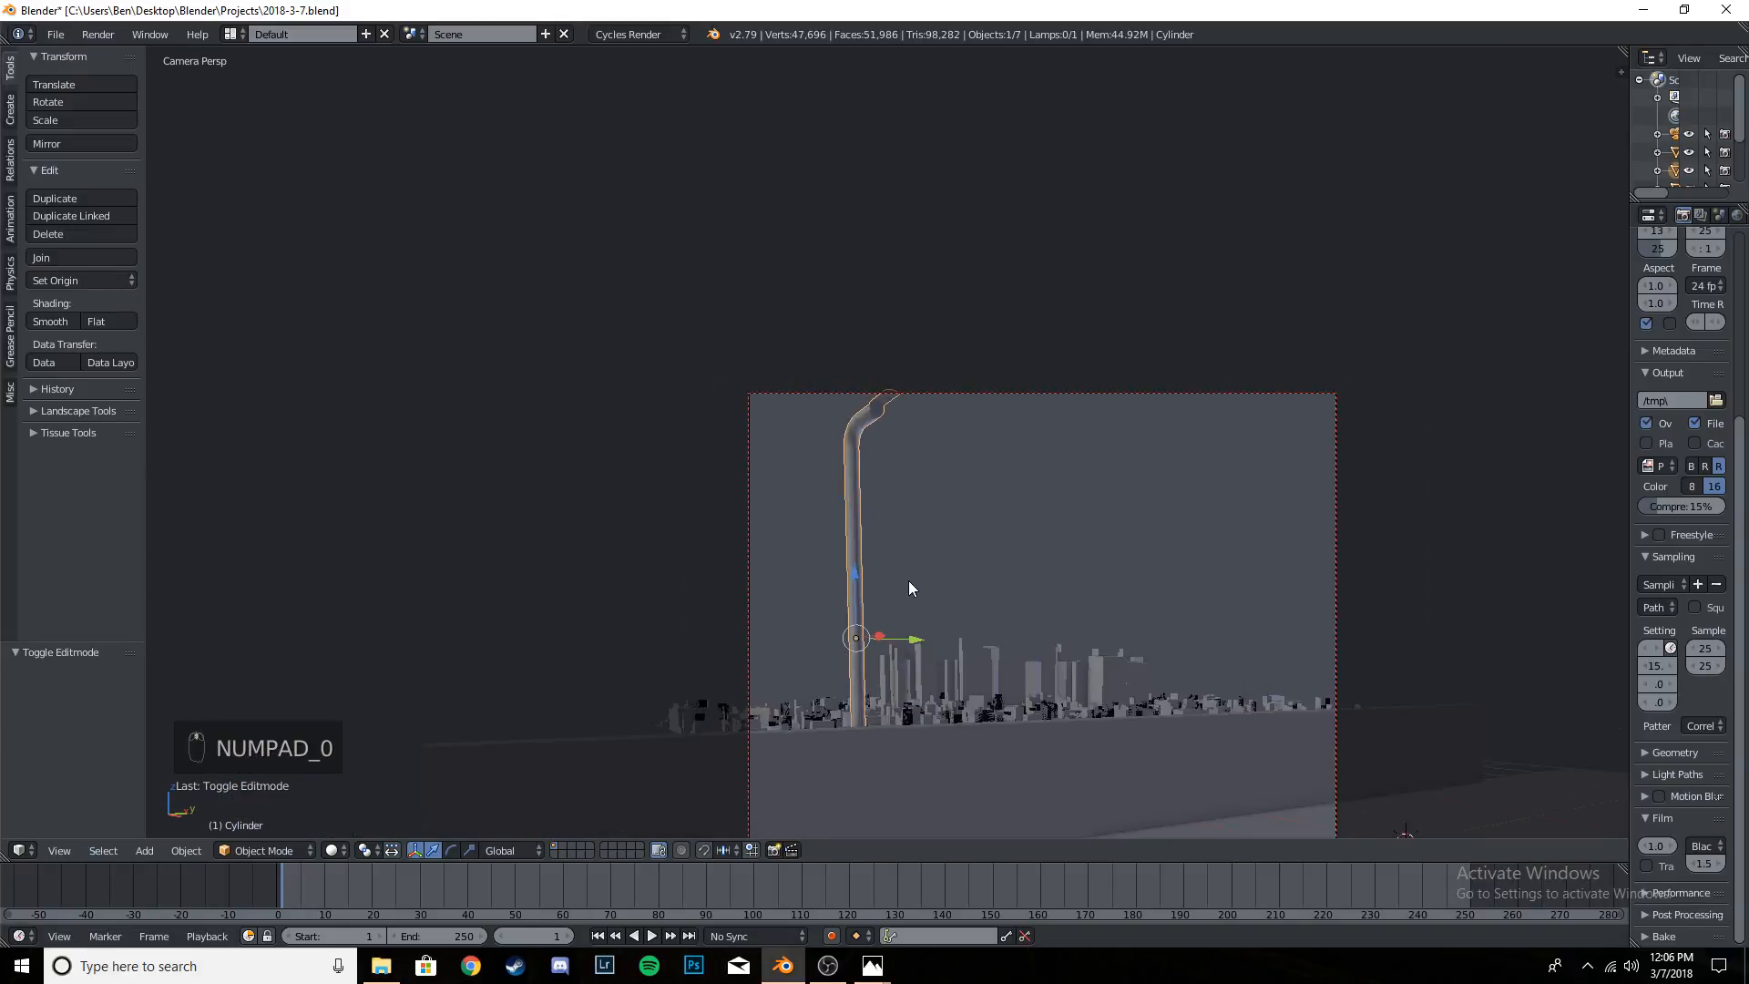
middle_click_drag(889, 619, 904, 499, "shift")
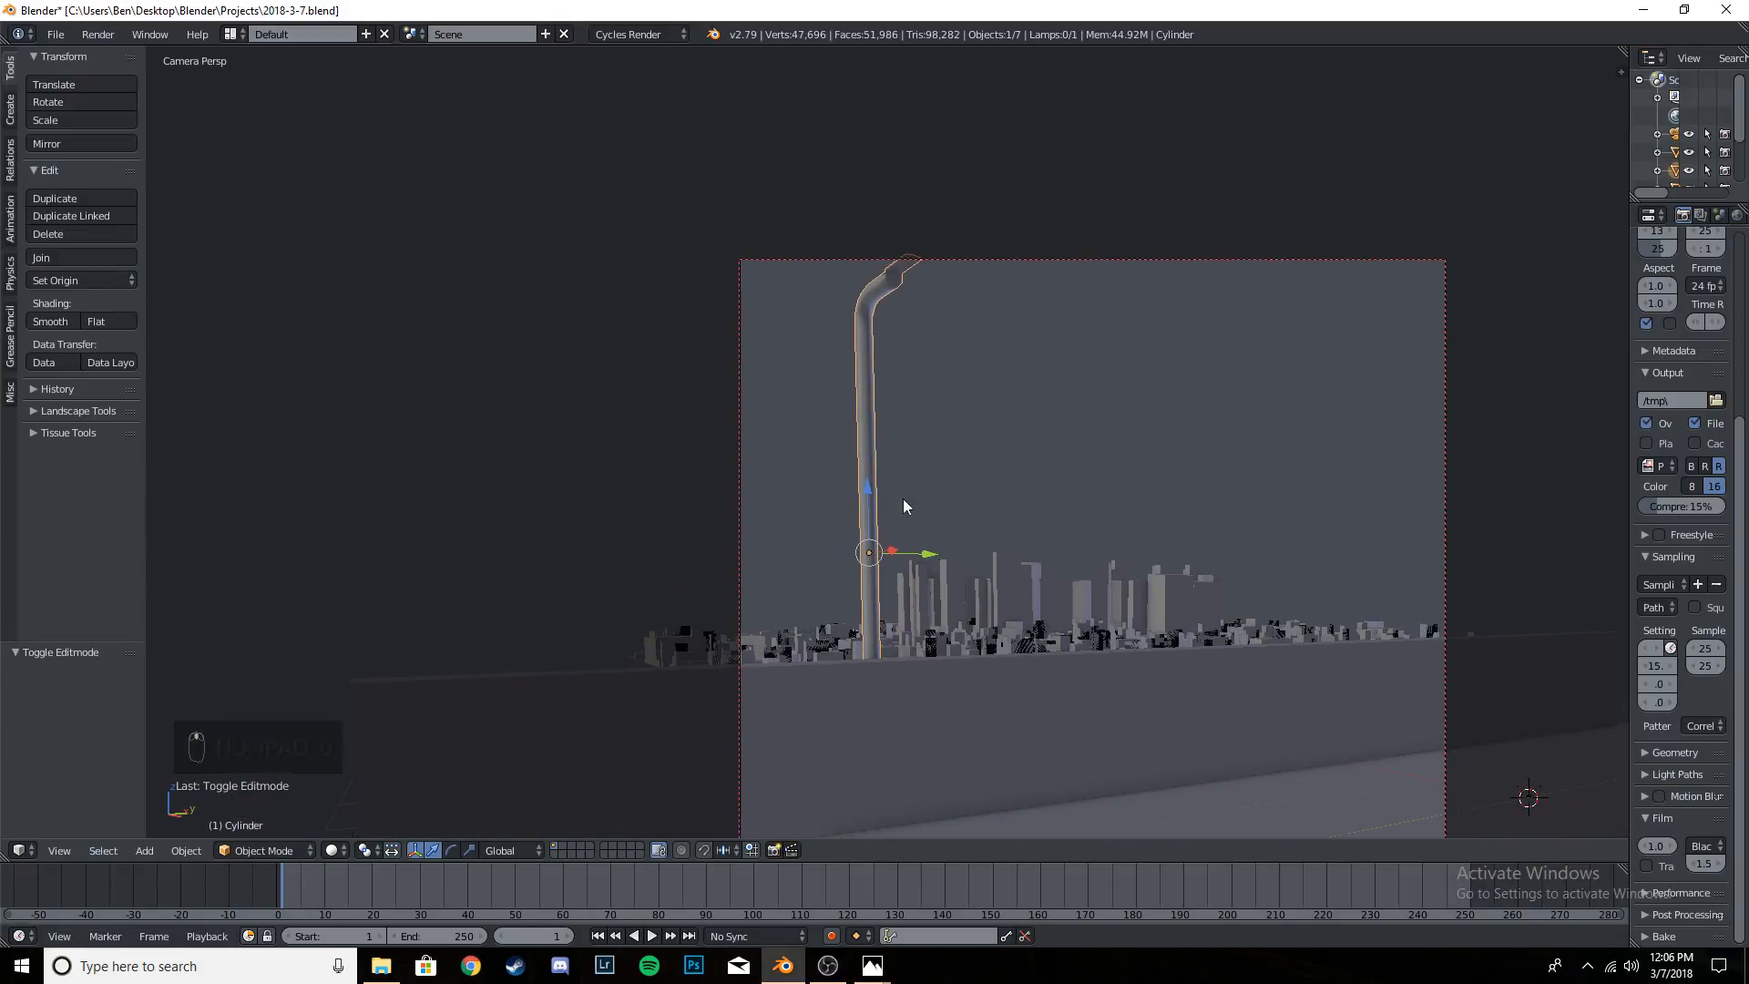
left_click_drag(868, 497, 882, 501)
scroll(881, 501, "down", 1)
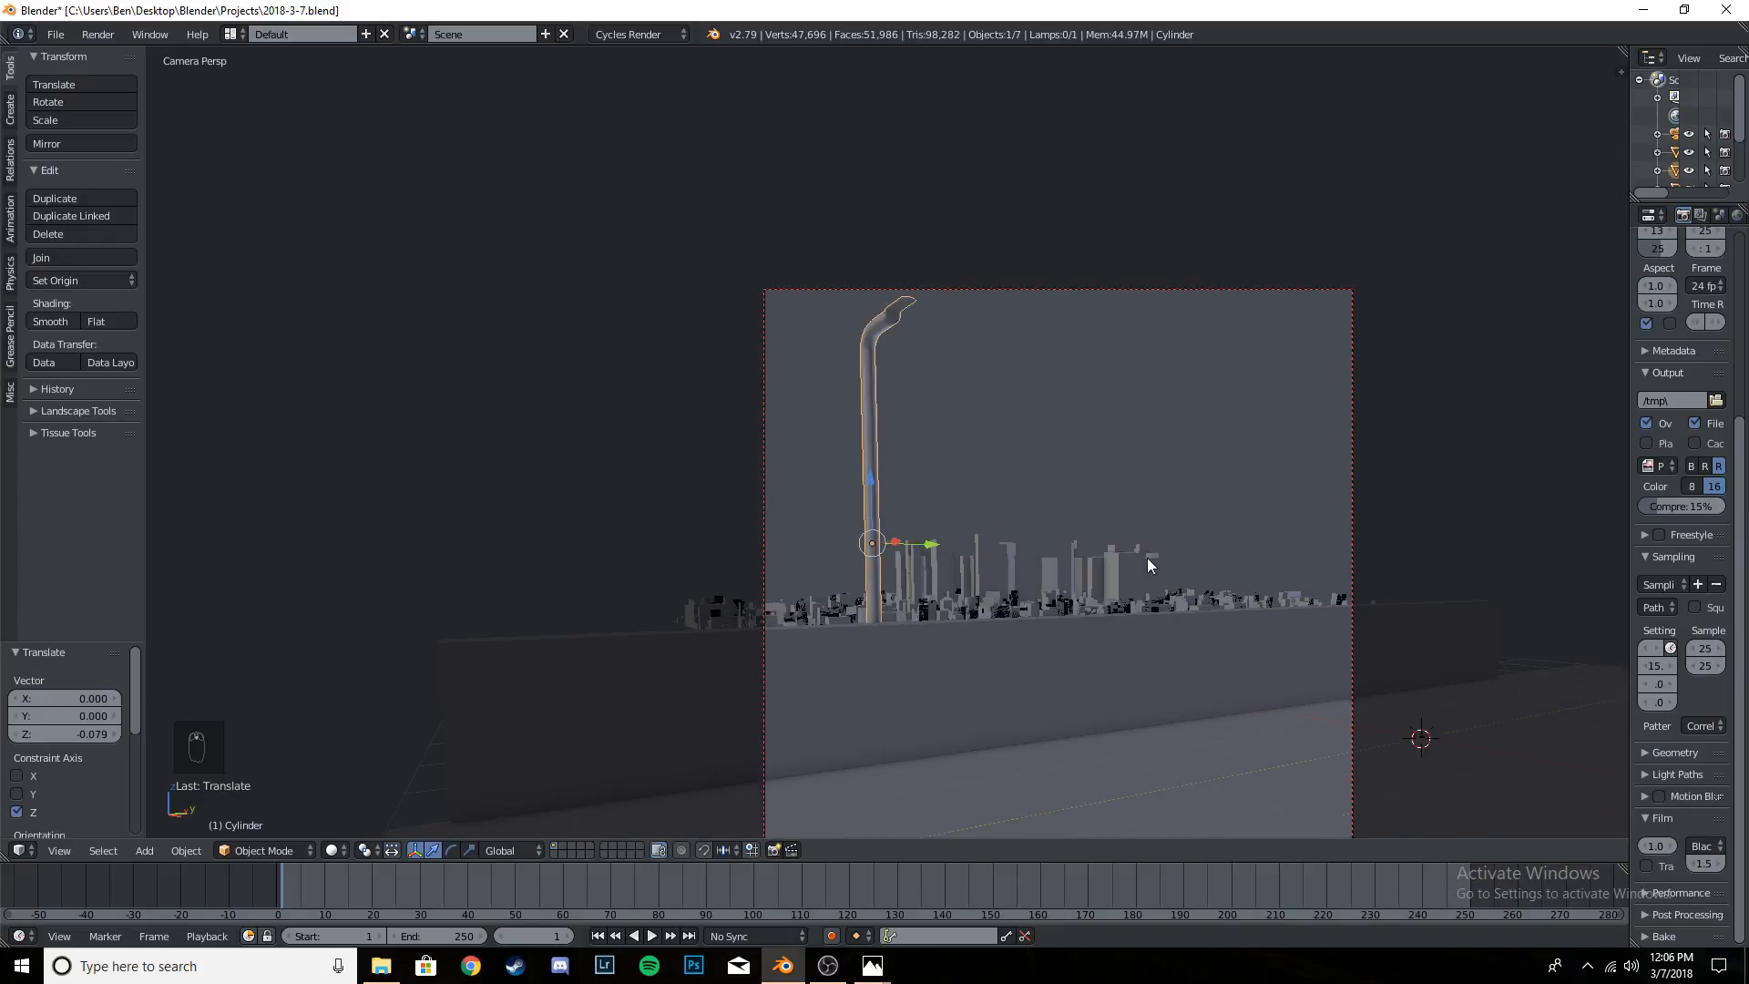
middle_click_drag(1146, 558, 983, 381, "shift")
key("ctrl+s")
key("ctrl+s")
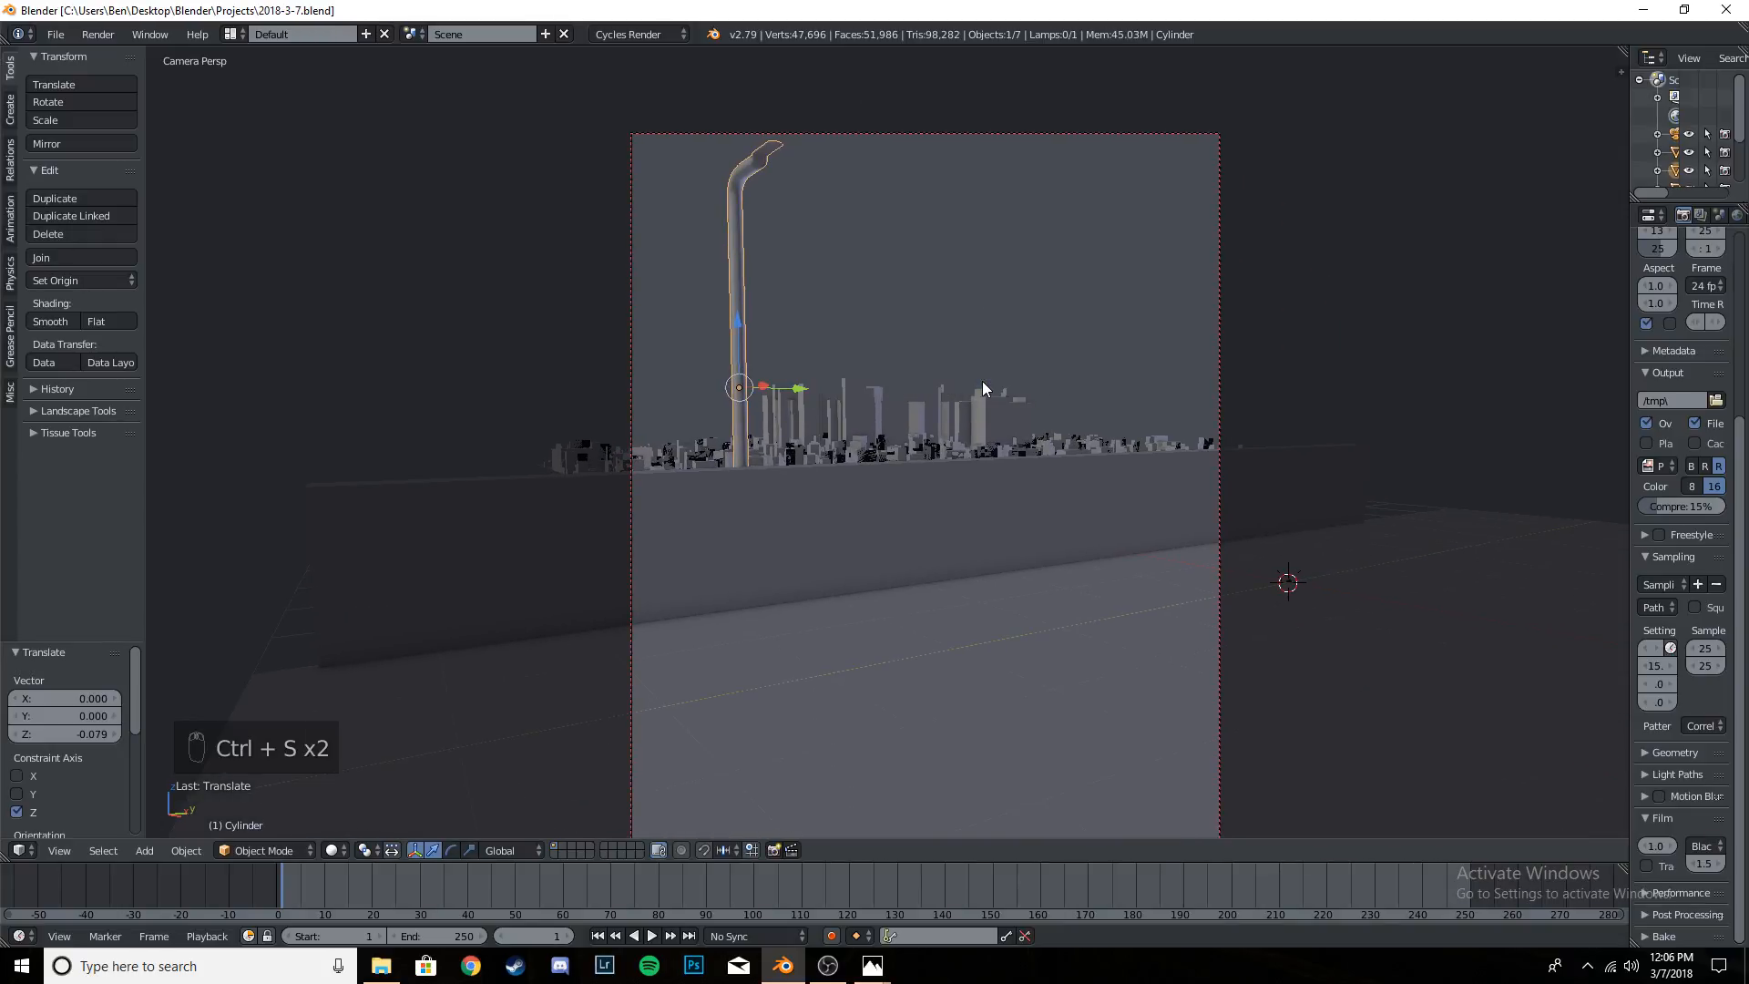
key("ctrl+s")
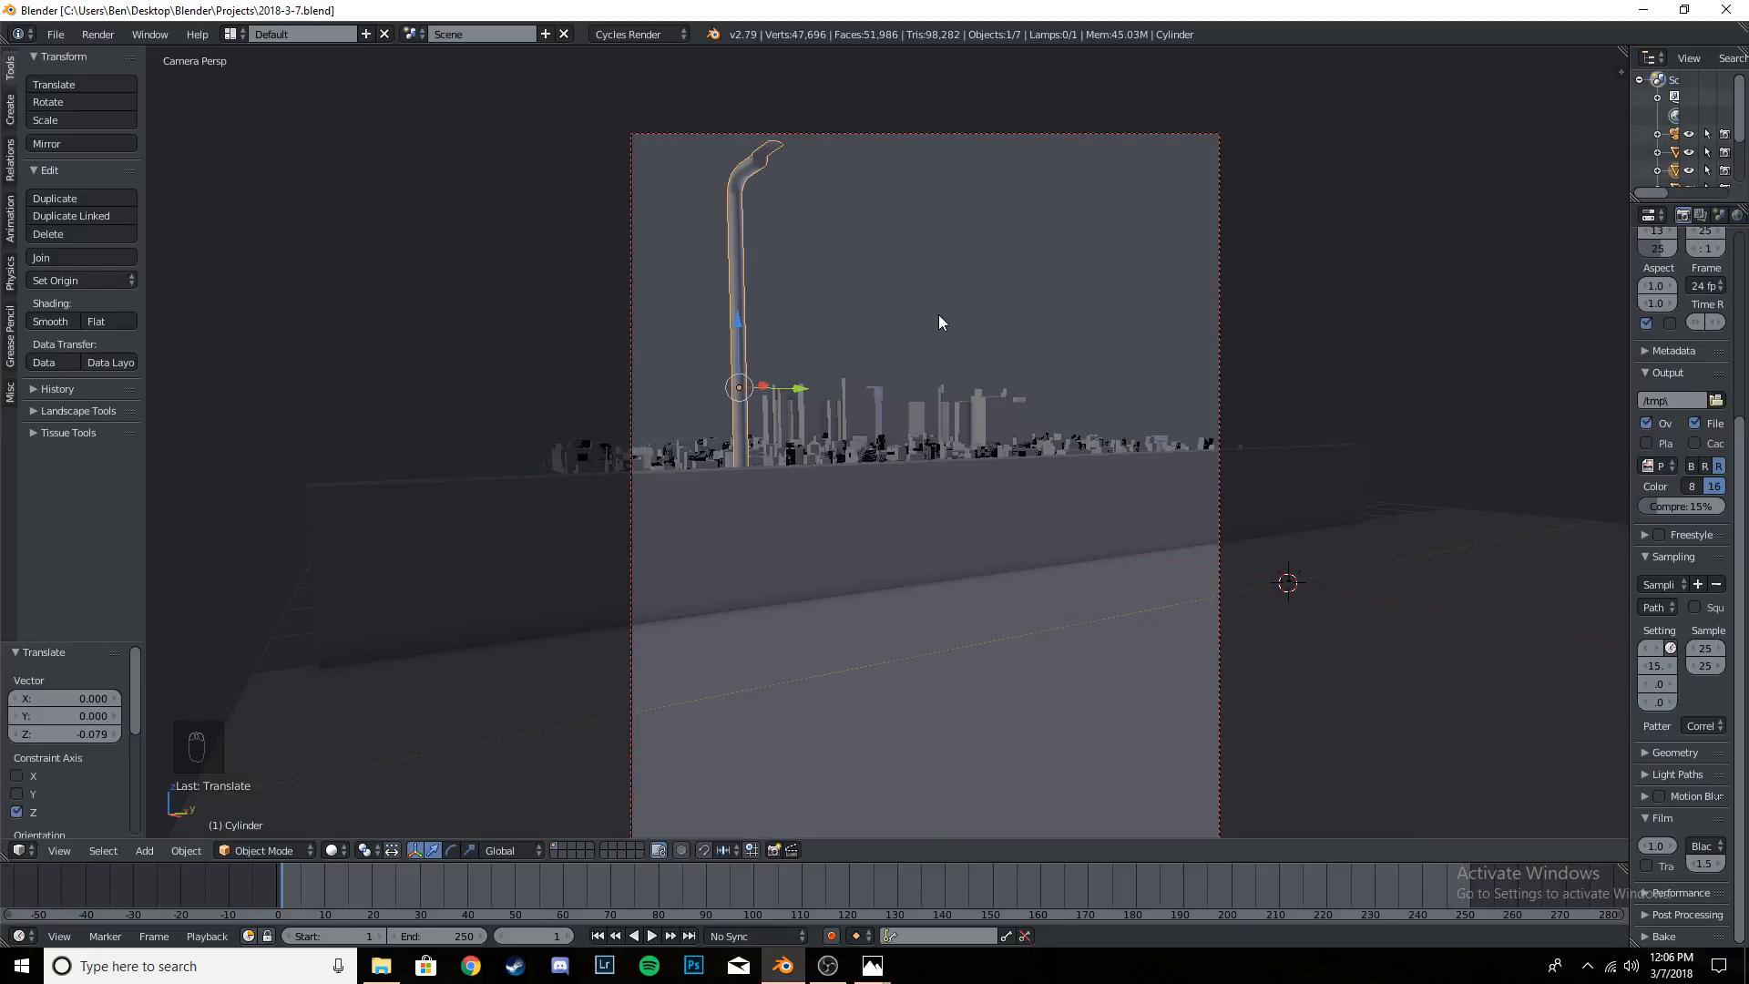
- Make a linked duplicate of the street-light pole and place it about 4.797 away along Y
key("alt+d")
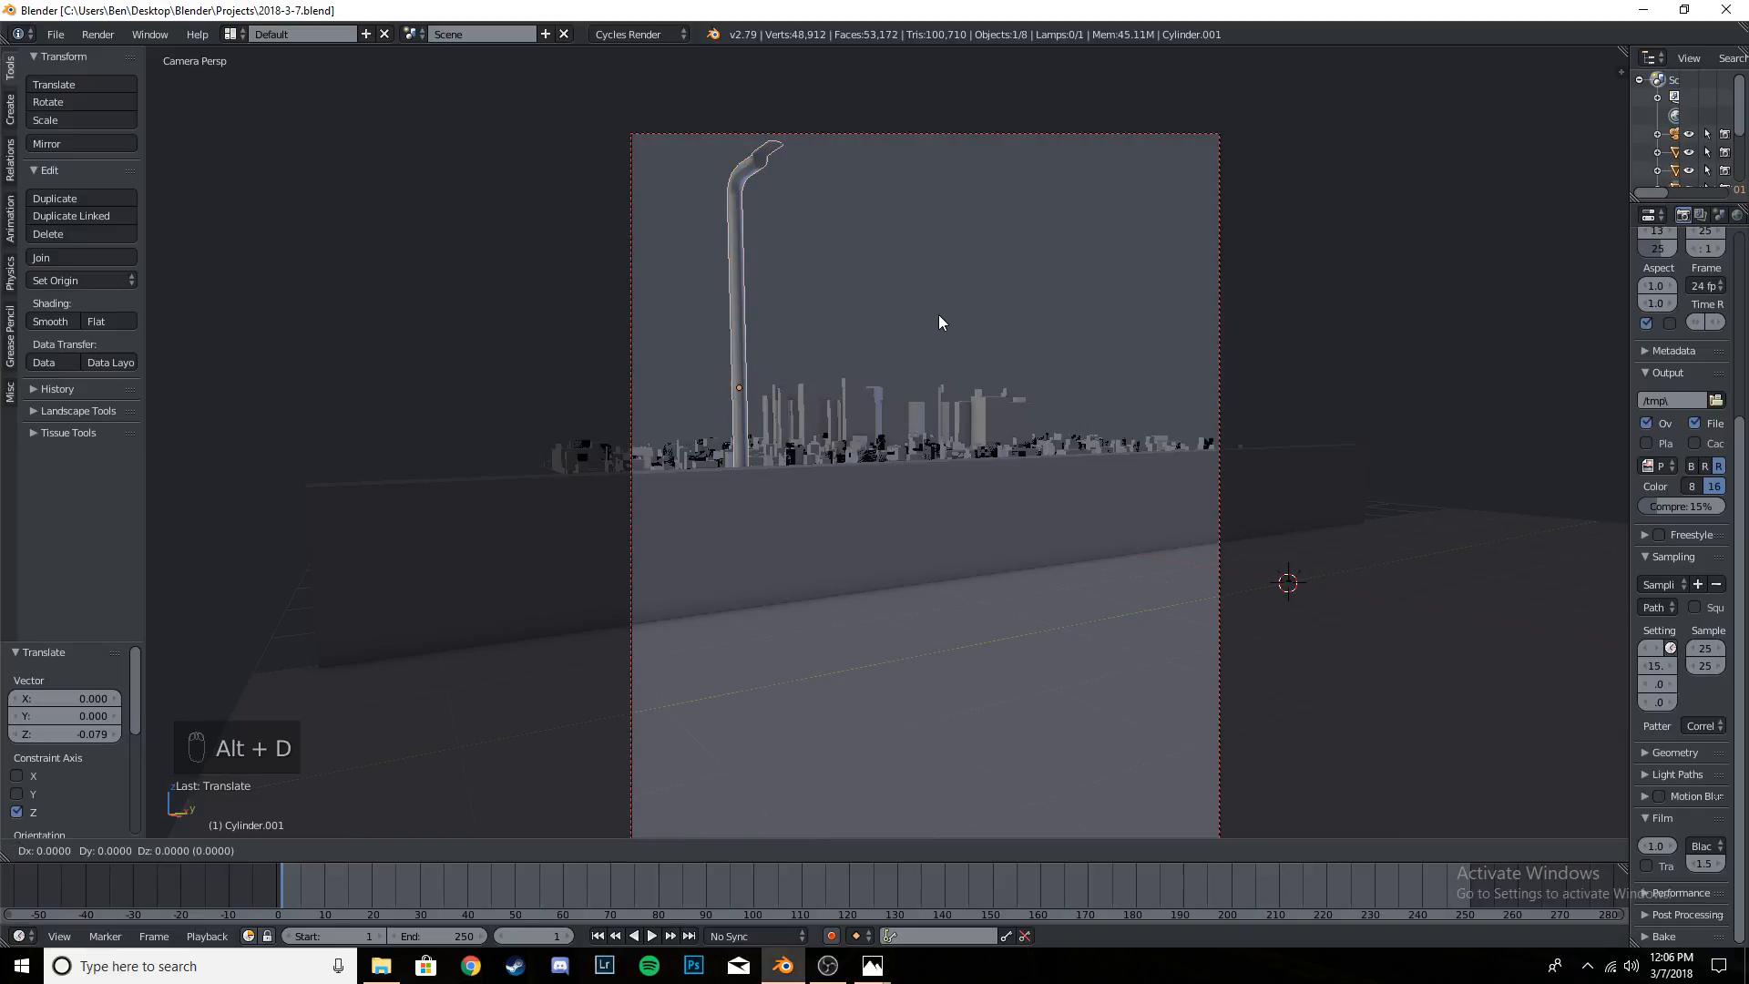
key("y")
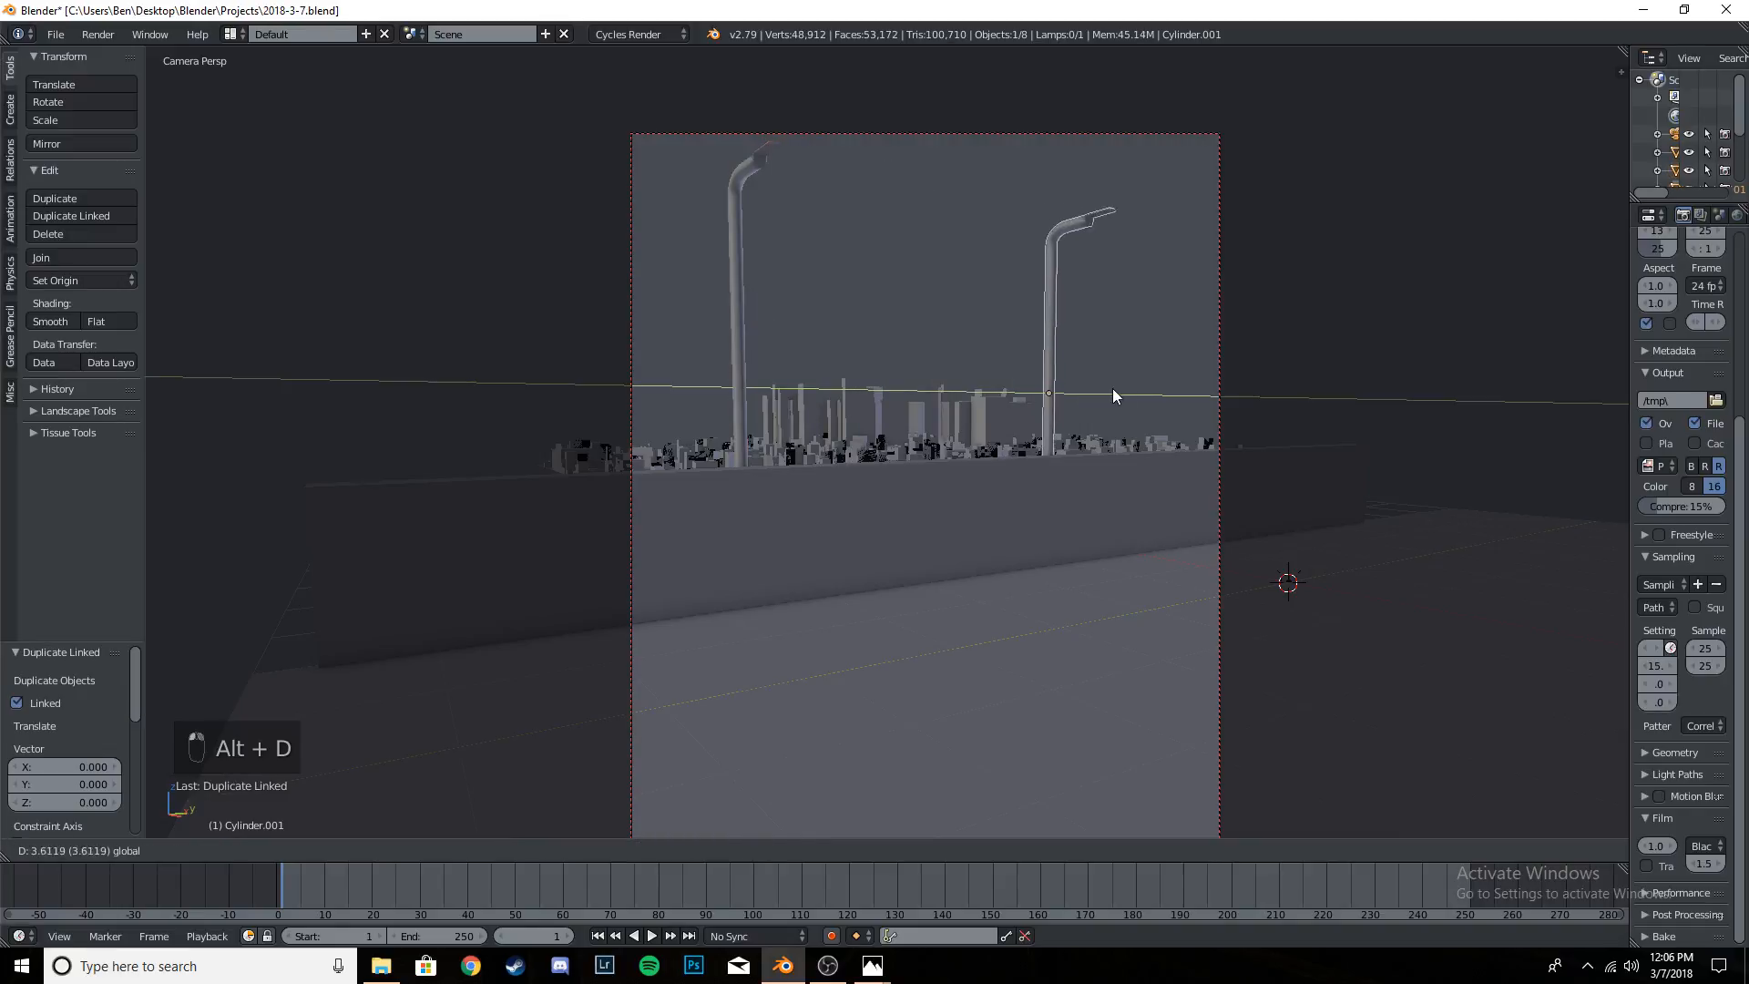
left_click(1181, 390)
- Try to reposition the original pole within the camera frame, and undo the attempted moves
right_click(733, 312)
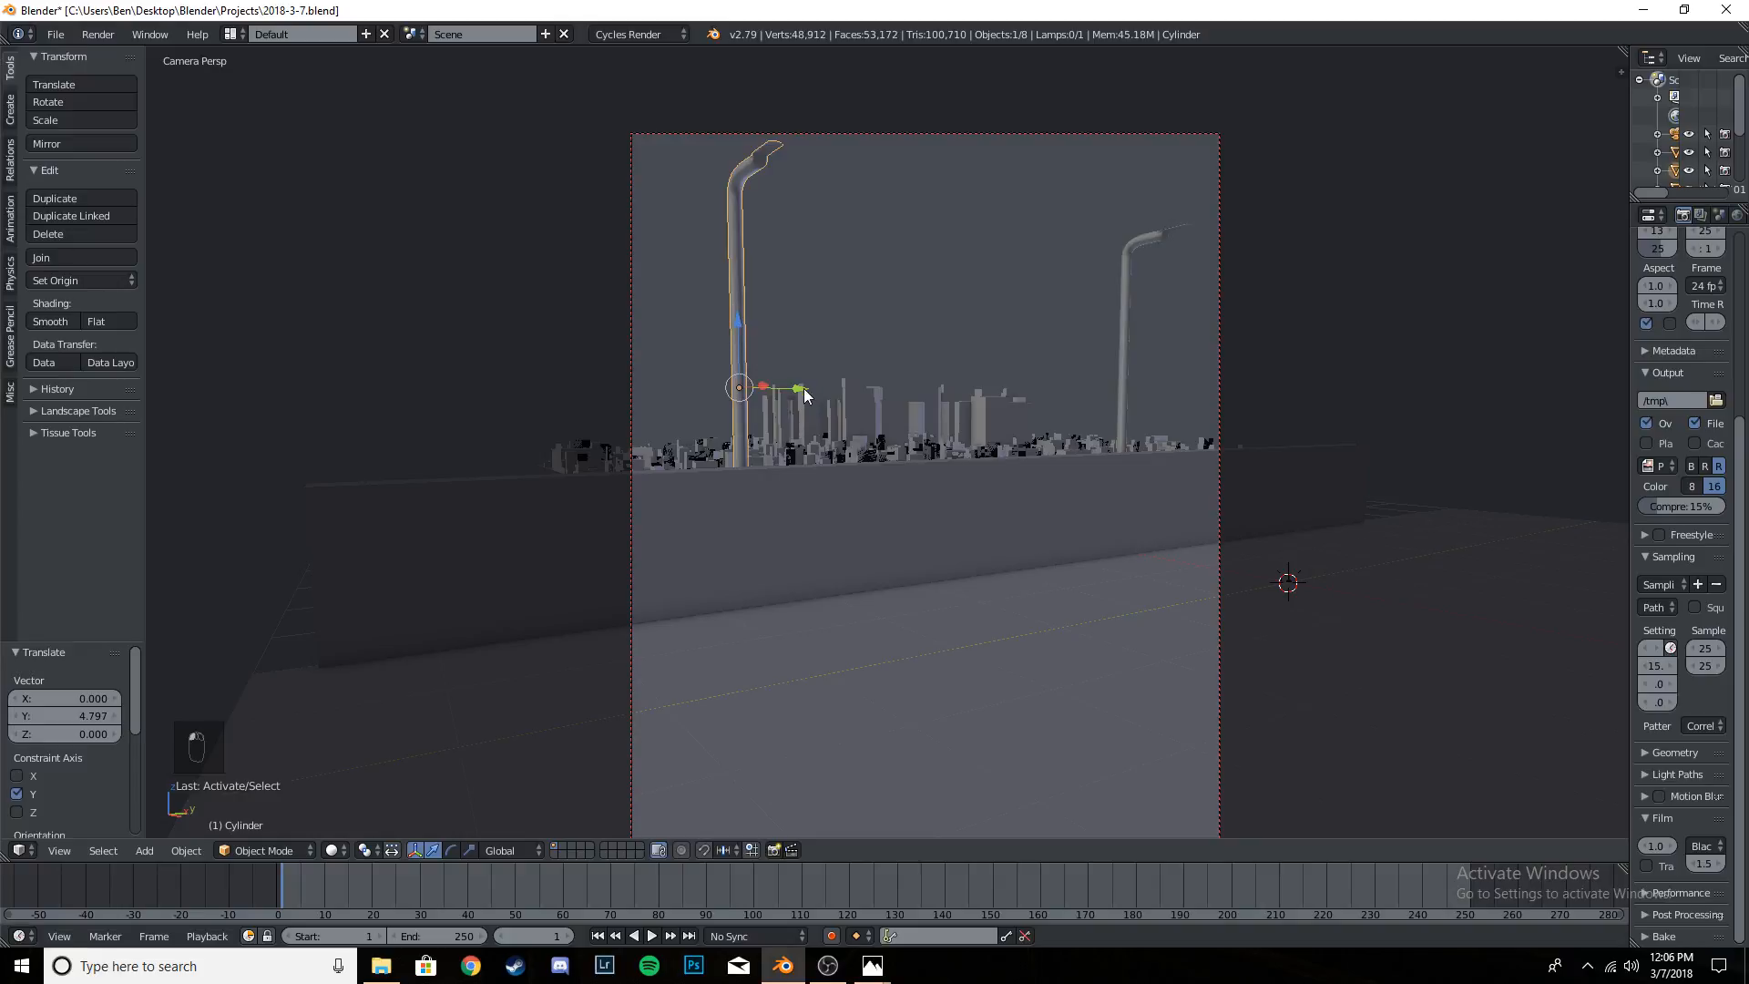
left_click_drag(805, 395, 783, 393)
mouse_move(726, 333)
left_mouse_down()
mouse_move(720, 358)
mouse_move(724, 333)
mouse_move(745, 347)
left_mouse_up()
key("ctrl+z")
key("ctrl+z")
key("ctrl+z")
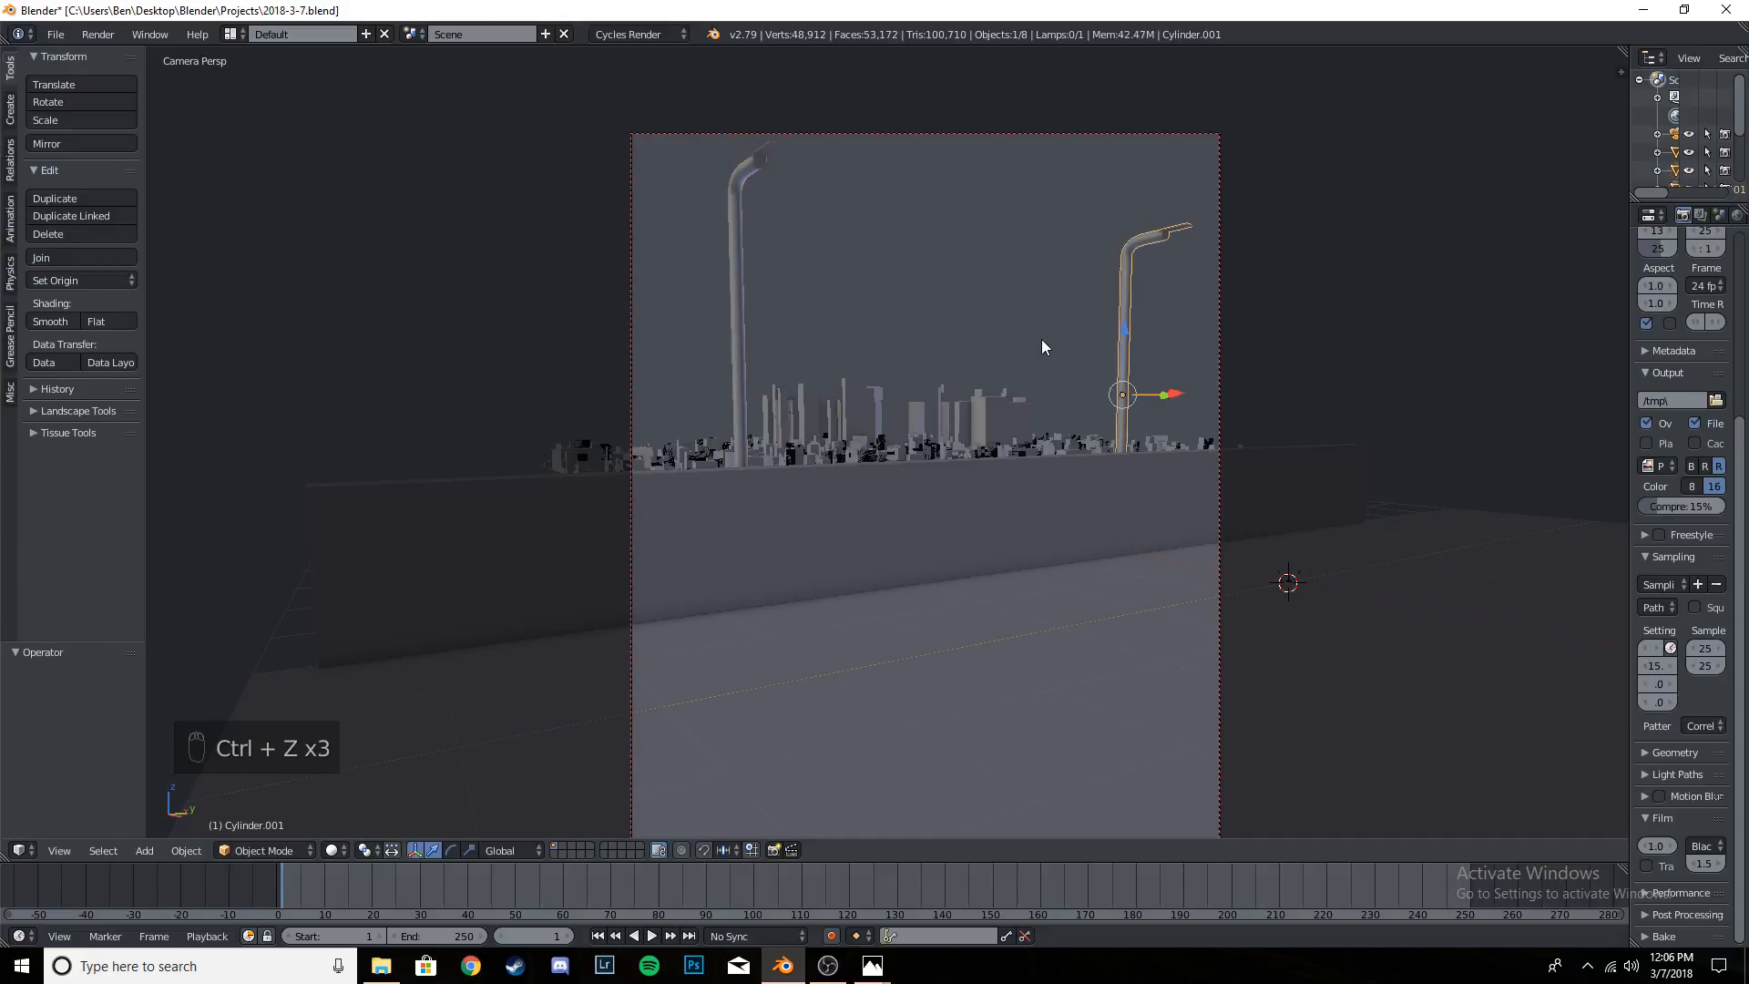
- Undo the duplicate pole's placement and move it about 4.523 along Y from the original instead
key("ctrl+z")
left_click_drag(800, 388, 1155, 392)
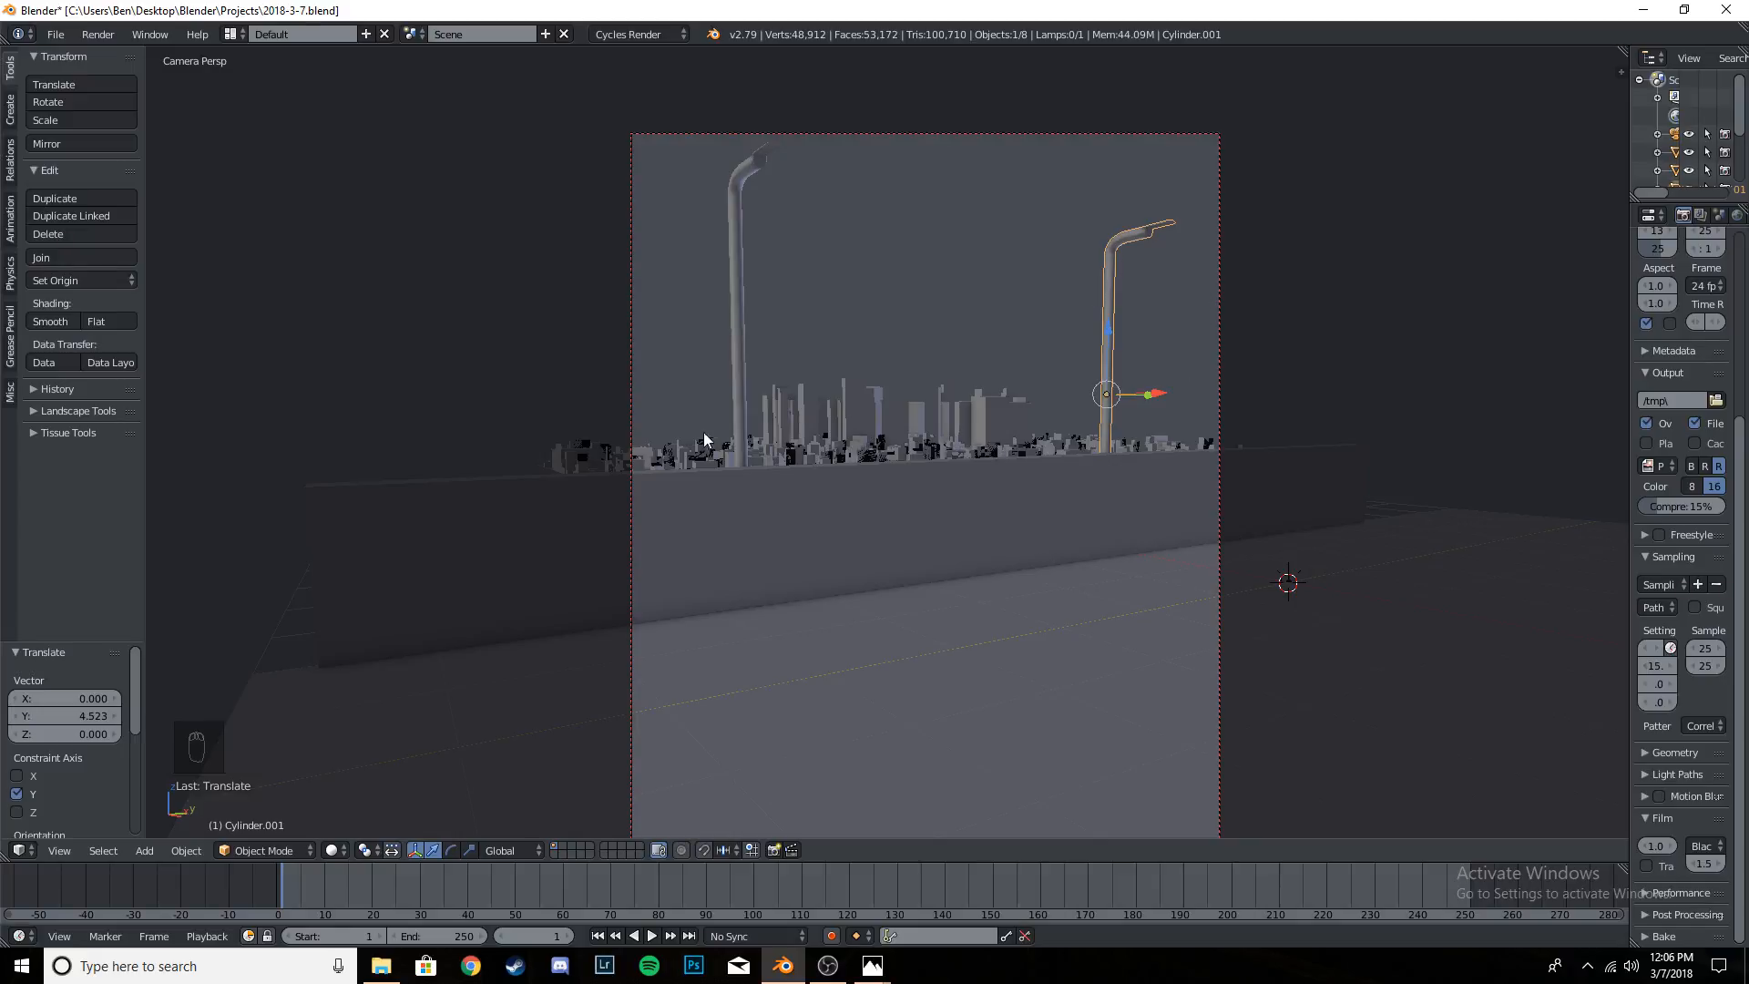
- Select the city skyline and save the file
right_click(844, 407)
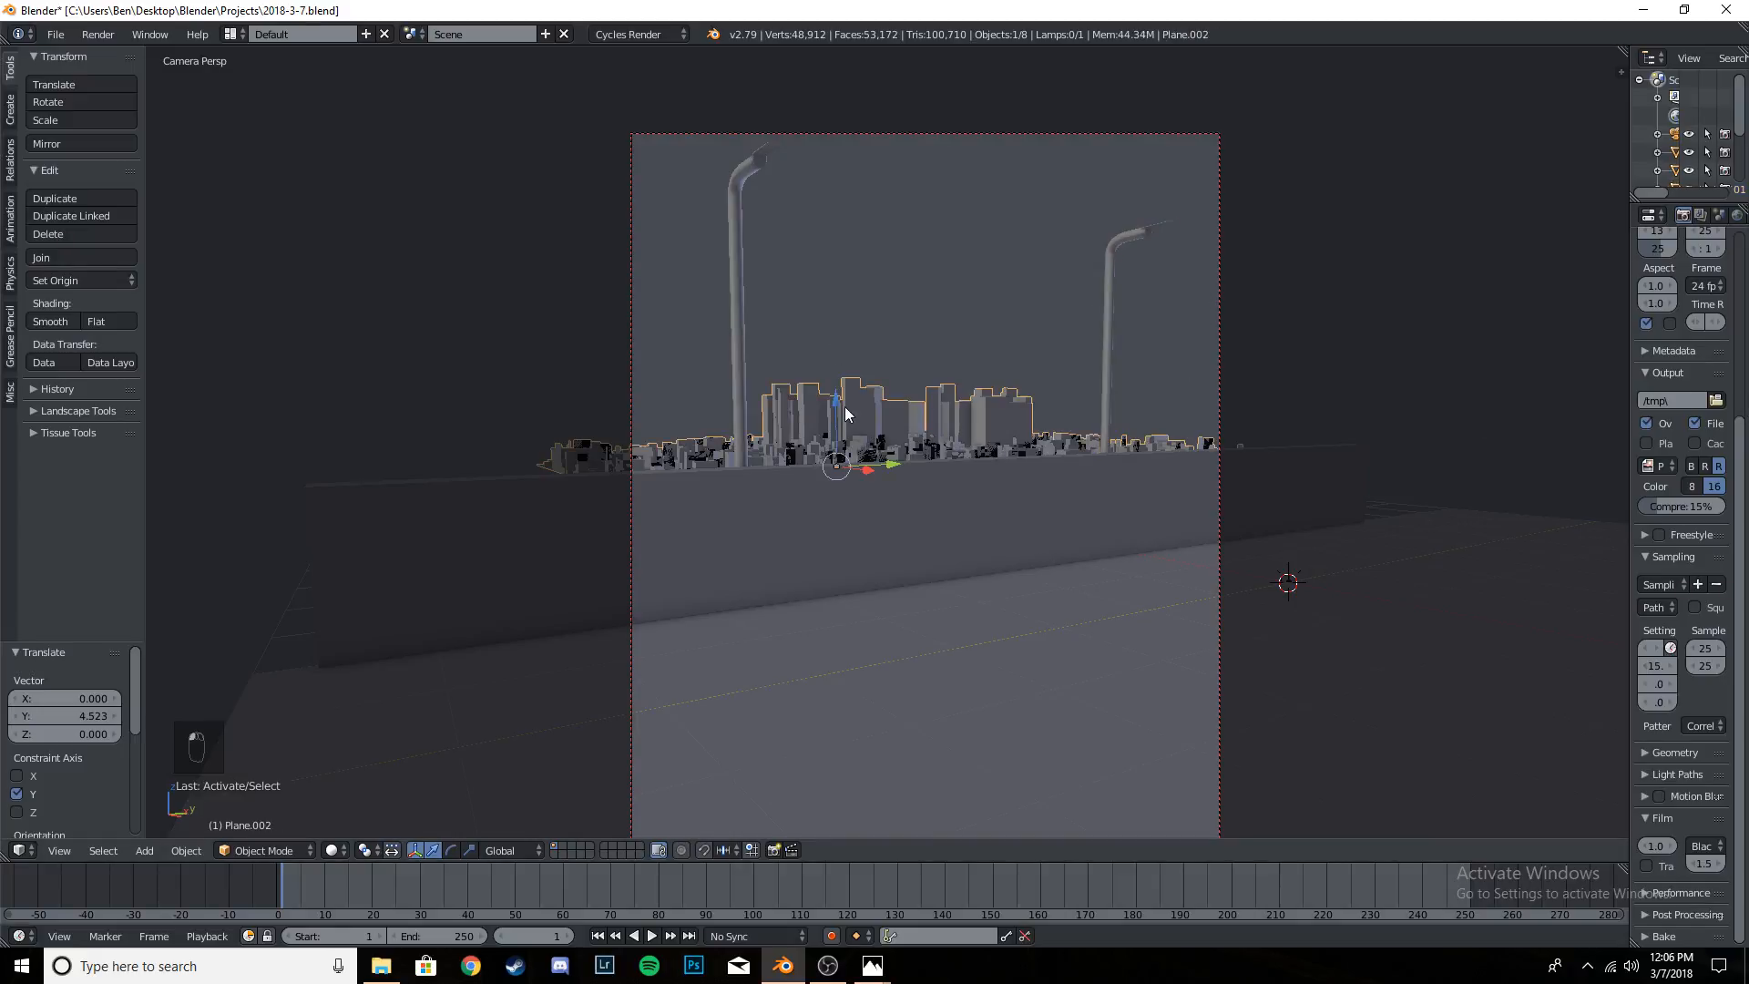
key("ctrl+s")
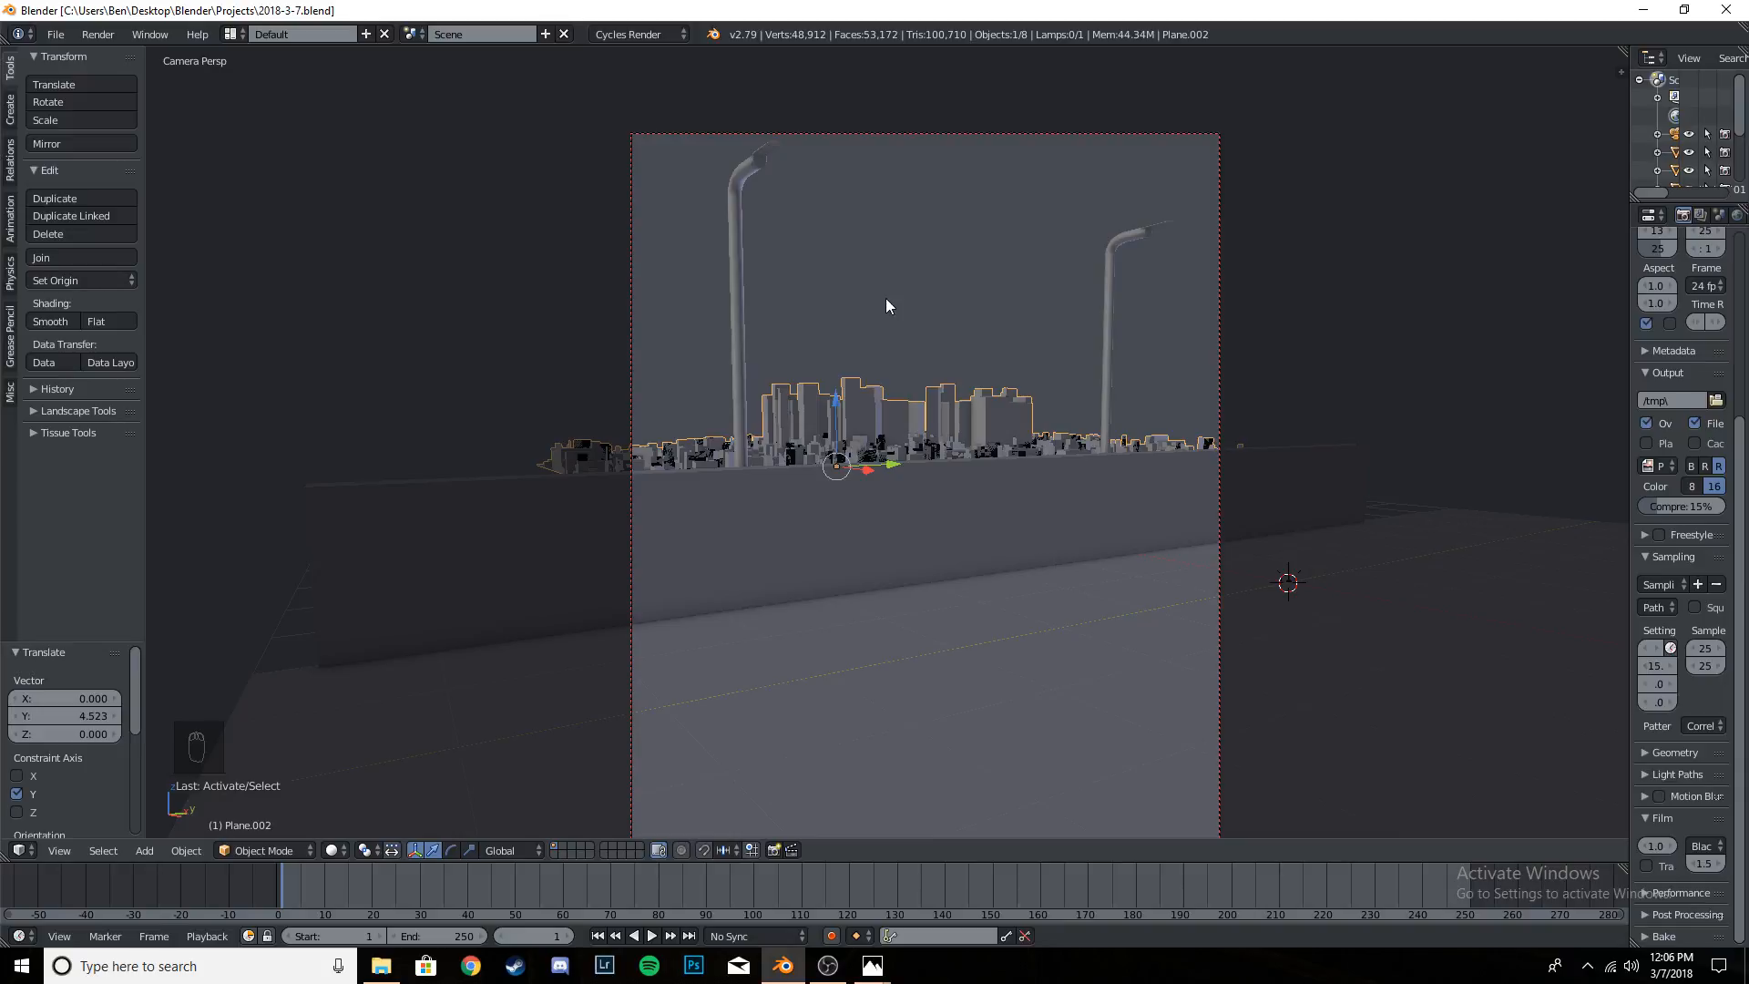
- Try to shift the original pole by -0.033 along Y and the duplicate pole along X, and undo both moves
right_click(741, 182)
left_click_drag(802, 381, 803, 387)
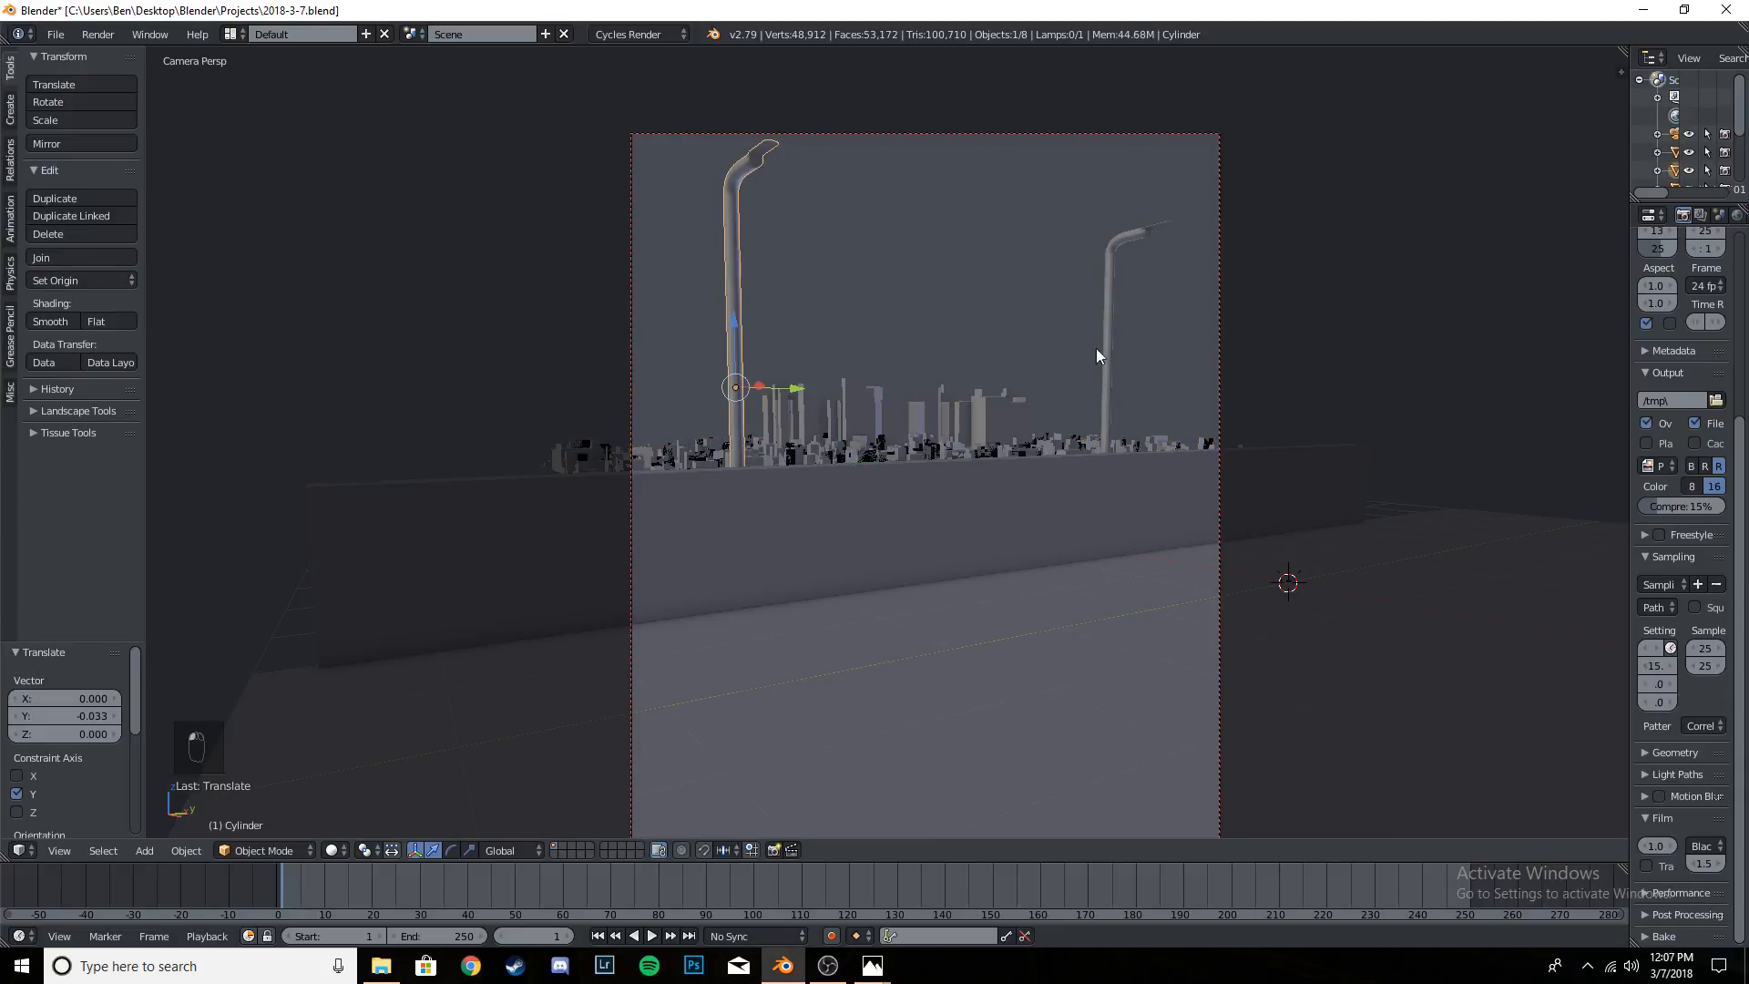
right_click(1112, 347)
key("g")
key("x")
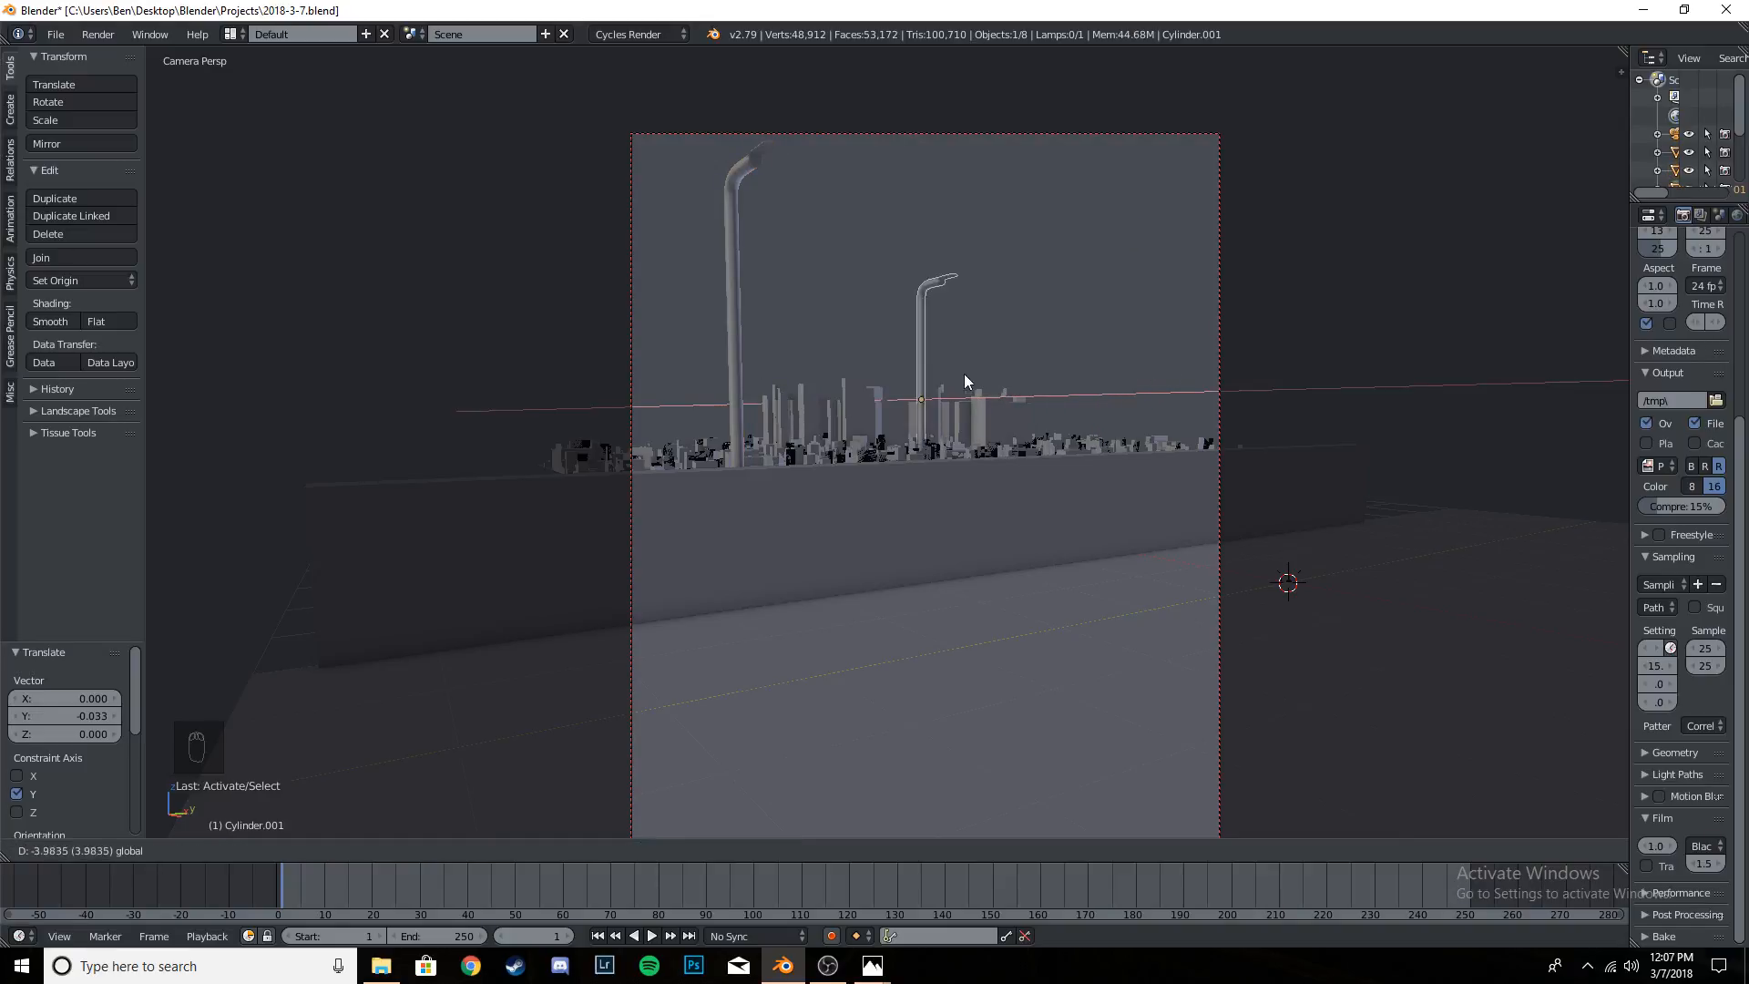
left_click(1021, 365)
key("ctrl+z")
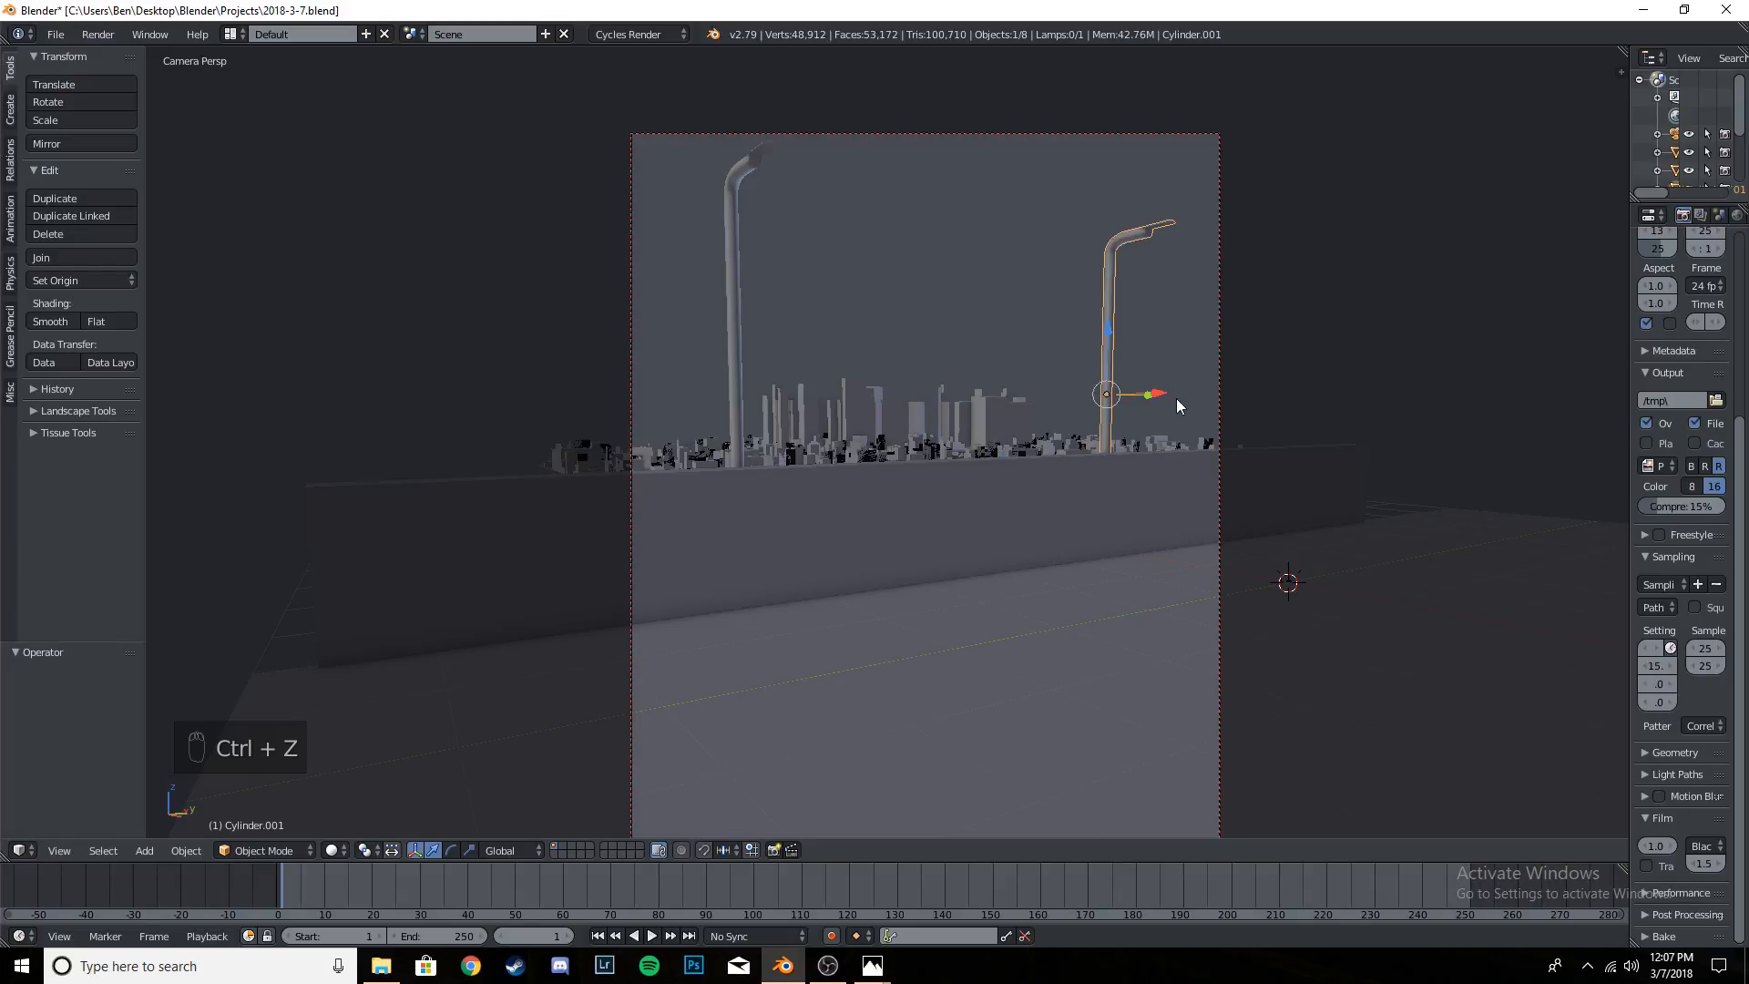
key("ctrl+z")
key("ctrl+z")
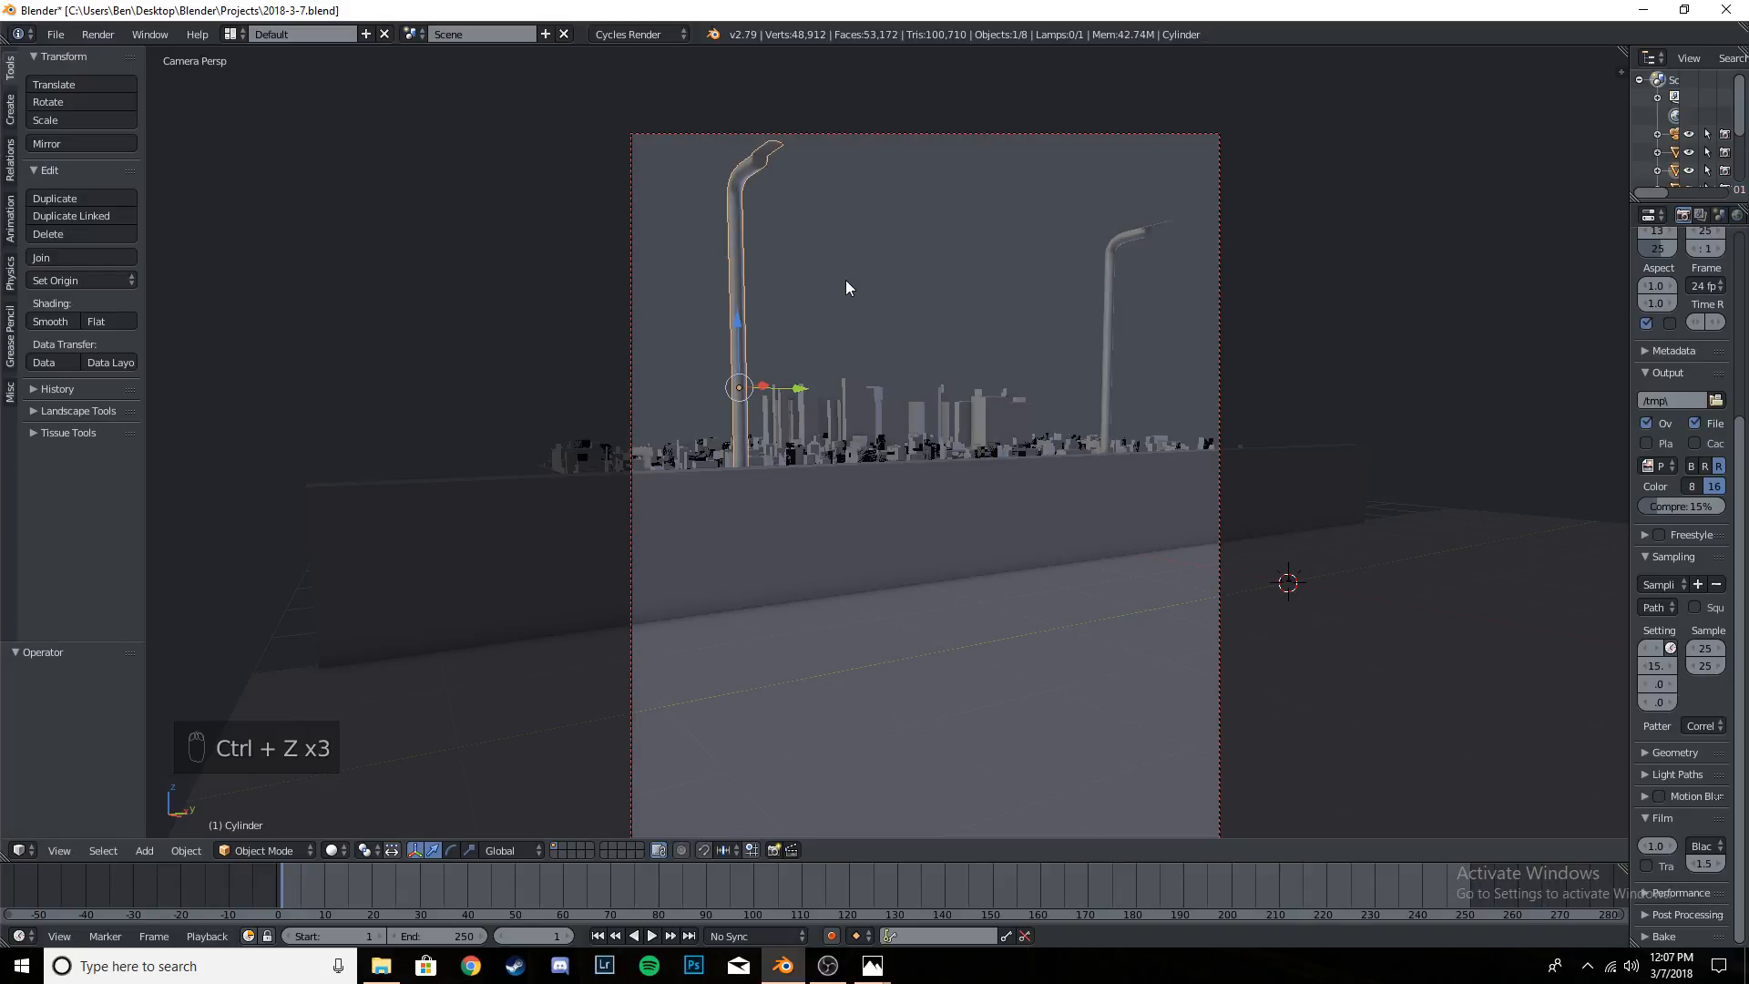
- Save the file, and check the spacing of the two poles along the wall from outside and through the camera
key("ctrl+s")
left_click(846, 280)
scroll(820, 291, "down", 2)
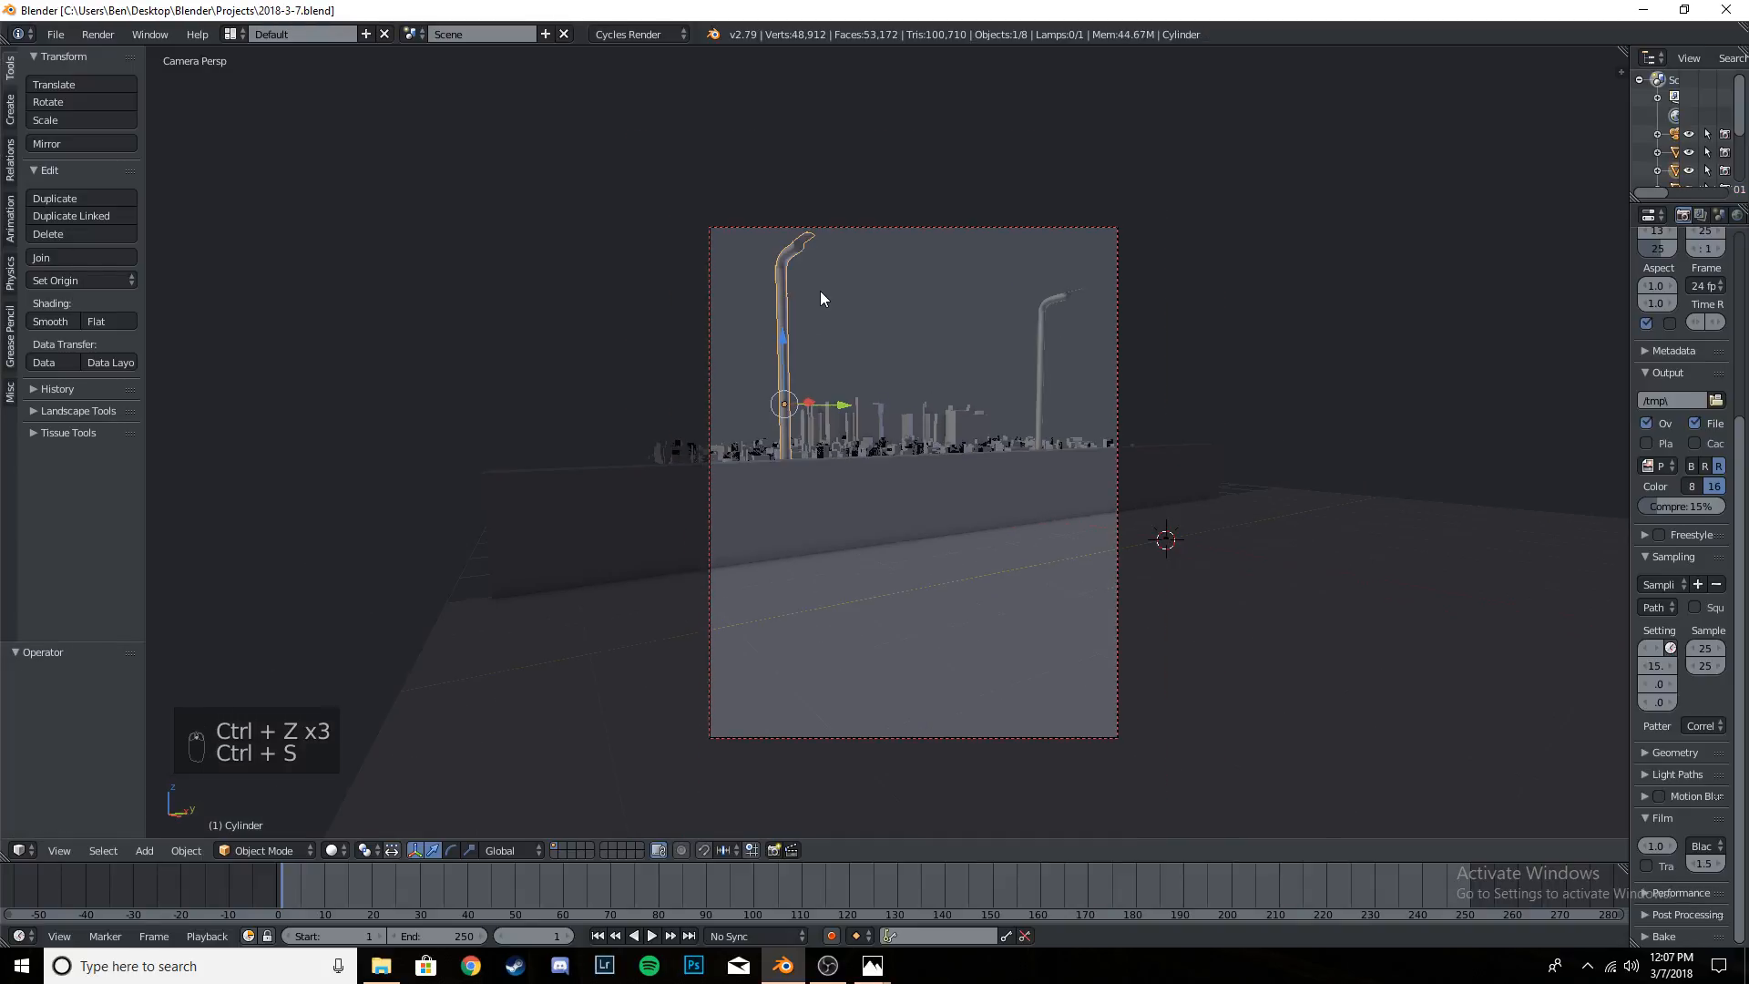
middle_click_drag(820, 291, 948, 423)
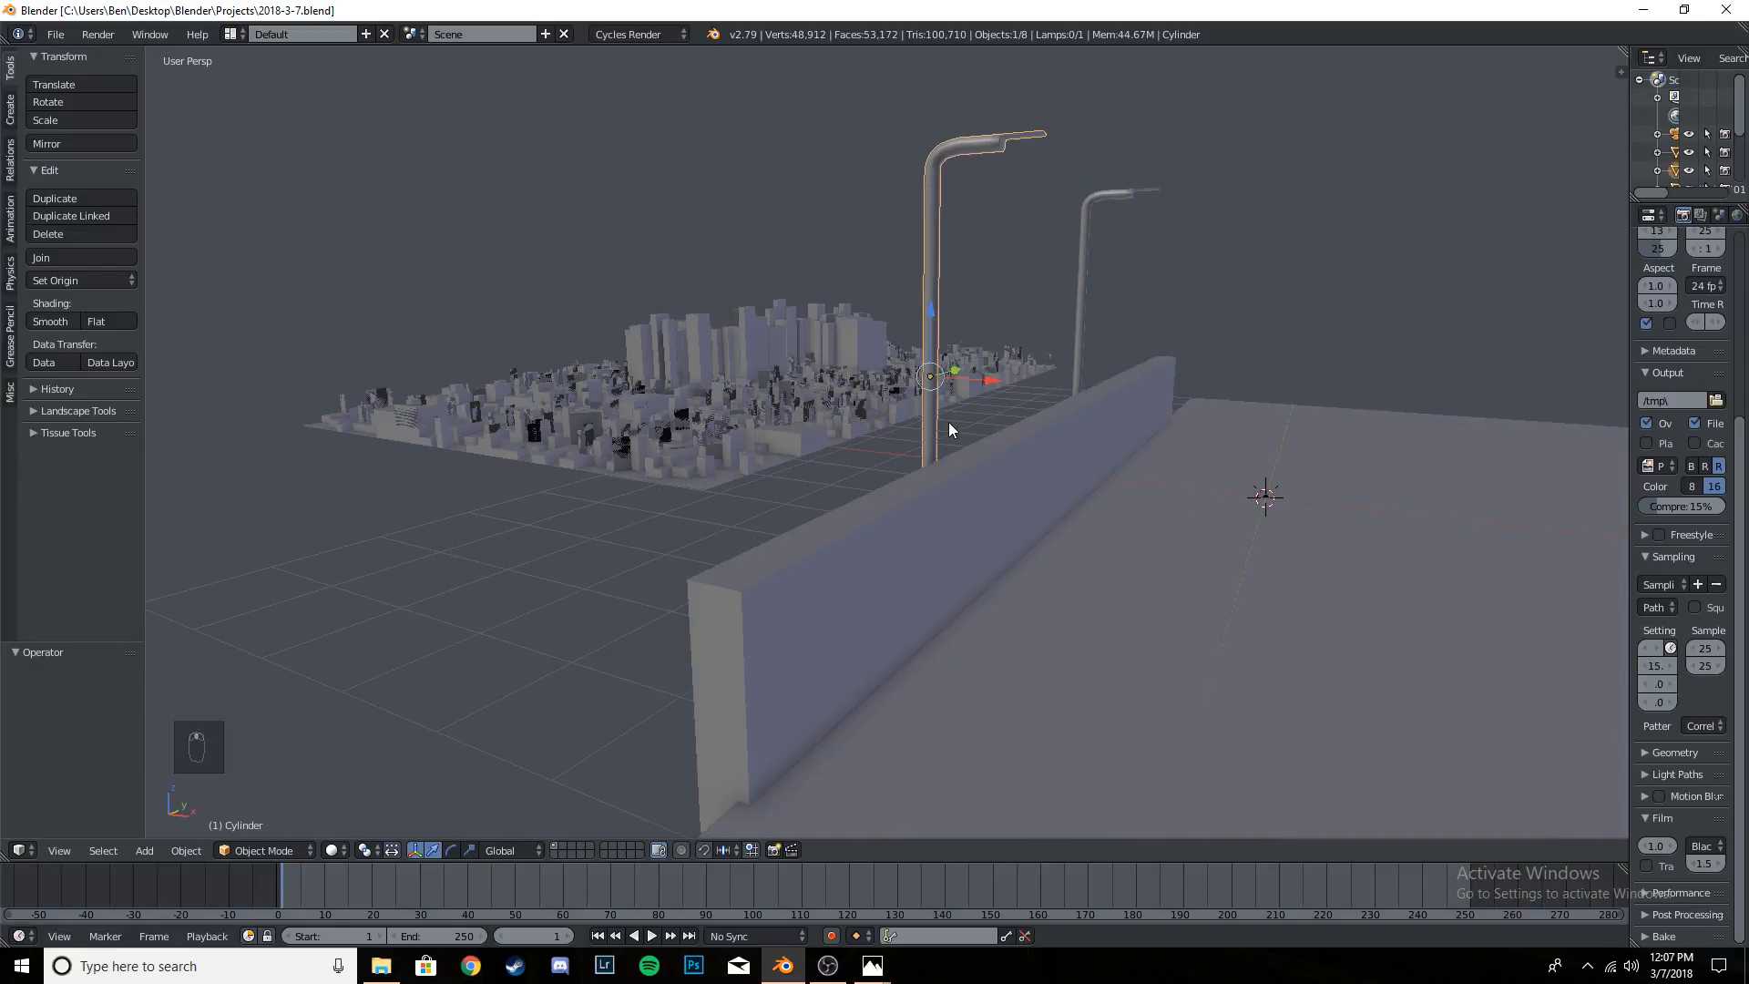
key("KP_0")
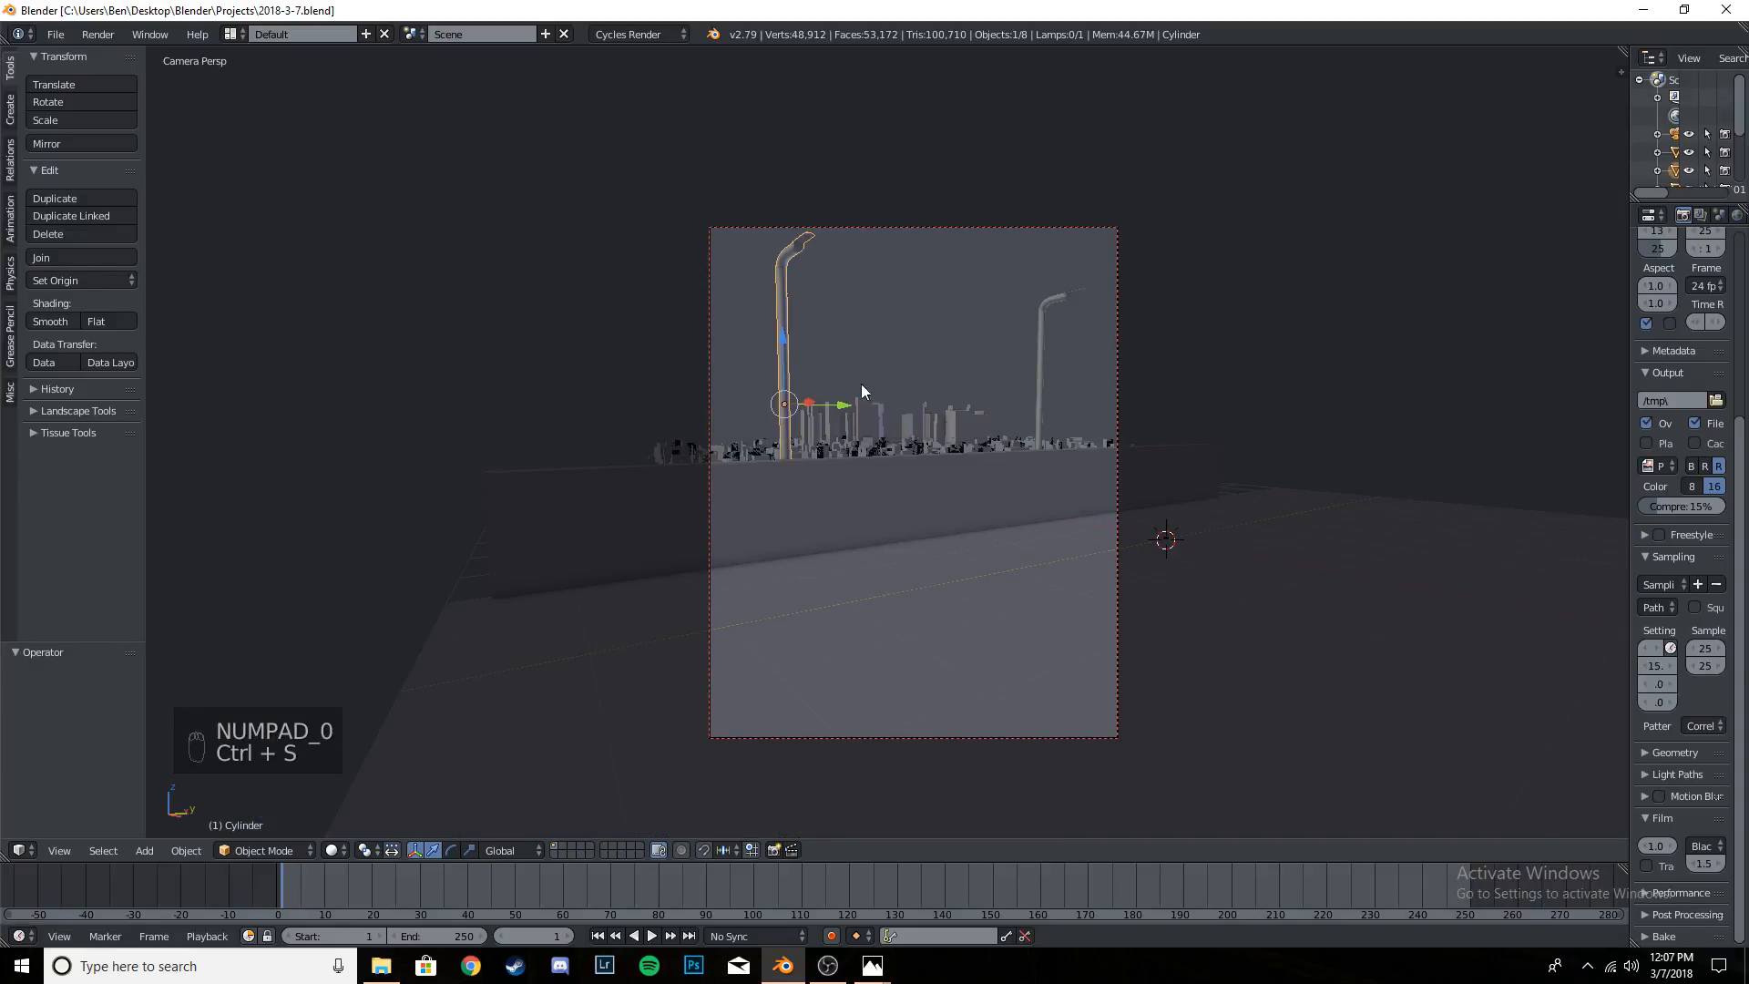
key("t")
key("t")
key("t")
key("t")
key("t")
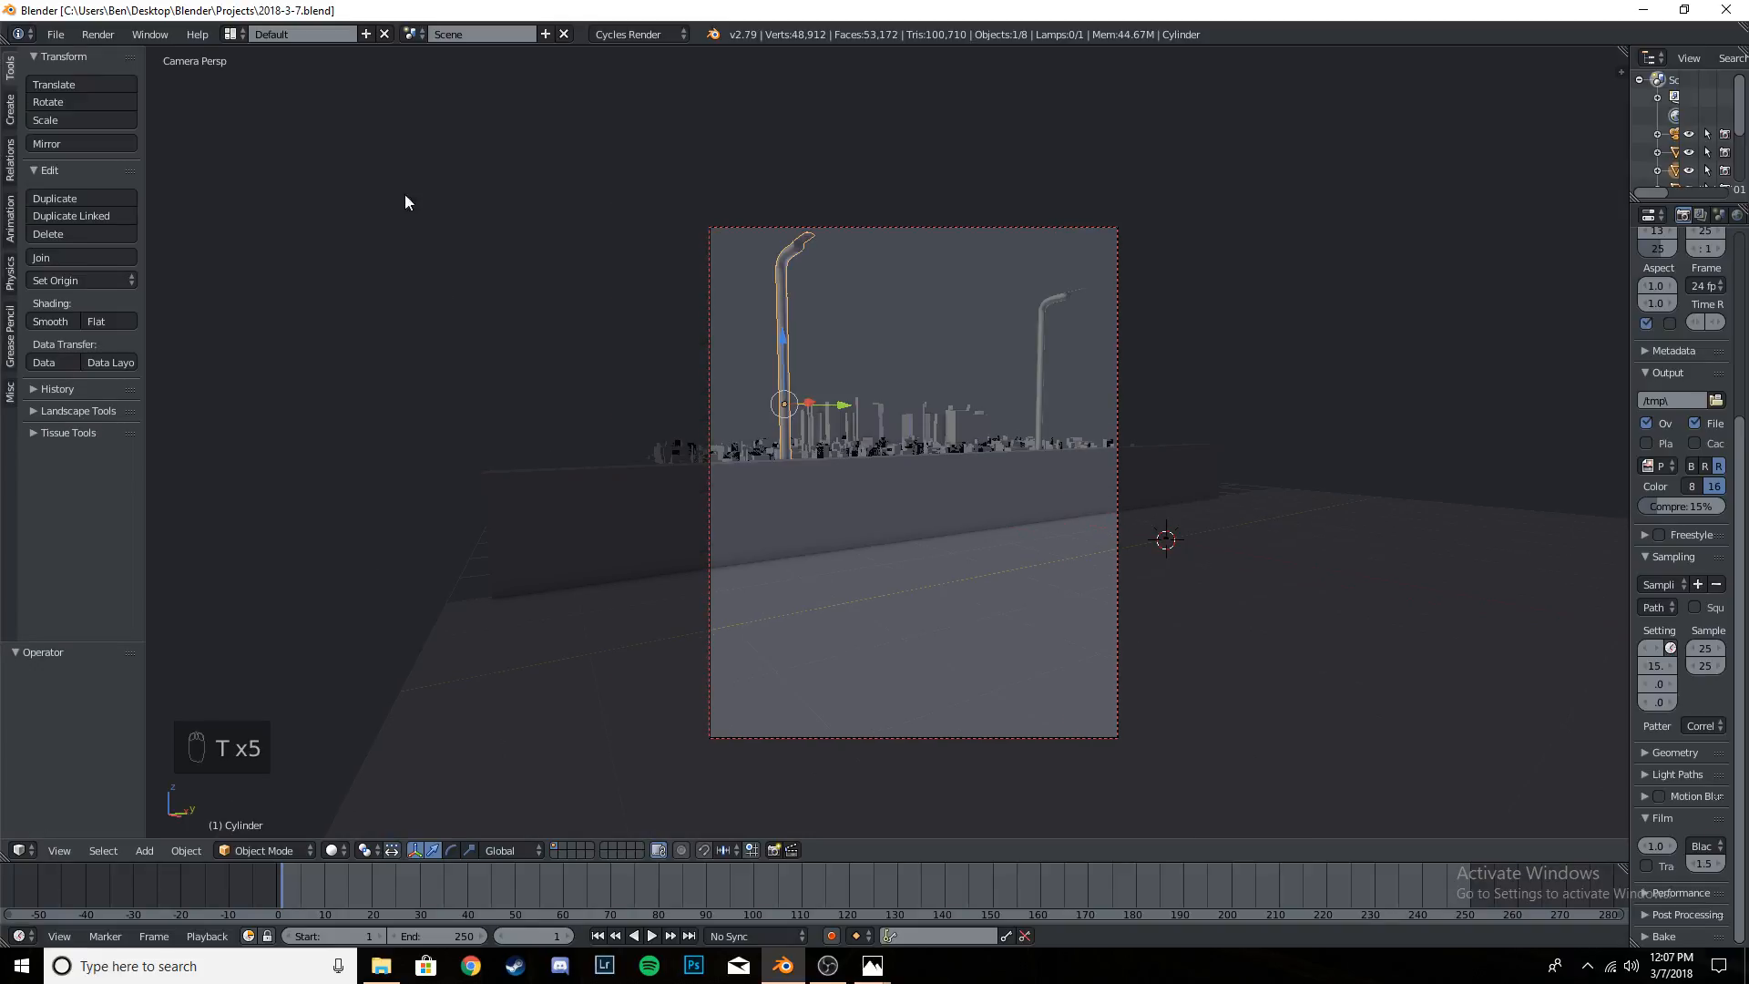
key("t")
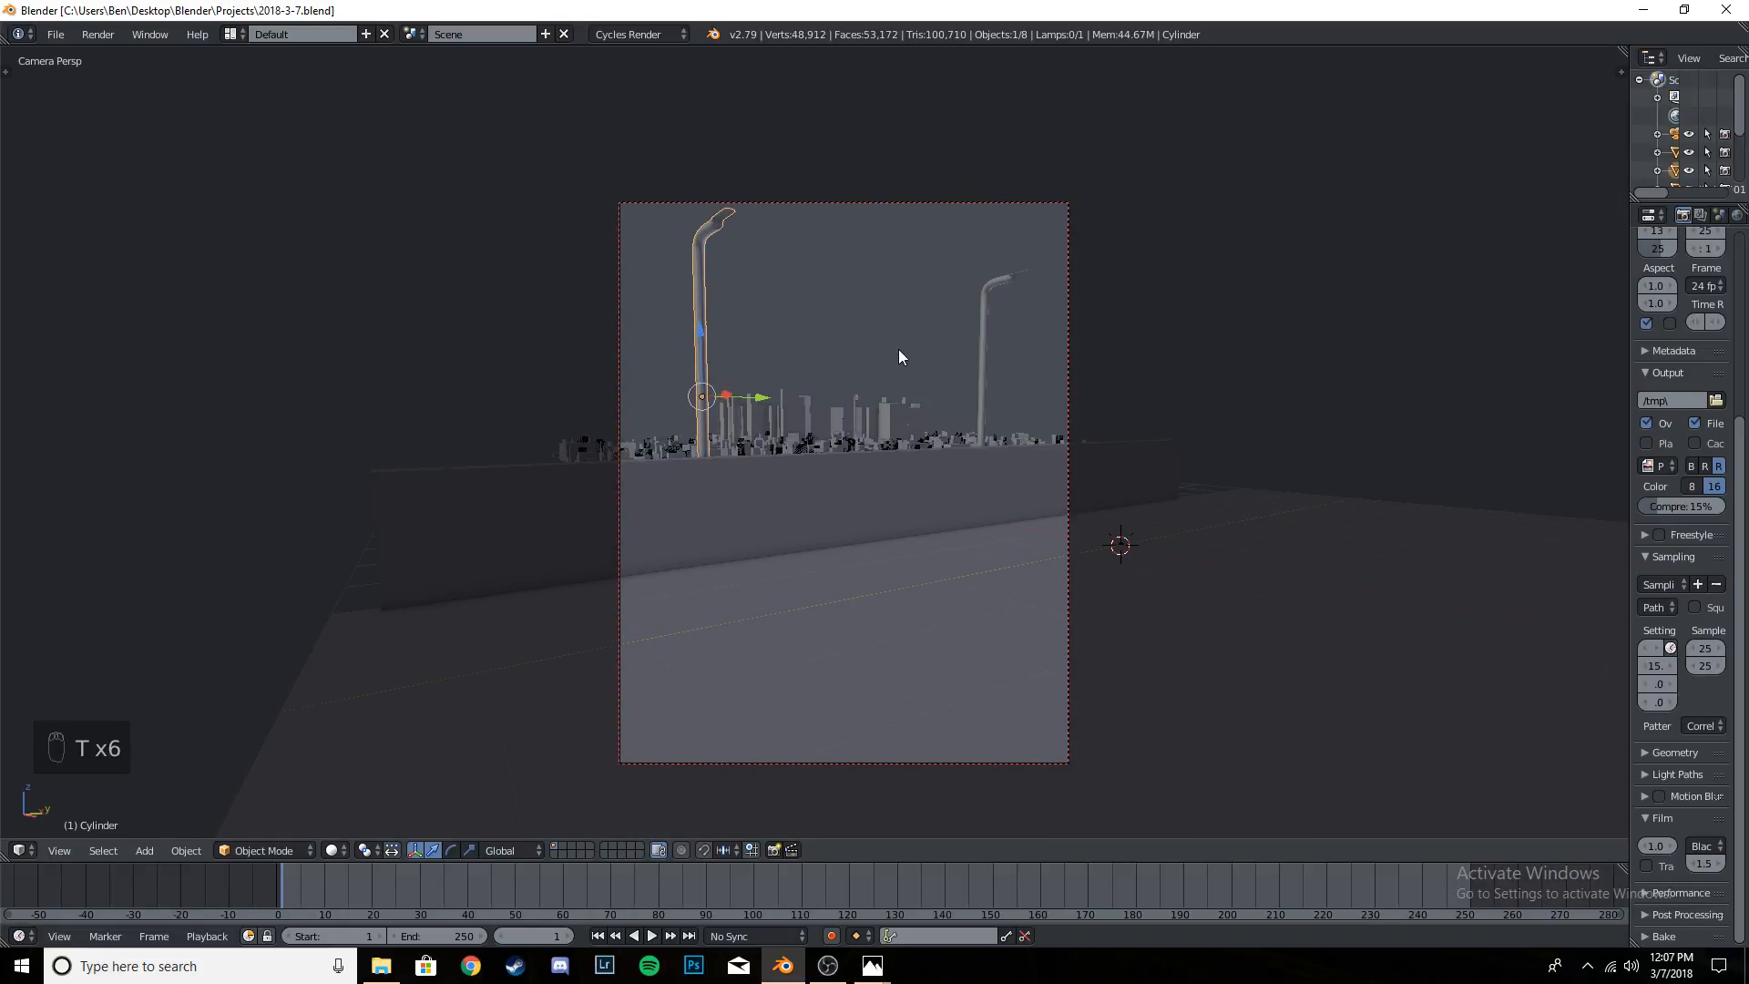
key("shift+a")
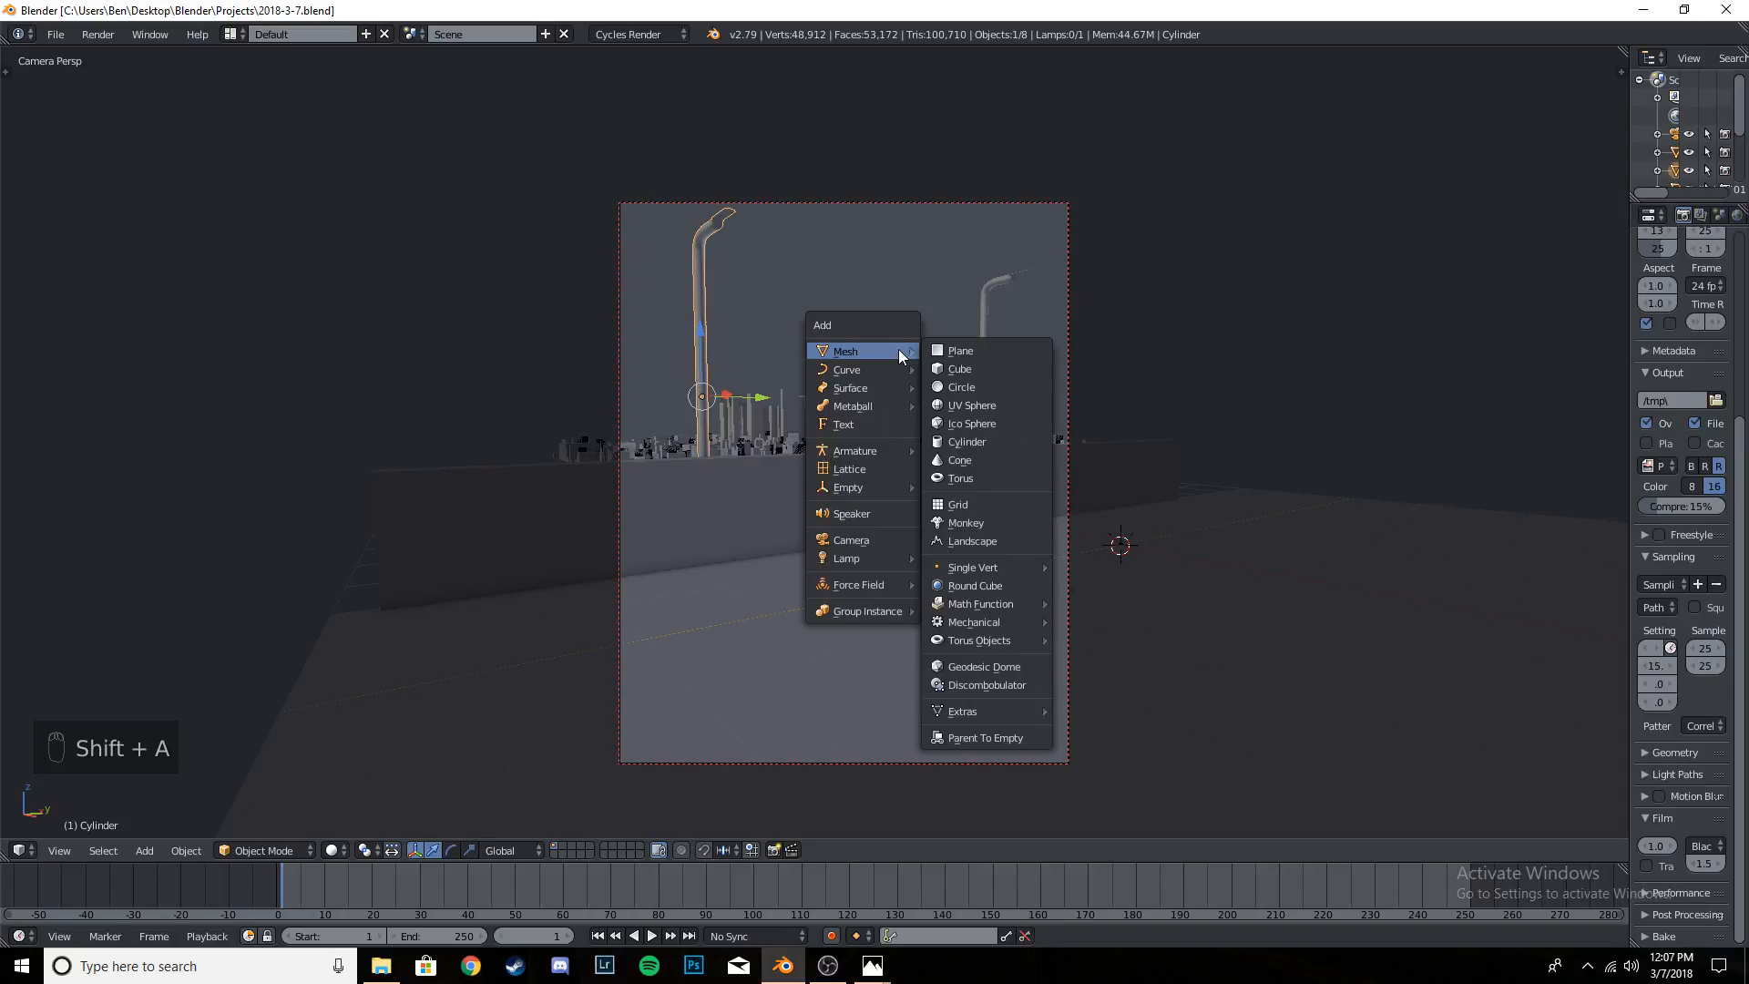
mouse_move(882, 368)
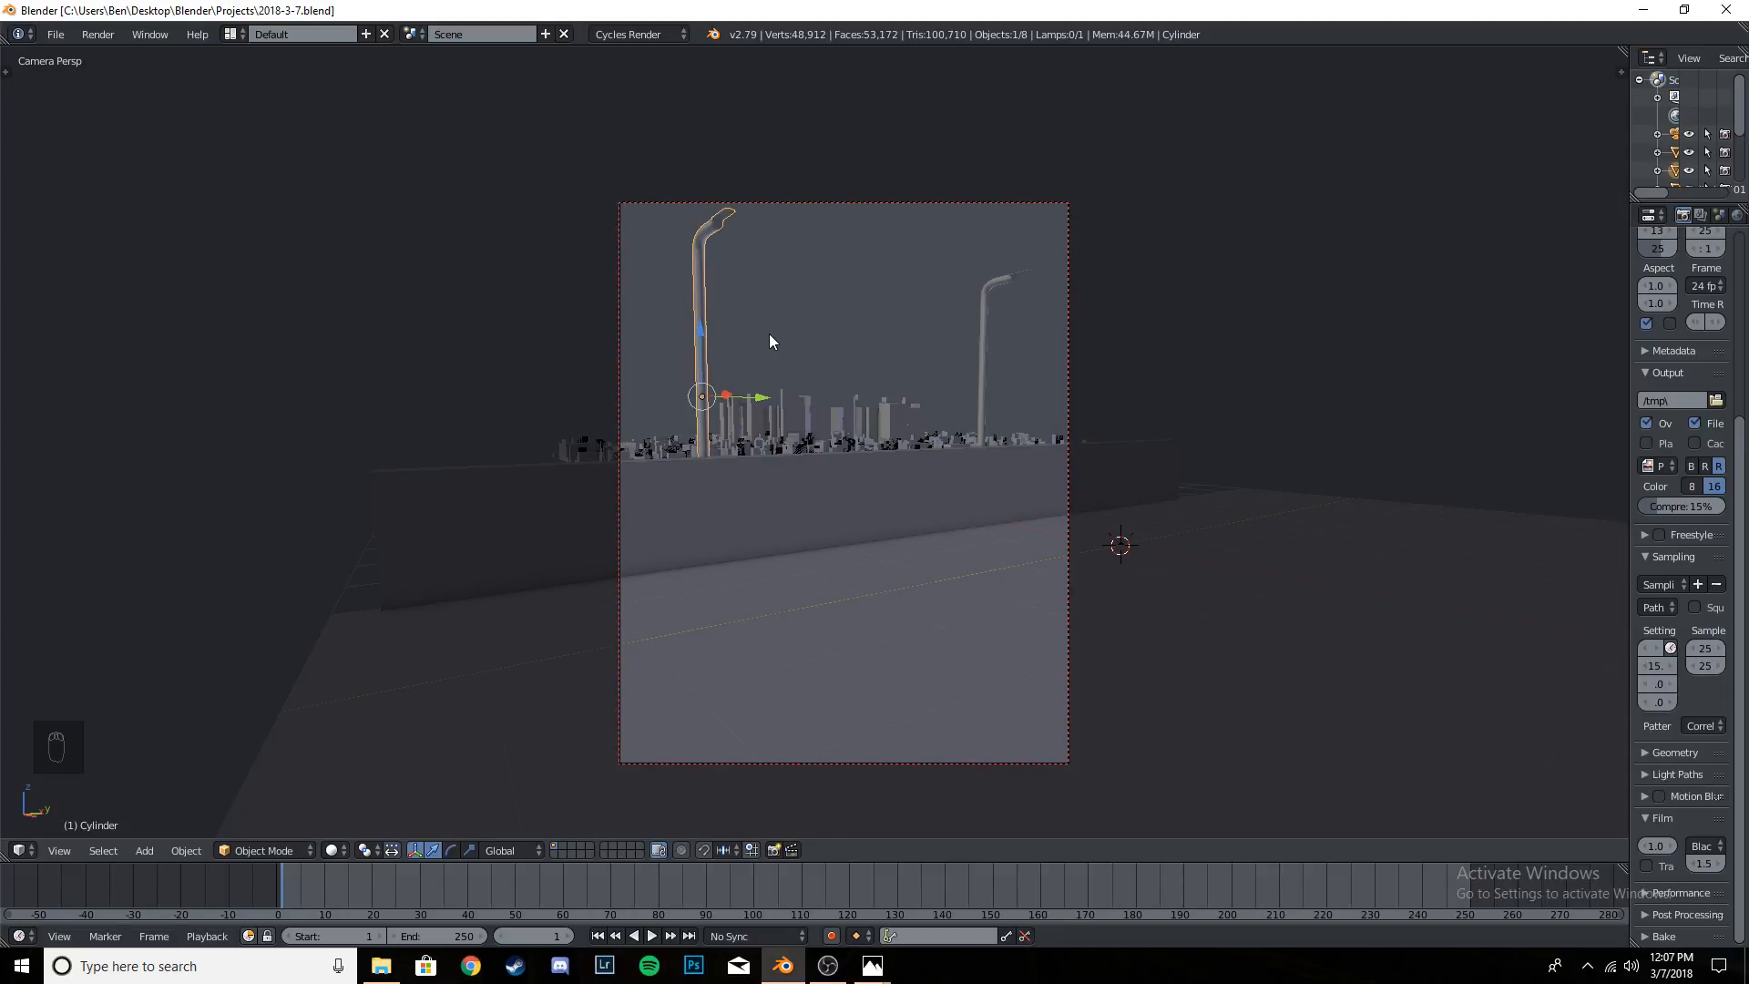
key("ctrl+s")
key("ctrl+s")
key("ctrl+s")
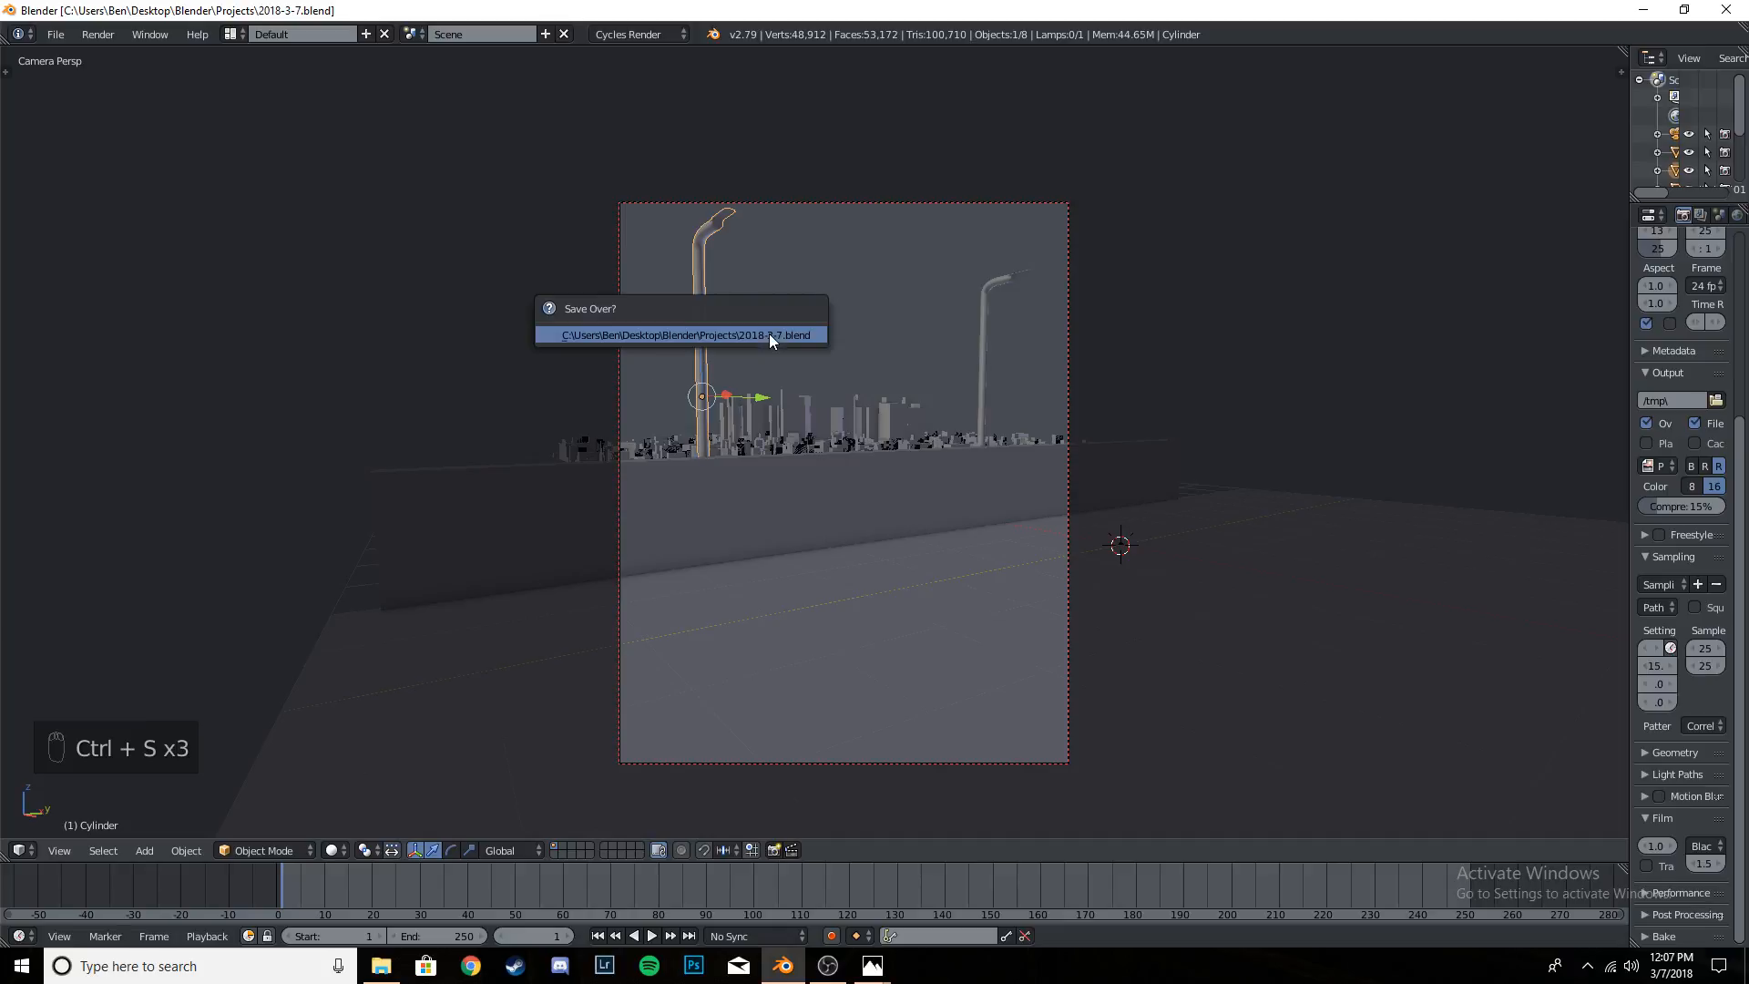
key("ctrl+s")
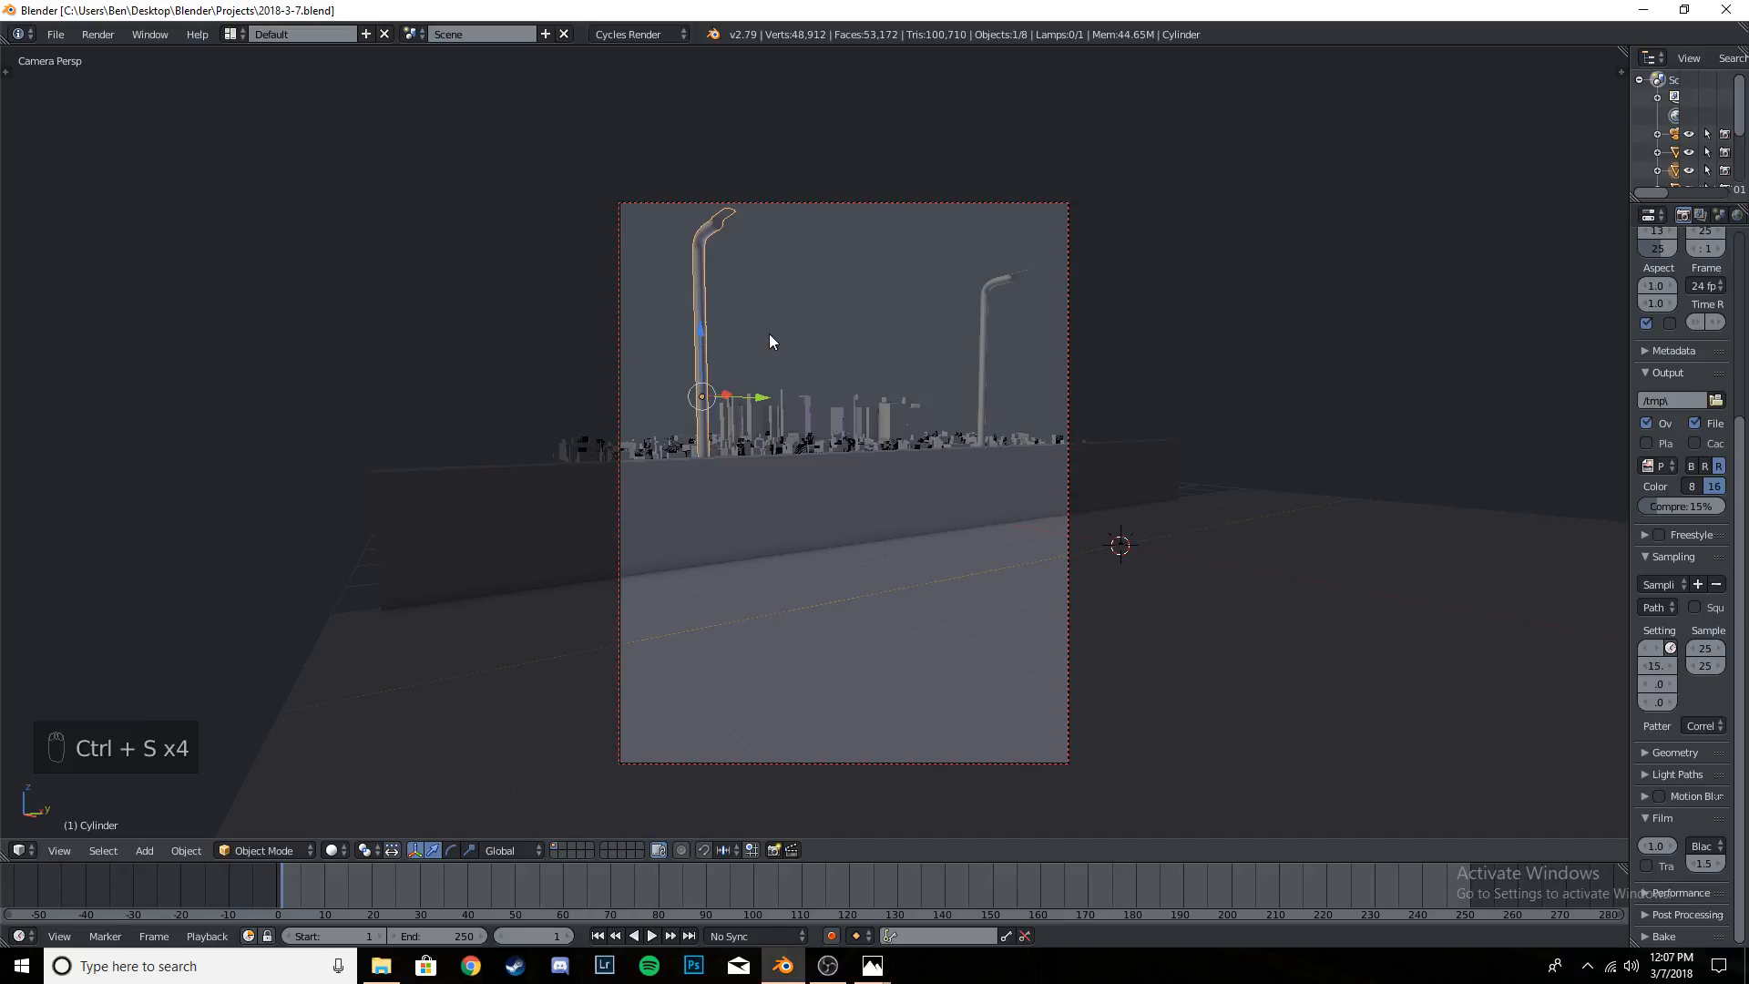
key("t")
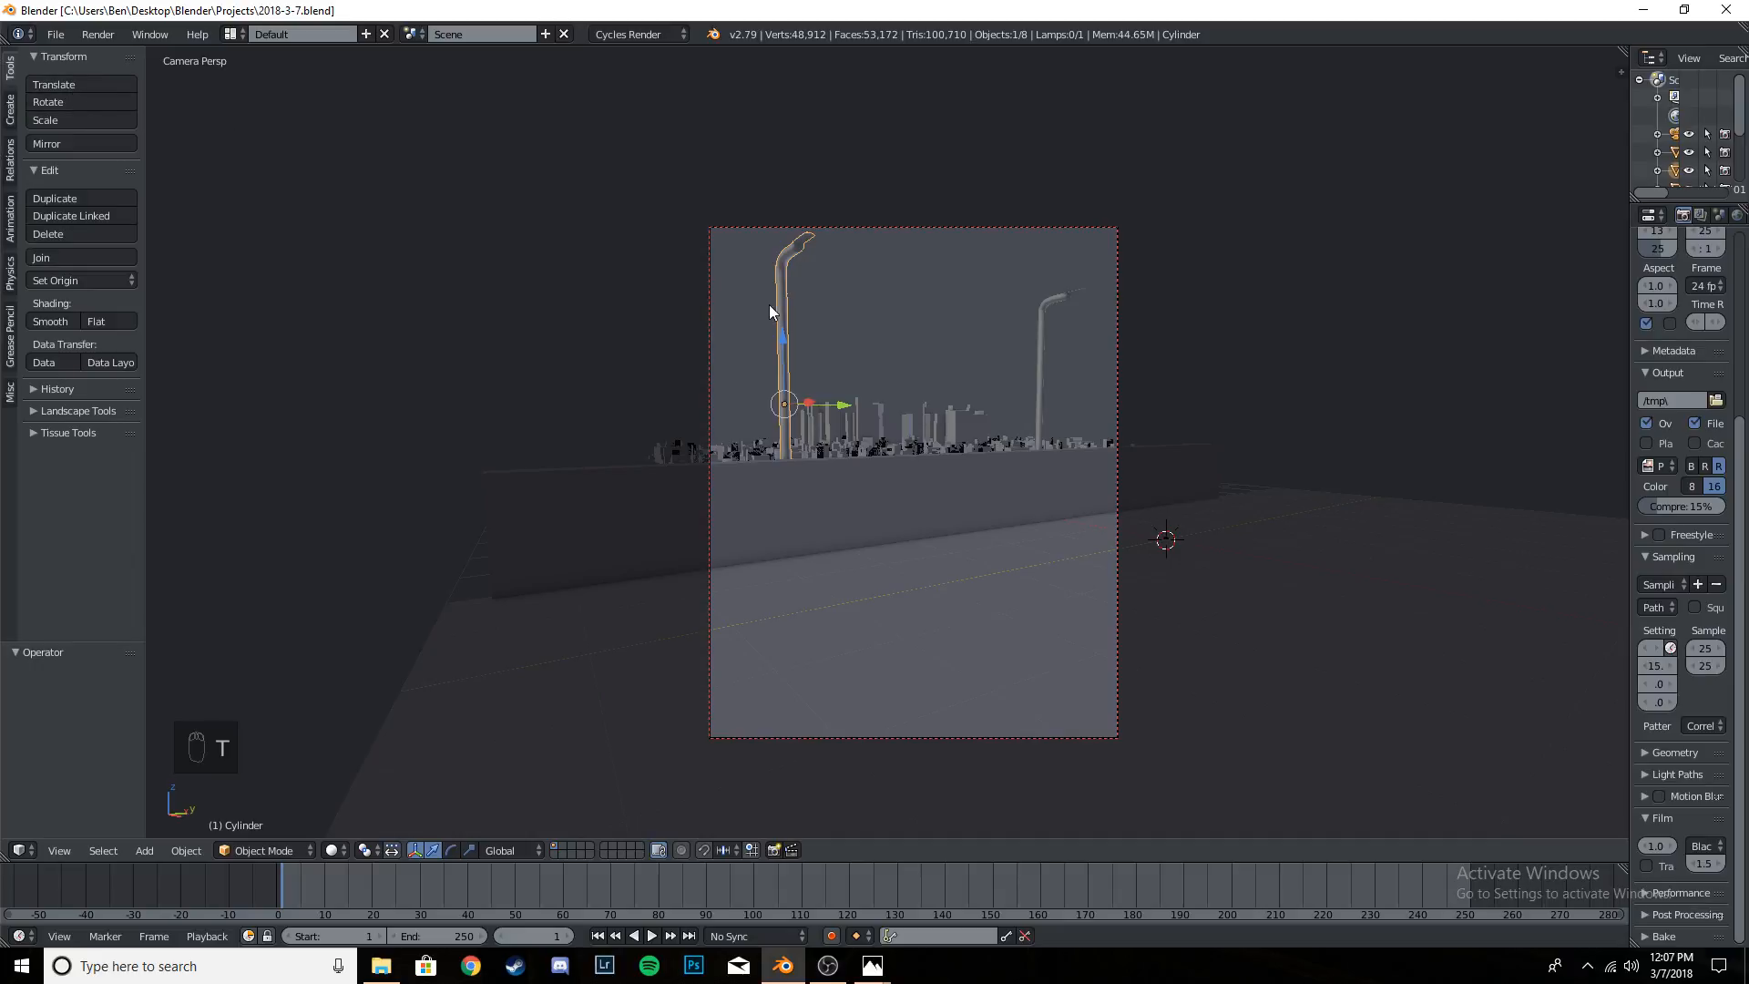
key("t")
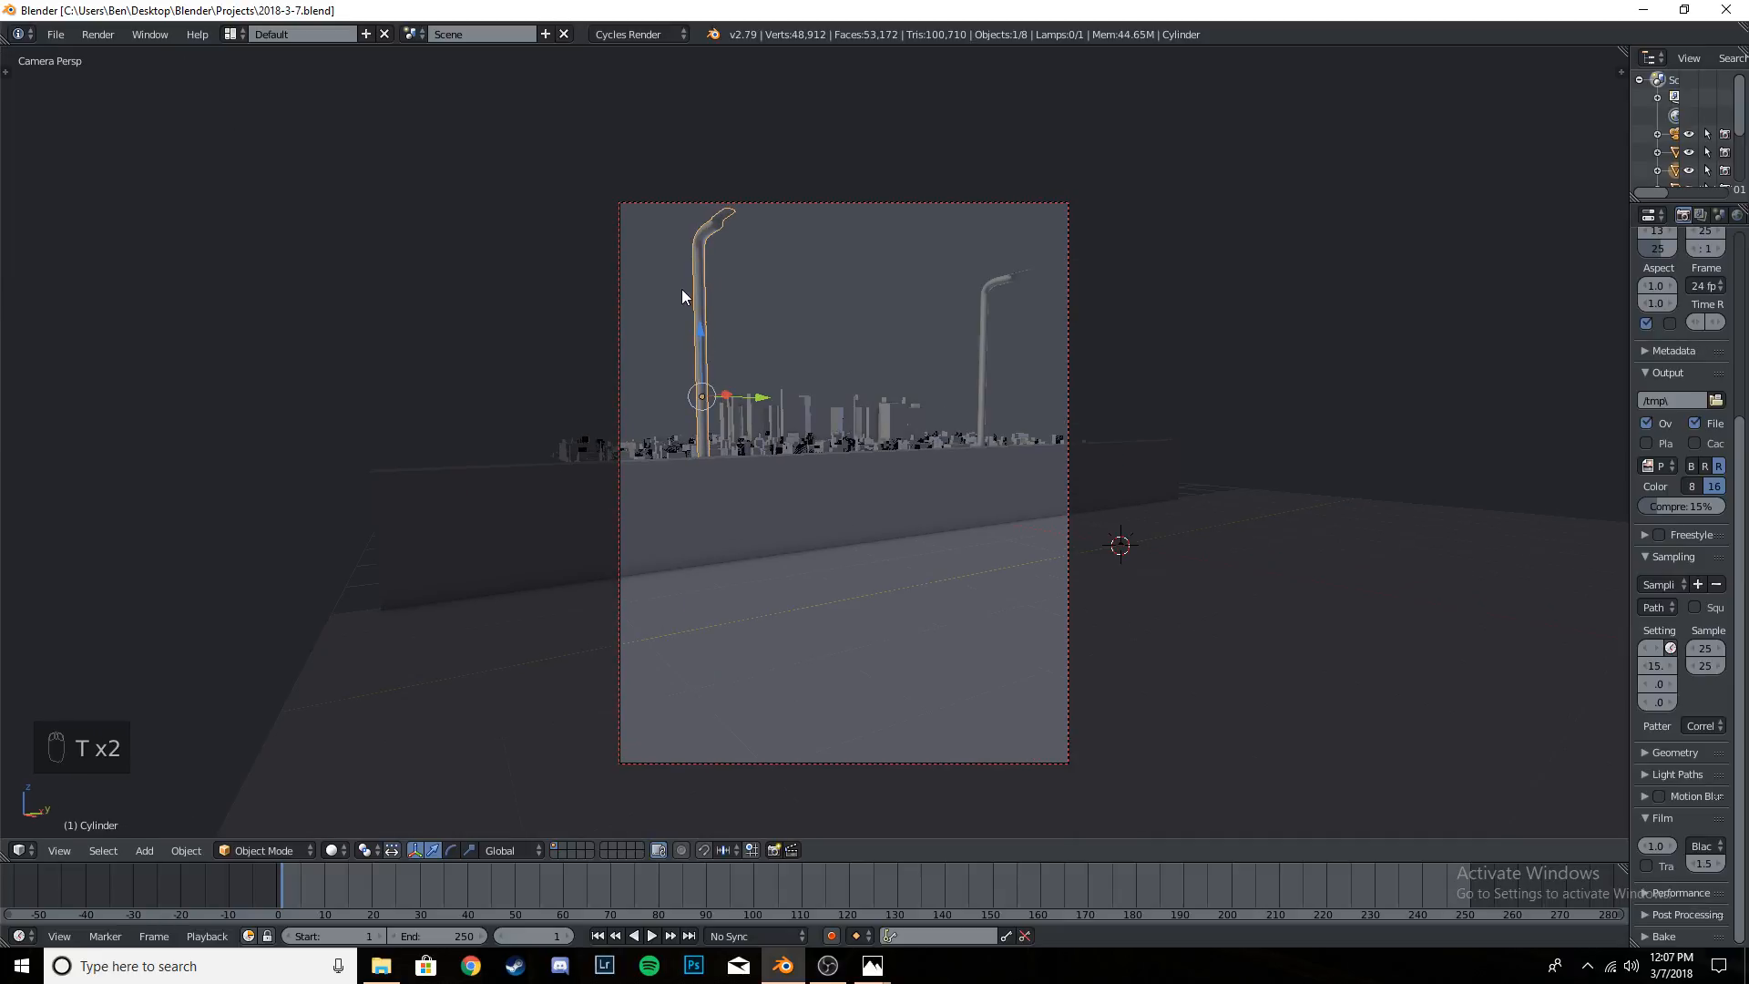
key("t")
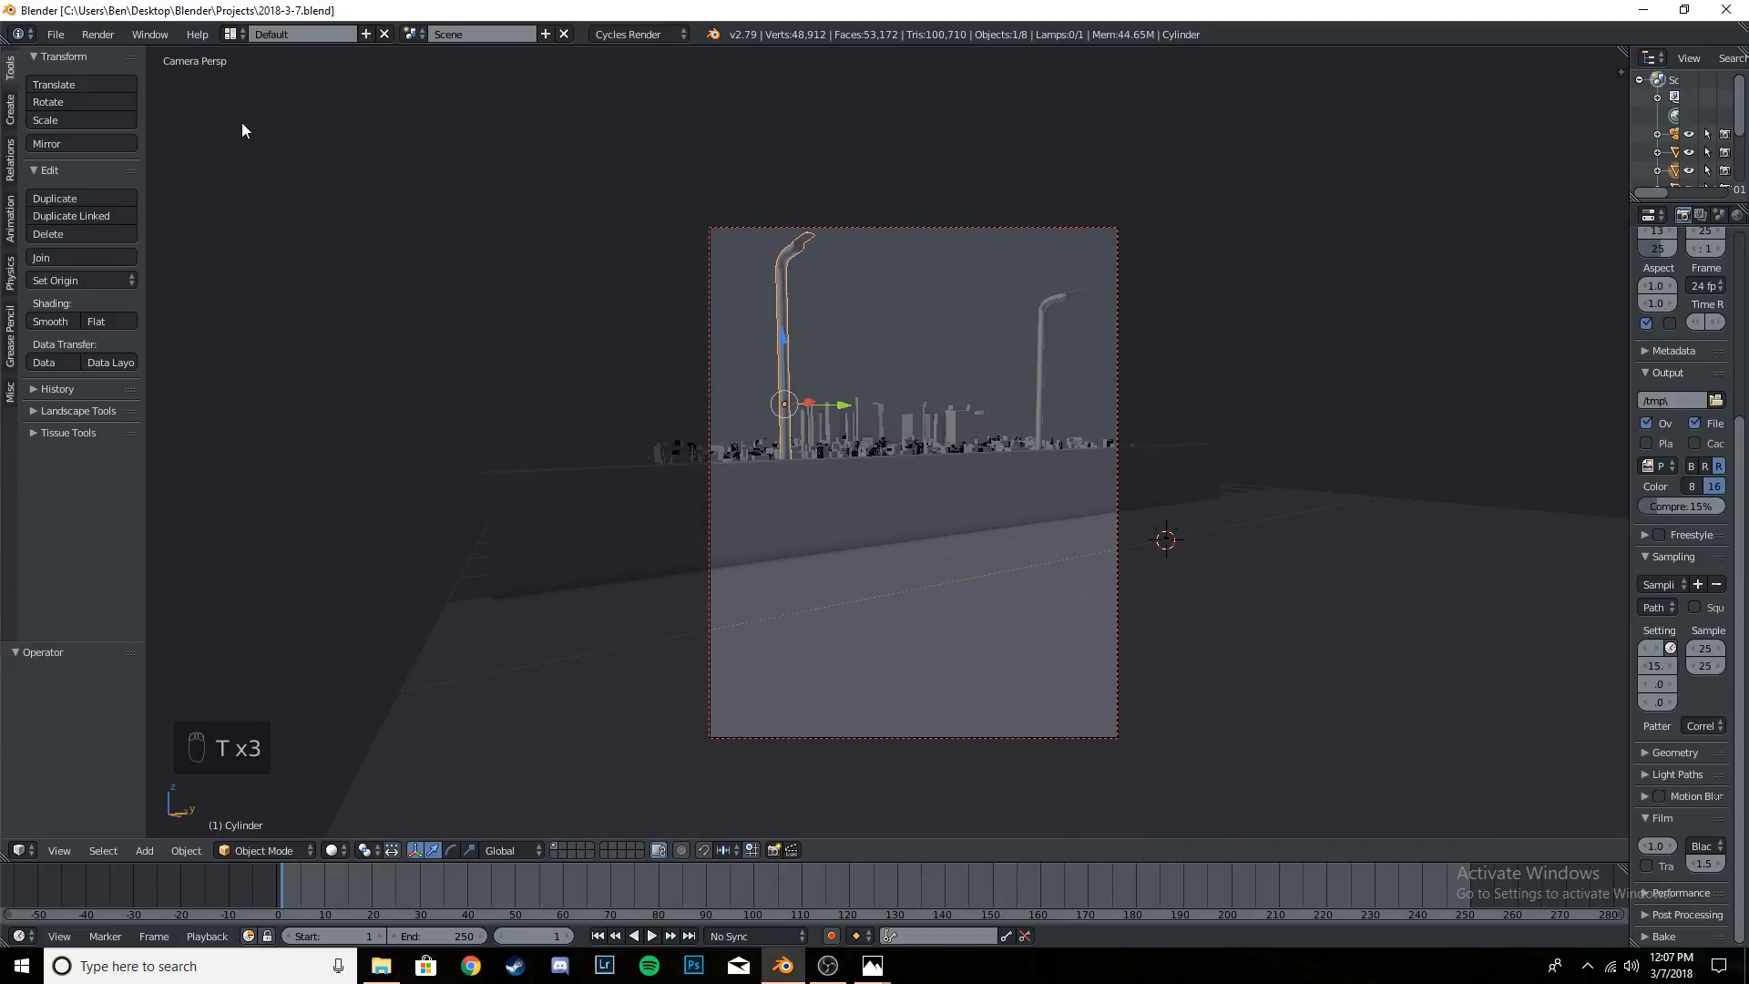
left_click(885, 315)
key("t")
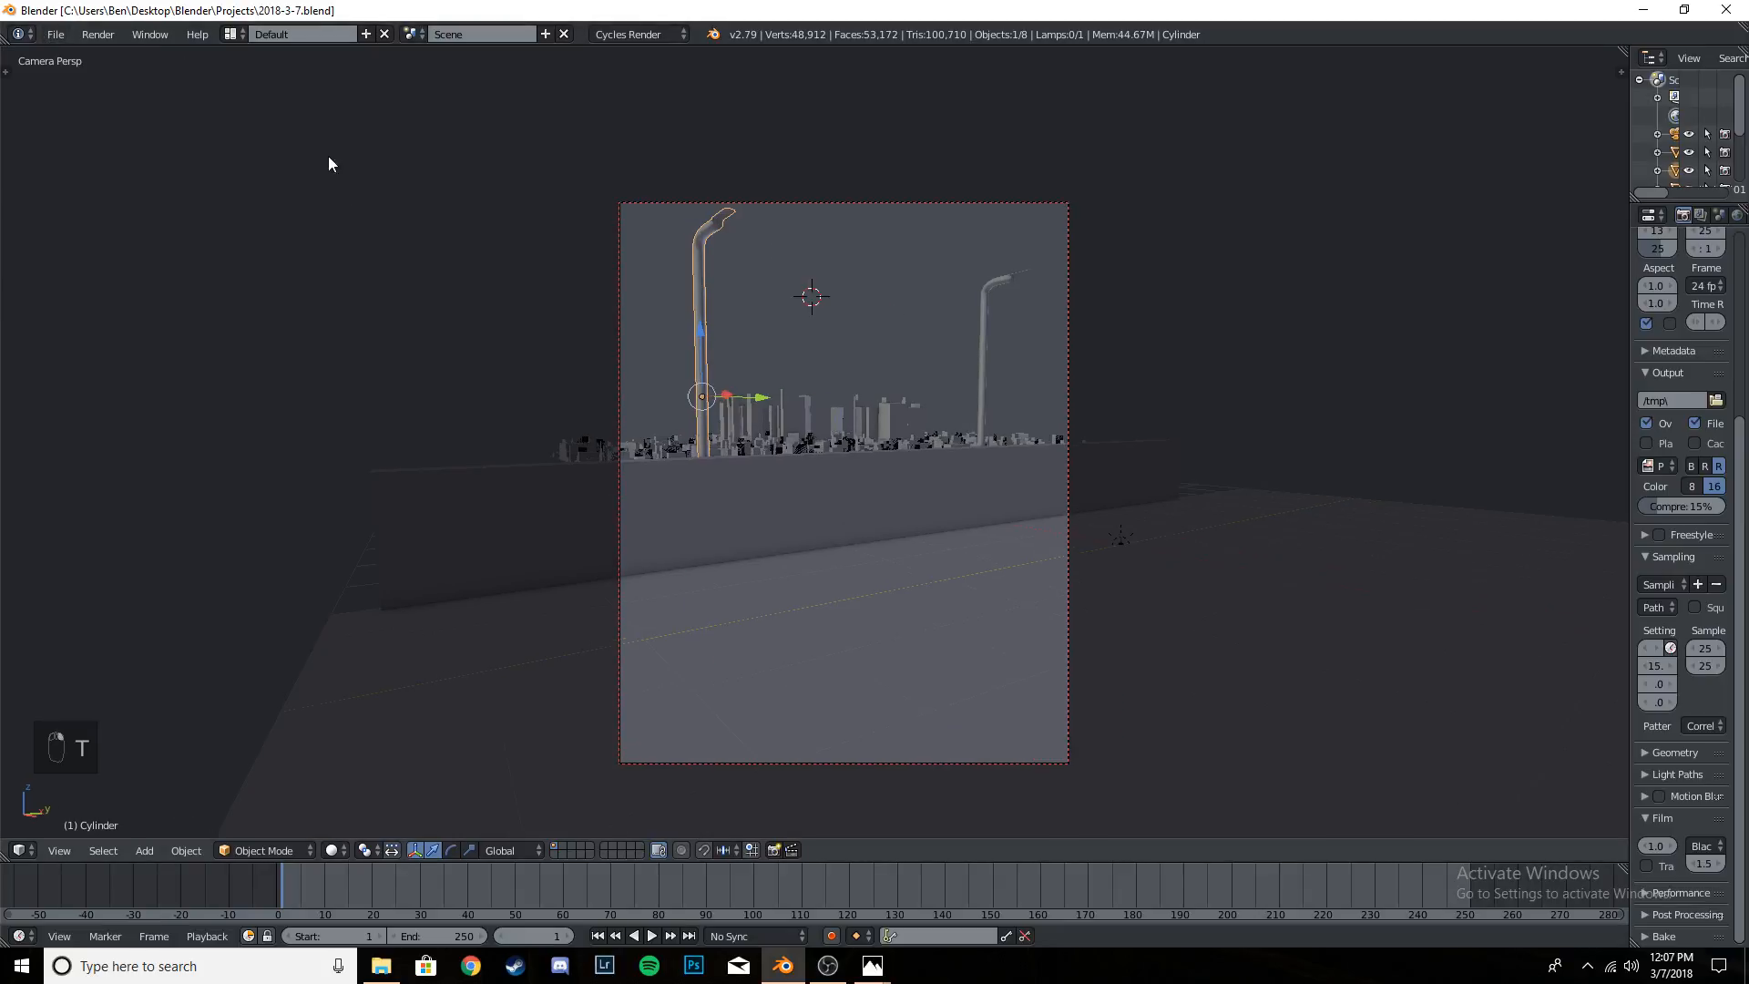
- Add a tree curve with Sapling Tree Gen and delete it
key("shift+a")
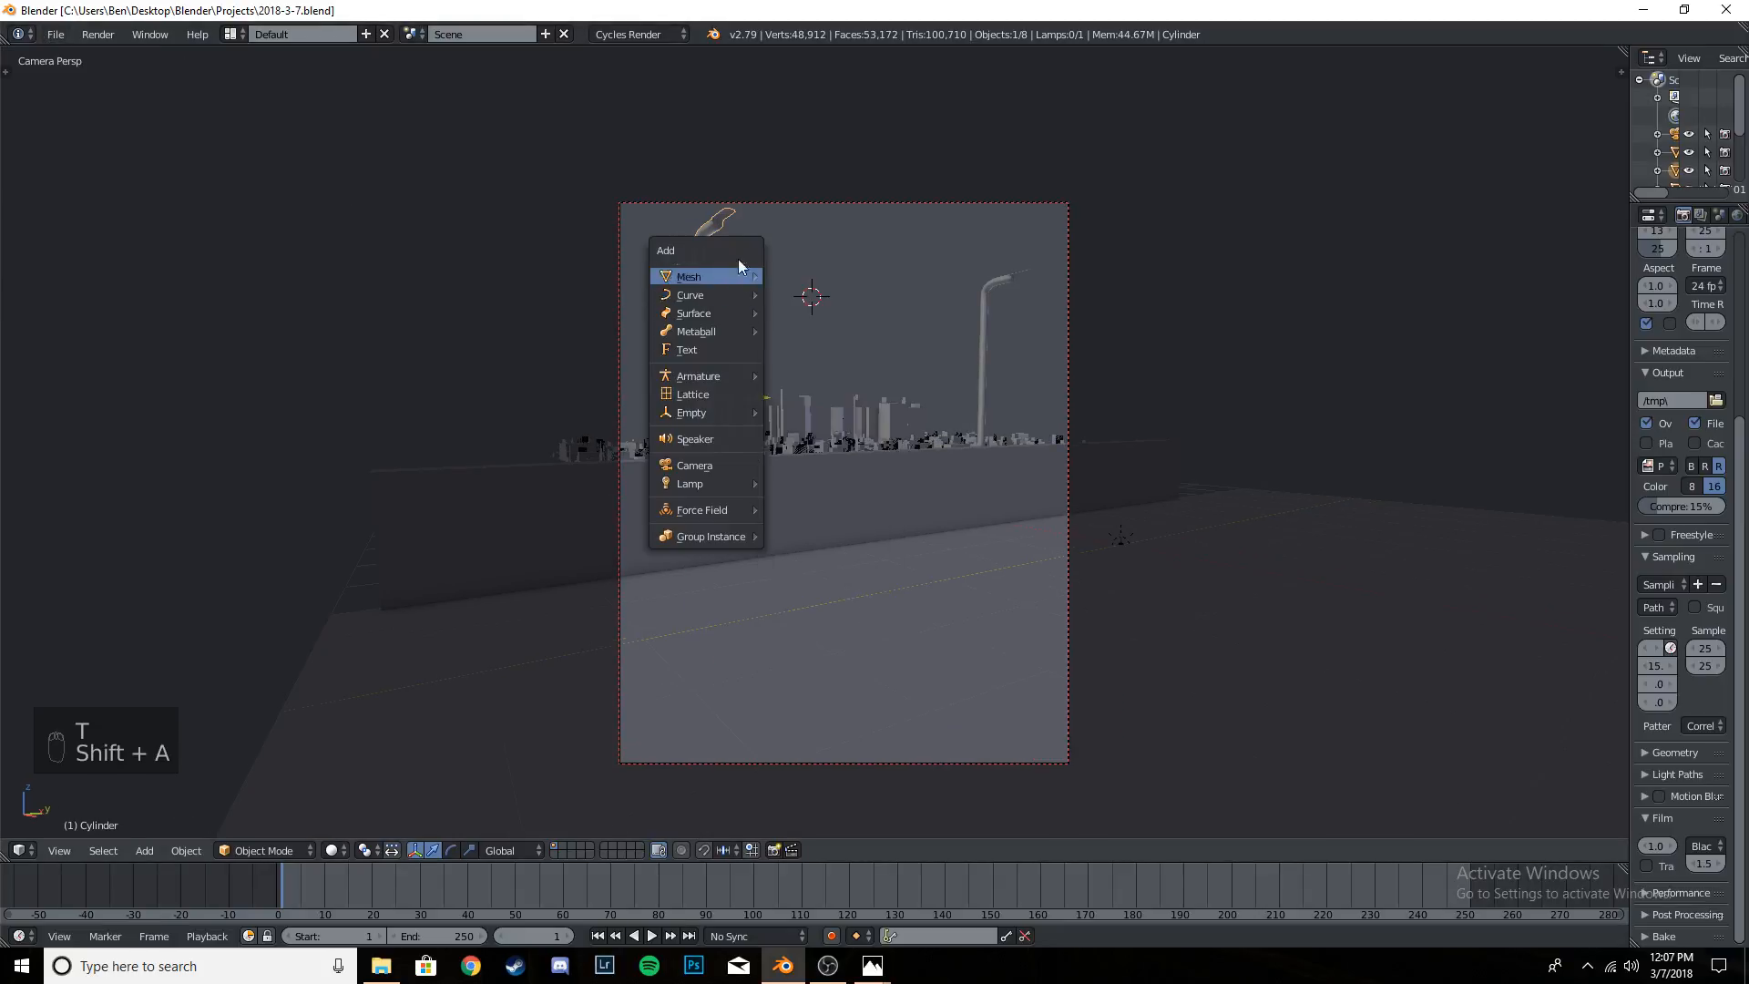
key("shift+a")
mouse_move(780, 290)
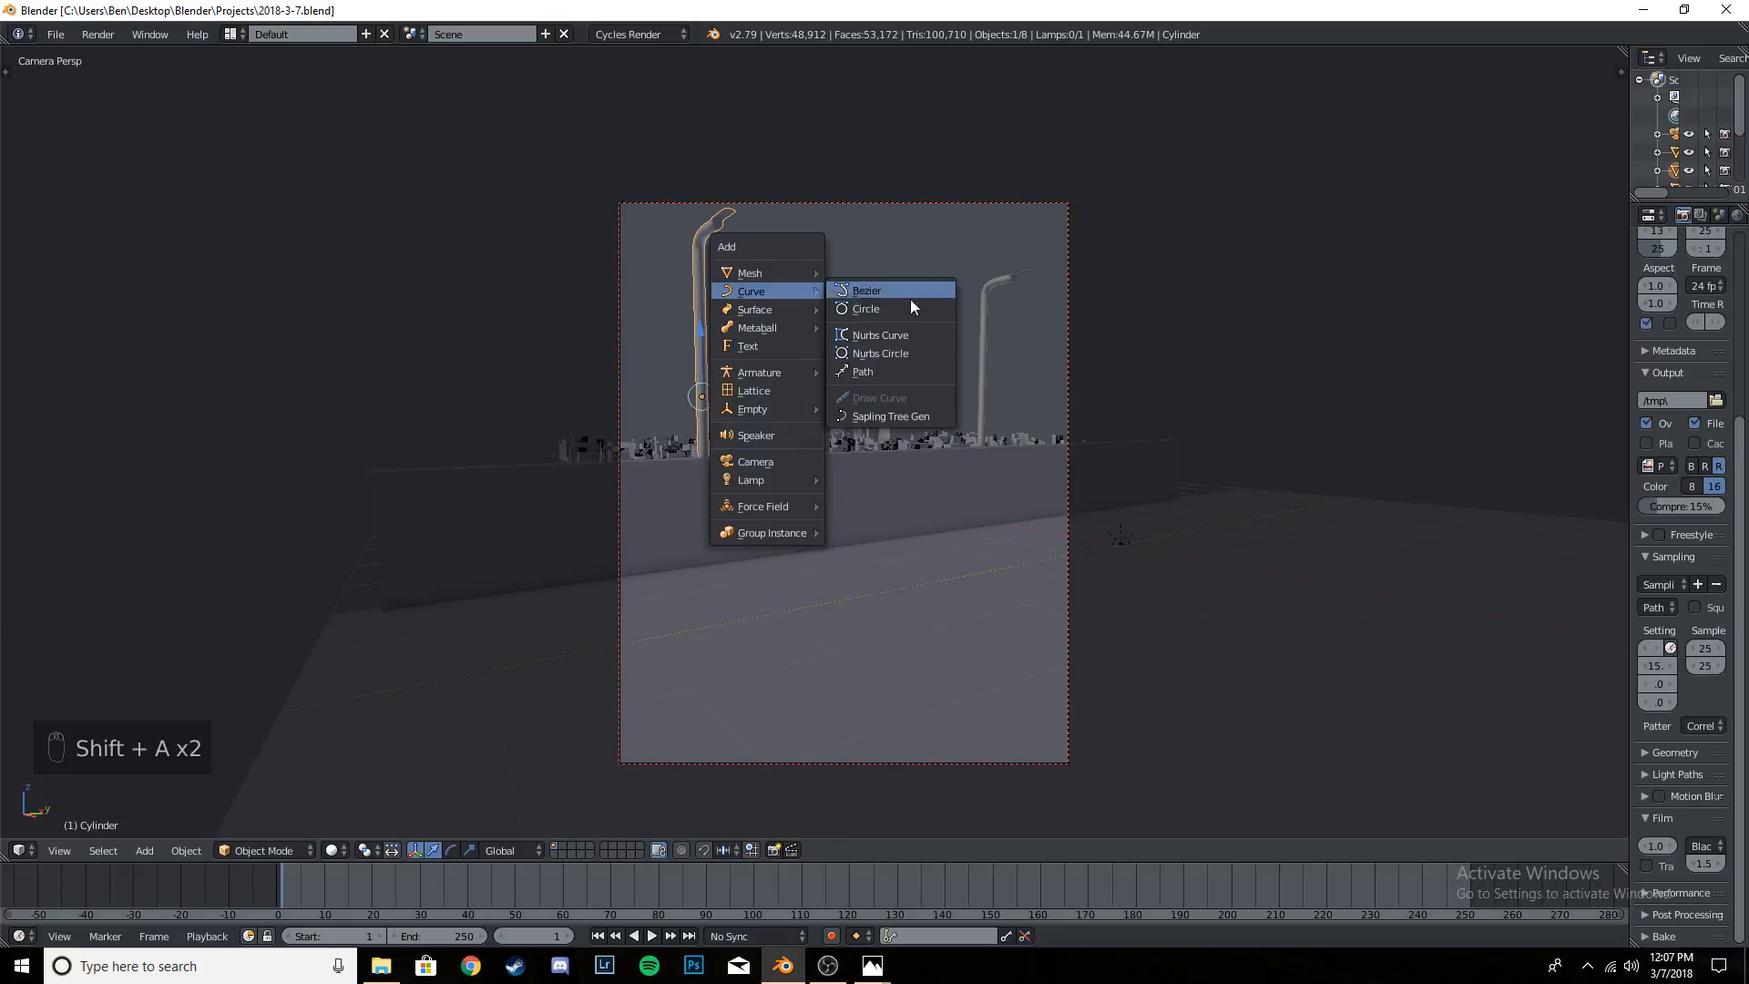
left_click(889, 415)
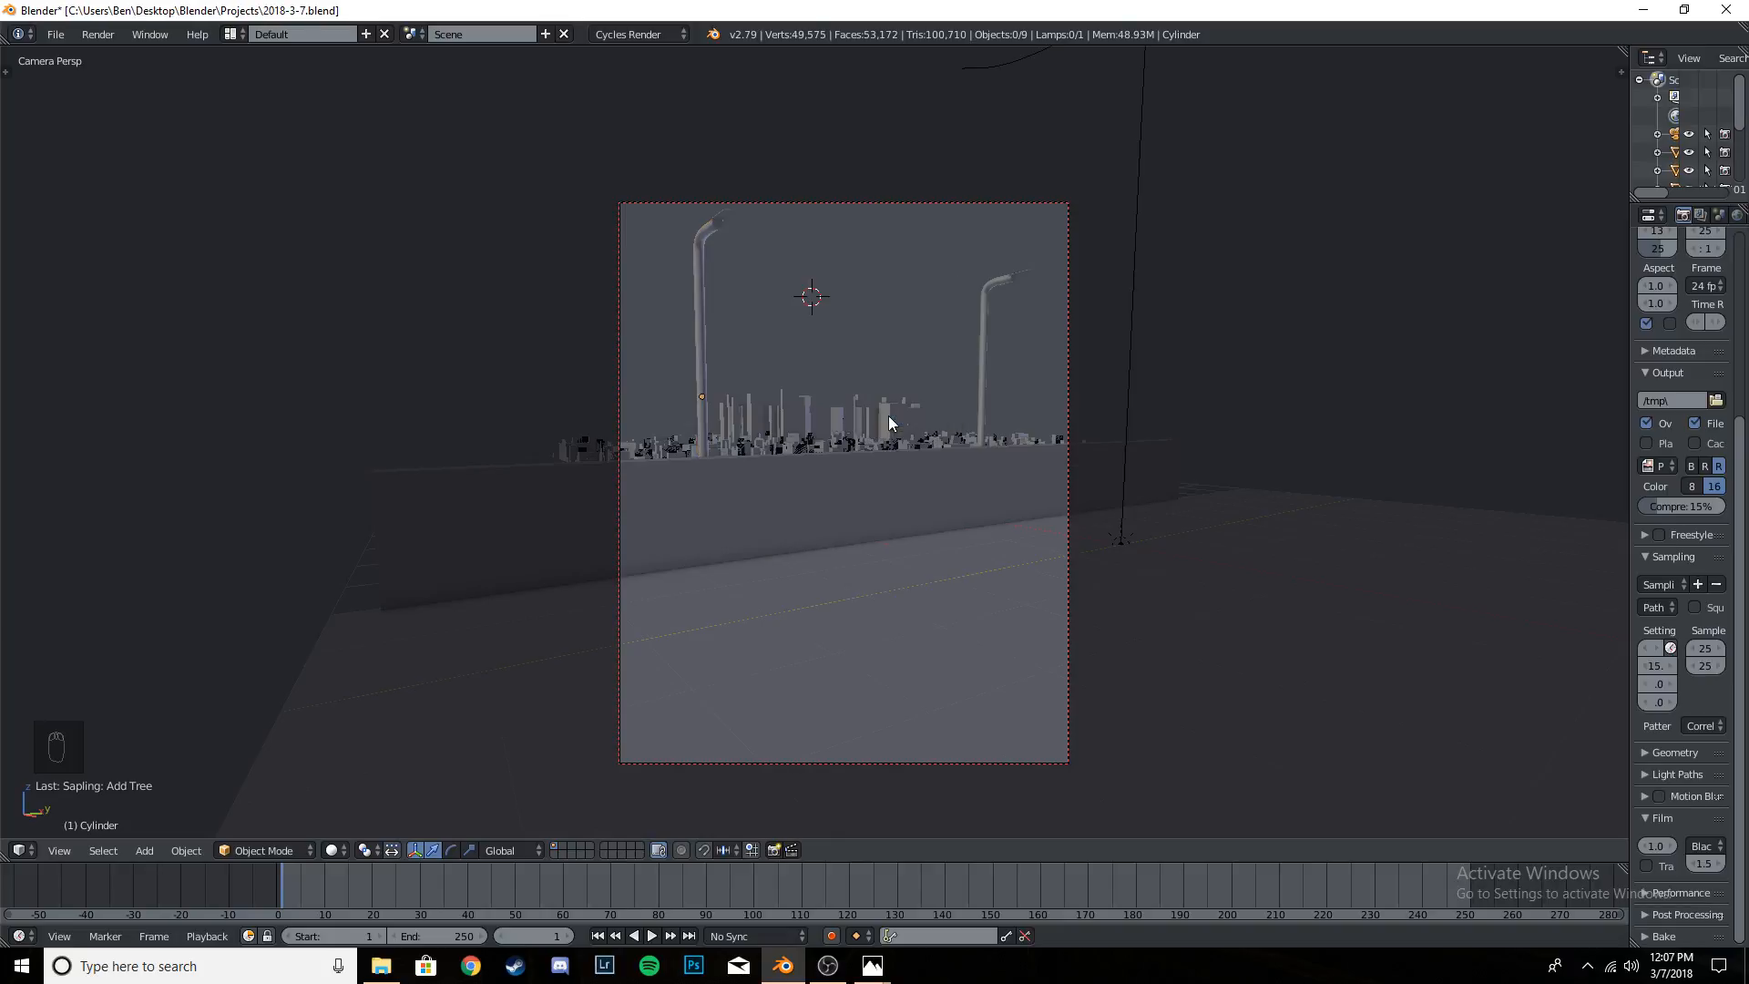
key("x")
left_click(1135, 273)
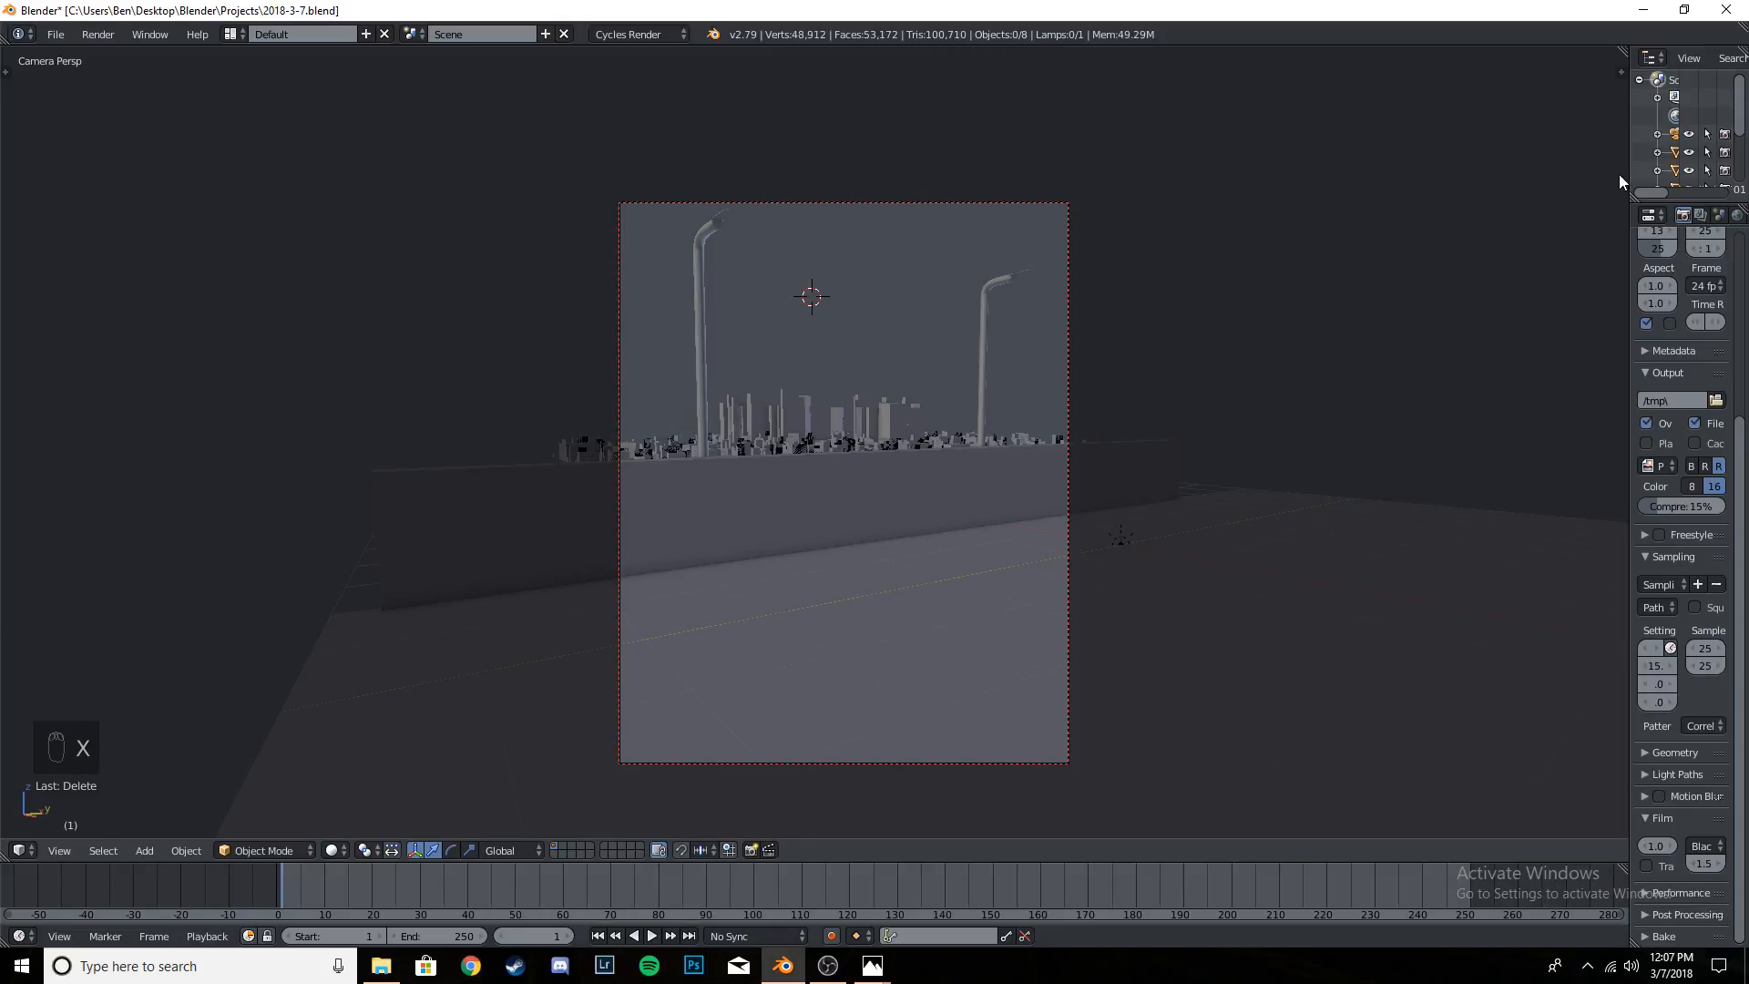
- Widen the properties area, look up the "sapling" add-on in the user preferences to check whether it is enabled, and close the preferences
left_click_drag(1627, 179, 1475, 179)
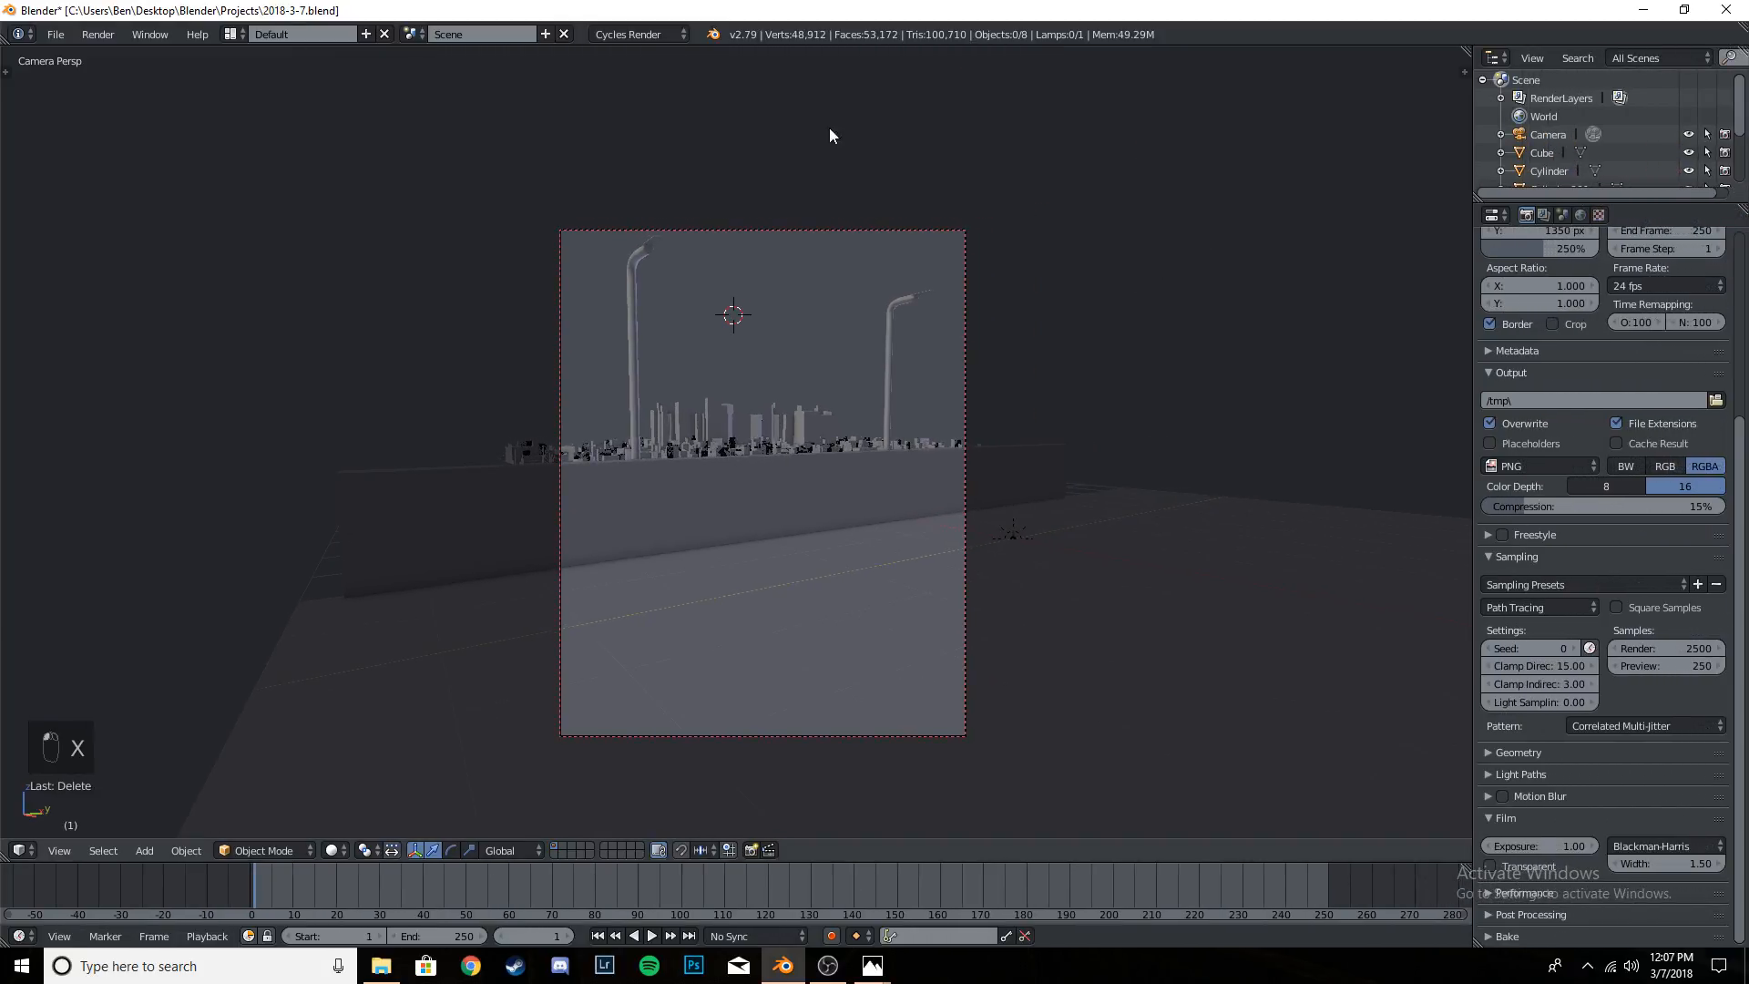
left_click(60, 37)
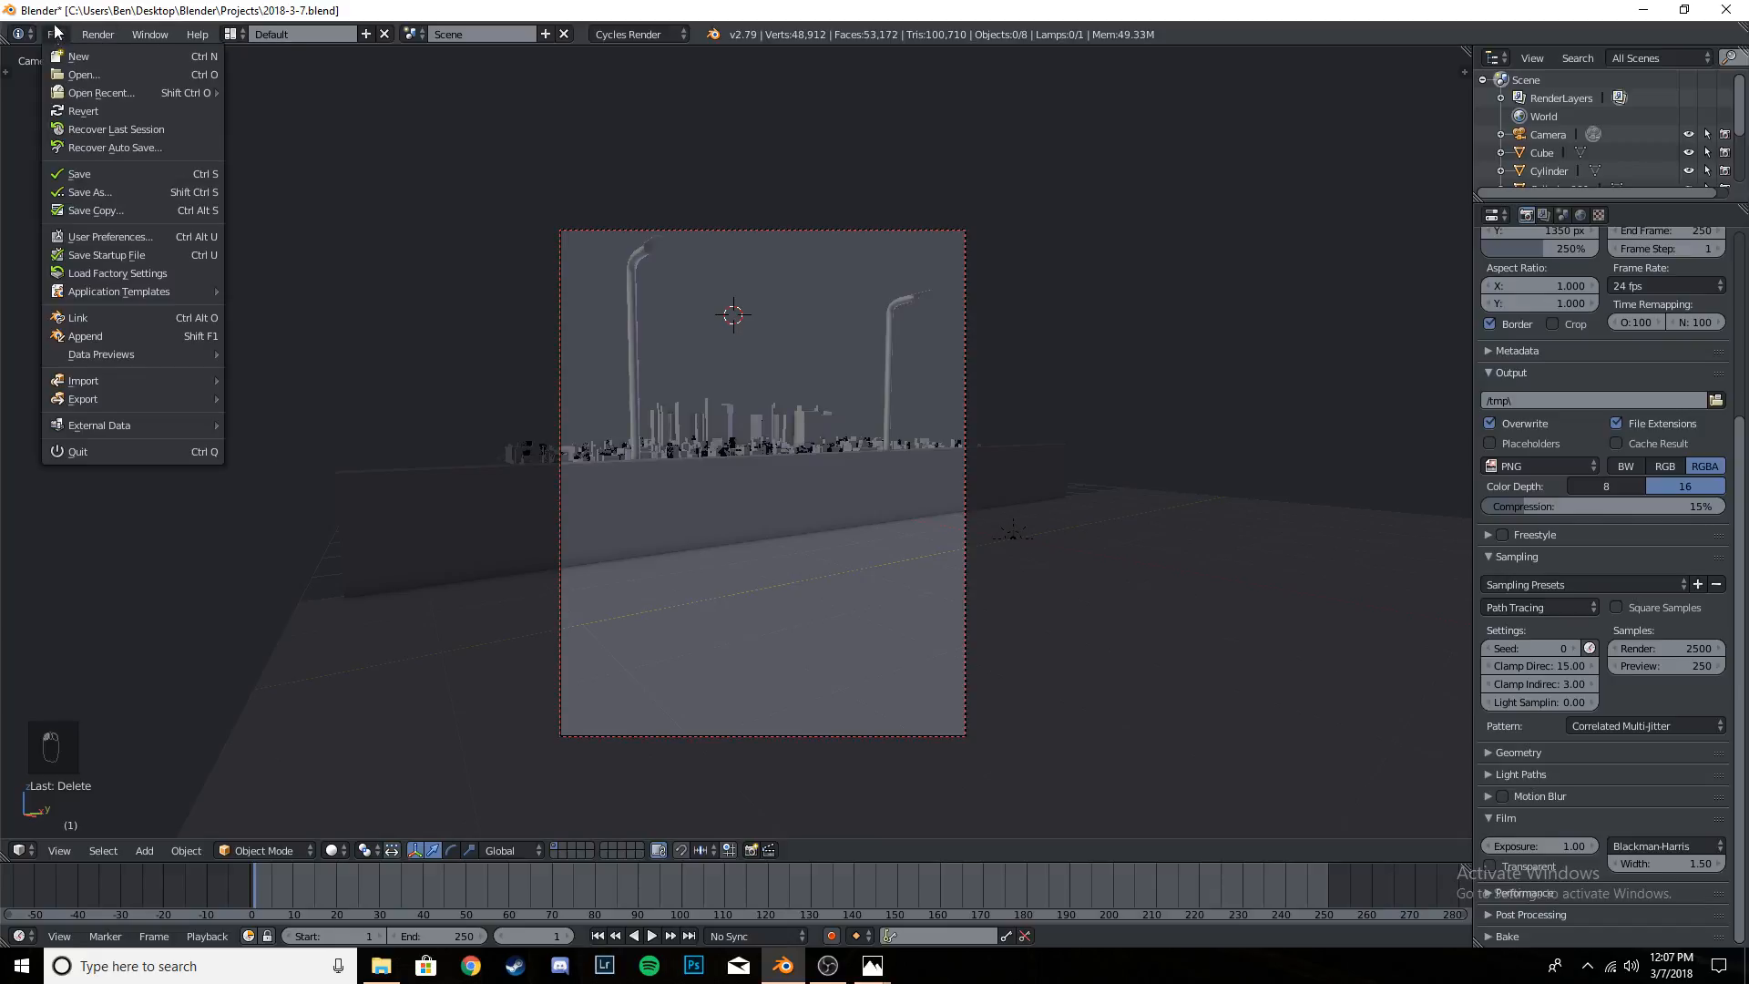
left_click(109, 238)
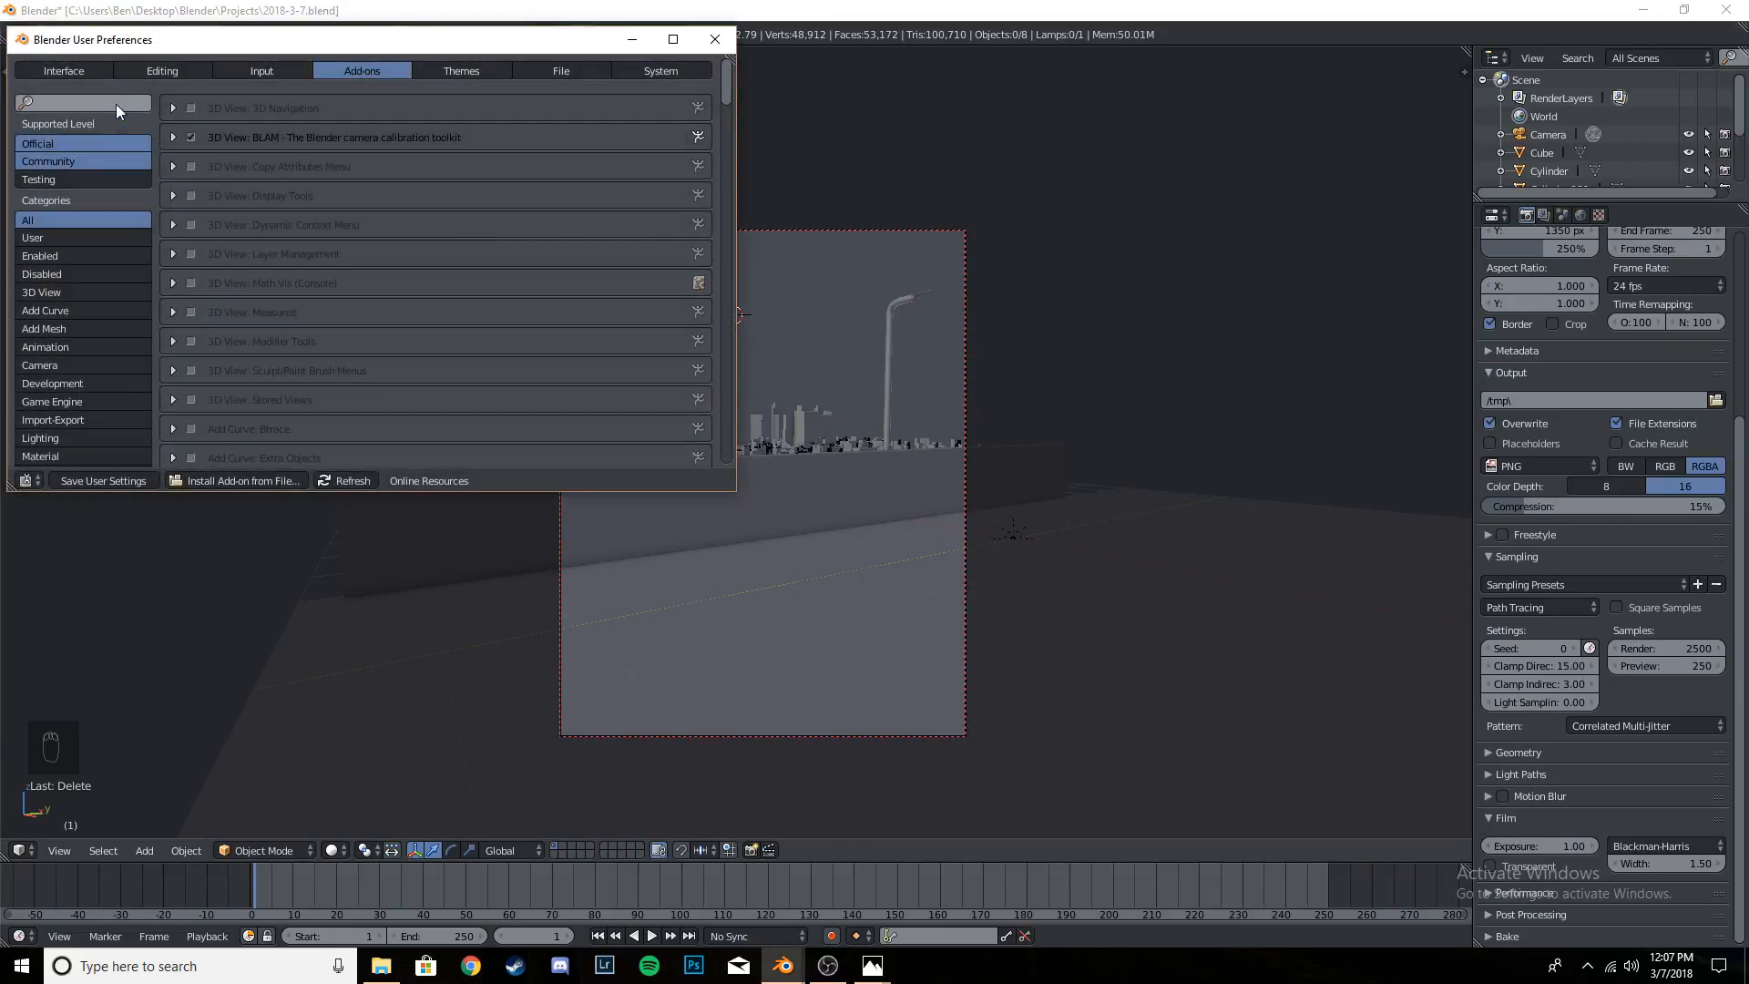
left_click(116, 104)
type("sapling")
key("Return")
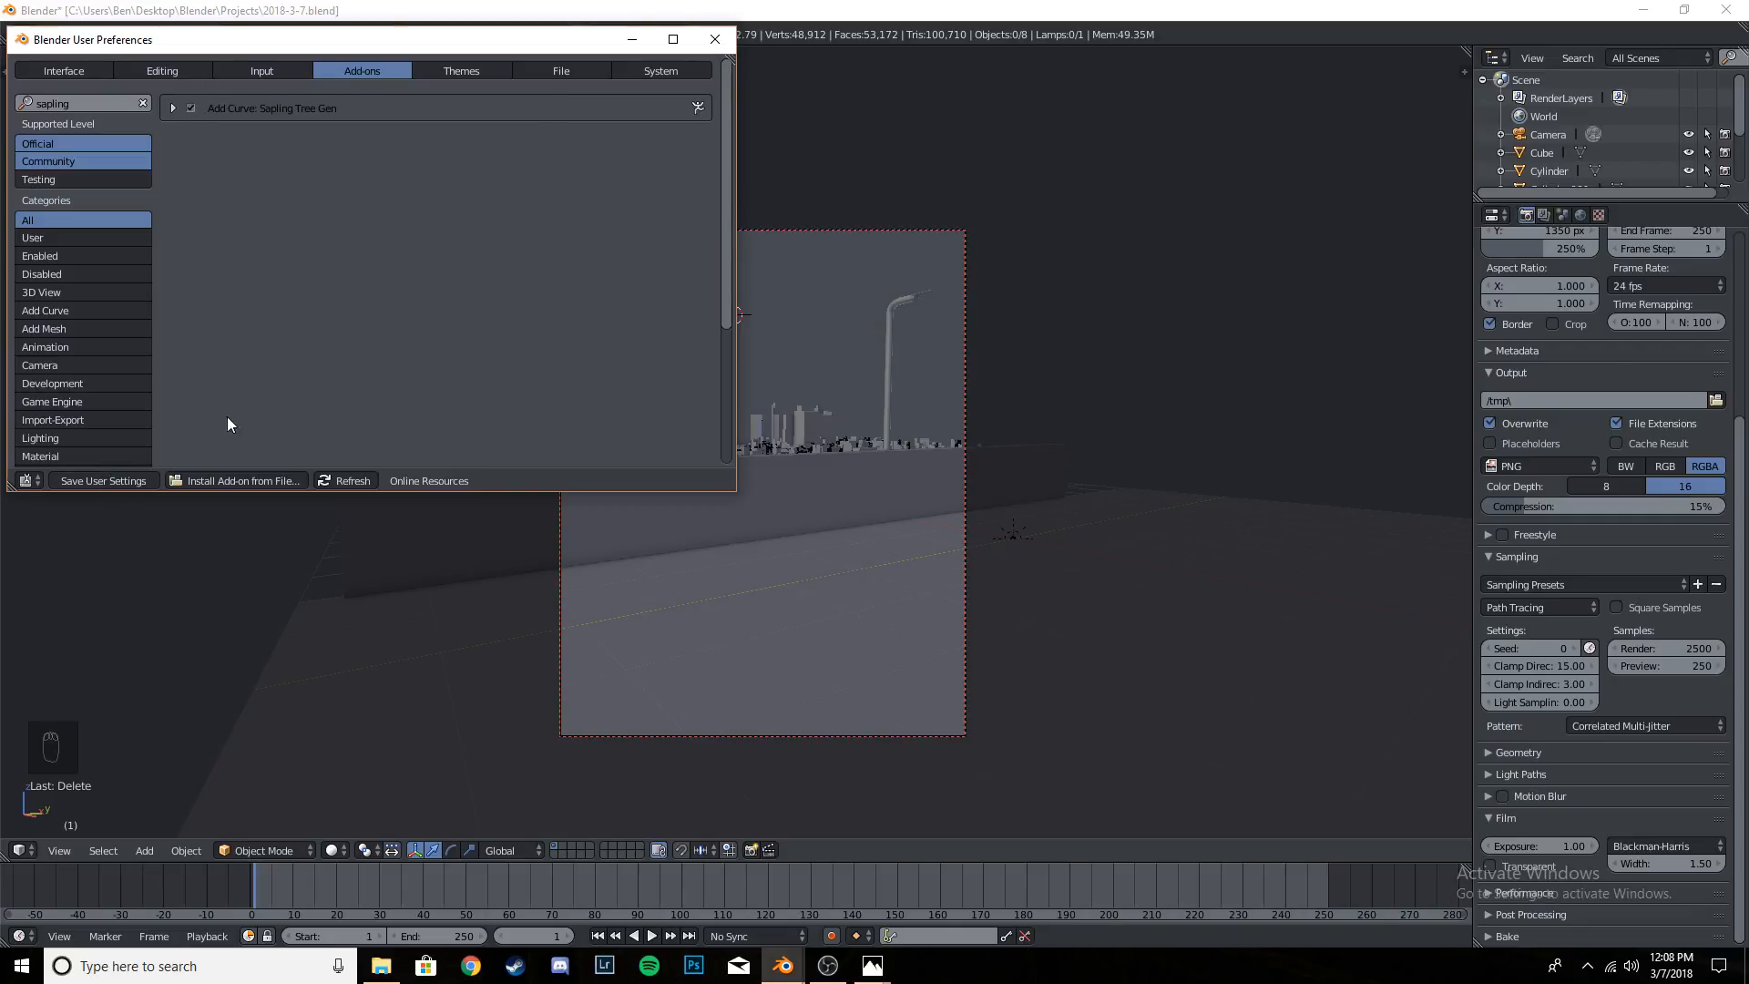
left_click(721, 39)
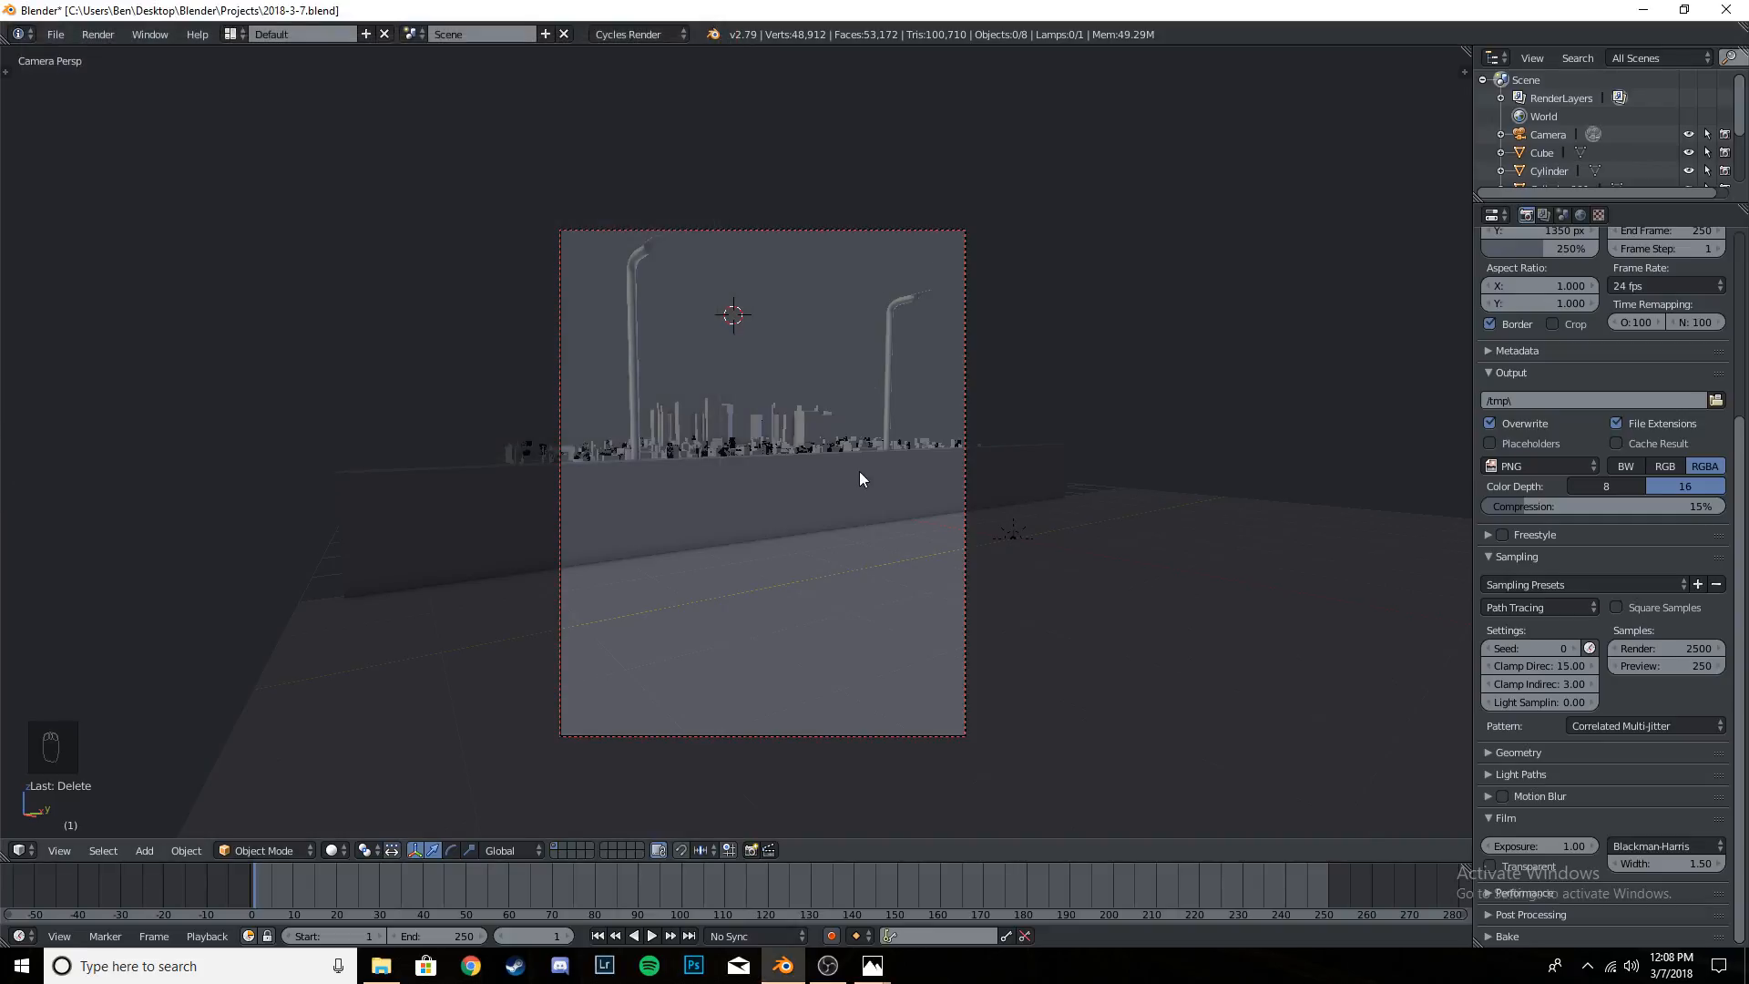
- Add a tree curve with Sapling Tree Gen and view its full height against the scene
key("shift+a")
mouse_move(862, 445)
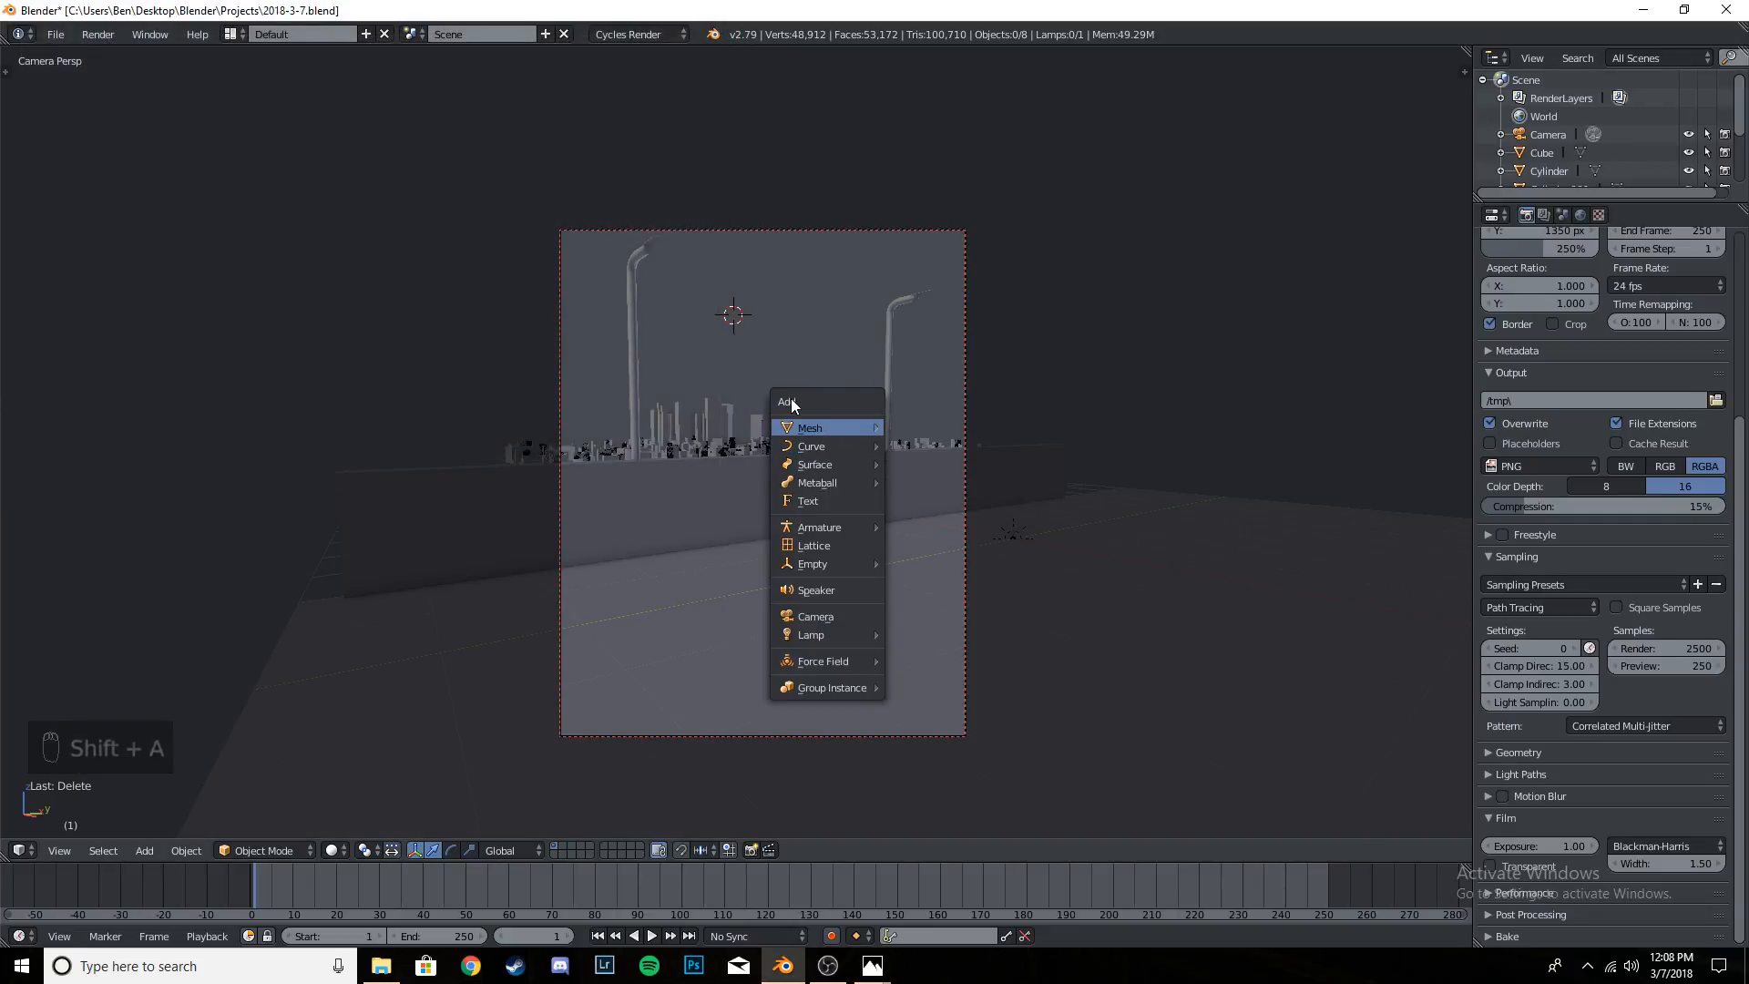
left_click(138, 851)
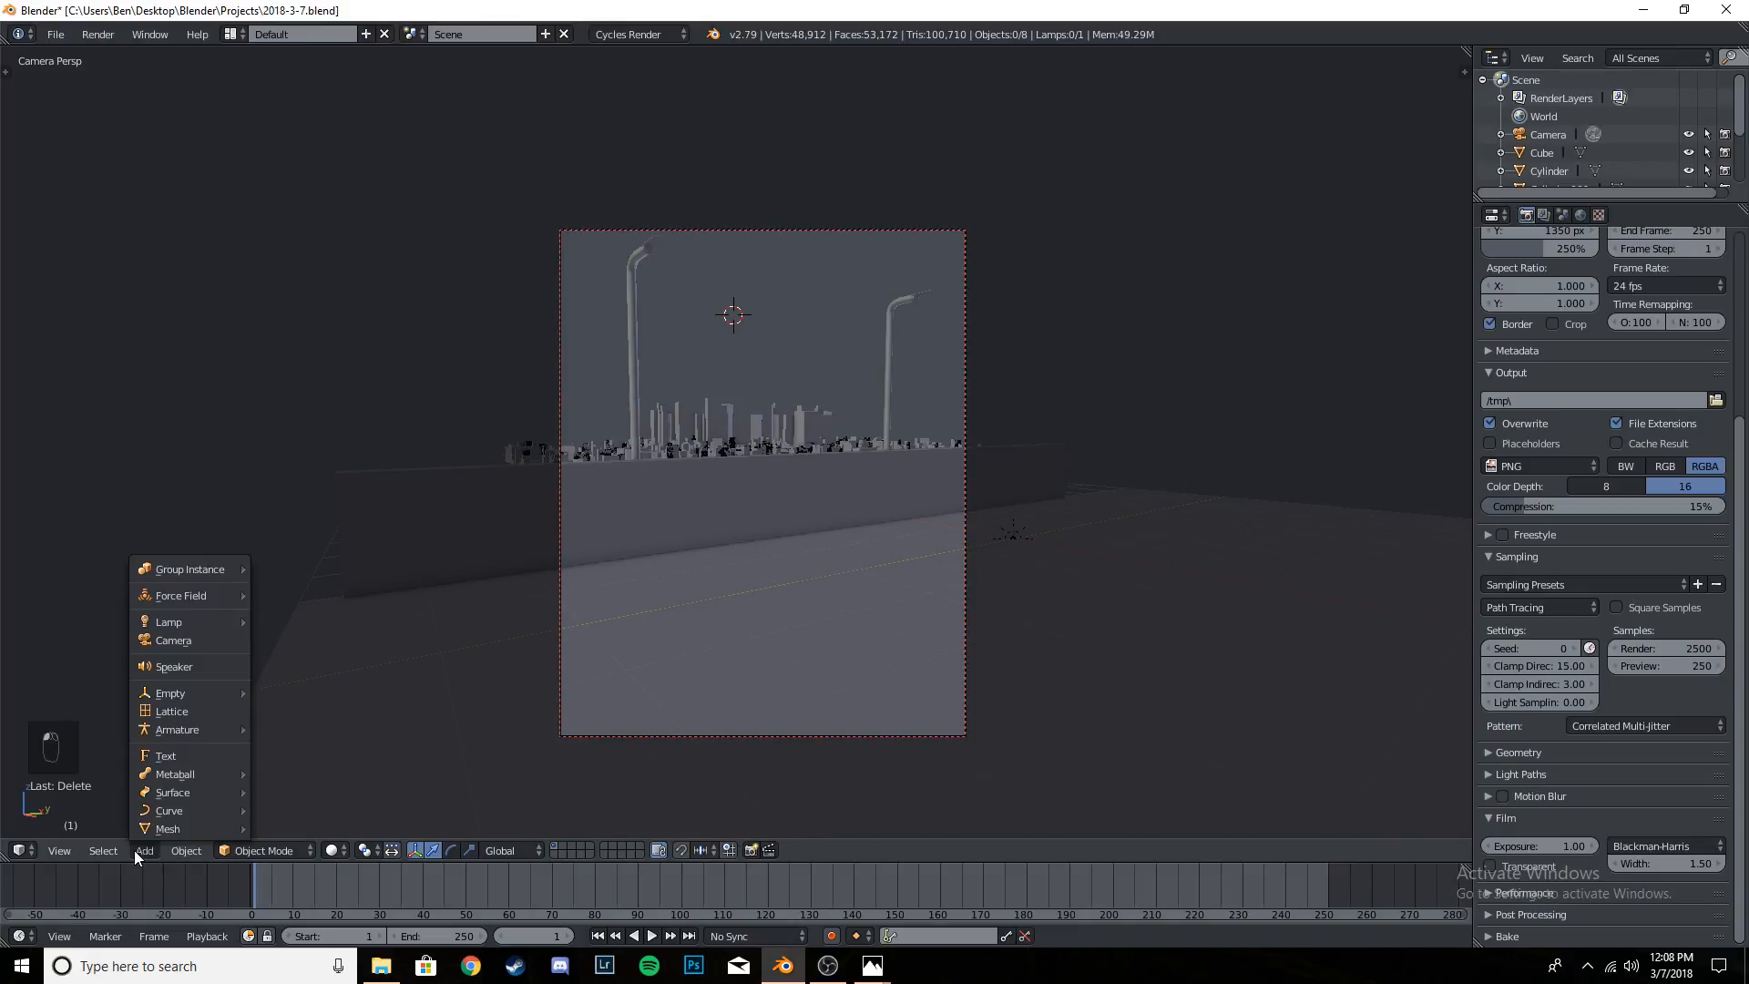
key("shift+a")
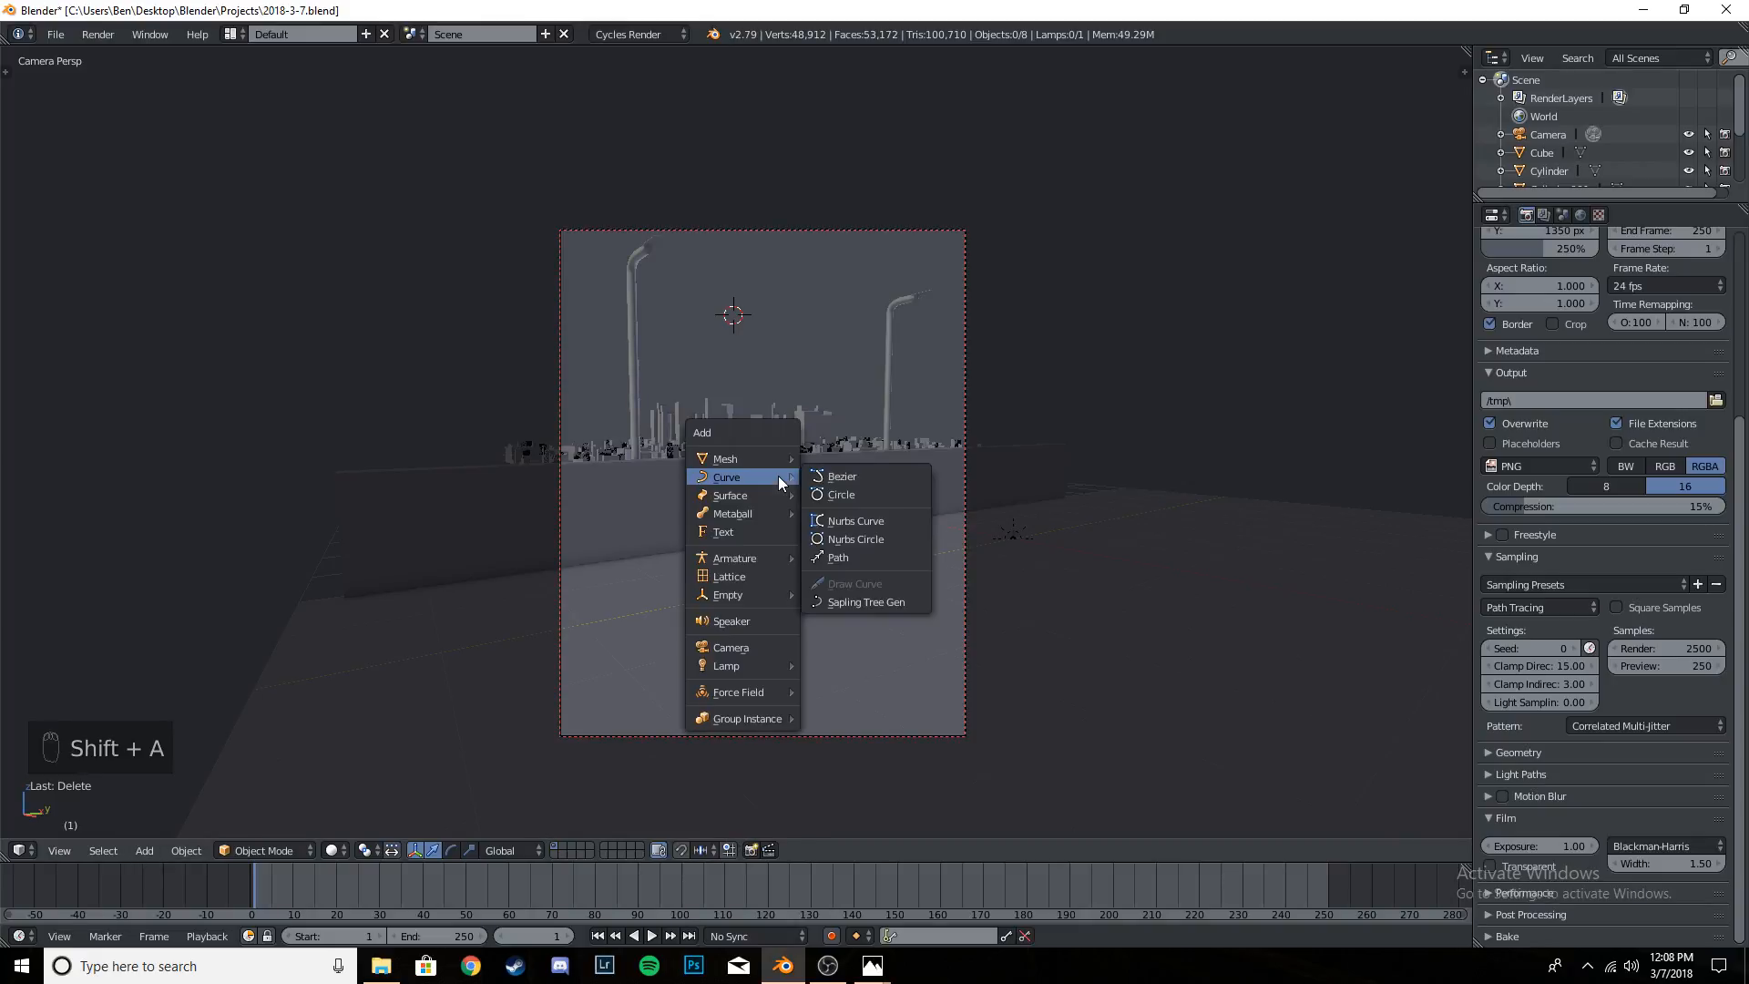
mouse_move(766, 475)
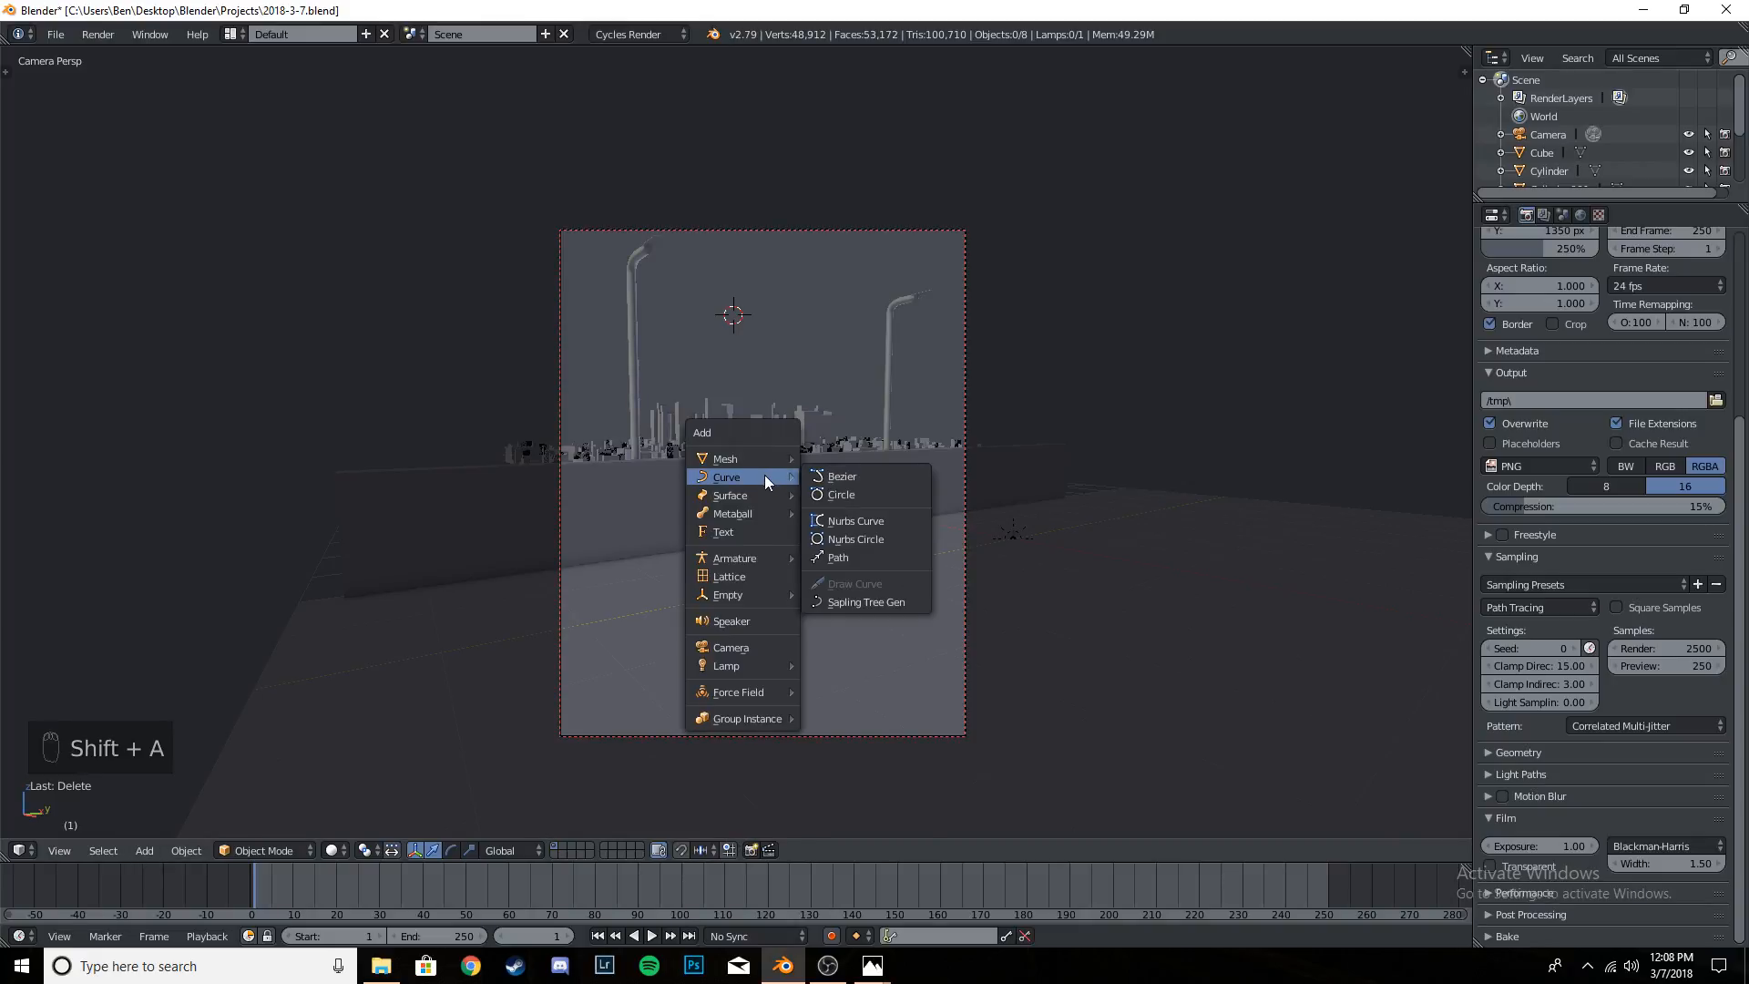
left_click(866, 603)
scroll(1069, 383, "down", 3)
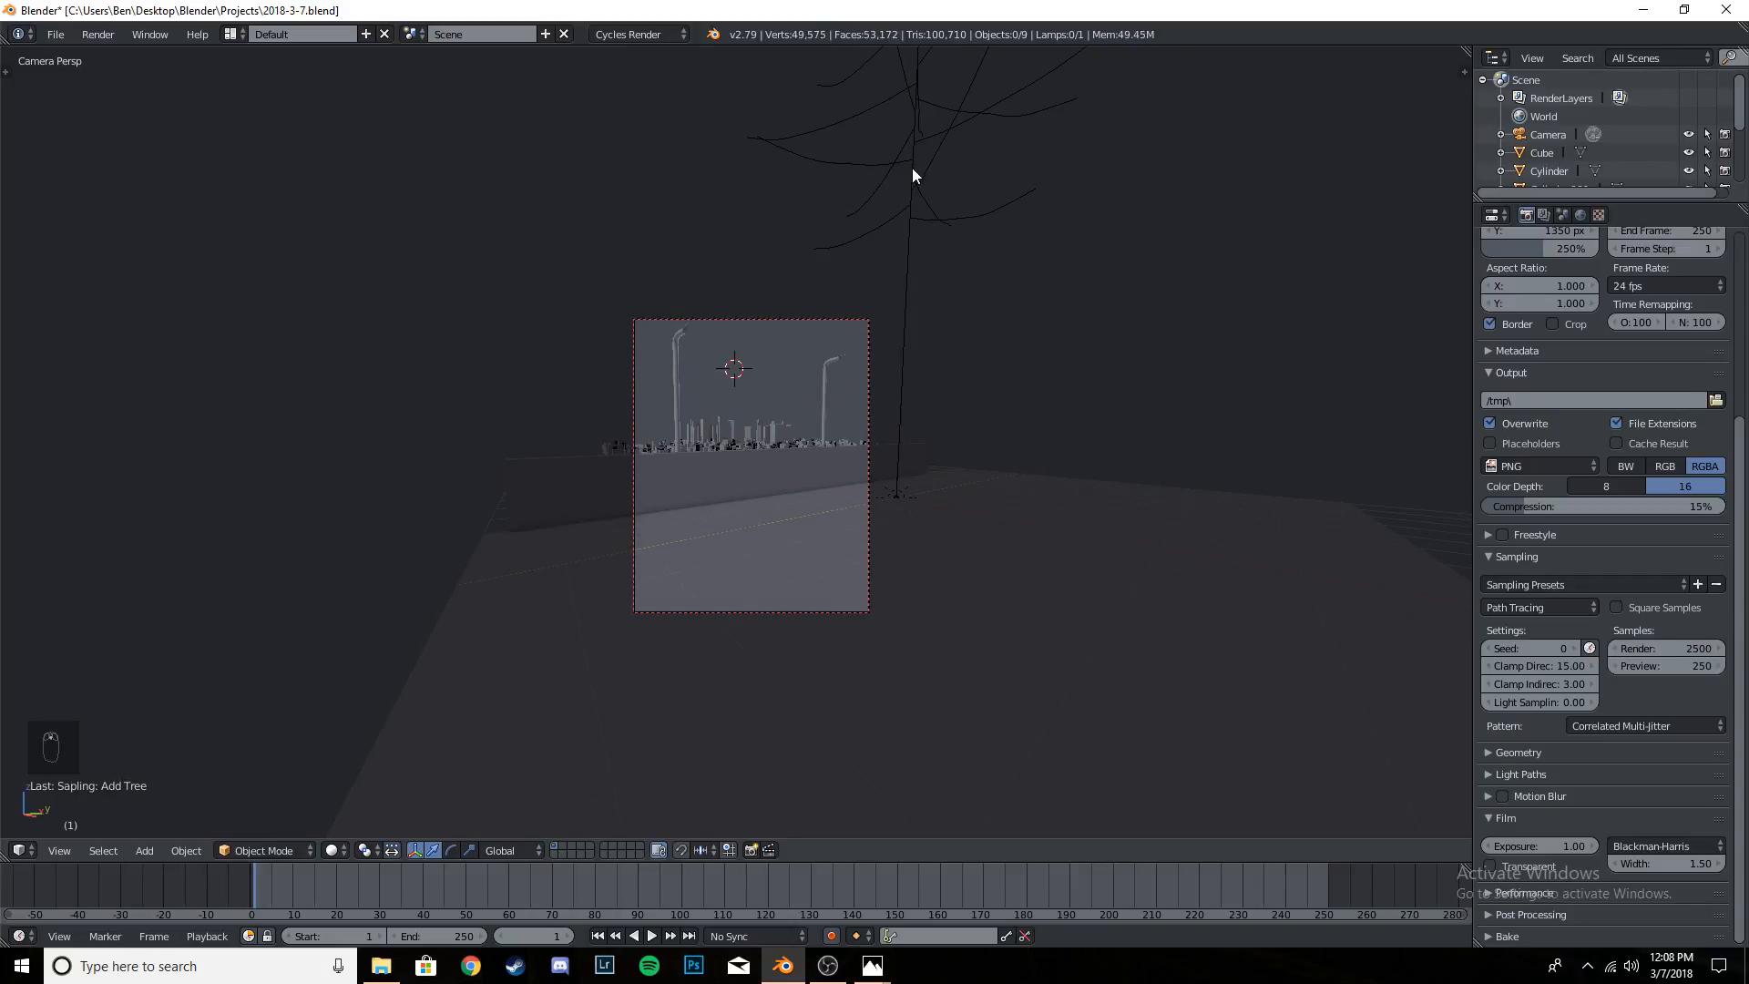
scroll(911, 168, "down", 1)
middle_click_drag(914, 191, 859, 258)
scroll(911, 246, "down", 5)
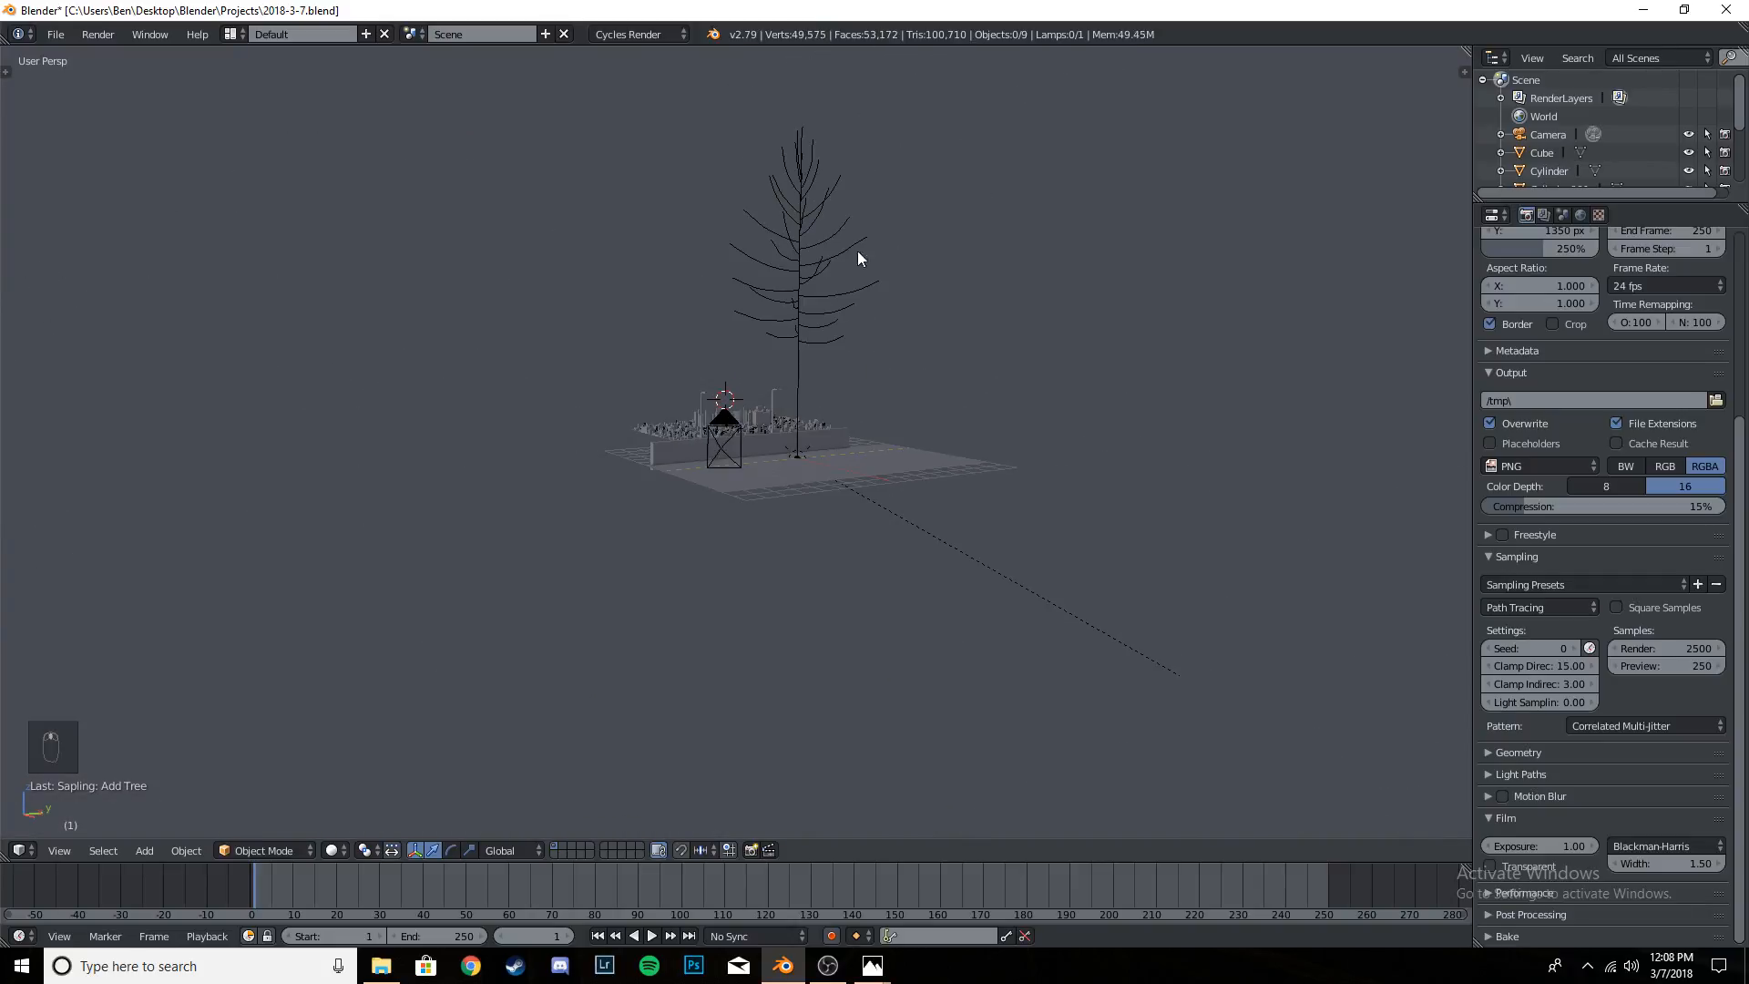
- Select the new tree and, through the camera, scale it by -0.359 on all axes
right_click(808, 234)
key("KP_0")
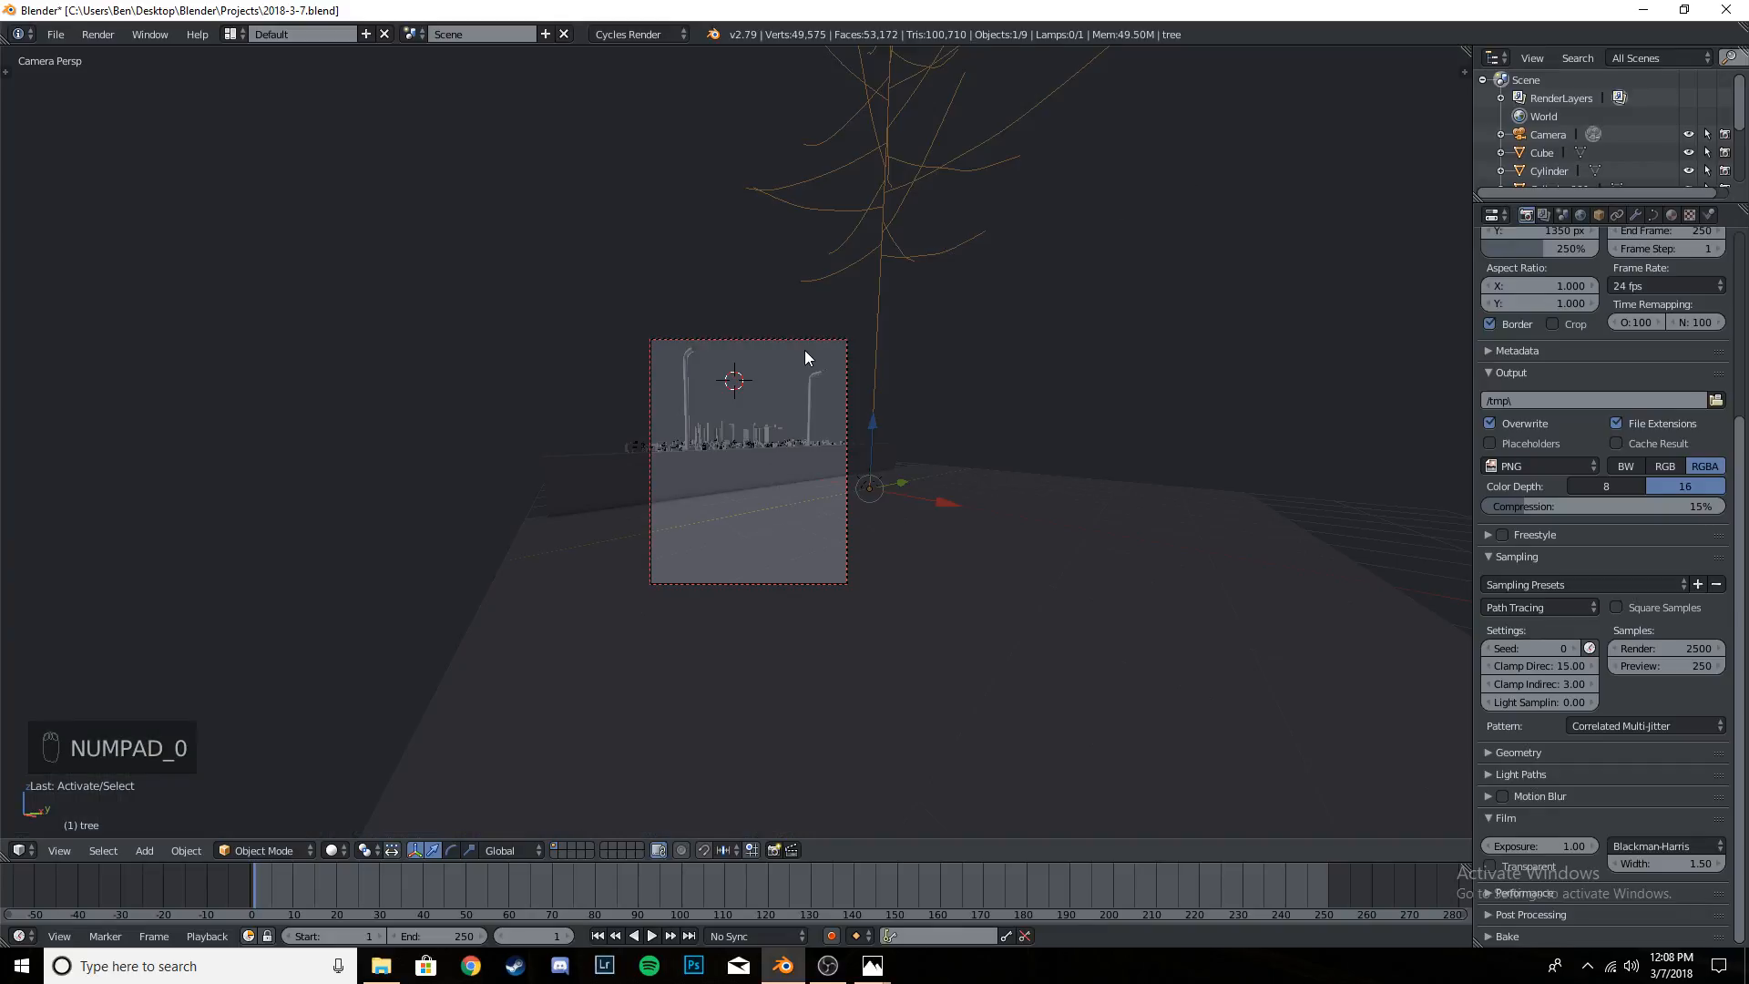
key("t")
key("s")
left_click(955, 374)
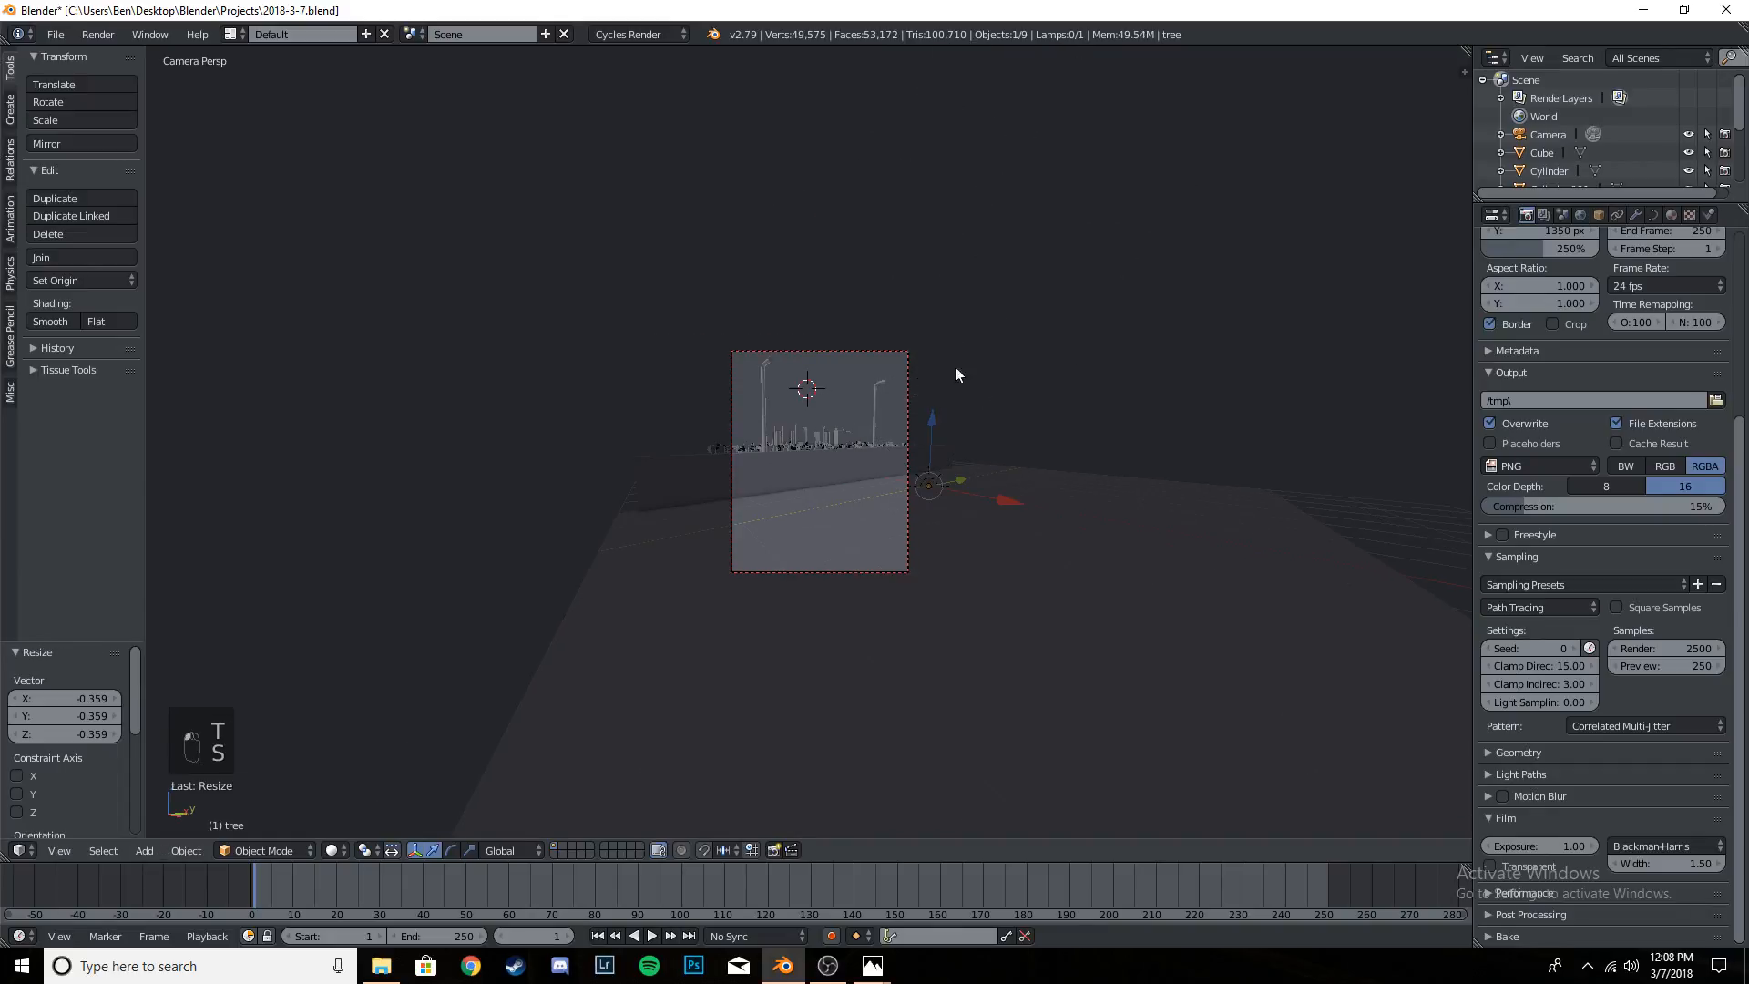
- Delete the scaled tree, then add a new Sapling Tree Gen tree curve and select it
key("x")
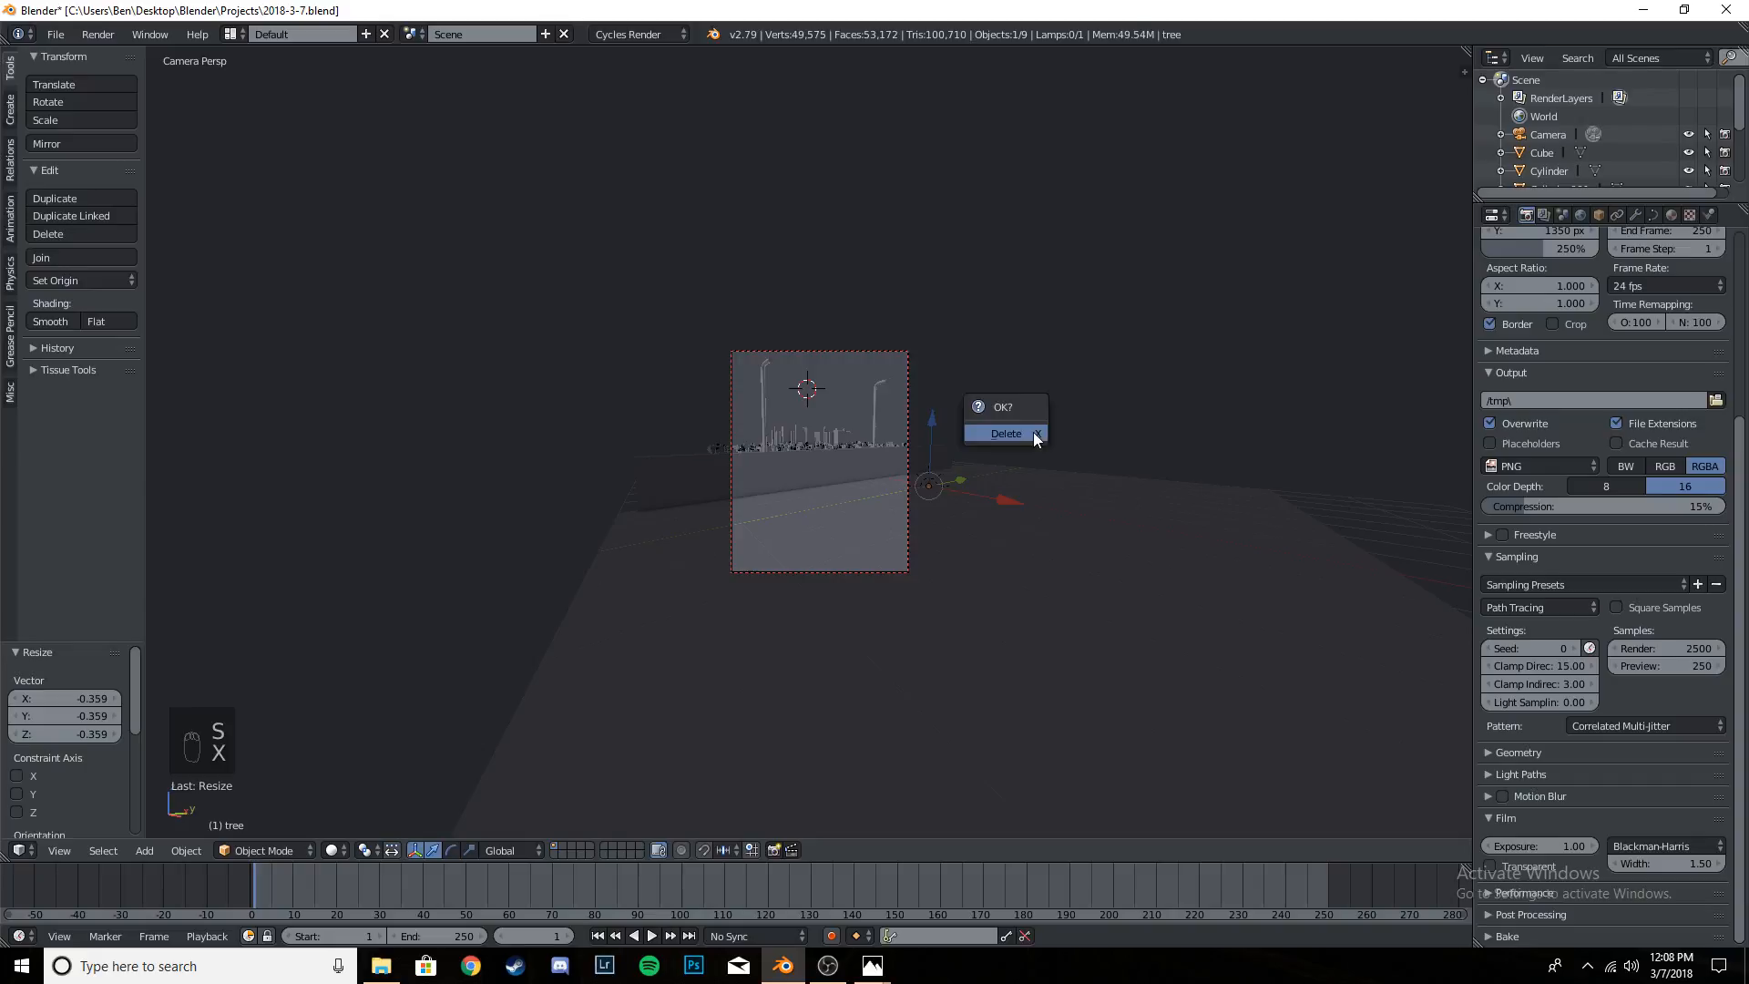
left_click(1033, 432)
key("shift+a")
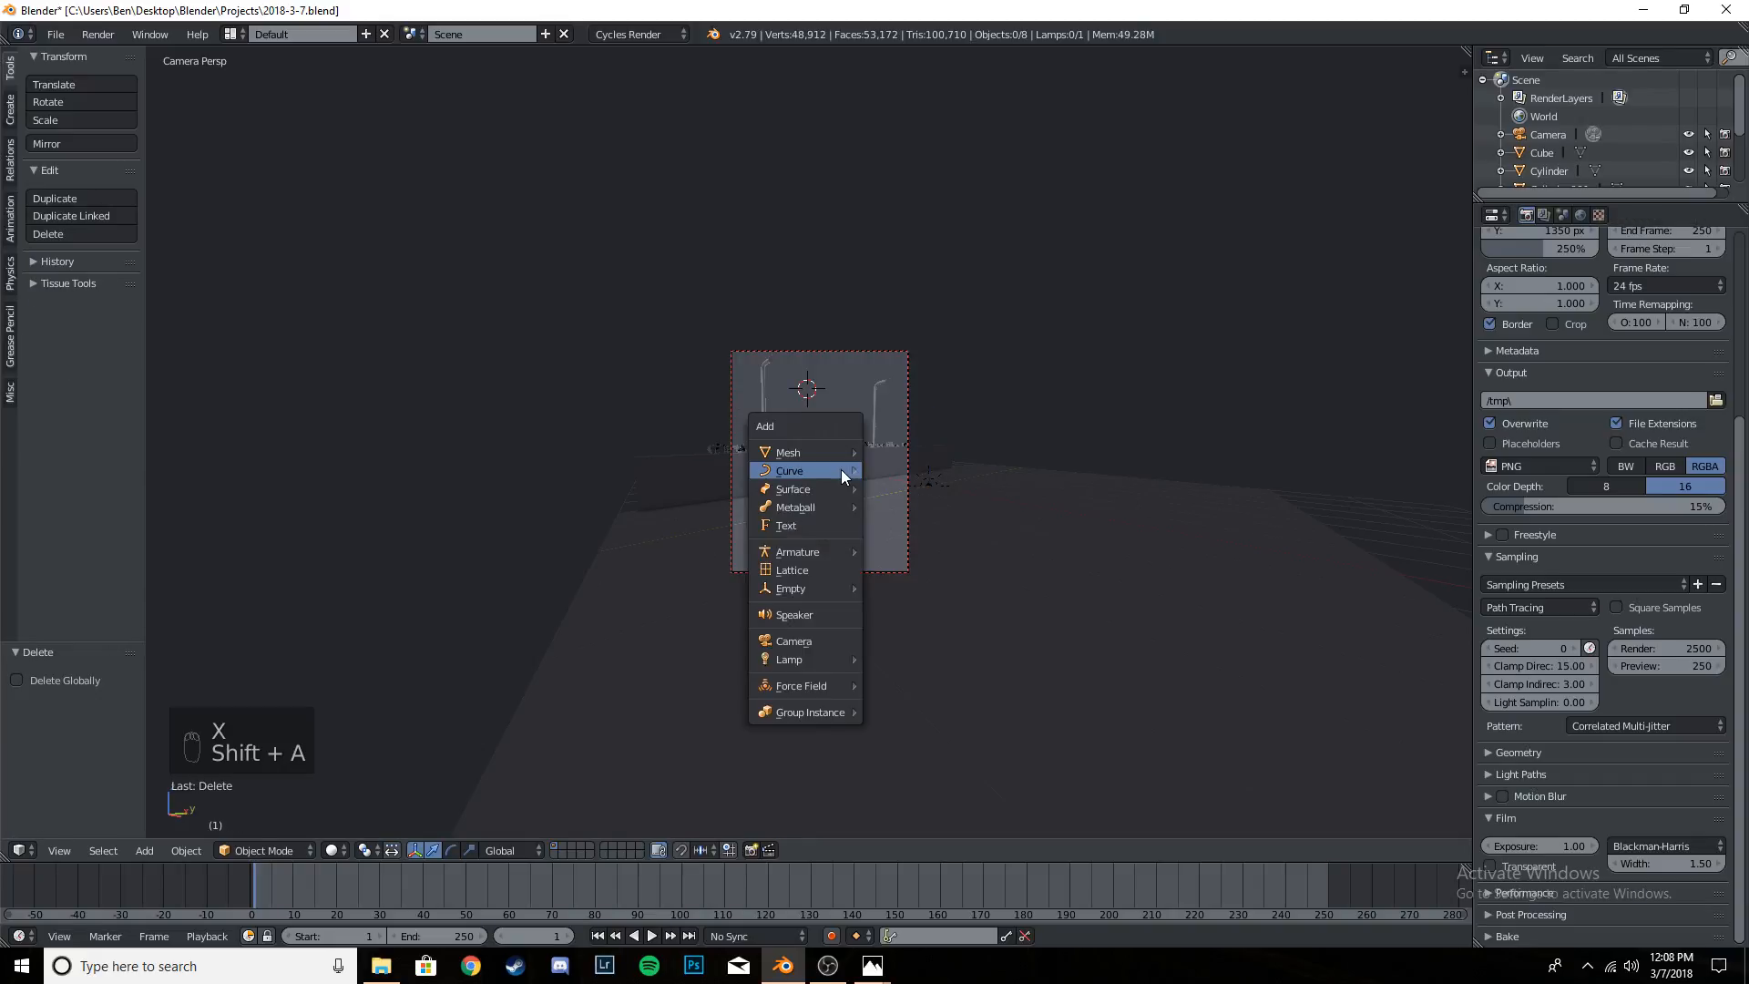
mouse_move(840, 470)
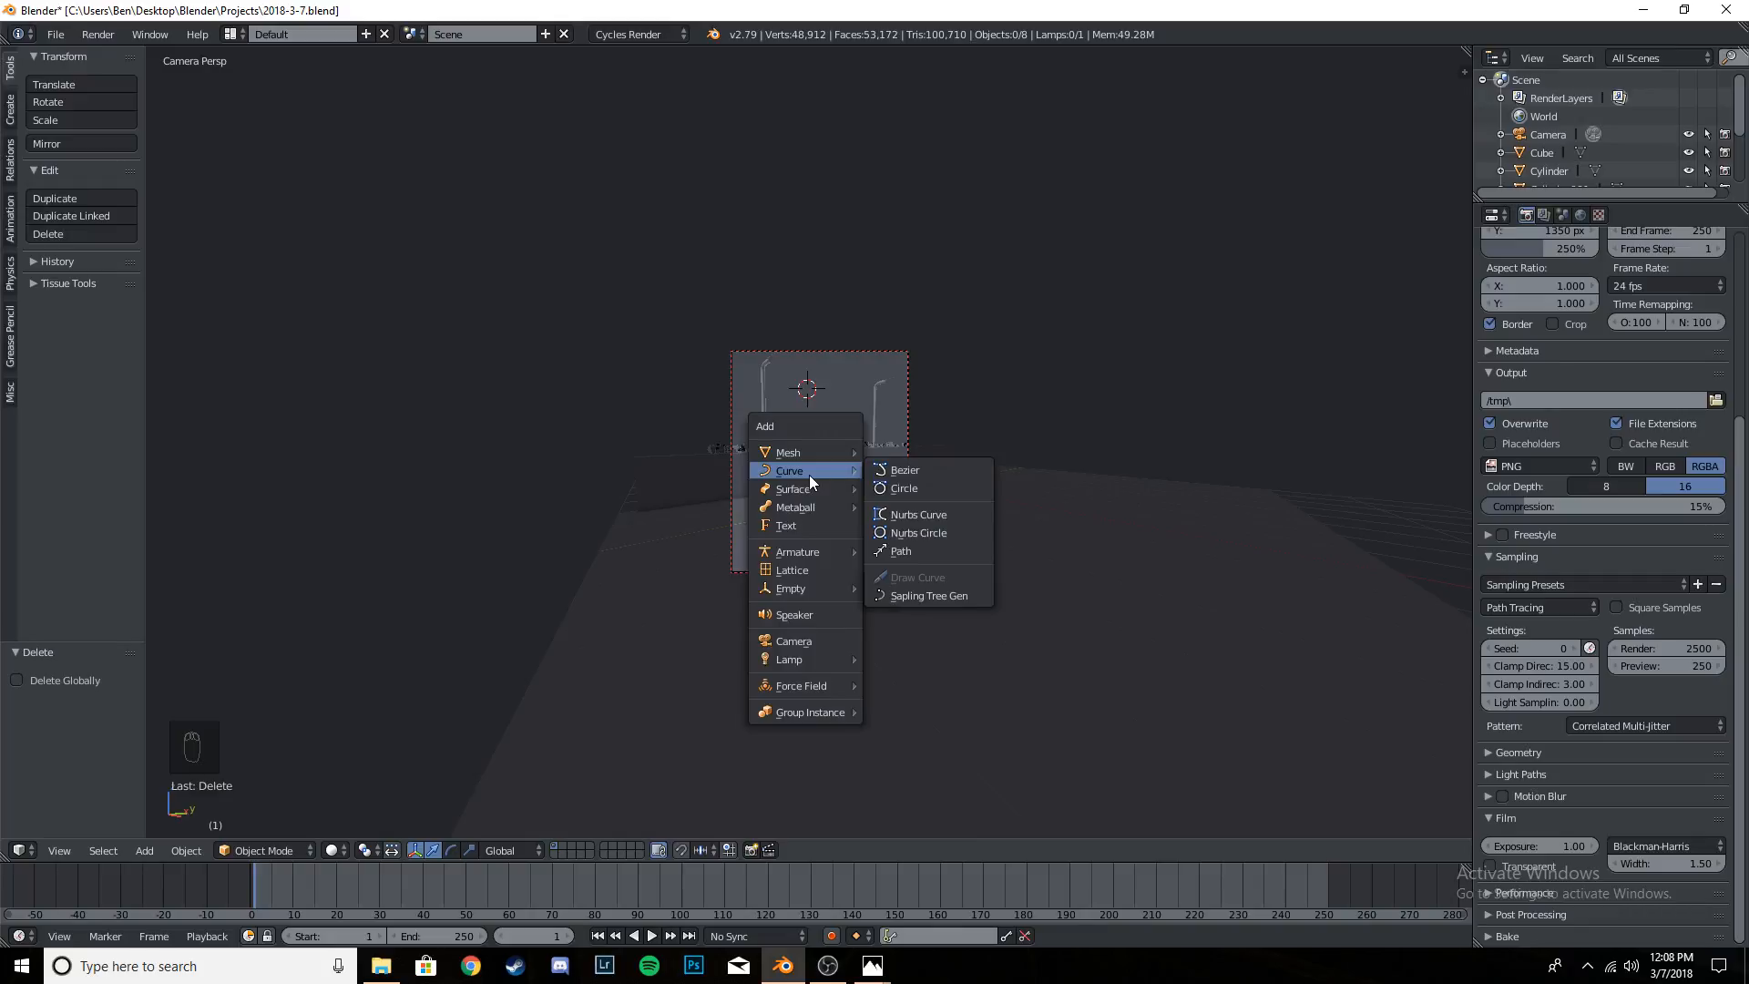
left_click(922, 595)
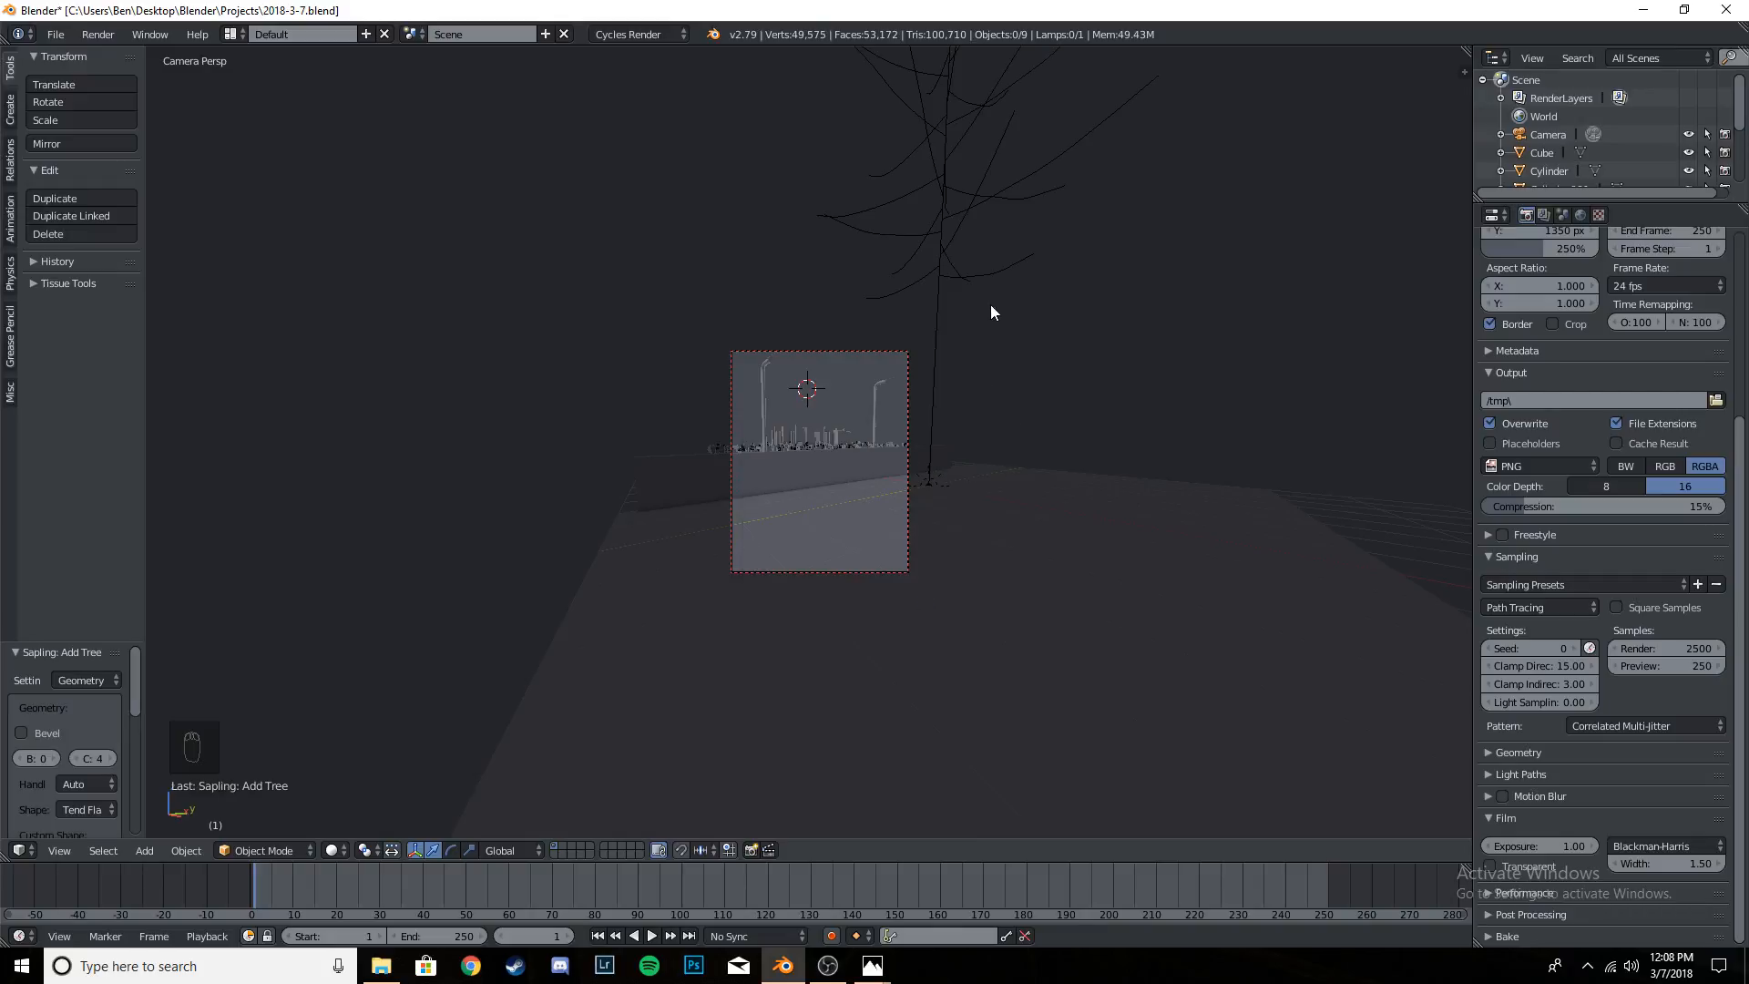
middle_click_drag(992, 306, 959, 328)
scroll(957, 323, "down", 4)
right_click(919, 156)
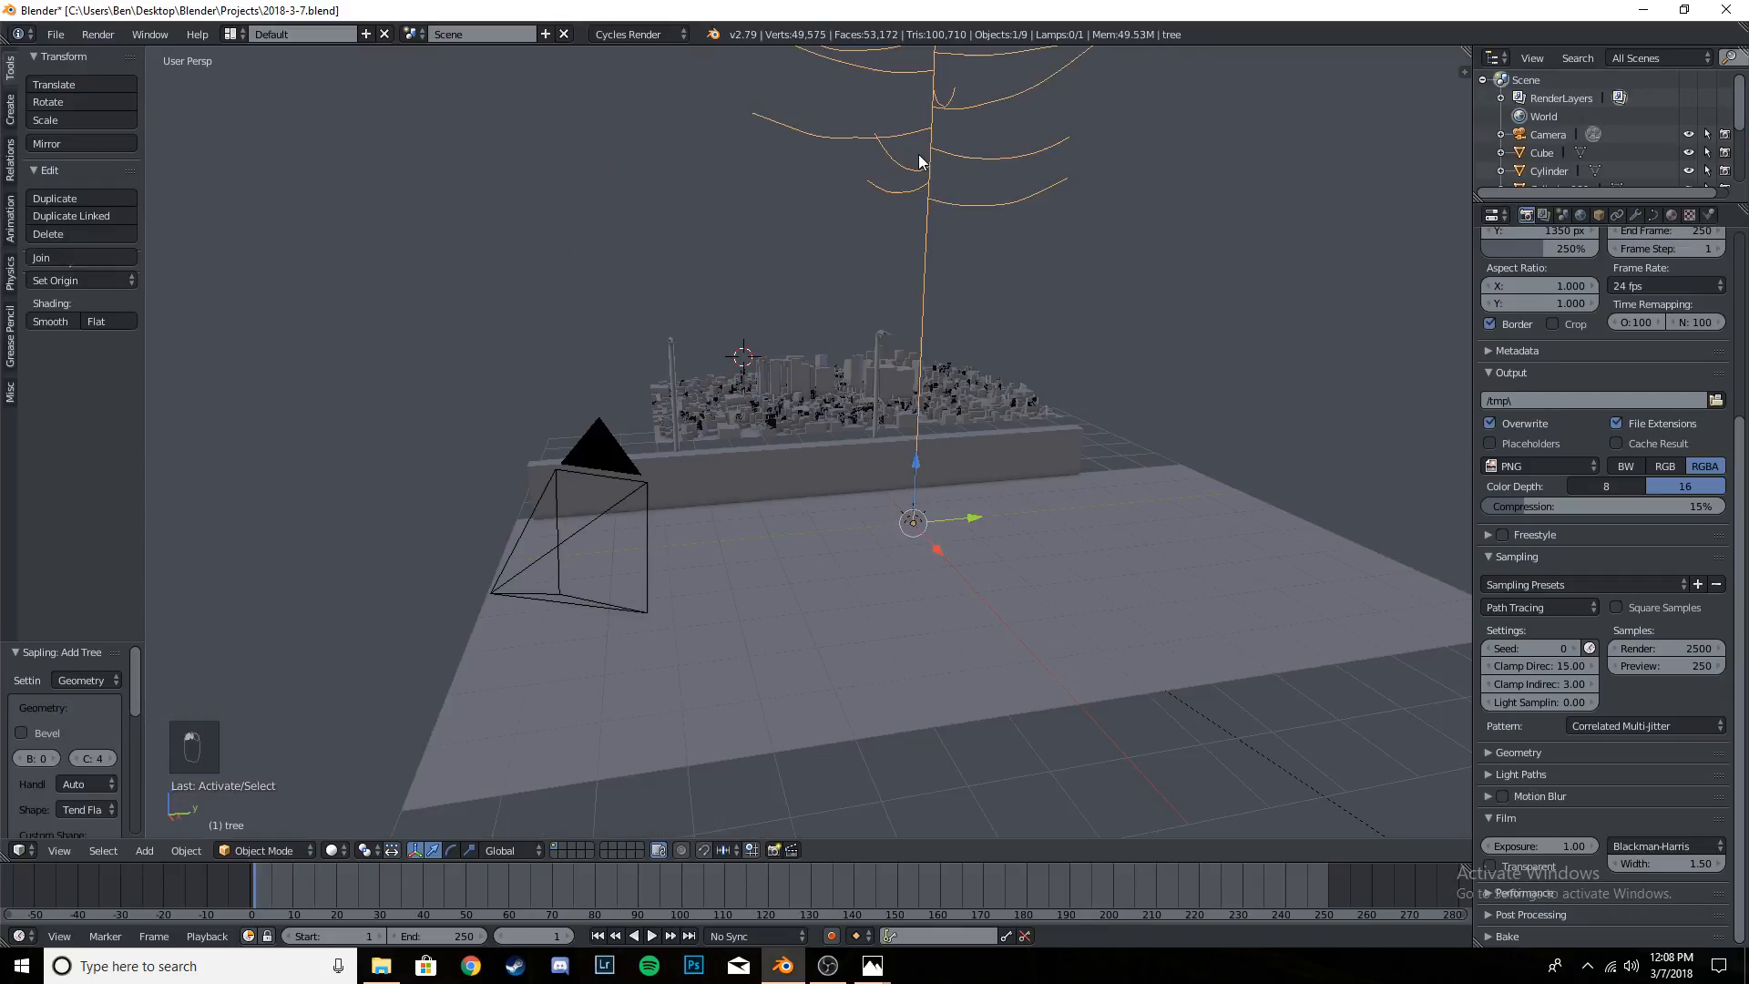
scroll(973, 282, "down", 3)
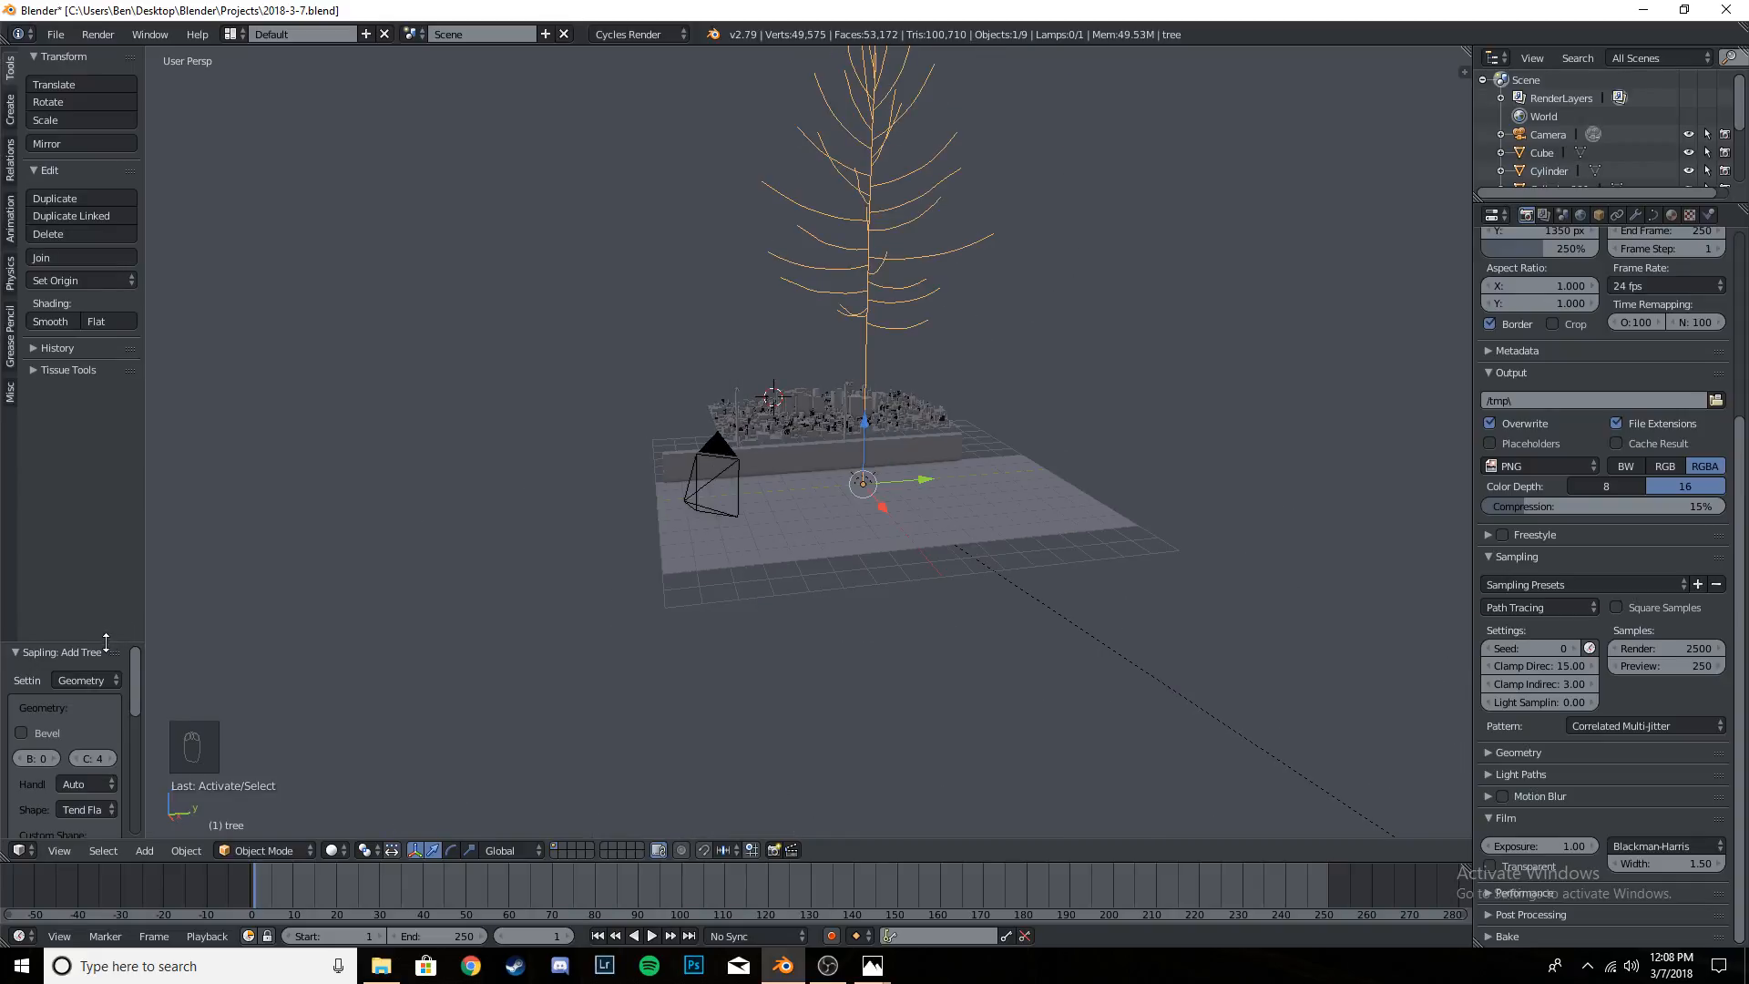
- Enlarge the Sapling: Add Tree settings in height and width, and frame the whole tree in the 3D view
left_click_drag(106, 643, 96, 276)
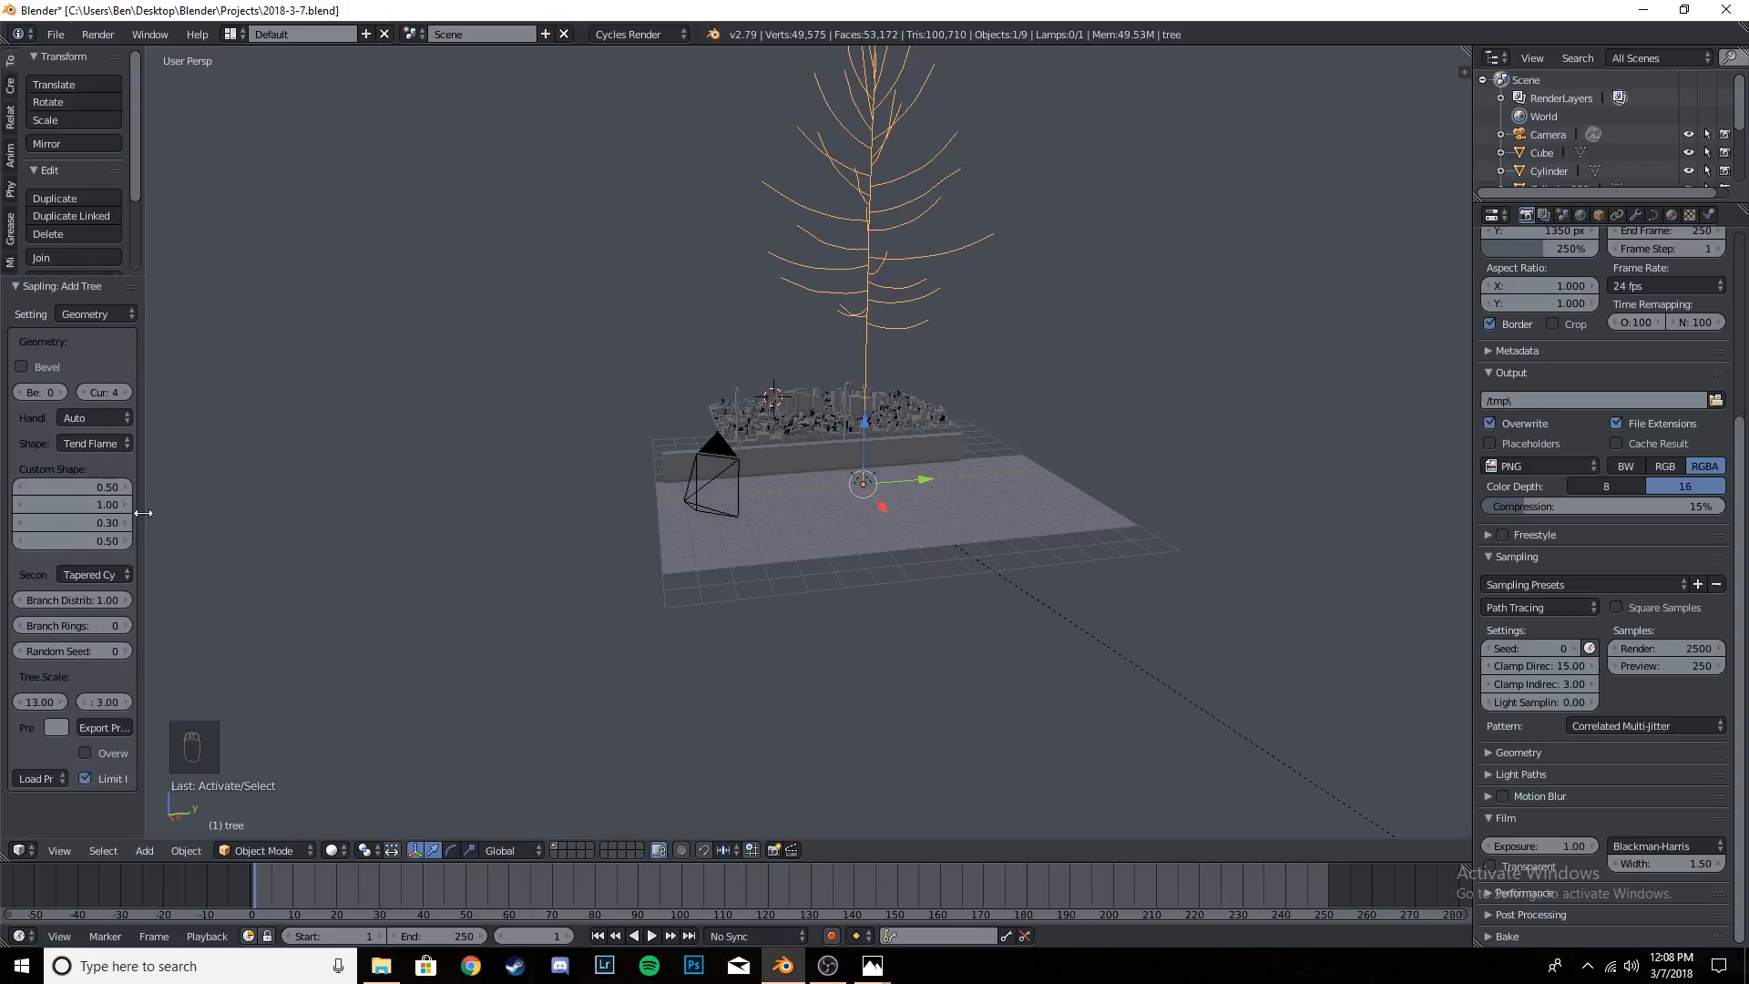
left_click_drag(140, 514, 240, 509)
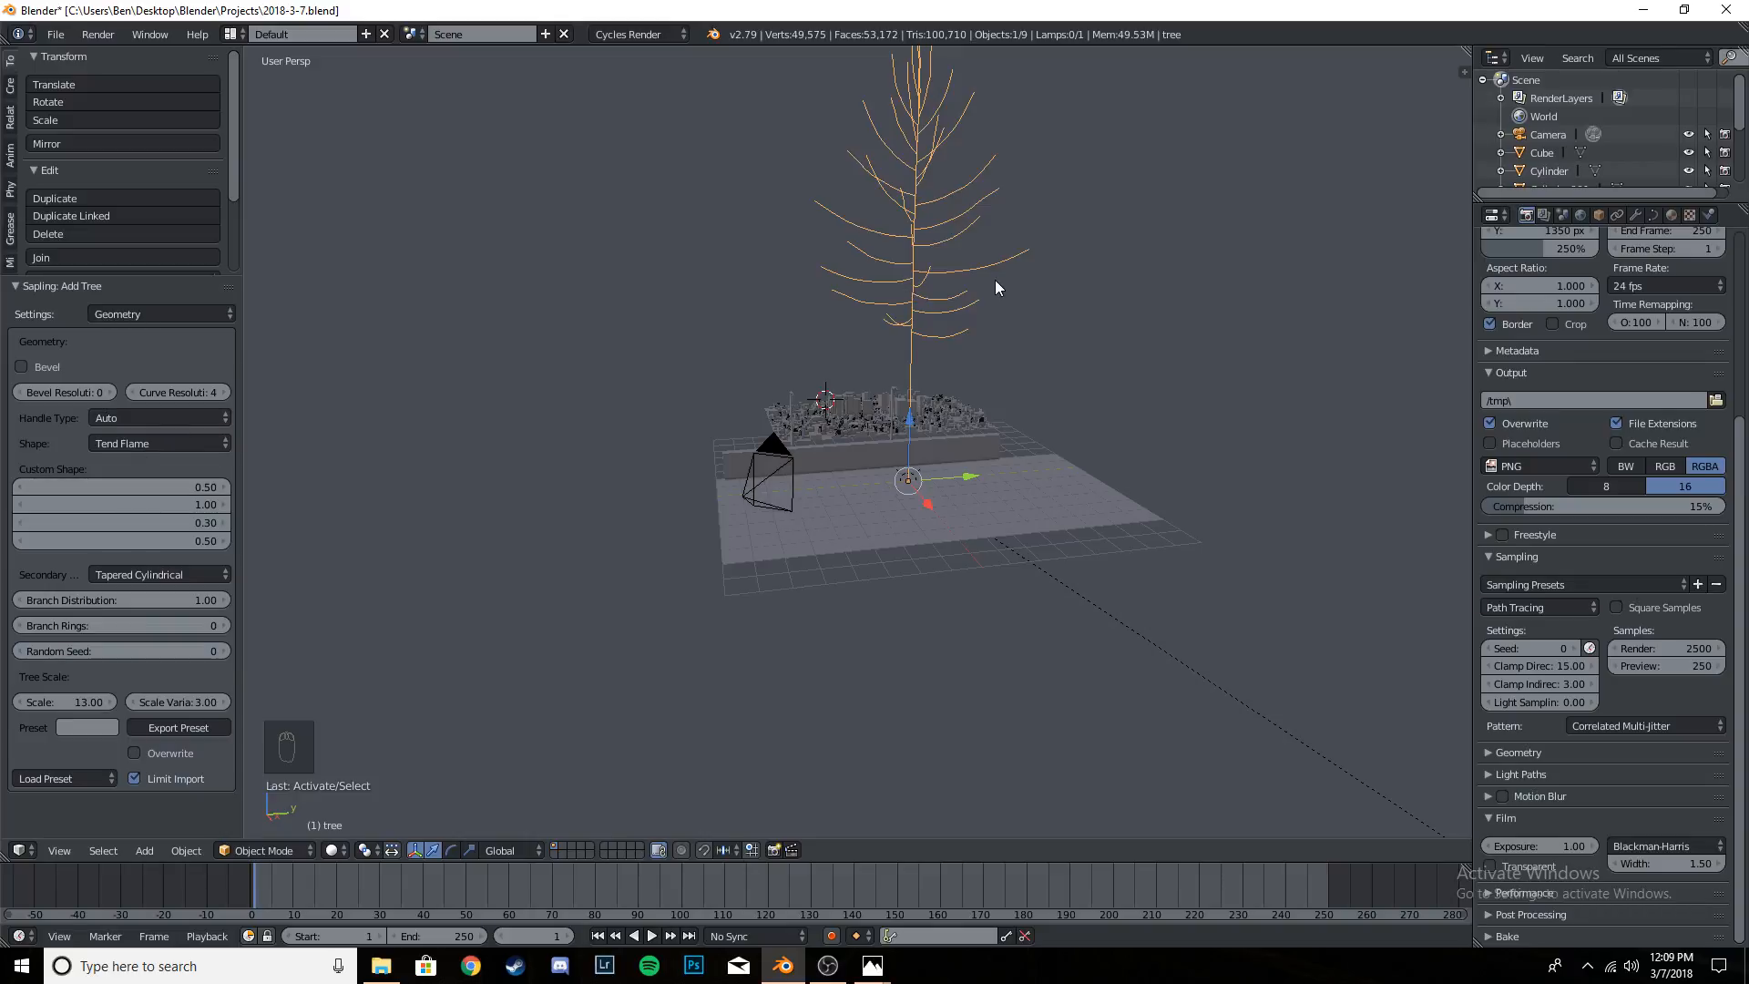
key("KP_Decimal")
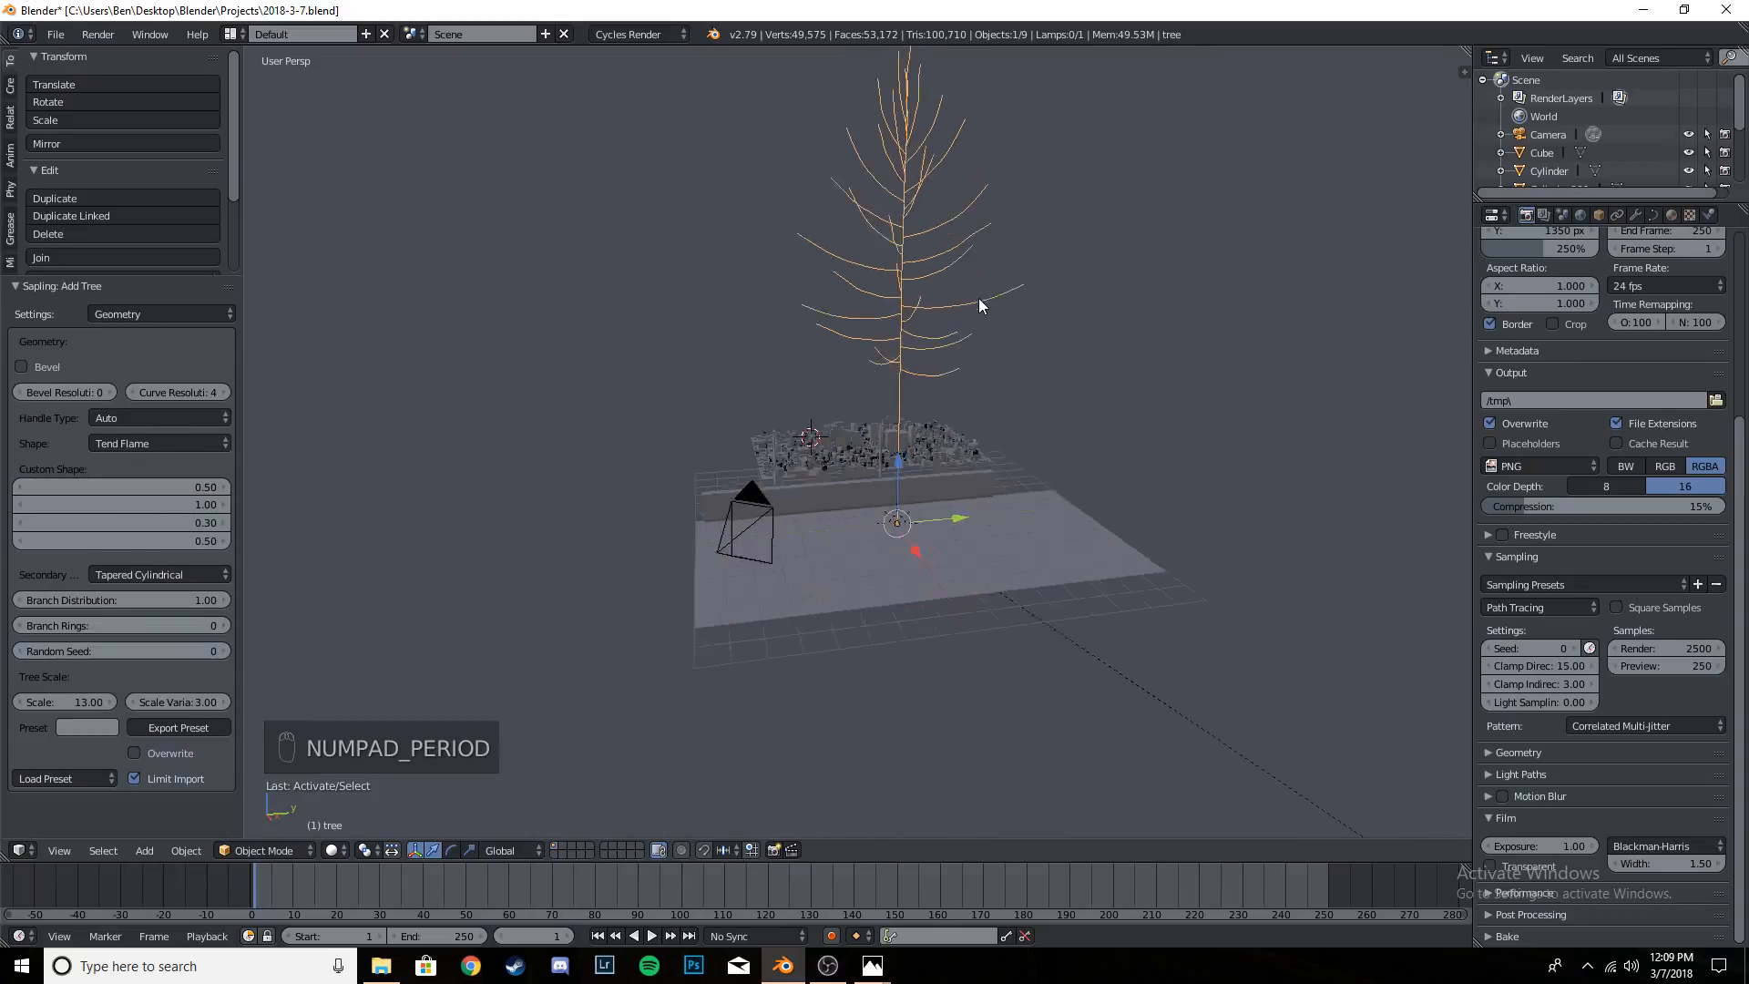
key("shift+a")
mouse_move(946, 321)
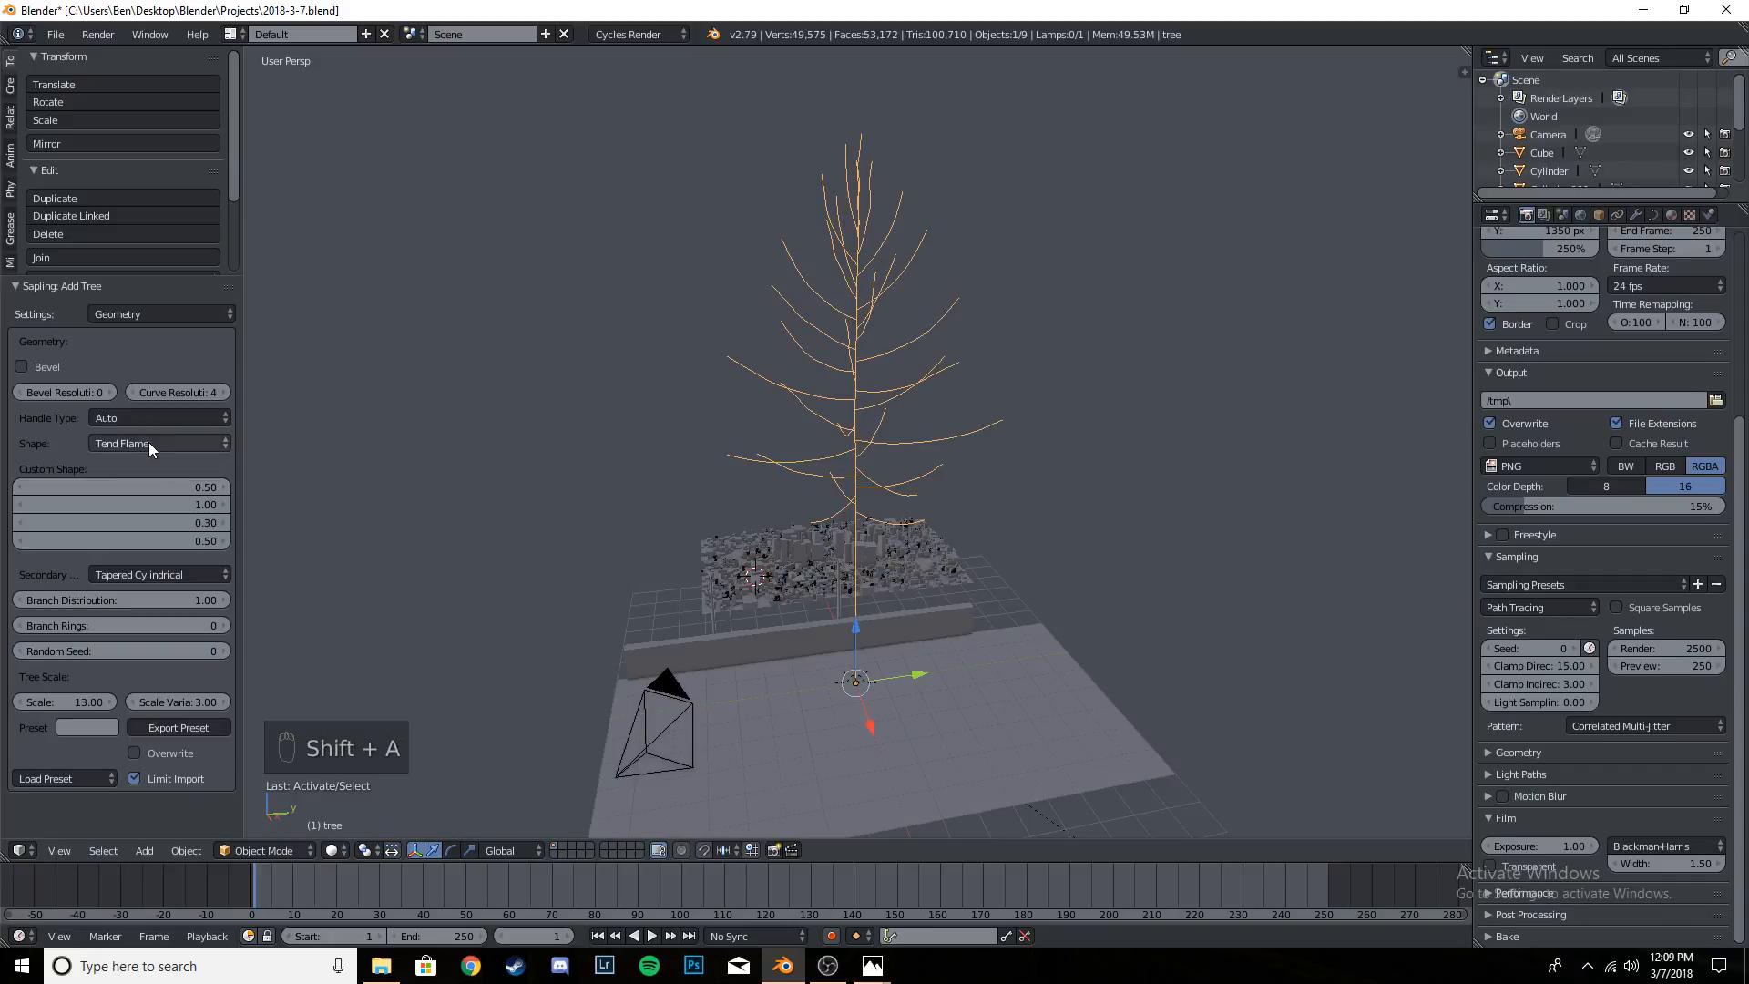
- Turn on Bevel in the tree's Geometry settings and inspect its trunk and branches up close
left_click(53, 368)
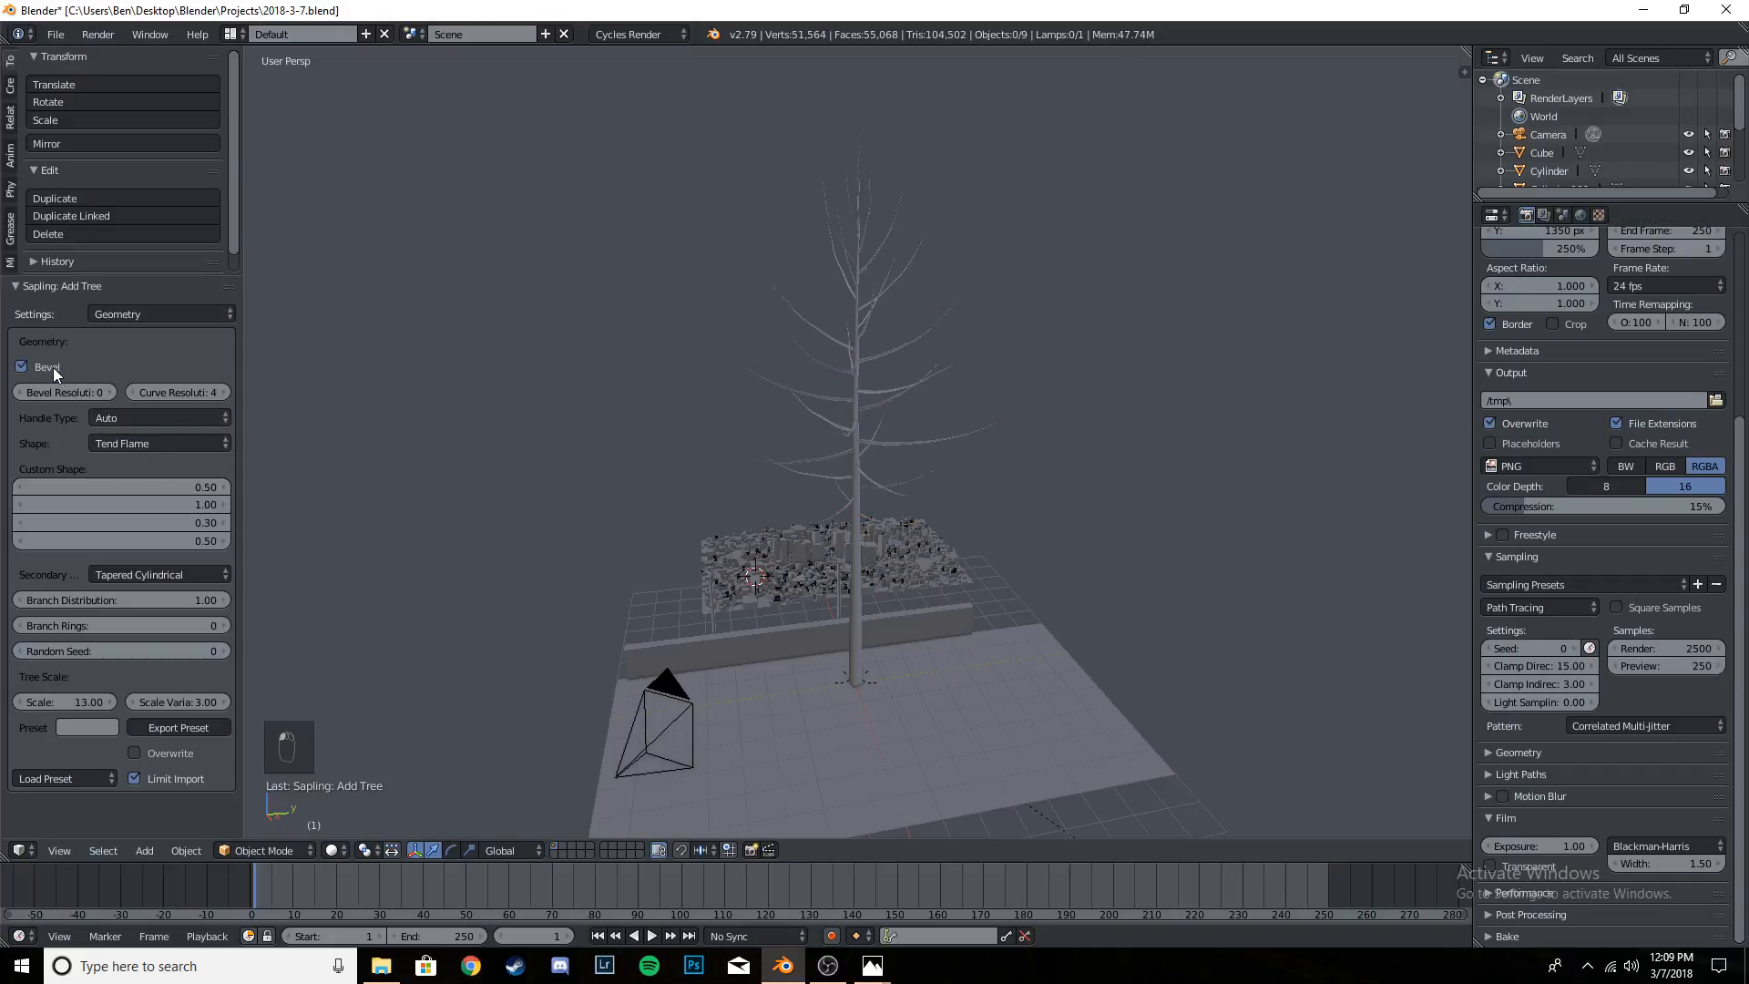
middle_click_drag(627, 470, 866, 472)
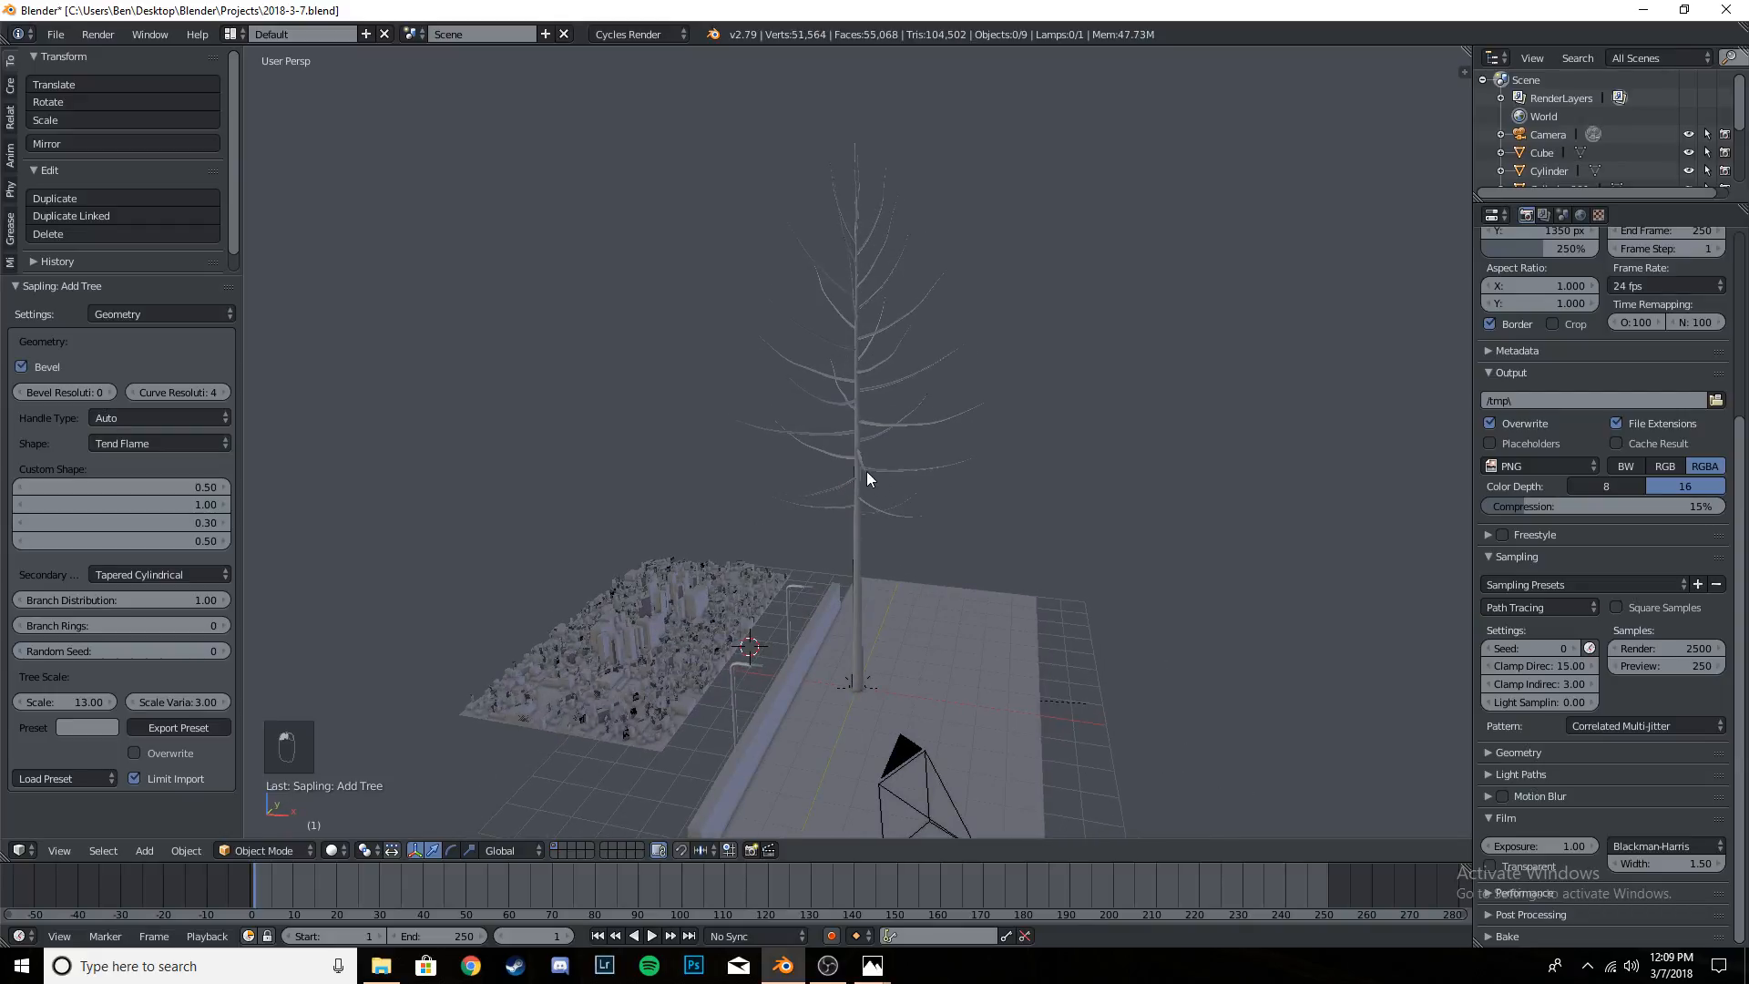
right_click(866, 472)
scroll(888, 485, "up", 6)
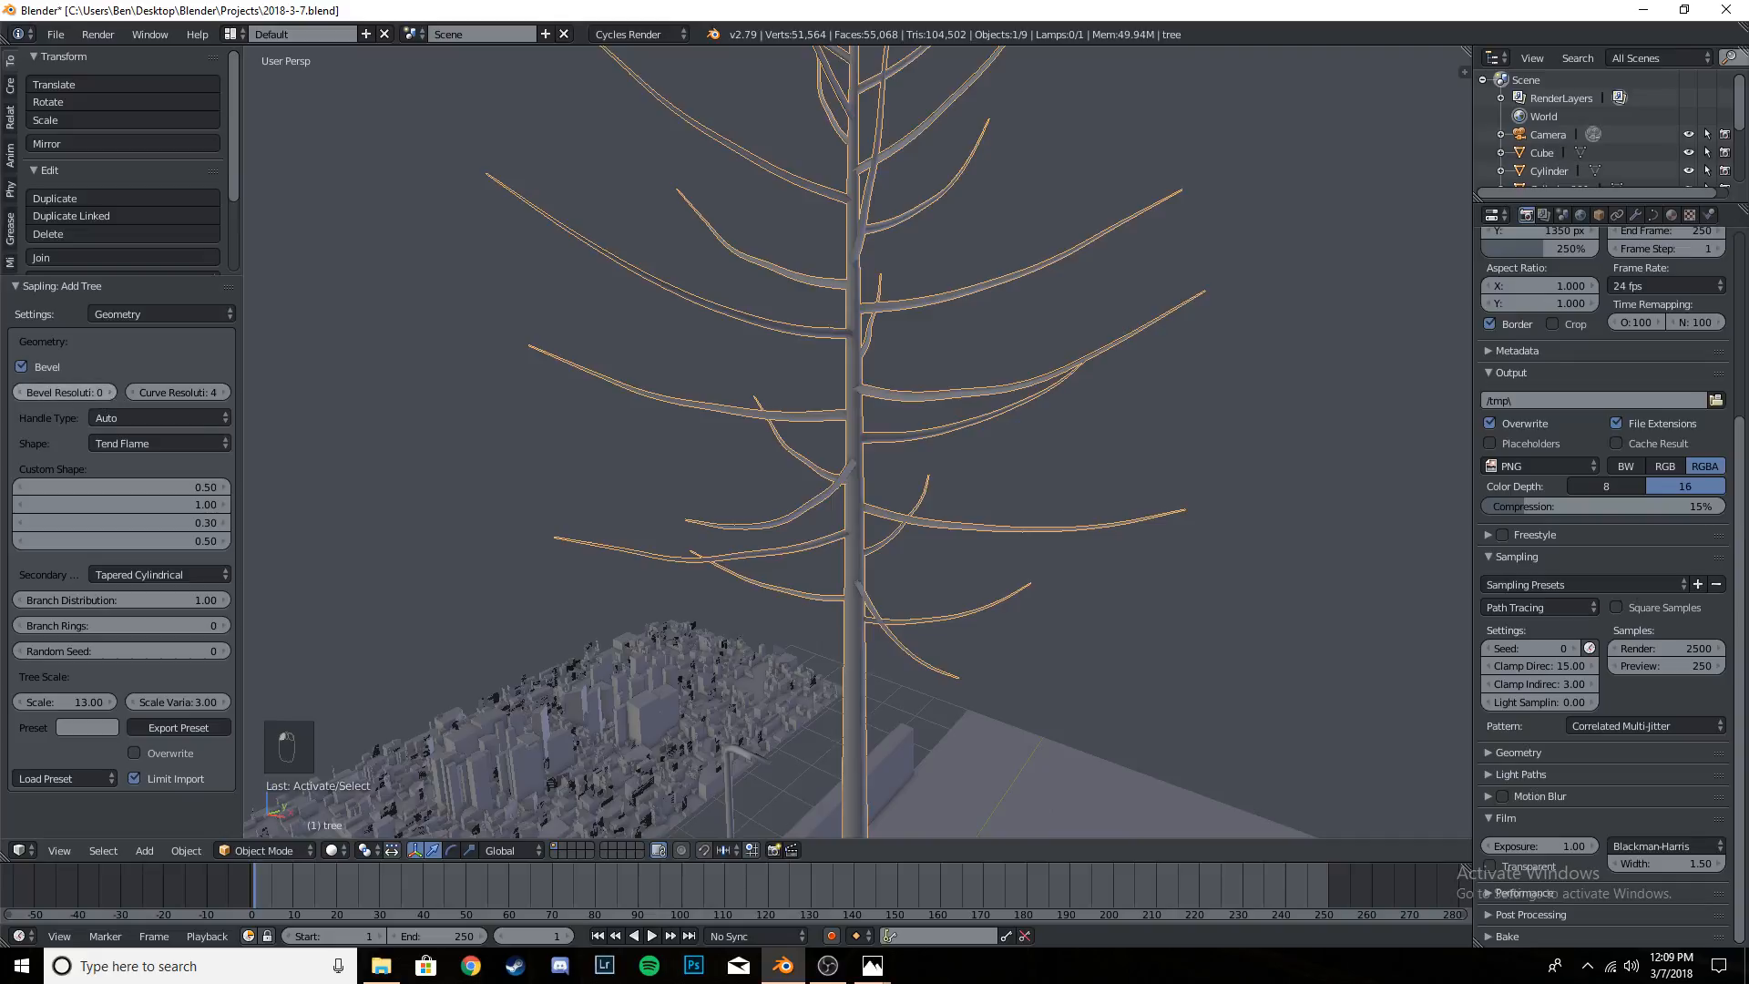
- Set the tree's bevel resolution to 1, keeping the Geometry settings open
left_click(108, 391)
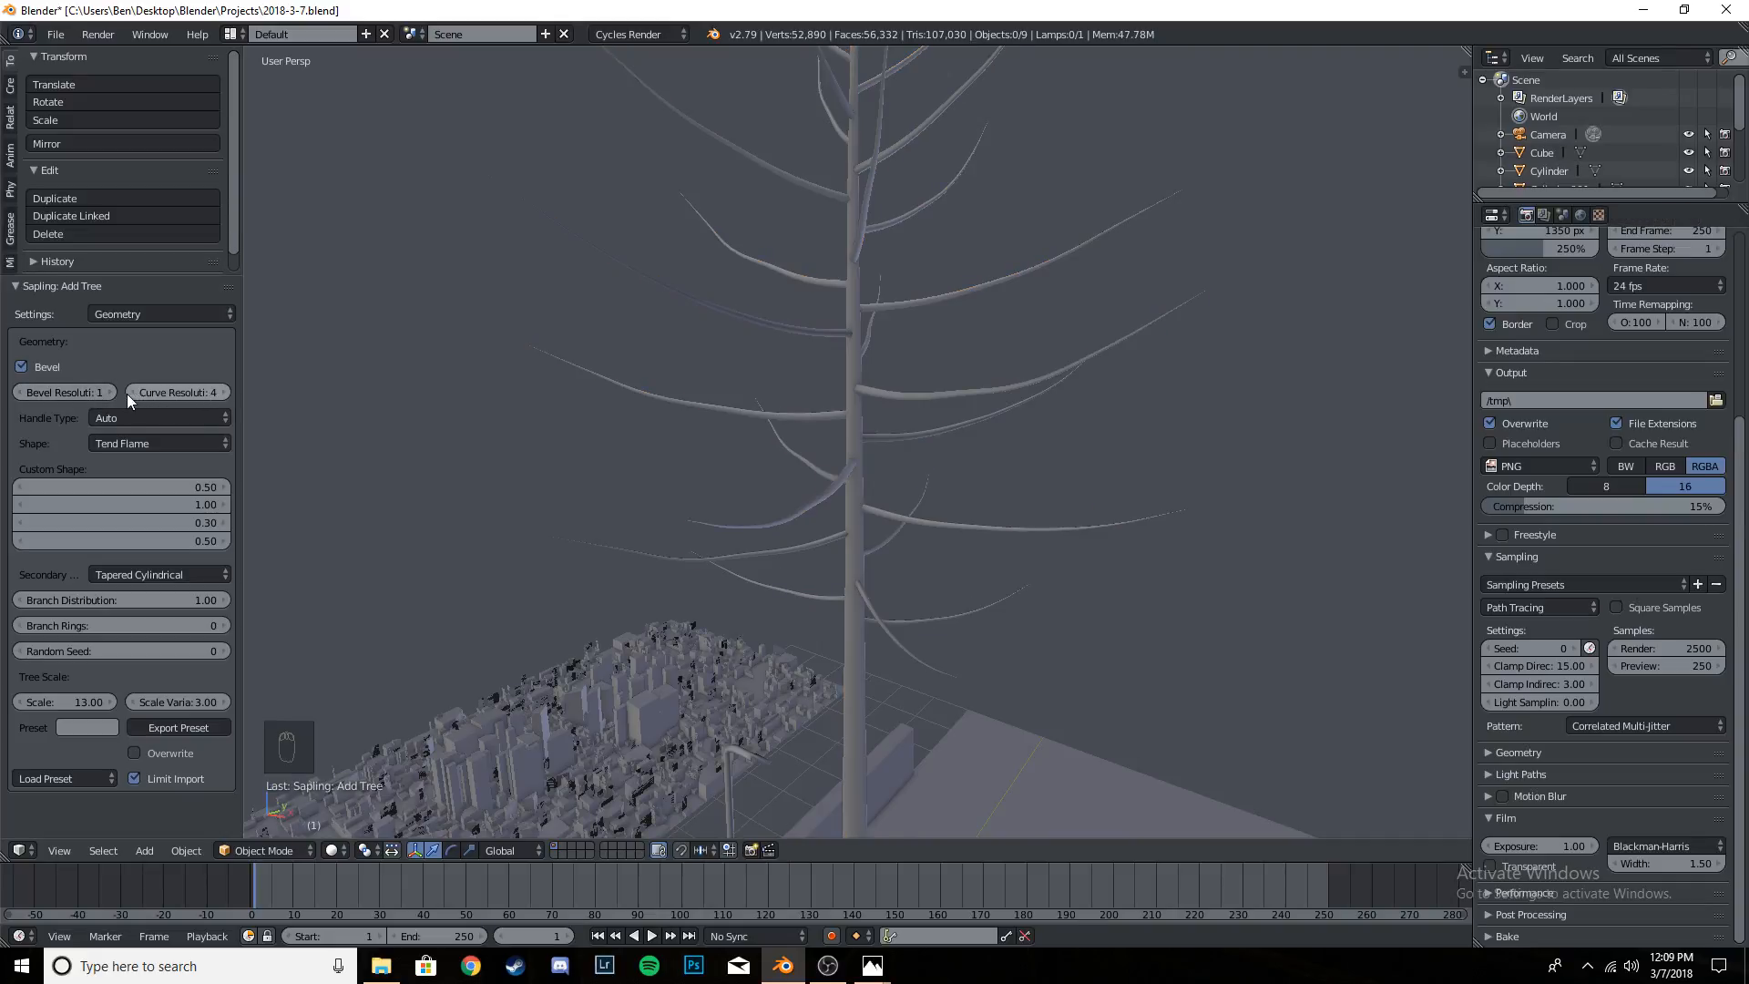
left_click(128, 394)
left_click(225, 393)
left_click(135, 393)
left_click(227, 392)
left_click(228, 391)
left_click(128, 392)
left_click(162, 315)
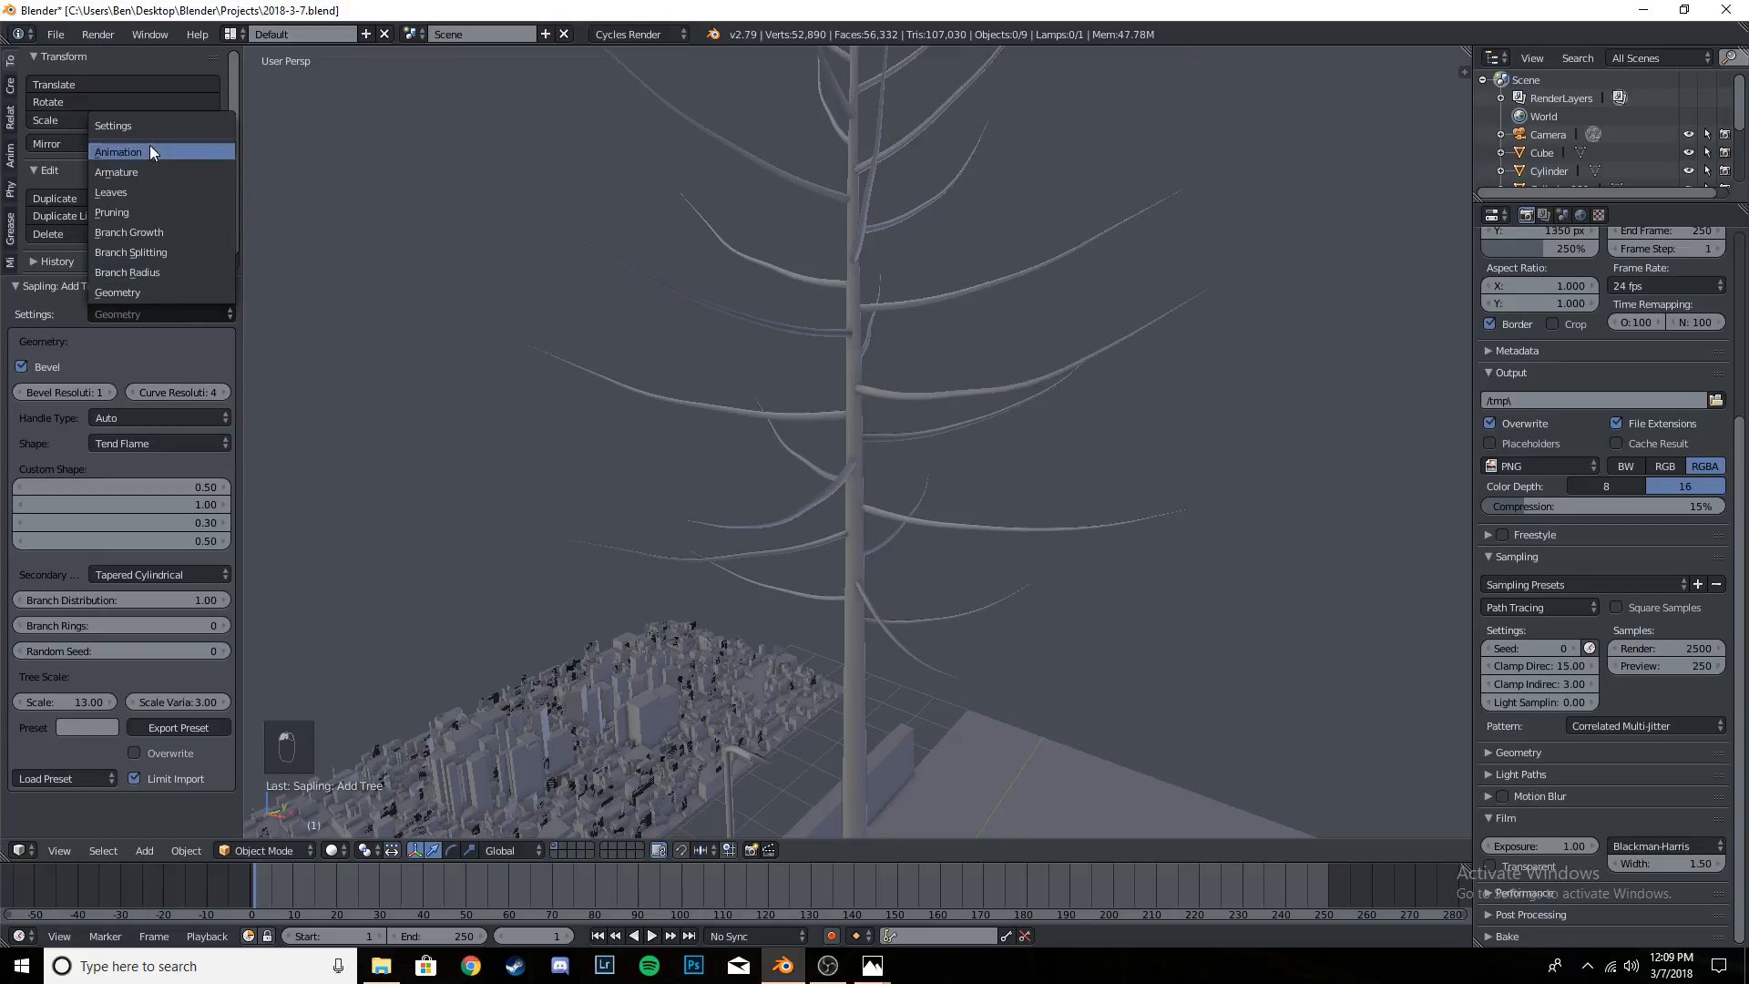
left_click(161, 292)
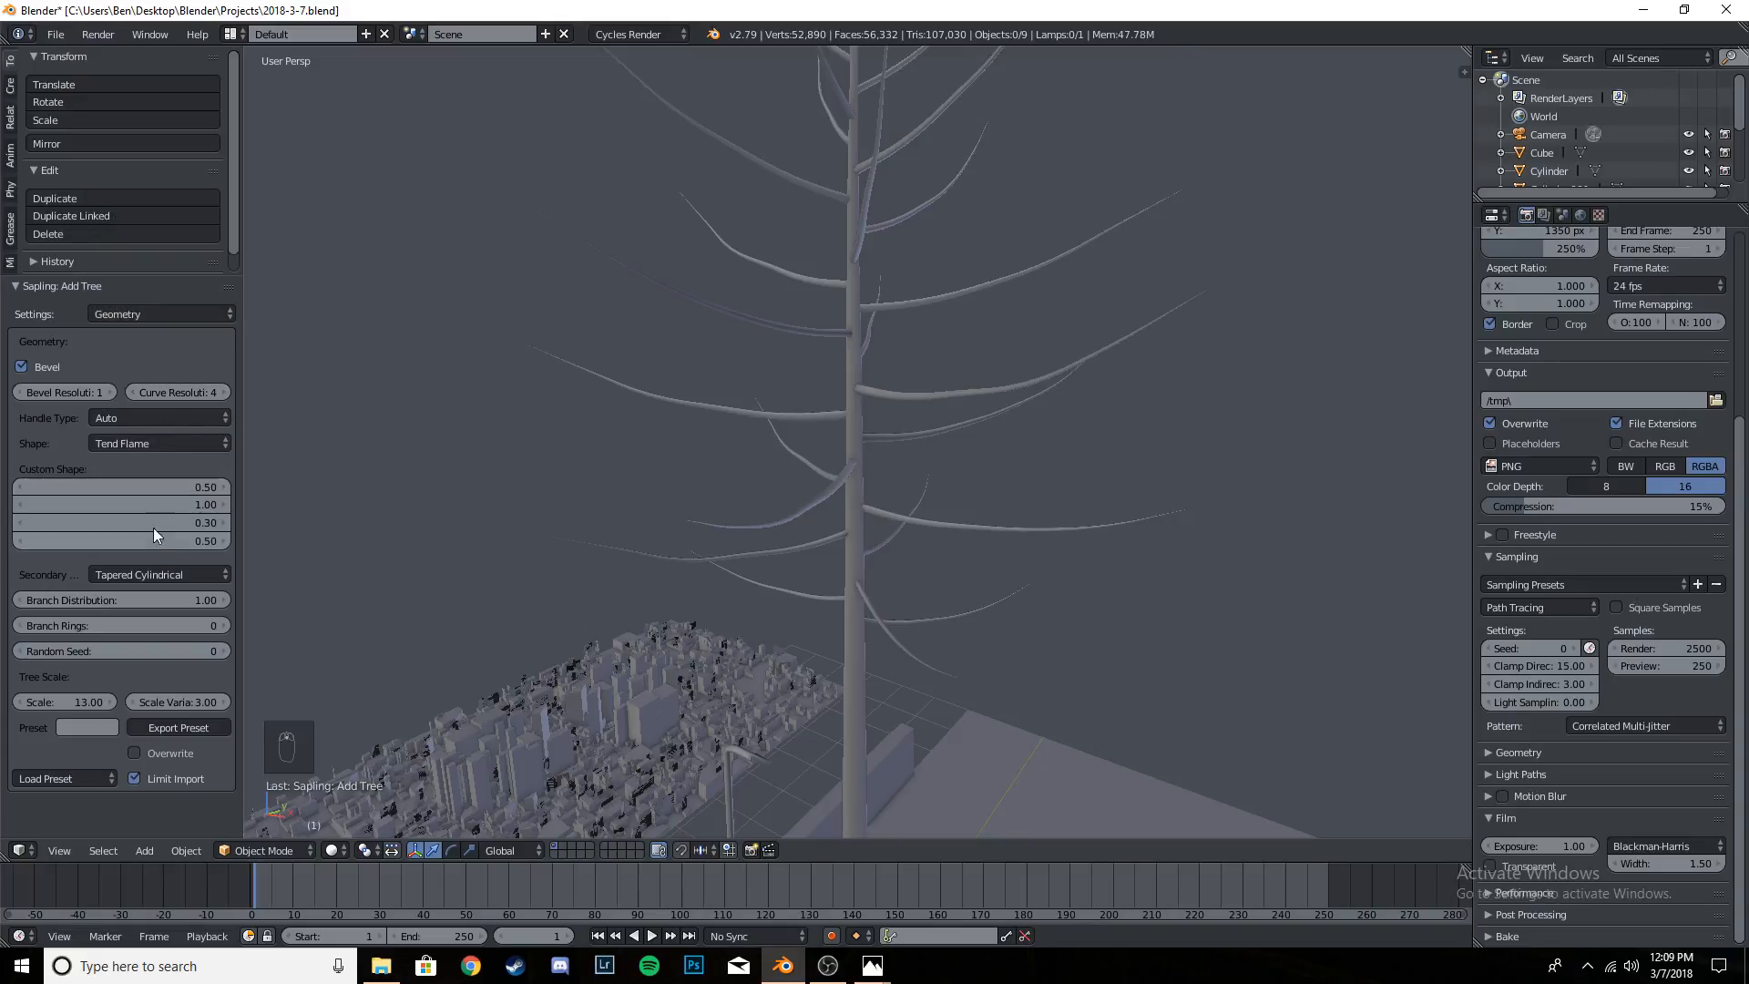
- Try the Spherical, Cylindrical and Hemispherical shapes on the whole tree
scroll(676, 500, "down", 5)
right_click(853, 460)
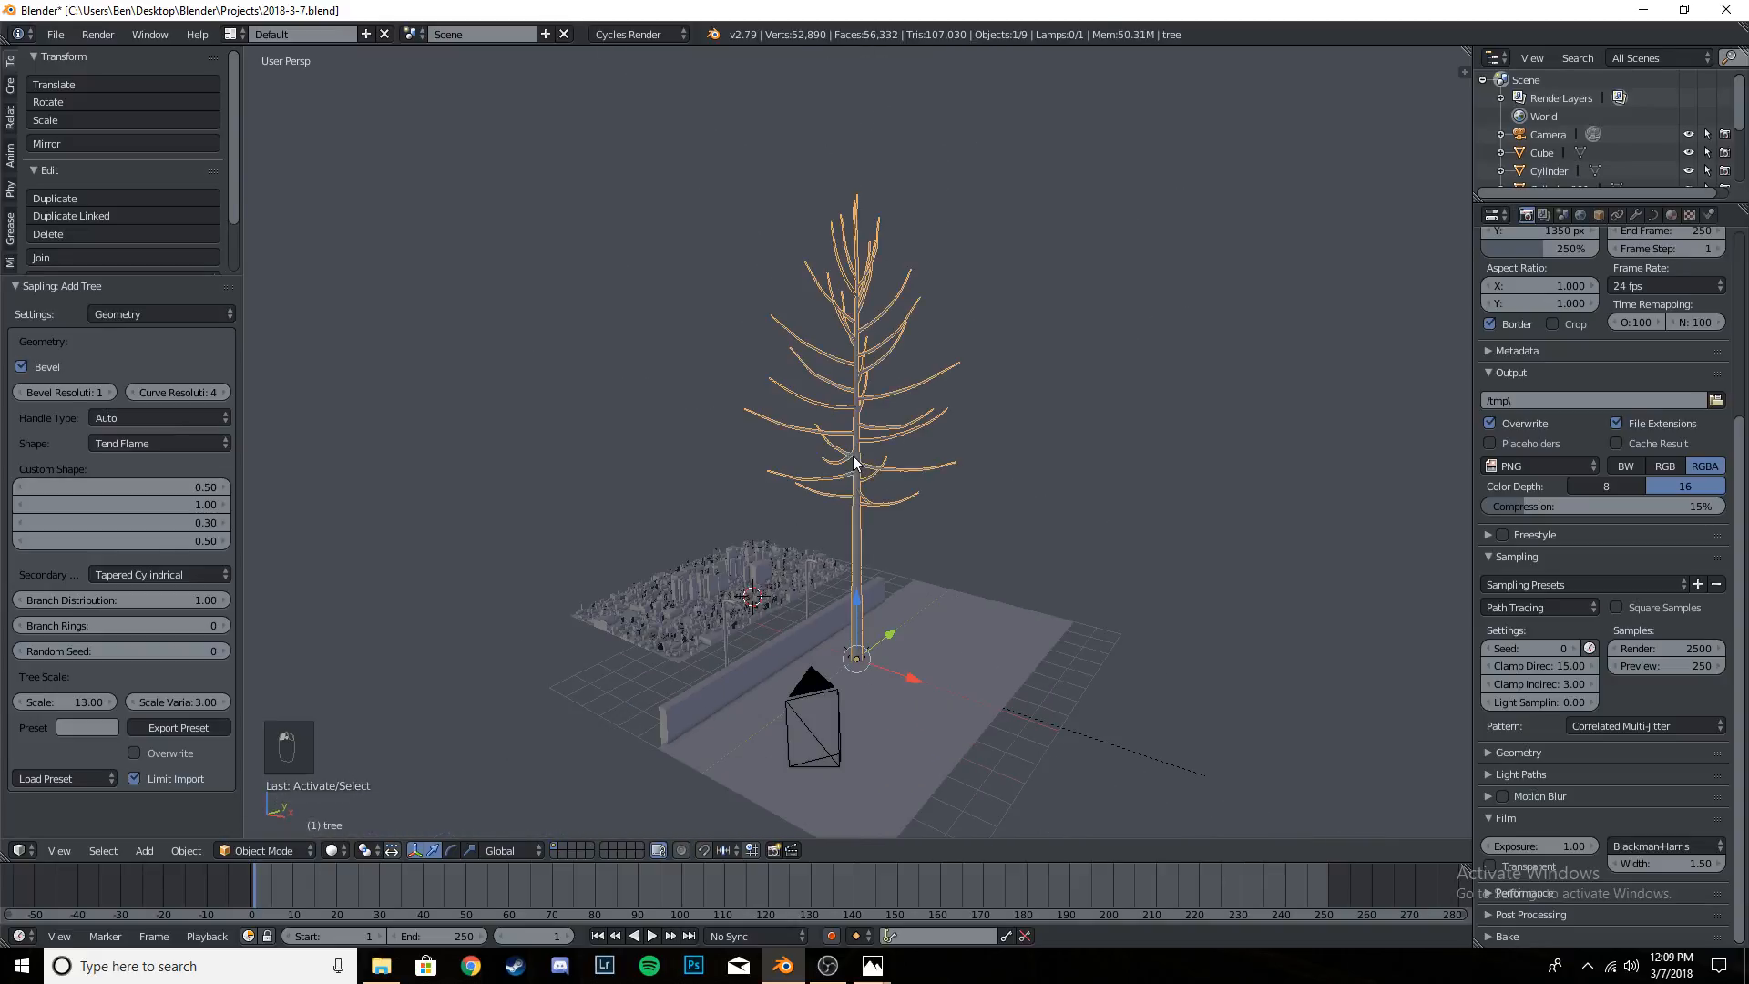
left_click(173, 442)
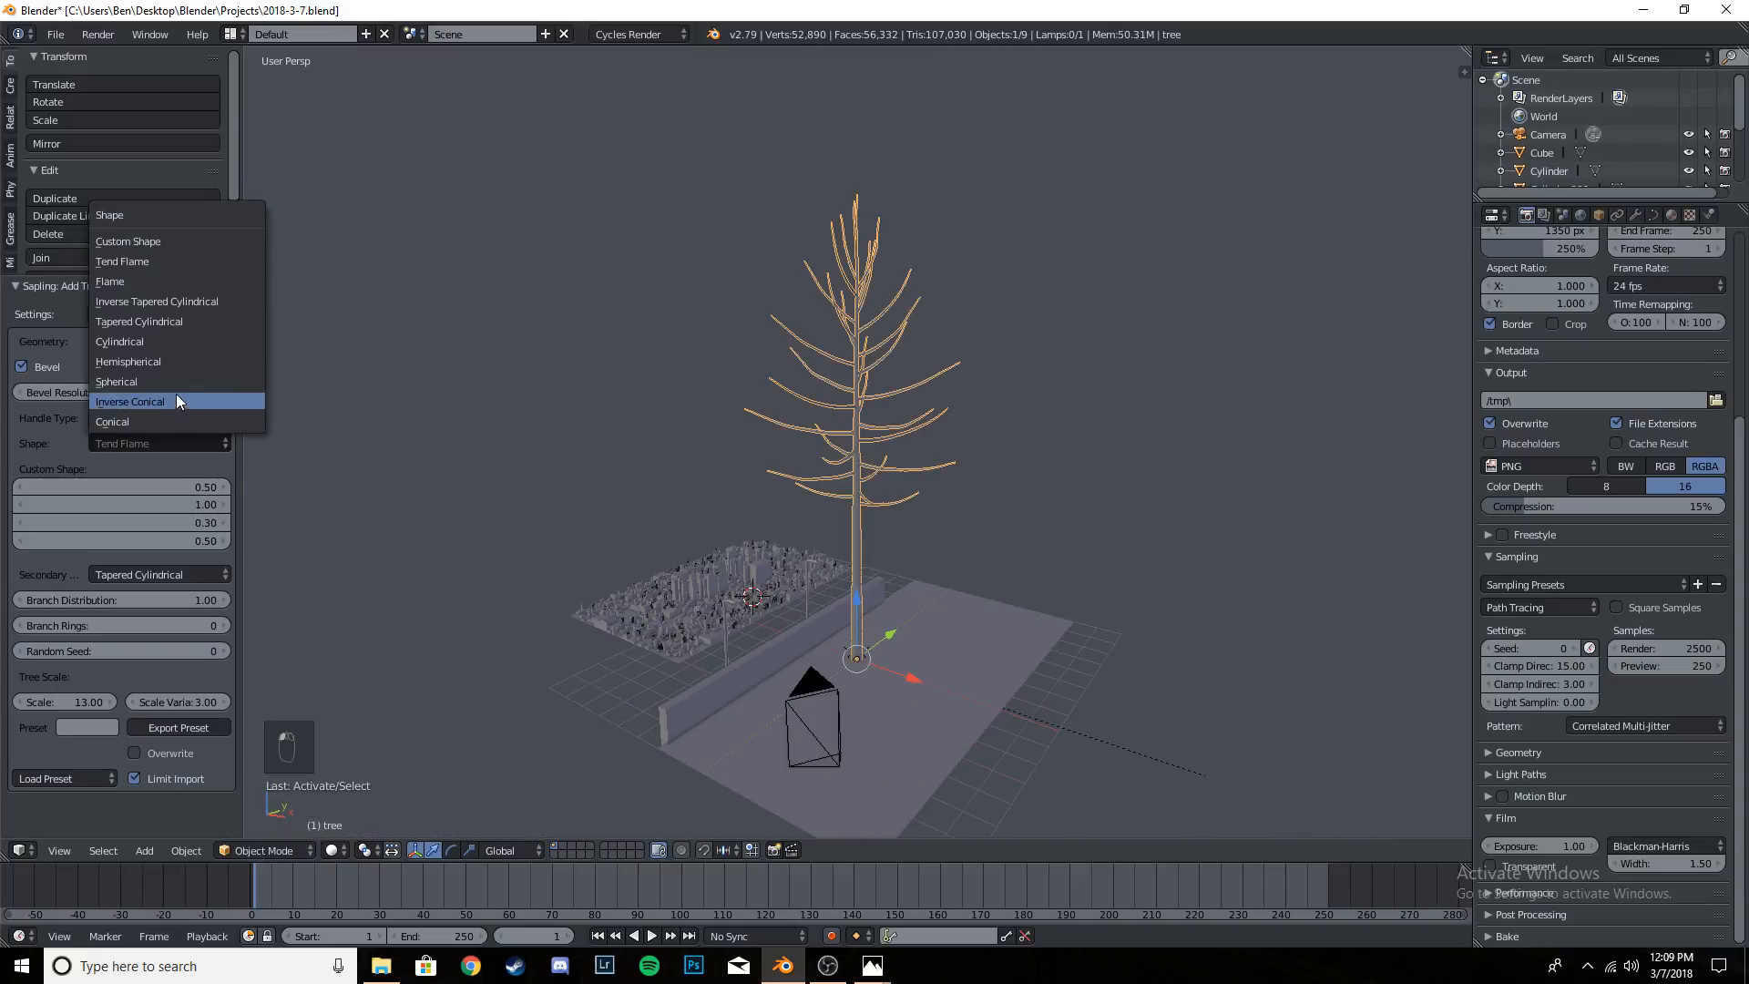
left_click(173, 381)
left_click(182, 443)
left_click(167, 342)
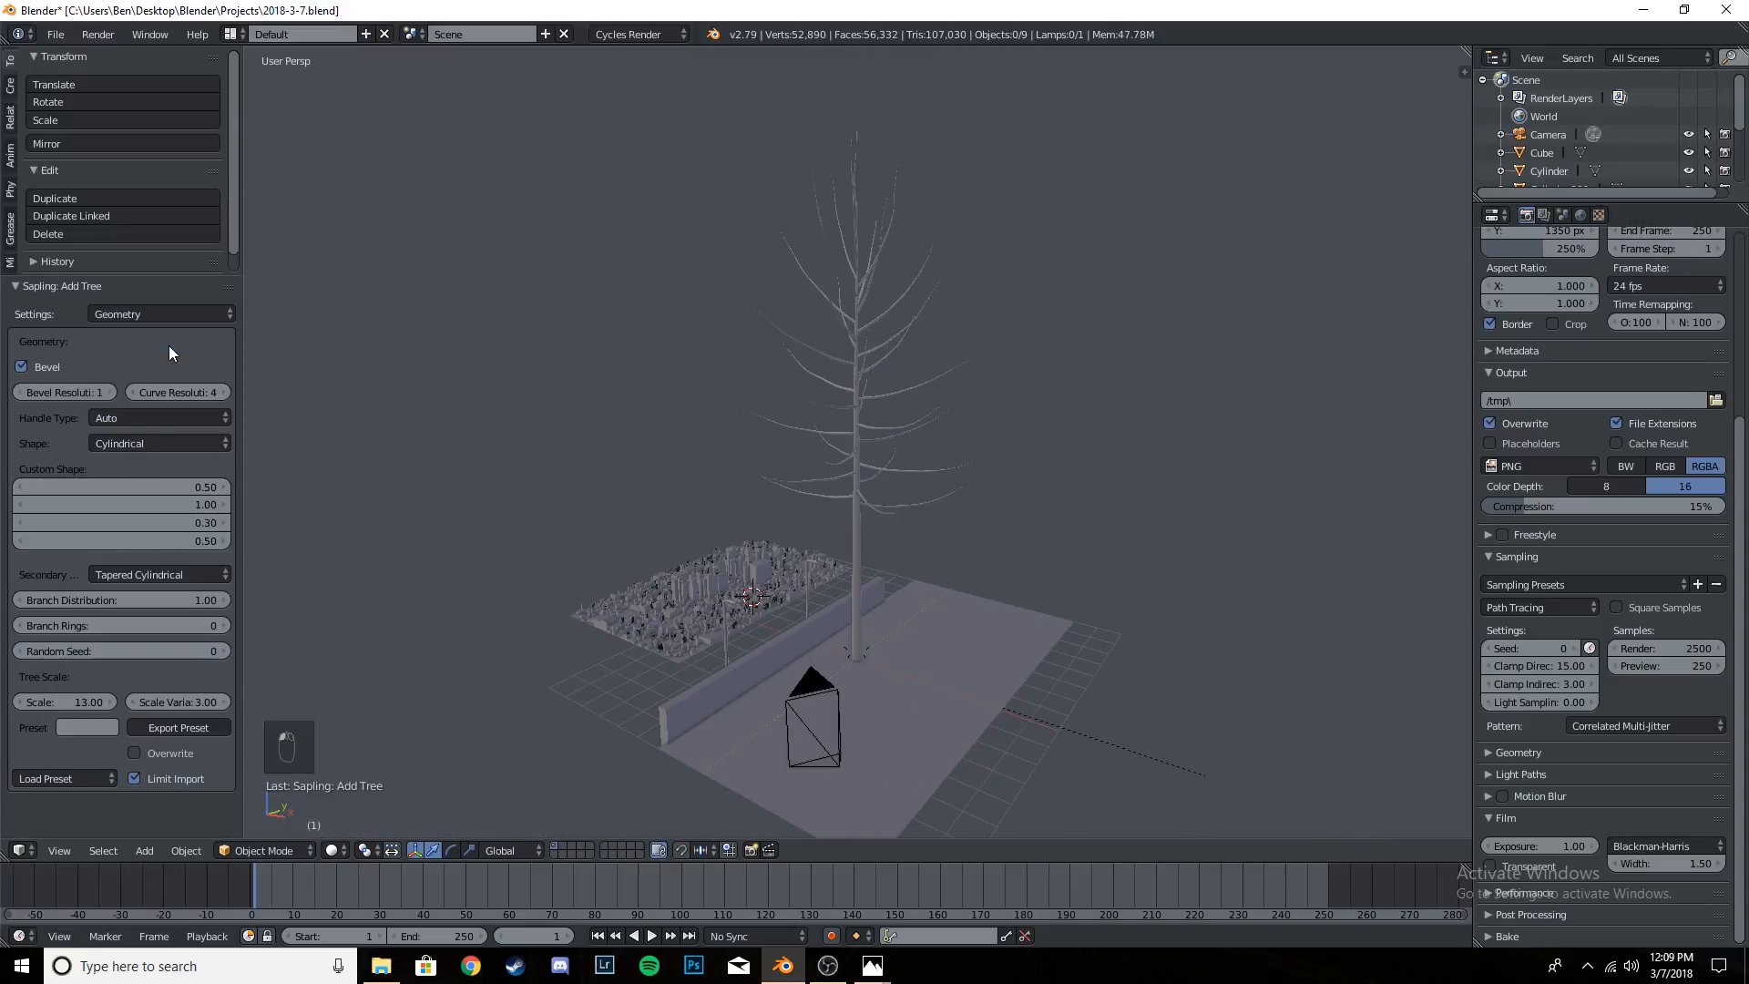
left_click(149, 442)
left_click(166, 359)
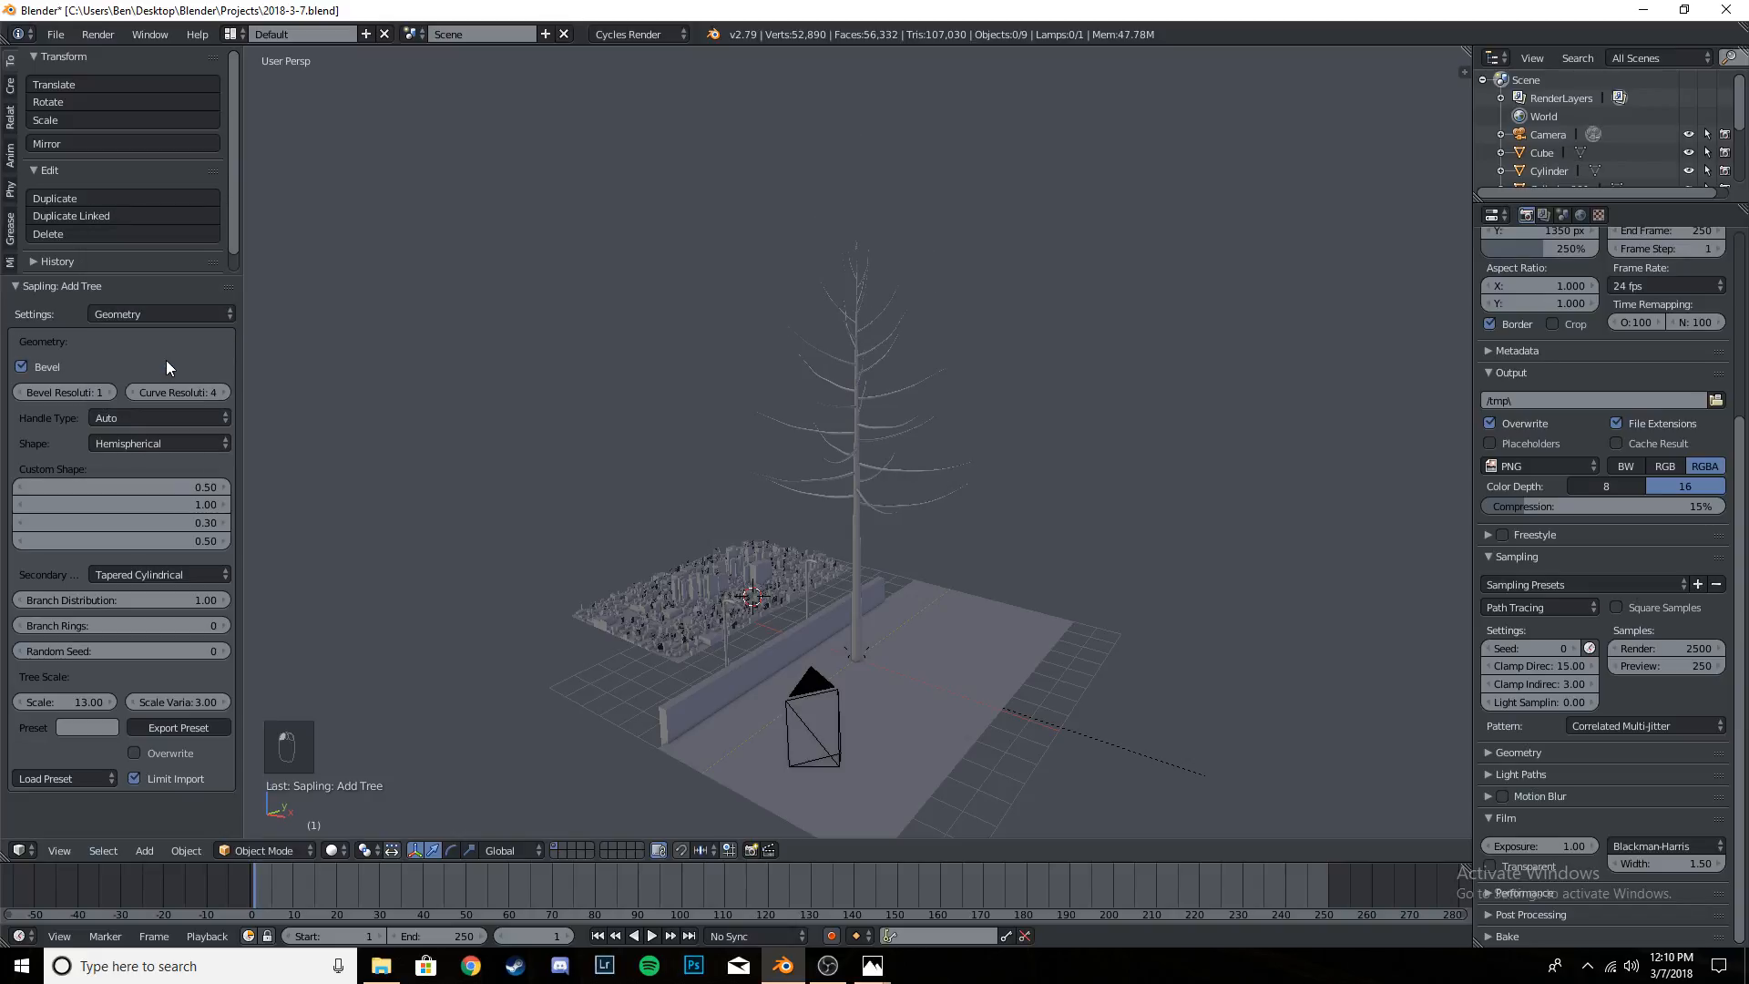
- From the front view, try the Cylindrical and Flame shapes on the tree
key("KP_1")
key("KP_1")
scroll(834, 523, "up", 3)
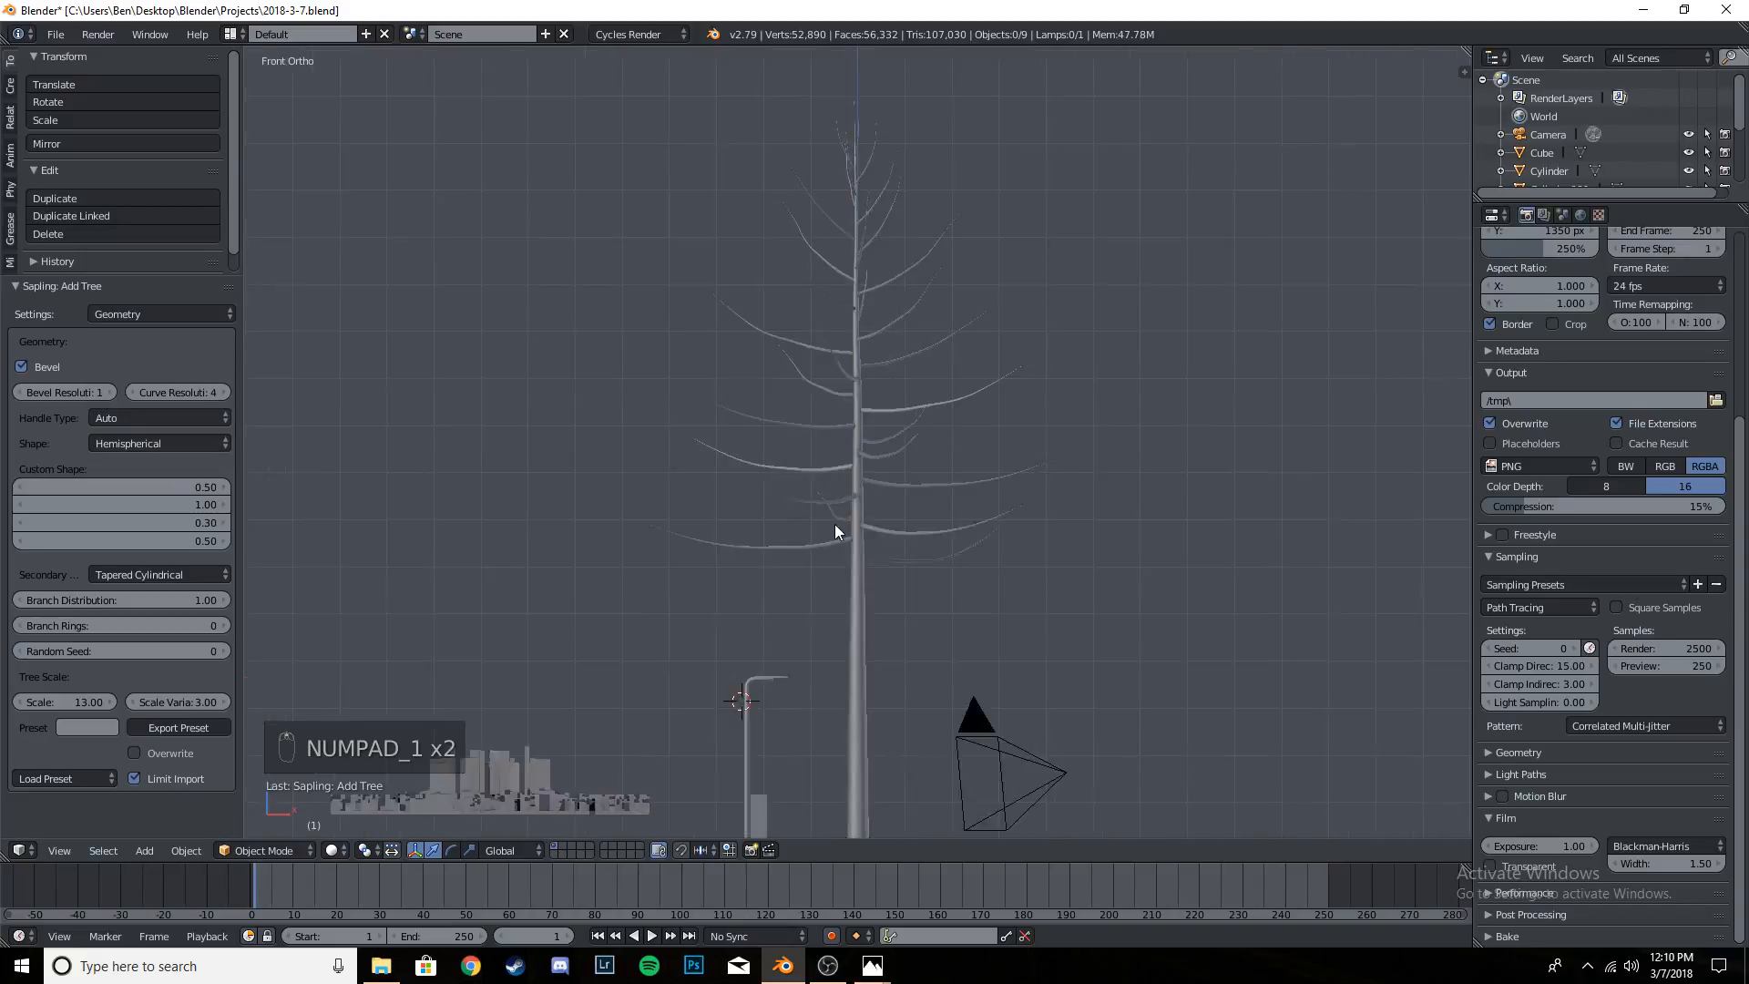
scroll(837, 523, "up", 1)
scroll(846, 516, "down", 1)
middle_click_drag(878, 518, 875, 549, "shift")
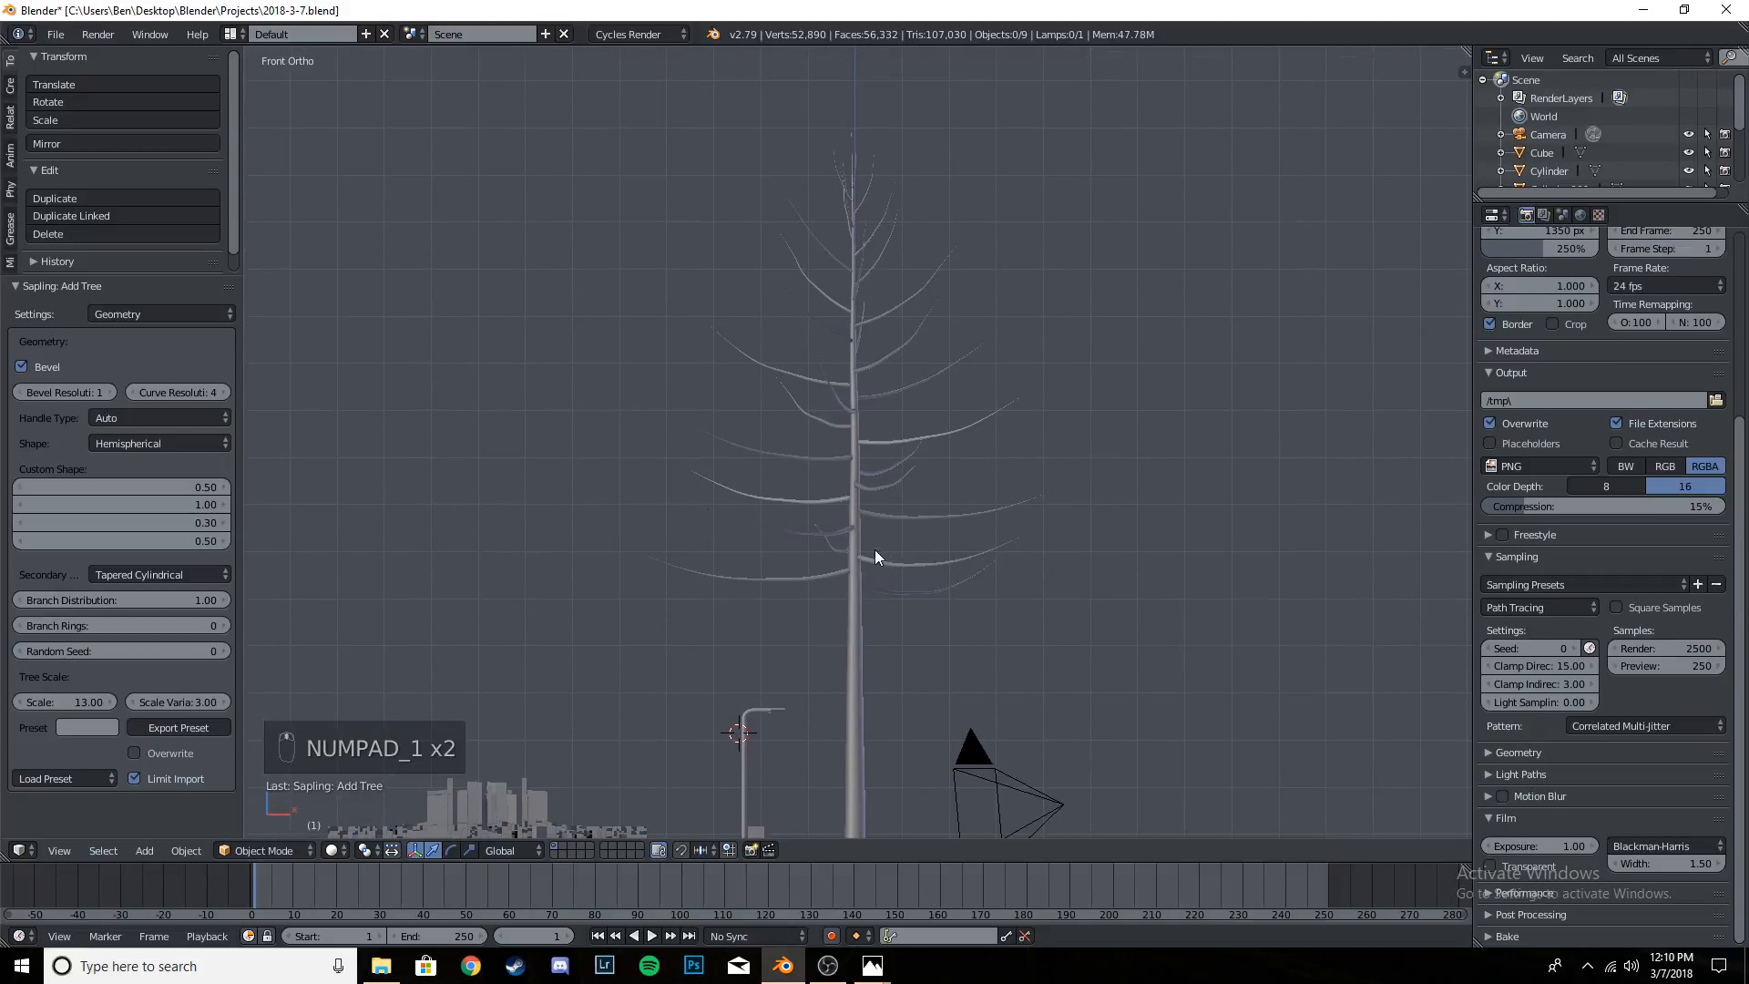
left_click(153, 442)
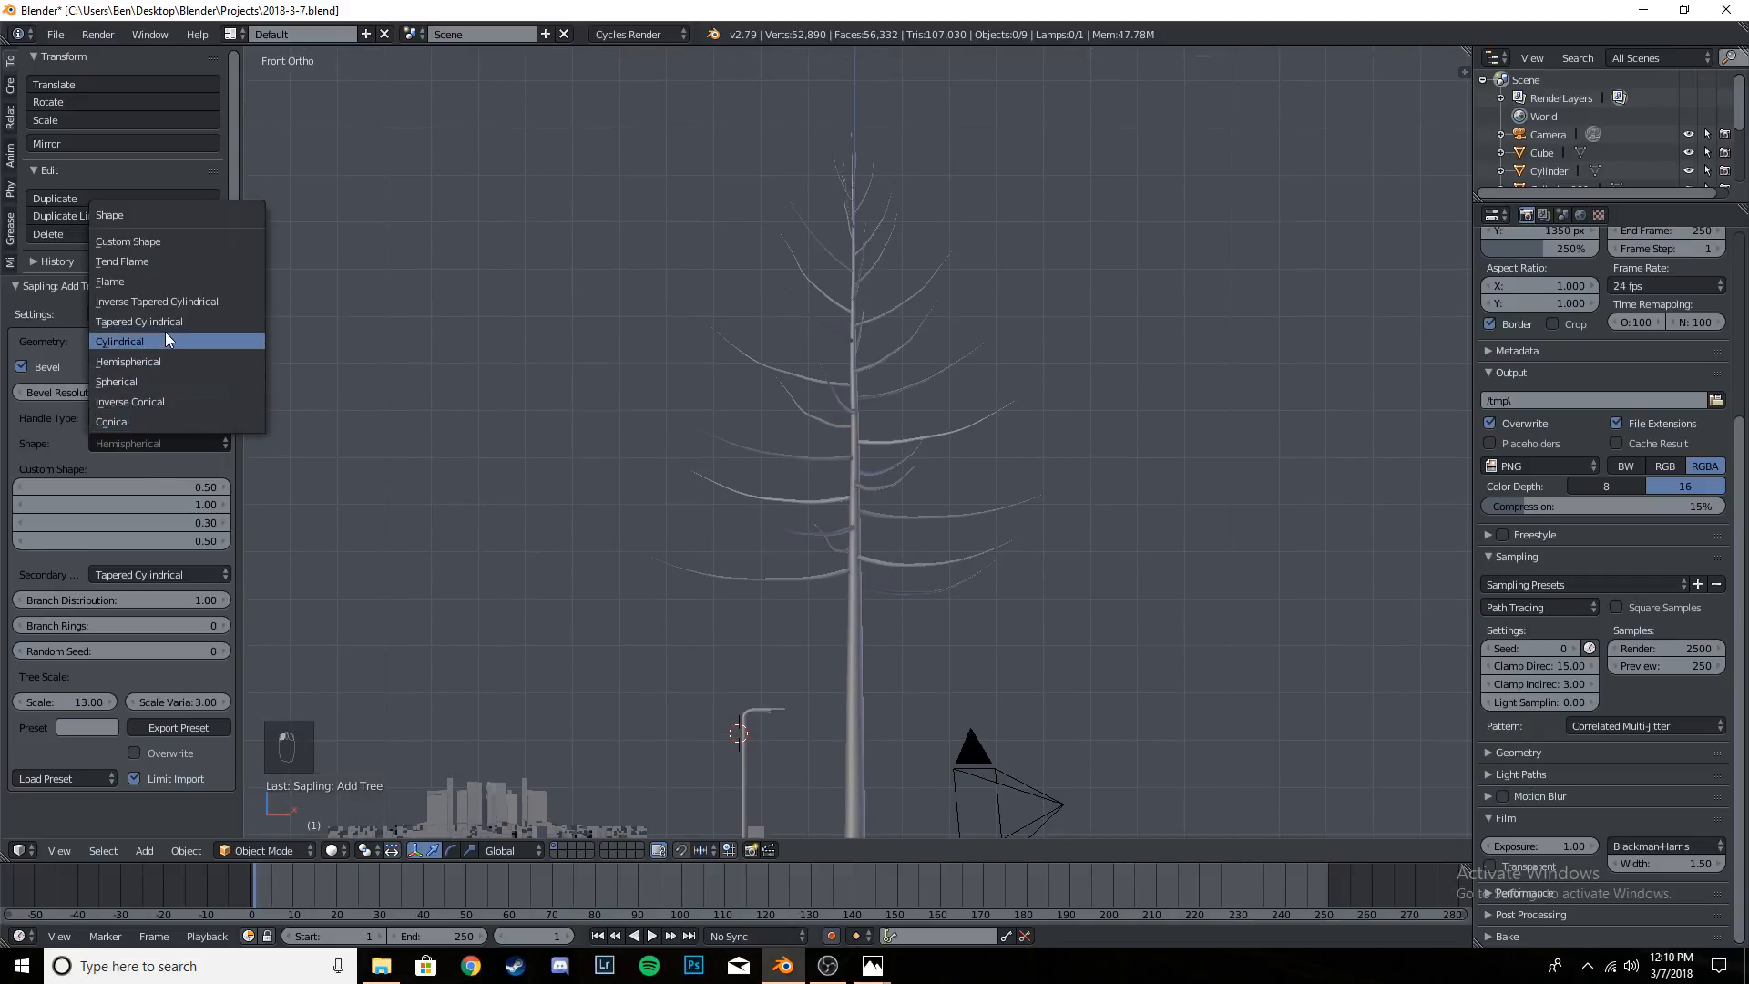
left_click(166, 337)
left_click(167, 441)
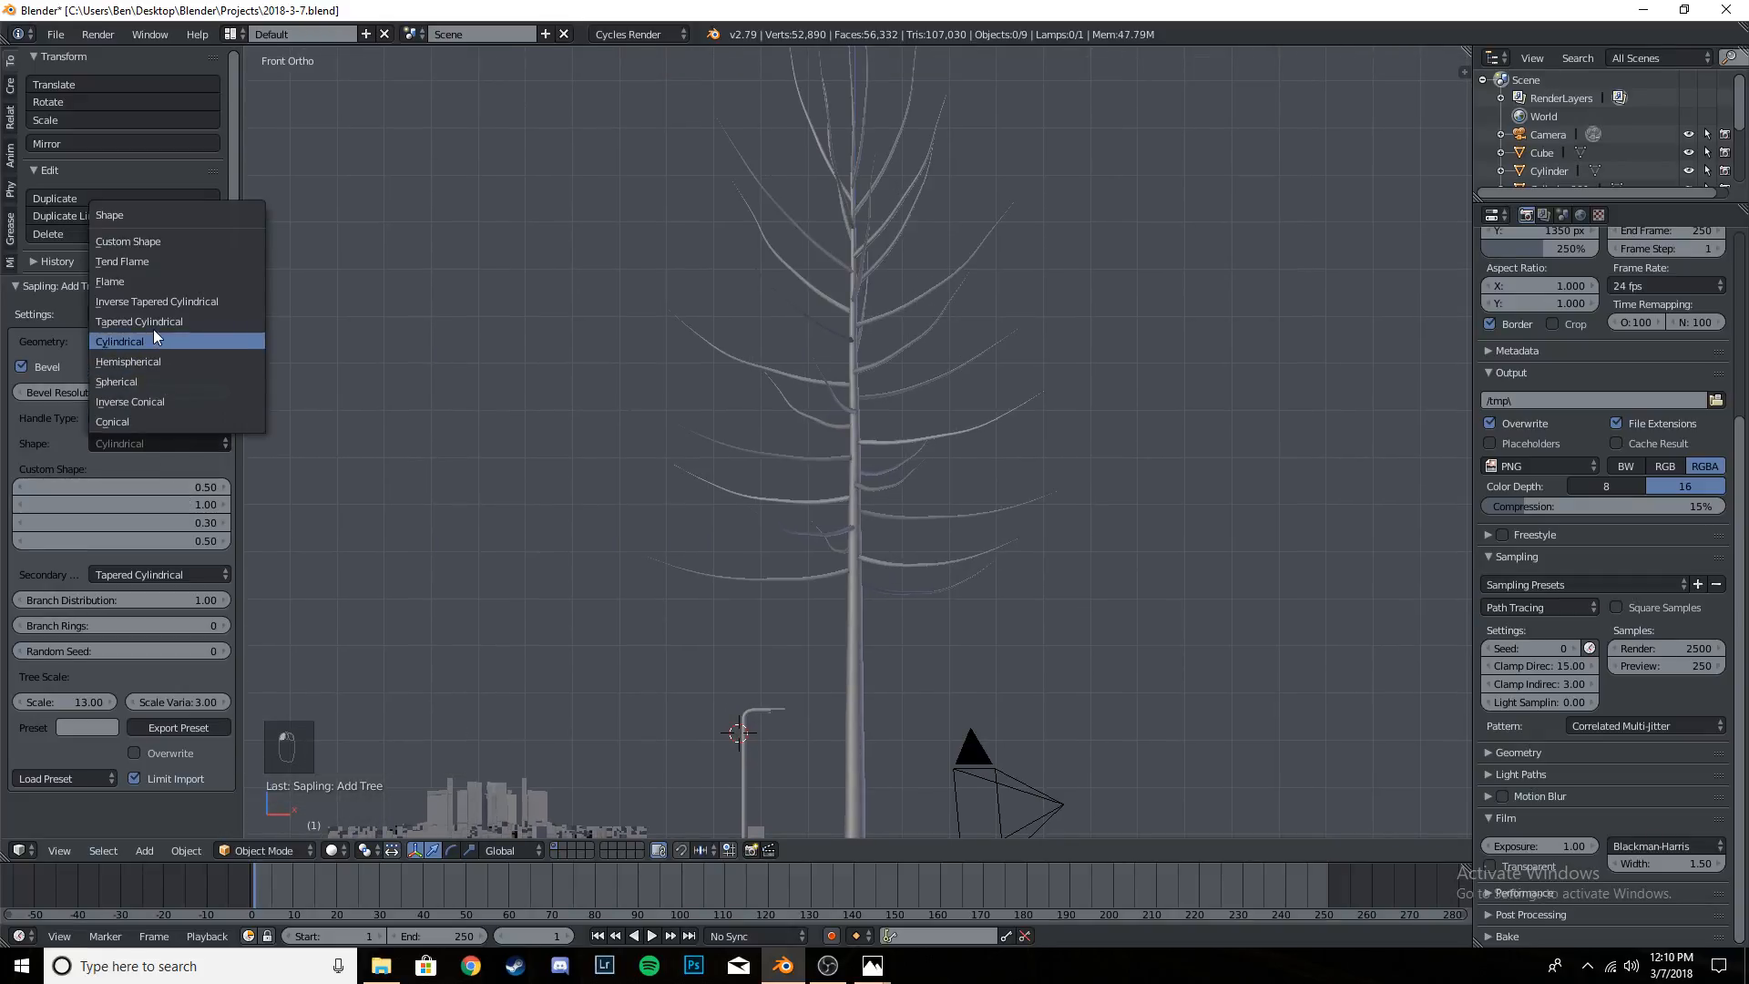
left_click(189, 442)
left_click(171, 283)
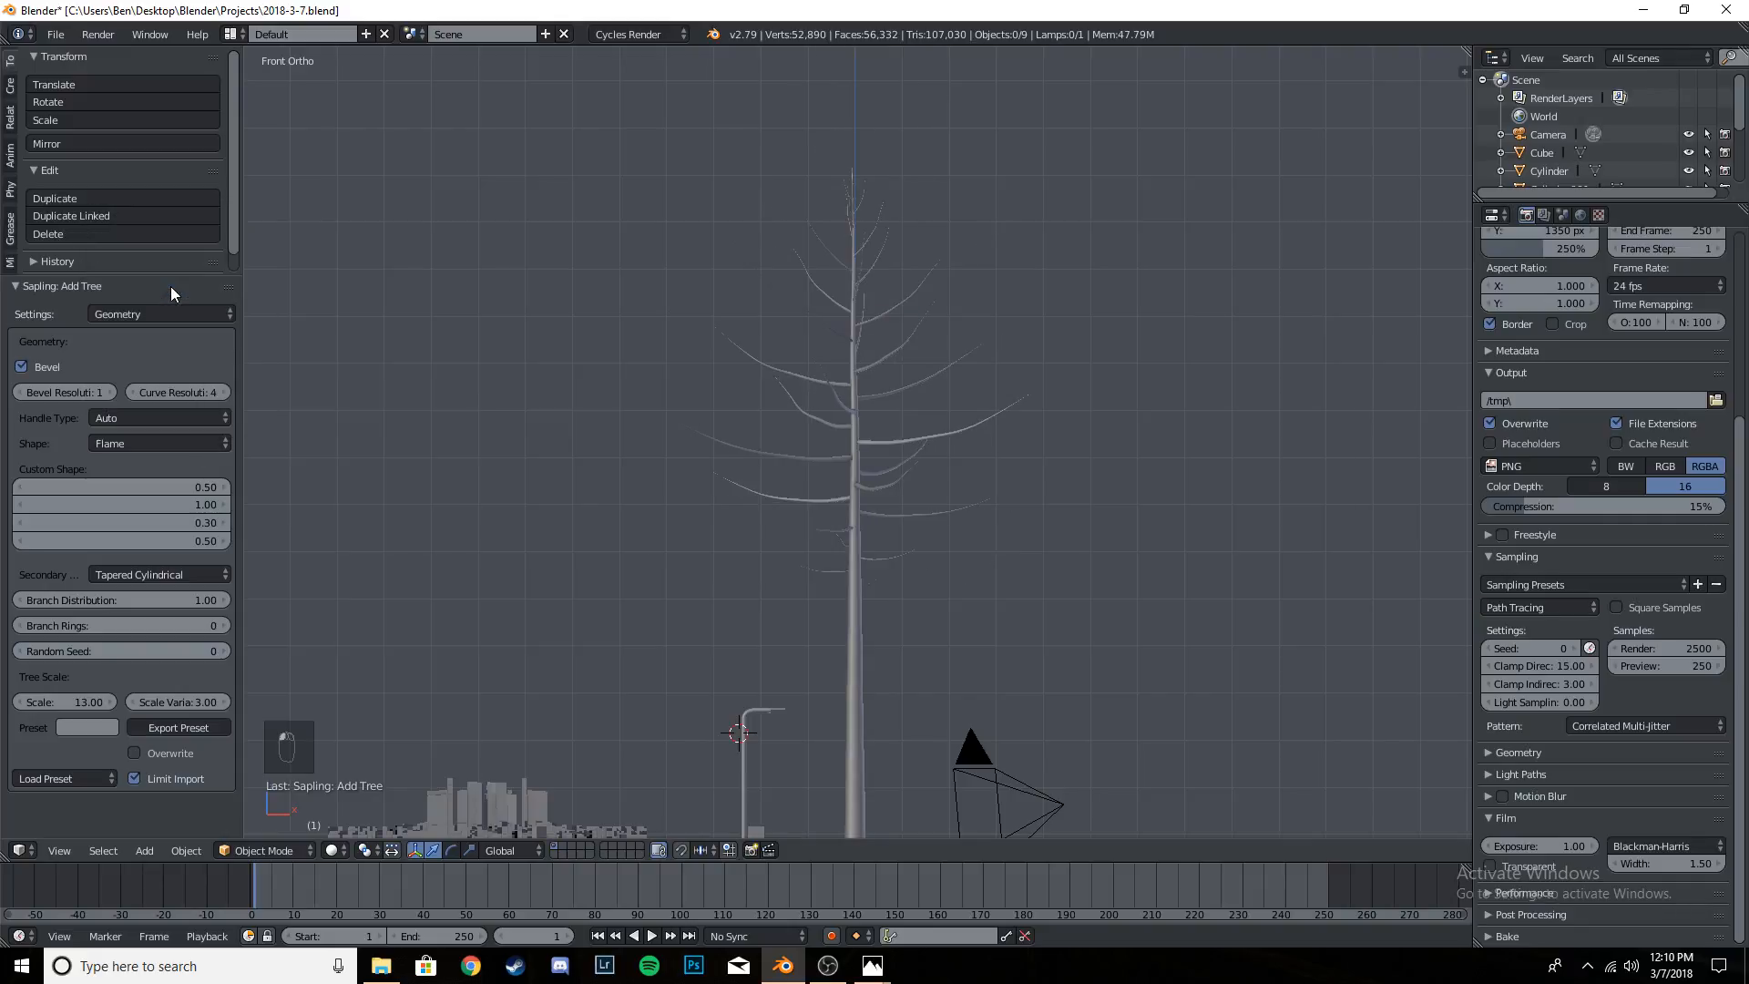
- Try the Tend Flame, Inverse Conical and Spherical shapes on the tree
left_click(181, 444)
left_click(158, 266)
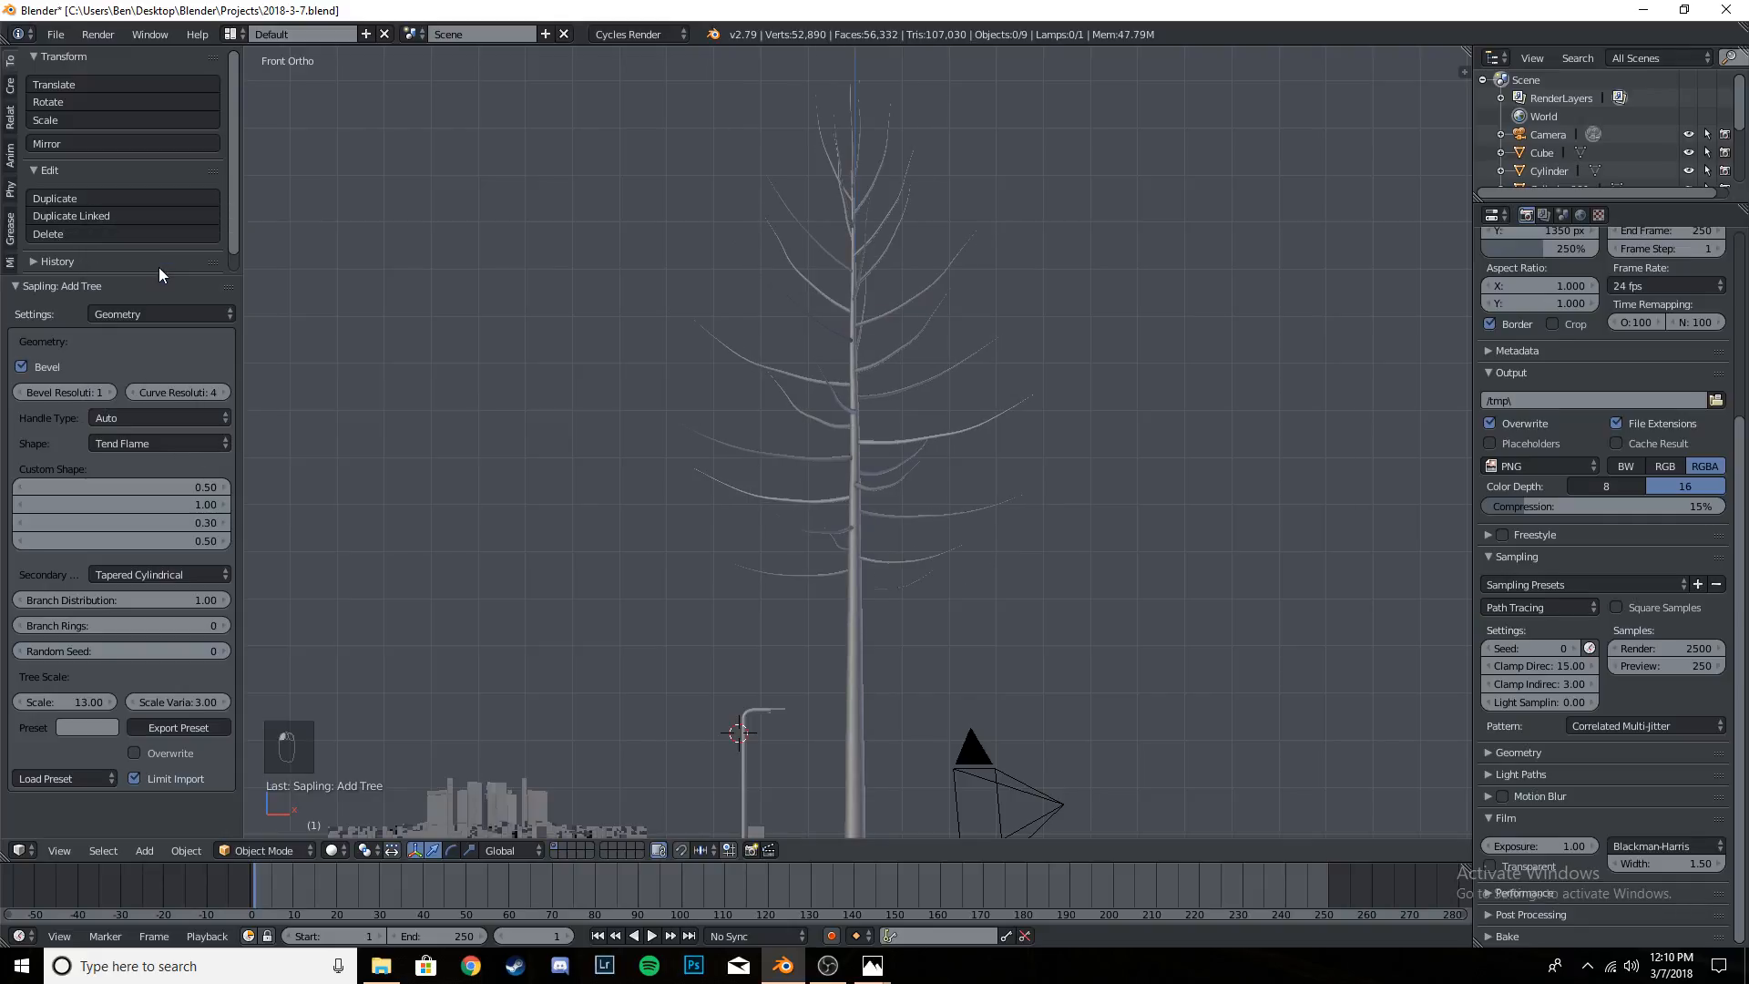
left_click(212, 443)
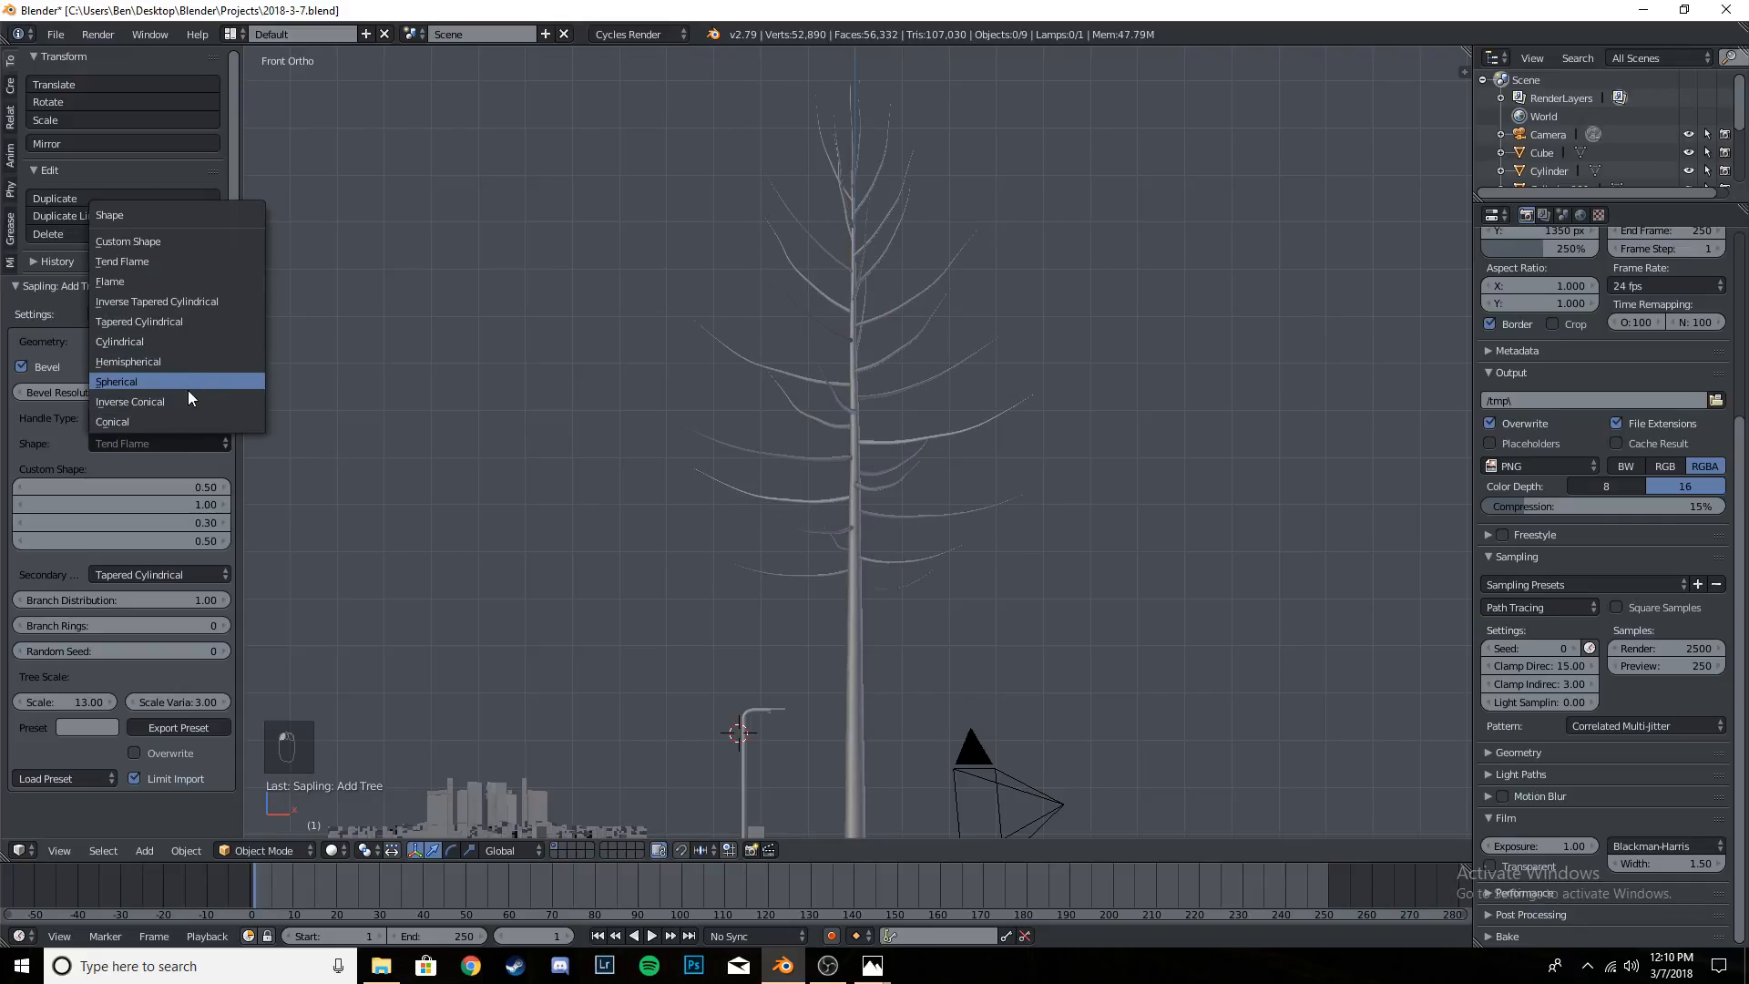
left_click(188, 397)
left_click(193, 445)
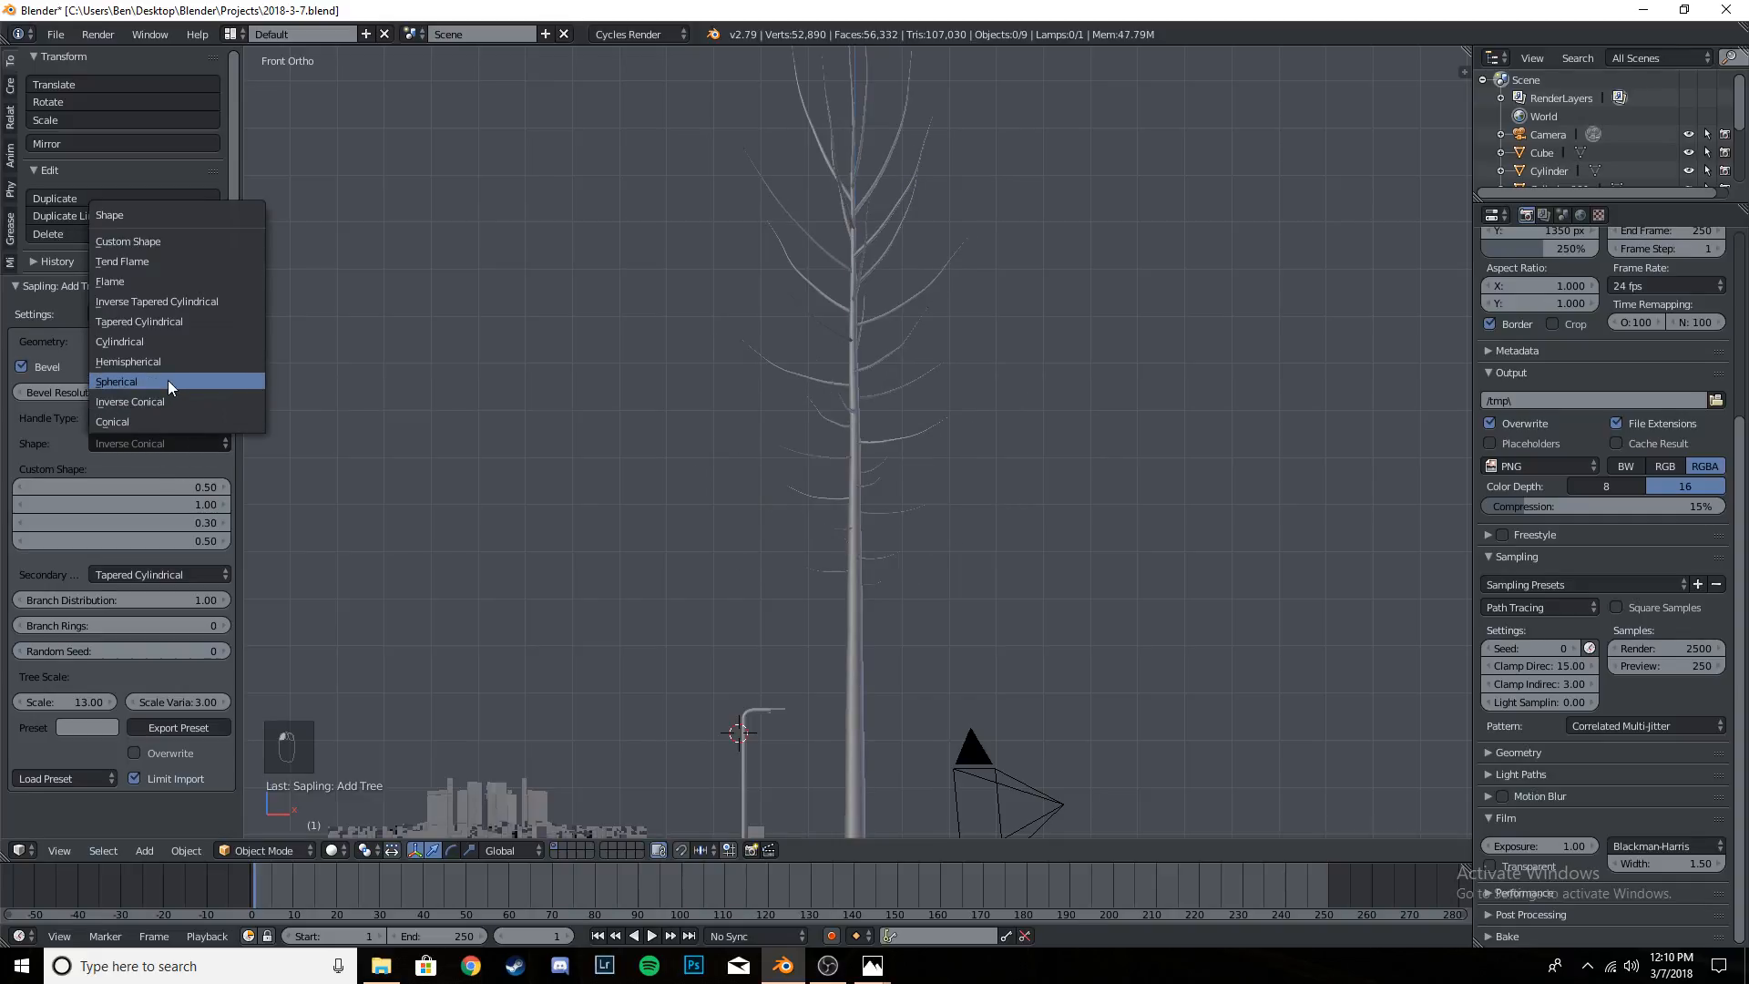
left_click(168, 380)
- Set the tree's shape to Cylindrical and check its branches from the front
left_click(181, 439)
left_click(156, 335)
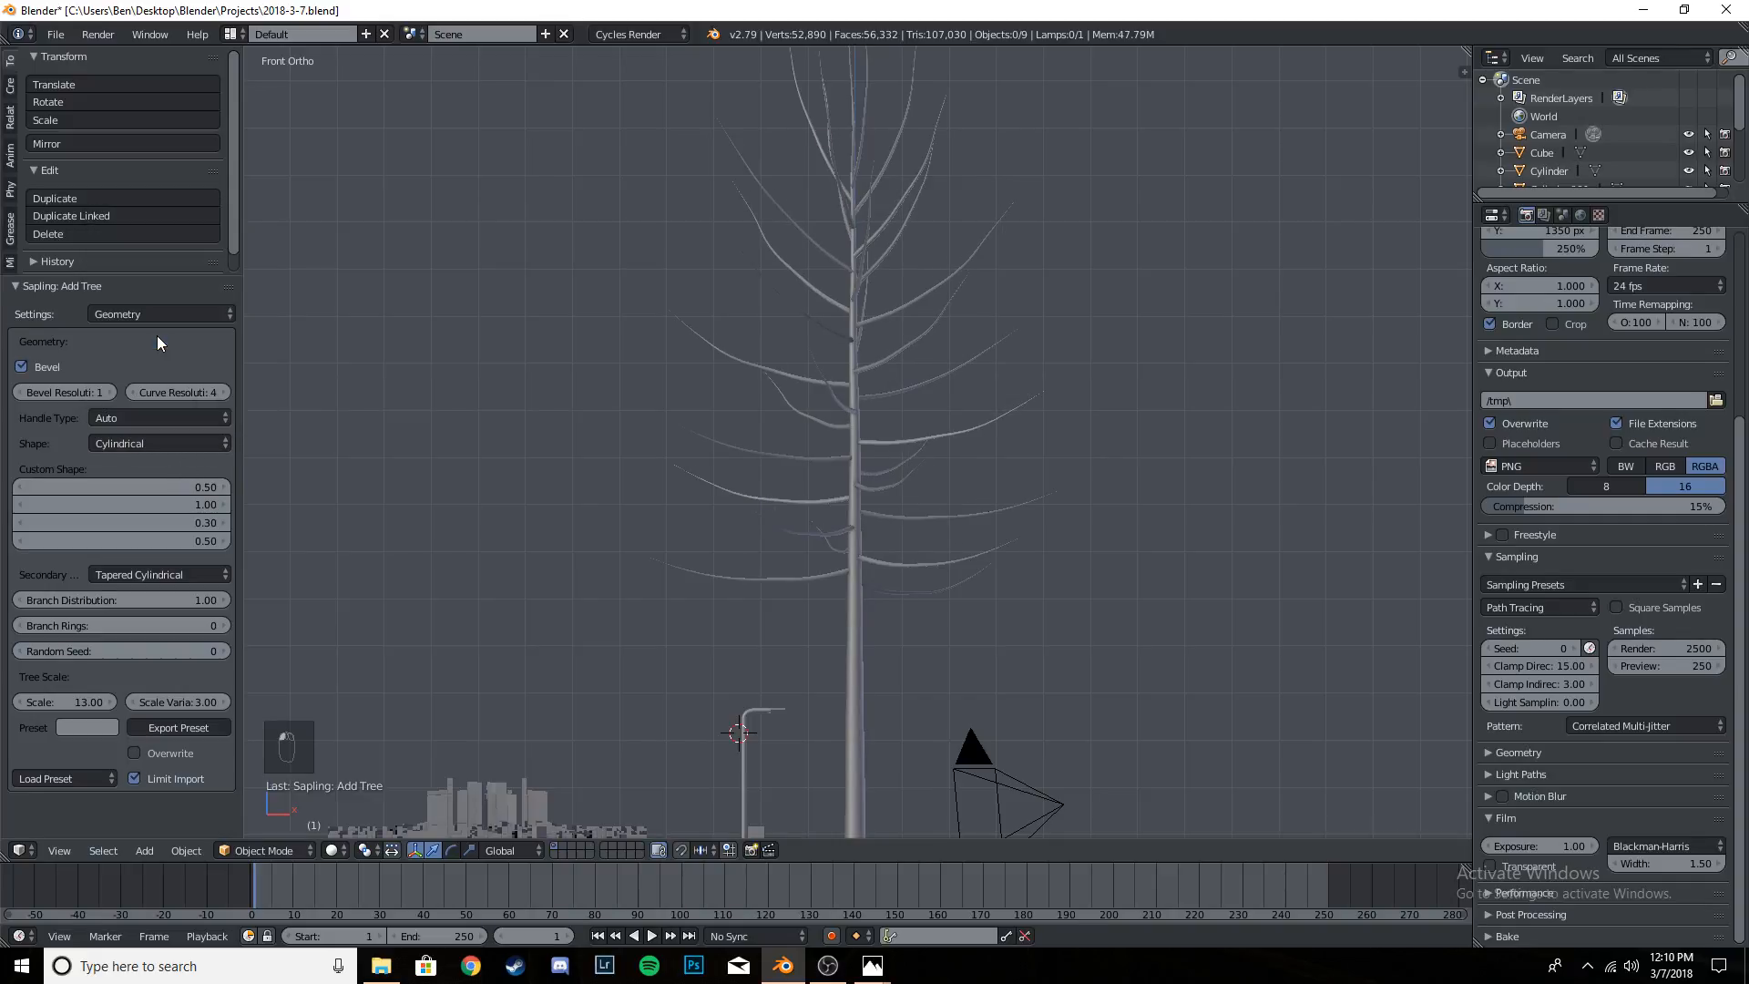
scroll(835, 379, "down", 3)
scroll(889, 455, "up", 5)
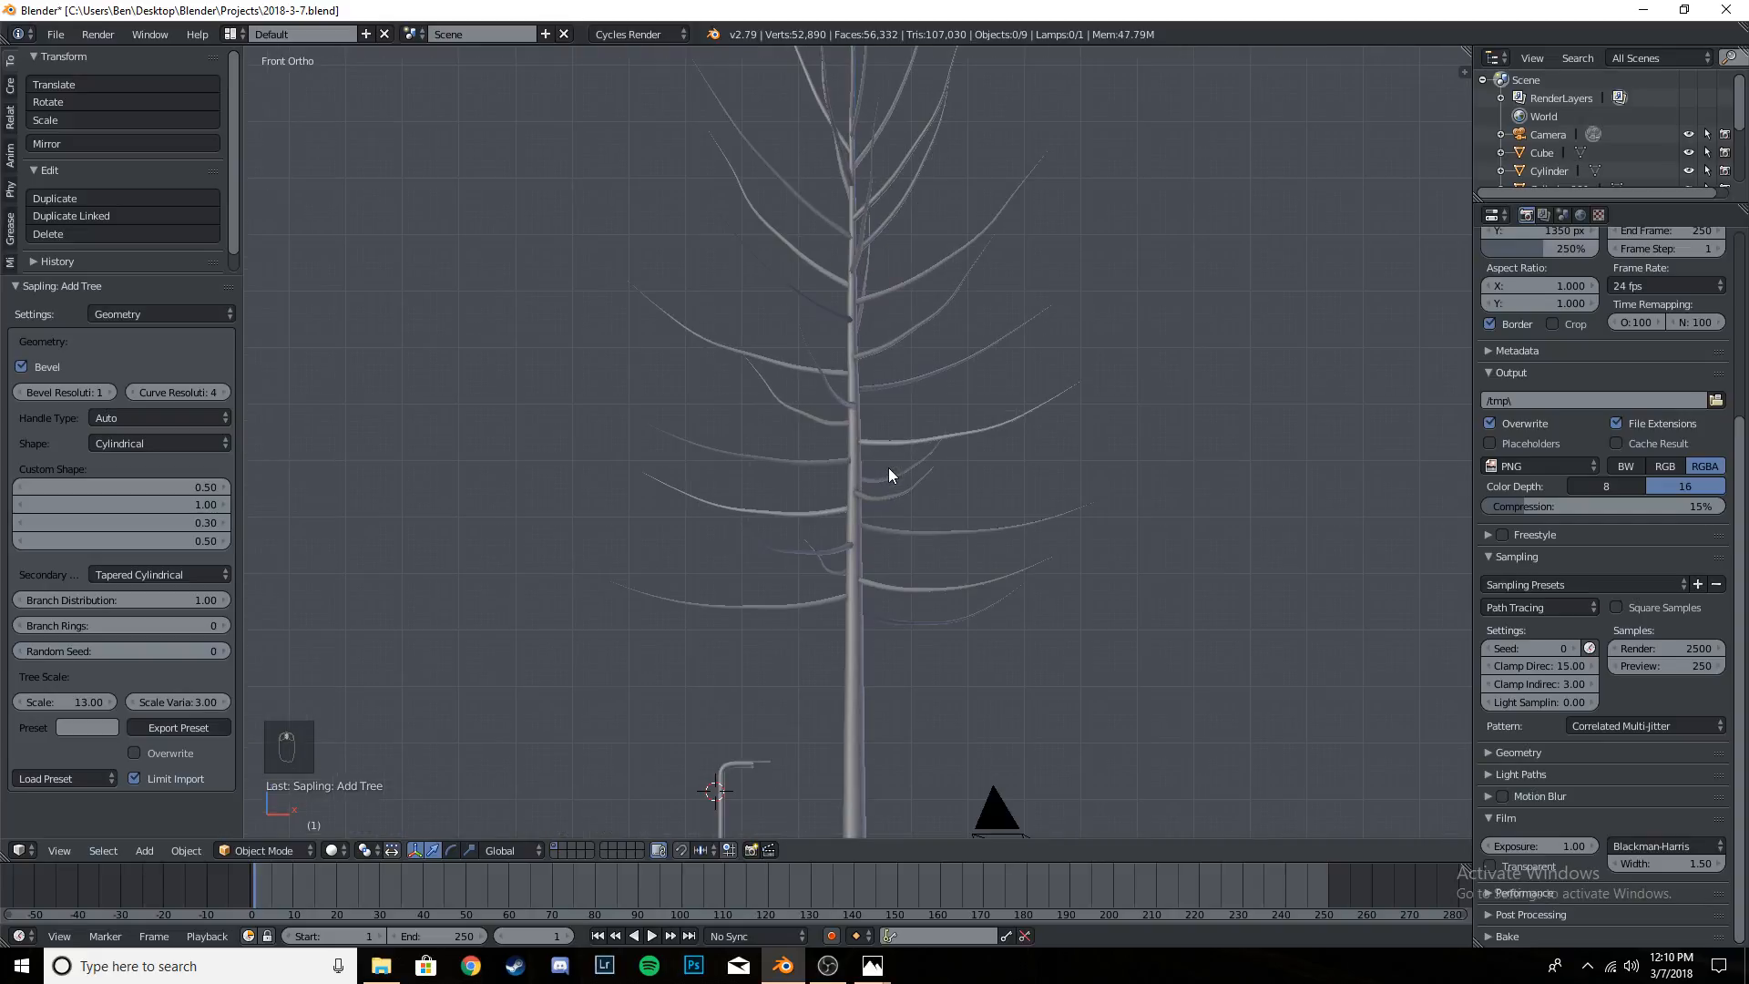
scroll(888, 468, "down", 2)
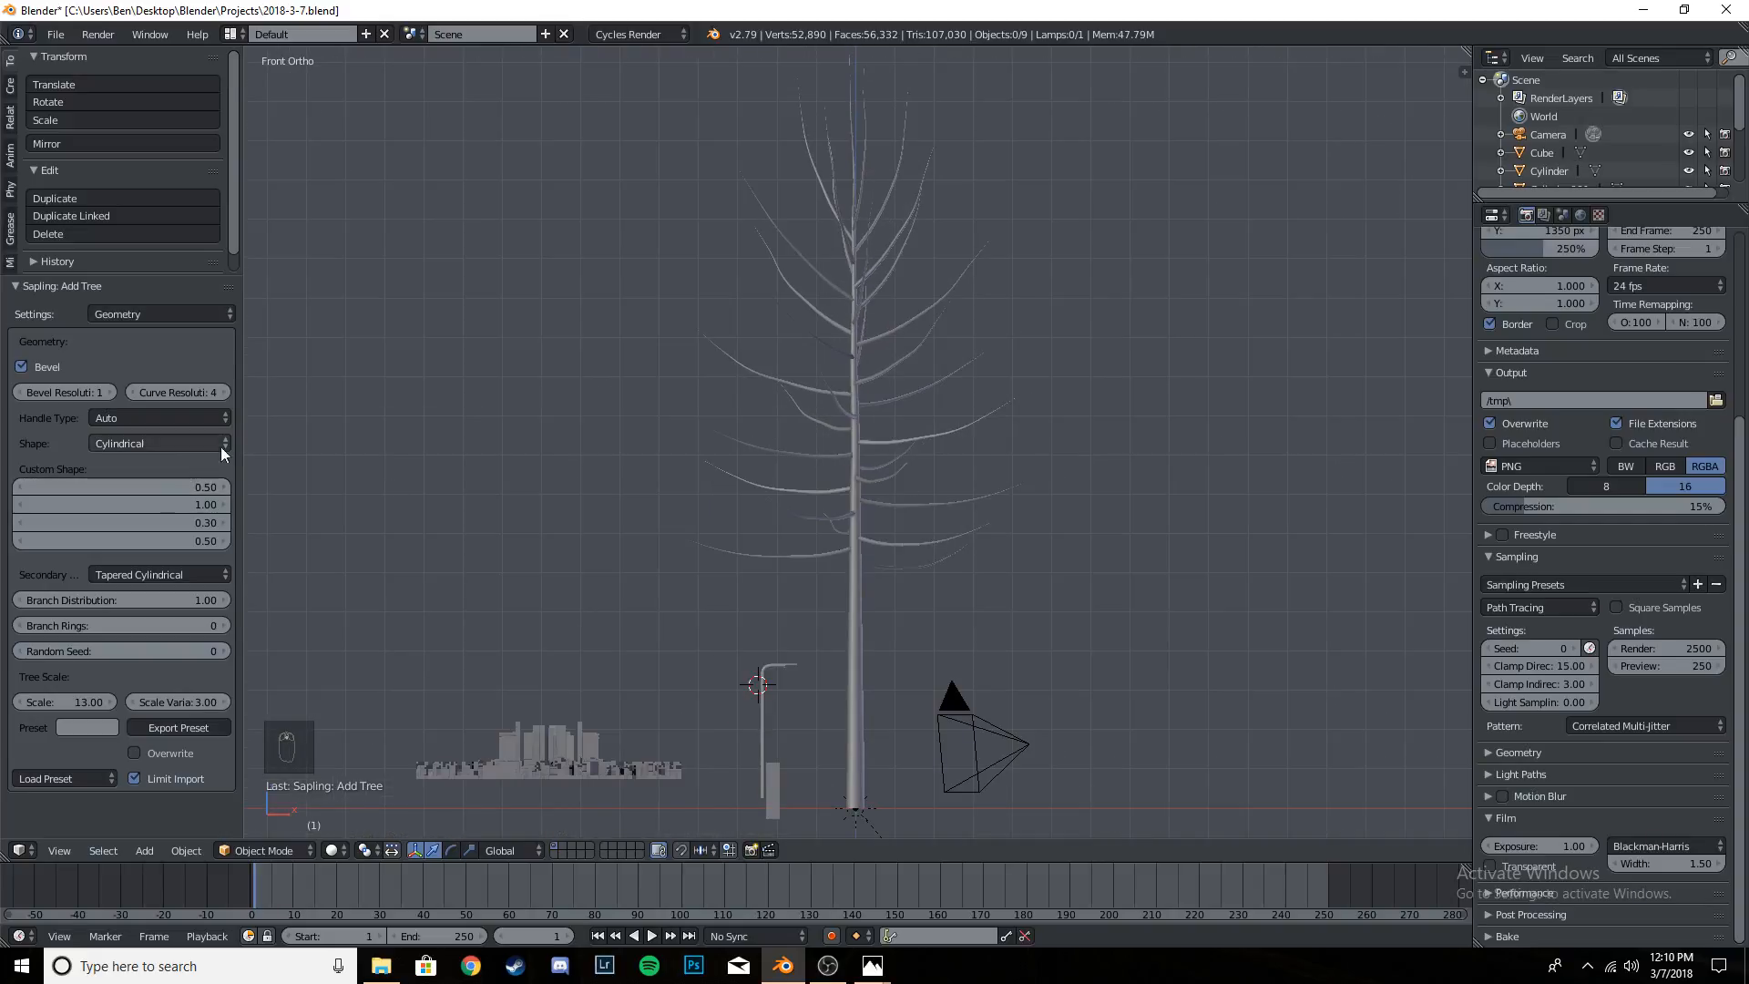
scroll(981, 496, "up", 4)
scroll(981, 492, "down", 2)
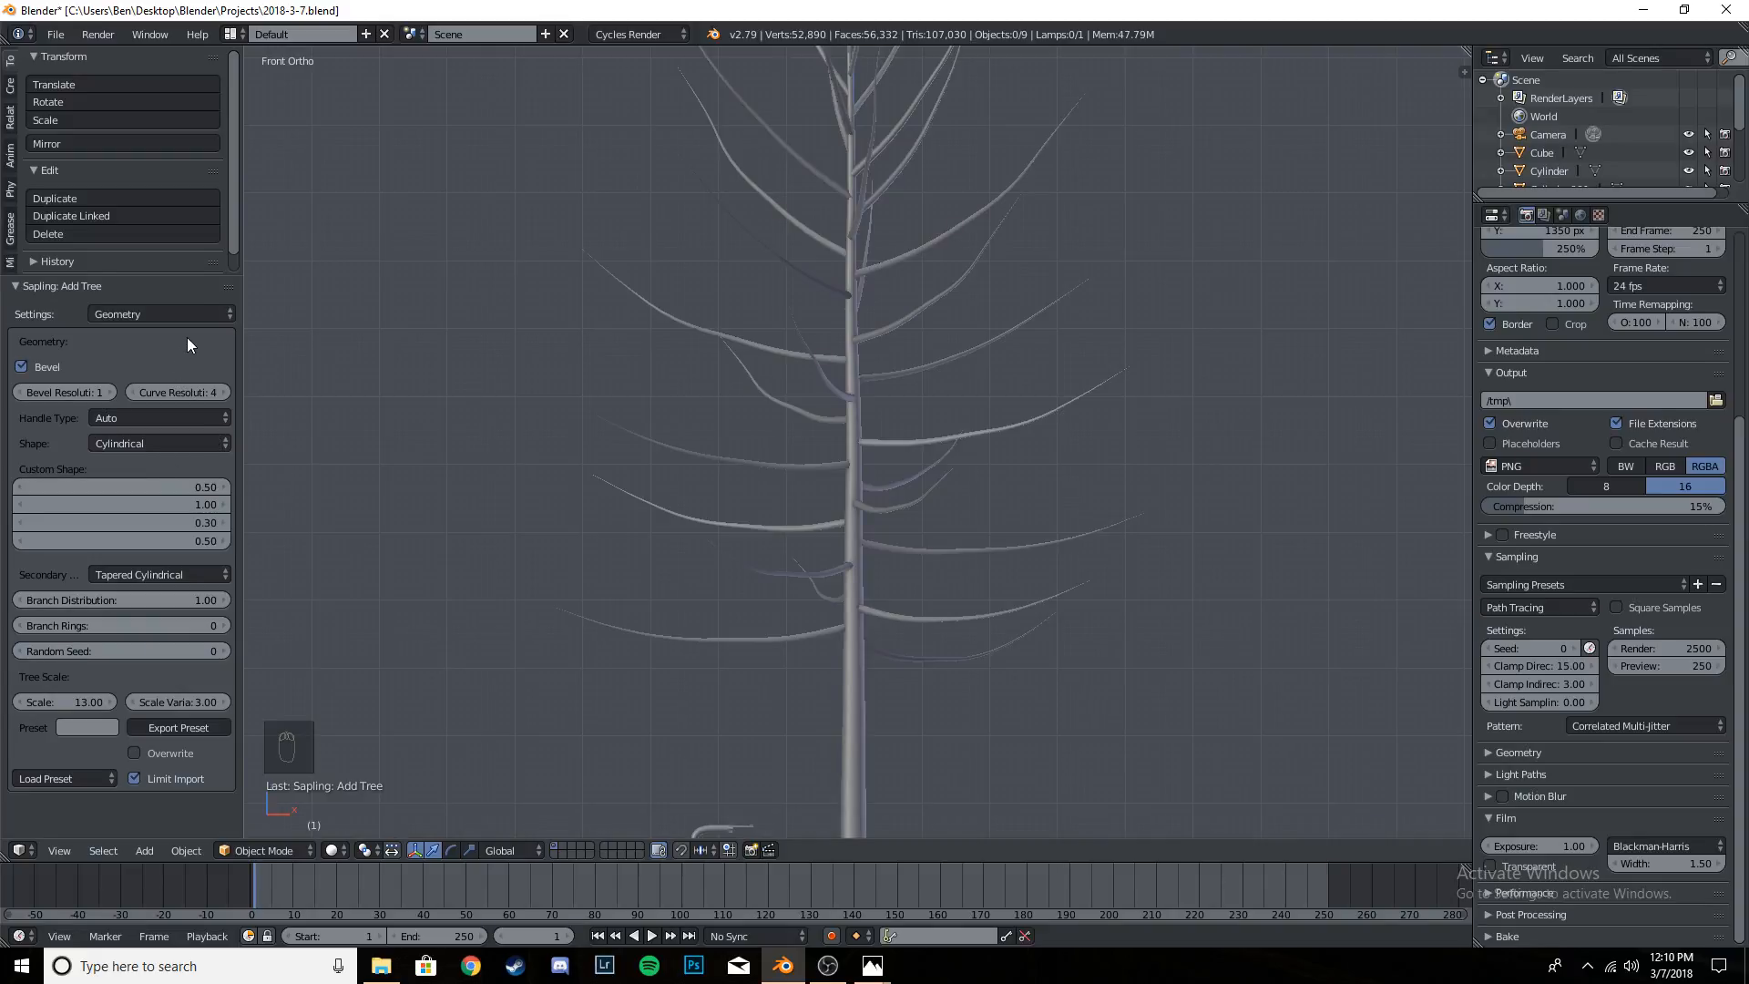
left_click(184, 312)
left_click(177, 443)
left_click(161, 444)
left_click(161, 445)
left_click(148, 437)
- Show the tree's Branch Radius settings and view the whole tree in perspective against the scene
left_click(144, 313)
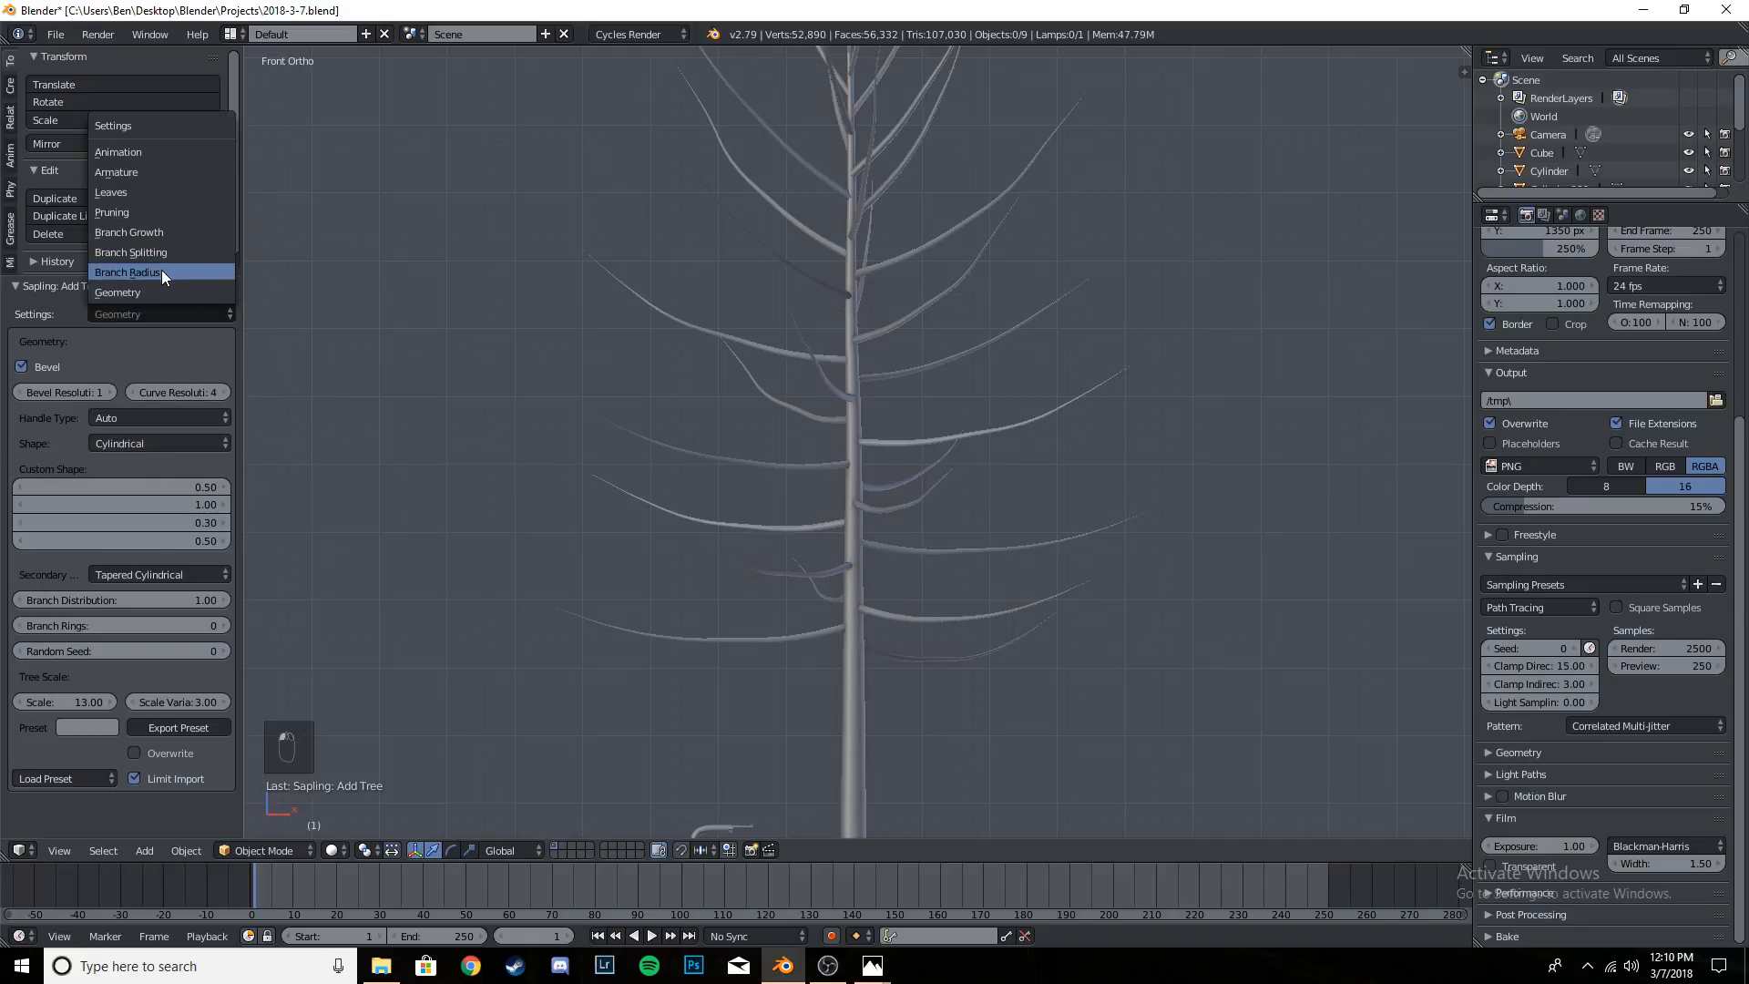
left_click(161, 271)
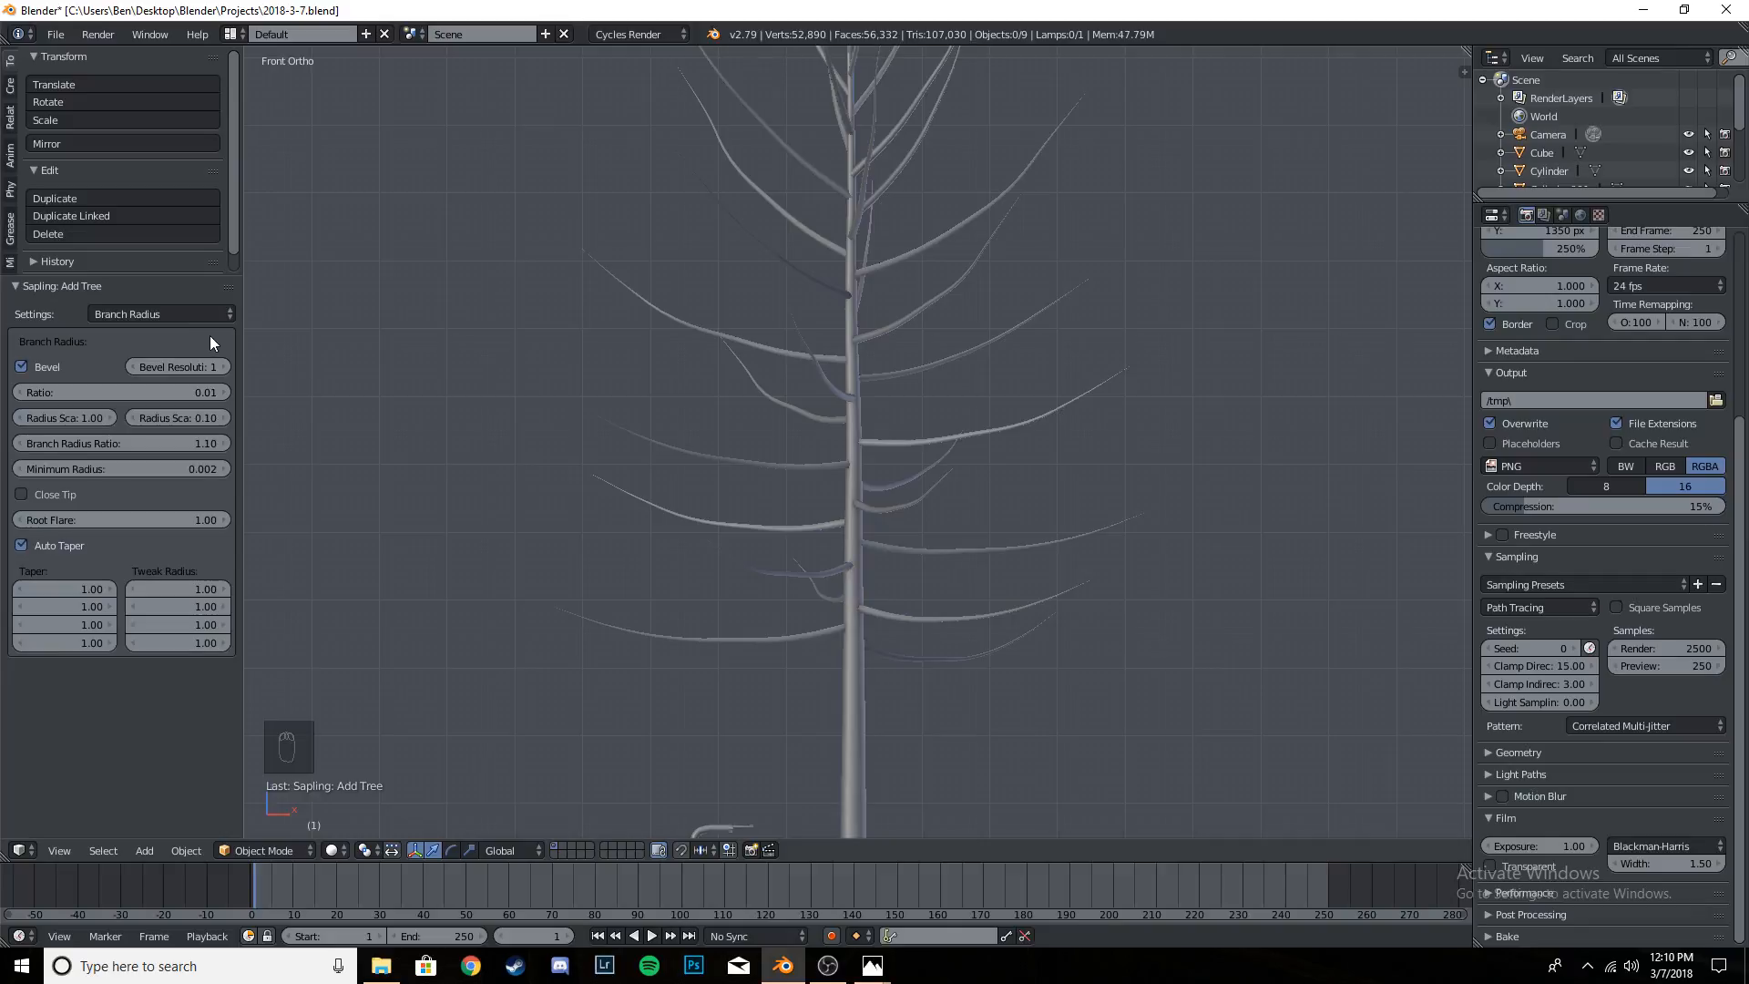
middle_click_drag(1016, 443, 942, 476)
scroll(752, 497, "down", 5)
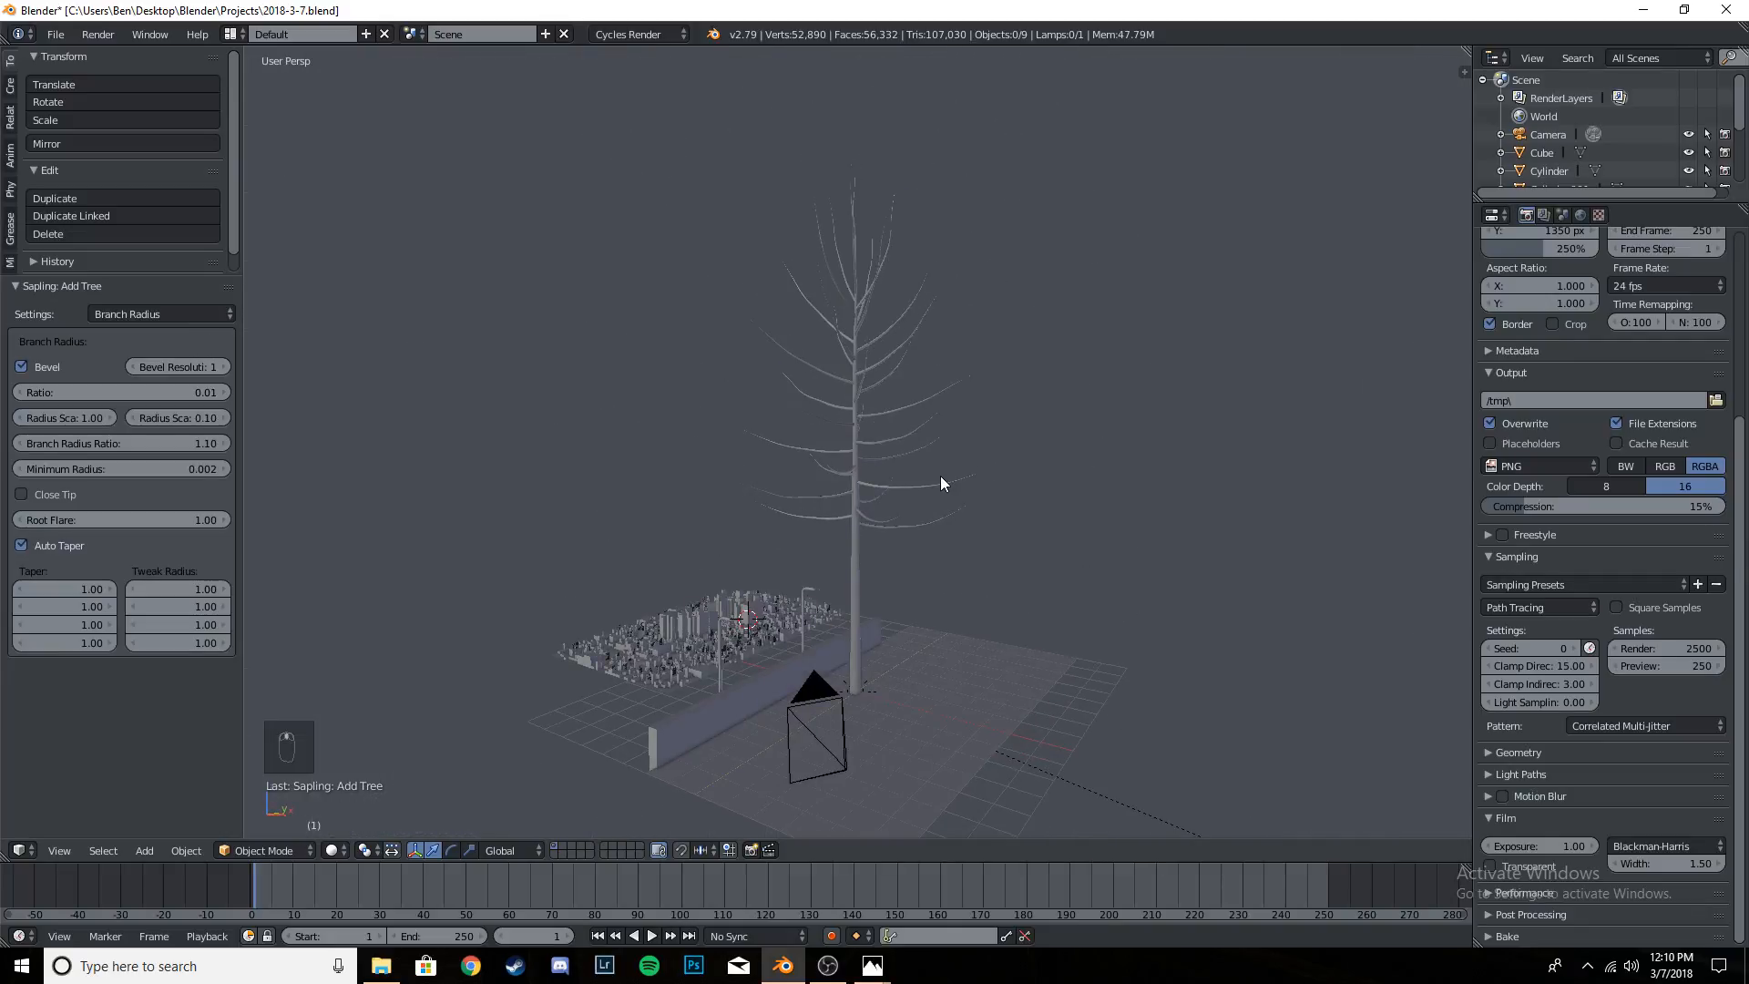
- Set the tree's Branch Splitting levels to 3 and inspect the added branches up close
key("KP_1")
left_click(169, 312)
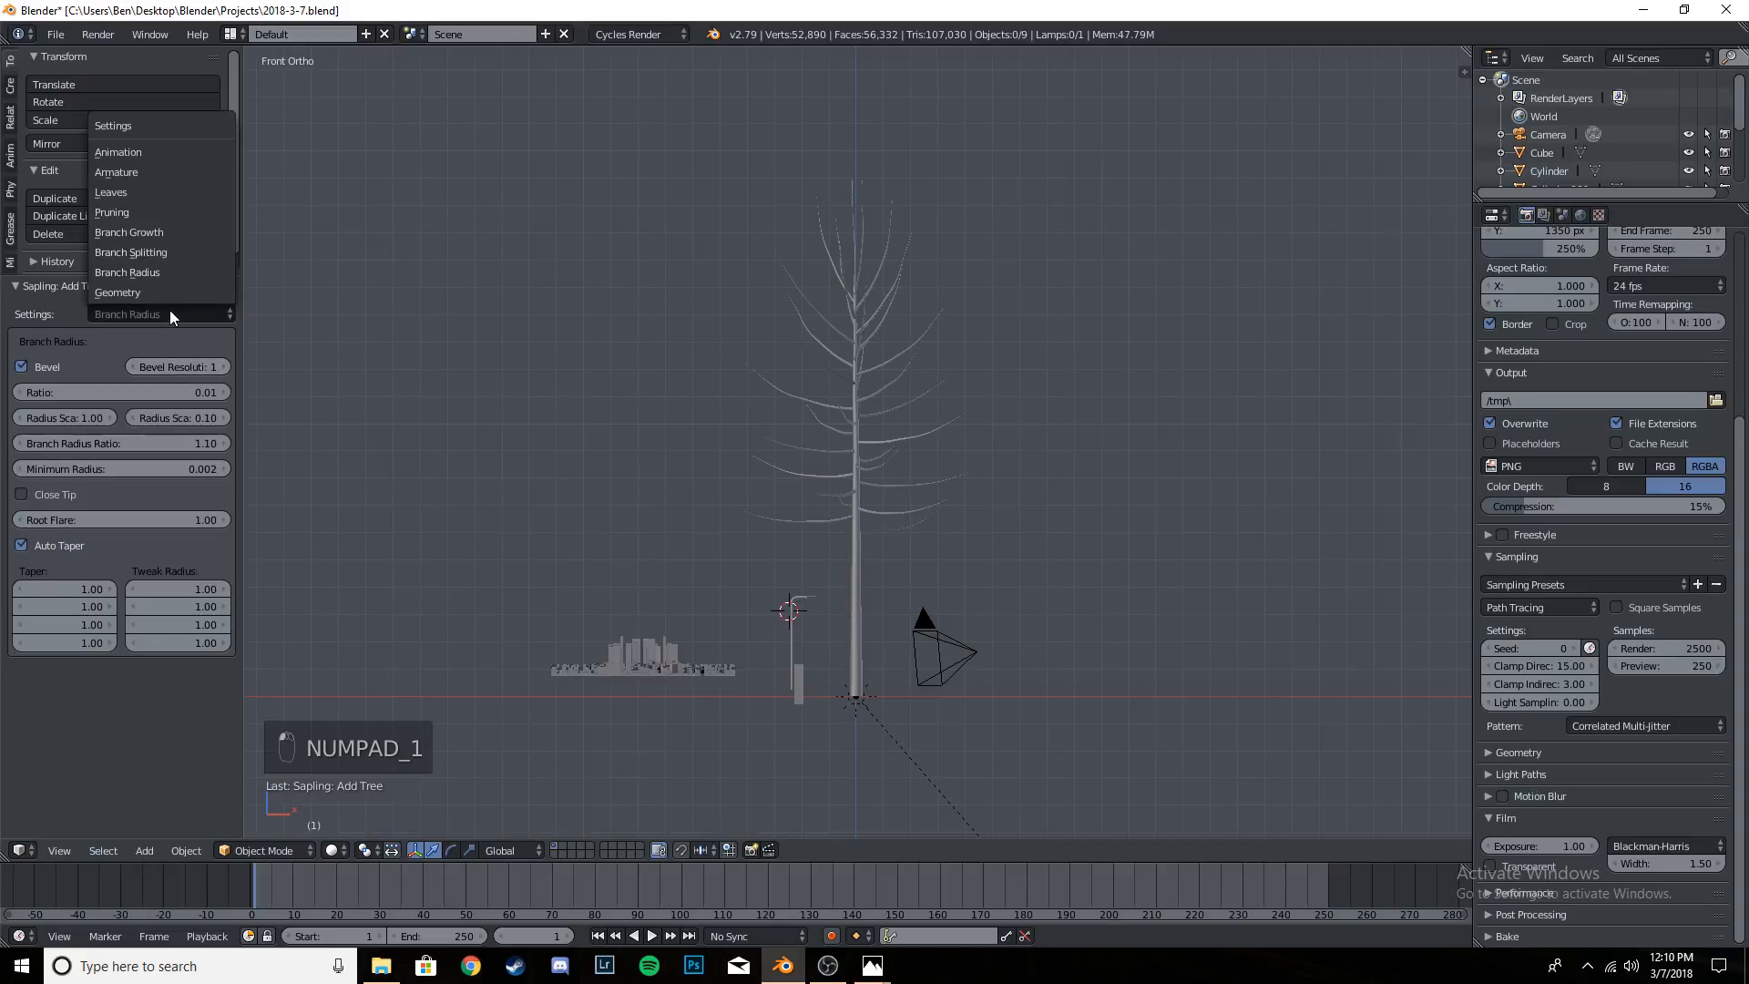
left_click(173, 252)
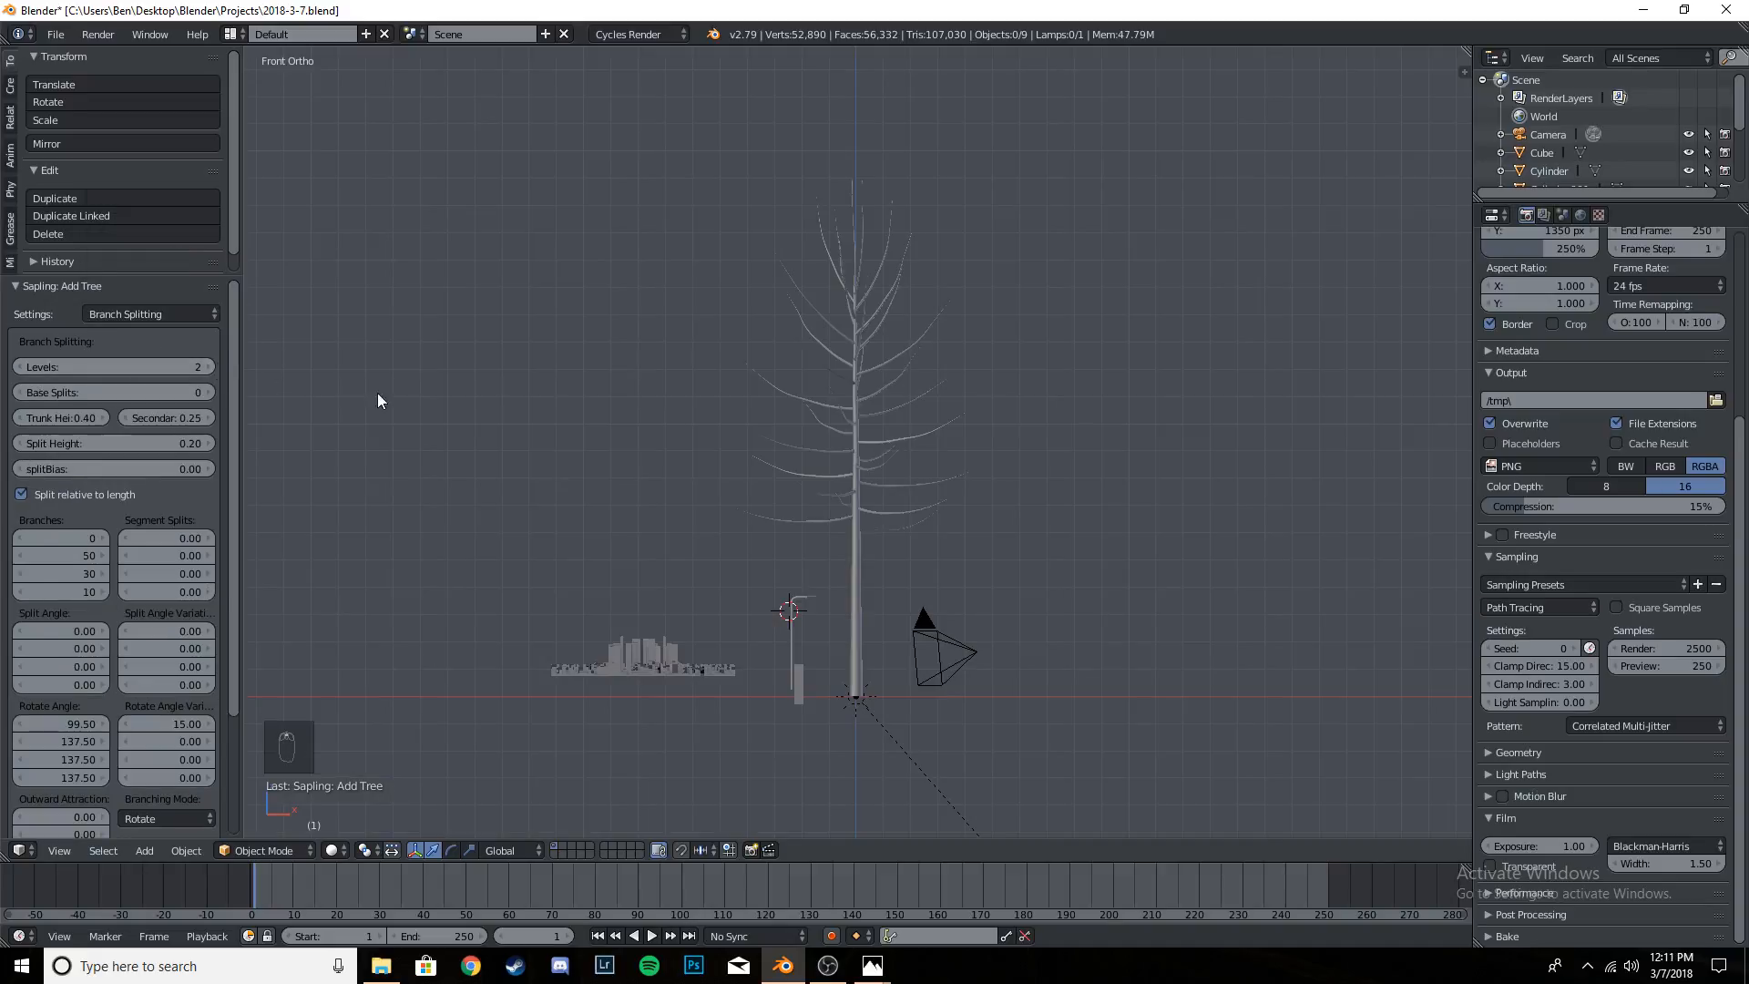
scroll(907, 457, "up", 6)
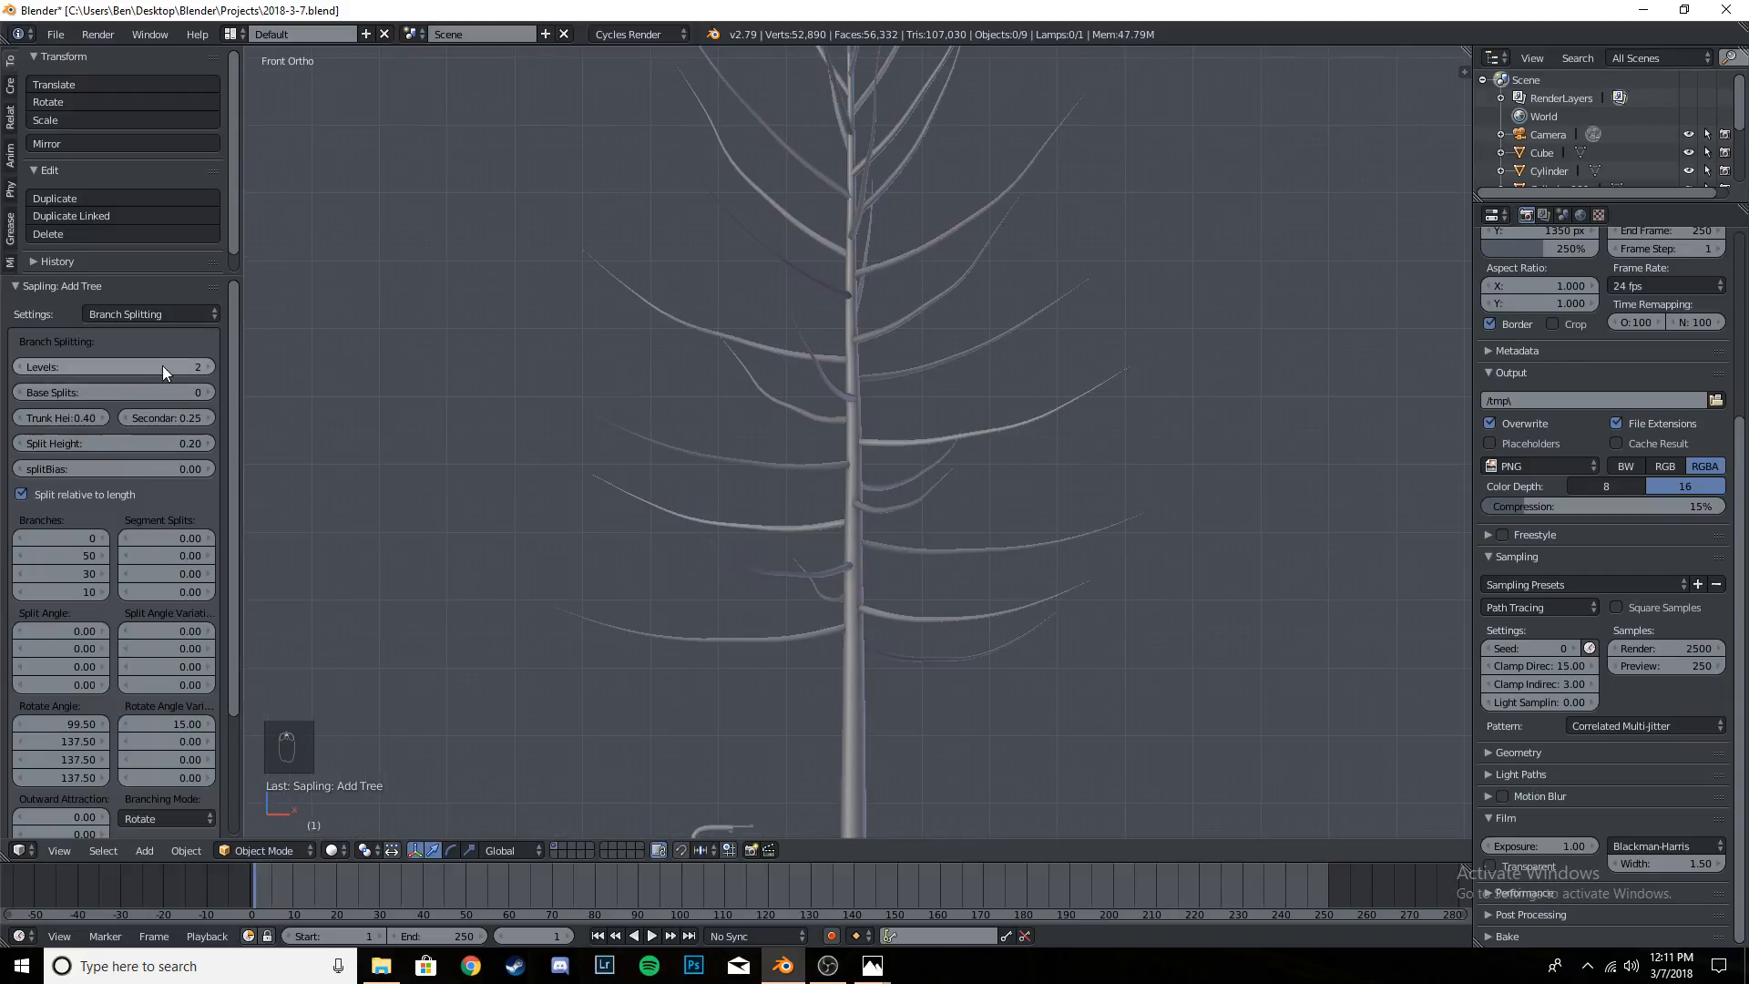
left_click(210, 367)
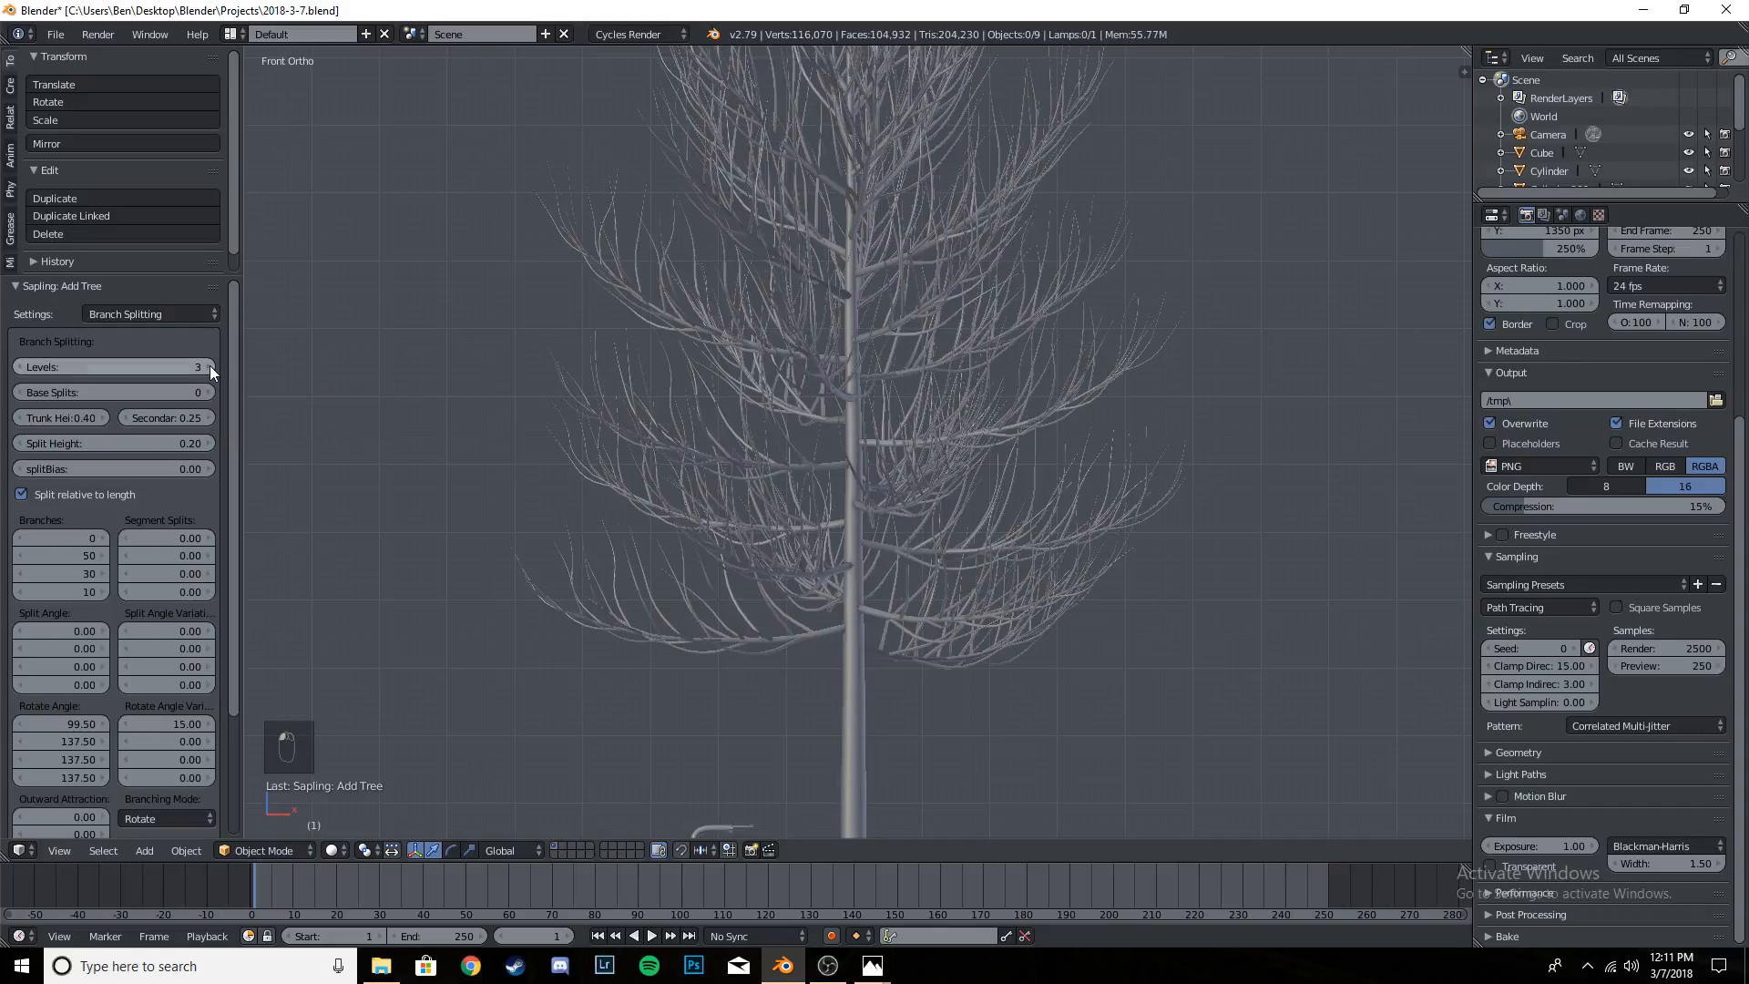
middle_click_drag(965, 429, 1050, 476)
scroll(1051, 477, "up", 5)
scroll(861, 503, "up", 3)
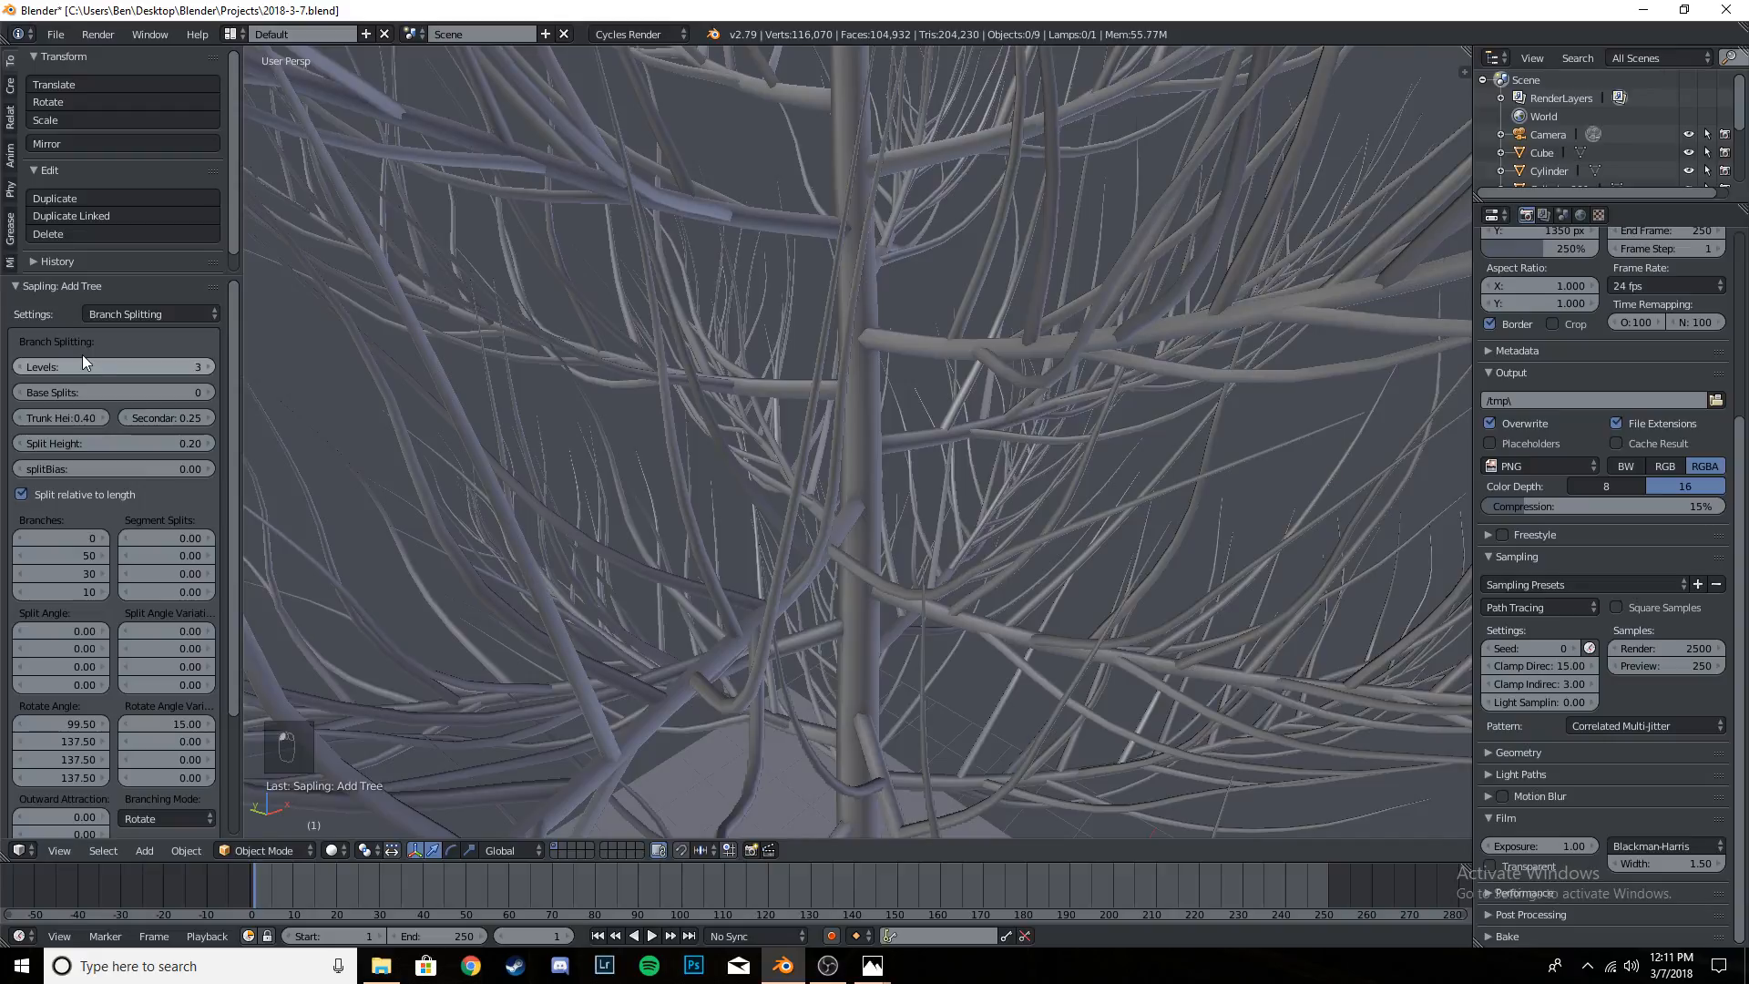
- Try 4 branch levels on the tree and check its density against the scene
left_click_drag(83, 357, 90, 357)
scroll(840, 419, "down", 4)
scroll(910, 426, "down", 6)
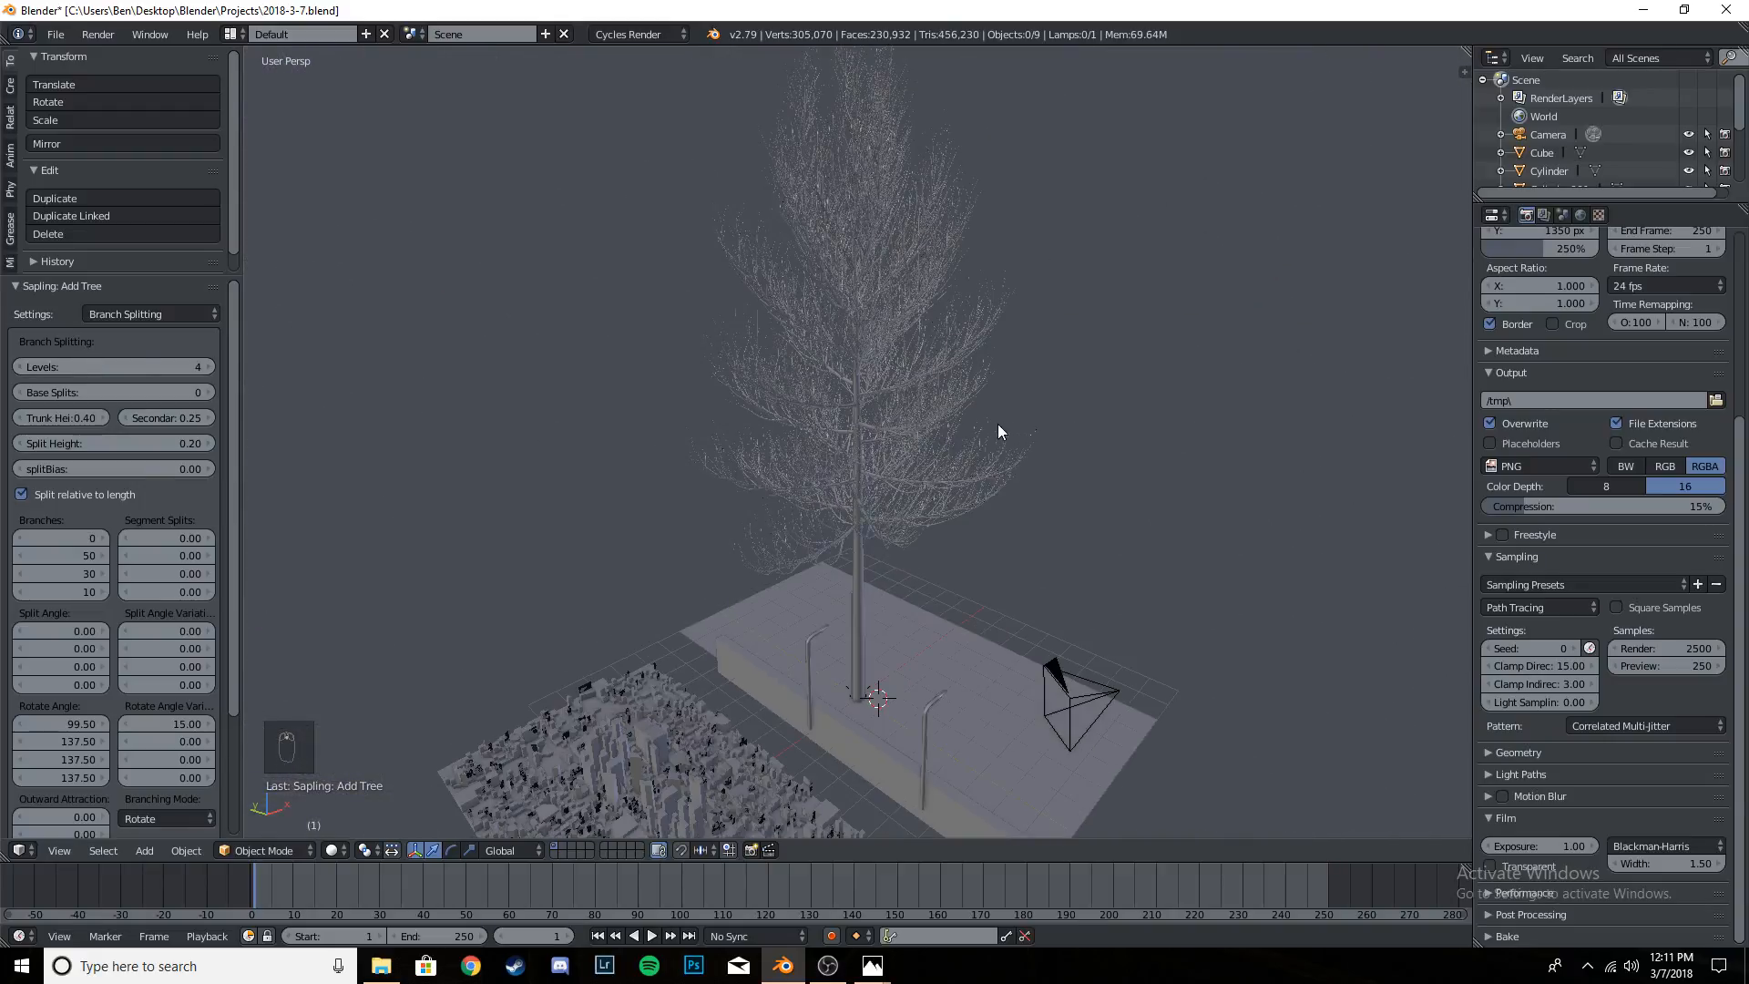
middle_click_drag(998, 423, 912, 423)
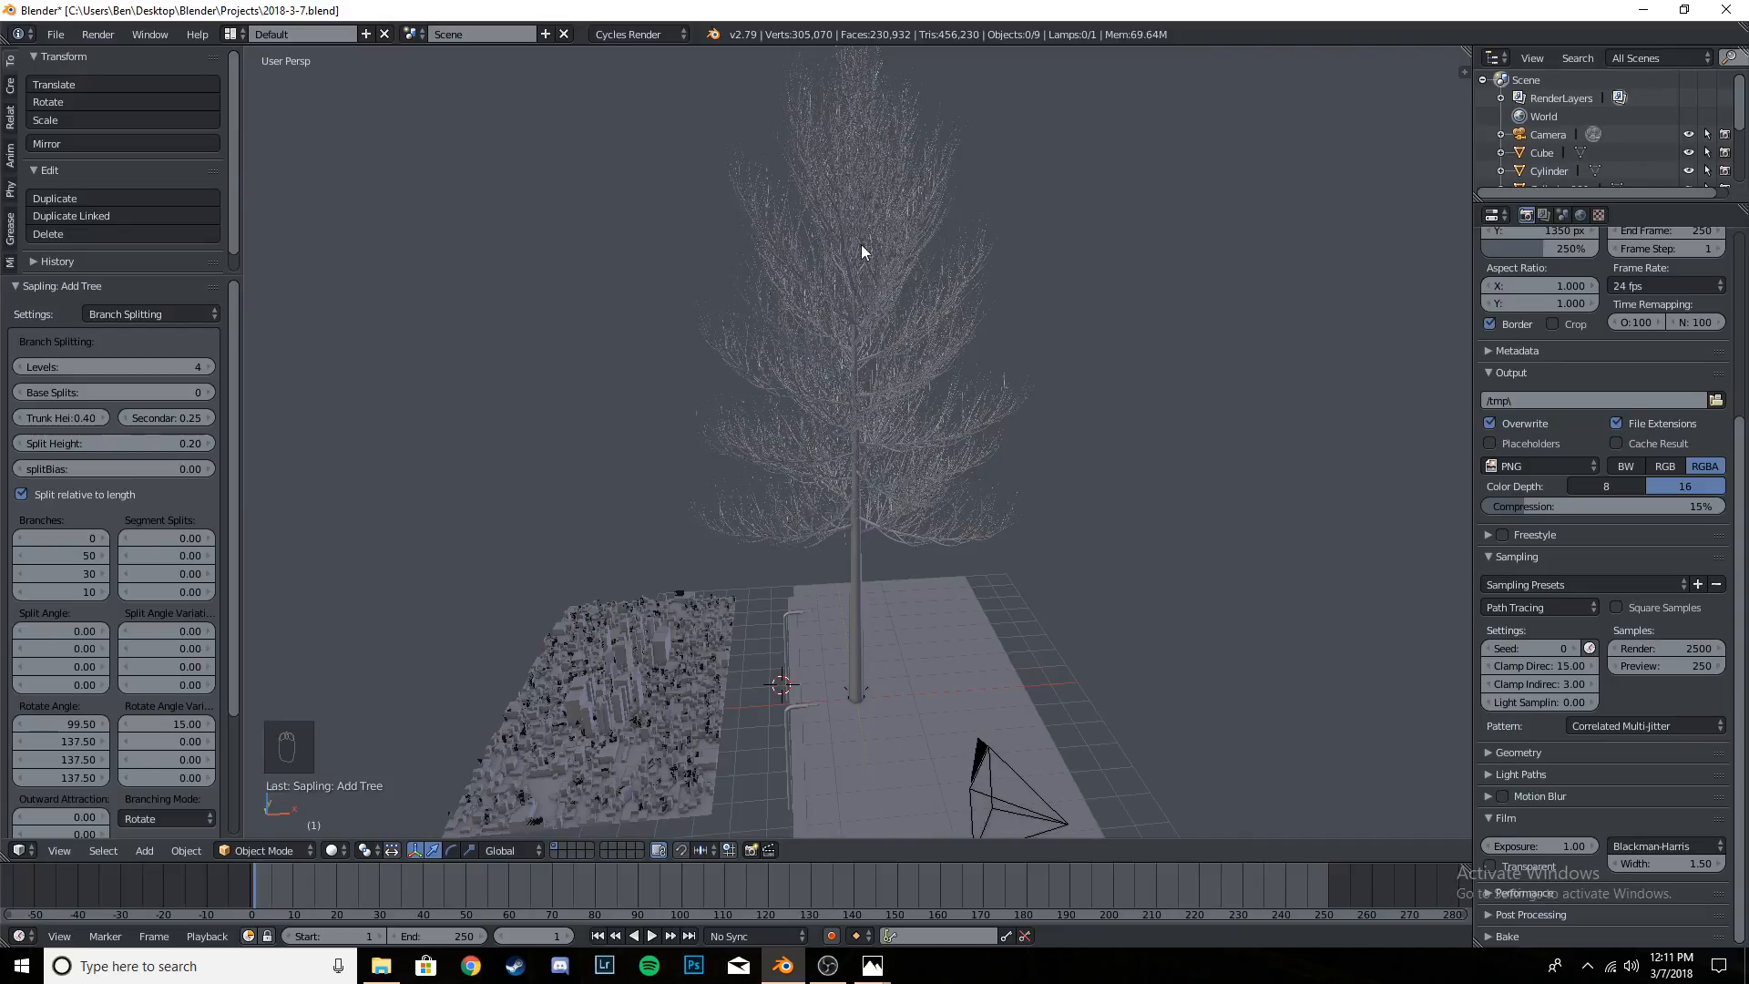
scroll(962, 182, "up", 10)
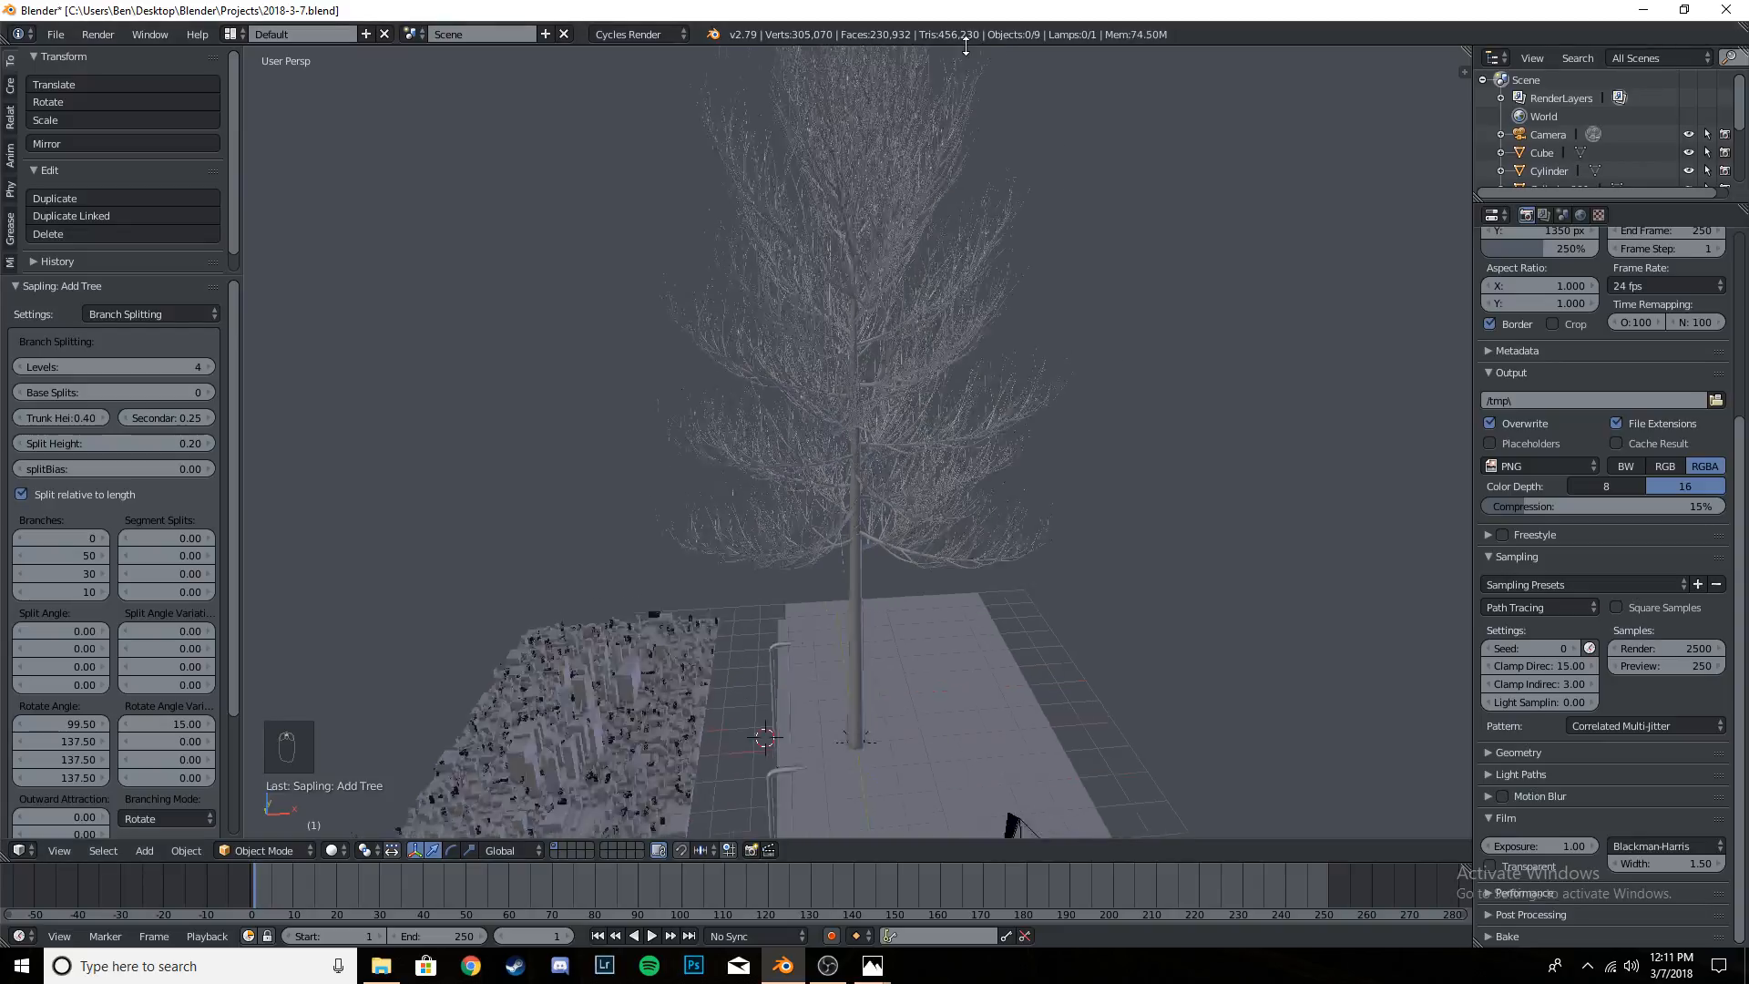
scroll(940, 284, "down", 9)
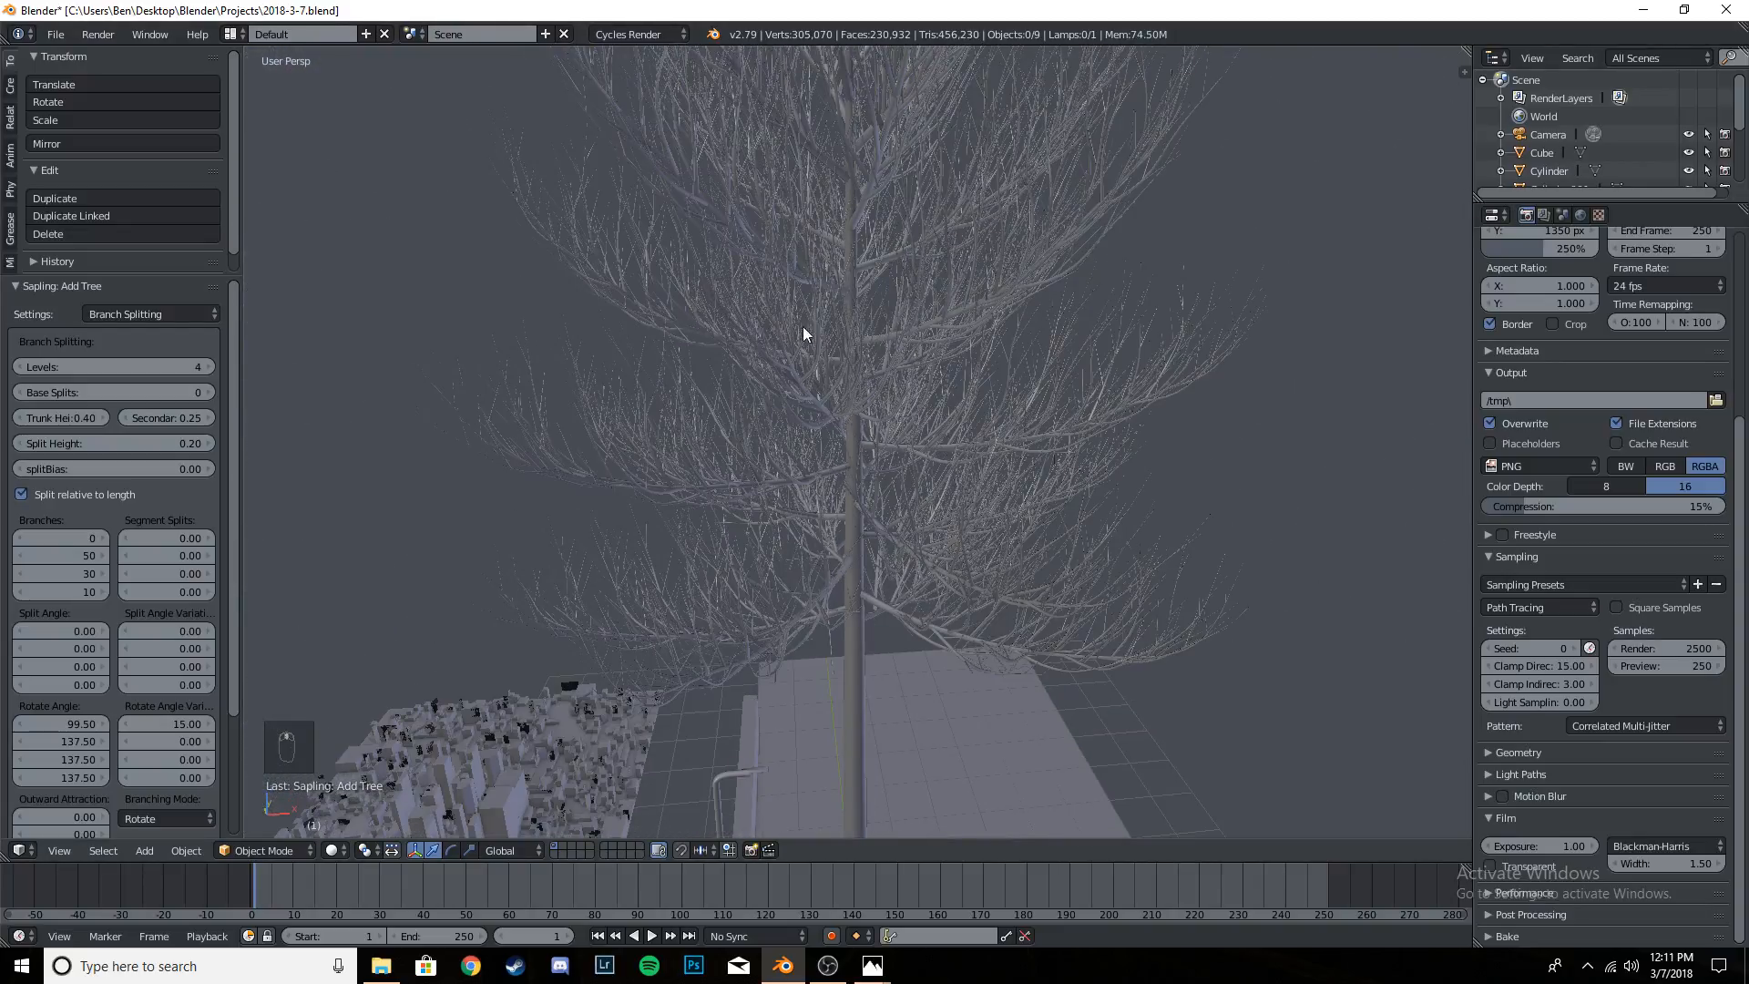
- Return the tree's branch levels to 3 and view the whole tree with the scene
left_click(19, 366)
scroll(937, 443, "down", 2)
middle_click_drag(936, 443, 961, 210)
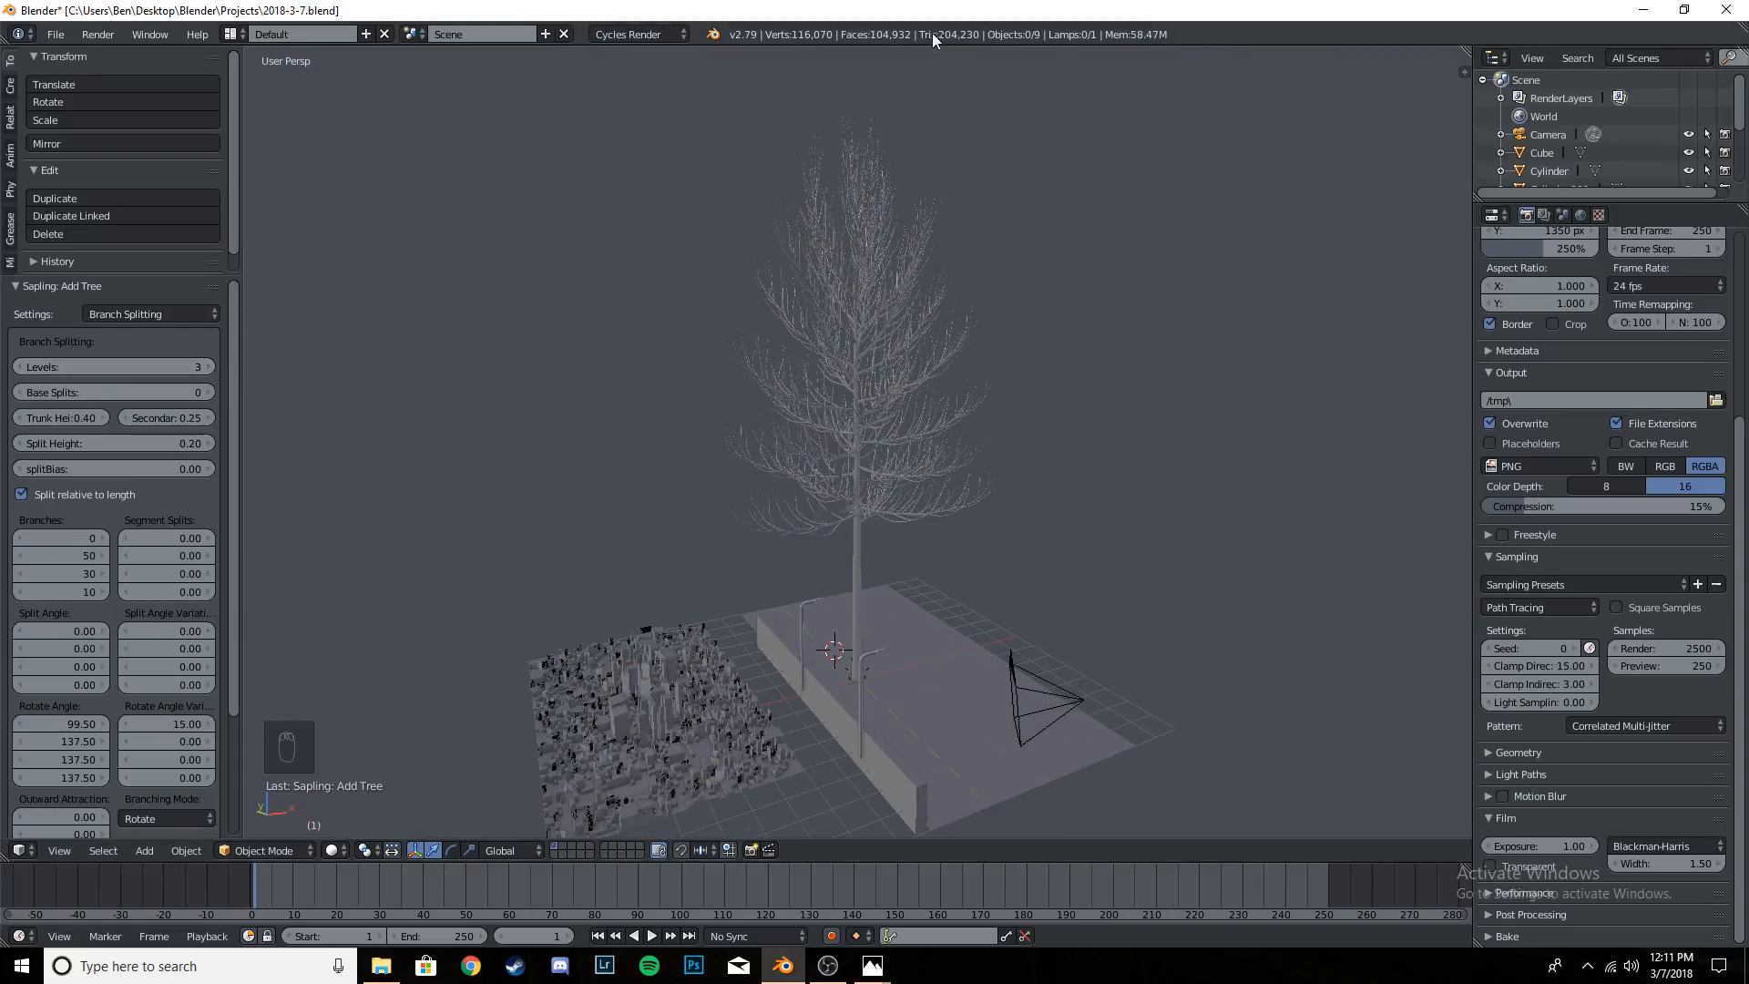
- Examine the tree's branches up close and from a distance, and look through the remaining Branch Splitting settings
scroll(835, 304, "up", 8)
mouse_move(947, 415)
middle_mouse_down()
mouse_move(831, 462)
mouse_move(760, 461)
mouse_move(913, 414)
middle_mouse_up()
scroll(900, 412, "down", 5)
scroll(899, 418, "down", 4)
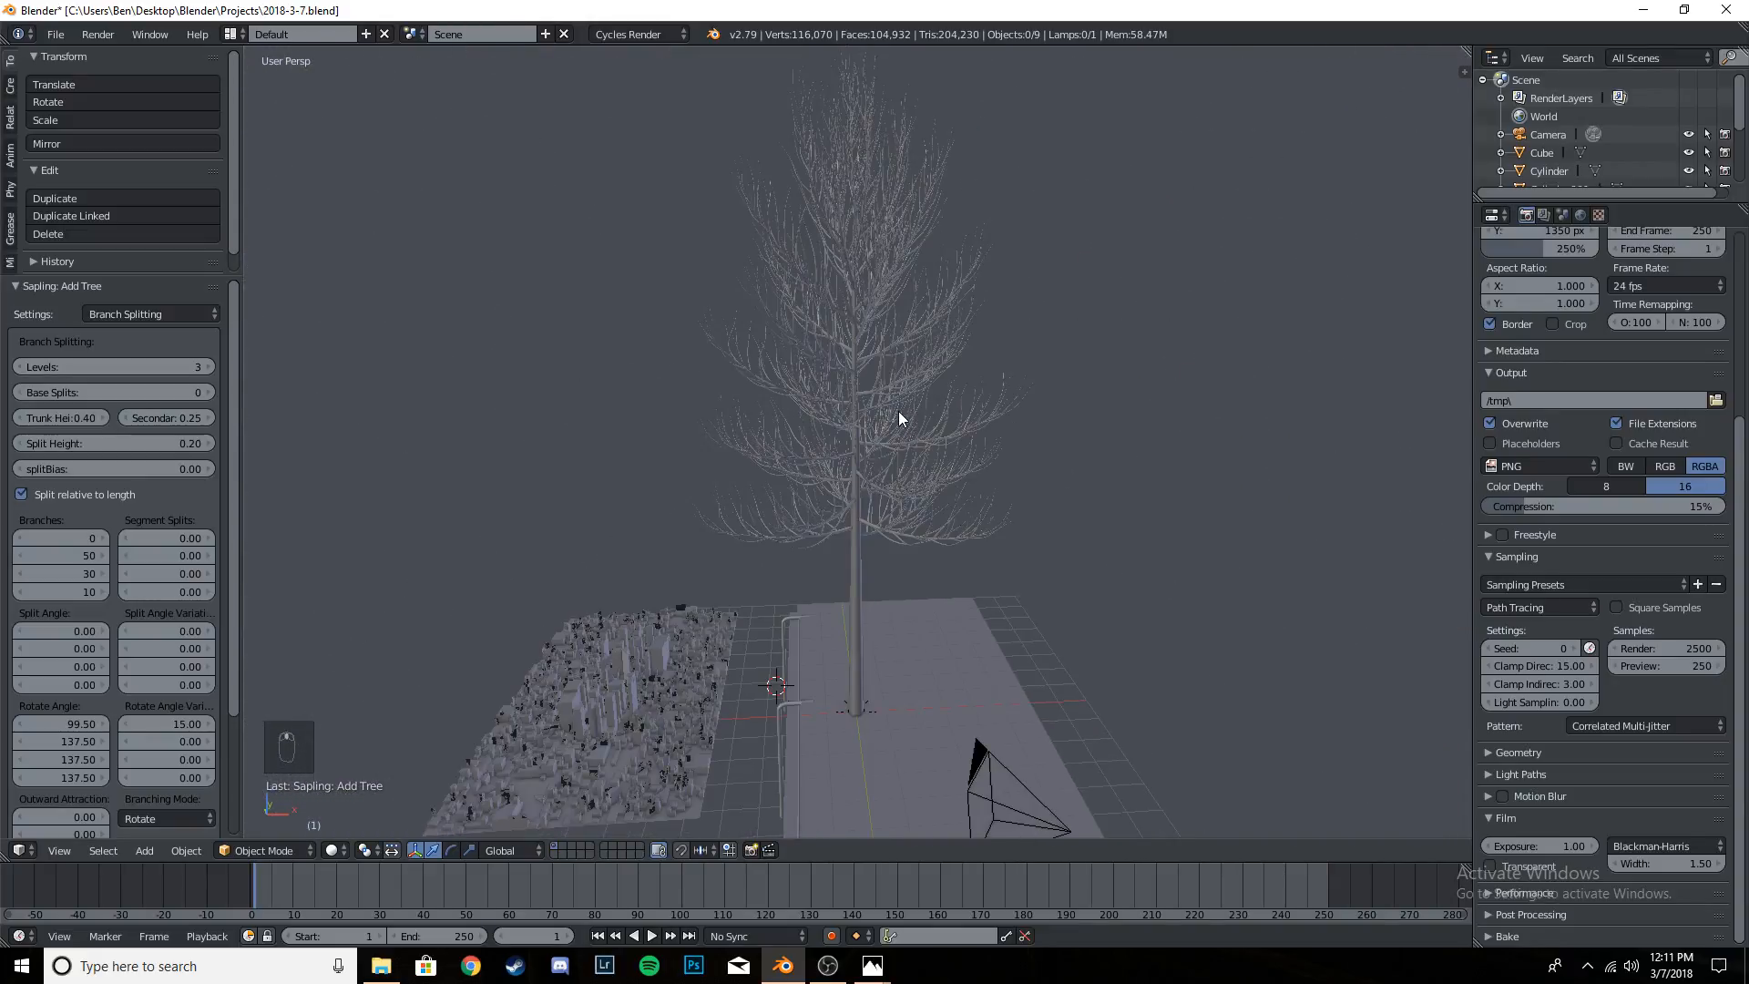
scroll(897, 421, "up", 6)
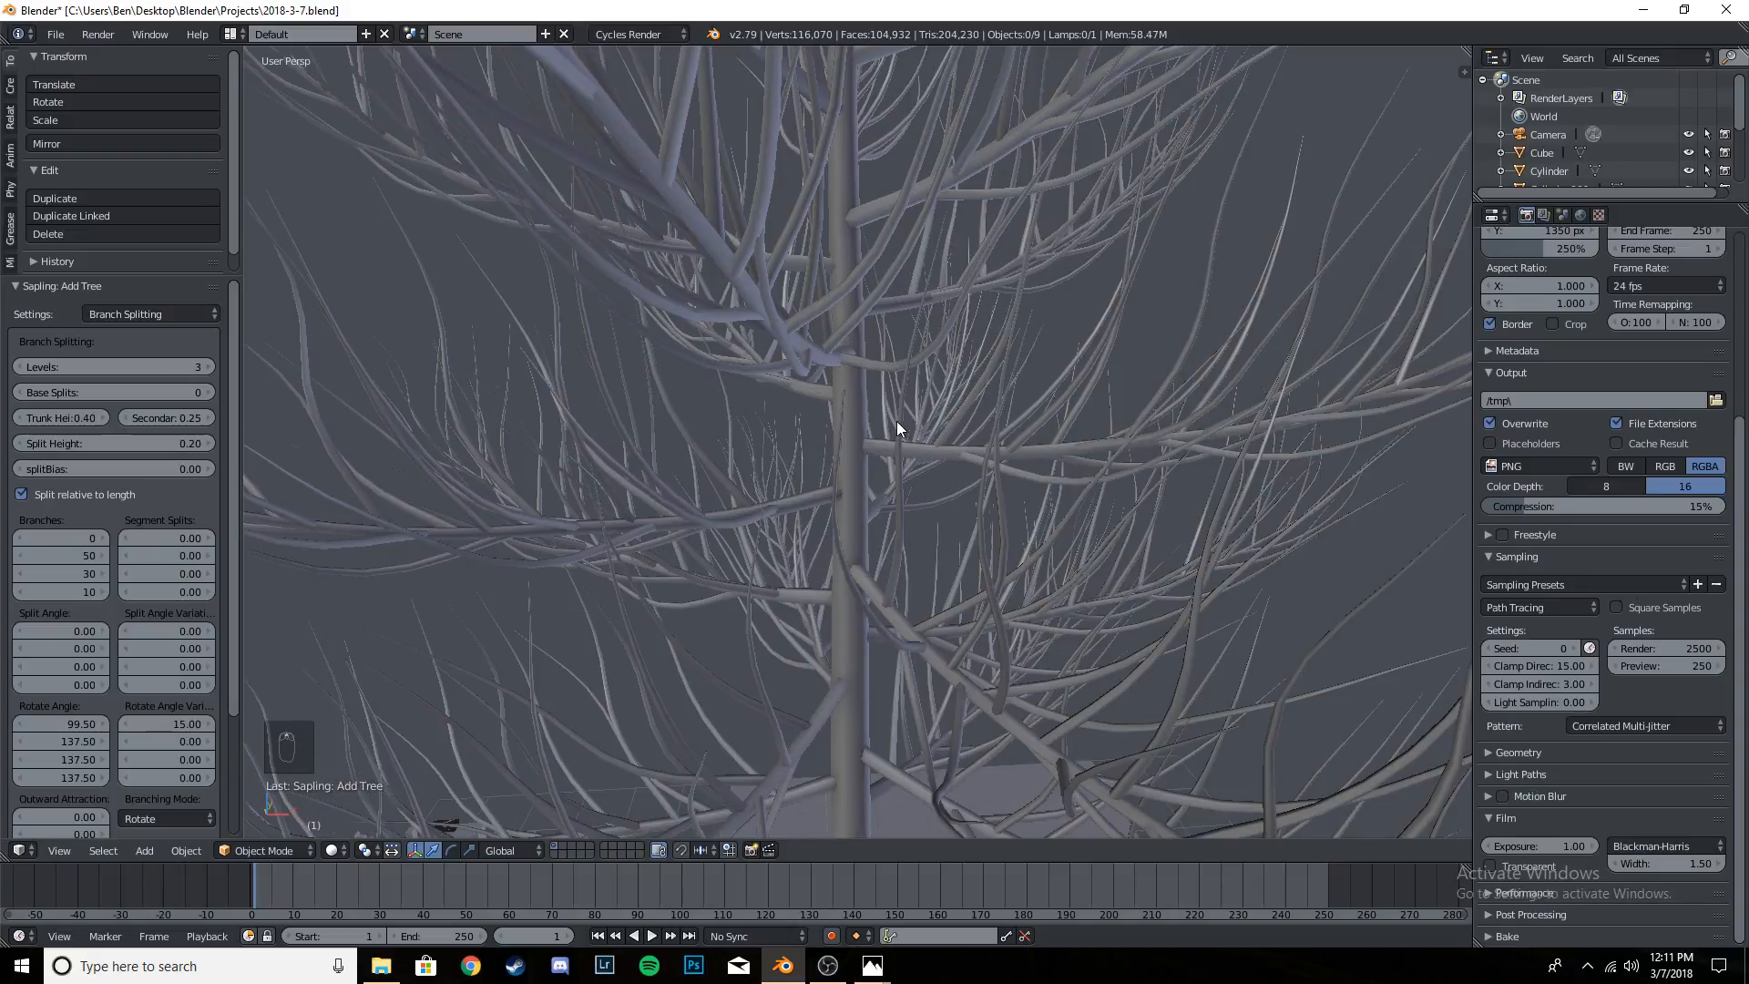
scroll(902, 442, "down", 7)
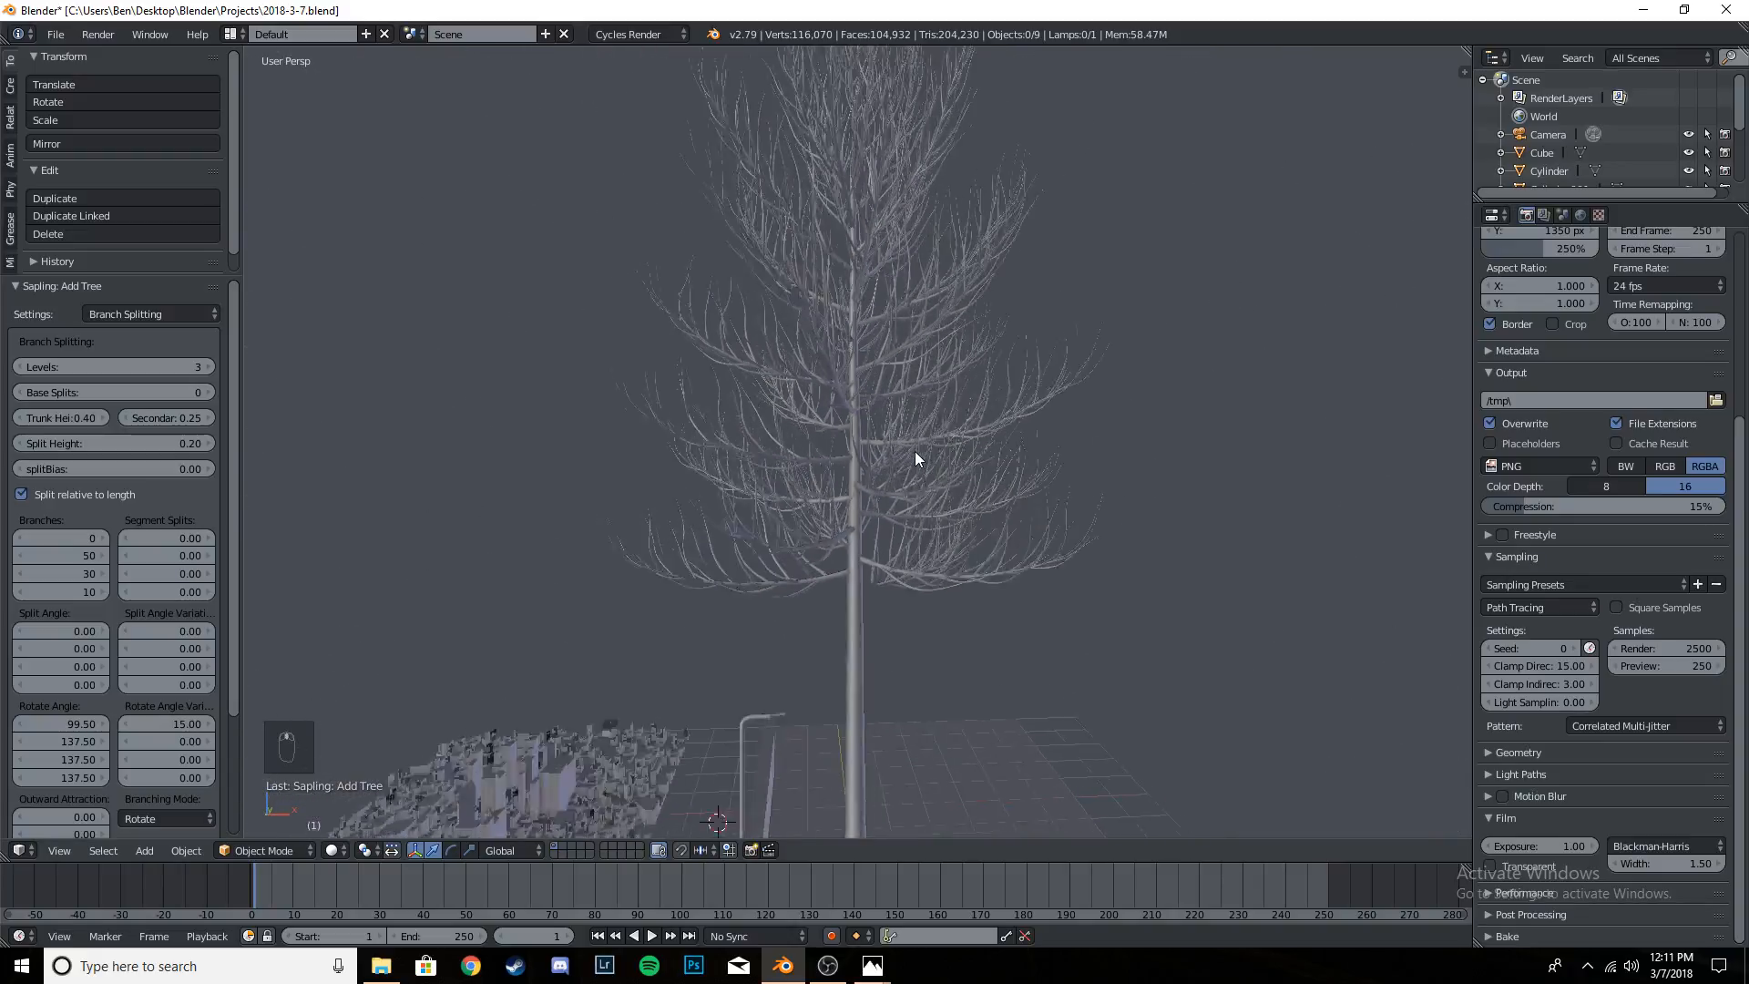
scroll(910, 500, "up", 6)
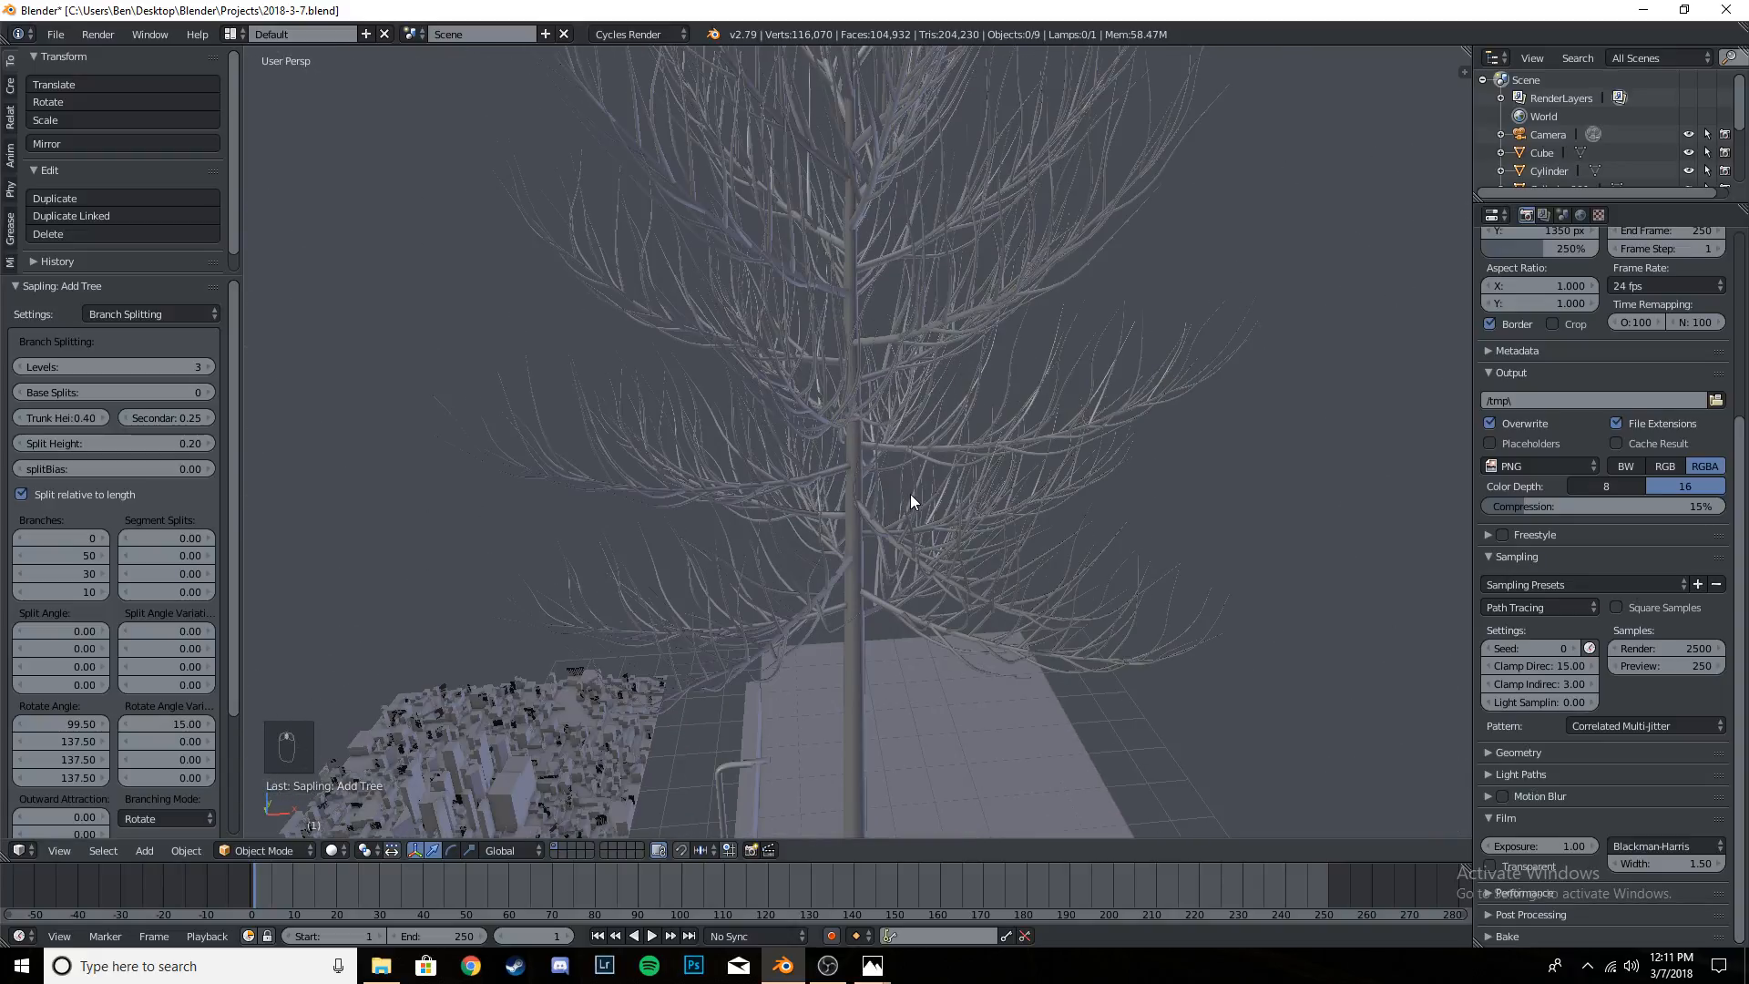
scroll(910, 494, "down", 6)
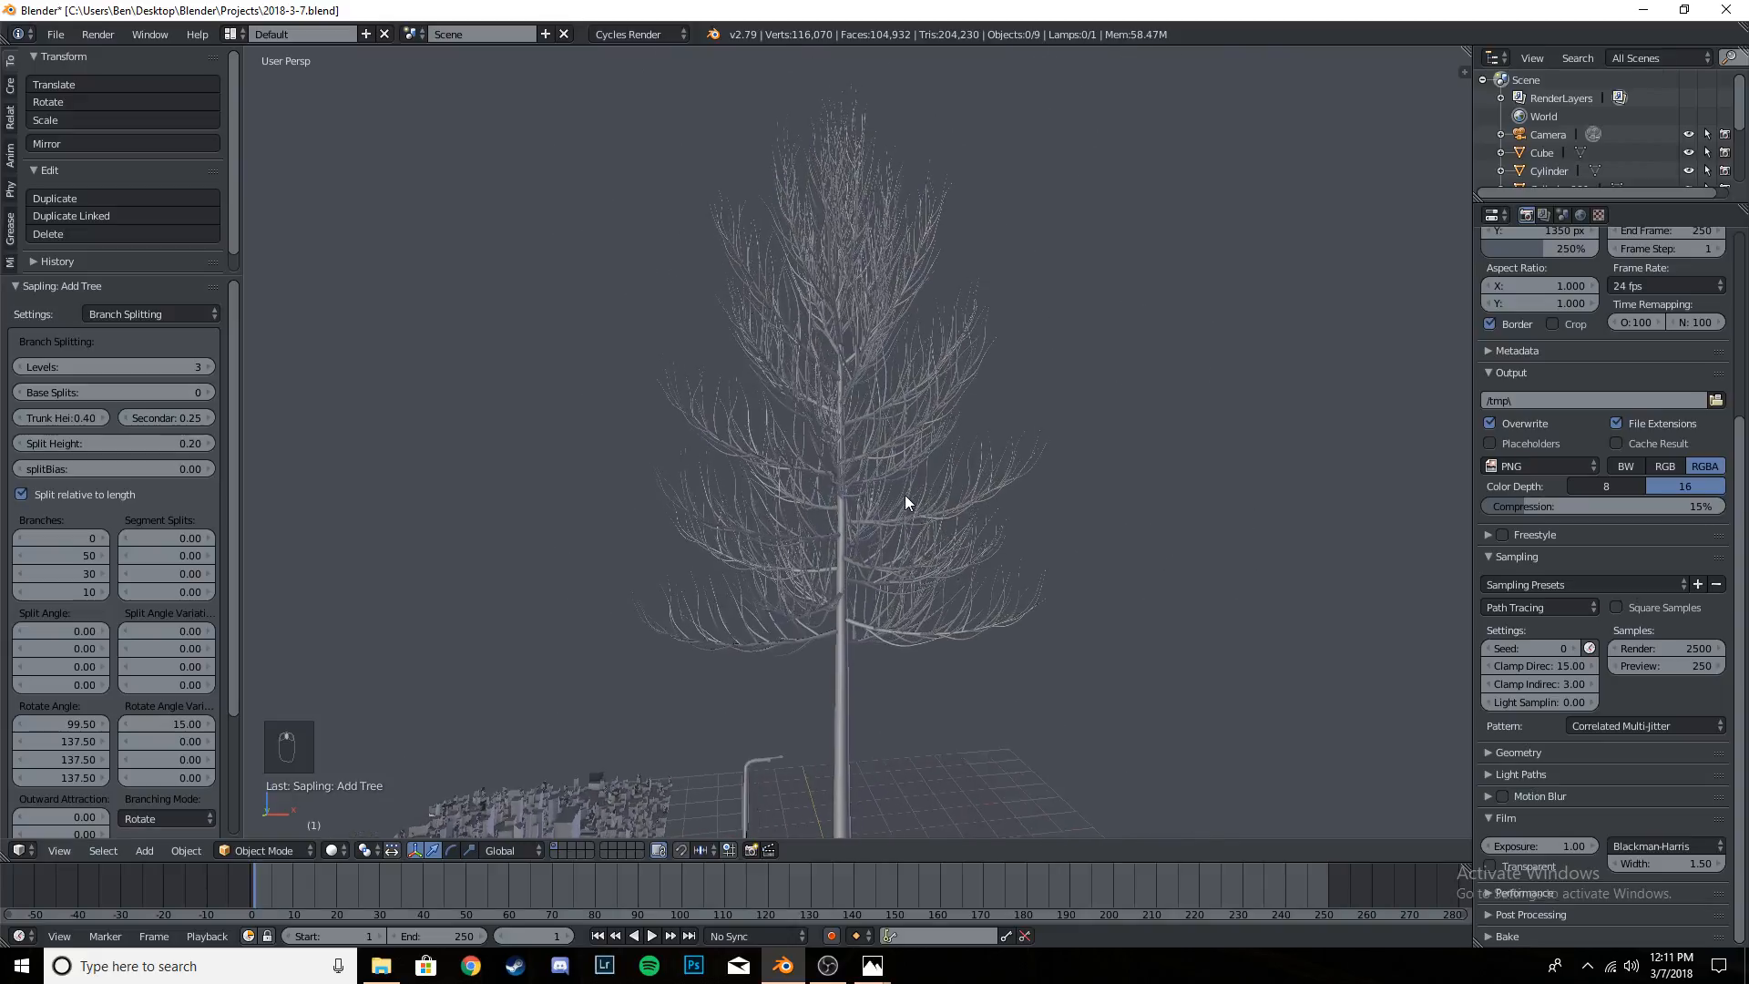
middle_click_drag(905, 512, 890, 526)
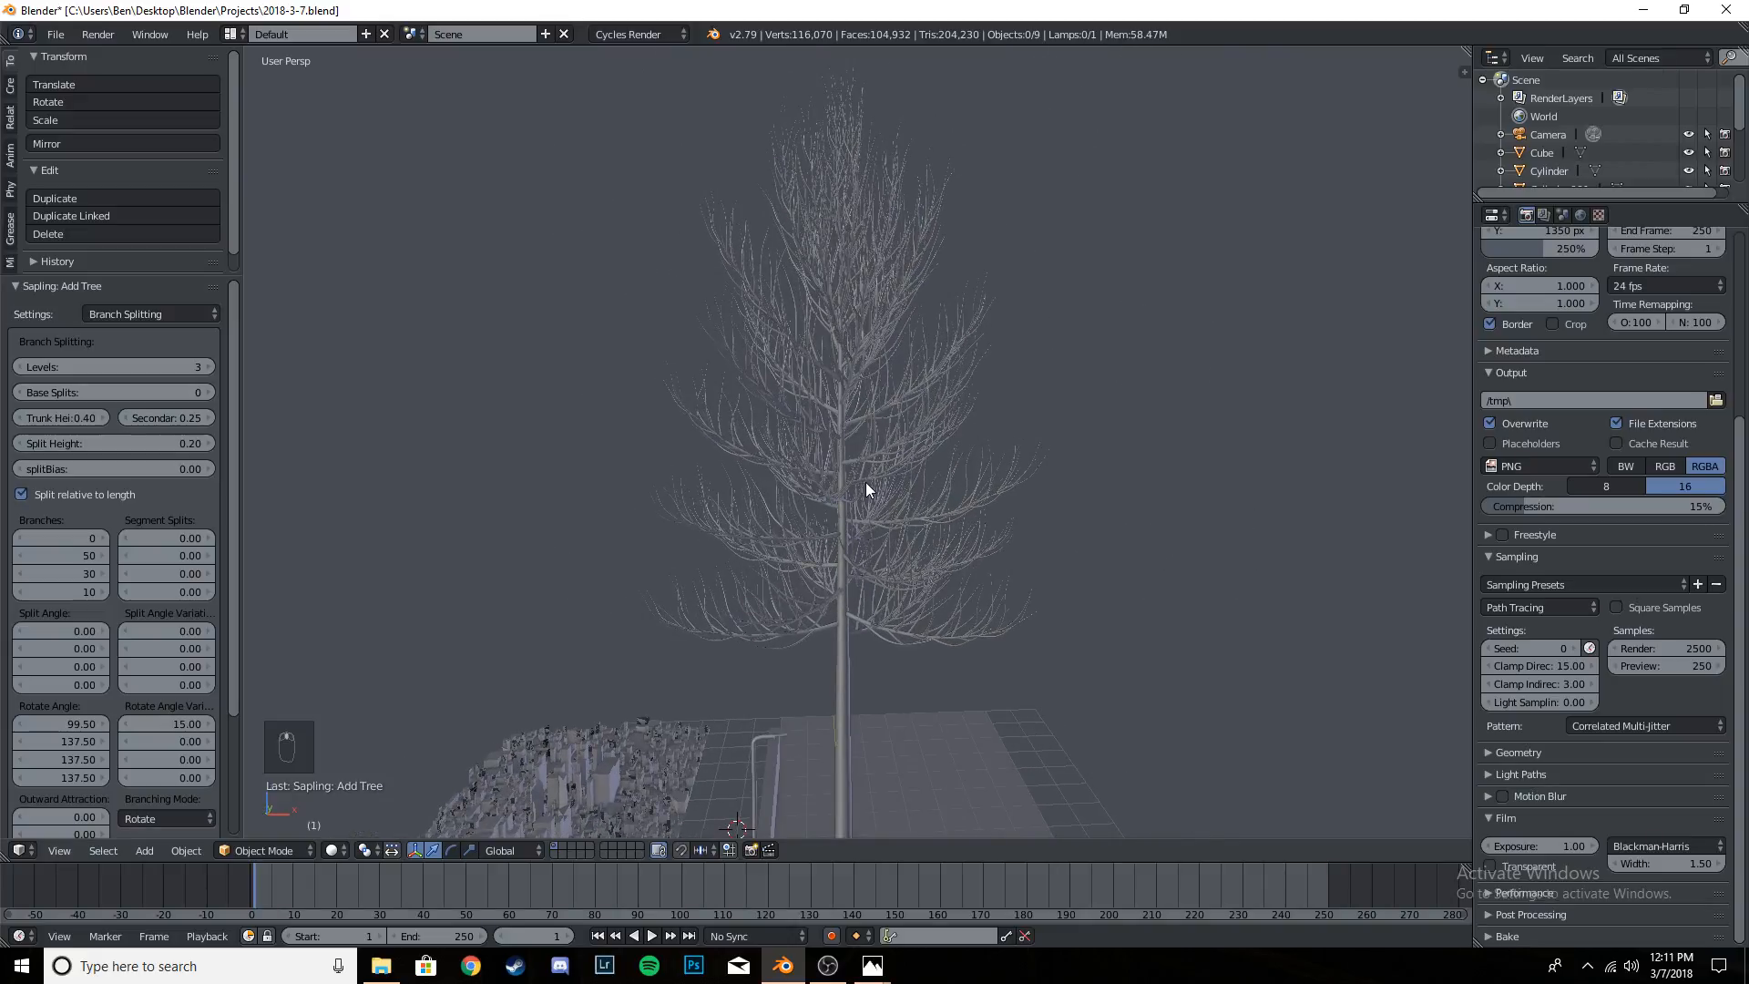
scroll(864, 483, "up", 6)
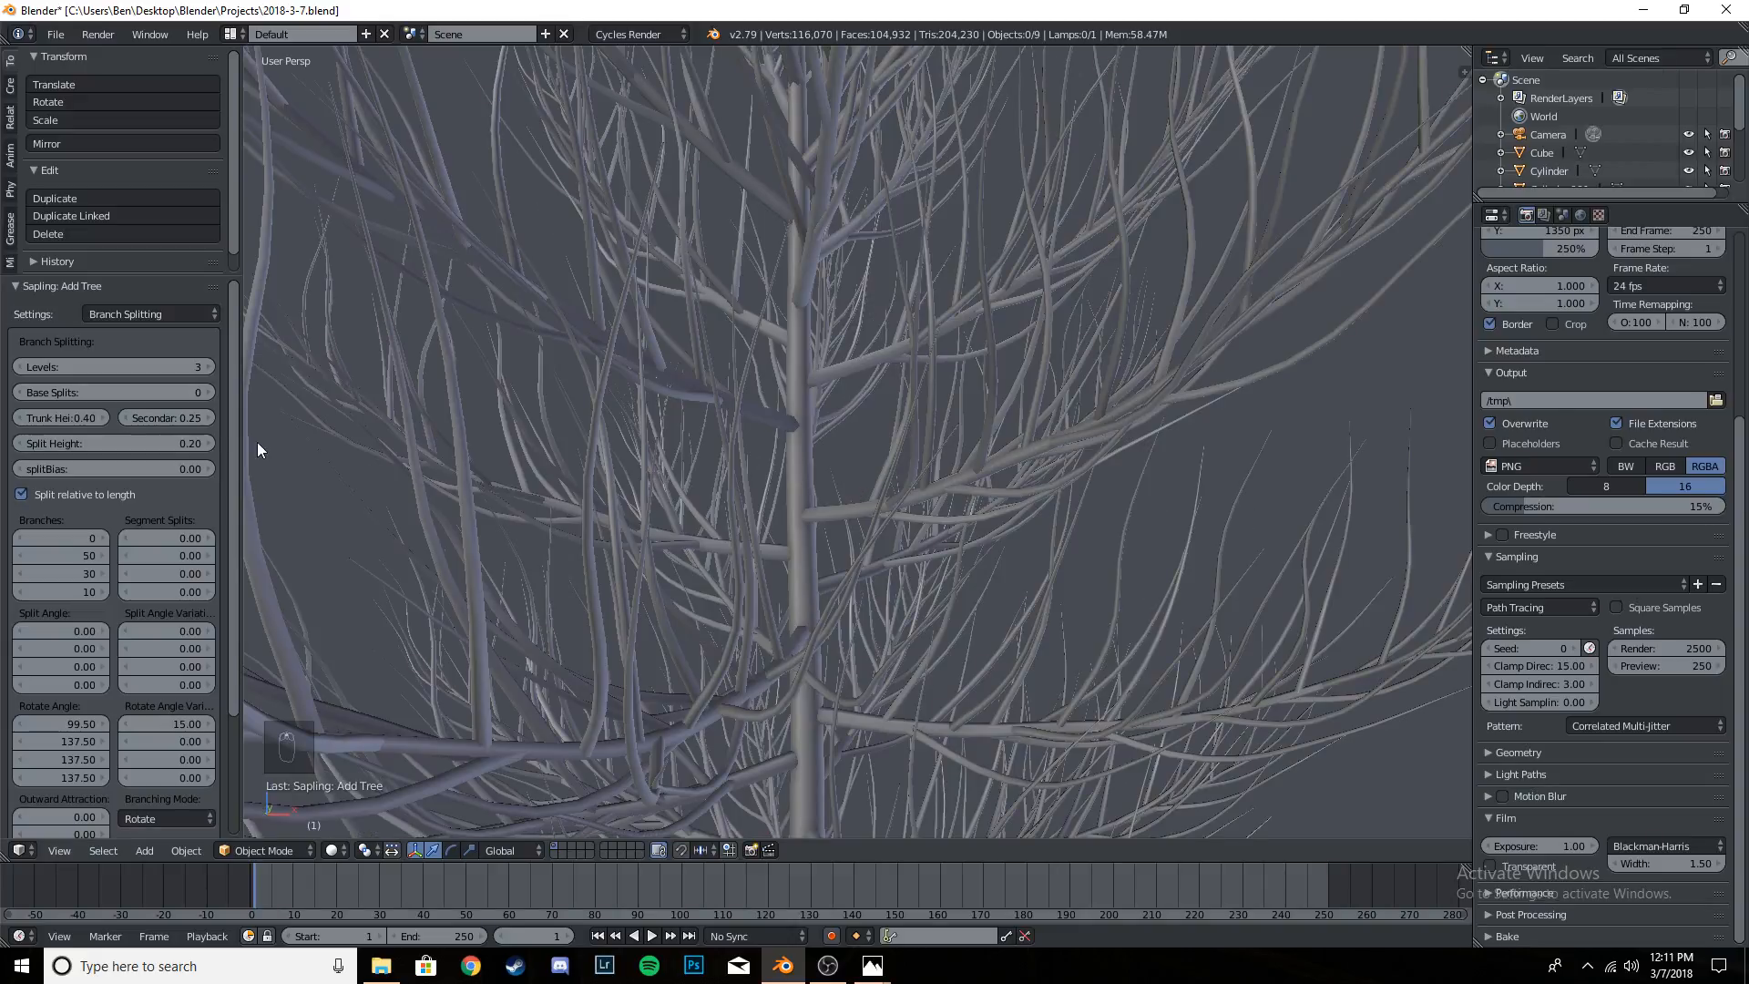
scroll(985, 410, "down", 6)
scroll(923, 435, "up", 6)
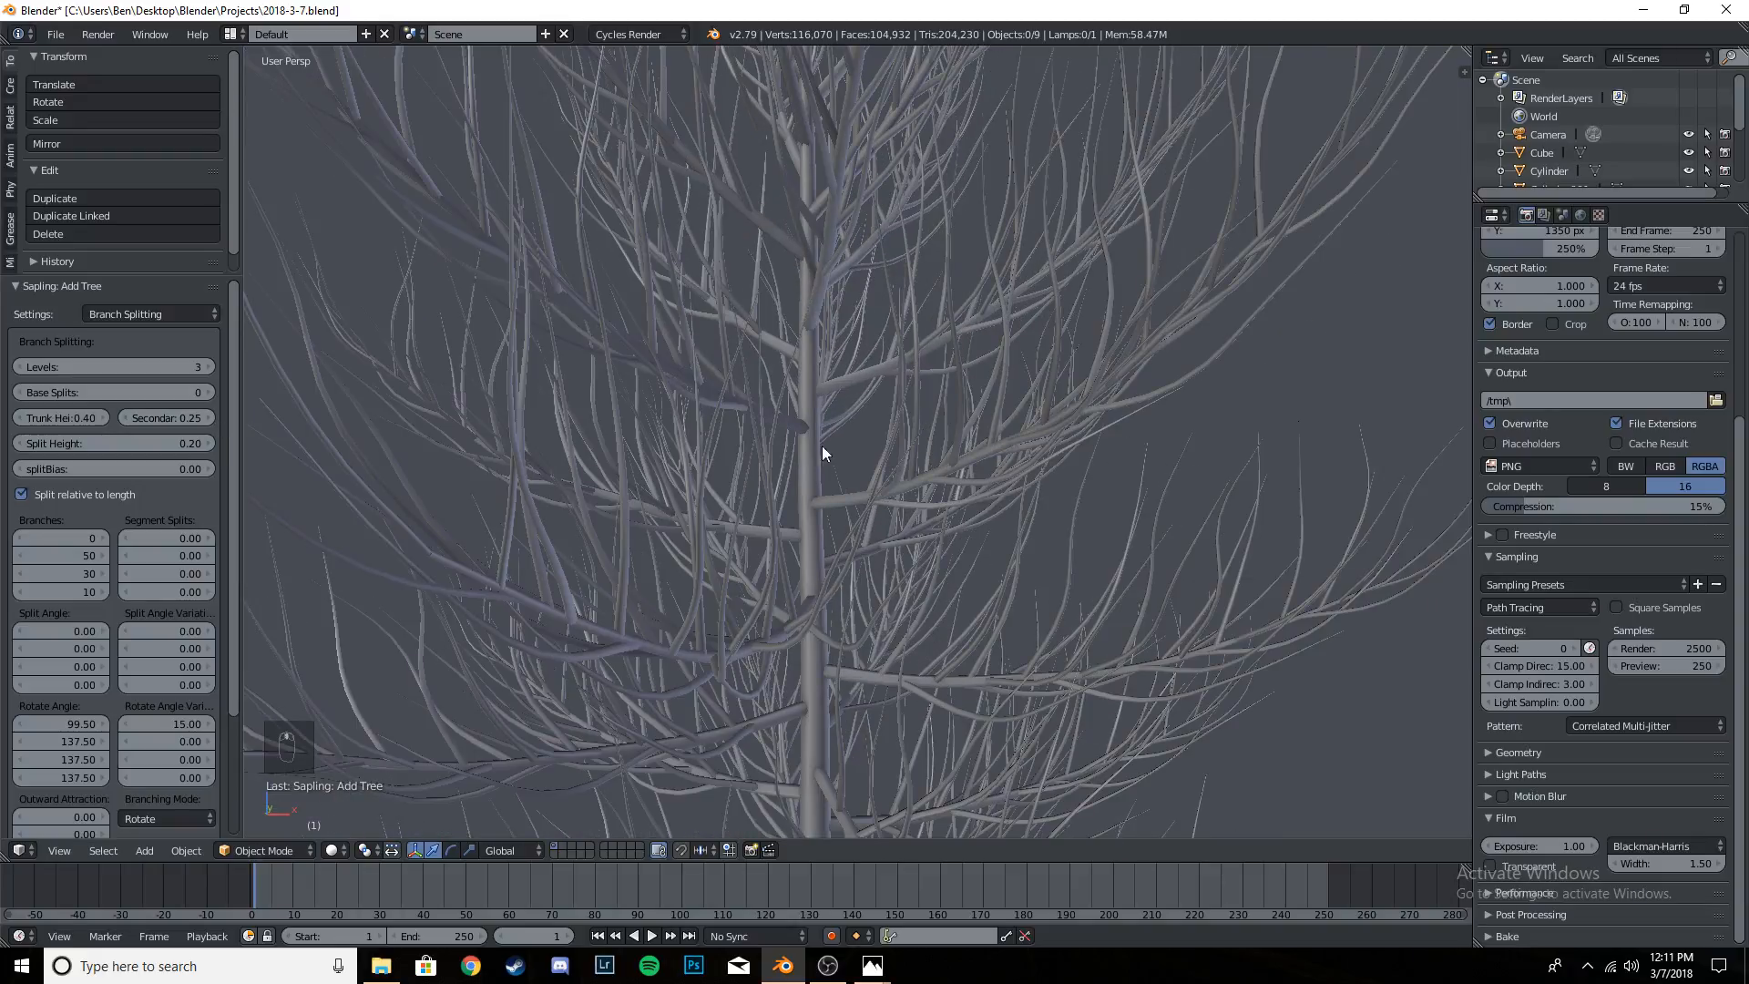
scroll(173, 421, "down", 5)
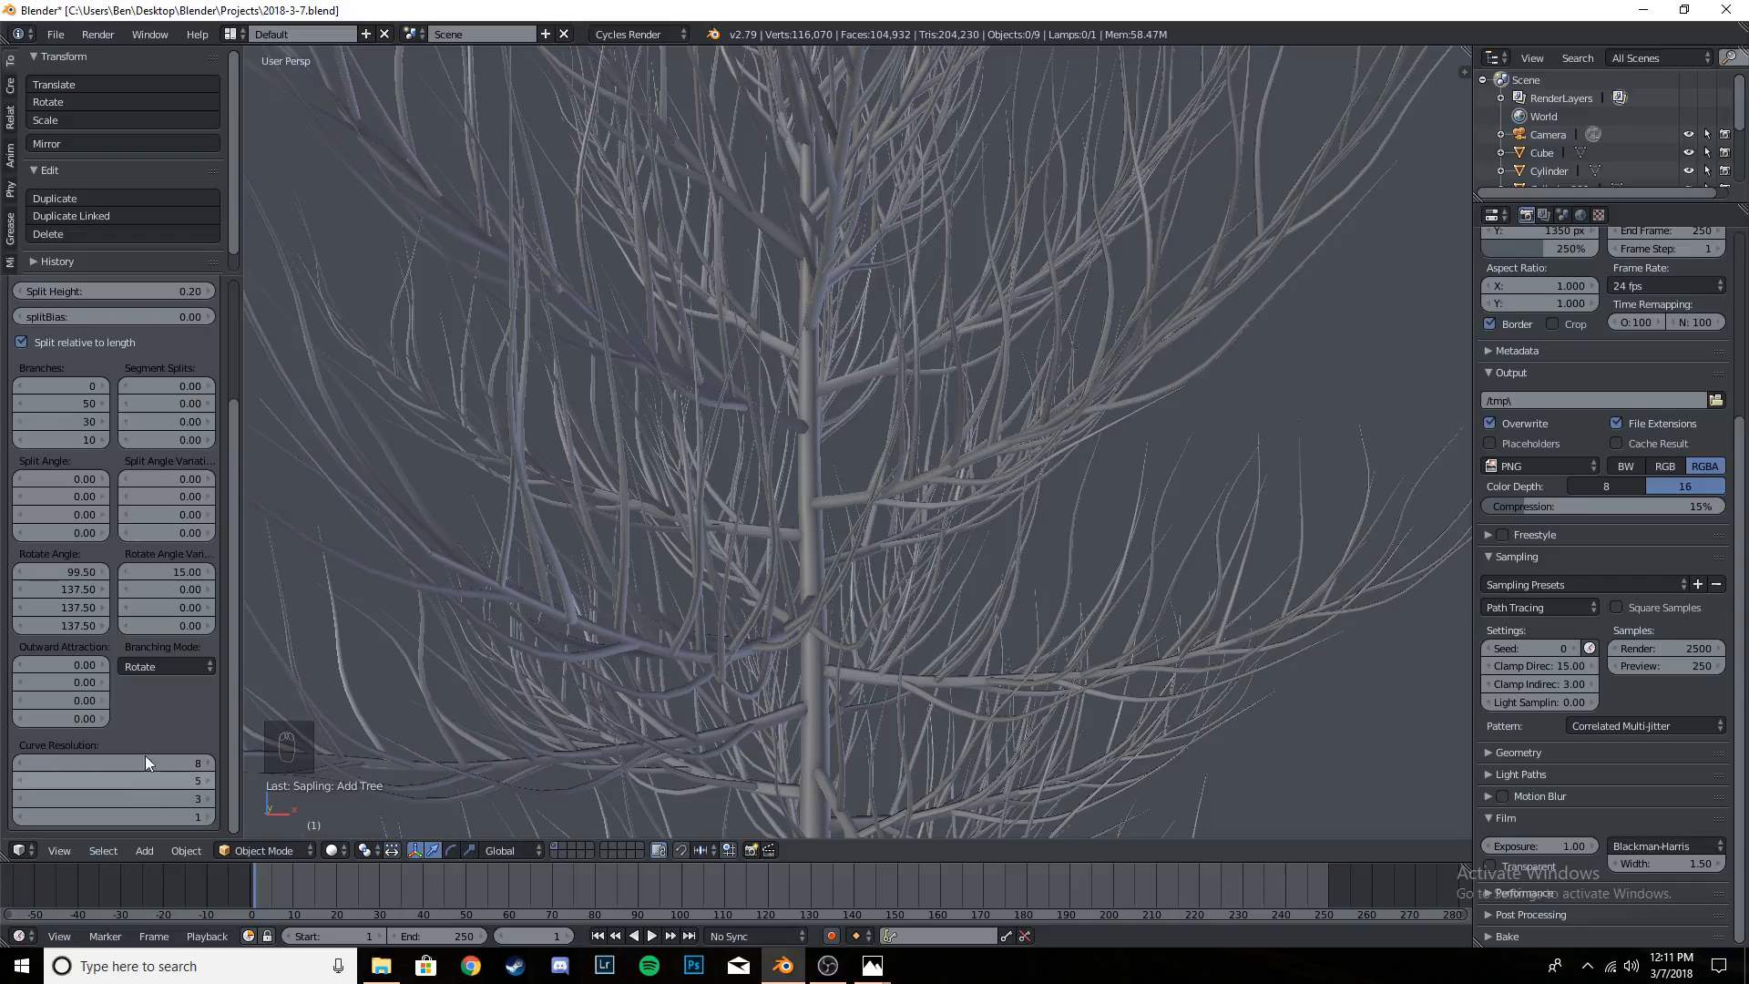
scroll(160, 437, "up", 5)
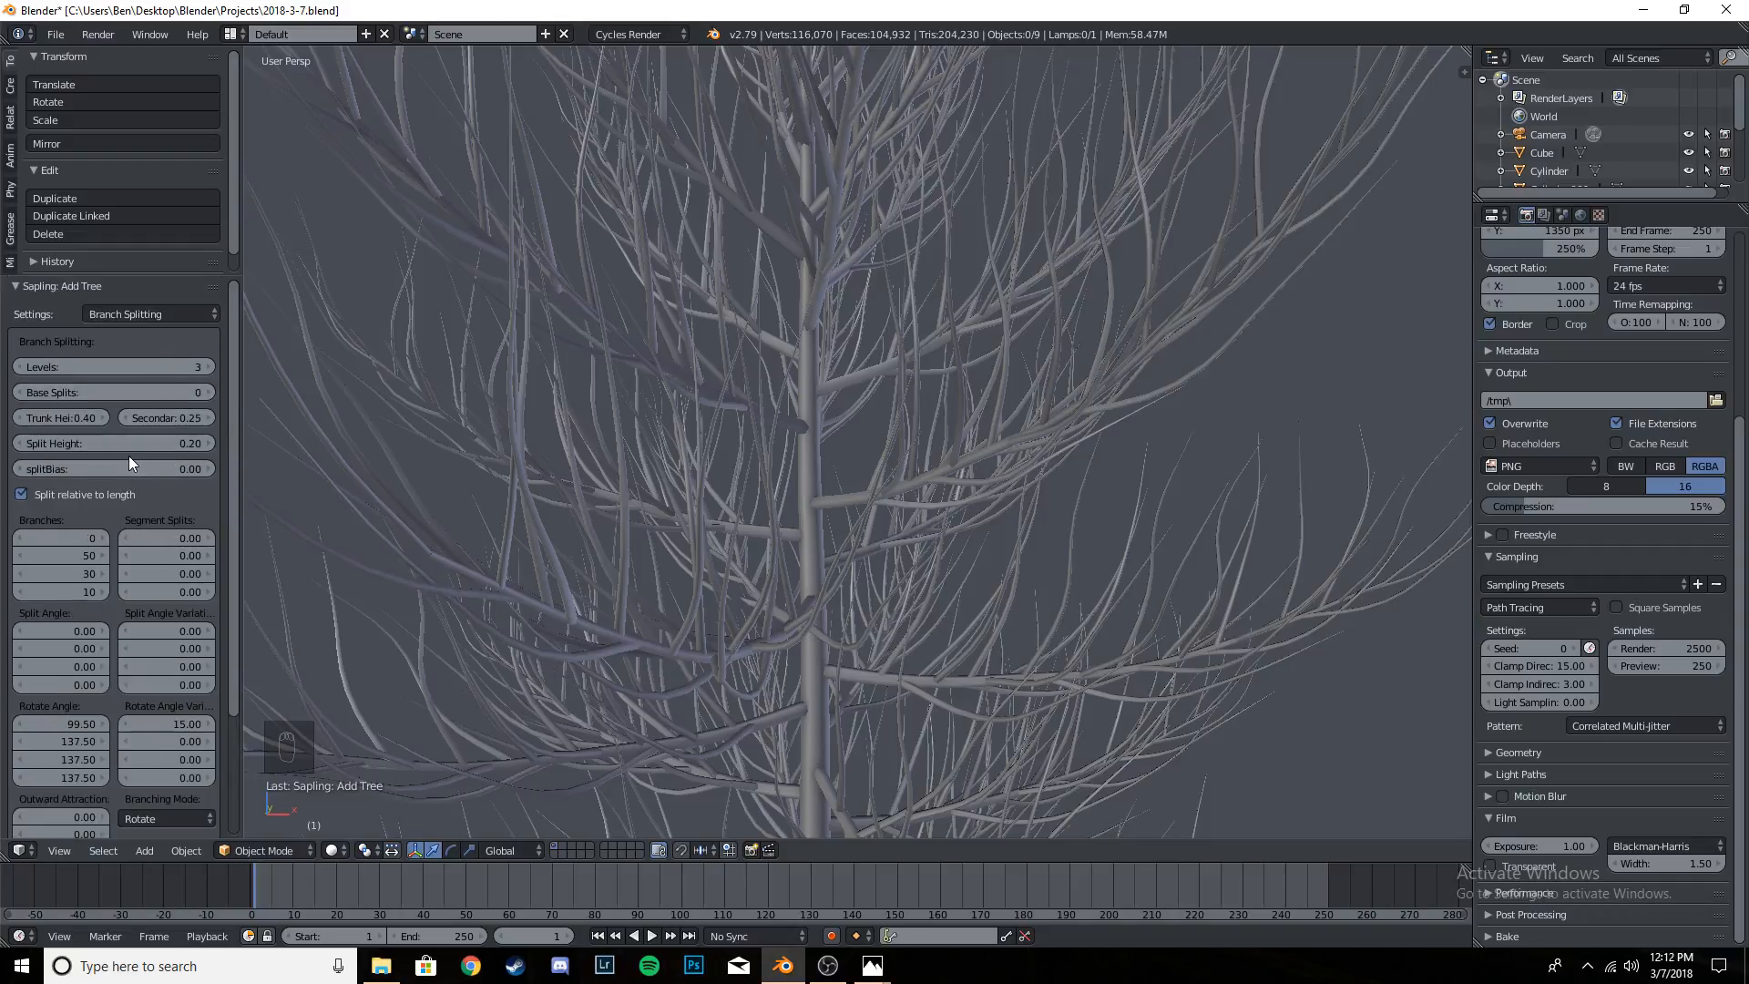
- Show the tree's Branch Growth settings
left_click(165, 313)
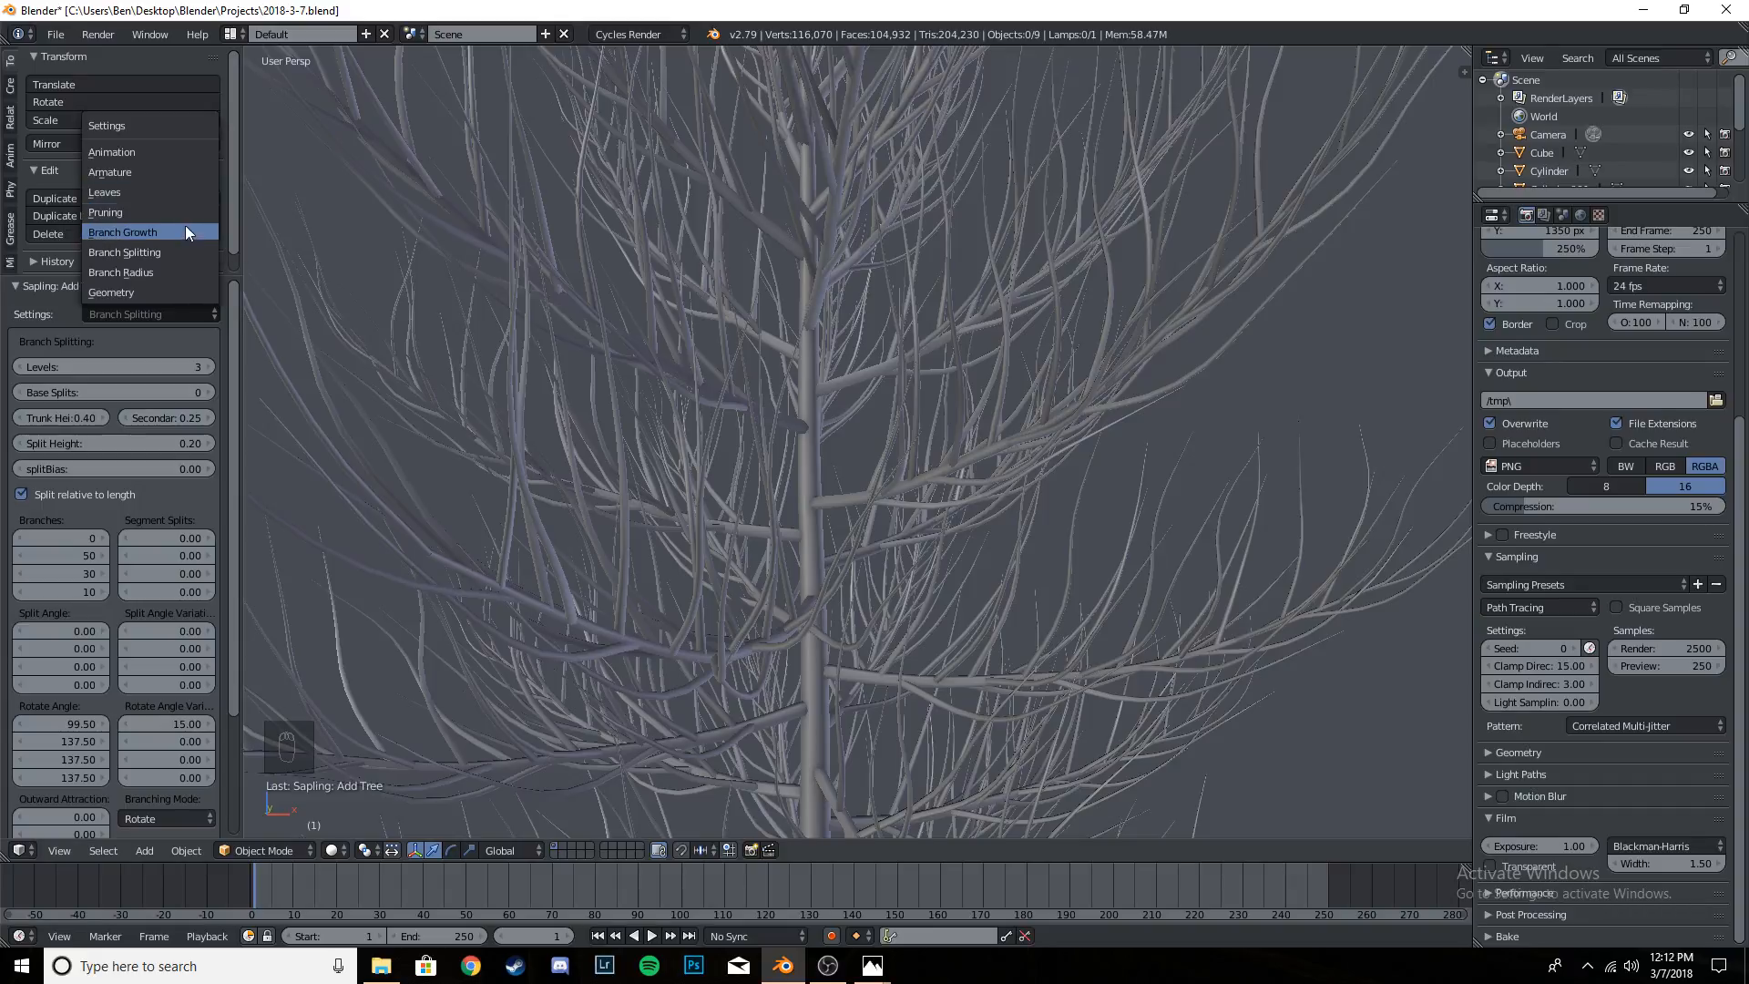
left_click(153, 319)
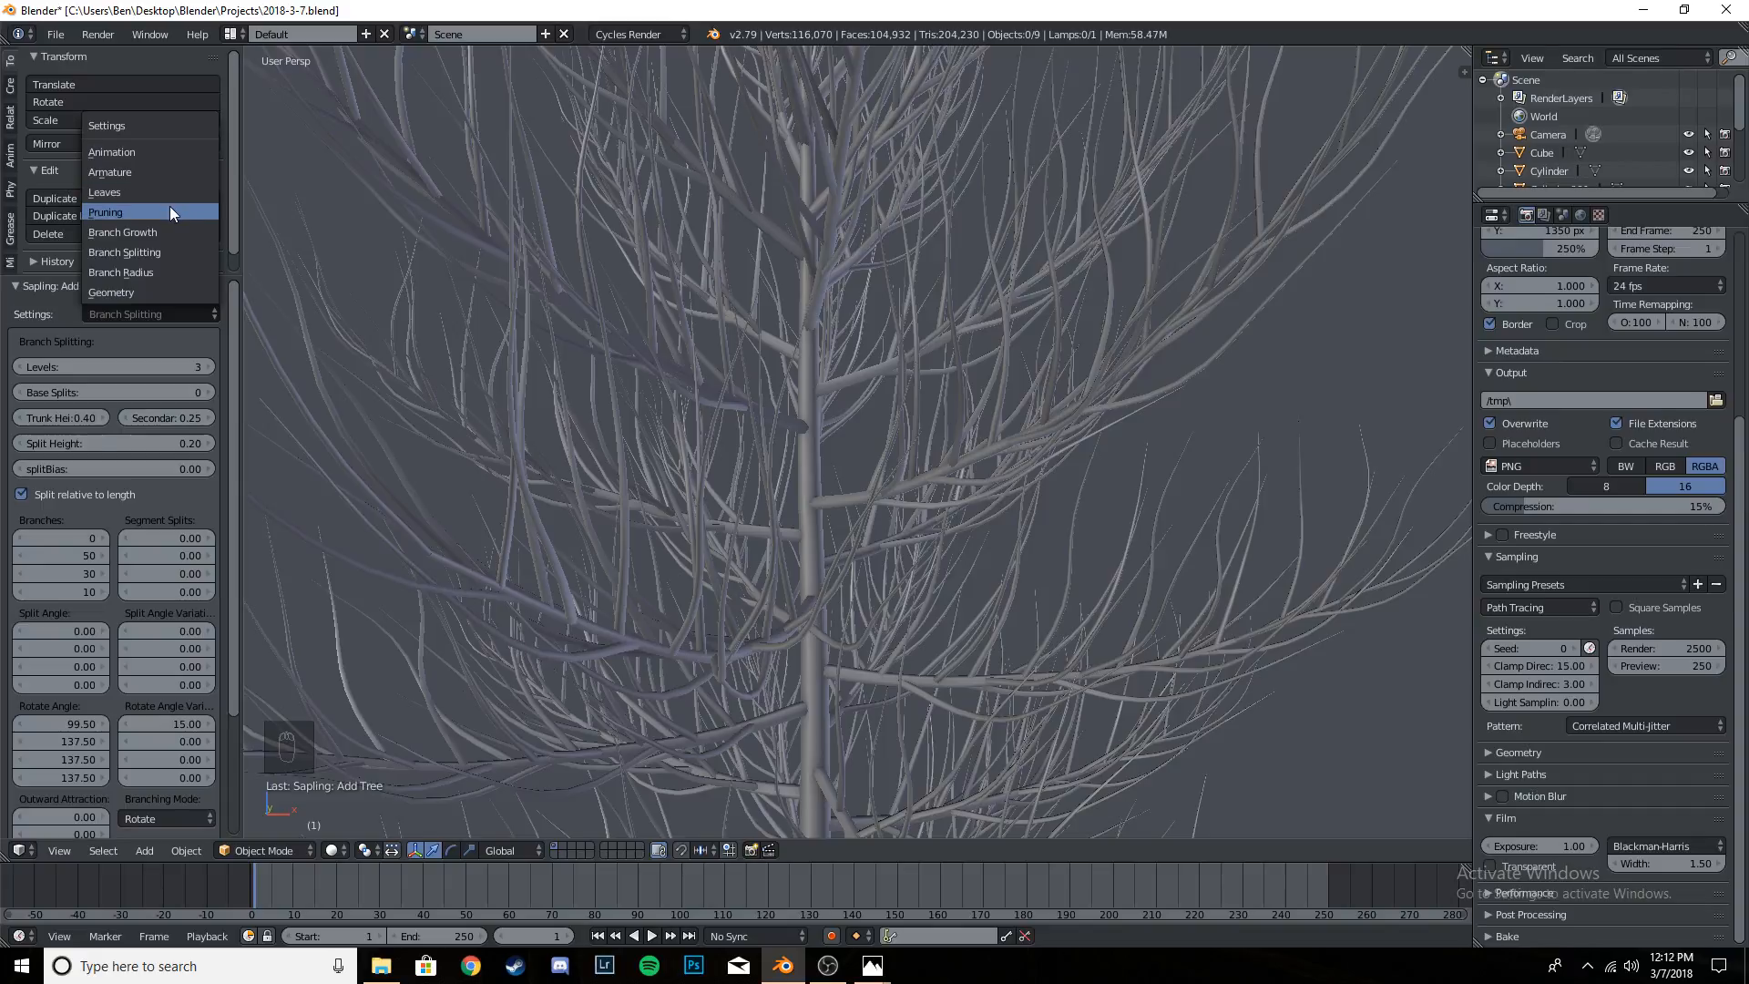
left_click(173, 232)
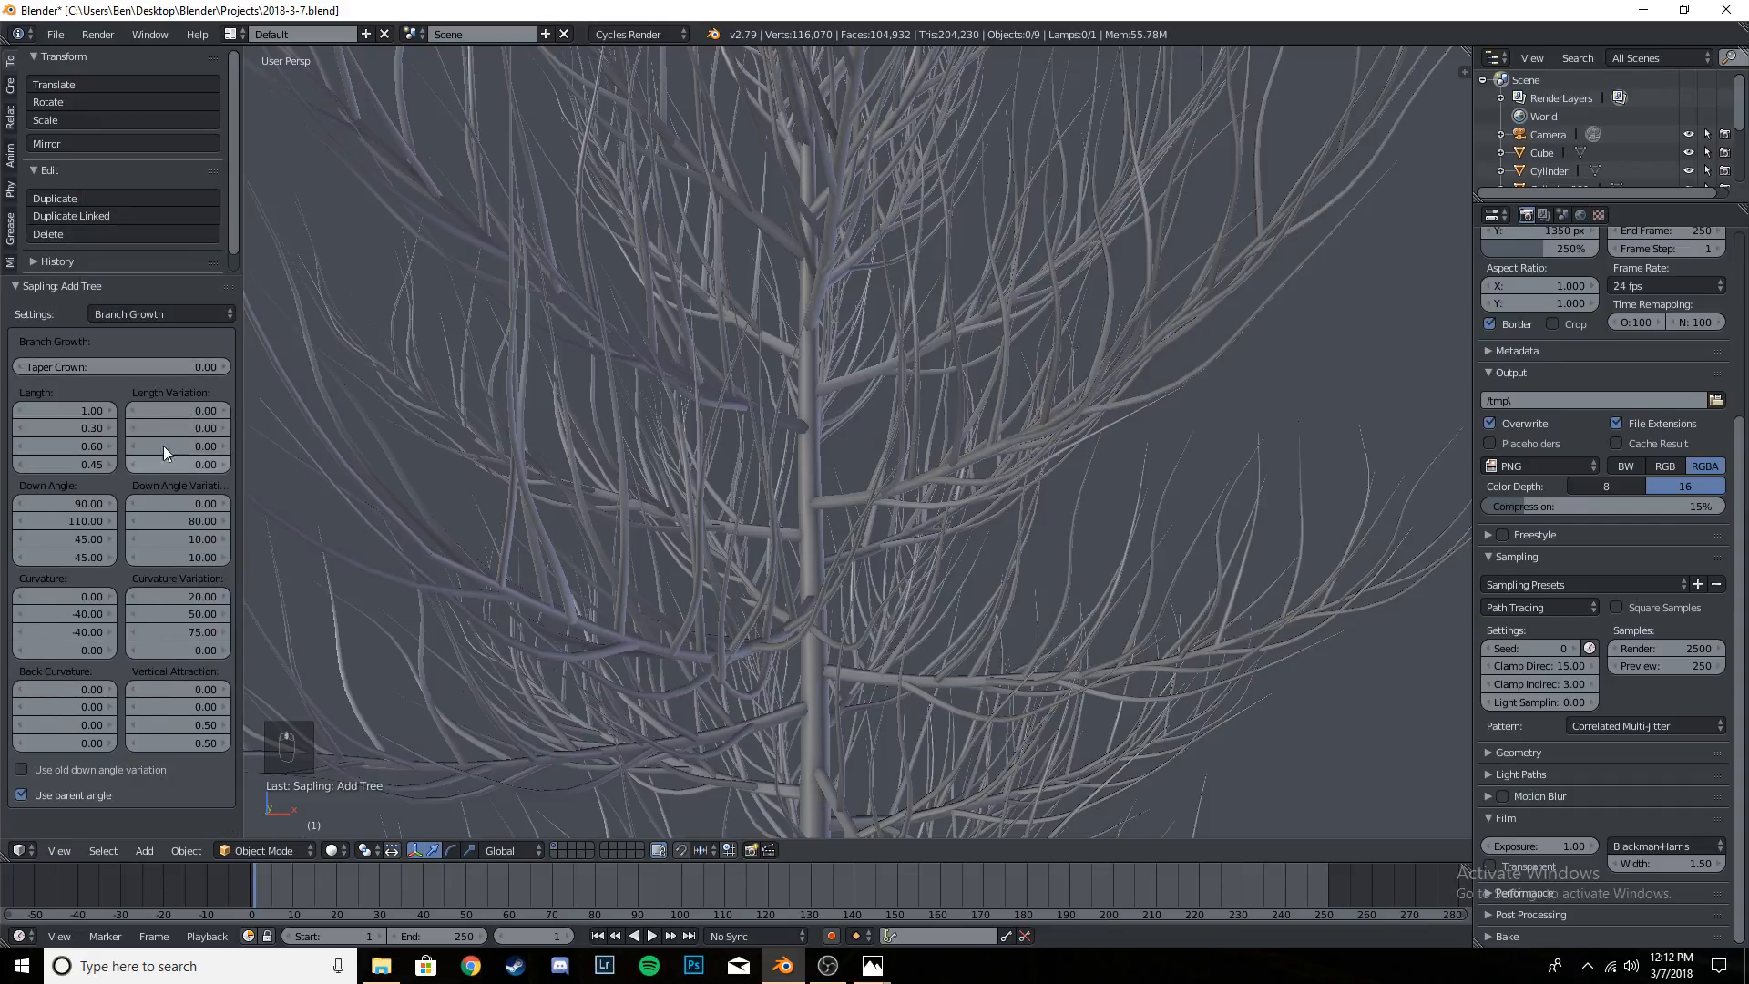
- Show the tree's Pruning settings, select the tree and frame it from the front
left_click(167, 315)
left_click(170, 211)
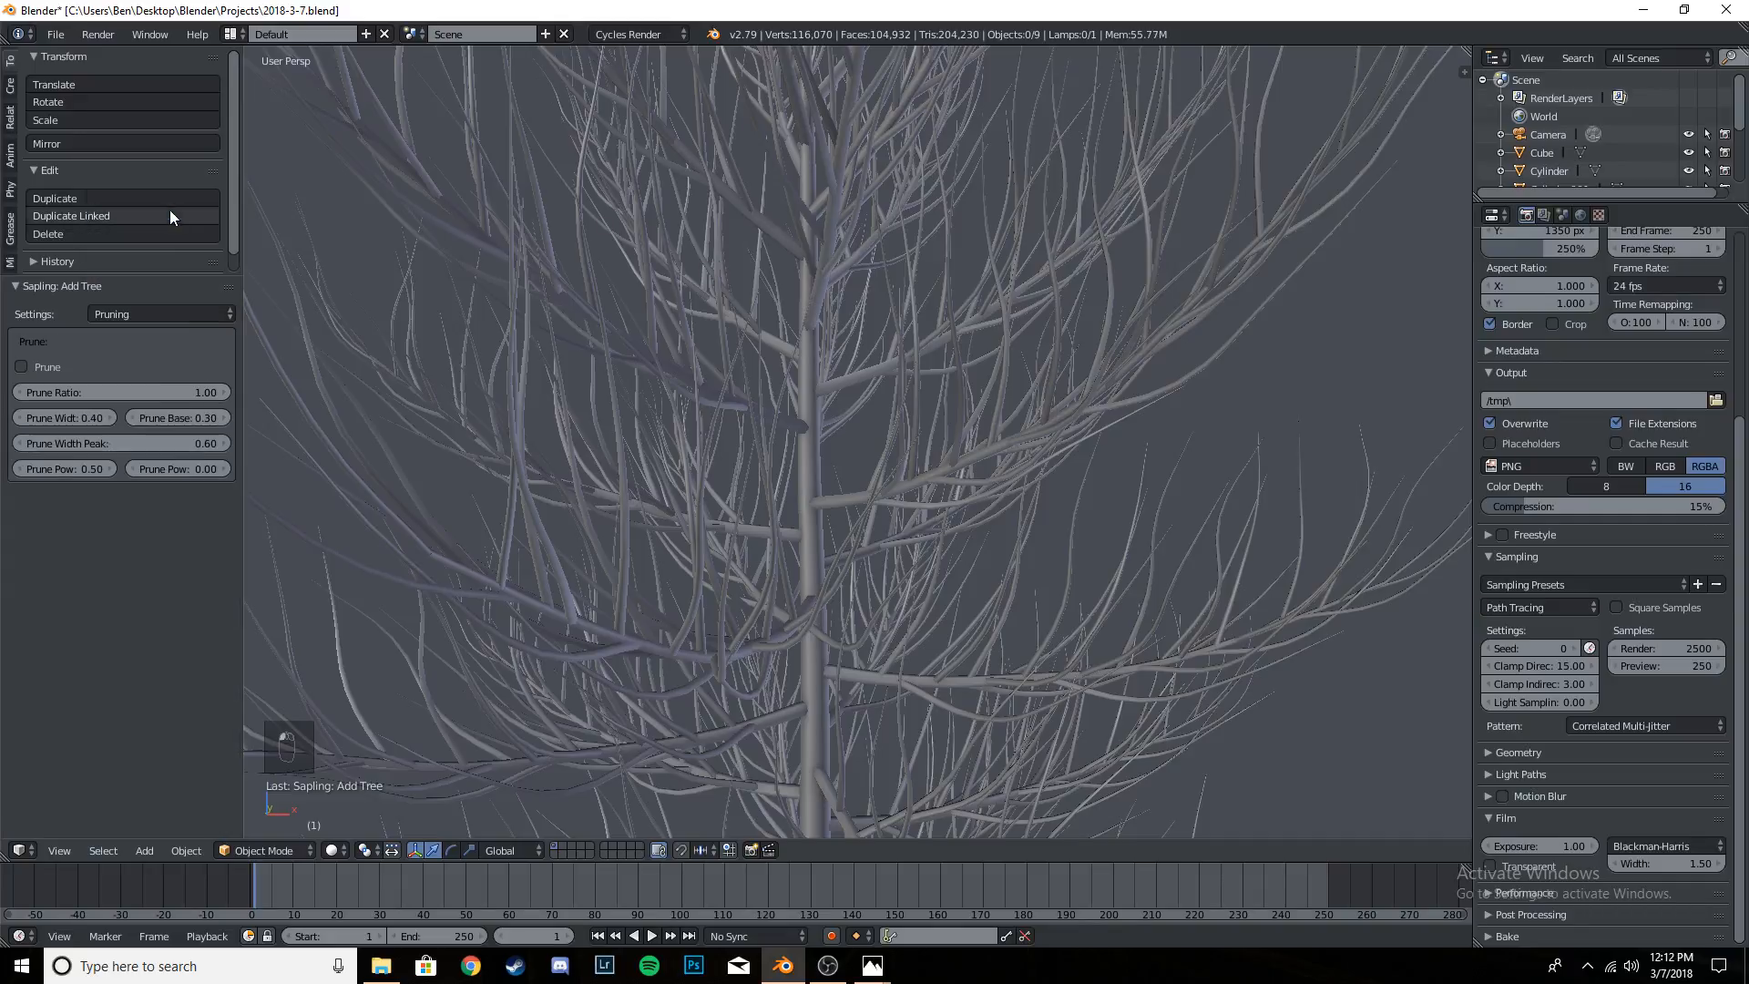
scroll(801, 441, "down", 6)
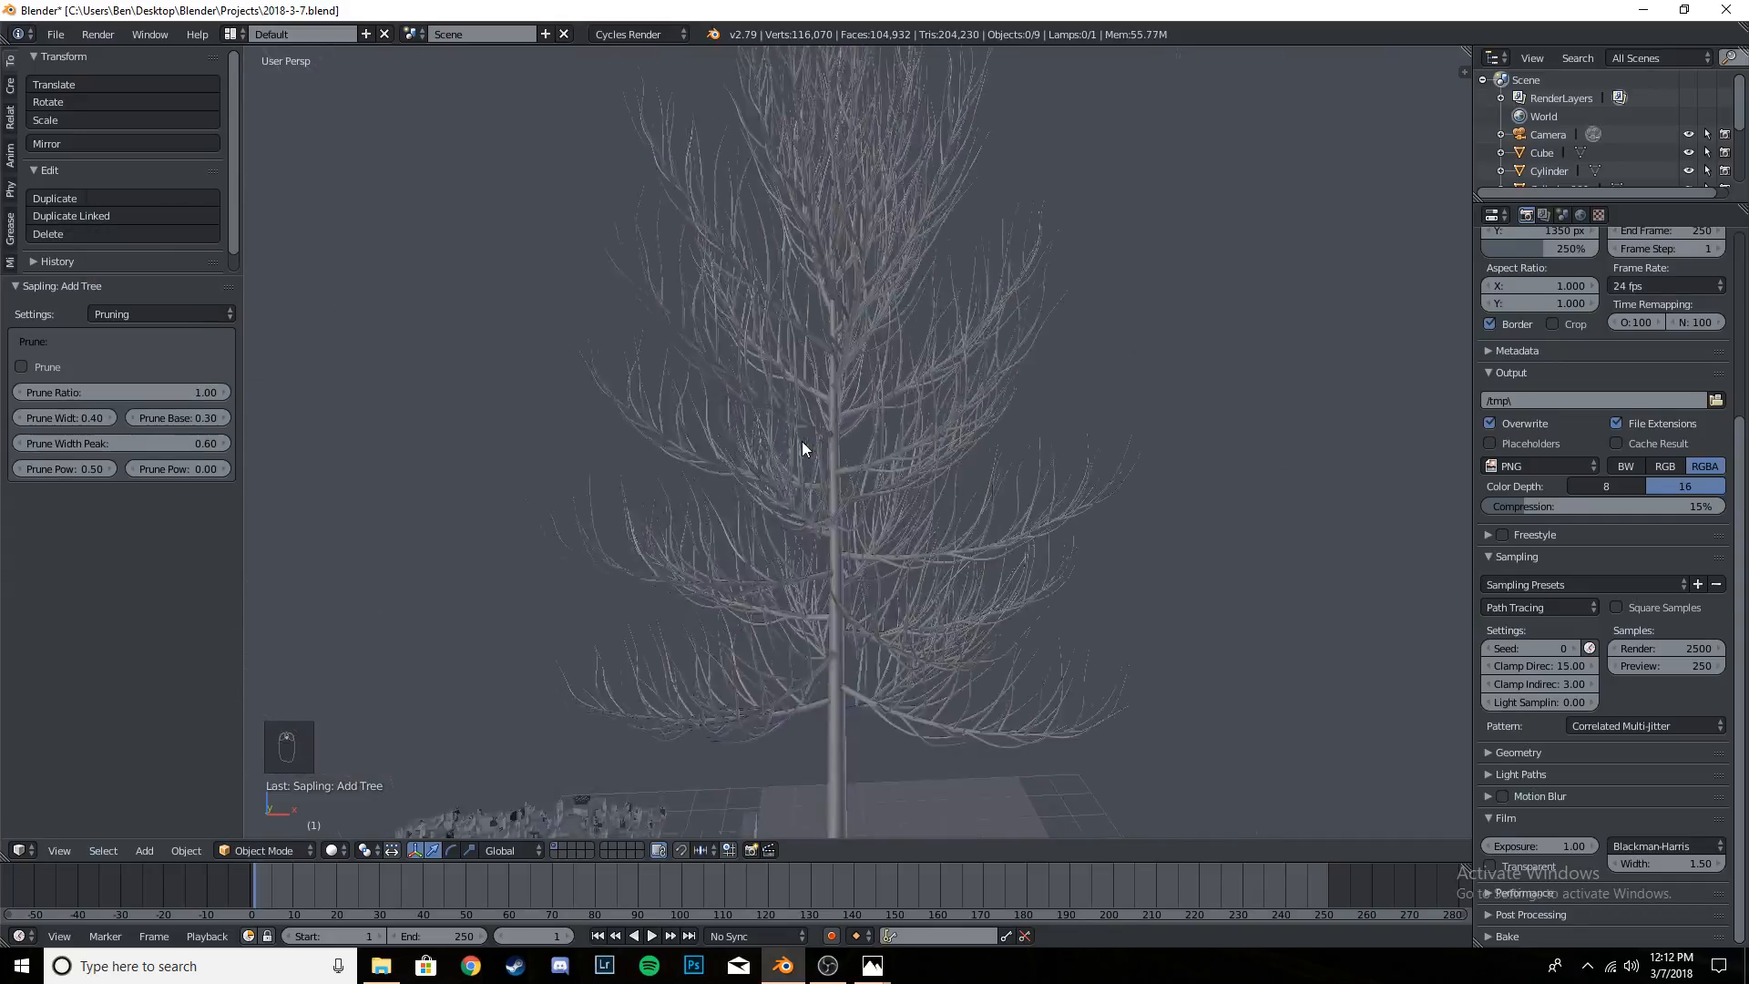
right_click(843, 508)
key("KP_Decimal")
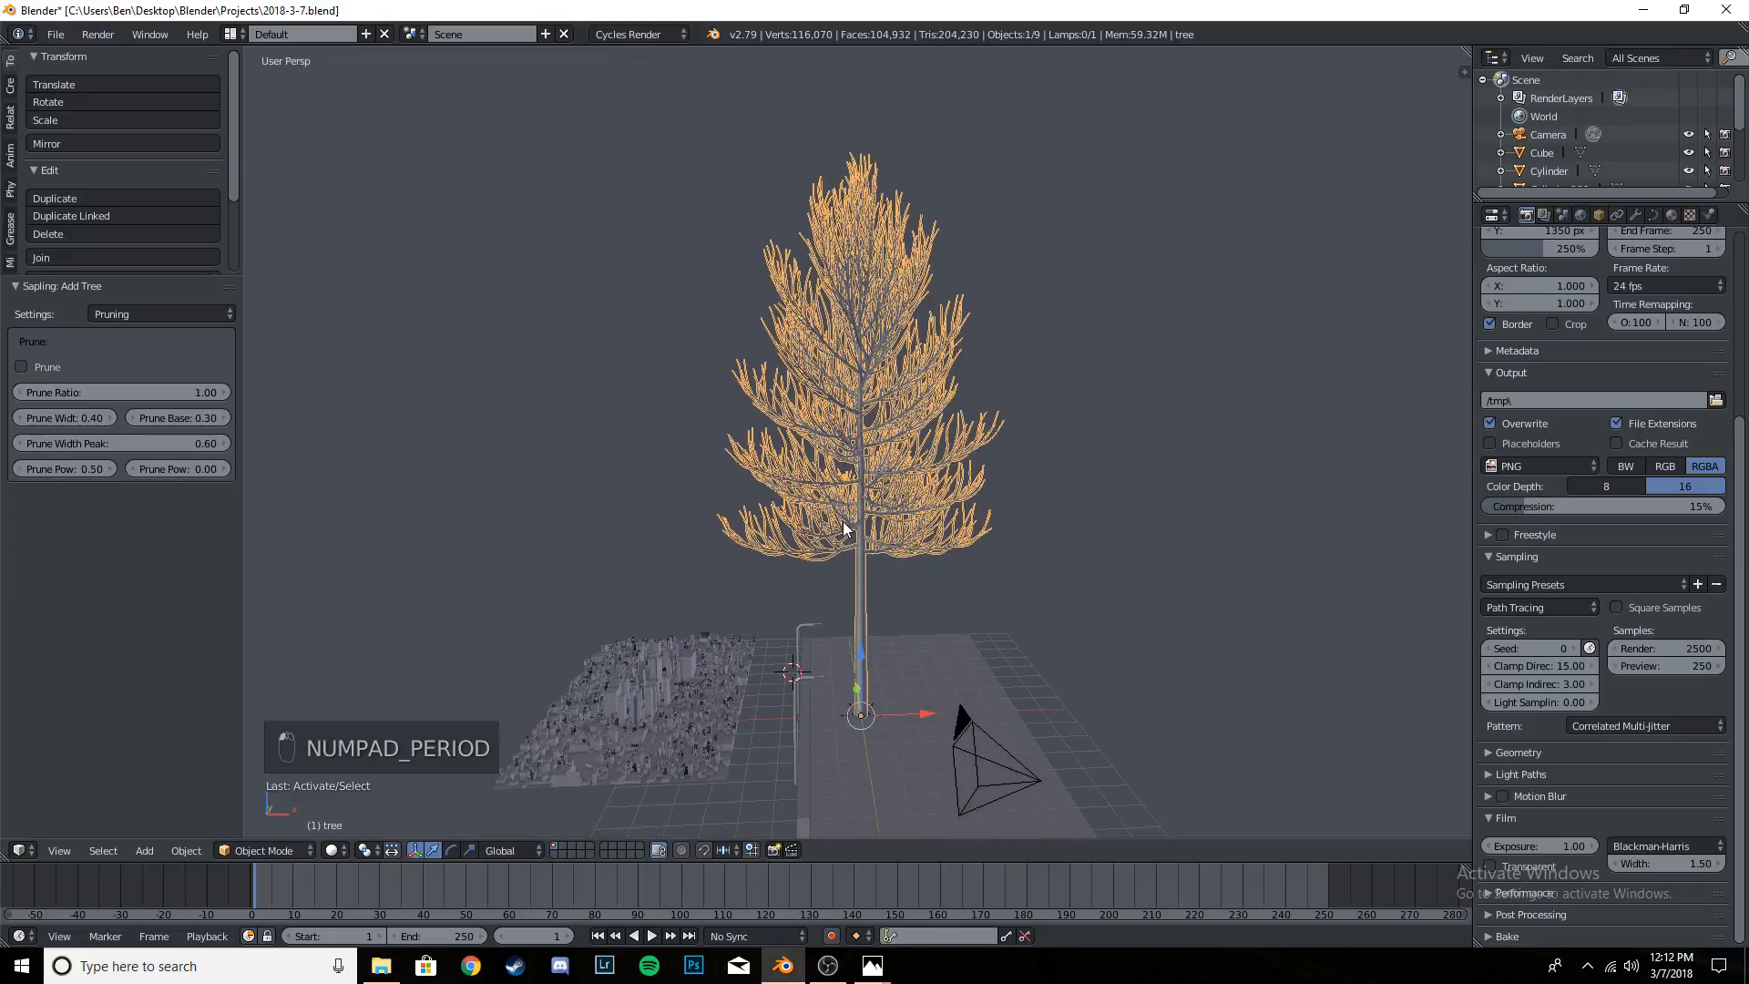
key("KP_1")
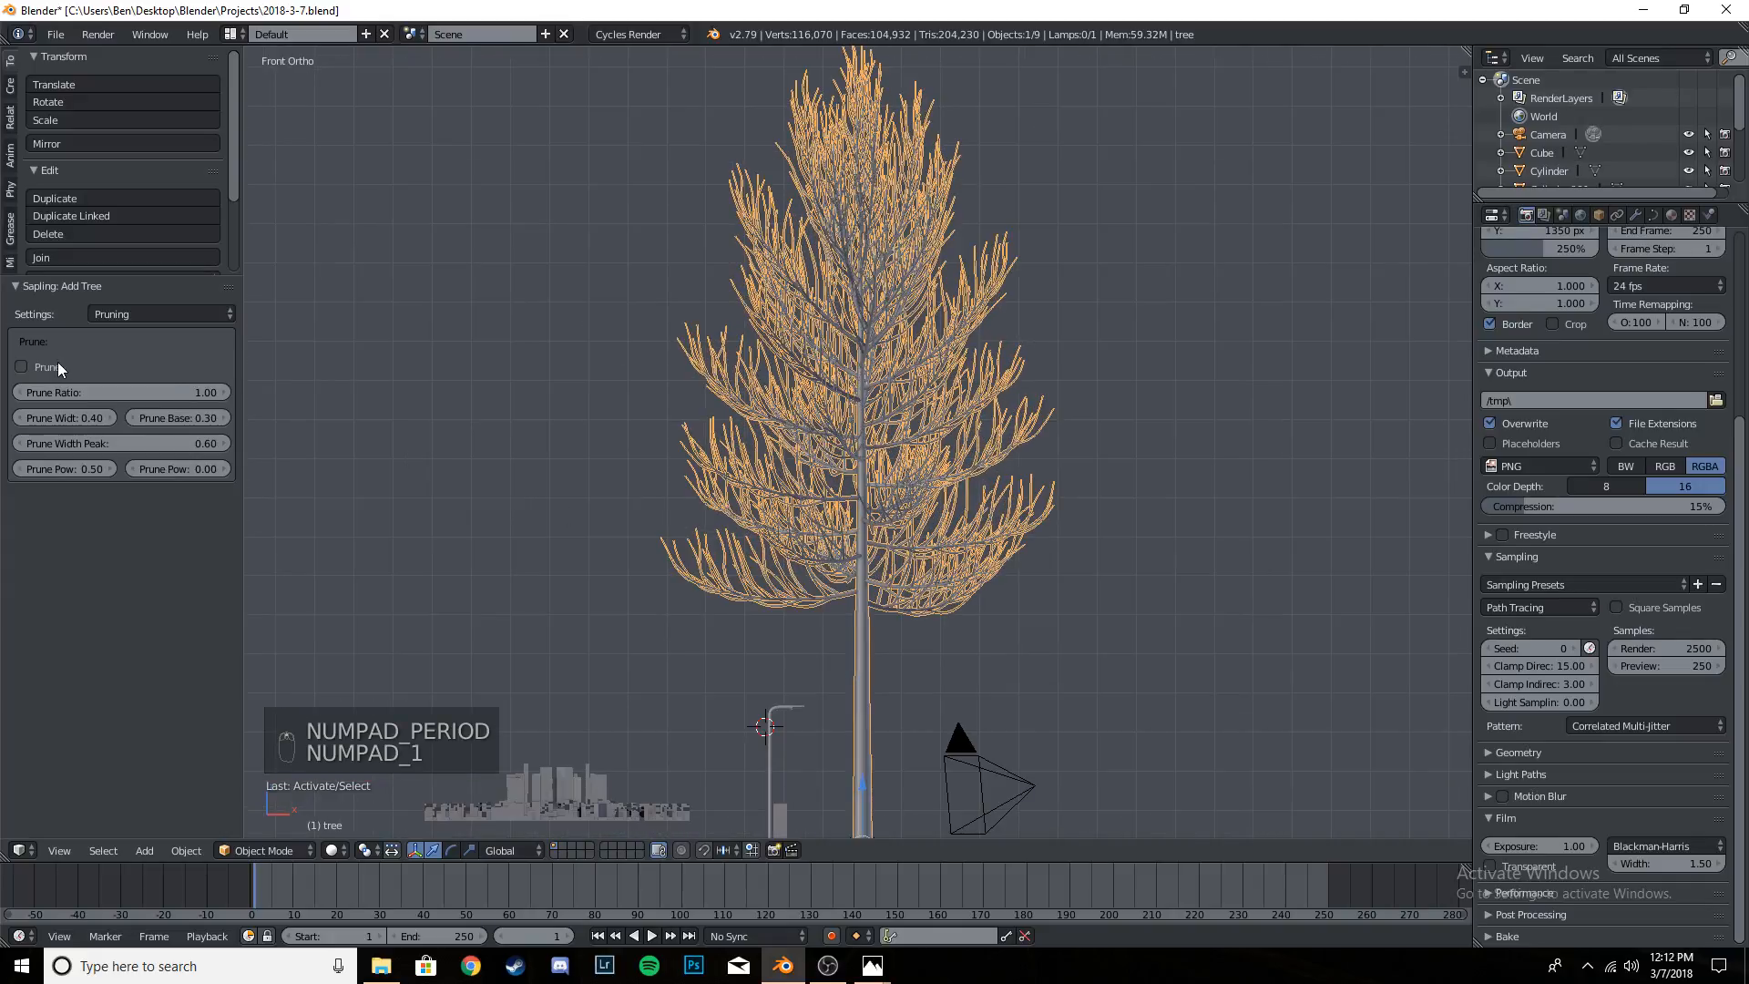
- Try pruning the tree, inspect its crown from above and the front, and turn pruning off again
left_click(57, 364)
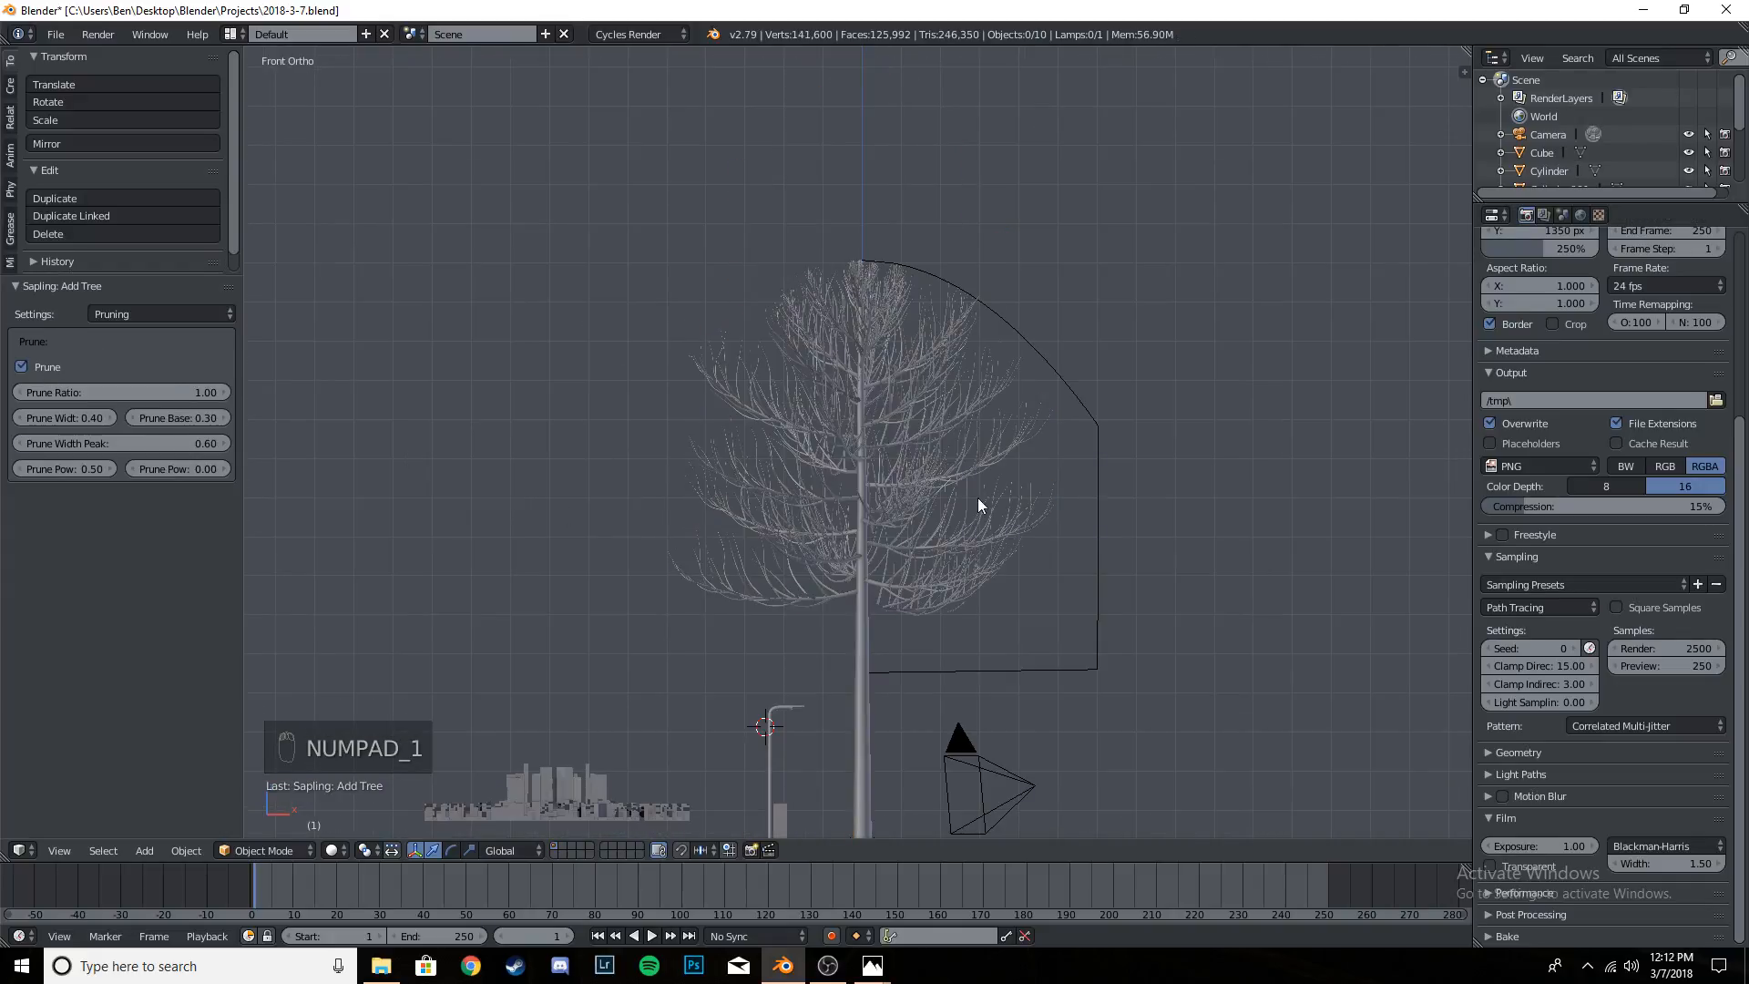
middle_click_drag(979, 504, 1013, 448)
scroll(1013, 448, "up", 4)
middle_click_drag(1047, 523, 1097, 647)
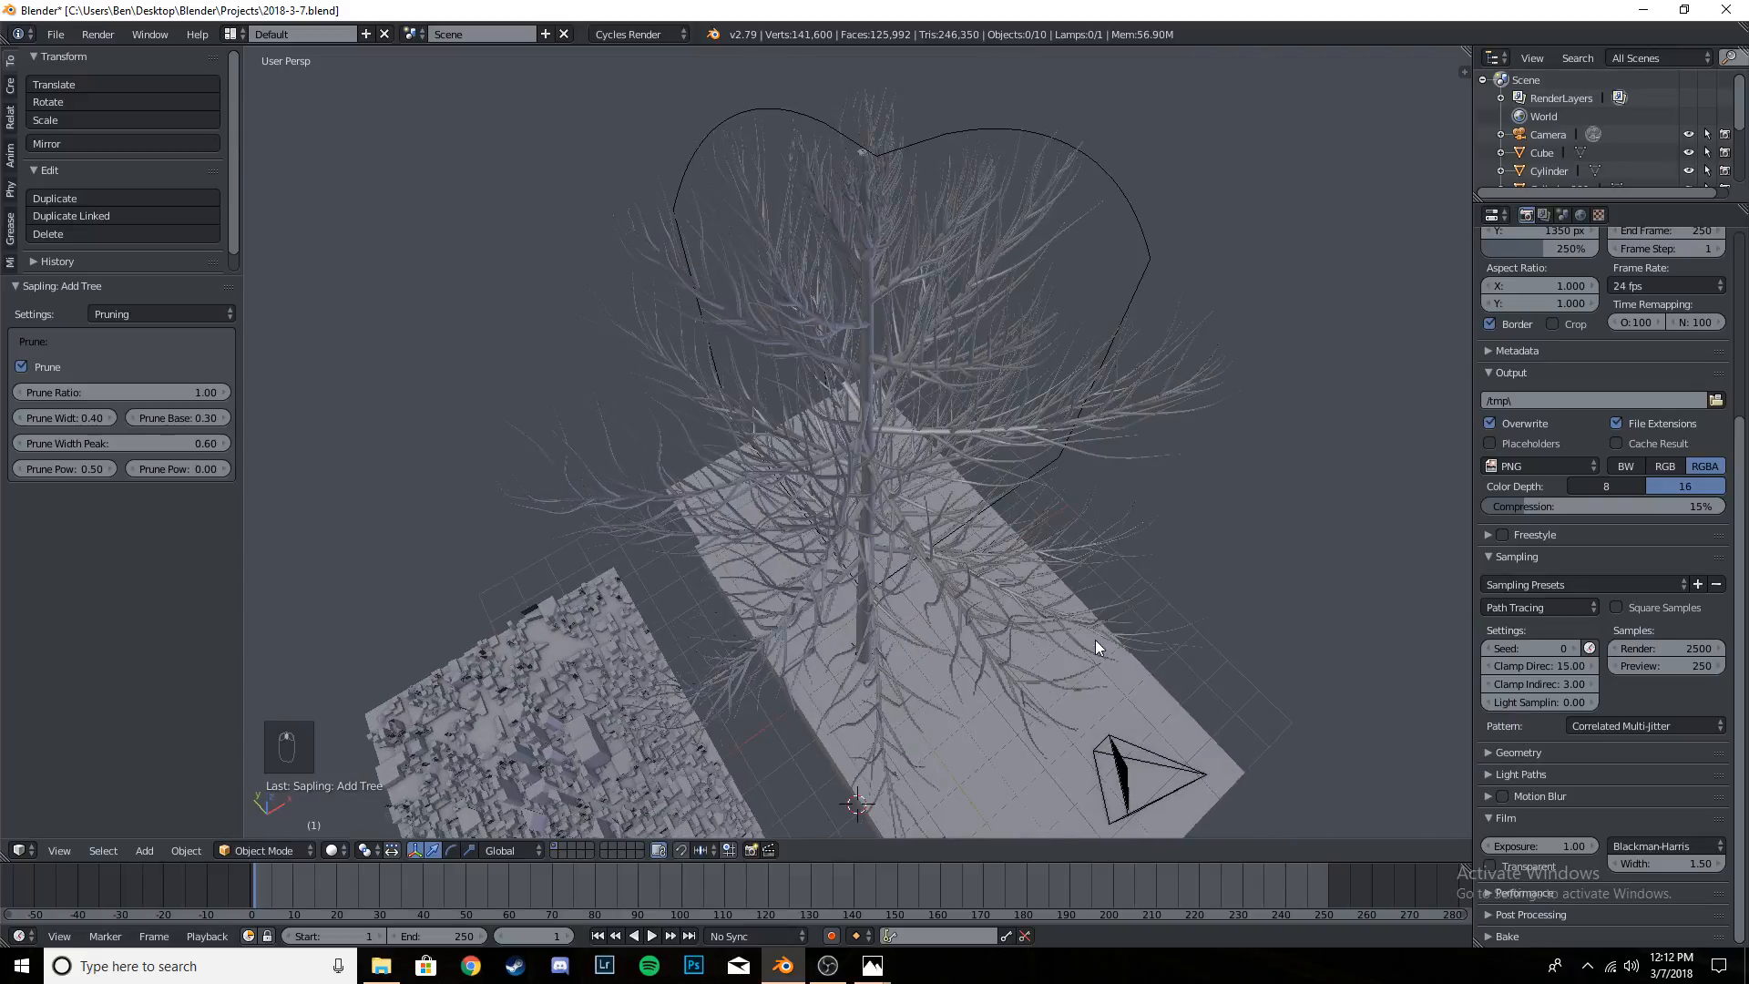
key("KP_1")
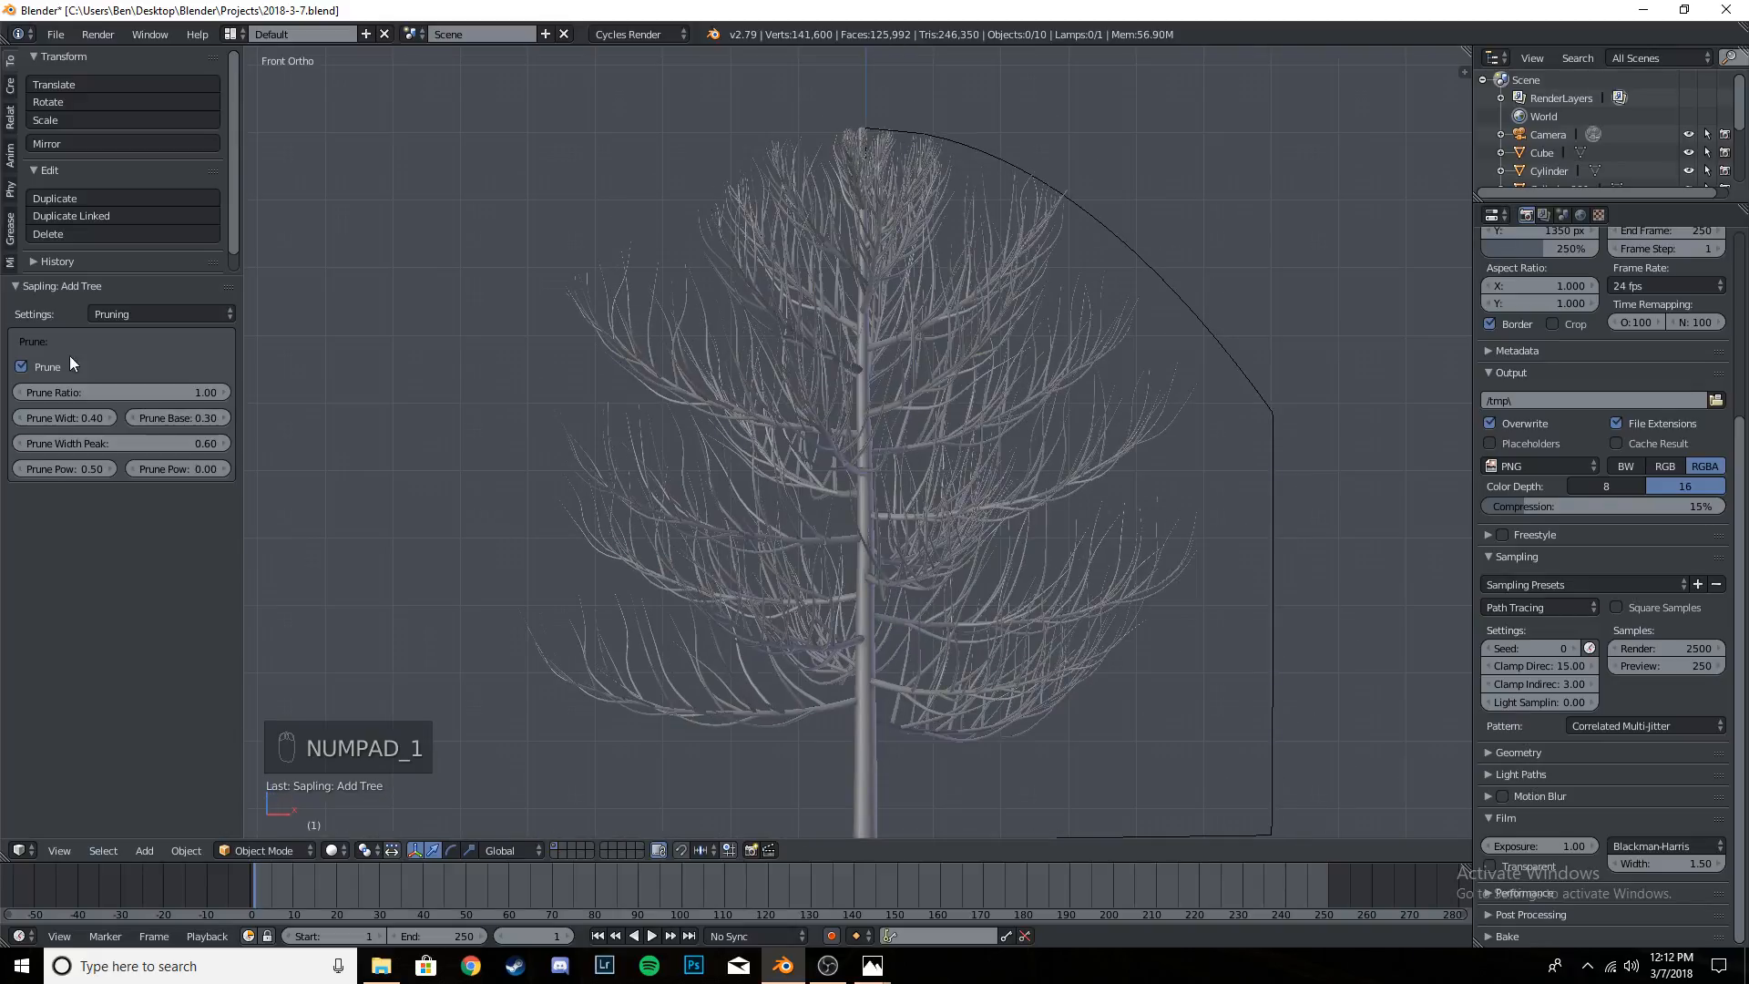
left_click(21, 367)
scroll(661, 335, "down", 5)
scroll(661, 335, "up", 5)
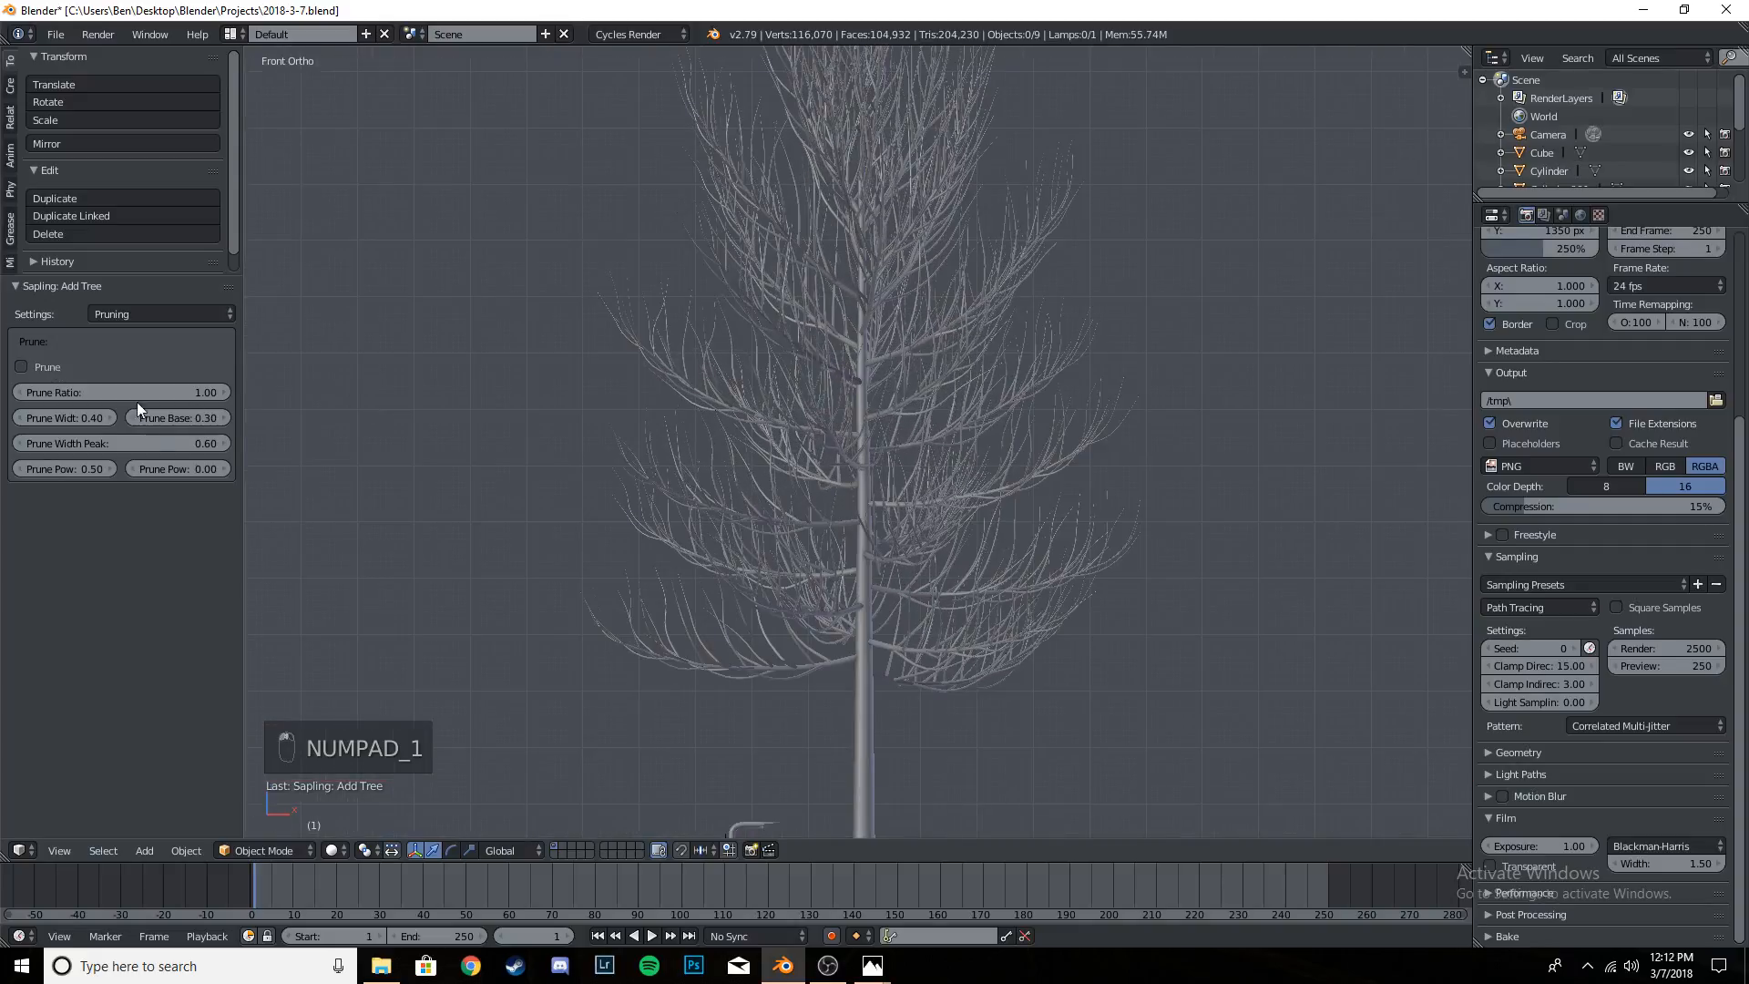
- Turn on the tree's leaves in the Leaves settings and inspect them up close
left_click(183, 314)
left_click(166, 197)
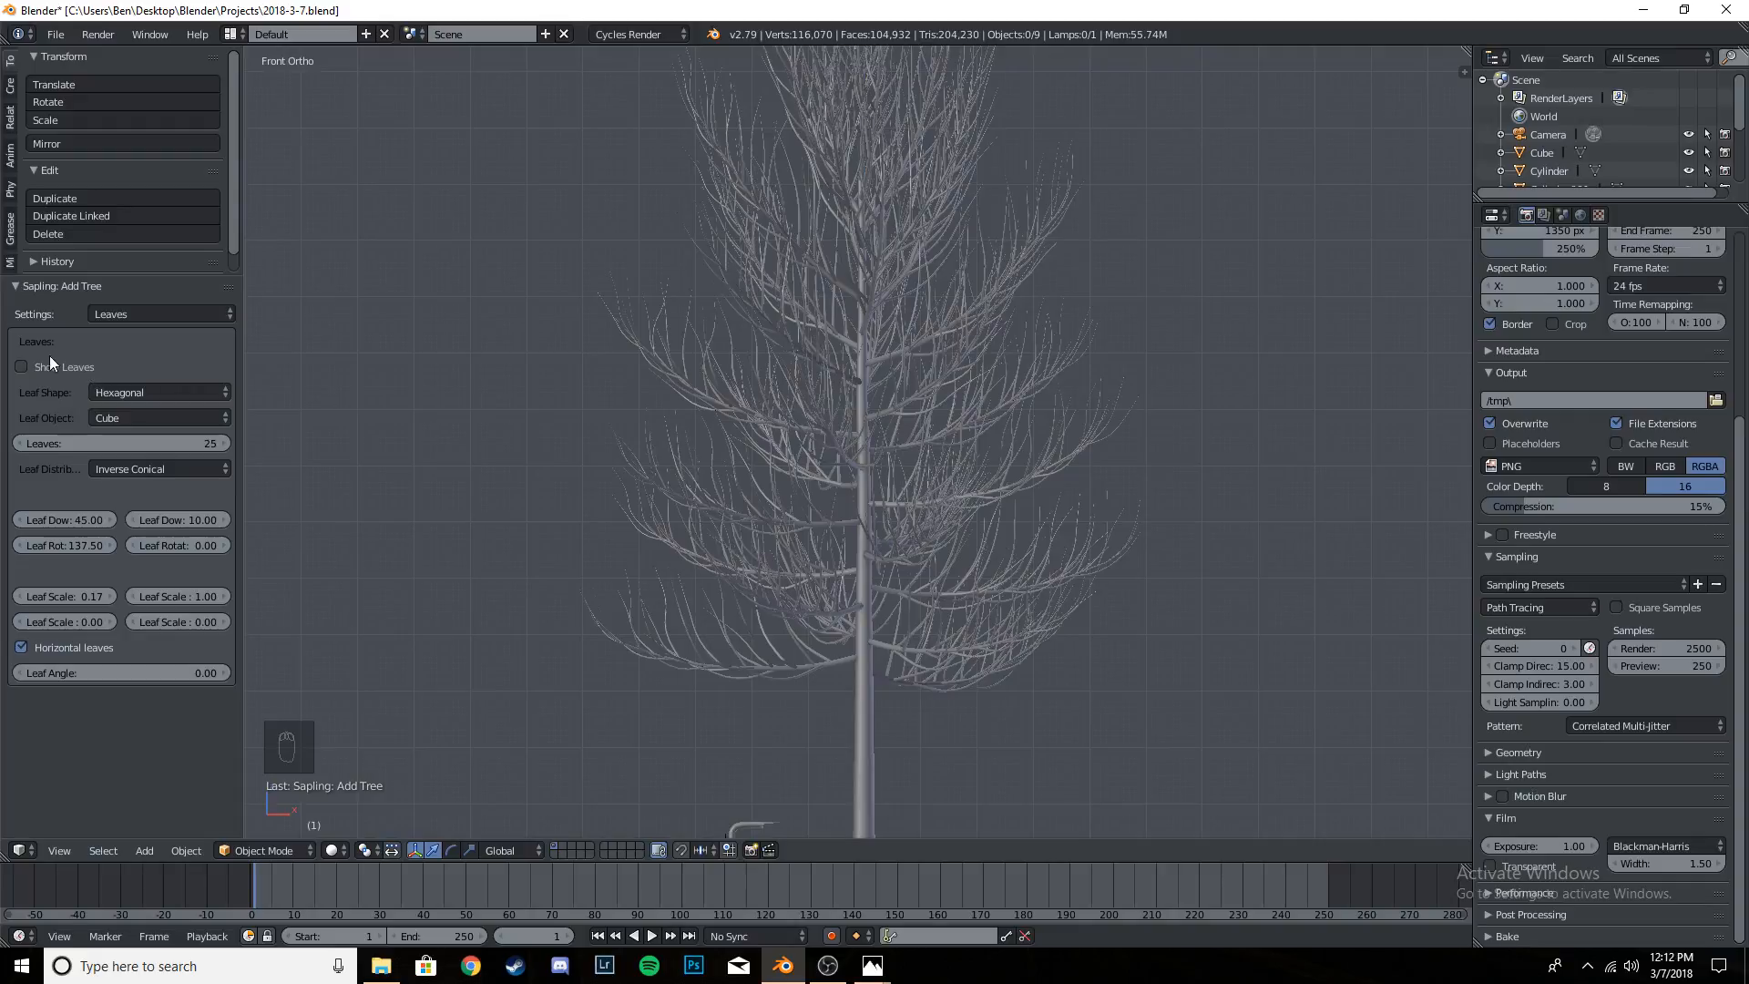
left_click(22, 366)
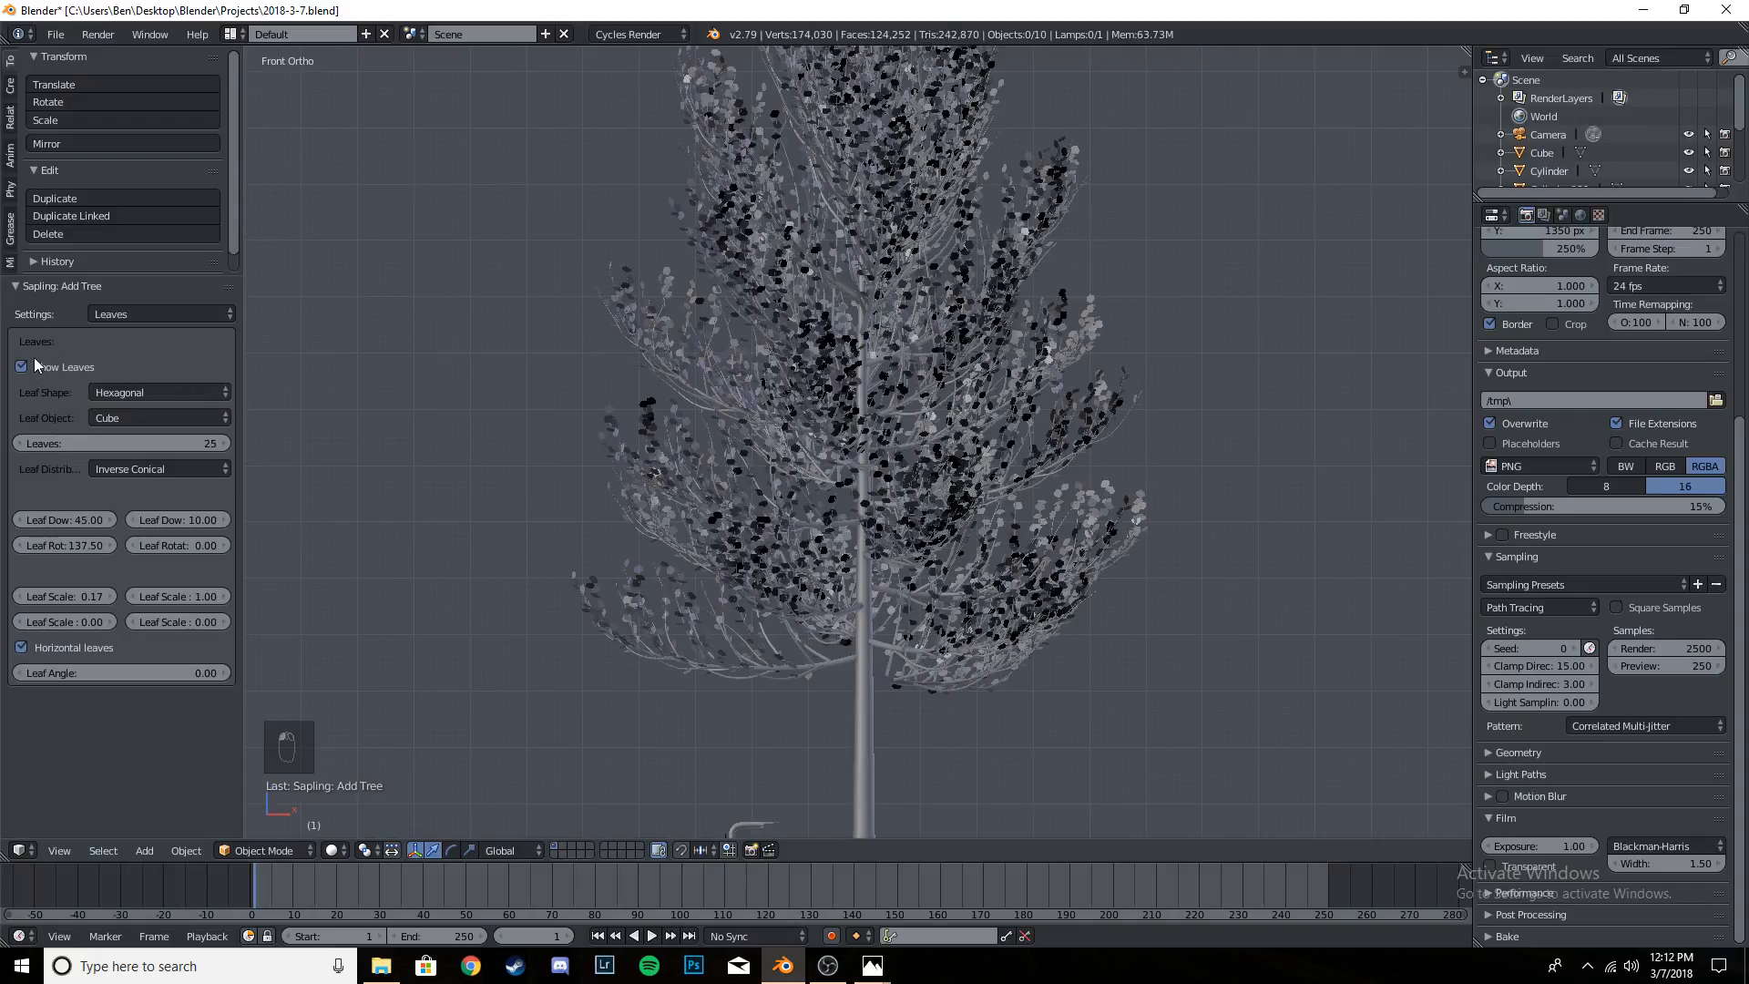
scroll(721, 475, "up", 4)
middle_click_drag(893, 478, 928, 489)
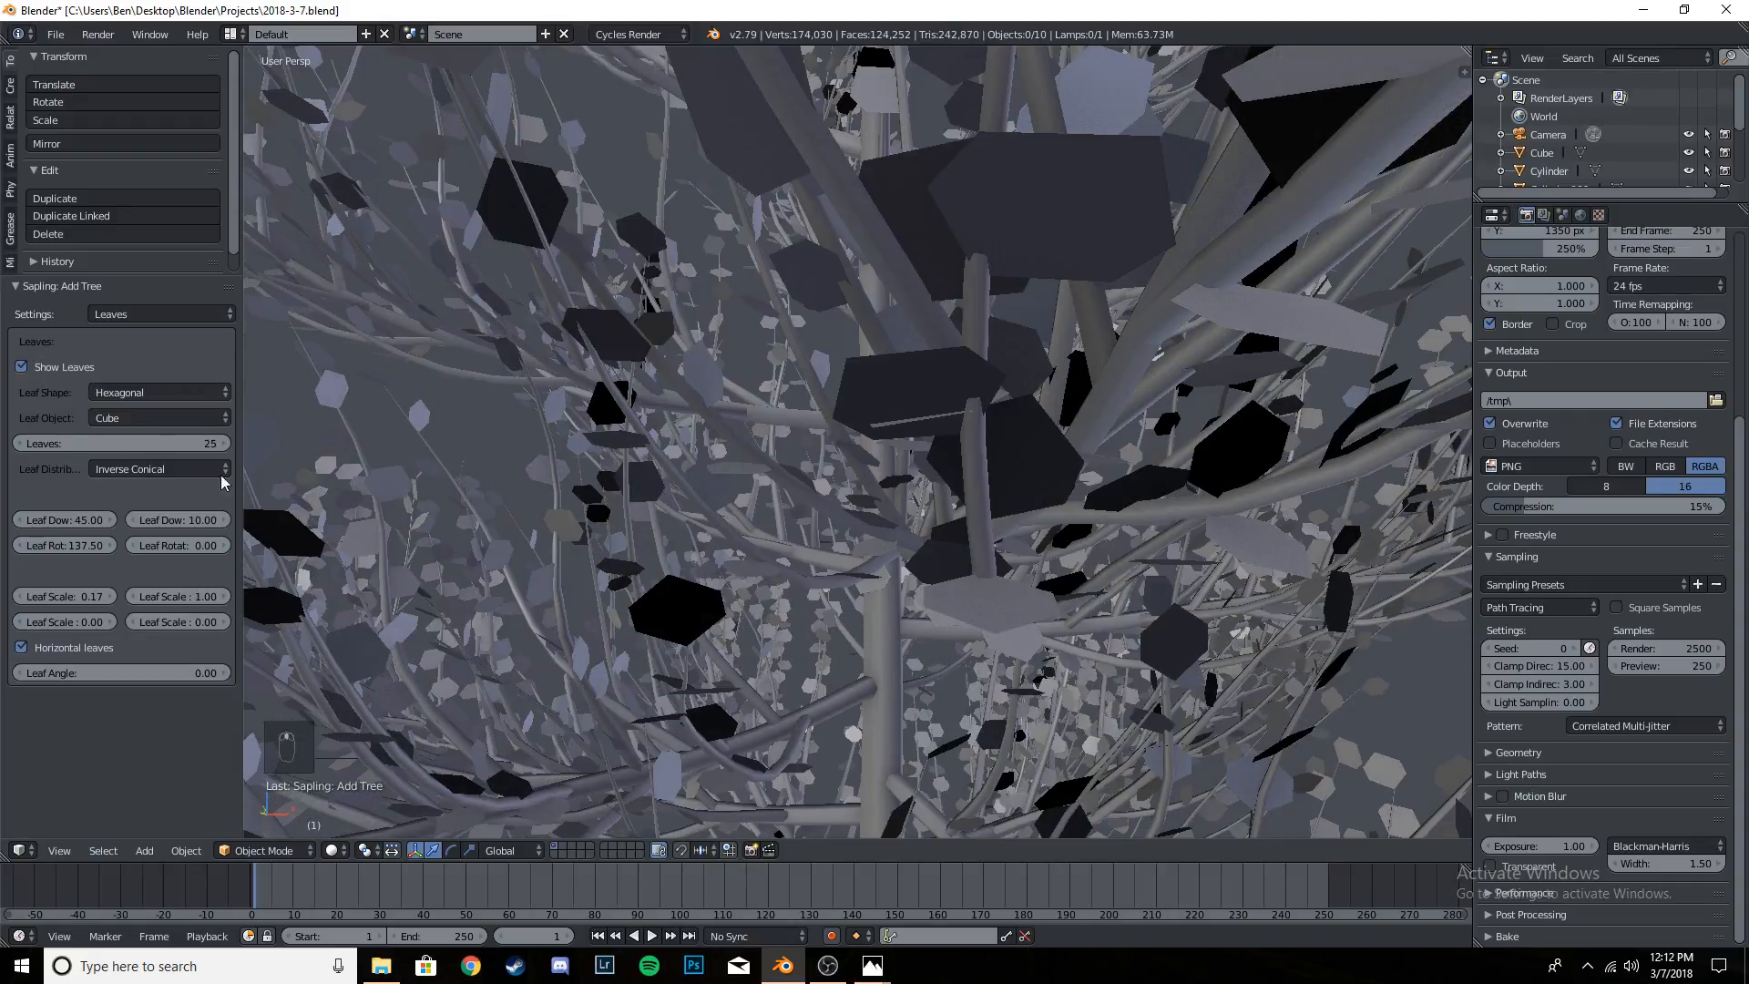
- Try the DupliFaces leaf shape on the tree and inspect the foliage from several angles
left_click(149, 390)
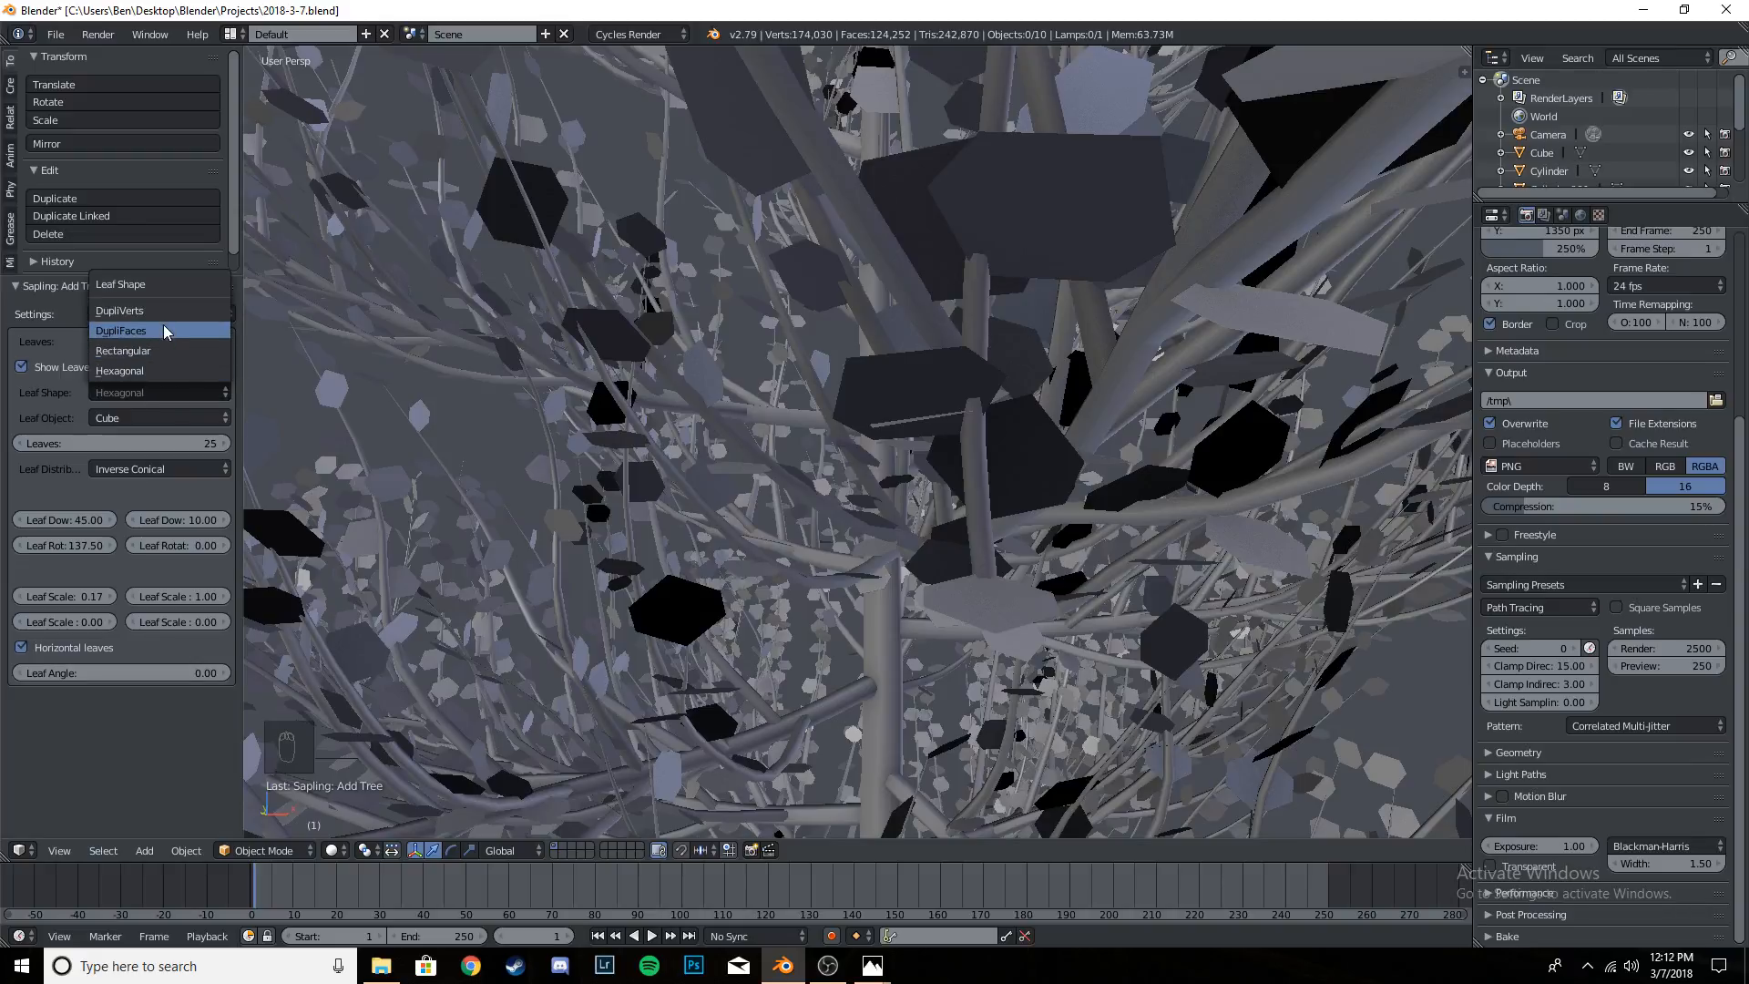
left_click(140, 327)
scroll(816, 408, "down", 8)
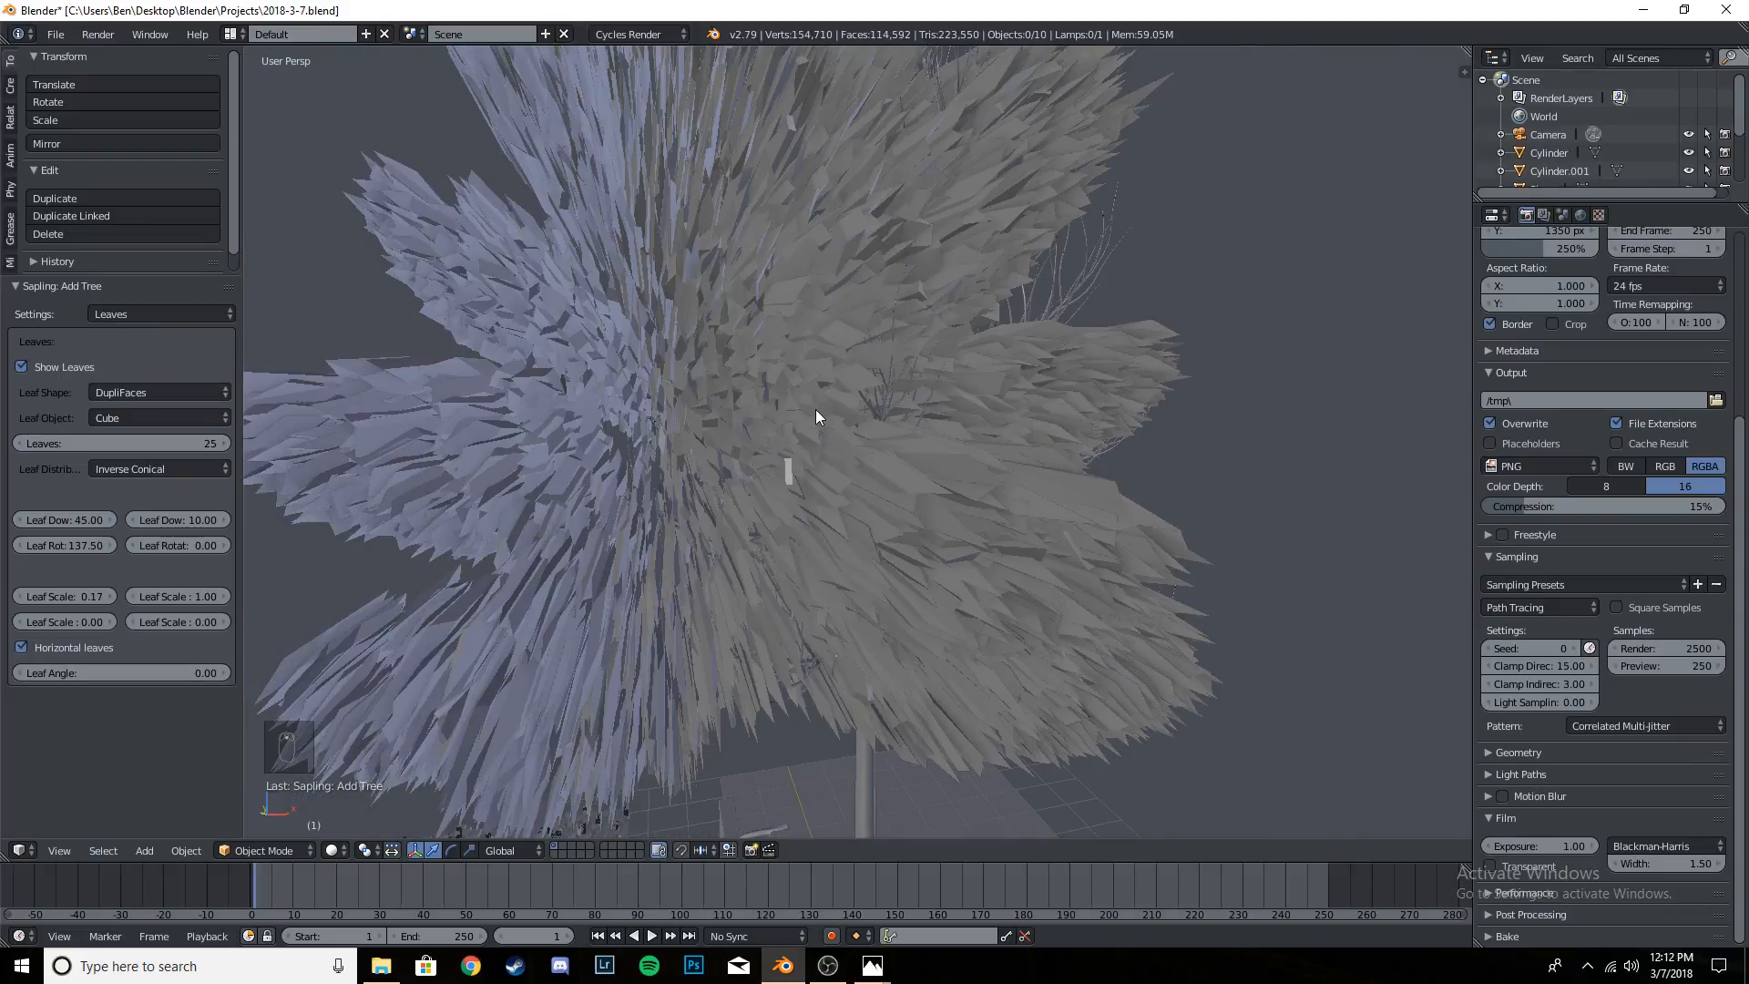
middle_click_drag(893, 420, 819, 446)
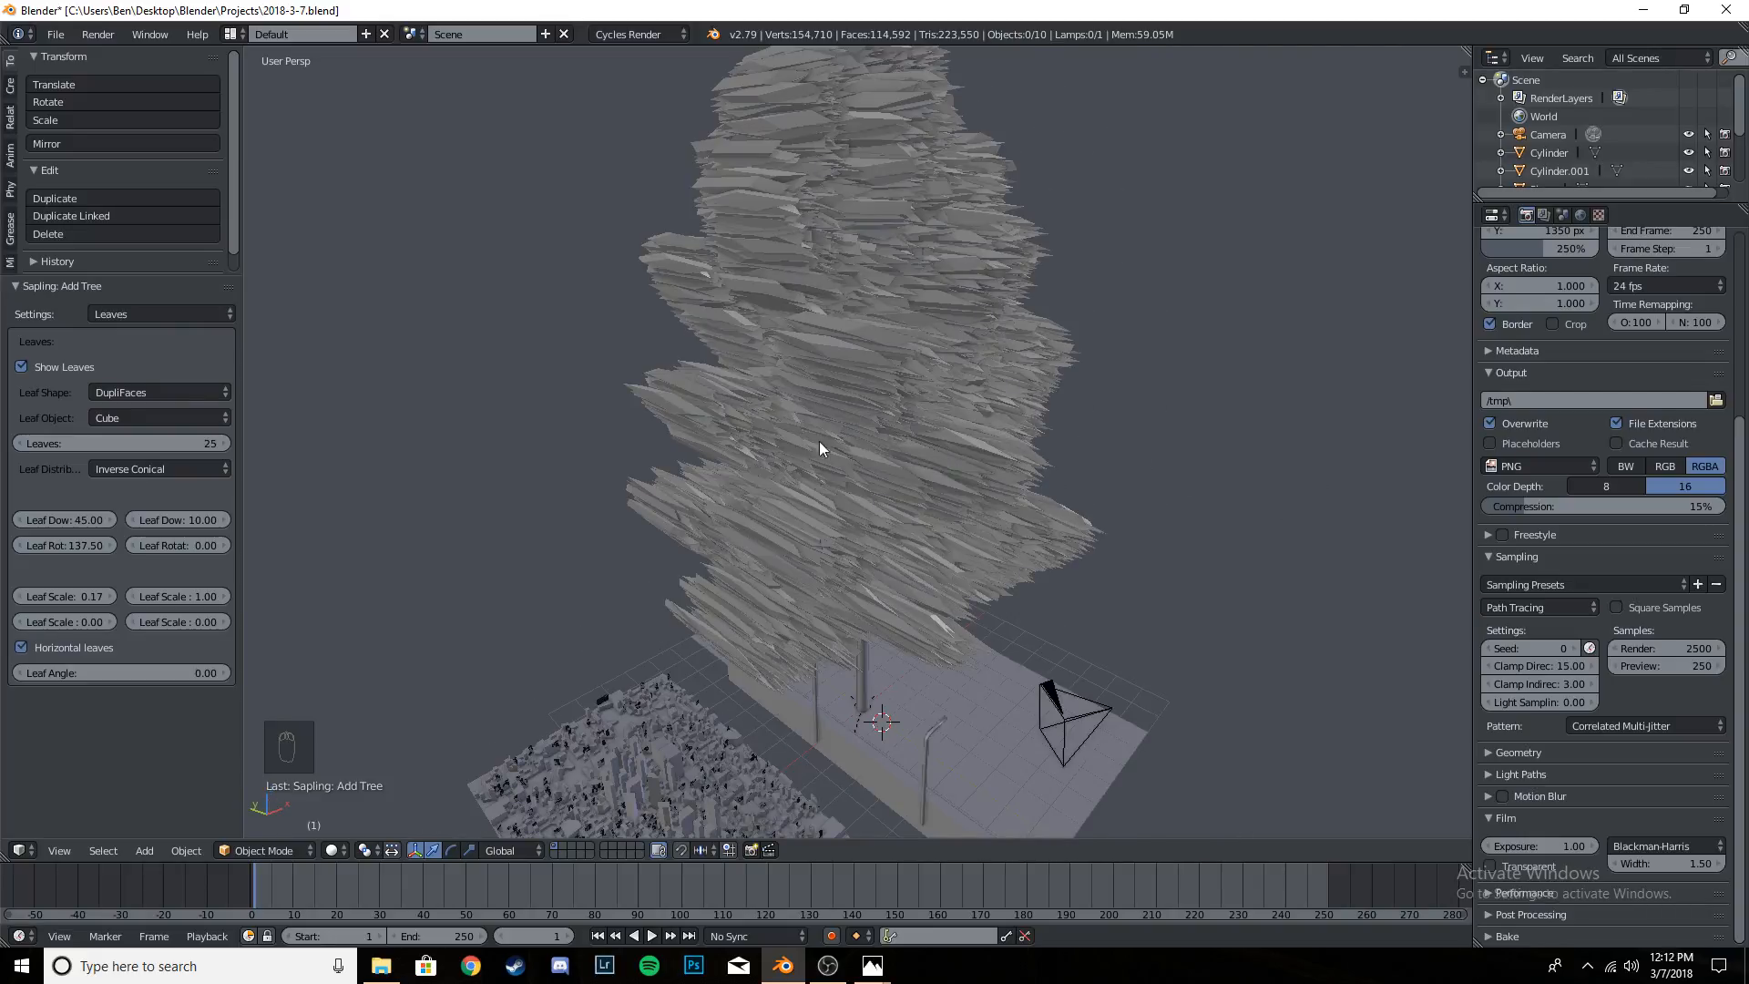
- Try the DupliVerts leaf shape and inspect the tree's foliage from below
left_click(155, 392)
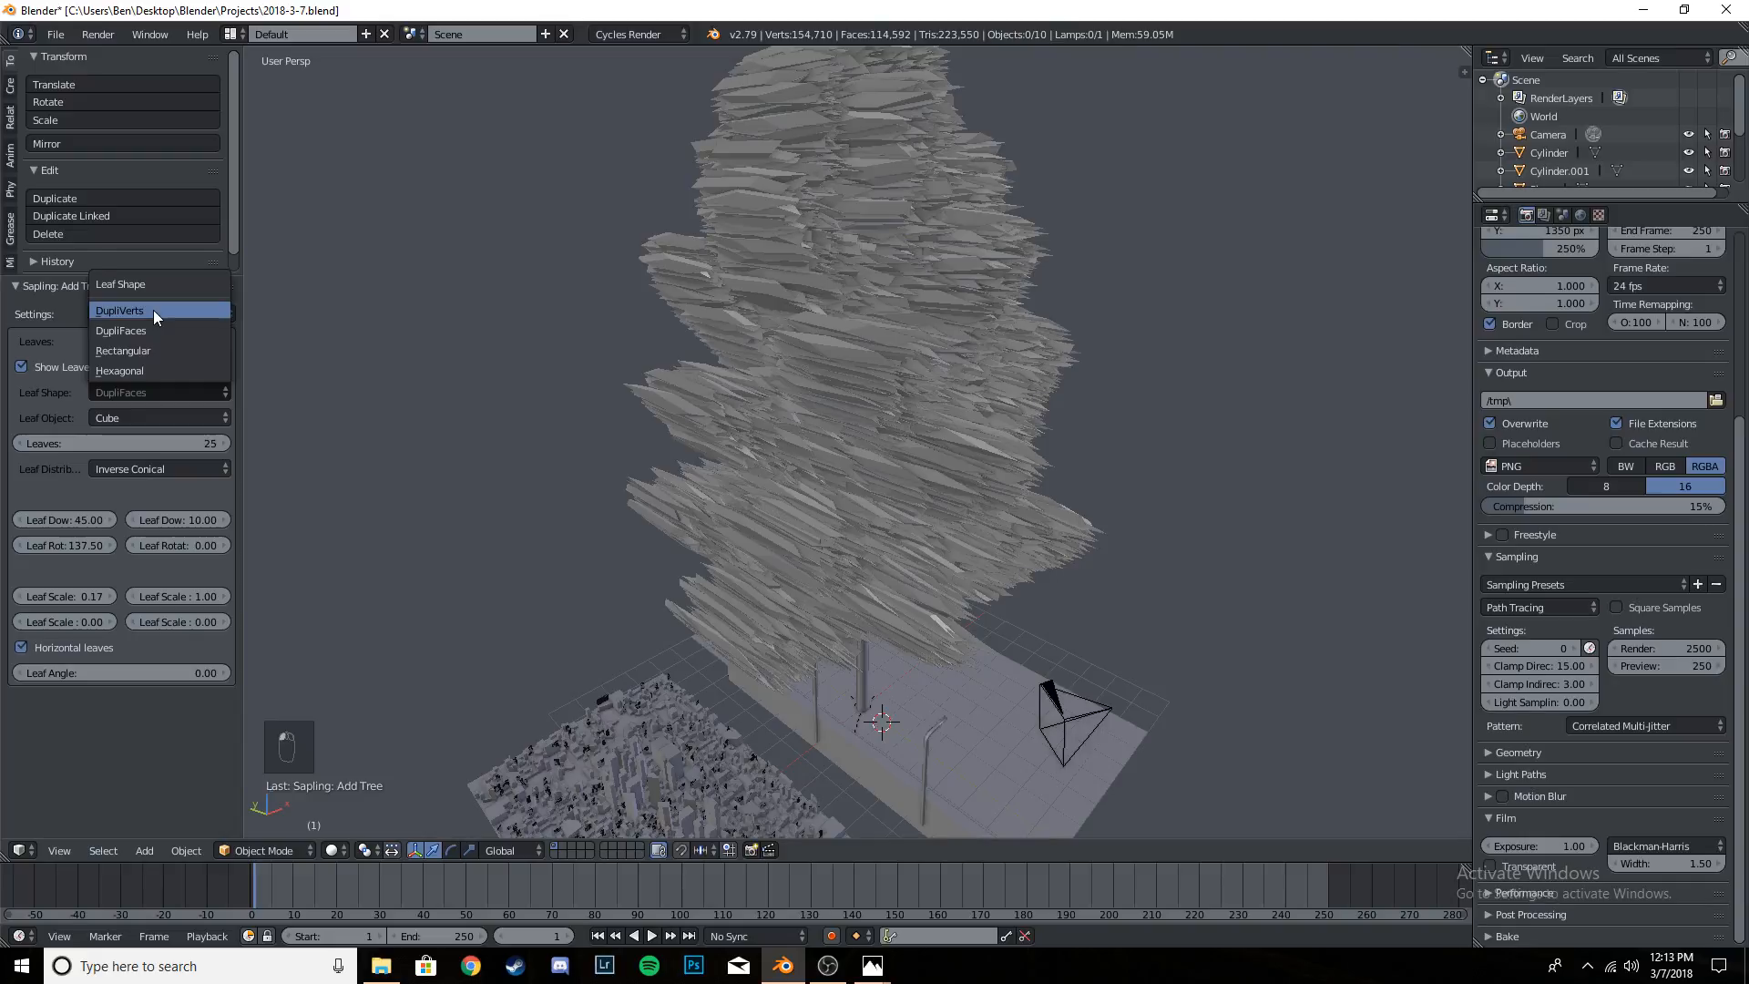
left_click(153, 310)
scroll(1007, 437, "down", 7)
middle_click_drag(724, 423, 1077, 409)
scroll(929, 437, "up", 5)
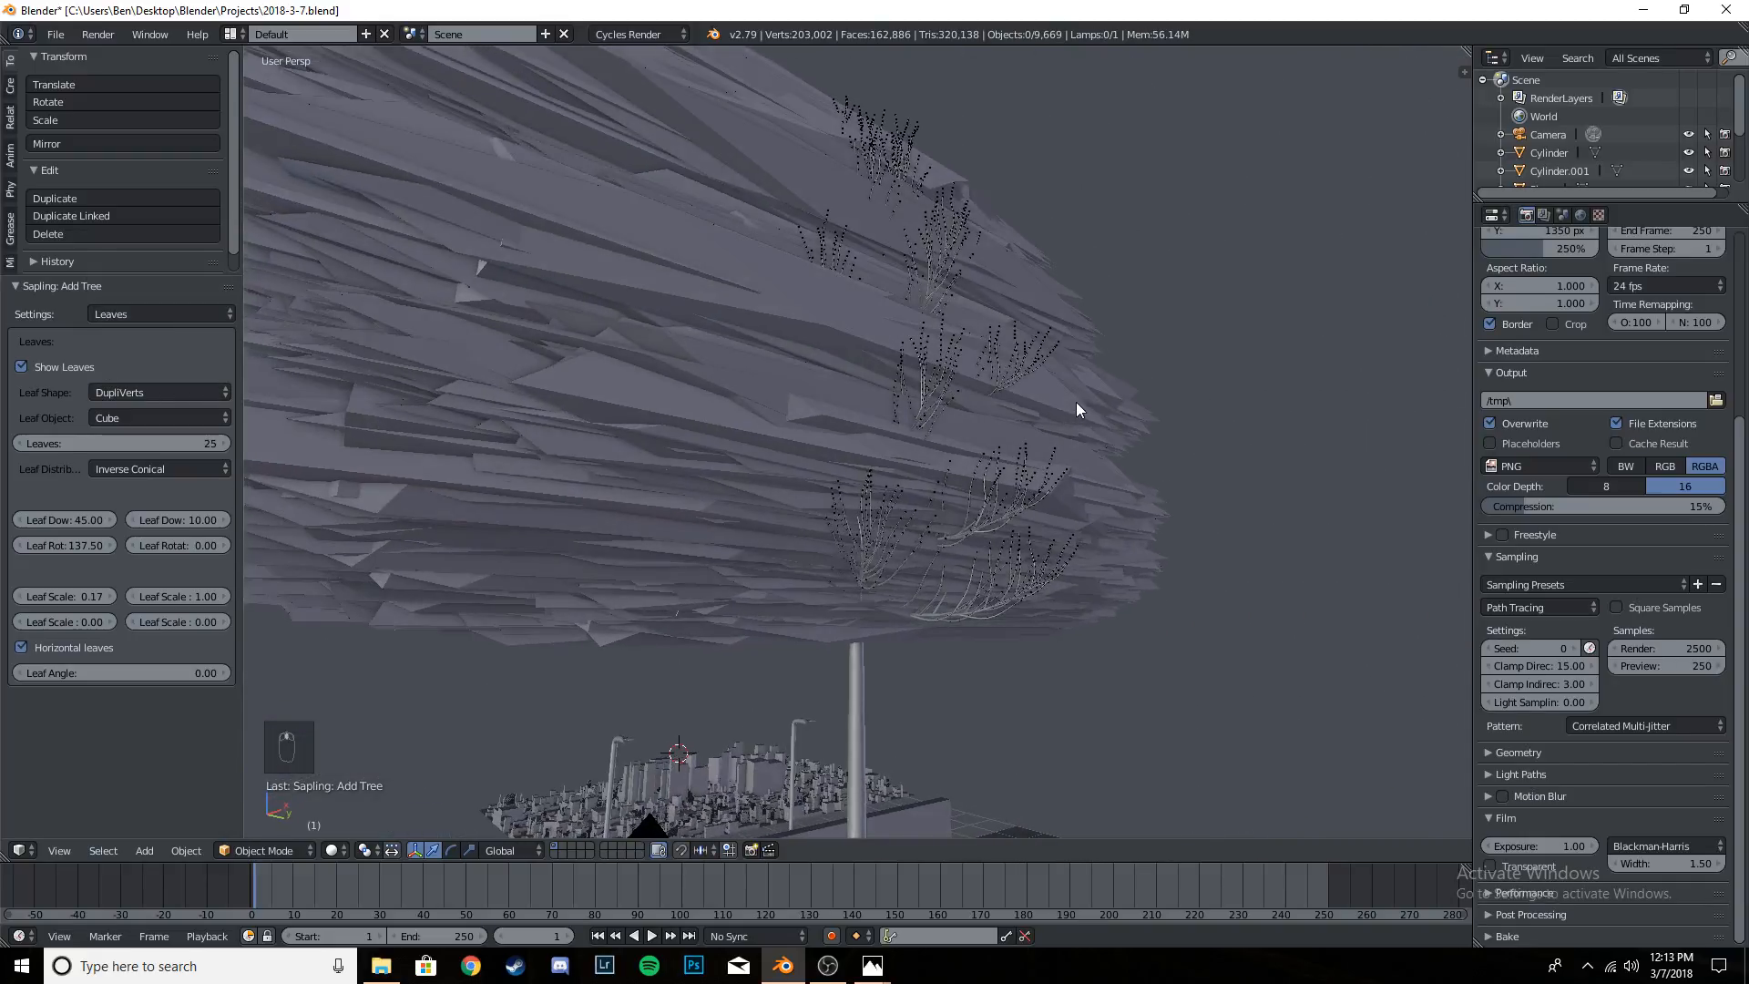
- Try the Rectangular leaf shape and inspect the leaves up close and from a distance
left_click(157, 393)
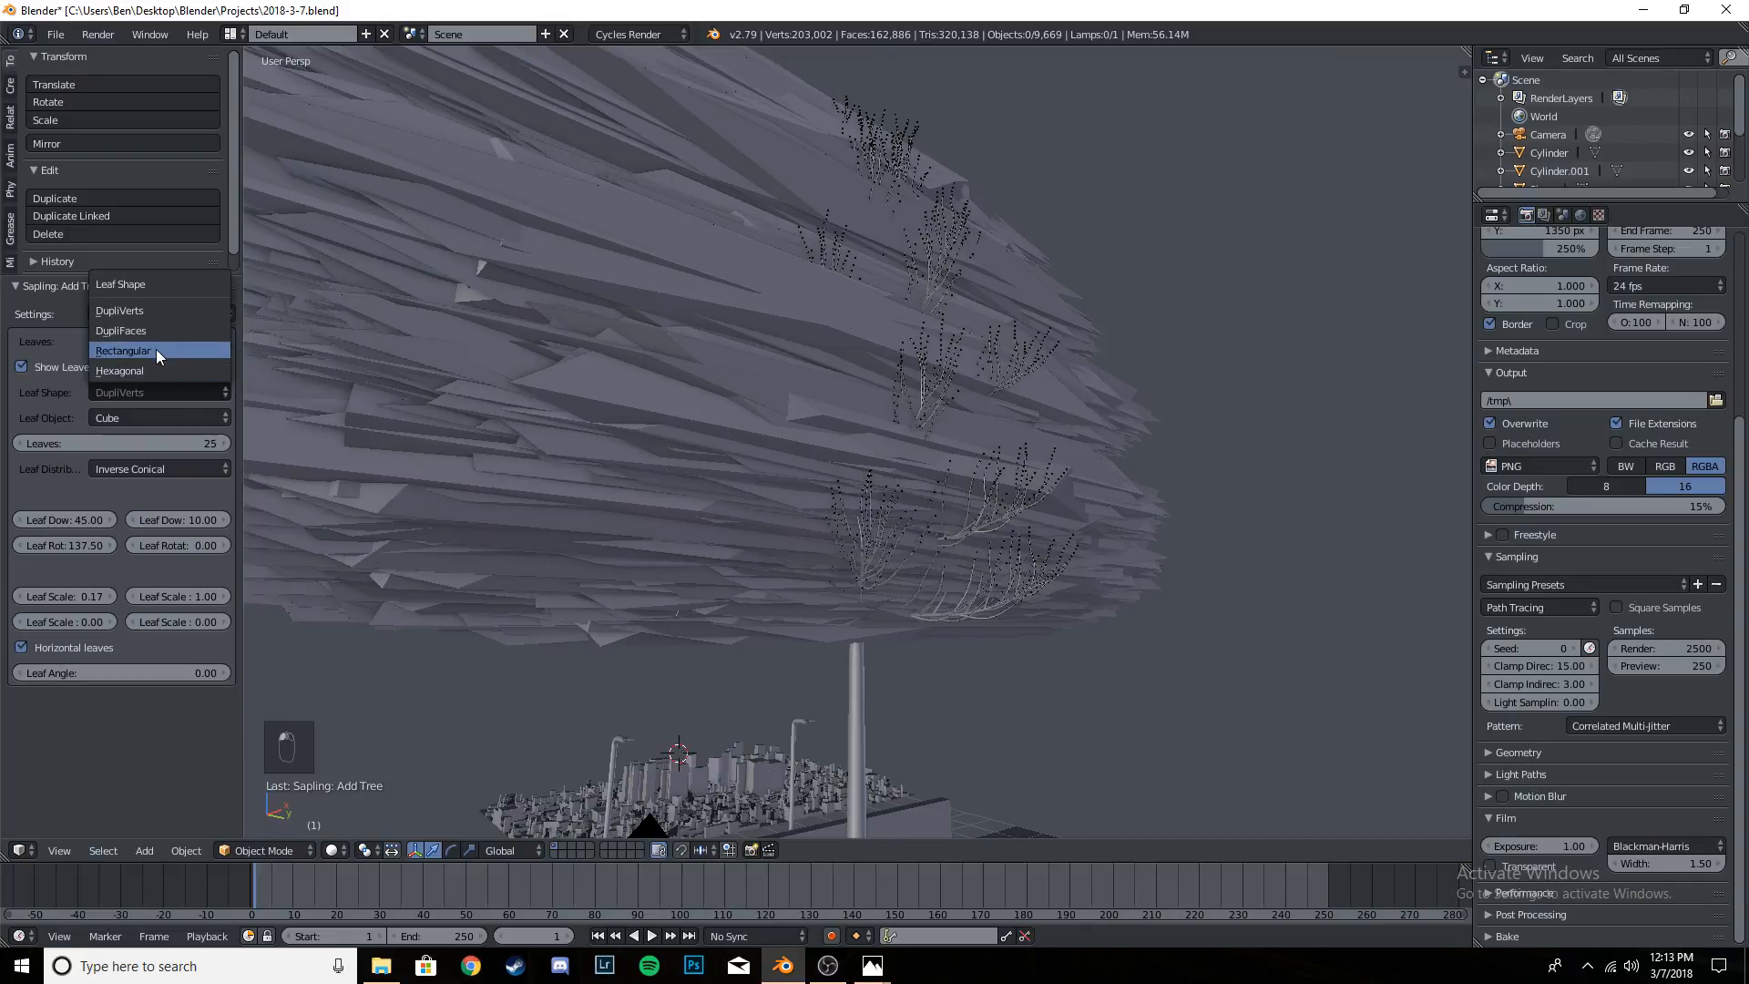
left_click(156, 350)
scroll(894, 467, "up", 6)
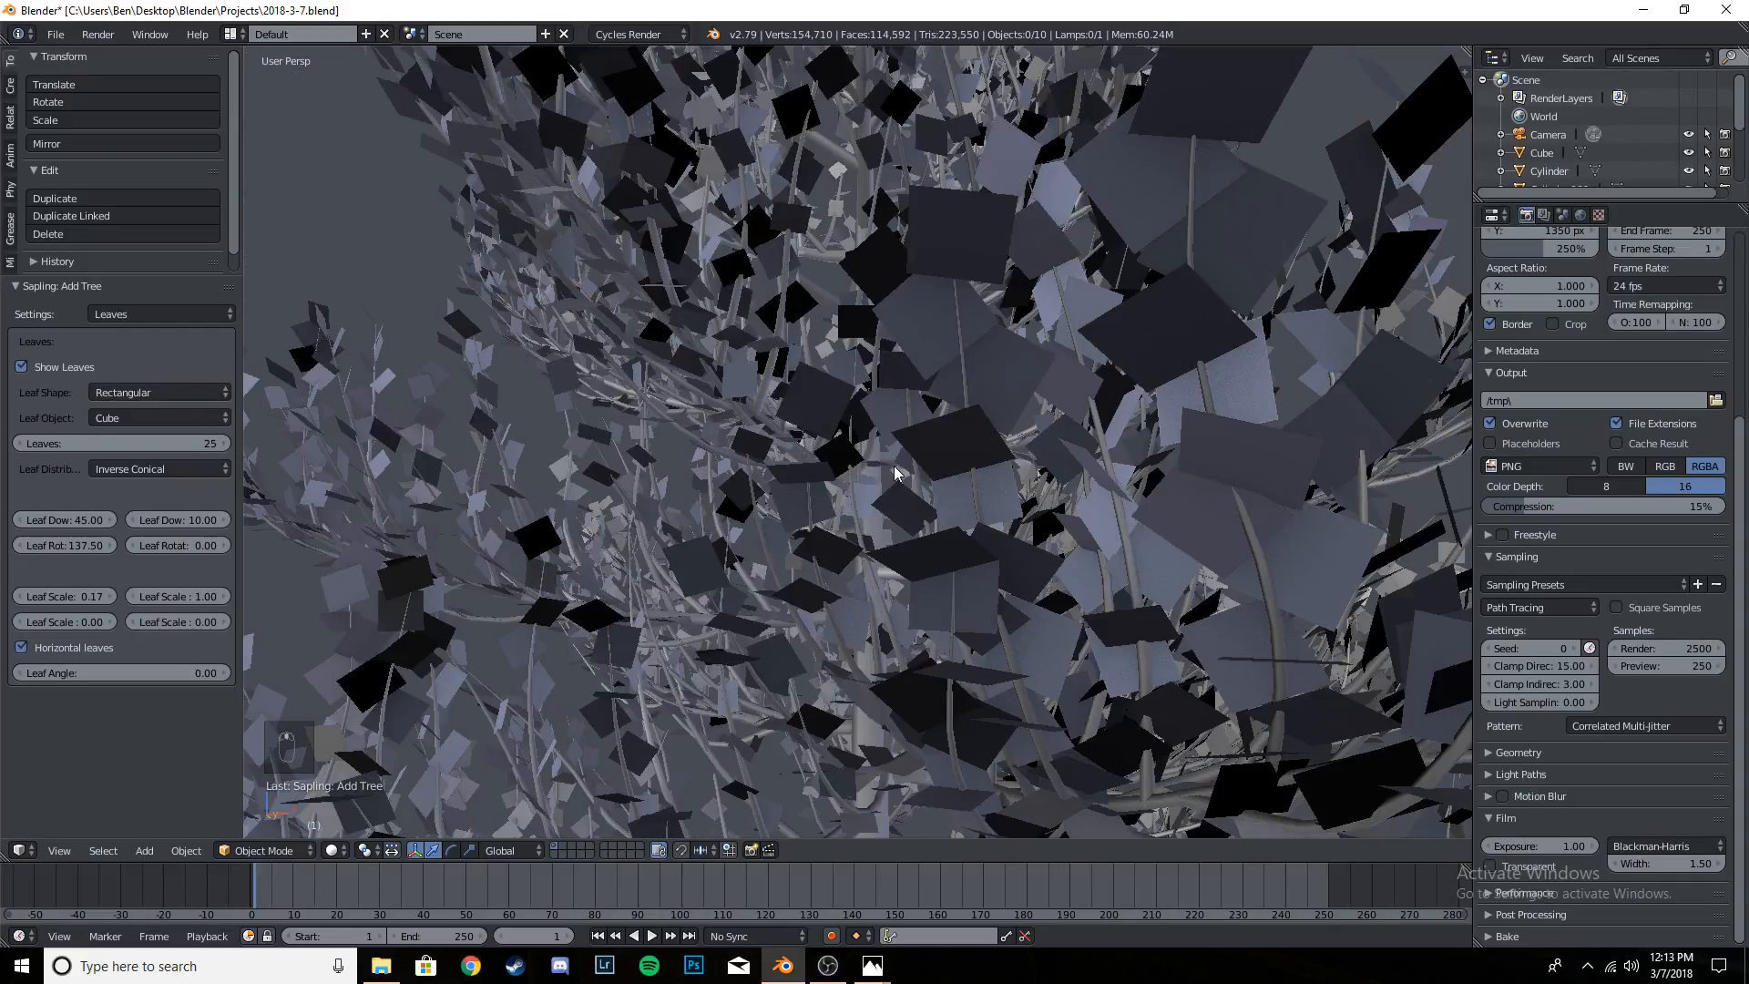
middle_click_drag(894, 466, 845, 486)
scroll(931, 538, "down", 5)
scroll(845, 493, "down", 6)
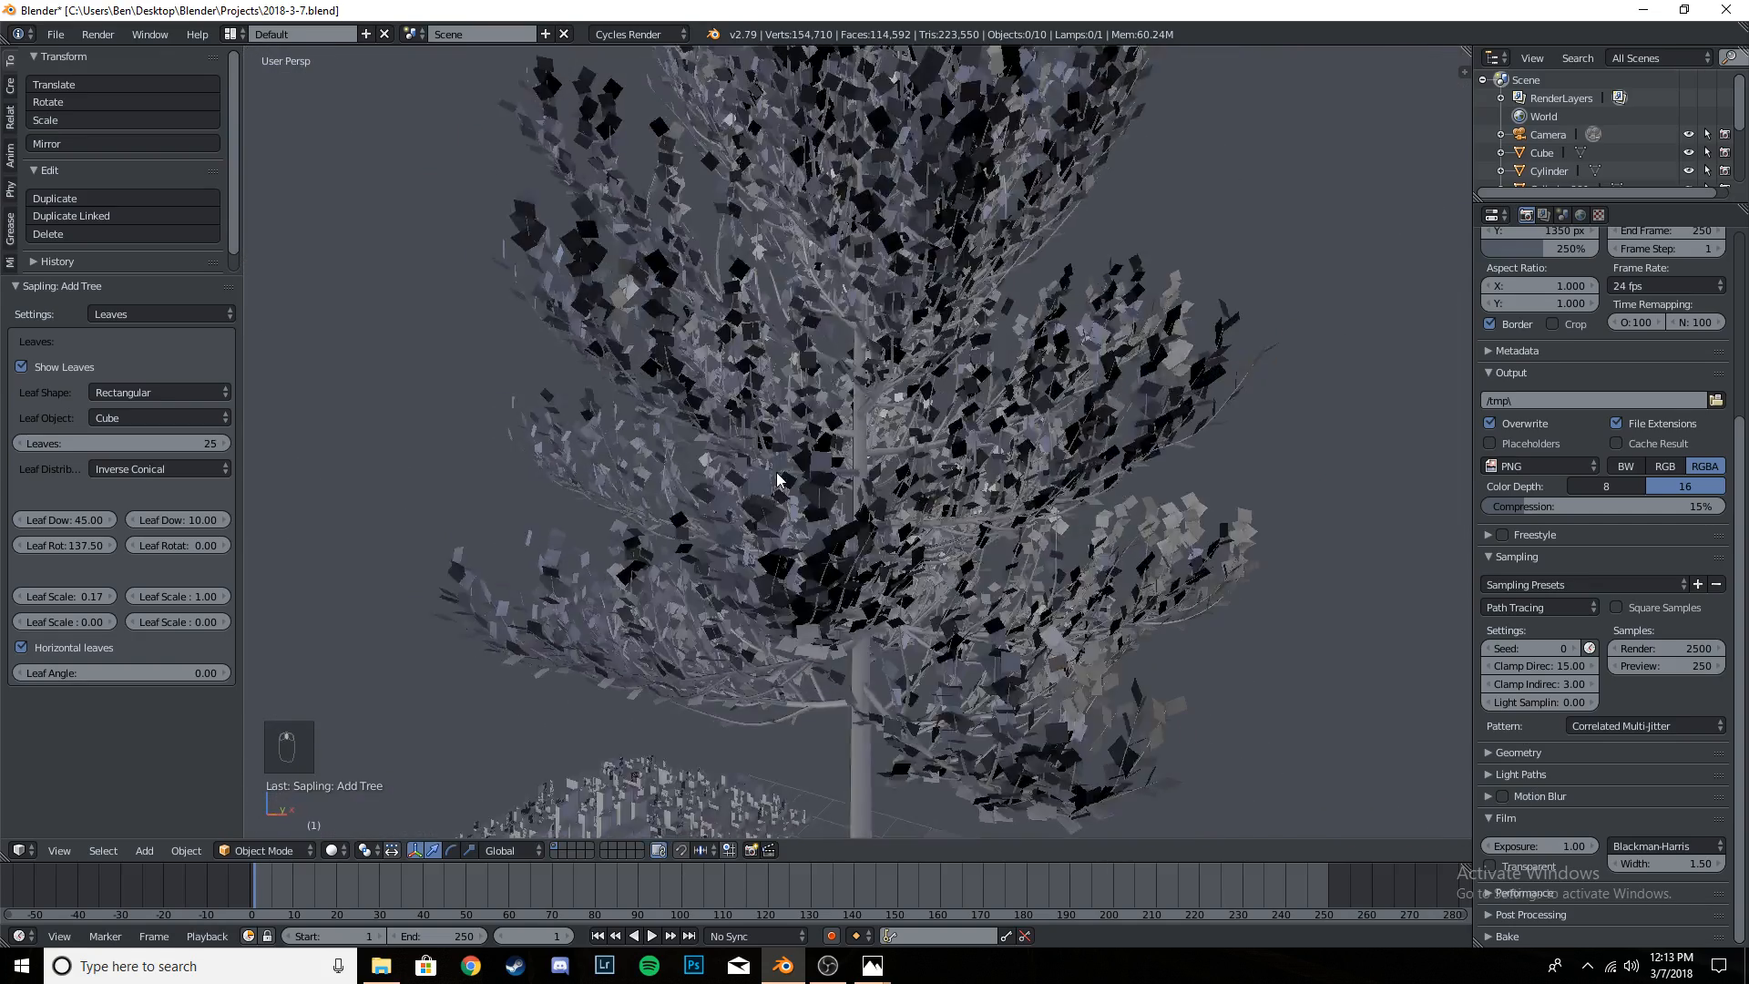
- Open the BE243 reference image from the Edits folder in Photos and zoom in on the trees and figure by the wall
left_click(381, 966)
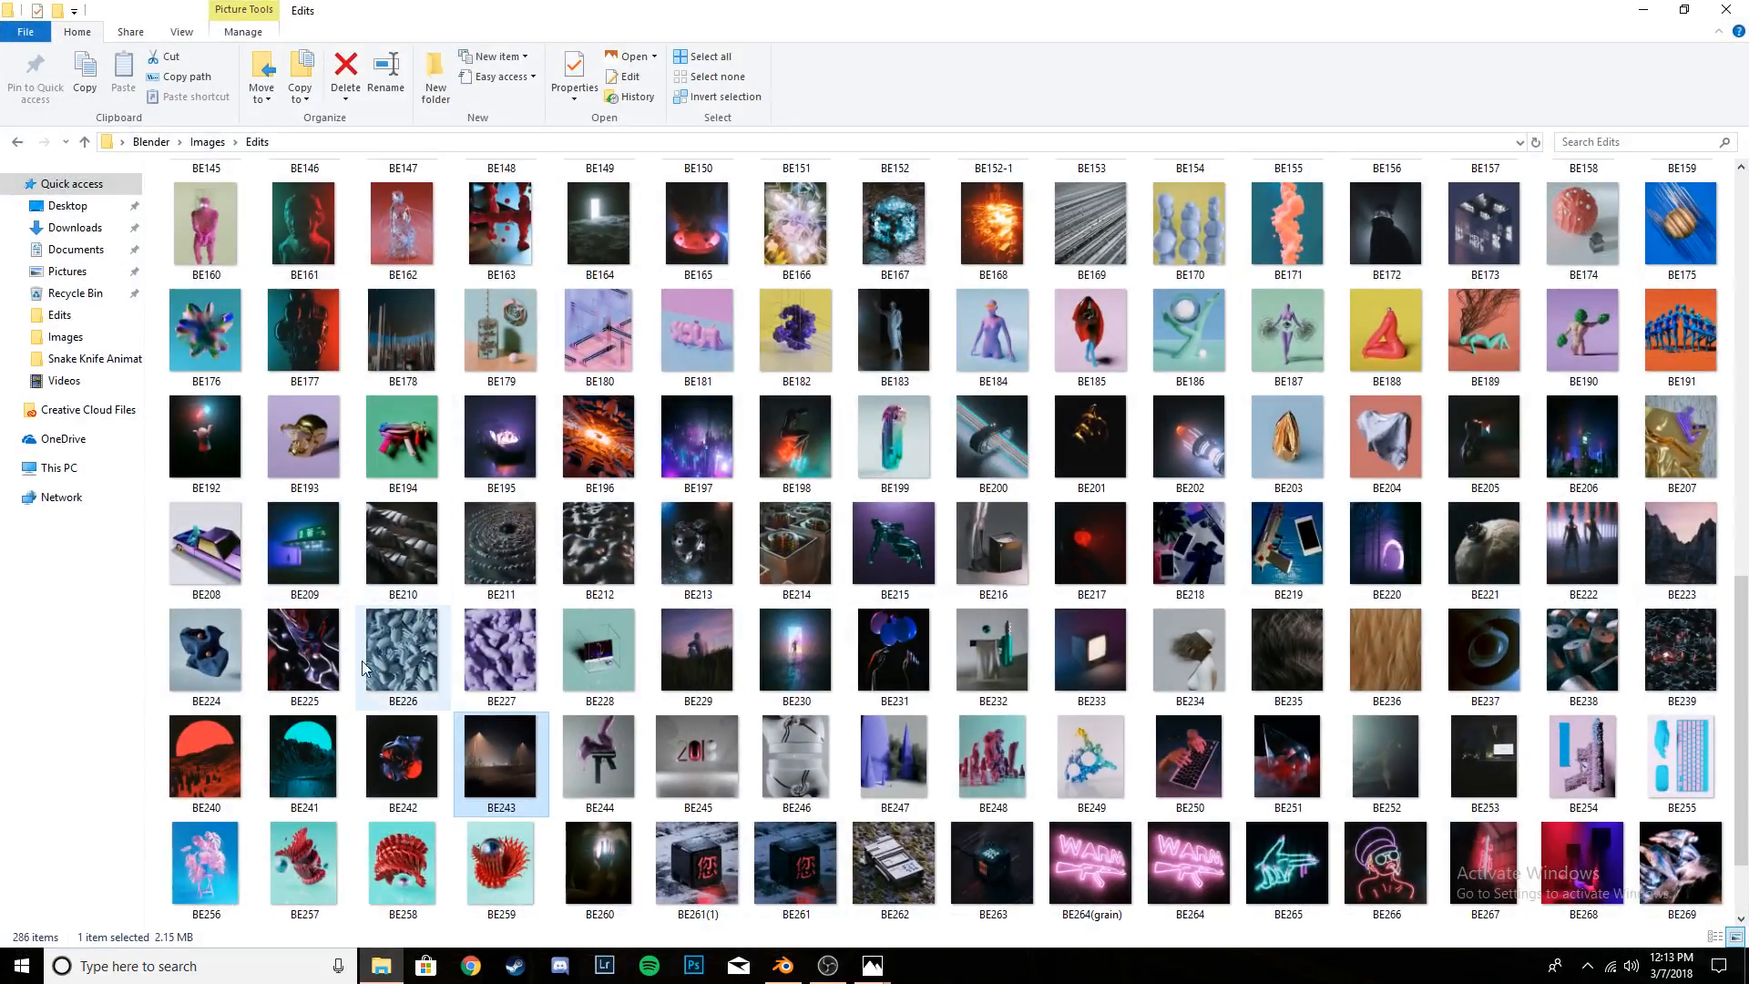
double_click(523, 747)
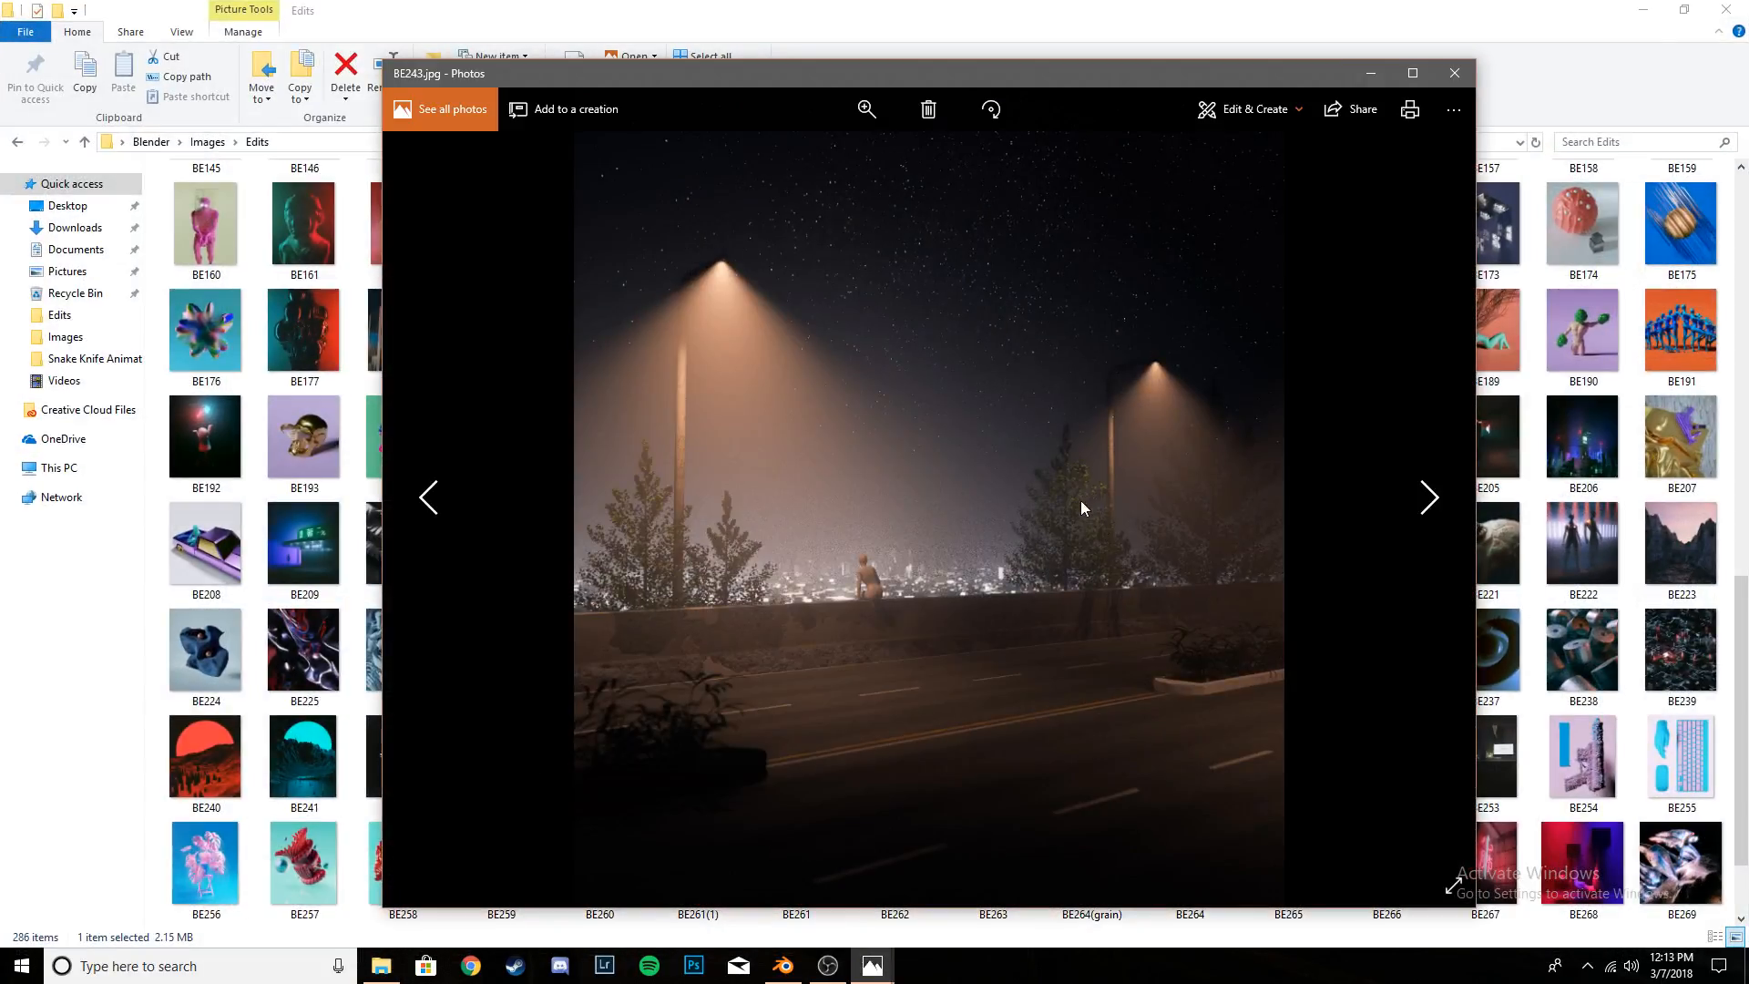
scroll(1101, 505, "up", 1)
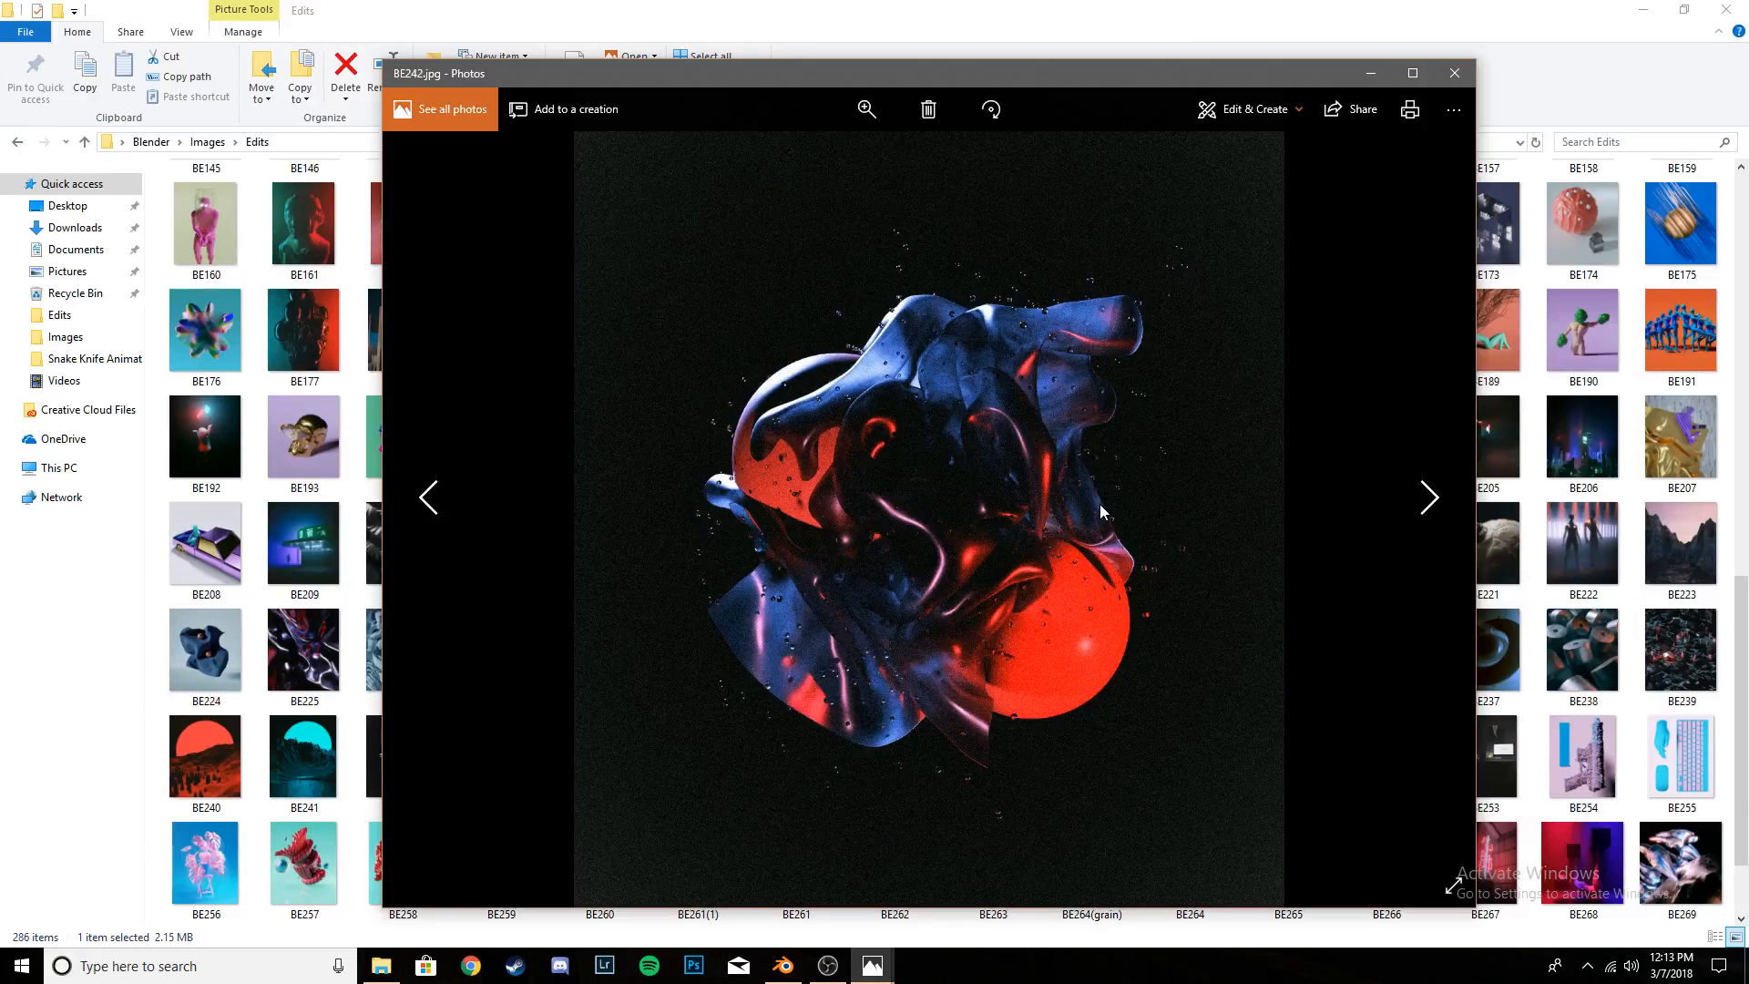
scroll(1100, 505, "down", 1)
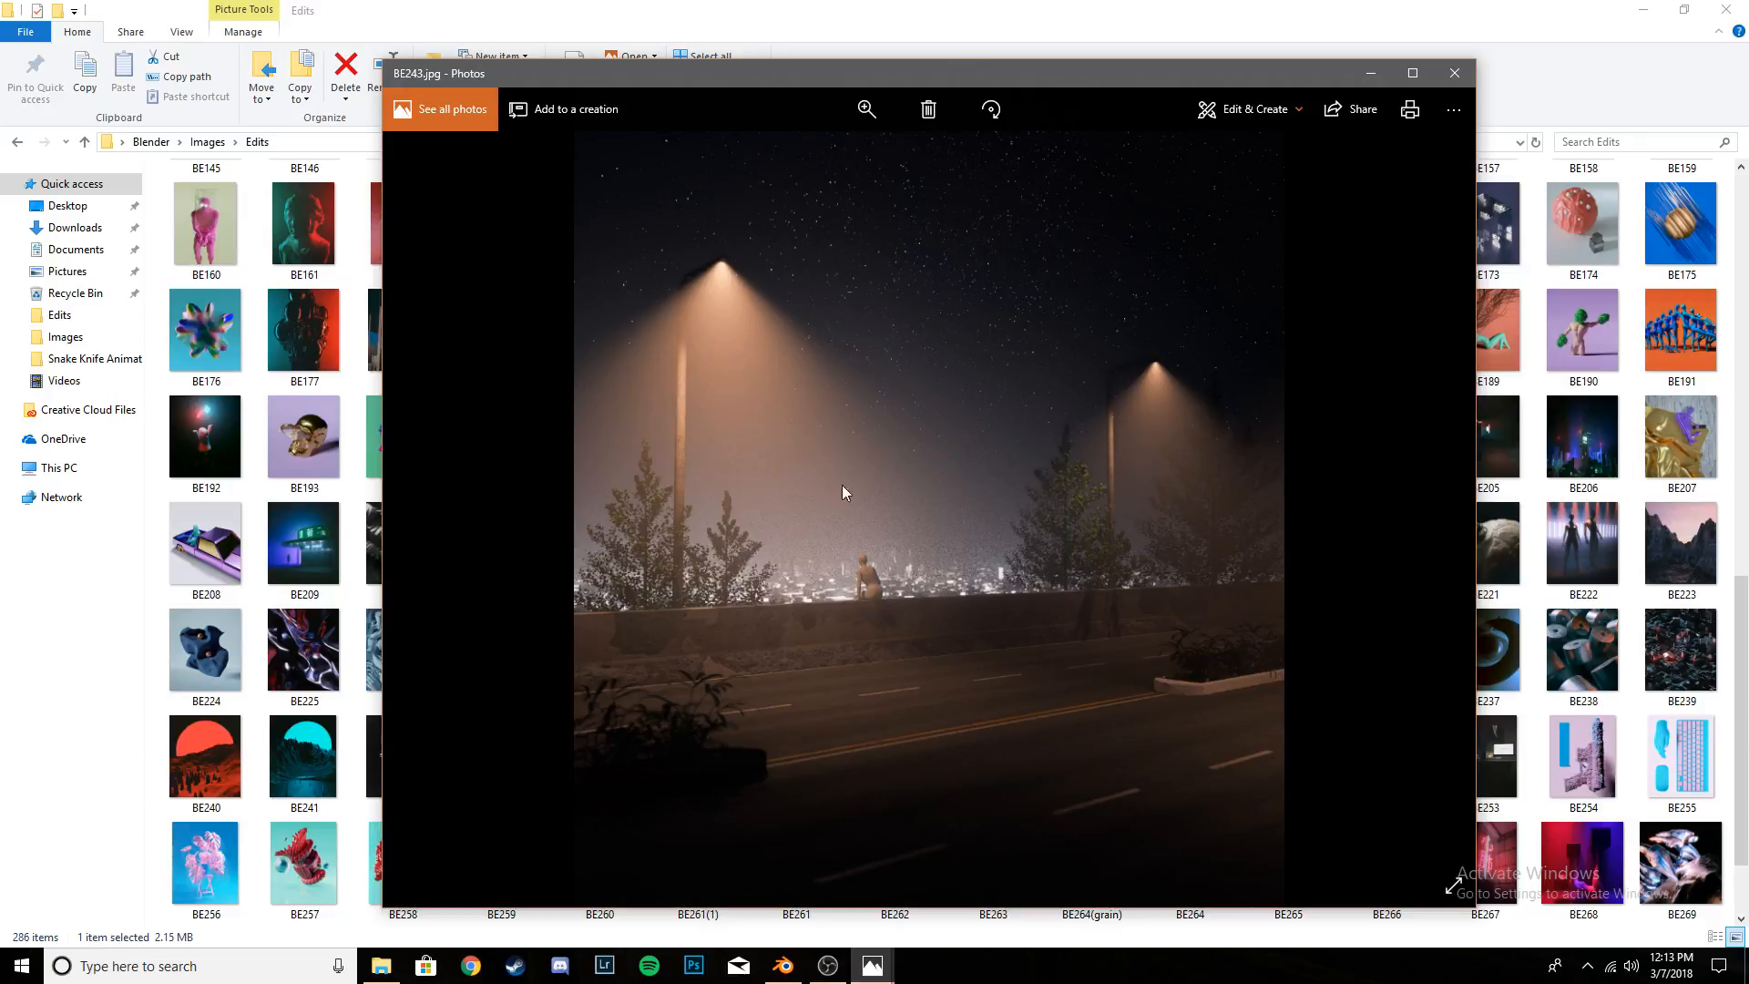
left_click(874, 116)
left_click_drag(789, 155, 853, 156)
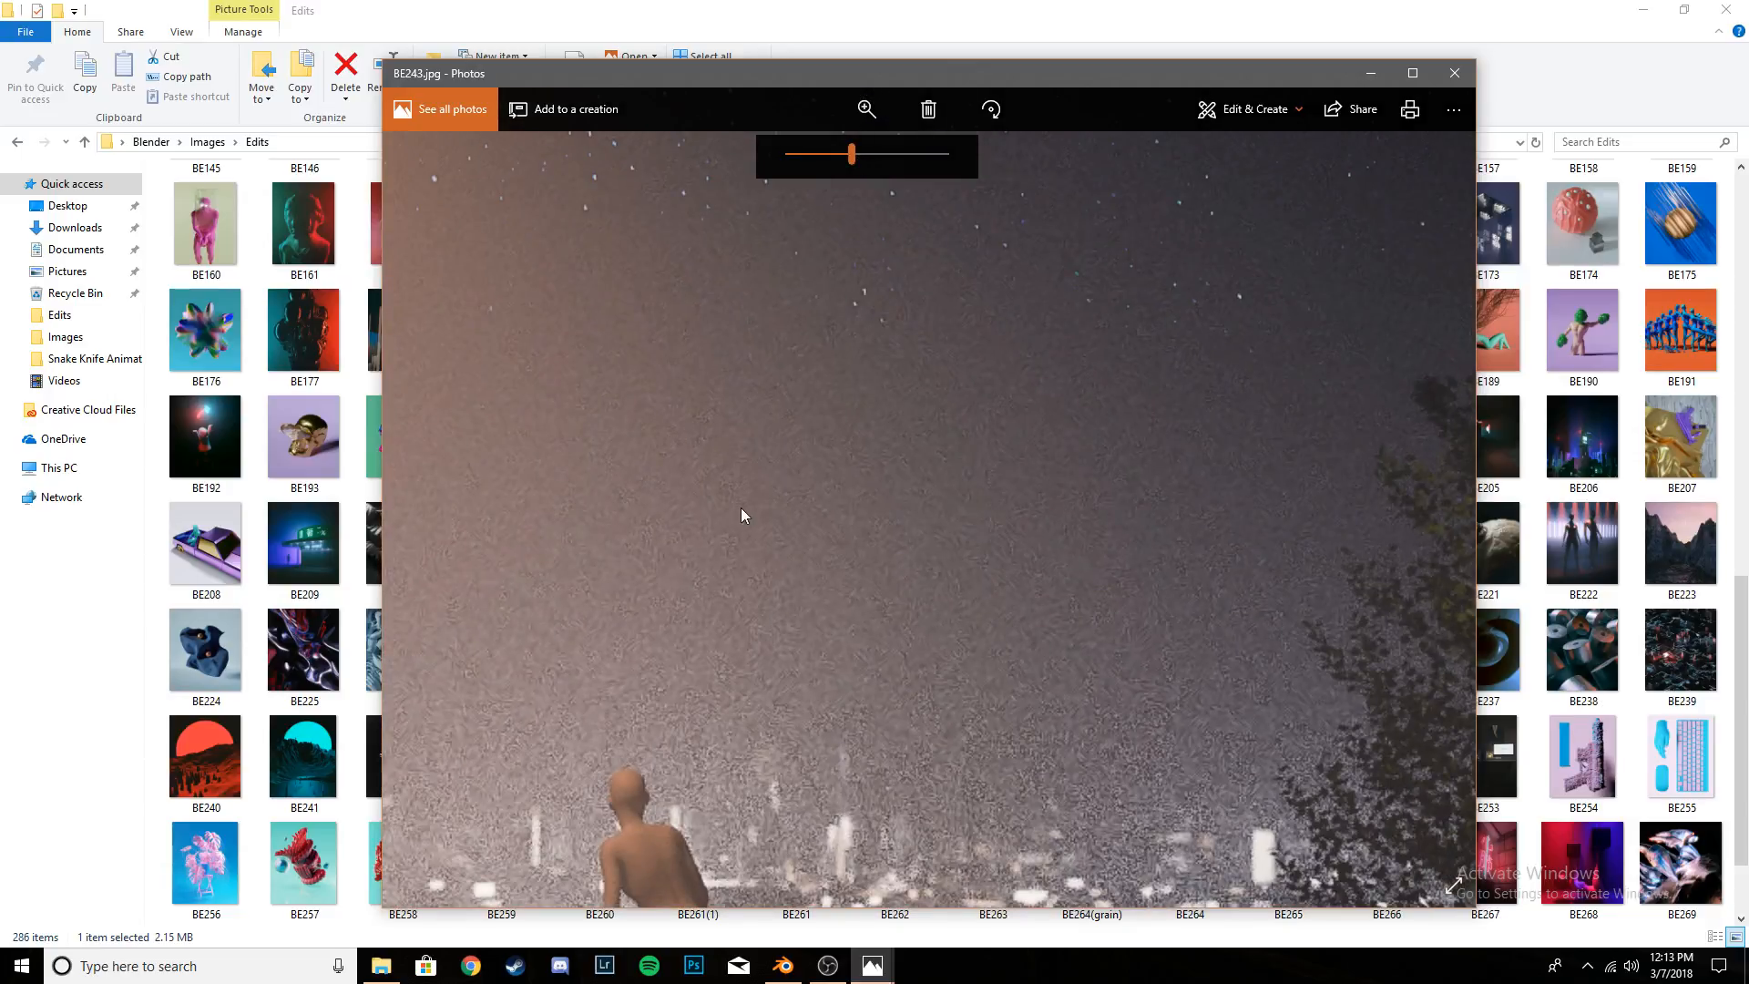
left_click_drag(741, 508, 927, 485)
left_click_drag(638, 661, 988, 433)
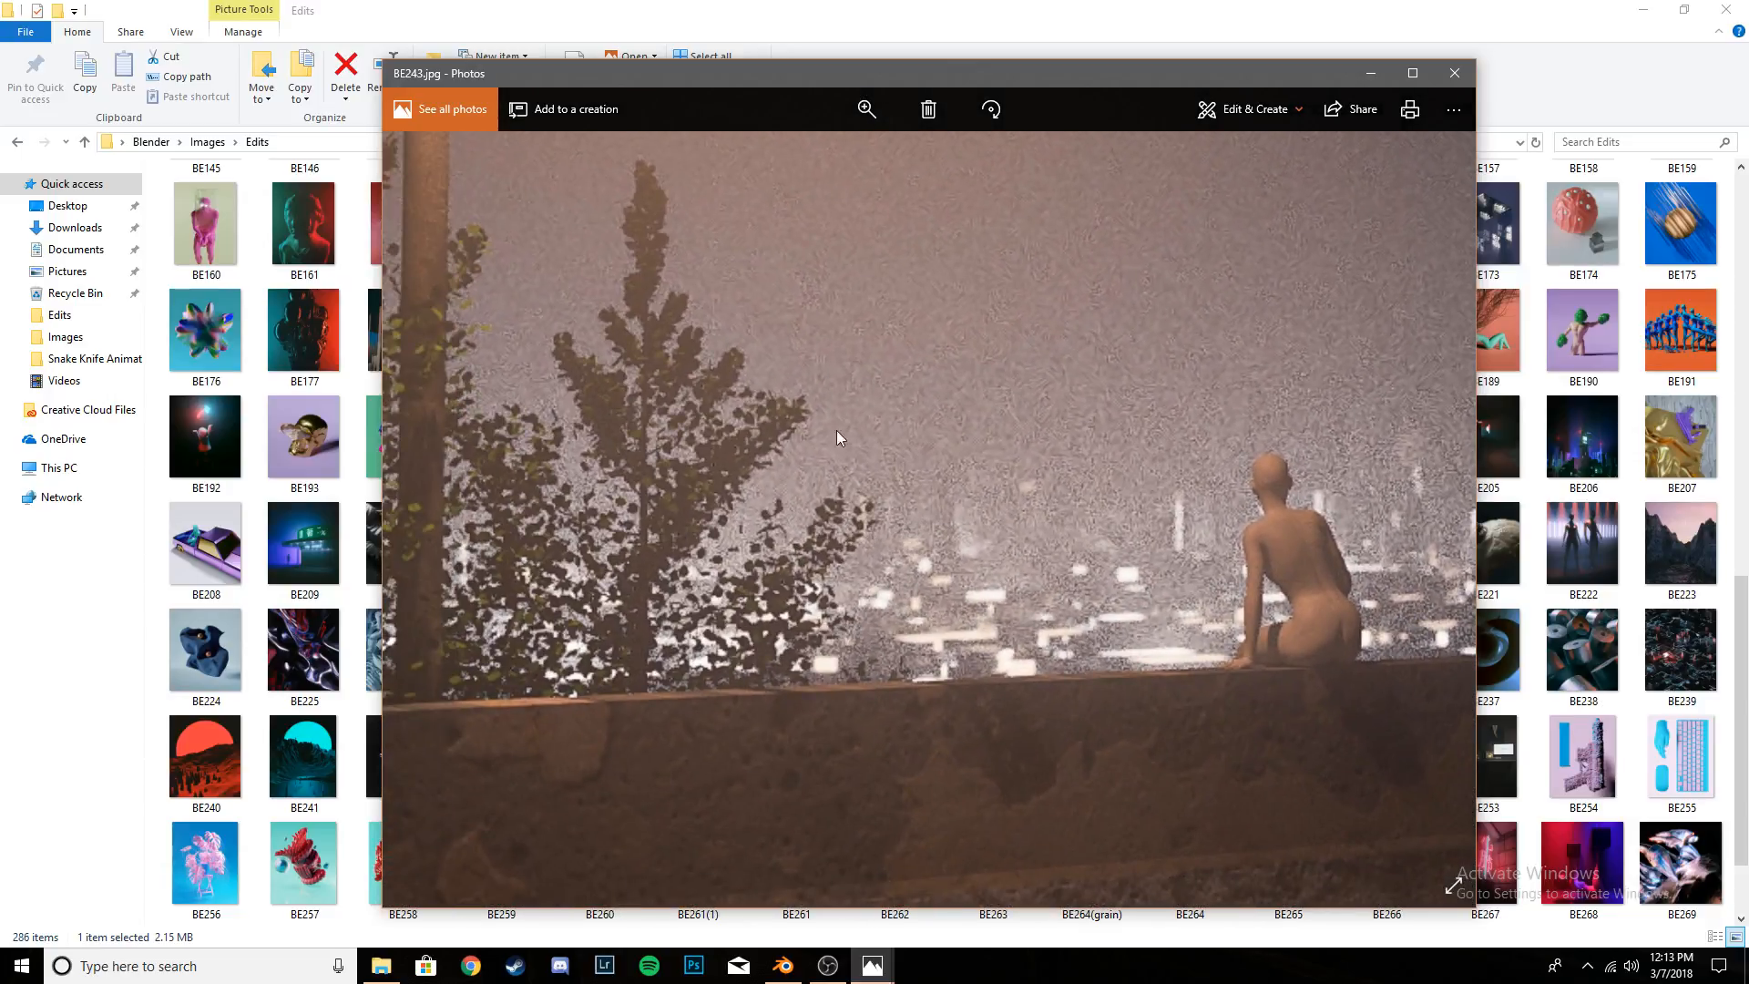
- Zoom further into the reference image and examine the trees' leaves and crown around the street-light pole
left_click(866, 109)
left_click_drag(855, 153, 884, 154)
left_click_drag(735, 379, 993, 337)
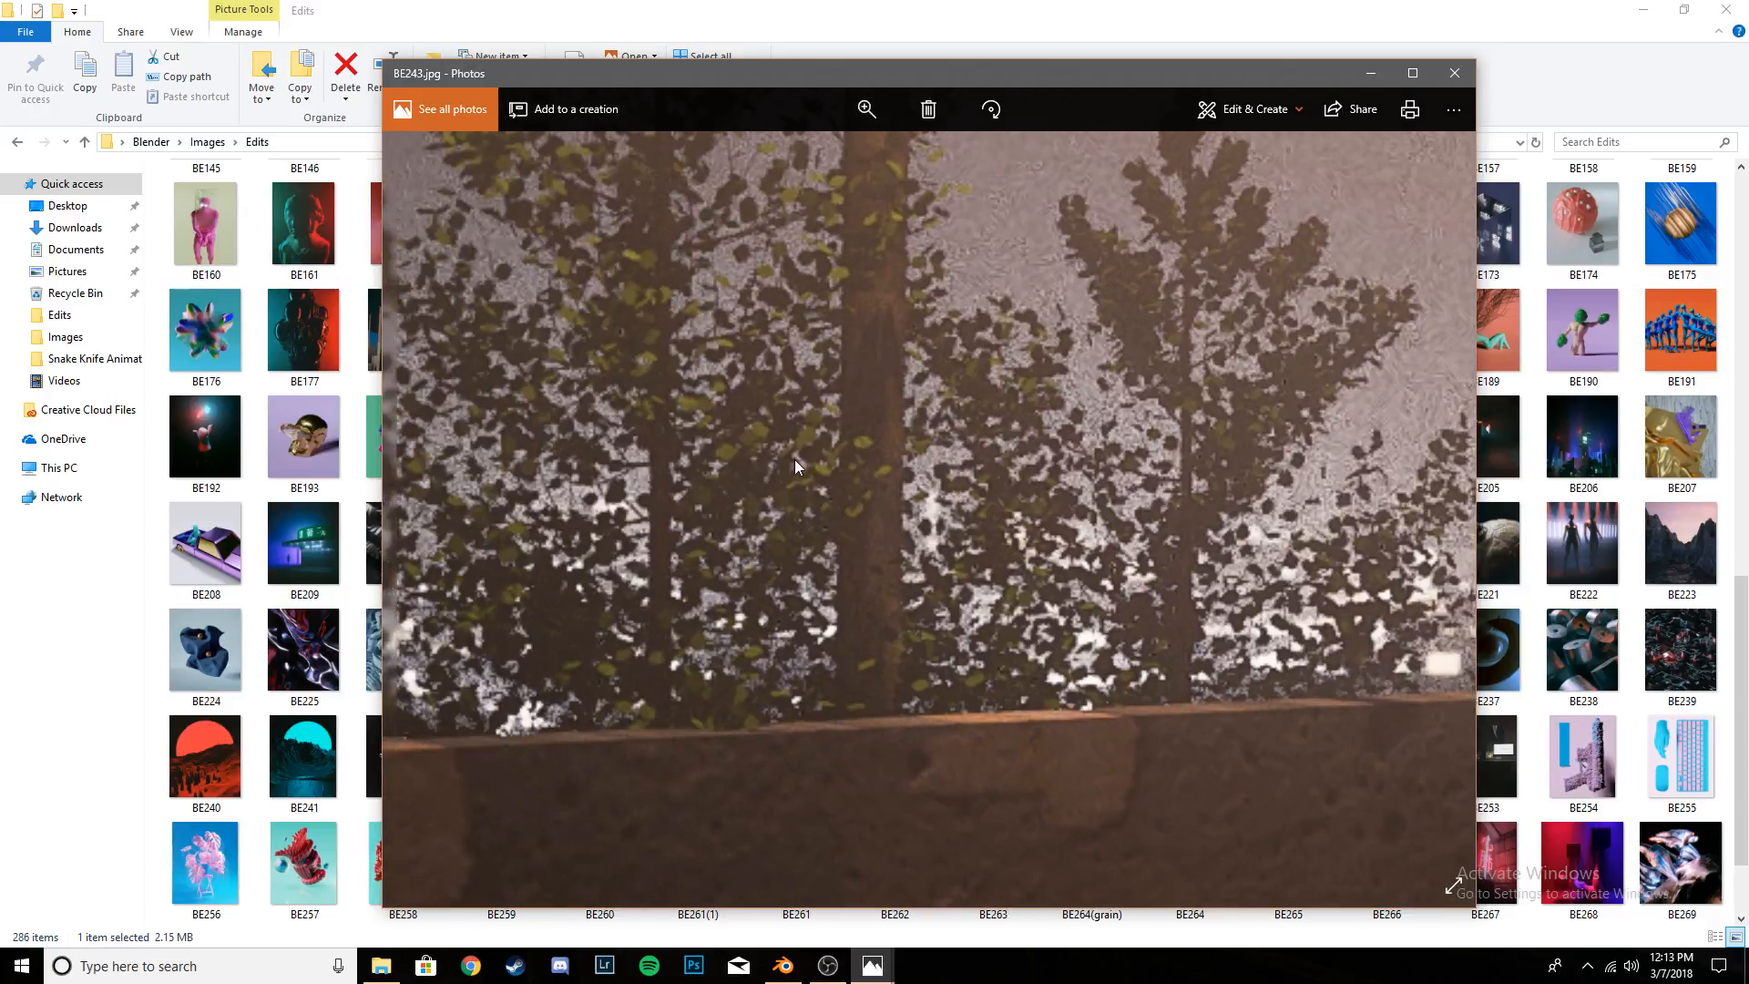
left_click_drag(796, 463, 861, 445)
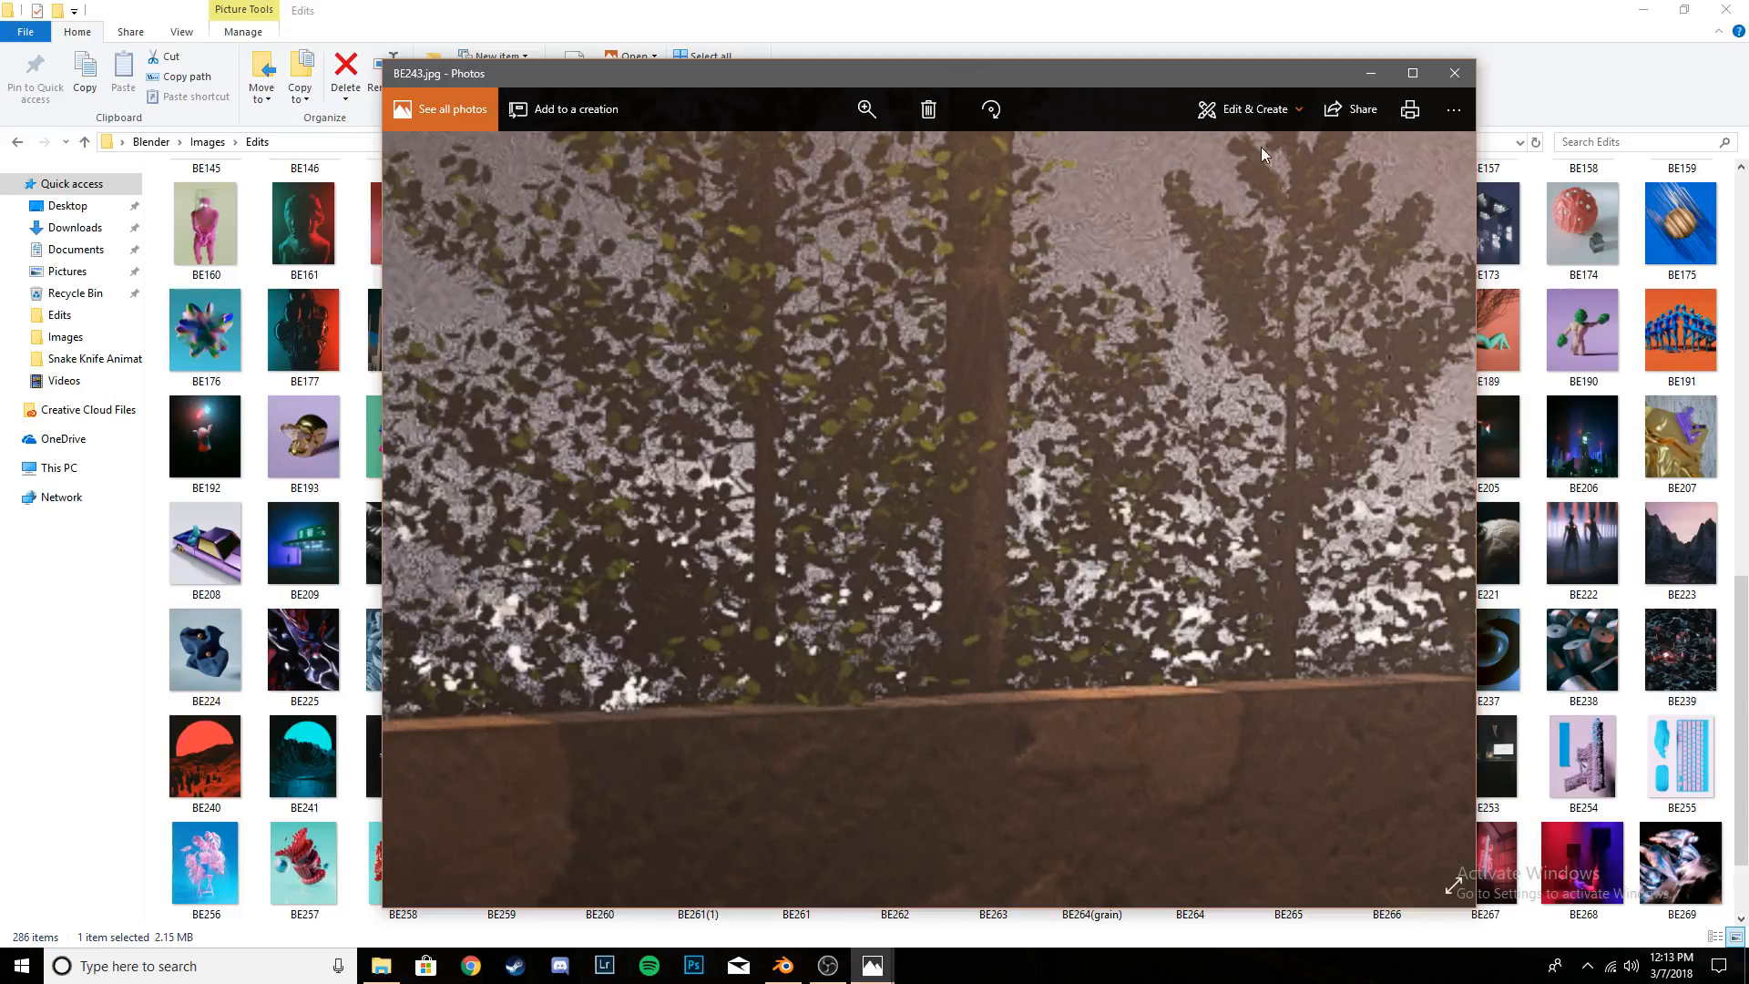
left_click_drag(928, 419, 1015, 538)
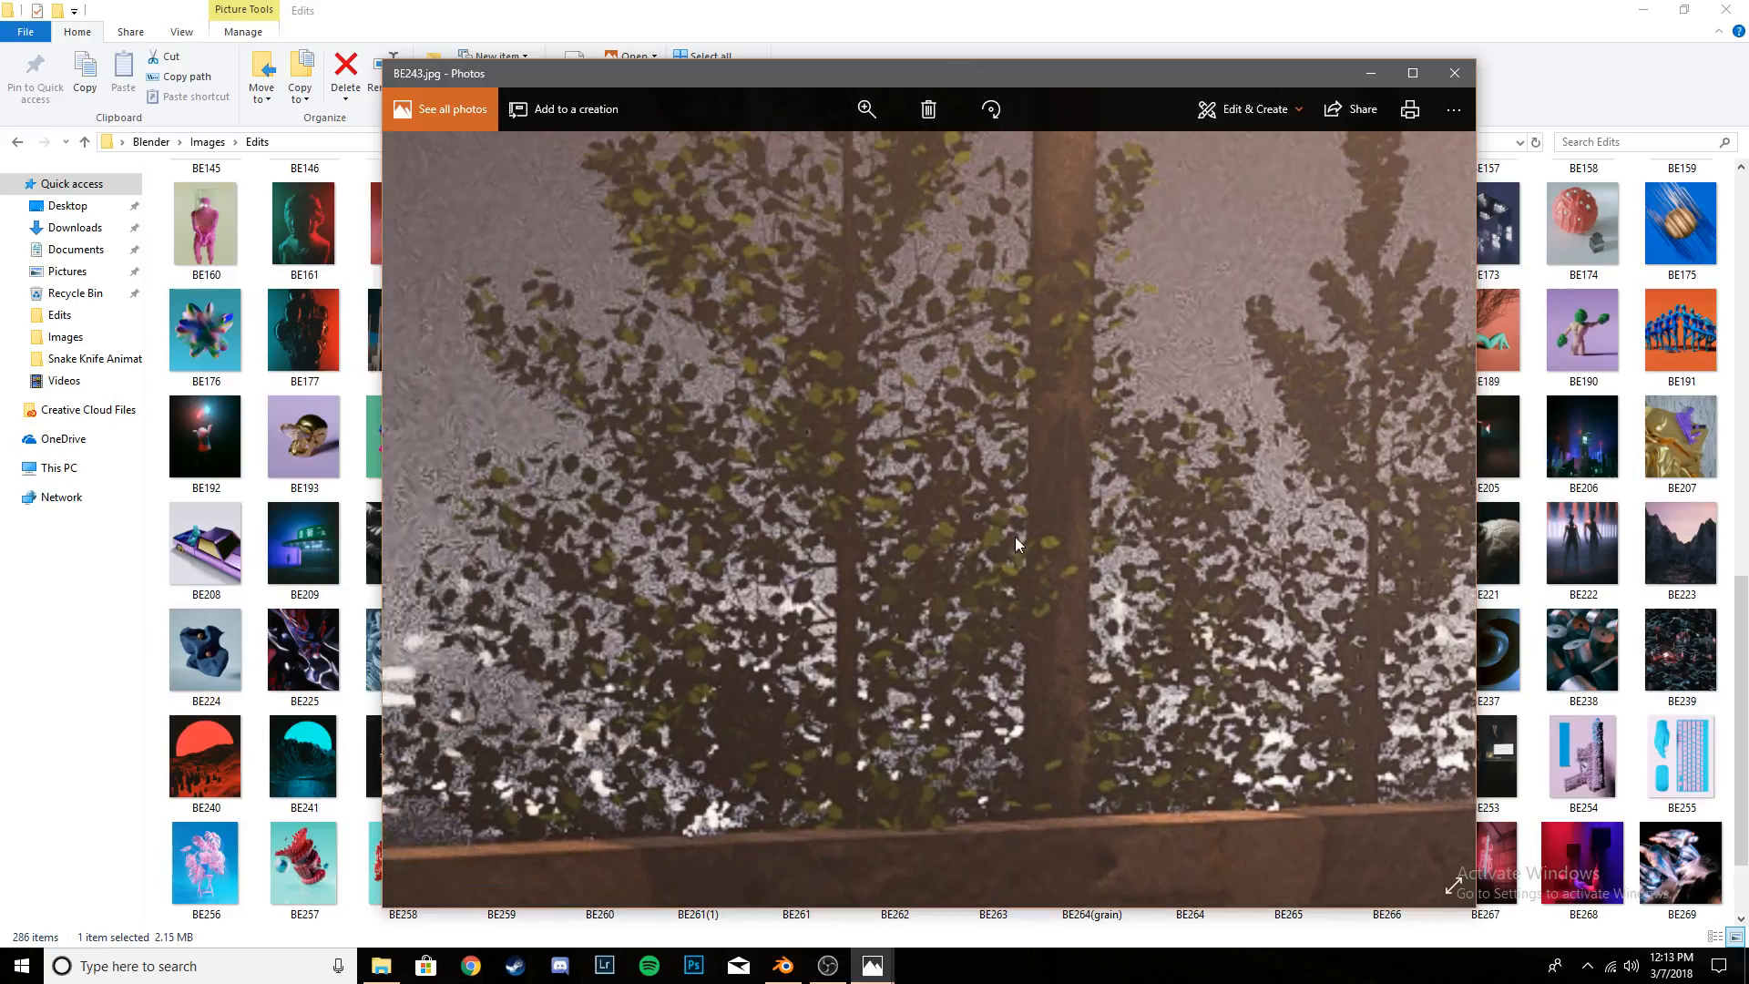
left_click_drag(999, 331, 1113, 497)
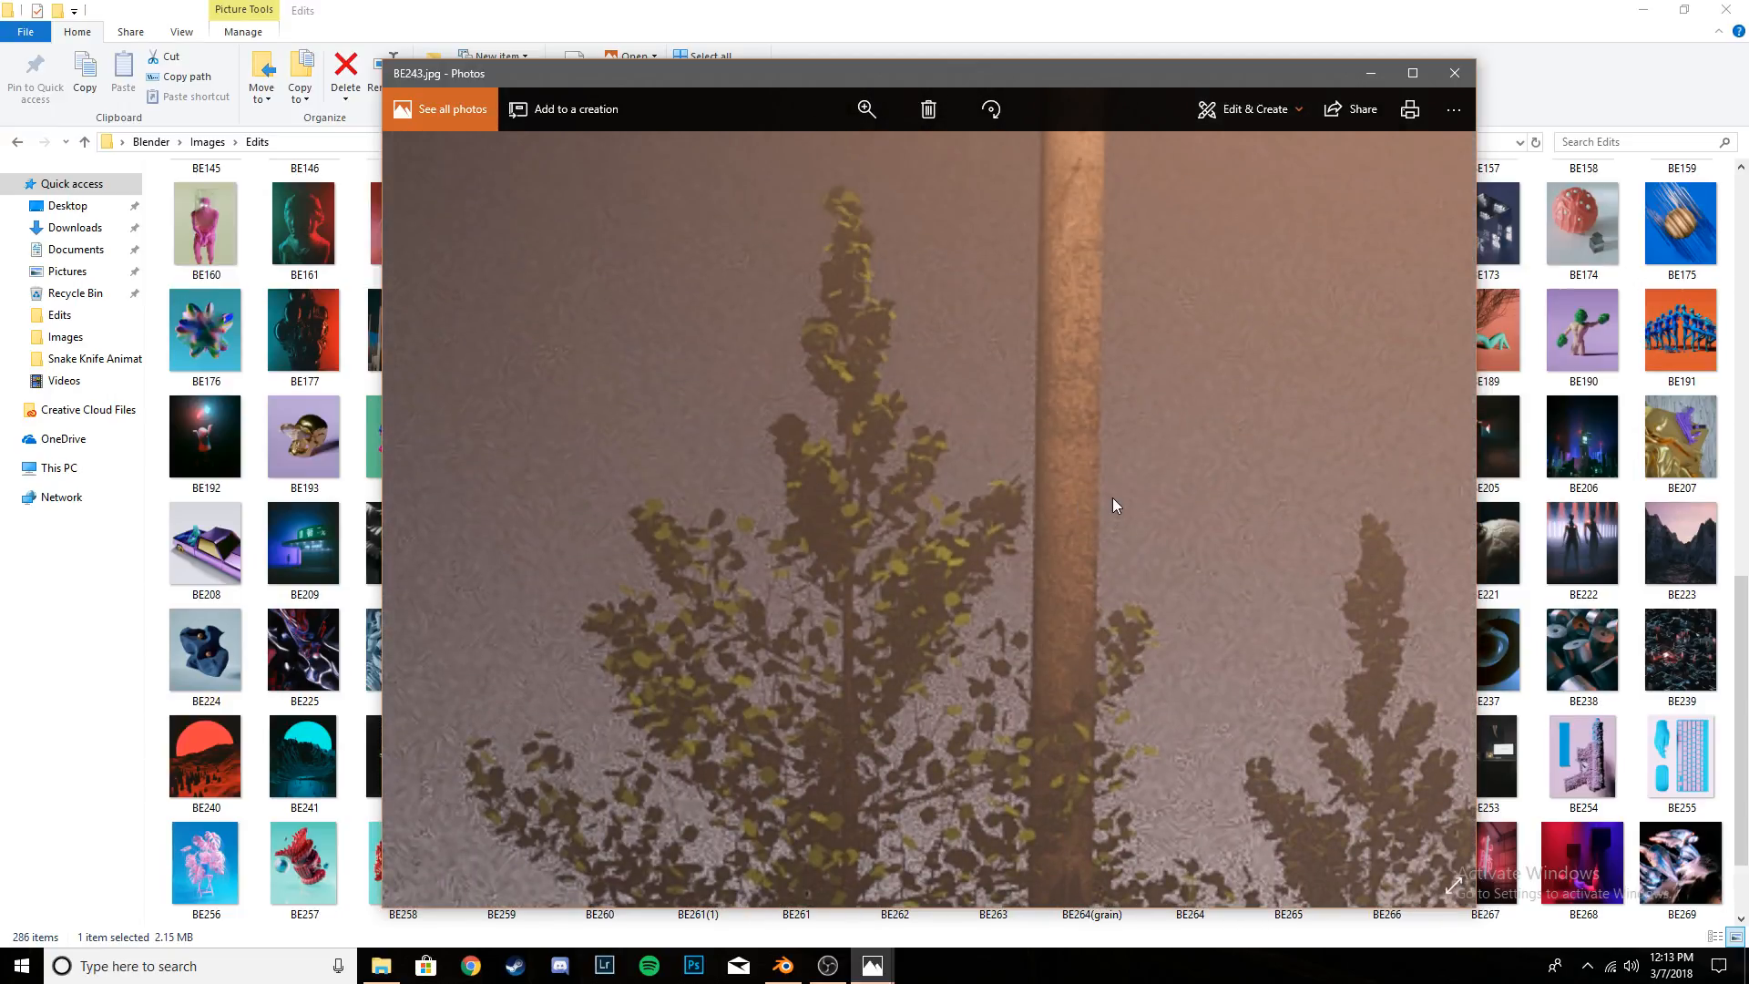
- Zoom the reference image fully out, close it and return to Blender
left_click(882, 114)
left_click_drag(882, 153, 787, 155)
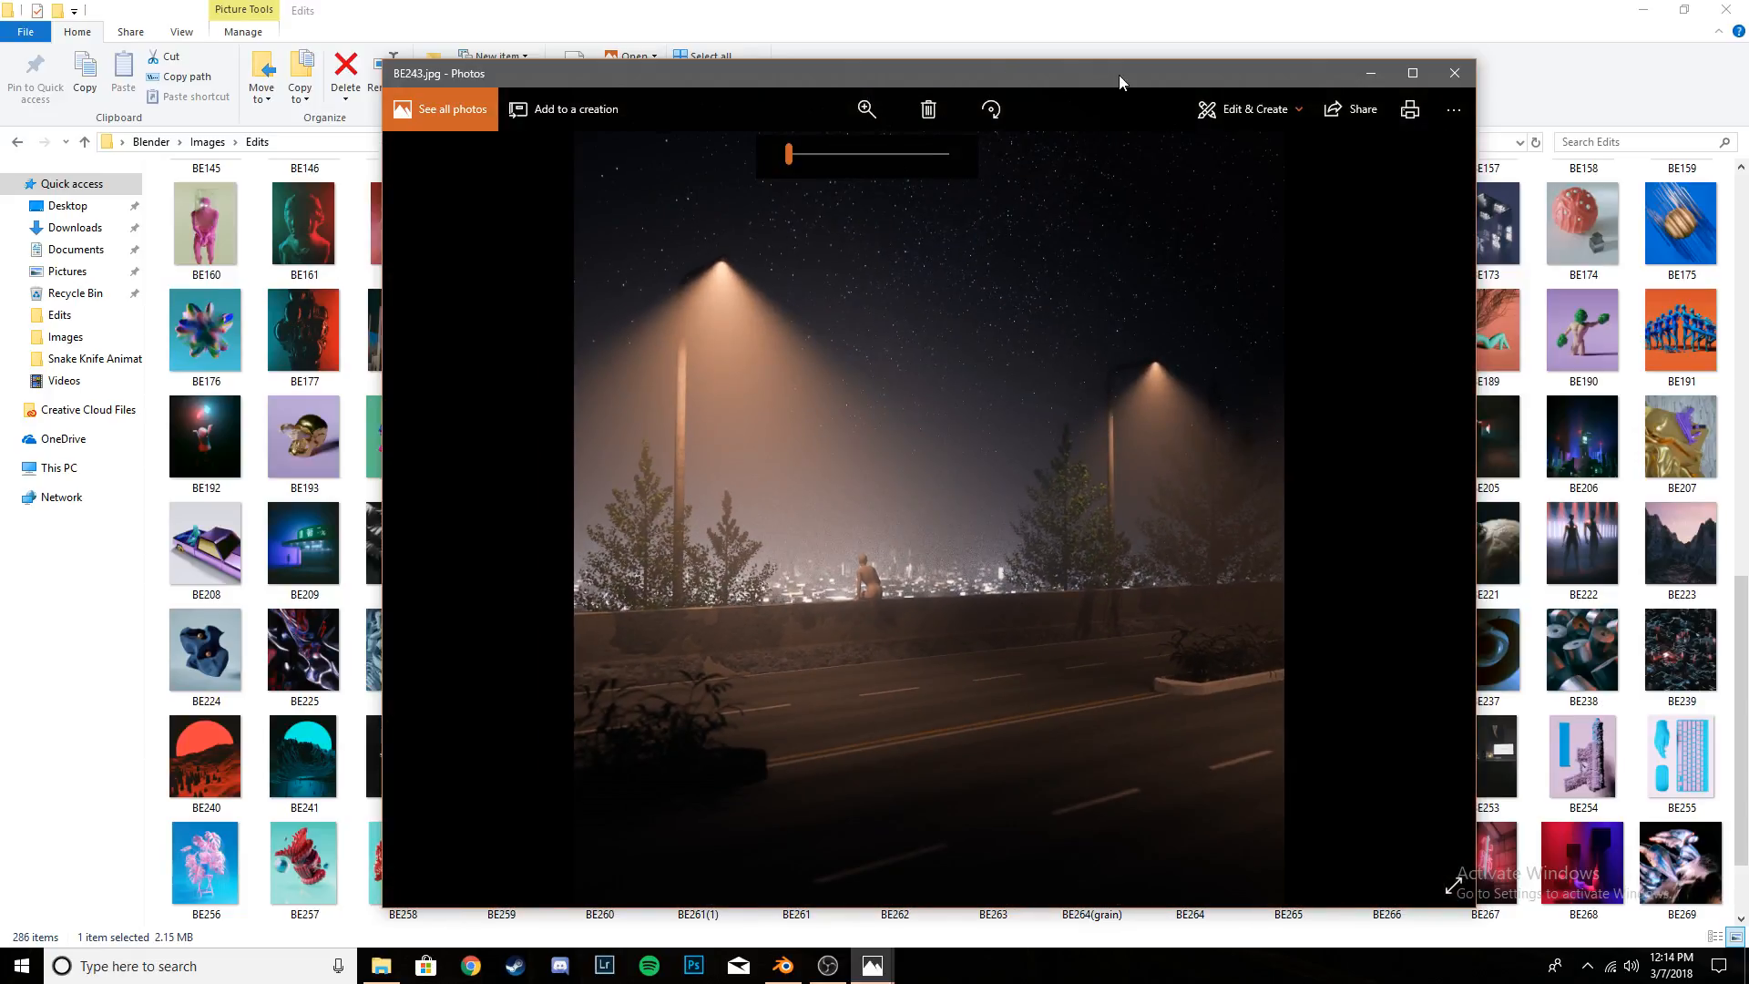
left_click(1457, 69)
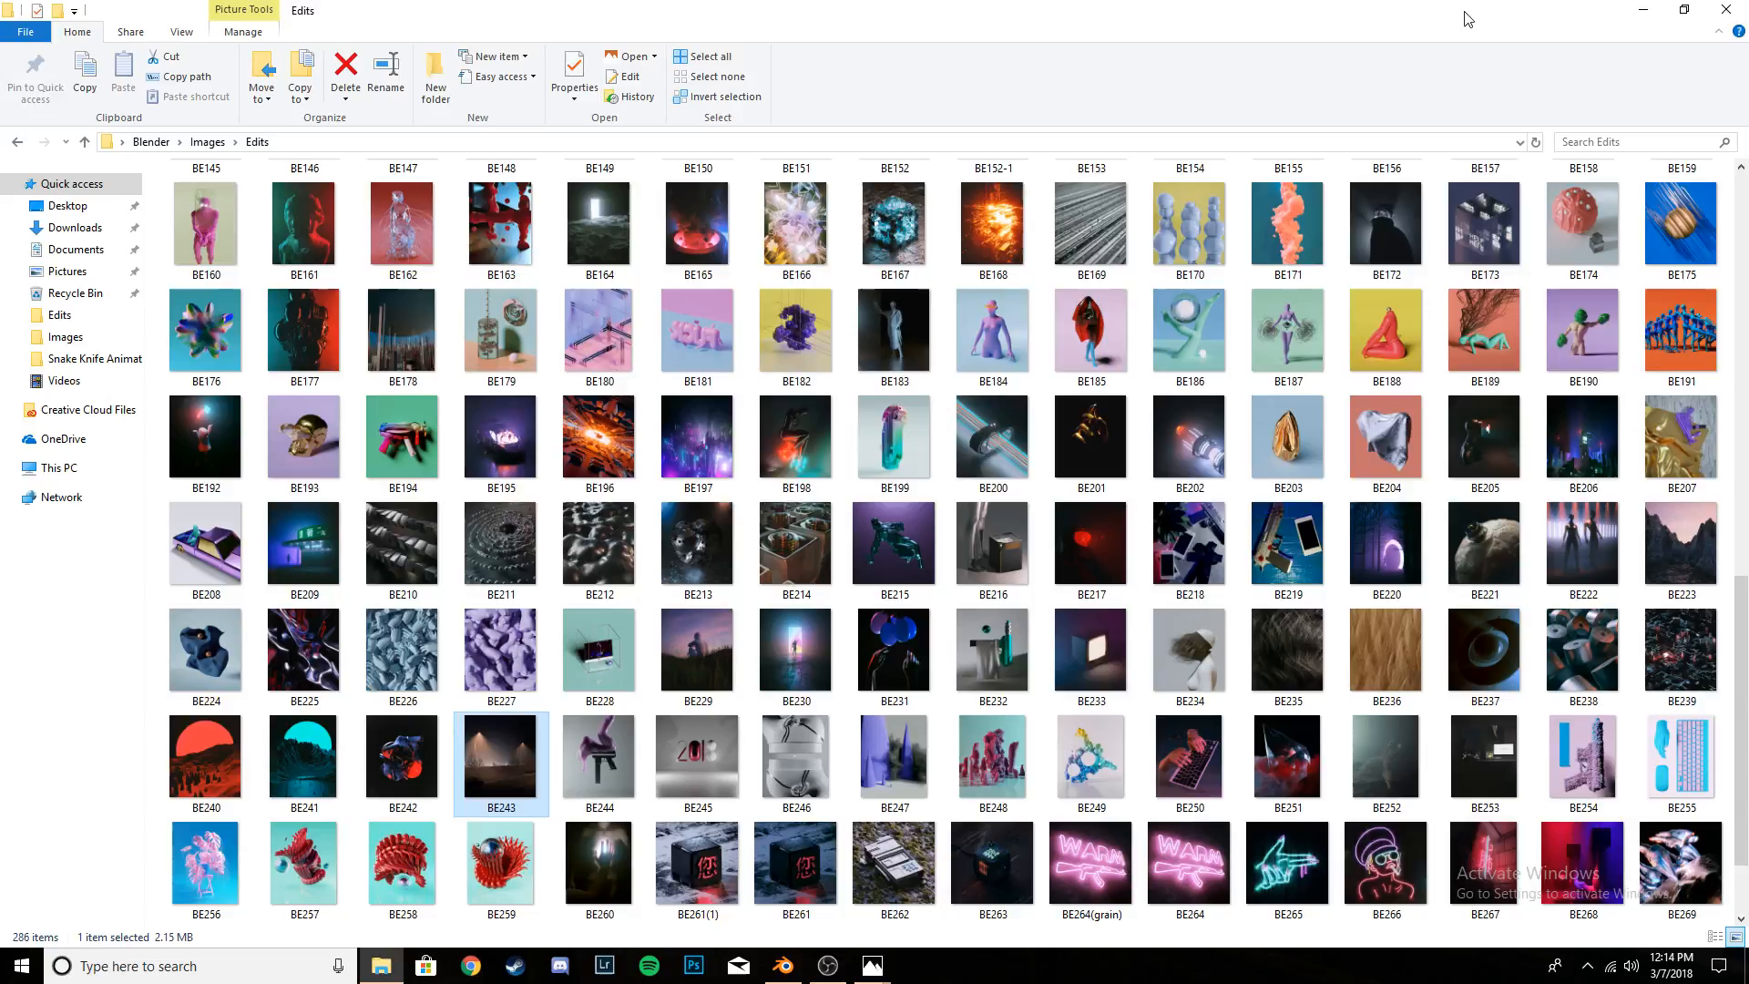
left_click(1639, 10)
- Set the tree's leaf shape to Hexagonal and inspect the foliage
middle_click_drag(946, 403, 873, 336)
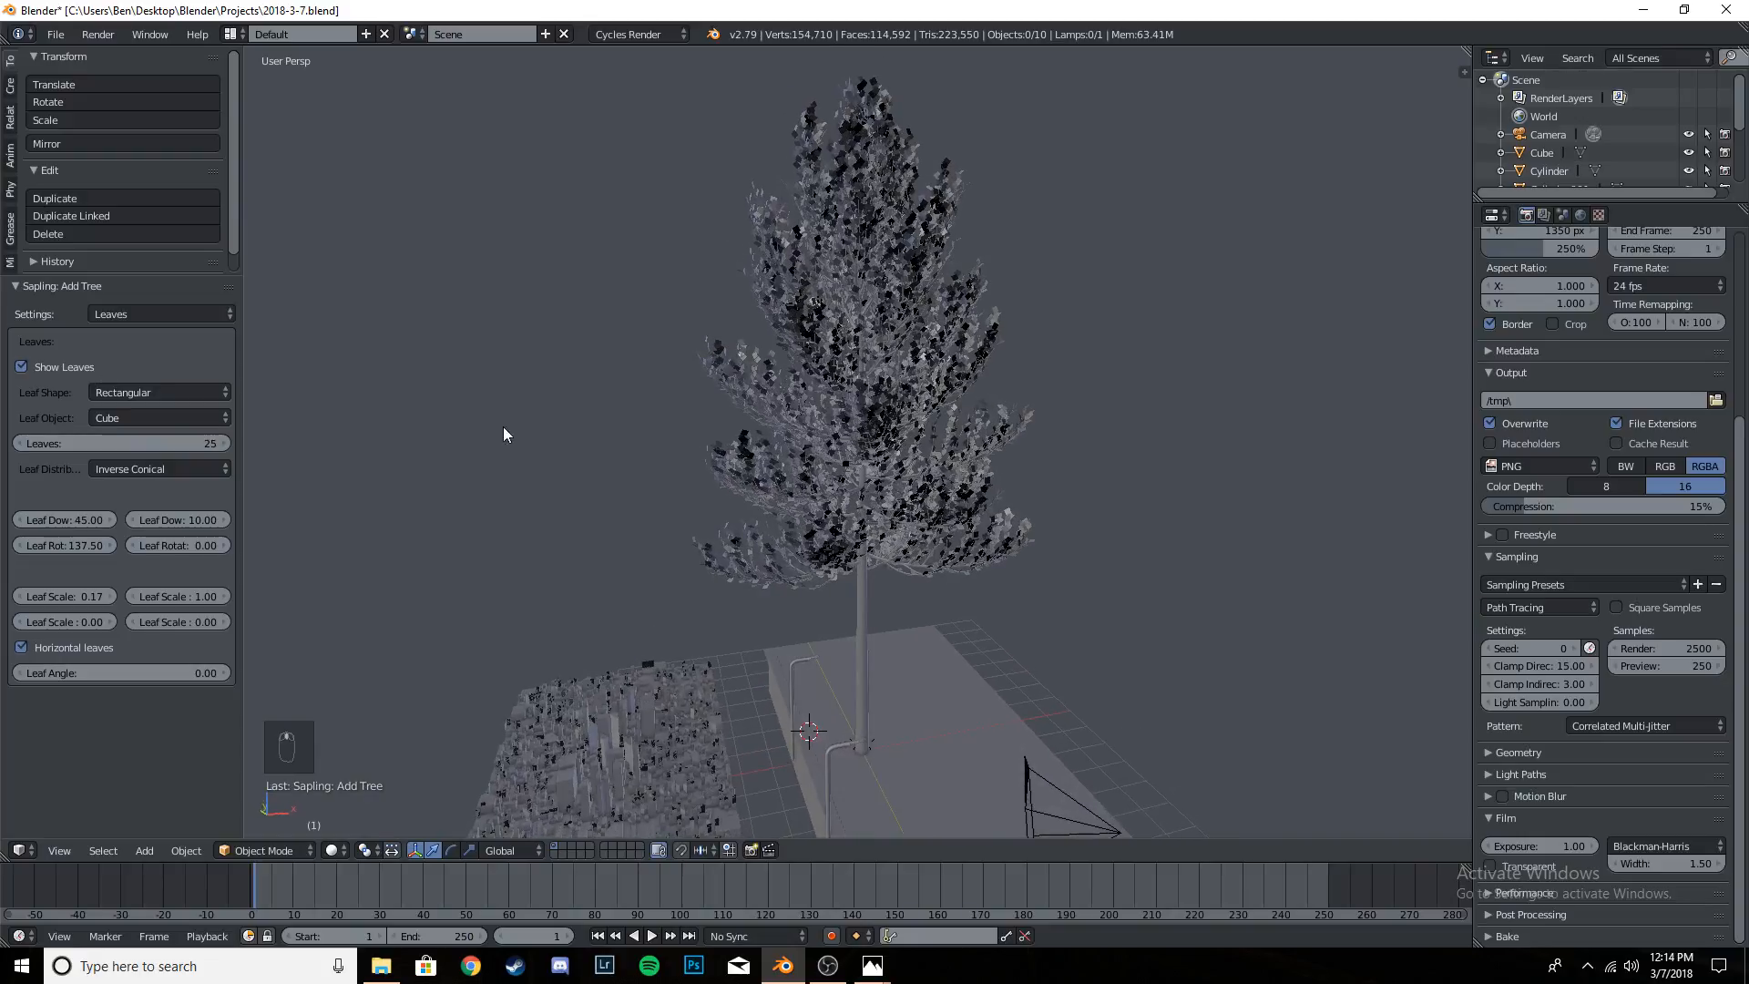
left_click(129, 392)
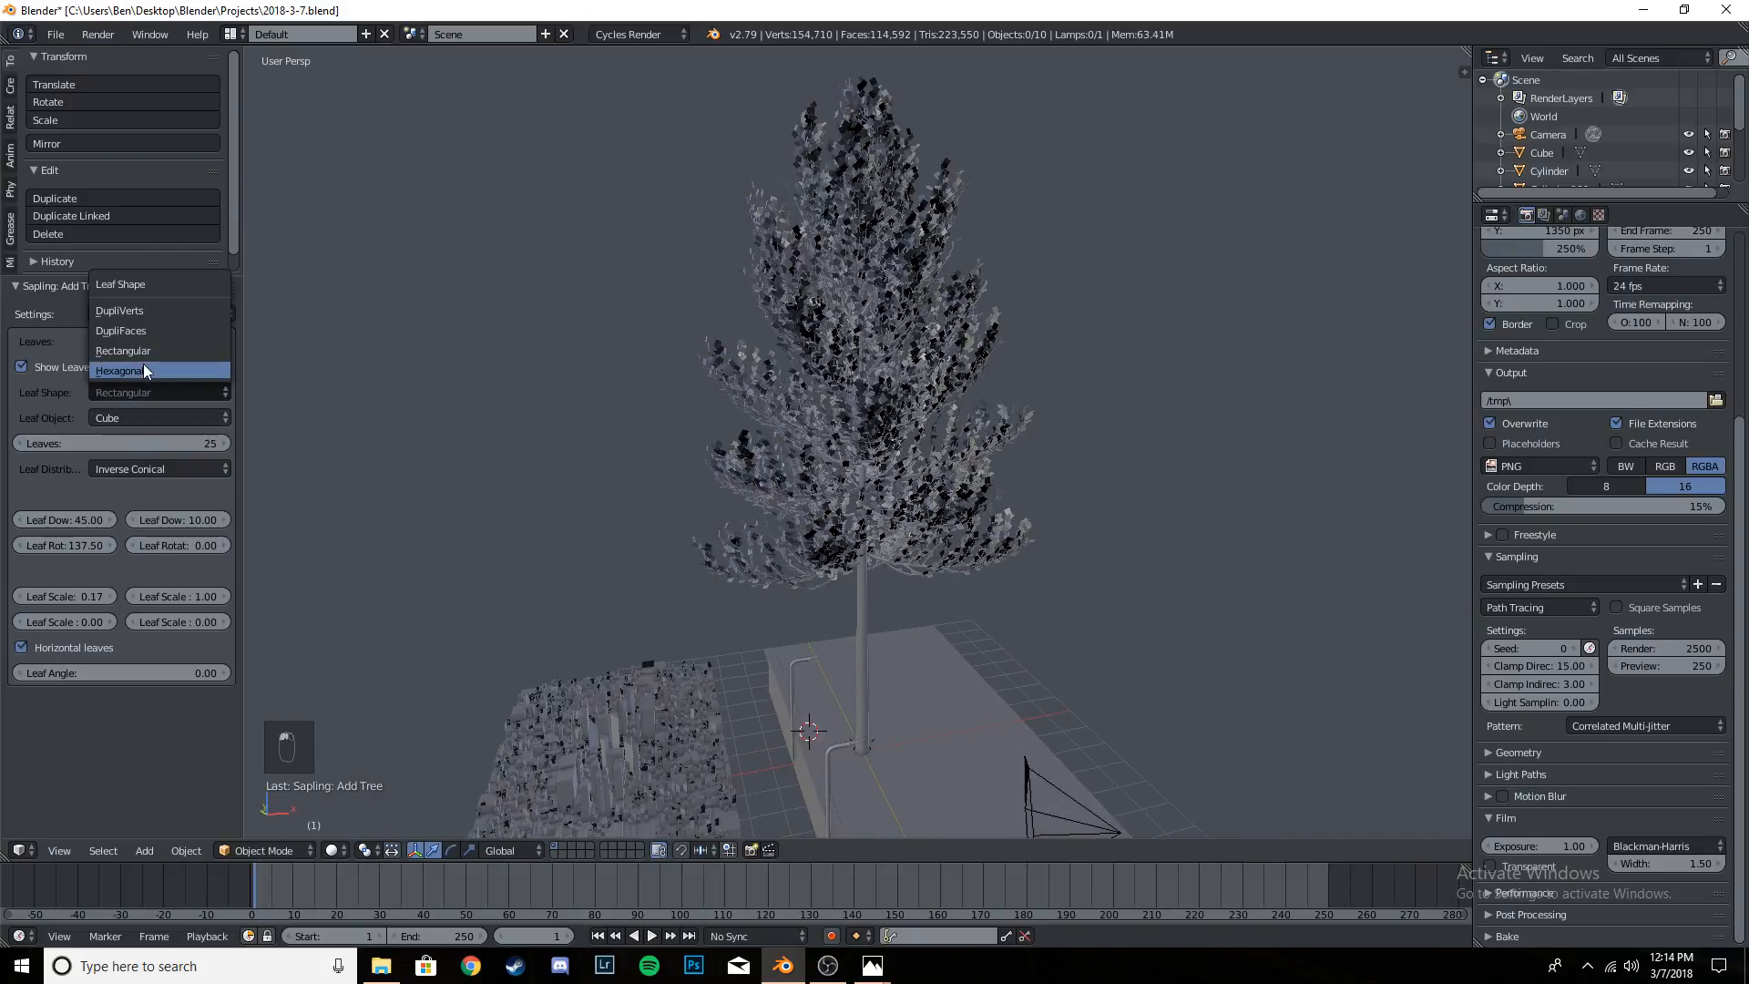
left_click(141, 371)
middle_click_drag(801, 474, 709, 468)
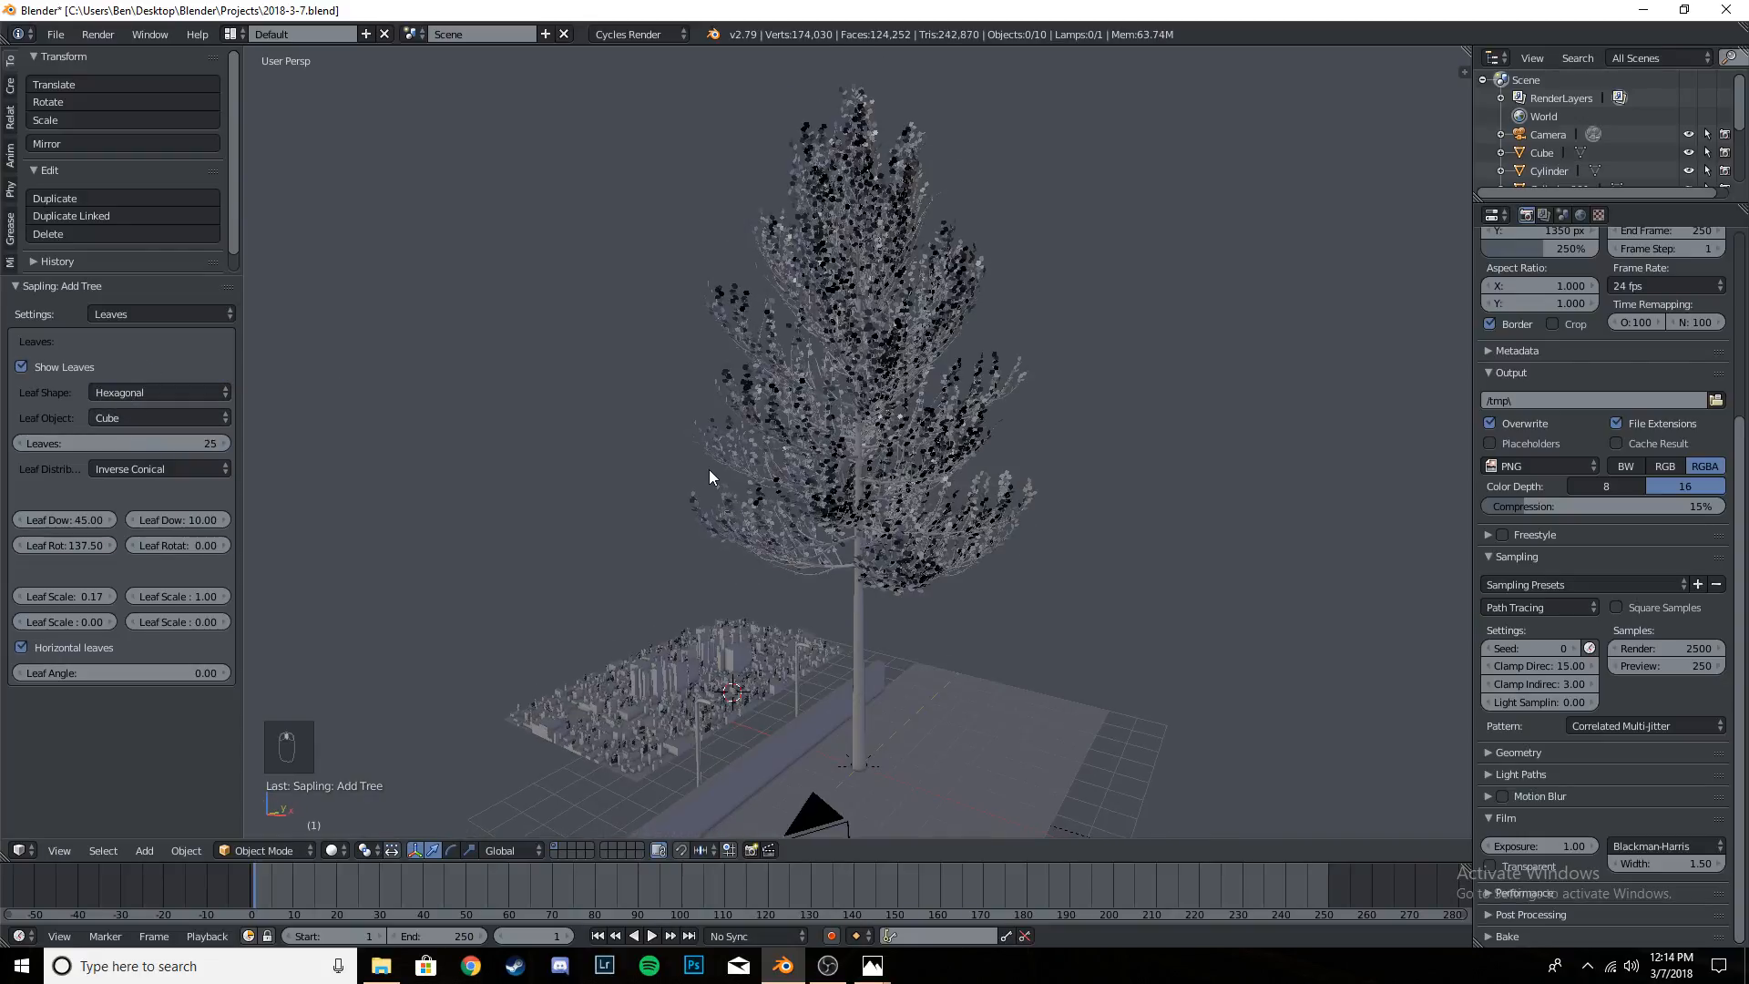
scroll(720, 466, "up", 5)
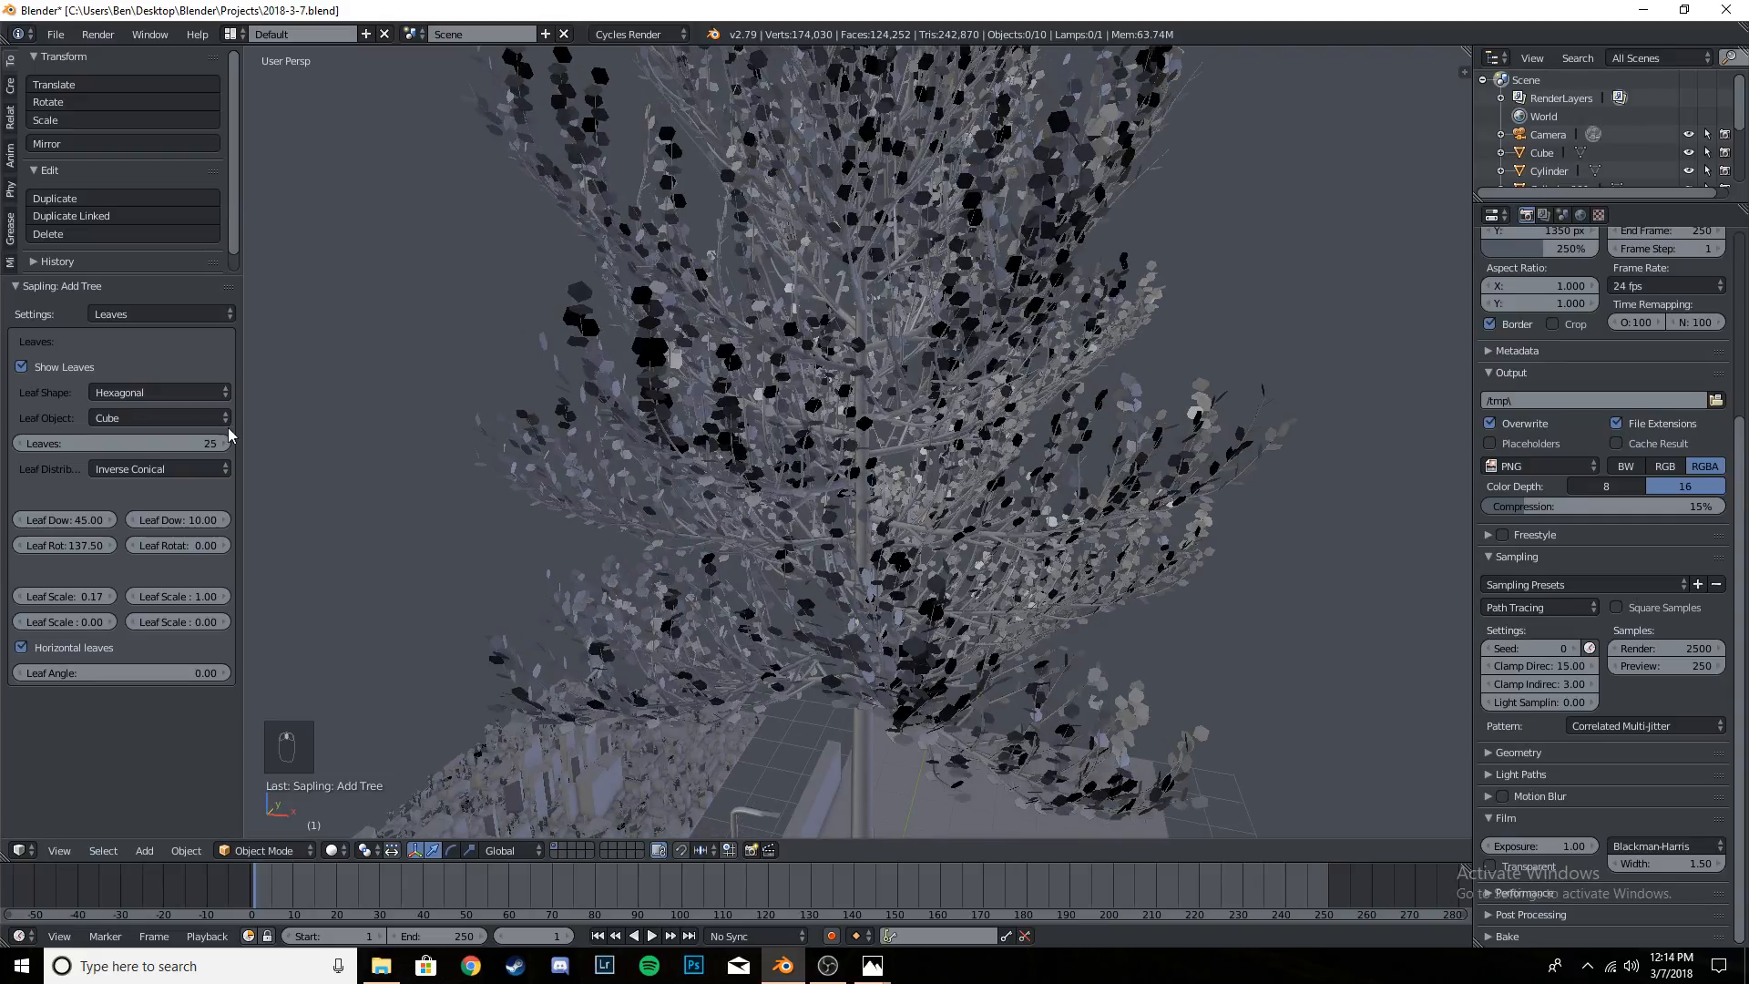
left_click(172, 419)
left_click(173, 420)
middle_click_drag(764, 487, 847, 476)
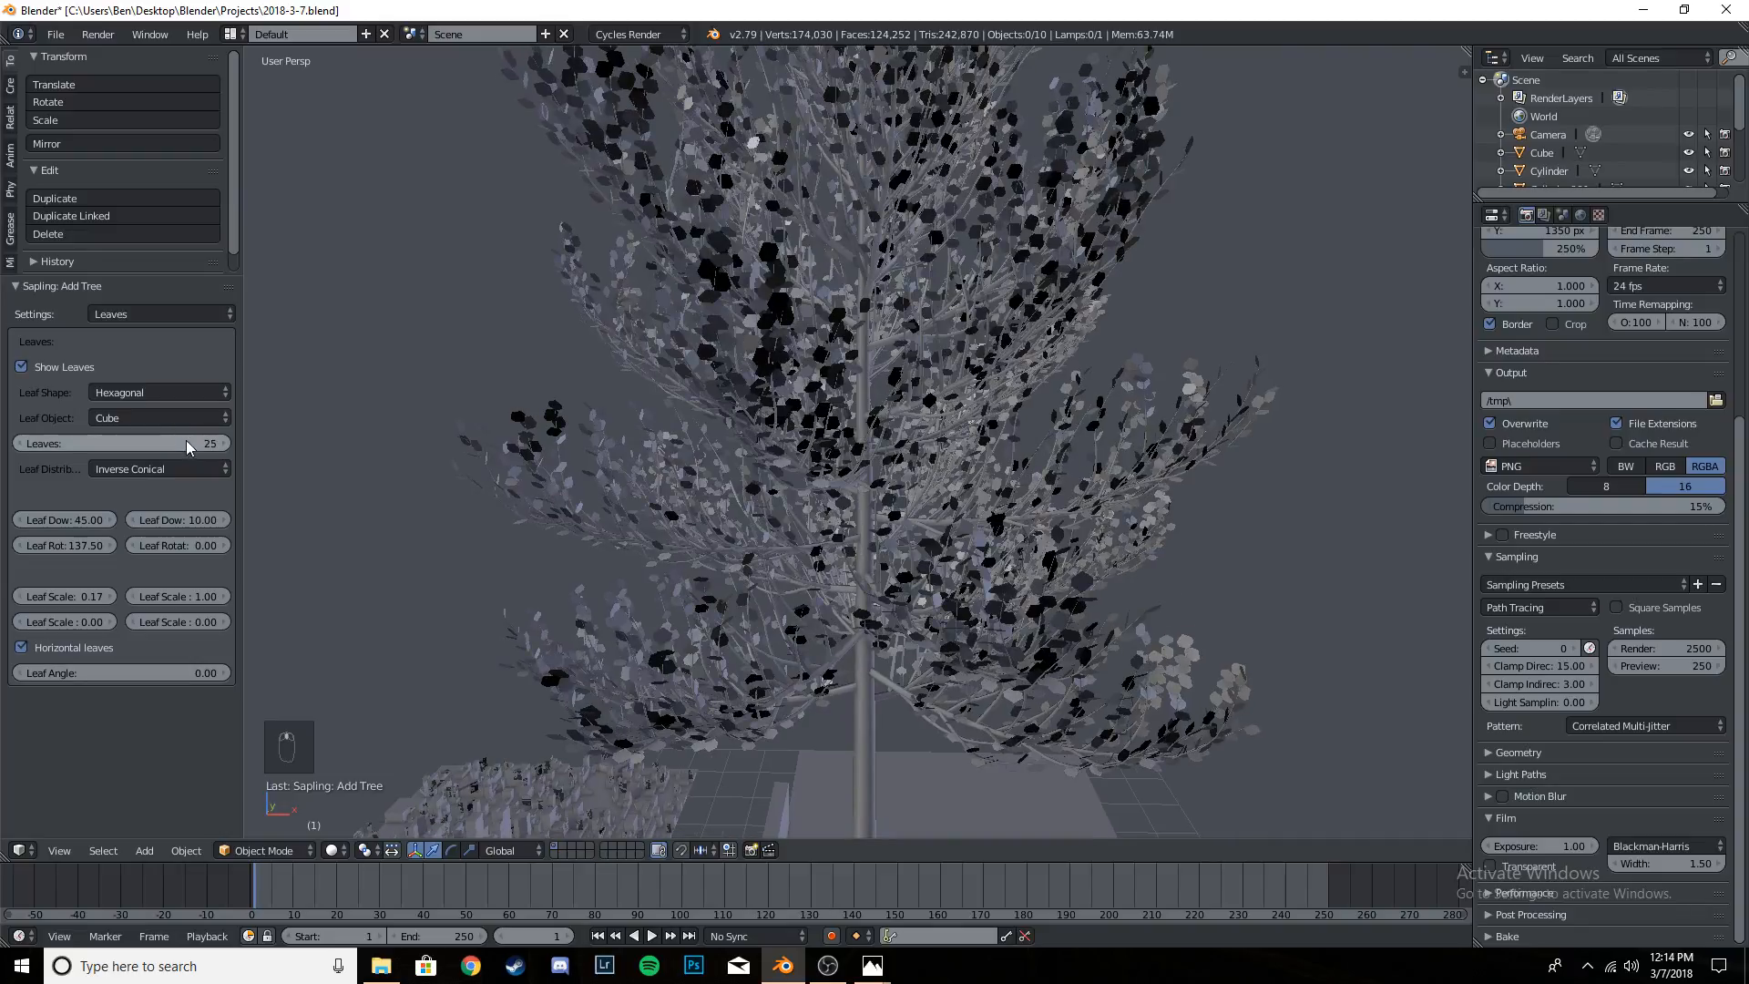
- Try a leaf count of 50 and look over the whole tree
double_click(183, 441)
type("50")
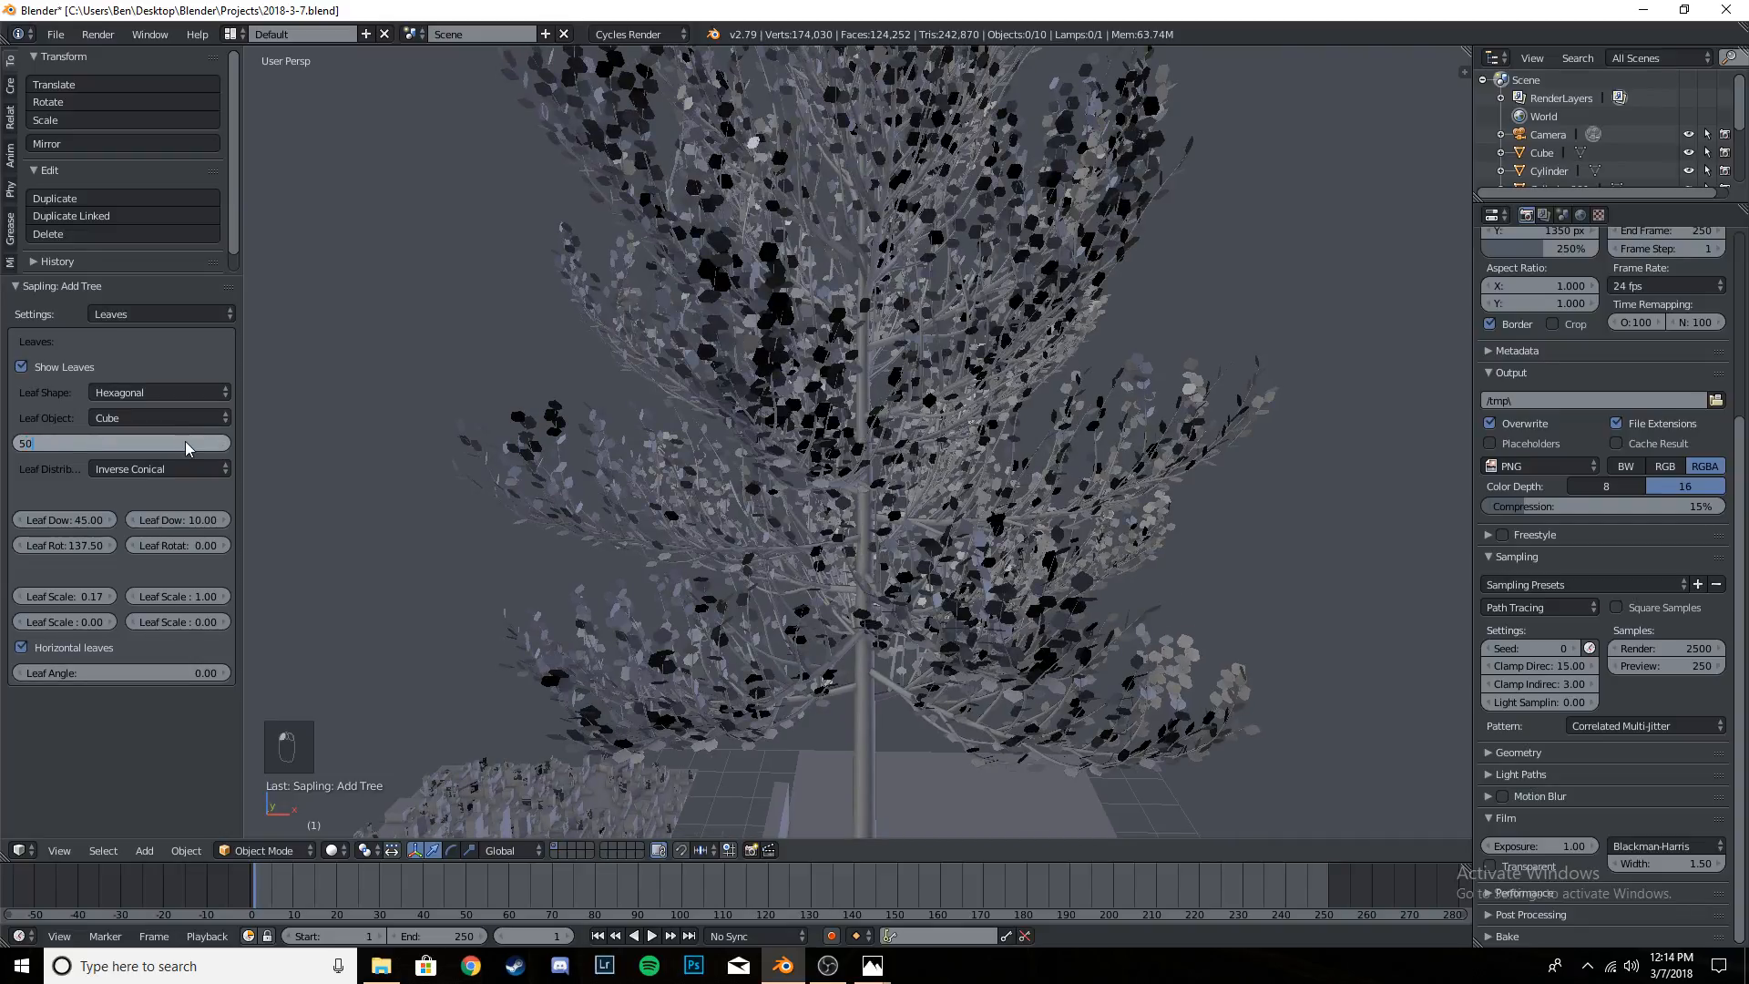
key("Return")
middle_click_drag(413, 452, 802, 467)
scroll(746, 468, "down", 4)
- Set the tree's leaf count to 30 and check the crown from several sides
left_click(154, 440)
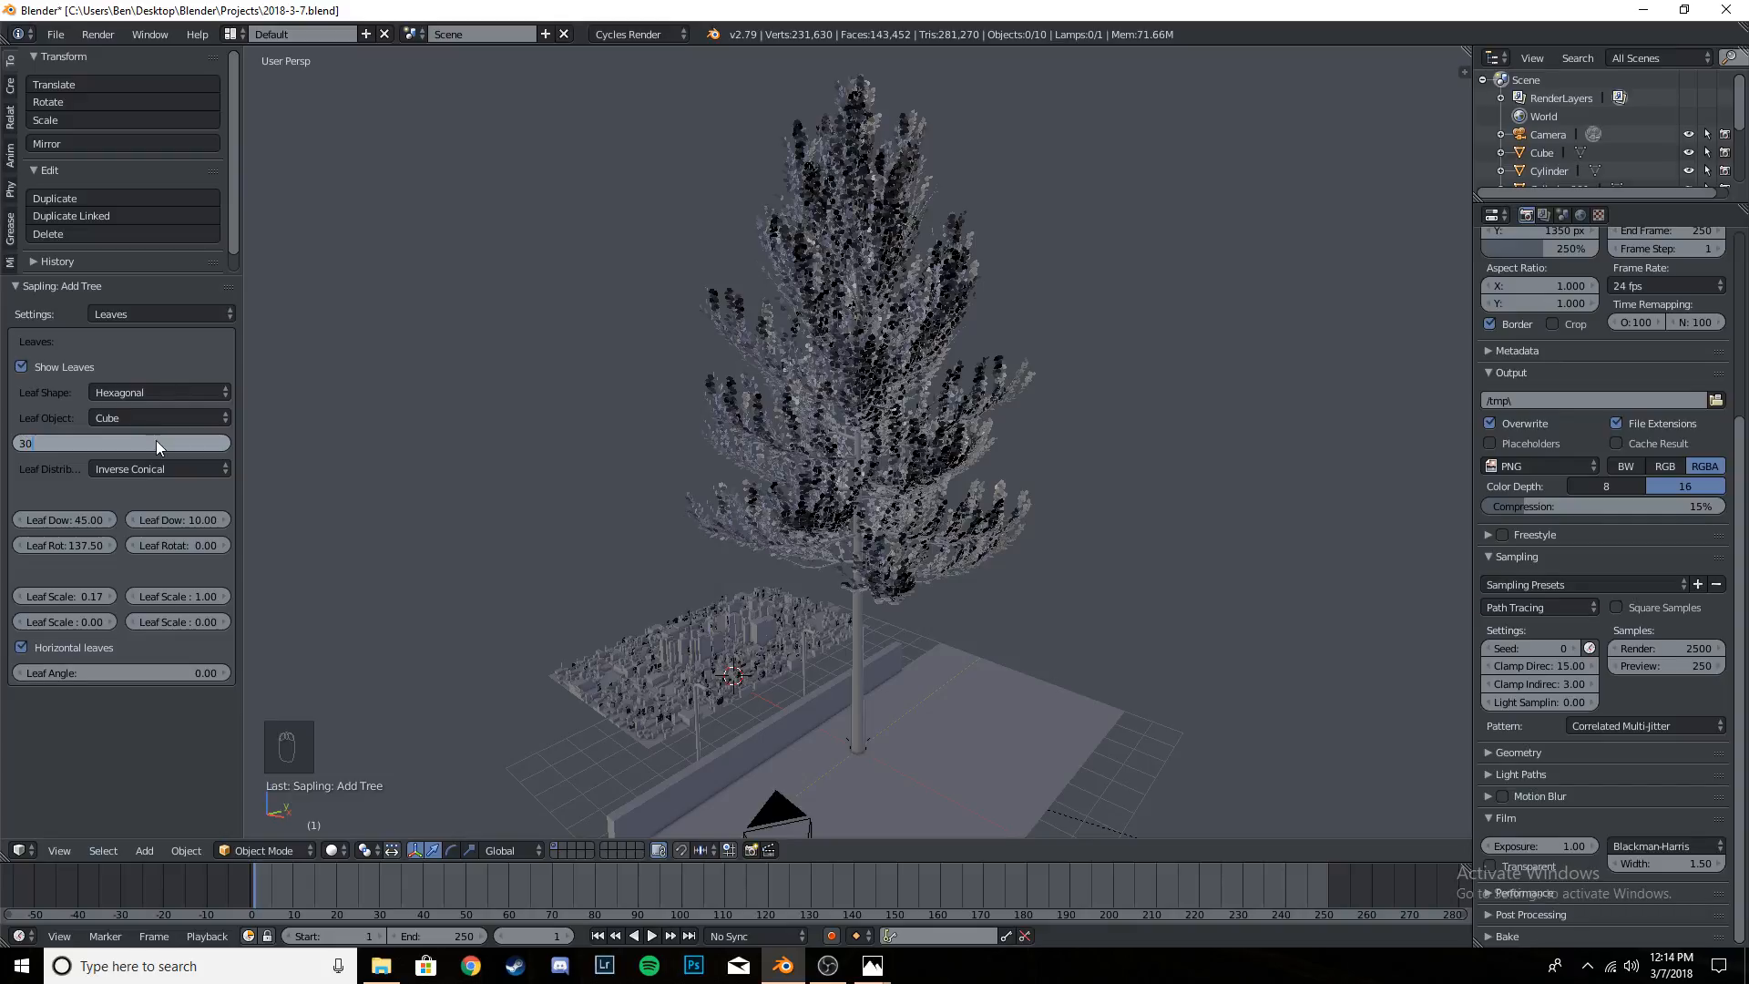
key("Return")
middle_click_drag(910, 469, 810, 458)
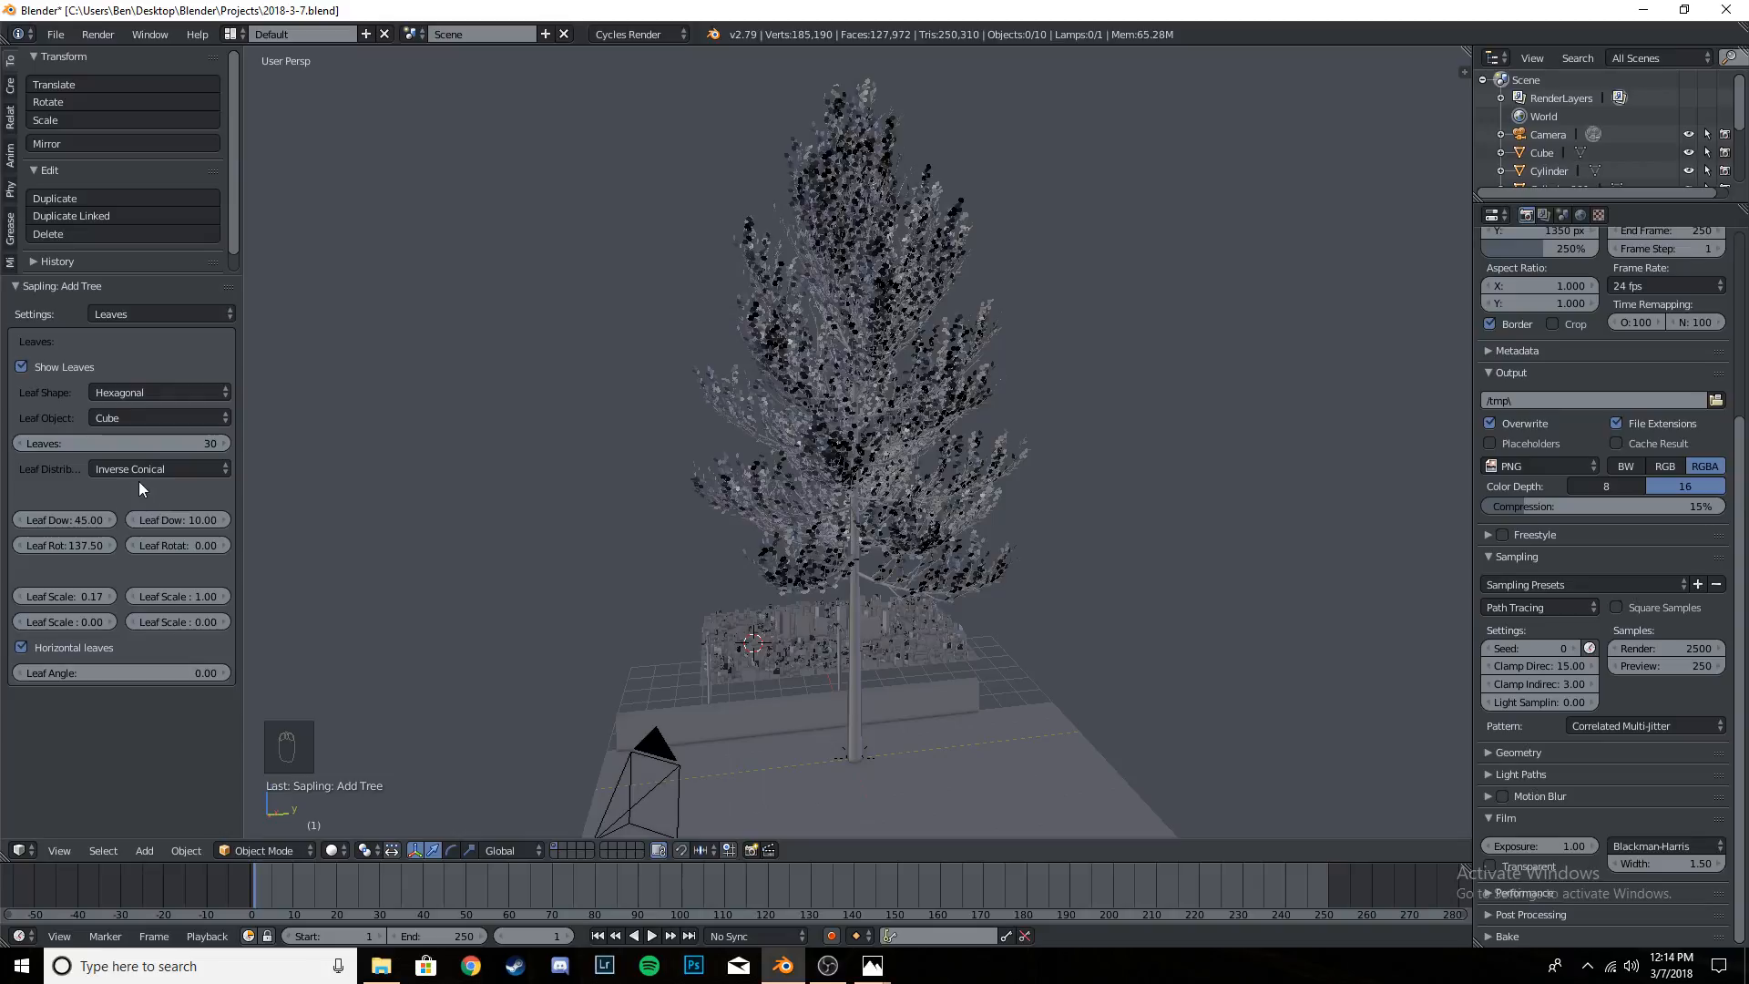
middle_click_drag(549, 466, 1046, 443)
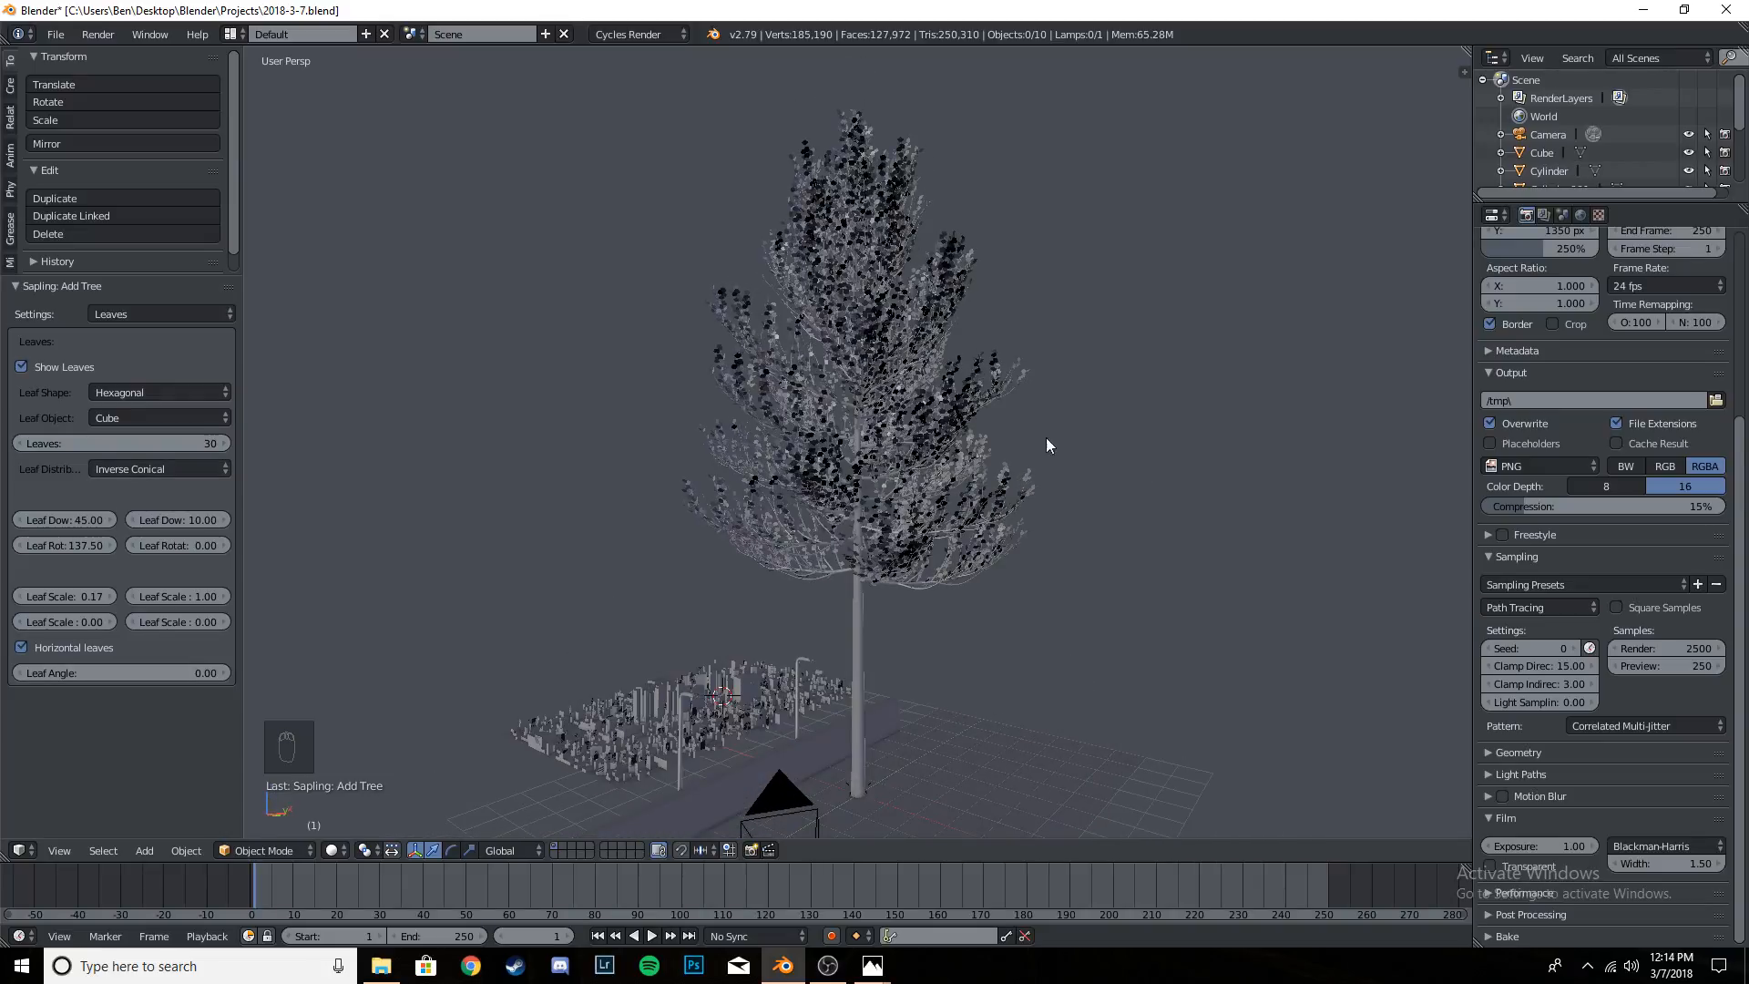
- Show the tree's Armature settings, followed by its Animation settings
left_click(135, 314)
left_click(152, 169)
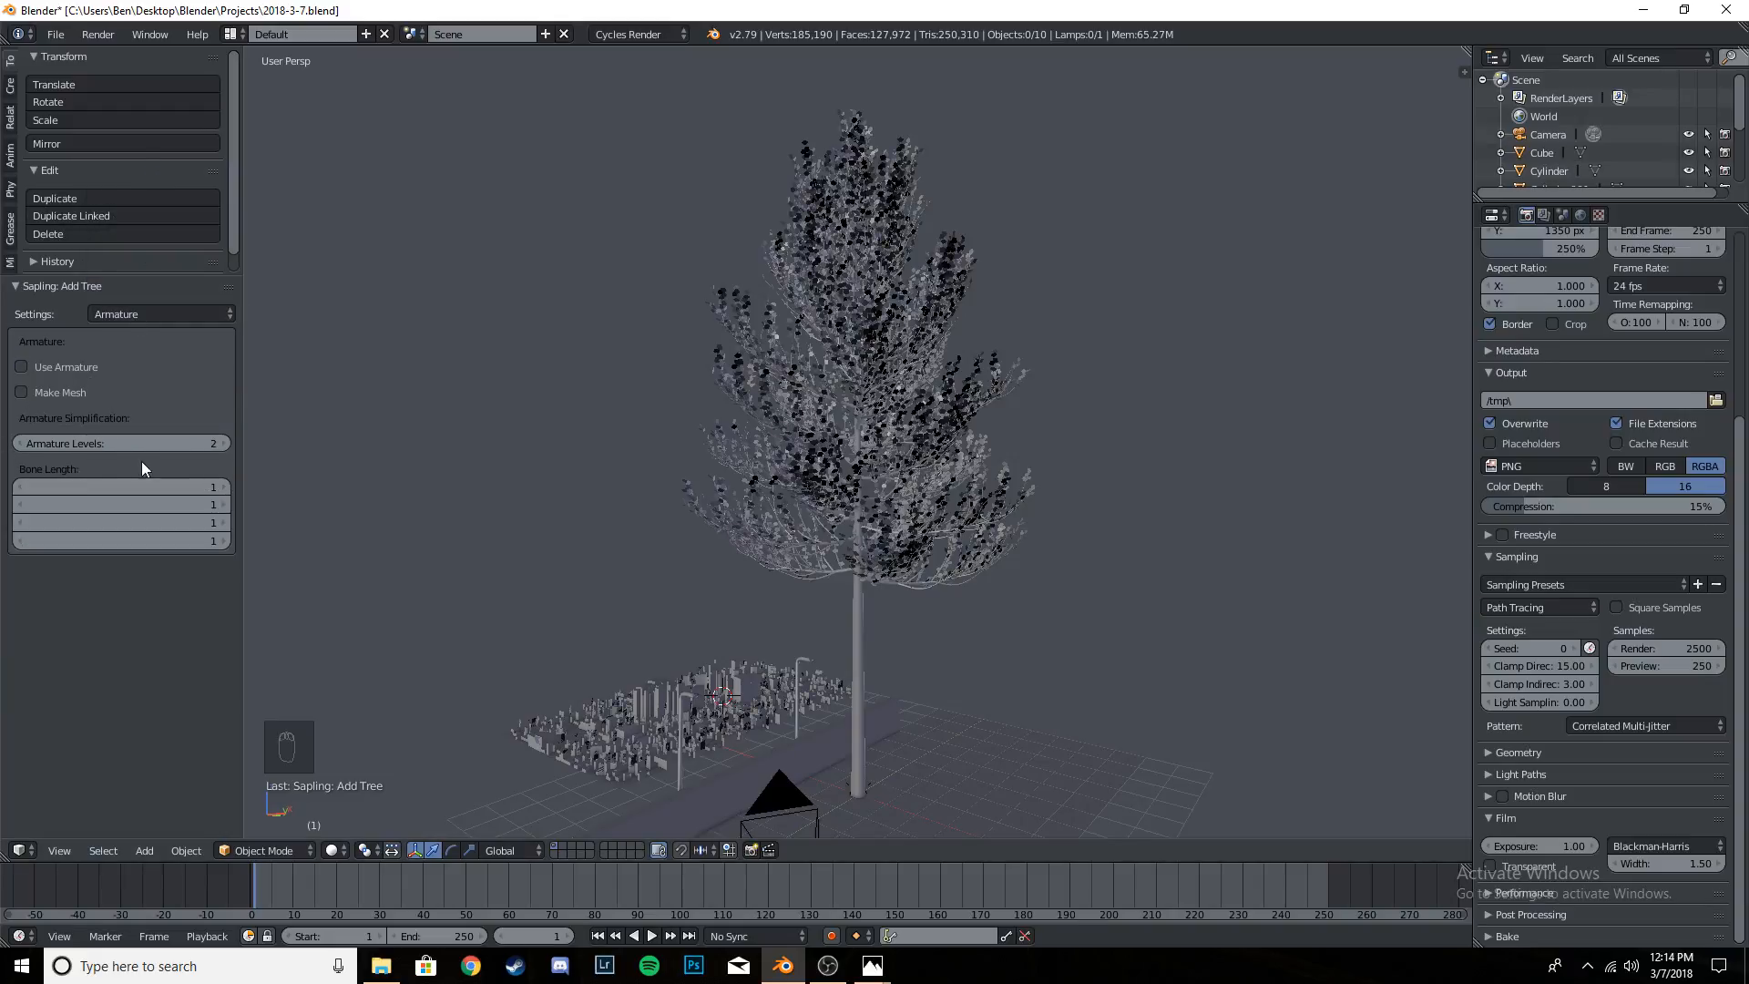
left_click(152, 314)
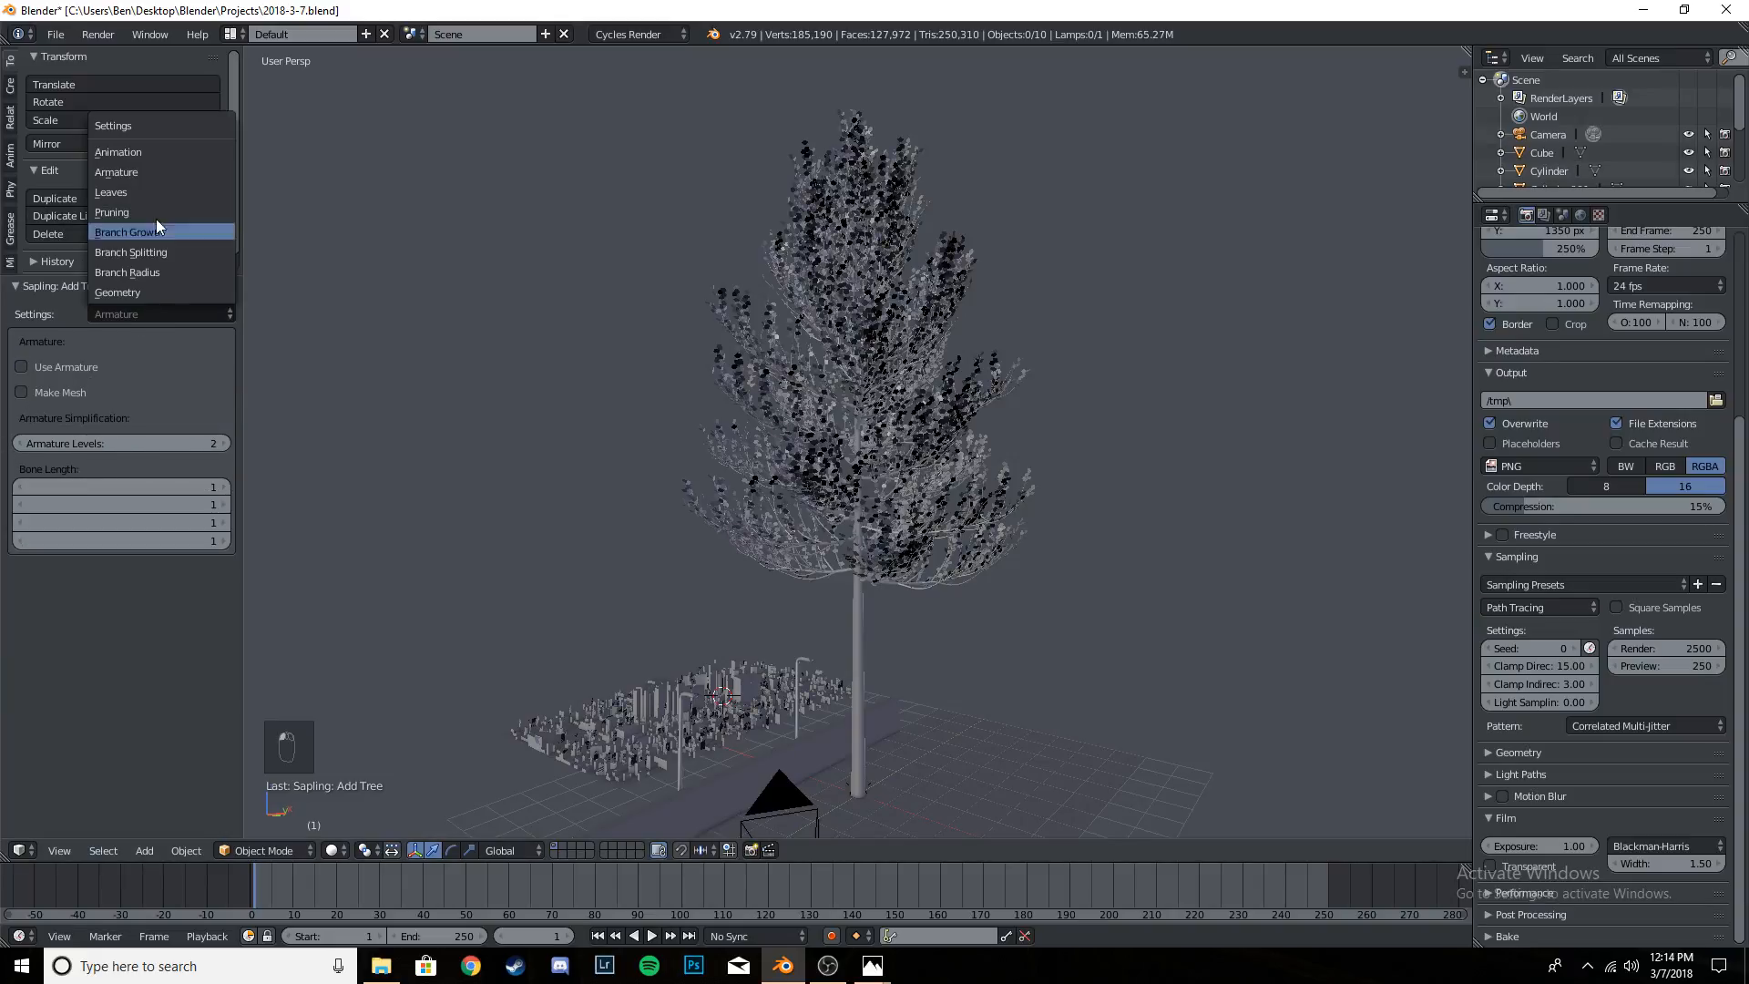
left_click(136, 145)
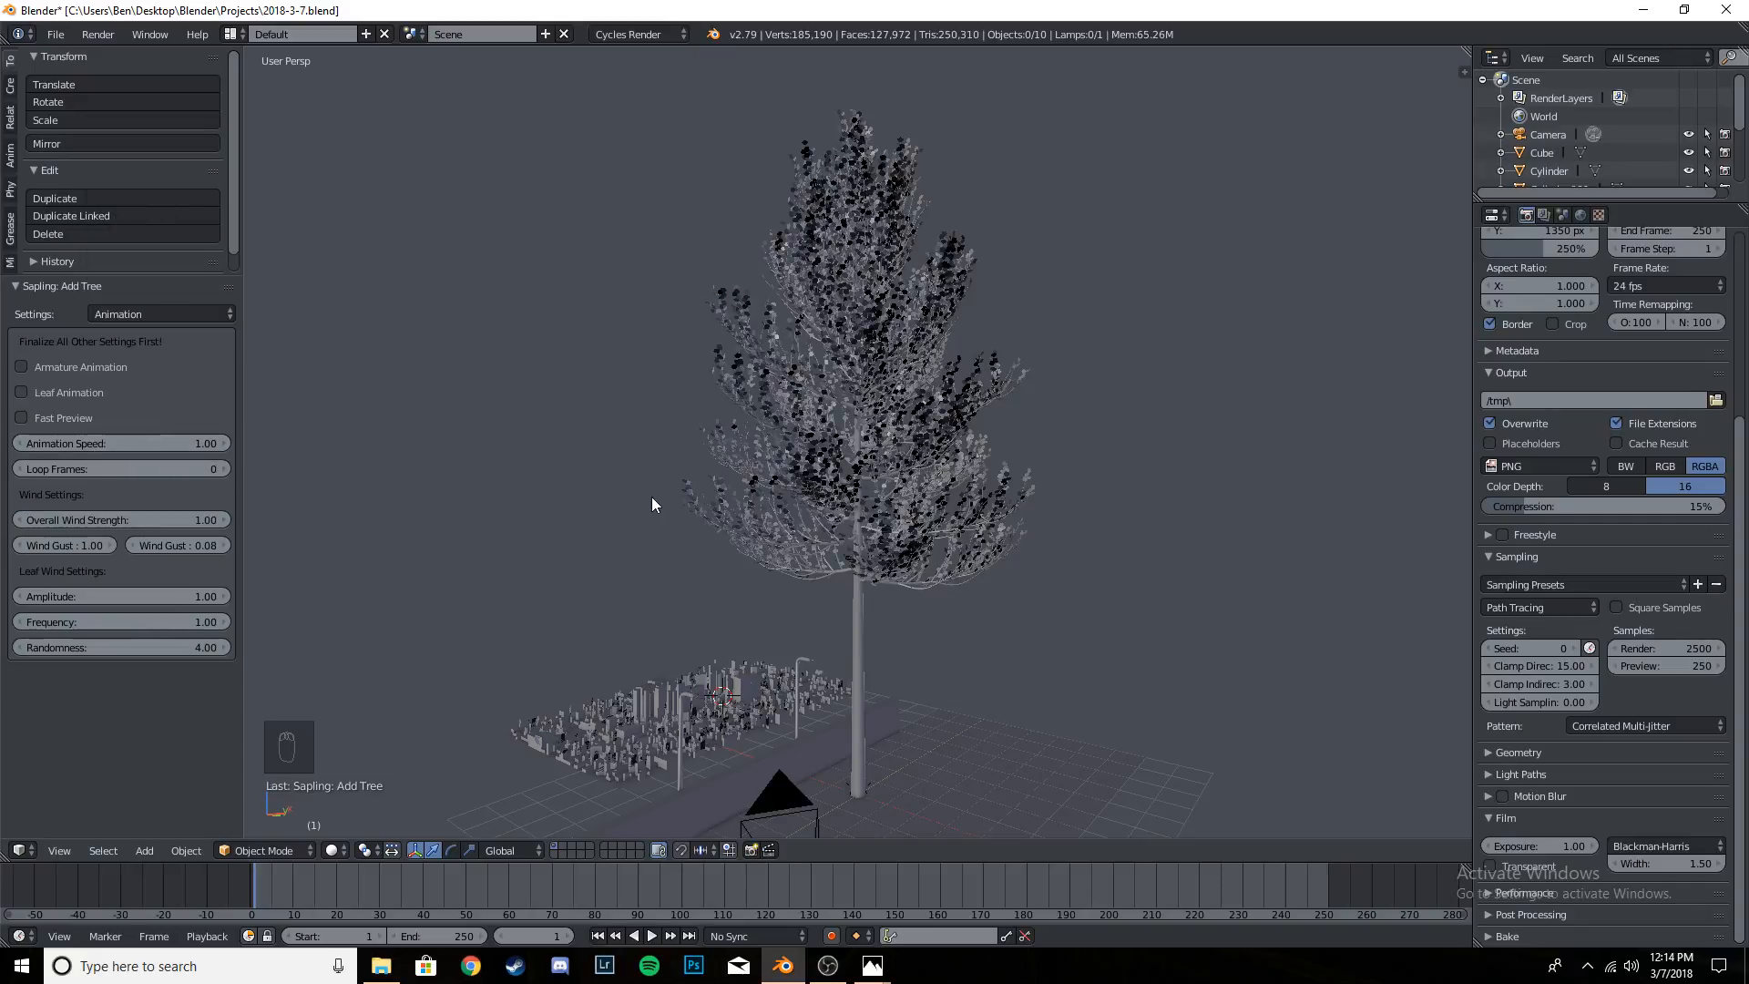
- Check the tree through the camera, then select the tree object itself rather than its leaves
key("KP_0")
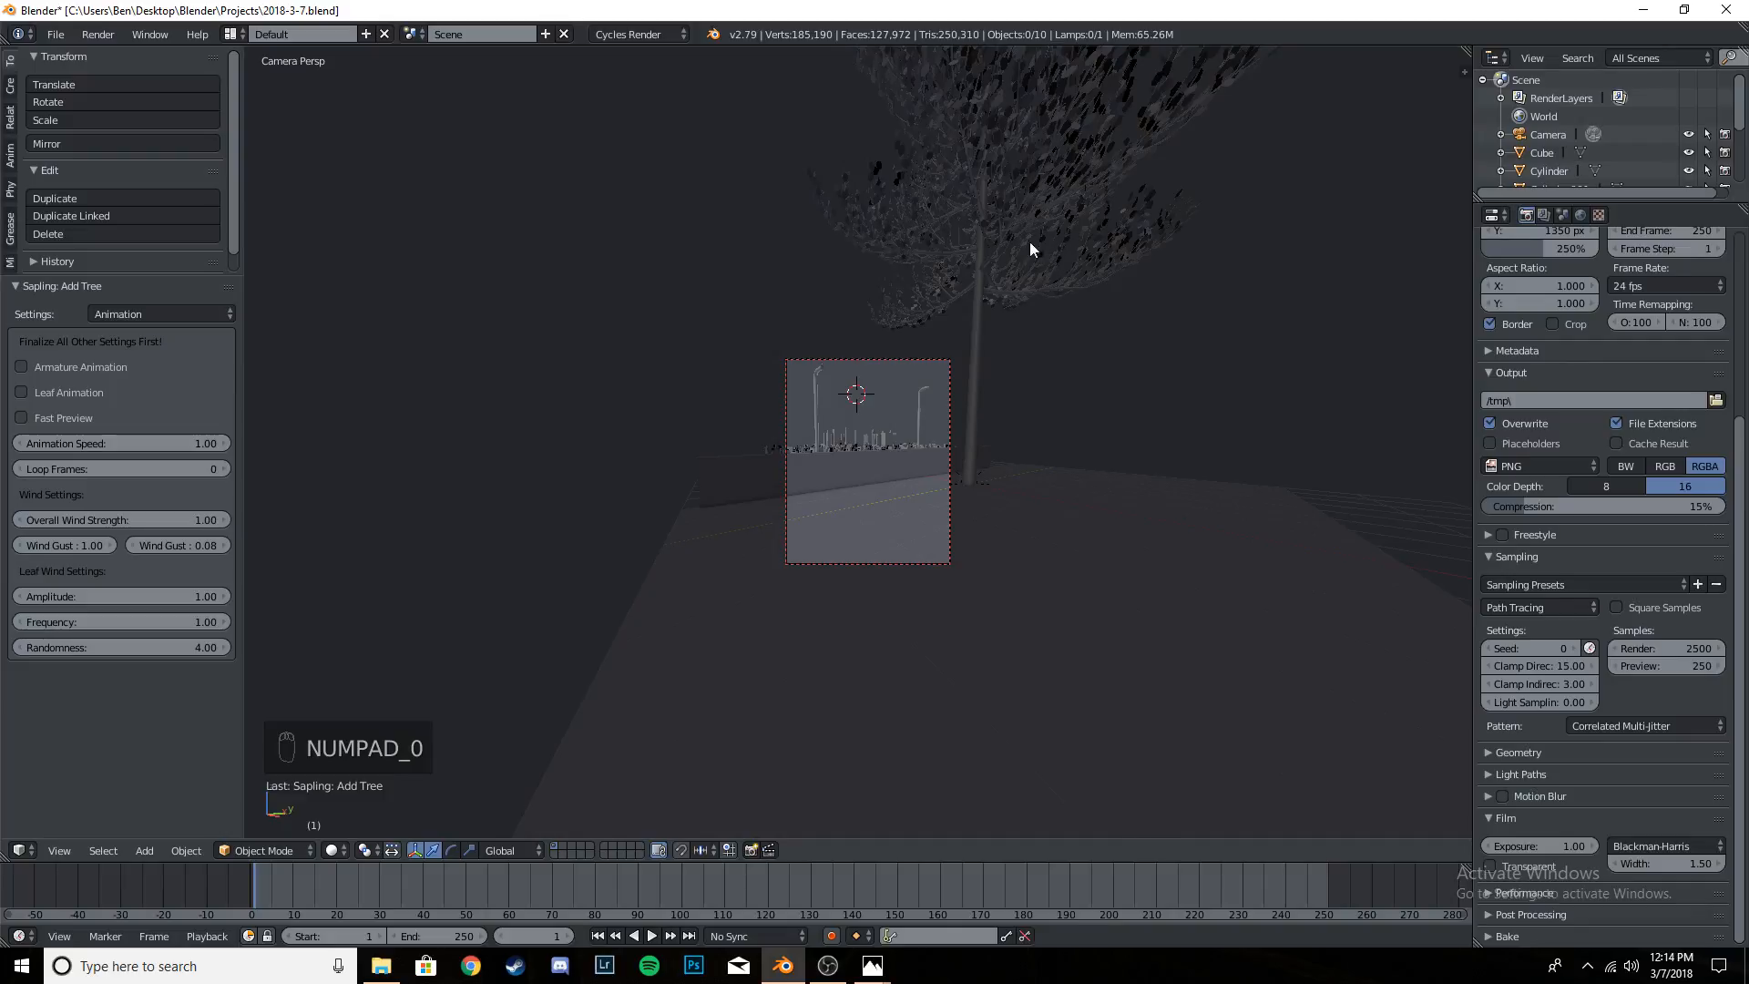
right_click(986, 193)
middle_click_drag(986, 193, 908, 232)
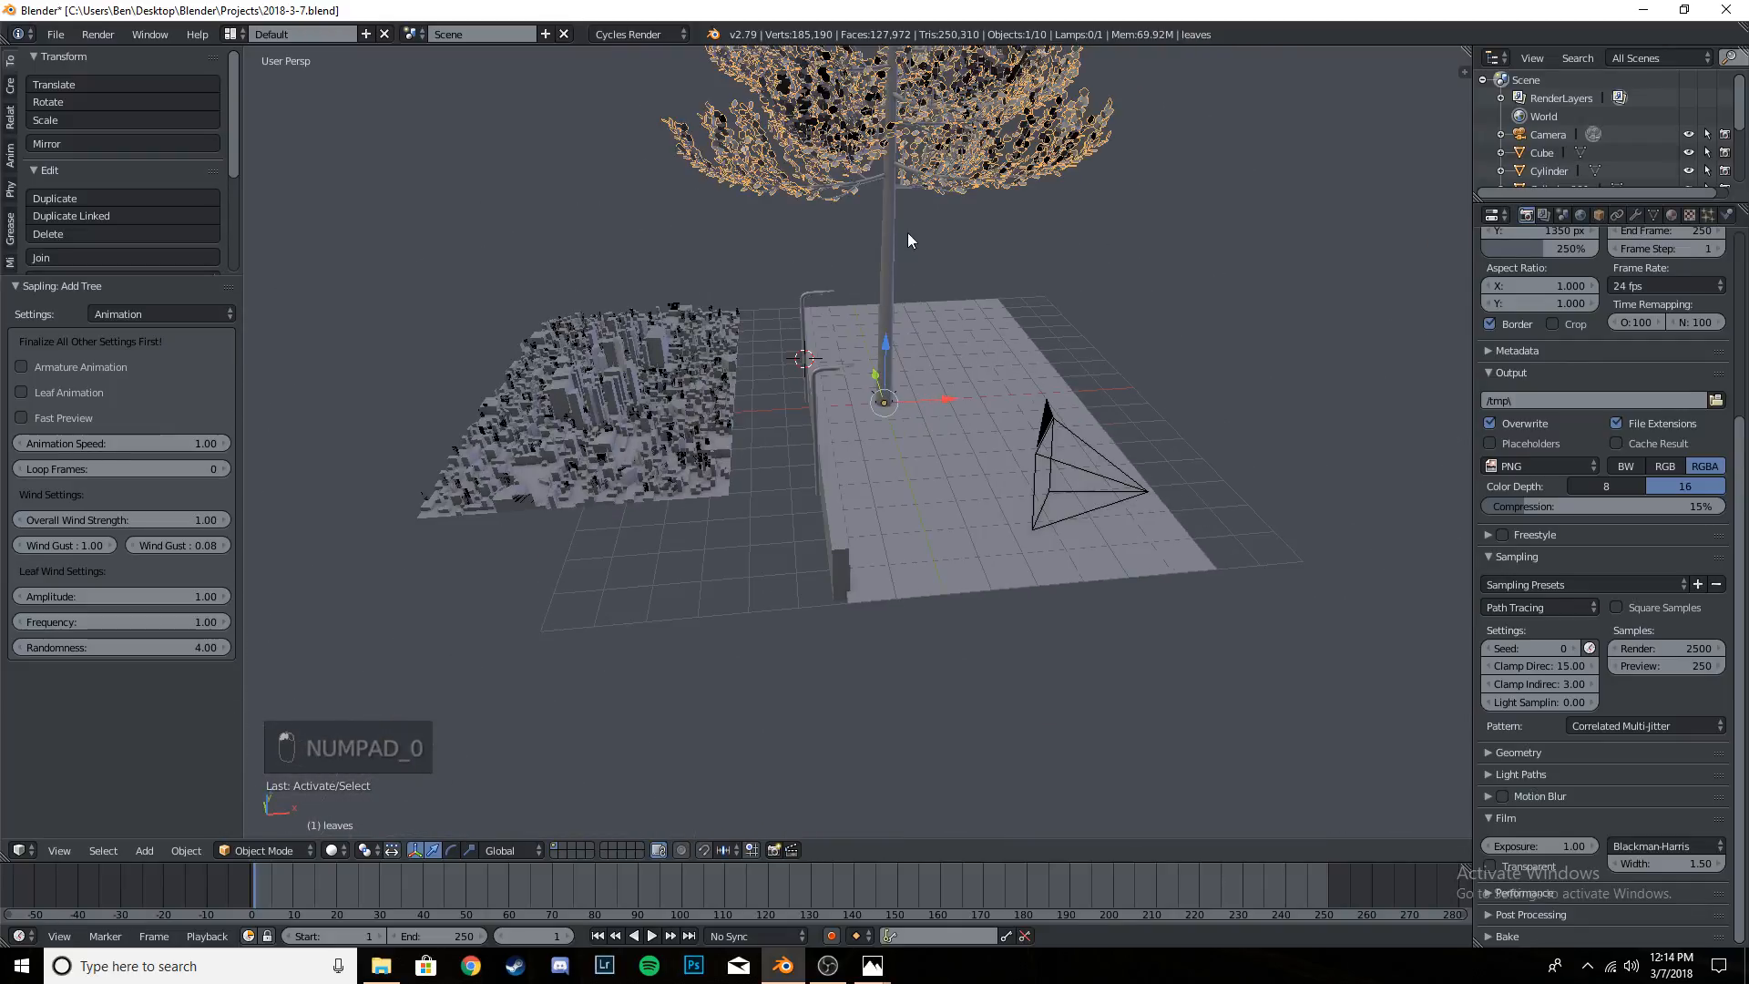
right_click(912, 229)
scroll(920, 230, "down", 4)
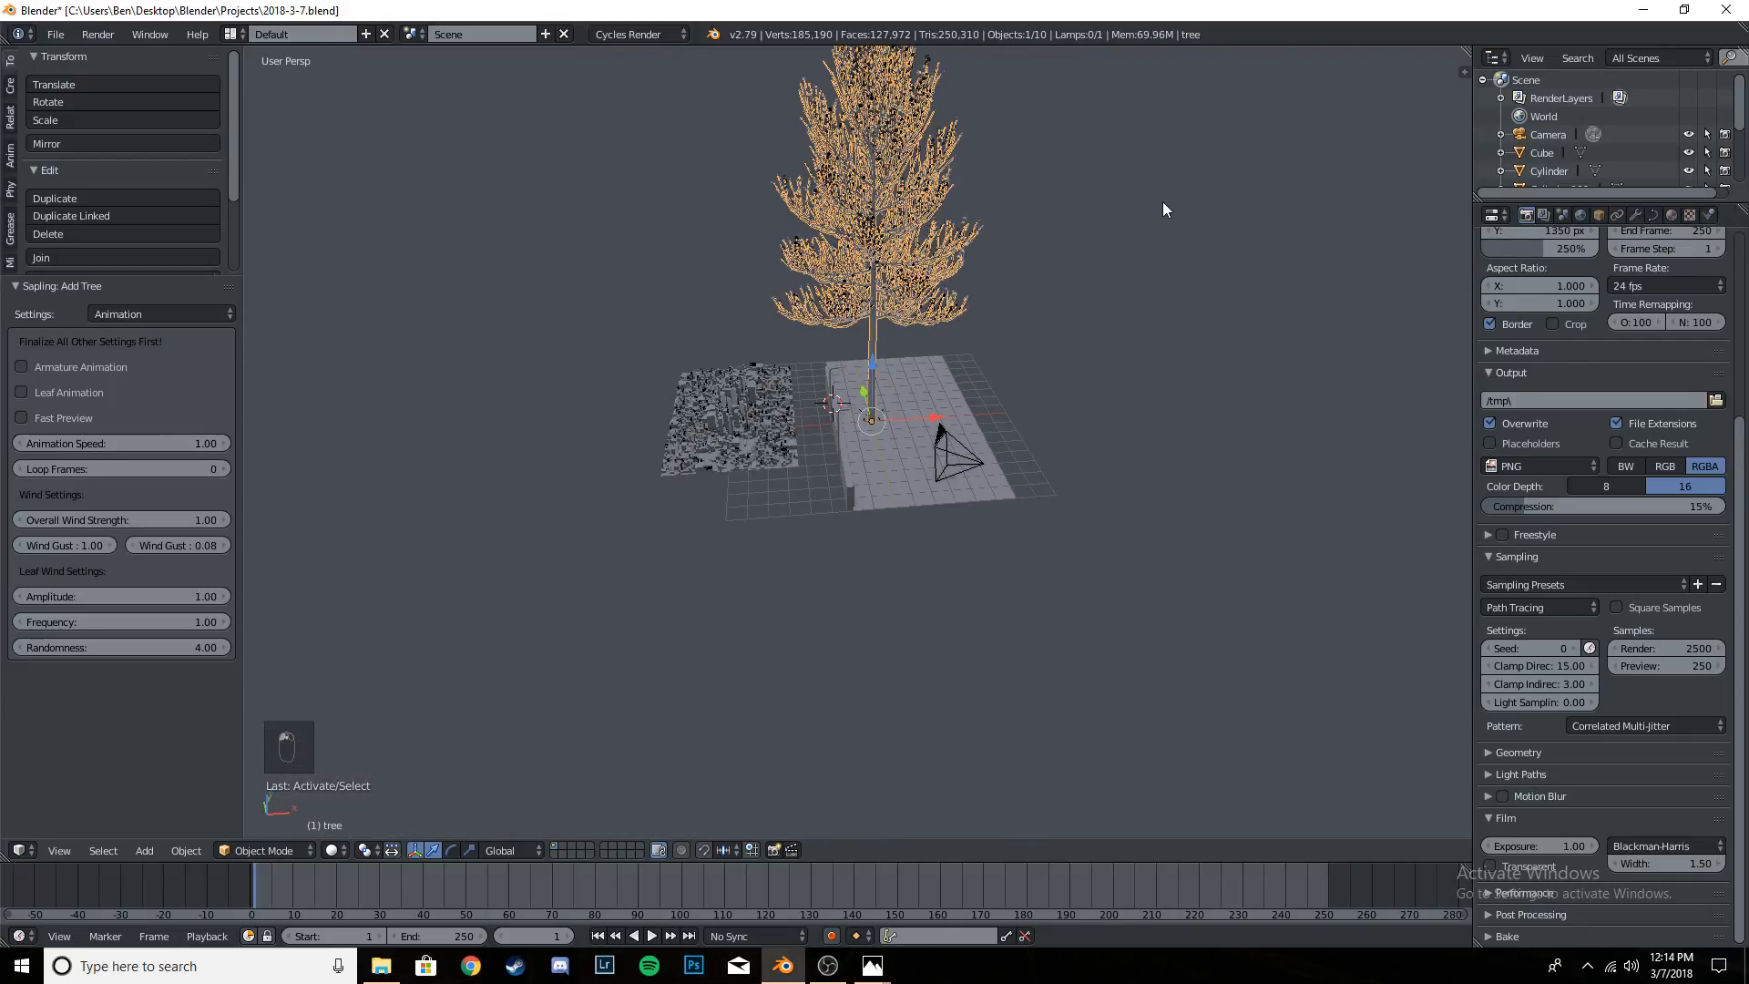
- Scale the tree down to about 0.33 of its size and give the tool list more room above the operator settings
key("s")
left_click(957, 336)
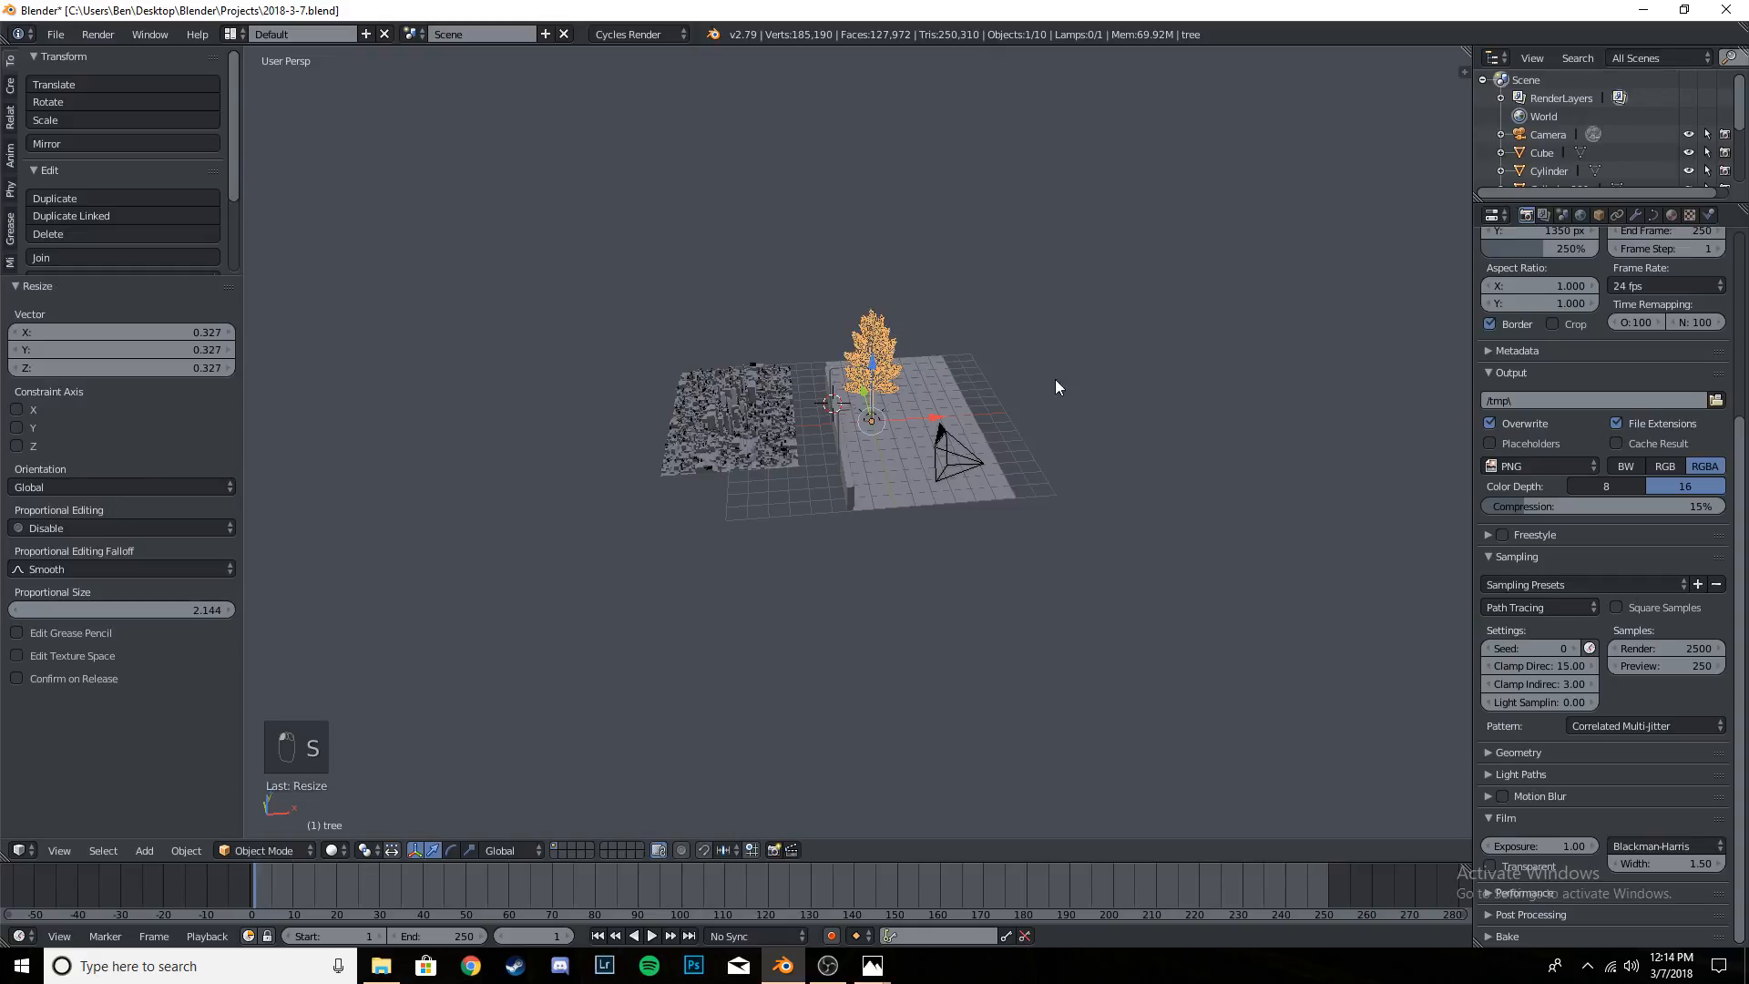
key("s")
left_click(1074, 340)
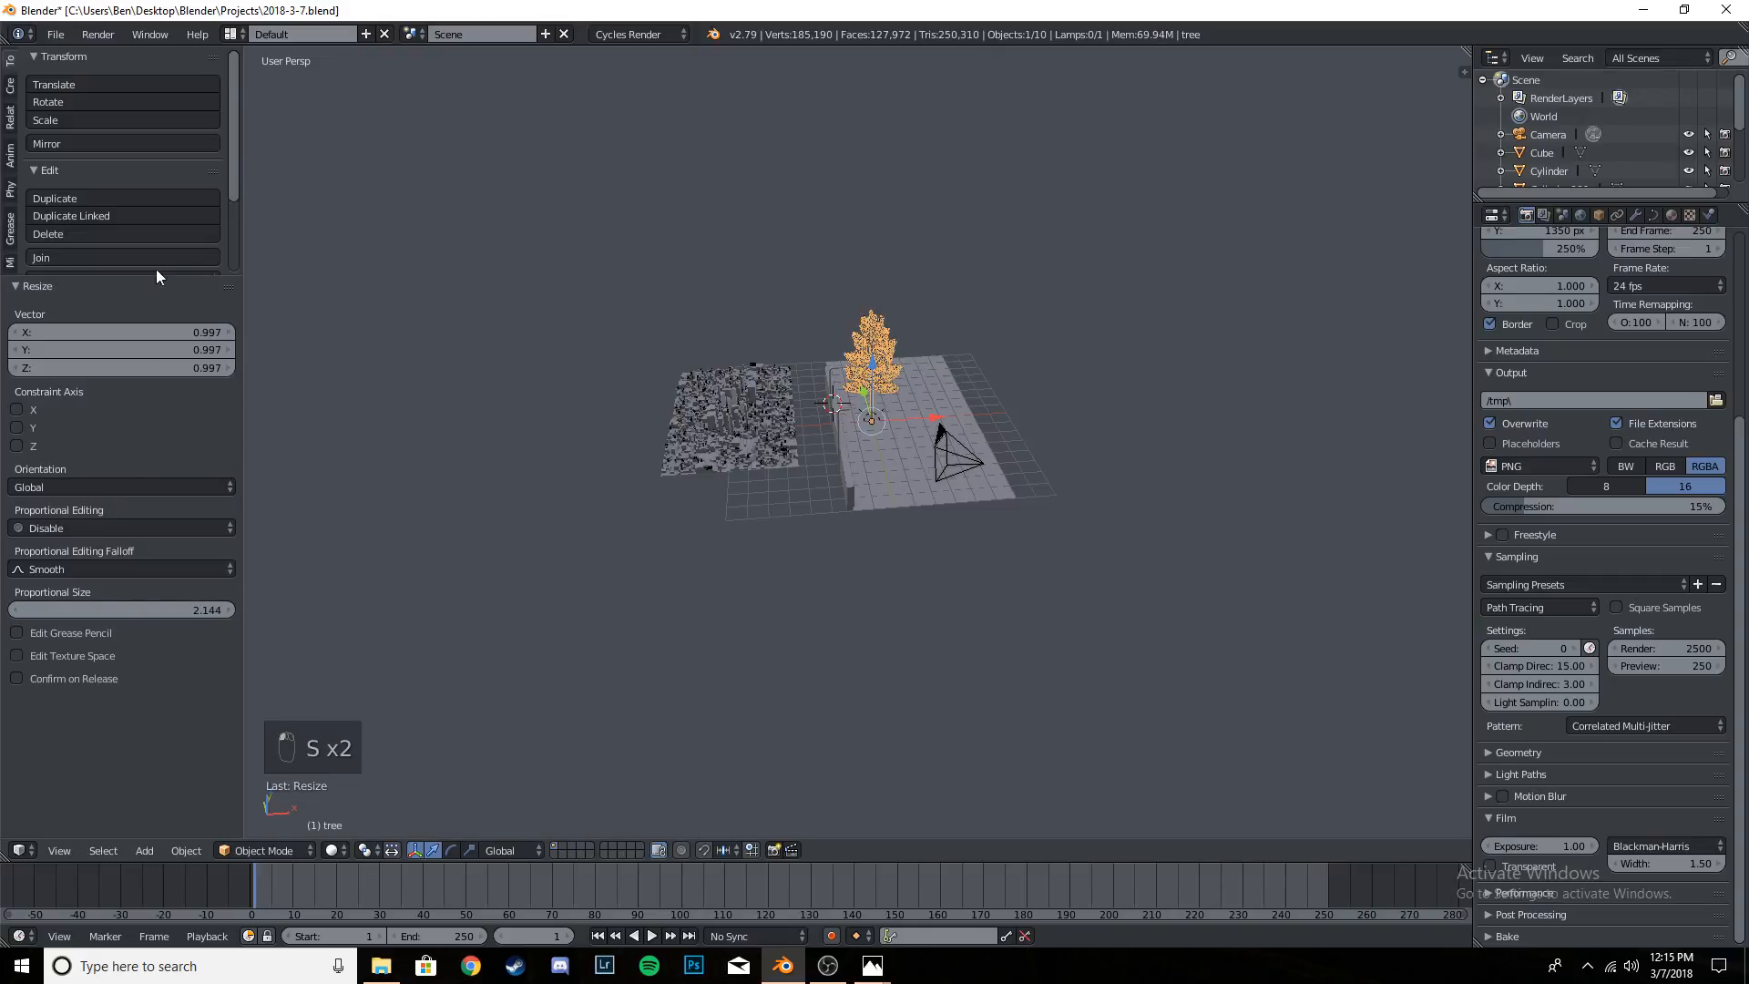
left_click_drag(156, 273, 218, 537)
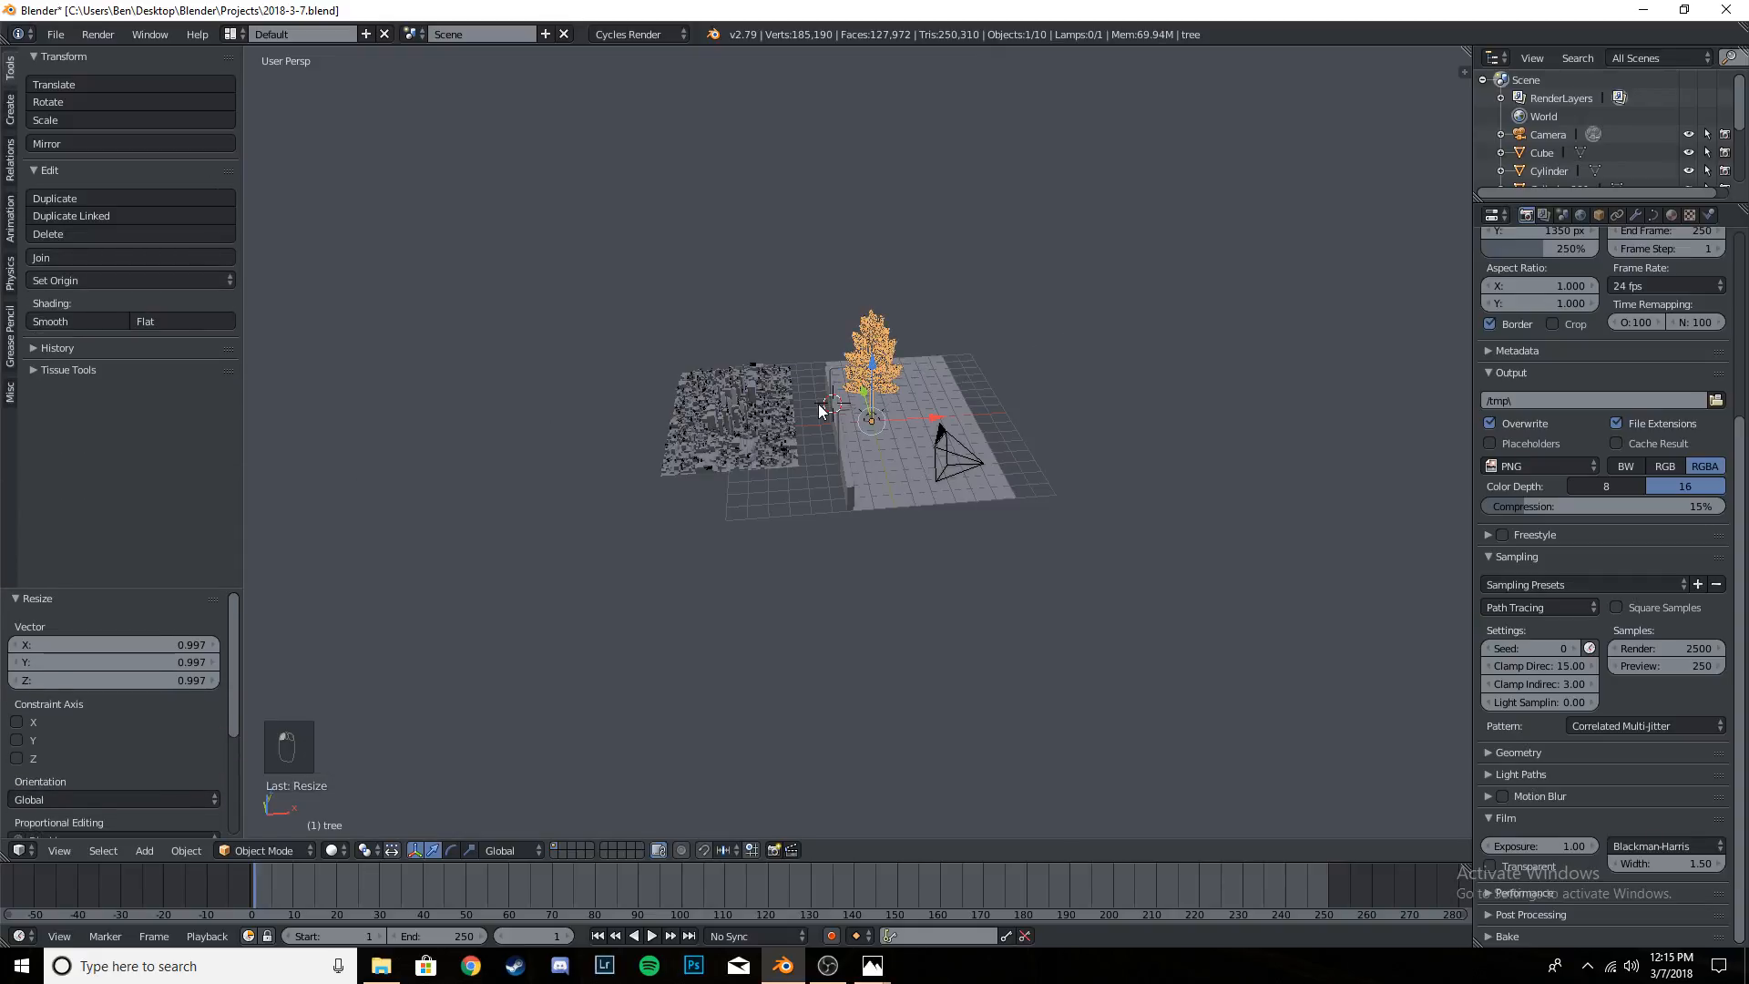
- Move the tree about 5.74 along negative X past the wall, and bring it back about 2.01 along X
key("KP_0")
left_click_drag(997, 475, 840, 452)
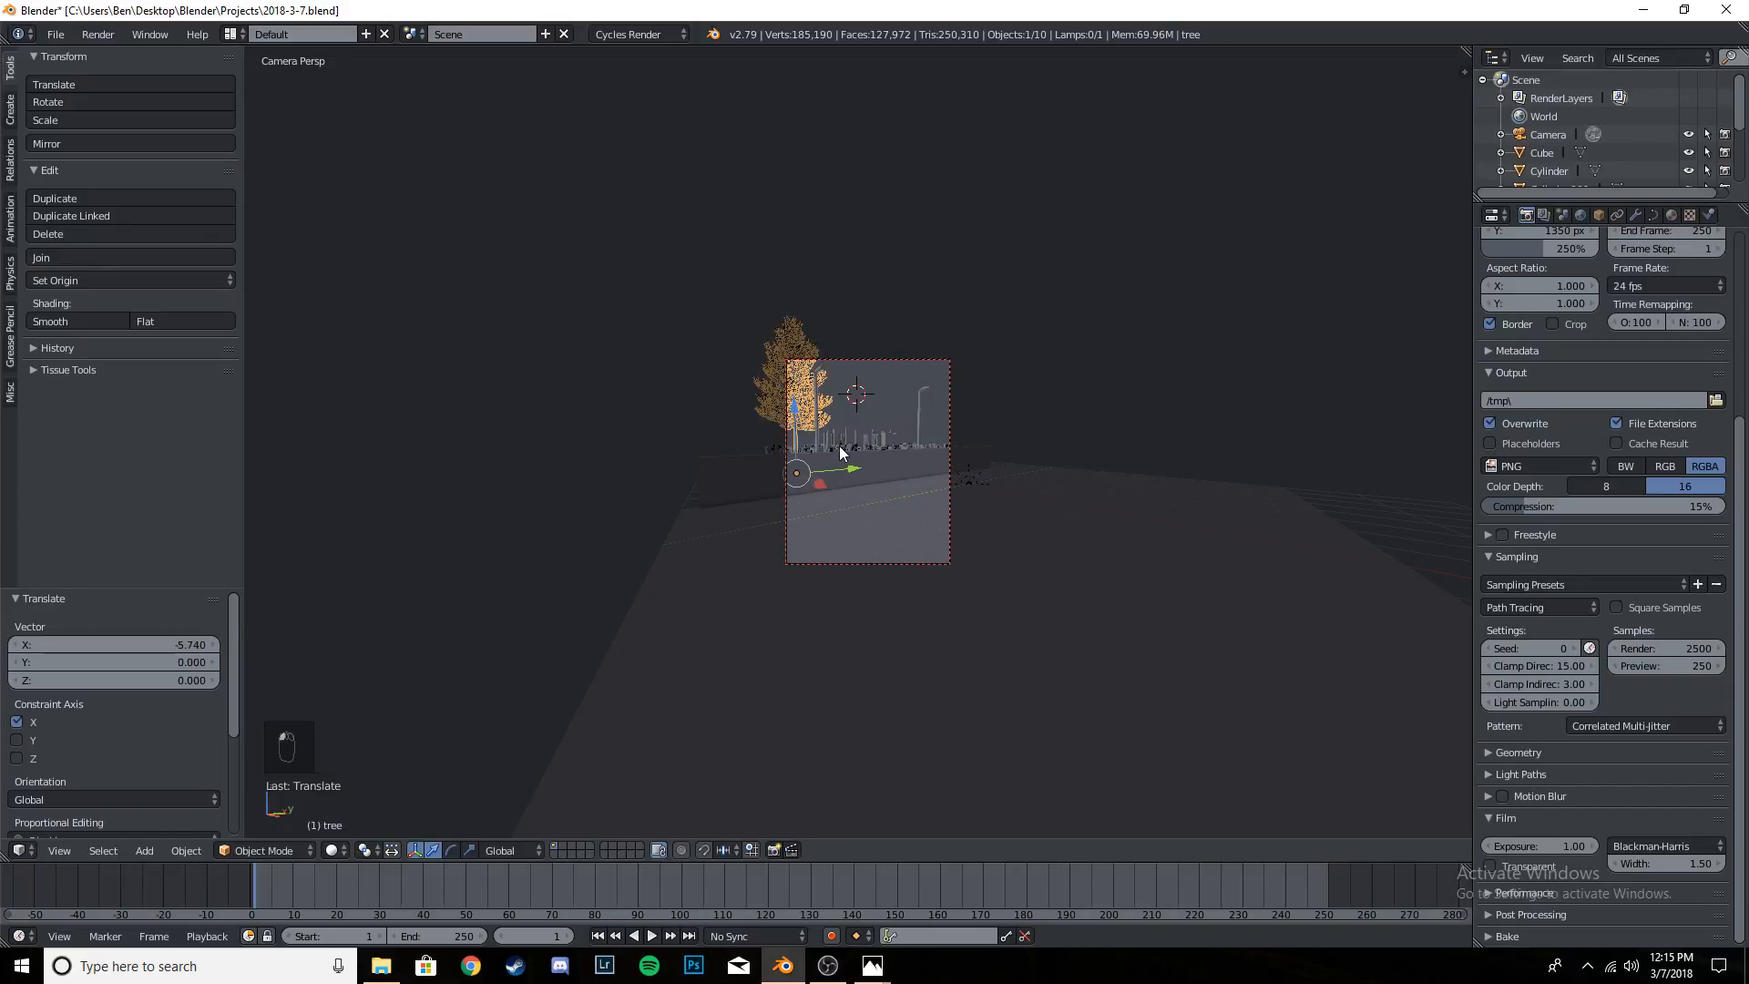
key("KP_Decimal")
middle_click_drag(943, 460, 933, 682)
scroll(934, 678, "down", 2)
left_click_drag(924, 637, 1039, 634)
- Select the tree trunk object instead of its leaves and scale the tree to about 0.53 of its size
right_click(1004, 384)
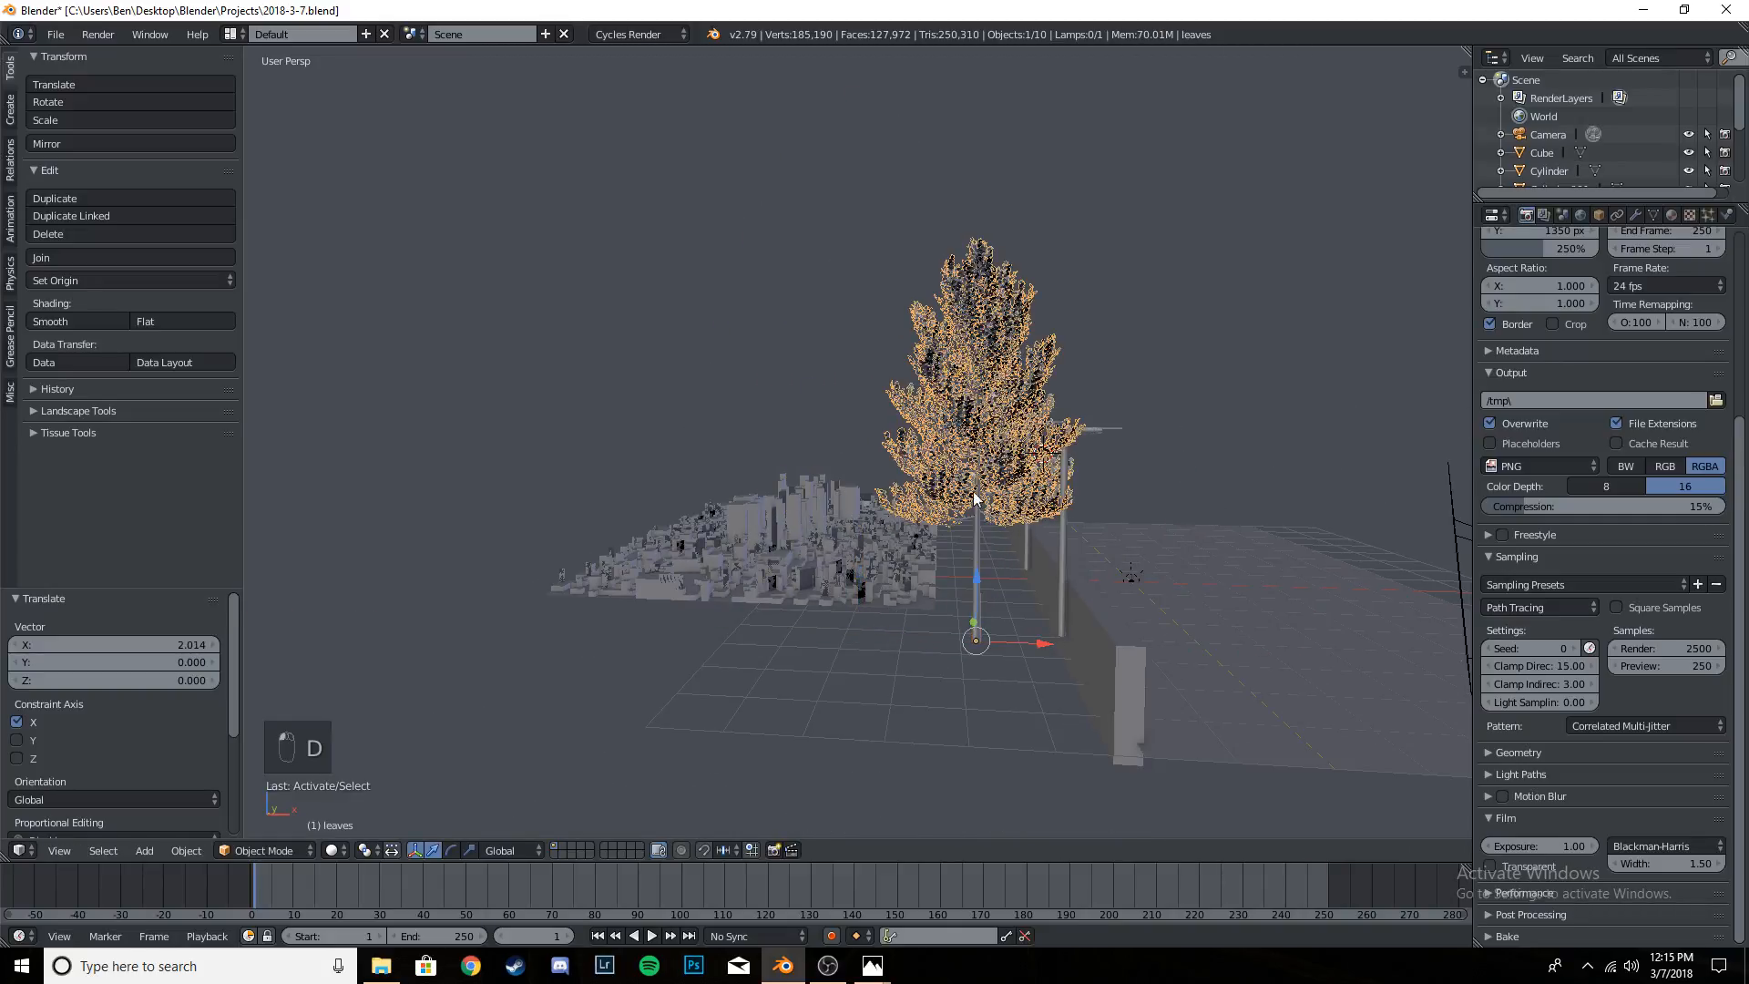
right_click(975, 543)
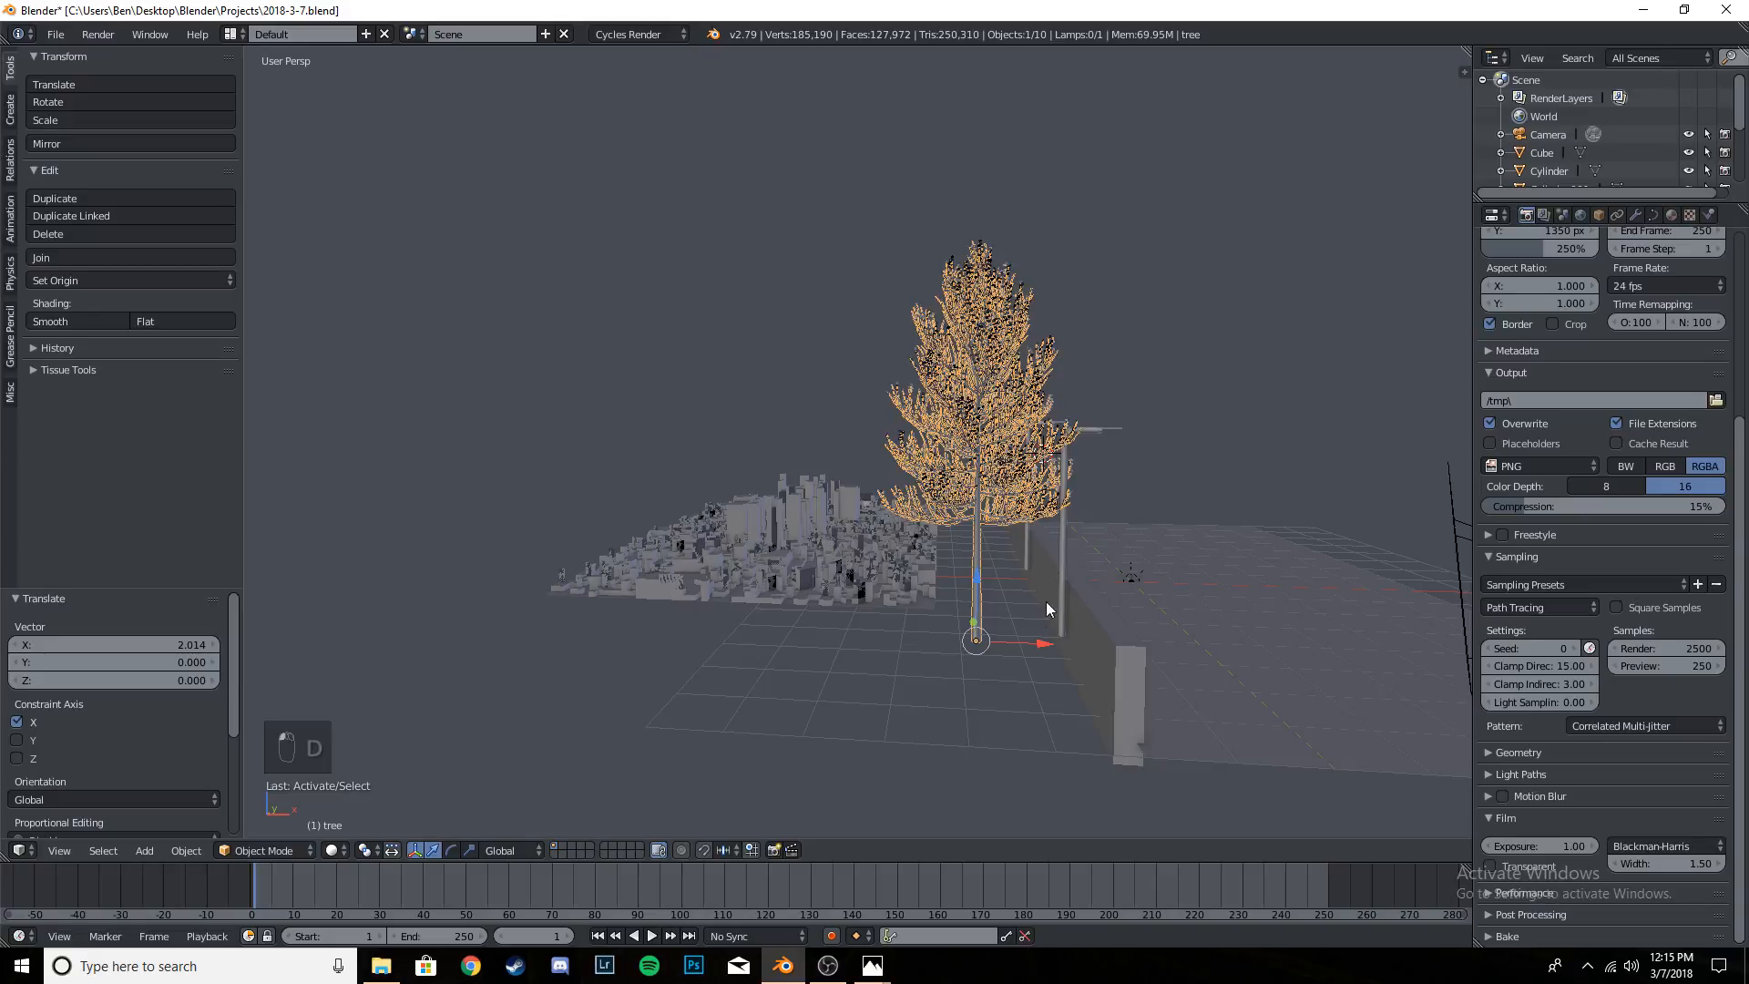
middle_click_drag(1047, 605, 1170, 692)
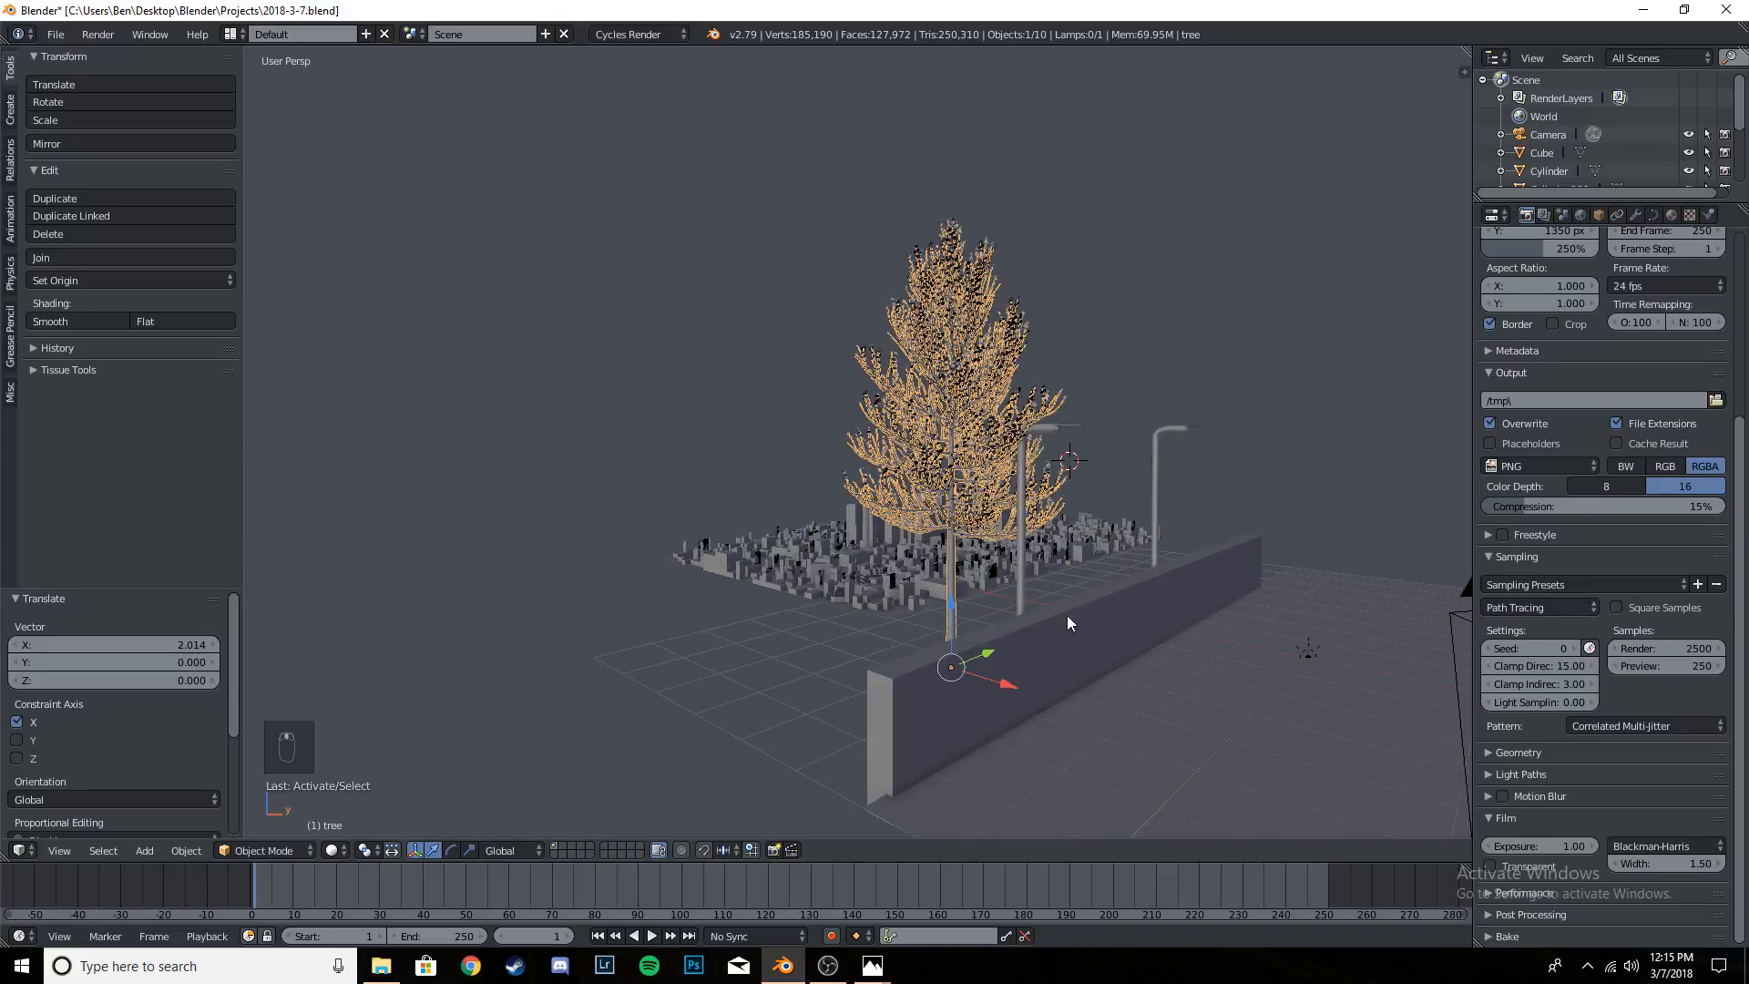
key("s")
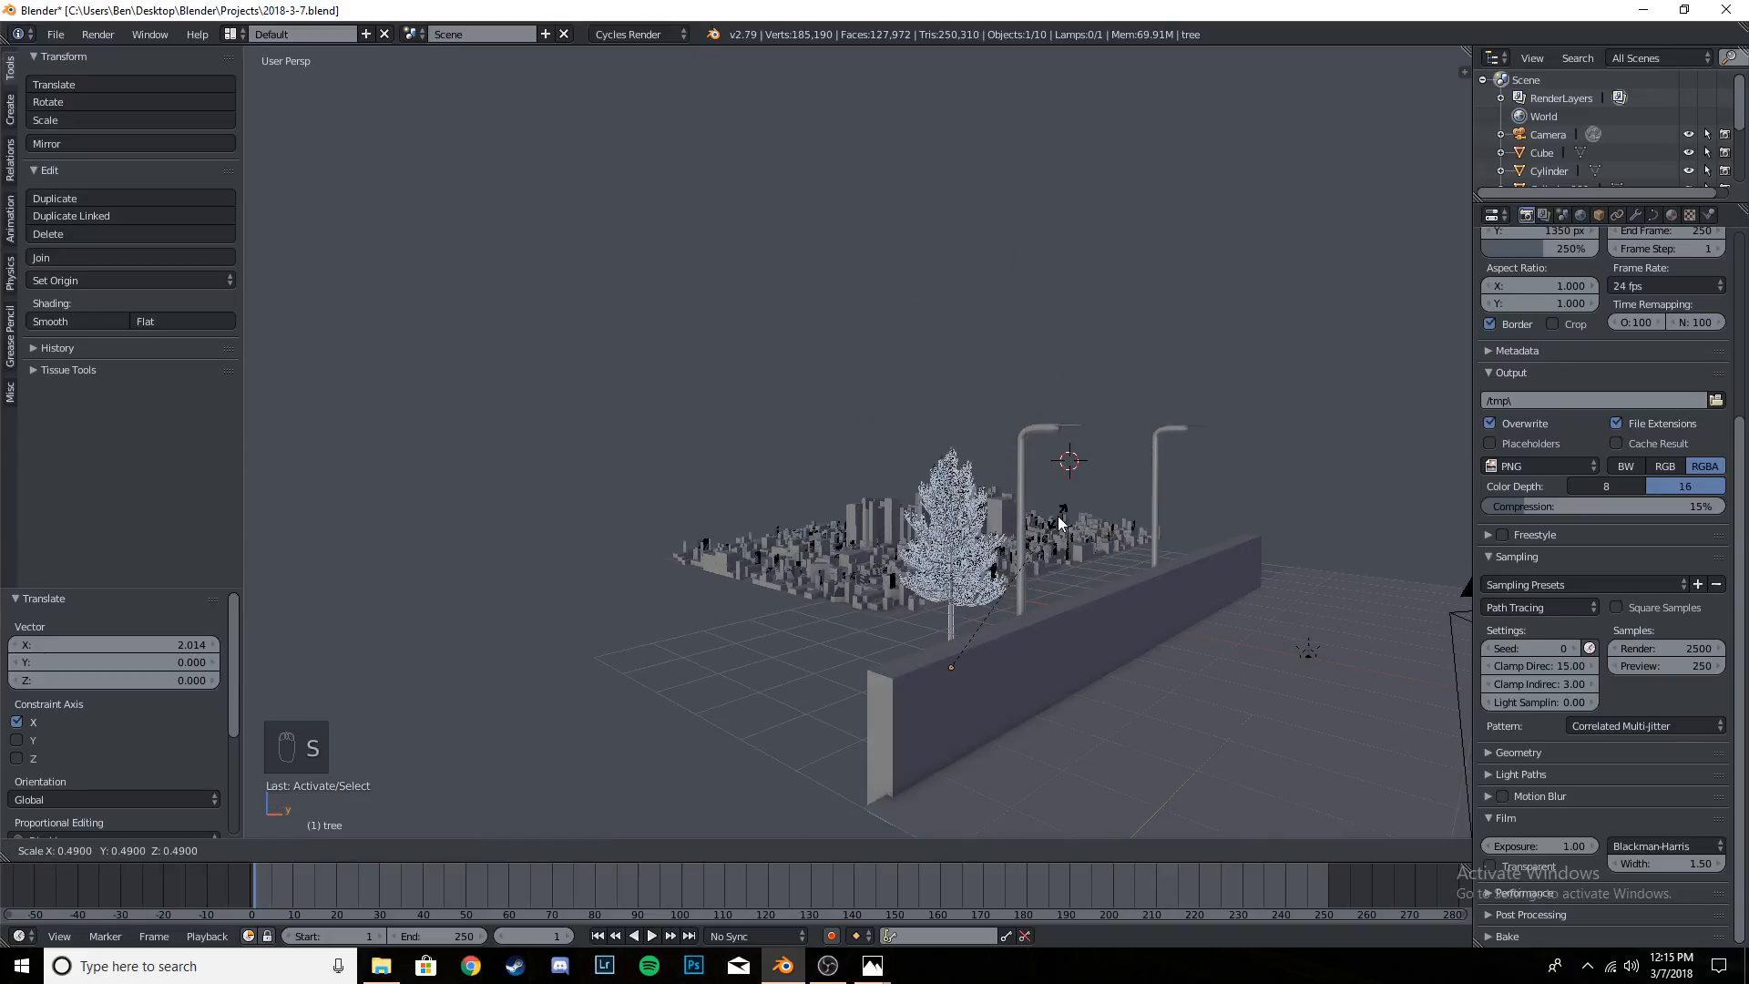
left_click(1078, 507)
- Move the tree about 1.77 along negative Y and toward the wall on X, and raise it about 0.31
middle_click_drag(1016, 670, 1006, 632)
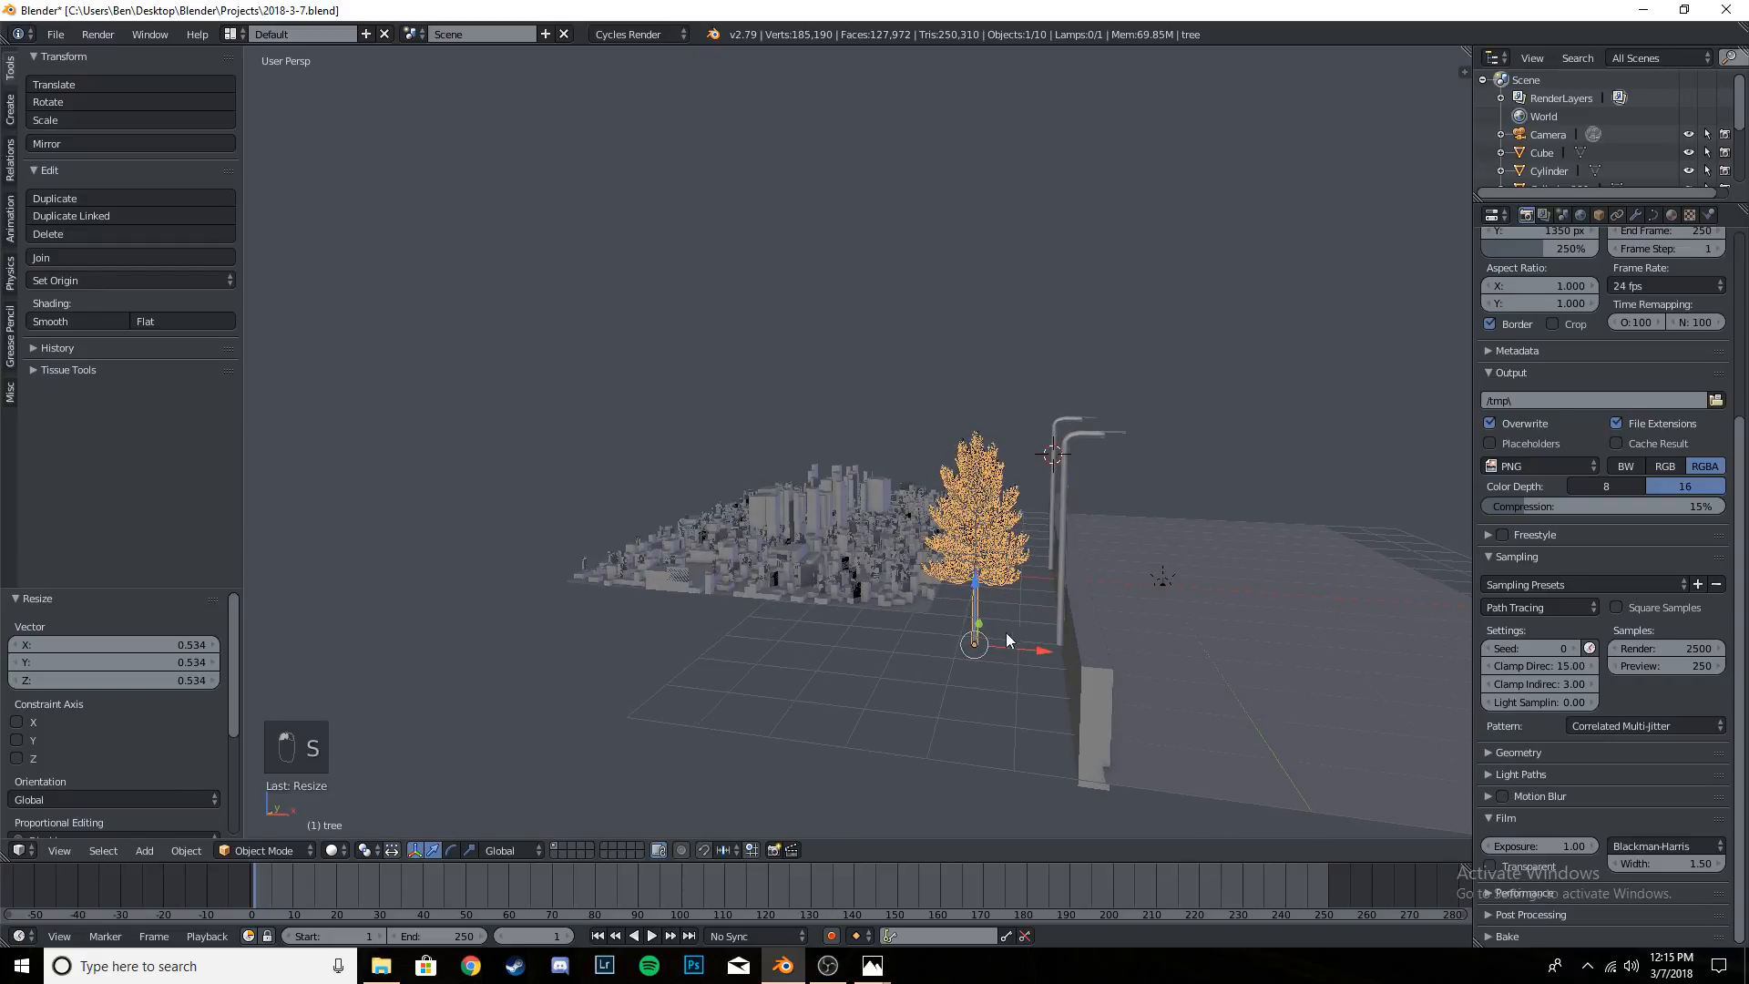
key("g")
key("x")
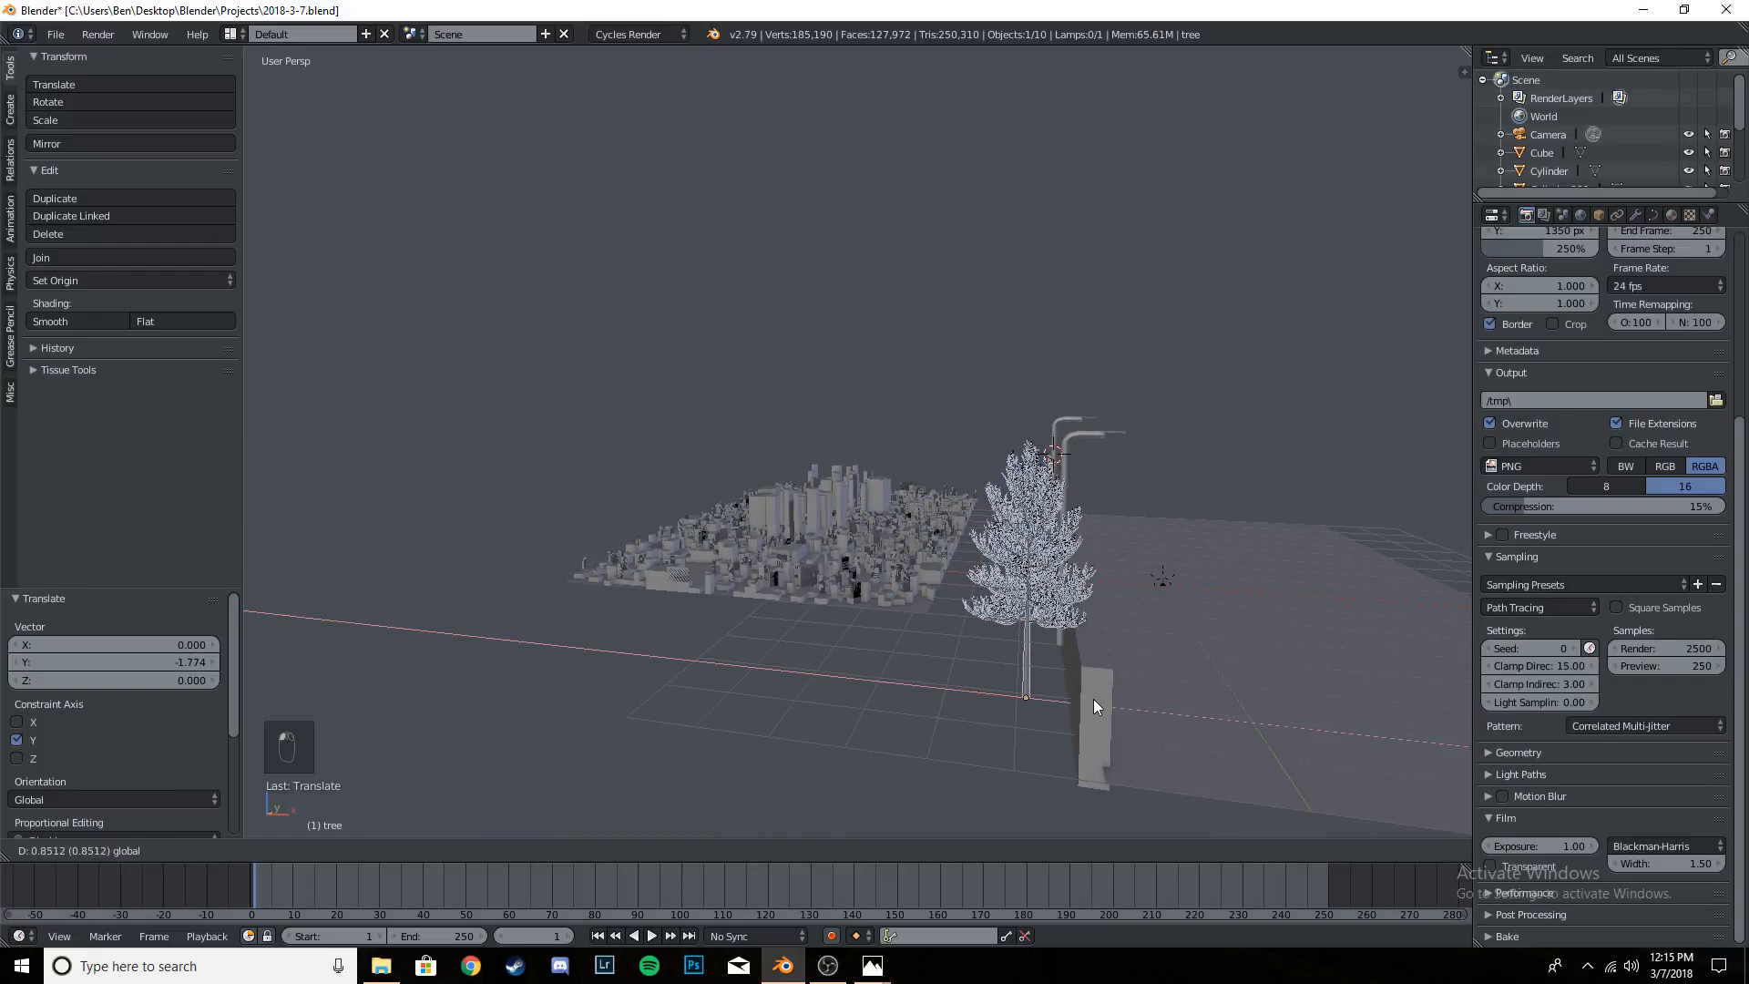
left_click(1093, 698)
key("g")
key("z")
left_click(1081, 670)
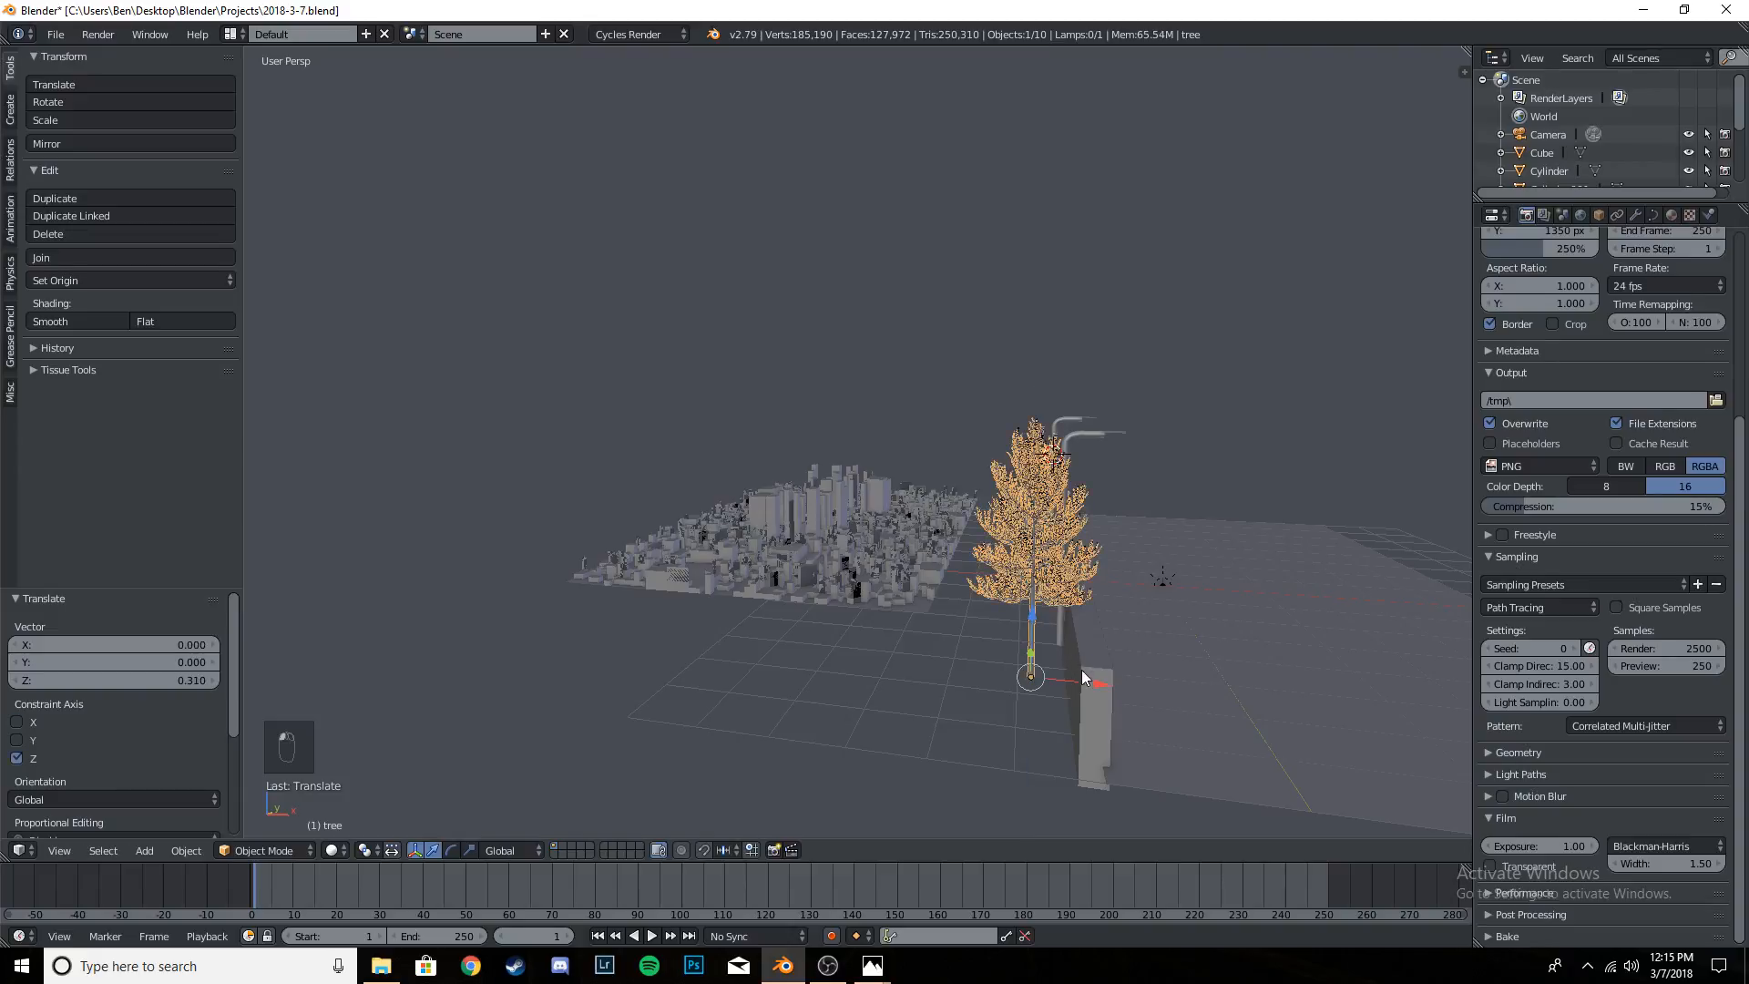
- Shift the tree about 0.33 along X, close behind the wall, and check its placement from several sides
key("g")
key("x")
left_click(1126, 685)
mouse_move(1179, 676)
middle_mouse_down()
mouse_move(1268, 627)
mouse_move(1190, 660)
mouse_move(1258, 730)
mouse_move(1195, 669)
middle_mouse_up()
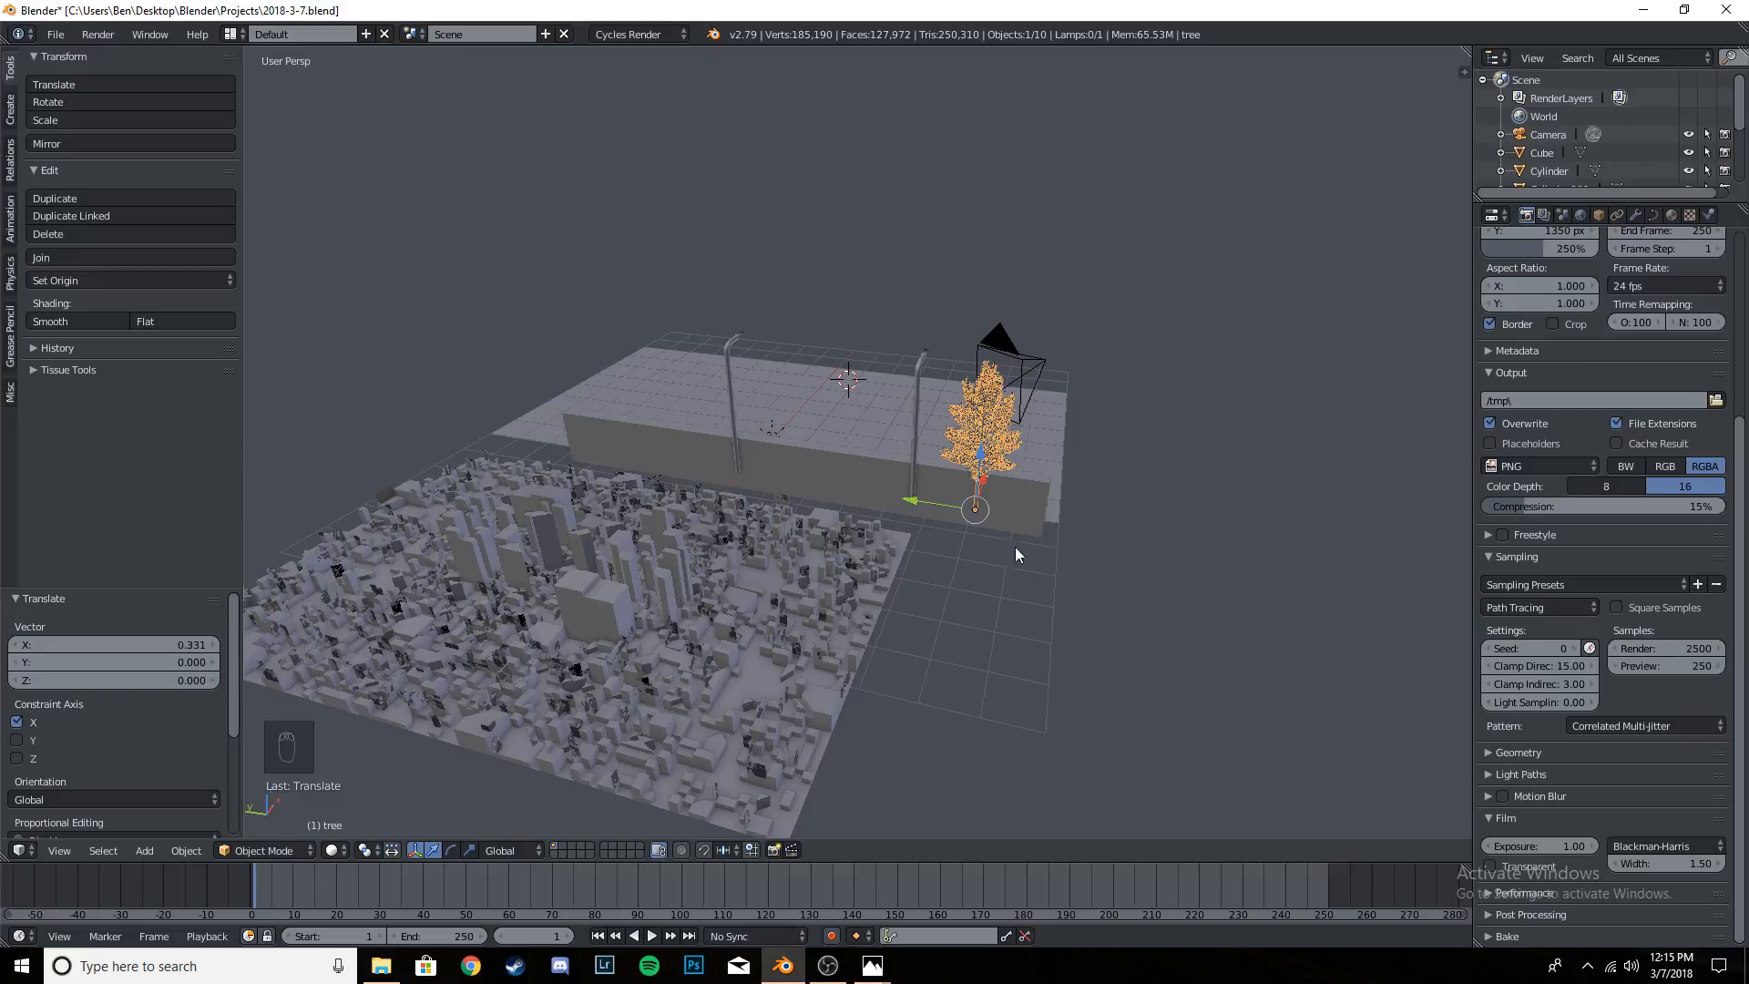
mouse_move(1144, 672)
middle_mouse_down()
mouse_move(1048, 612)
mouse_move(1030, 571)
mouse_move(1097, 632)
mouse_move(1031, 631)
mouse_move(1119, 678)
middle_mouse_up()
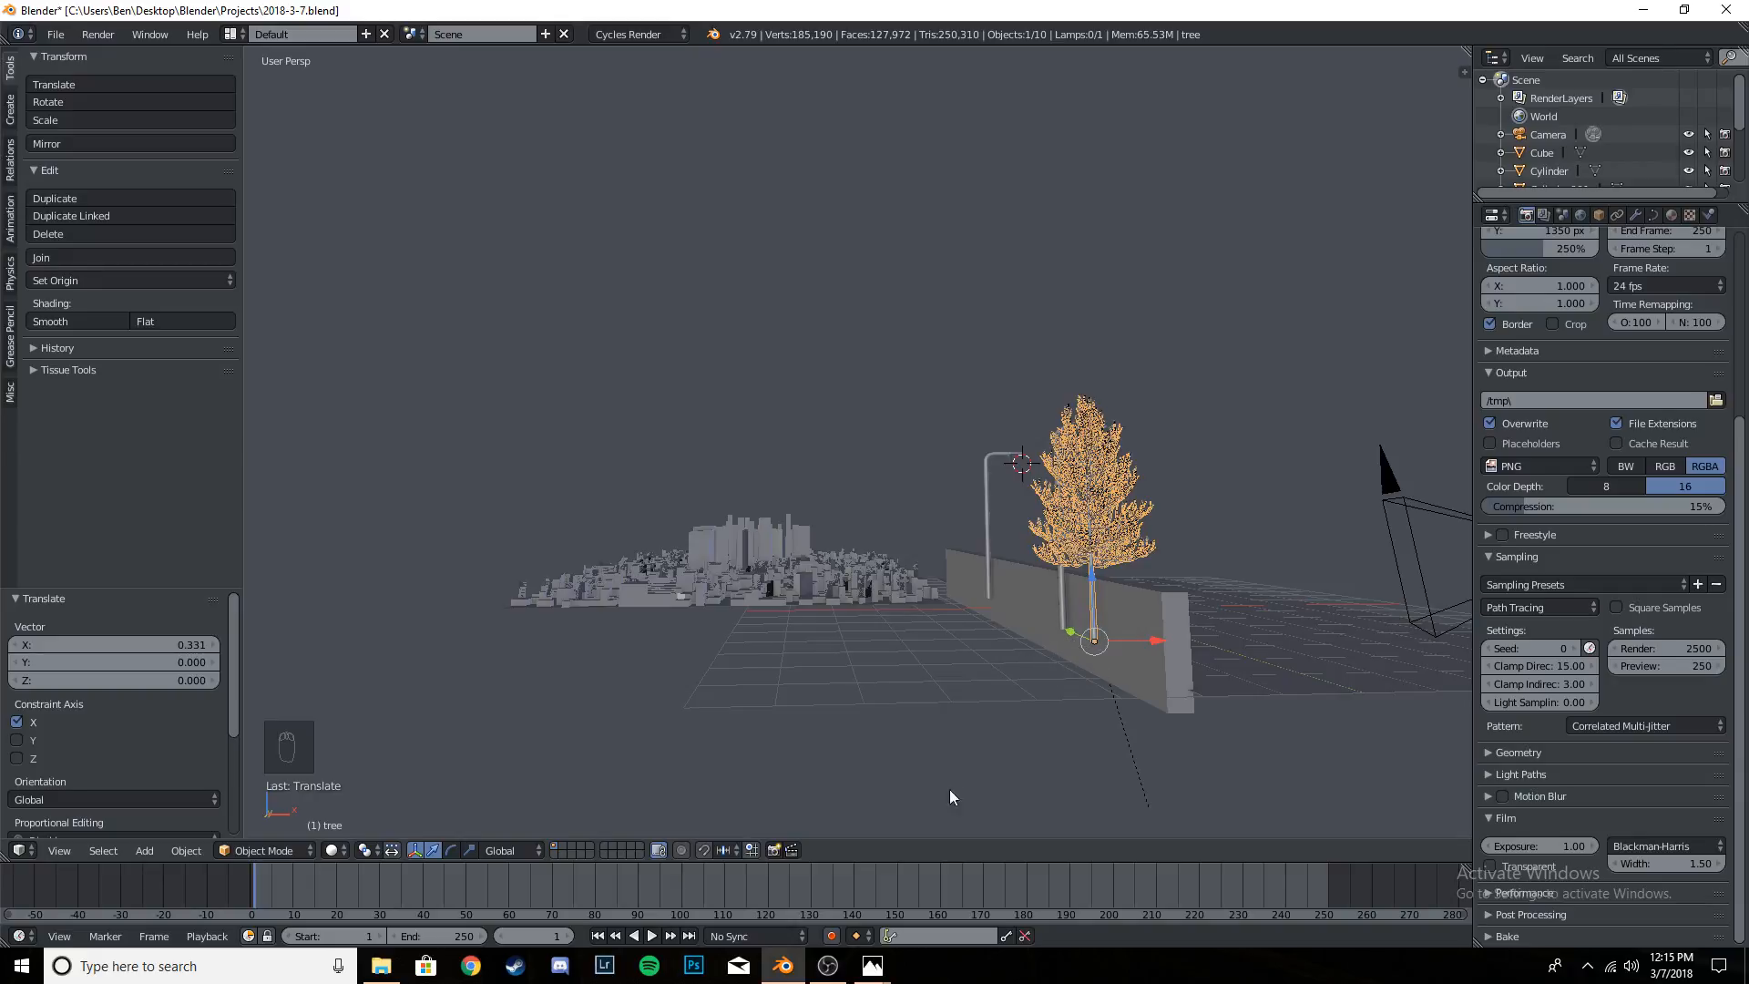
- In the camera view, move the tree about 0.83 along Y into the frame and the street-light pole beside it about 0.15 along Y
key("KP_0")
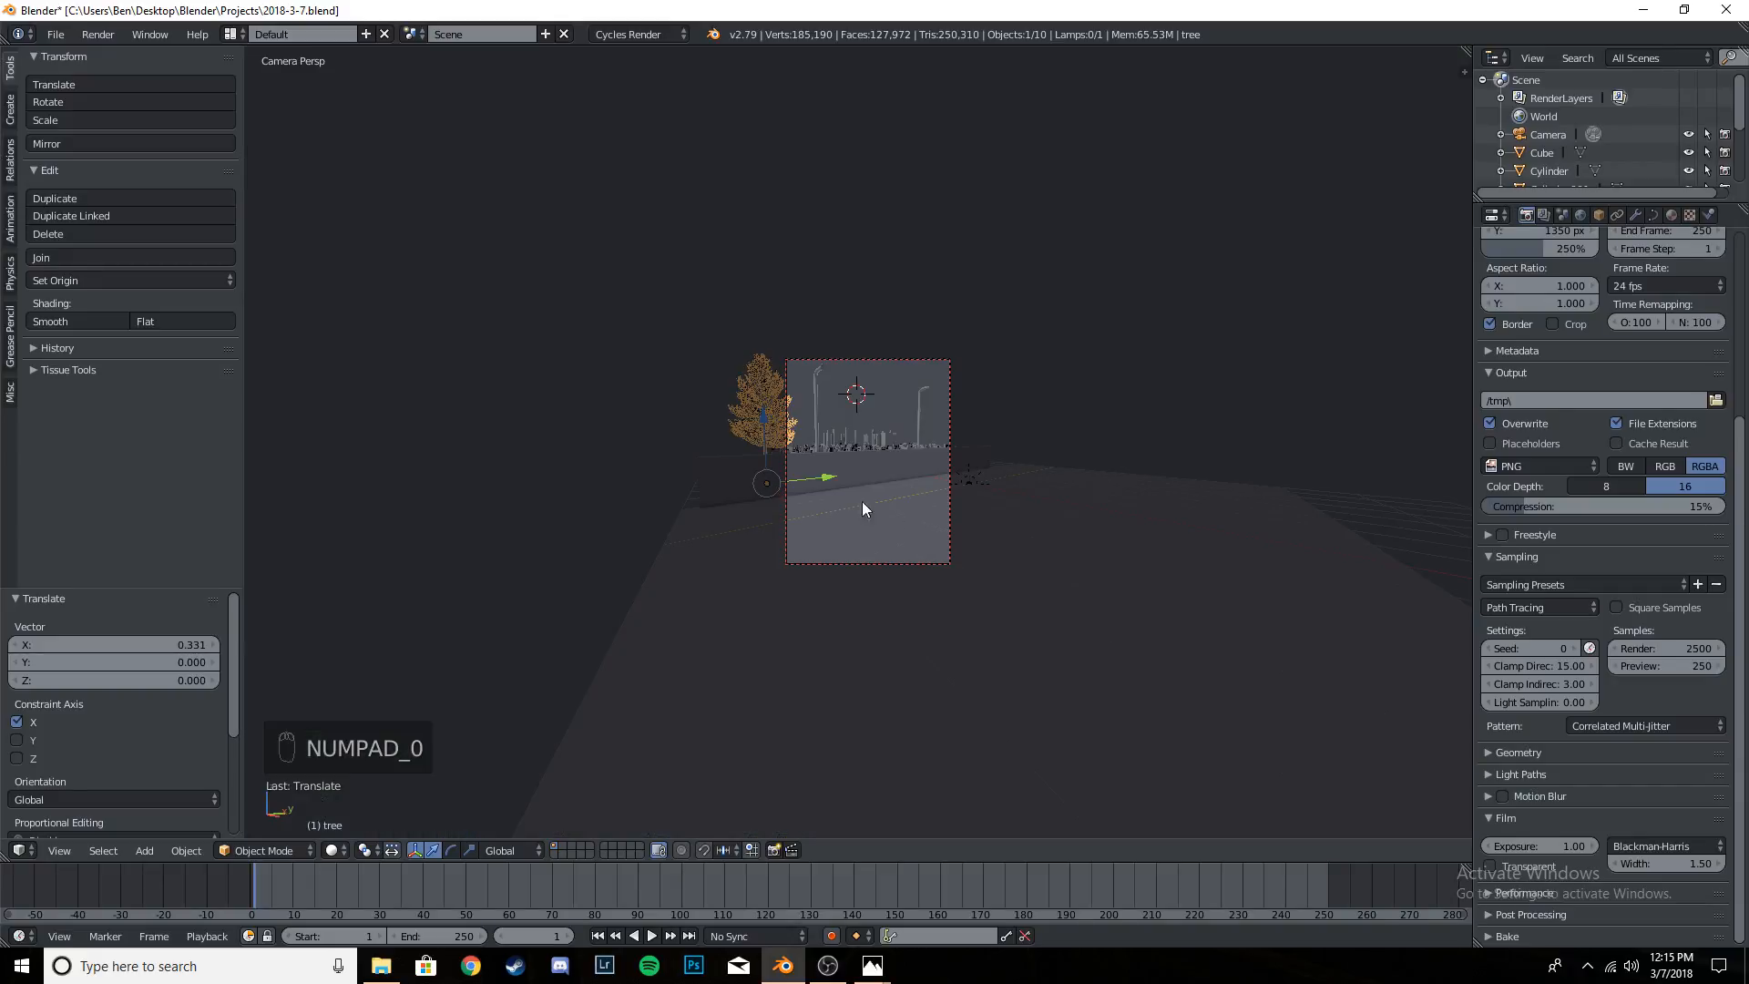
scroll(820, 483, "up", 5)
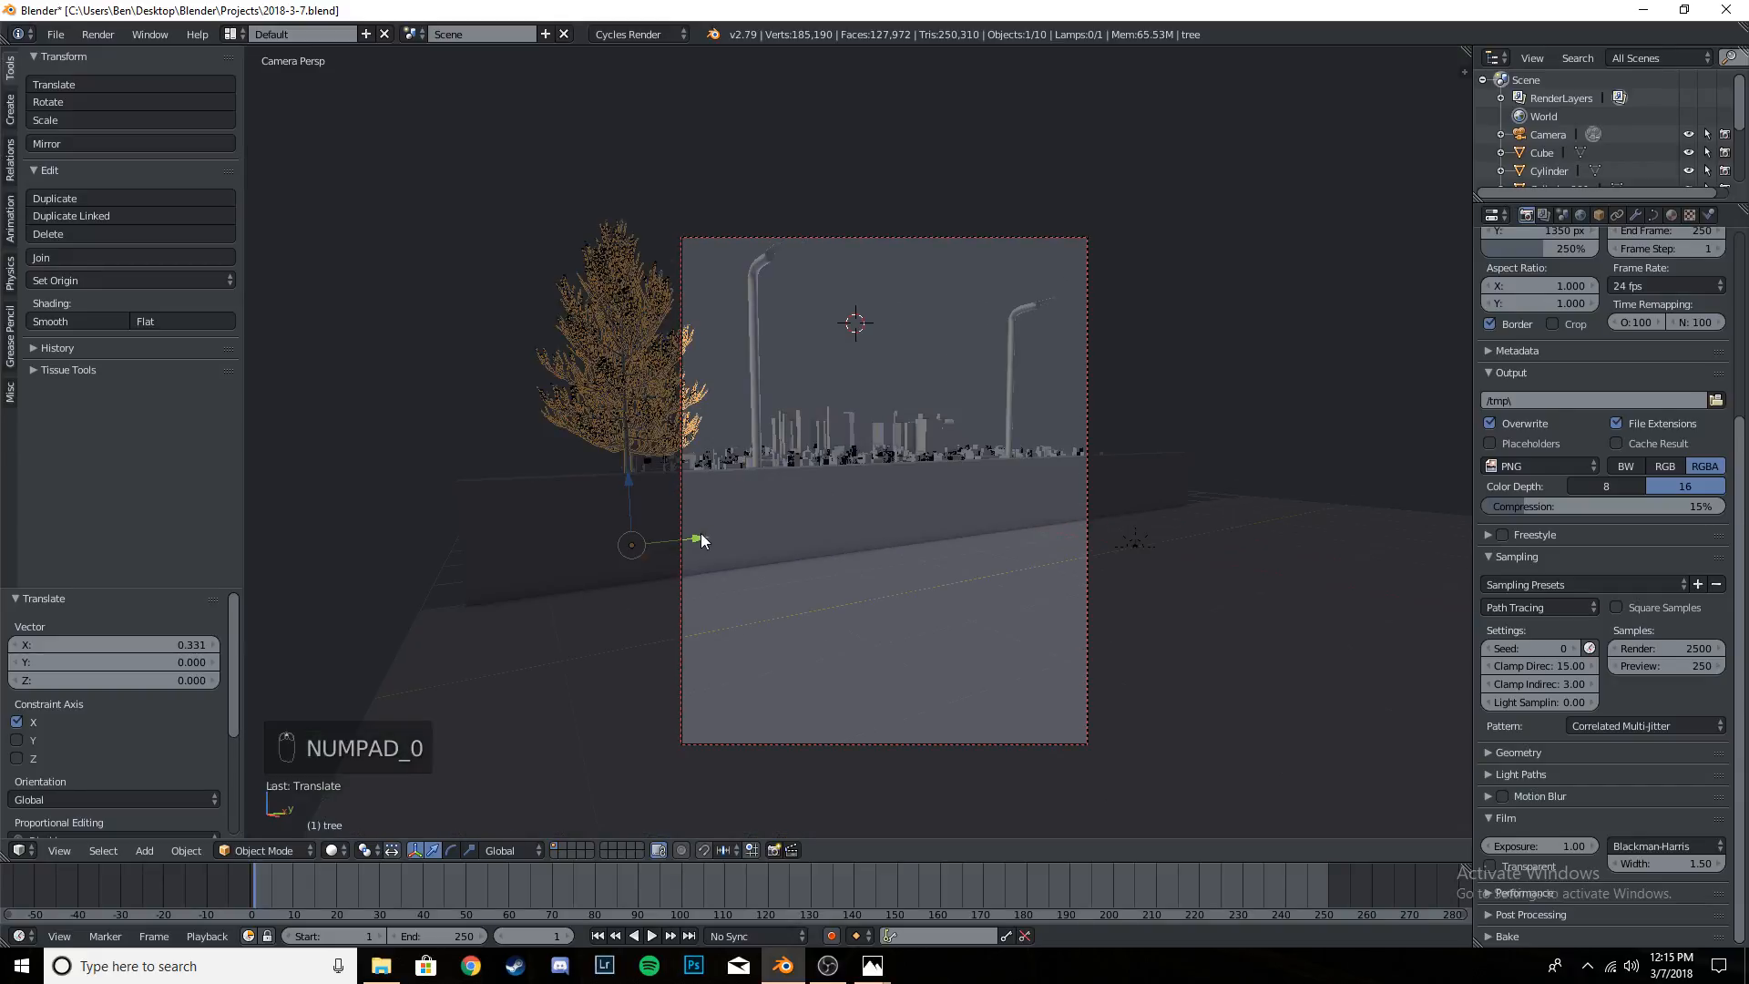
left_click_drag(702, 540, 774, 532)
right_click(748, 313)
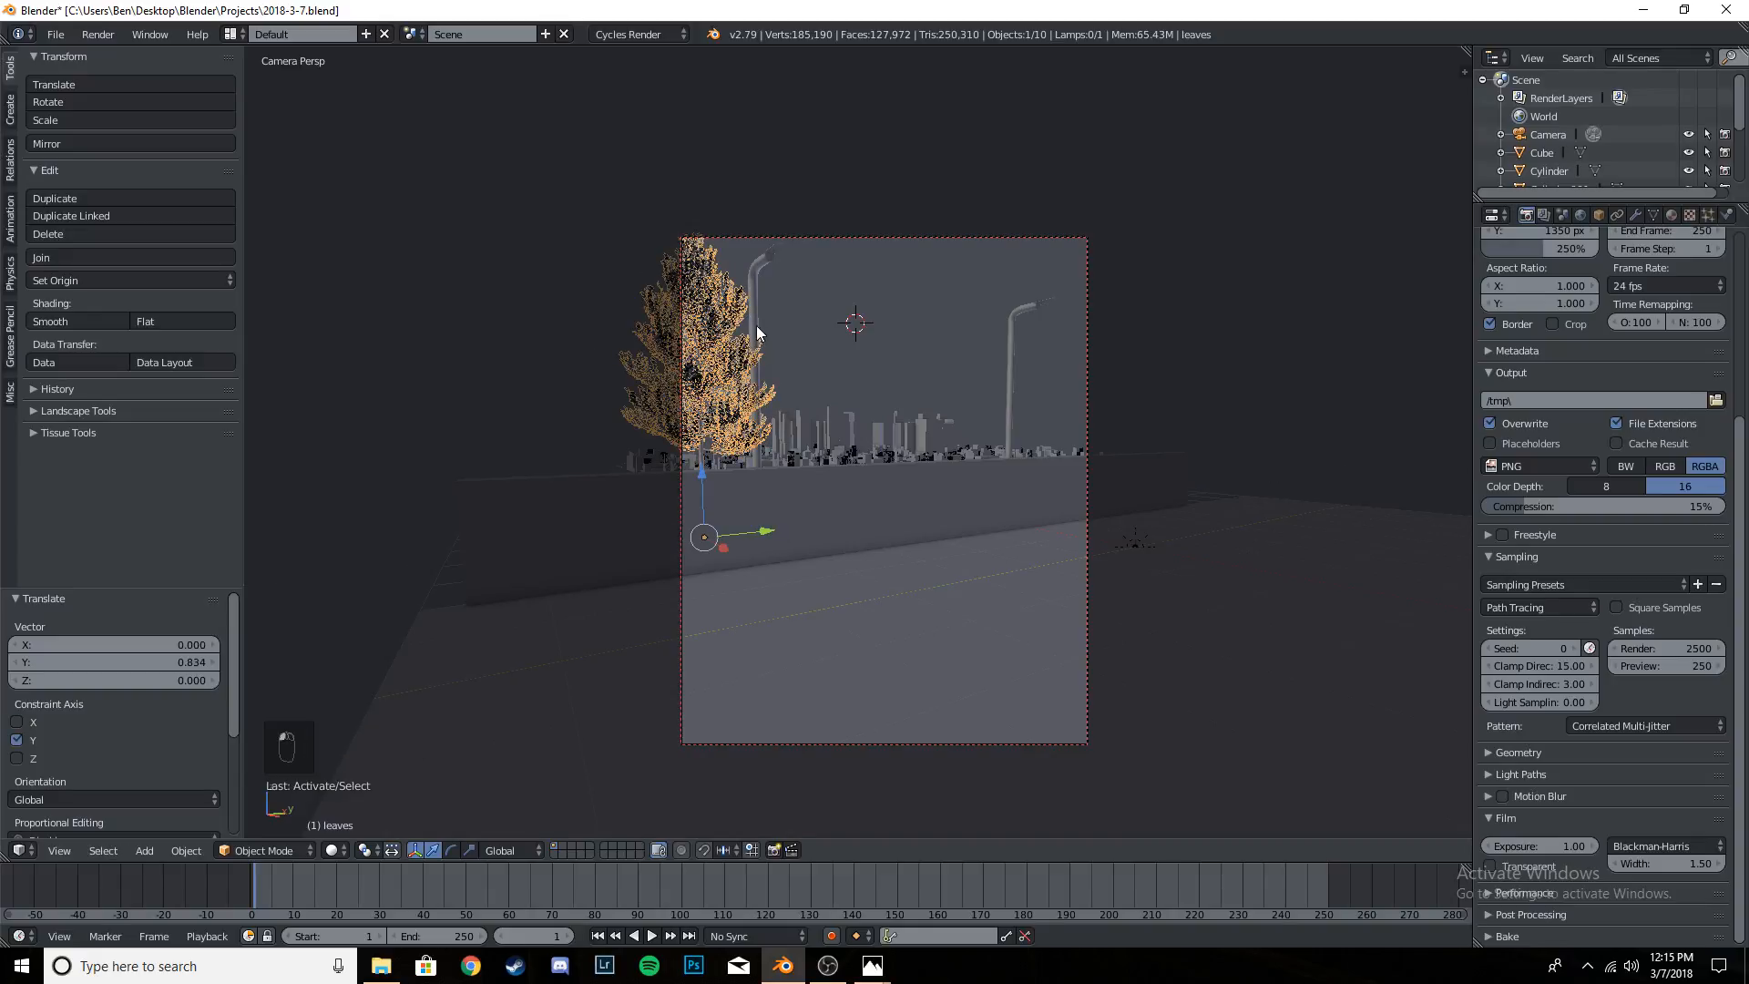
left_click_drag(814, 417, 823, 412)
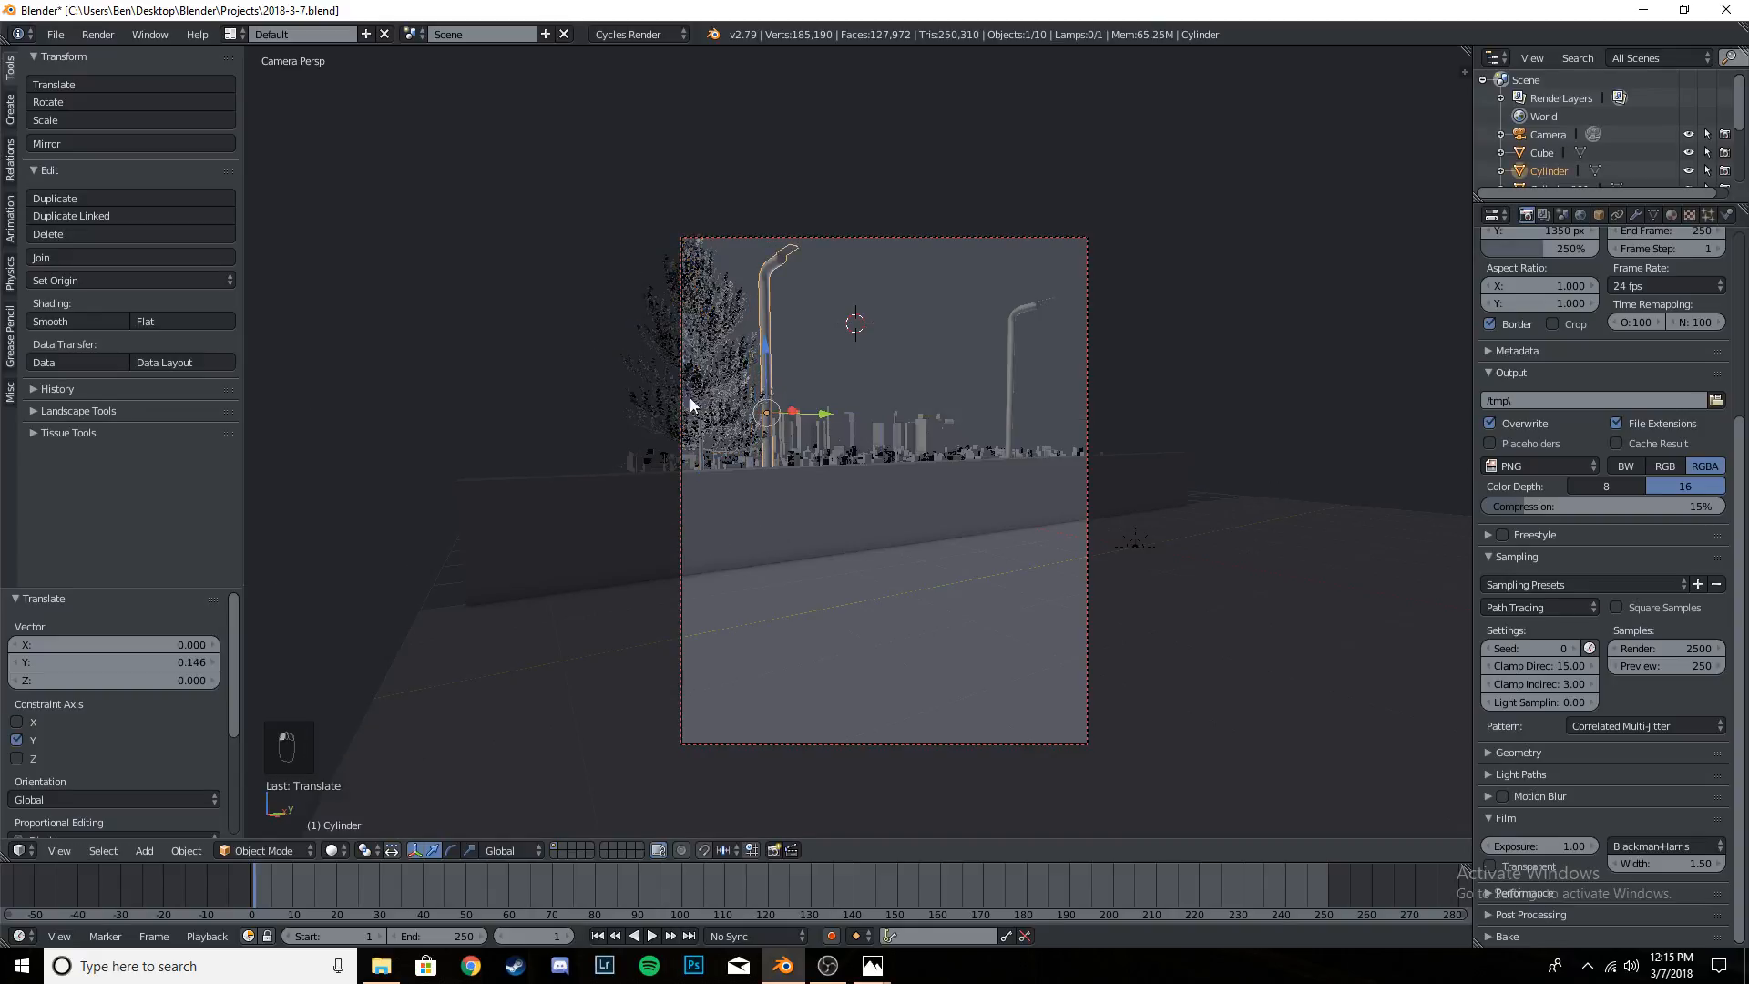
- Nudge the tree slightly along Y and lower it about 0.38 so its lowest branches meet the top of the wall
right_click(717, 453)
scroll(718, 453, "up", 3)
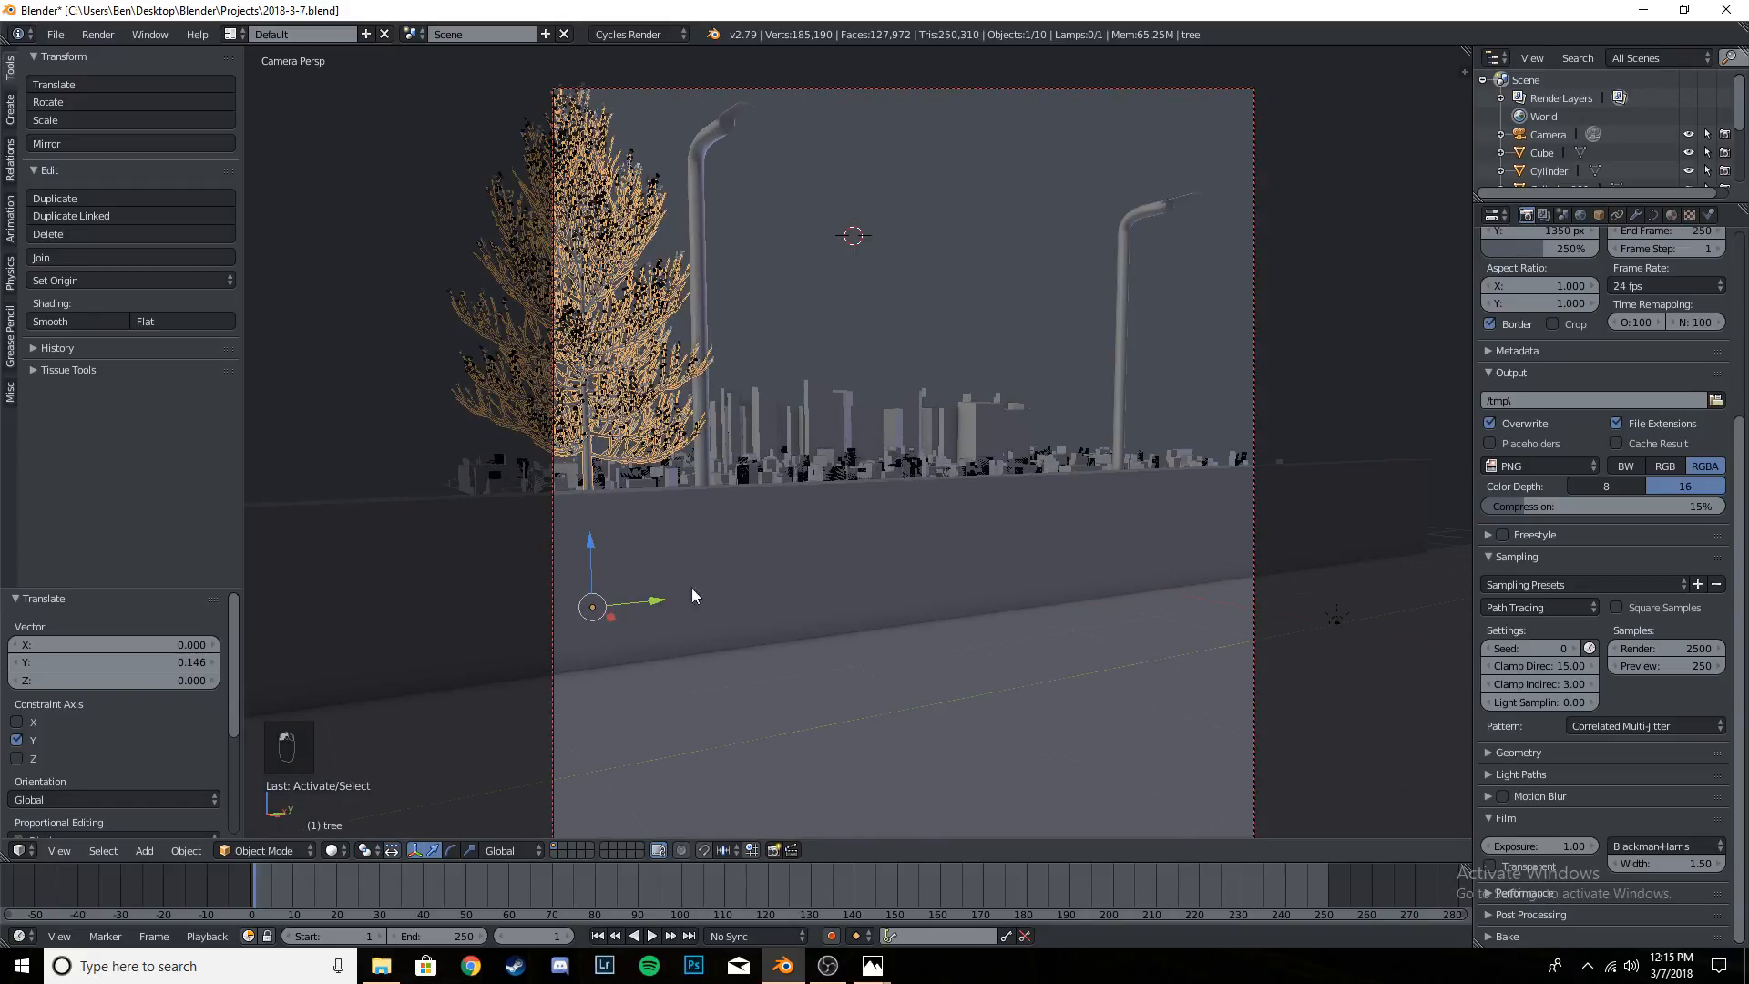
mouse_move(663, 600)
left_mouse_down()
mouse_move(685, 598)
mouse_move(669, 619)
left_mouse_up()
left_click_drag(596, 554, 600, 599)
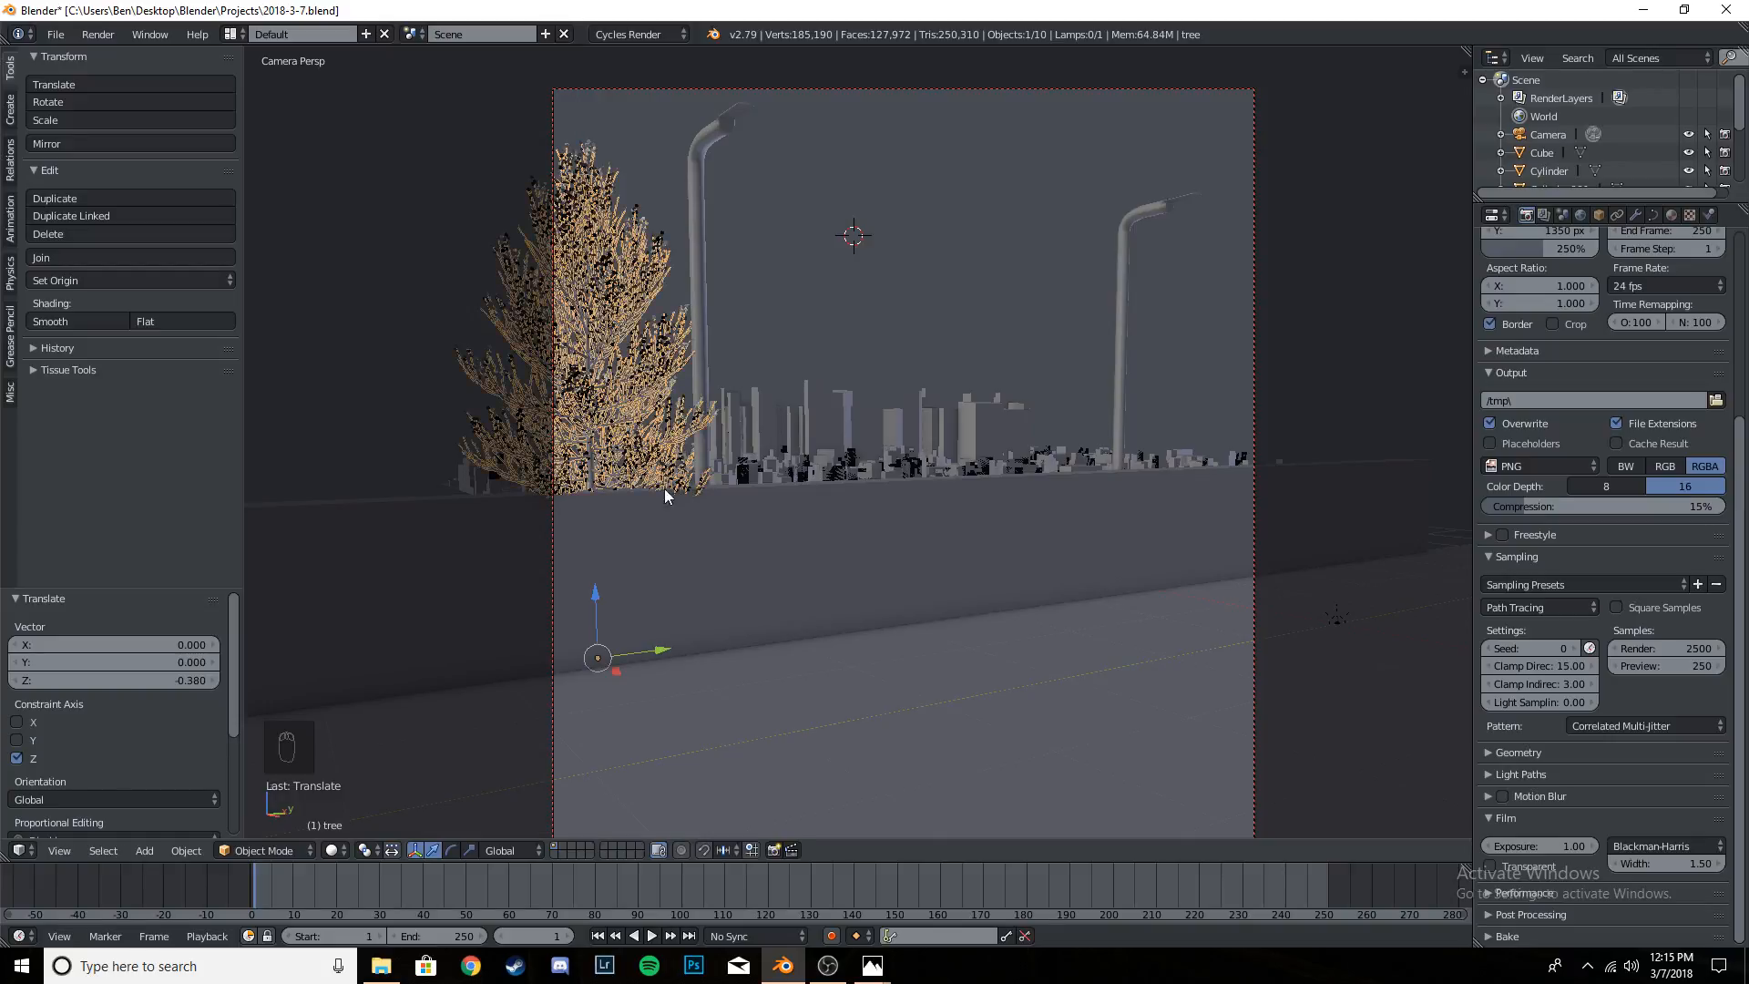
- Rotate the tree about the global Z axis while checking its branches against the wall and street-light pole
scroll(664, 489, "up", 5)
scroll(749, 576, "down", 2)
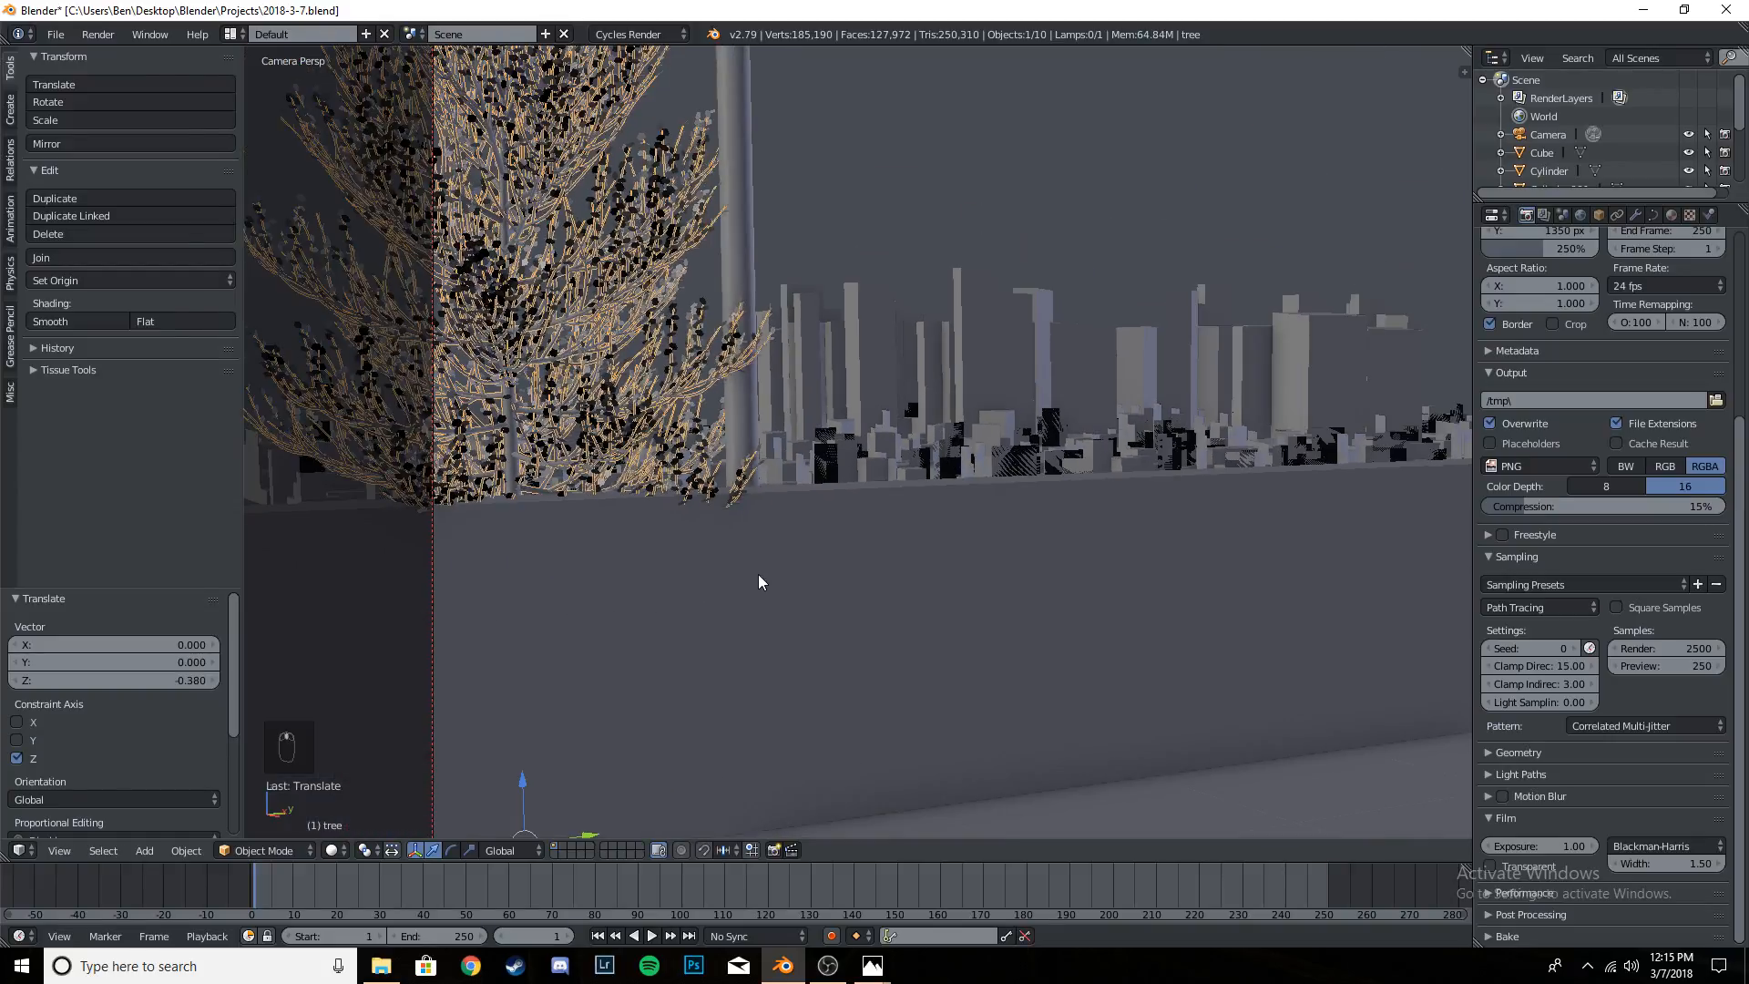
key("r")
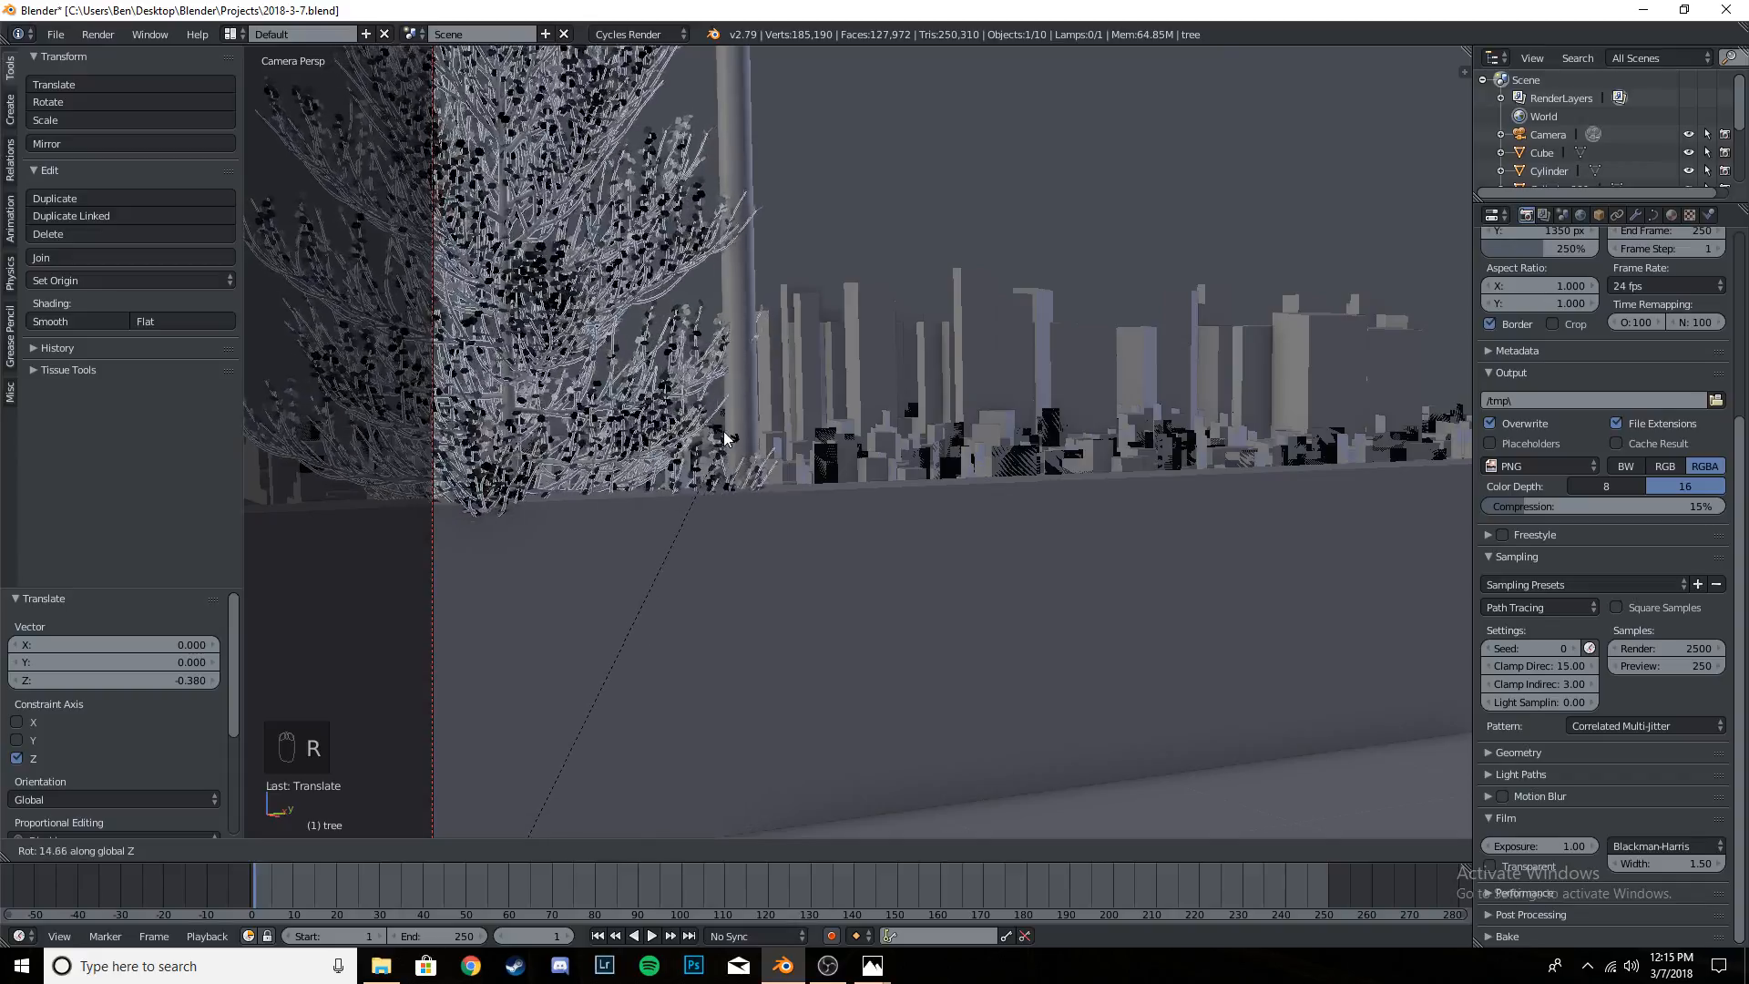
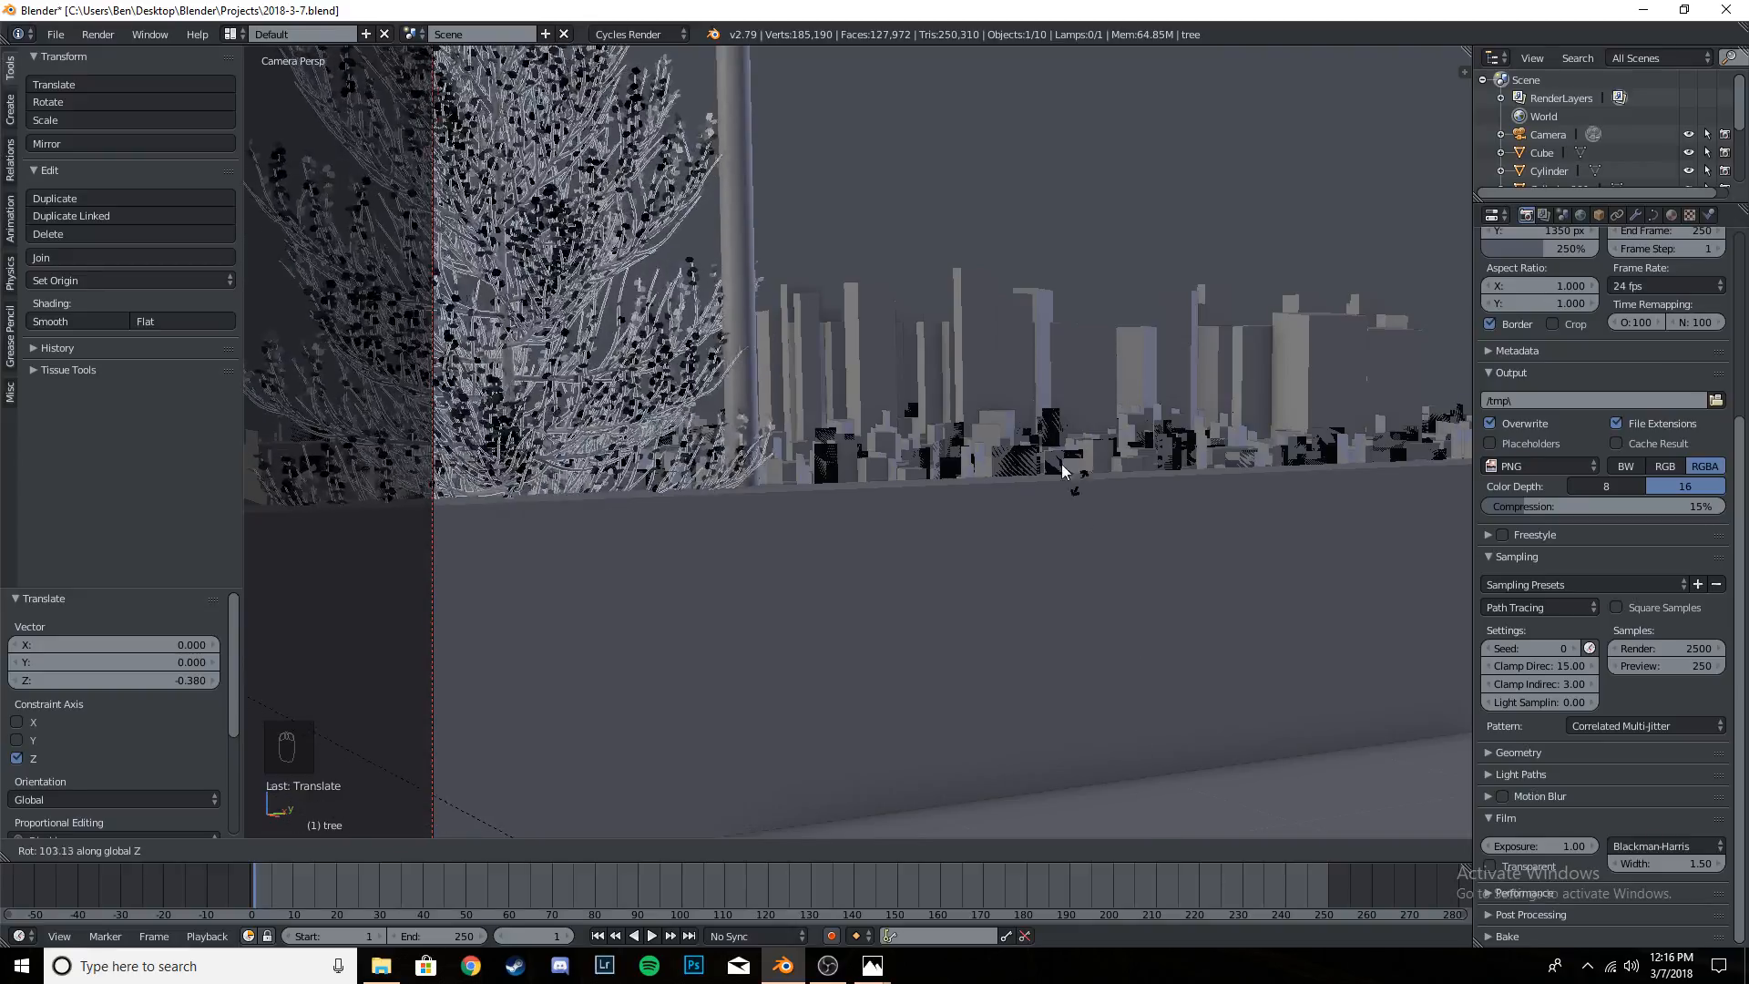
left_click(806, 504)
key("Home")
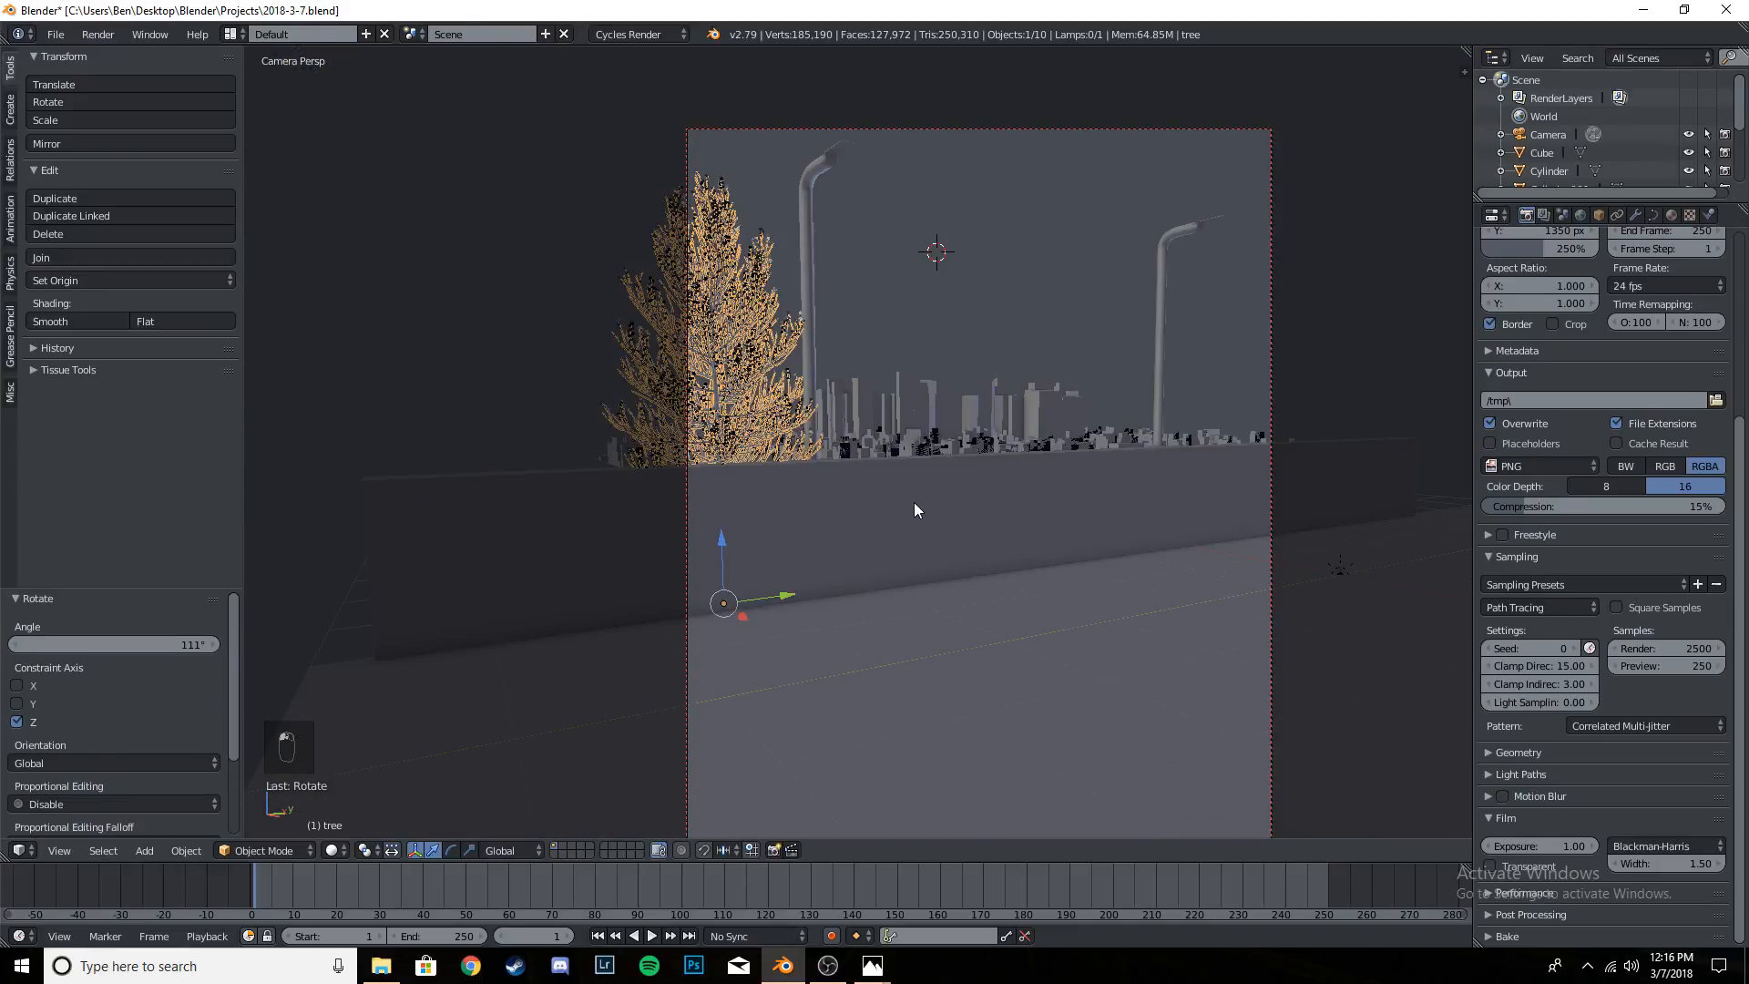
key("ctrl+z")
- Rotate the tree about −107° around the global Z axis
scroll(851, 474, "up", 3)
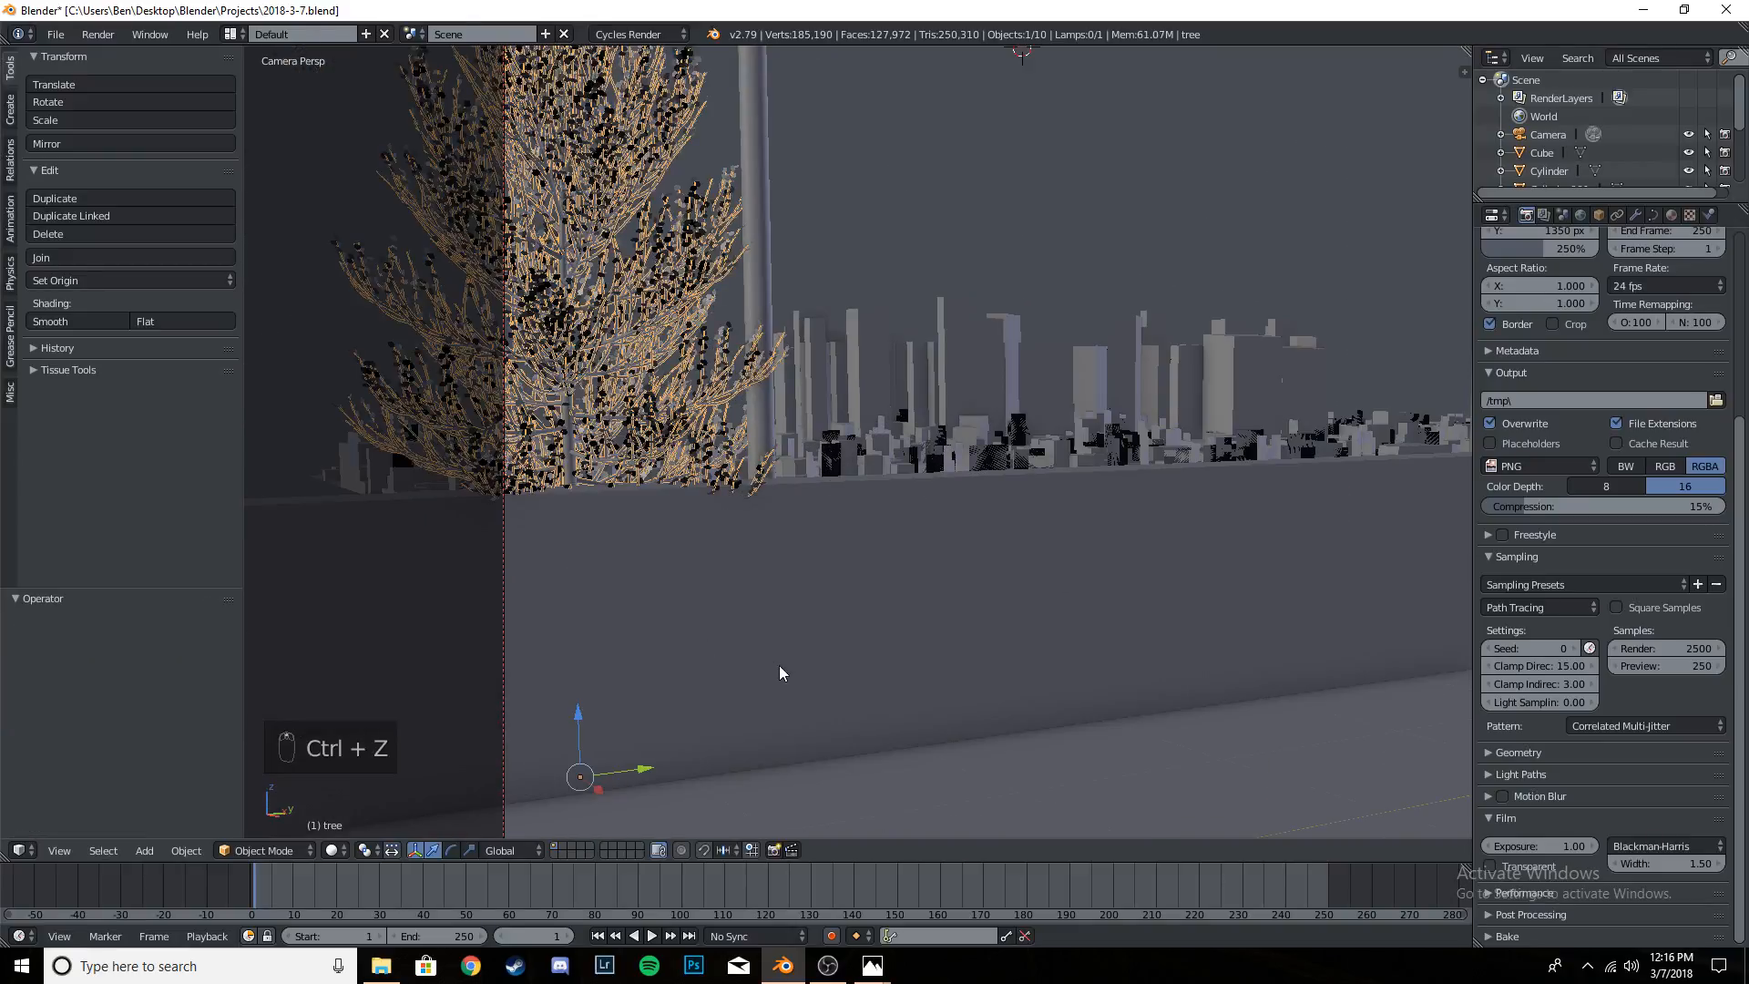
key("r")
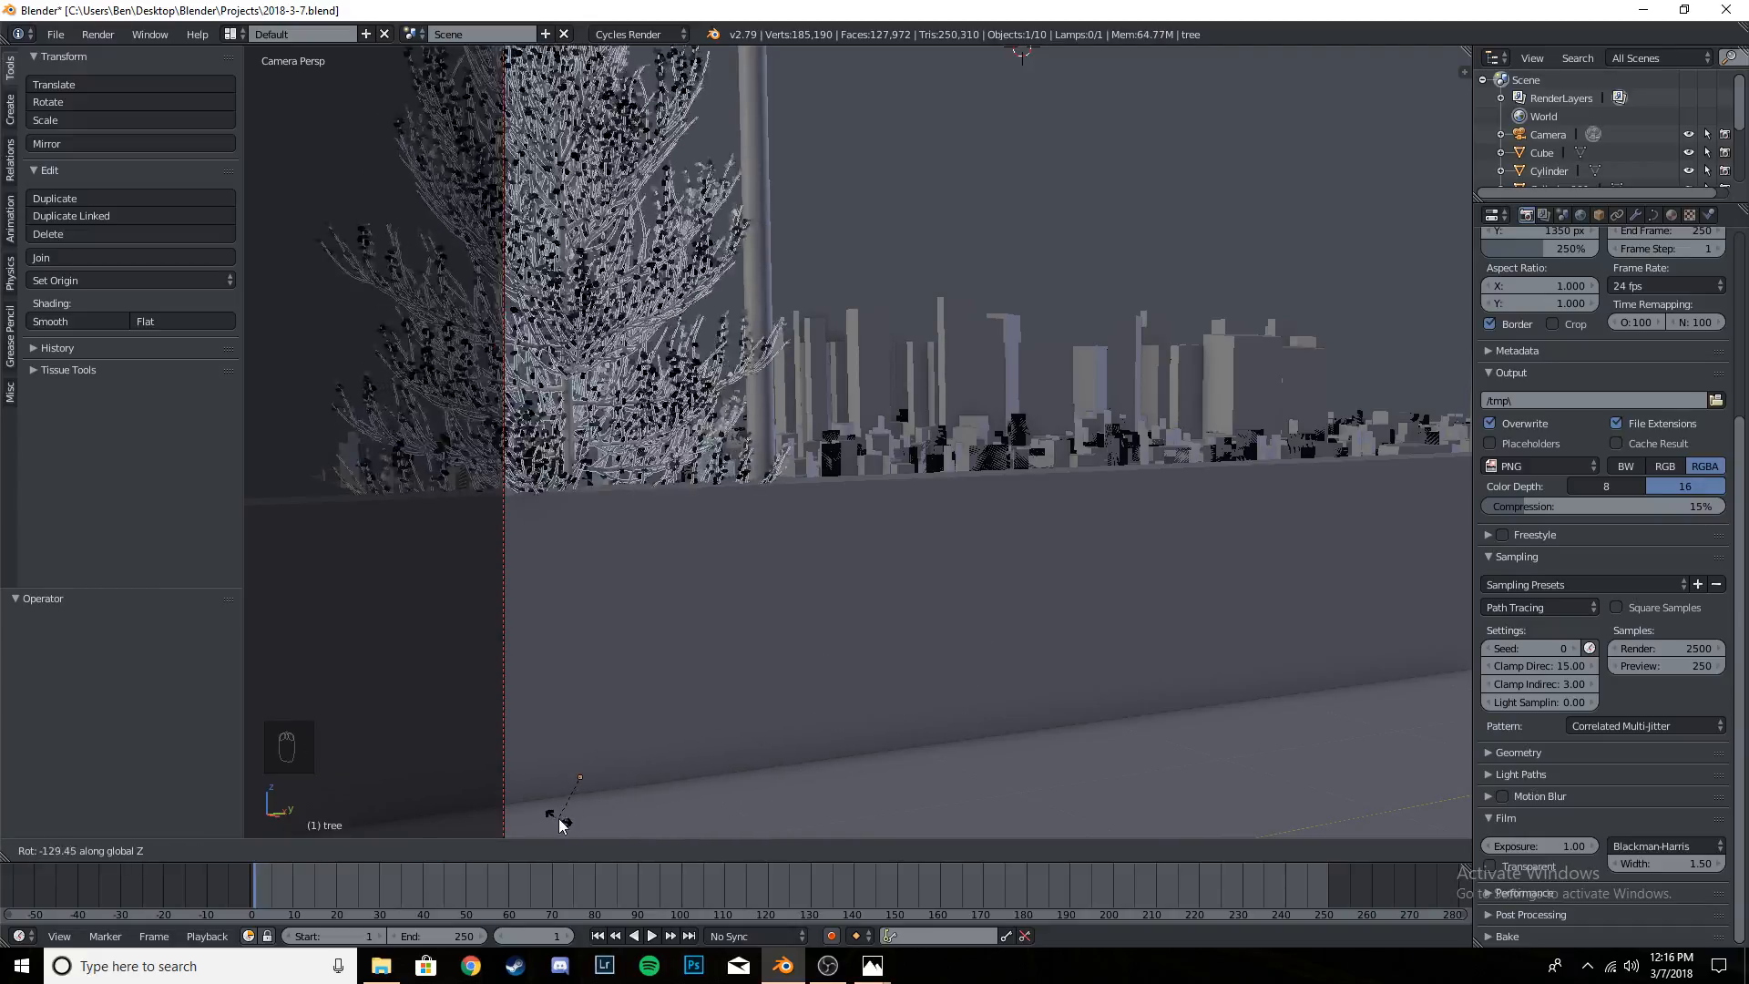
left_click(591, 788)
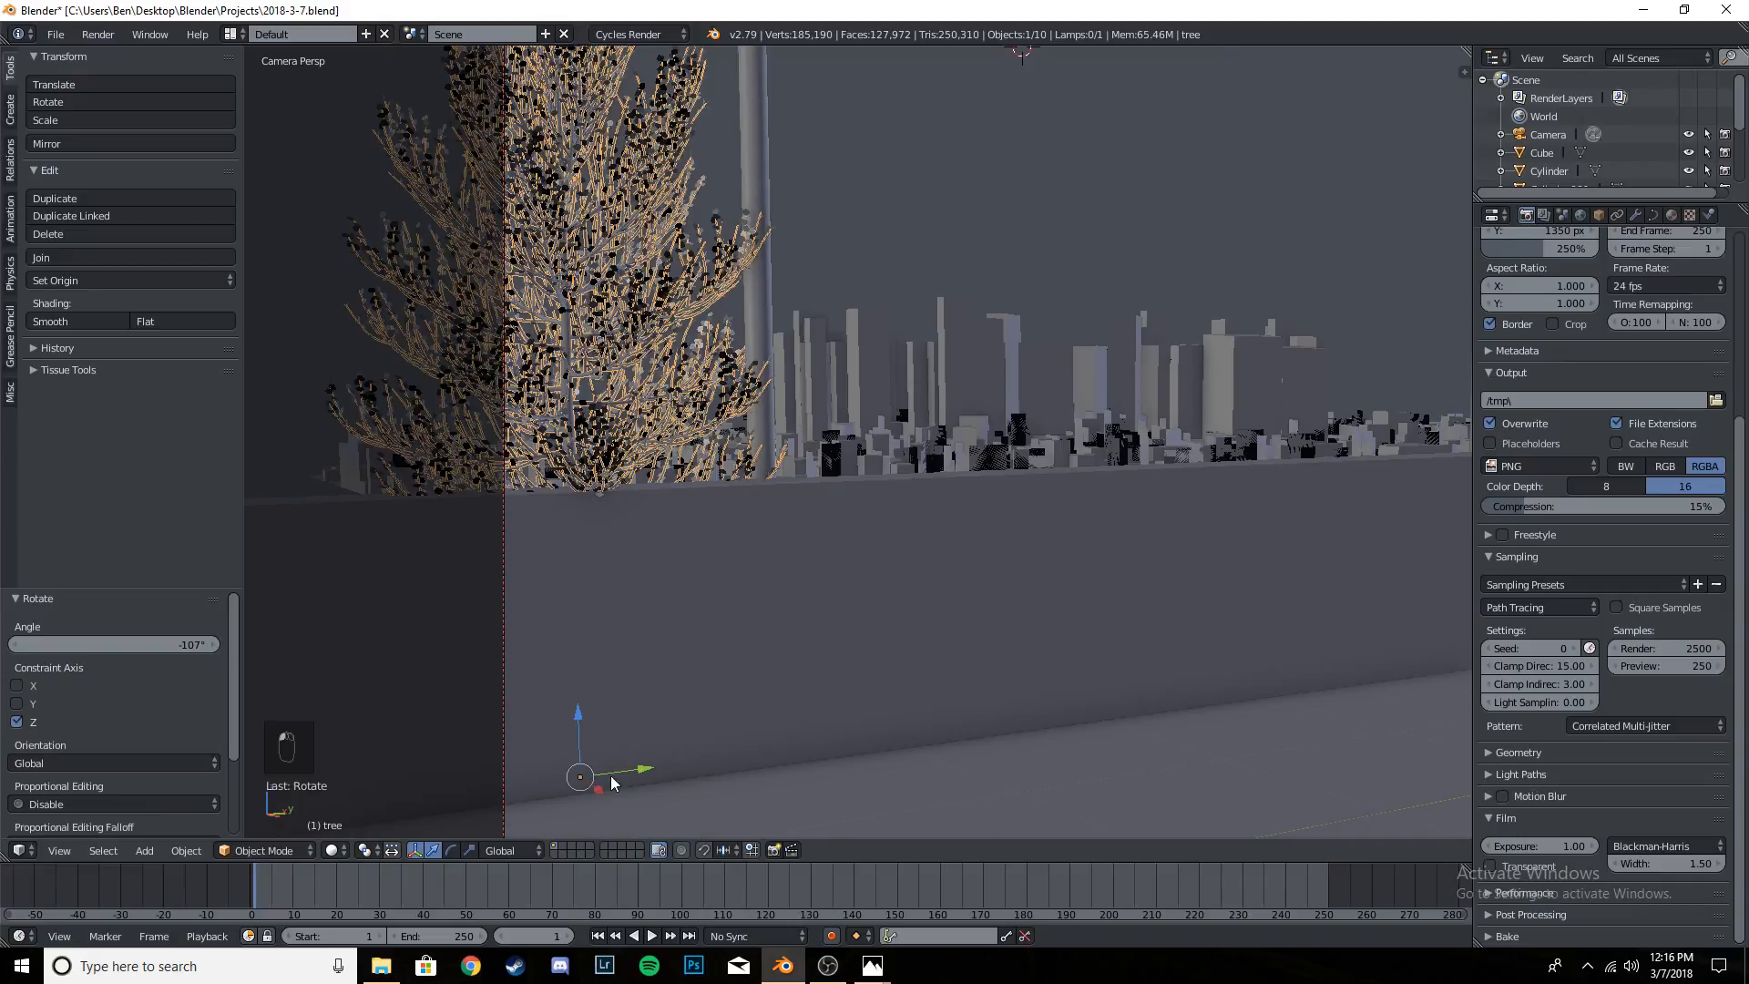
- Move the tree about −0.2 along X and about 0.23 along Y so its branches overlap the nearer light pole
key("g")
key("x")
left_click(583, 783)
key("g")
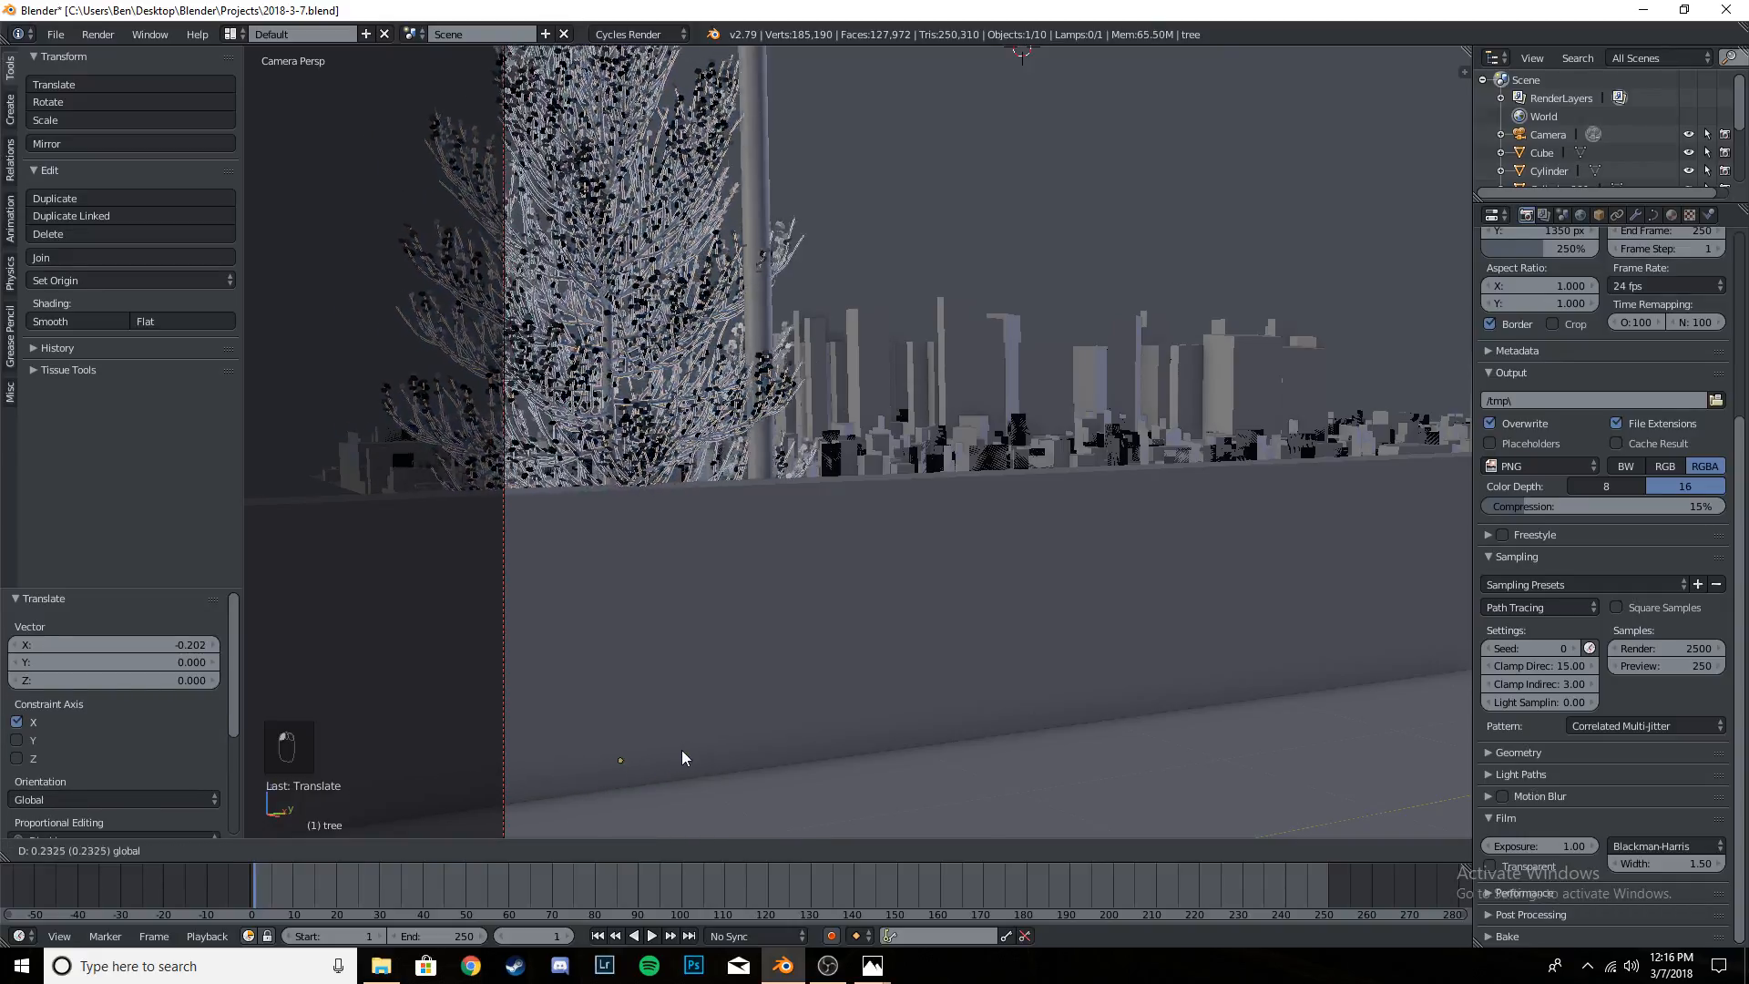
key("y")
left_click(675, 752)
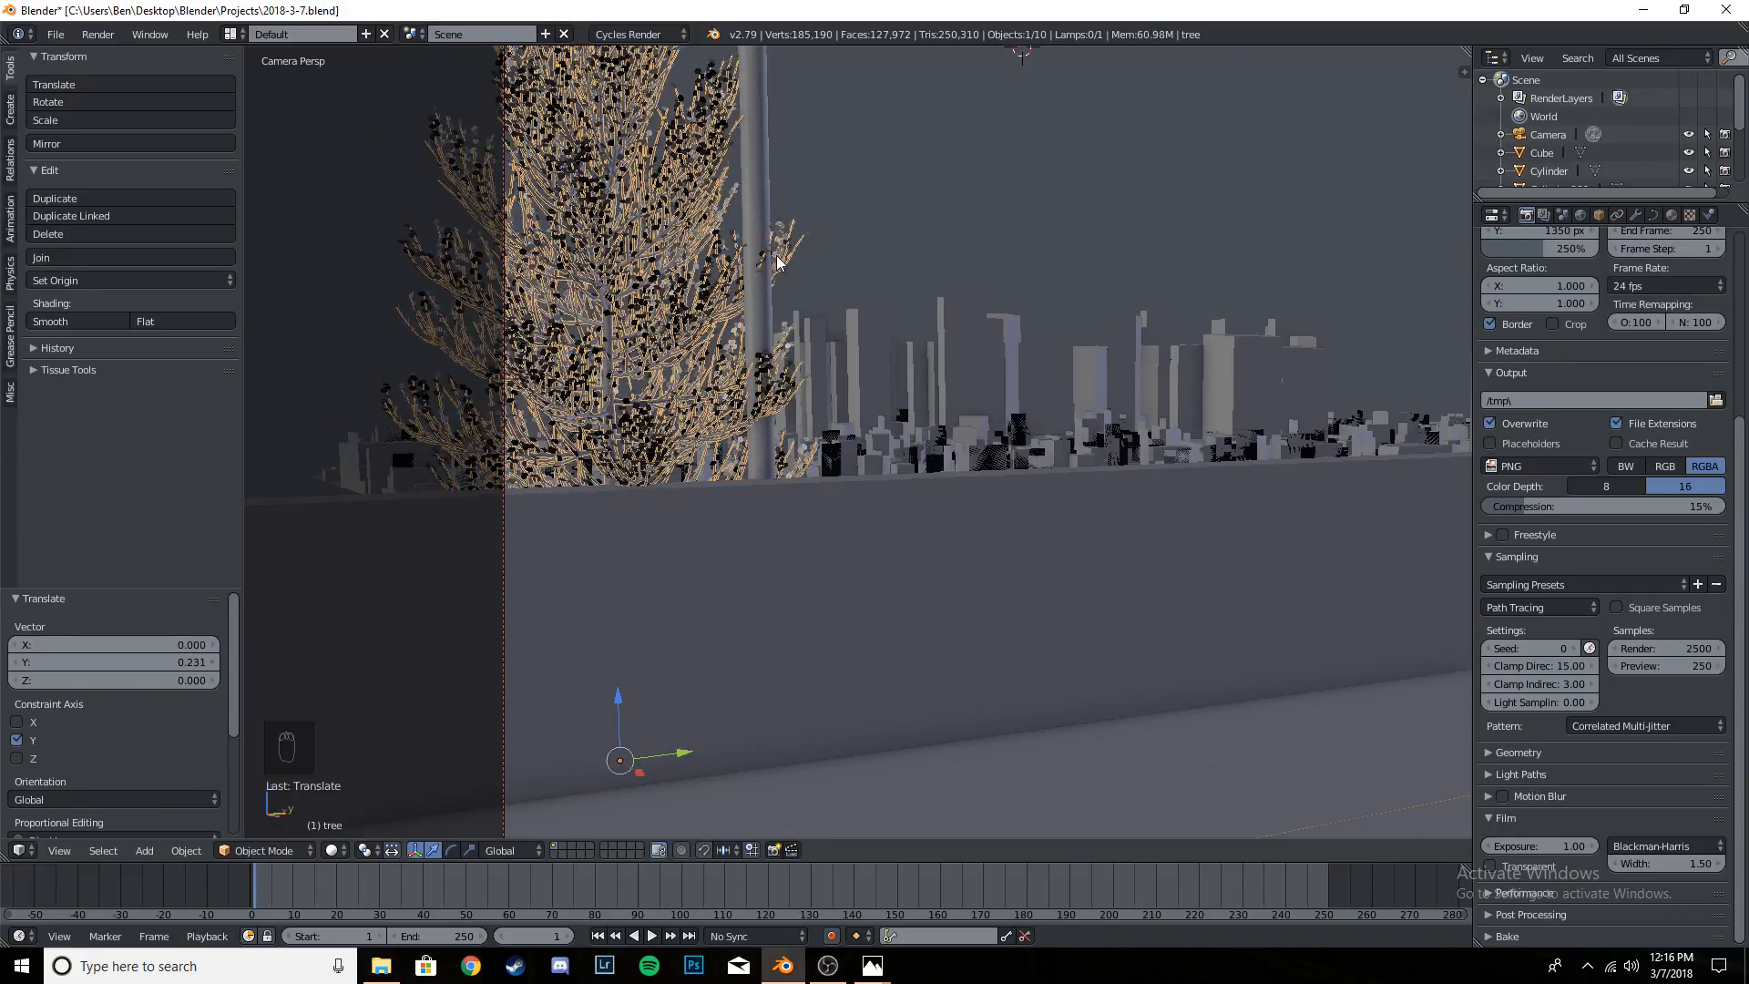
- Rotate the tree about 17° around global Z, check its branches against the pole, and fine-tune the rotation by about −1°
scroll(765, 267, "up", 5)
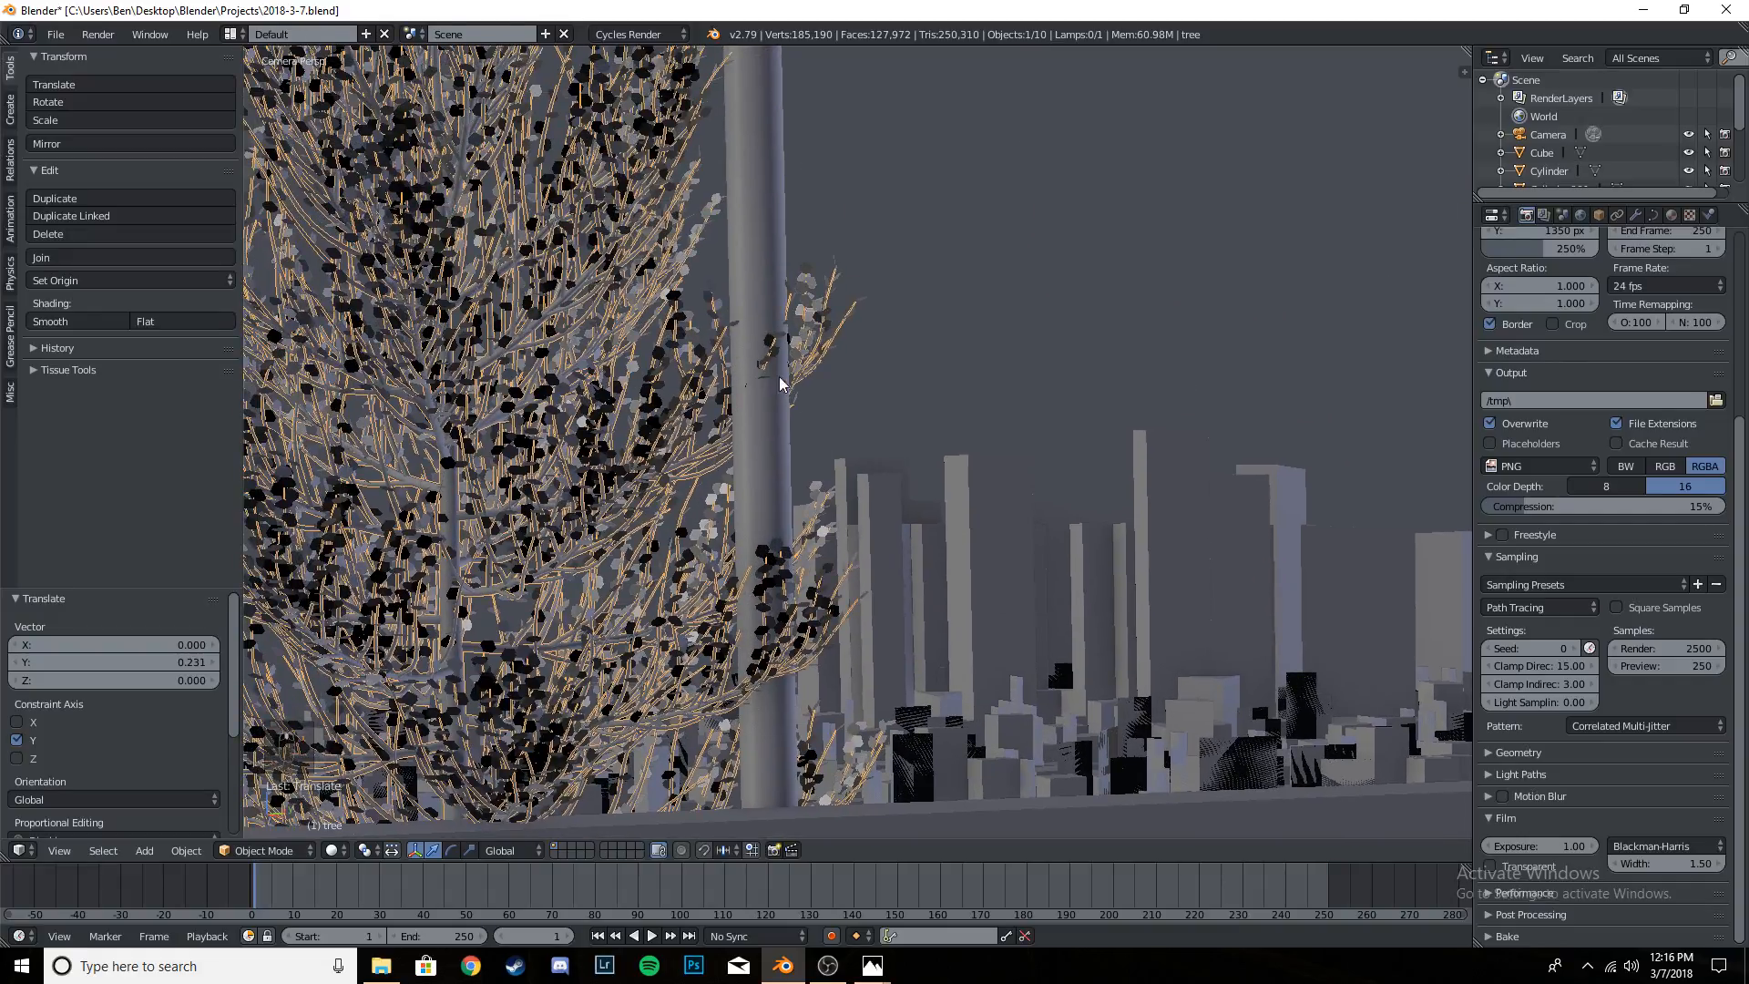
scroll(769, 350, "down", 6)
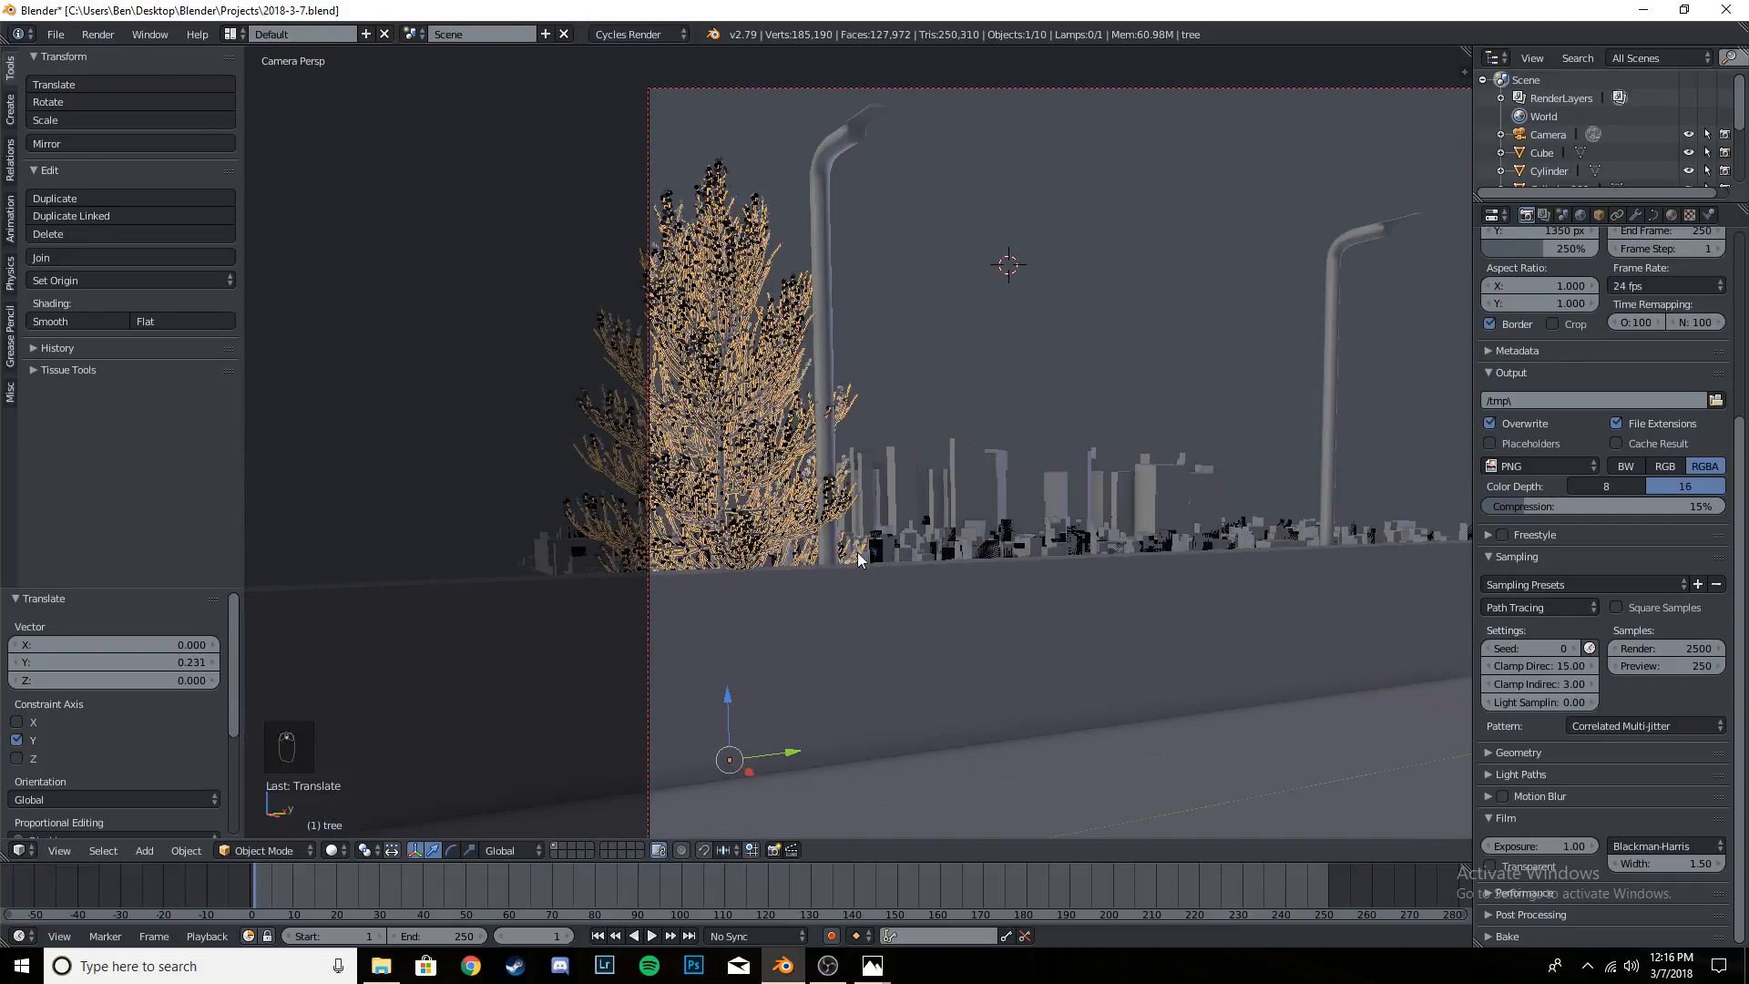
scroll(746, 330, "up", 2)
middle_click_drag(817, 488, 819, 414, "shift")
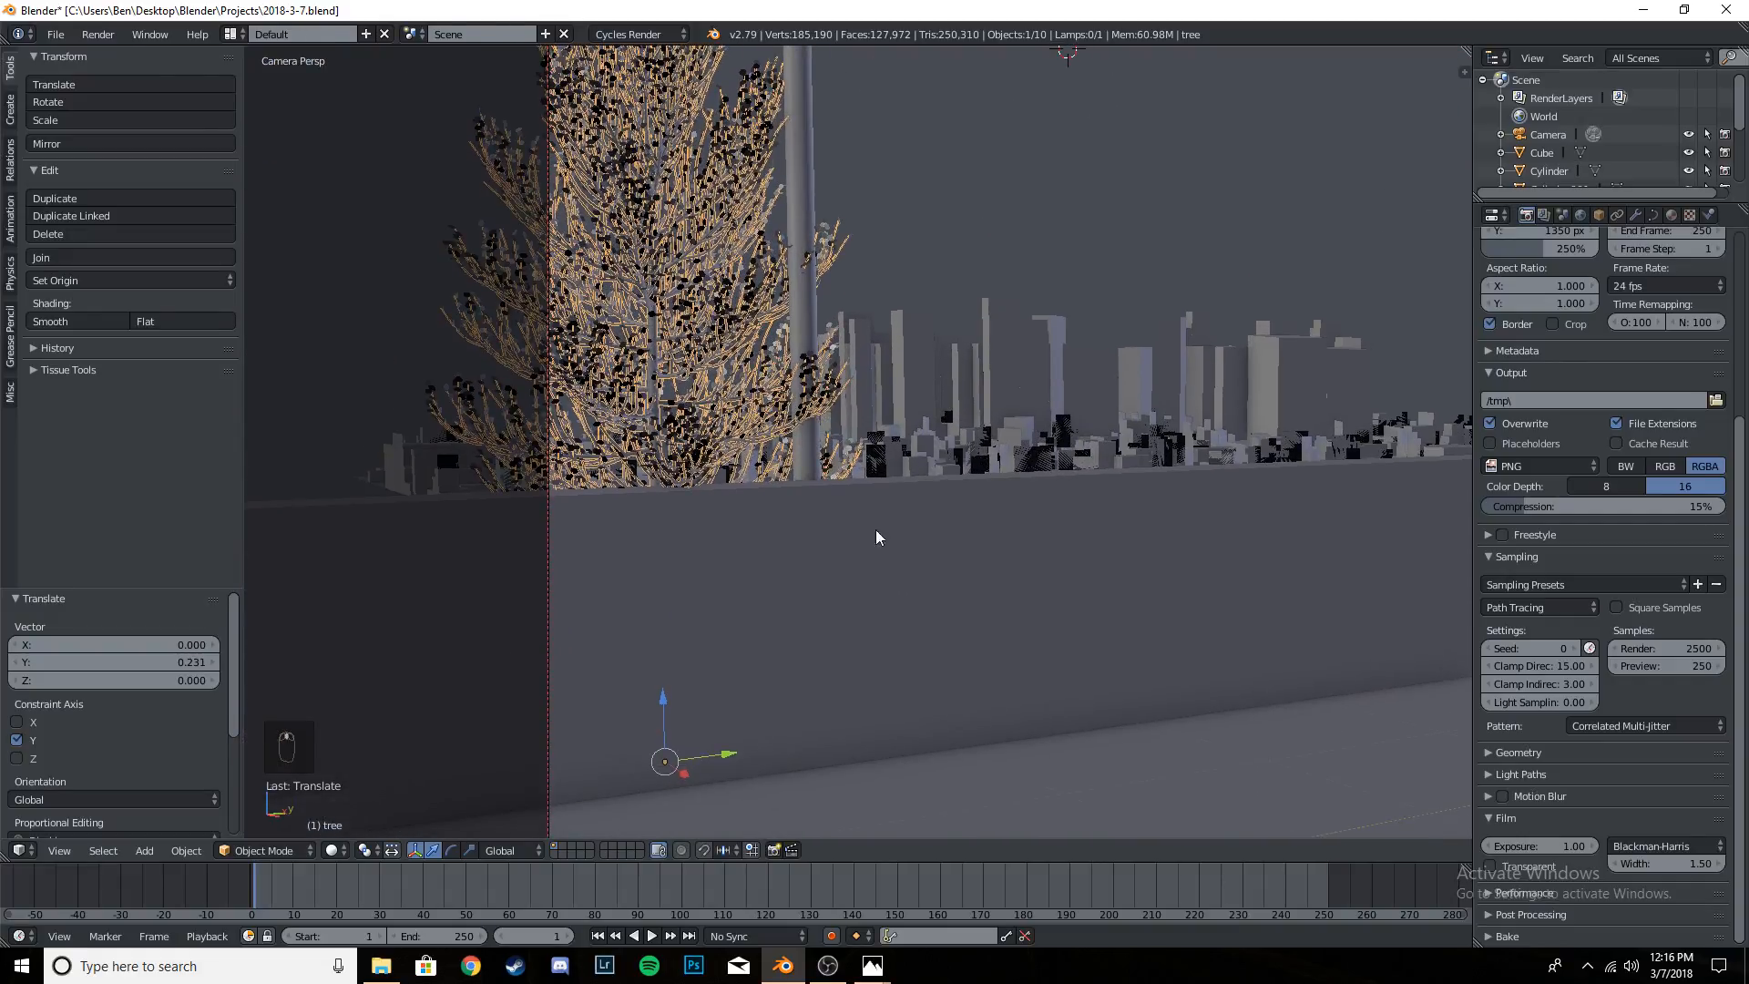
key("r")
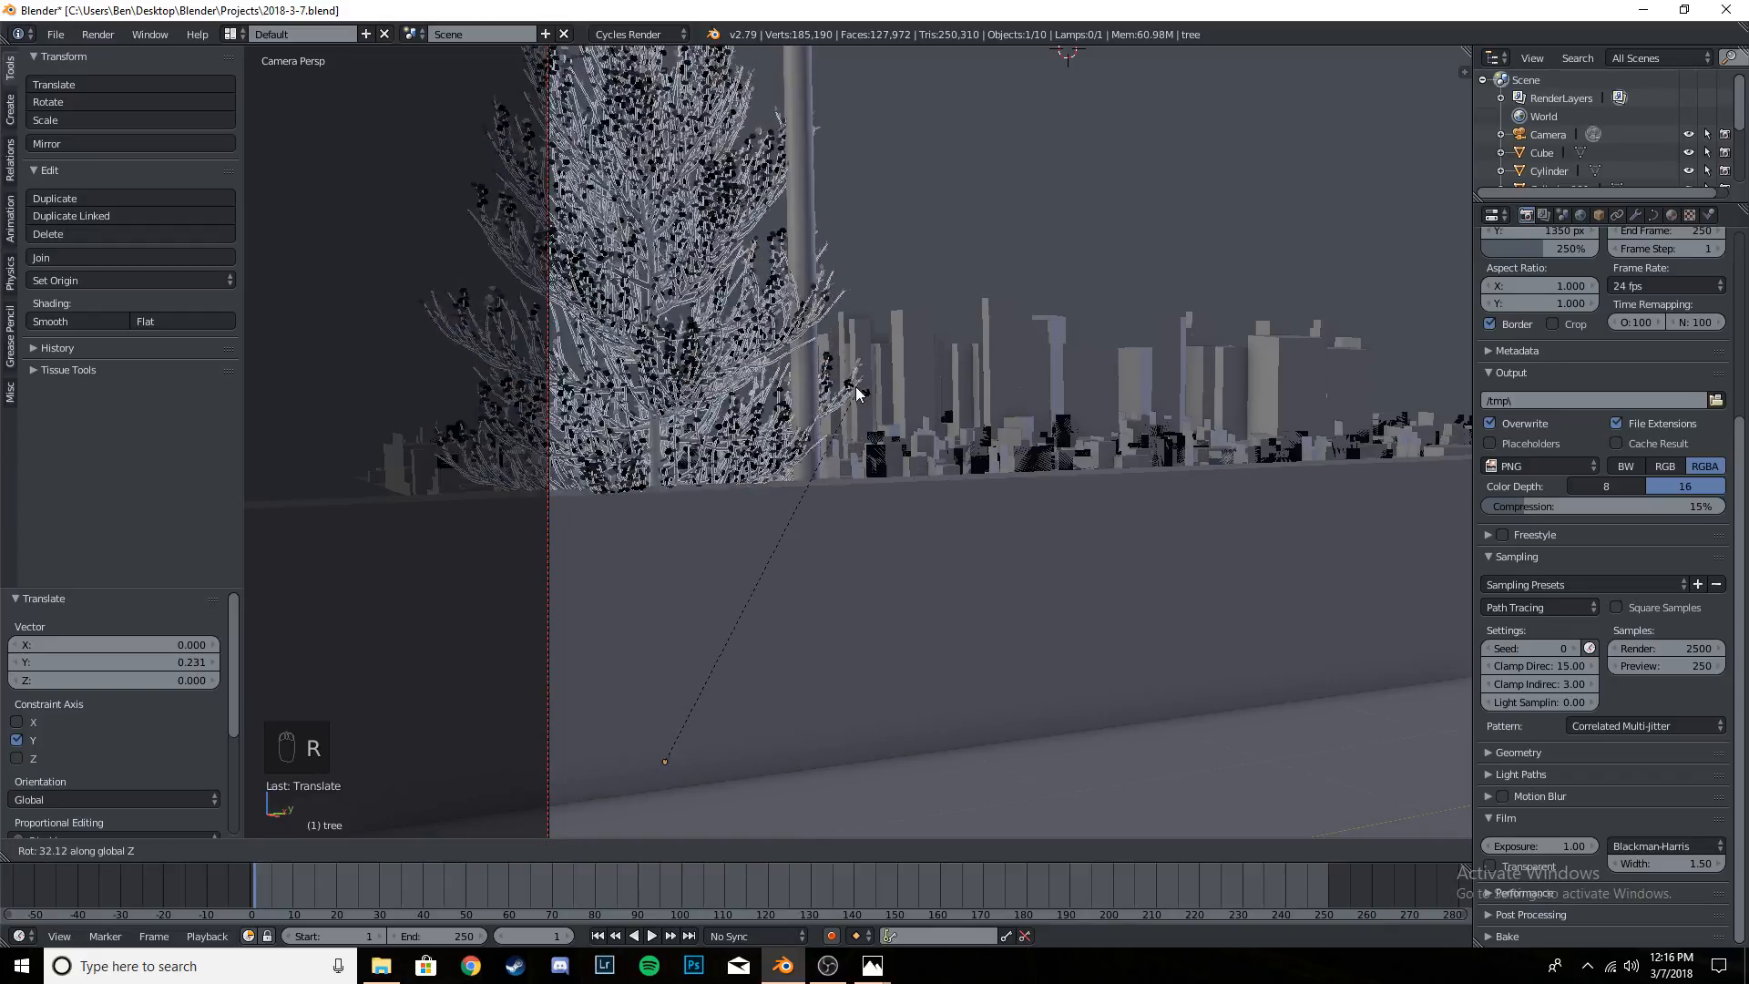
left_click(851, 560)
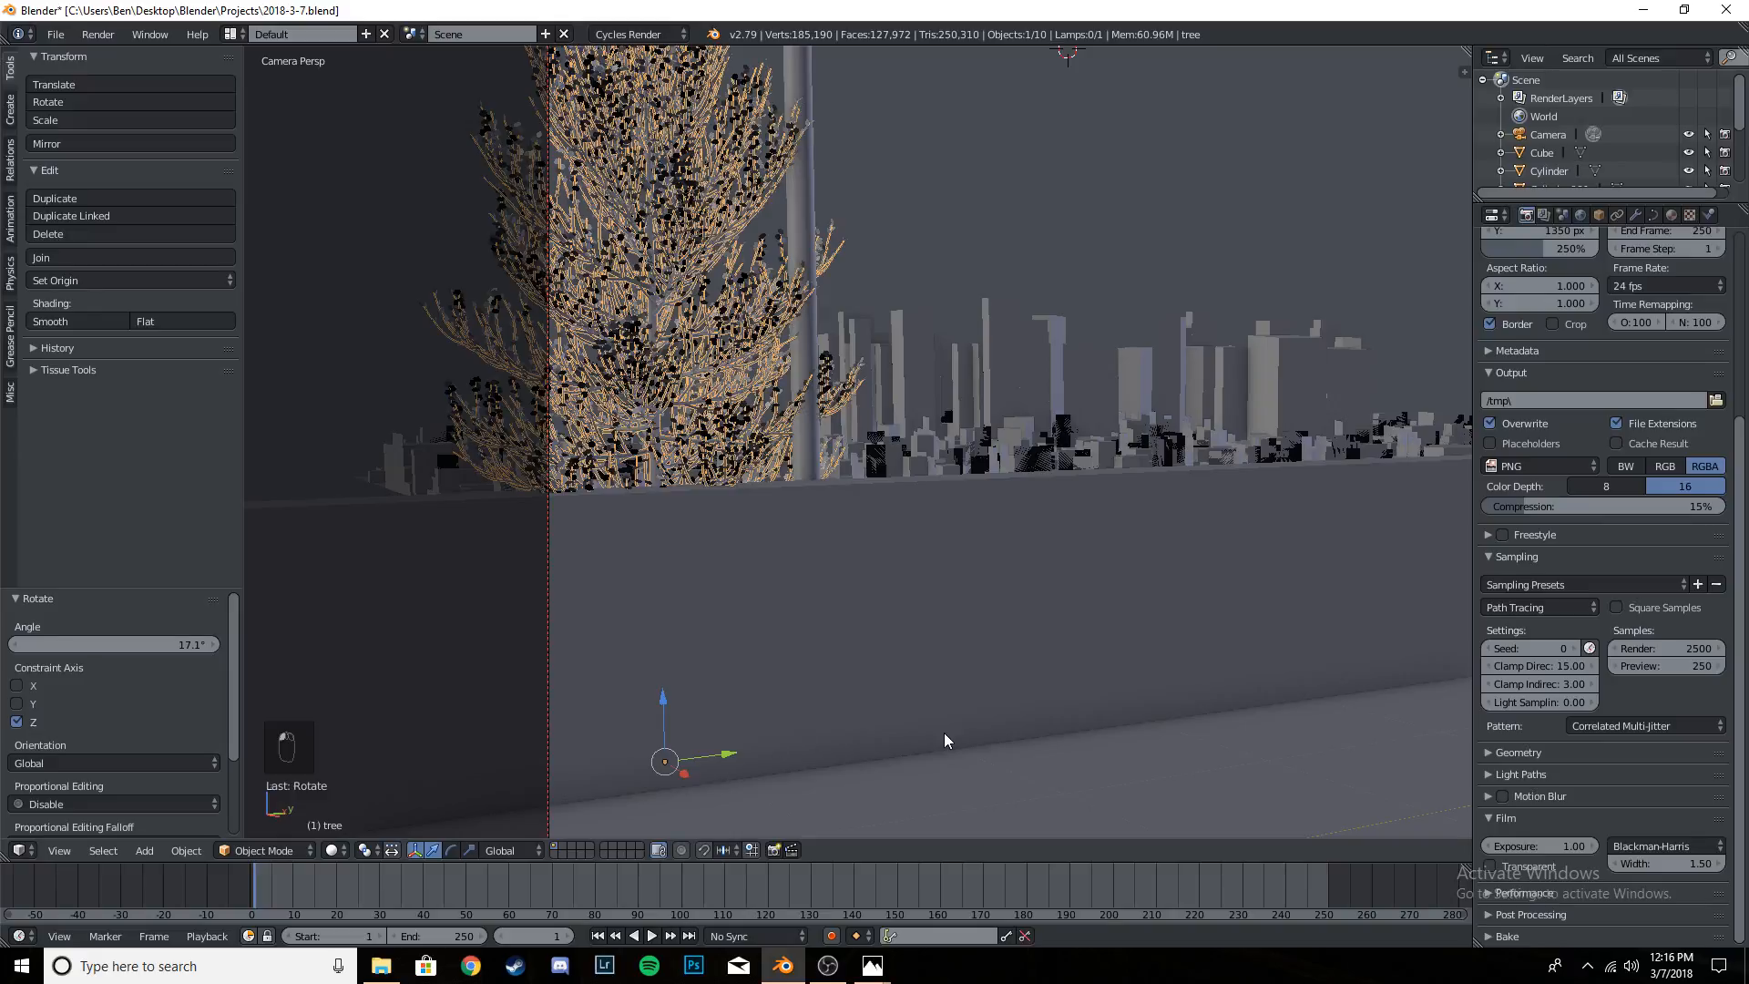
key("r")
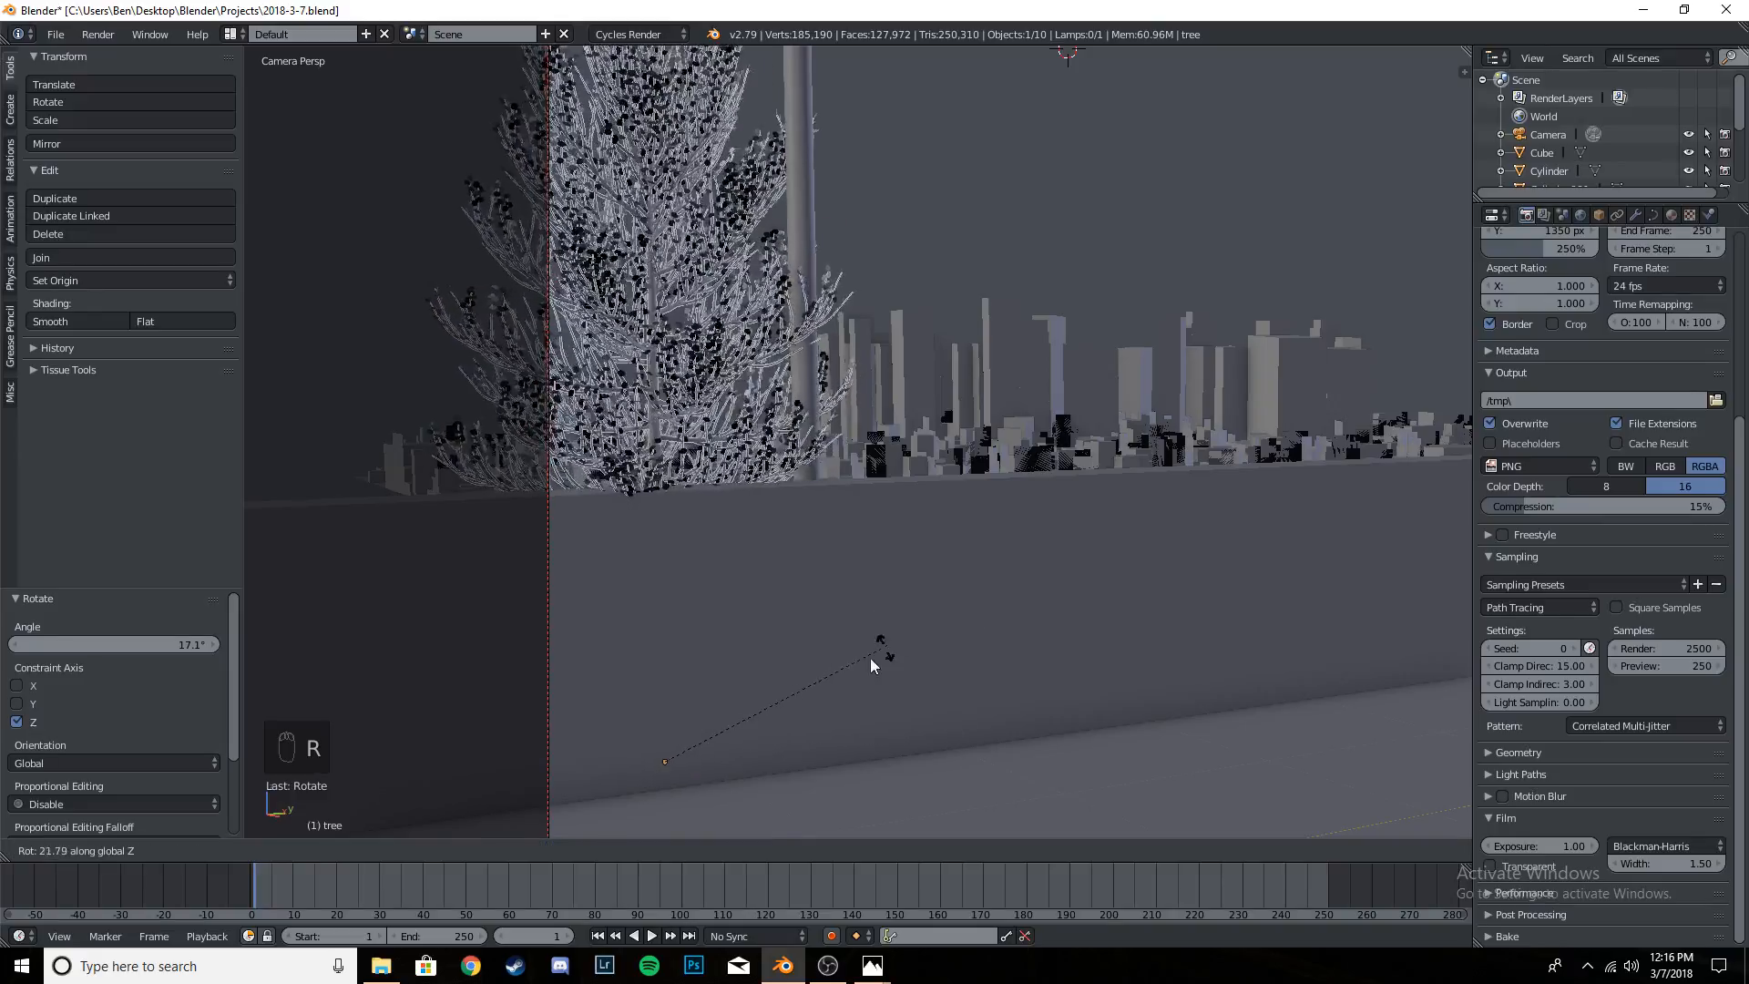
left_click(839, 746)
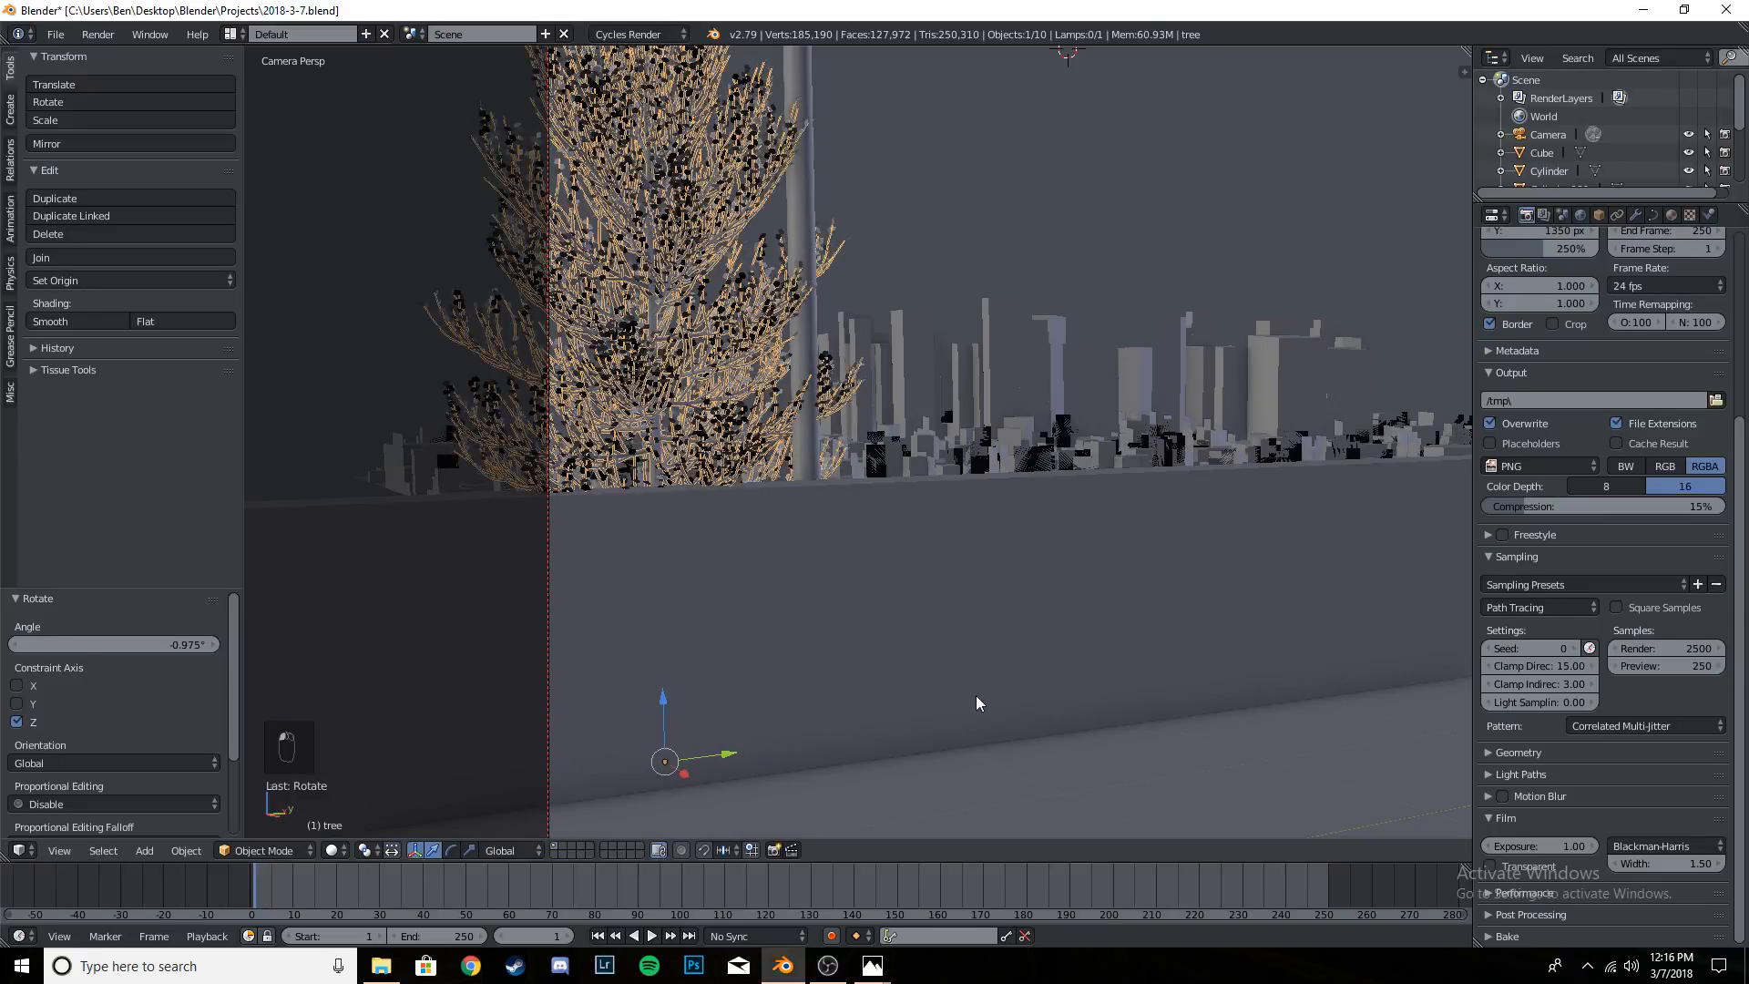
- Nudge the tree about 0.07 along Y, check its placement behind the wall from outside the camera, and save the file
mouse_move(729, 758)
left_mouse_down()
mouse_move(639, 775)
mouse_move(748, 747)
mouse_move(706, 763)
left_mouse_up()
middle_click_drag(794, 608, 811, 571)
key("ctrl+s")
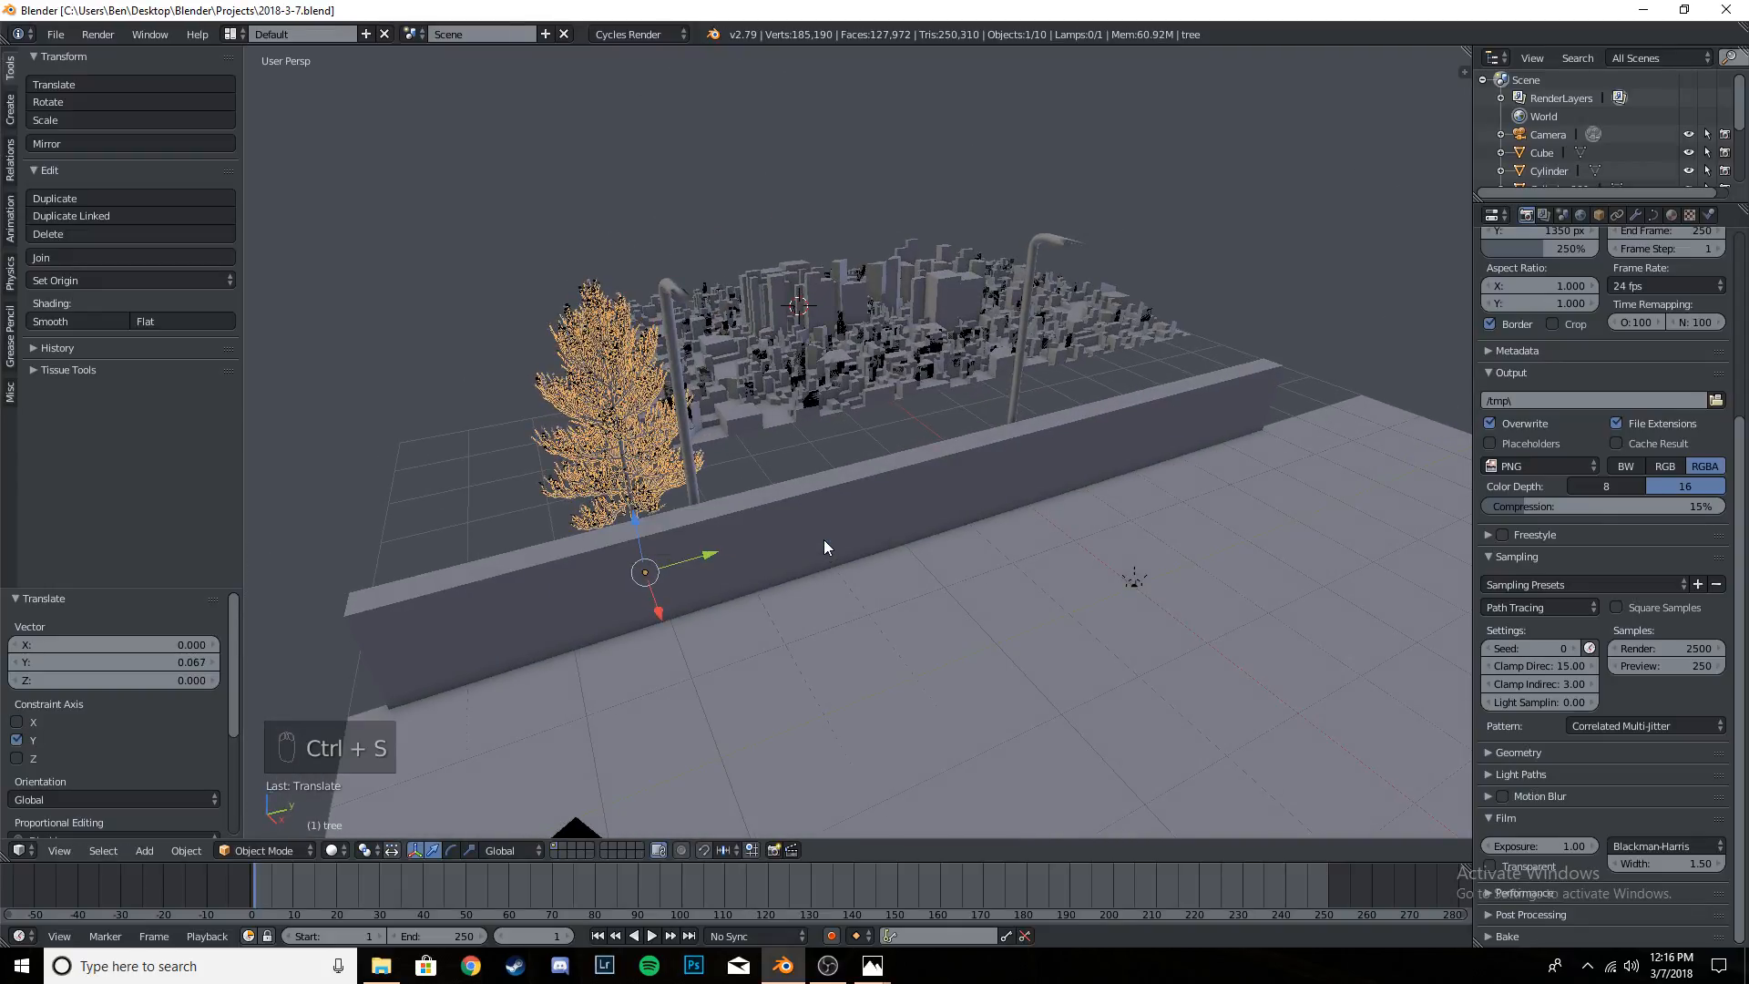
- In the camera view, make a linked duplicate of the tree about 4.37 along Y and raise it slightly behind the wall
key("KP_0")
scroll(889, 419, "down", 3)
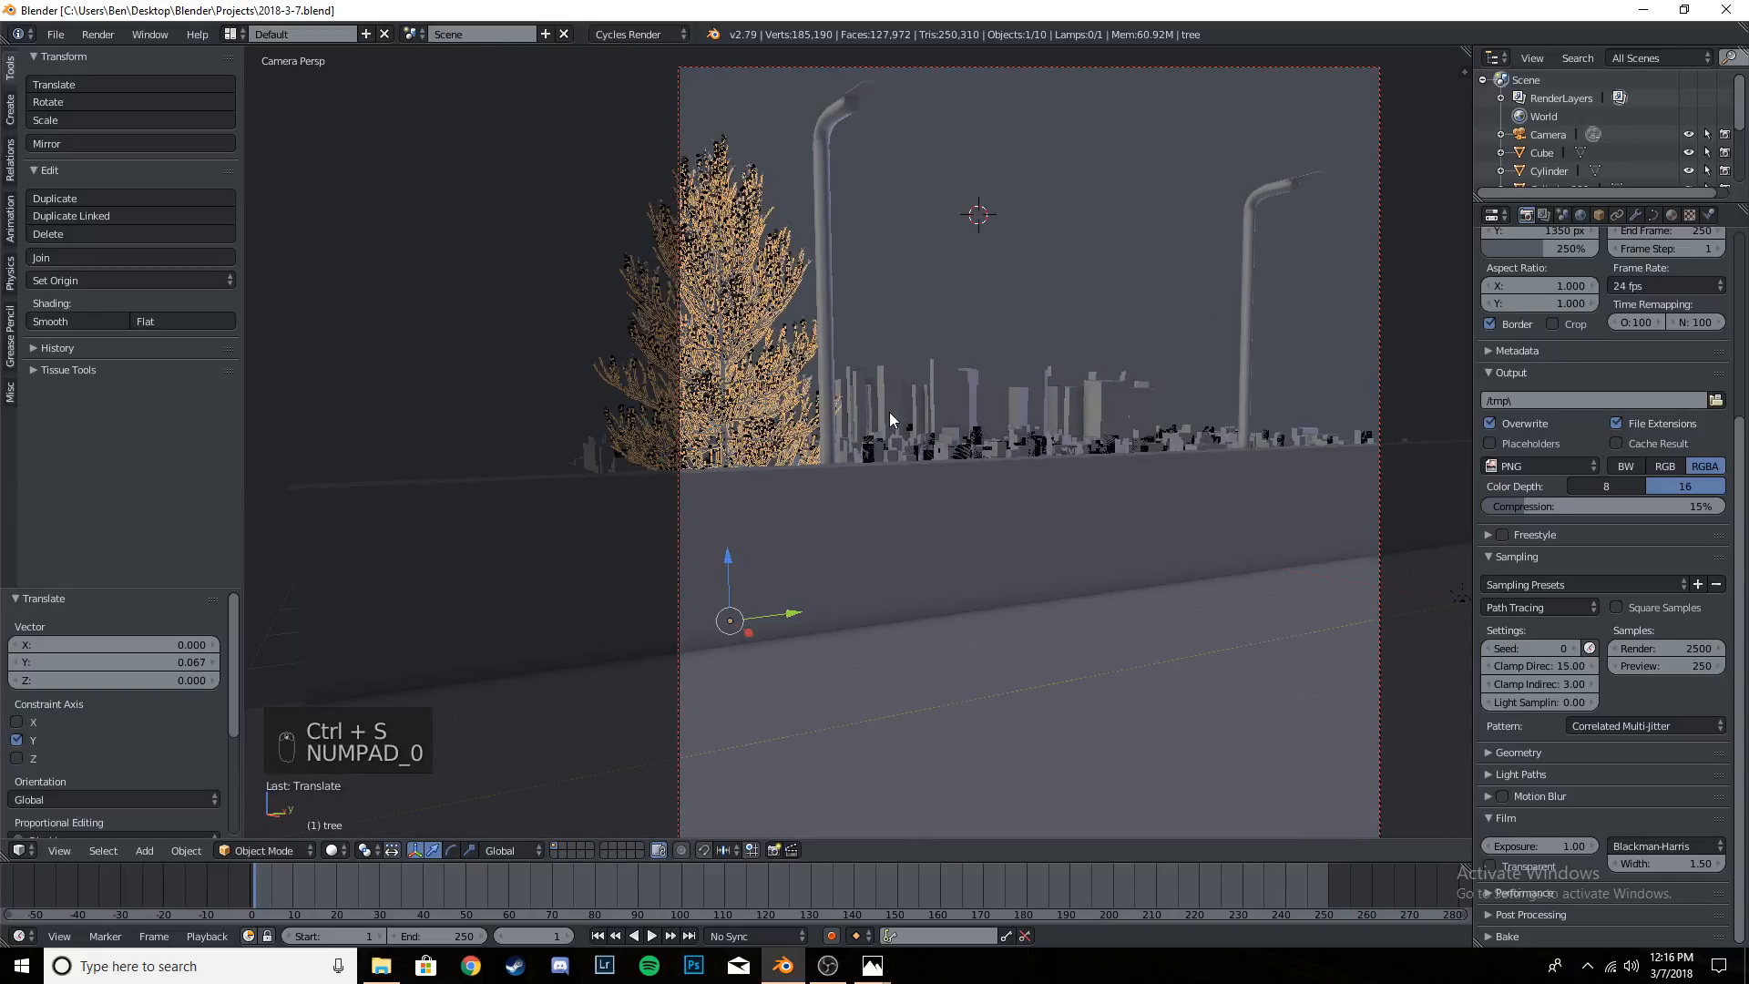
key("alt+d")
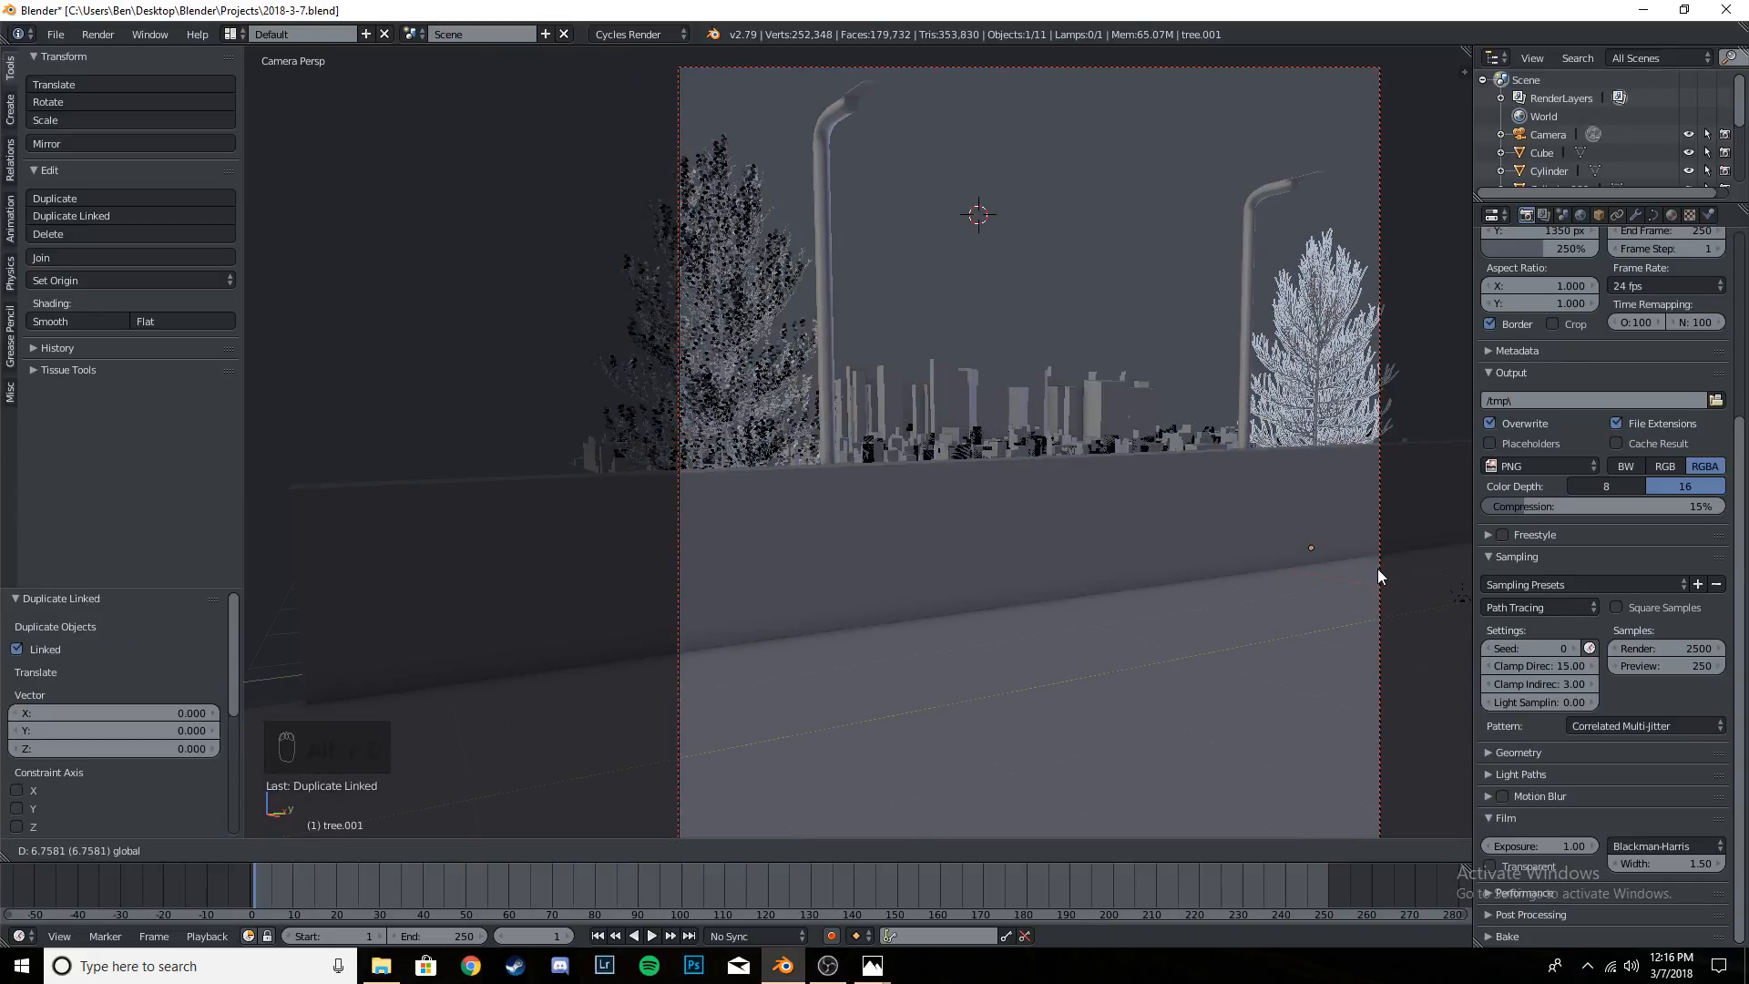
left_click(1226, 615)
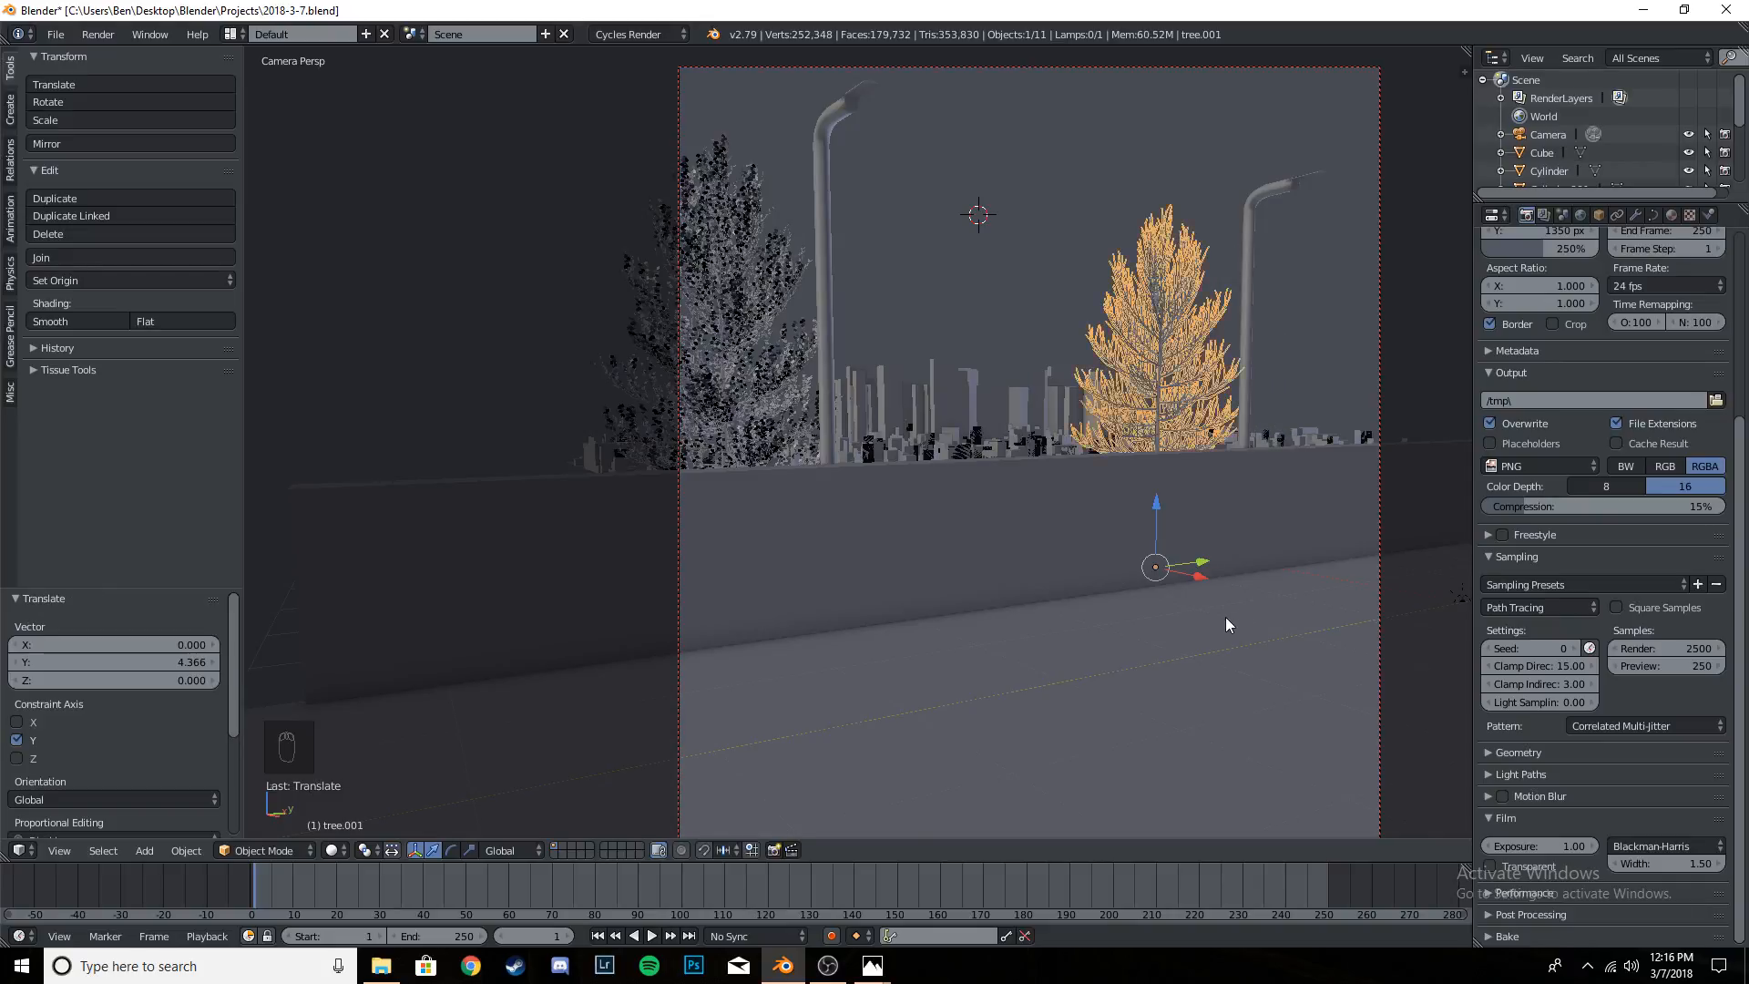
left_click_drag(1156, 506, 1153, 543)
left_click(1156, 486)
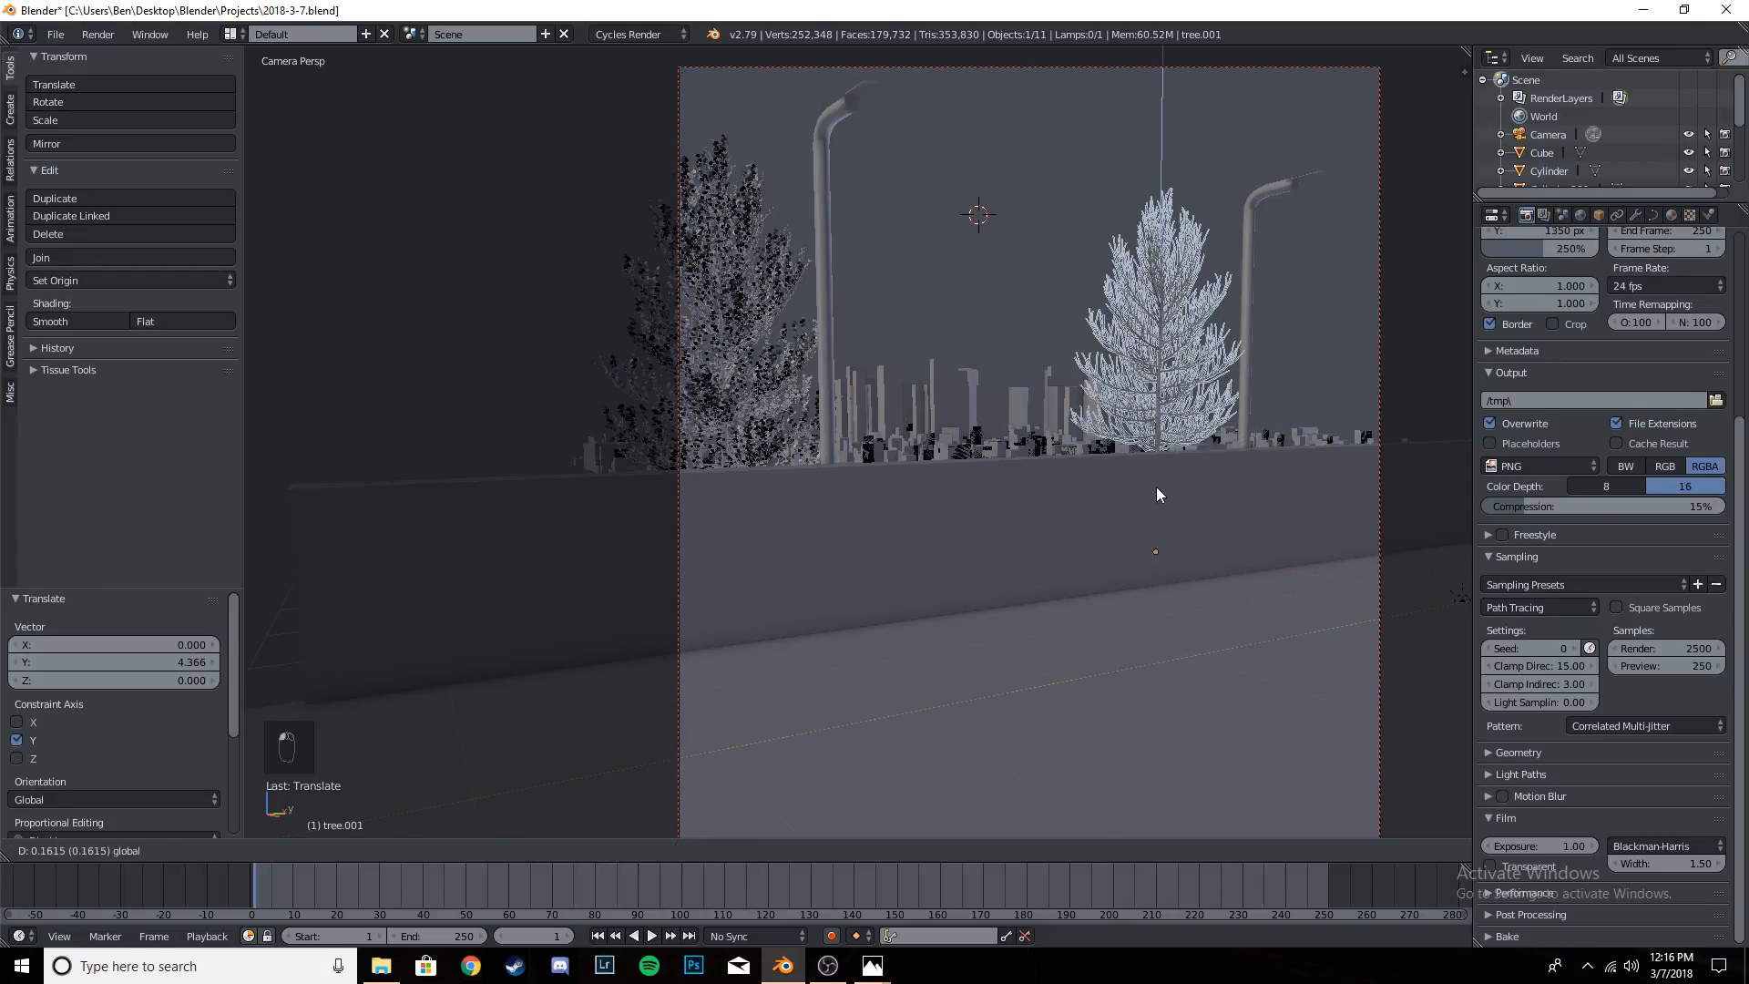
- Scale the duplicated tree to about 0.85 and lower it about 0.09 behind the wall
key("s")
left_click(1302, 448)
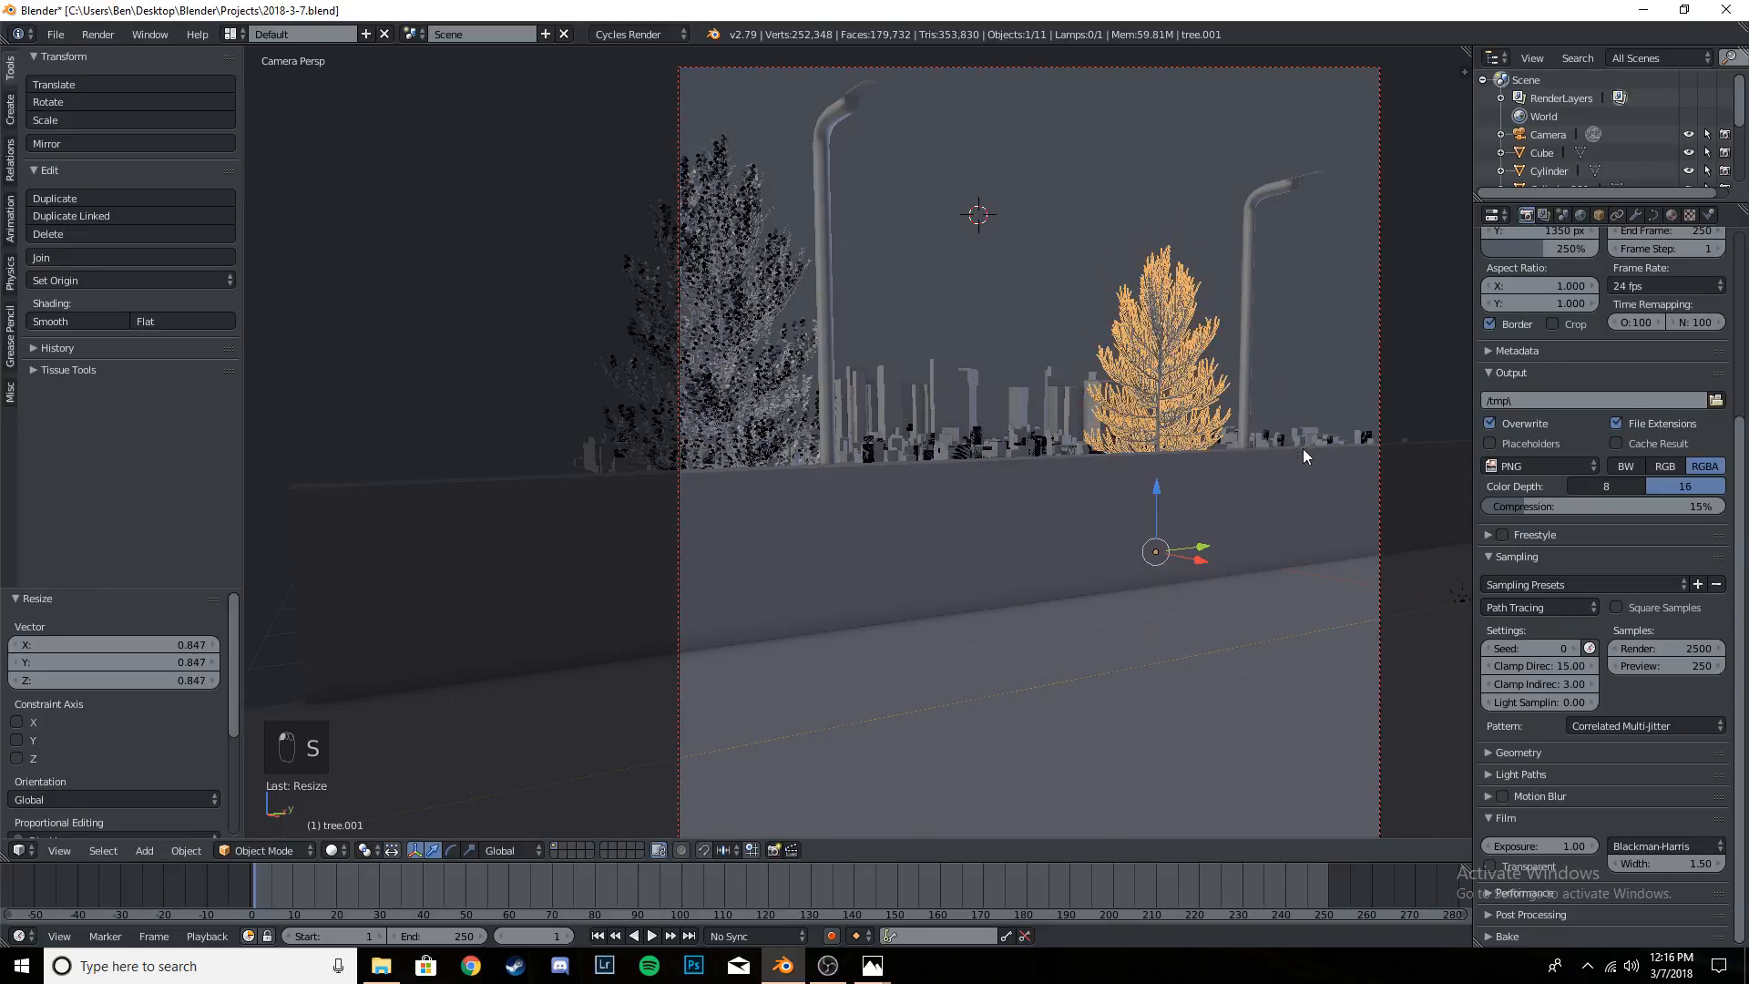
key("g")
key("z")
left_click(1170, 496)
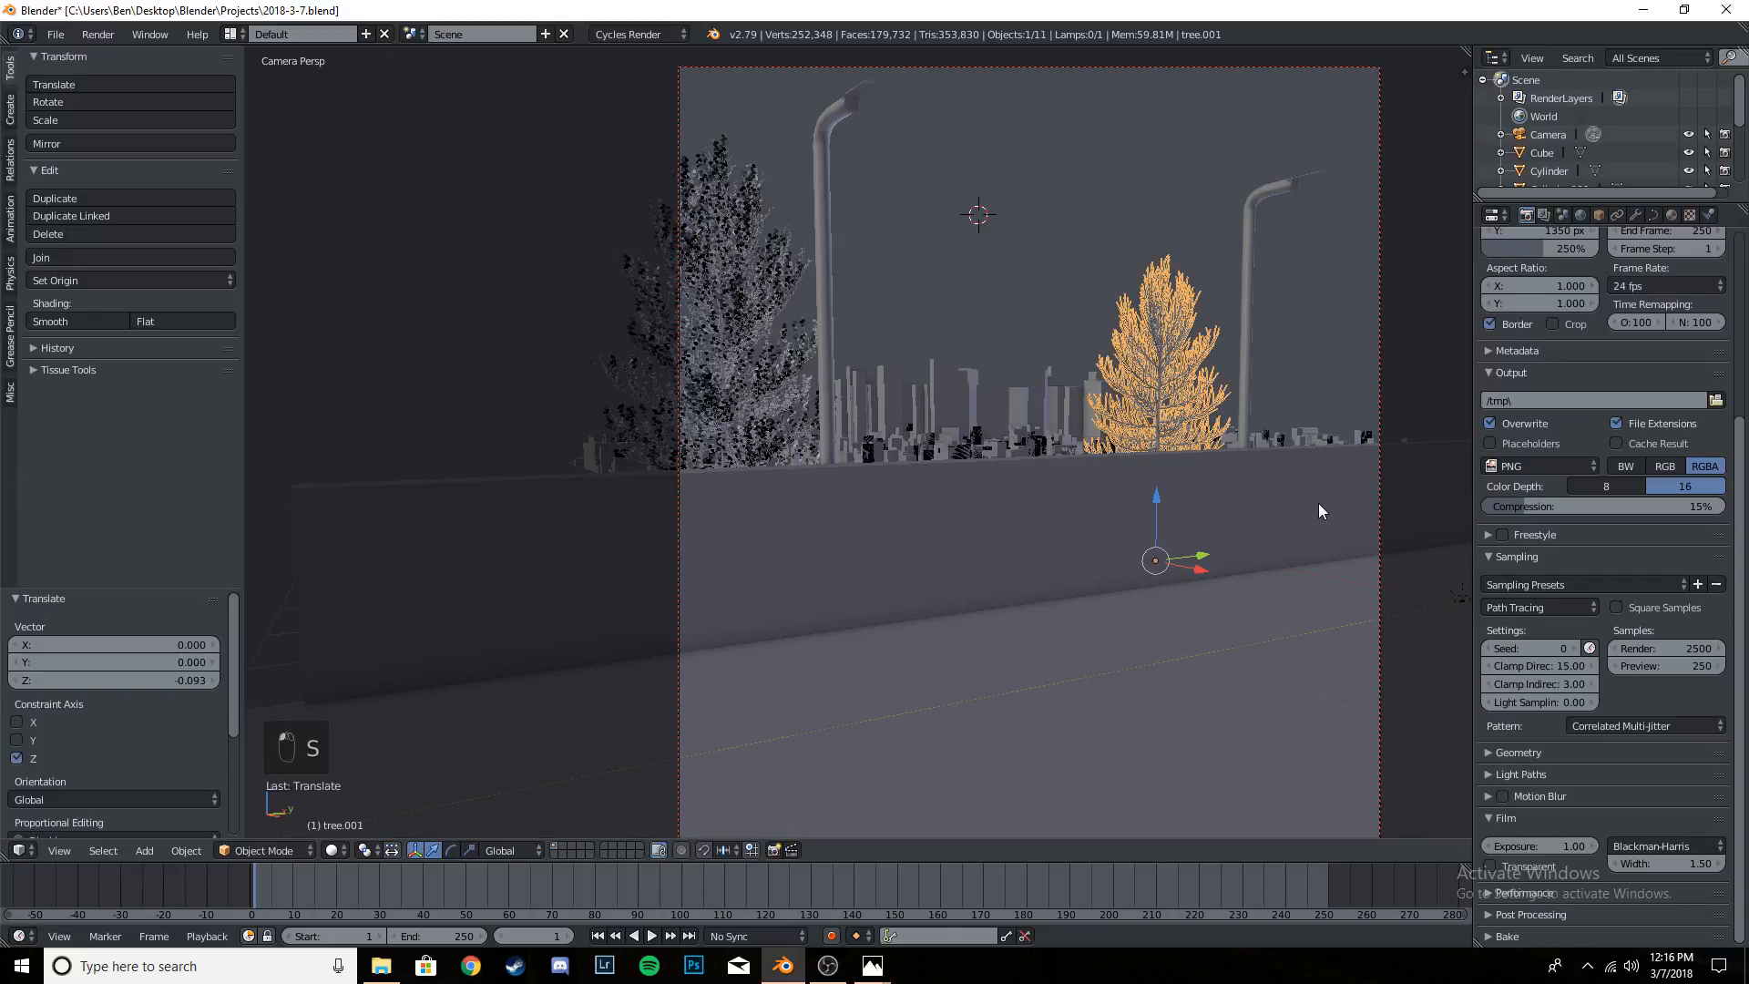
- Enlarge the duplicated tree slightly and lower it a further 0.11 or so along Z
key("s")
left_click(1325, 495)
key("g")
key("z")
left_click(1156, 505)
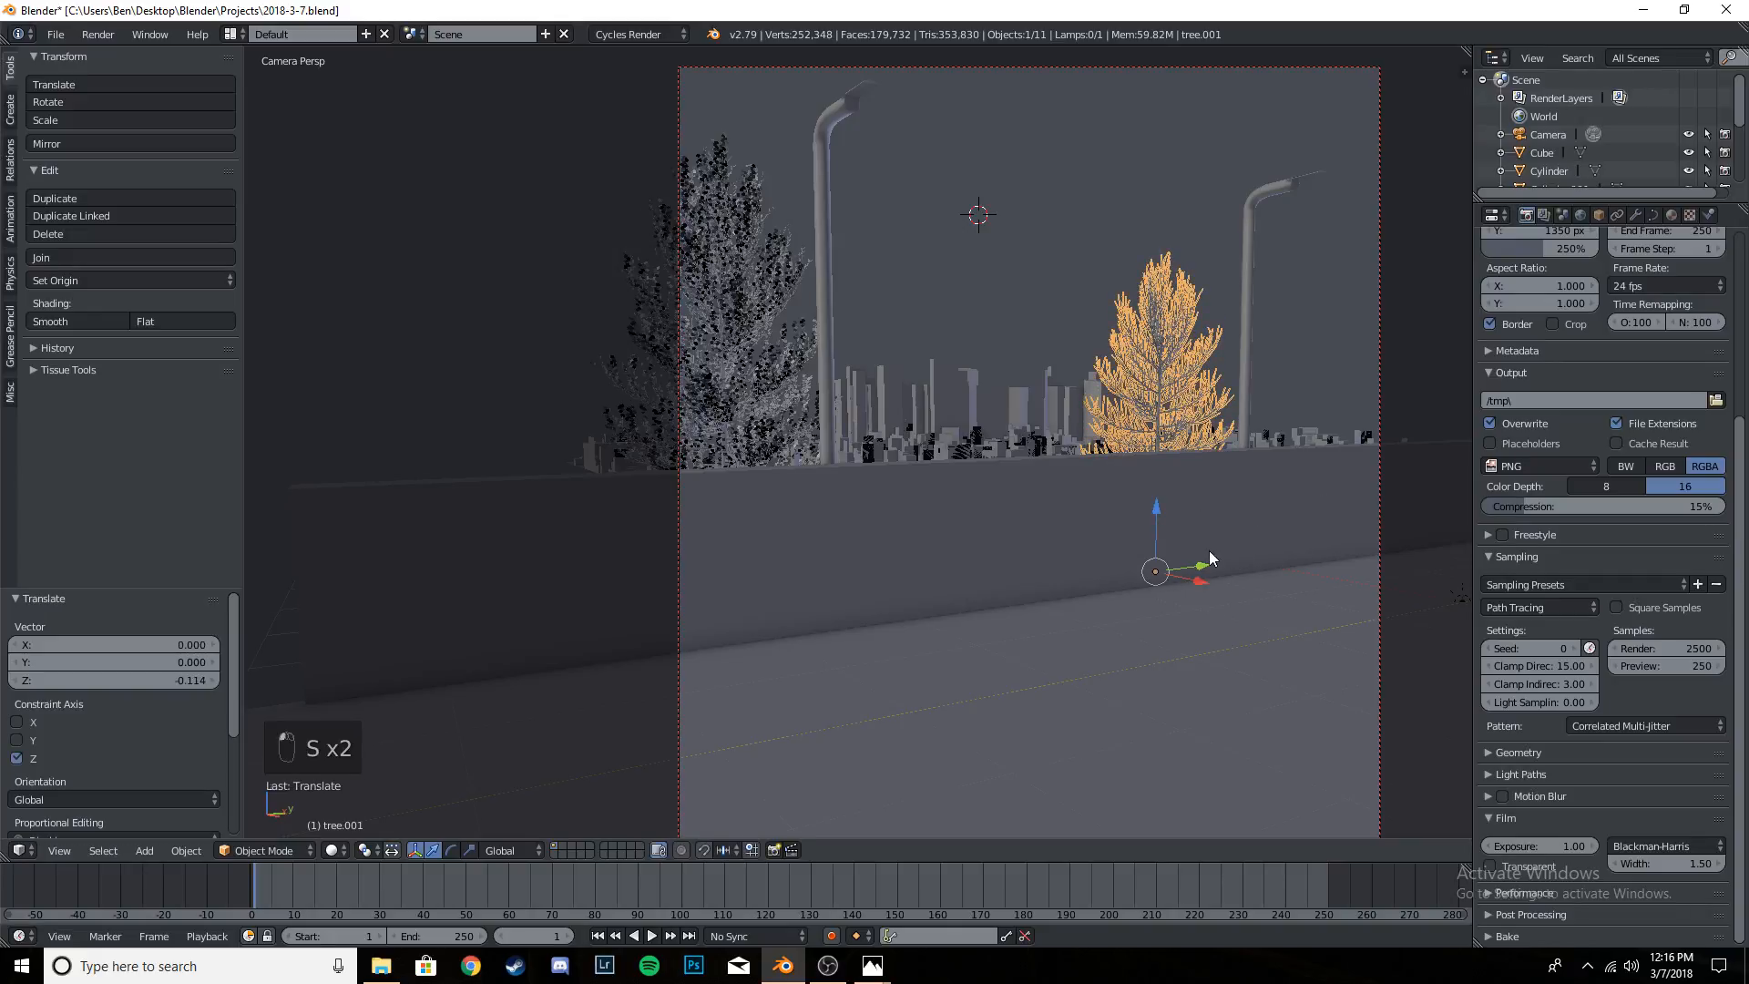
- Move the duplicated tree about 0.3 along Y toward the farther light pole
key("g")
key("z")
key("y")
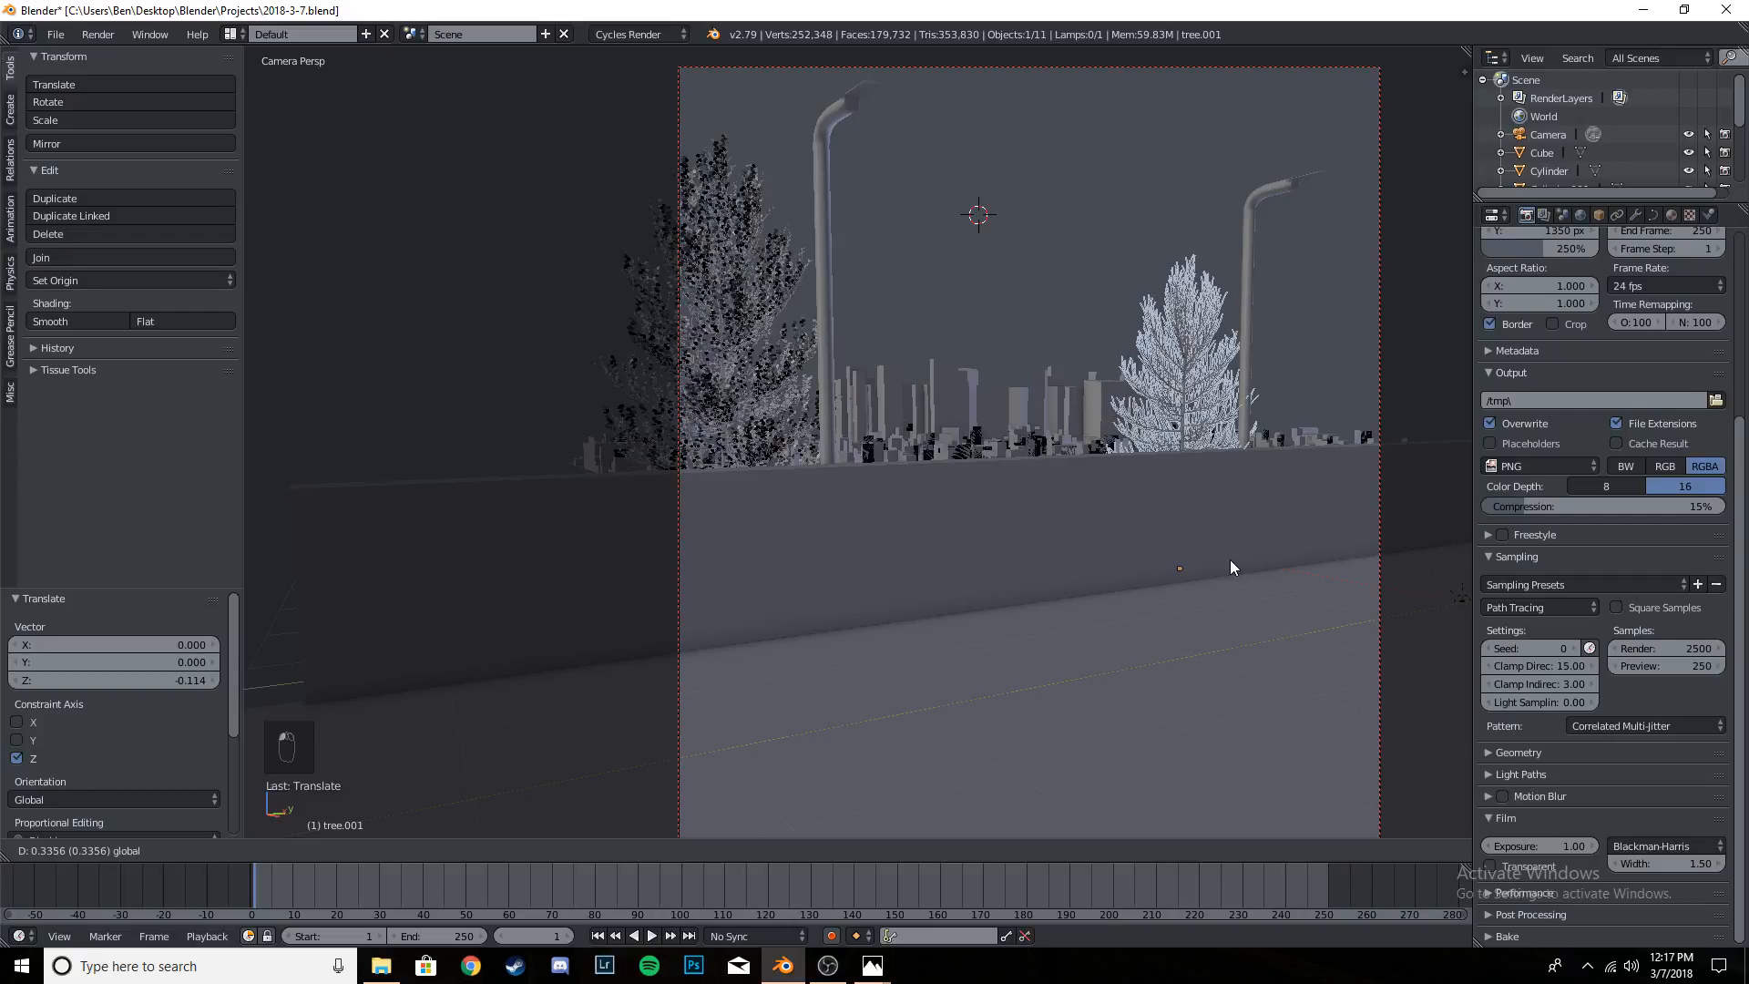
left_click(1229, 558)
- Rotate the duplicated tree about −80° around global Z and move it about −0.33 along Y, clear of the farther light pole
key("r")
key("z")
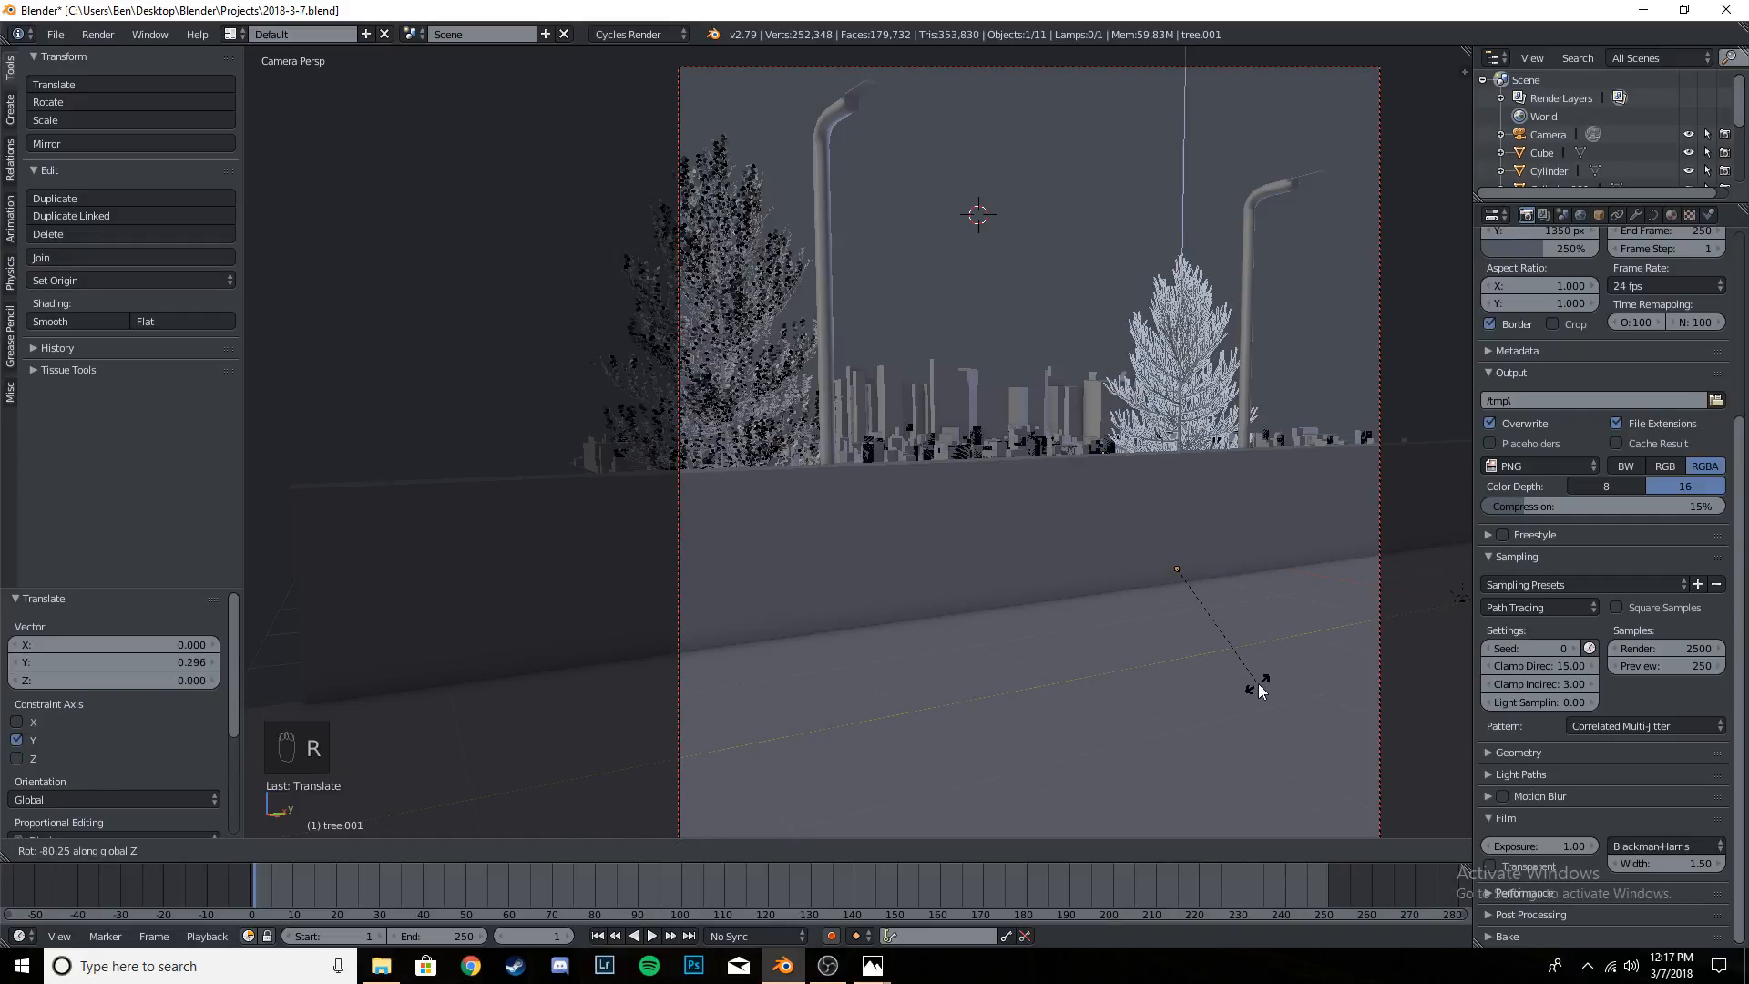
left_click(1239, 584)
key("g")
key("z")
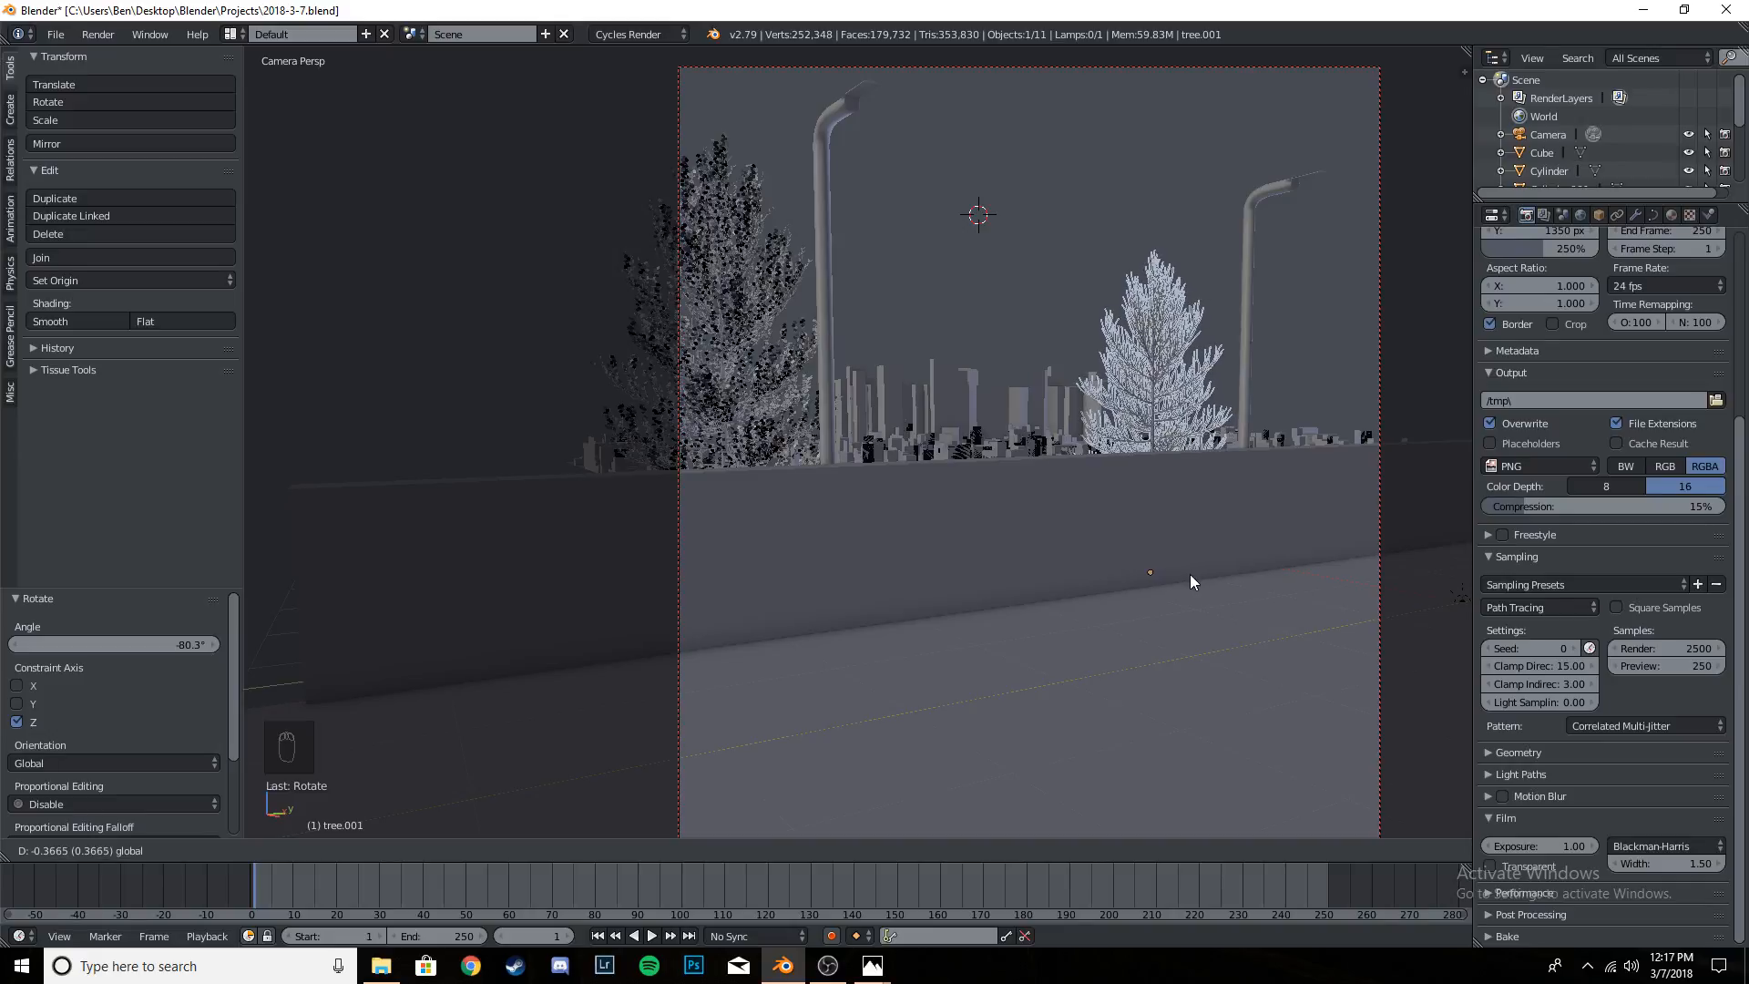
left_click(1194, 574)
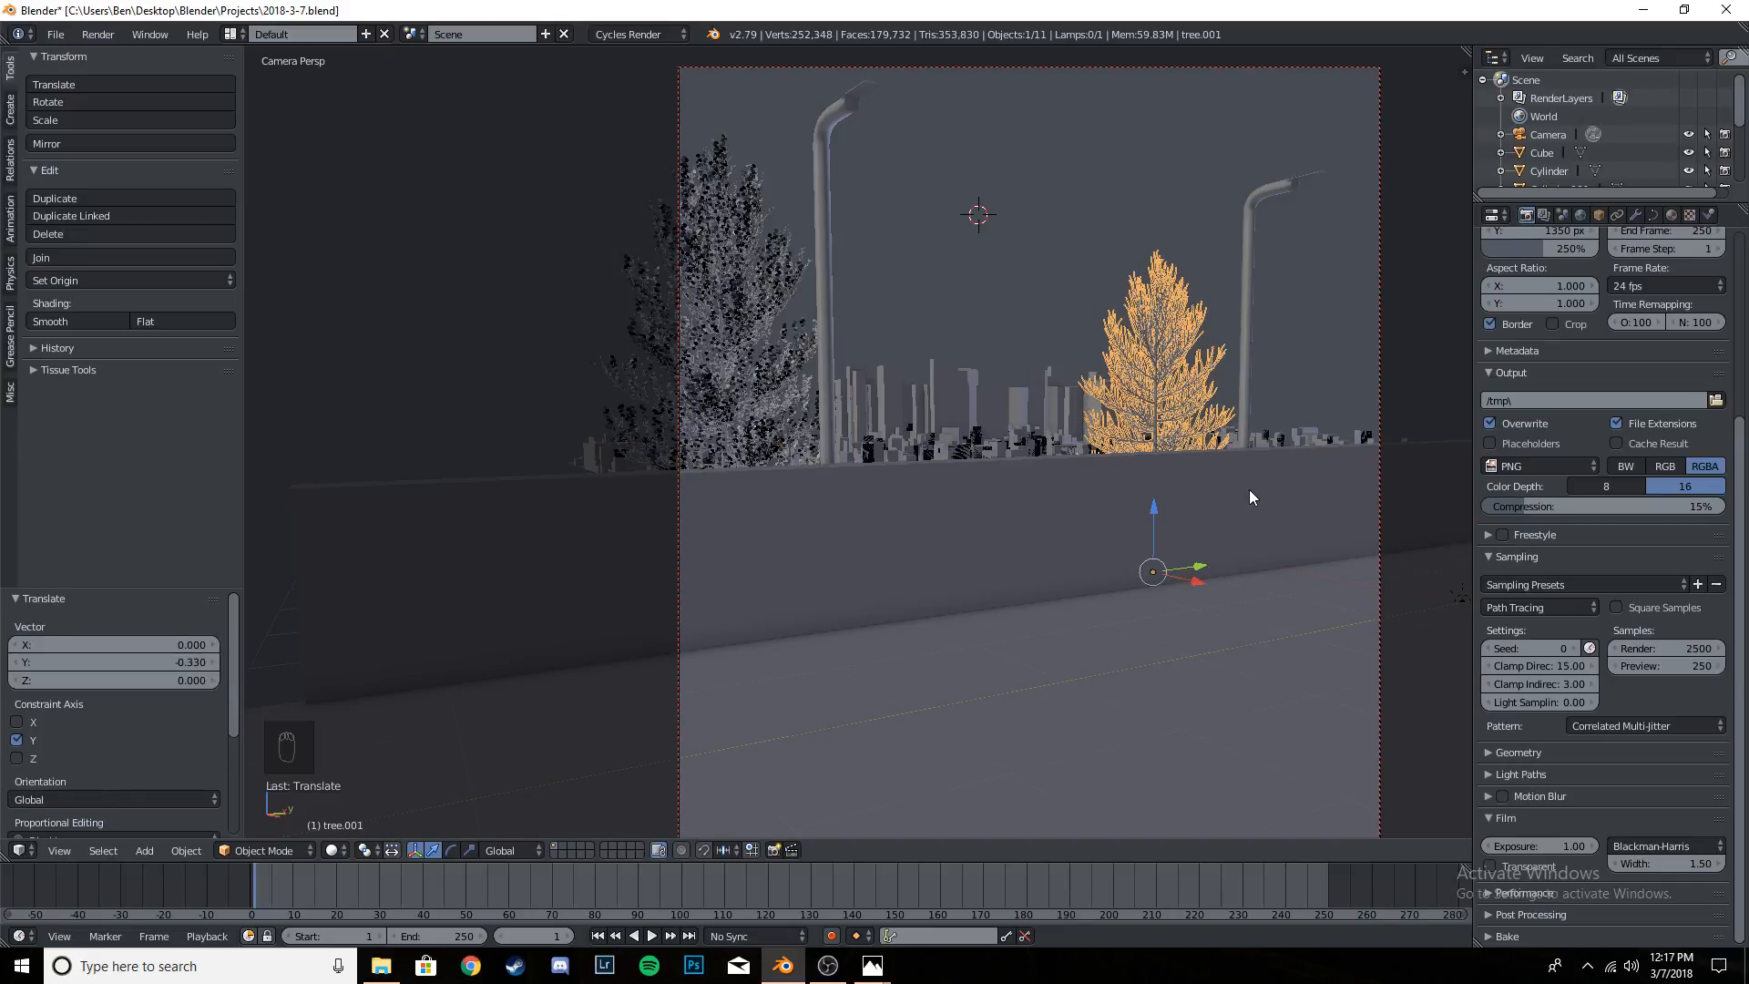
- Make another linked tree about 2.05 along Y by the farther light pole, scaled up about 1.4 and back down by about 0.92
key("alt+d")
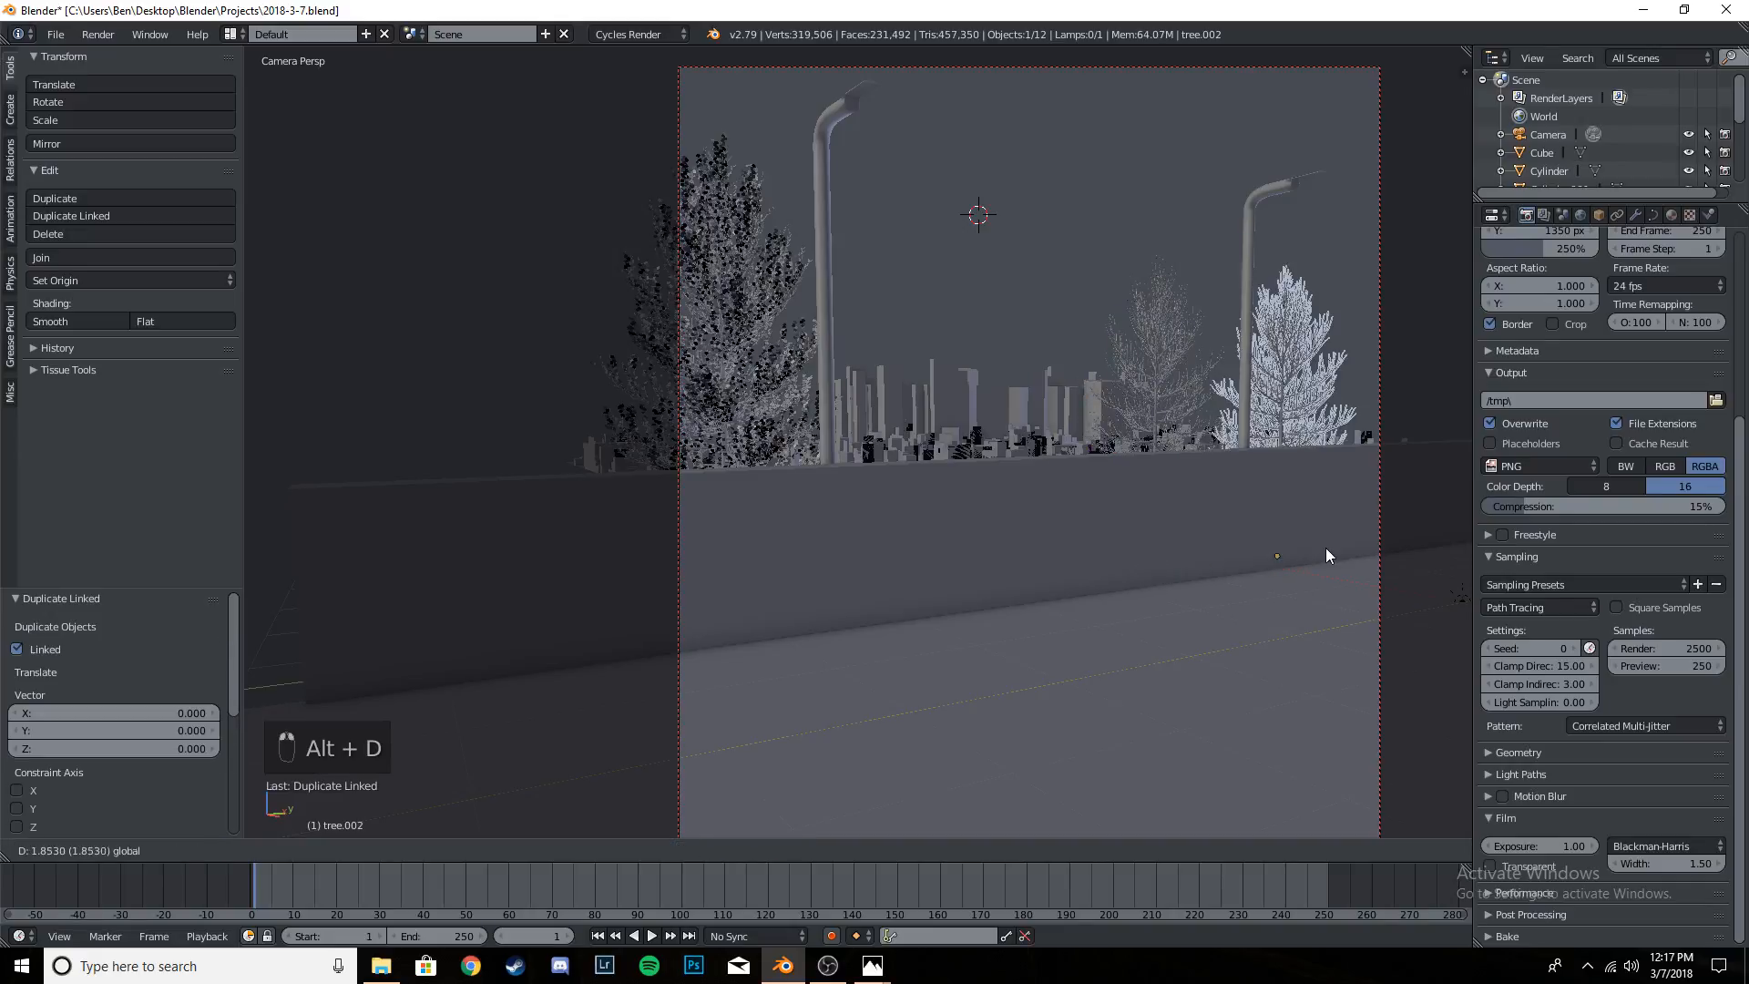
left_click(1337, 550)
key("s")
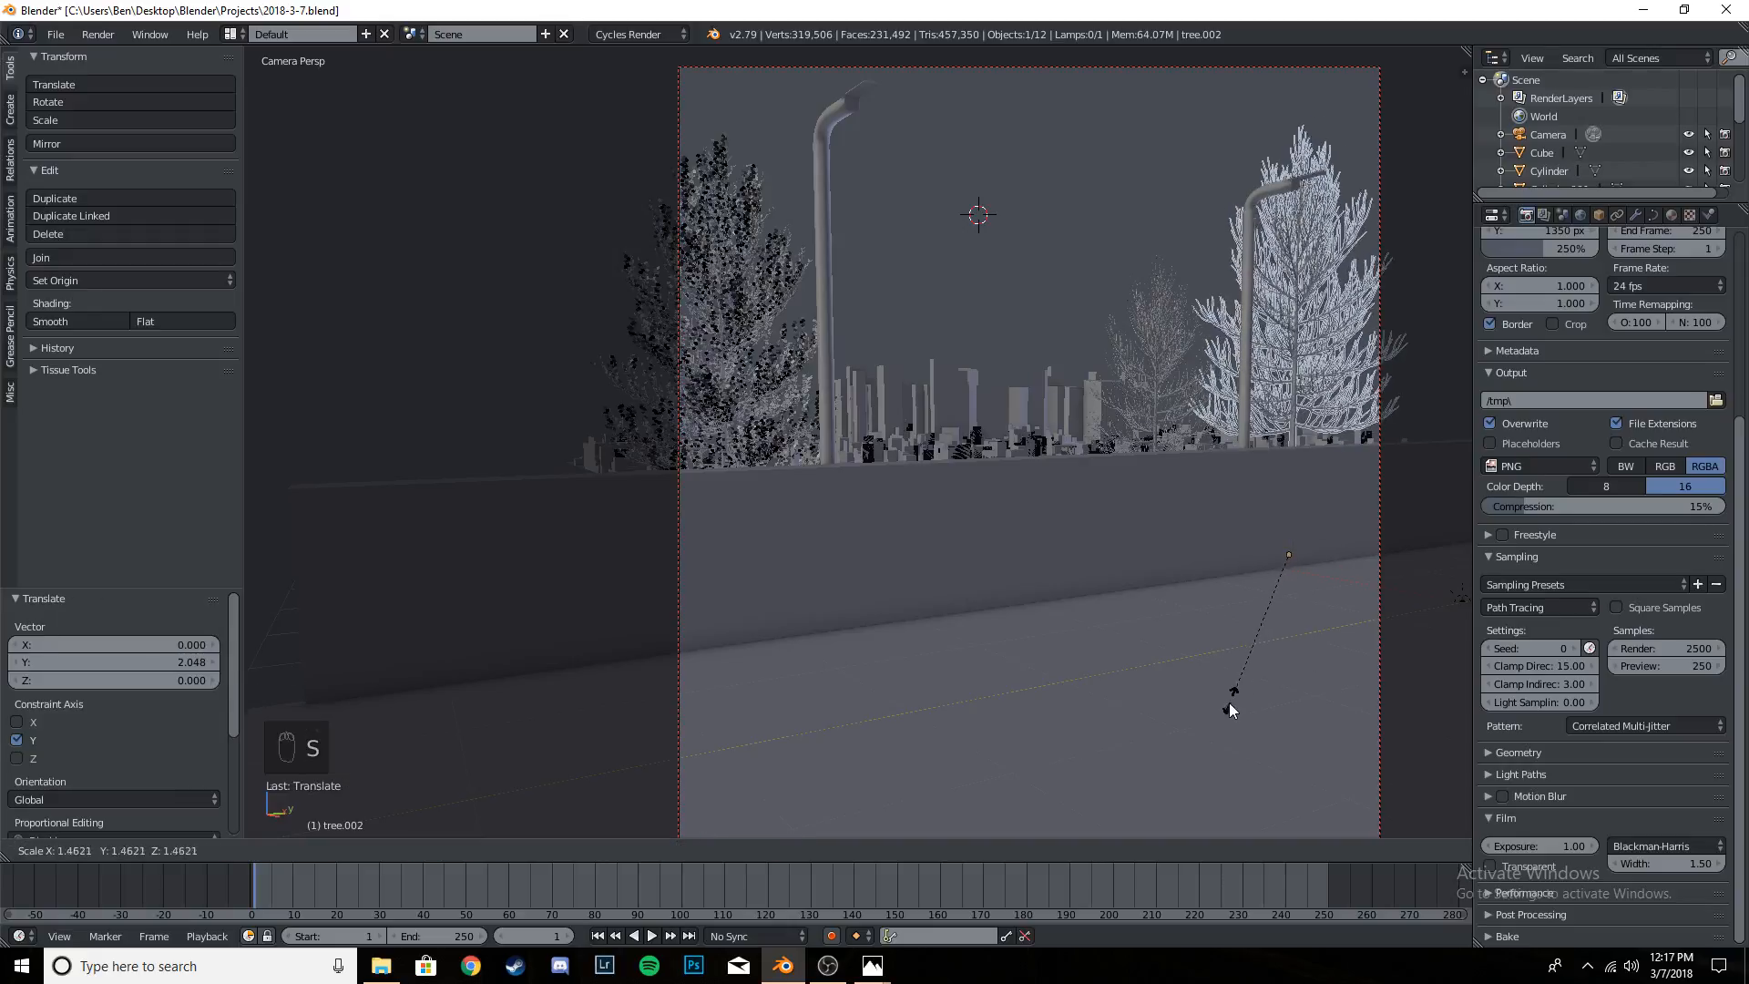
left_click(1231, 701)
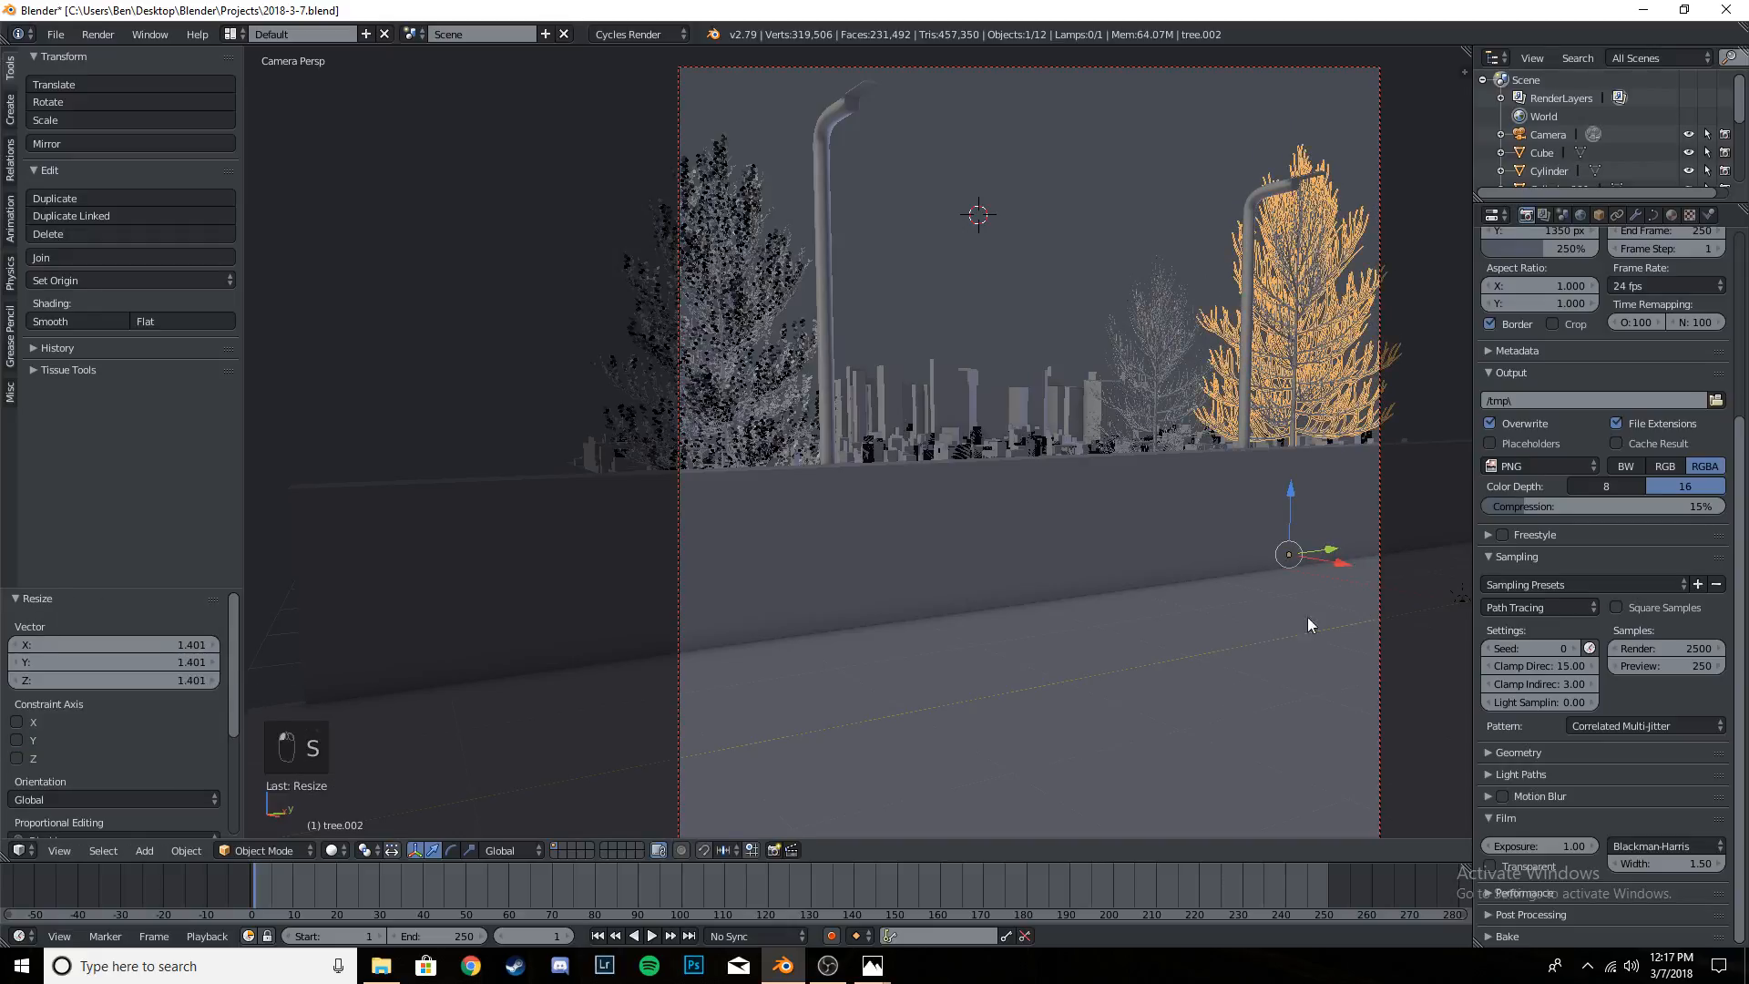
key("s")
left_click(1420, 598)
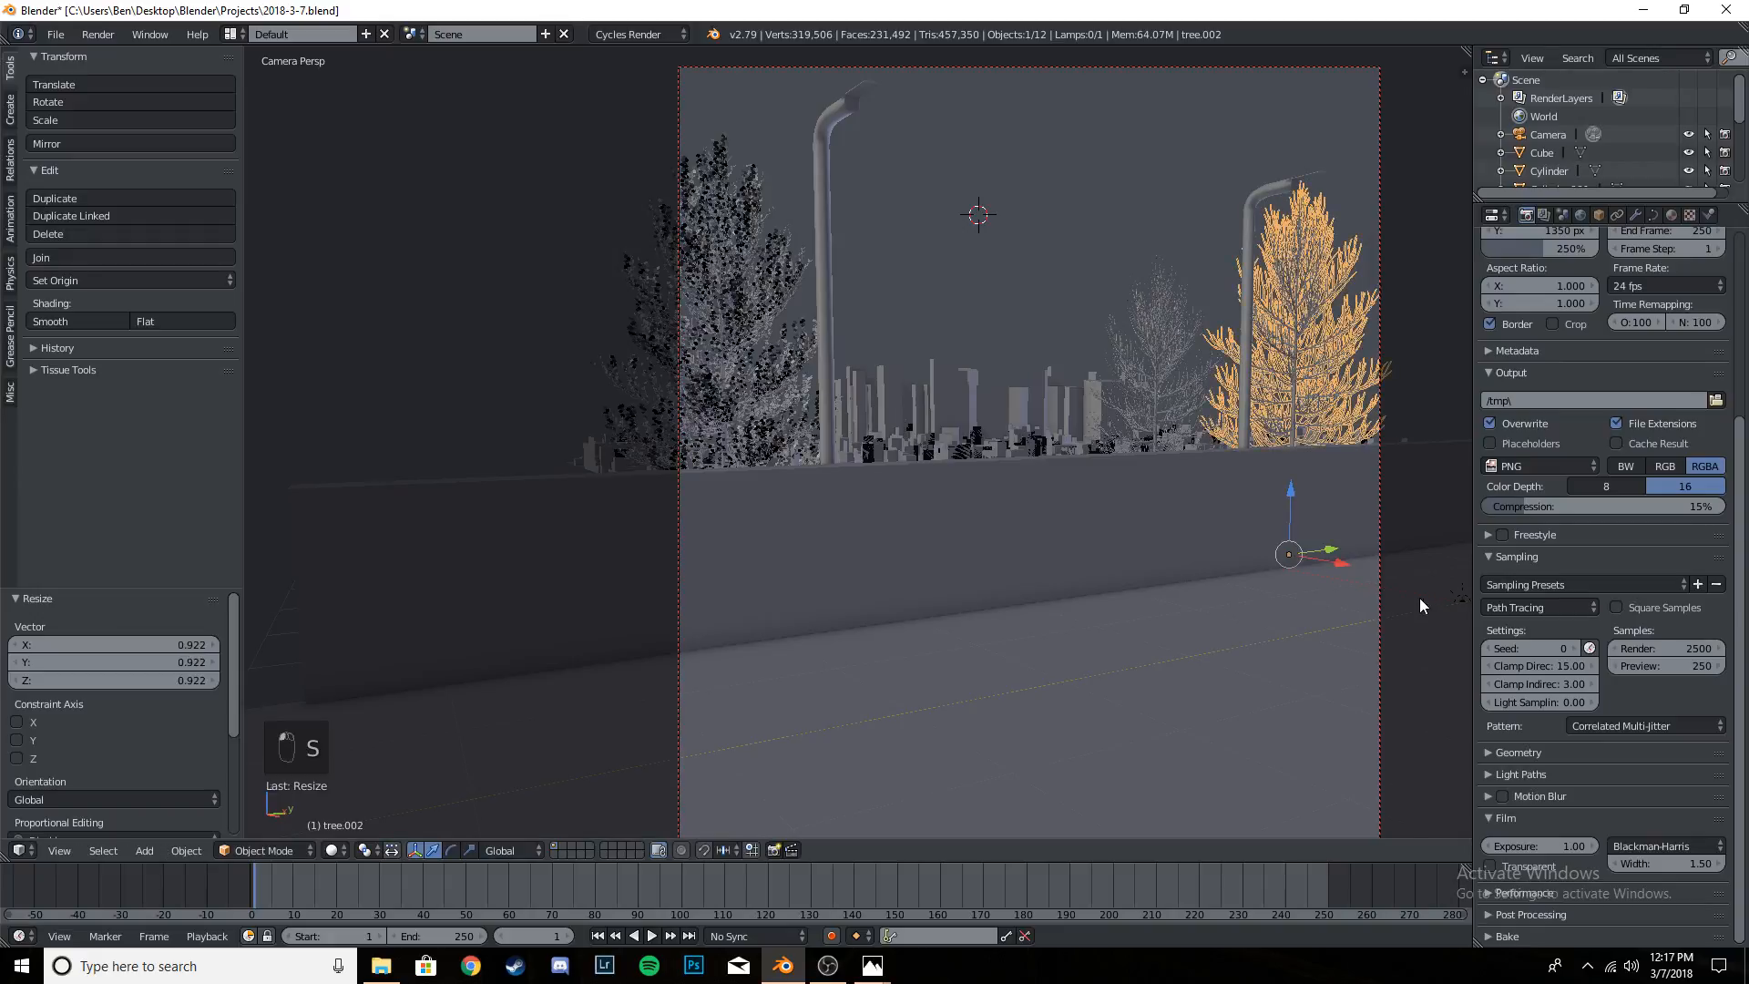
- Shift the third tree about 0.24 along Y, rotate it about −82.5° around Z, and shift it back about 0.38 along Y
left_click_drag(1330, 550, 1347, 546)
key("r")
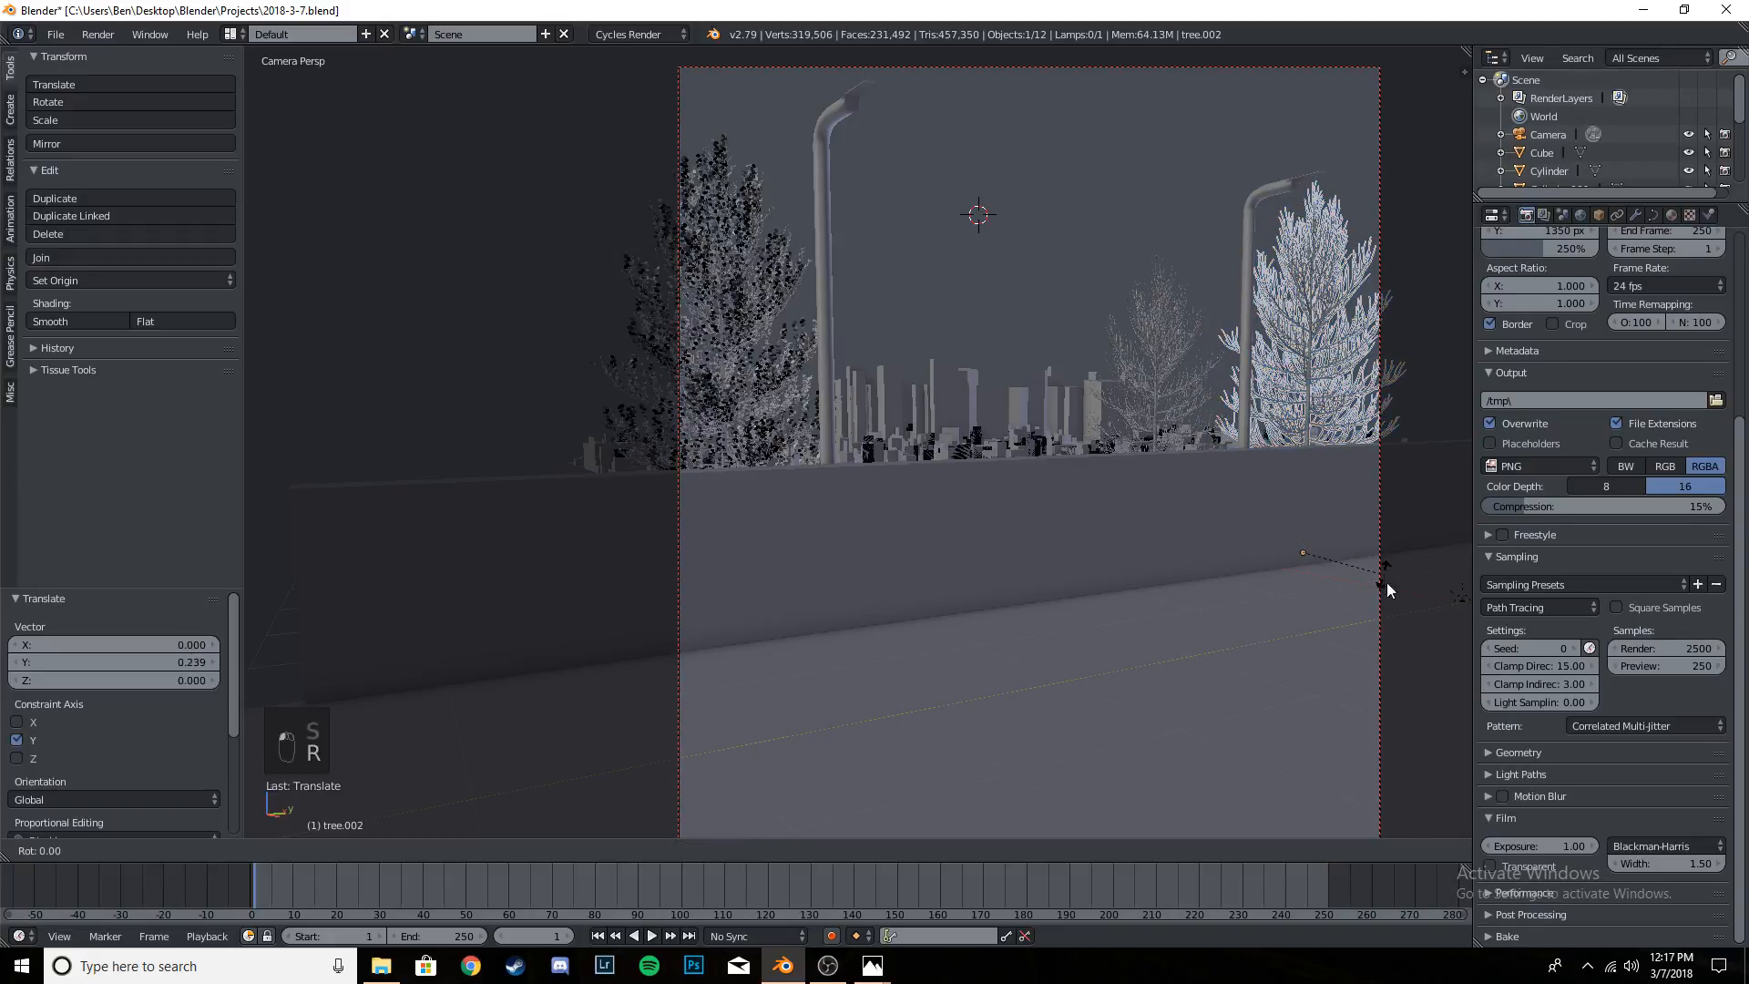
left_click(1309, 620)
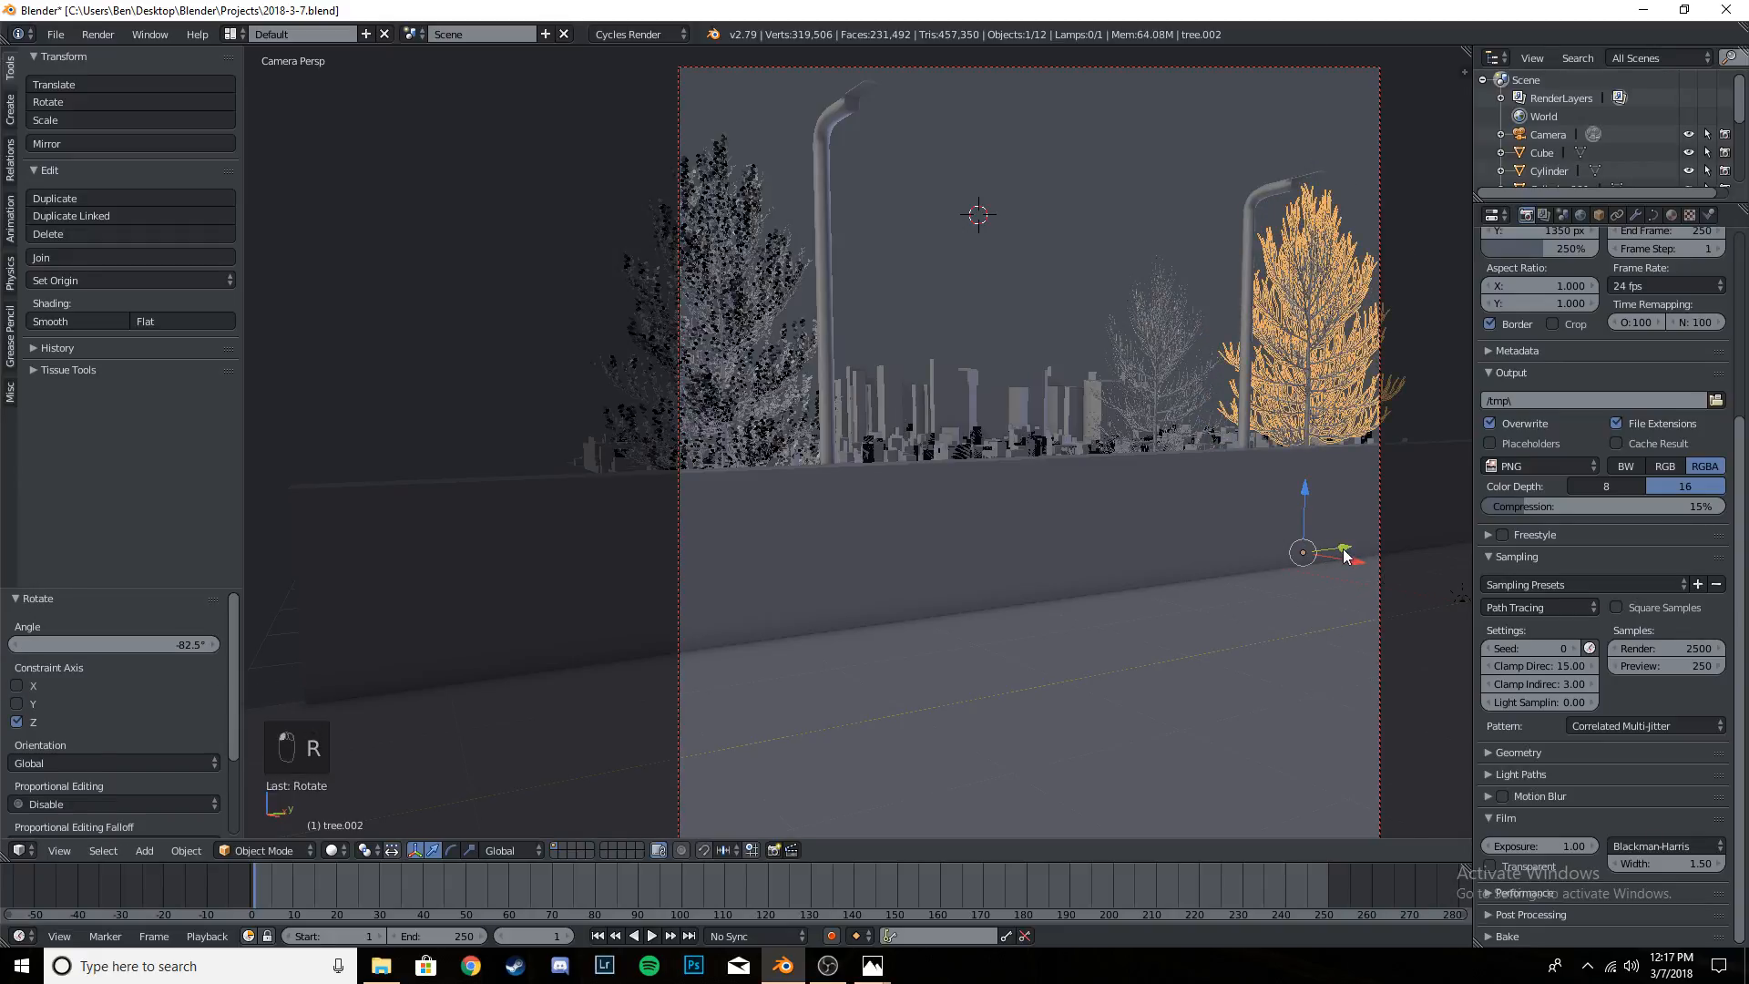
left_click_drag(1343, 548, 1322, 558)
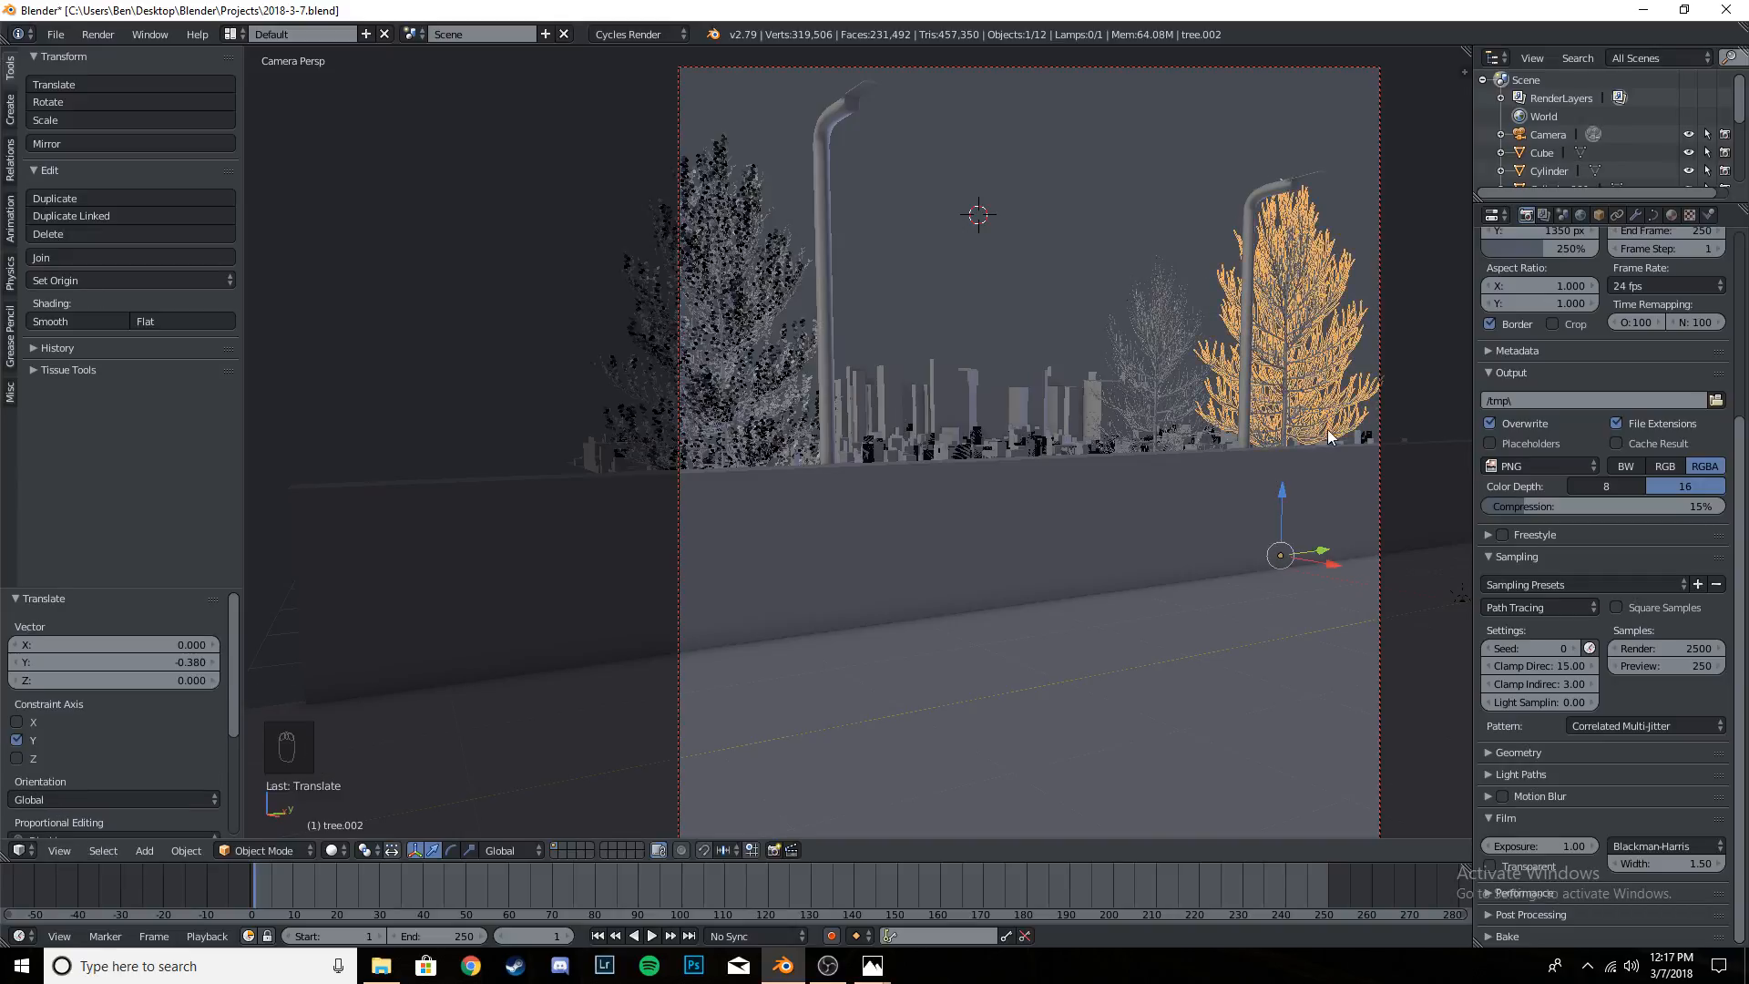
- Move the third tree about 0.27 along Y toward the frame edge, check the whole composition, and save the file
scroll(984, 484, "down", 4)
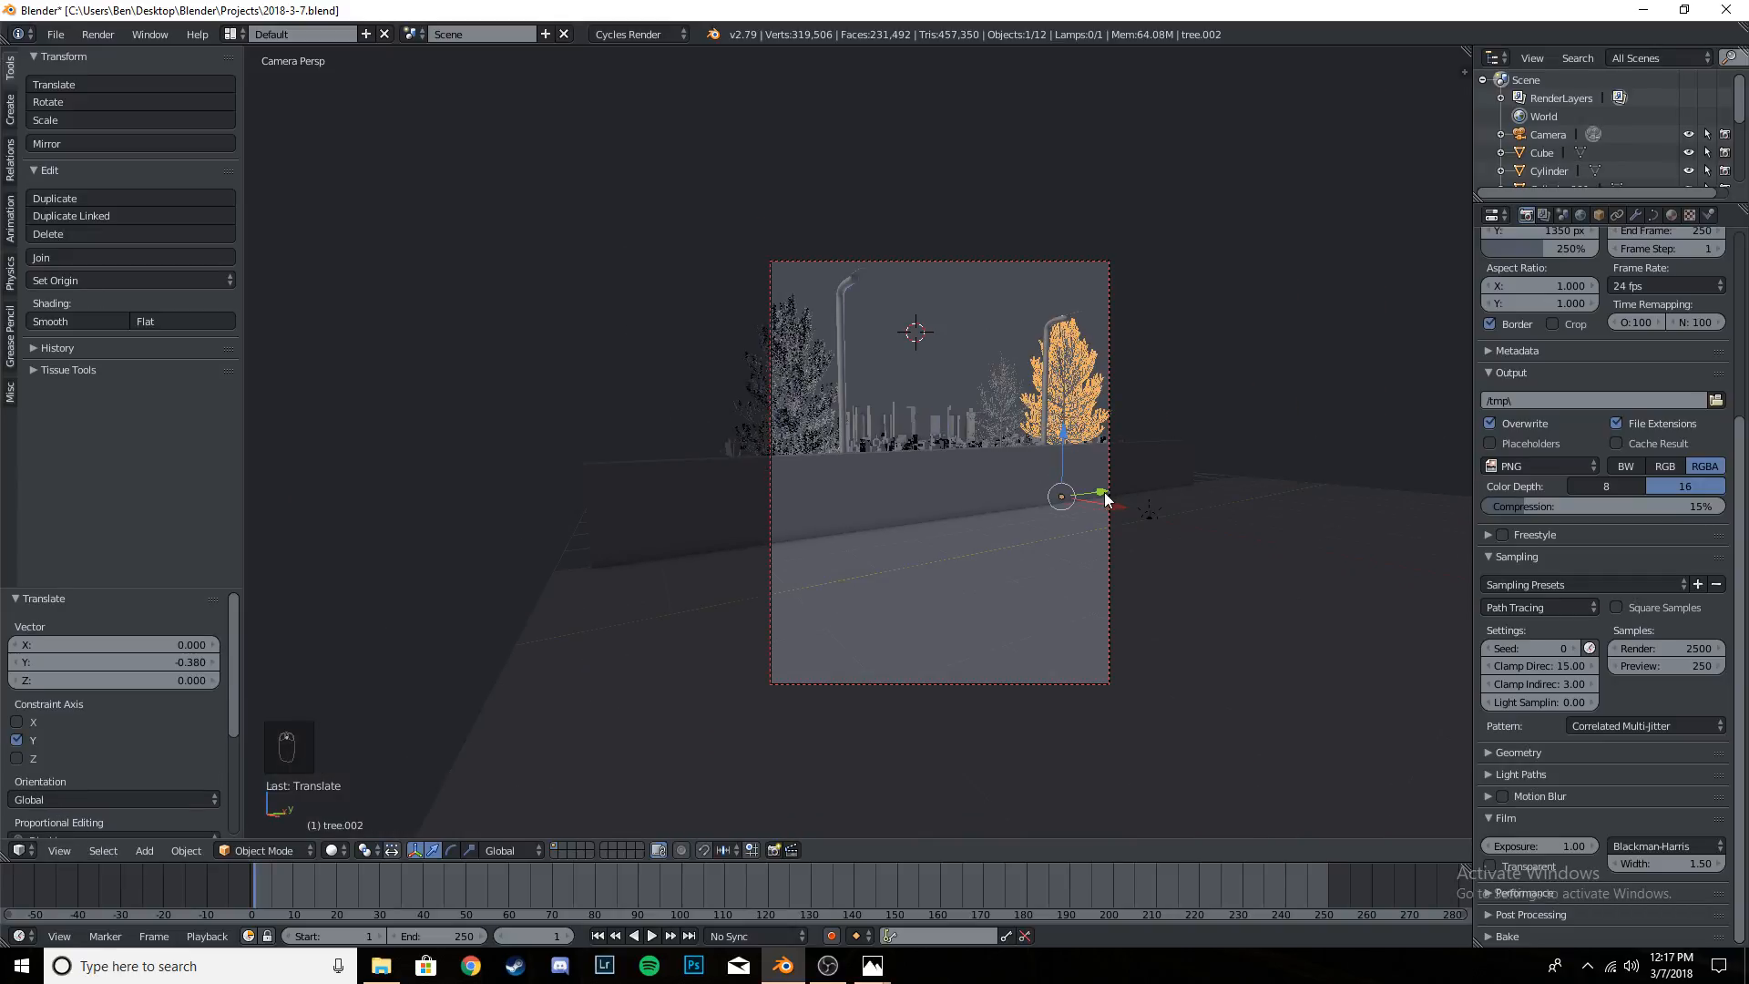
left_click_drag(1104, 497, 1112, 488)
scroll(1150, 443, "up", 5)
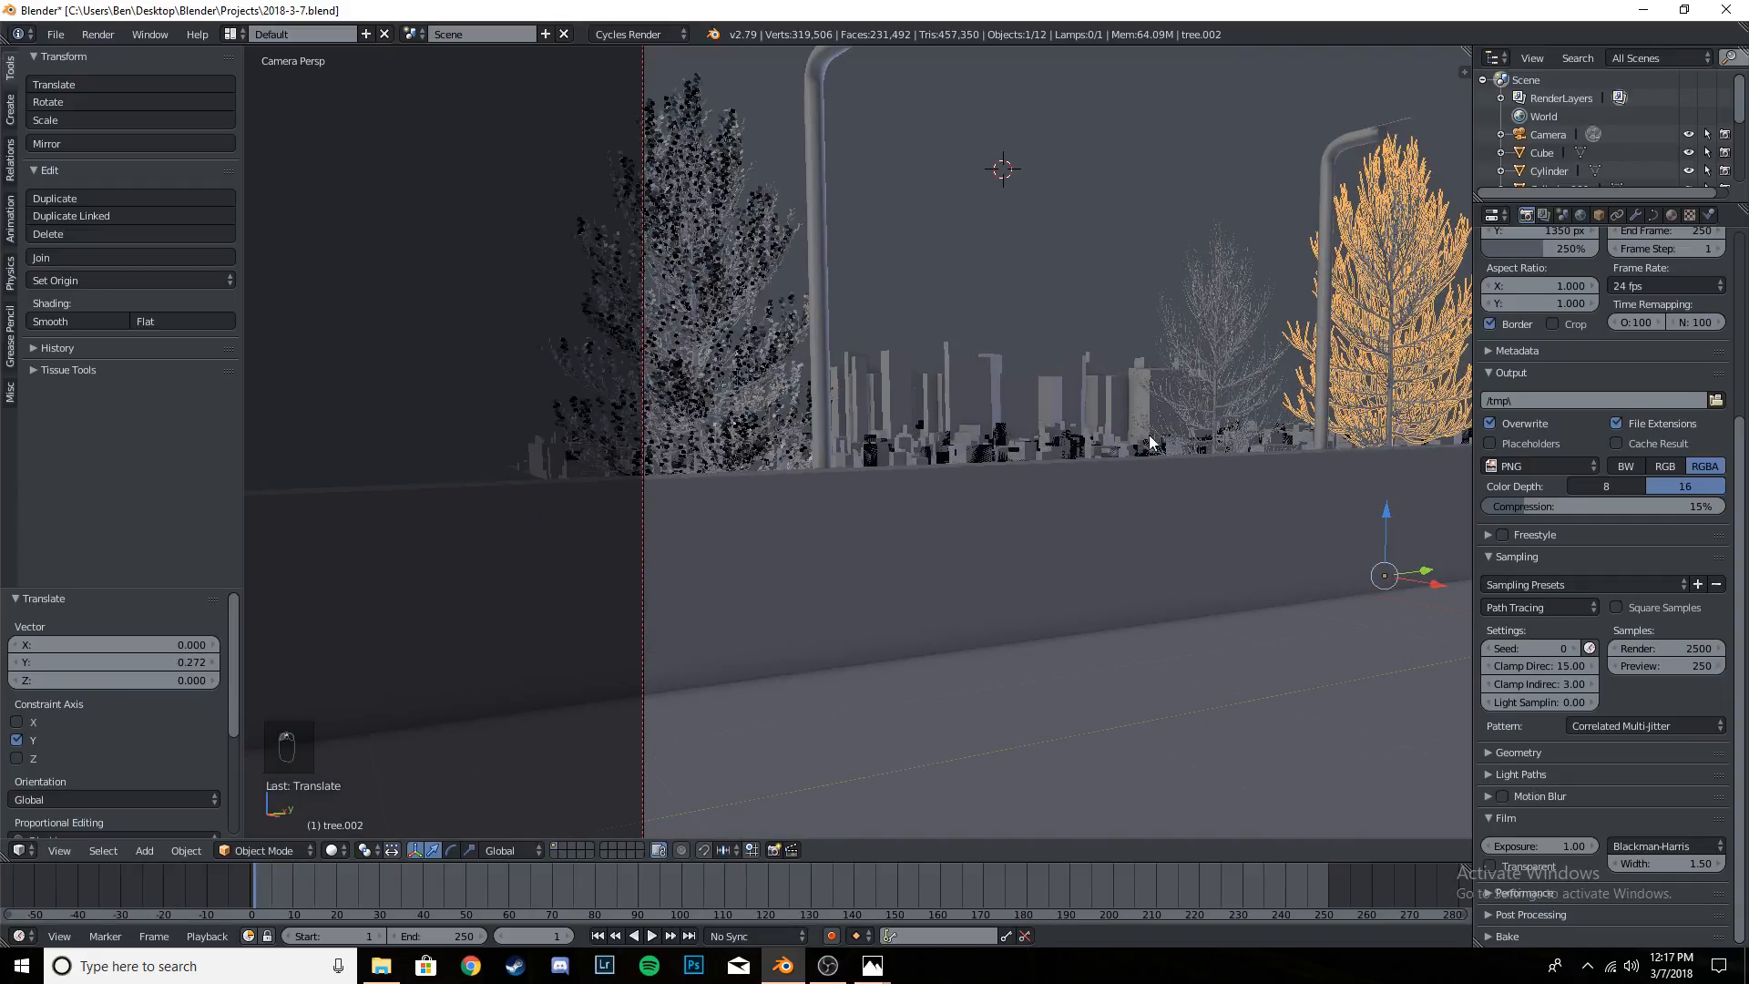
scroll(1150, 443, "down", 4)
key("ctrl+s")
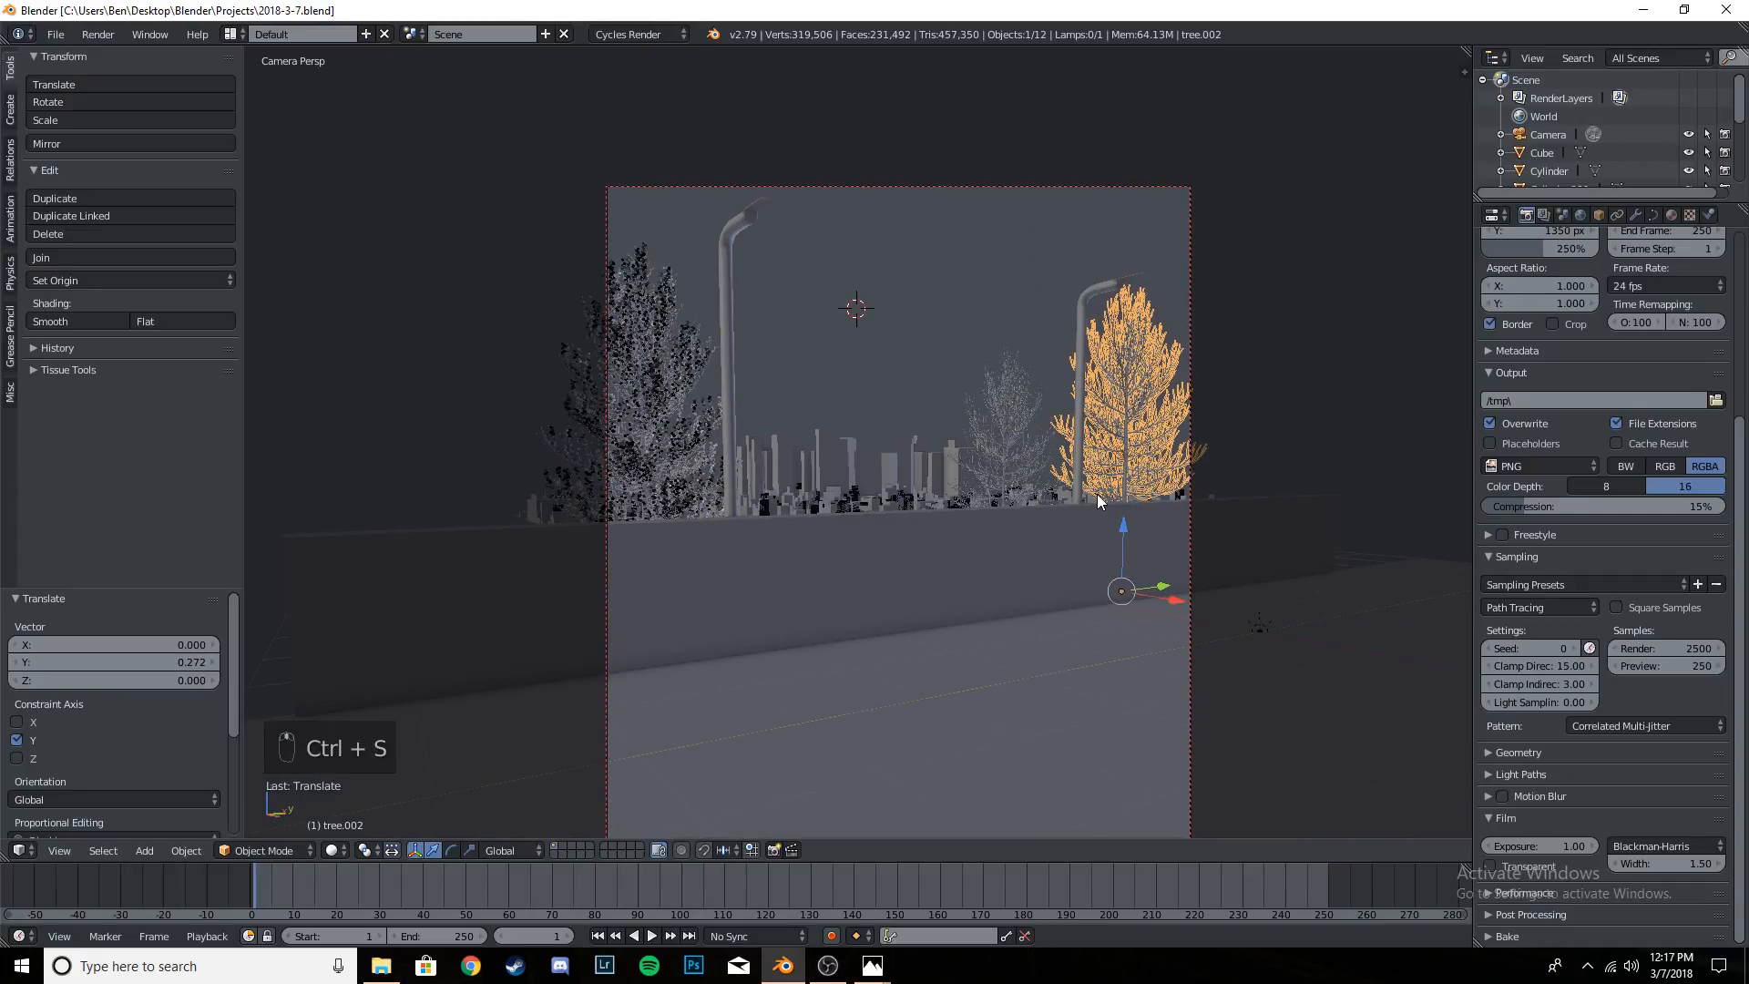
- Hide the tool shelf and inspect the trees and skyline in a rendered preview of the camera view
key("z")
key("z")
scroll(931, 463, "down", 4)
scroll(932, 463, "up", 1)
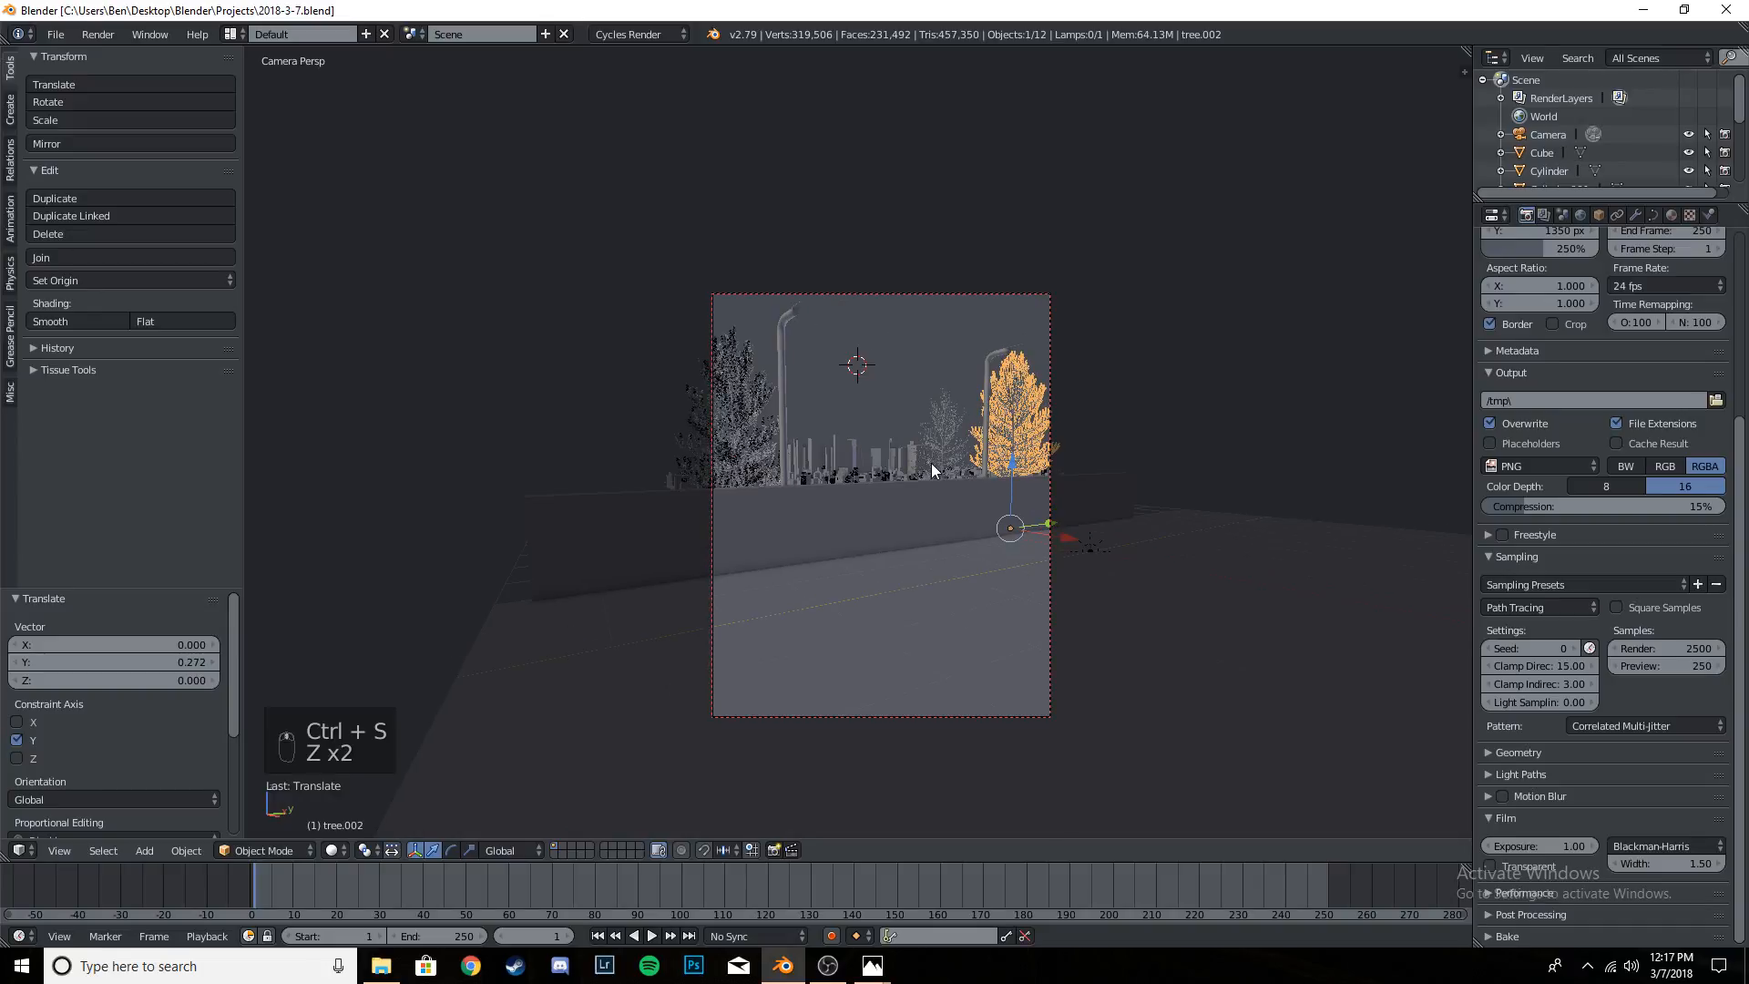
key("shift+z")
key("t")
scroll(872, 511, "up", 1)
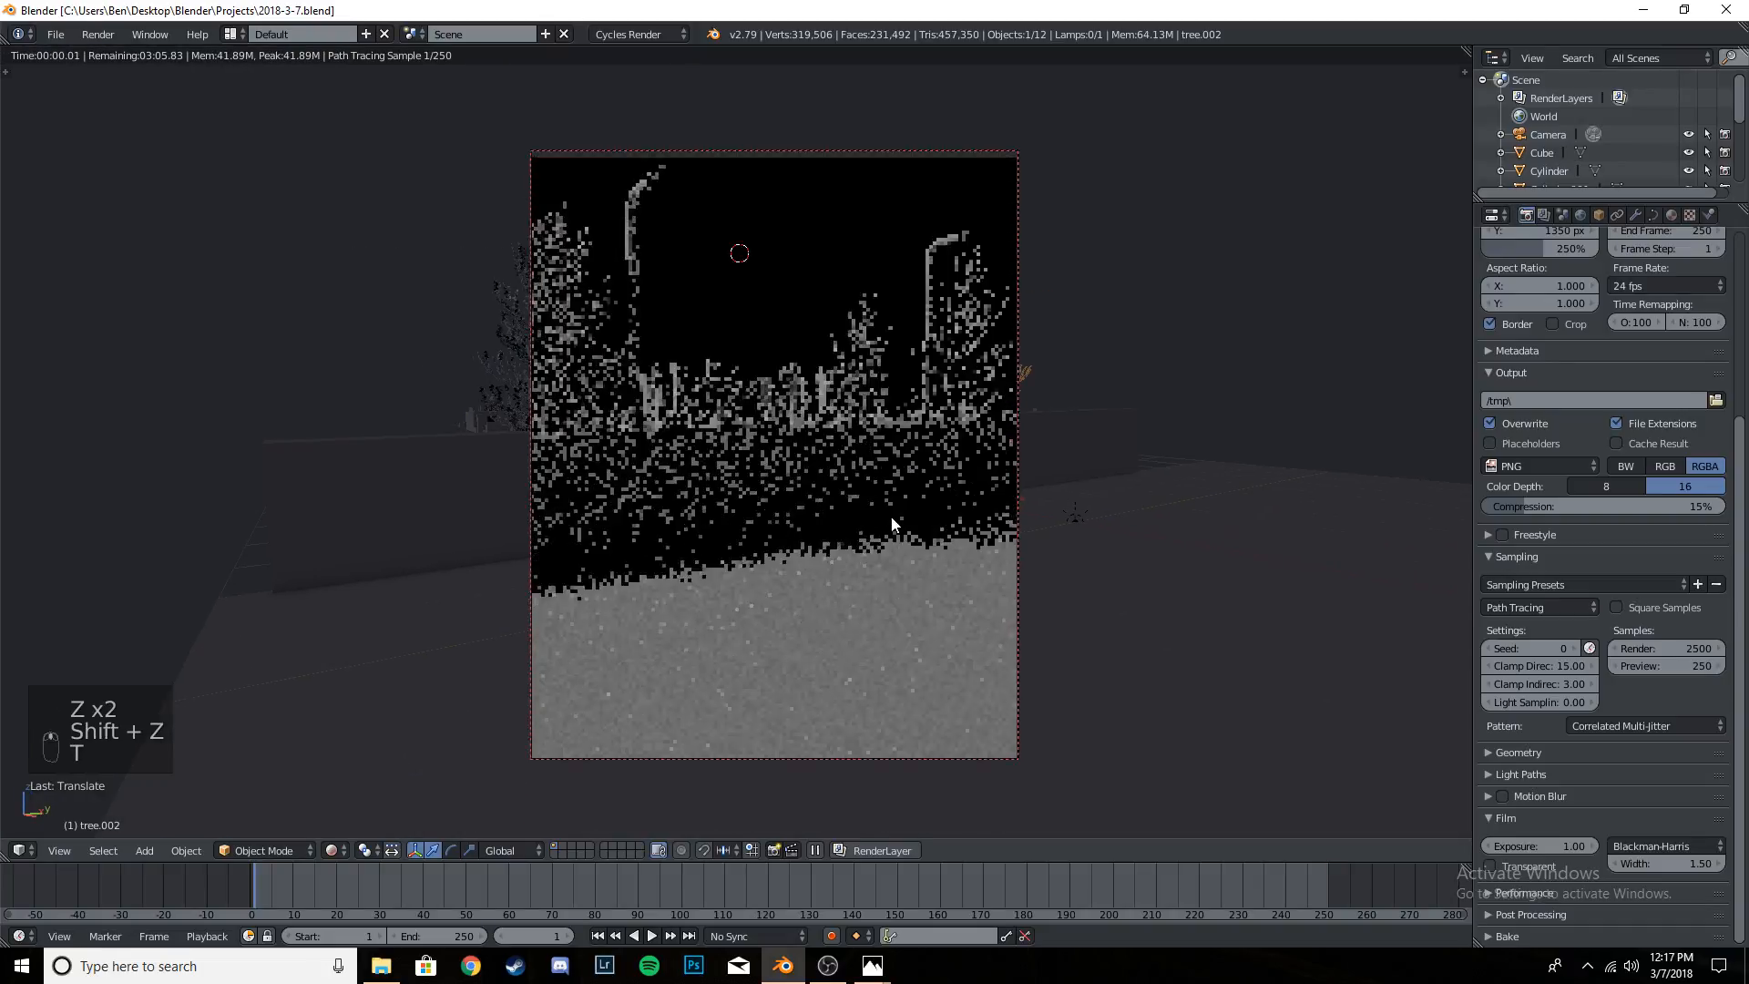
scroll(891, 497, "up", 1)
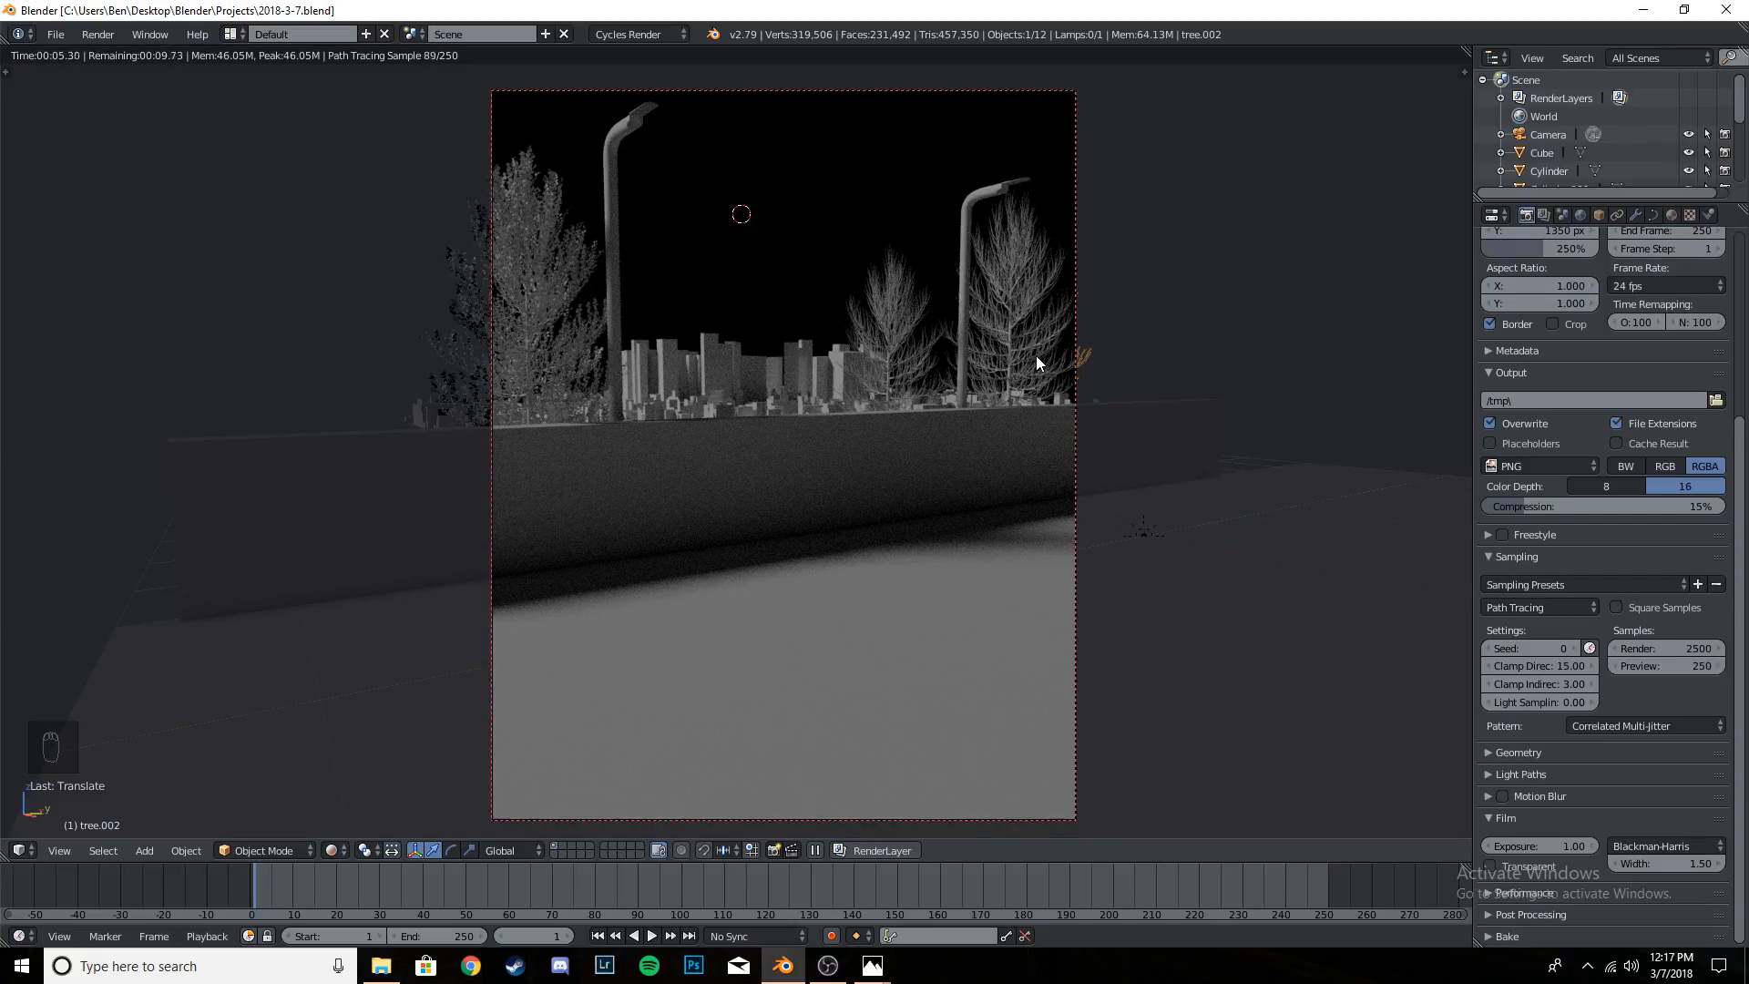
scroll(1036, 361, "up", 3)
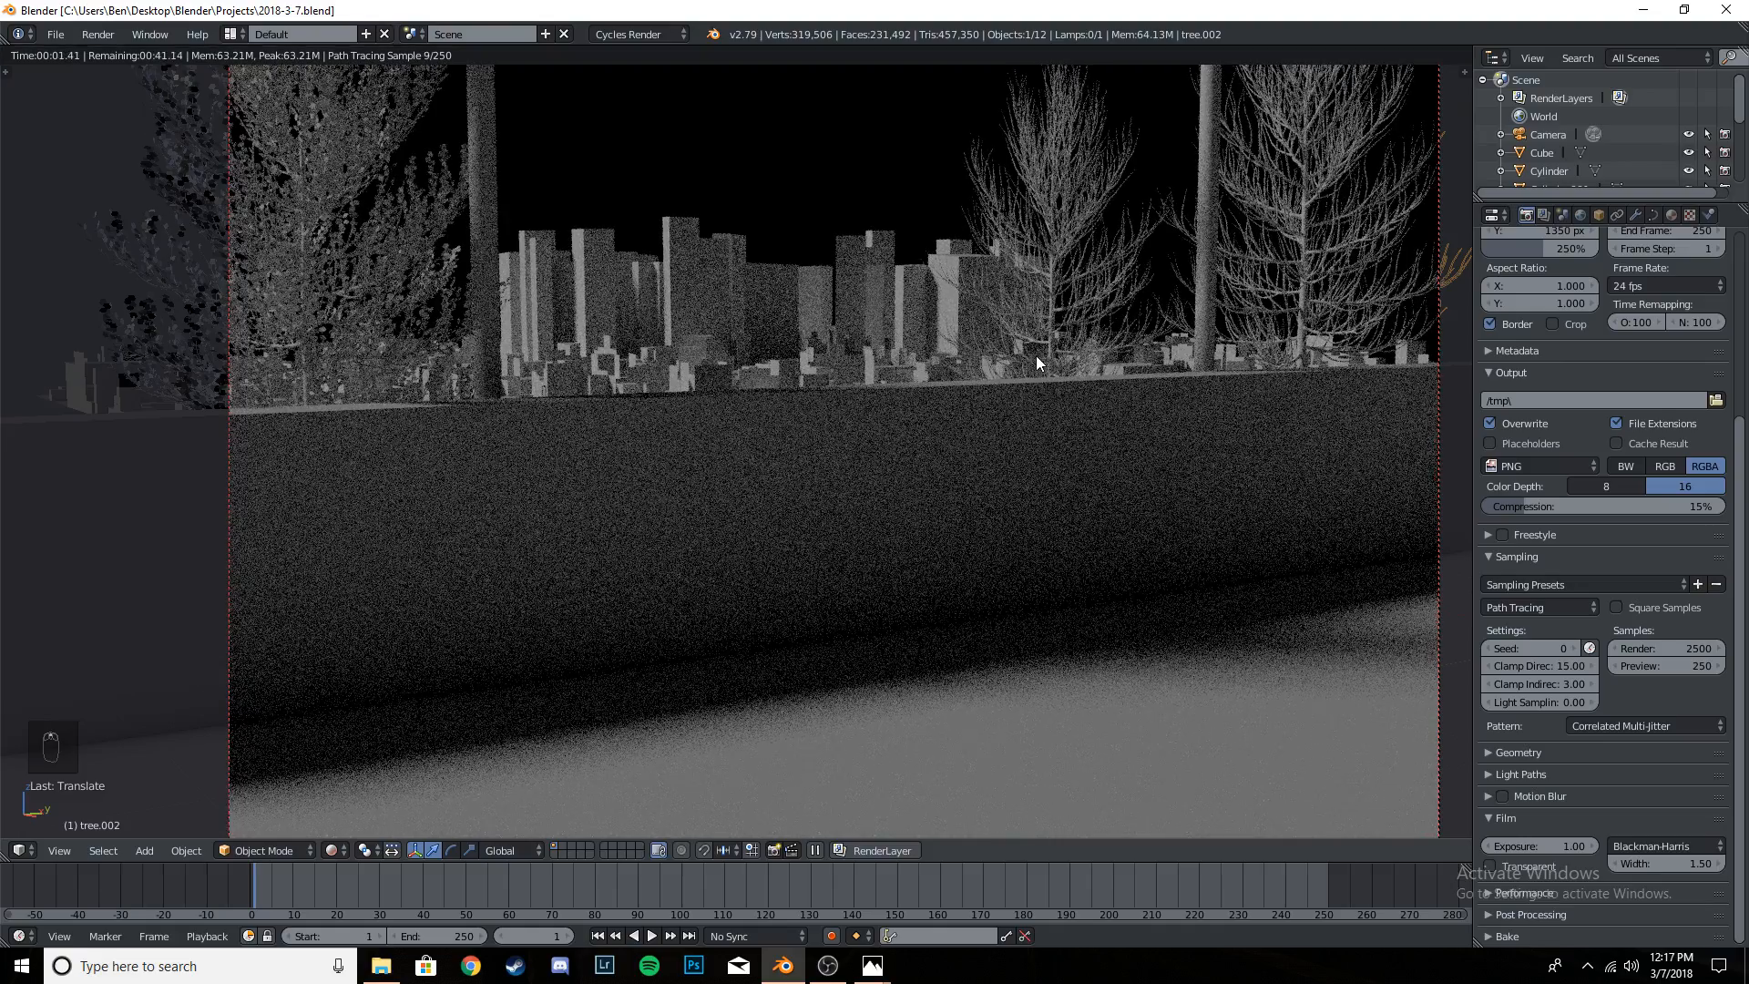
key("shift+z")
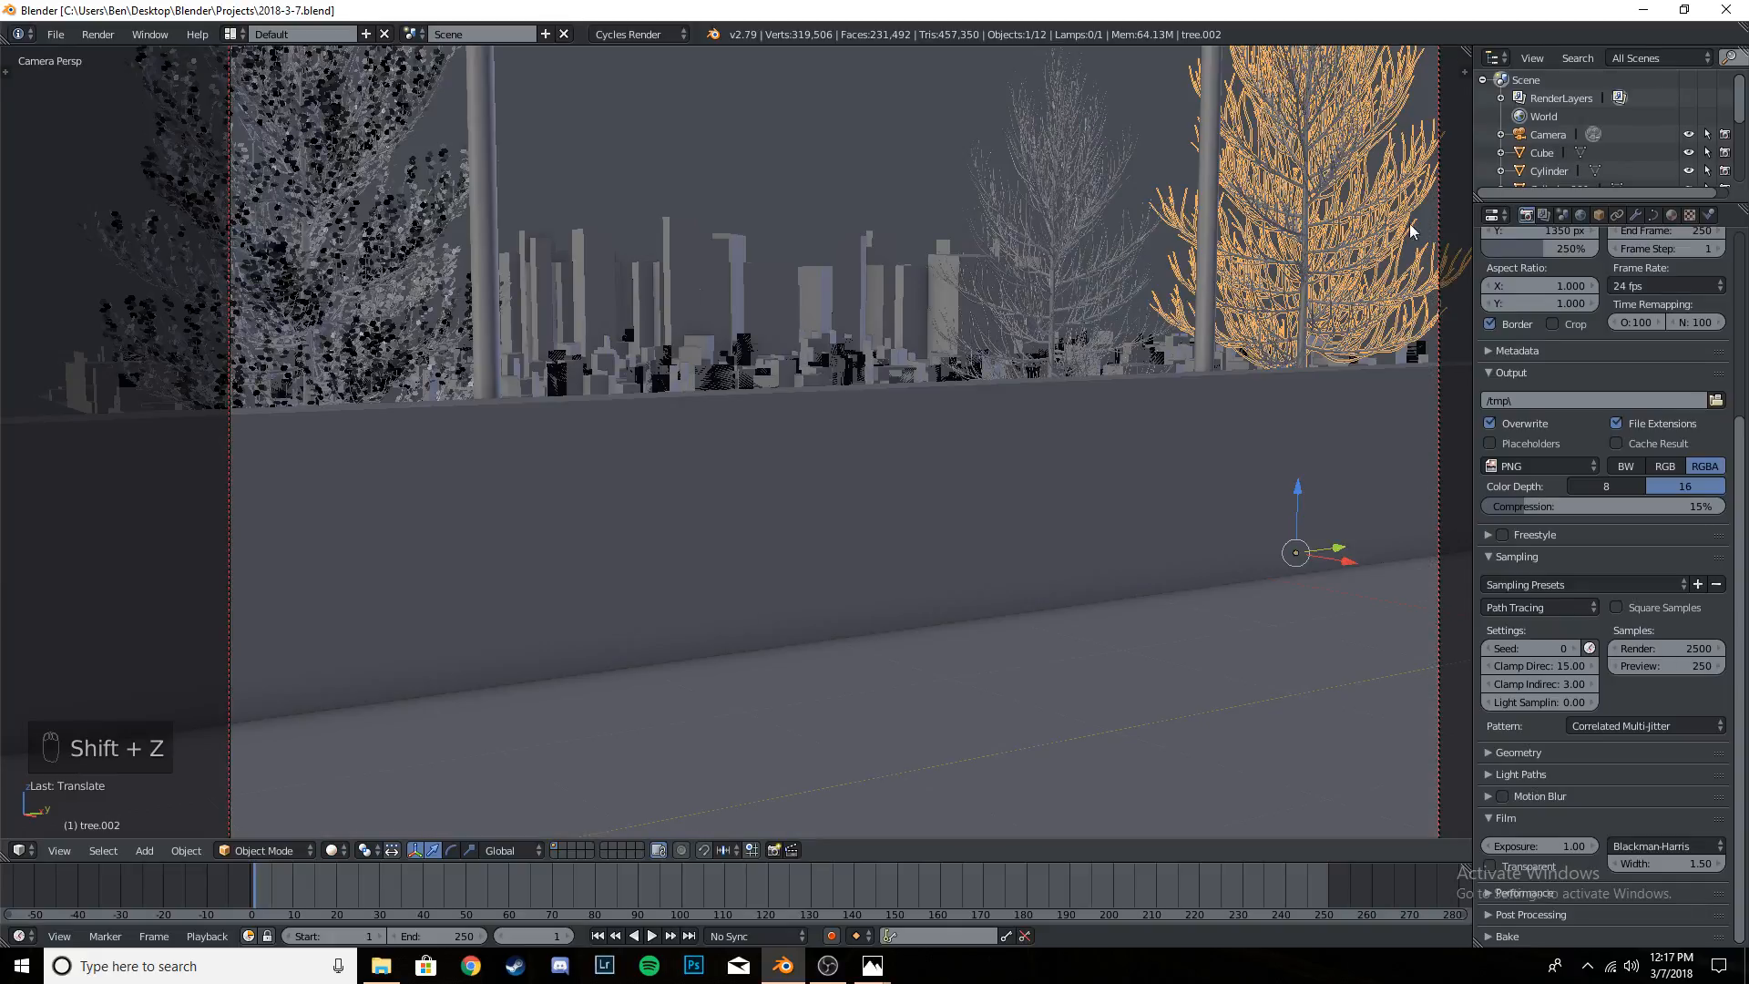
- Delete the two leafless duplicate trees near the farther light pole
key("x")
left_click(1352, 248)
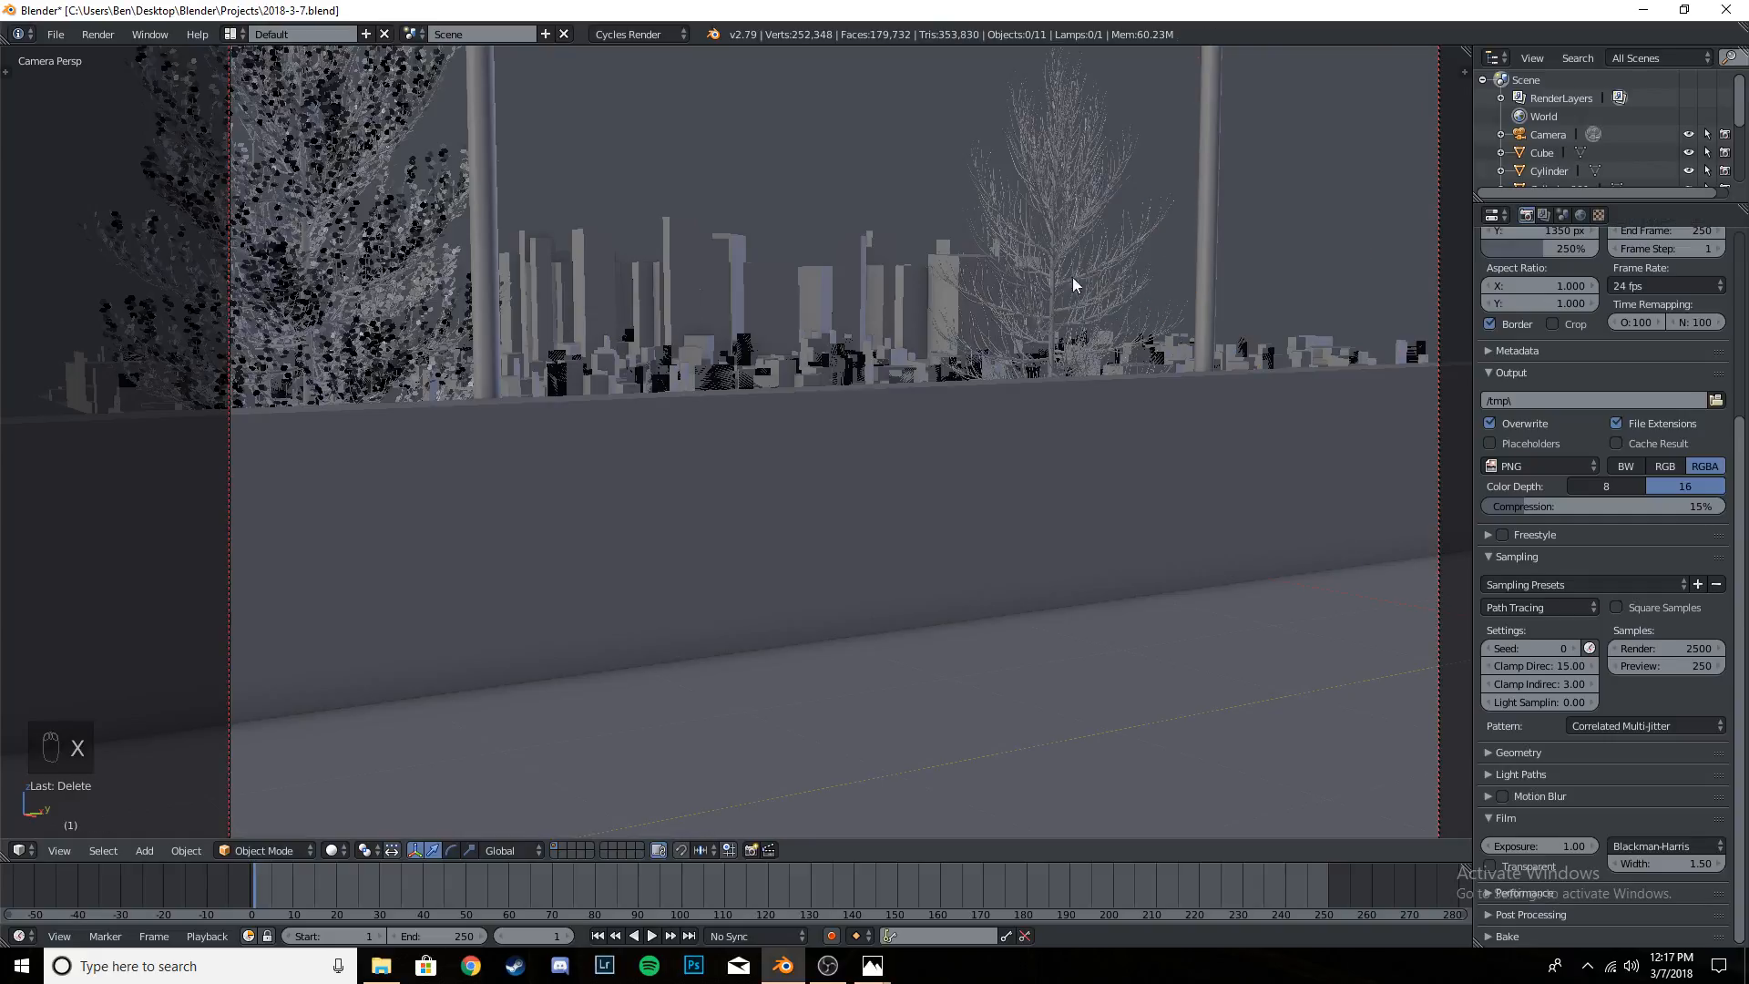
right_click(1073, 284)
key("x")
key("x")
right_click(384, 305)
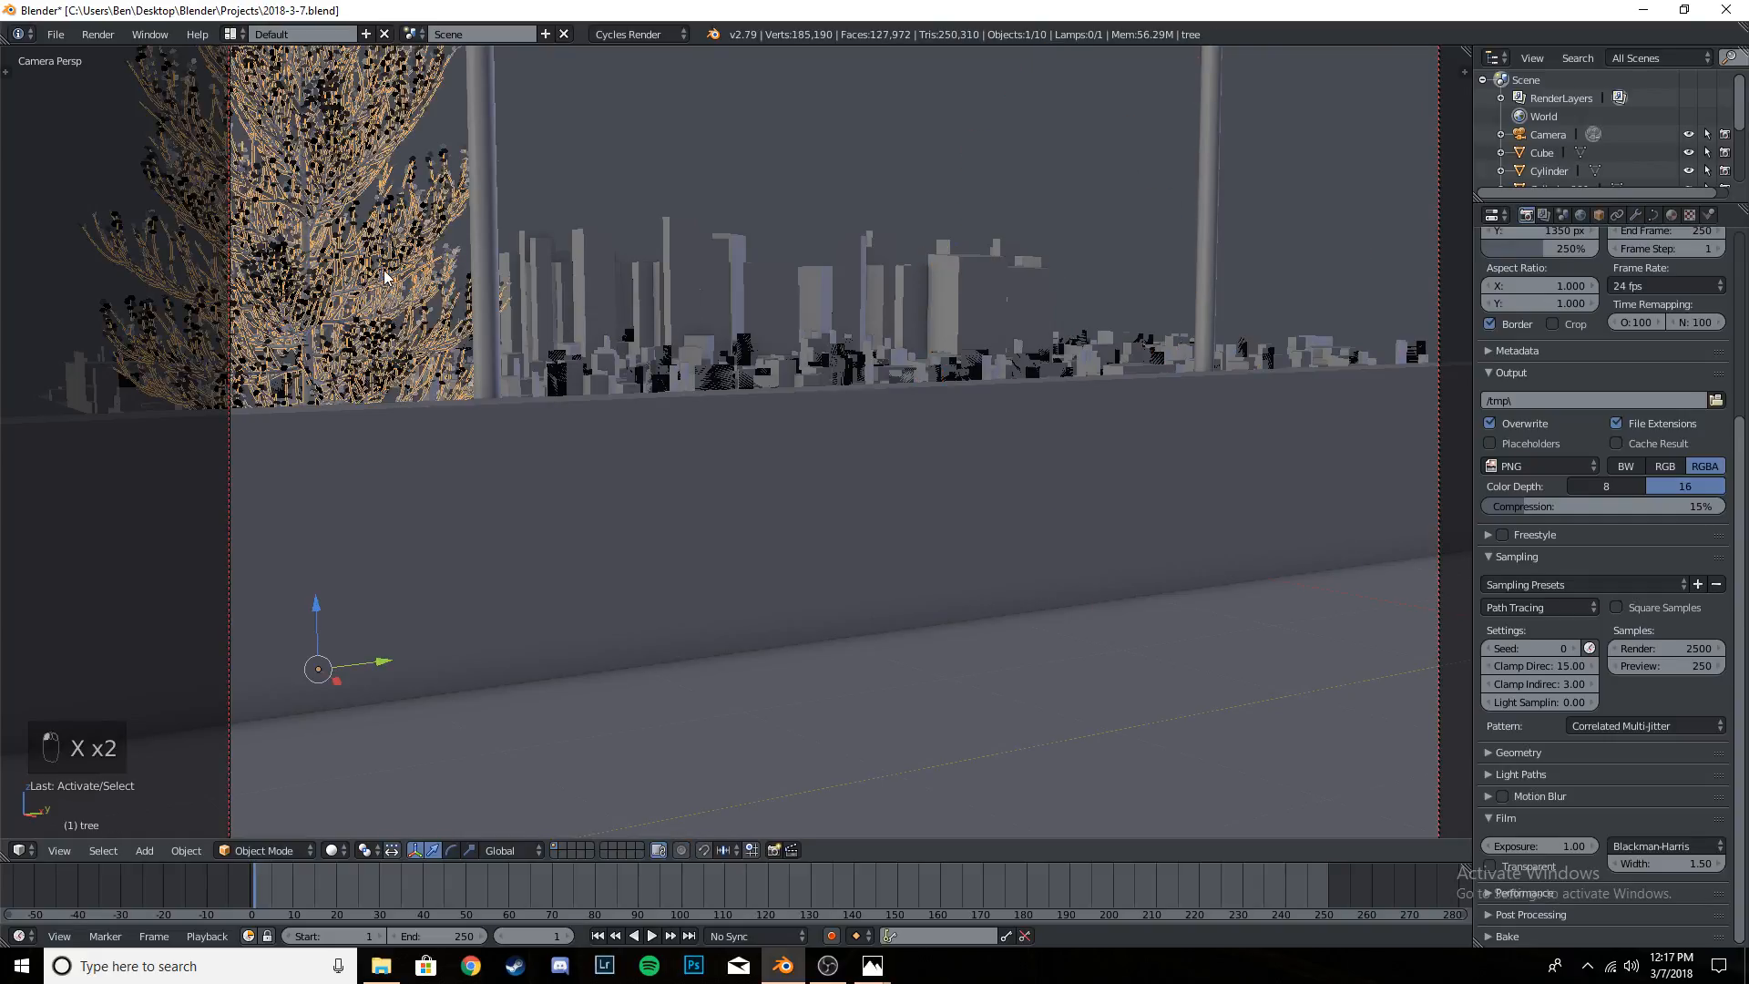
key("alt+d")
left_click(876, 242)
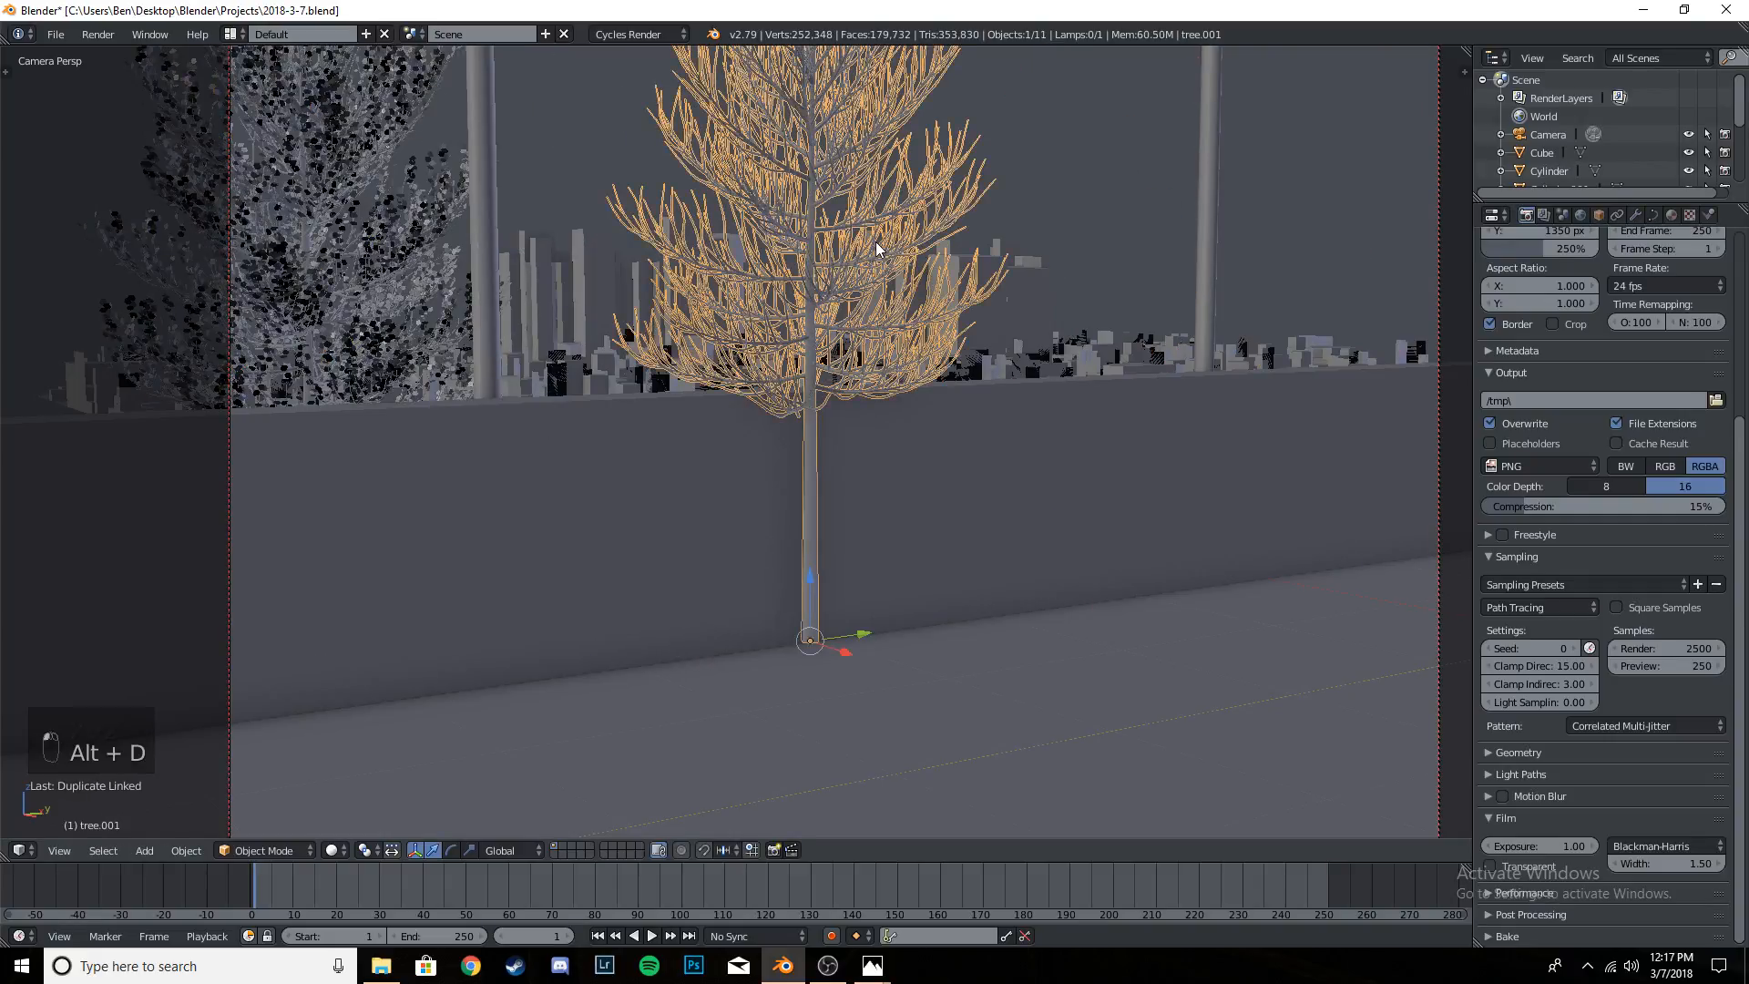
key("x")
left_click(877, 242)
- Try to join the original tree's branches and its leaves into one object
right_click(353, 278)
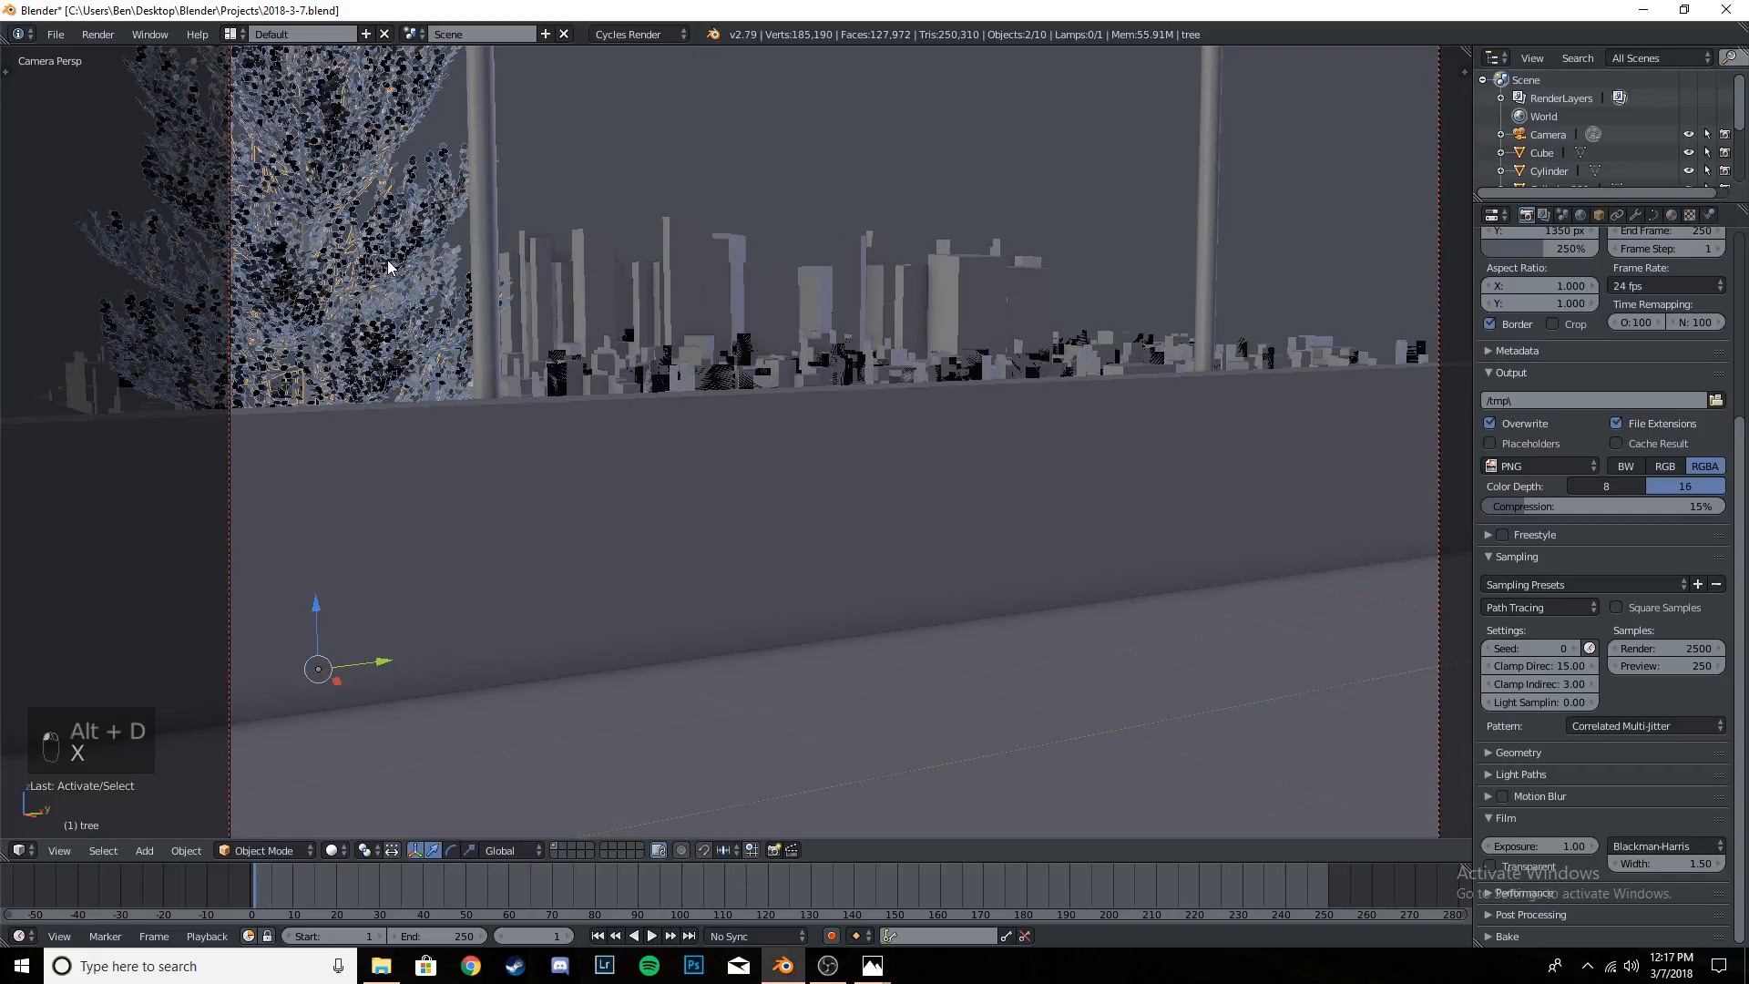
key("ctrl+j")
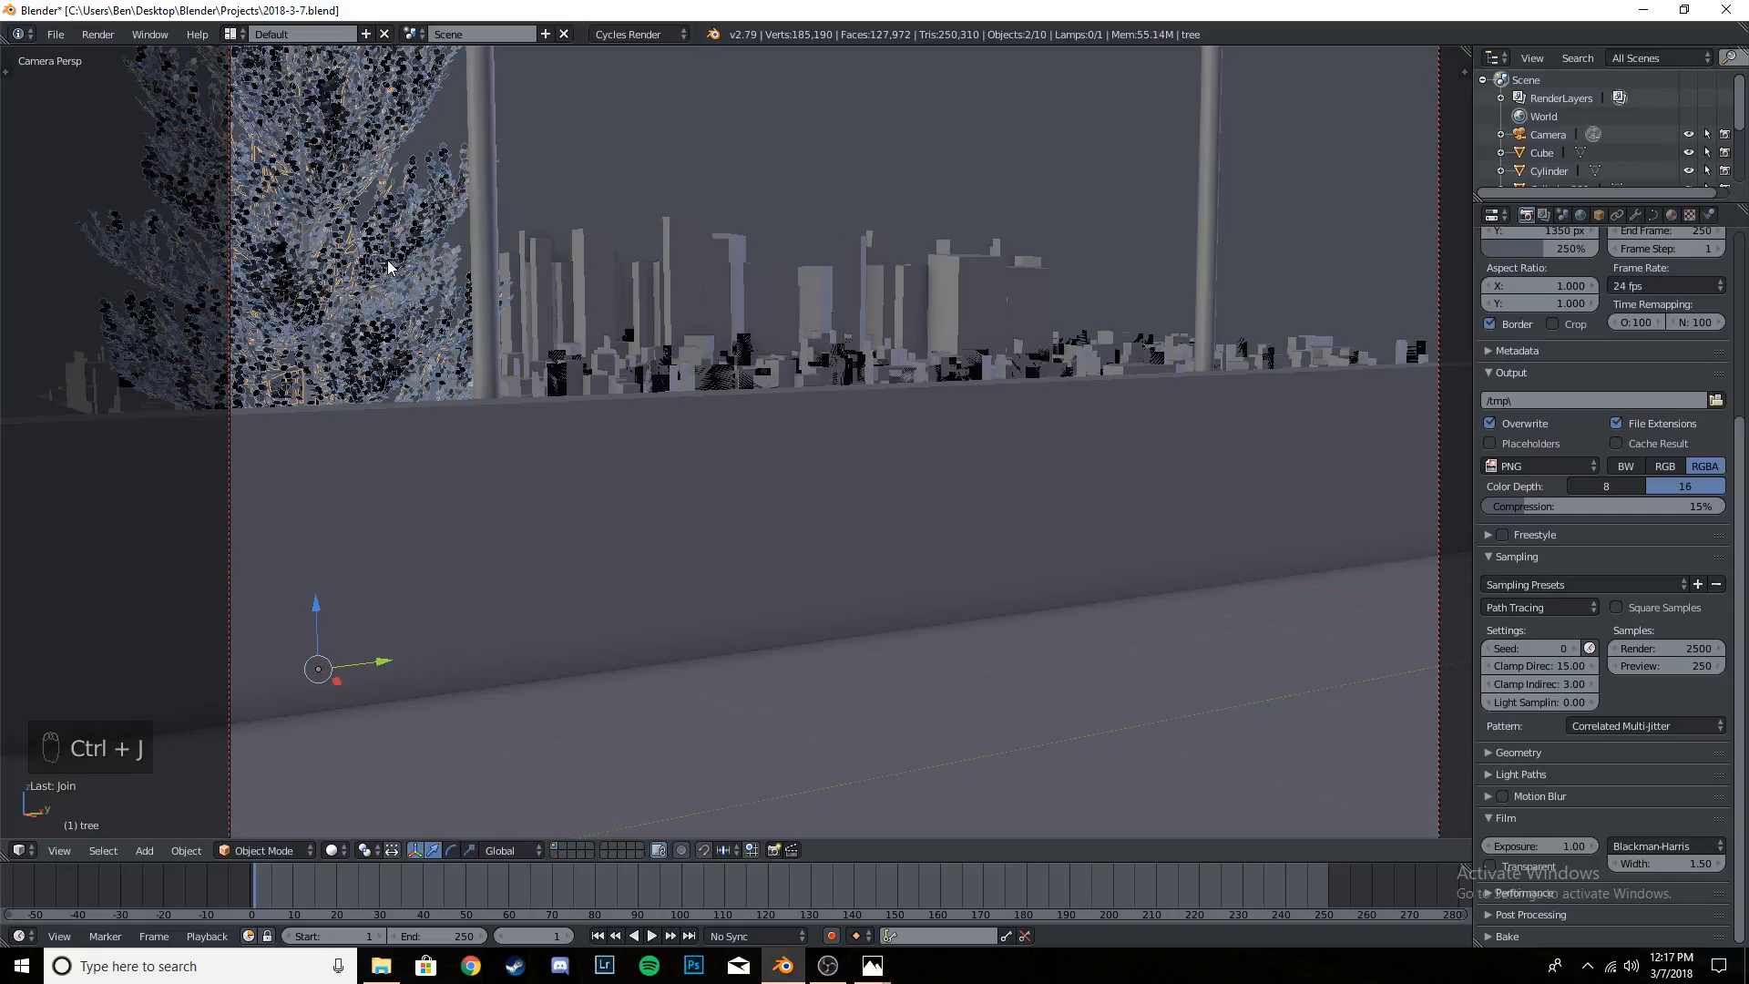
right_click(306, 389)
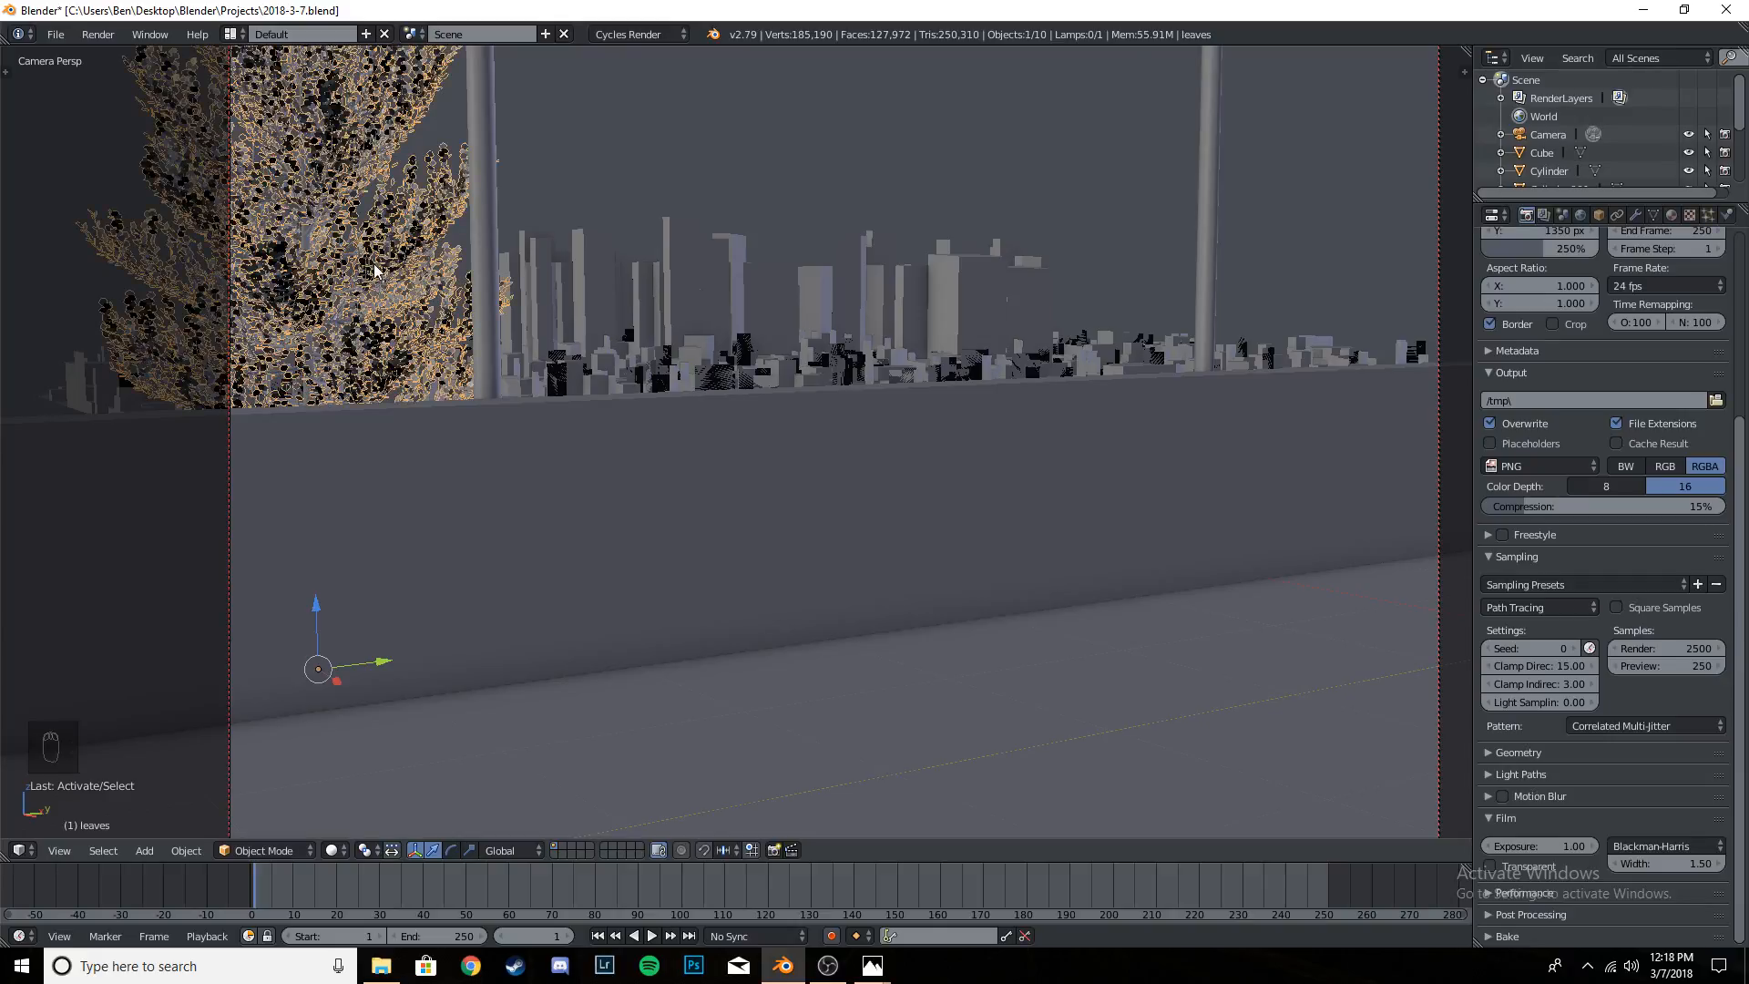
- Select the original tree's trunk together with its leaves and make a linked duplicate along Y, just before the farther light pole
middle_click_drag(375, 265, 731, 423)
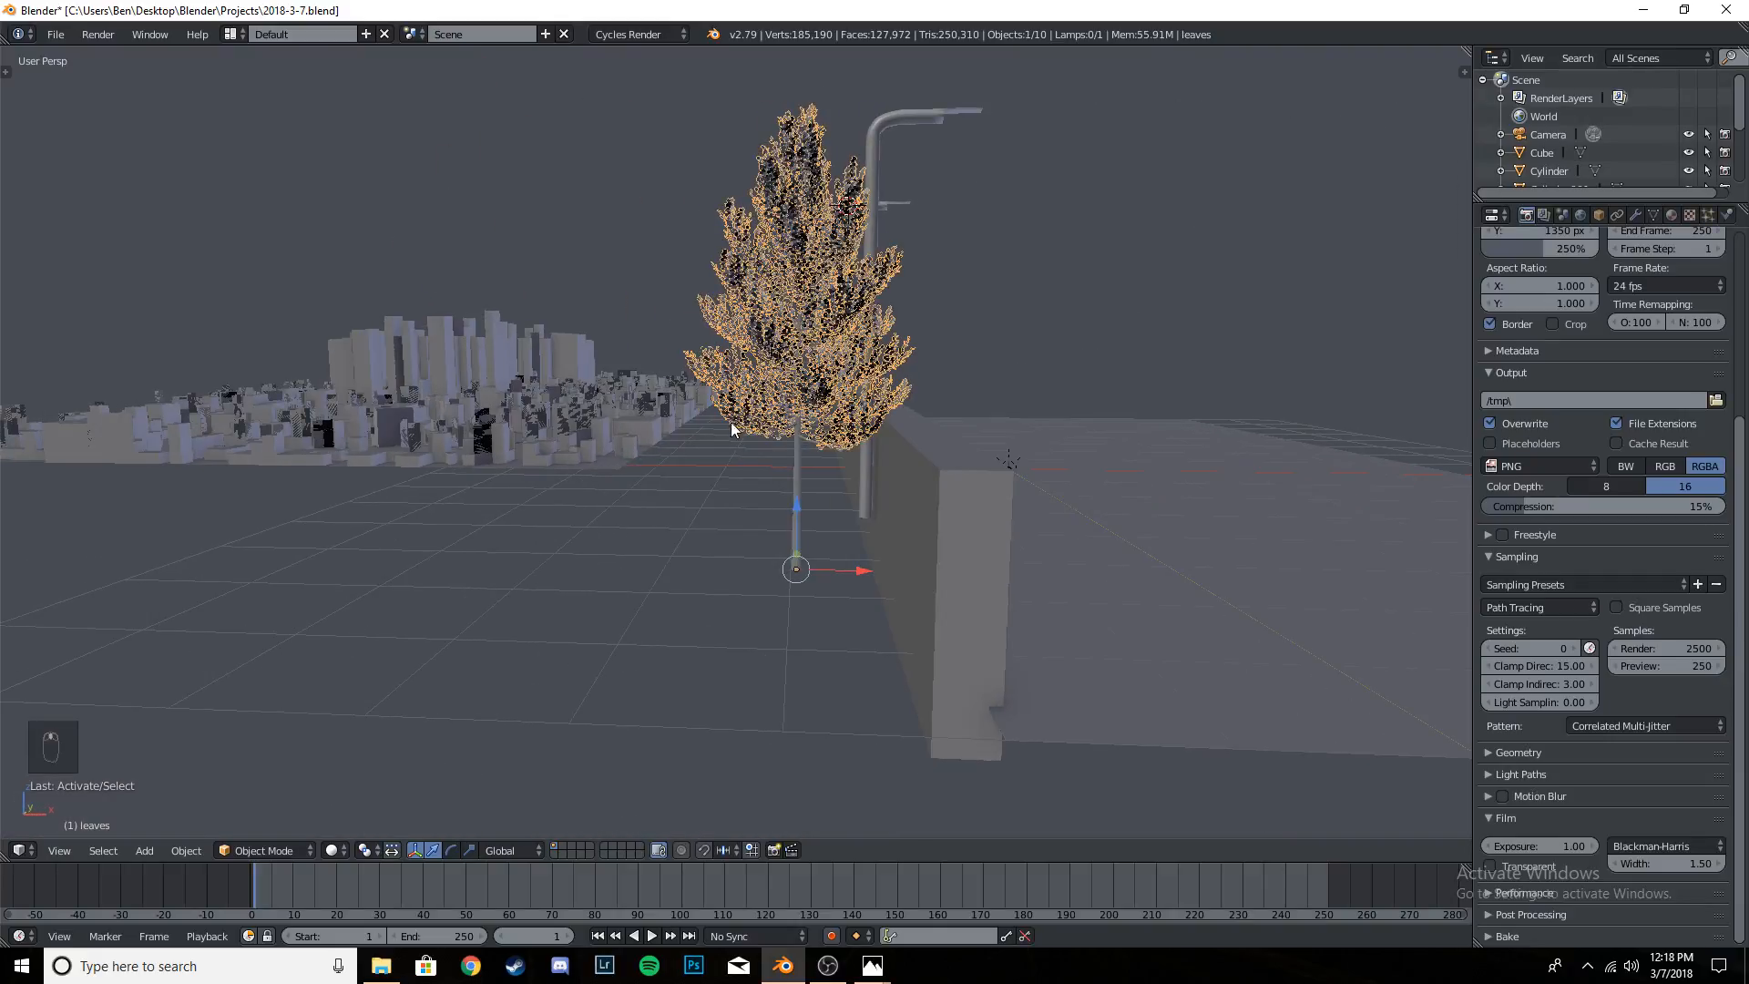
right_click(796, 472)
scroll(835, 335, "up", 6)
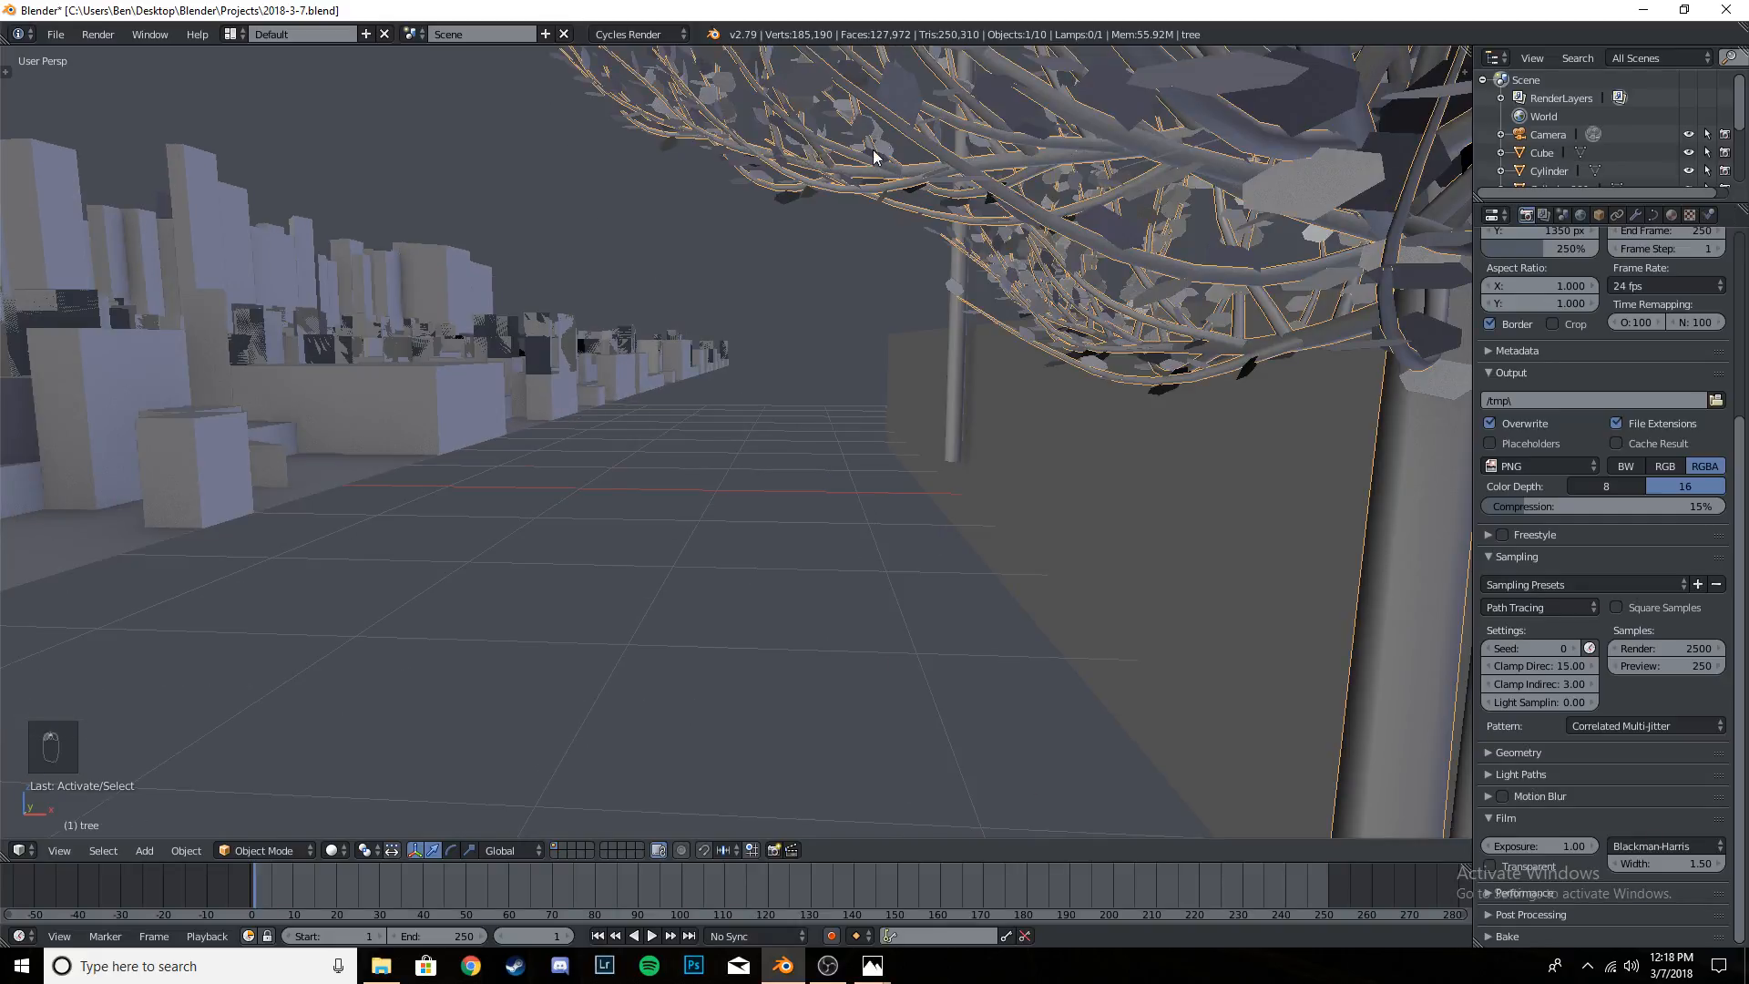
right_click(922, 93, "shift")
scroll(925, 87, "down", 6)
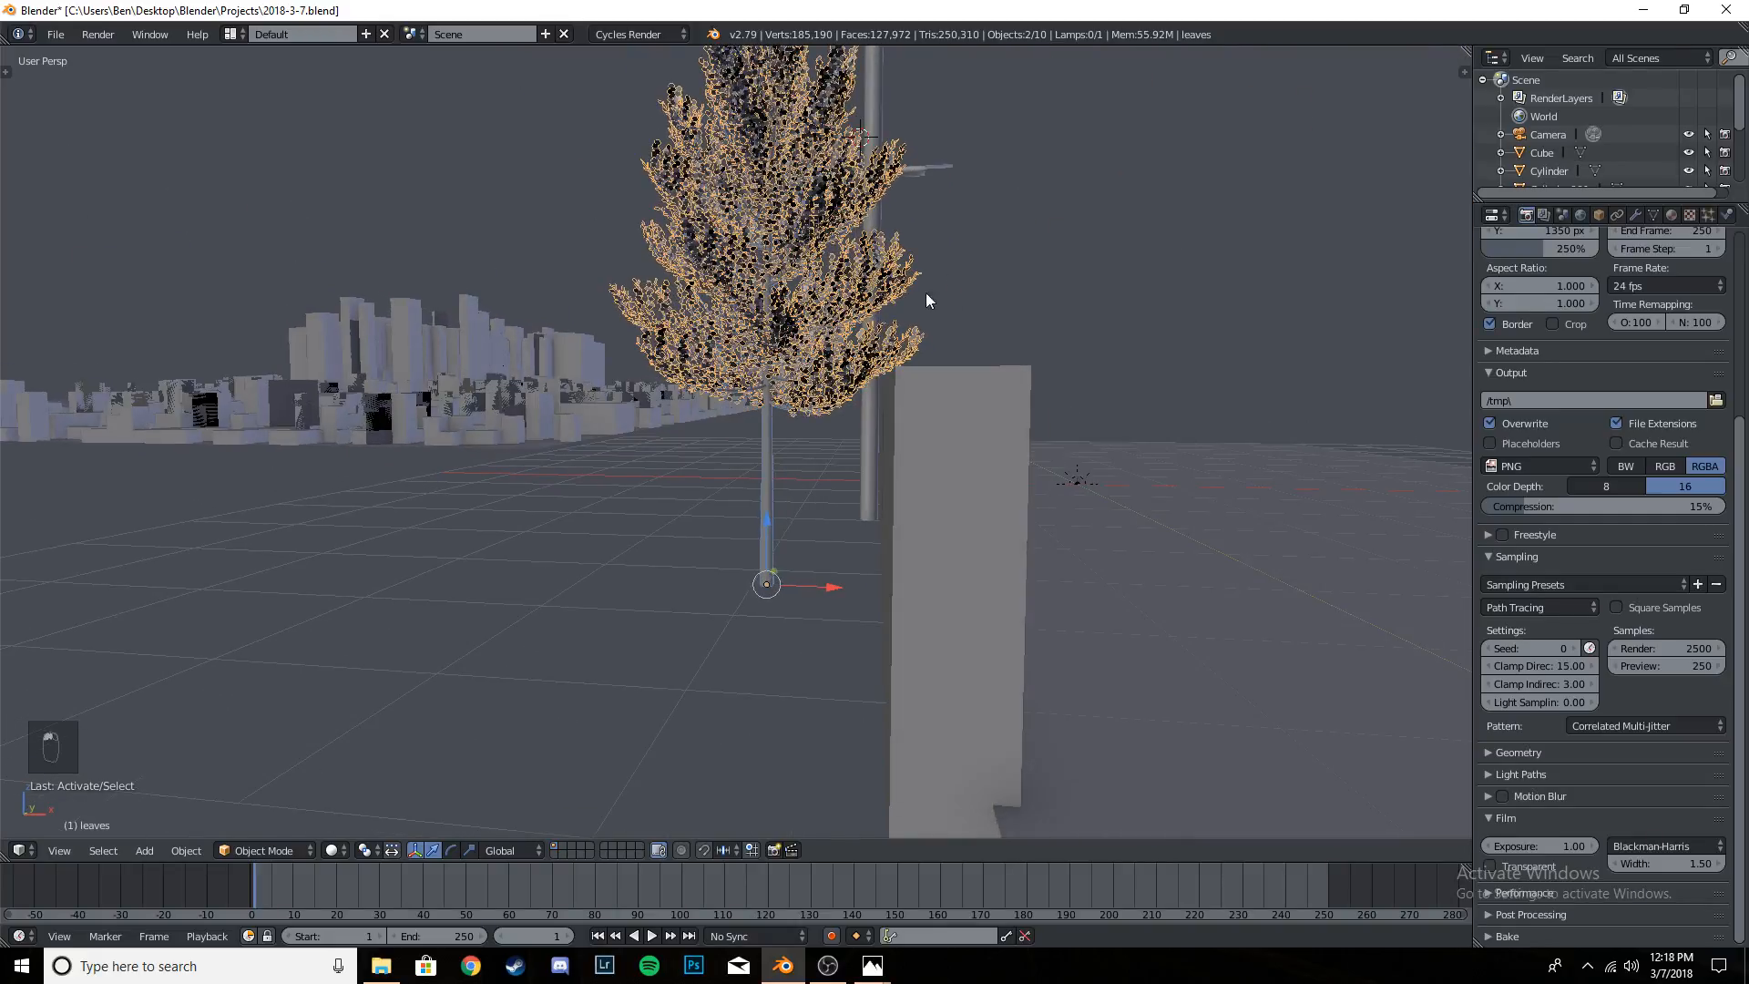
right_click(774, 449)
scroll(771, 218, "up", 6)
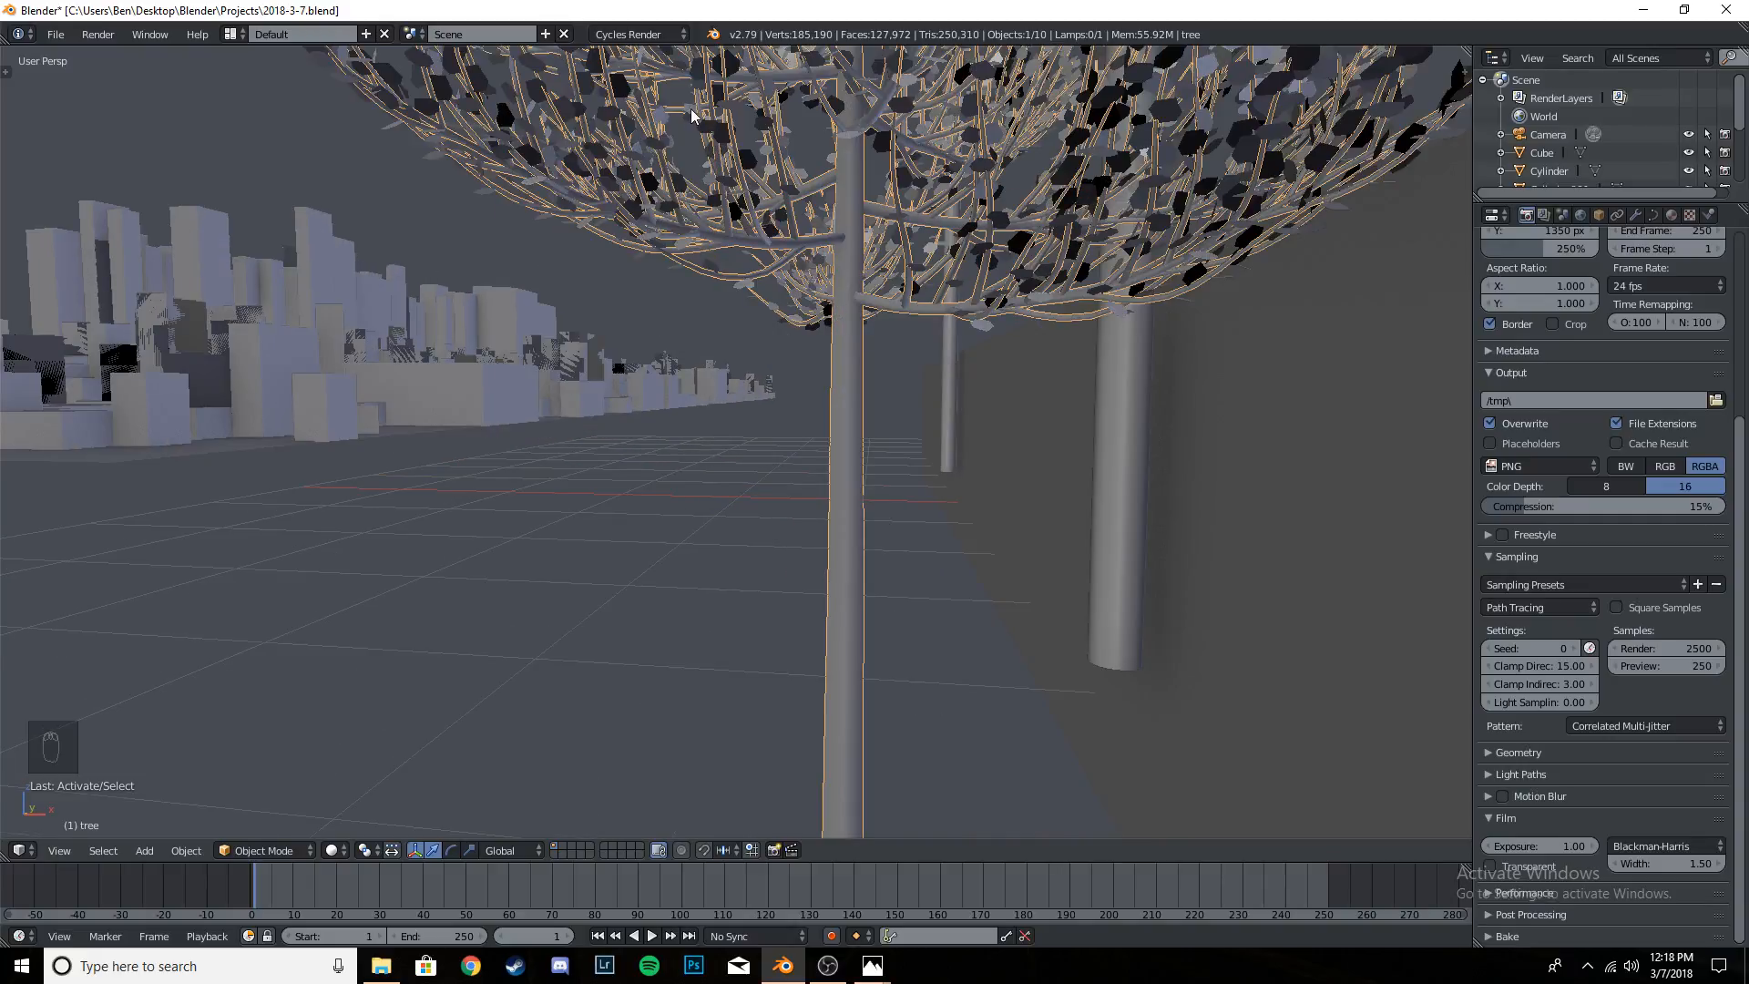
right_click(666, 121, "shift")
scroll(668, 124, "down", 6)
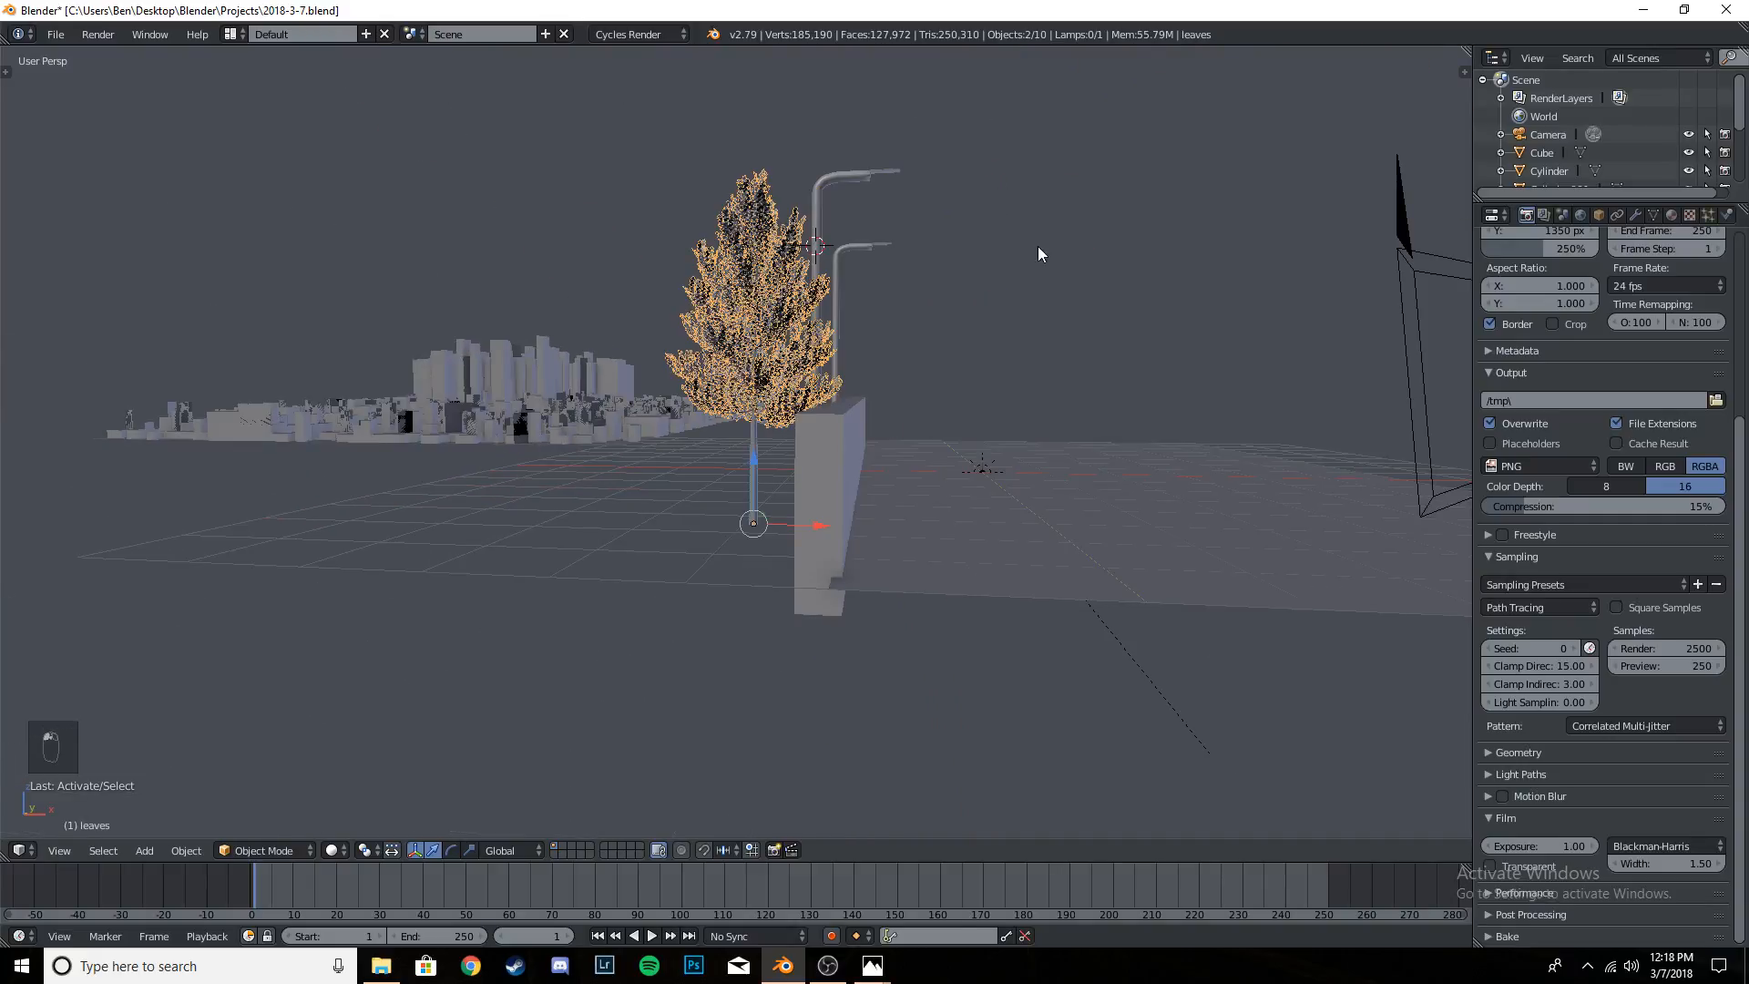
key("KP_0")
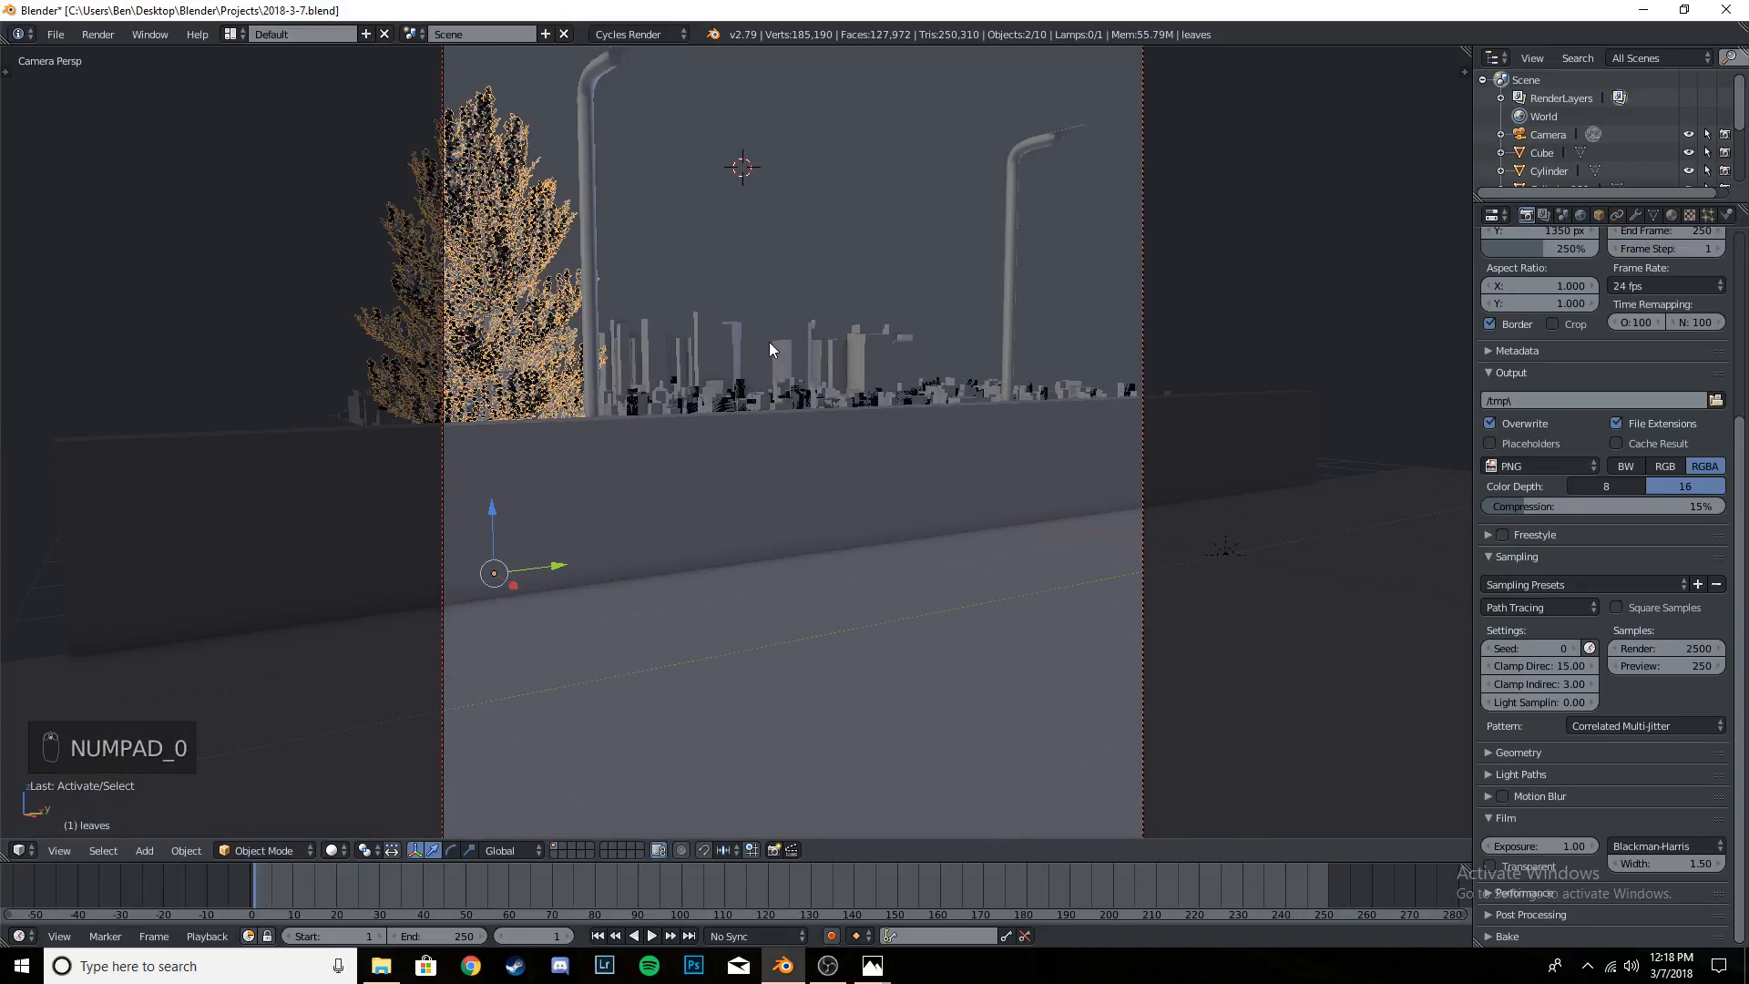
key("alt+d")
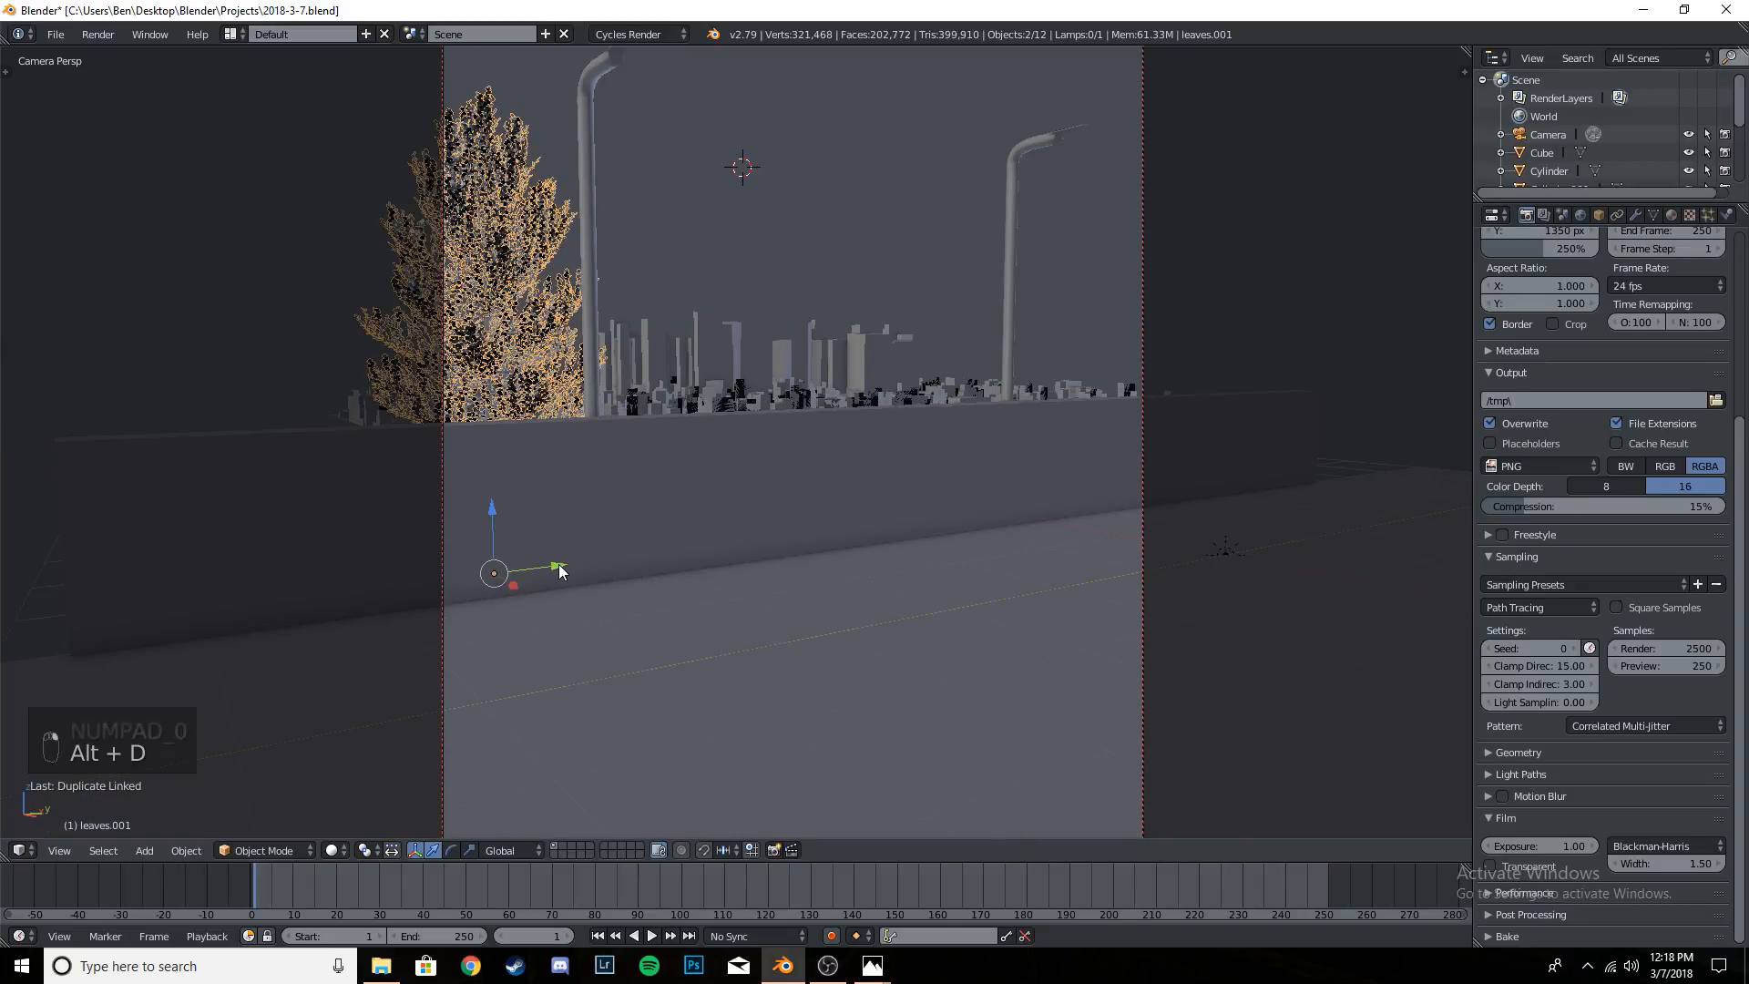
left_click(986, 561)
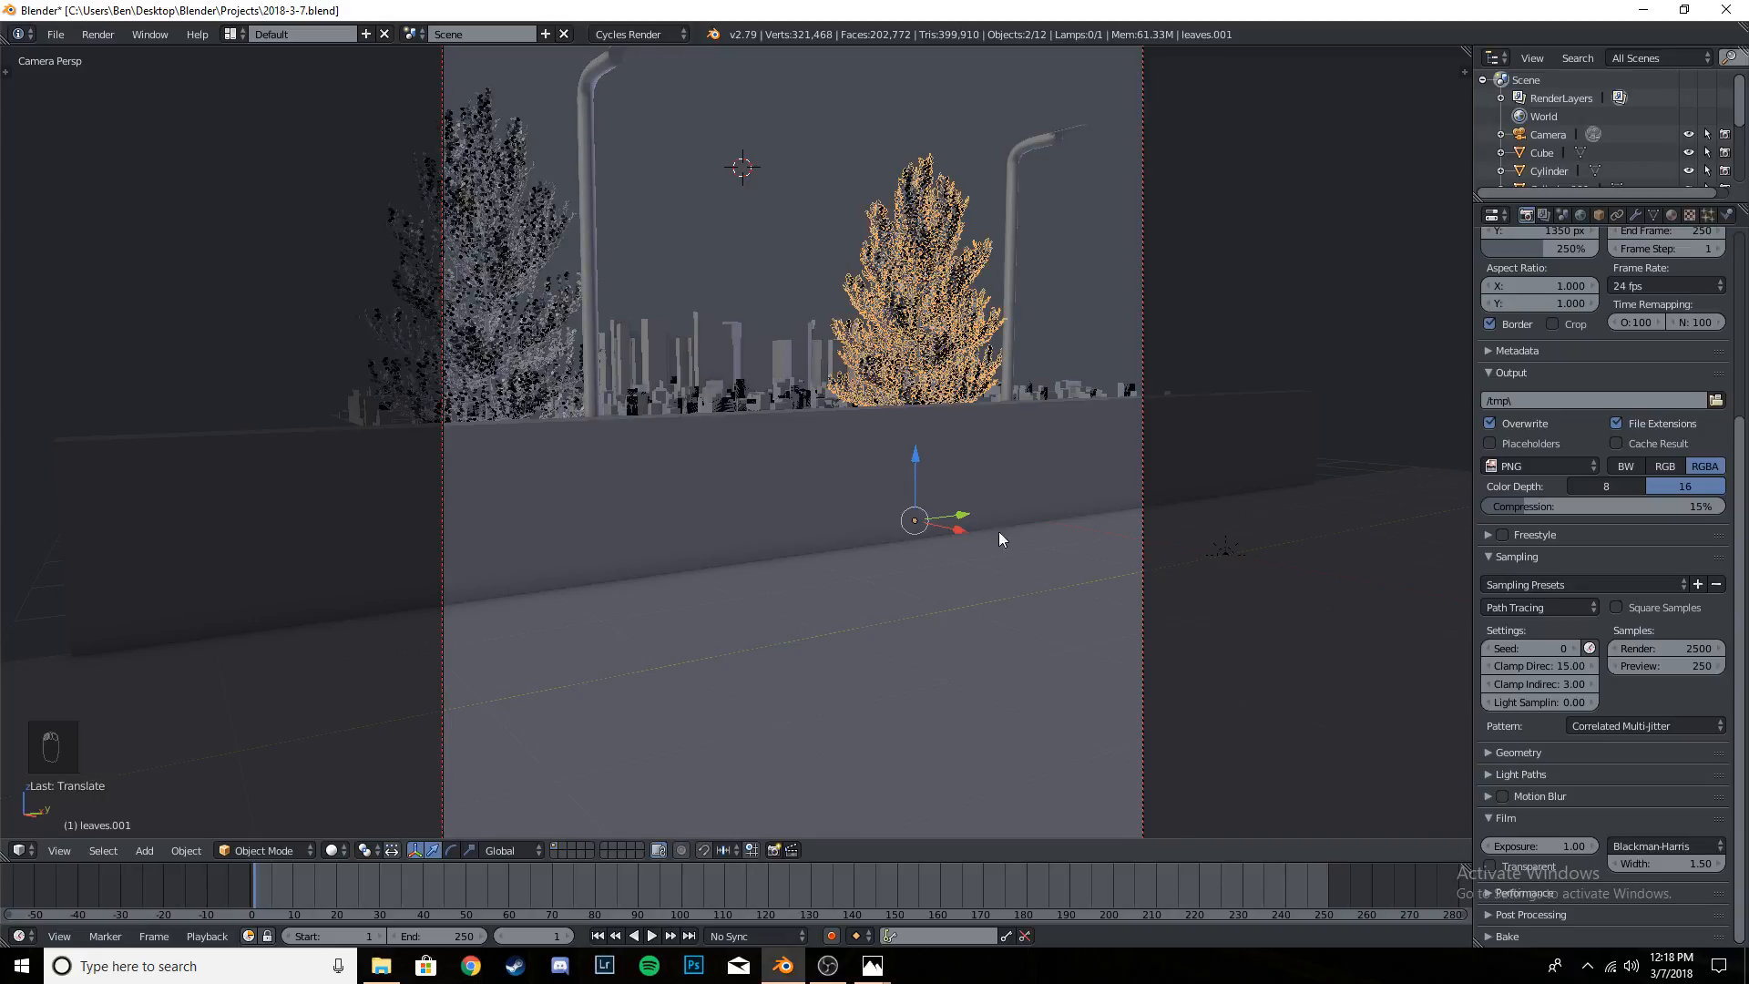
- Rotate the duplicated leafy tree around global Z and scale it down slightly
key("r")
key("z")
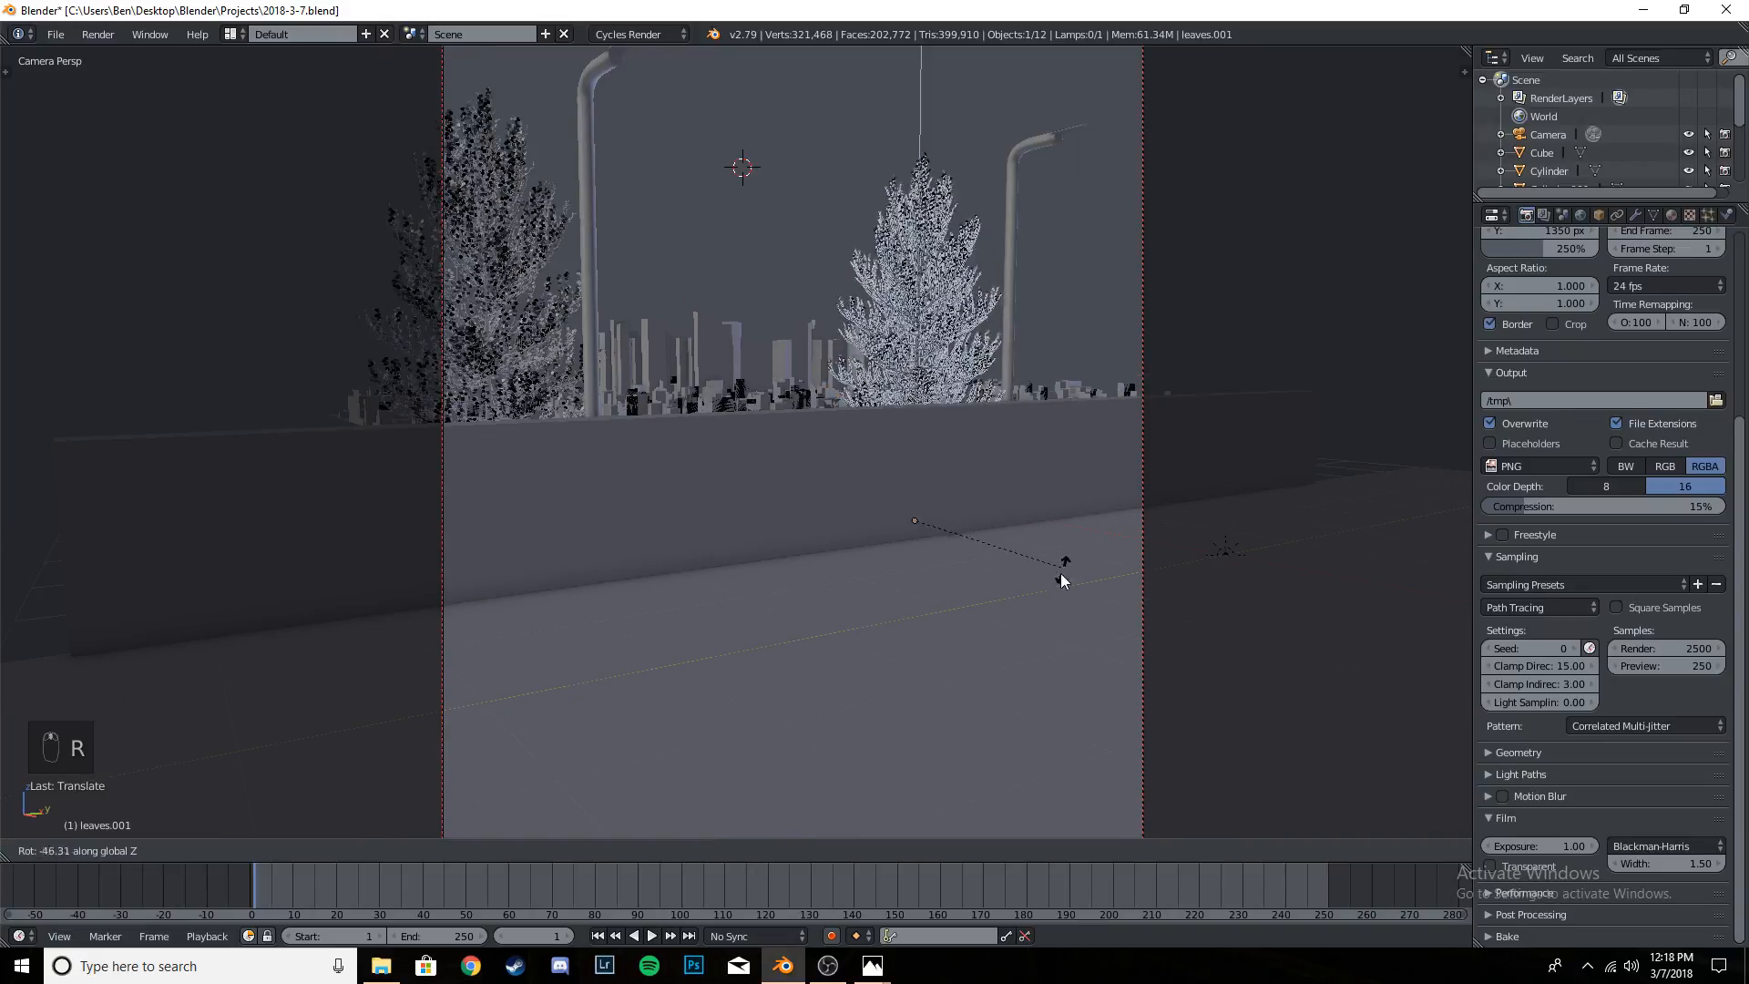
left_click(950, 504)
key("s")
left_click(1124, 439)
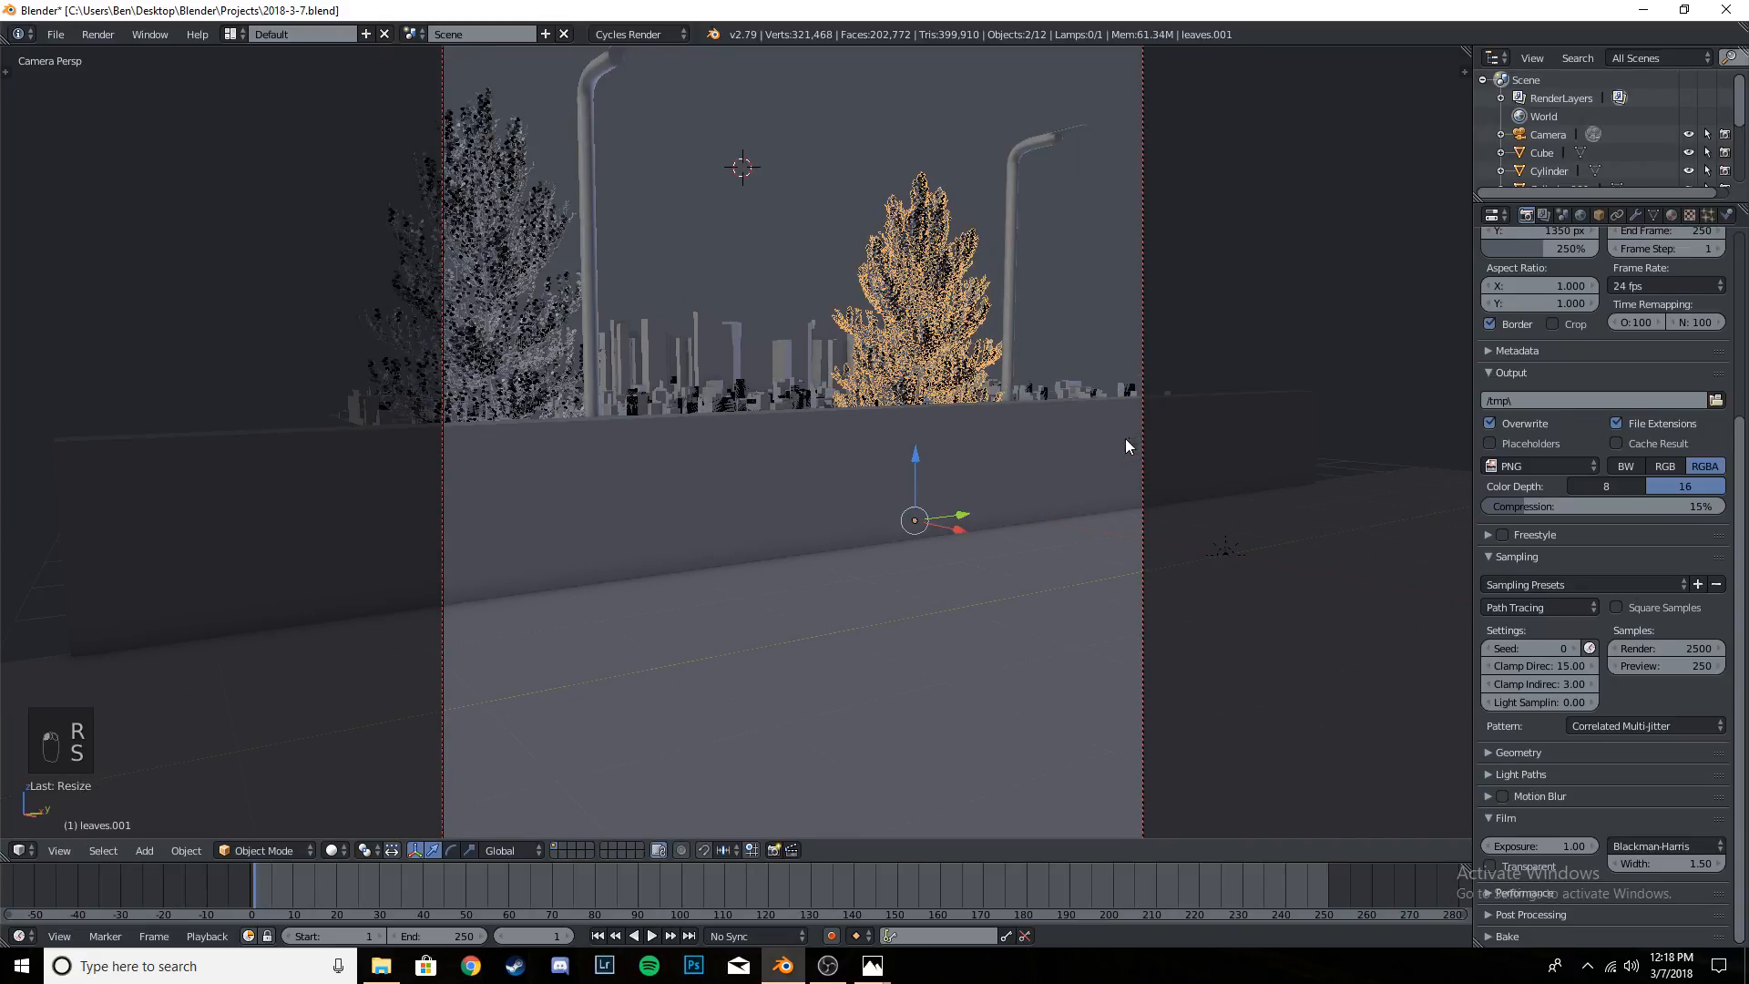
- Lower the second tree along Z and adjust it along X and Y so it sits behind the wall beside the farther light pole
left_click_drag(916, 457, 915, 466)
mouse_move(963, 525)
left_mouse_down()
mouse_move(993, 525)
mouse_move(978, 535)
left_mouse_up()
mouse_move(926, 466)
left_mouse_down()
mouse_move(930, 492)
mouse_move(931, 478)
left_mouse_up()
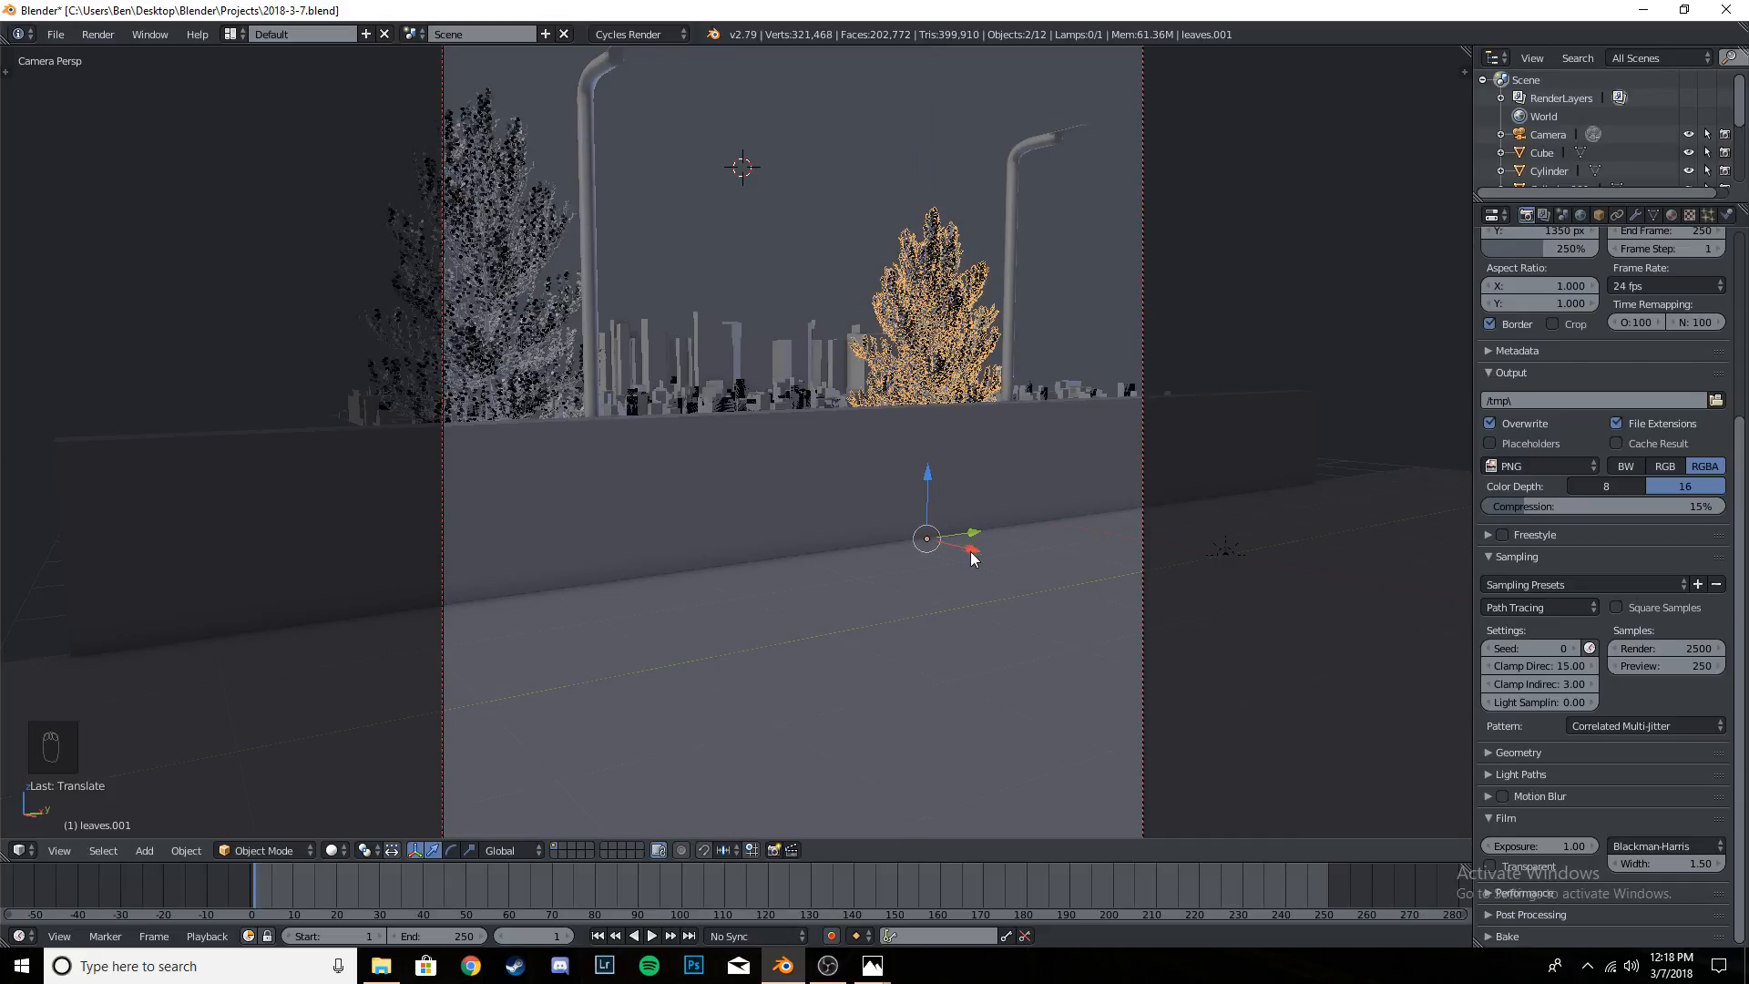
left_click_drag(968, 539, 975, 553)
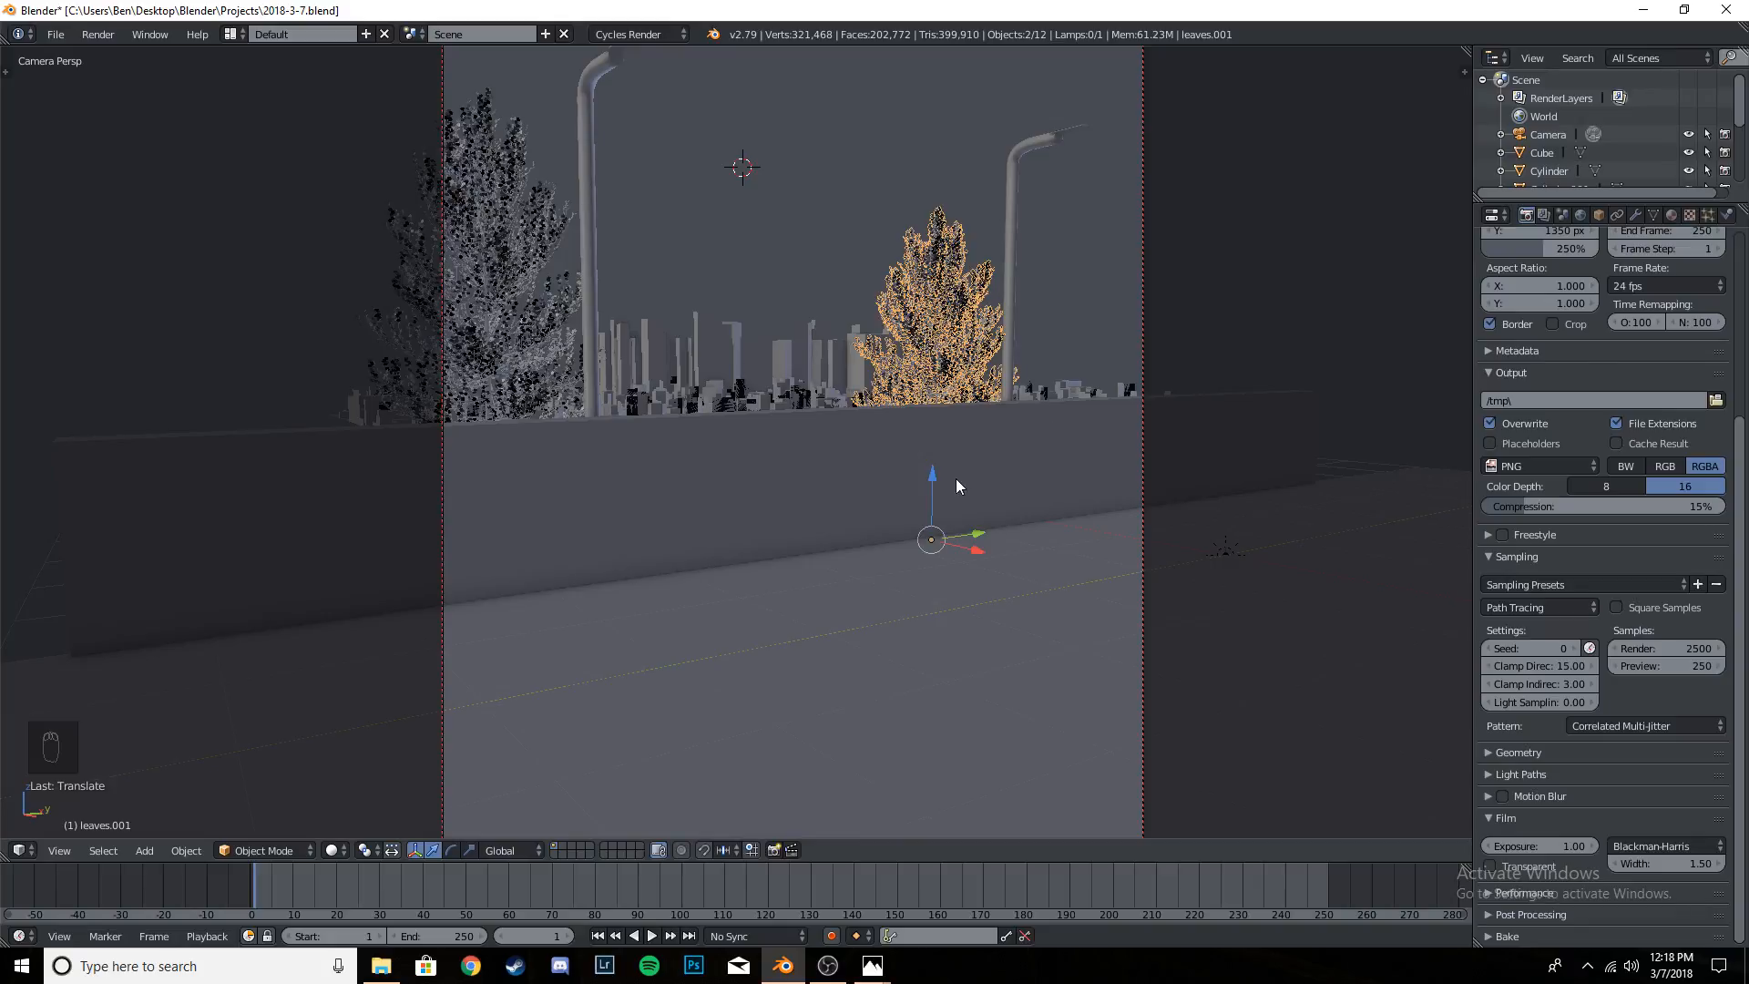
left_click_drag(975, 538, 965, 538)
left_click_drag(921, 477, 969, 543)
- Make another linked leafy tree along Y behind the farther light pole and scale it up
key("alt+d")
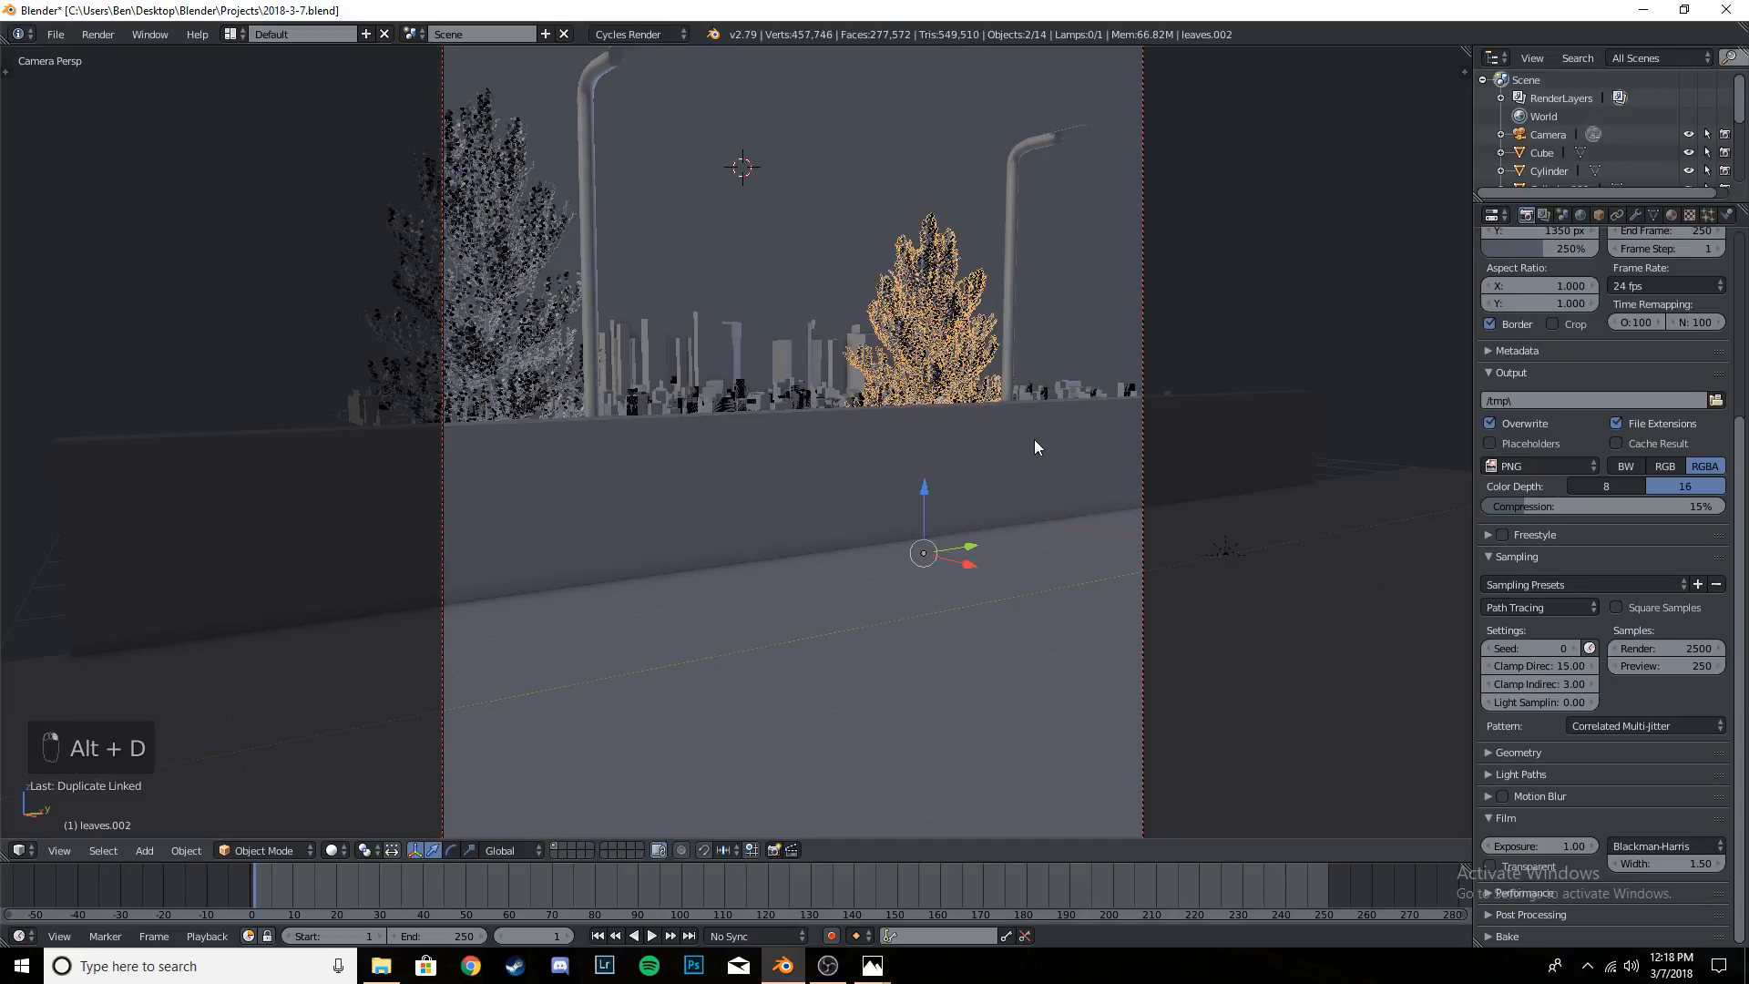
left_click(1092, 523)
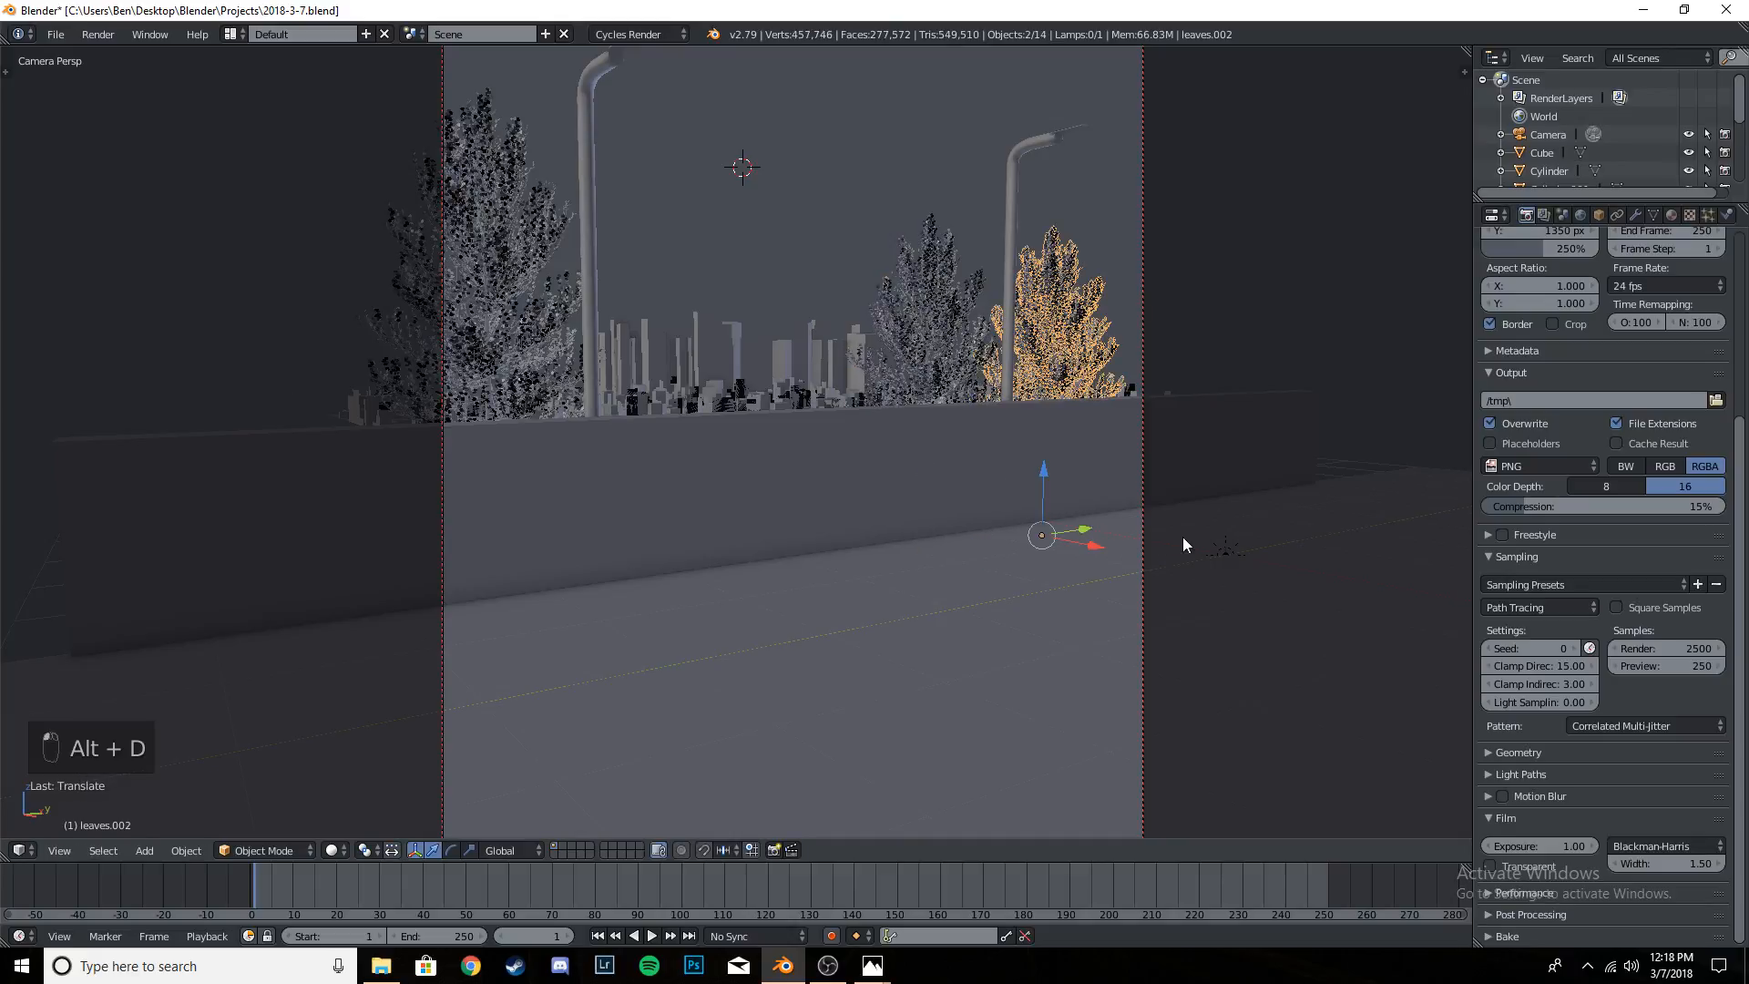
key("s")
left_click(1210, 539)
- Rotate the third leafy tree around global Z and nudge it along Y toward the frame edge
key("r")
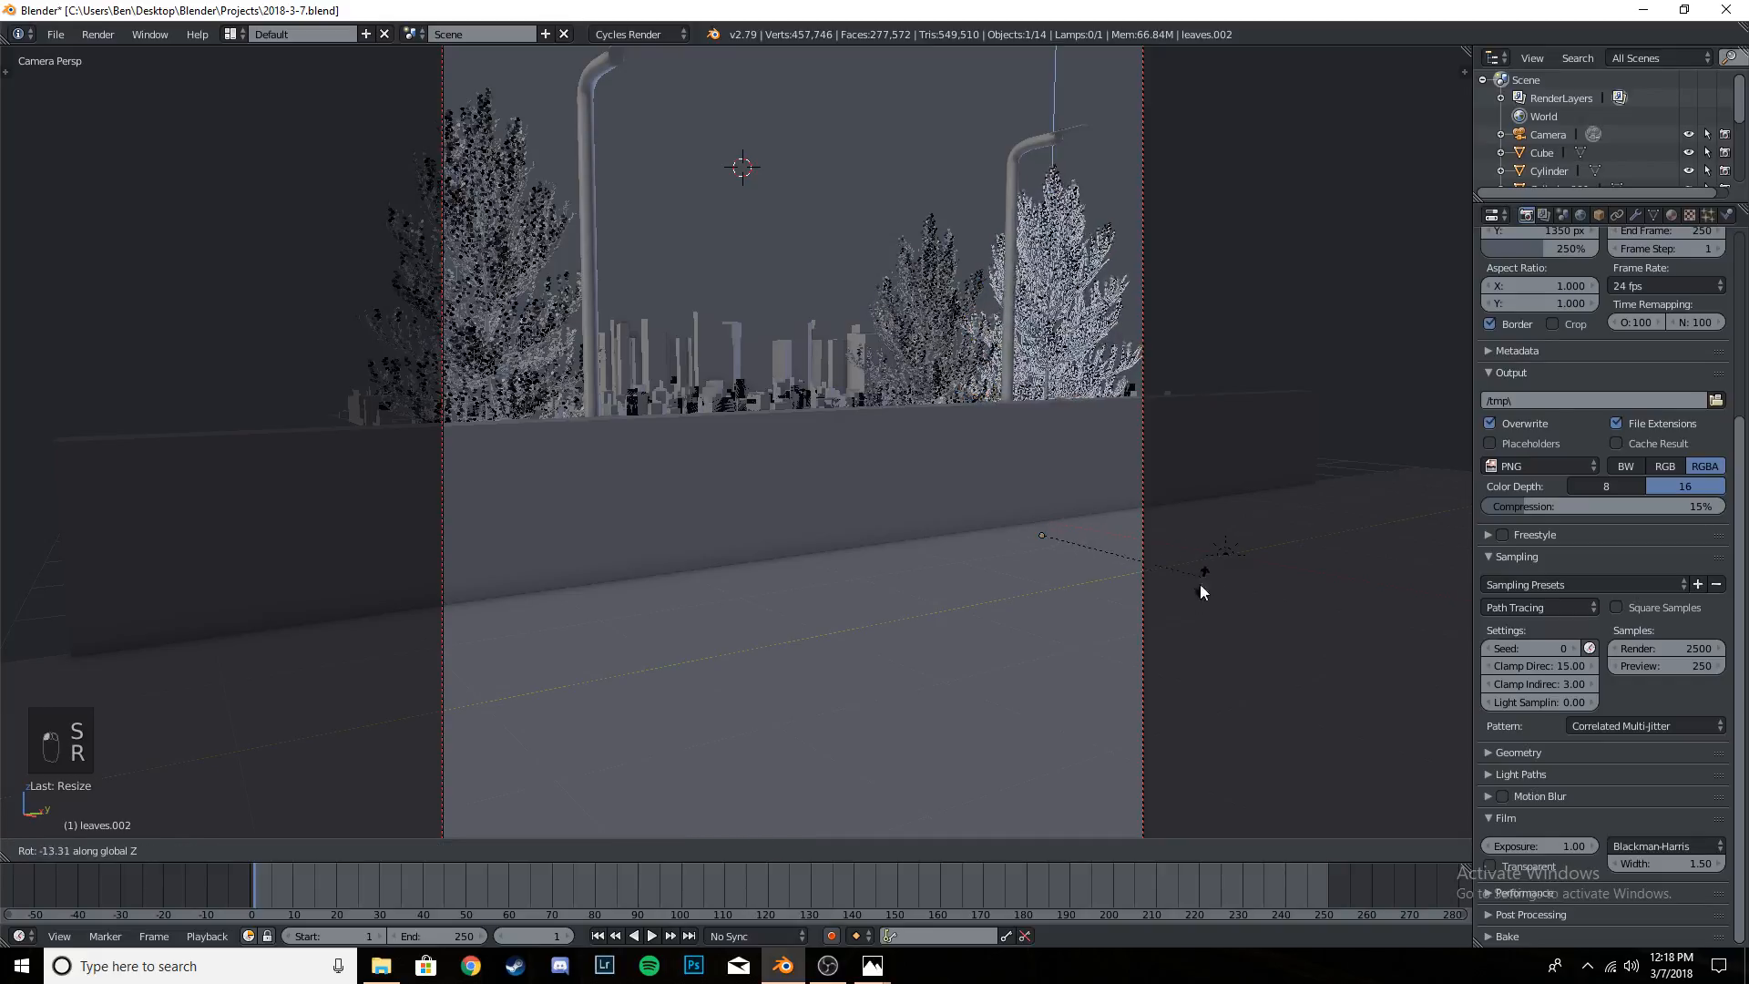
left_click(1128, 629)
left_click_drag(1086, 529, 1092, 527)
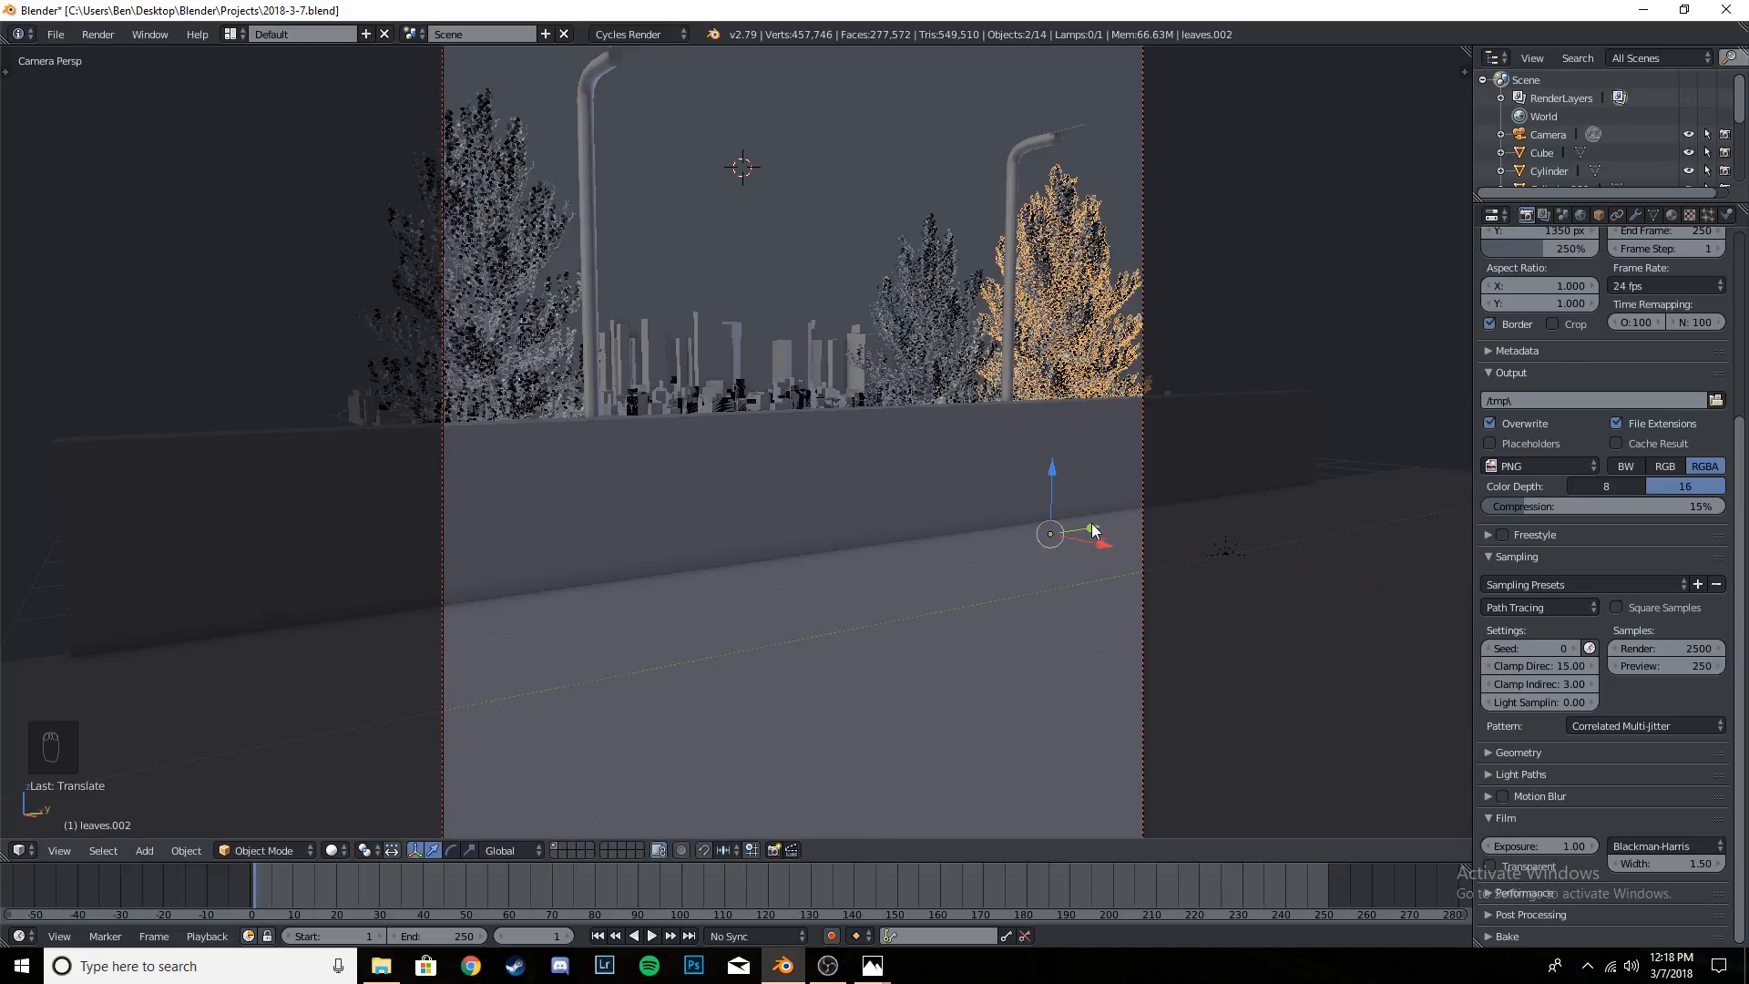
- Save over 2018-3-7.blend and check the tree placement in wireframe and solid shading
key("ctrl+s")
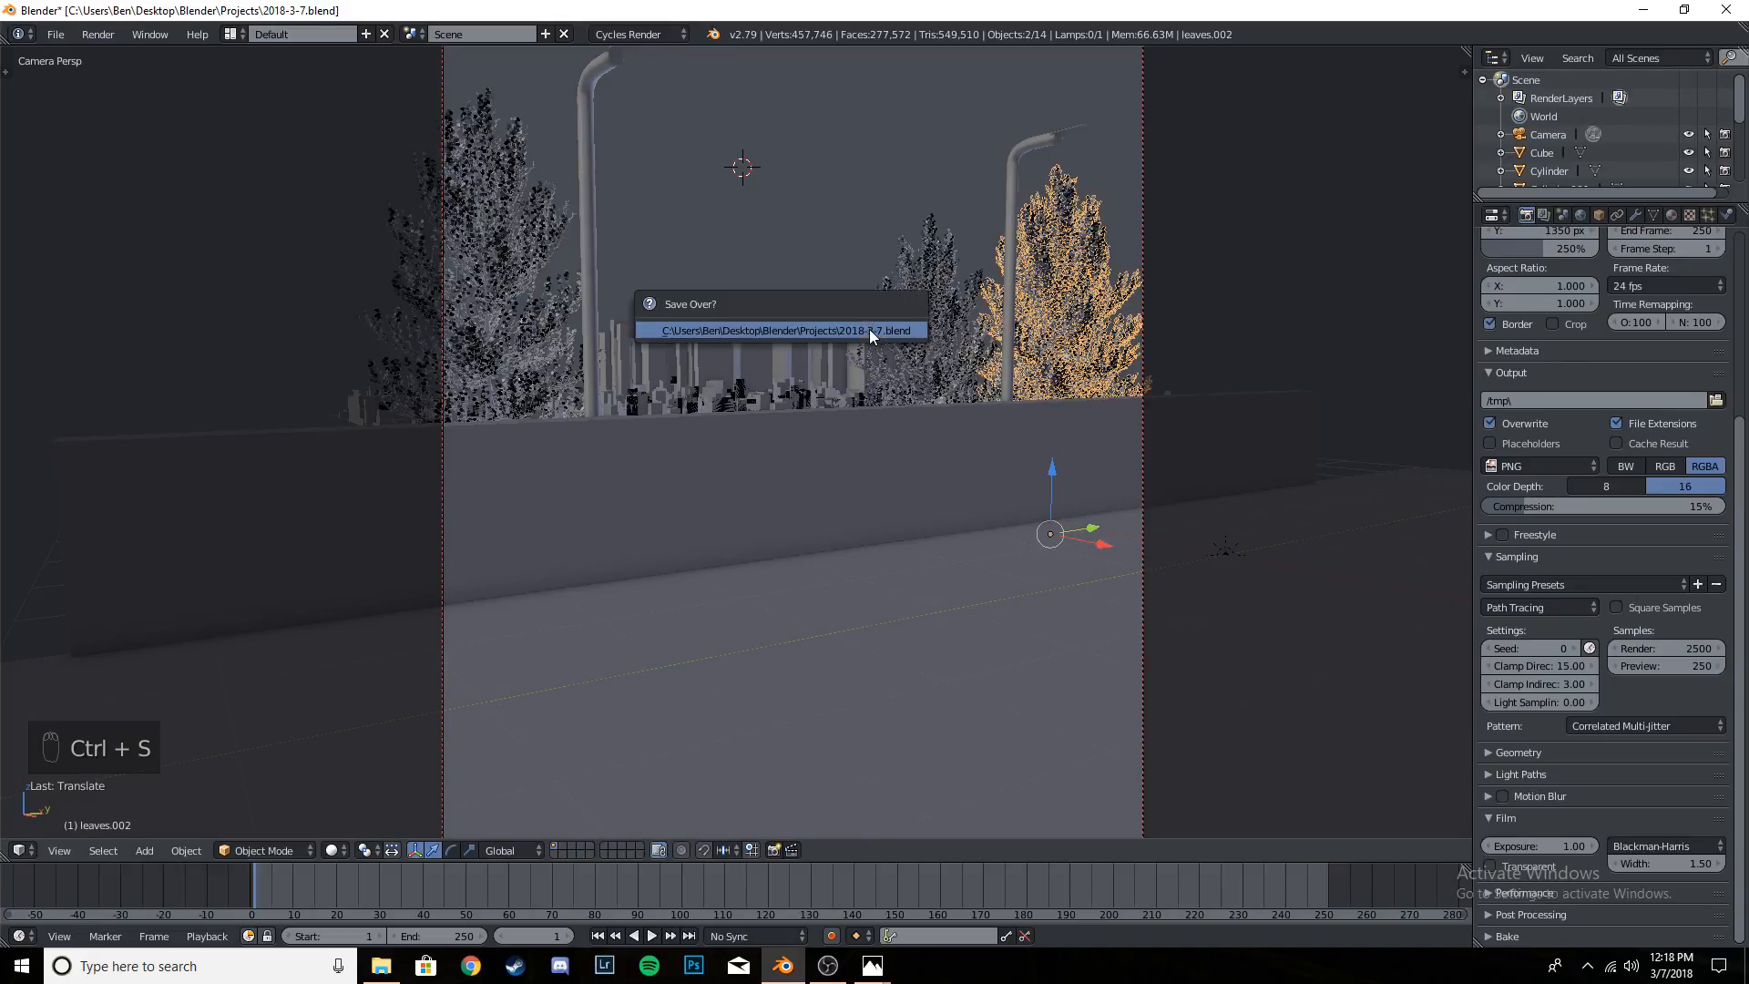
key("ctrl+s")
key("z")
scroll(844, 374, "down", 3)
key("z")
scroll(844, 373, "up", 1)
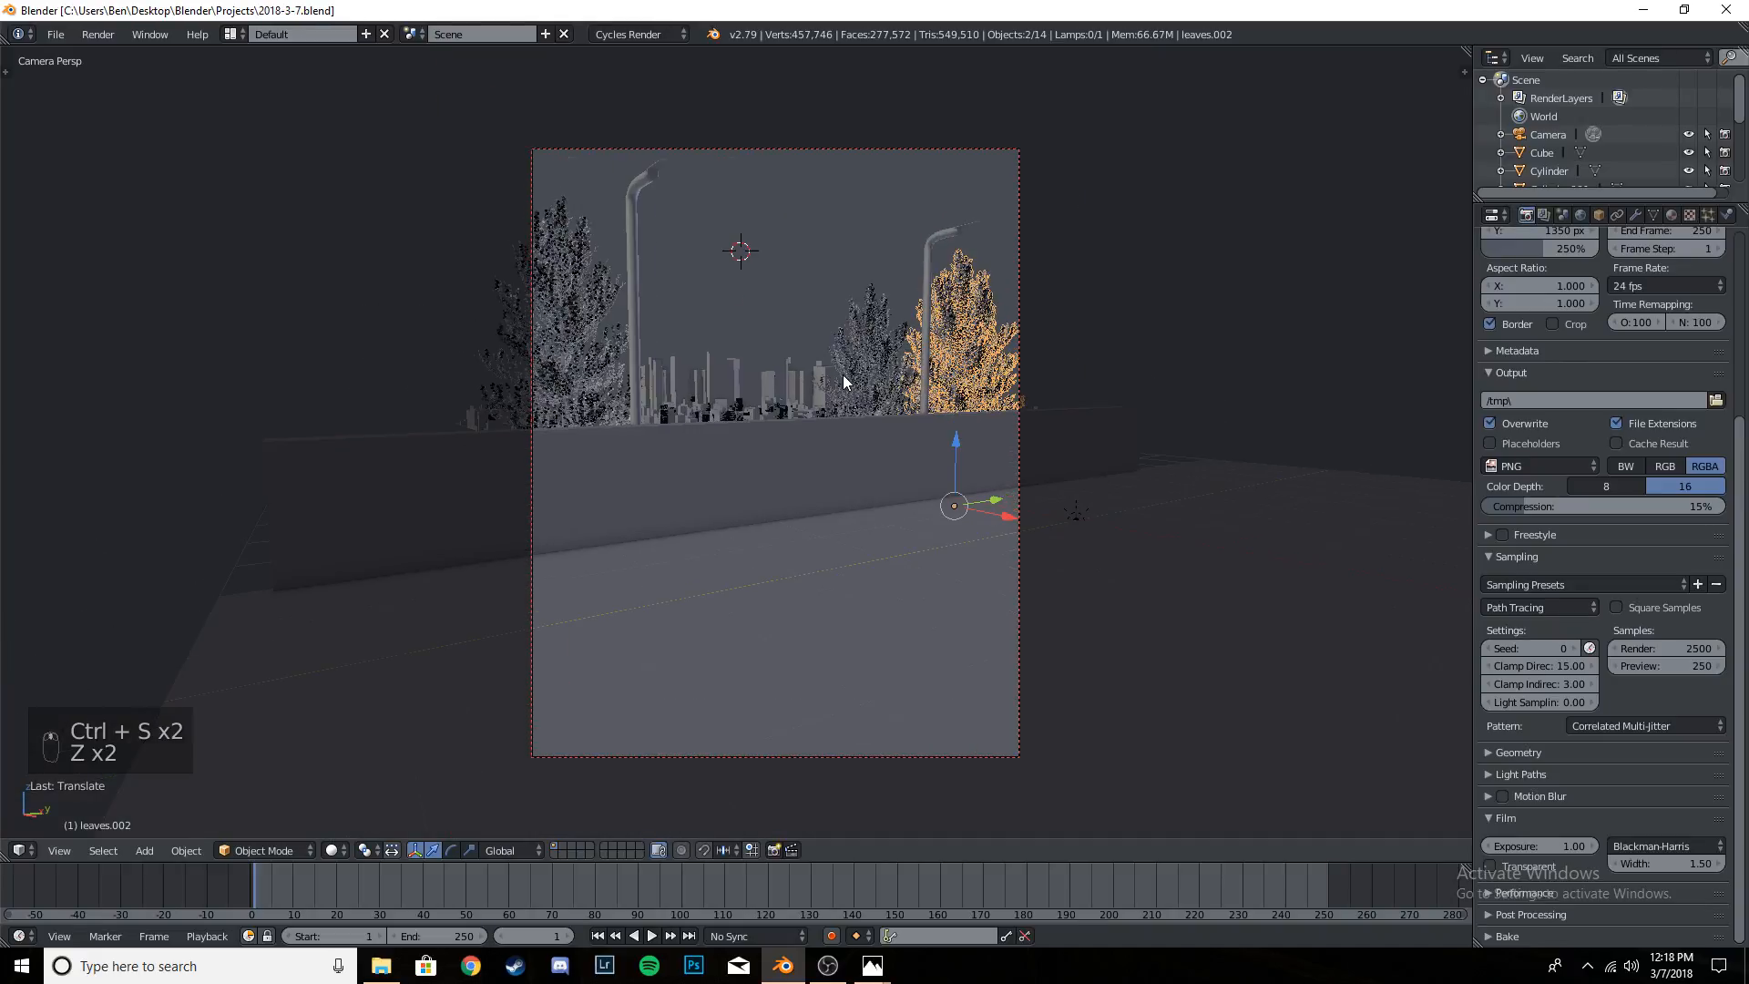
- Check the three leafy trees in a rendered preview of the camera view and save the file again
key("shift+z")
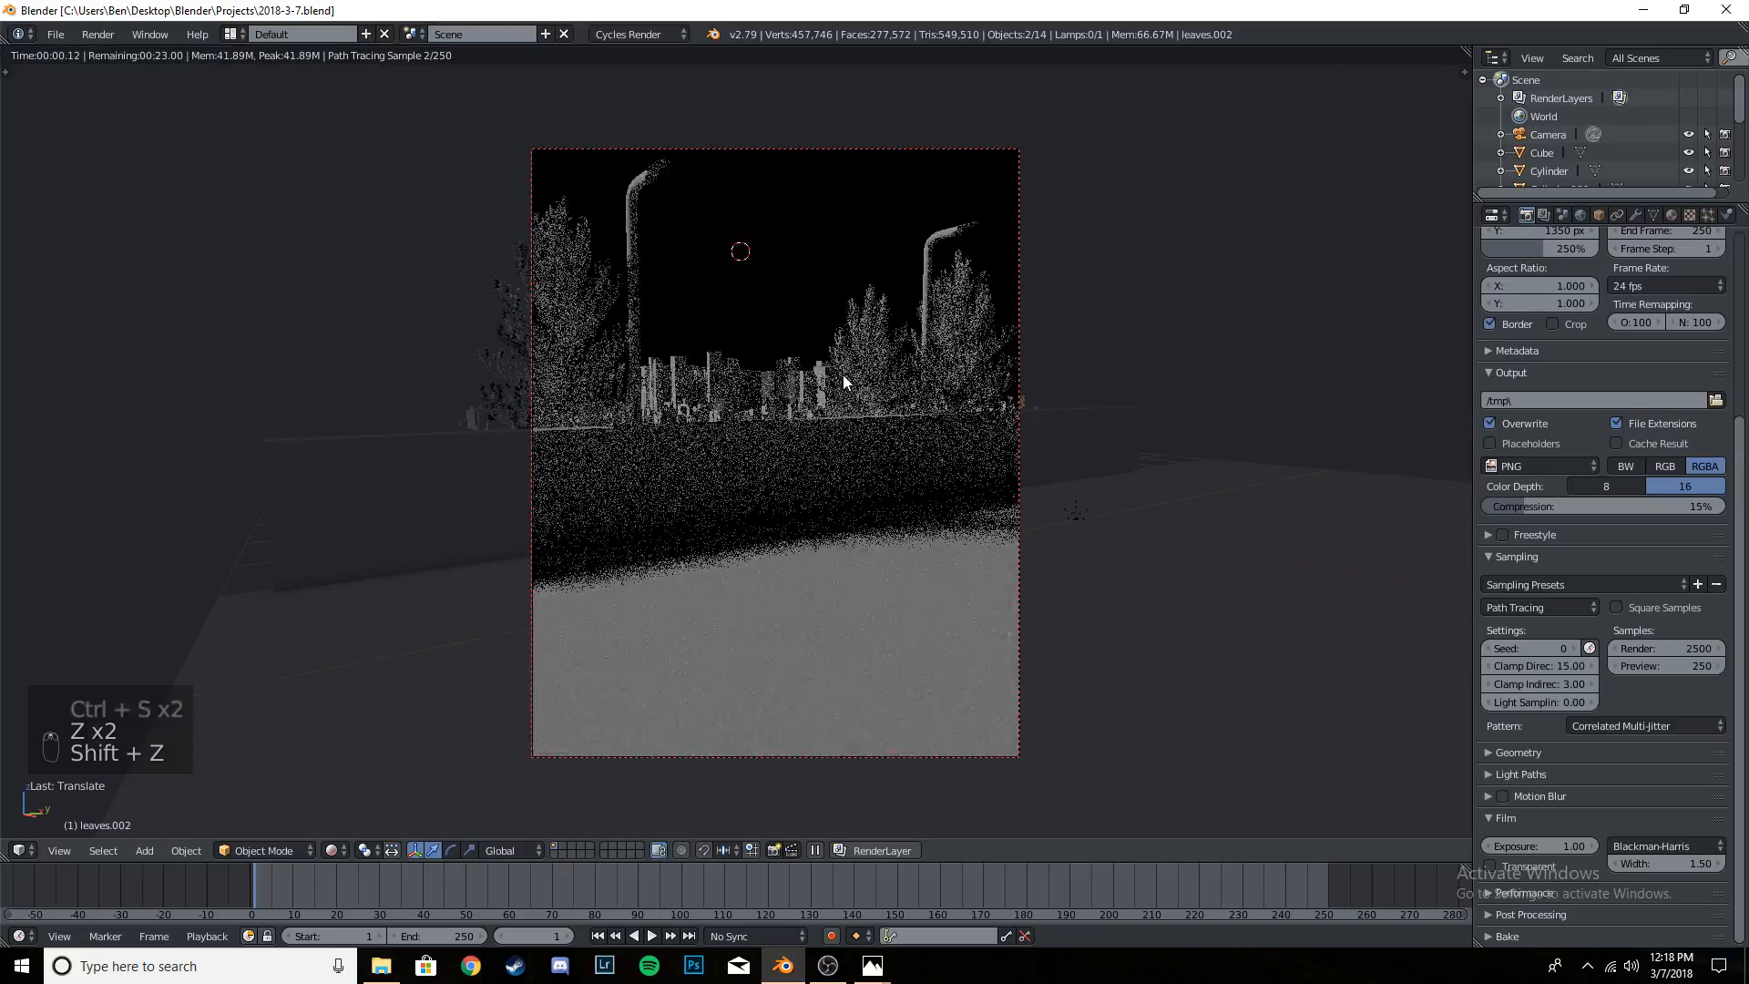
scroll(844, 374, "up", 1)
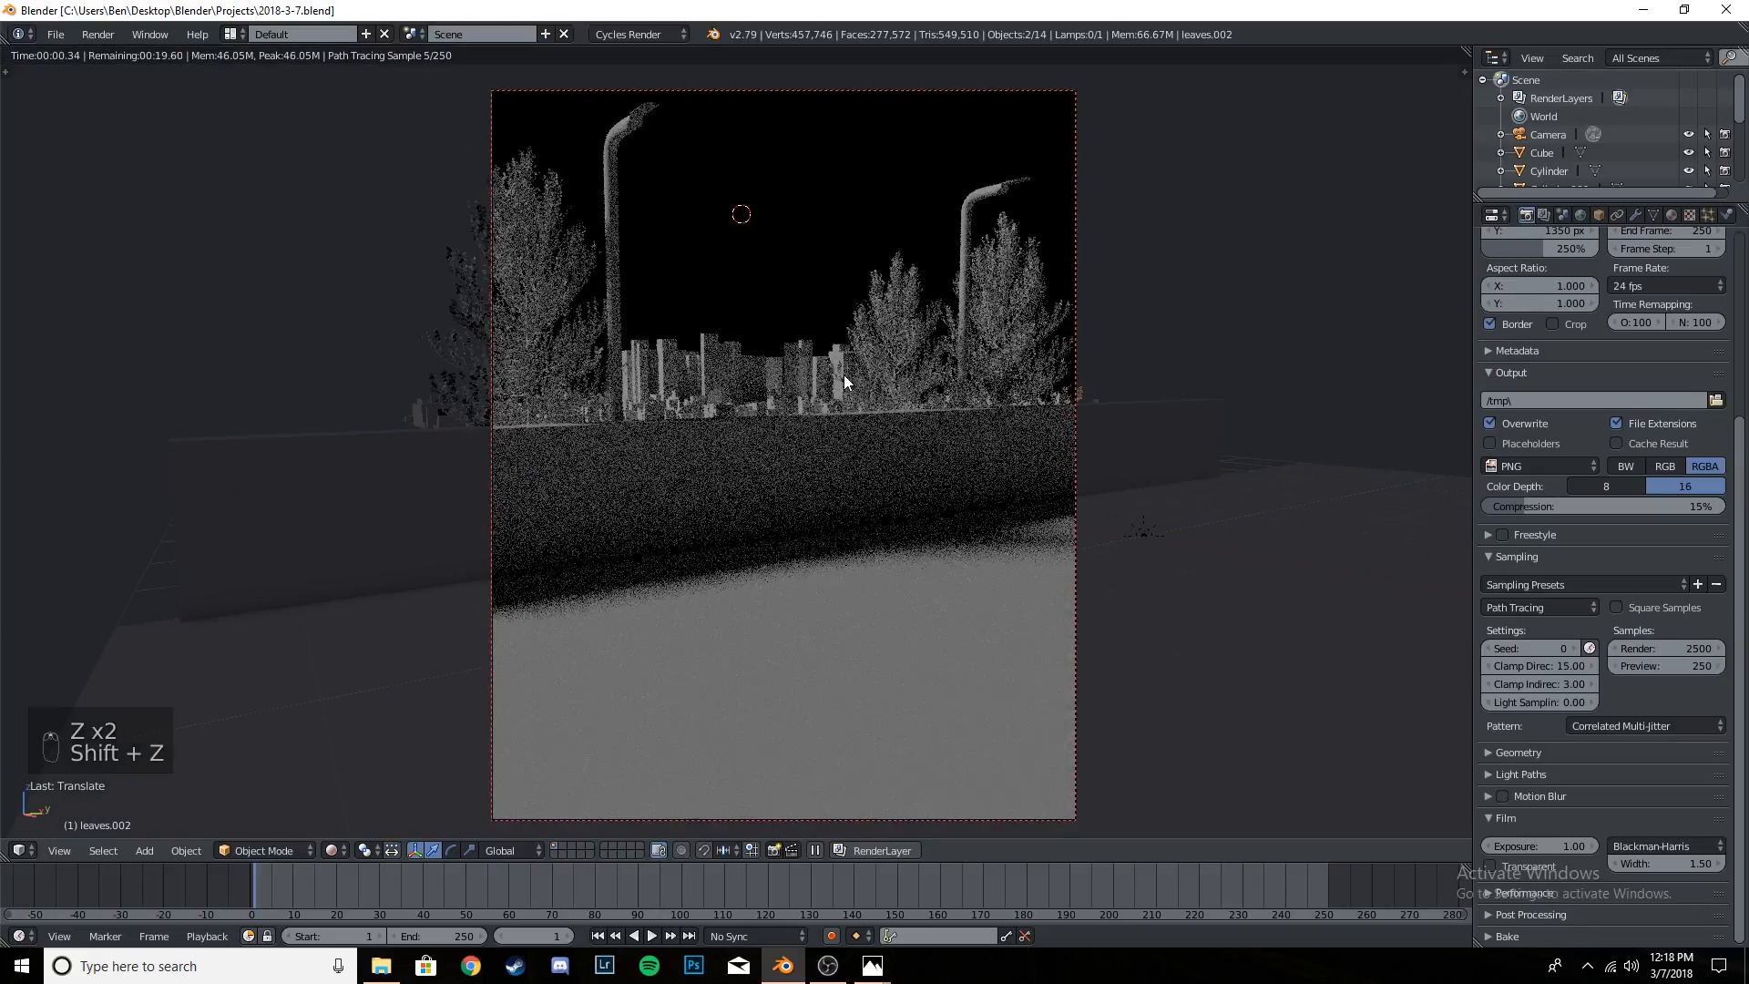
key("ctrl+s")
key("ctrl+s")
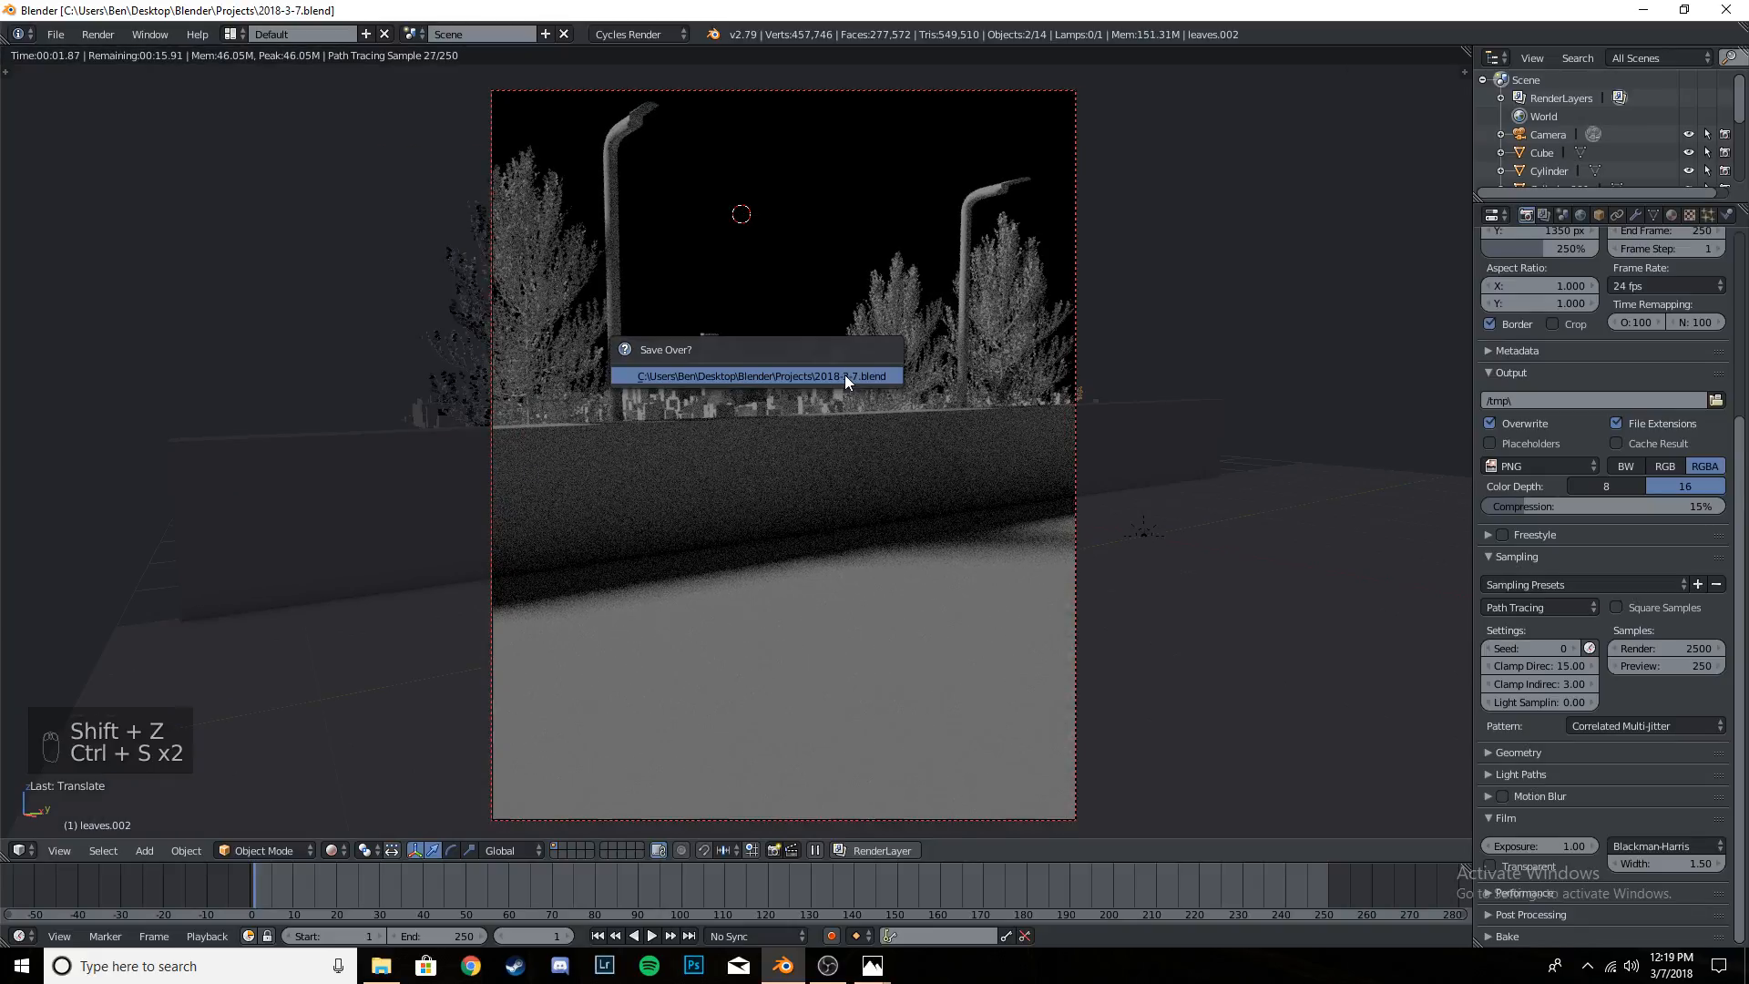
left_click(845, 374)
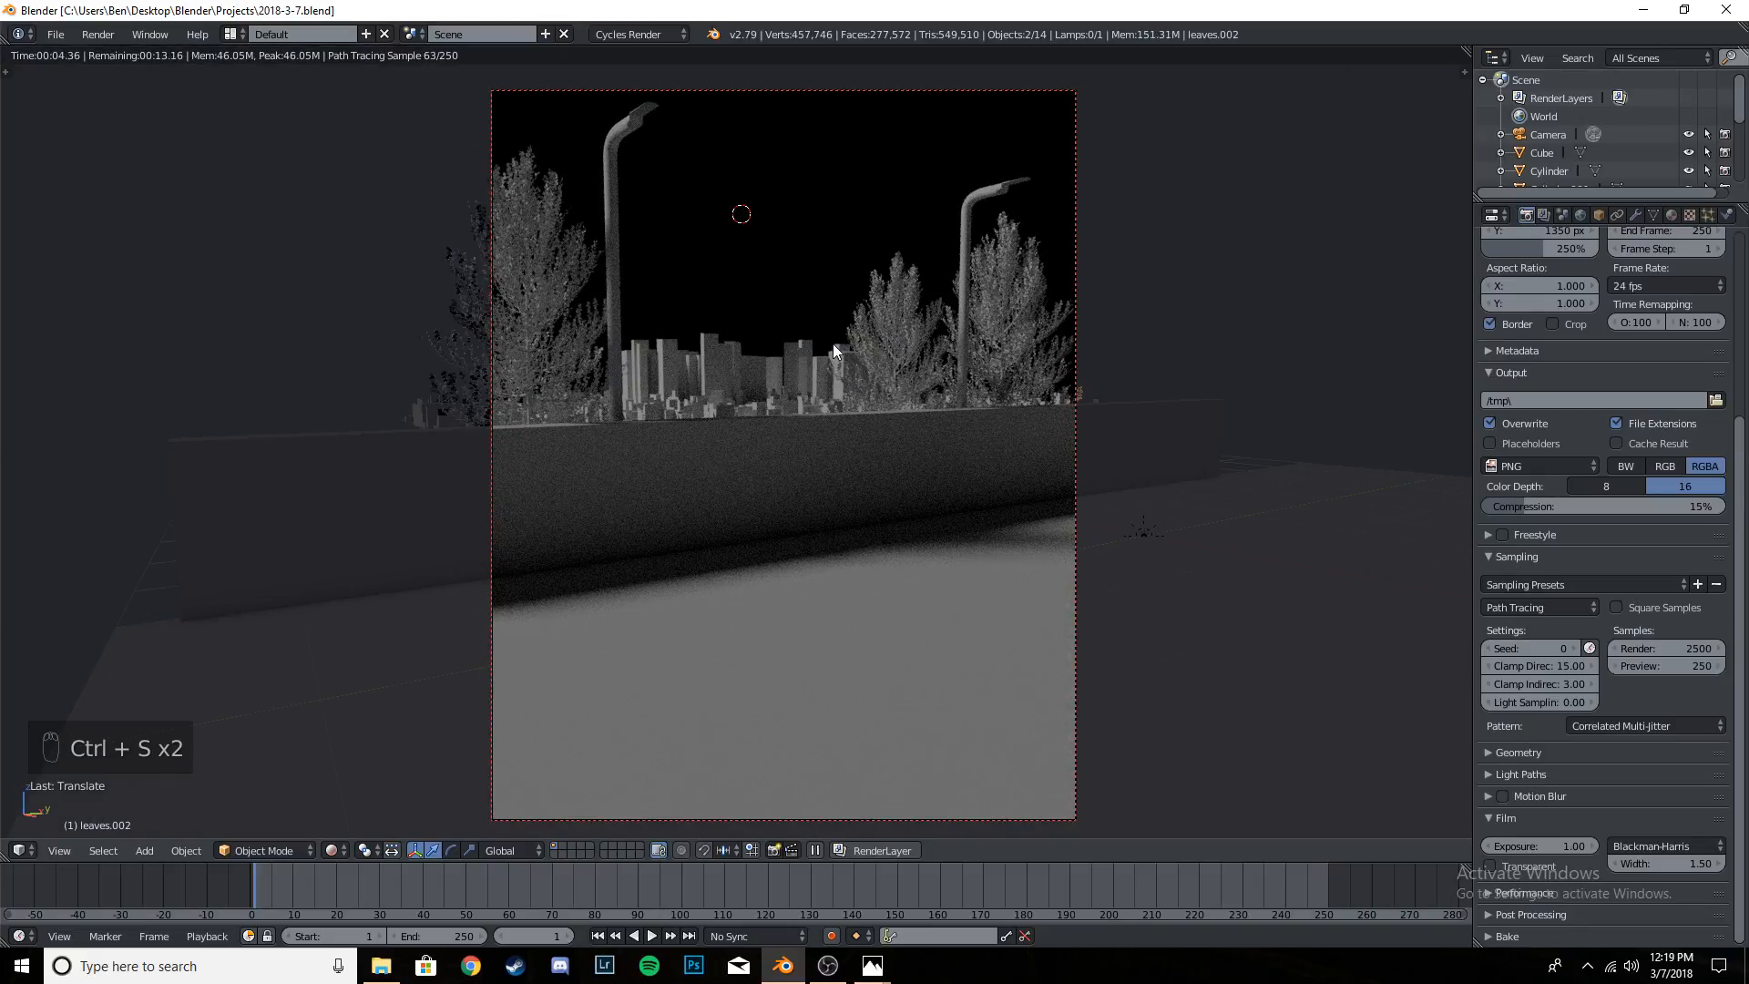
key("shift+z")
key("ctrl+s")
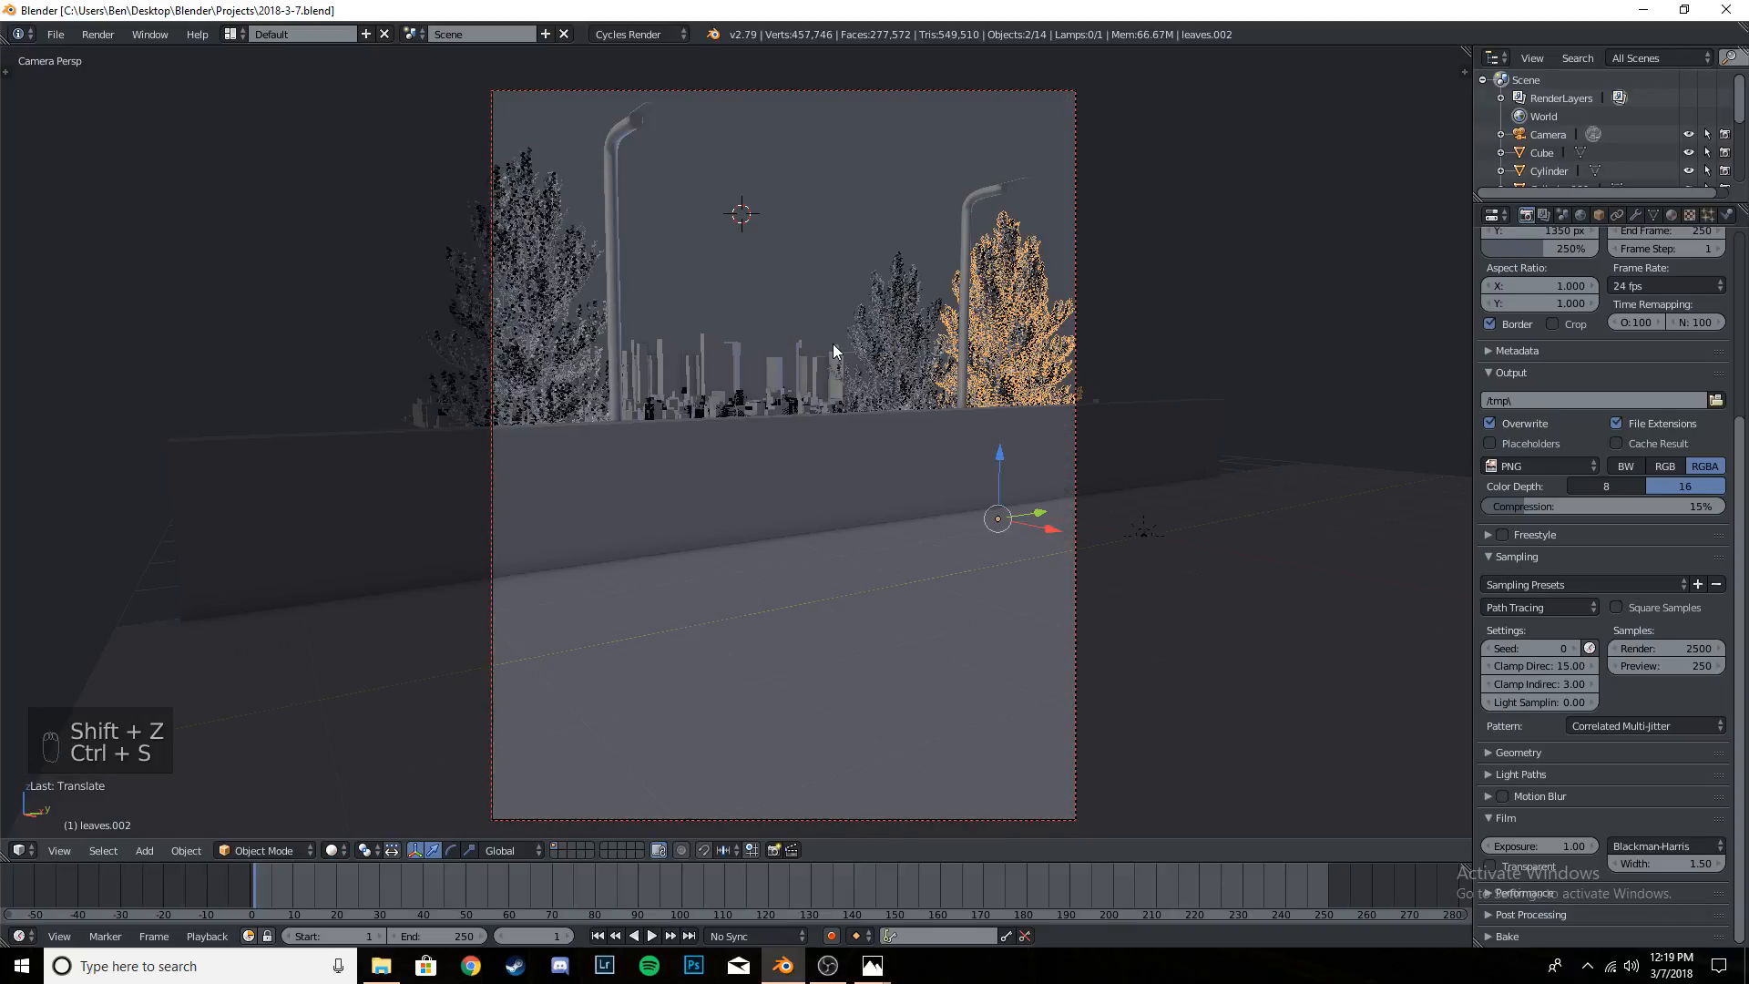
- Give the world a Background surface with an Environment Texture as its color
left_click(1581, 215)
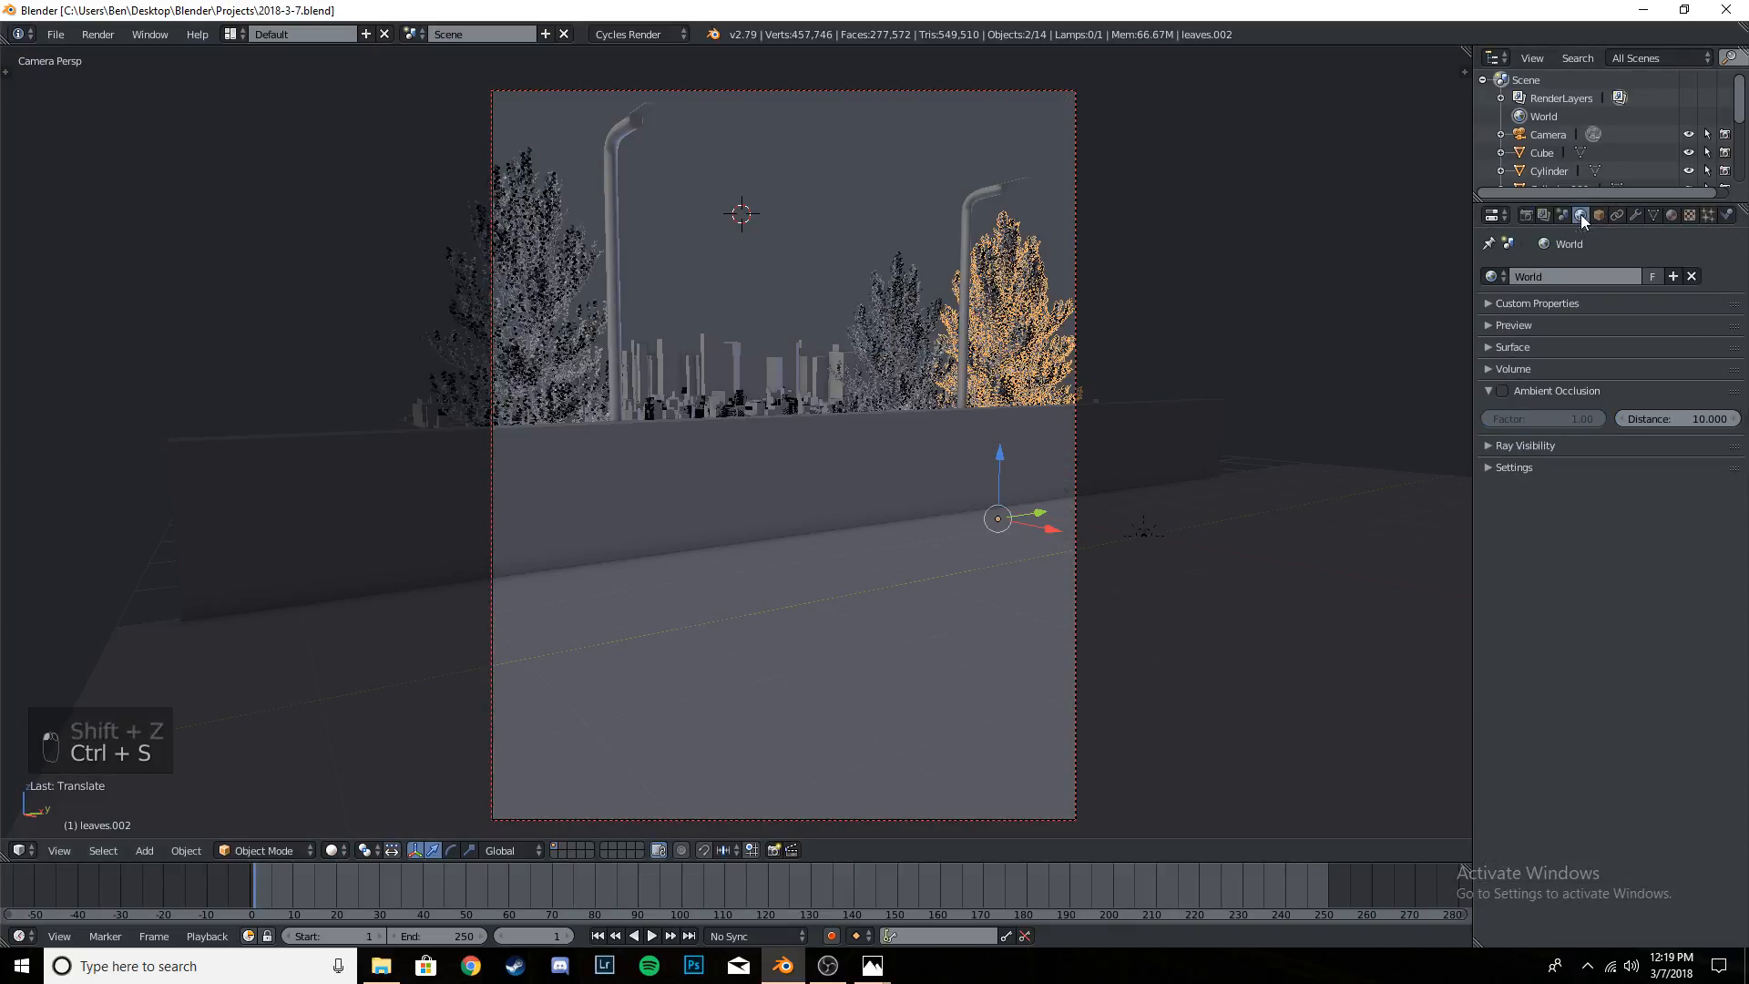
left_click(1527, 346)
left_click(1658, 374)
left_click(1645, 481)
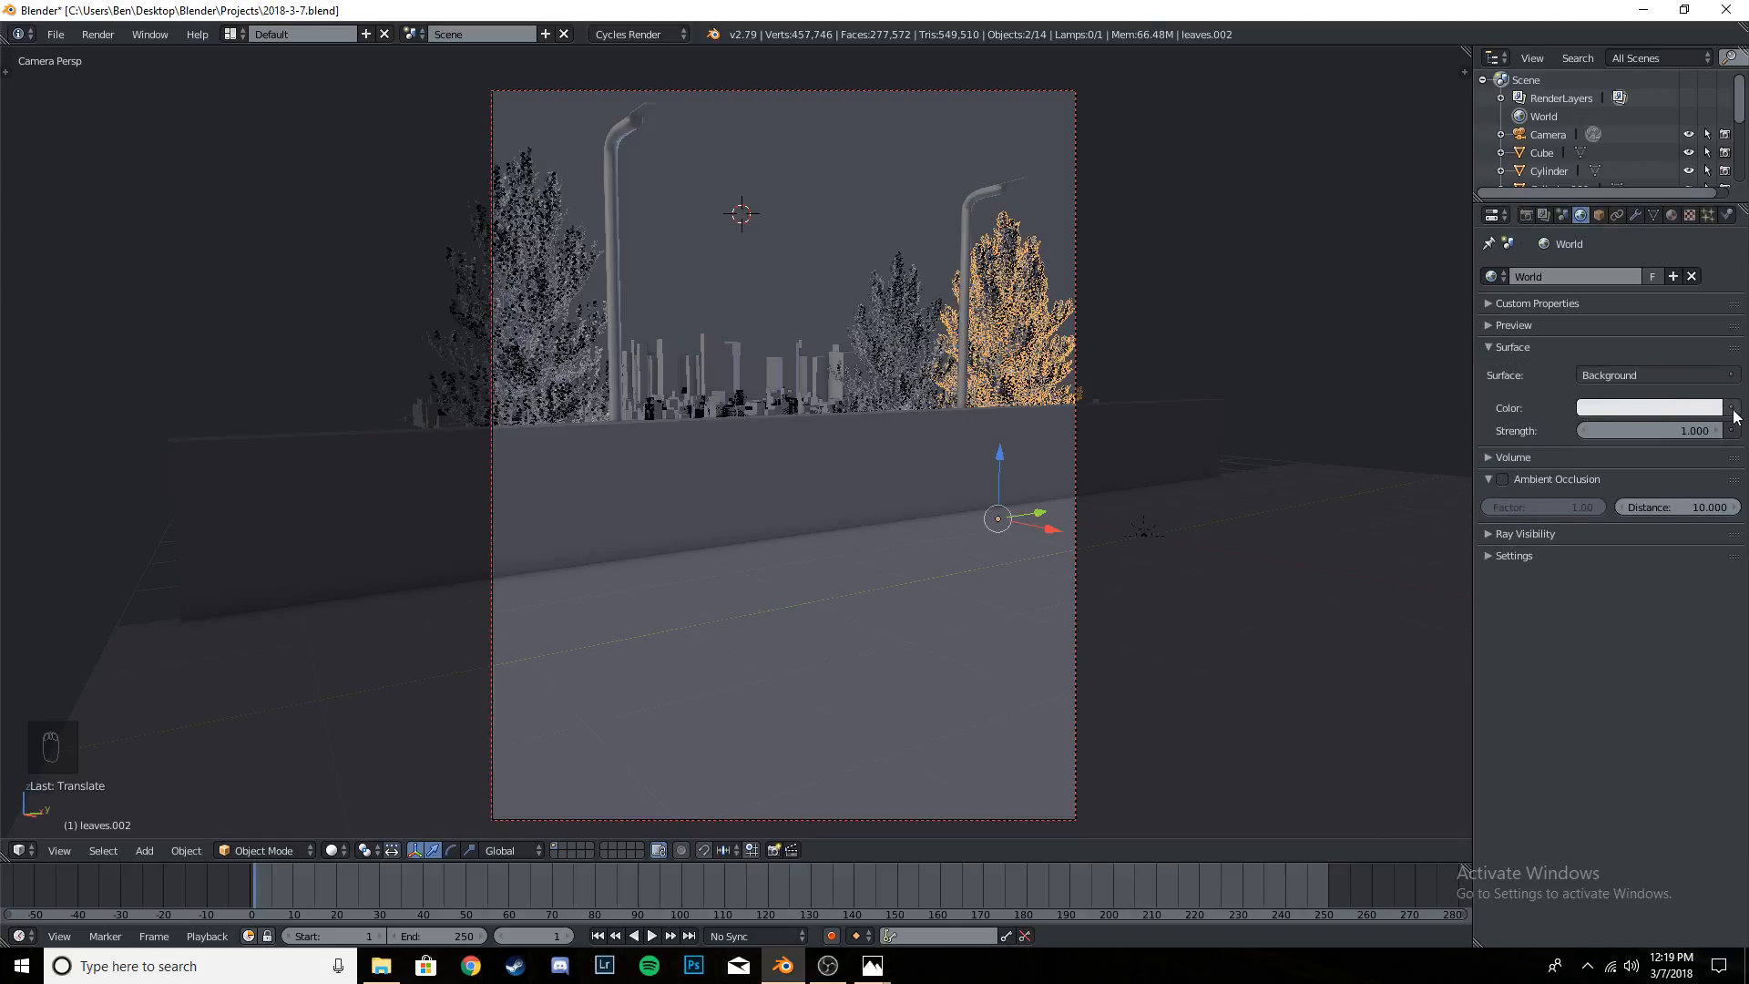
left_click(1735, 411)
left_click(1391, 202)
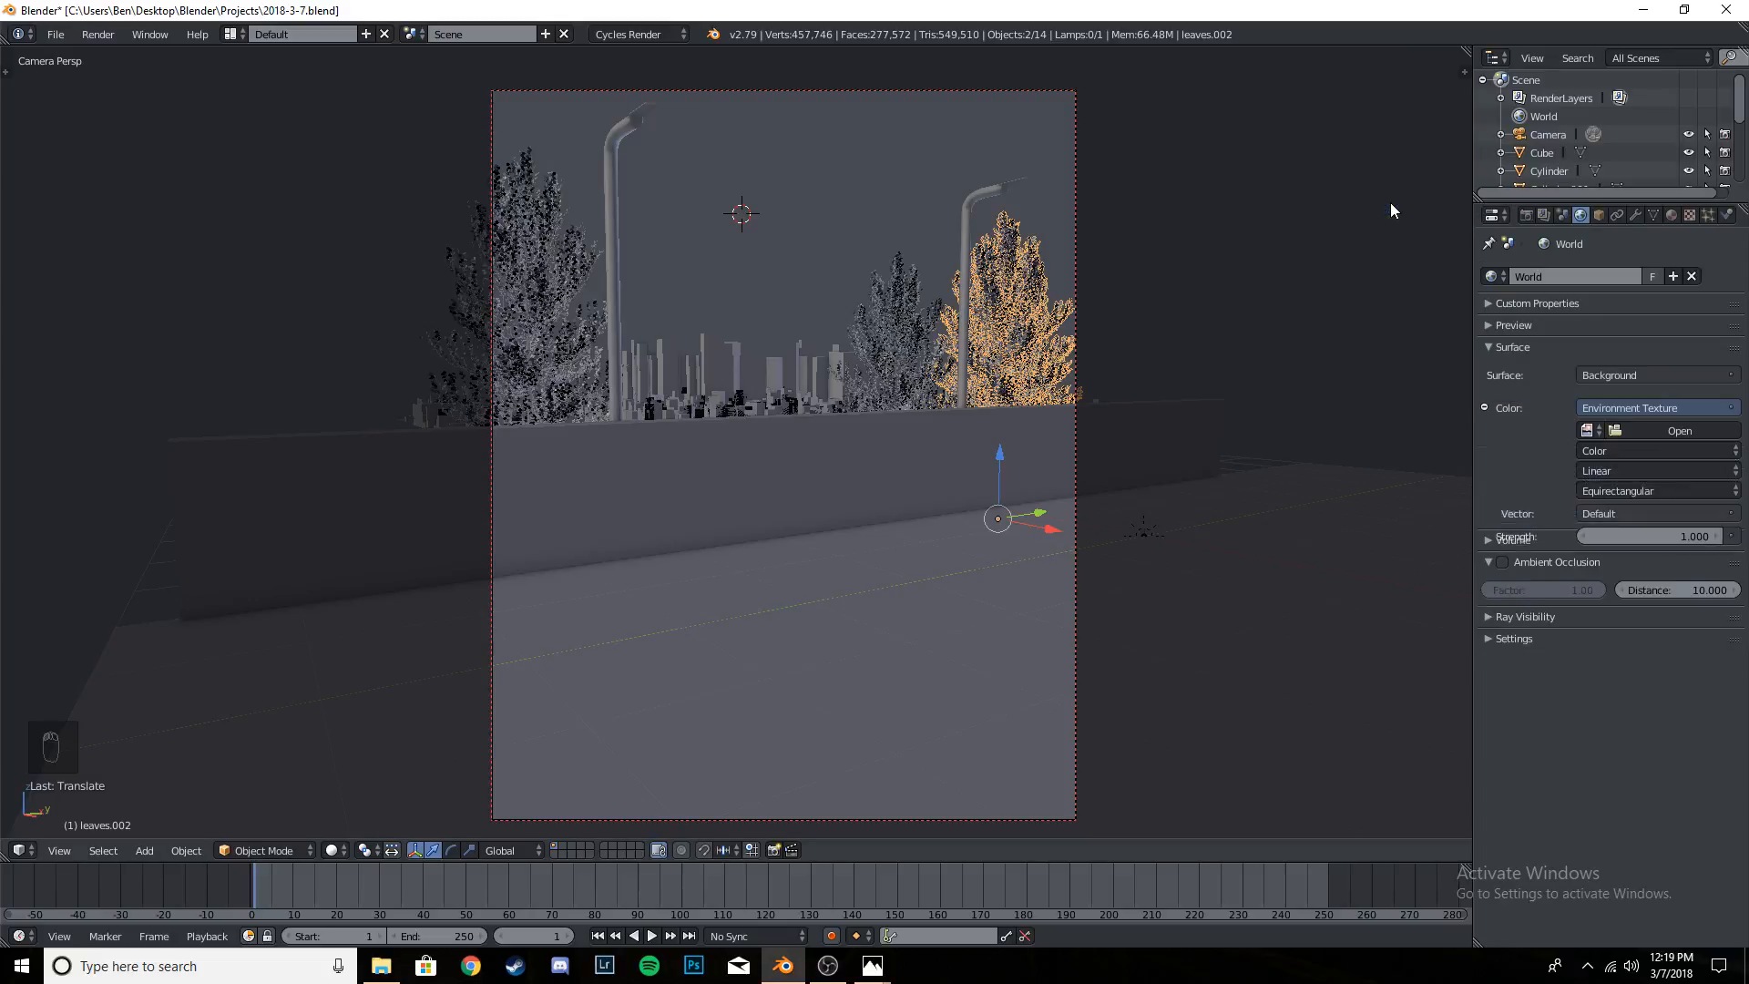
- Load HdrSkySunset007_HDR_3K.exr from the HDRI folder as the world's environment texture
left_click(1640, 431)
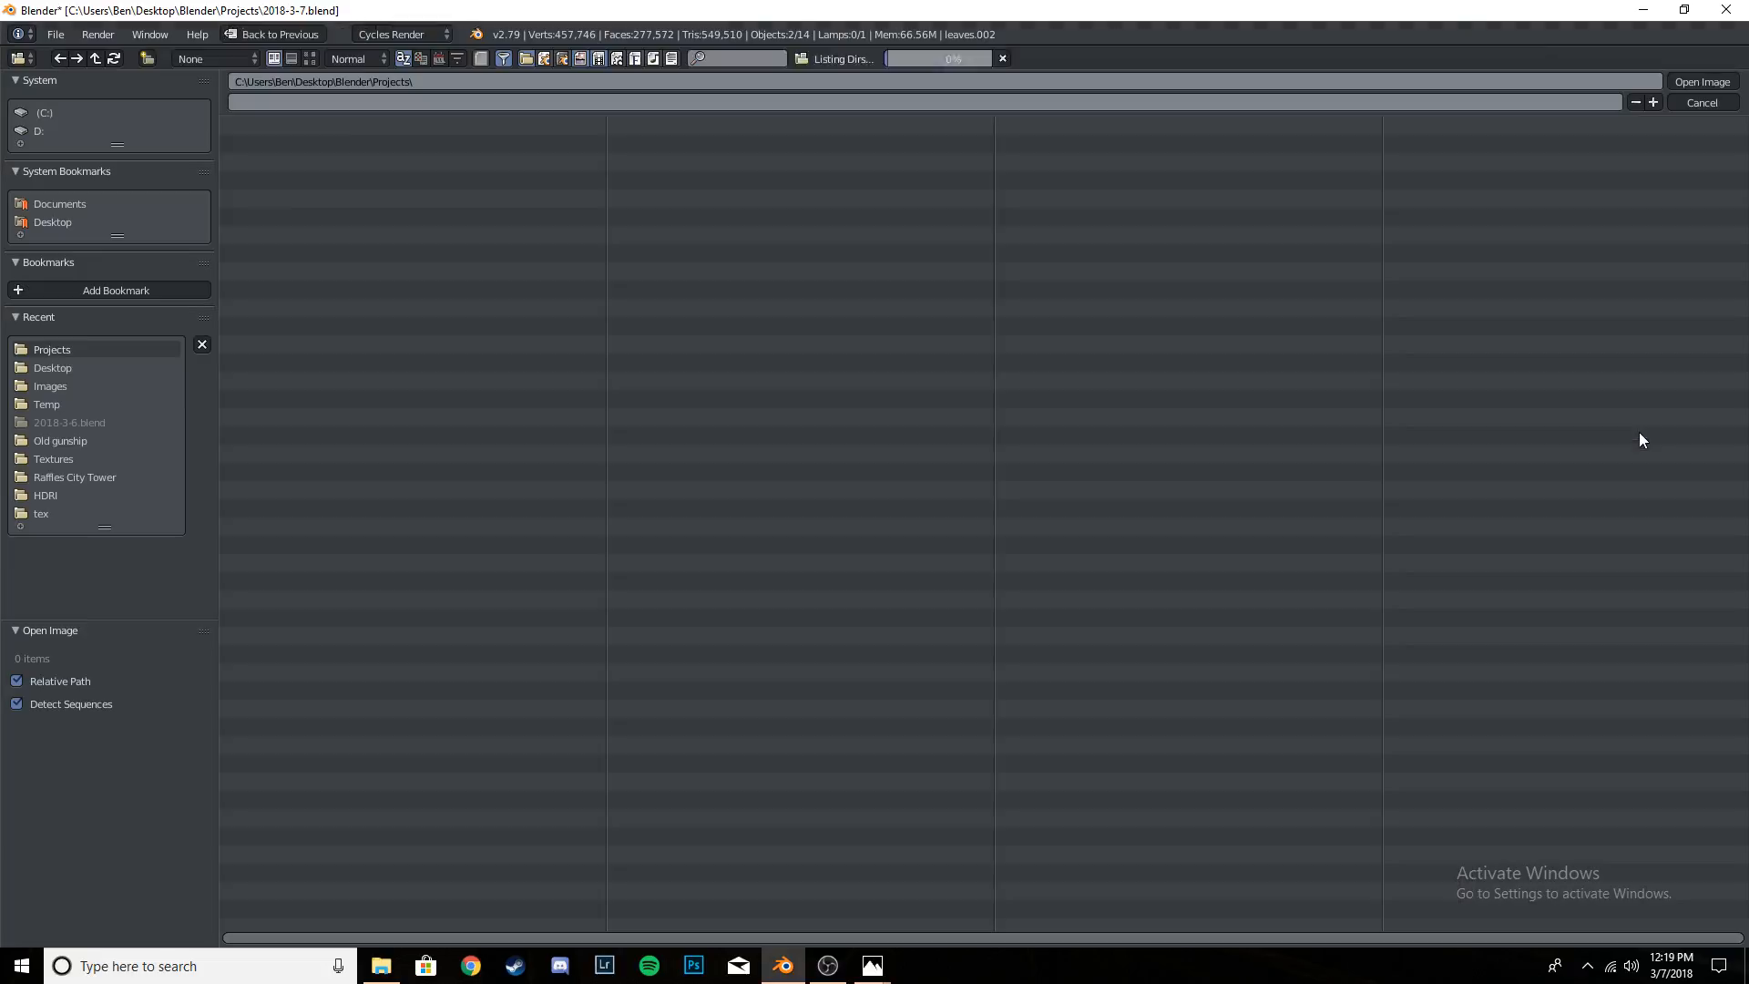
left_click(75, 493)
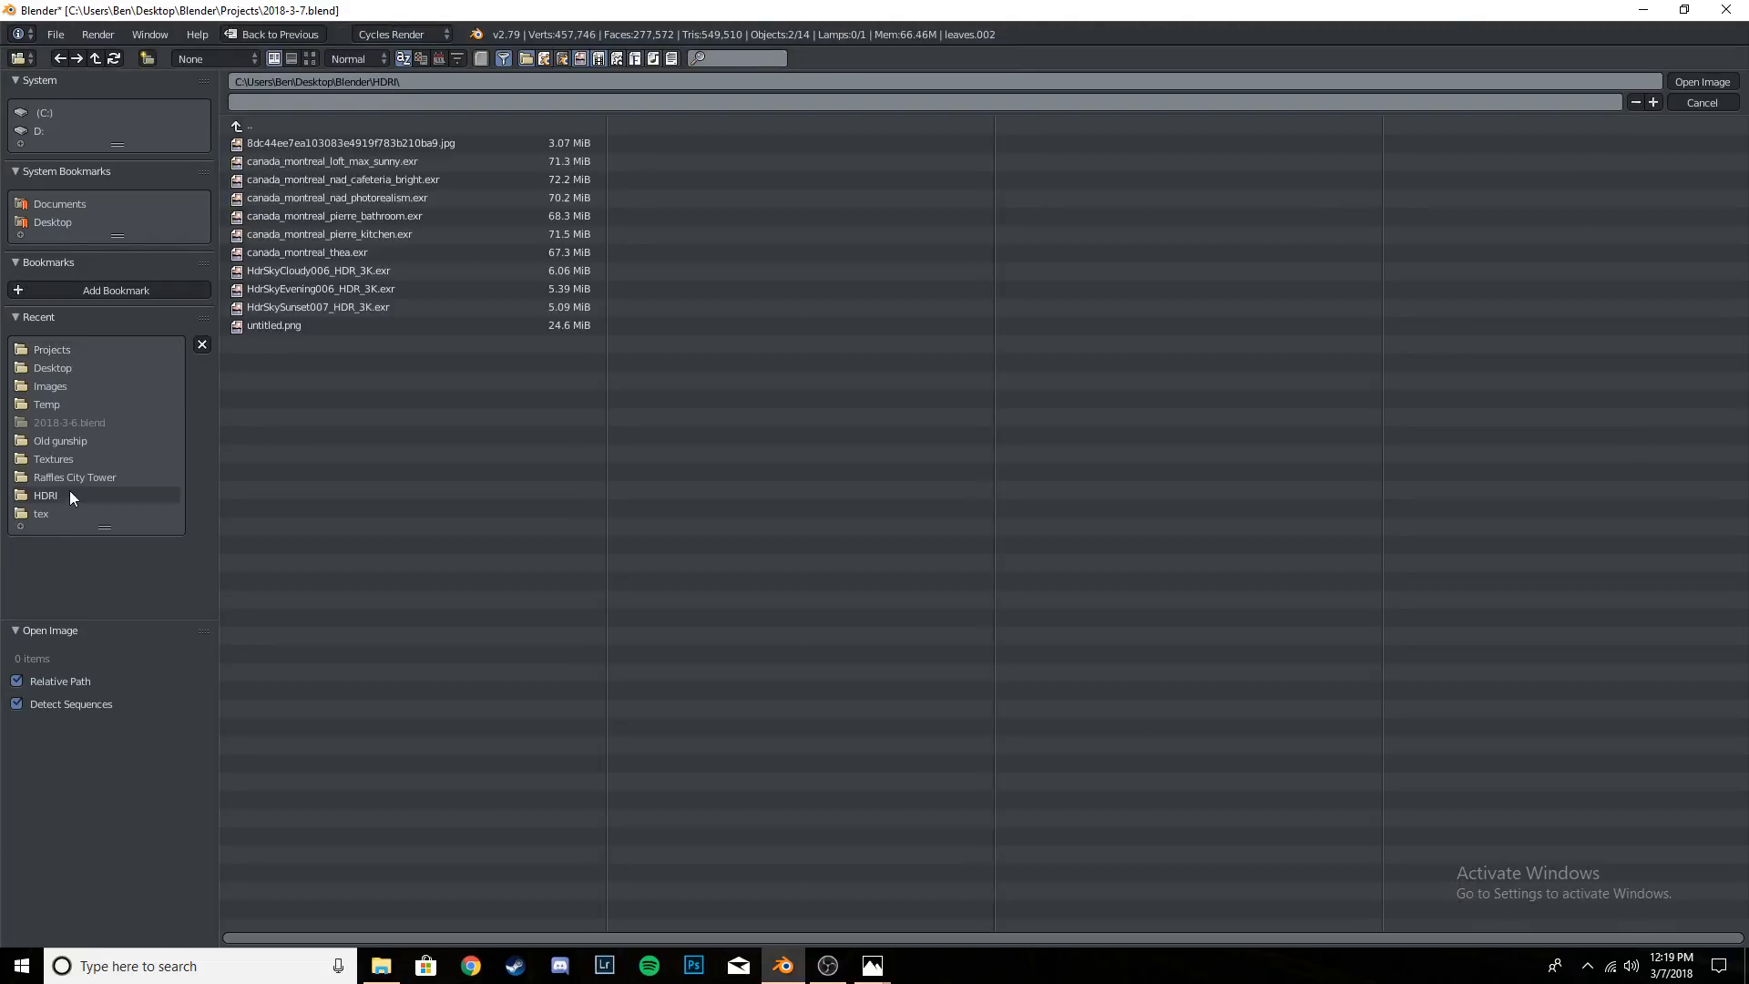
left_click(309, 58)
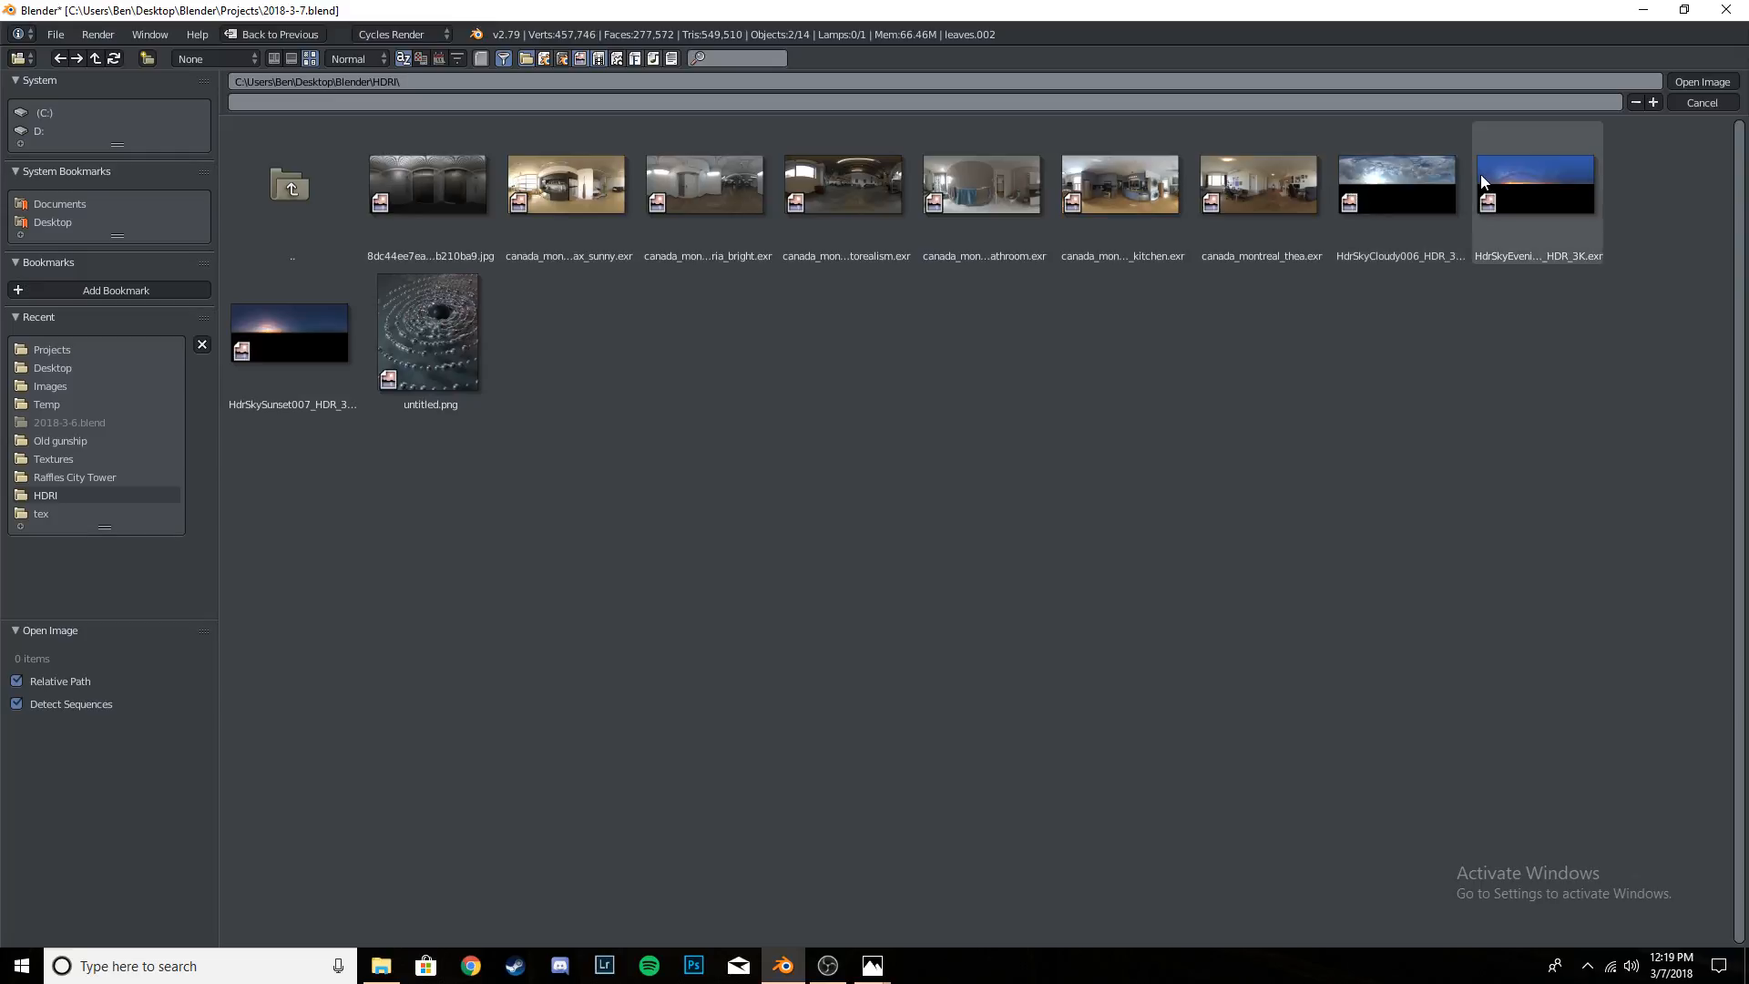
left_click(301, 324)
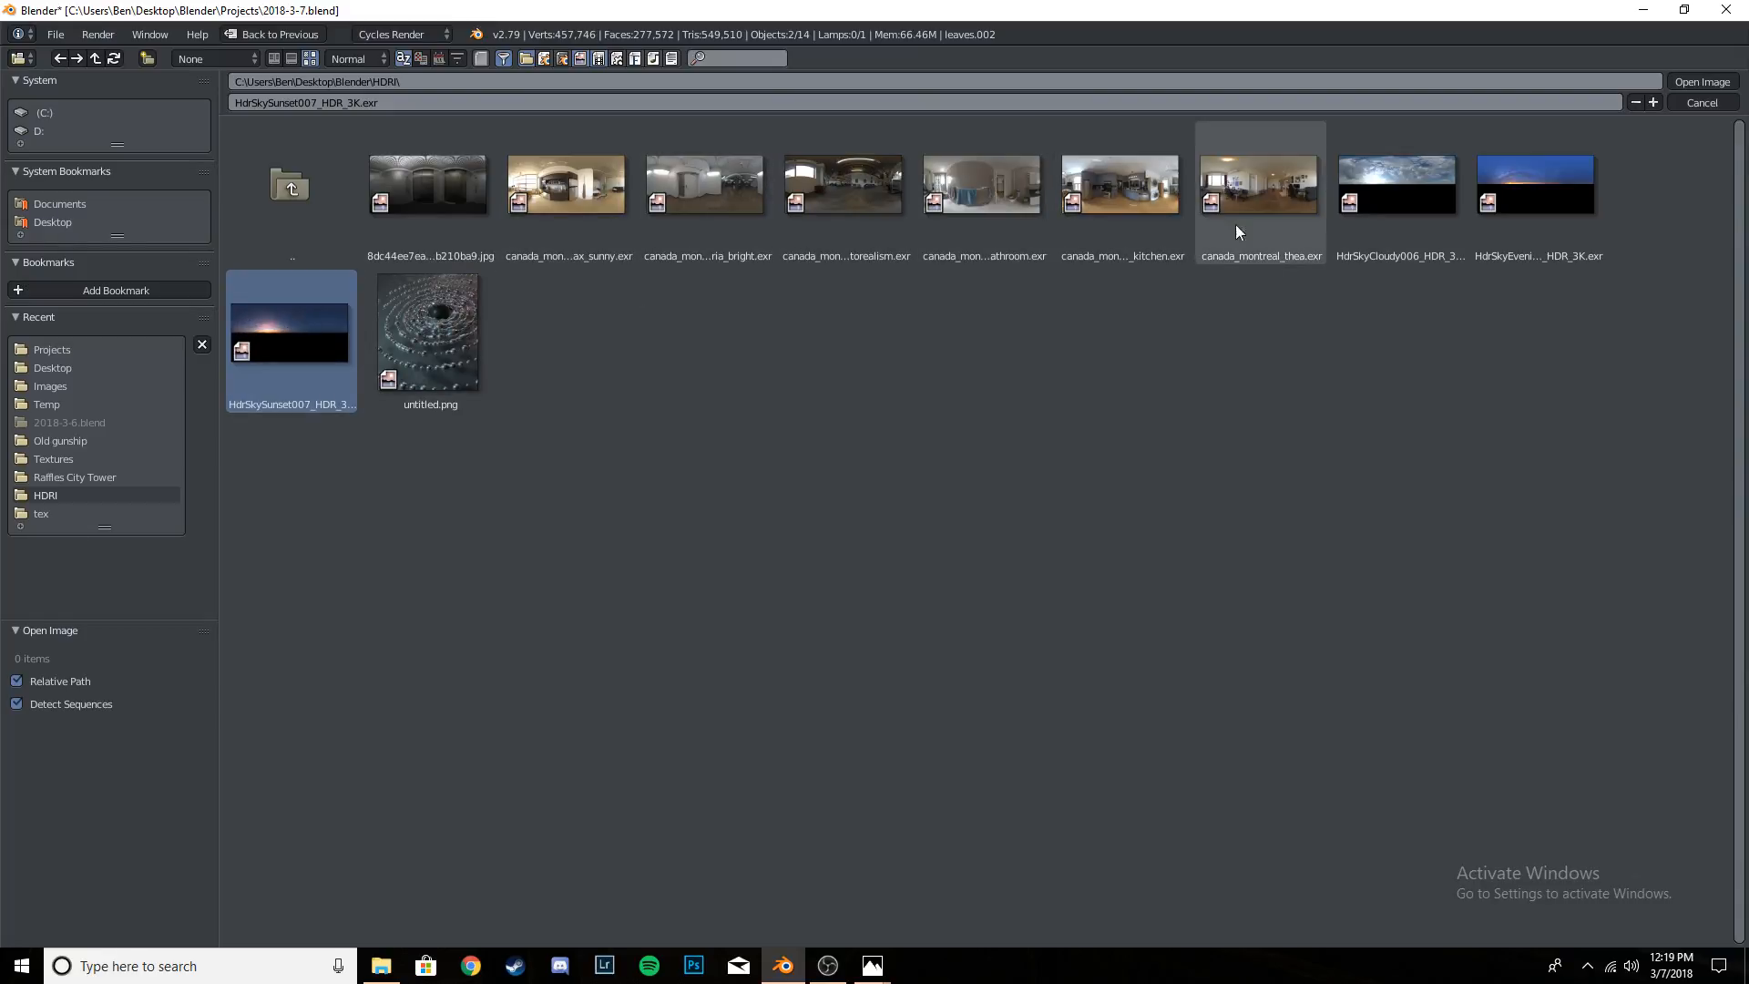
left_click(1712, 88)
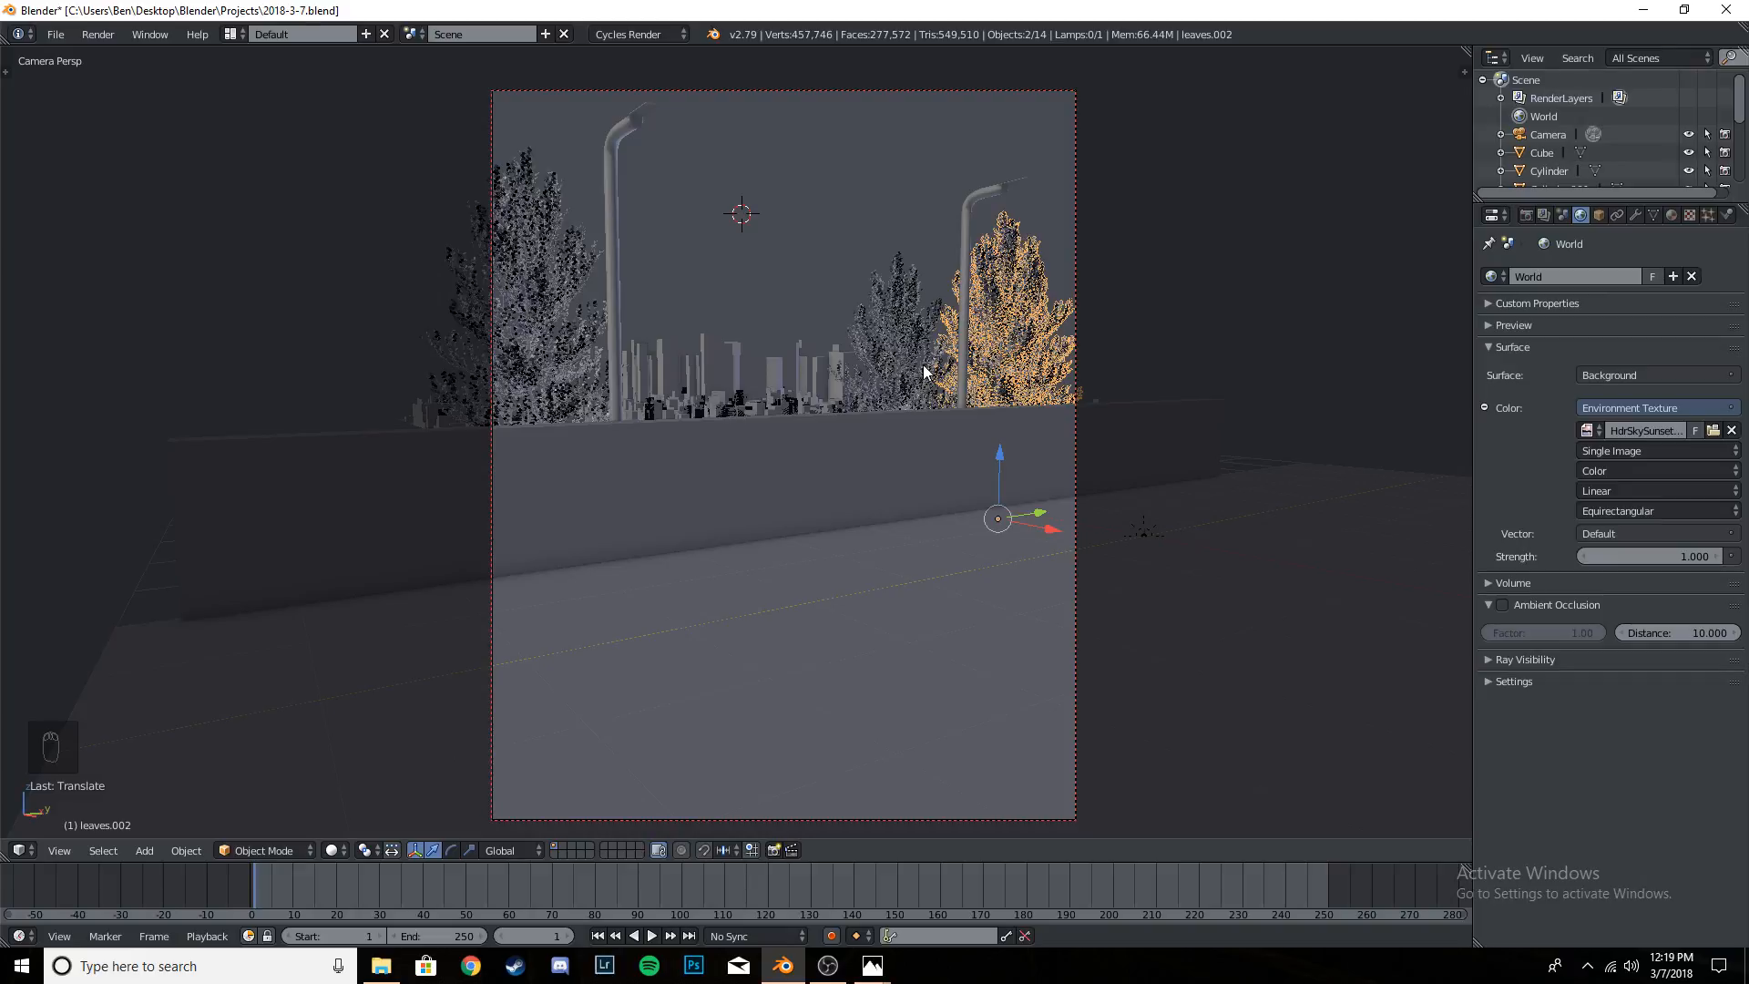
- Preview the camera view in rendered shading, hide the Sun lamp in the viewport and save the file
key("shift+z")
key("ctrl+s")
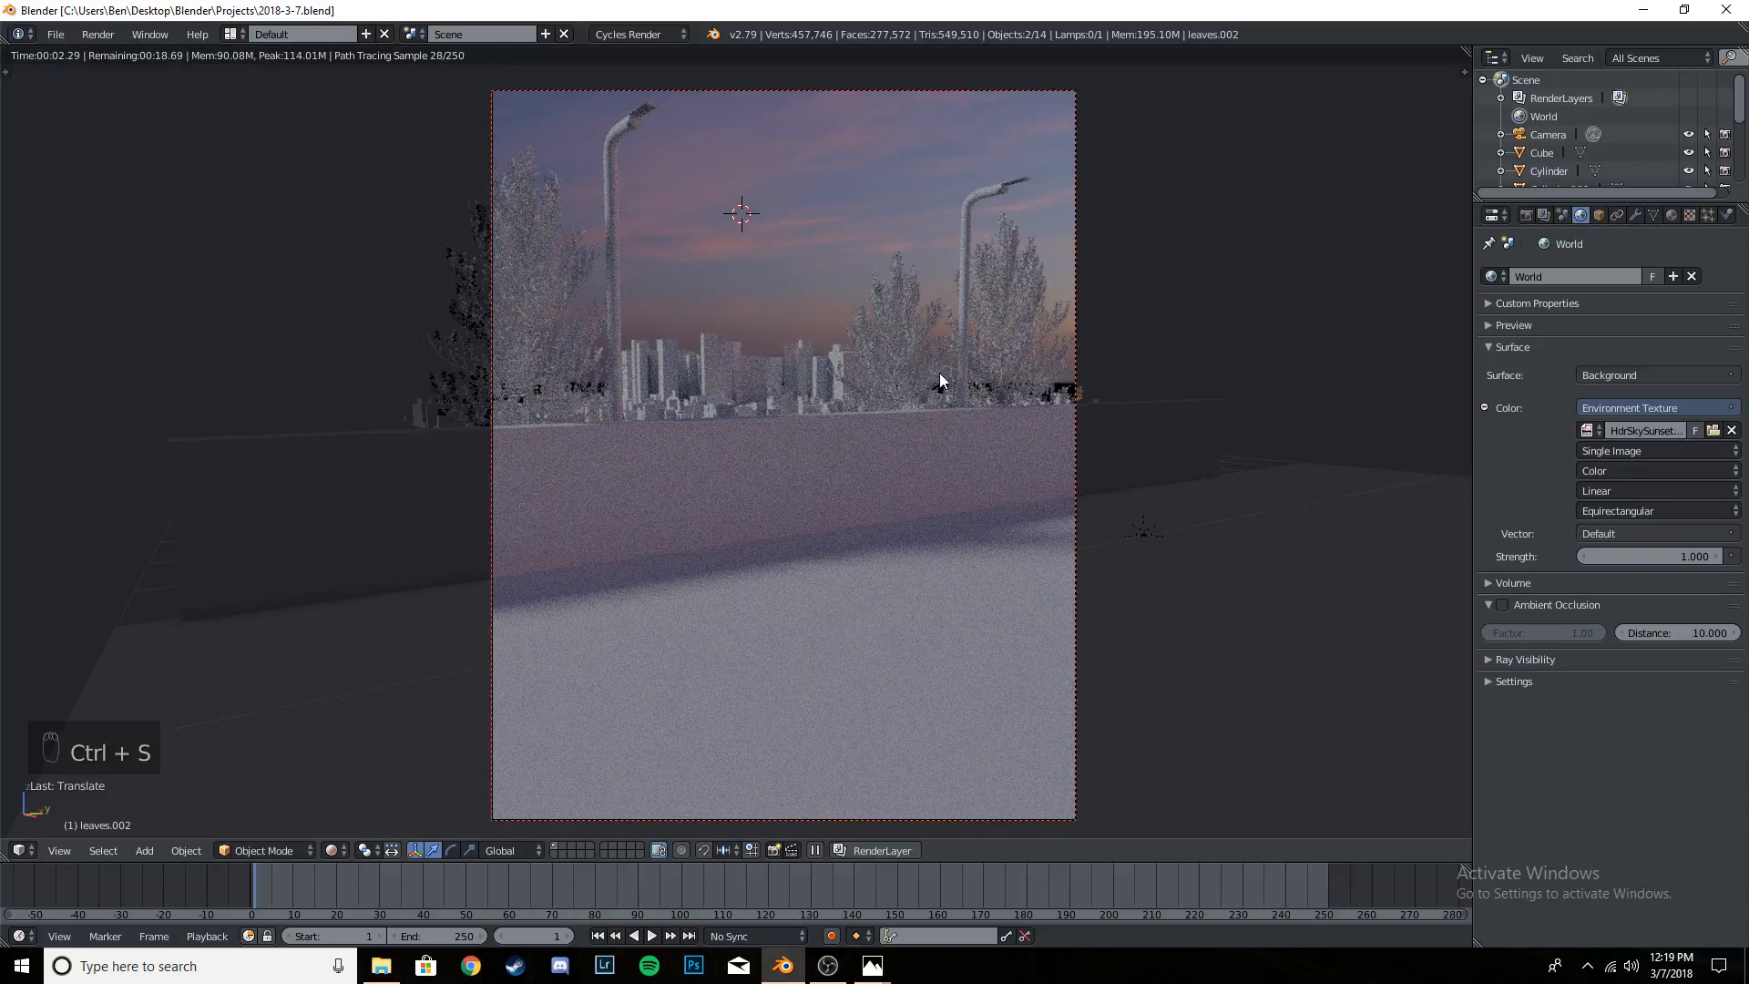
scroll(1578, 155, "down", 5)
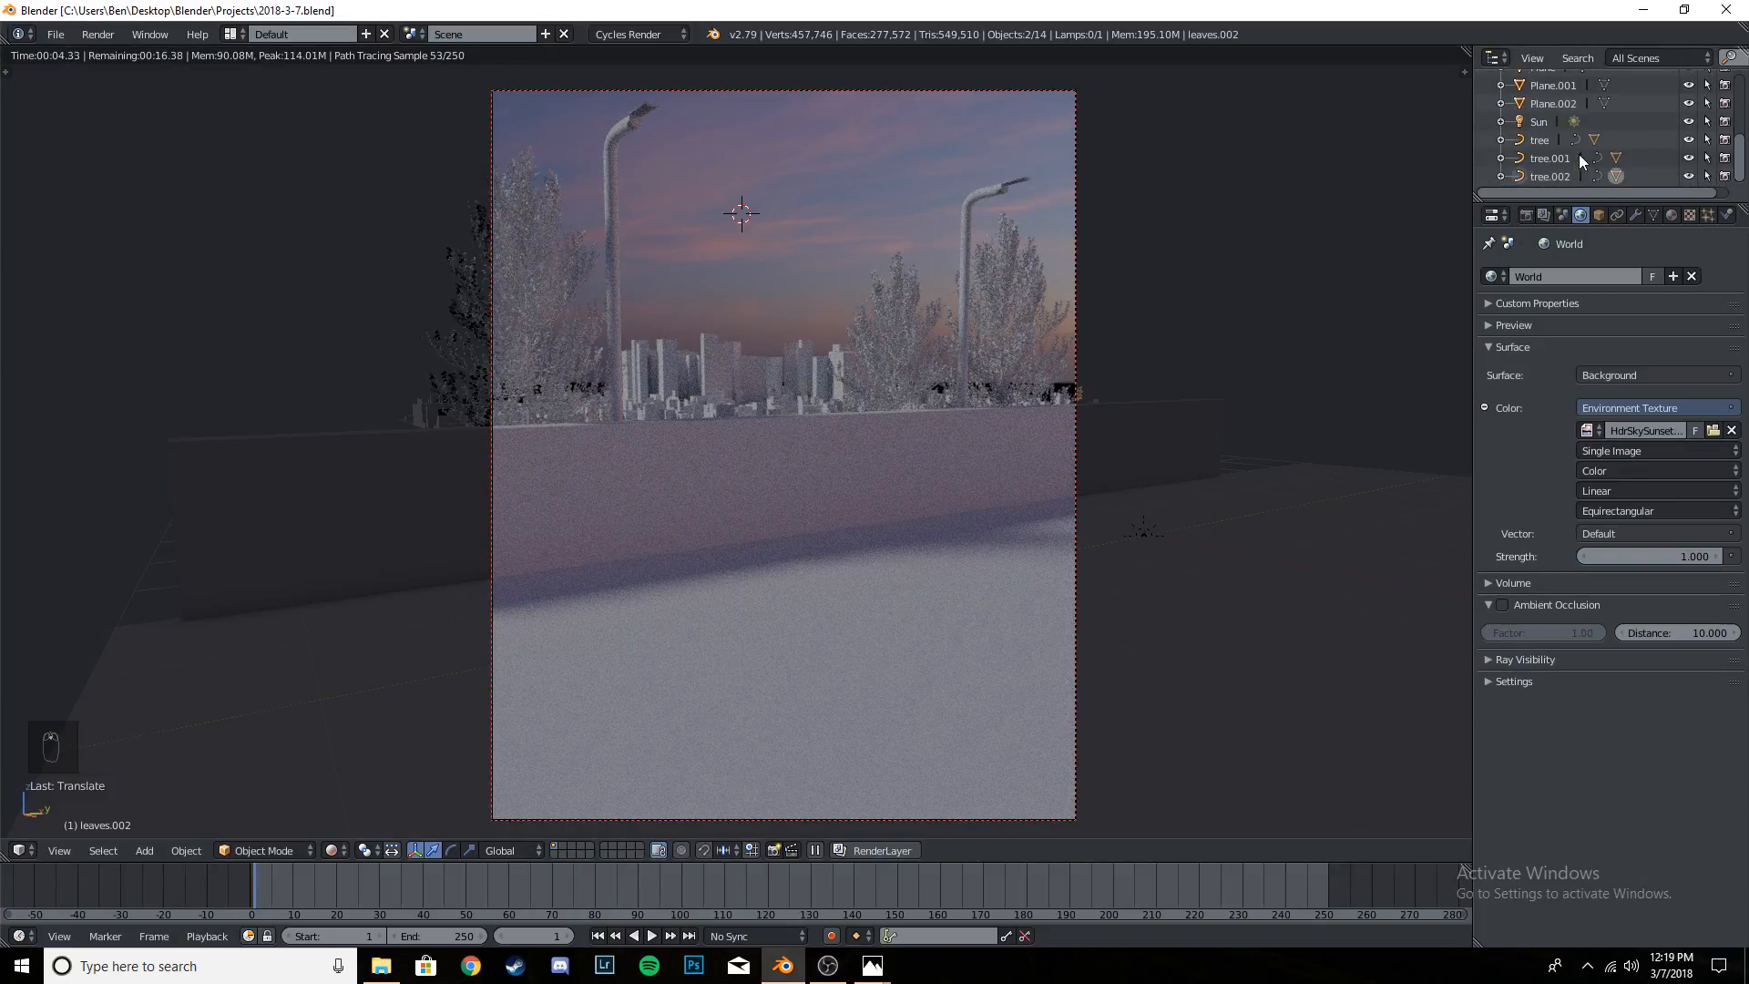
left_click(1690, 122)
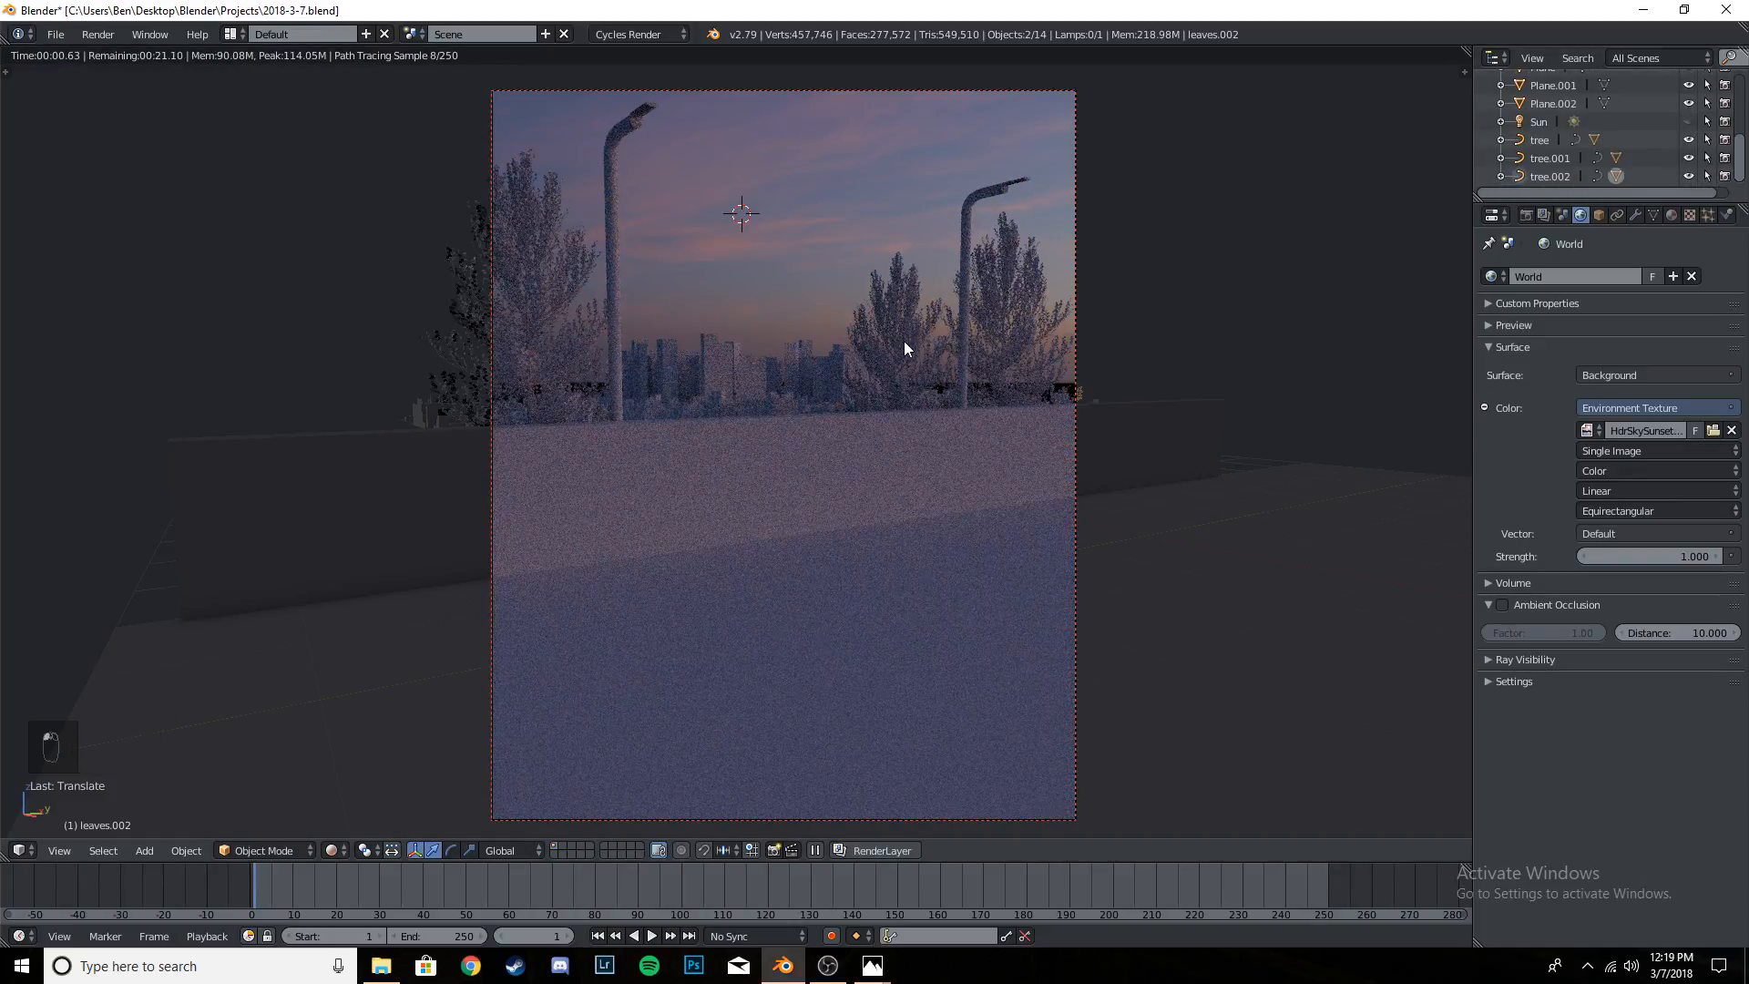
key("ctrl+s")
key("ctrl+s")
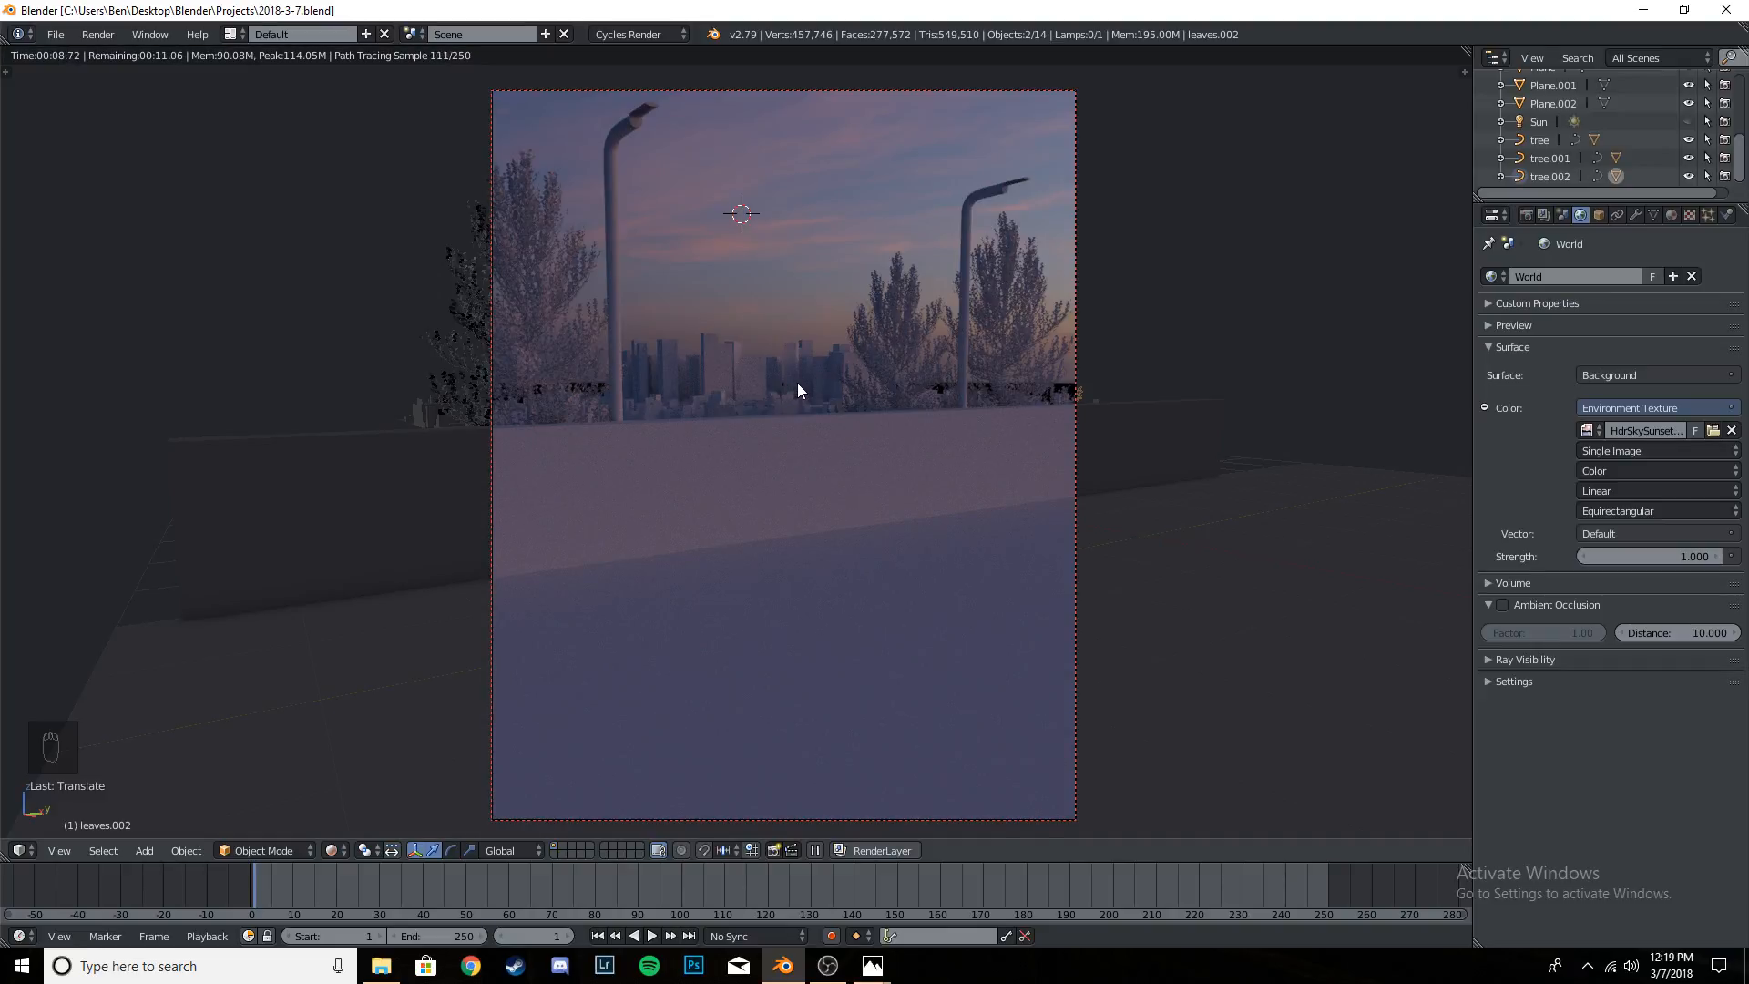
- Compare the camera view in solid and rendered shading, examining the trees and skyline above the wall up close
key("shift+z")
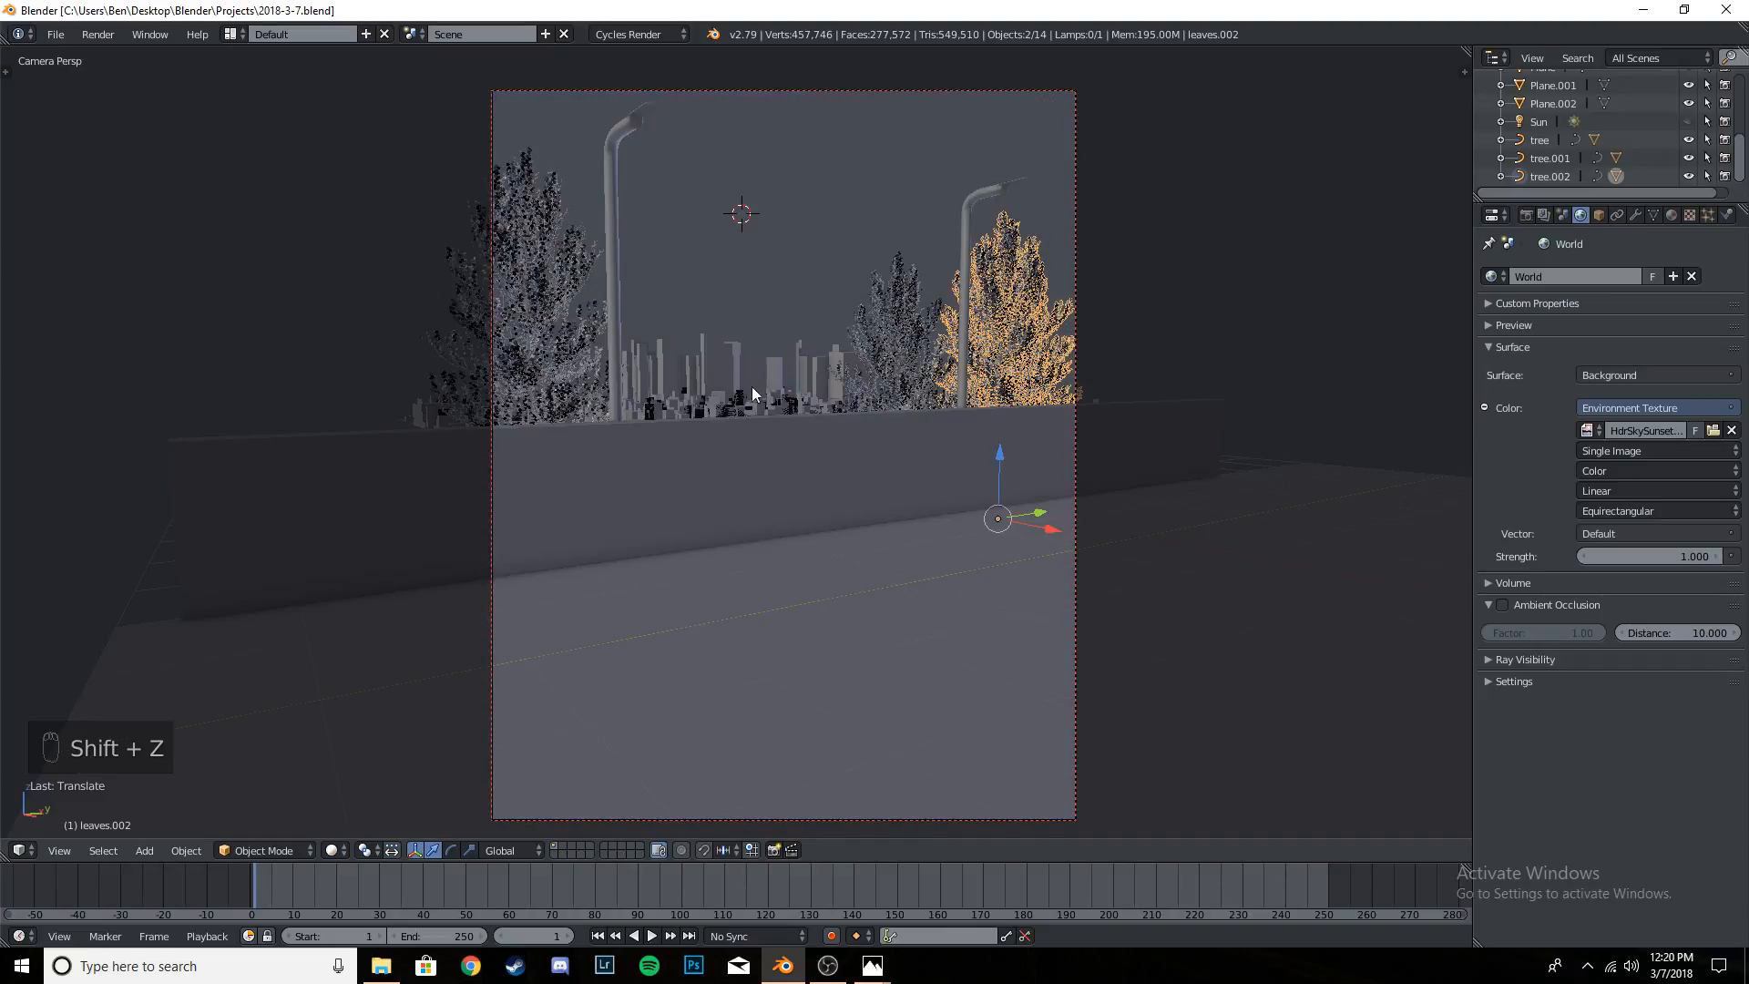
key("shift+z")
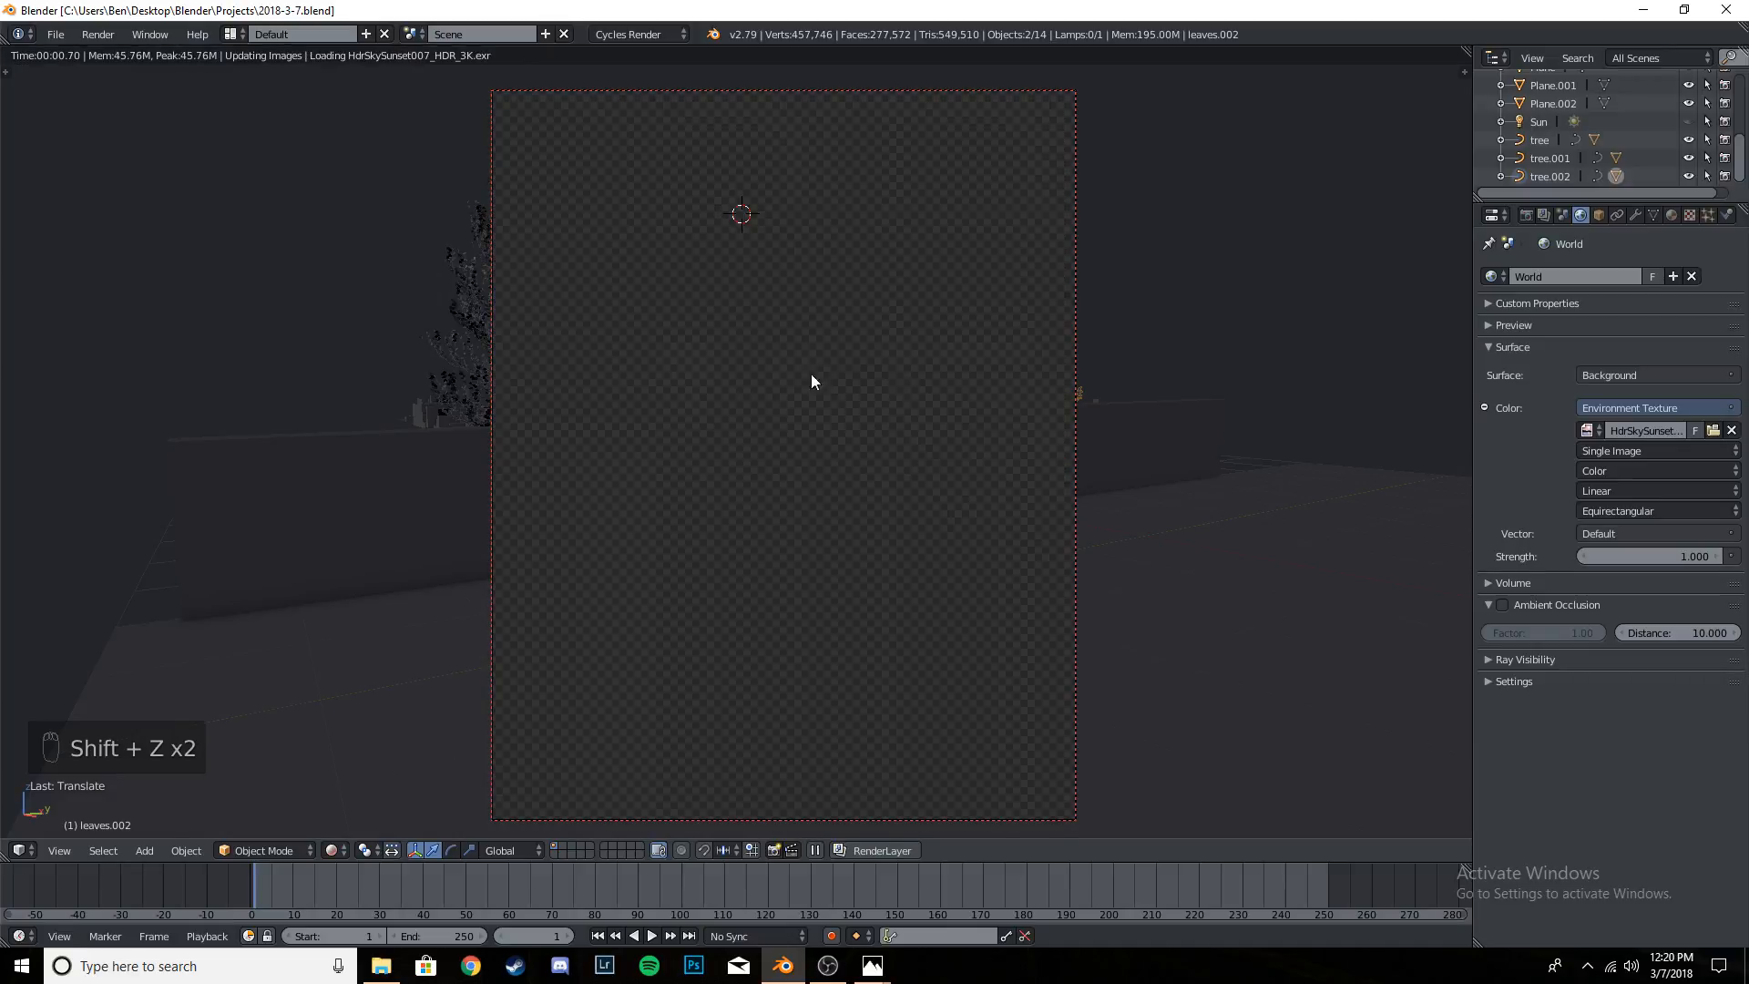
scroll(991, 391, "up", 1)
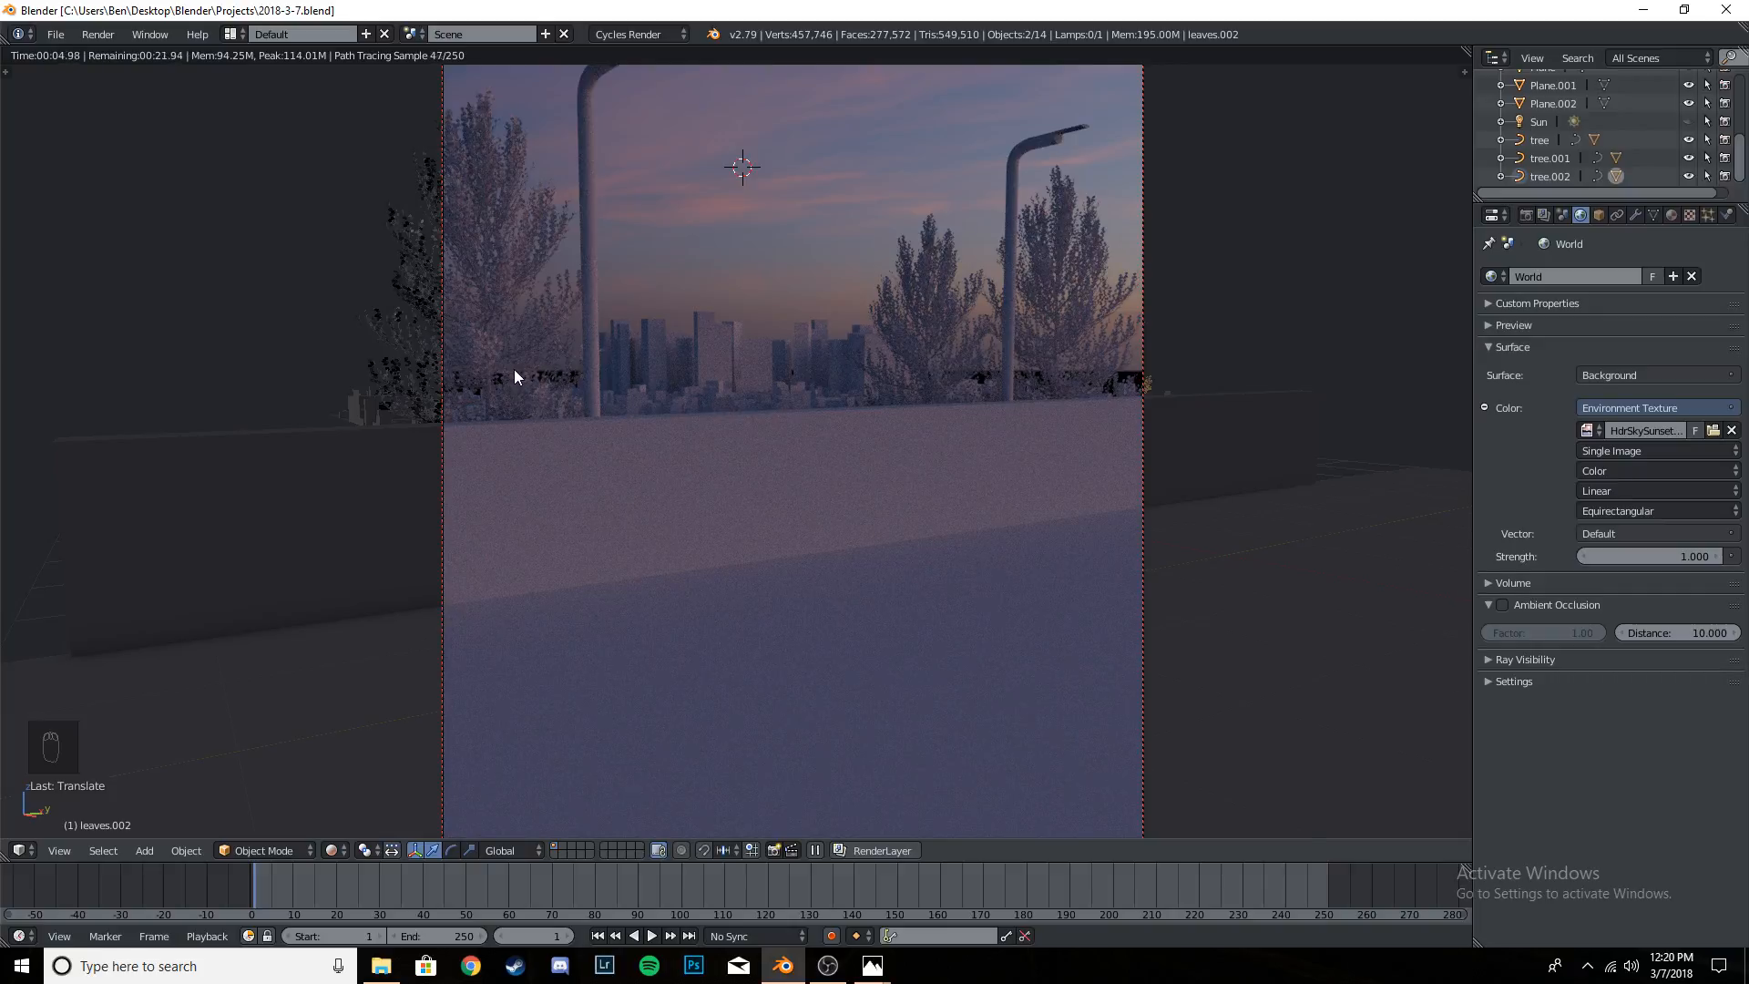
key("shift+z")
- Select the skyline buildings and split the 3D view to show a rendered camera preview beside a solid working view
right_click(791, 362)
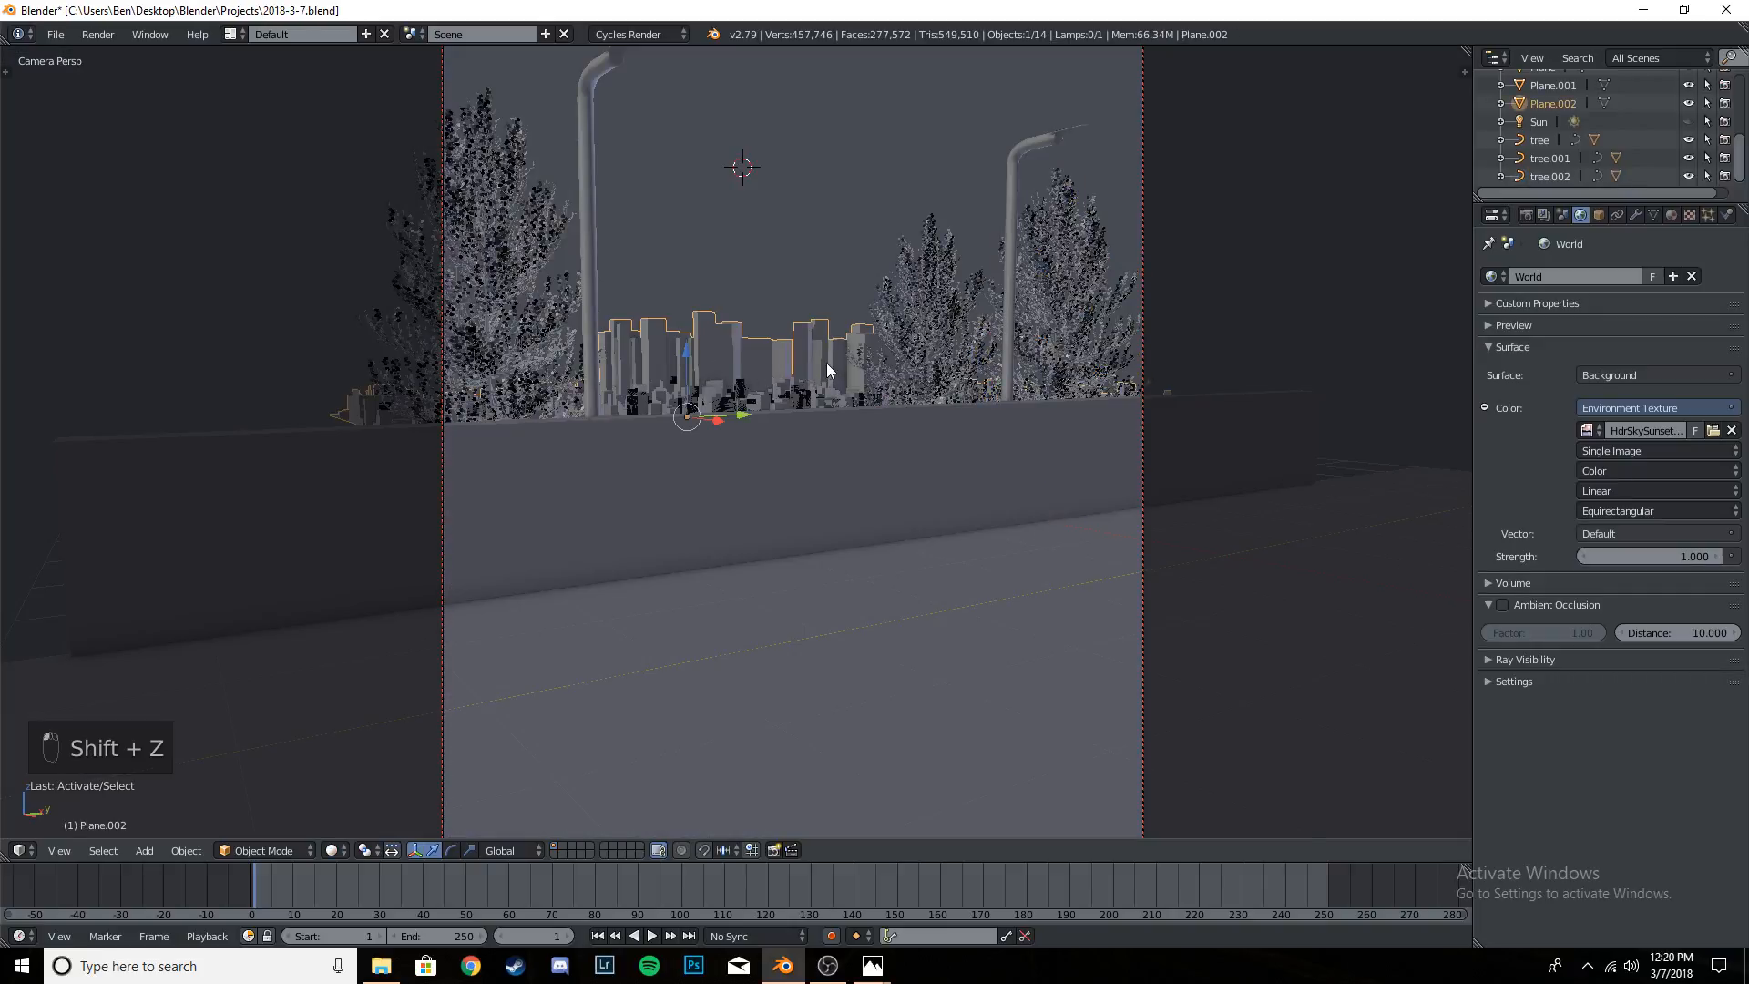
key("shift+z")
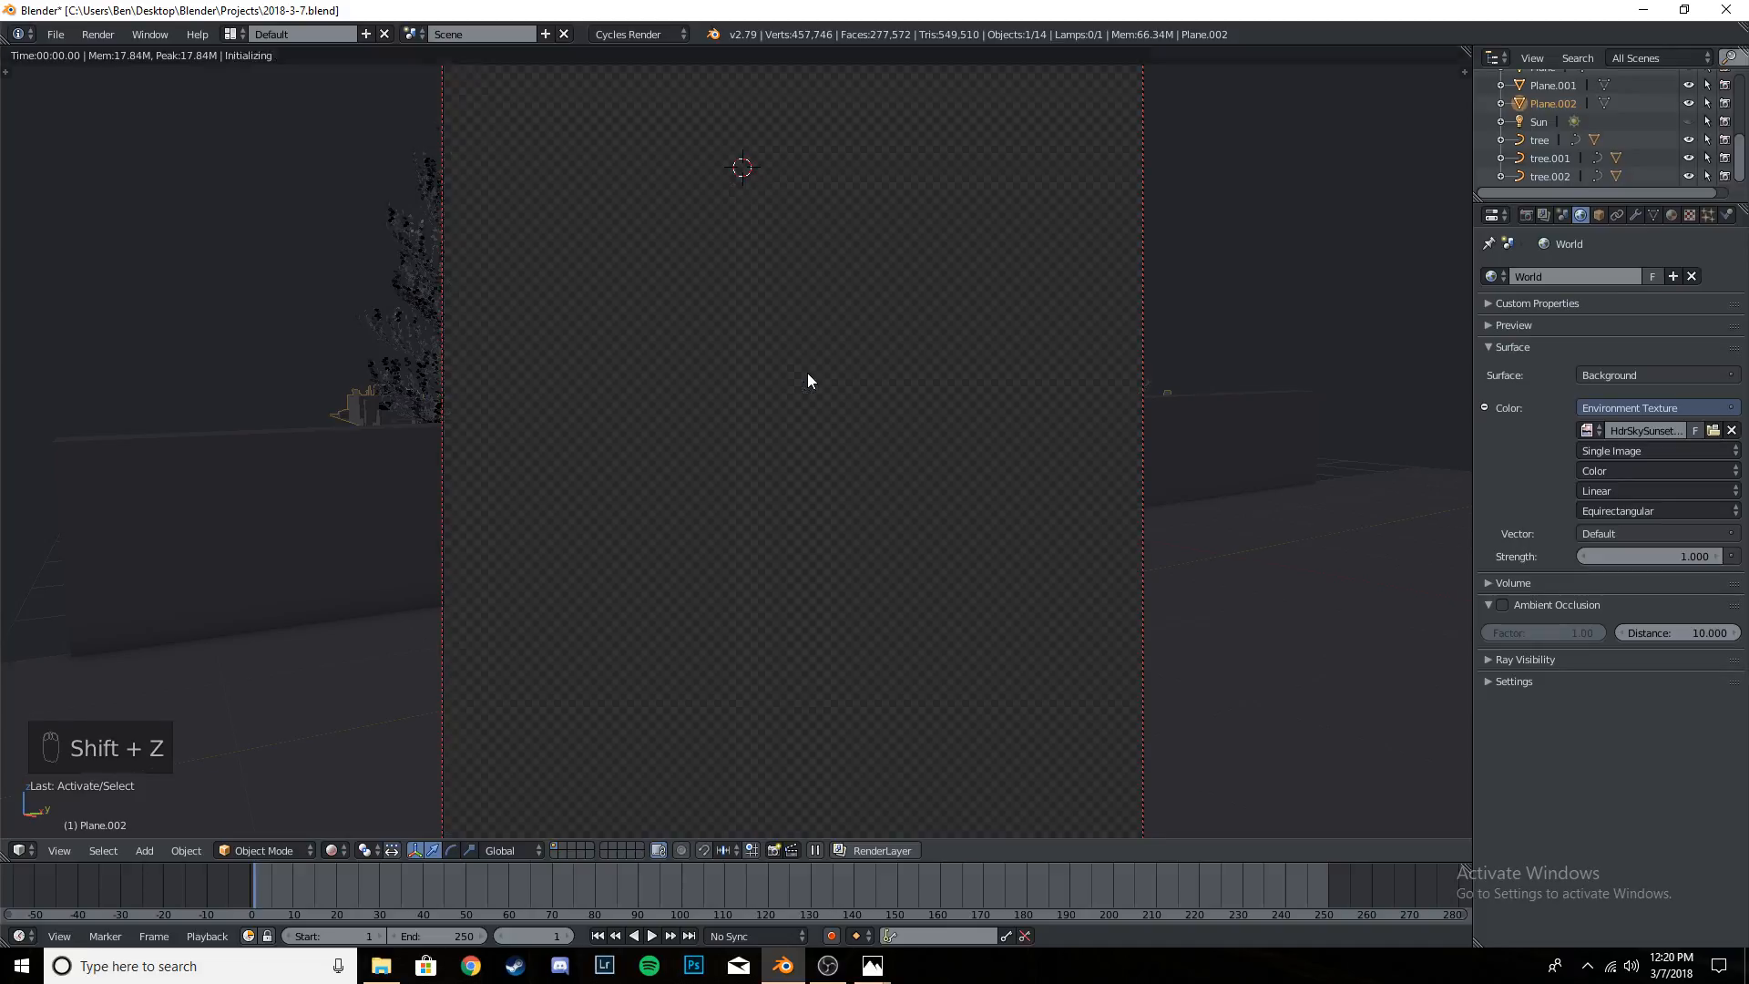
scroll(811, 373, "down", 1)
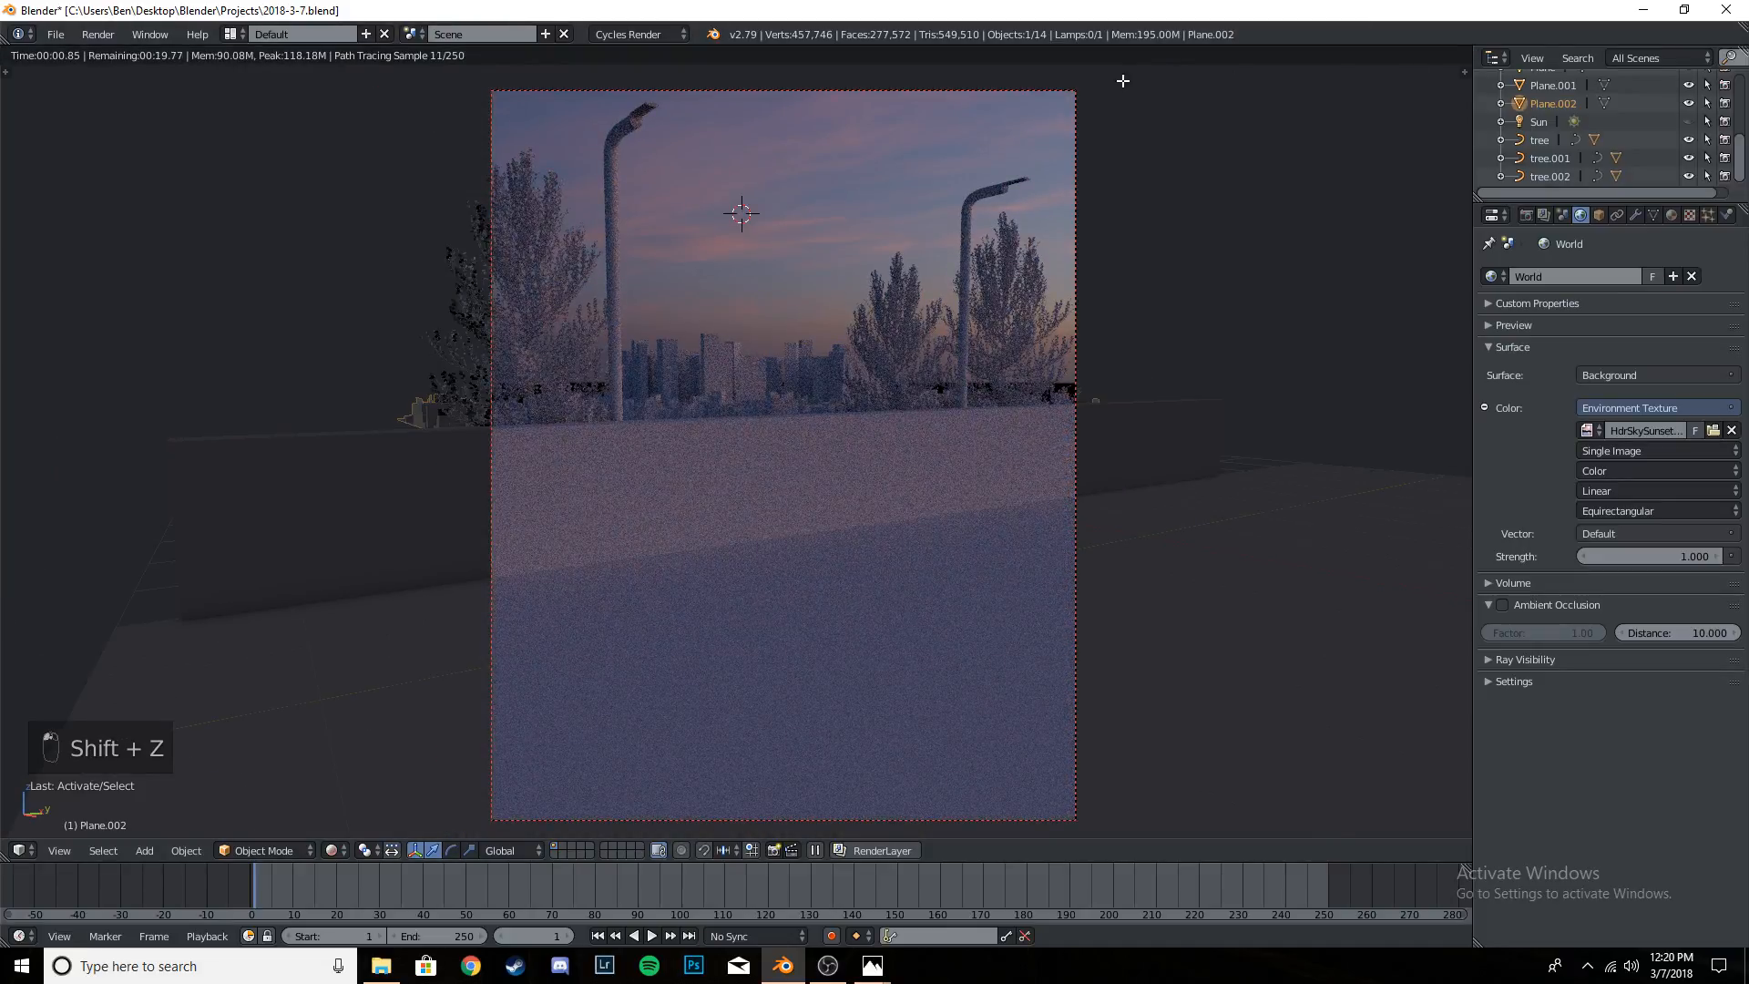
left_click_drag(1123, 81, 415, 118)
scroll(911, 410, "up", 3)
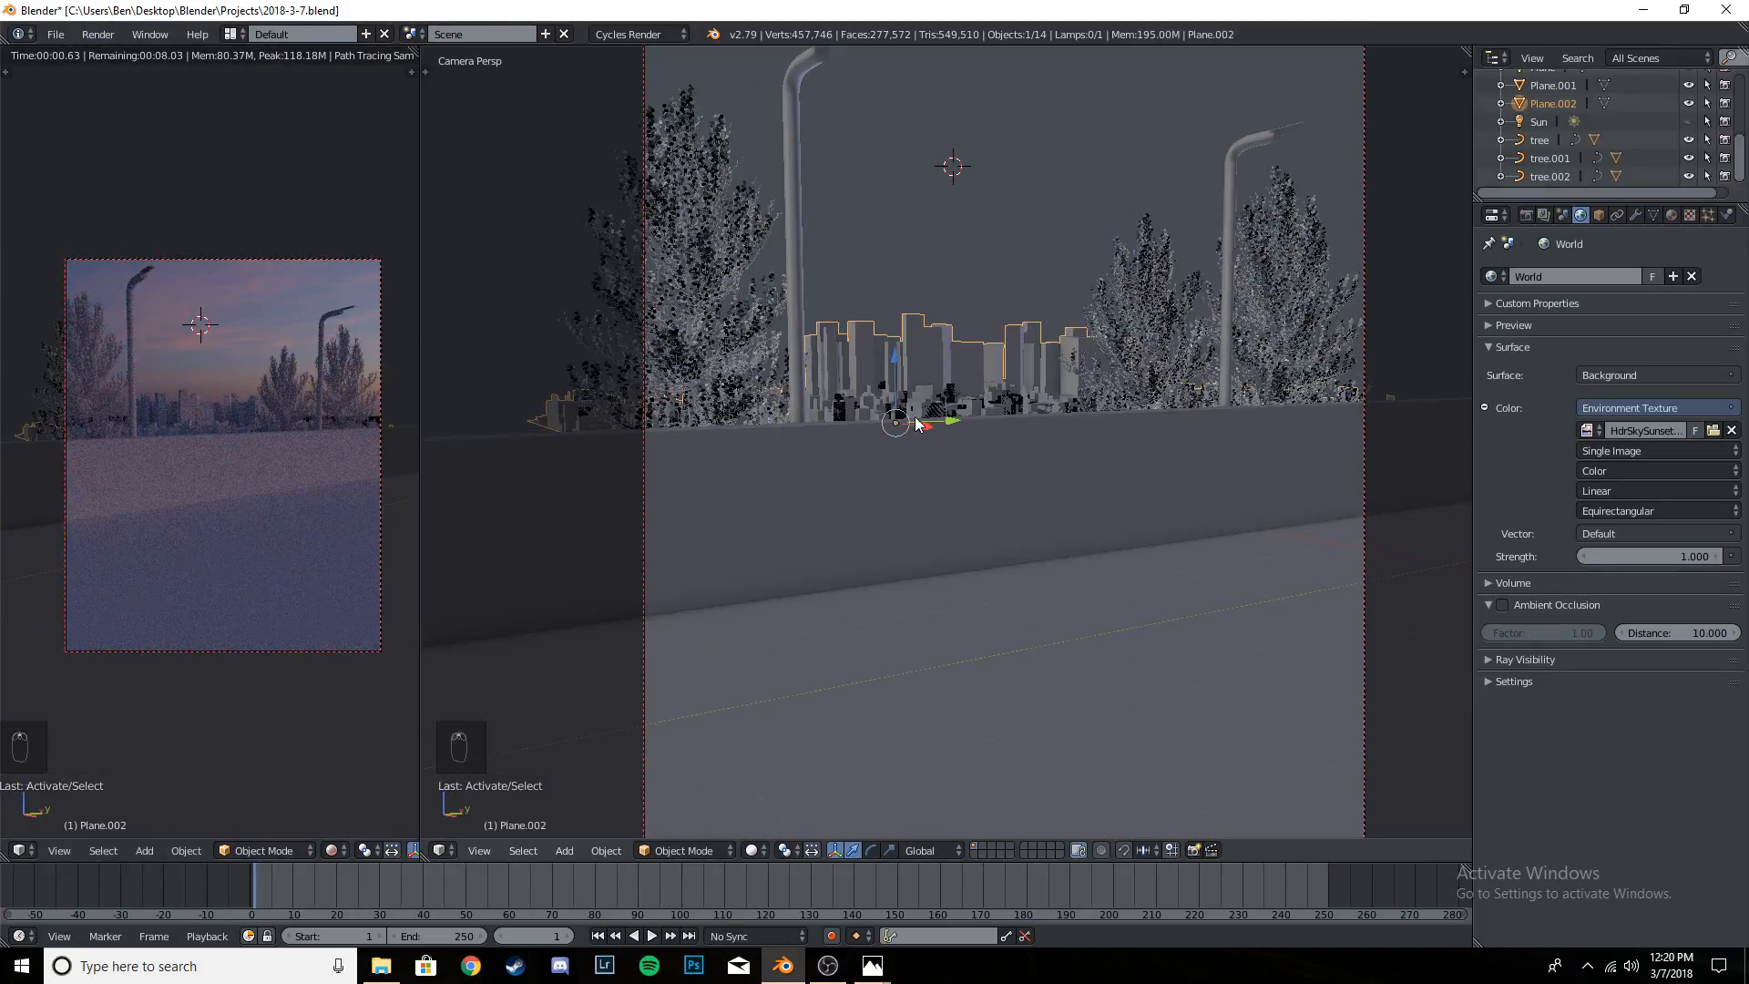
scroll(362, 445, "up", 5)
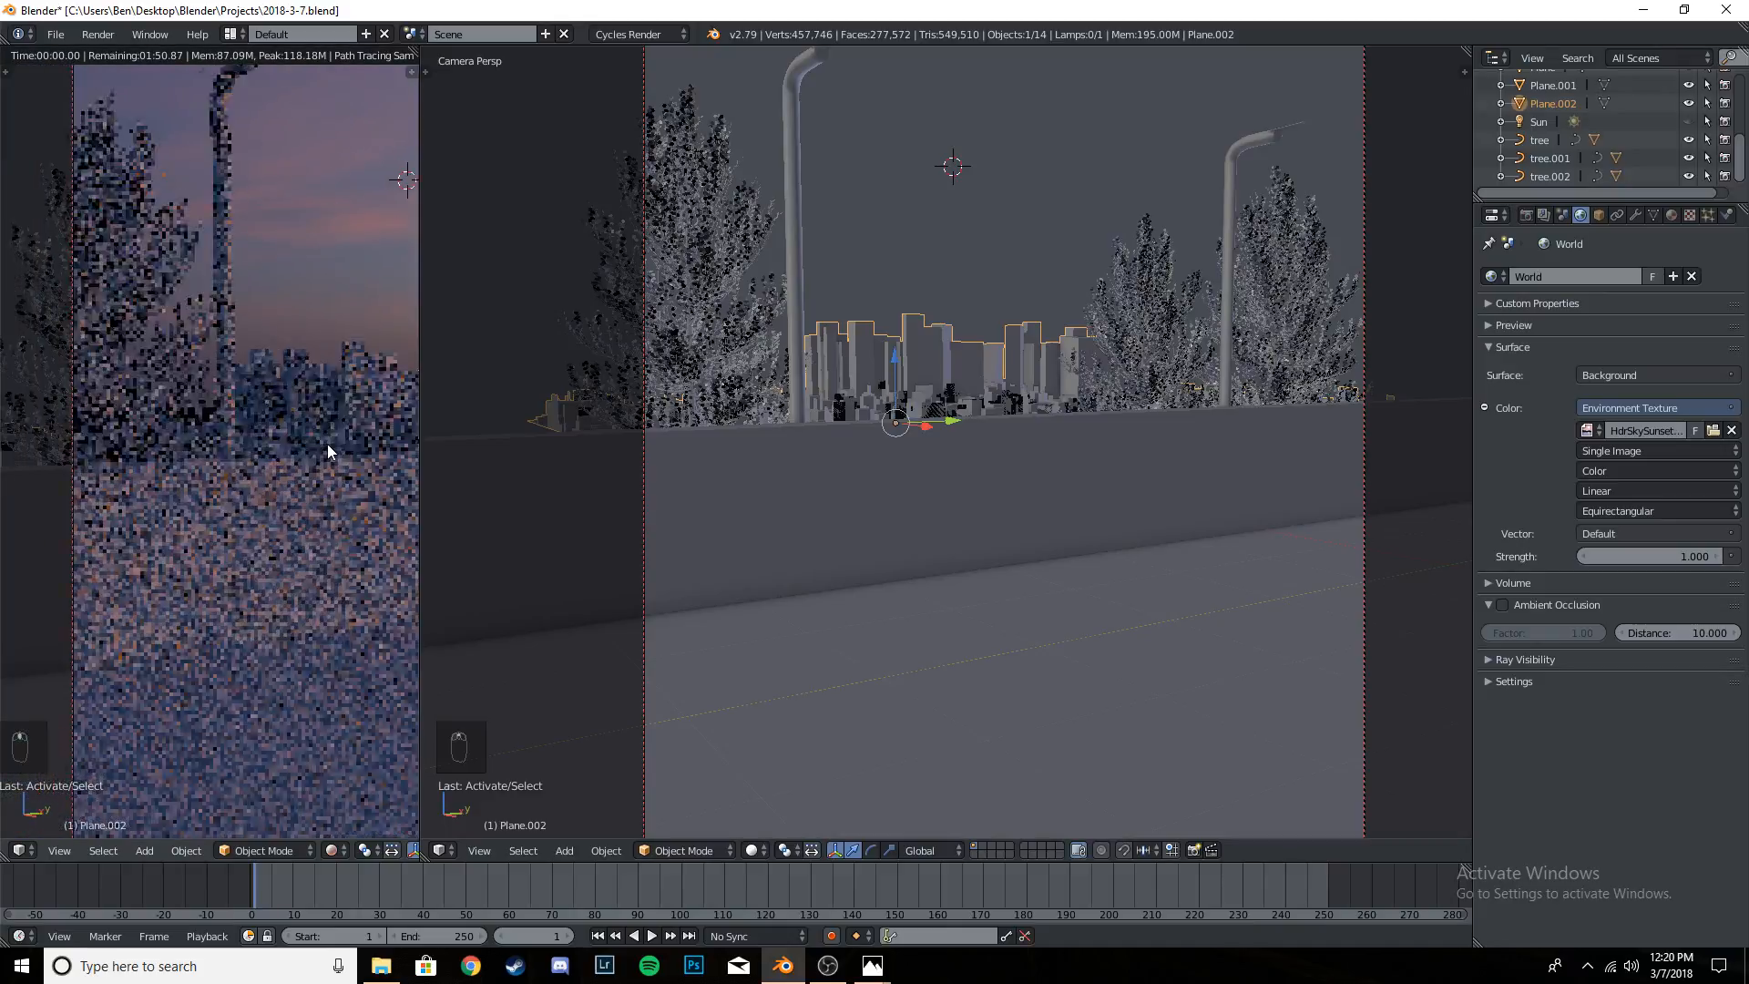
middle_click_drag(404, 432, 309, 436, "shift")
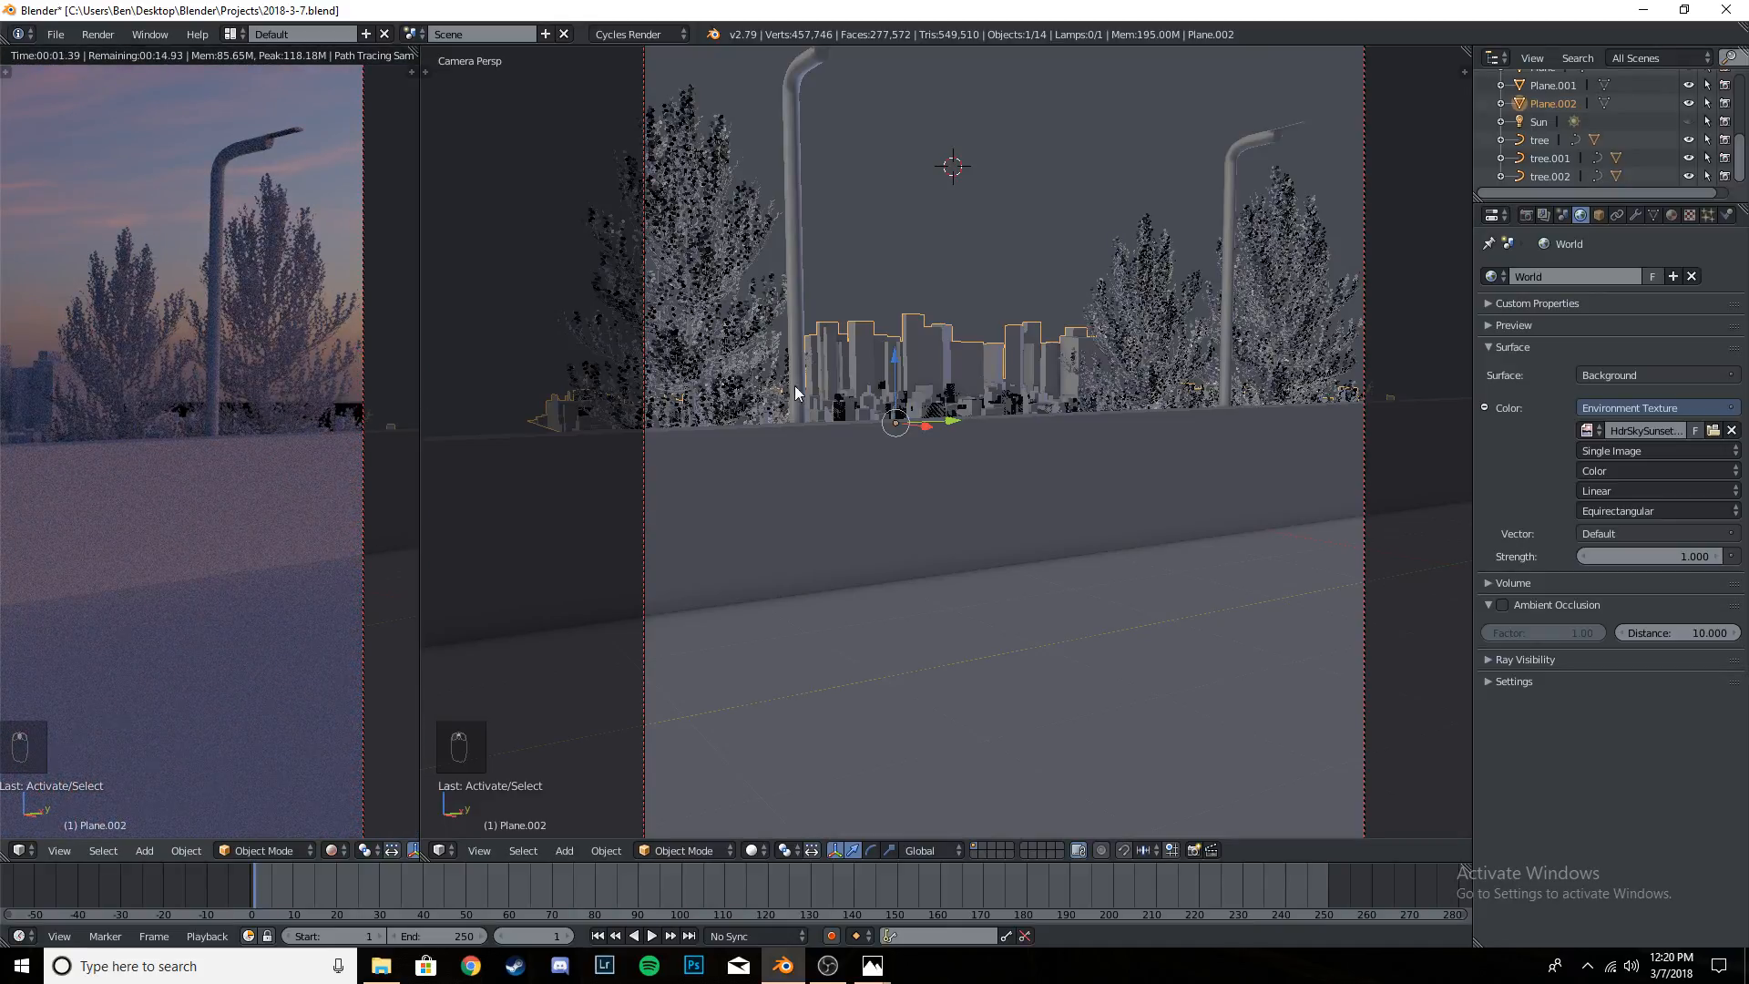
key("Home")
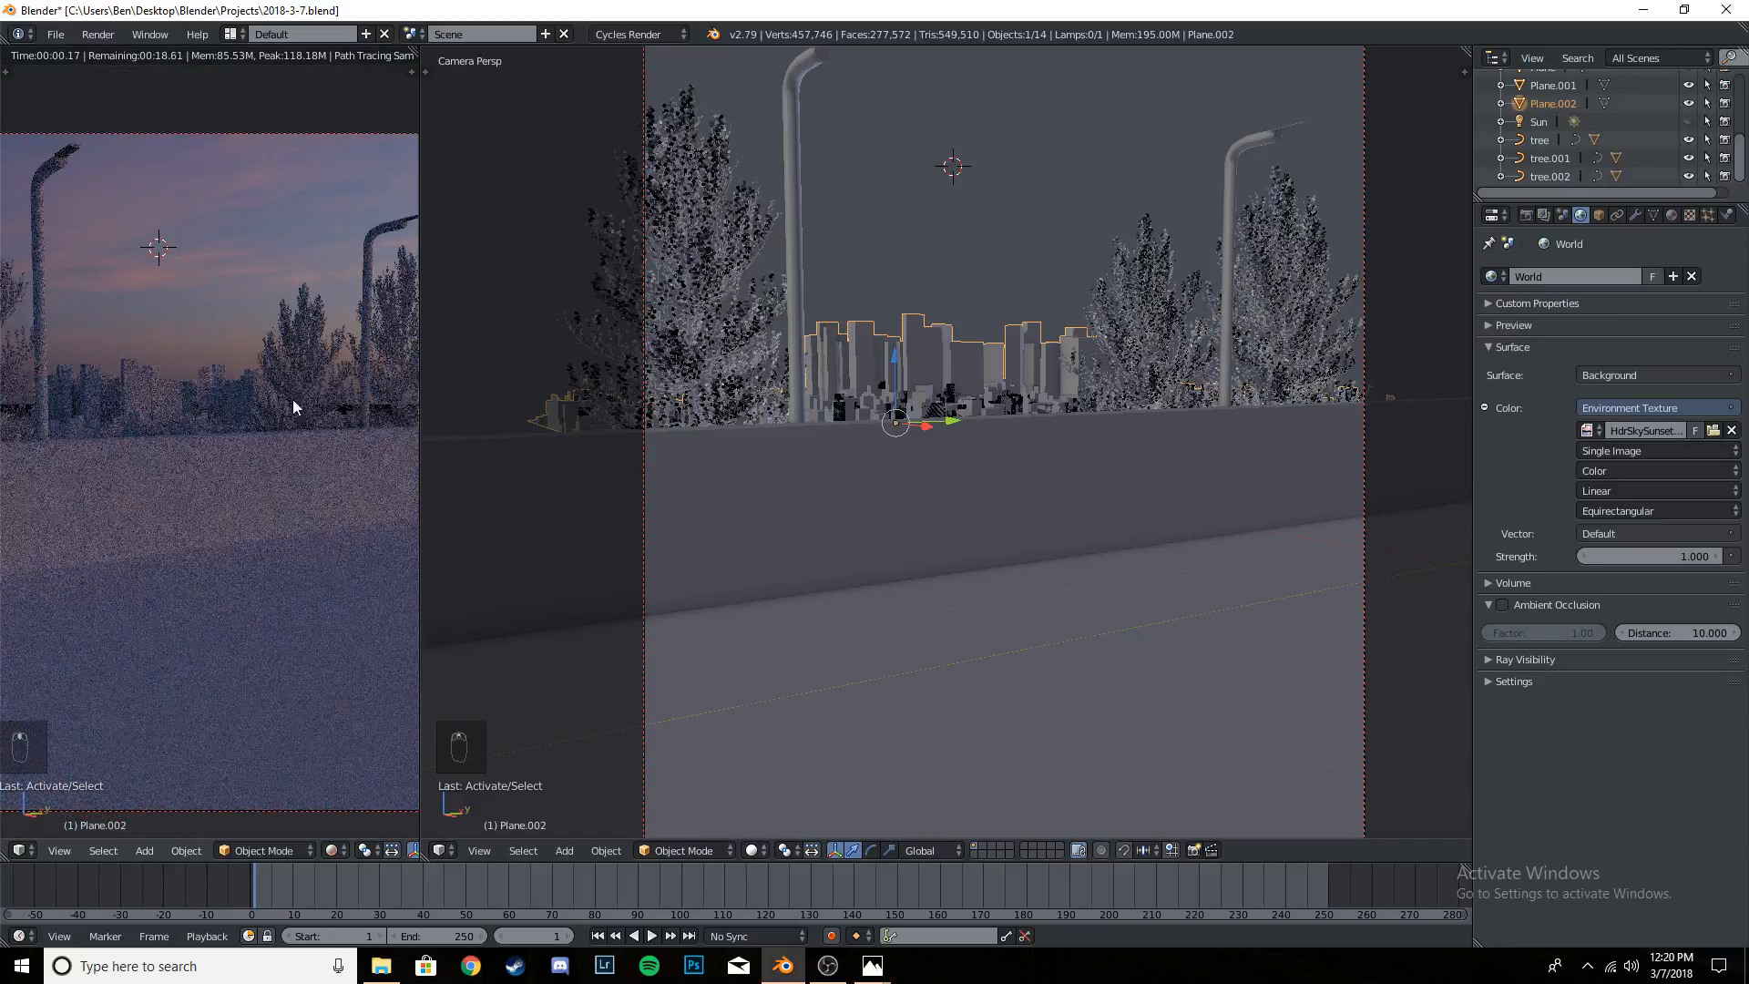
scroll(273, 404, "down", 2)
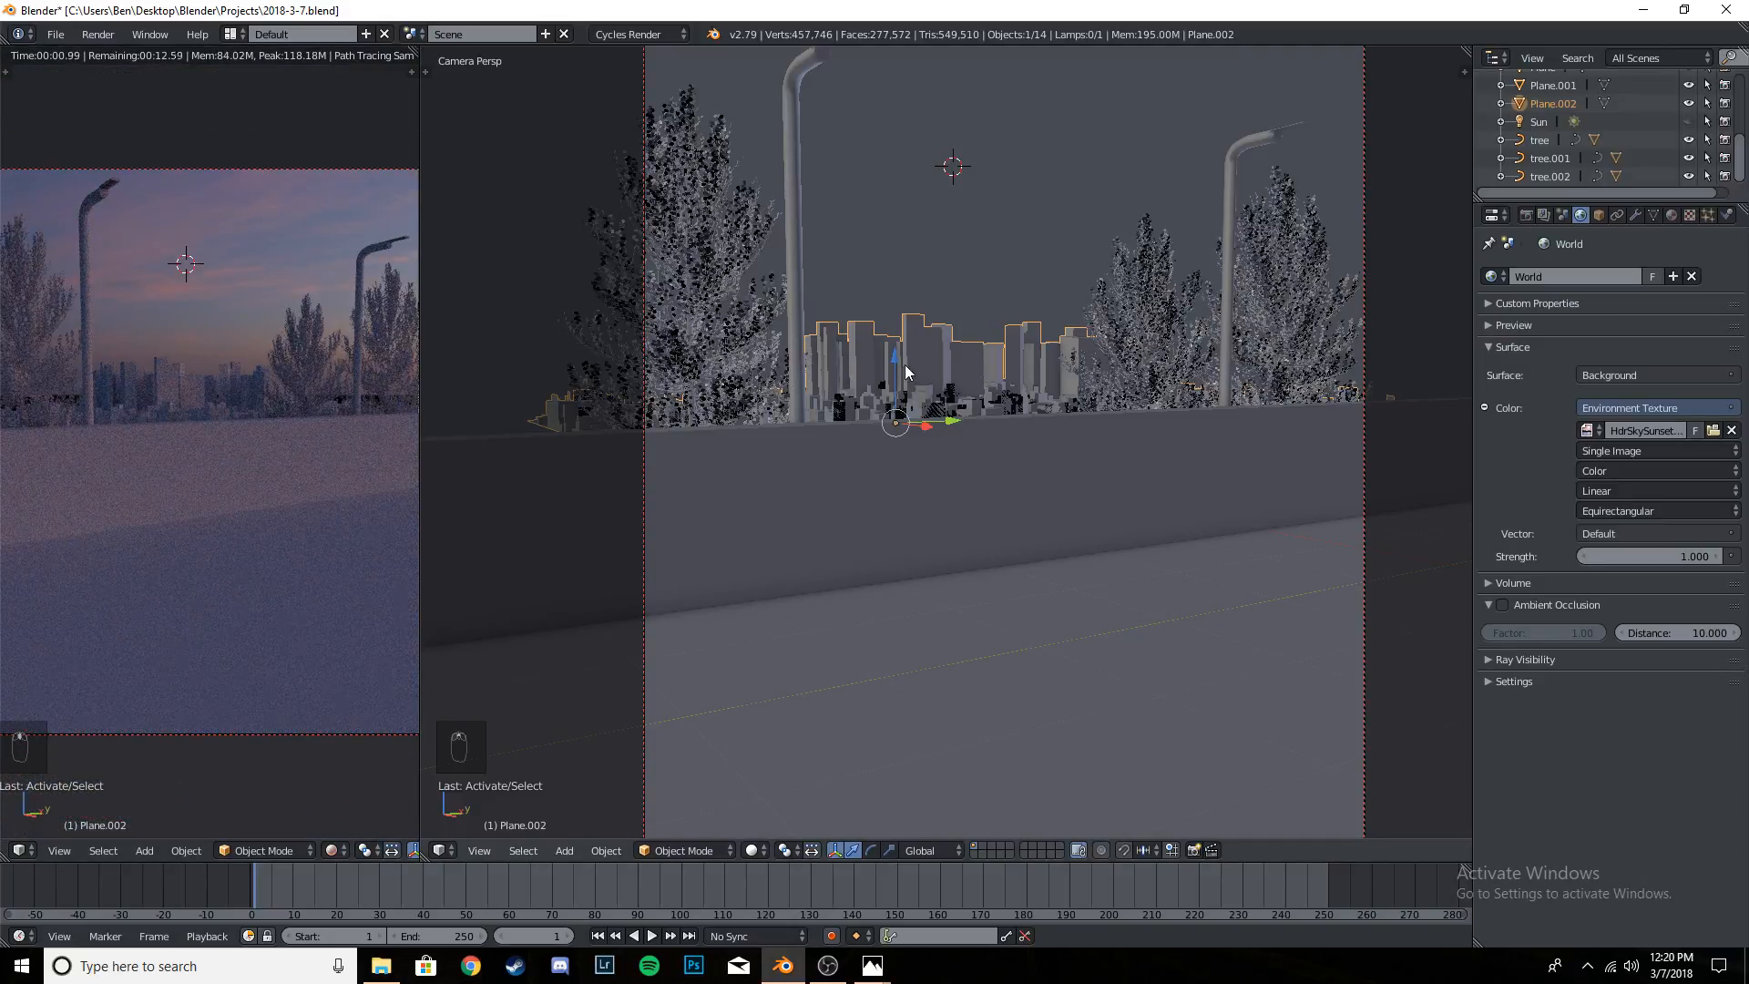
- Raise the skyline buildings by about 0.29 along global Z
scroll(905, 364, "down", 1)
key("g")
key("z")
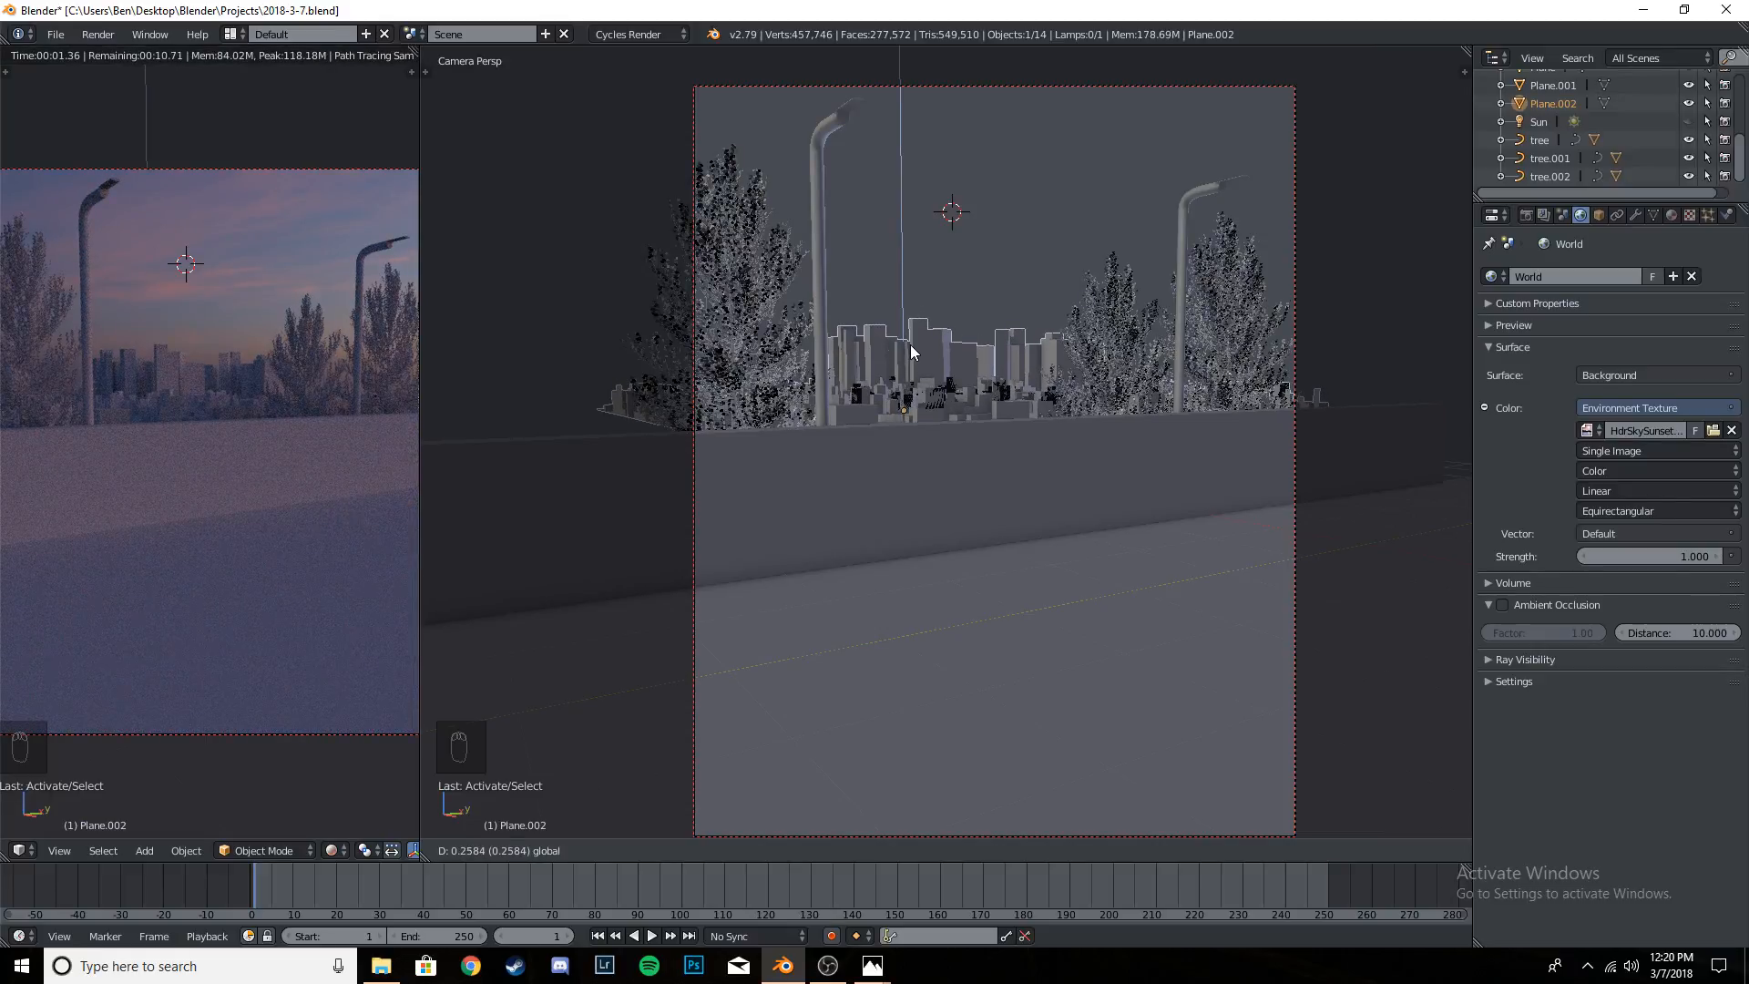
left_click(911, 348)
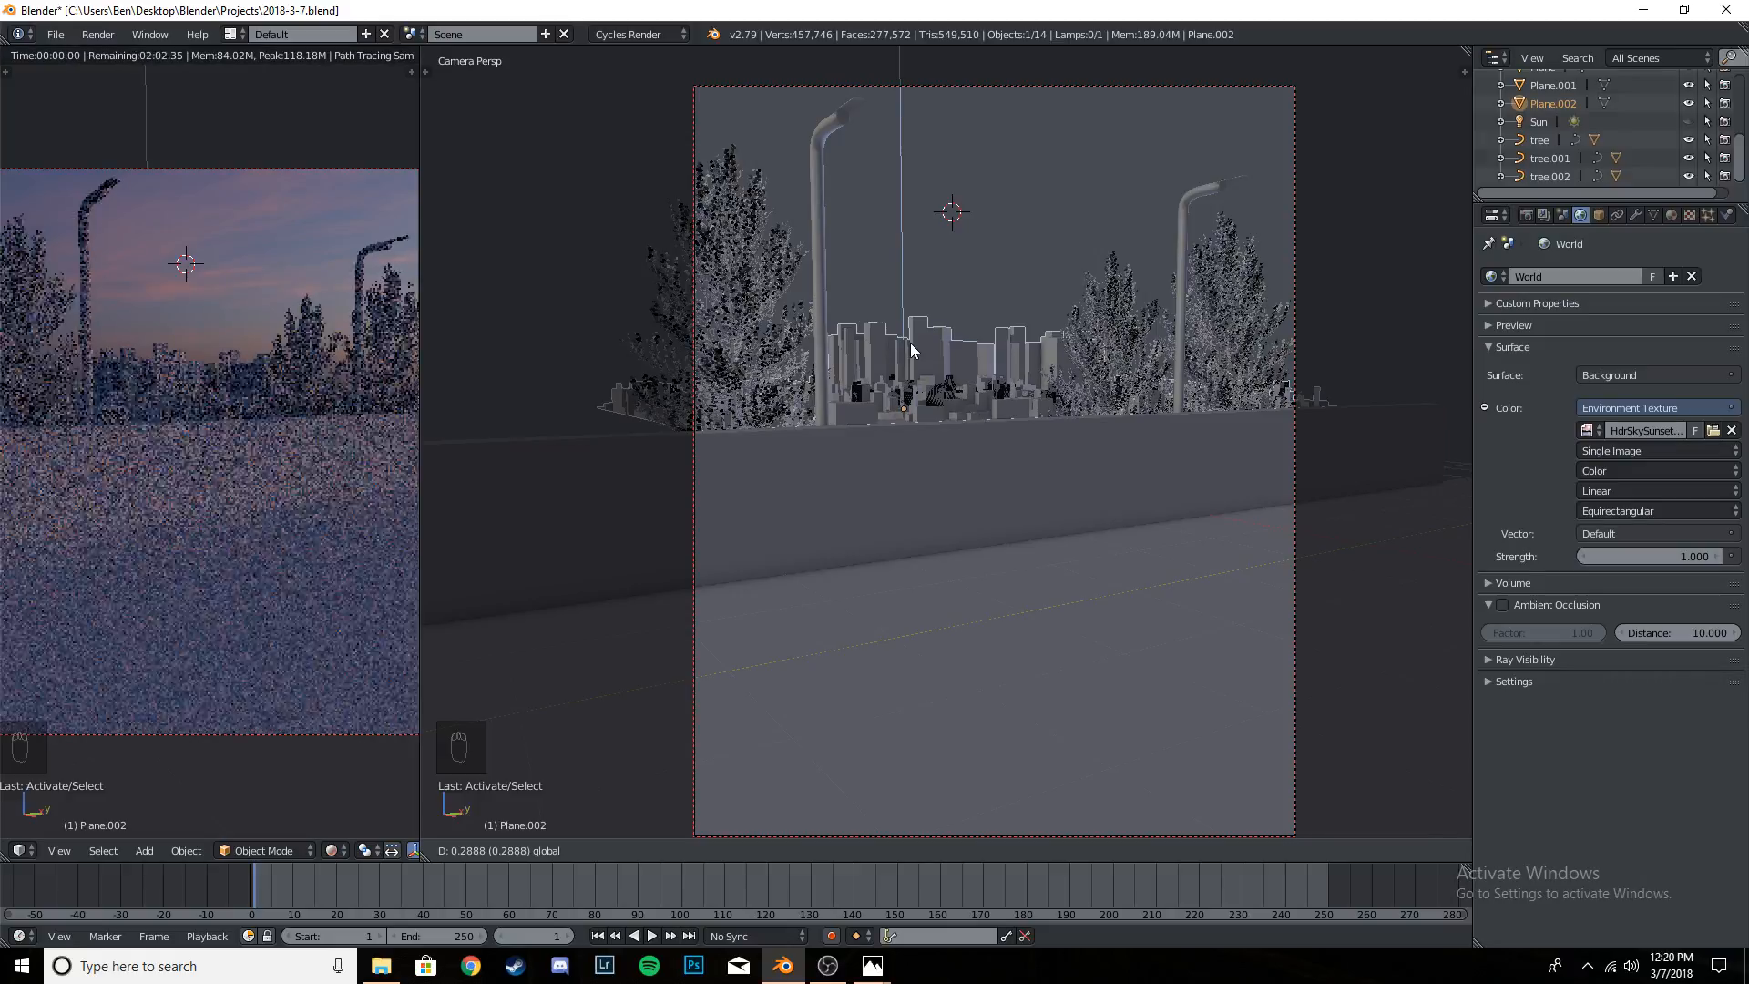
- Scale the skyline buildings taller along global Z and lower them by about 0.06 along Z
key("s")
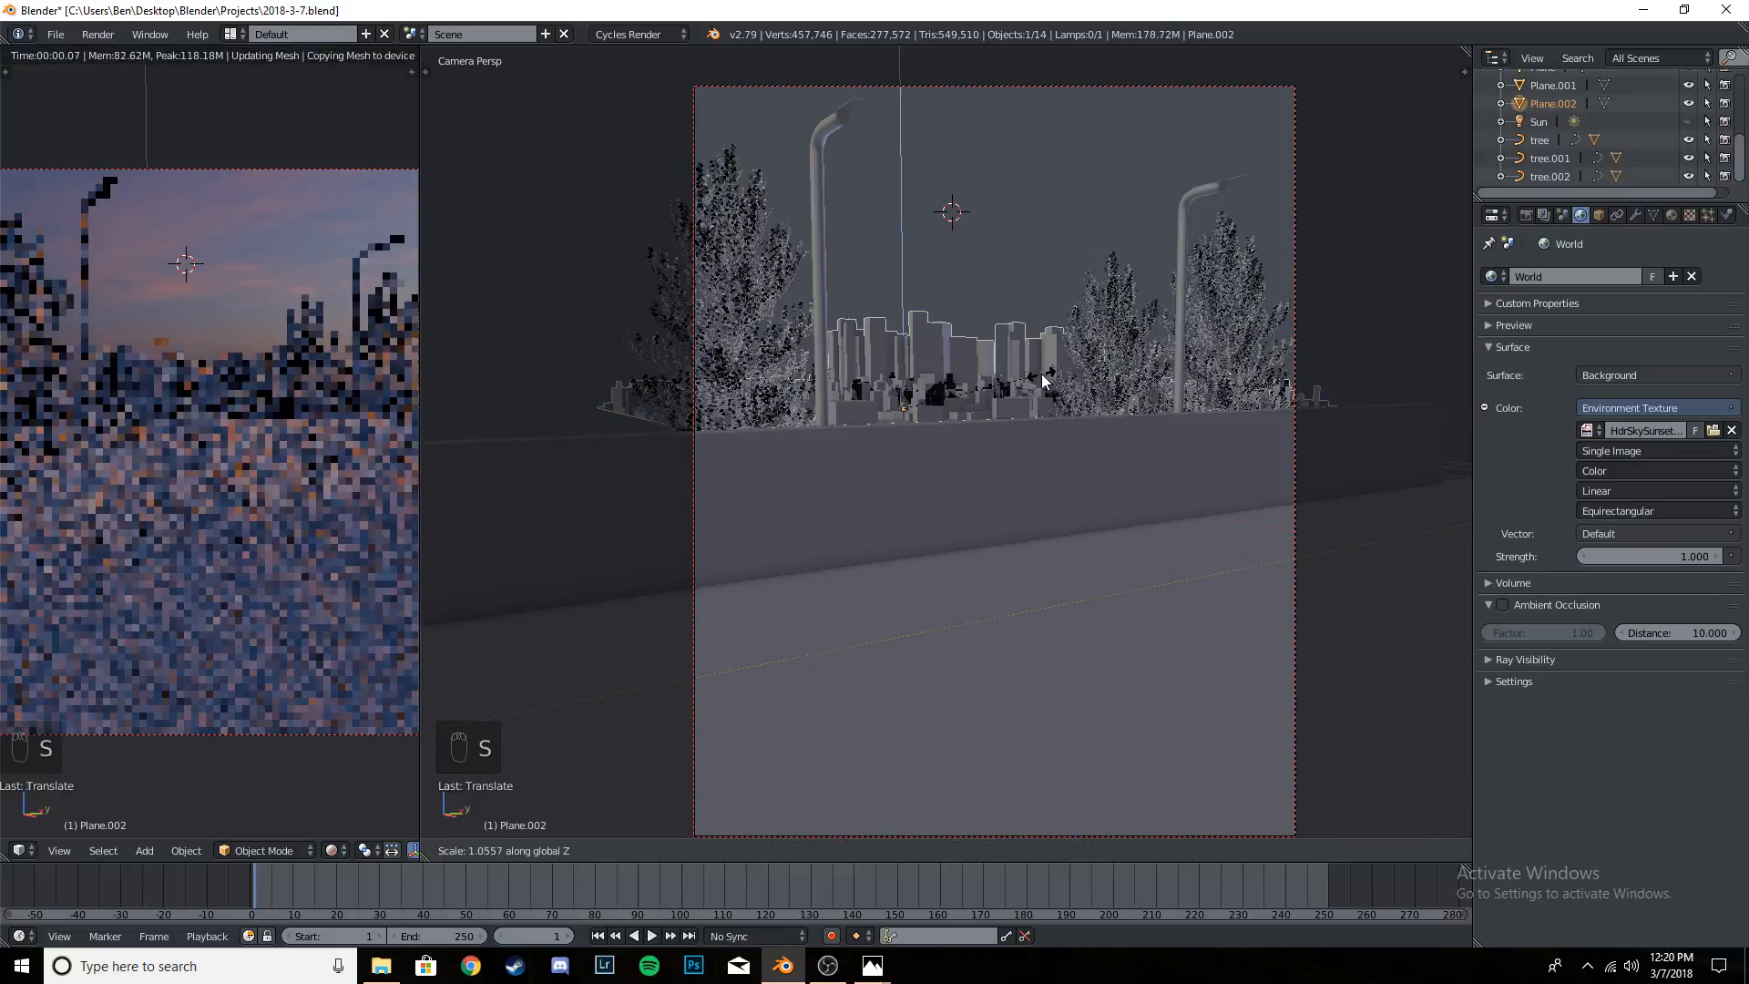
left_click(899, 337)
key("g")
key("z")
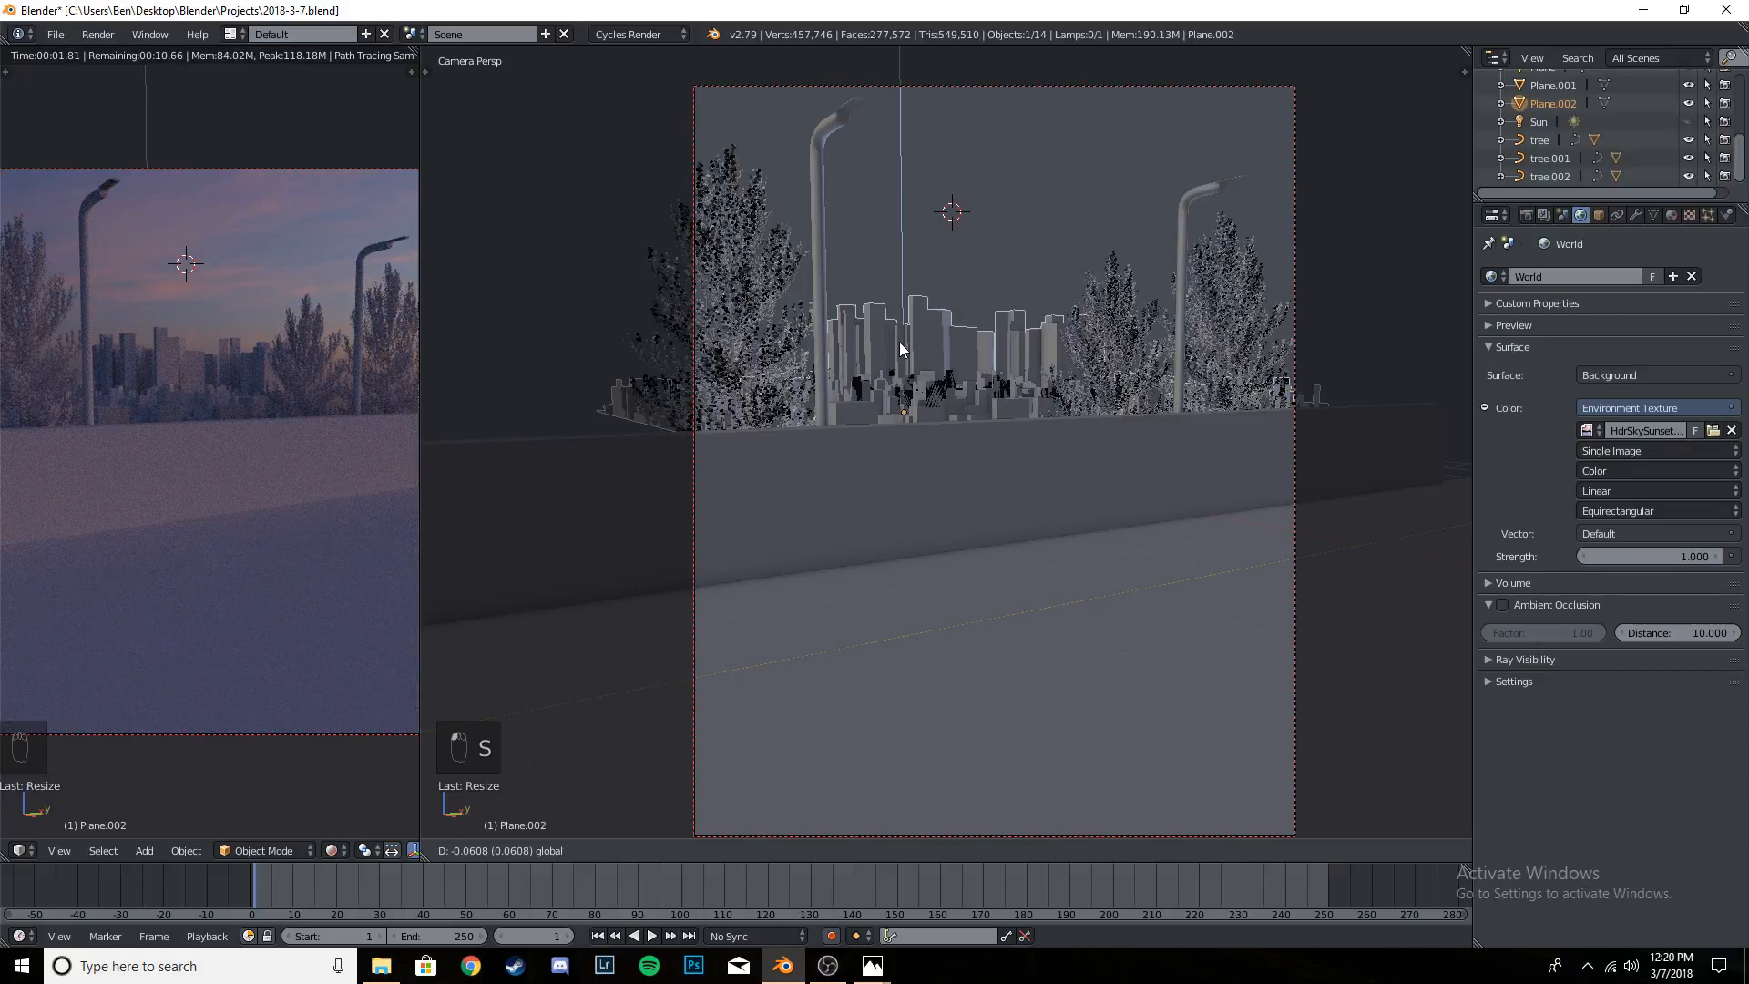
left_click(900, 342)
- Widen the rendered preview viewport to show the whole camera frame and save the file
scroll(180, 402, "down", 2)
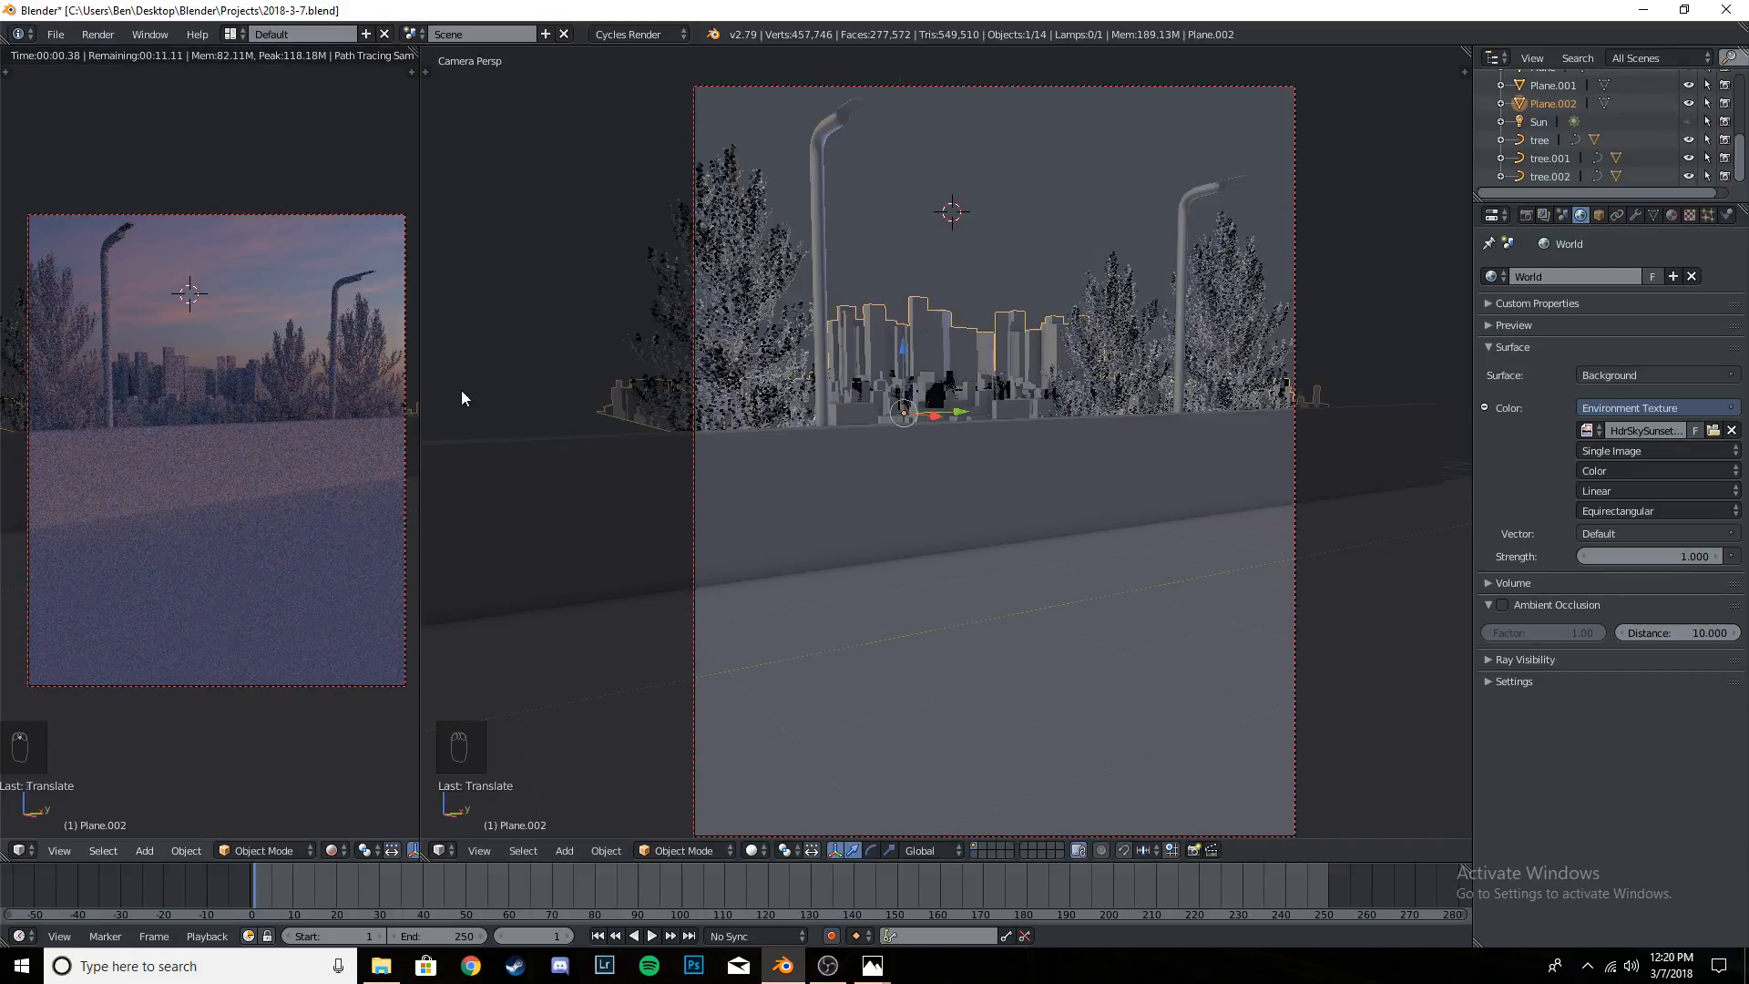
left_click_drag(425, 415, 607, 412)
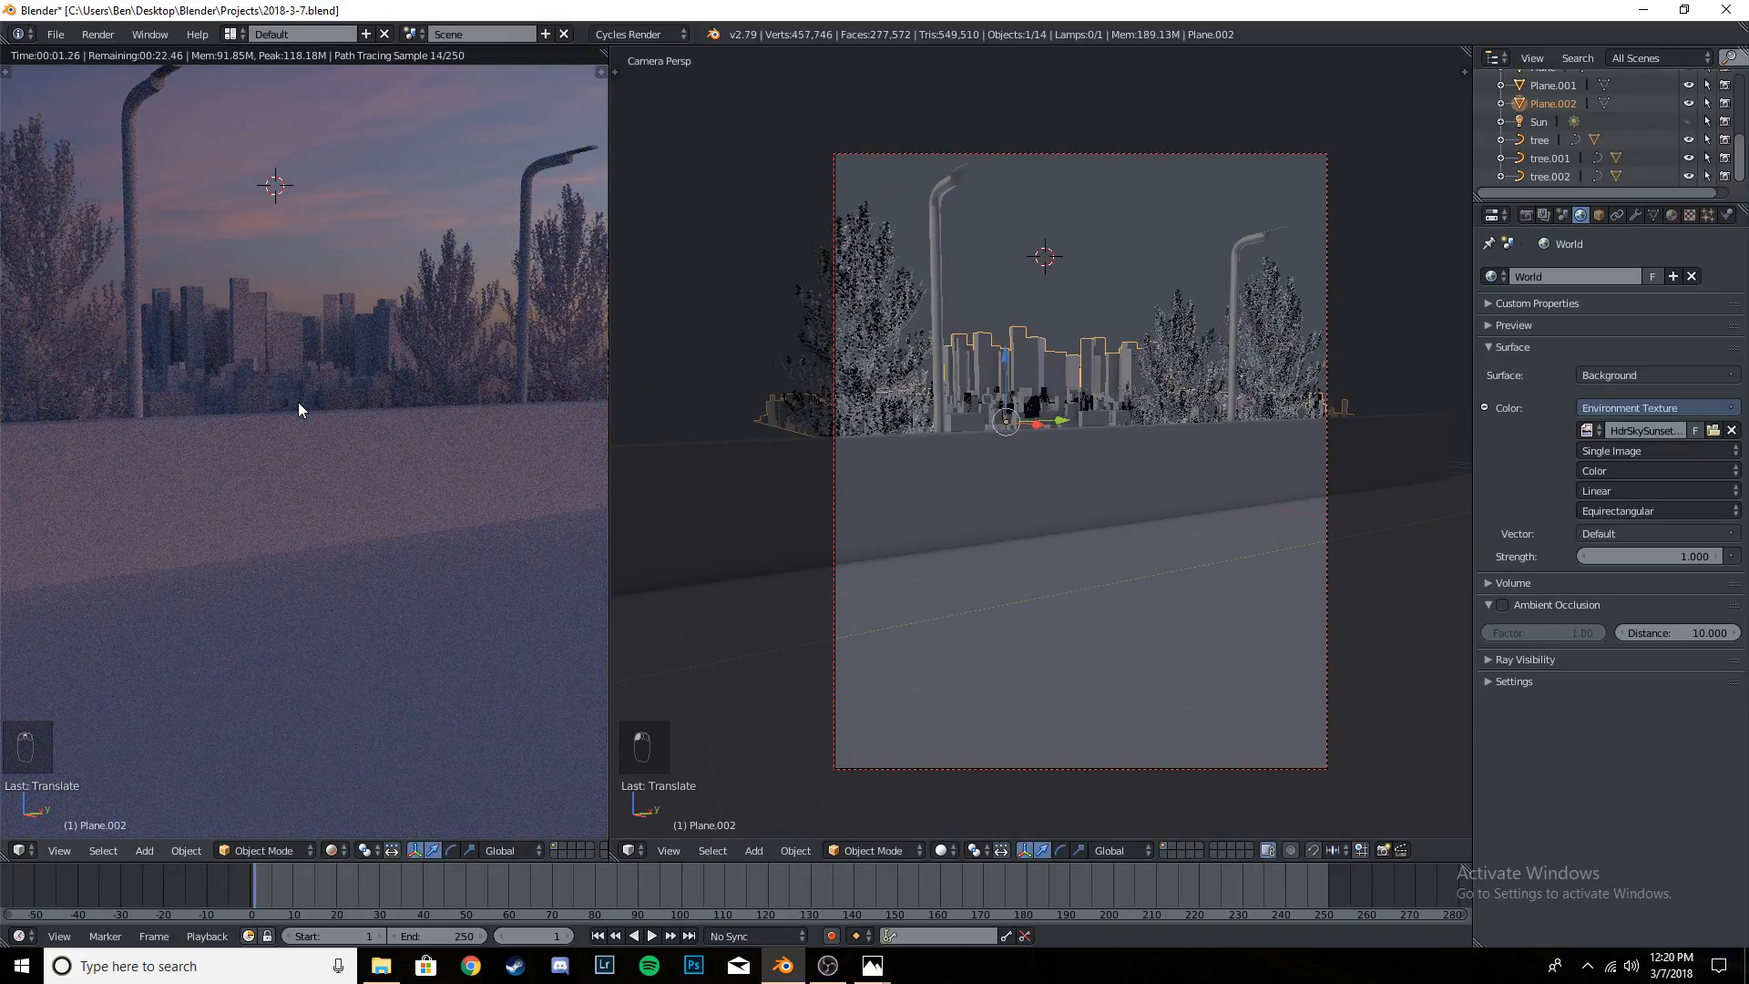
scroll(301, 401, "down", 3)
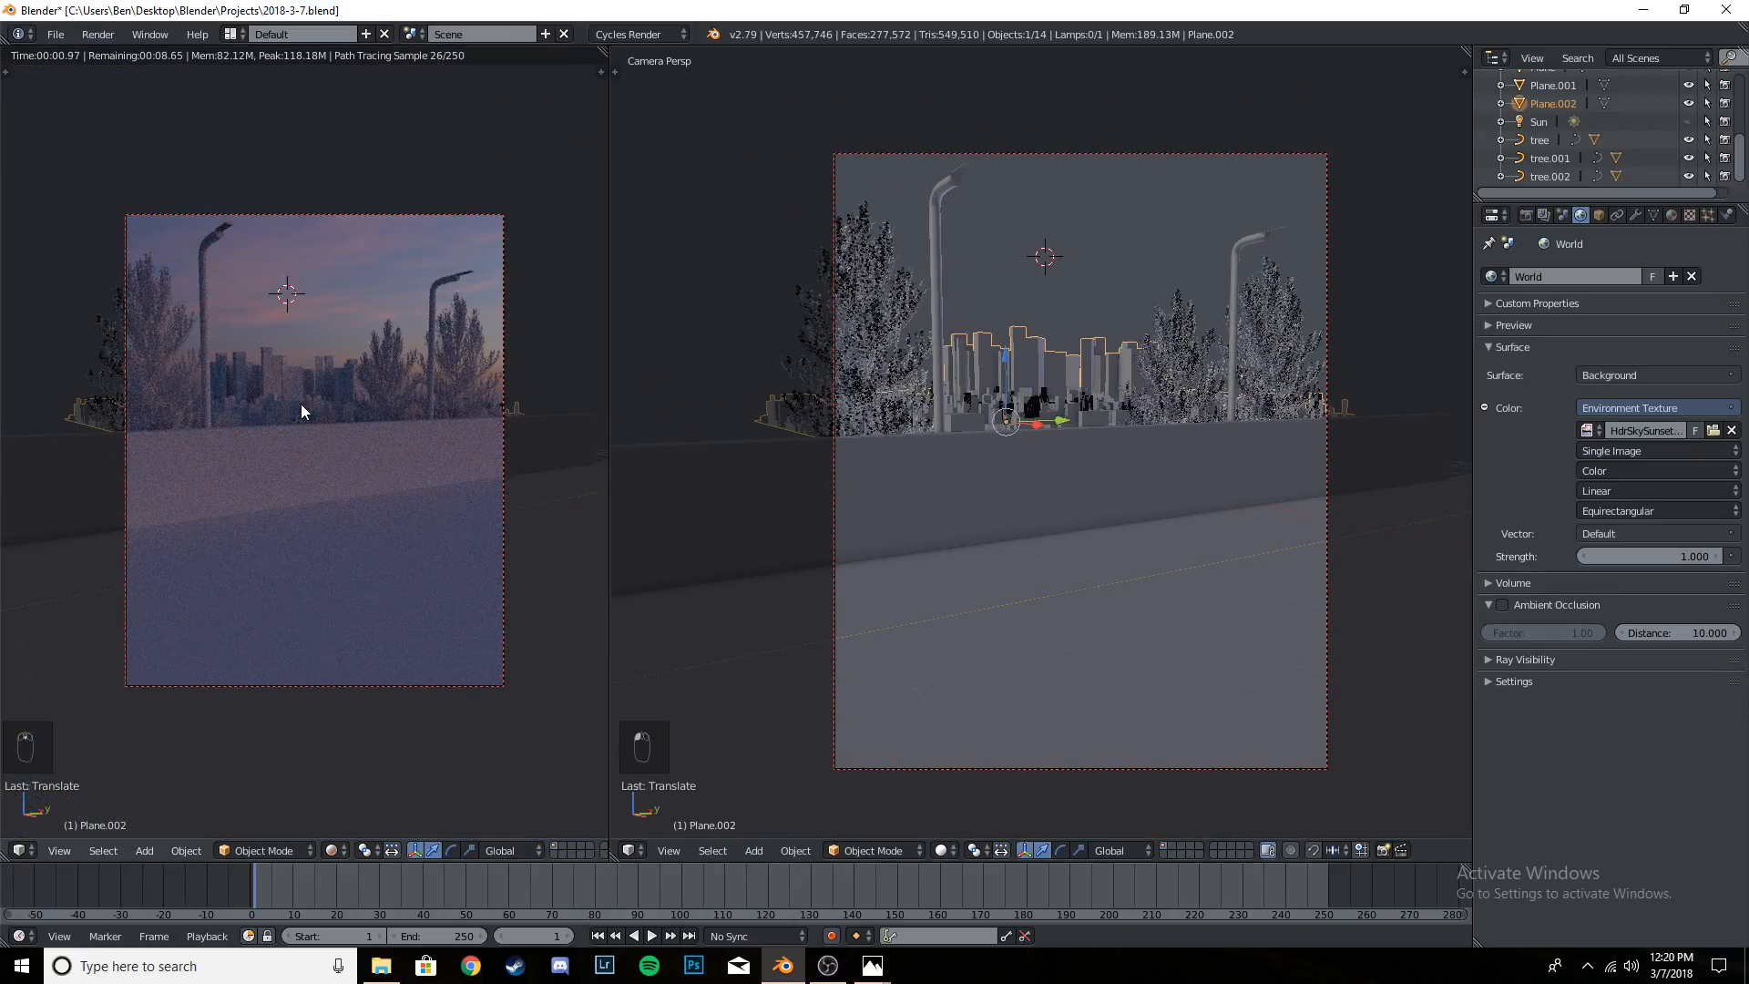
key("ctrl+s")
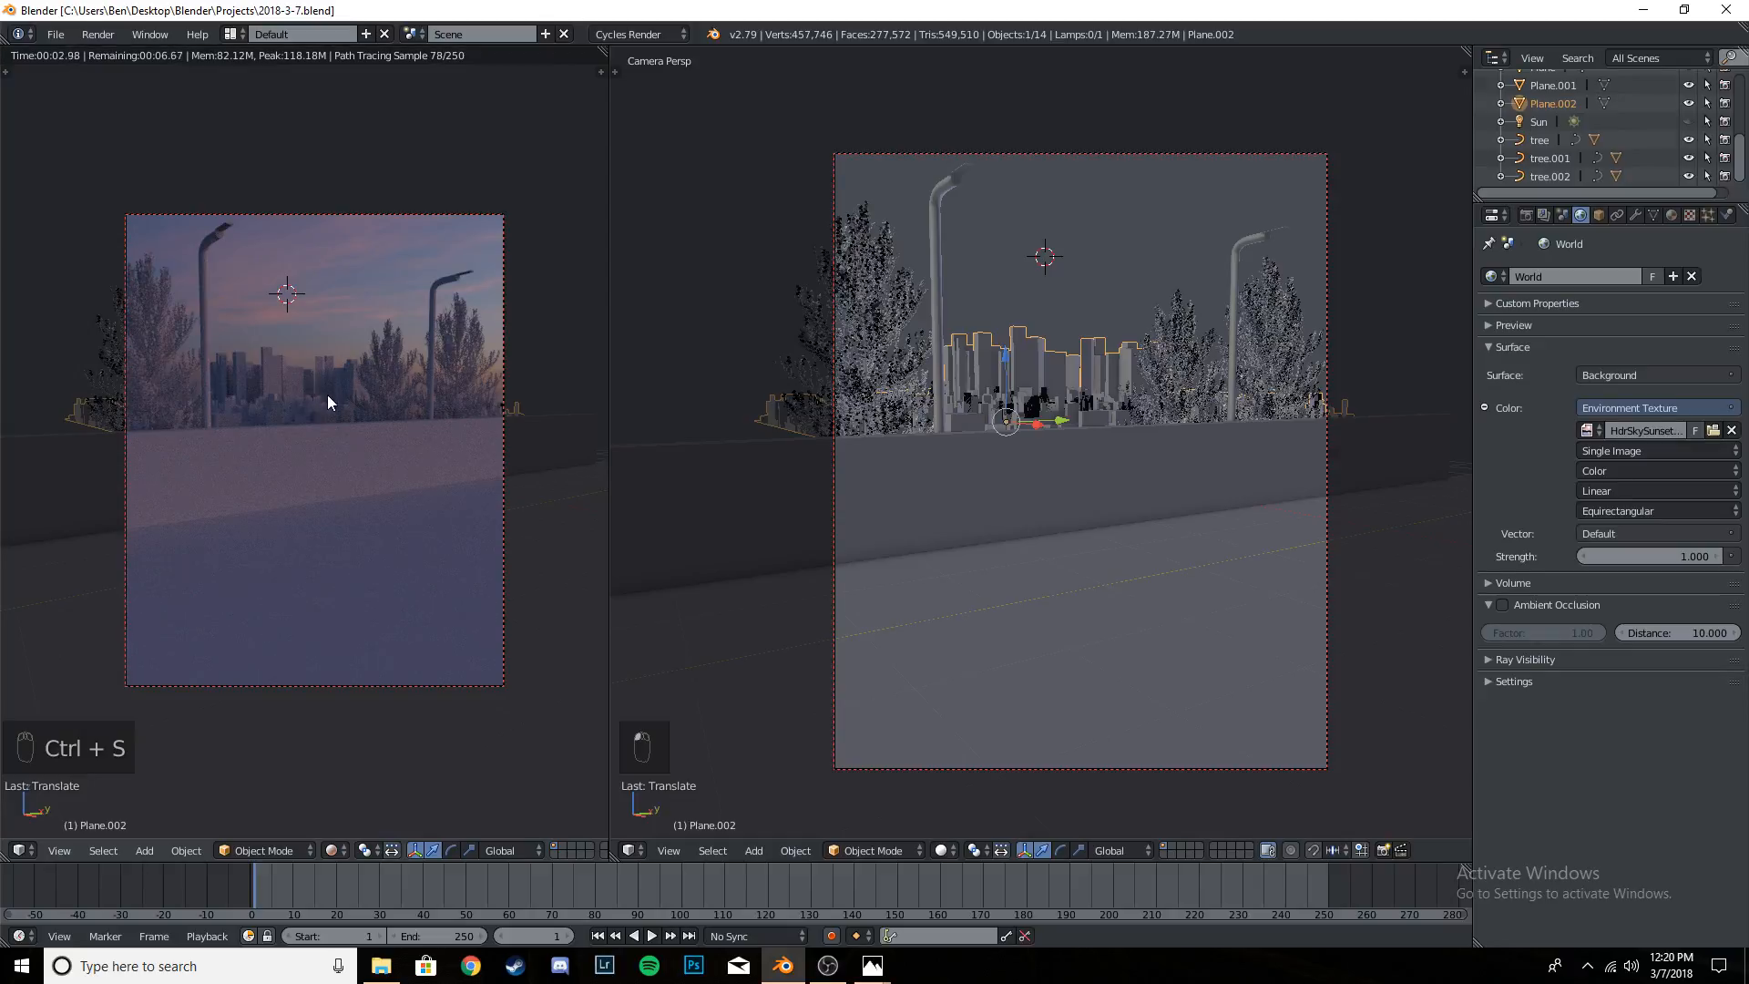
- Slide the skyline buildings back and forth along global Y to reposition them behind the wall, checking the frame's edge in the rendered preview
scroll(392, 415, "up", 5)
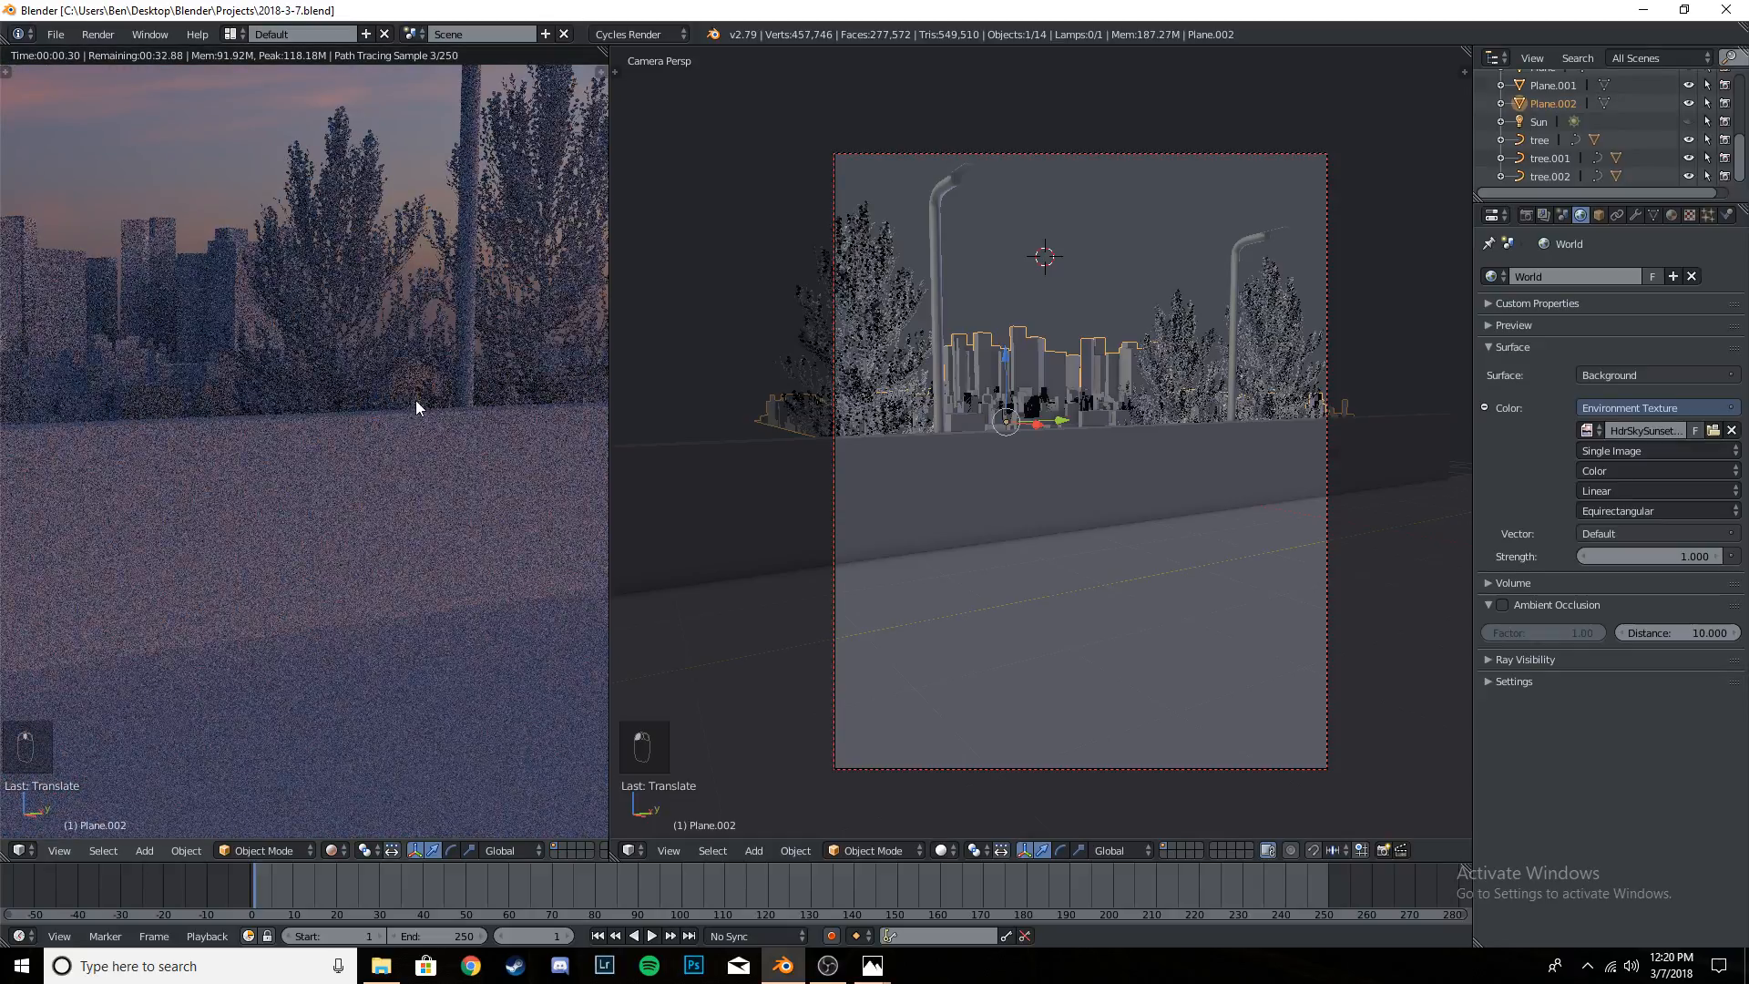
middle_click_drag(416, 402, 174, 418, "shift")
scroll(348, 408, "up", 3)
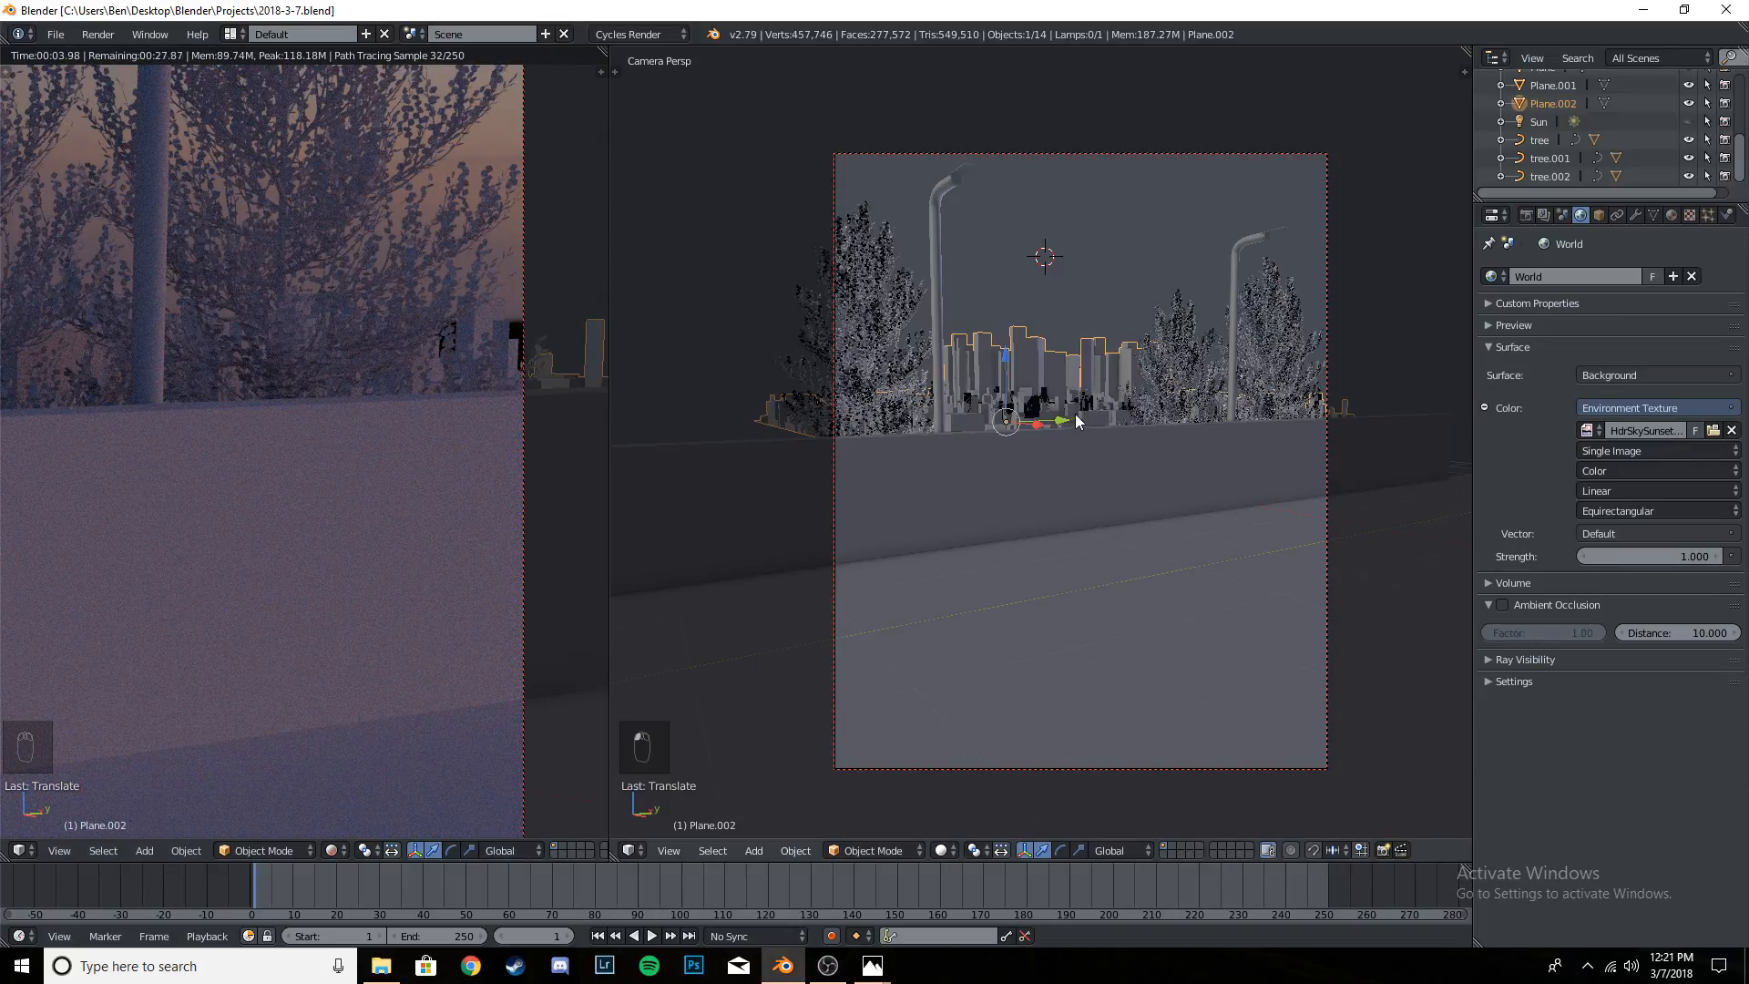
mouse_move(1063, 420)
left_mouse_down()
mouse_move(1008, 430)
mouse_move(1046, 410)
mouse_move(1014, 424)
mouse_move(1124, 418)
mouse_move(1075, 425)
mouse_move(1095, 425)
left_mouse_up()
scroll(1129, 392, "down", 2)
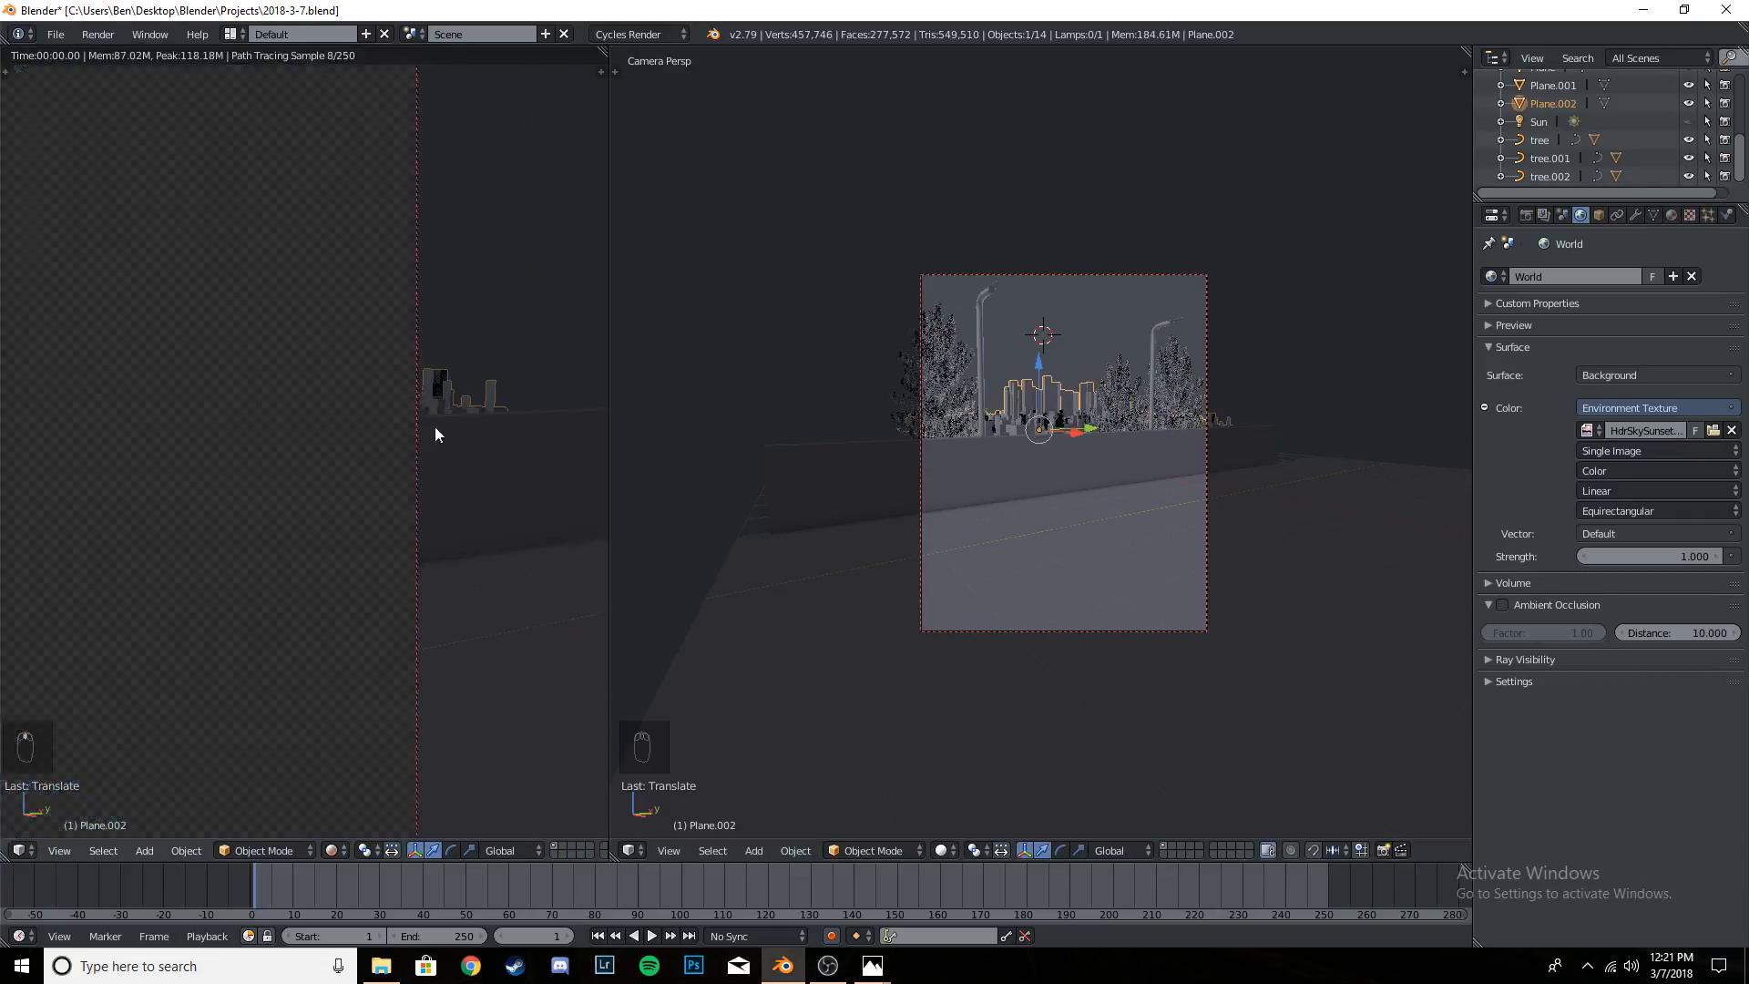
key("Home")
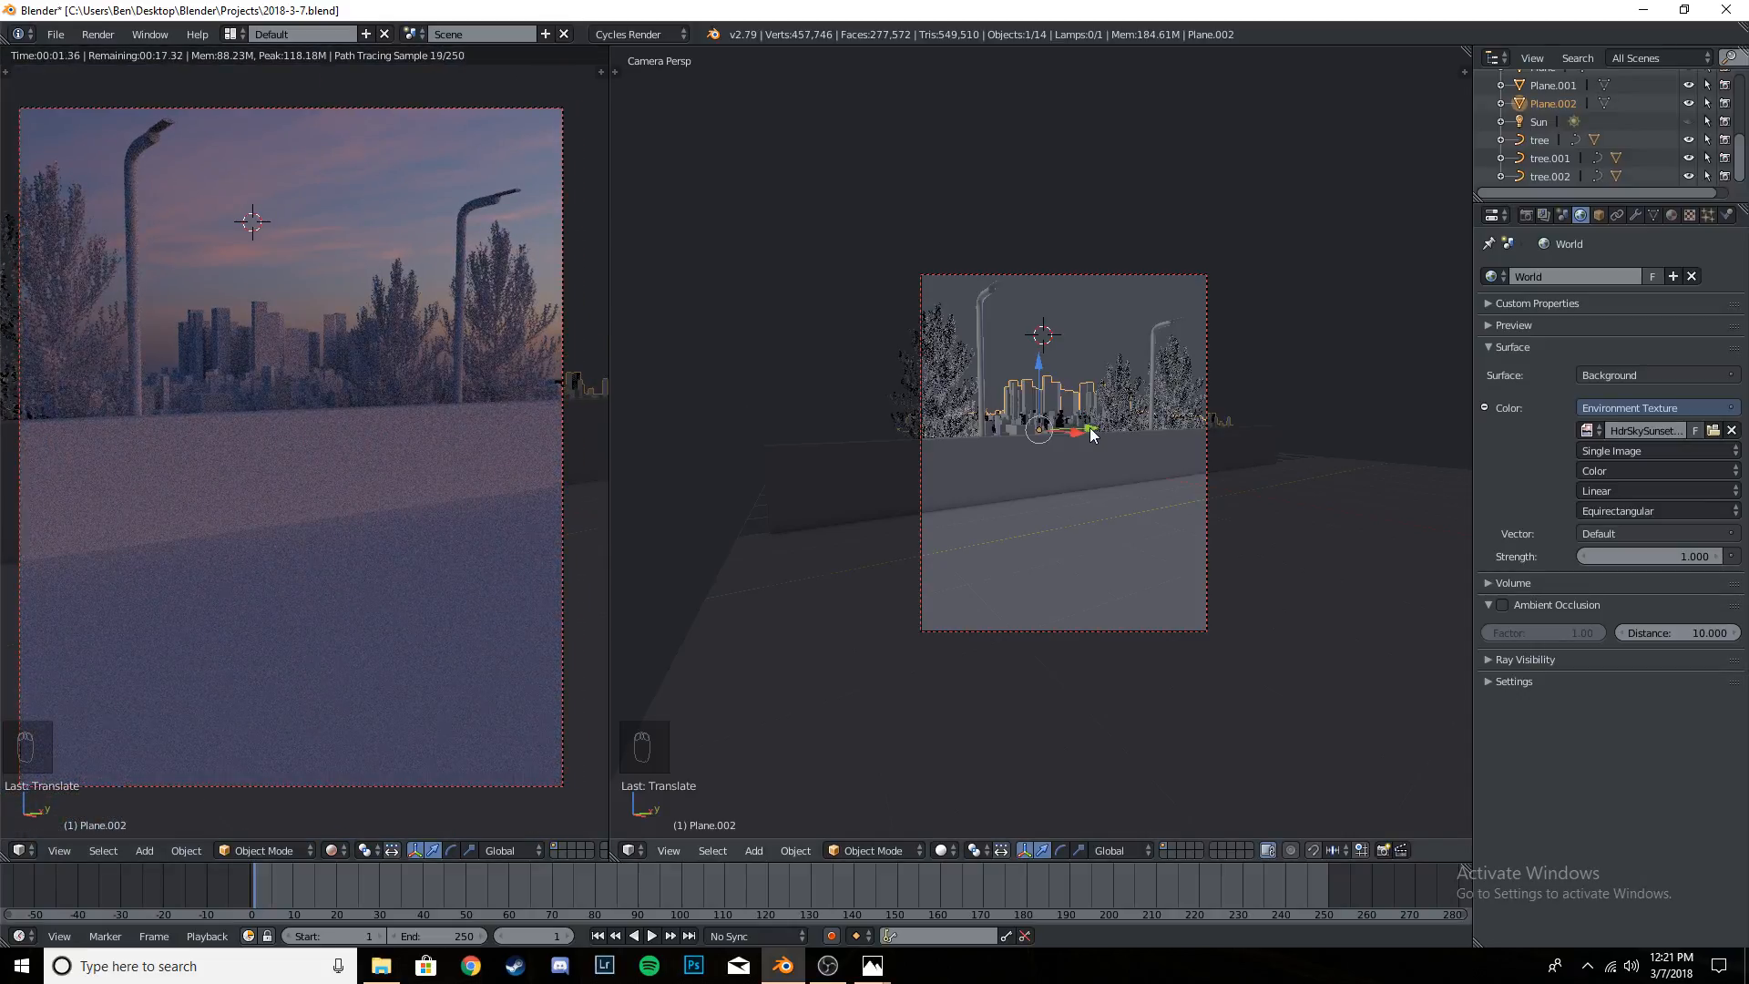
left_click_drag(1090, 428, 904, 430)
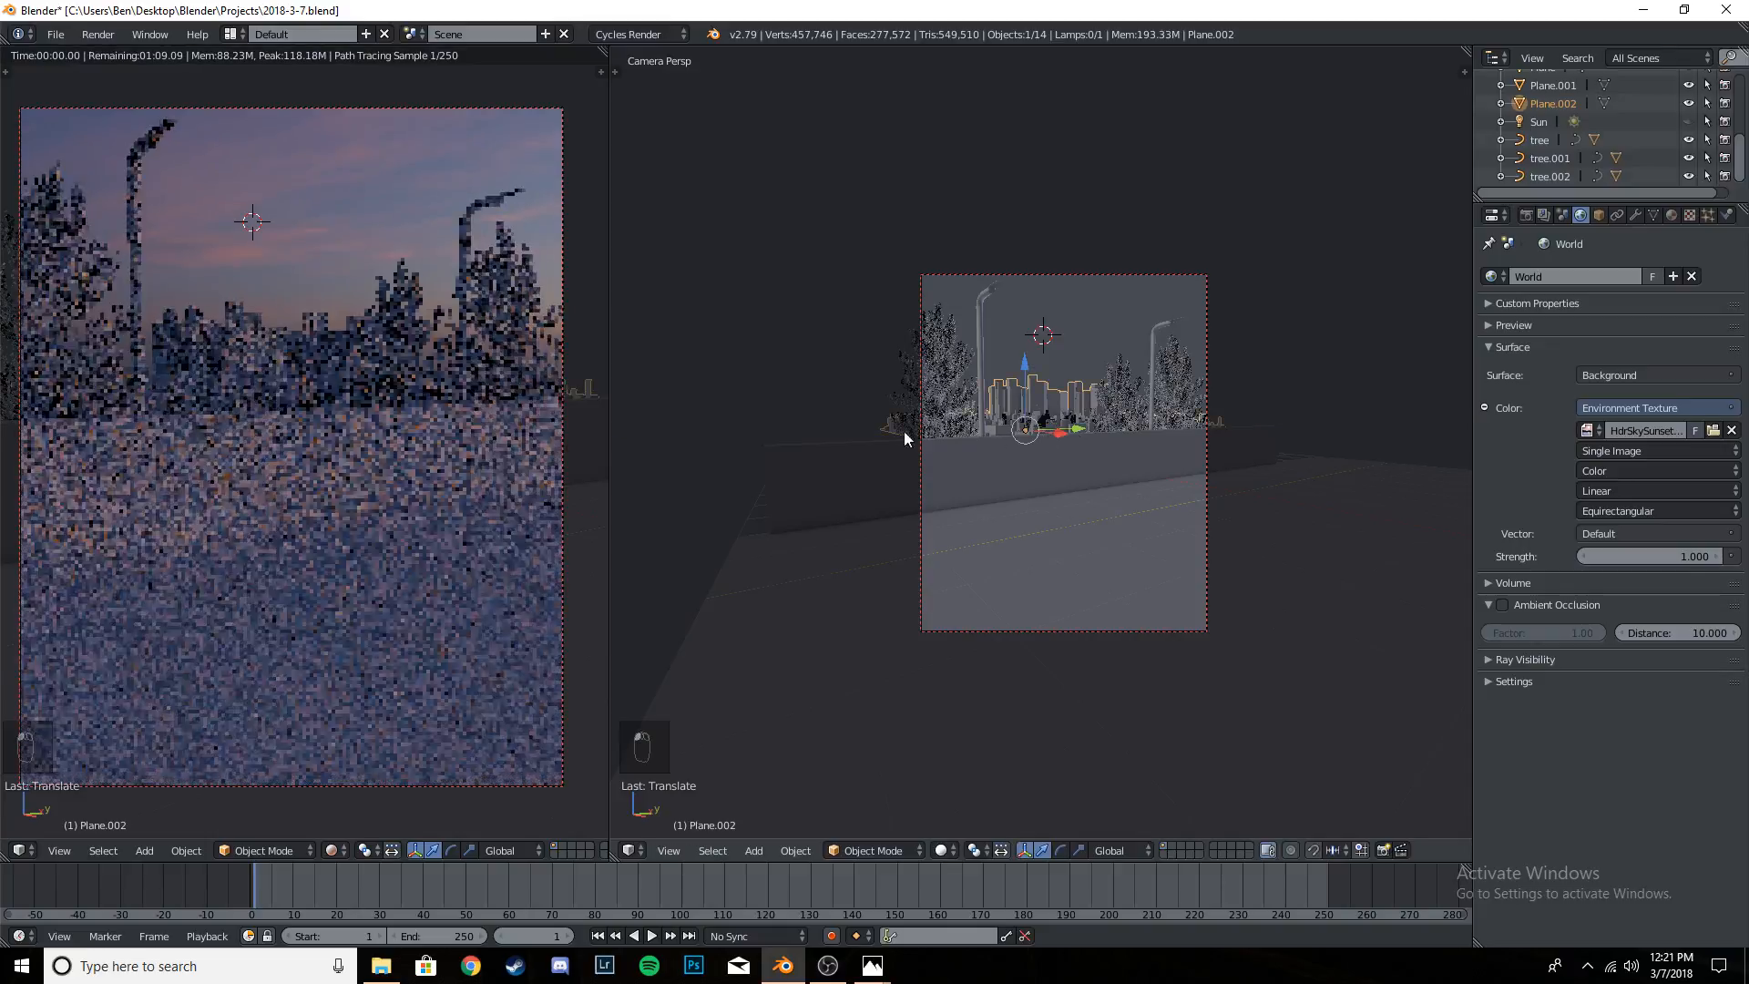
scroll(414, 429, "down", 2)
scroll(414, 428, "up", 1)
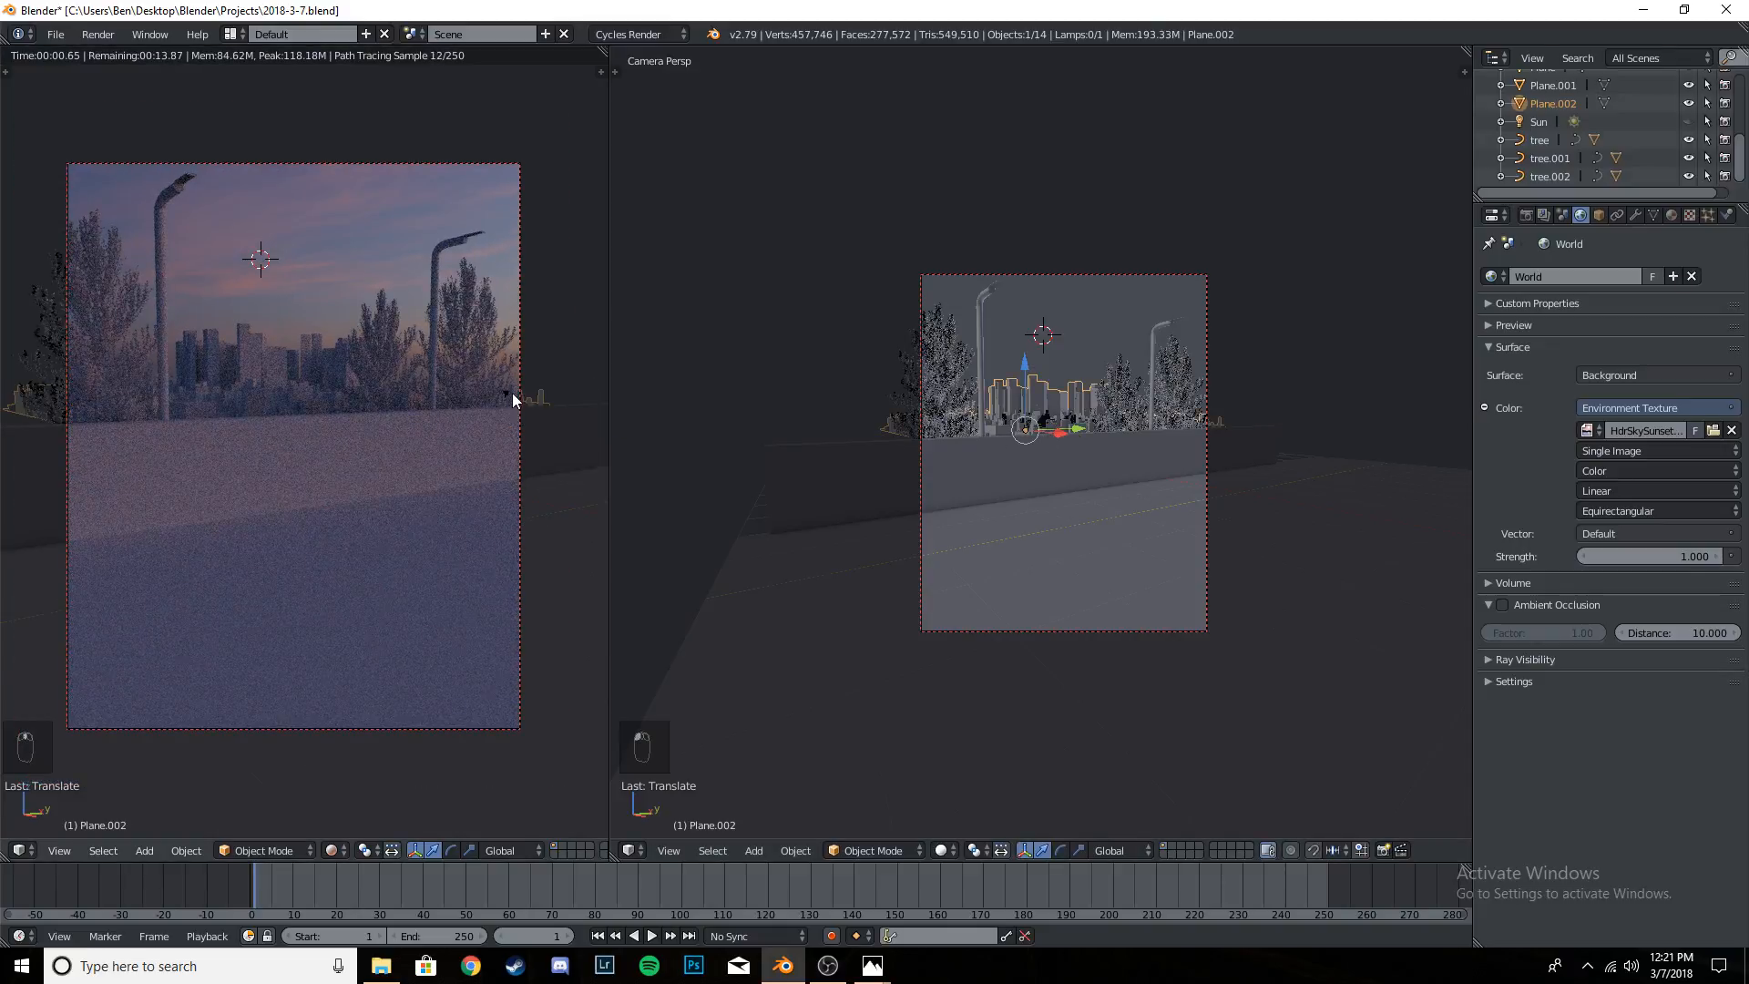
scroll(1230, 395, "up", 4)
right_click(1317, 349)
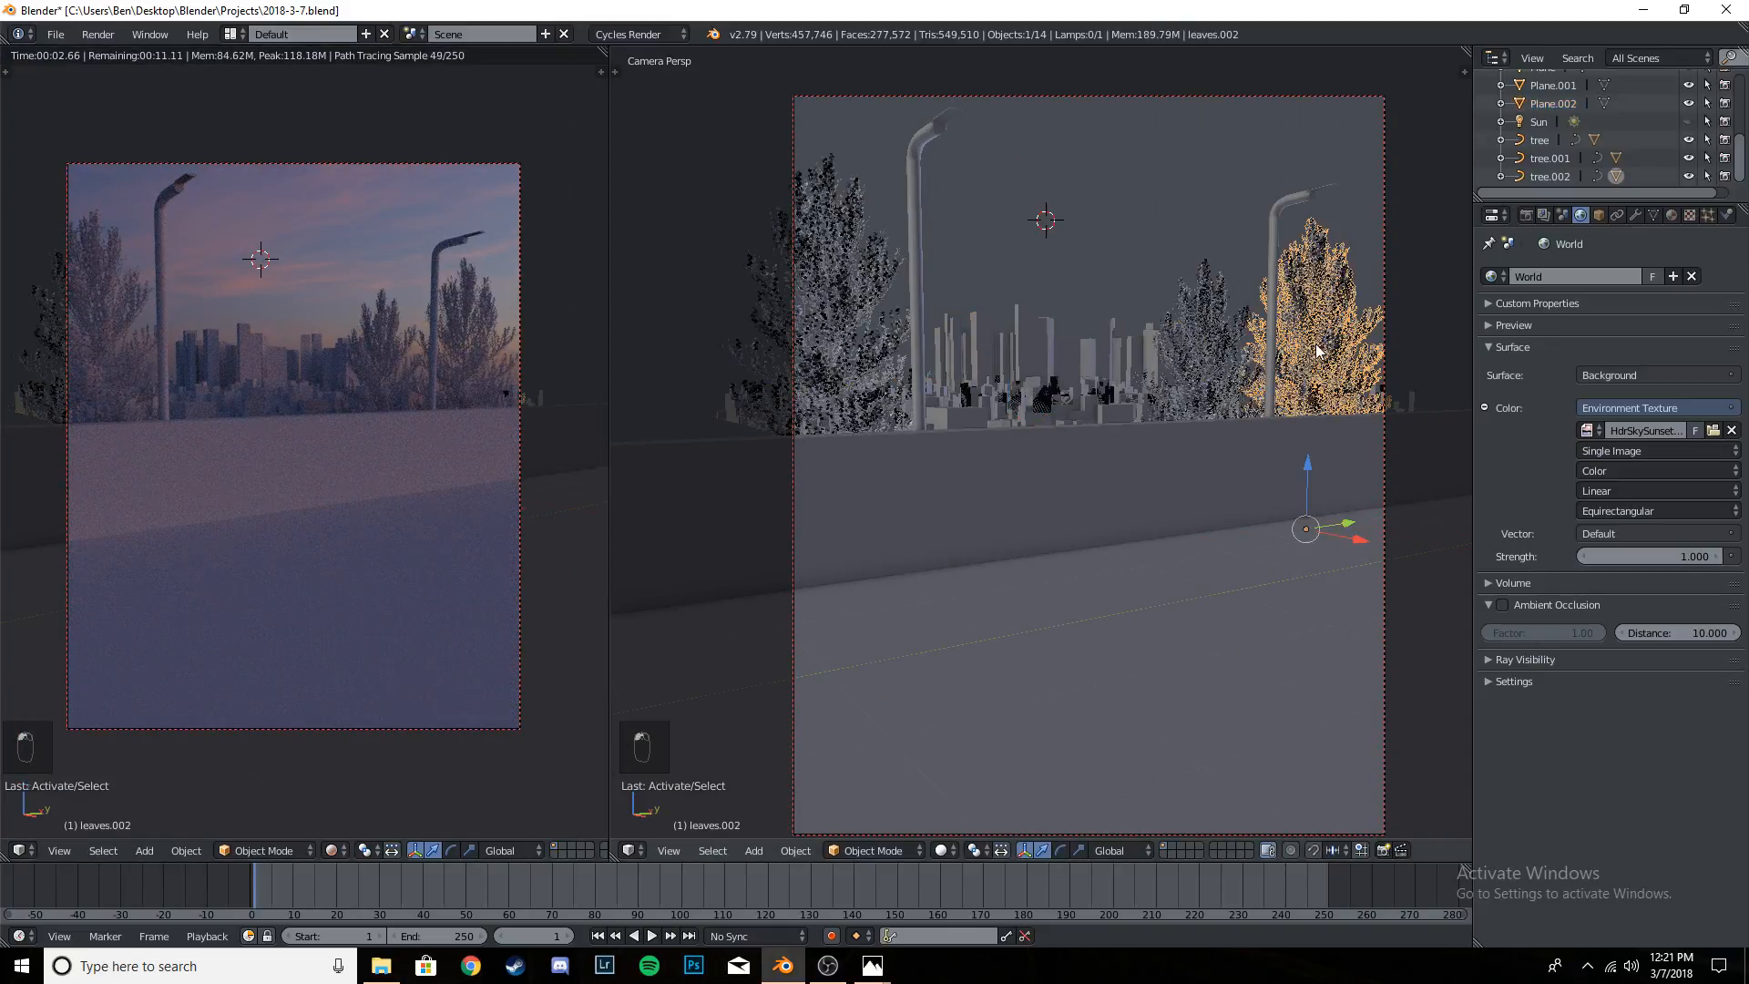
left_click_drag(1353, 522, 1395, 519)
key("ctrl+z")
- Select both the trunk and leaves of the tree behind the farther street light and shift them slightly along global Y
scroll(1029, 462, "up", 4)
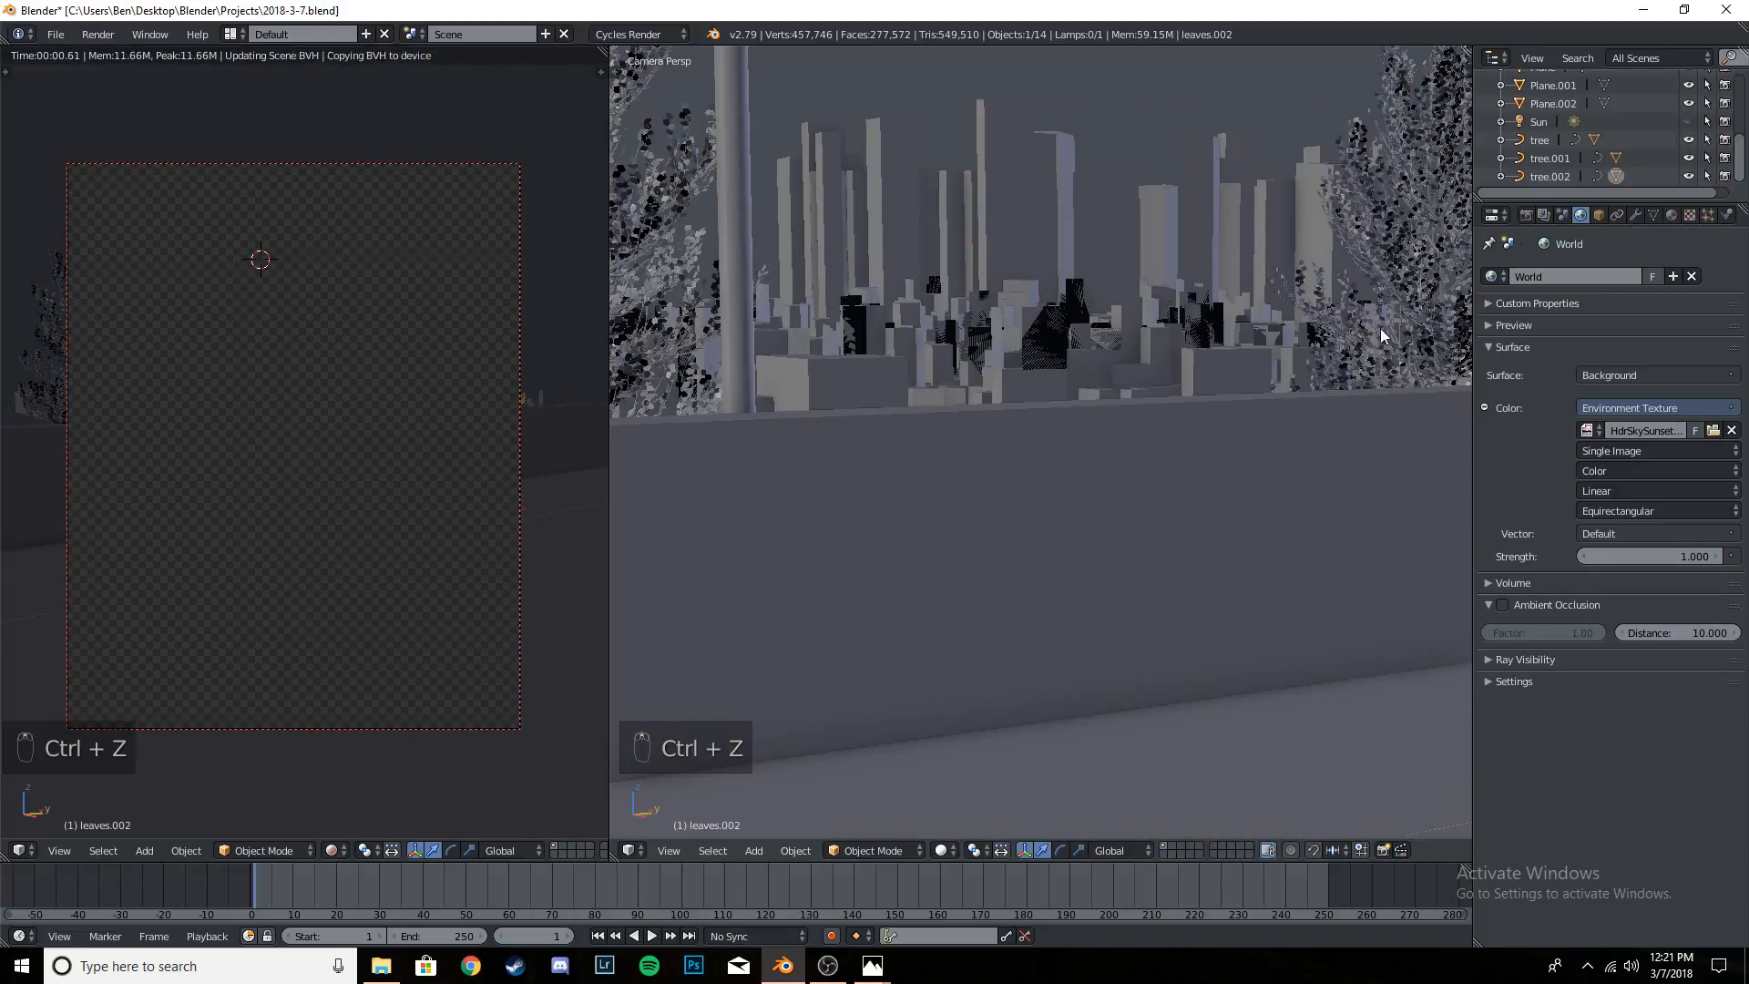
scroll(1093, 446, "up", 5)
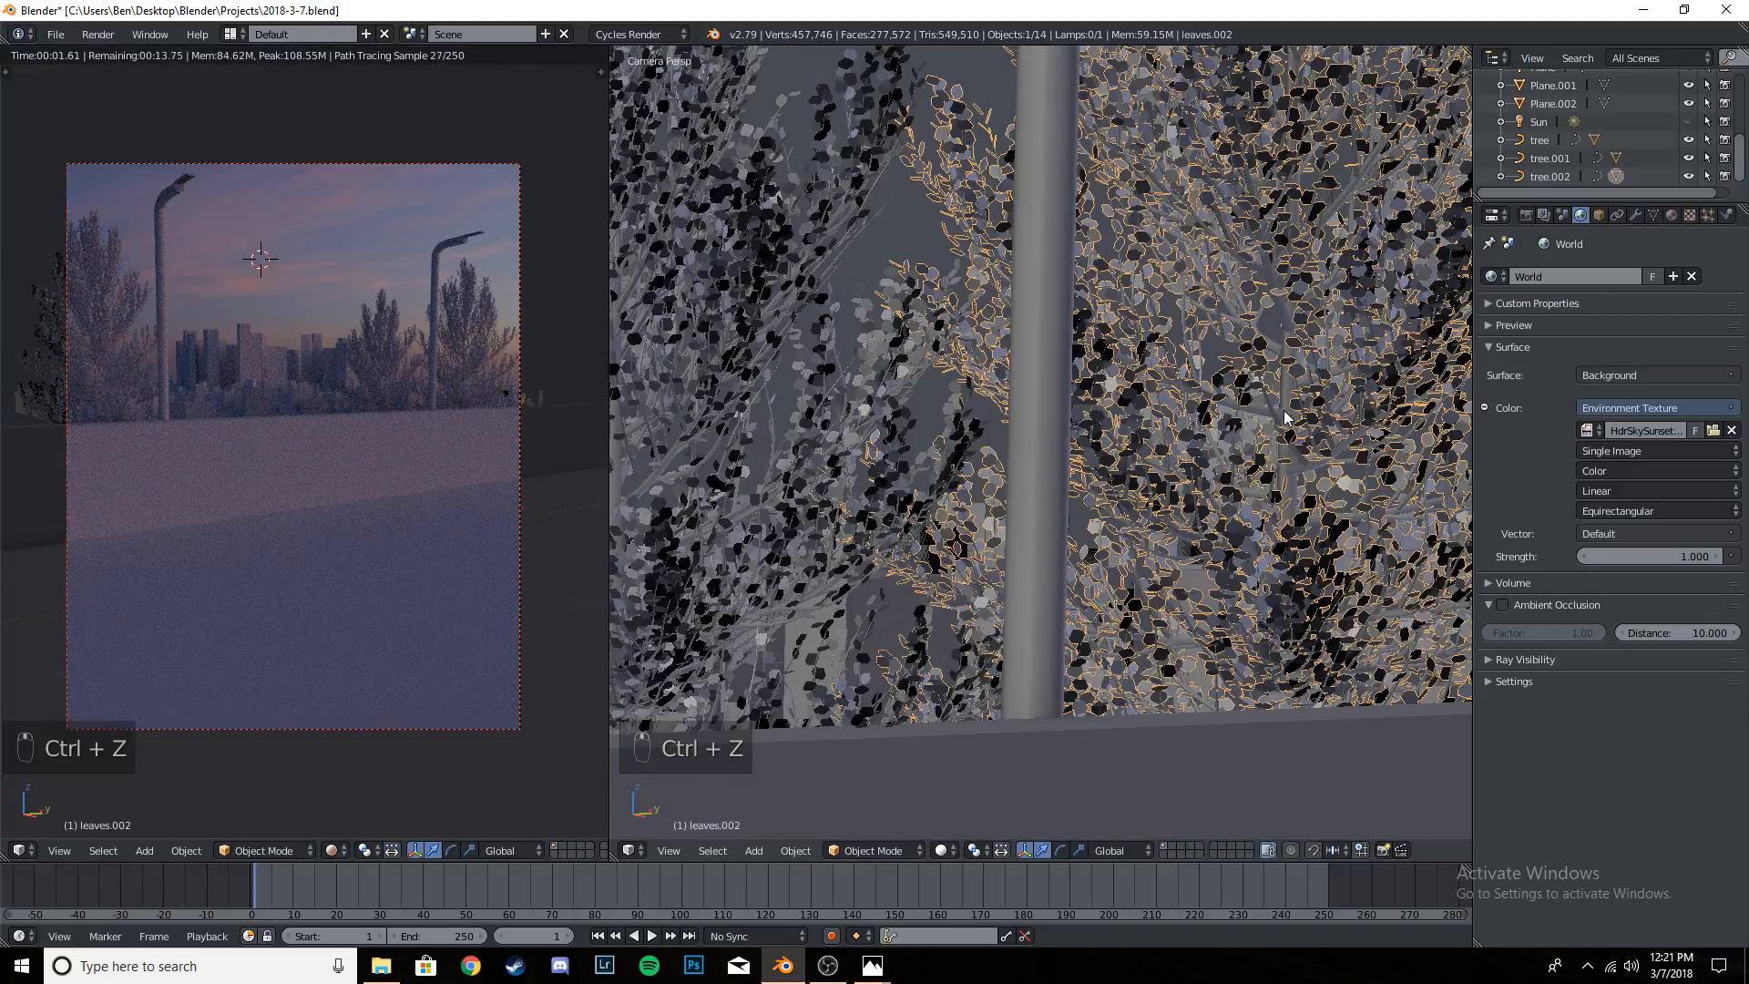
right_click(1287, 408)
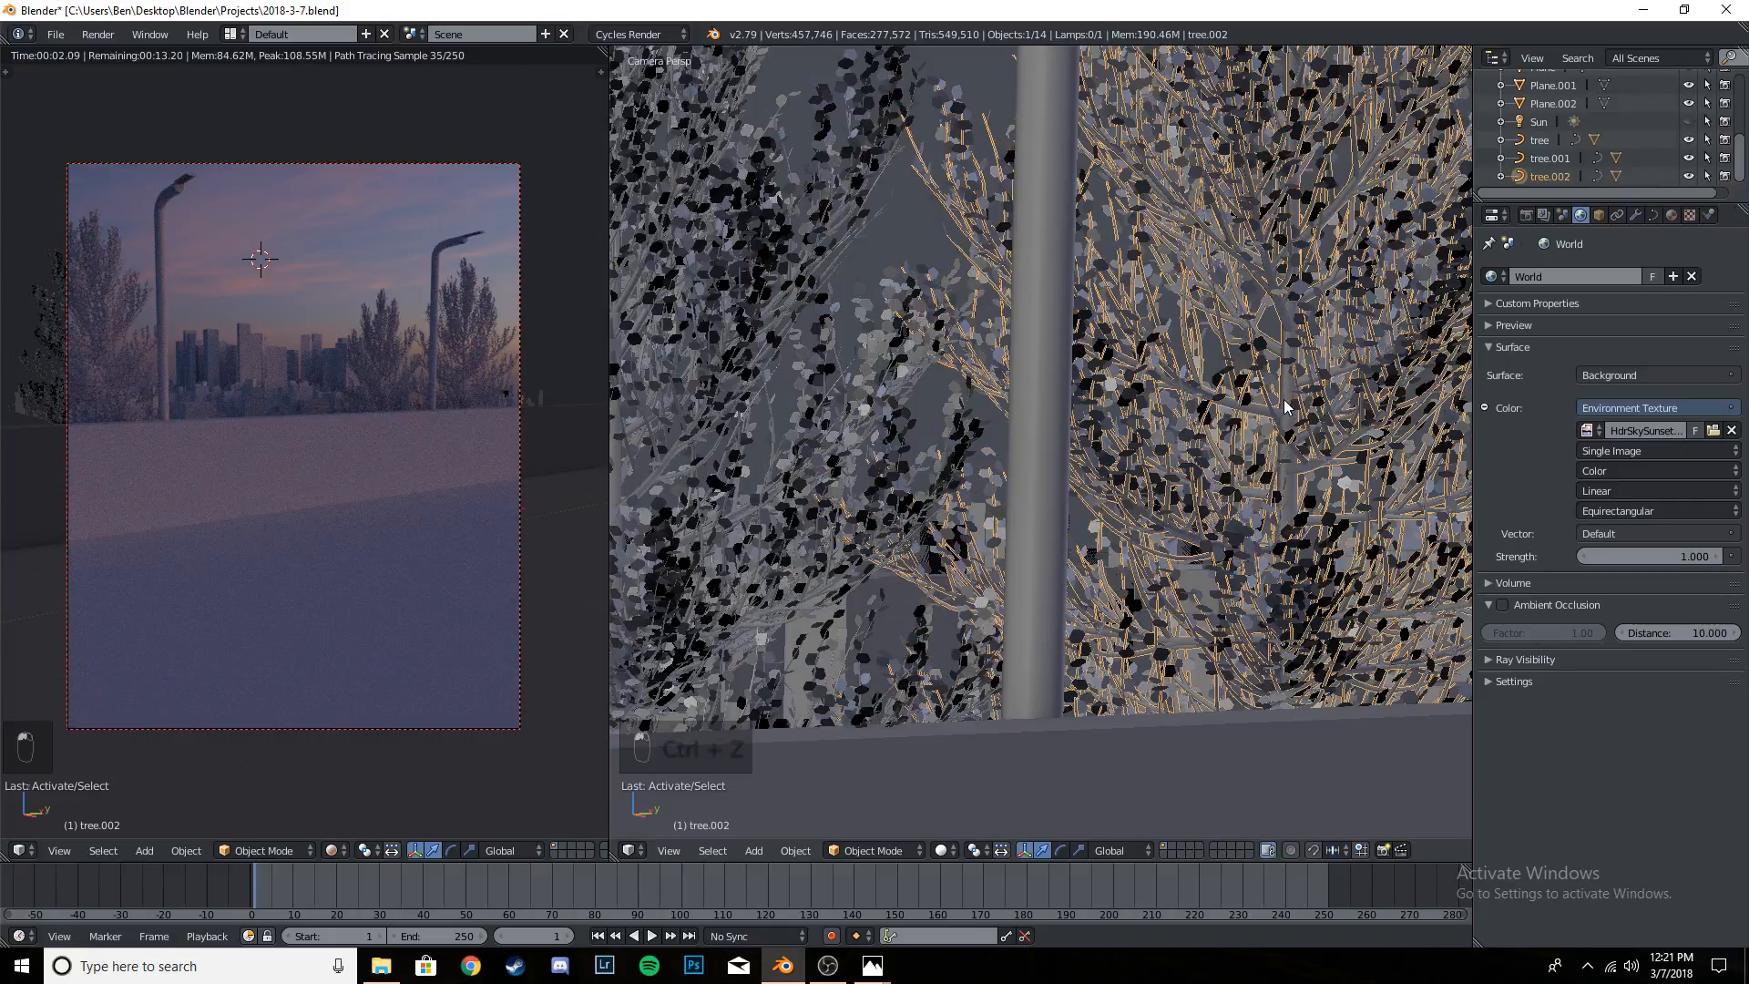
right_click(961, 104, "shift")
scroll(1230, 382, "down", 8)
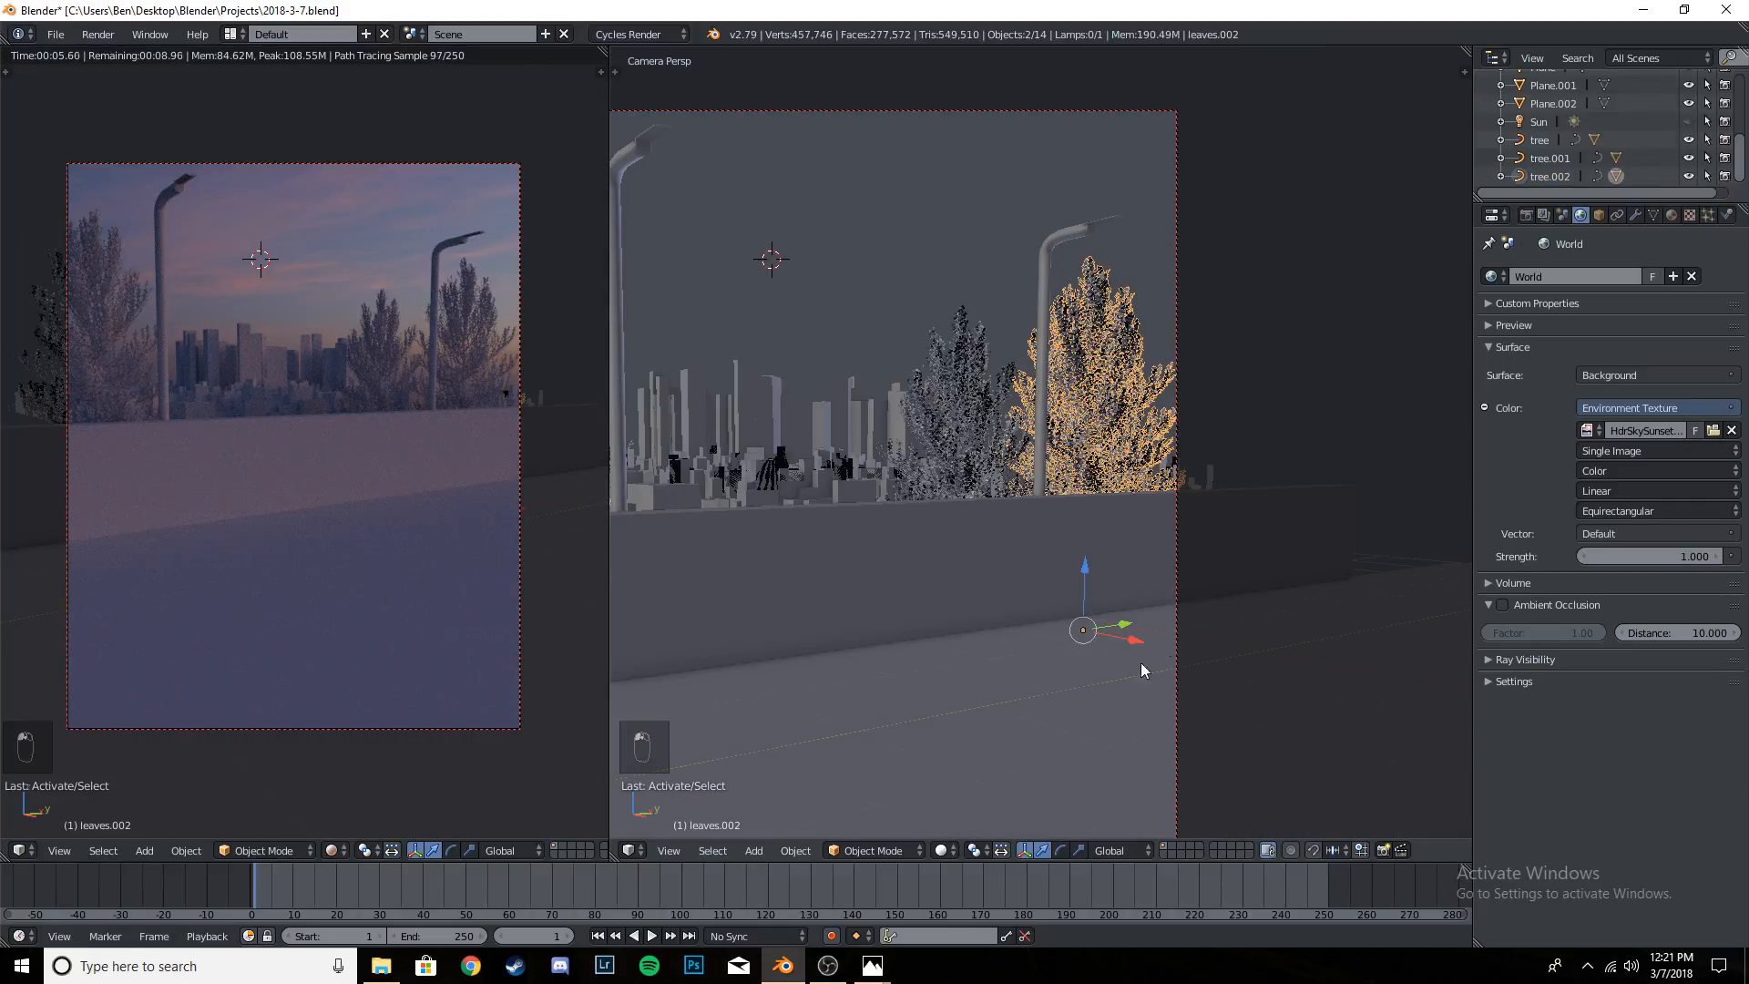
left_click_drag(1125, 628, 1146, 625)
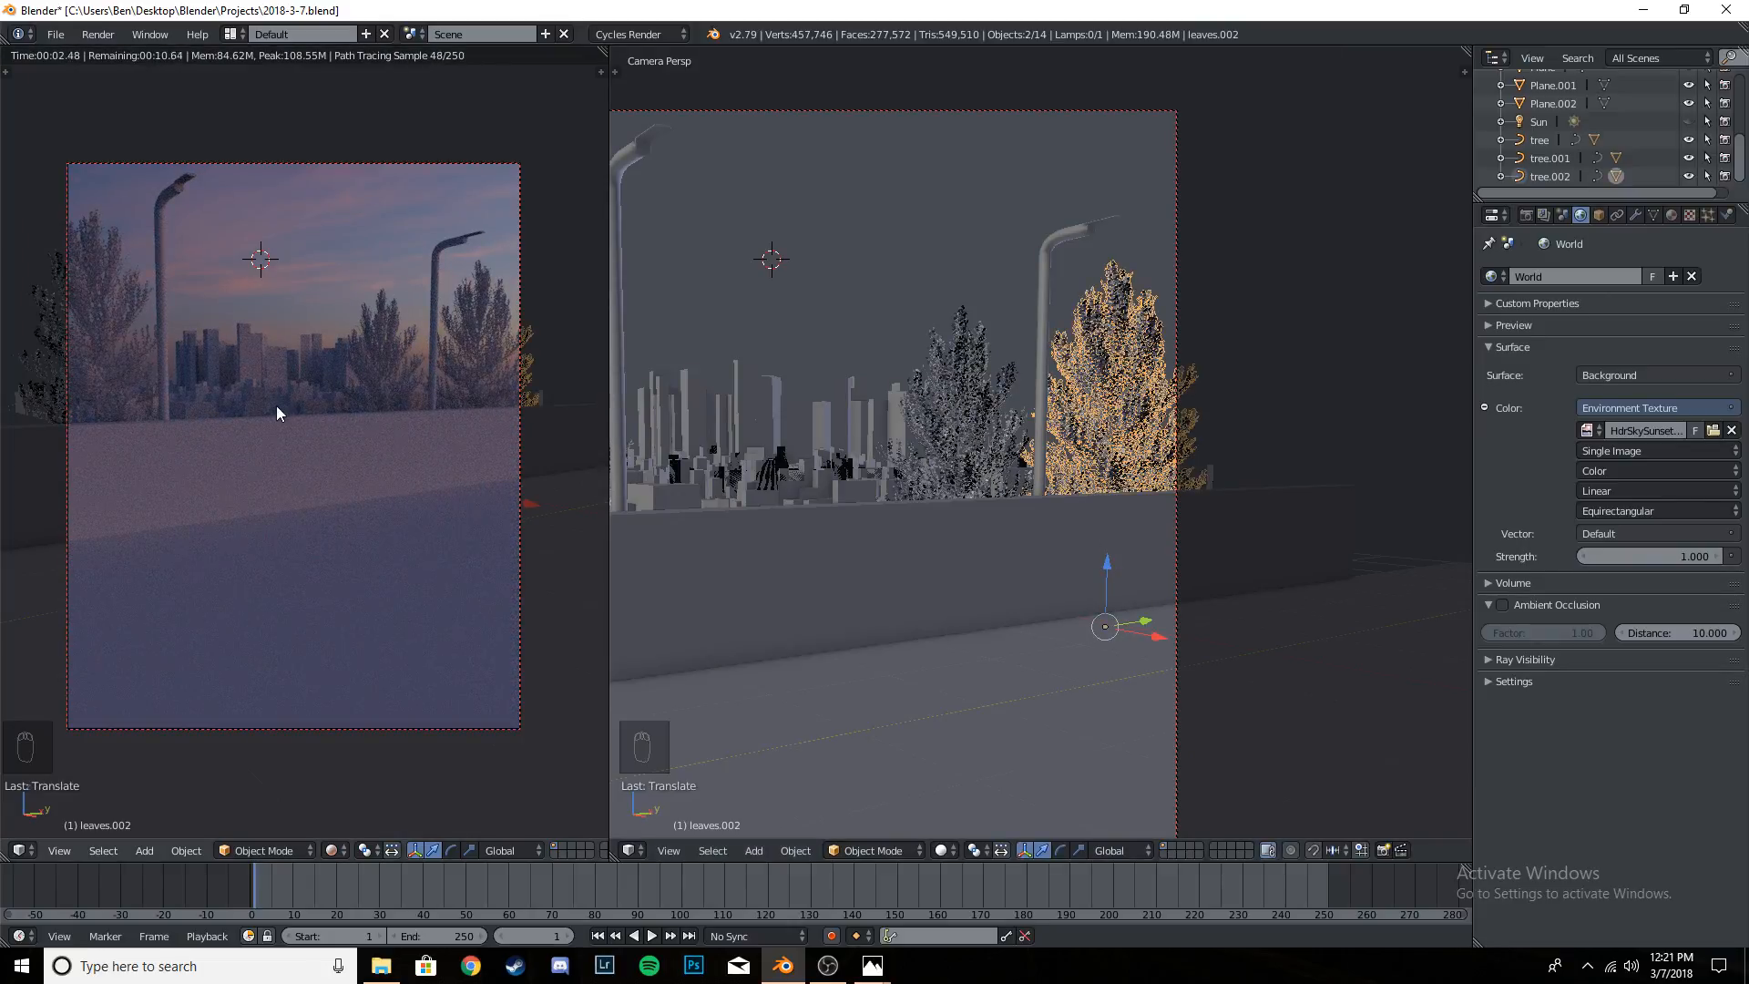
- Check the shifted tree in the rendered preview, save the file, and return the preview to solid shading
scroll(319, 419, "down", 3)
scroll(319, 418, "up", 10)
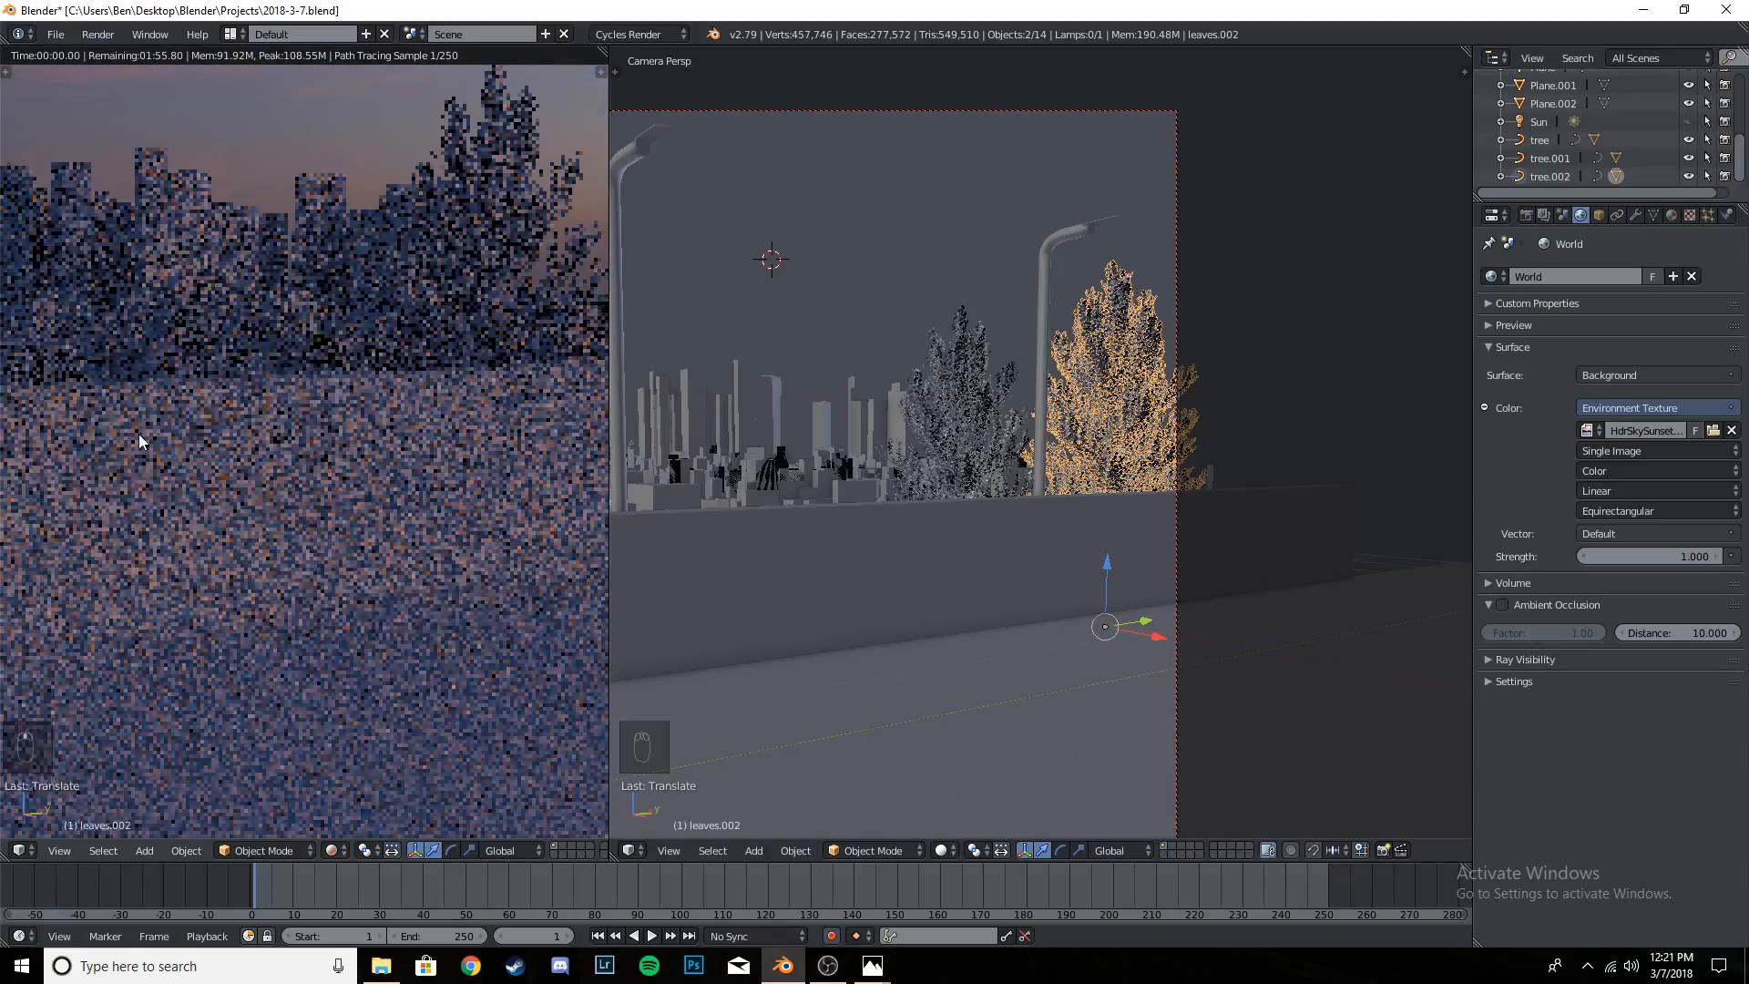
scroll(358, 467, "up", 3)
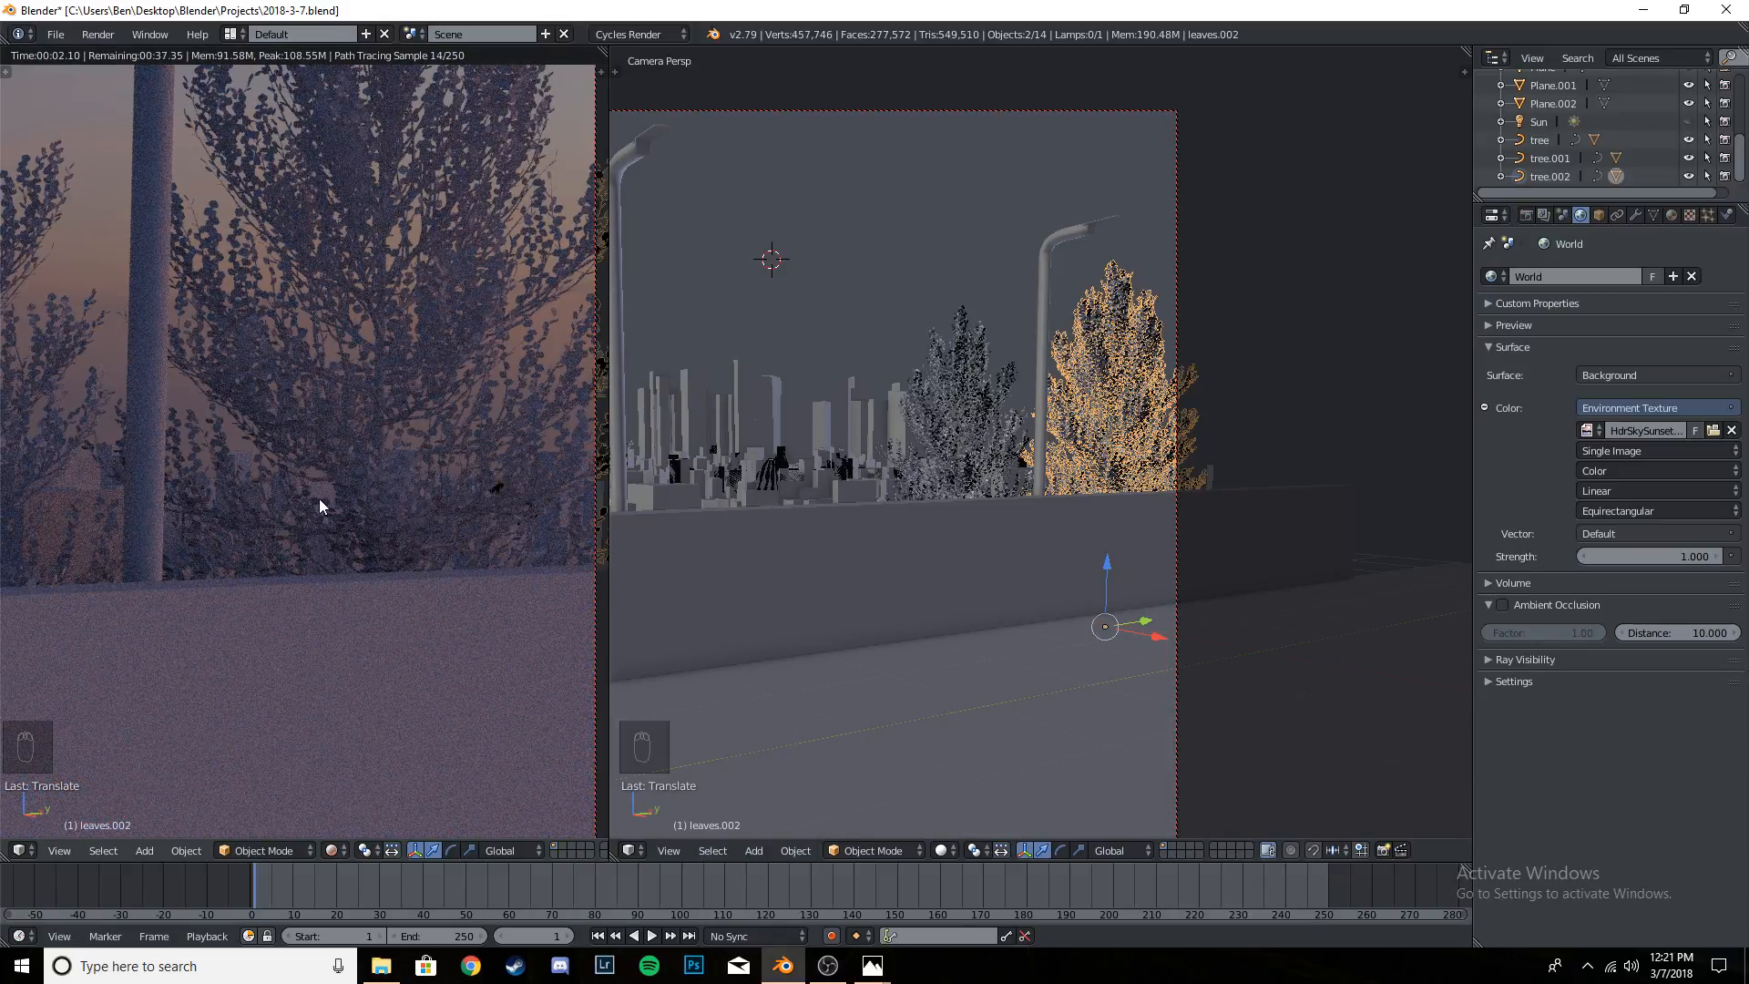
scroll(319, 500, "down", 8)
middle_click_drag(228, 494, 371, 446, "shift")
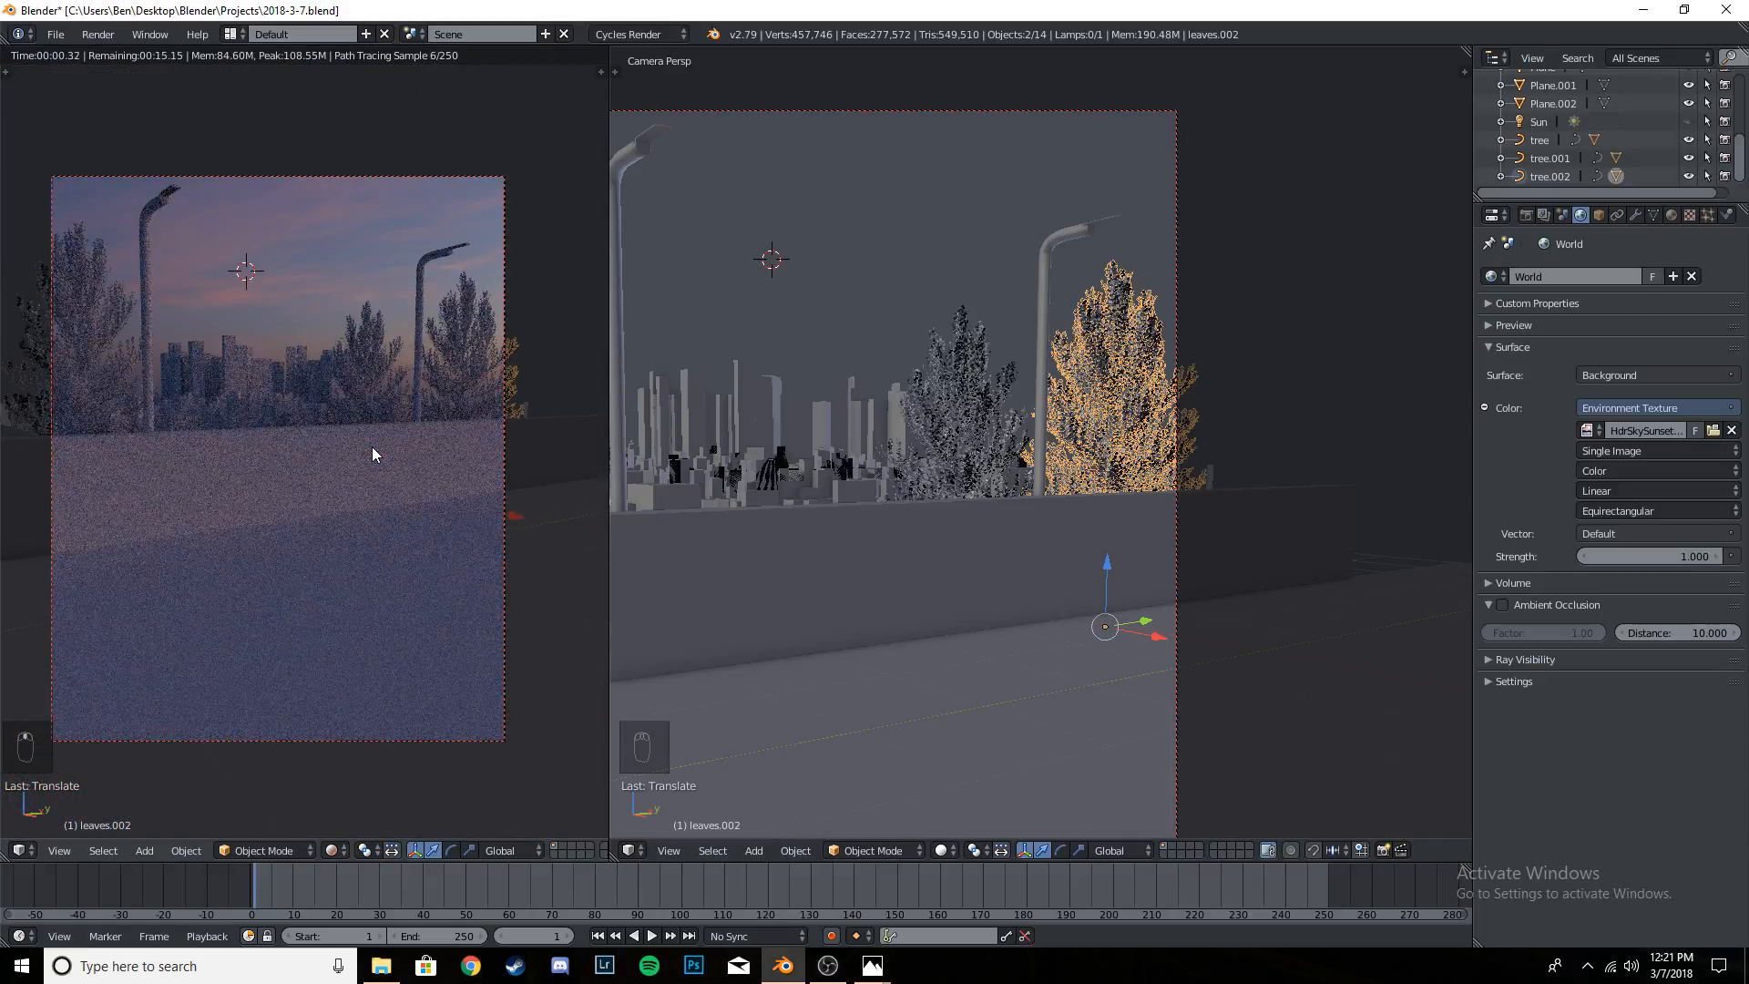
key("ctrl+s")
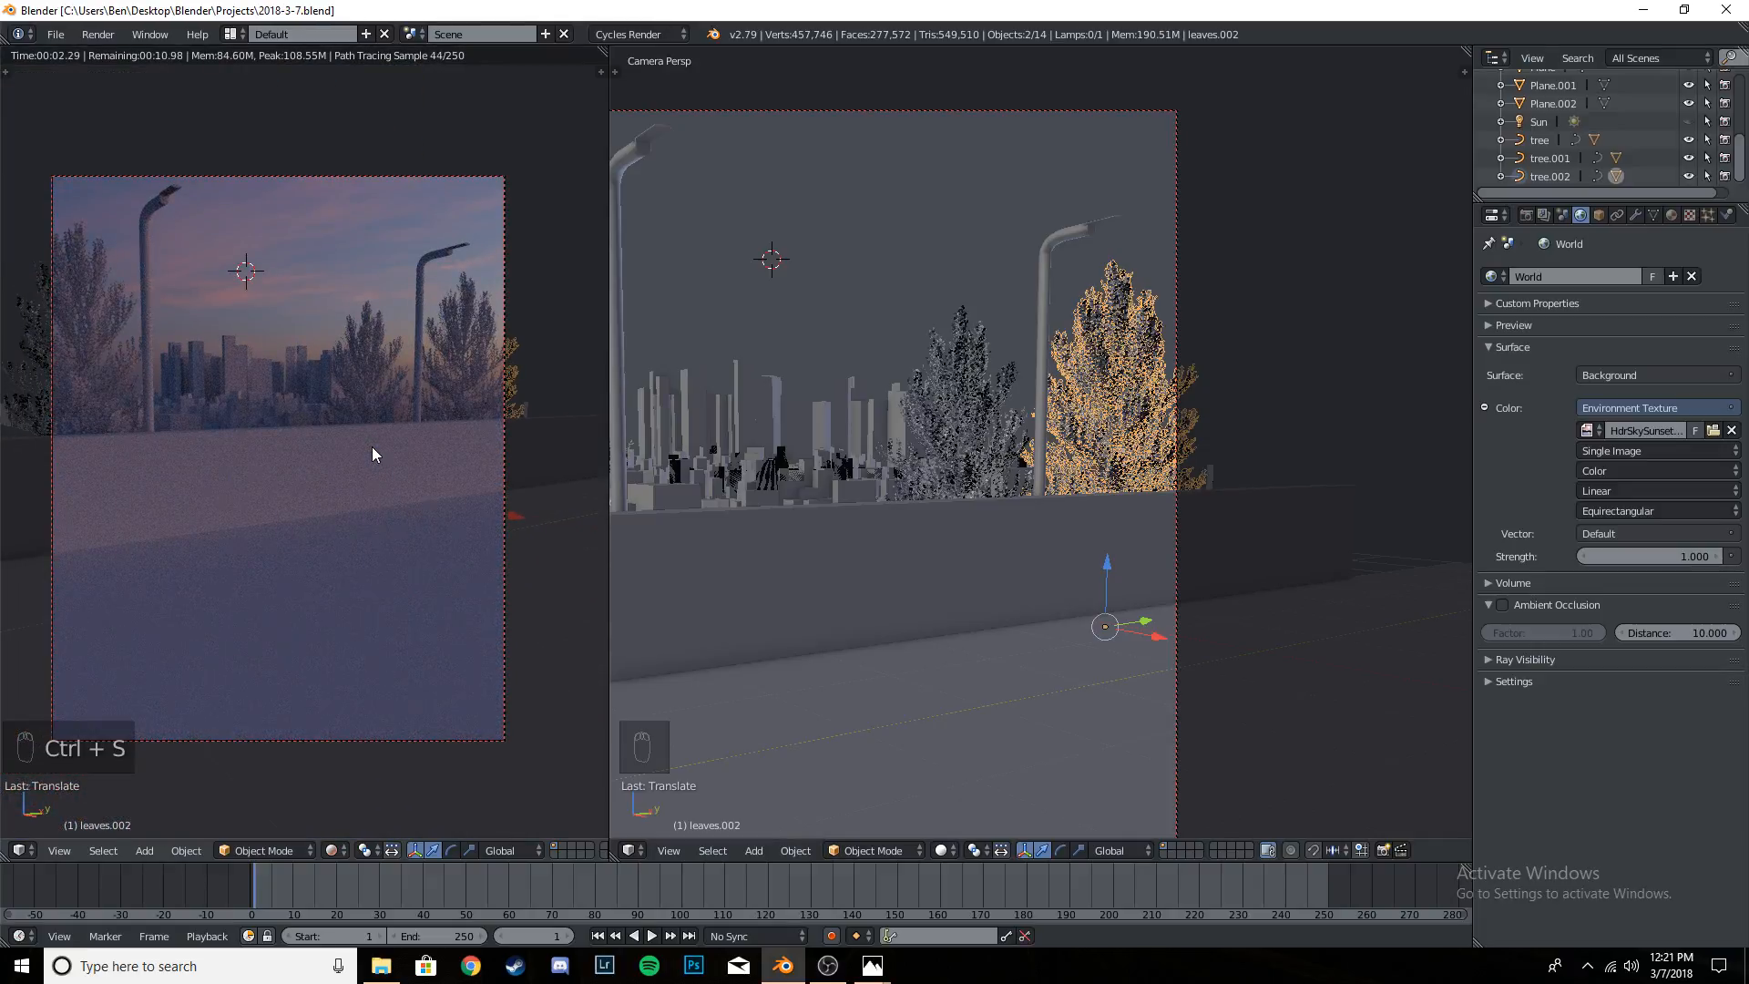
key("shift+z")
key("ctrl+s")
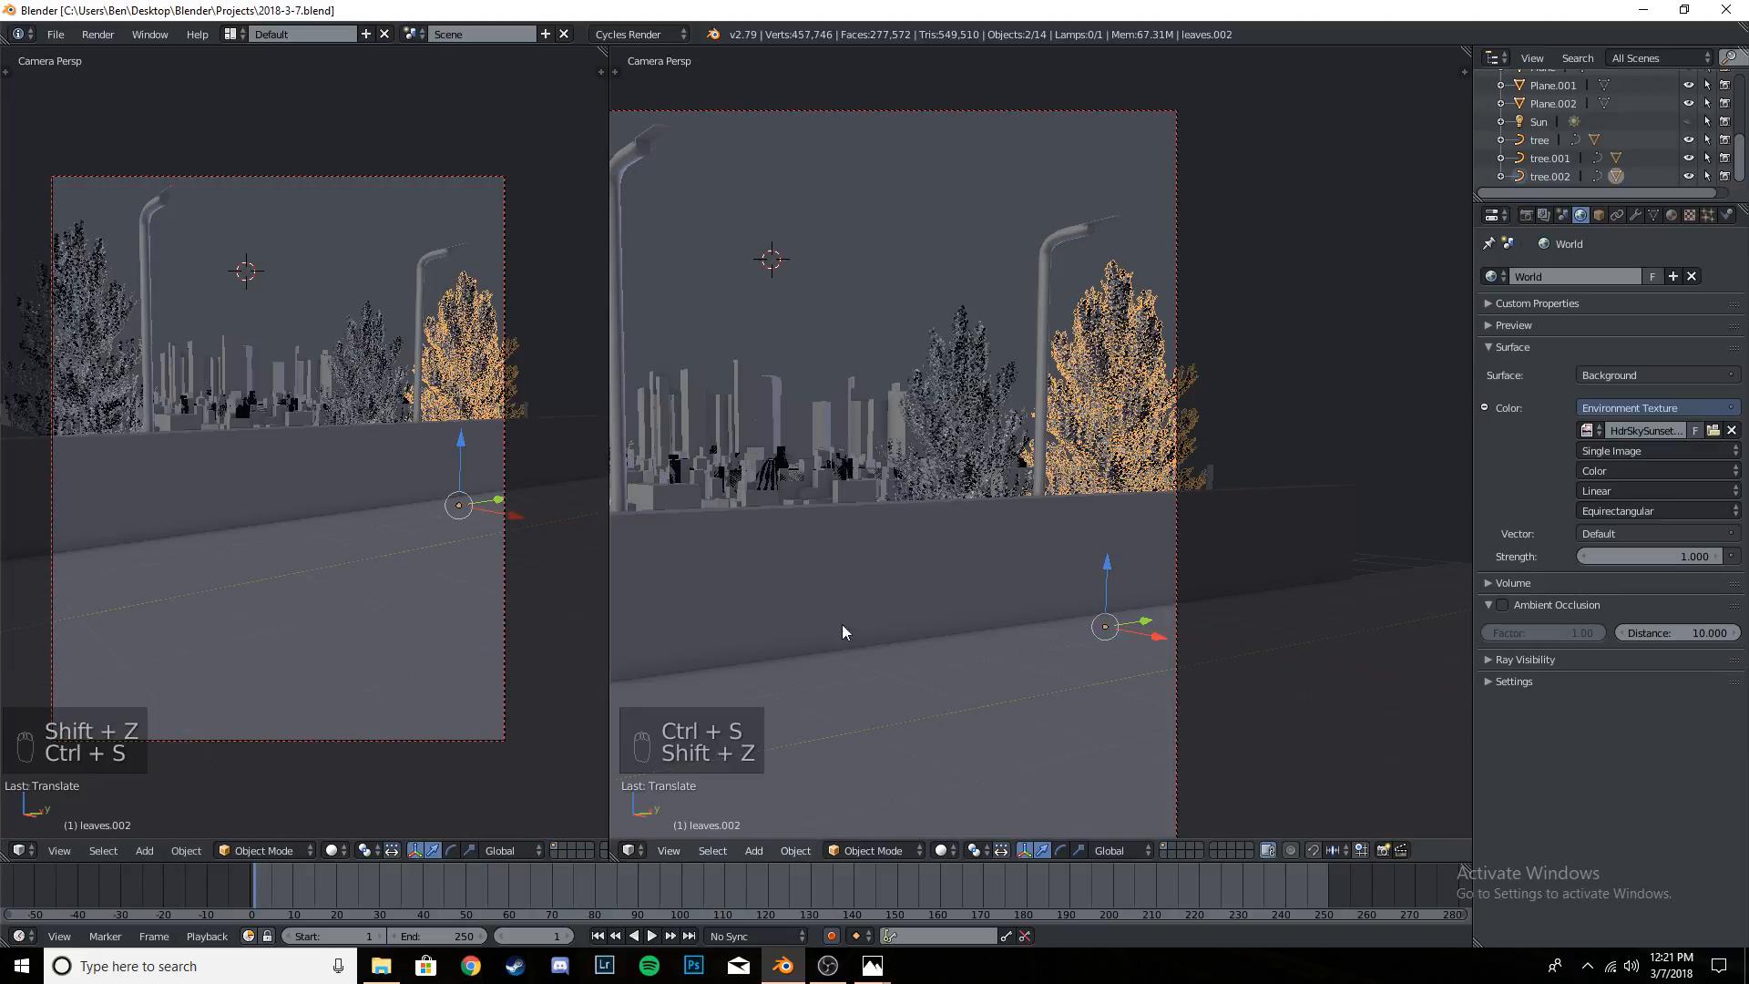
- Delete the ground plane on the far side of the road from the wall, keeping the one beside the wall
right_click(1028, 708)
scroll(785, 577, "down", 4)
middle_click_drag(980, 635, 1190, 527)
right_click(1190, 533)
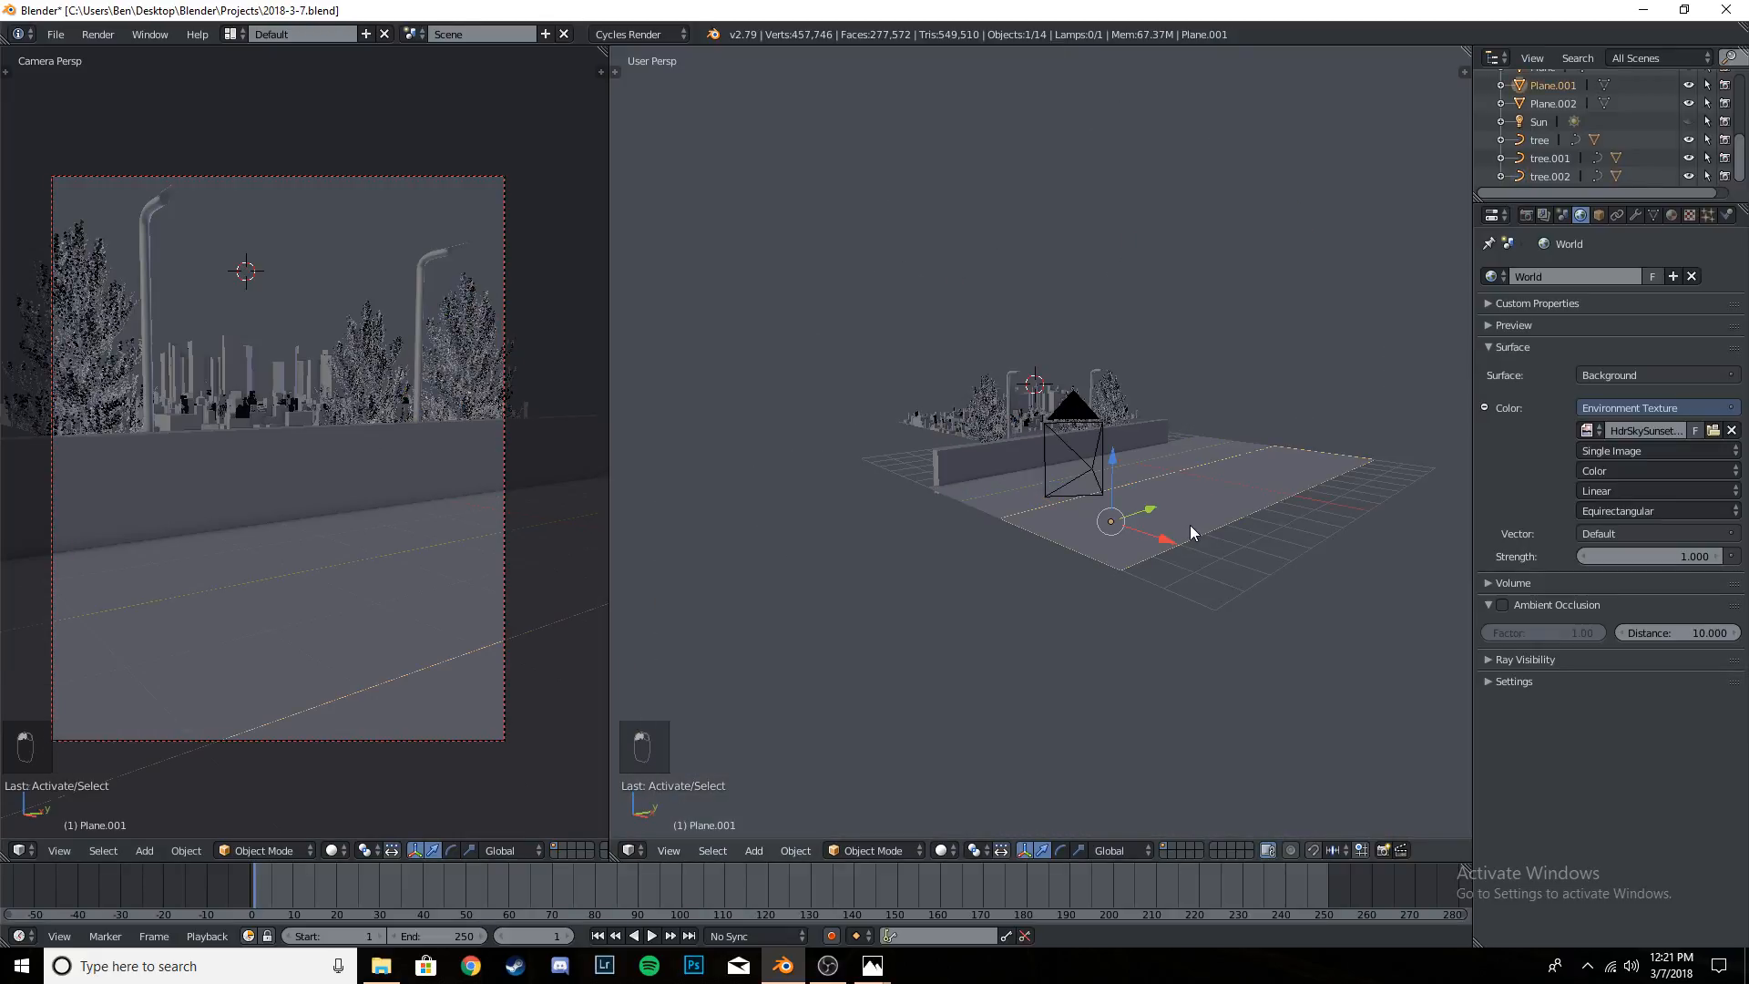
key("x")
left_click(1254, 512)
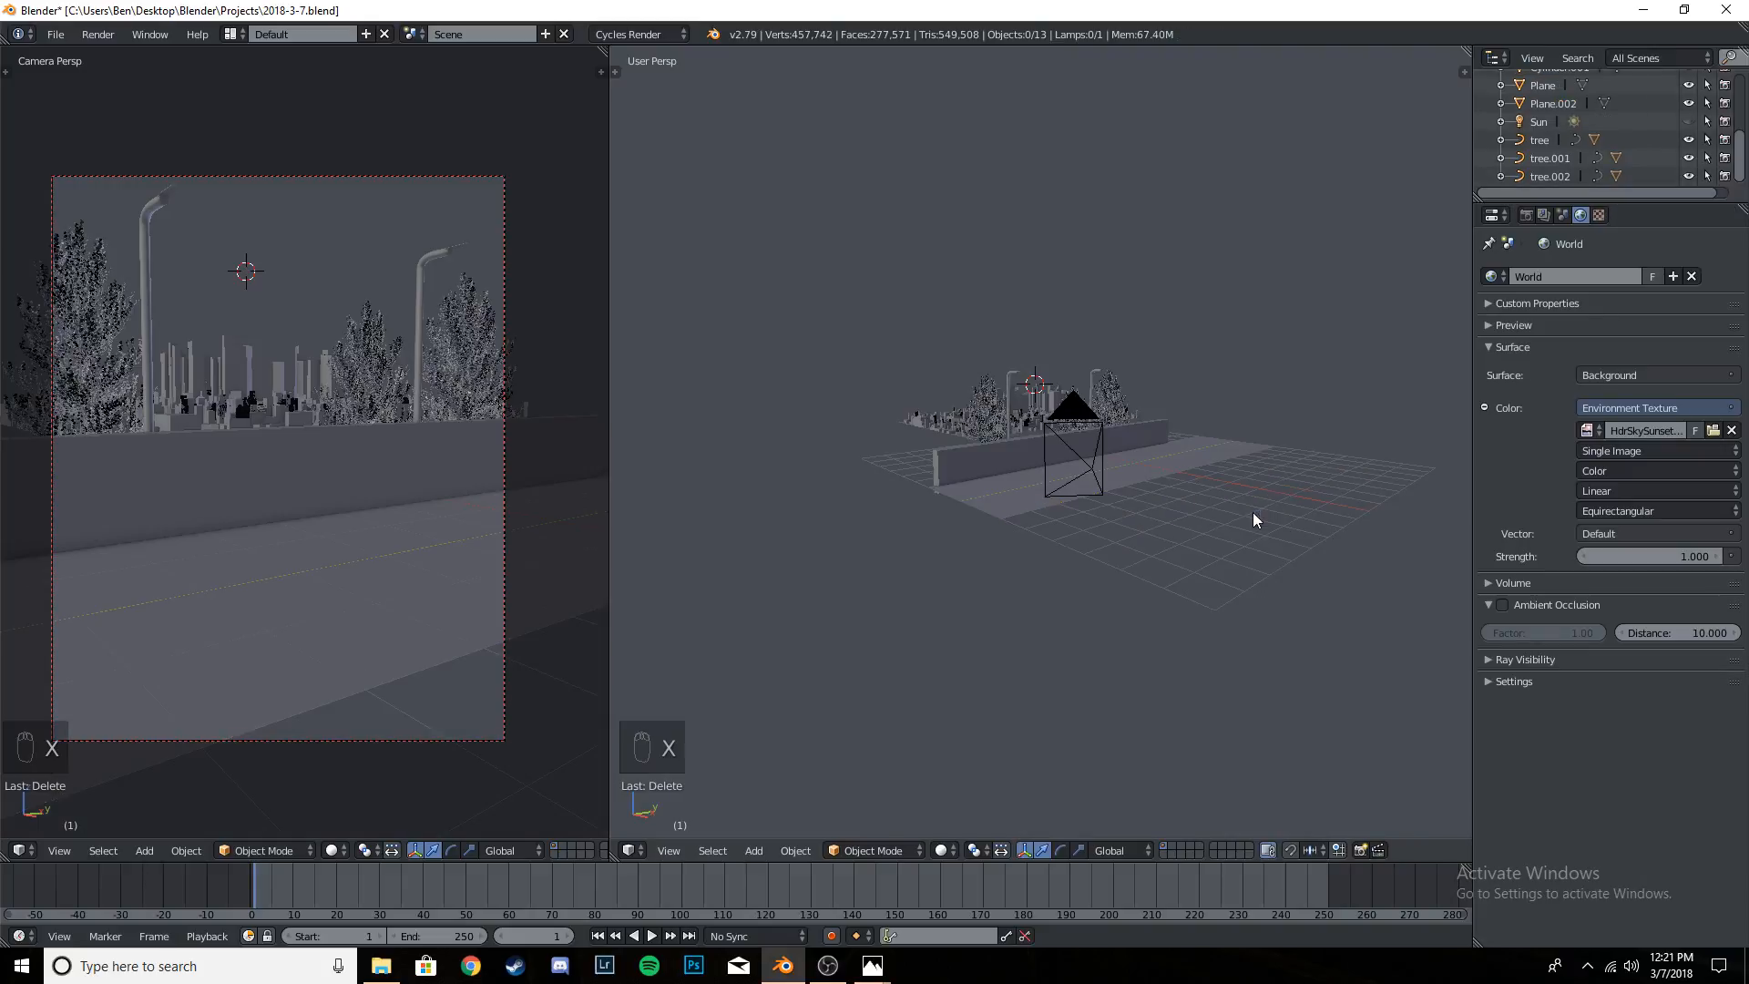
- Select the remaining road plane, examine it from above and against the camera framing, and save the file
right_click(1019, 490)
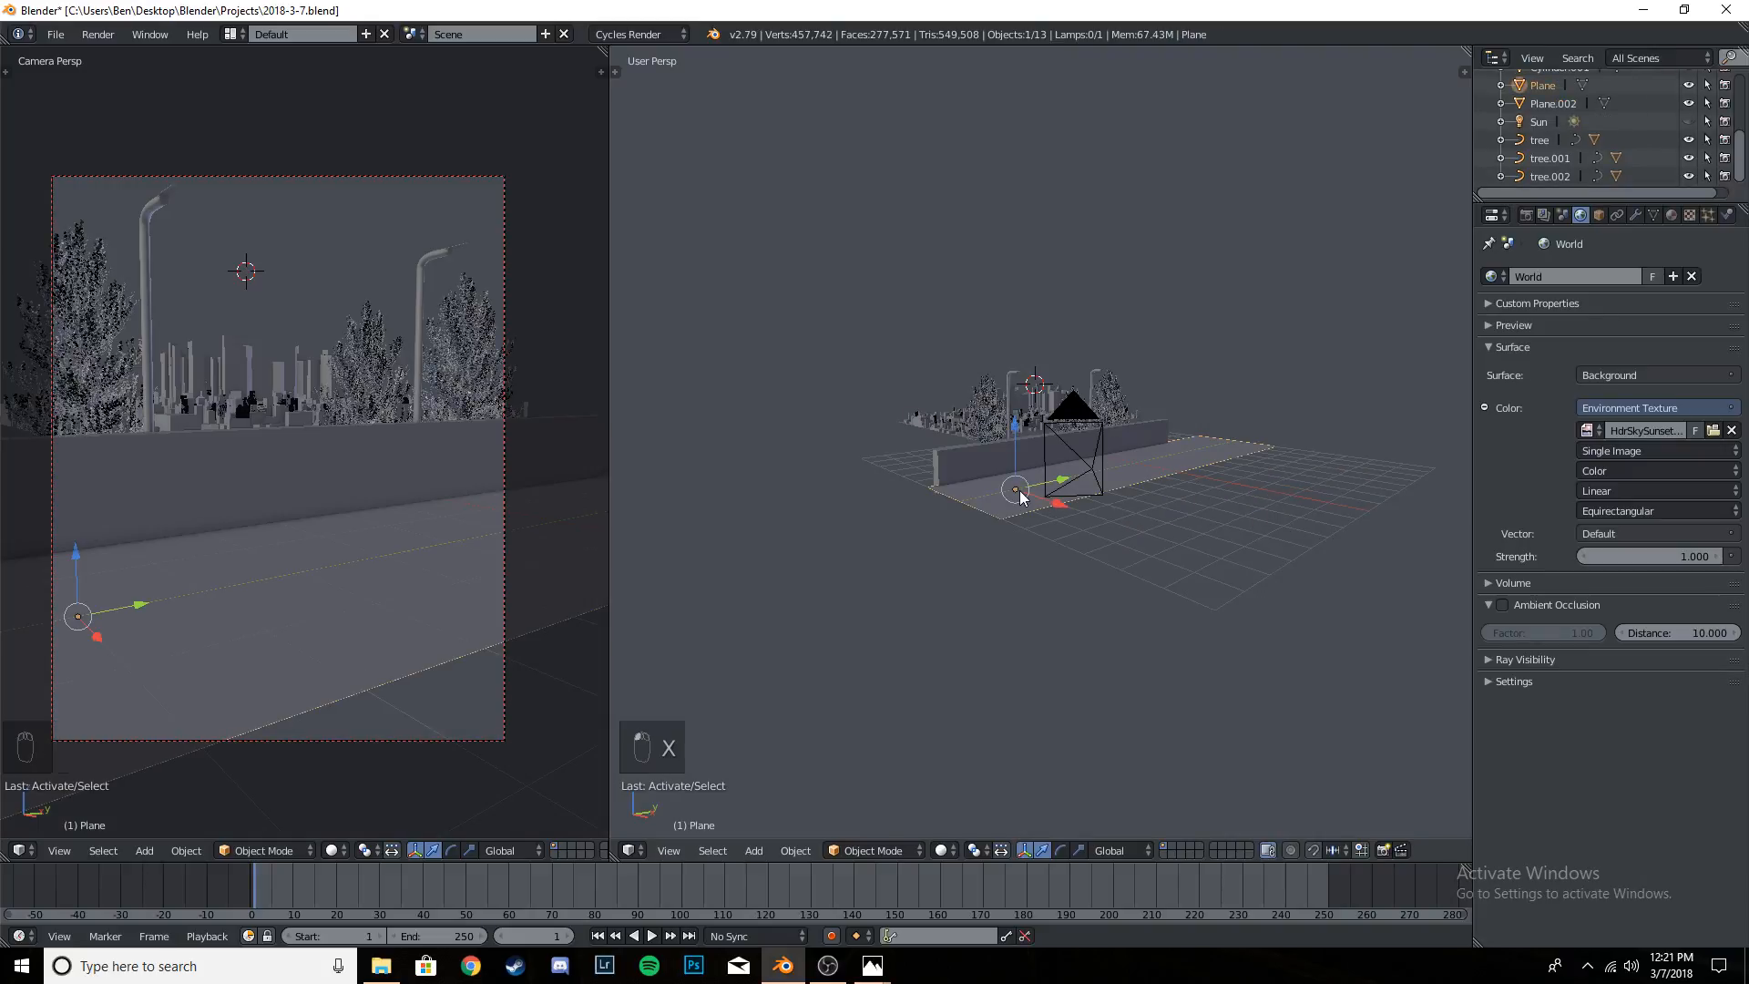
key("KP_7")
scroll(1155, 463, "up", 5)
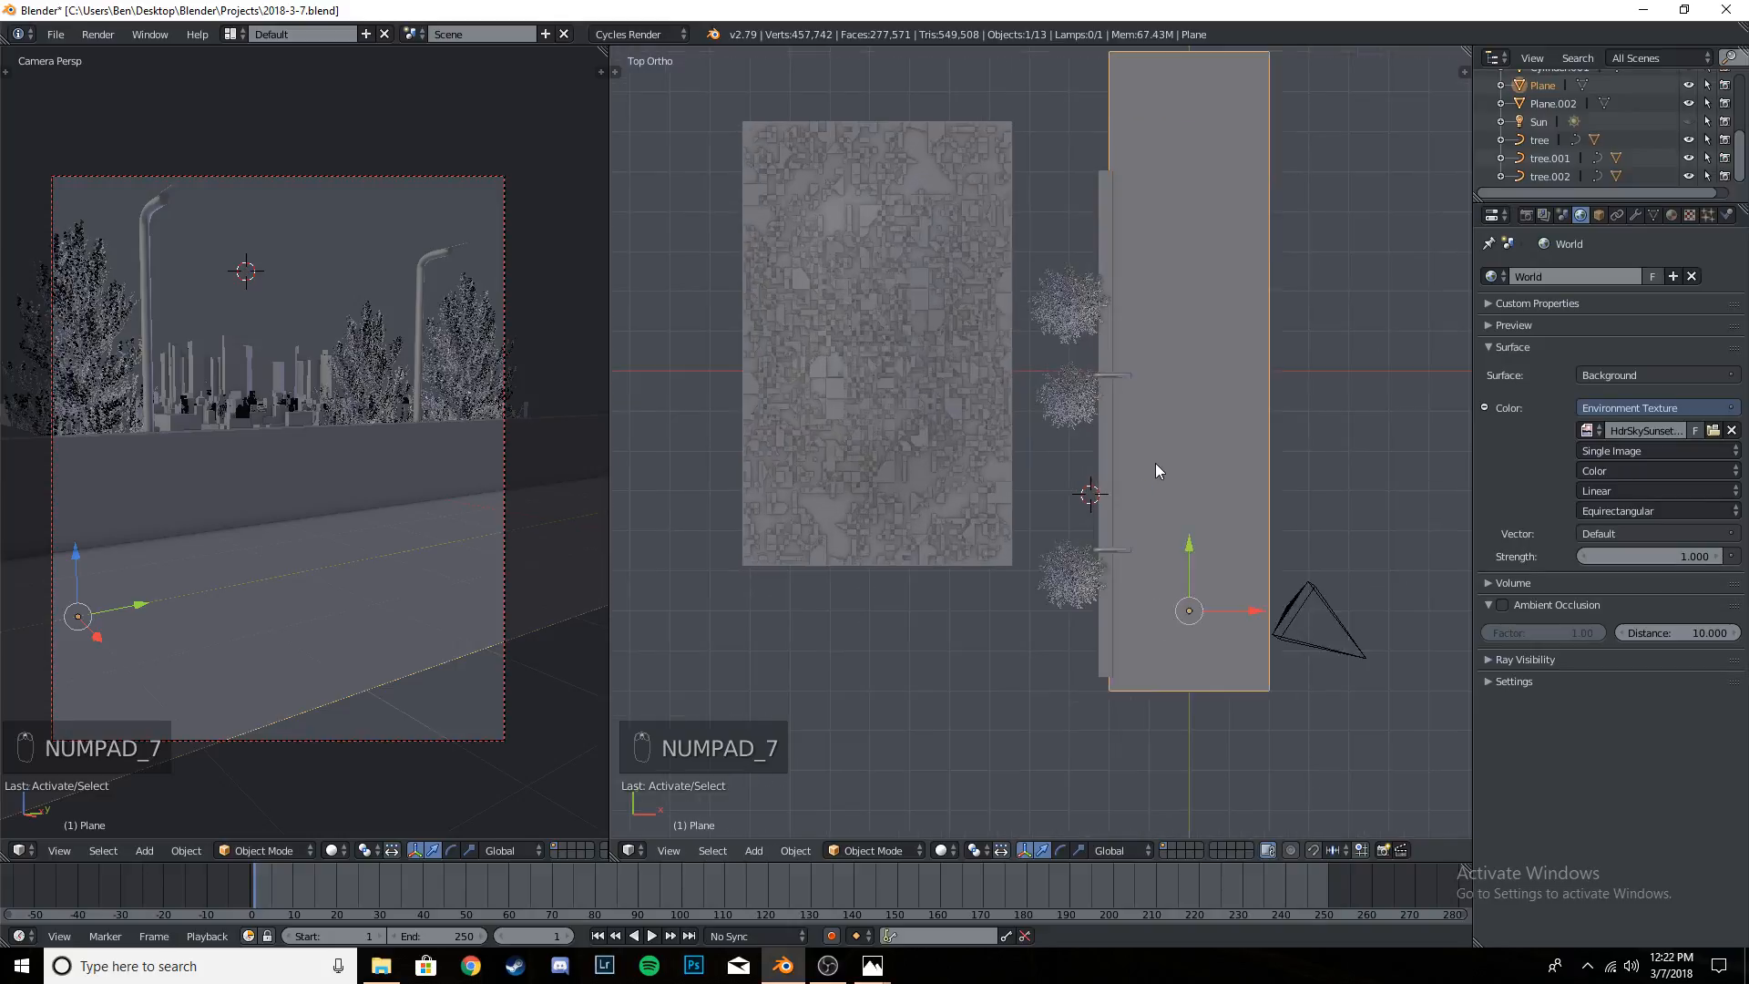
middle_click_drag(1183, 473, 719, 435)
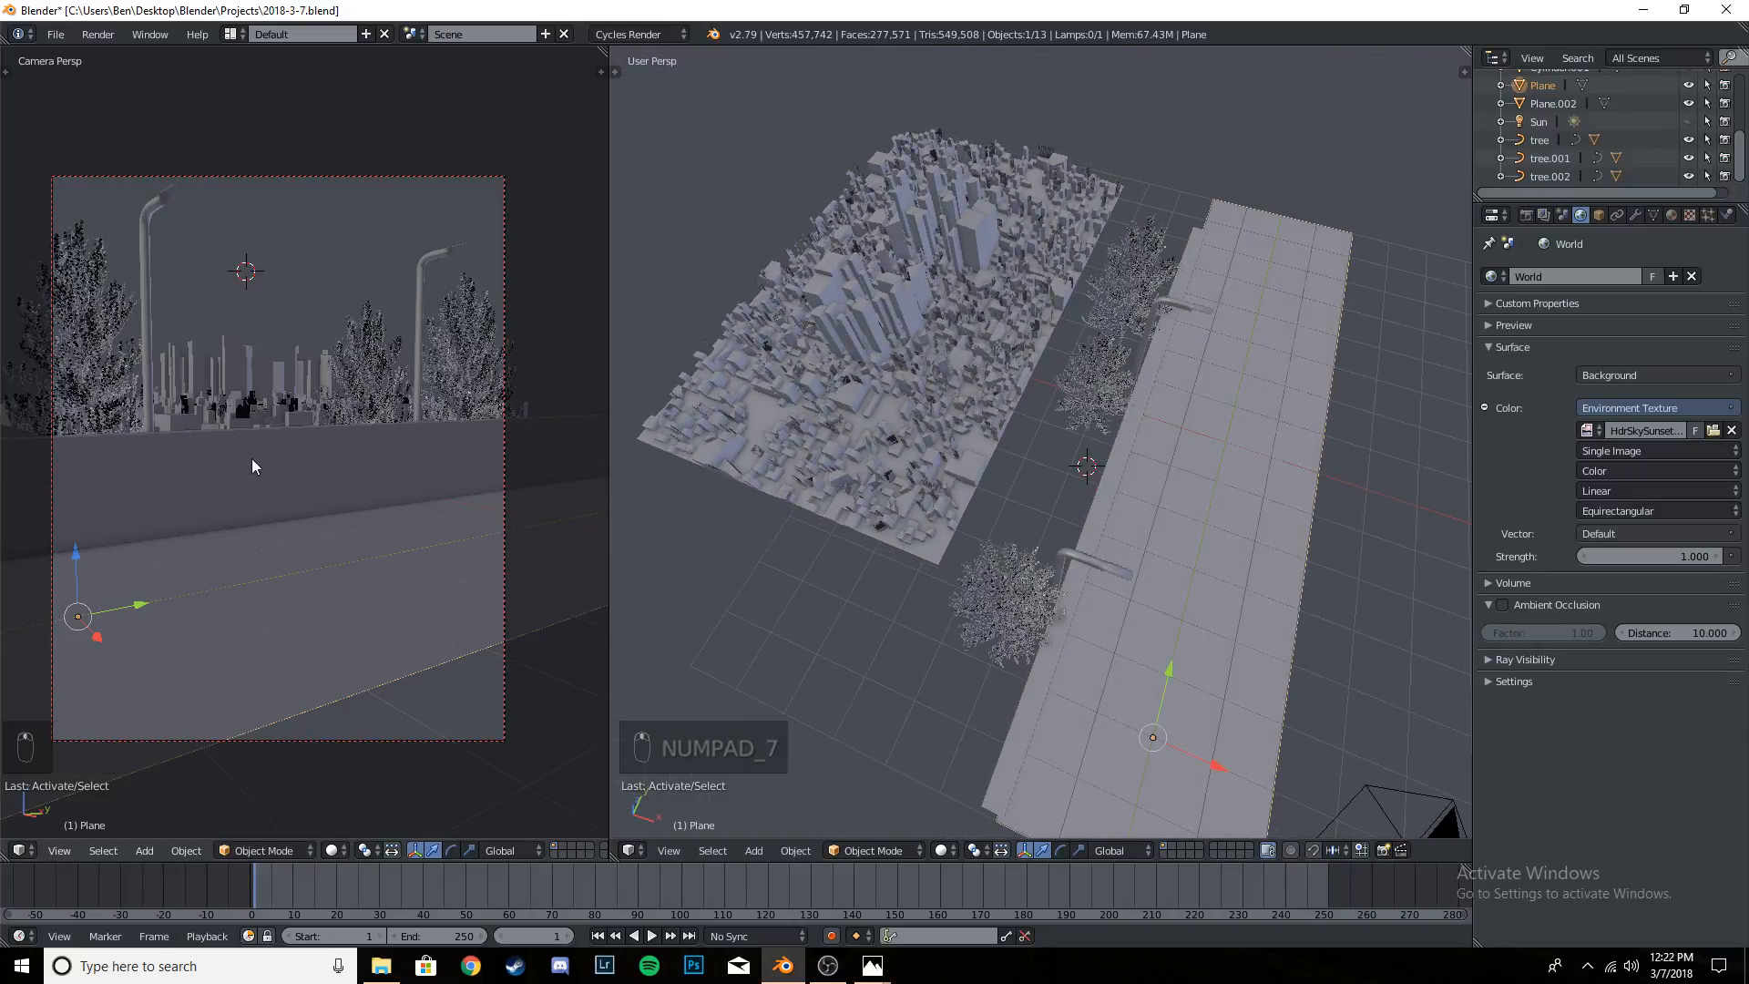
middle_click_drag(251, 457, 325, 467)
scroll(330, 511, "down", 5)
scroll(406, 511, "up", 4)
scroll(419, 477, "down", 4)
key("KP_0")
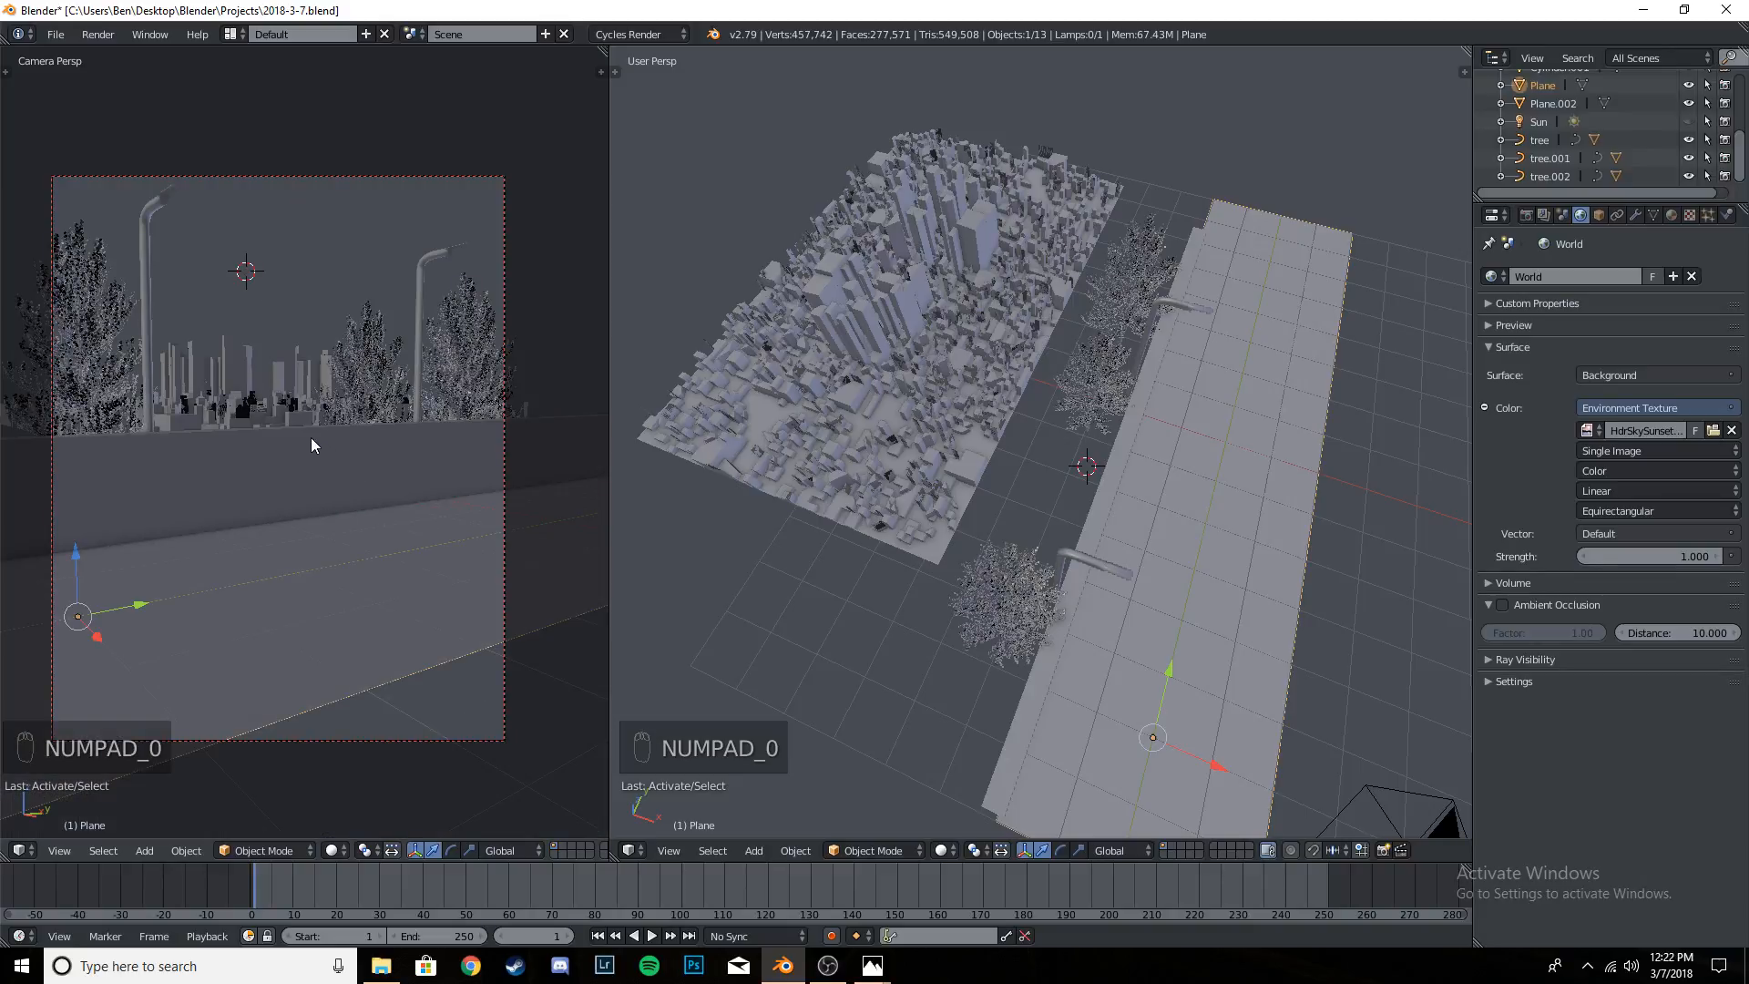
key("ctrl+s")
key("ctrl+s")
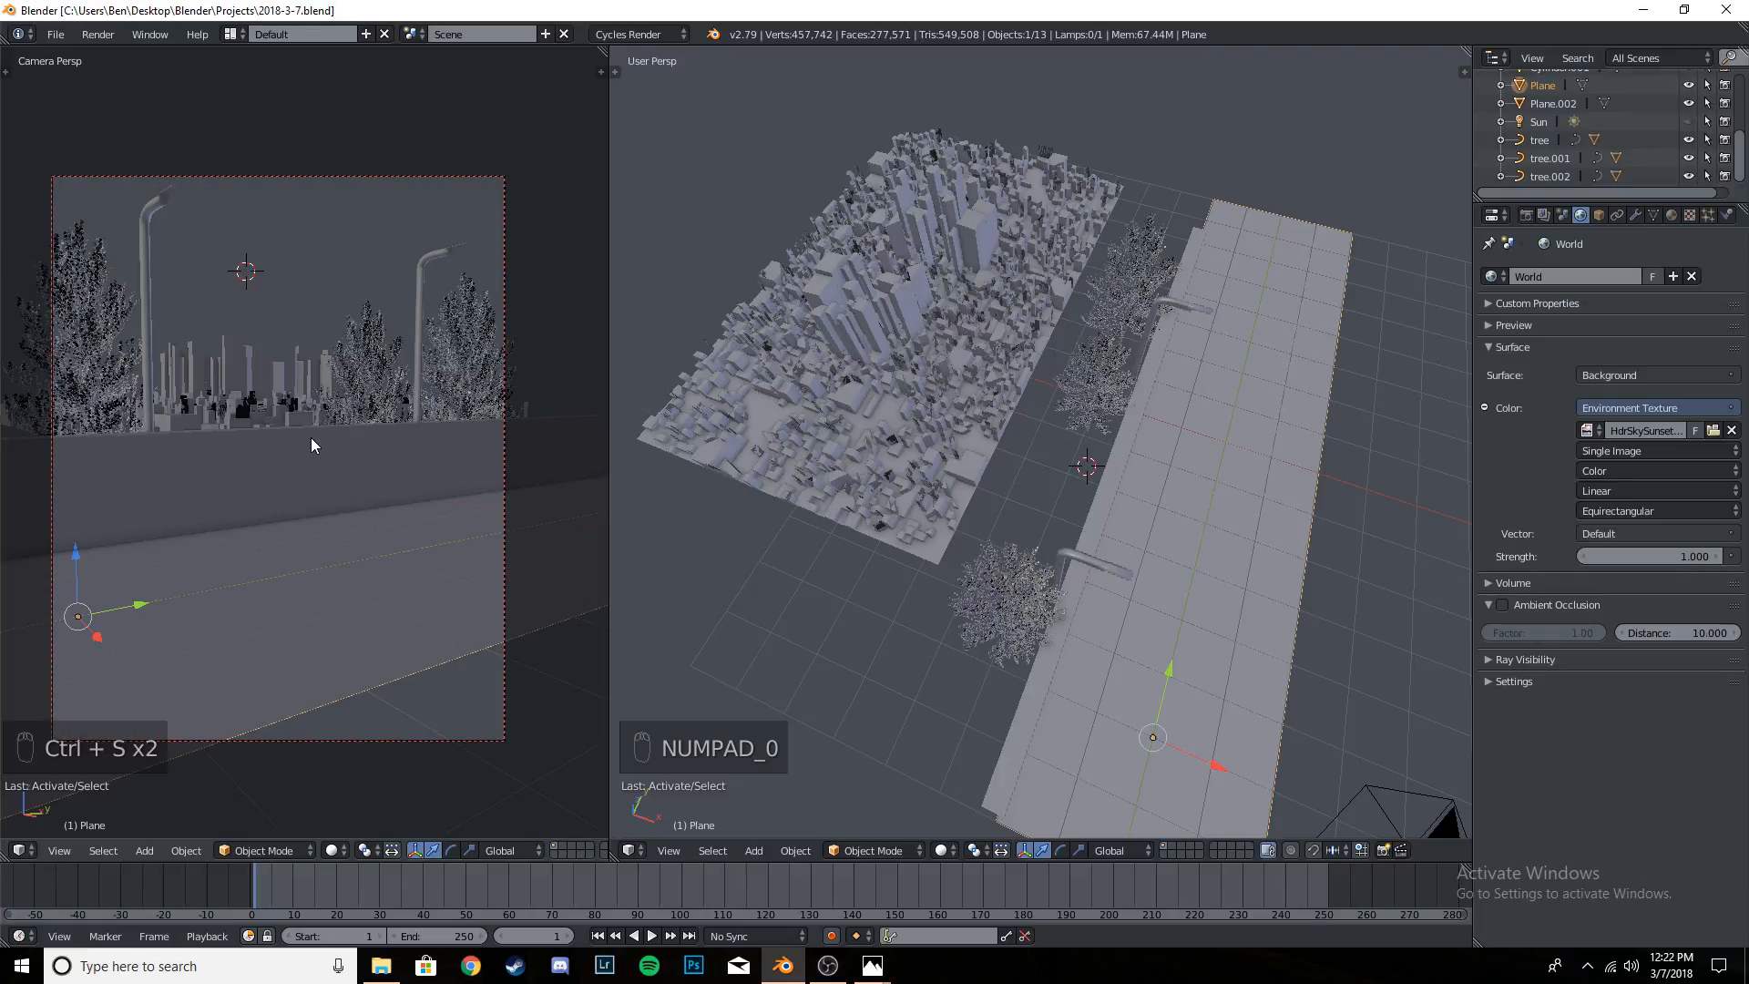
- Frame the road plane in an orthographic top view and save the file again
scroll(1097, 477, "down", 4)
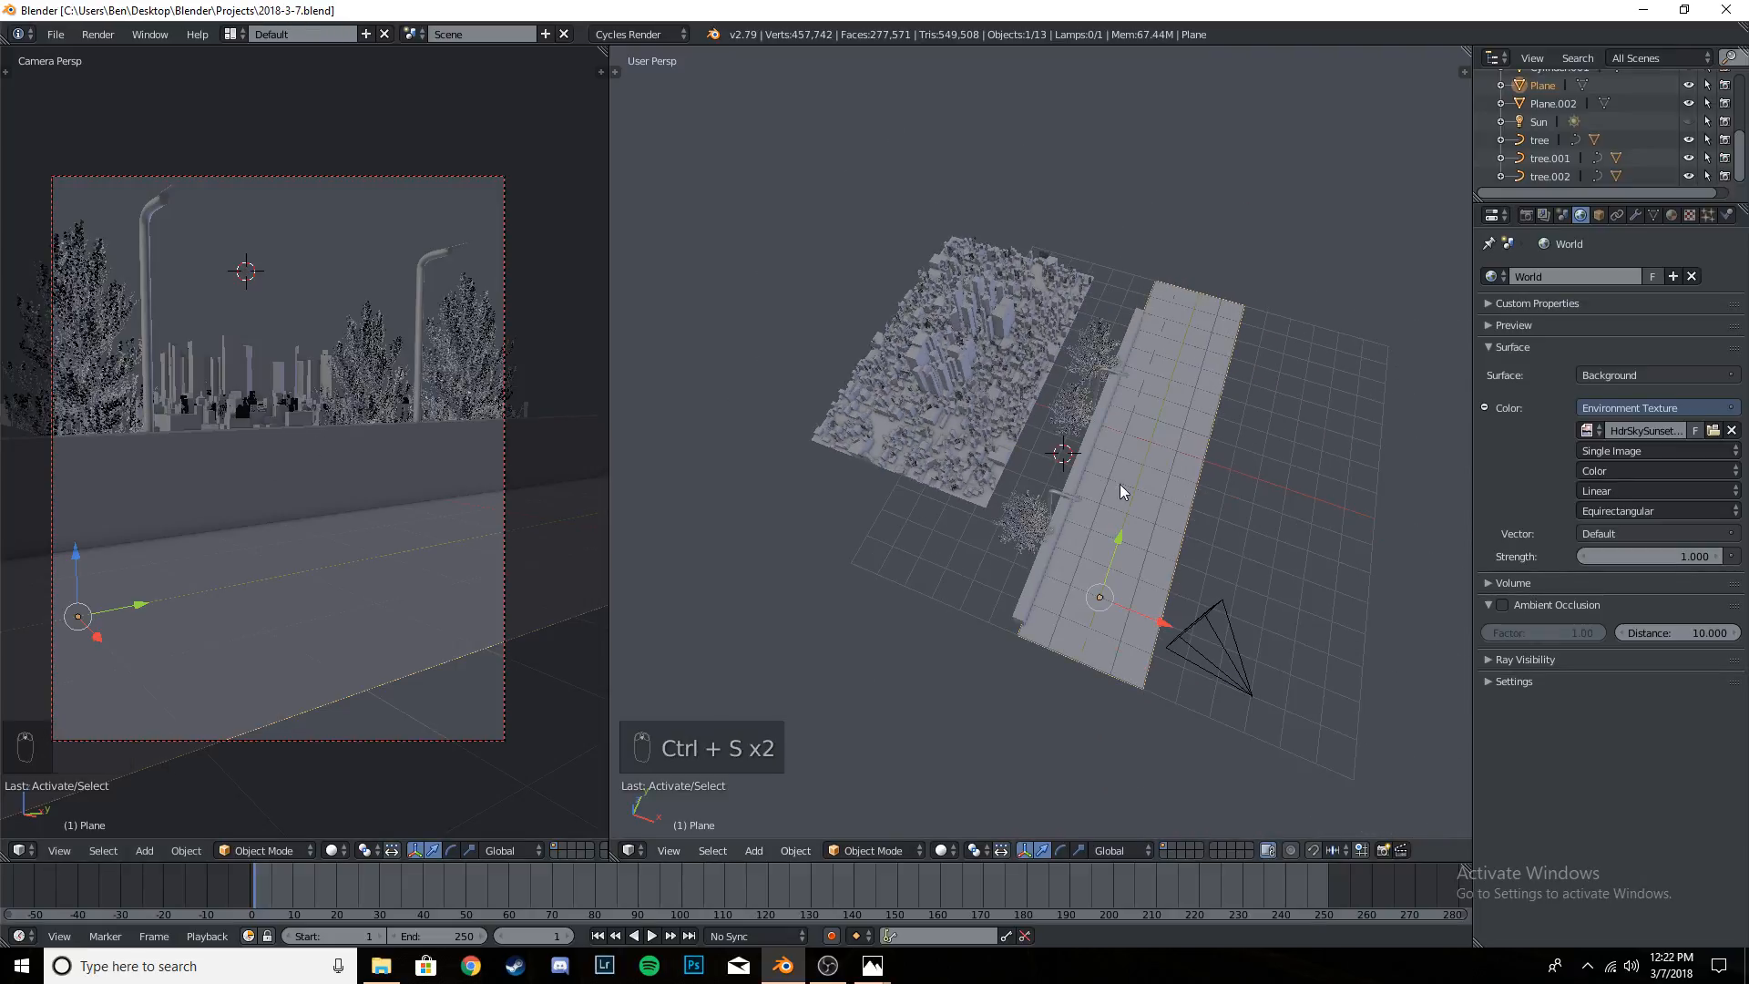
key("KP_7")
middle_click_drag(1185, 478, 1047, 548, "shift")
scroll(1035, 494, "up", 4)
scroll(1033, 495, "down", 3)
scroll(1032, 496, "up", 2)
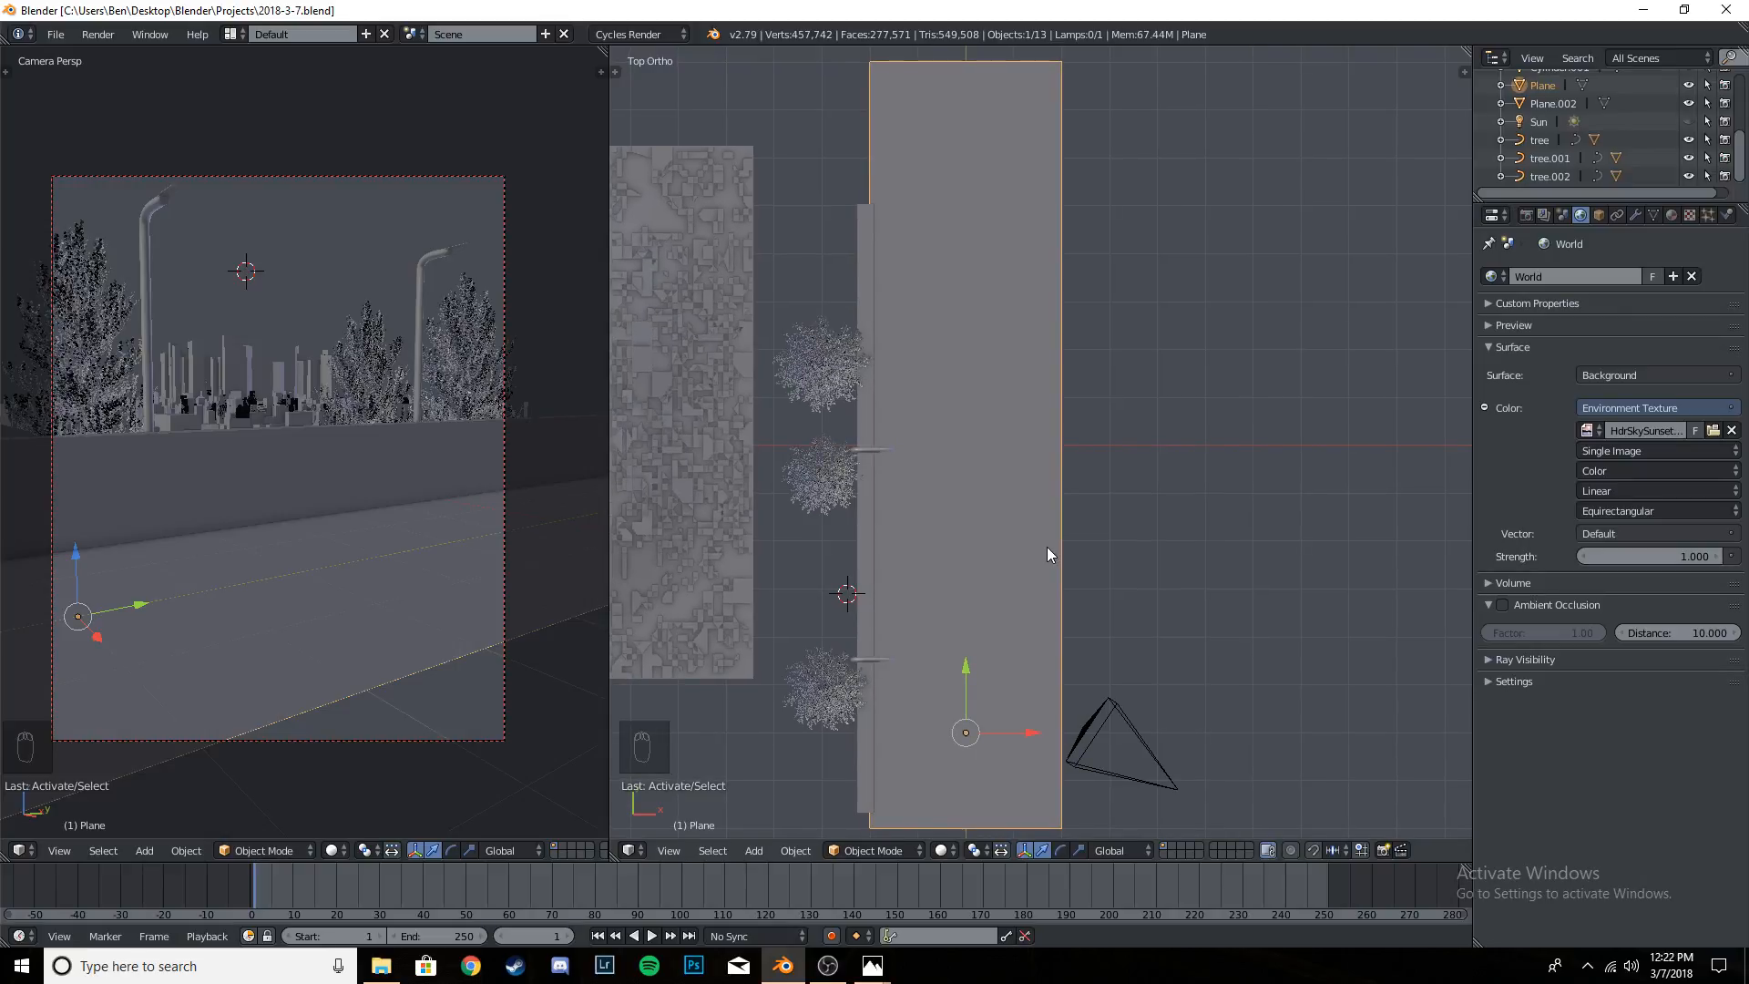
key("ctrl+s")
- Give the road plane a new material named Street with a Principled BSDF surface
left_click(1047, 546)
left_click(1672, 215)
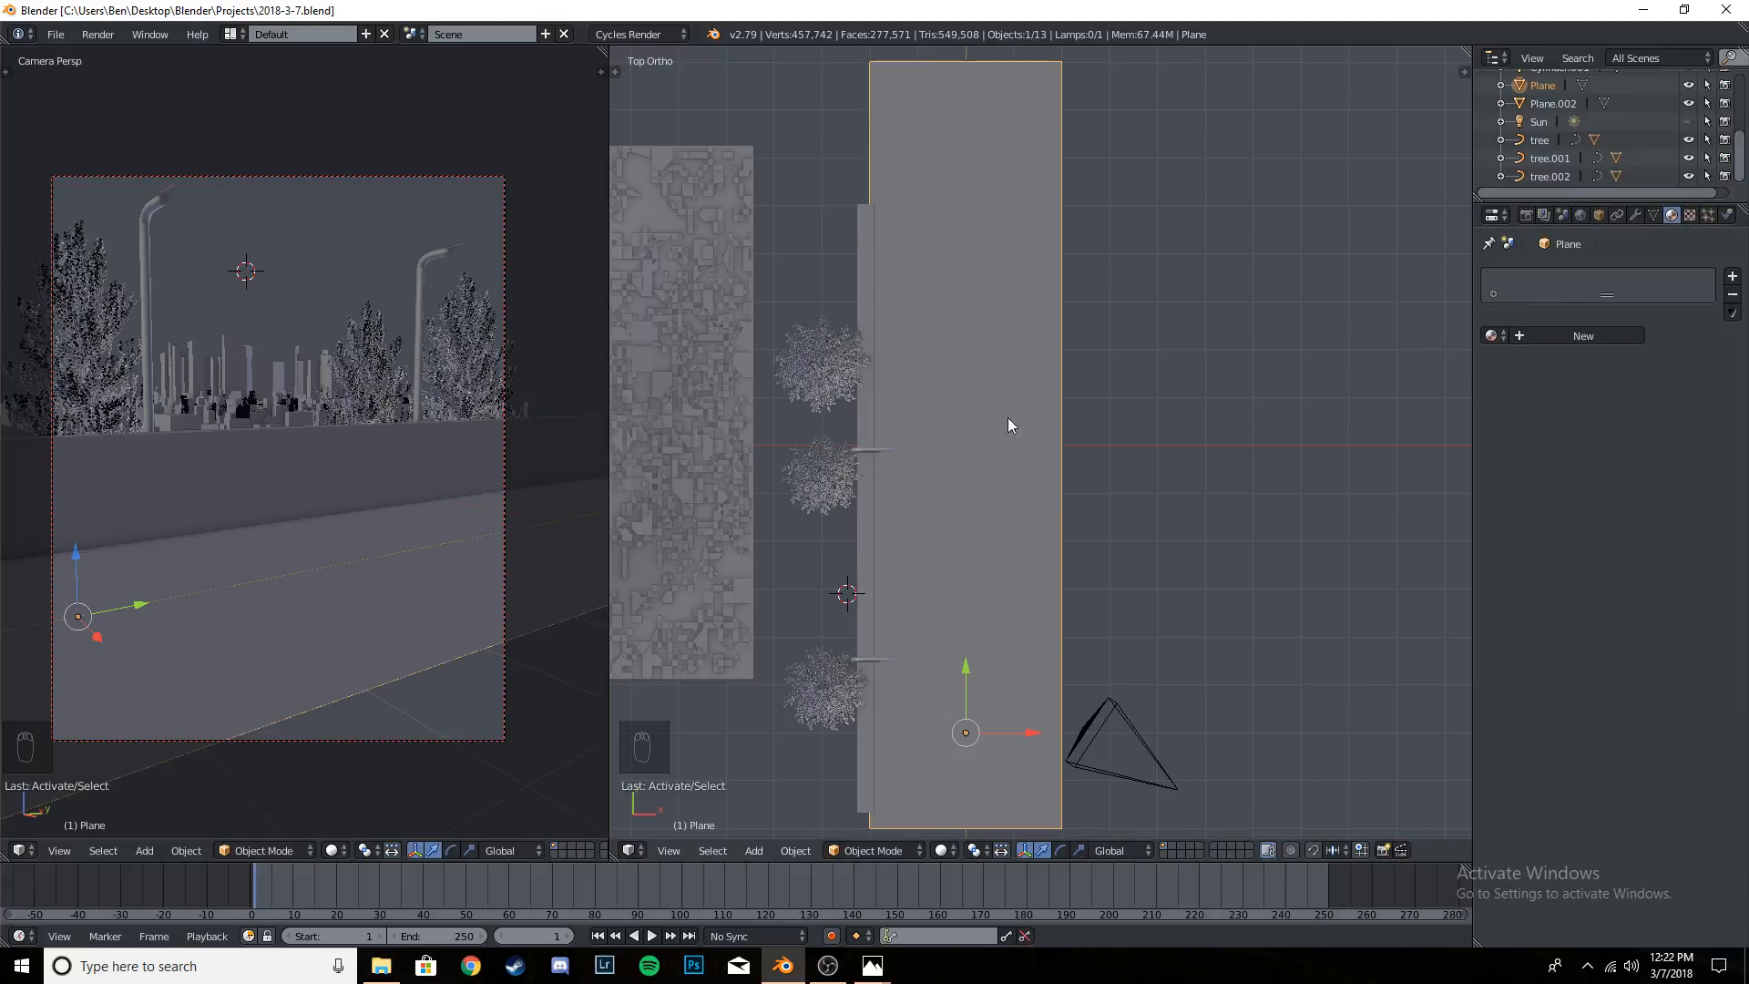
left_click(1560, 336)
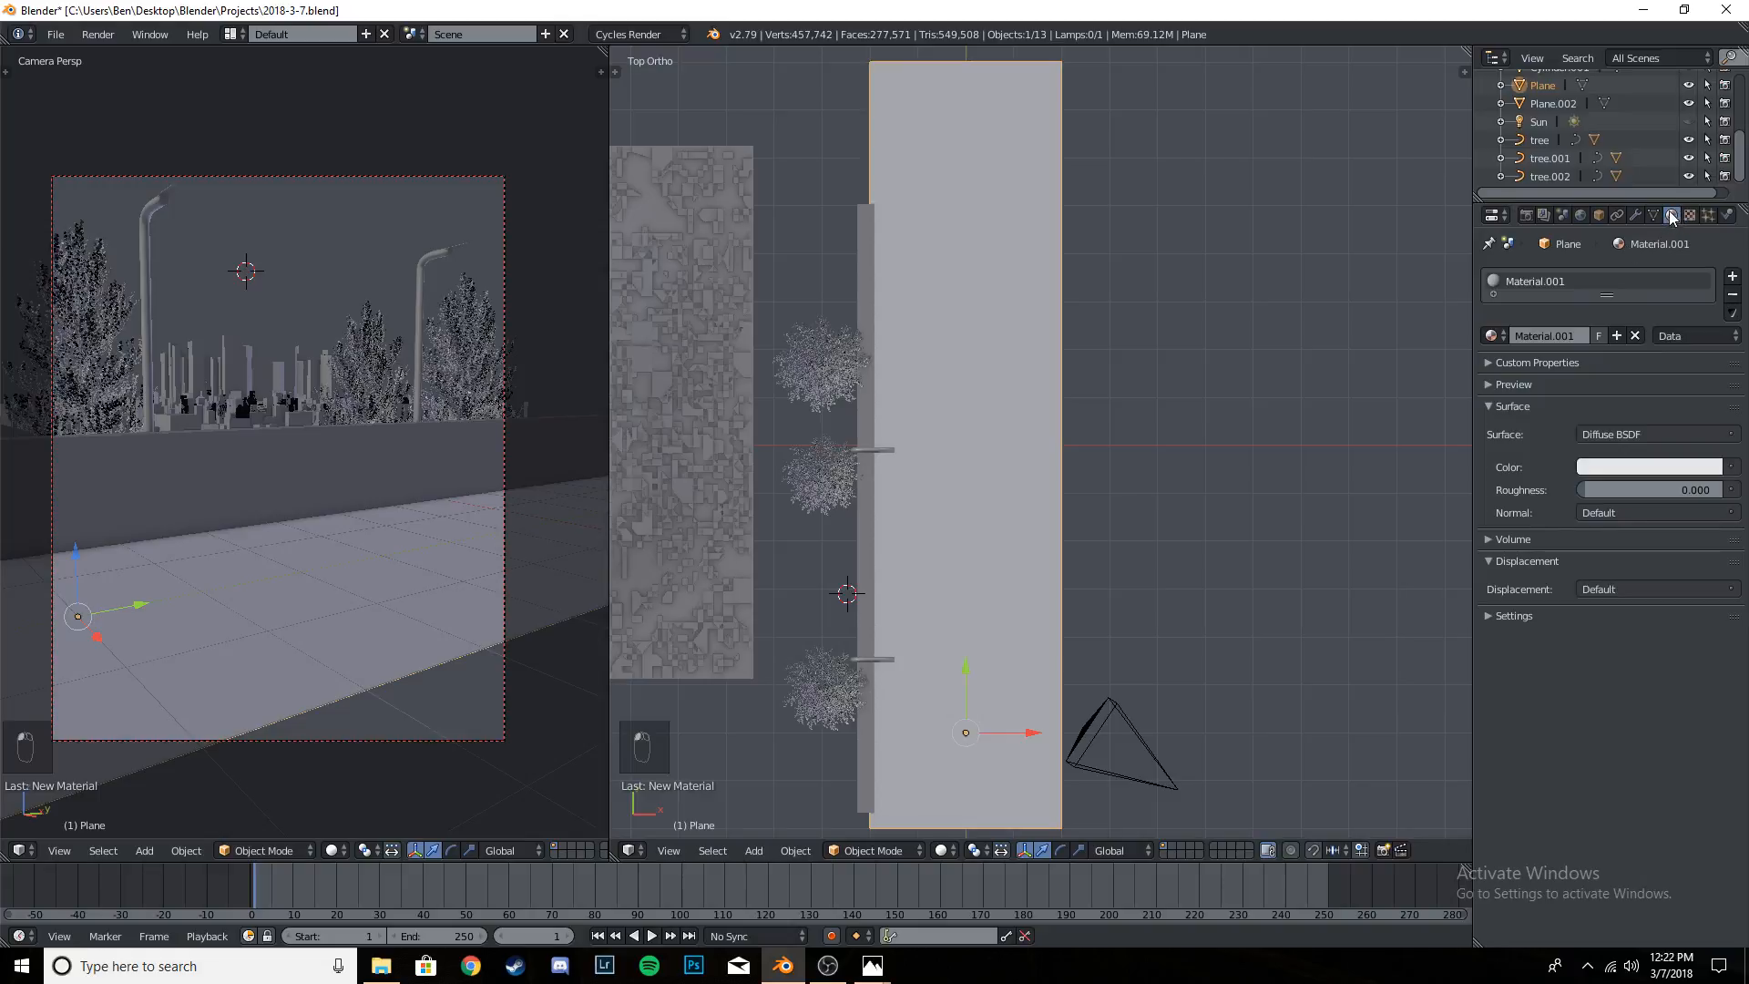
type("Street")
key("Return")
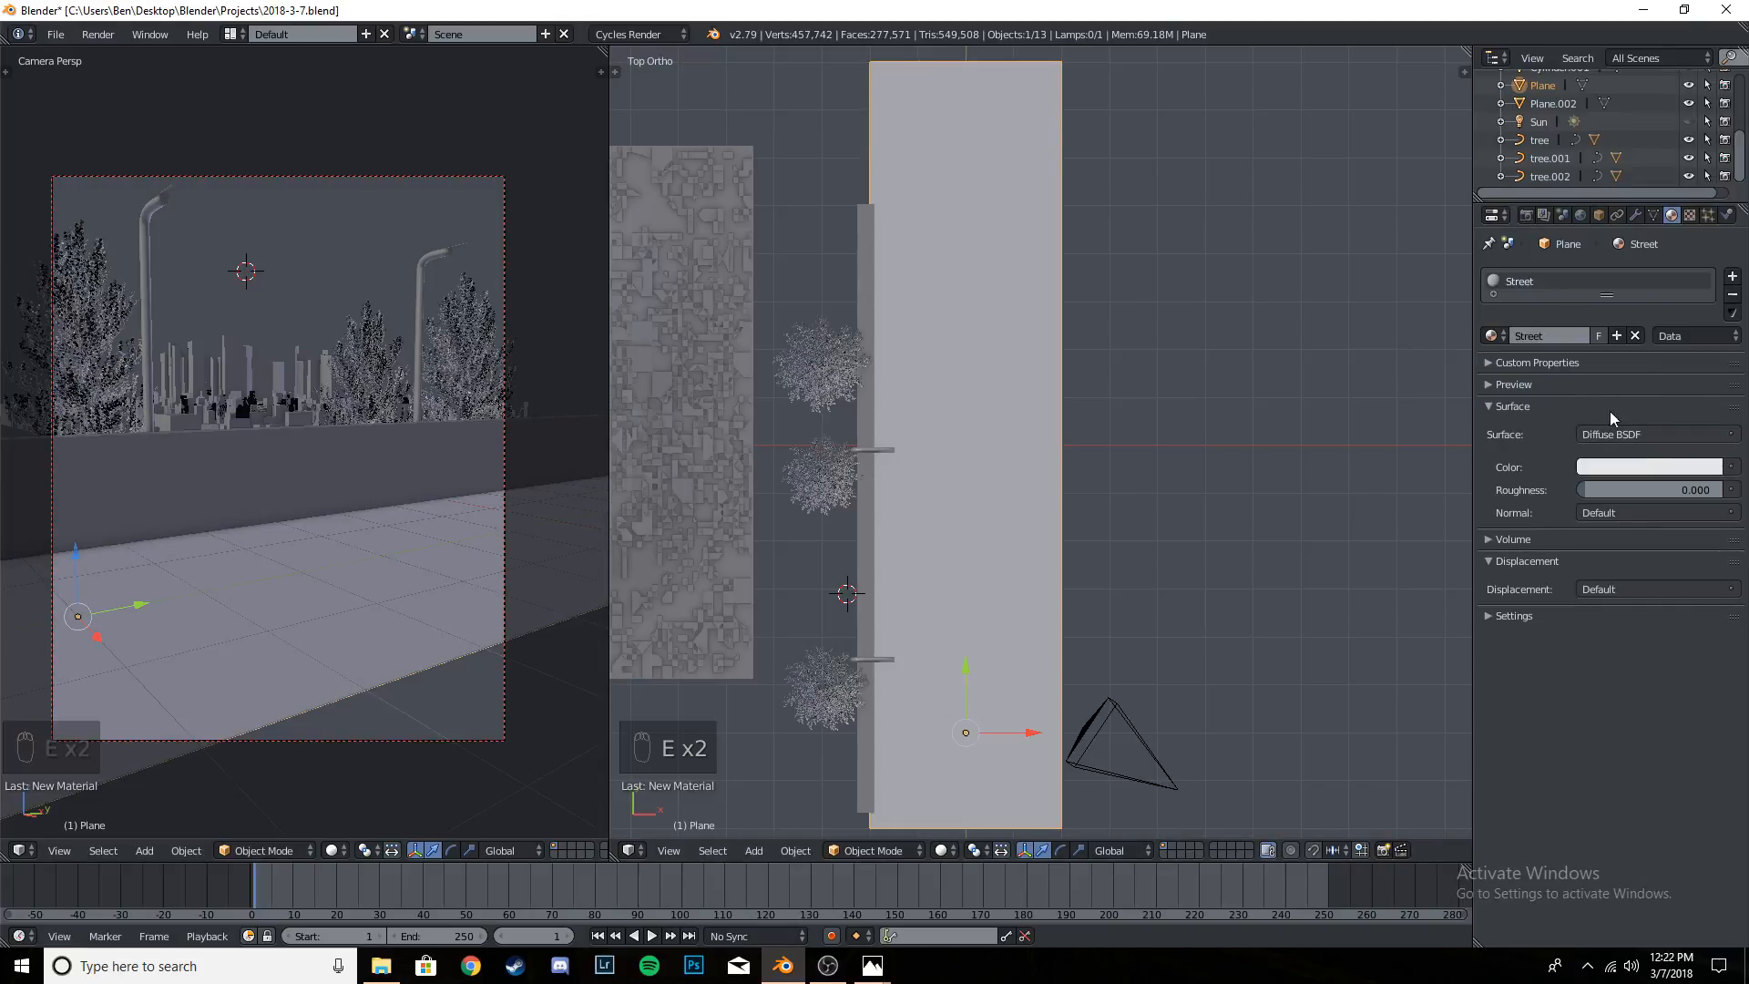
left_click(1662, 435)
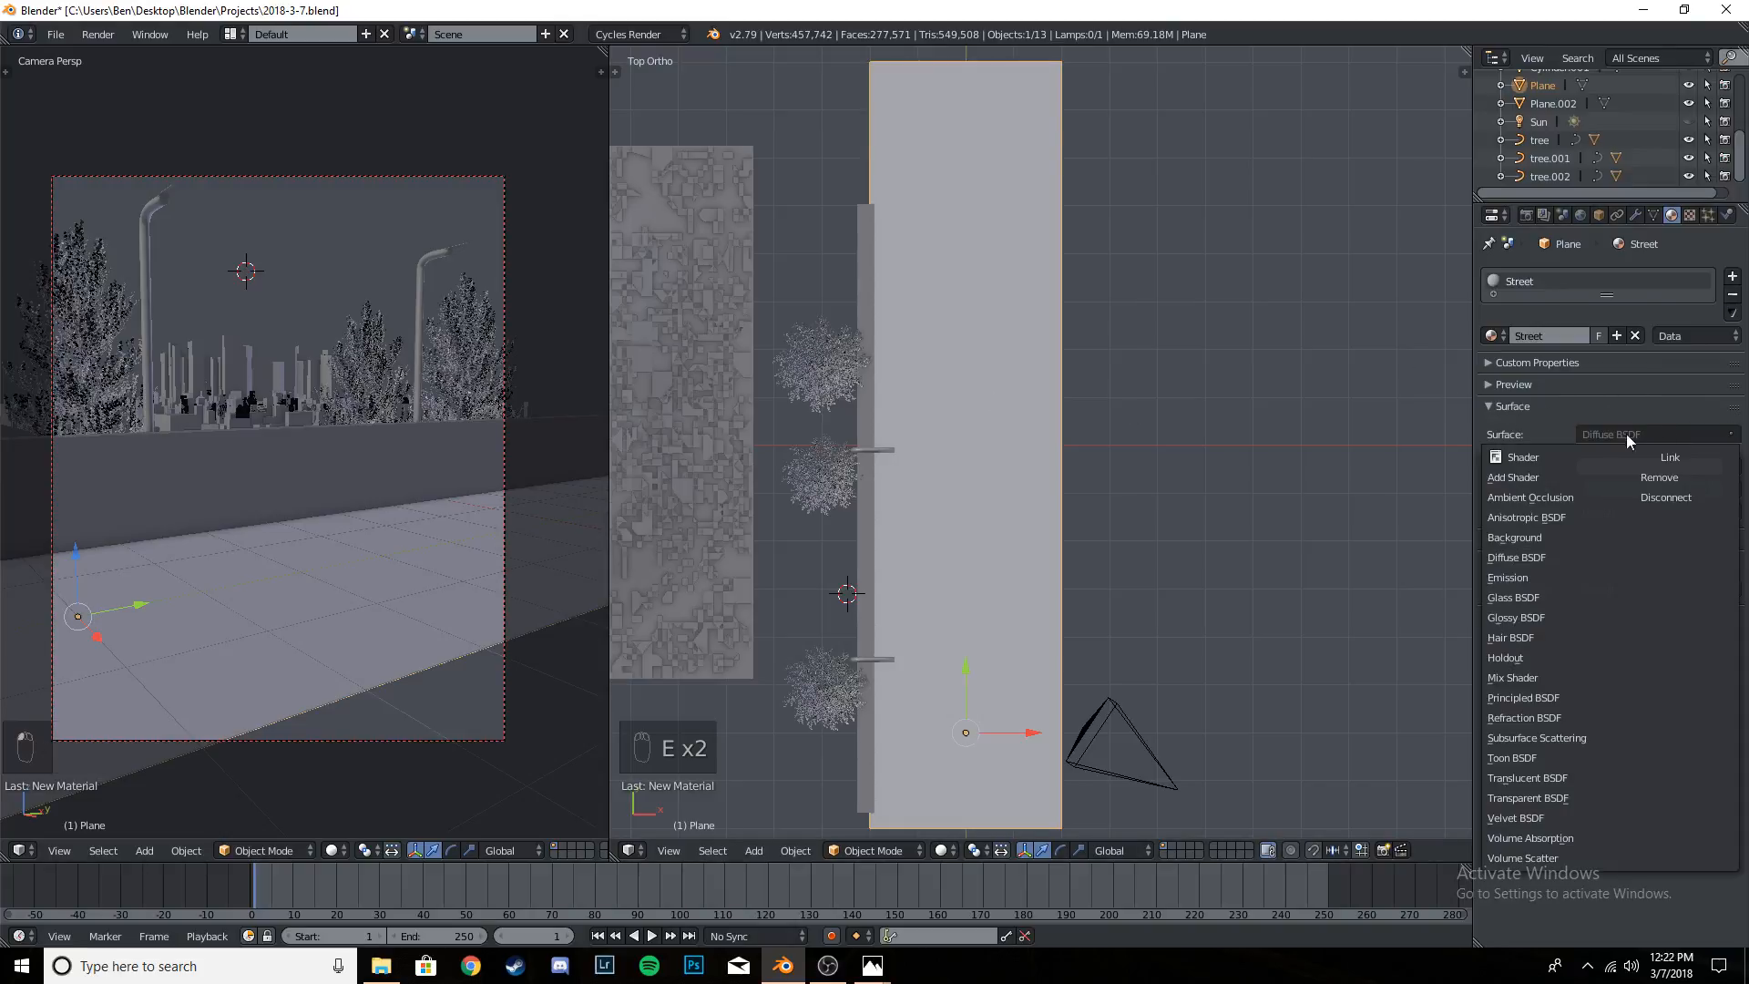
left_click(1562, 700)
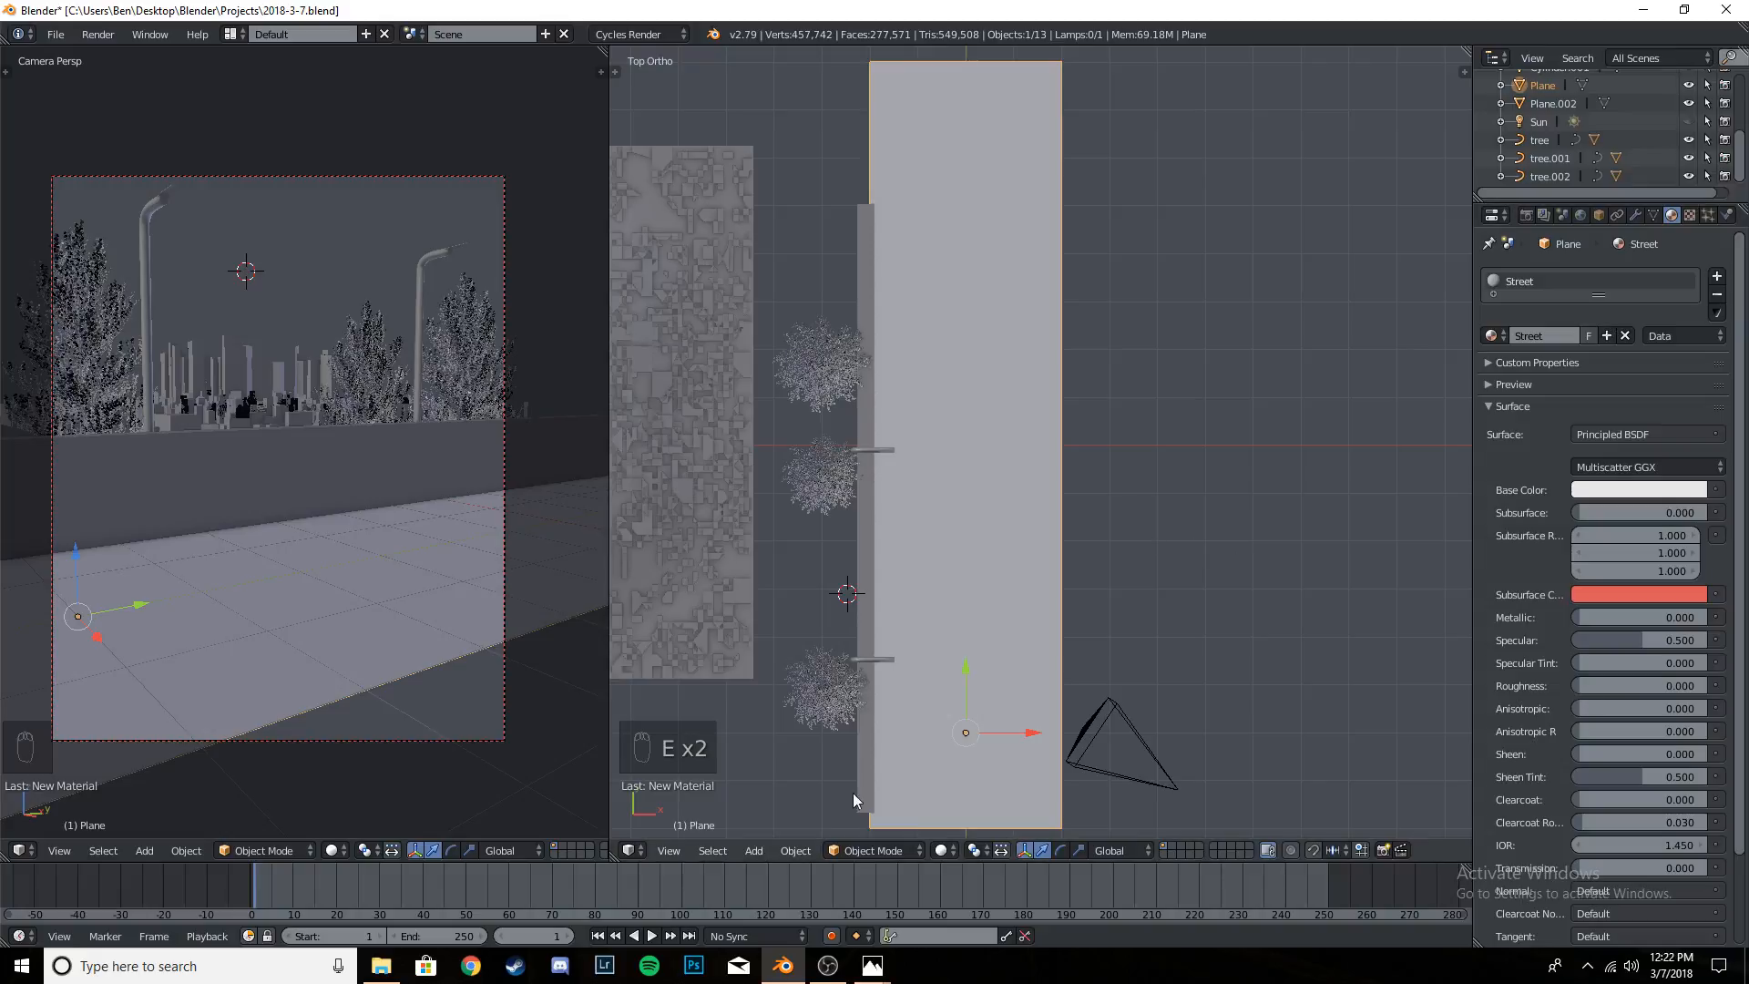
- Turn the larger viewport into a Node Editor showing the Street material's nodes, with the properties sidebar hidden
left_click(630, 851)
left_click(700, 644)
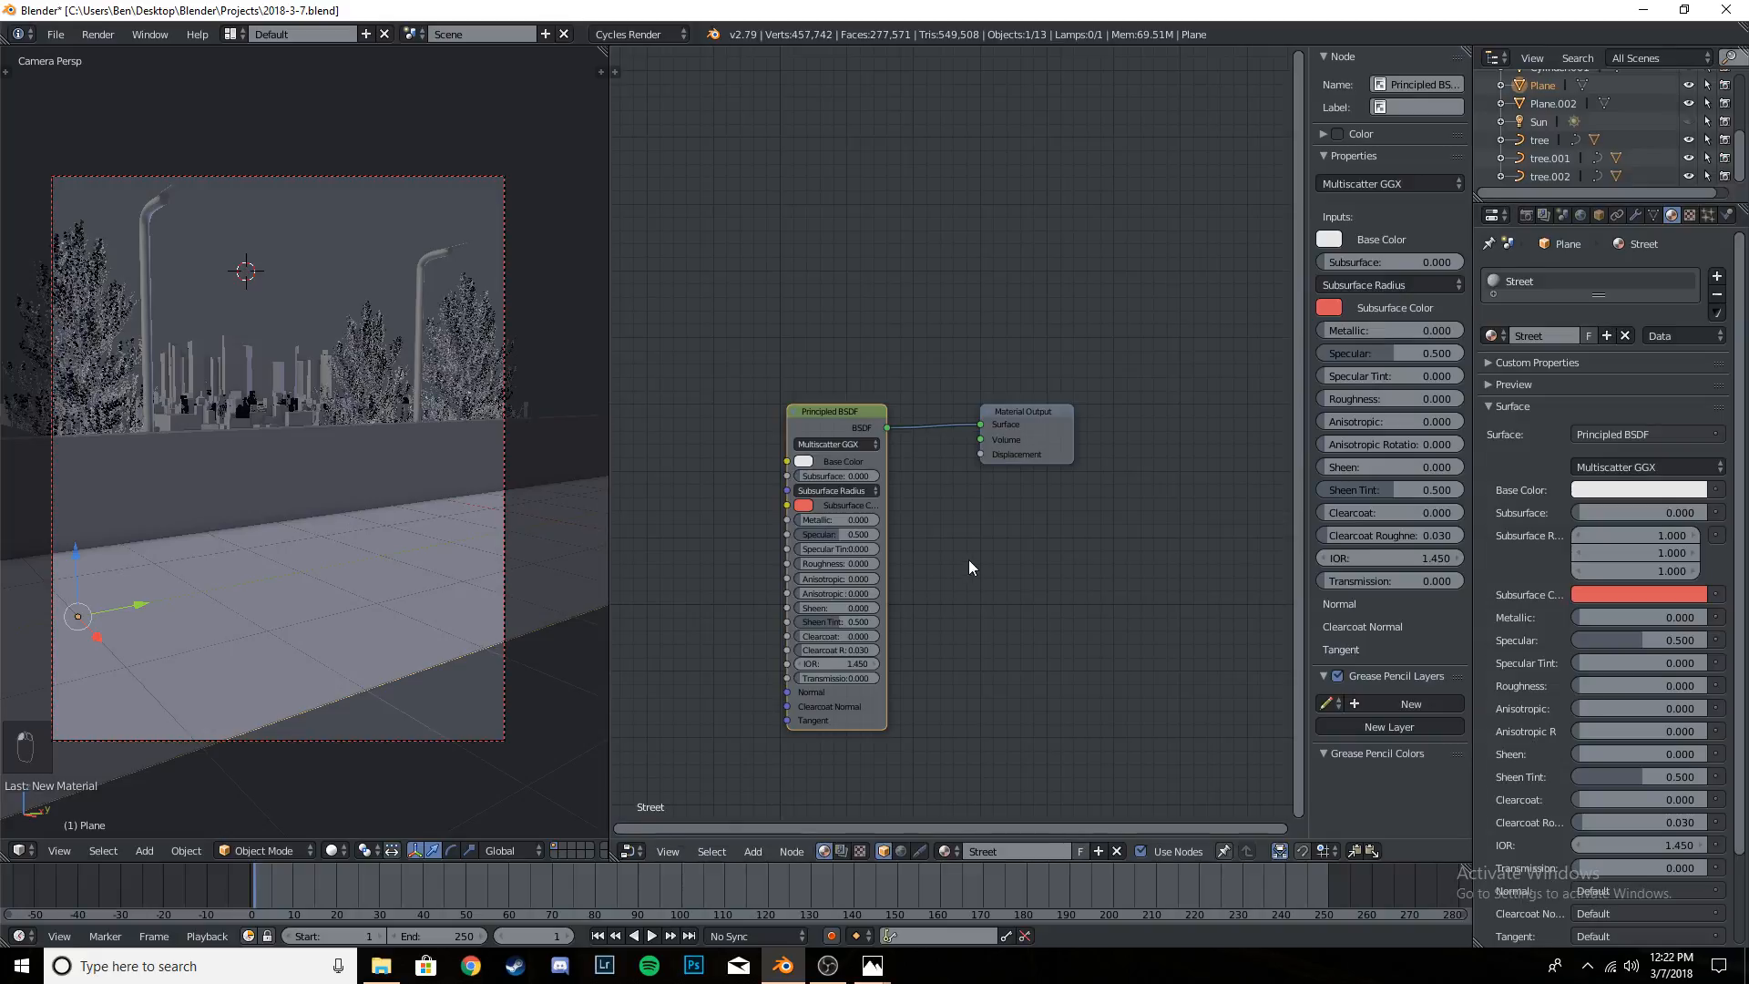
middle_click_drag(981, 591, 769, 463)
scroll(1062, 514, "up", 7)
scroll(970, 518, "up", 2)
key("n")
scroll(1097, 503, "down", 2)
middle_click_drag(883, 484, 1241, 483)
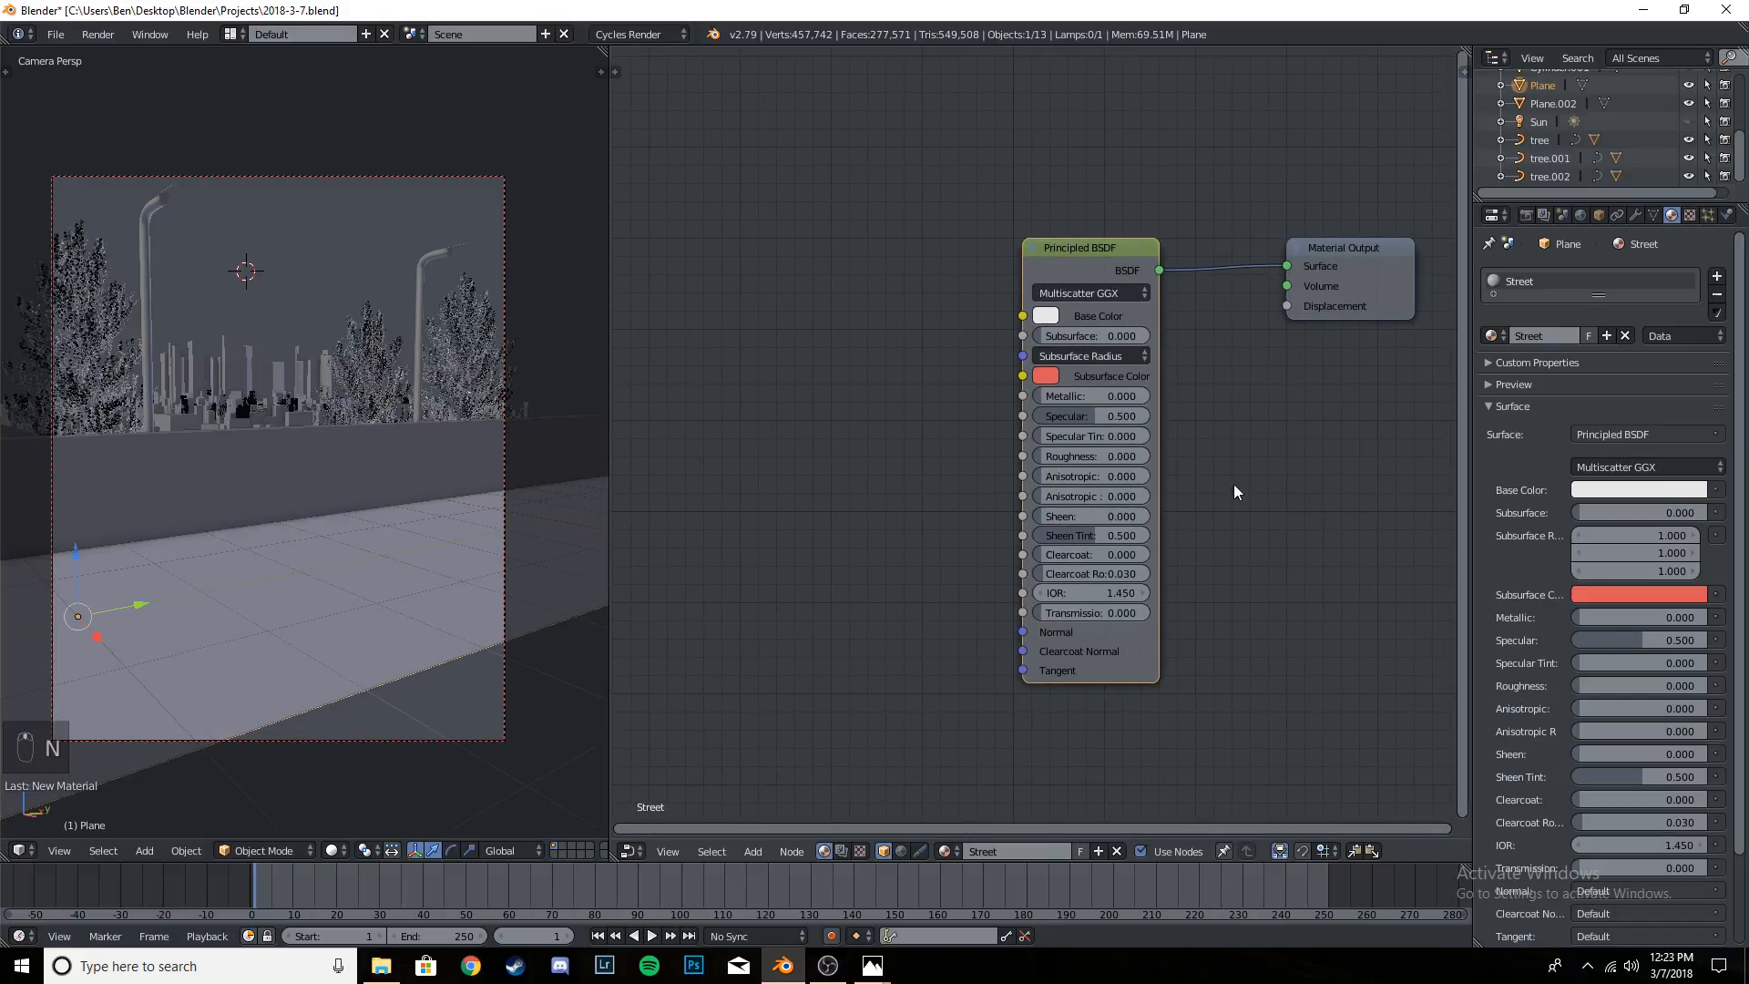
middle_click_drag(878, 467, 929, 490)
scroll(930, 490, "down", 1)
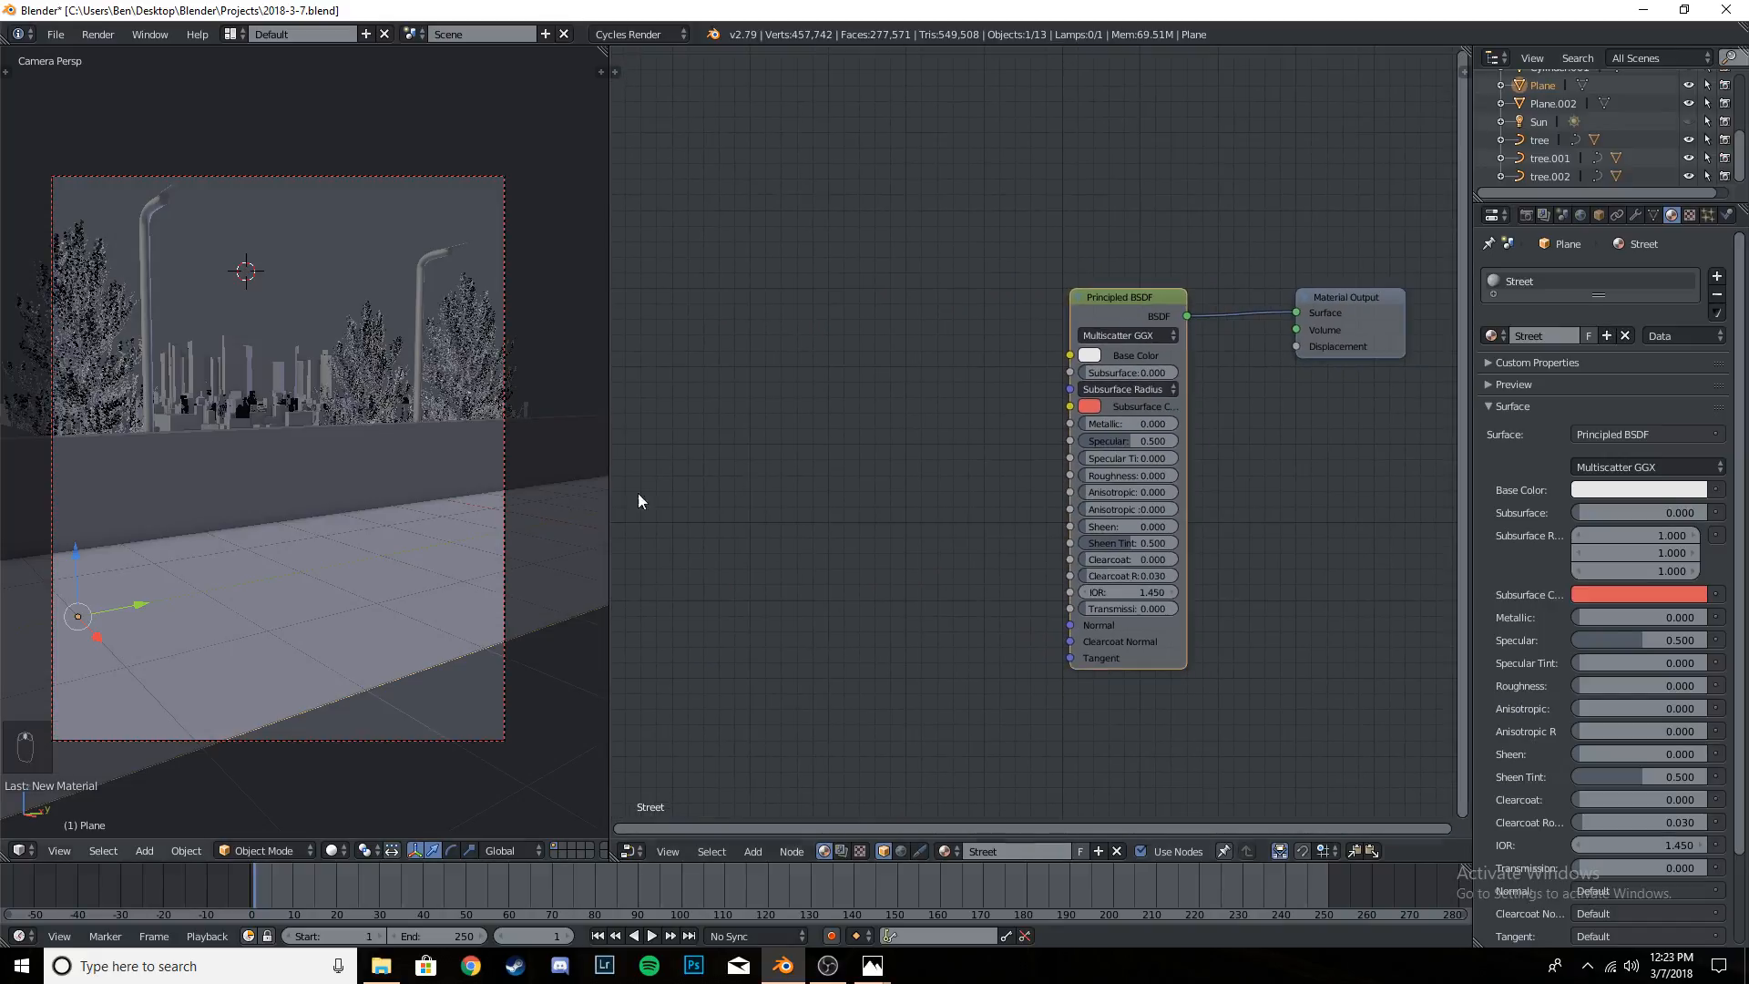
- In top view, enter Edit Mode on the road plane, select all its geometry and unwrap its UVs
key("KP_7")
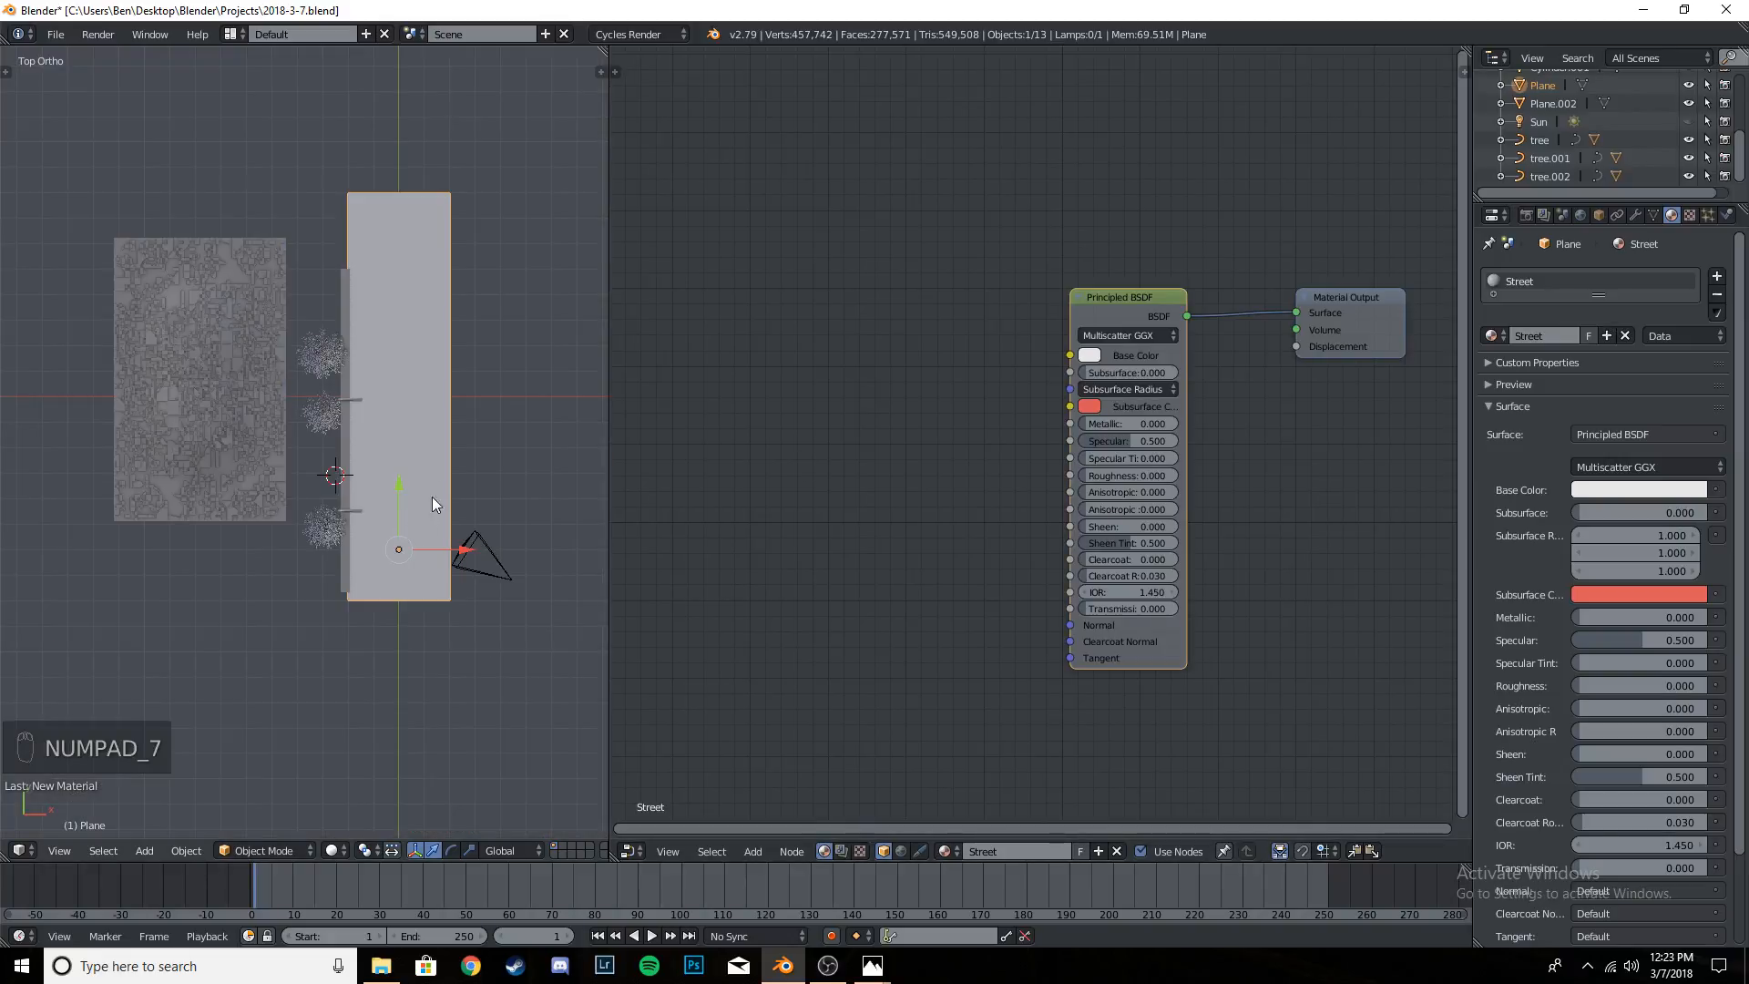
key("Tab")
key("Tab")
key("Tab")
key("Tab")
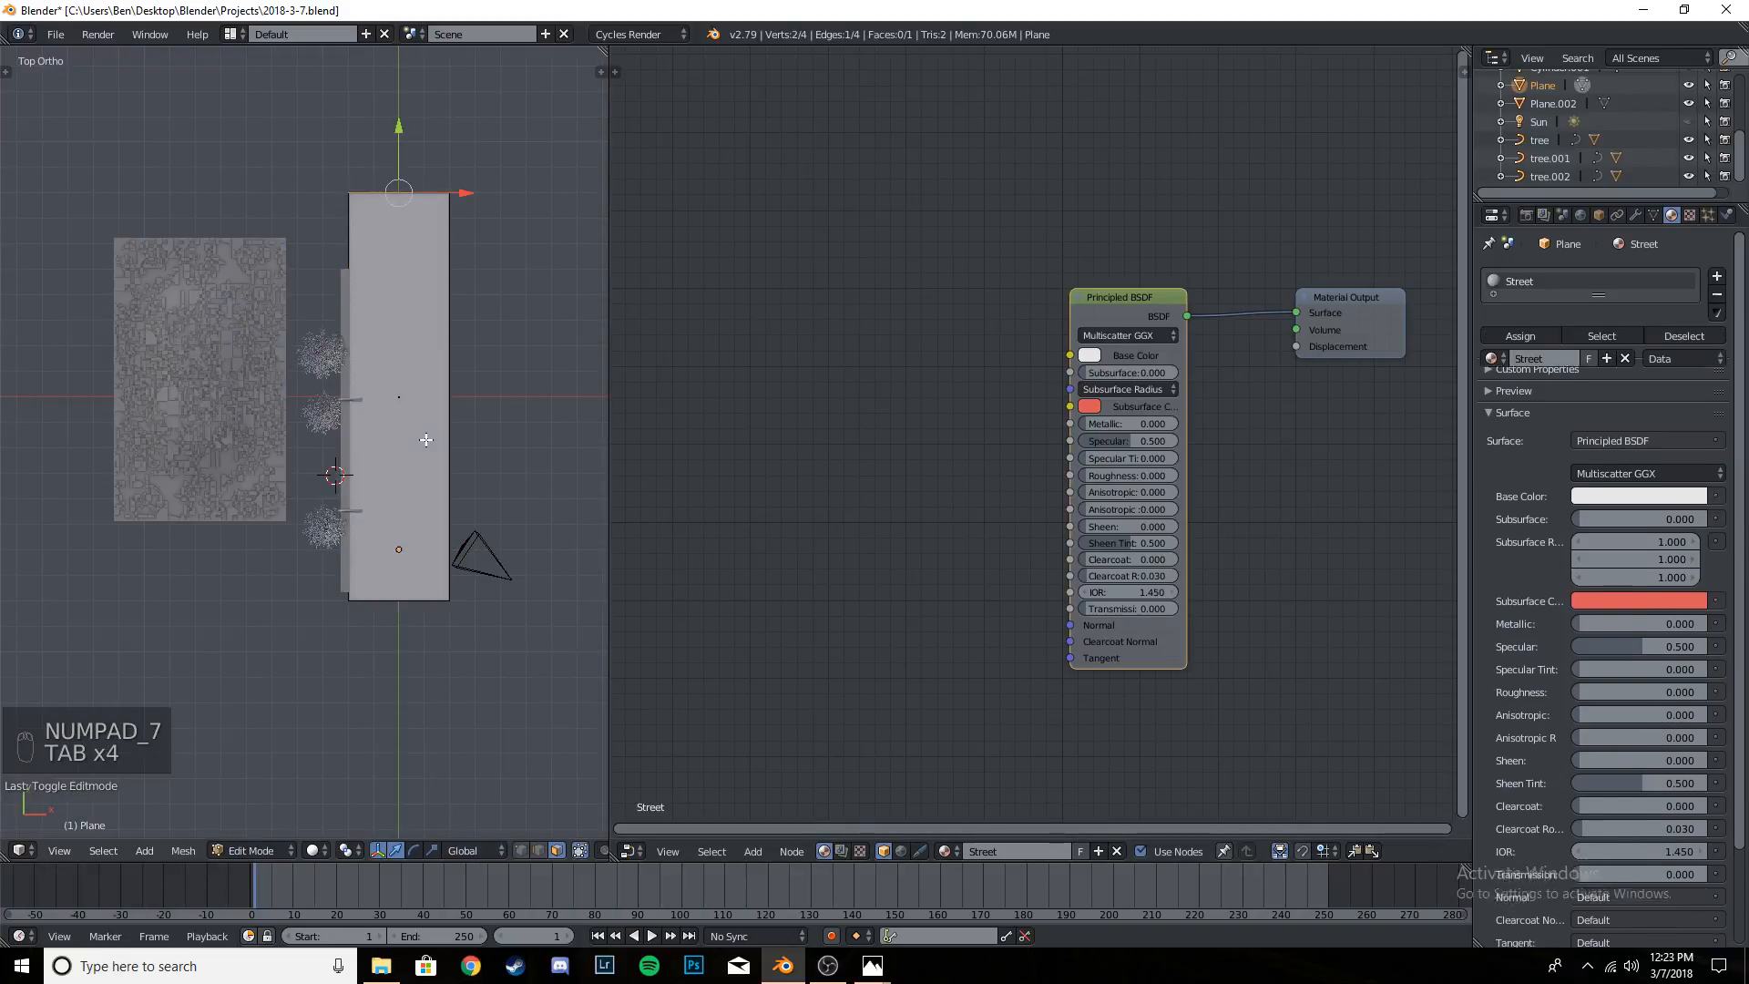
key("a")
key("a")
key("a")
key("a")
key("a")
key("a")
key("a")
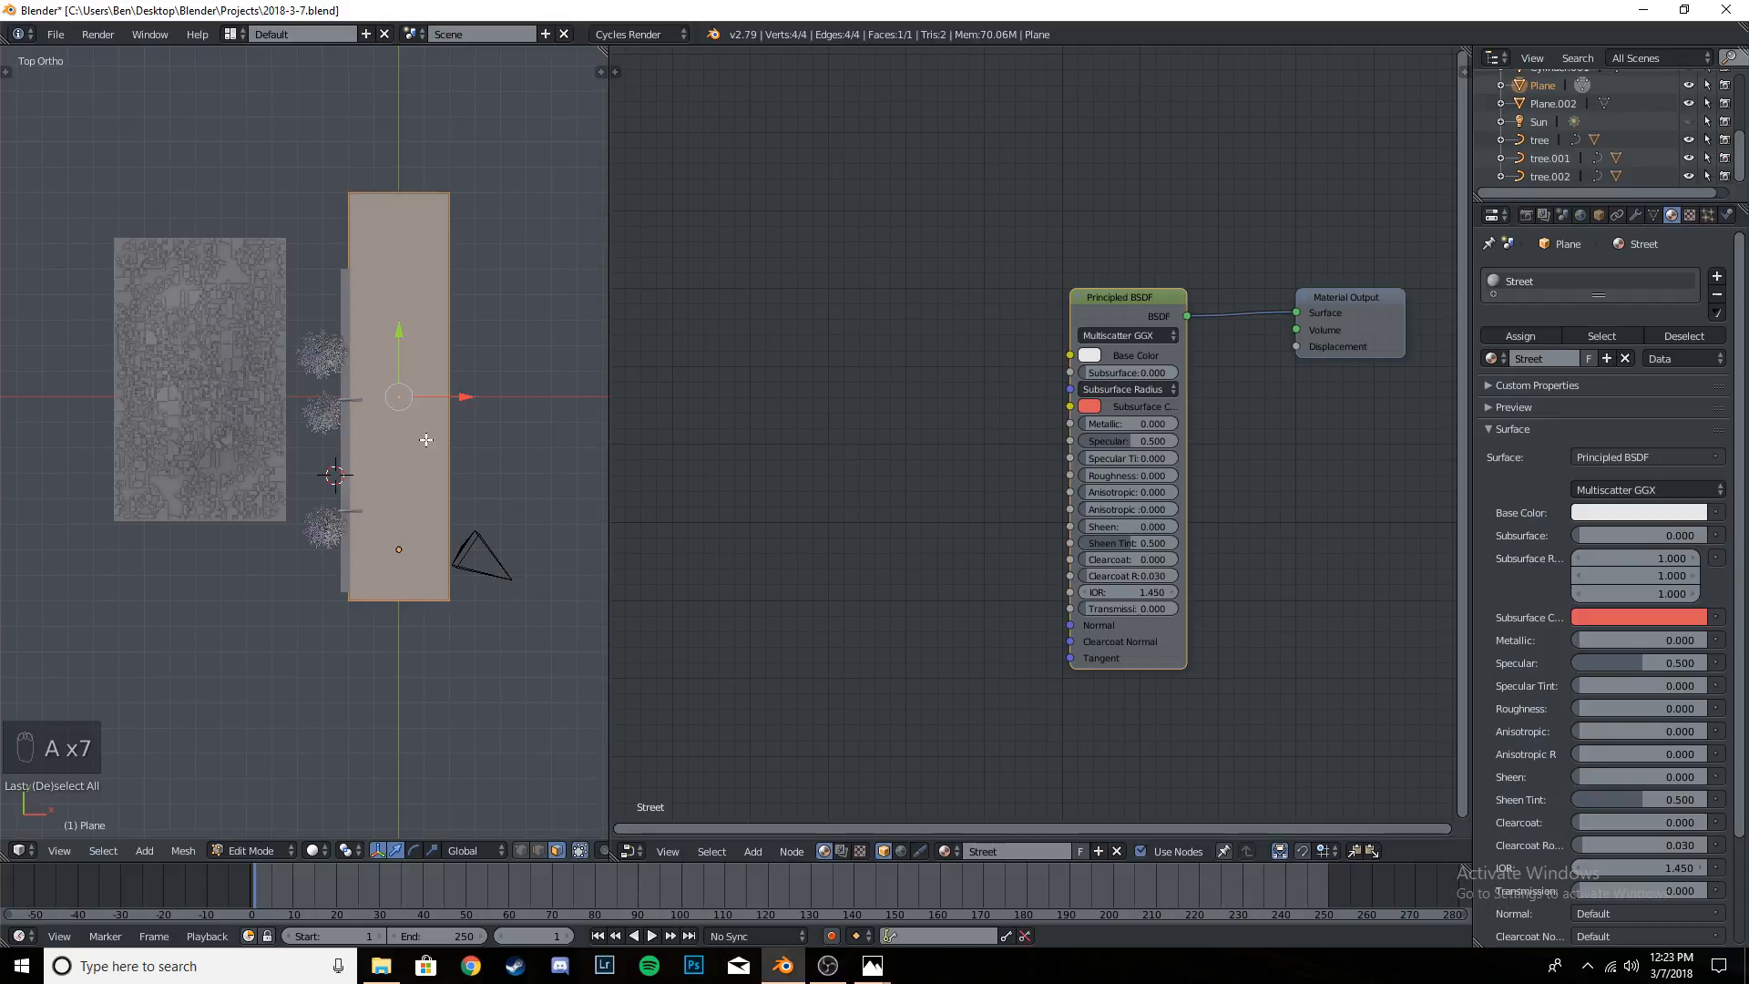
key("u")
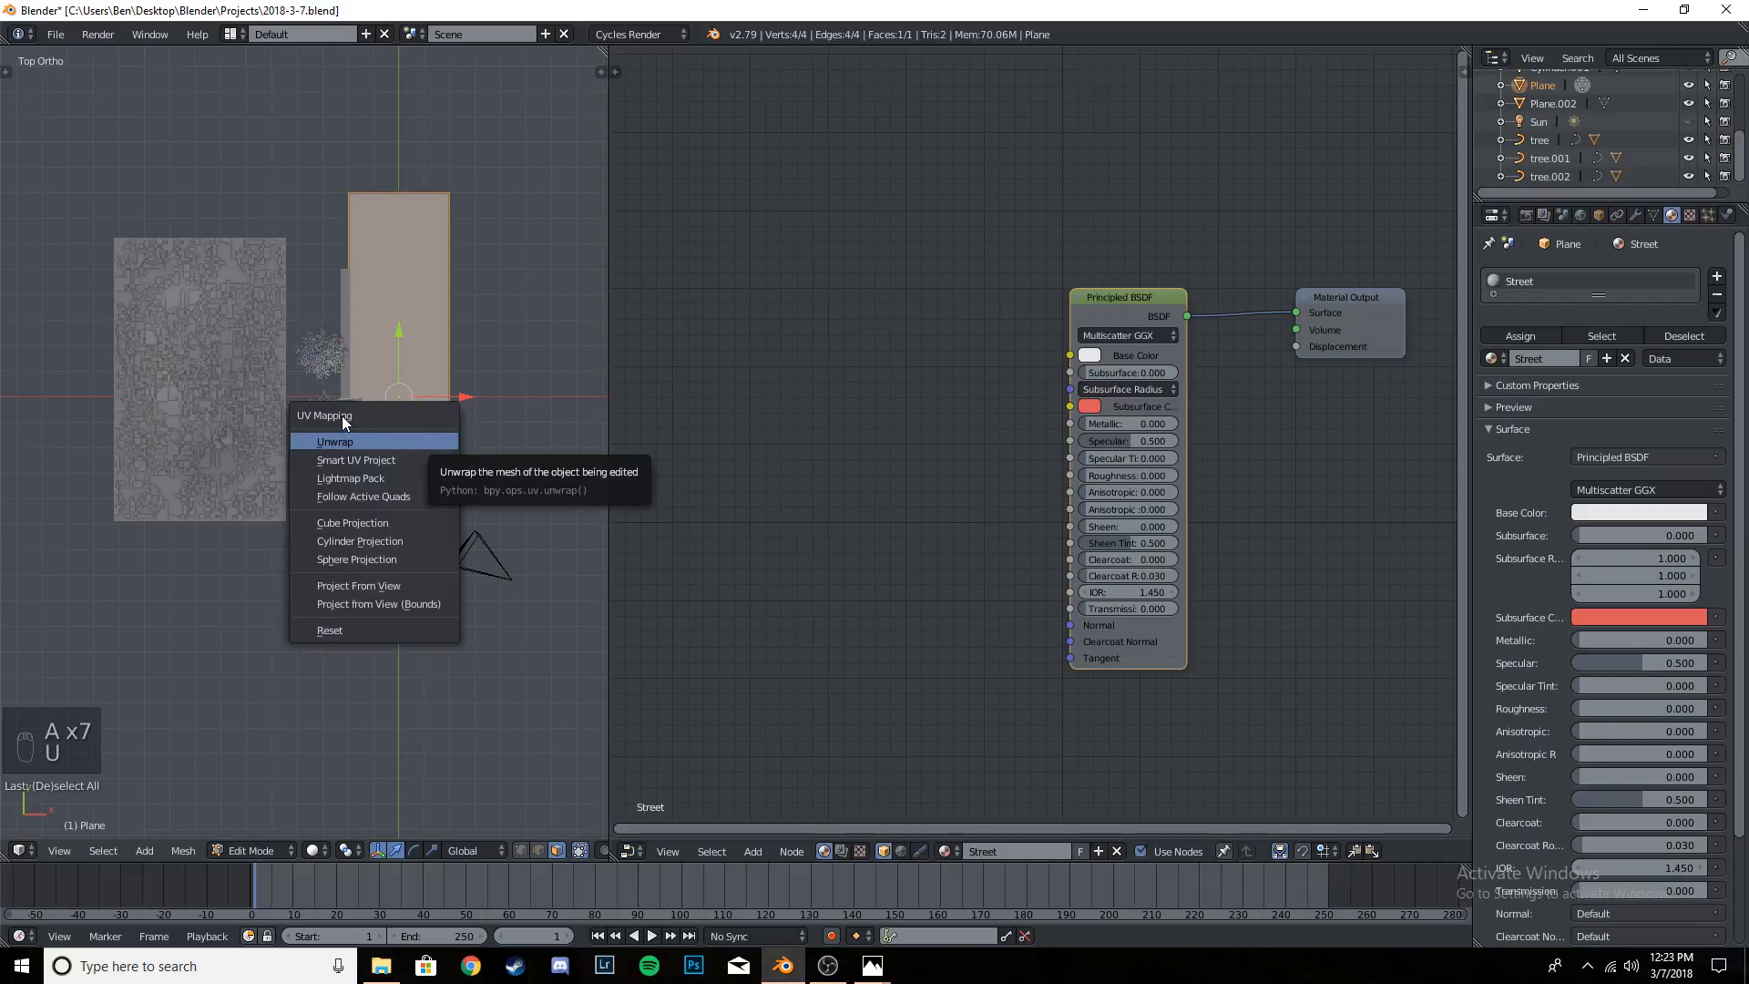
left_click(358, 436)
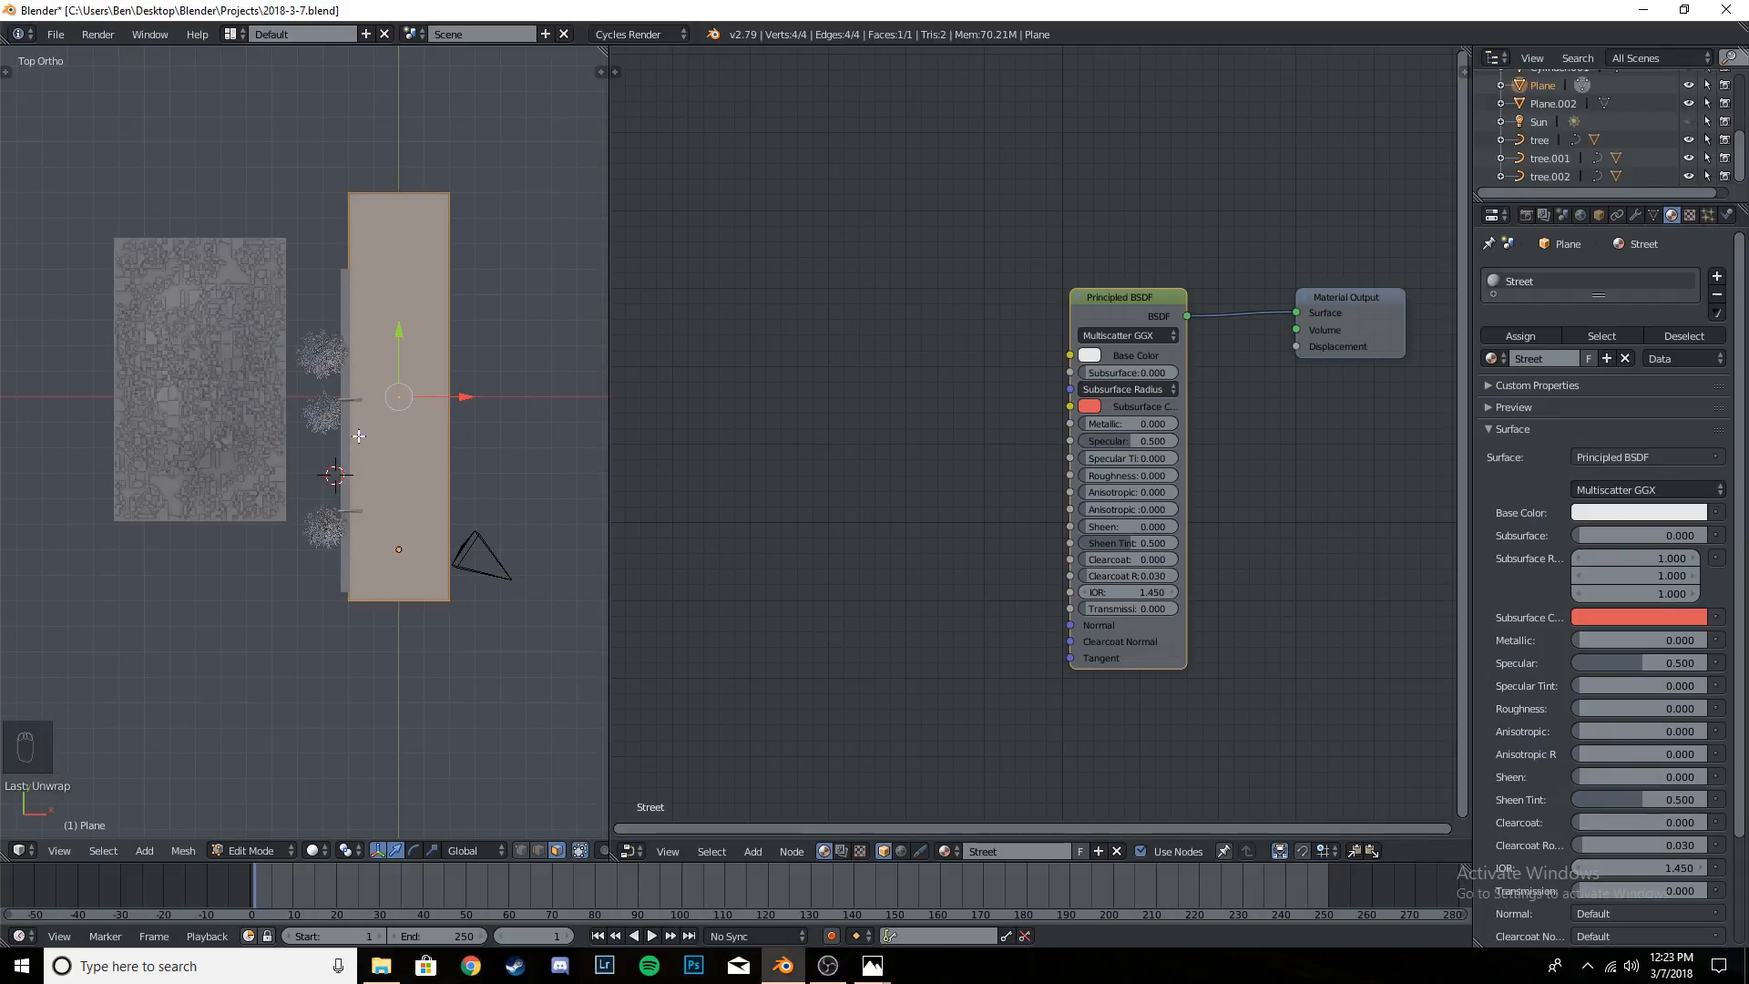
key("u")
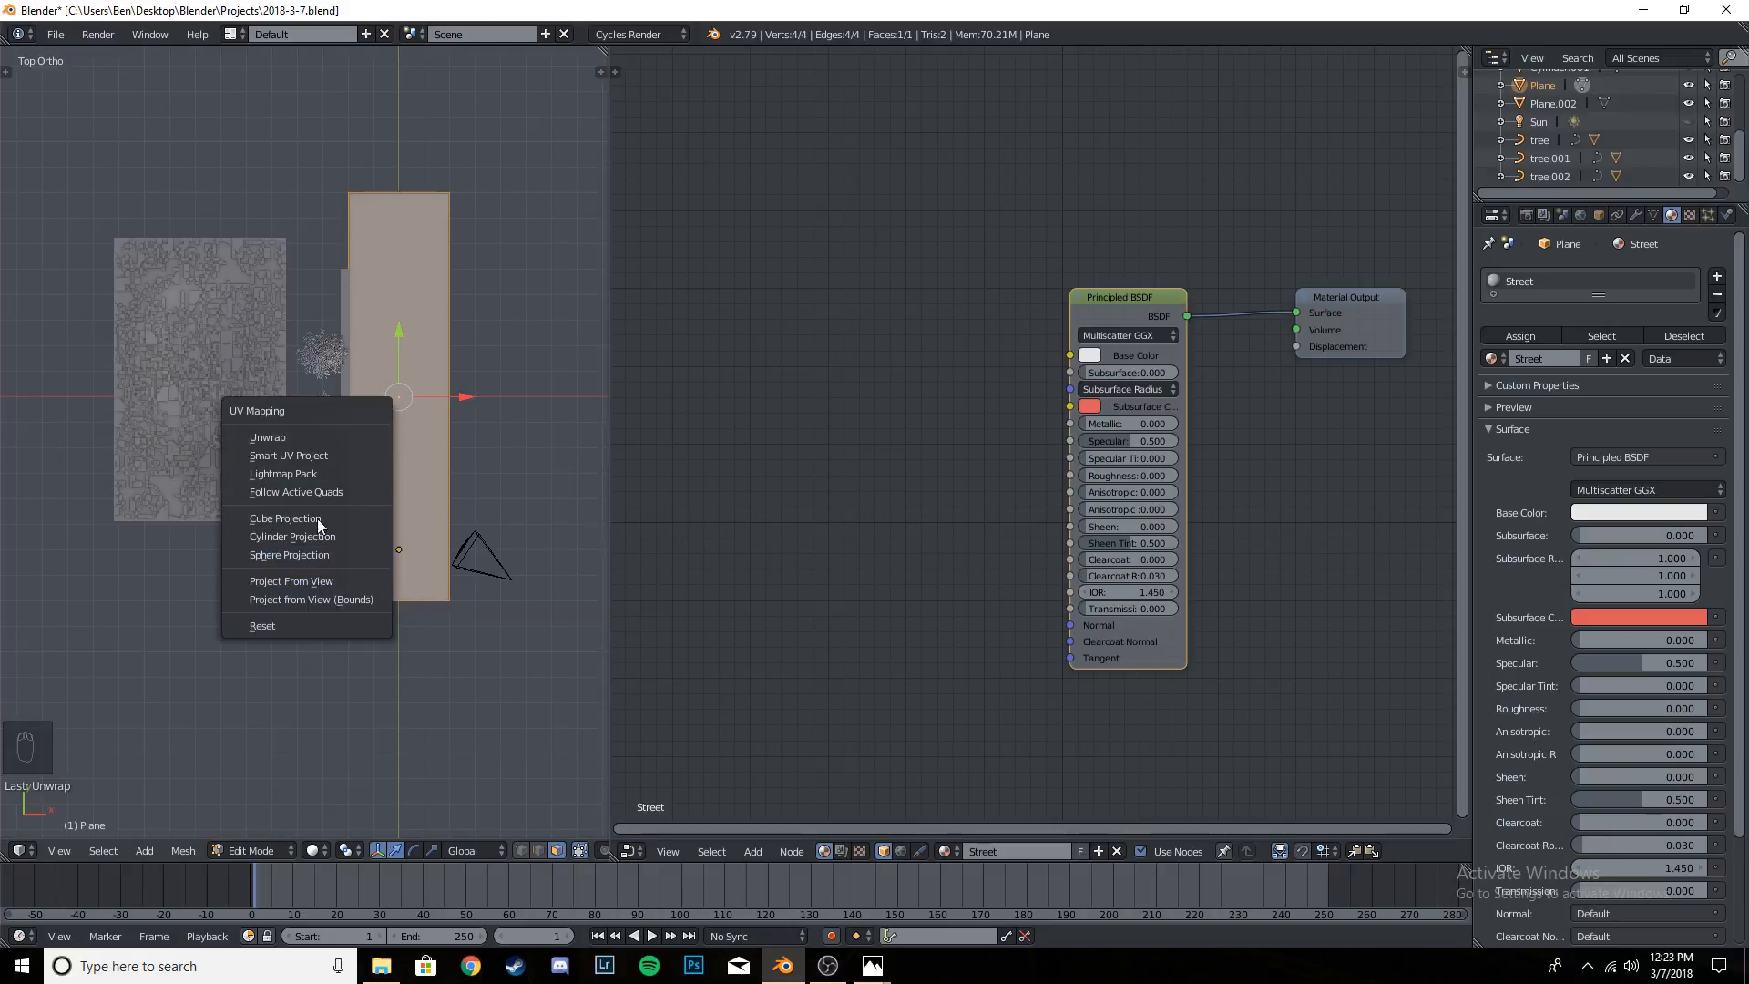
left_click(313, 439)
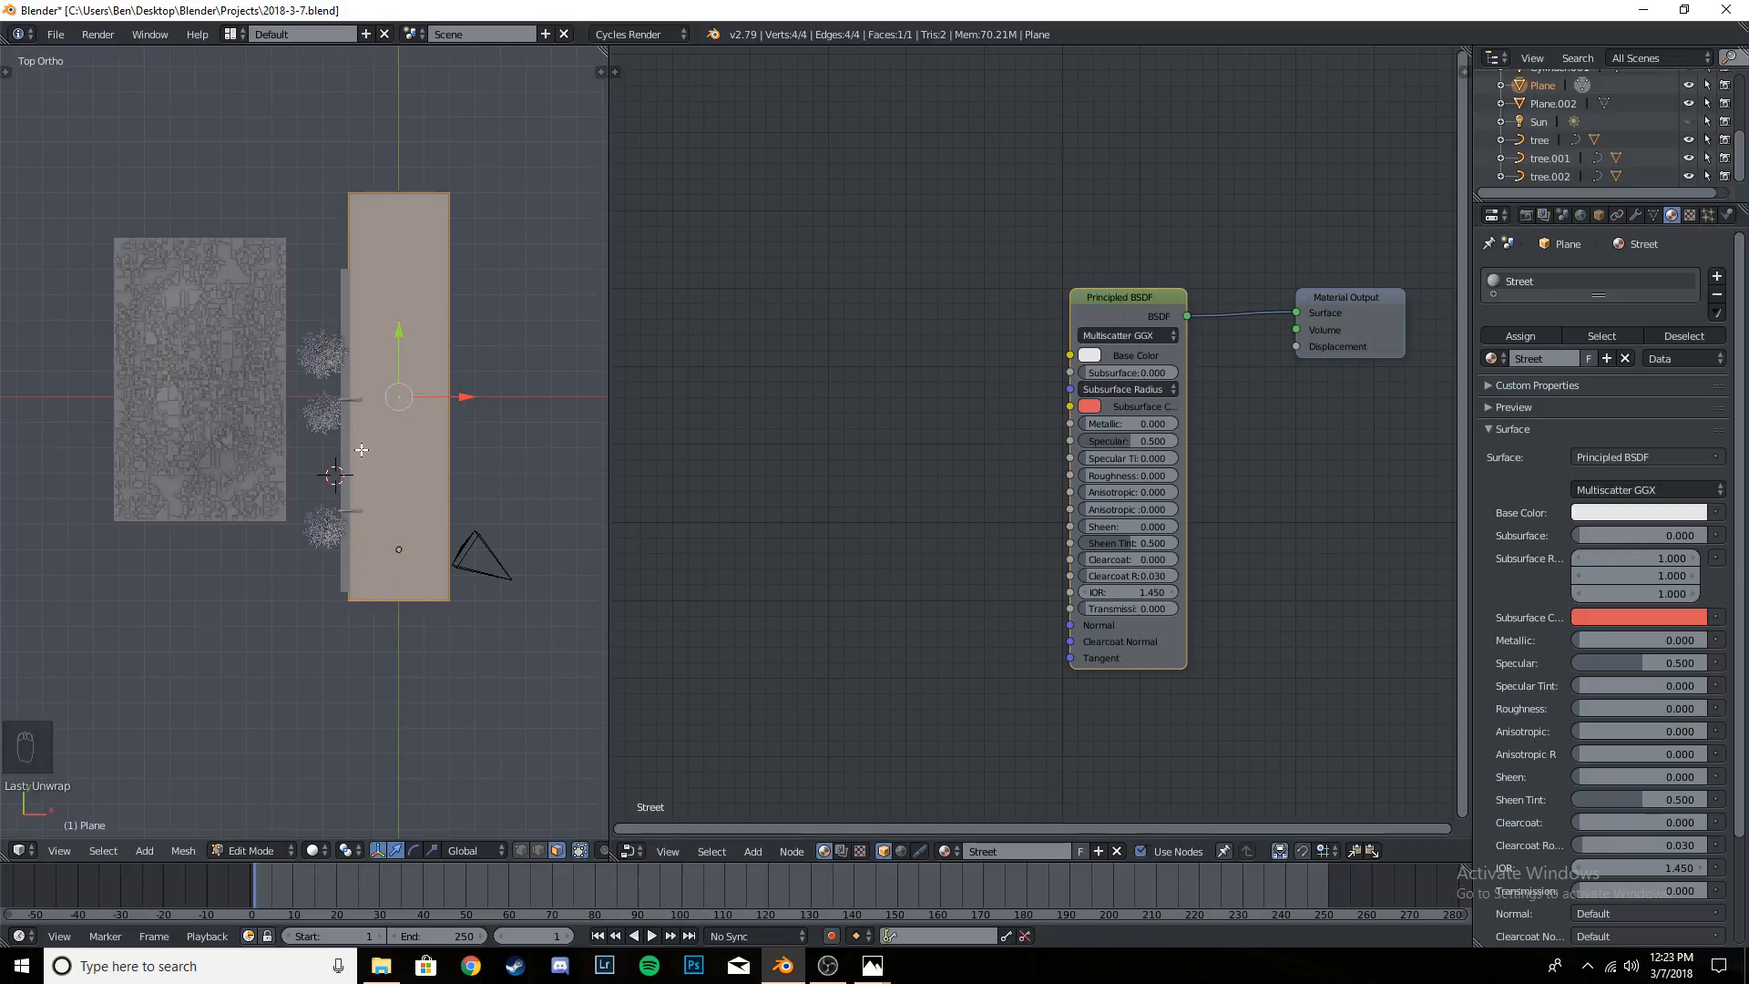
- Redo the road plane's UVs by projecting them from the top view
key("u")
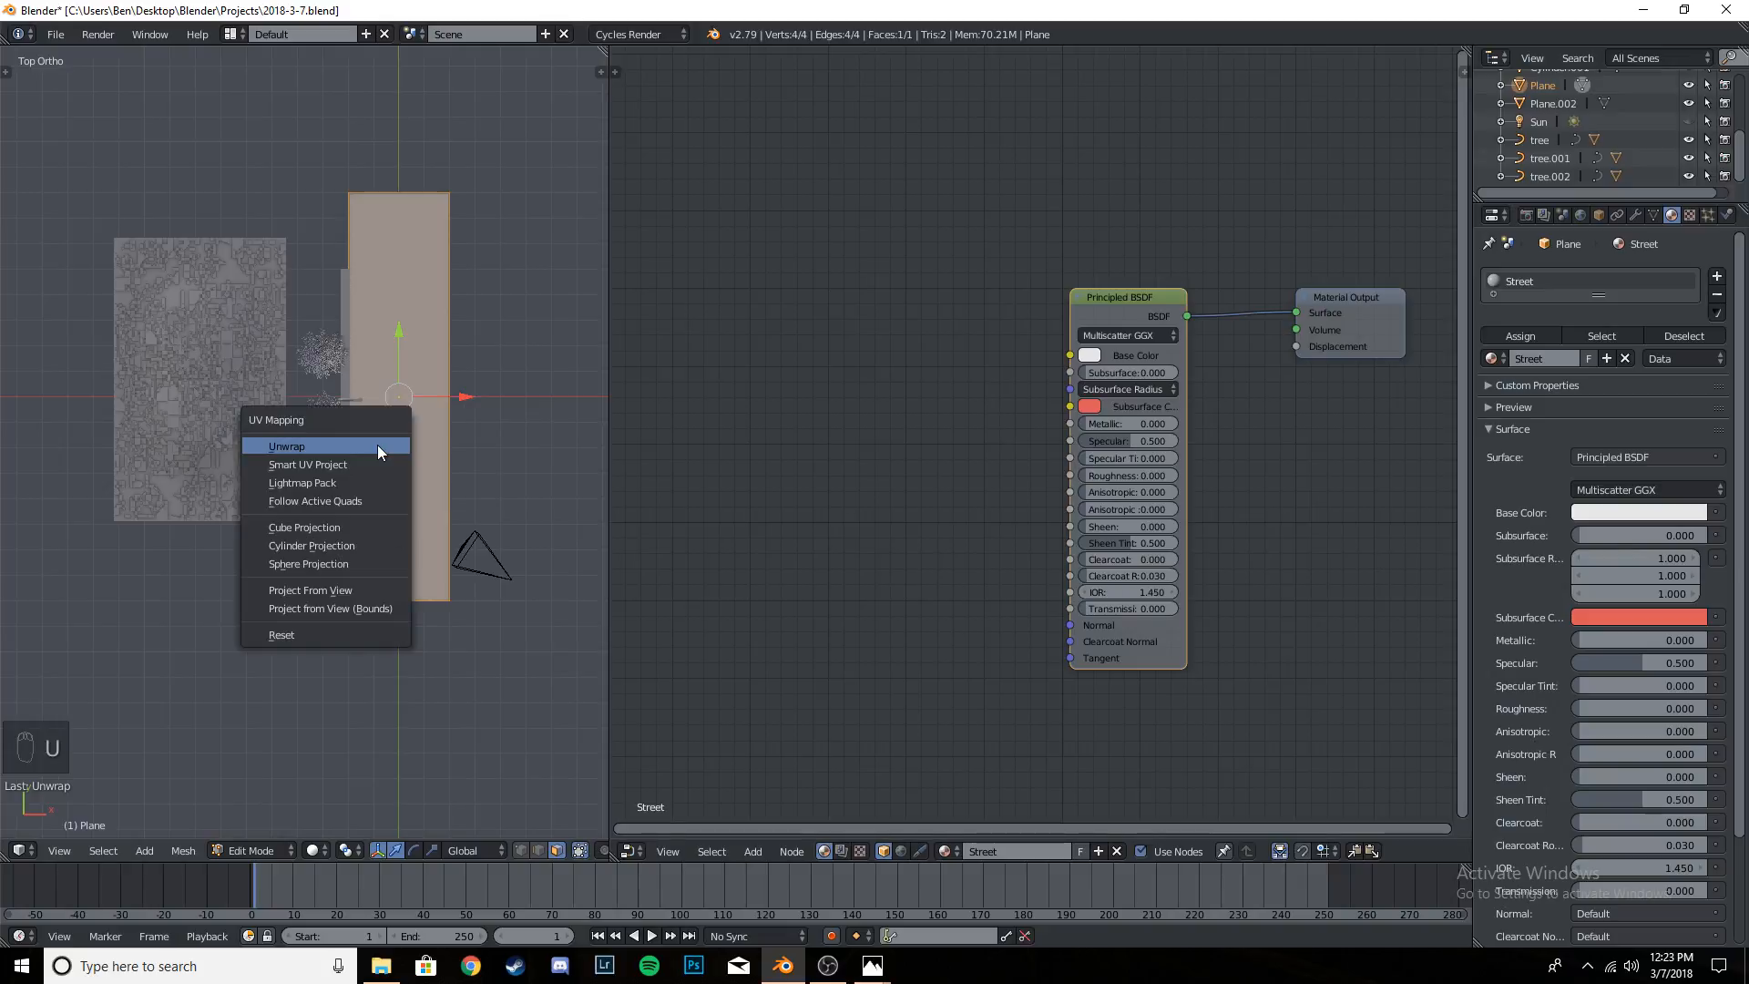
left_click(358, 593)
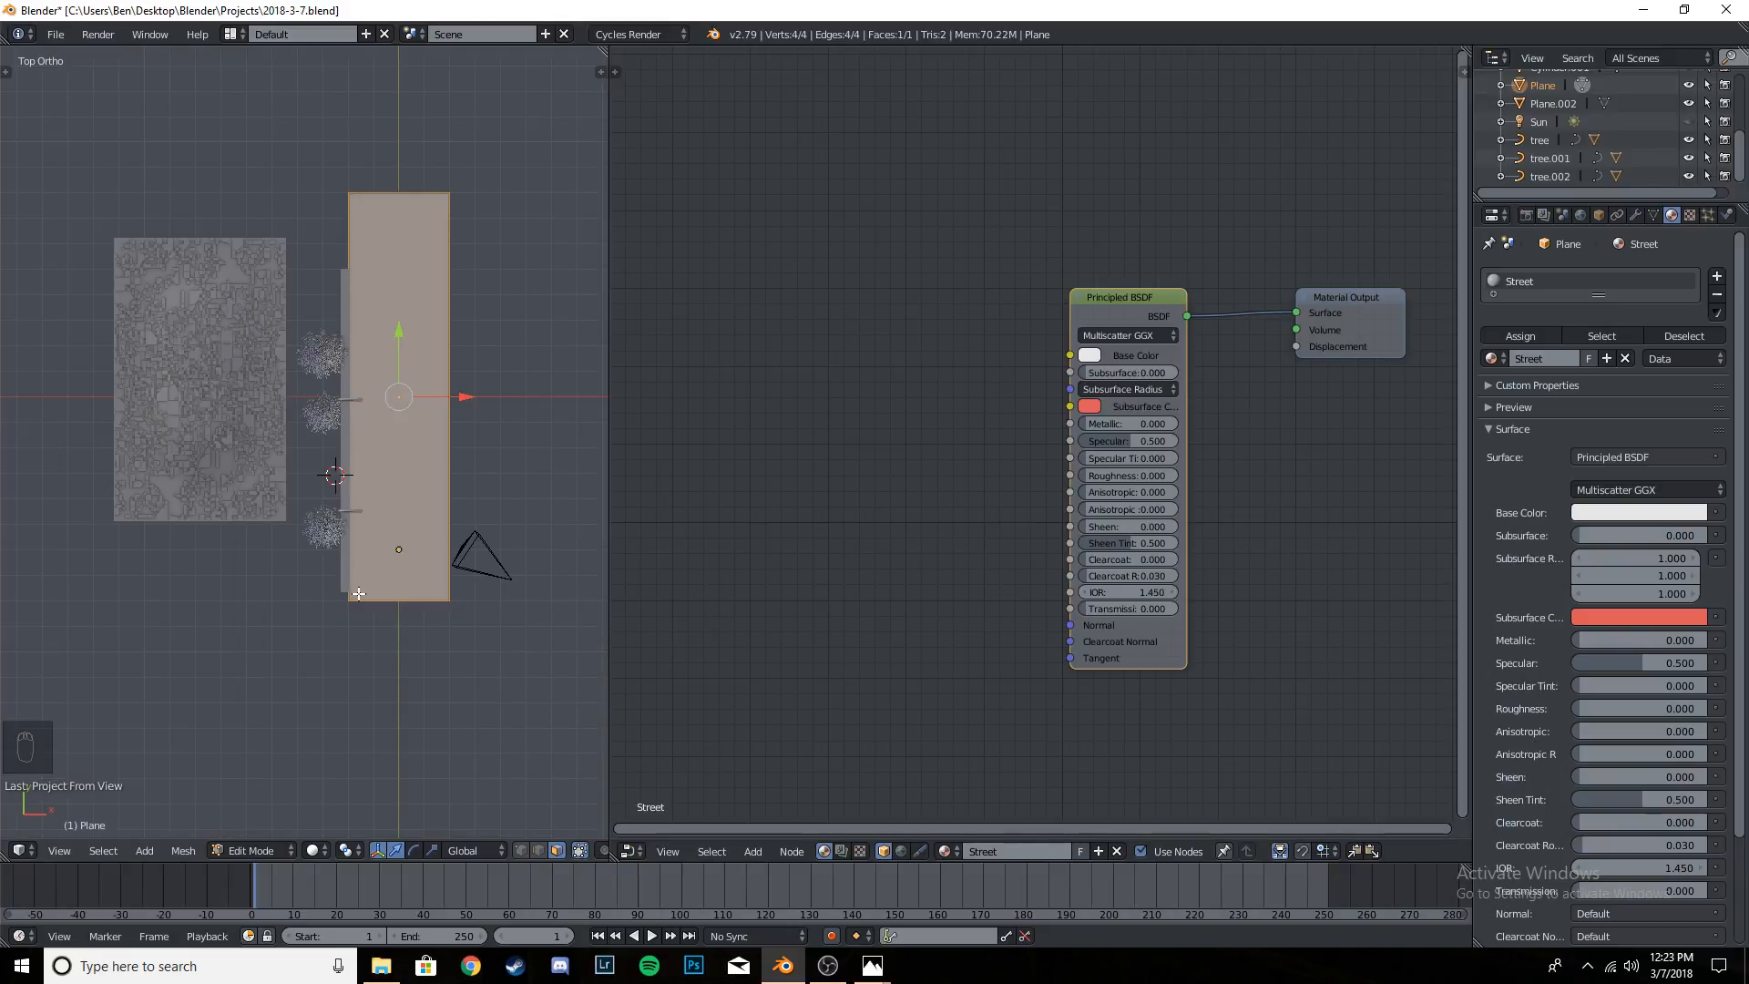
left_click(630, 850)
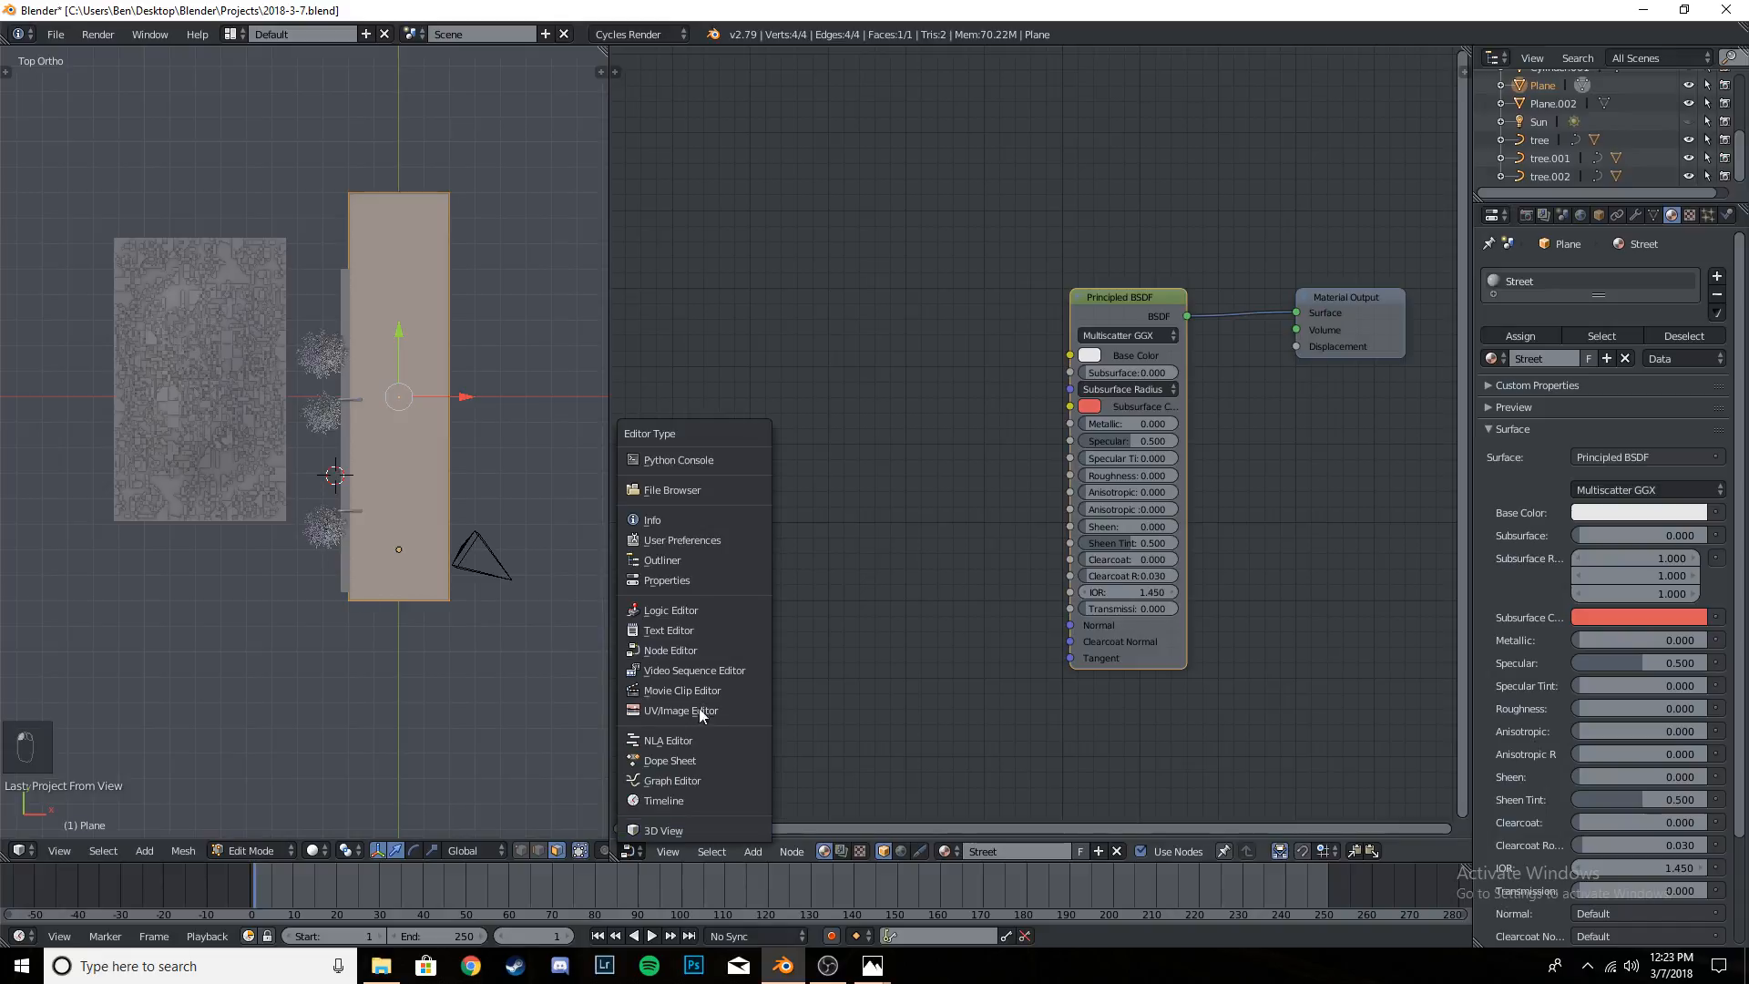
left_click(704, 646)
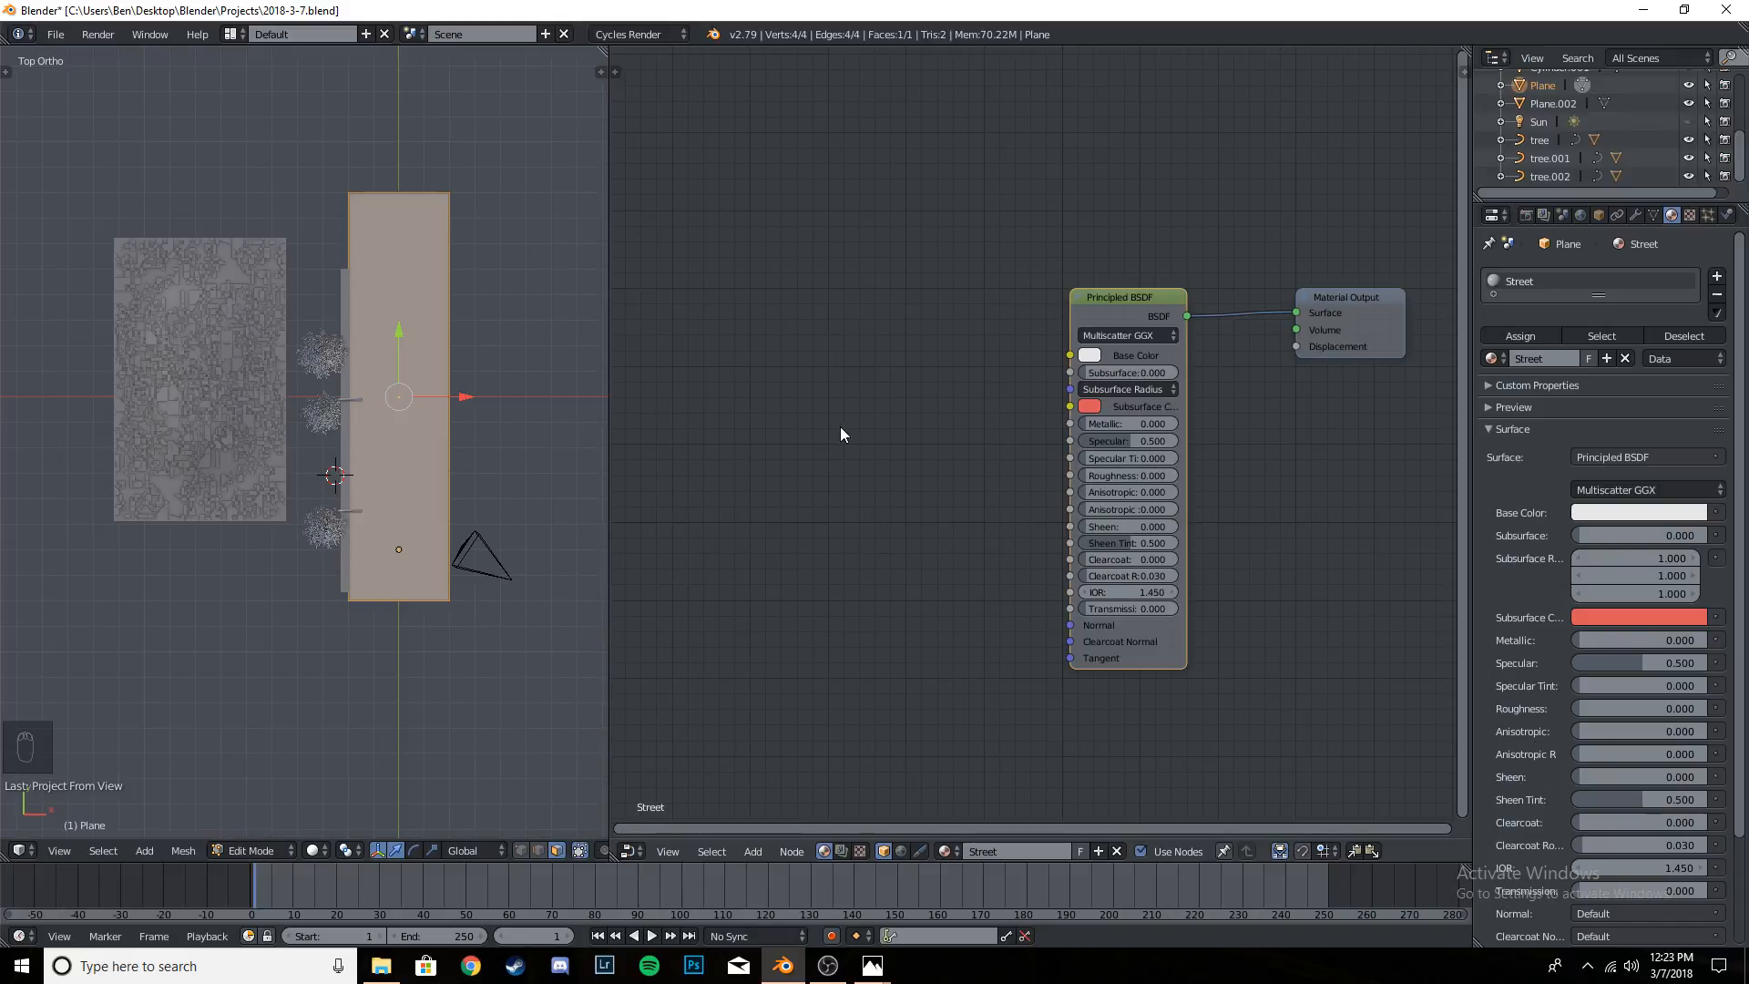
- Add an Image Texture node beside the Street material's Principled BSDF and set it to Non-Color Data
key("shift+a")
mouse_move(825, 502)
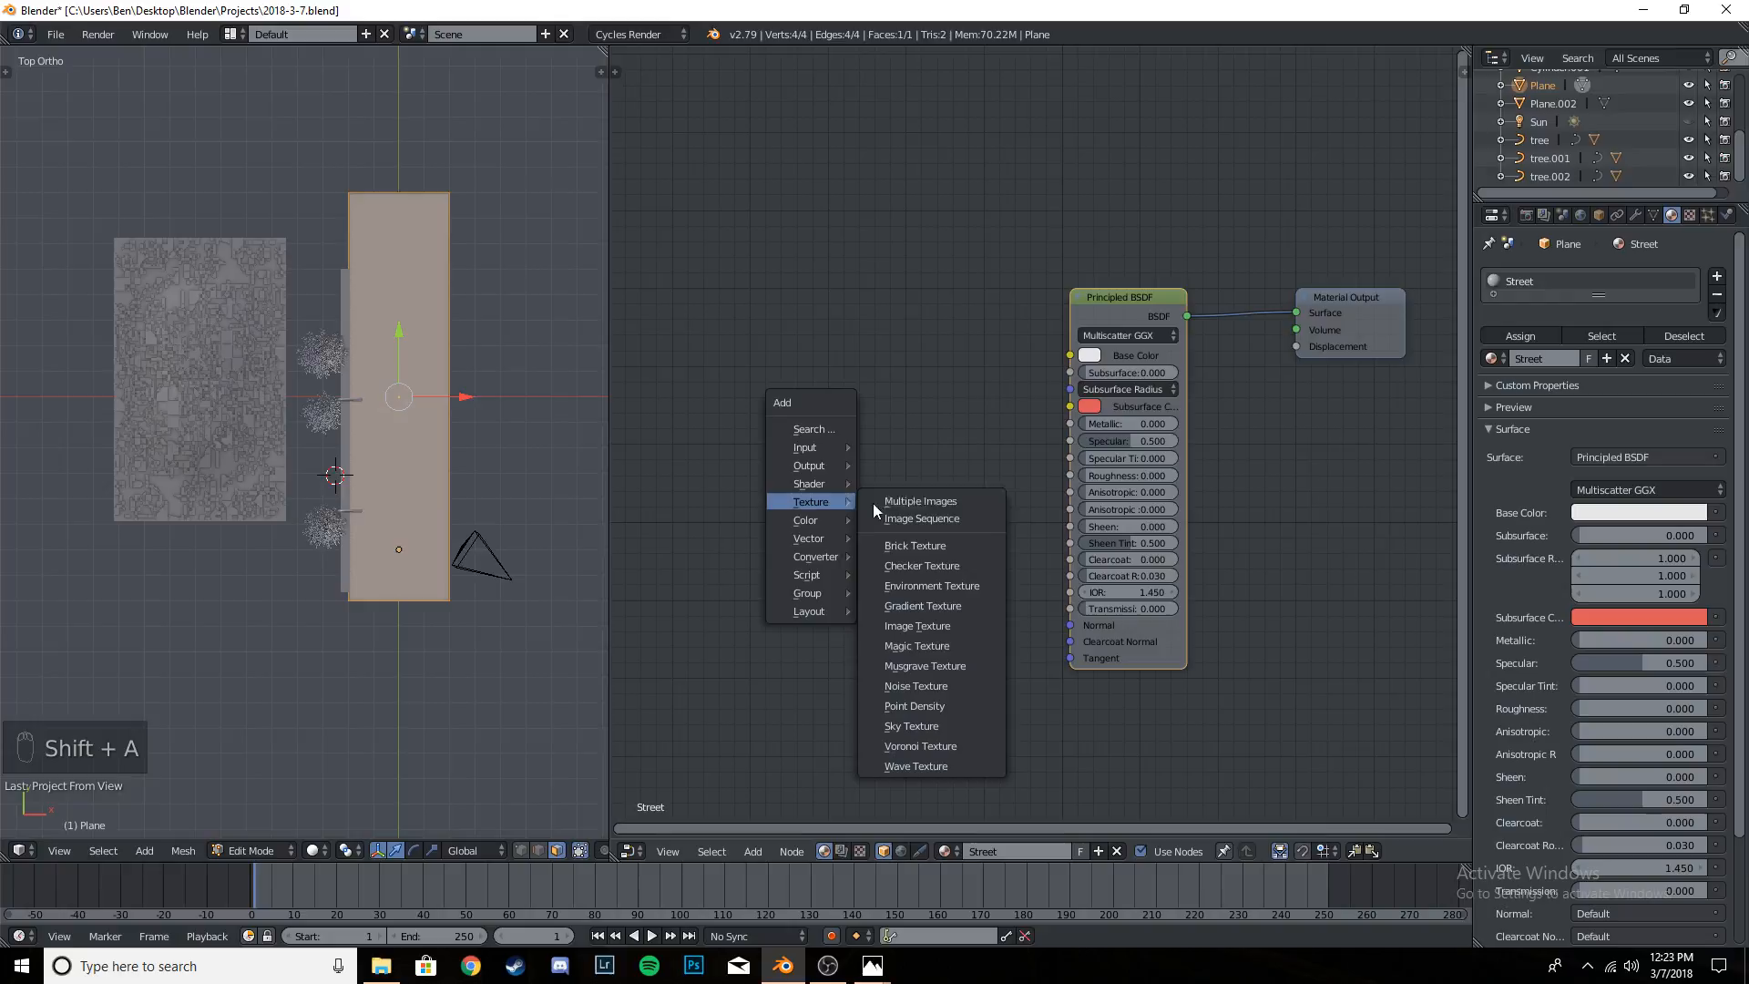
left_click(918, 626)
left_click(772, 326)
left_click(832, 401)
left_click(832, 400)
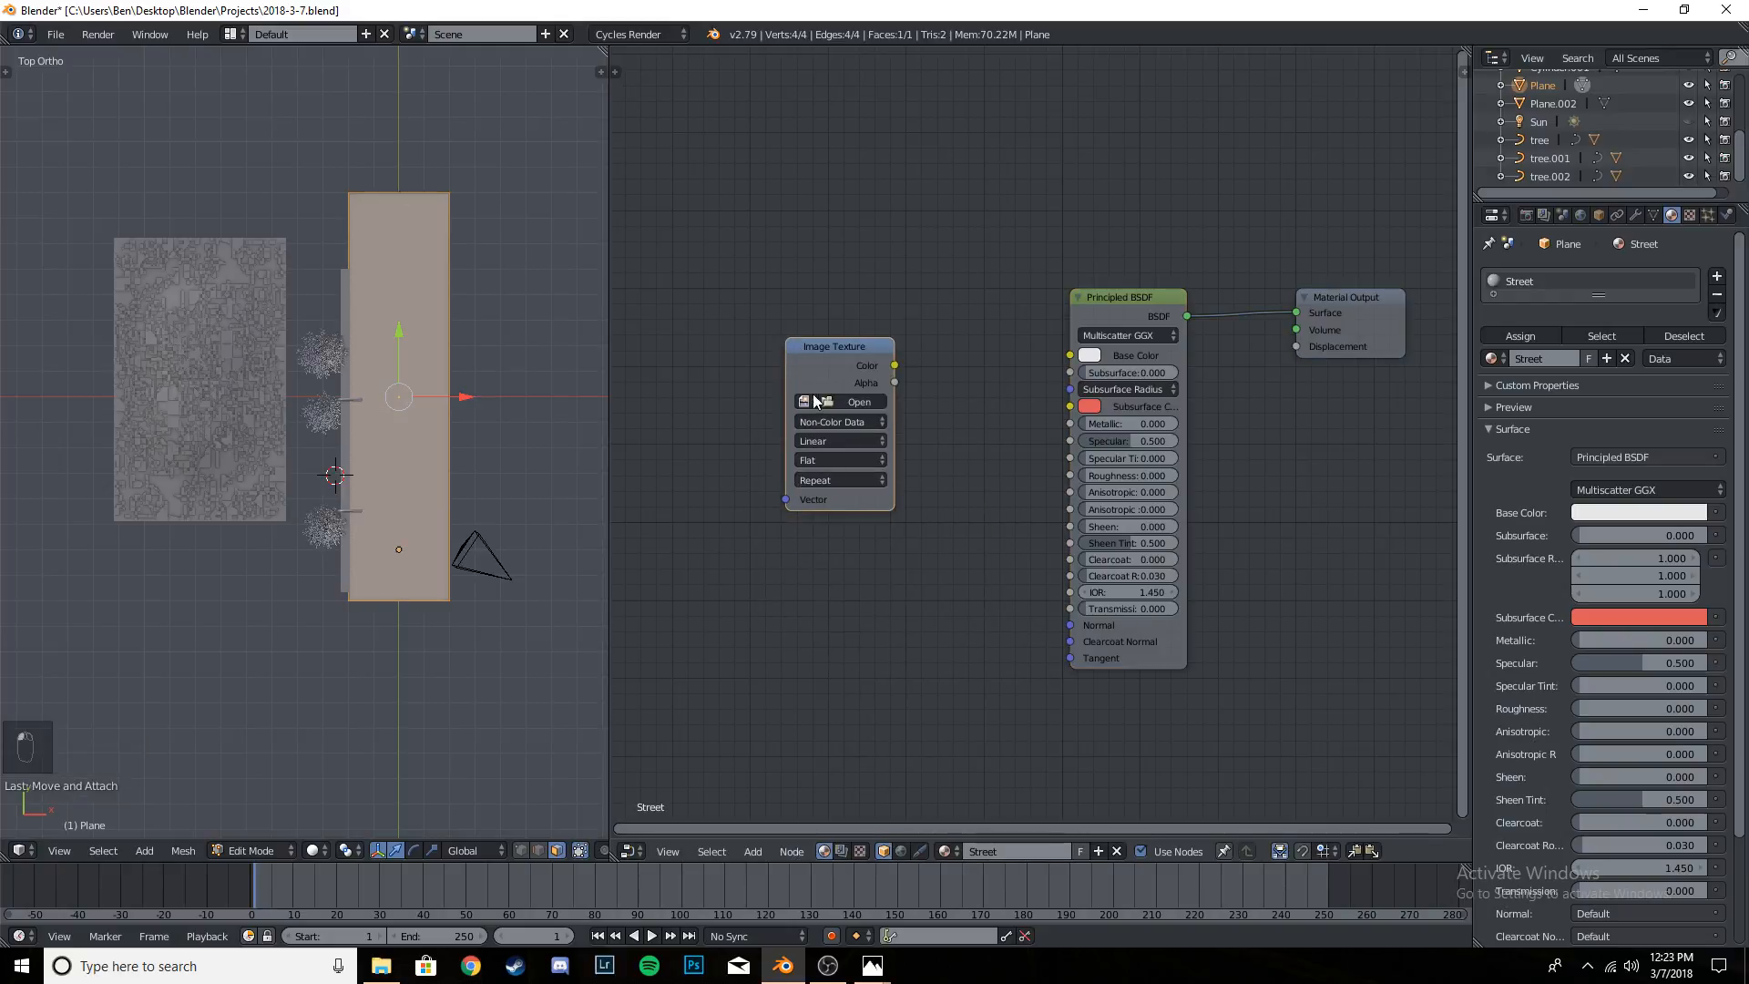
- Load CityStreetRoadAsphaltFourLaneClean001_COL_3K.jpg from the Textures folder into the Image Texture node
left_click(880, 400)
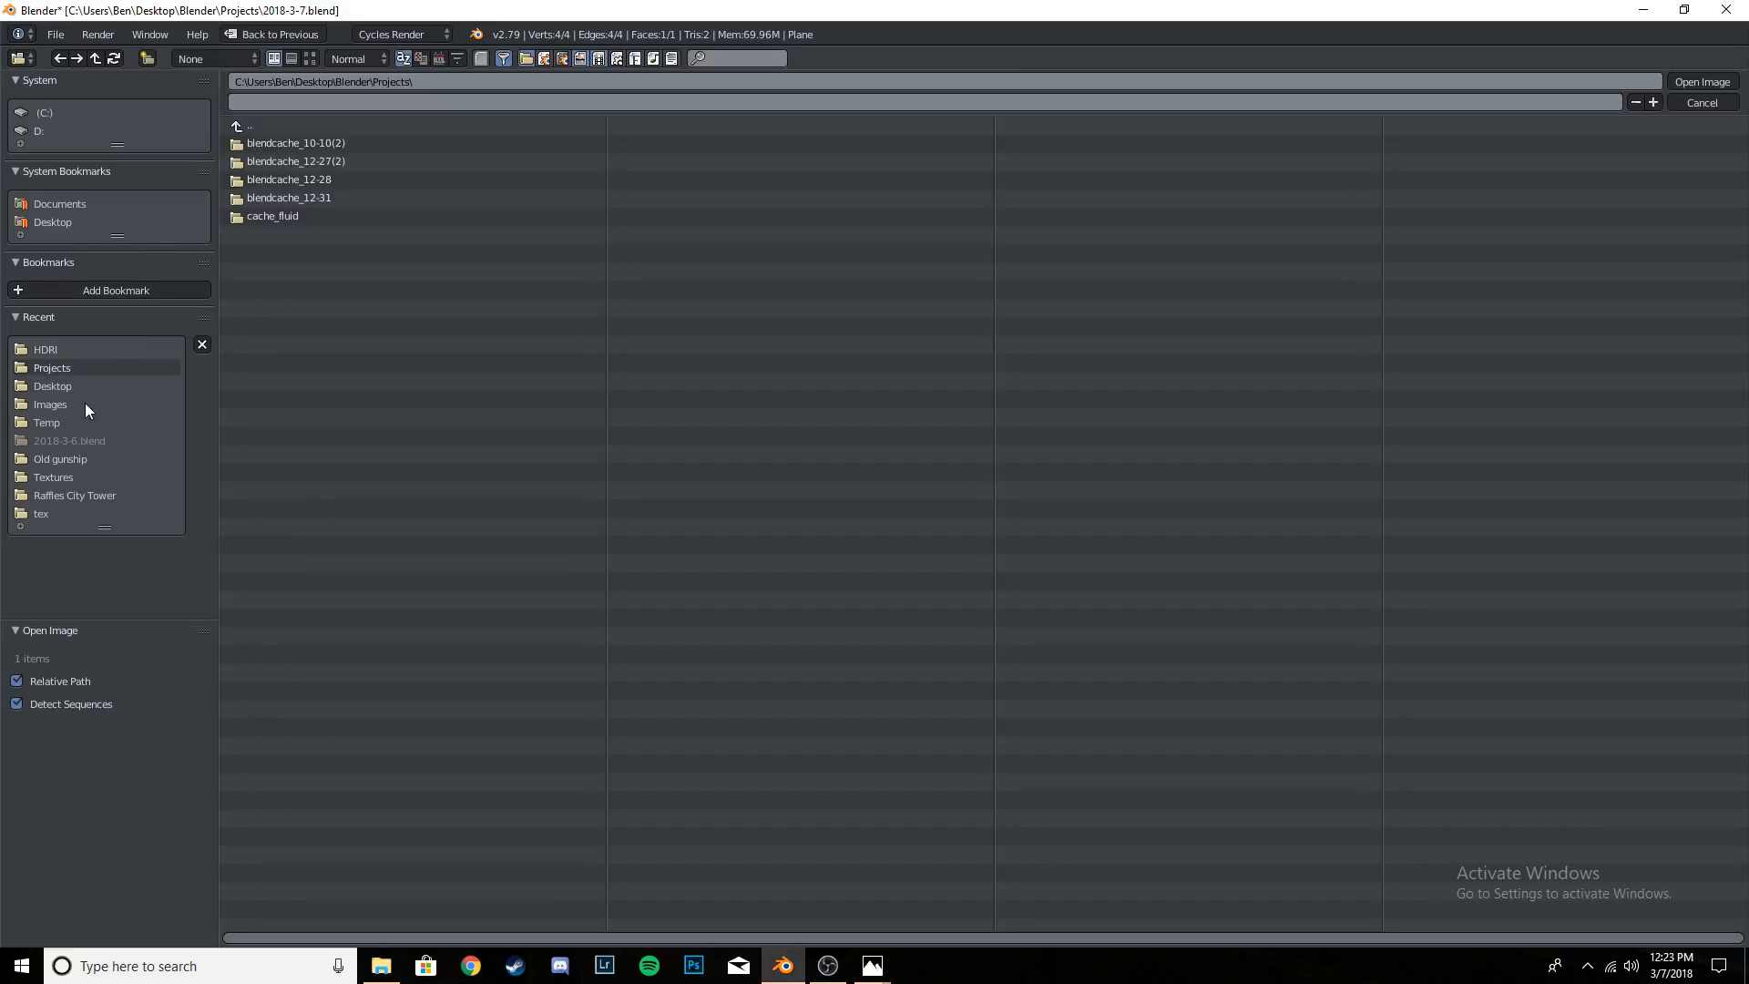
left_click(66, 476)
left_click(309, 59)
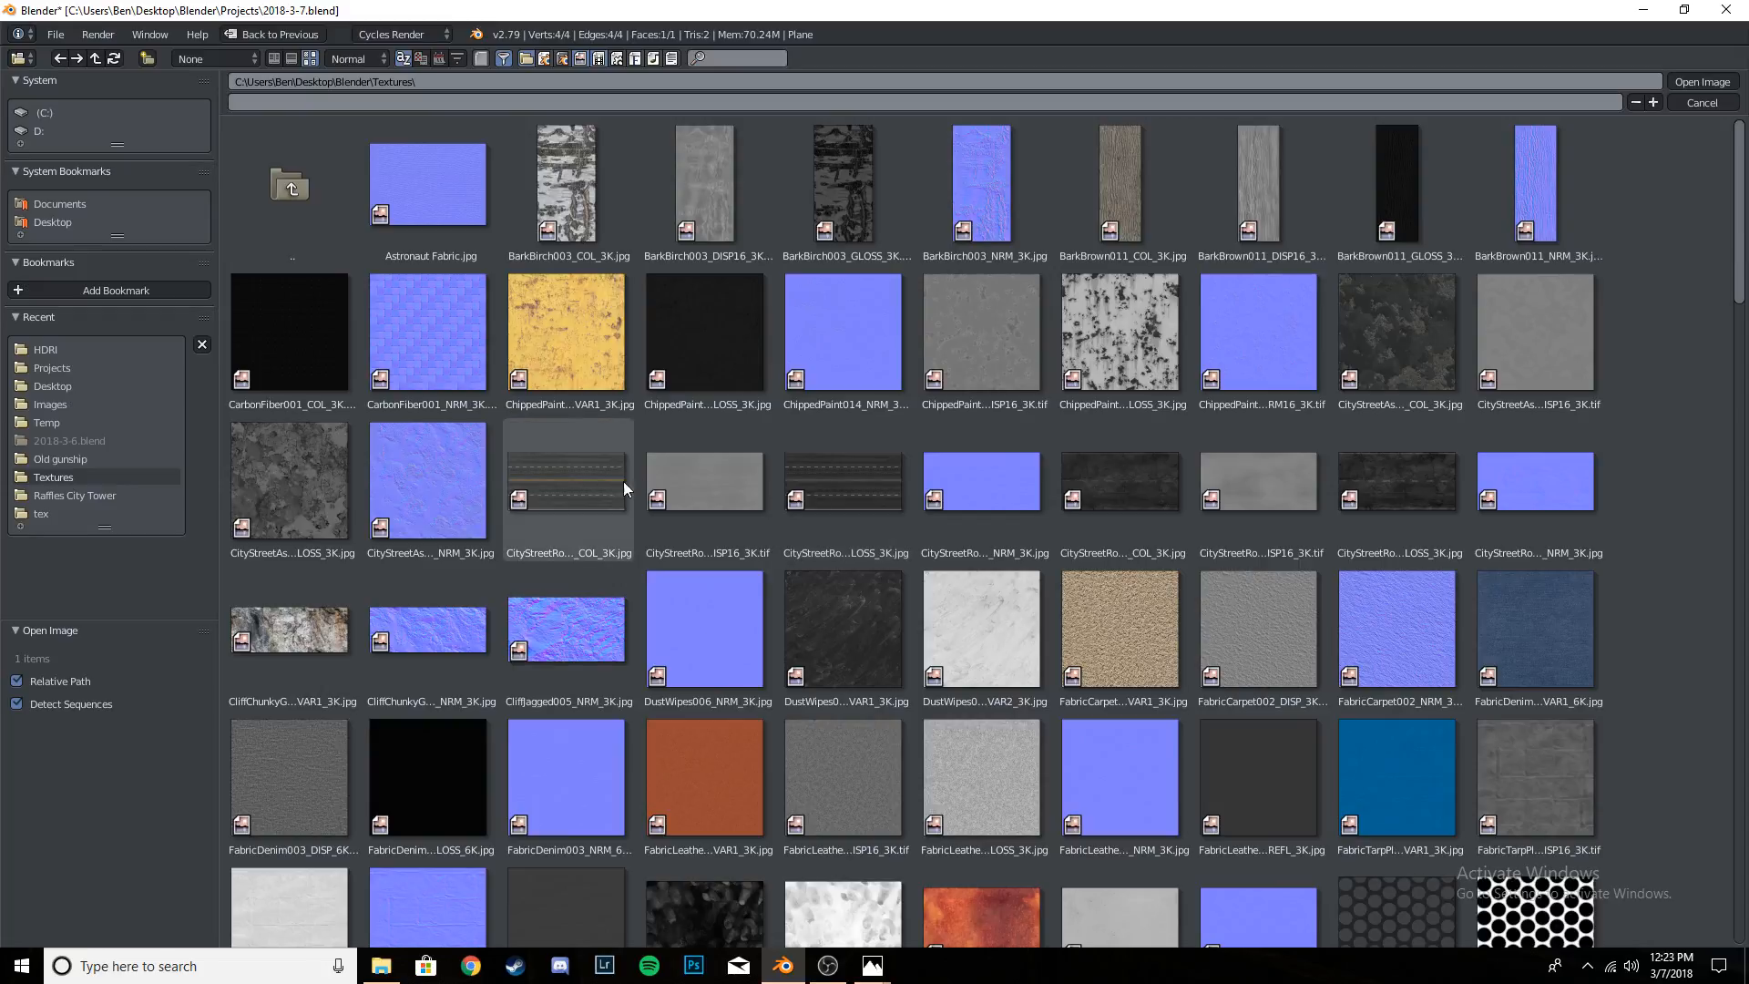
left_click(857, 478)
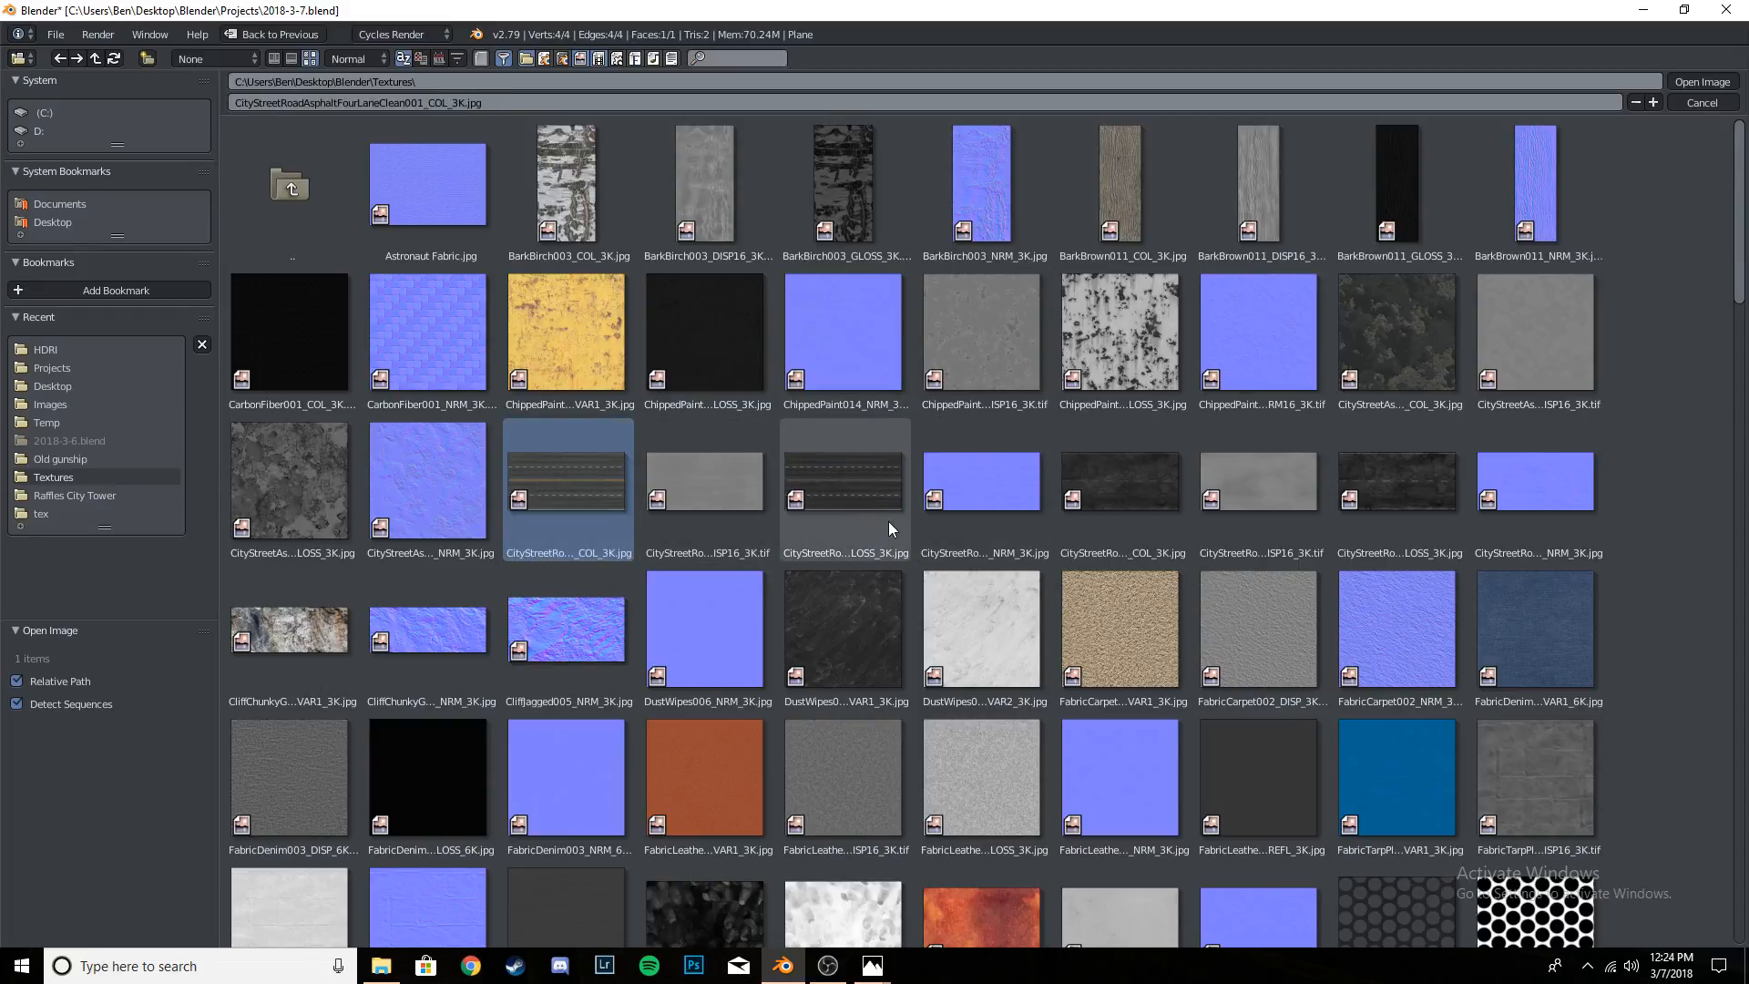
left_click(577, 510)
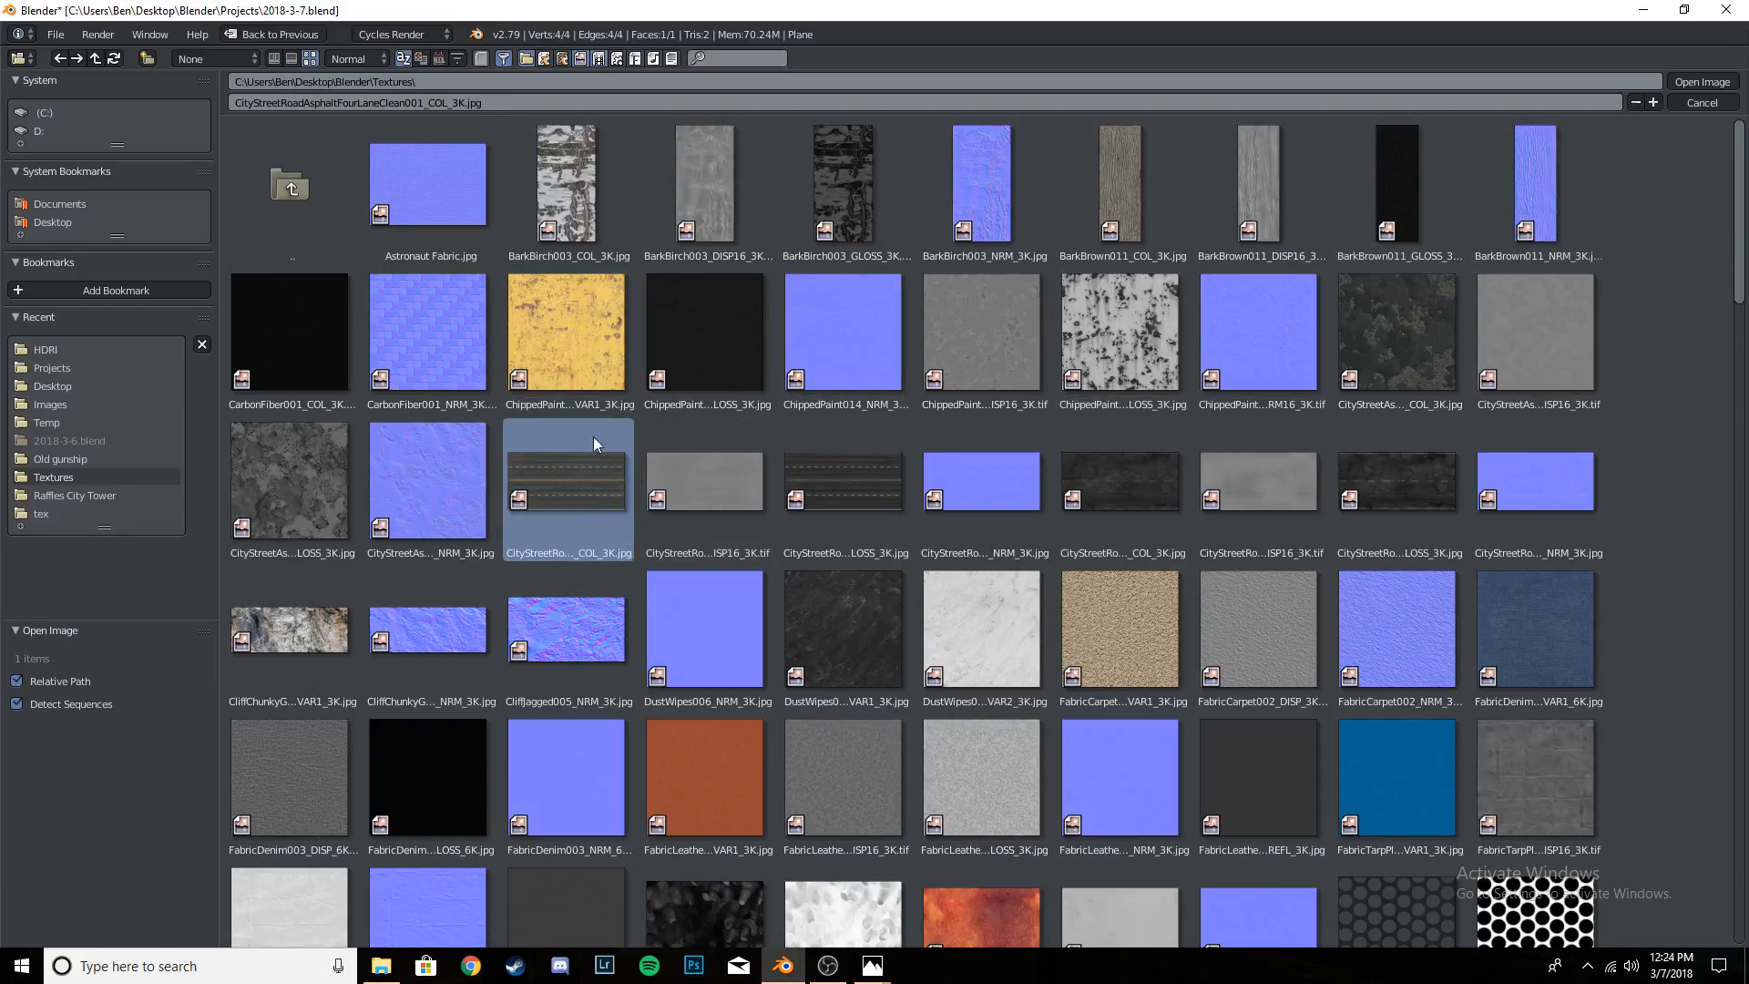
left_click(1115, 481)
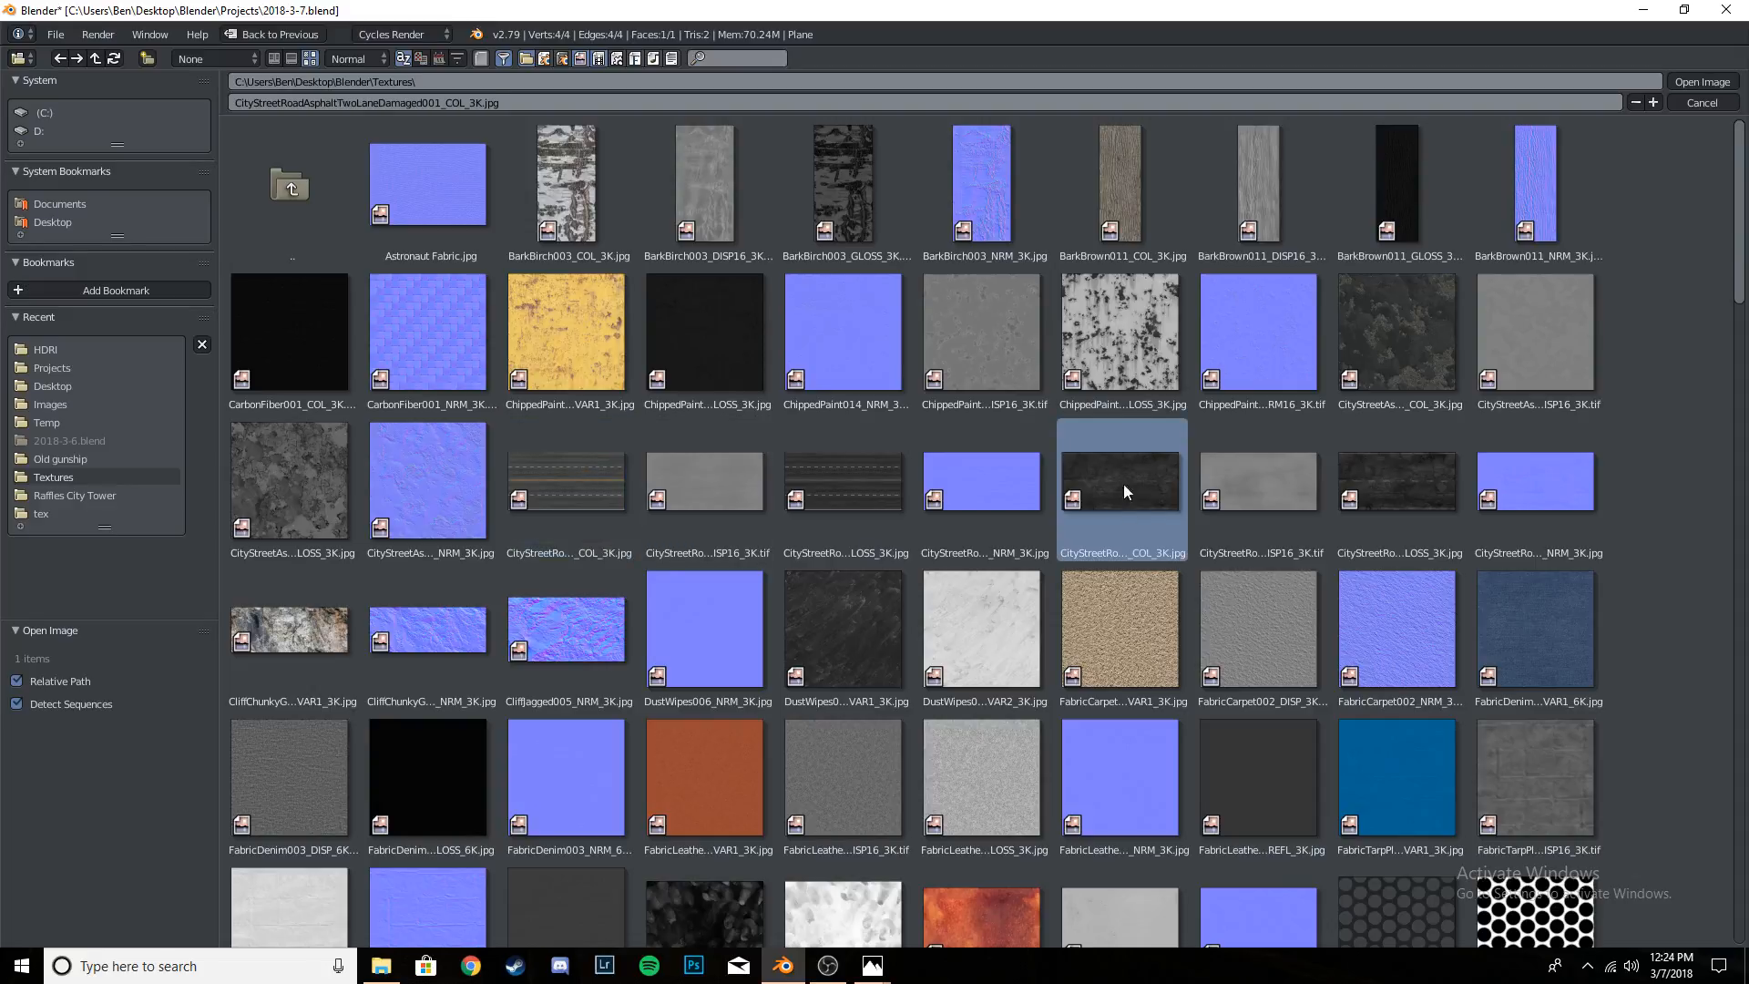
left_click(587, 490)
left_click(1707, 82)
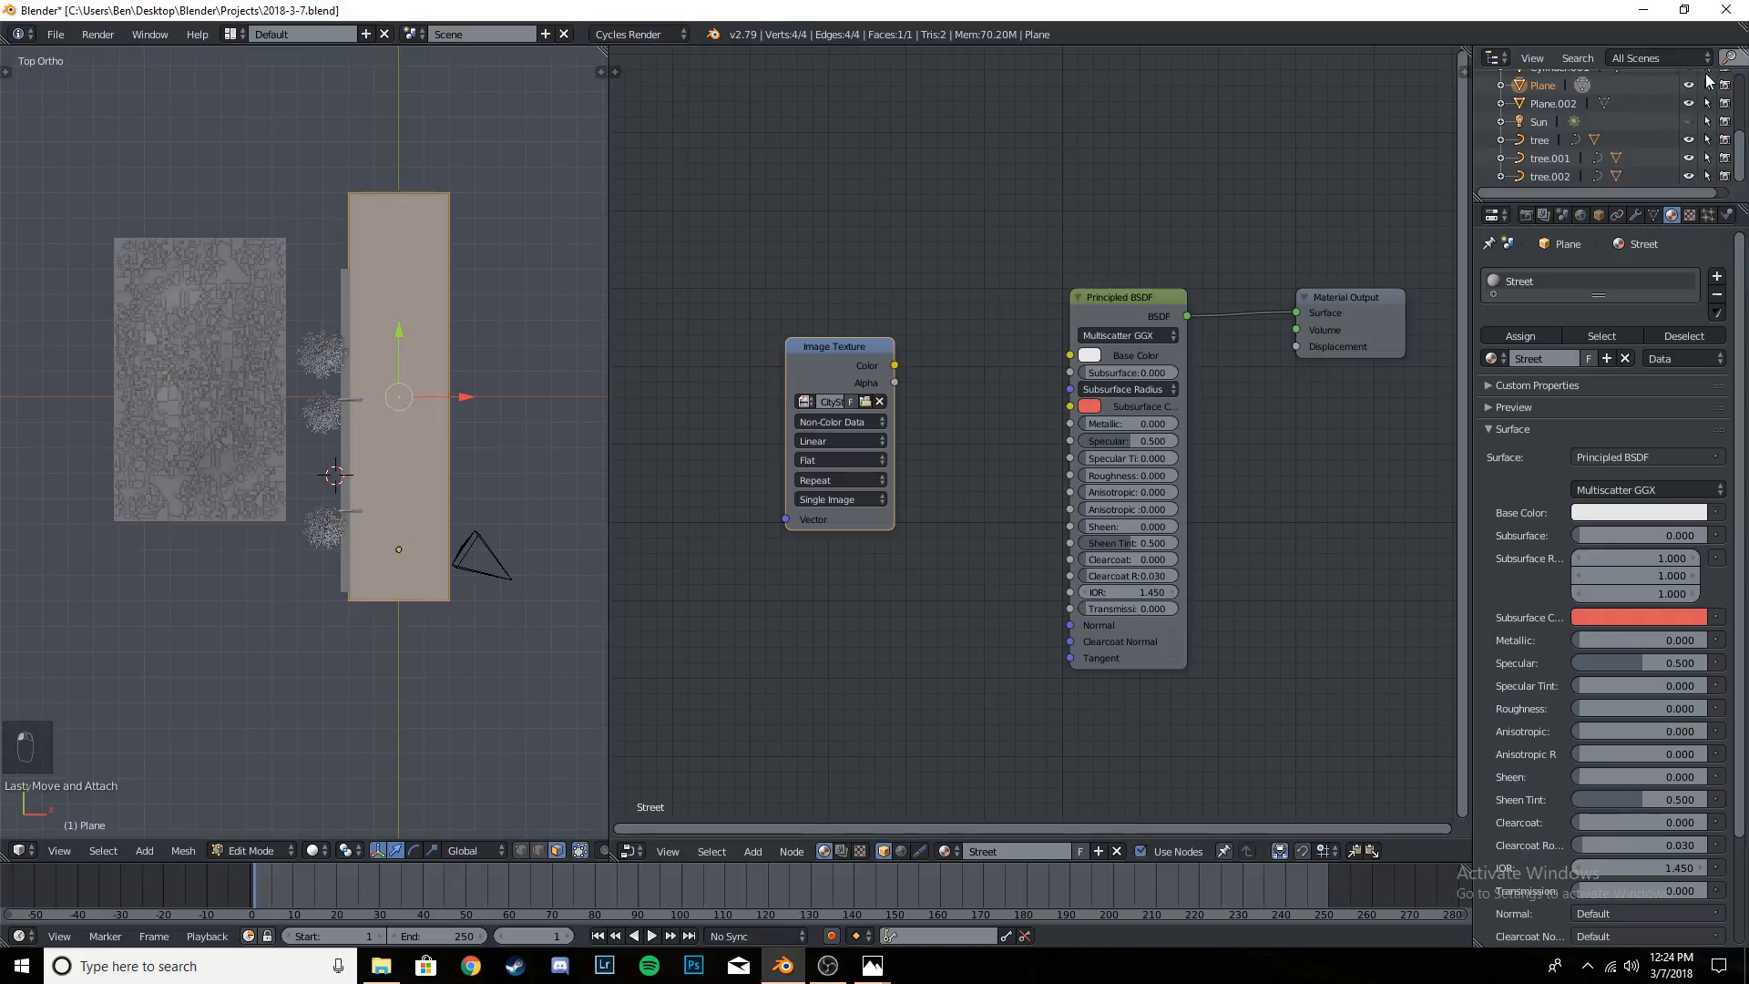
- Set the road image to Color data, link its Color output to Base Color and move the node higher up
left_click(848, 422)
left_click(854, 404)
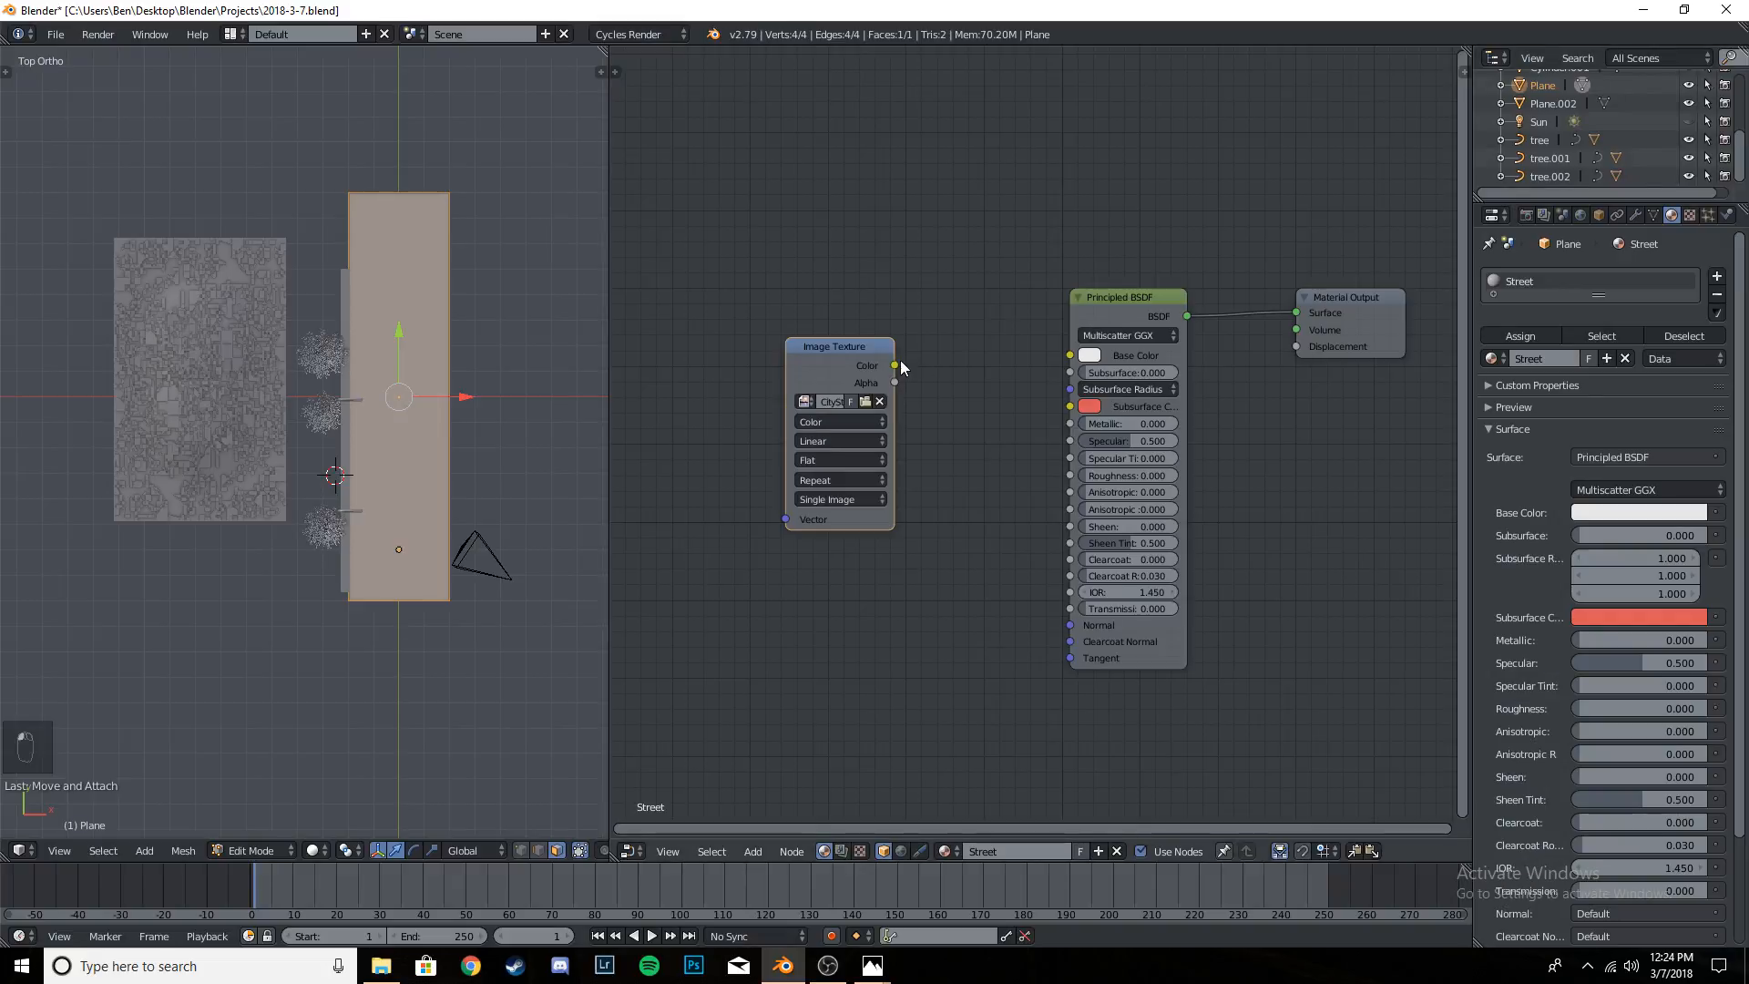
left_click_drag(895, 364, 1069, 356)
left_click_drag(866, 356, 855, 247)
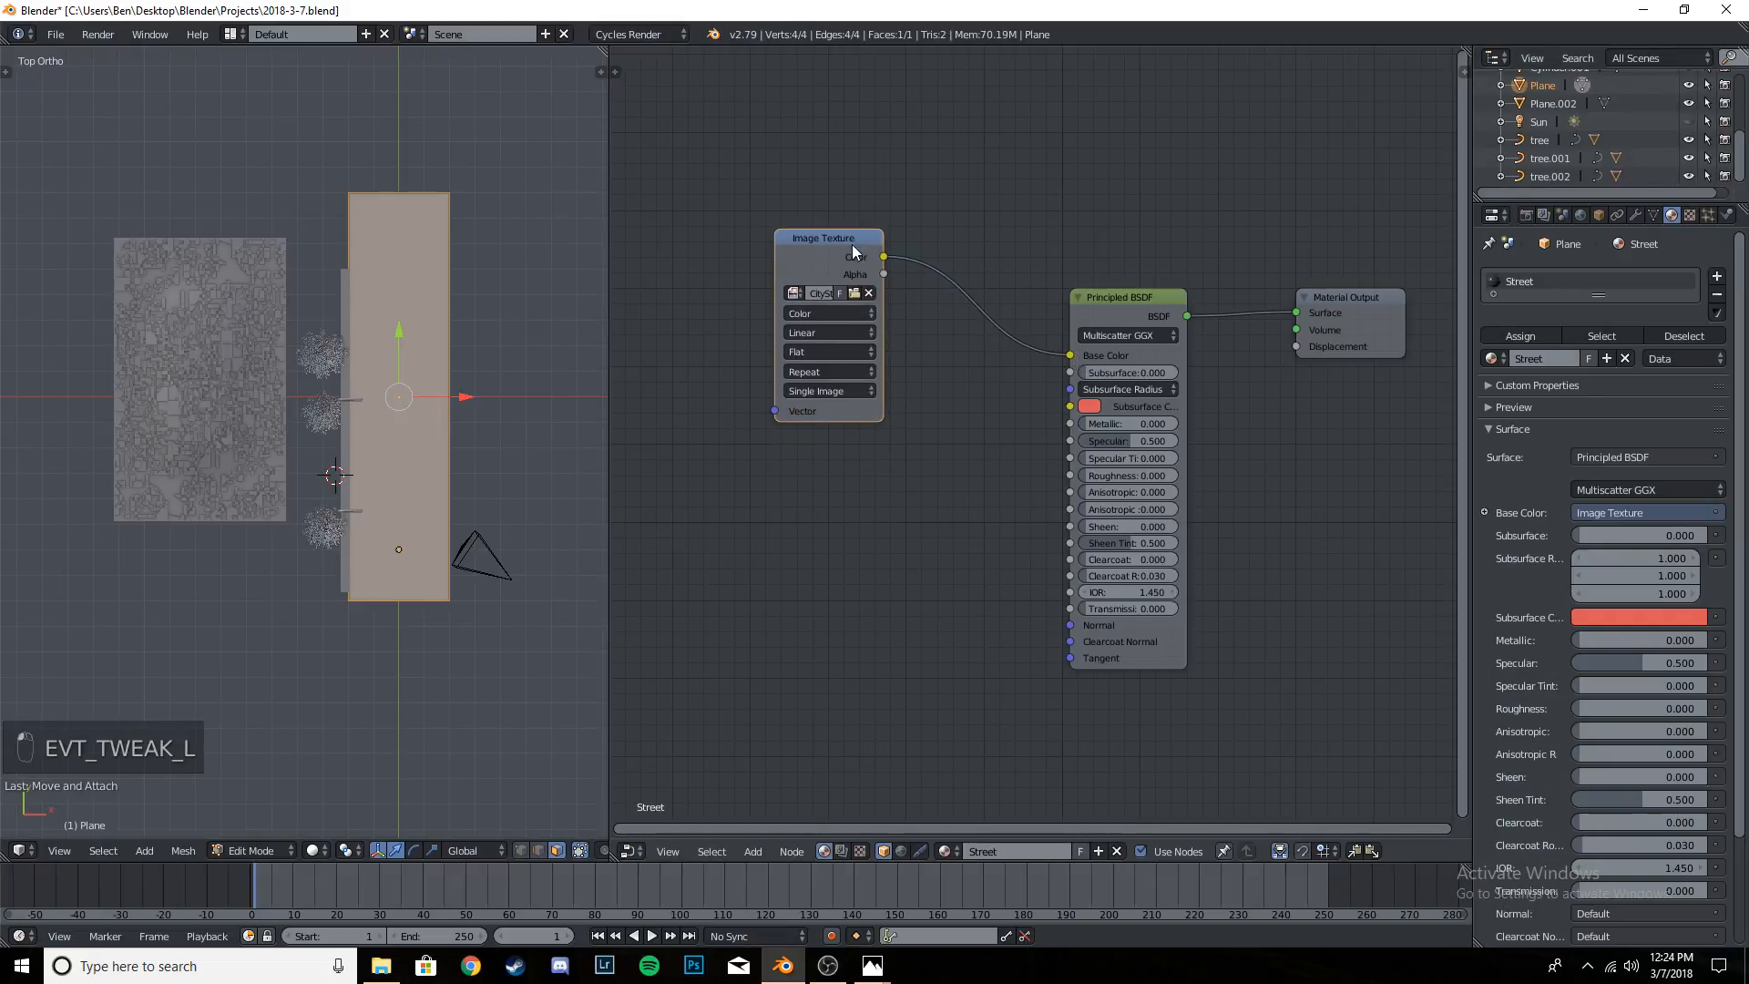
- Show the 3D view in Texture shading to inspect the road image on the plane
left_click(313, 850)
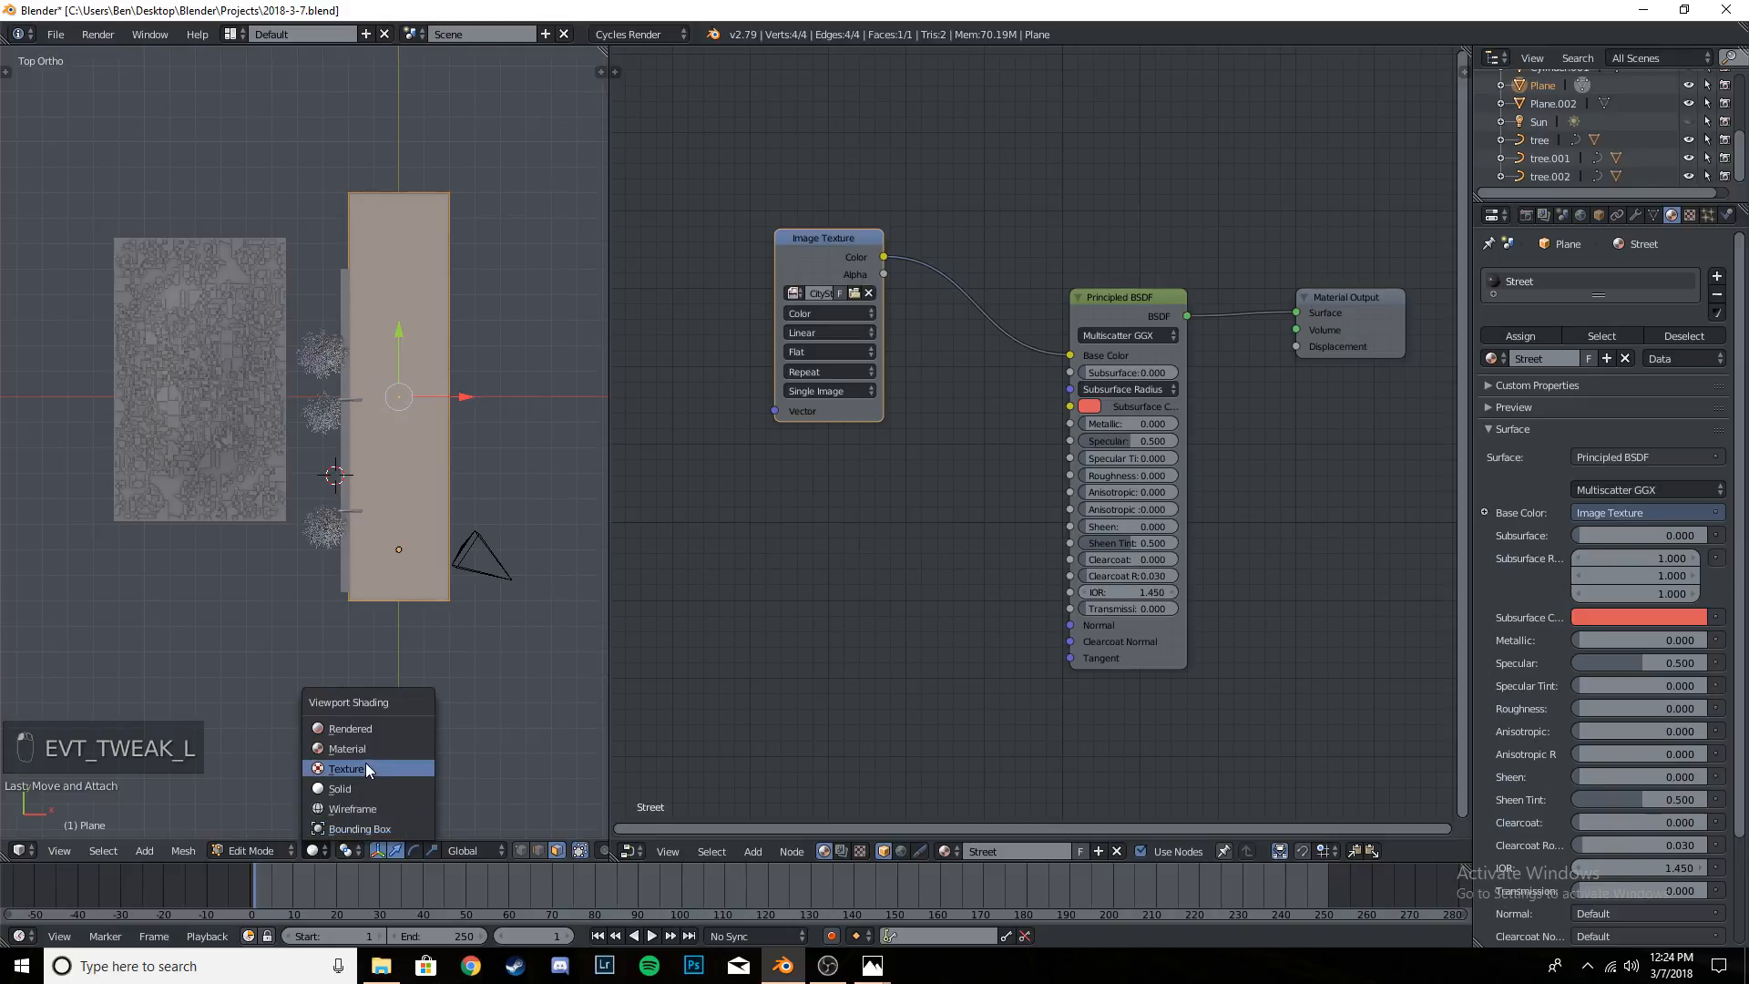
left_click(368, 768)
scroll(300, 547, "up", 4)
scroll(290, 564, "down", 1)
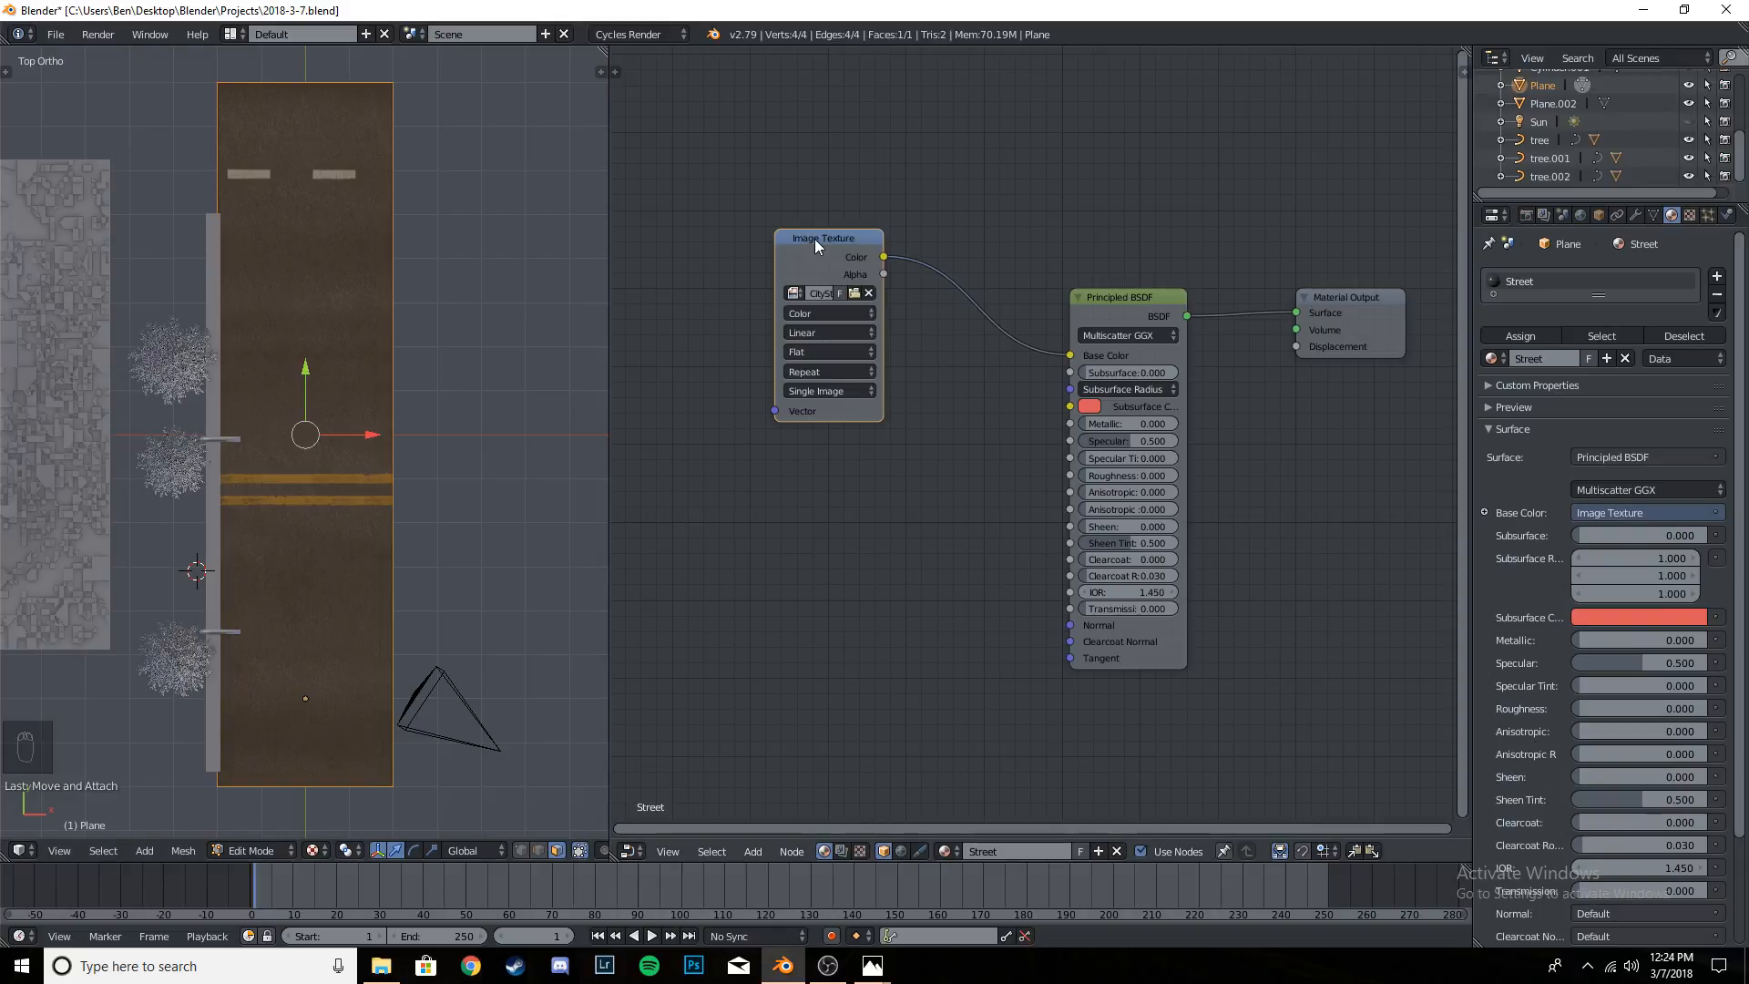
- Move and collapse the colour texture node, and add a second Image Texture node below it set to Non-Color Data
left_click_drag(815, 238, 798, 204)
left_click(768, 203)
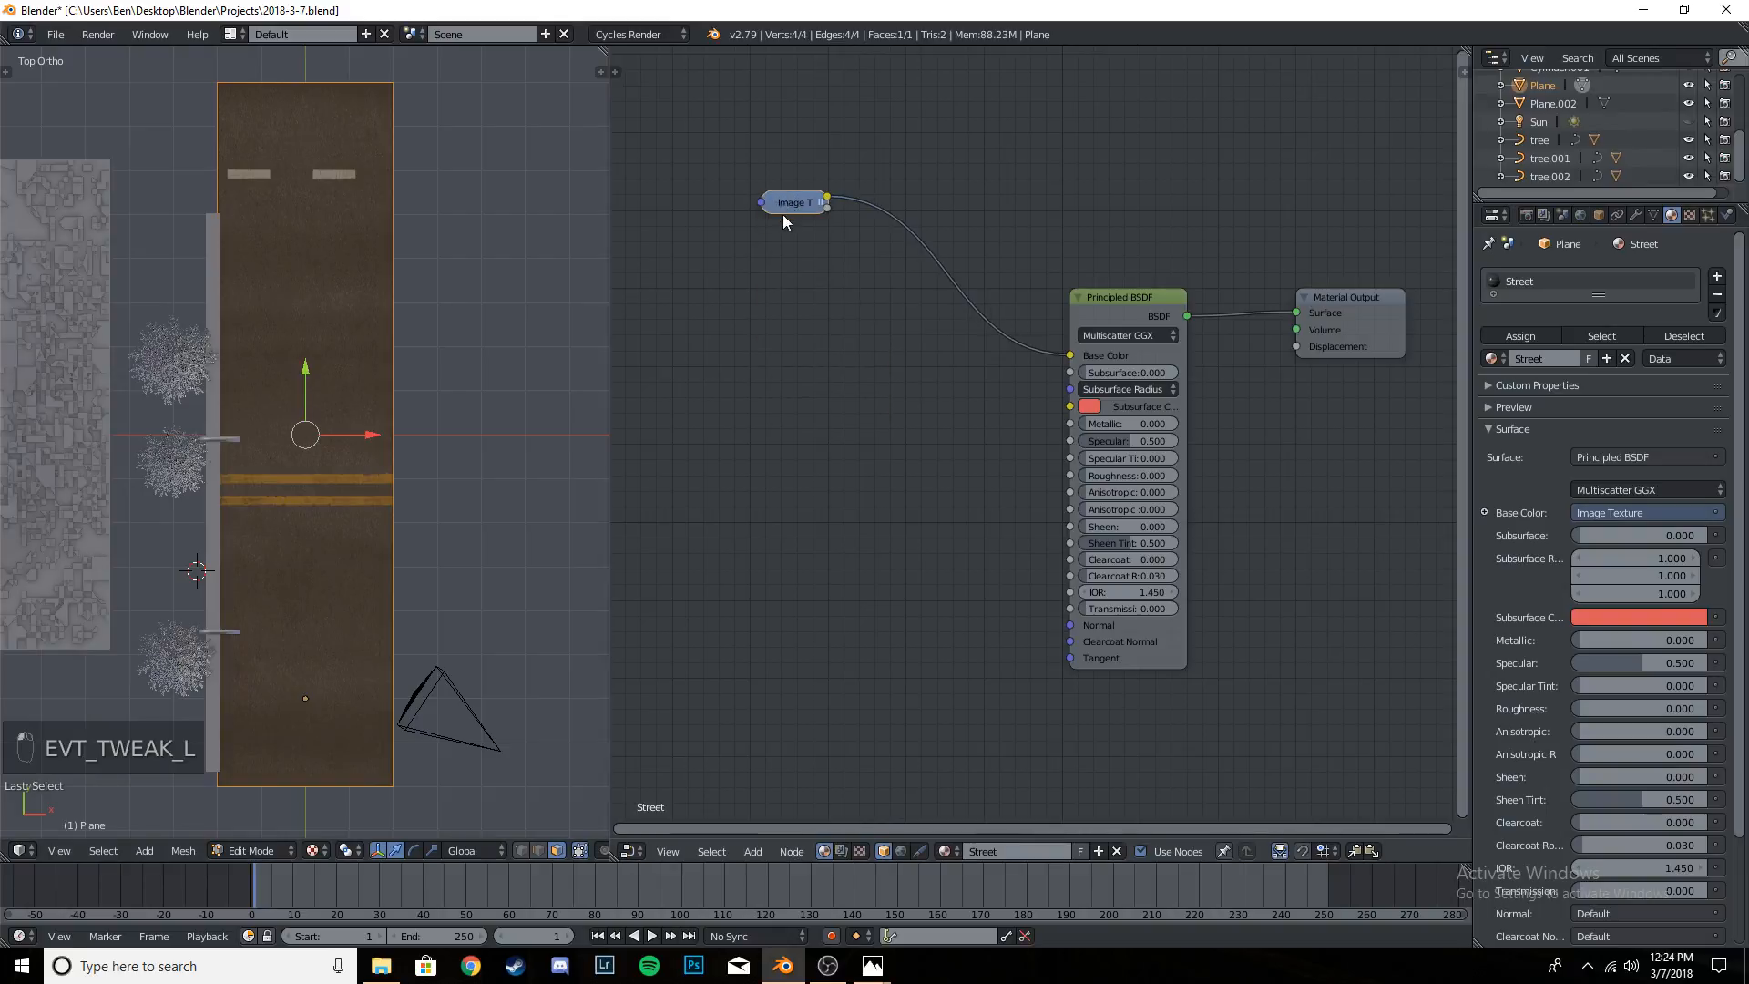
key("shift+a")
mouse_move(763, 333)
left_click(850, 423)
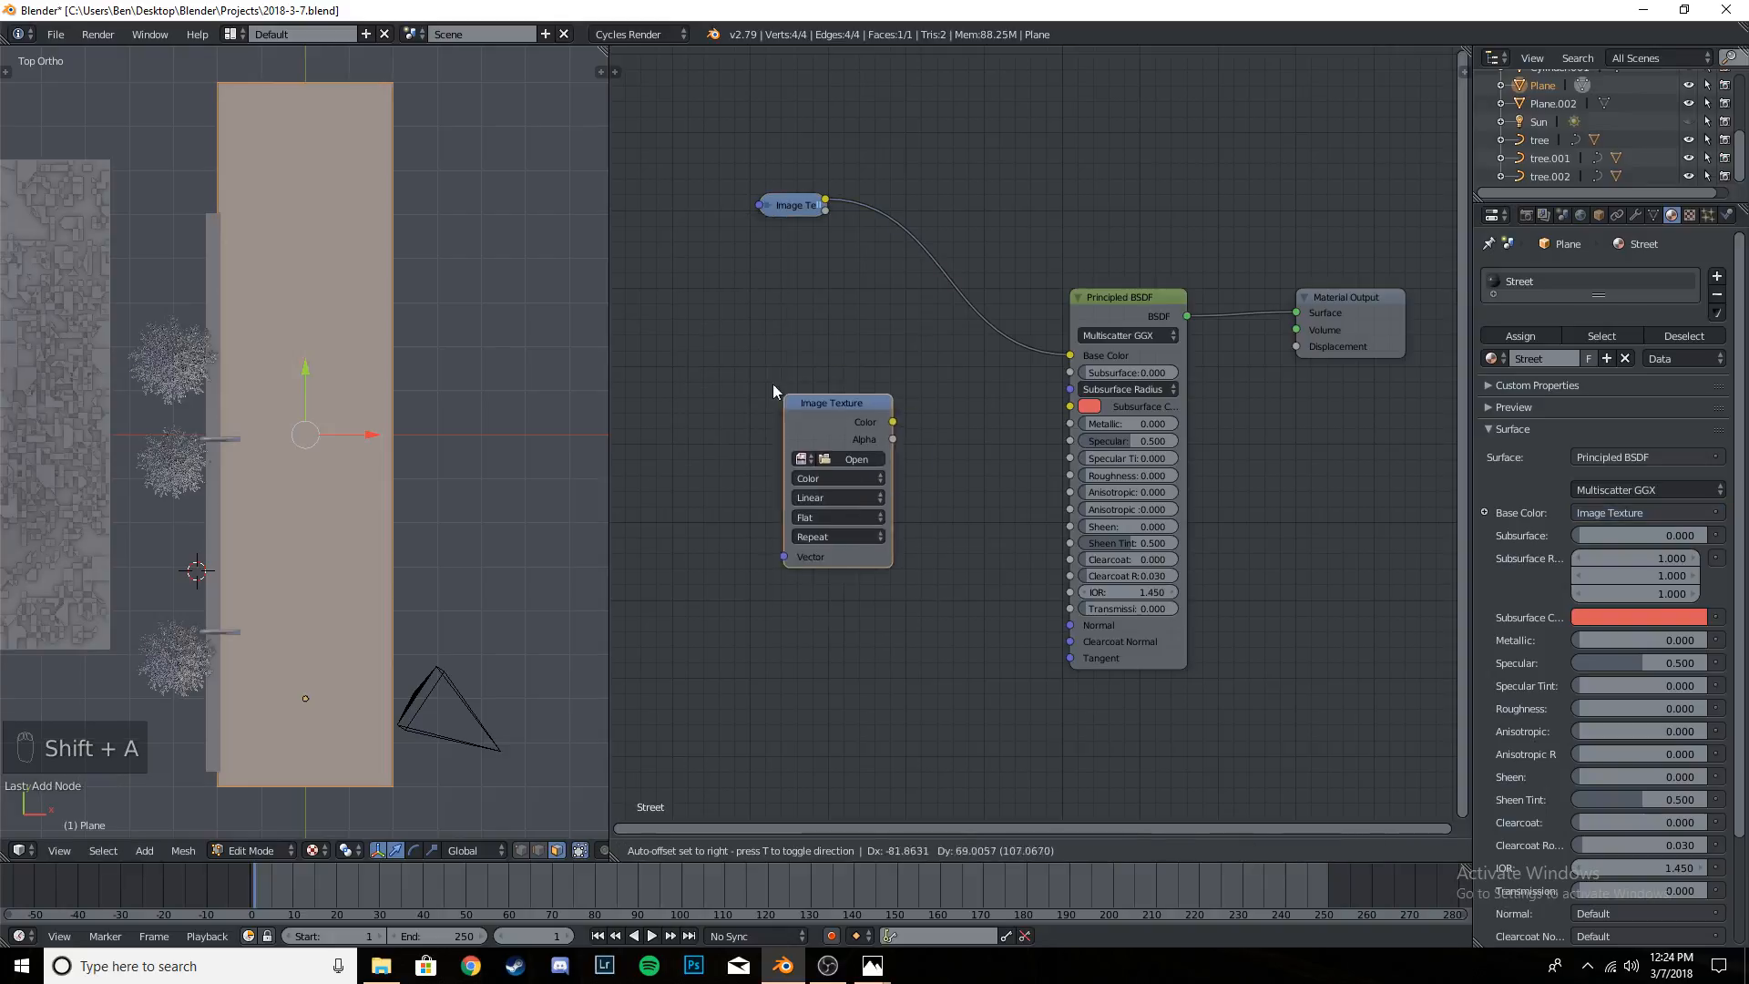
left_click(783, 415)
left_click(811, 427)
left_click(794, 407)
- Load CityStreetRoadAsphaltFourLaneClean001_GLOSS_3K.jpg from the Textures folder into the second Image Texture node
left_click(829, 408)
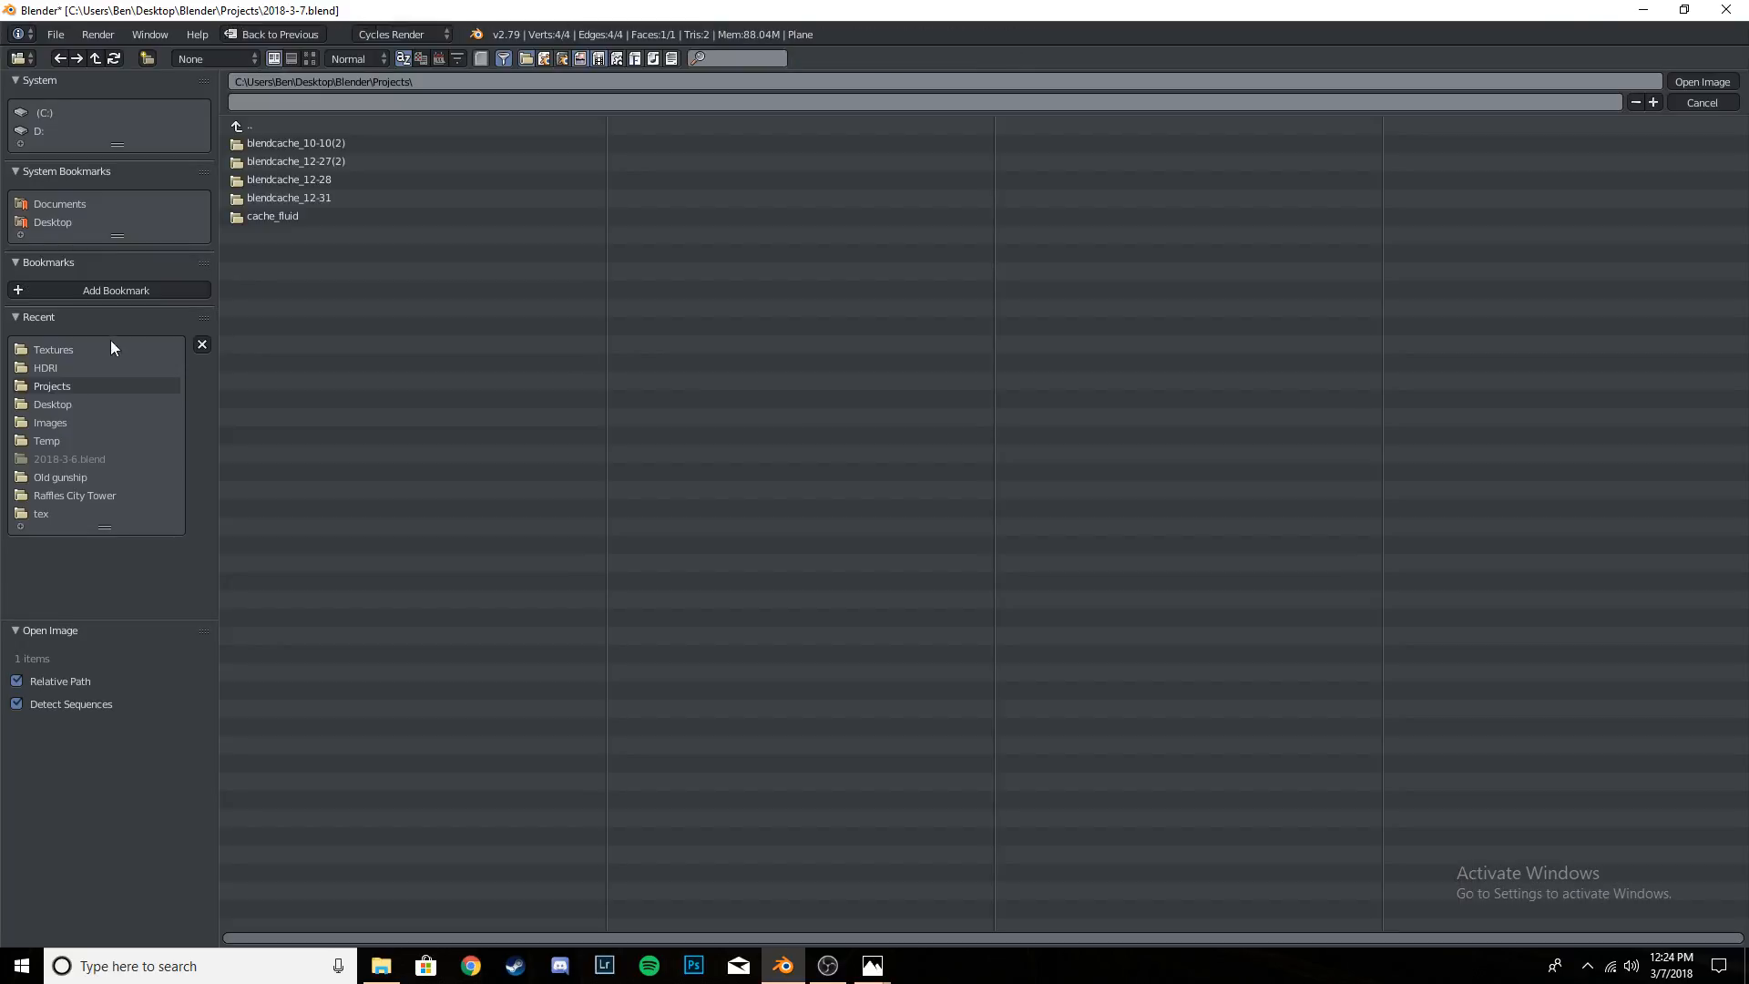
left_click(53, 349)
left_click(310, 59)
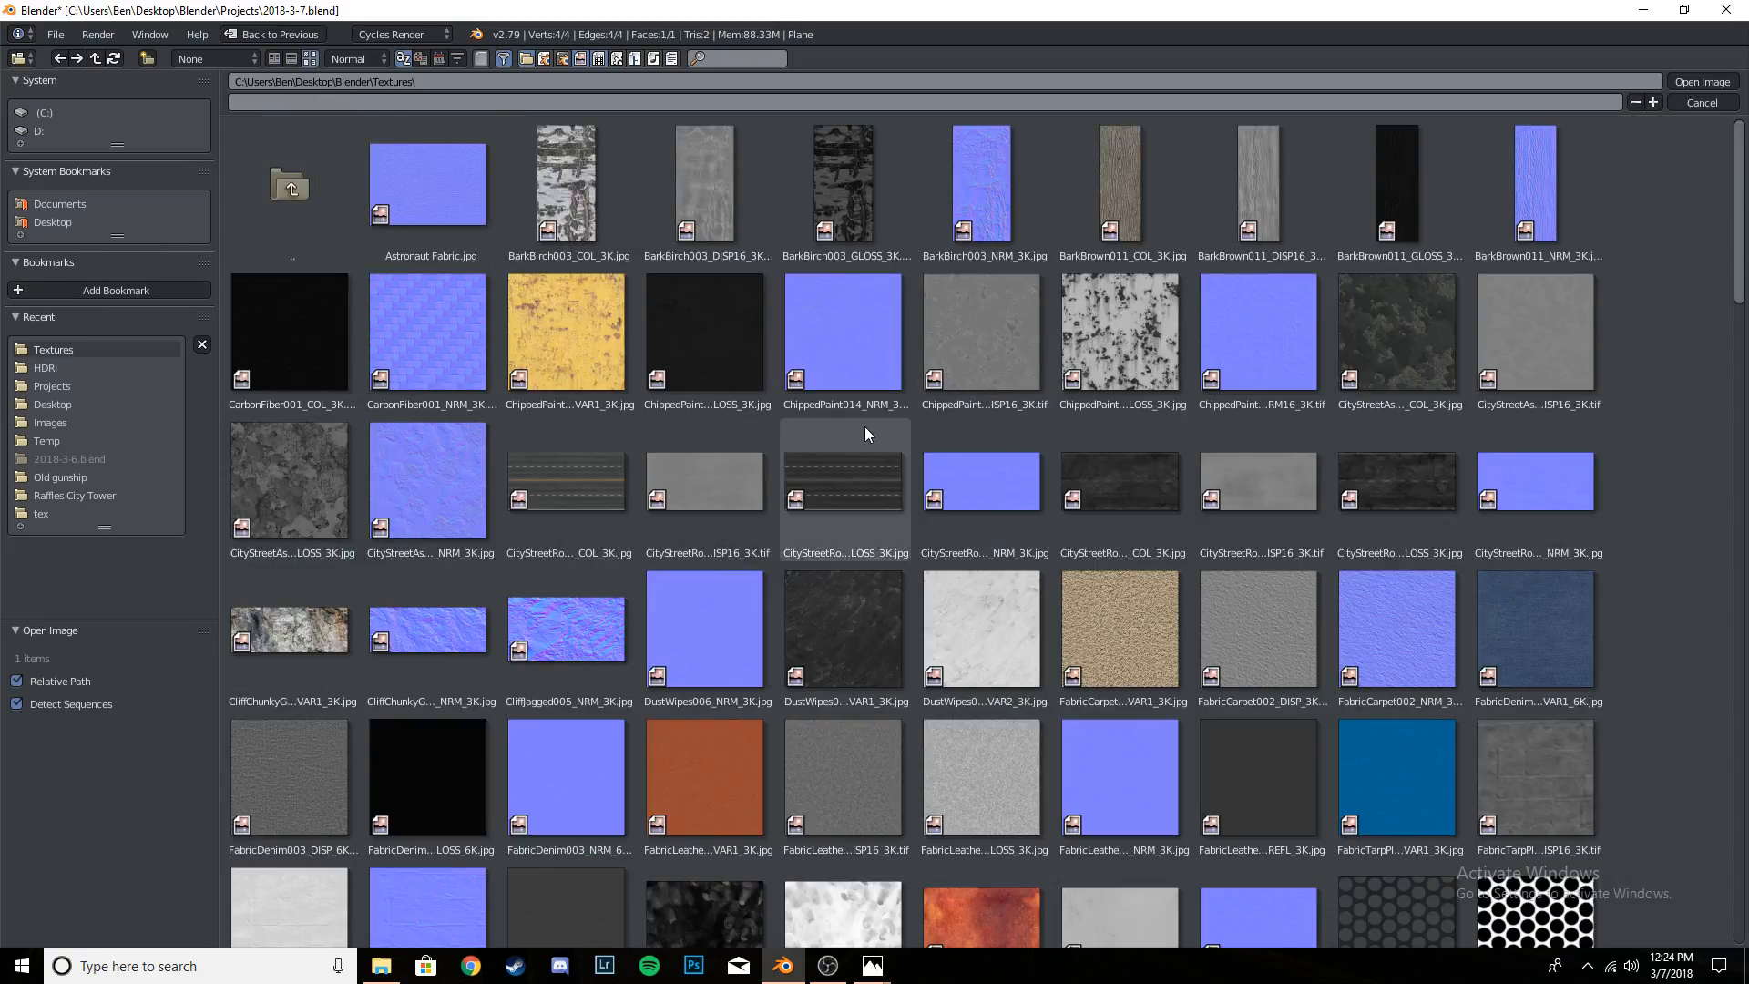
left_click(706, 465)
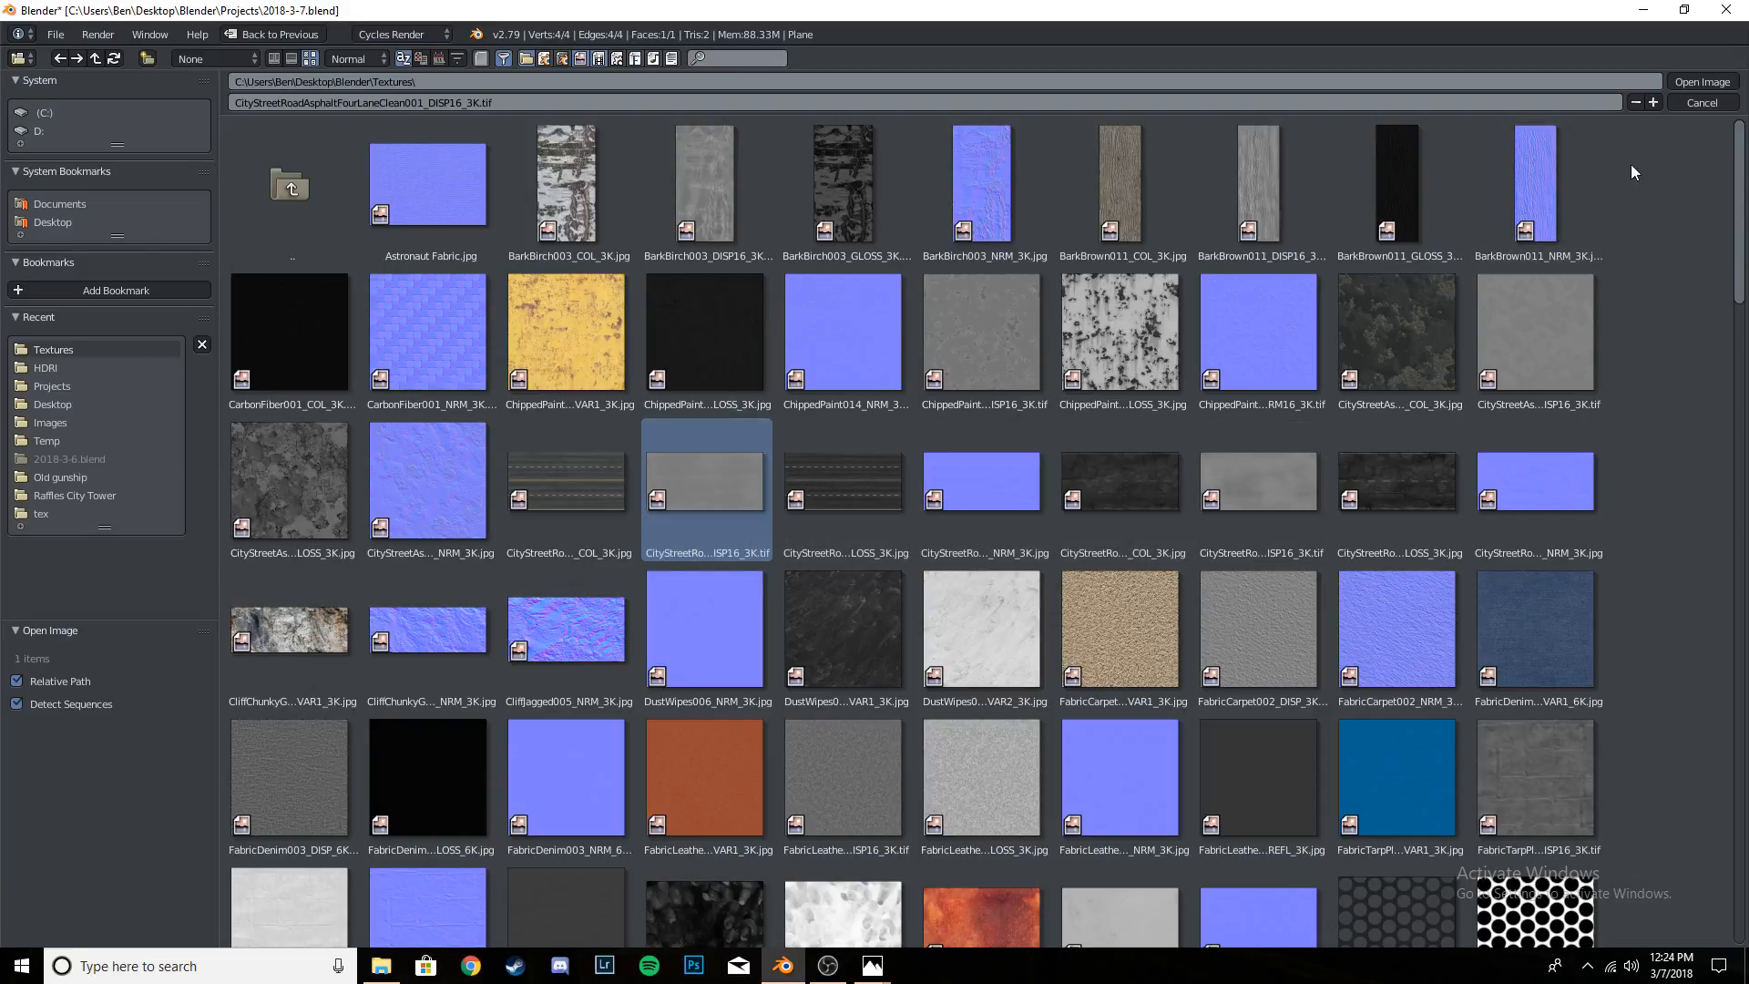
left_click(840, 492)
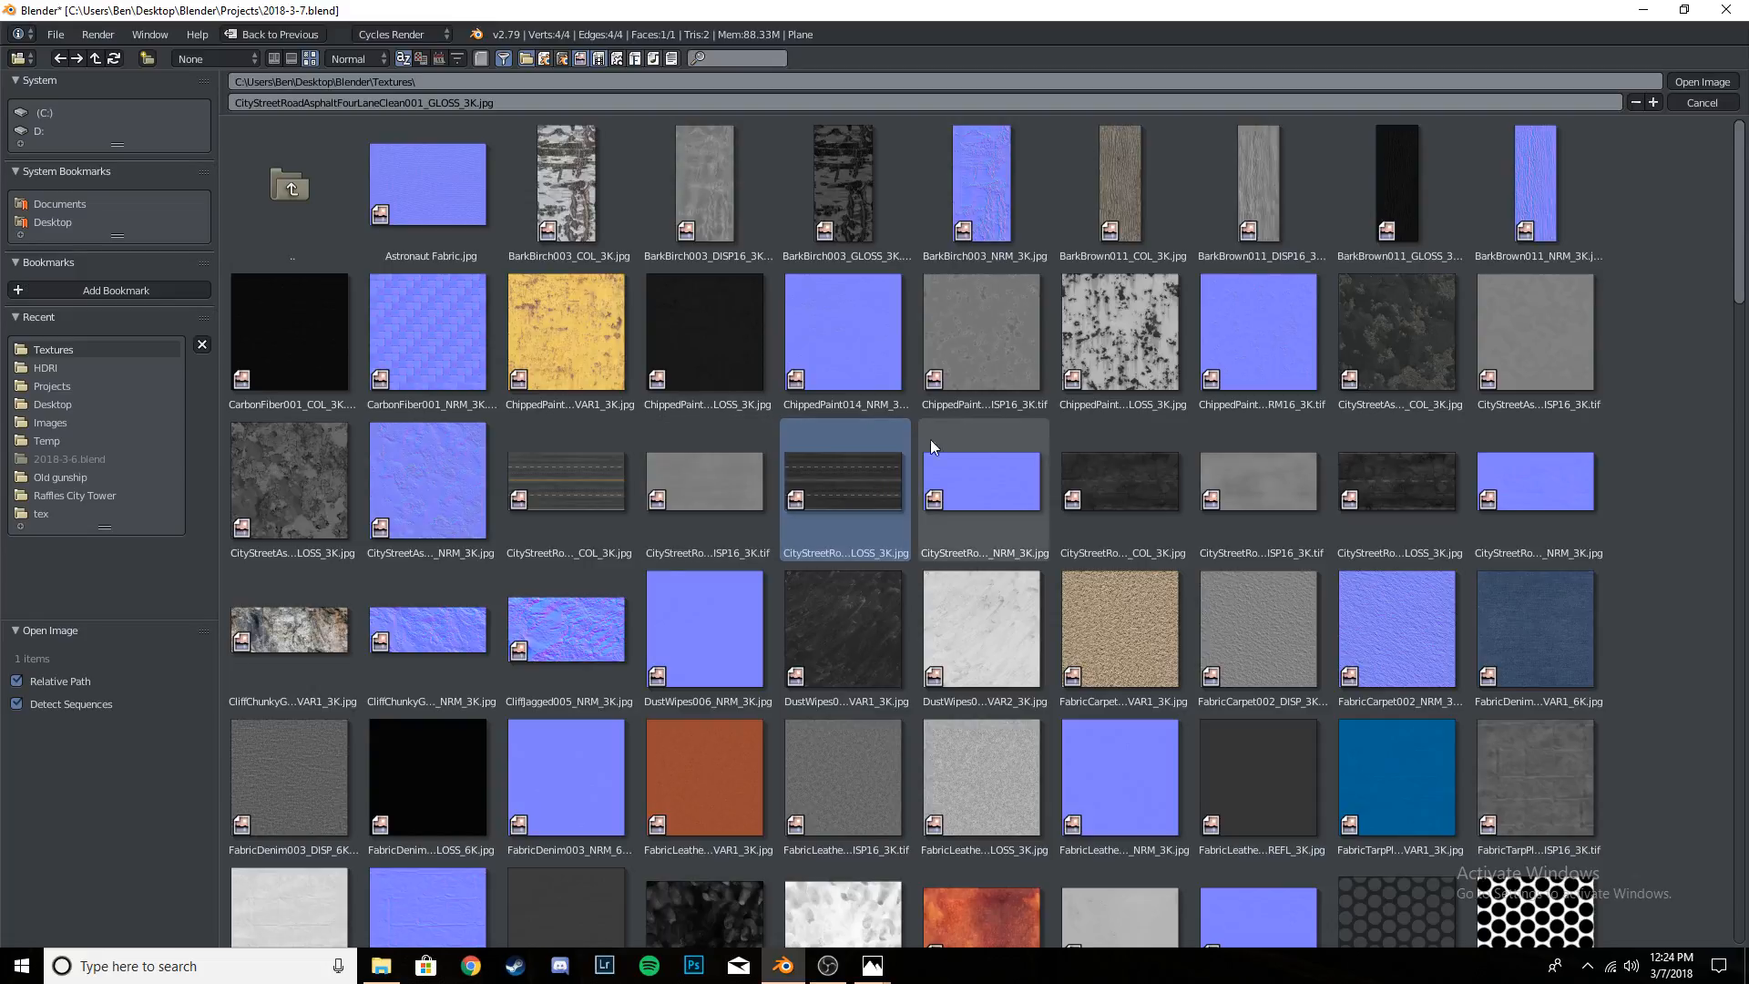
left_click(660, 485)
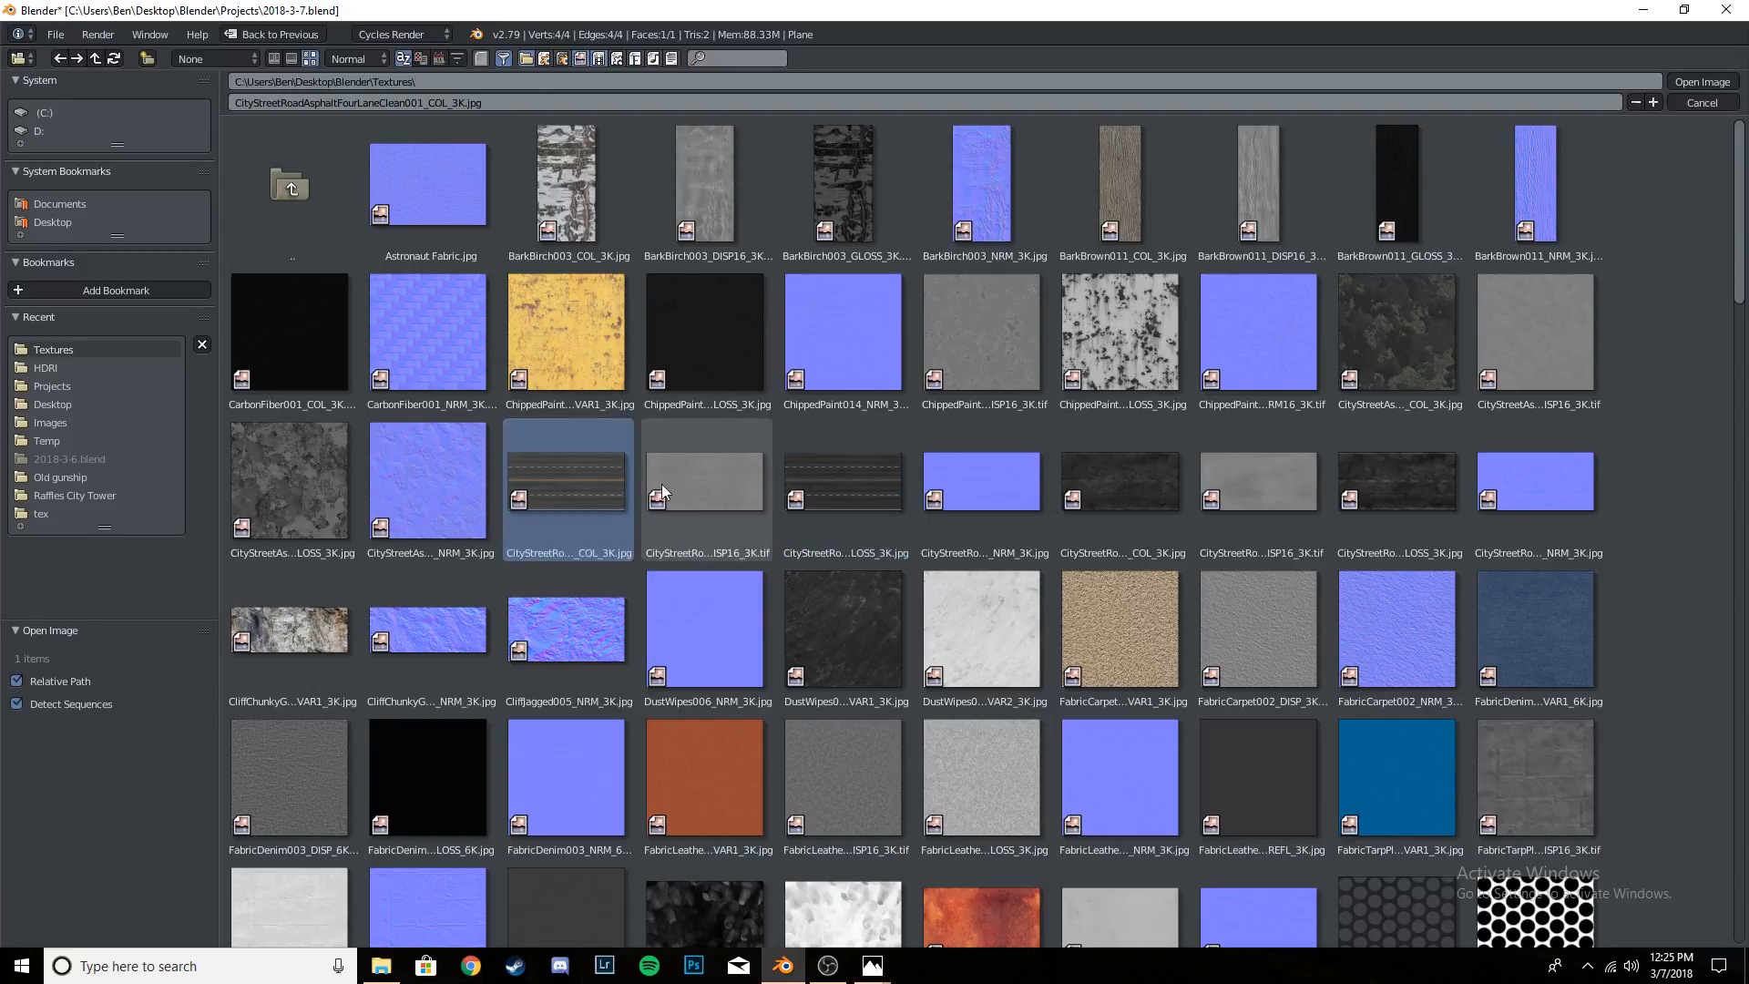
left_click(846, 488)
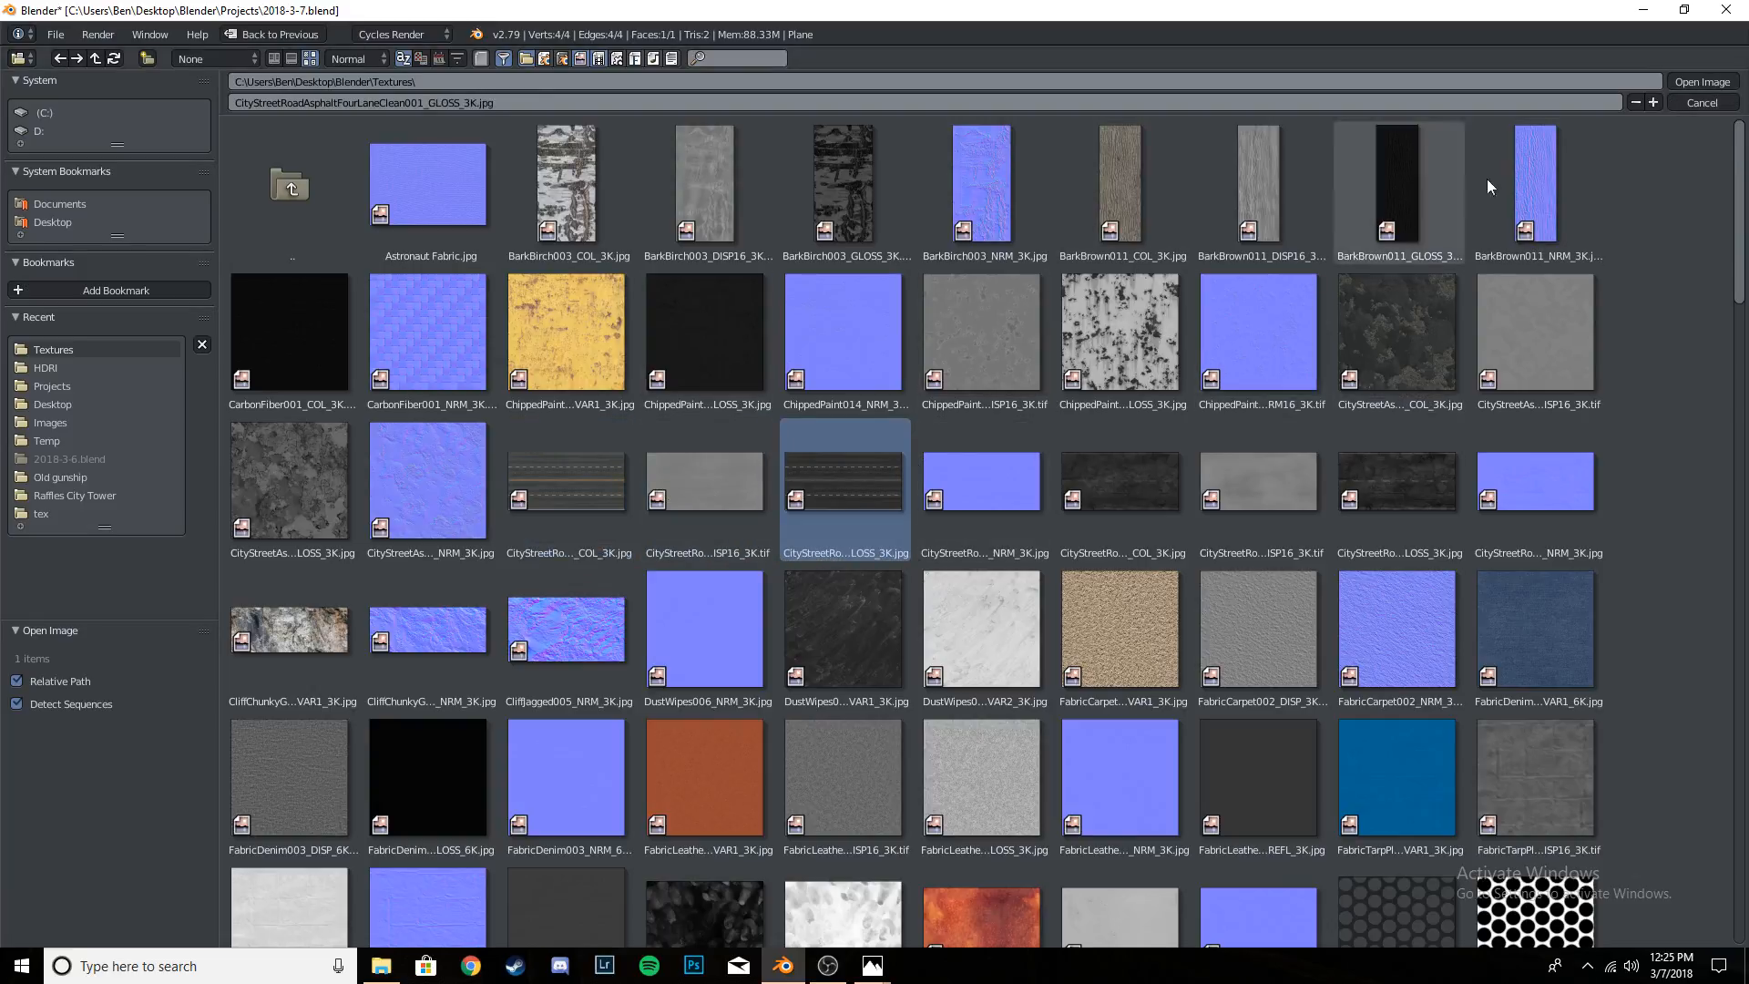
left_click(1702, 82)
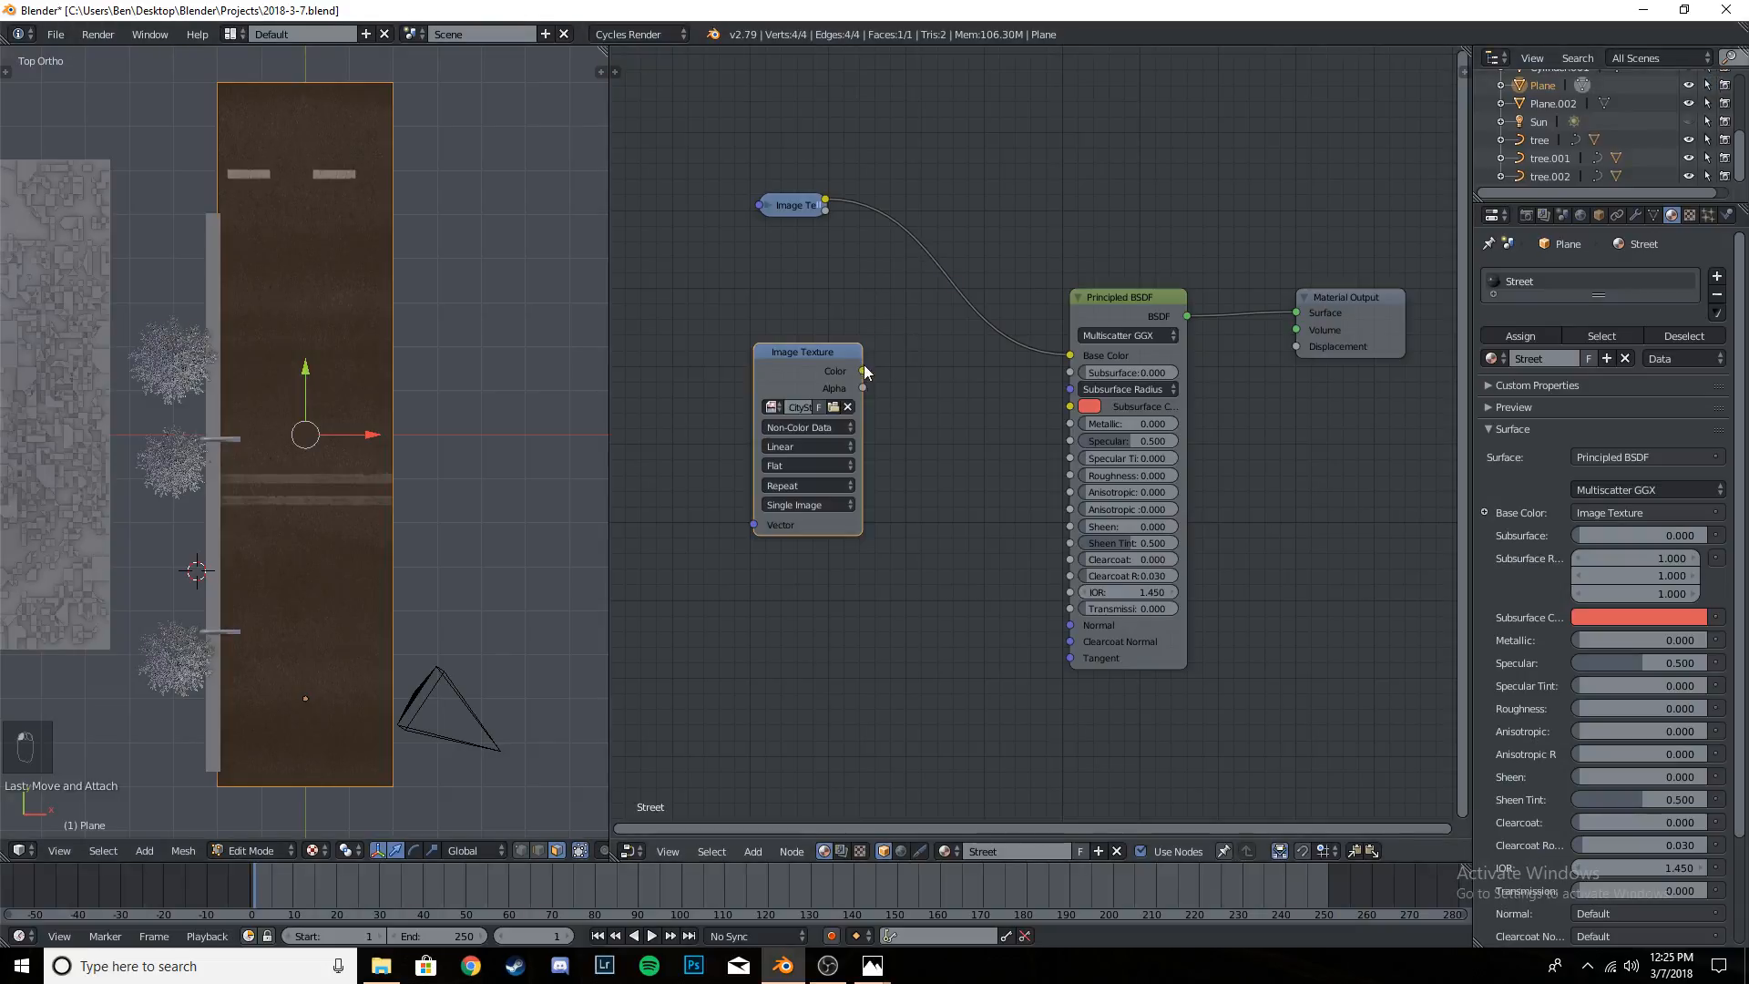
- Link the gloss texture's Color output to the Principled BSDF's Roughness and insert an Invert node on that link
left_click_drag(862, 371, 1069, 476)
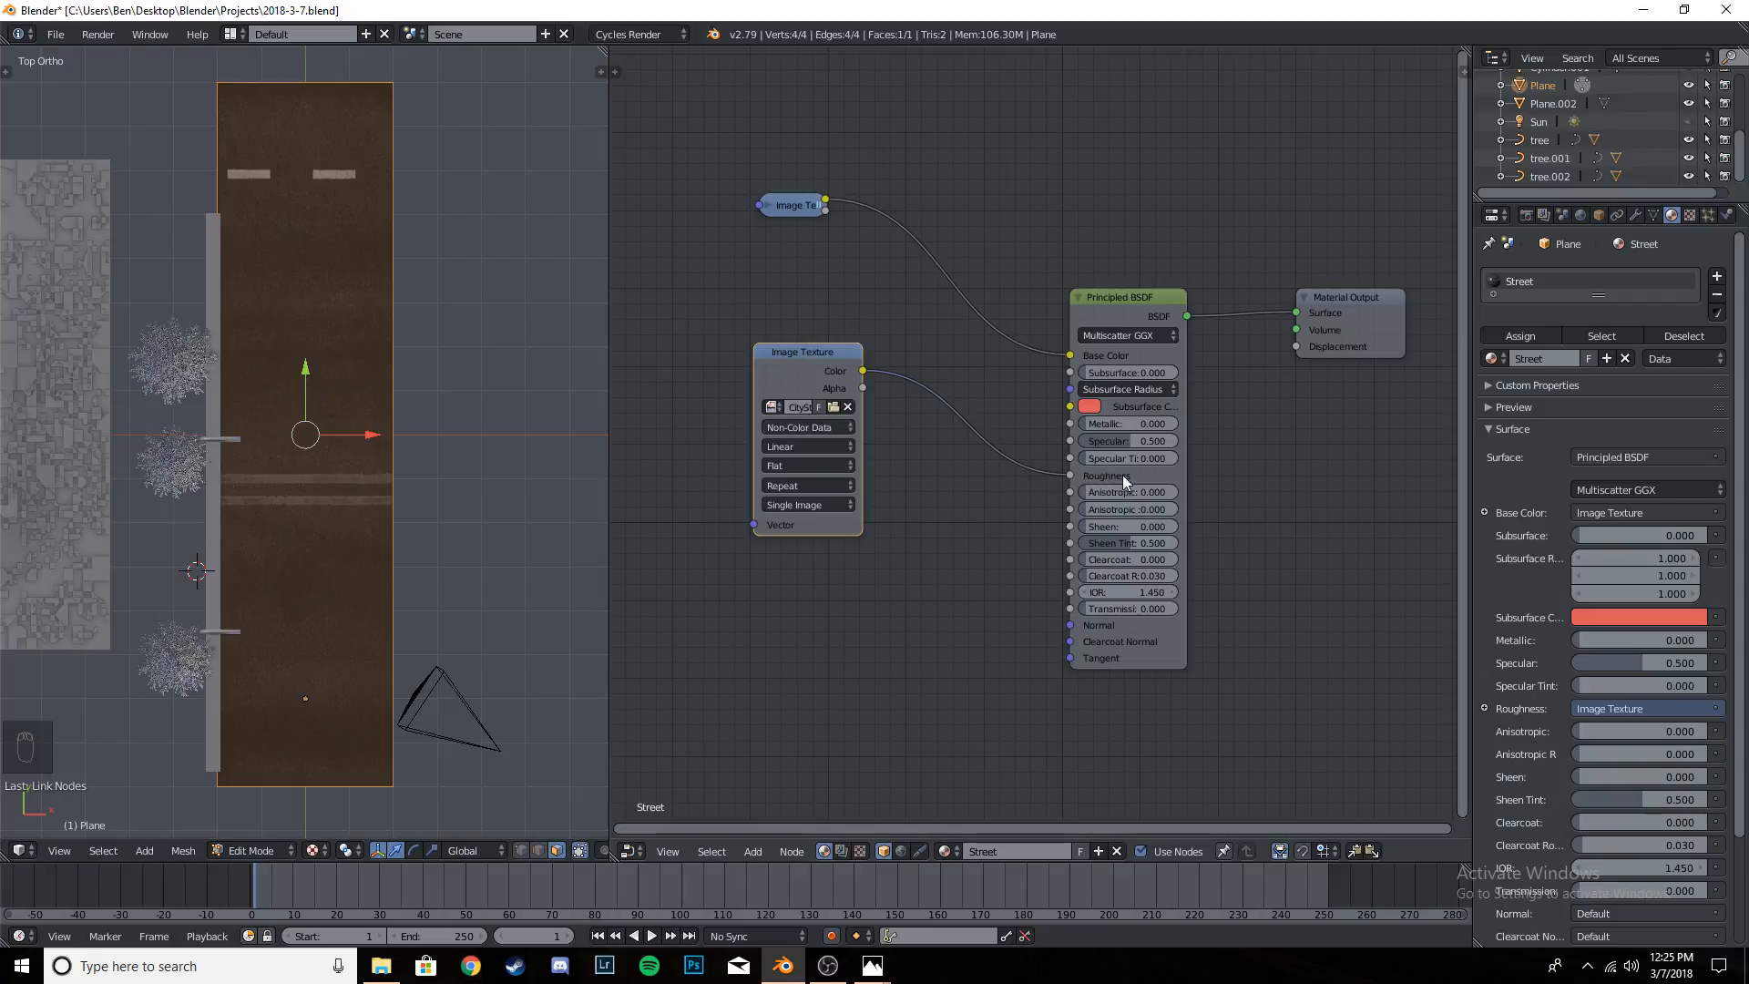
key("shift+a")
mouse_move(934, 477)
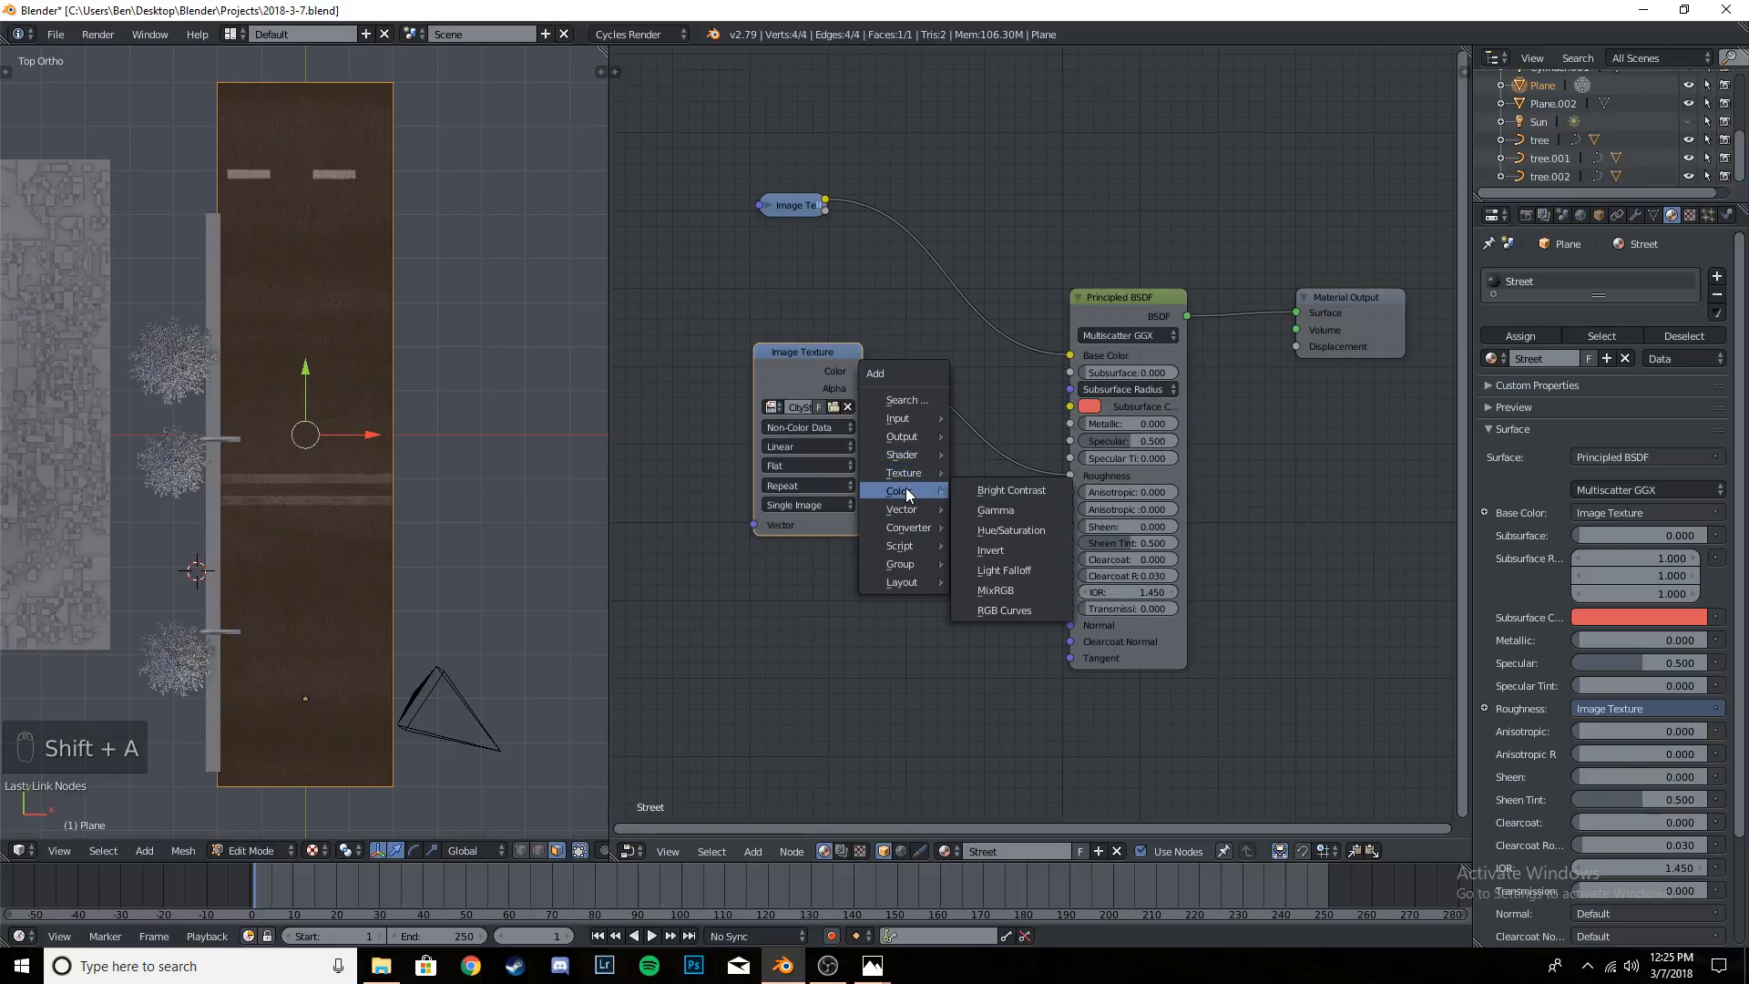
left_click(1001, 545)
left_click(922, 392)
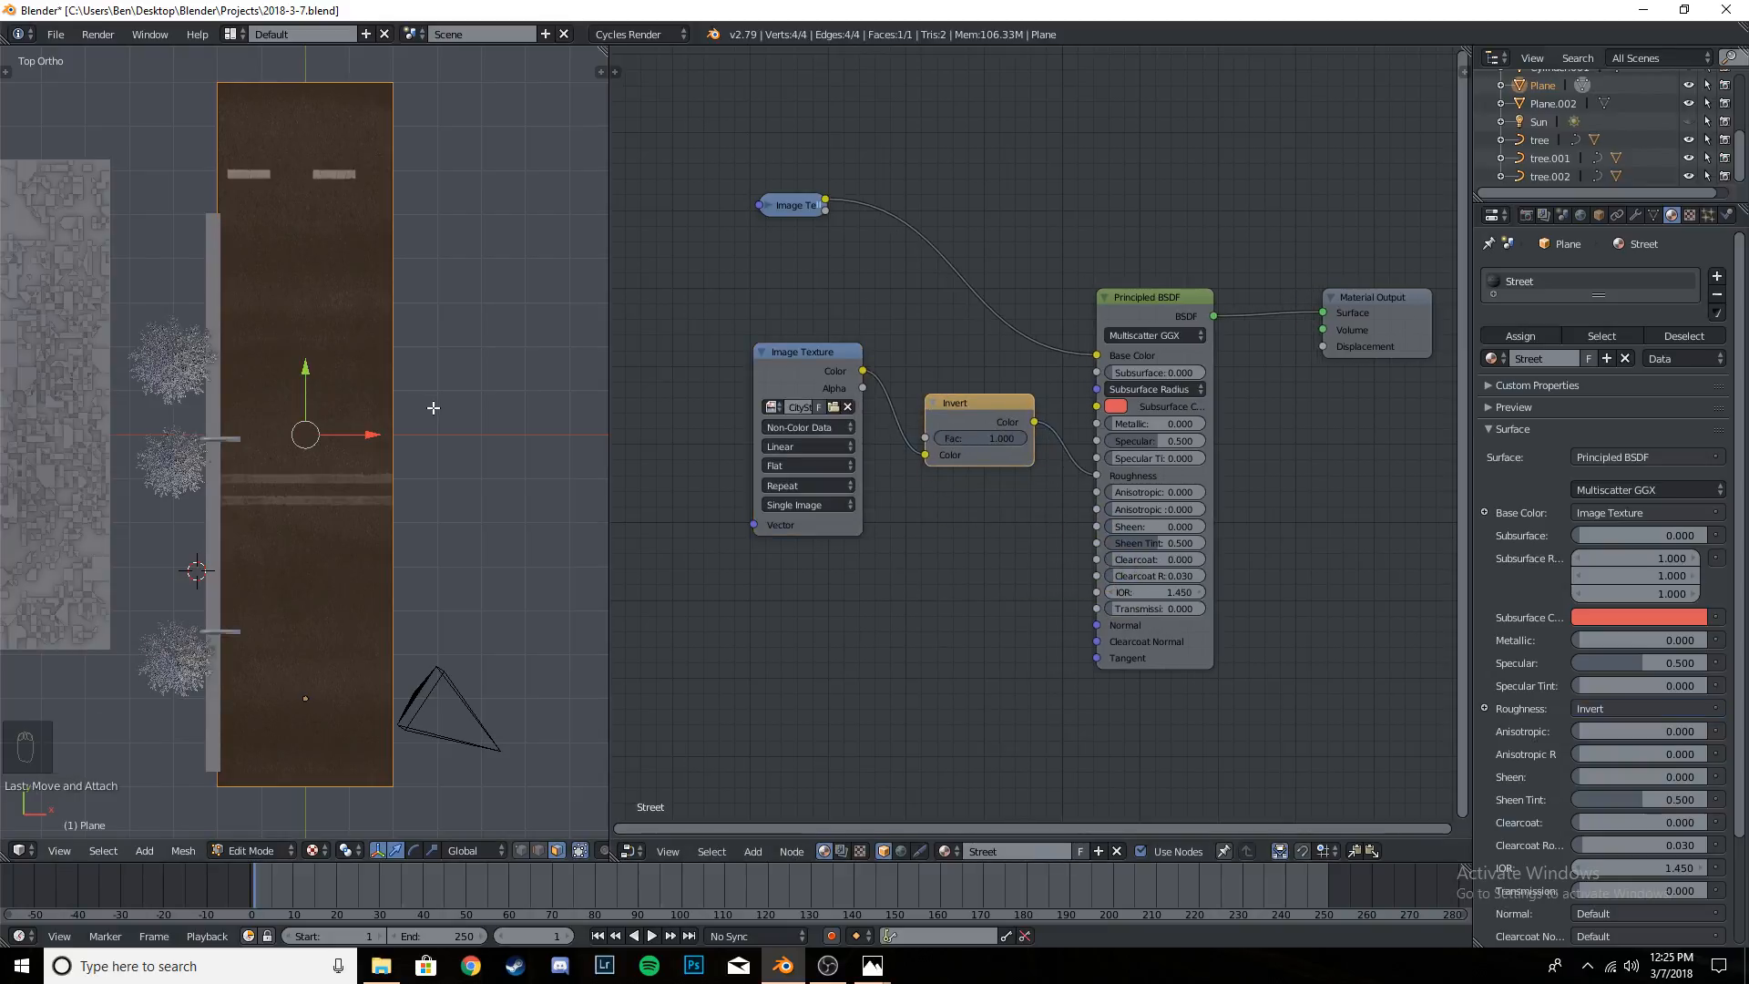
- Leave Edit Mode on the road plane, then tidy the Invert node's position and collapse the gloss texture node
key("Tab")
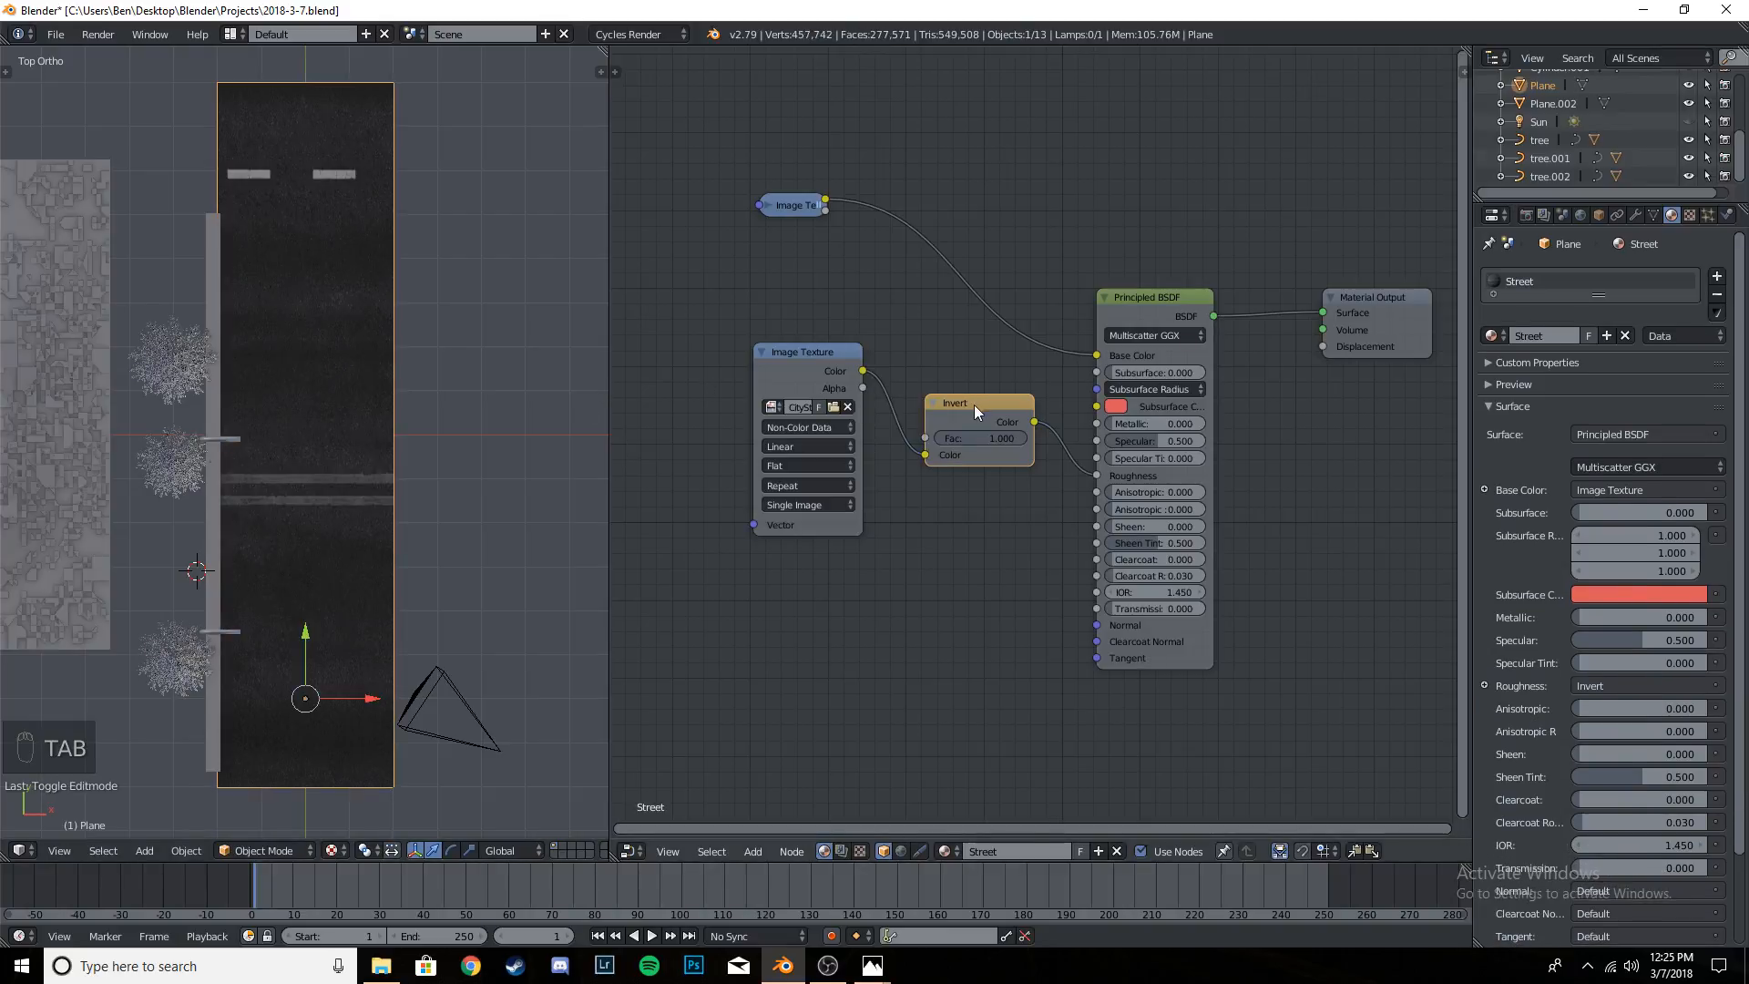
left_click_drag(970, 407, 958, 399)
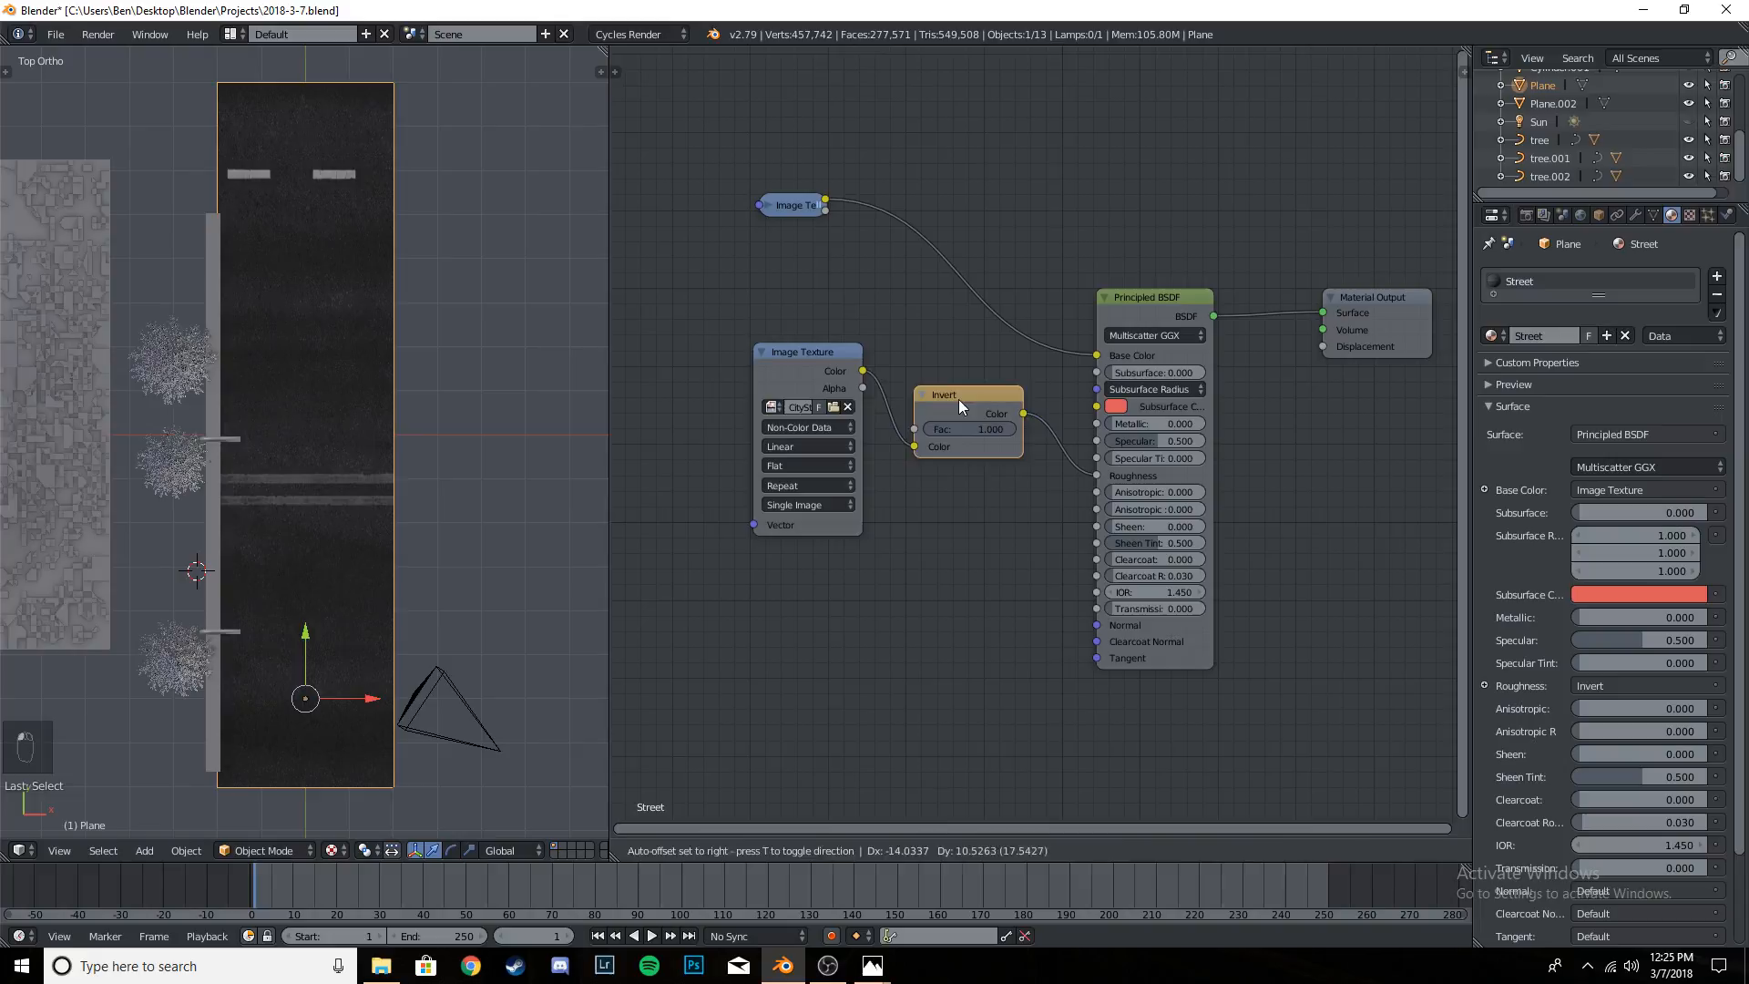
left_click(761, 352)
left_click_drag(794, 352, 752, 382)
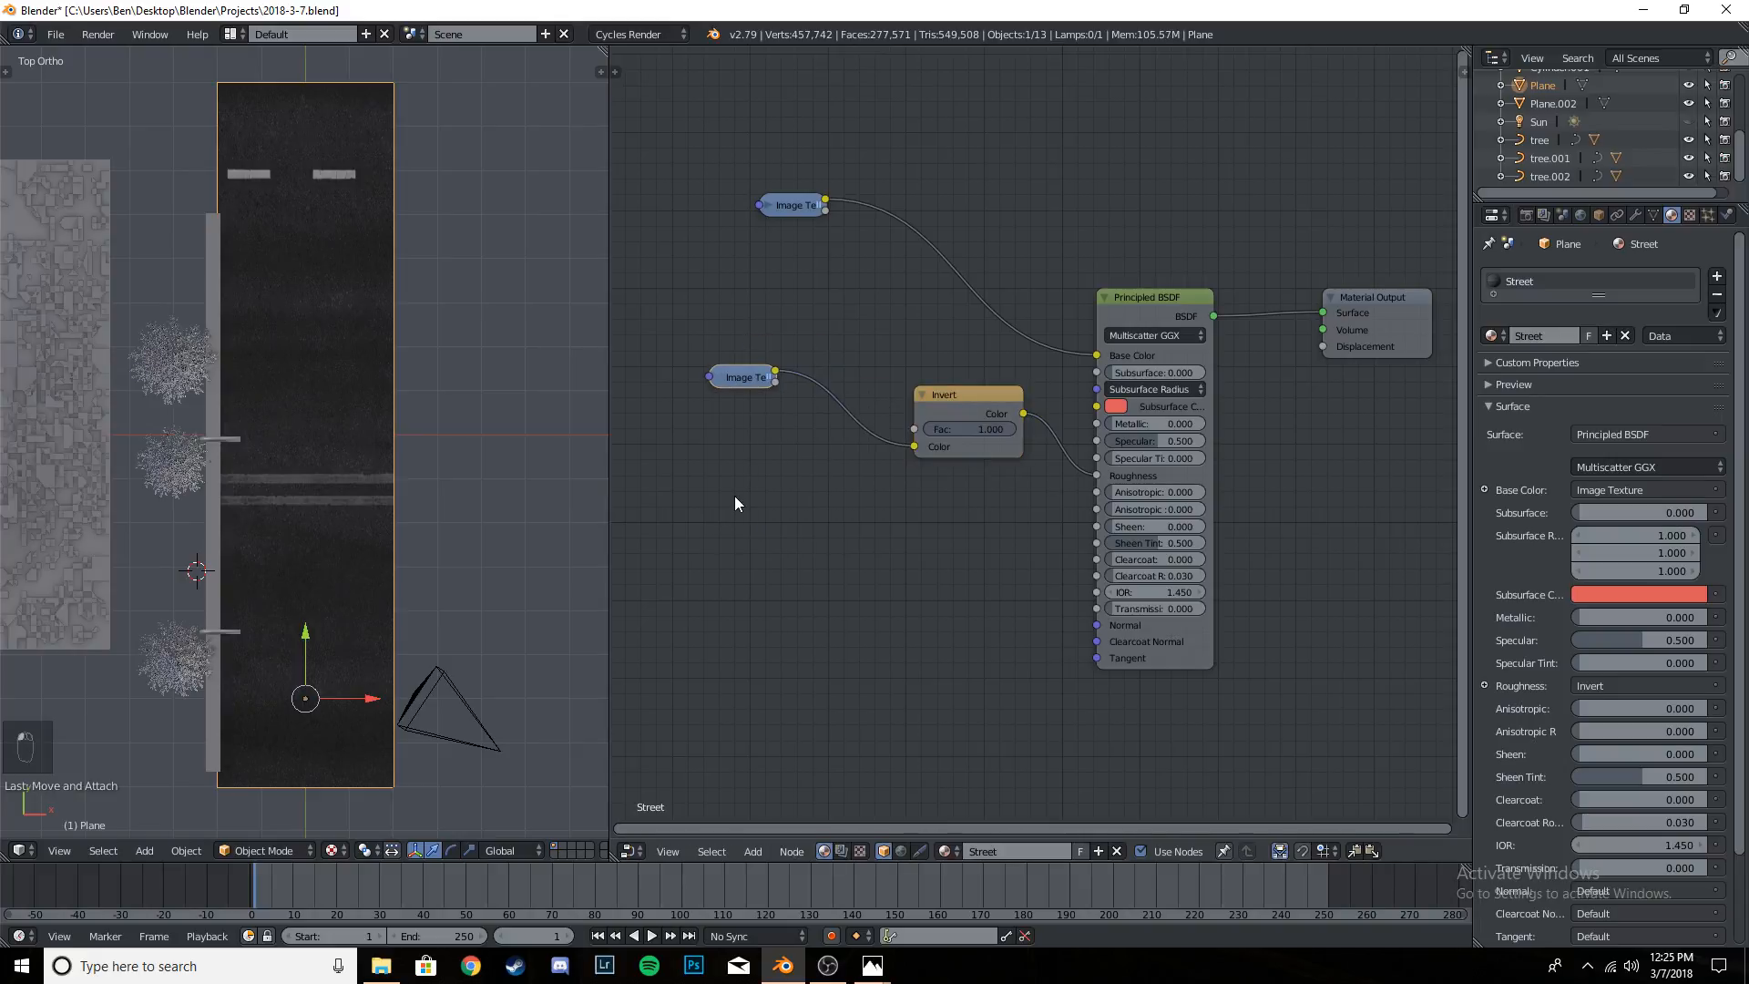
- Add a third Image Texture node below the gloss texture and load the four-lane road's NRM_3K normal map from the Textures folder
key("shift+a")
mouse_move(705, 481)
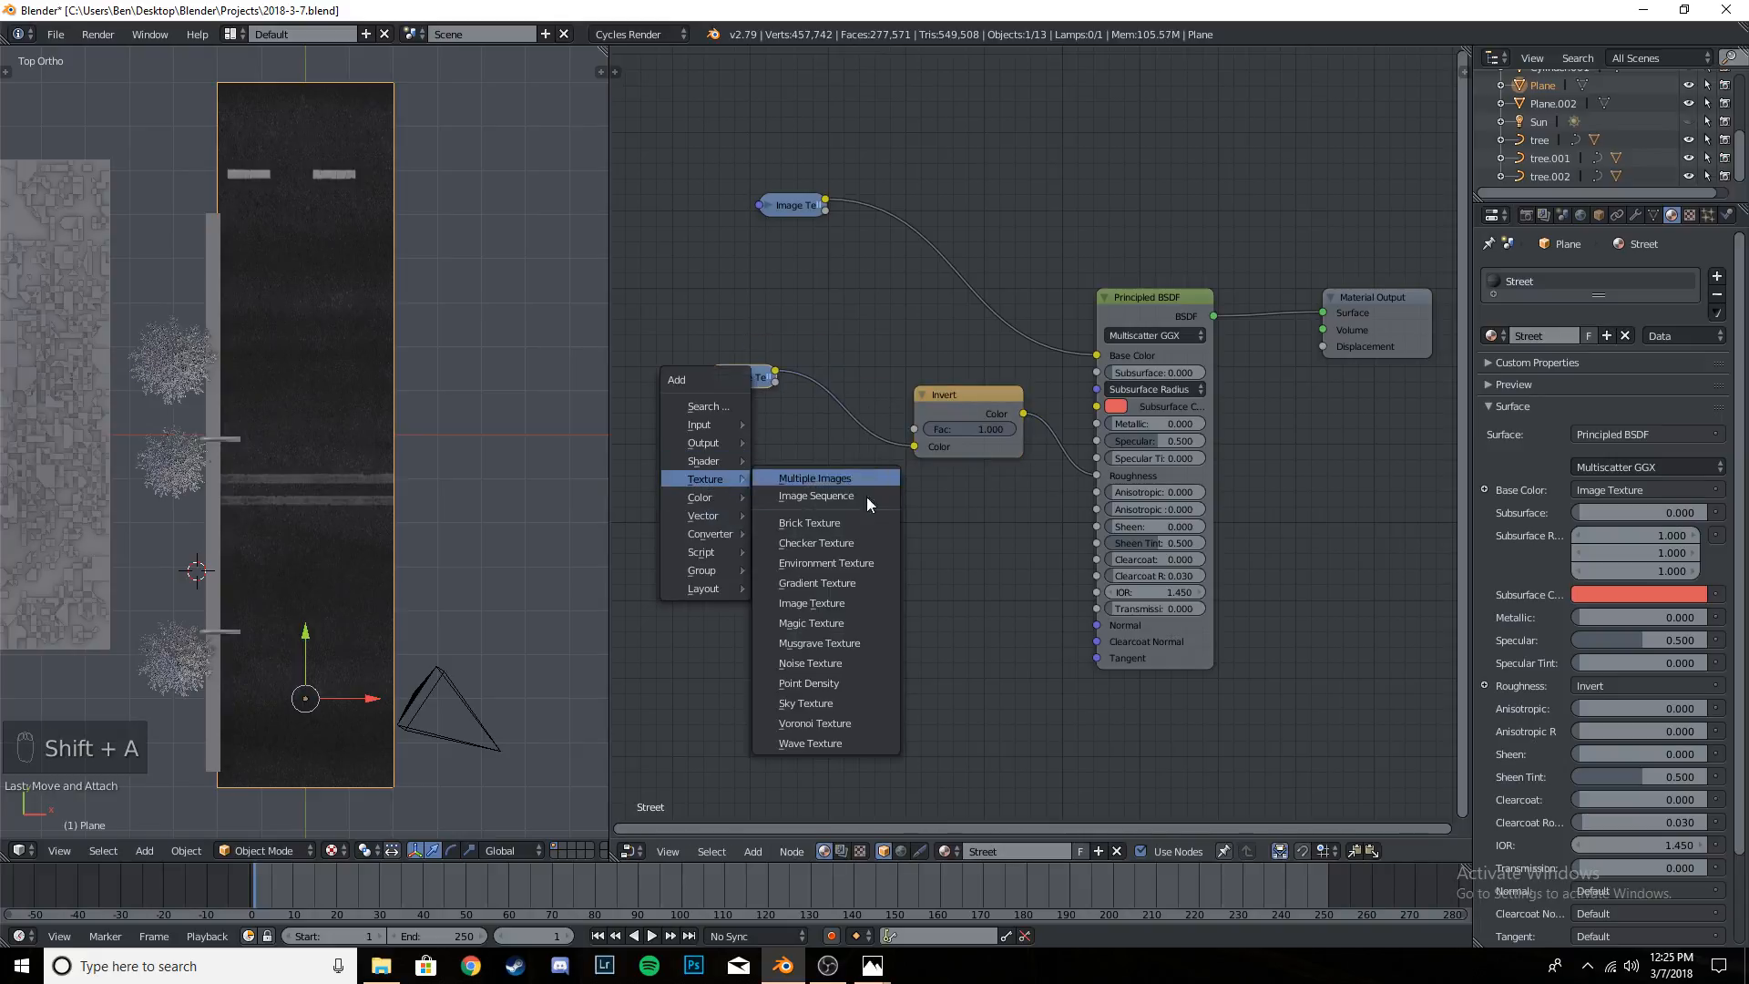
left_click(811, 603)
left_click(713, 550)
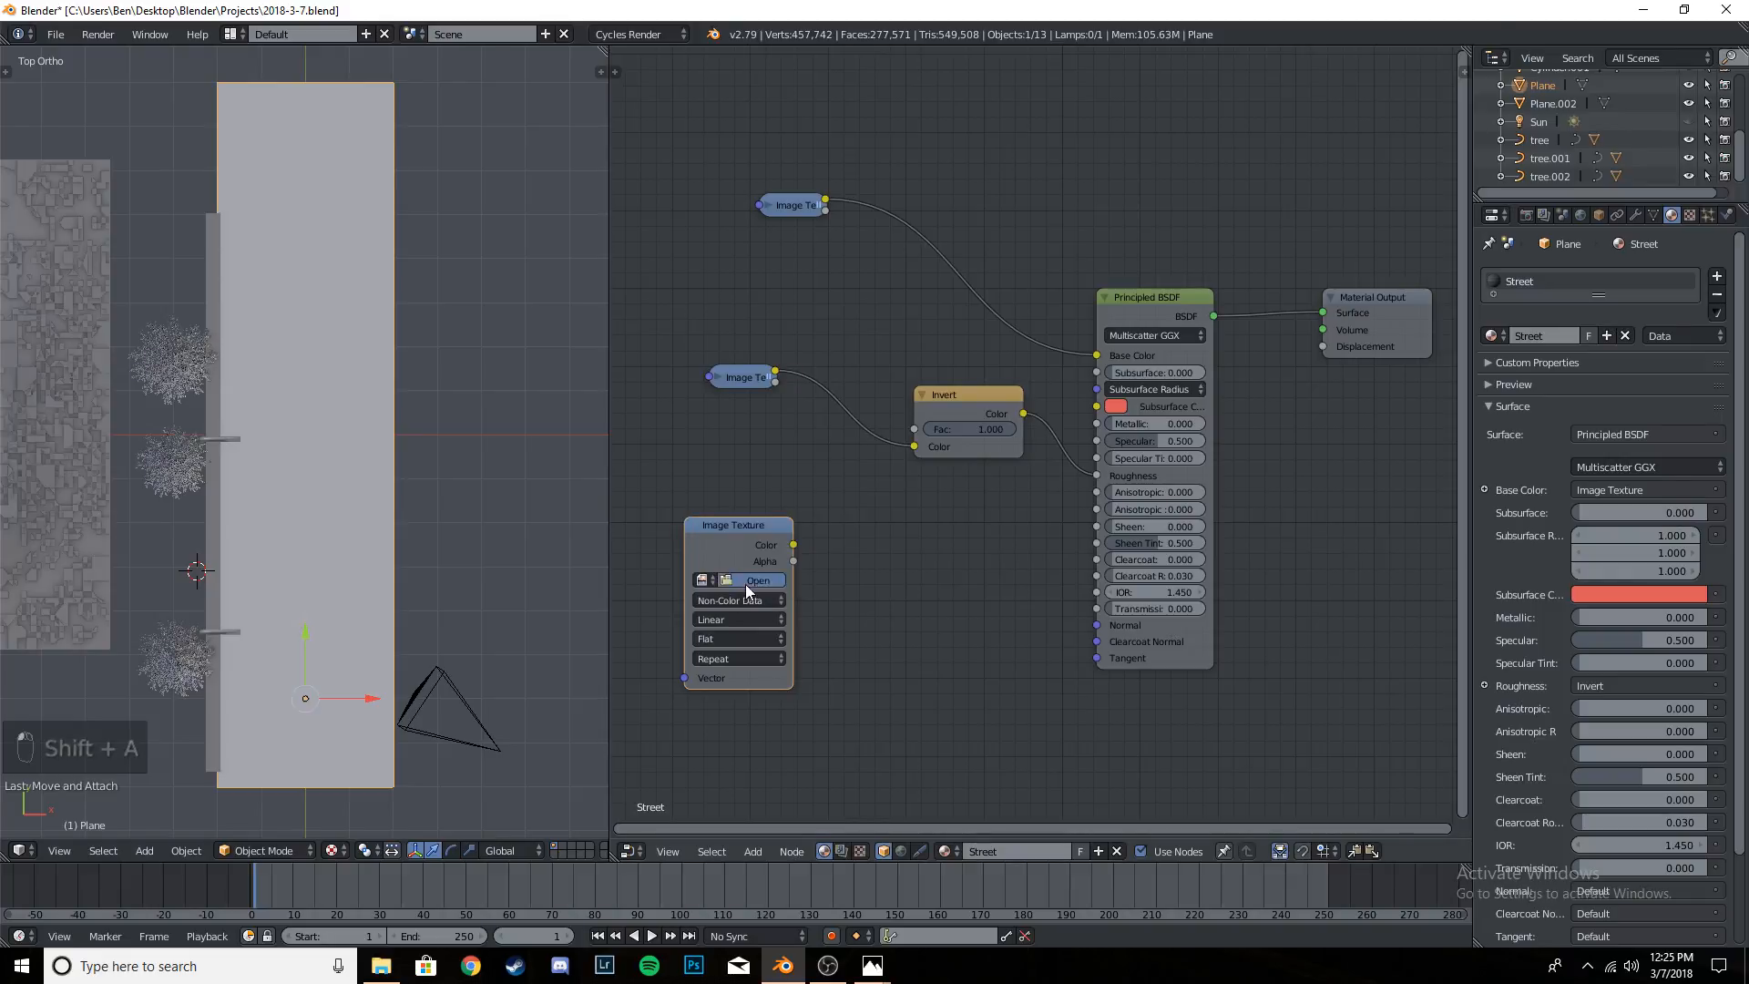
left_click(756, 581)
left_click(53, 349)
left_click(310, 57)
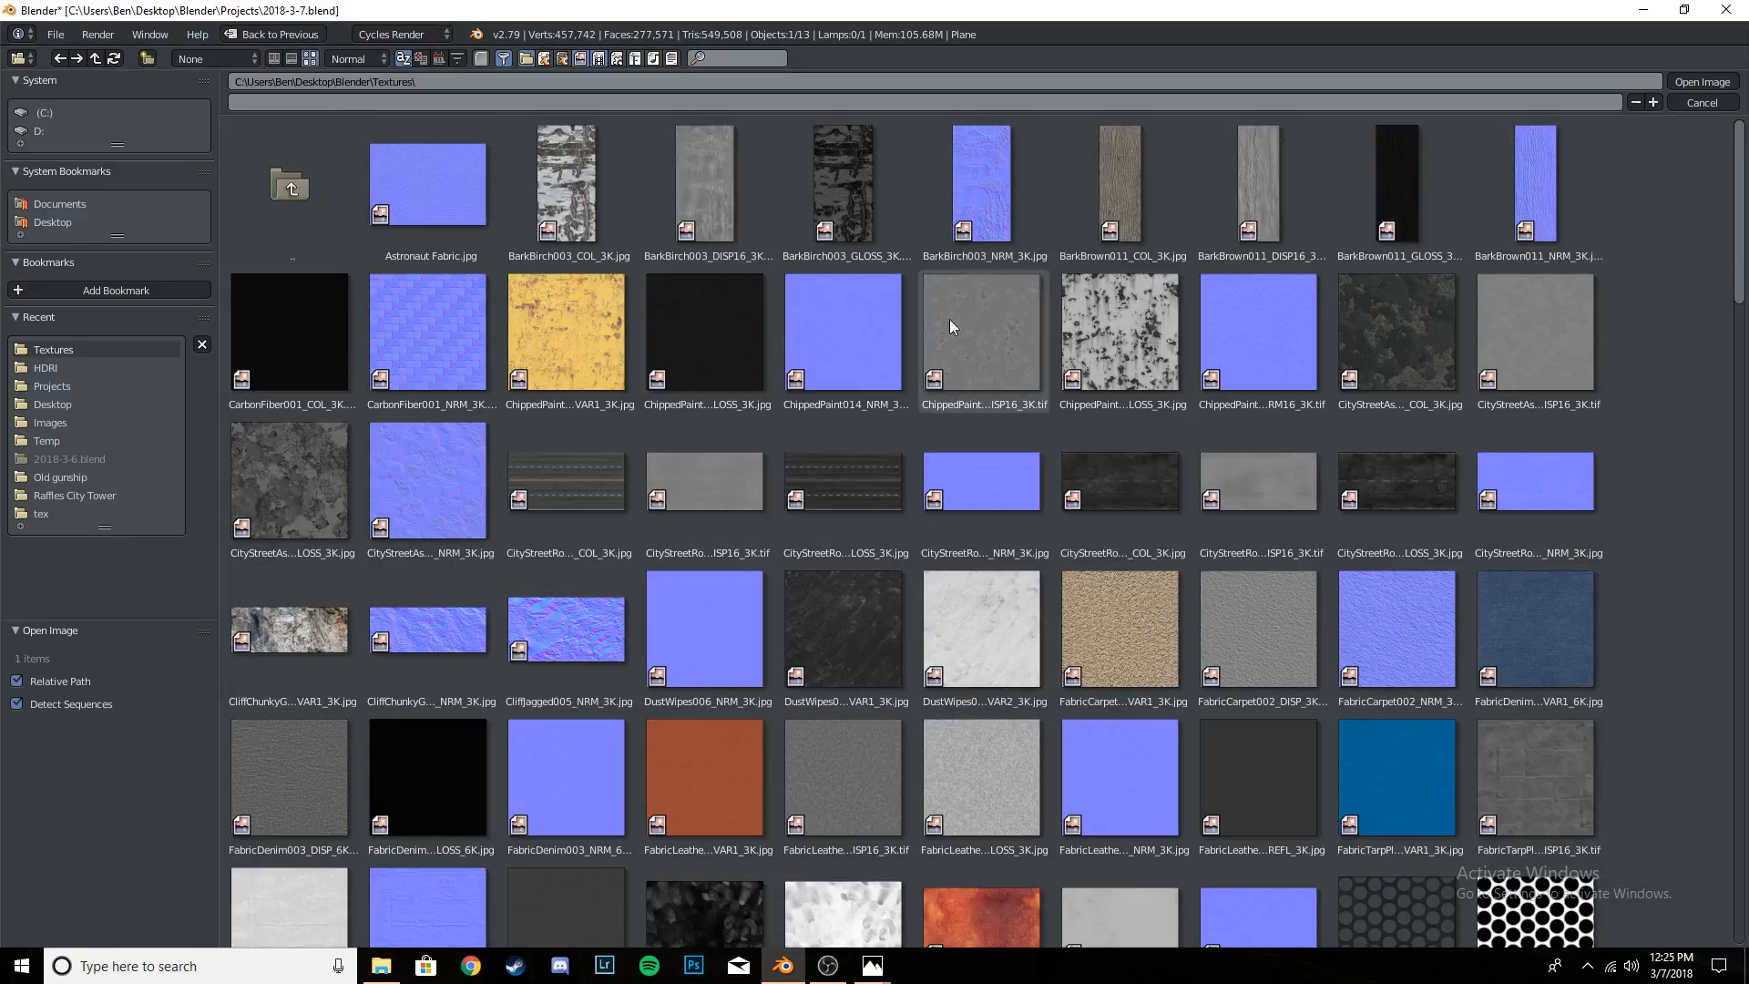
left_click(976, 490)
left_click(1699, 81)
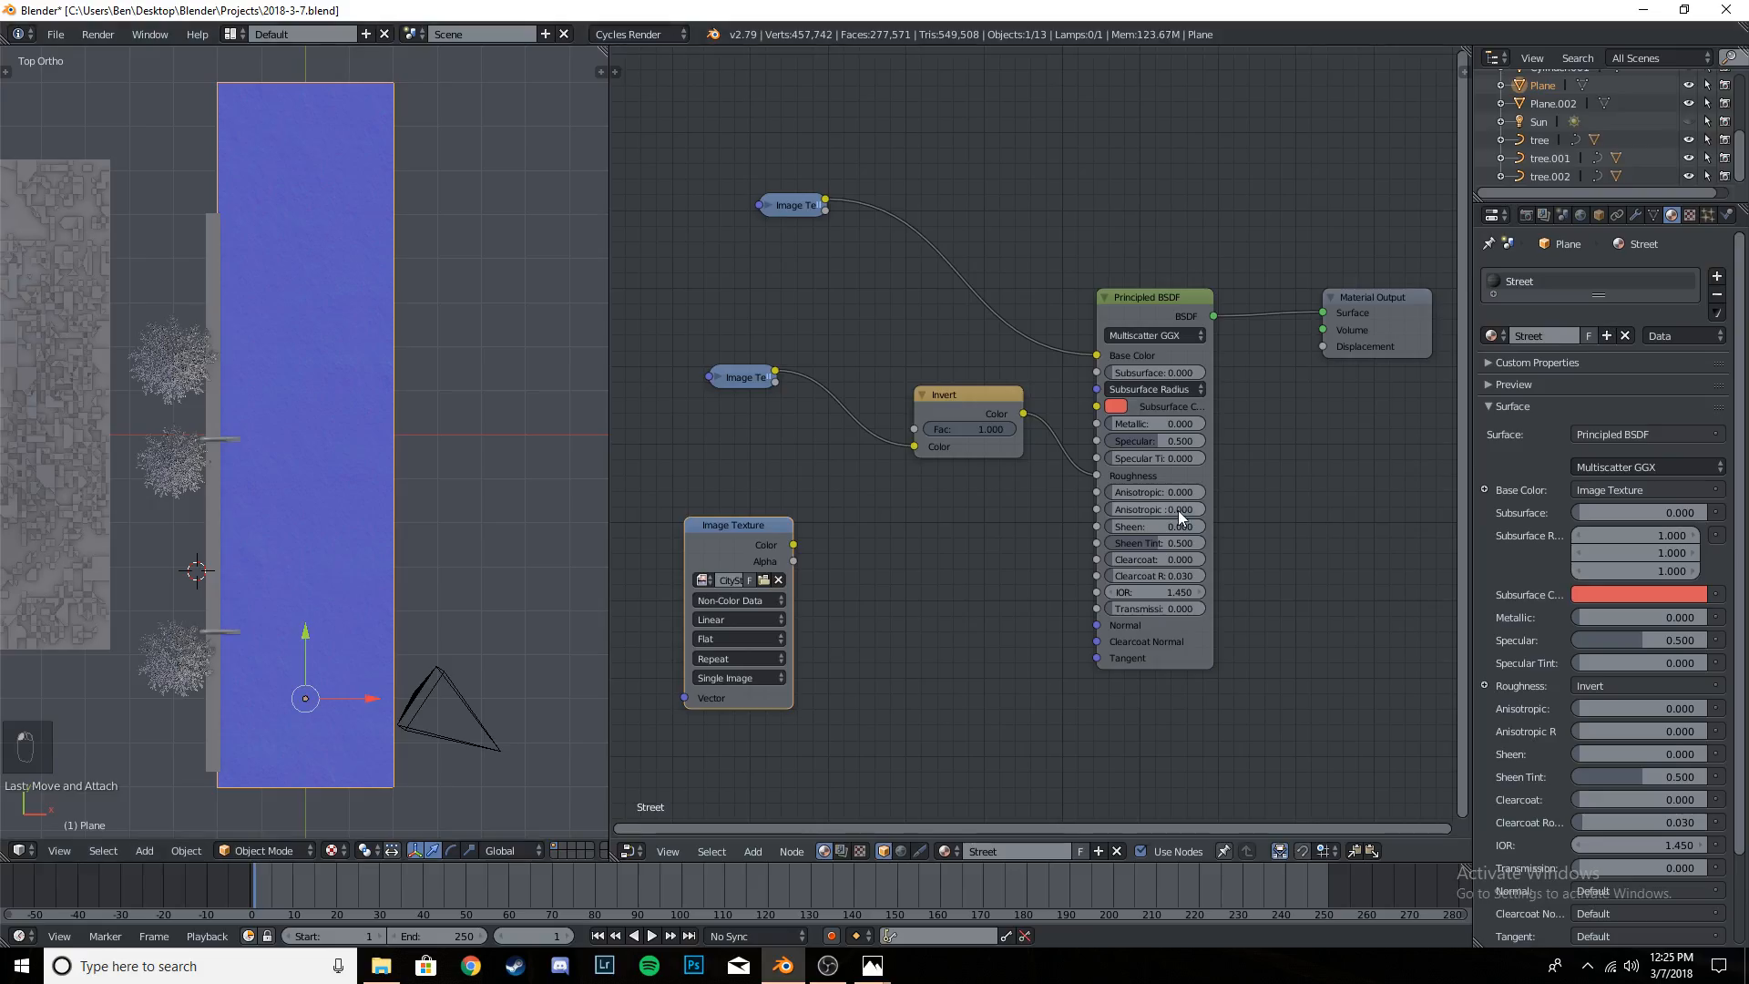
- Link the normal texture's Color to the Principled BSDF's Normal input and insert a Normal Map node on that link
left_click_drag(795, 545, 1108, 625)
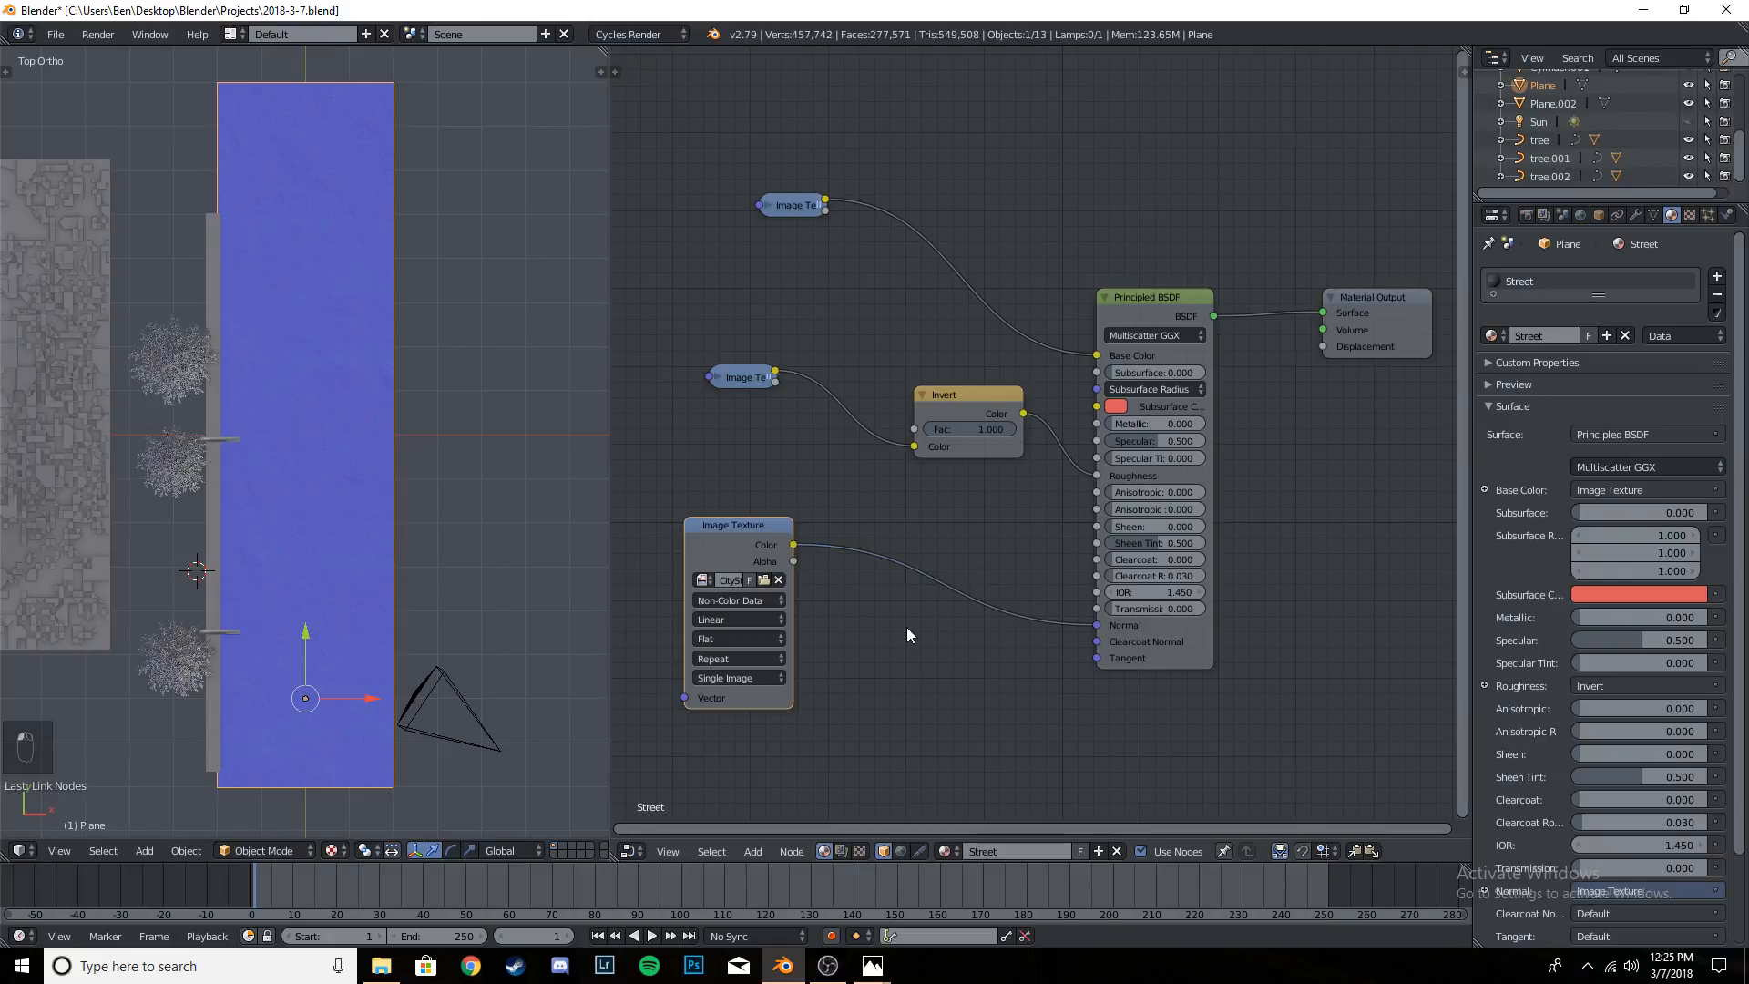
key("shift+a")
mouse_move(874, 665)
left_click(980, 724)
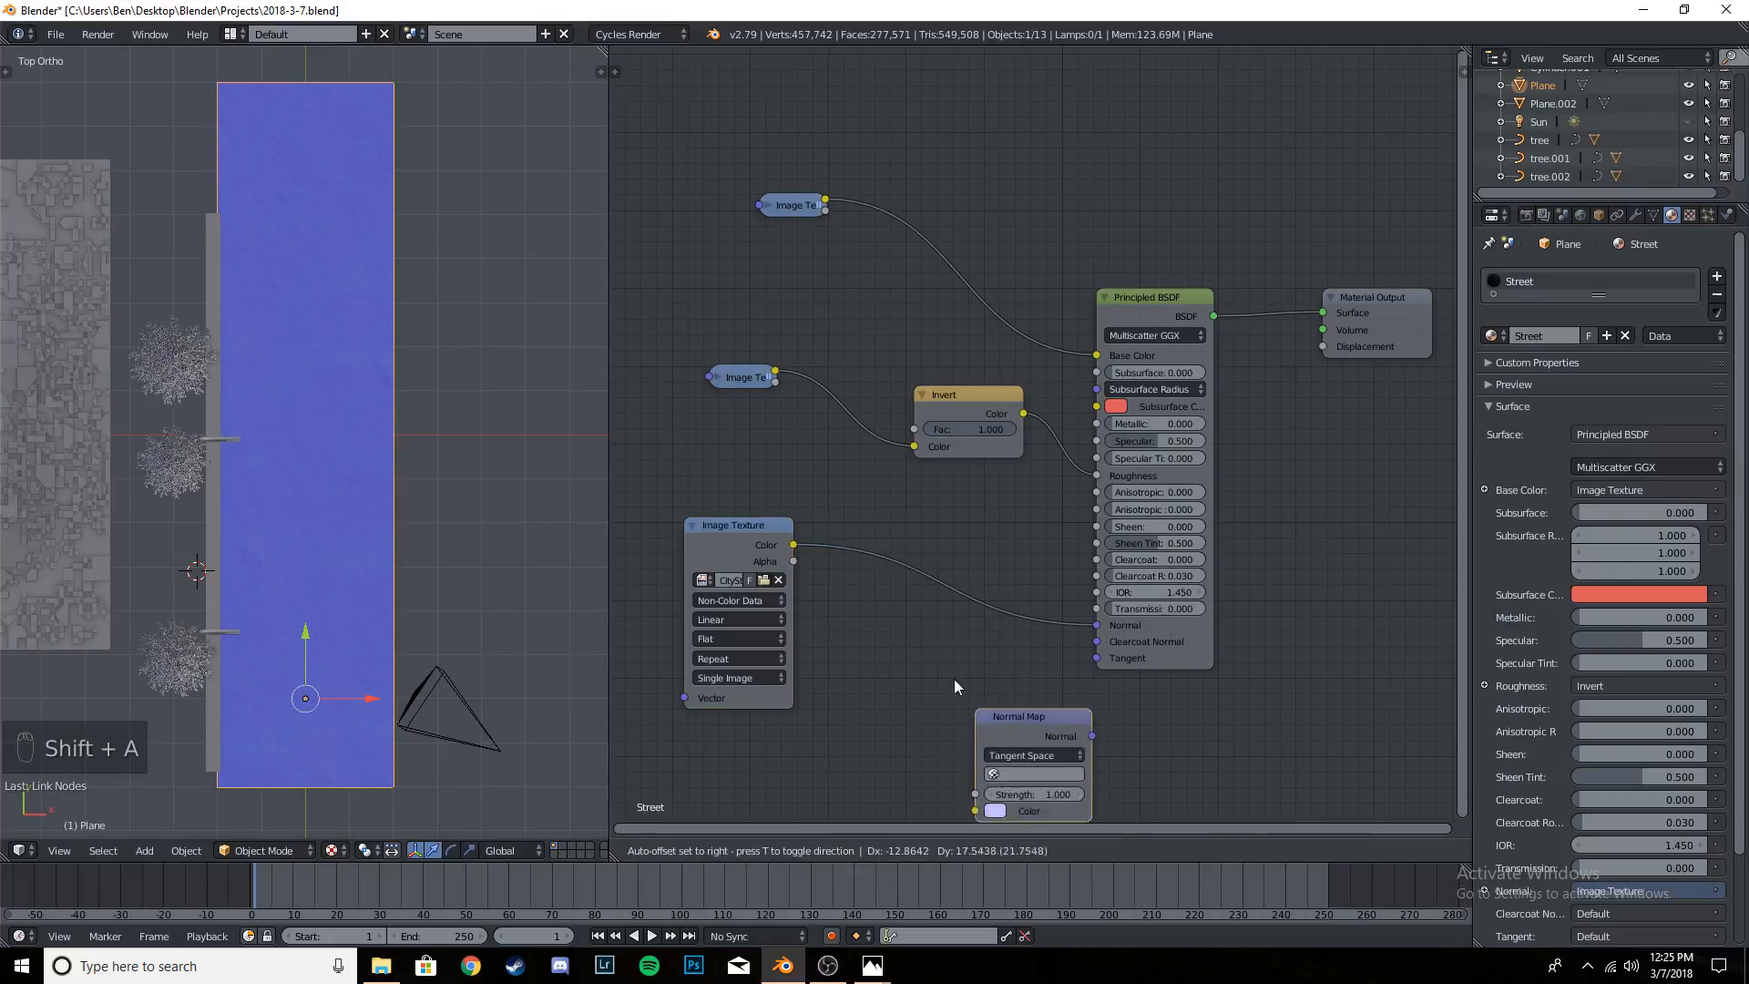
left_click(944, 638)
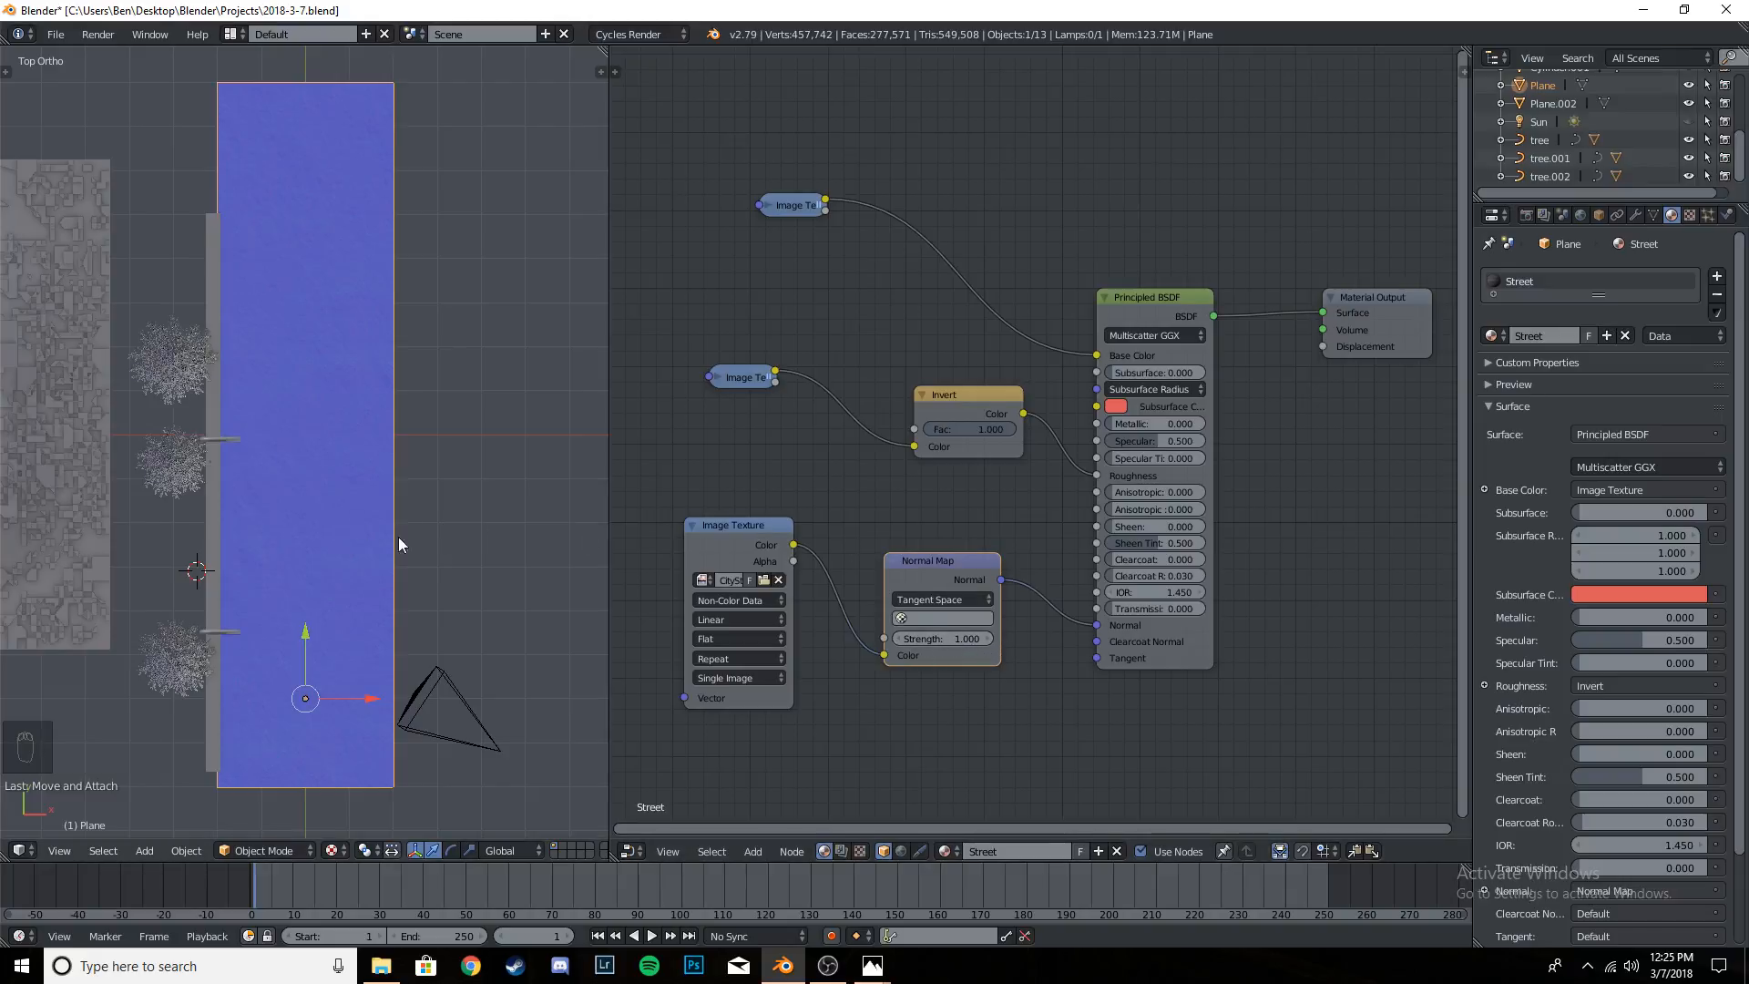
- Check the road through the camera, return to the top view, and expand the colour texture node
middle_click_drag(397, 538, 410, 483)
key("KP_0")
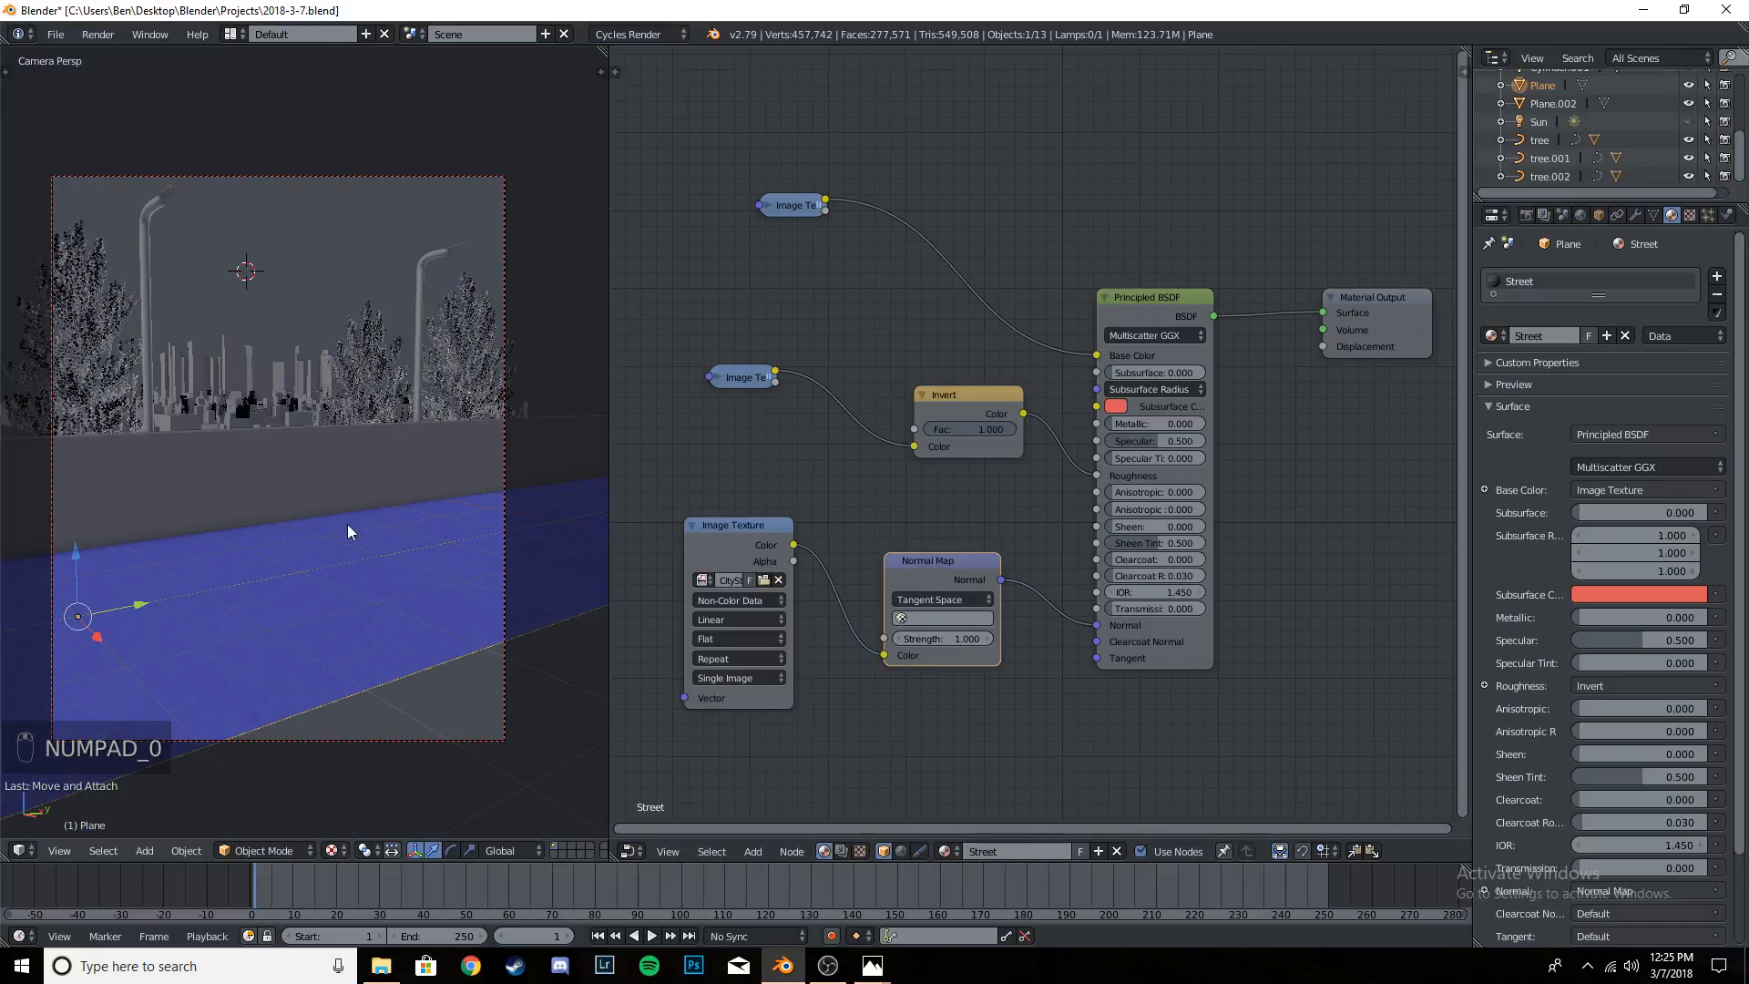
key("KP_7")
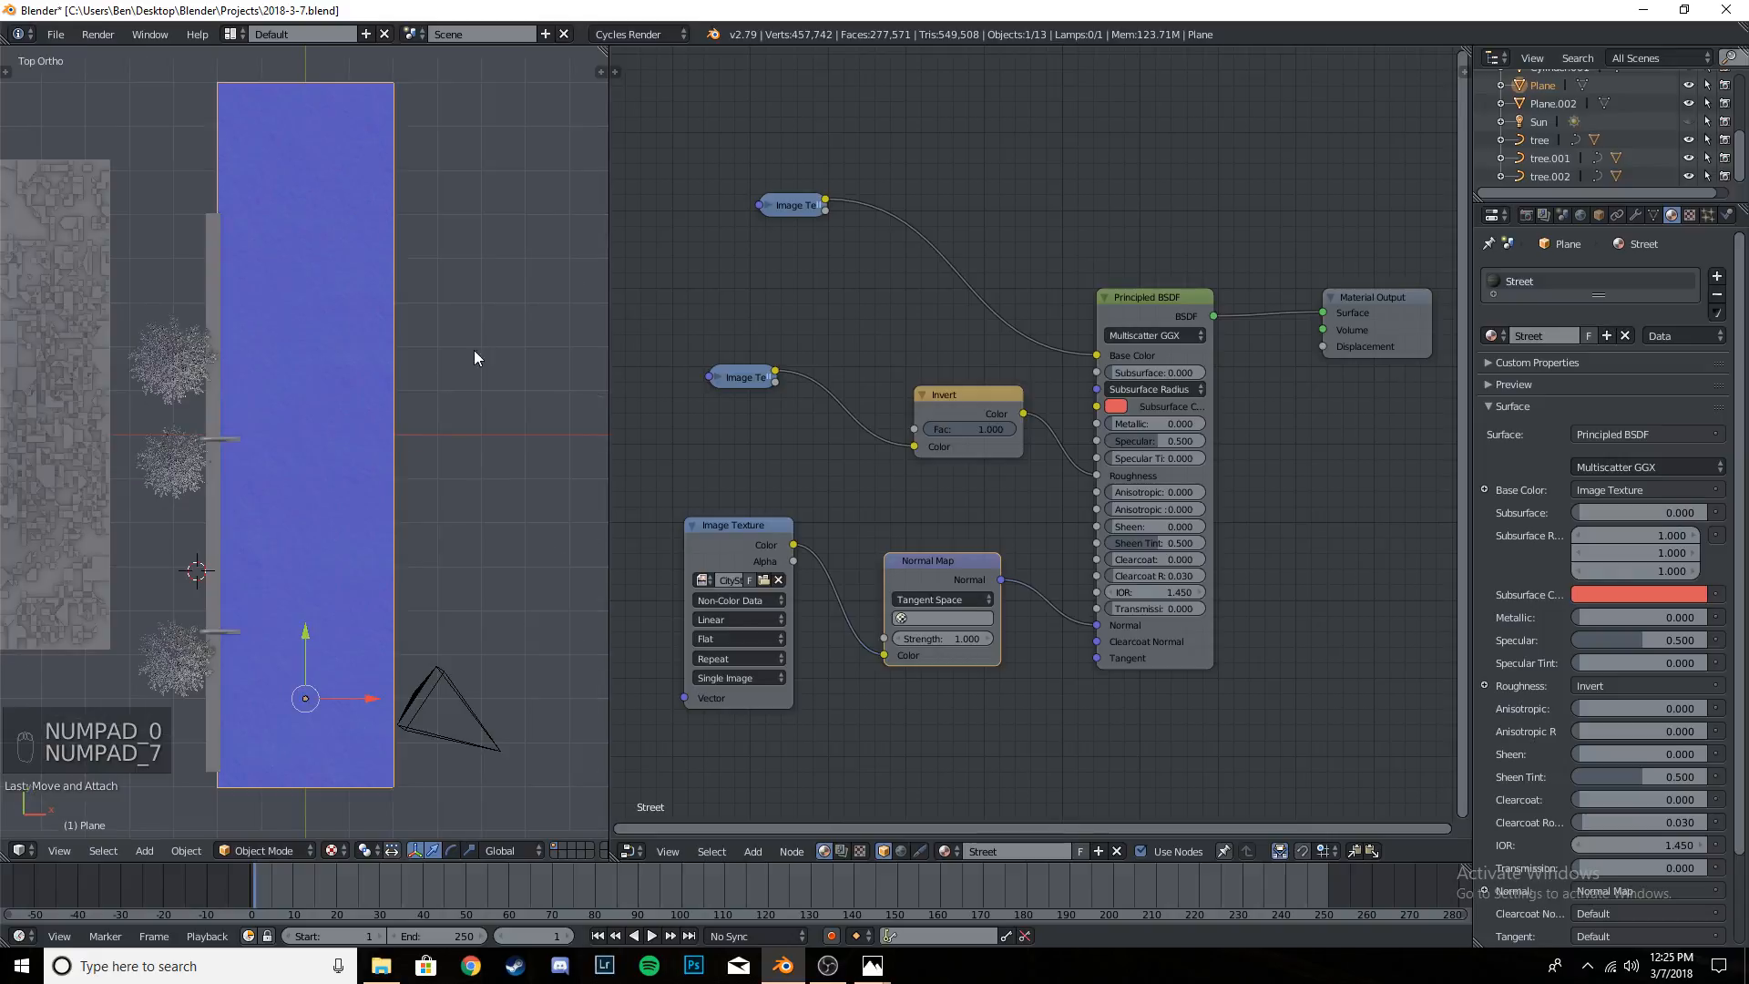
left_click(773, 203)
key("h")
left_click_drag(814, 209, 768, 154)
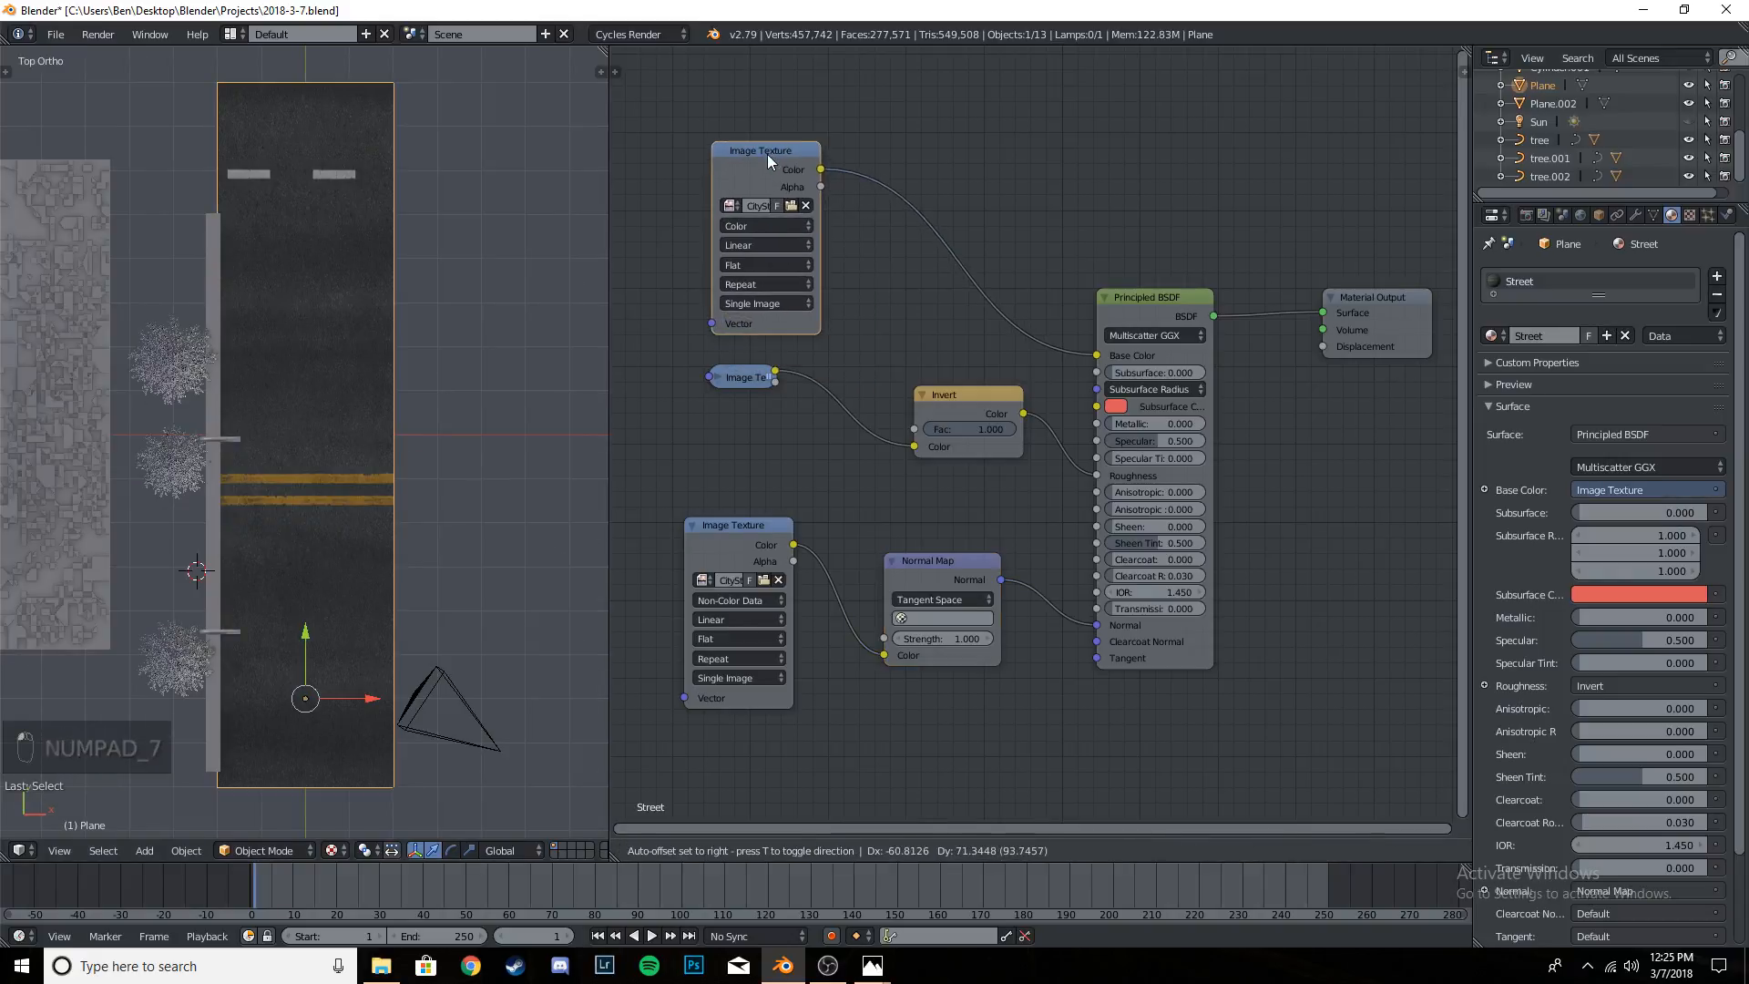
- Collapse the normal image texture, Normal Map and Invert nodes, shifting the normal texture node closer to the Normal Map node
left_click(729, 526)
key("h")
left_click_drag(733, 528, 766, 586)
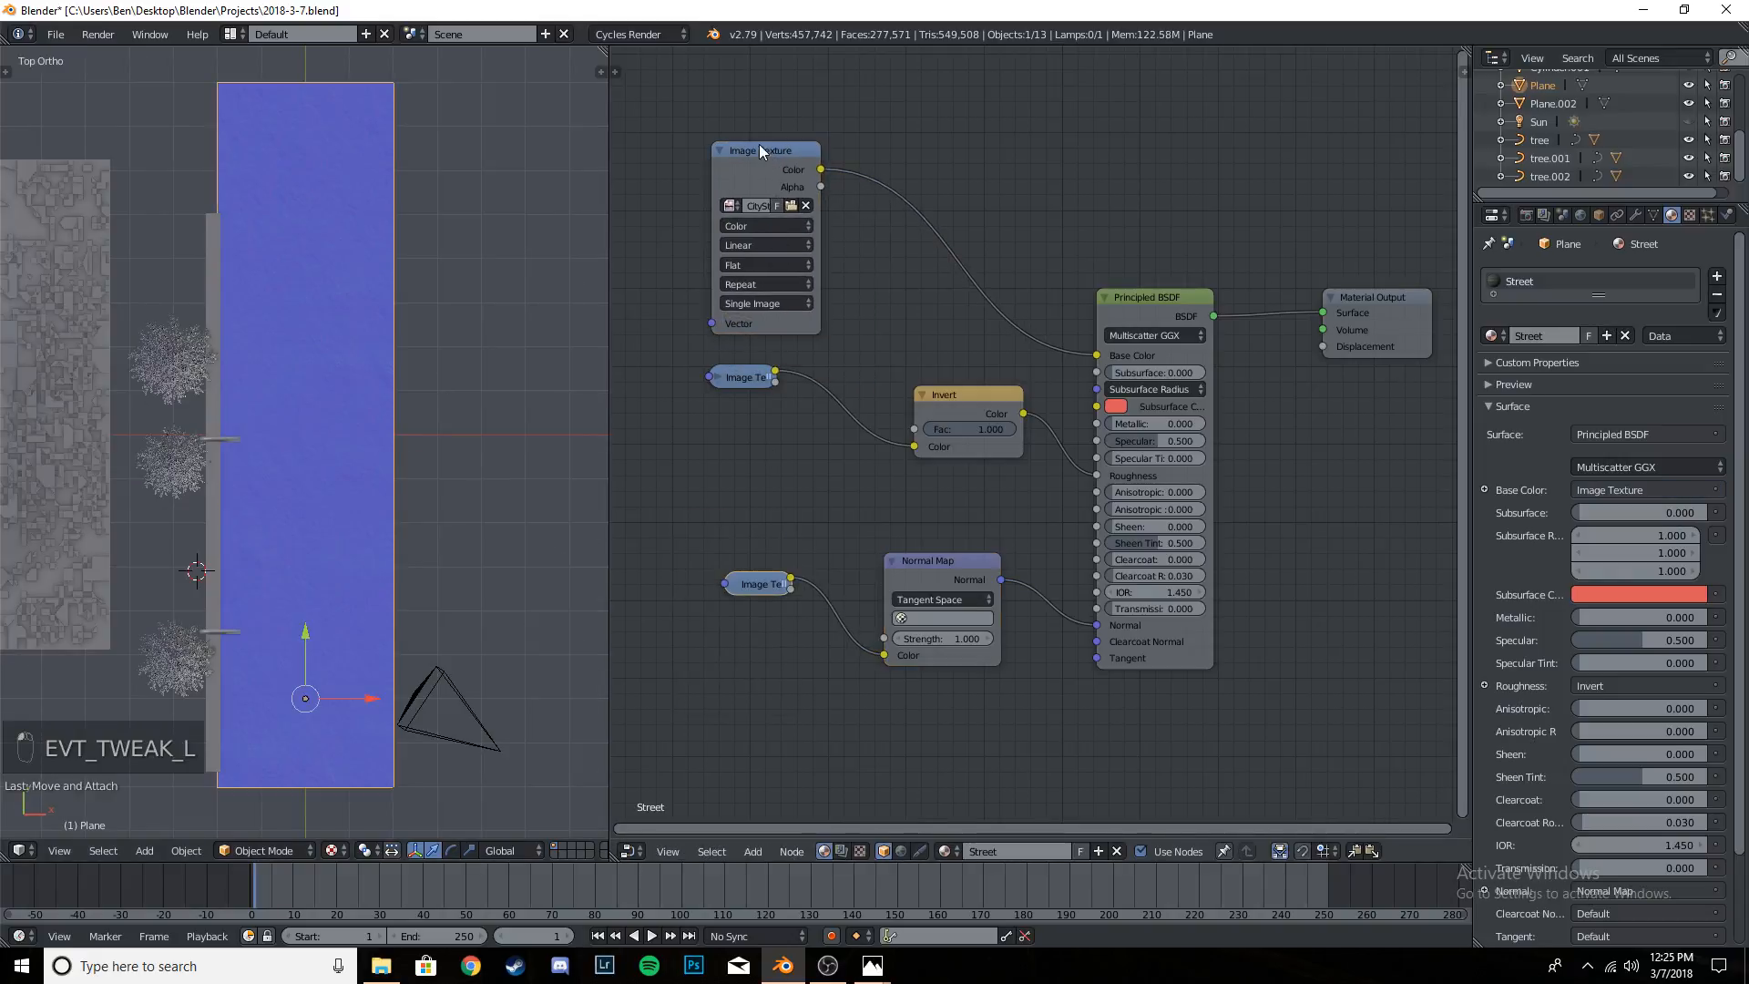
left_click(759, 146)
left_click(893, 565)
key("h")
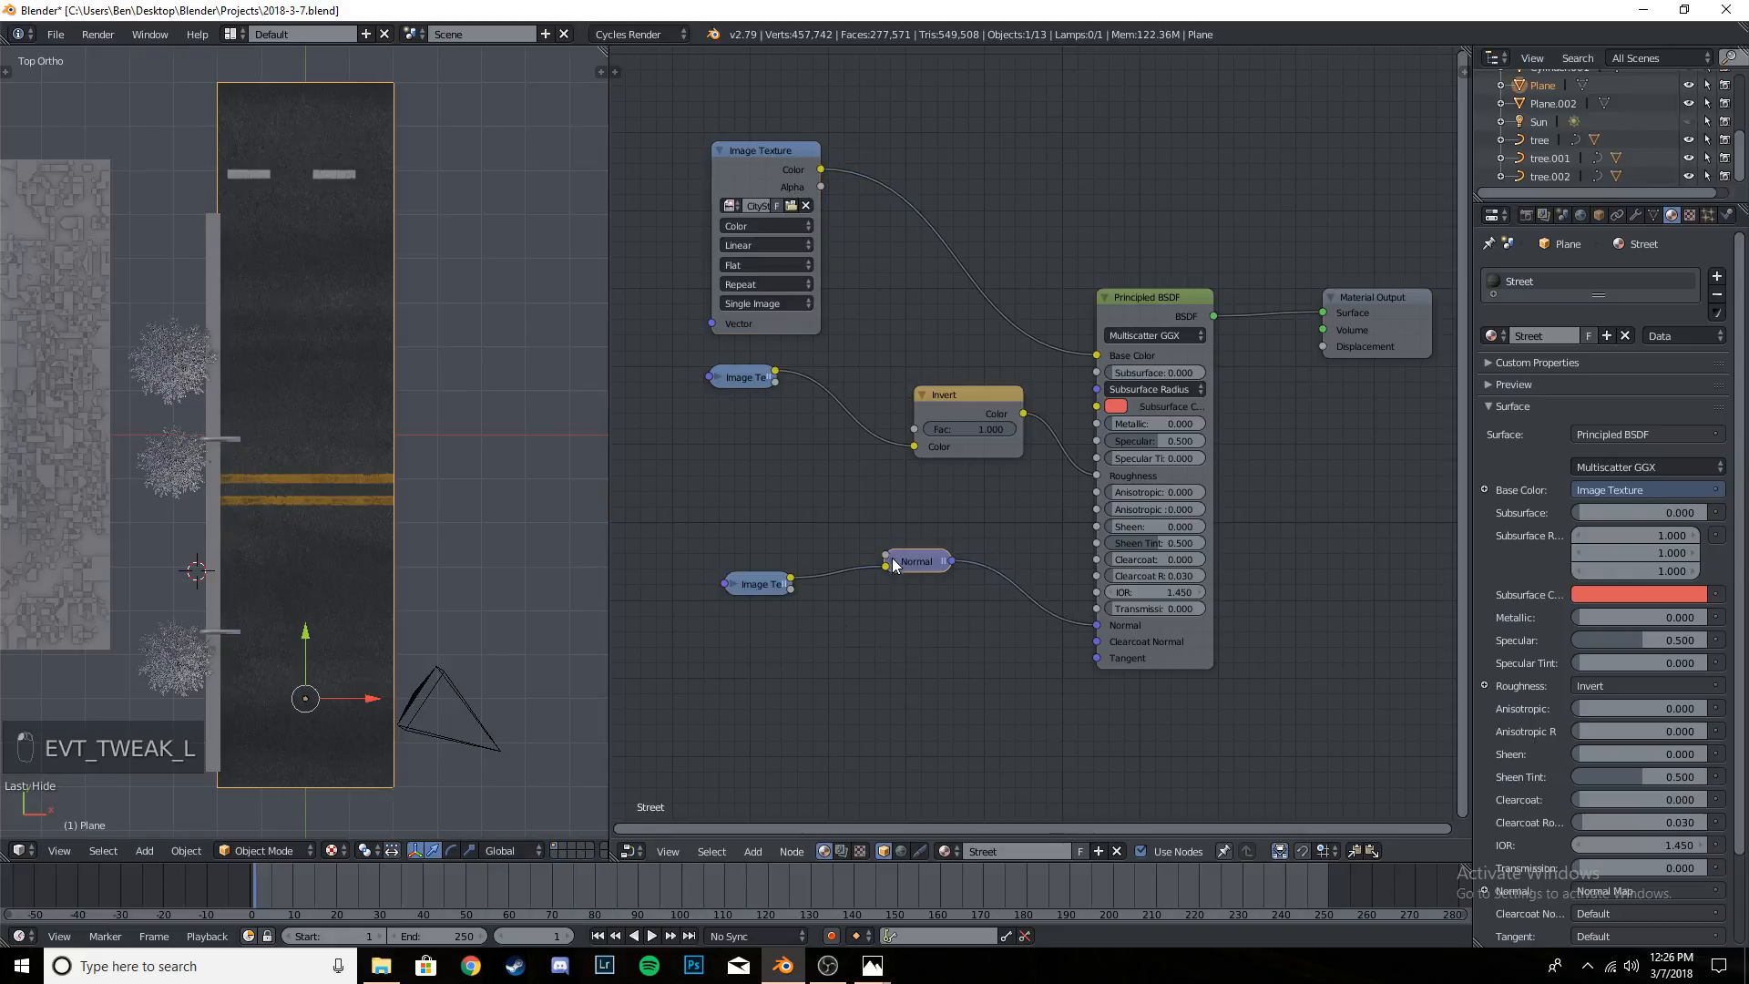
left_click(926, 401)
key("h")
- Collapse the colour texture node and place it directly above the gloss texture node
left_click_drag(760, 153, 766, 117)
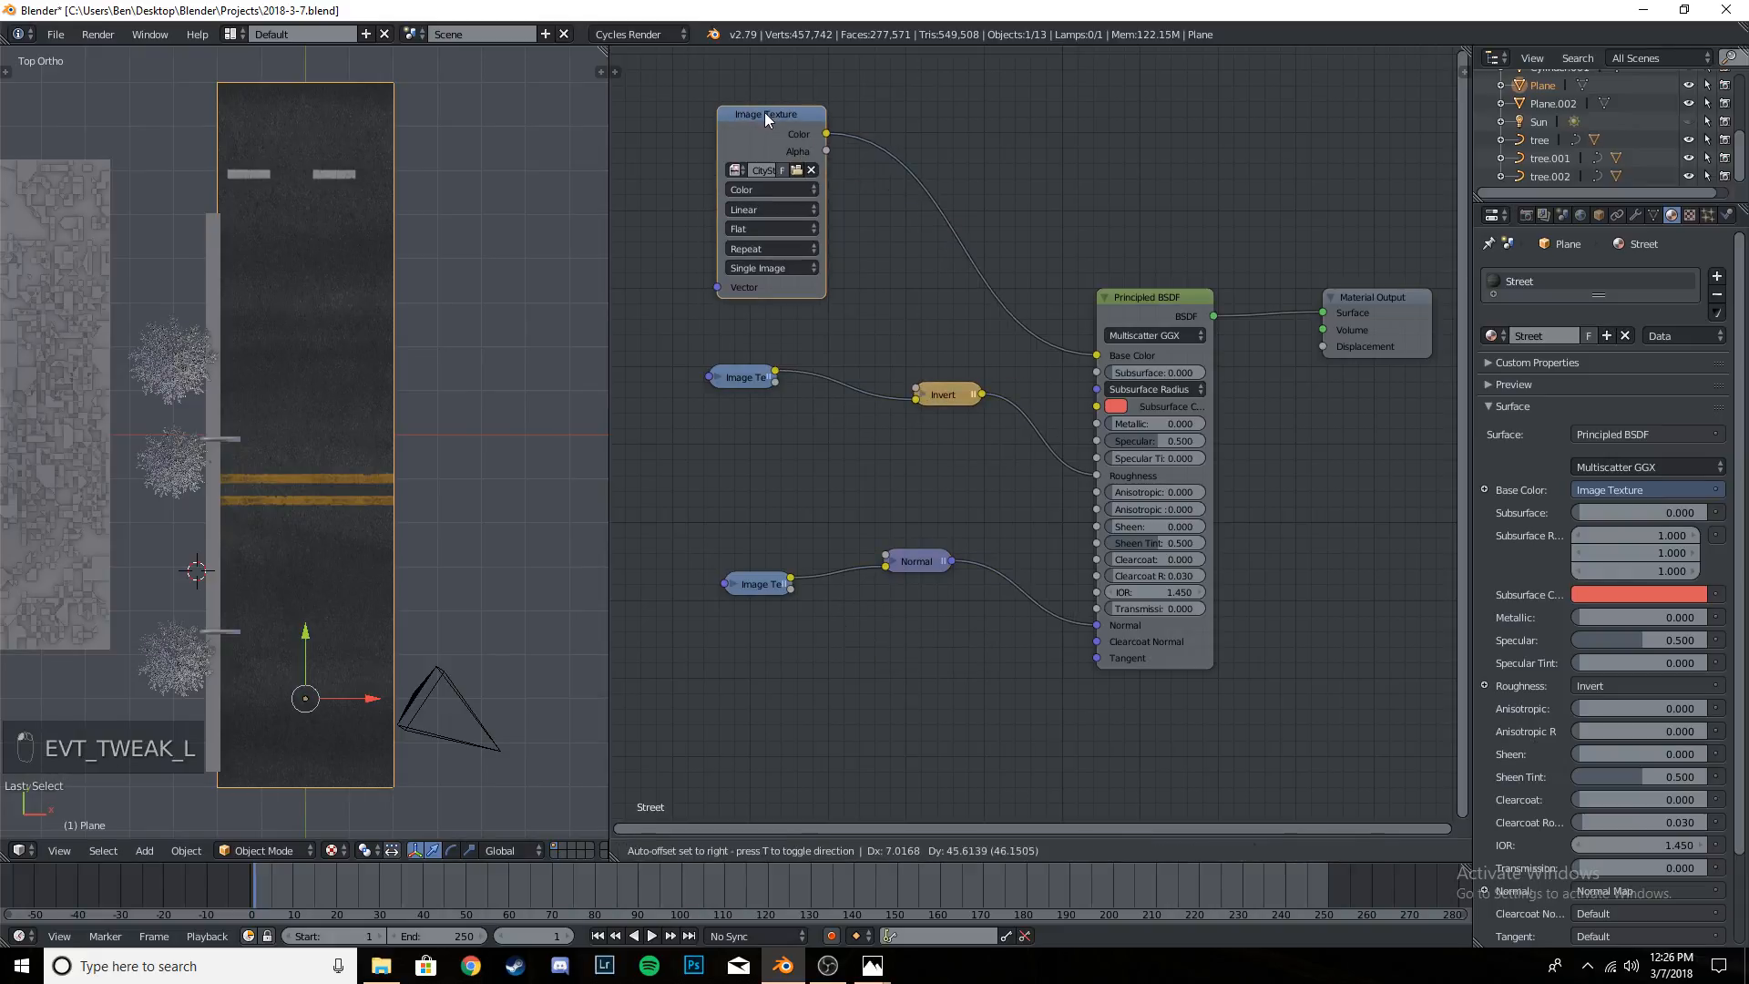
left_click(728, 113)
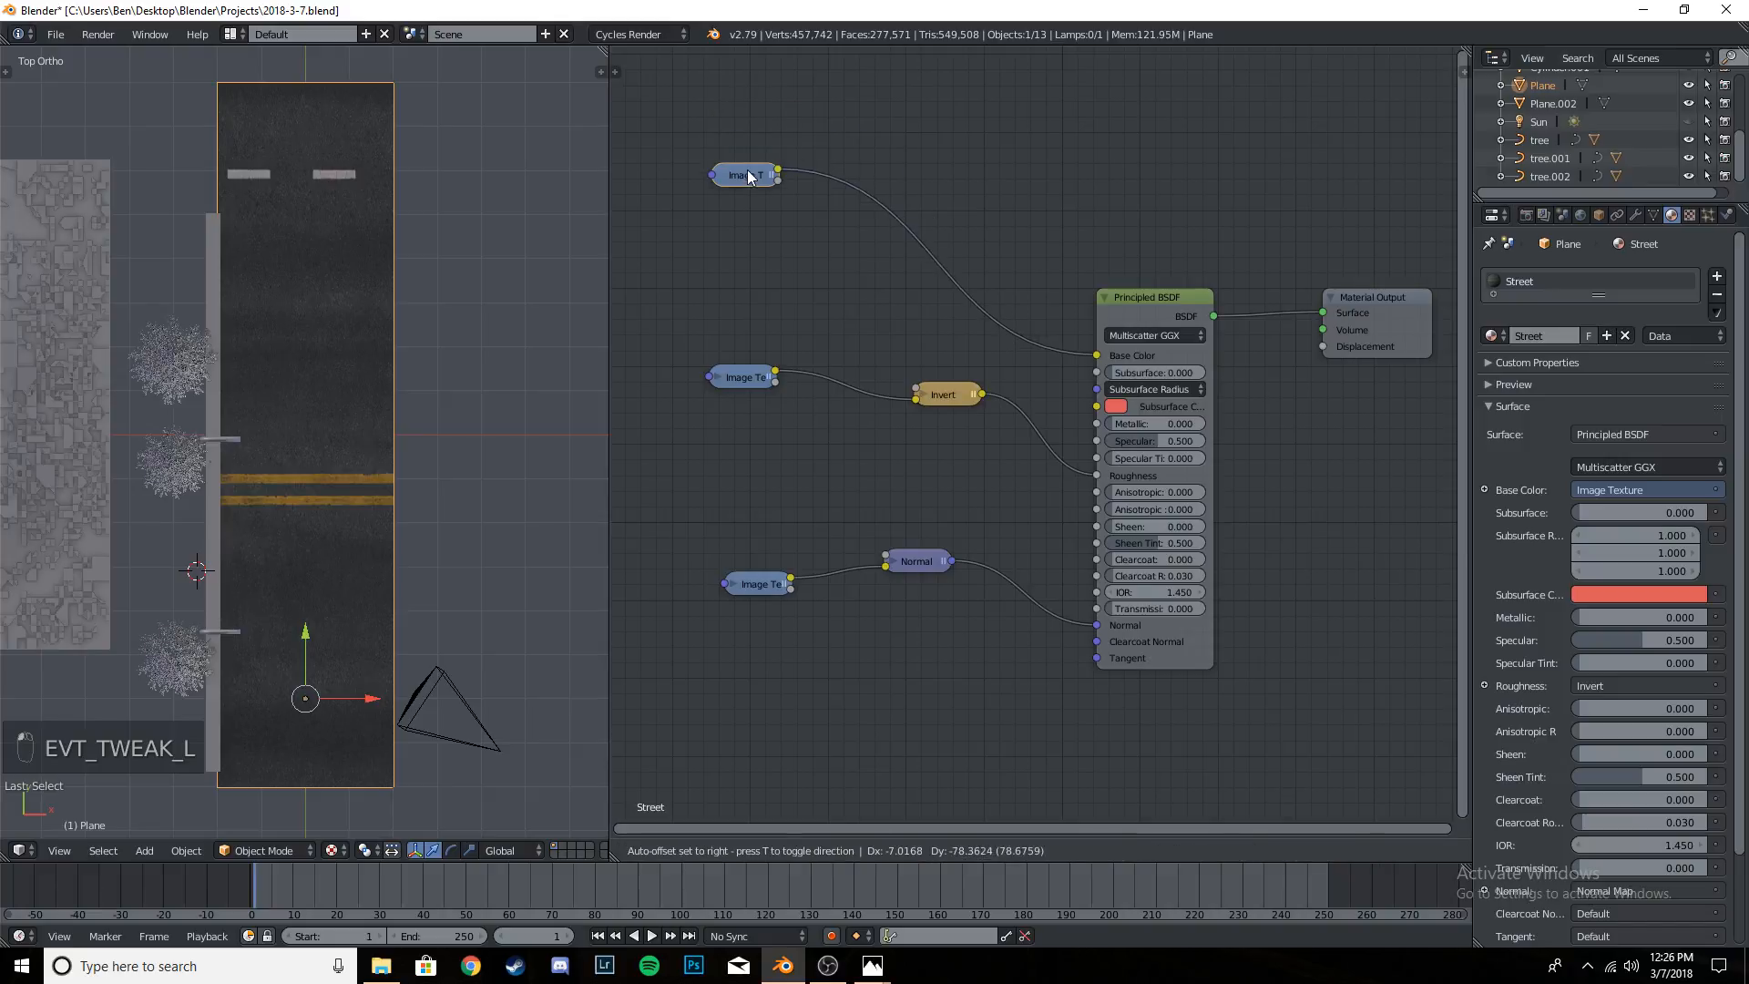
left_click_drag(751, 249, 751, 246)
left_click_drag(754, 173, 756, 229)
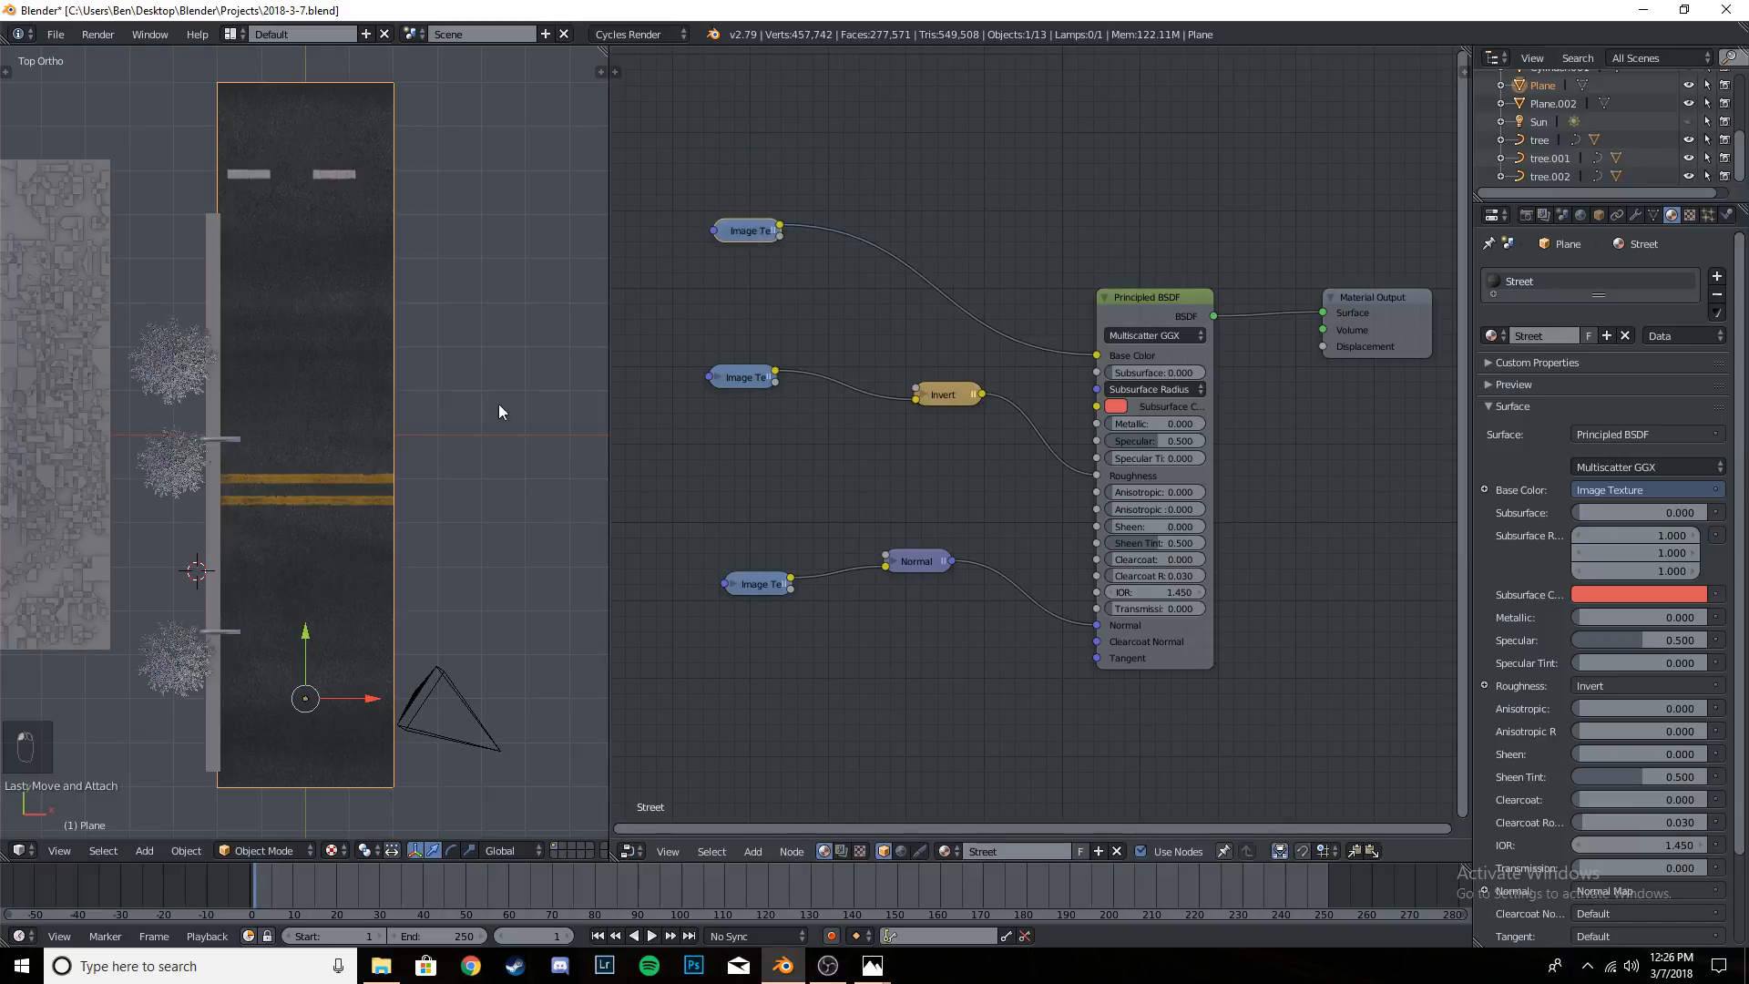
- Enter Edit Mode on the road plane, change the node area to the UV/Image Editor, and display the four-lane asphalt COL_3K image
key("Tab")
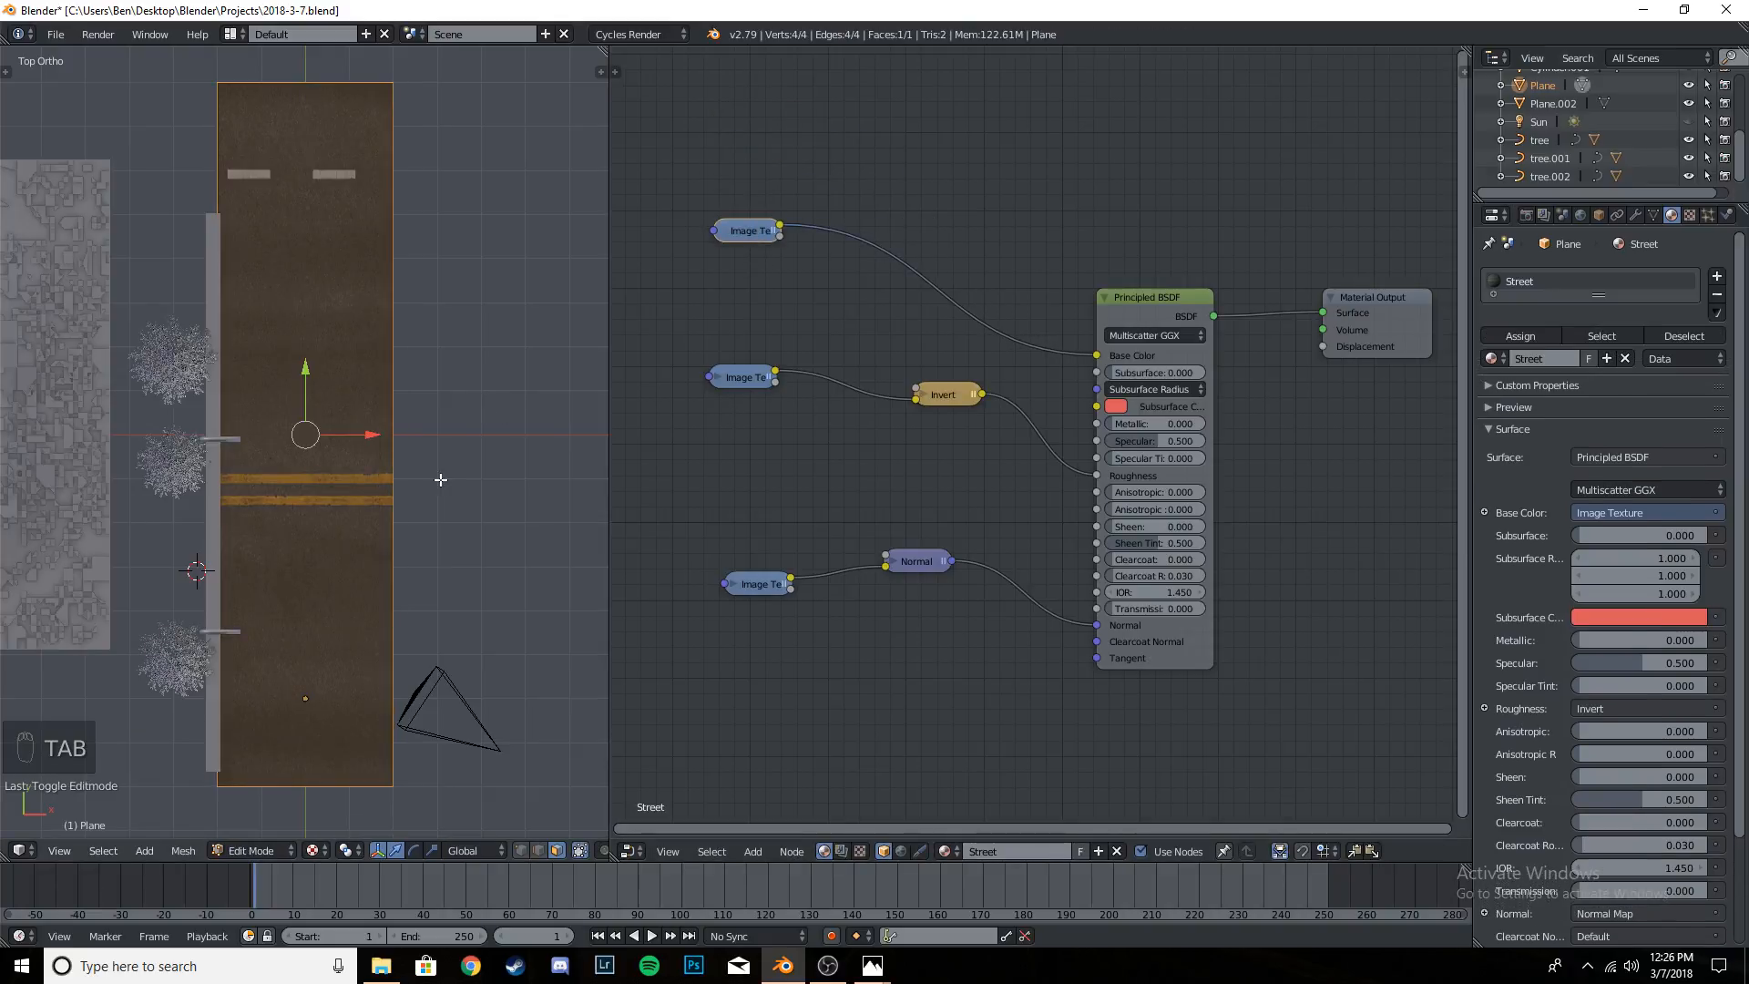
left_click(628, 851)
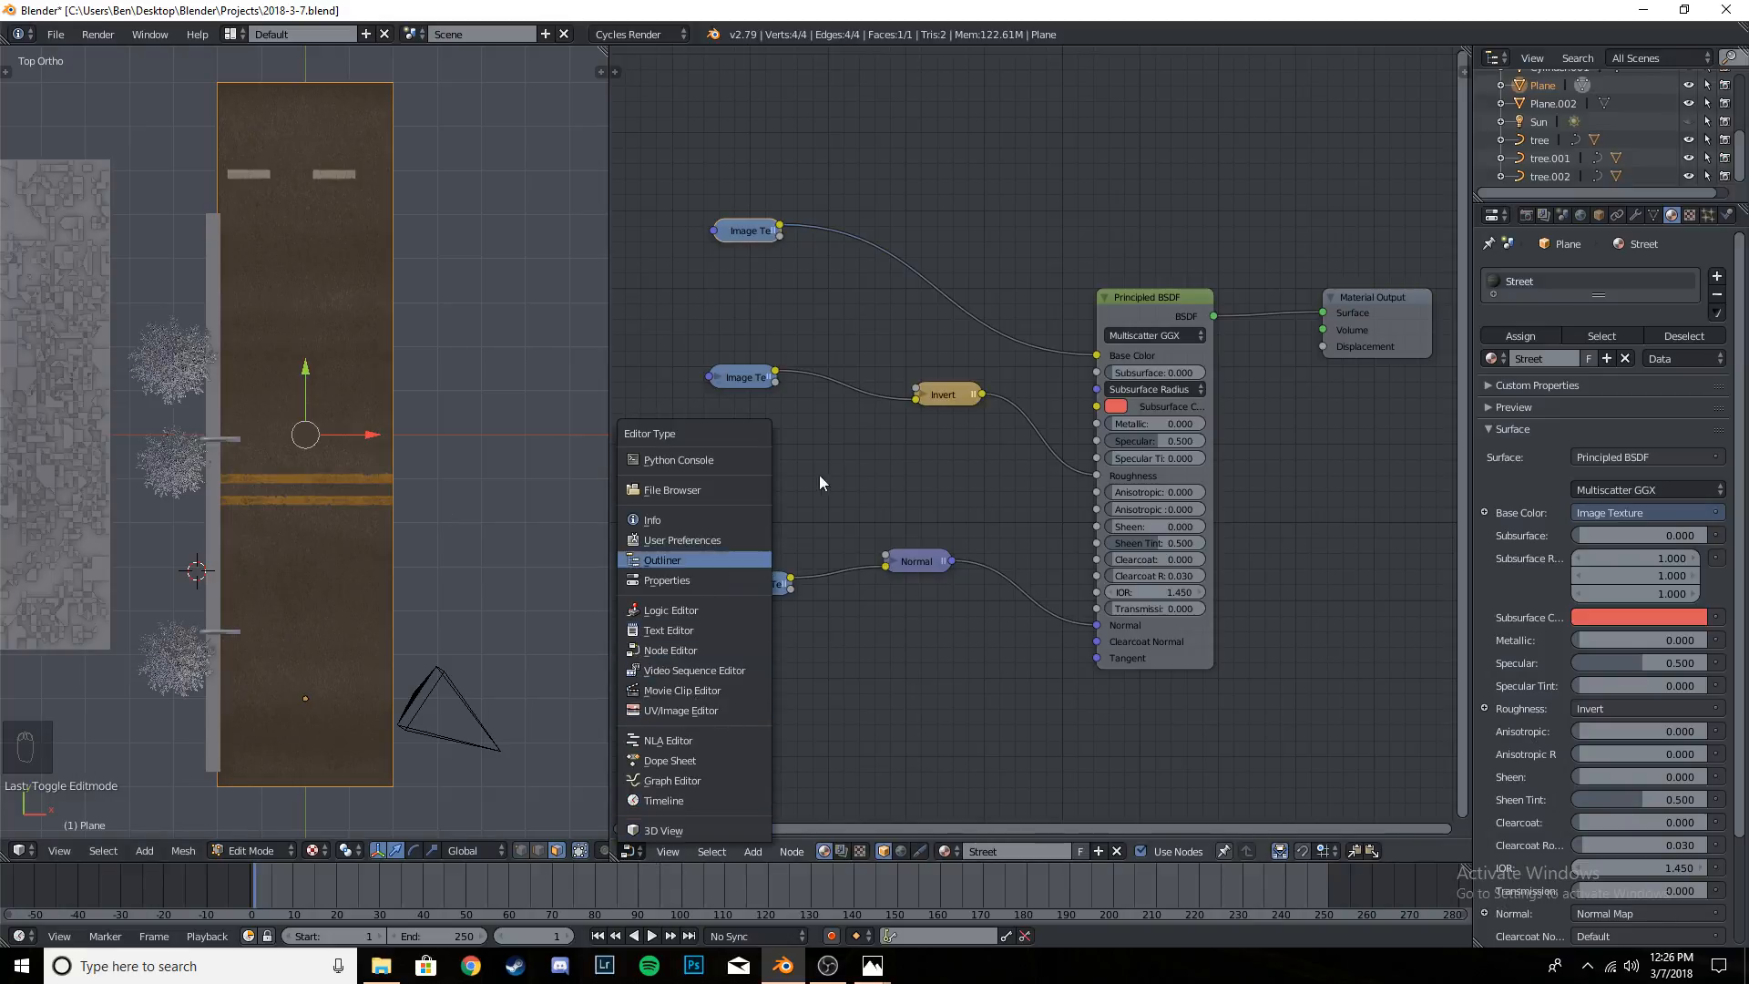
left_click(631, 851)
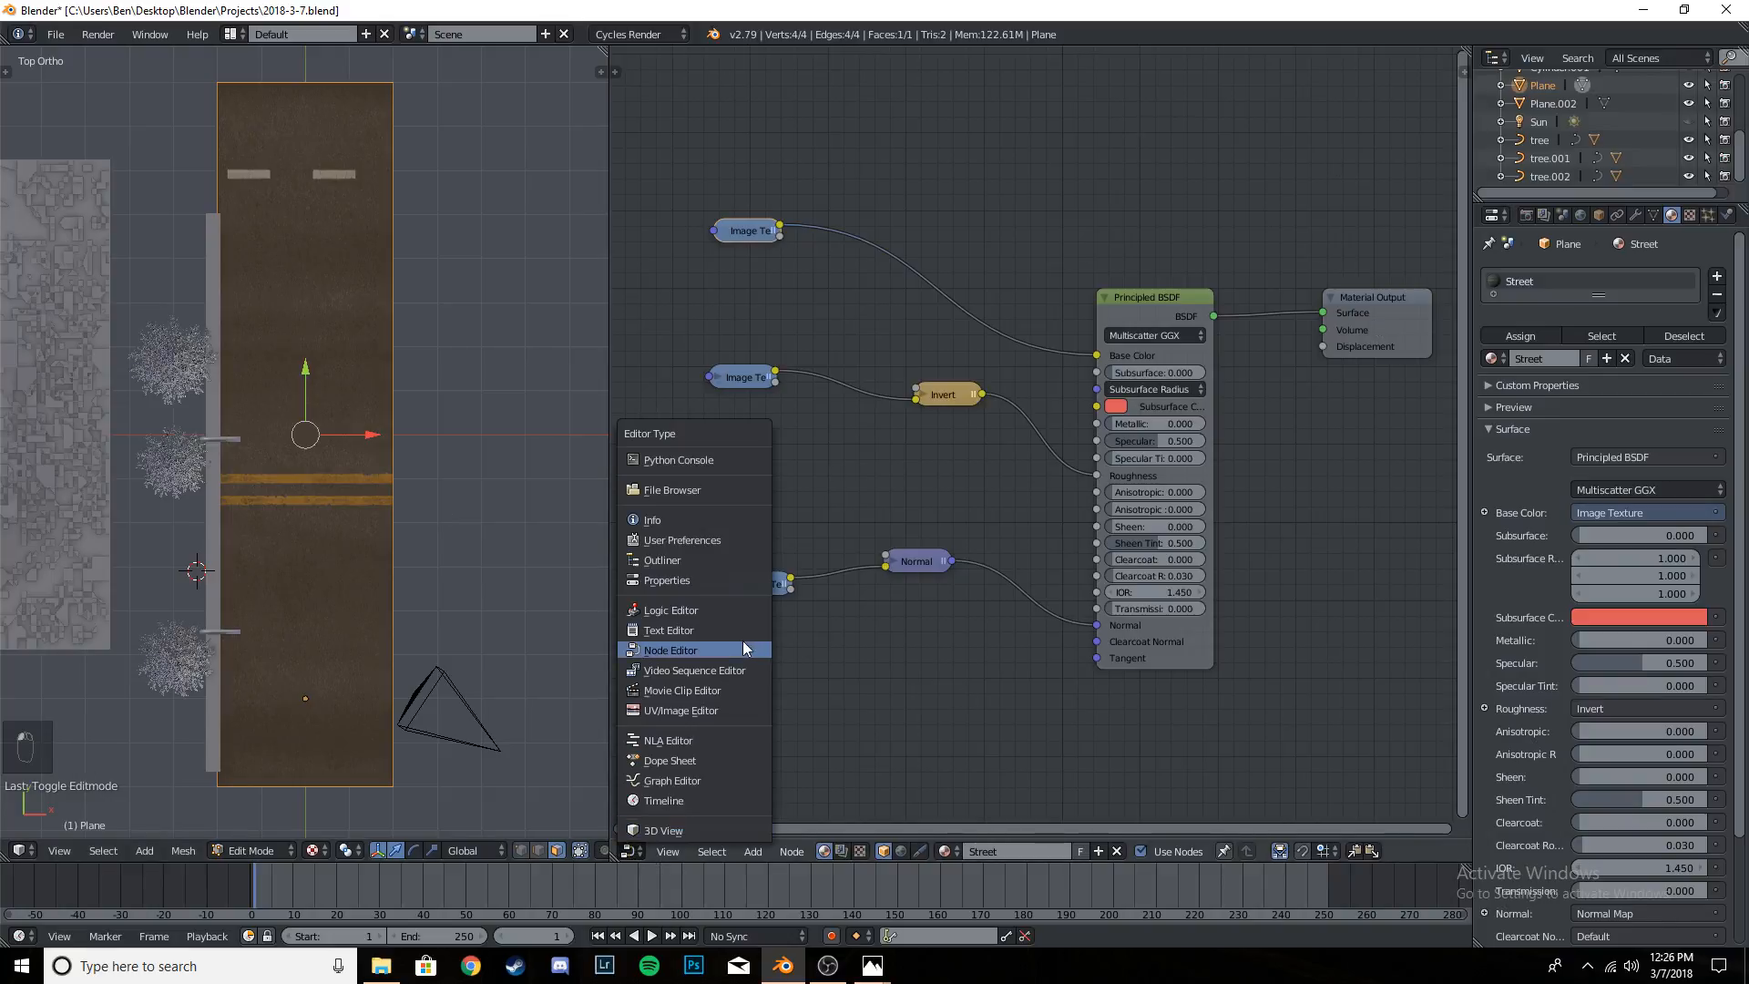
left_click(708, 713)
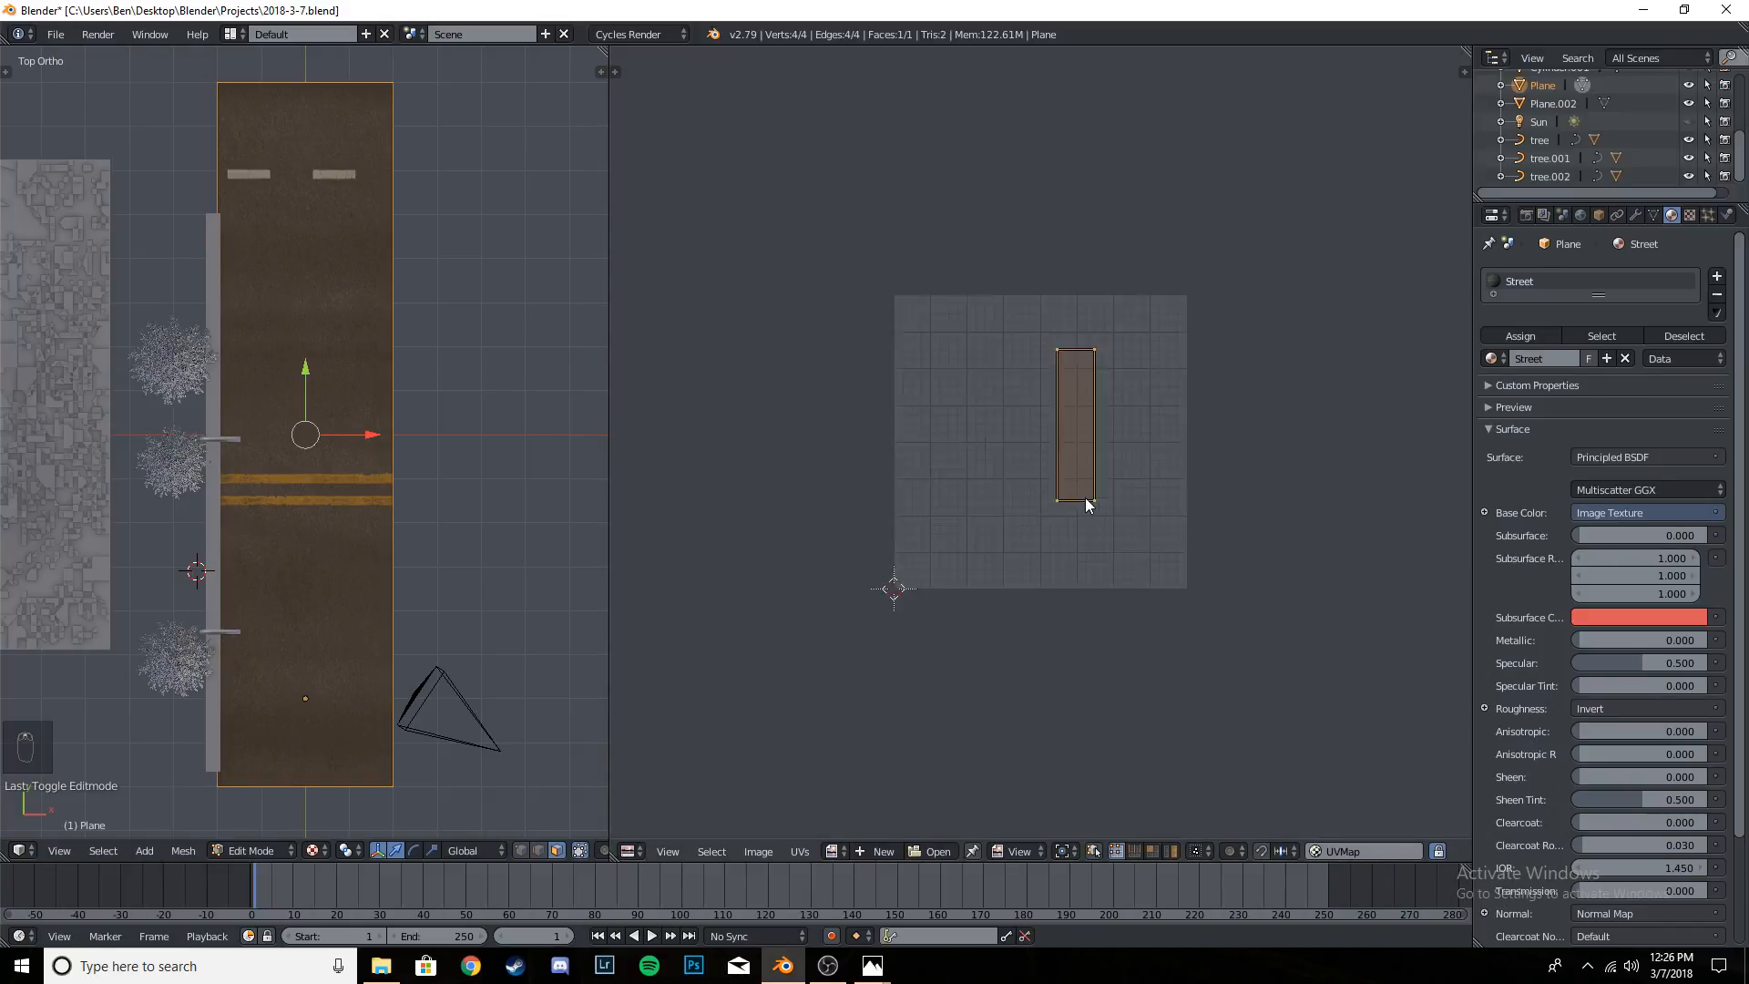
scroll(1085, 497, "up", 4)
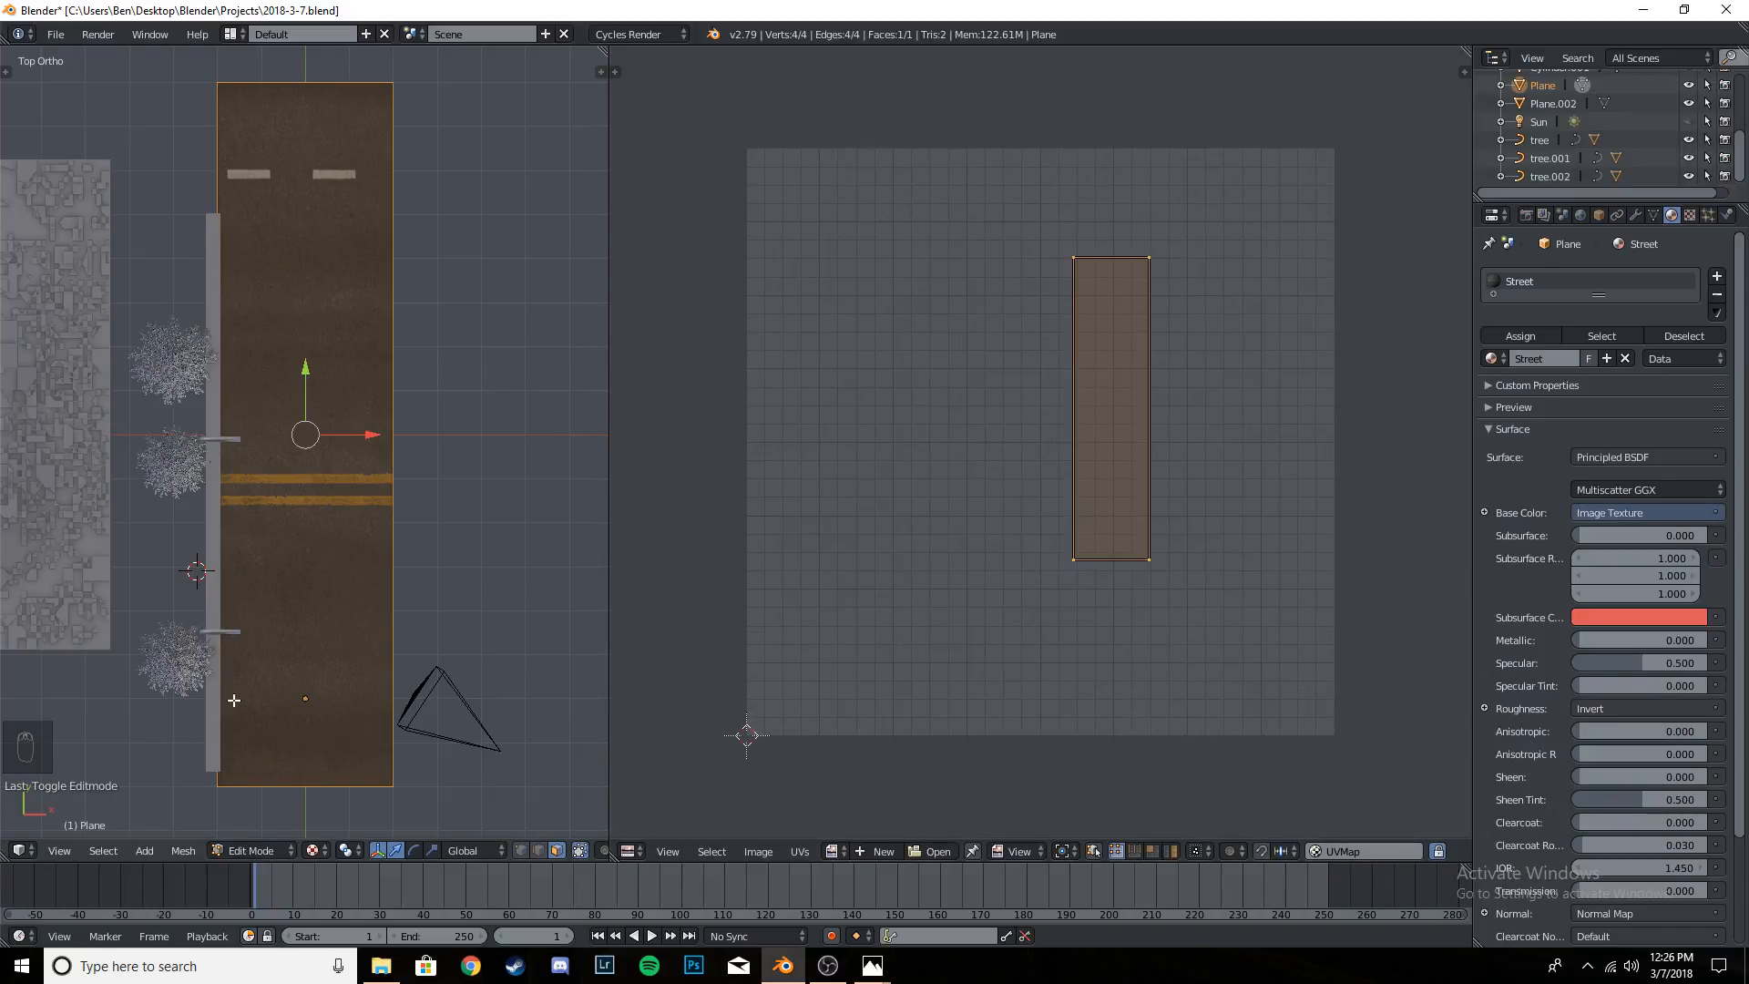
left_click(834, 851)
left_click(939, 668)
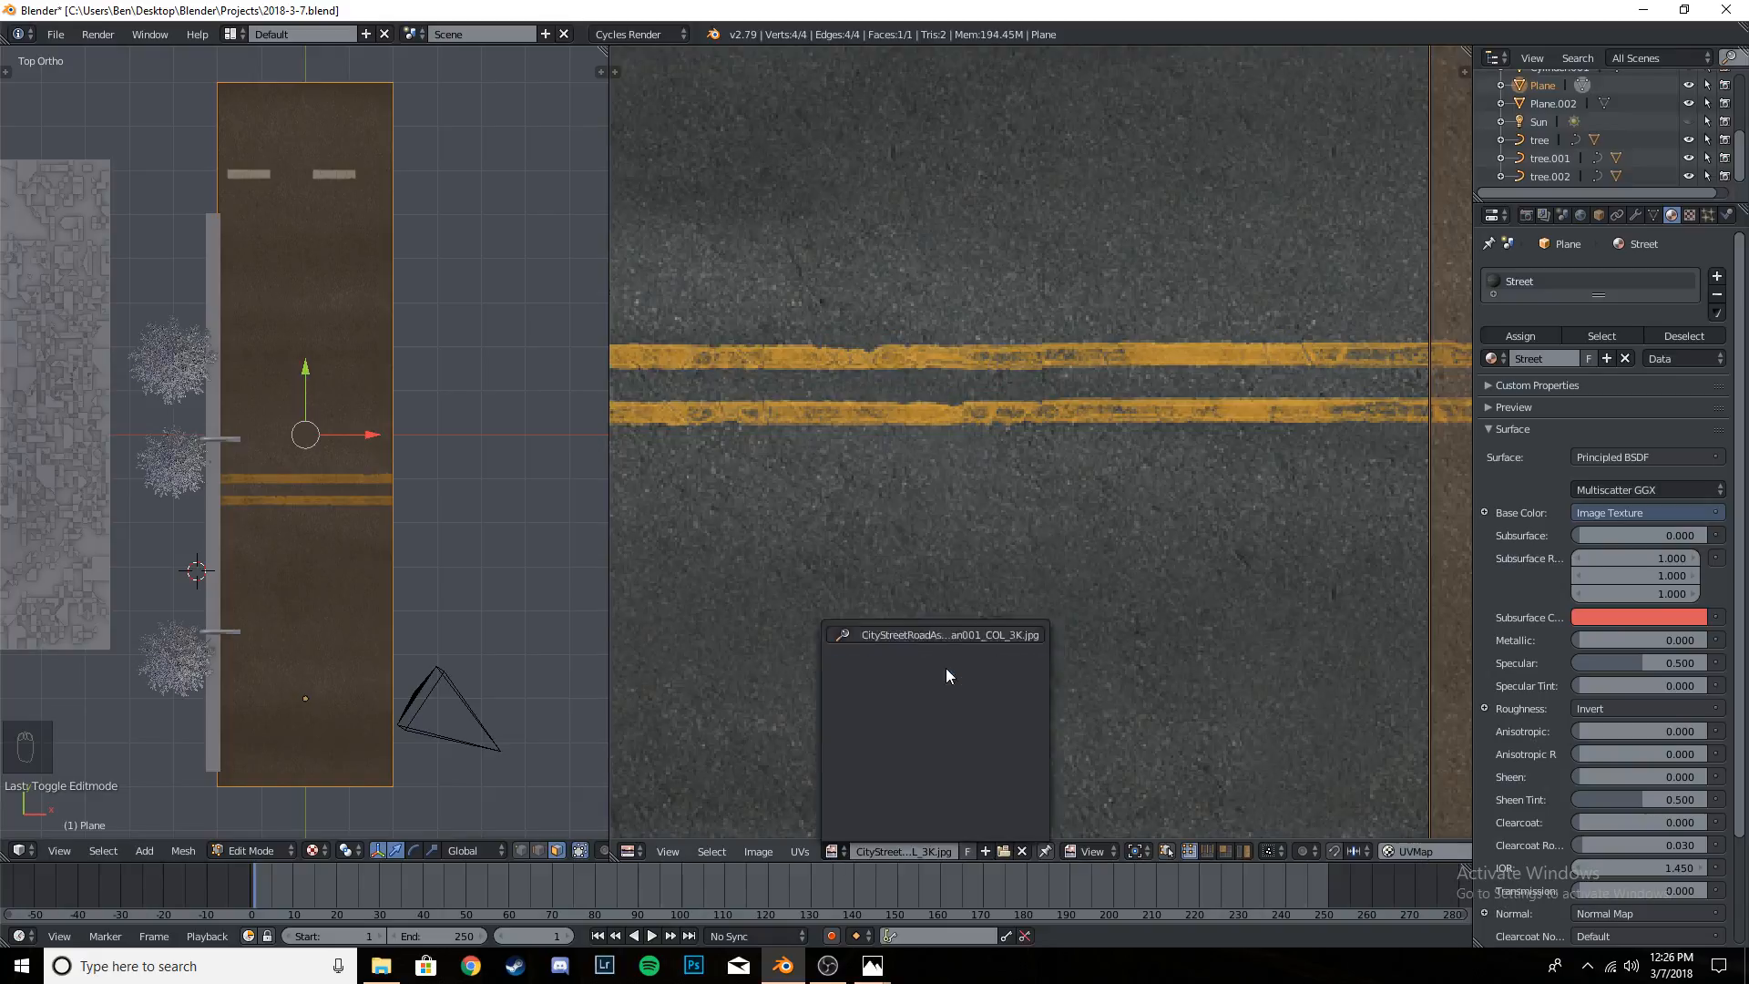
scroll(1053, 505, "down", 4)
scroll(1053, 504, "down", 4)
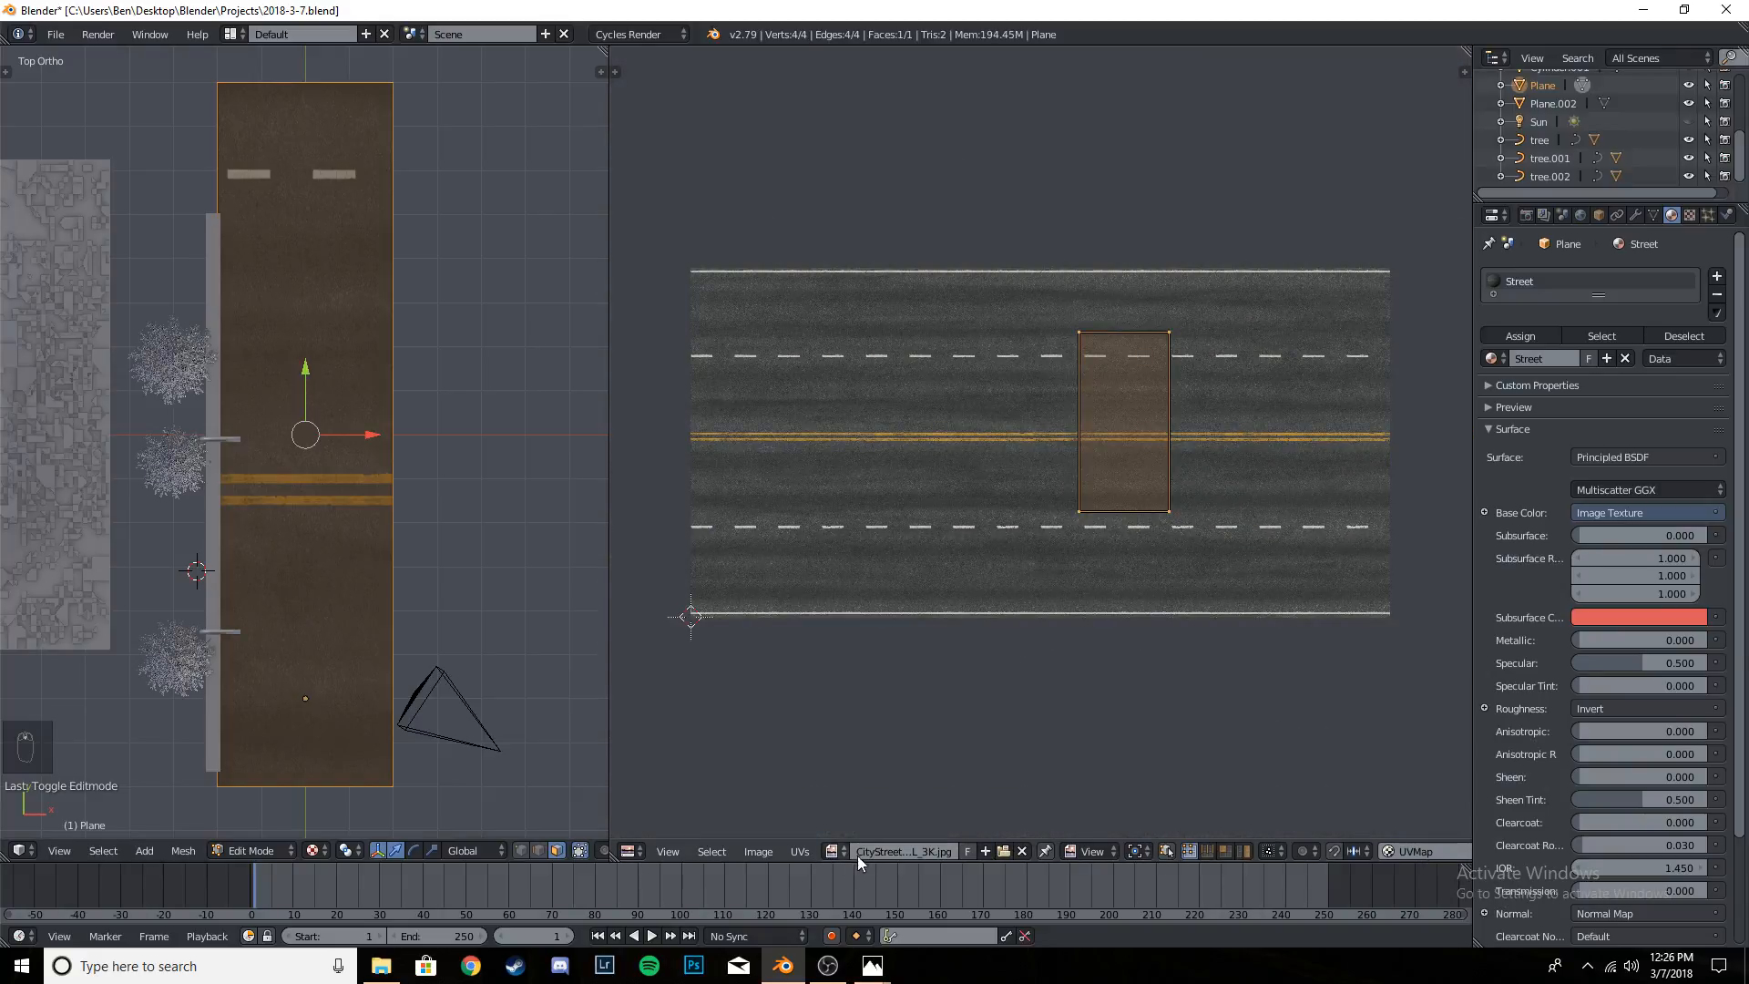
left_click(833, 851)
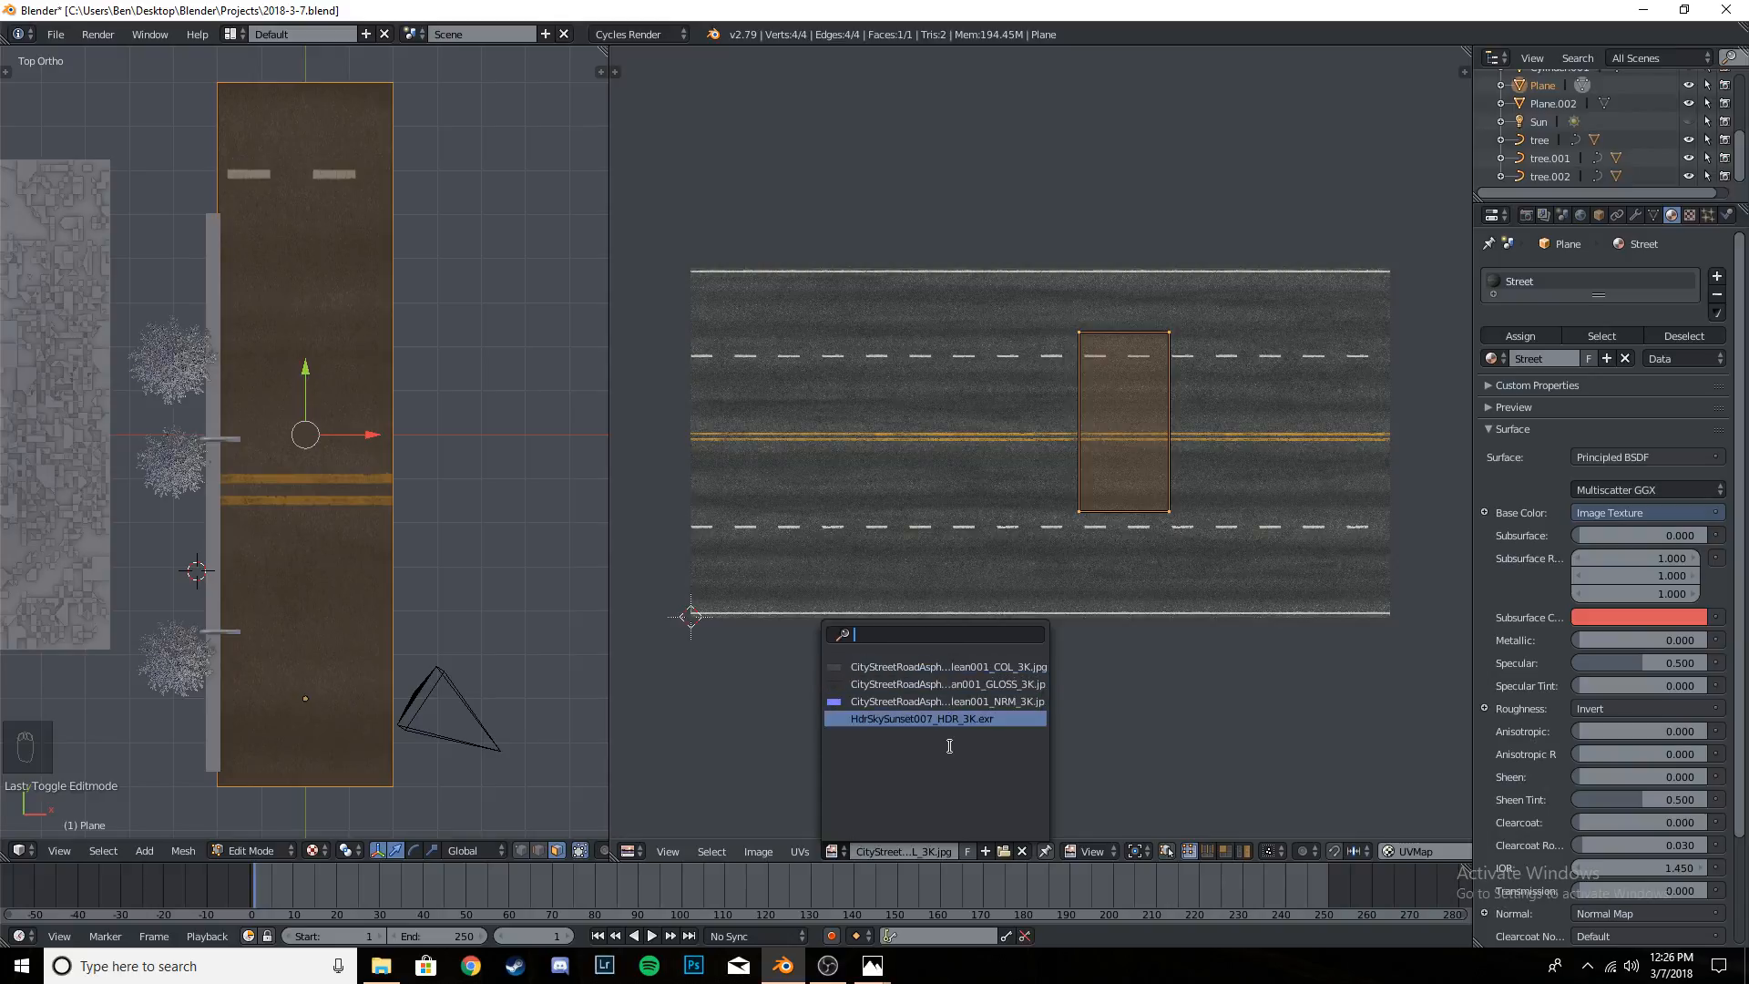
left_click(986, 666)
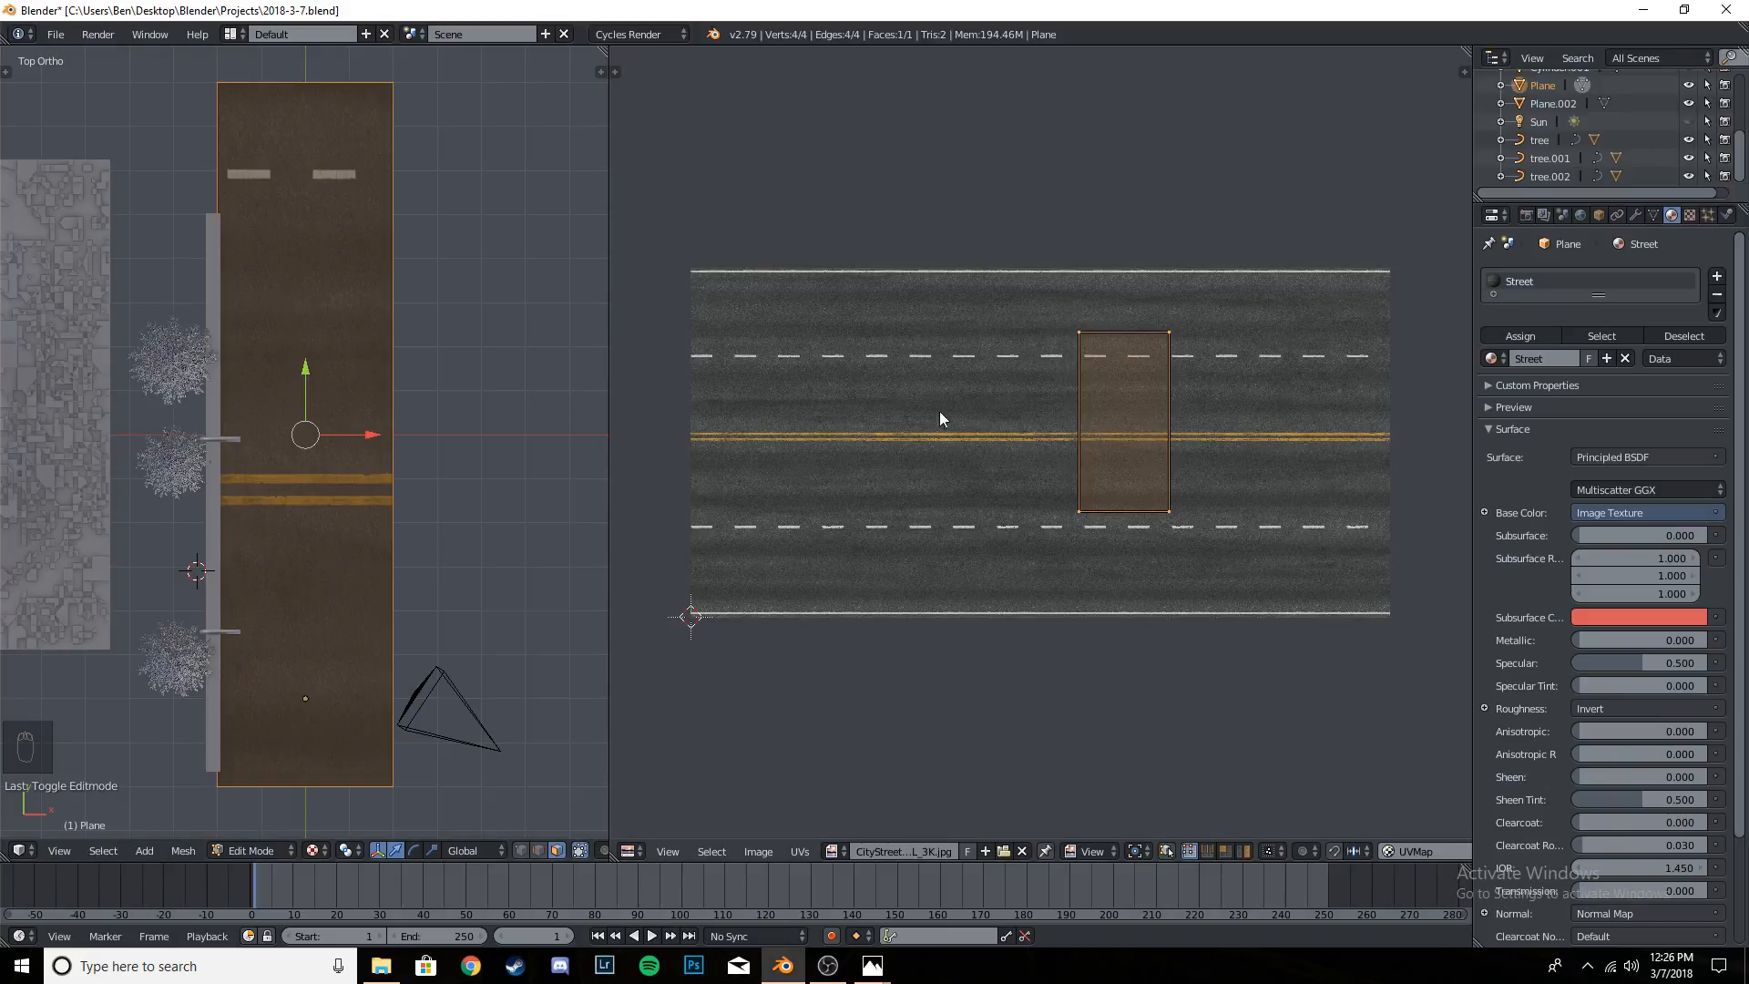
- Project the road face's UVs from the top view and rotate them 90 degrees in the UV editor
key("u")
left_click(288, 381)
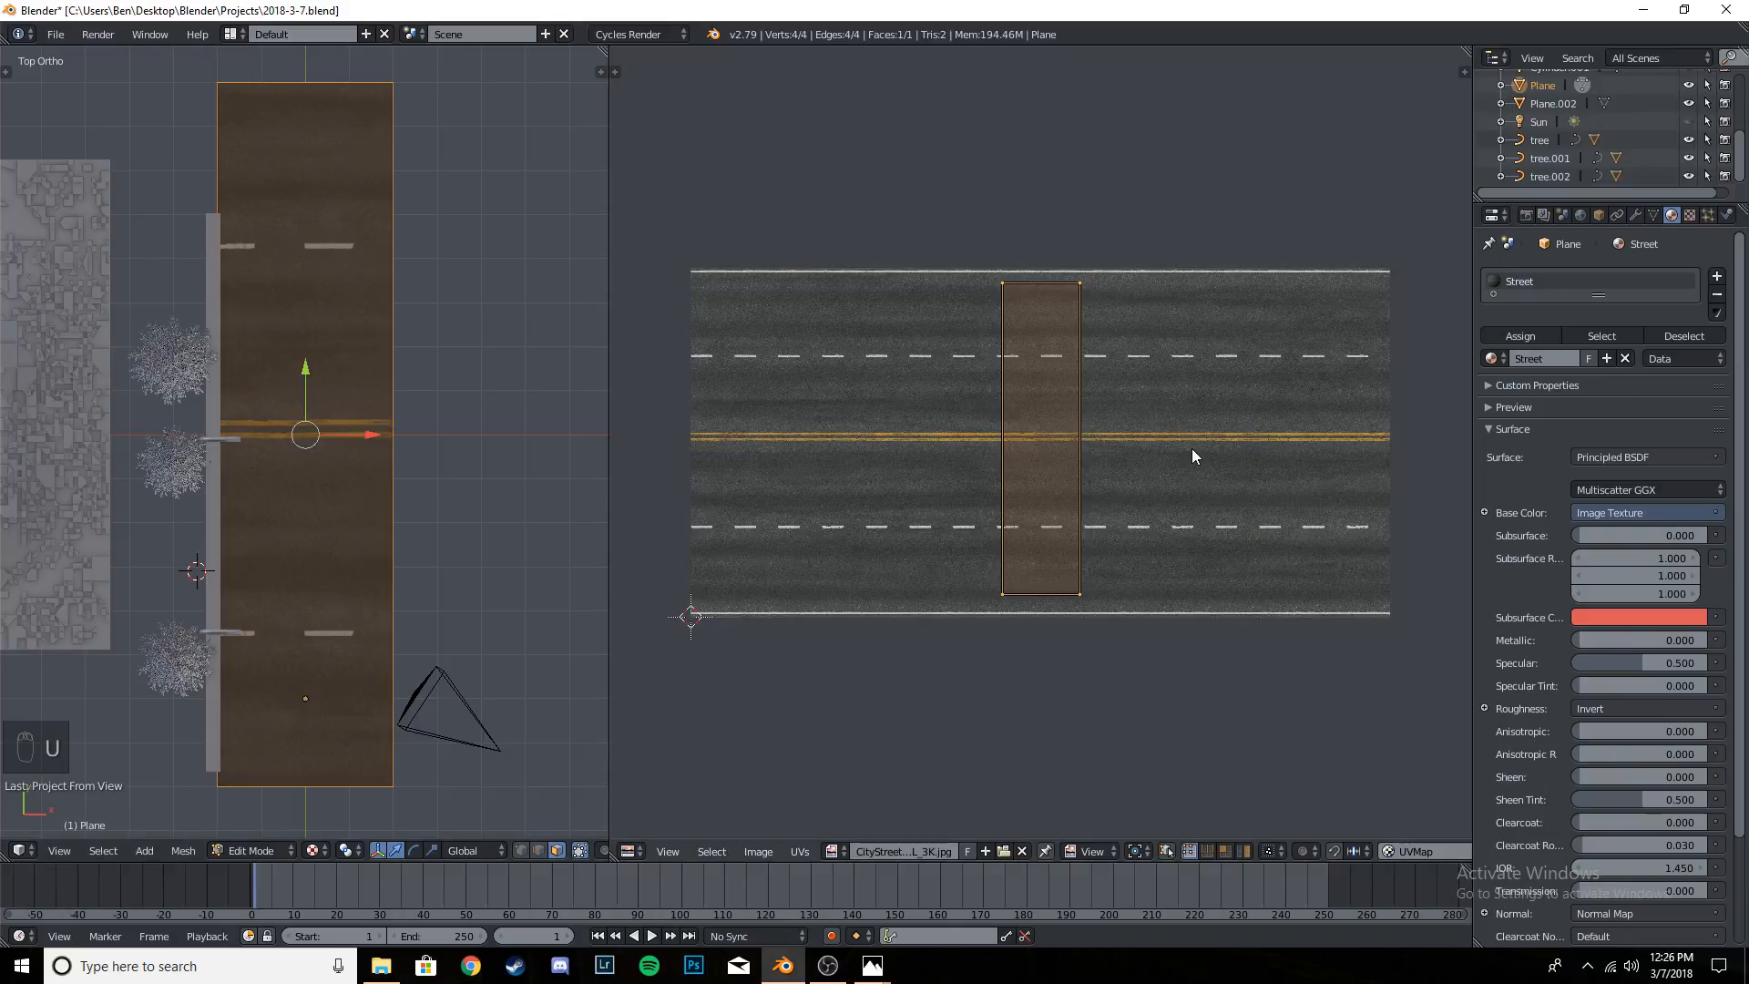
type("r")
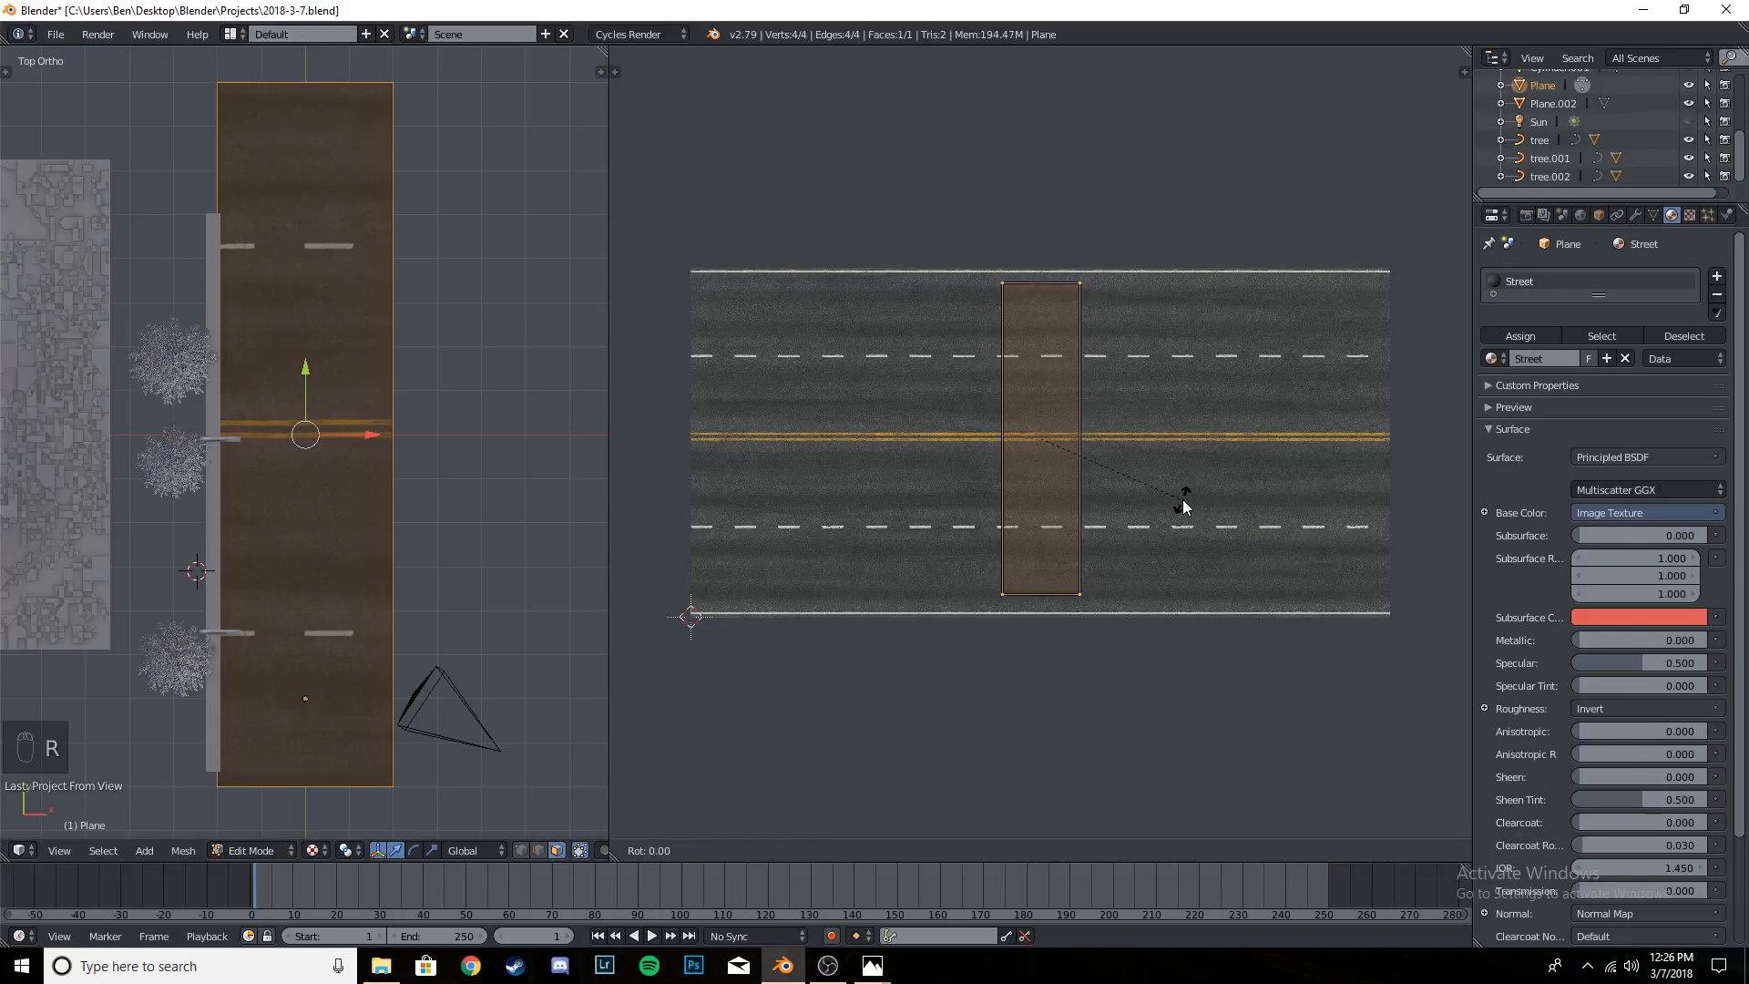
type("90")
key("Return")
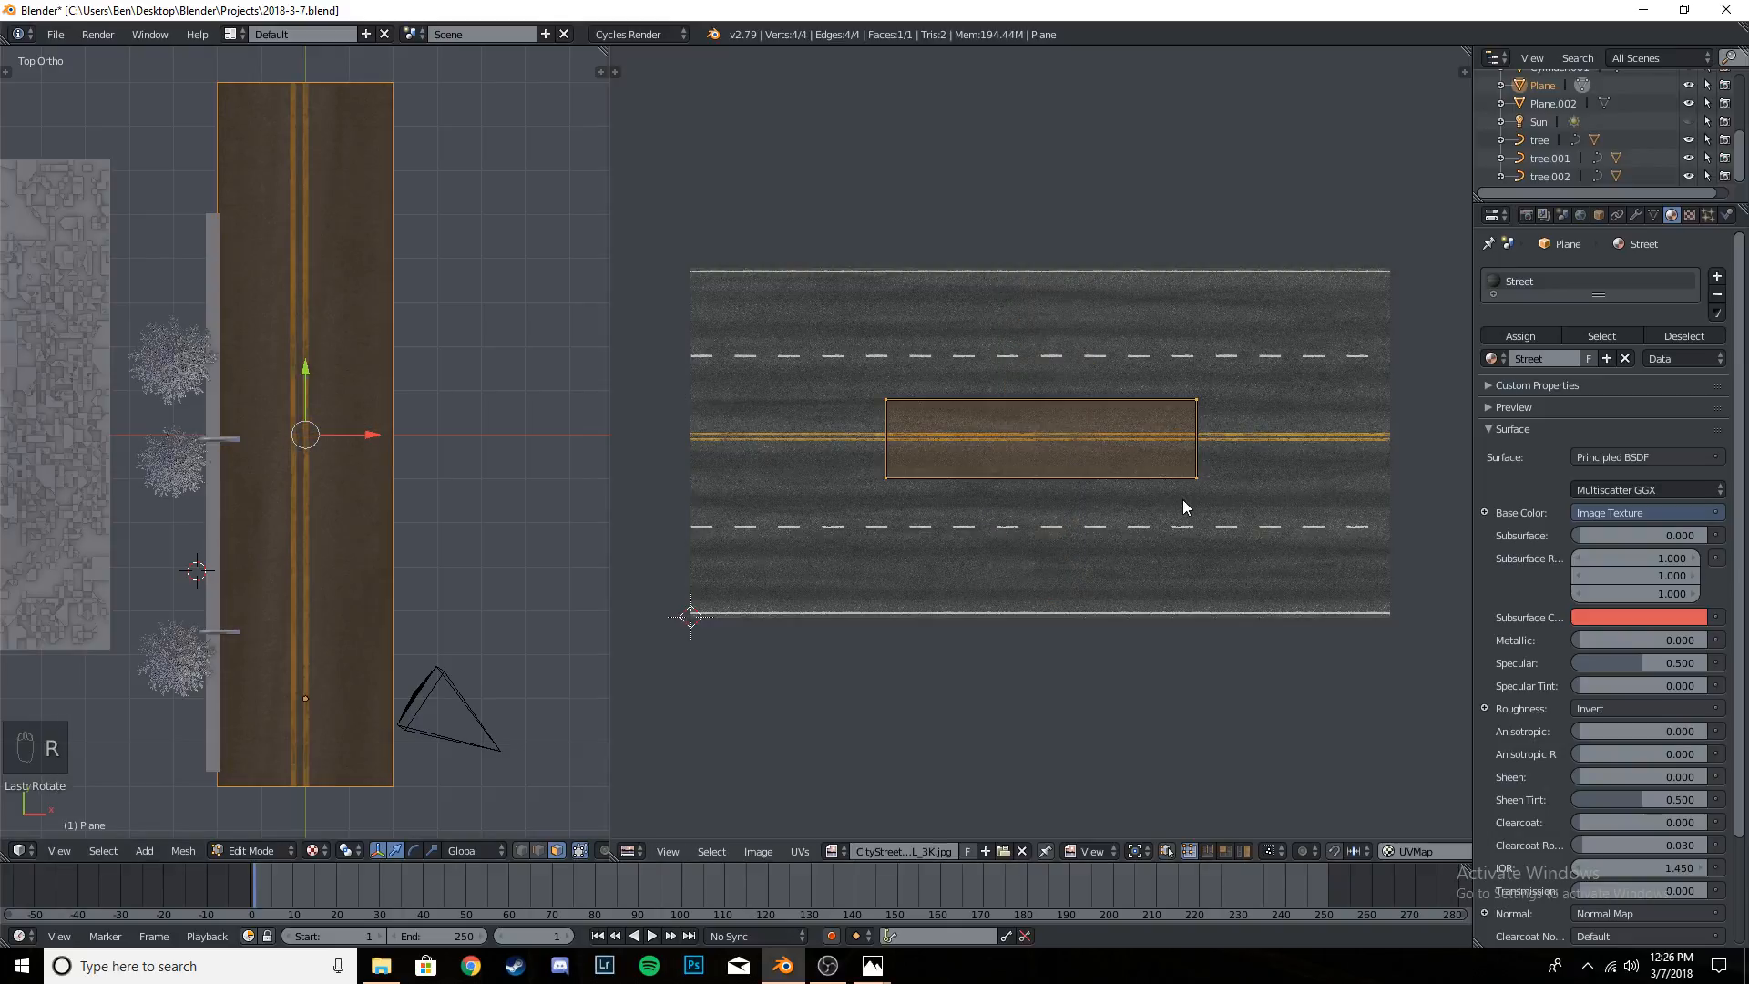
- Scale the UV face about 2.2 times to span the image's width and move it along Y onto the upper two lanes
key("s")
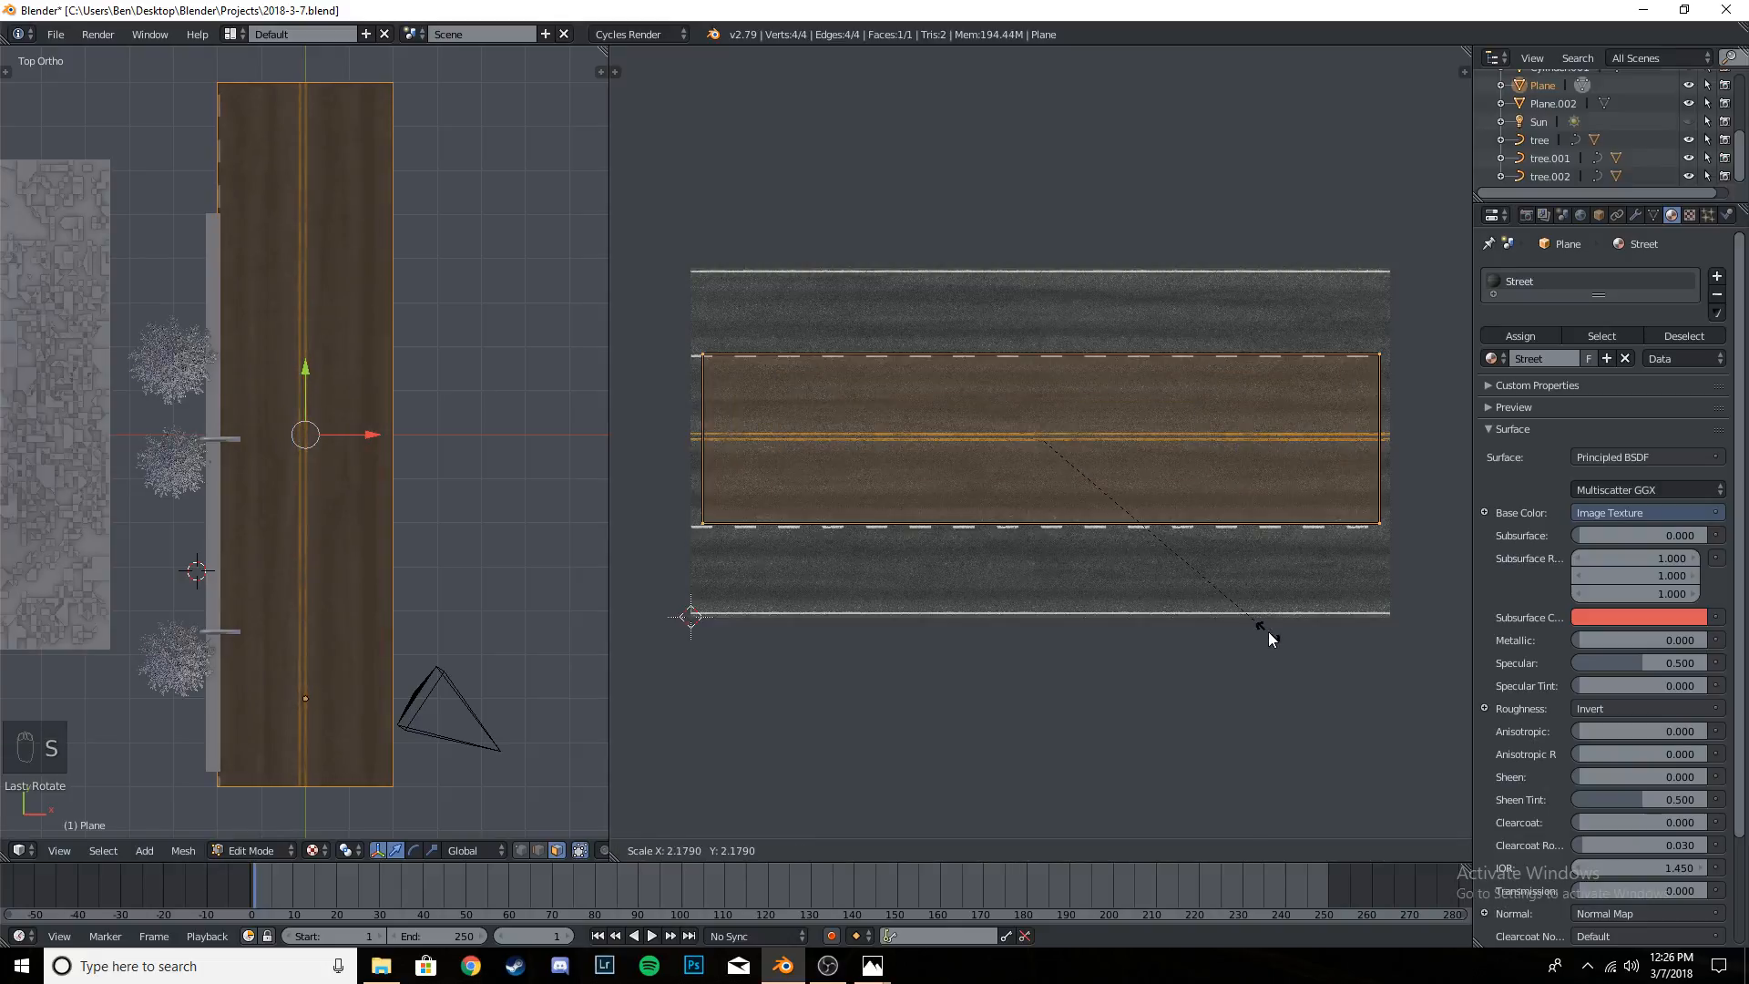
left_click(1276, 636)
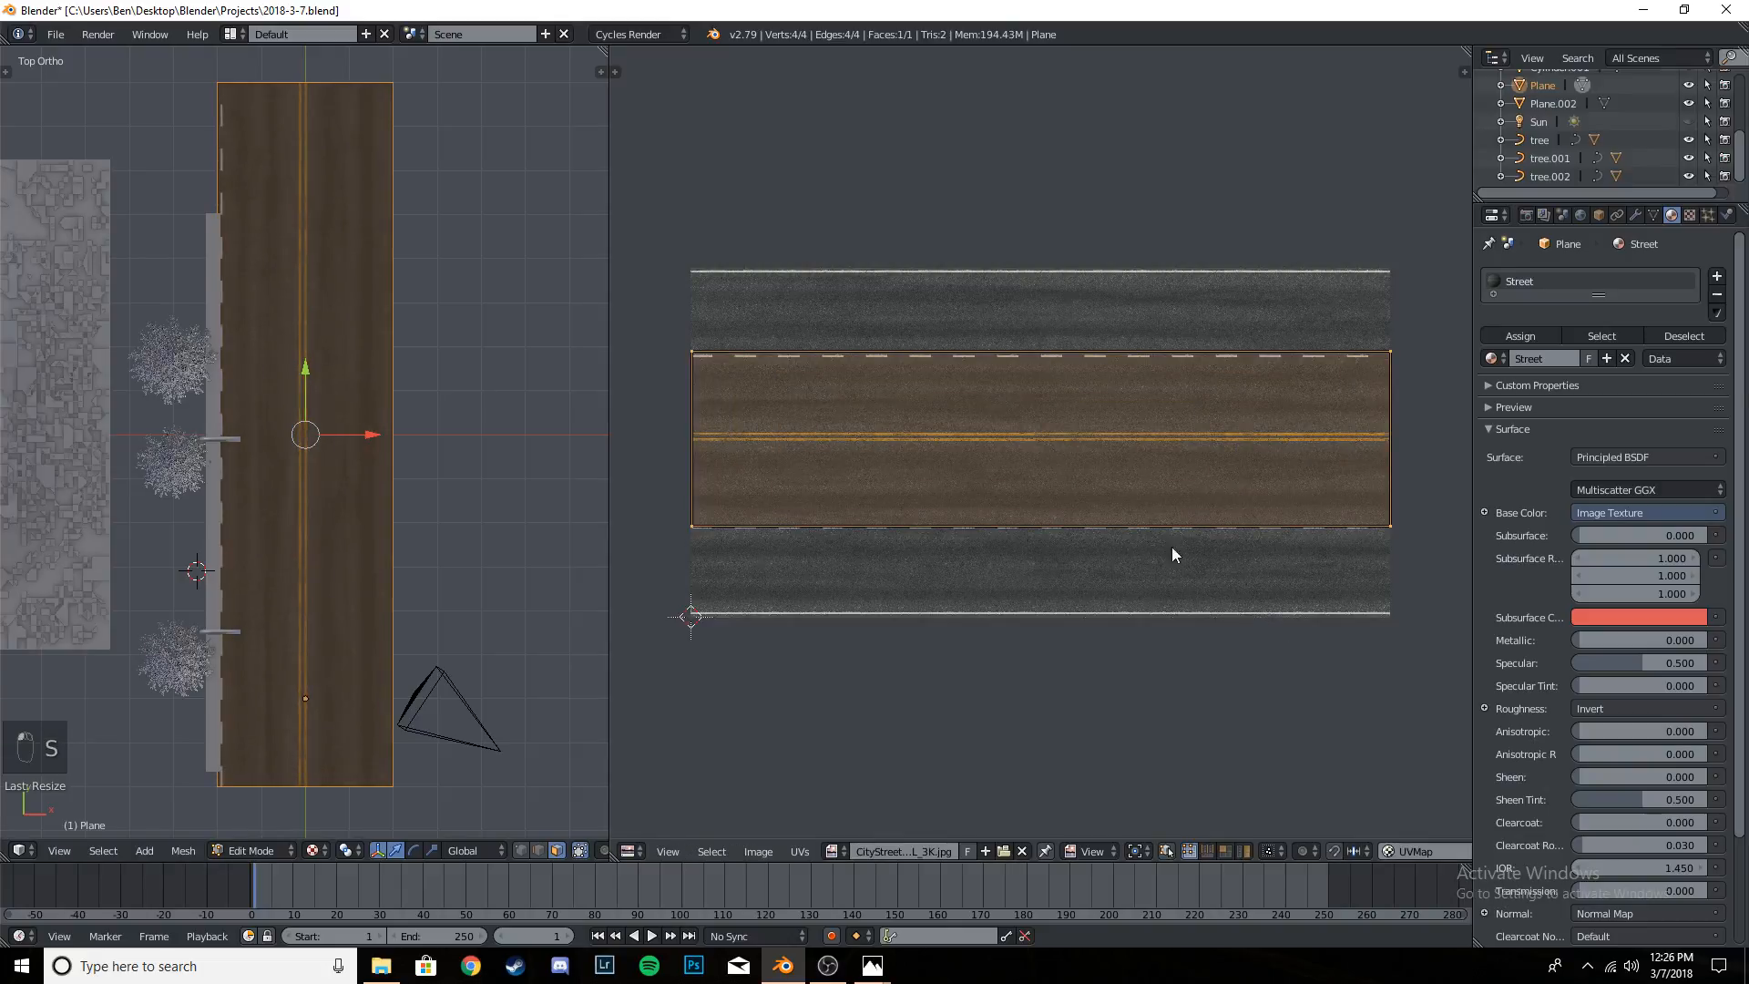
key("g")
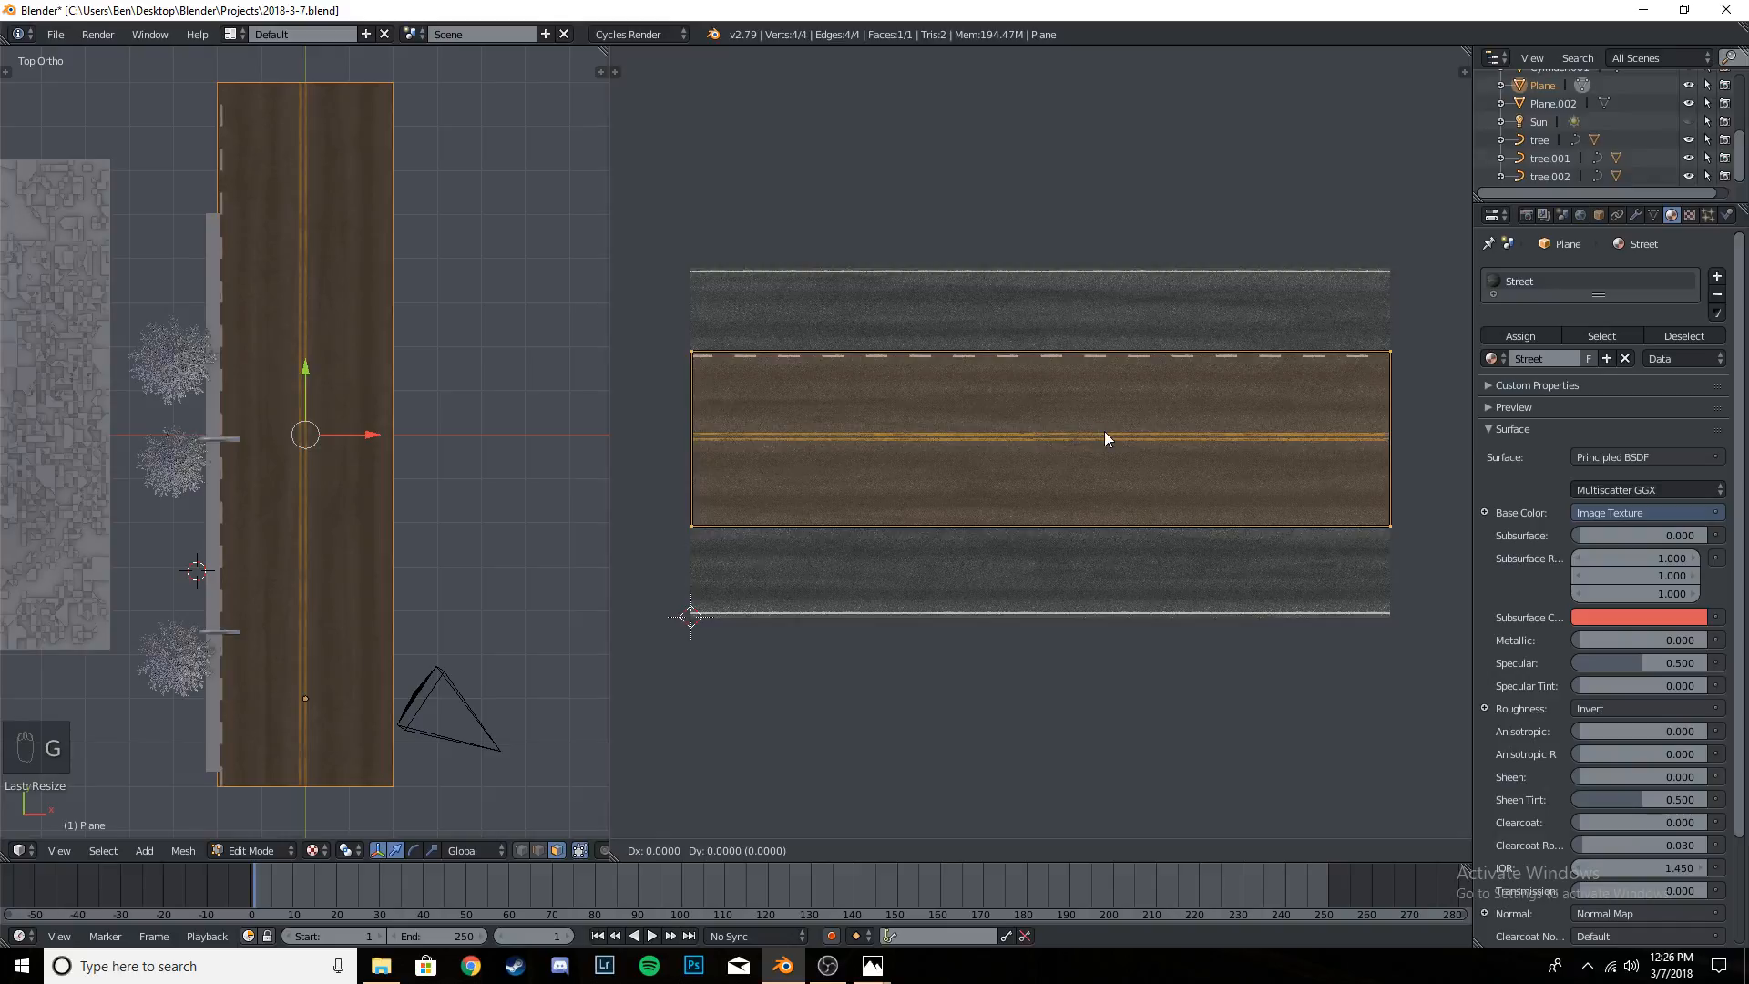
key("y")
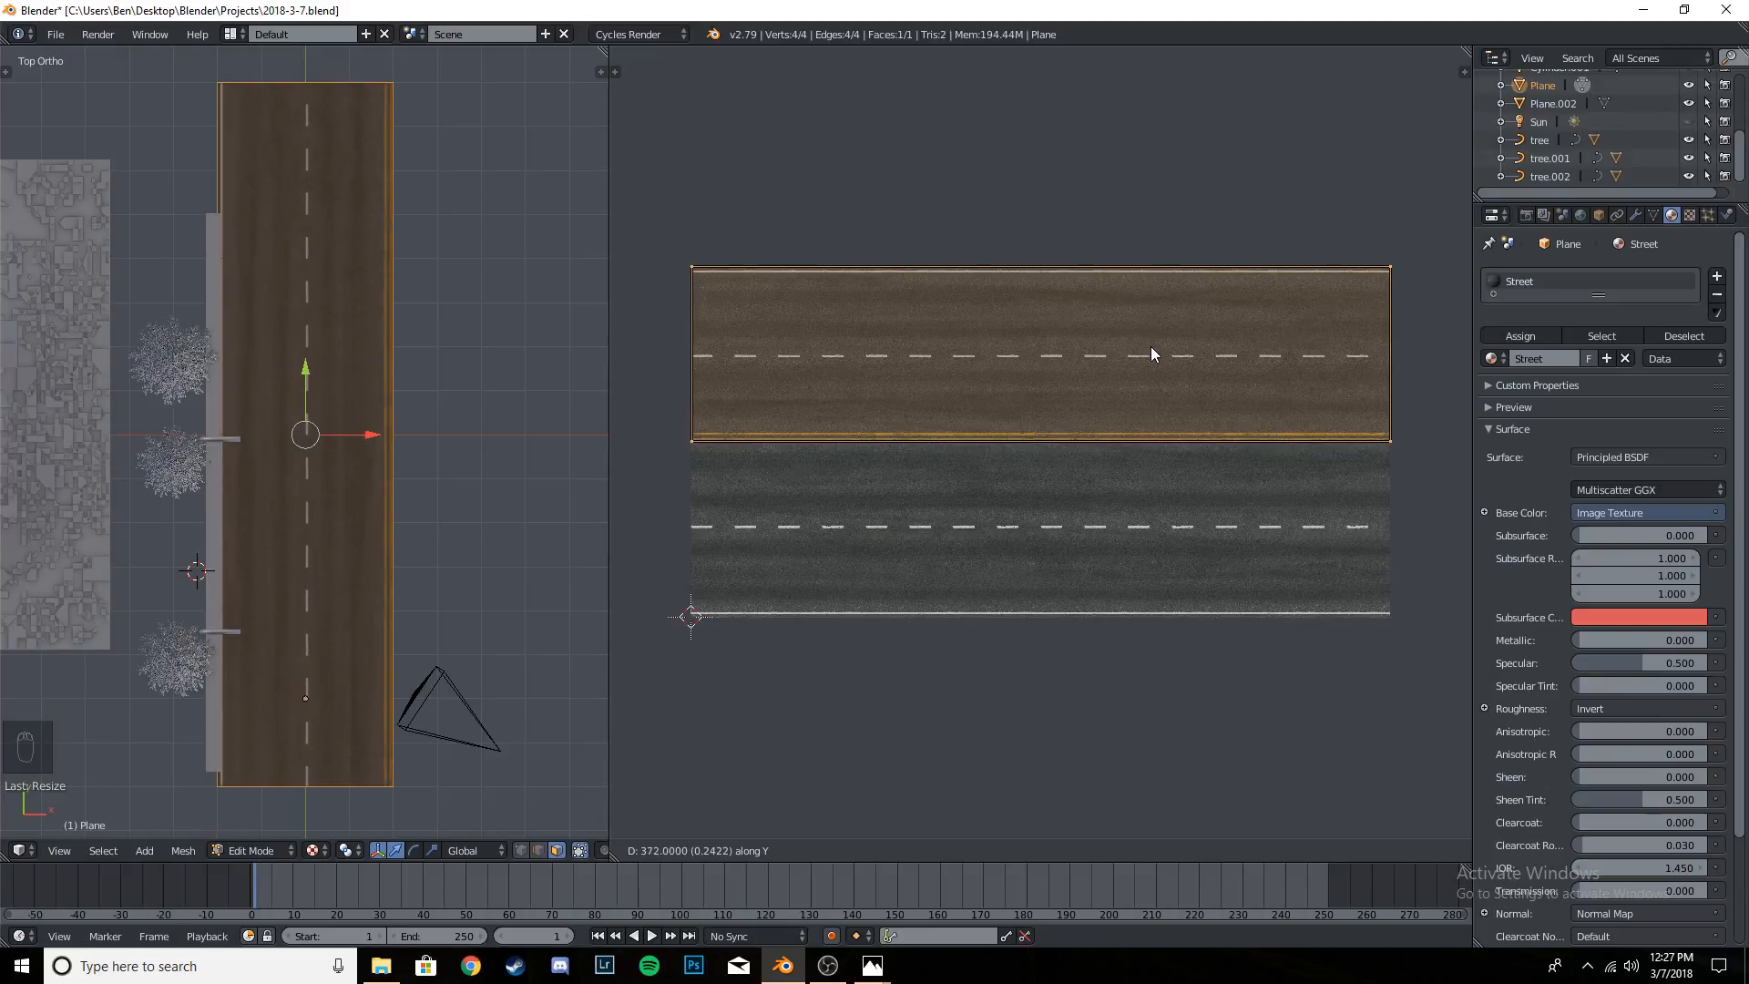
left_click(1150, 345)
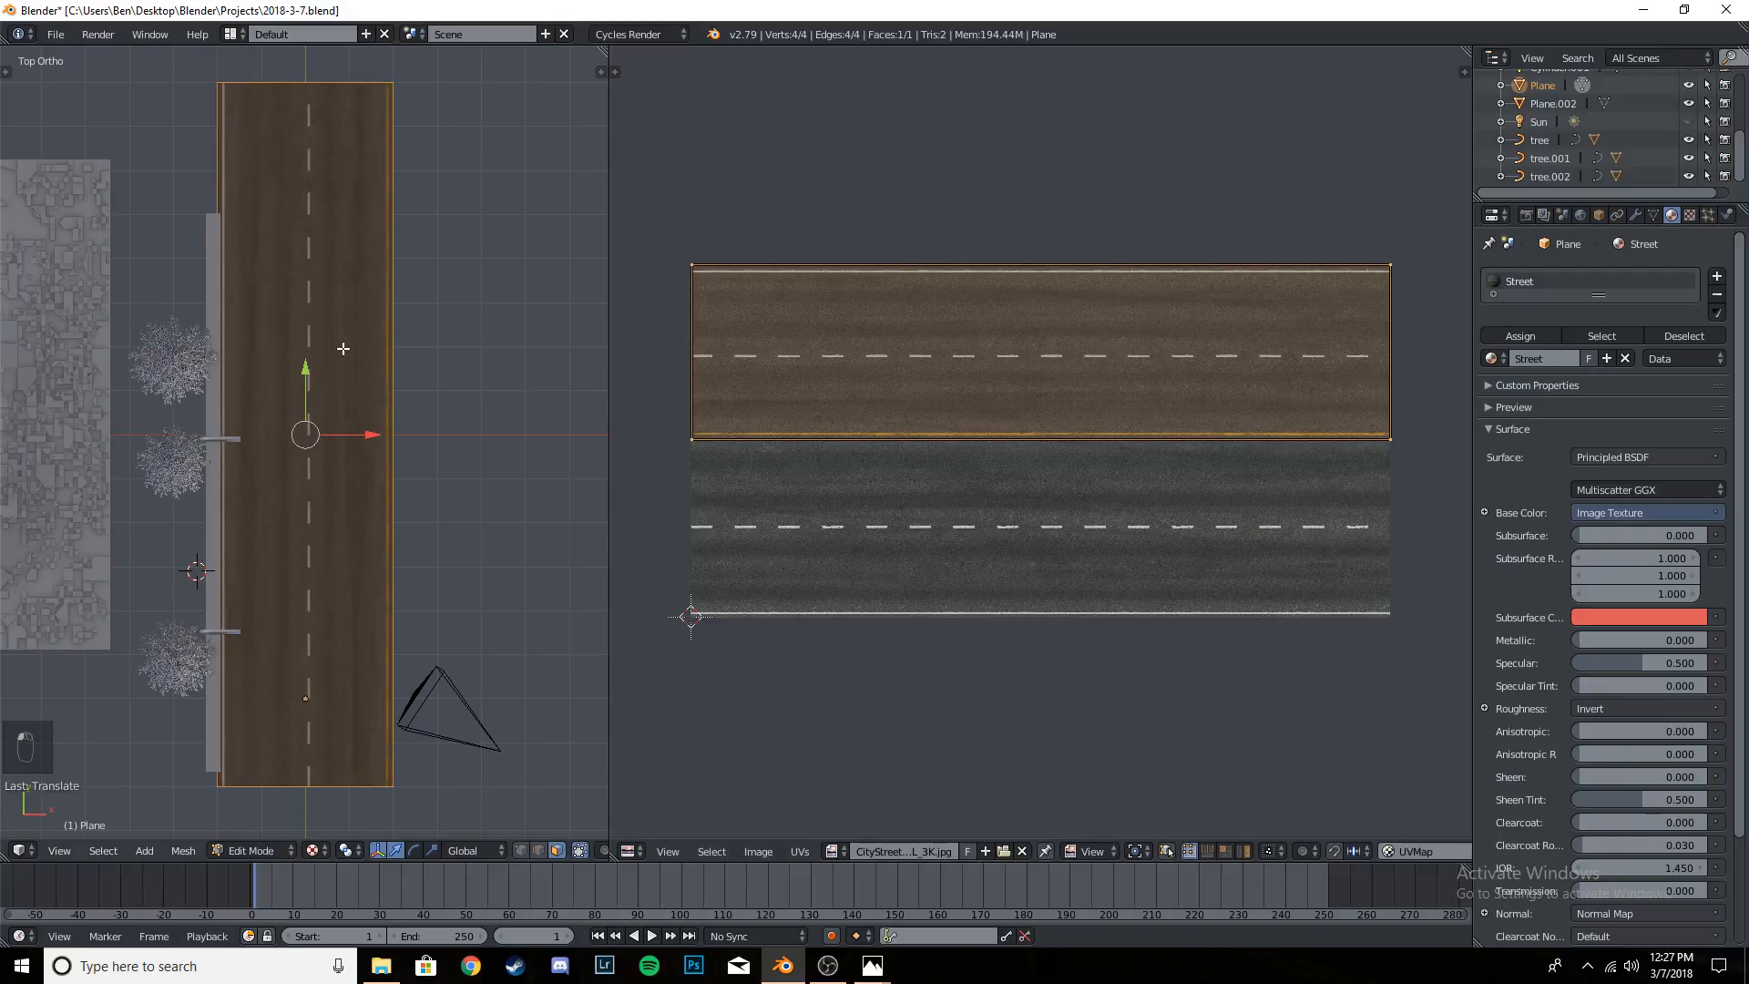
- Leave Edit Mode, make a linked duplicate of the road plane in camera view, and move the copy about 4 units along X
key("Tab")
key("KP_0")
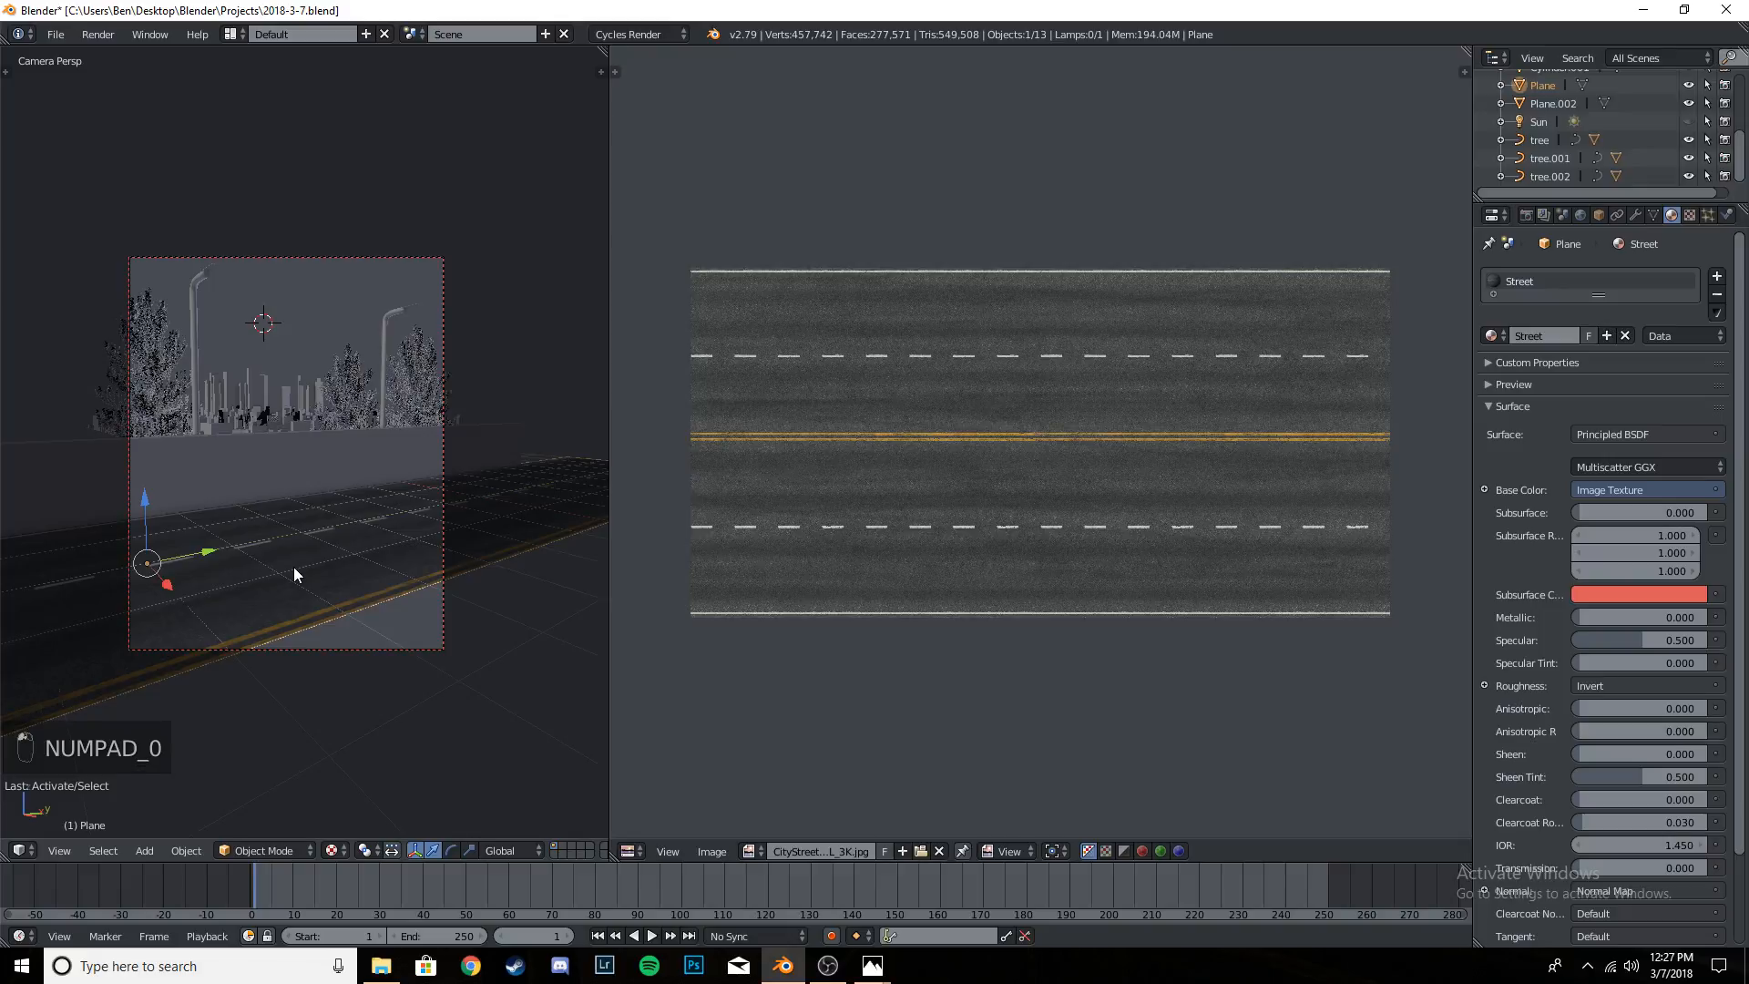
key("alt+d")
right_click(209, 551)
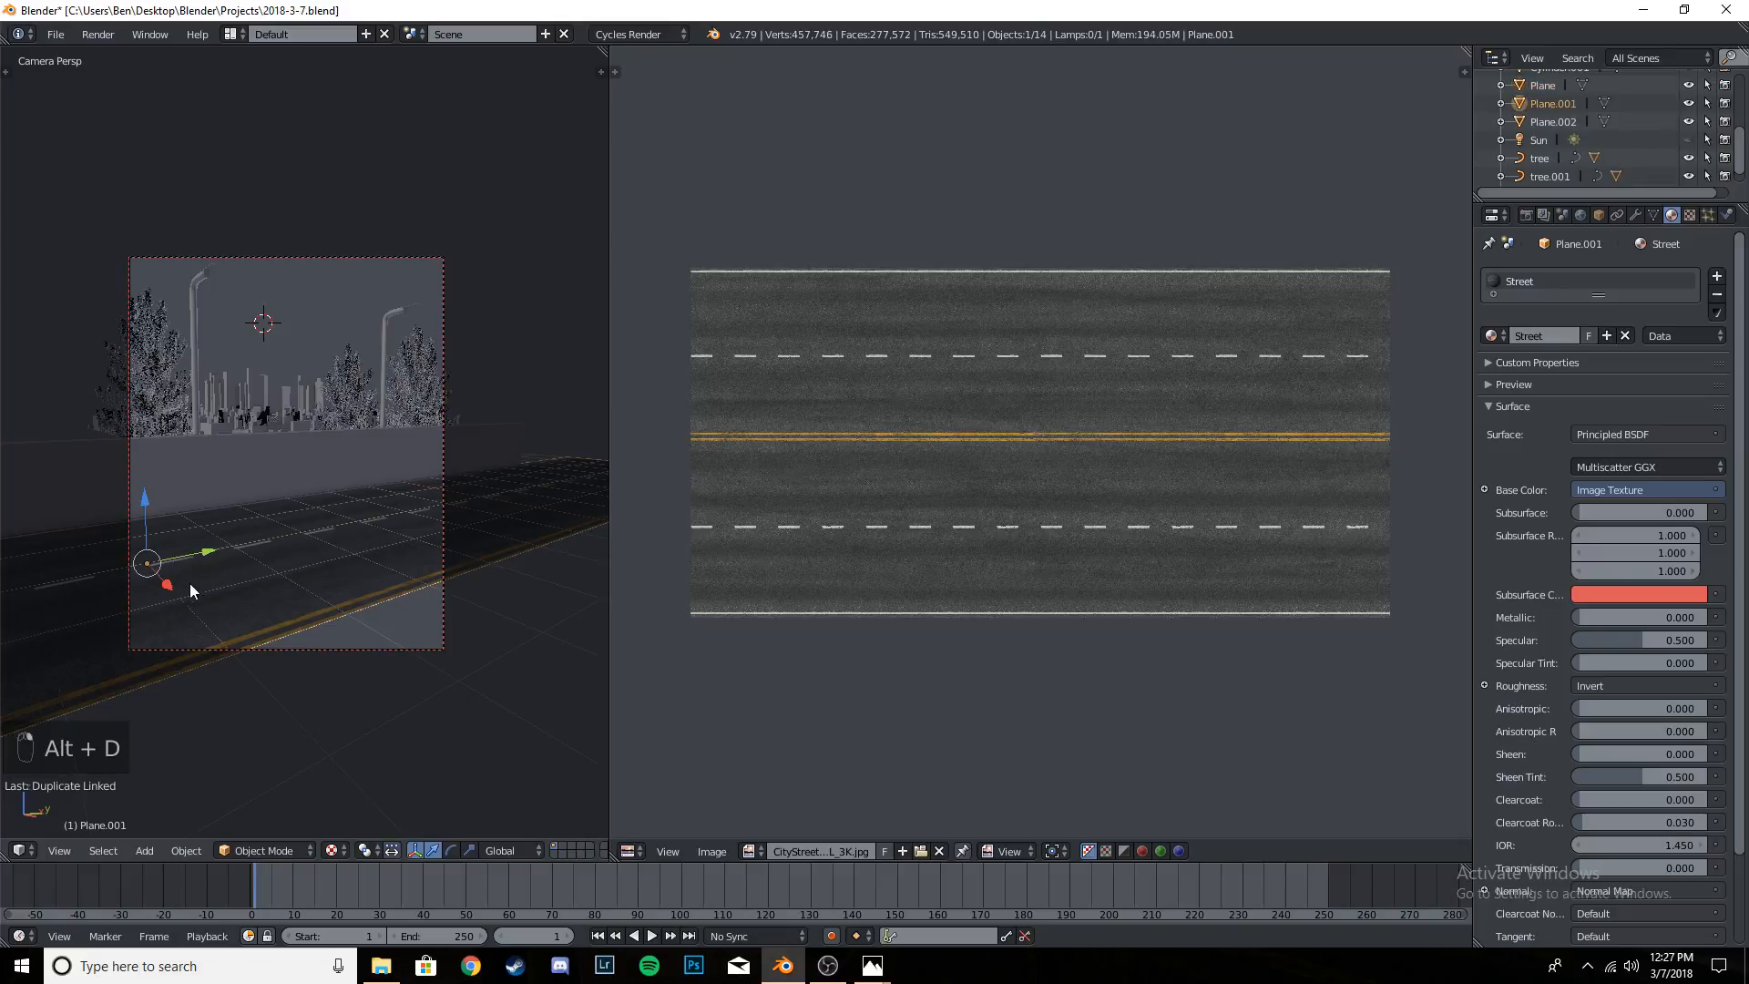
left_click_drag(171, 592, 436, 257)
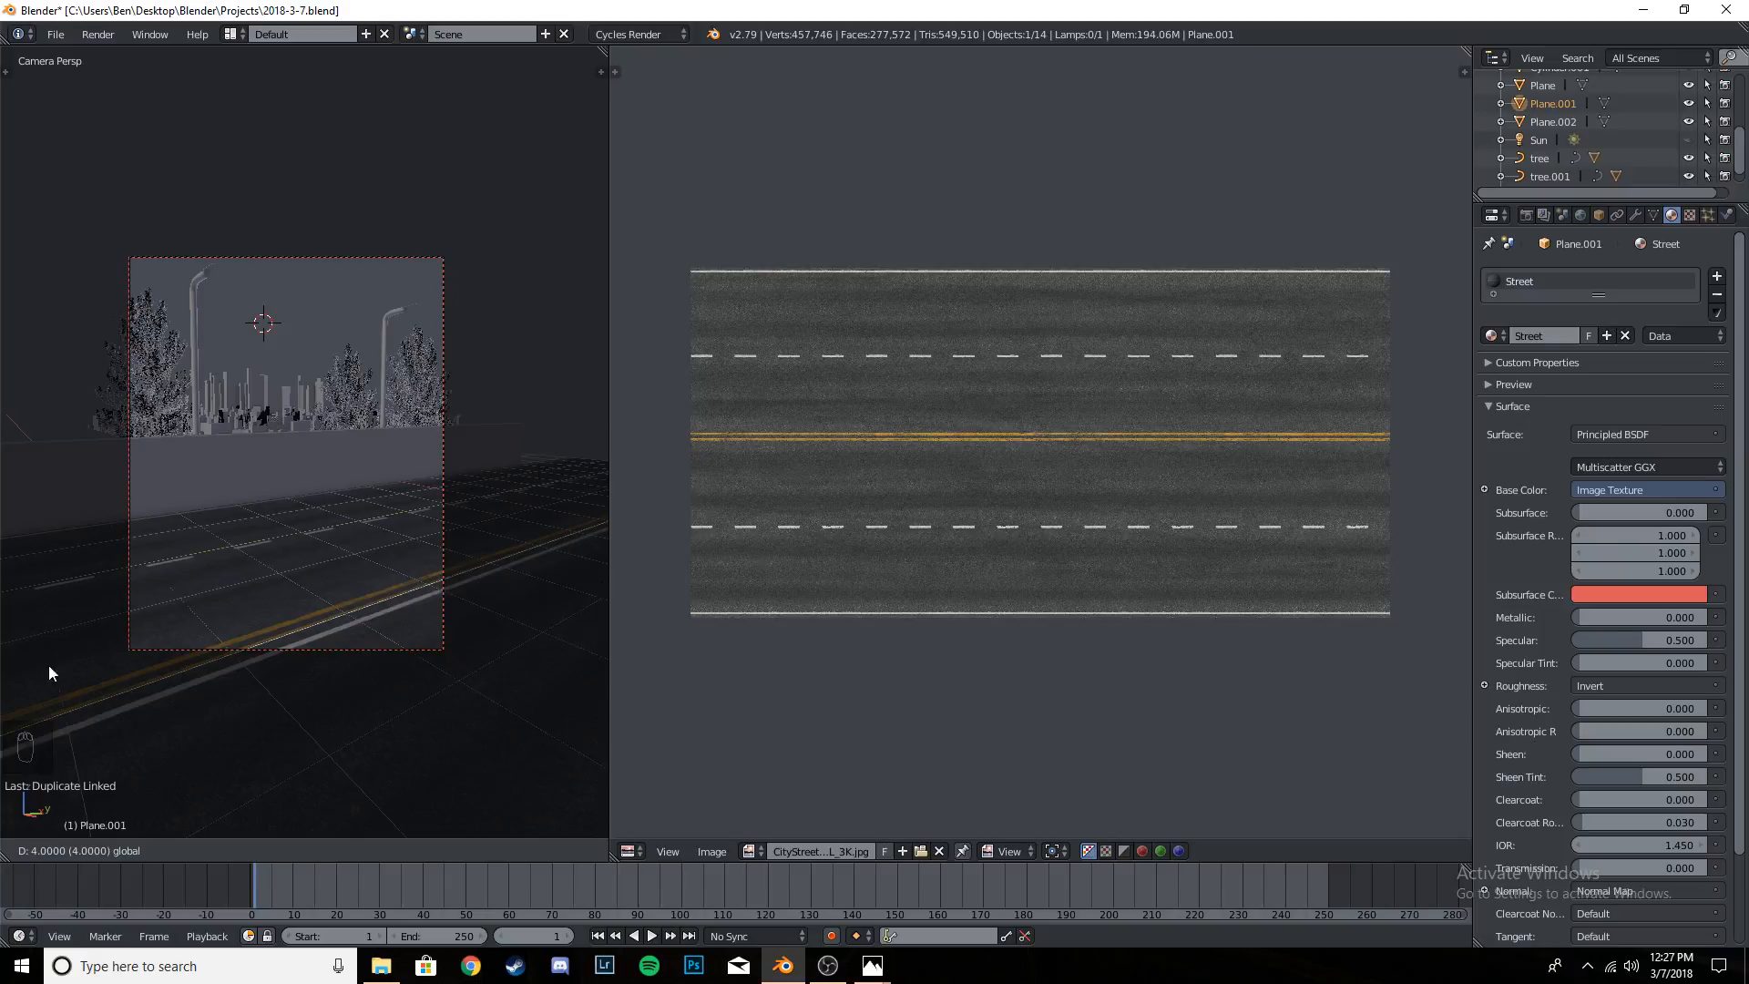
left_click(103, 686)
- Inspect the seam between the two road planes in textured viewport shading with everything deselected
middle_click_drag(246, 632, 413, 615)
scroll(425, 599, "down", 5)
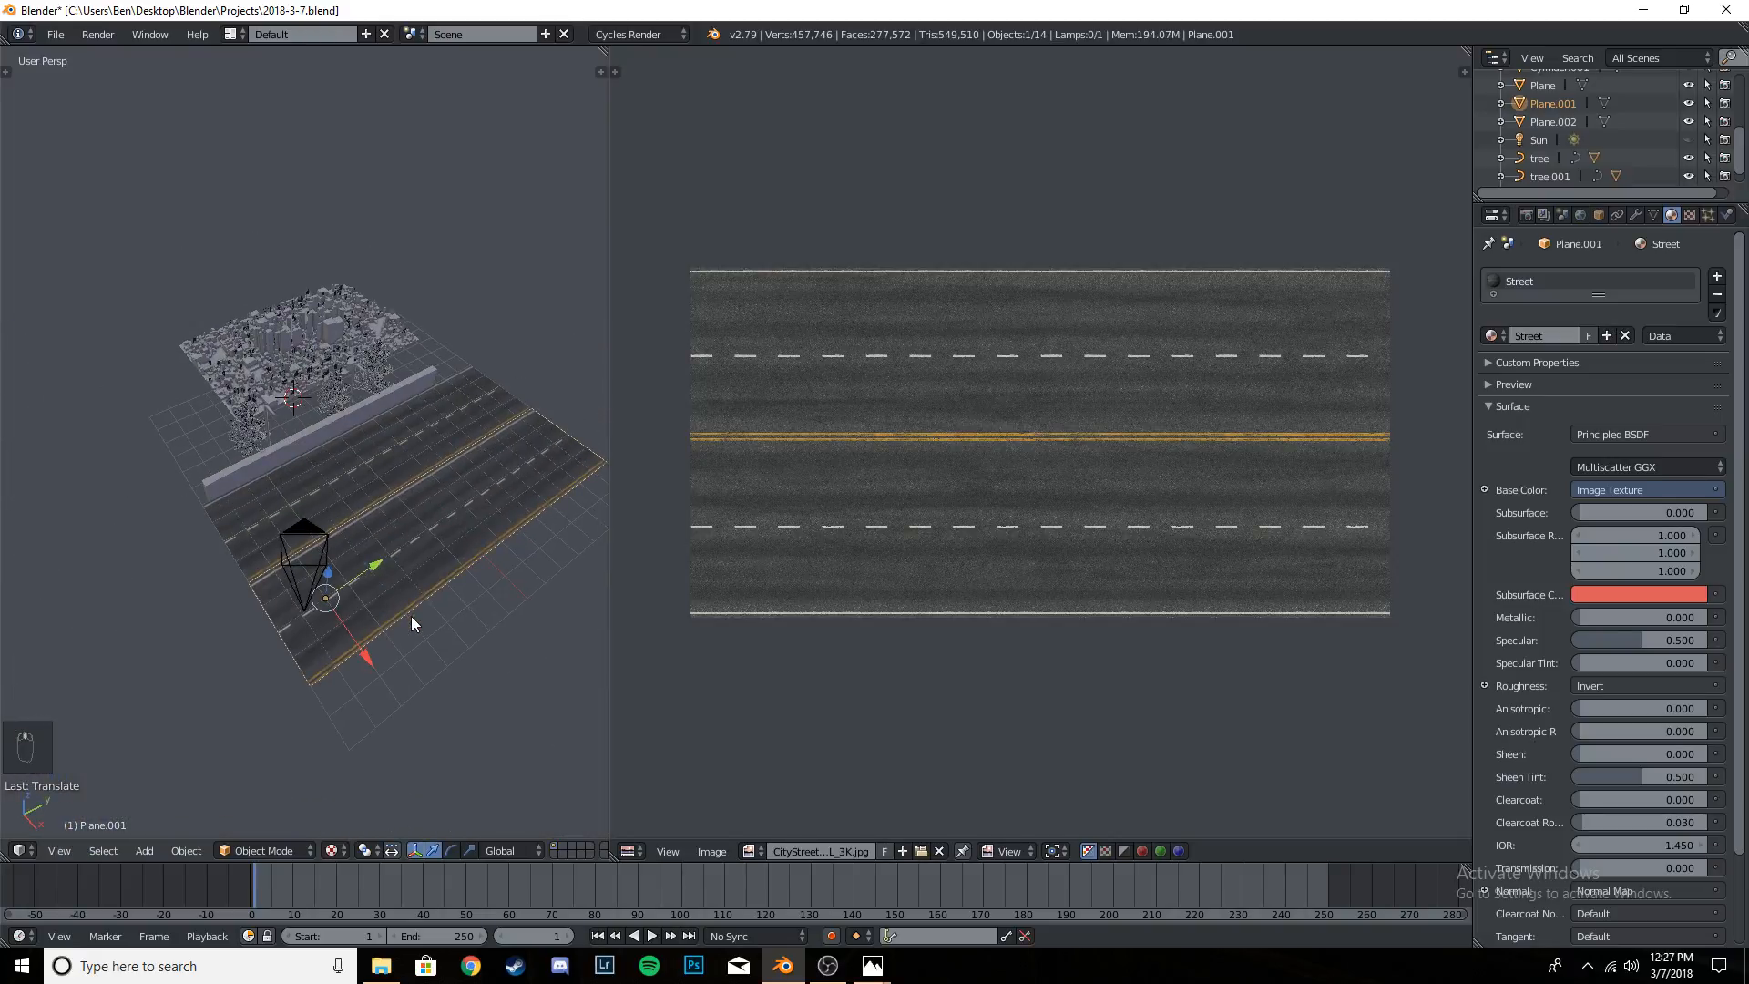
scroll(407, 618, "up", 3)
key("z")
key("z")
scroll(403, 619, "up", 4)
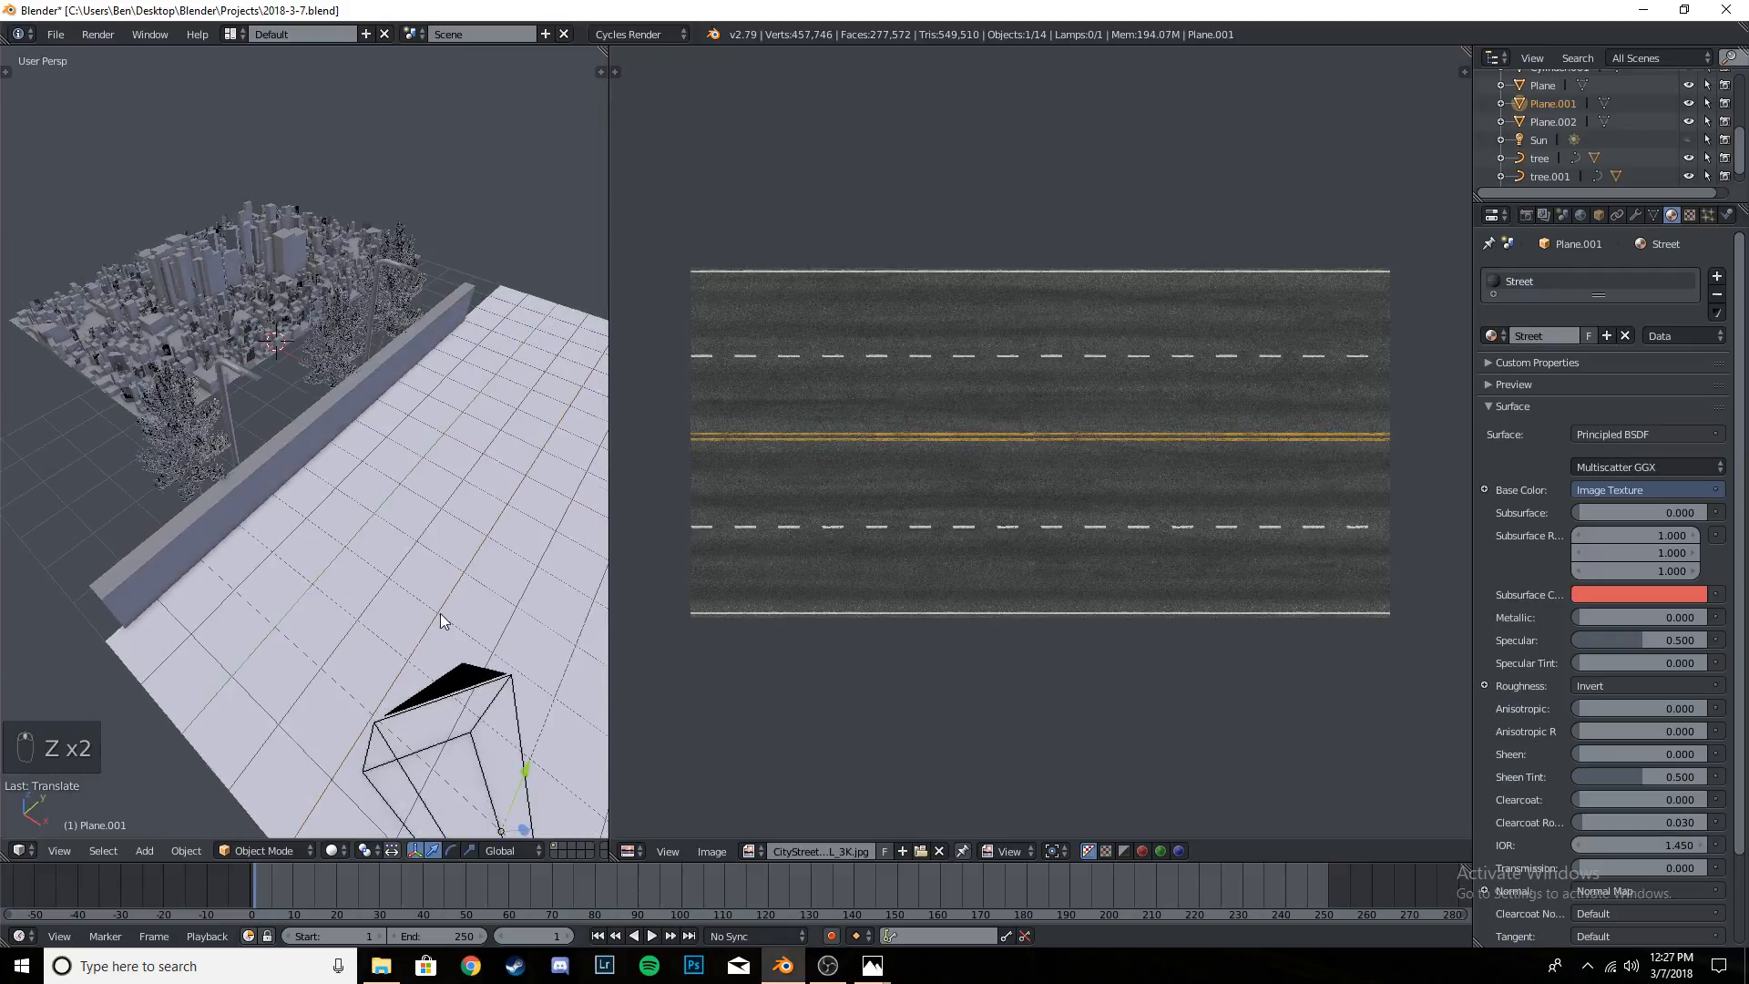
left_click(332, 850)
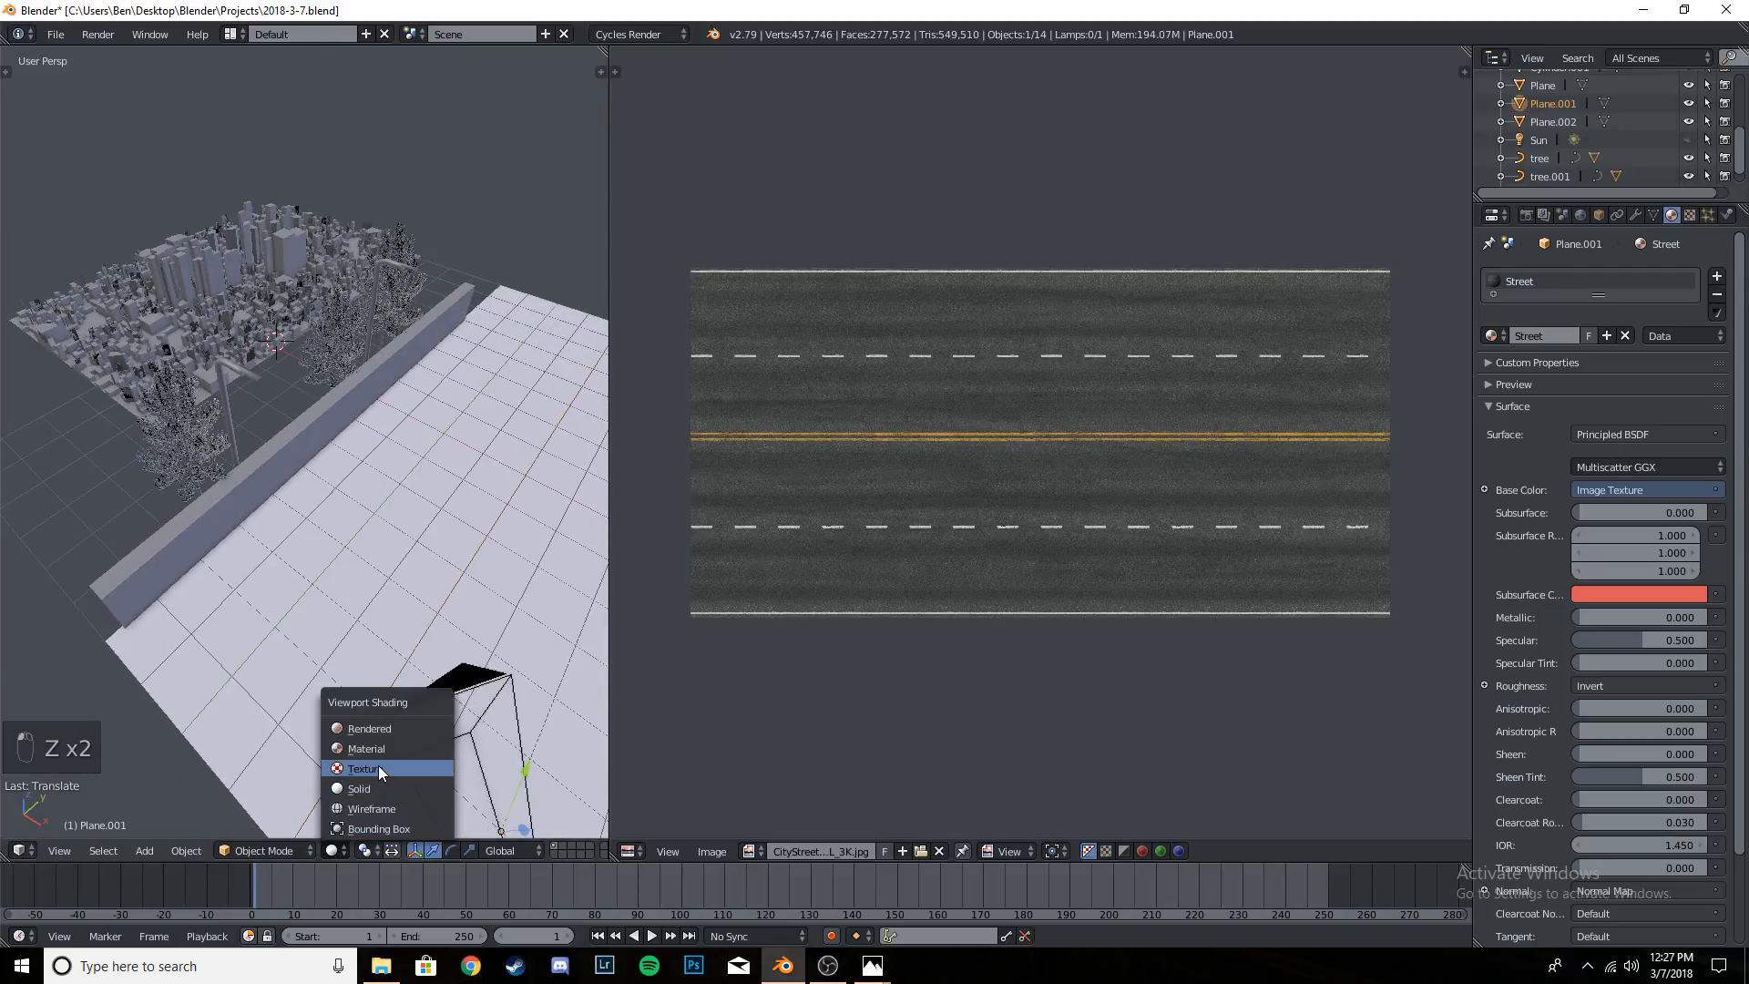
left_click(383, 742)
middle_click_drag(515, 675, 472, 680)
key("a")
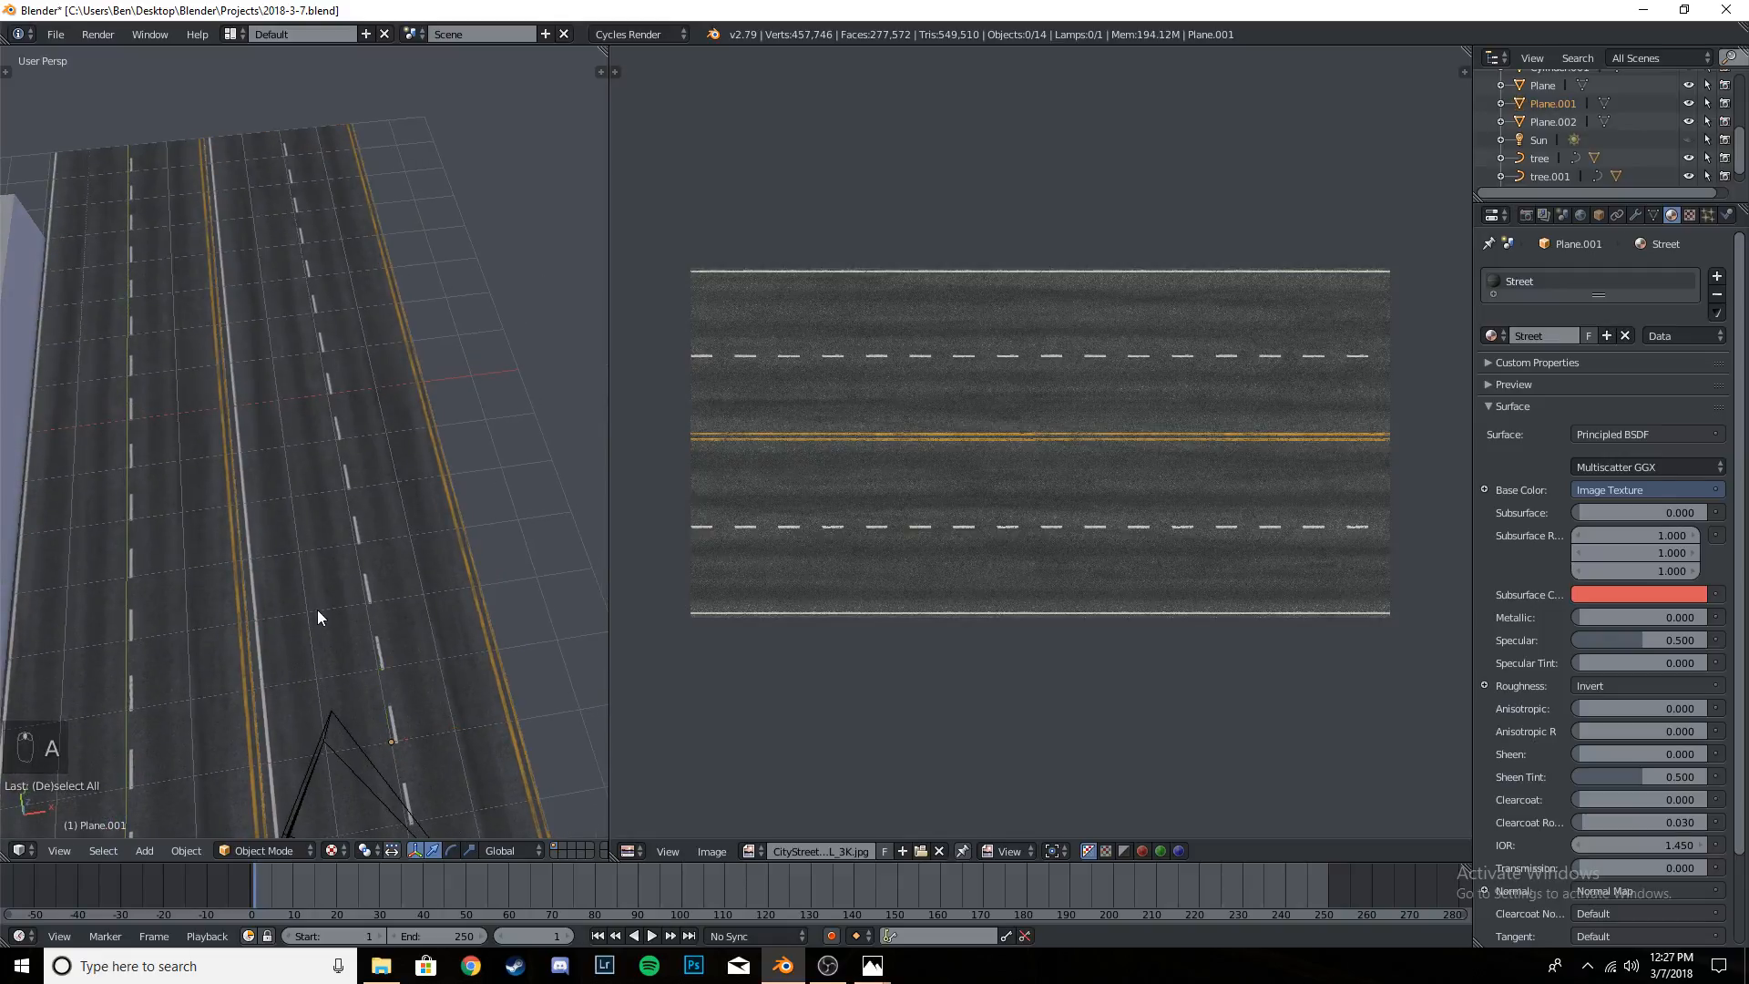
- Check the textured road's lane markings through the camera view and save the project file
middle_click_drag(317, 609, 268, 532)
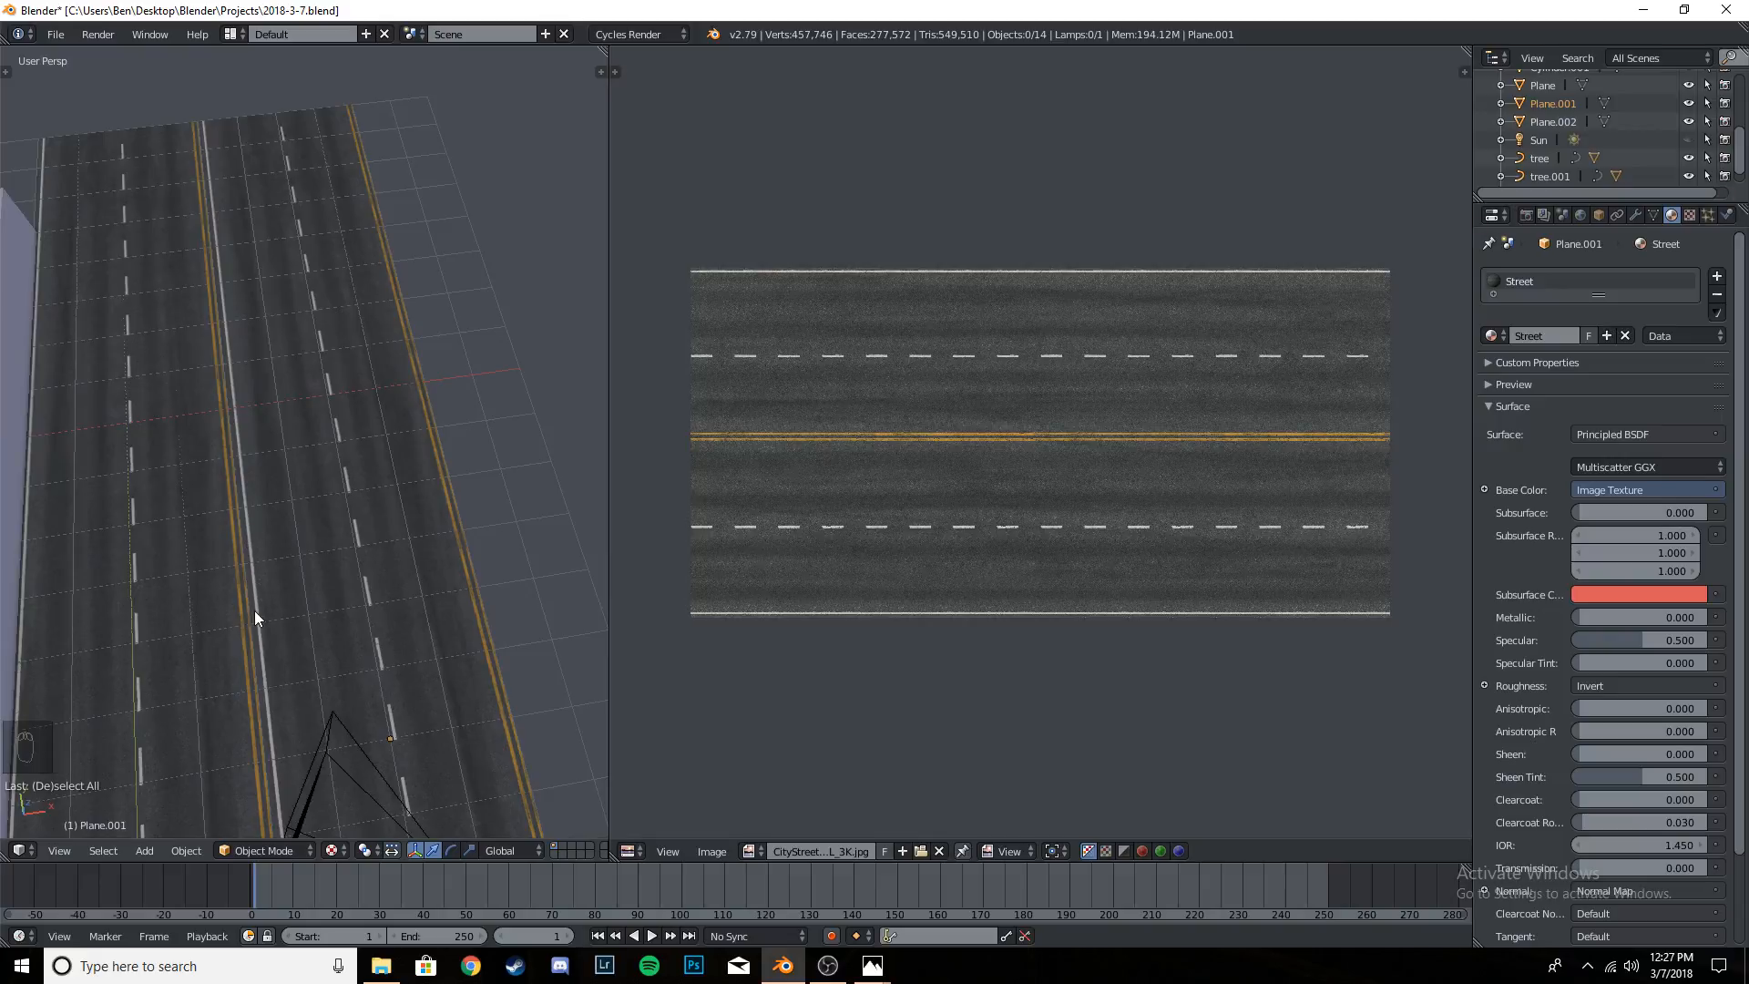
key("KP_0")
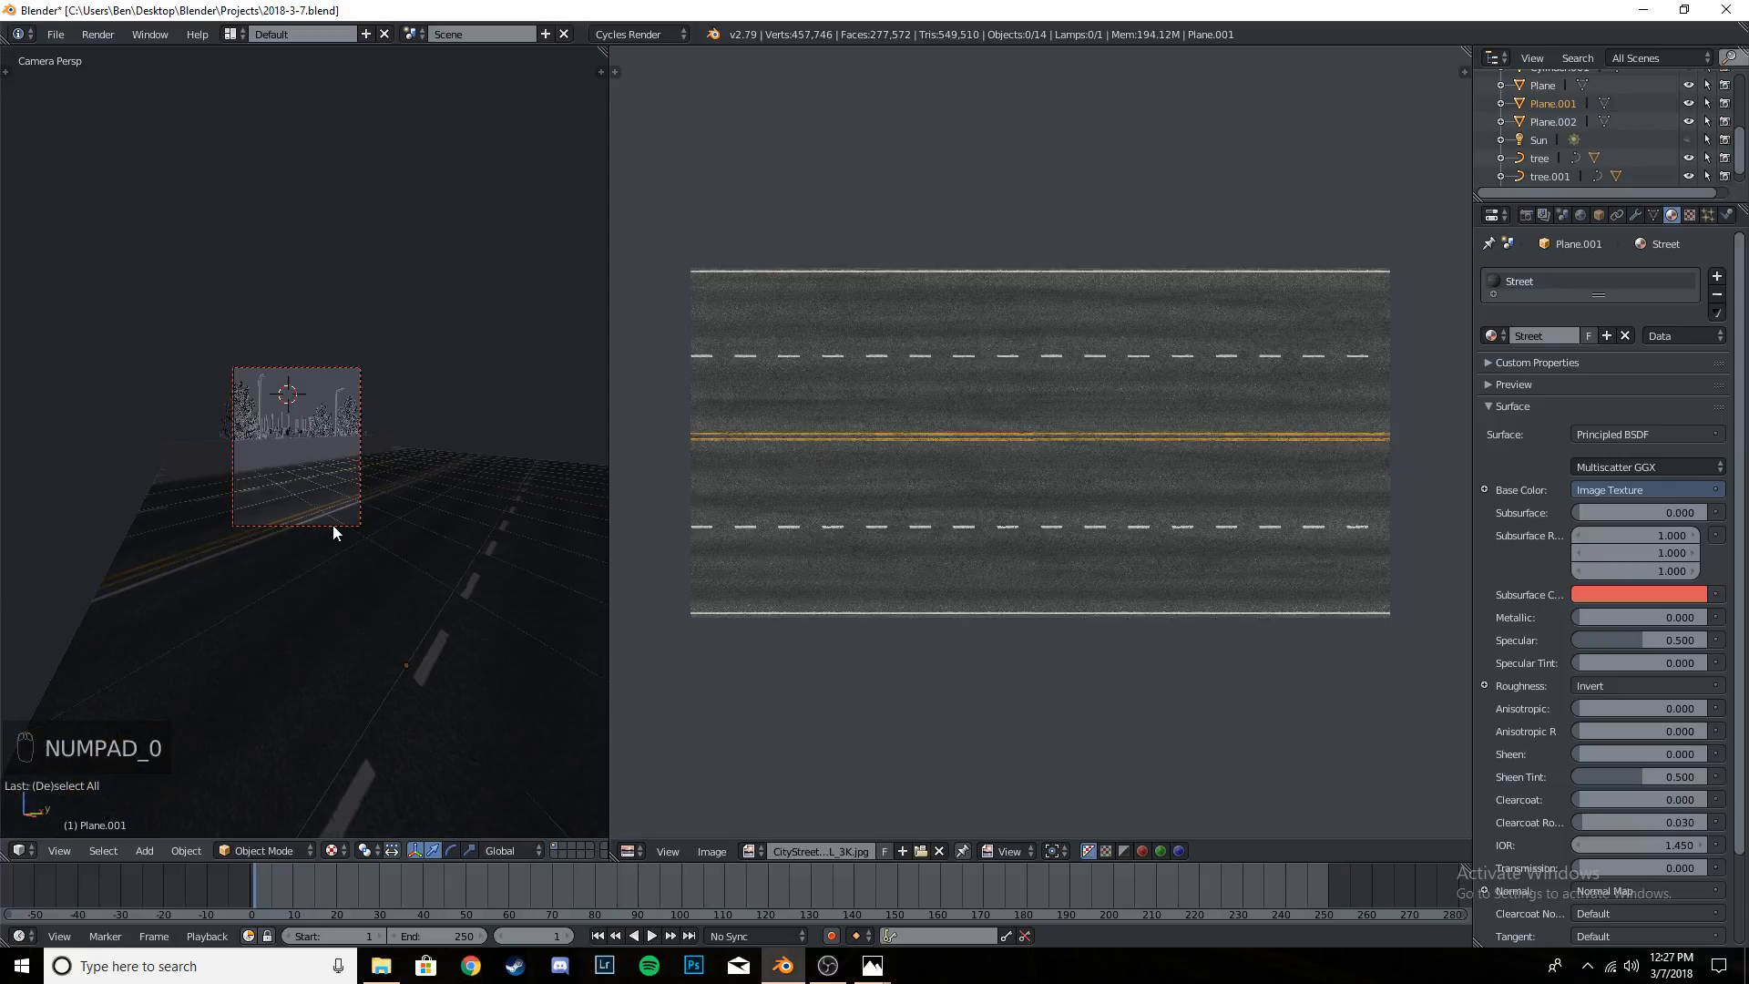
key("ctrl+s")
scroll(333, 527, "up", 5)
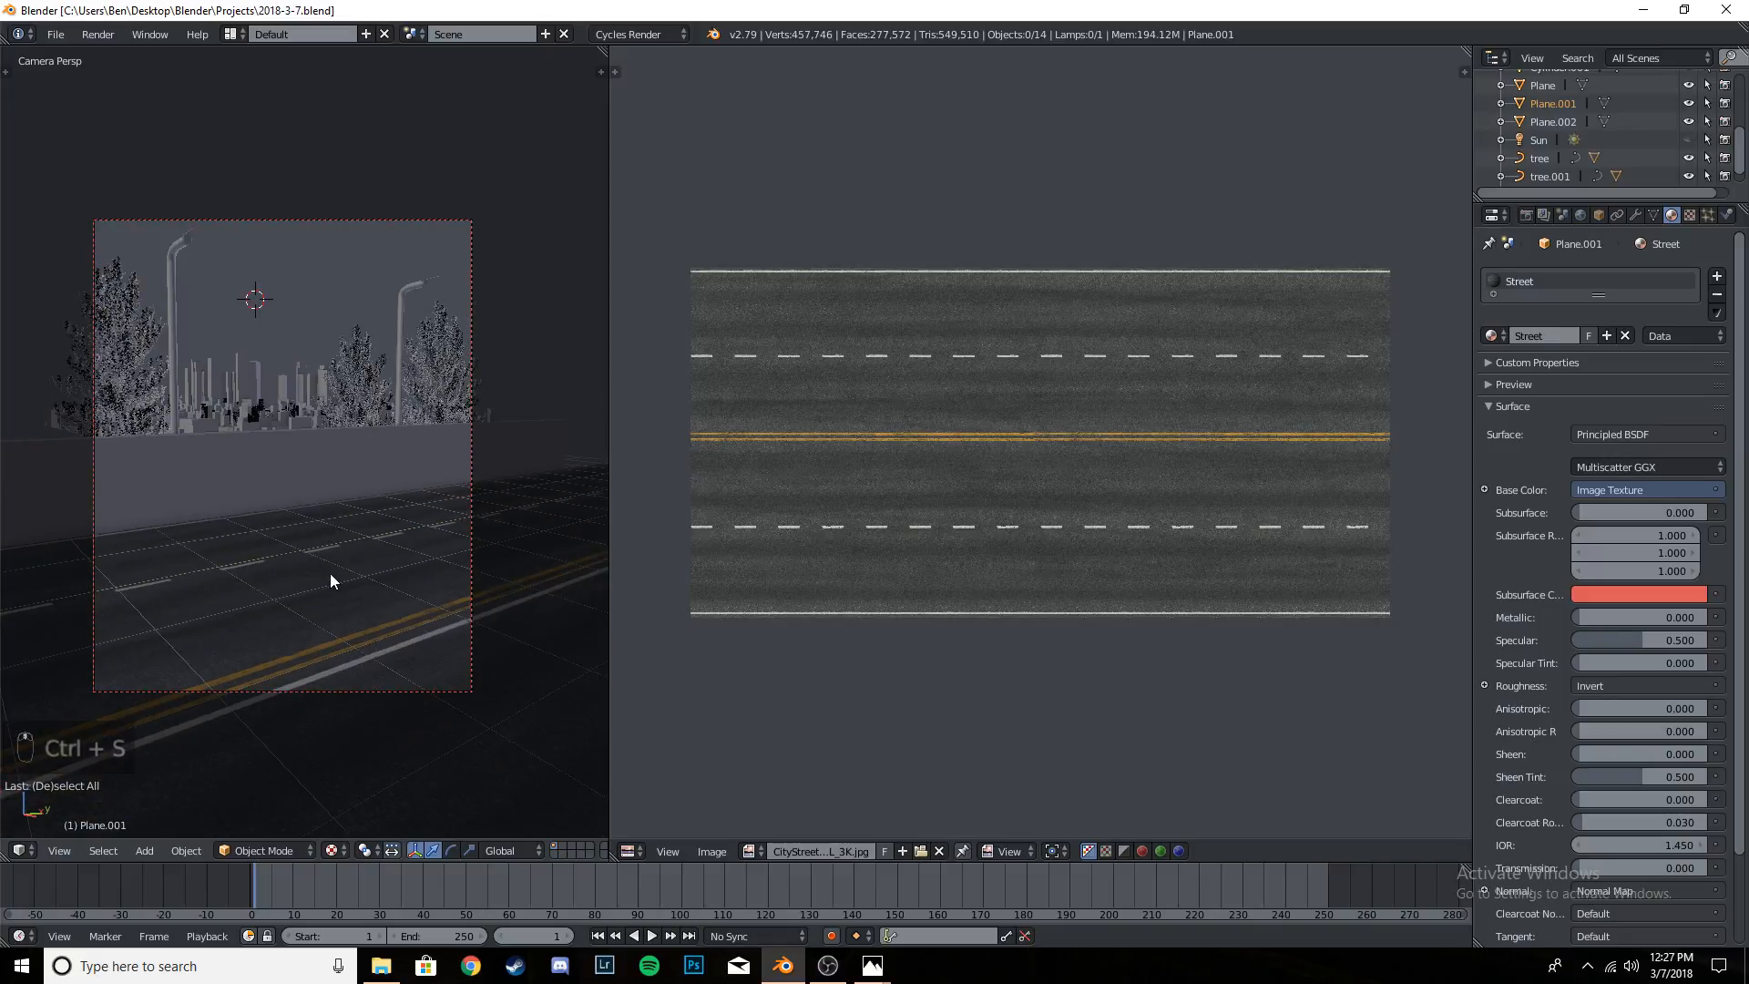
right_click(368, 577)
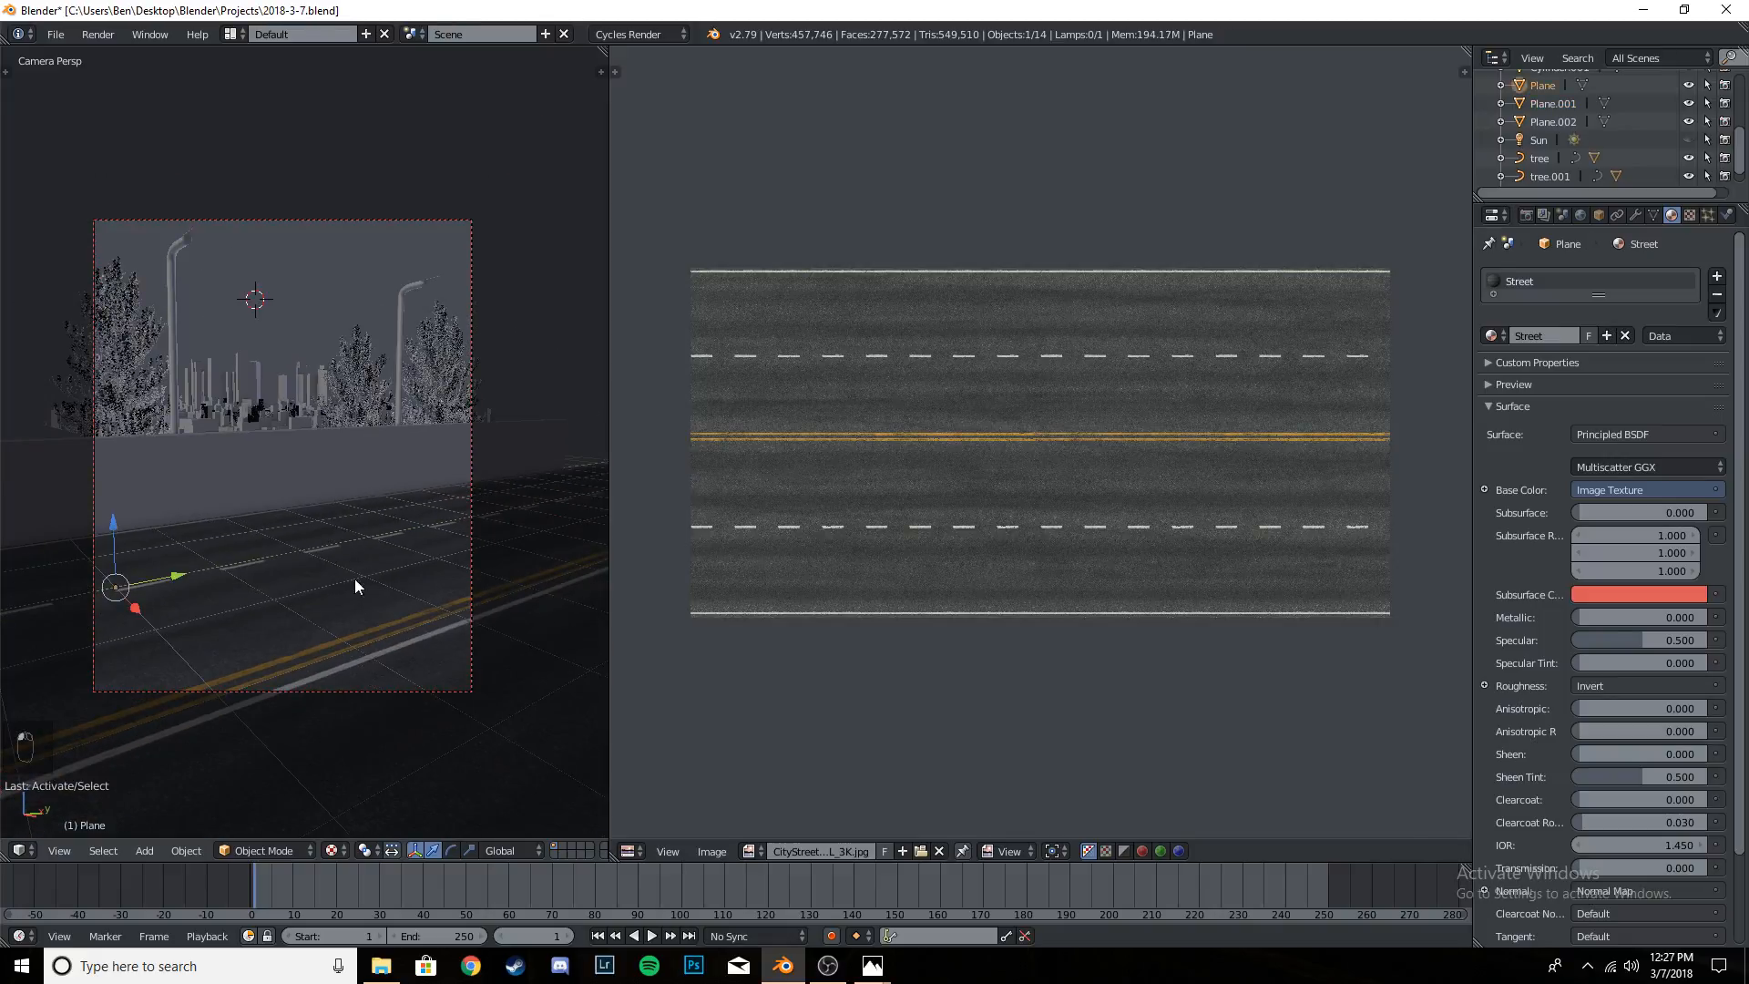
scroll(333, 558, "up", 4)
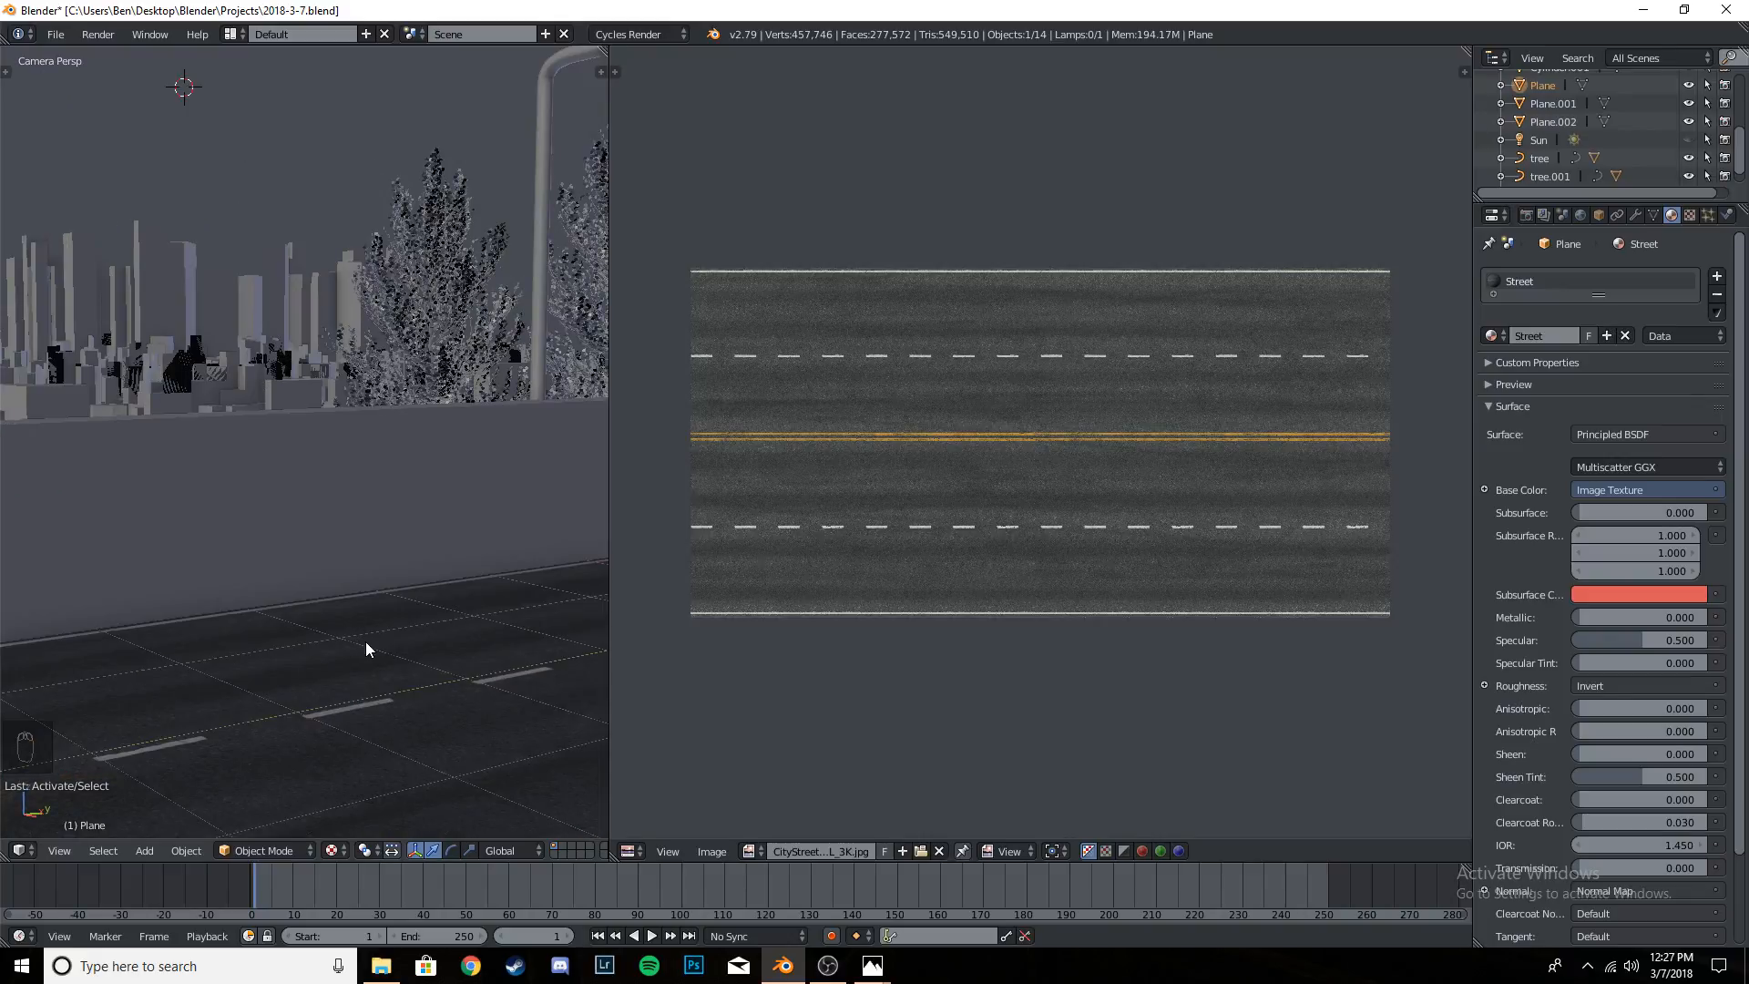
scroll(382, 660, "down", 2)
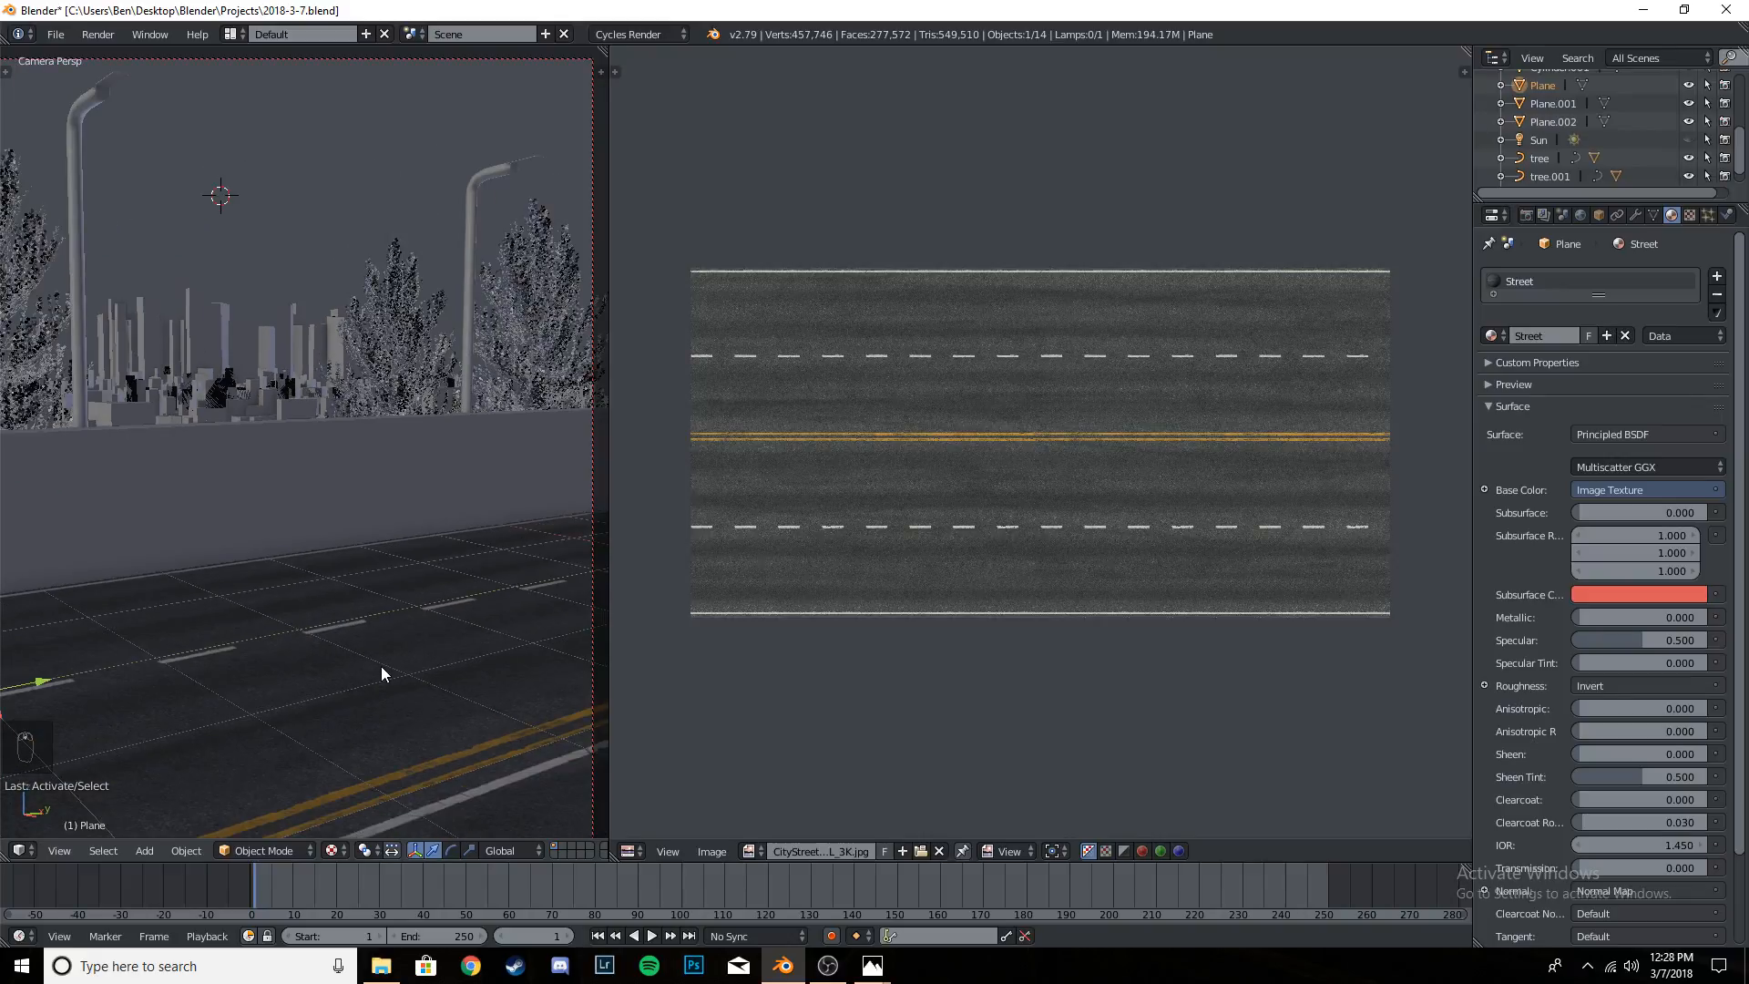
key("ctrl+s")
key("ctrl+s")
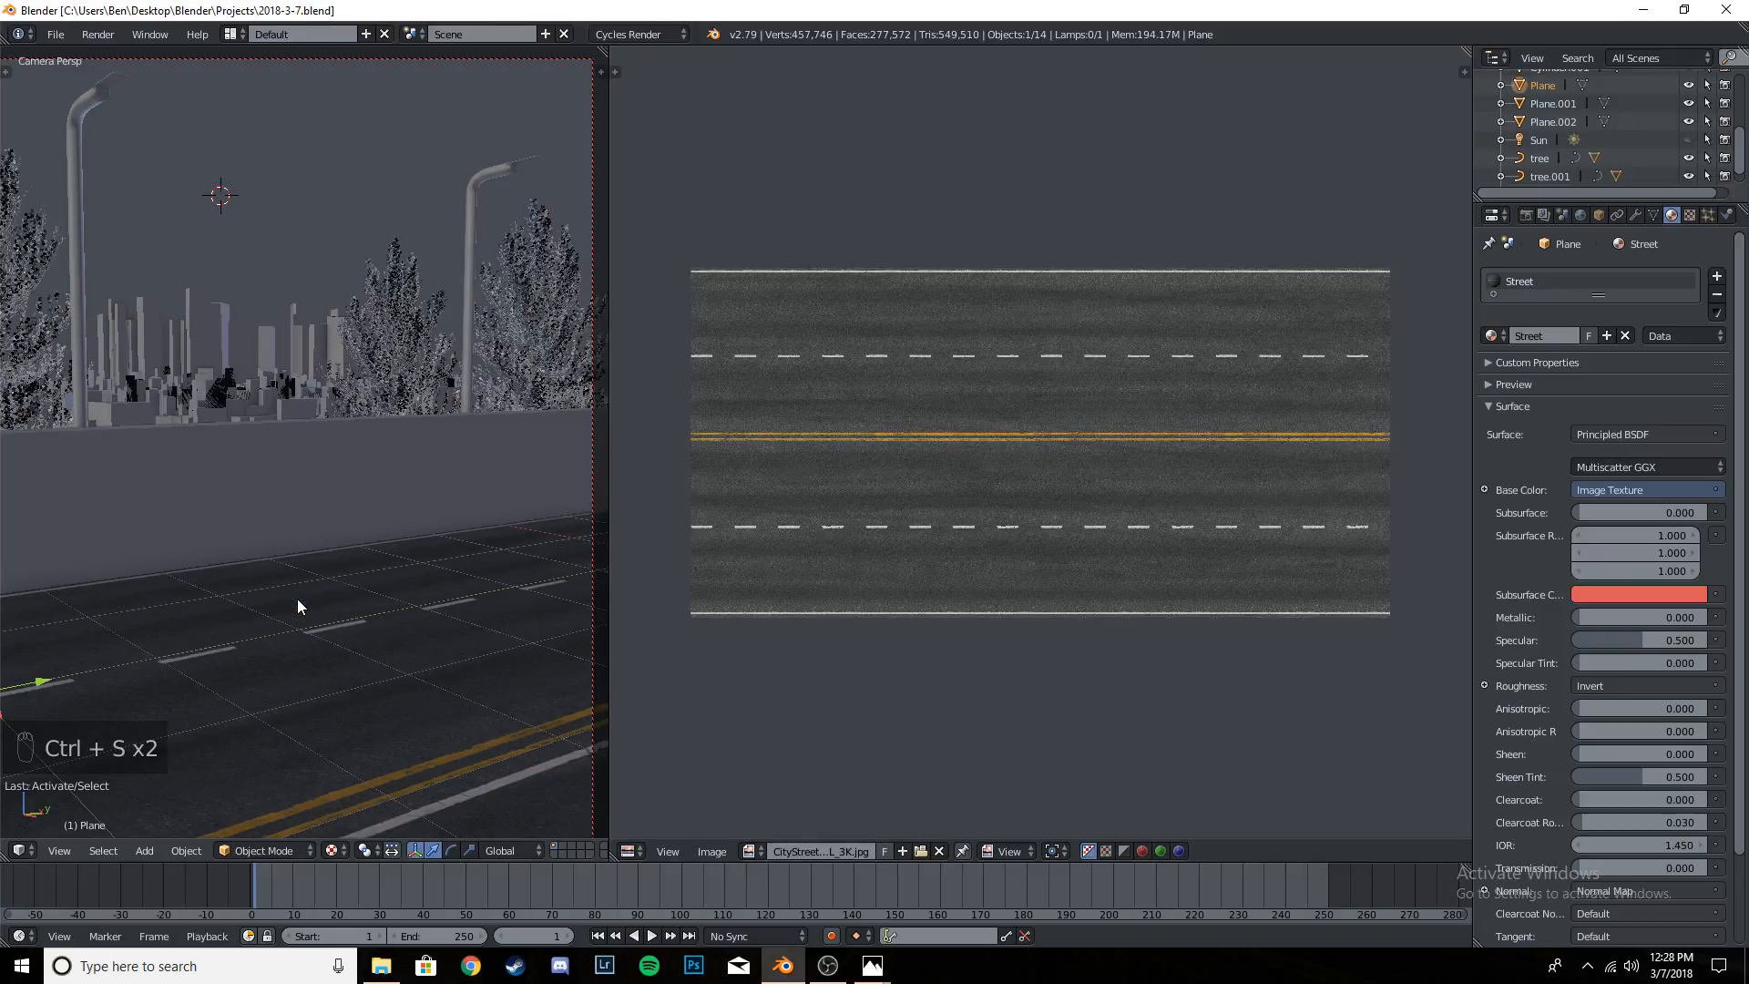
- Select the barrier wall along the road and frame it in the 3D view
scroll(288, 594, "down", 3)
right_click(308, 463)
middle_click_drag(284, 501, 374, 502)
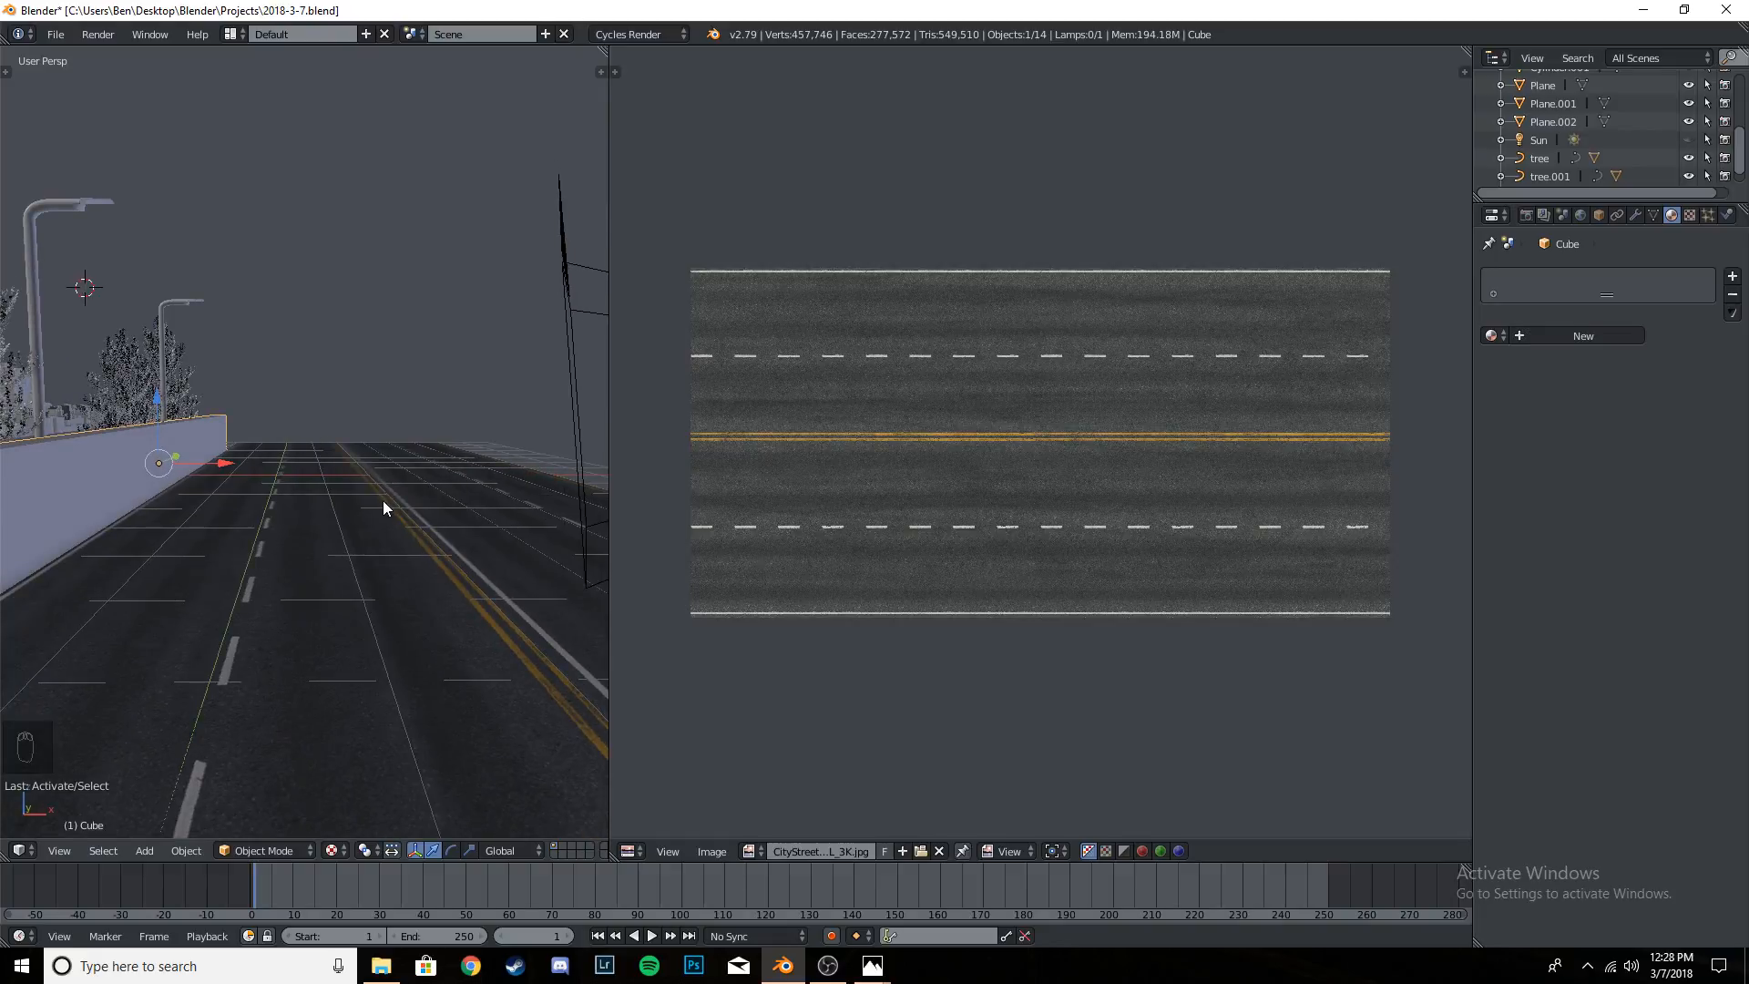
key("KP_Decimal")
- Switch to File Explorer, open the BE243 reference image to examine the roadside wall, and return to Blender
left_click(381, 966)
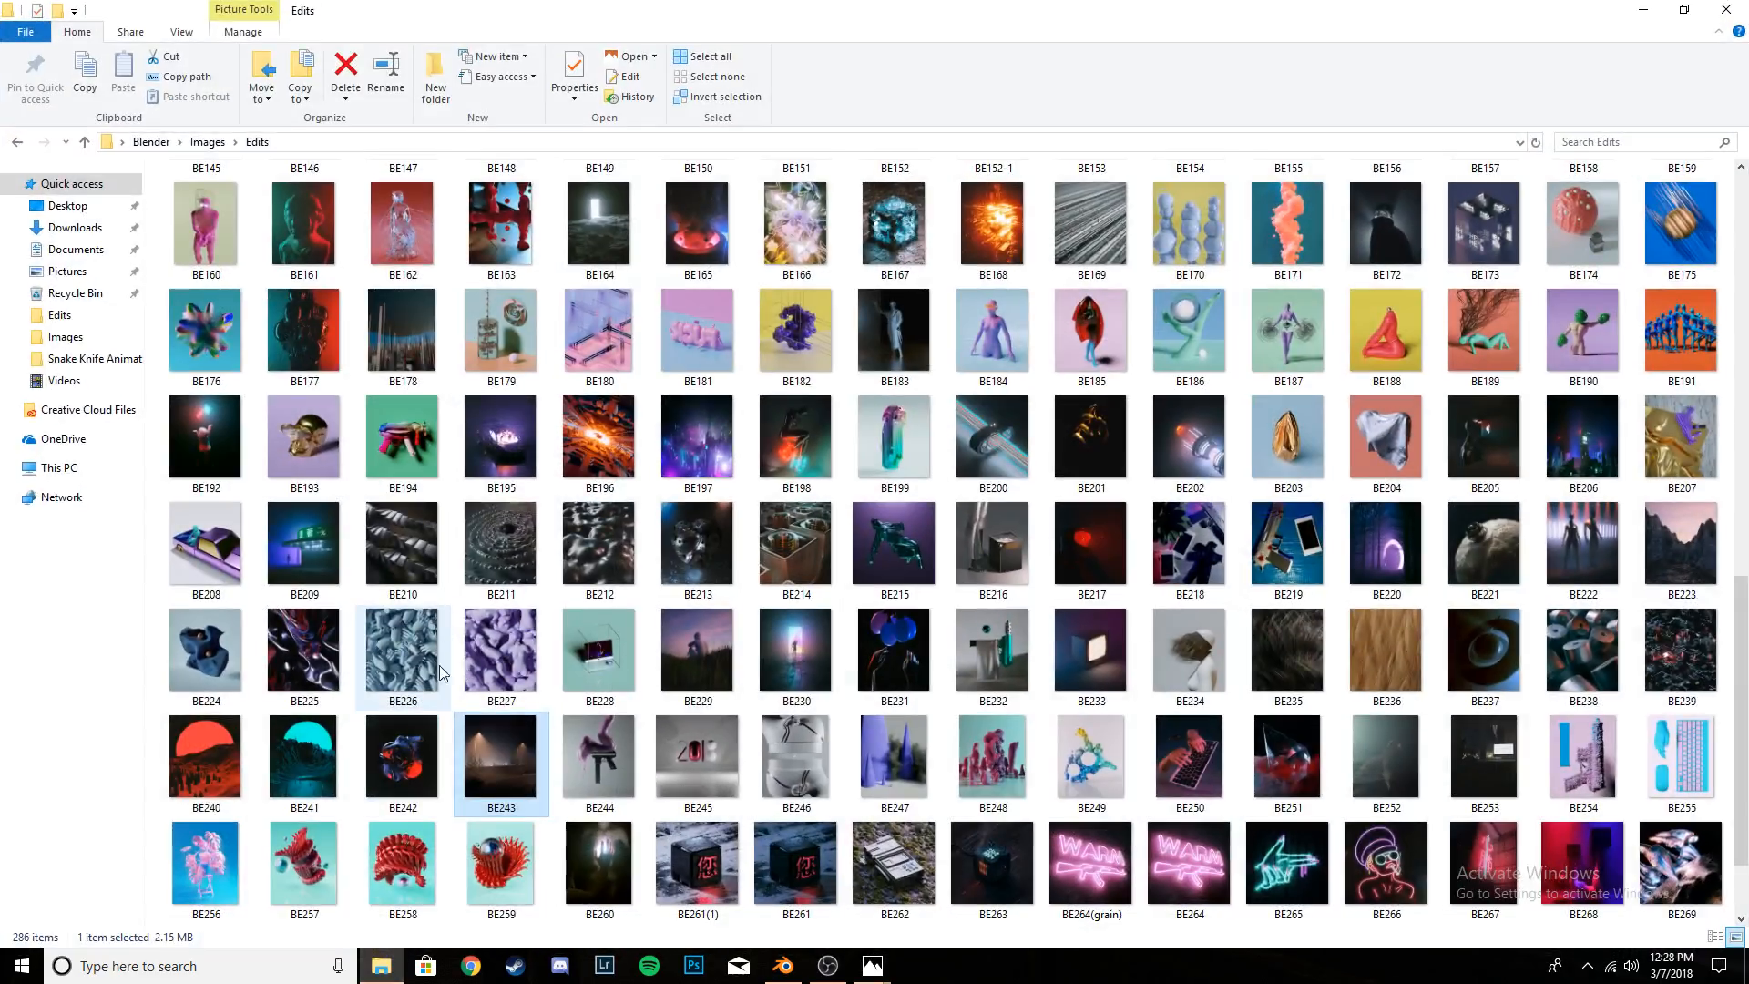
double_click(516, 744)
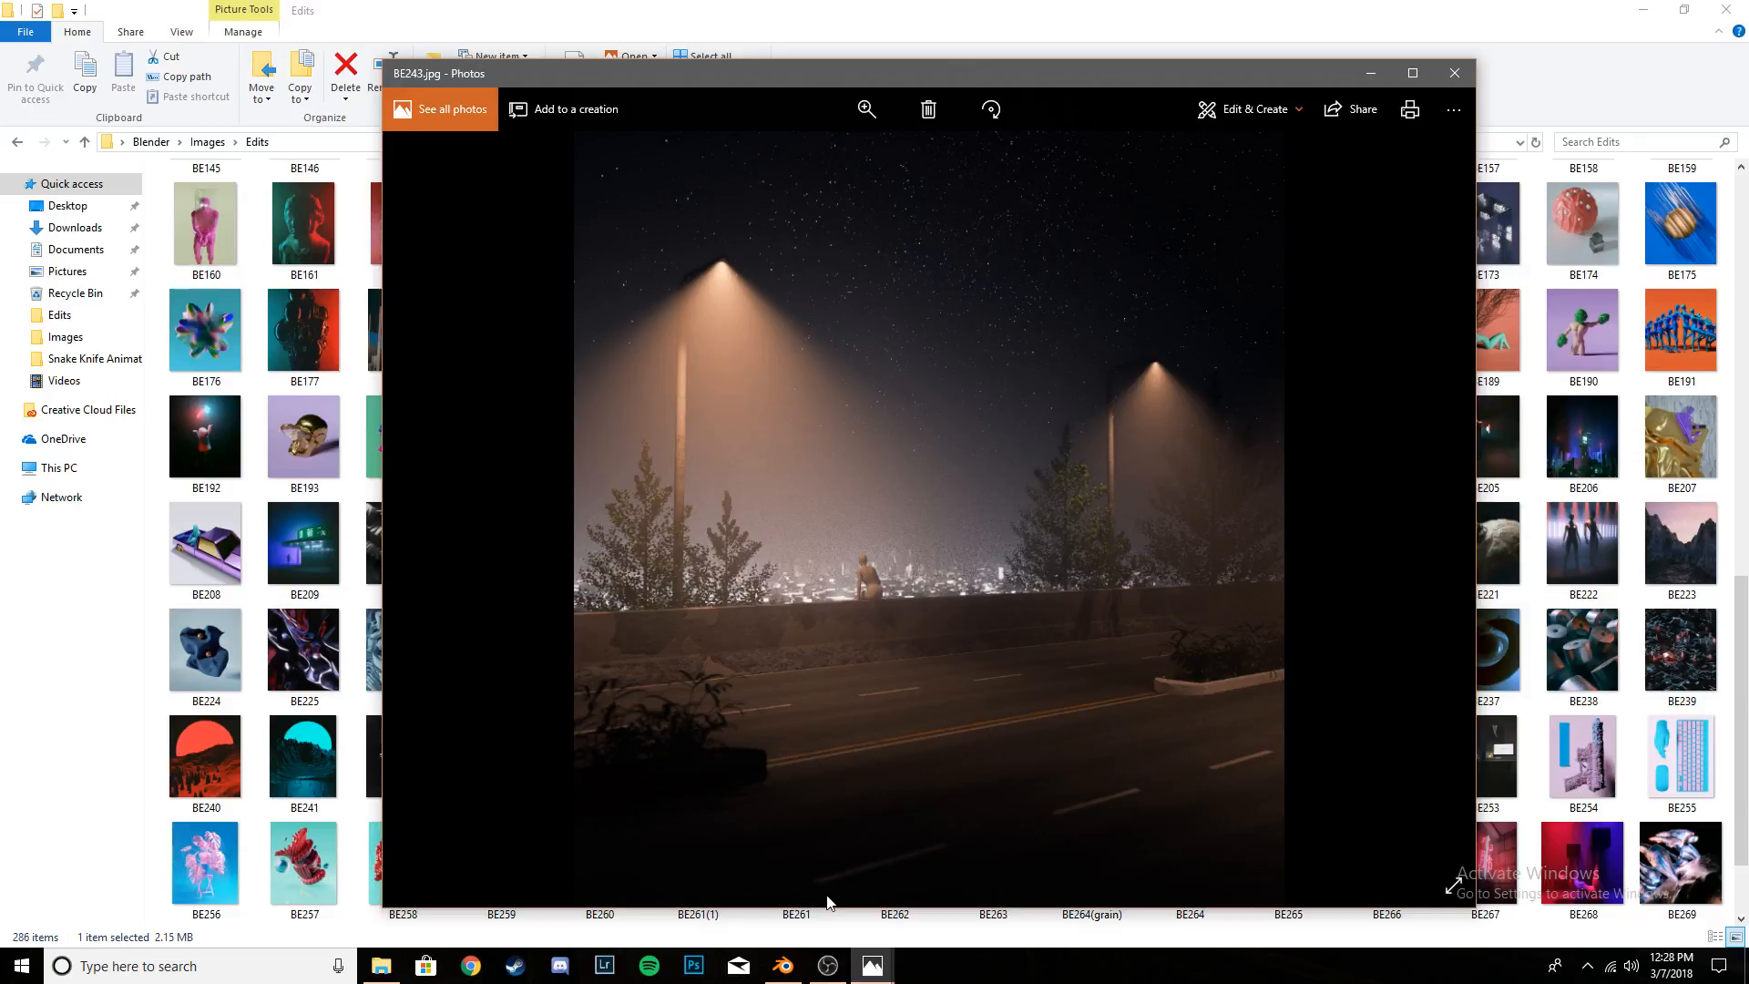
mouse_move(783, 966)
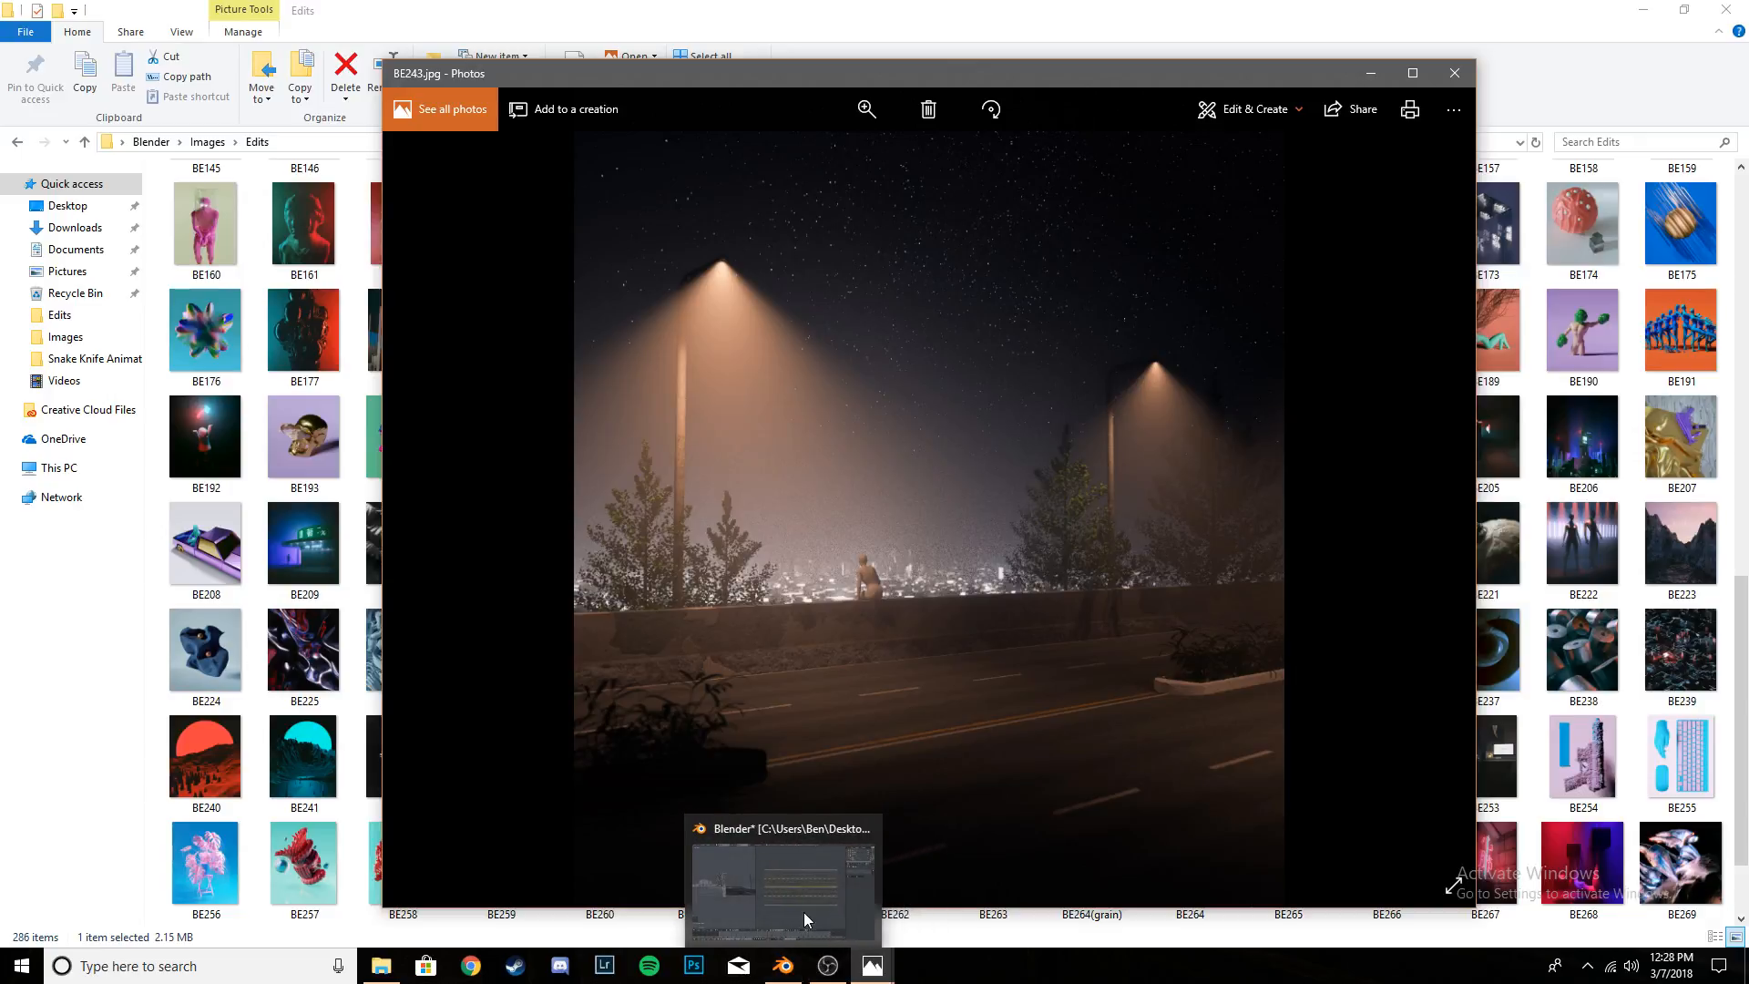
left_click(726, 908)
- Merge the UV editor area into the 3D viewport and frame the barrier wall in the enlarged view
right_click(324, 455)
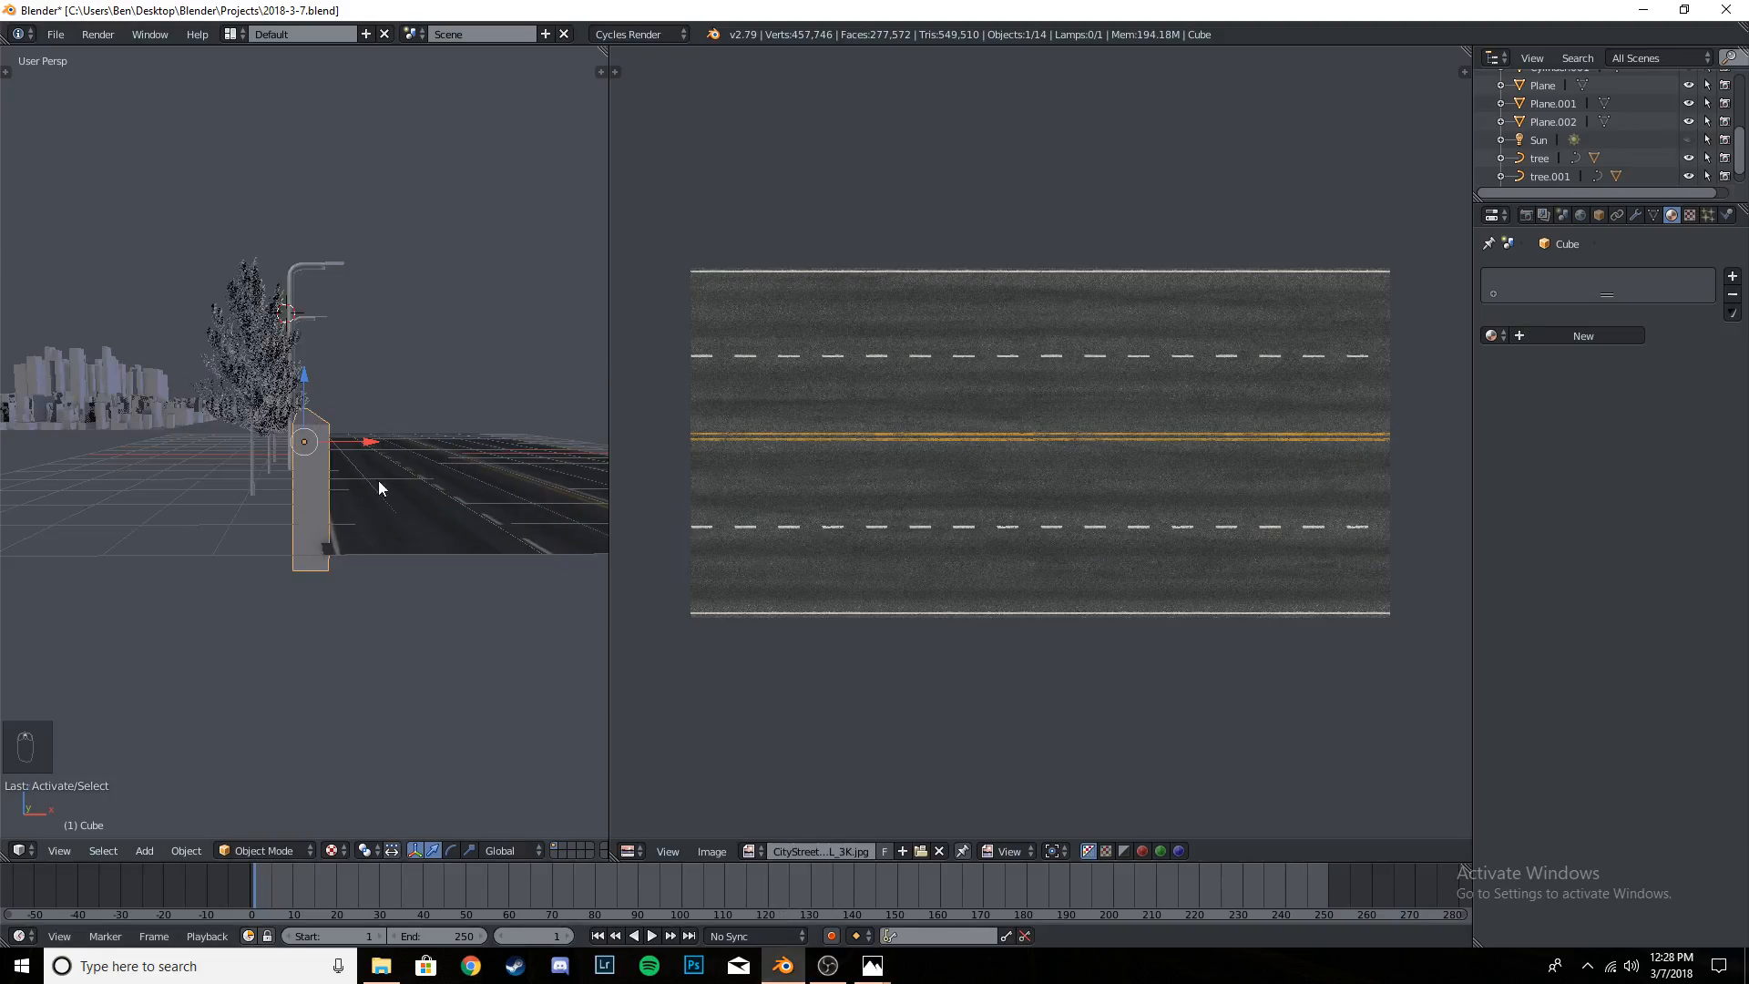
scroll(379, 482, "up", 1)
middle_click_drag(379, 482, 340, 482)
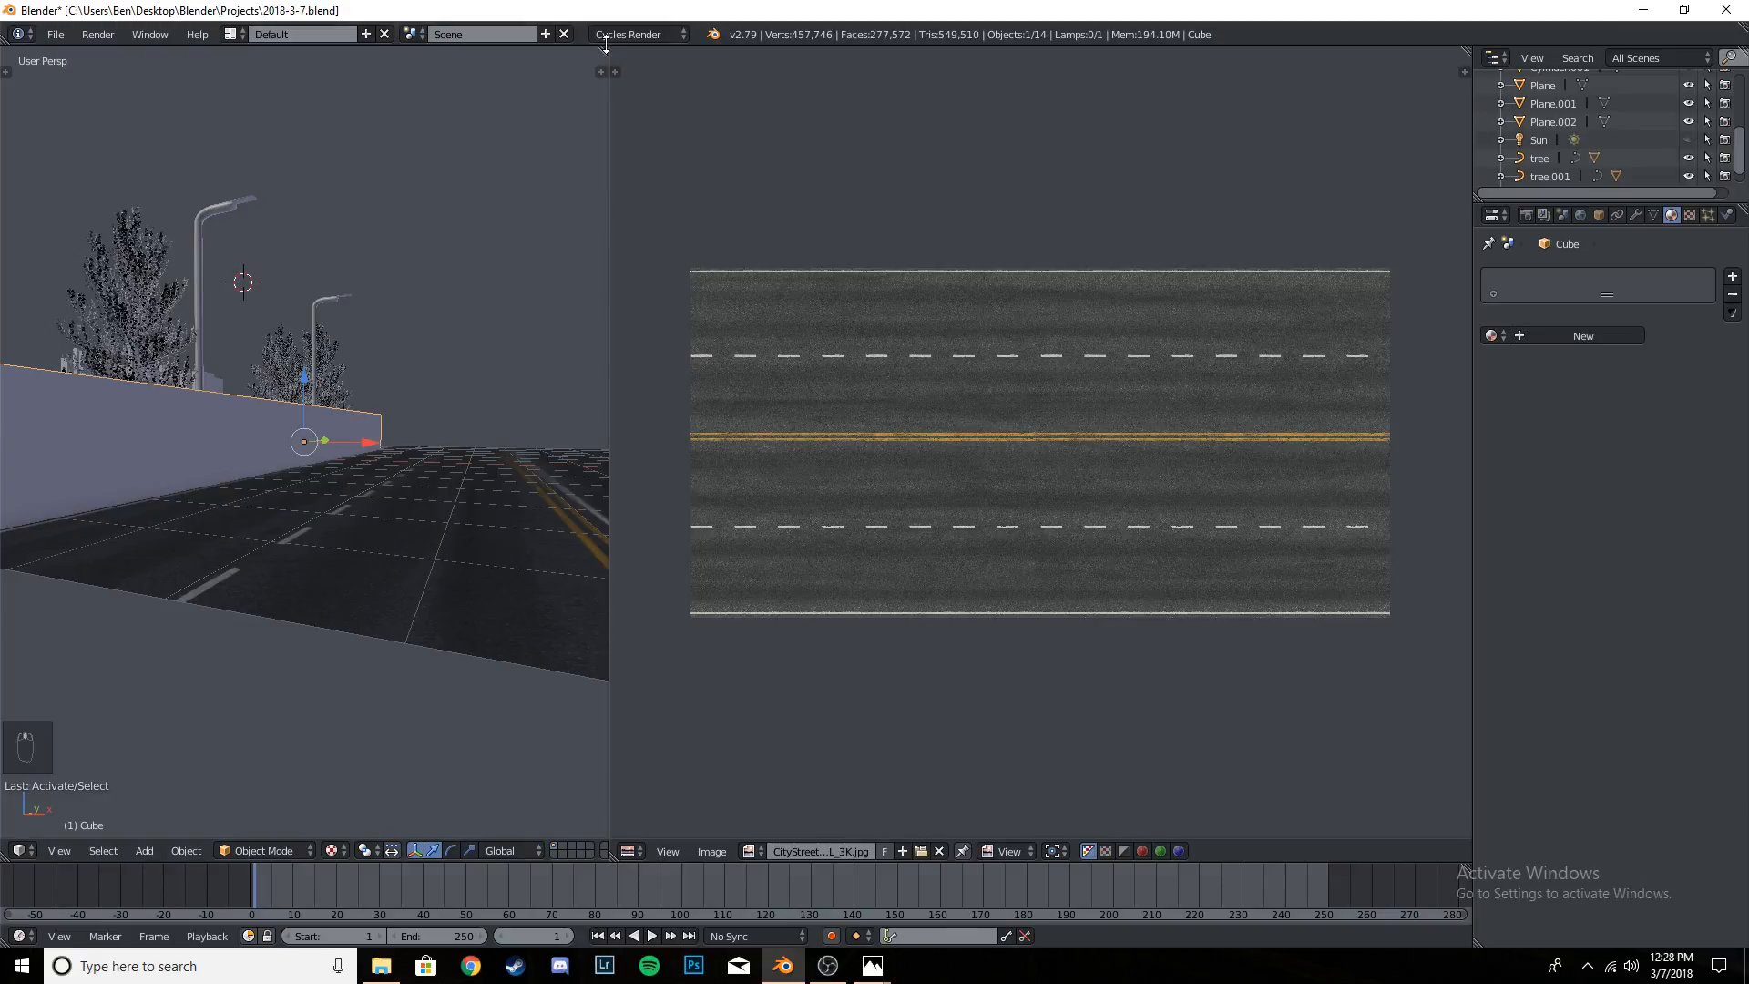
left_click_drag(704, 60, 693, 91)
middle_click_drag(686, 475, 550, 457)
key("KP_Decimal")
- Enter Edit Mode on the barrier wall and add one lengthwise loop cut, sliding it down toward the road surface
key("Tab")
key("a")
key("a")
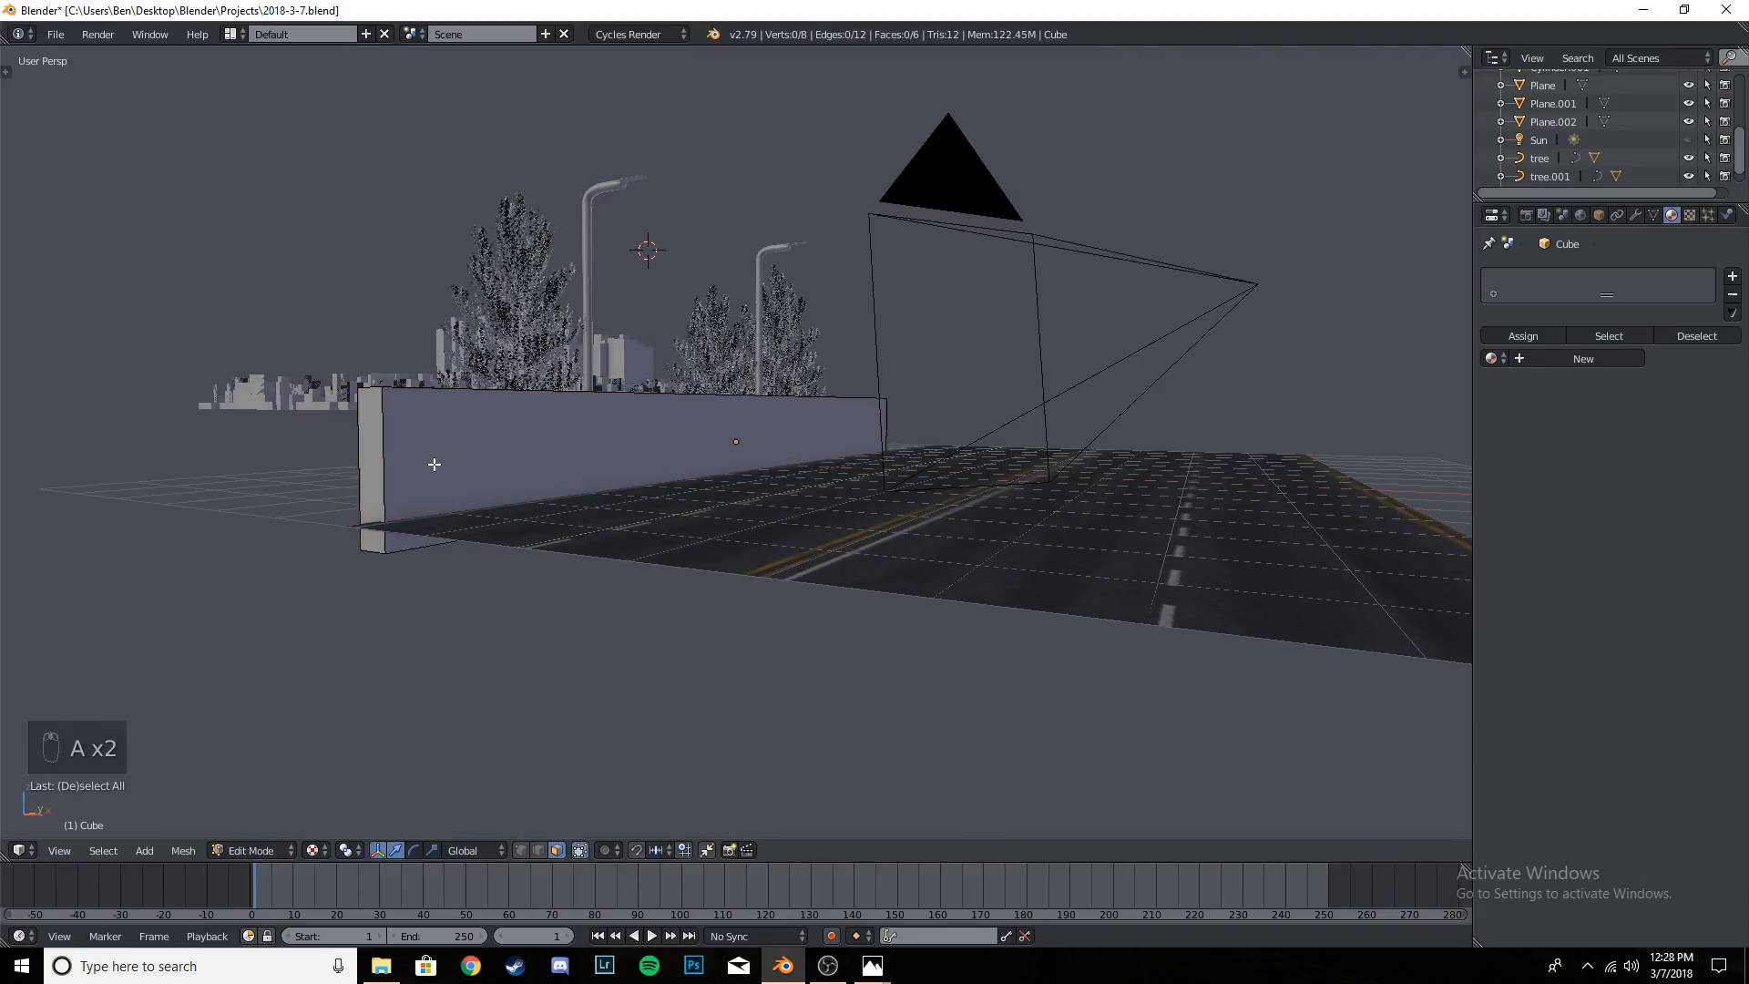
key("ctrl+r")
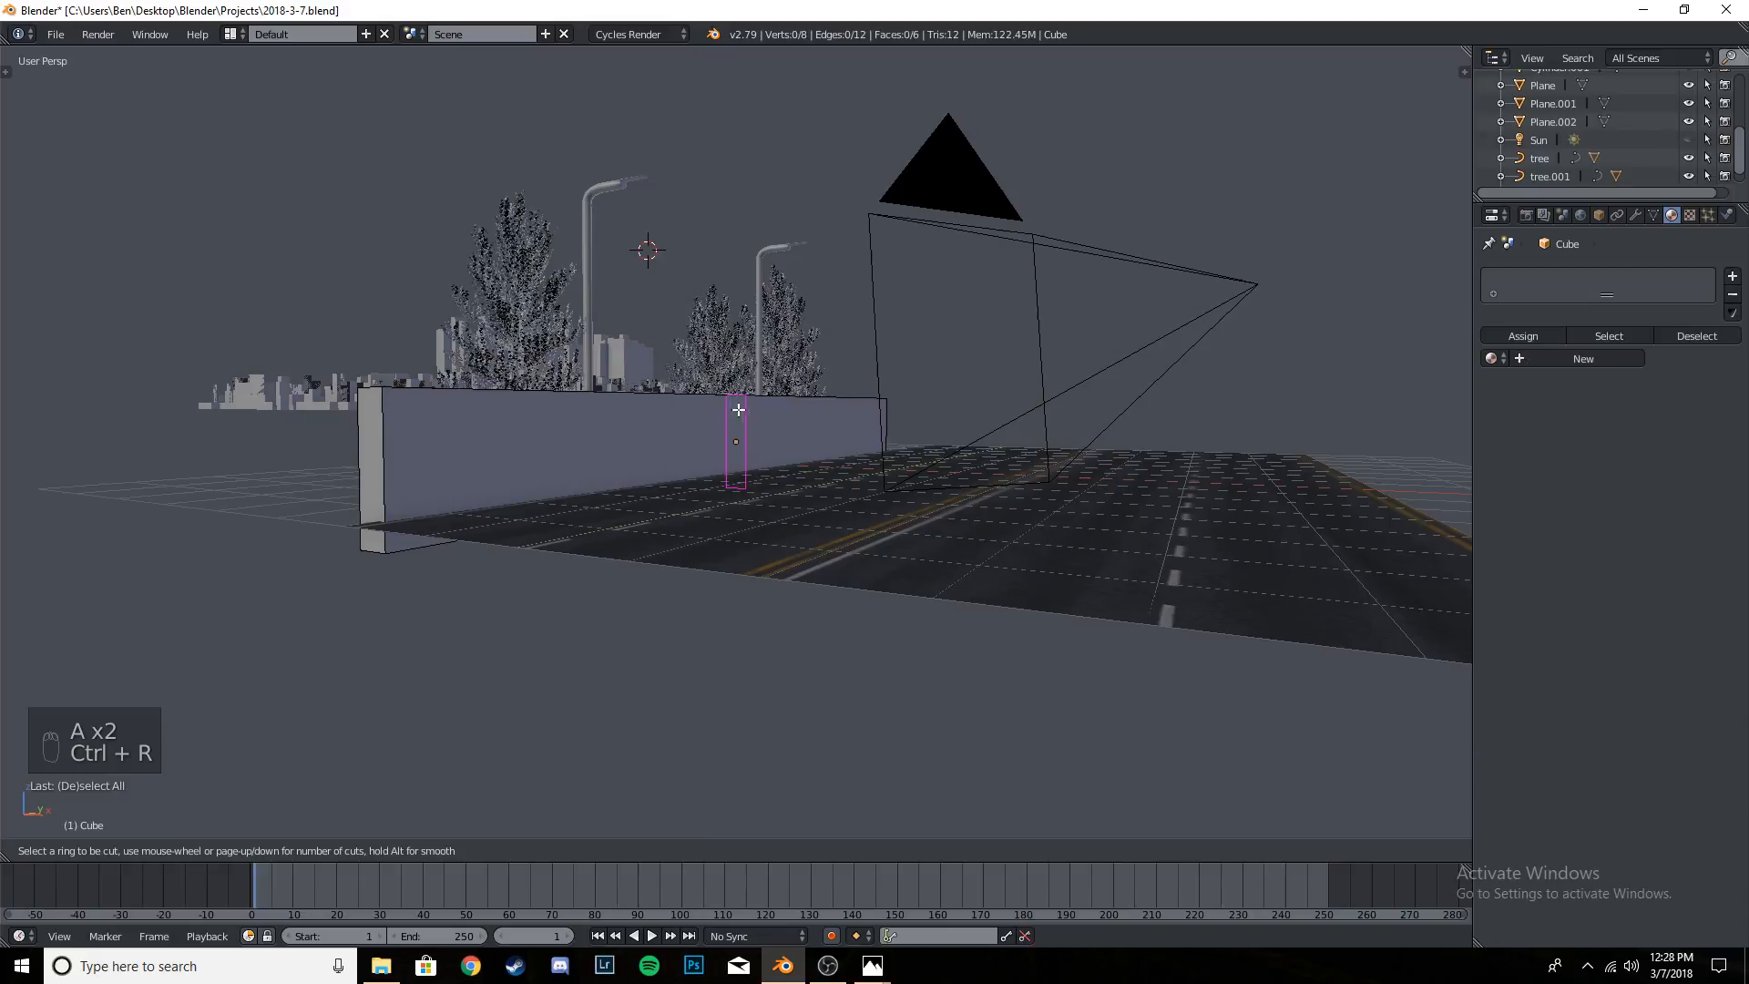
left_click(386, 475)
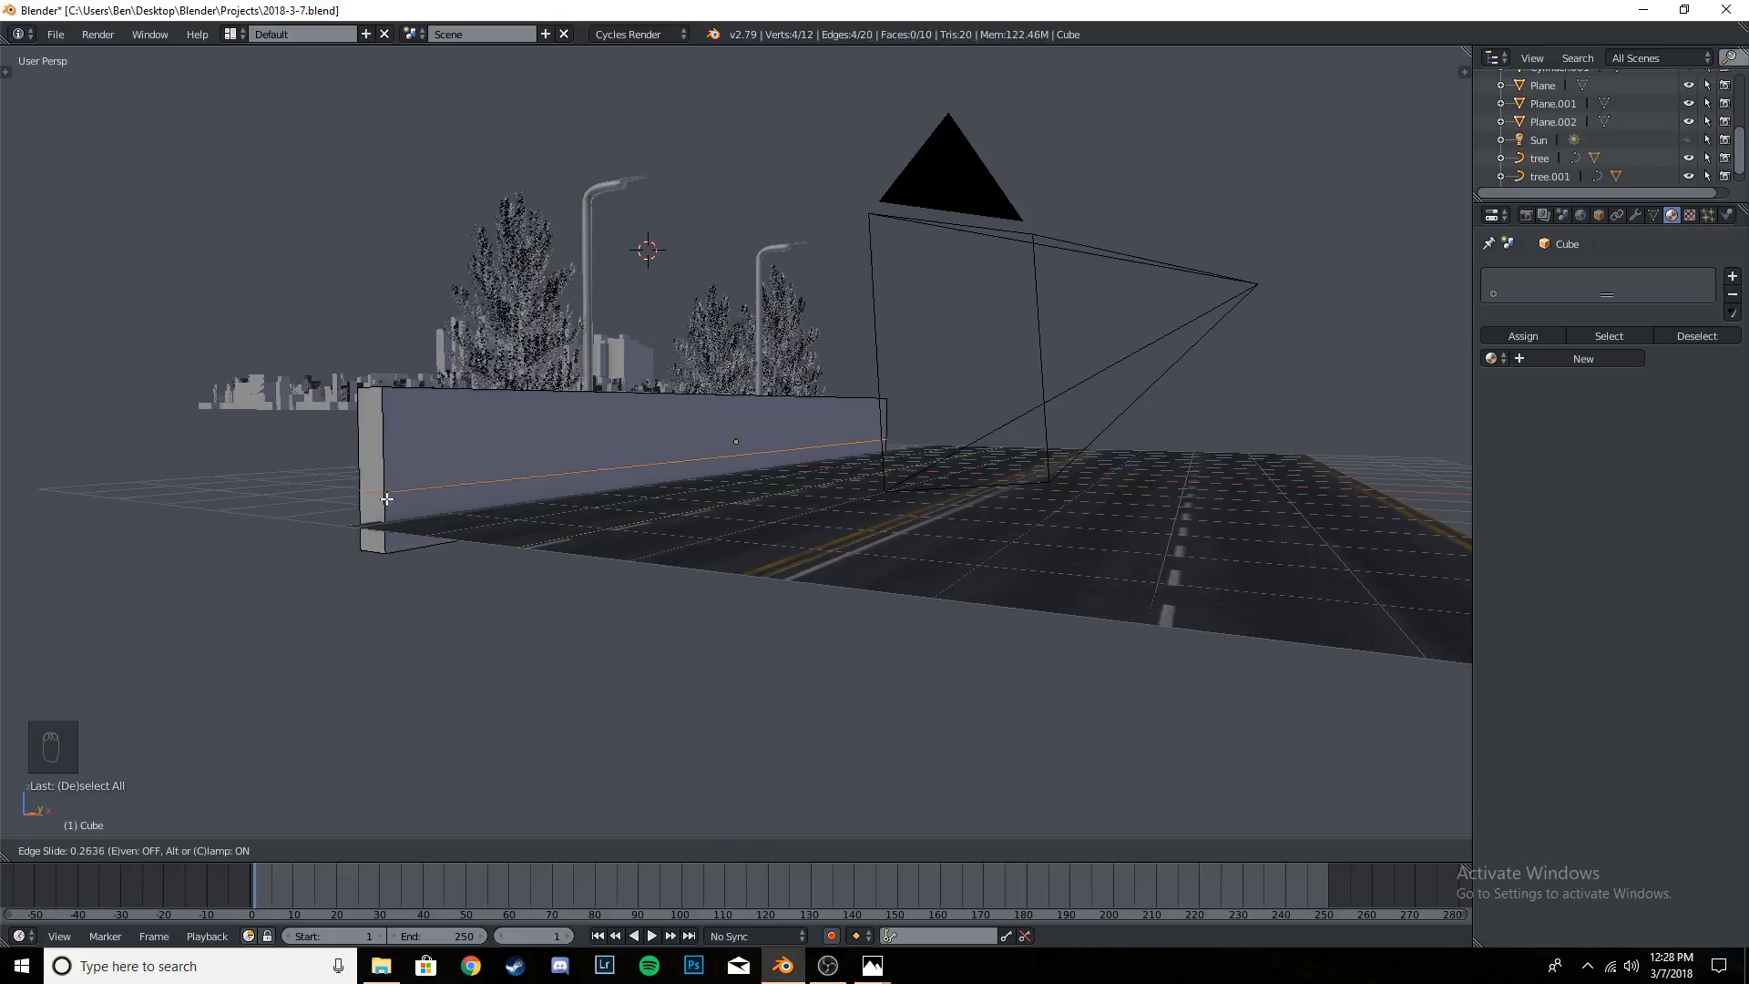
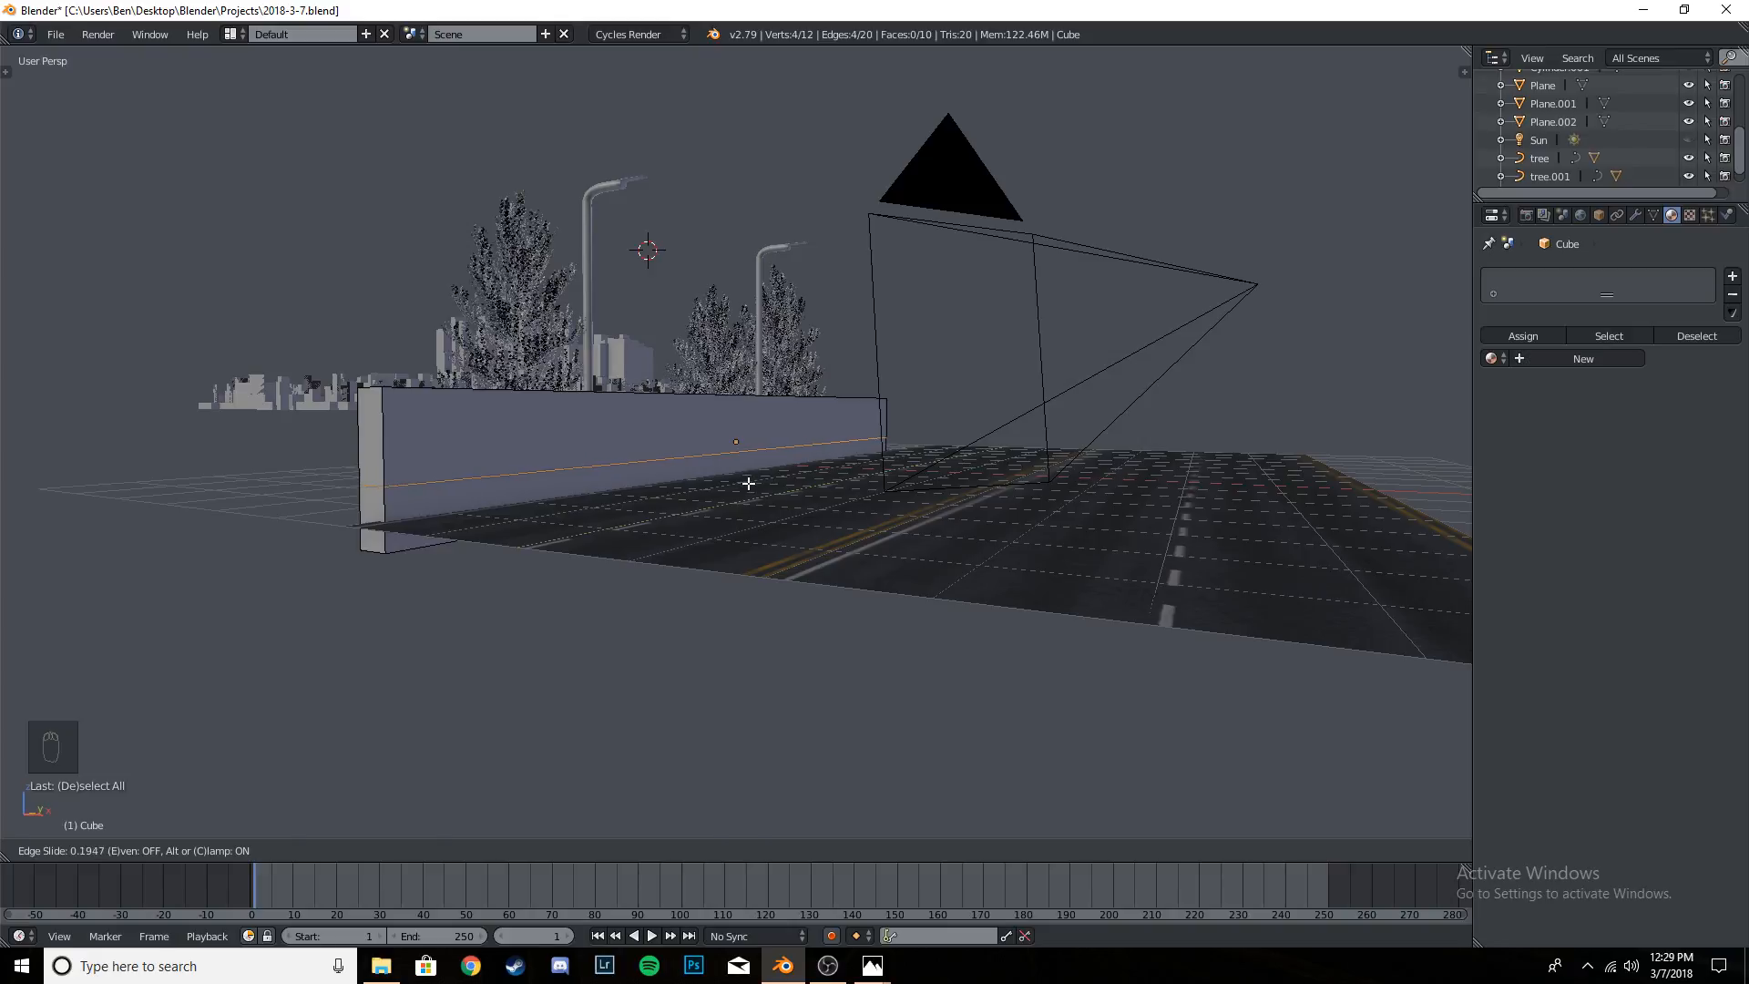
- Place a horizontal loop cut around the roadside barrier, slid about 0.19 below its middle
left_click(749, 484)
middle_click_drag(592, 501, 606, 506)
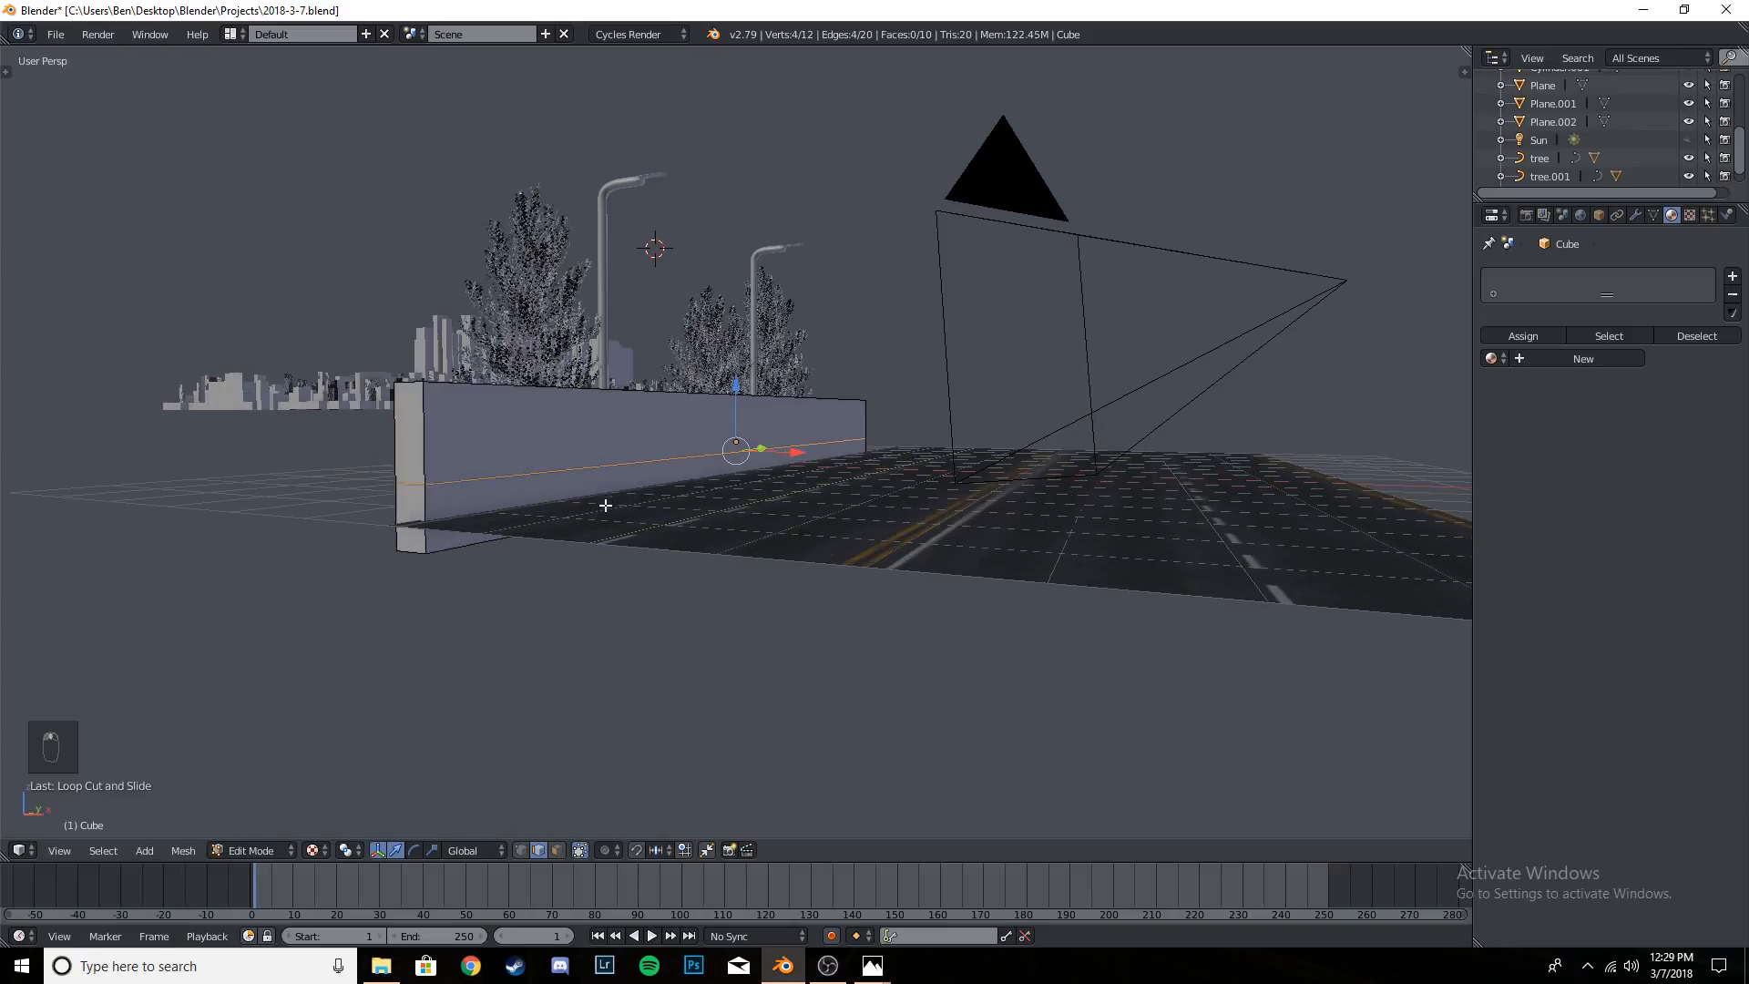
- Try to scale up the faces around the barrier's lower band, below the loop cut, and undo the scaling
key("a")
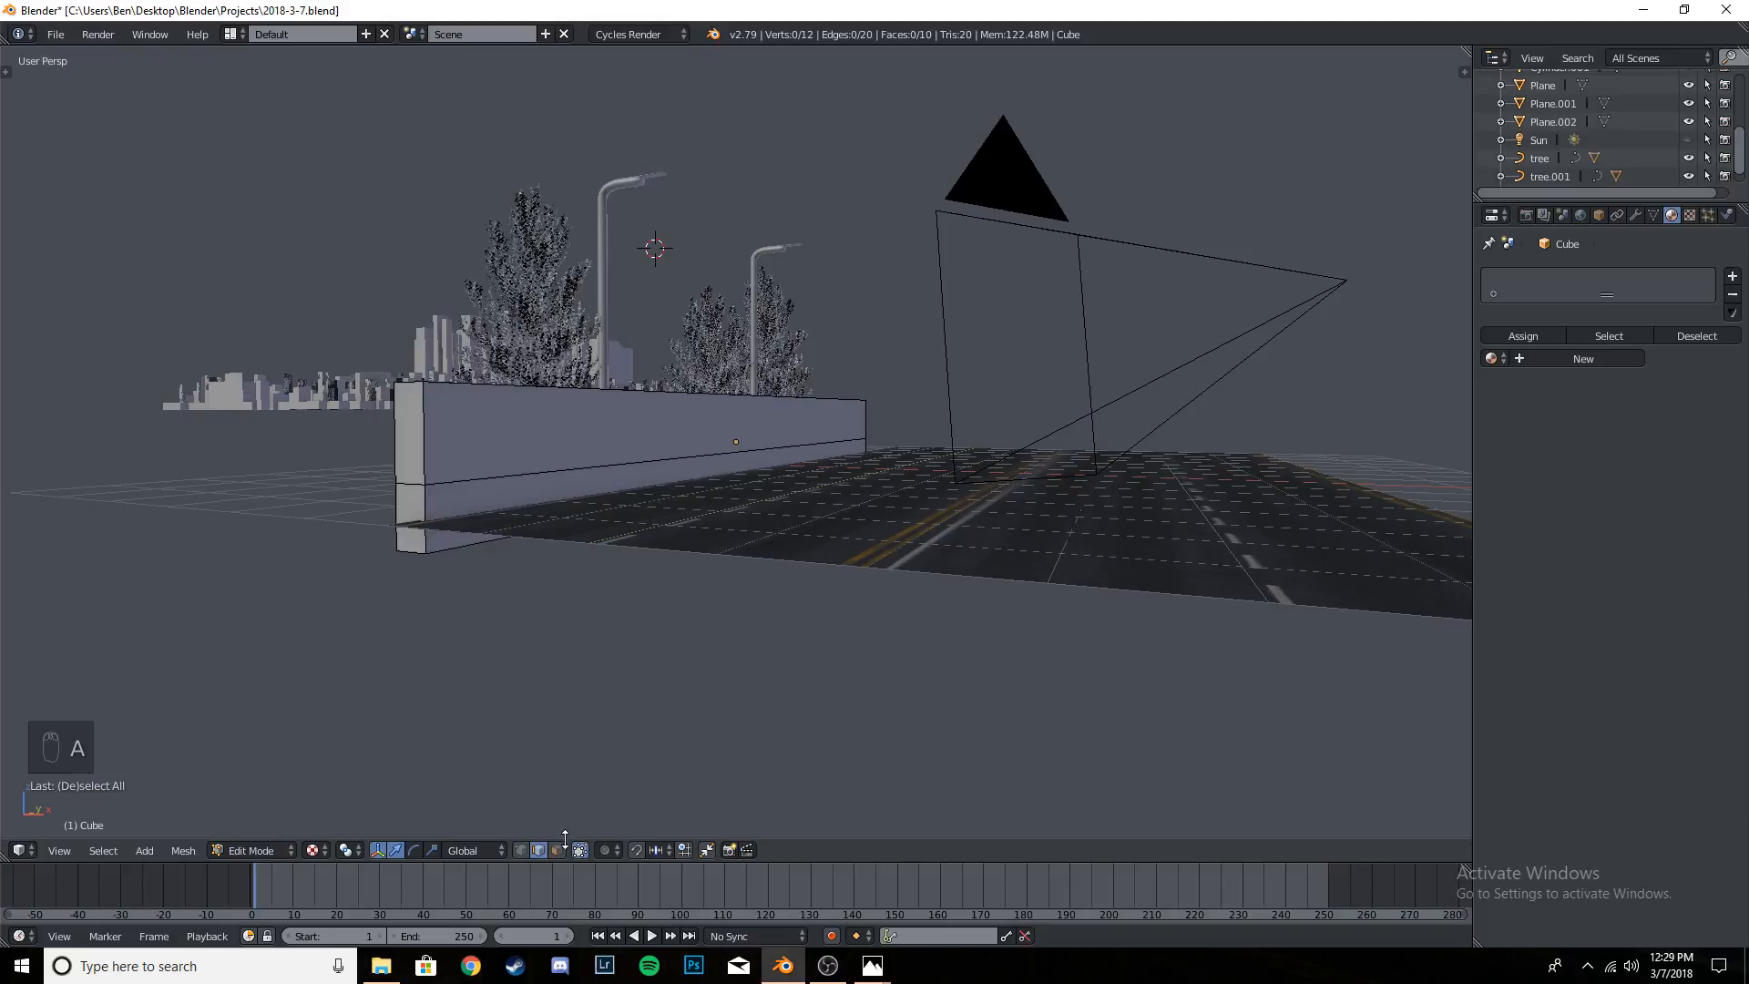
right_click(649, 499)
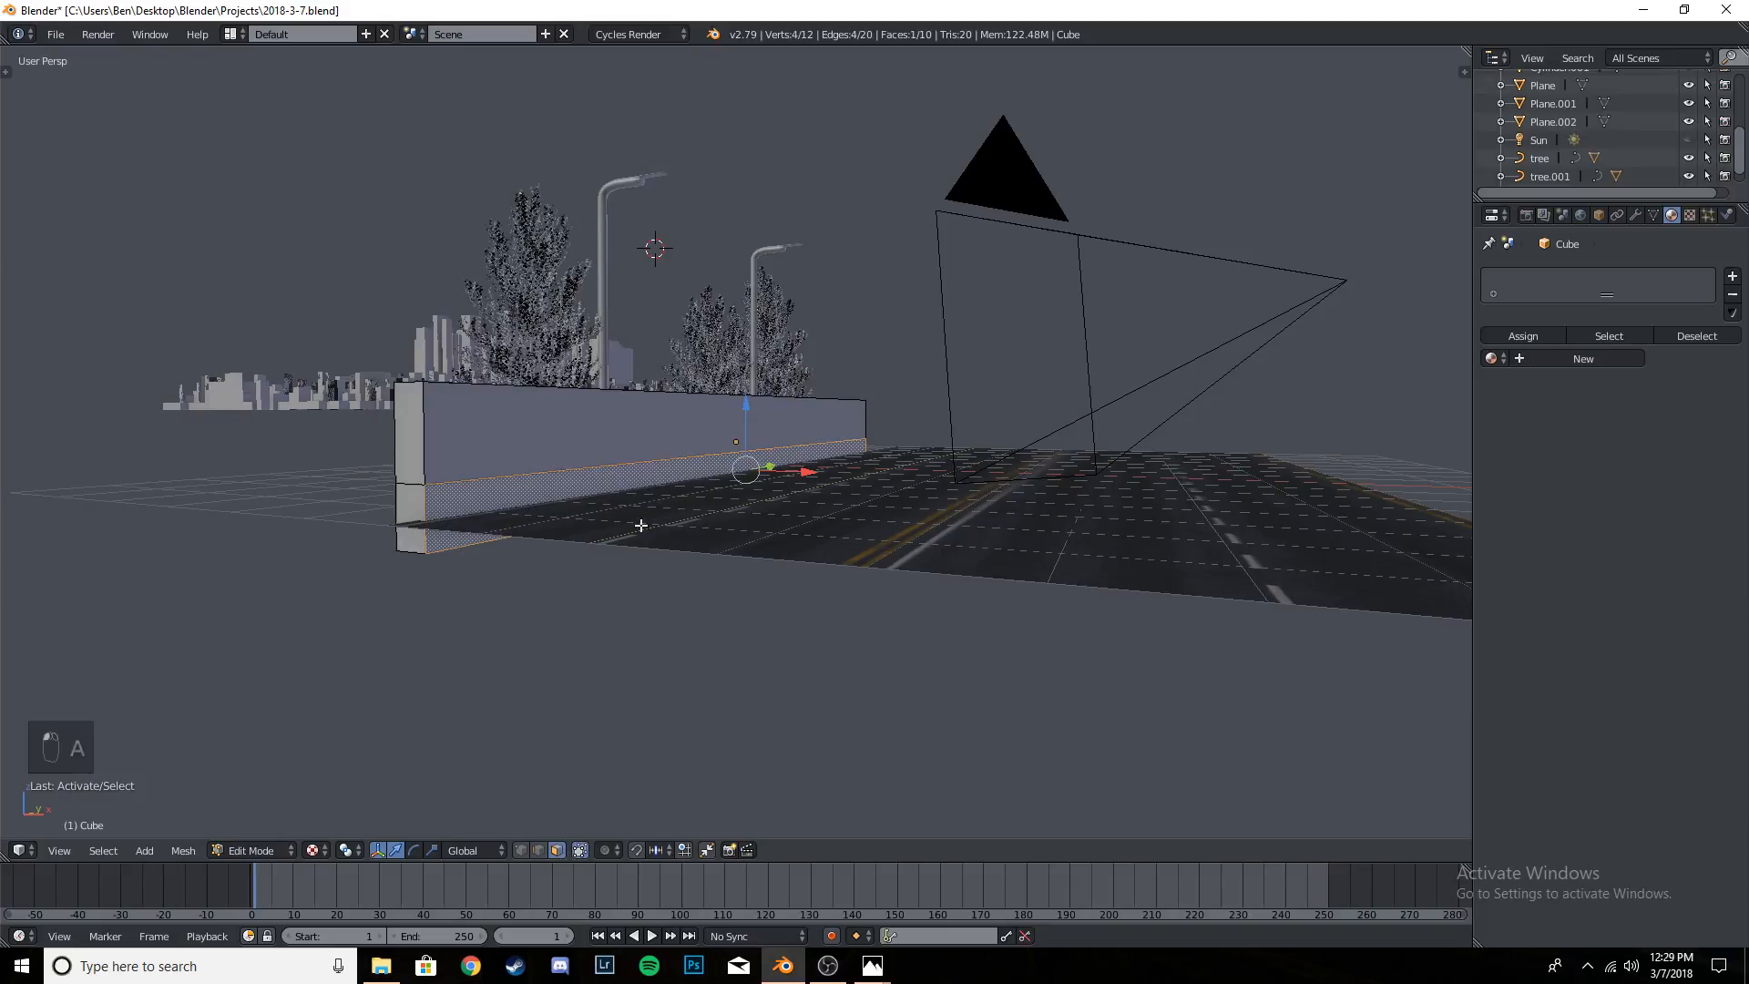
middle_click_drag(644, 520, 673, 550)
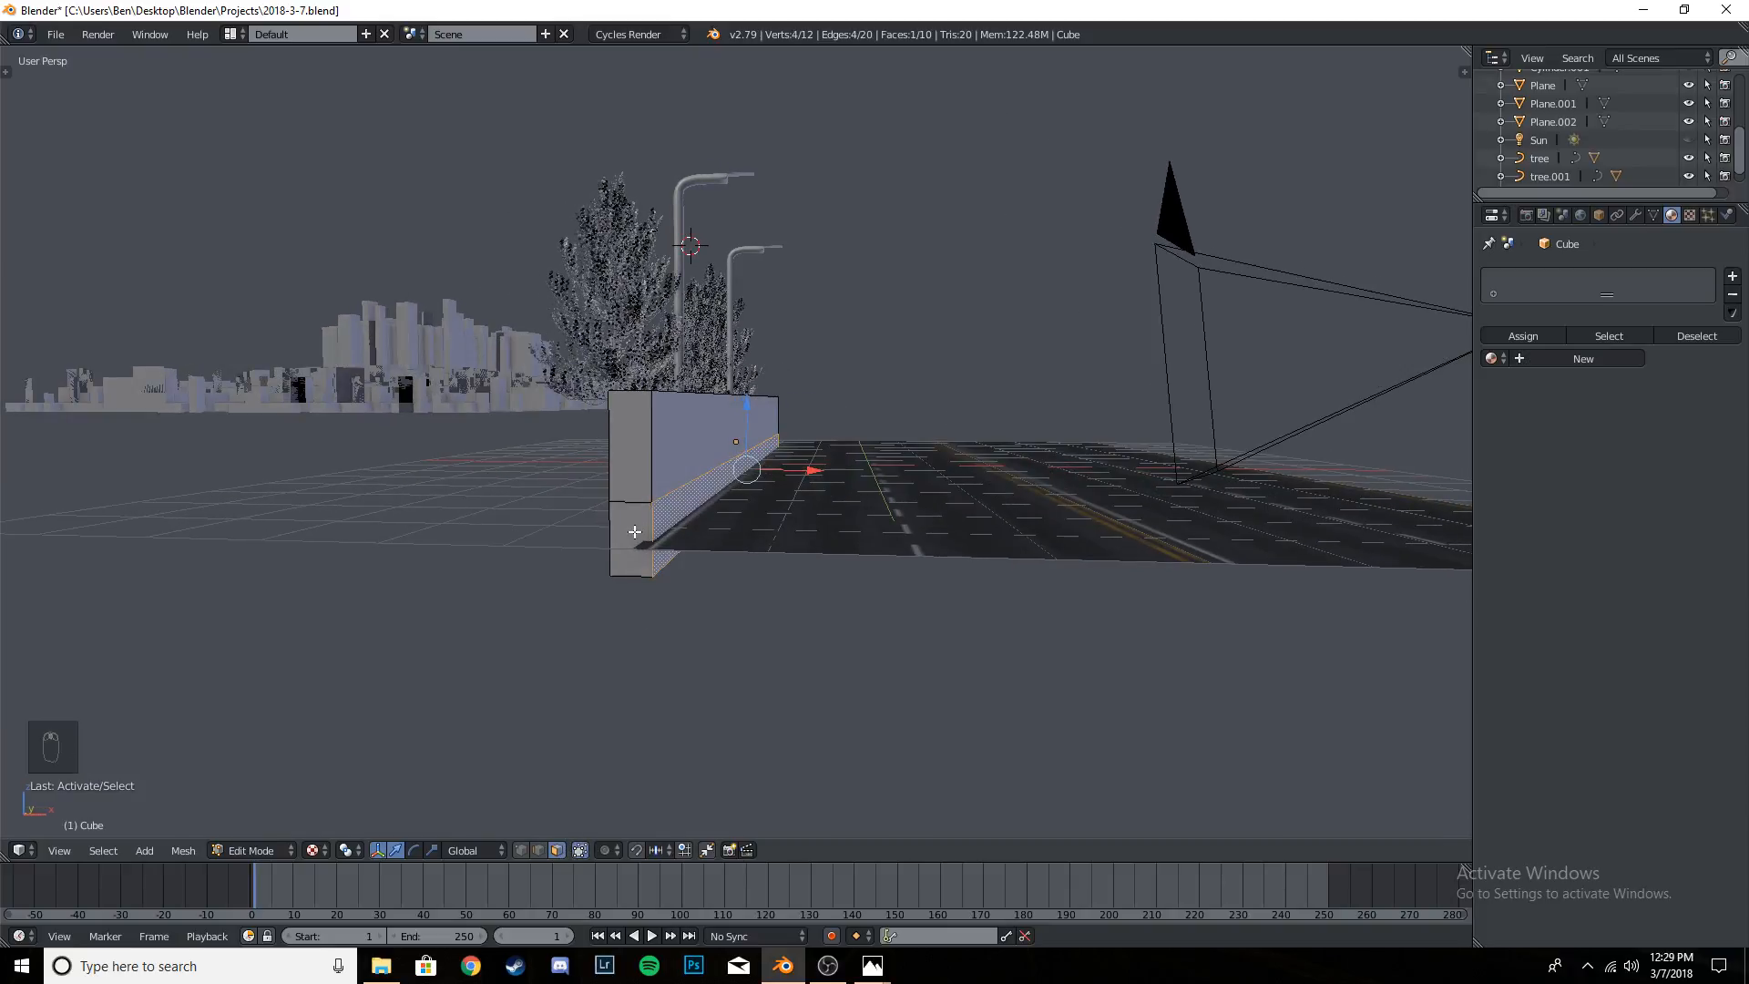
left_click(641, 530, "shift")
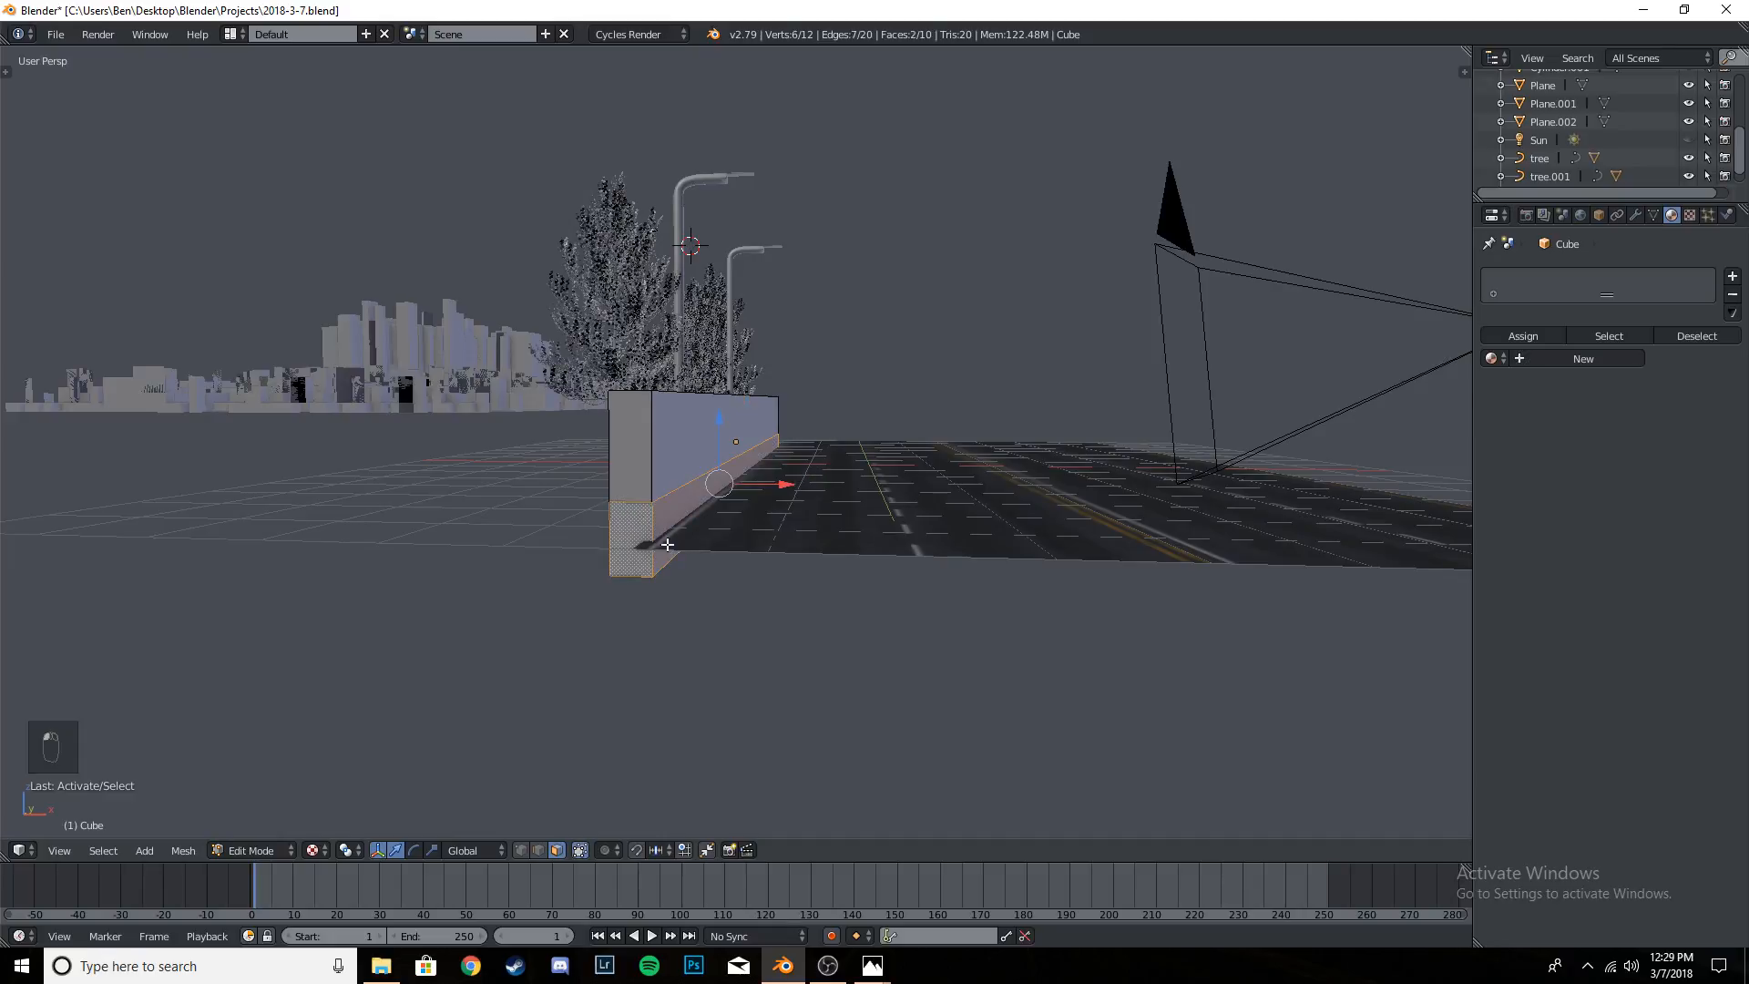
middle_click_drag(656, 544, 886, 544)
left_click(857, 508, "shift")
left_click(529, 555, "shift")
middle_click_drag(529, 555, 745, 572)
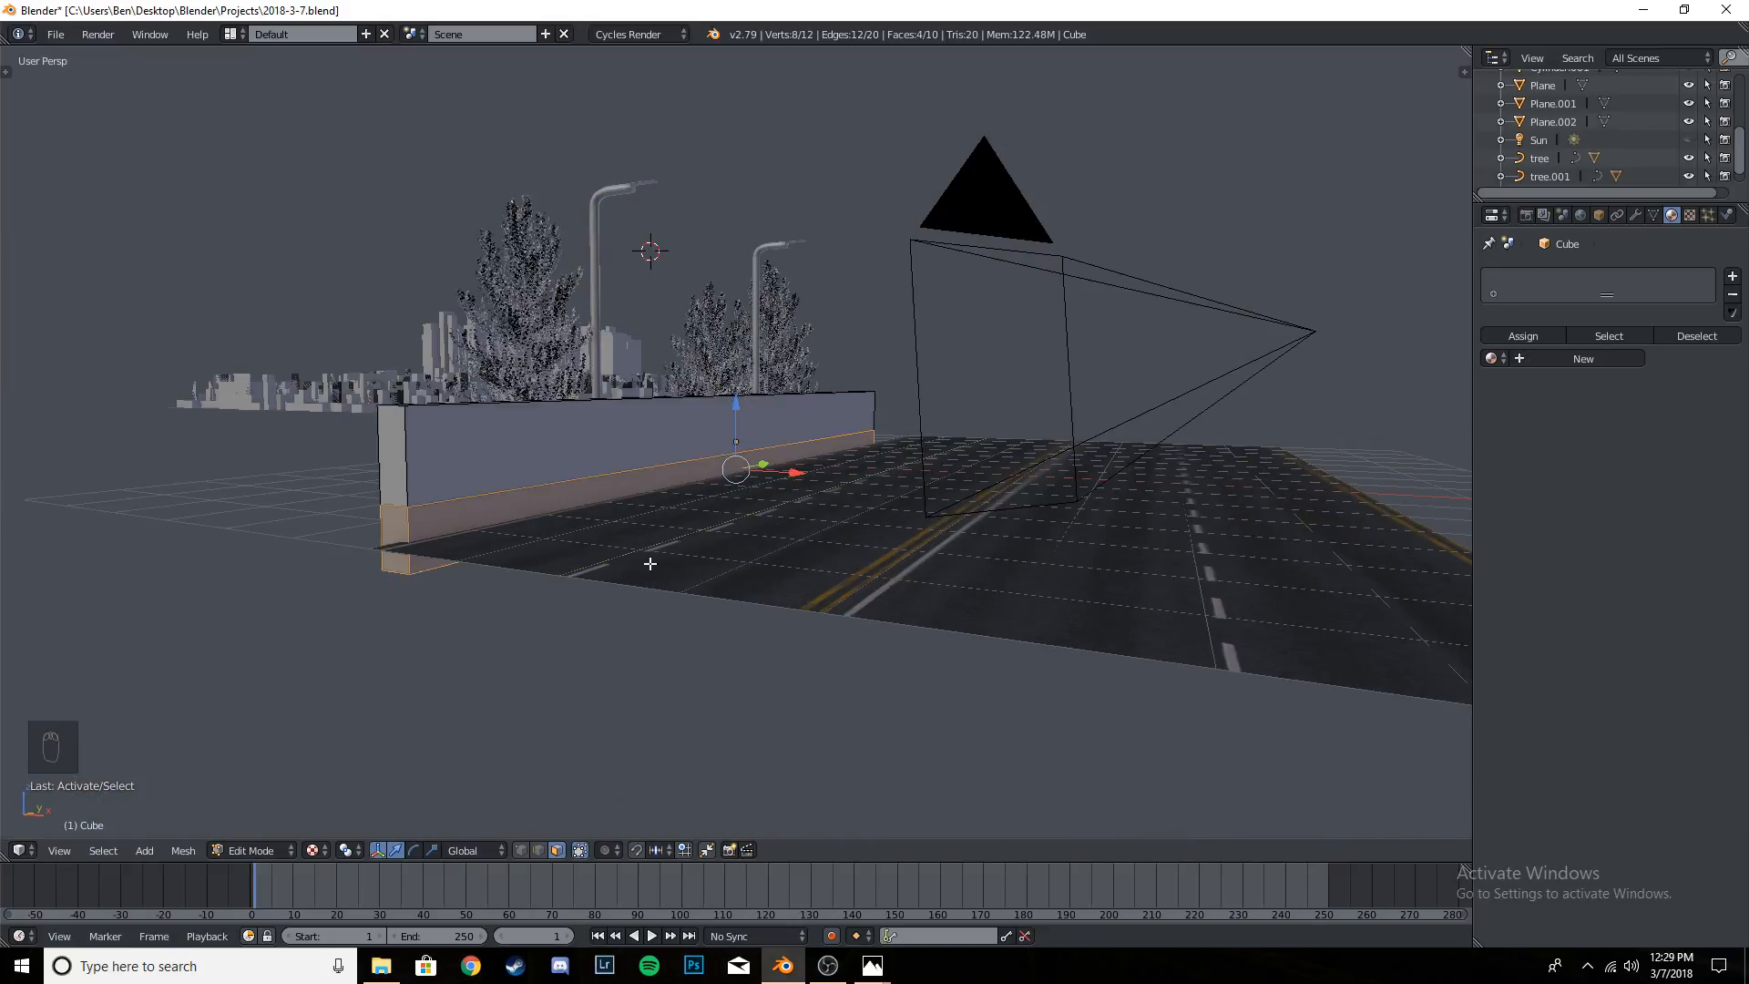
key("s")
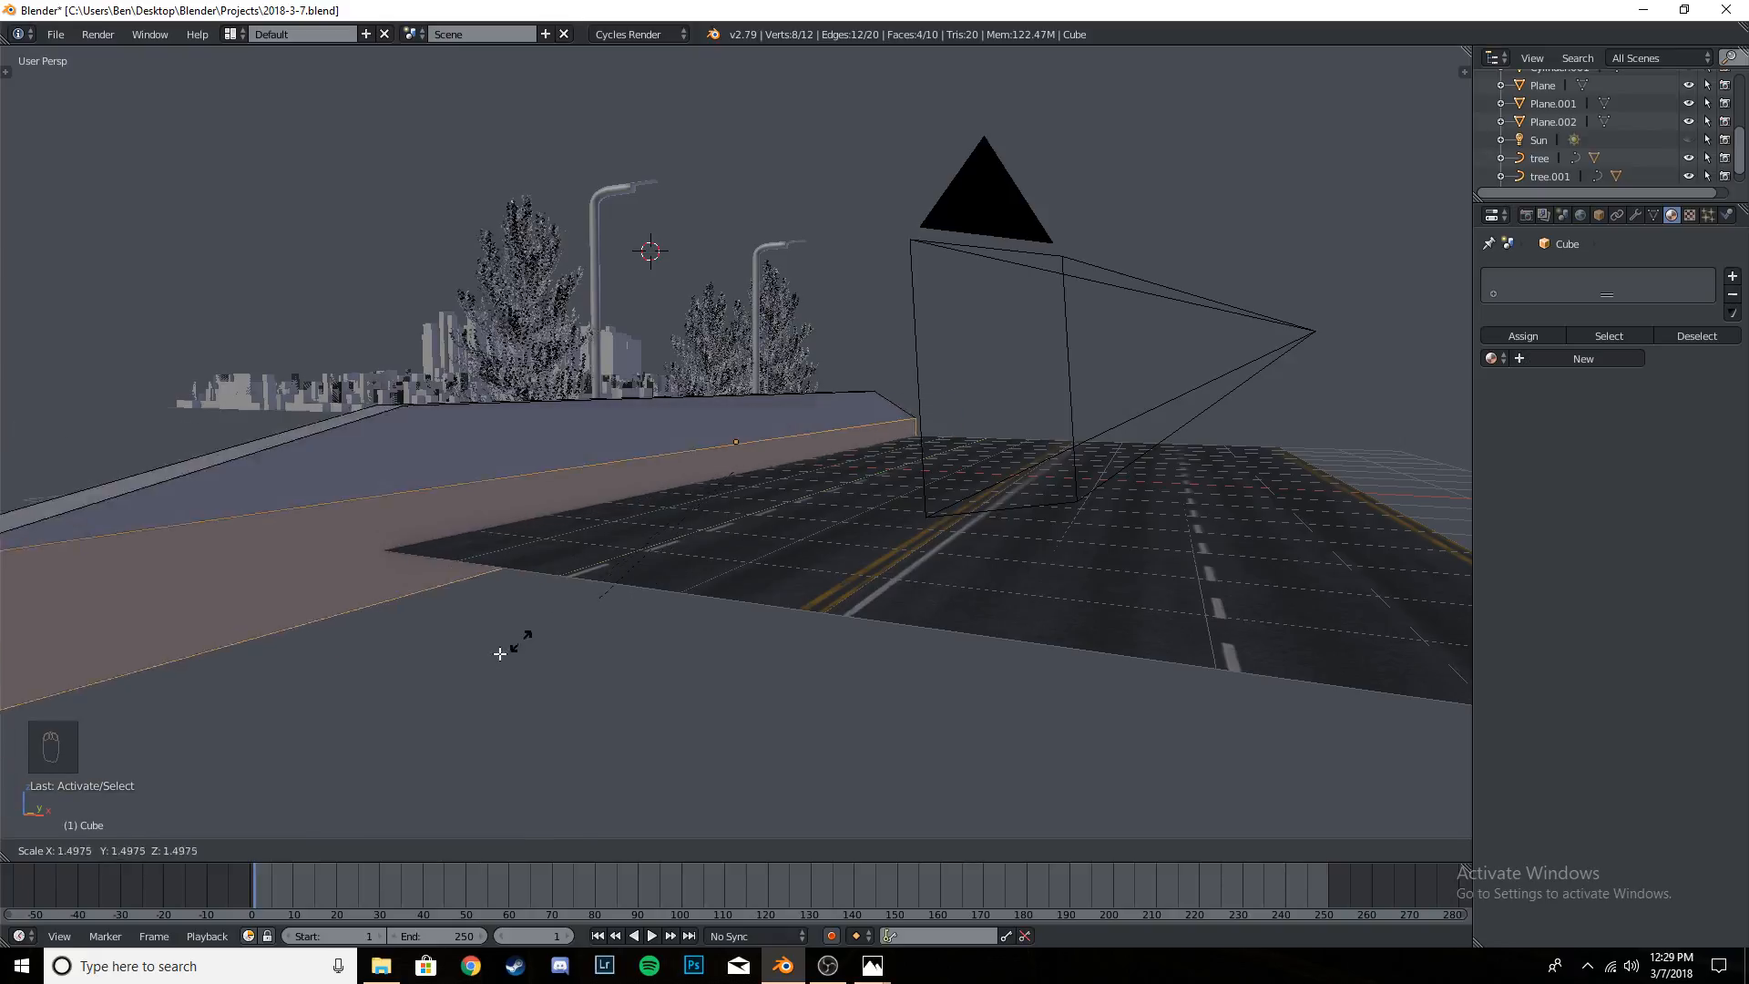
left_click(583, 614)
key("ctrl+z")
- Pull the barrier's road-side bottom edge outward along the X axis to form a flared base
middle_click_drag(648, 560, 735, 644)
key("a")
left_click(540, 850)
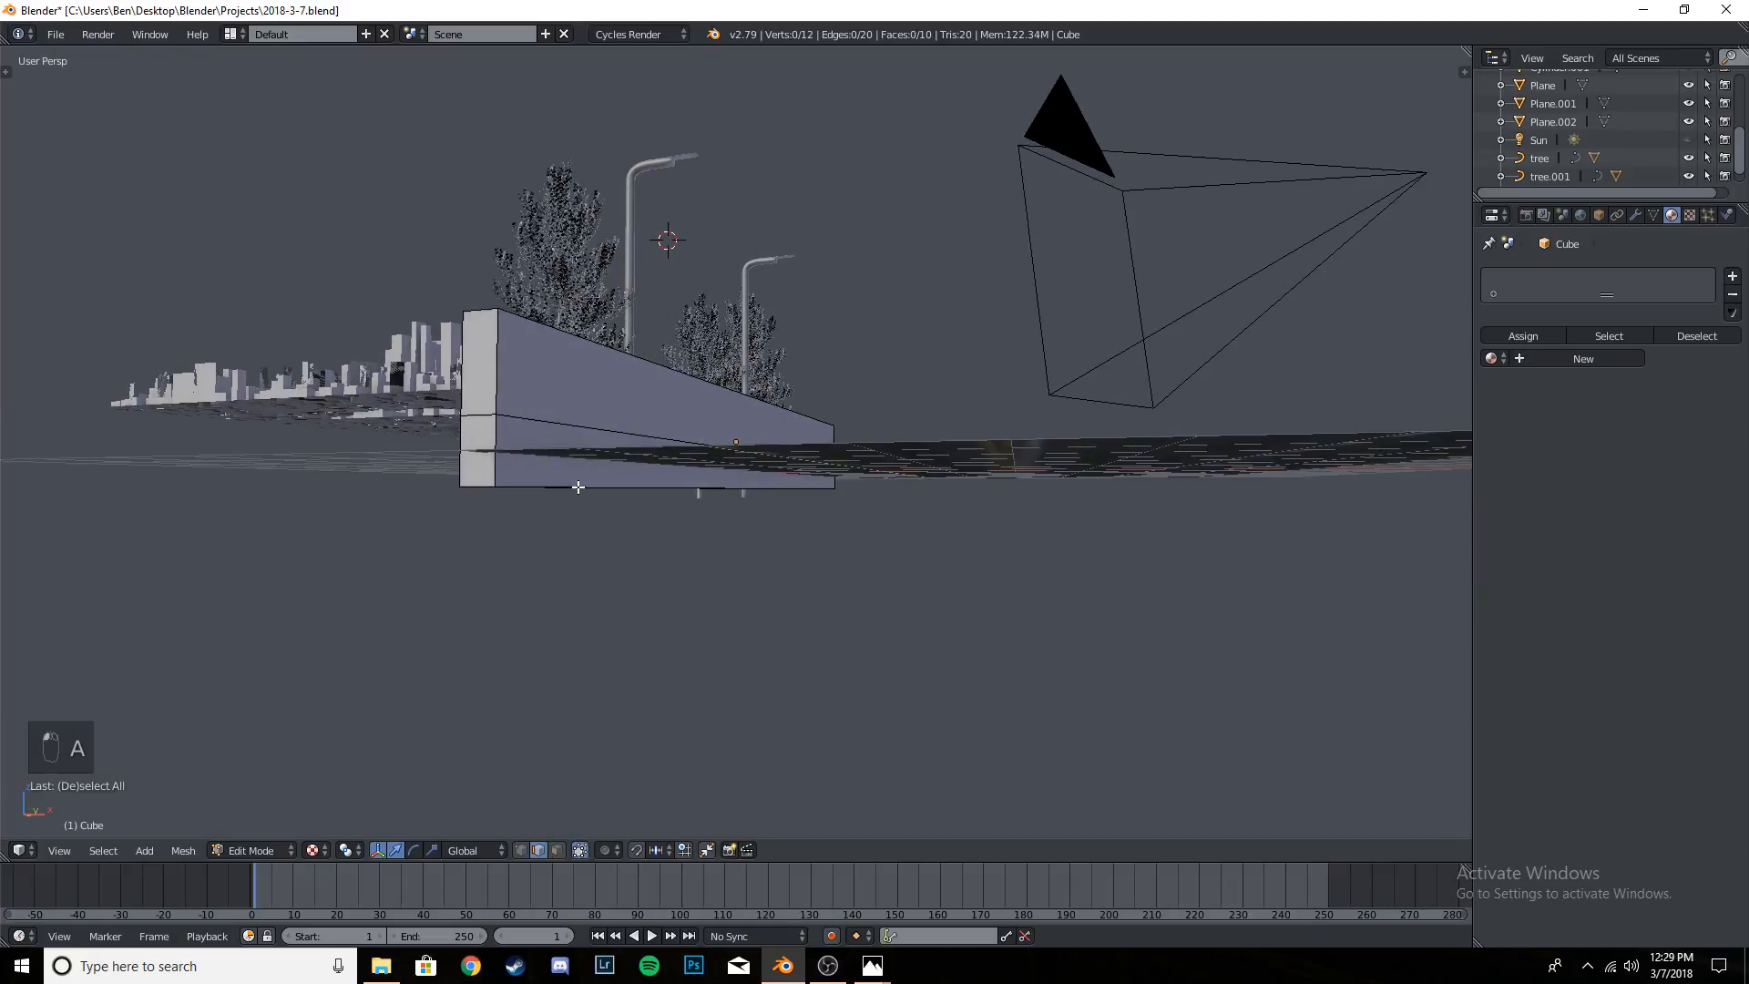
middle_click_drag(581, 488, 626, 462)
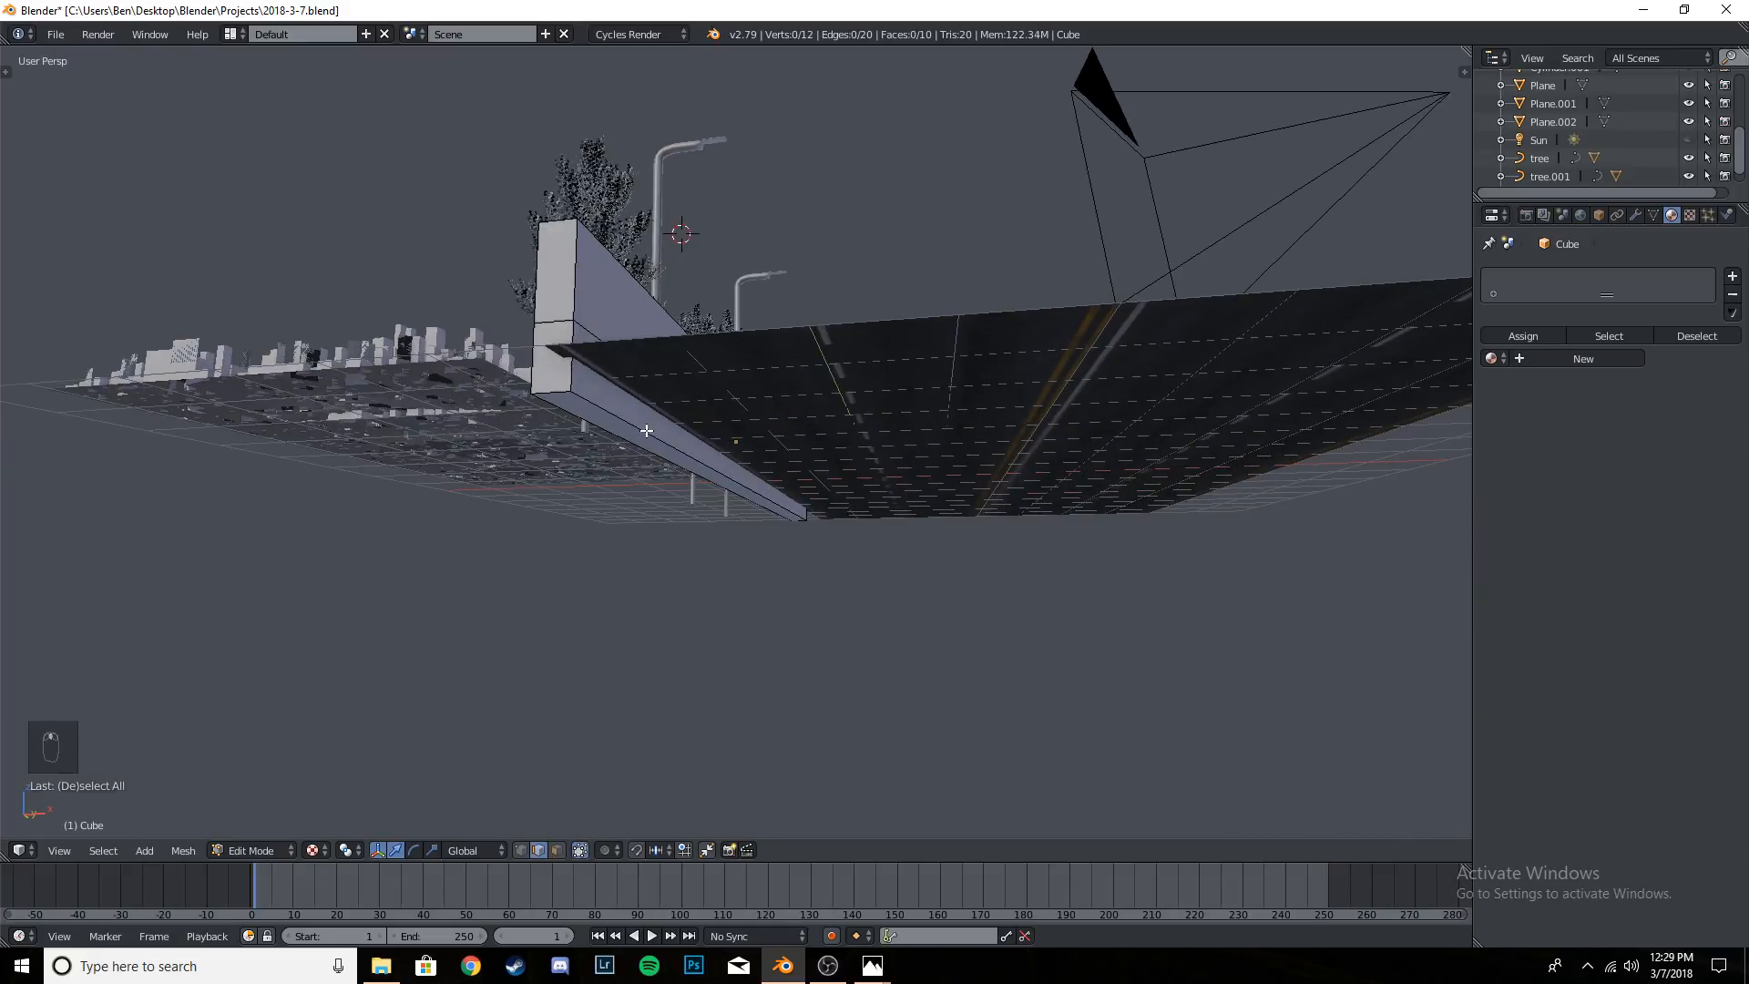
right_click(682, 464, "alt")
left_click_drag(778, 488, 845, 488)
middle_click_drag(845, 488, 820, 531)
left_click_drag(849, 496, 826, 499)
- Return to object mode, switch to the camera view and save over 2018-3-7.blend
key("Tab")
key("KP_0")
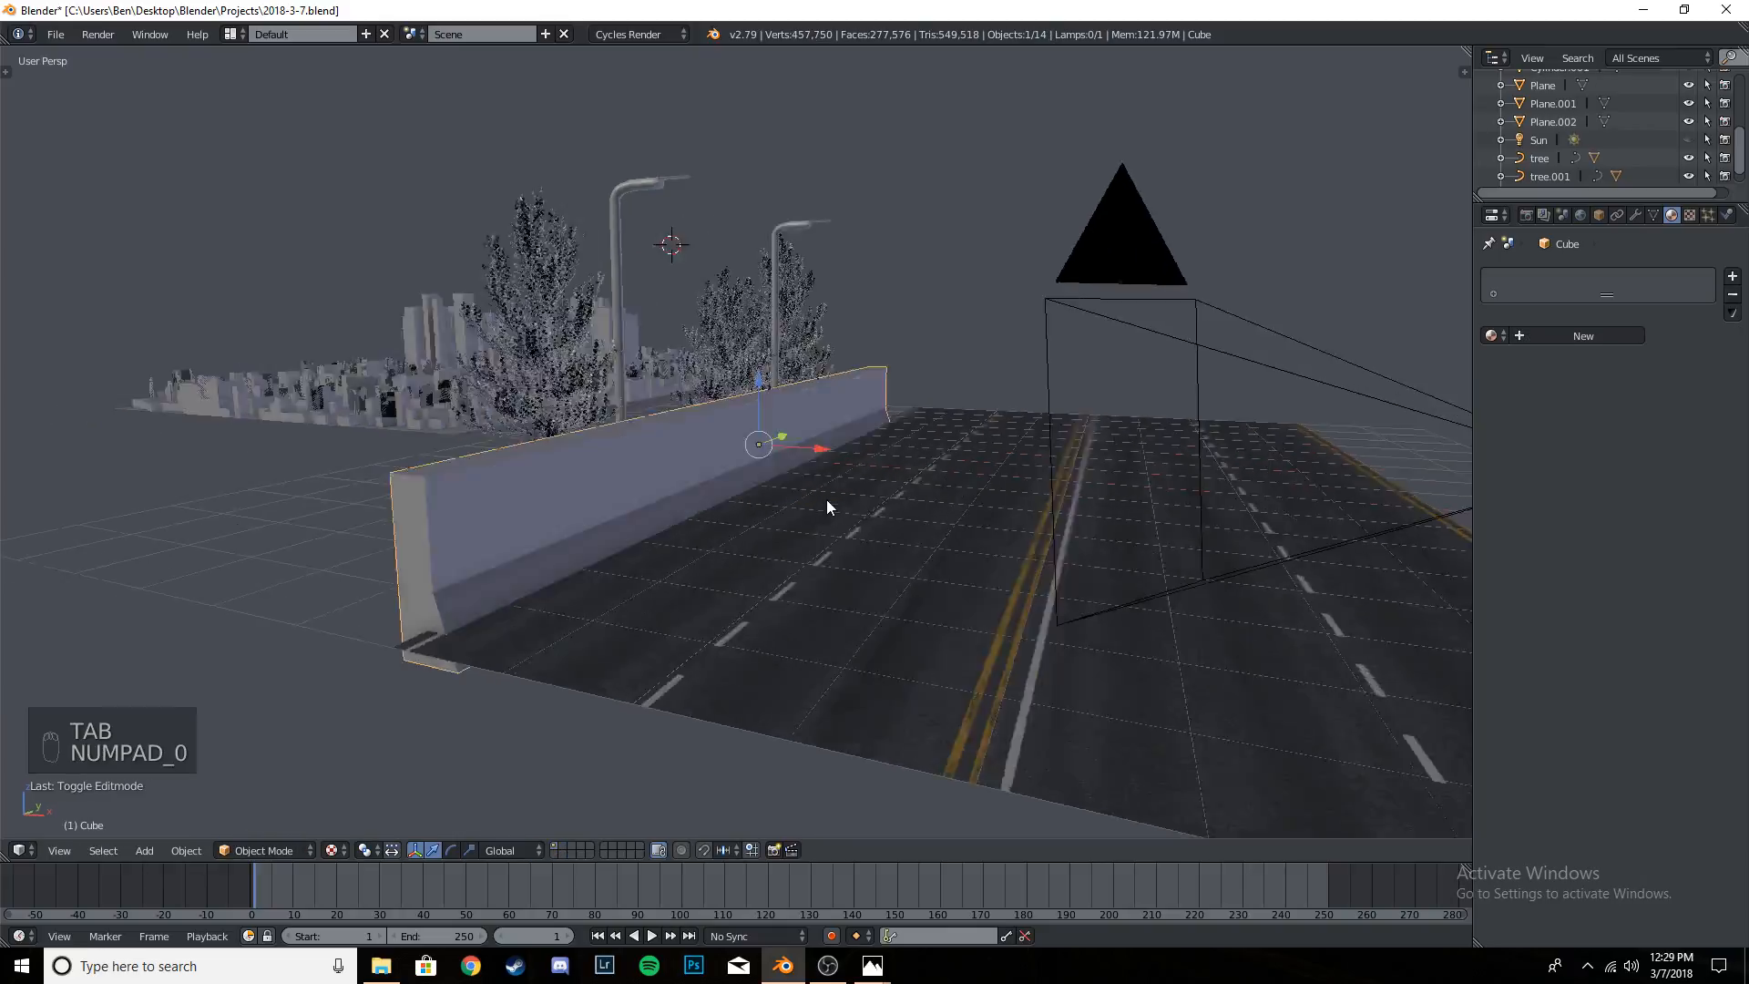
key("ctrl+s")
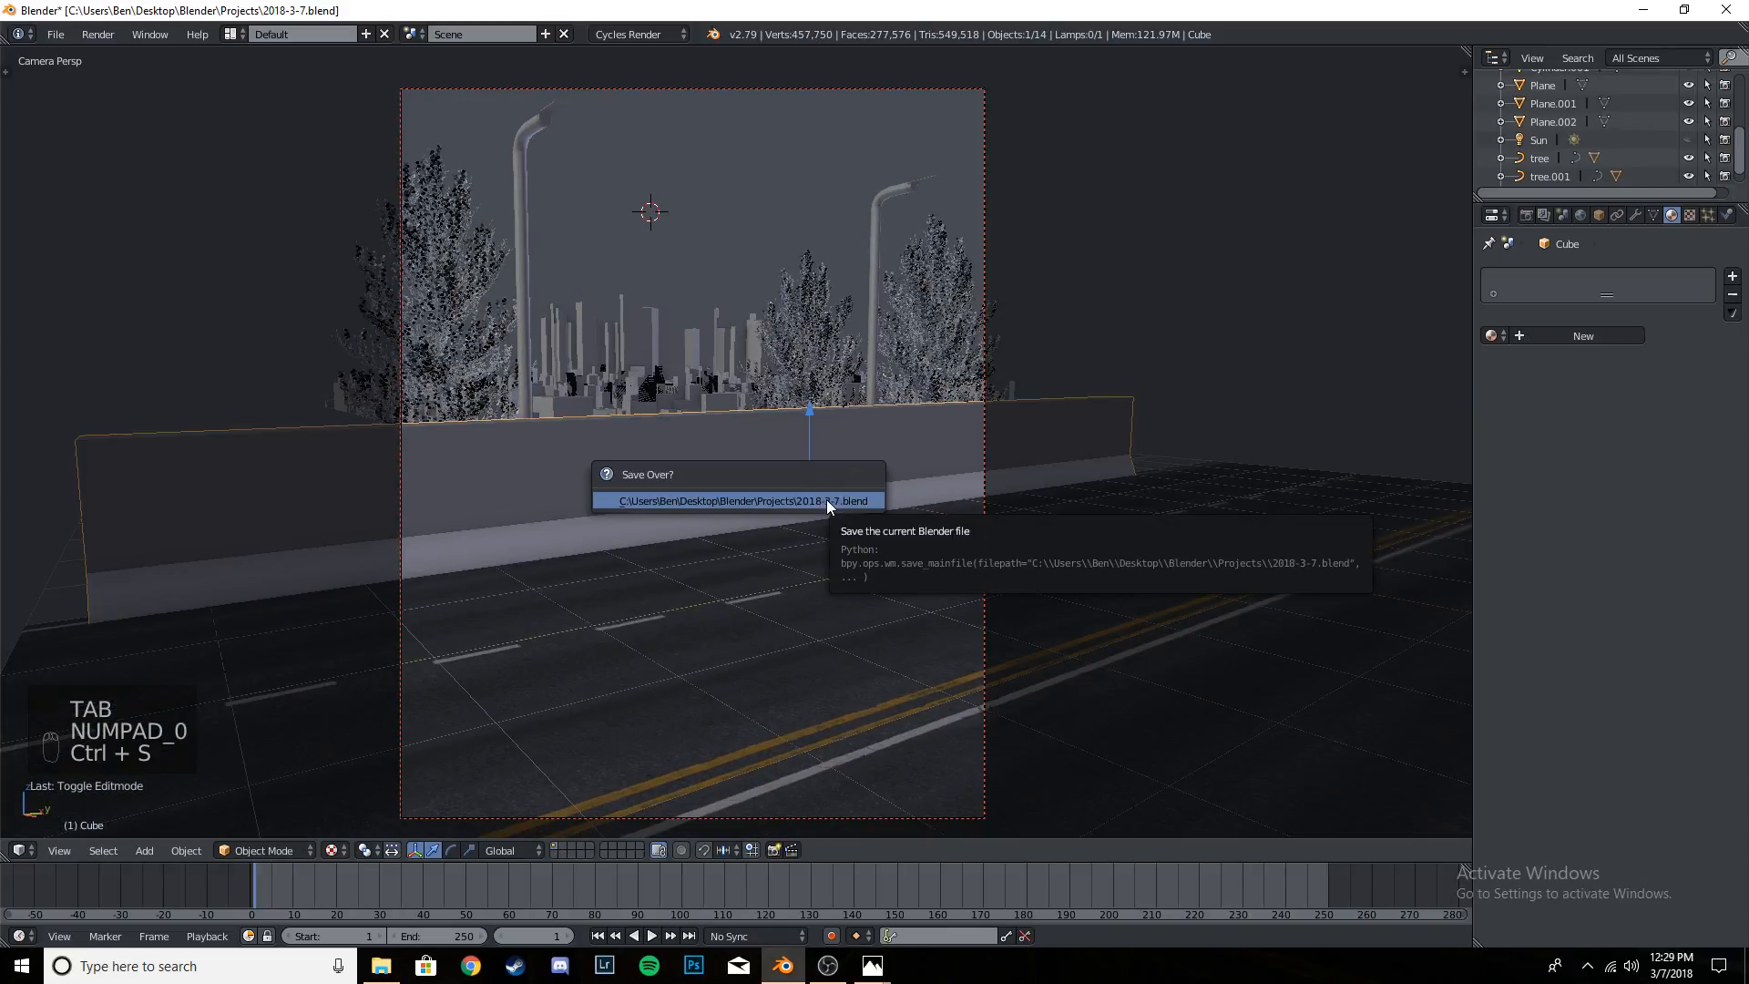
left_click(828, 501)
- Preview the scene in rendered shading through the camera, inspect the barrier against the road and save the file
key("shift+z")
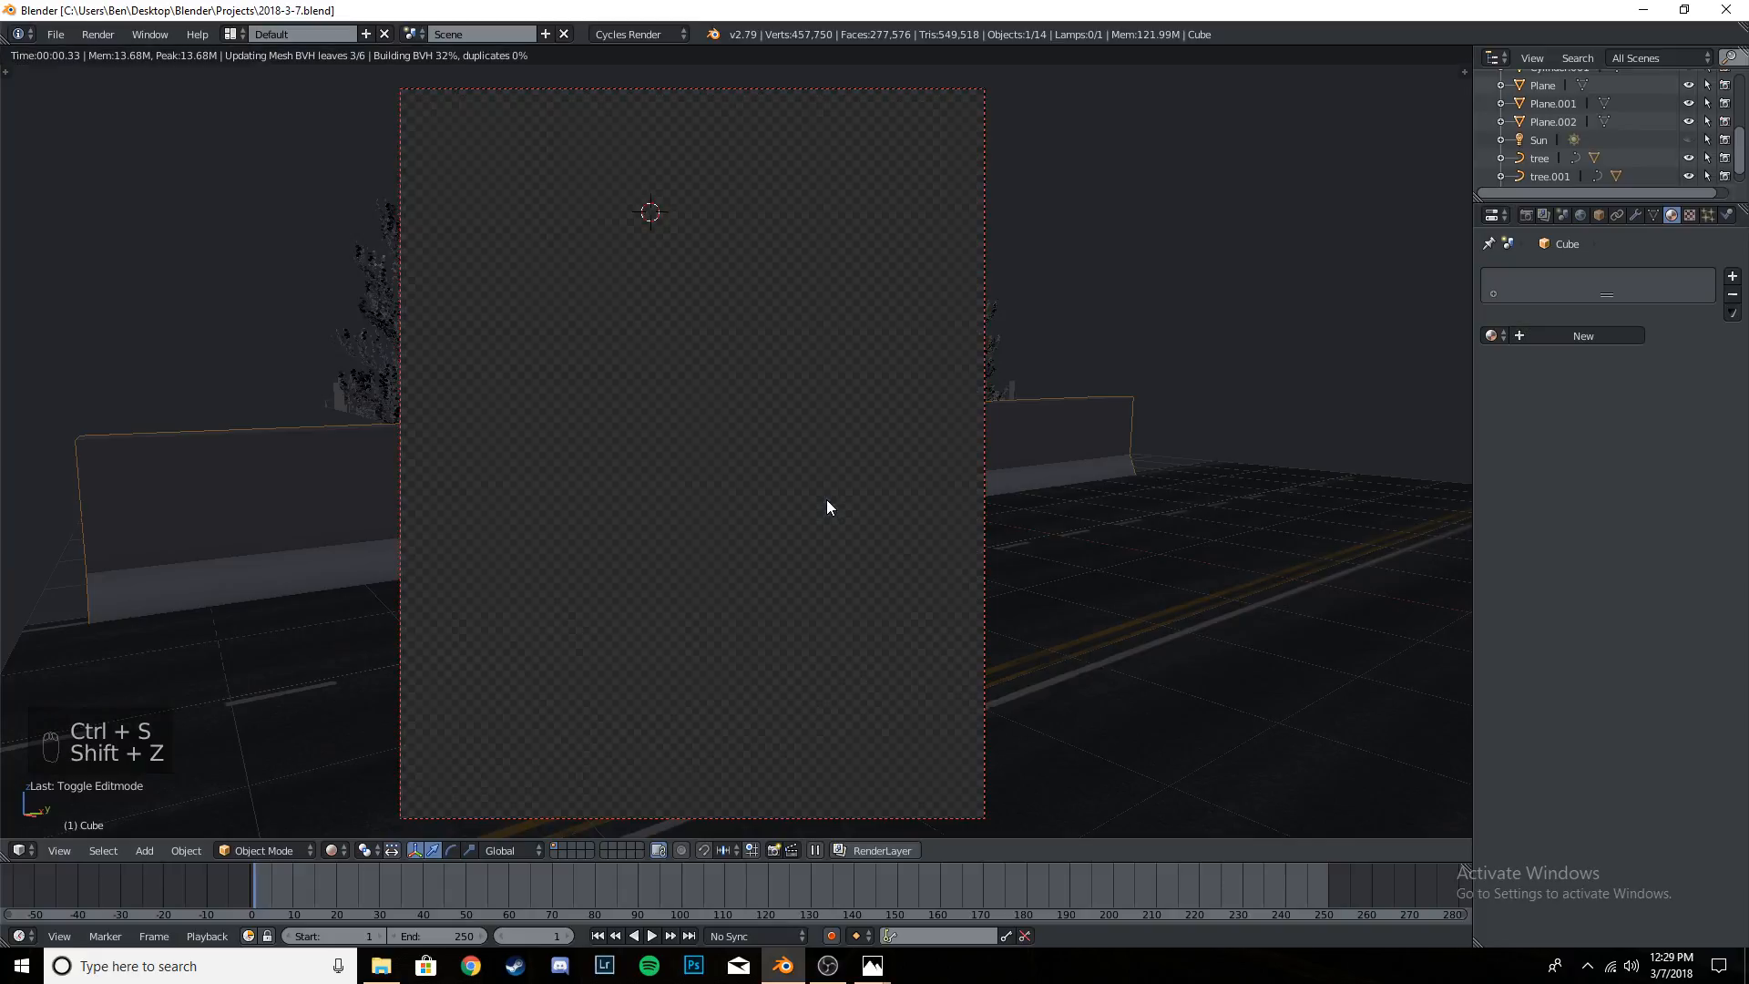
key("ctrl+s")
left_click(827, 499)
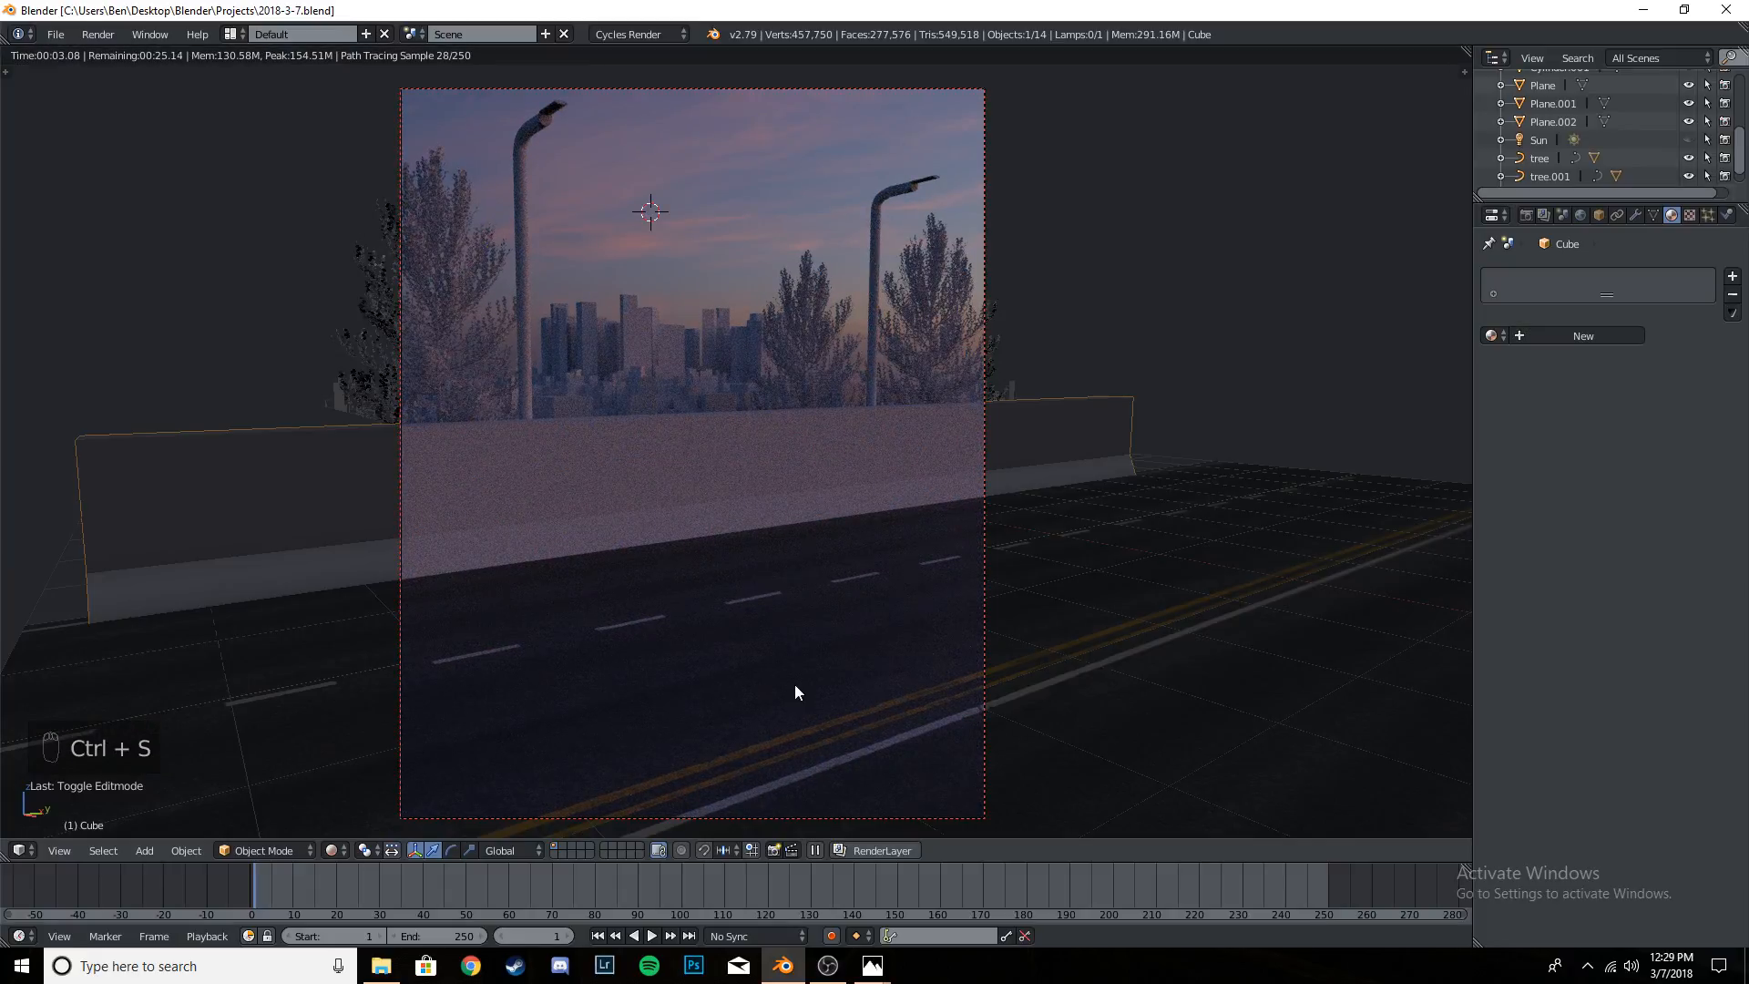
scroll(784, 733, "up", 3)
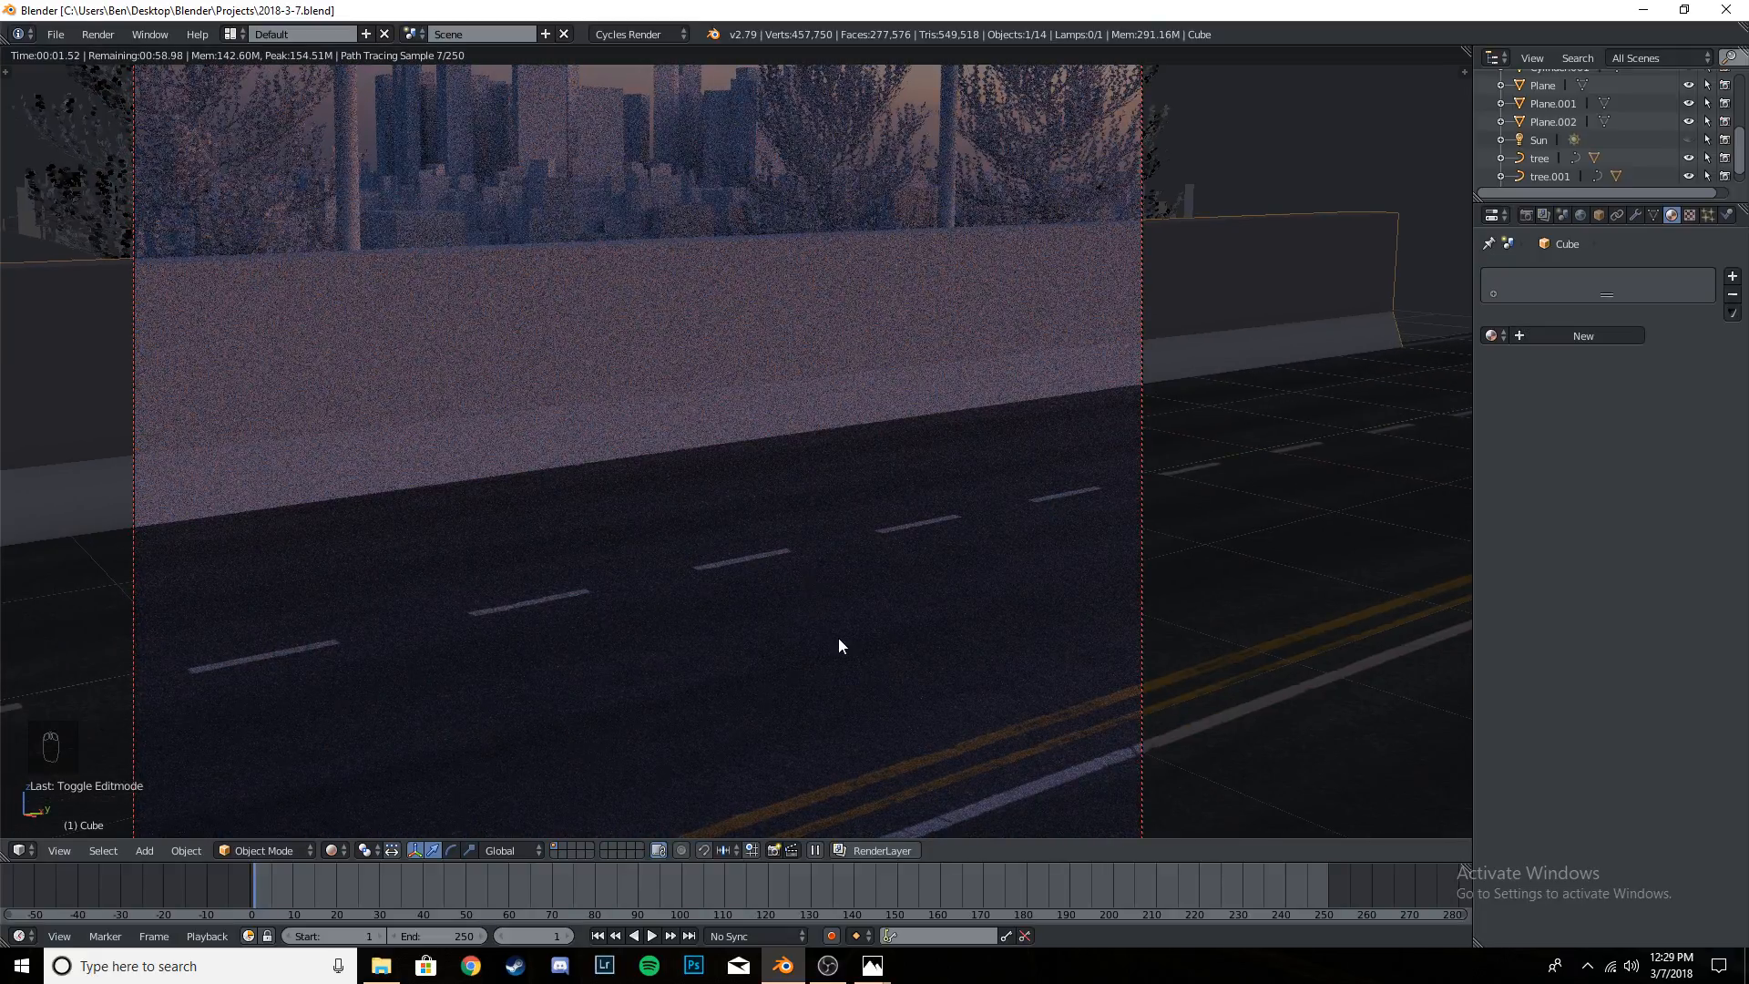
scroll(838, 645, "down", 4)
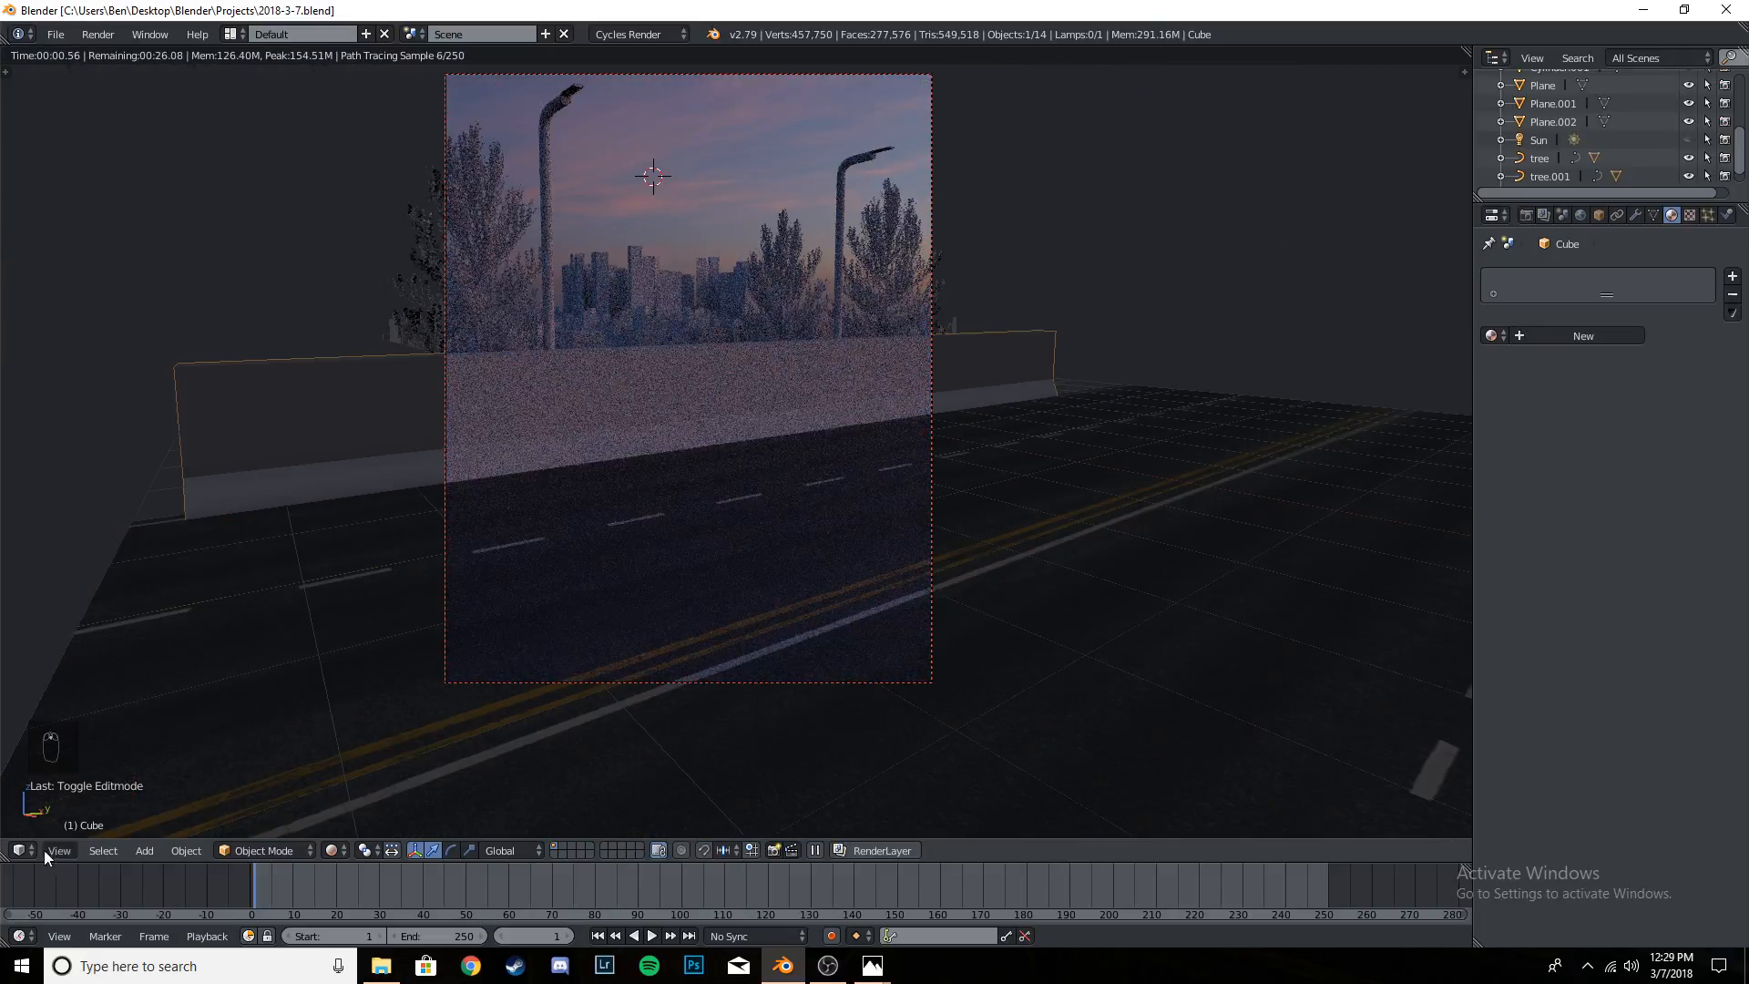
left_click(23, 851)
scroll(638, 565, "down", 2)
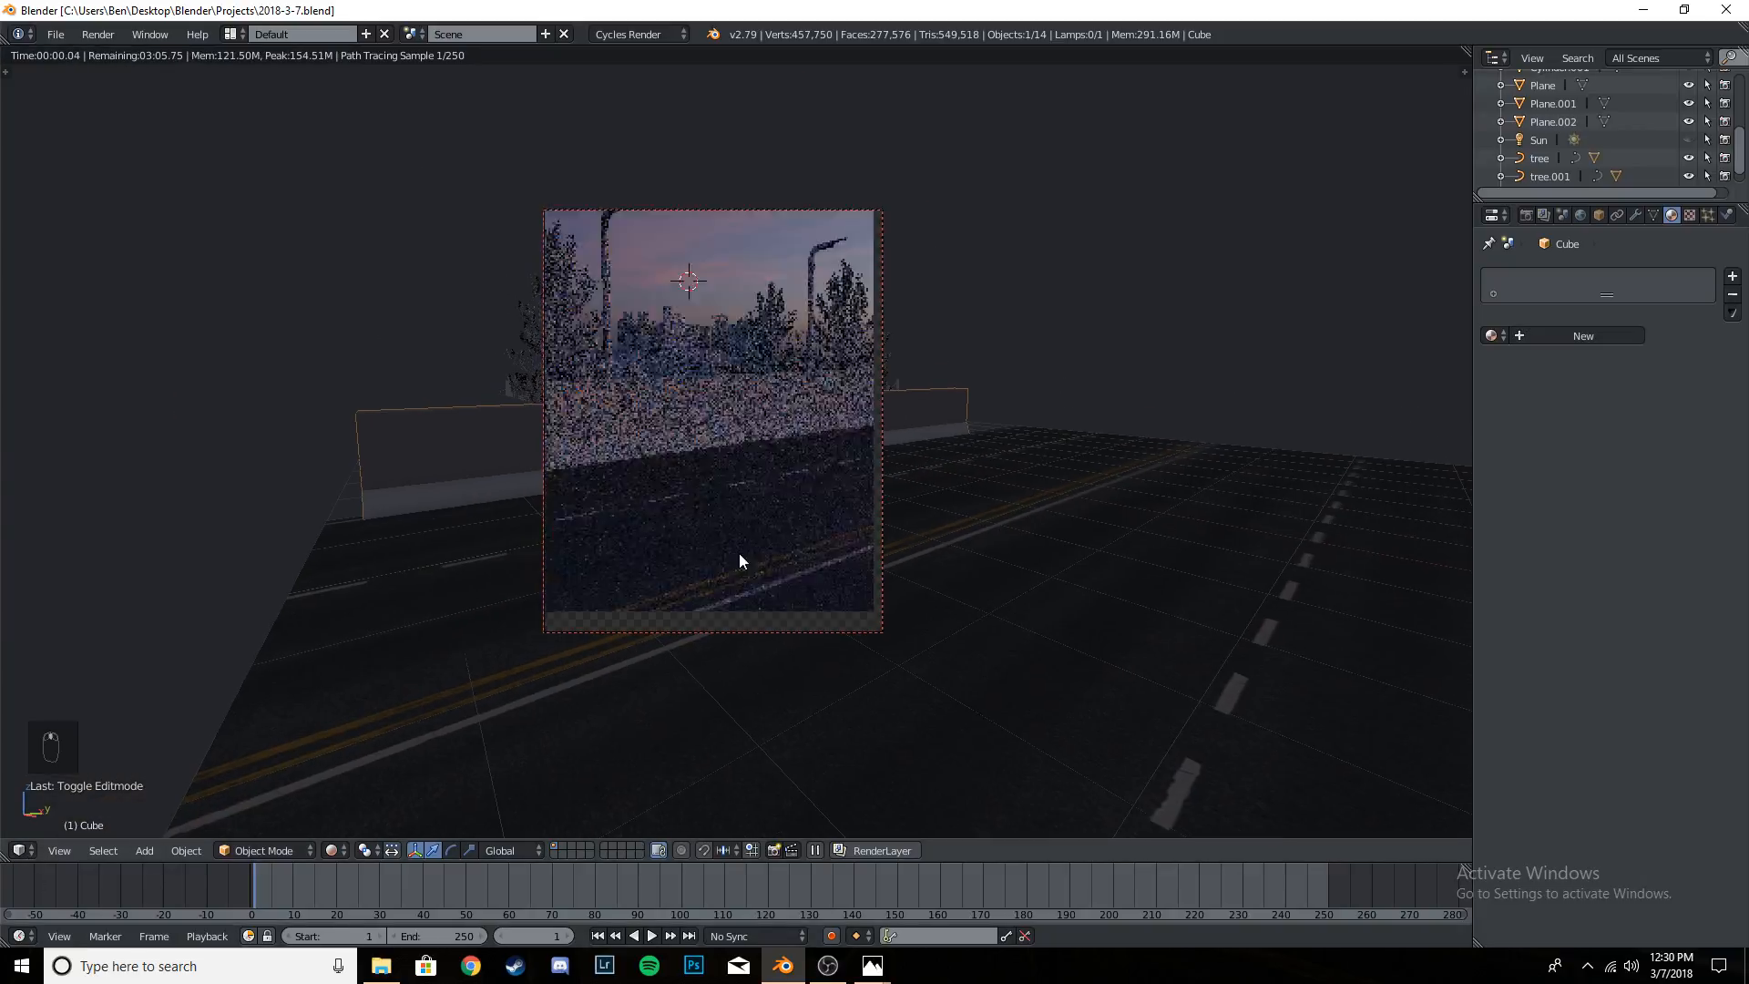
scroll(740, 560, "up", 3)
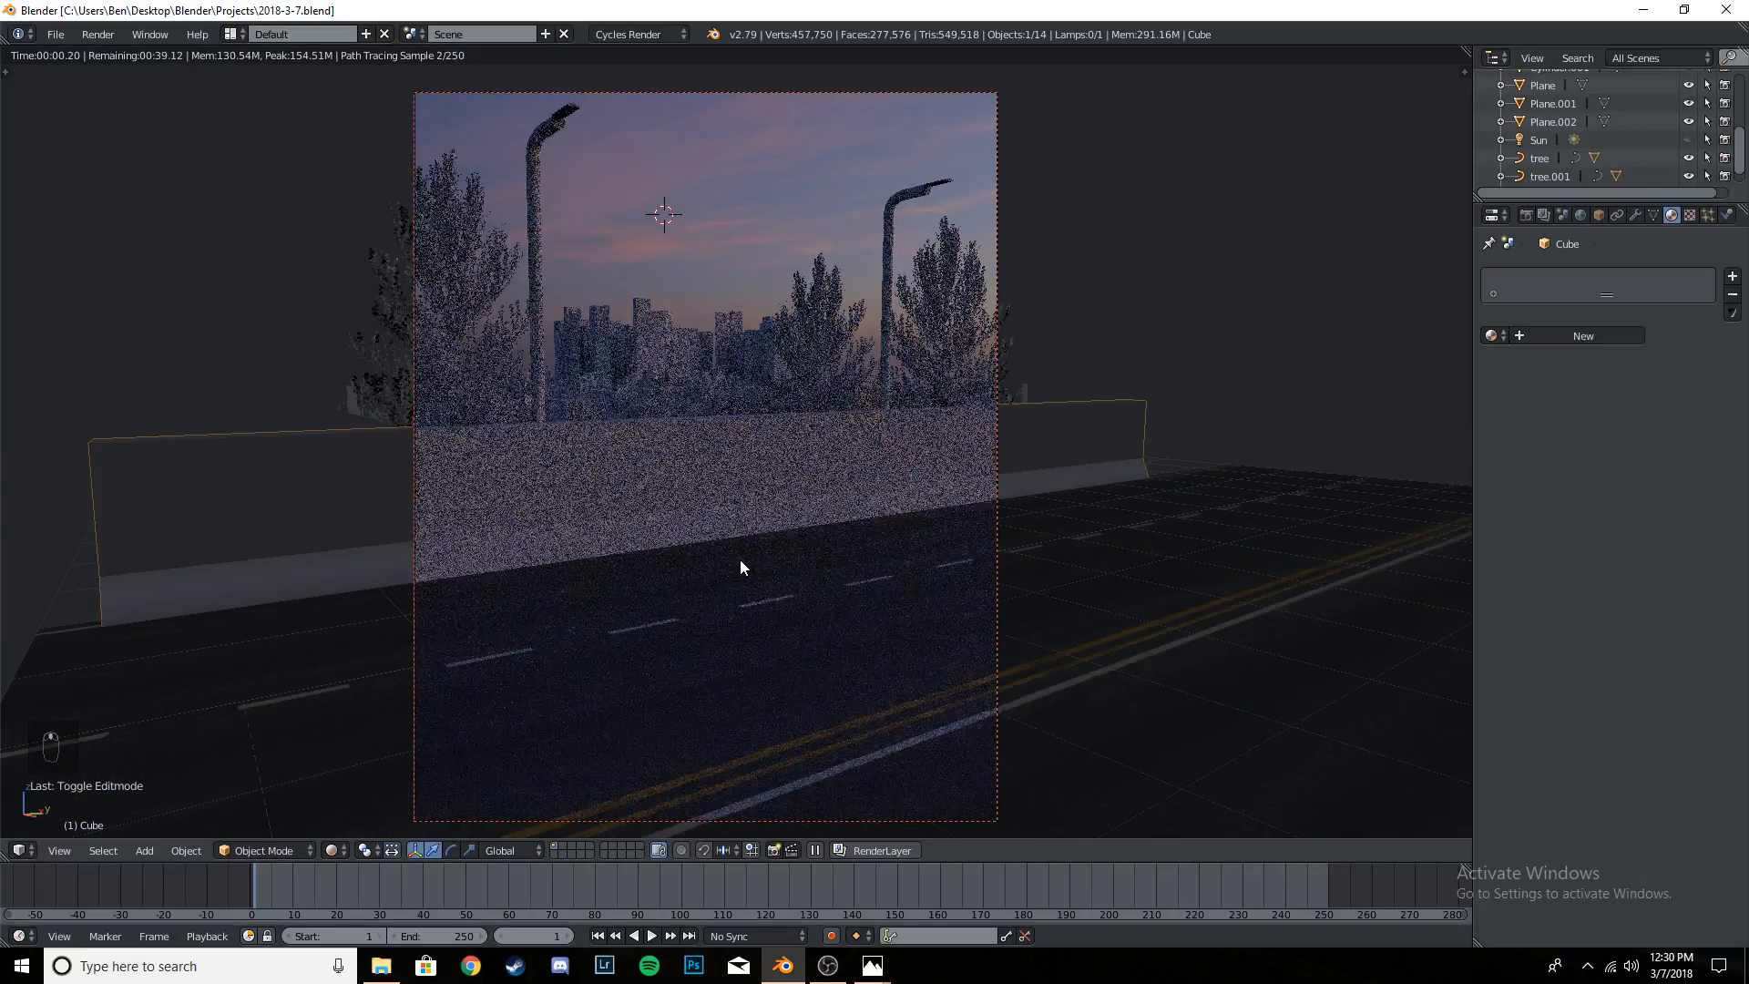
key("ctrl+s")
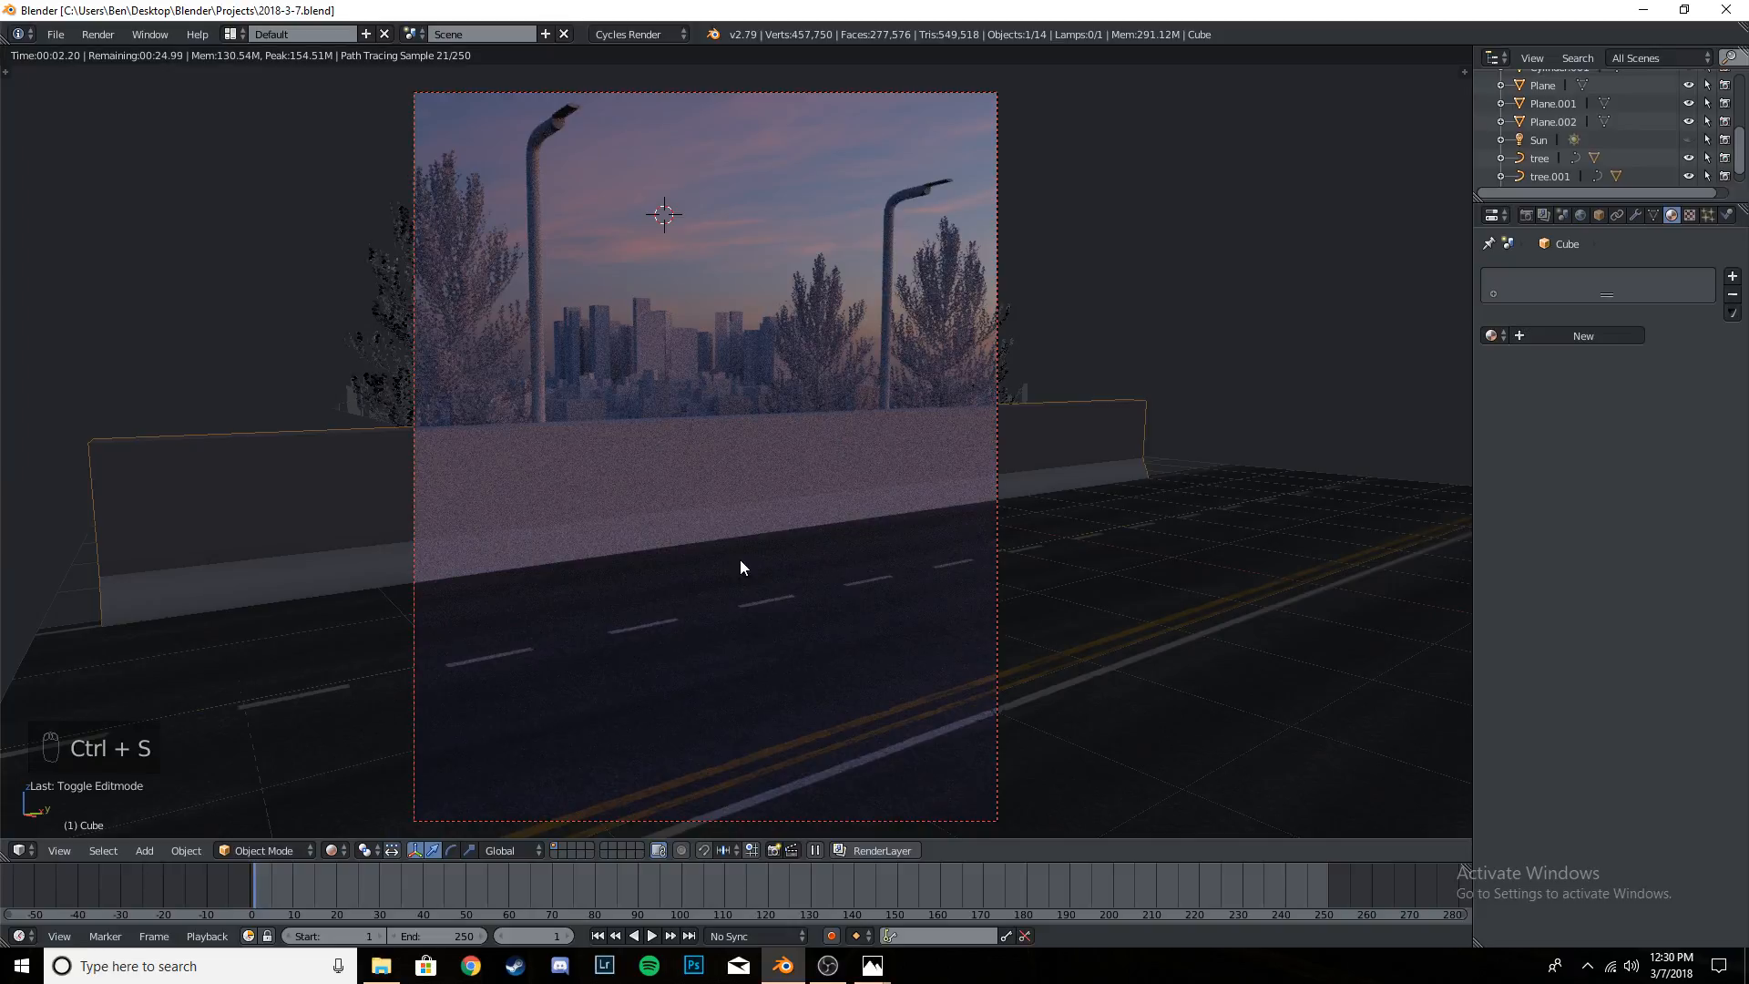
key("shift+z")
- Shift the barrier slightly along the X axis away from the road's outer white line and save the file
right_click(718, 466)
middle_click_drag(630, 478, 887, 502)
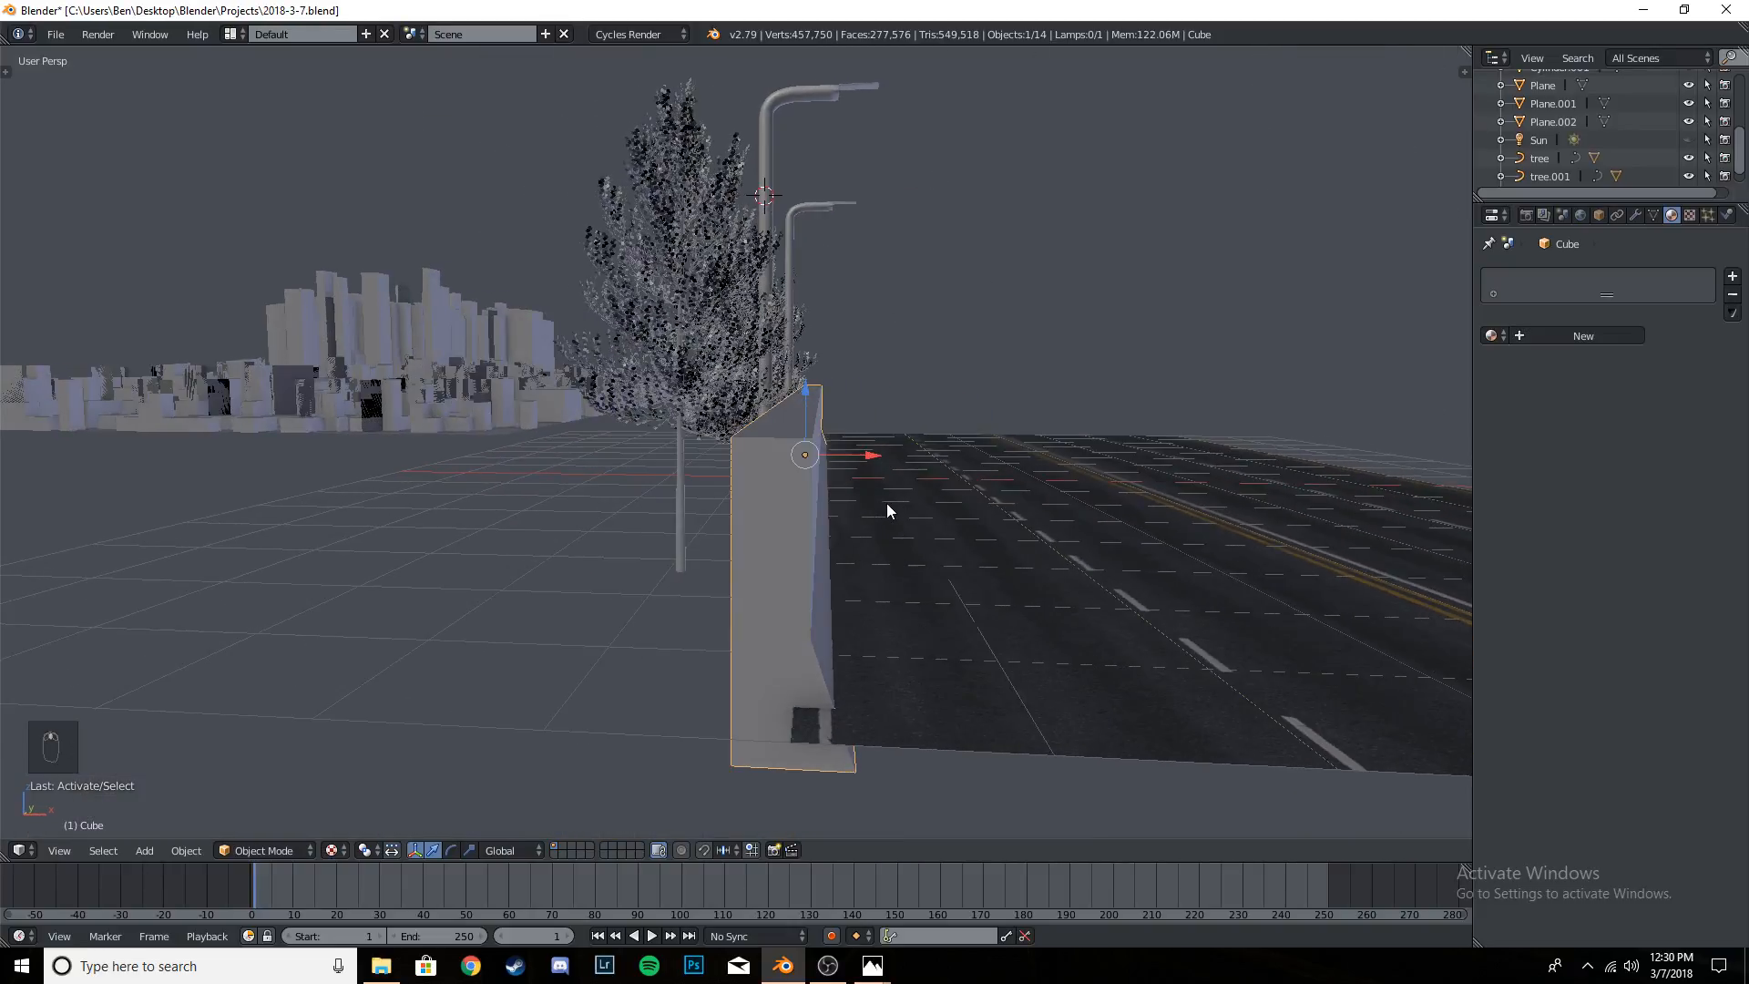
left_click_drag(876, 451, 860, 456)
middle_click_drag(860, 455, 879, 527)
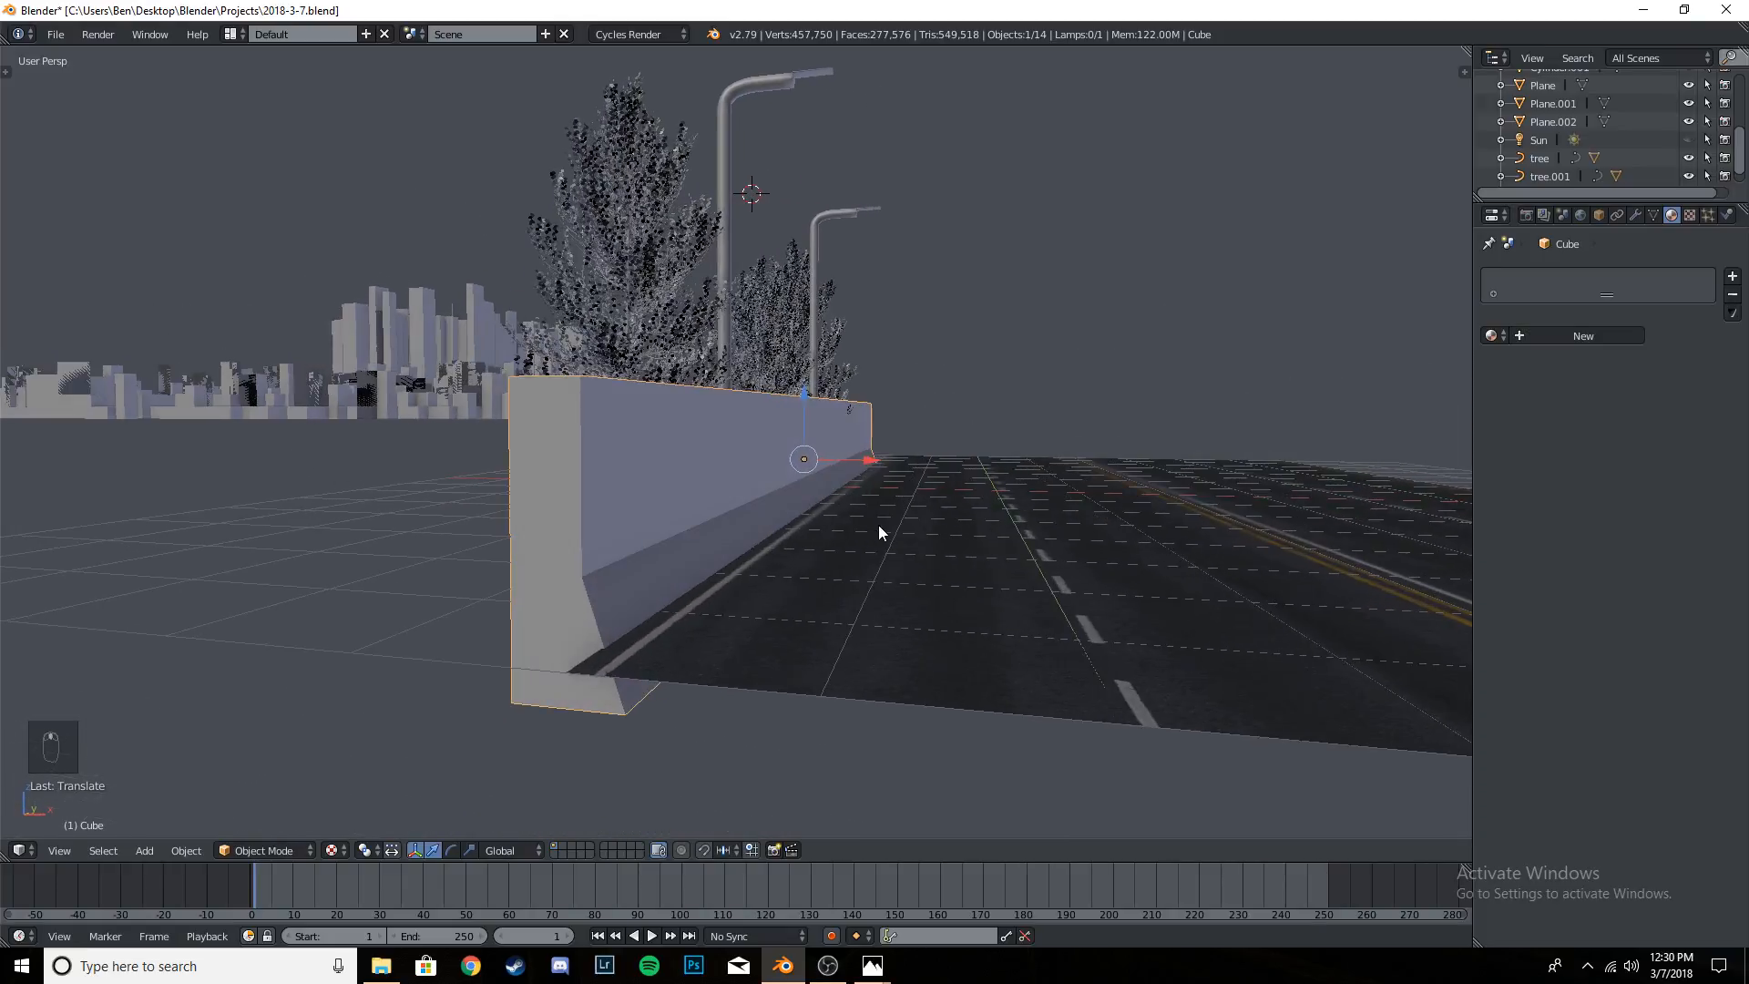
key("ctrl+s")
key("ctrl+s")
left_click(878, 526)
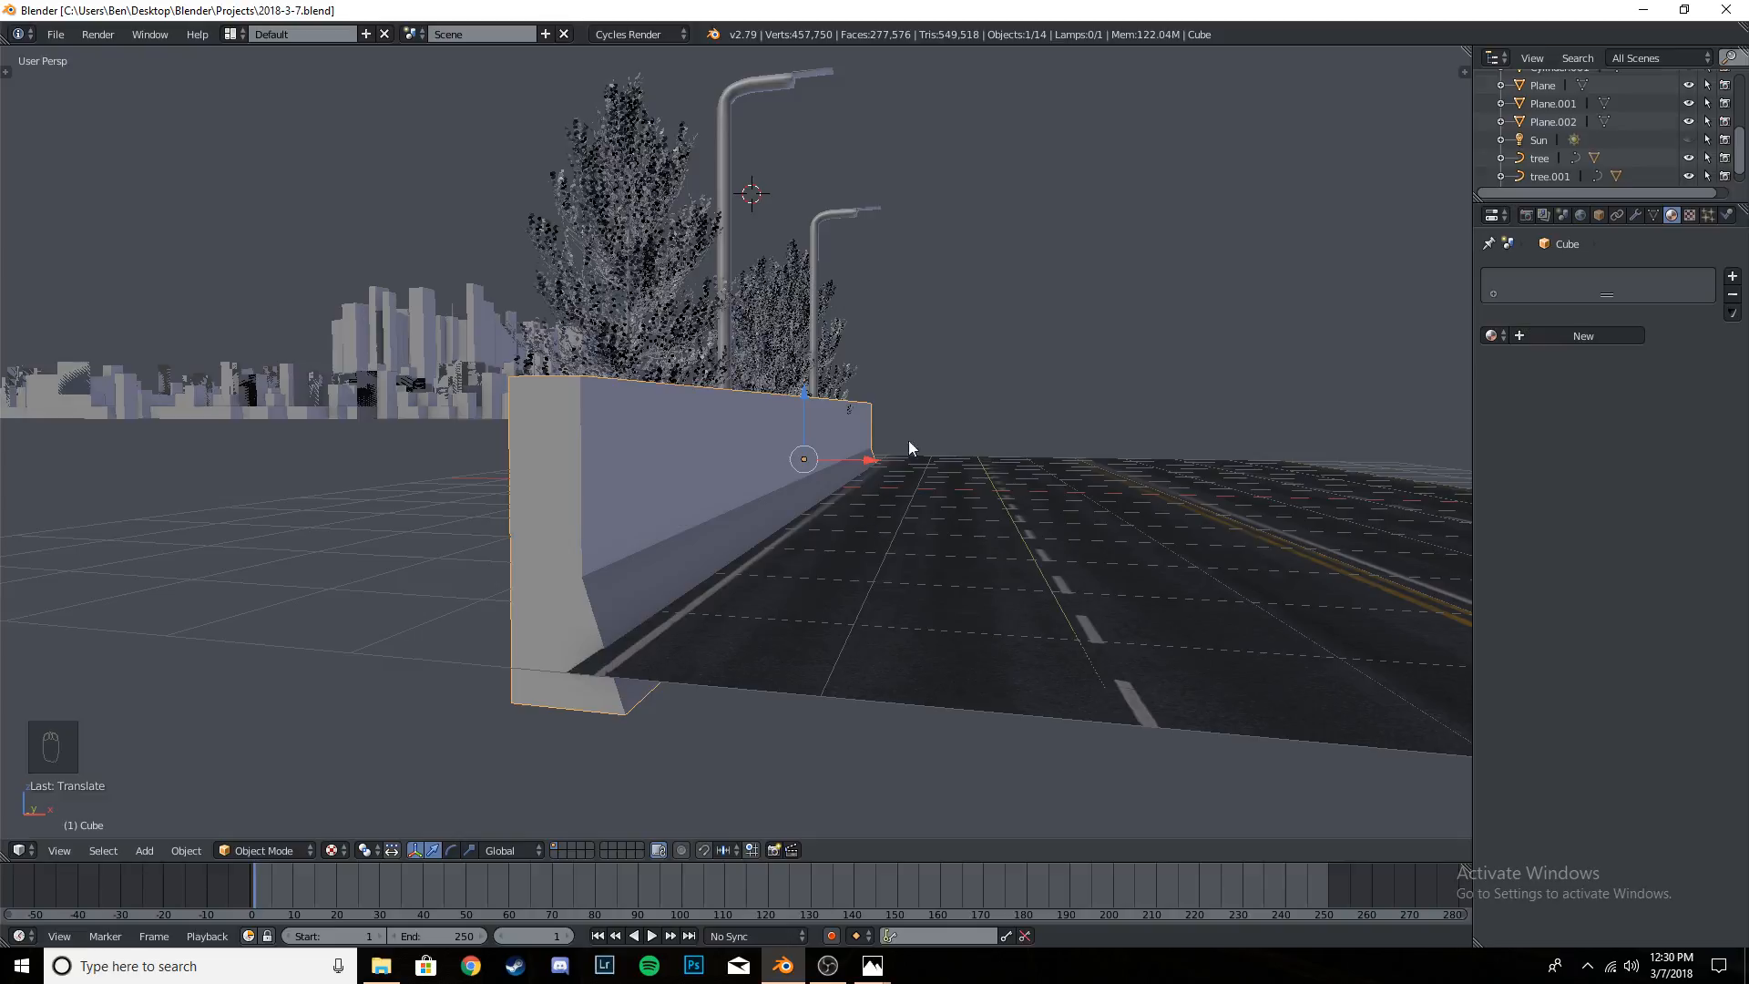
- Look through the render, render layer, scene and world settings
middle_click_drag(948, 479, 812, 565)
left_click(1529, 217)
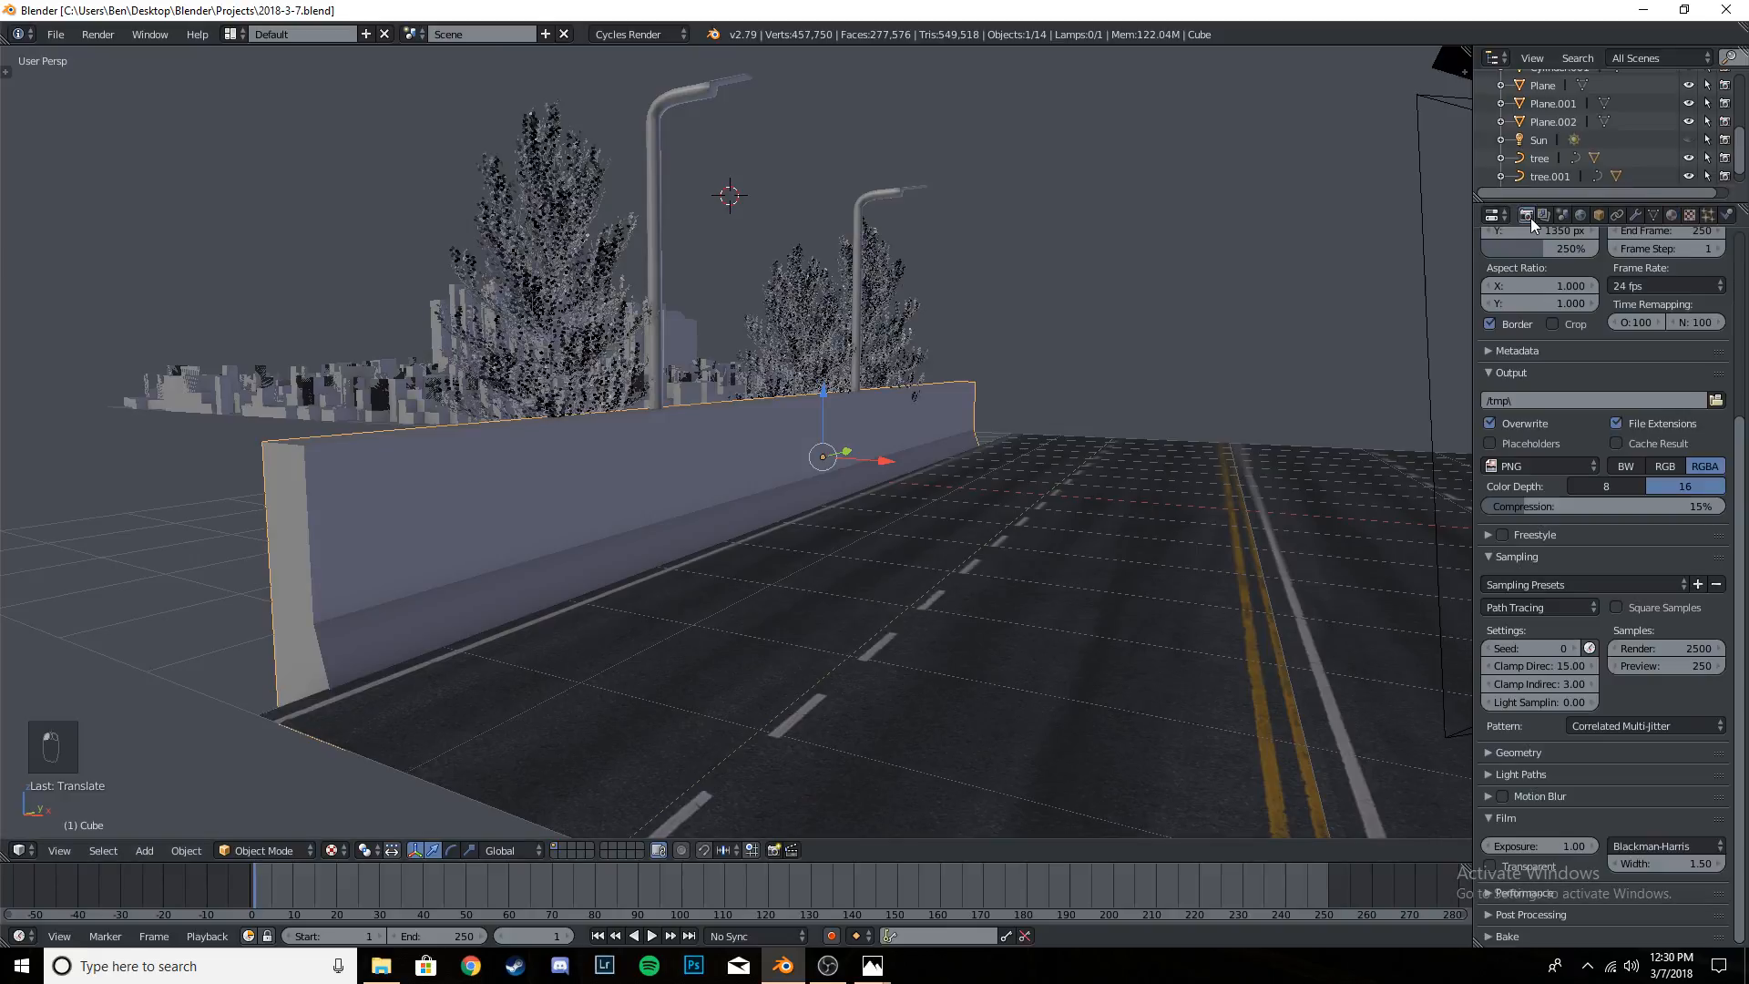
scroll(1618, 397, "up", 6)
mouse_move(1741, 401)
left_mouse_down()
mouse_move(1742, 366)
mouse_move(1734, 653)
mouse_move(1747, 397)
left_mouse_up()
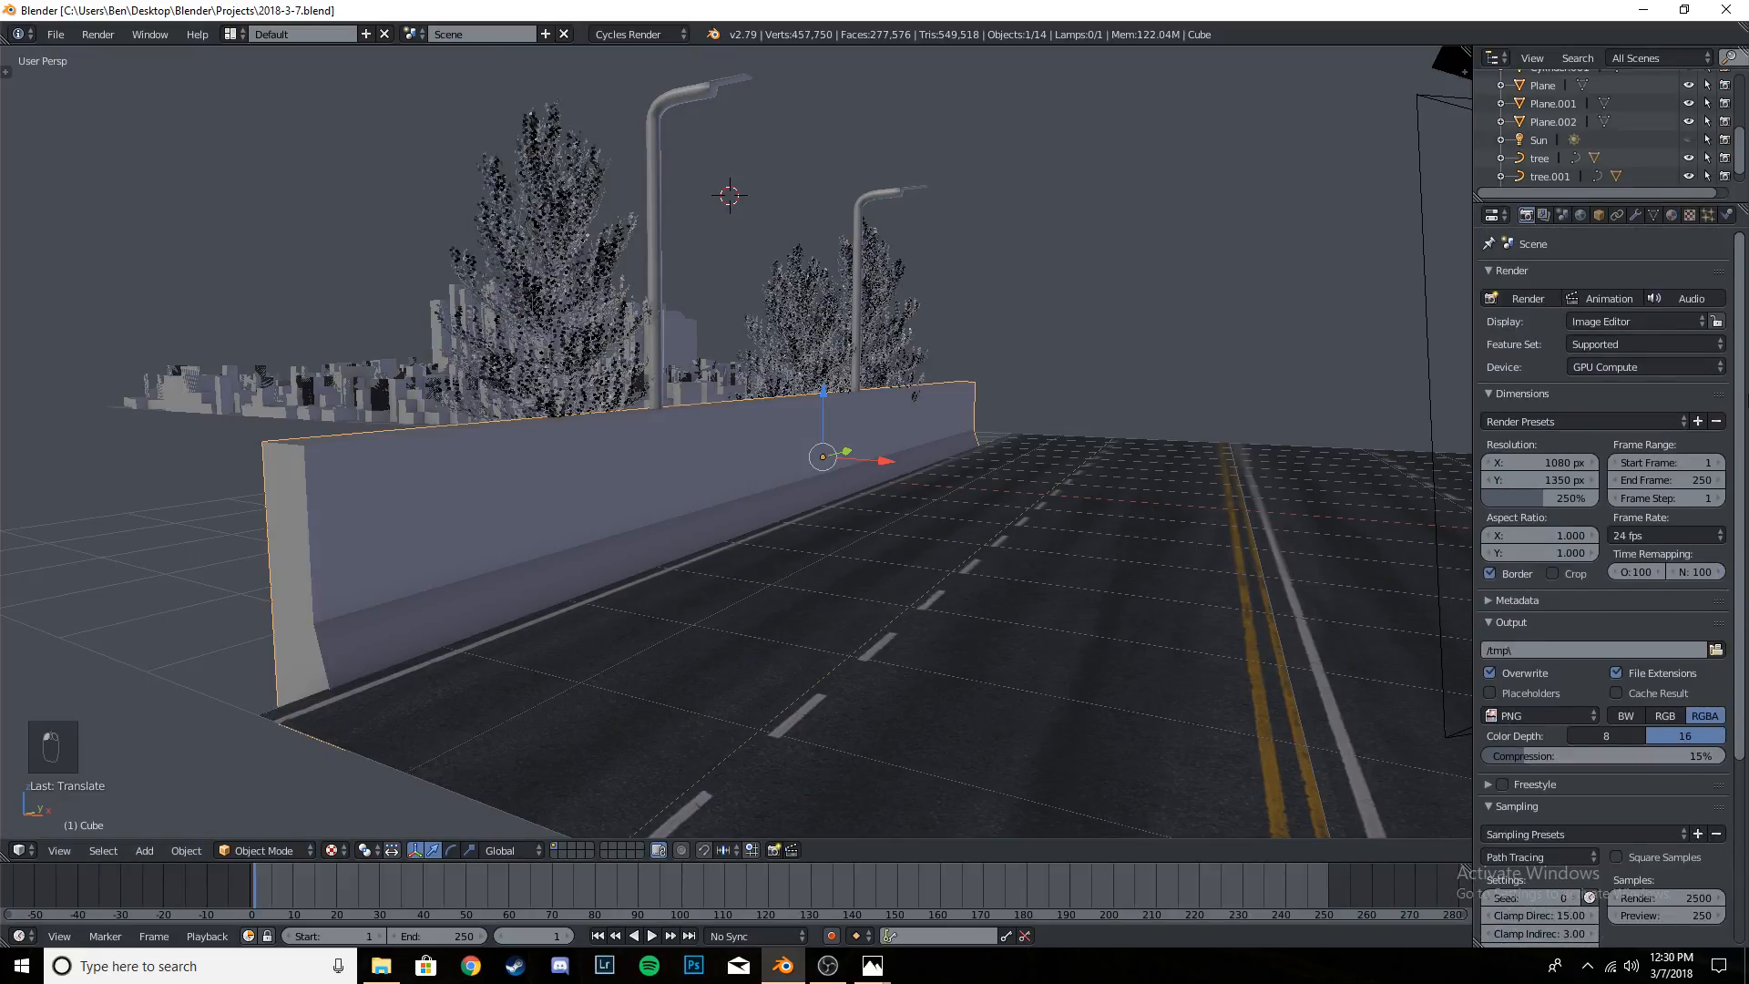
left_click(1549, 215)
left_click(1564, 215)
left_click(1543, 215)
left_click(1527, 215)
left_click(1545, 215)
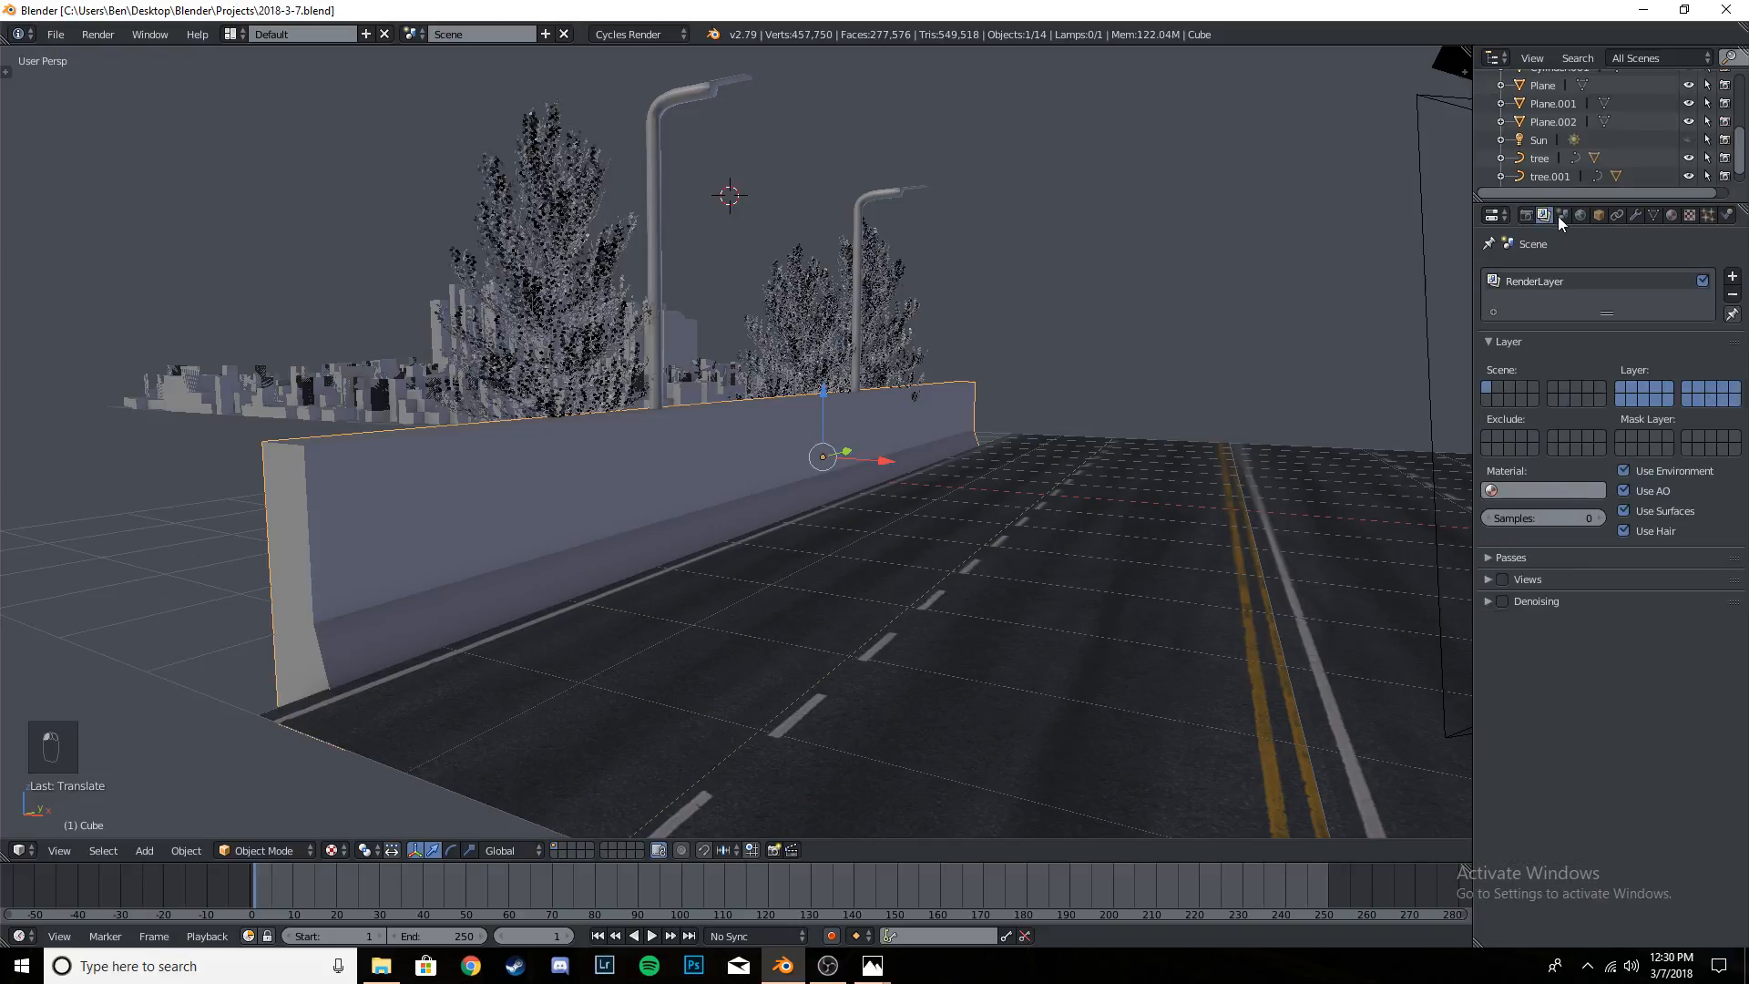
left_click(1562, 216)
left_click(1583, 217)
left_click(1564, 216)
left_click(1544, 217)
left_click(1527, 215)
- Select the barrier's entire mesh in edit mode and unwrap it
middle_click_drag(836, 496, 828, 547)
key("Tab")
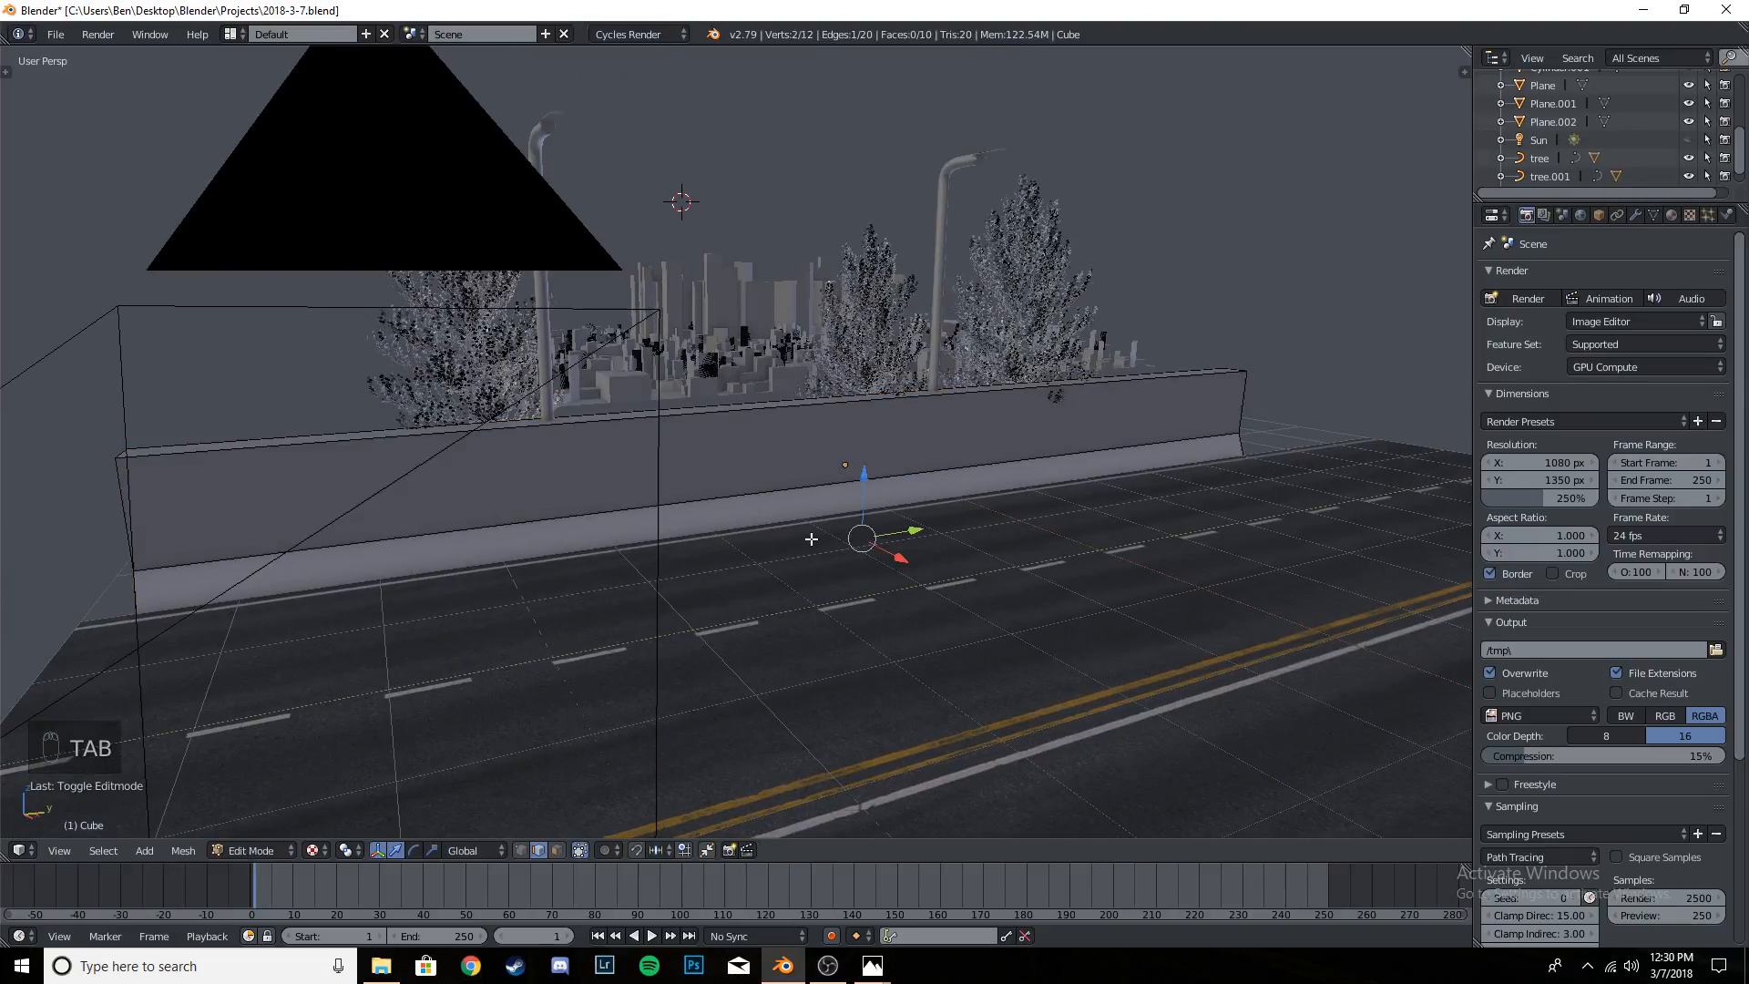
key("a")
key("a")
key("a")
key("a")
key("u")
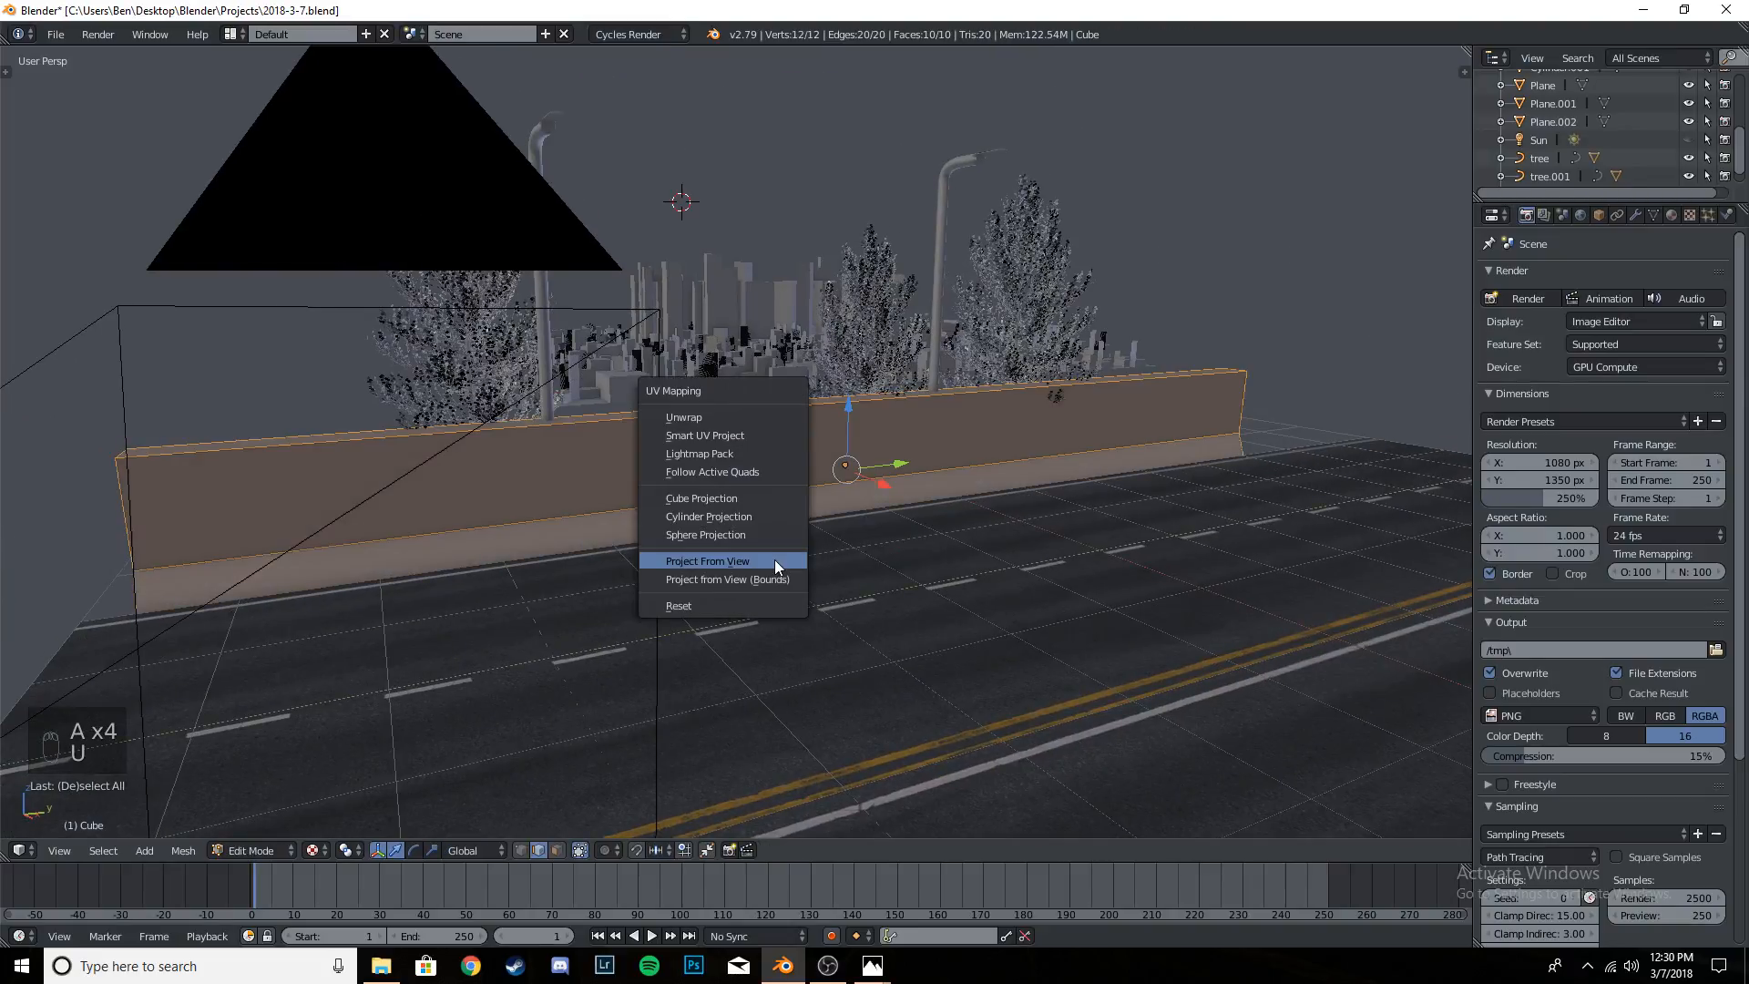
left_click(727, 412)
- Map the barrier's UVs with Project From View in the right orthographic view
key("KP_1")
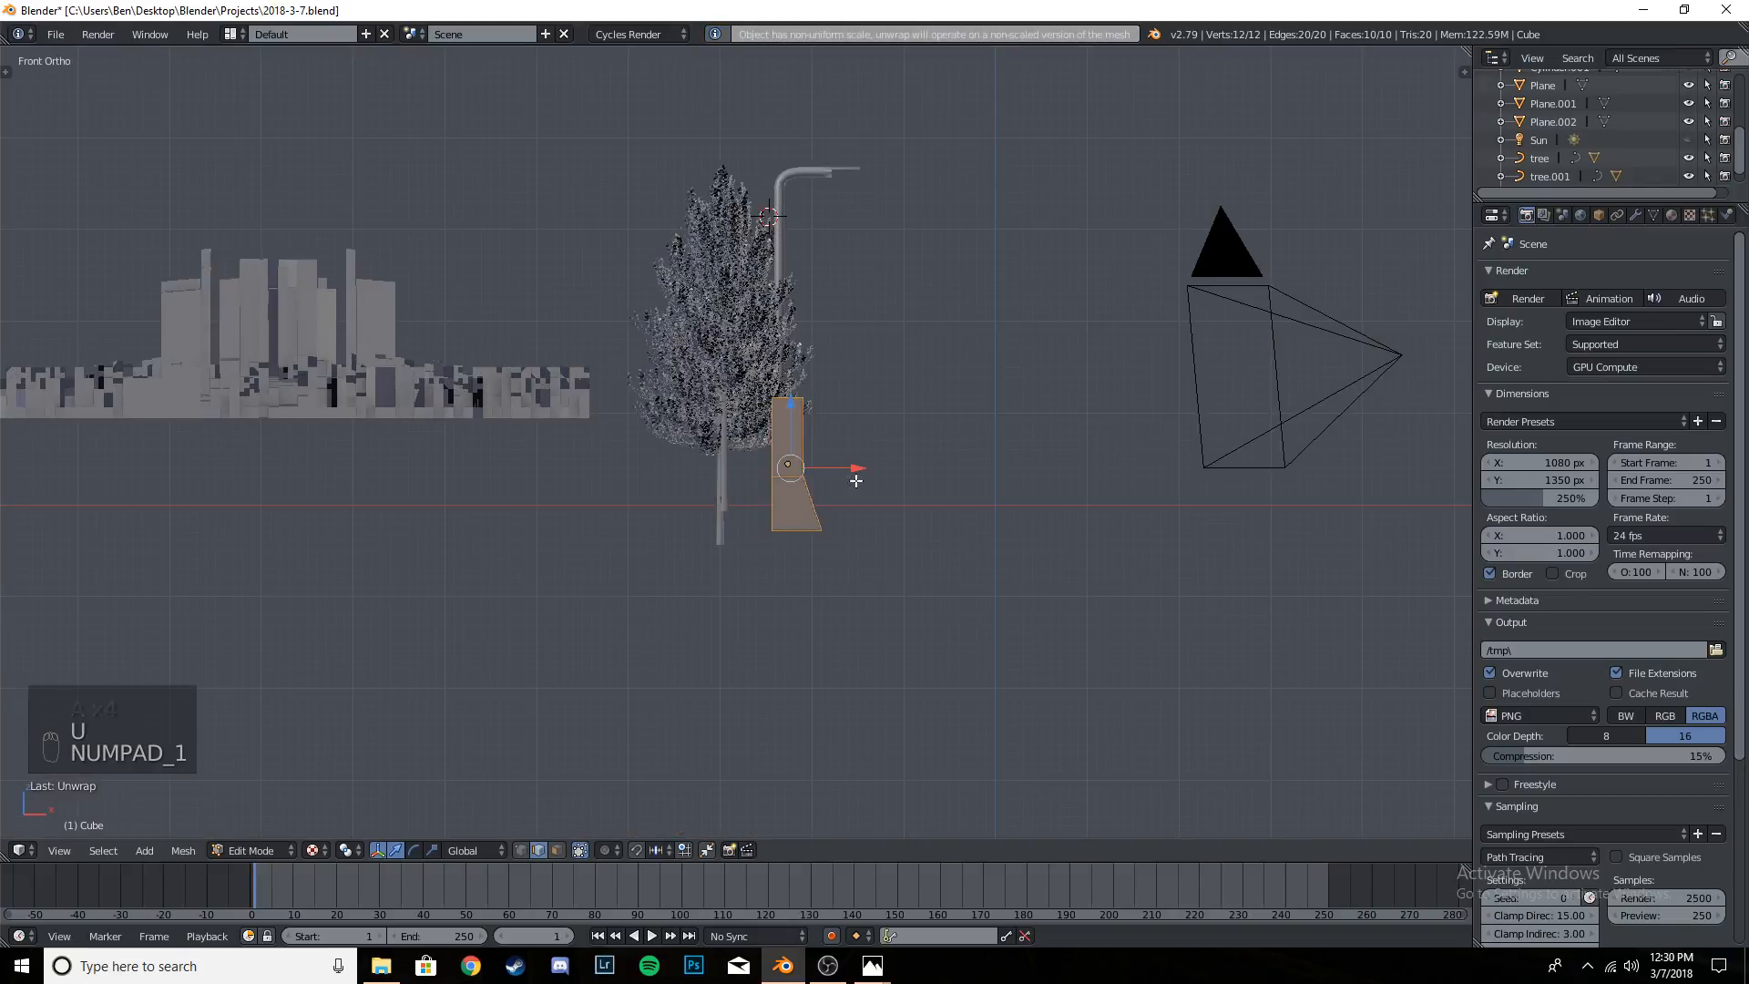
key("KP_3")
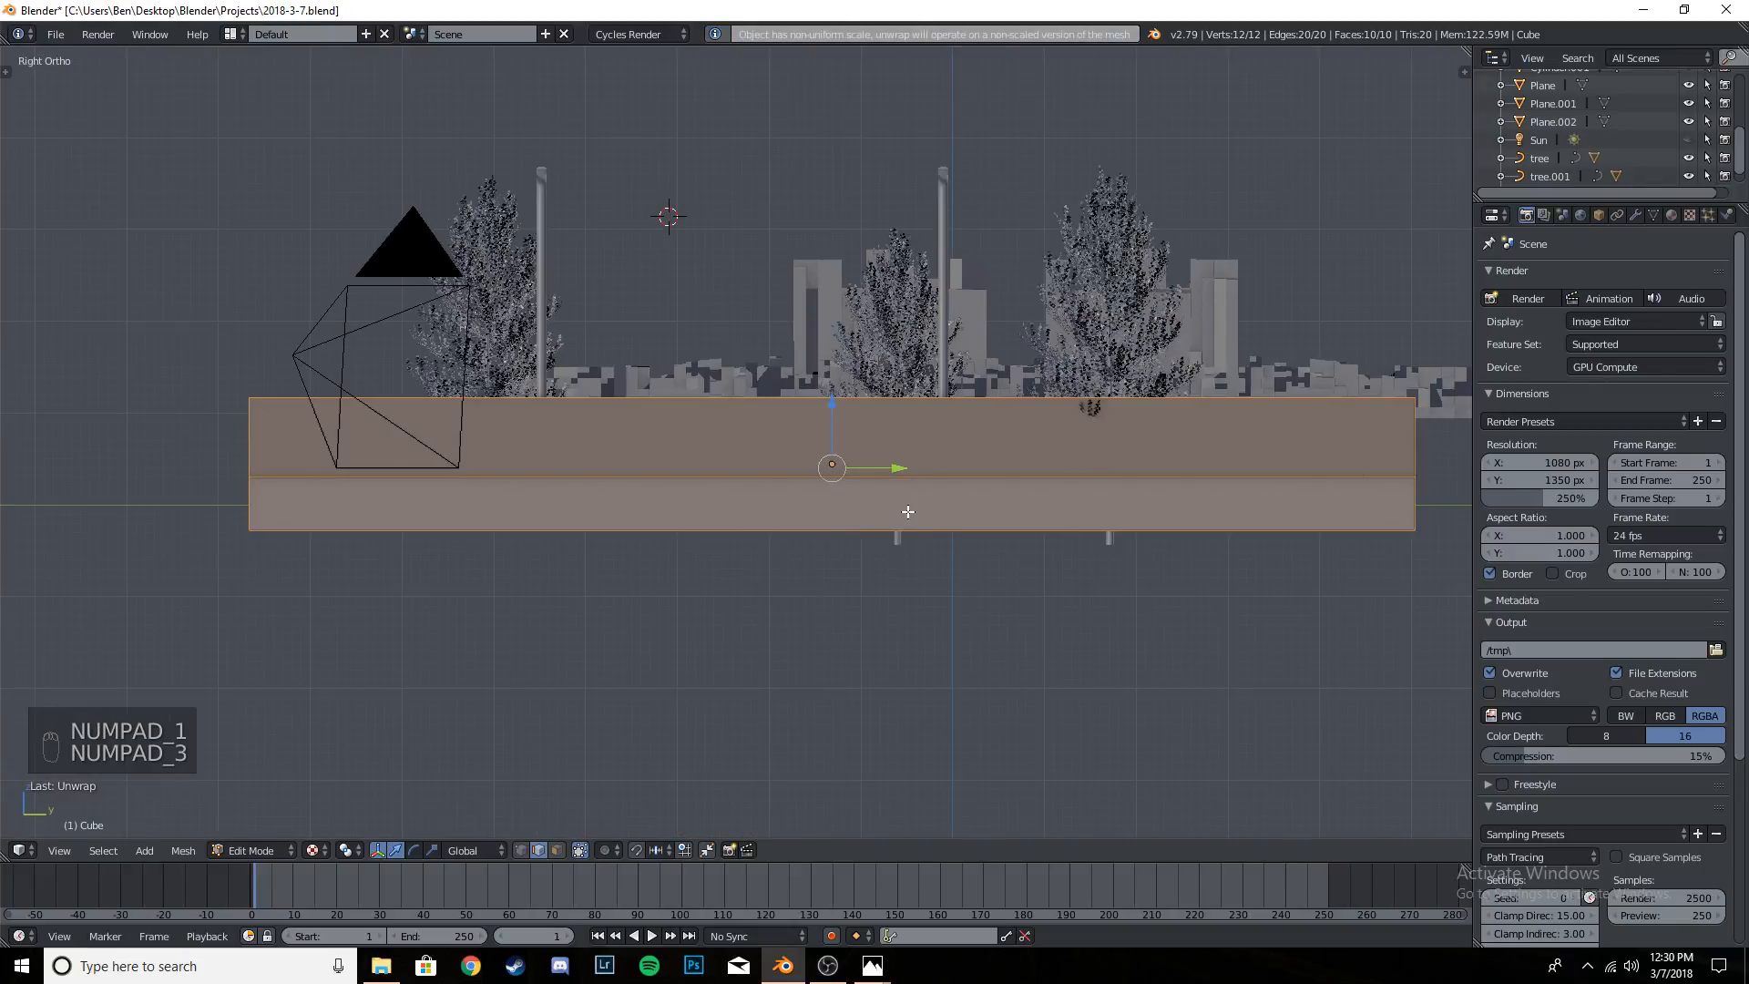
middle_click_drag(968, 518, 906, 512, "shift")
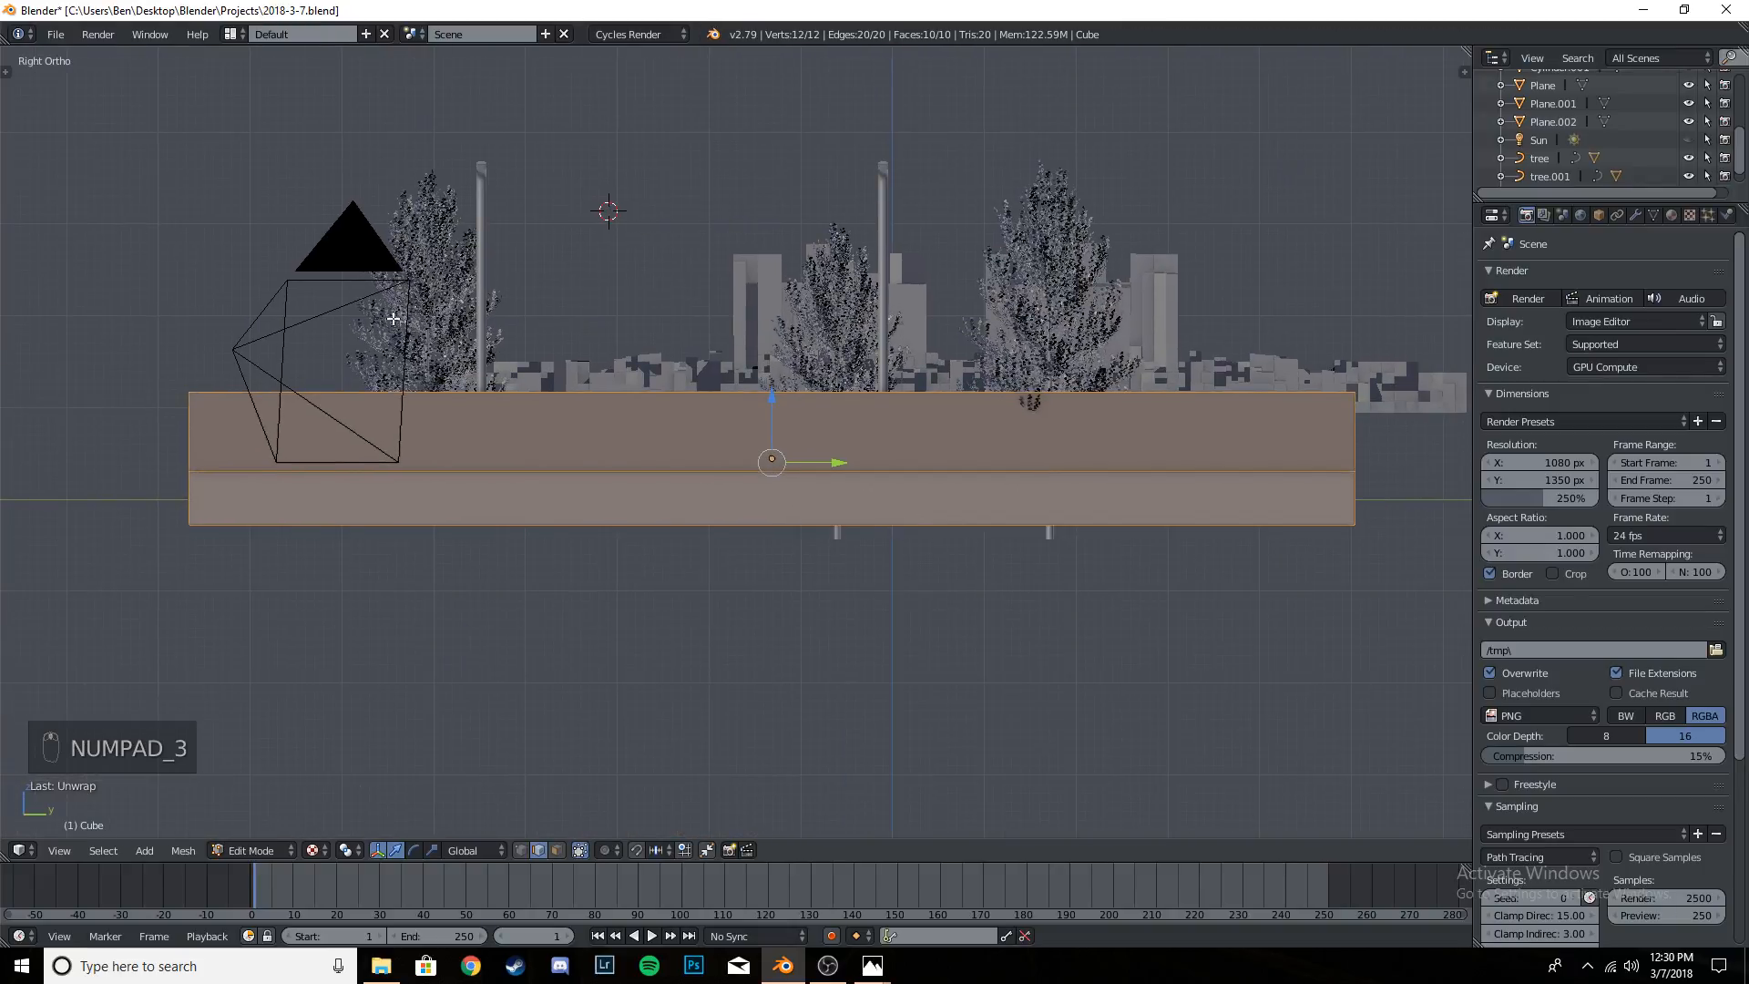
key("u")
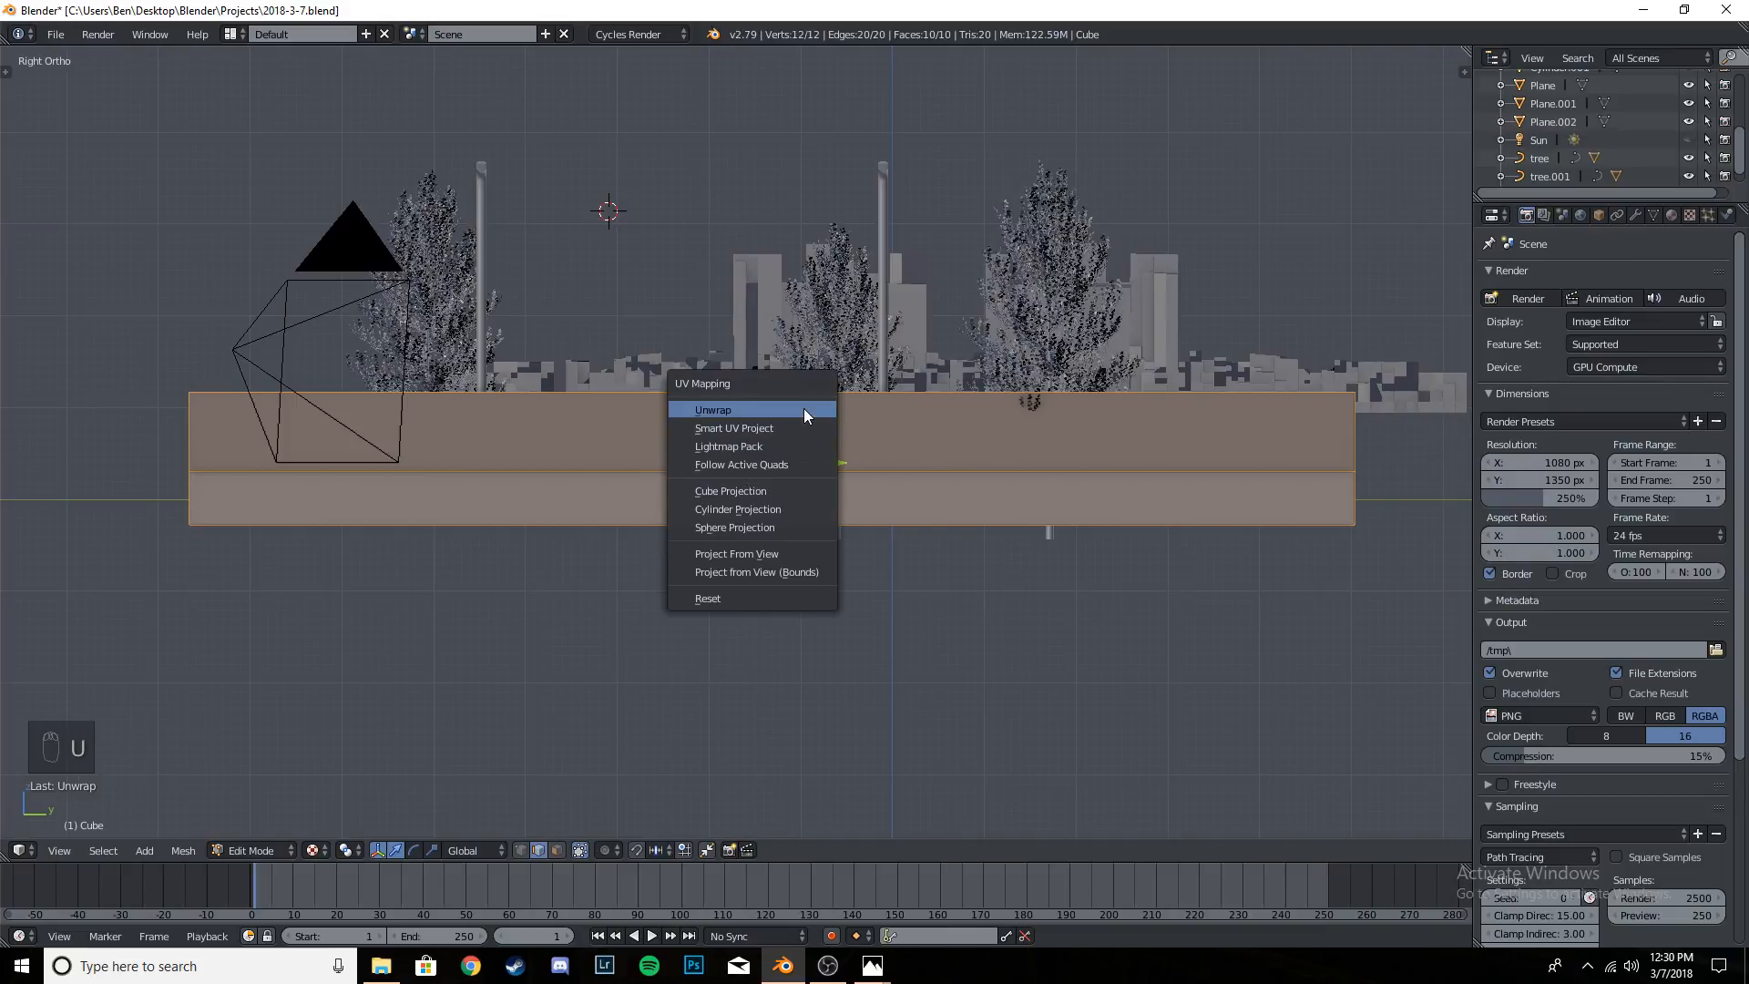
left_click(774, 551)
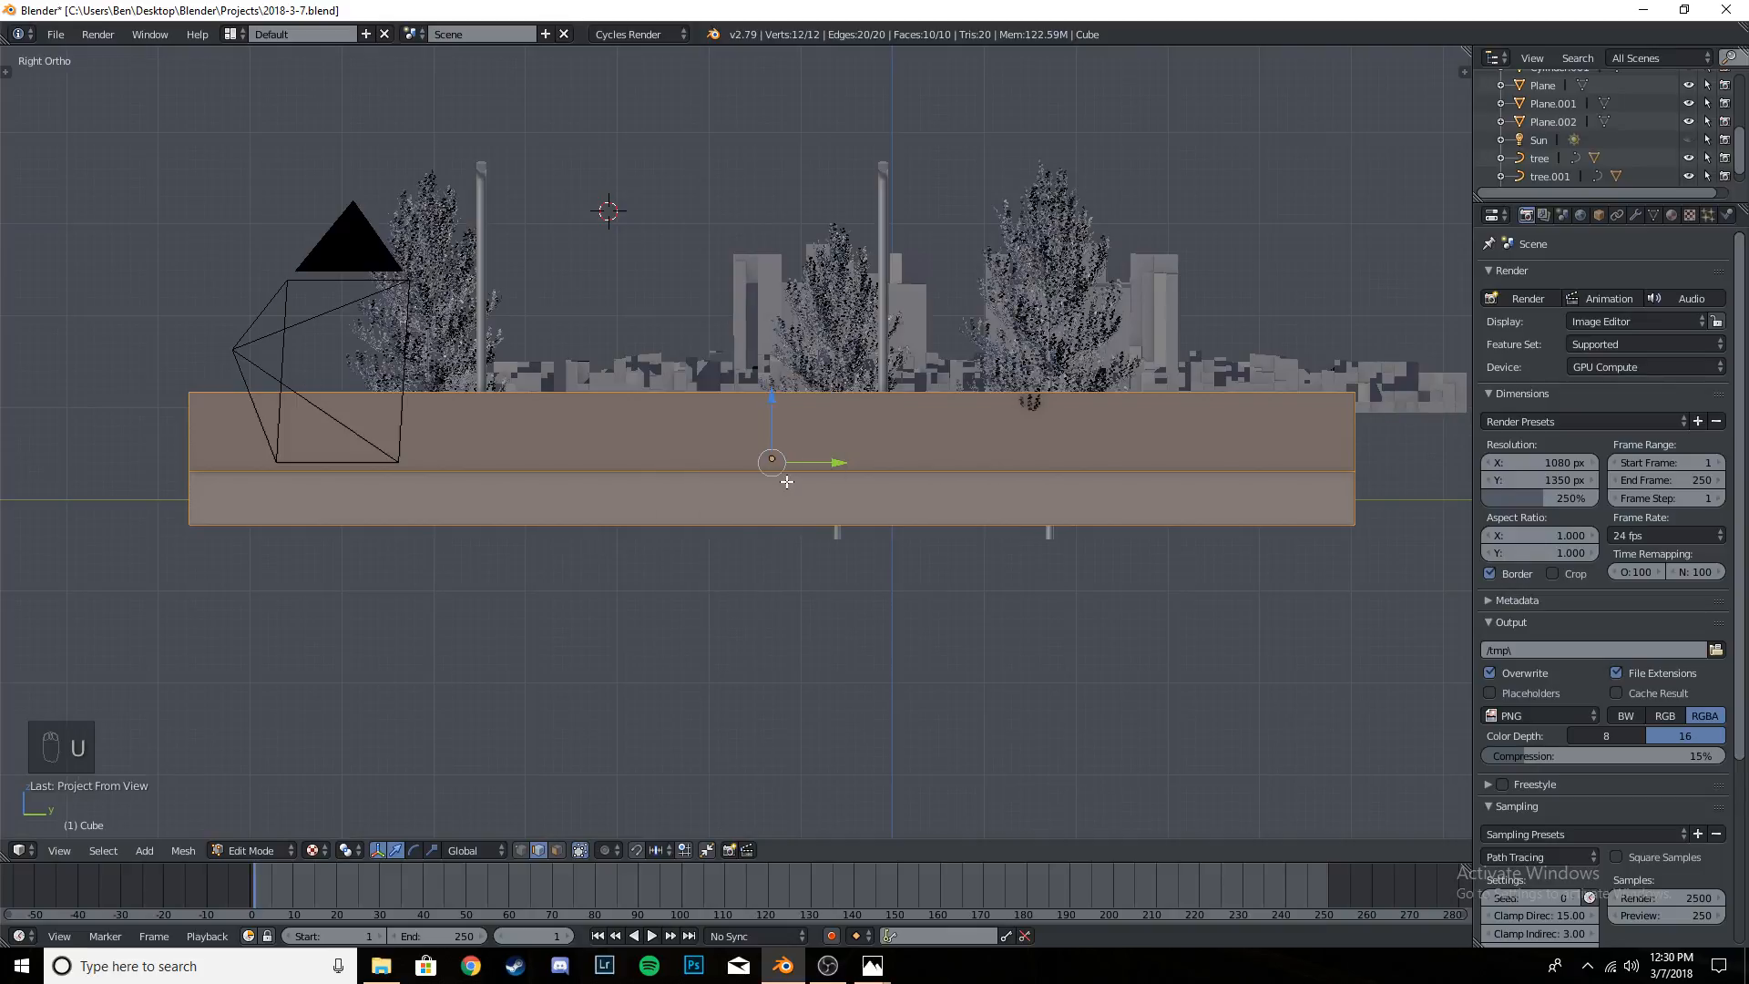
- Return to object mode and show the camera view in rendered shading
key("Tab")
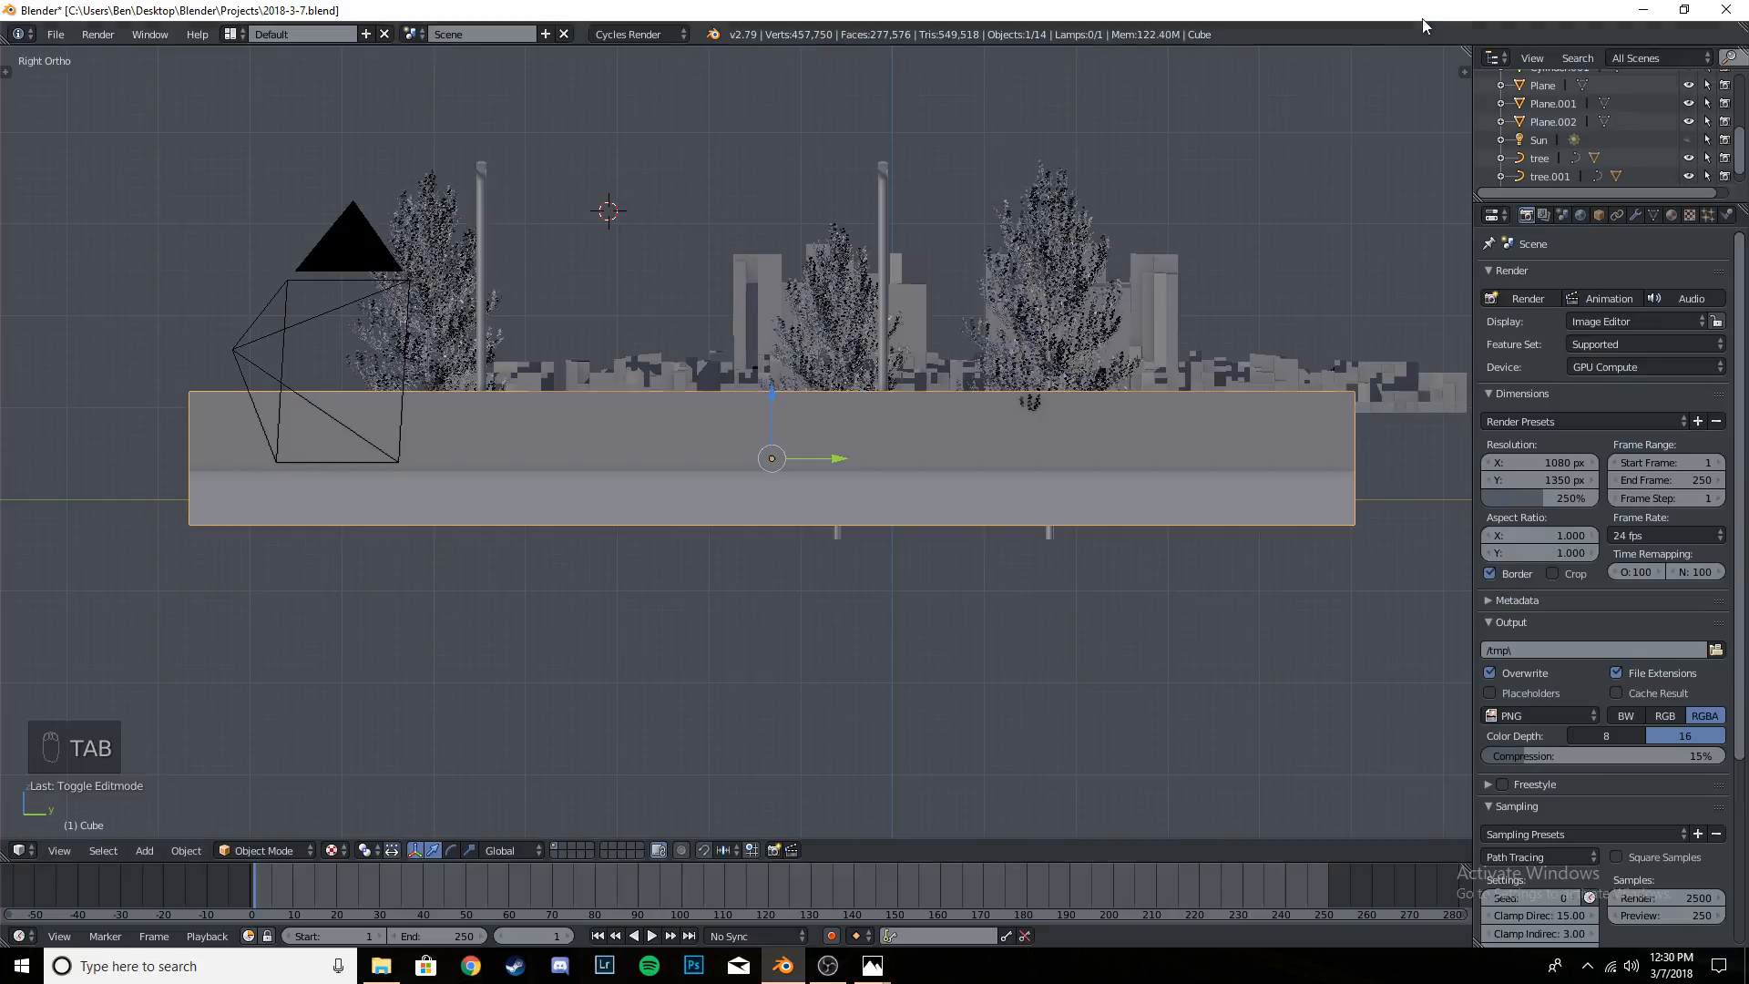
key("KP_0")
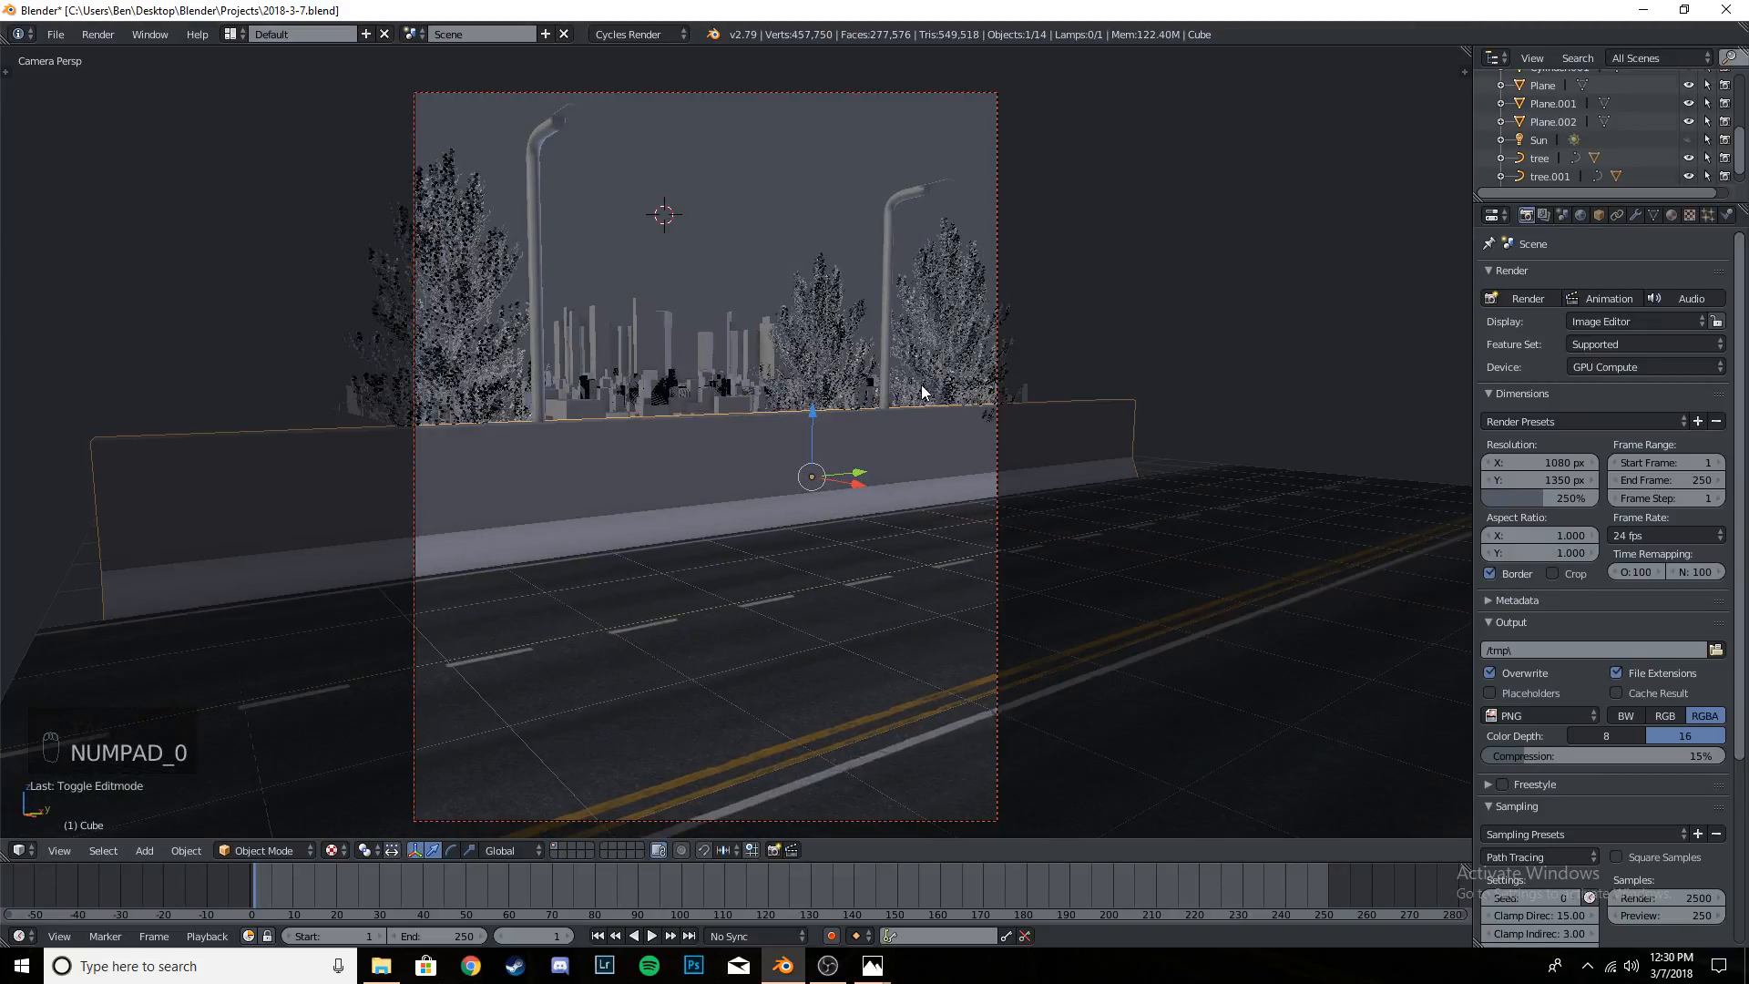
key("shift+z")
middle_click_drag(868, 492, 872, 483, "shift")
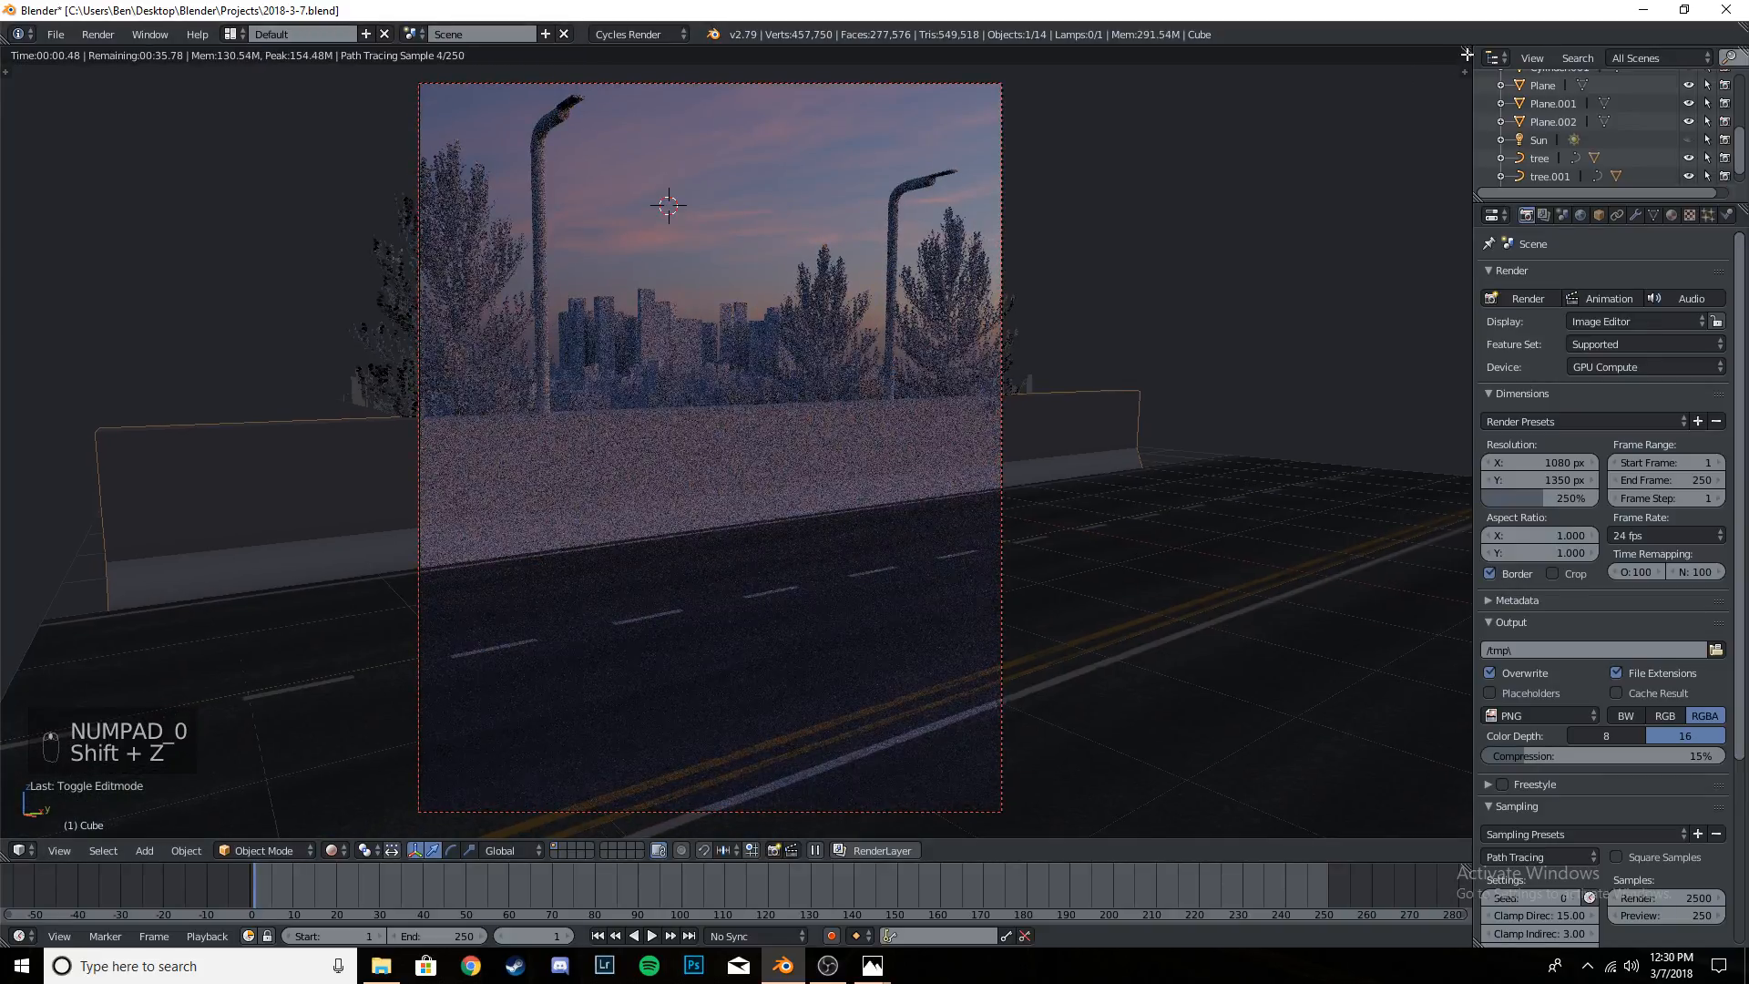
- Split the 3D viewport vertically and turn the wider area into a Node Editor
mouse_move(1466, 52)
left_mouse_down()
mouse_move(656, 140)
mouse_move(401, 140)
left_mouse_up()
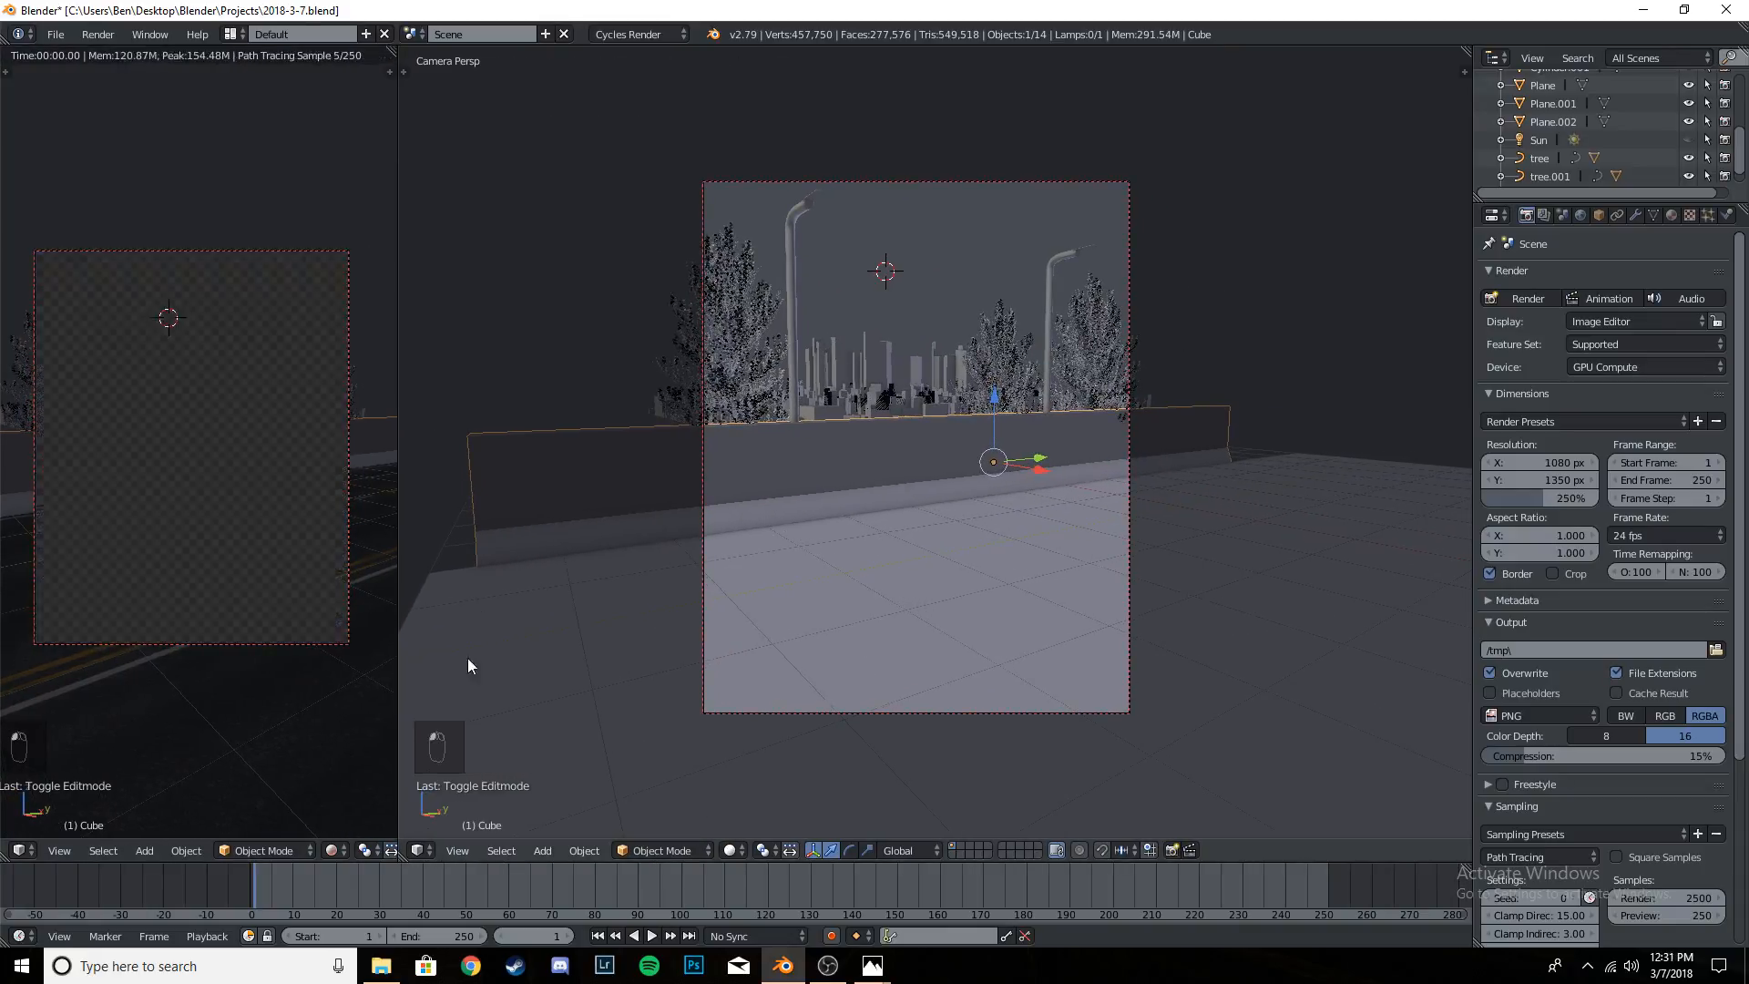
left_click(412, 851)
left_click(495, 645)
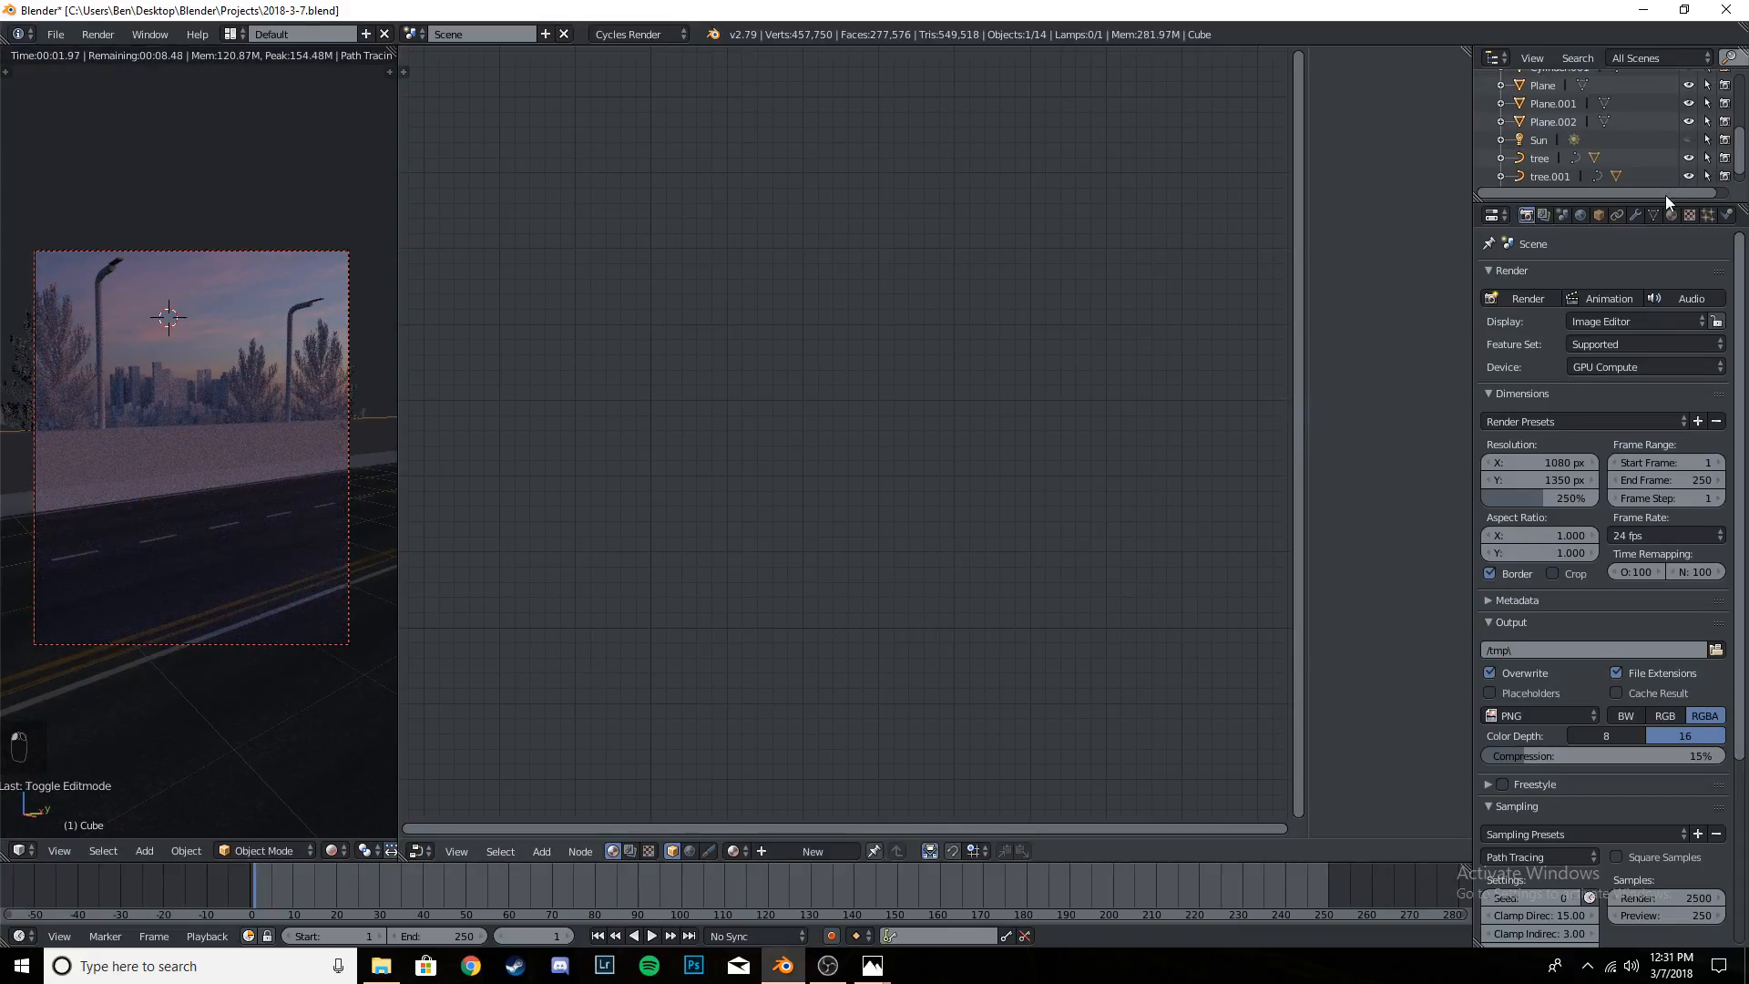
- Create a new material for the barrier and name it Street Barrier
left_click(1673, 215)
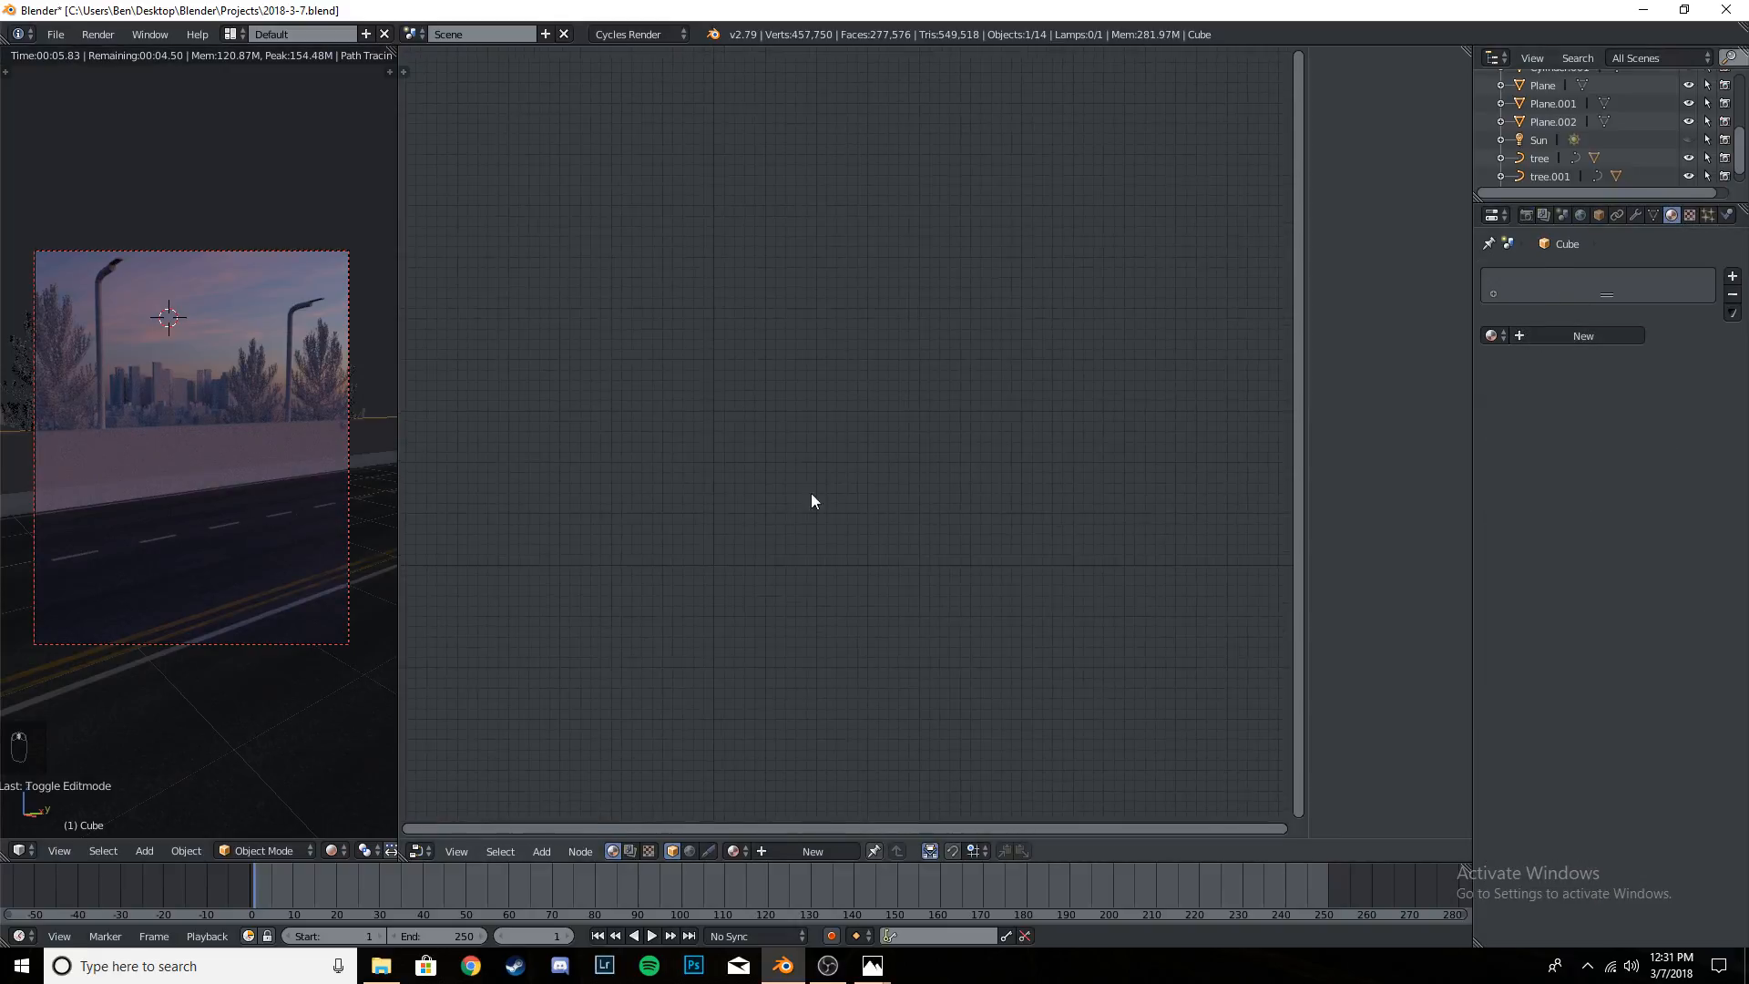
left_click(1560, 337)
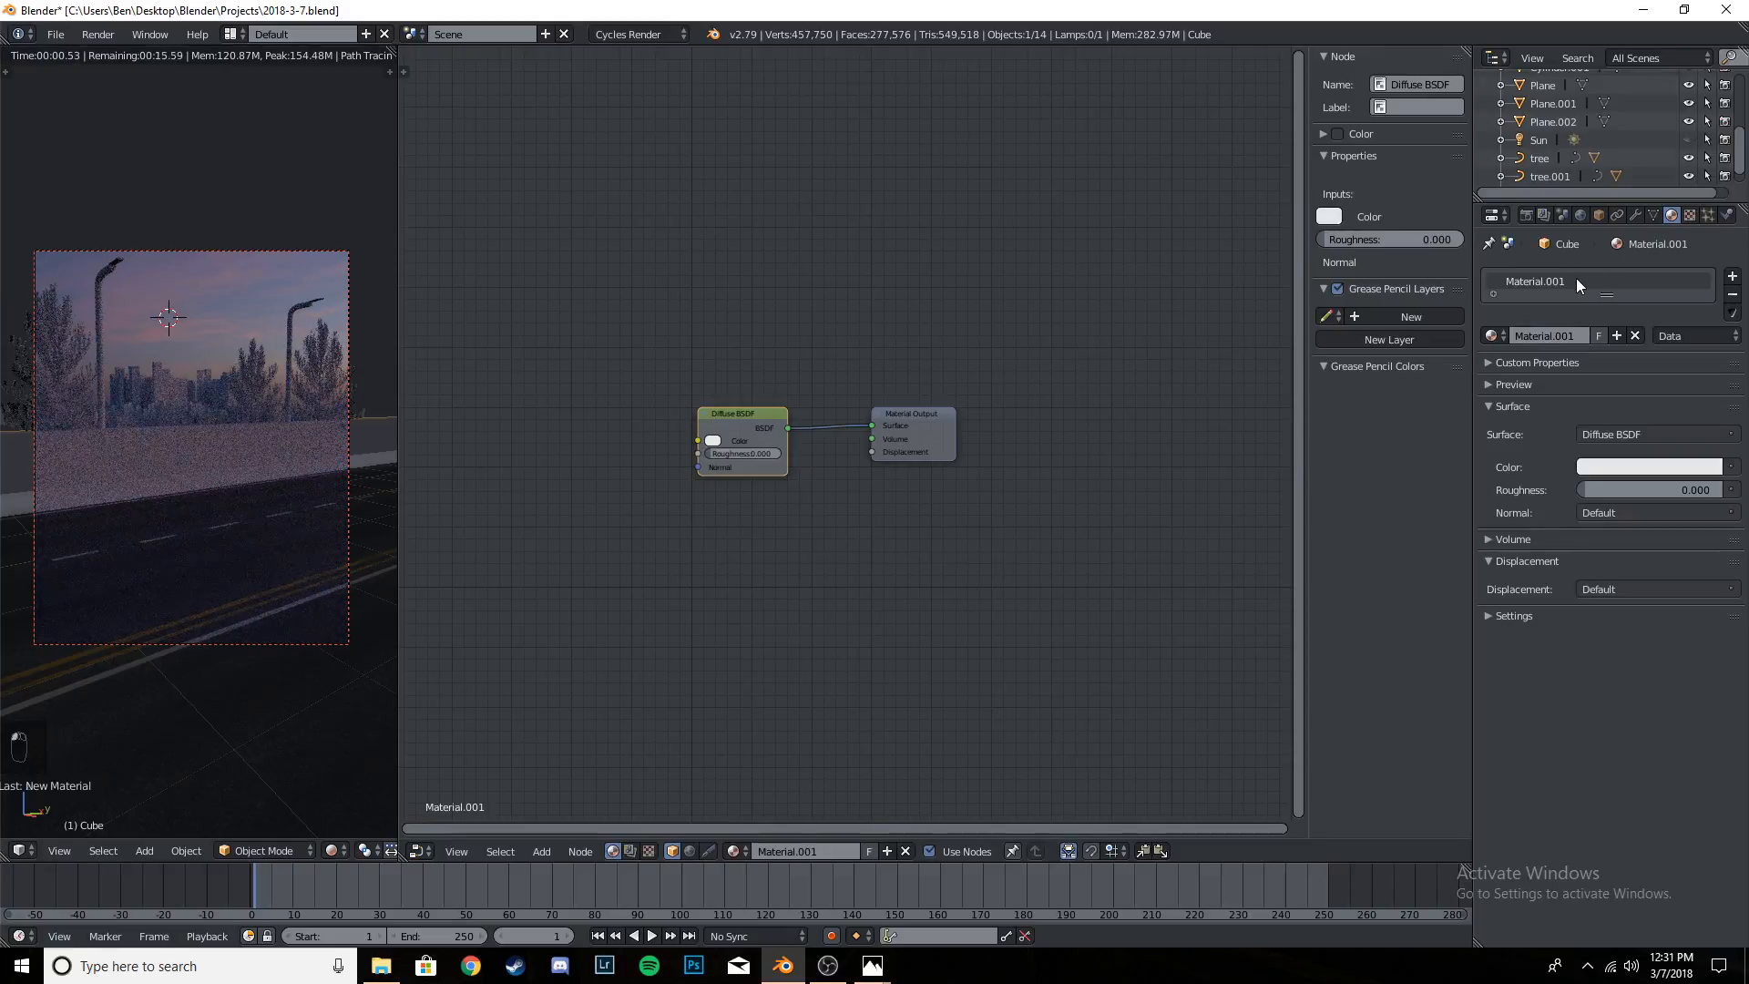
double_click(1575, 278)
key("BackSpace")
type("Road Barrier")
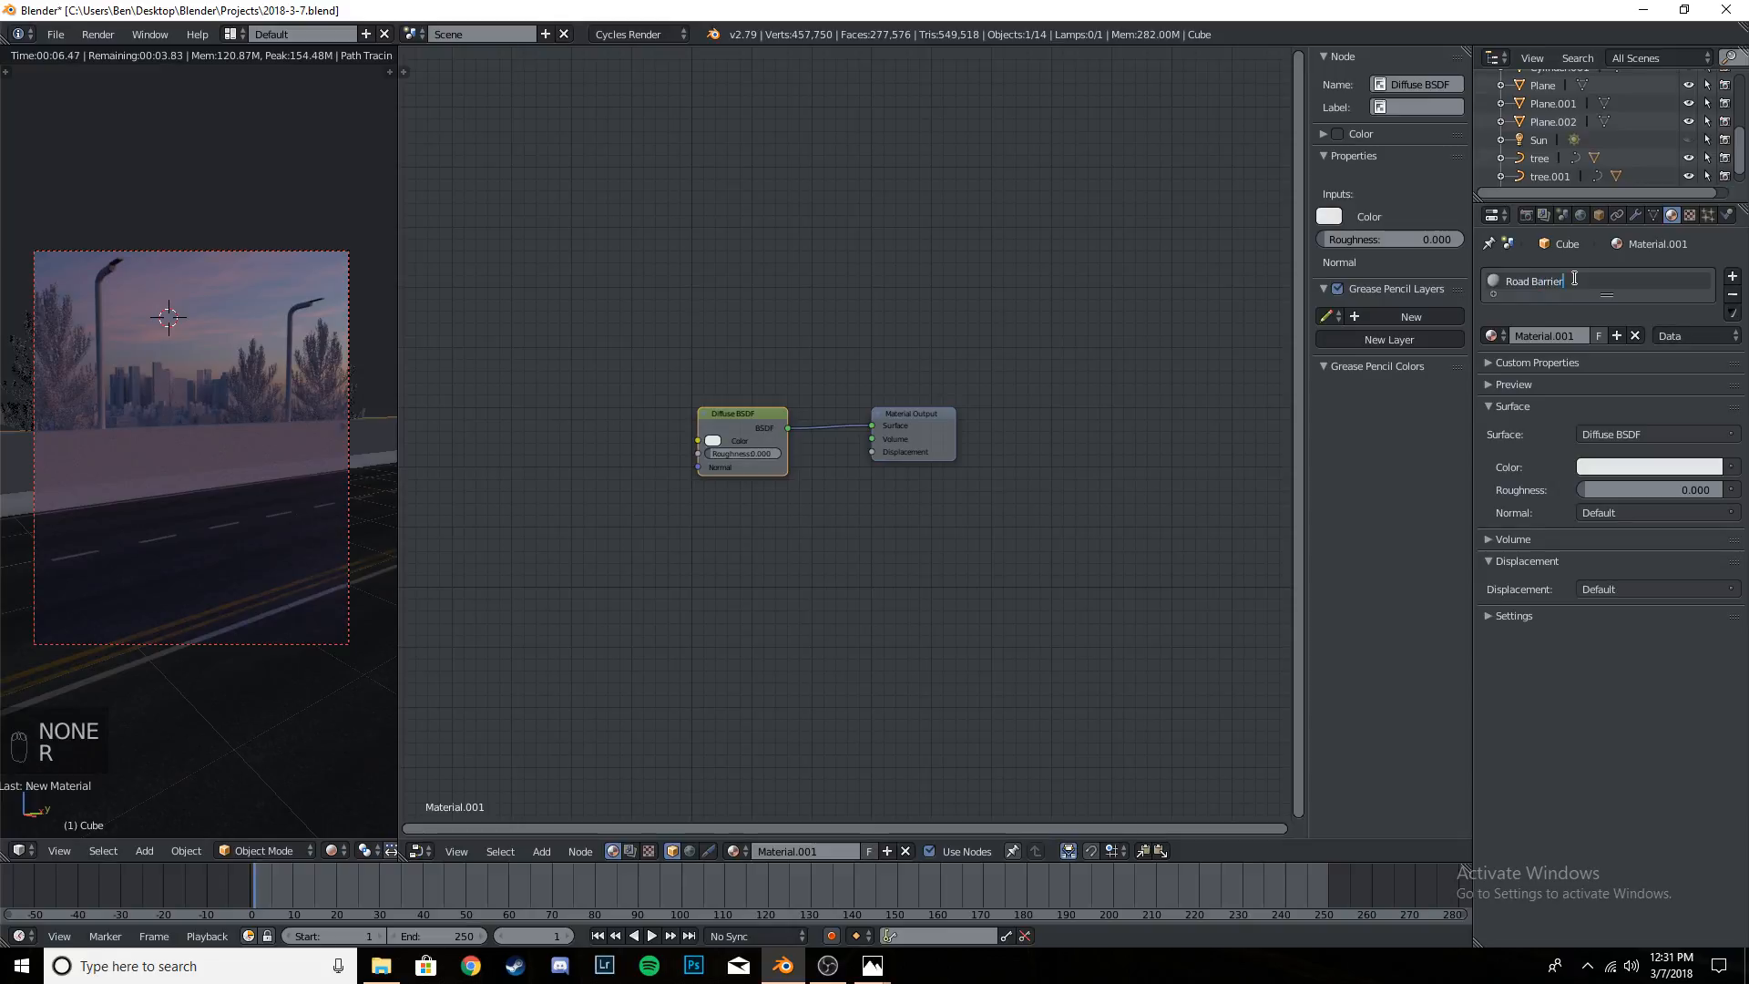
key("BackSpace")
key("BackSpace")
key("BackSpace")
key("BackSpace")
key("BackSpace")
key("BackSpace")
key("BackSpace")
key("BackSpace")
key("BackSpace")
key("BackSpace")
key("BackSpace")
type("Stre")
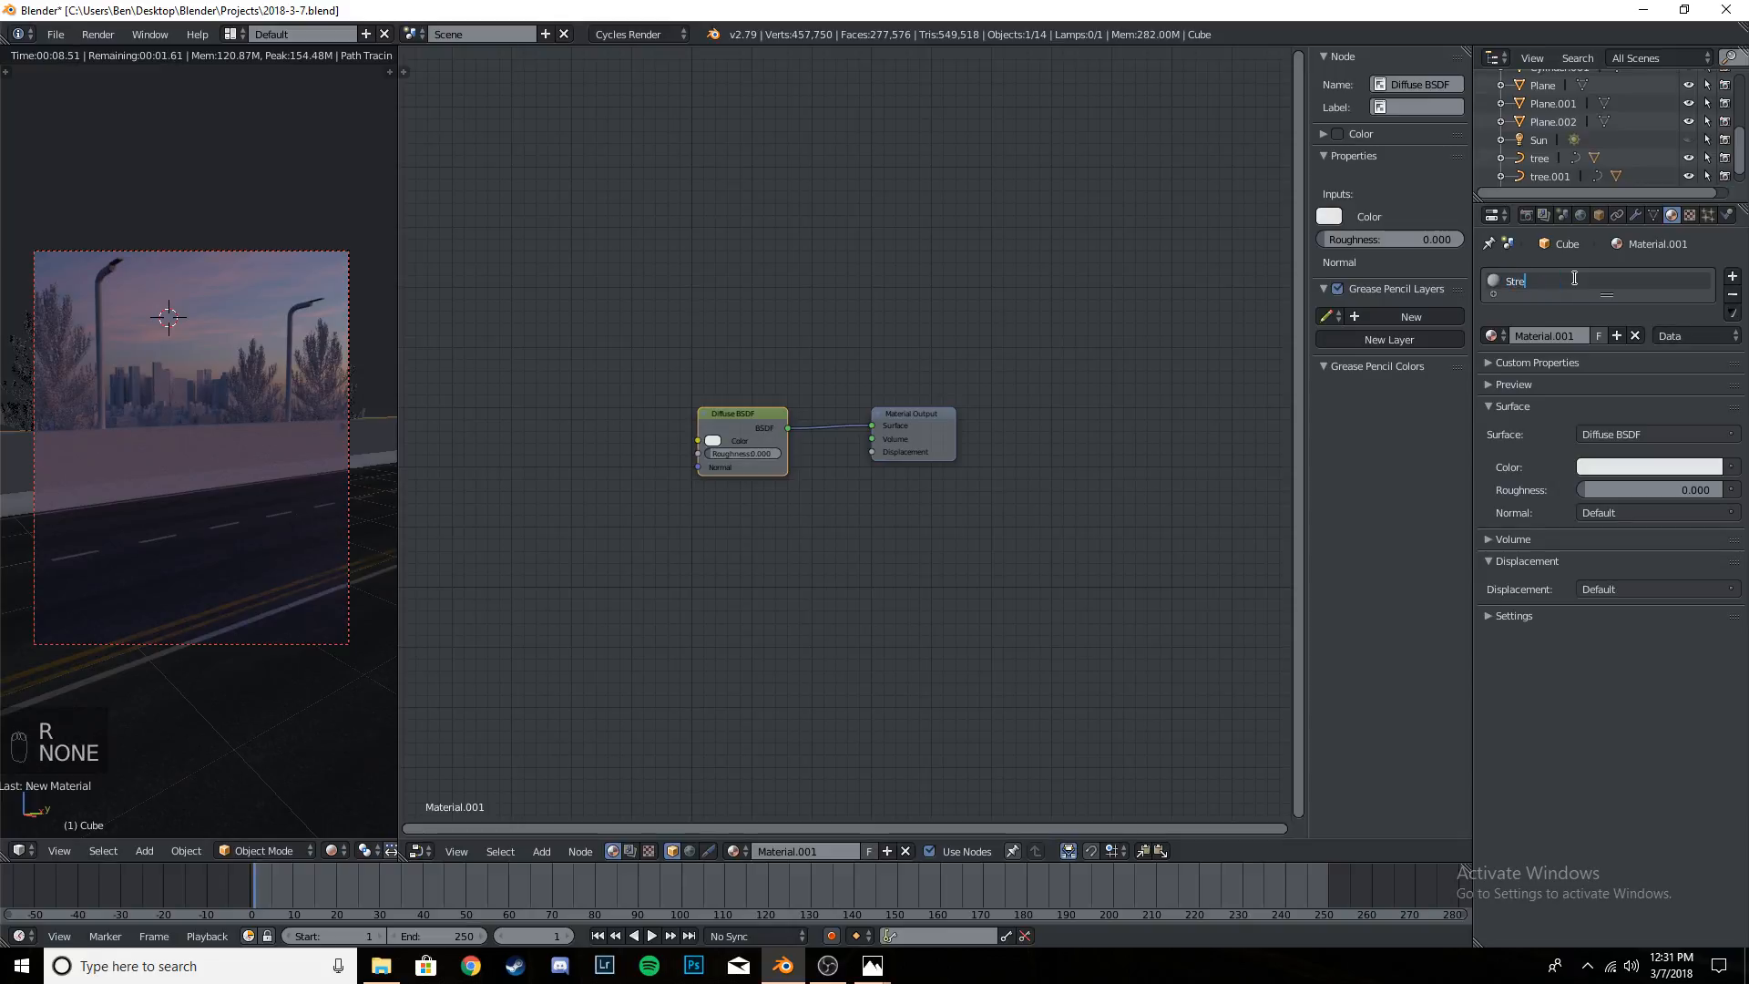
type("et Barrier")
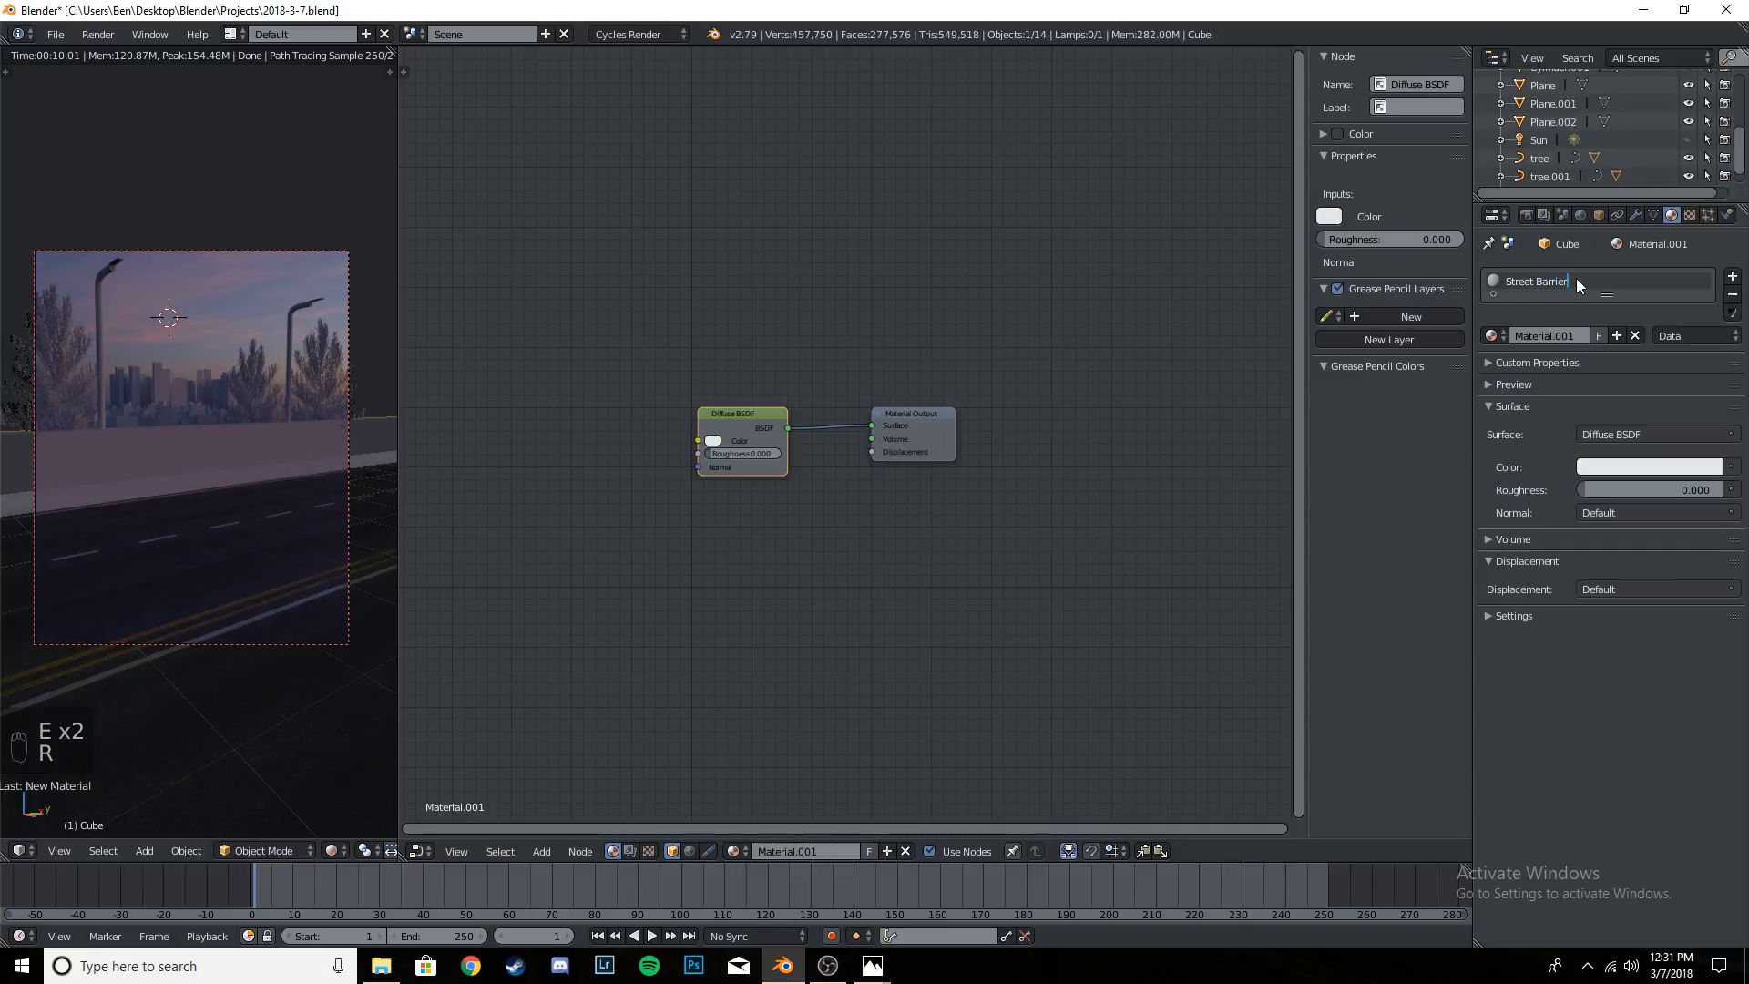
key("Return")
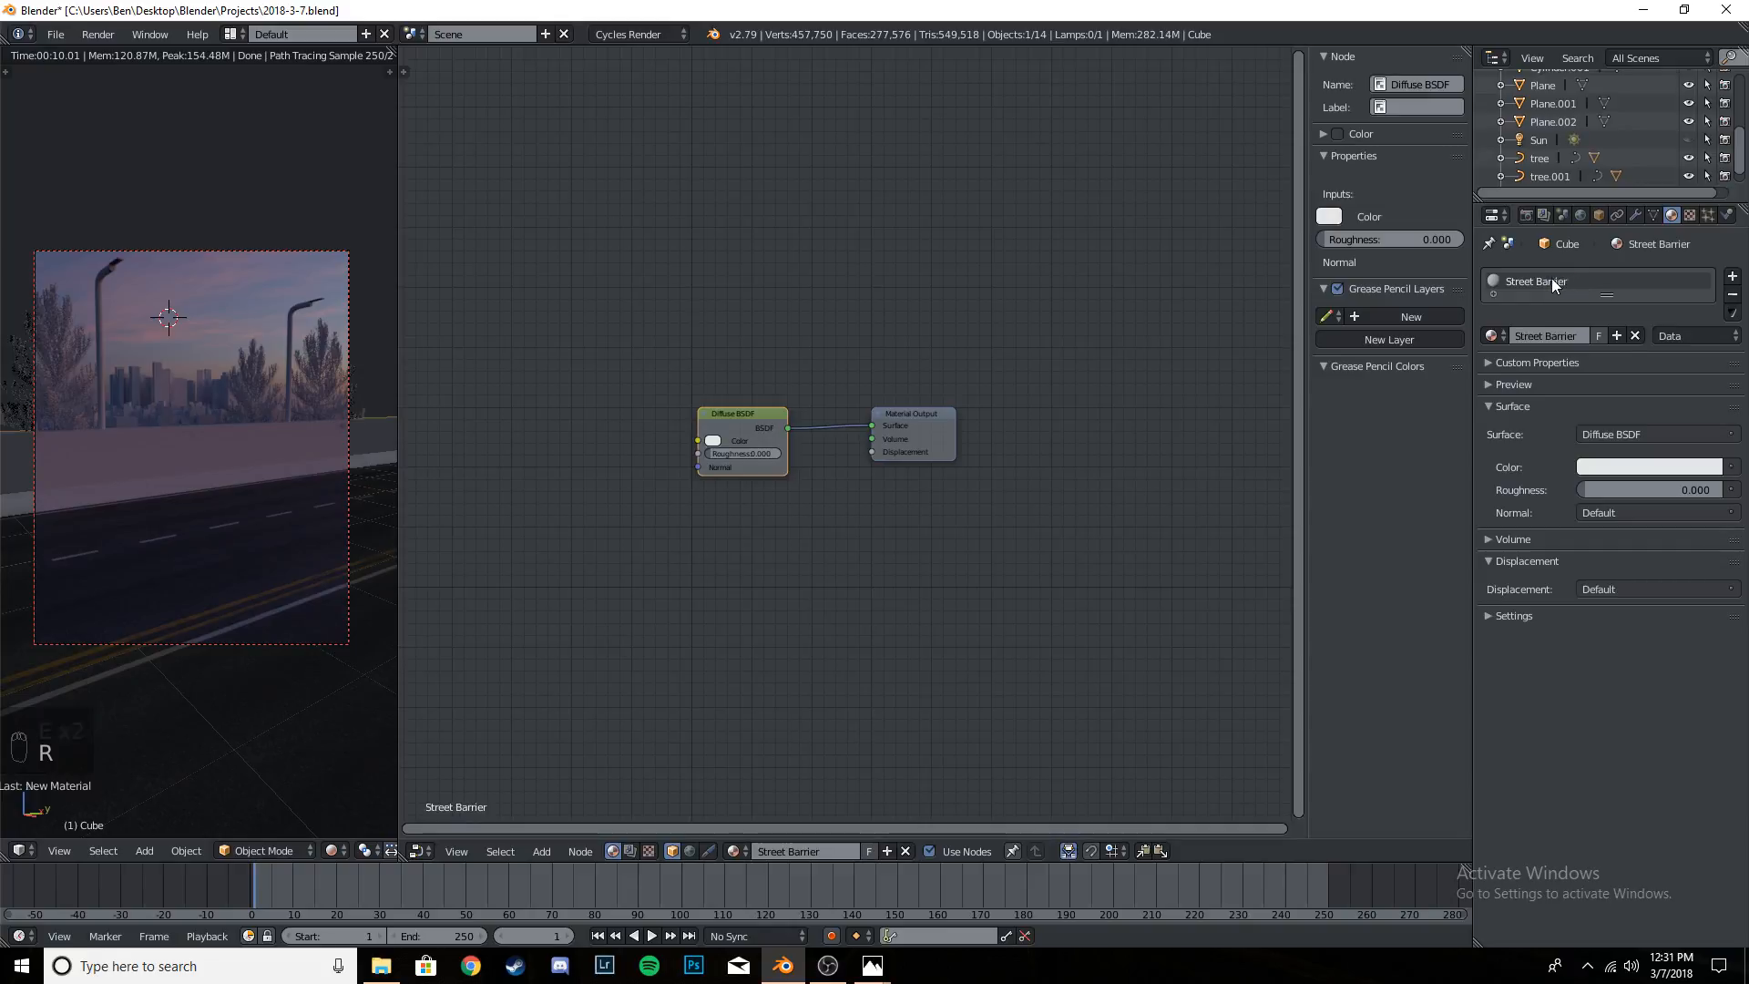
- Change the Street Barrier material's surface shader to Principled BSDF and save the project
left_click(1633, 433)
left_click(1534, 697)
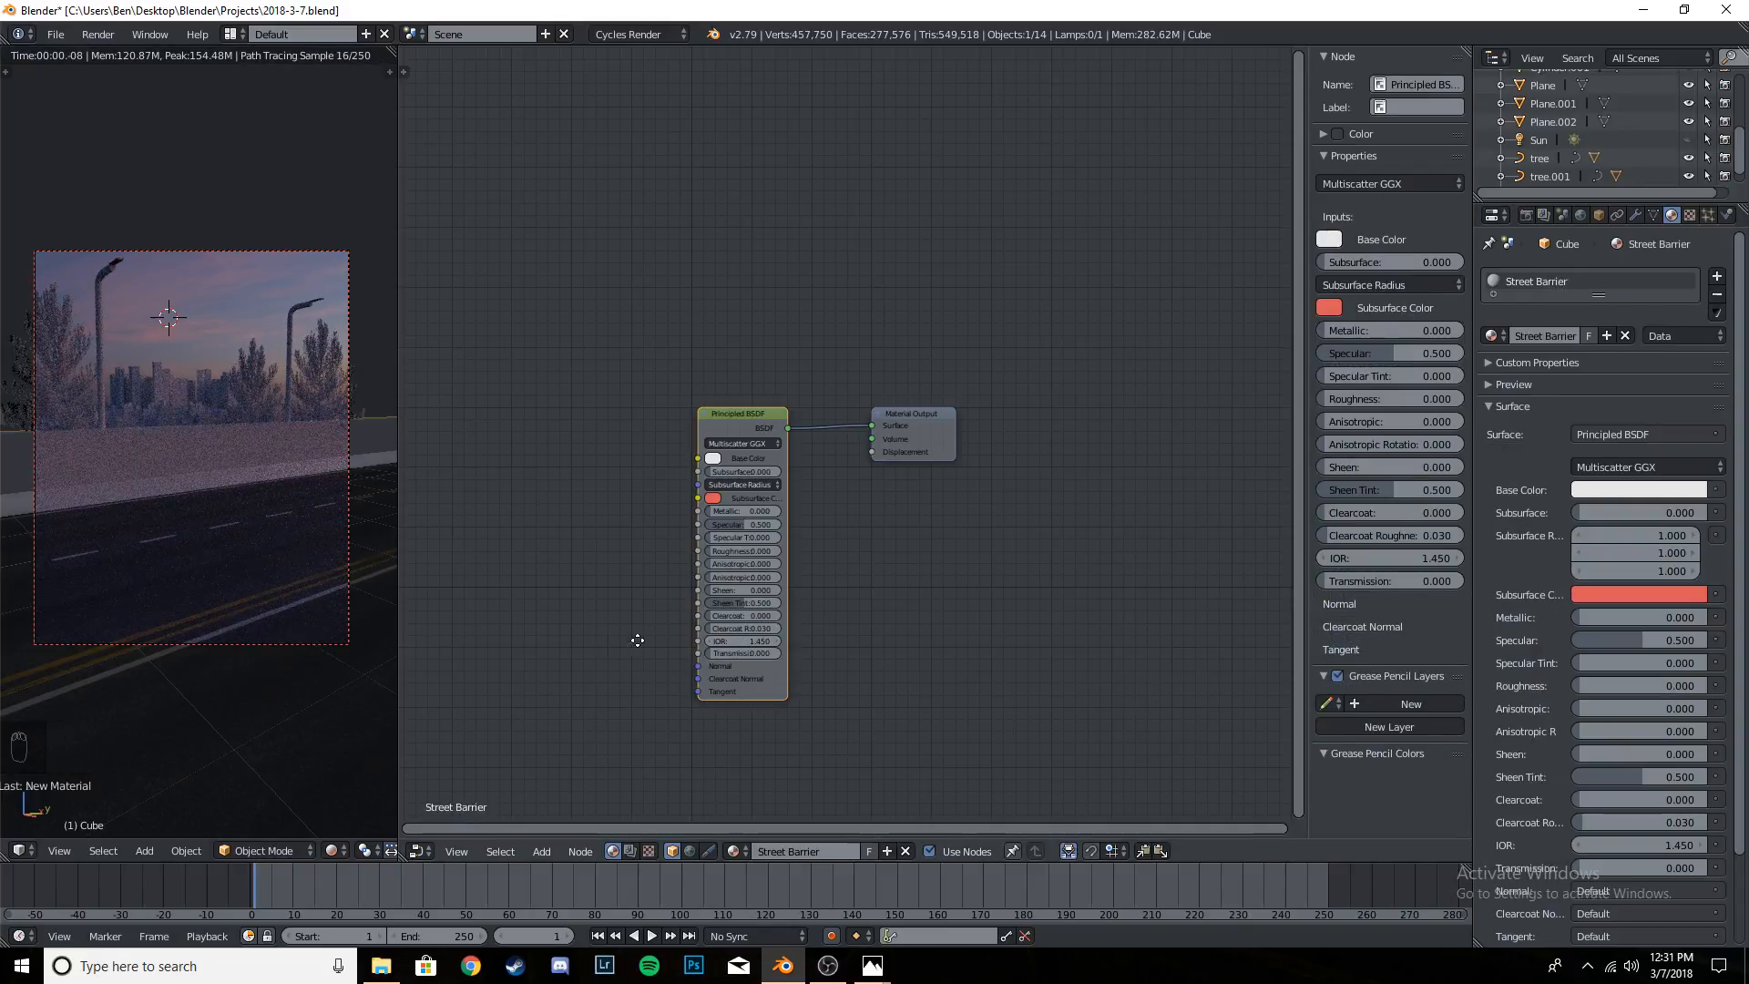
middle_click_drag(638, 641, 676, 512)
scroll(260, 496, "up", 1)
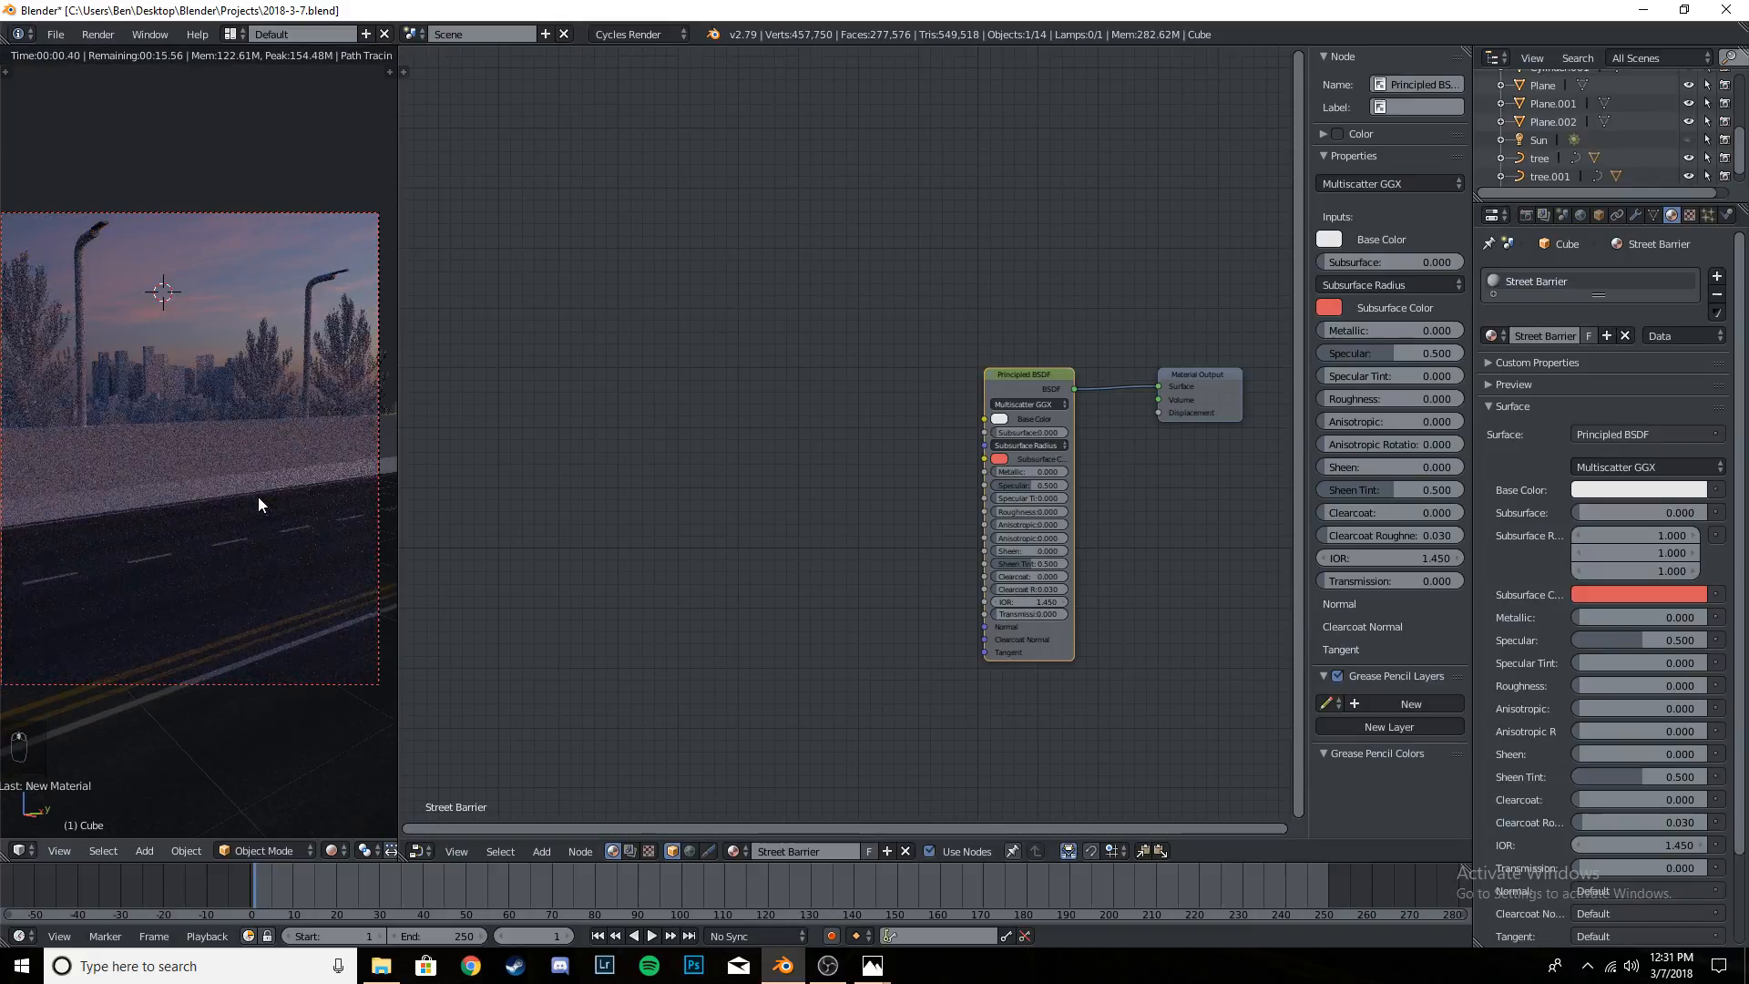
key("ctrl+s")
key("ctrl+s")
- Add an Image Texture node beside the Principled BSDF and browse the Textures folder as thumbnails for its image
key("shift+a")
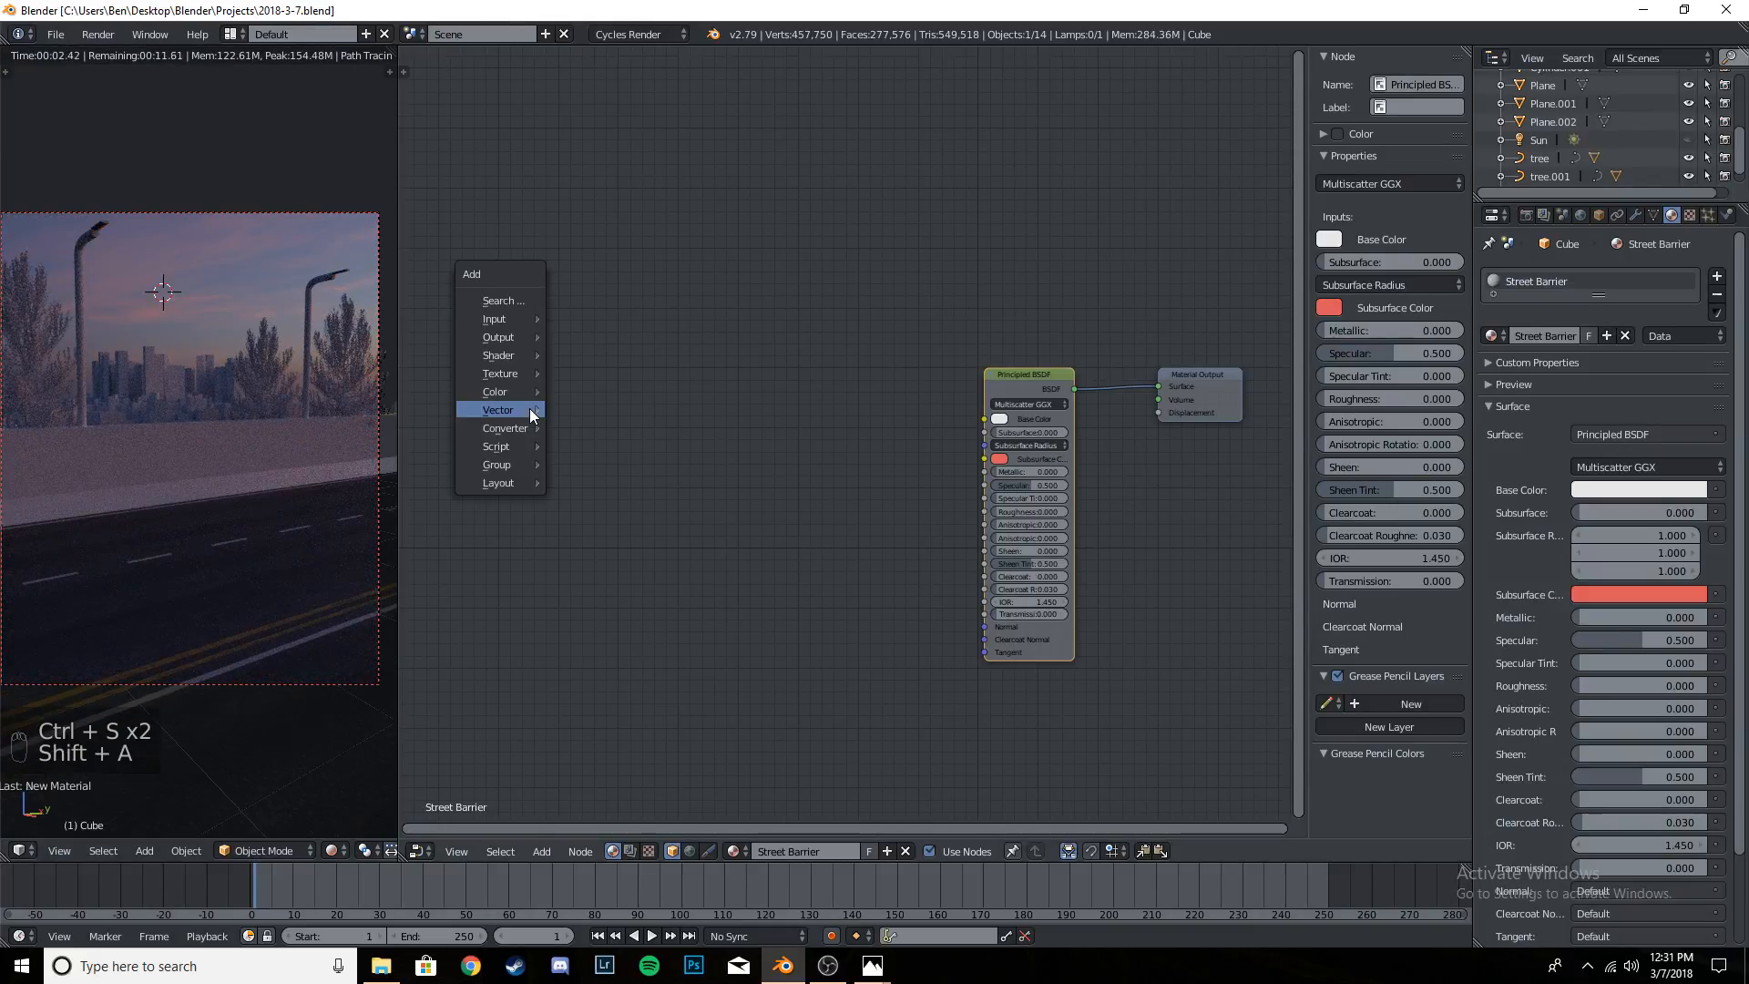
mouse_move(501, 373)
left_click(620, 446)
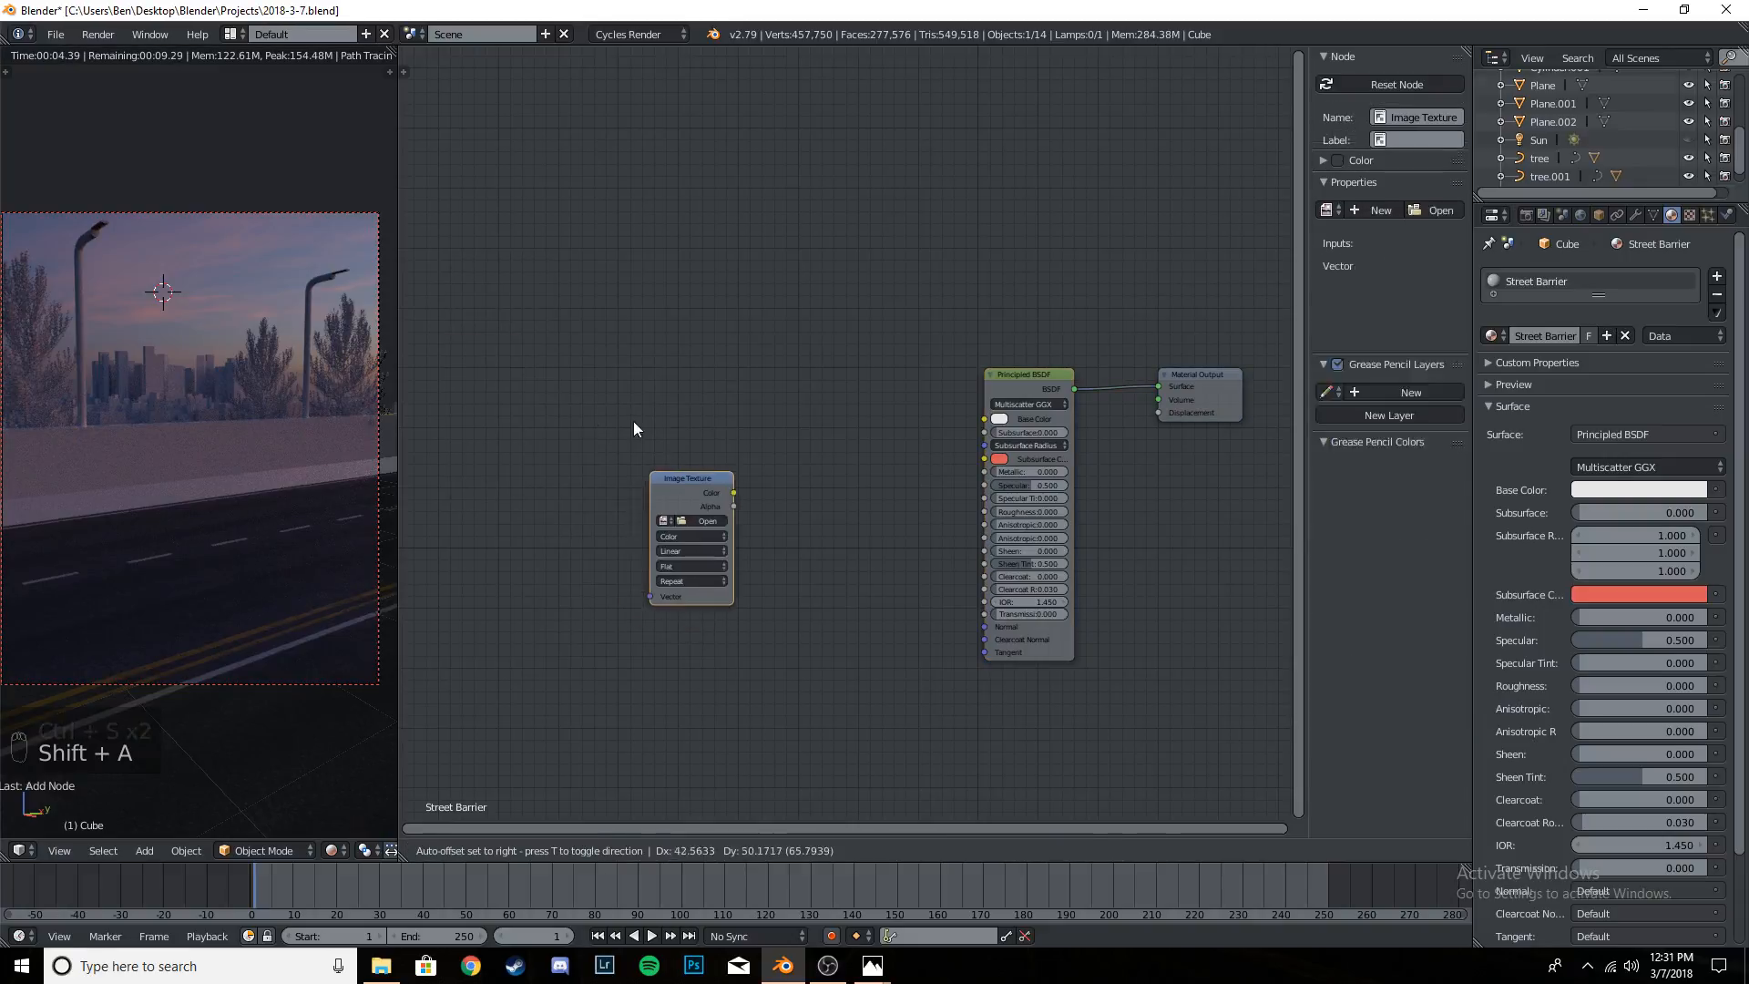
left_click(597, 449)
left_click(602, 440)
left_click(600, 449)
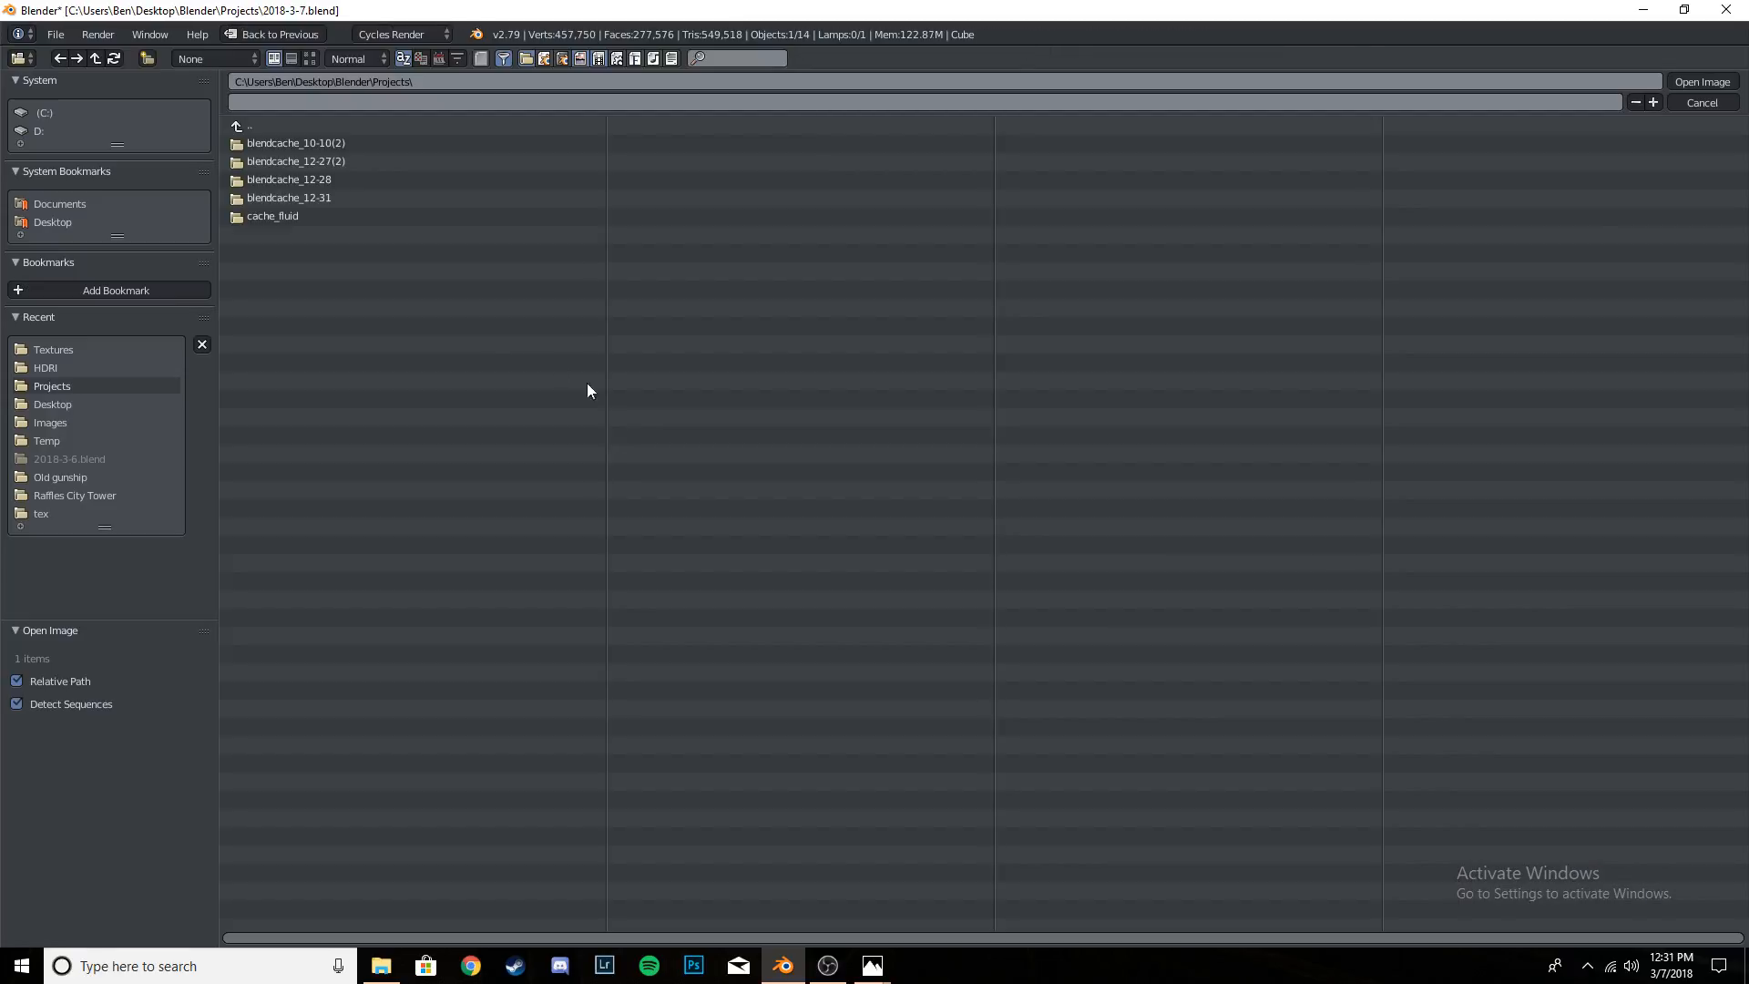
left_click(64, 350)
left_click(310, 58)
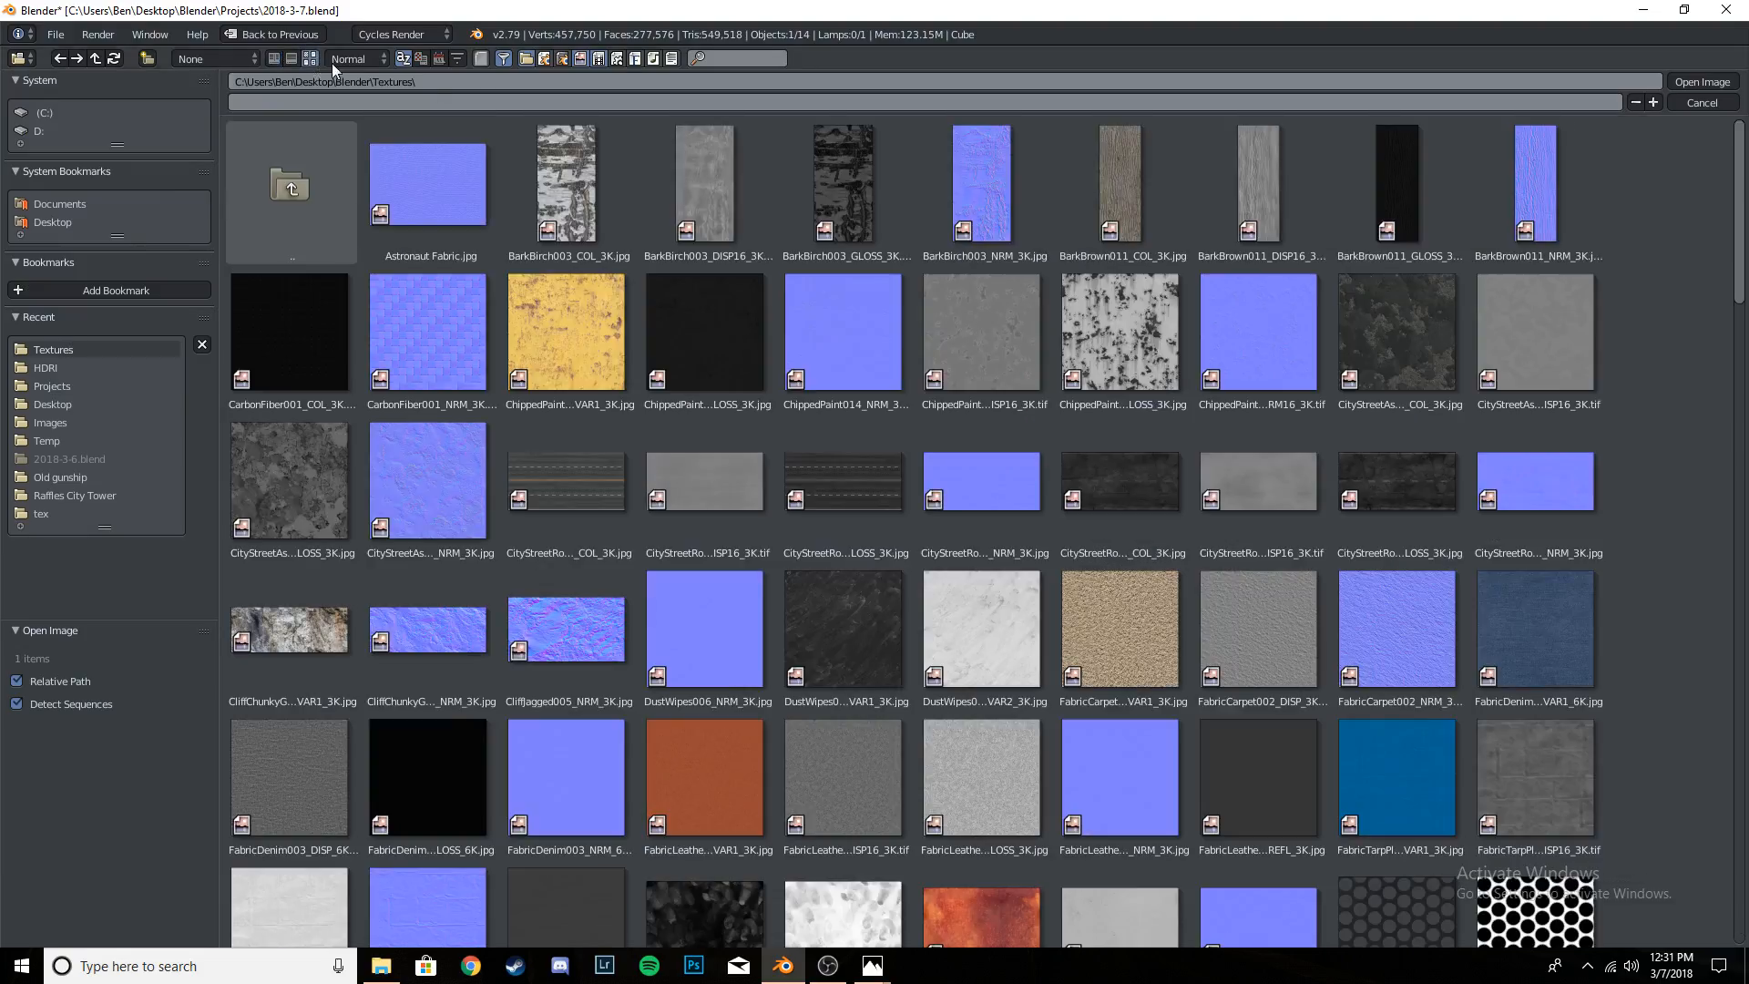
- Examine the texture thumbnails for a suitable barrier surface, comparing the damaged asphalt and ChippedPaint014 maps
left_click(1385, 335)
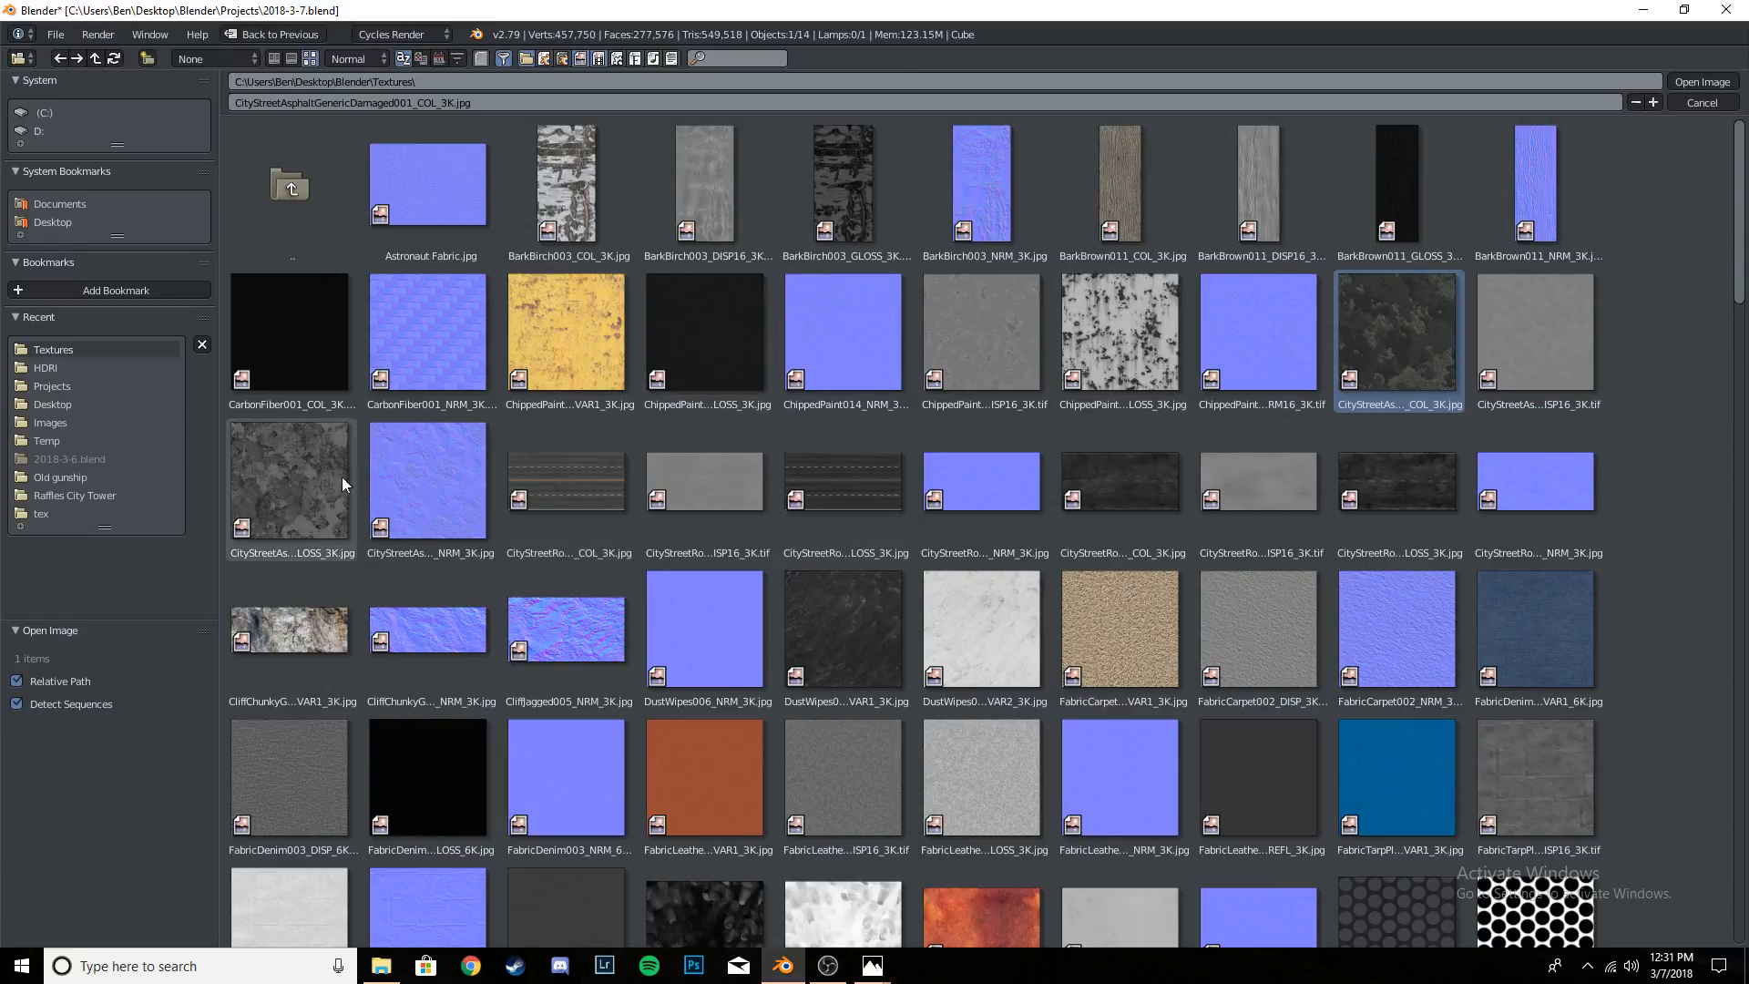
left_click_drag(1740, 248, 1692, 833)
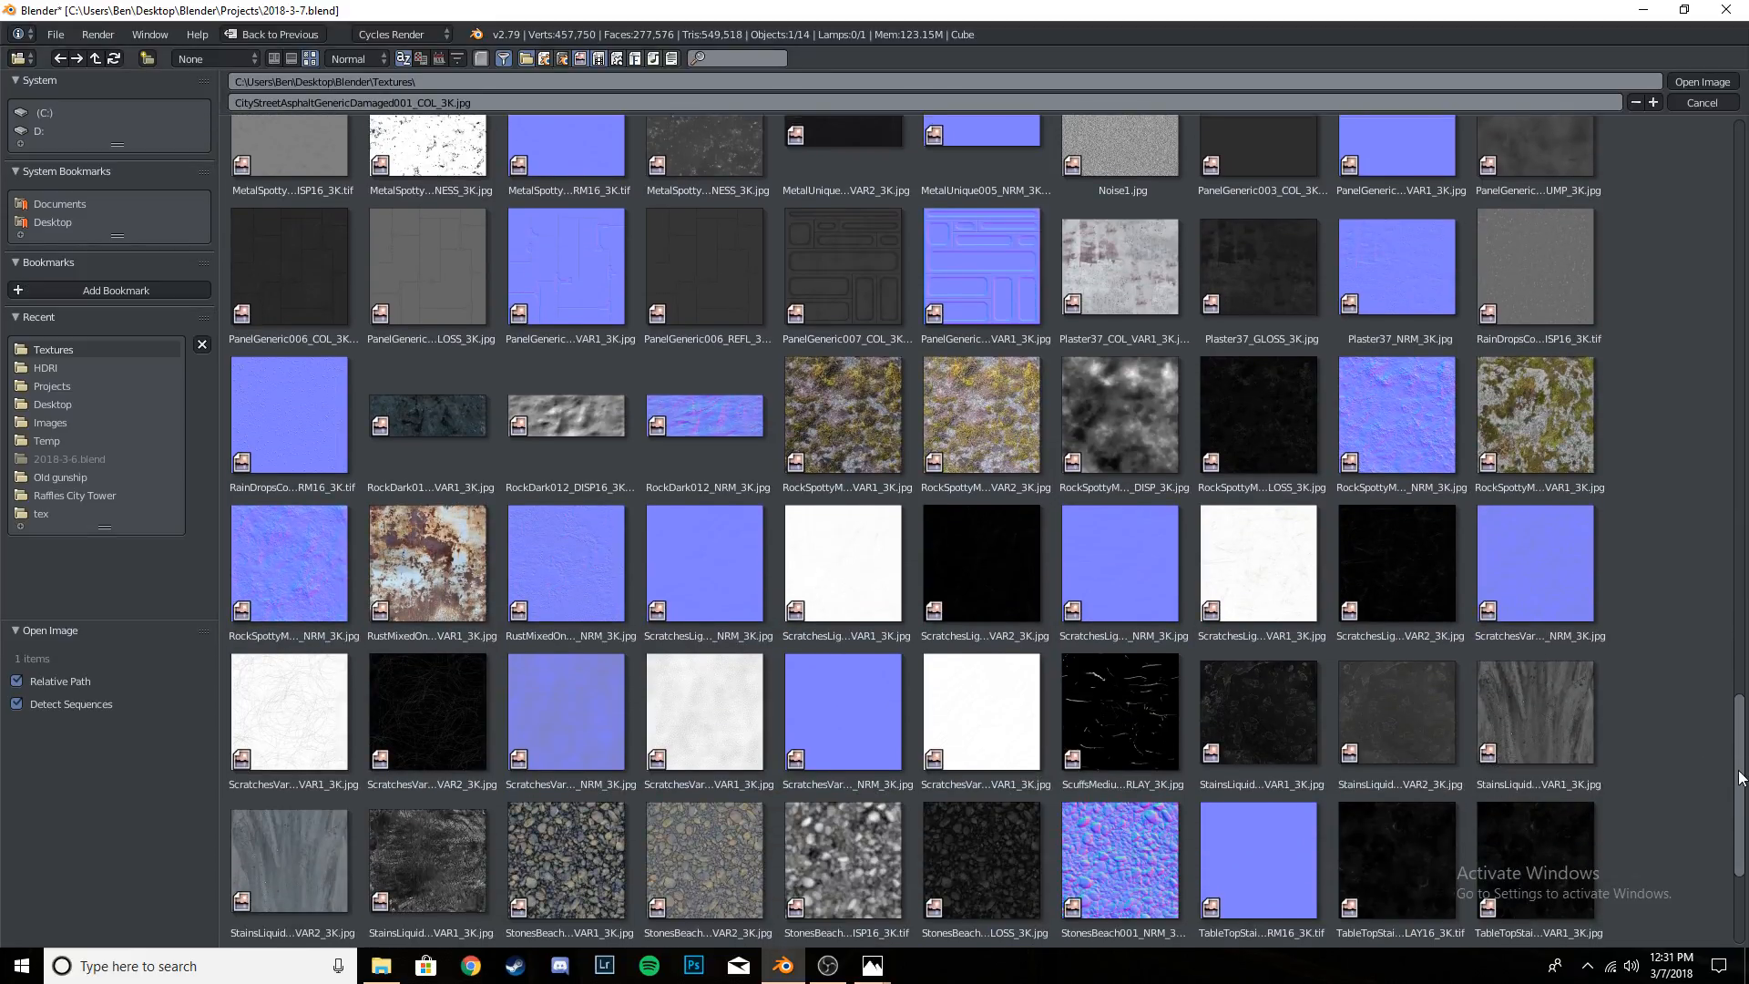
left_click_drag(1740, 776, 1717, 464)
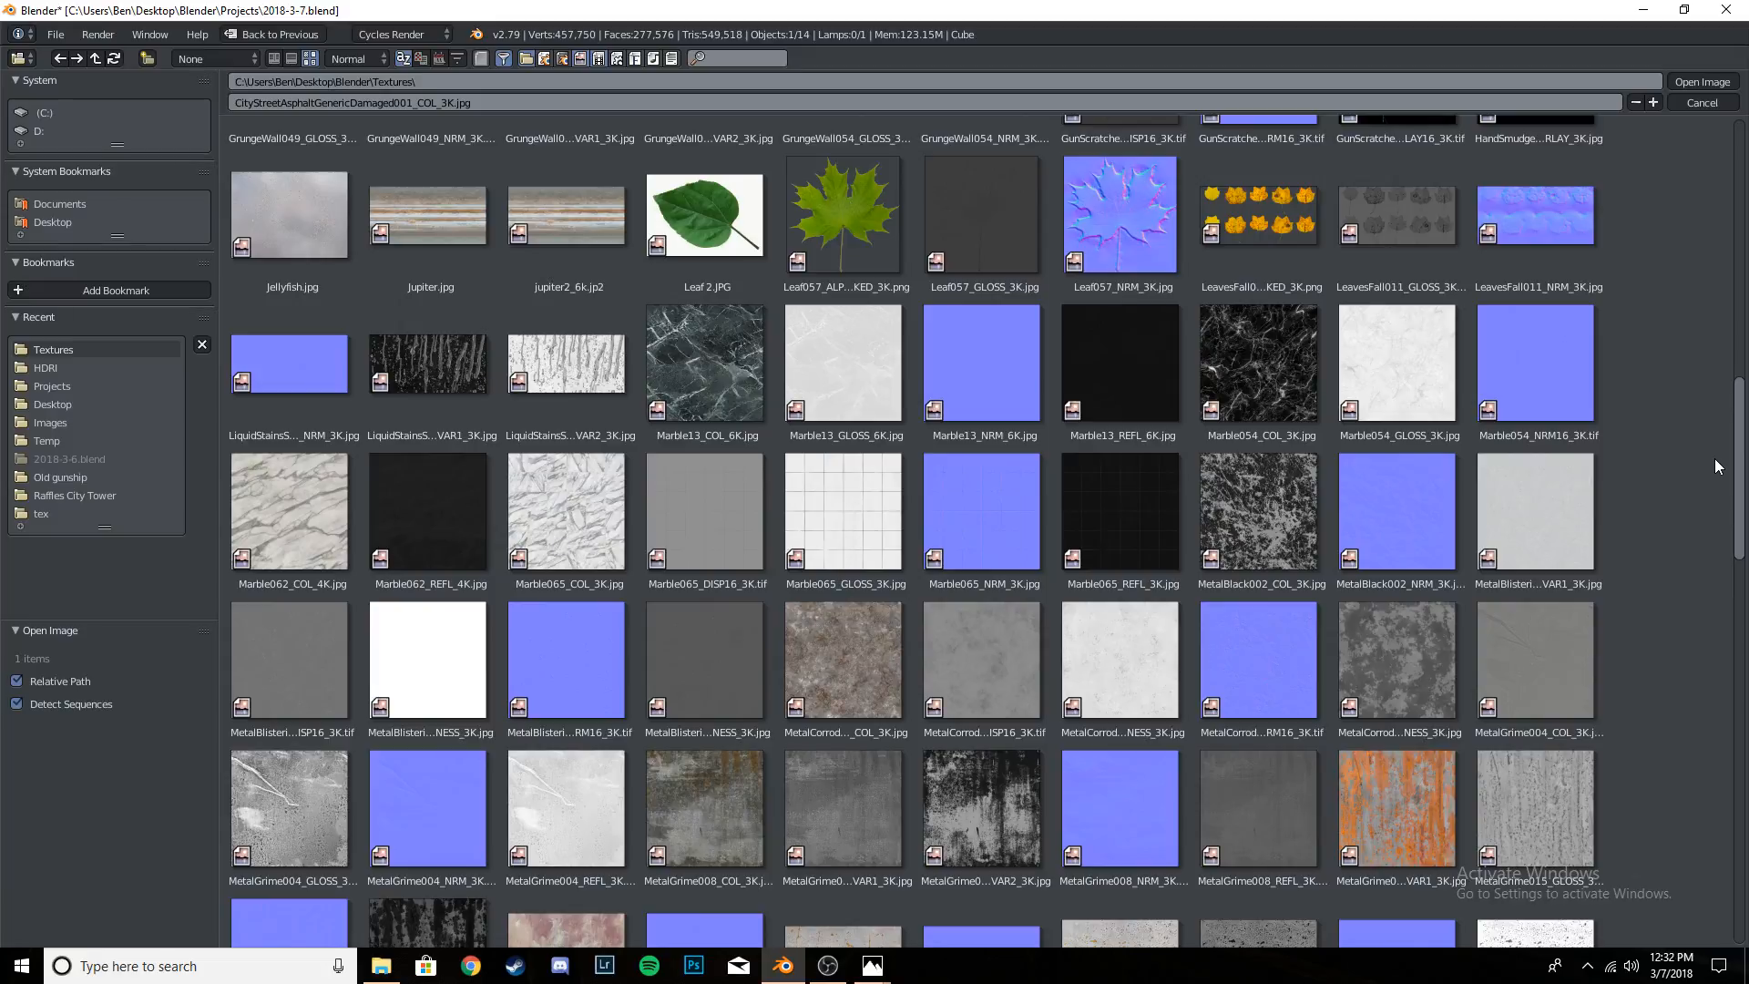
left_click_drag(1715, 459, 1745, 206)
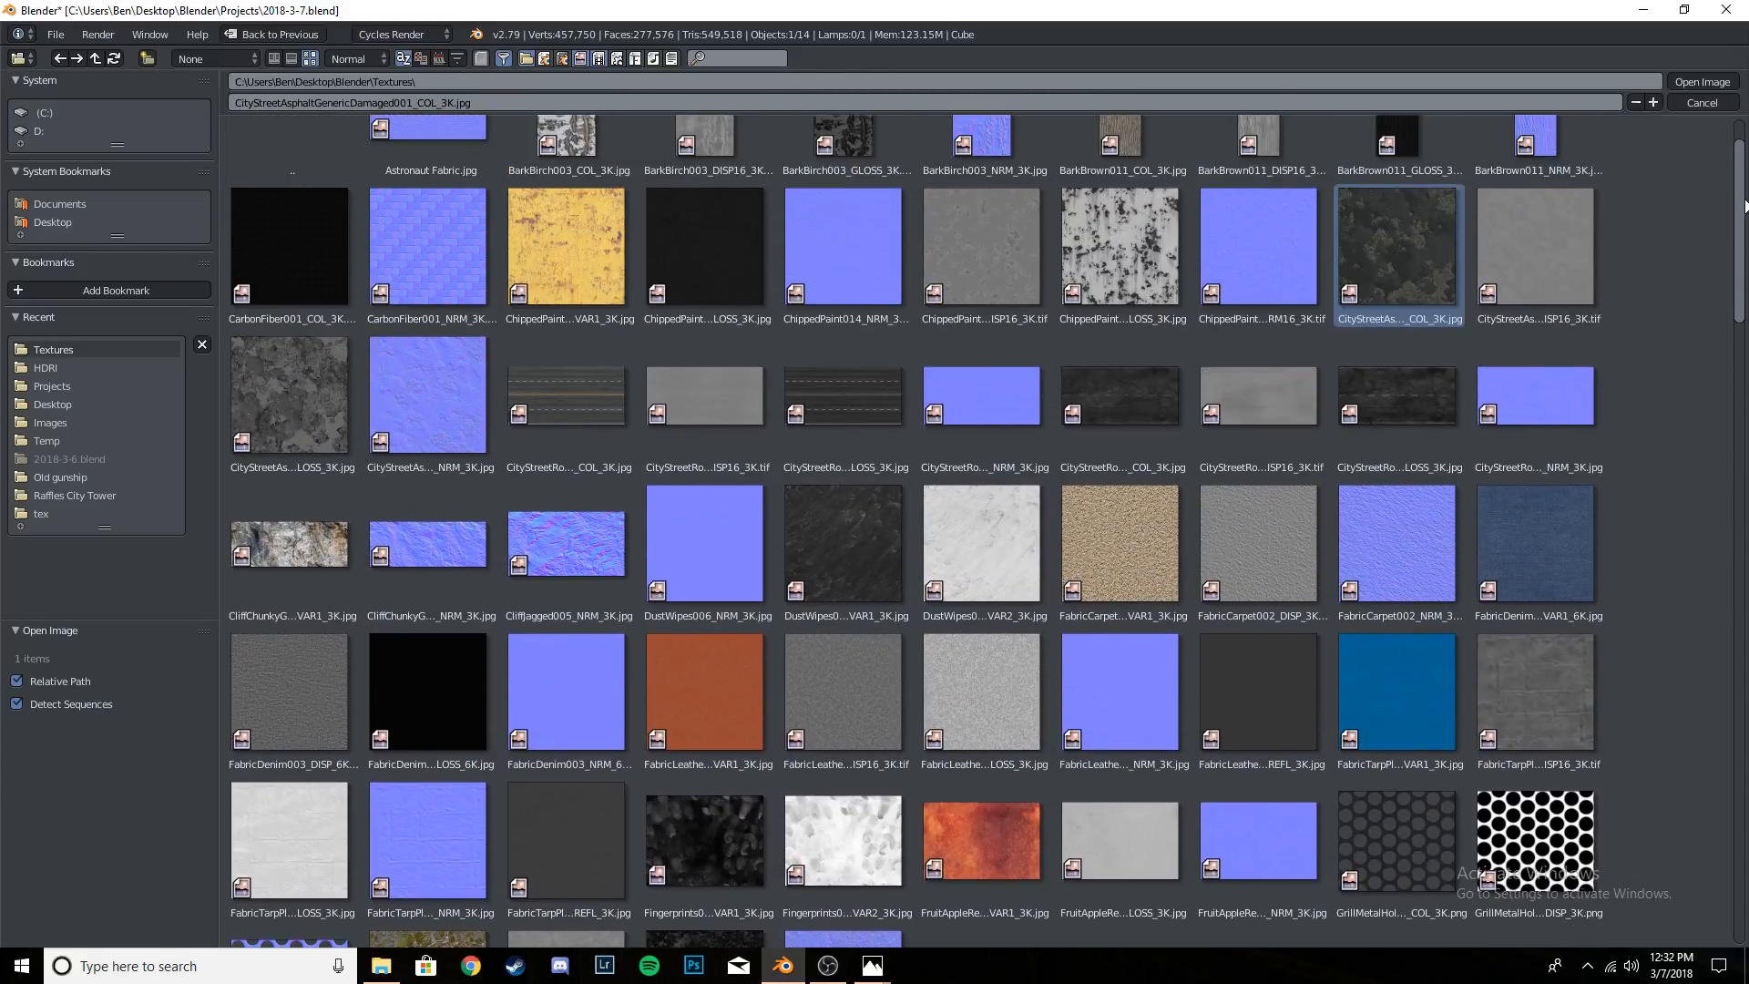
left_click(566, 246)
left_click(1438, 232)
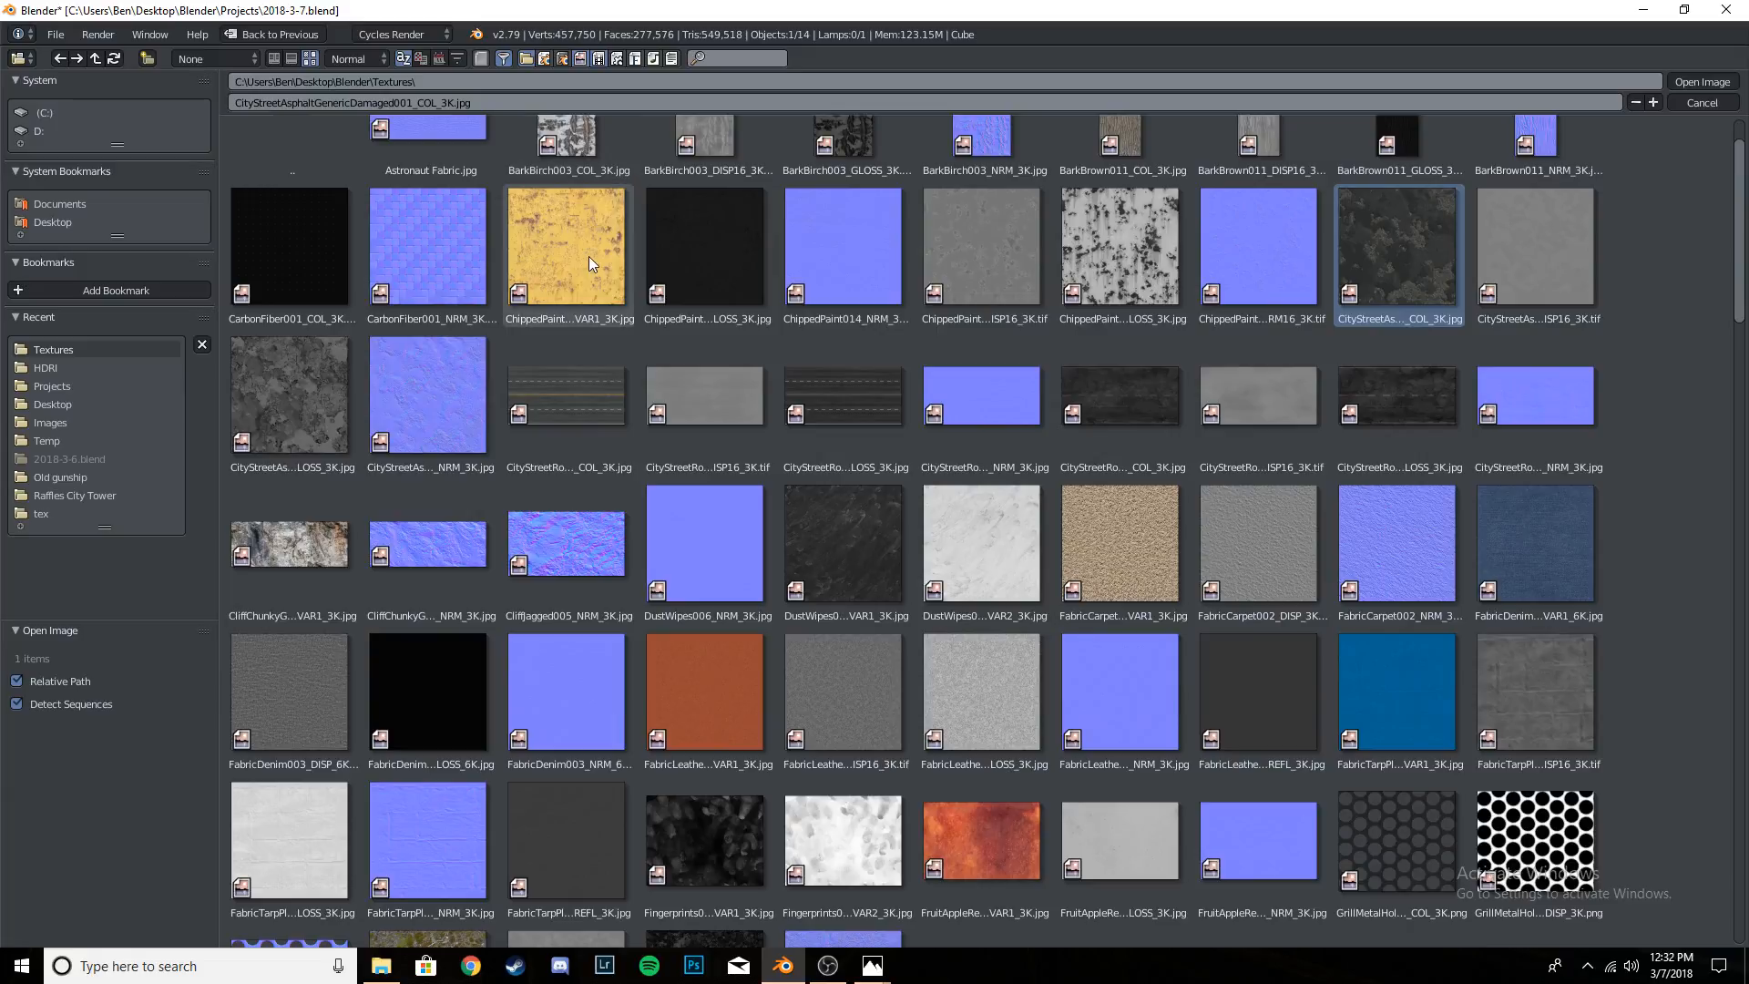
left_click(575, 223)
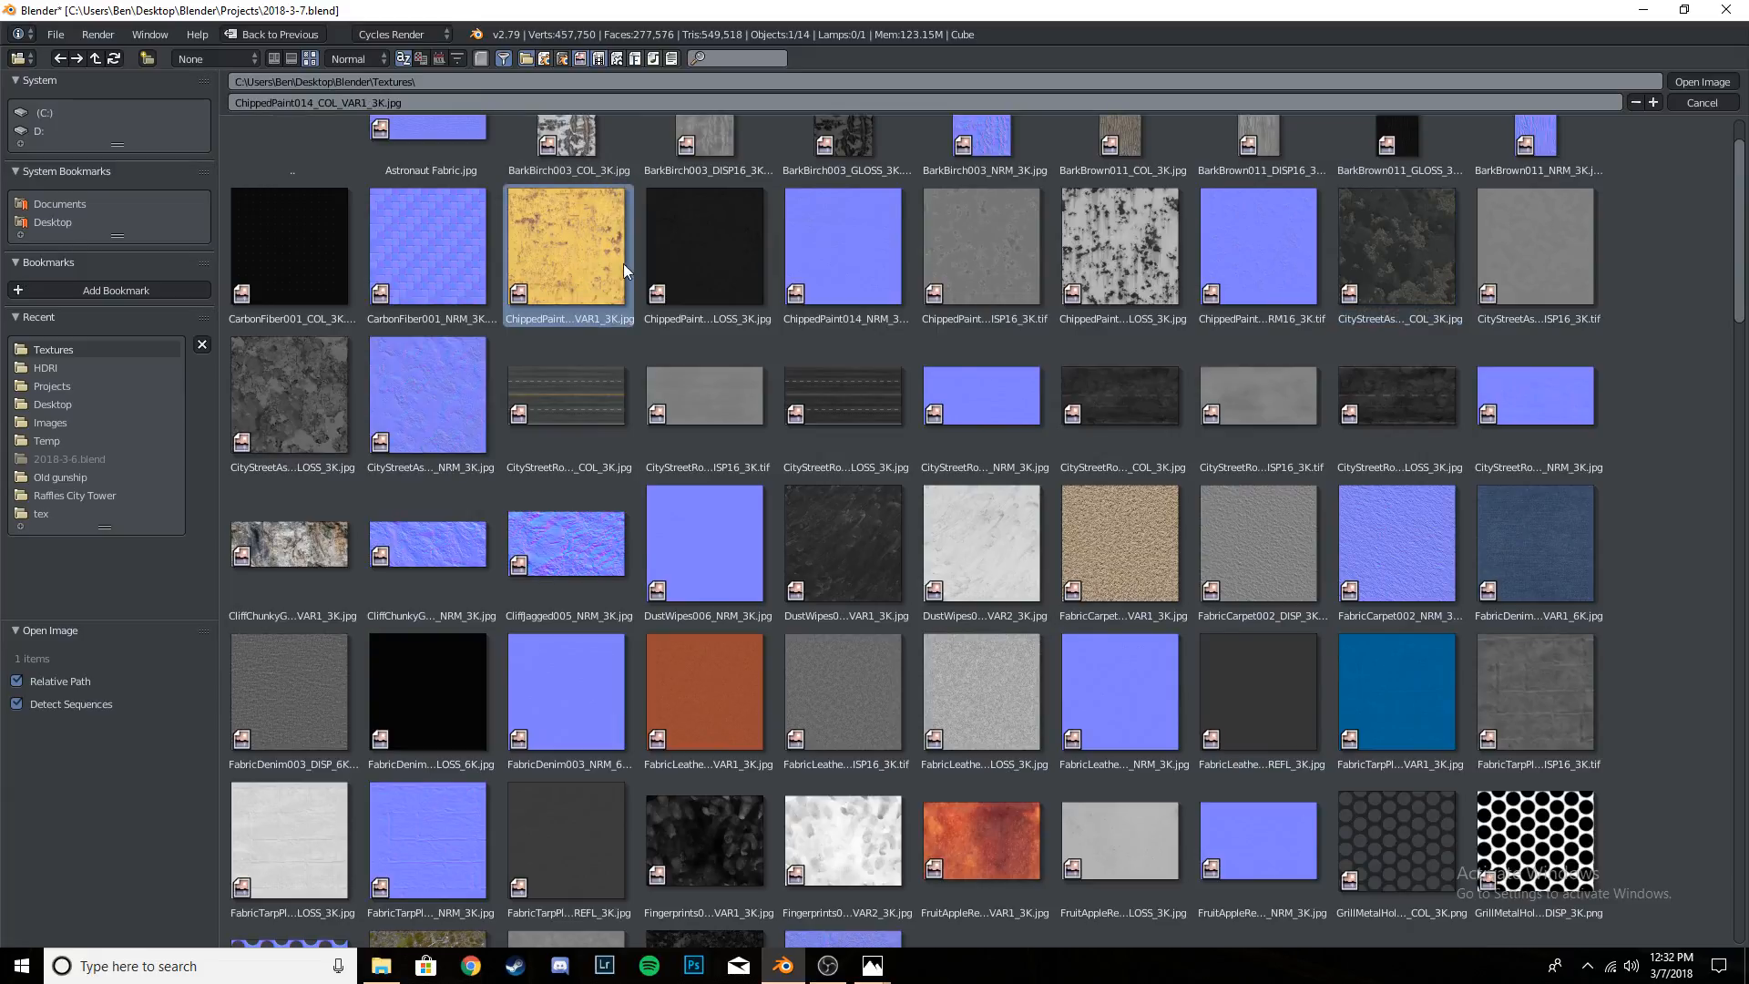
left_click(718, 259)
left_click(850, 244)
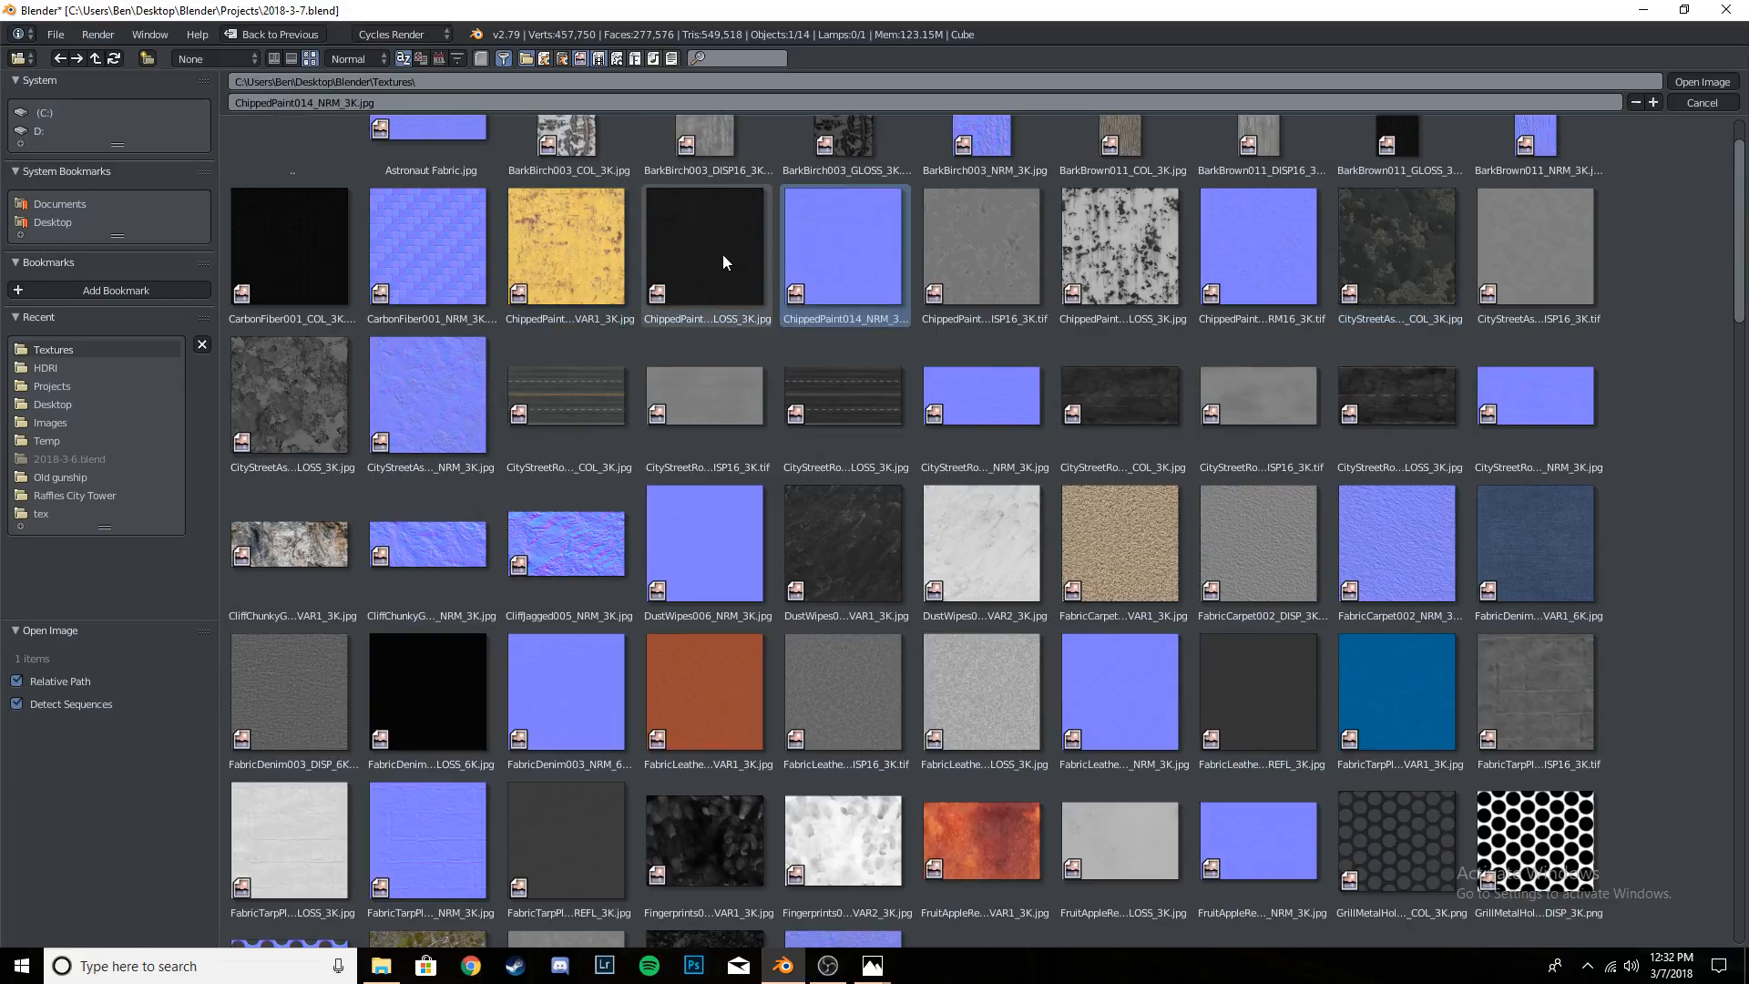
left_click(723, 255)
left_click(827, 249)
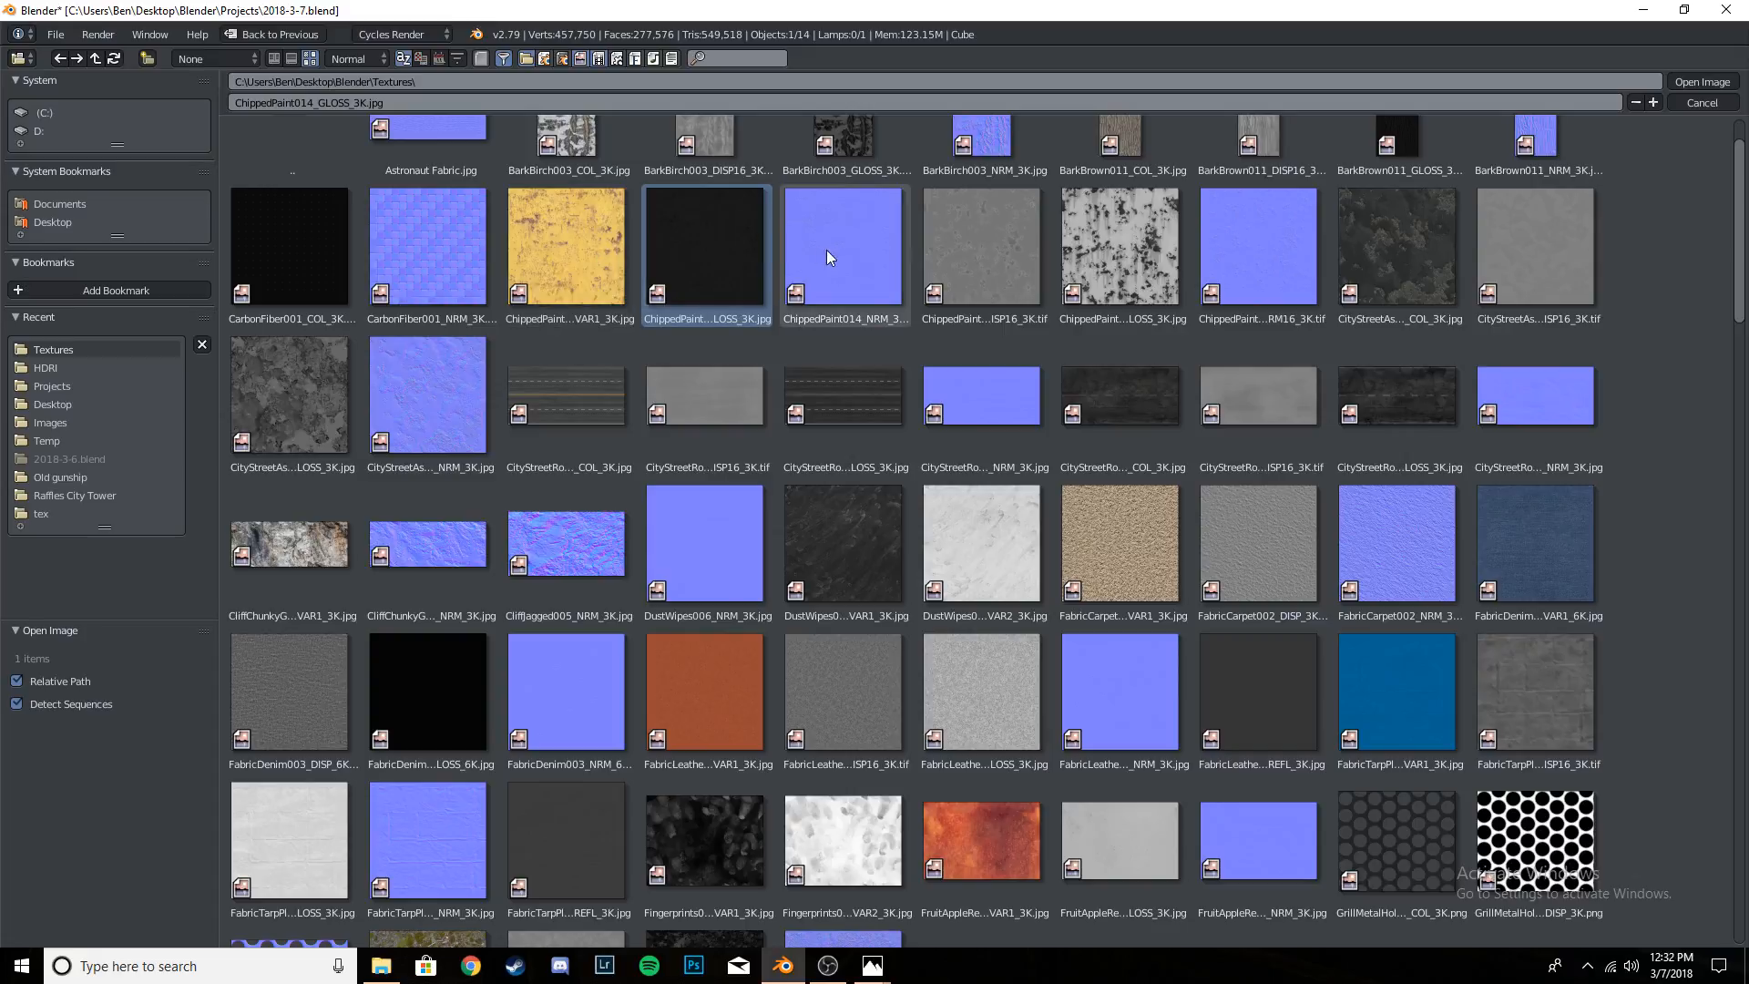
left_click(696, 249)
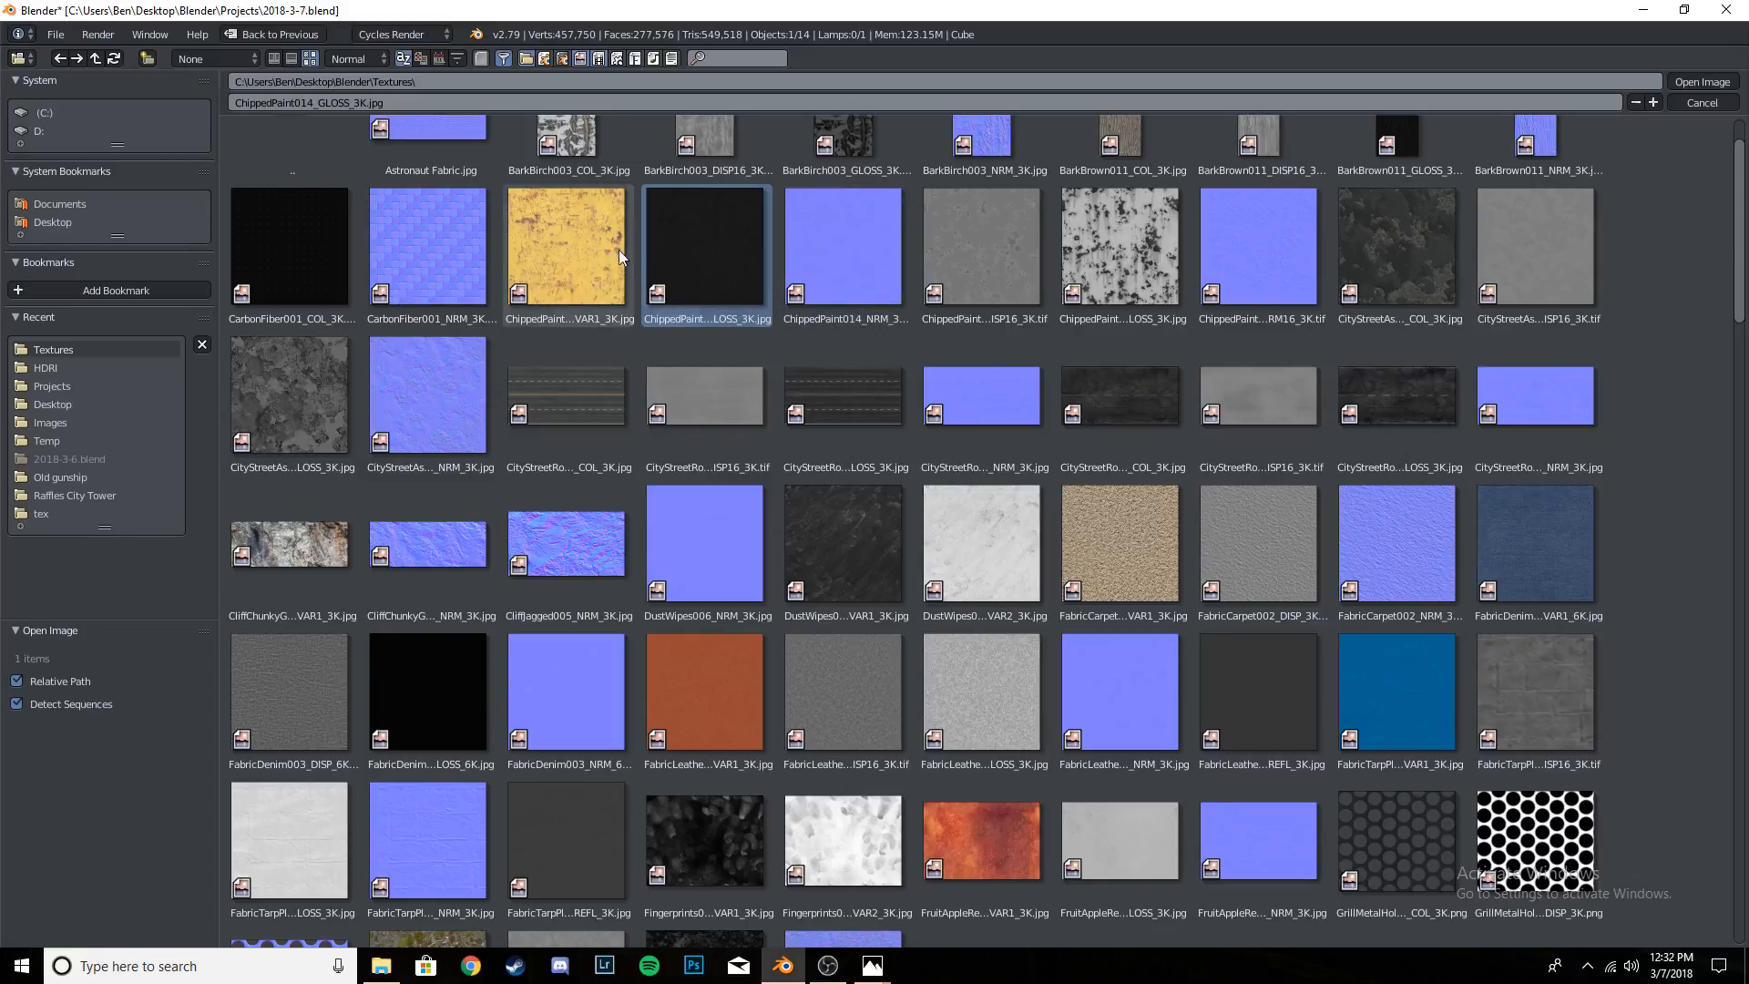
- Load CityStreetAsphaltGenericDamaged001_COL_3K.jpg, link its Color to the shader's Base Color, and collapse the texture node
left_click(1385, 254)
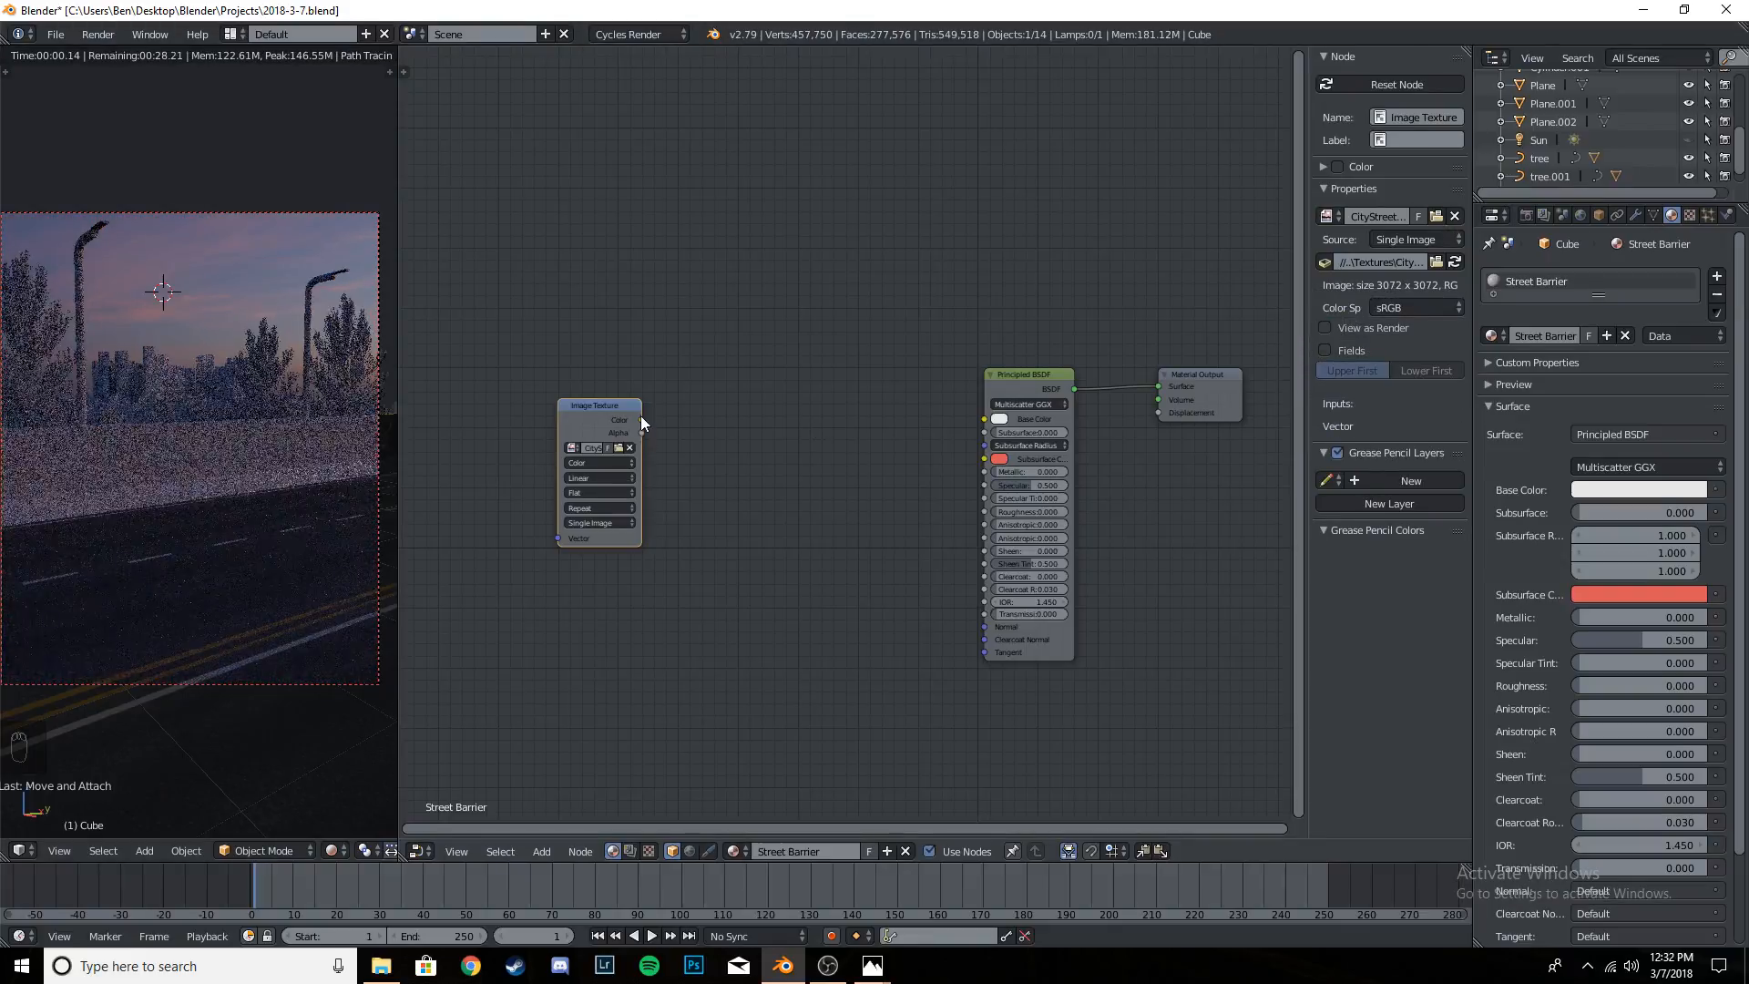
left_click_drag(643, 419, 985, 419)
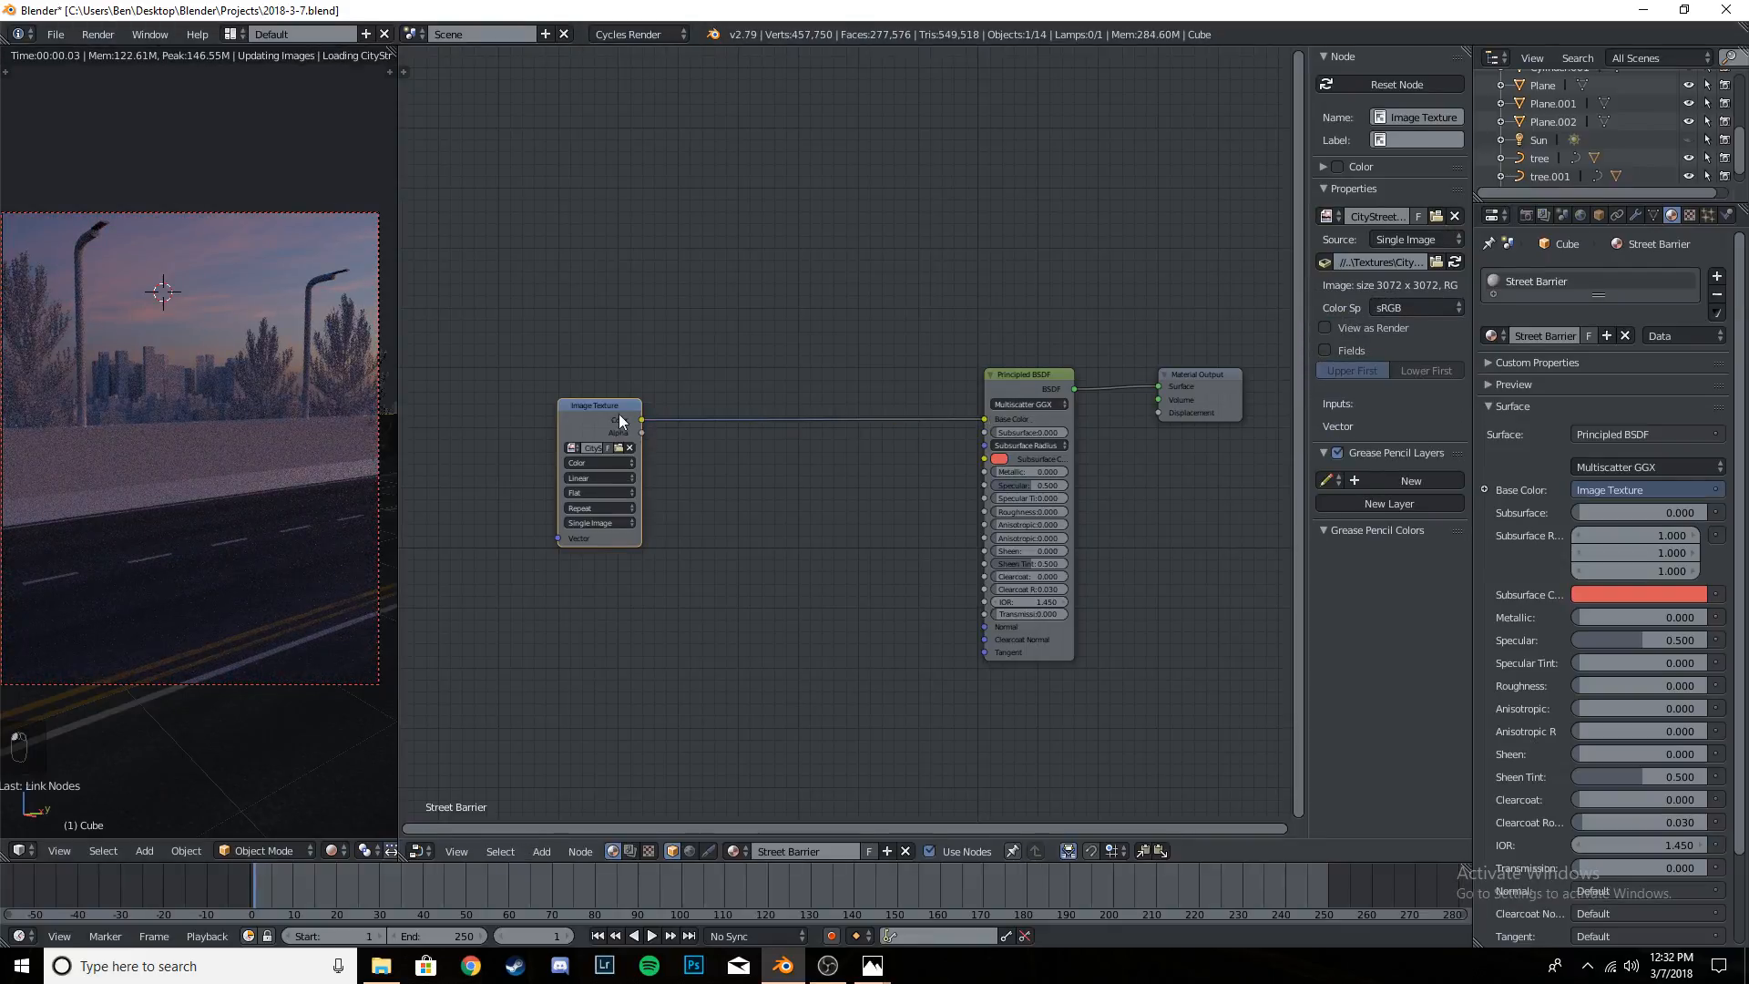
left_click(565, 405)
left_click_drag(582, 404, 668, 414)
scroll(282, 494, "up", 1)
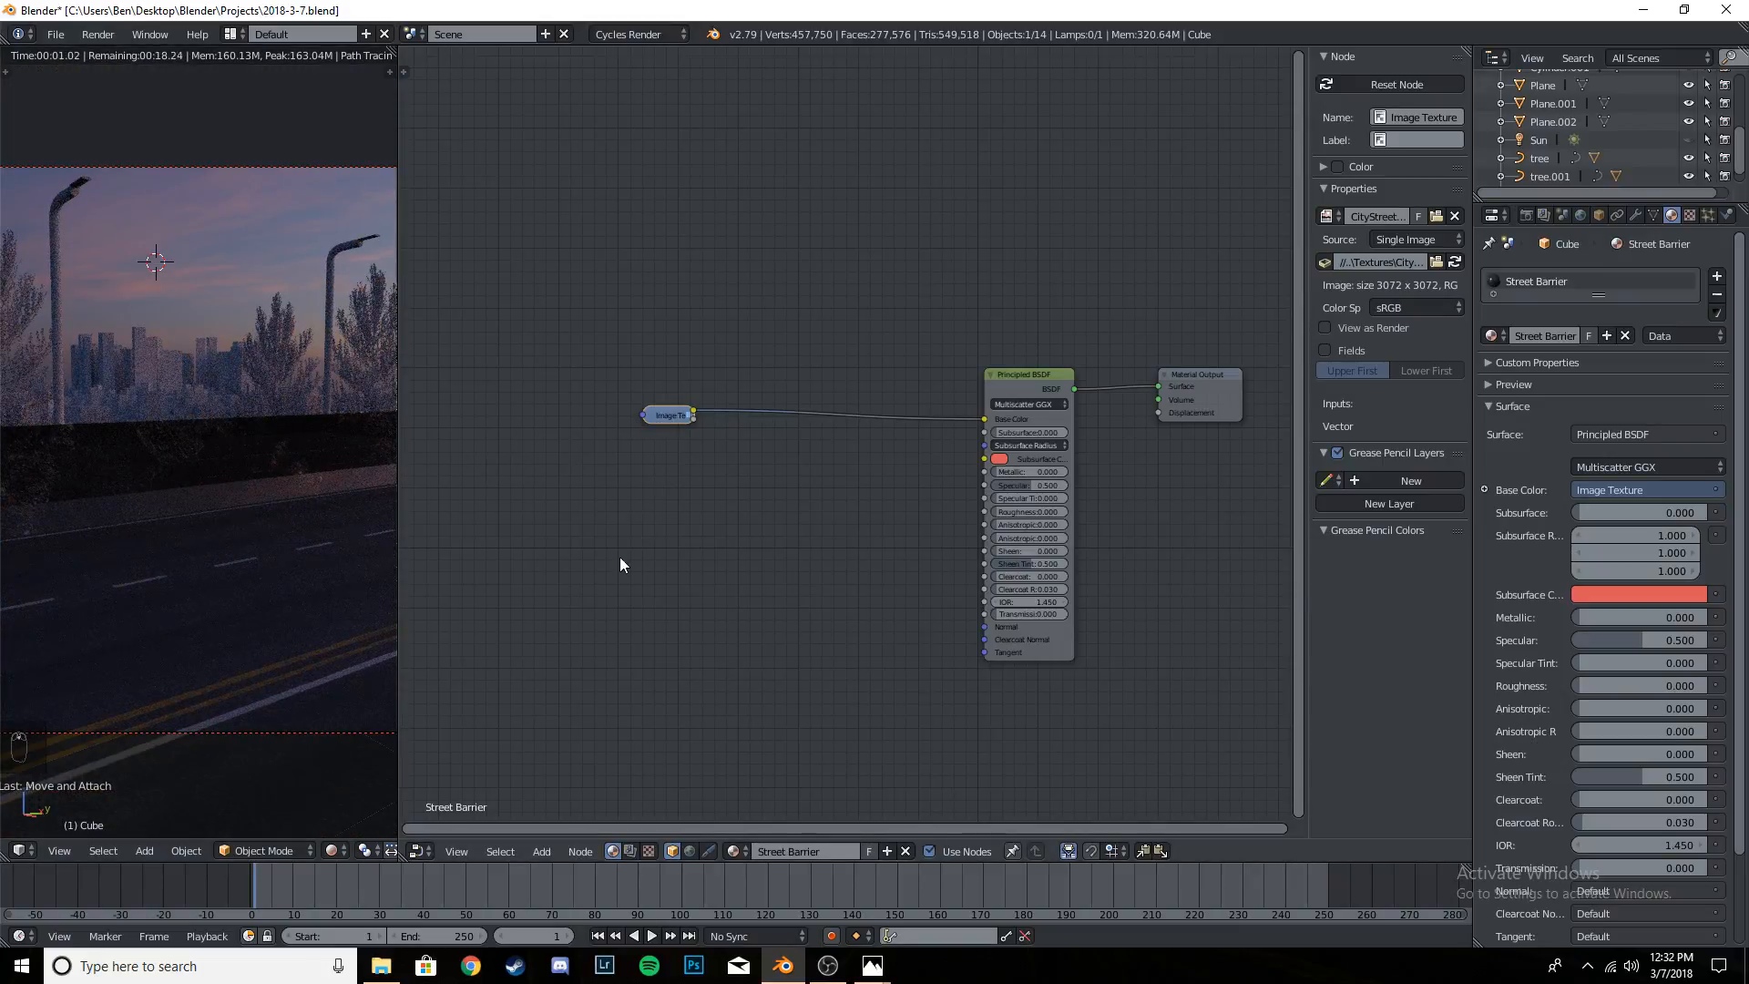
- Add a second Image Texture node below the colour texture and set it to Non-Color Data
key("shift+a")
mouse_move(628, 528)
left_click(752, 616)
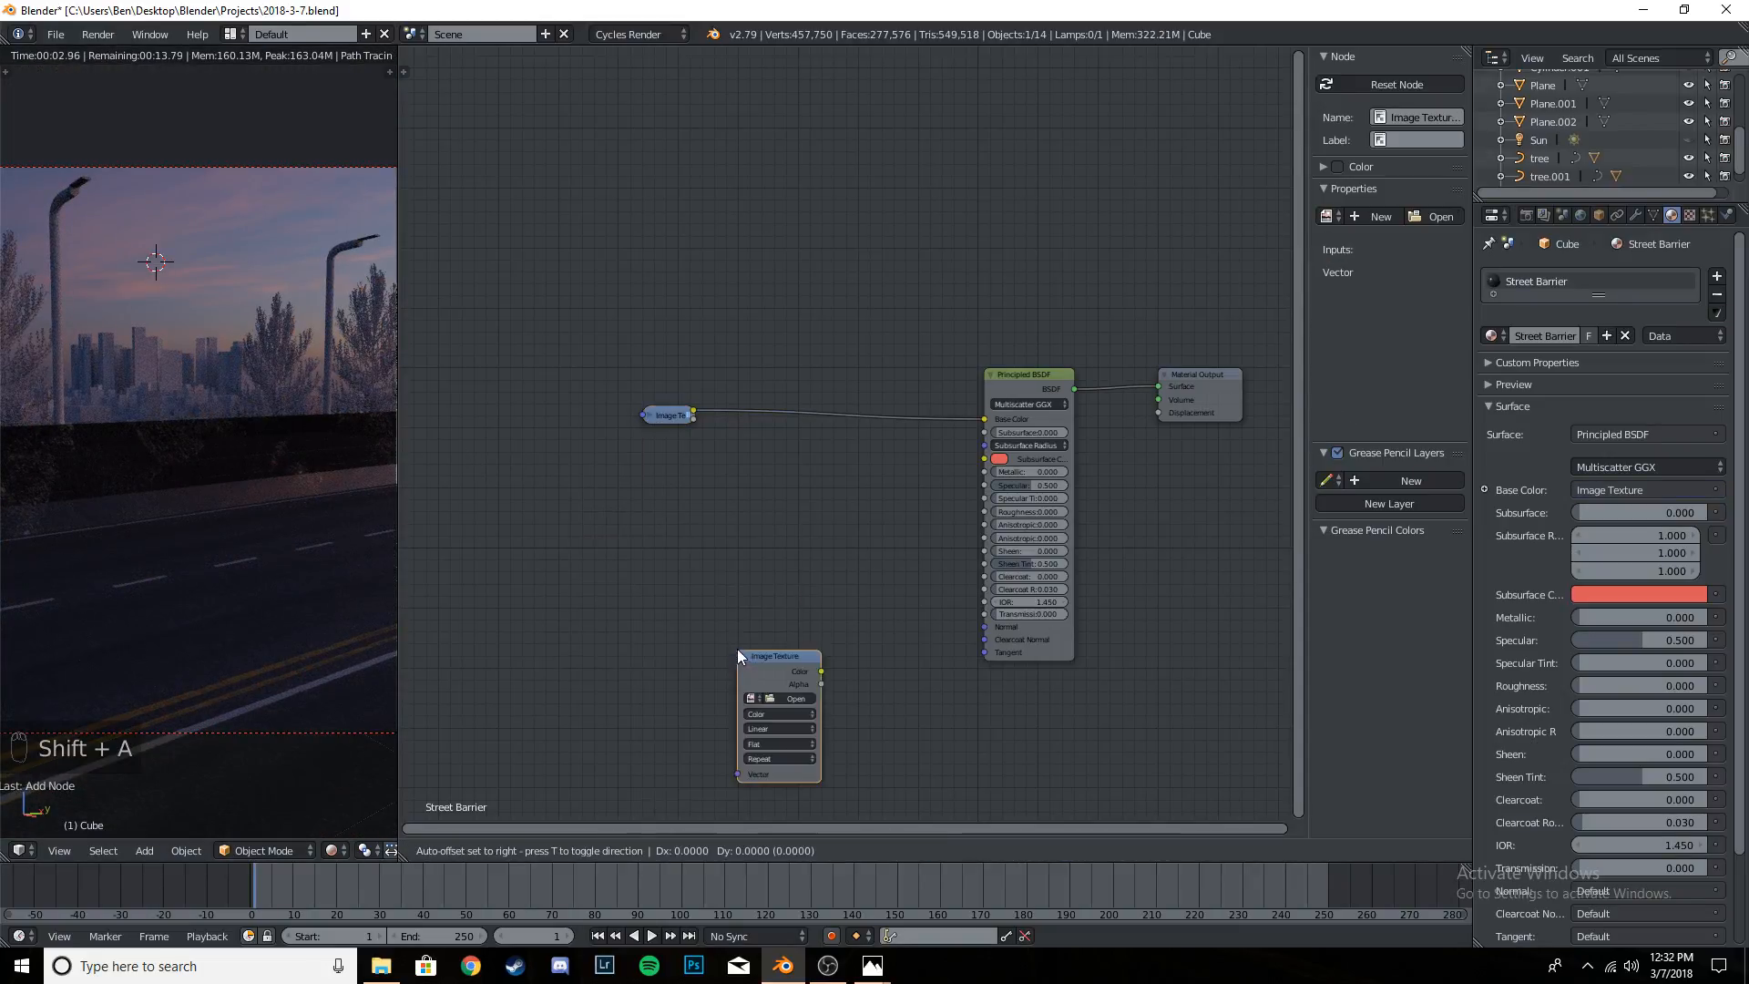
left_click(632, 490)
left_click(682, 539)
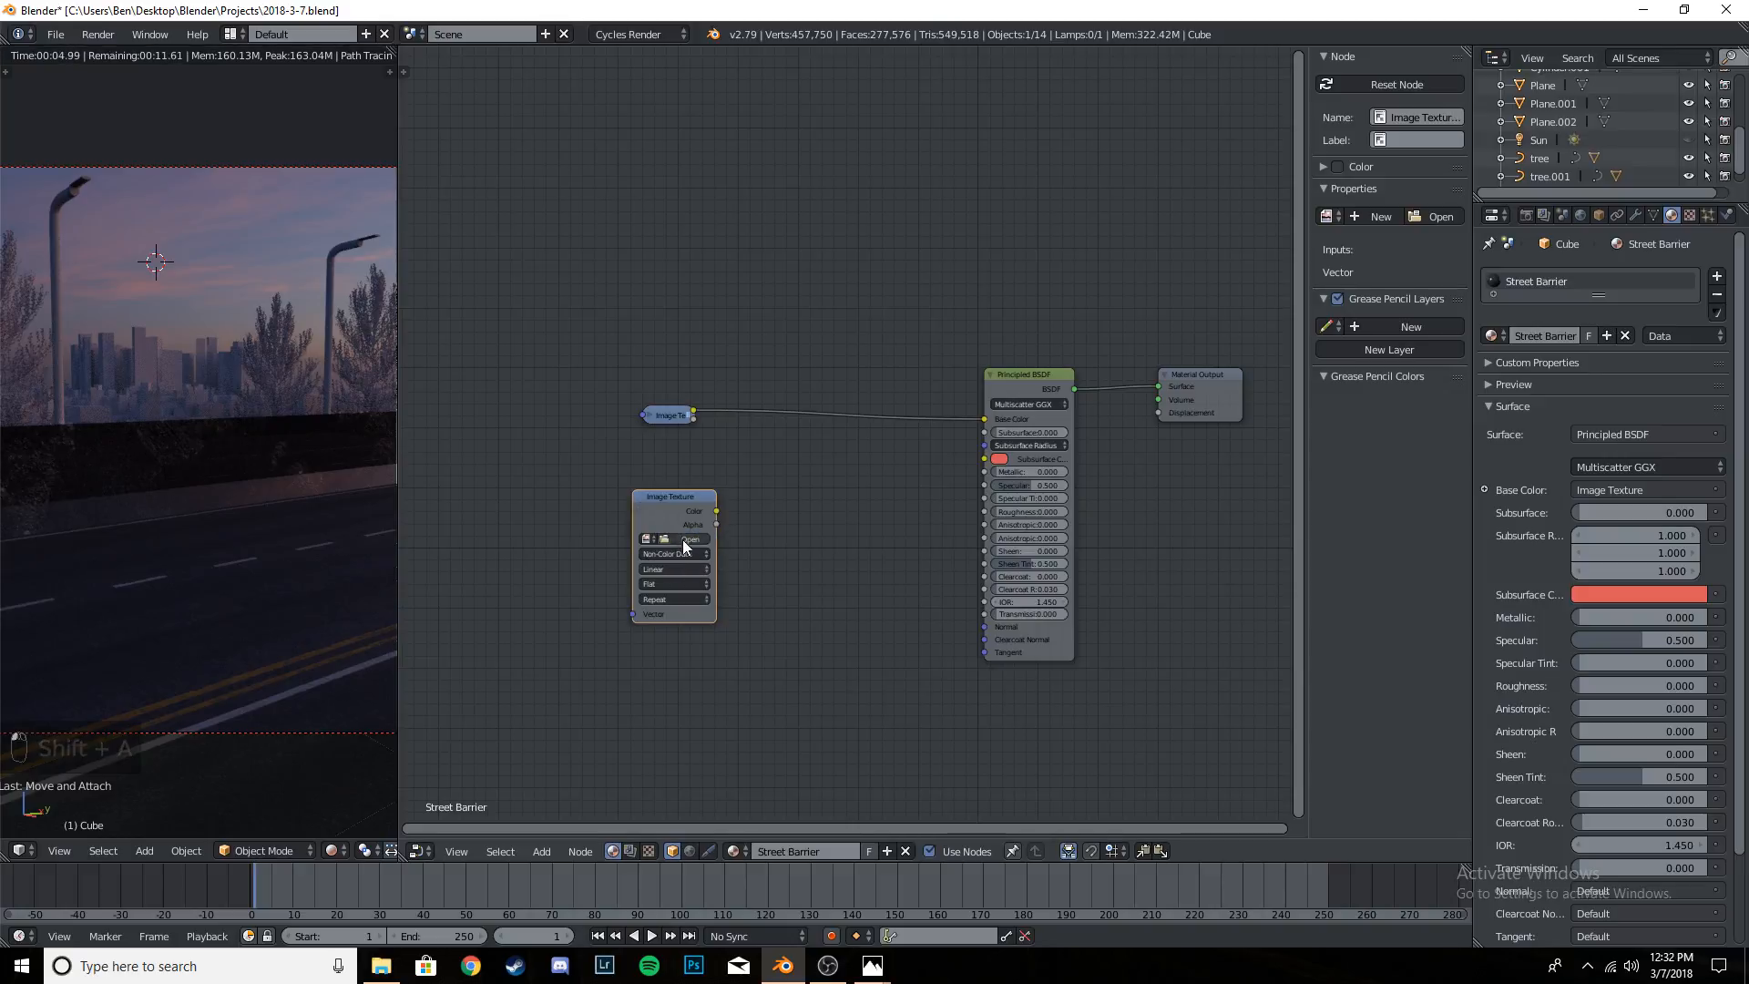
- Load the damaged asphalt's 3K gloss map from the Textures folder into the second Image Texture node
left_click(682, 539)
left_click(117, 353)
left_click(314, 58)
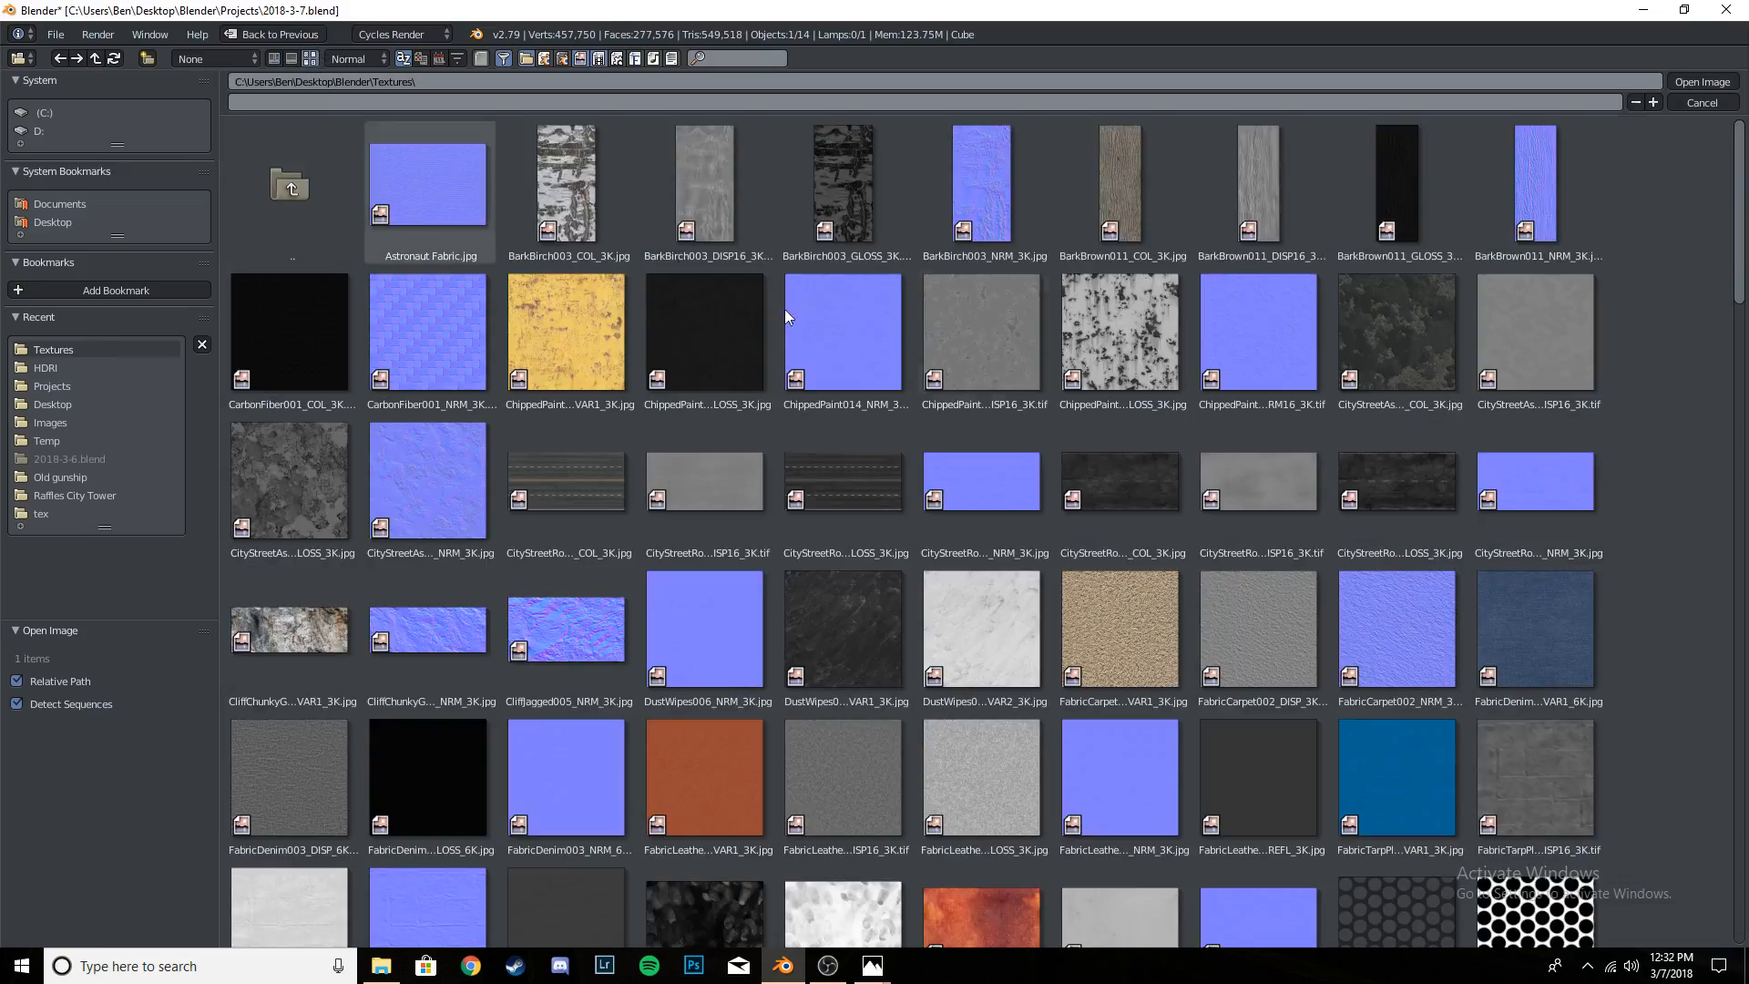
scroll(1184, 328, "down", 1)
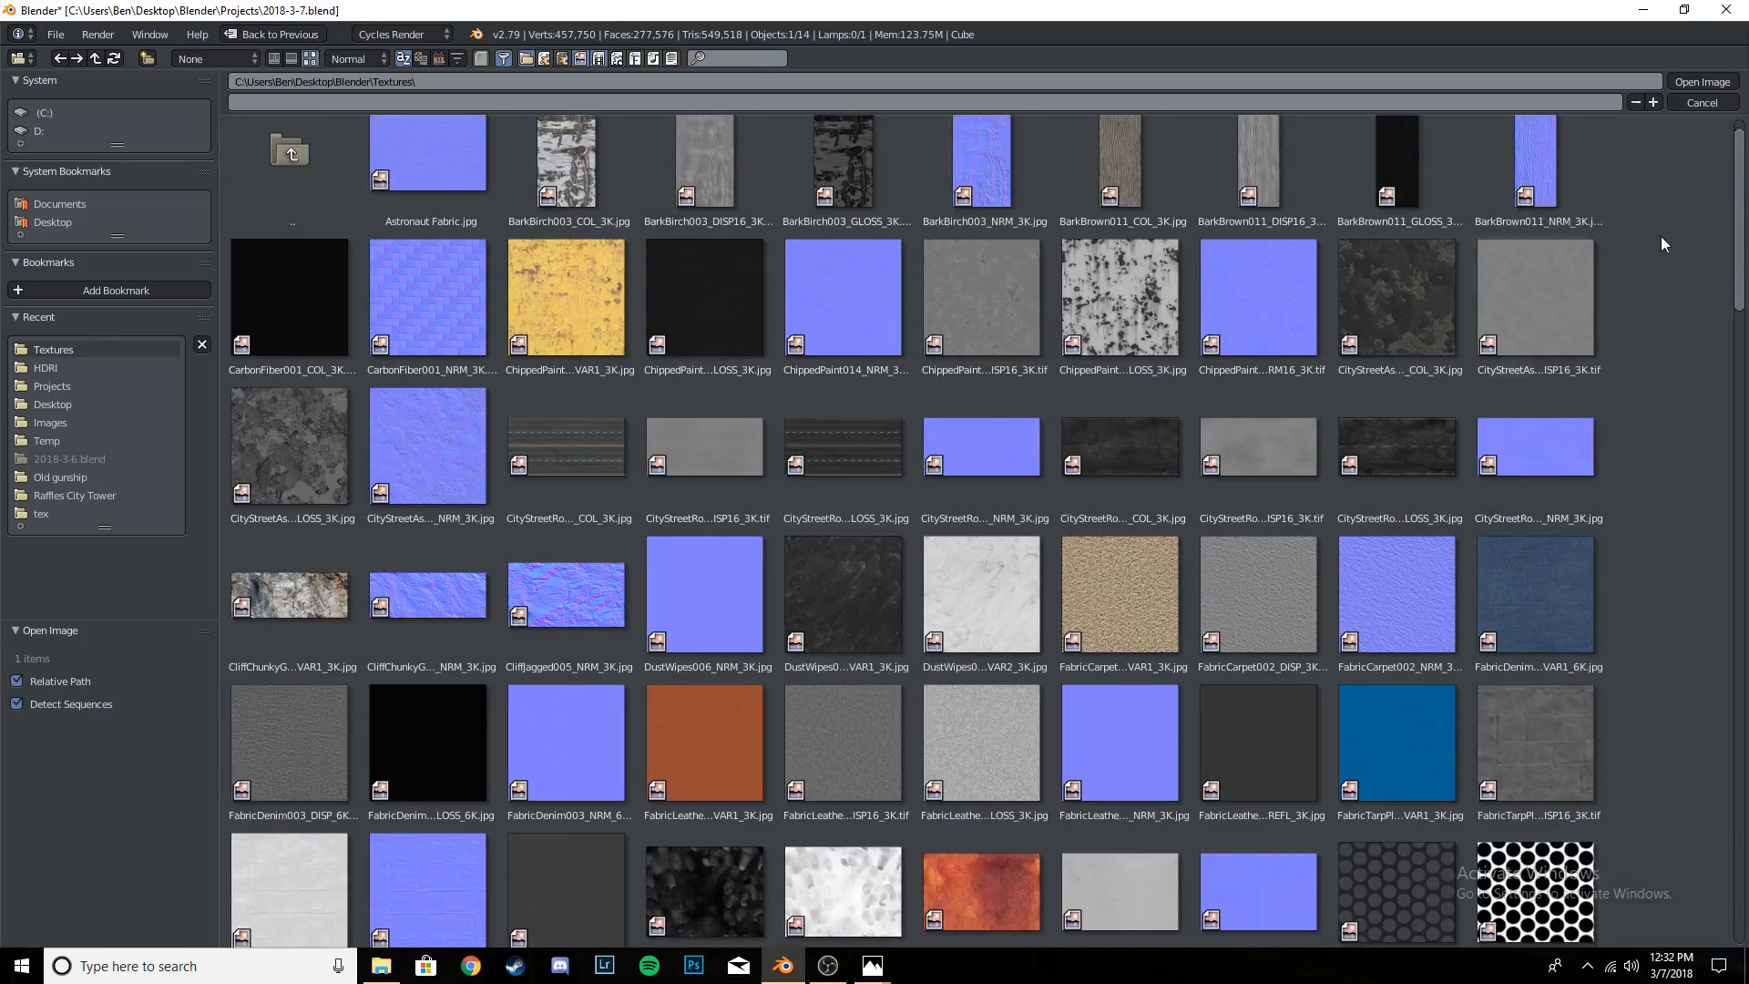
left_click(287, 444)
key("Return")
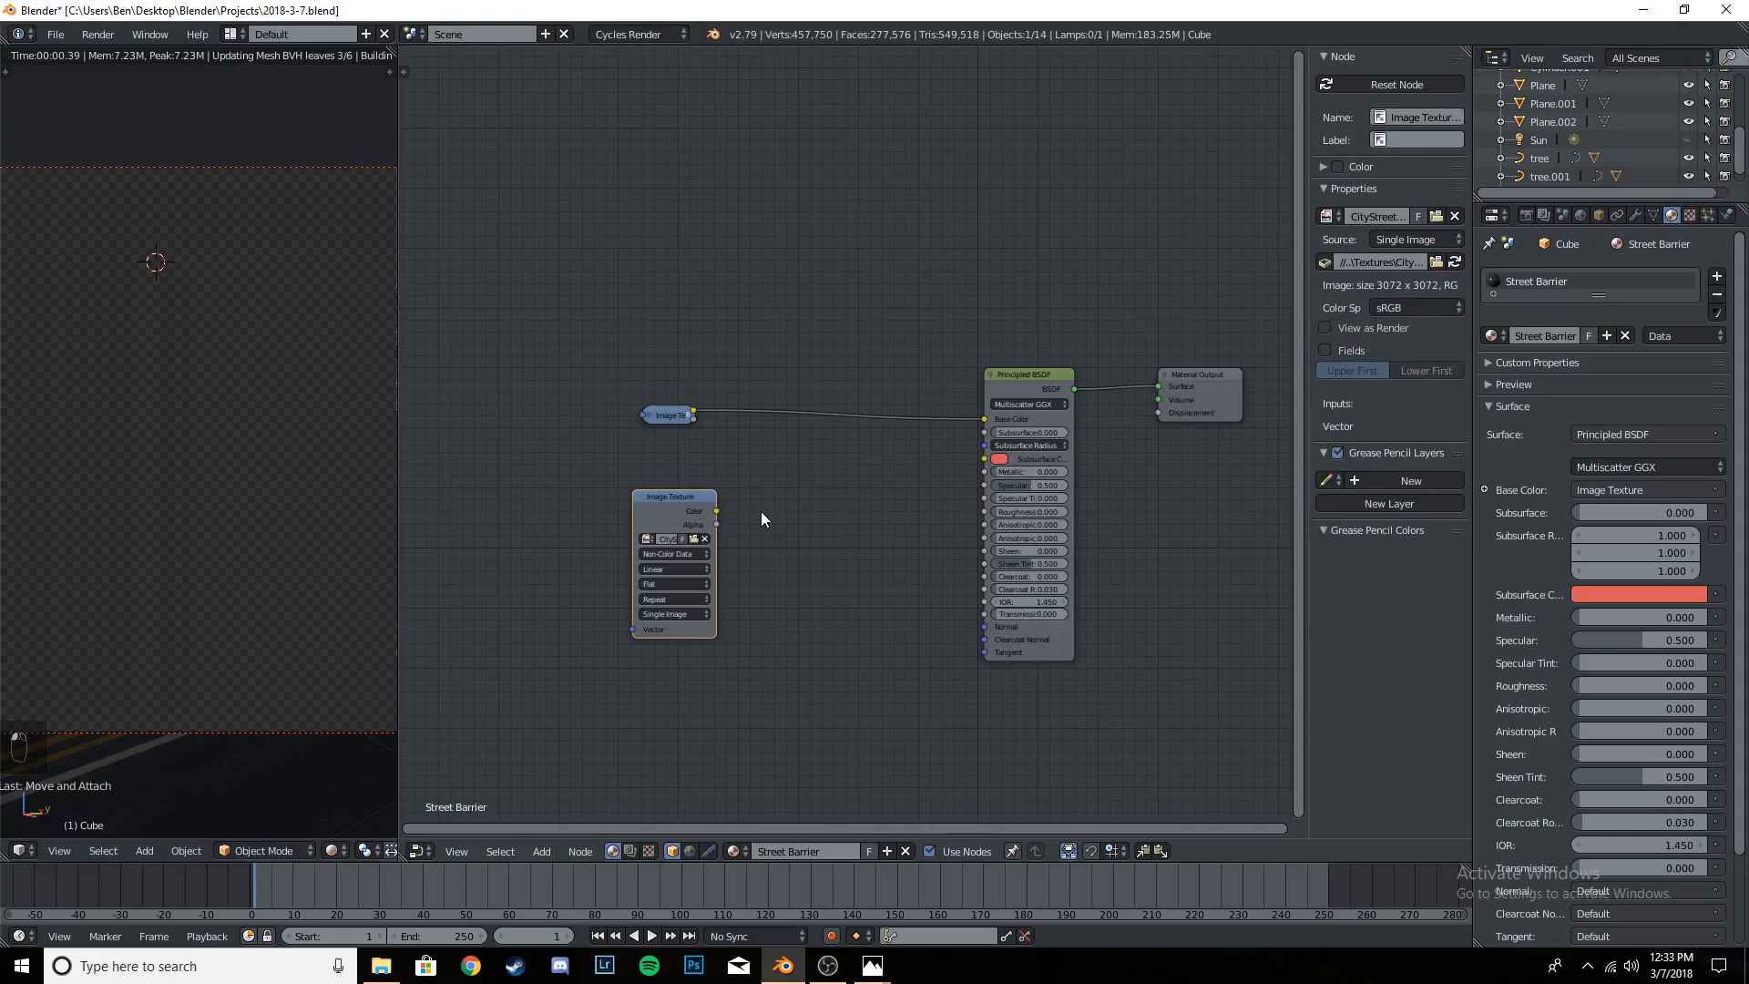
- Link the gloss texture's Color to the shader's Roughness and insert an Invert node into that connection
left_click_drag(716, 510, 984, 512)
key("shift+a")
mouse_move(775, 583)
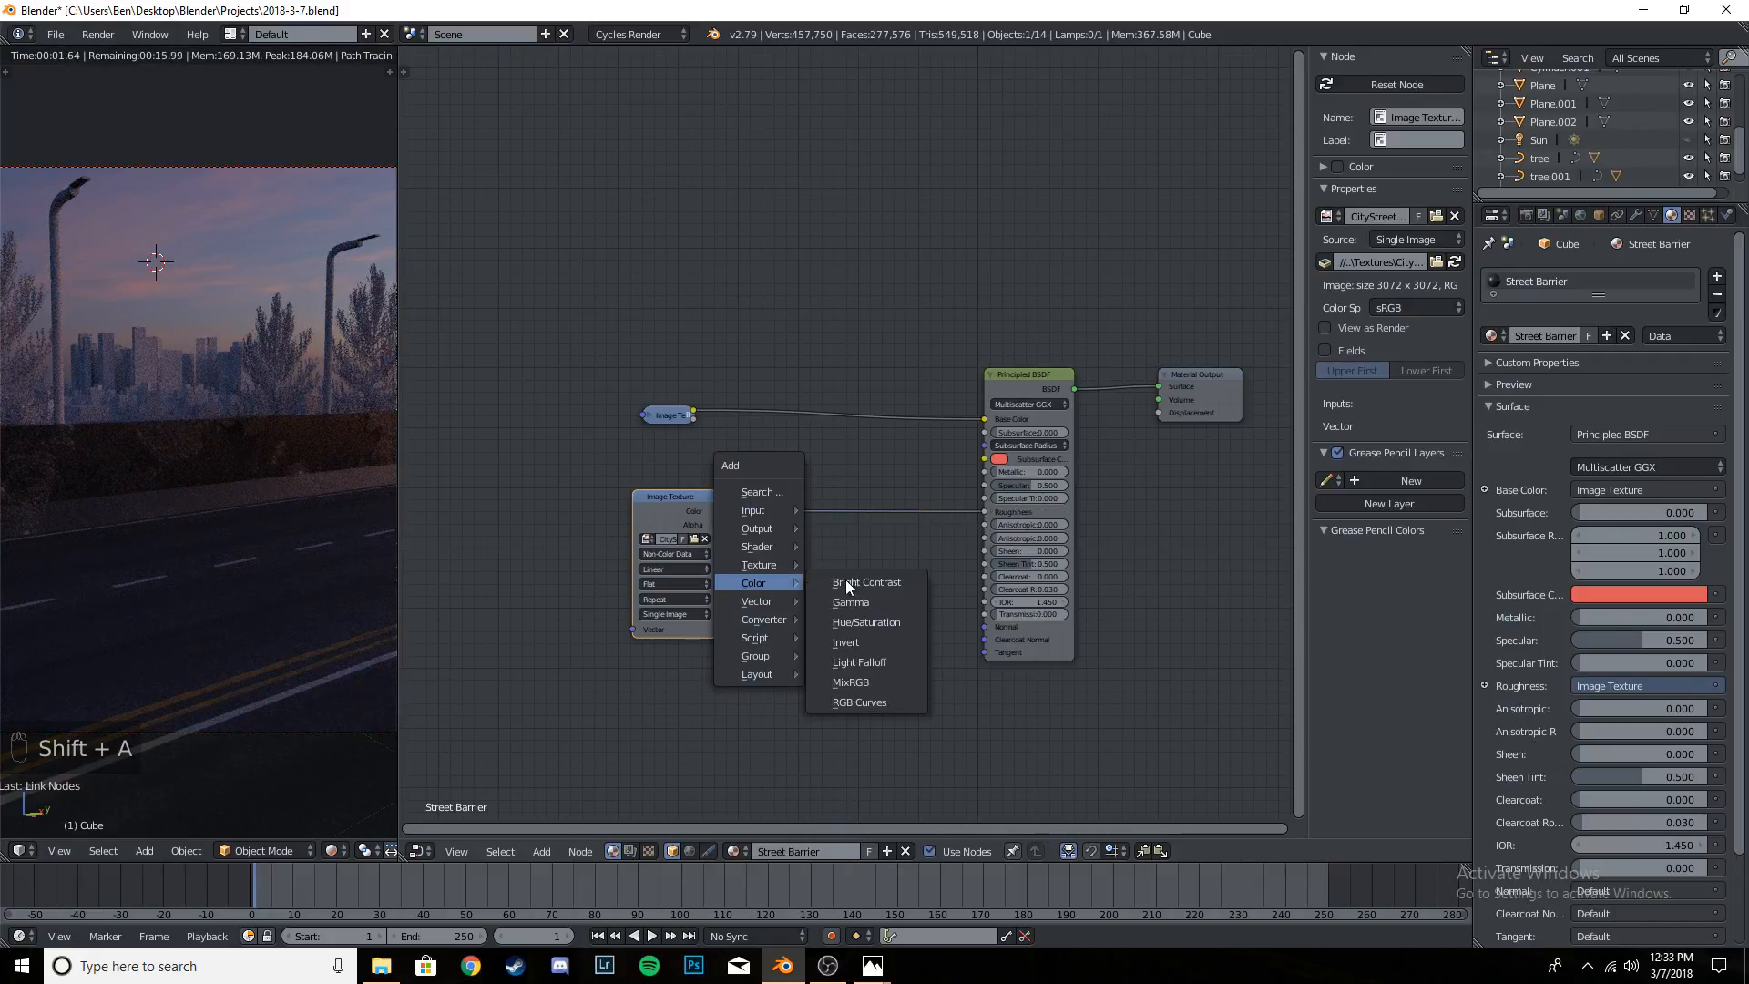
left_click(880, 642)
left_click(805, 519)
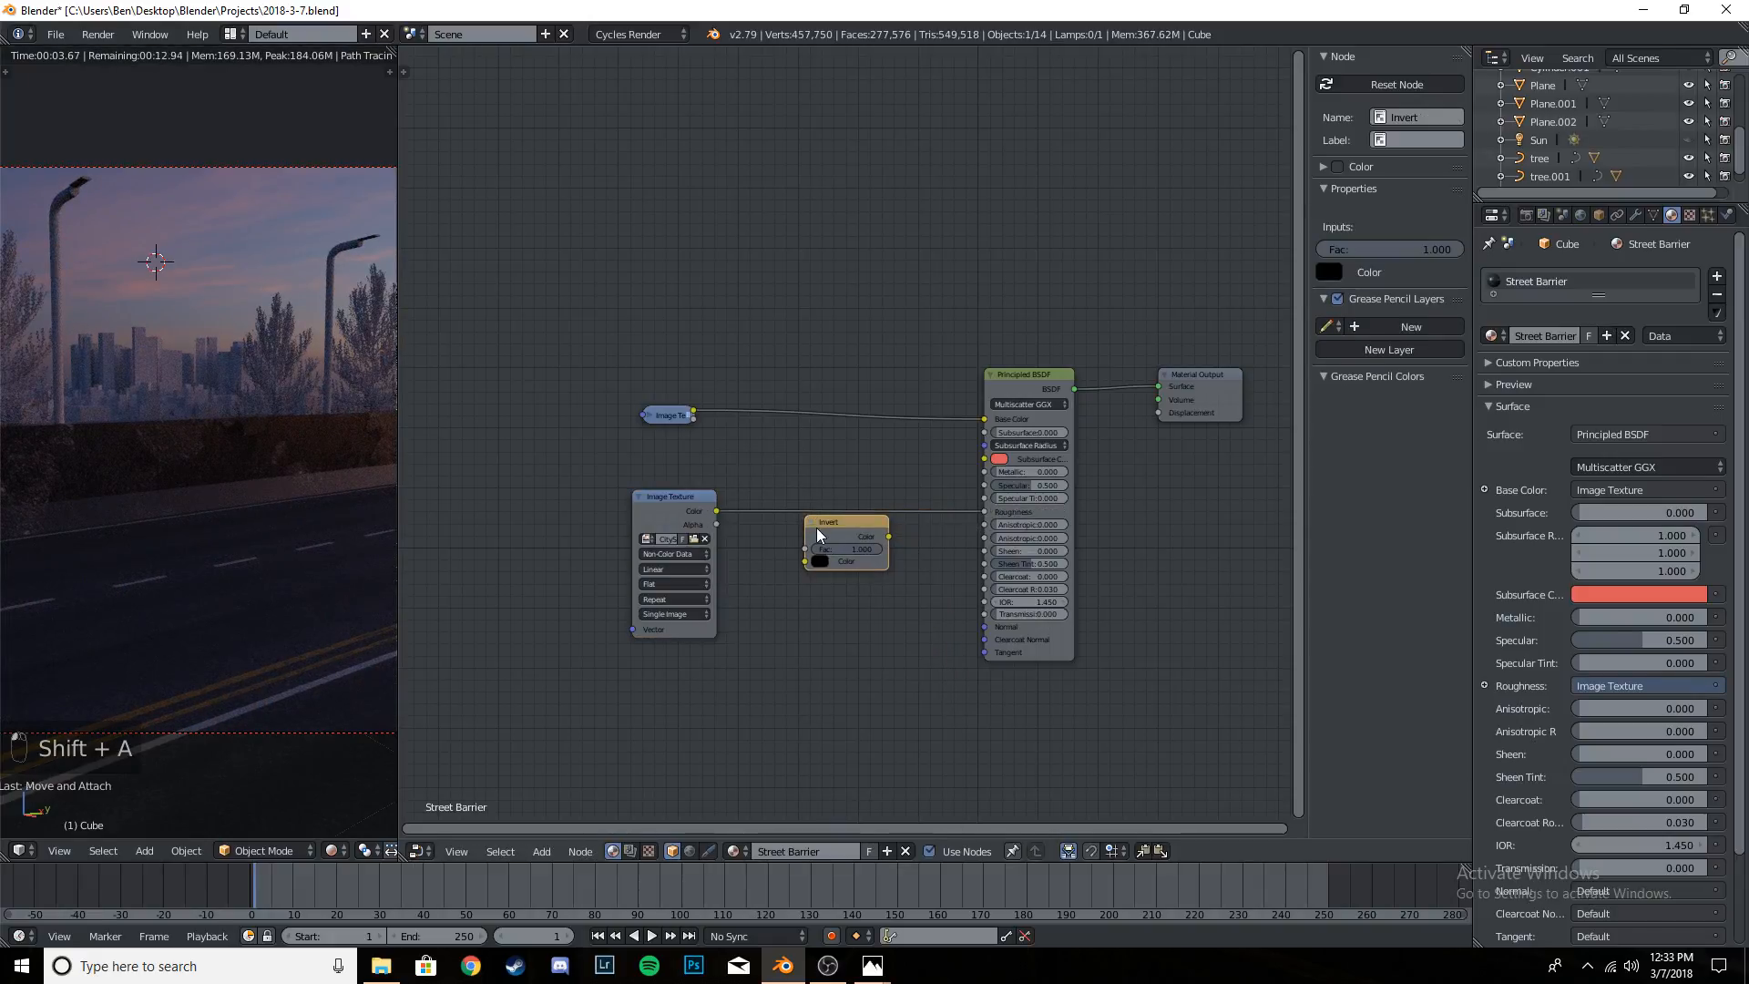
left_click_drag(839, 534, 838, 565)
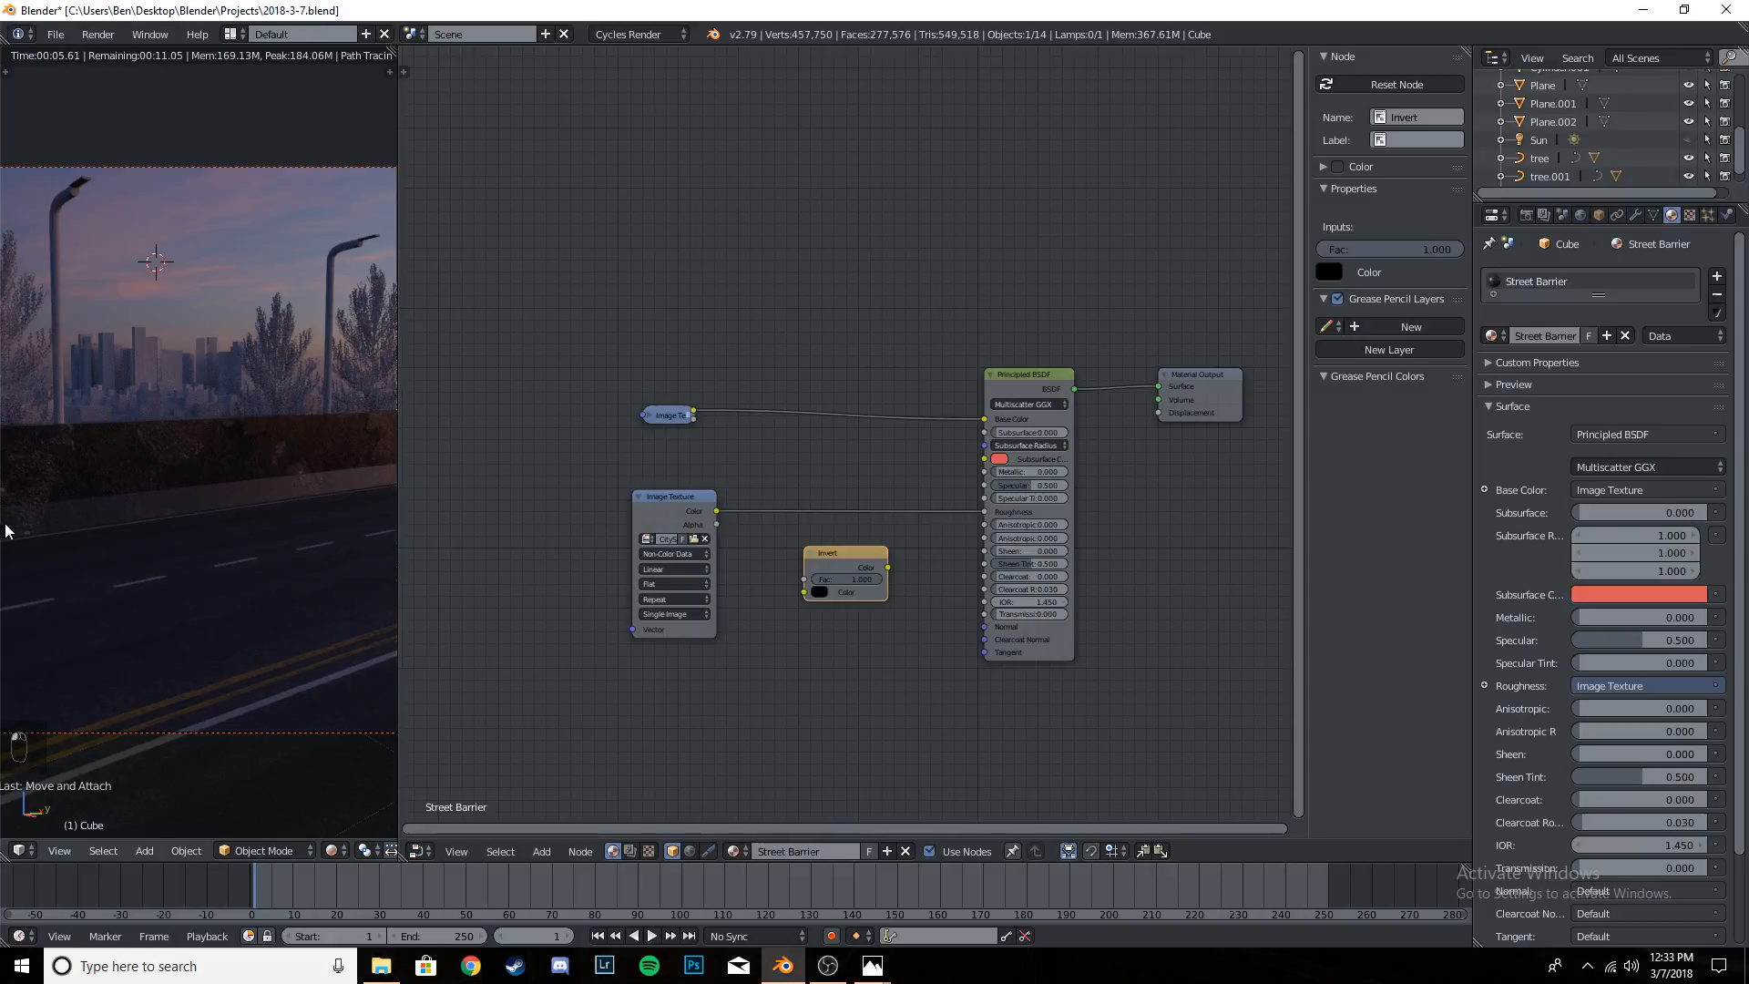
left_click_drag(839, 550, 825, 505)
- Reposition and collapse the gloss texture node, and collapse the Invert node
left_click_drag(645, 497, 659, 494)
left_click(653, 493)
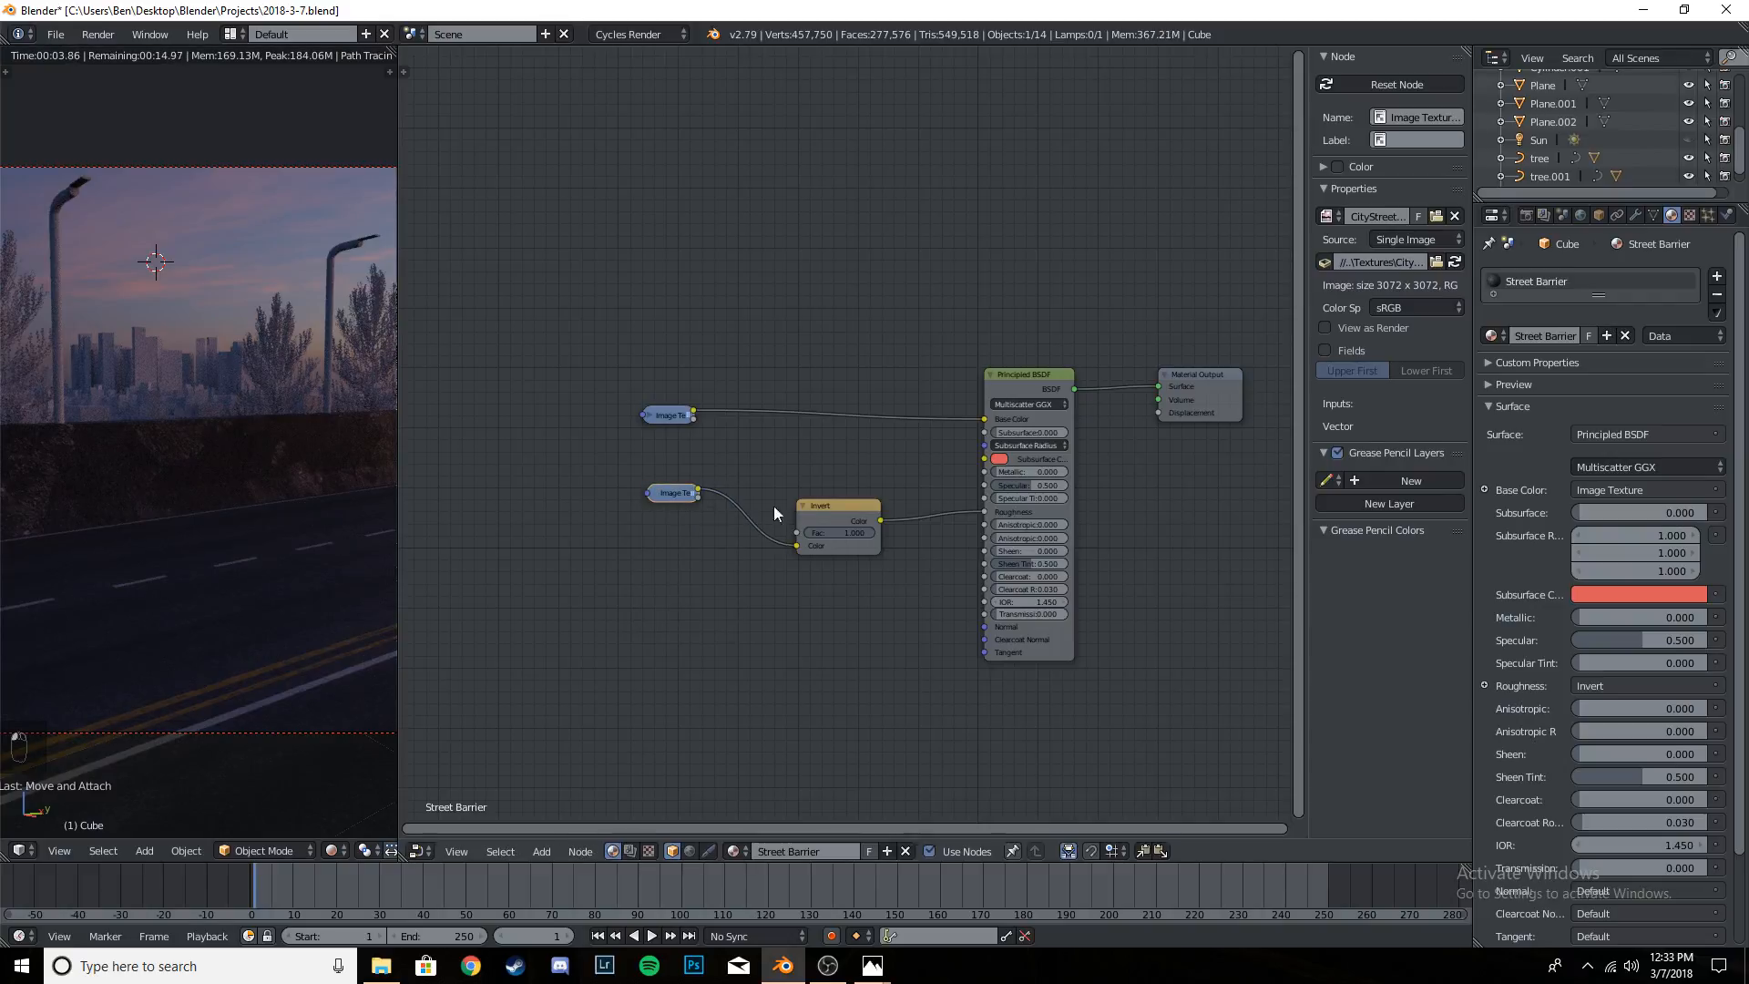
left_click(802, 504)
- Add a third Image Texture node below the gloss texture node
scroll(780, 638, "up", 3)
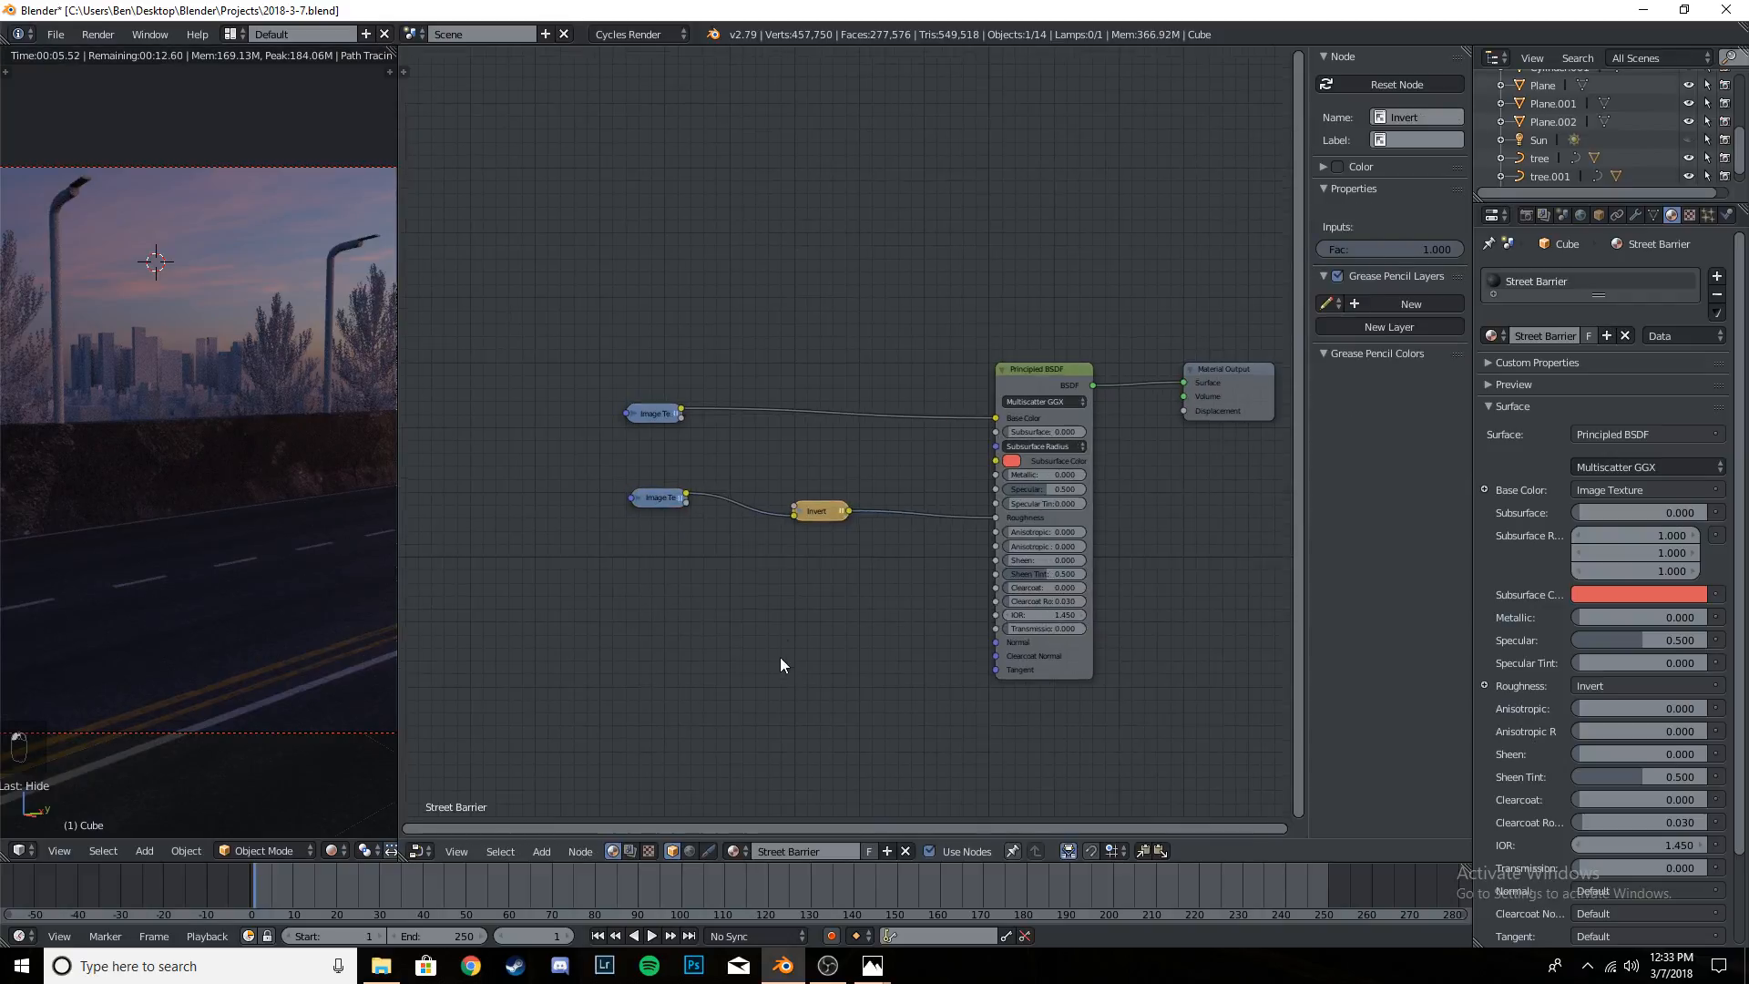
key("shift+a")
mouse_move(649, 538)
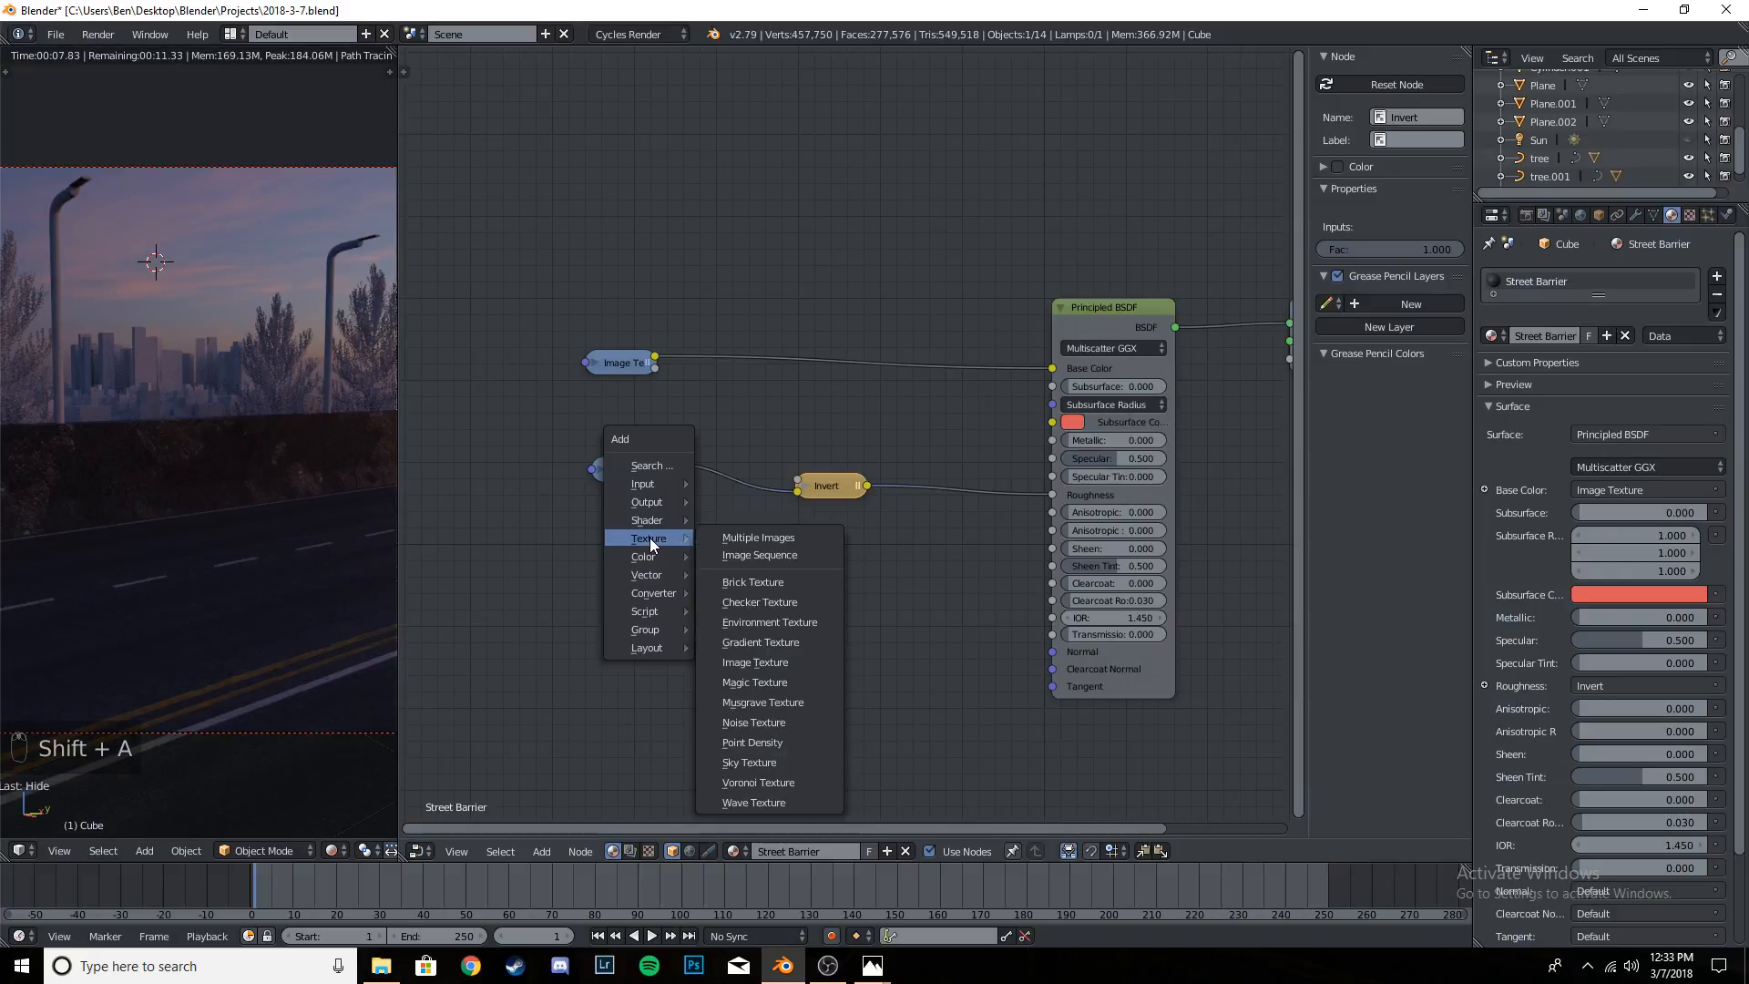
left_click(769, 662)
left_click(631, 570)
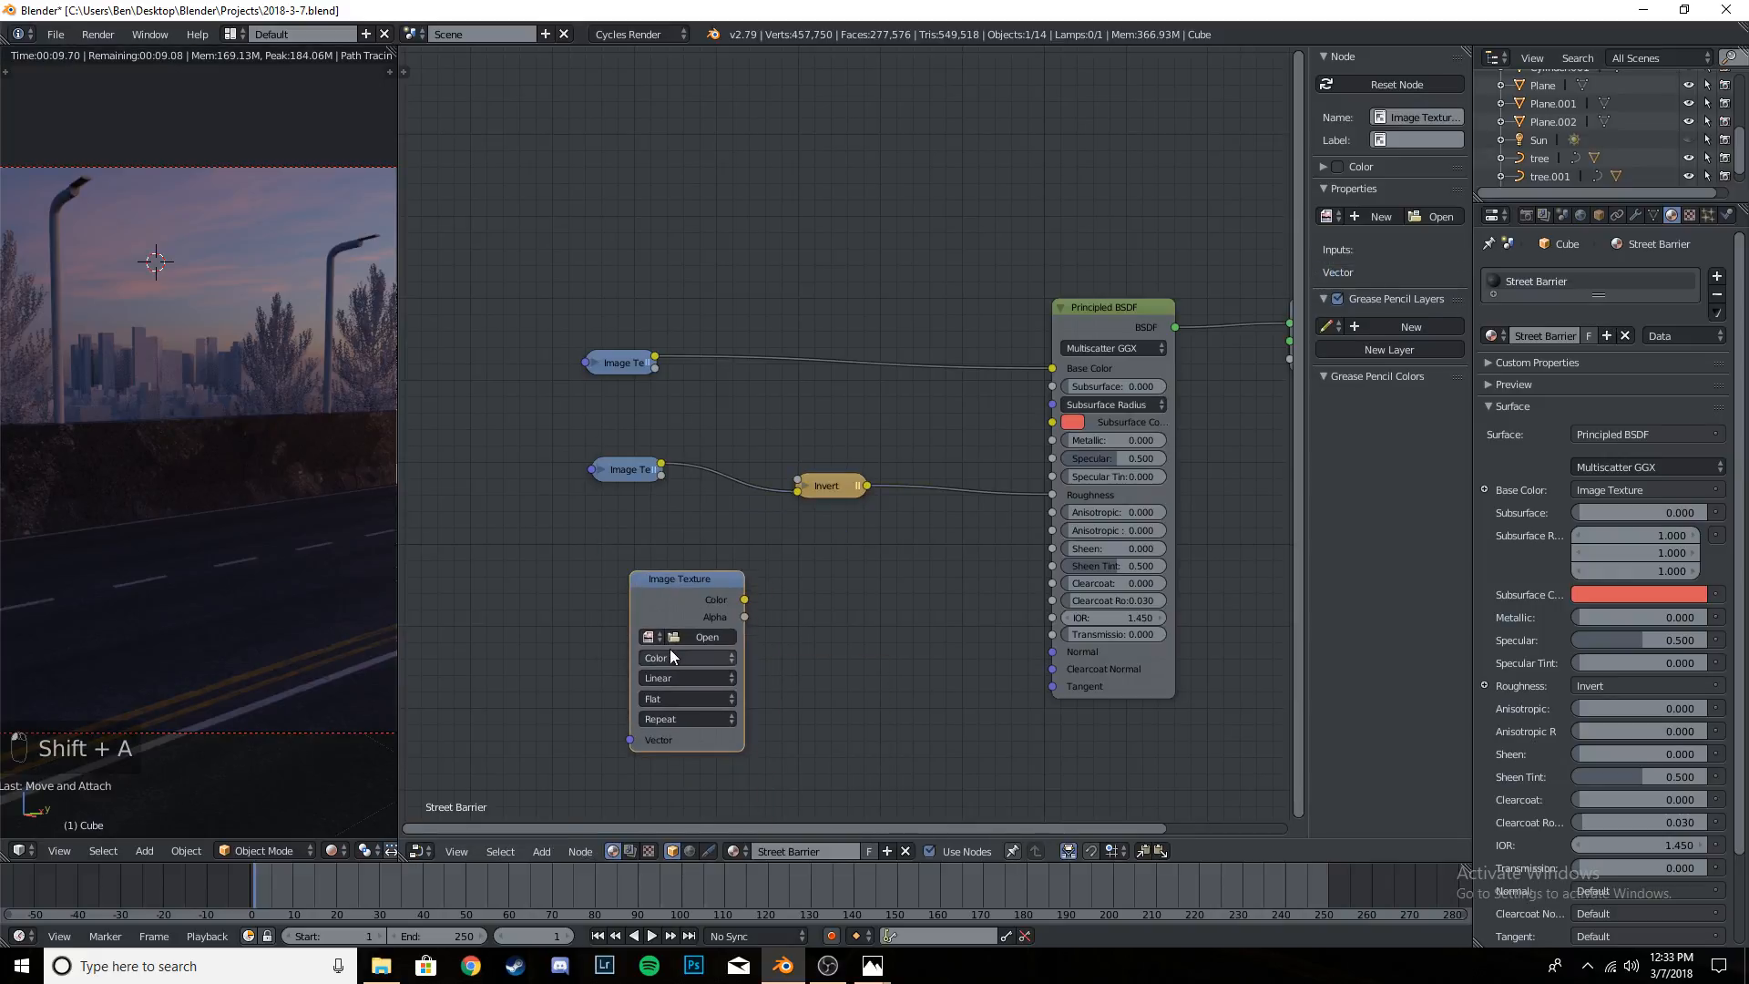
- Set the third Image Texture node to Non-Color Data and load the damaged asphalt's 3K normal map from the Textures folder
left_click(670, 651)
left_click(668, 621)
left_click(695, 633)
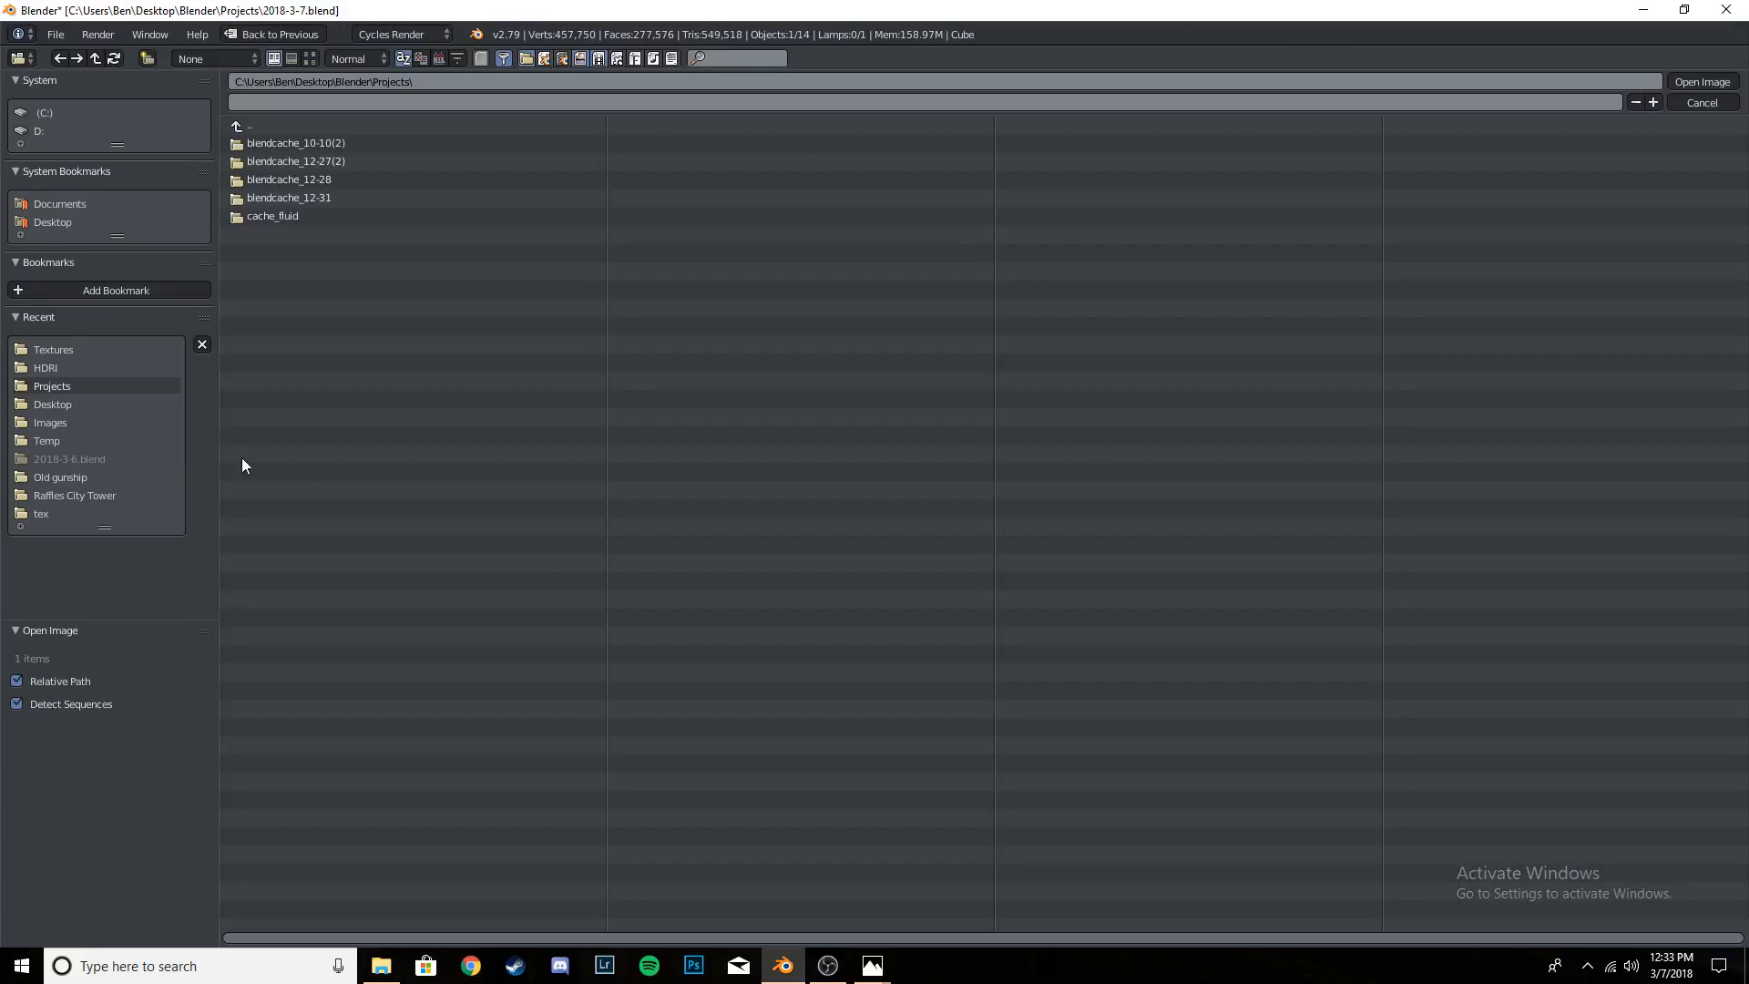
left_click(37, 349)
left_click(309, 59)
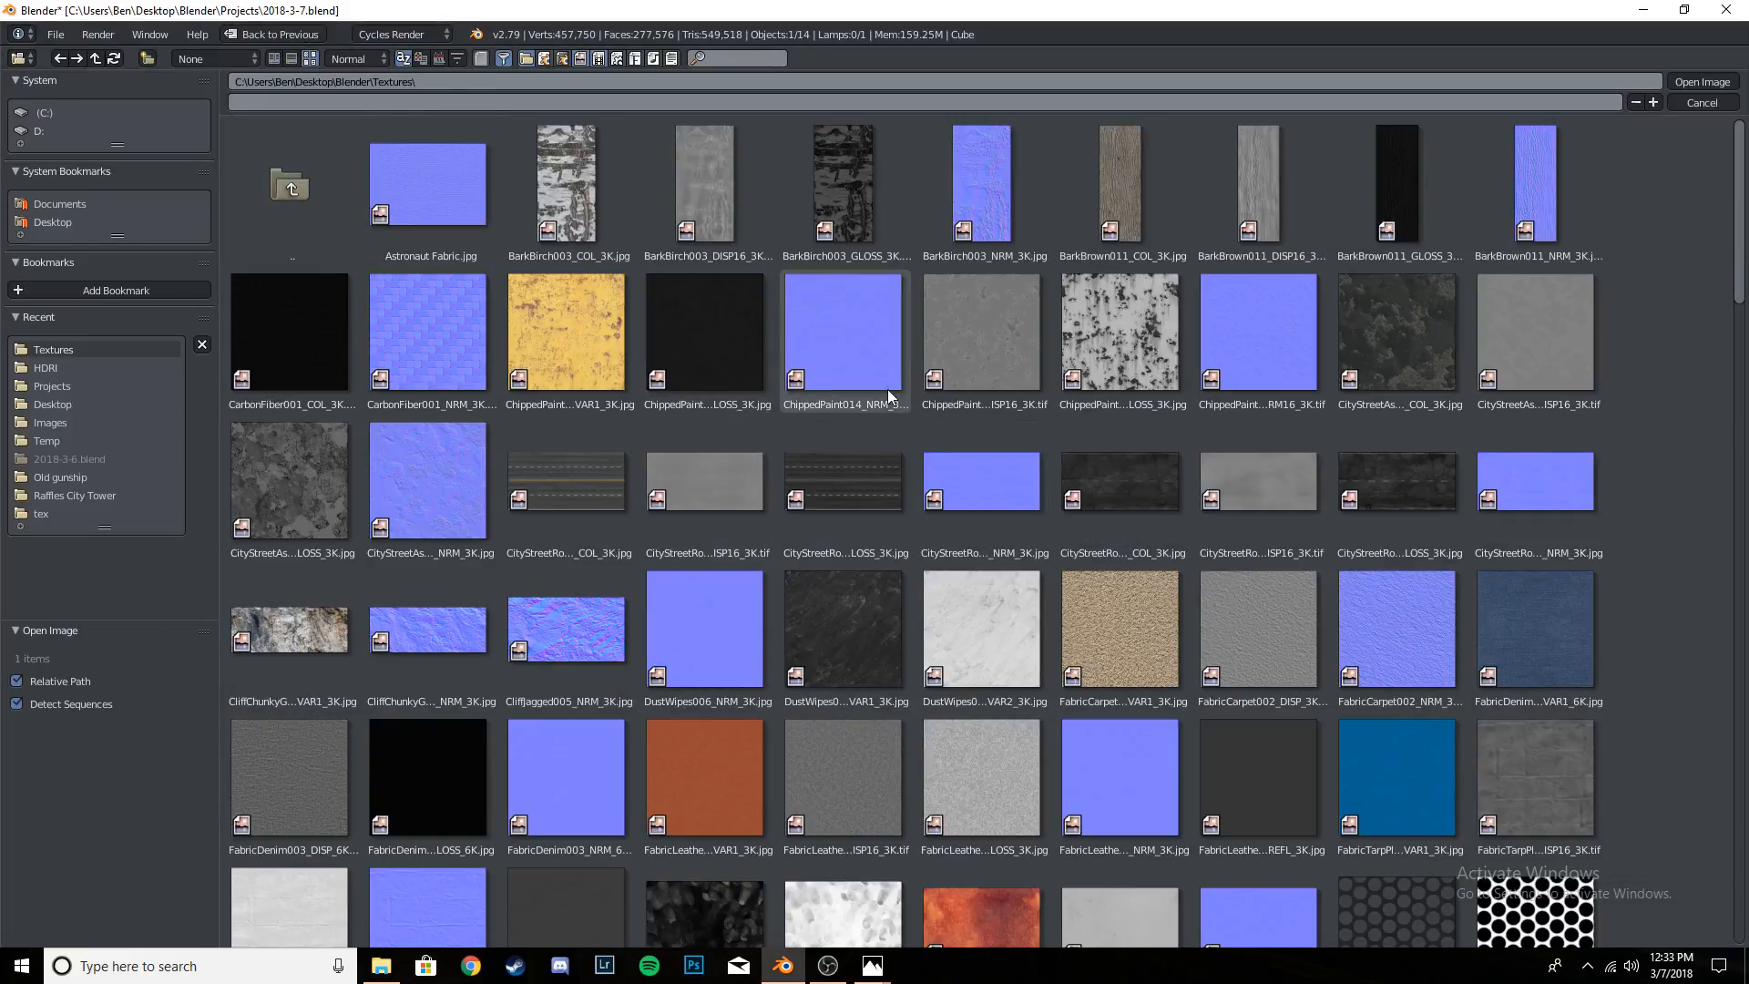
left_click(468, 470)
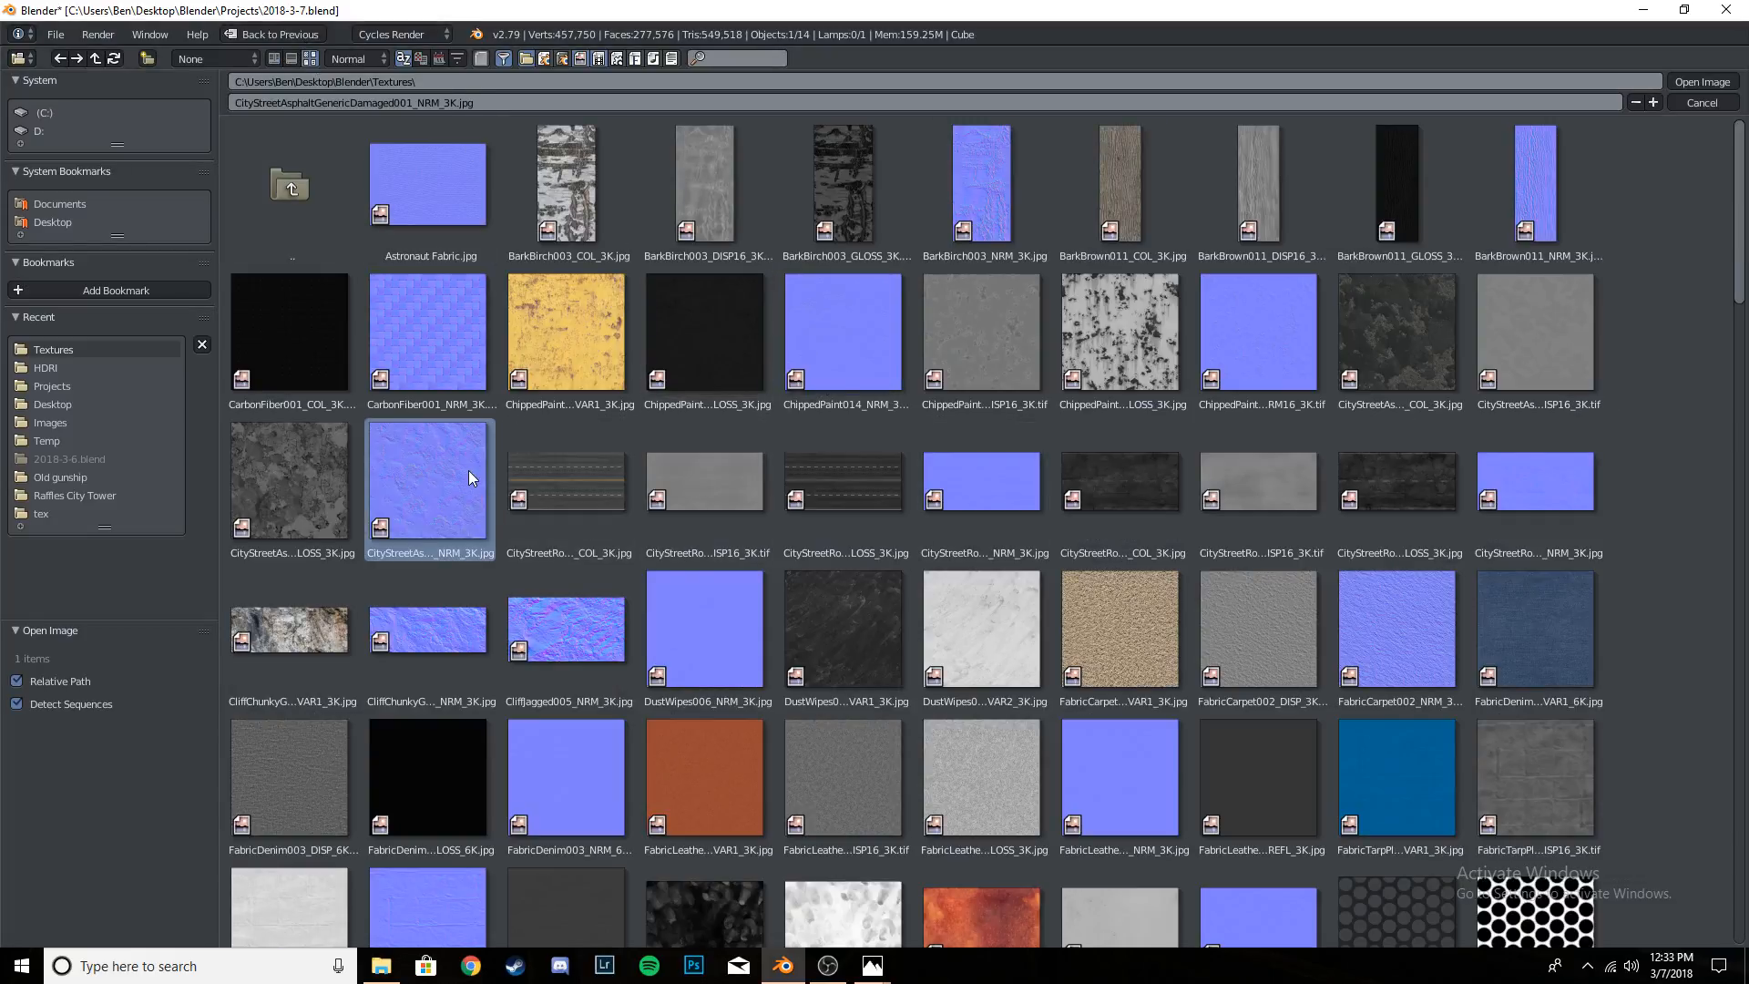
left_click(1702, 82)
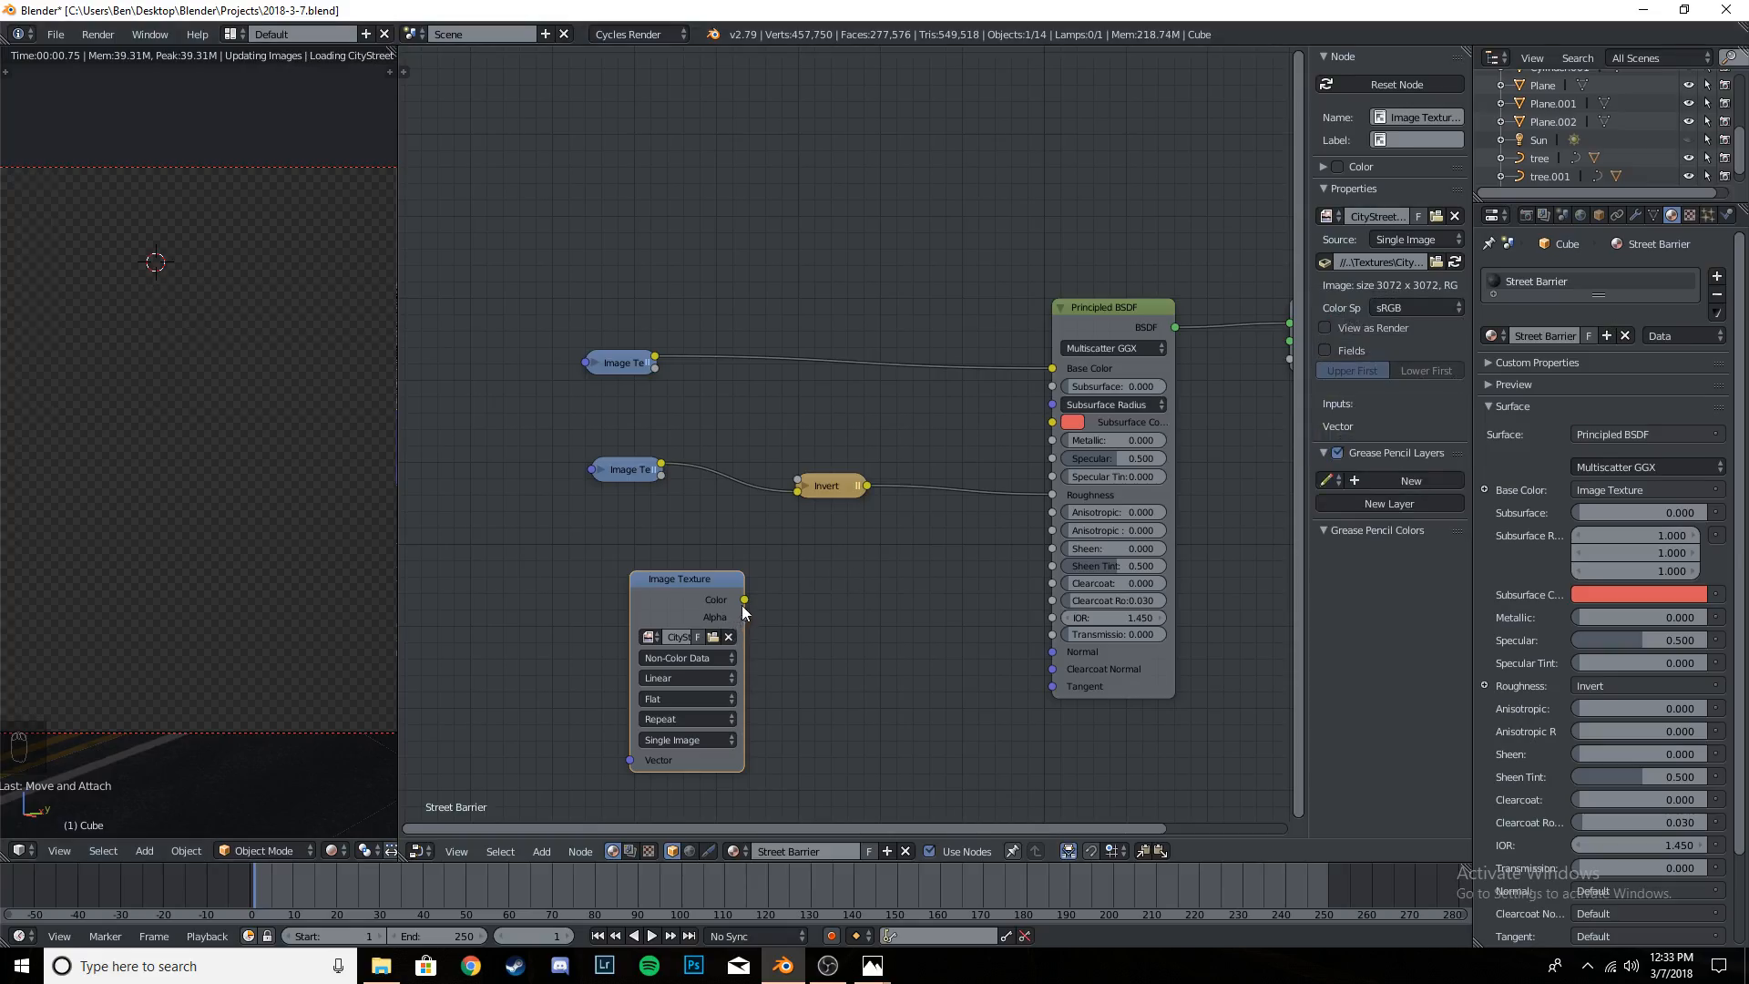
- Link the normal texture's Color to the shader's Normal and insert a Normal Map node into that connection
left_click_drag(743, 603, 1052, 652)
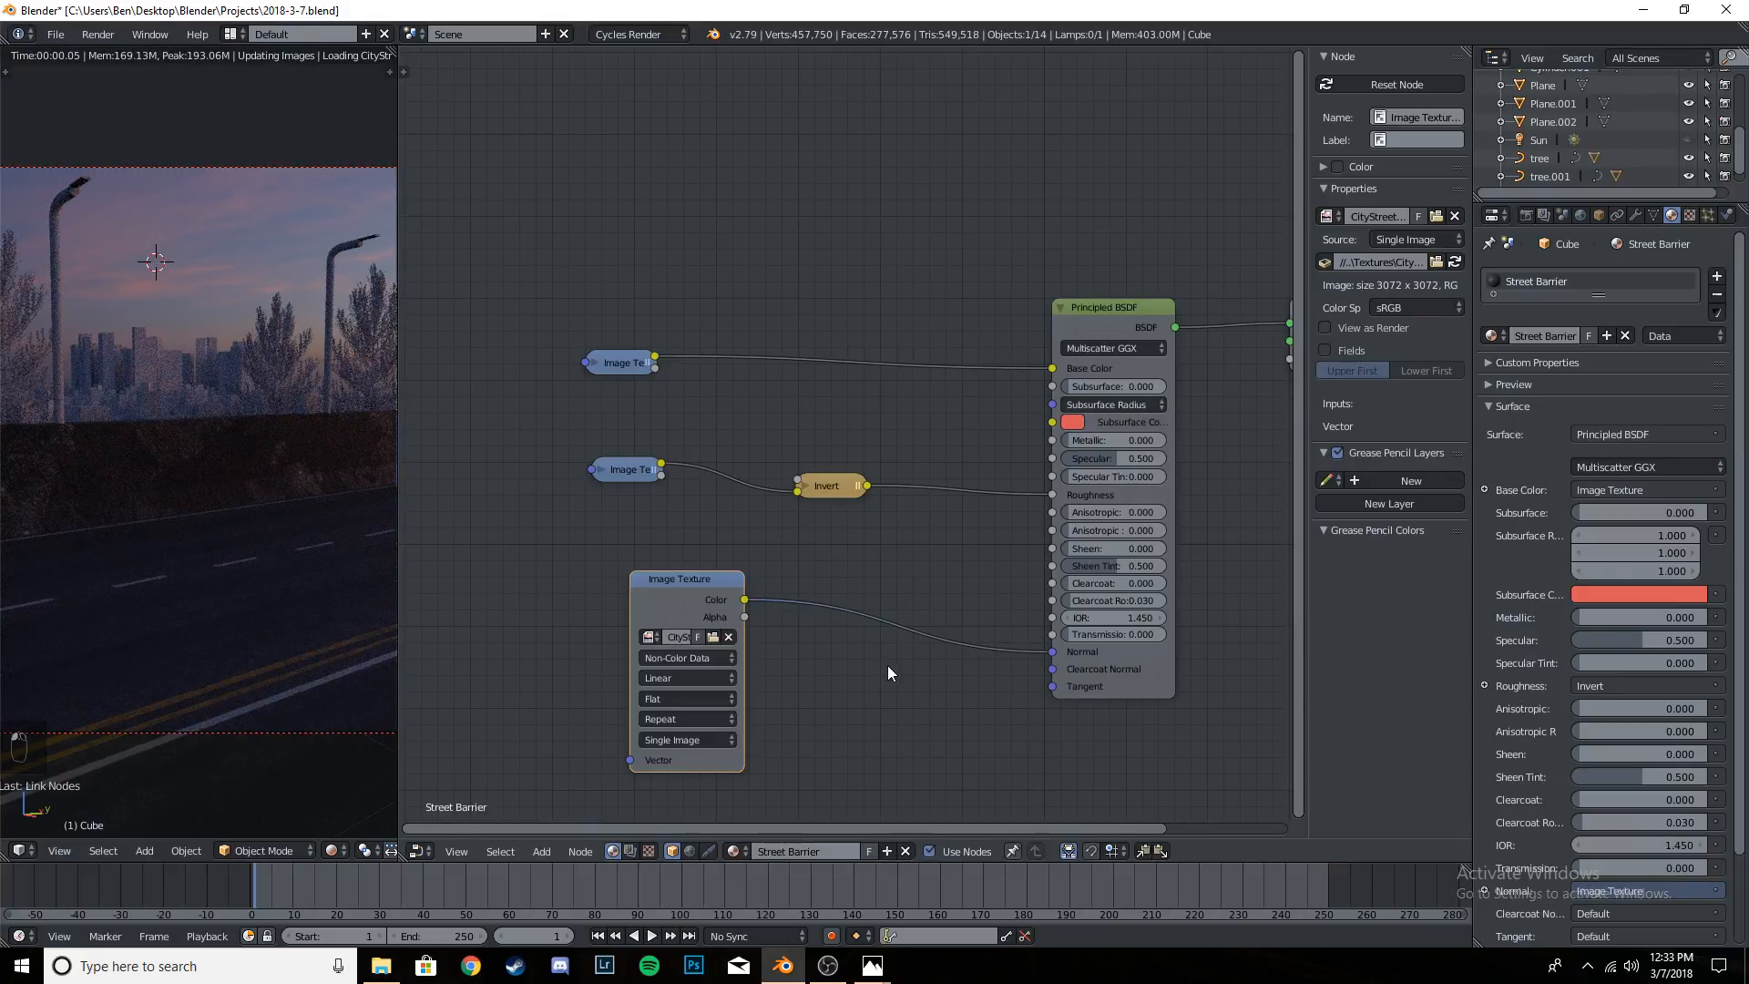
key("shift+a")
mouse_move(877, 686)
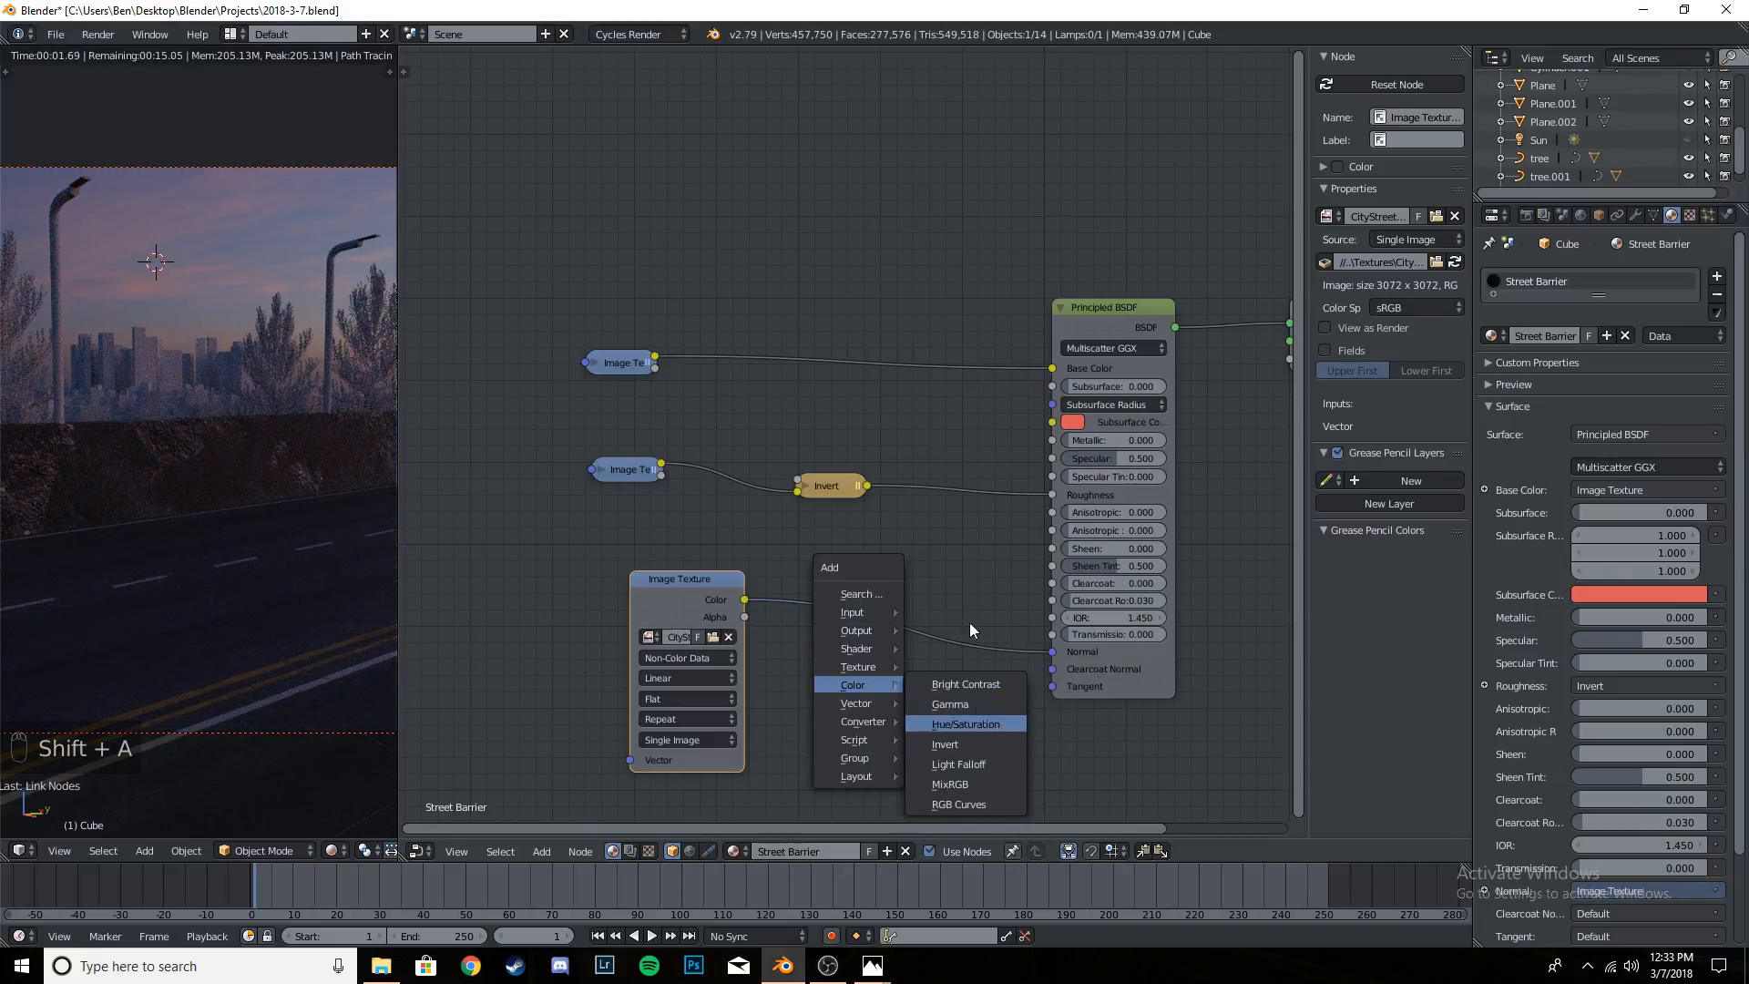
key("shift+a")
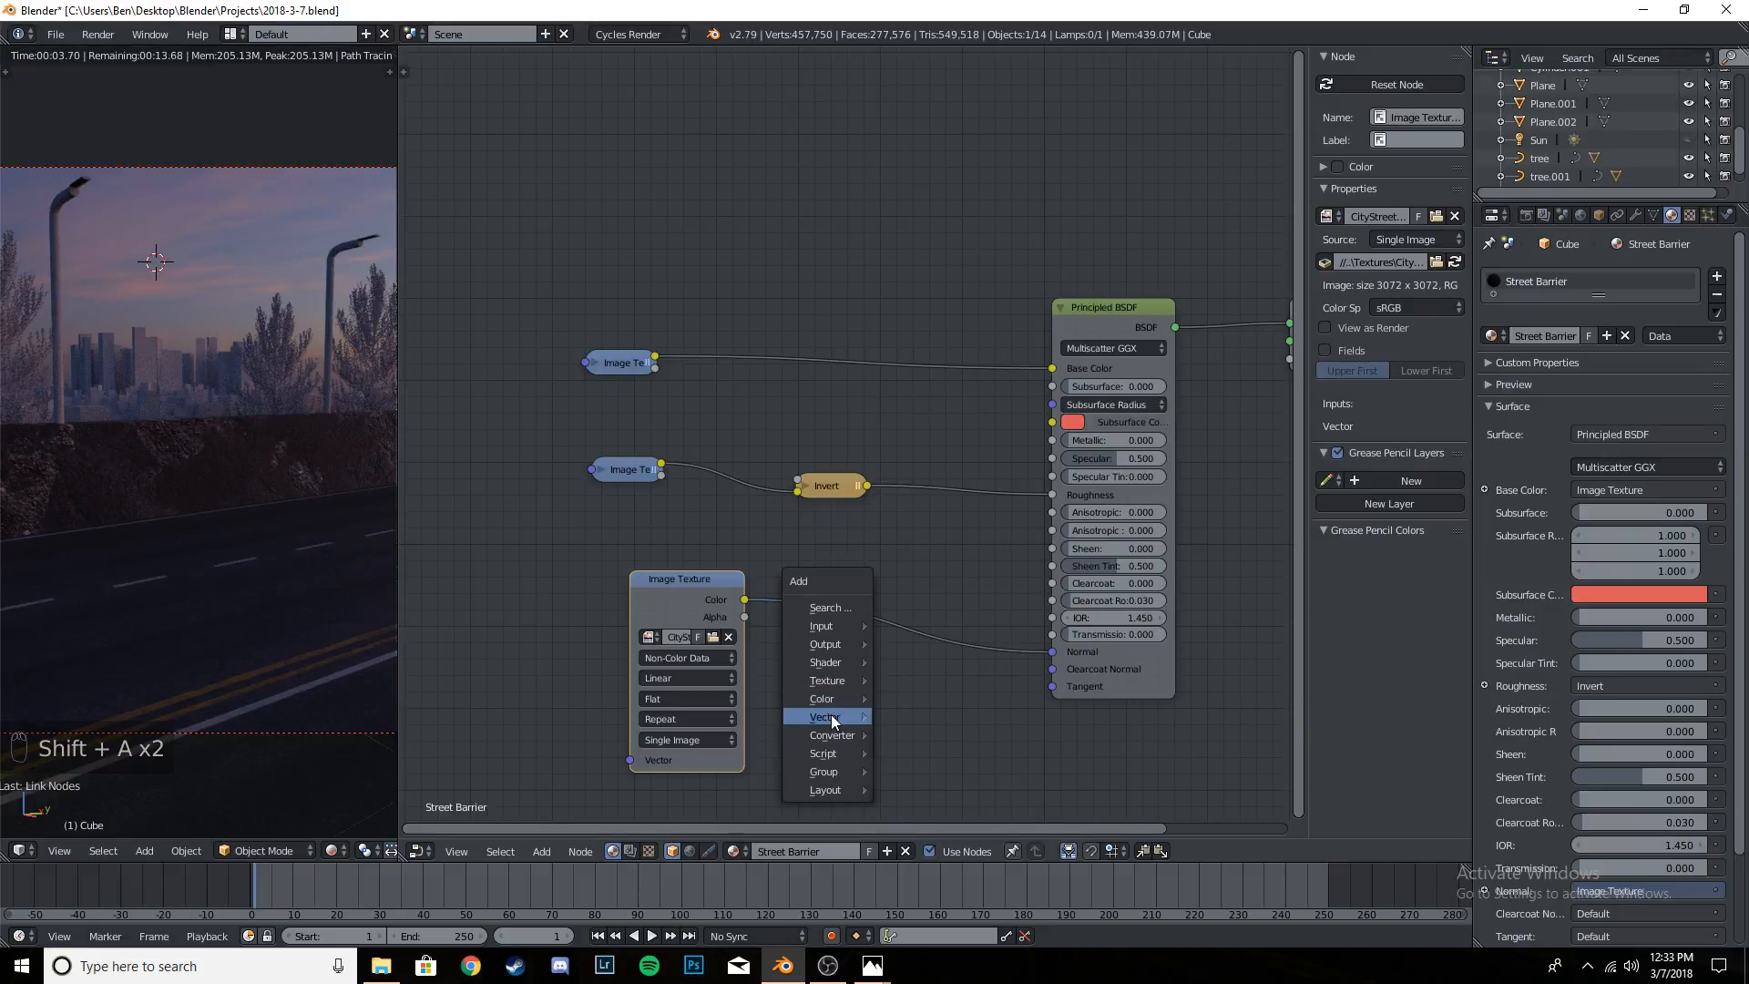
mouse_move(831, 714)
left_click(953, 787)
left_click(833, 570)
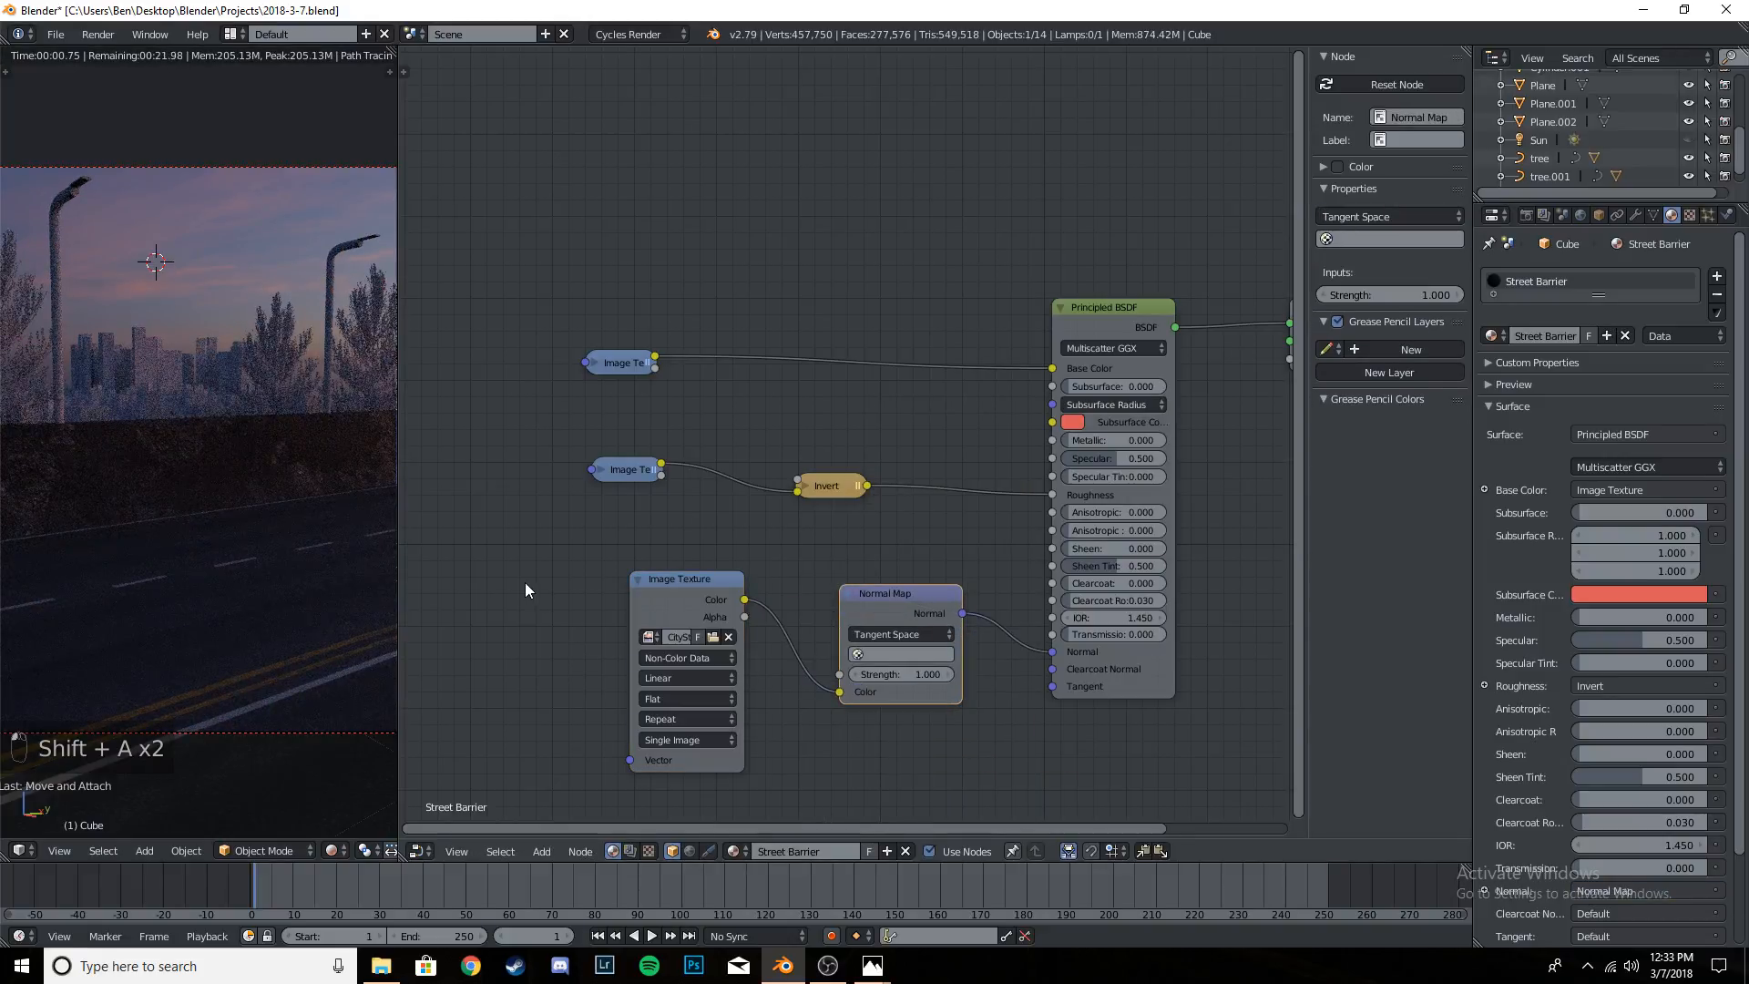
- Enter Edit Mode on the barrier and show its UVs over the damaged asphalt's 3K color map in the UV/Image Editor
scroll(227, 527, "up", 3)
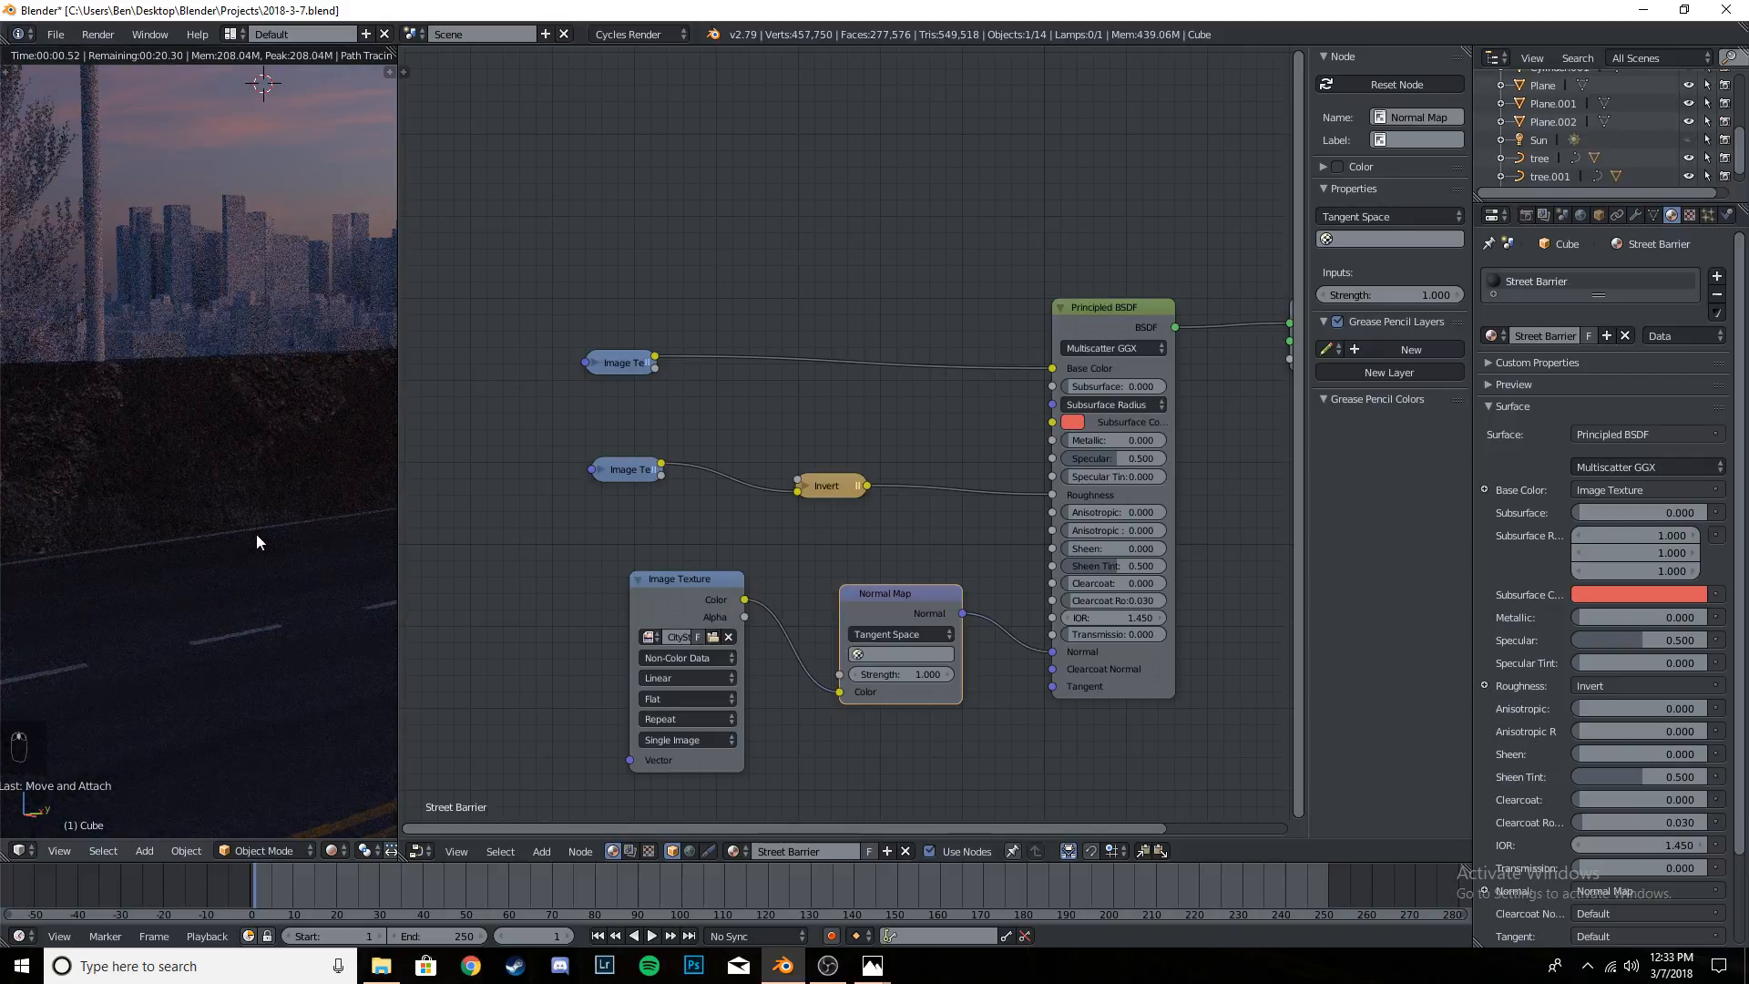
scroll(261, 543, "down", 3)
middle_click_drag(184, 543, 235, 572, "shift")
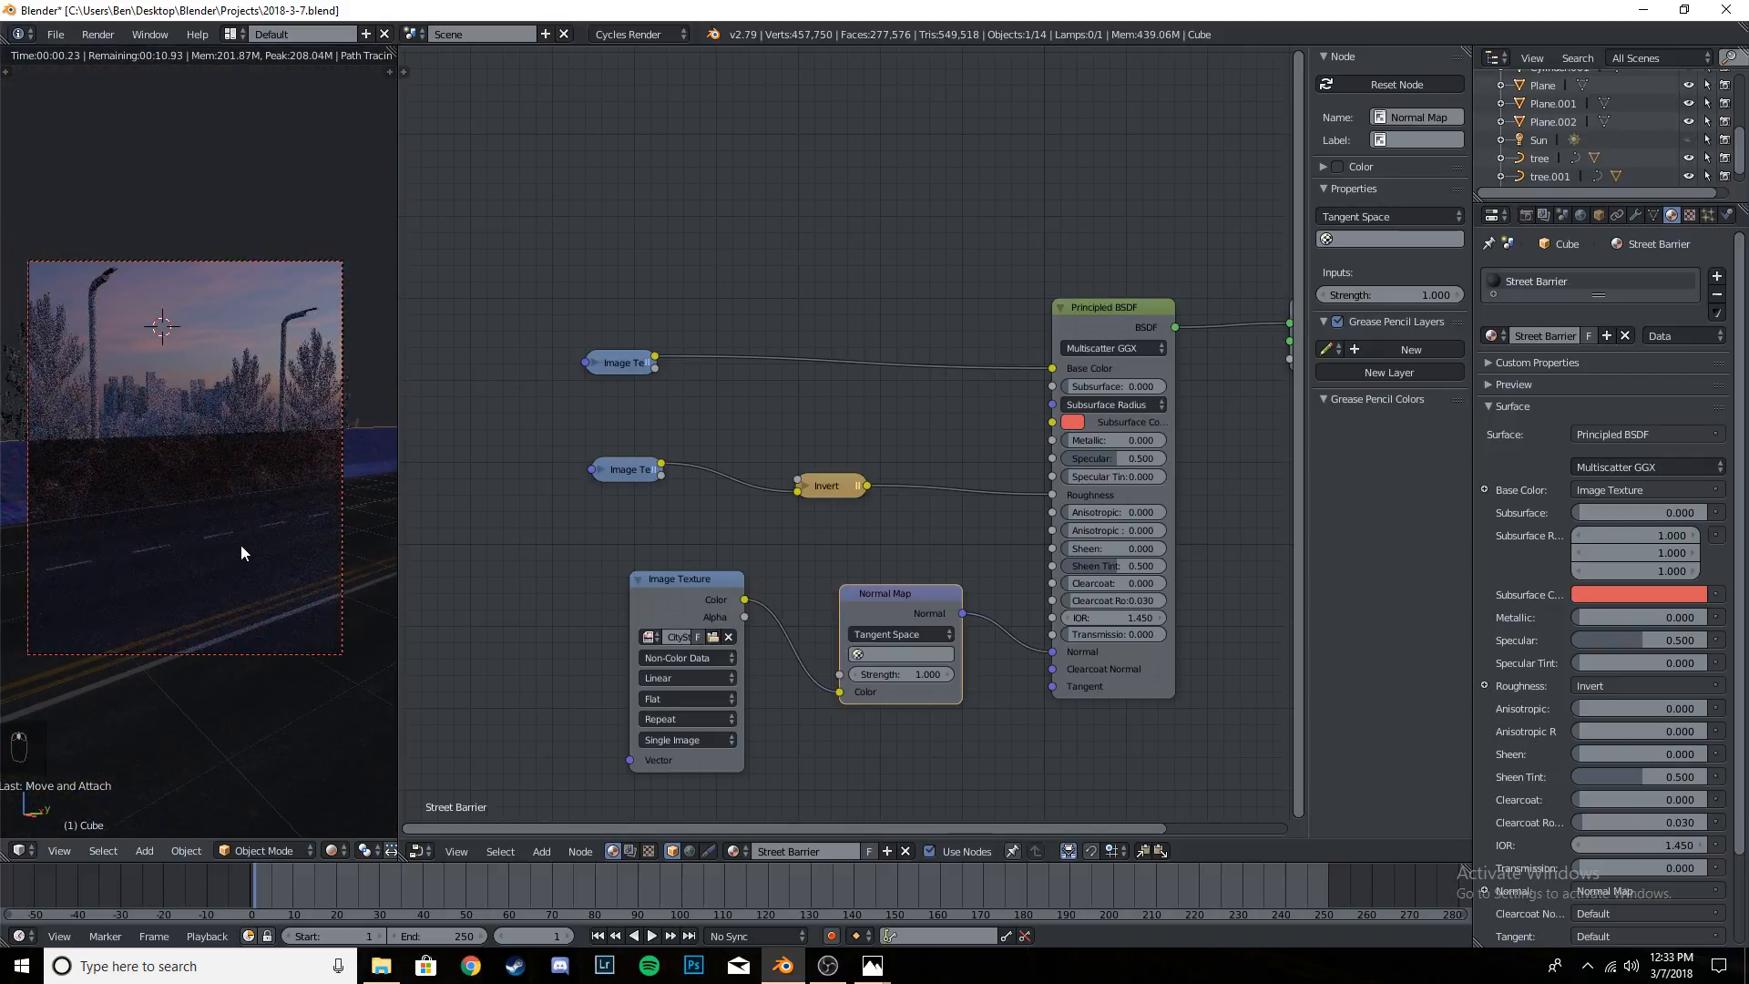
key("Tab")
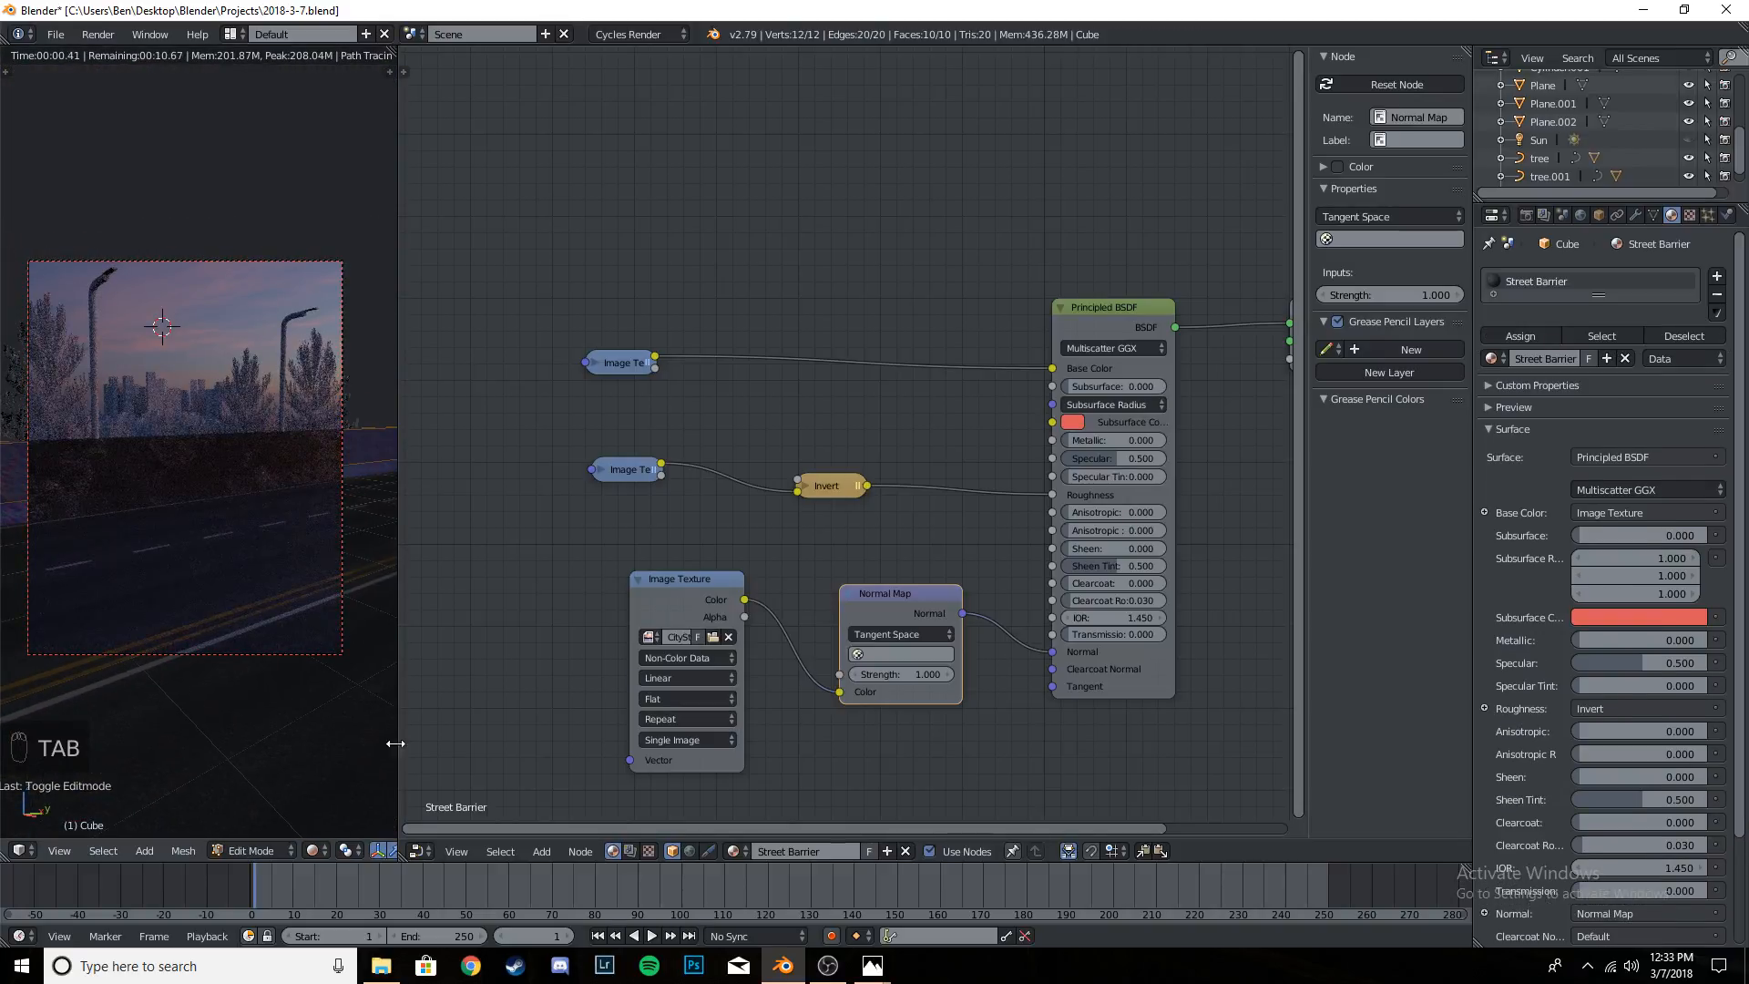
left_click(417, 851)
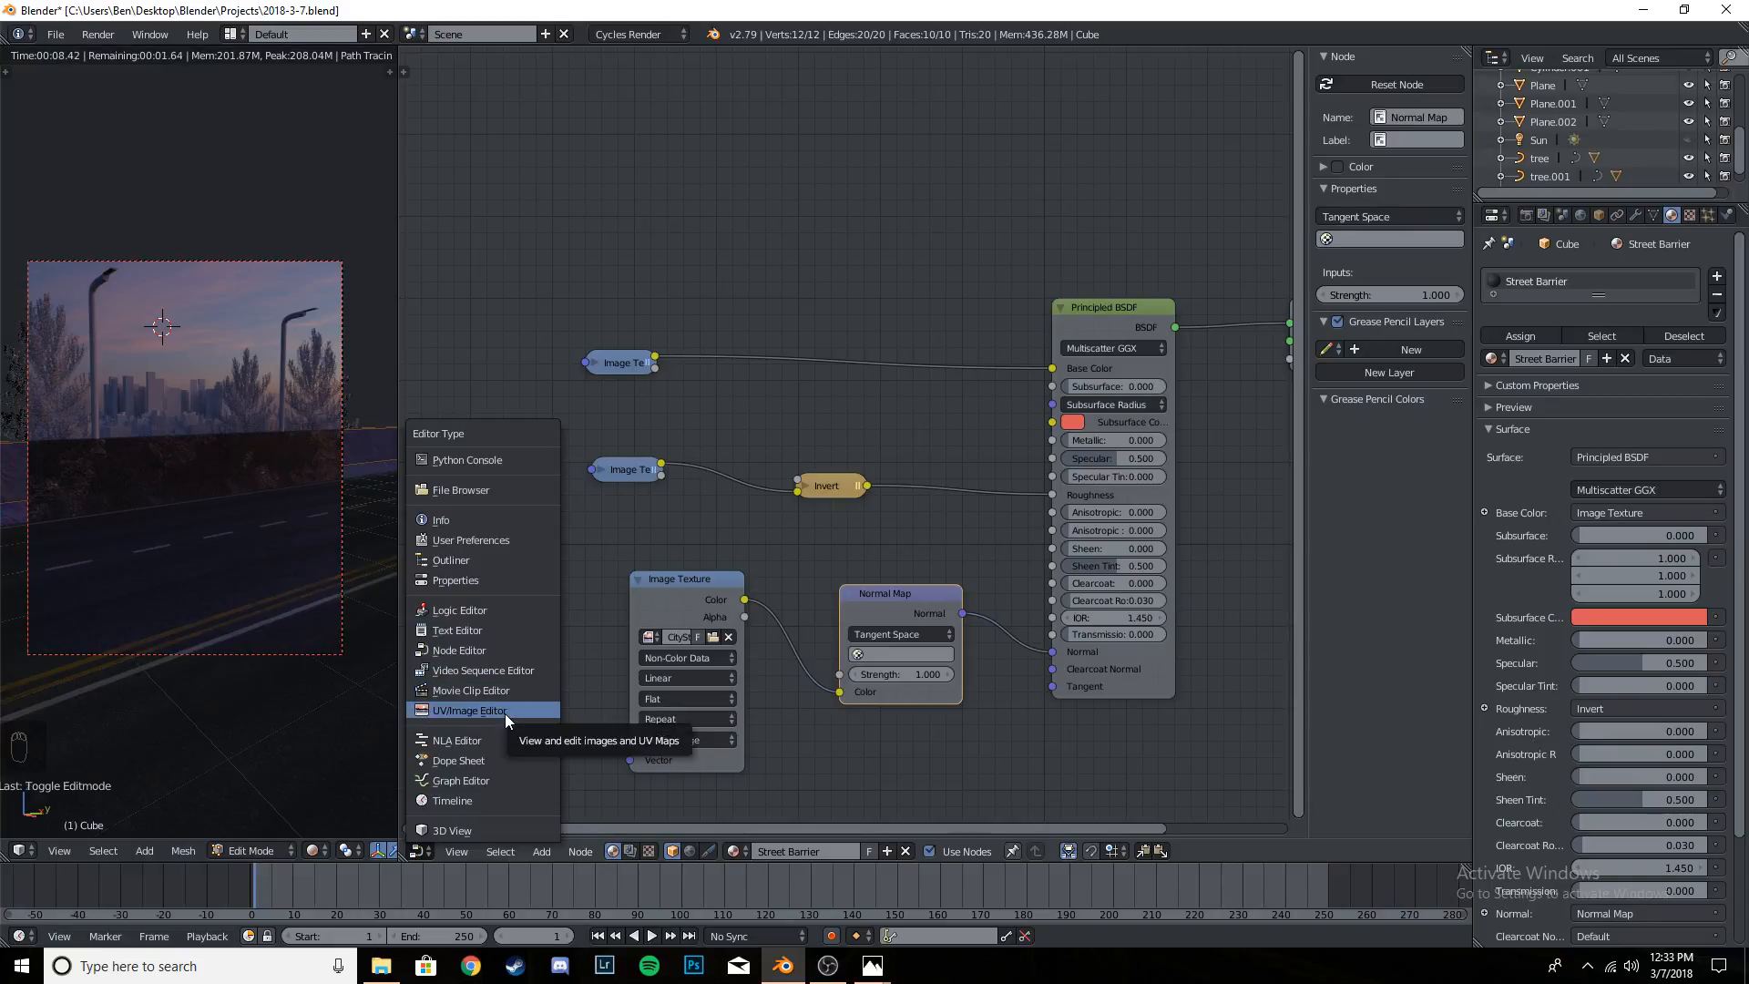
left_click(505, 713)
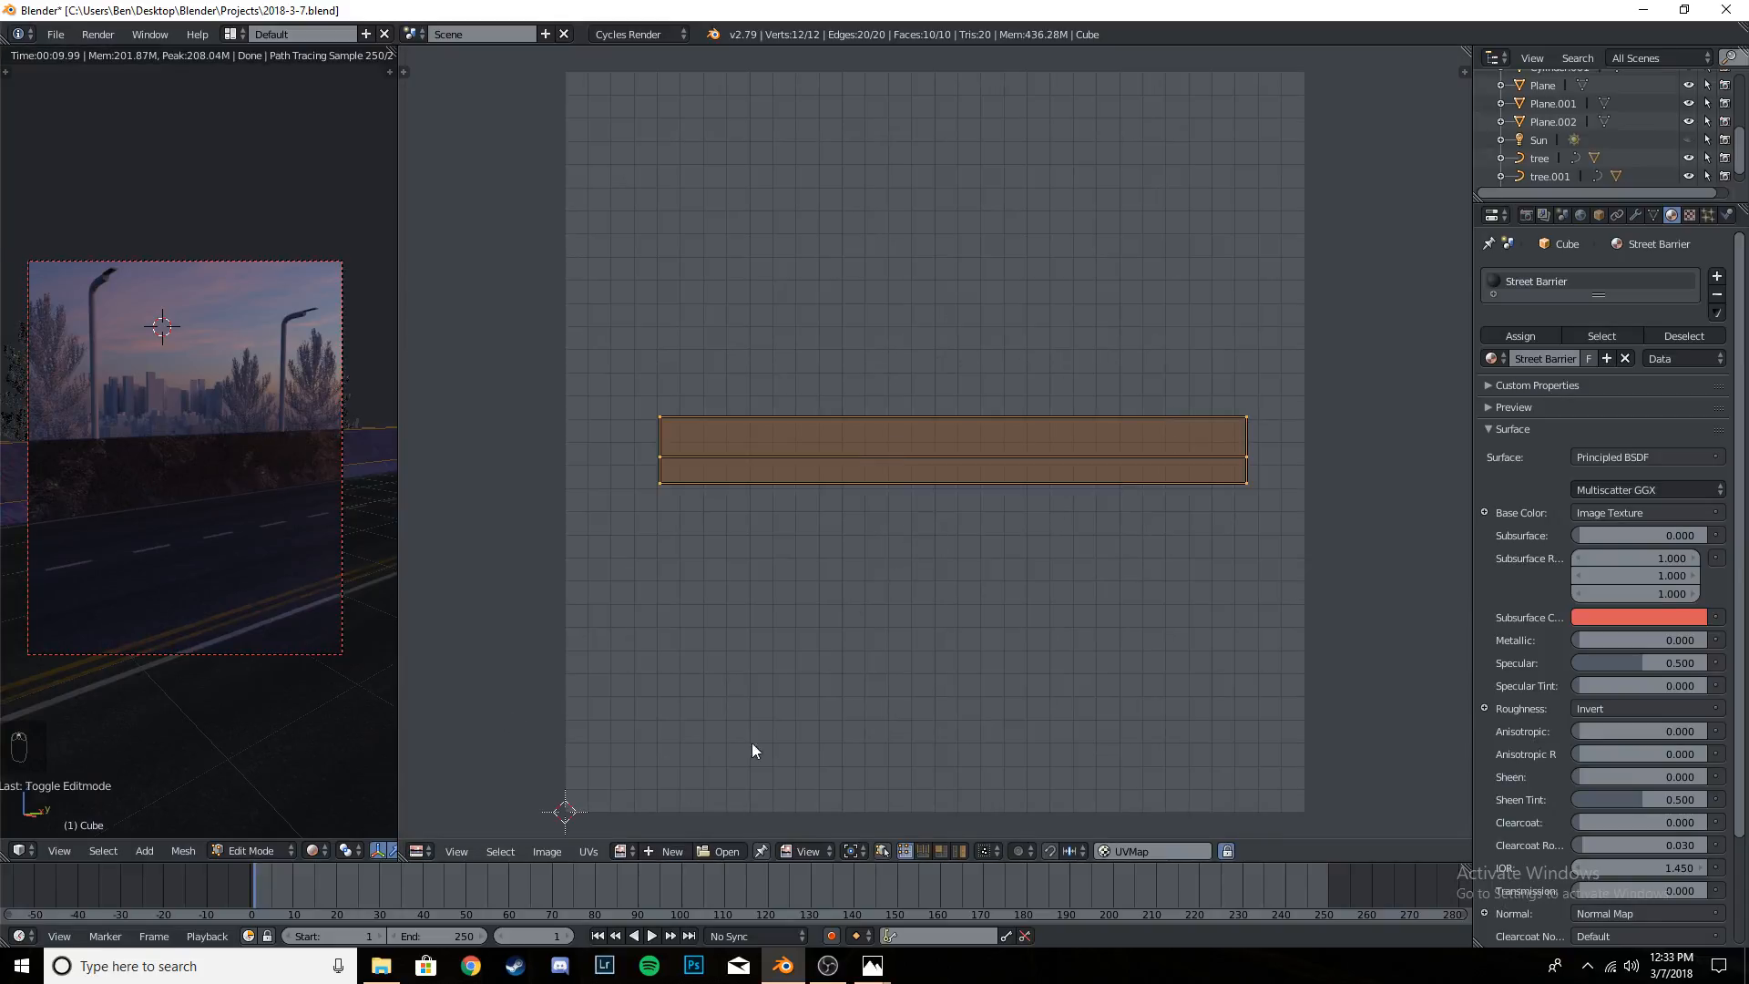
left_click(624, 853)
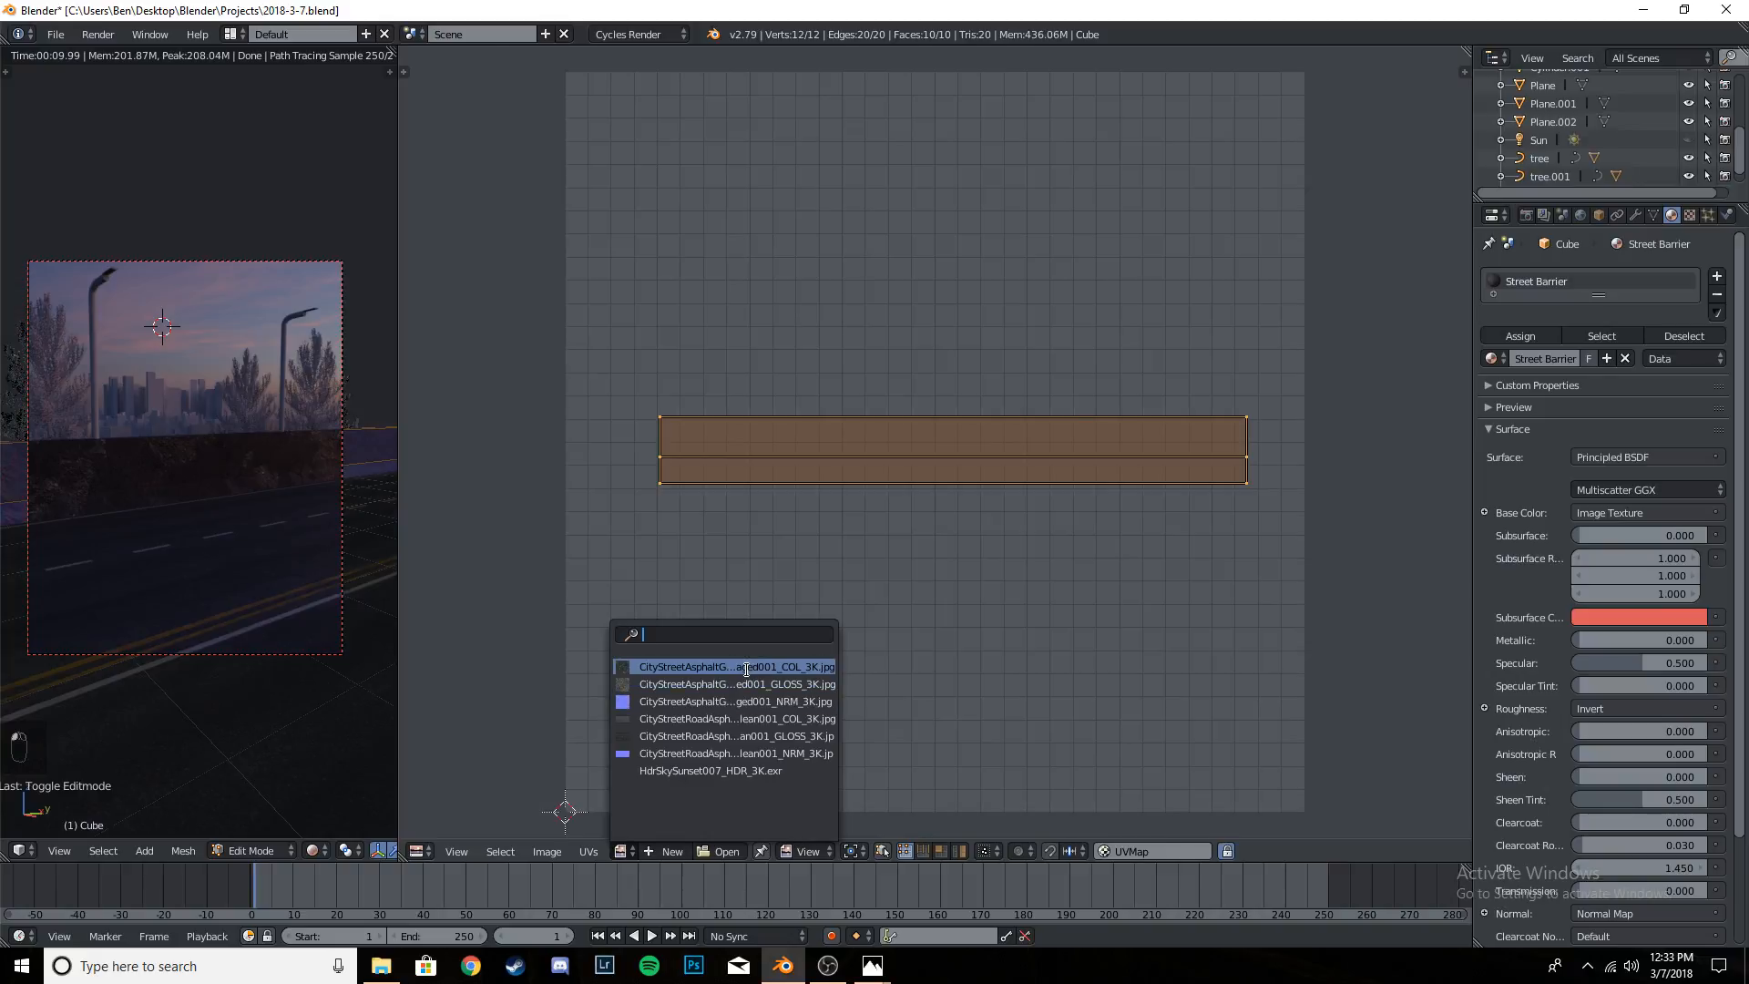
left_click(747, 676)
- Scale the barrier's UV layout up until it extends far beyond the asphalt image on both sides
scroll(1017, 547, "down", 10)
scroll(1017, 547, "up", 3)
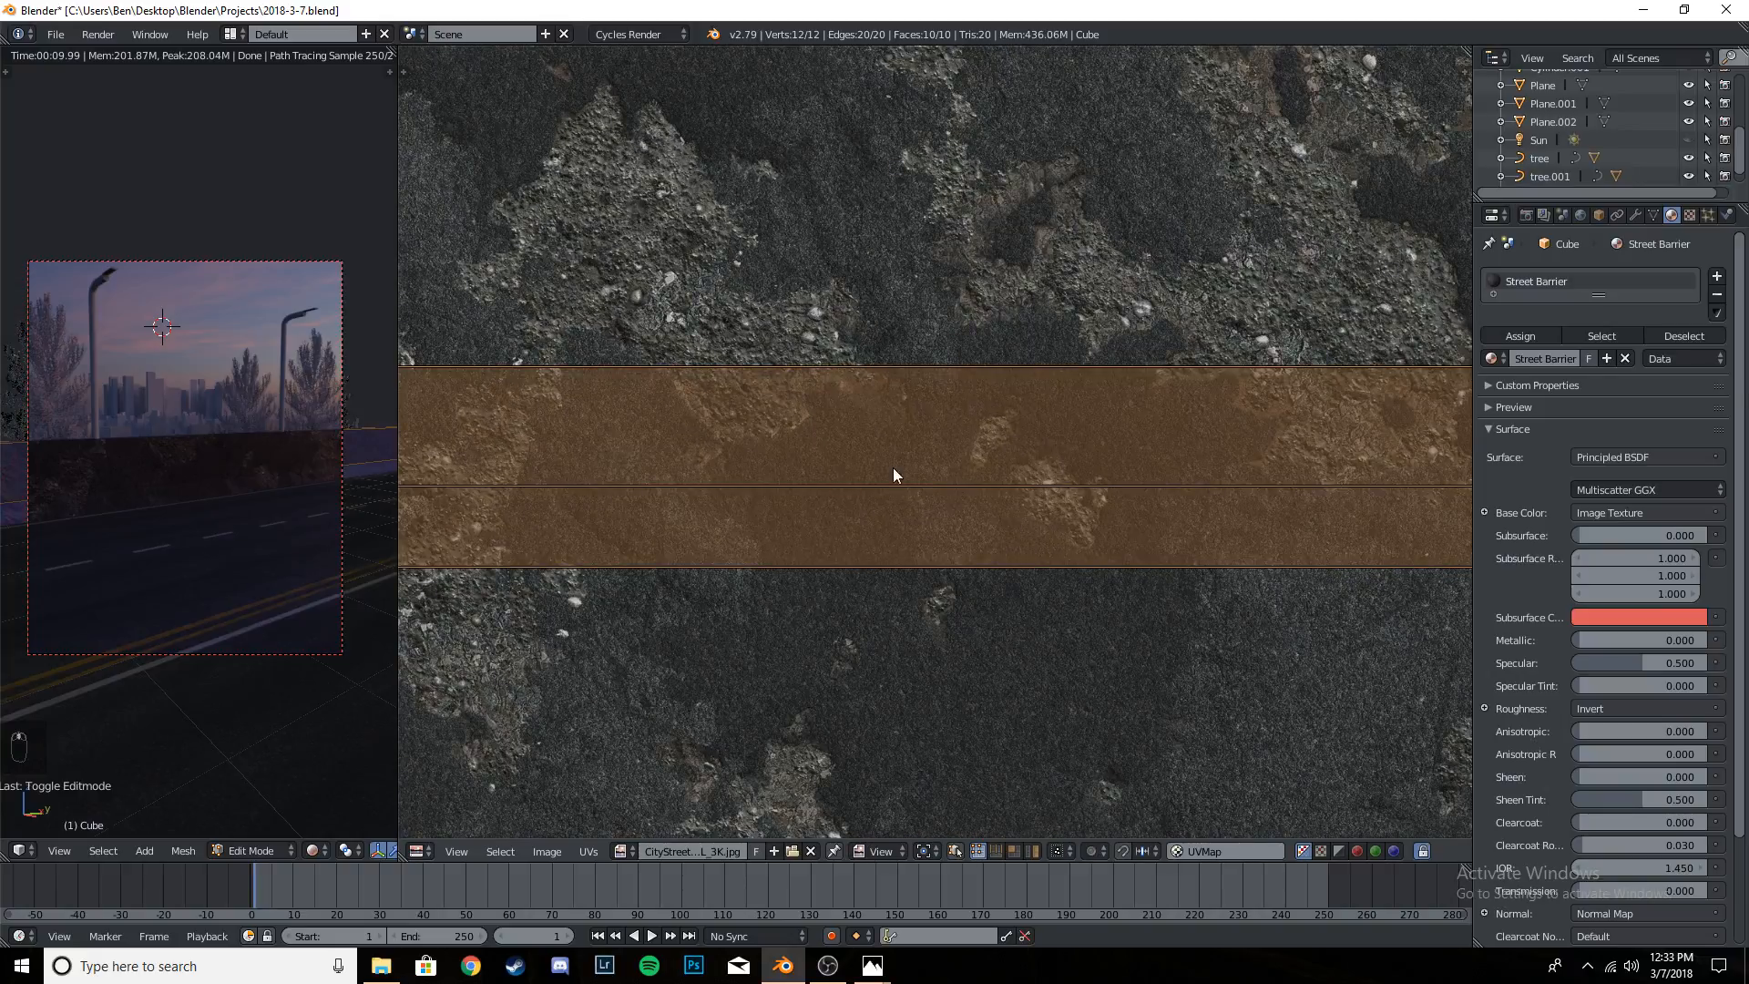
scroll(880, 466, "down", 3)
scroll(888, 508, "up", 2)
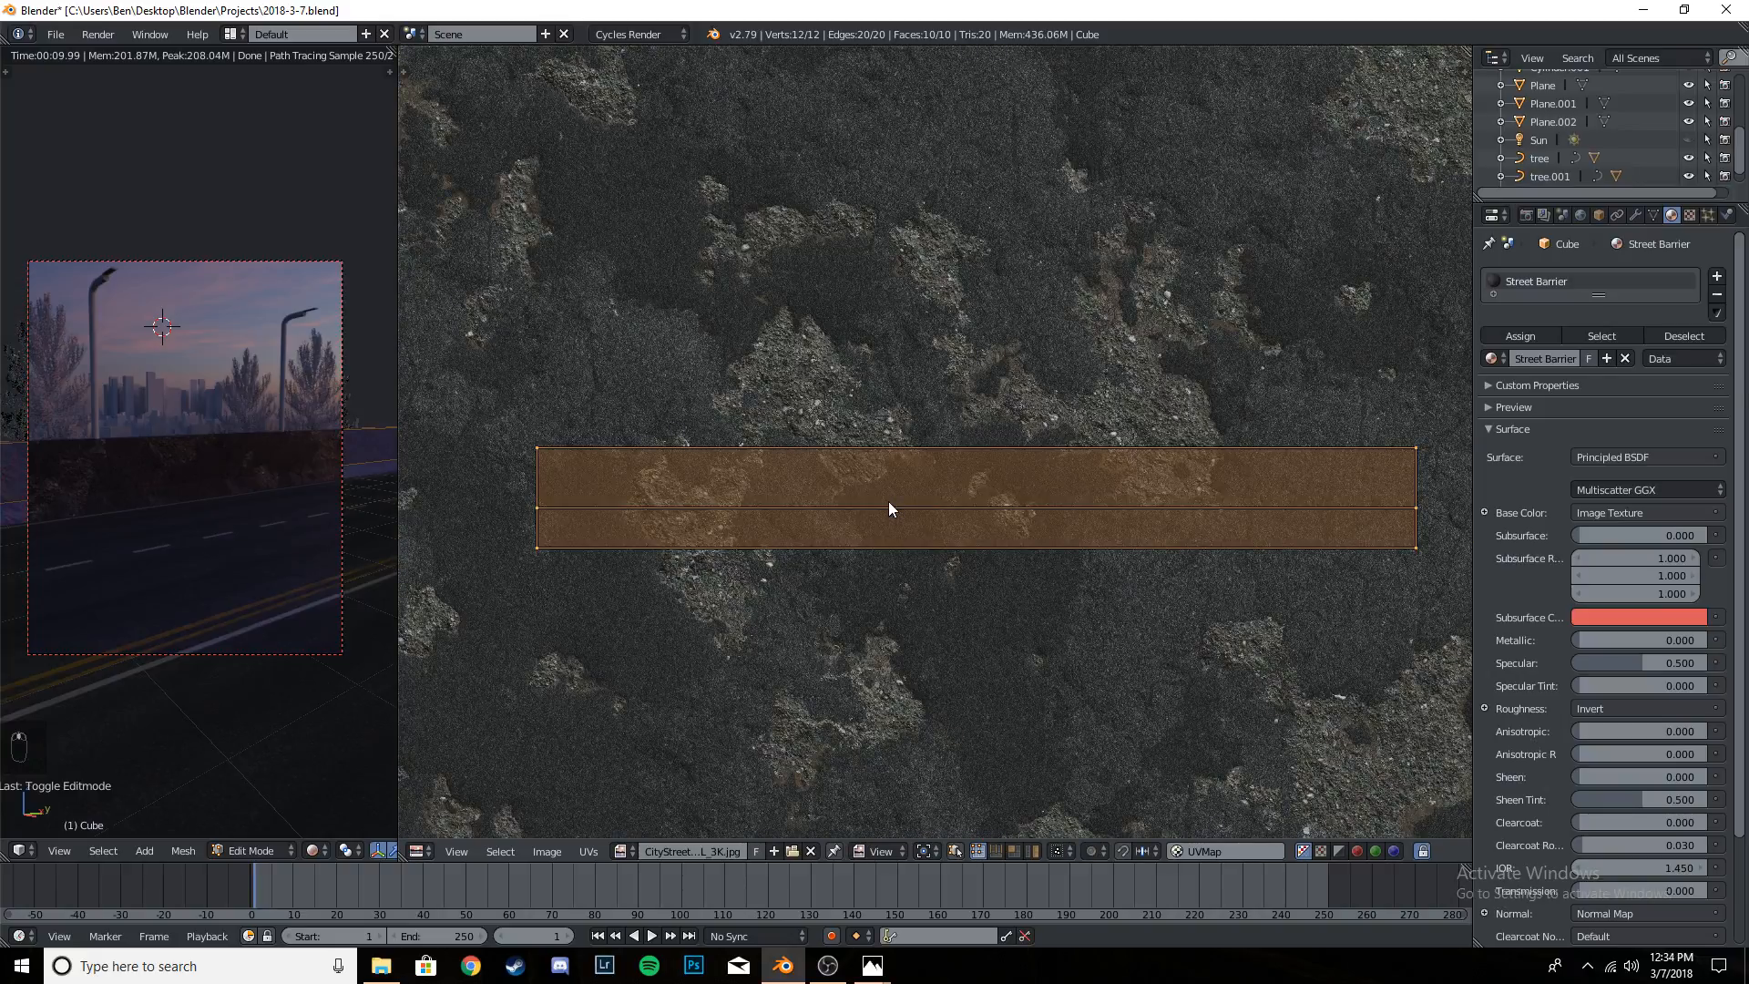
scroll(890, 508, "down", 1)
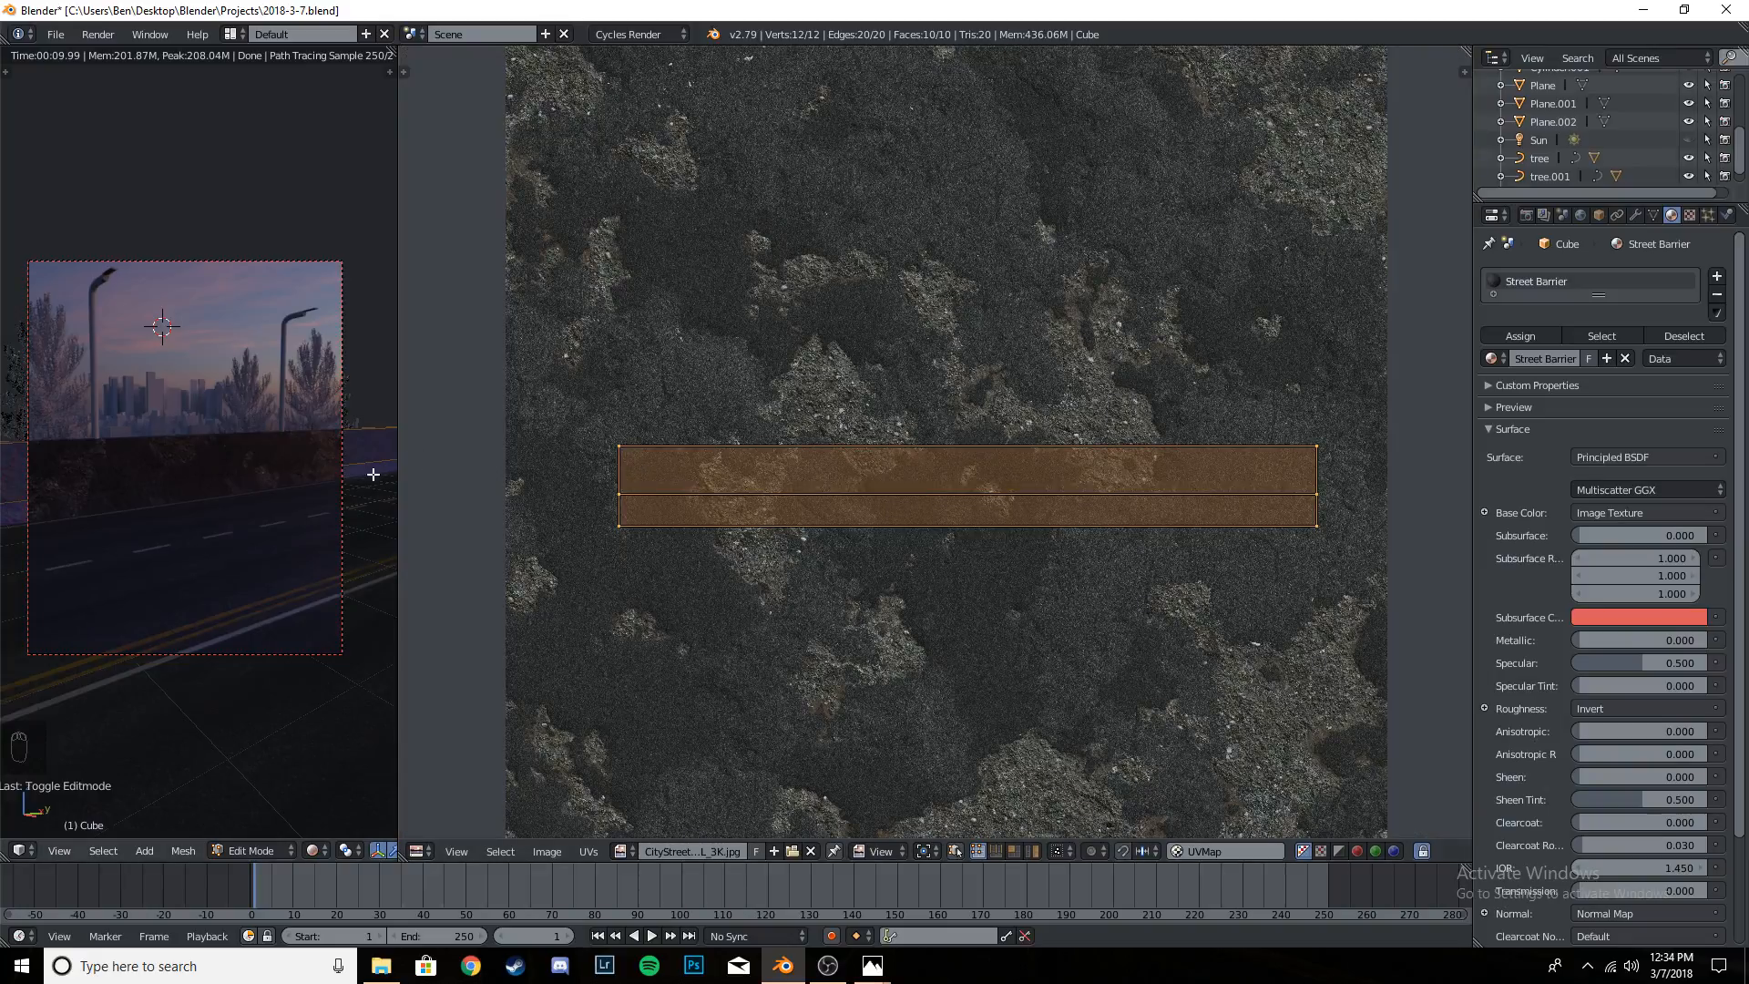
scroll(729, 464, "down", 4)
scroll(843, 492, "down", 4)
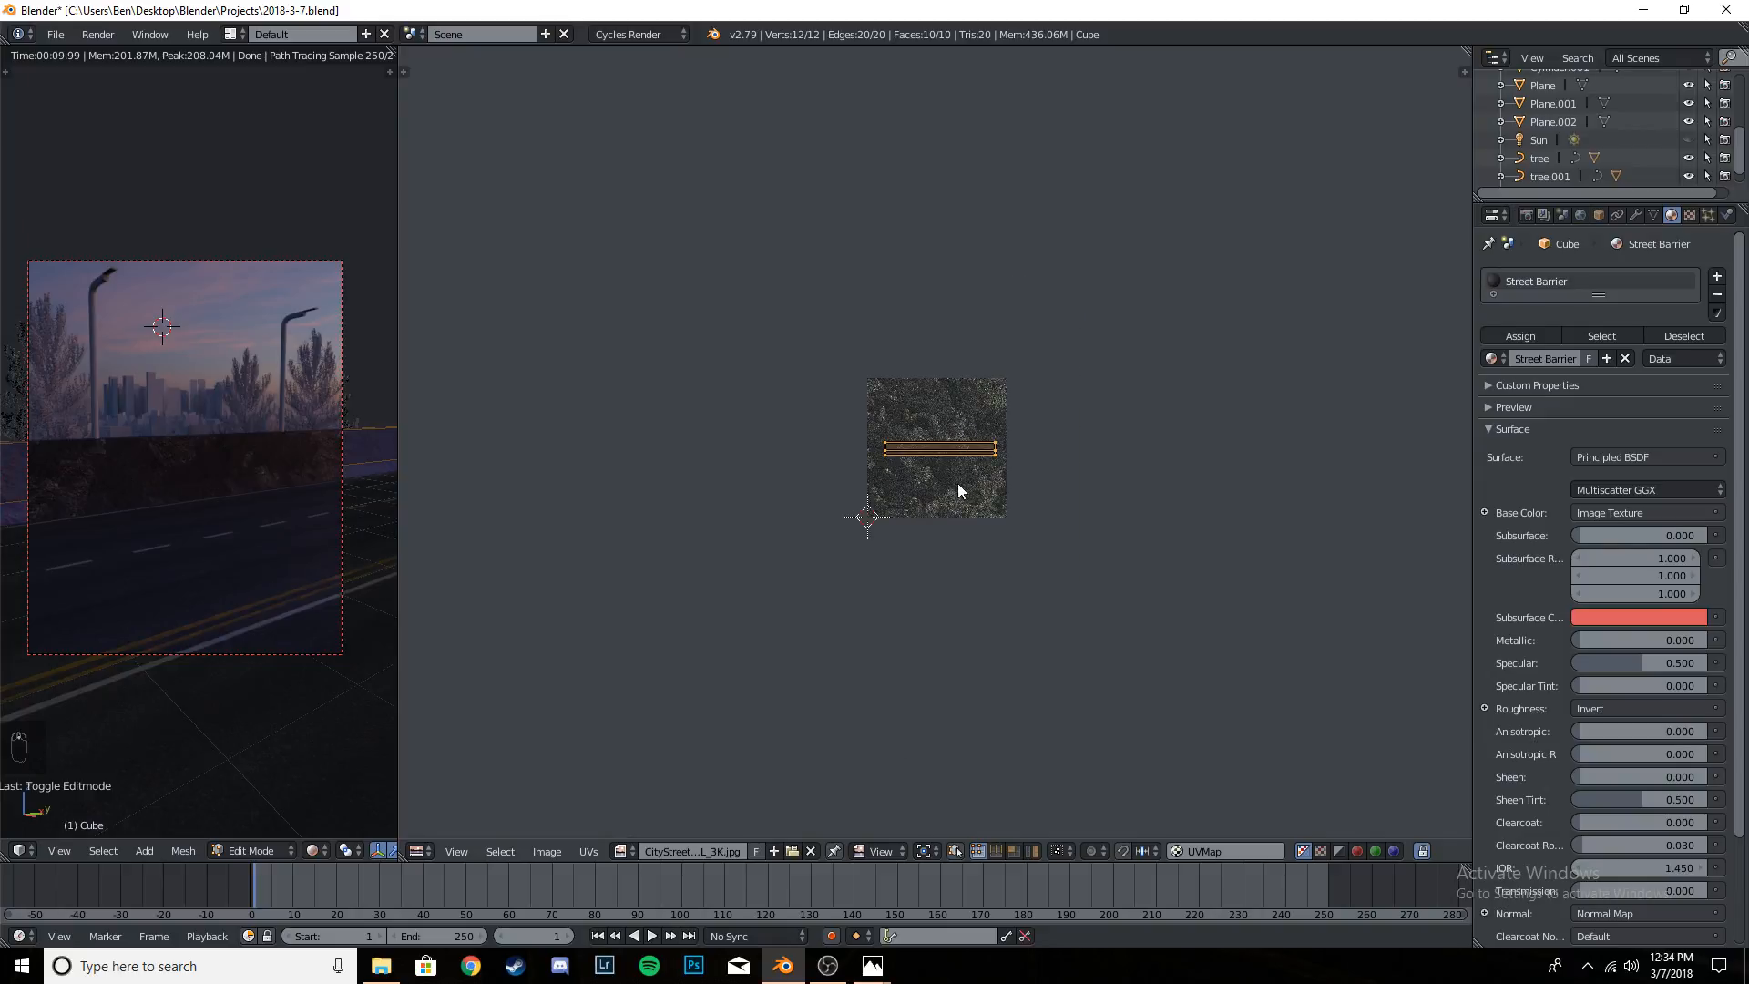
key("s")
left_click(955, 570)
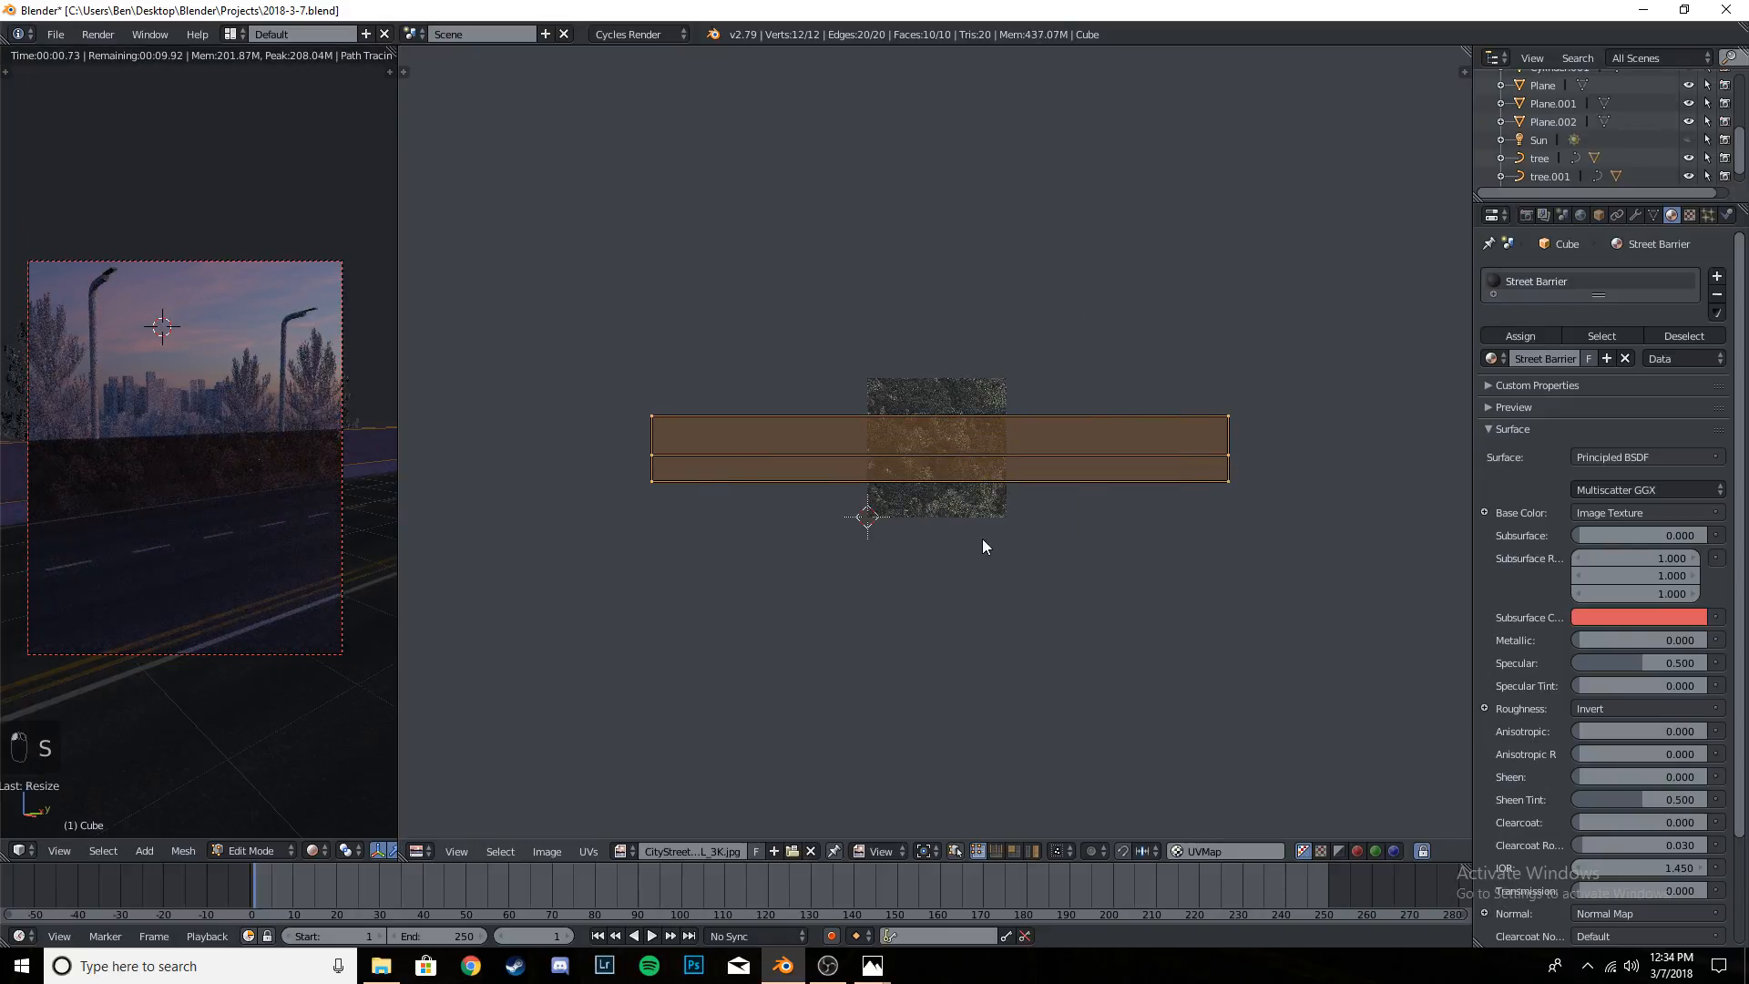
key("s")
left_click(892, 697)
scroll(114, 494, "up", 4)
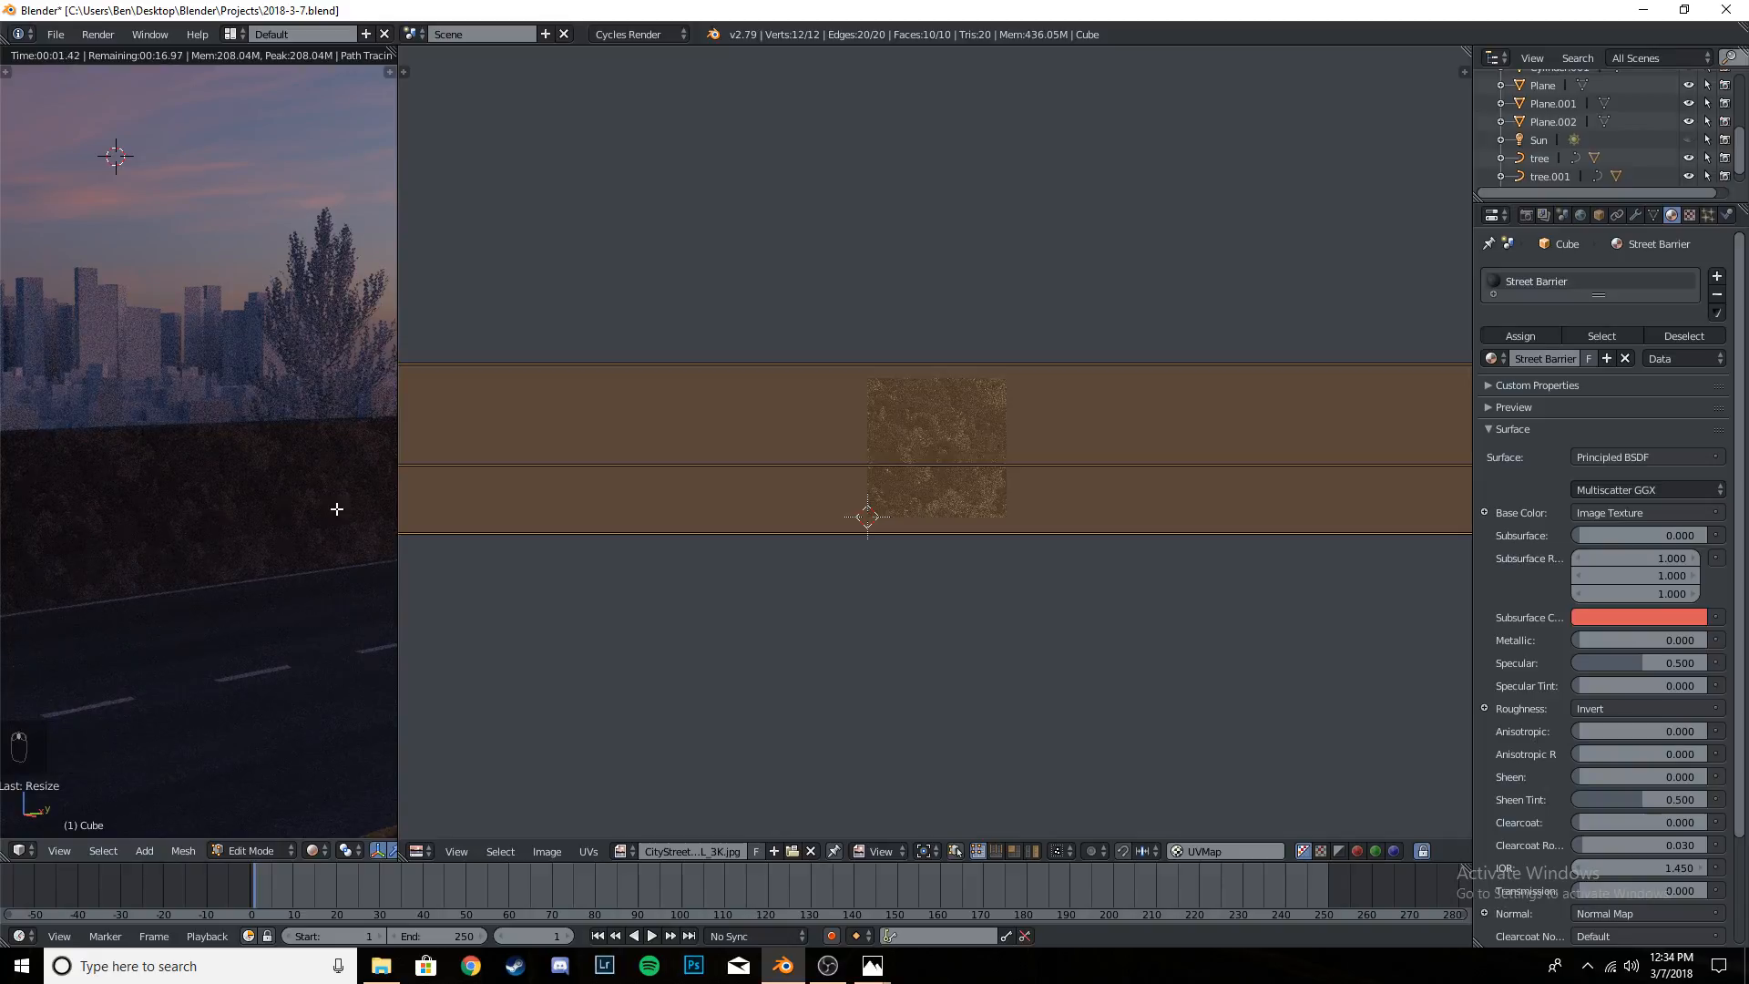
- Scale the barrier's UV layout down in two passes until it spans a little under three asphalt image widths
key("s")
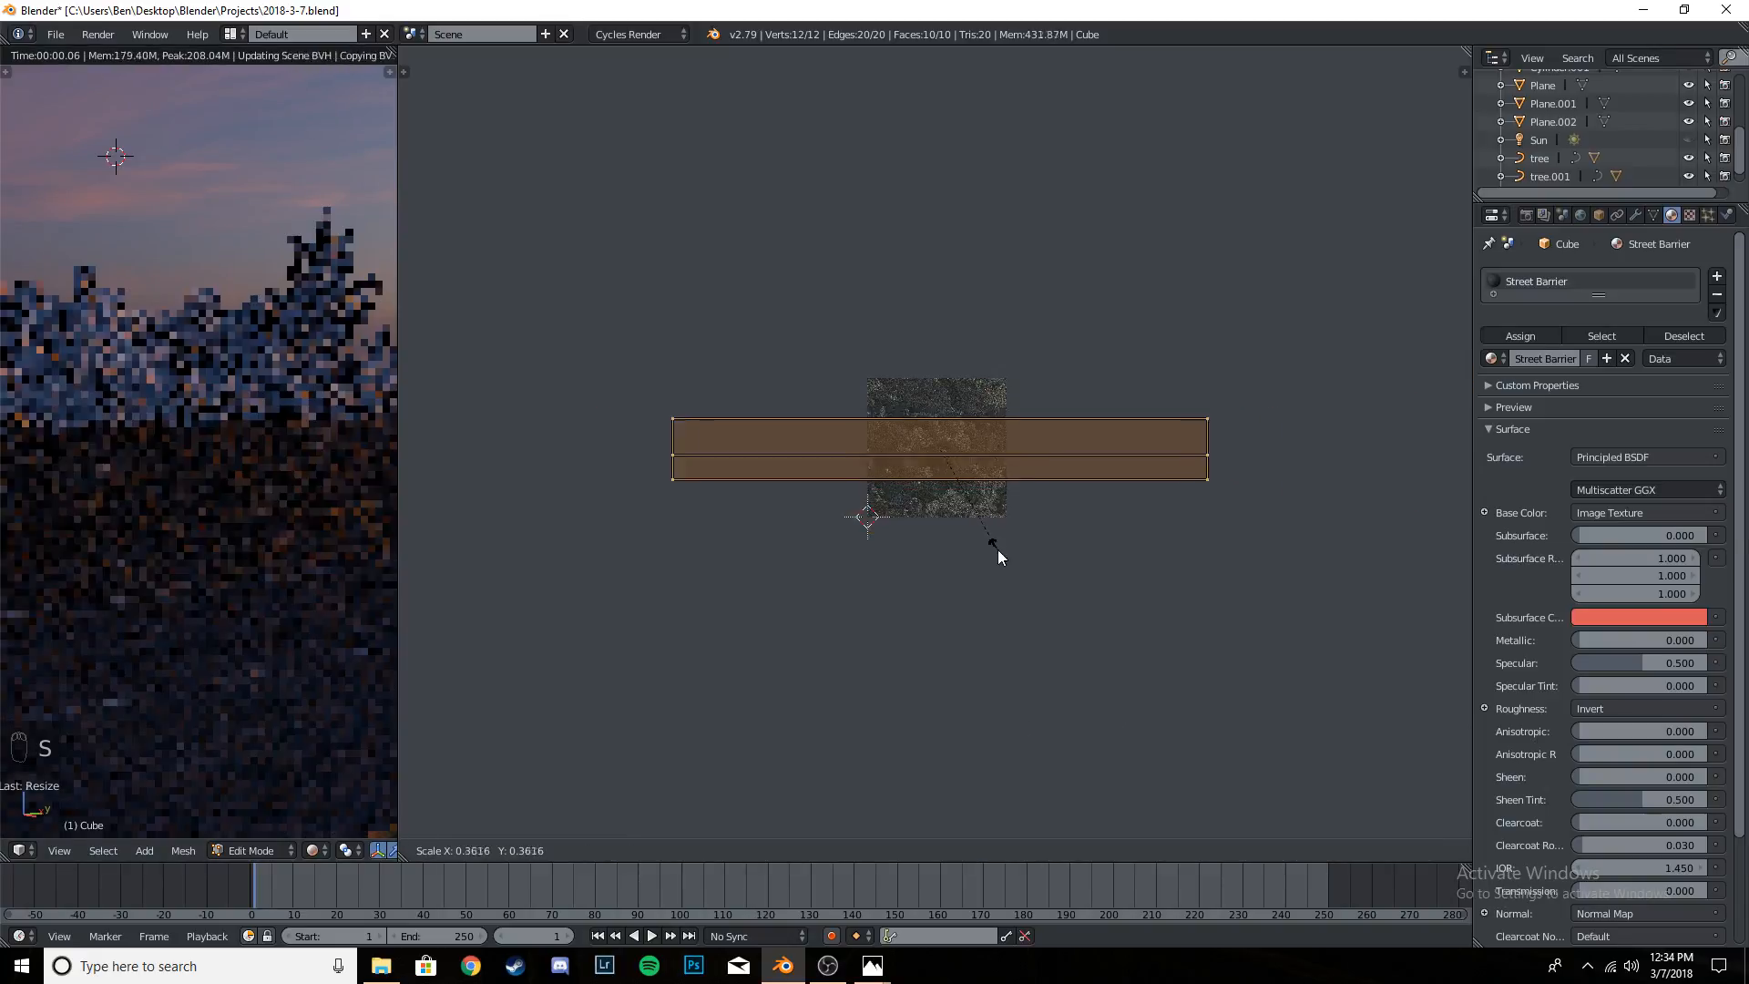
left_click(998, 534)
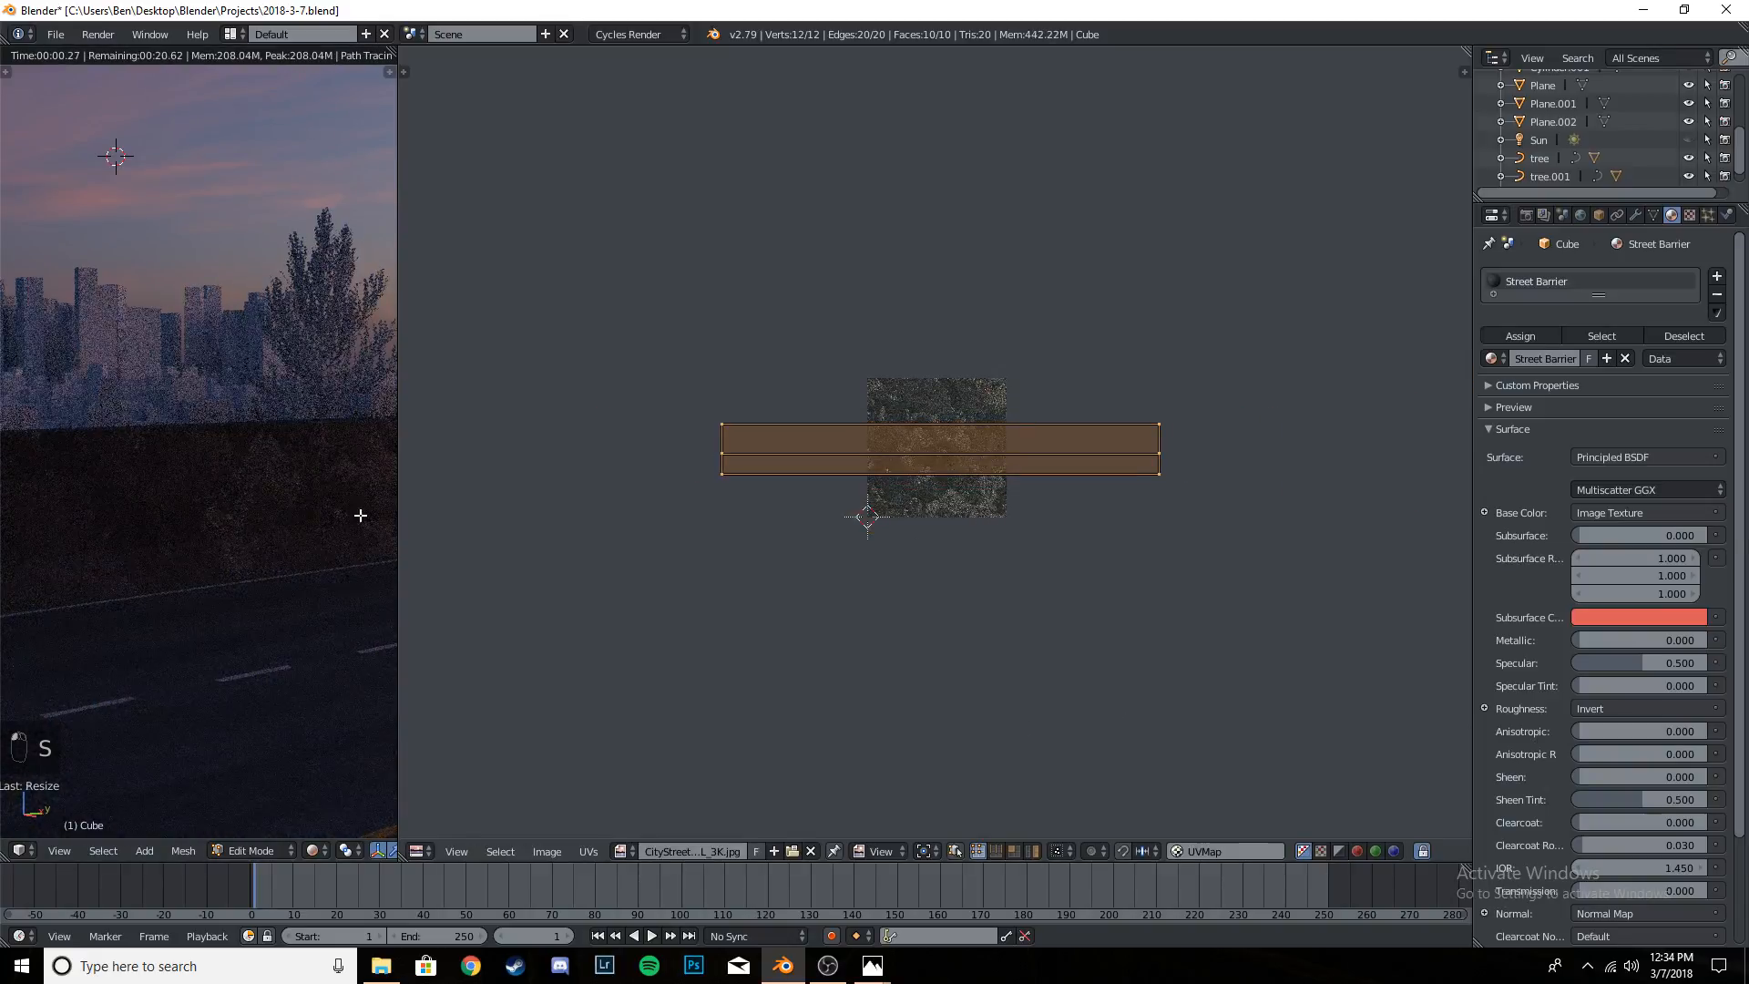
scroll(288, 571, "down", 3)
scroll(274, 574, "down", 2)
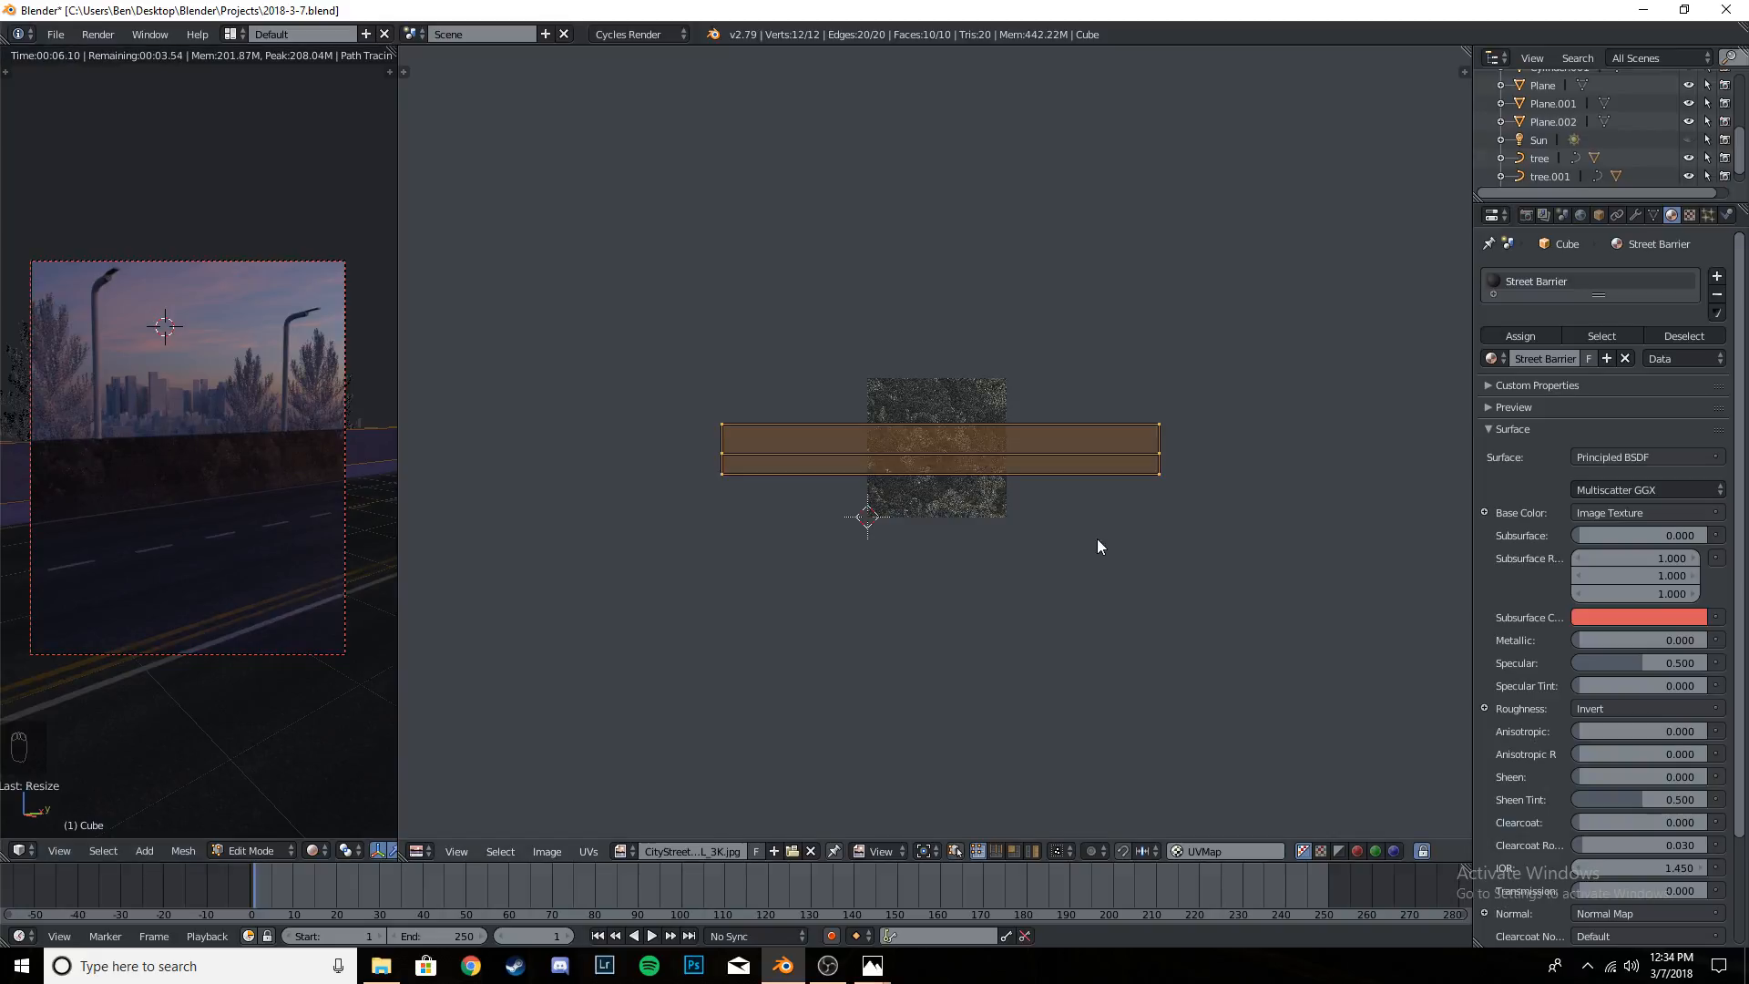
key("s")
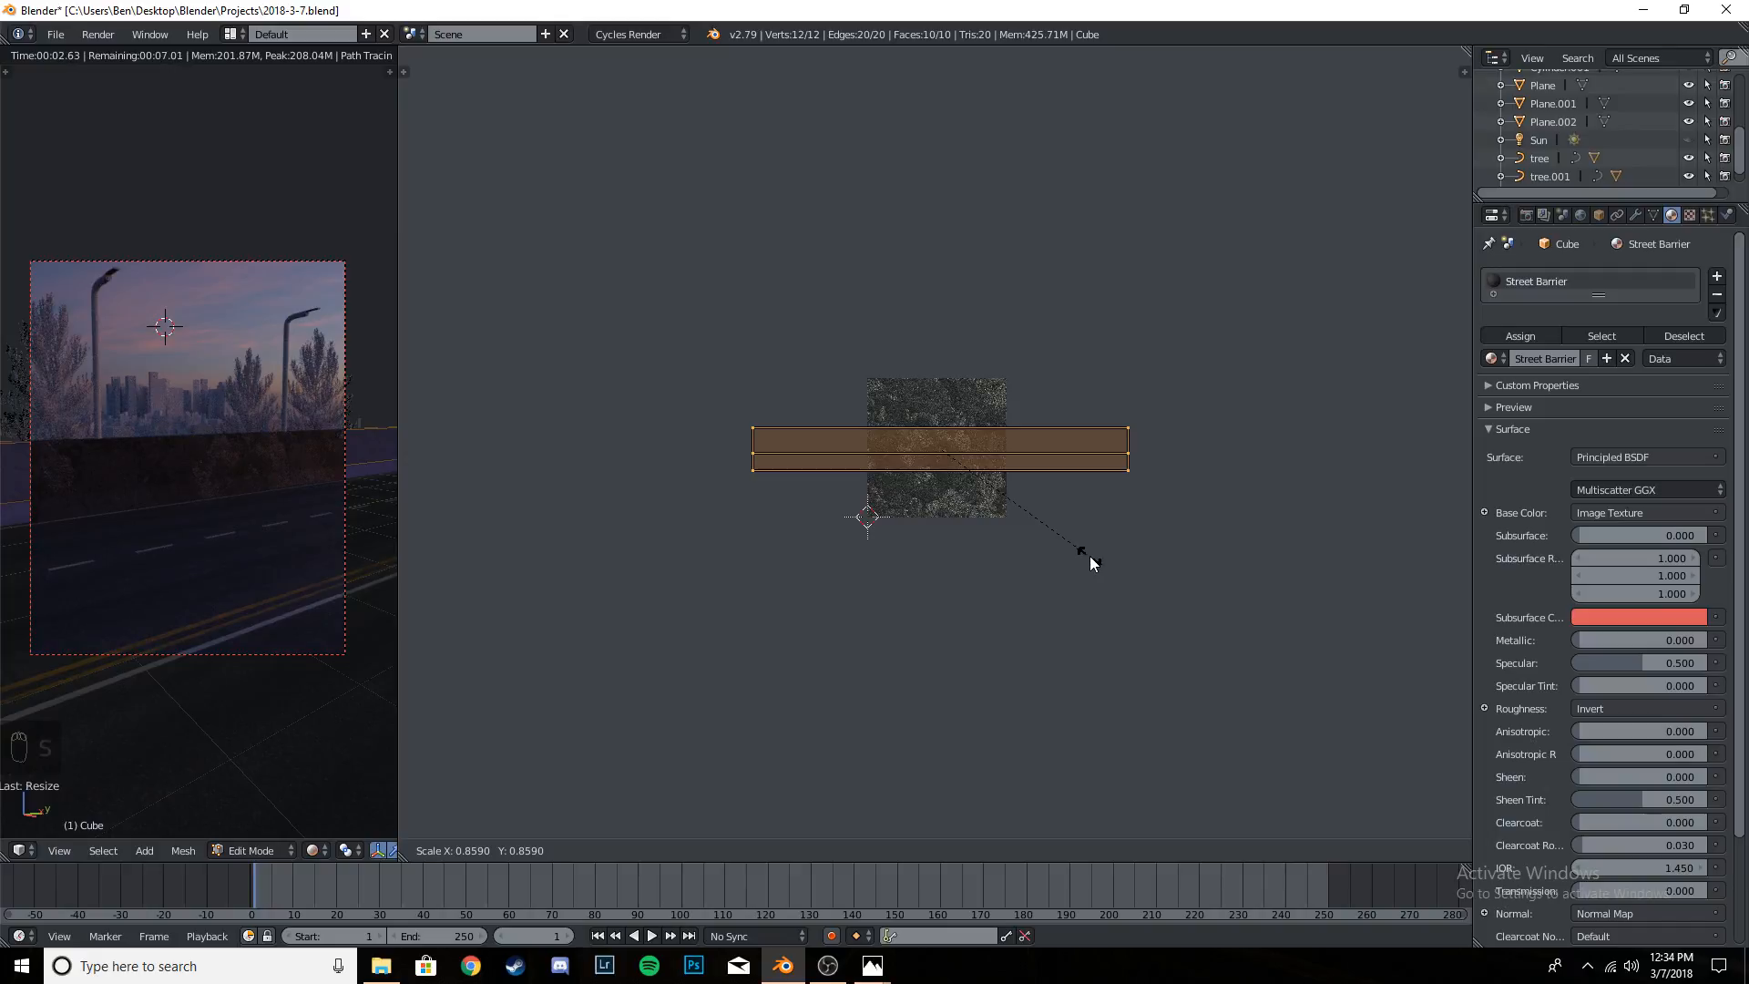
left_click(1090, 557)
- Return the barrier to Object Mode and save the project
key("Tab")
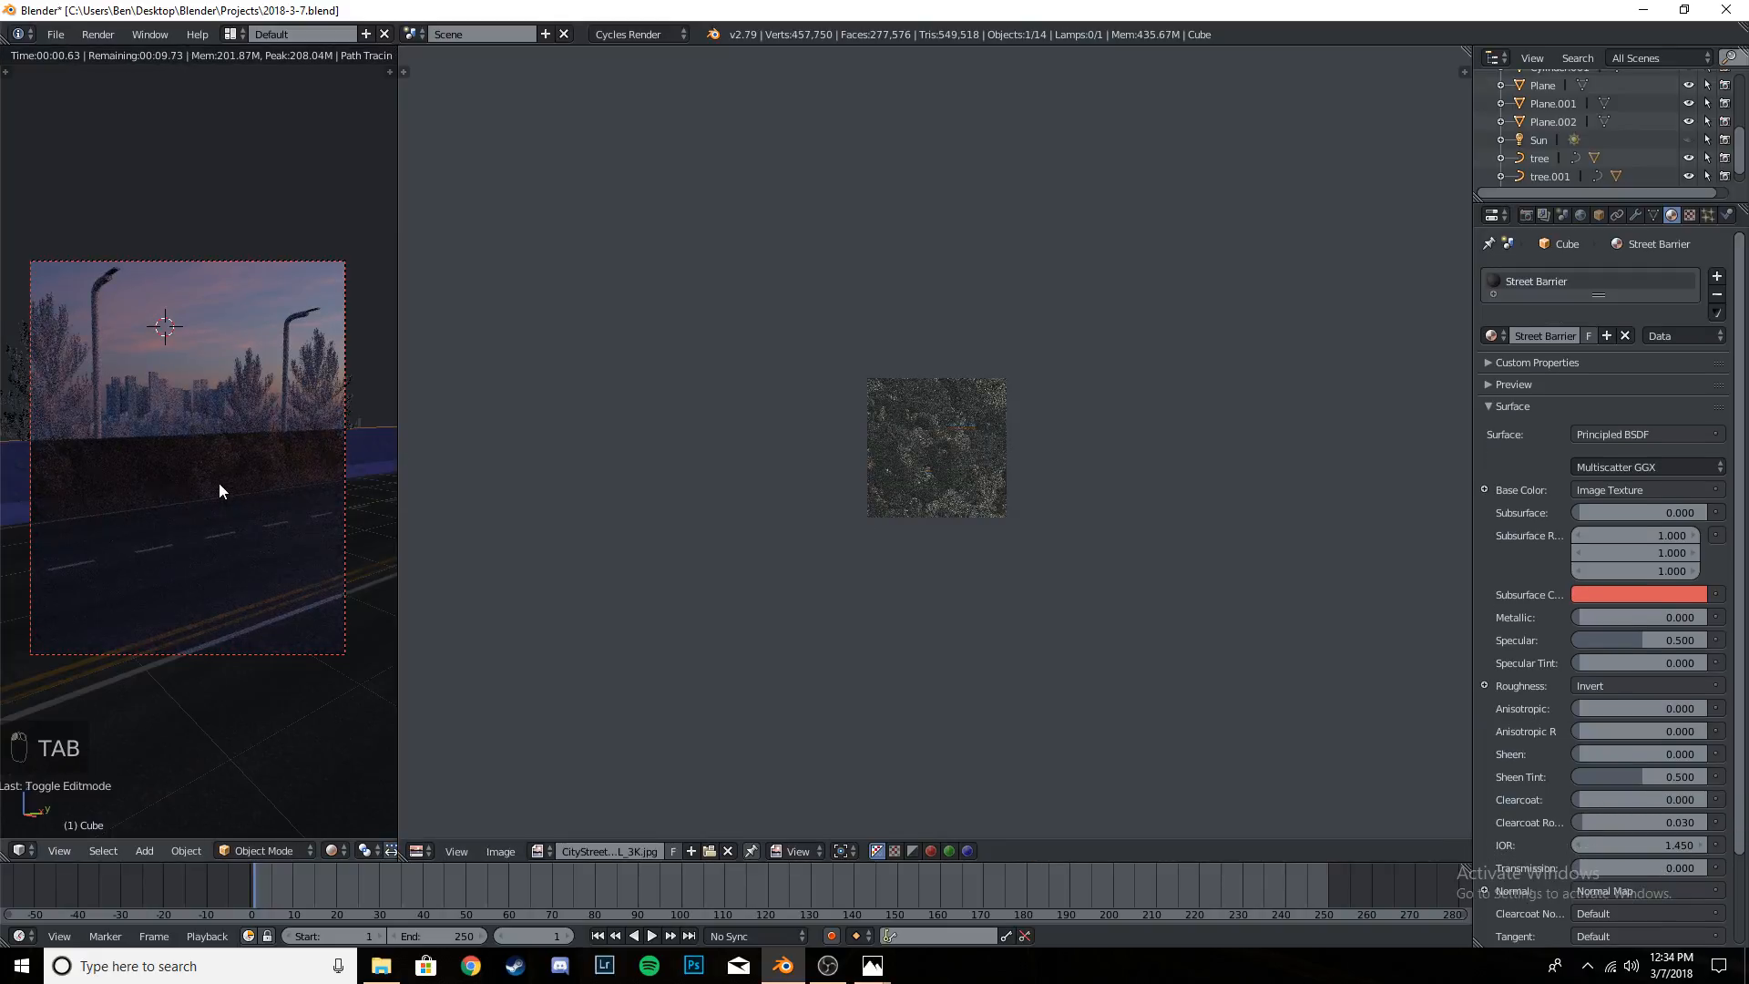
key("ctrl+s")
key("ctrl+s")
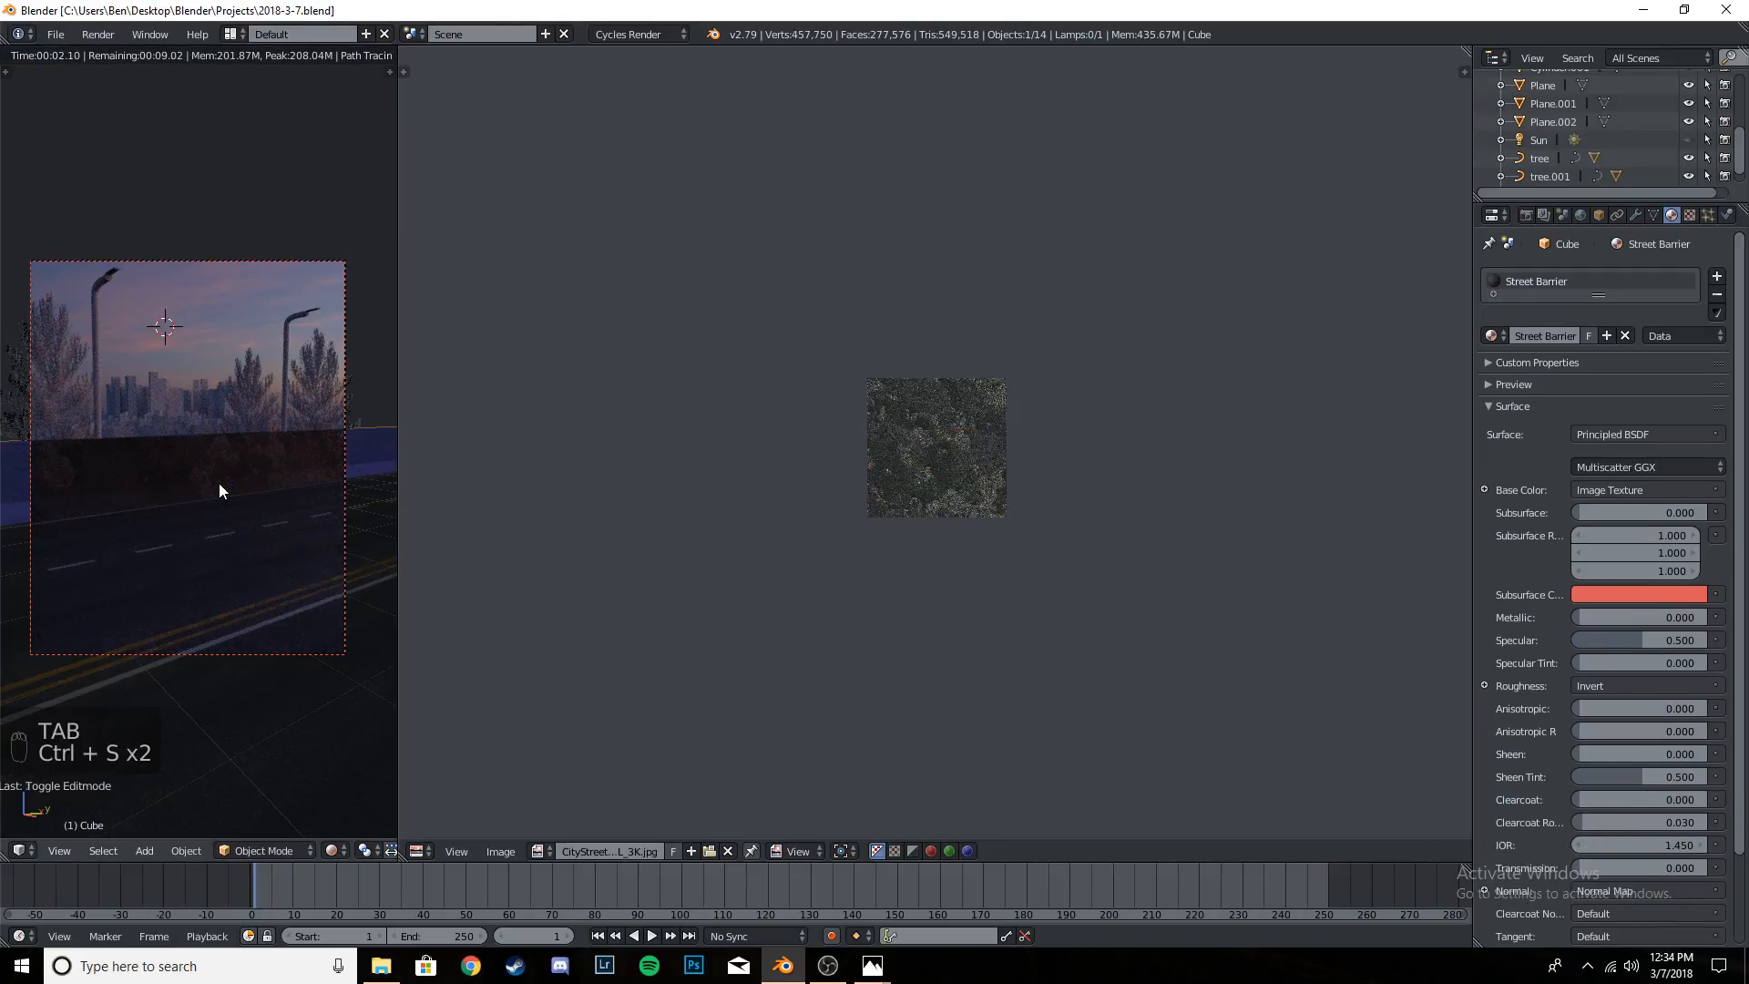
- Bring back the Street Barrier node setup in the Node Editor and set the Normal Map strength to 2
left_click(419, 851)
left_click(468, 651)
left_click(910, 675)
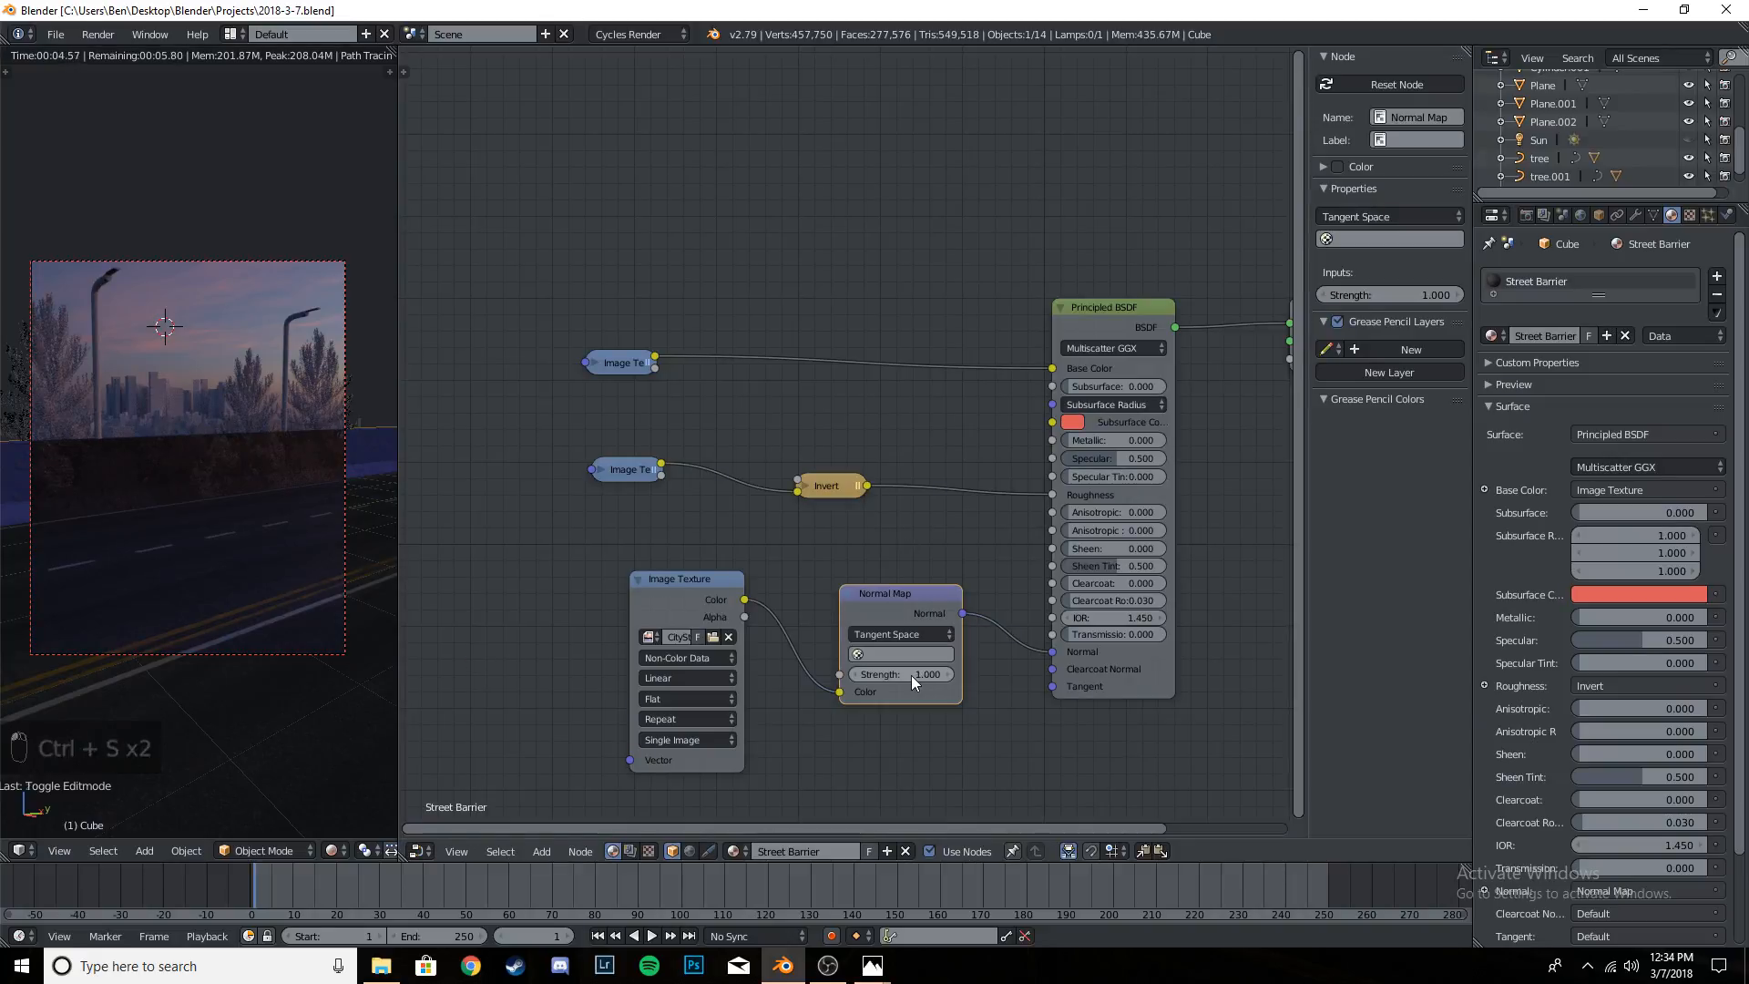
type("2")
key("Return")
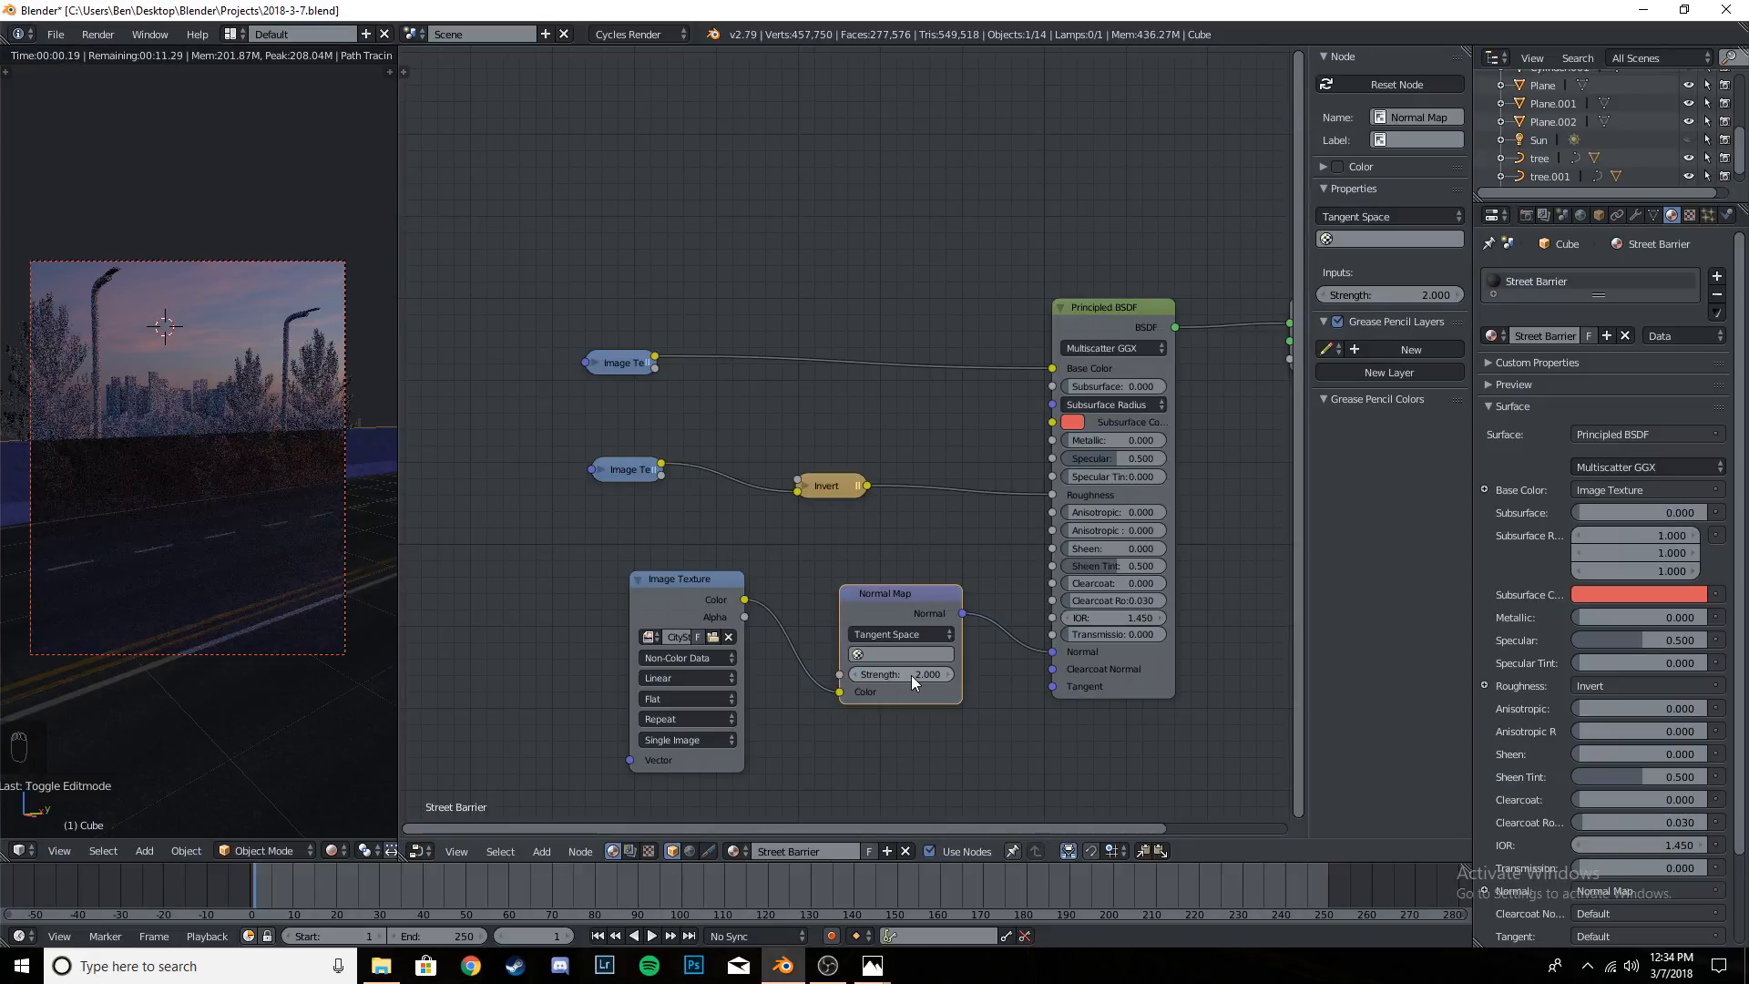
scroll(317, 508, "up", 4)
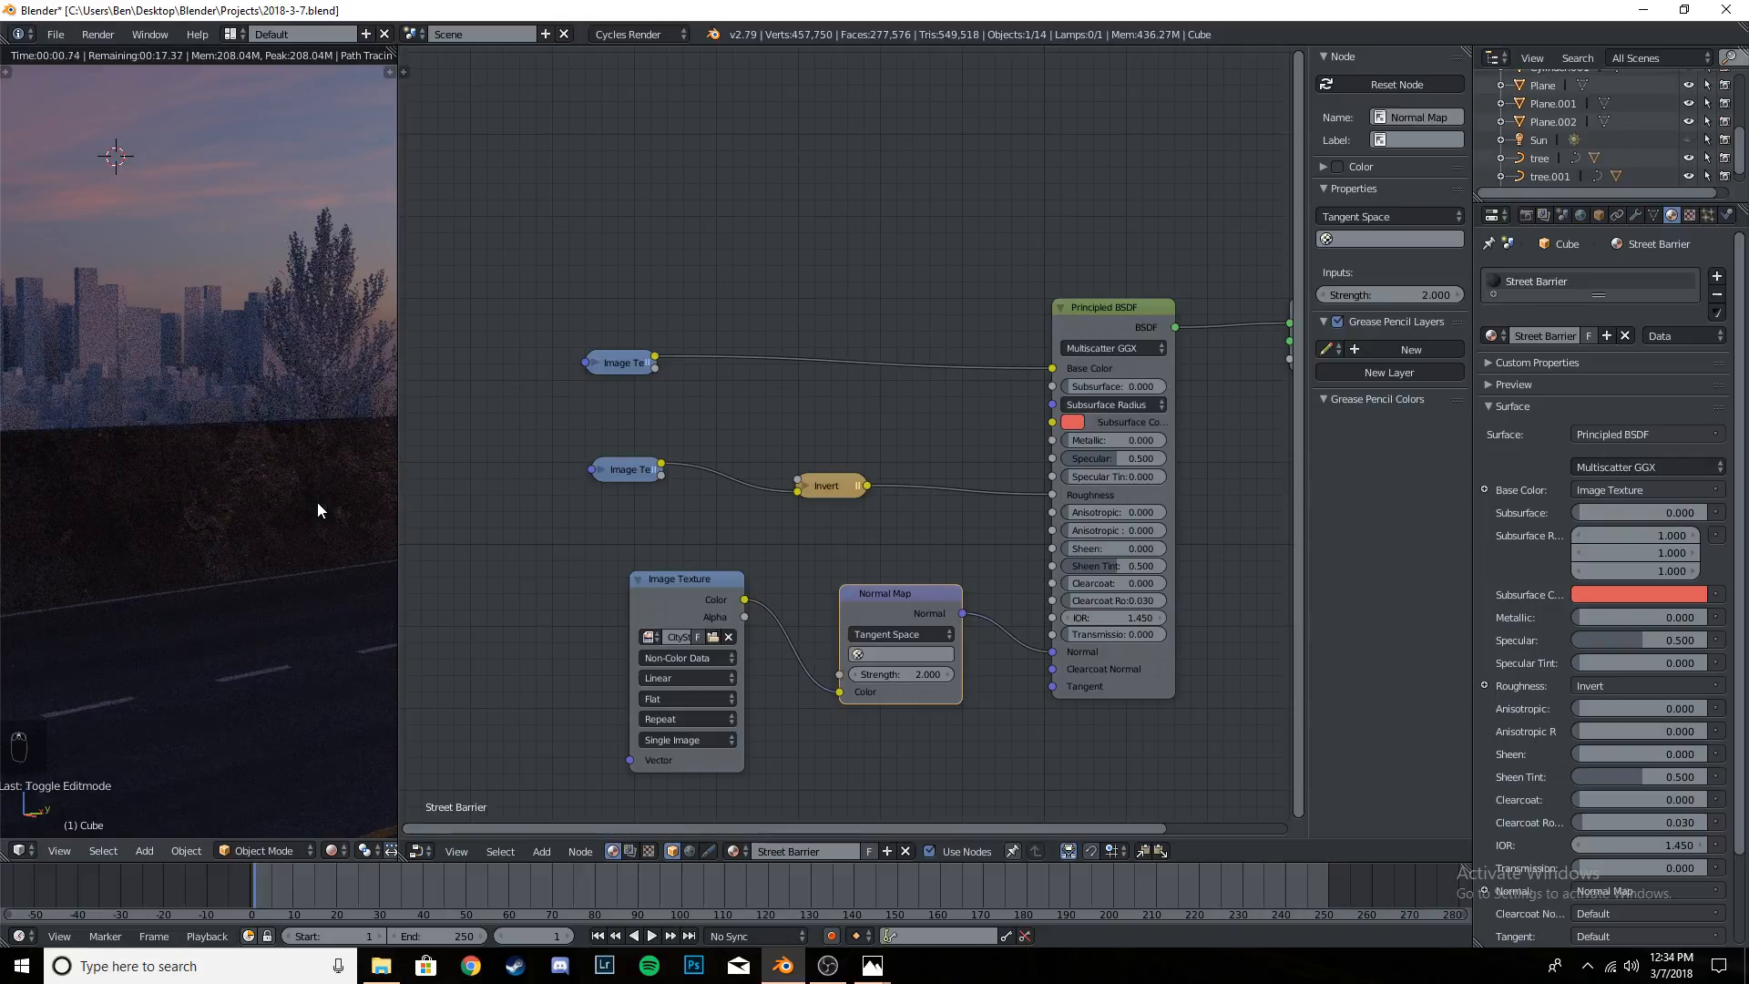
- Save the project and switch the camera view out of rendered shading
key("ctrl+s")
key("ctrl+s")
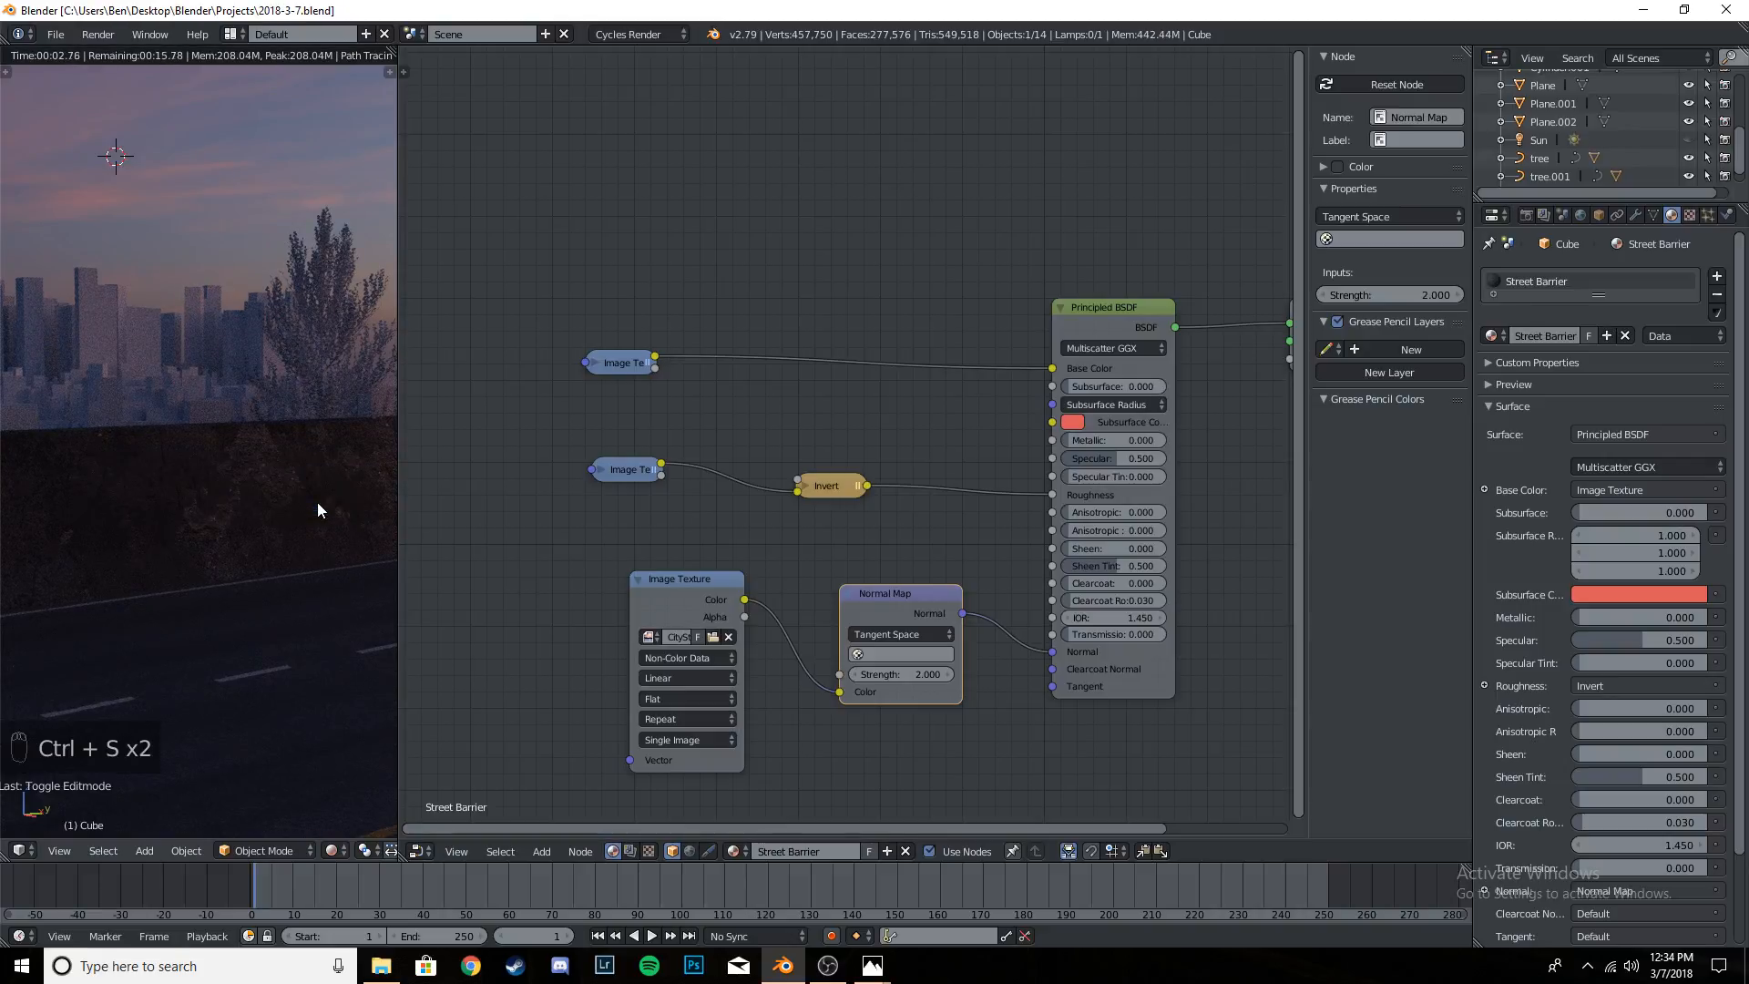
scroll(254, 487, "down", 5)
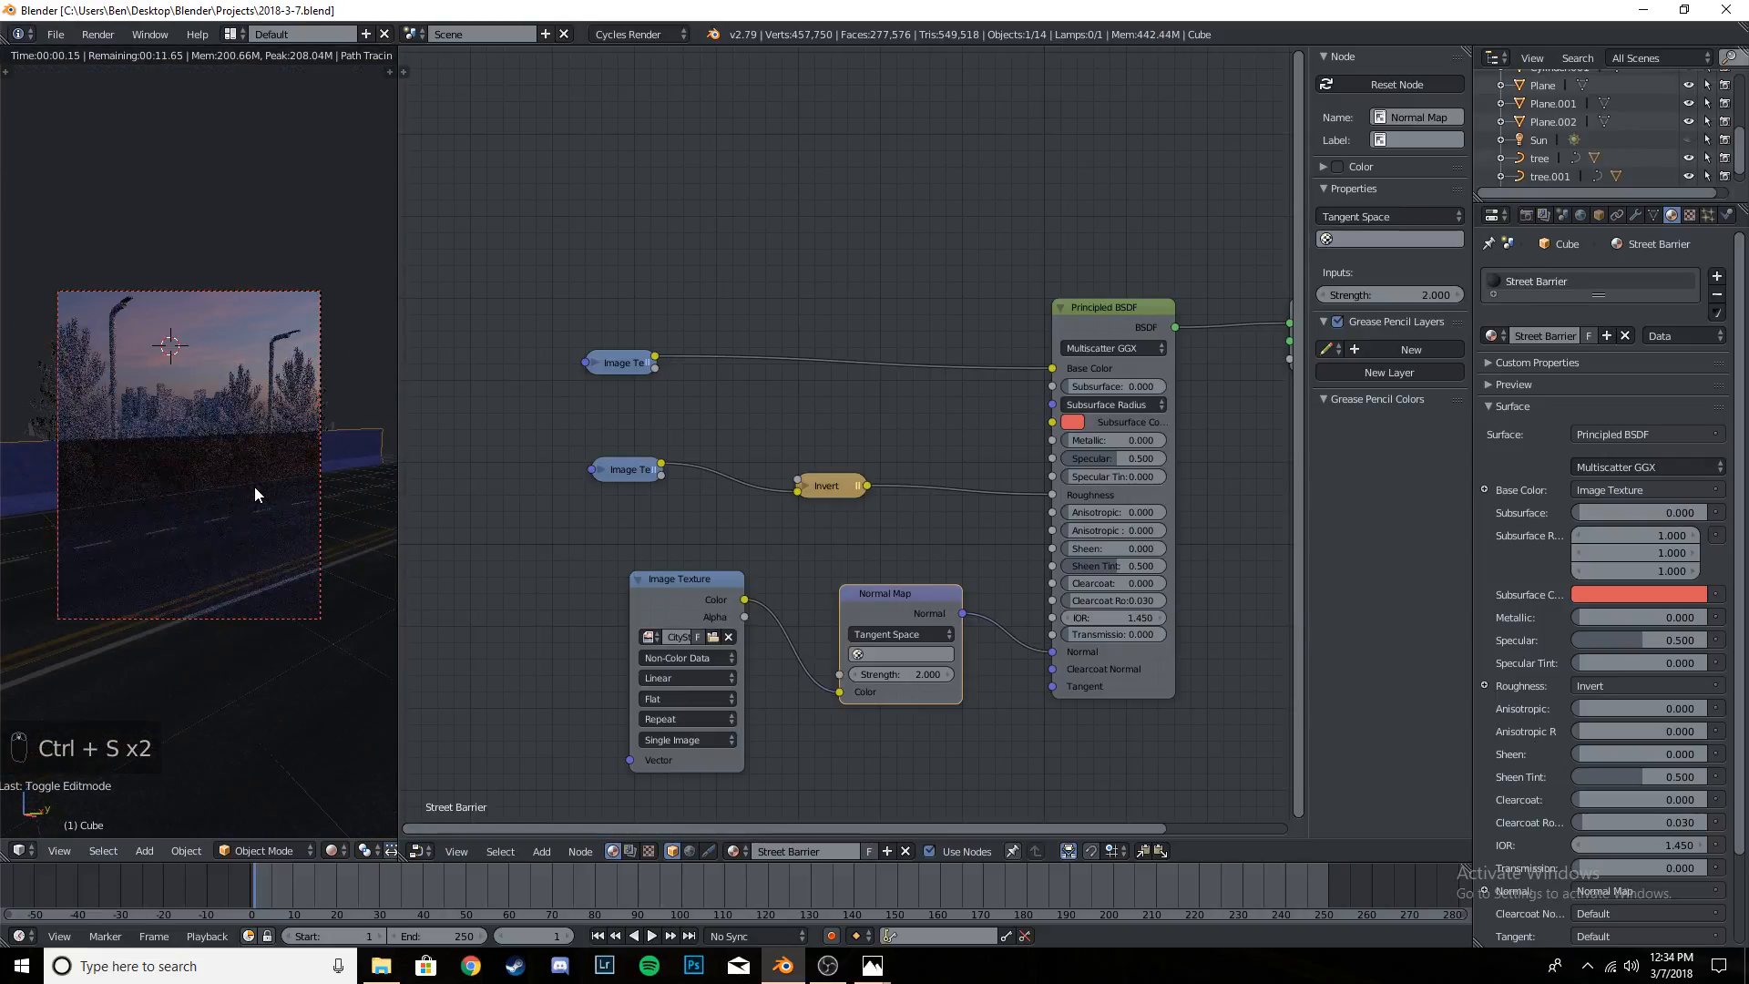
key("ctrl+s")
key("shift+z")
key("ctrl+s")
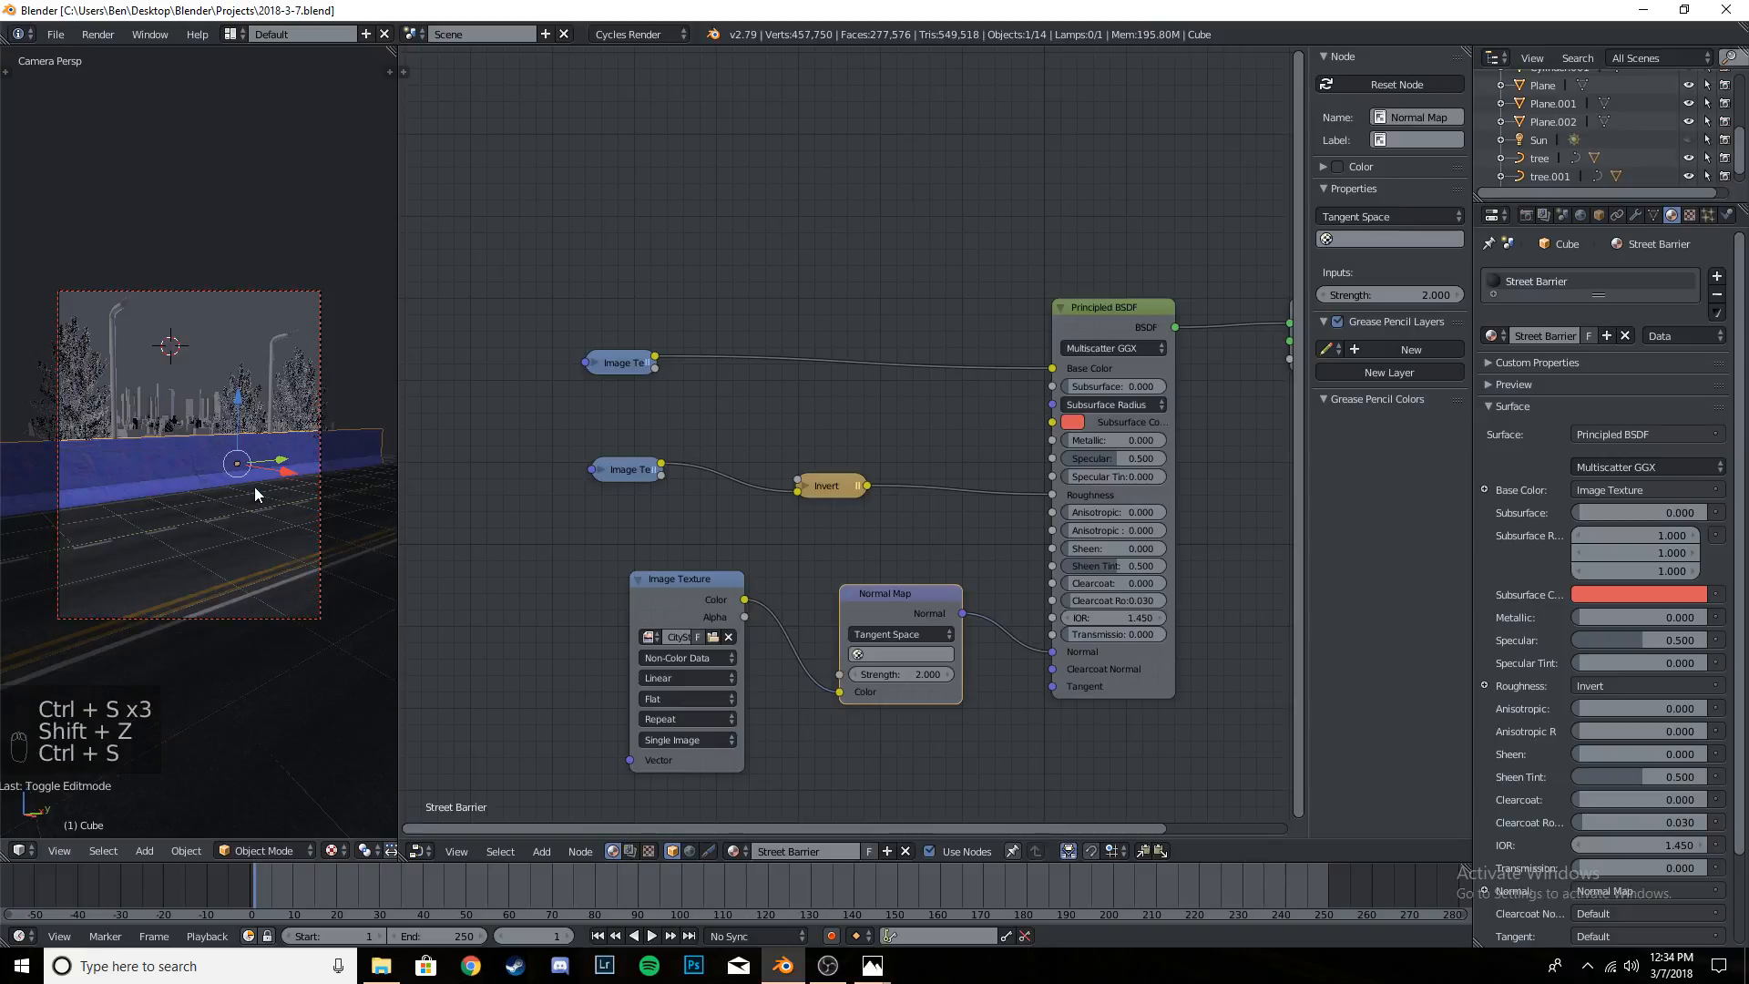
- Select the tree standing behind the barrier in the camera view
scroll(128, 389, "up", 4)
scroll(297, 448, "up", 4)
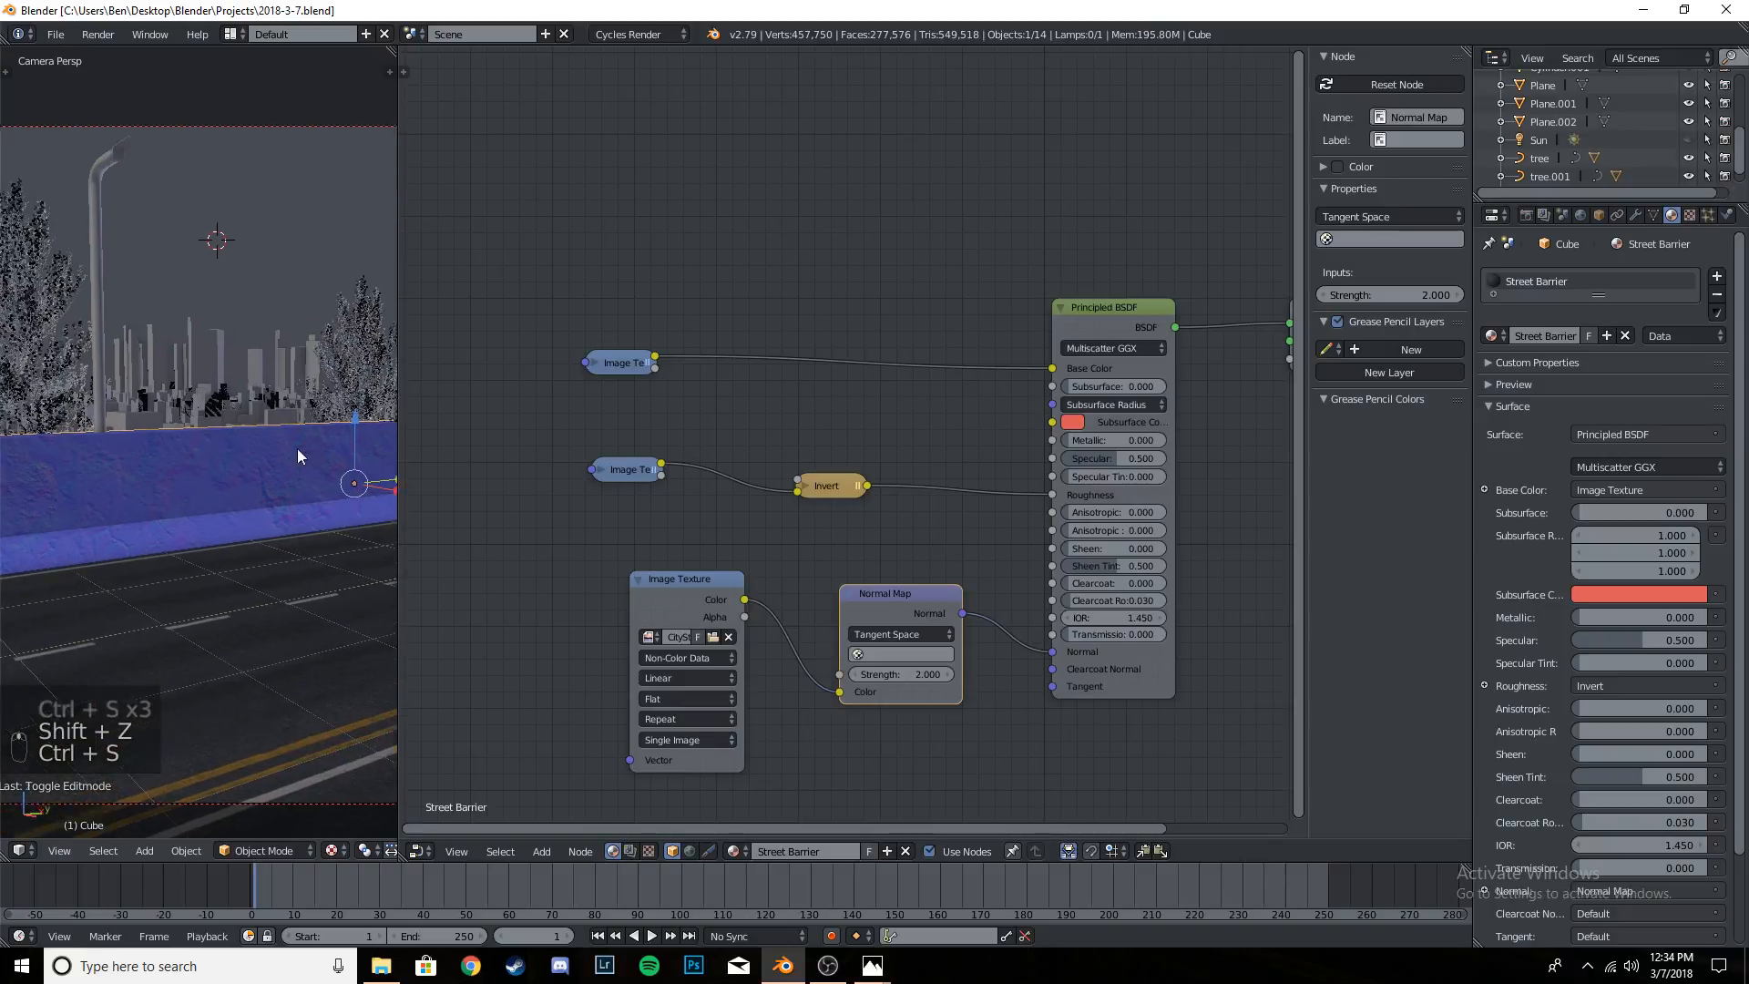
left_click(162, 368)
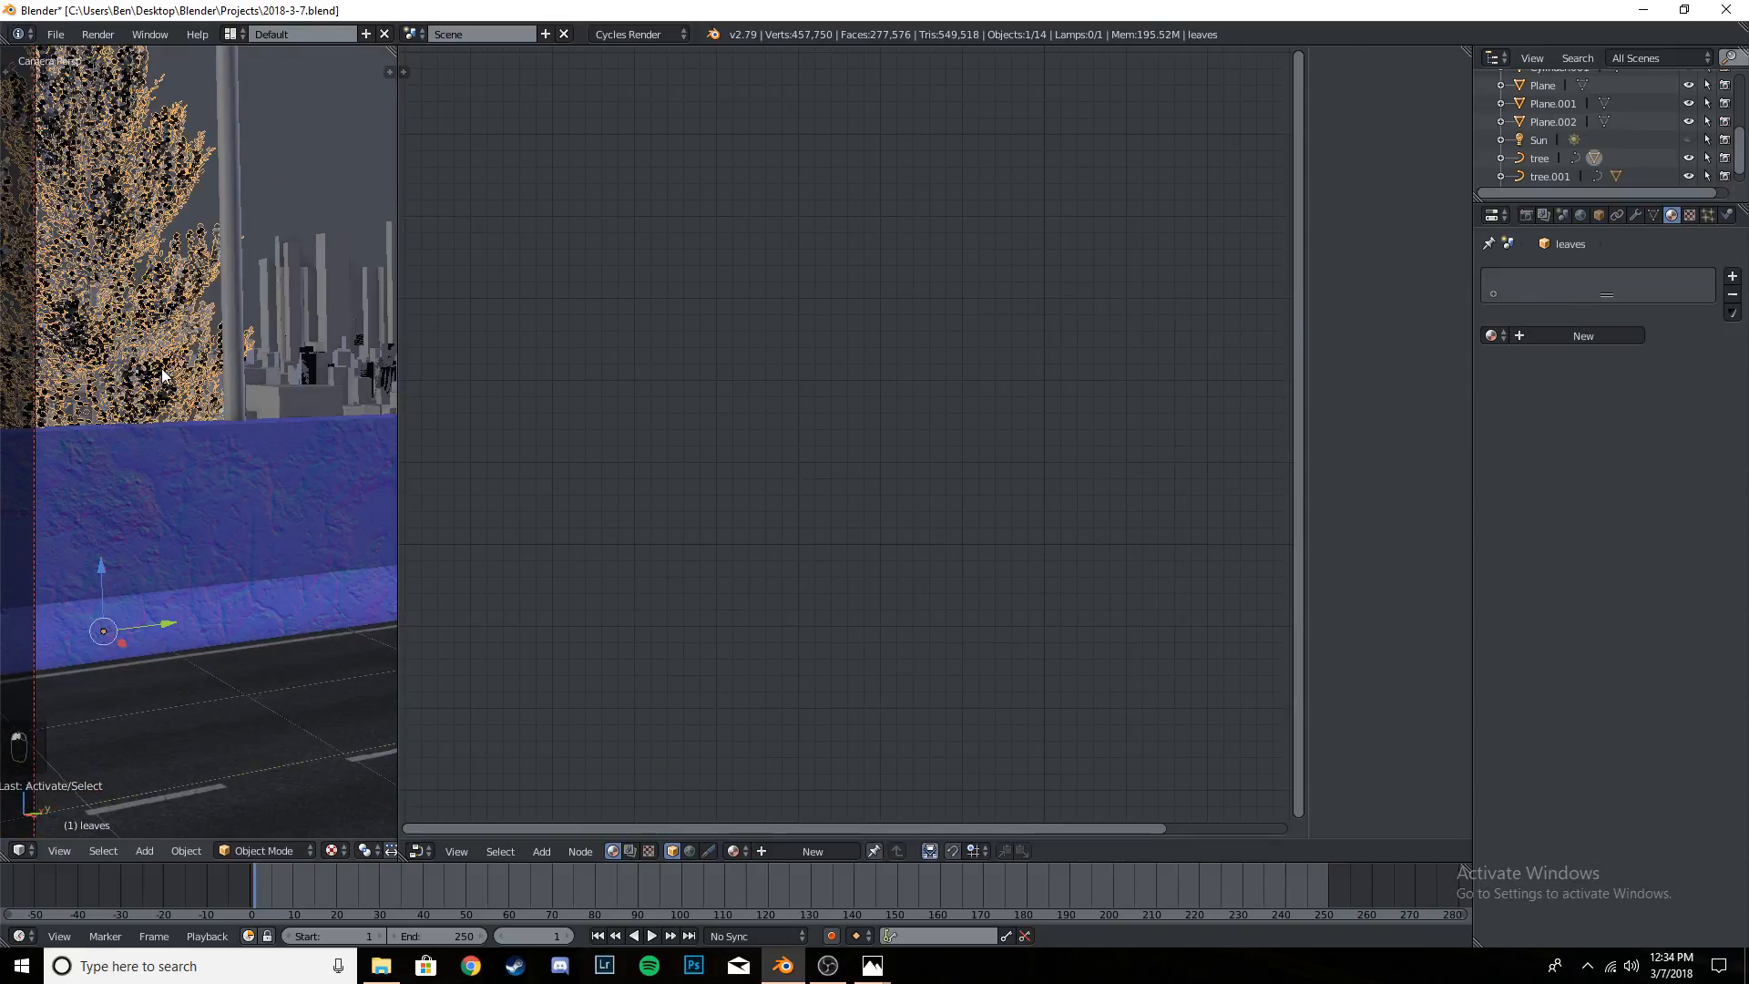
right_click(150, 343)
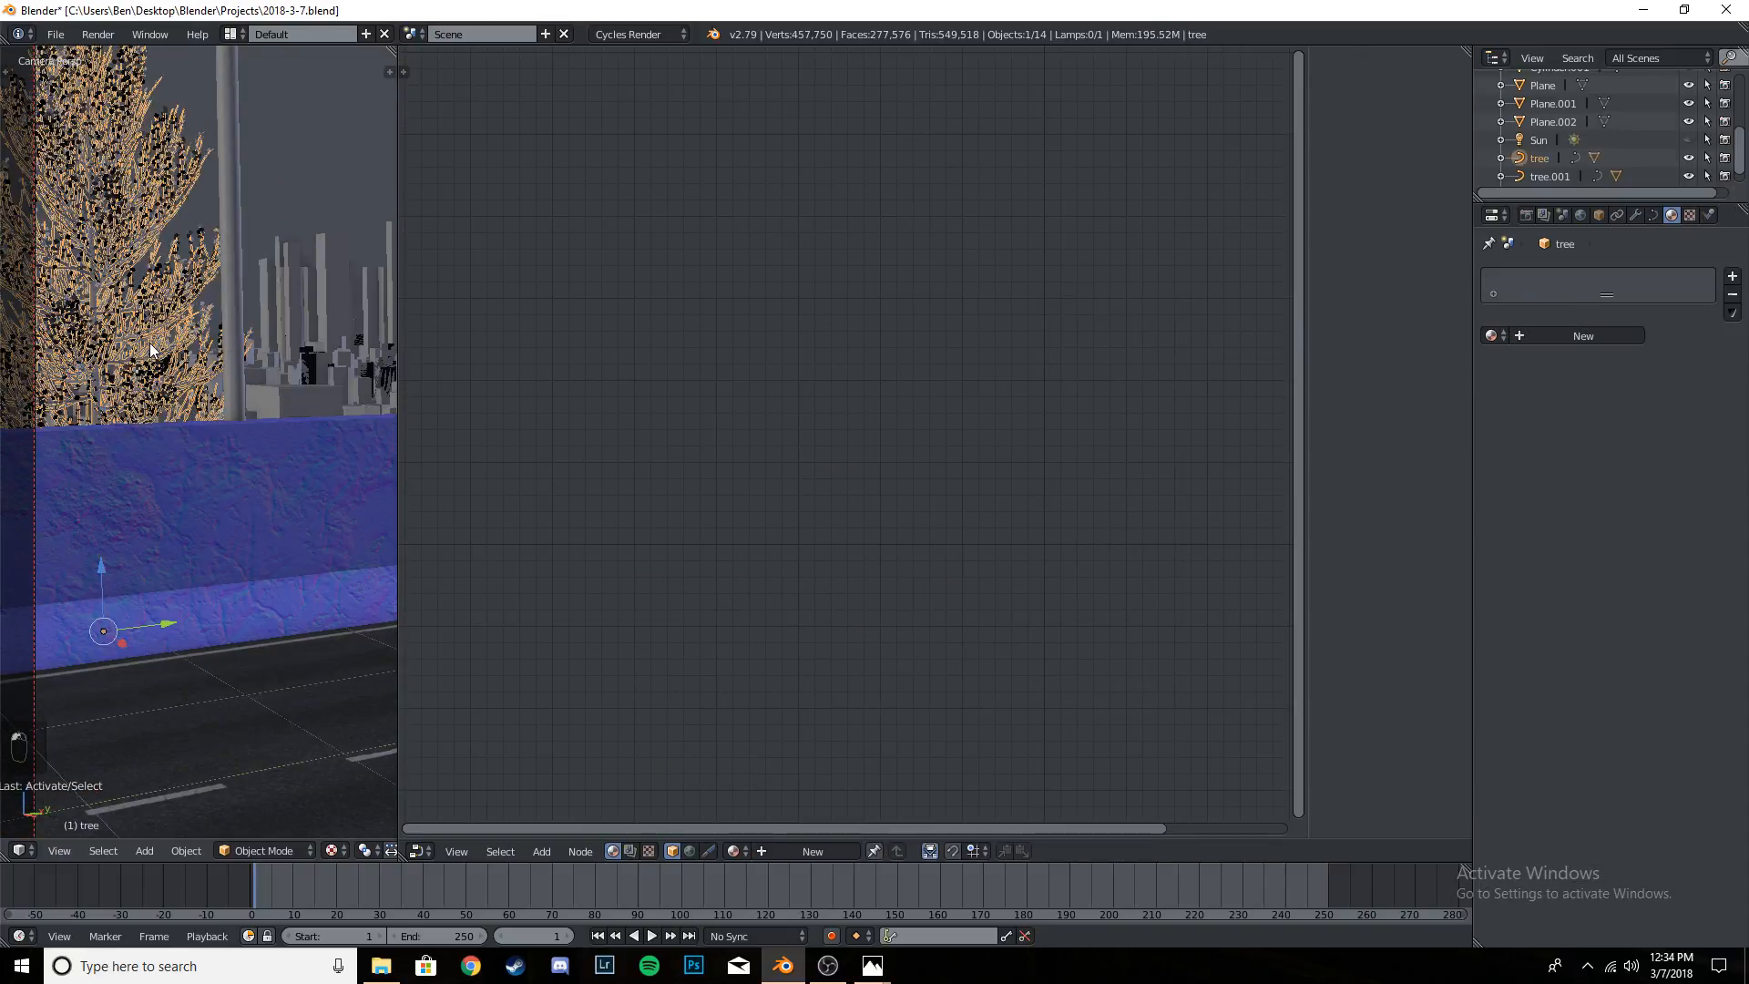
scroll(1549, 105, "down", 1)
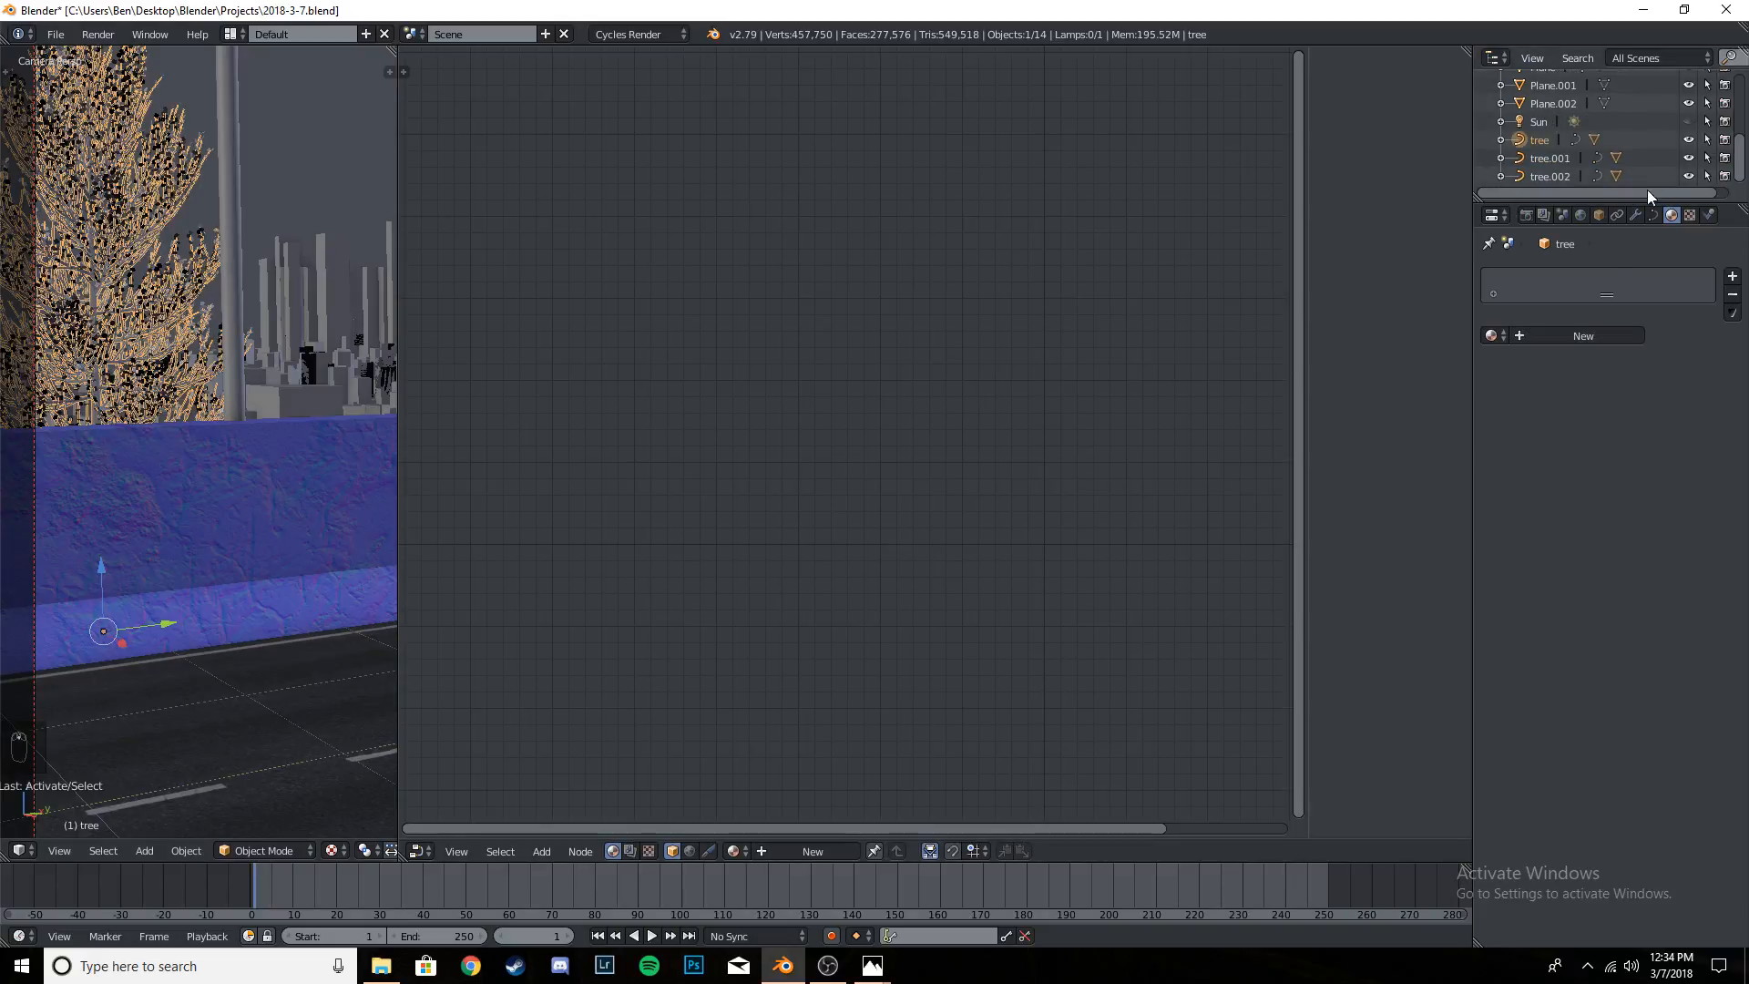
- Give the selected tree a new material named Branches with a Principled BSDF surface
left_click(1528, 337)
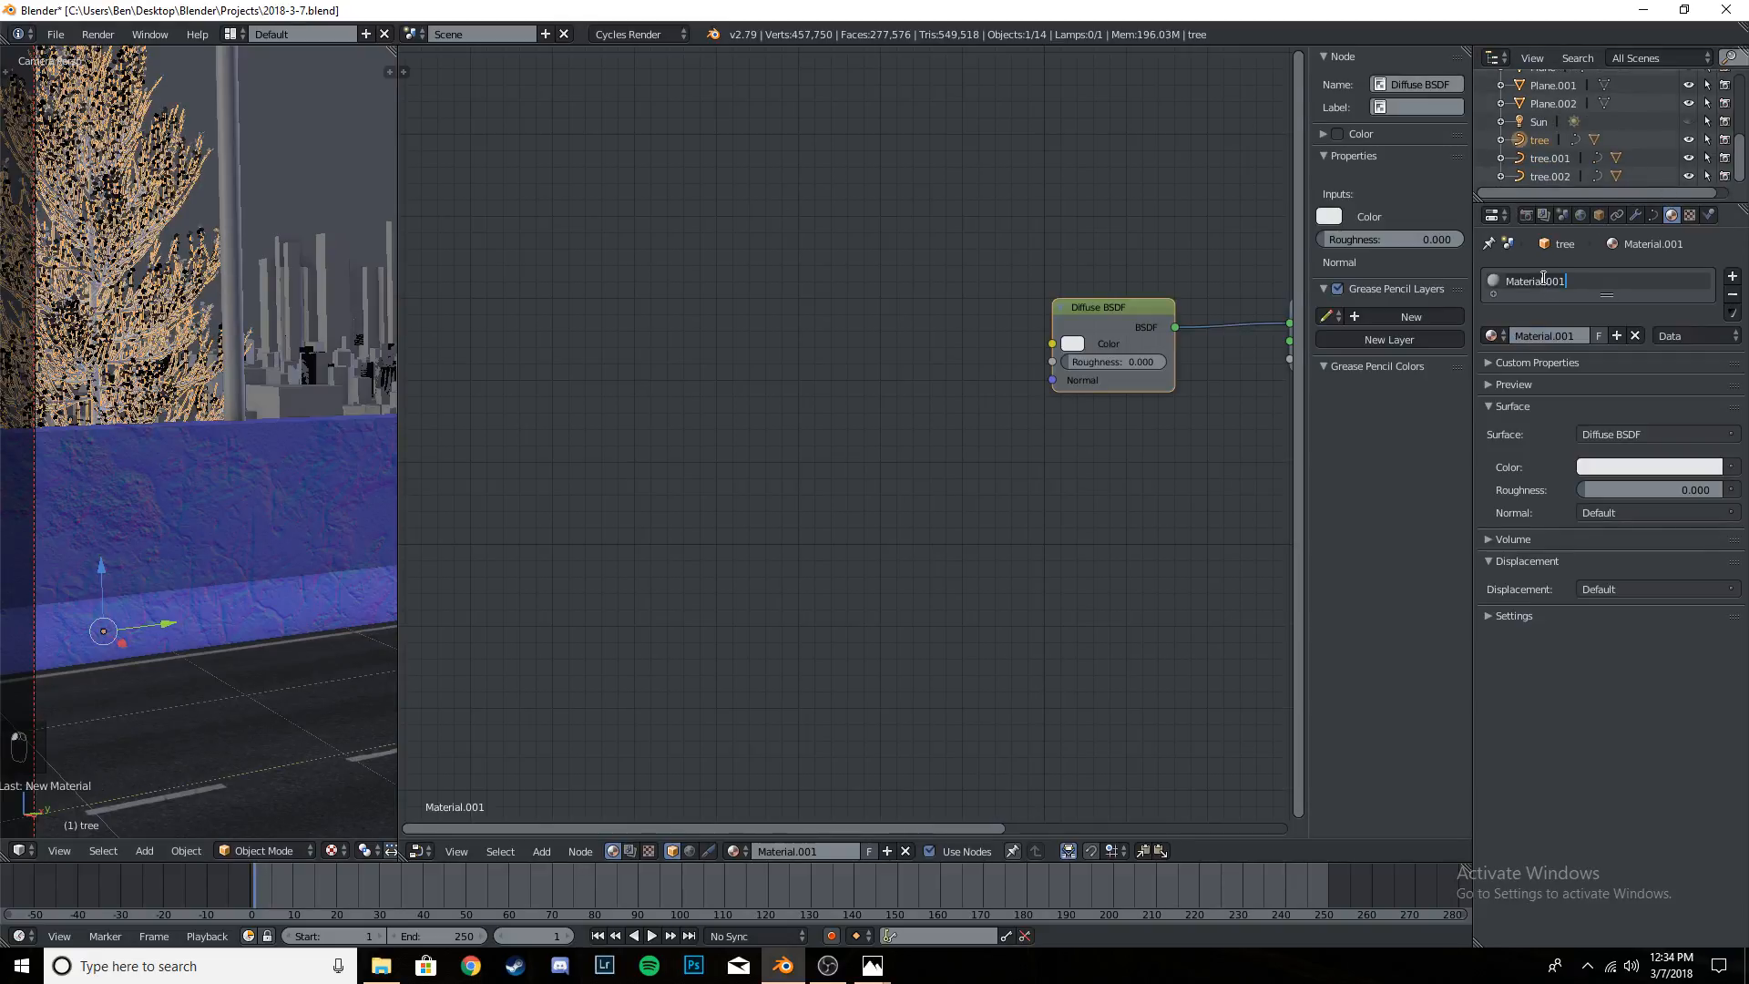
key("ctrl+a")
key("BackSpace")
type("Branches")
key("Return")
left_click(1649, 434)
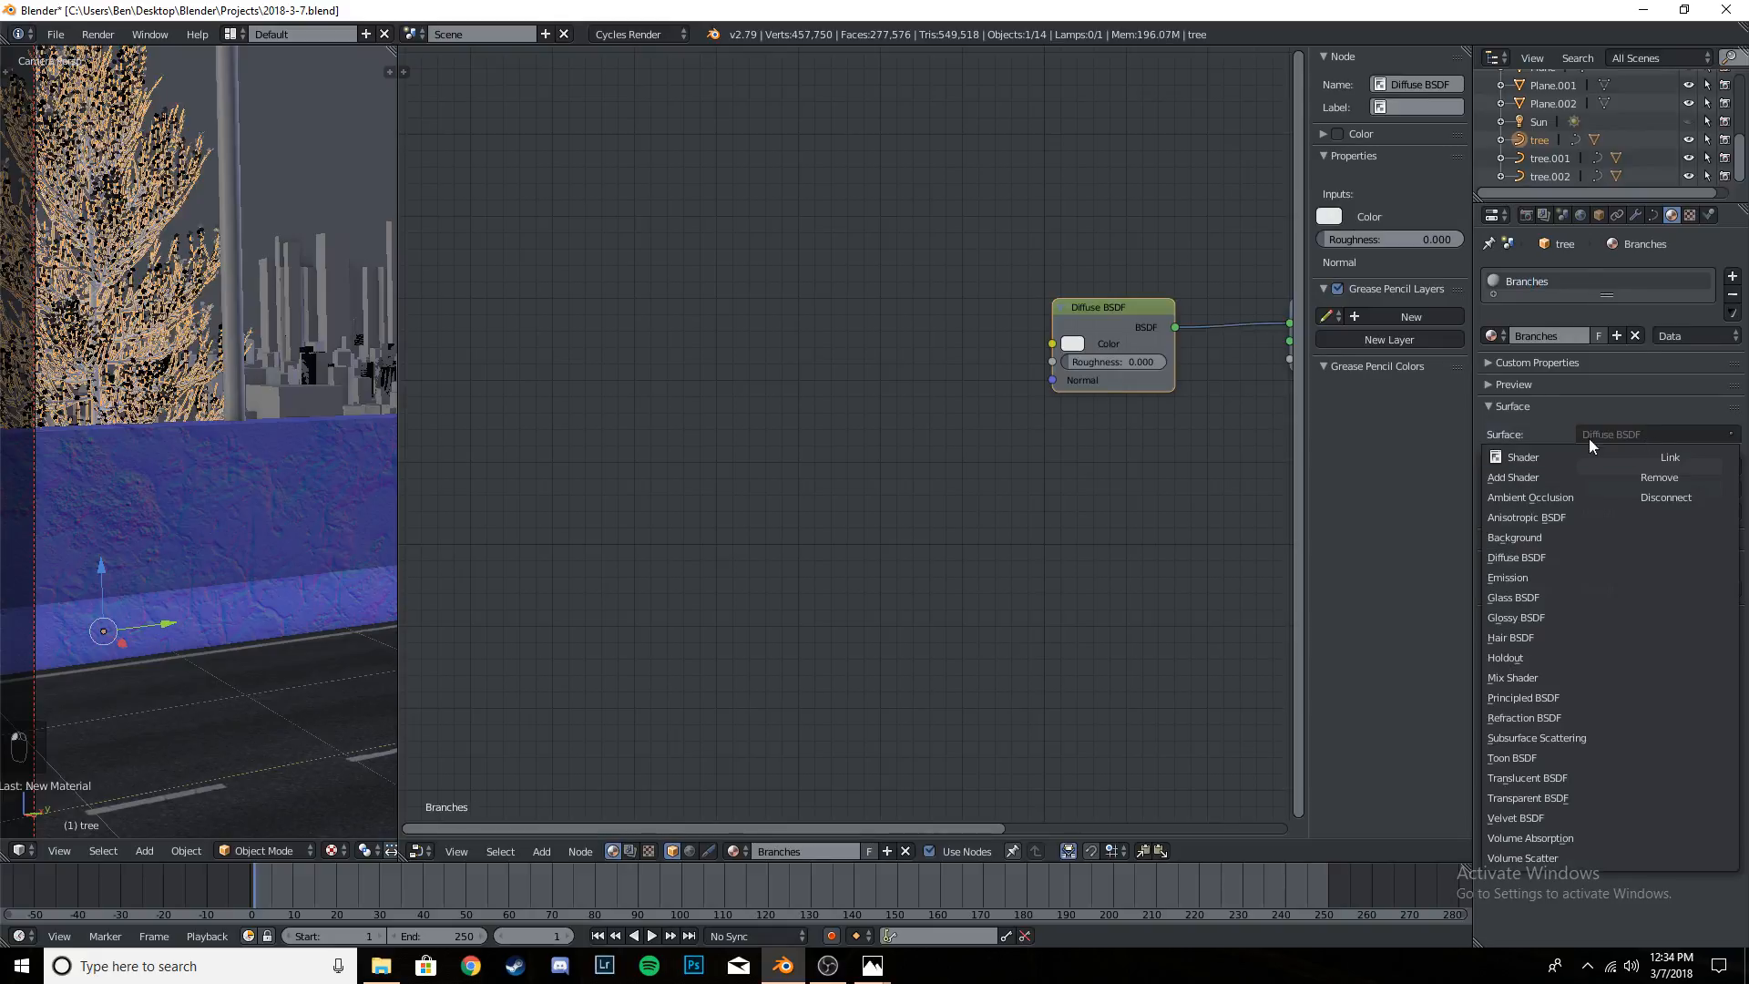
left_click(1545, 698)
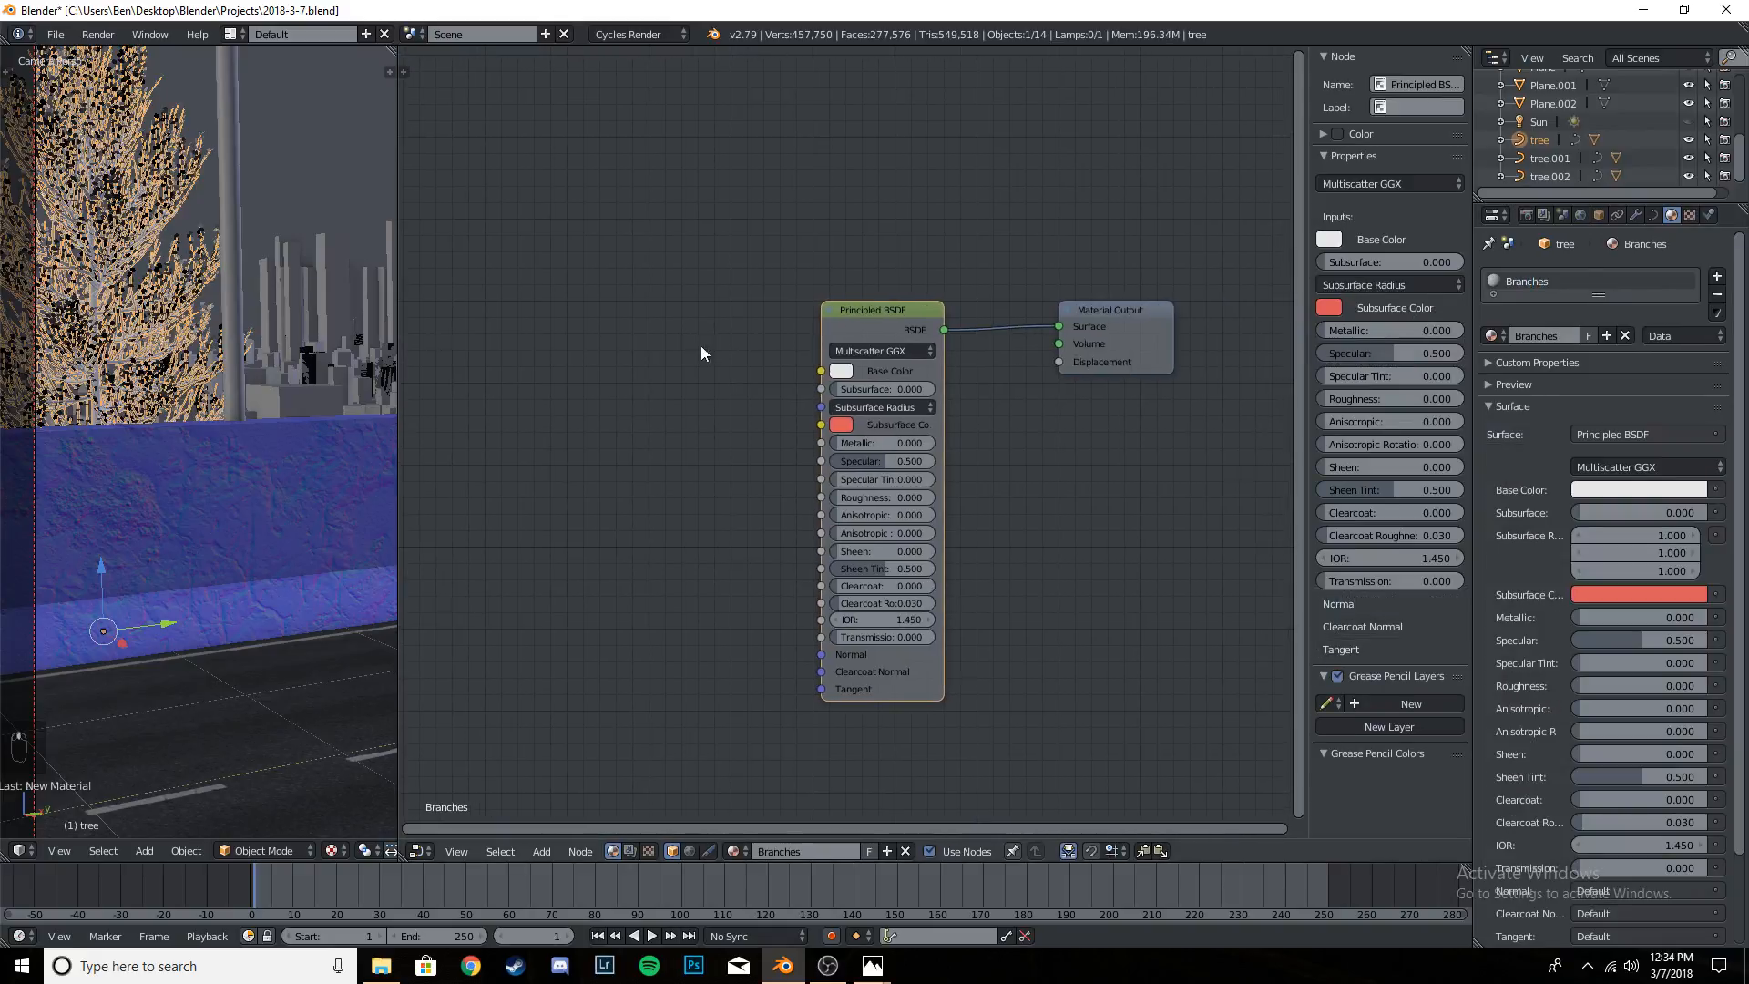
- Set the Roughness of the Branches material's Principled BSDF to 0.8
middle_click_drag(870, 448, 789, 430)
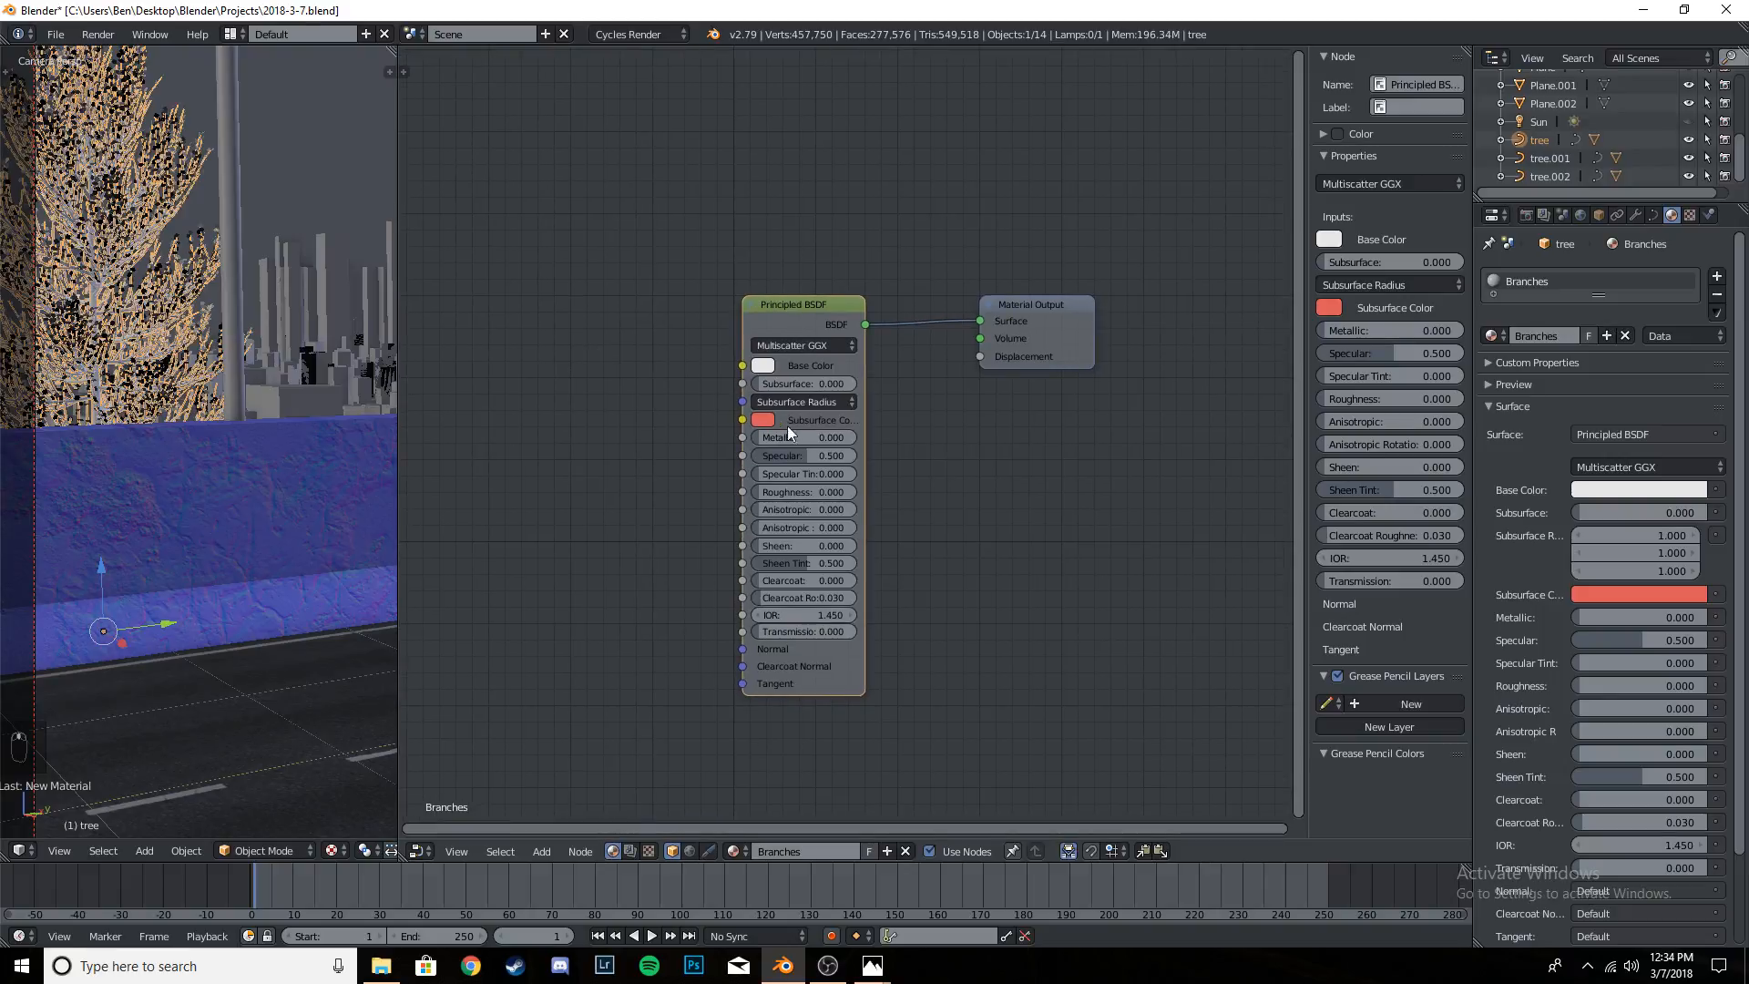
left_click(784, 492)
left_click(779, 492)
type(".8")
key("Return")
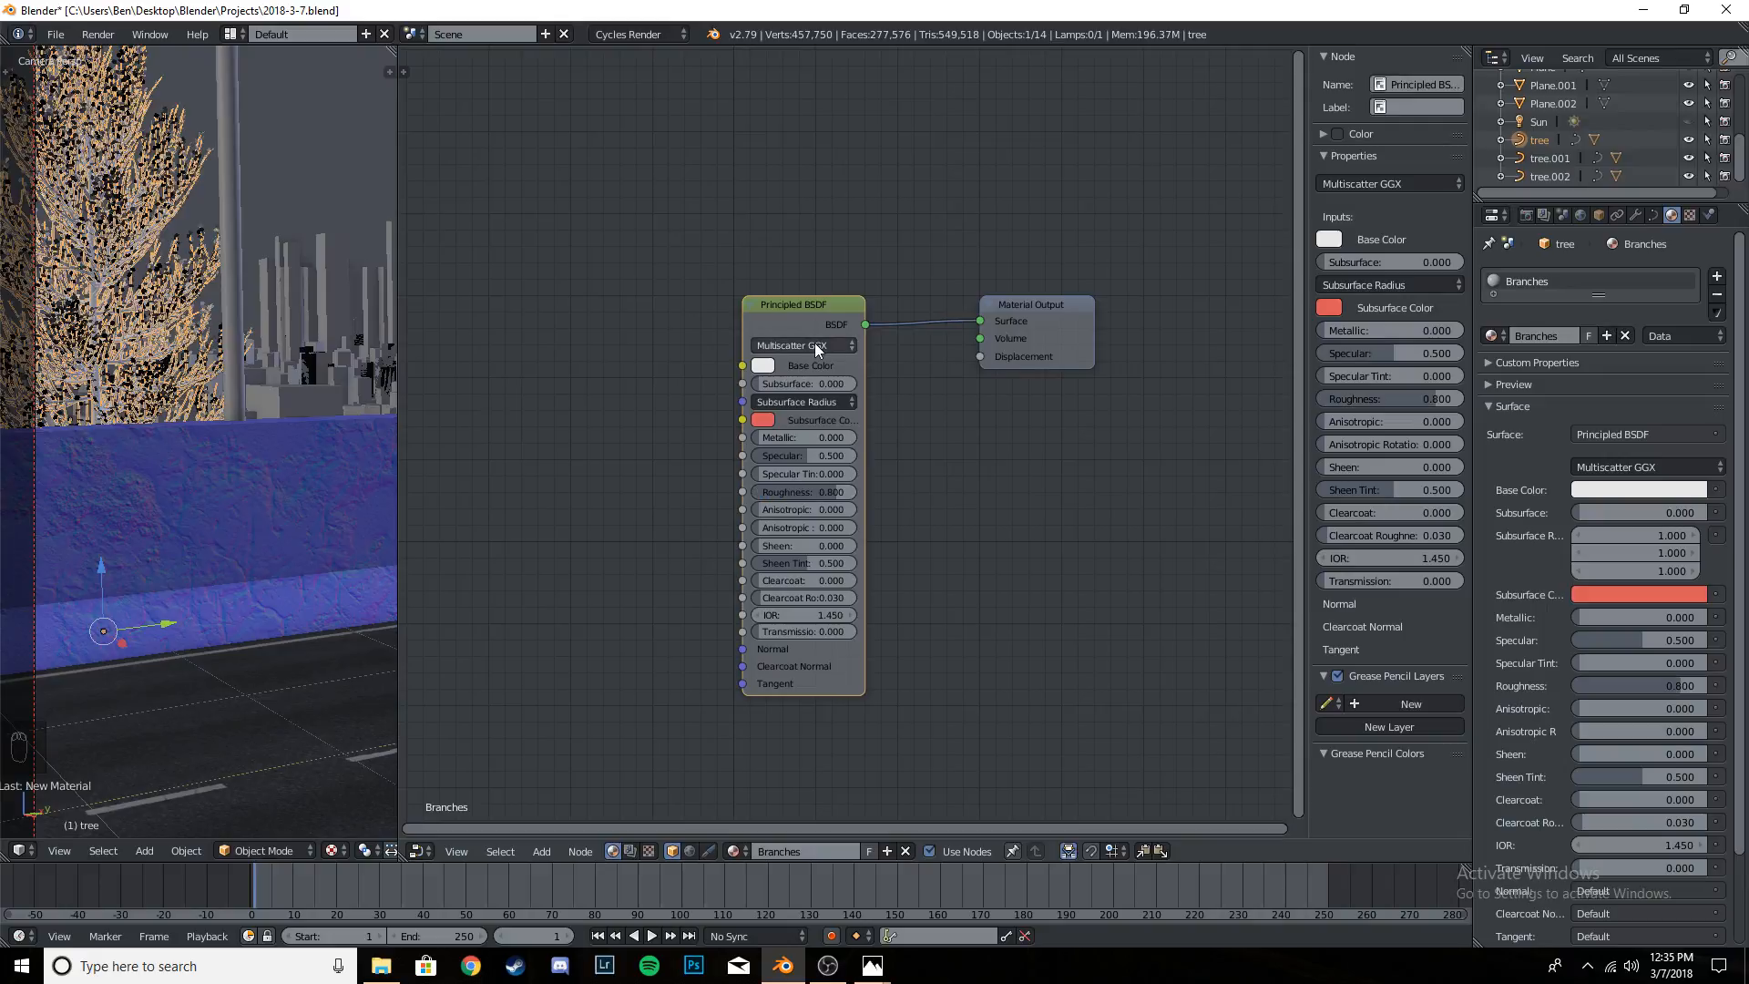
- Set the Branches base color to a very dark brown, about R 0.037, G 0.018, B 0.006
left_click(756, 363)
left_click_drag(840, 199, 798, 227)
mouse_move(892, 183)
left_mouse_down()
mouse_move(892, 211)
mouse_move(793, 224)
mouse_move(892, 229)
left_mouse_up()
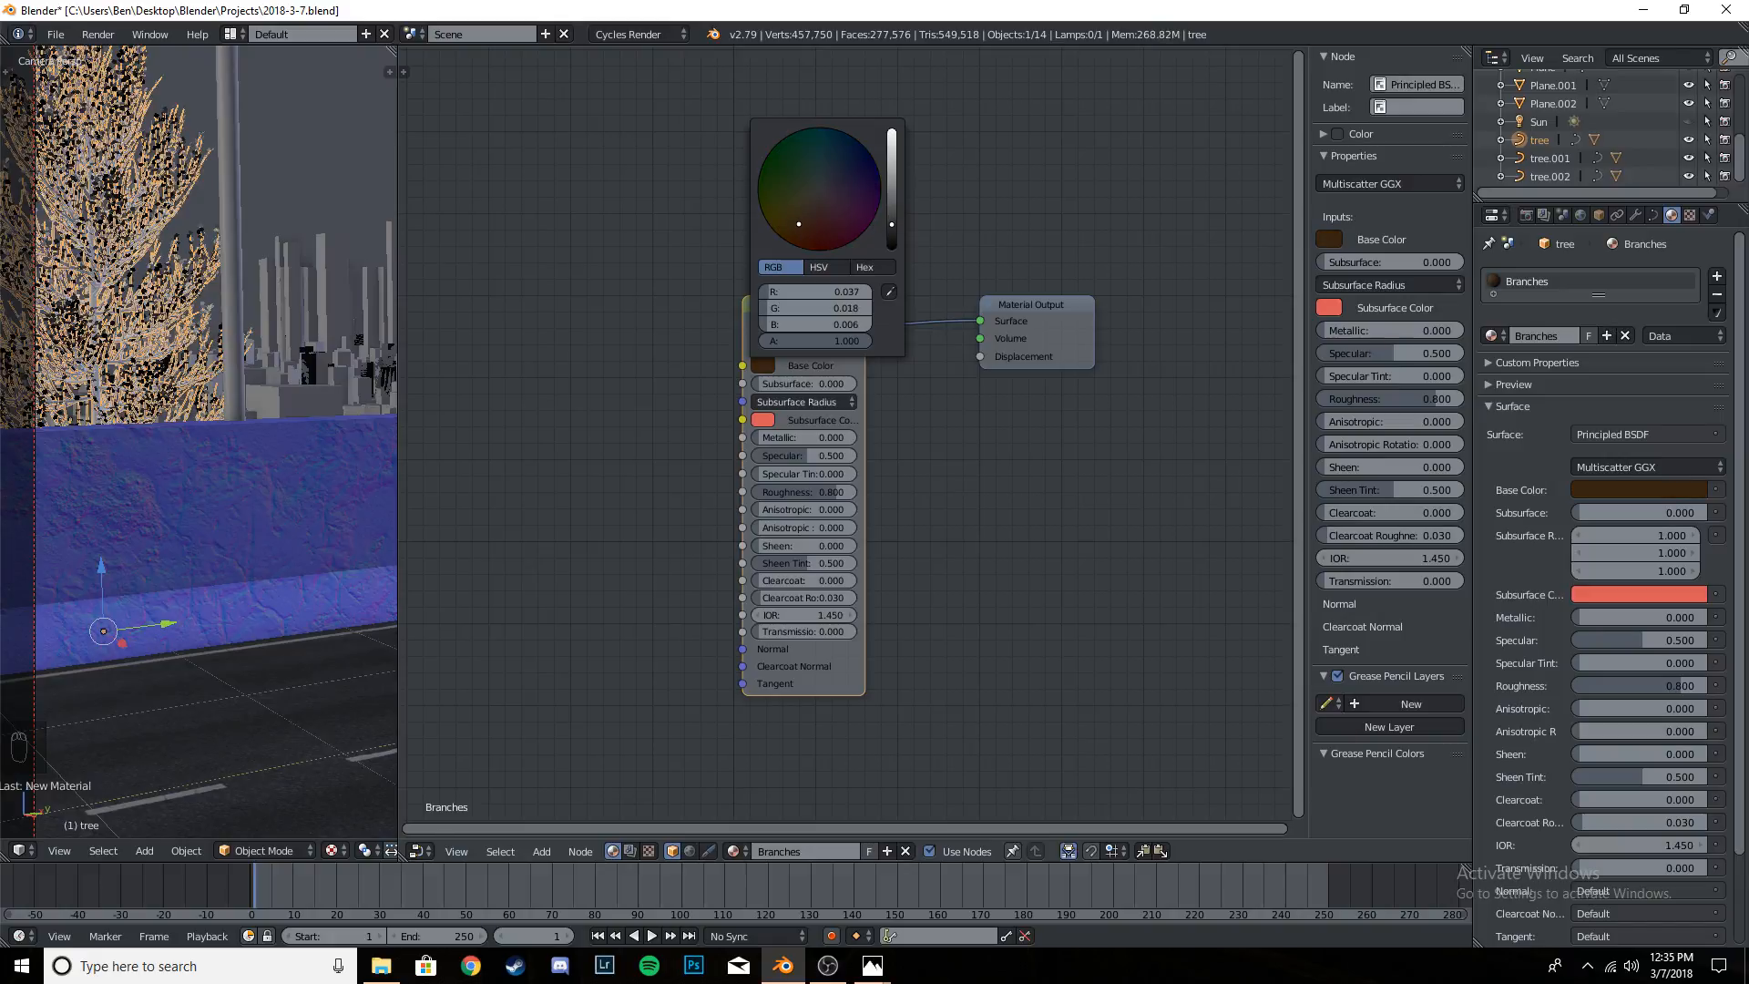
scroll(629, 453, "down", 2)
middle_click_drag(594, 461, 669, 458)
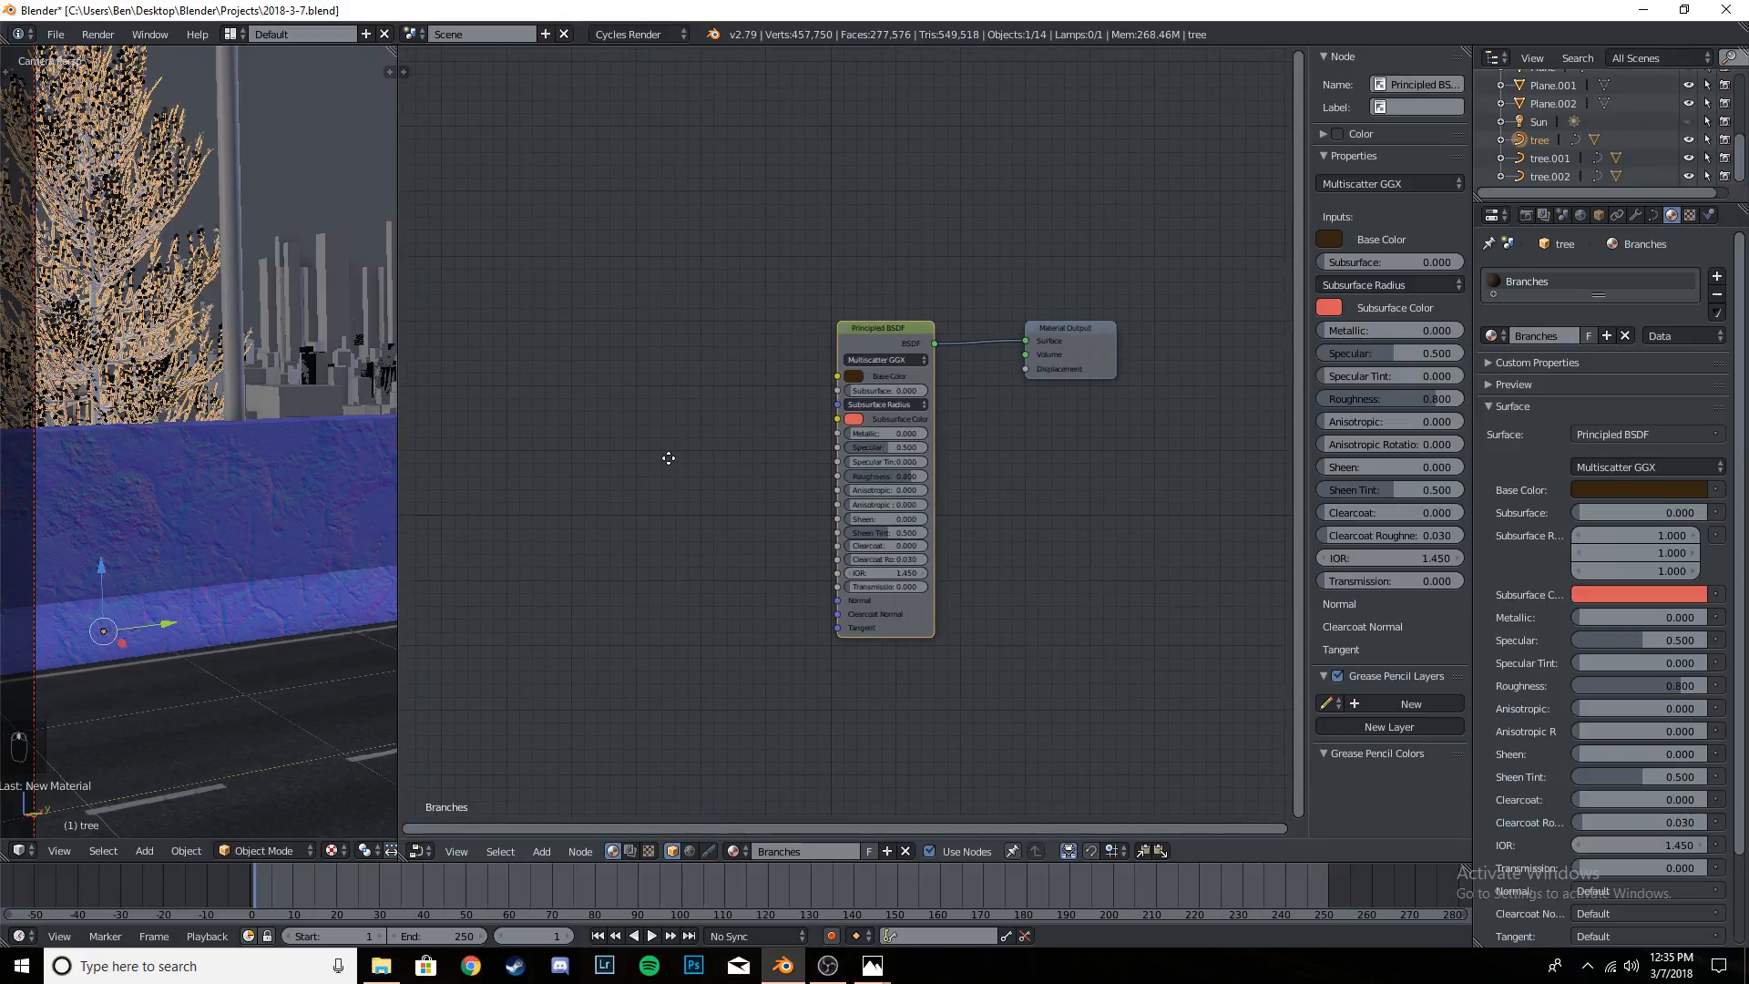
- Widen the camera view beside the Node Editor so the whole camera frame fits
scroll(234, 355, "down", 2)
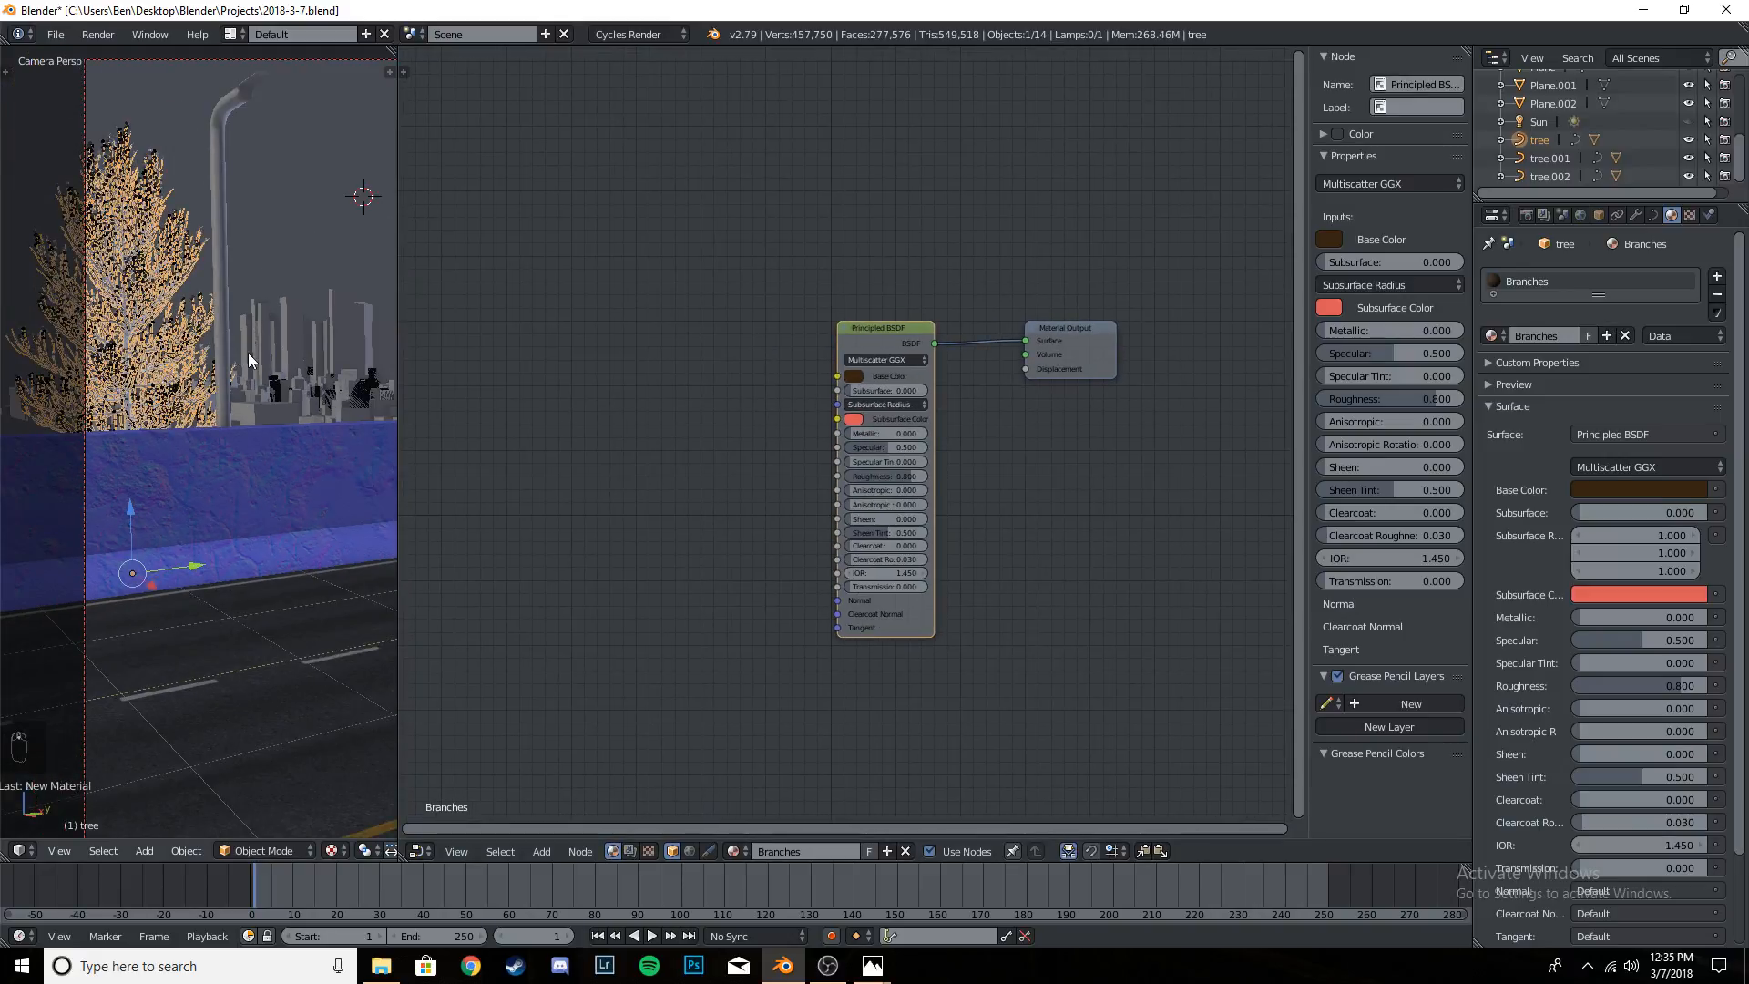
left_click(336, 850)
left_click(380, 771)
left_click(887, 335)
scroll(150, 352, "up", 5)
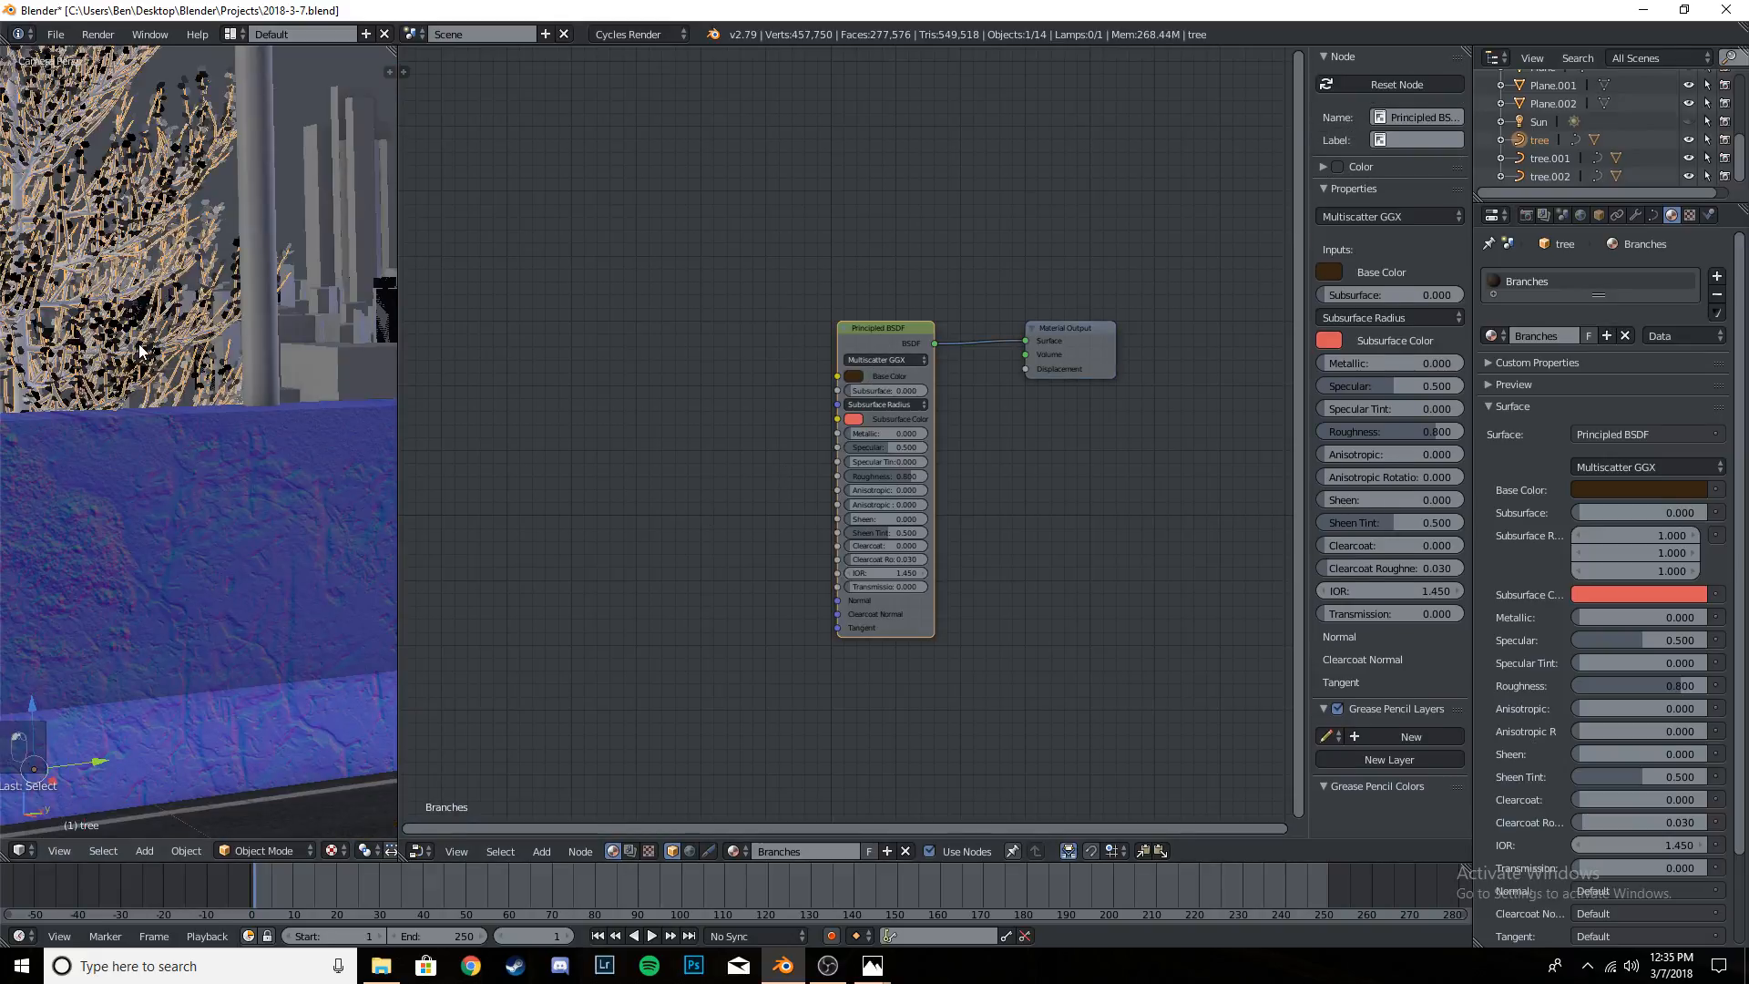
scroll(149, 352, "down", 5)
middle_click_drag(320, 483, 177, 483, "shift")
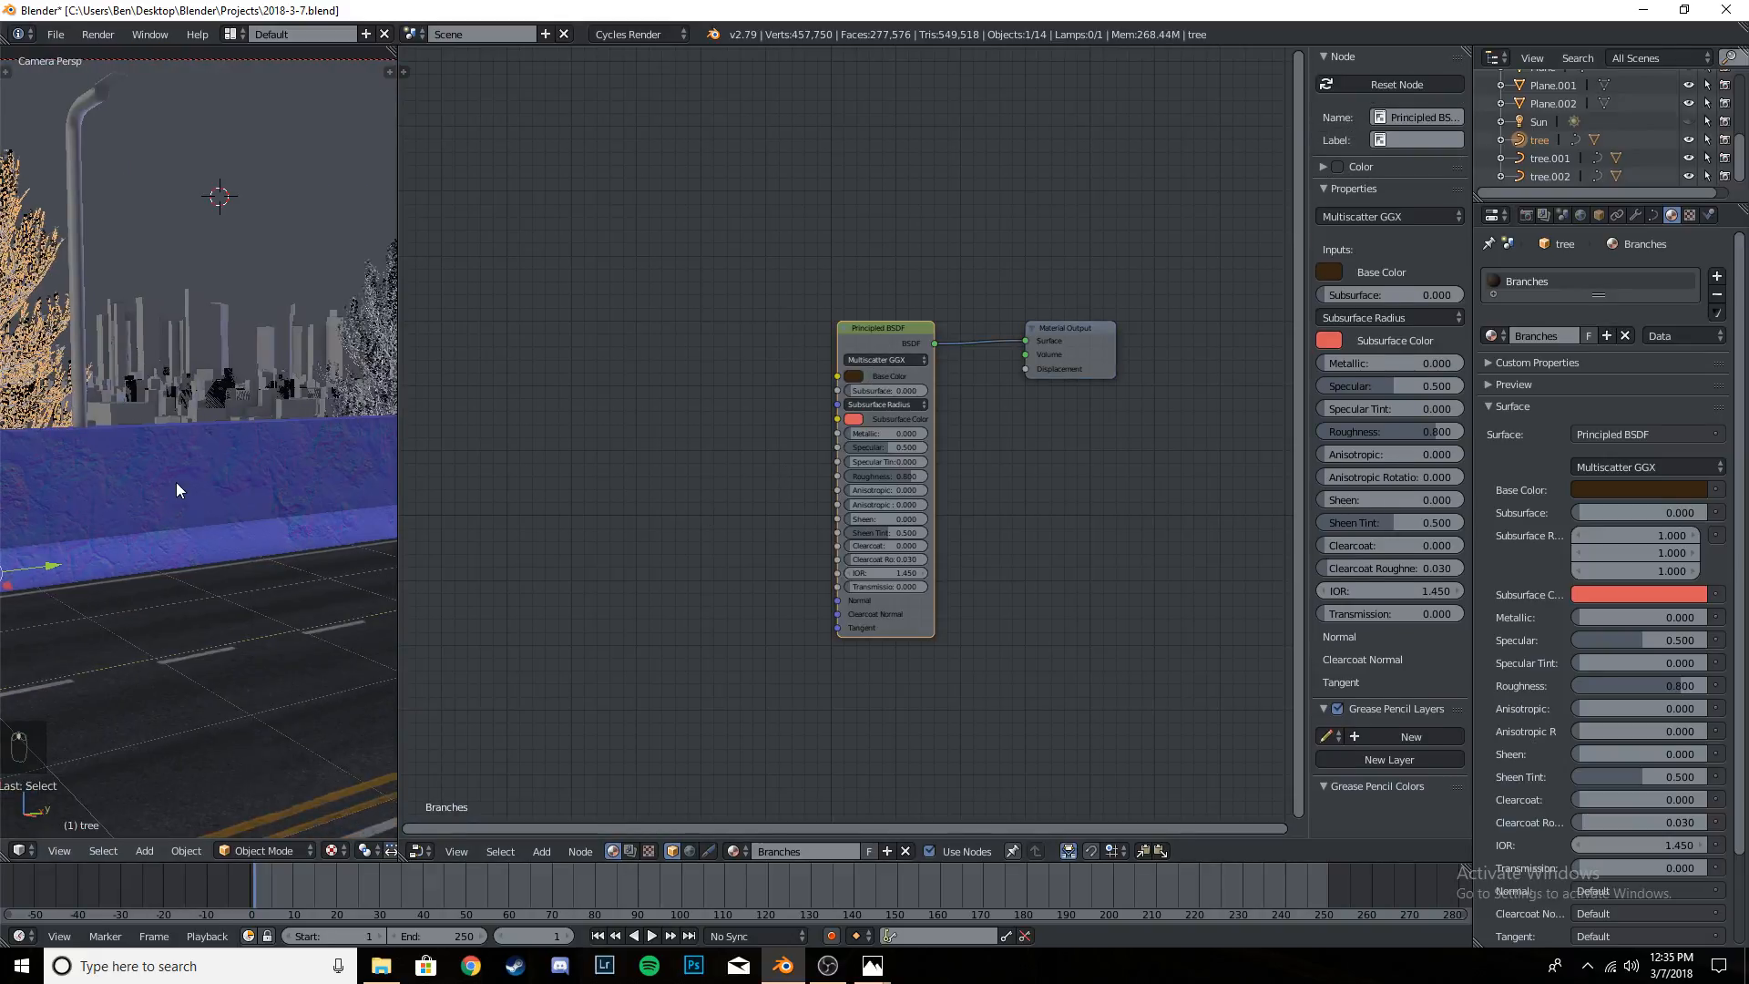
scroll(177, 483, "down", 2)
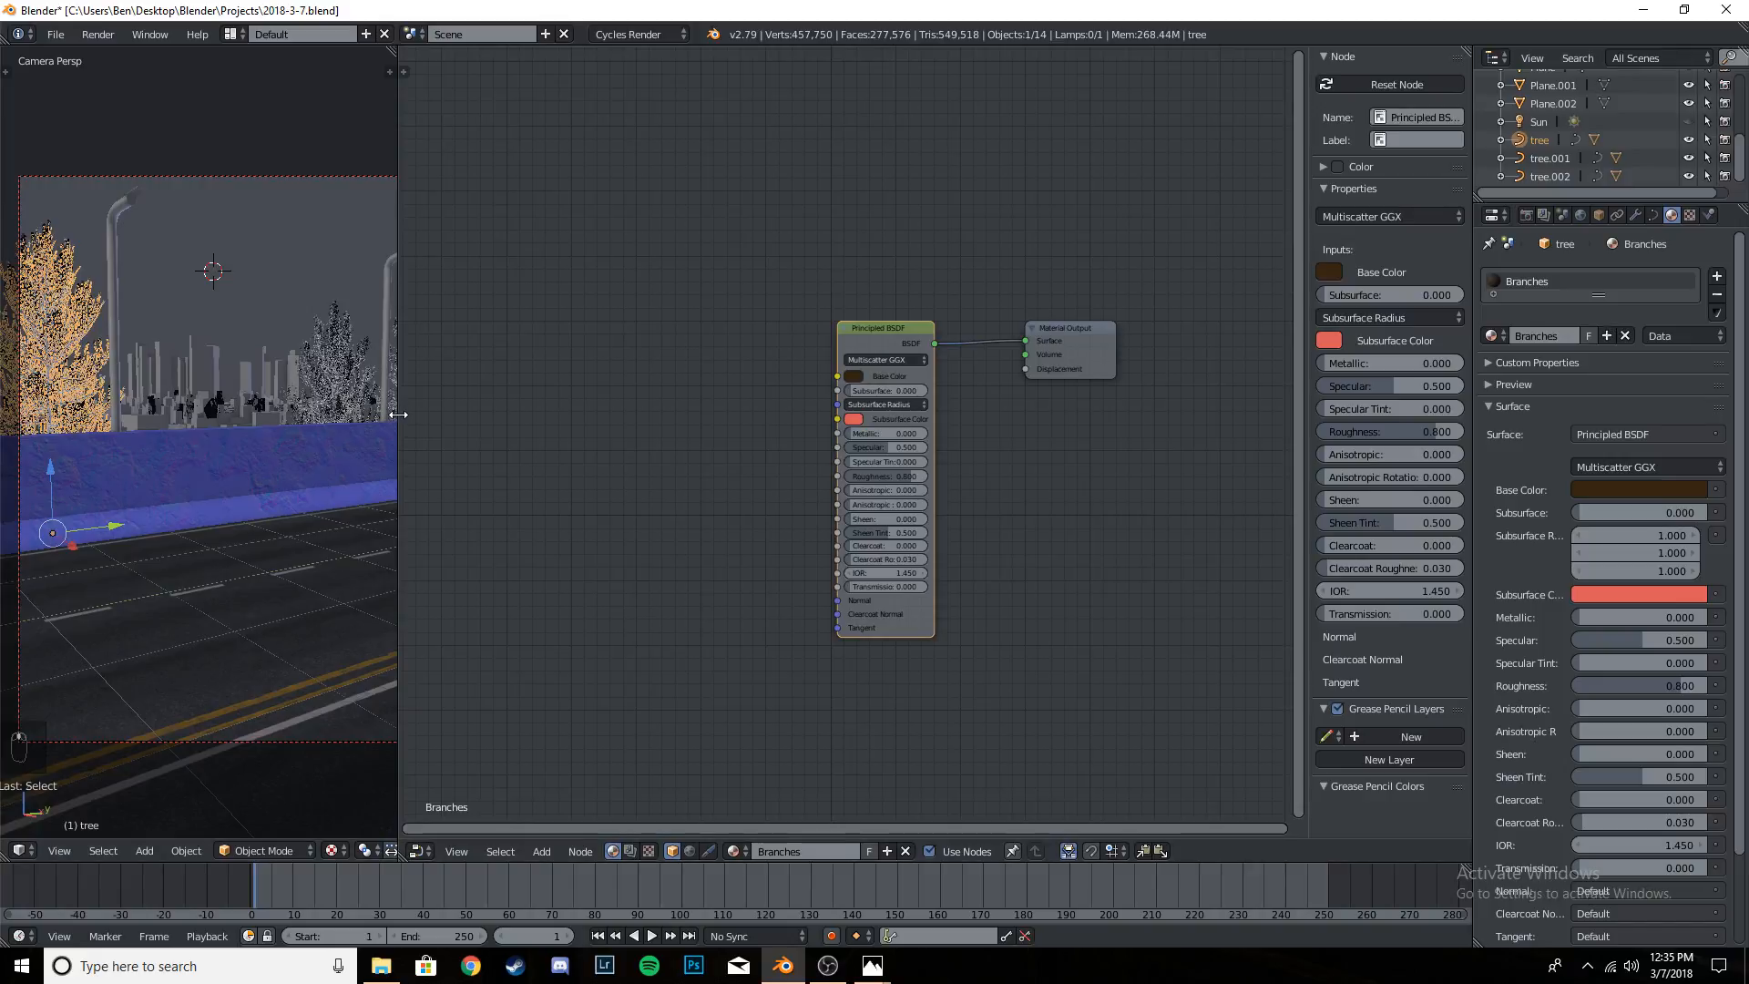
left_click_drag(398, 415, 490, 415)
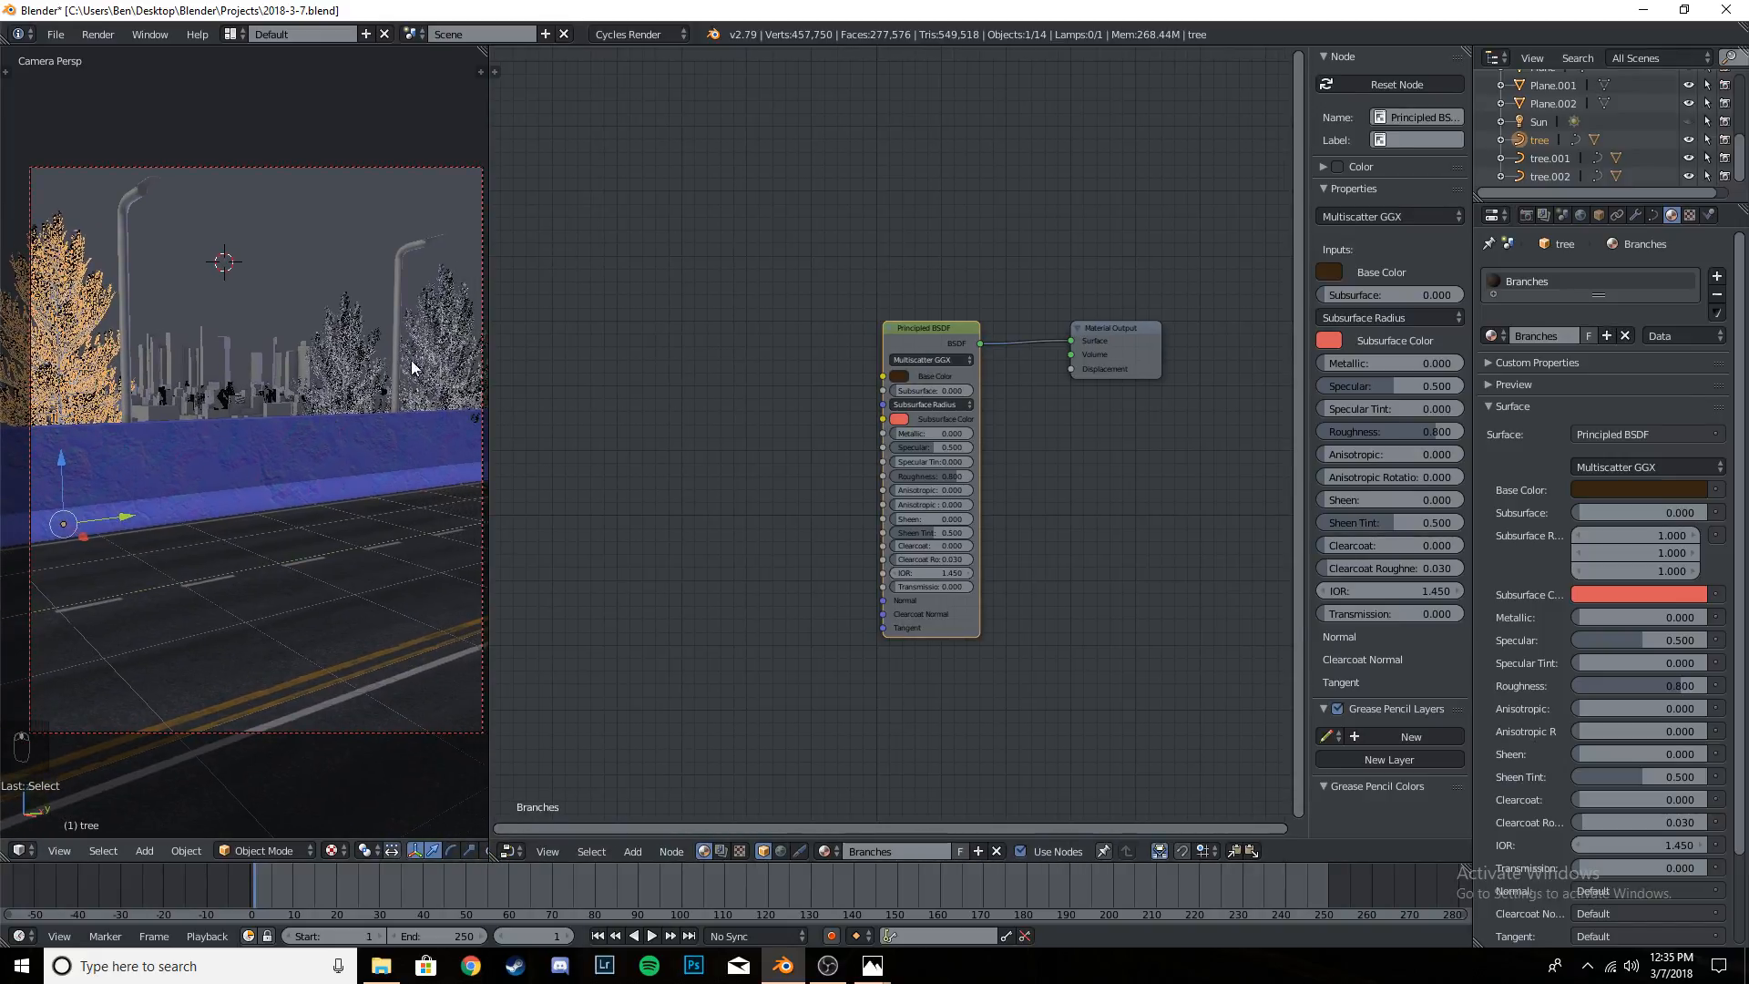
- Select the leaves of the tree behind the barrier and give them a new material named Leaves
scroll(233, 394, "up", 4)
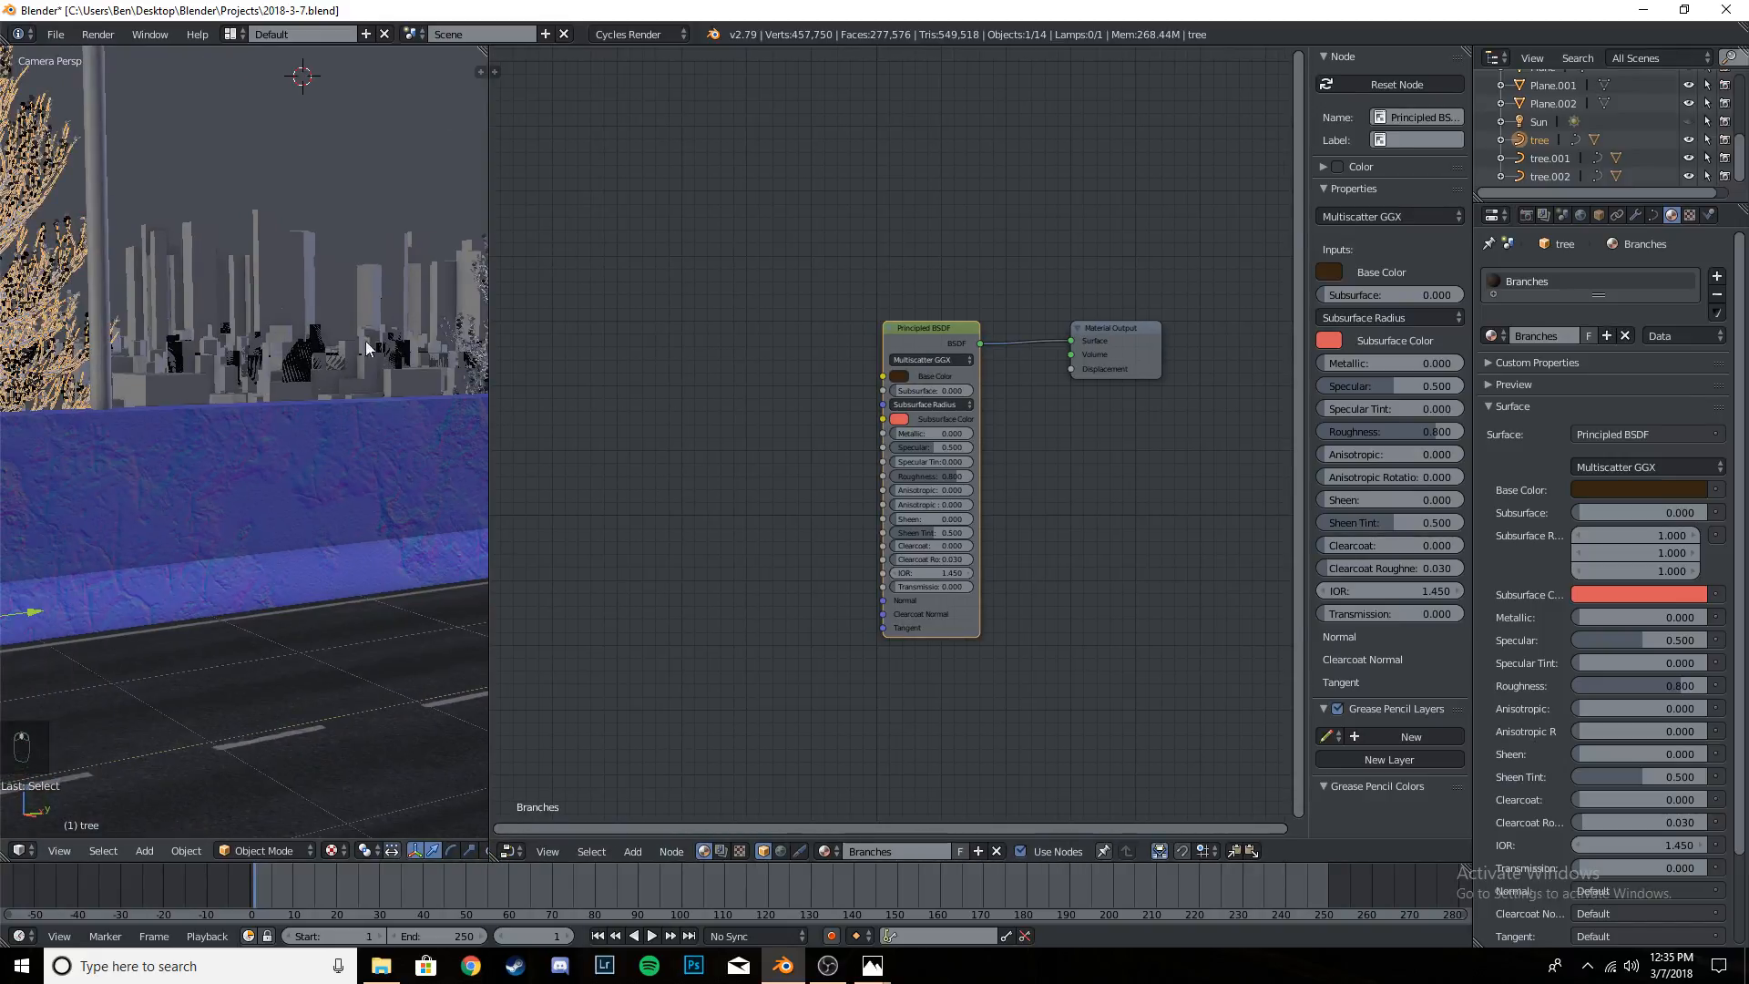
middle_click_drag(128, 369, 373, 452, "shift")
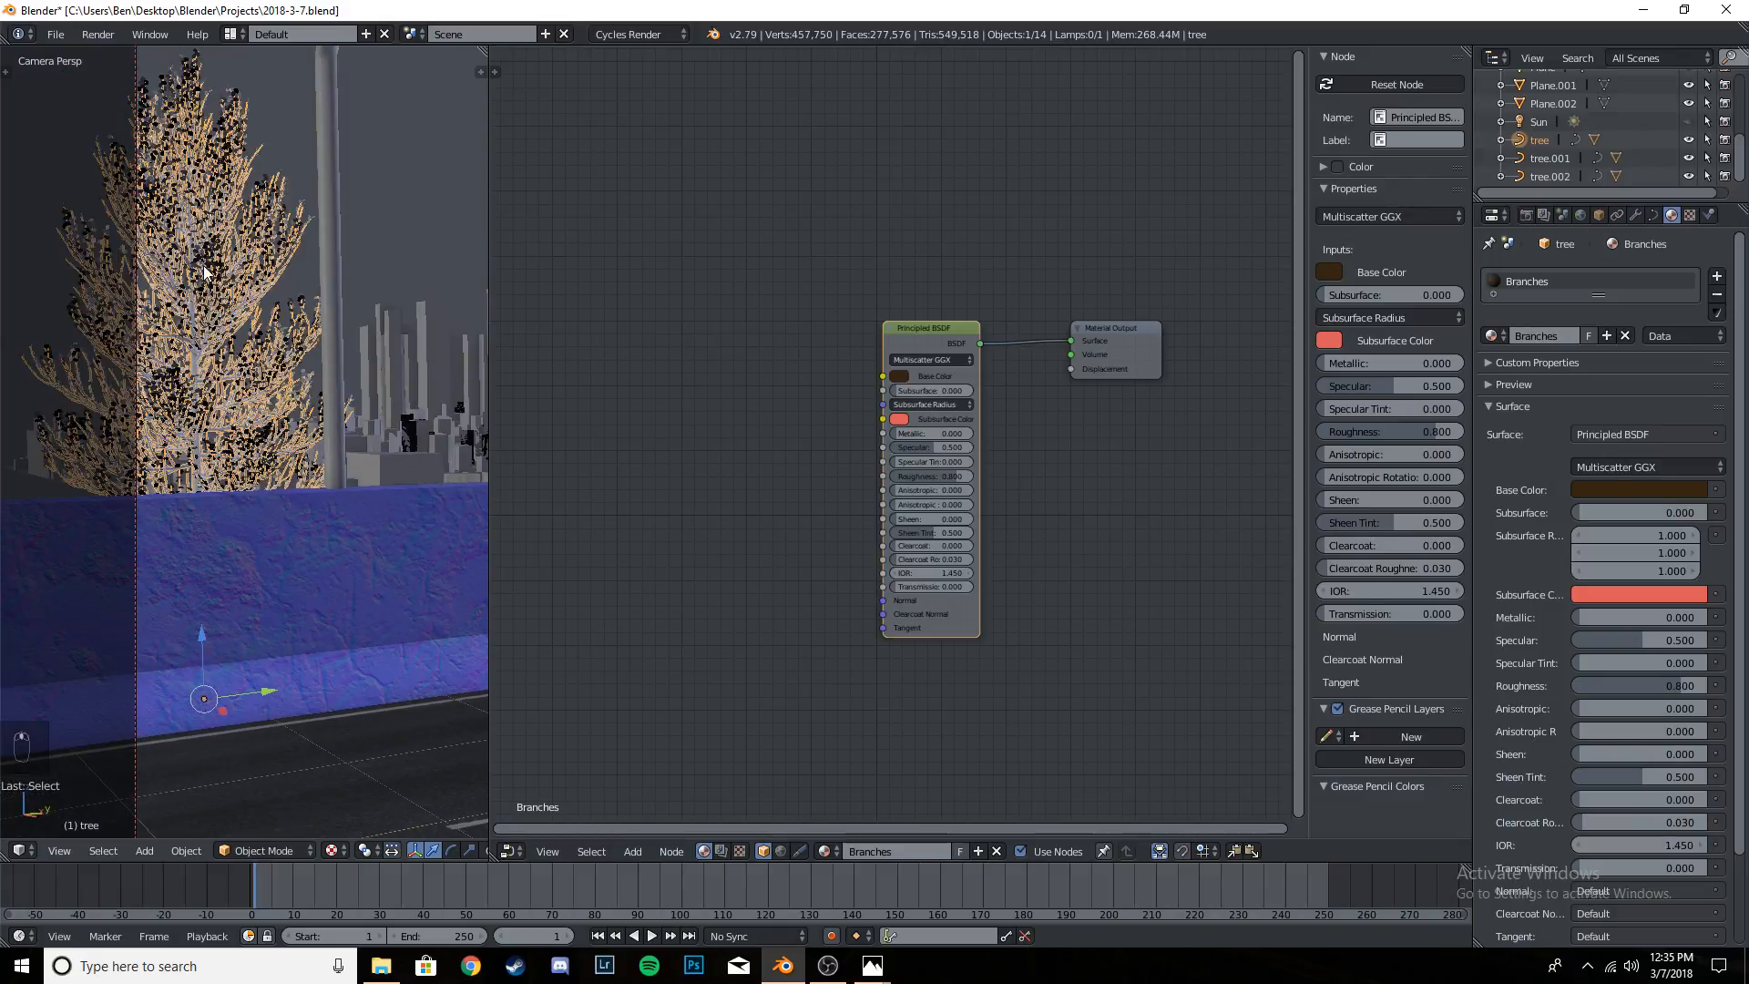
scroll(206, 272, "up", 2)
right_click(186, 172)
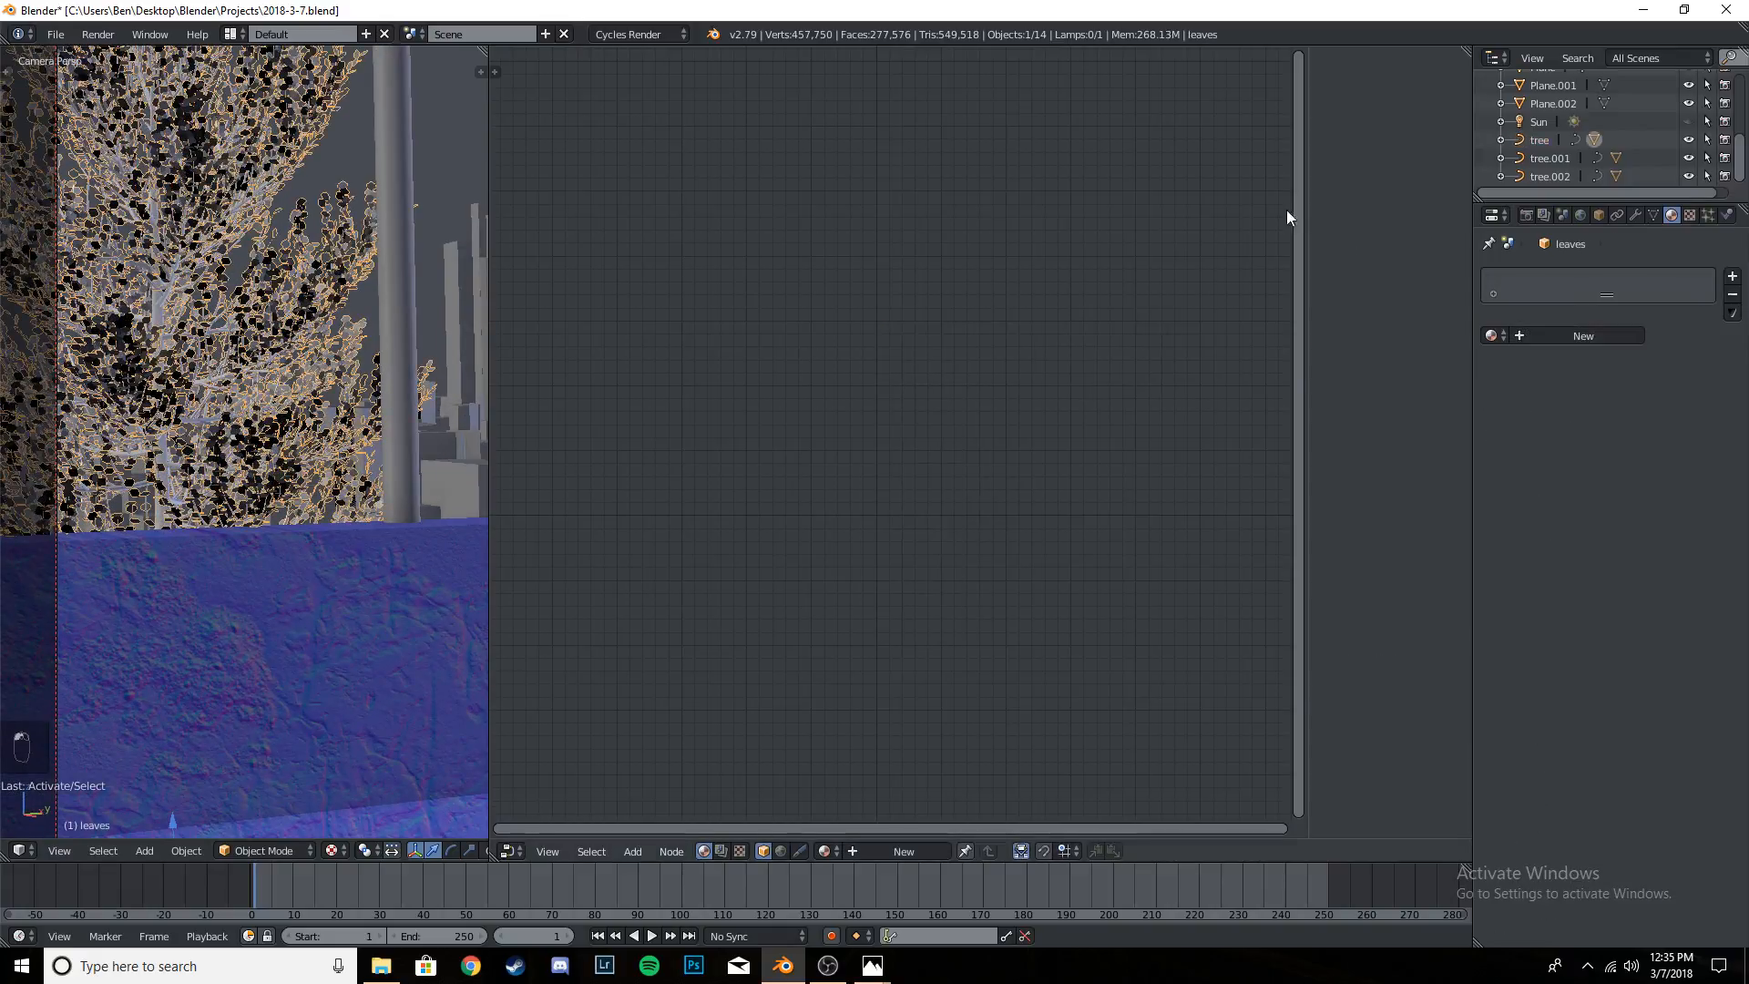
left_click(1584, 335)
double_click(1574, 276)
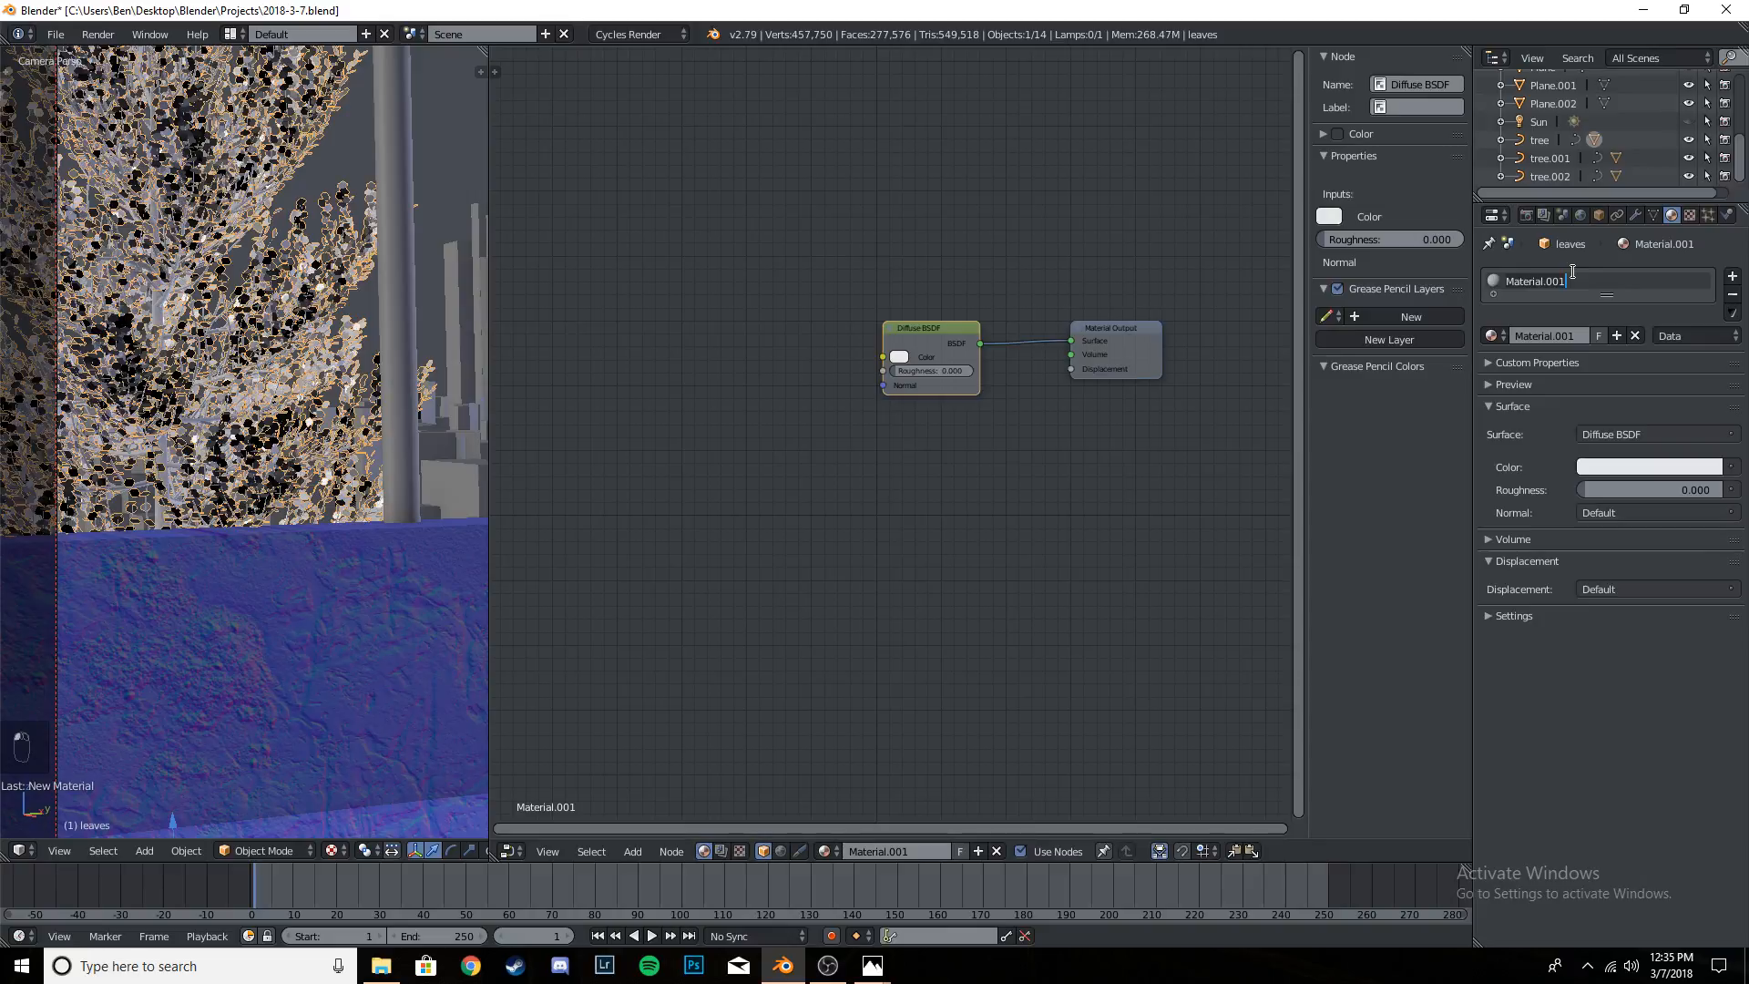
type("L")
type("eea")
key("BackSpace")
key("BackSpace")
key("BackSpace")
type("eaves")
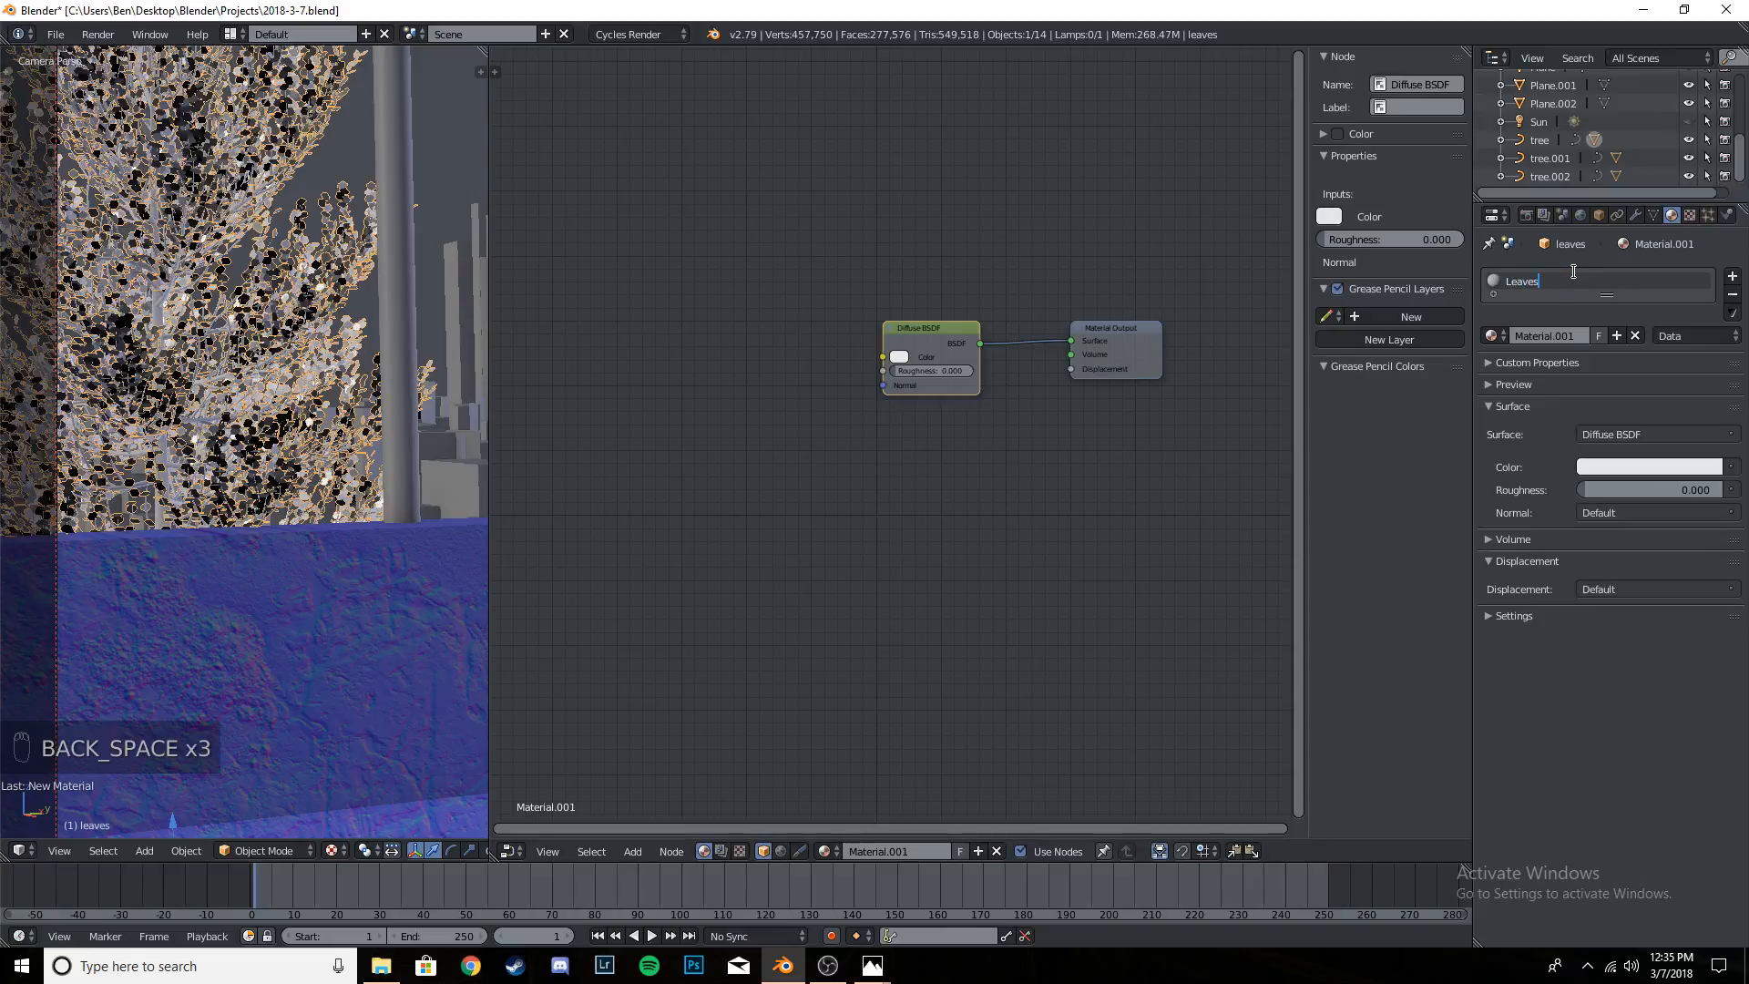
key("Return")
- Switch the Leaves surface to Principled BSDF and set its Roughness to 0.4
left_click(1659, 434)
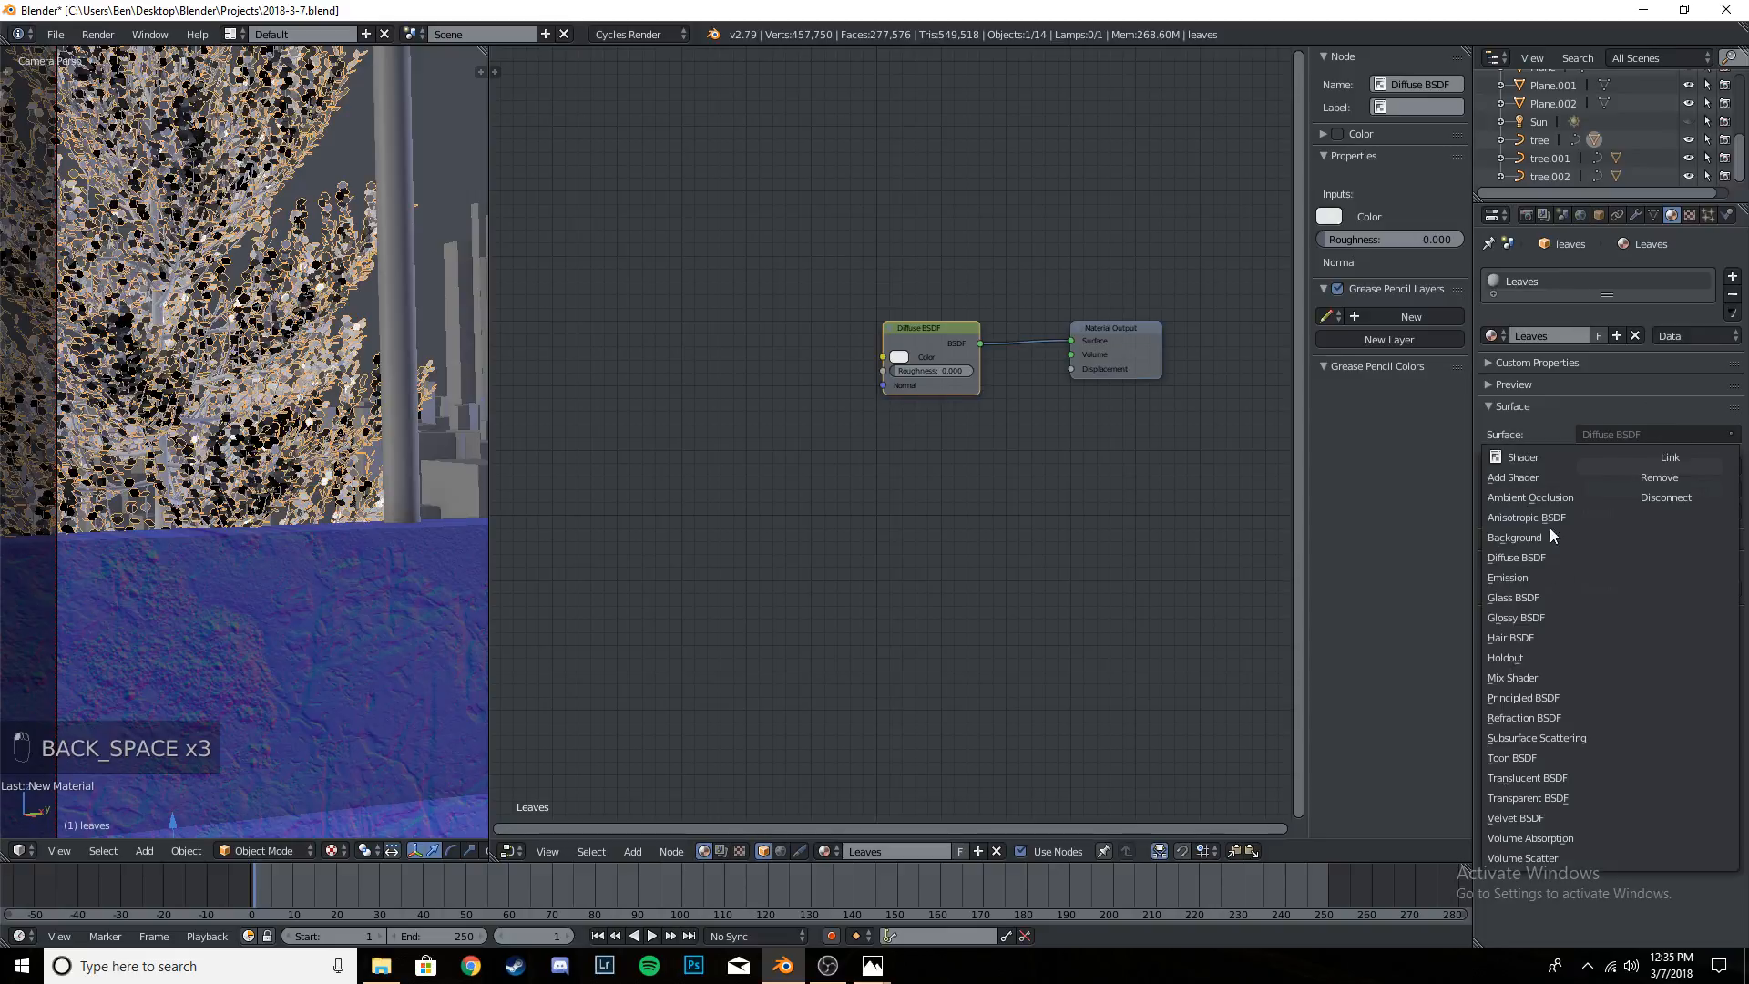
left_click(1539, 697)
scroll(1038, 468, "down", 2, "ctrl")
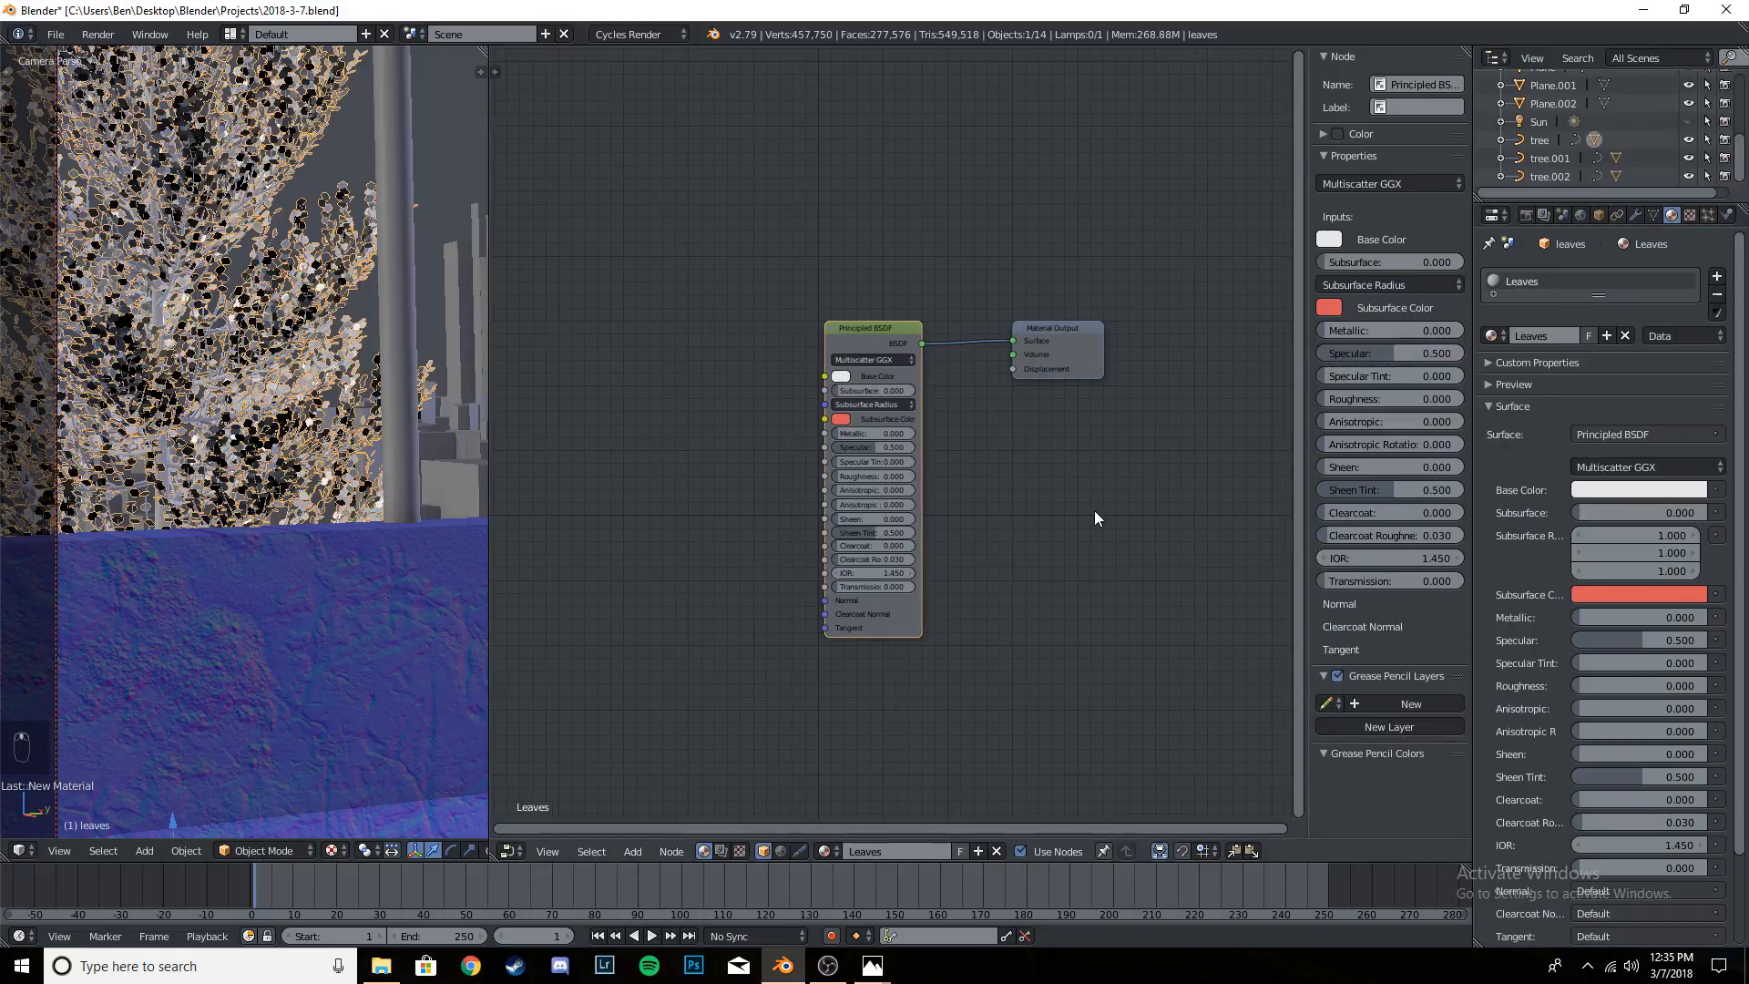
scroll(1066, 503, "up", 2)
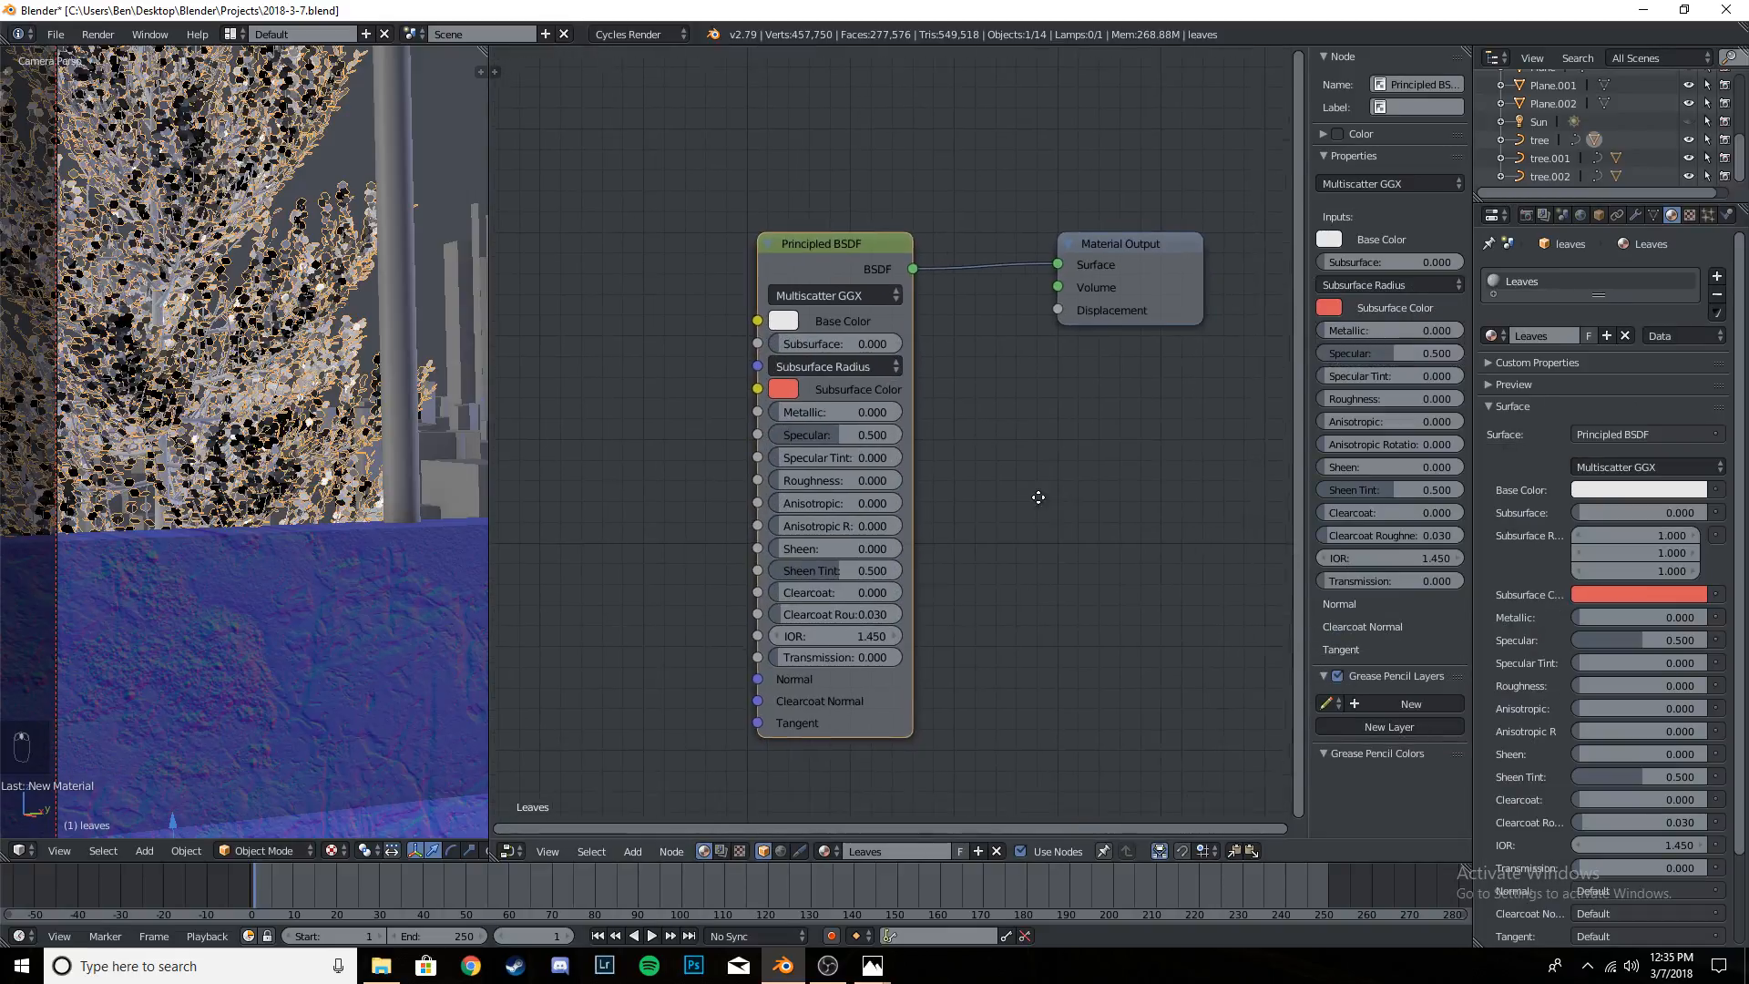
left_click(821, 470)
key("BackSpace")
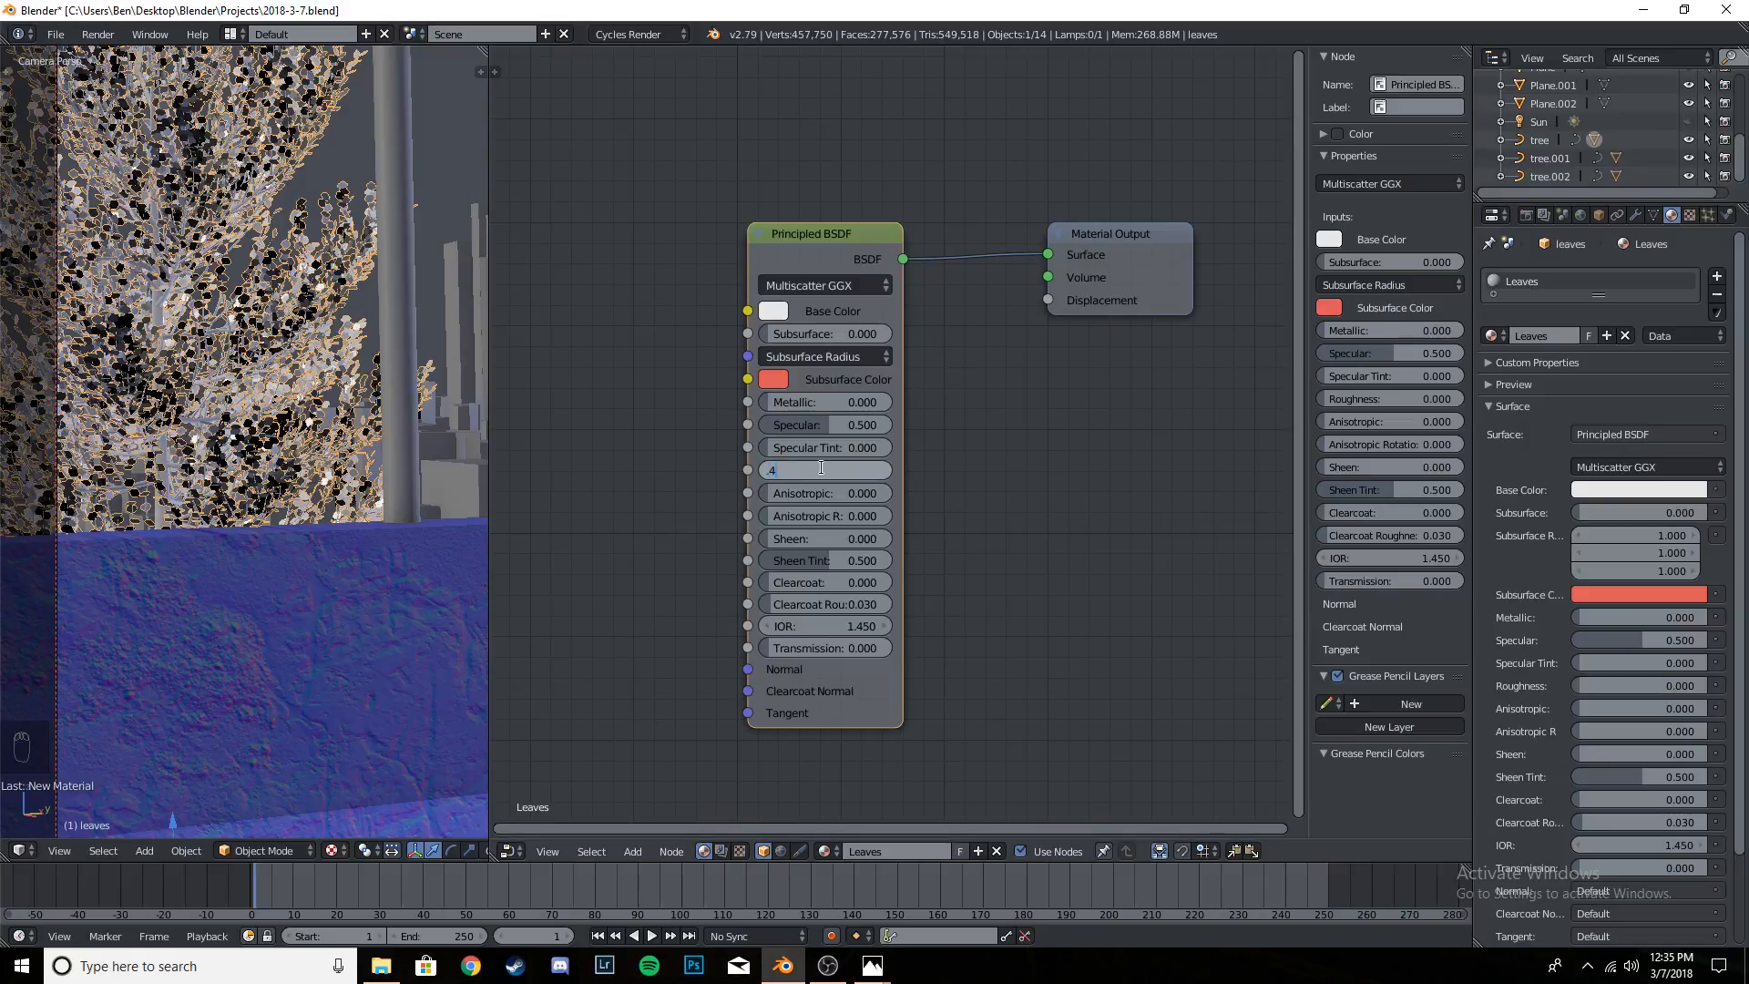
type(".4")
key("Return")
scroll(937, 450, "down", 3)
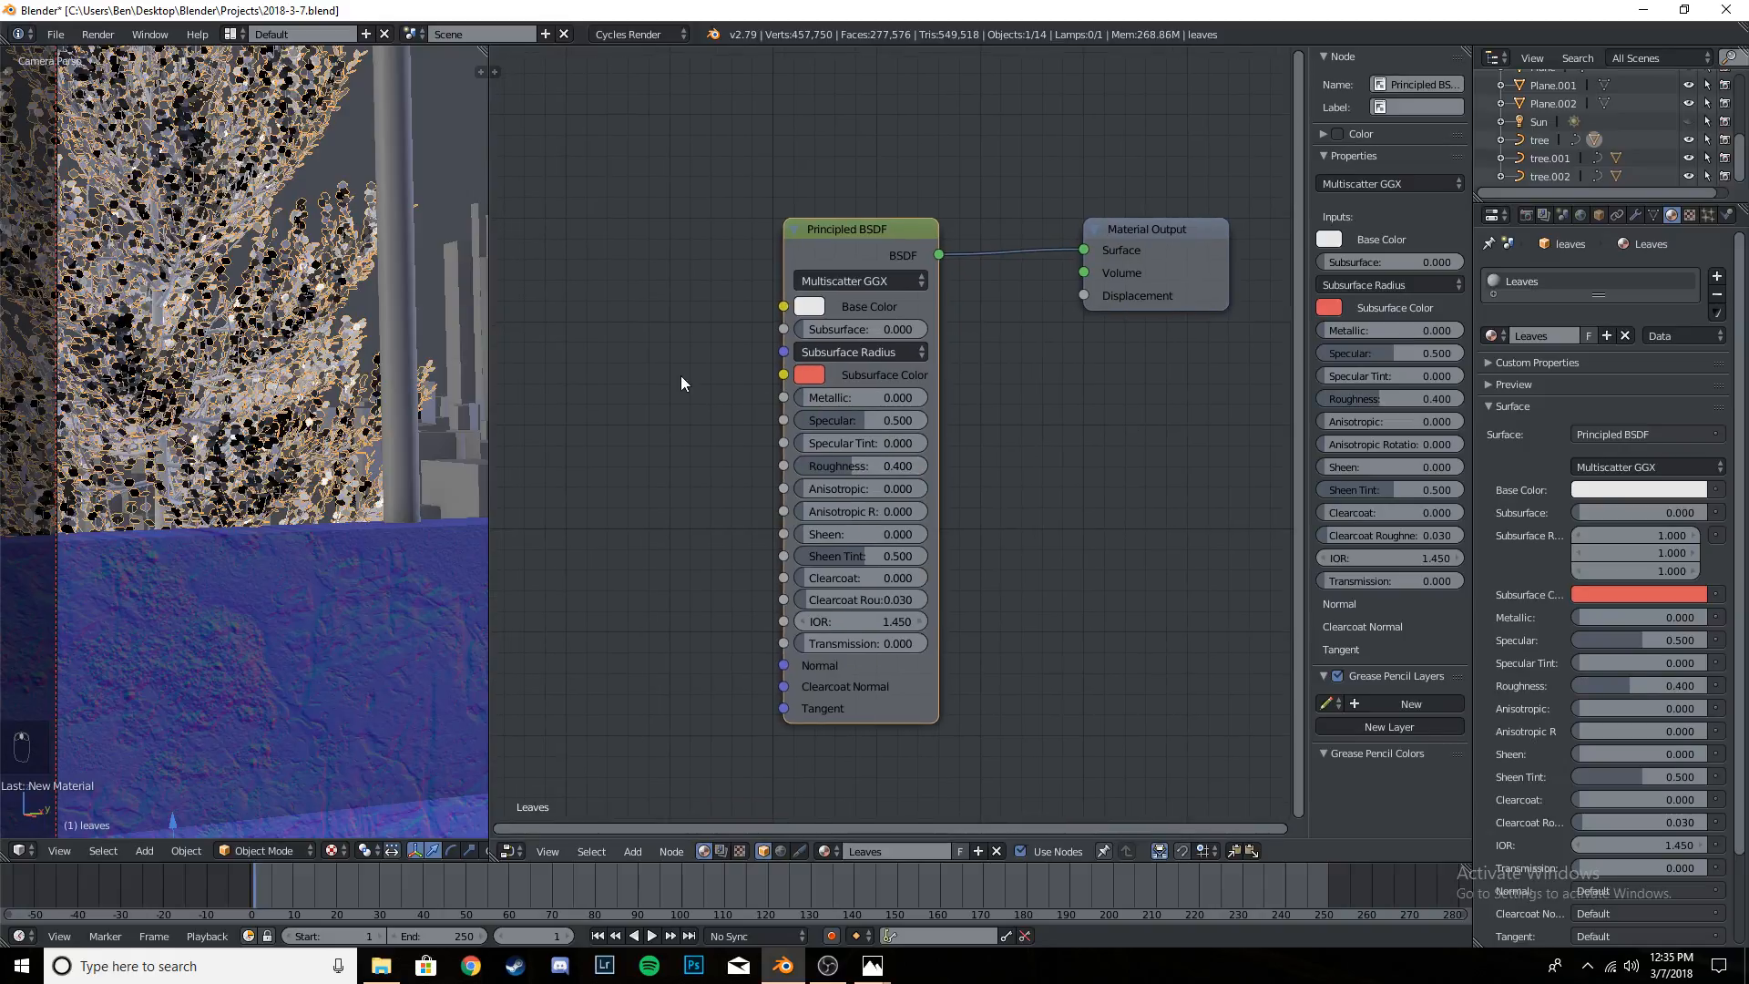
- Set the Leaves base color to a muted dark green and save the project
left_click(831, 342)
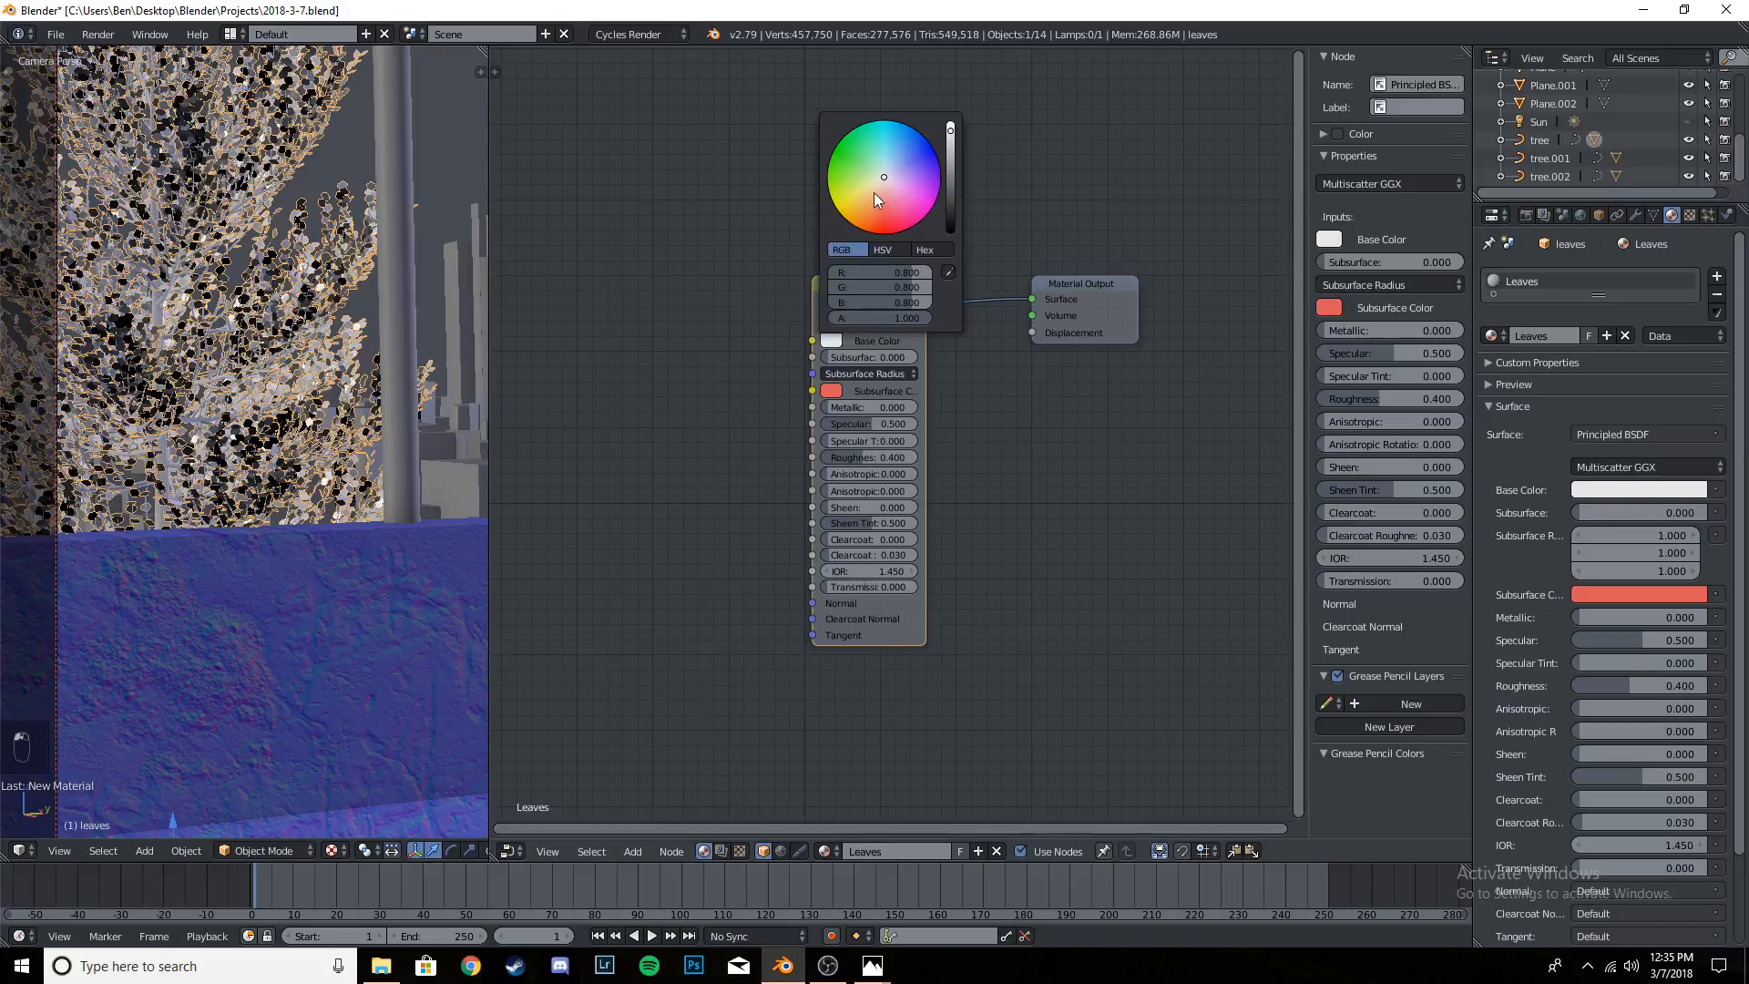
mouse_move(877, 196)
left_mouse_down()
mouse_move(870, 155)
mouse_move(844, 166)
mouse_move(949, 187)
mouse_move(950, 211)
mouse_move(858, 161)
mouse_move(849, 175)
left_mouse_up()
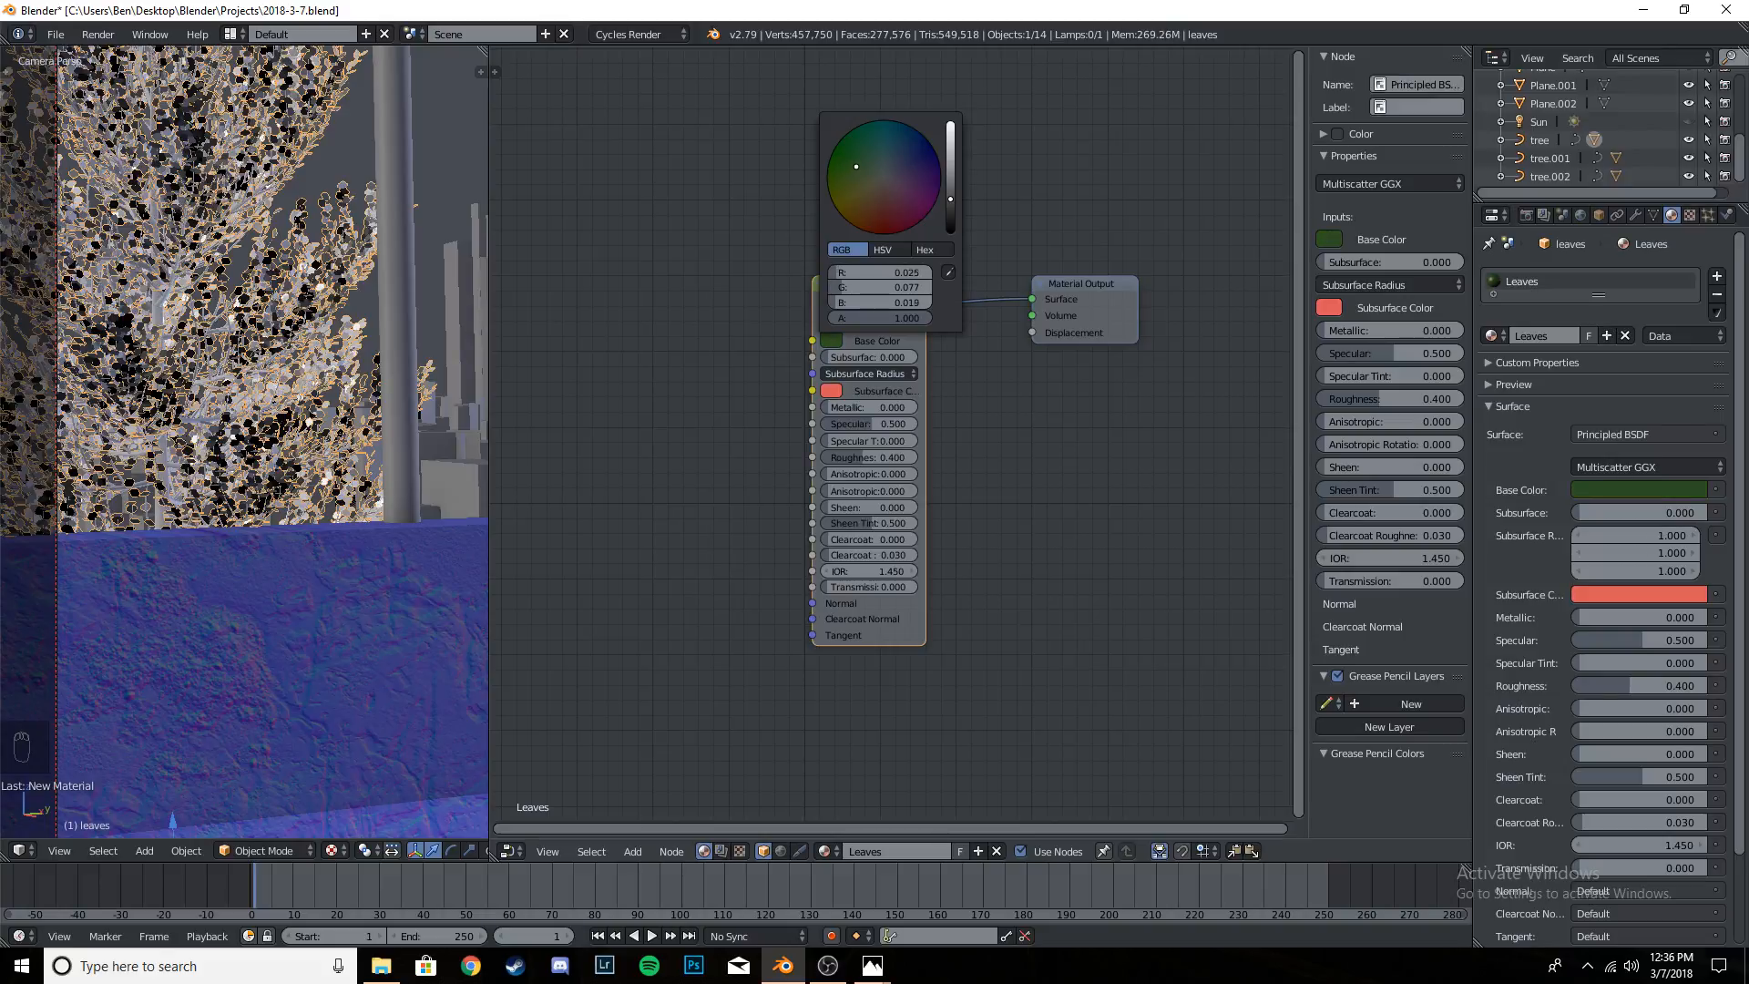
left_click_drag(857, 169, 856, 172)
left_click(831, 341)
left_click_drag(949, 199, 950, 189)
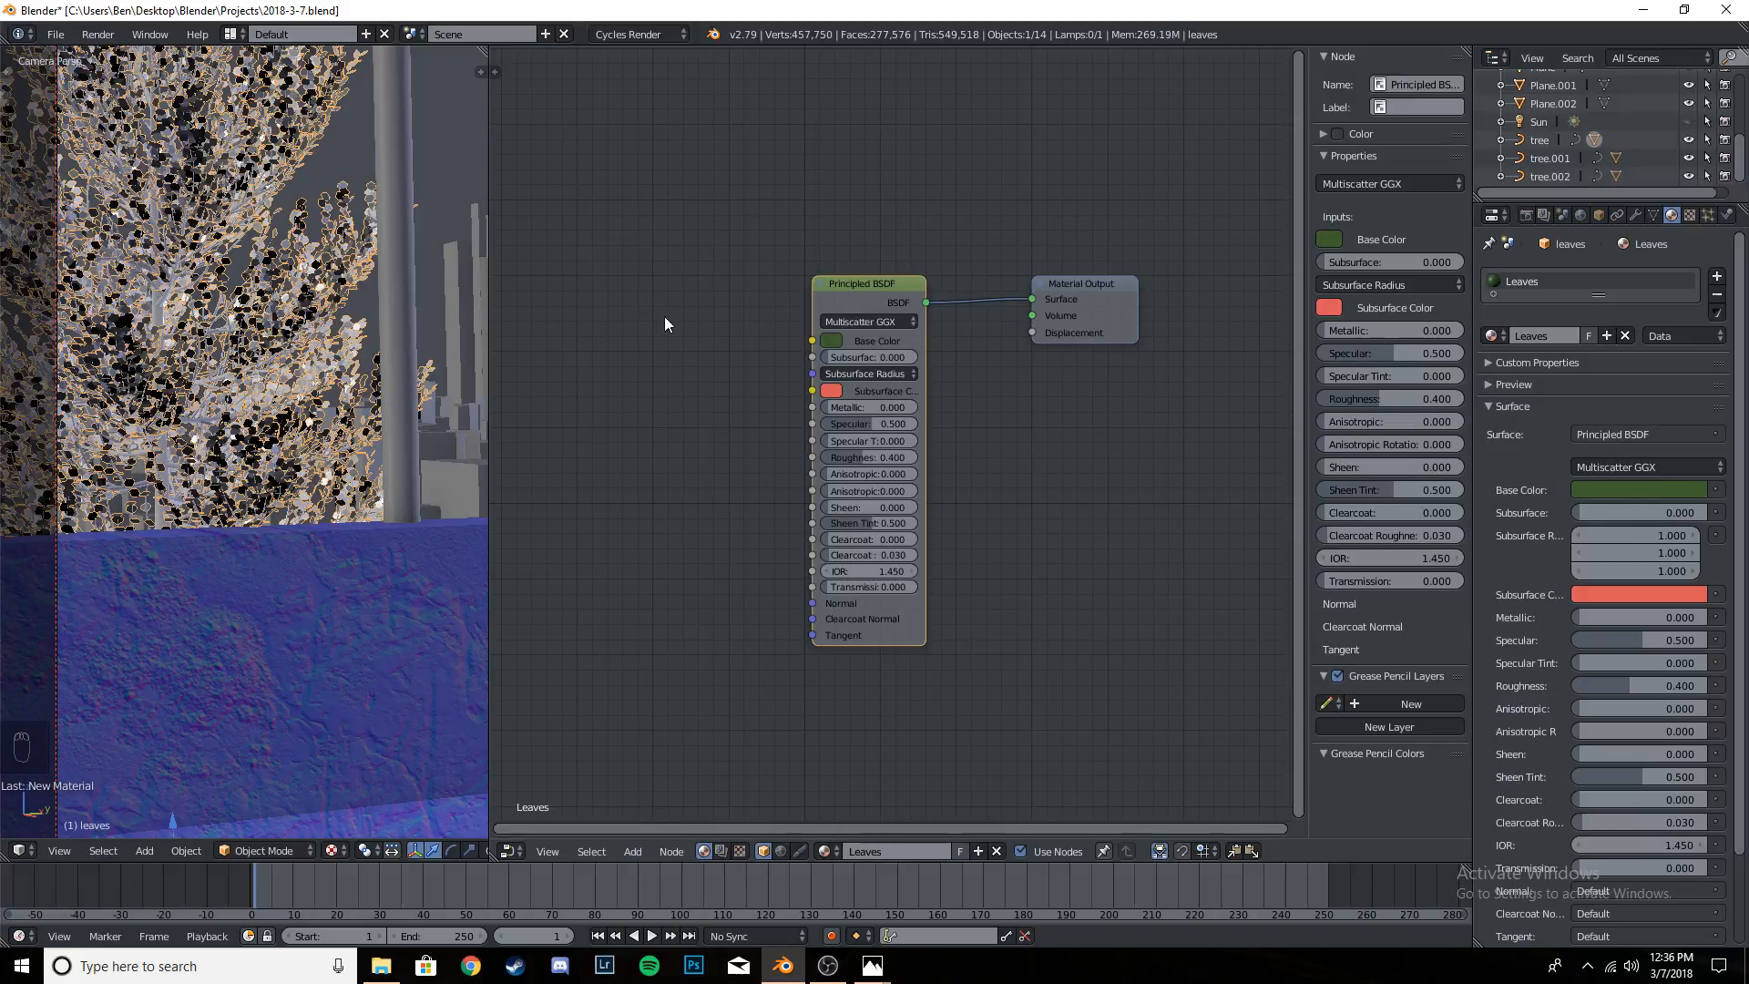
key("ctrl+s")
- Preview the camera view in rendered shading and examine the colors of the tree's leaves and branches up close and in the full frame
scroll(389, 407, "down", 2)
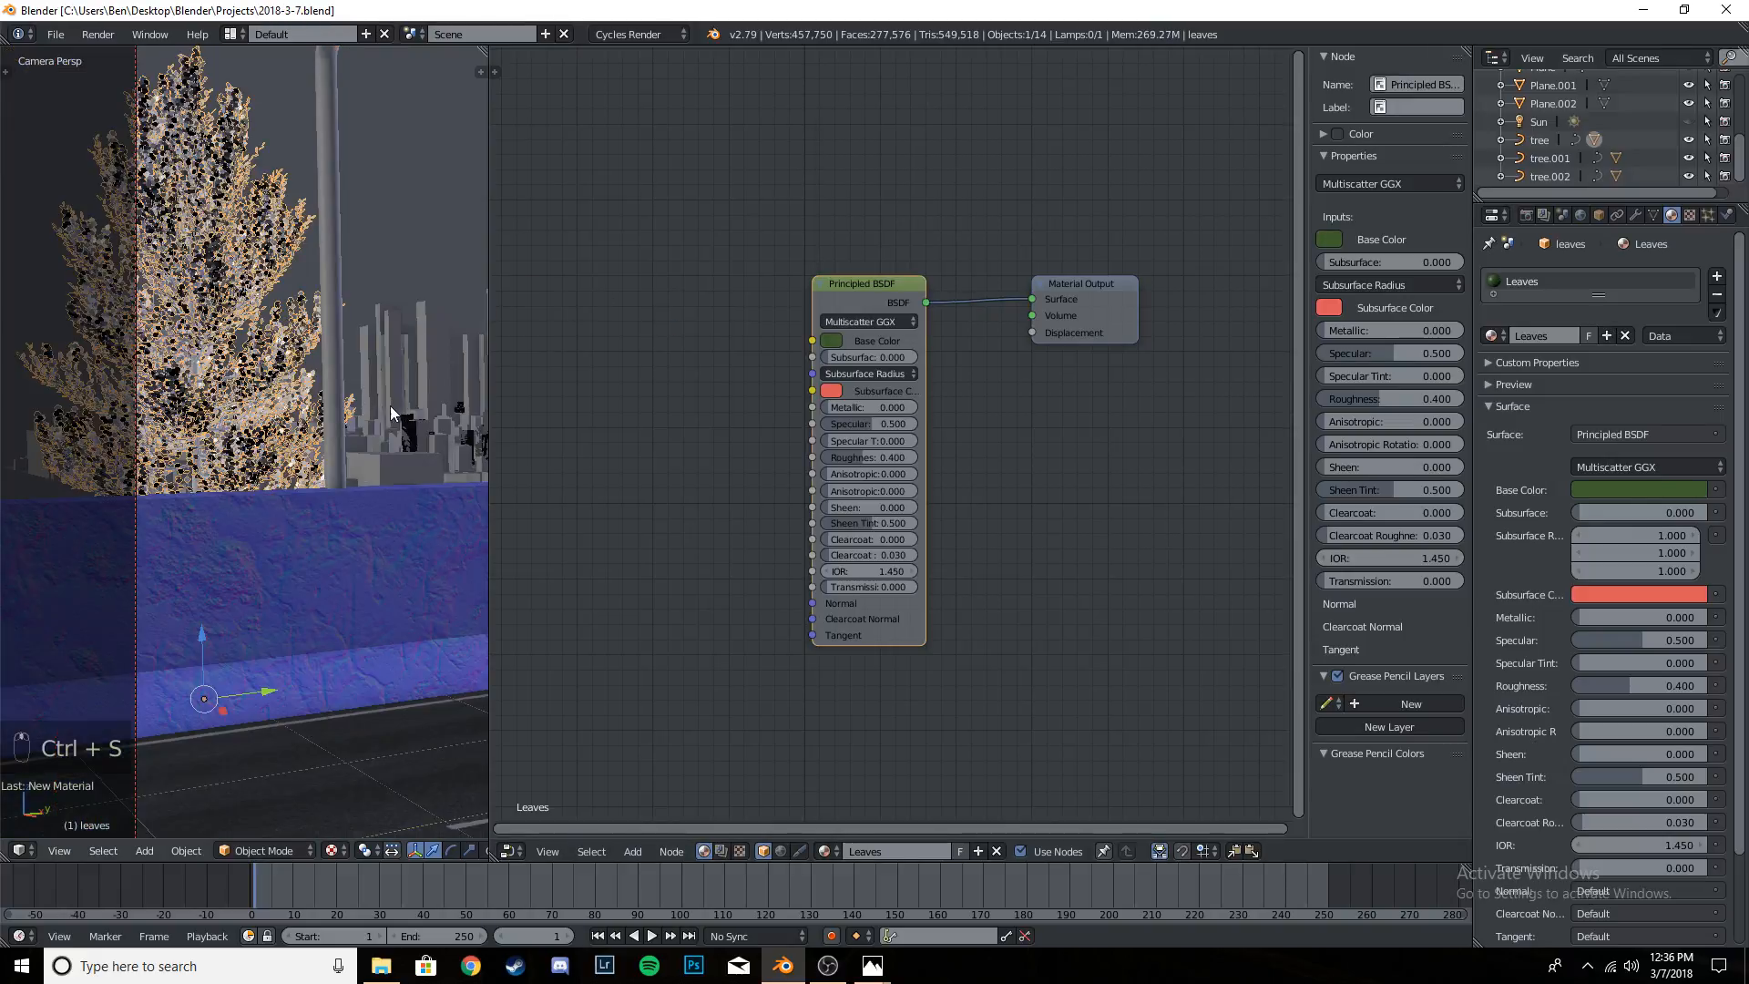
scroll(390, 406, "down", 2)
scroll(234, 399, "down", 3)
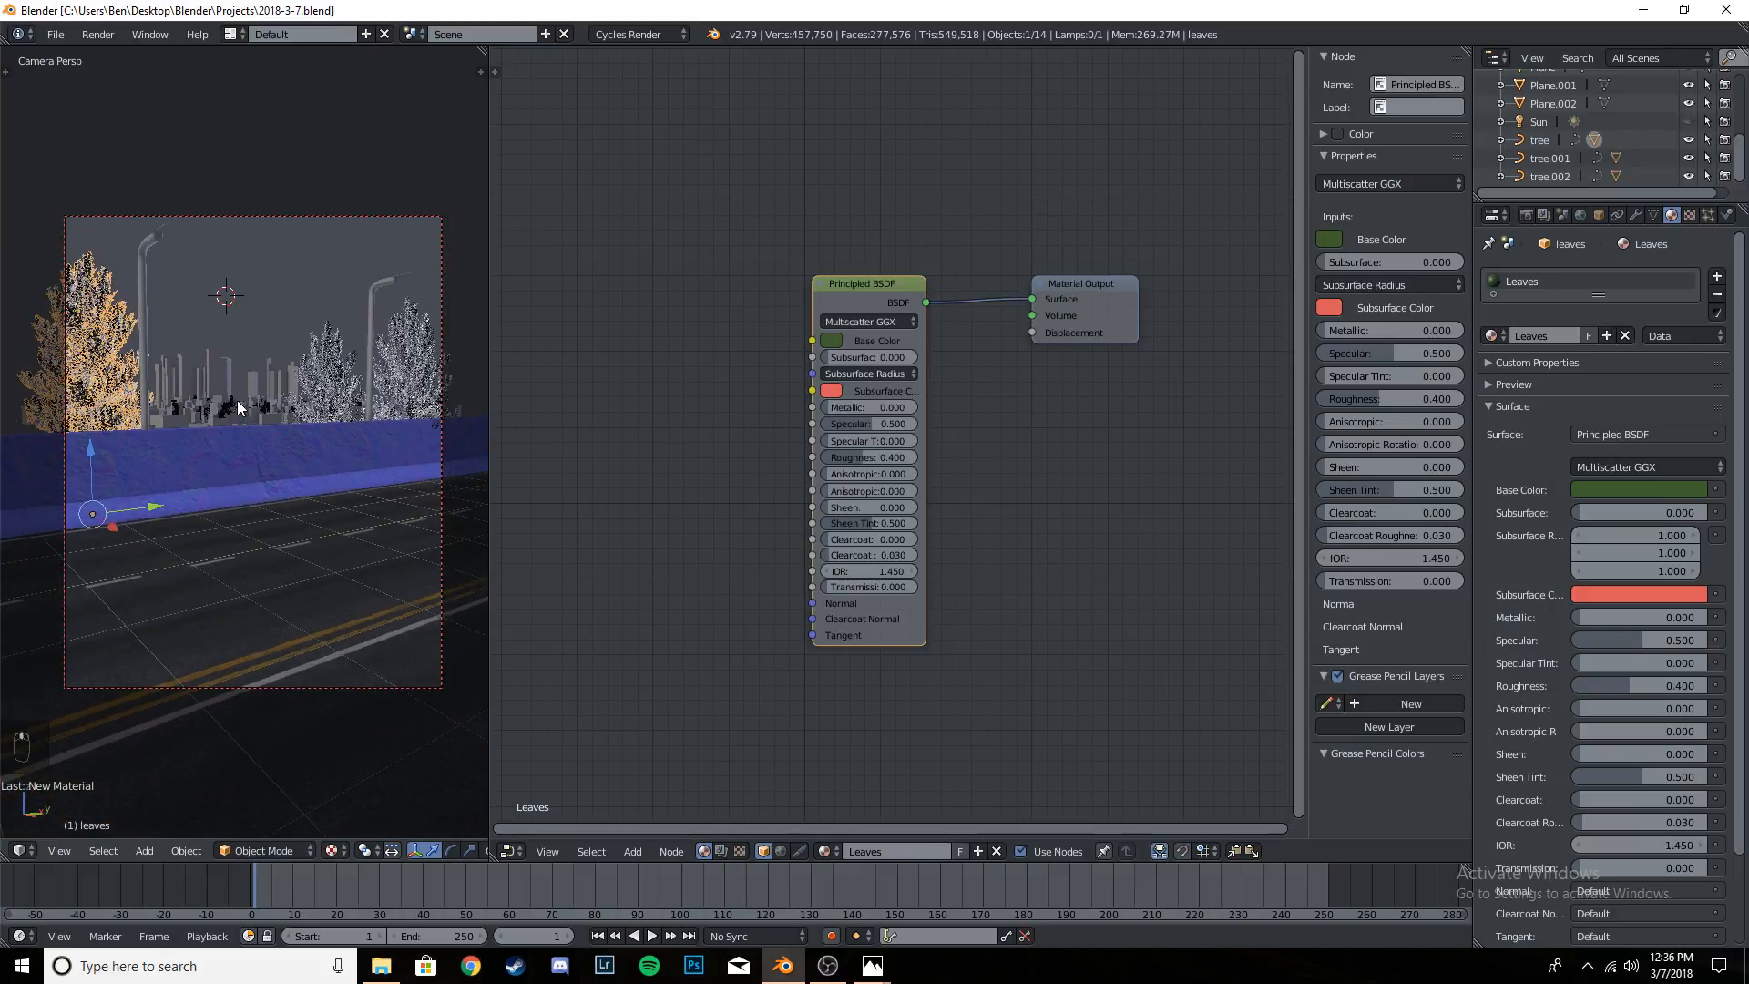
key("shift+z")
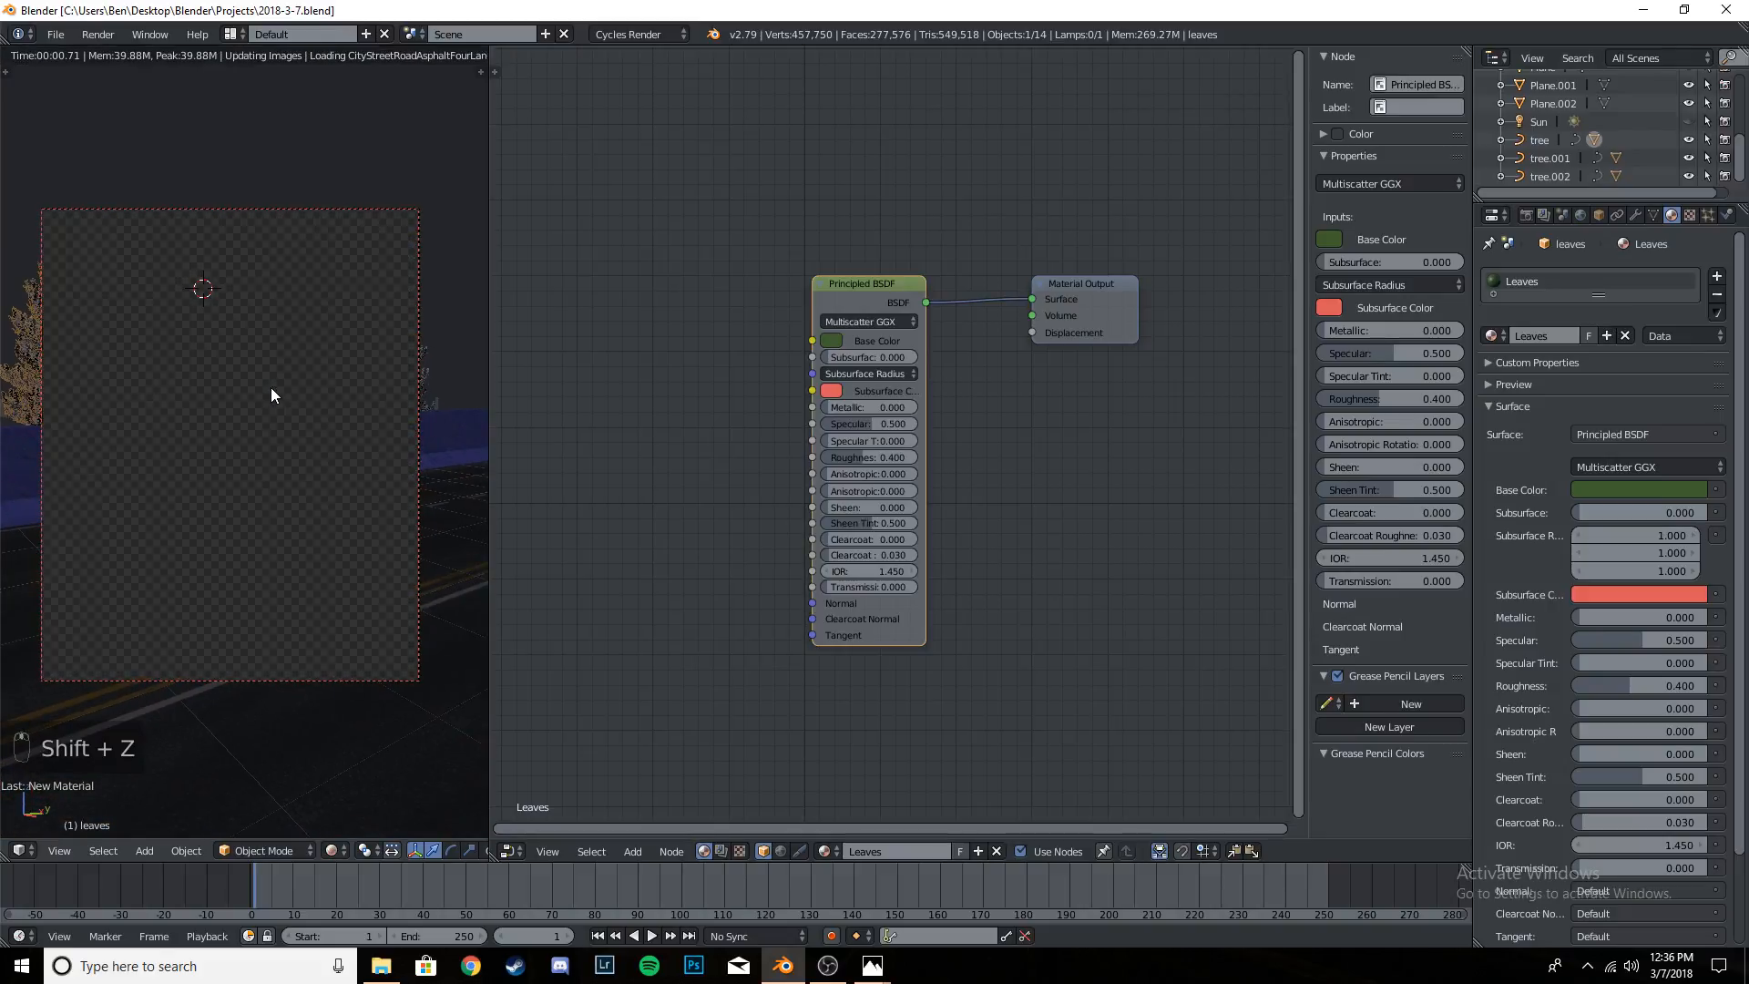
key("ctrl+s")
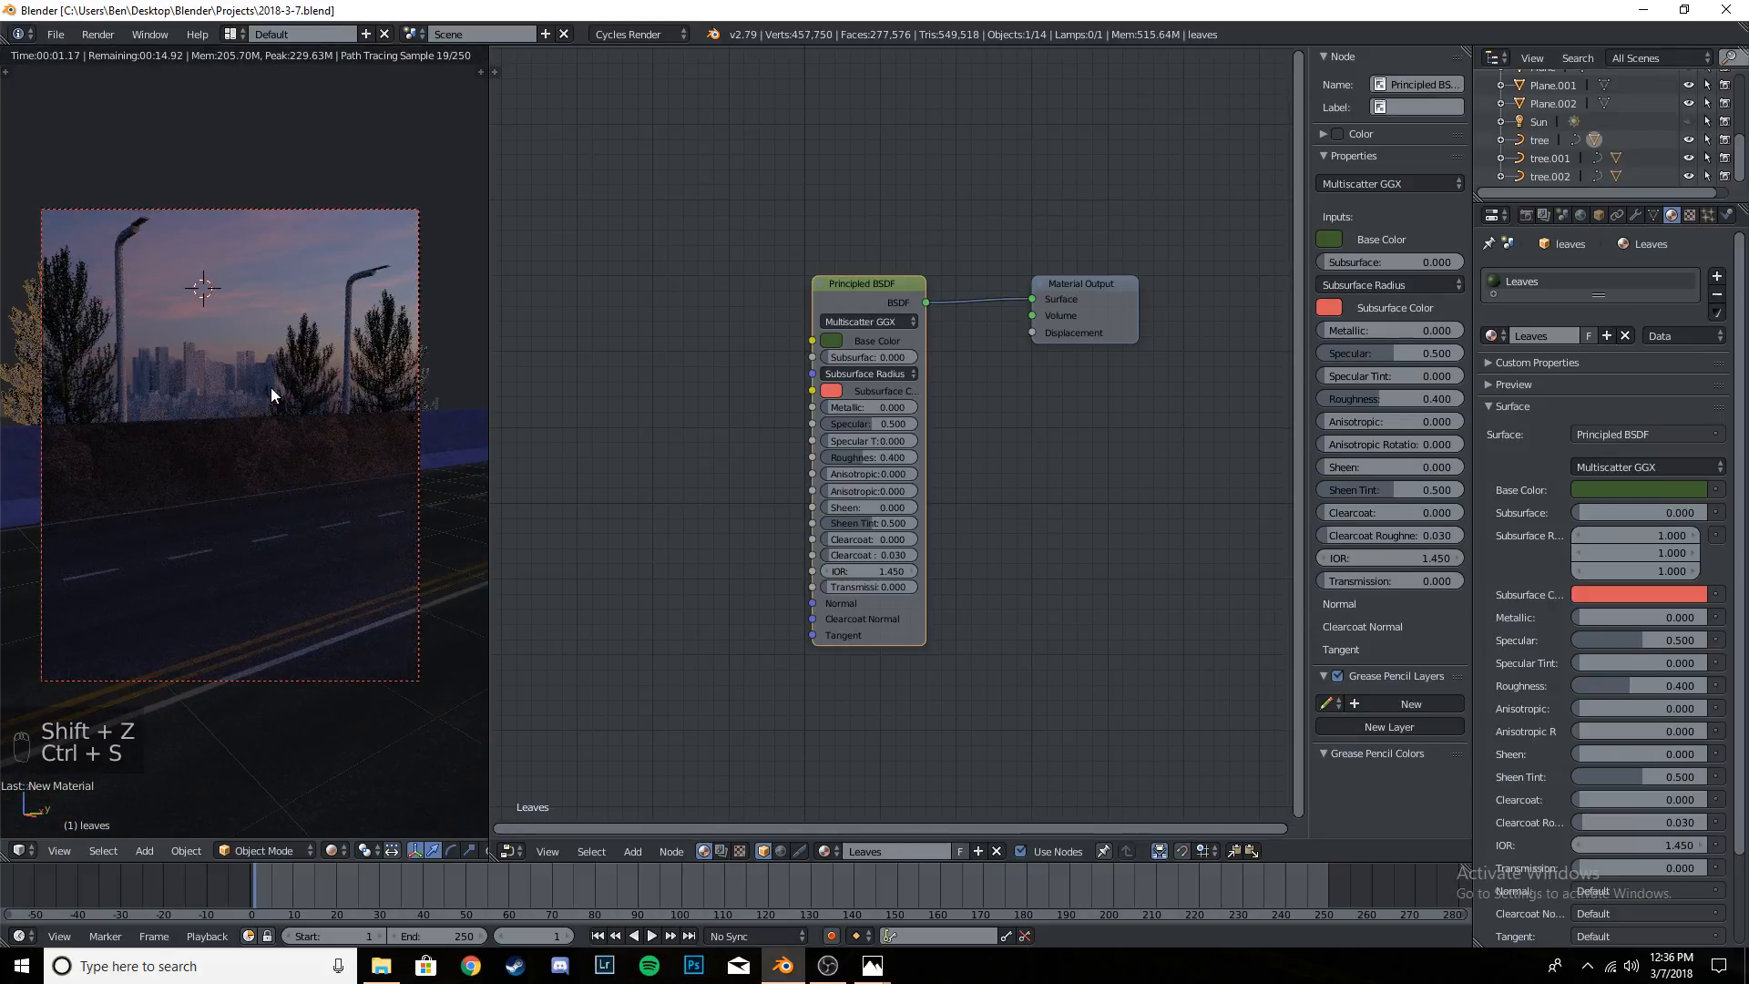
scroll(271, 387, "up", 4)
middle_click_drag(73, 401, 465, 483, "shift")
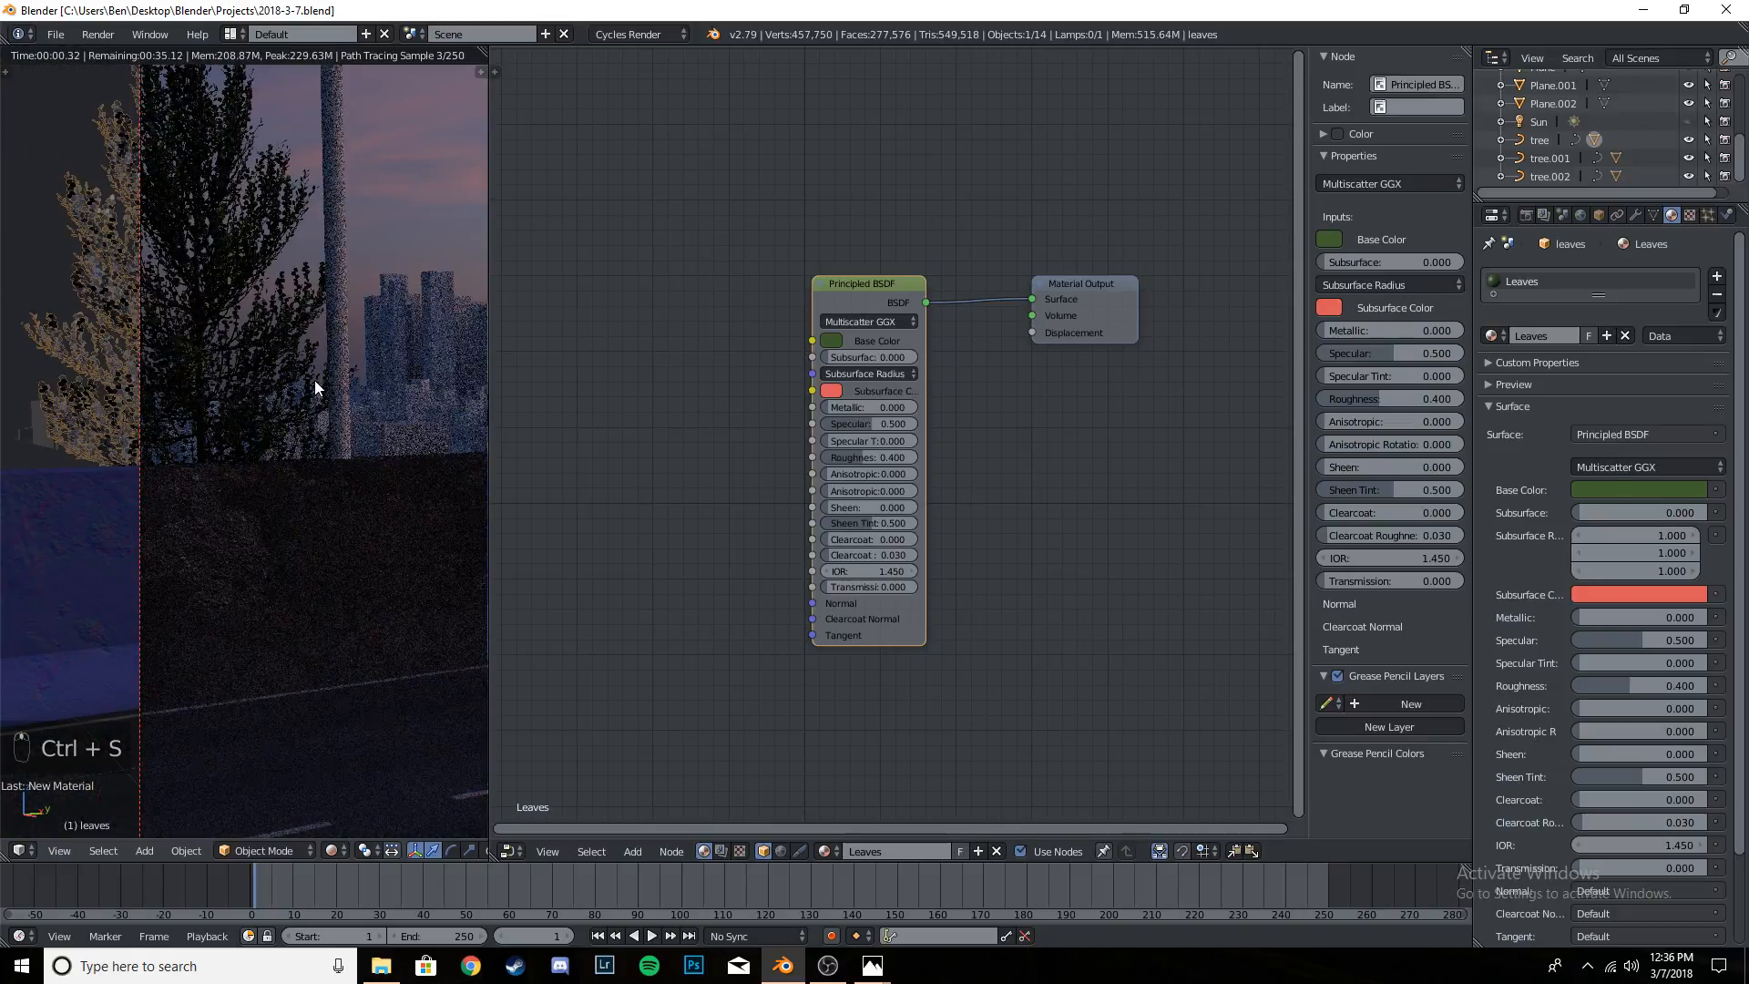
scroll(314, 380, "up", 4)
middle_click_drag(248, 306, 265, 335, "shift")
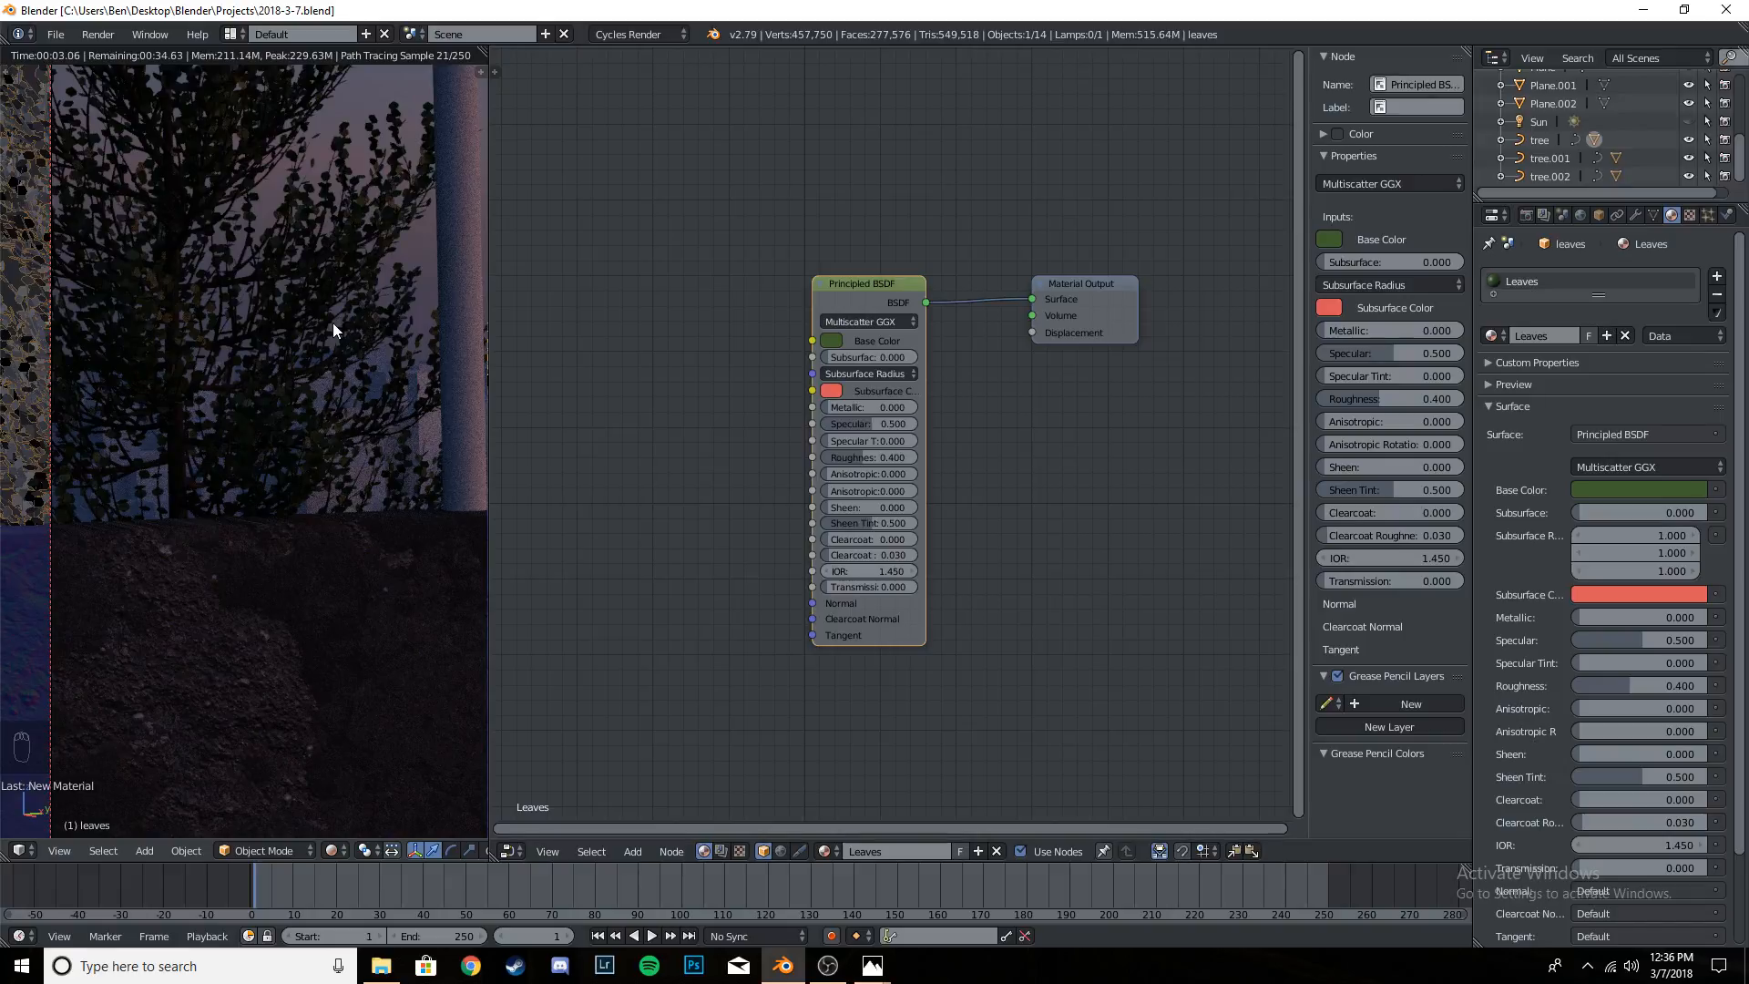
scroll(332, 323, "down", 5)
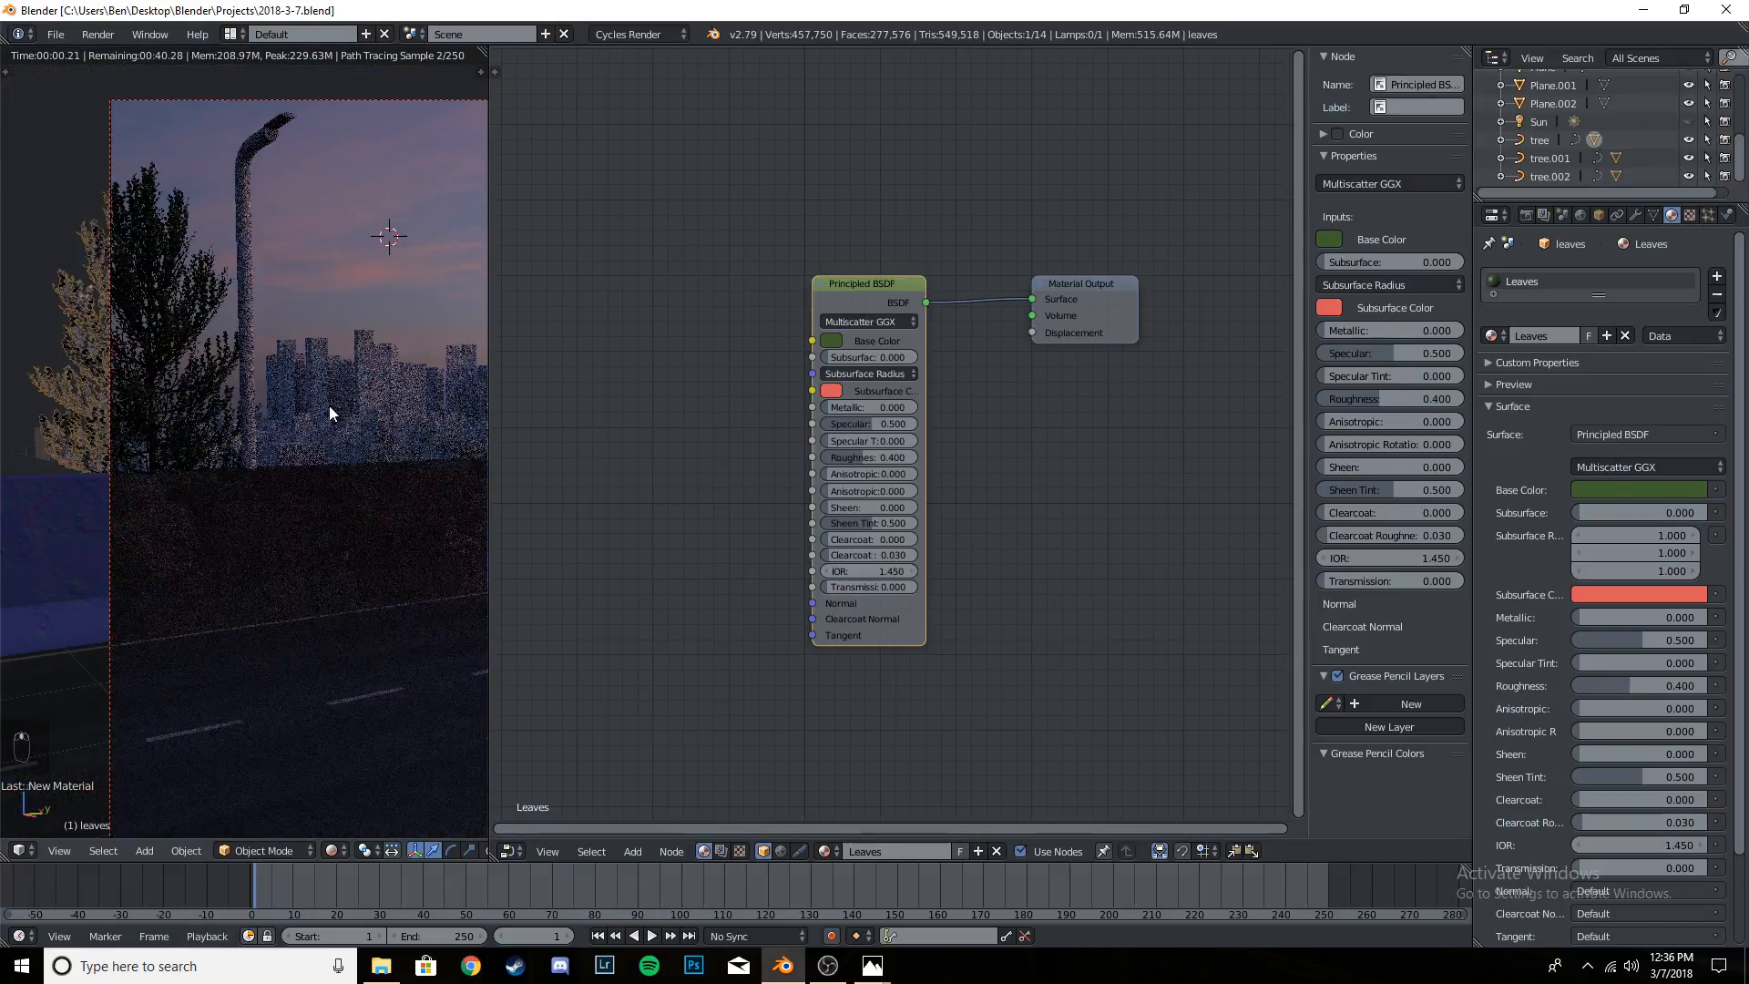
middle_click_drag(330, 407, 225, 406, "shift")
scroll(246, 412, "down", 2)
middle_click_drag(309, 450, 263, 425, "shift")
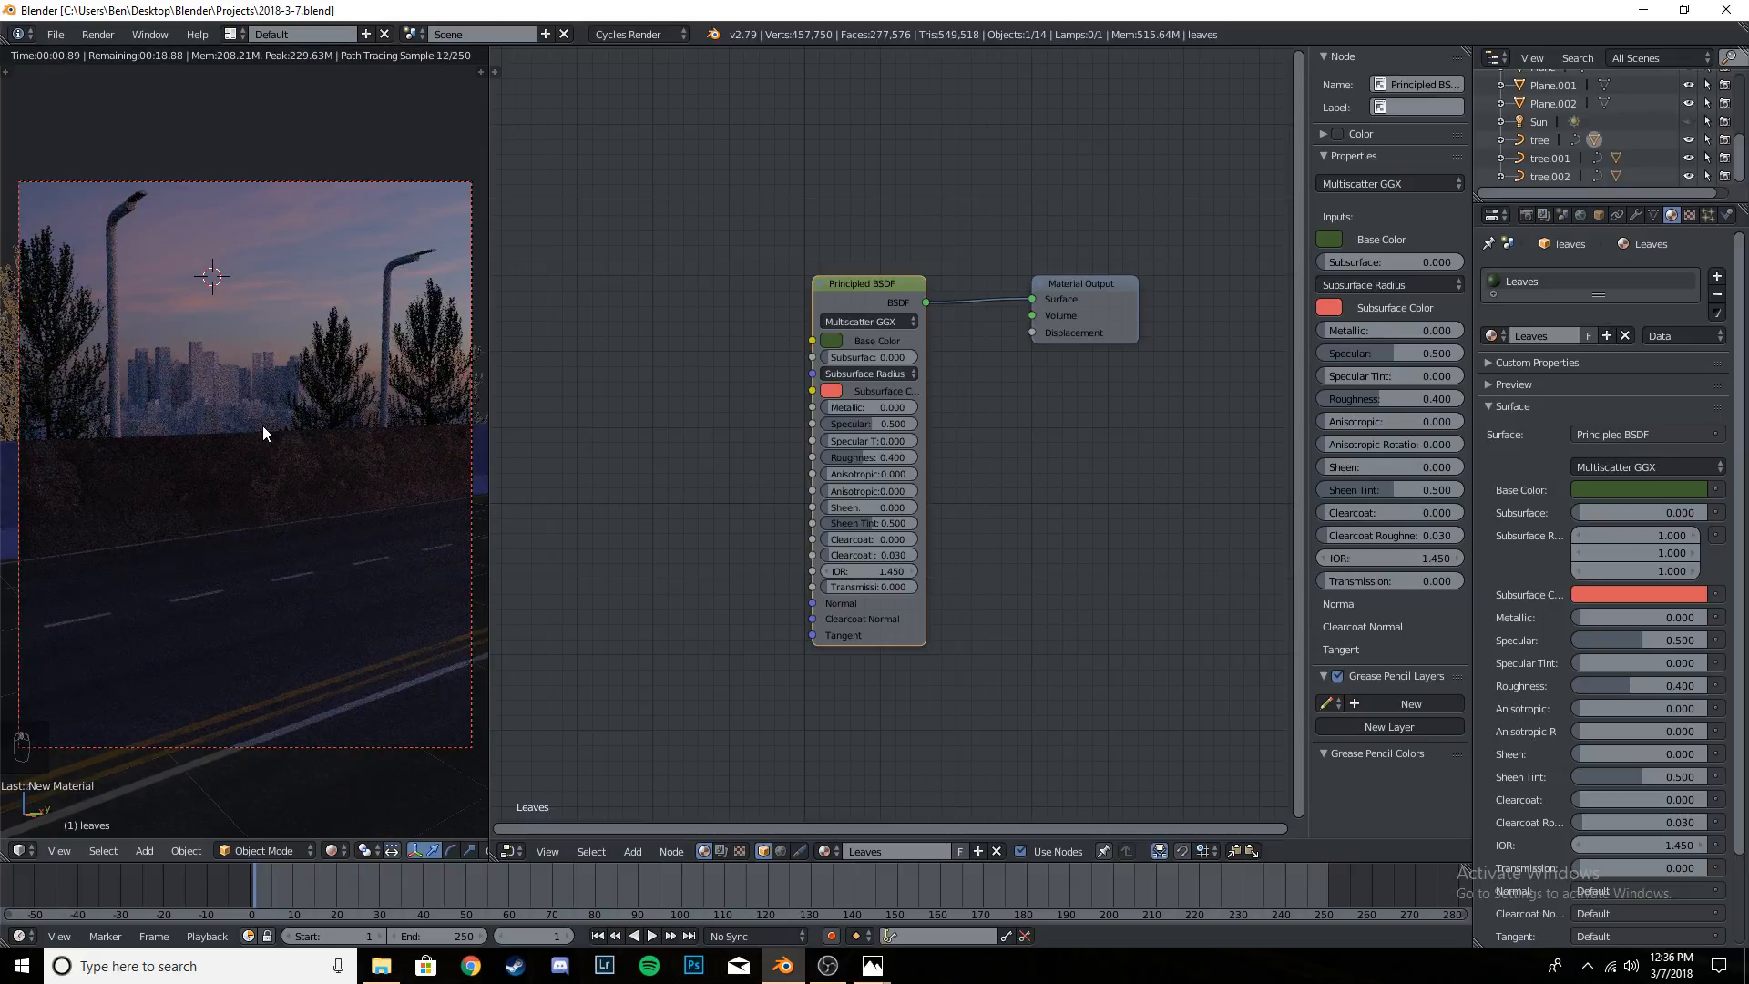
- Save the project and switch the camera view out of rendered shading
key("ctrl+s")
key("ctrl+s")
key("shift+z")
key("ctrl+s")
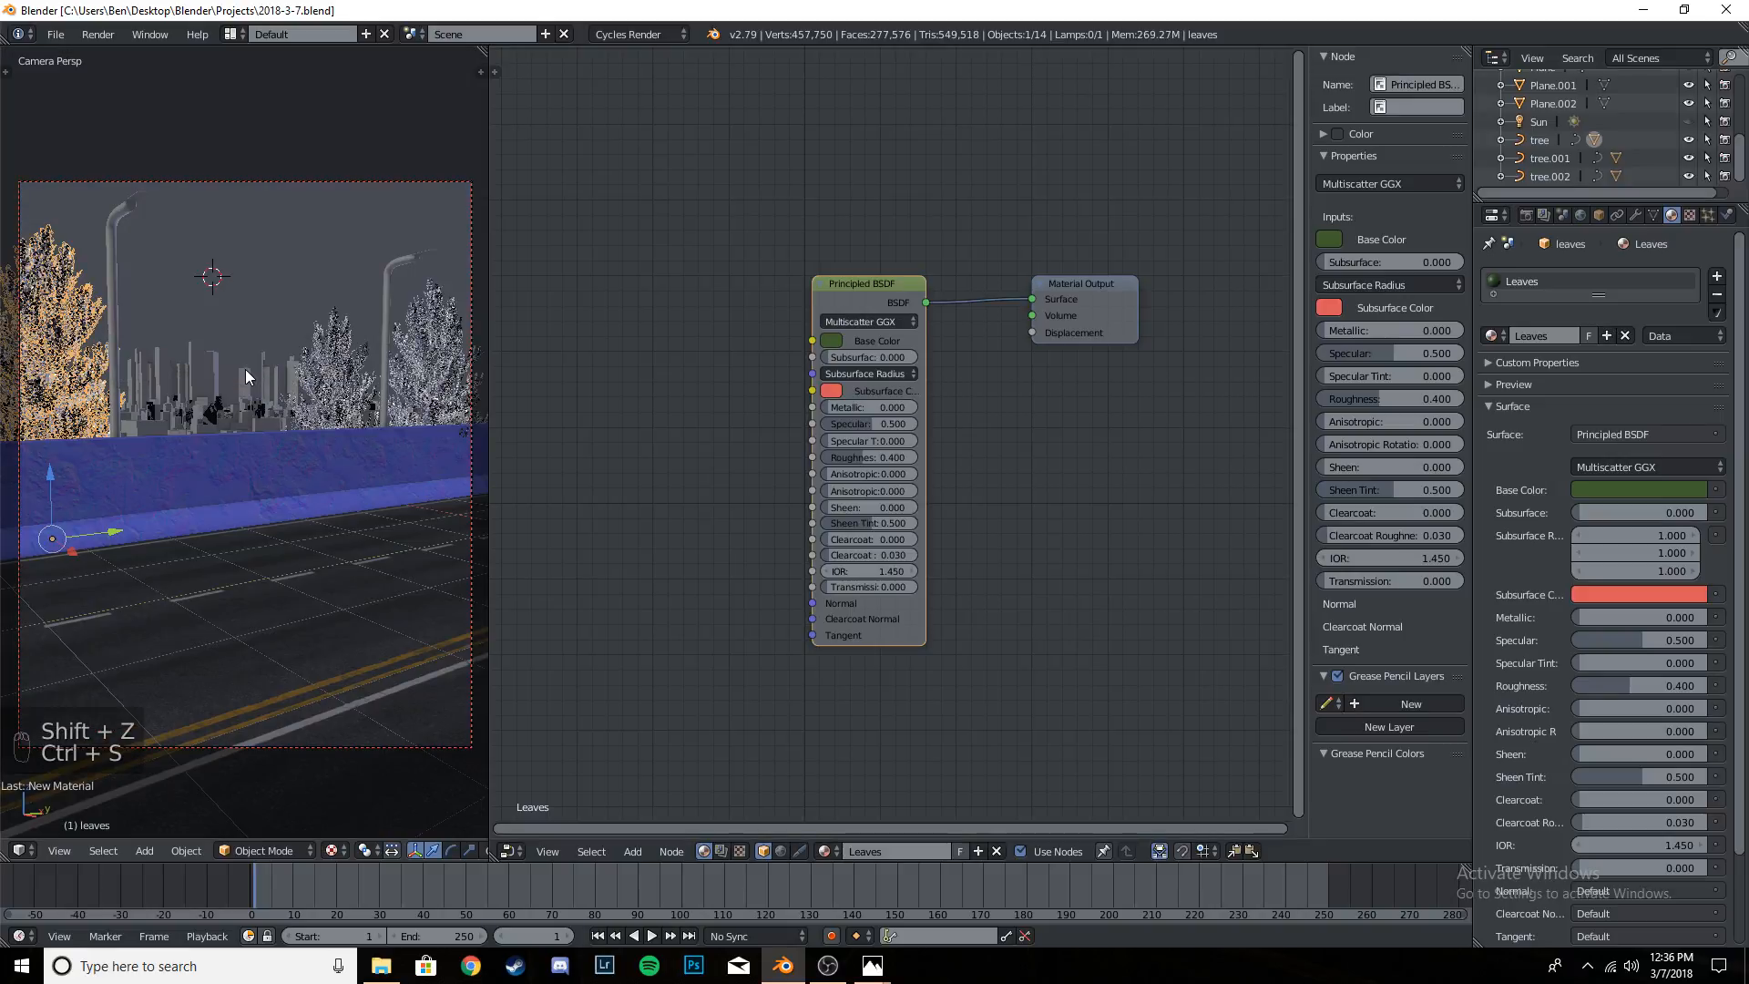
- Select the nearer street lamp pole behind the barrier and save the project
right_click(117, 215)
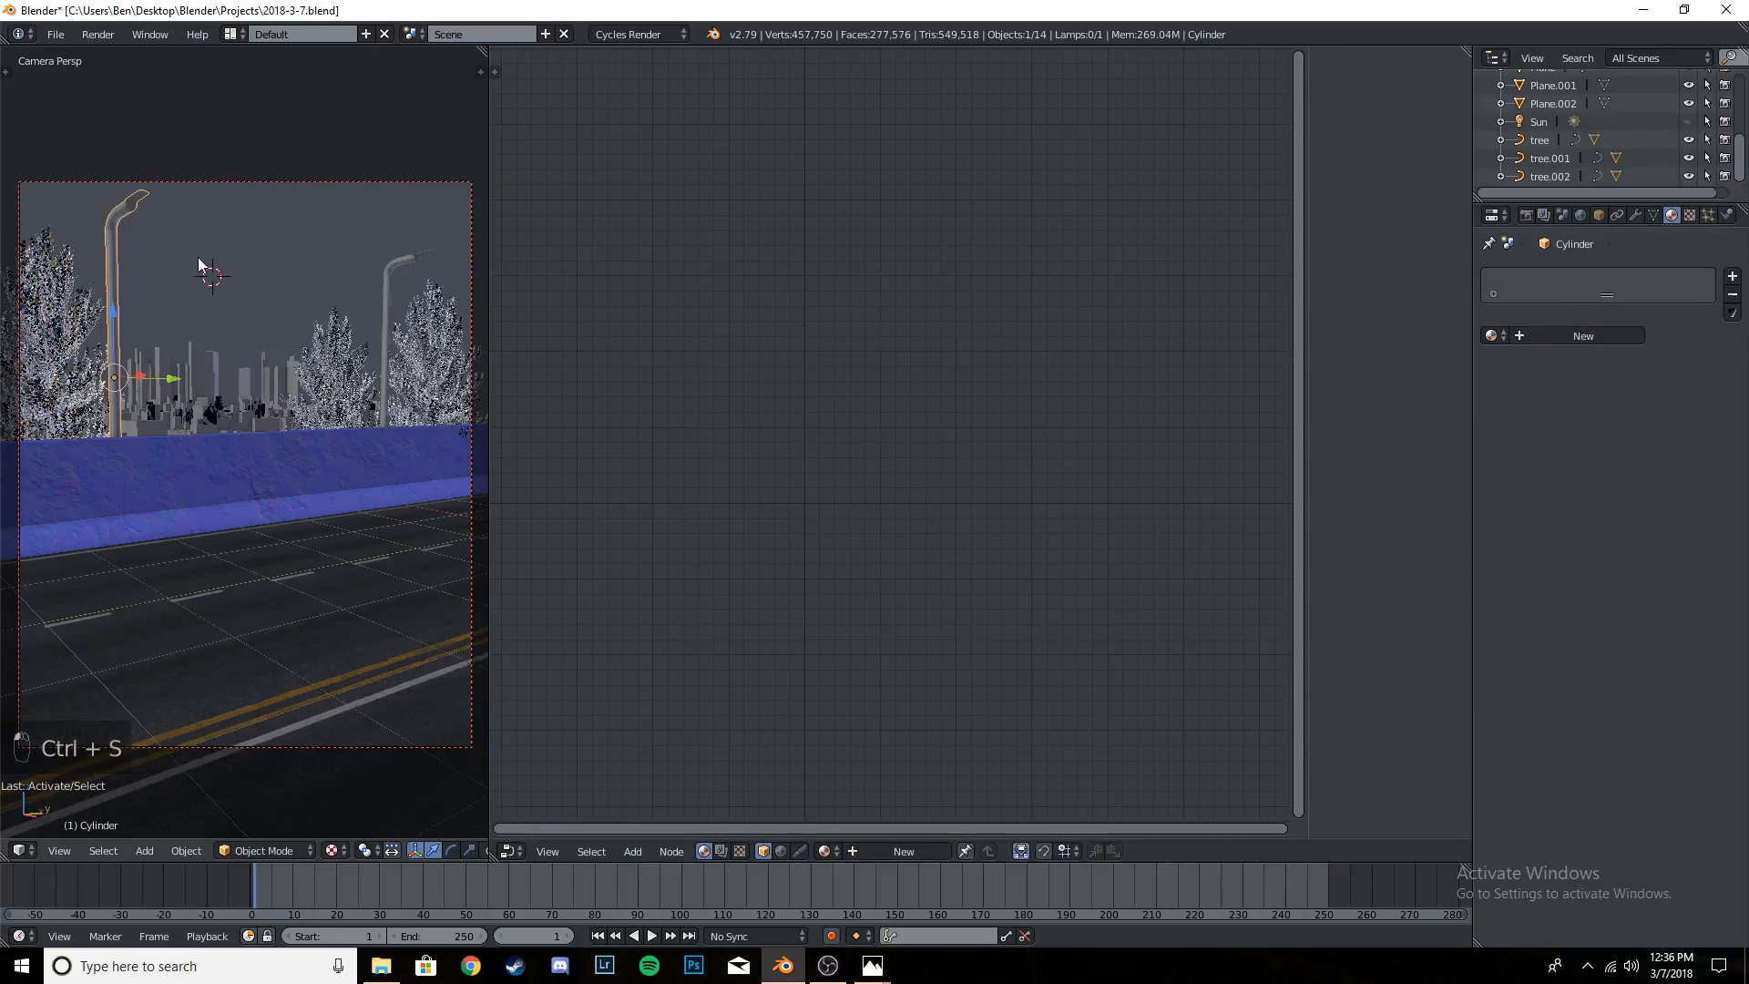
key("ctrl+s")
key("ctrl+s")
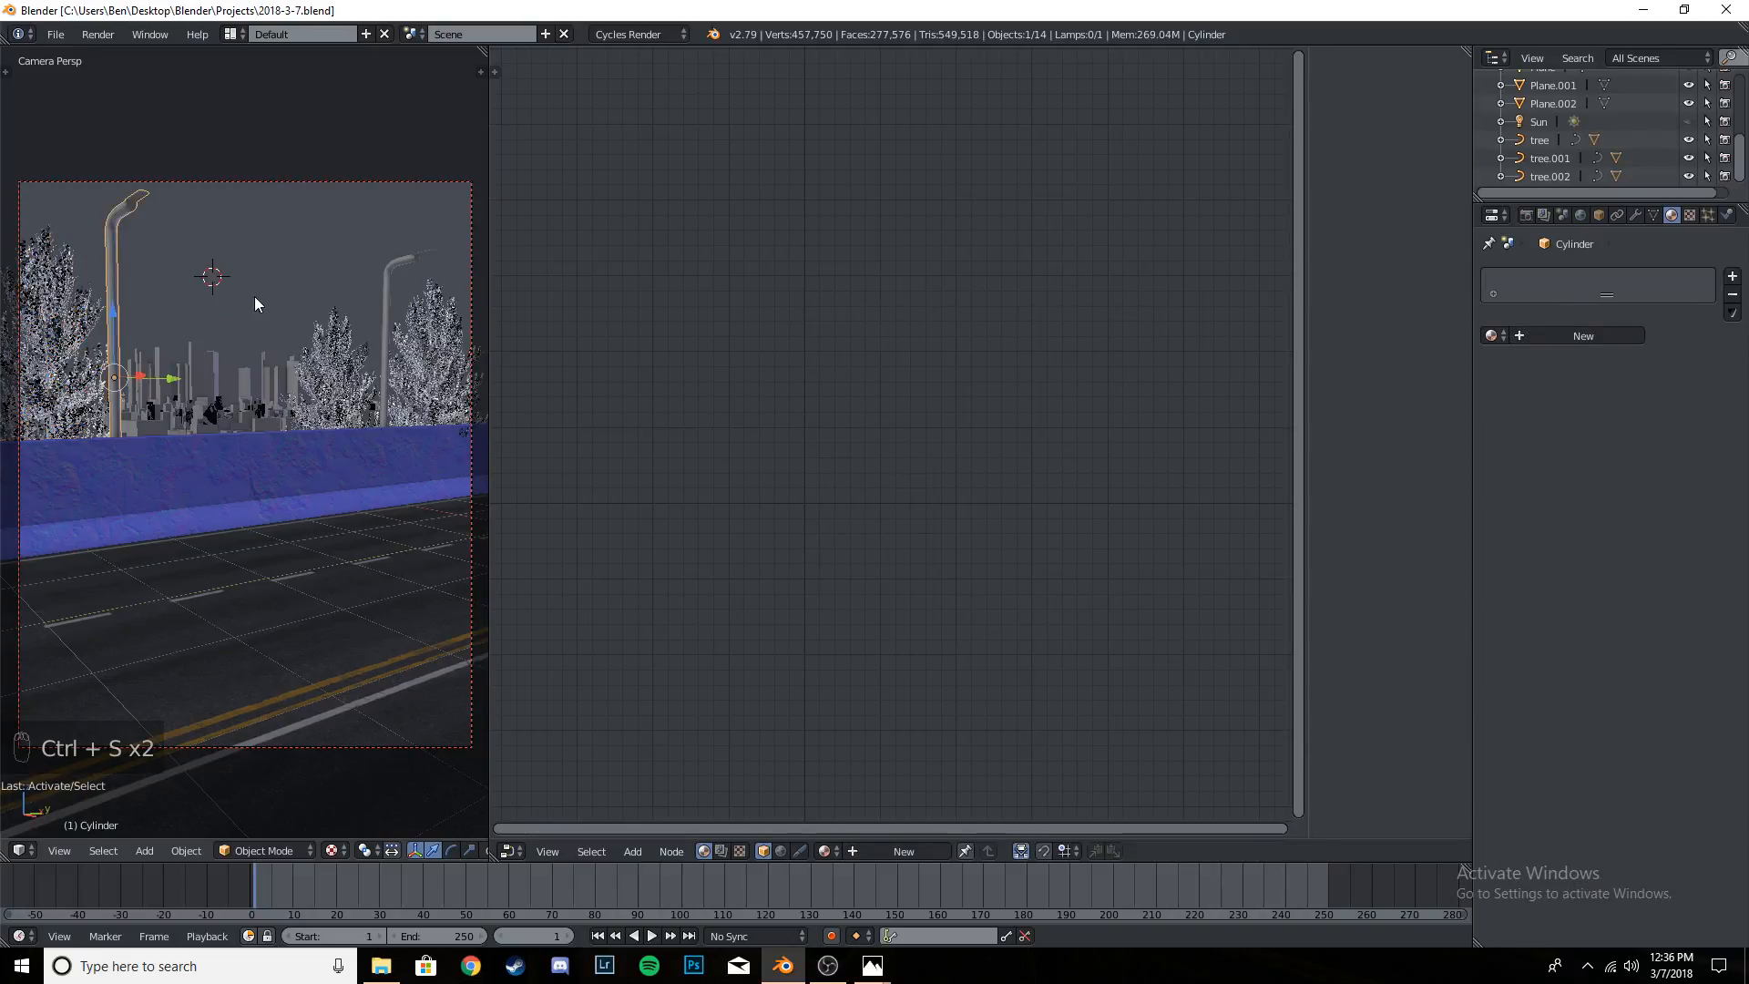
scroll(141, 203, "up", 5)
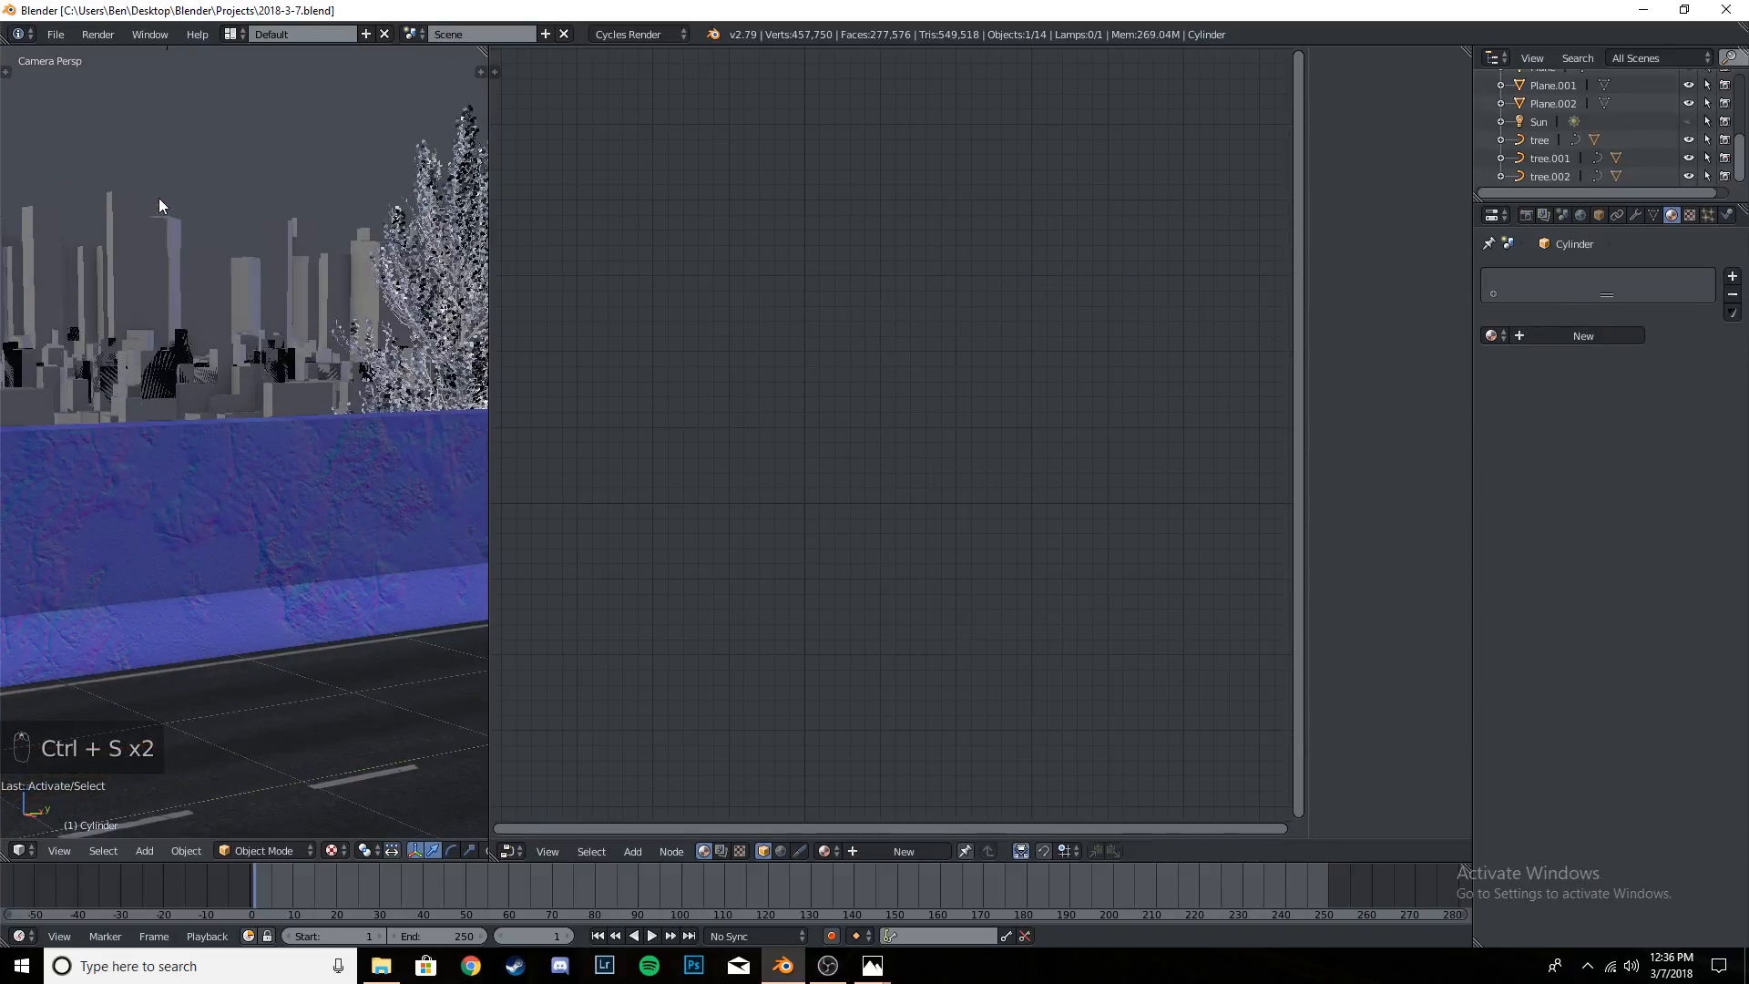
- Delete the nearer street lamp pole behind the barrier
middle_click_drag(118, 132, 372, 450, "shift")
middle_click_drag(317, 246, 284, 400, "shift")
scroll(283, 400, "up", 6)
middle_click_drag(197, 184, 265, 326, "shift")
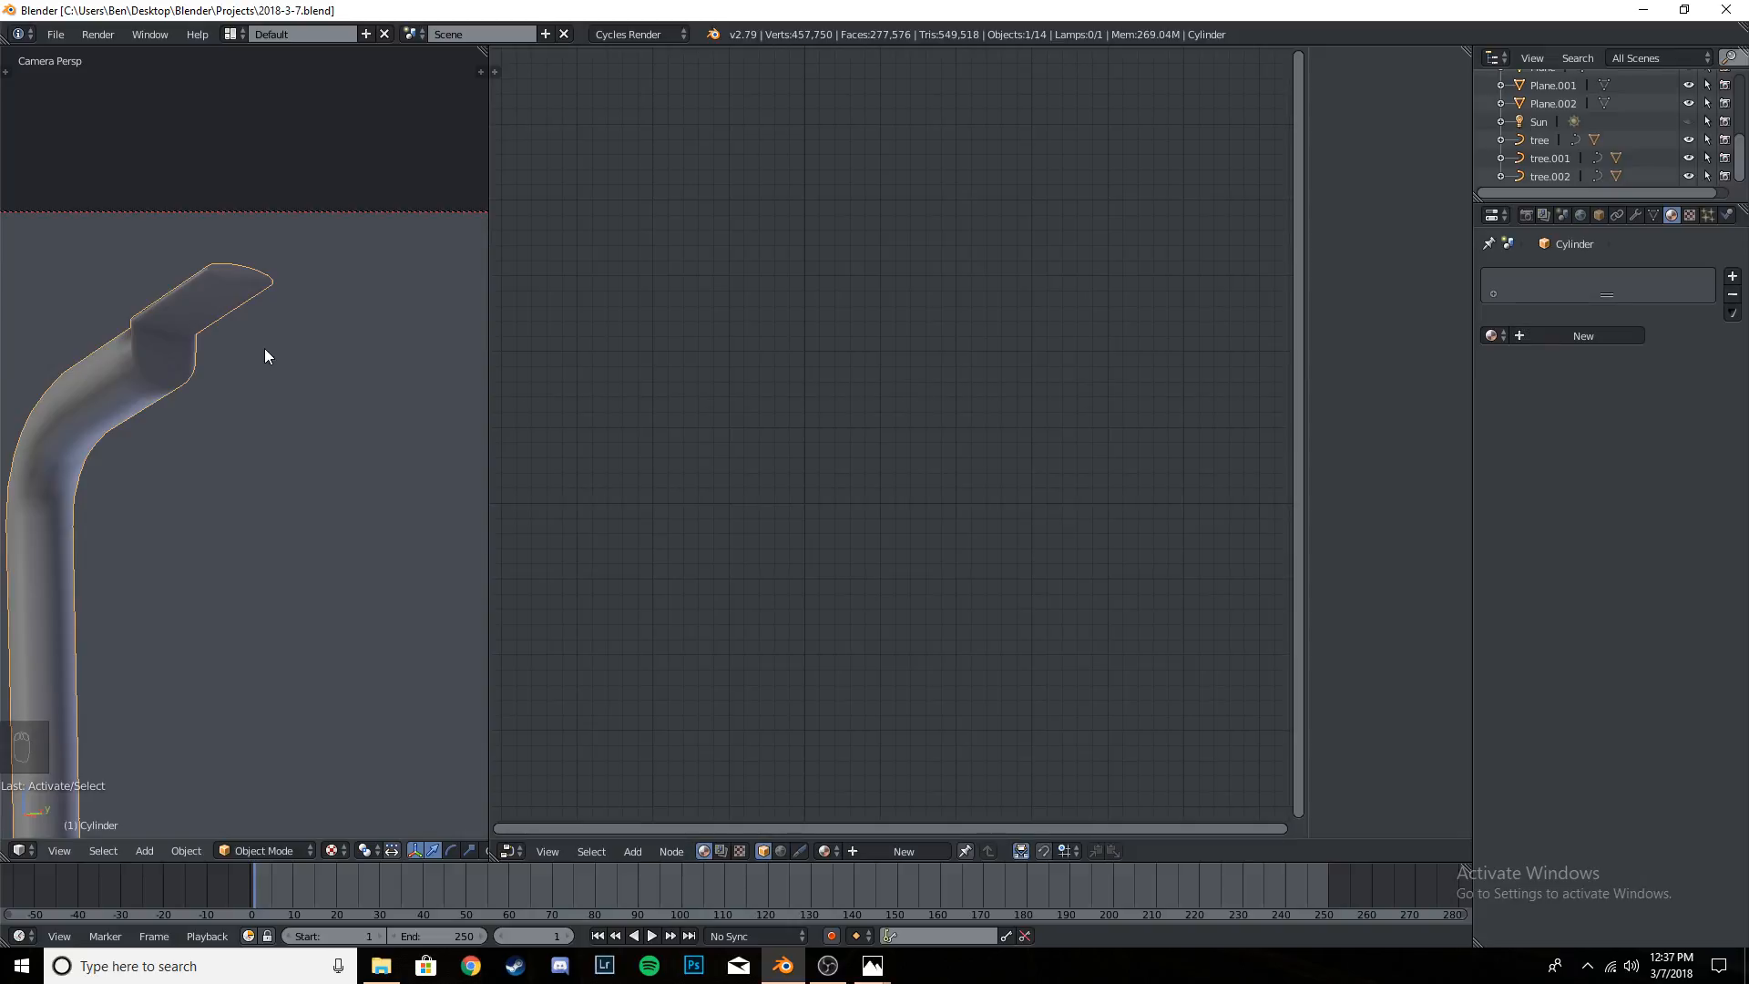
scroll(262, 350, "down", 6)
scroll(259, 393, "down", 2)
middle_click_drag(330, 517, 233, 393, "shift")
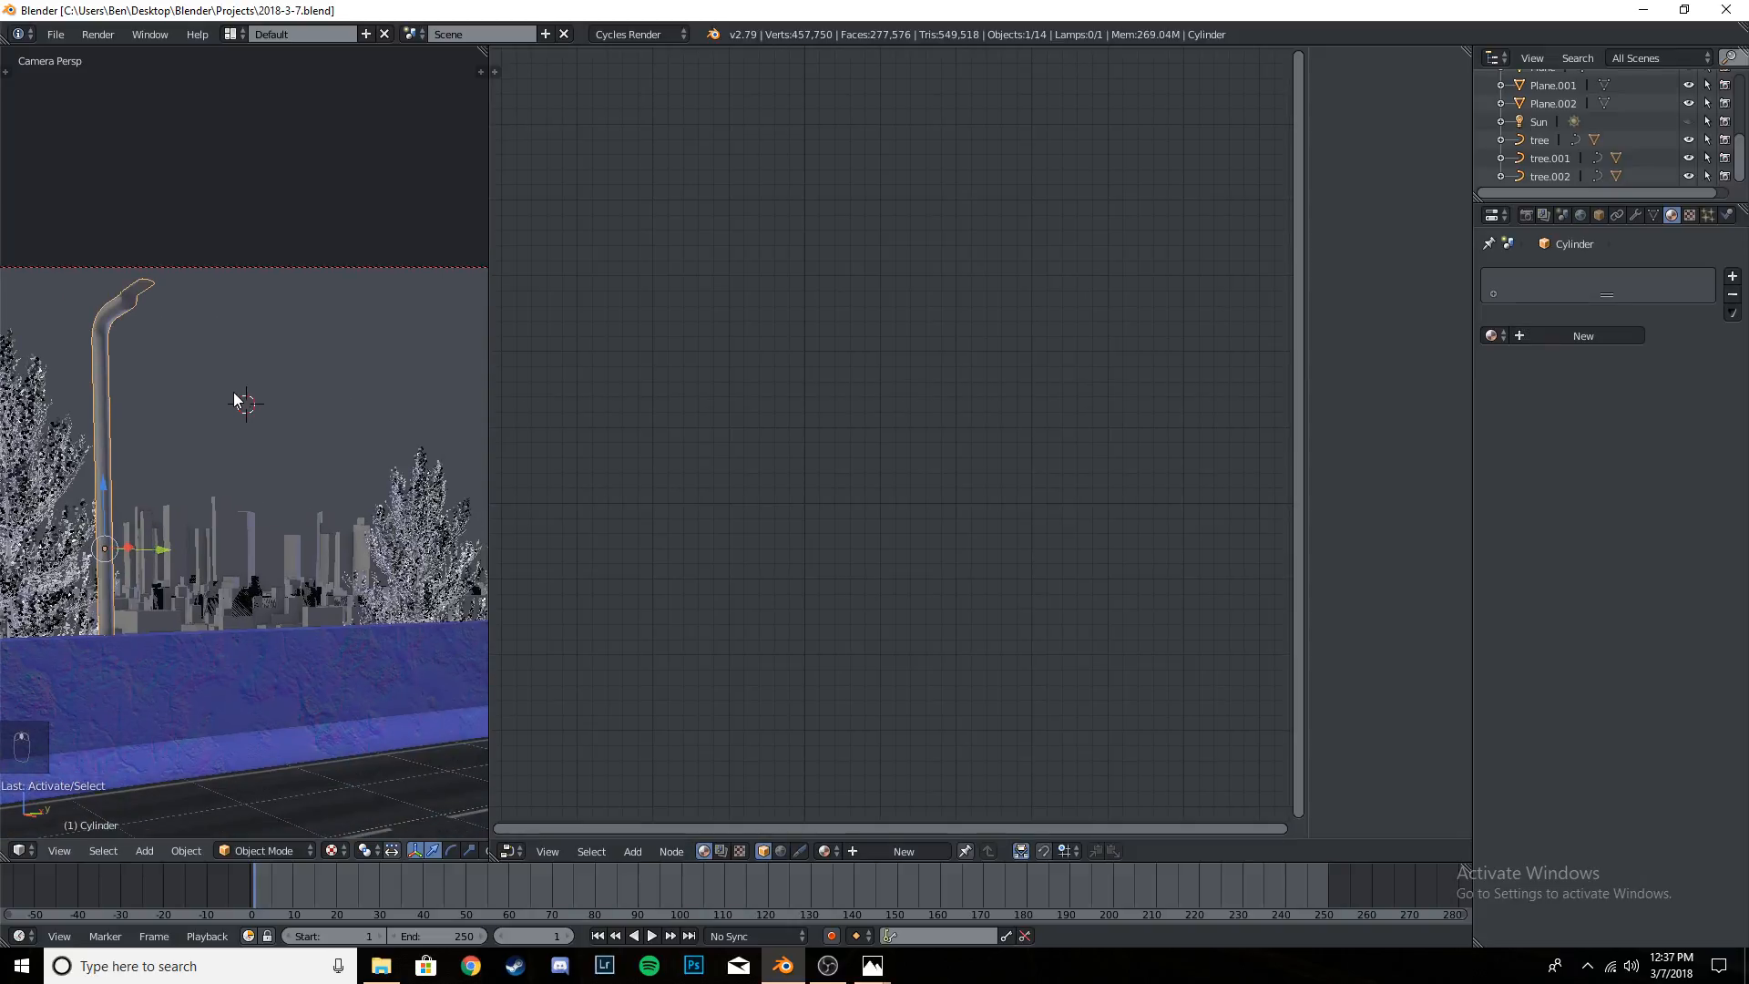
key("x")
left_click(234, 397)
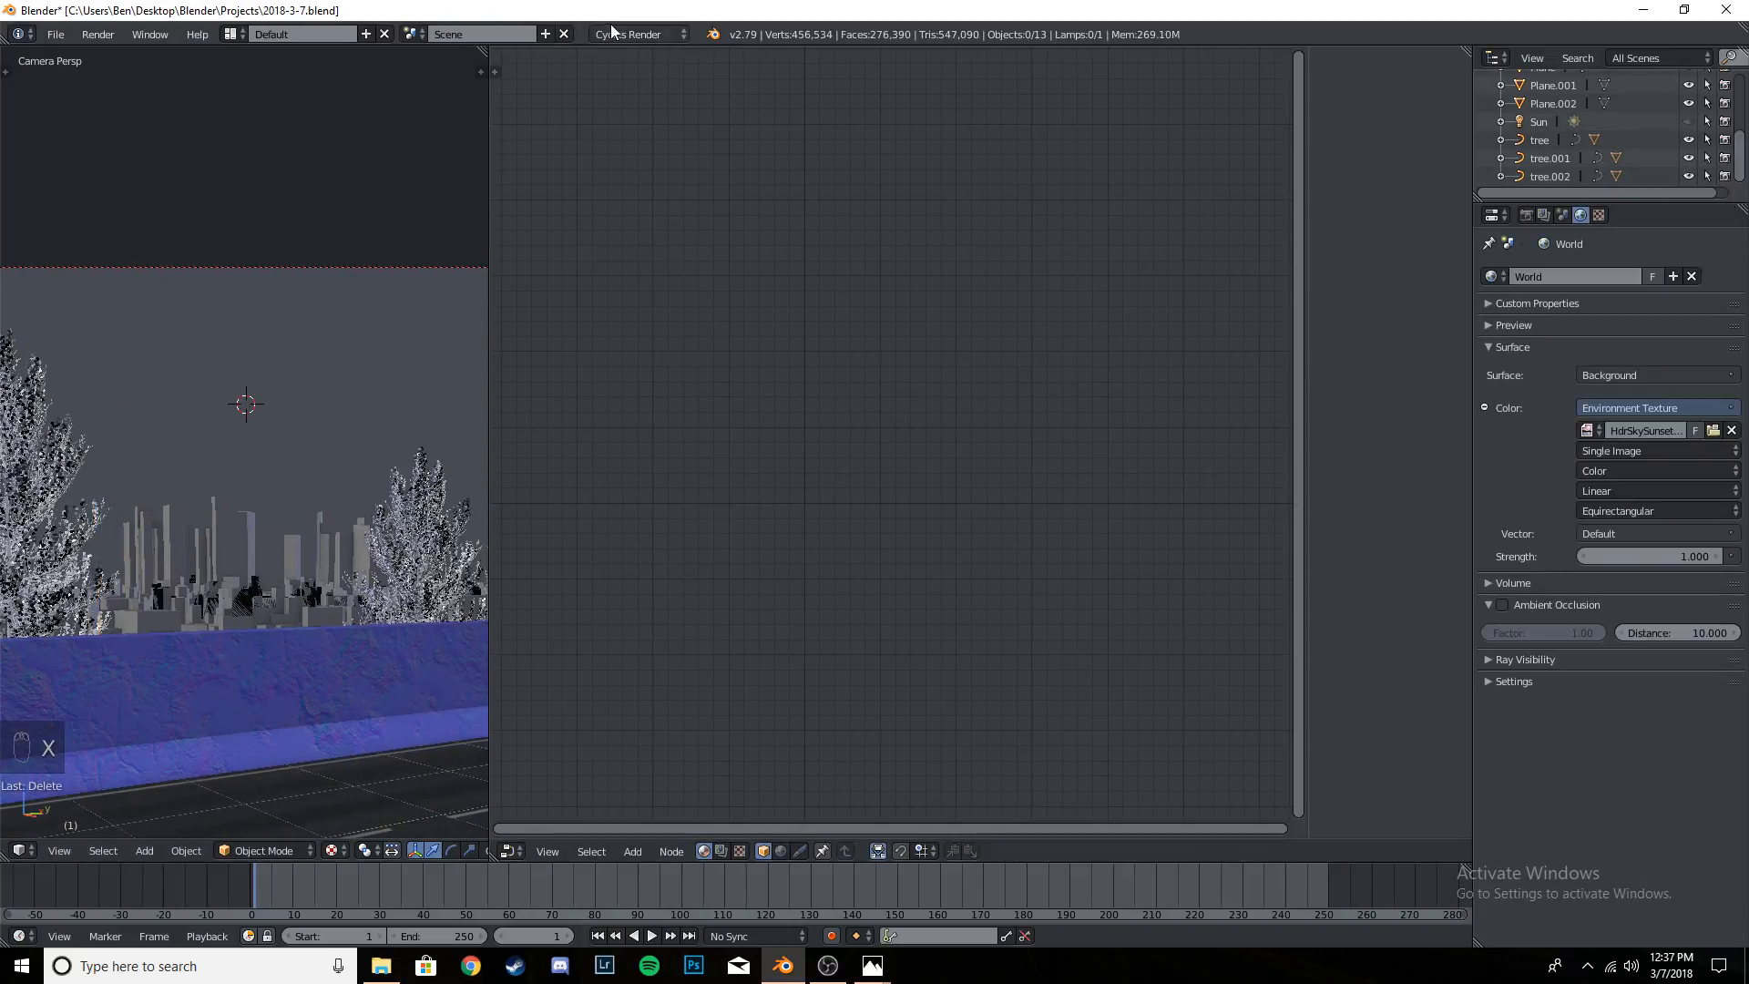
- Switch to Chrome, open TurboSquid's free 3D models page and search for "light pole" models
left_click(469, 967)
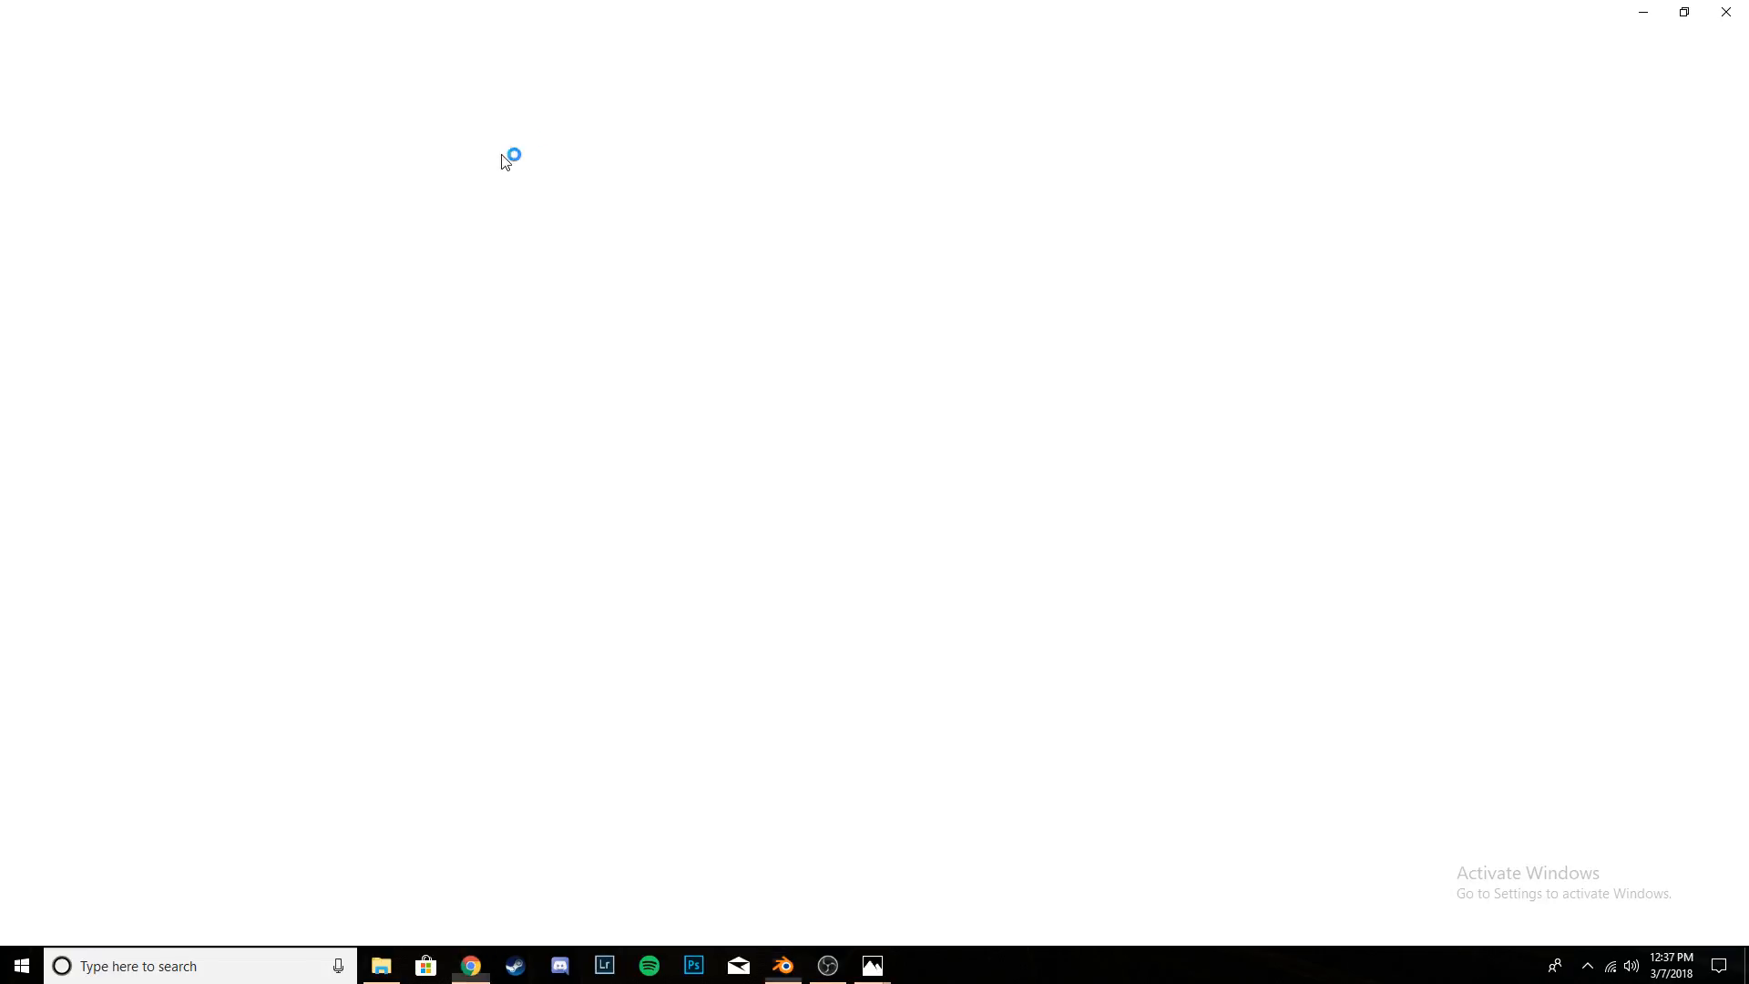
type("turbosquid.com/Search/3D-Models/free")
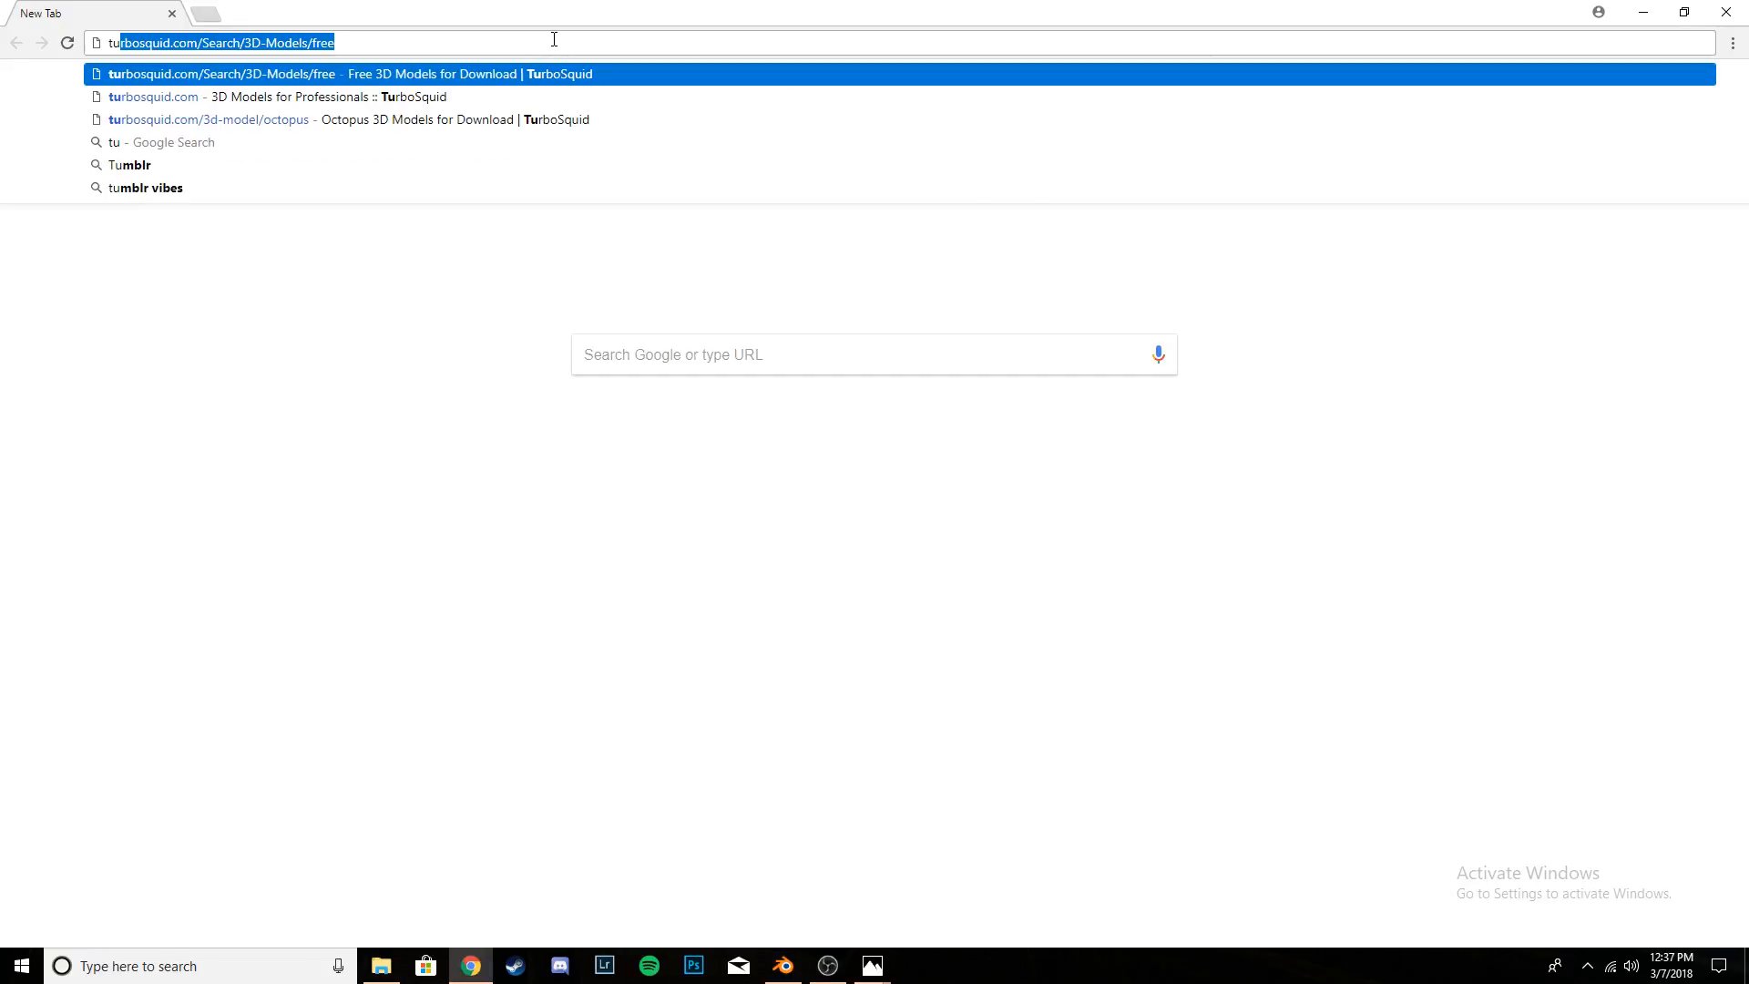
key("Return")
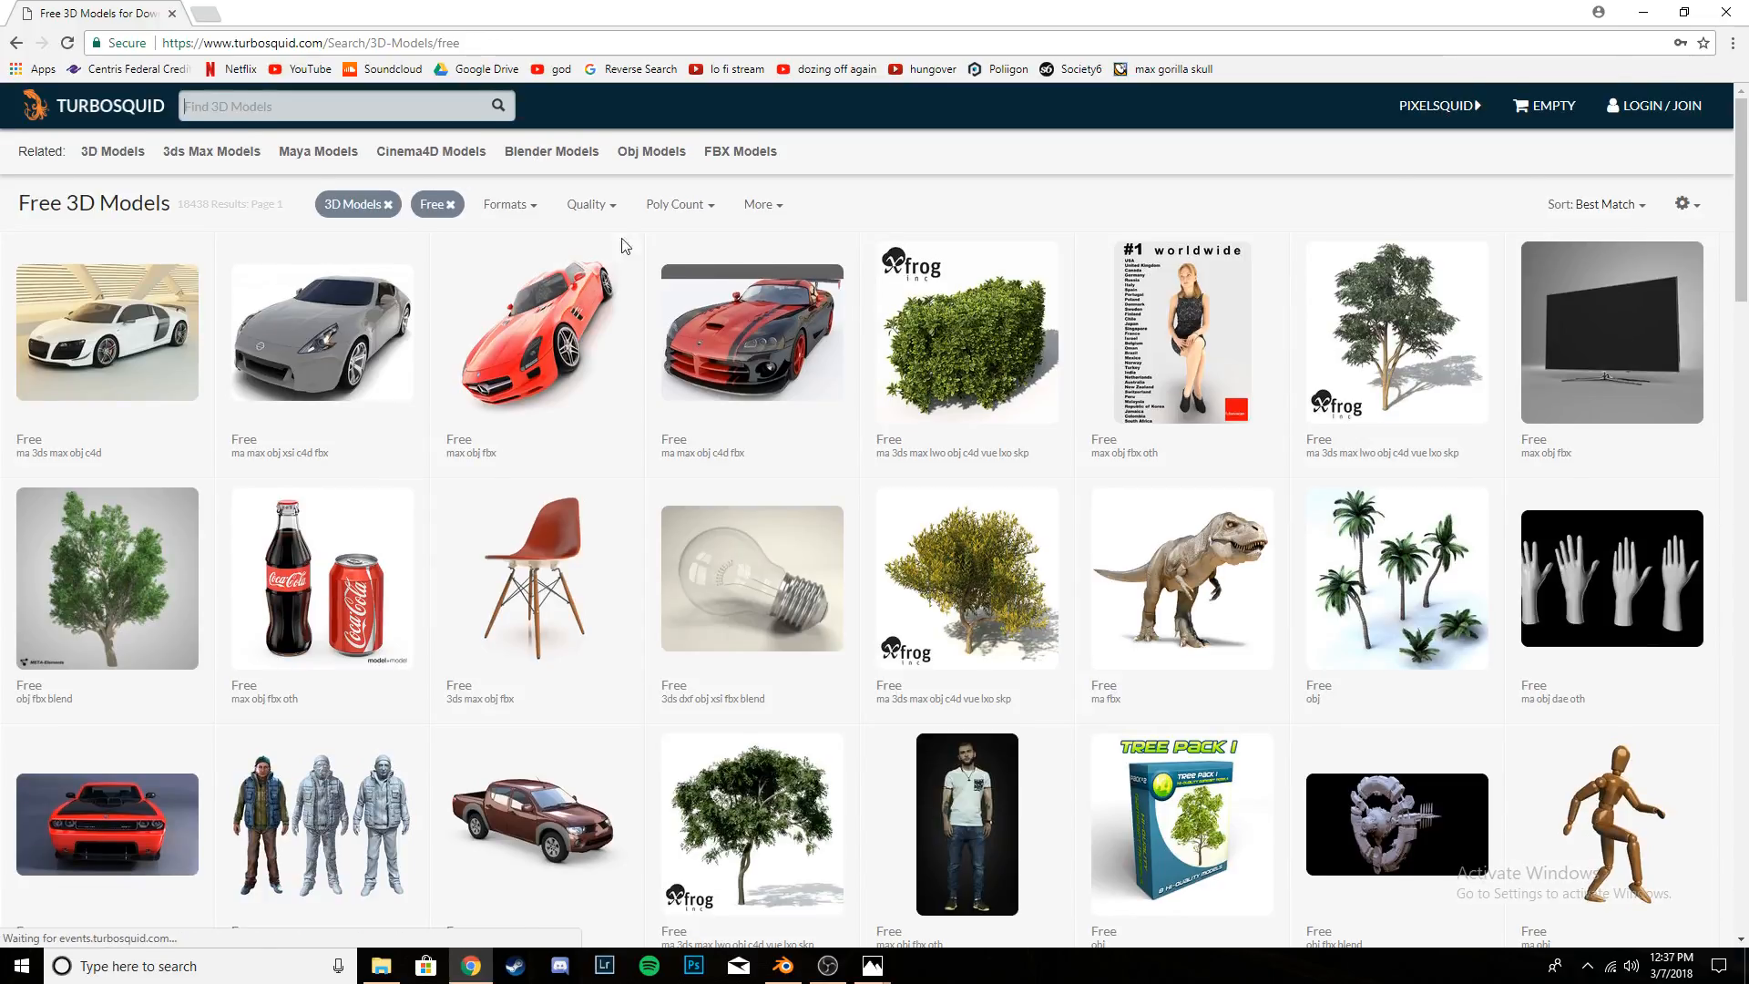
scroll(625, 246, "down", 6)
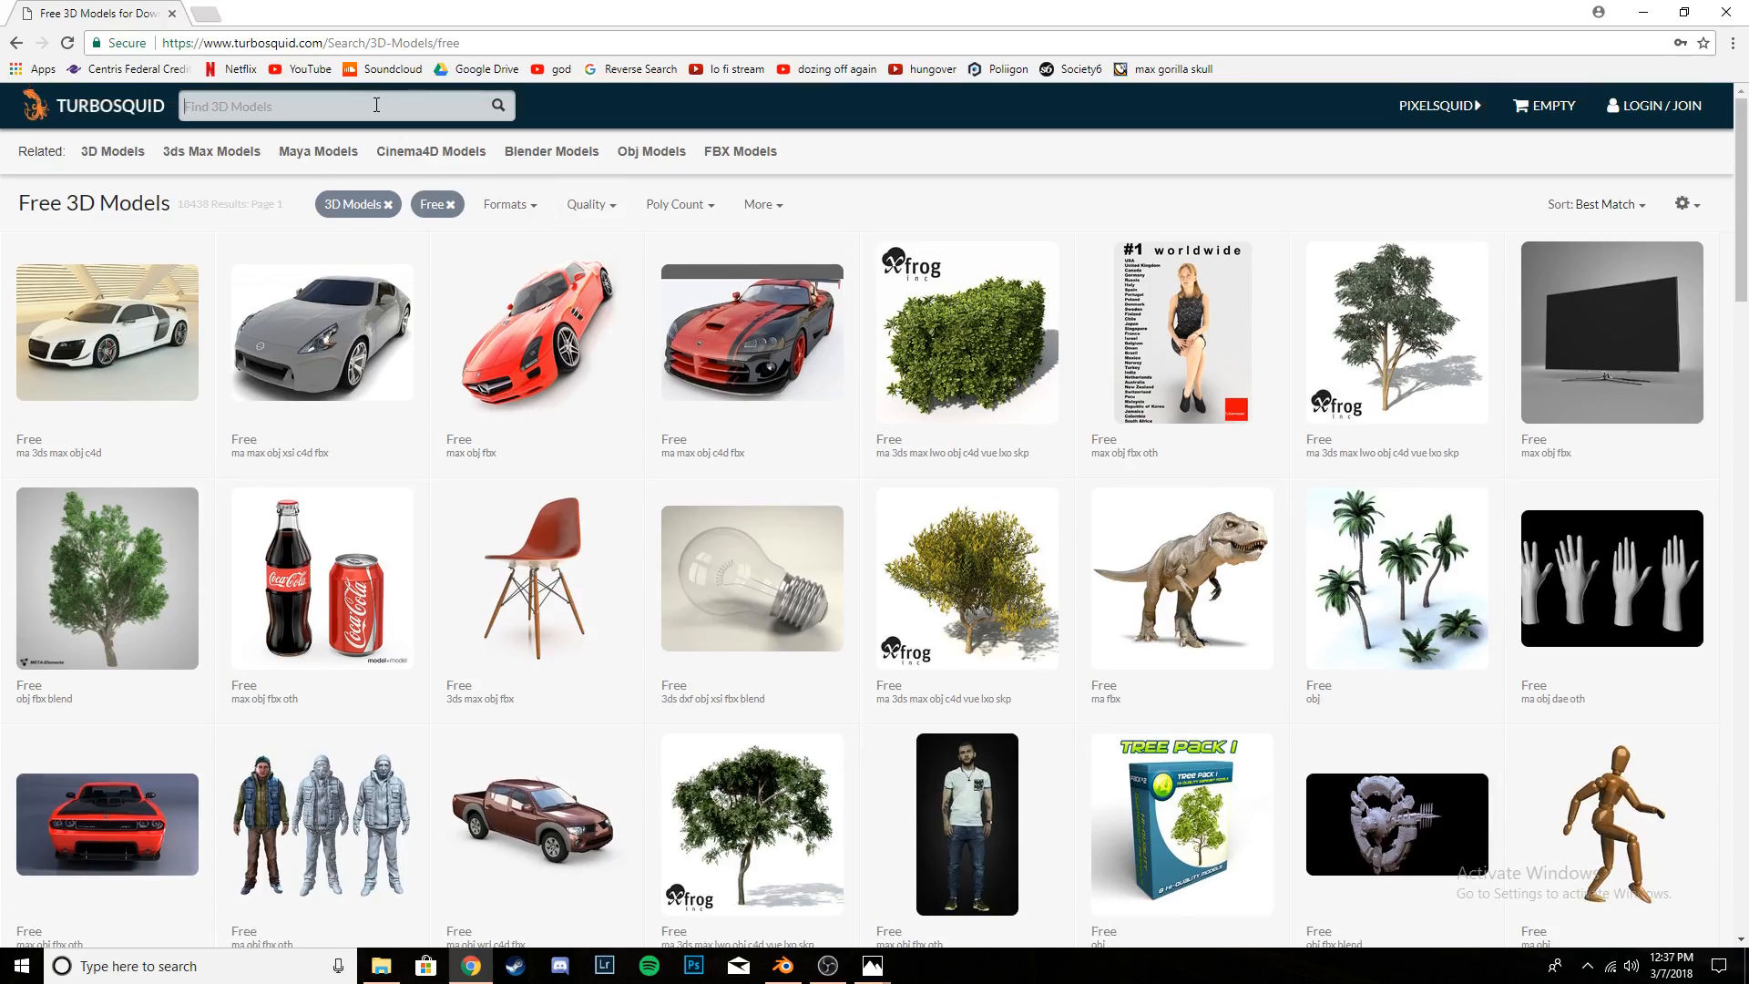
type("light pole")
key("Return")
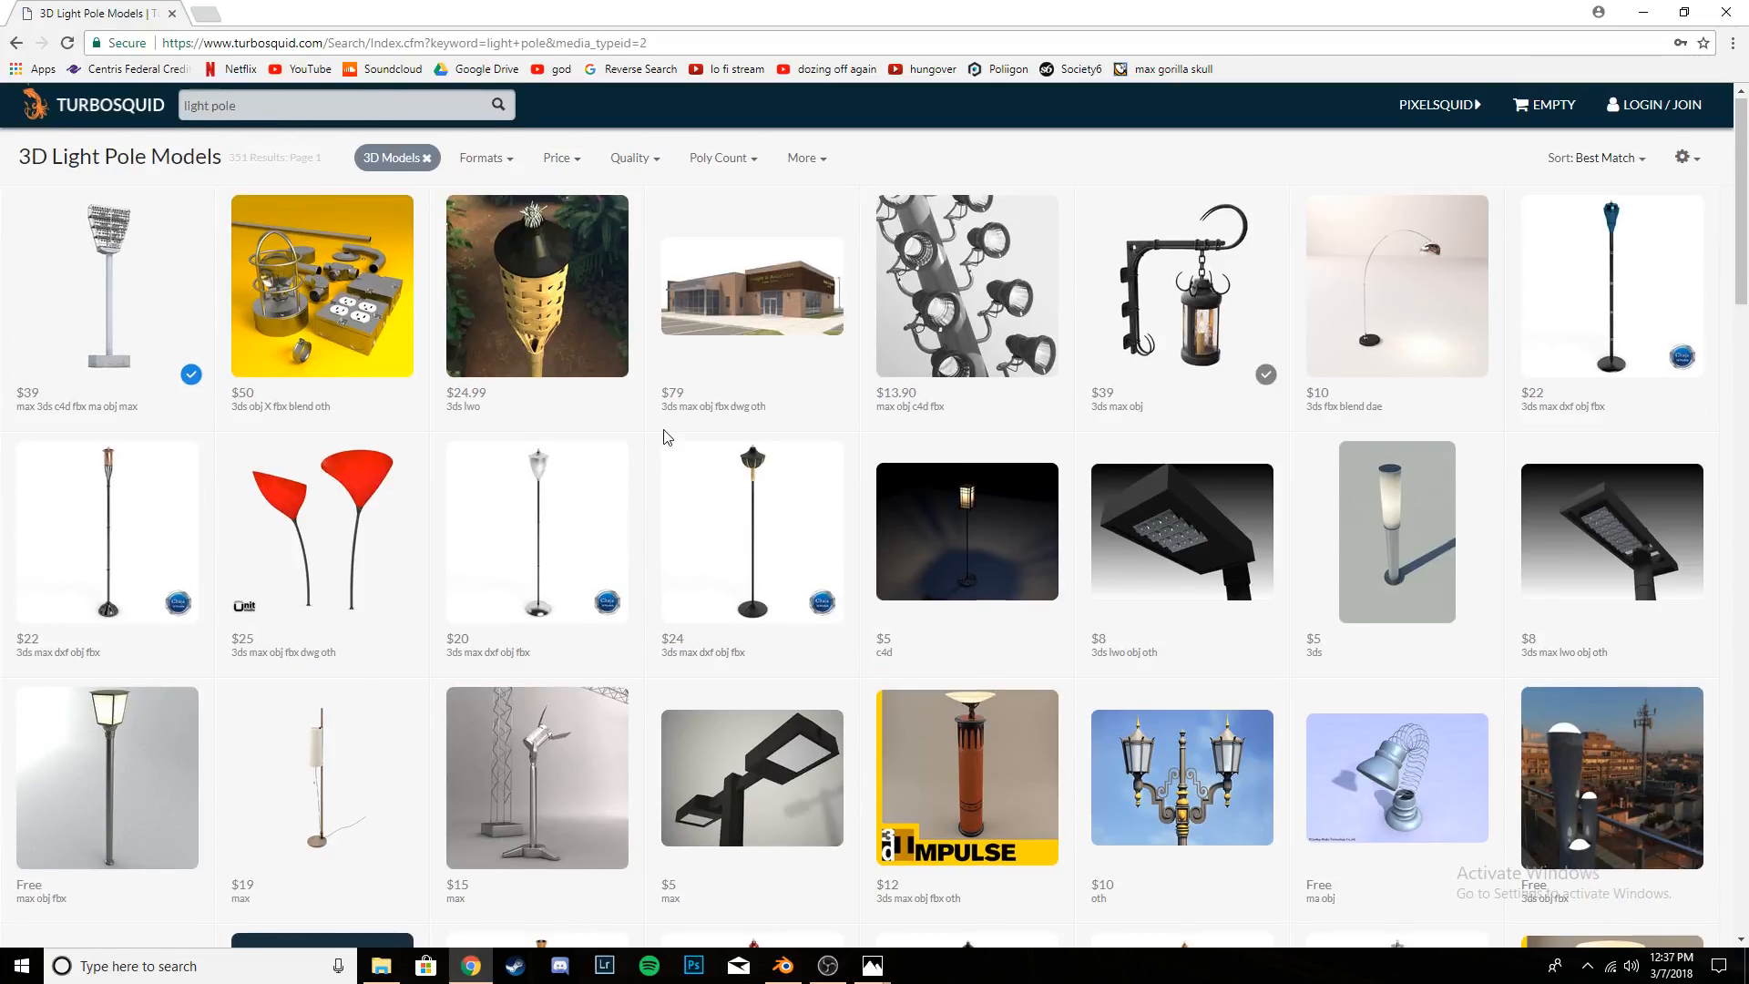
scroll(664, 438, "down", 3)
mouse_move(664, 469)
scroll(979, 475, "up", 3)
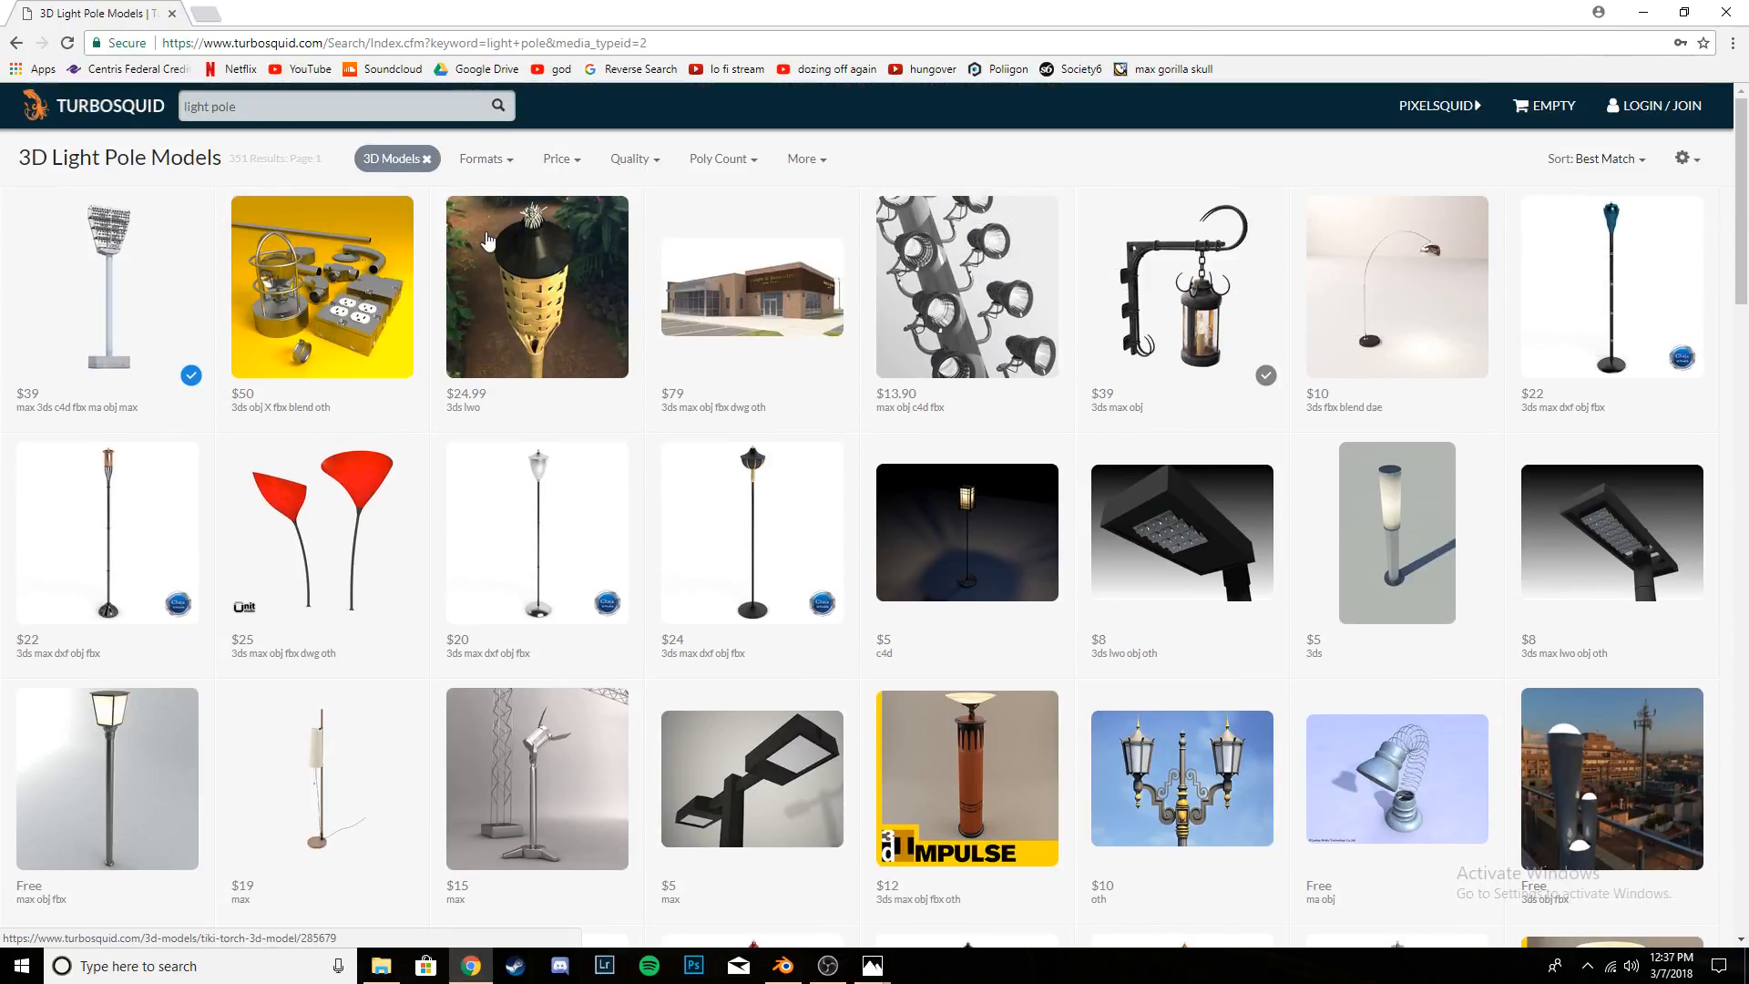
- Search TurboSquid for "lamp post" instead and look through the resulting models
left_click_drag(312, 108, 192, 106)
key("BackSpace")
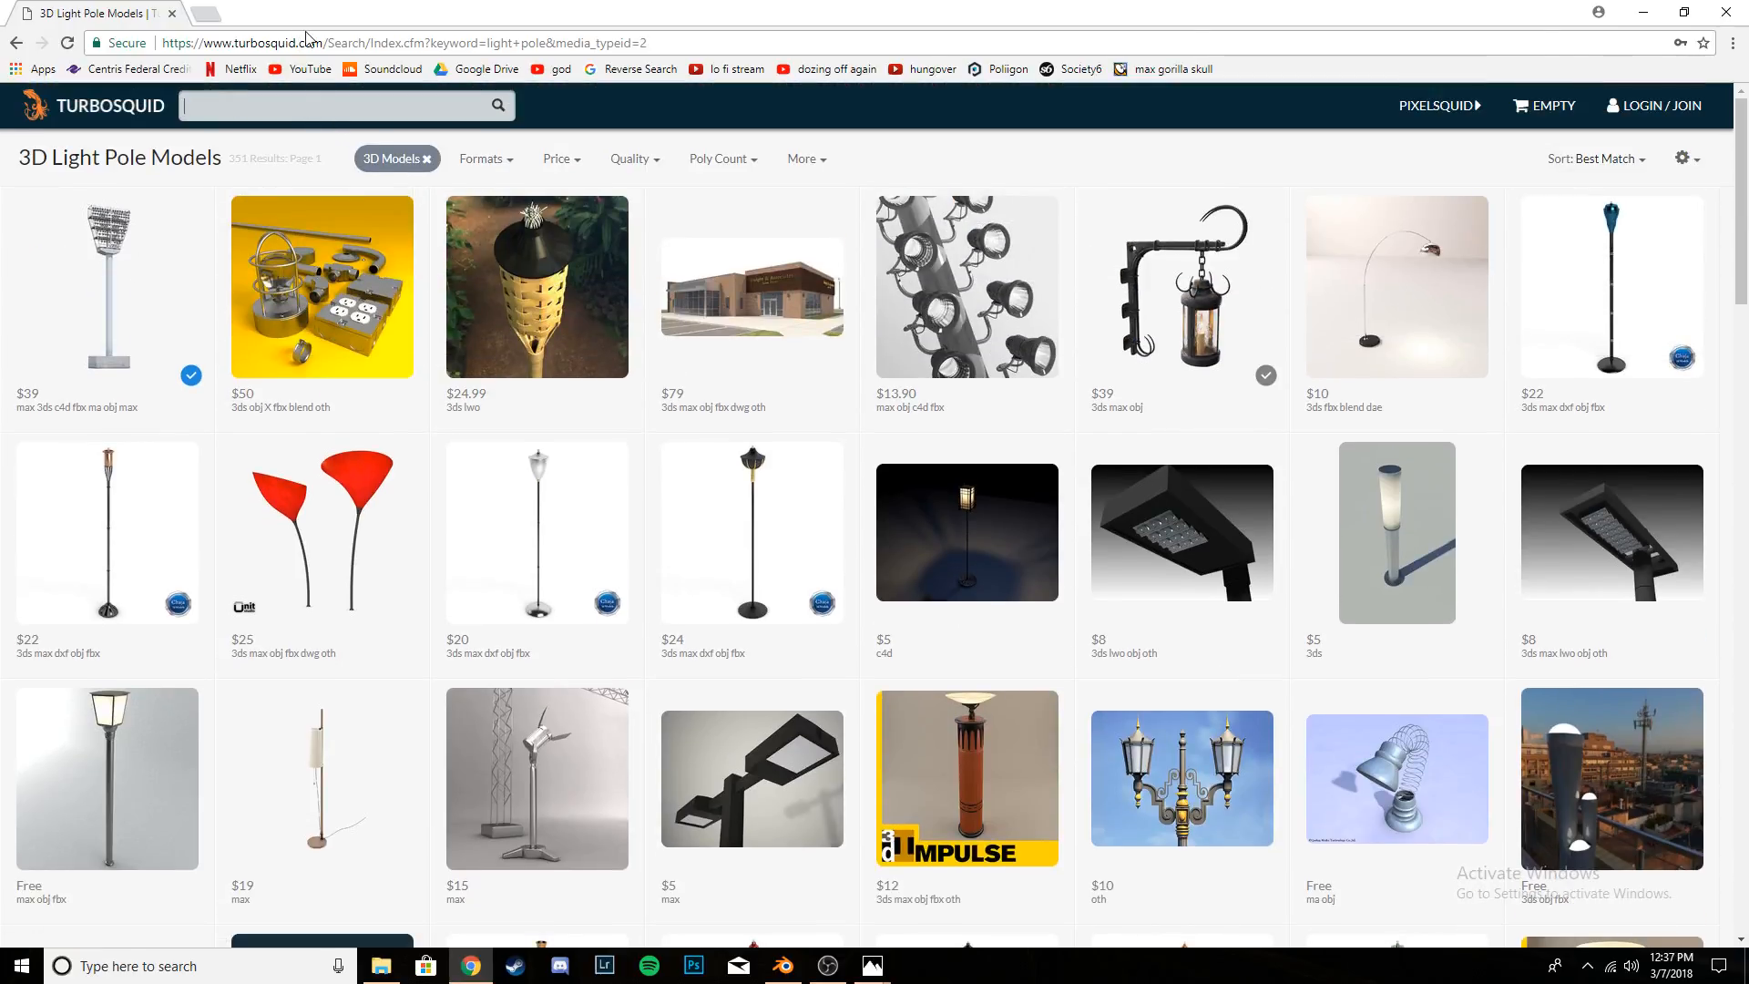
type("lamp post")
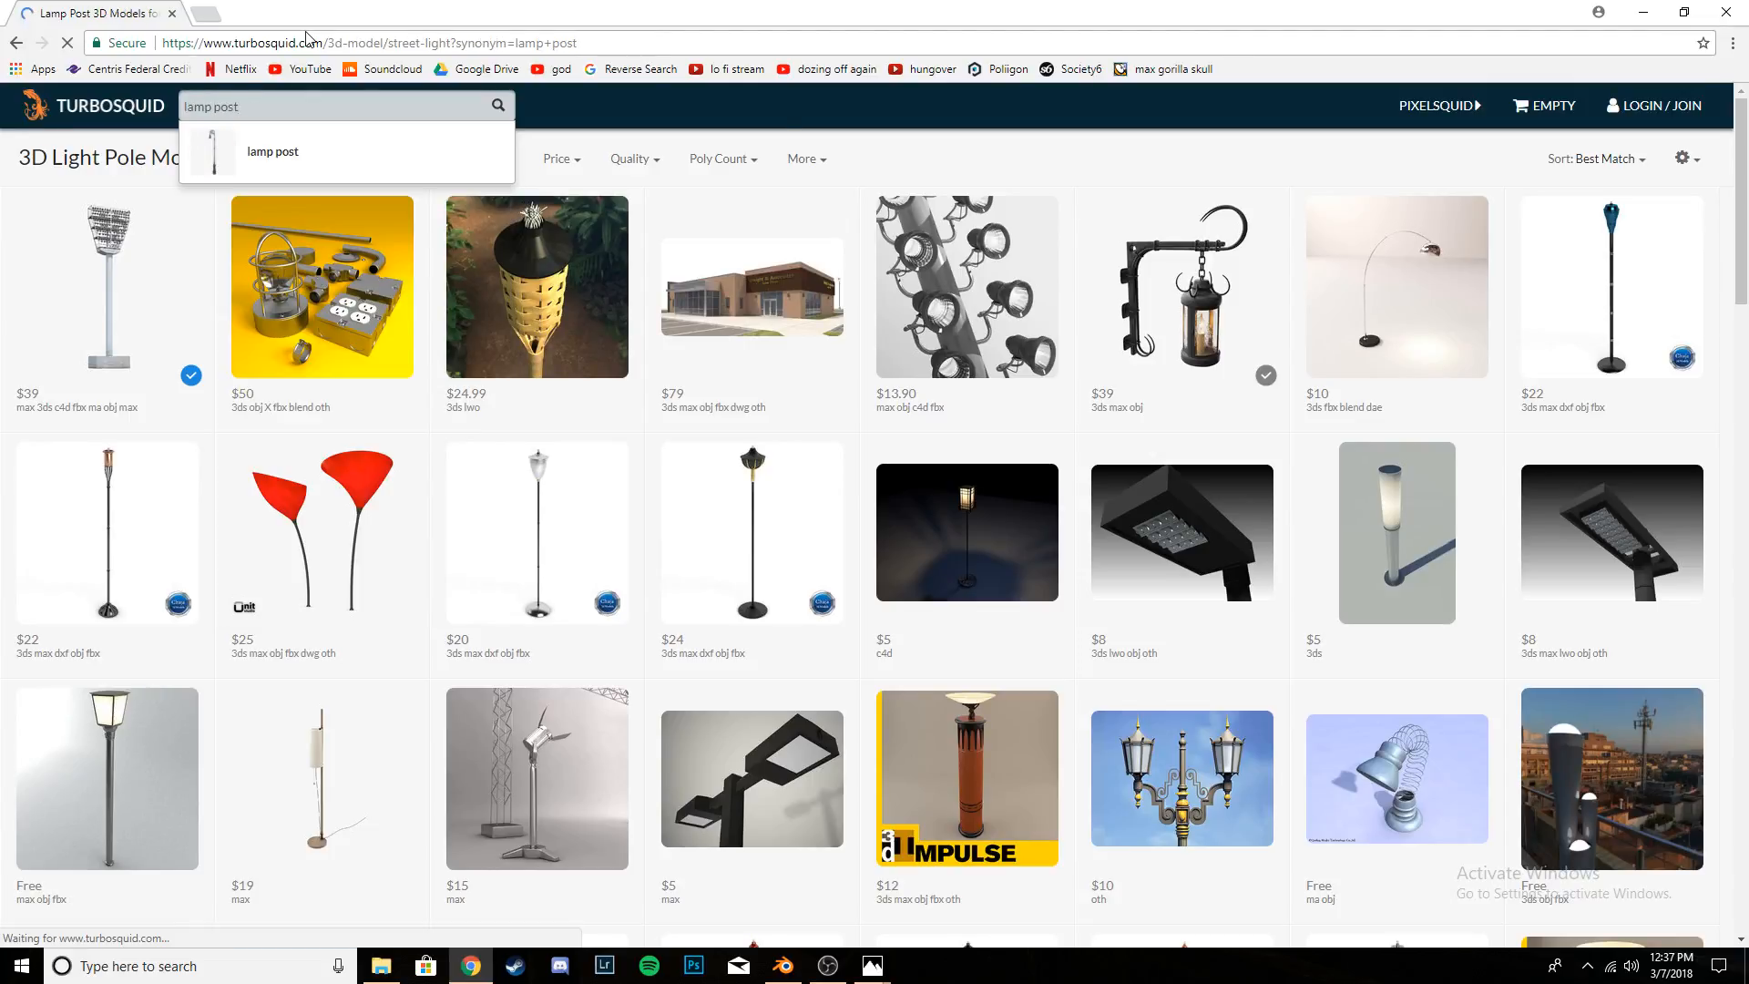
key("Return")
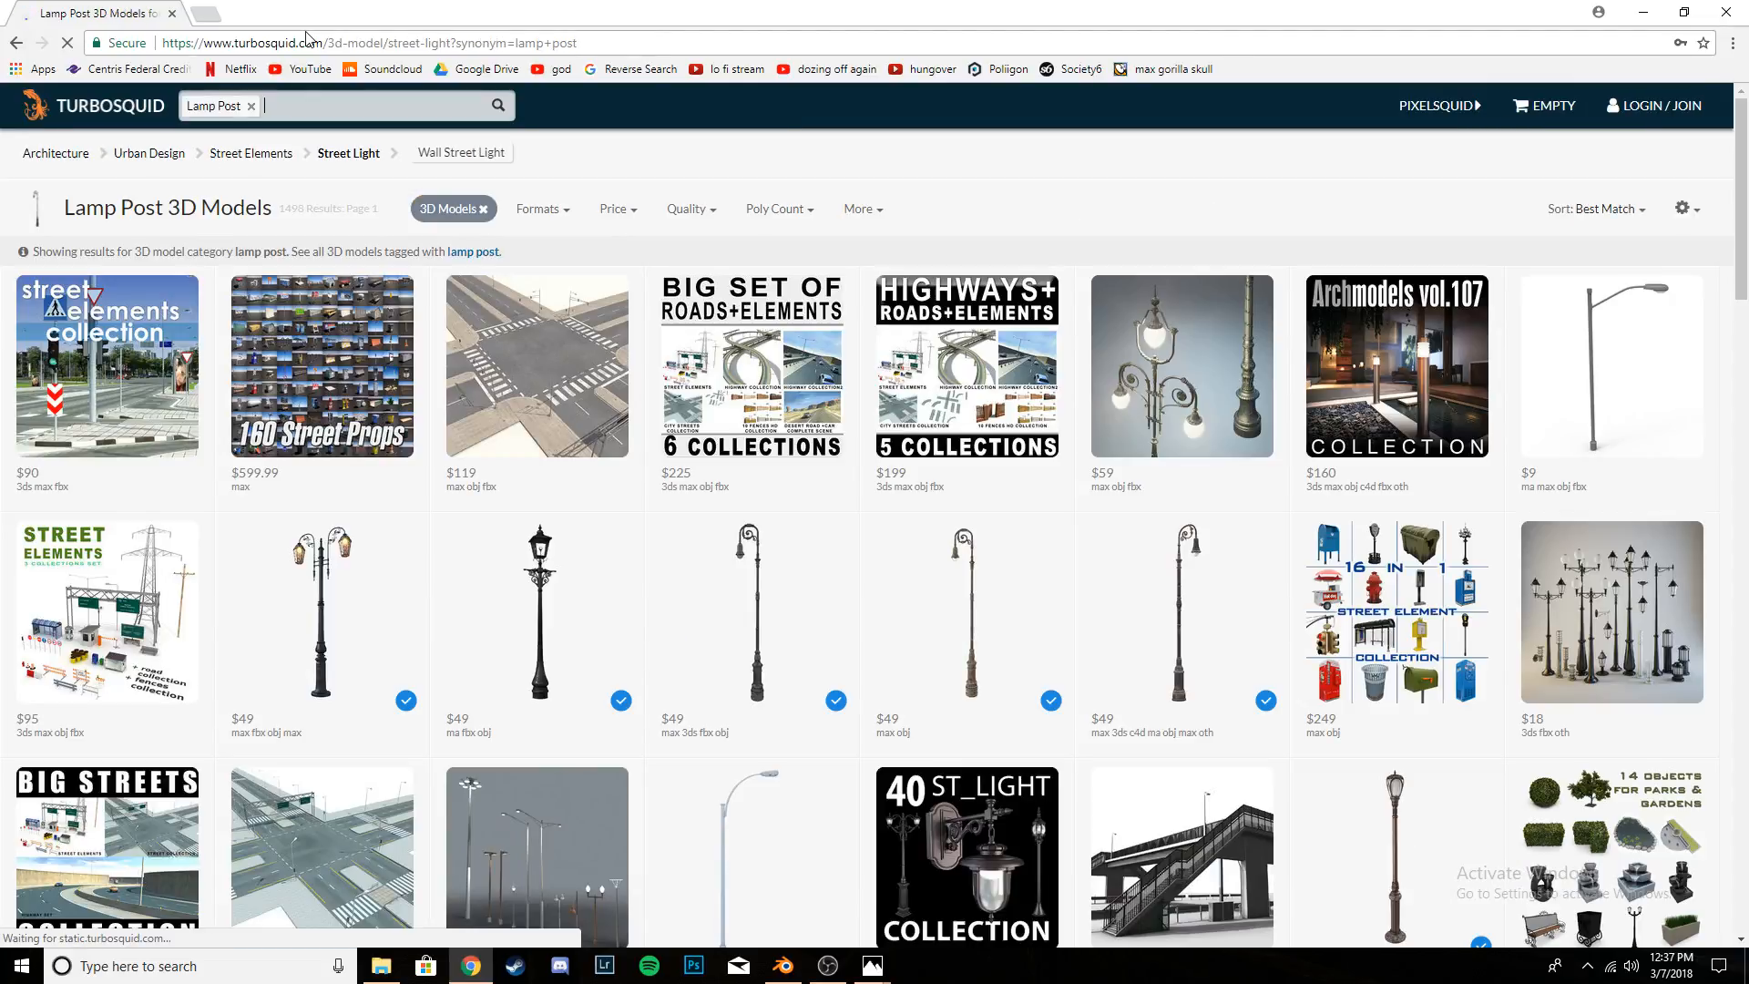
scroll(702, 215, "down", 2)
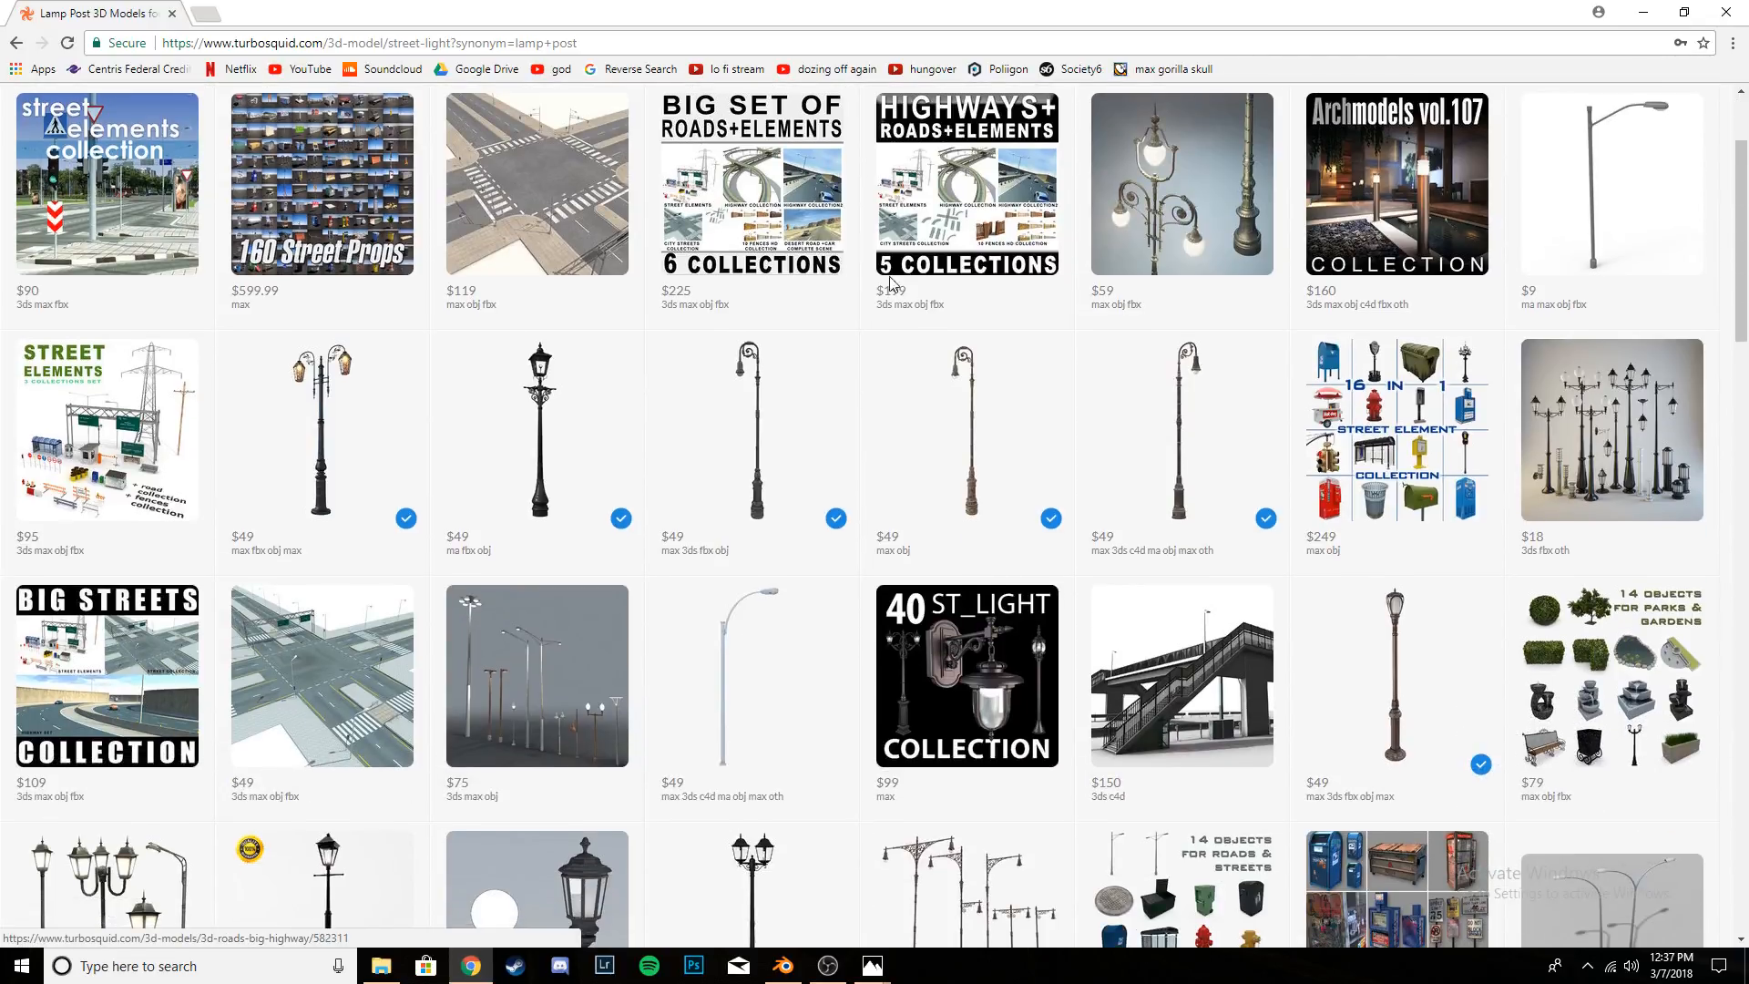
mouse_move(1172, 401)
left_click_drag(1746, 216, 1746, 178)
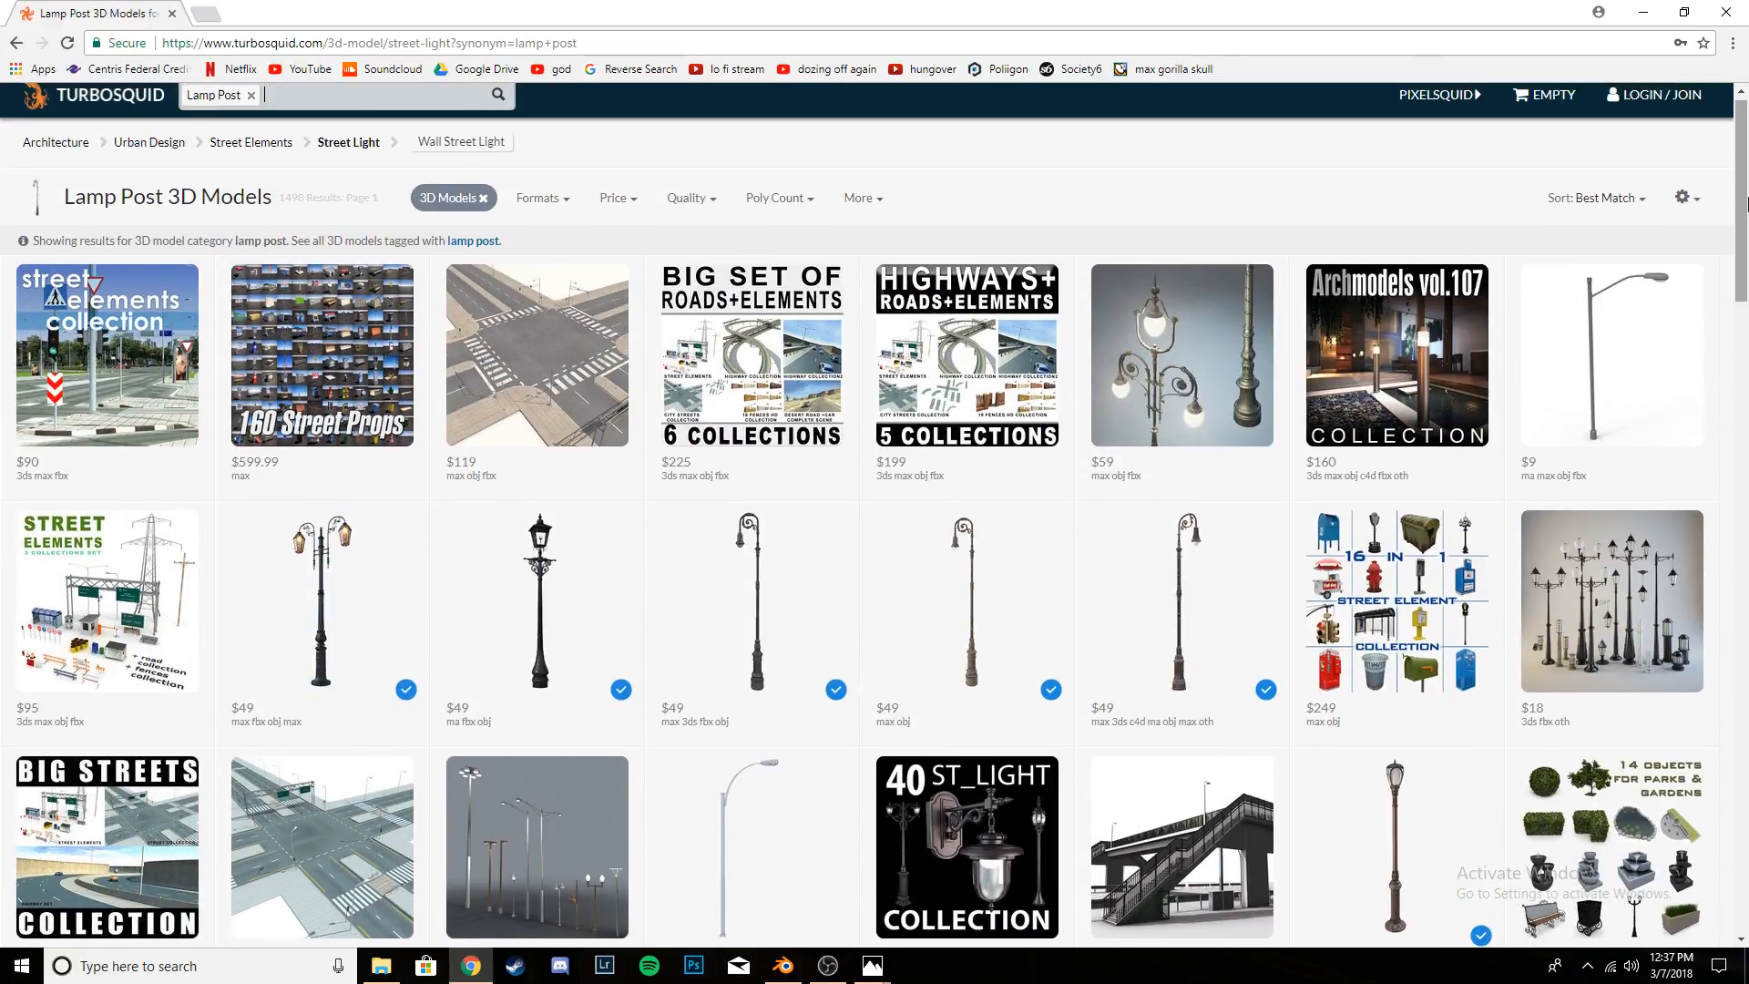
mouse_move(1656, 296)
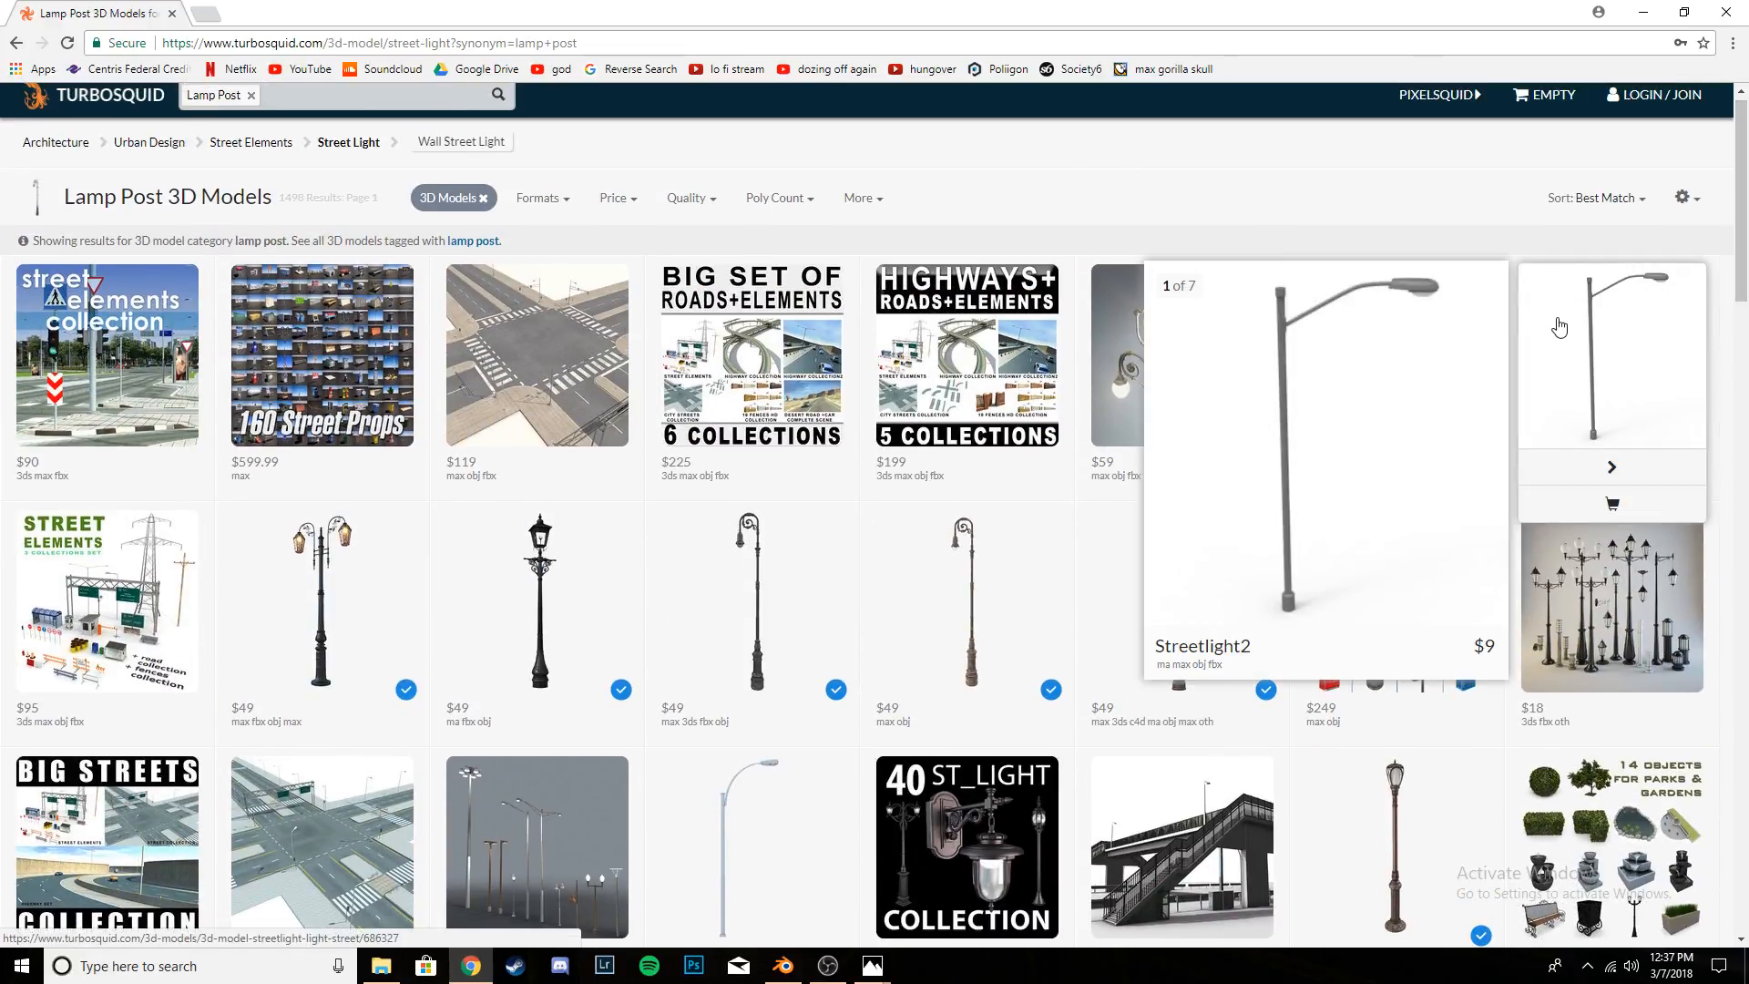
- Filter the lamp post results to free models and look through them for a suitable street light
left_click(617, 198)
left_click(631, 339)
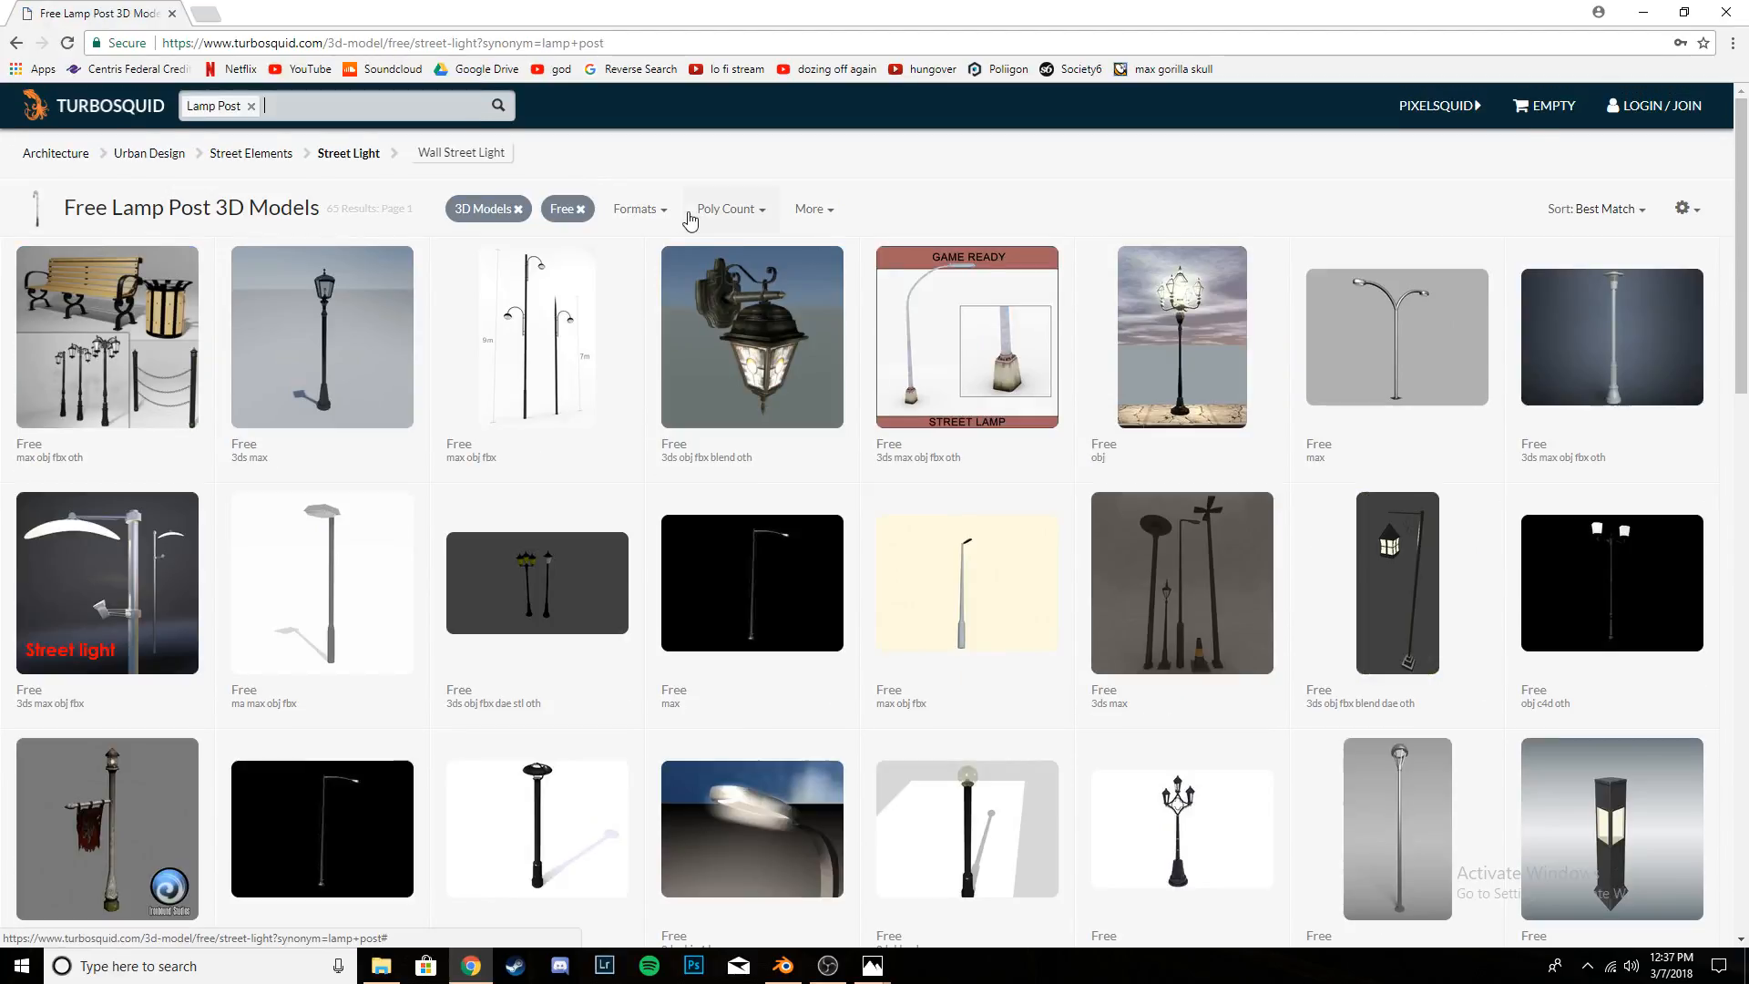
scroll(723, 183, "down", 1)
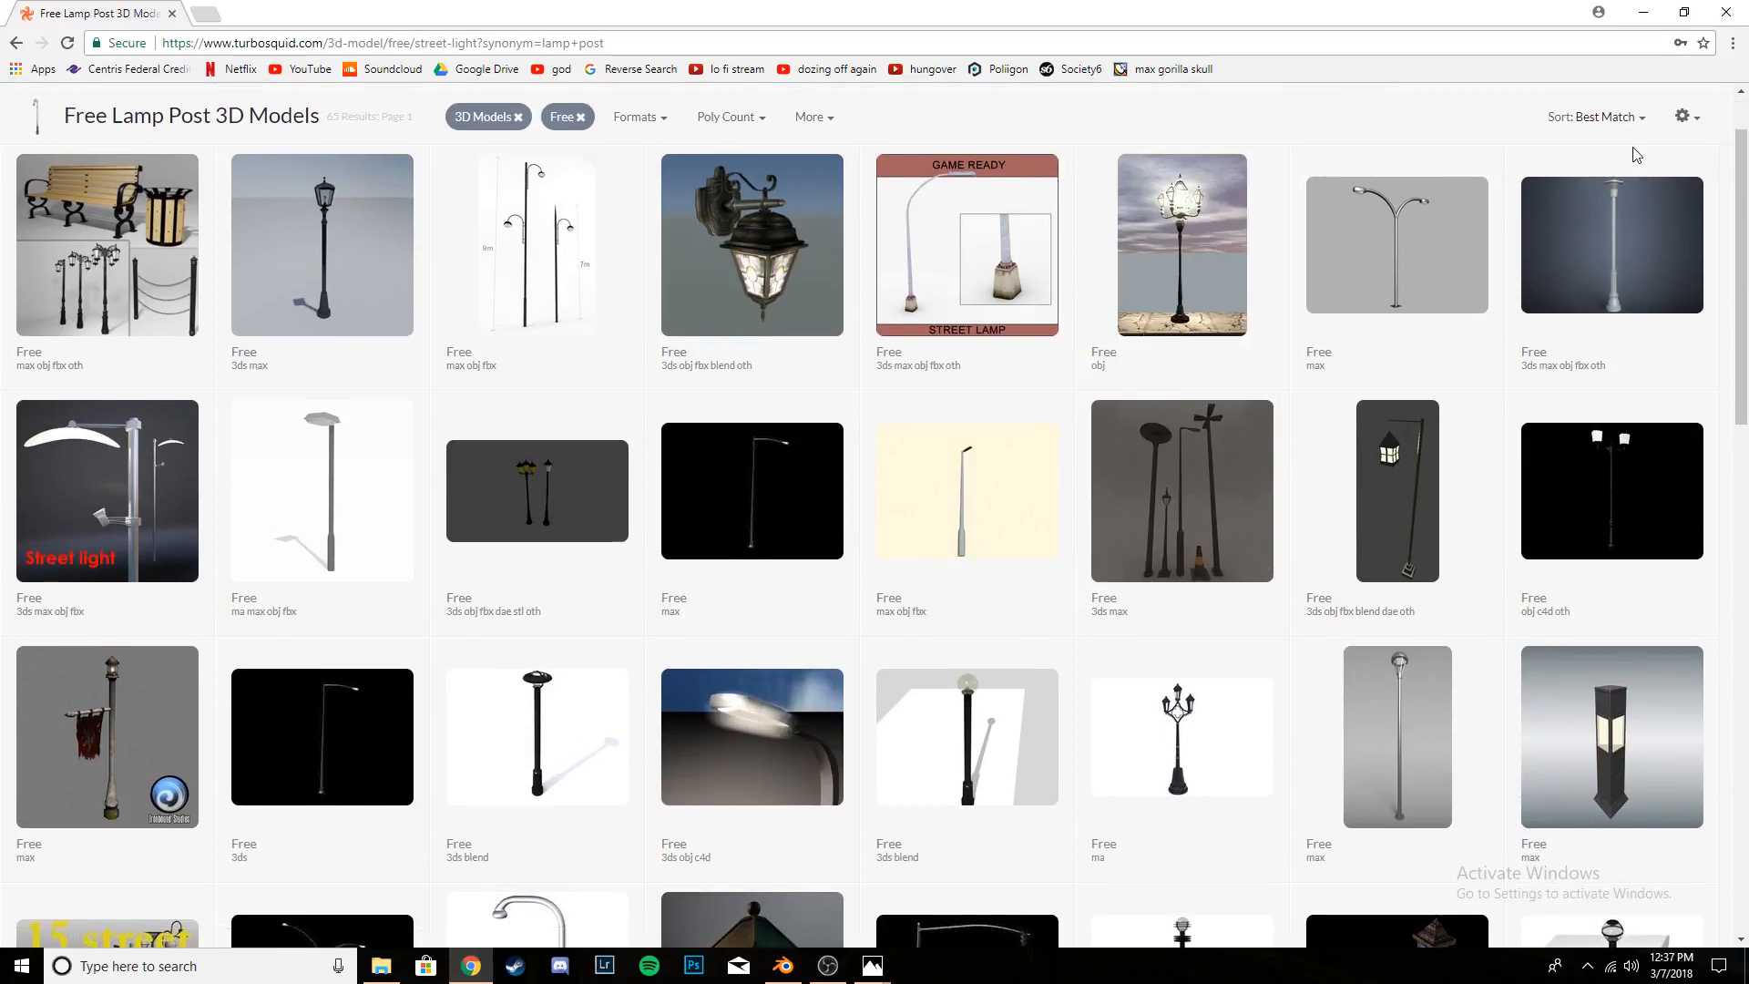
scroll(1490, 223, "down", 4)
scroll(584, 523, "down", 4)
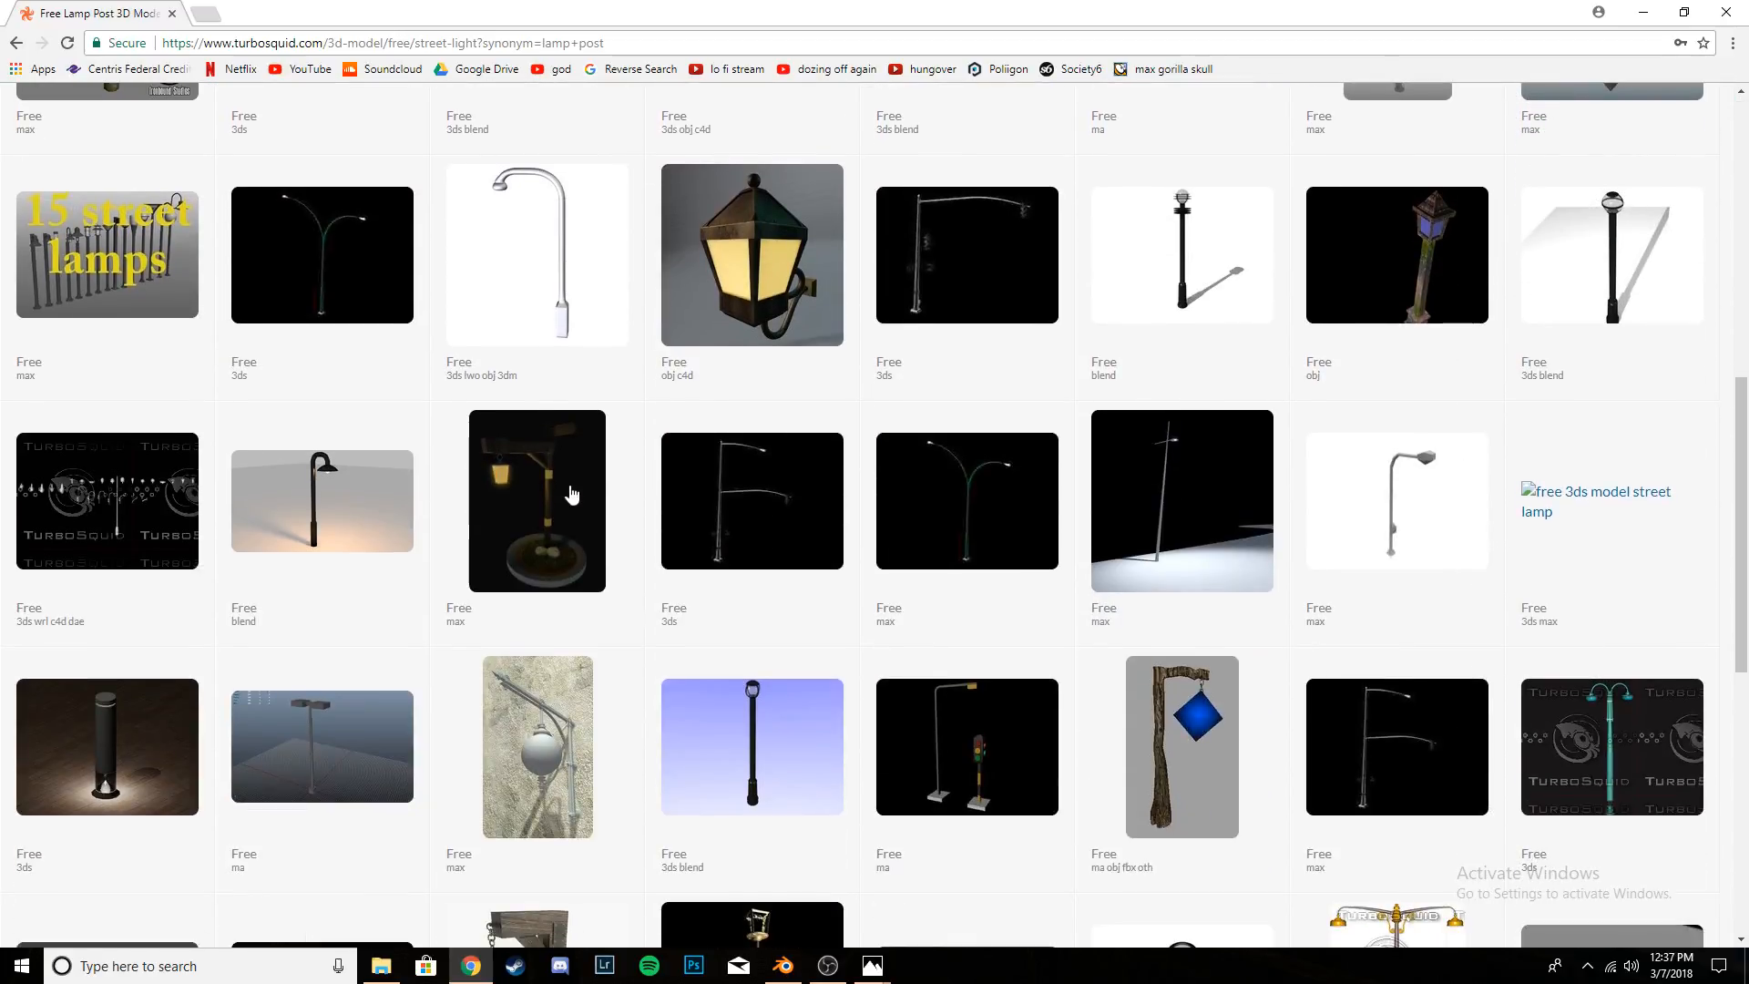
scroll(340, 488, "down", 4)
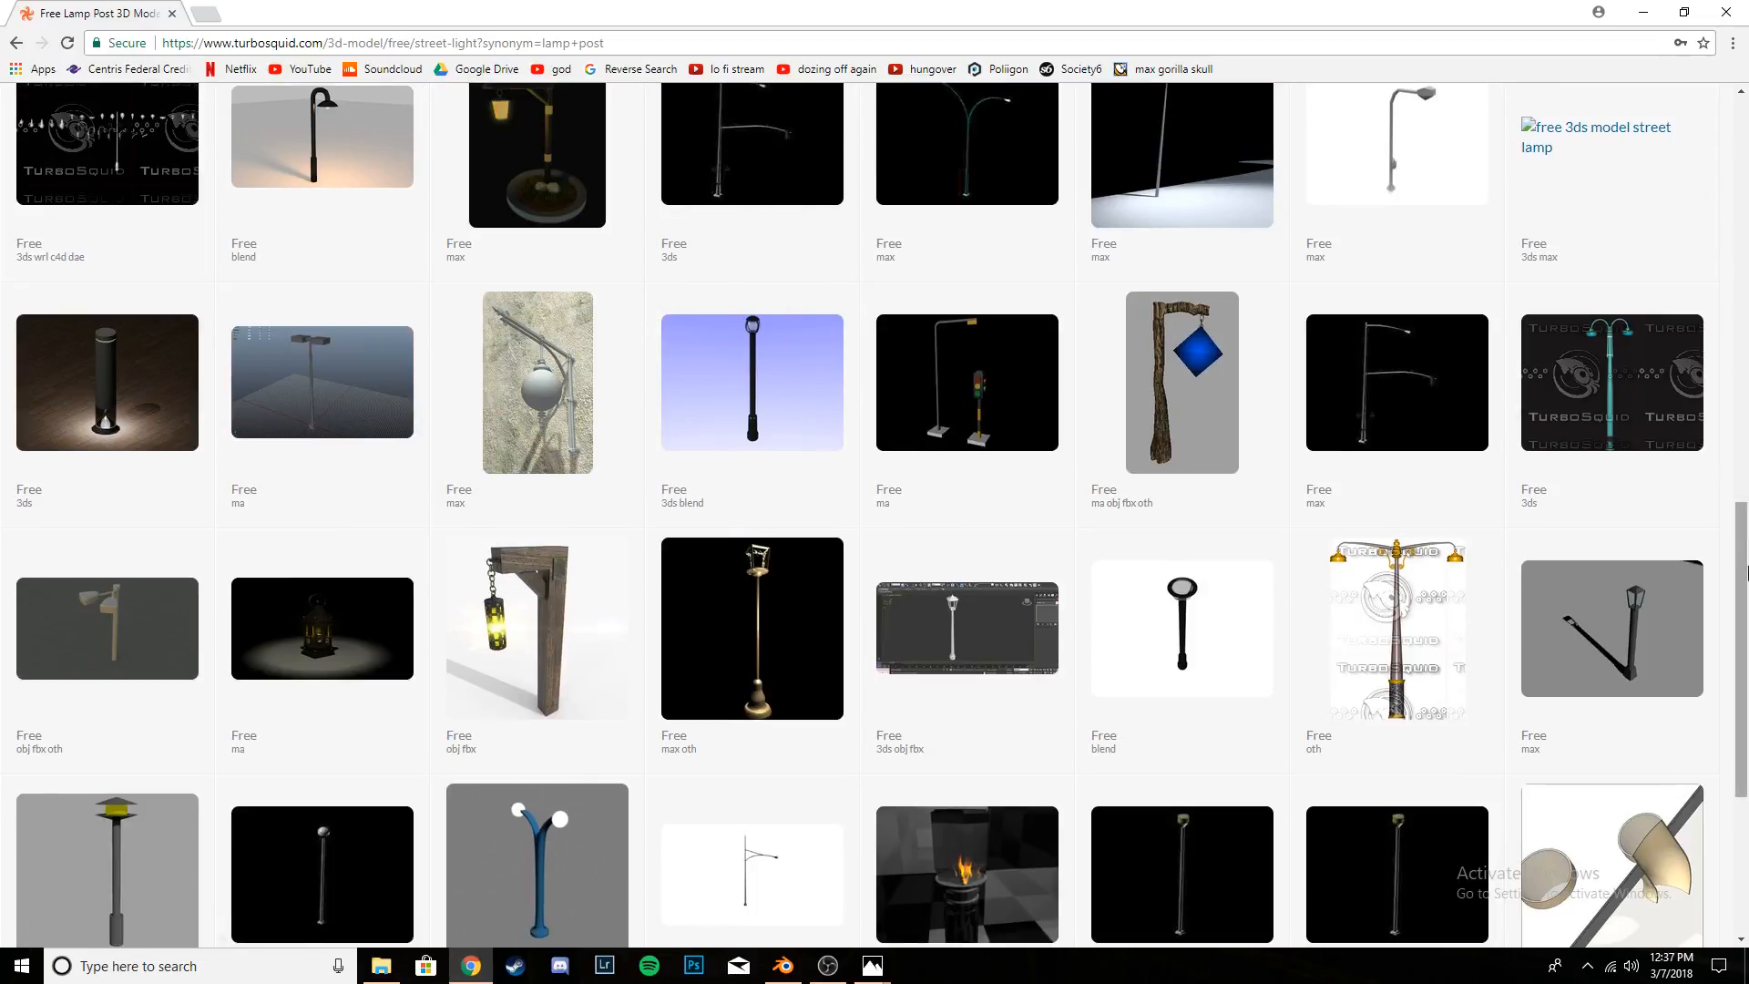
left_click_drag(1748, 569, 1746, 159)
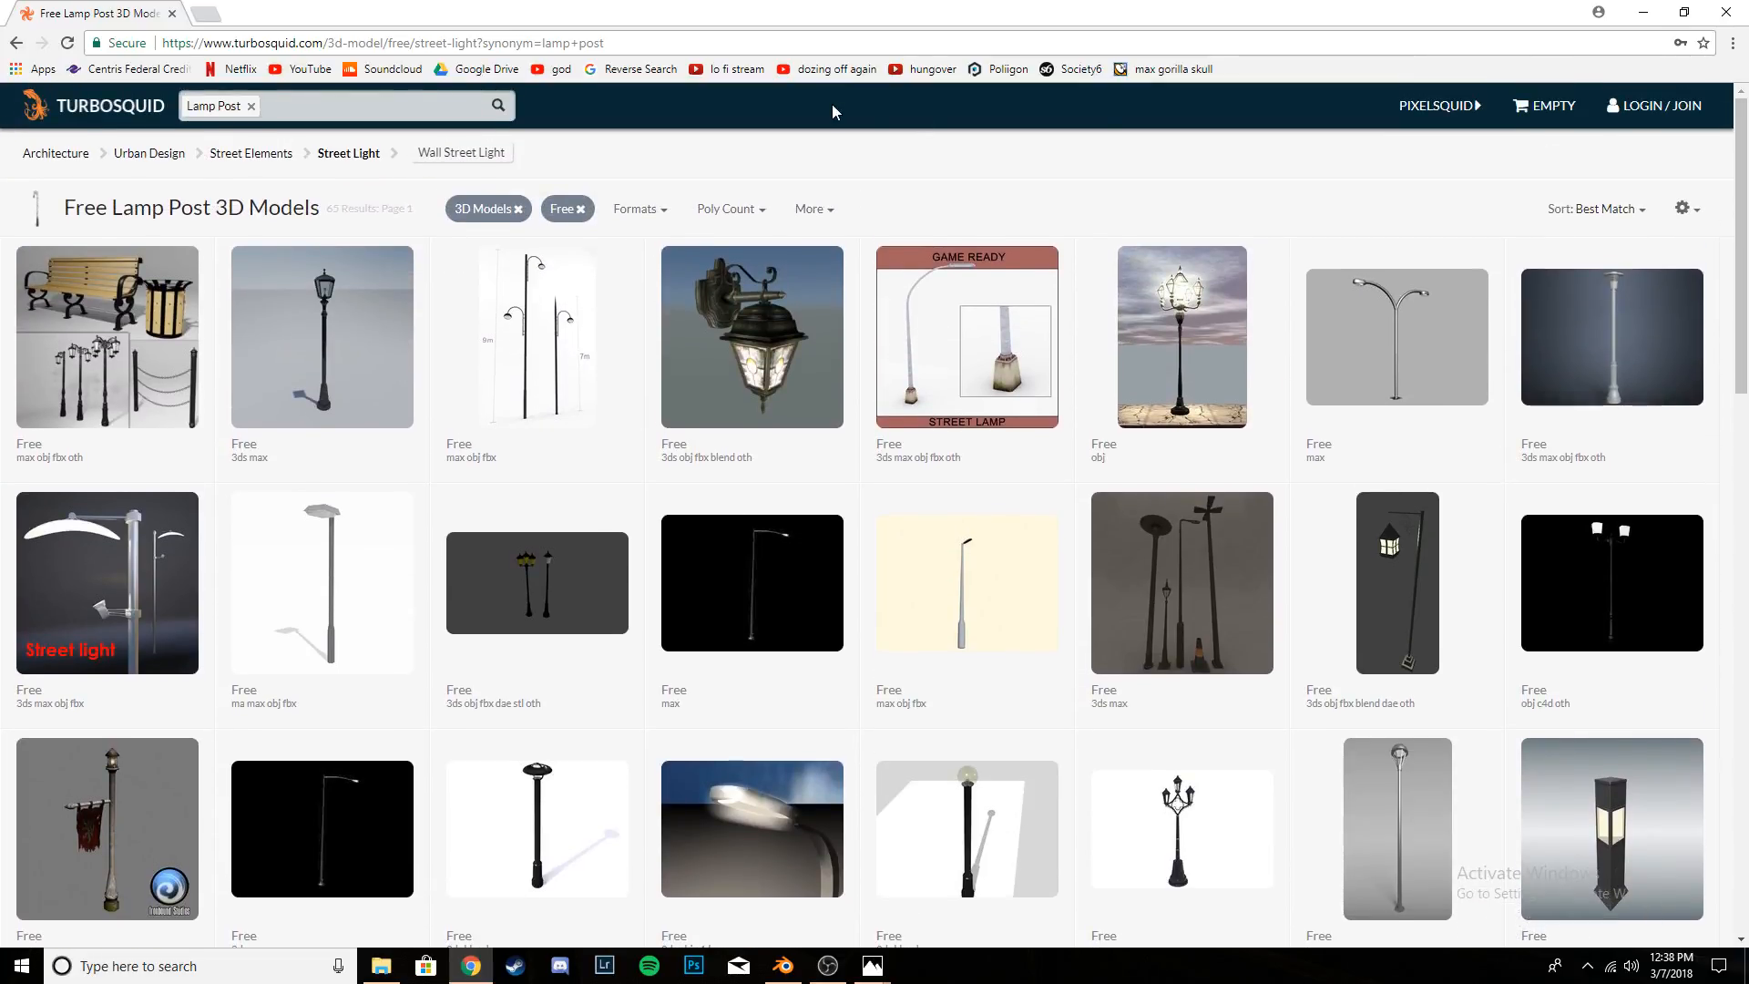
mouse_move(1407, 328)
mouse_move(798, 577)
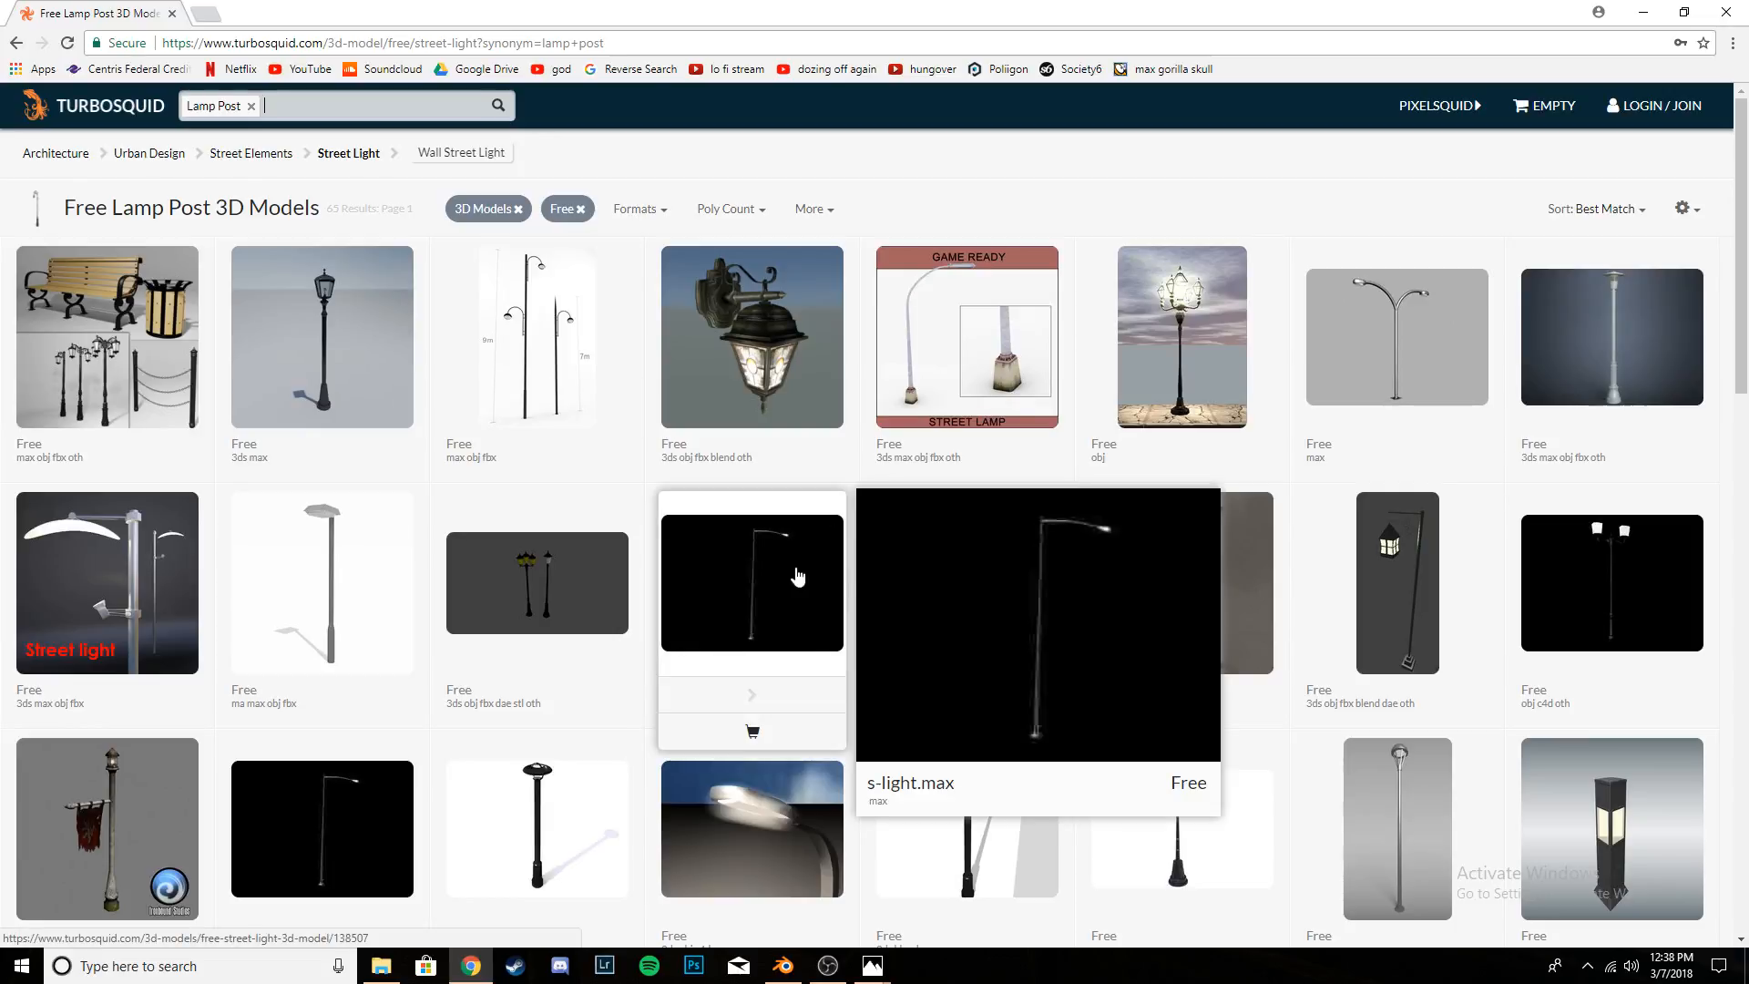
mouse_move(955, 576)
mouse_move(723, 566)
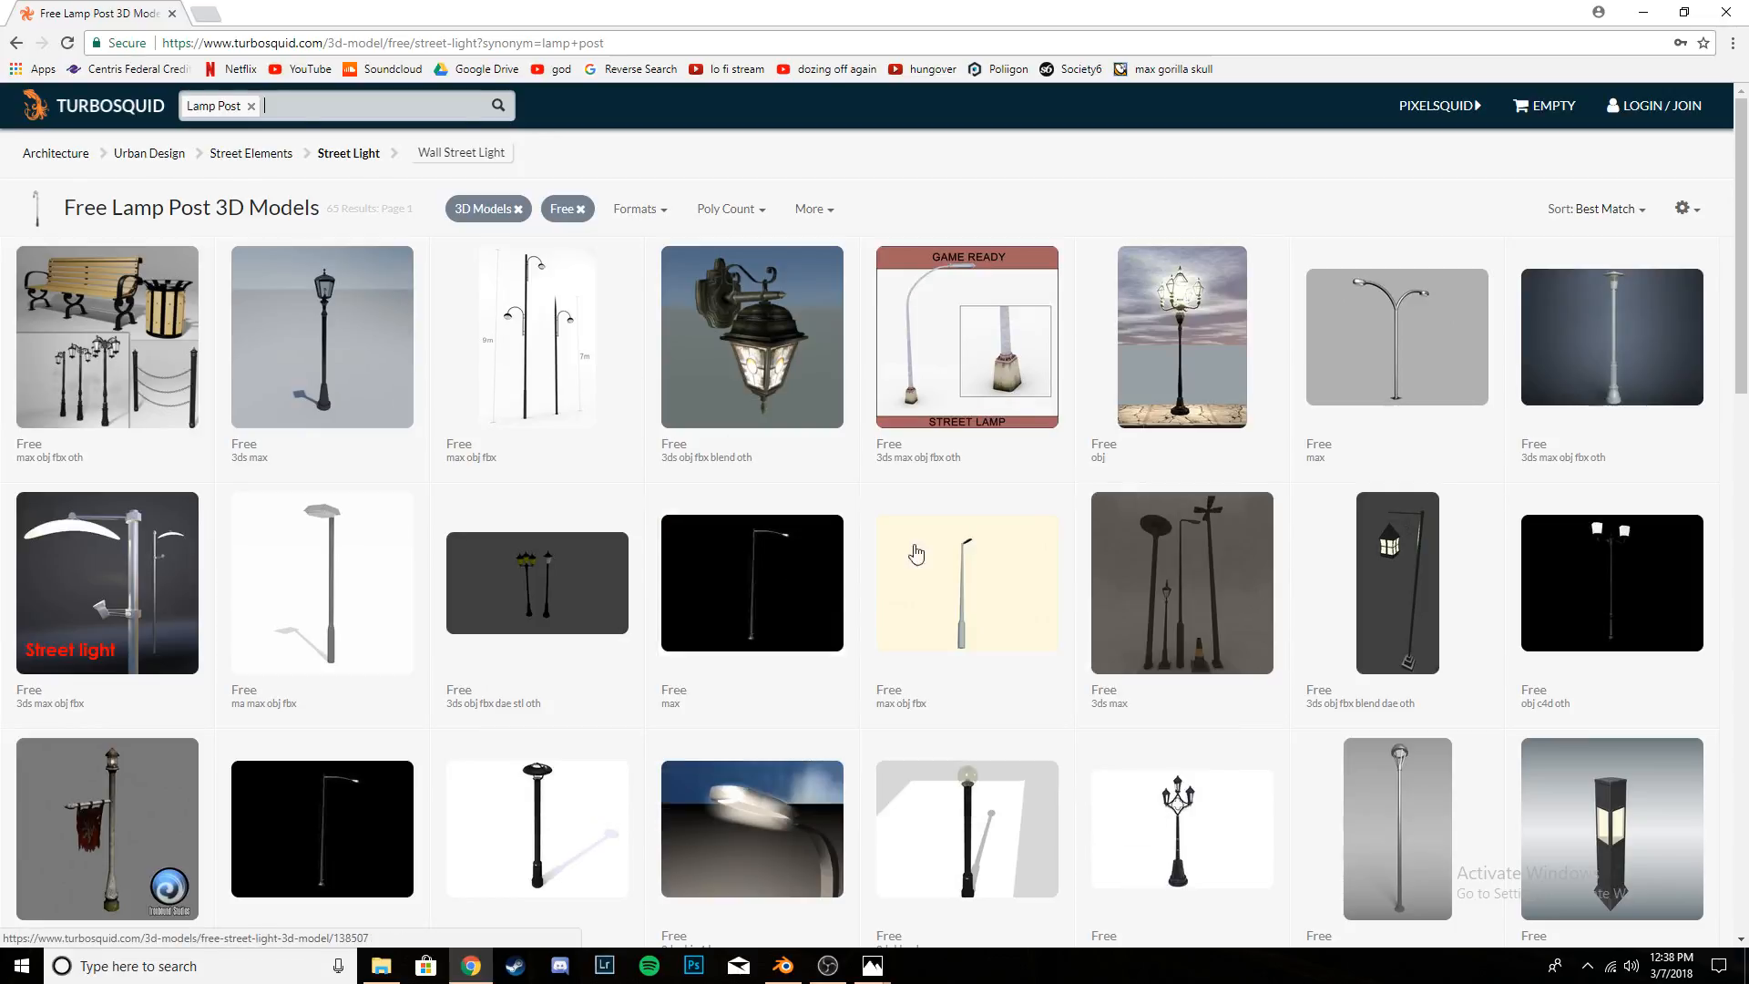
- Examine the preview images of the free "Street lamp" model and try to download it, leaving the site at the login page
left_click(943, 593)
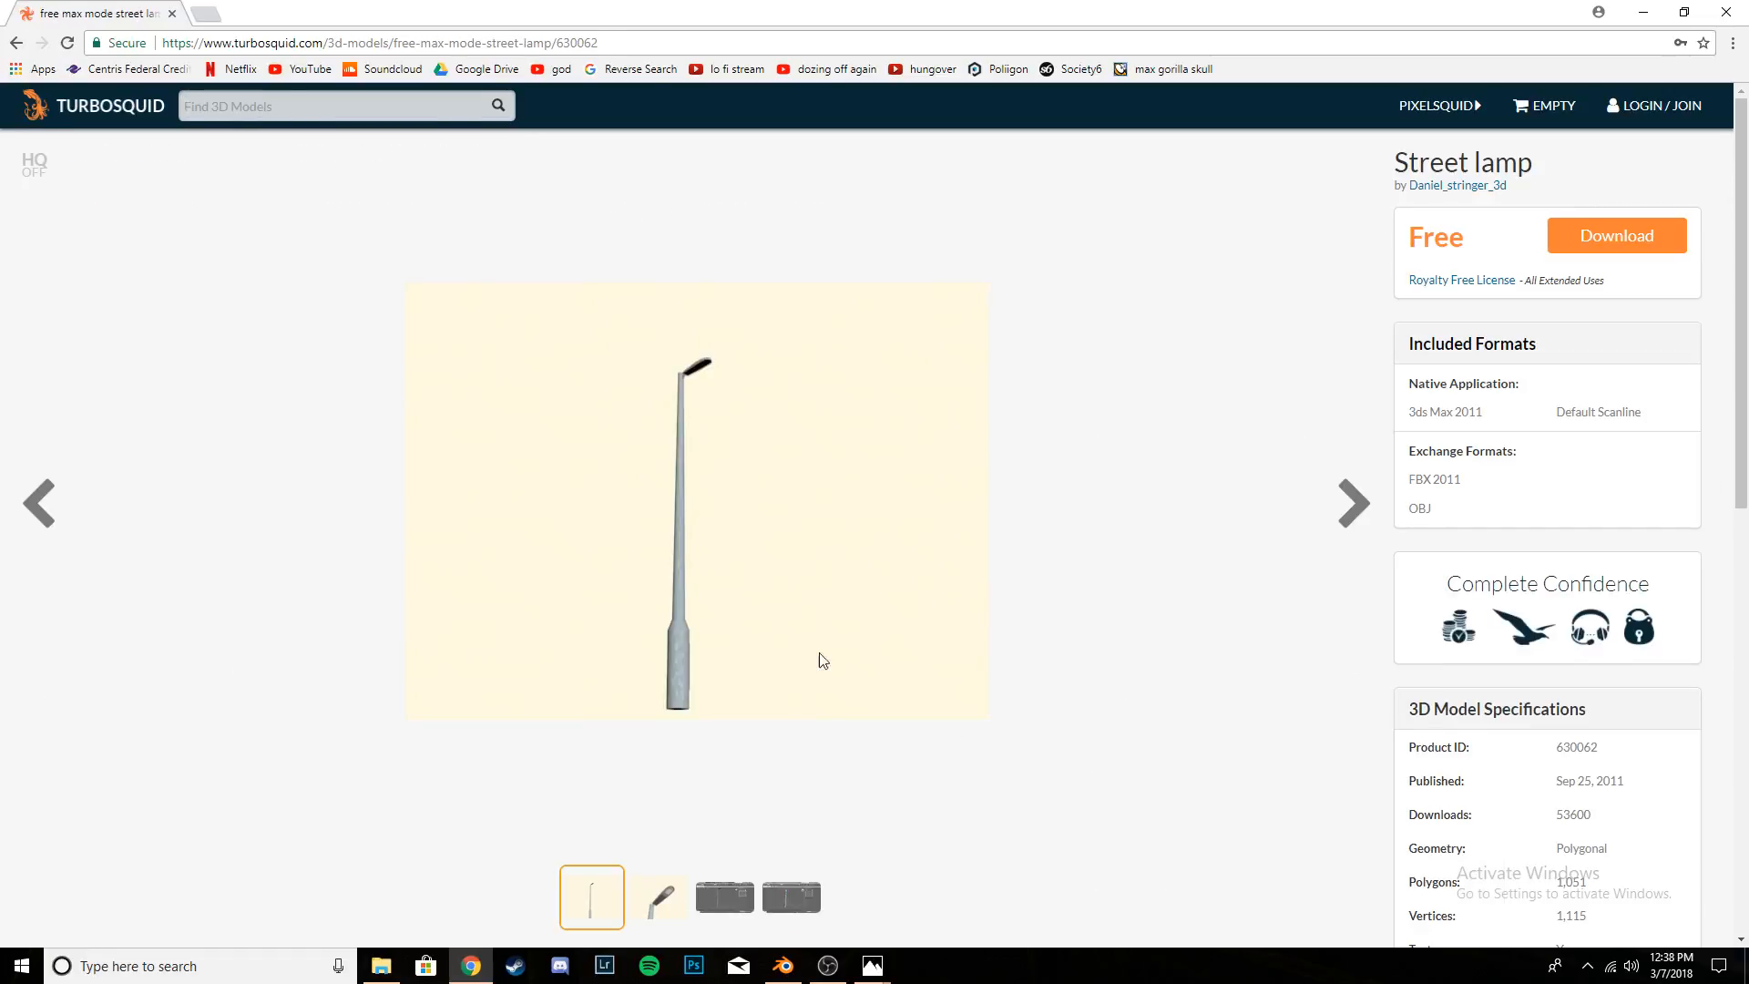
left_click(666, 903)
left_click(725, 898)
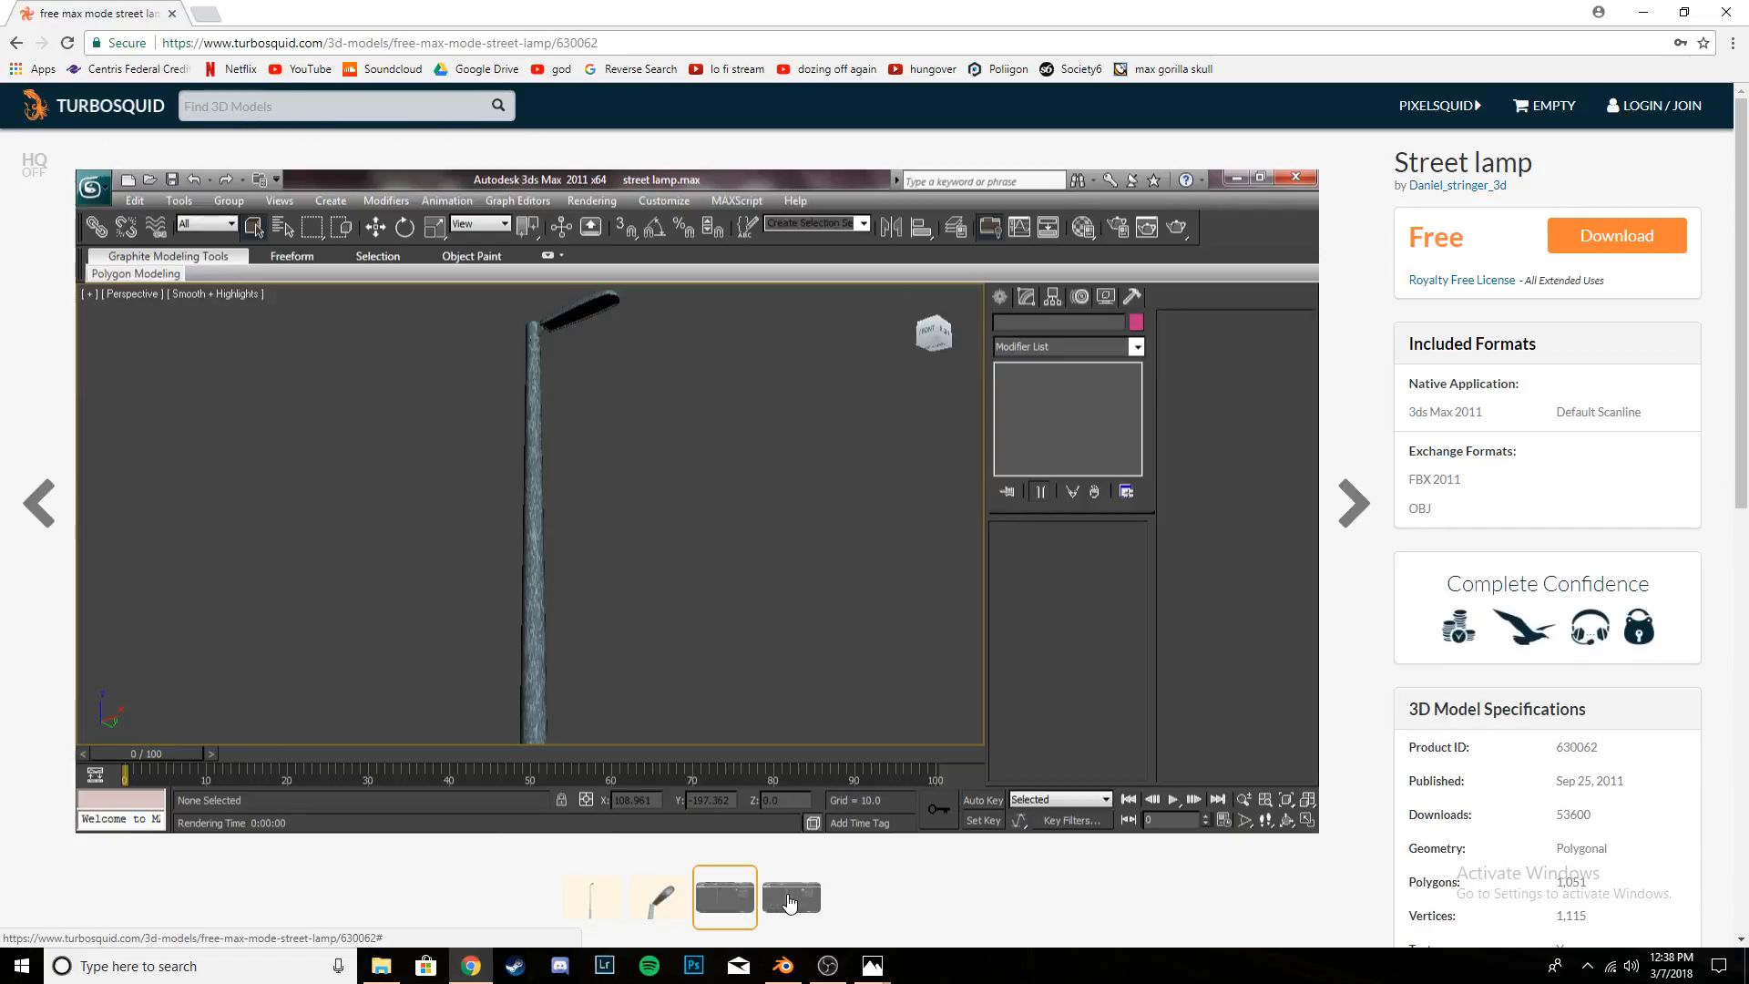
left_click(789, 885)
left_click(588, 905)
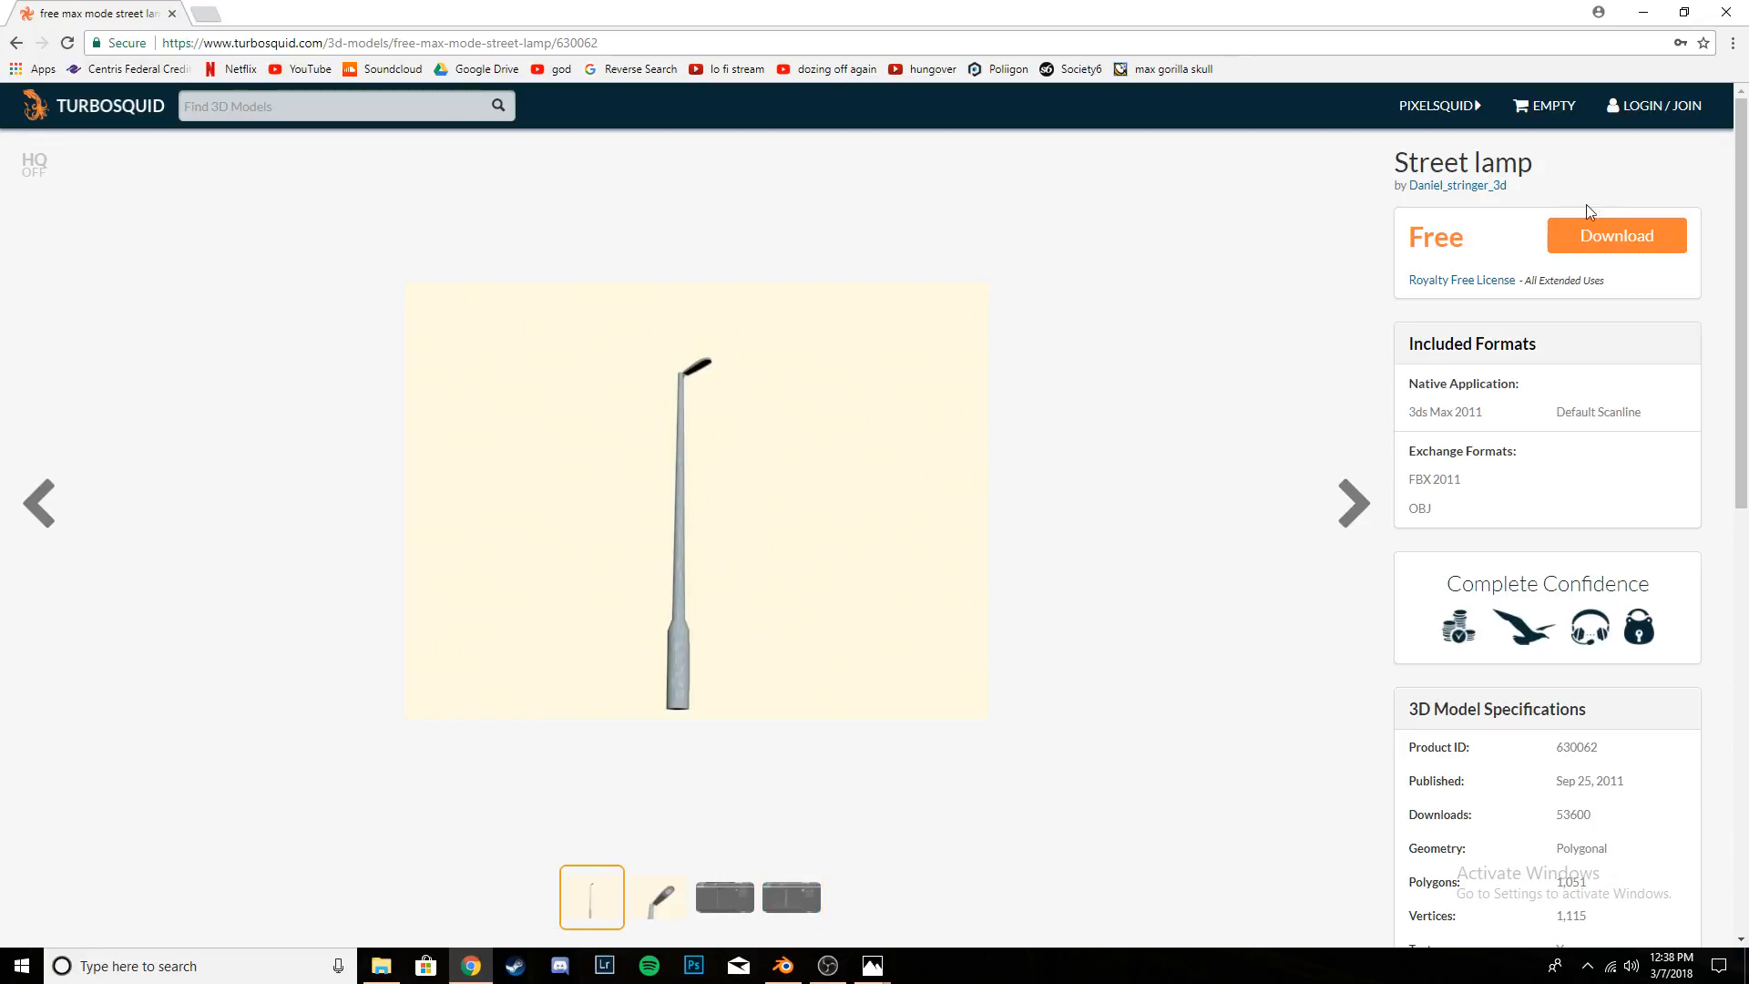
left_click(1615, 235)
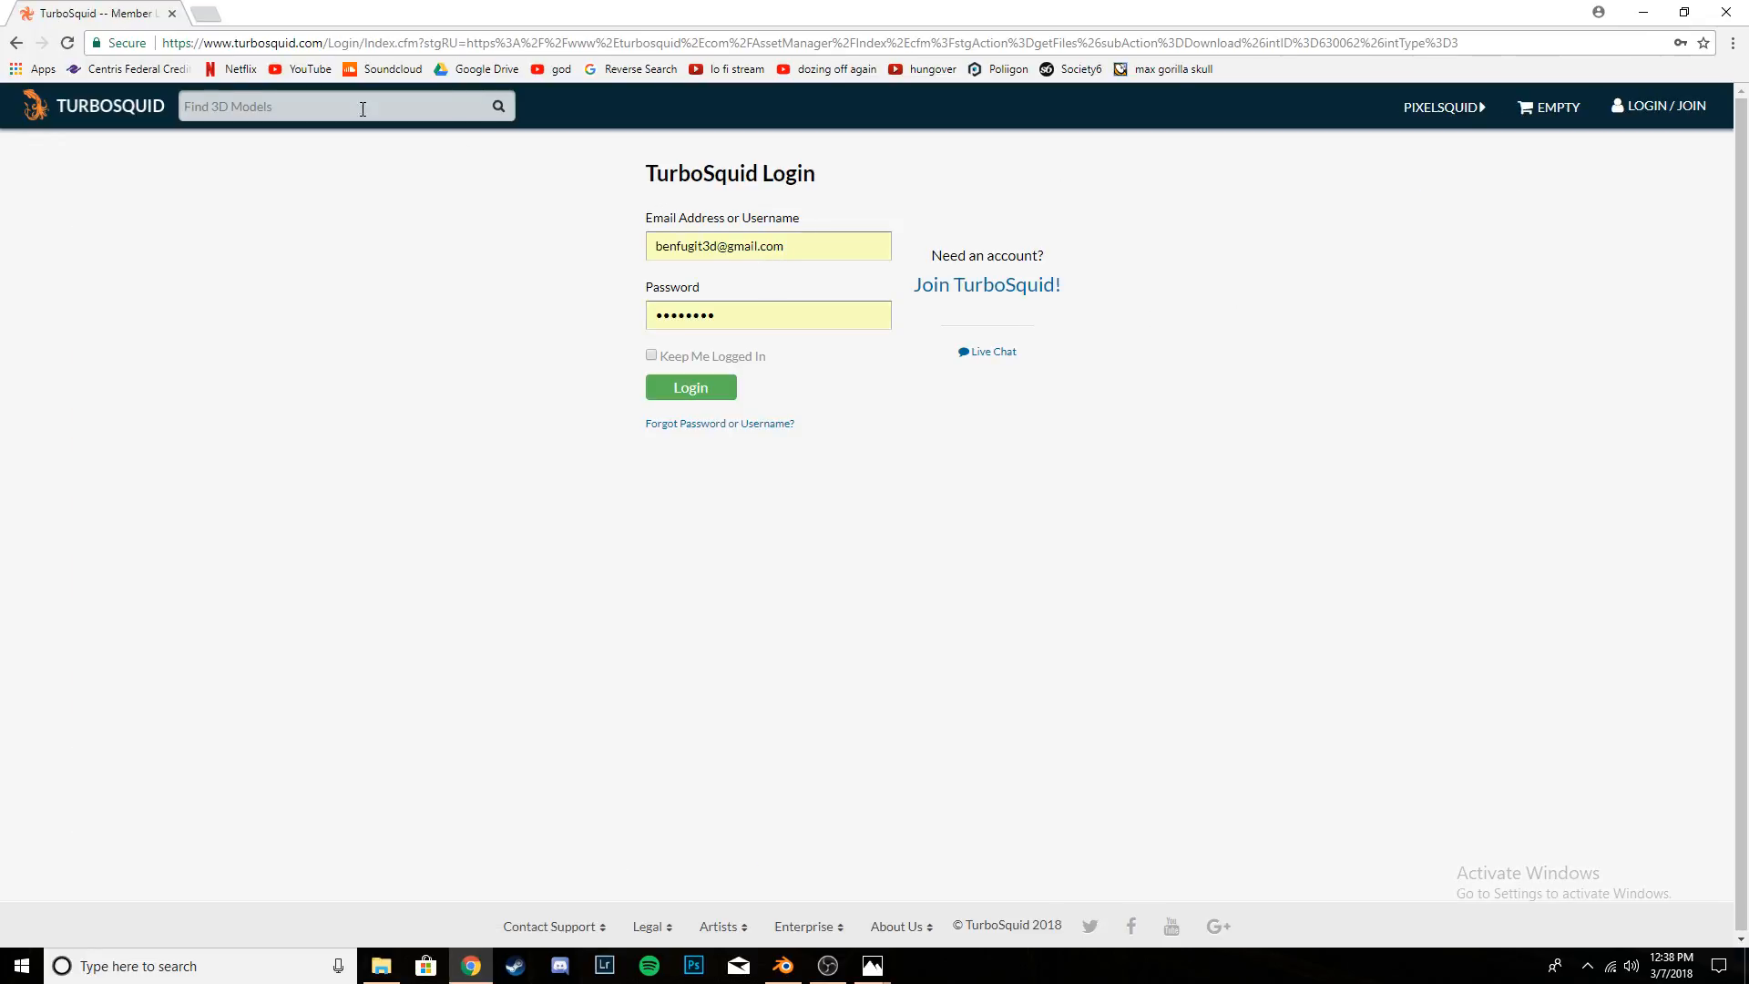
left_click(172, 15)
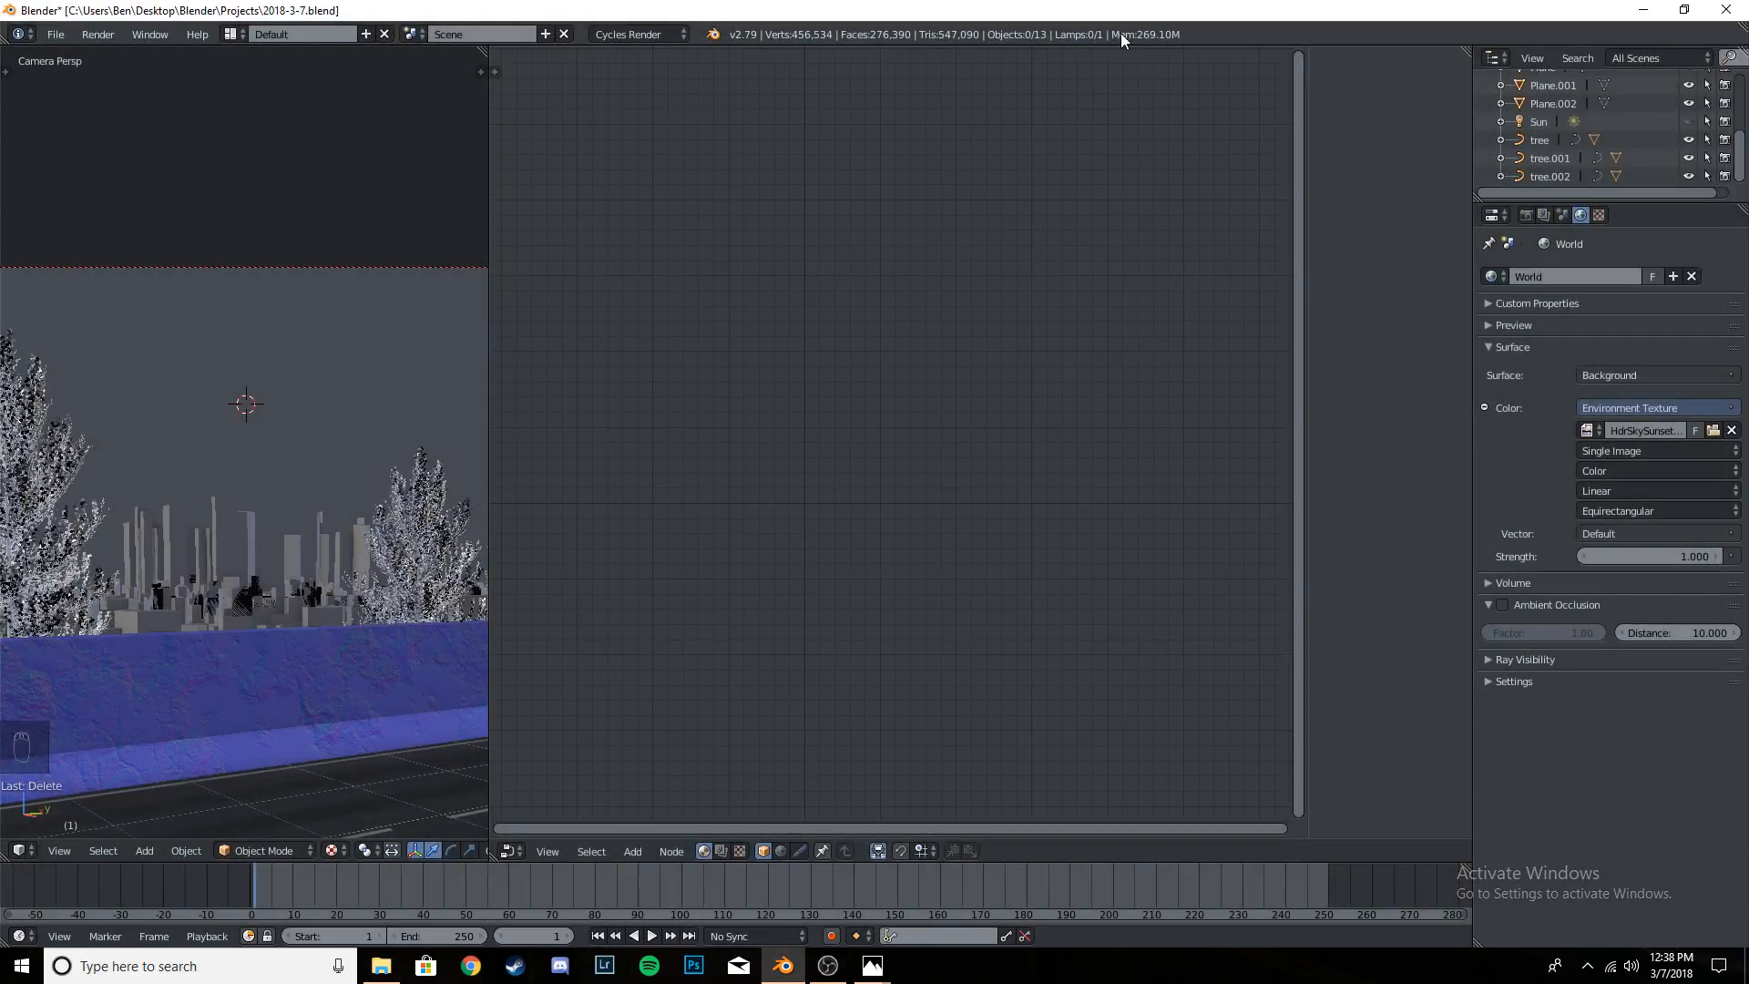
- Back in Blender, undo the deletion of the nearer street lamp pole
scroll(369, 488, "down", 3)
middle_click_drag(301, 587, 287, 516, "shift")
scroll(287, 517, "up", 4)
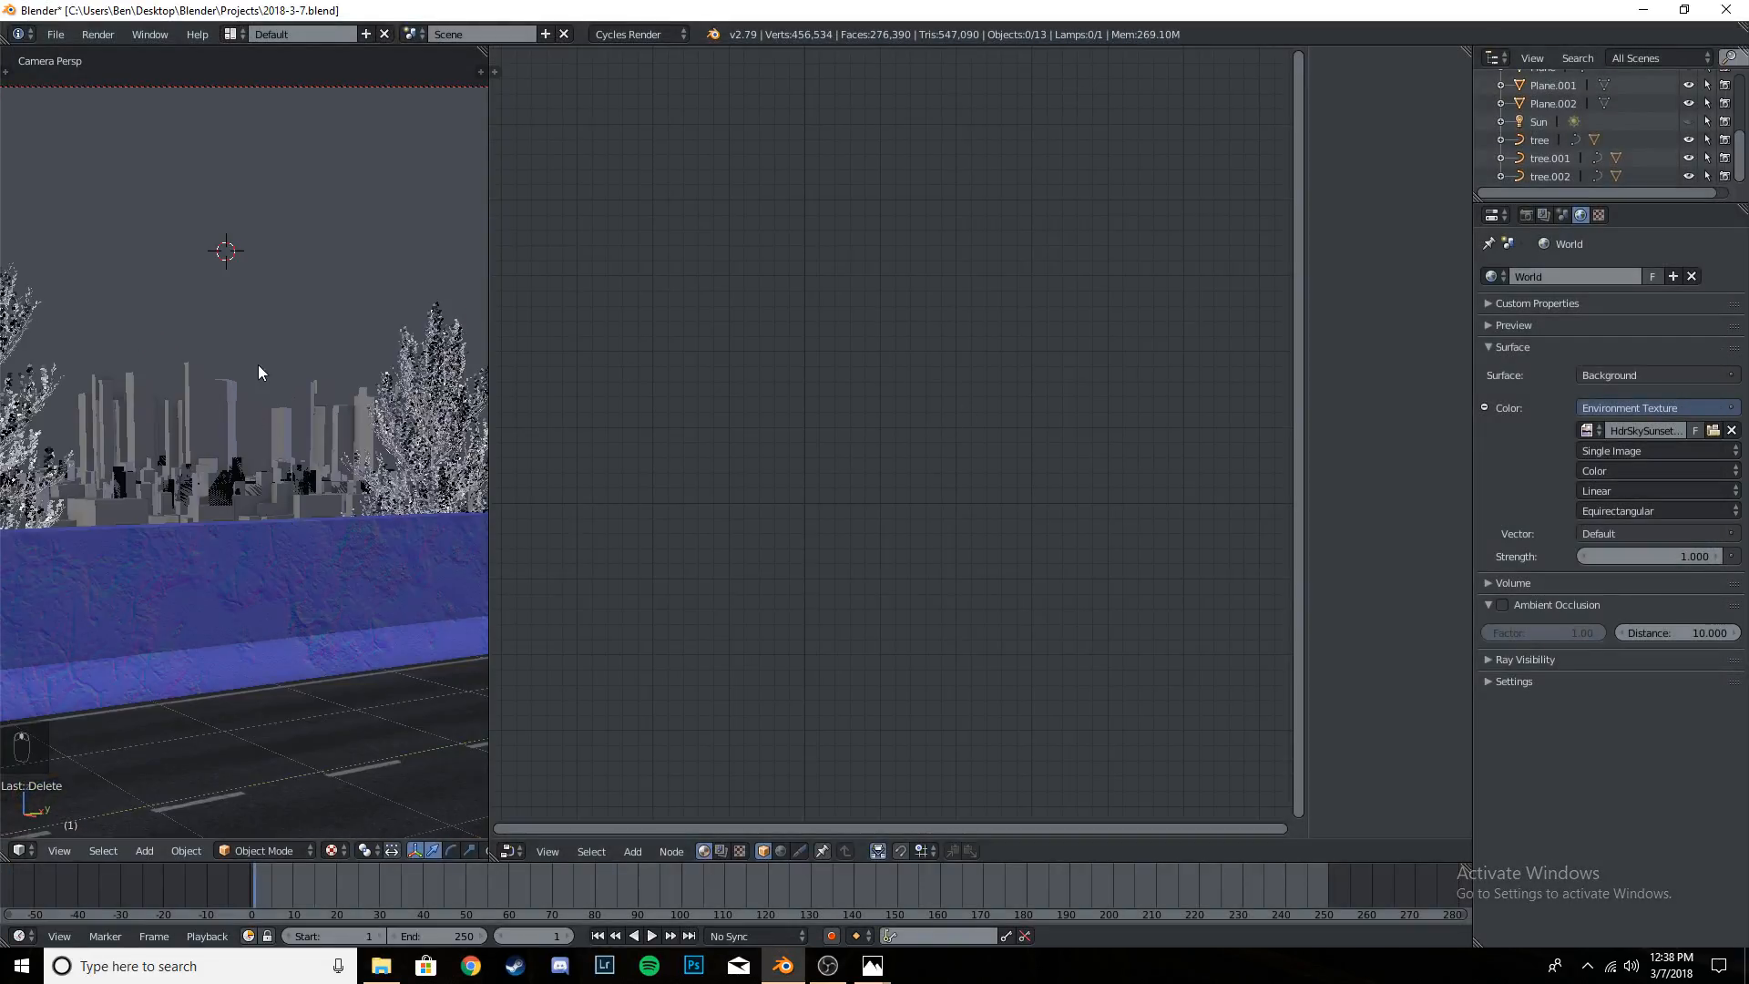
scroll(260, 365, "down", 4)
key("ctrl+z")
scroll(168, 309, "up", 4)
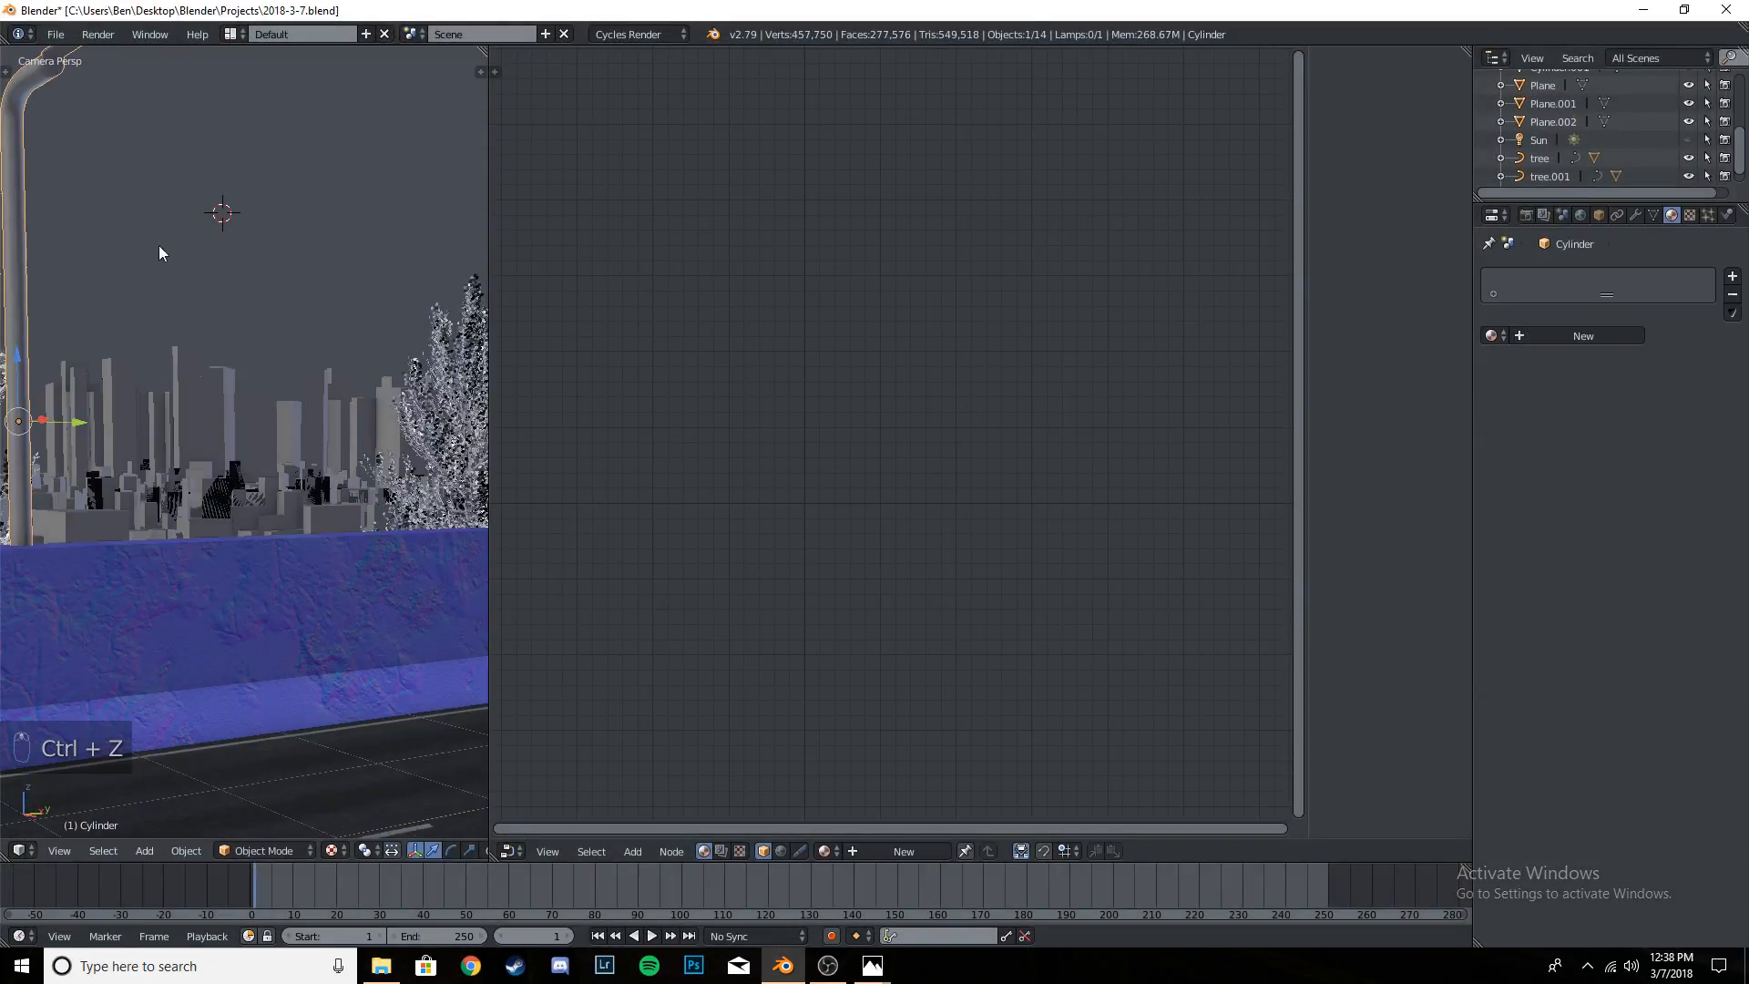
- Save the project
middle_click_drag(159, 244, 235, 340, "shift")
key("ctrl+s")
key("ctrl+s")
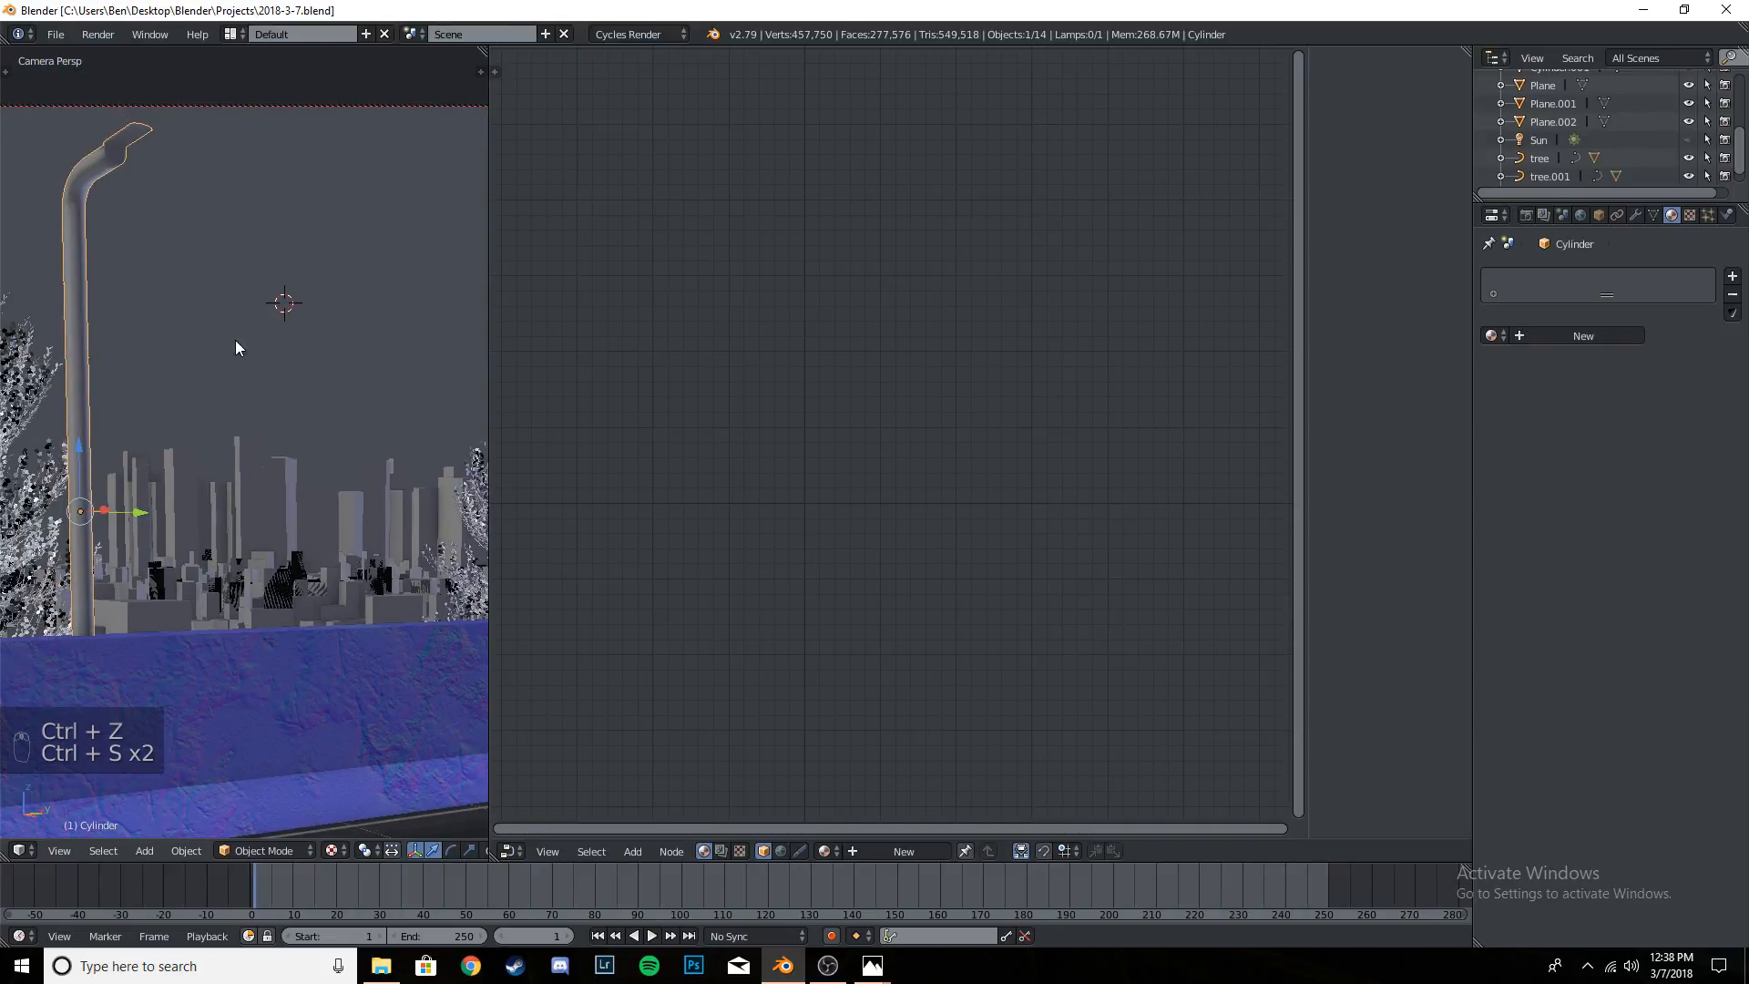
key("ctrl+s")
key("ctrl+s")
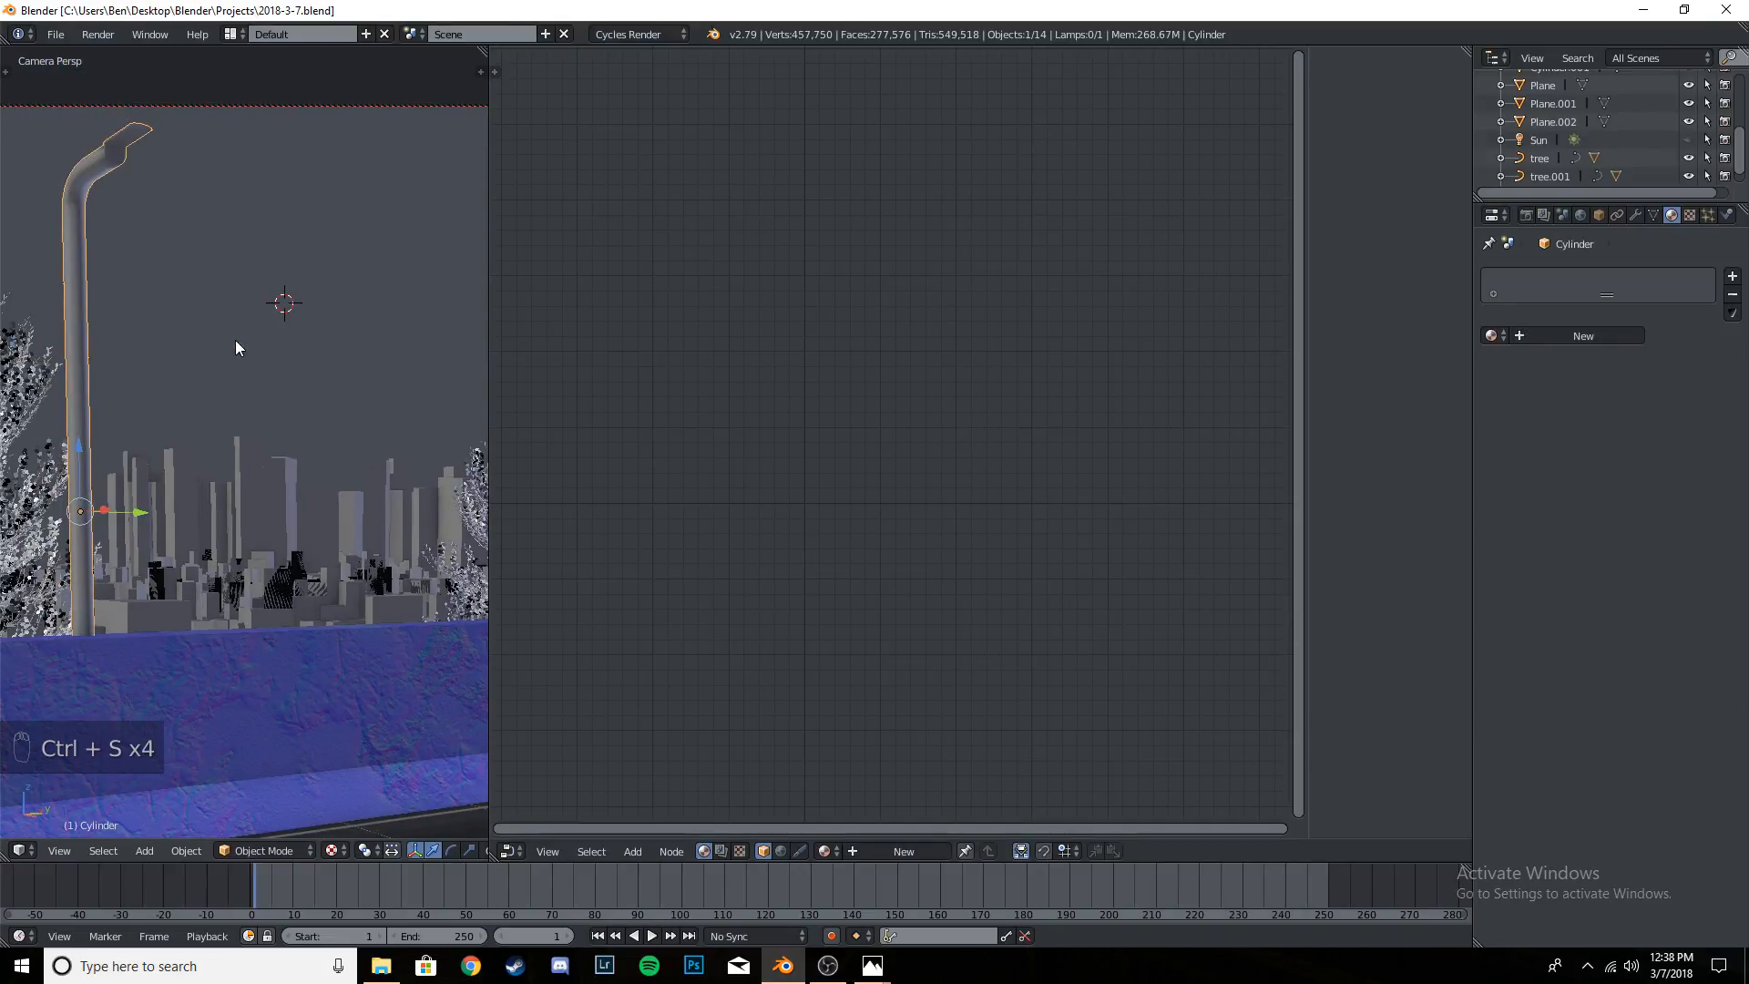
key("t")
key("t")
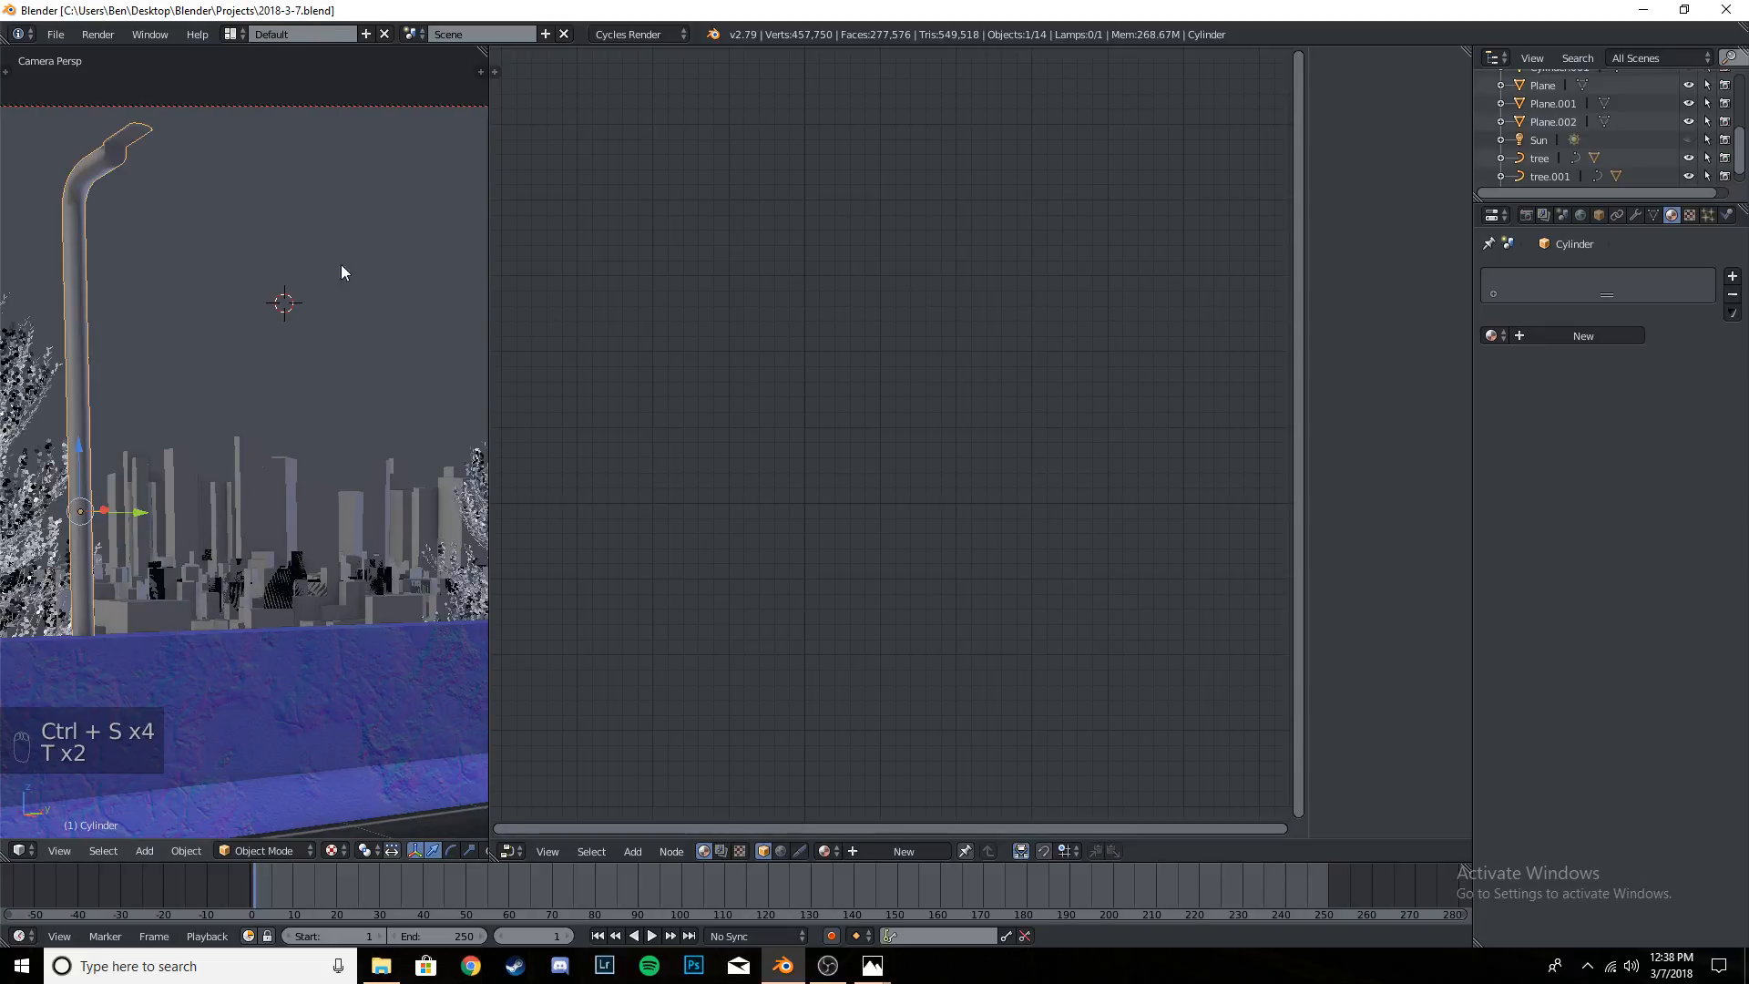
- Lower the nearer street lamp's head by about 0.01 along the global Z axis, and return to Object Mode
scroll(272, 418, "up", 4)
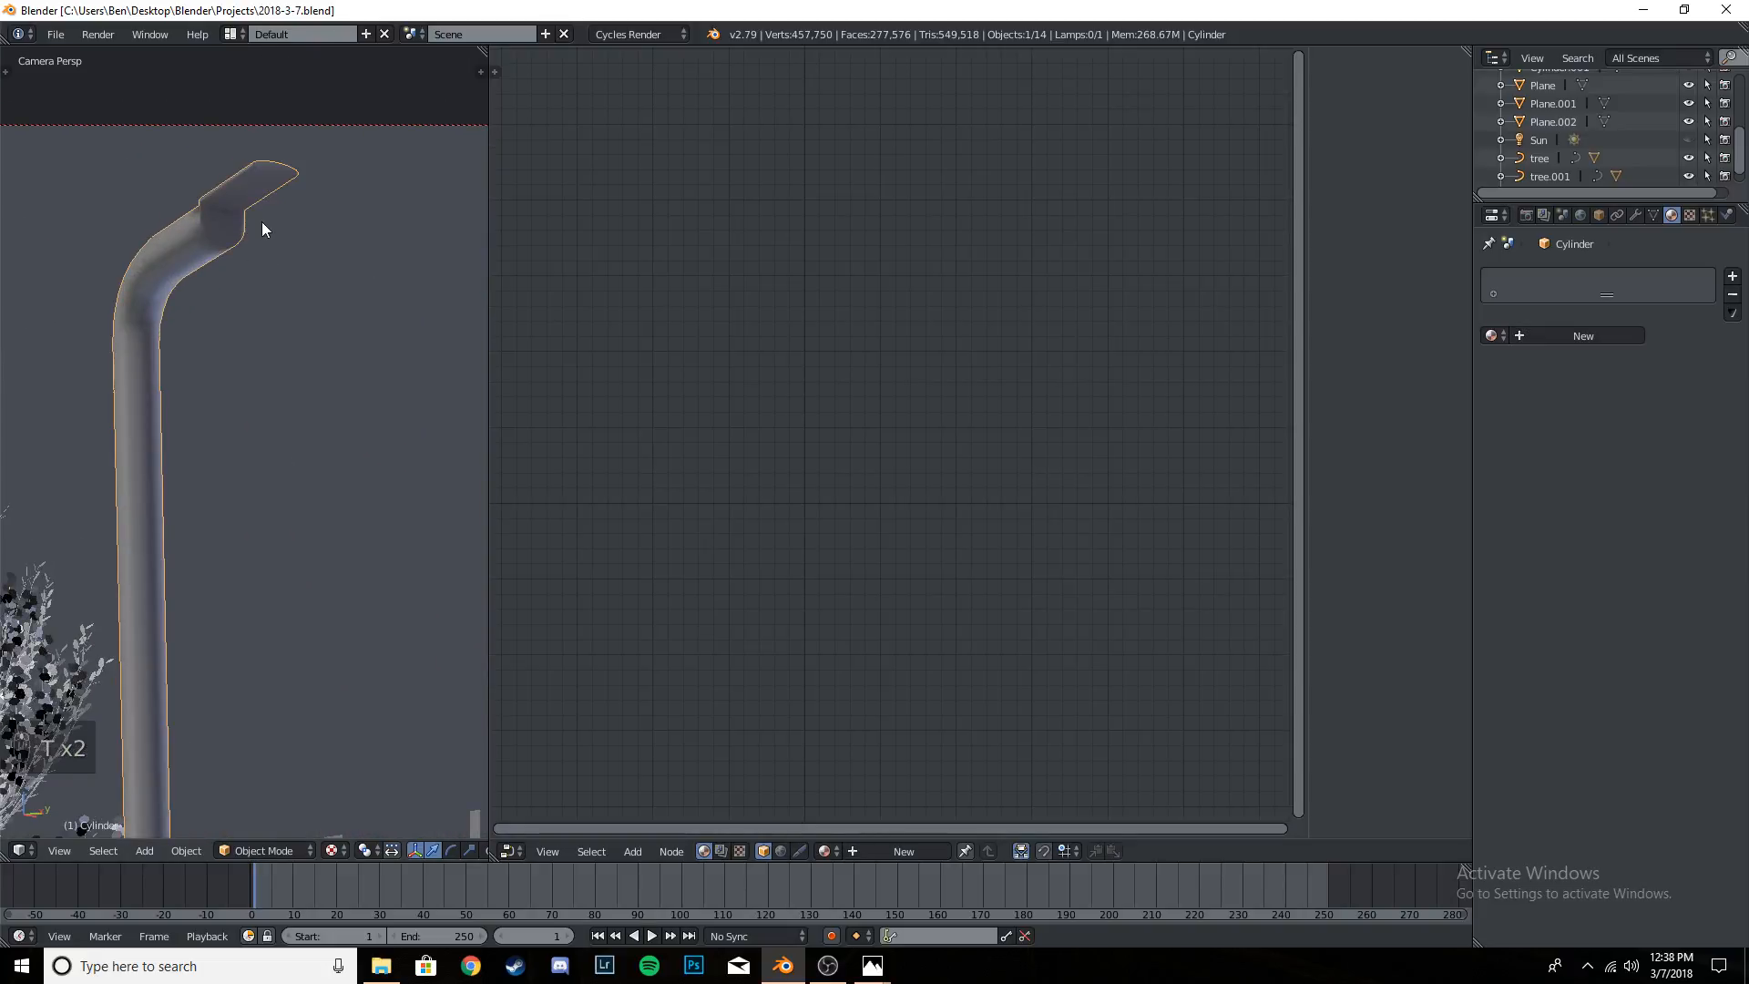
scroll(261, 222, "up", 4)
middle_click_drag(281, 195, 282, 514, "shift")
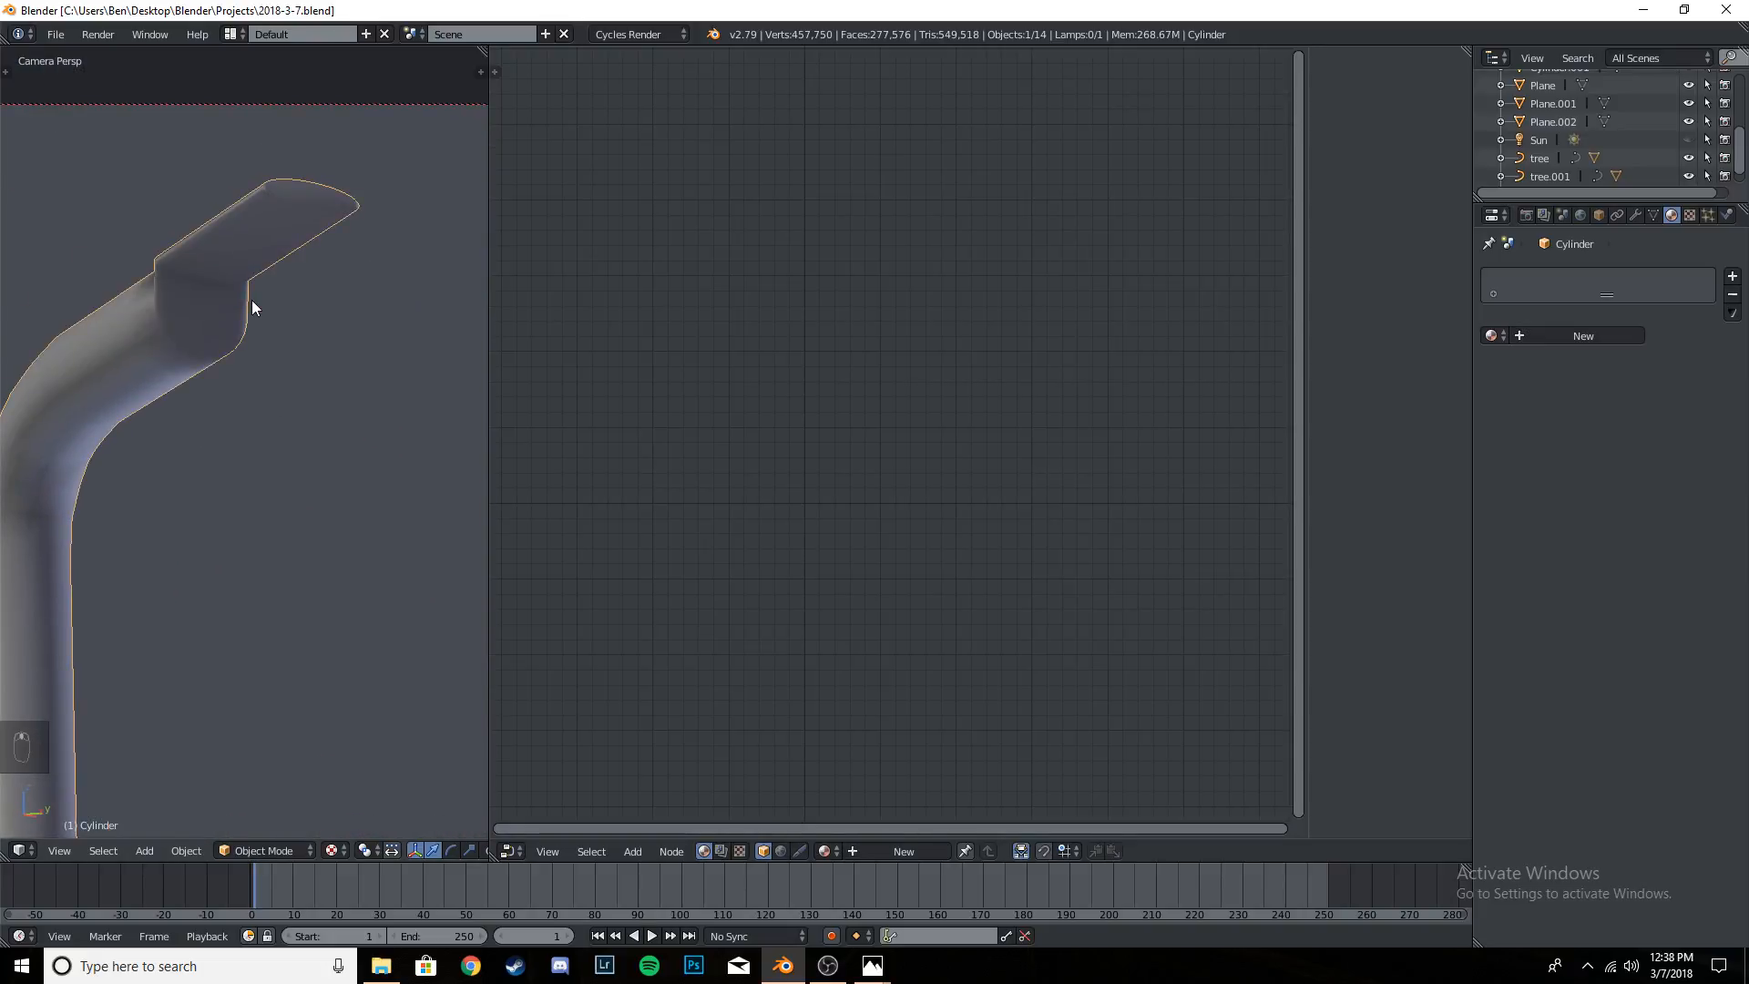
key("Tab")
key("g")
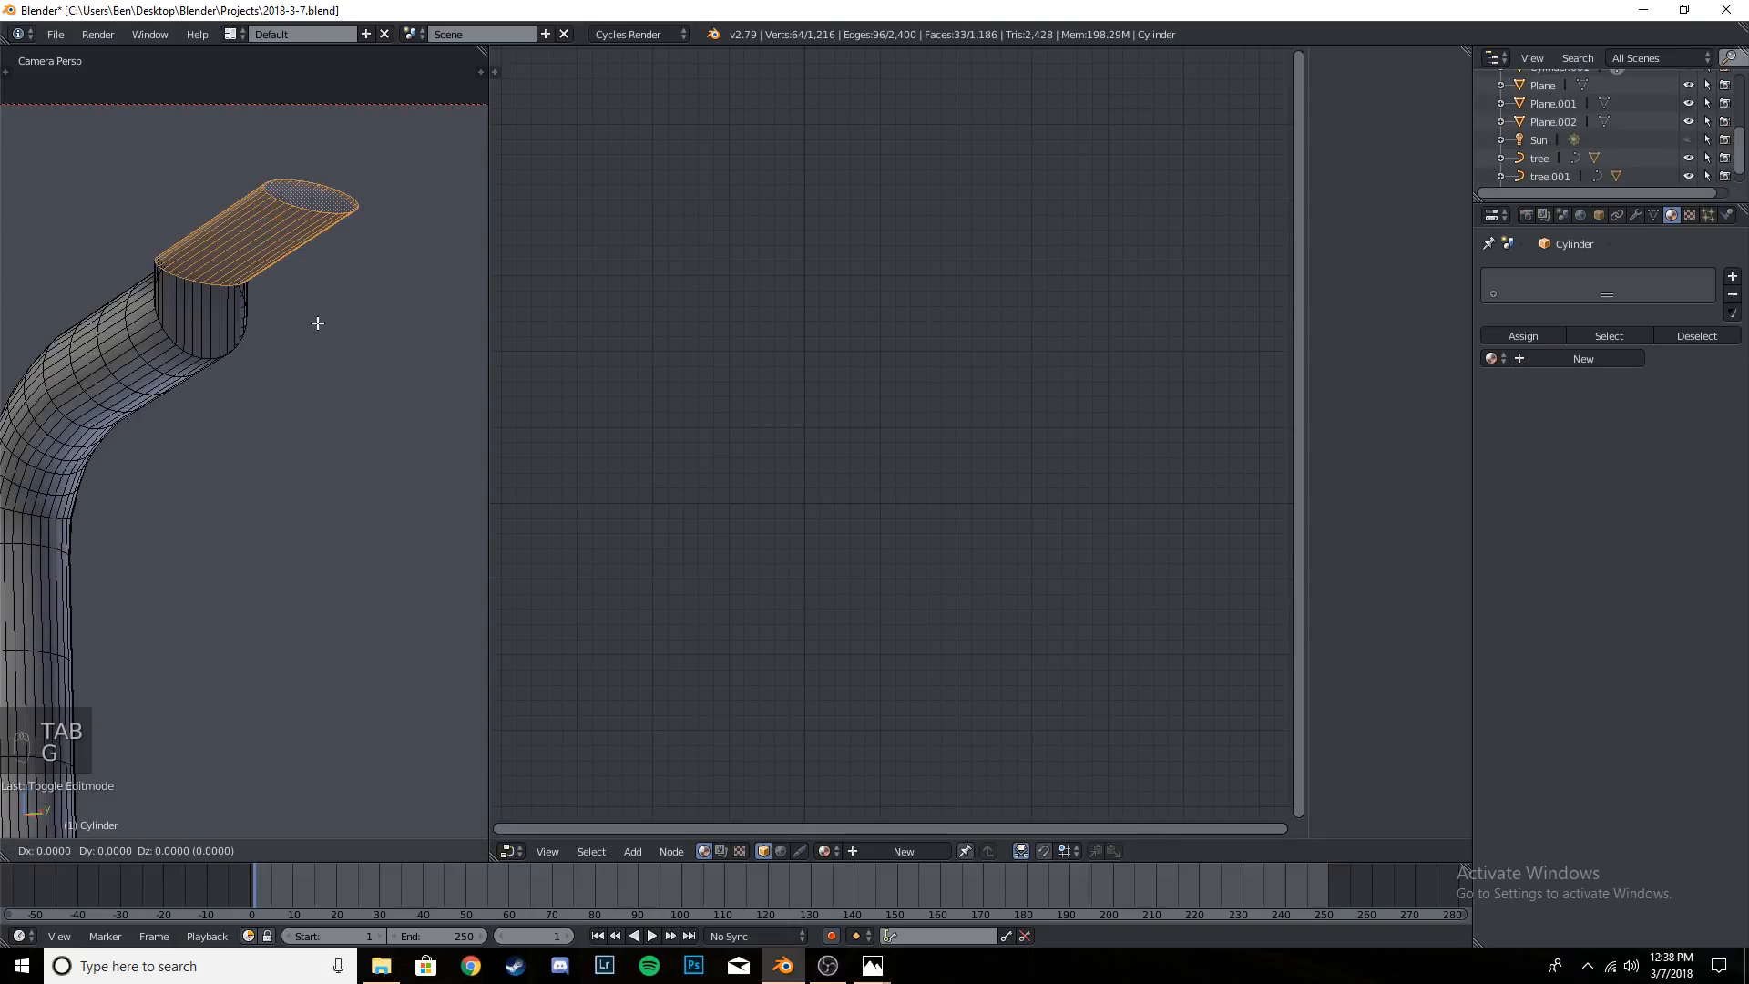
key("z")
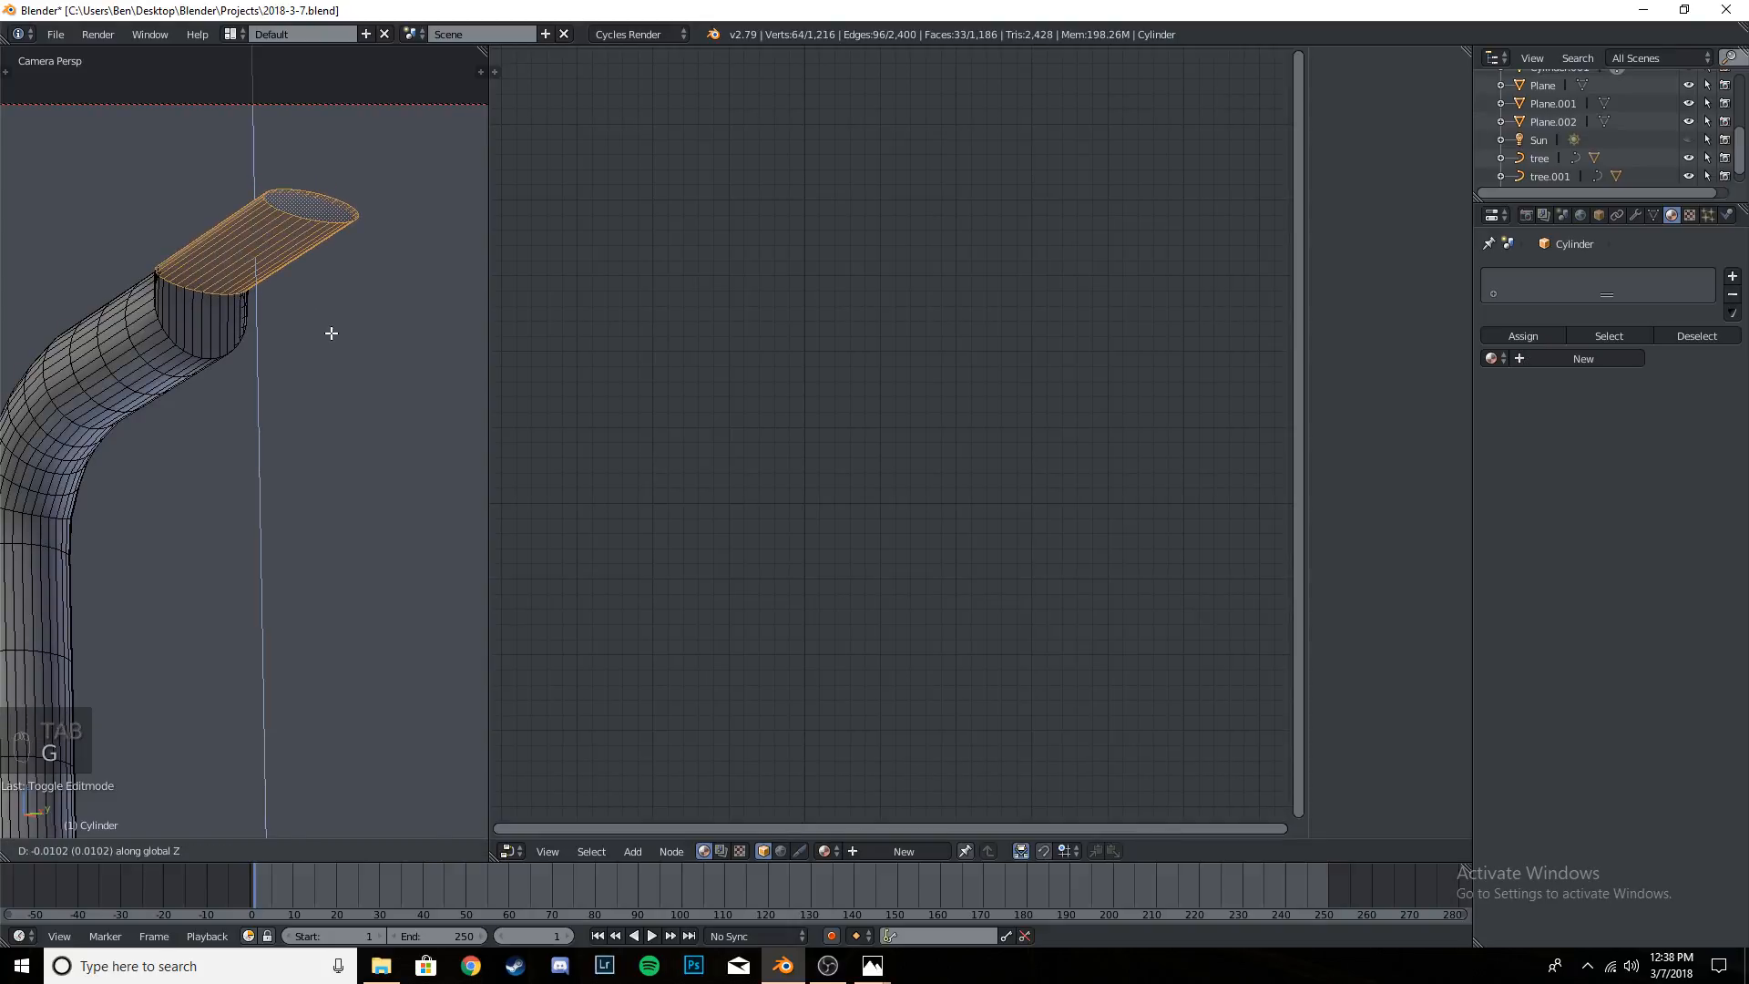
left_click(333, 334)
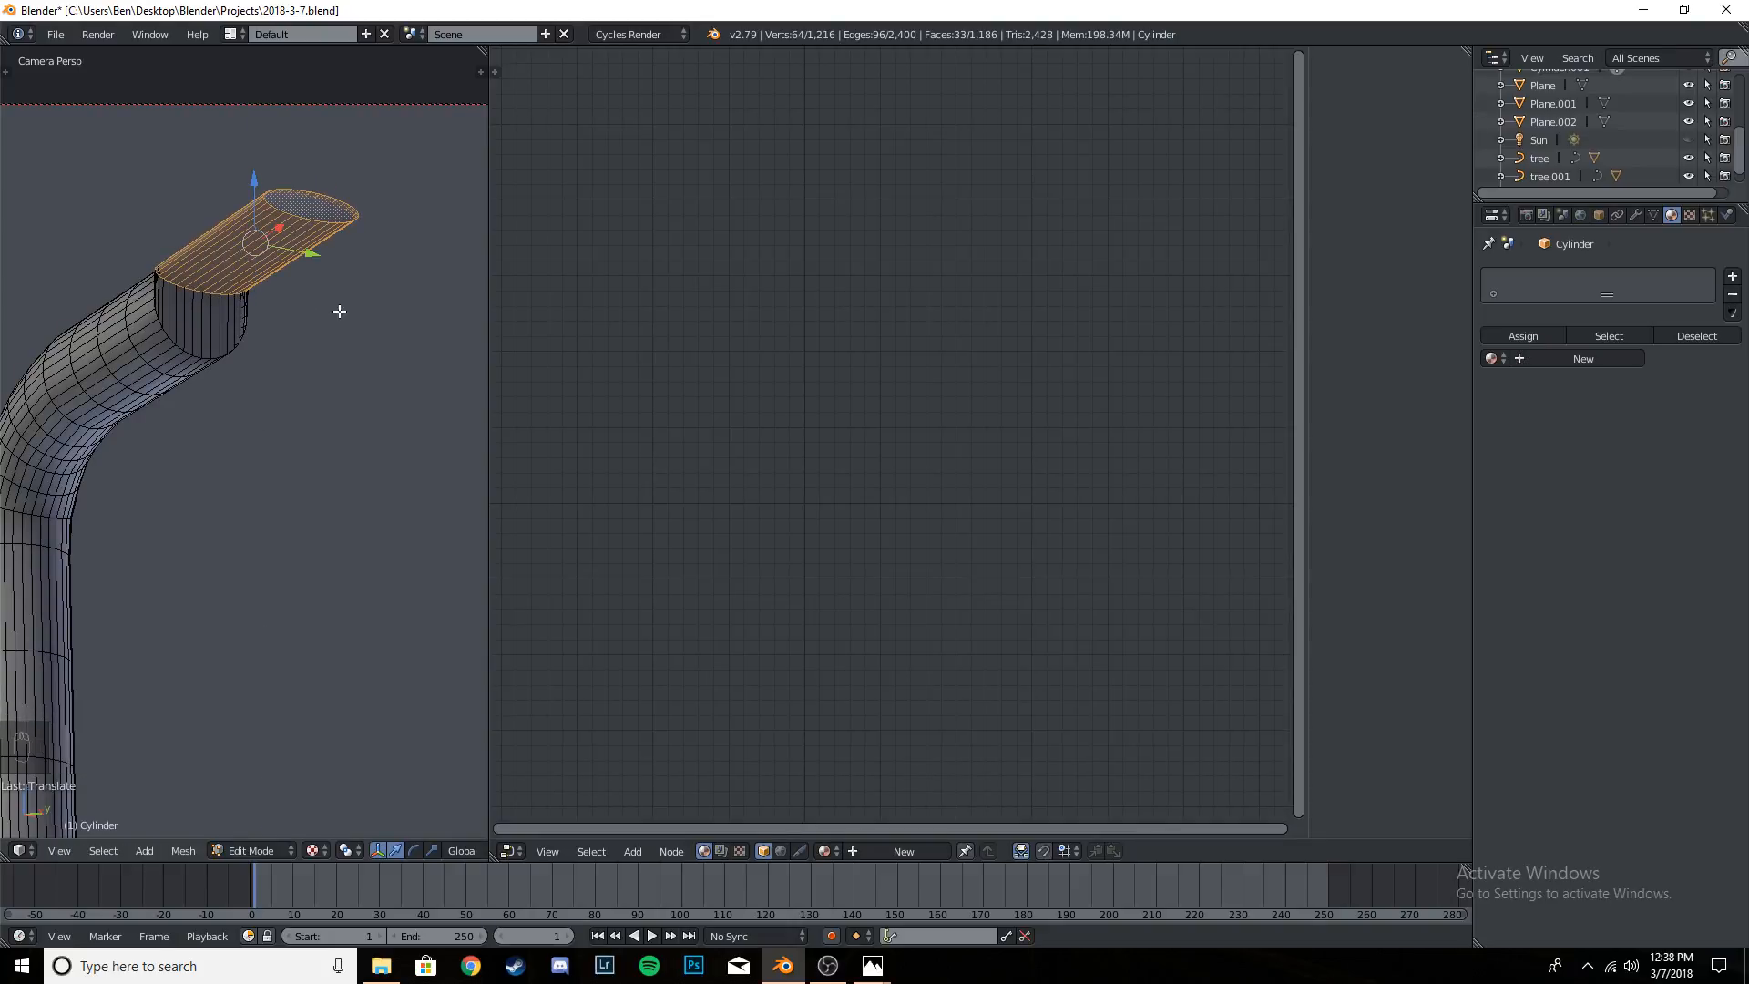
key("a")
key("Tab")
scroll(341, 310, "down", 4)
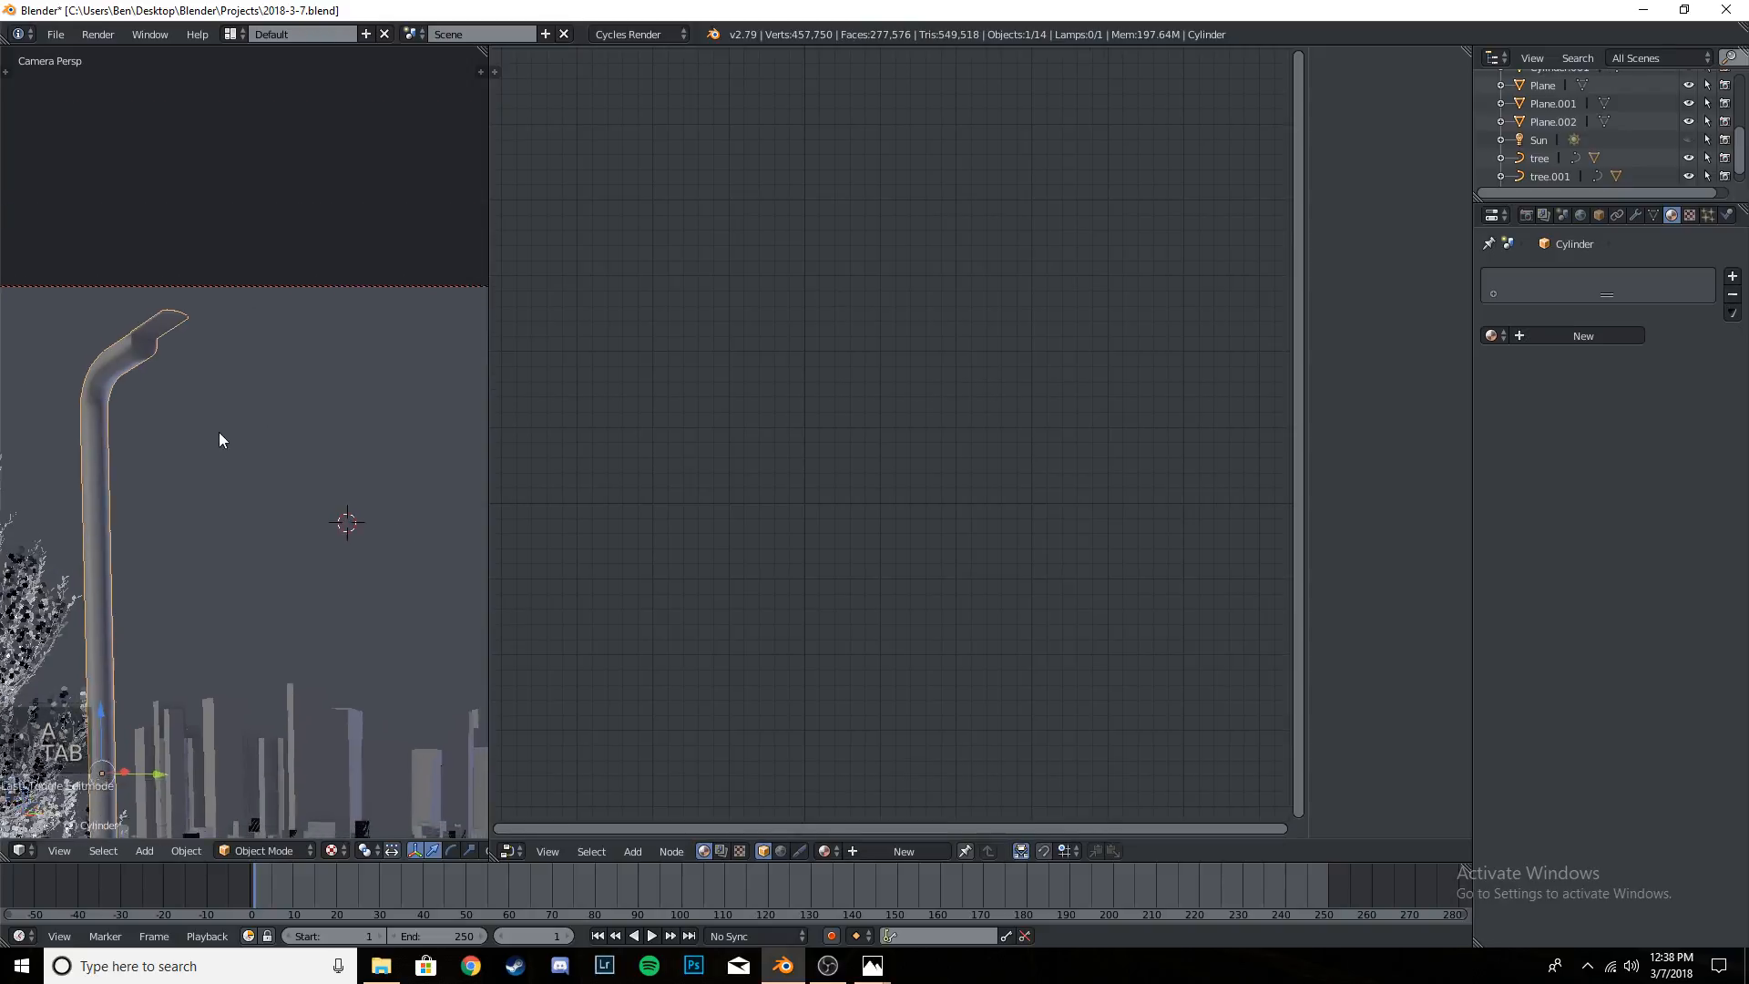
scroll(220, 435, "down", 3)
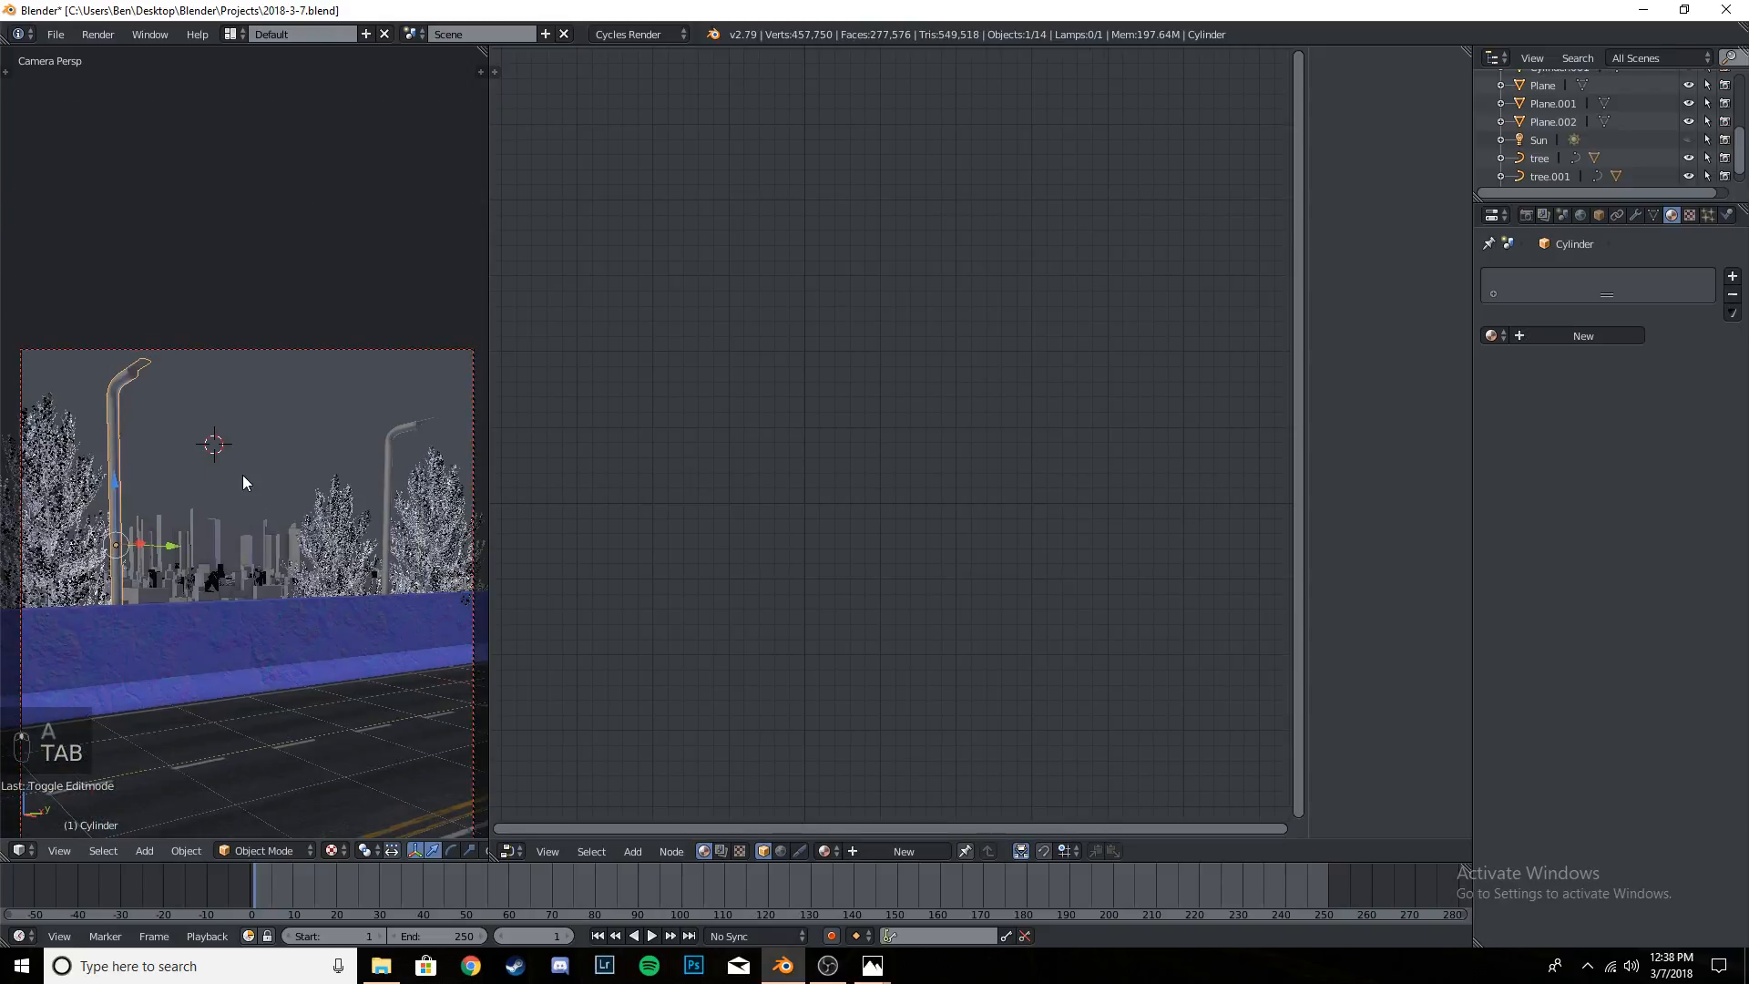
- Save the project over the existing 2018-3-7.blend file
key("ctrl+s")
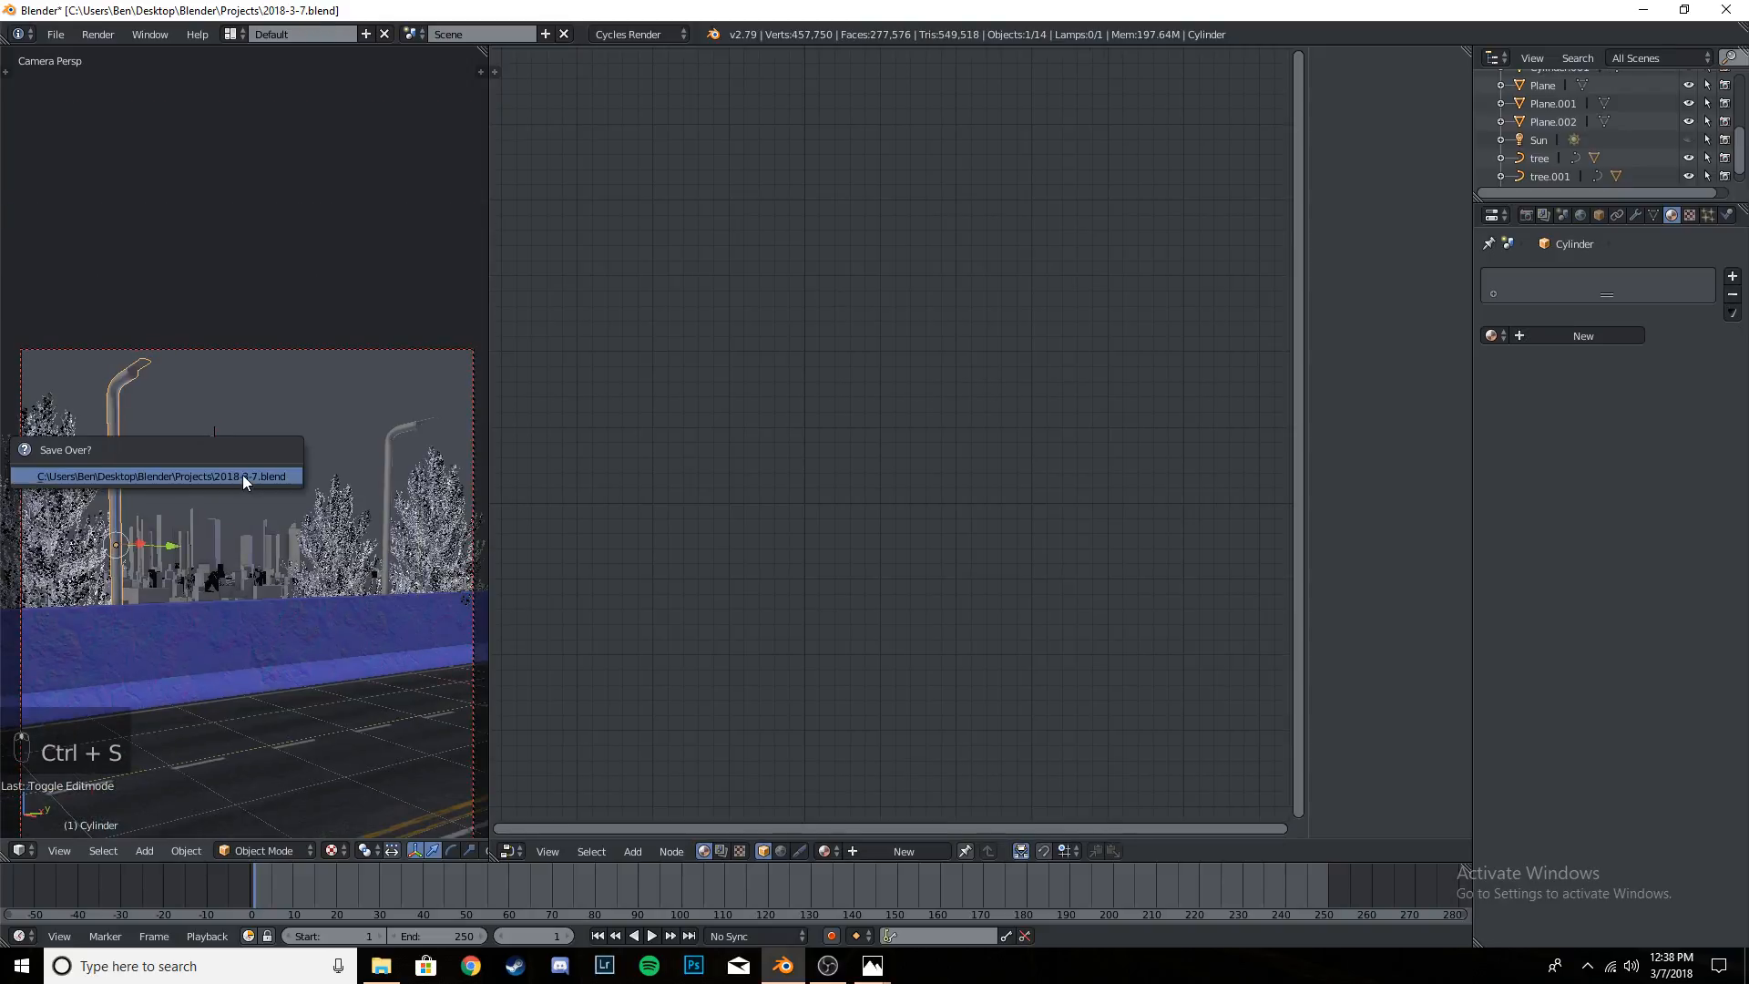
left_click(242, 475)
scroll(234, 474, "up", 6)
middle_click_drag(232, 473, 286, 355, "shift")
scroll(339, 431, "down", 5)
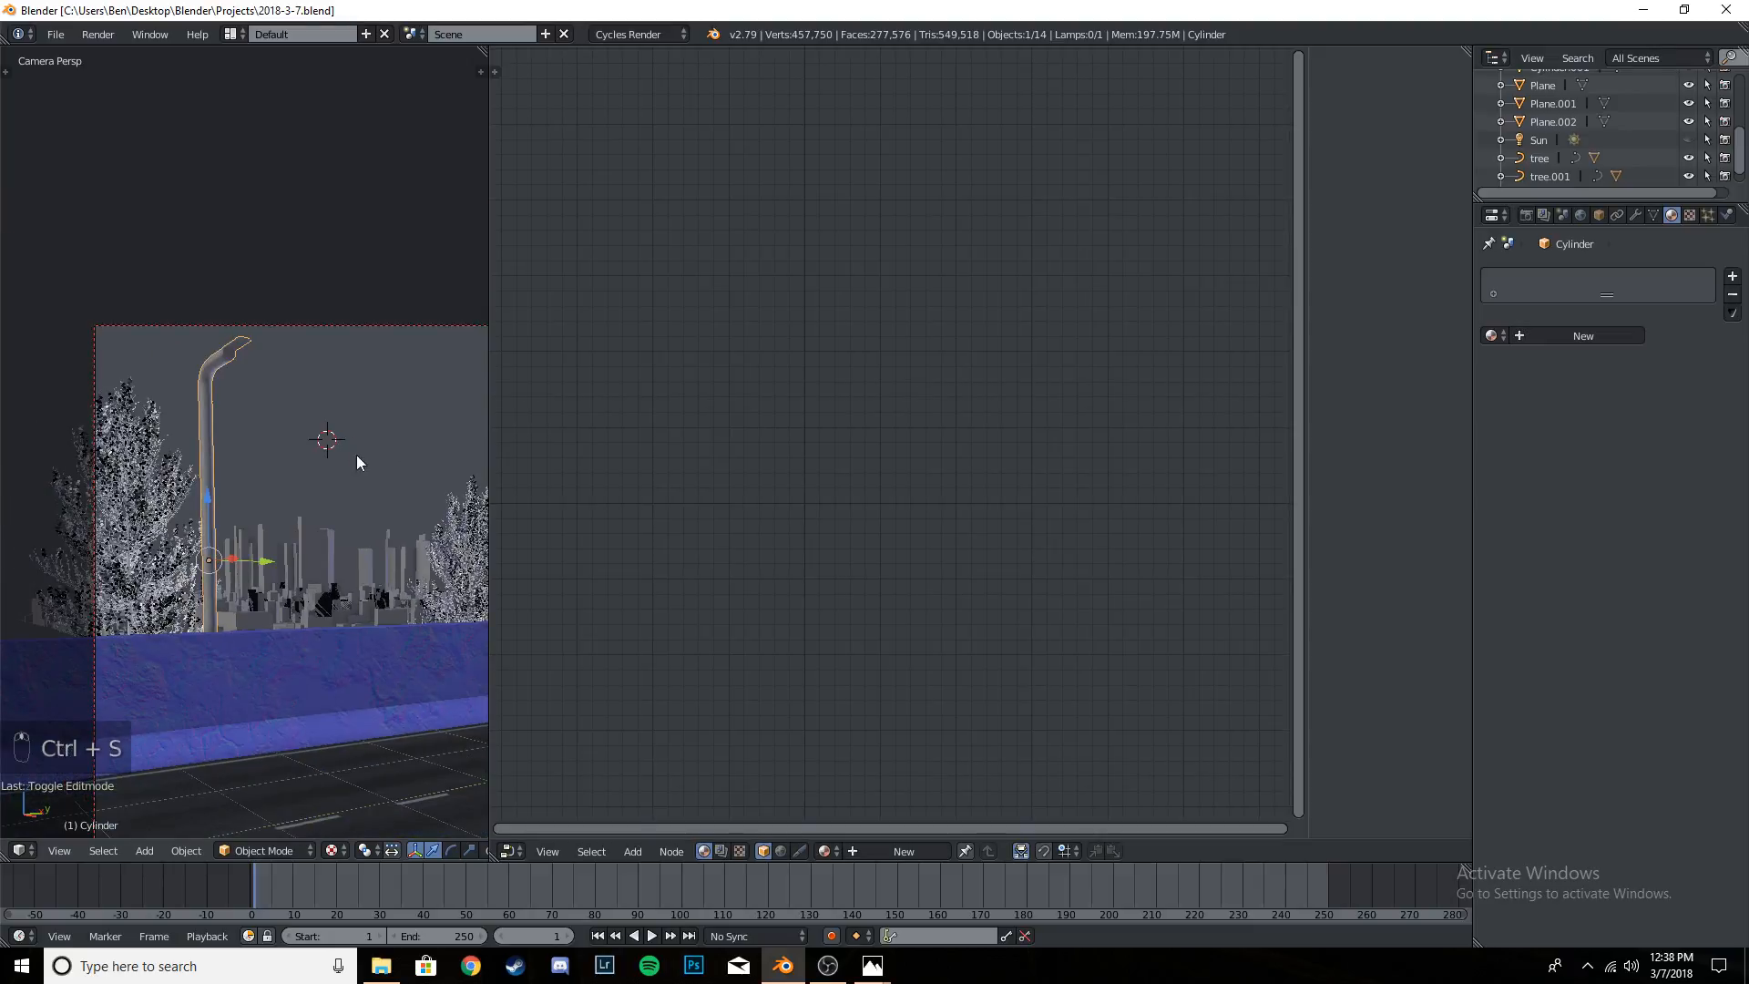
scroll(299, 385, "down", 3)
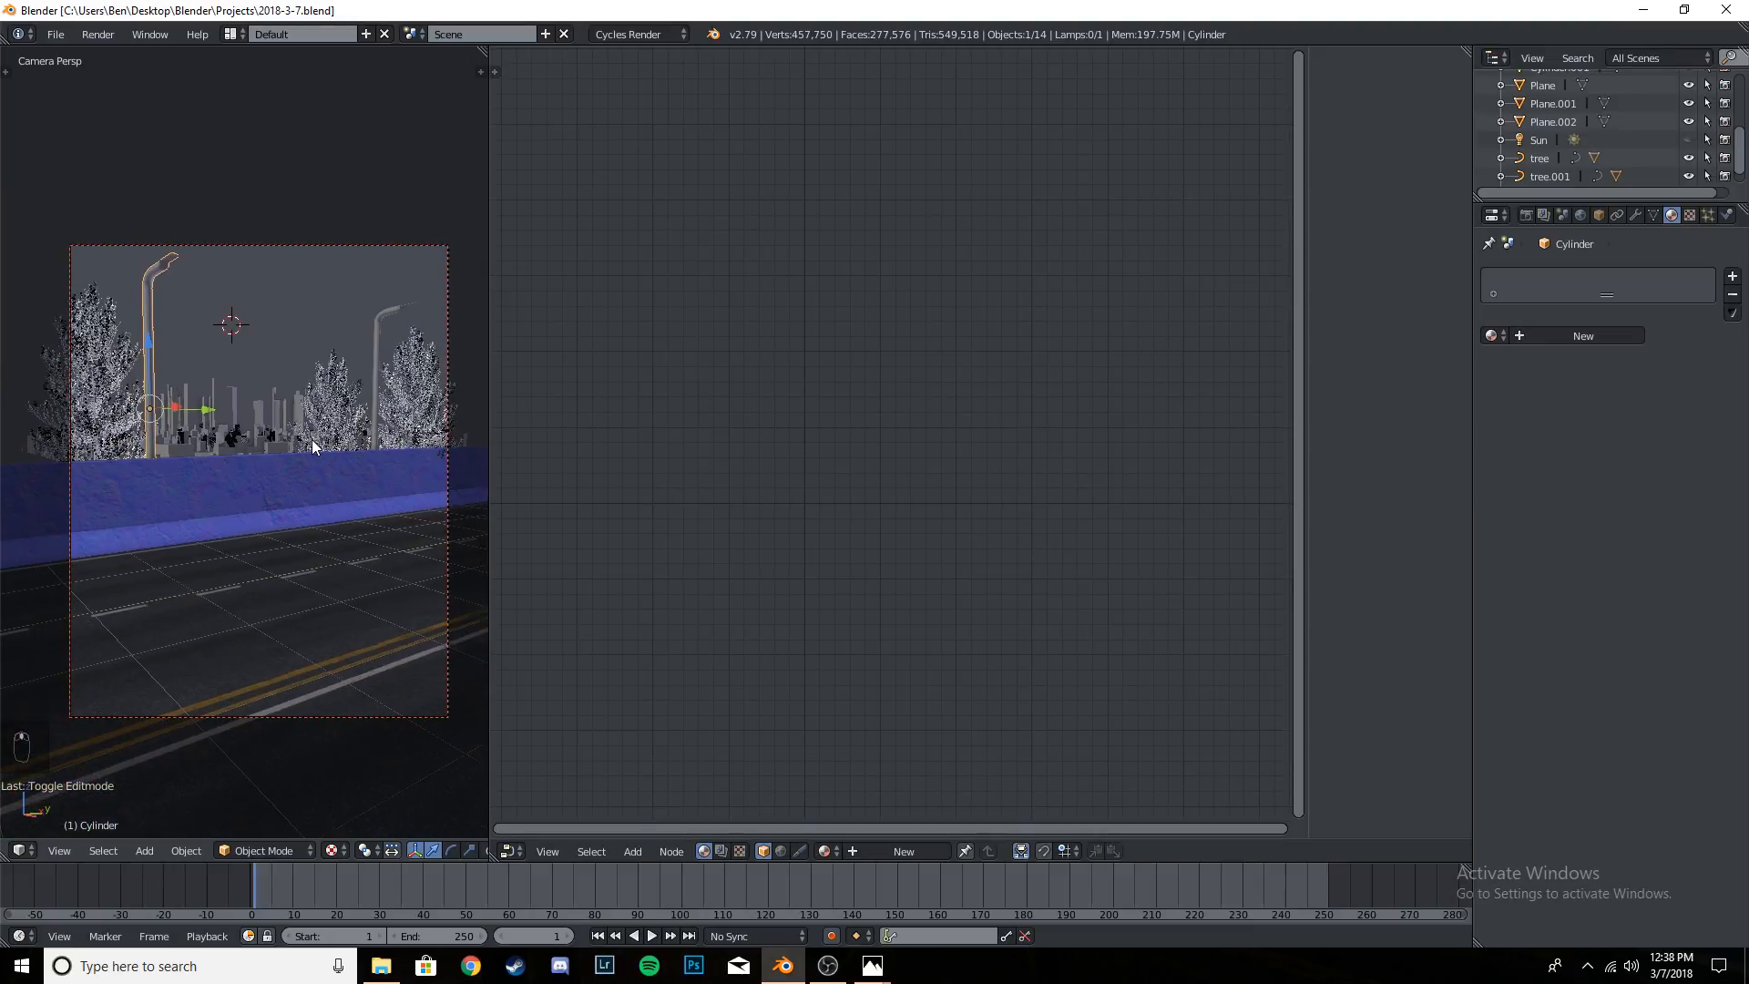
key("ctrl+s")
key("ctrl+s")
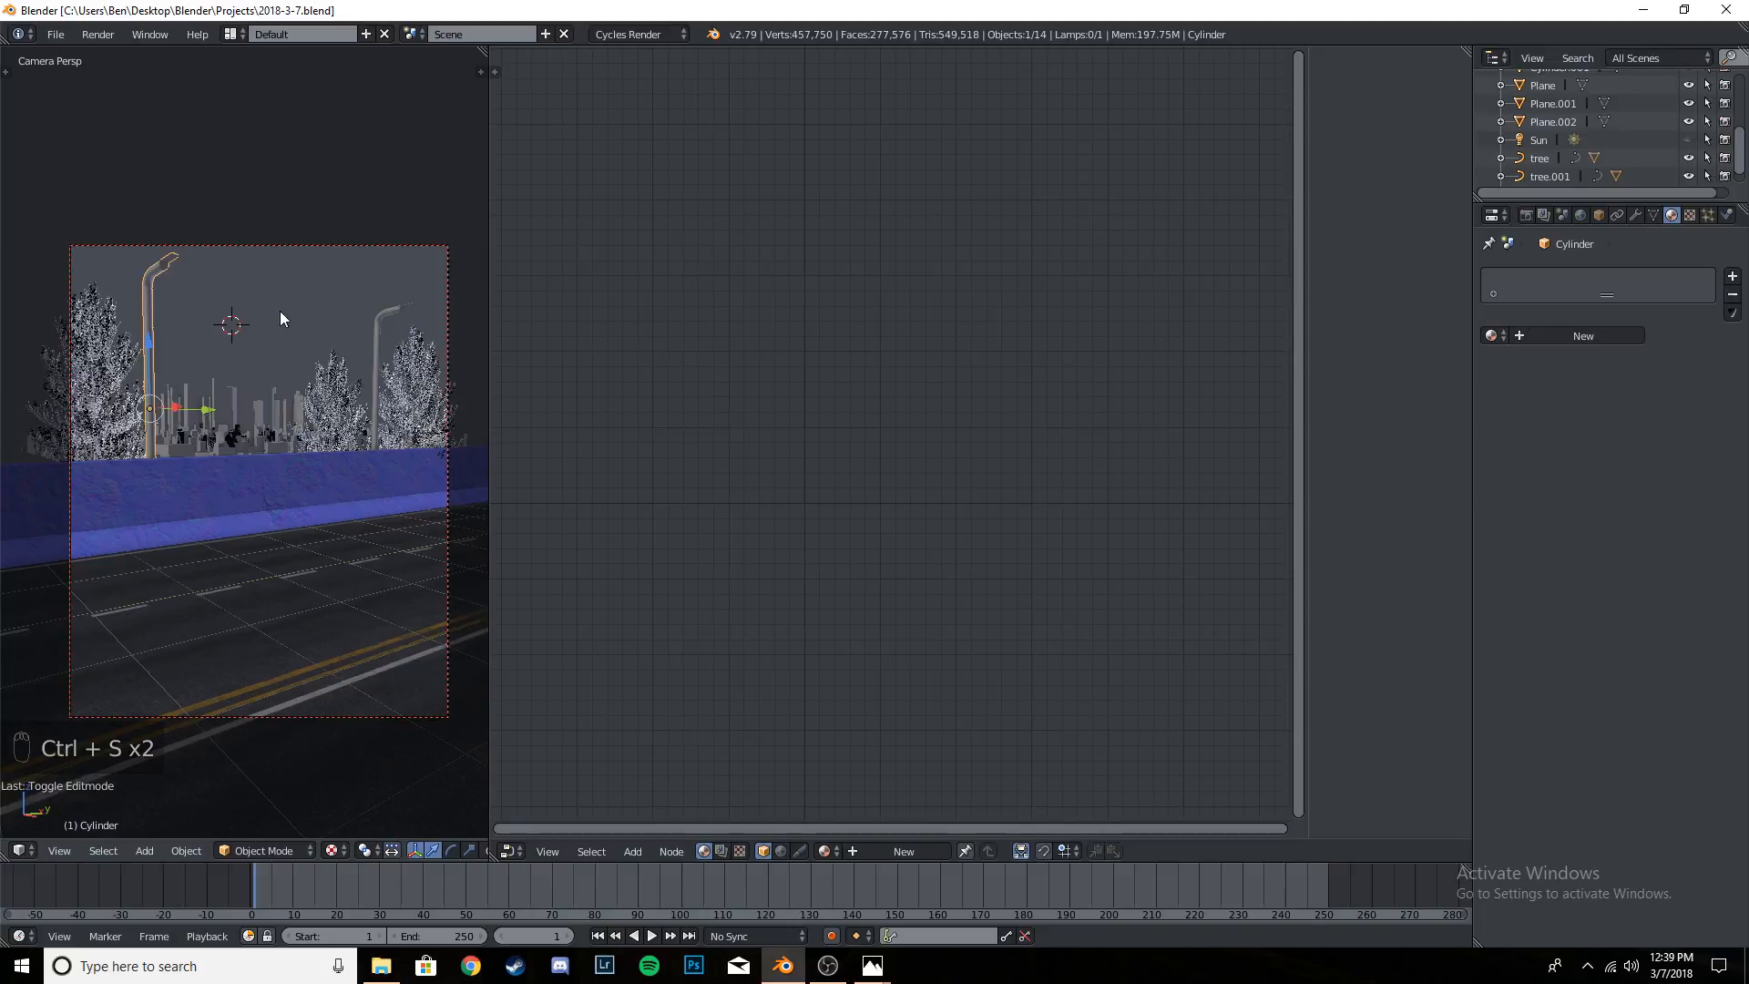
scroll(182, 244, "up", 8)
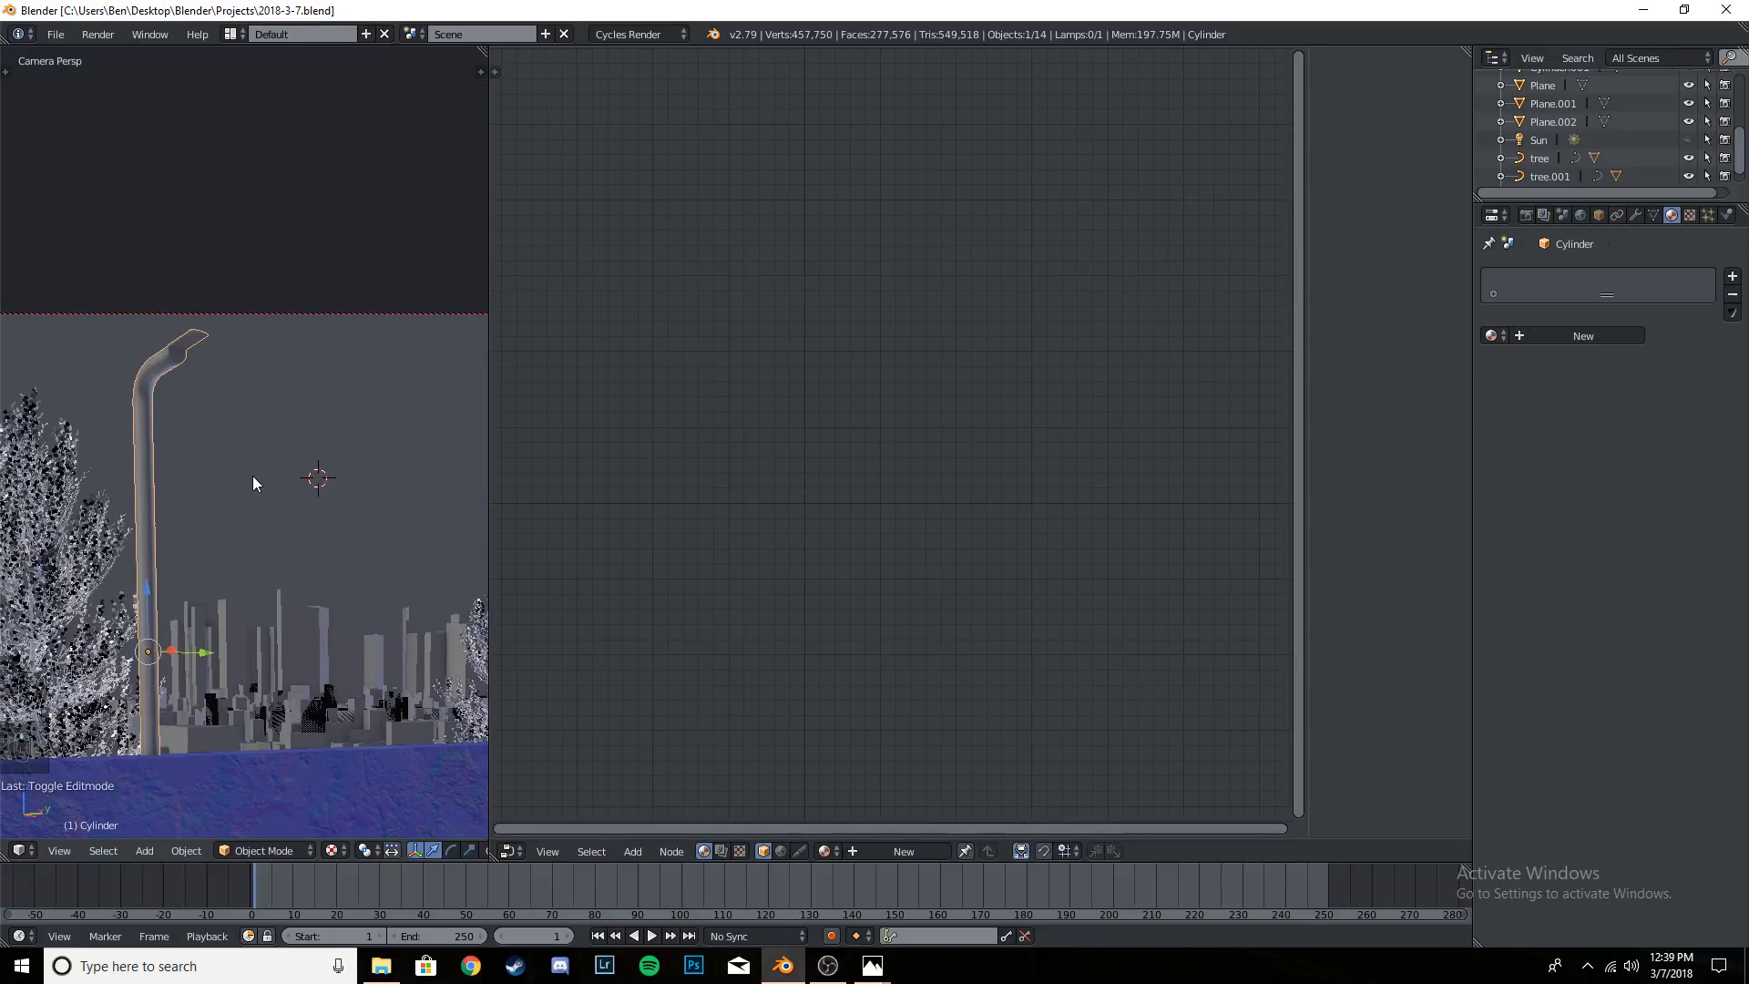
scroll(180, 282, "up", 2)
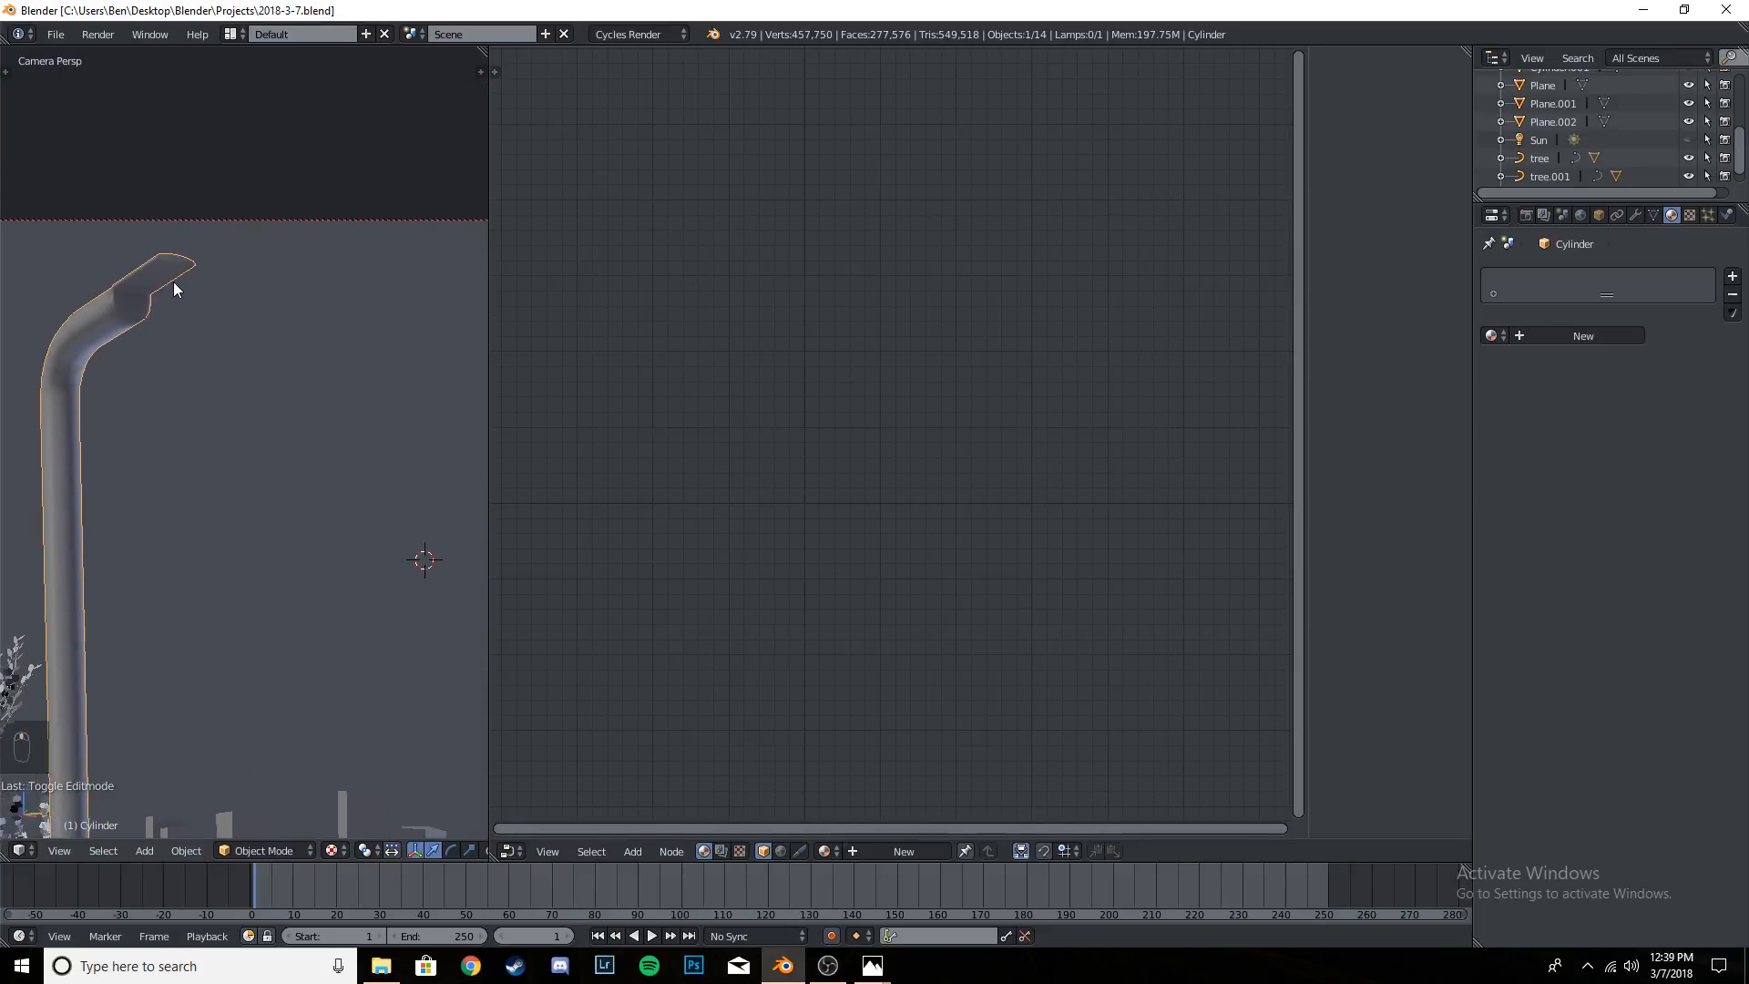
key("t")
left_click(11, 118)
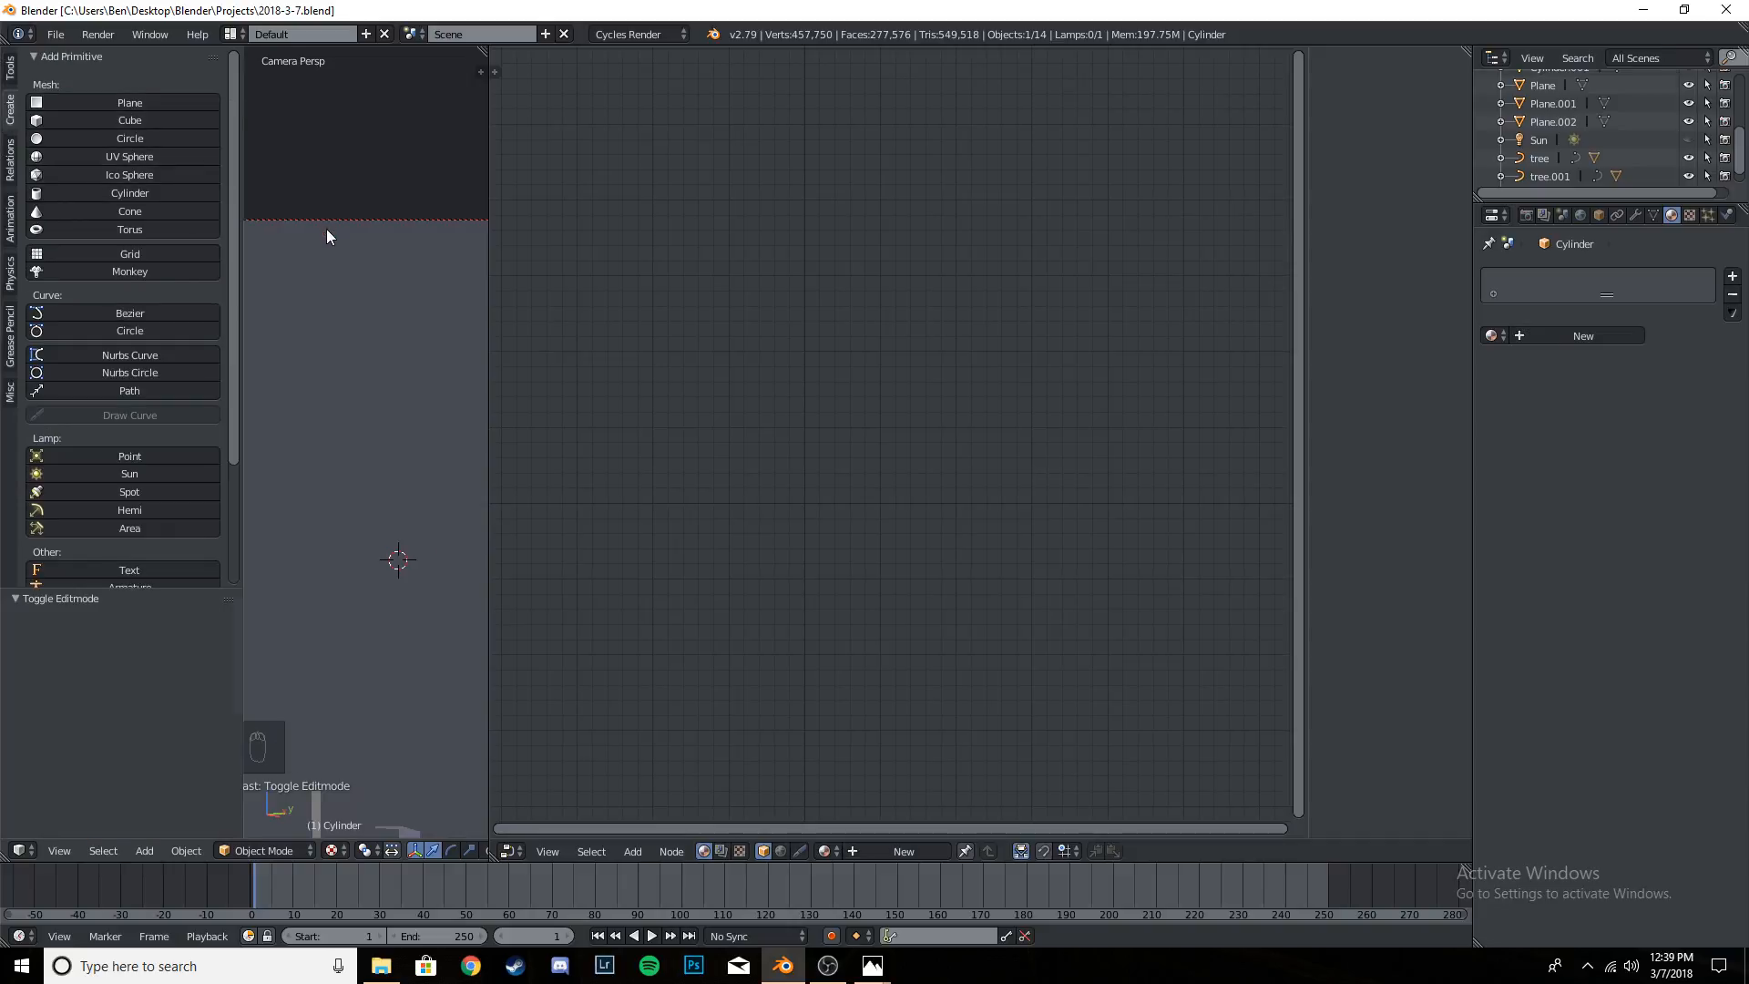
key("t")
- Check the camera view in rendered shading, return to solid shading, and save the project again
key("shift+z")
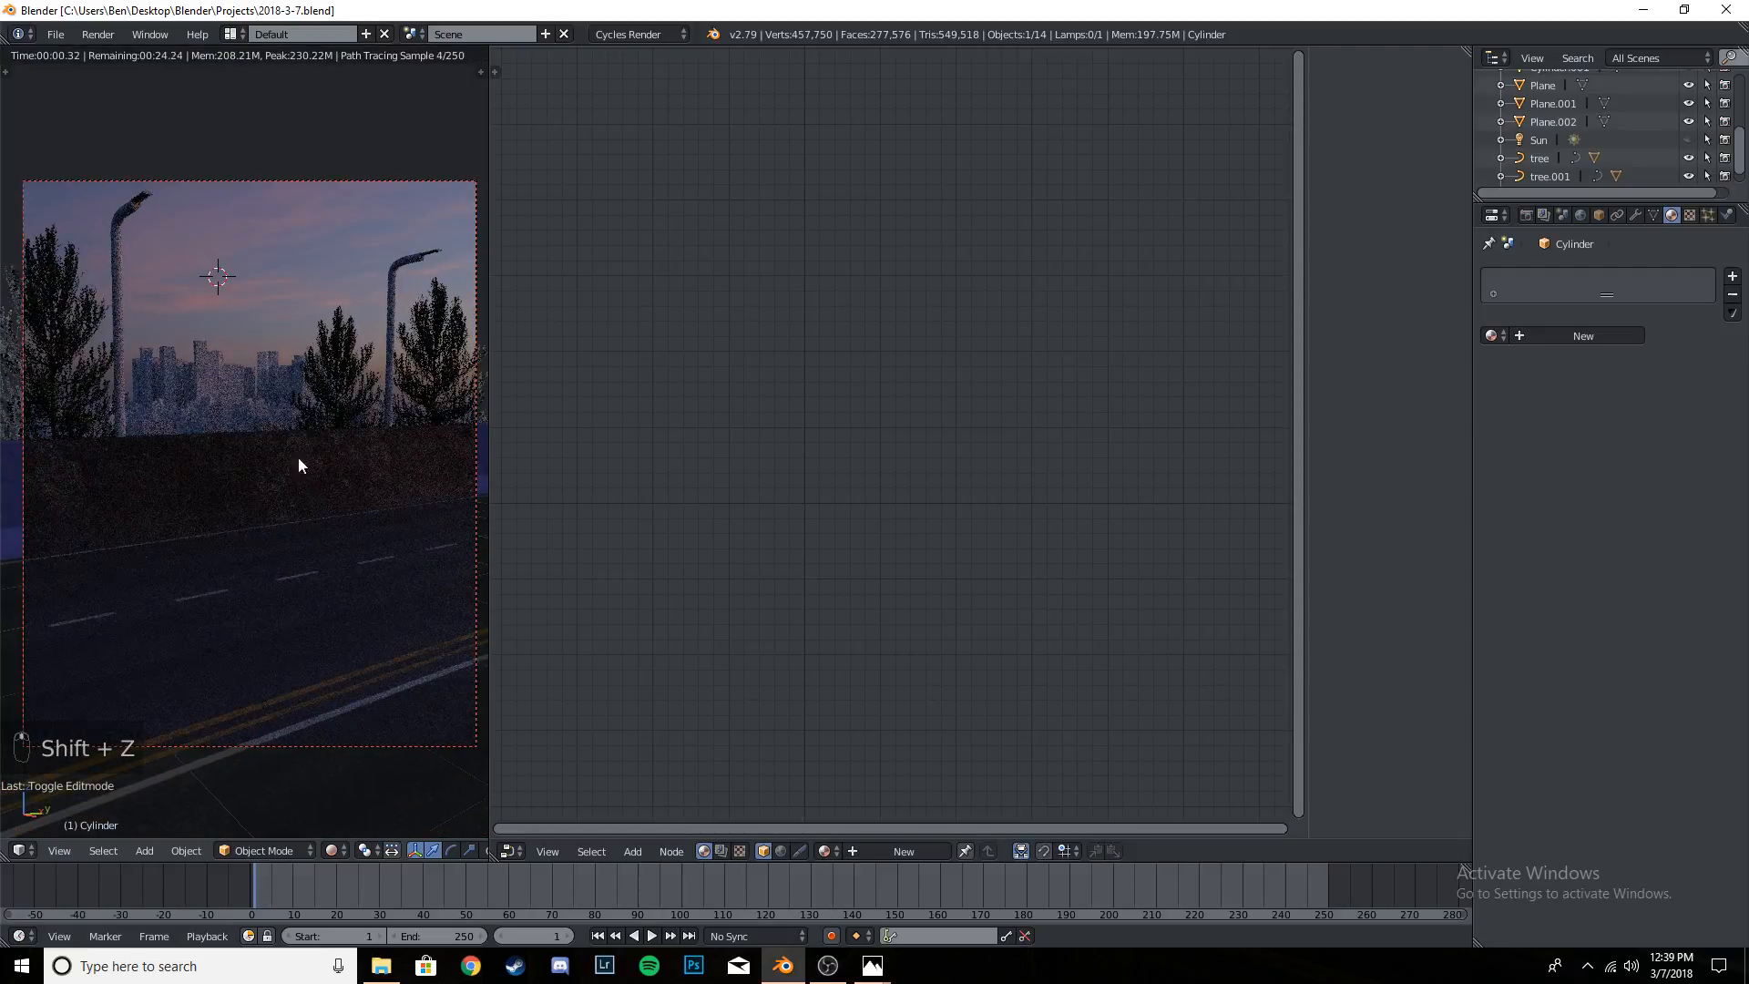
key("ctrl+s")
key("ctrl+s")
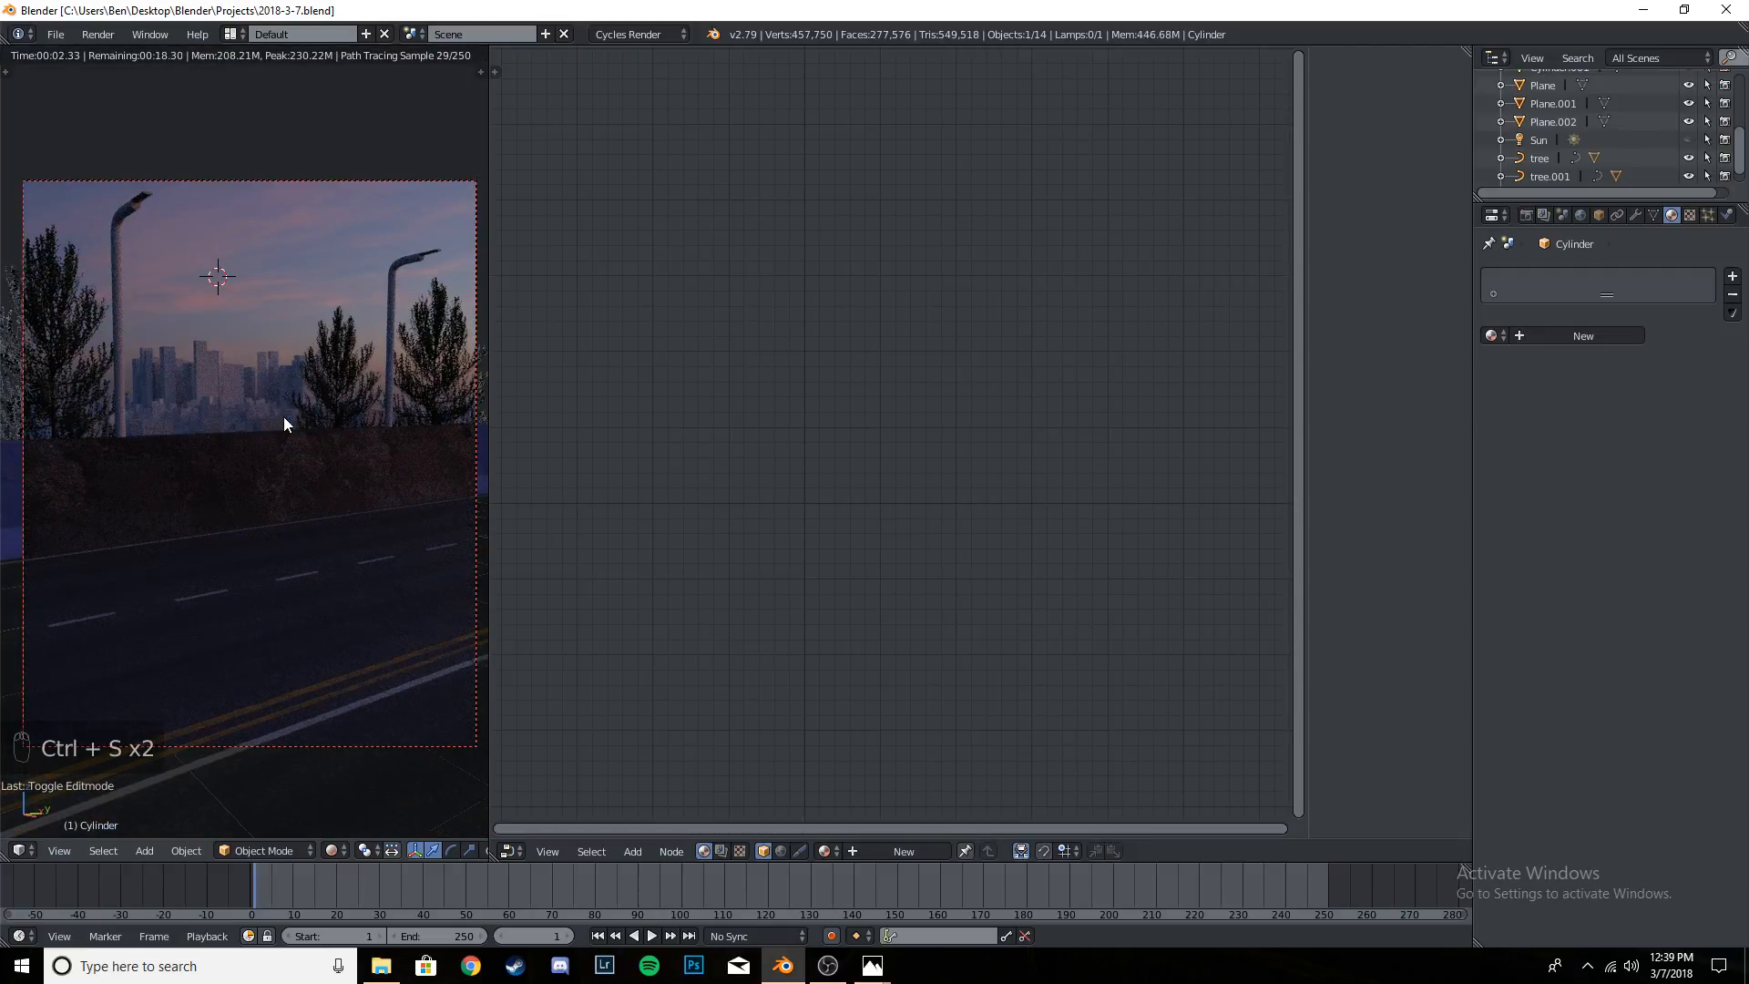
key("shift+z")
key("ctrl+s")
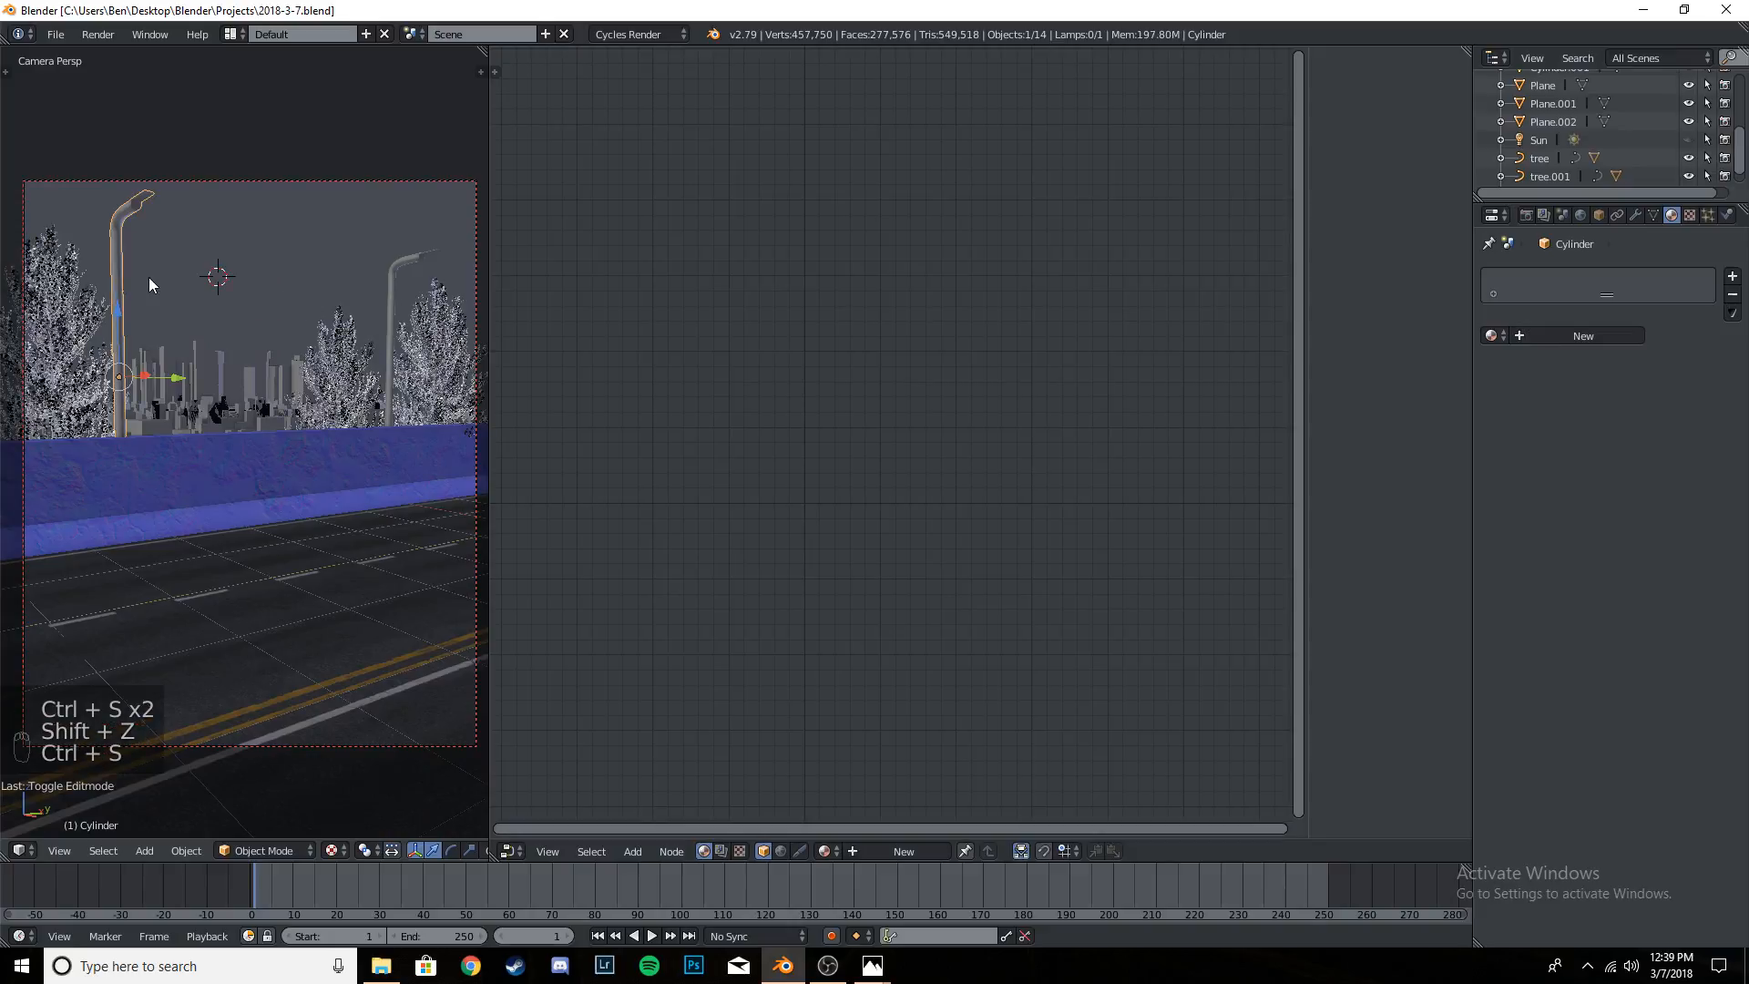
- Select an edge on the underside of the nearer lamp's head and try to move it outward with Shrink/Fatten
scroll(149, 277, "up", 6)
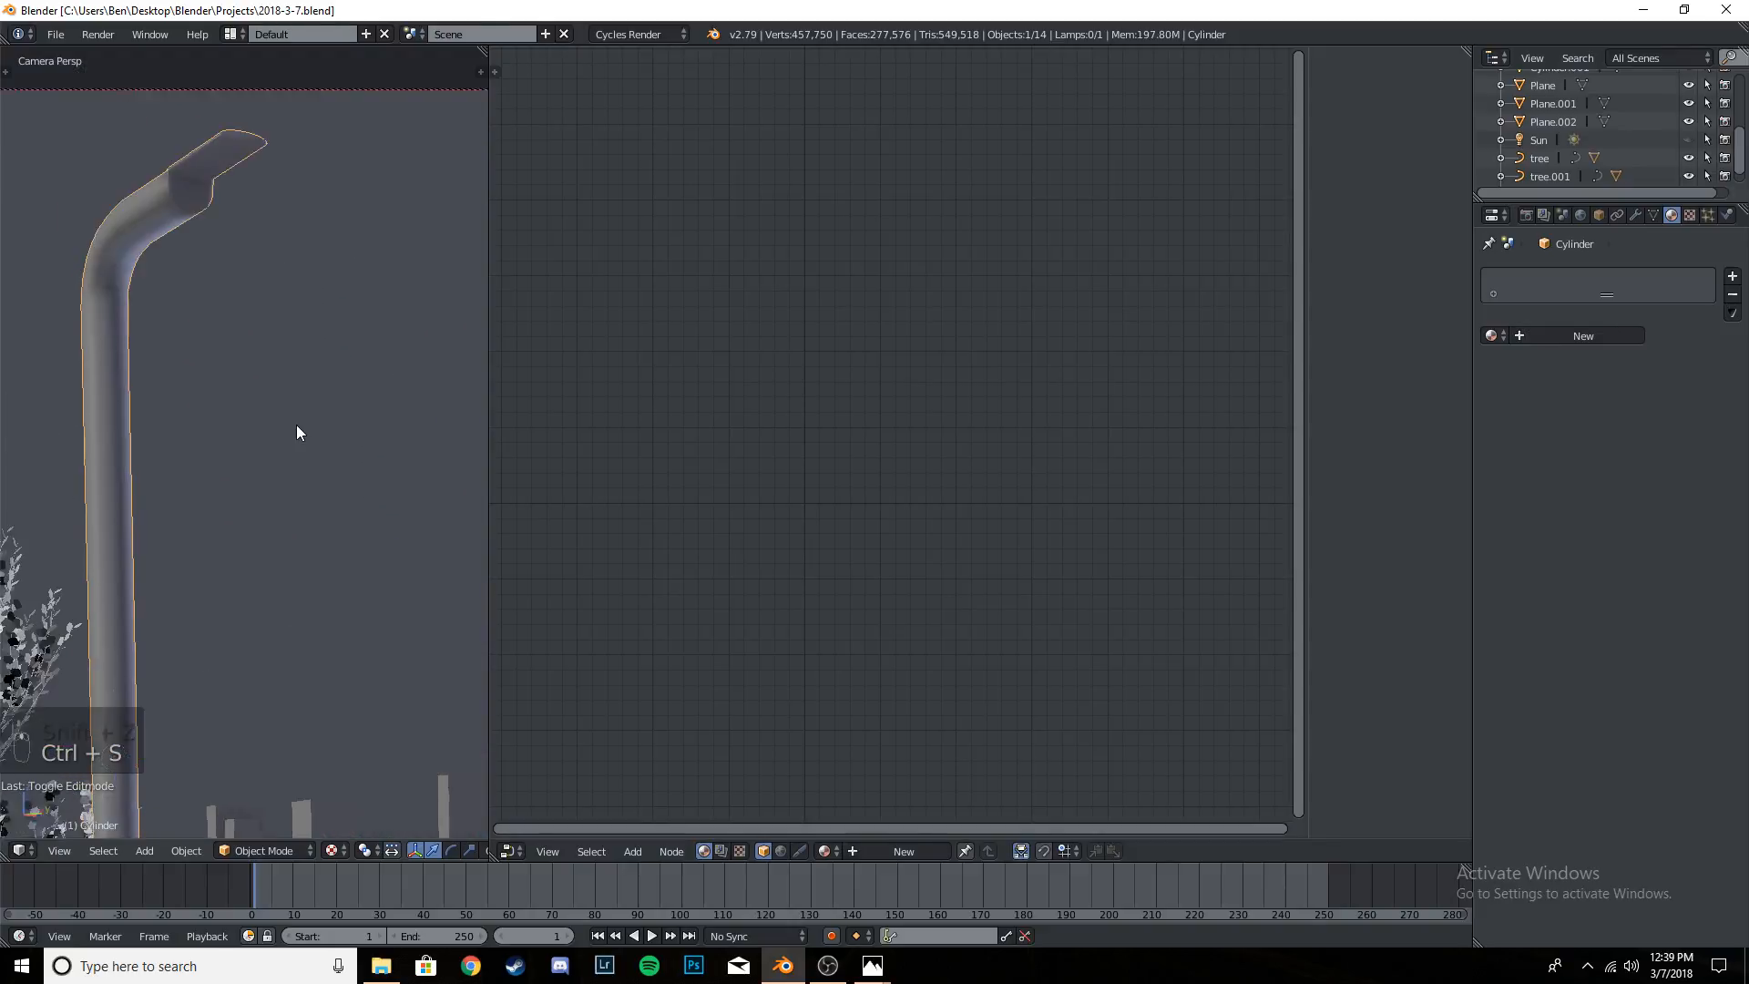
key("Tab")
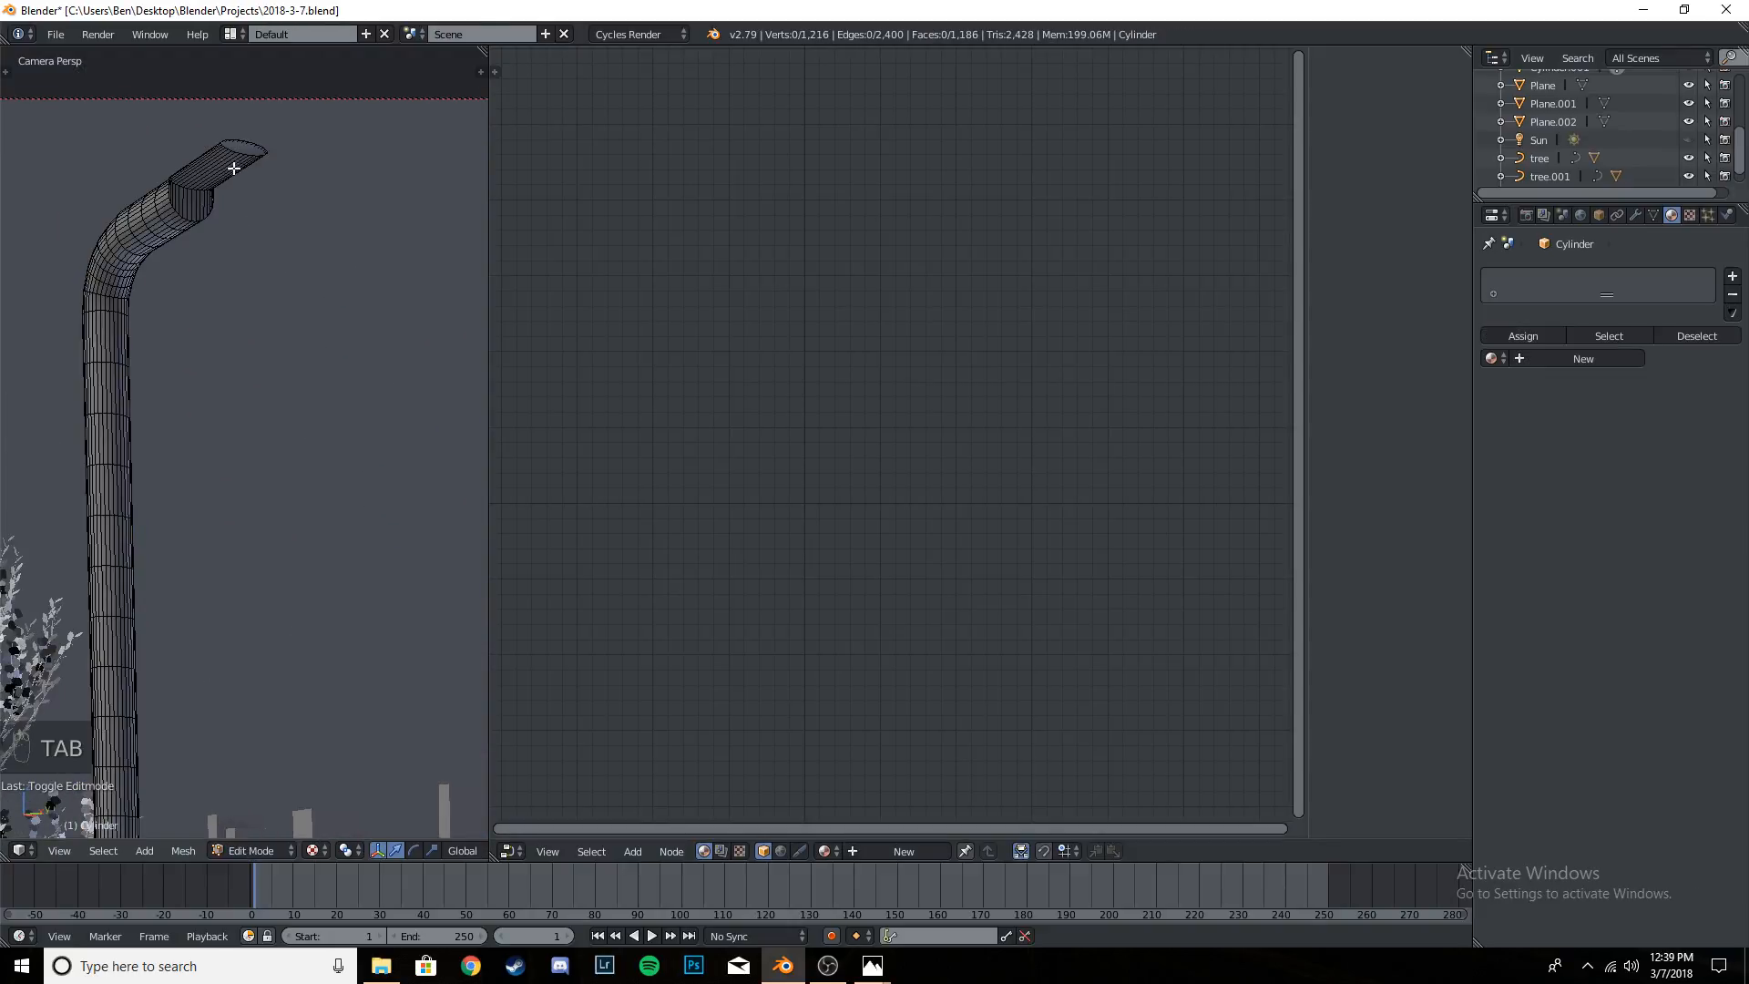
right_click(234, 168)
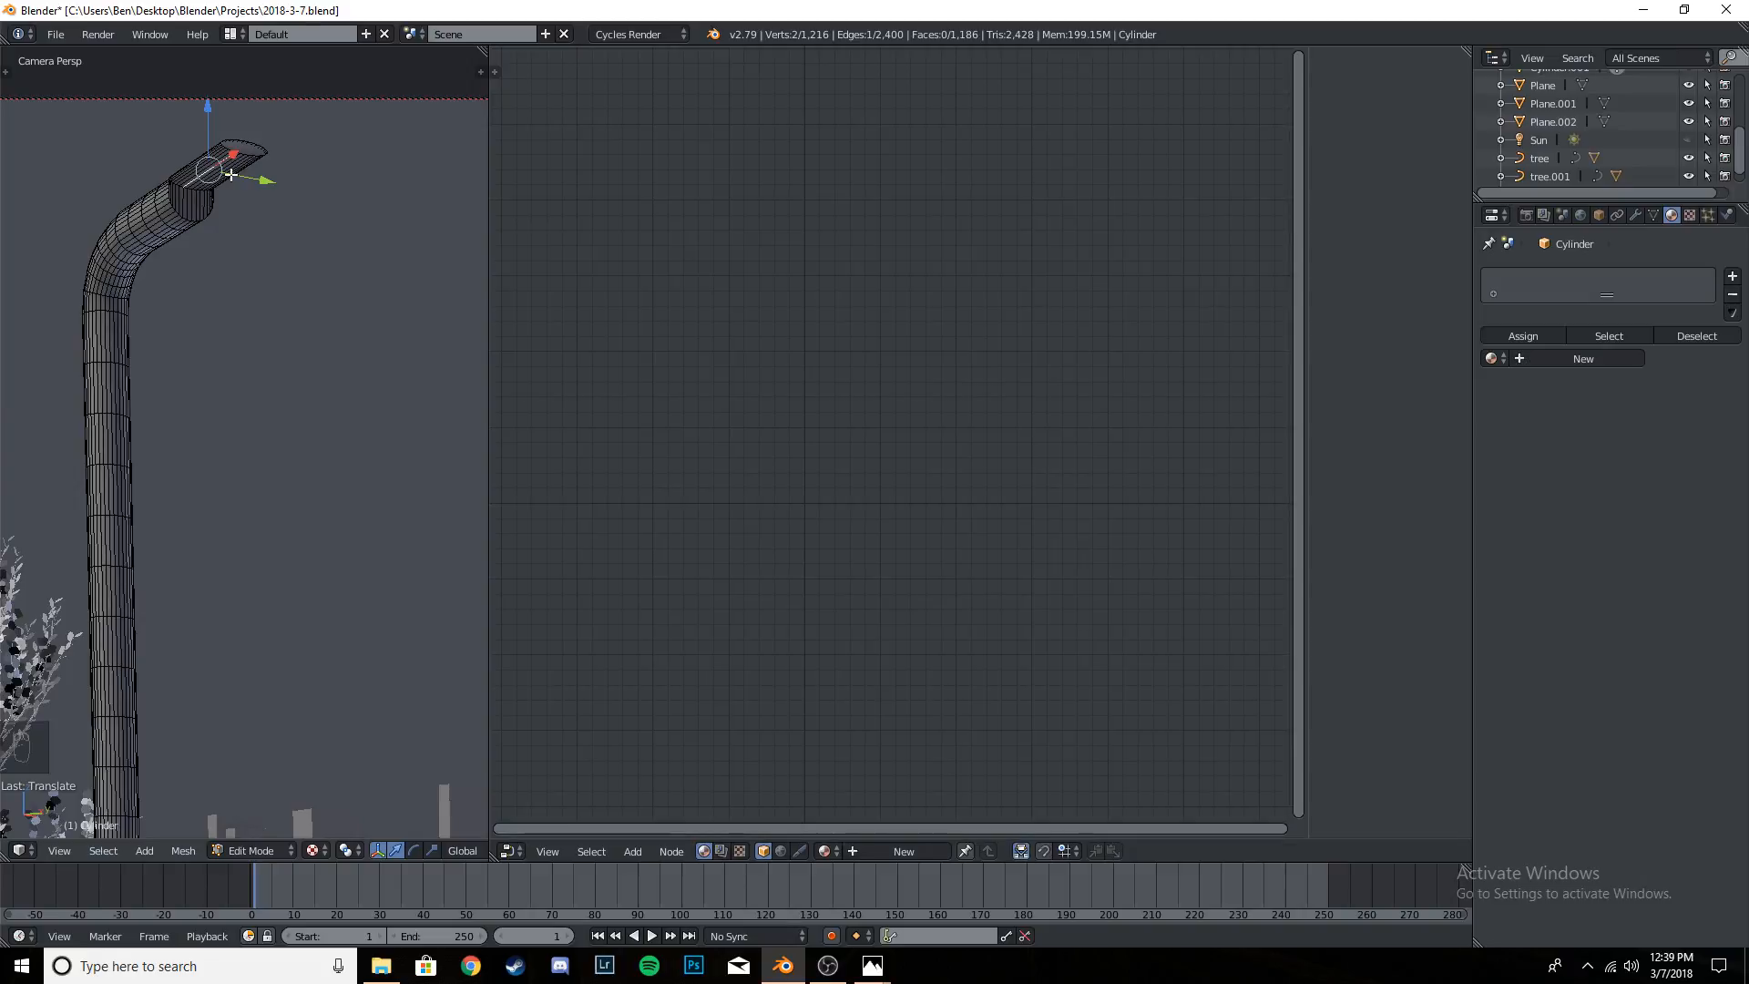
key("alt+s")
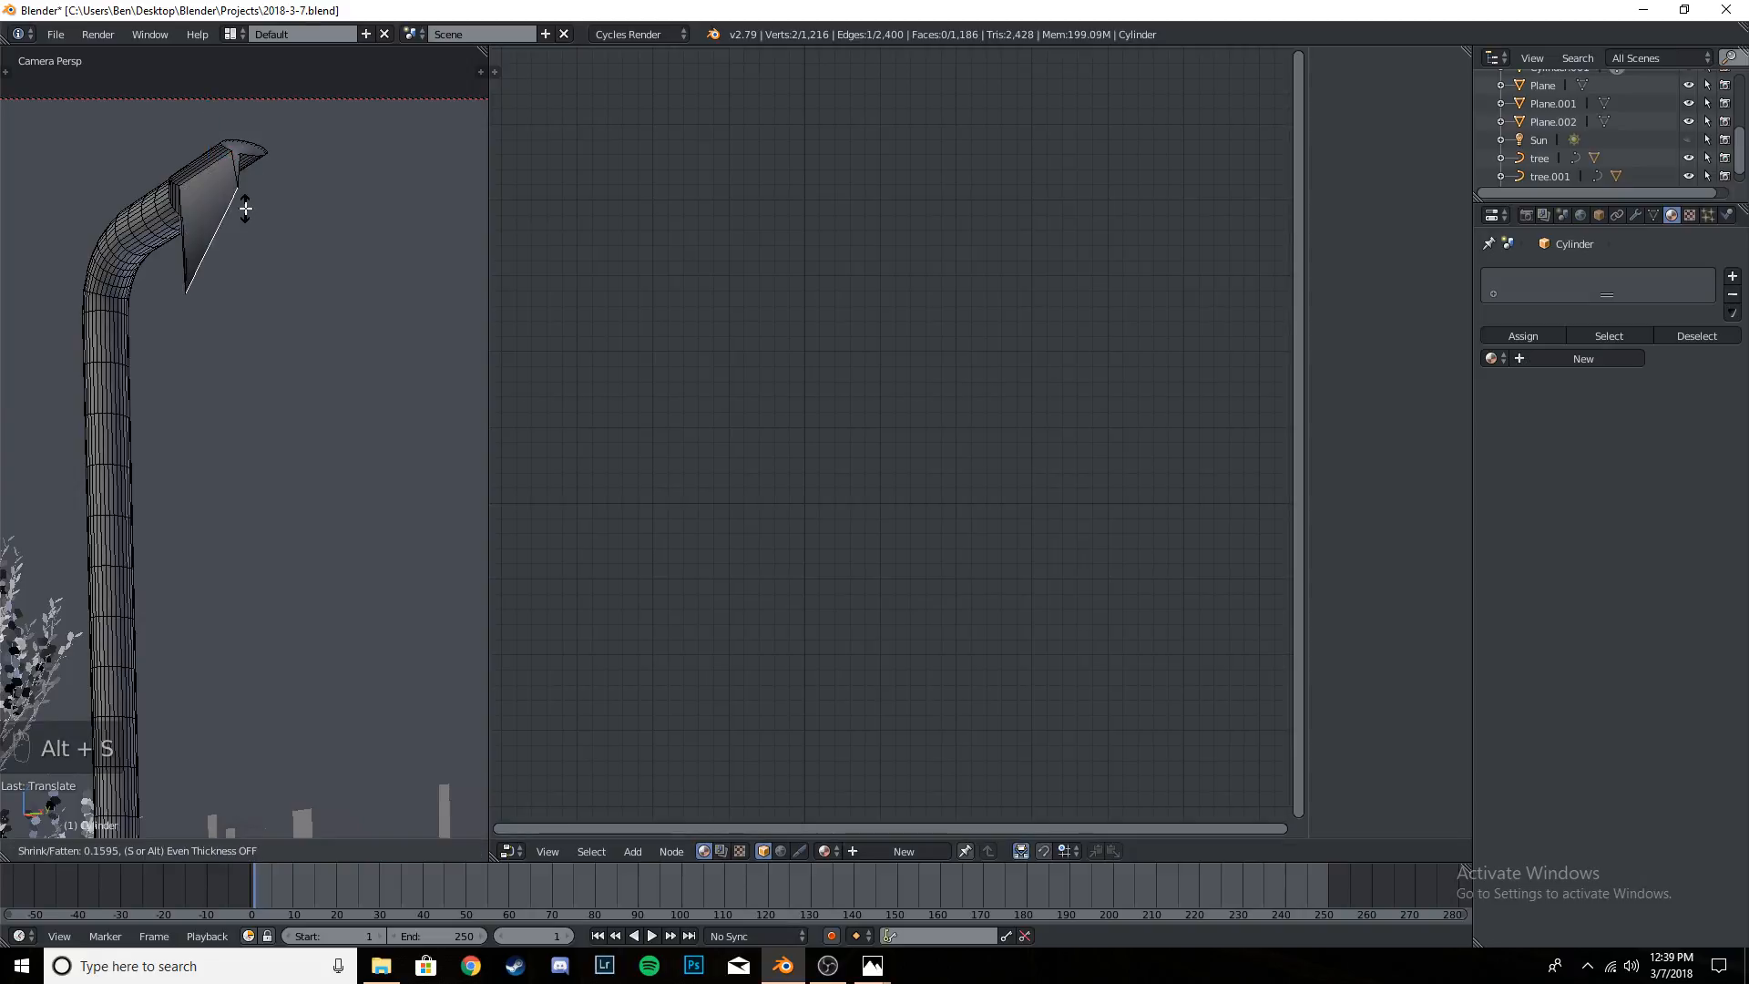
left_click(242, 204)
key("ctrl+z")
key("ctrl+z")
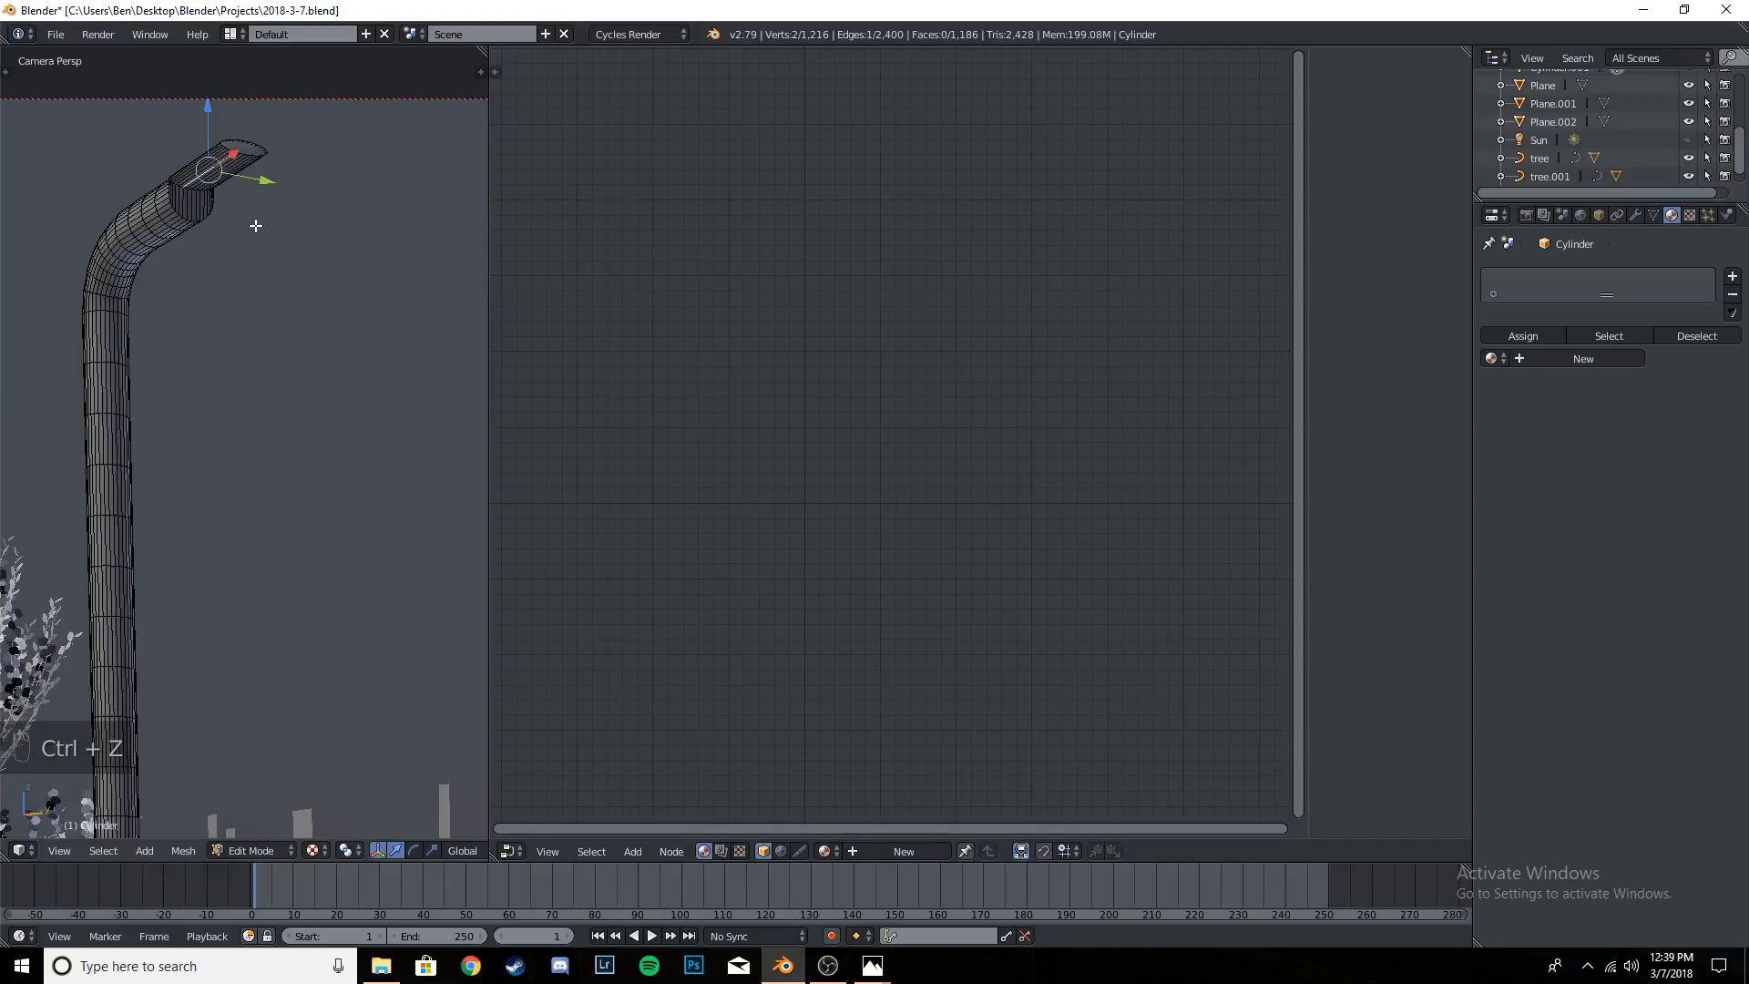
- Try to apply Geometry to Origin to the nearer street lamp while in Edit Mode
key("ctrl+alt+shift+c")
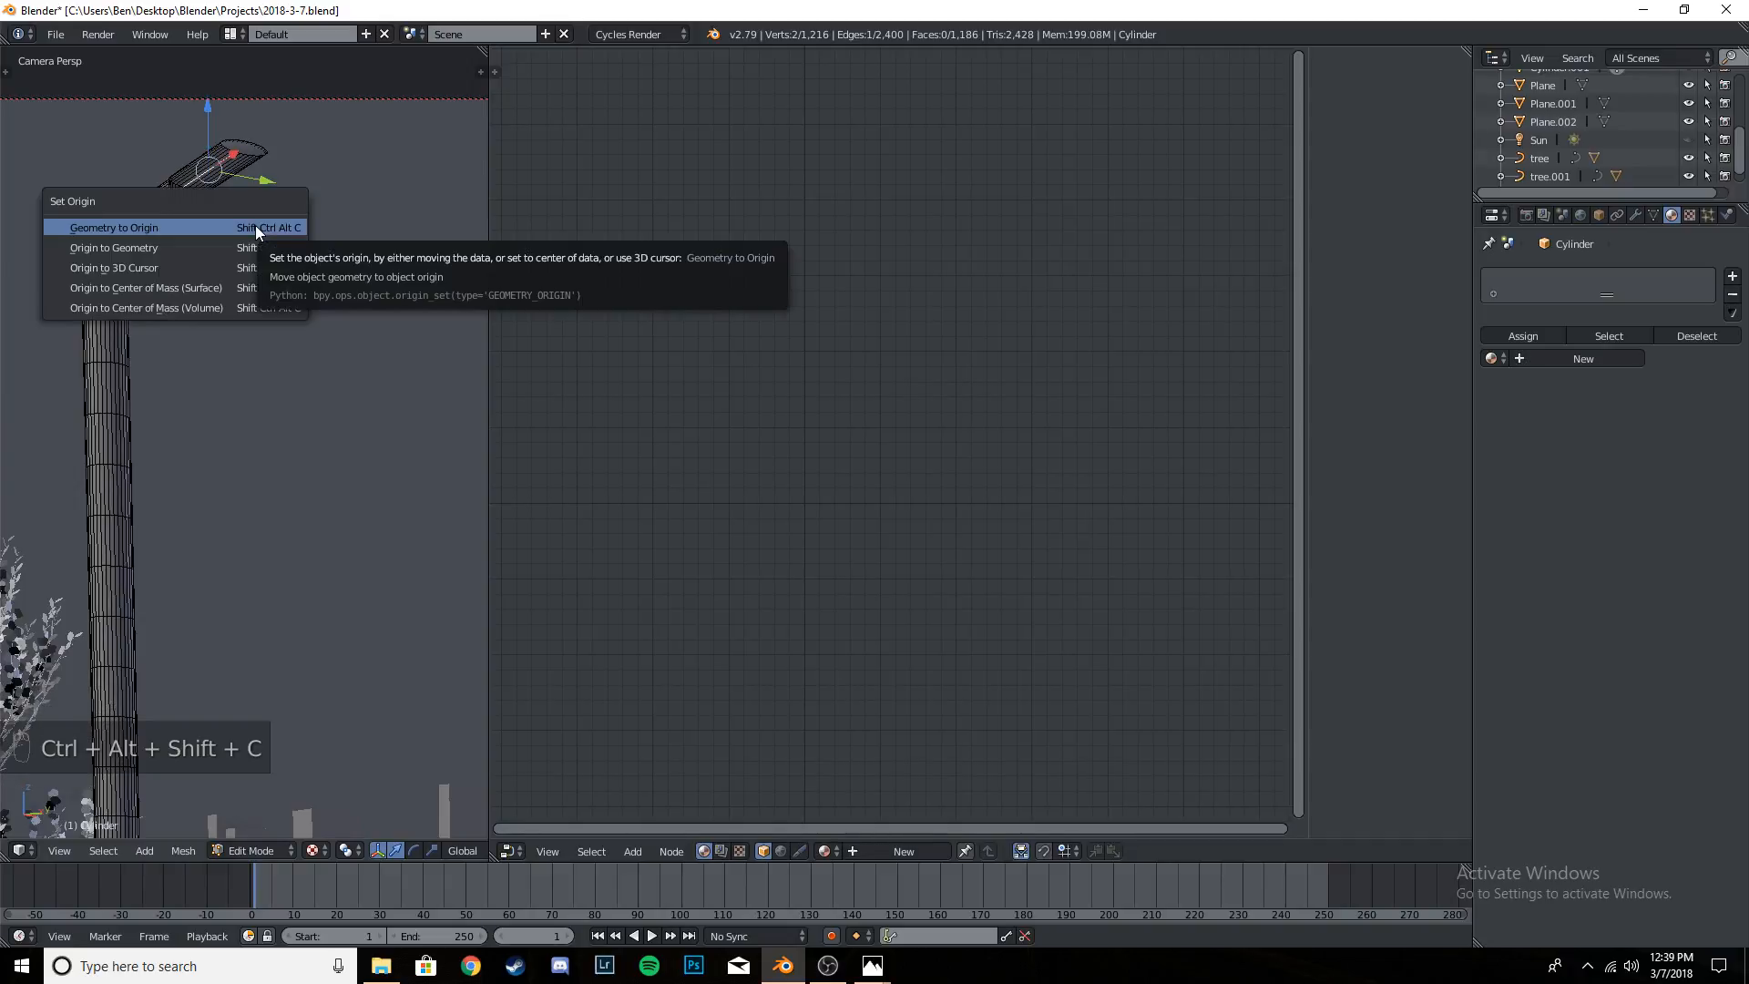
left_click(255, 226)
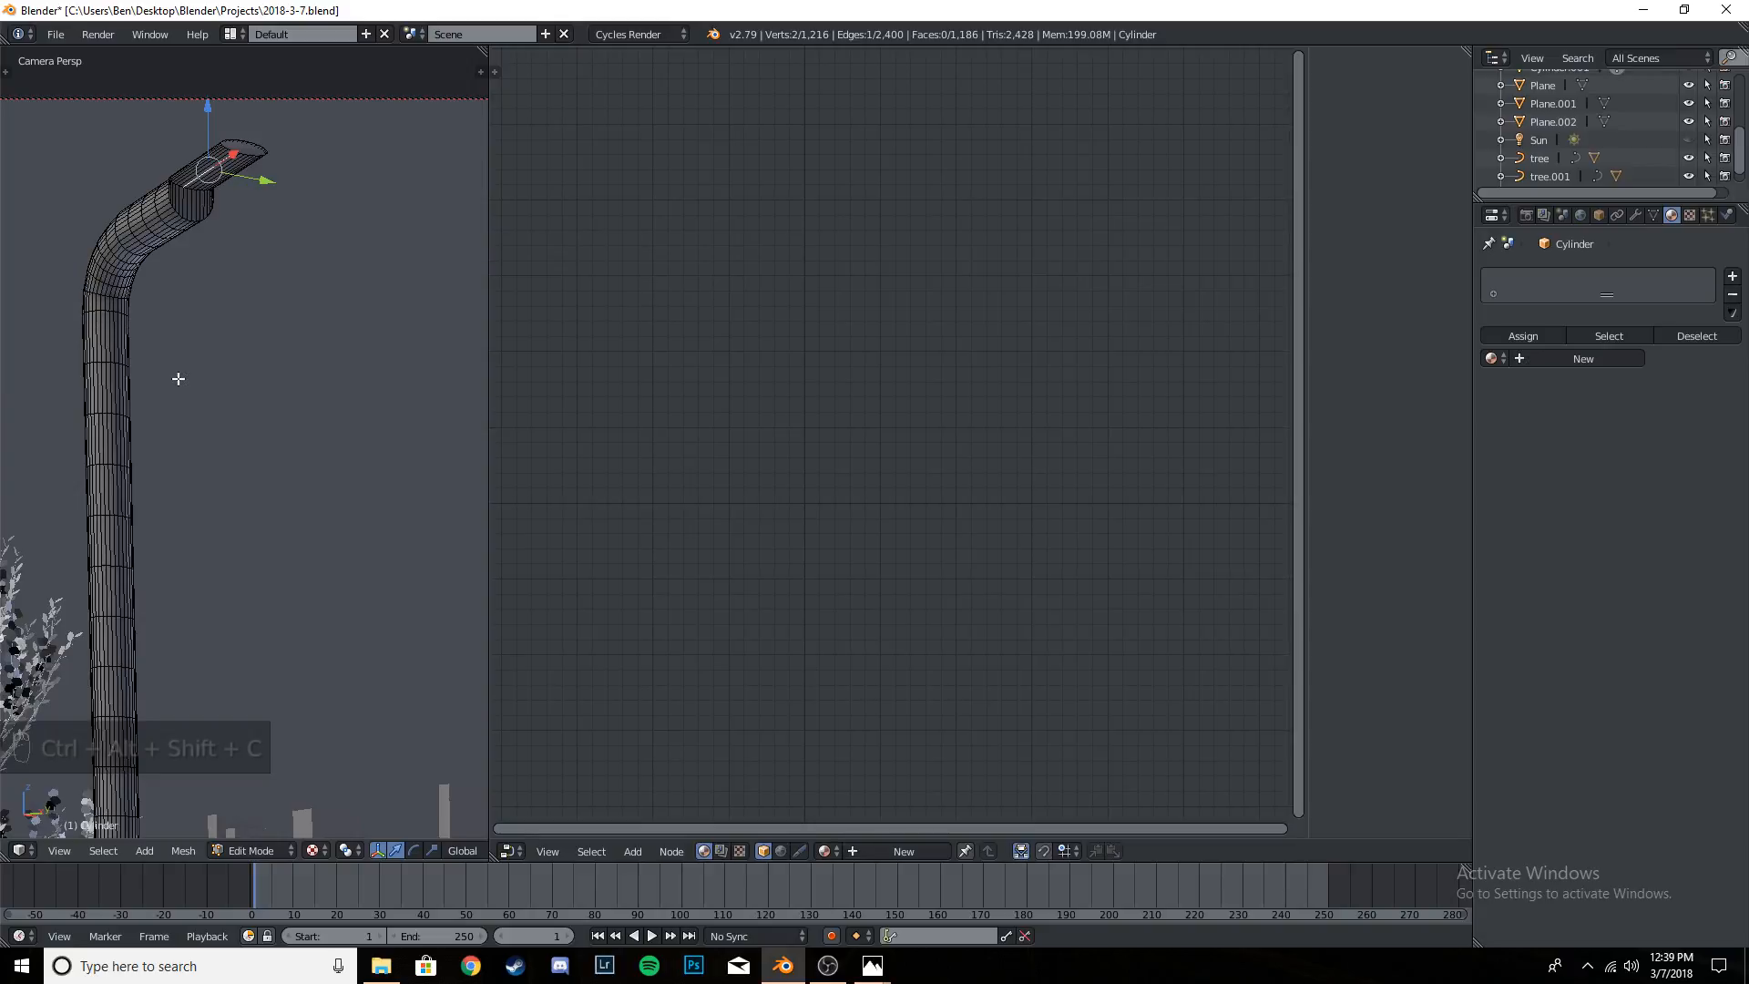
key("ctrl+alt+shift+c")
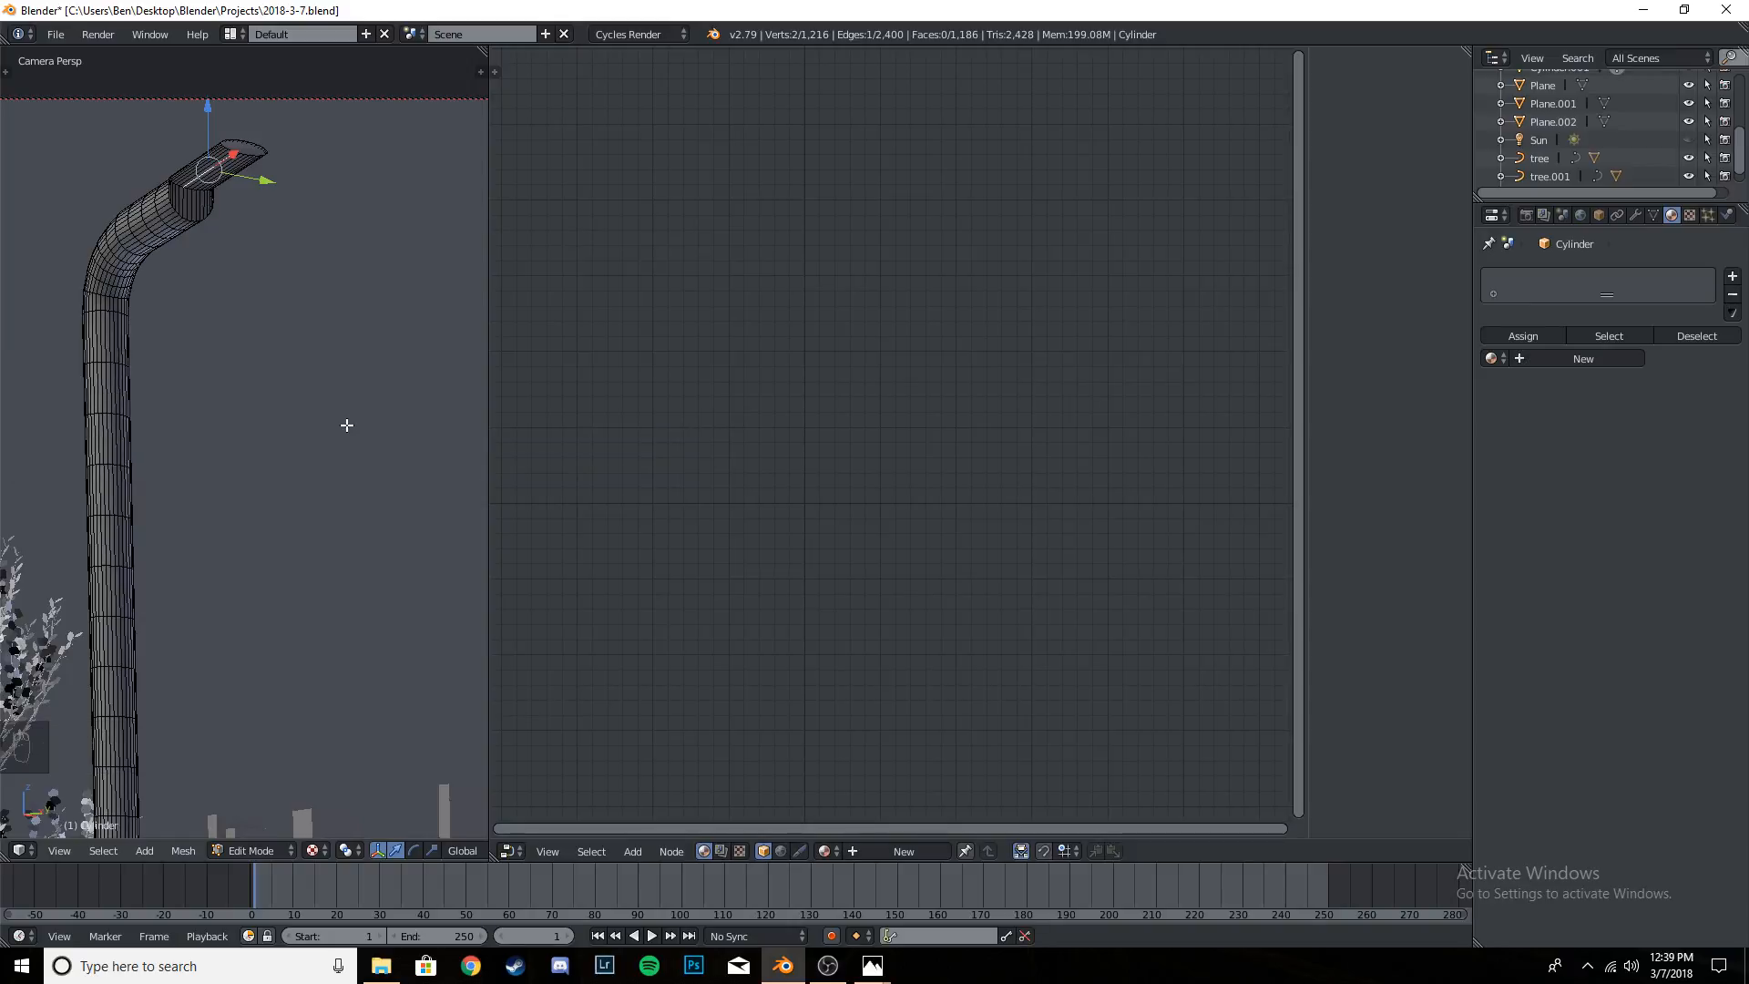
left_click(311, 374)
- Frame the selected lengthwise edge on the nearer lamp's head and try Origin to Geometry while in Edit Mode
right_click_drag(312, 398, 368, 338)
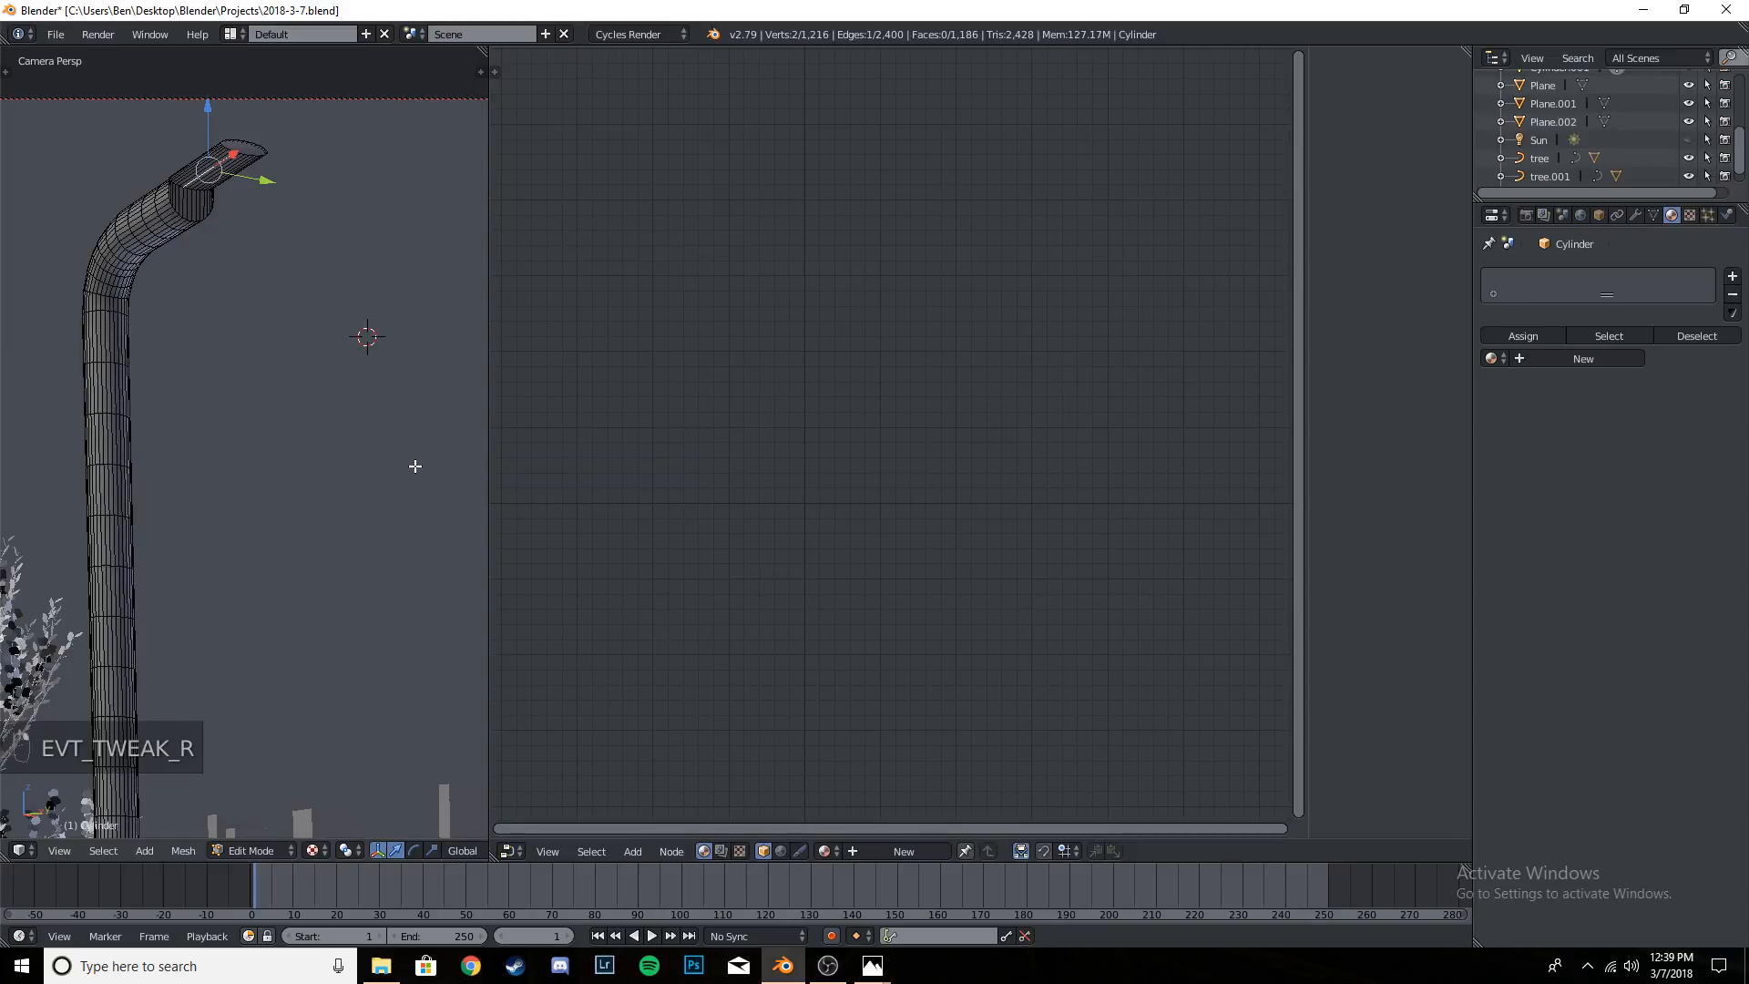
middle_click_drag(415, 466, 268, 503)
mouse_move(184, 336)
middle_mouse_down()
mouse_move(263, 347)
mouse_move(269, 401)
mouse_move(306, 437)
mouse_move(269, 528)
mouse_move(246, 364)
mouse_move(219, 510)
middle_mouse_up()
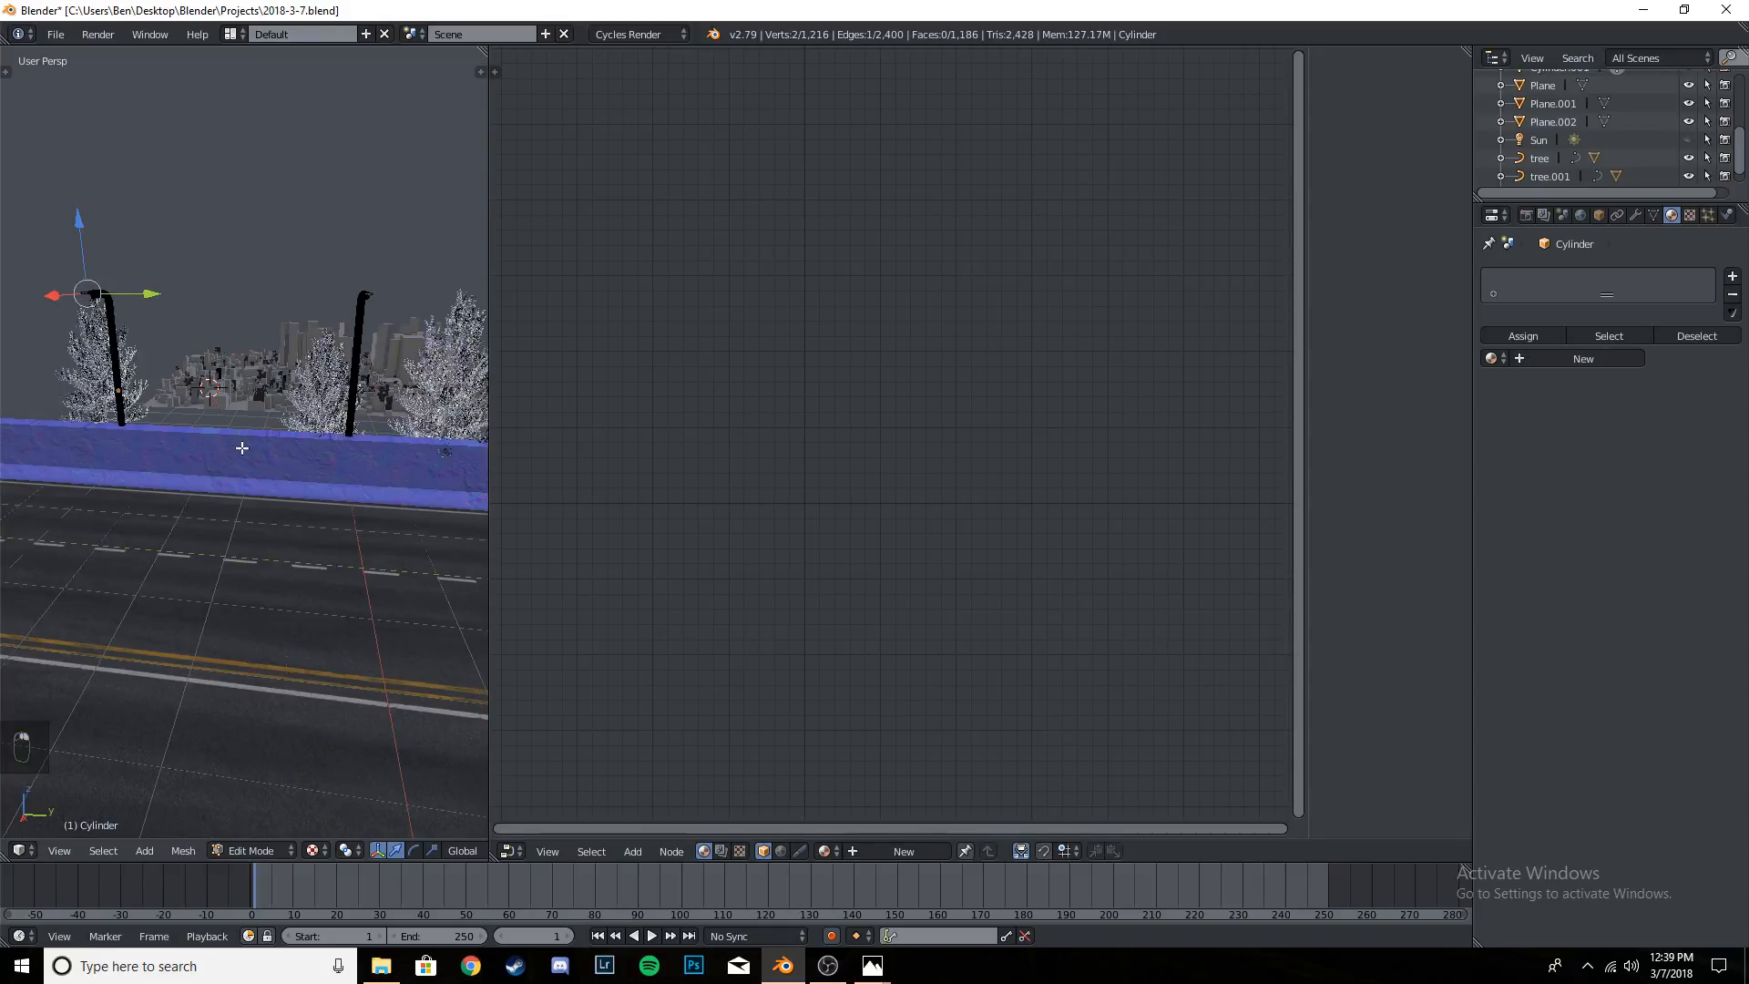
middle_click_drag(241, 448, 458, 487)
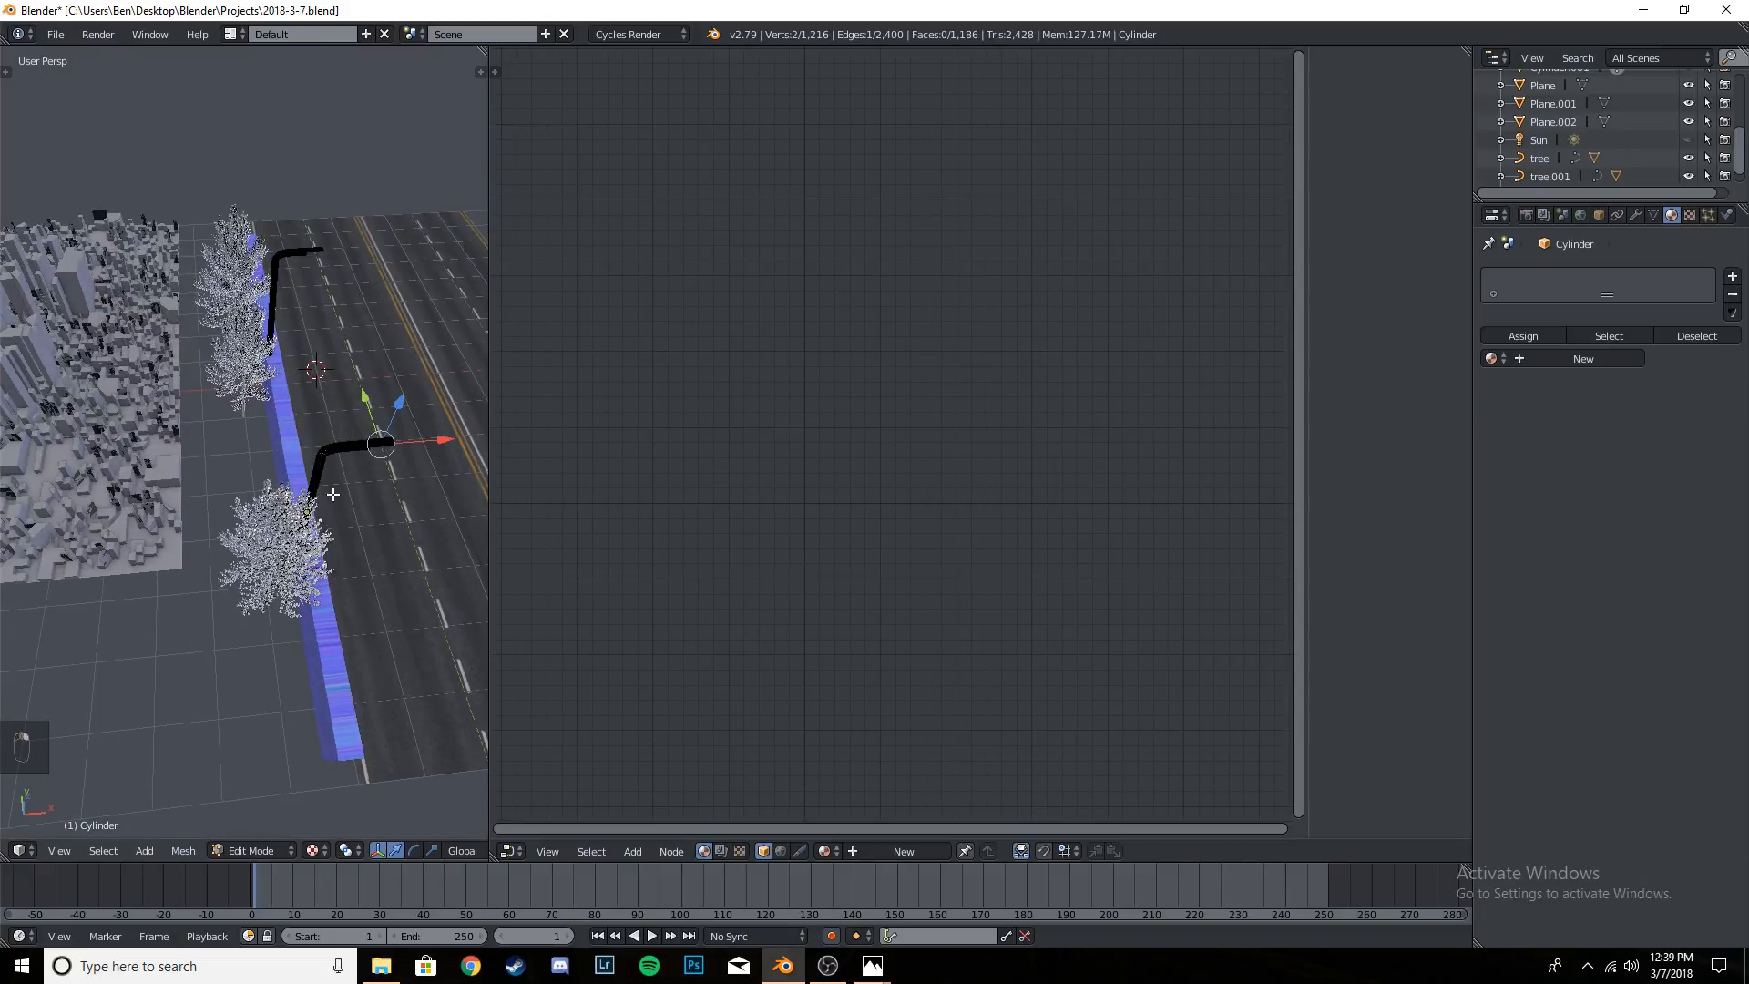
middle_click_drag(333, 494, 209, 346)
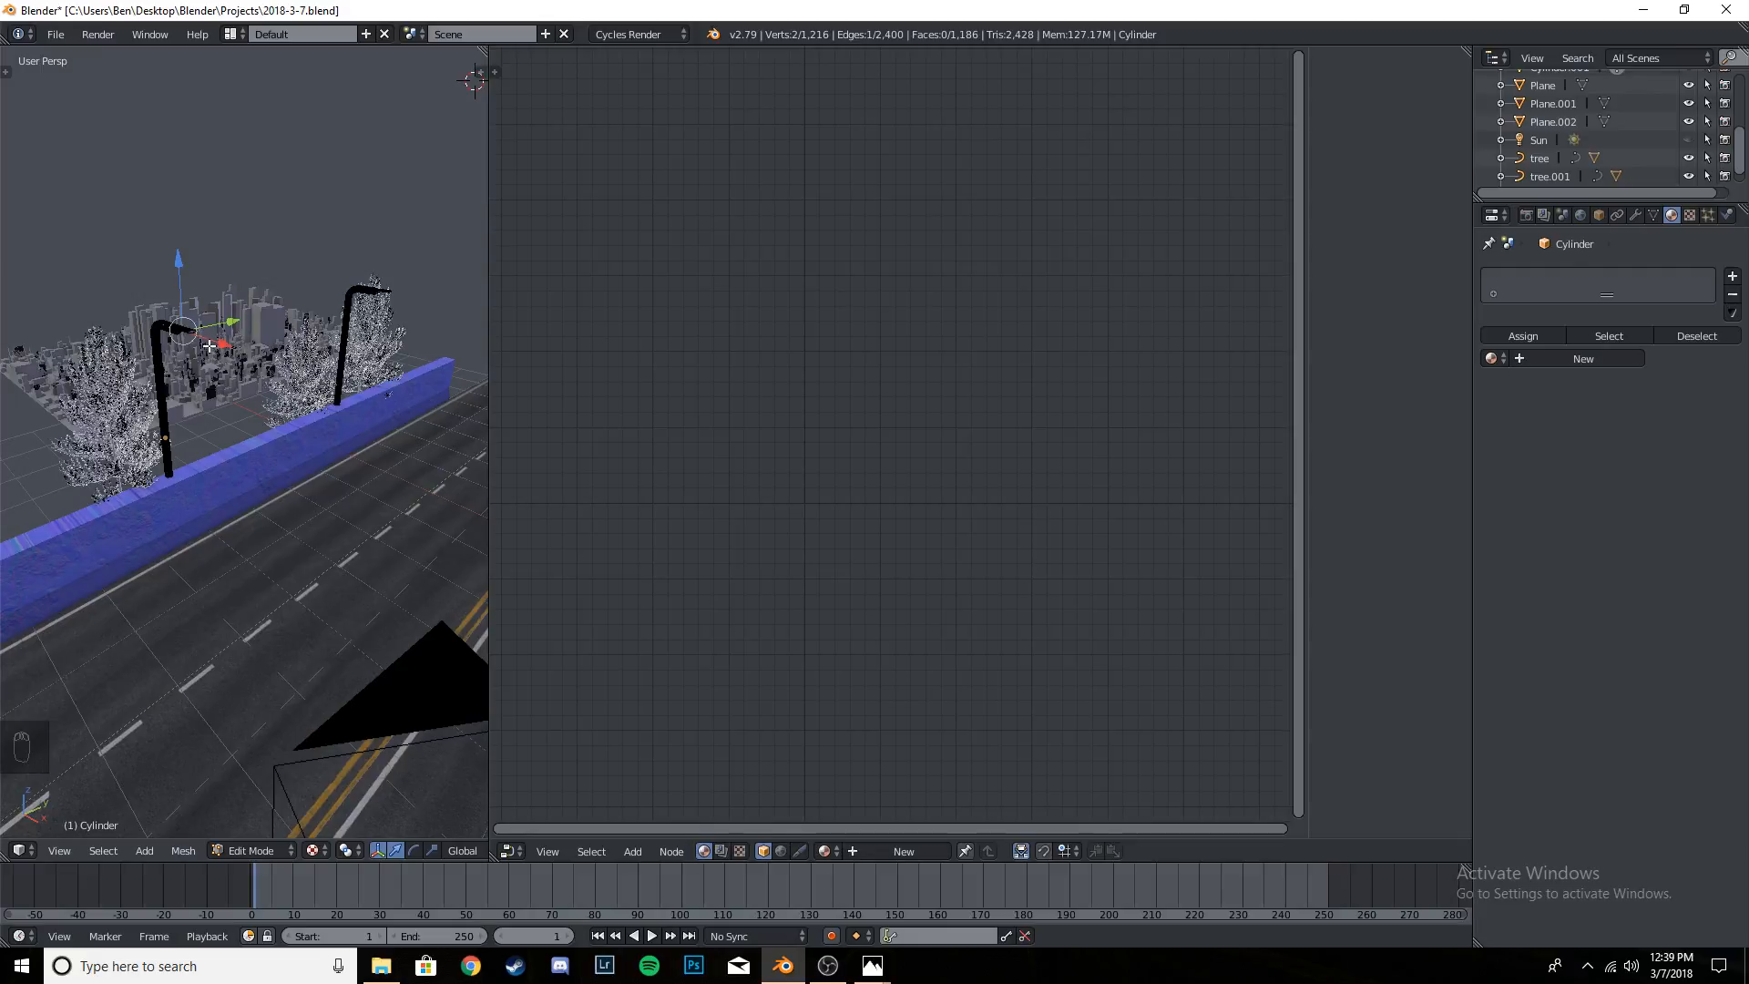
key("KP_Decimal")
key("KP_Decimal")
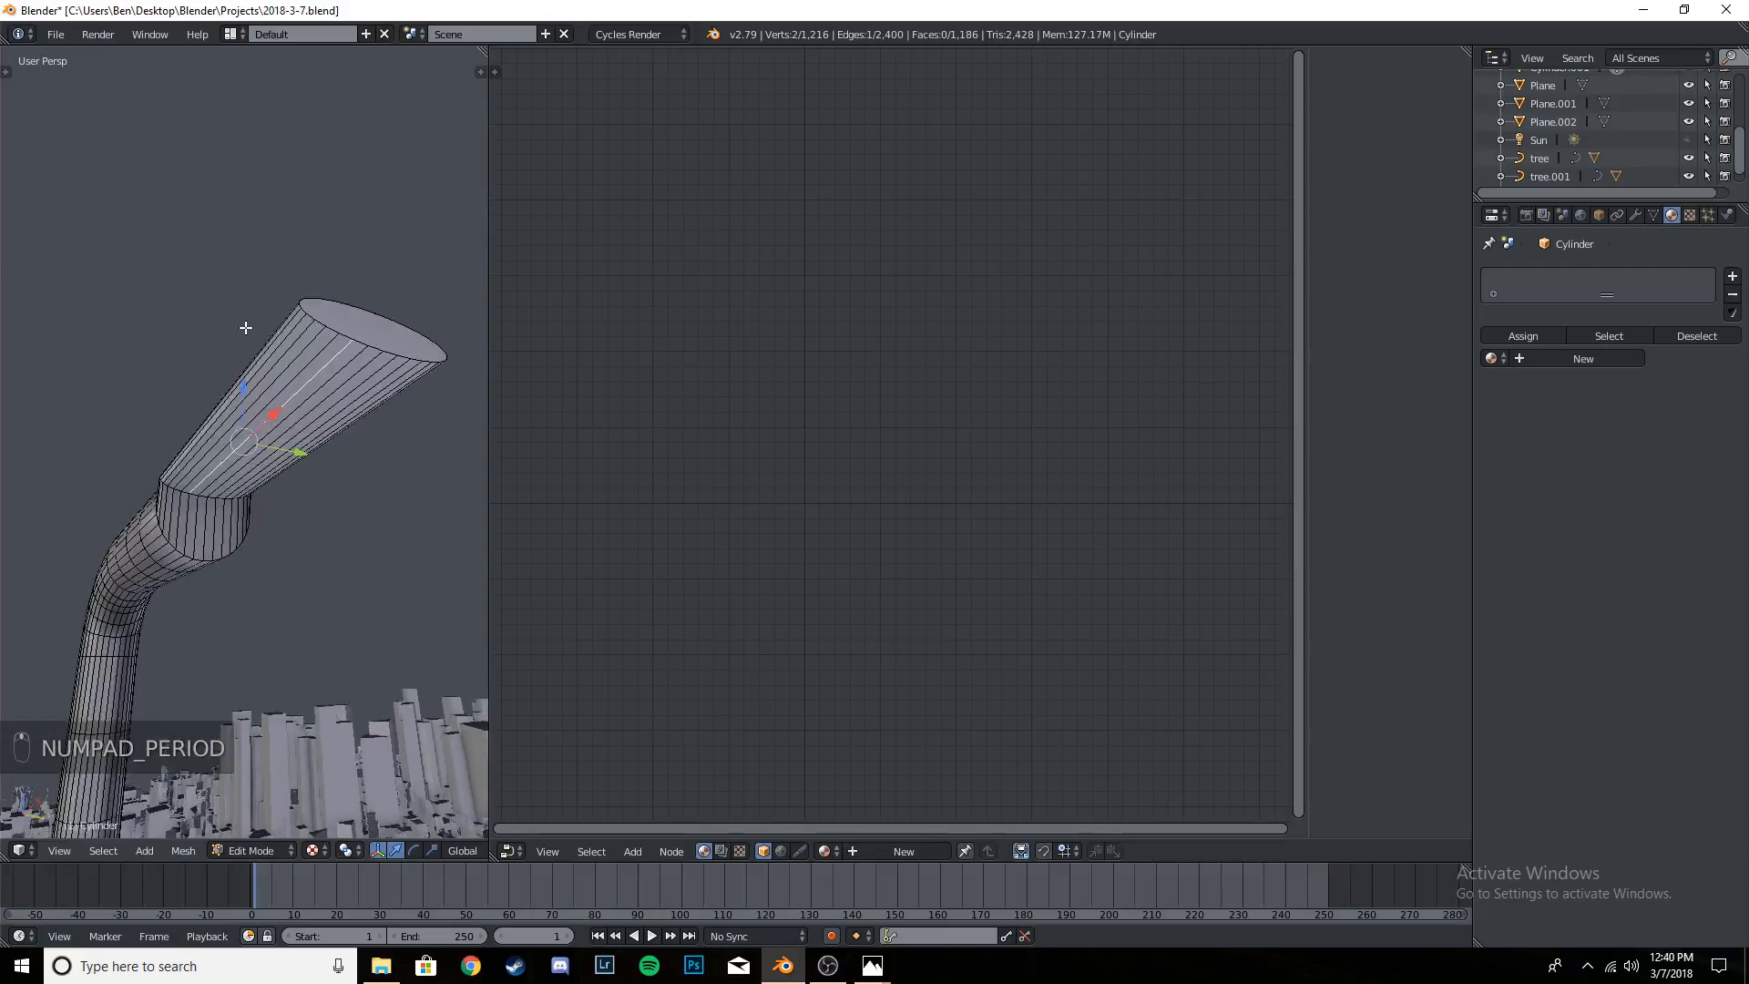
right_click(286, 416)
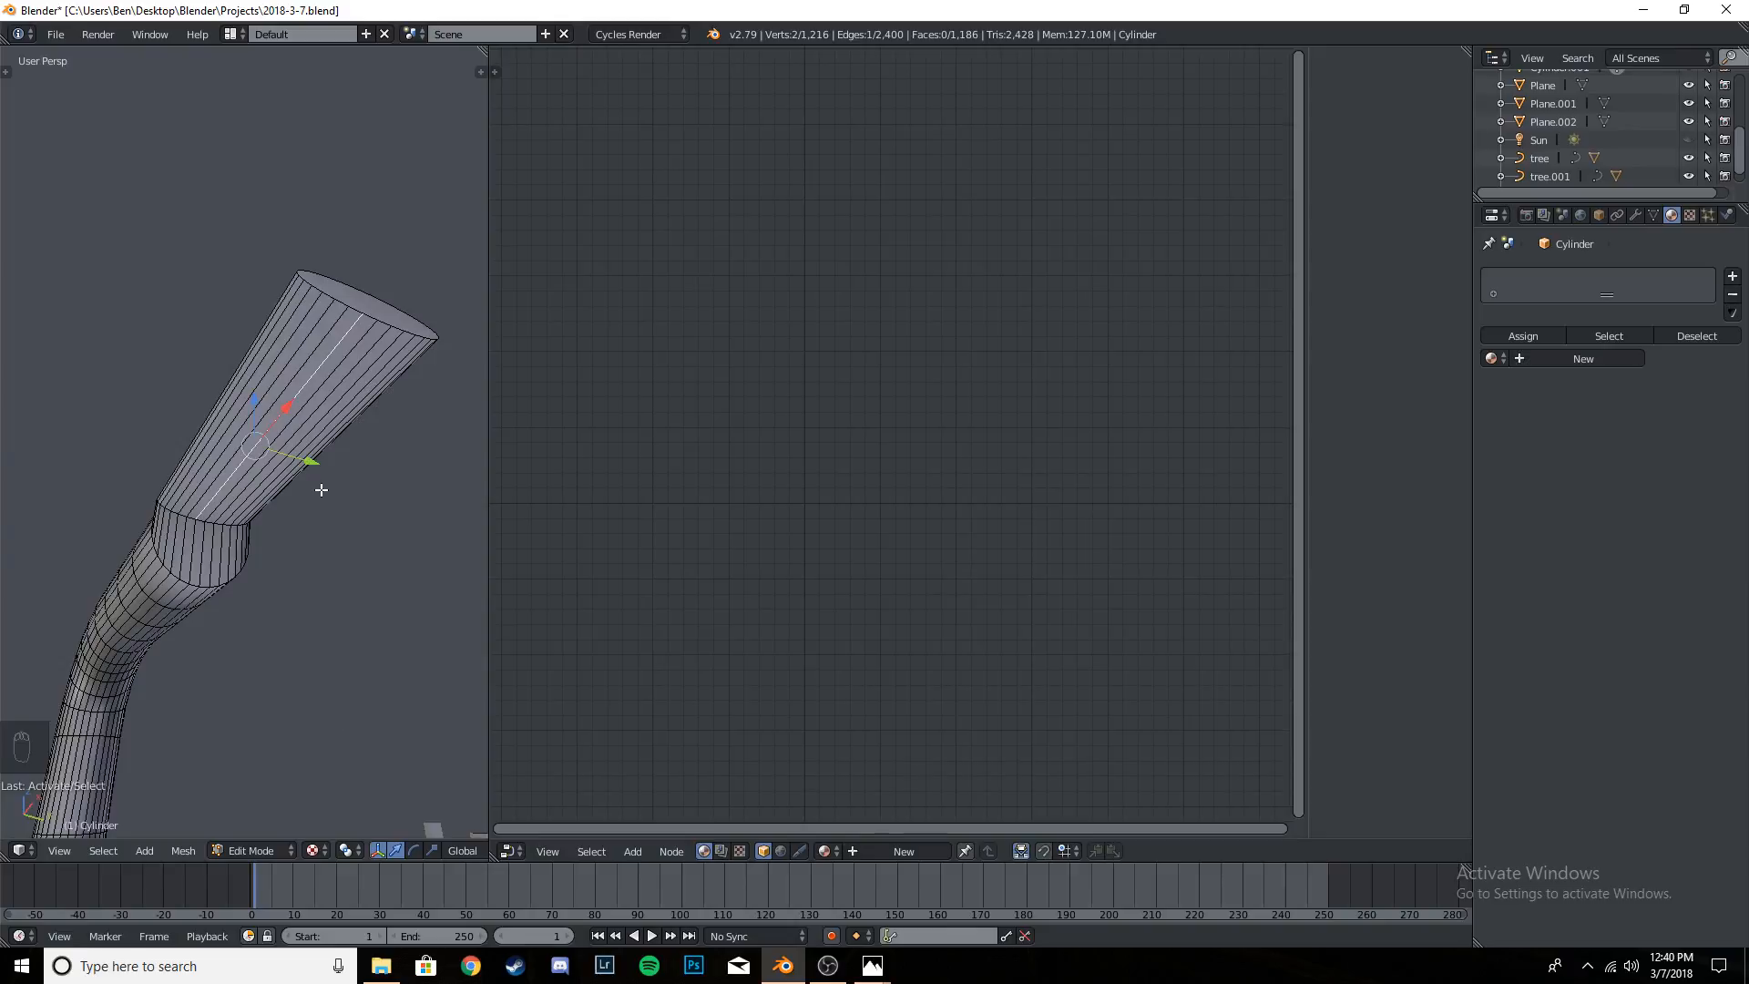
key("ctrl+alt+shift+c")
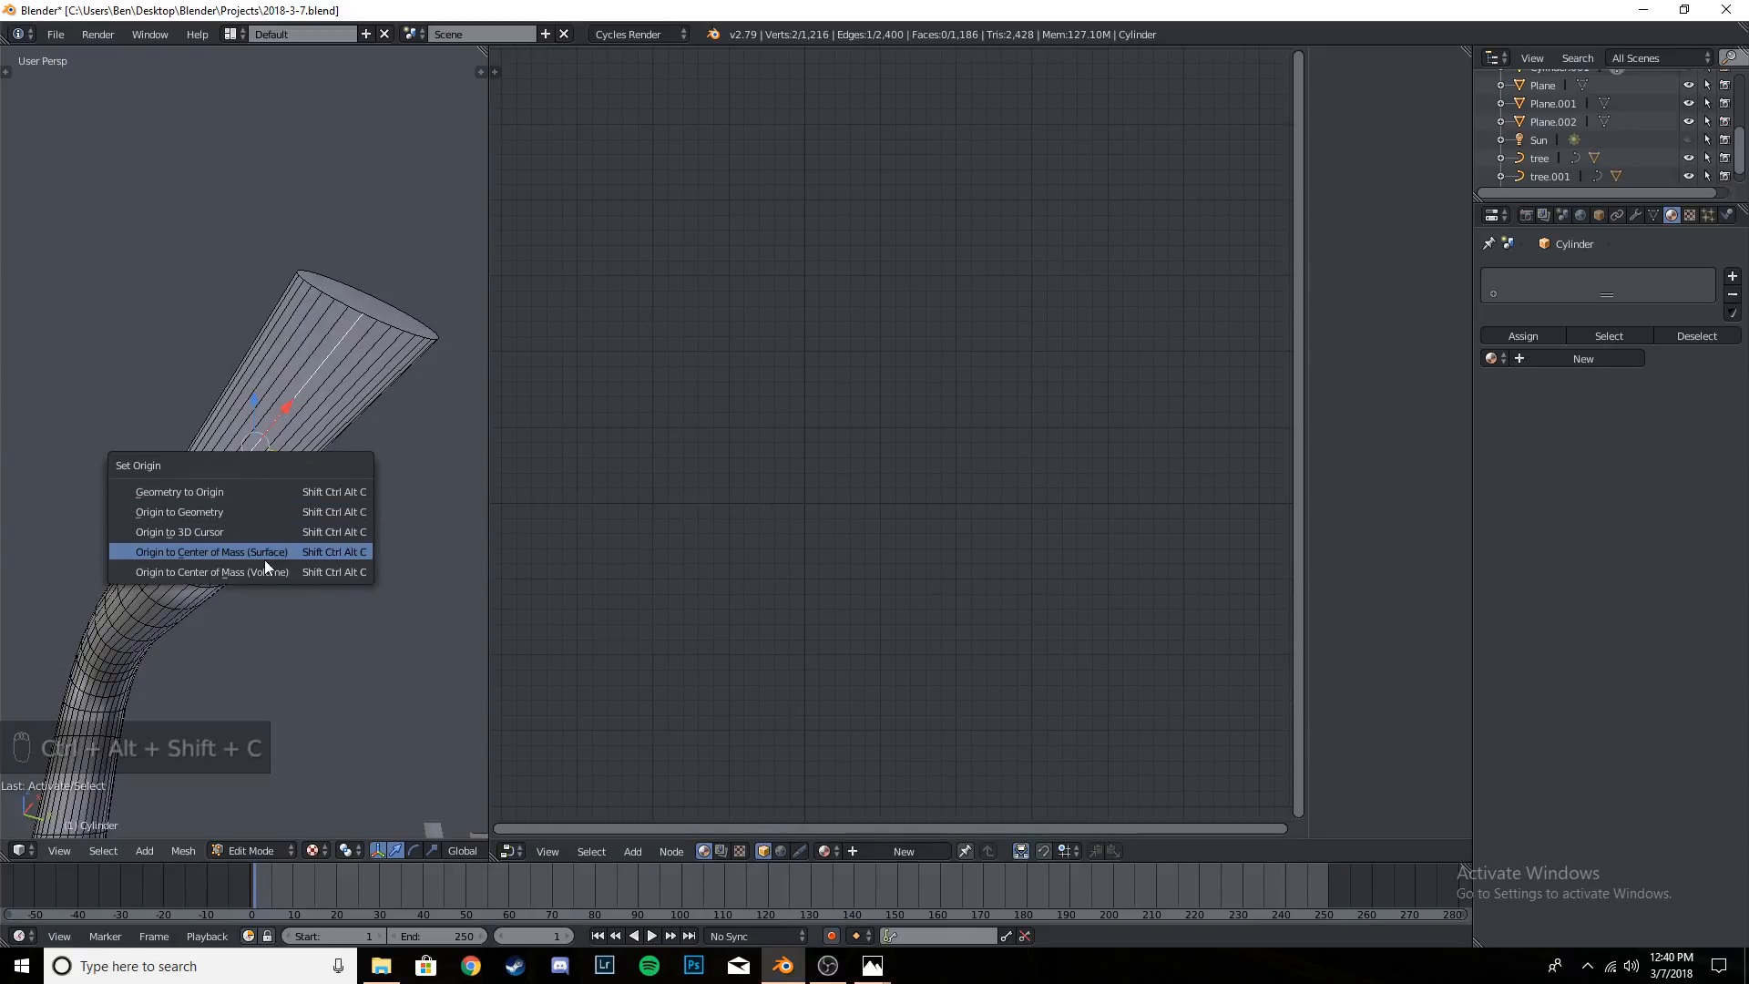
left_click(241, 506)
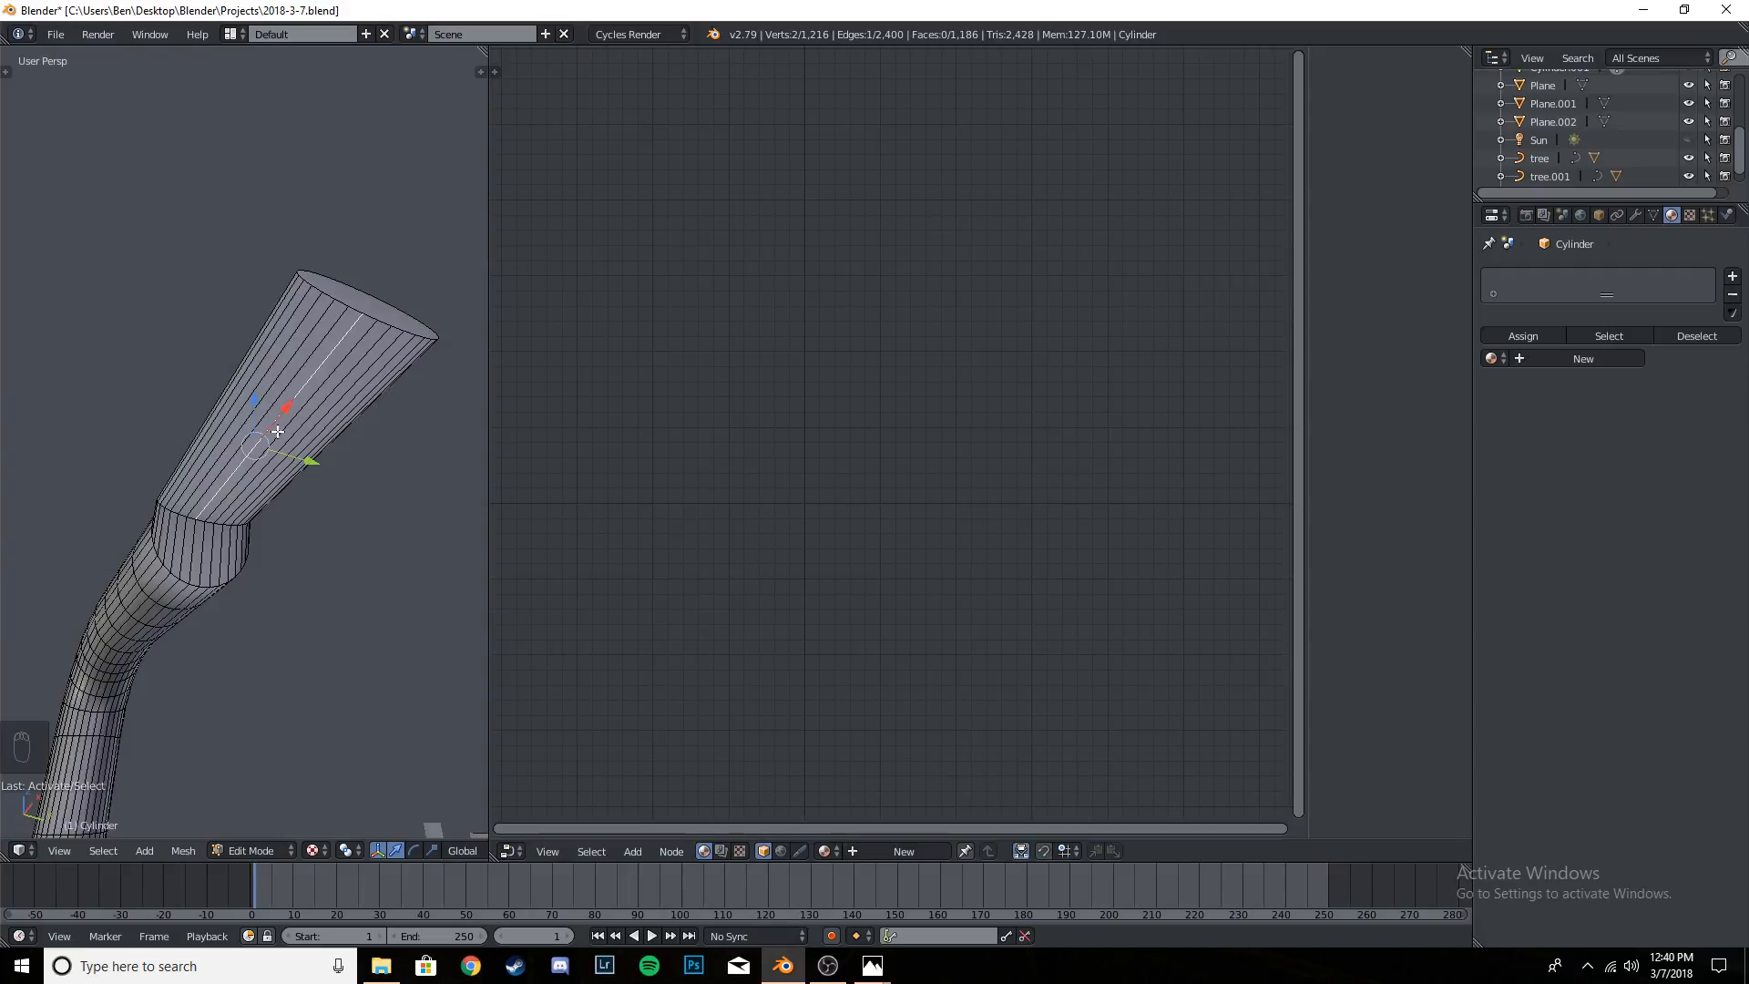
key("alt+c")
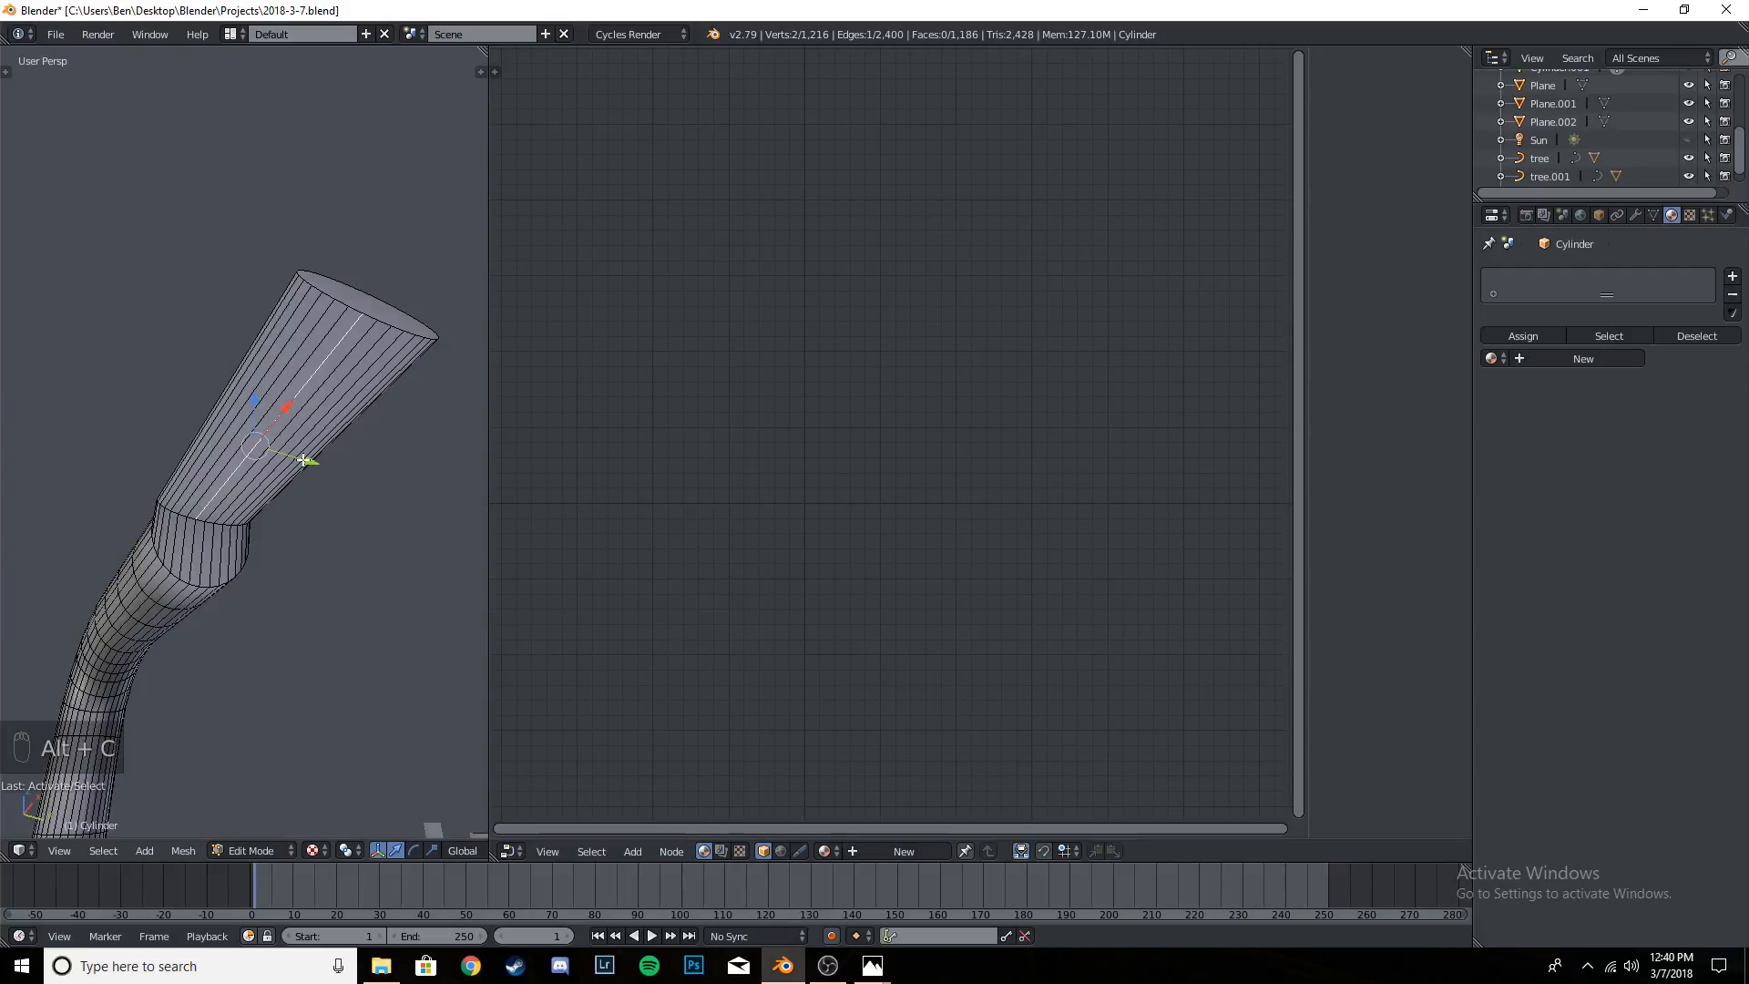
key("Tab")
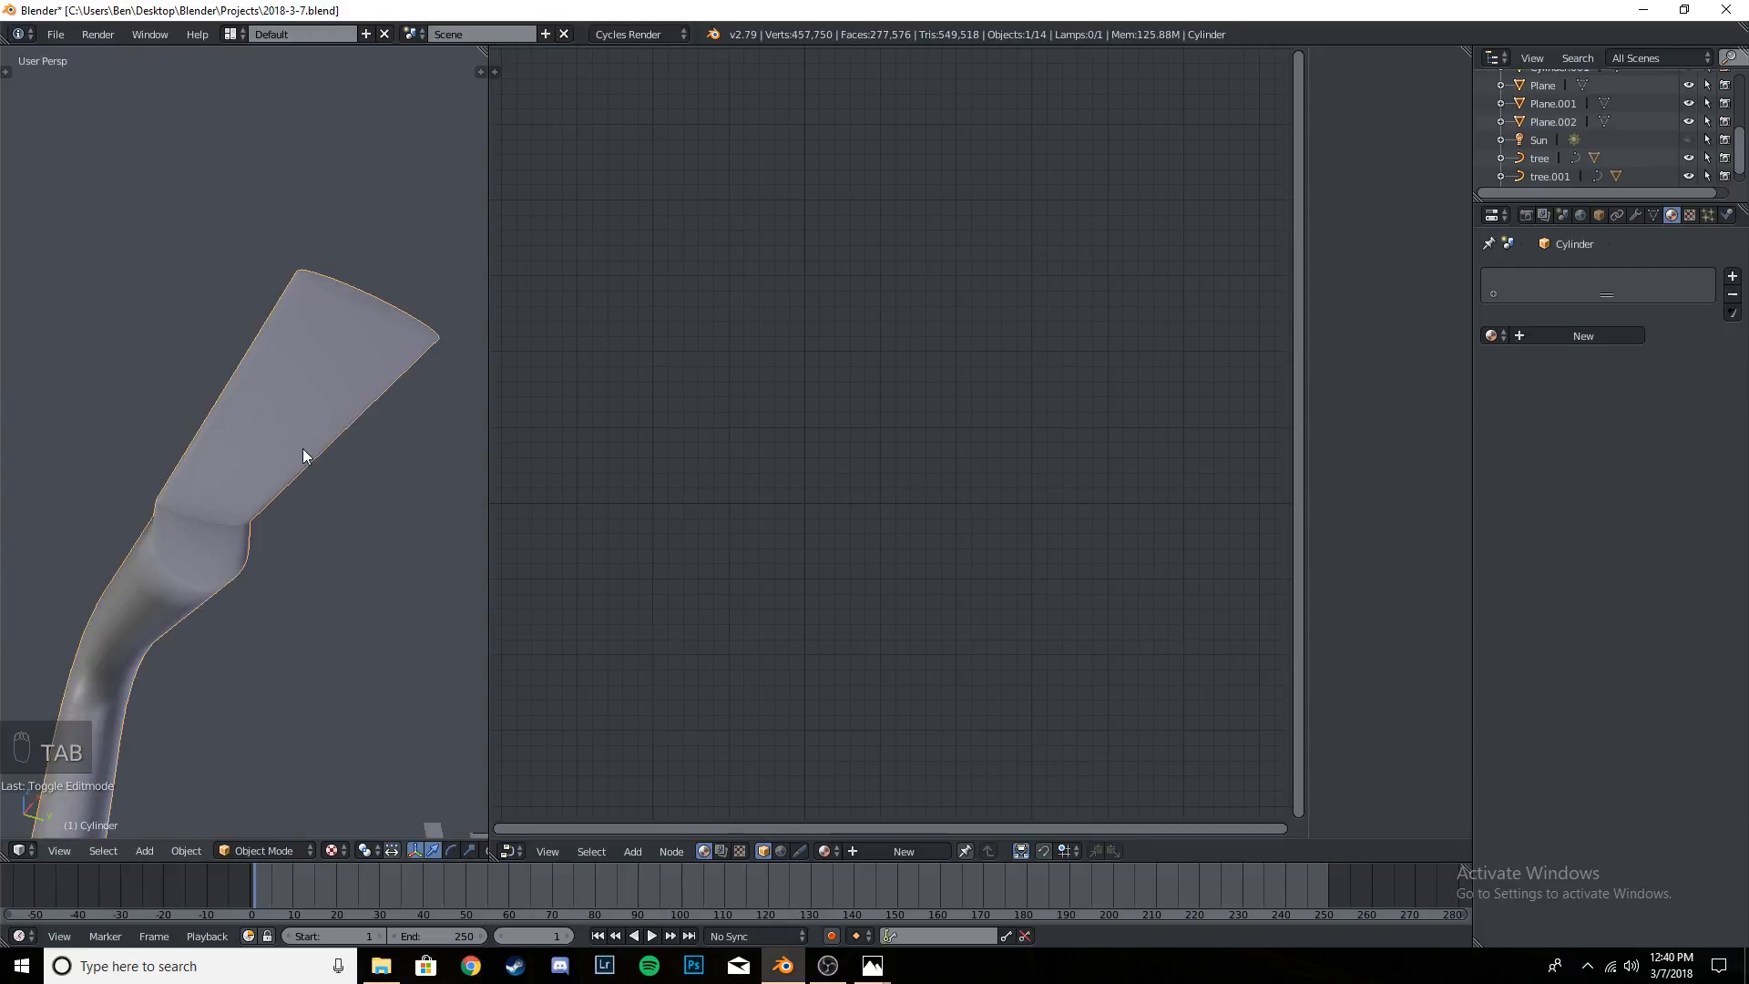
key("Tab")
key("Tab")
key("Tab")
key("Tab")
key("Tab")
key("Tab")
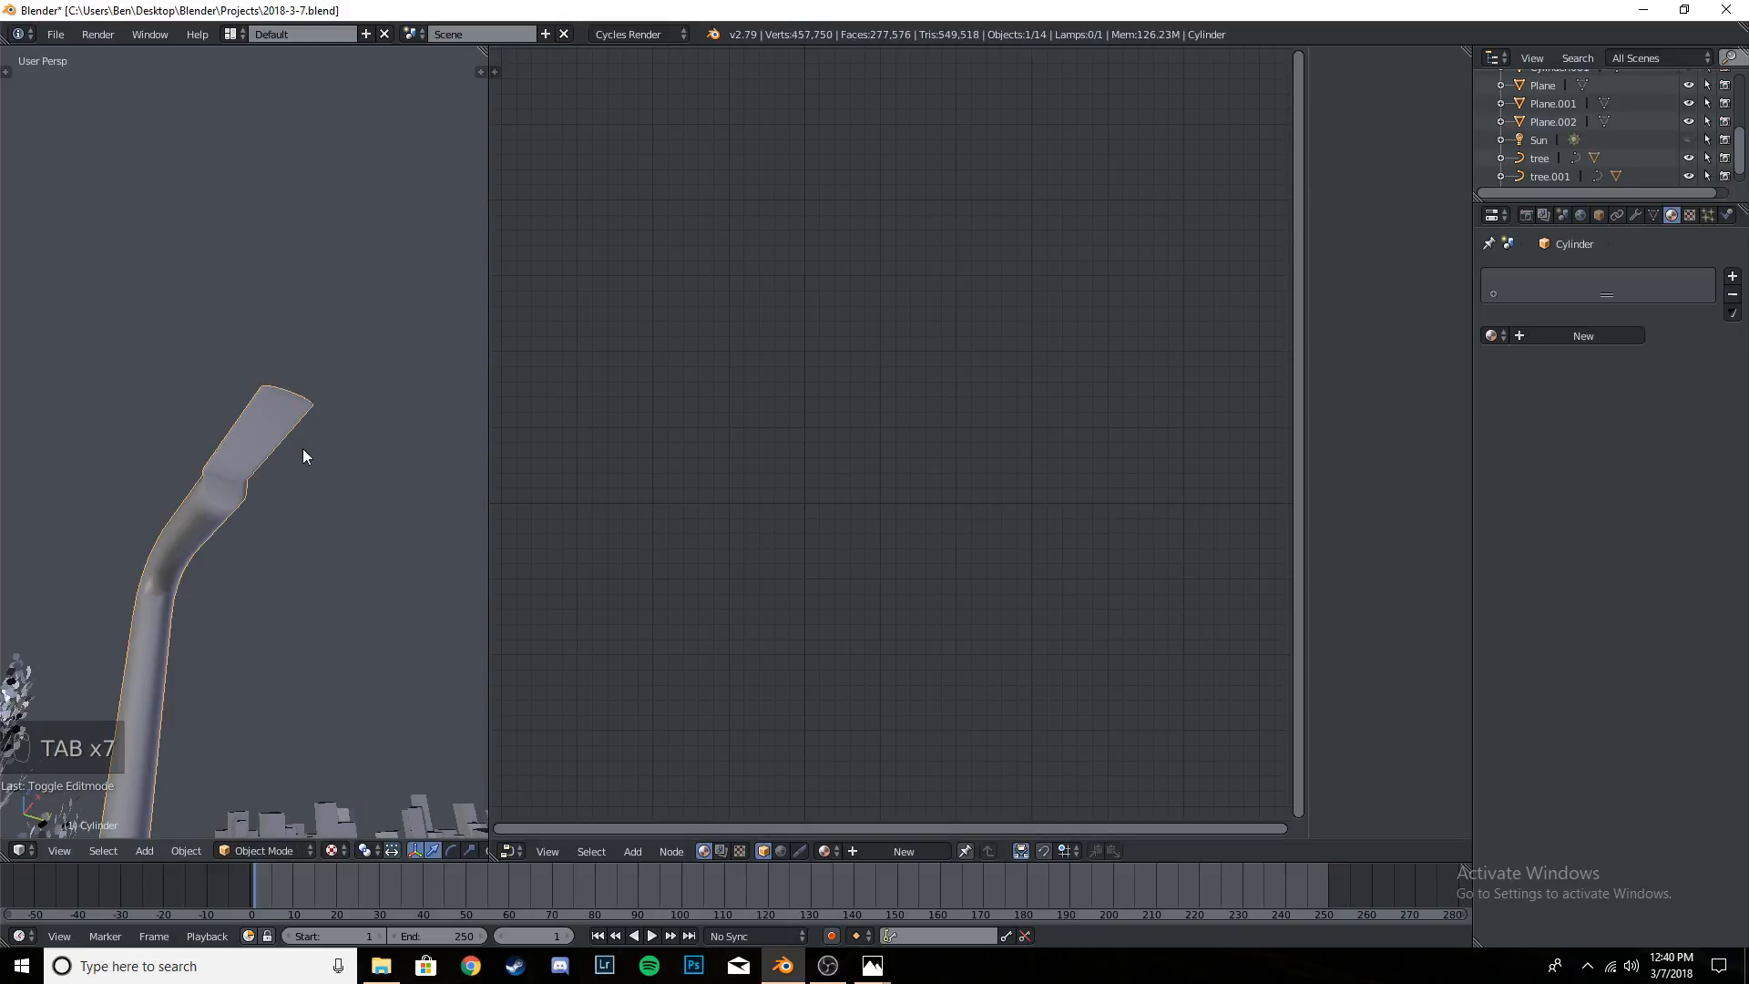
key("ctrl+alt+shift+c")
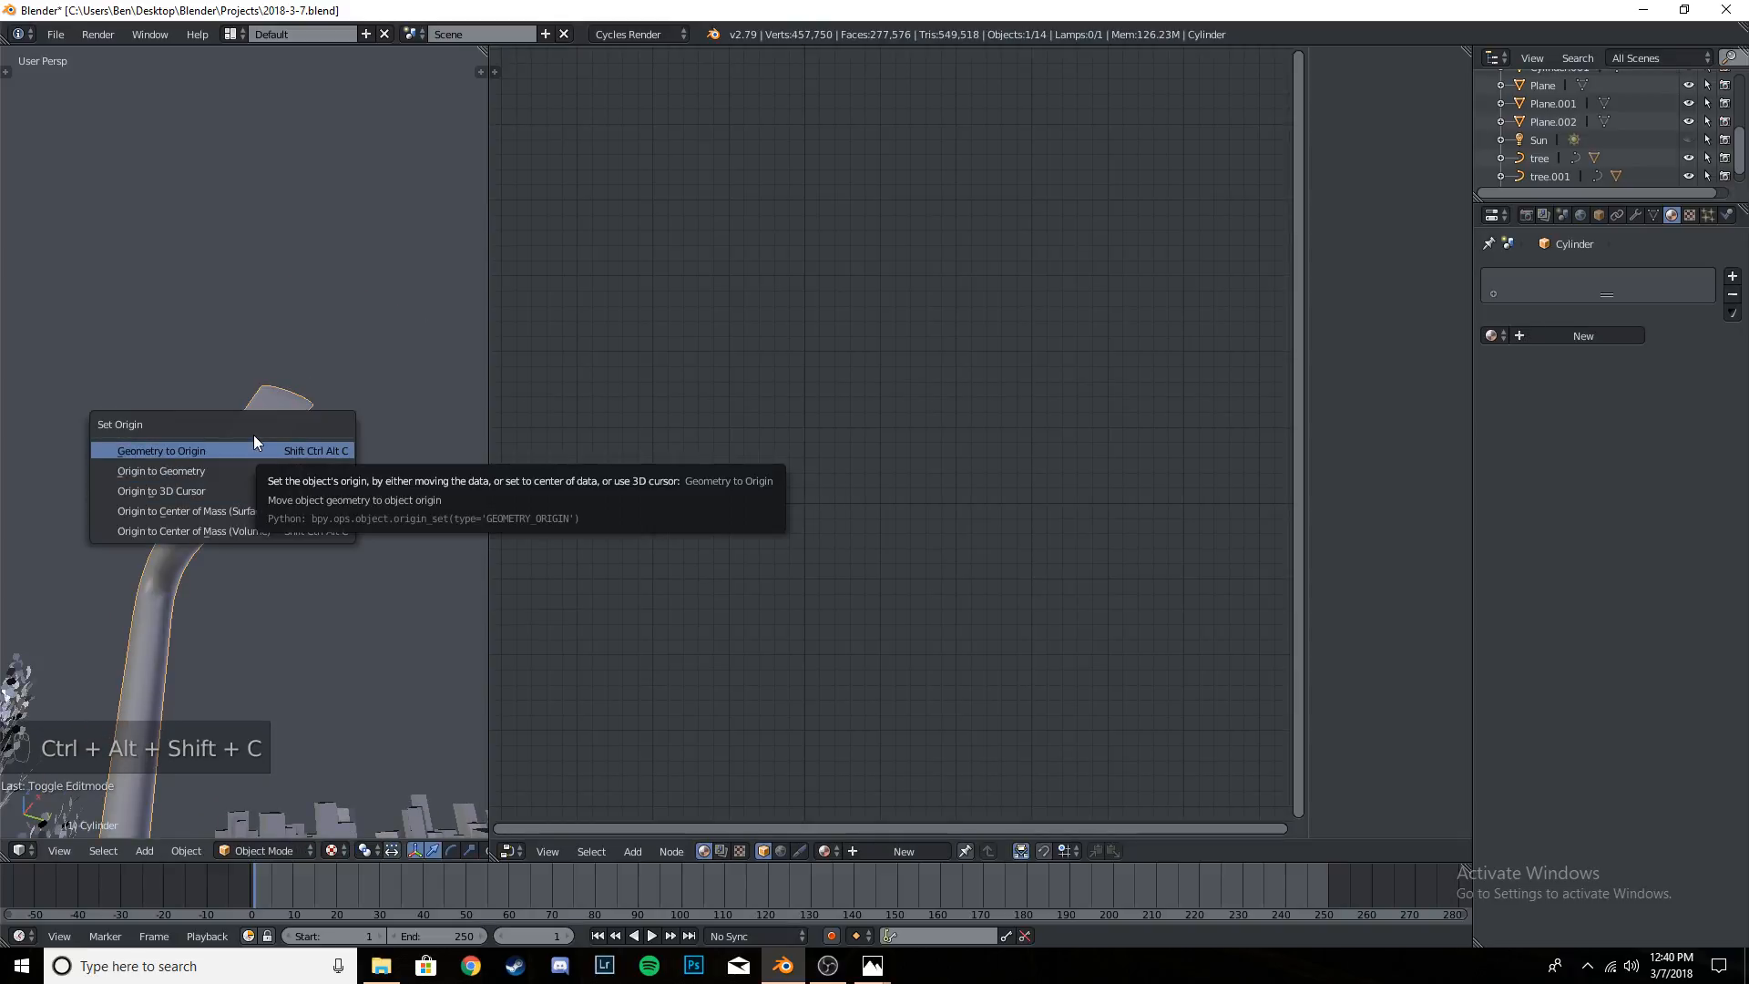
left_click(227, 487)
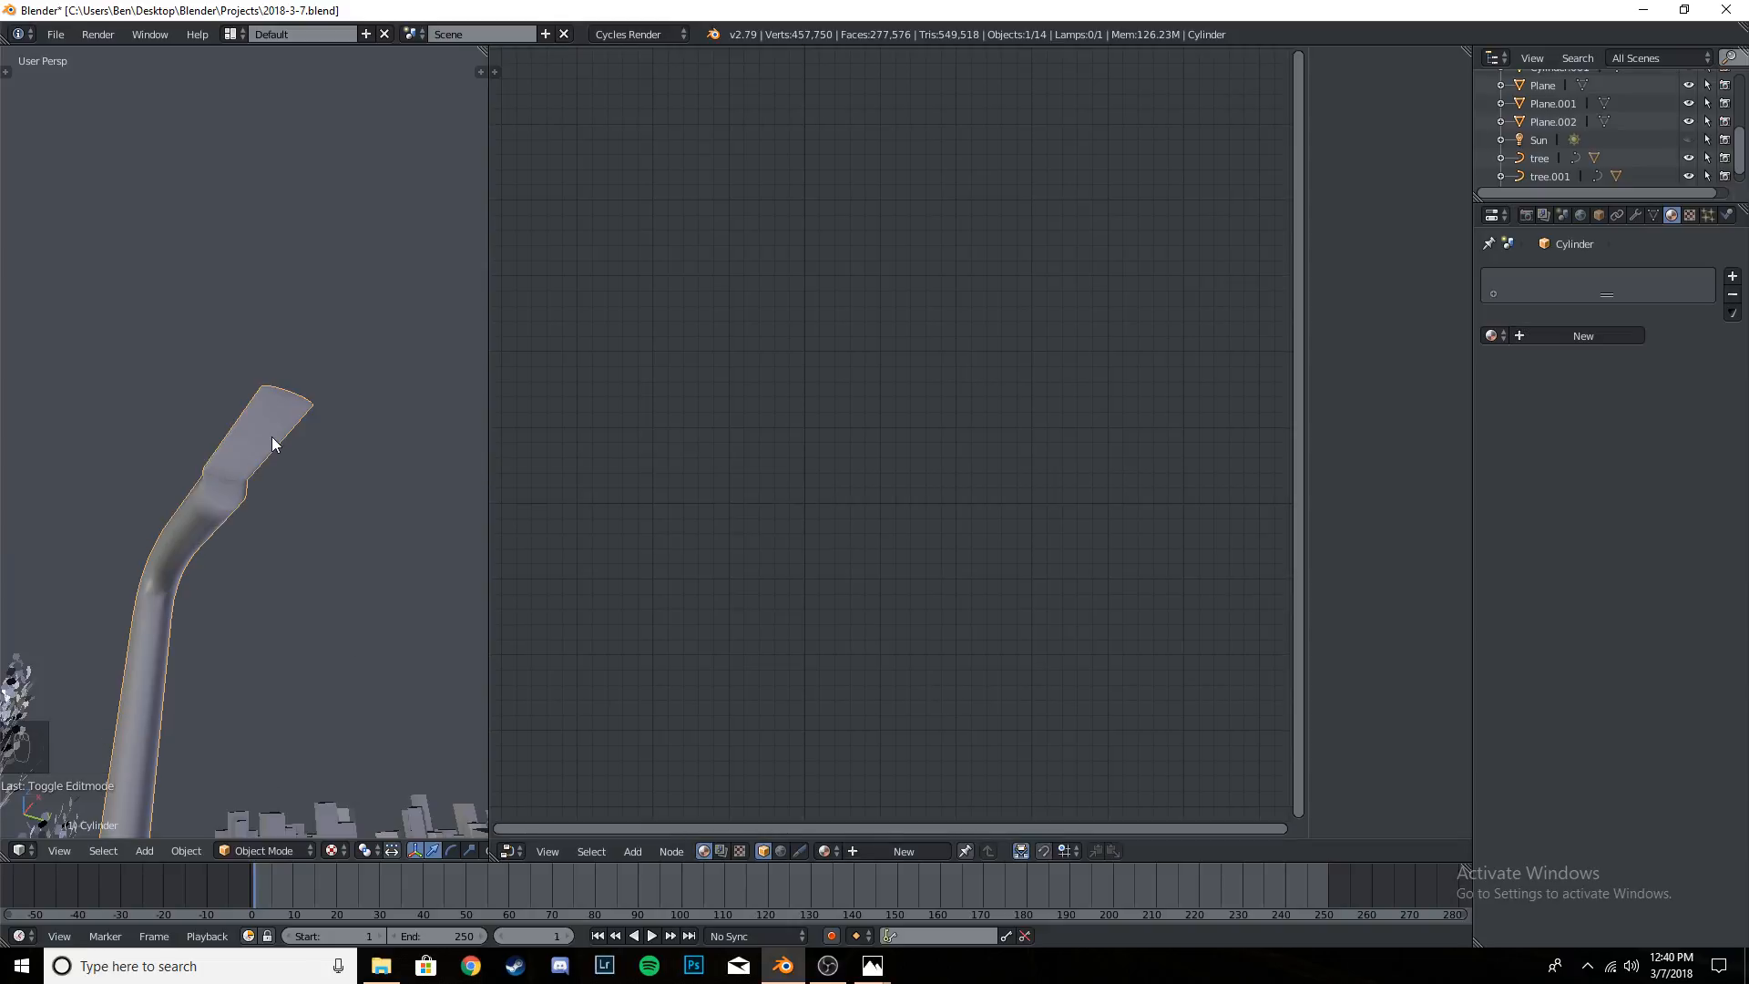
- Snap the 3D cursor to the selected edge on the nearer lamp's head and return to Object Mode
key("Tab")
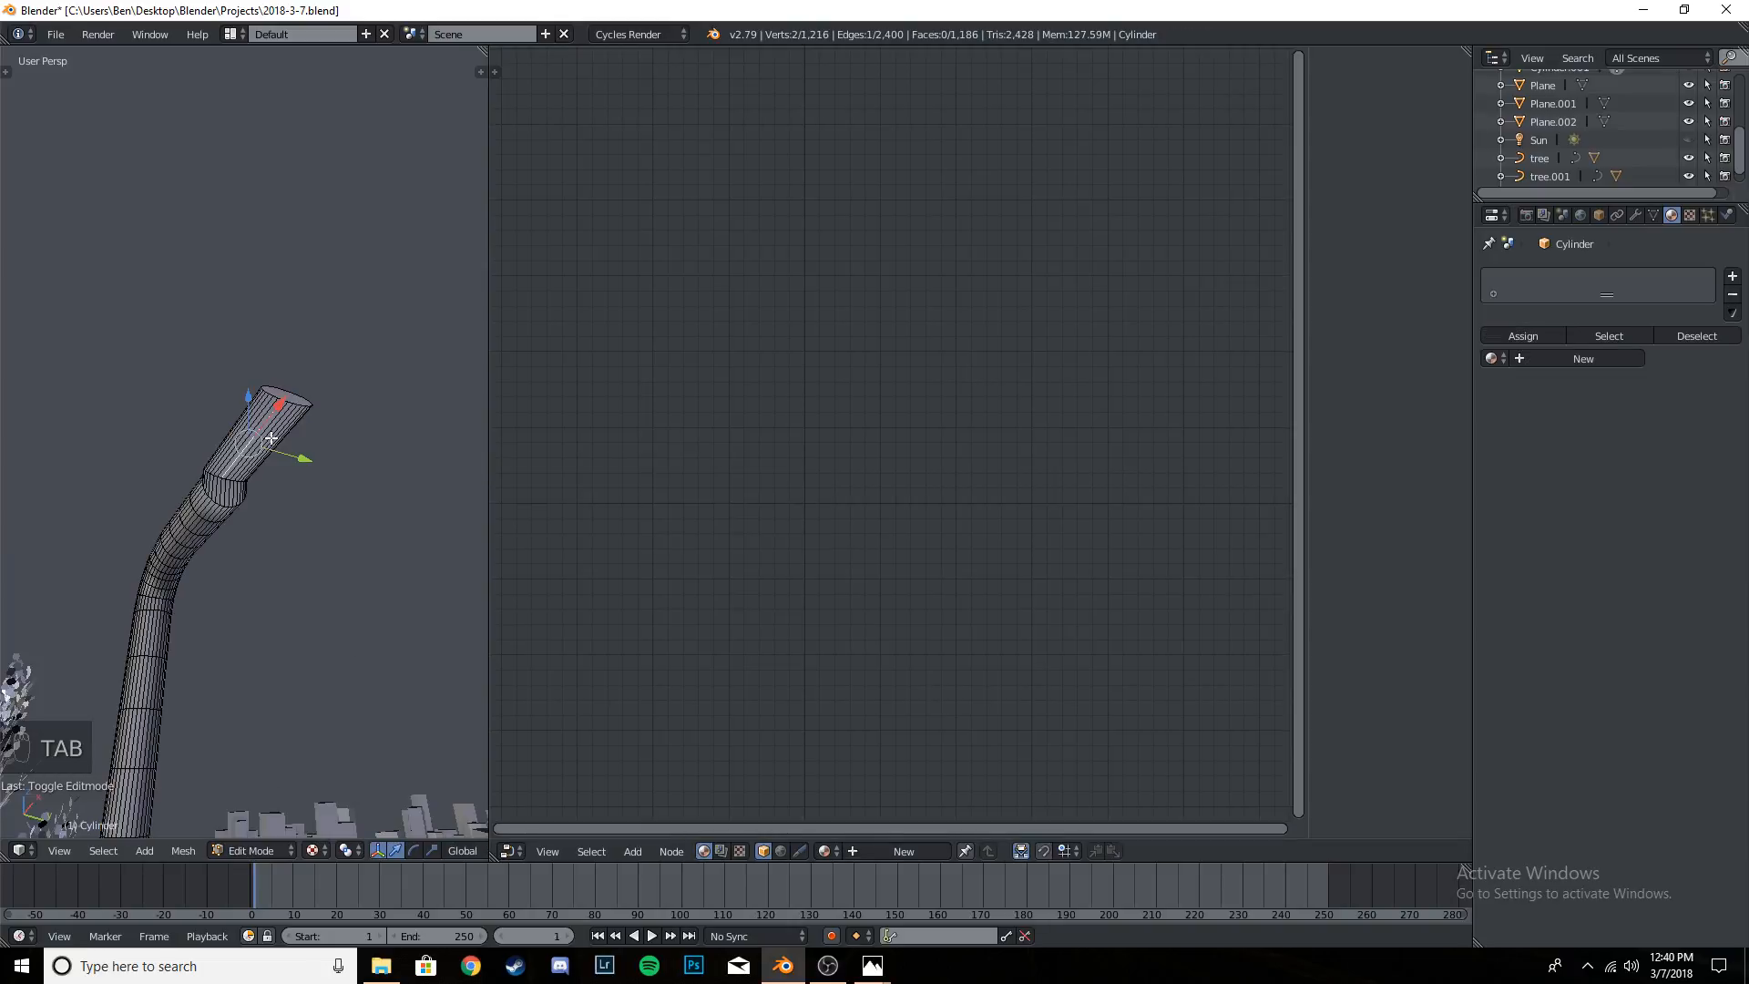
key("shift+s")
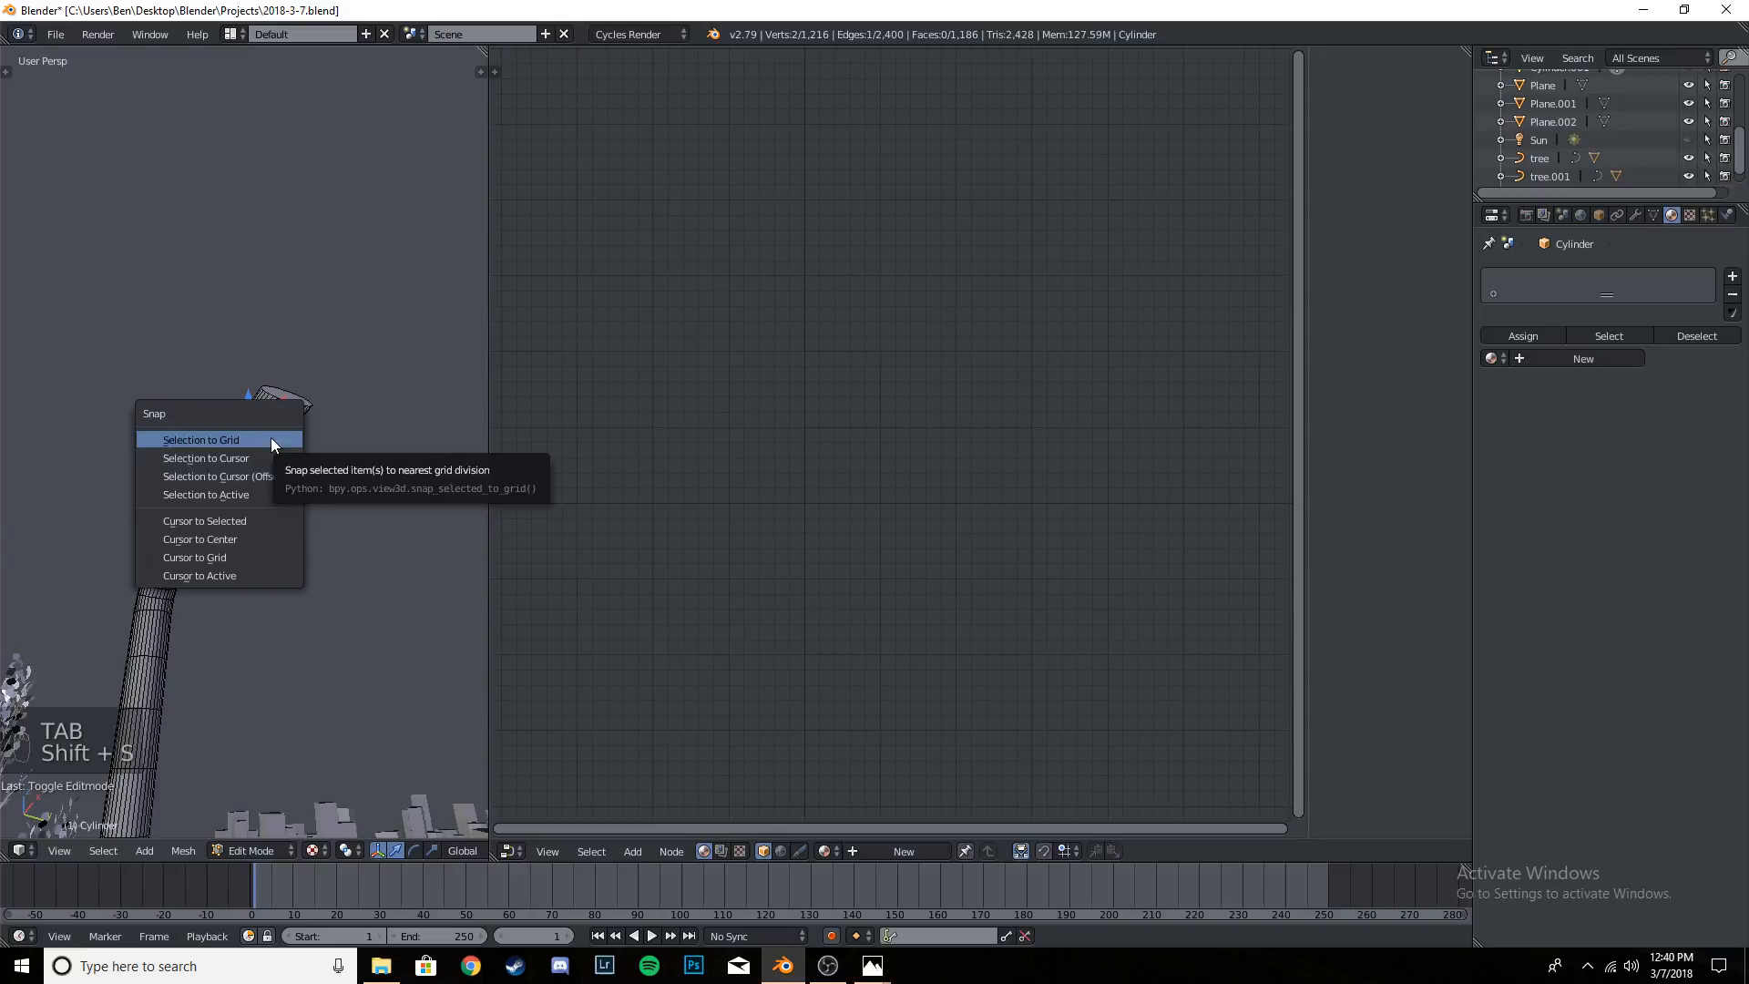
left_click(255, 522)
key("Tab")
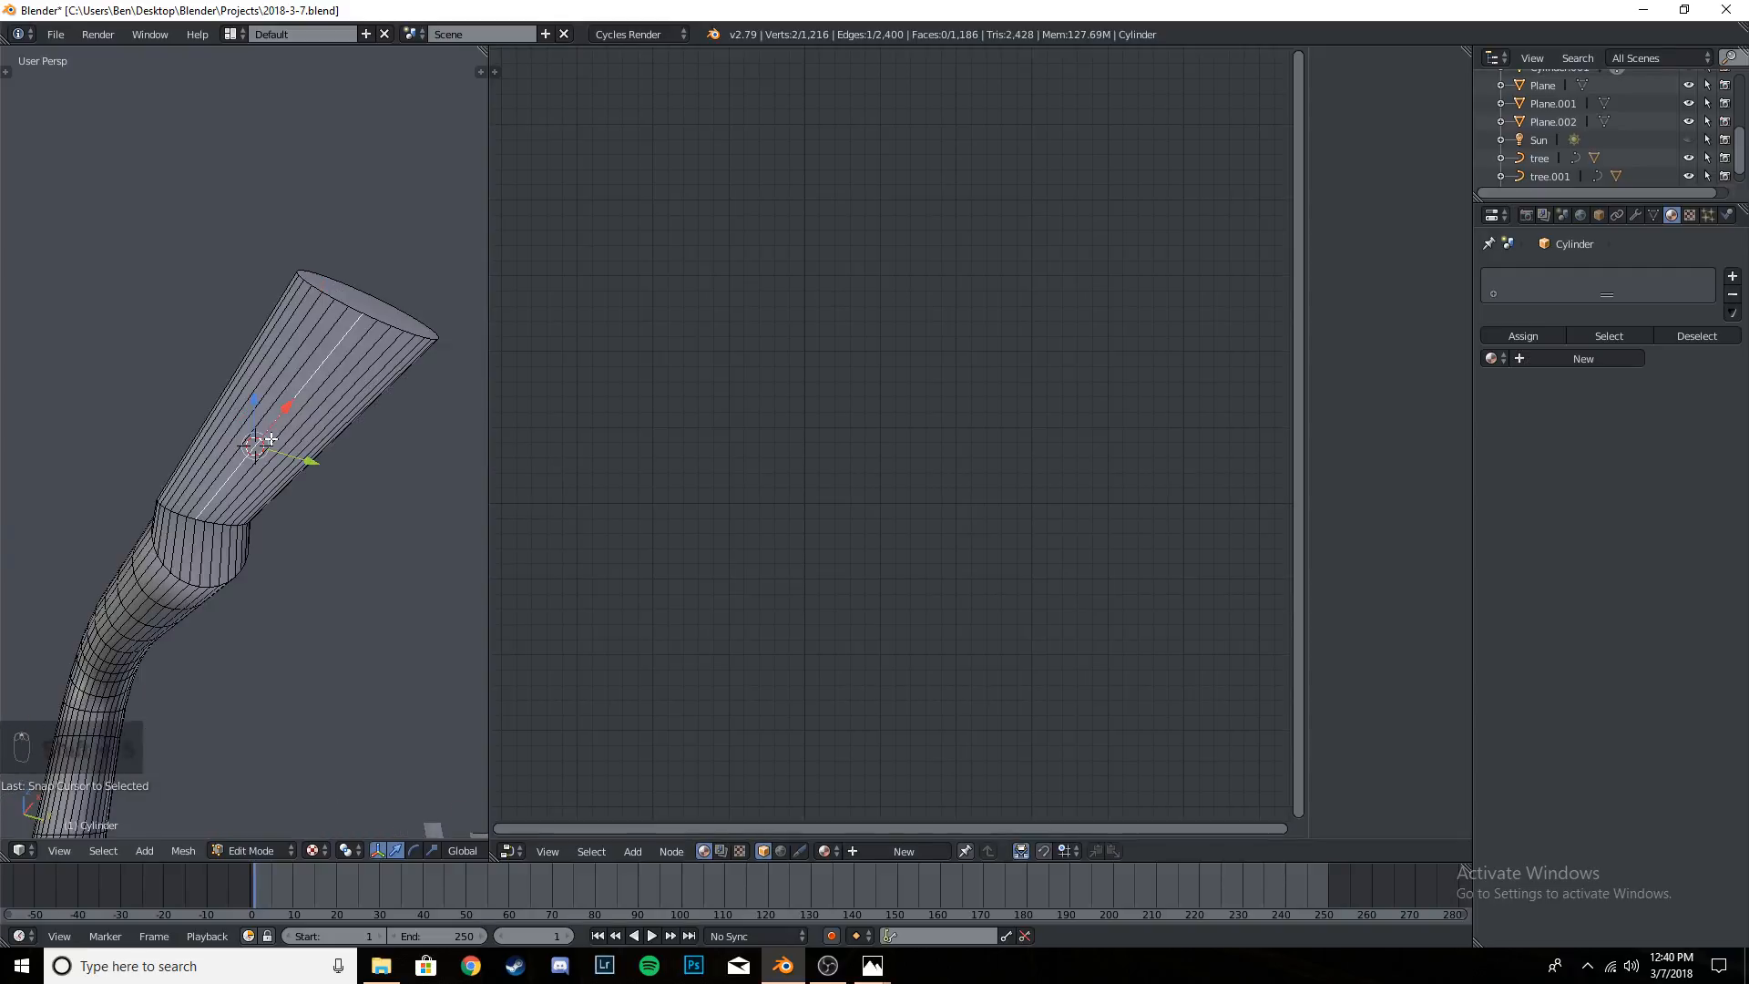
key("Tab")
key("Tab")
- Add a UV sphere at the 3D cursor and scale it down to fit within the width of the lamp head
key("t")
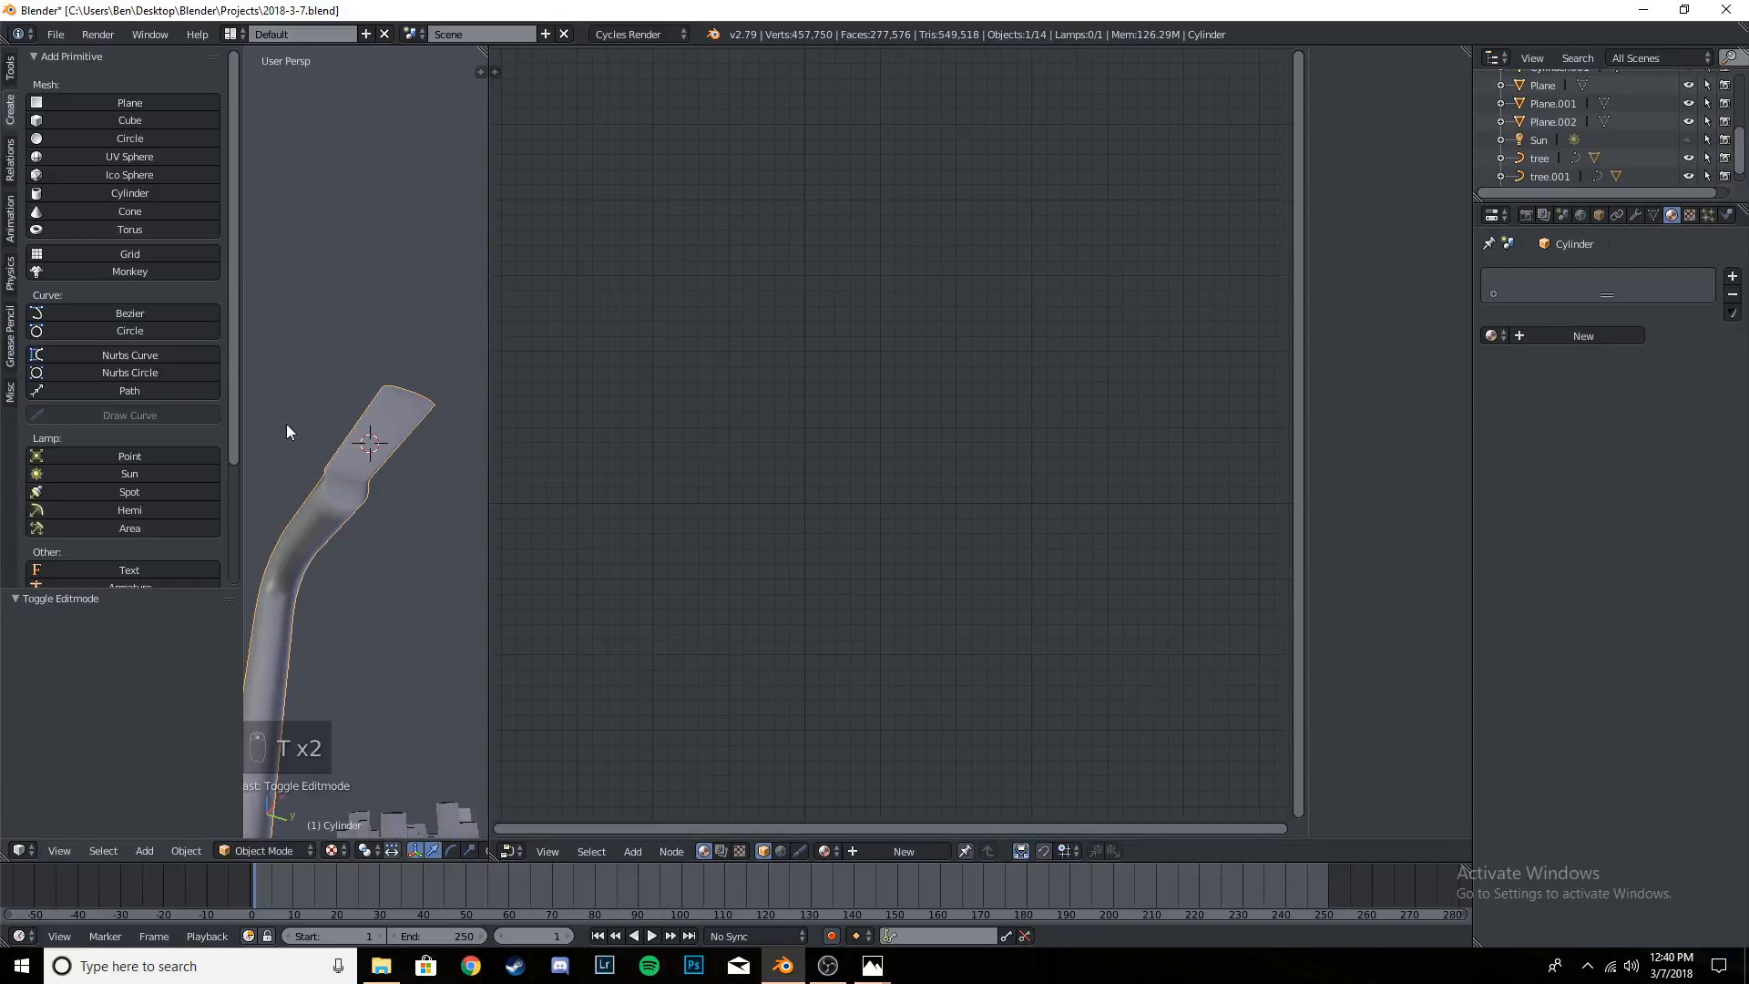
left_click(161, 158)
key("t")
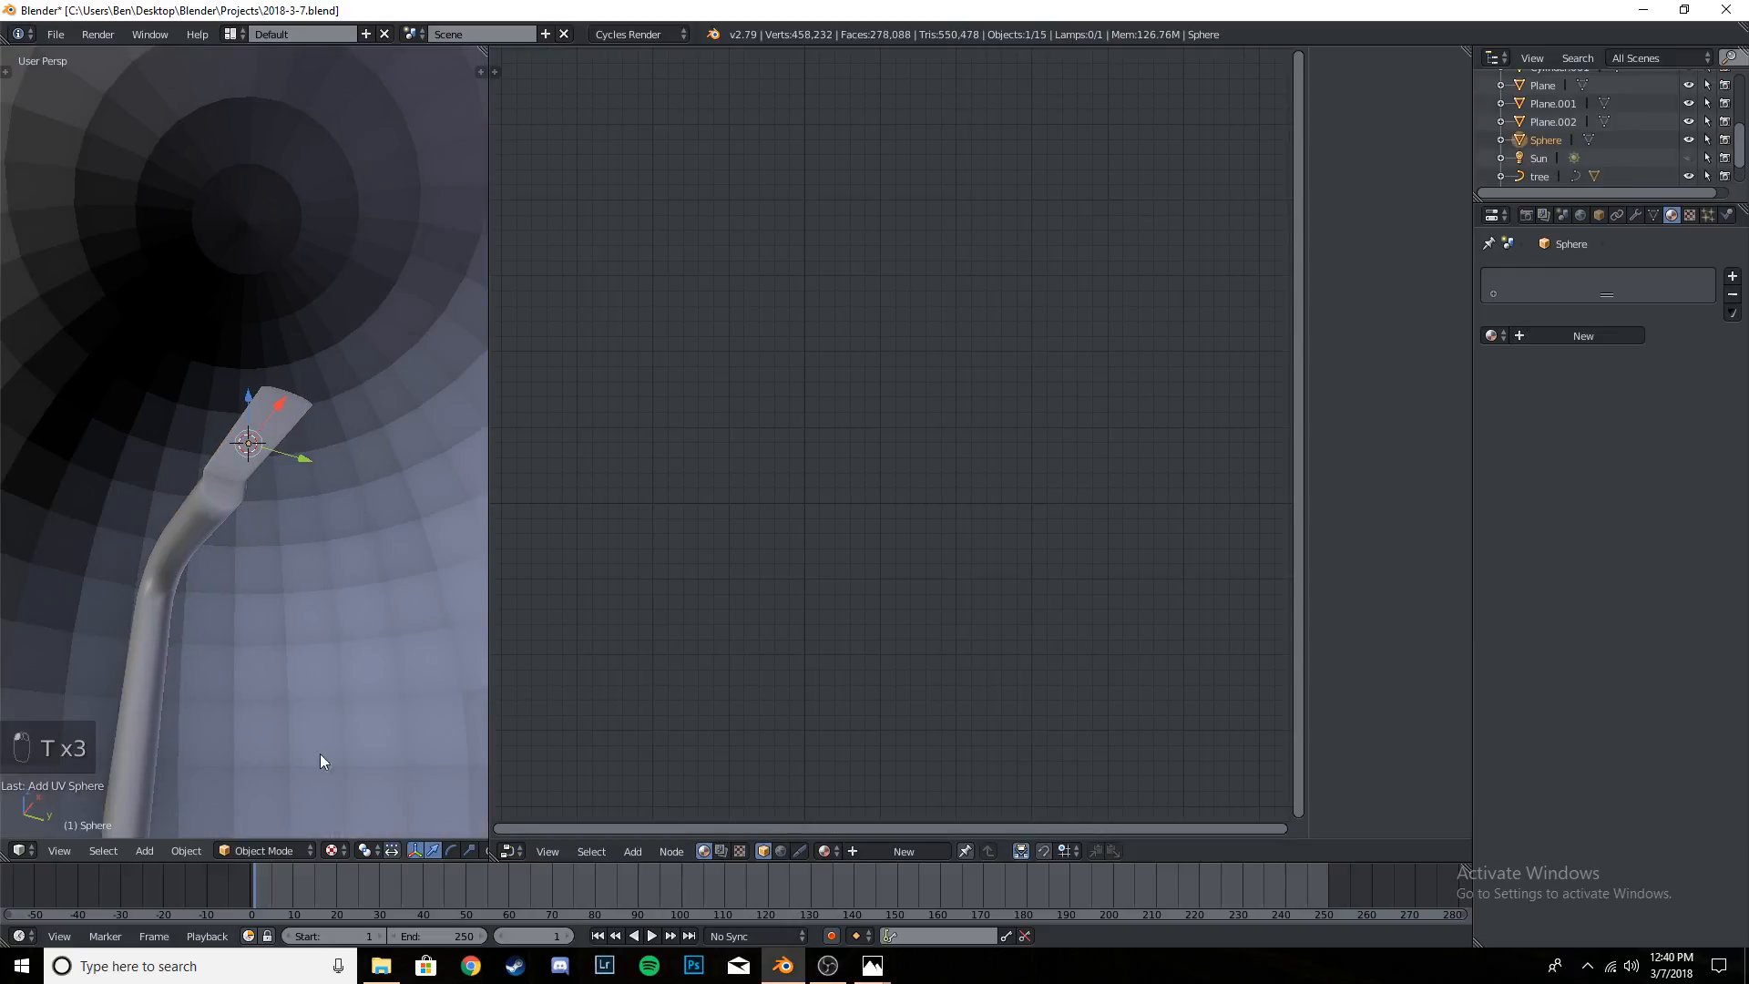
key("s")
left_click(262, 526)
key("s")
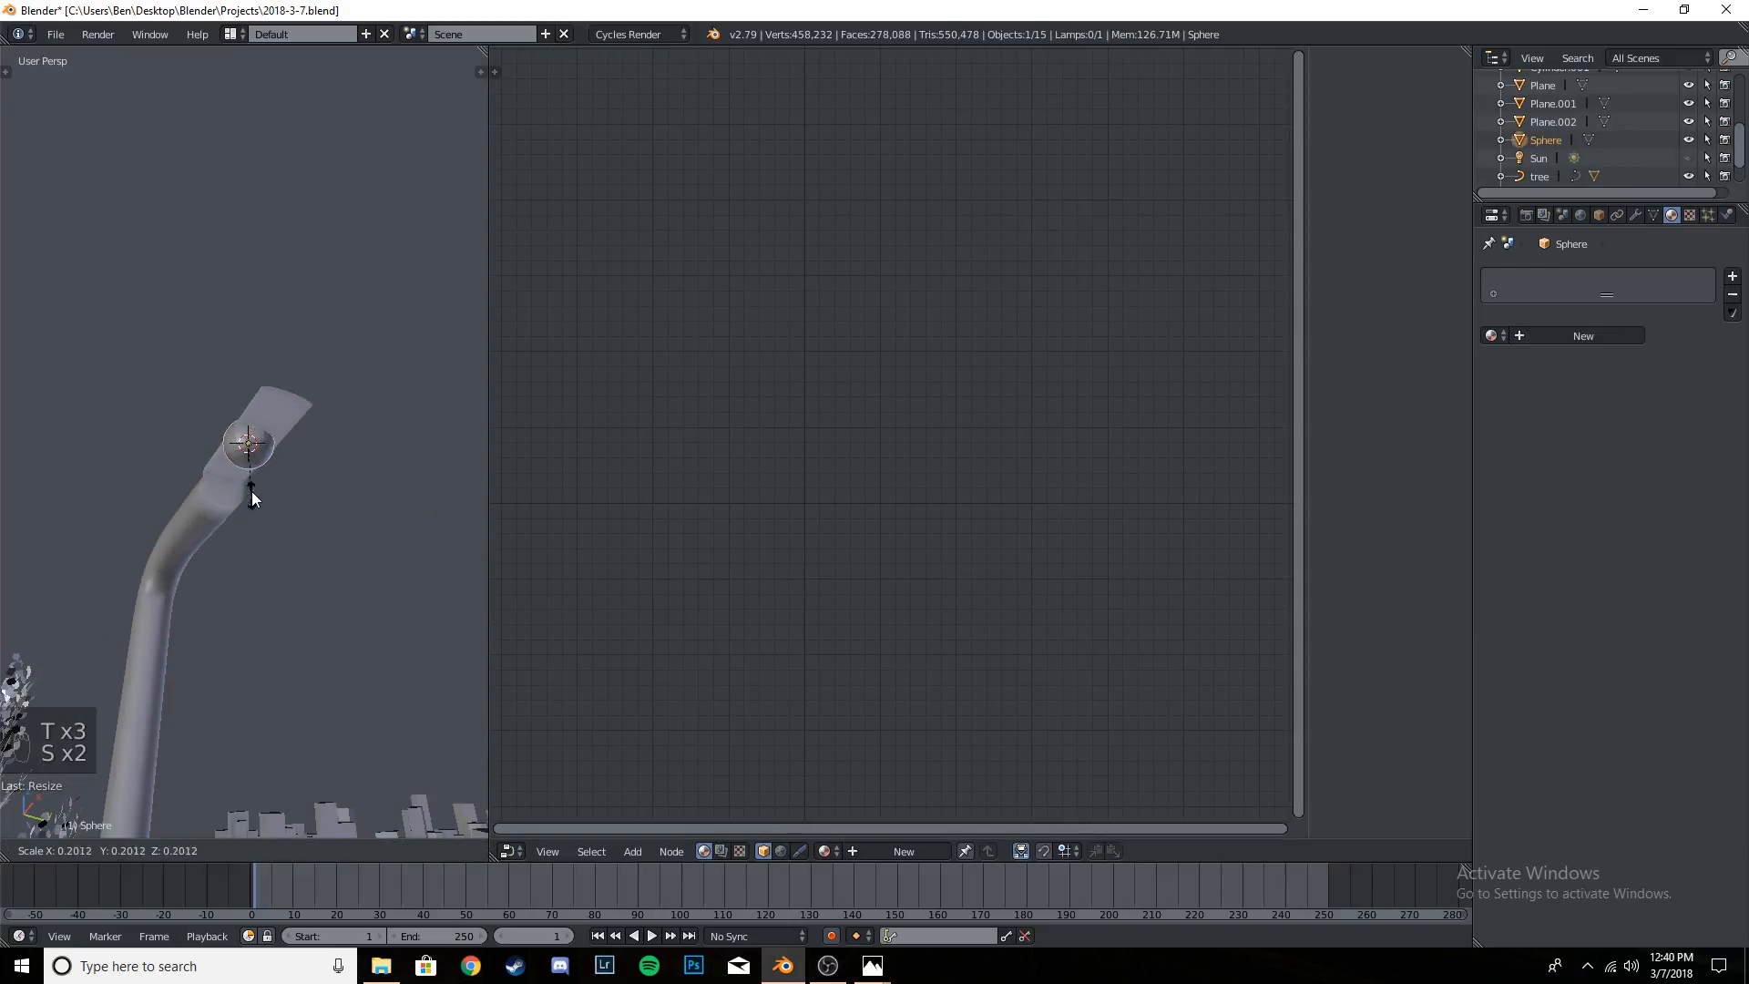
left_click(255, 492)
scroll(279, 545, "up", 2)
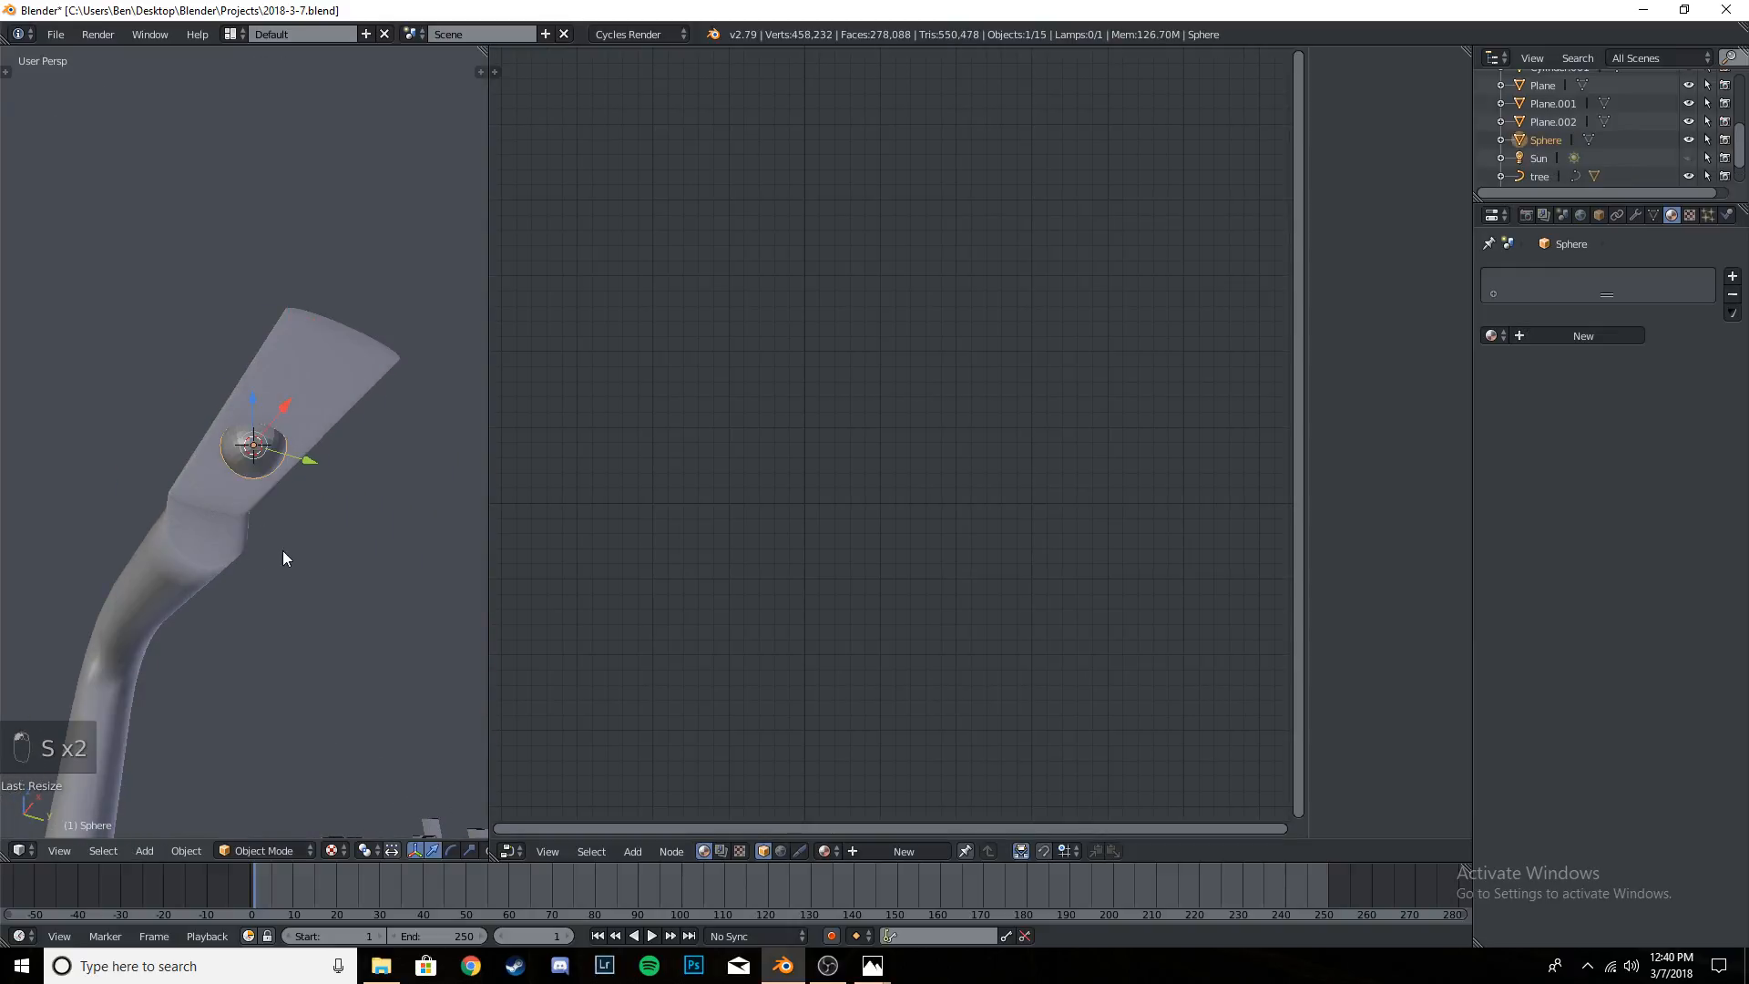
- Stretch the sphere along the global X axis in two passes so it extends lengthwise along the lamp head's underside
key("s")
key("x")
left_click(346, 725)
key("x")
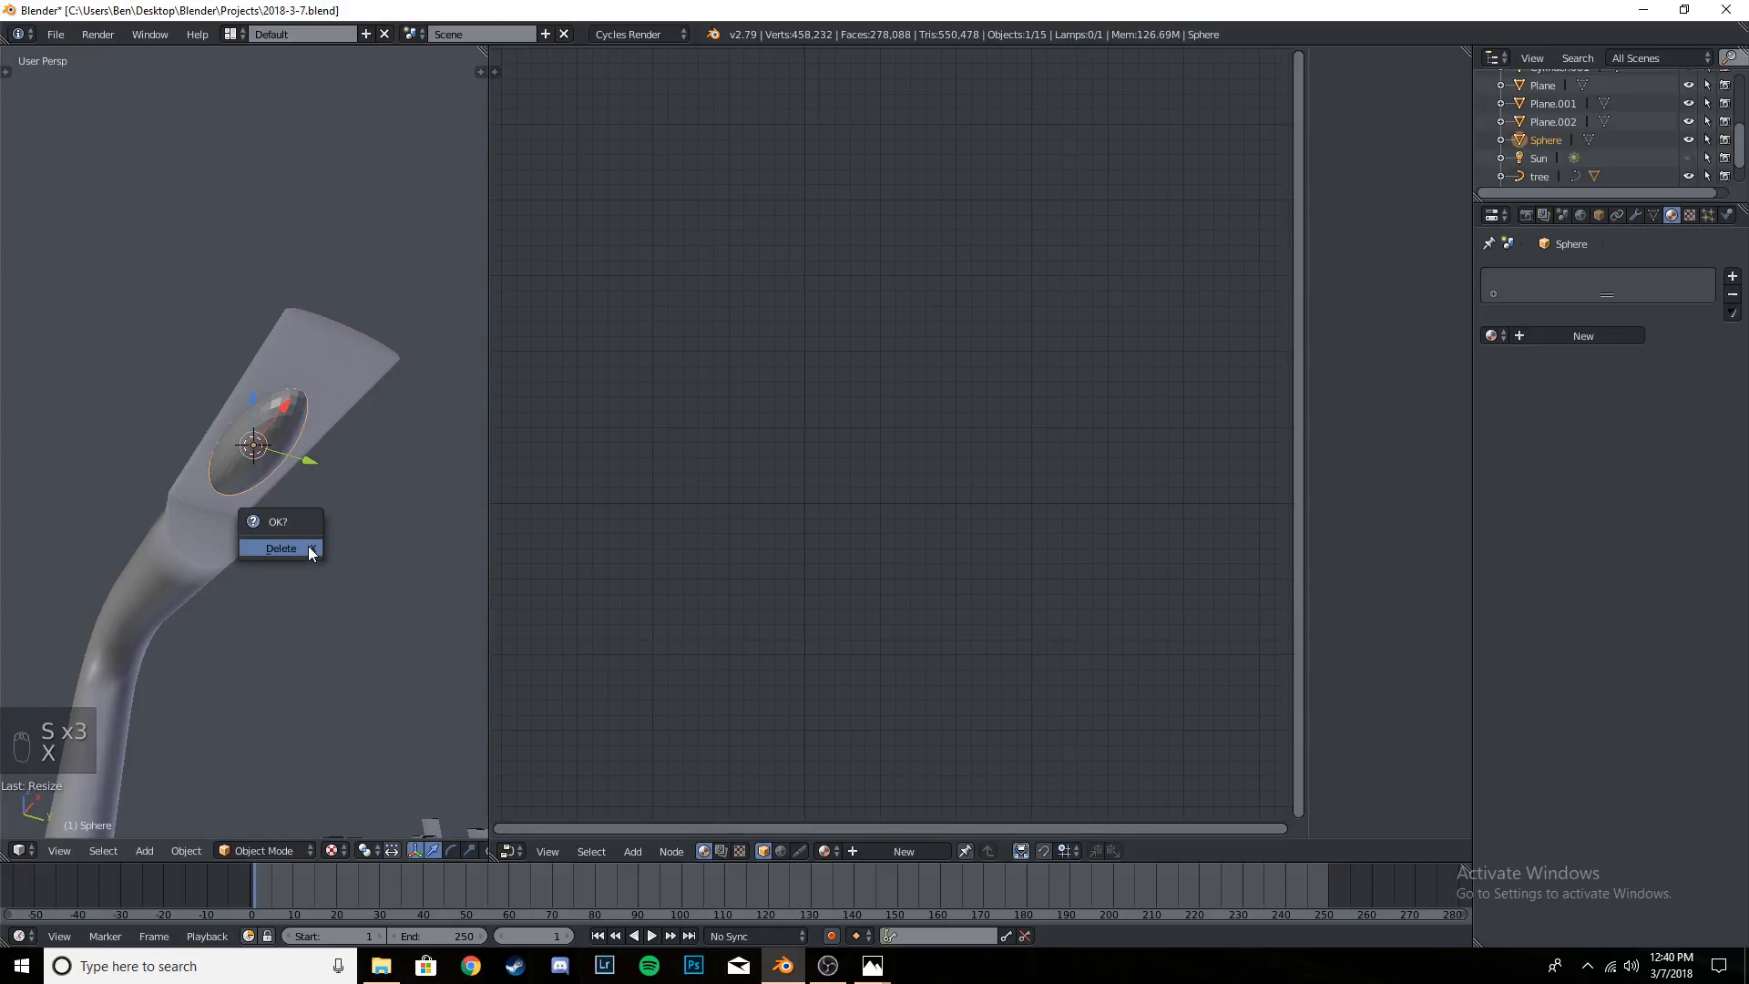
key("s")
key("x")
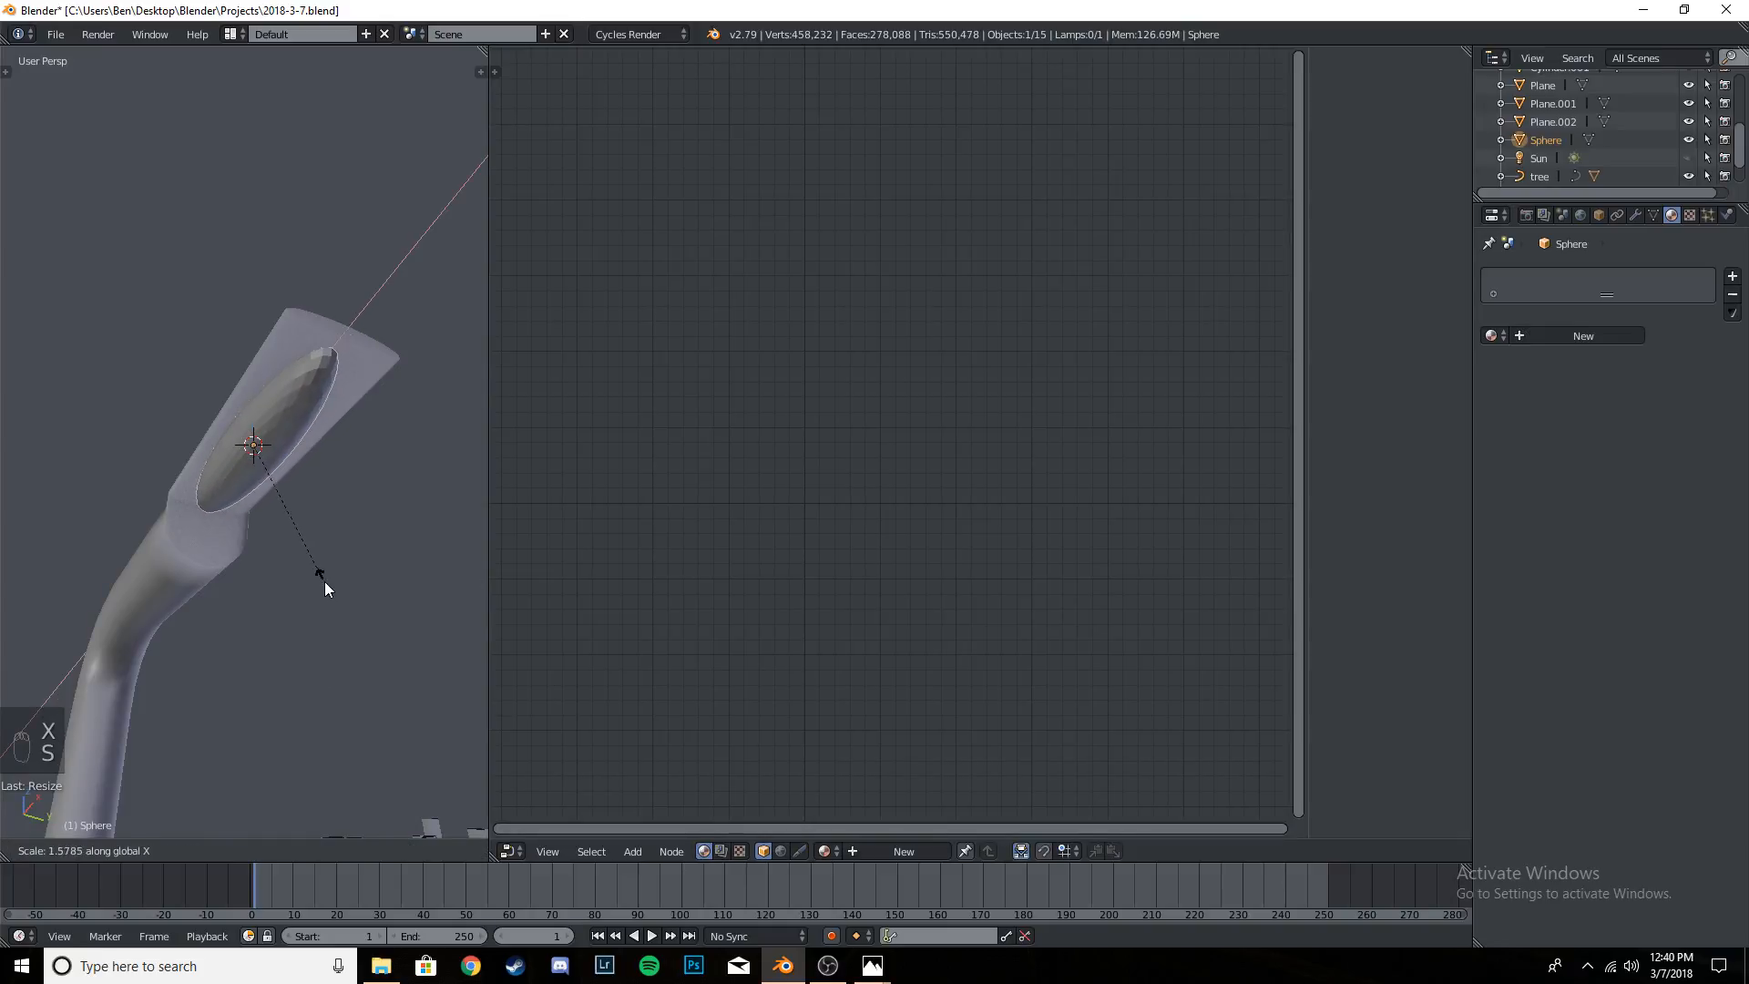
left_click(324, 581)
- Widen the stretched sphere along the global Y axis and shift it slightly along Y to centre it on the lamp head
key("s")
key("z")
key("y")
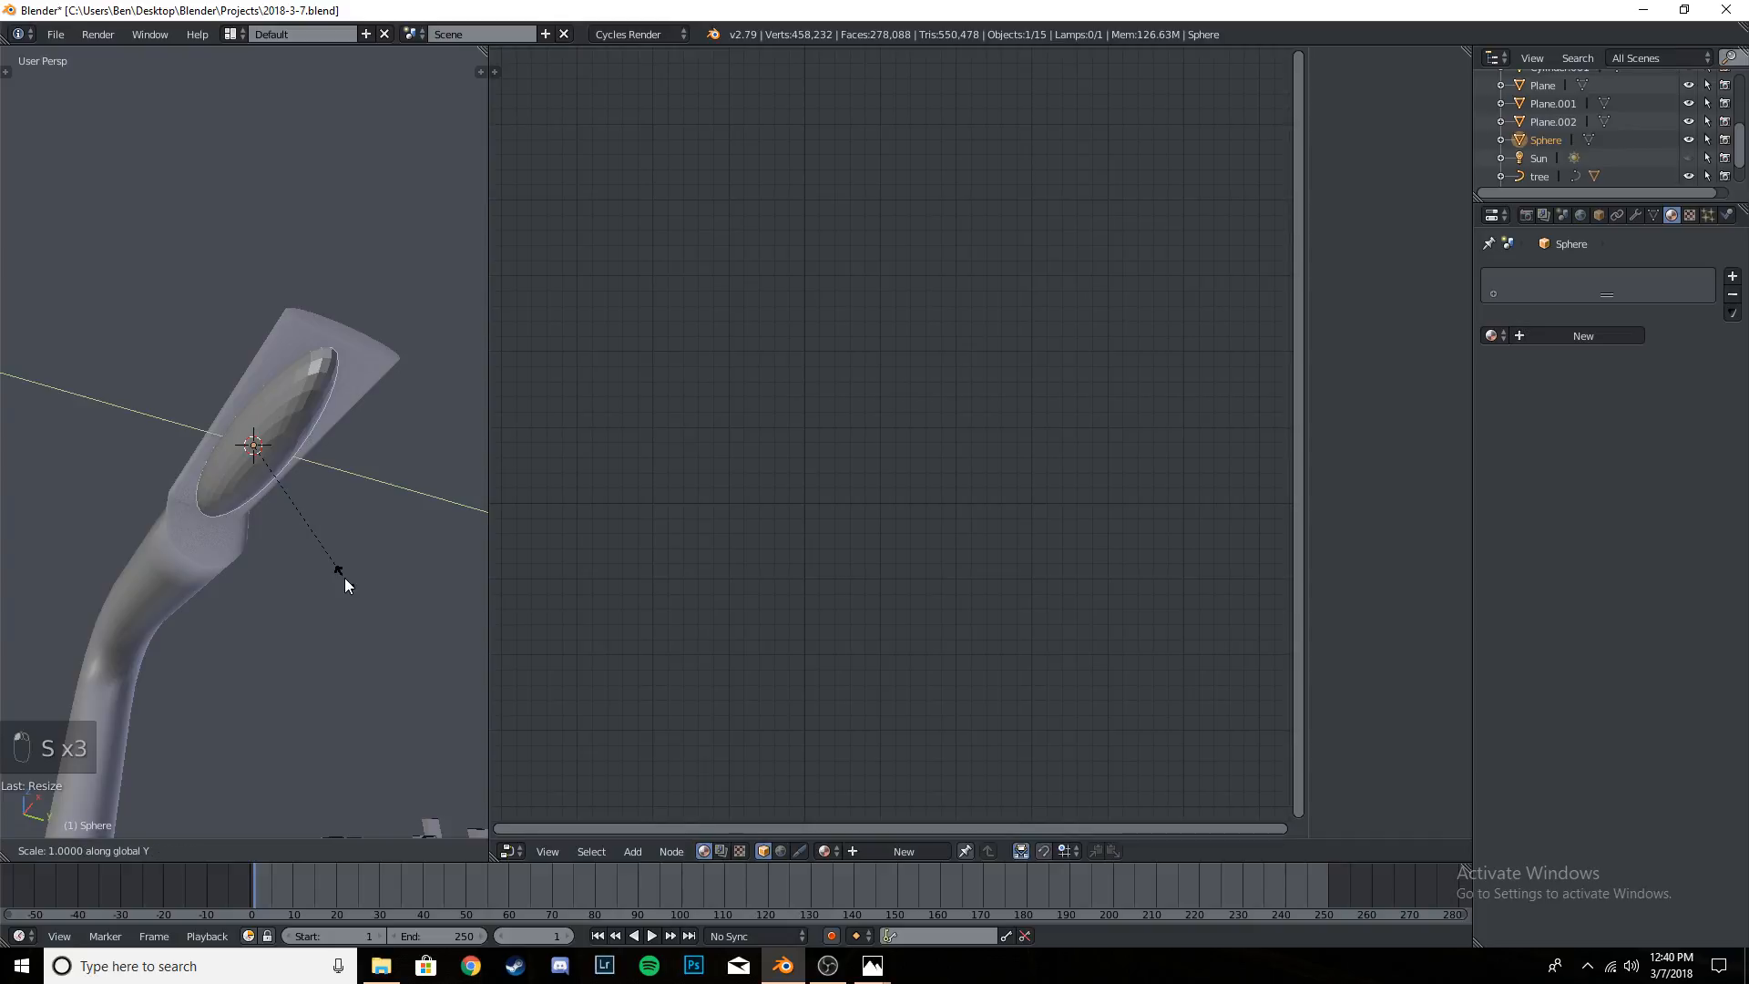
left_click(380, 657)
left_click_drag(313, 461, 322, 463)
- Lower the sphere along Z so it bulges from the lamp head's underside, and fine-tune its height by 0.008
middle_click_drag(290, 528, 393, 622)
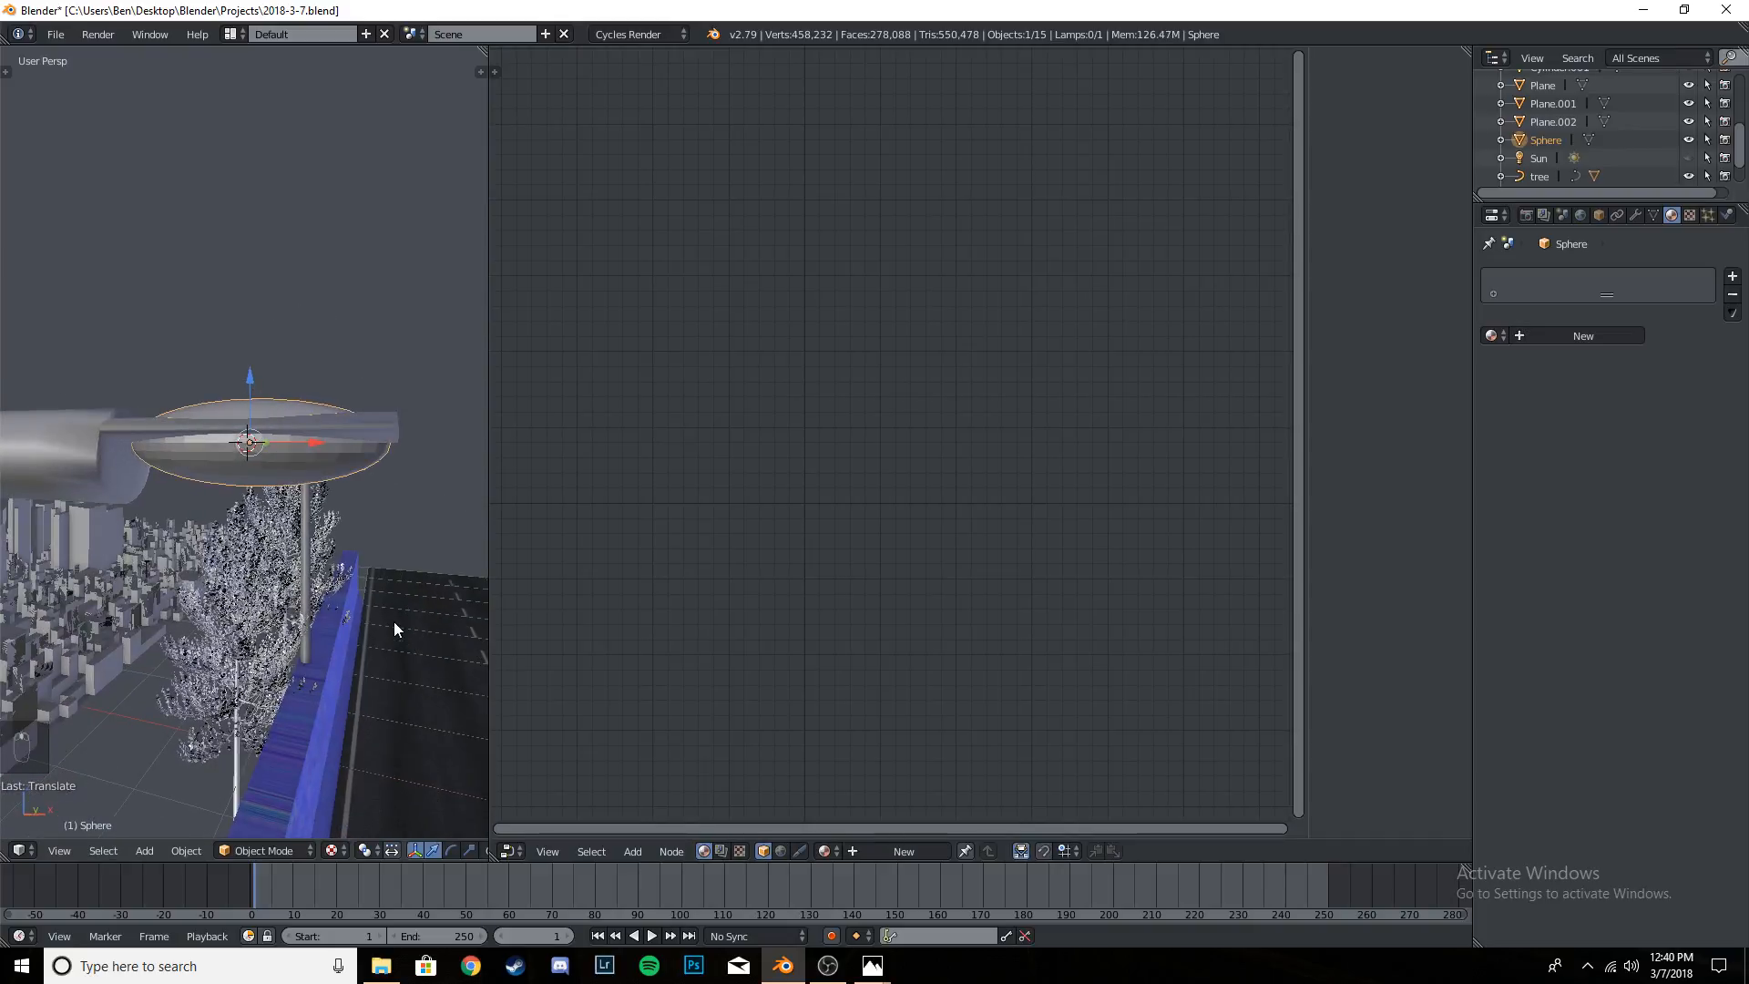
left_click_drag(248, 372, 244, 397)
middle_click_drag(244, 397, 323, 544)
scroll(322, 544, "up", 2)
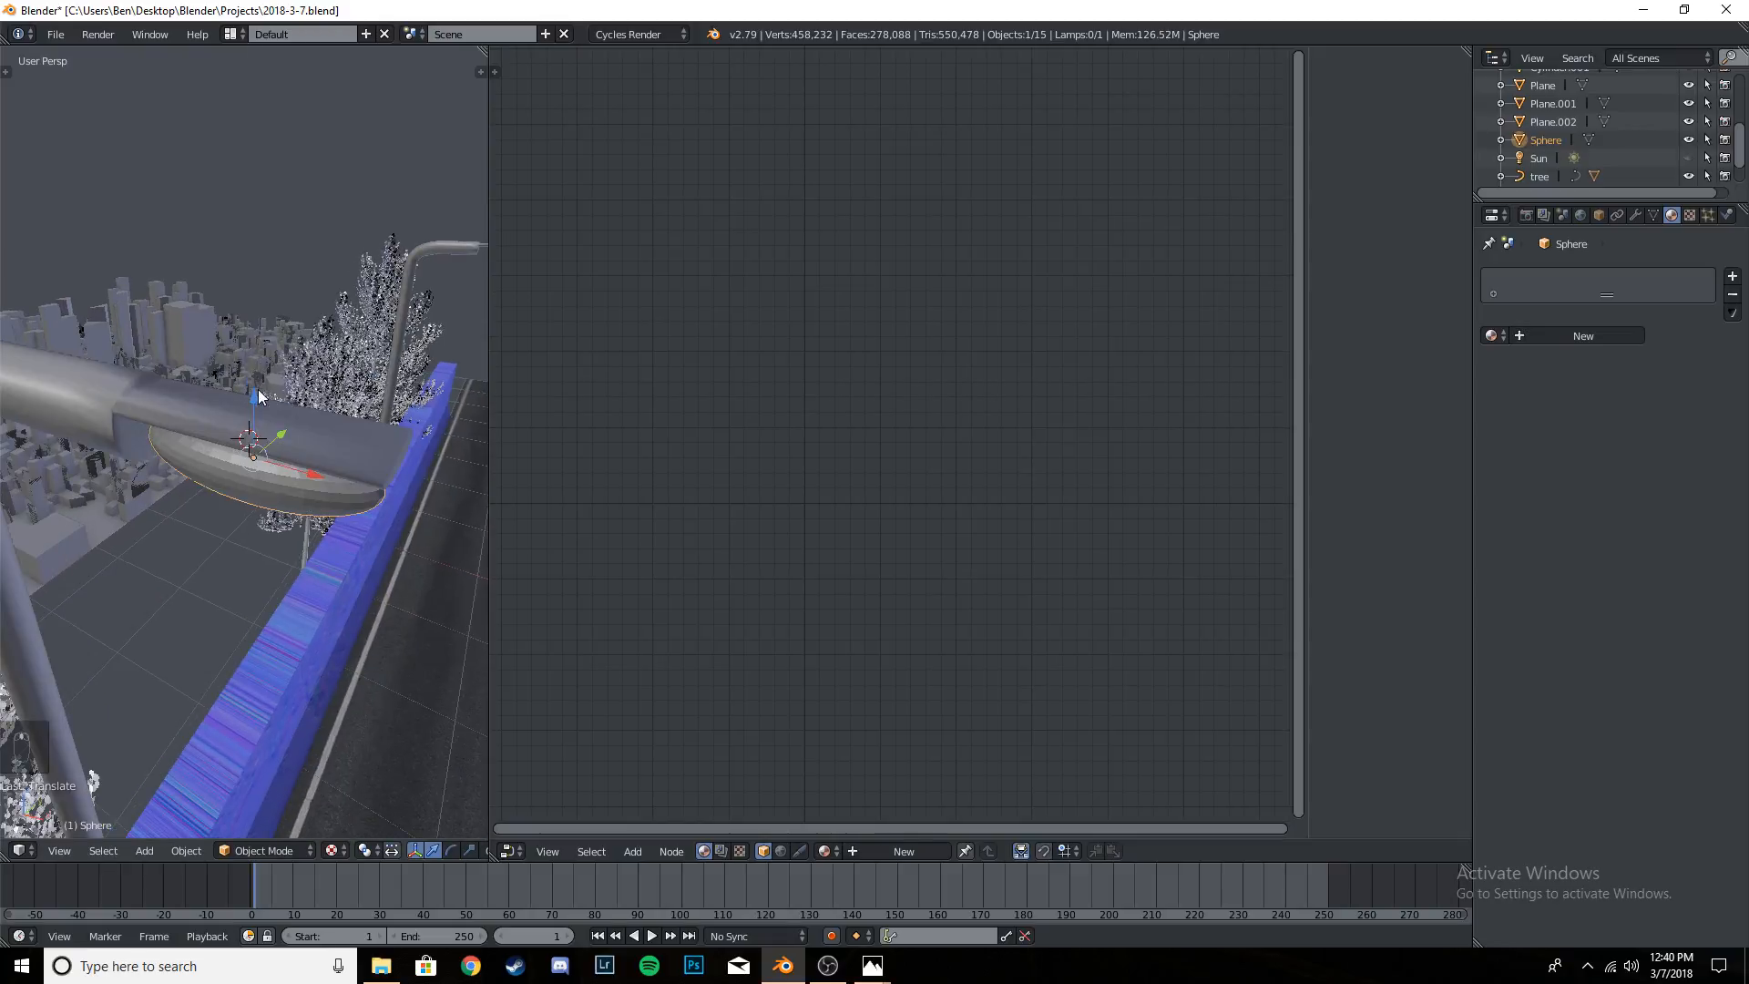
left_click_drag(254, 385, 255, 386)
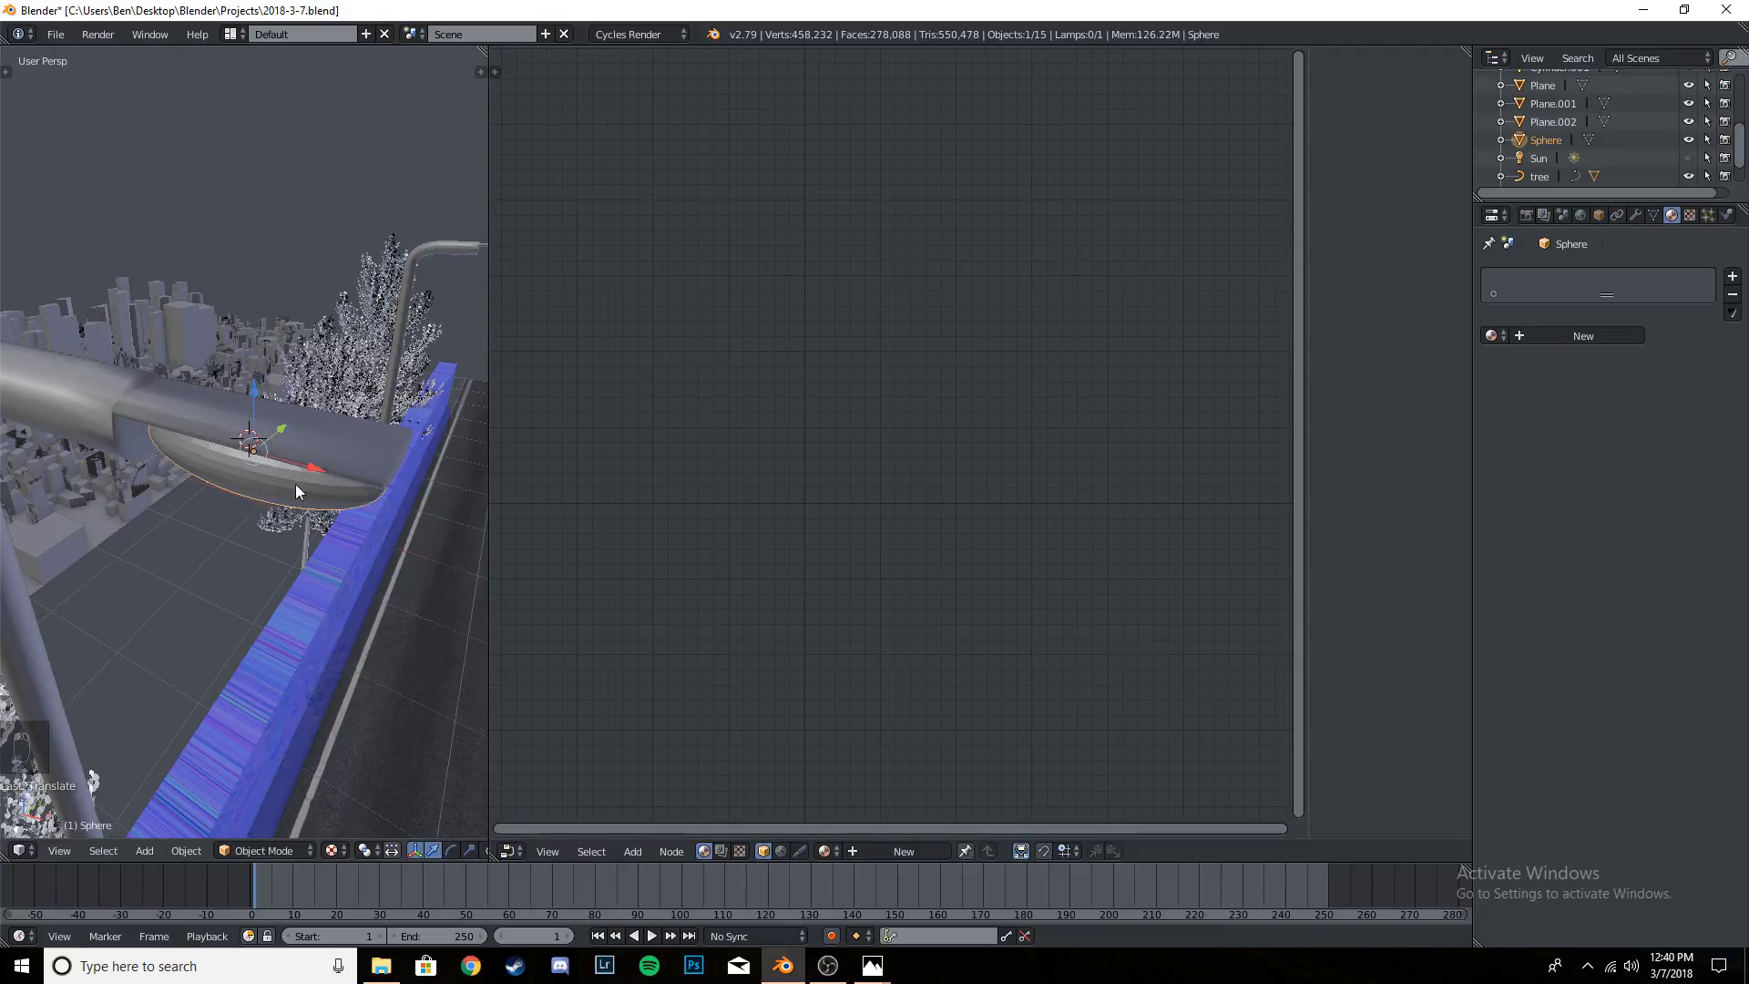
- Apply smooth shading to the sphere under the lamp head
middle_click_drag(295, 483, 337, 435)
key("t")
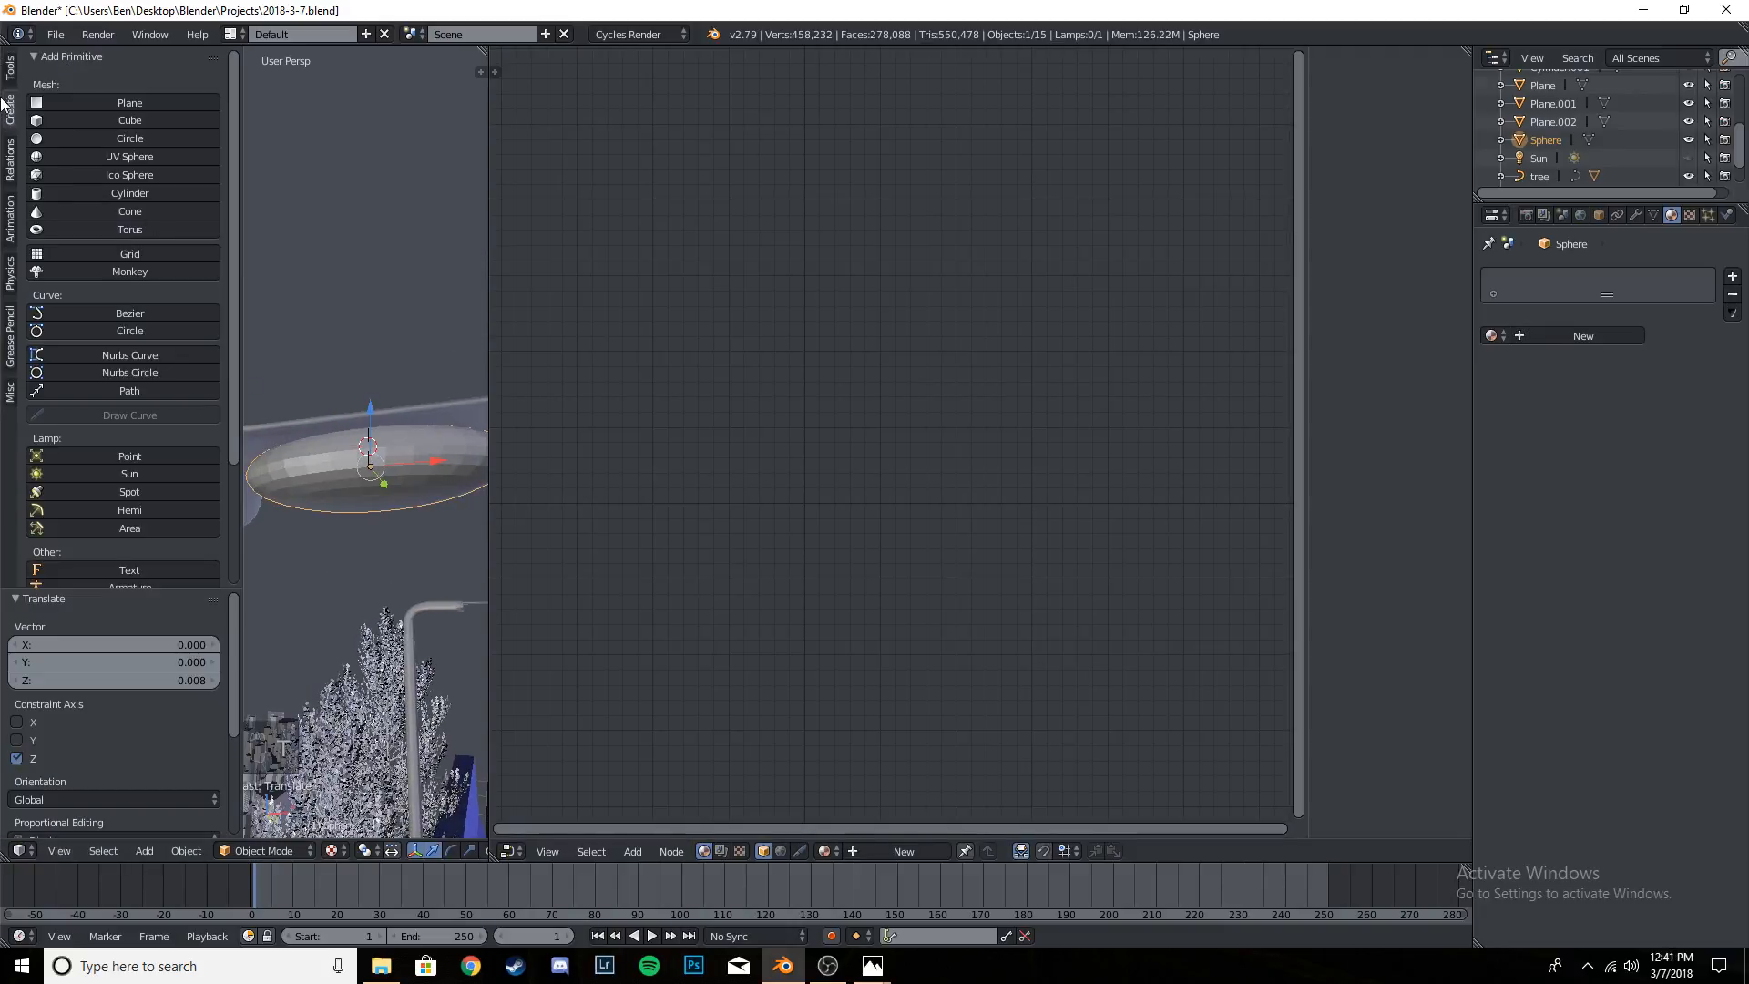
left_click(80, 318)
key("t")
- In camera view, create a new material named Glass for the sphere under the lamp head
key("KP_0")
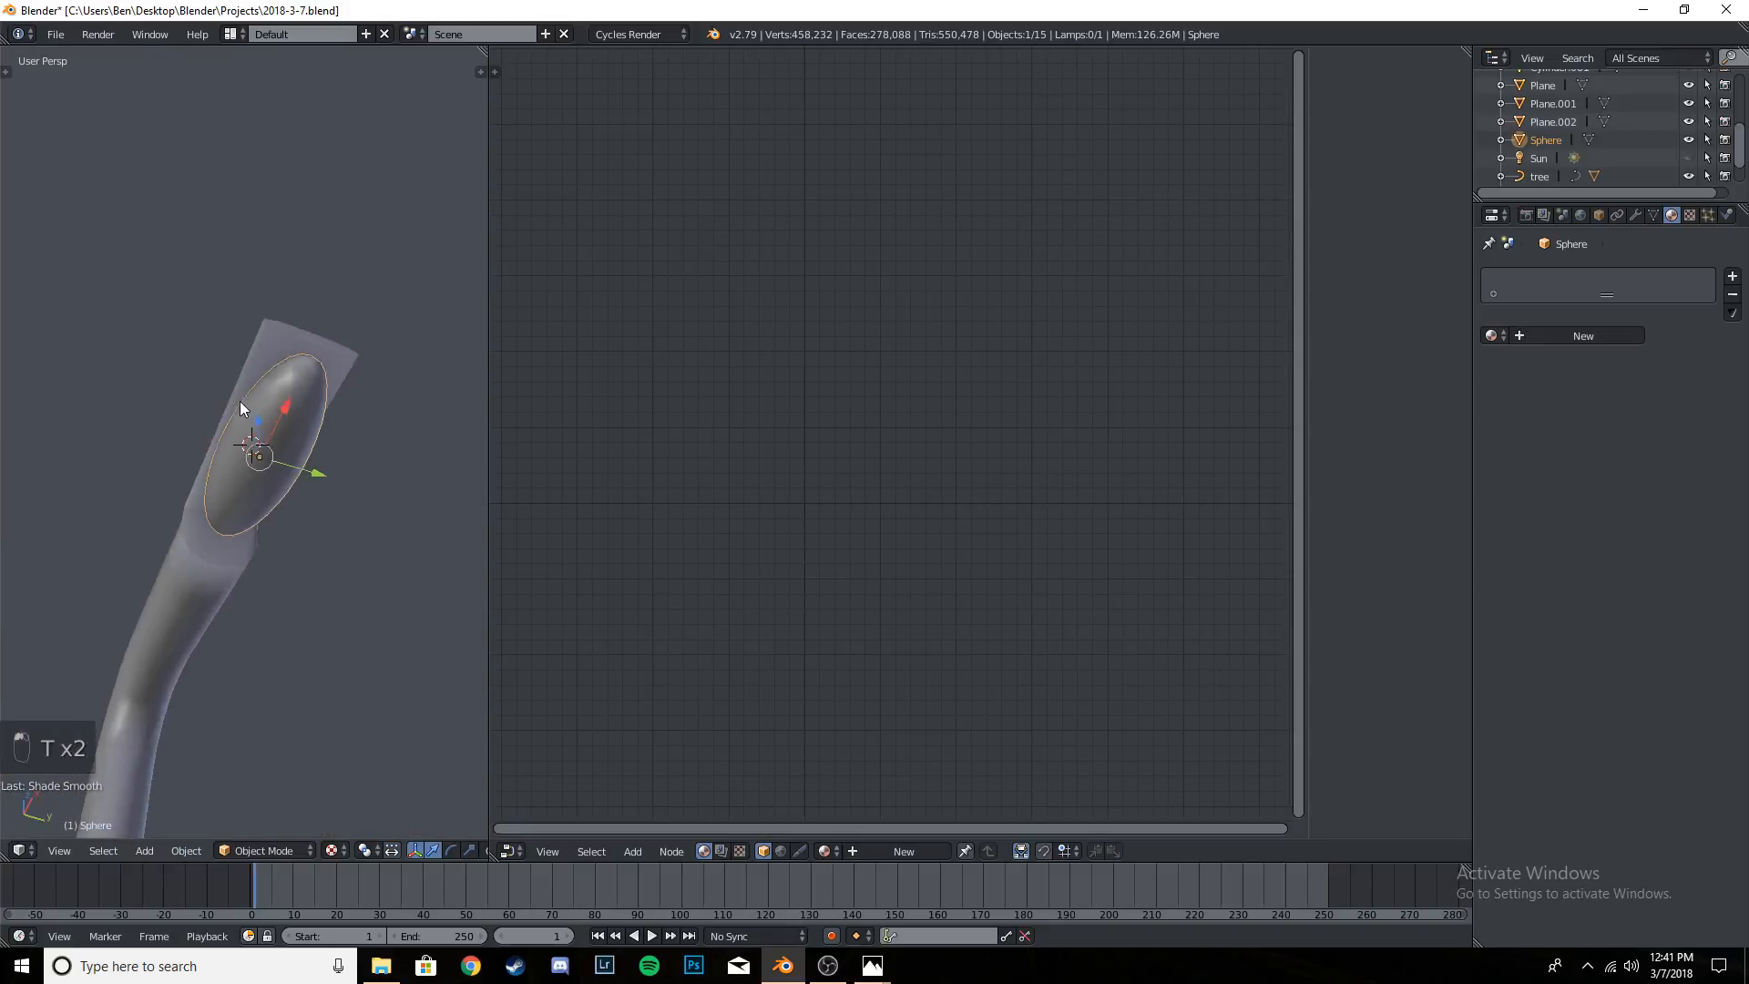
scroll(240, 402, "down", 6)
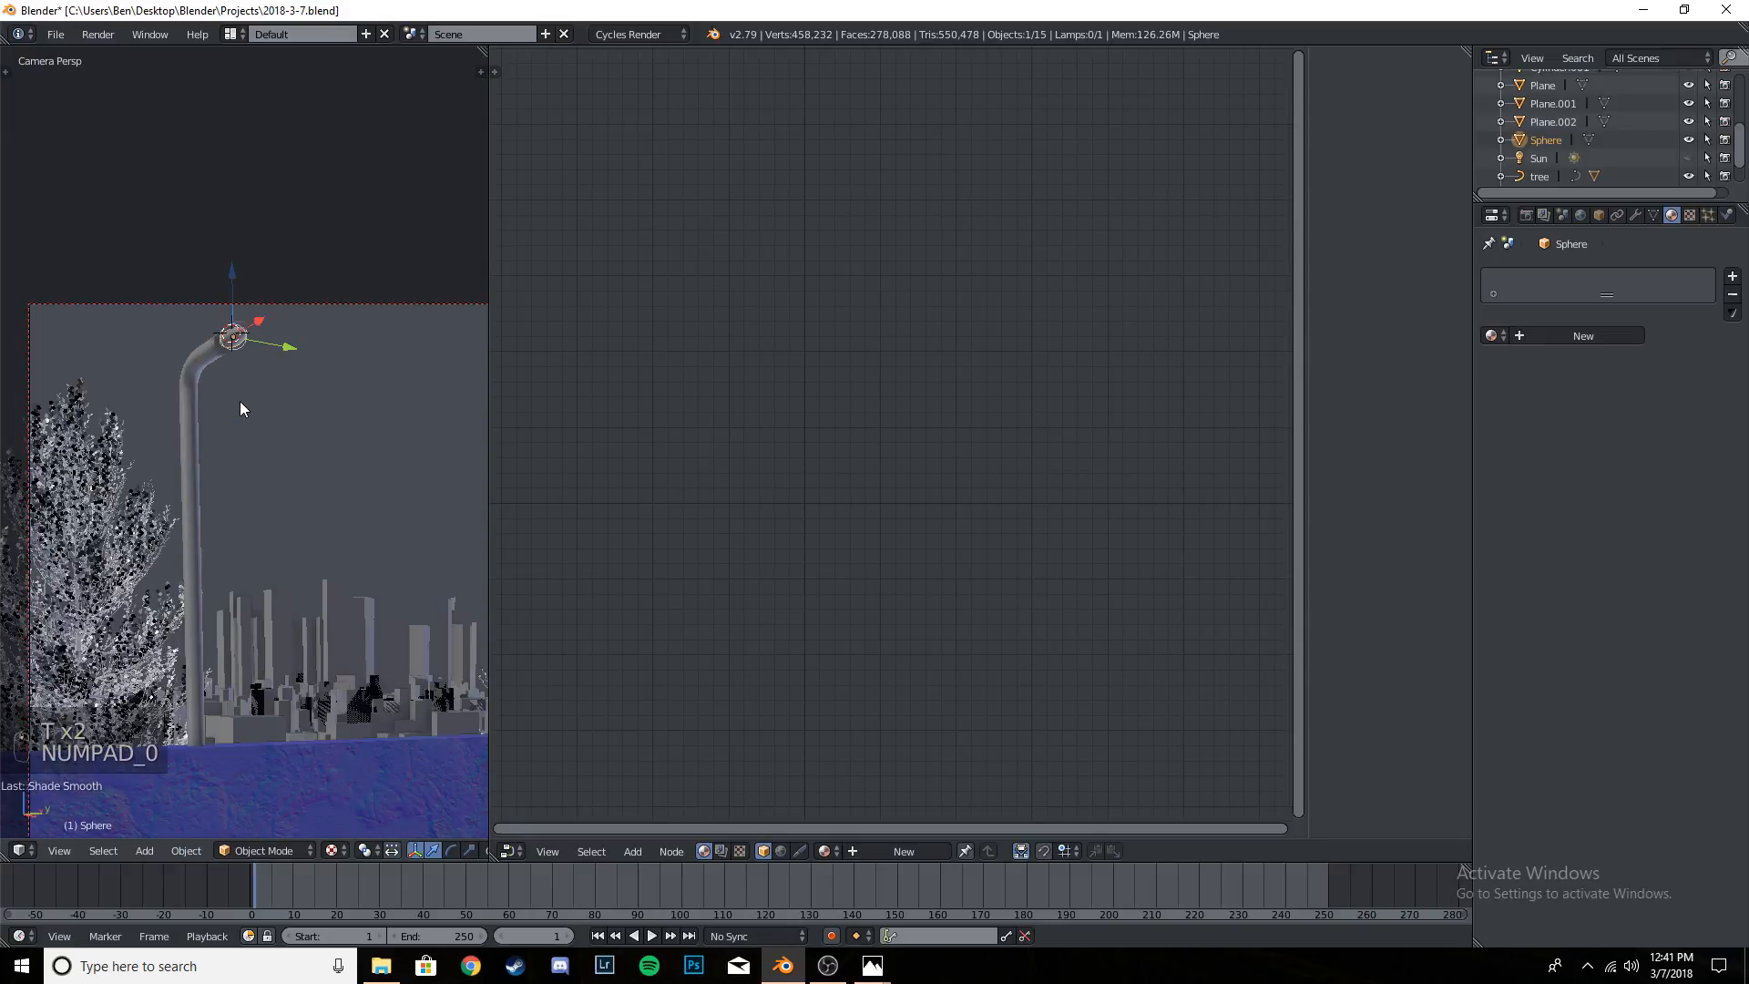
scroll(239, 402, "up", 9)
middle_click_drag(245, 228, 216, 529, "shift")
scroll(217, 510, "up", 6)
middle_click_drag(221, 369, 323, 393, "shift")
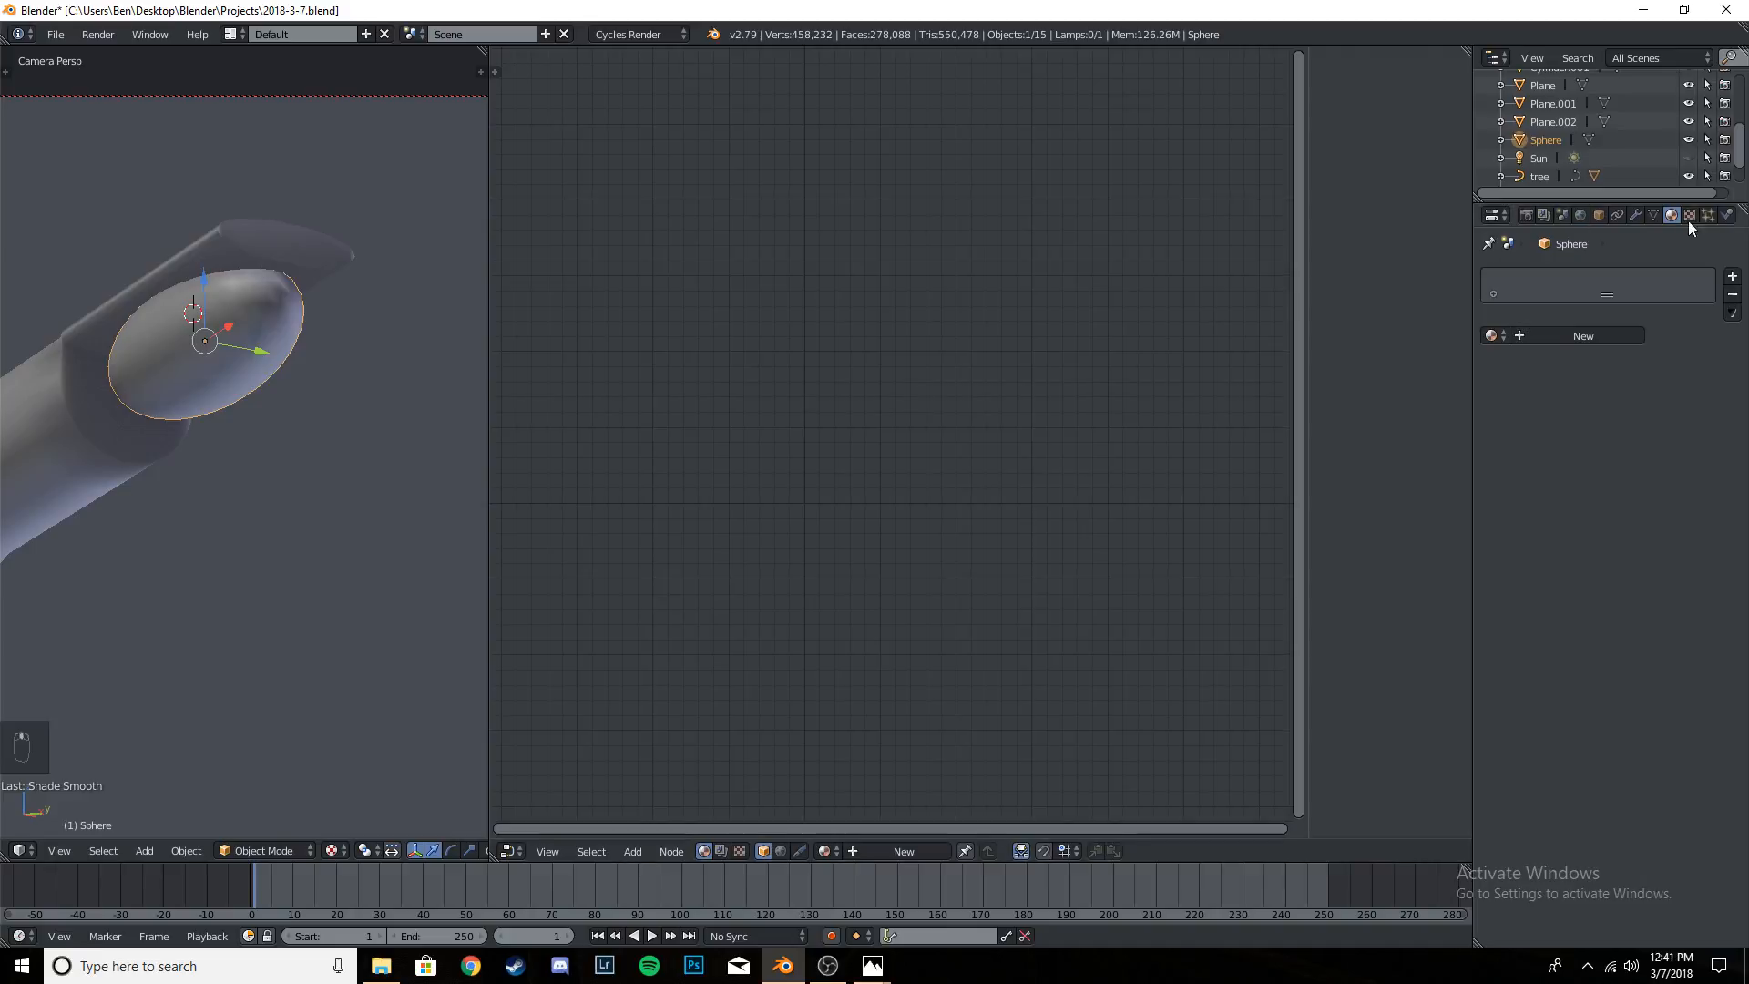
left_click(1557, 336)
key("ctrl+a")
key("BackSpace")
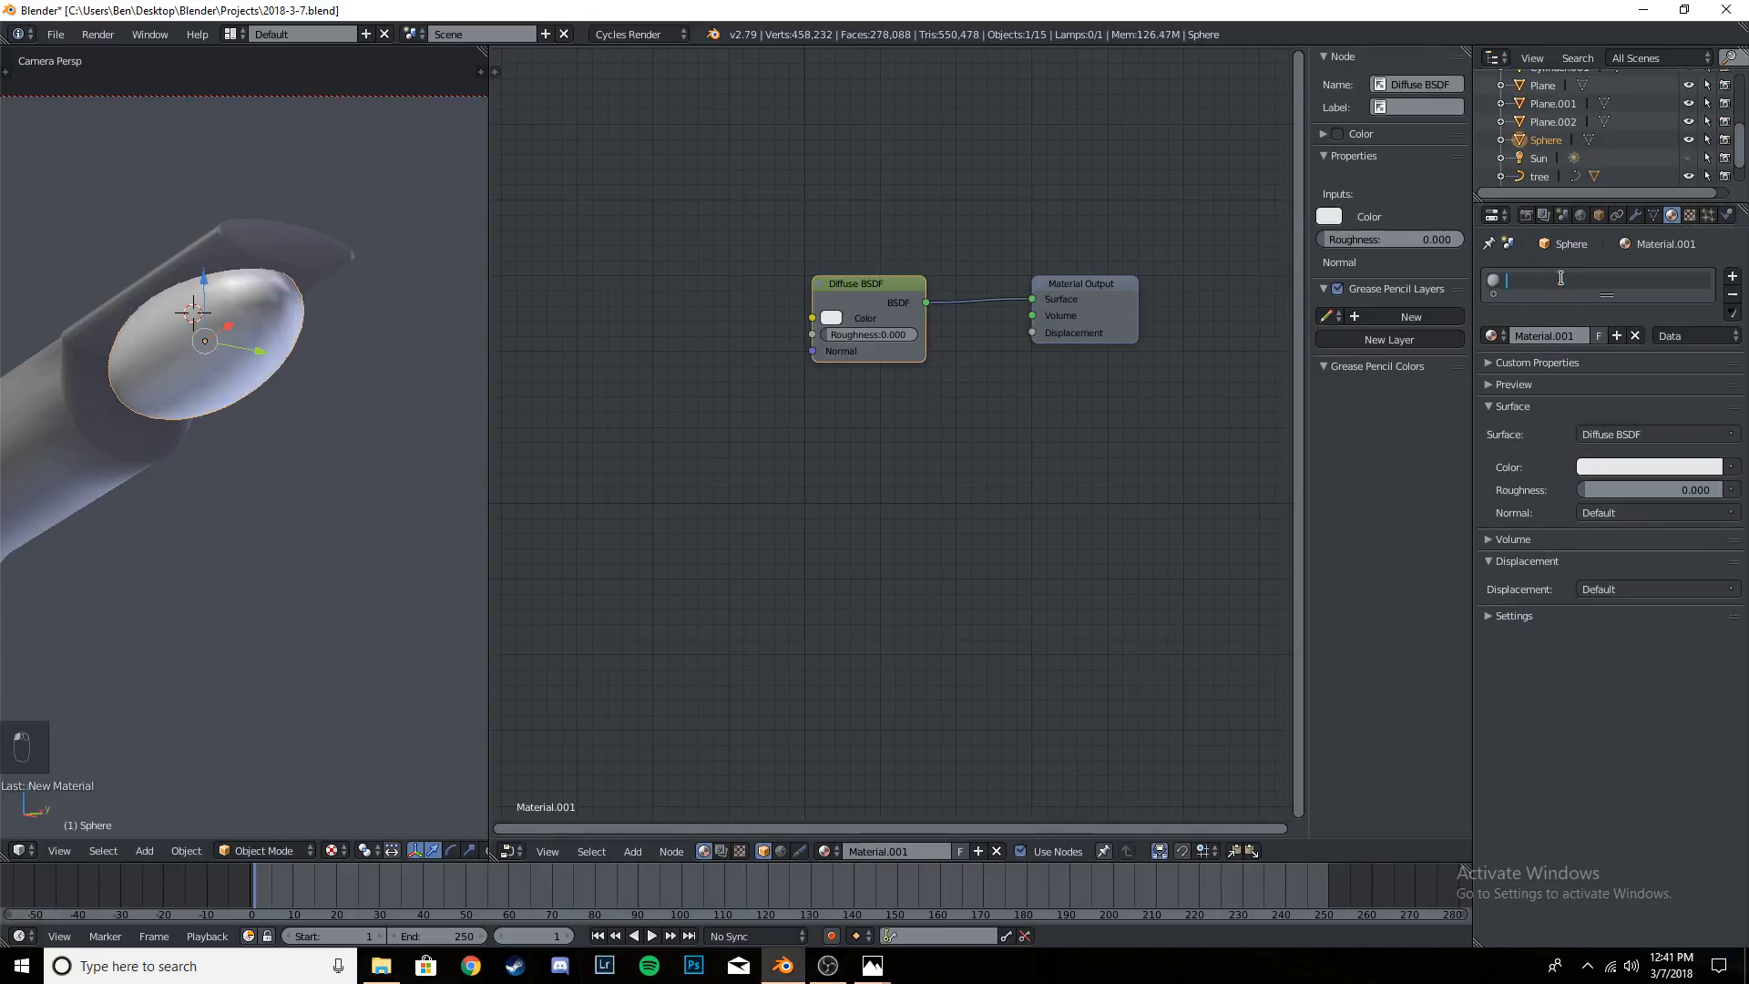
type("Glass")
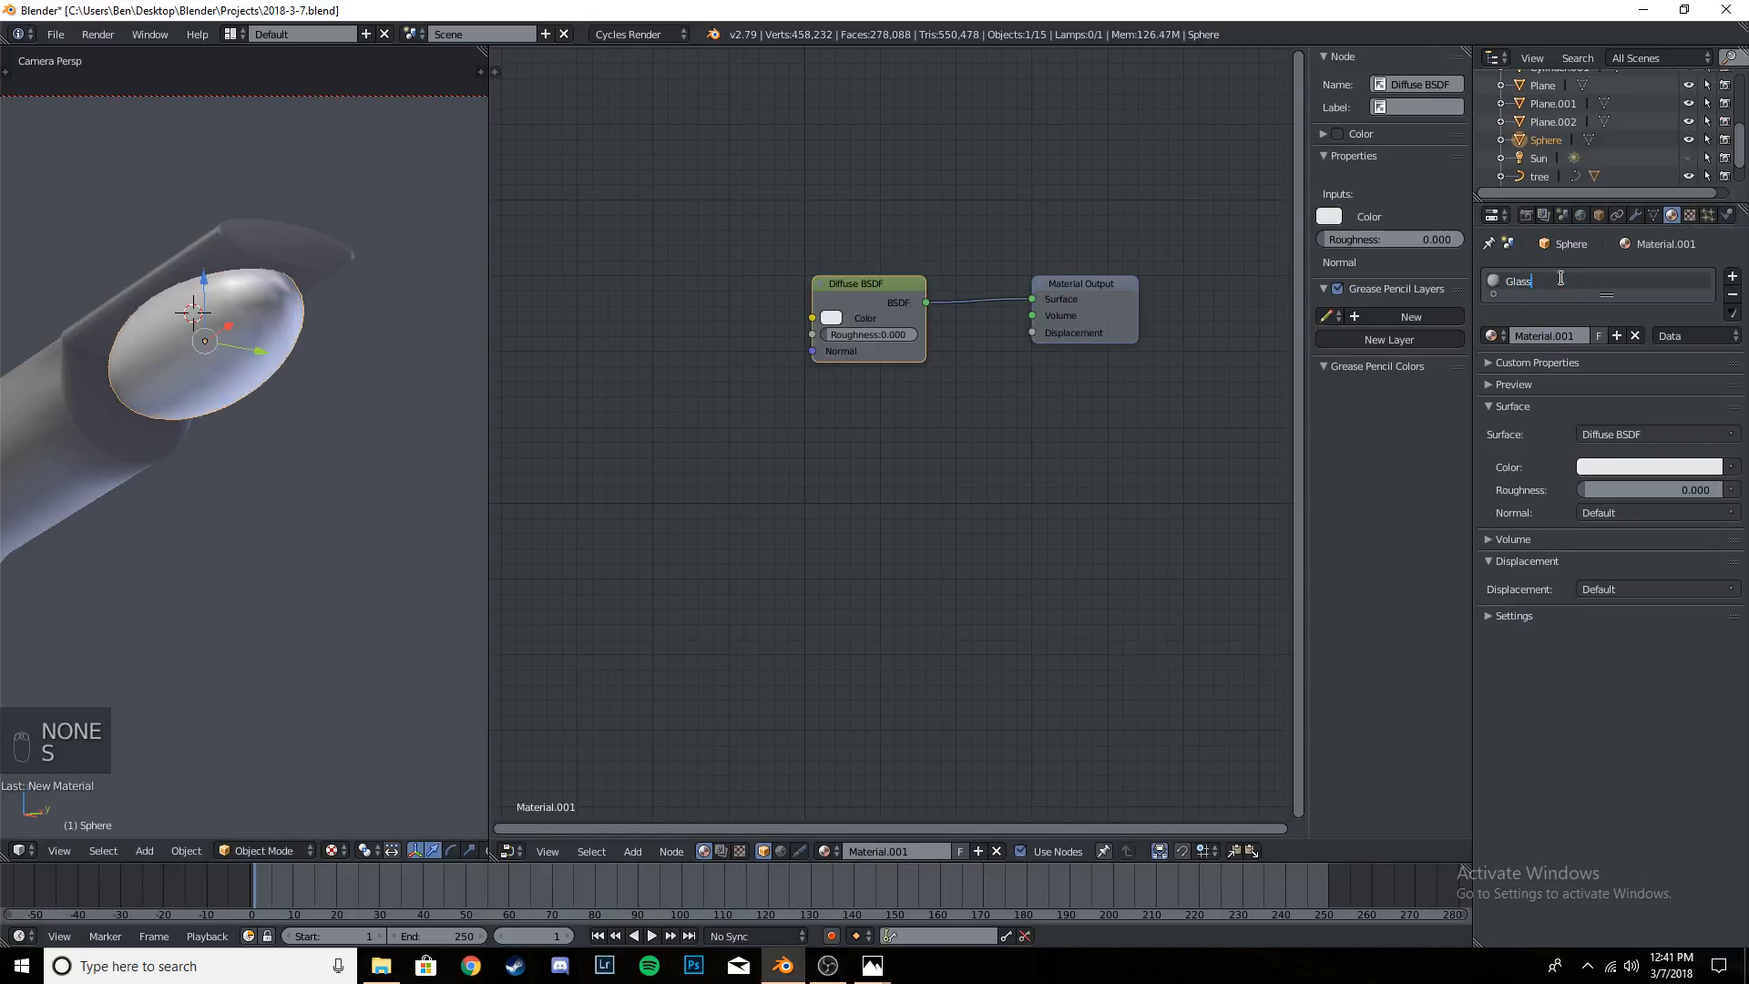
key("Return")
- Make the Glass material a Principled BSDF with transmission 1.000 and roughness 0.4
left_click(1653, 434)
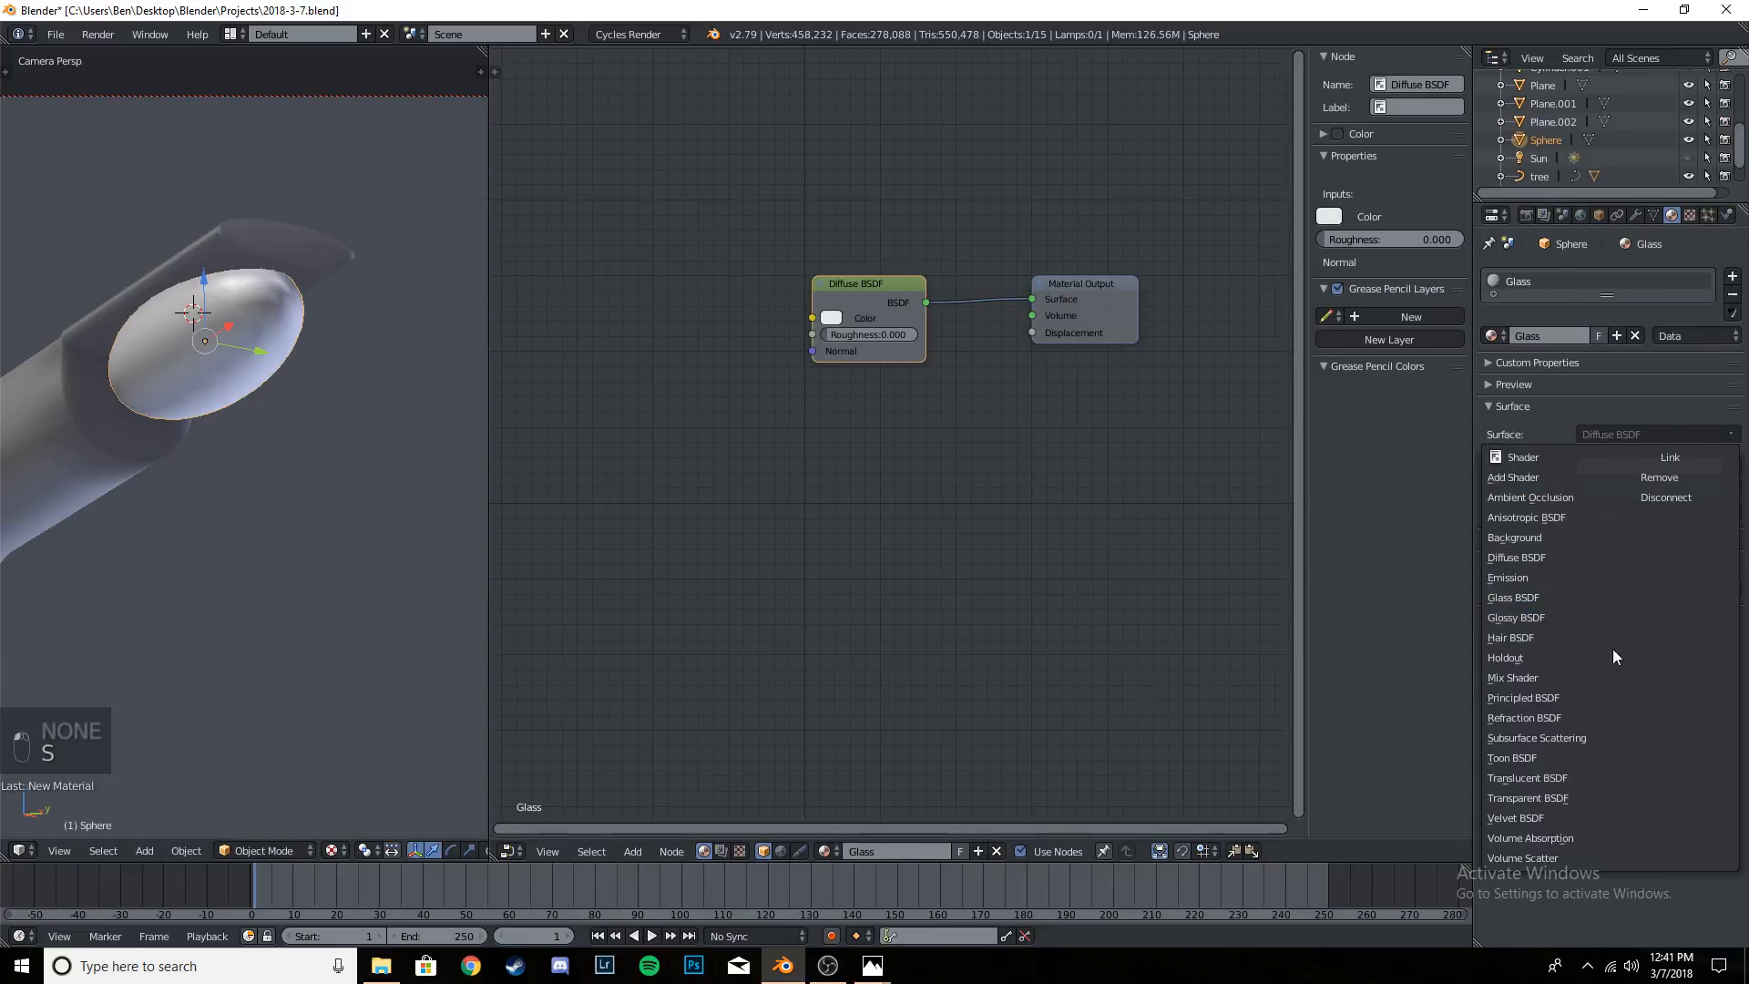
left_click(1540, 698)
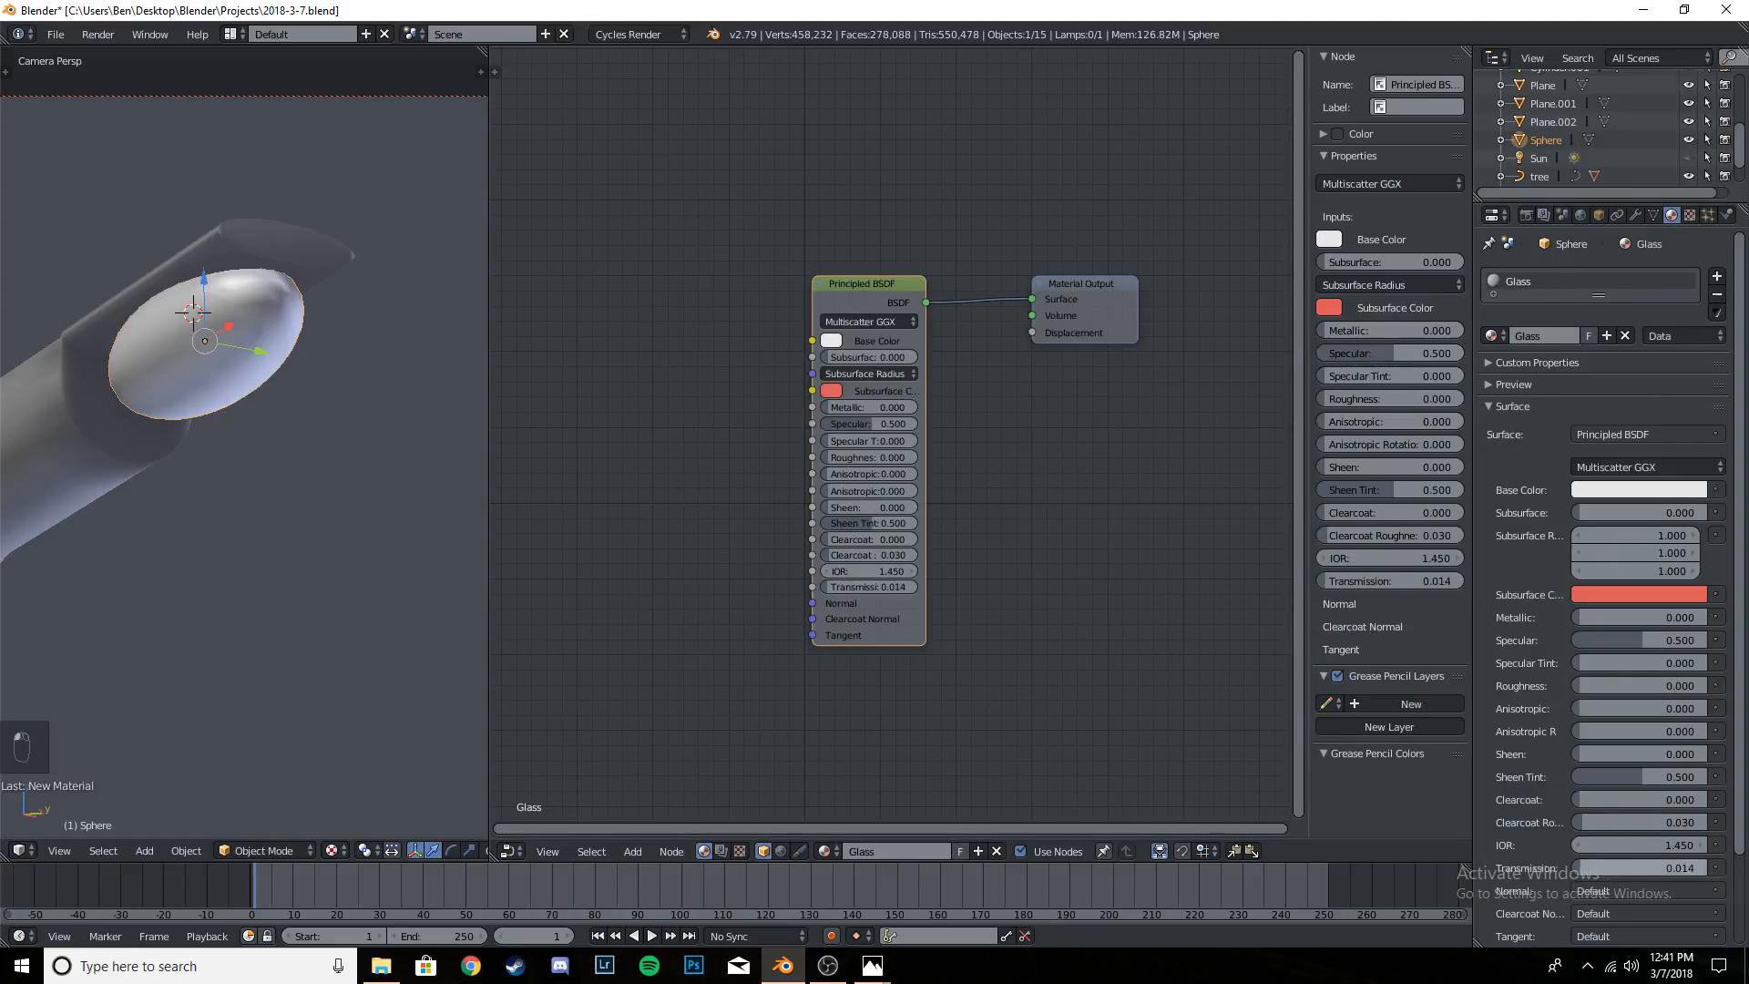
left_click_drag(1612, 864, 1727, 864)
left_click(1653, 682)
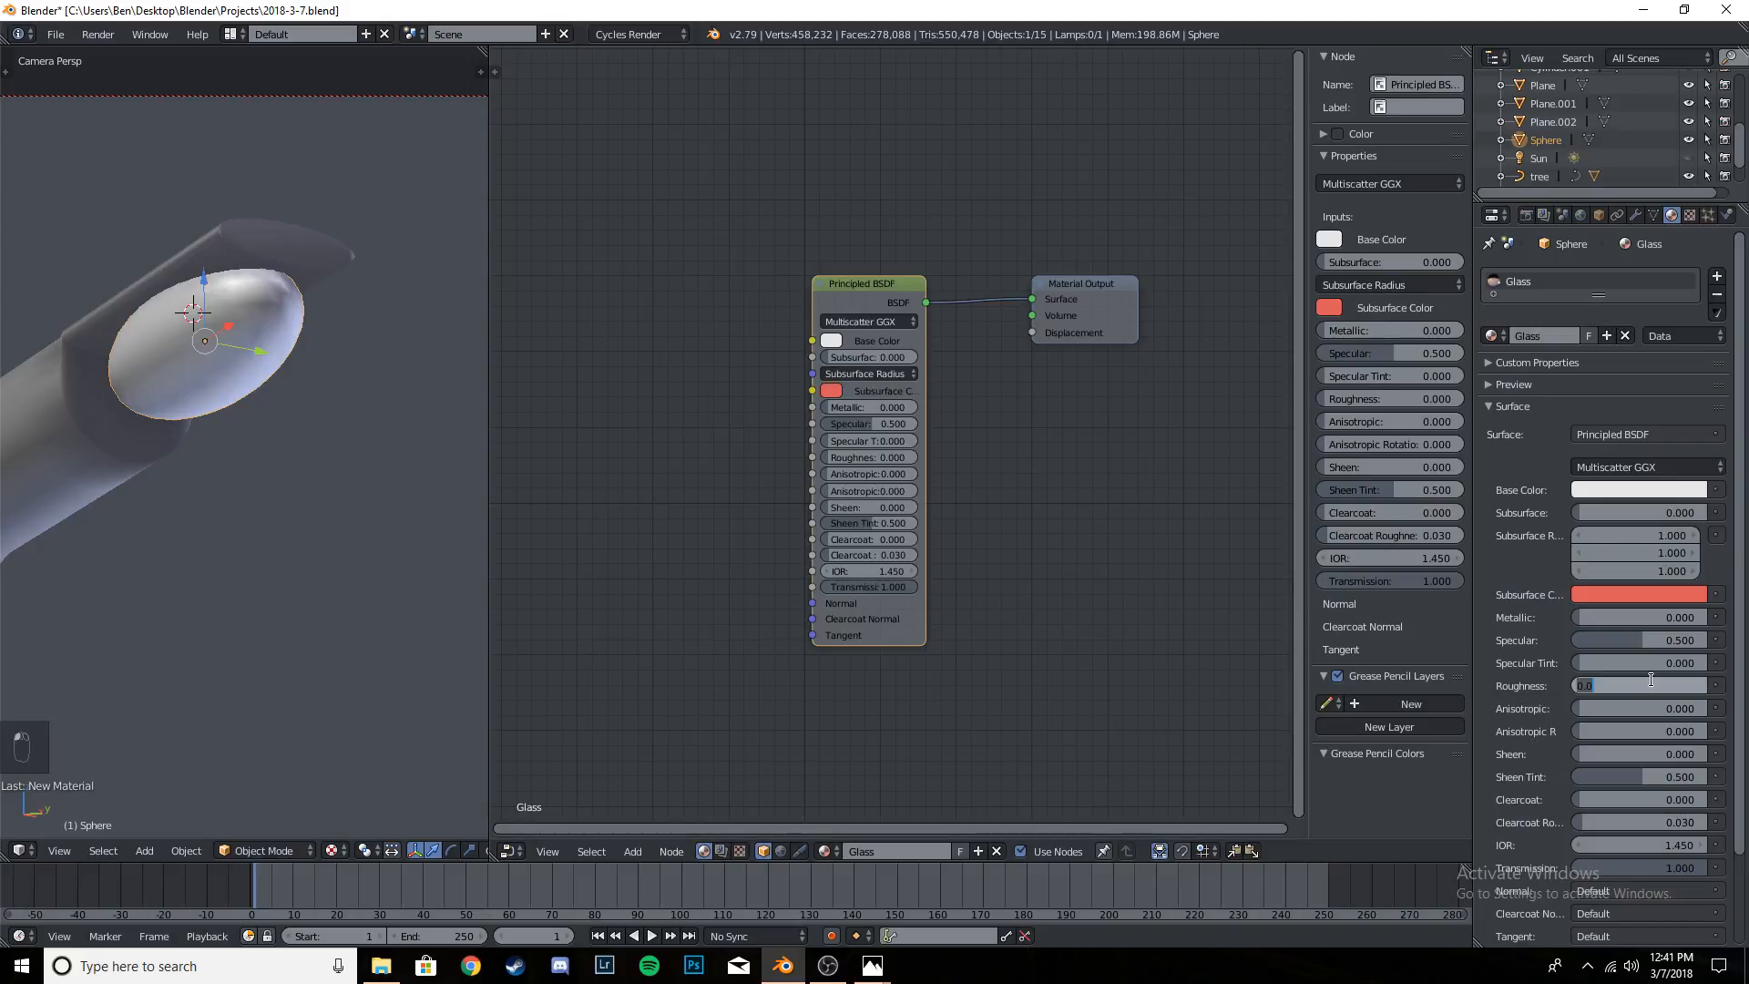
type("0.4")
key("Return")
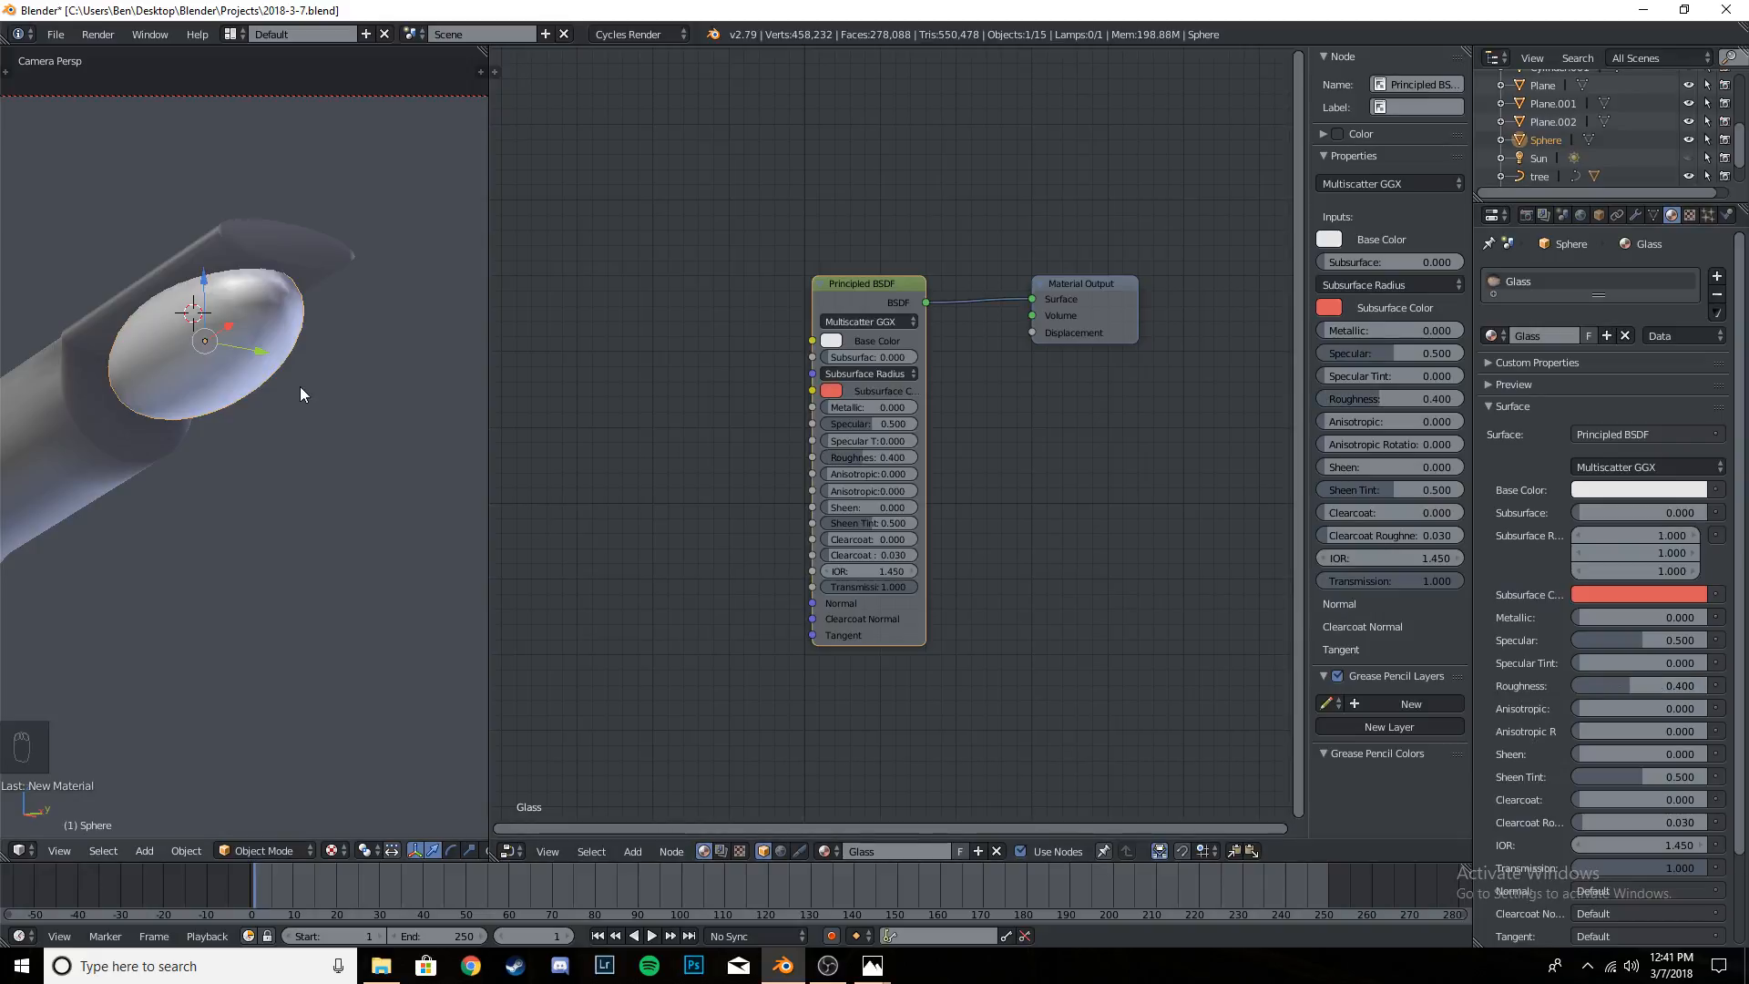
- Duplicate the glass sphere in place and, in wireframe view, scale the copy down inside the original
key("shift+d")
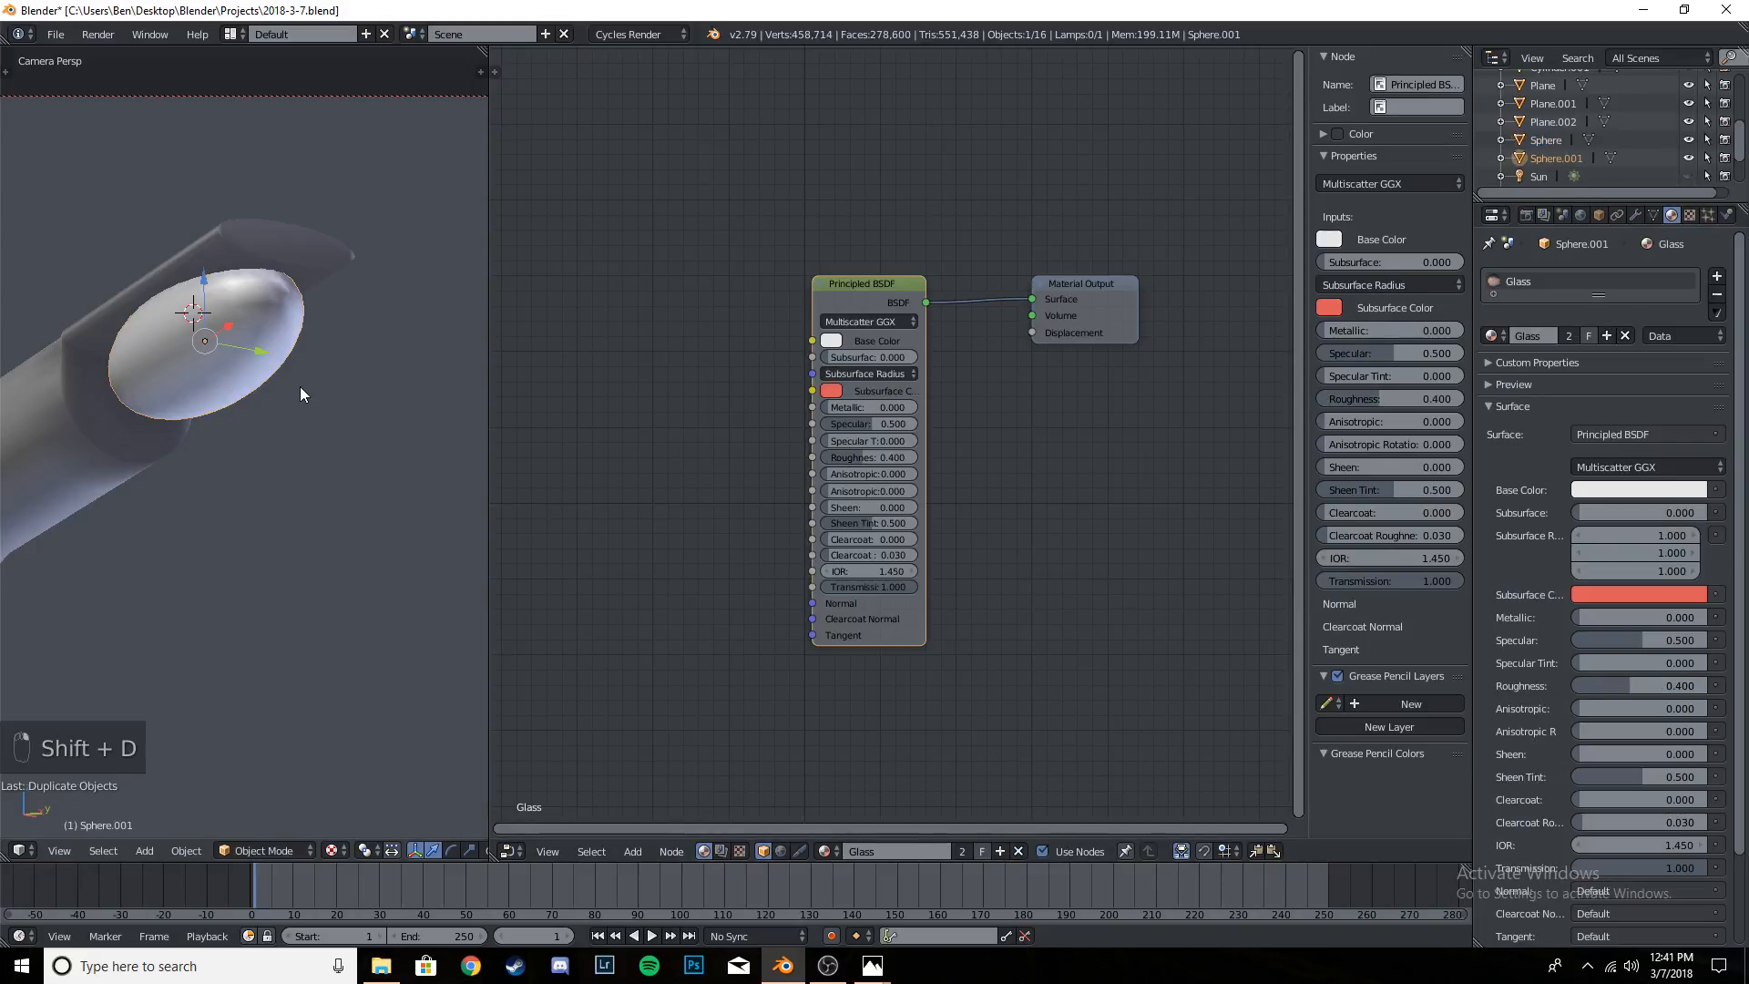
right_click(299, 386)
key("z")
key("s")
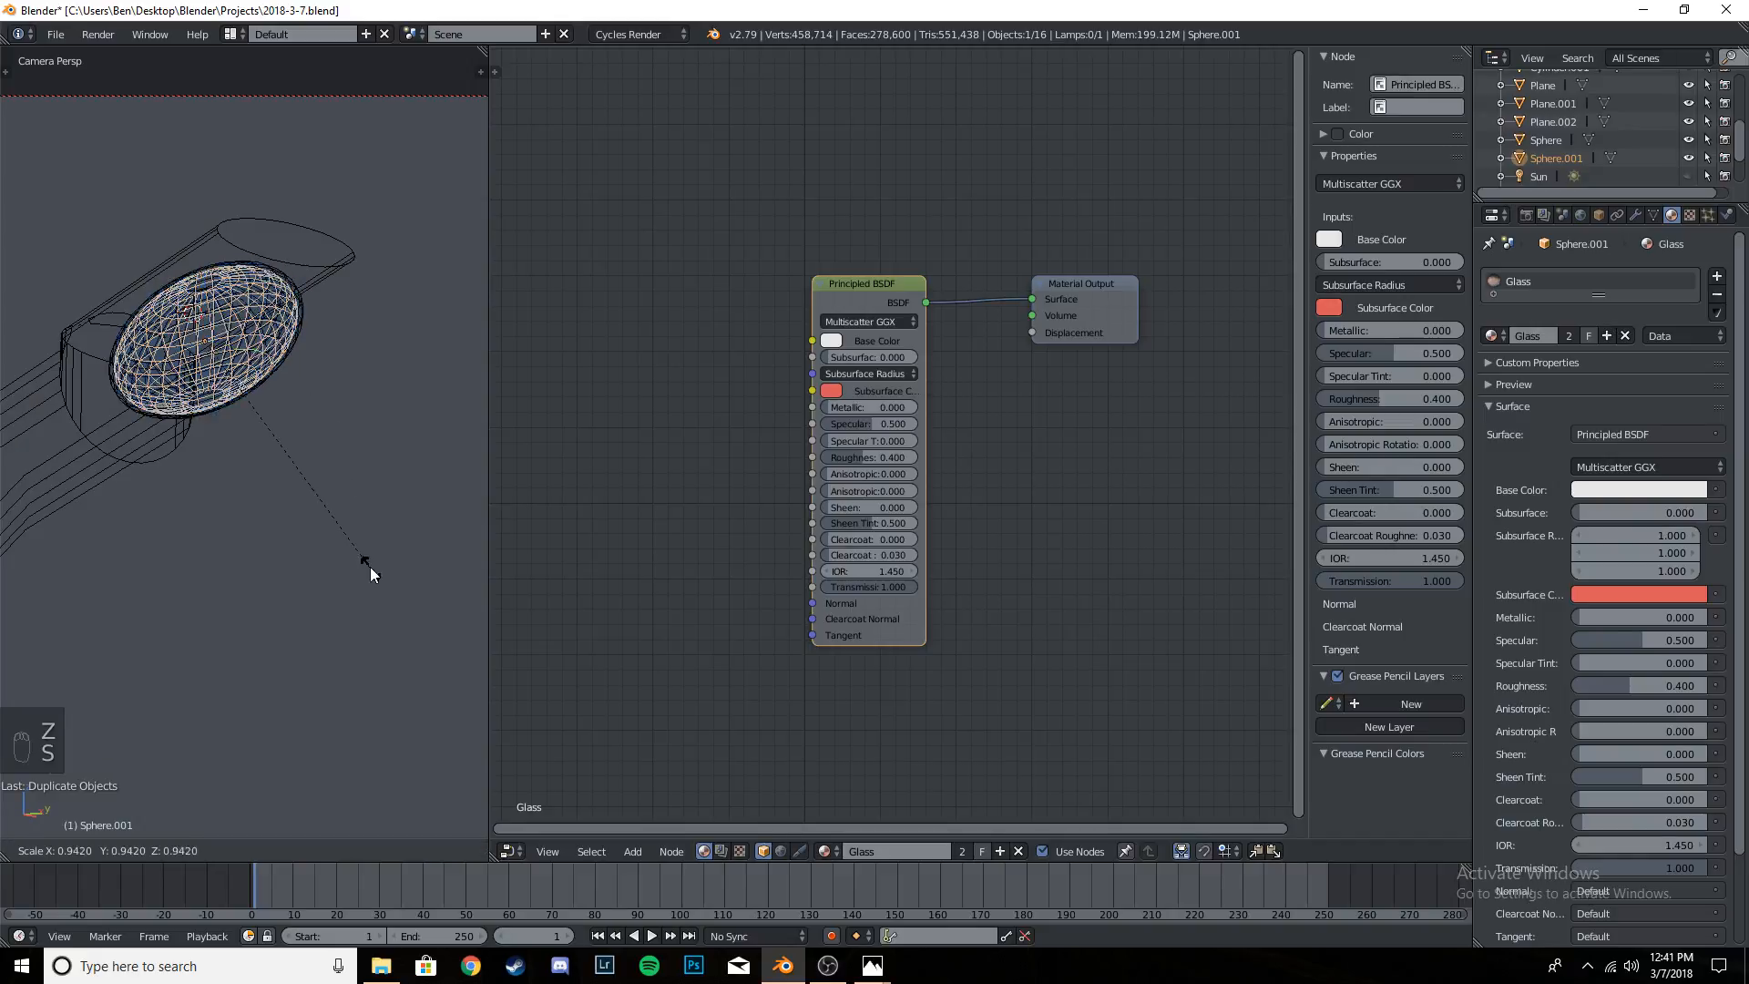
left_click(310, 494)
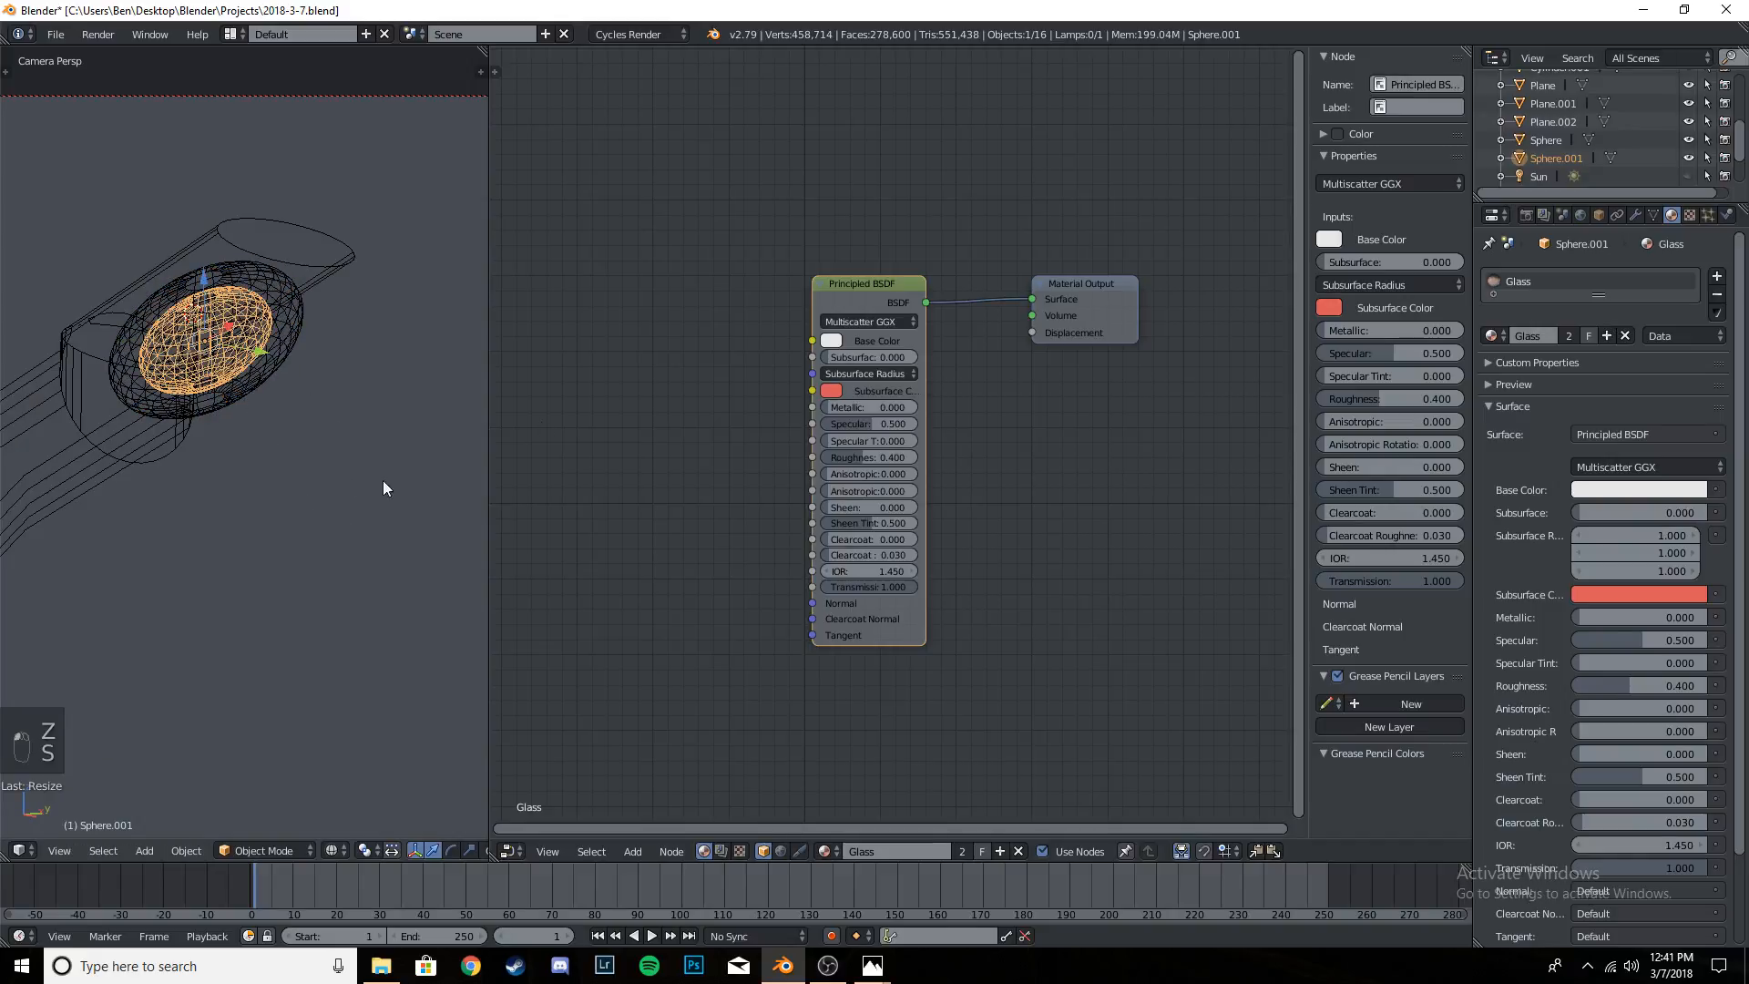
- Replace the inner sphere's Glass material with a new Emission material named LIGHT
left_click(1716, 294)
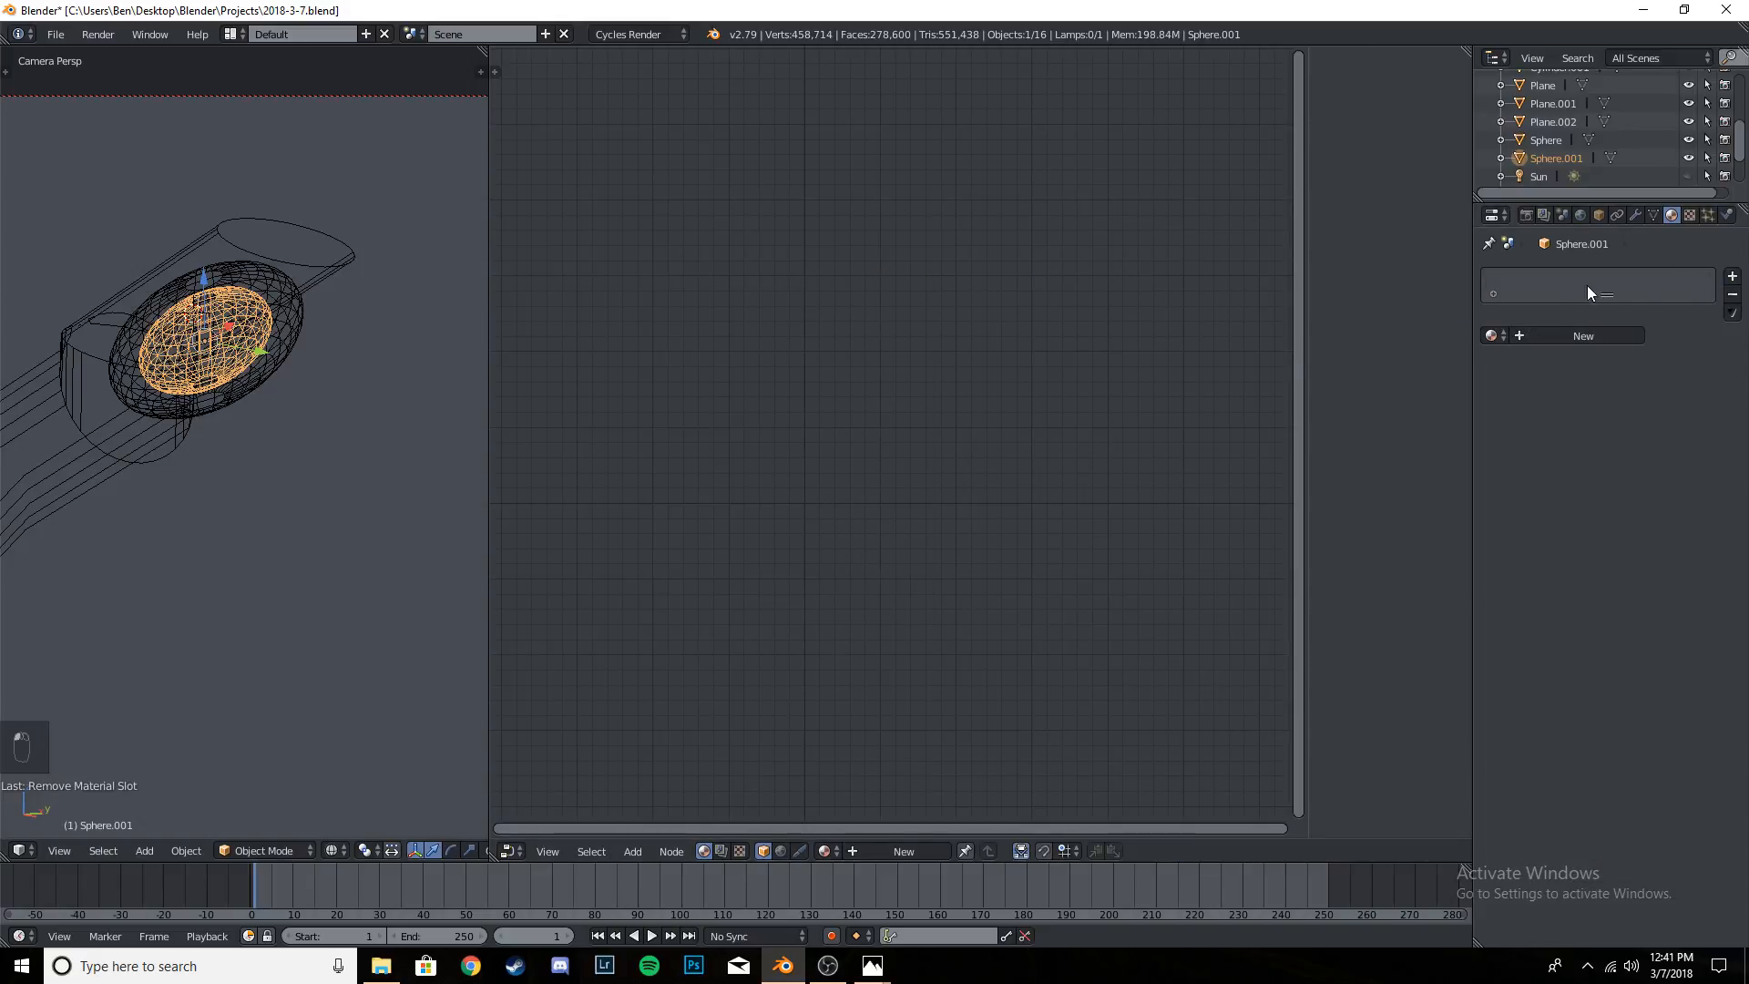
left_click(1580, 335)
key("BackSpace")
type("LG")
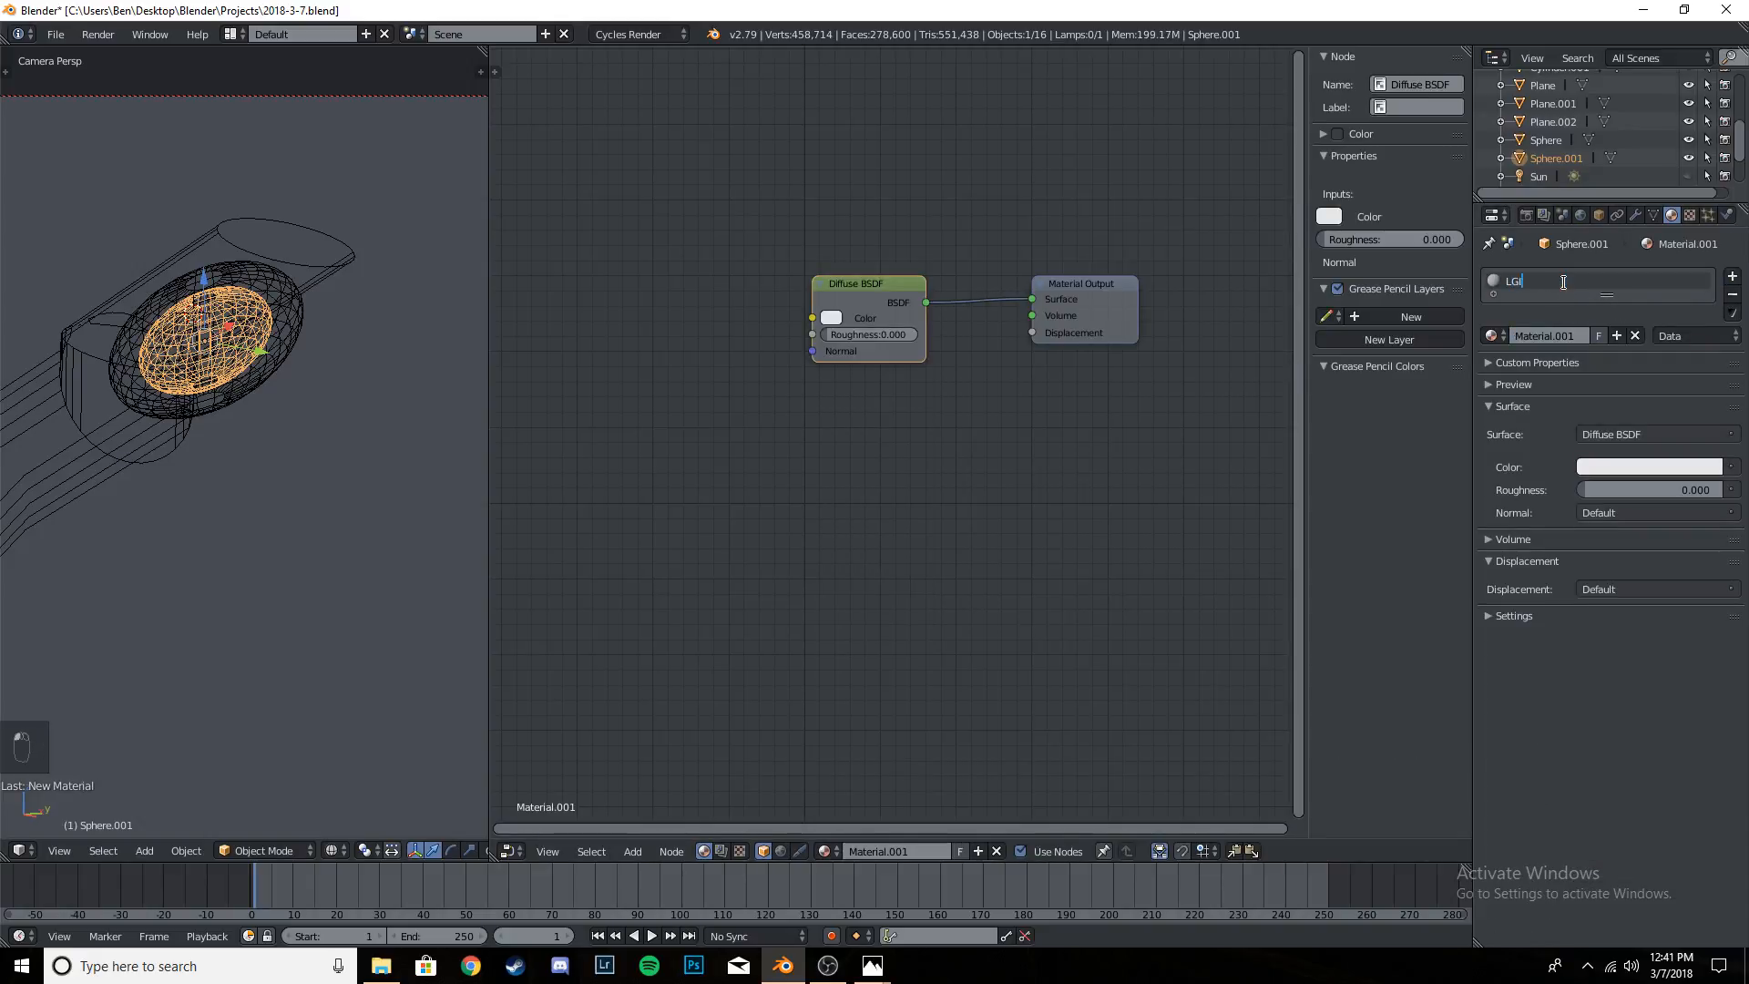
type("ITH")
key("Return")
key("BackSpace")
key("BackSpace")
key("BackSpace")
key("BackSpace")
key("BackSpace")
key("Return")
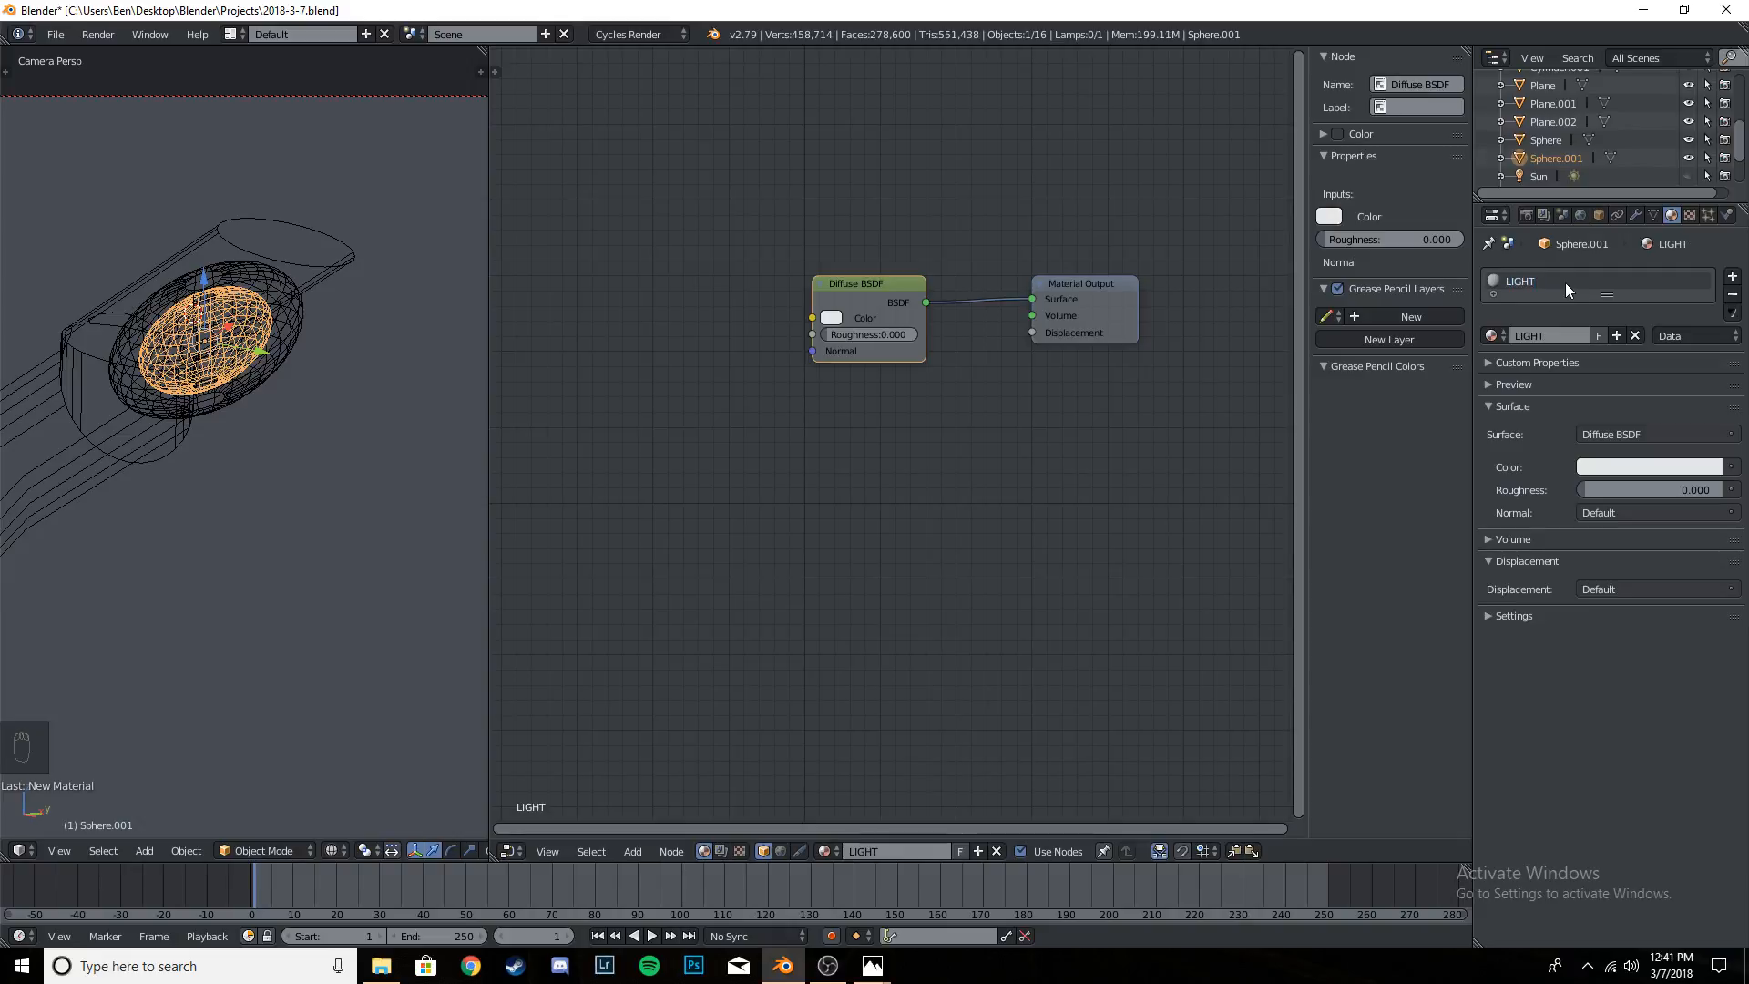
left_click(1643, 433)
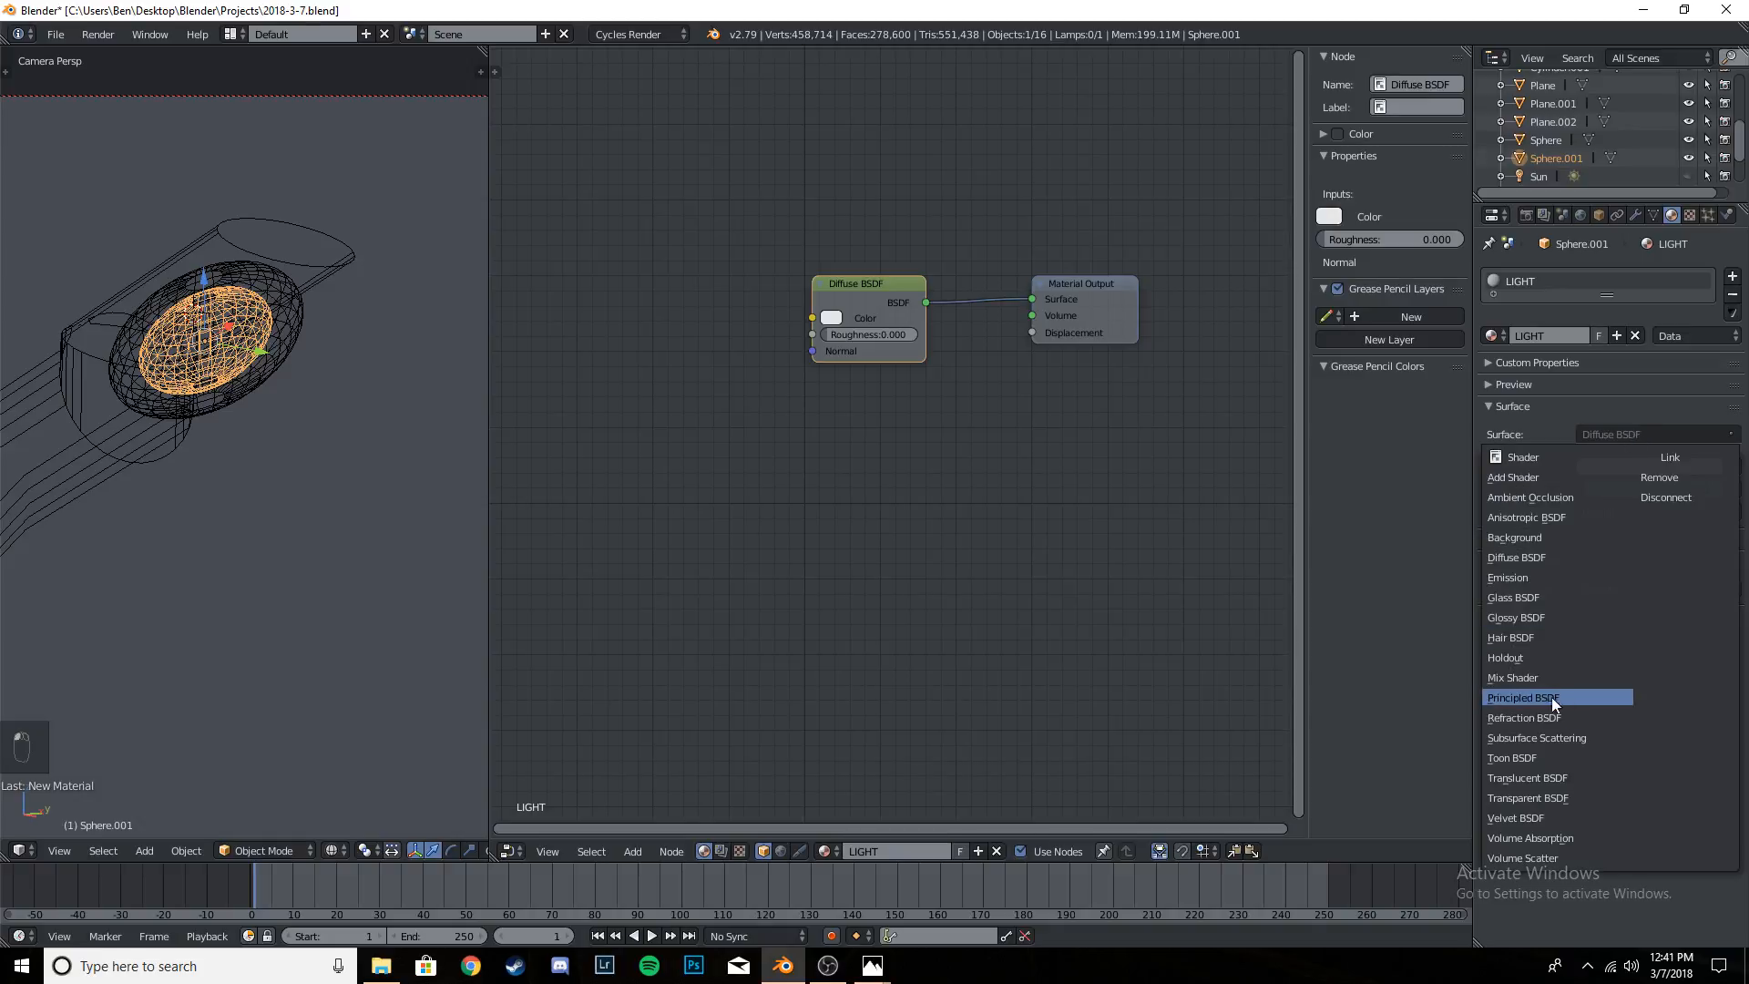
left_click(1534, 575)
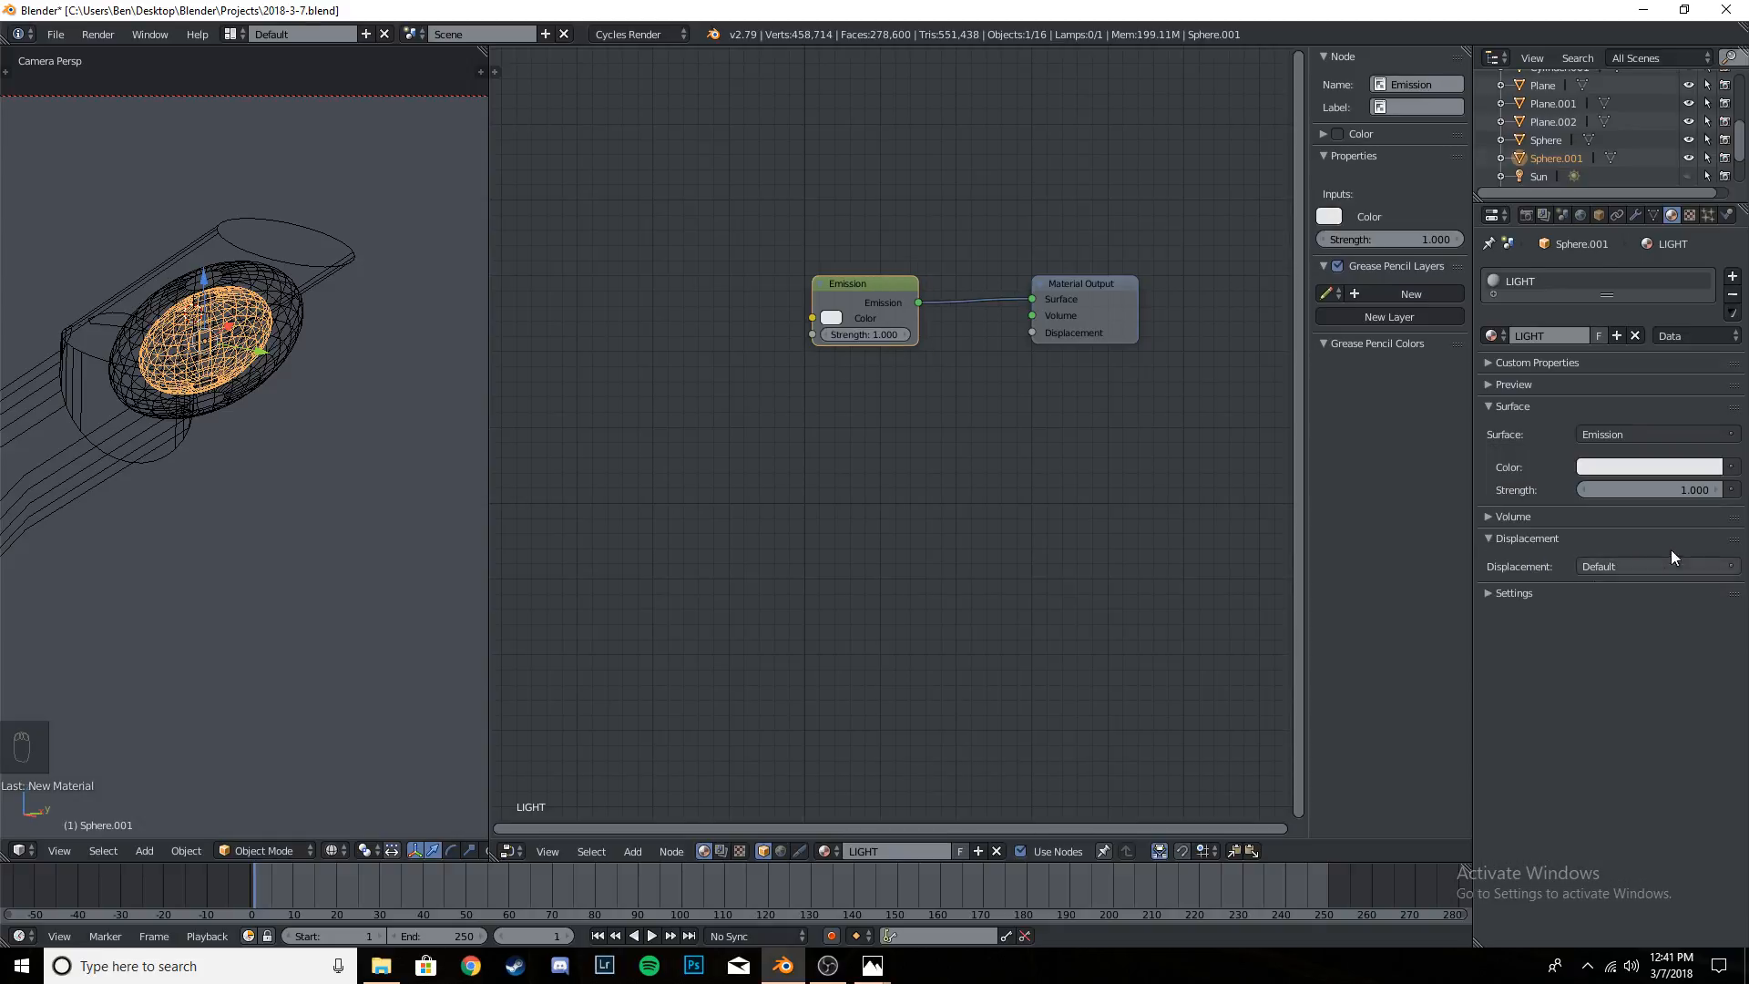
- Set the LIGHT material's emission strength to 2
left_click(1658, 489)
type("2")
key("Return")
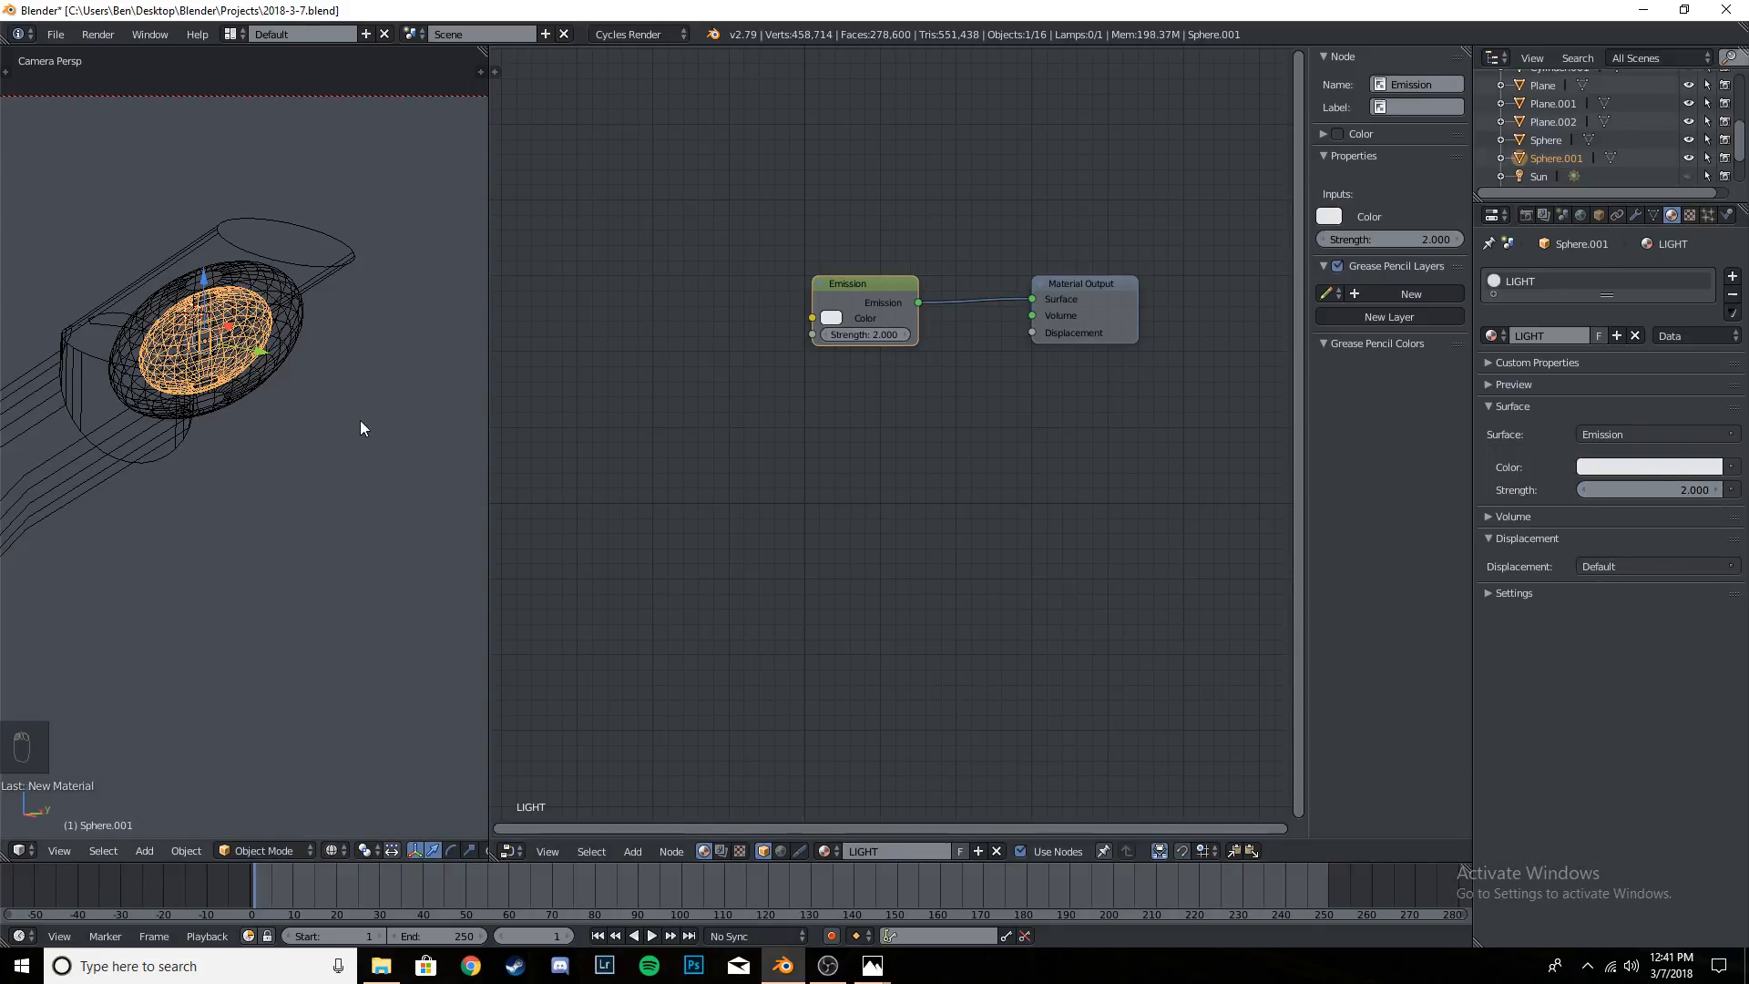
- Leave wireframe display and show the whole scene through the camera in rendered shading to check the lamp's glow
key("KP_0")
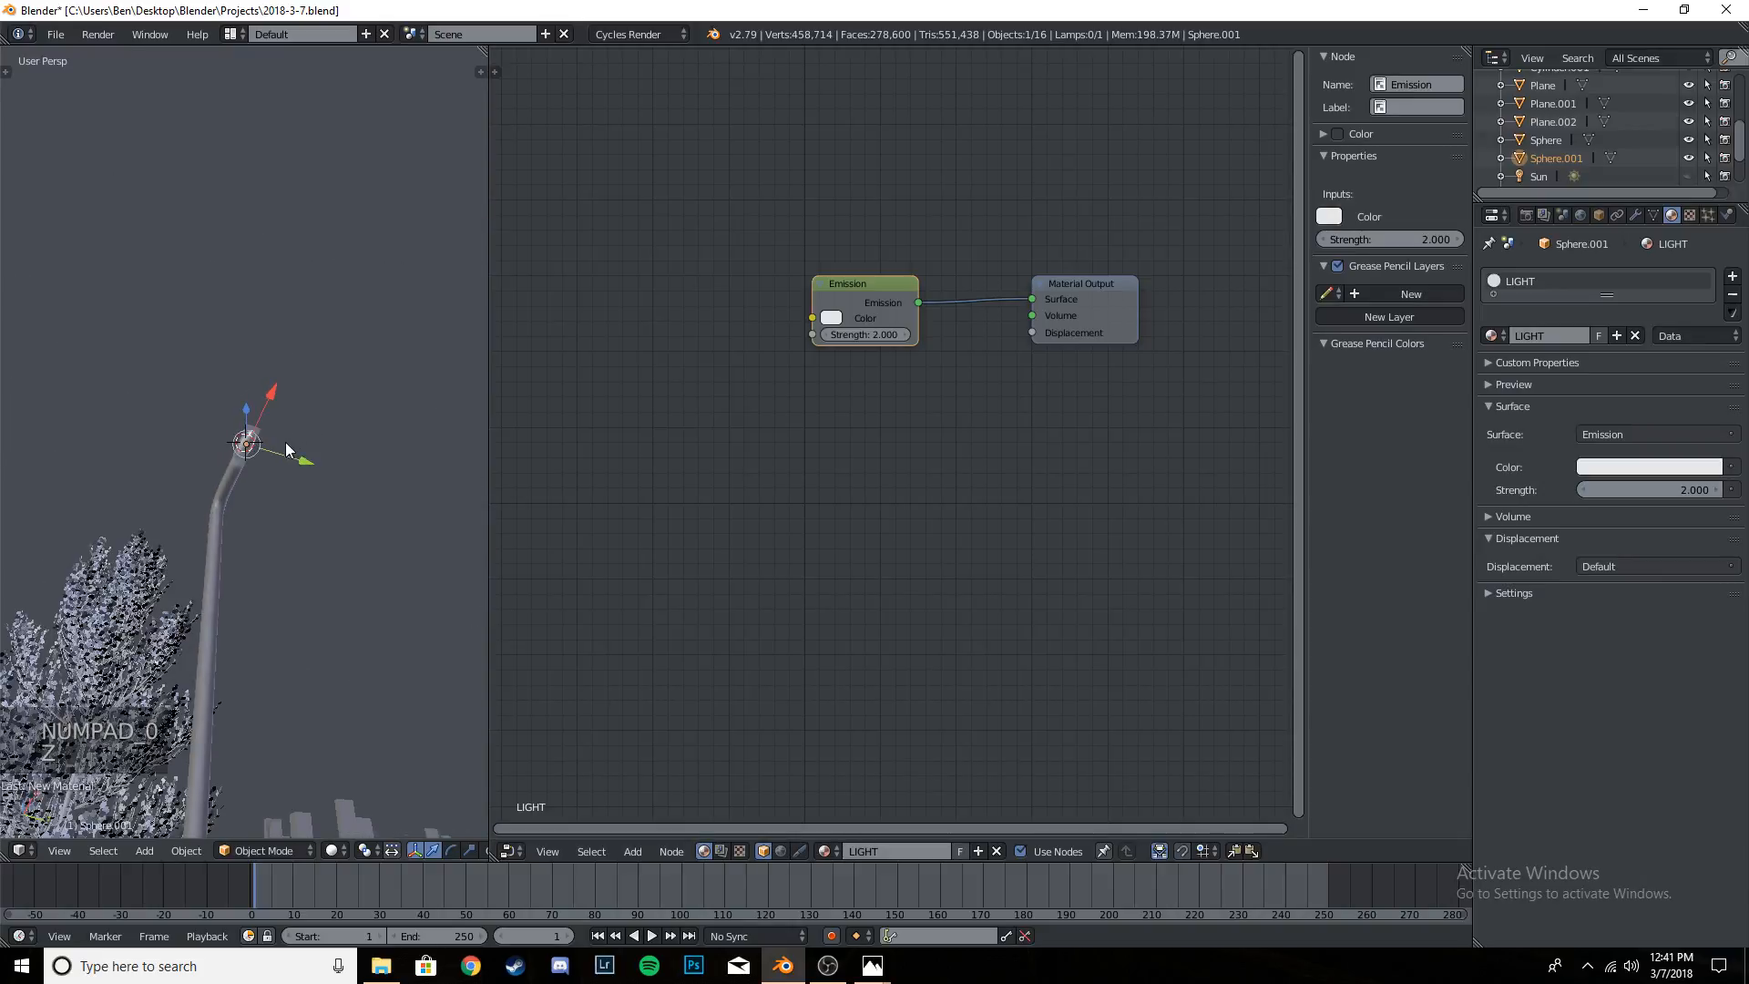
key("z")
key("KP_0")
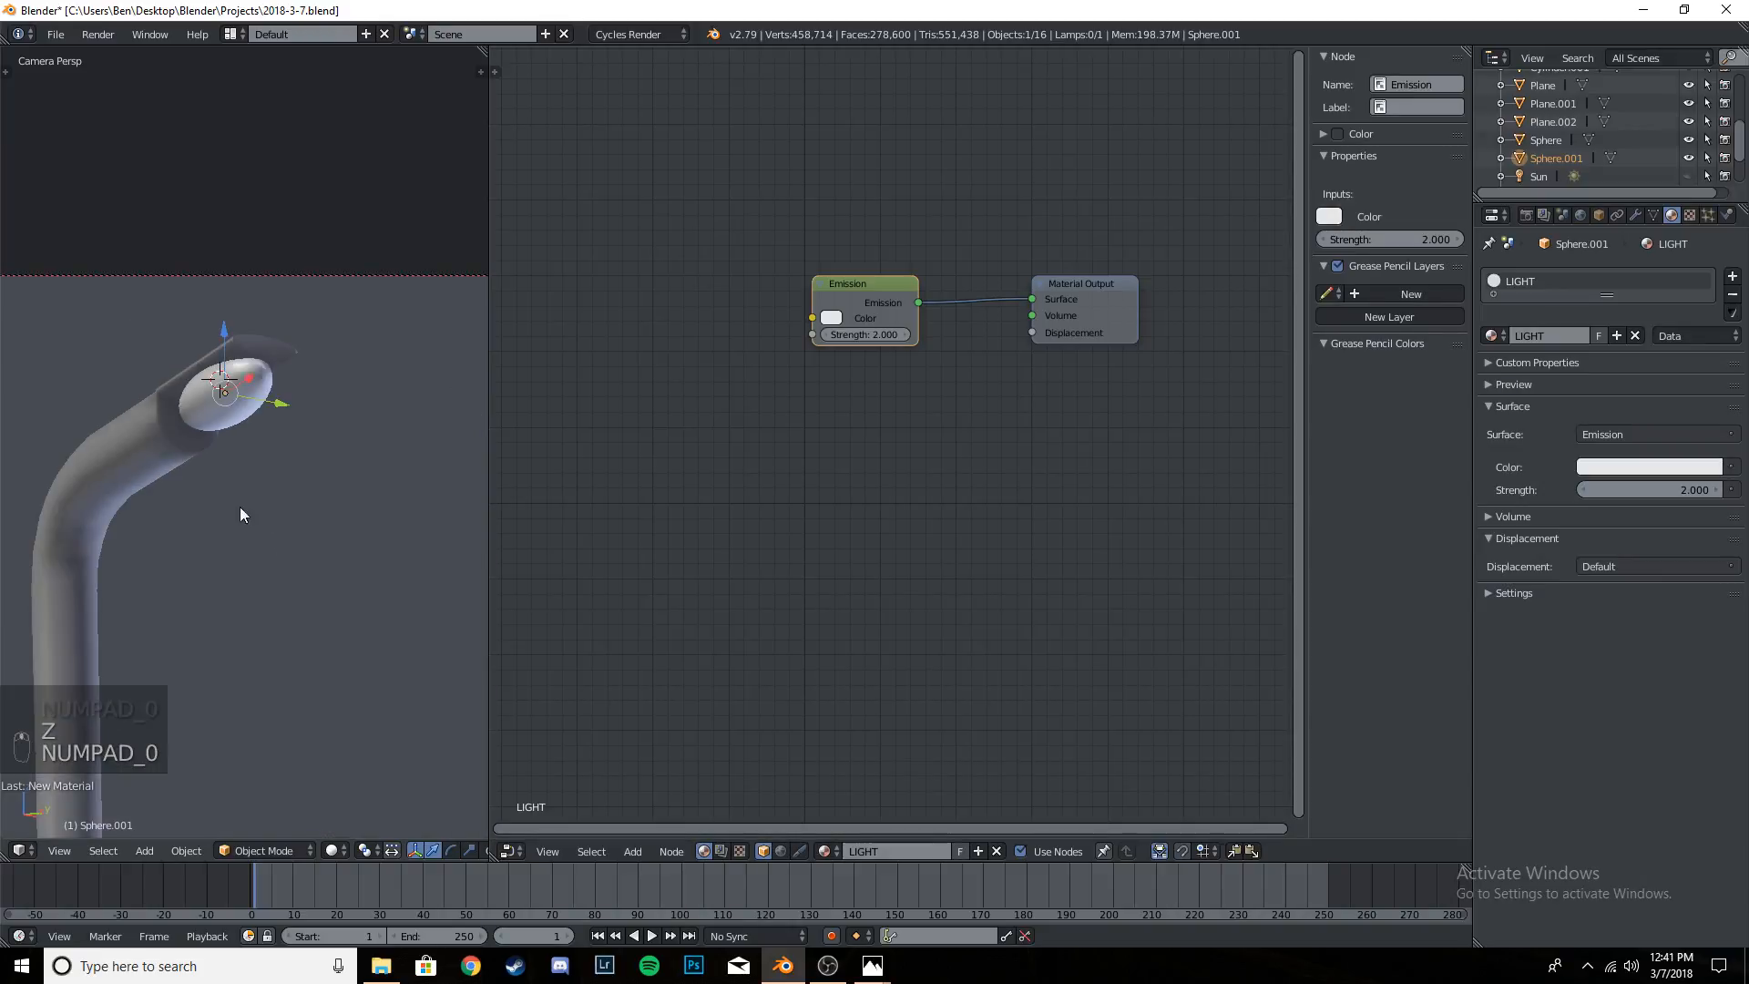
scroll(280, 594, "down", 8)
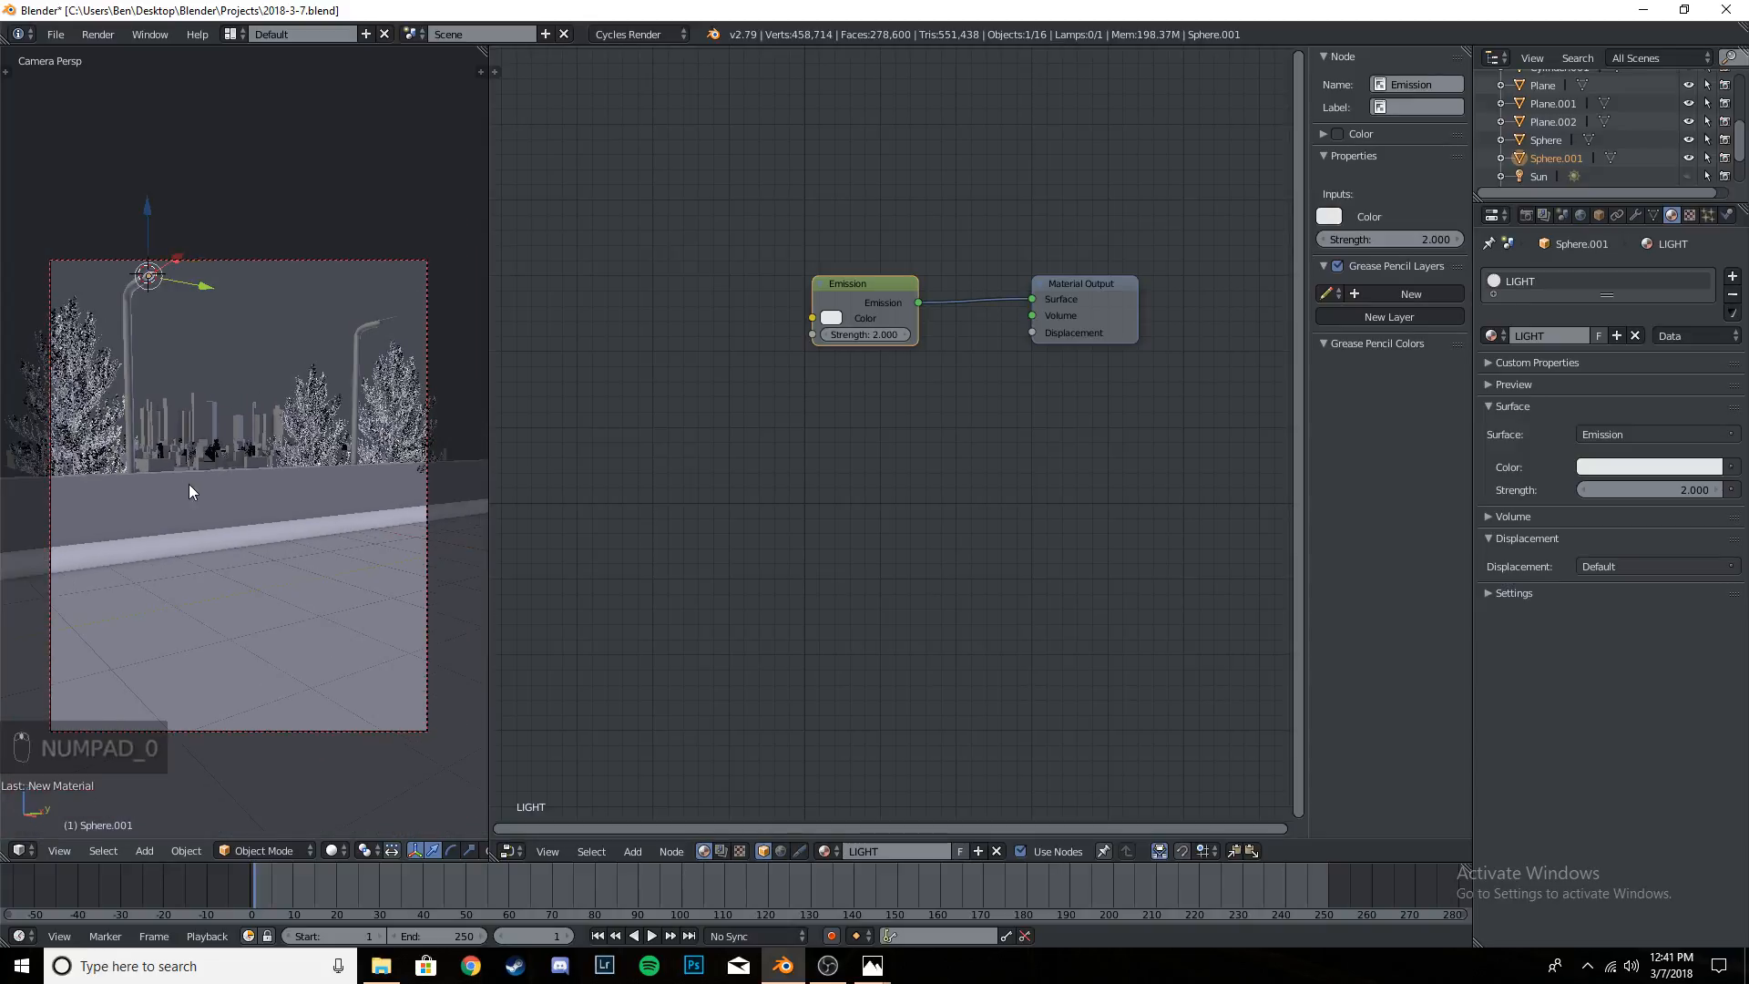
scroll(189, 484, "up", 1)
key("shift+z")
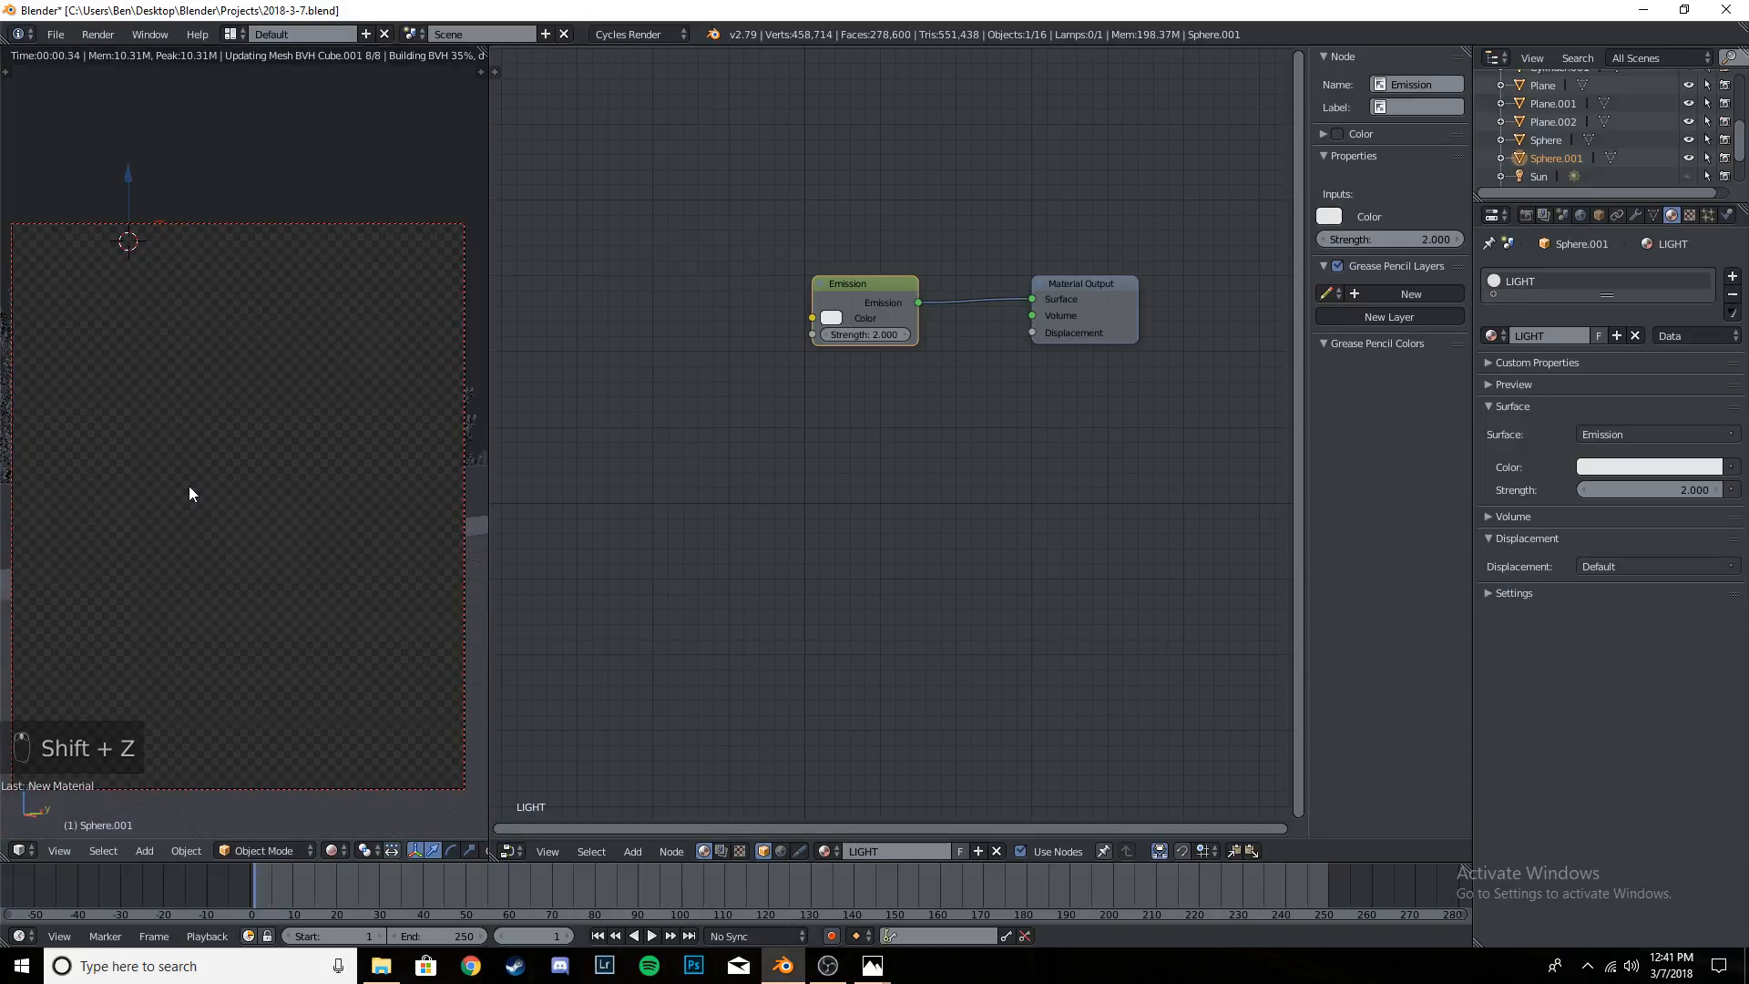
- Place the 3D cursor in the sky between the two street lamps, away from the lamp head, and save the project file
key("ctrl+s")
key("ctrl+s")
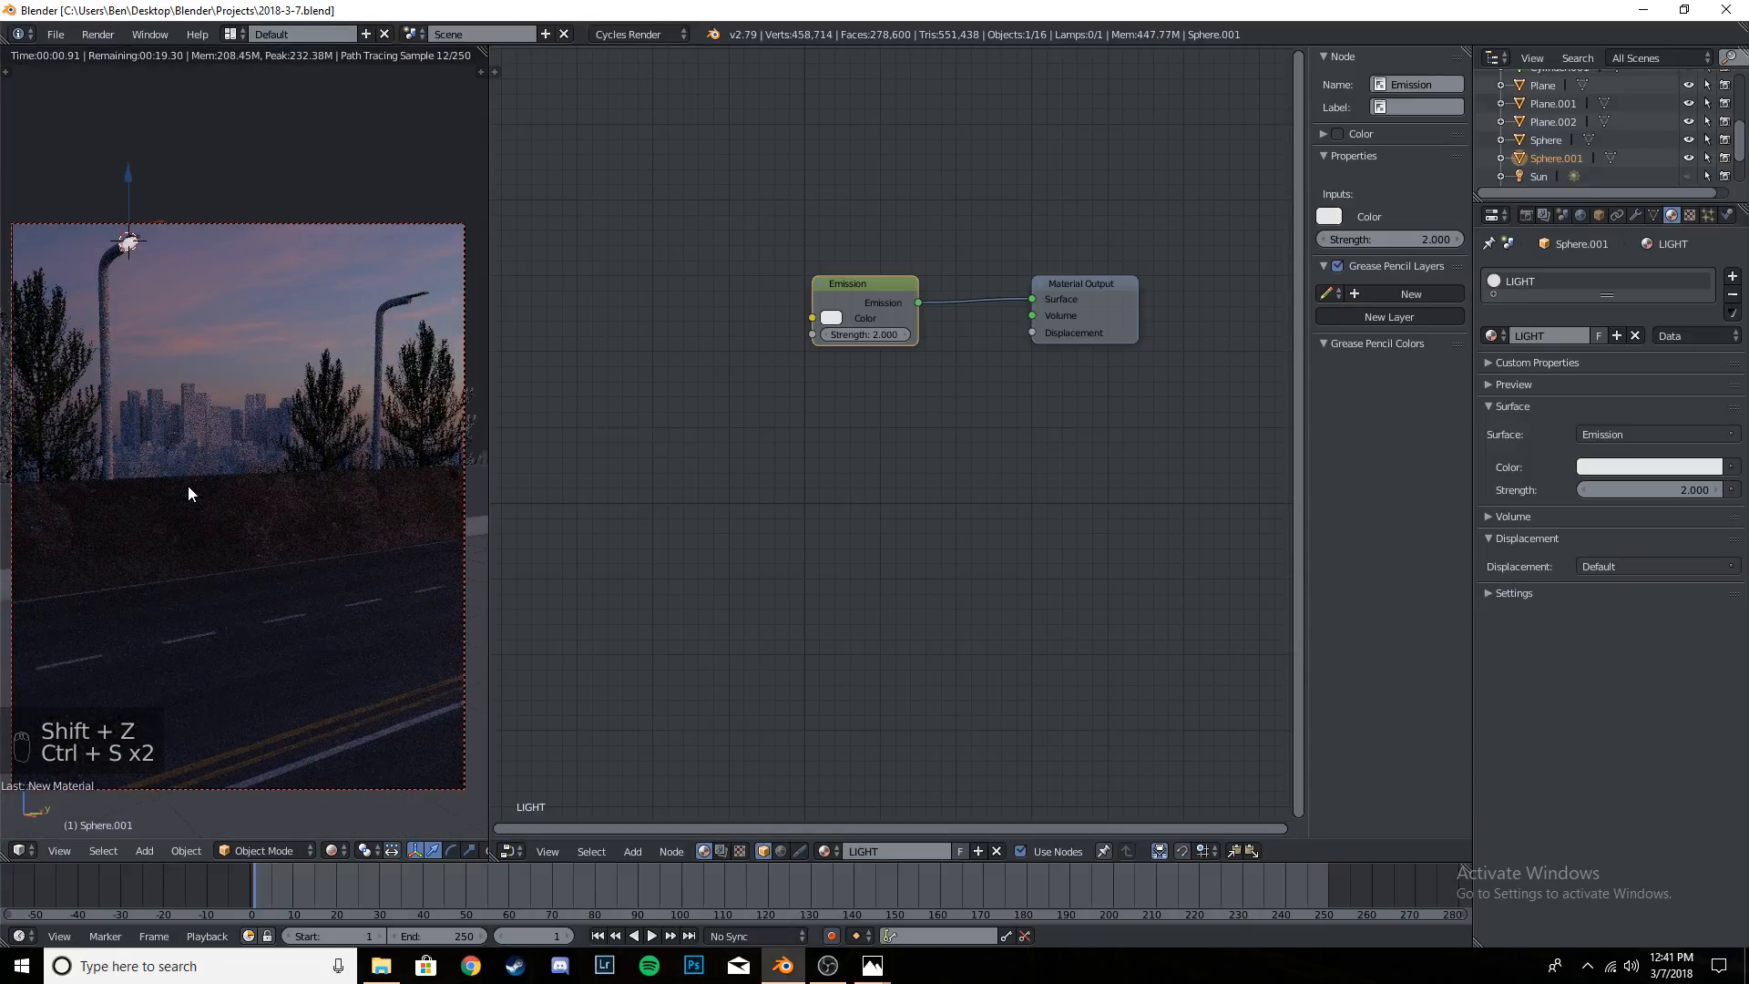
left_click(307, 263)
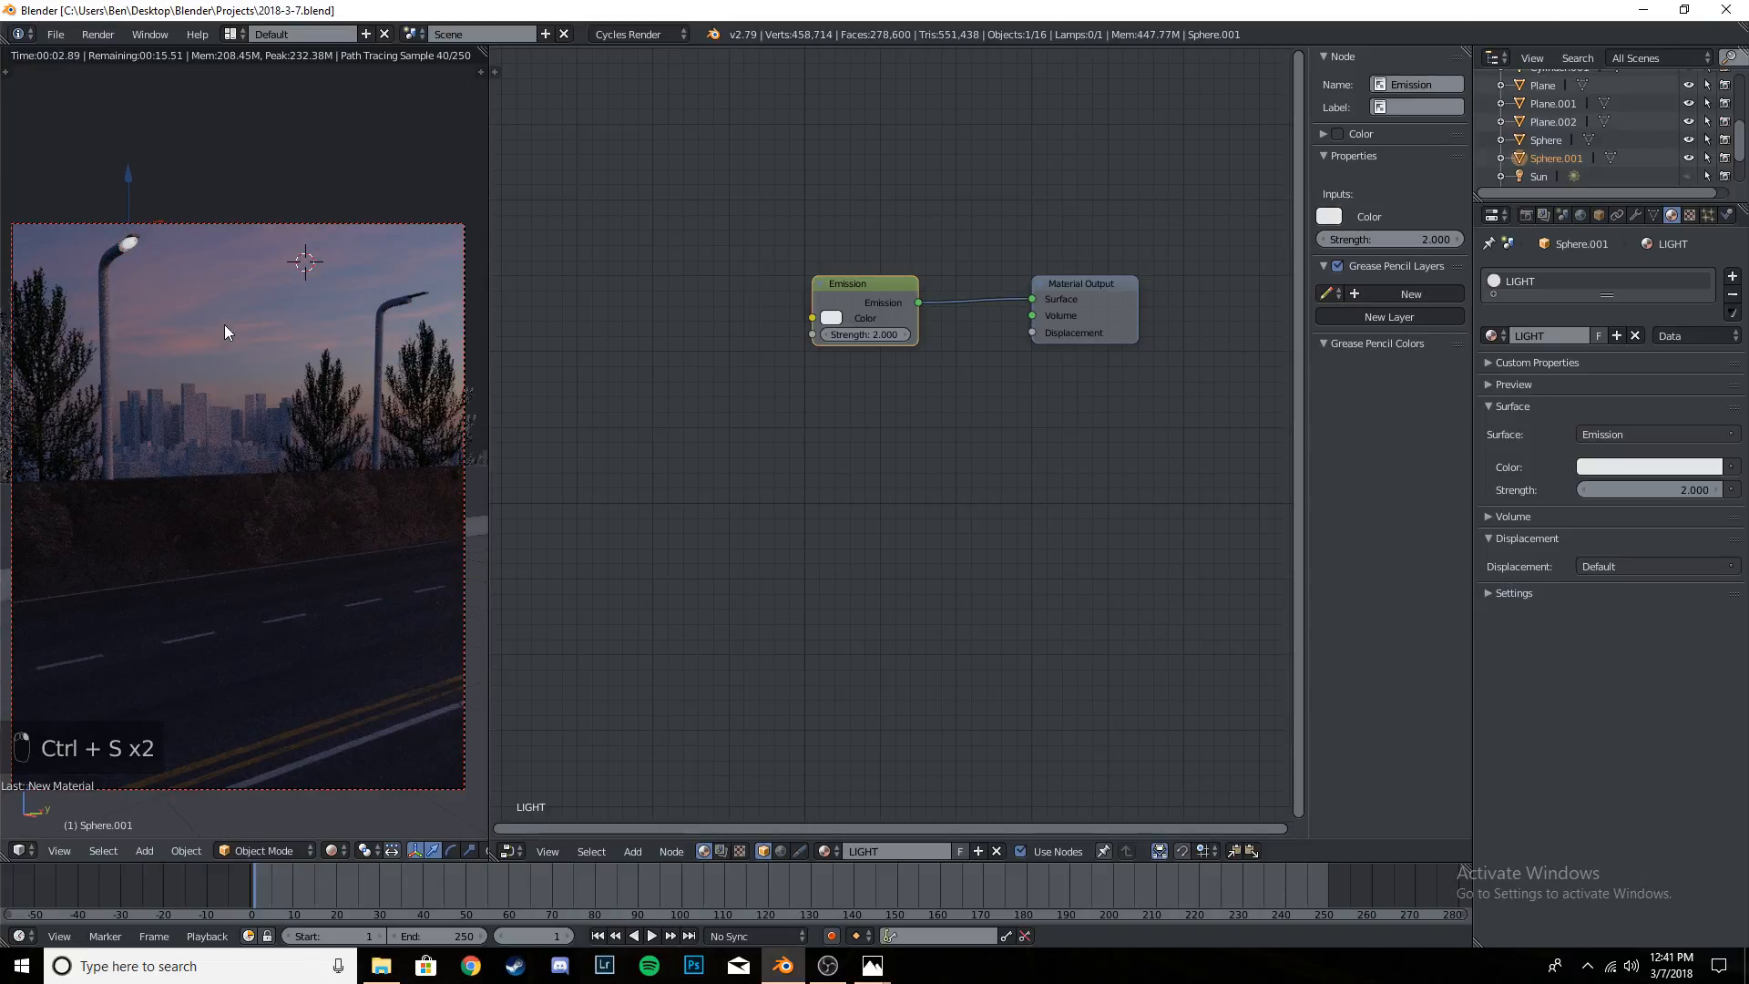
key("ctrl+s")
key("ctrl+s")
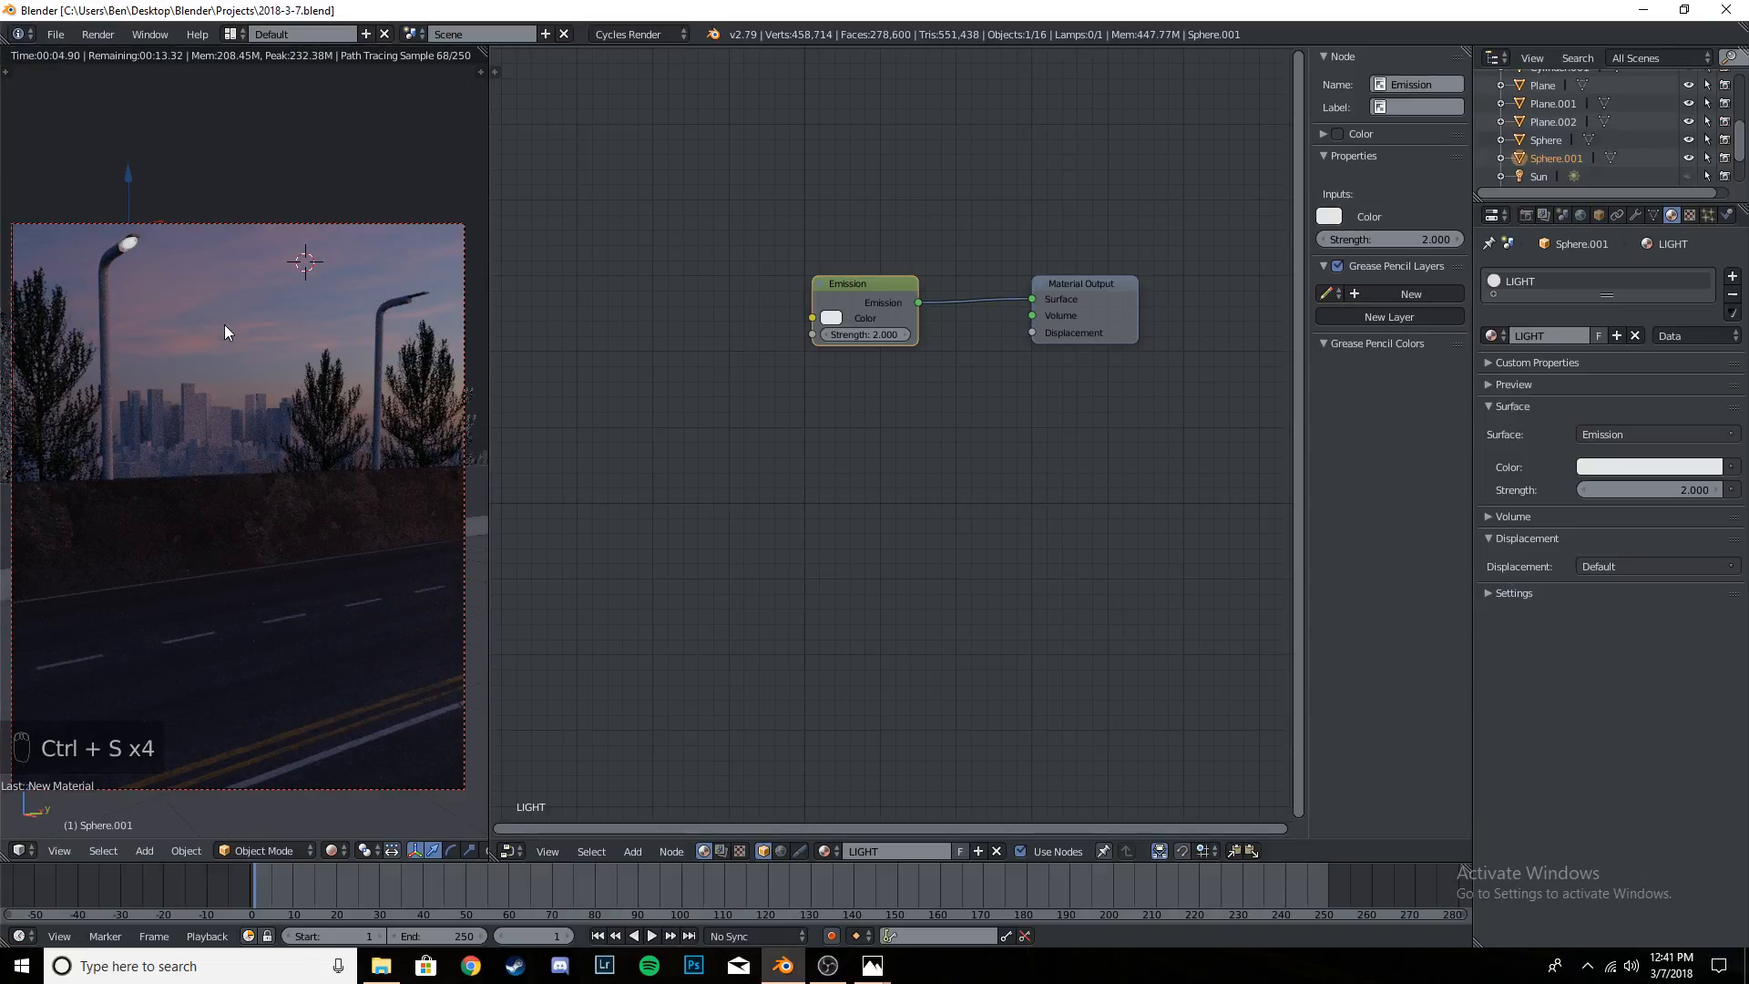
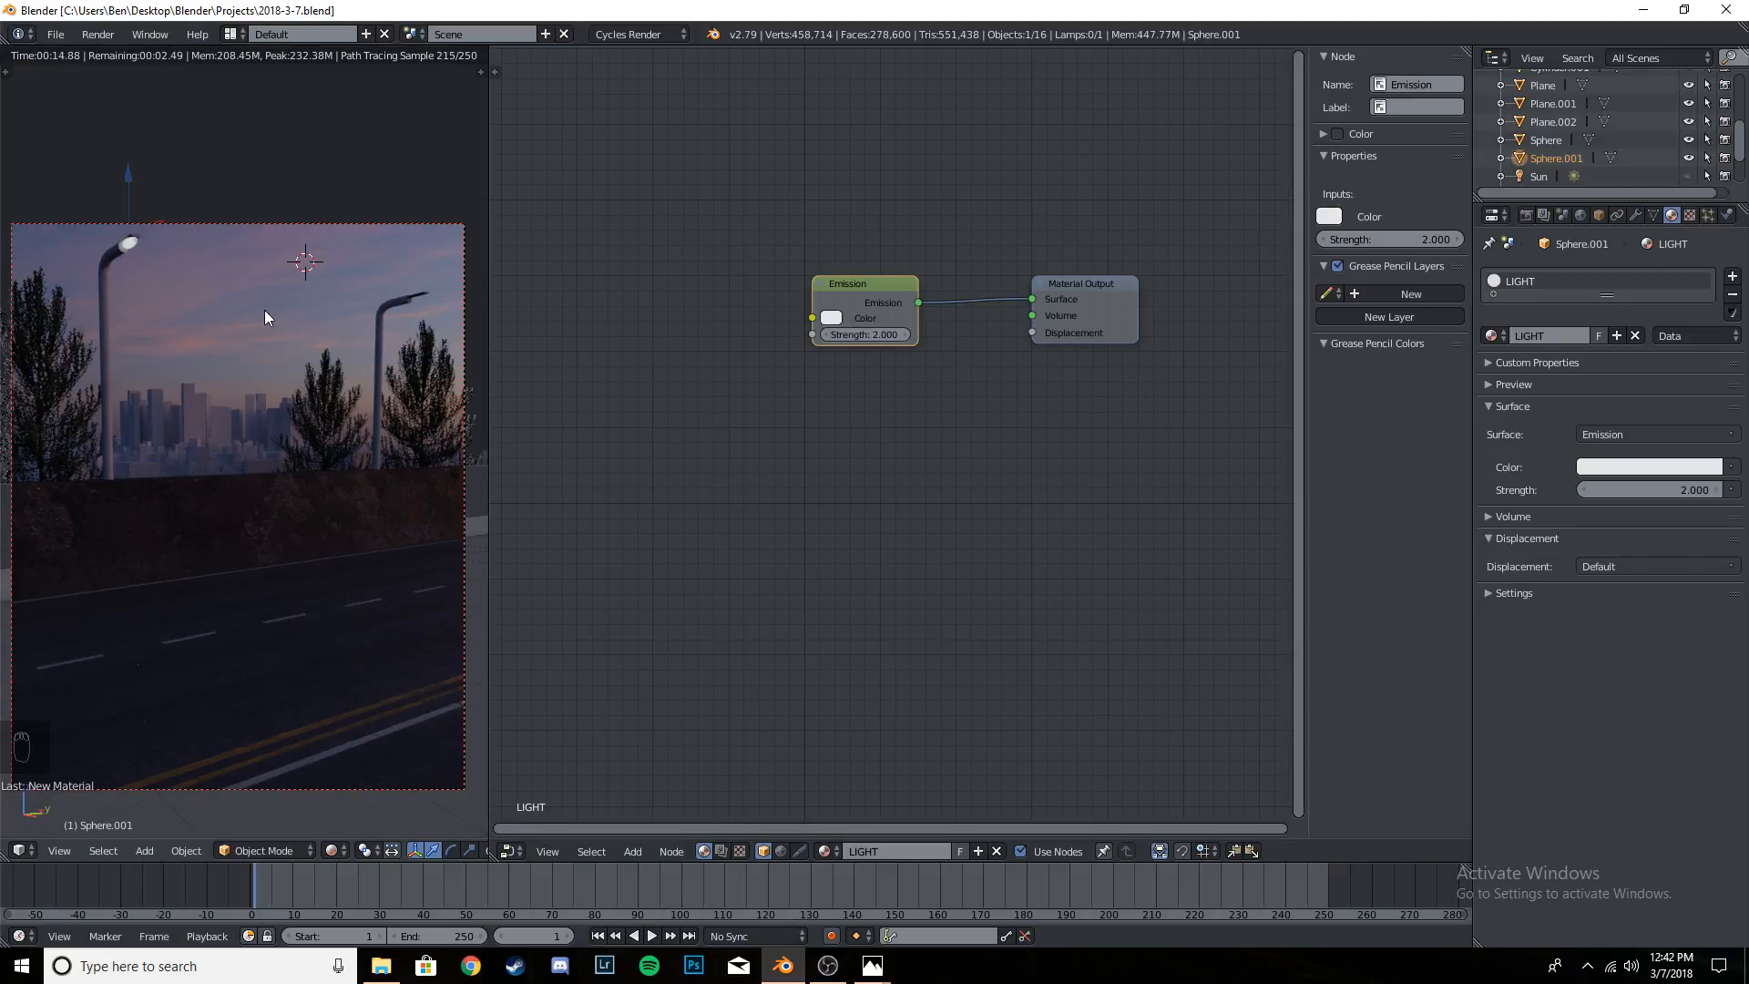
- Leave rendered shading and select both spheres of the nearer street lamp, the outer glass cover and the inner bulb
key("shift+z")
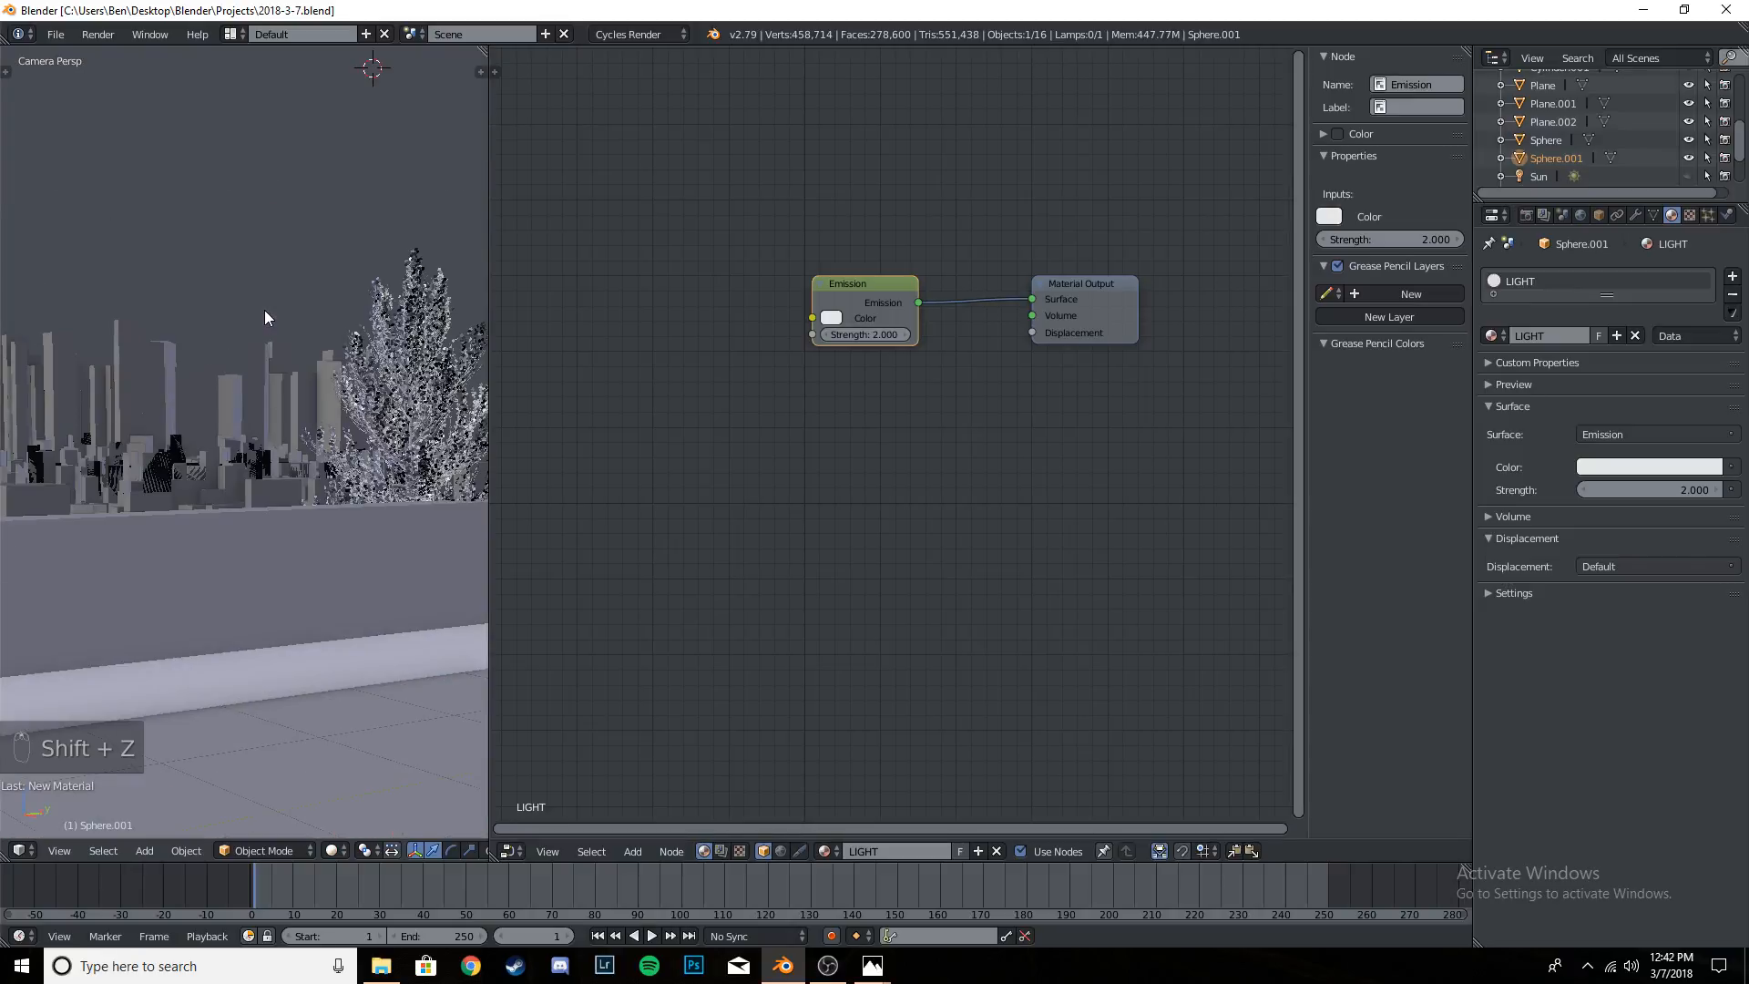
middle_click_drag(264, 310, 327, 482, "shift")
scroll(272, 436, "up", 3)
middle_click_drag(144, 316, 160, 334, "shift")
scroll(160, 334, "up", 2)
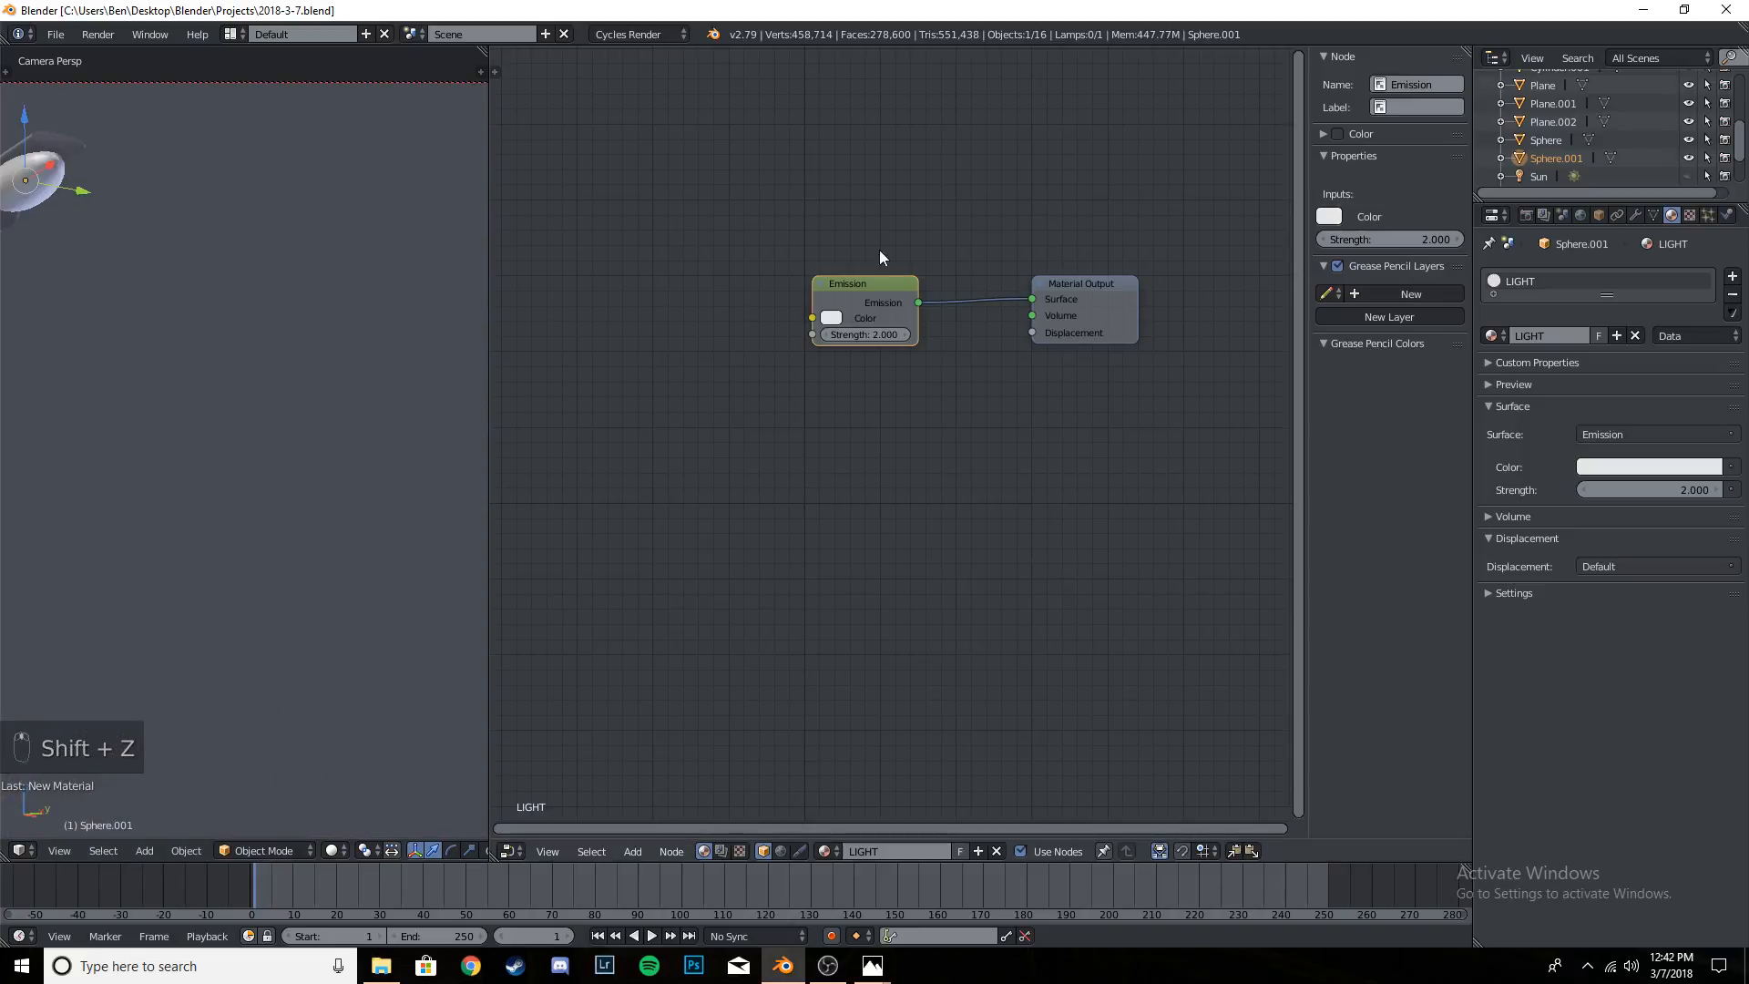
left_click(1541, 140, "ctrl")
left_click(1549, 157, "ctrl")
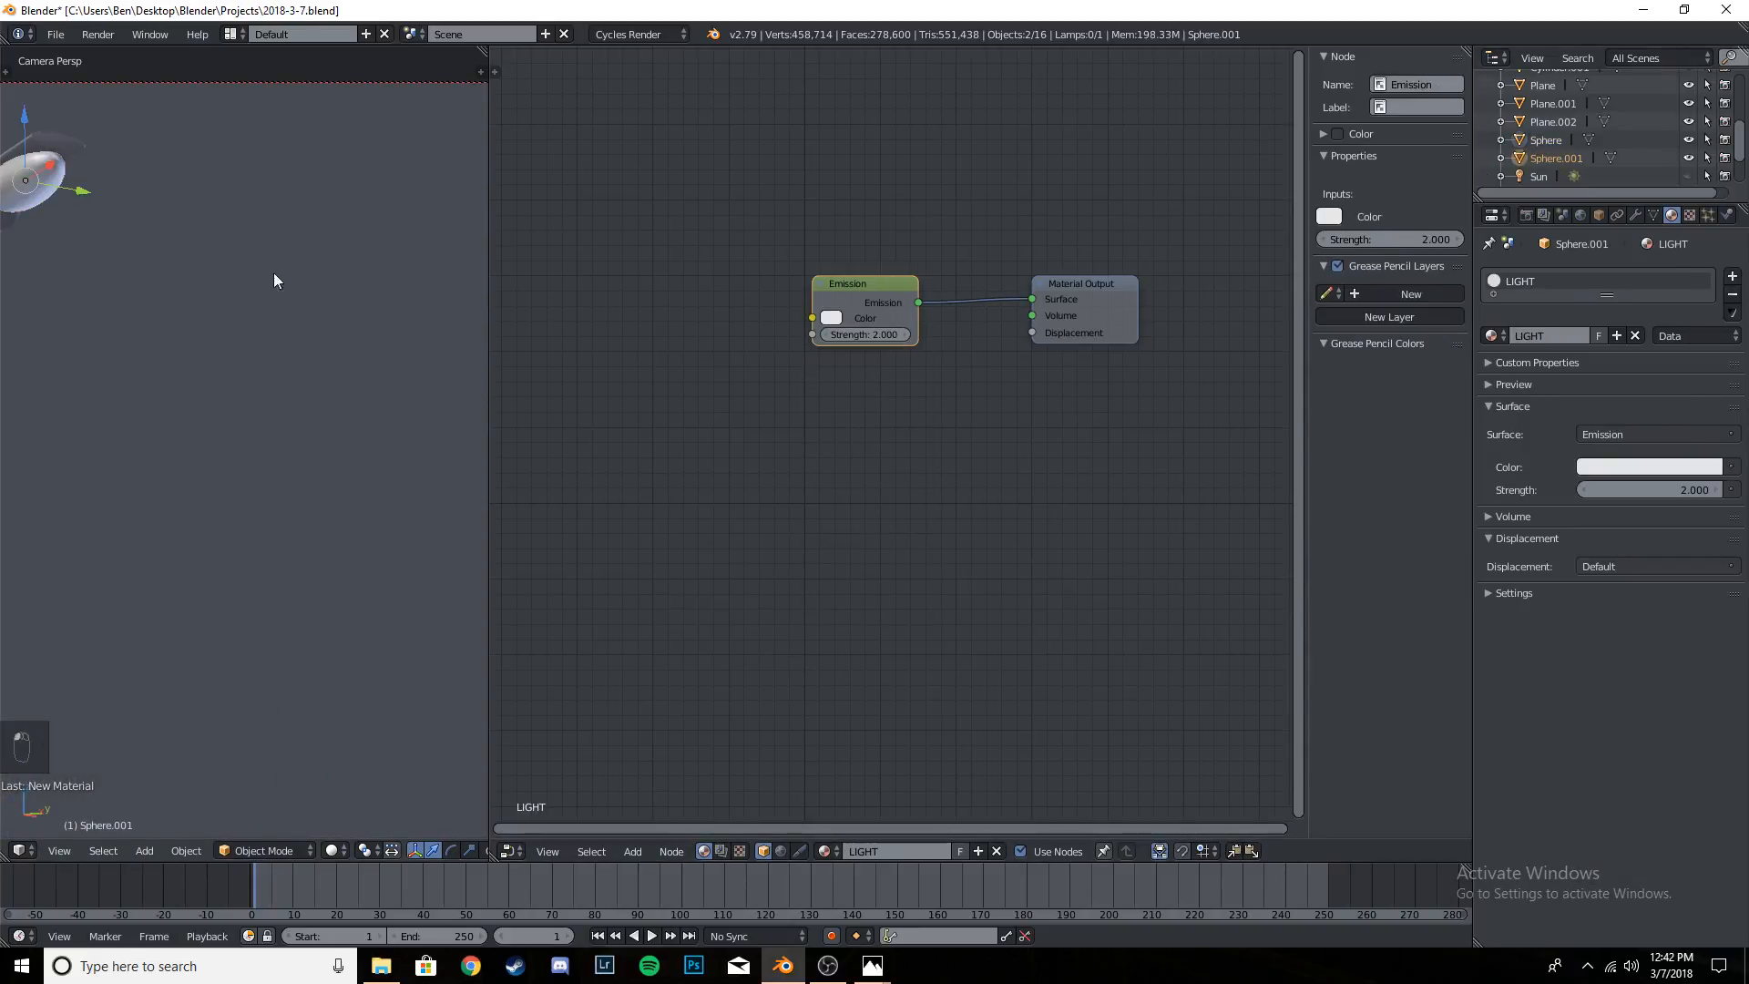
- In a widened right orthographic view, make a linked duplicate of both spheres and move it along Y to the farther street lamp
scroll(274, 272, "down", 5)
middle_click_drag(346, 373, 221, 346, "shift")
scroll(221, 346, "down", 4)
key("KP_3")
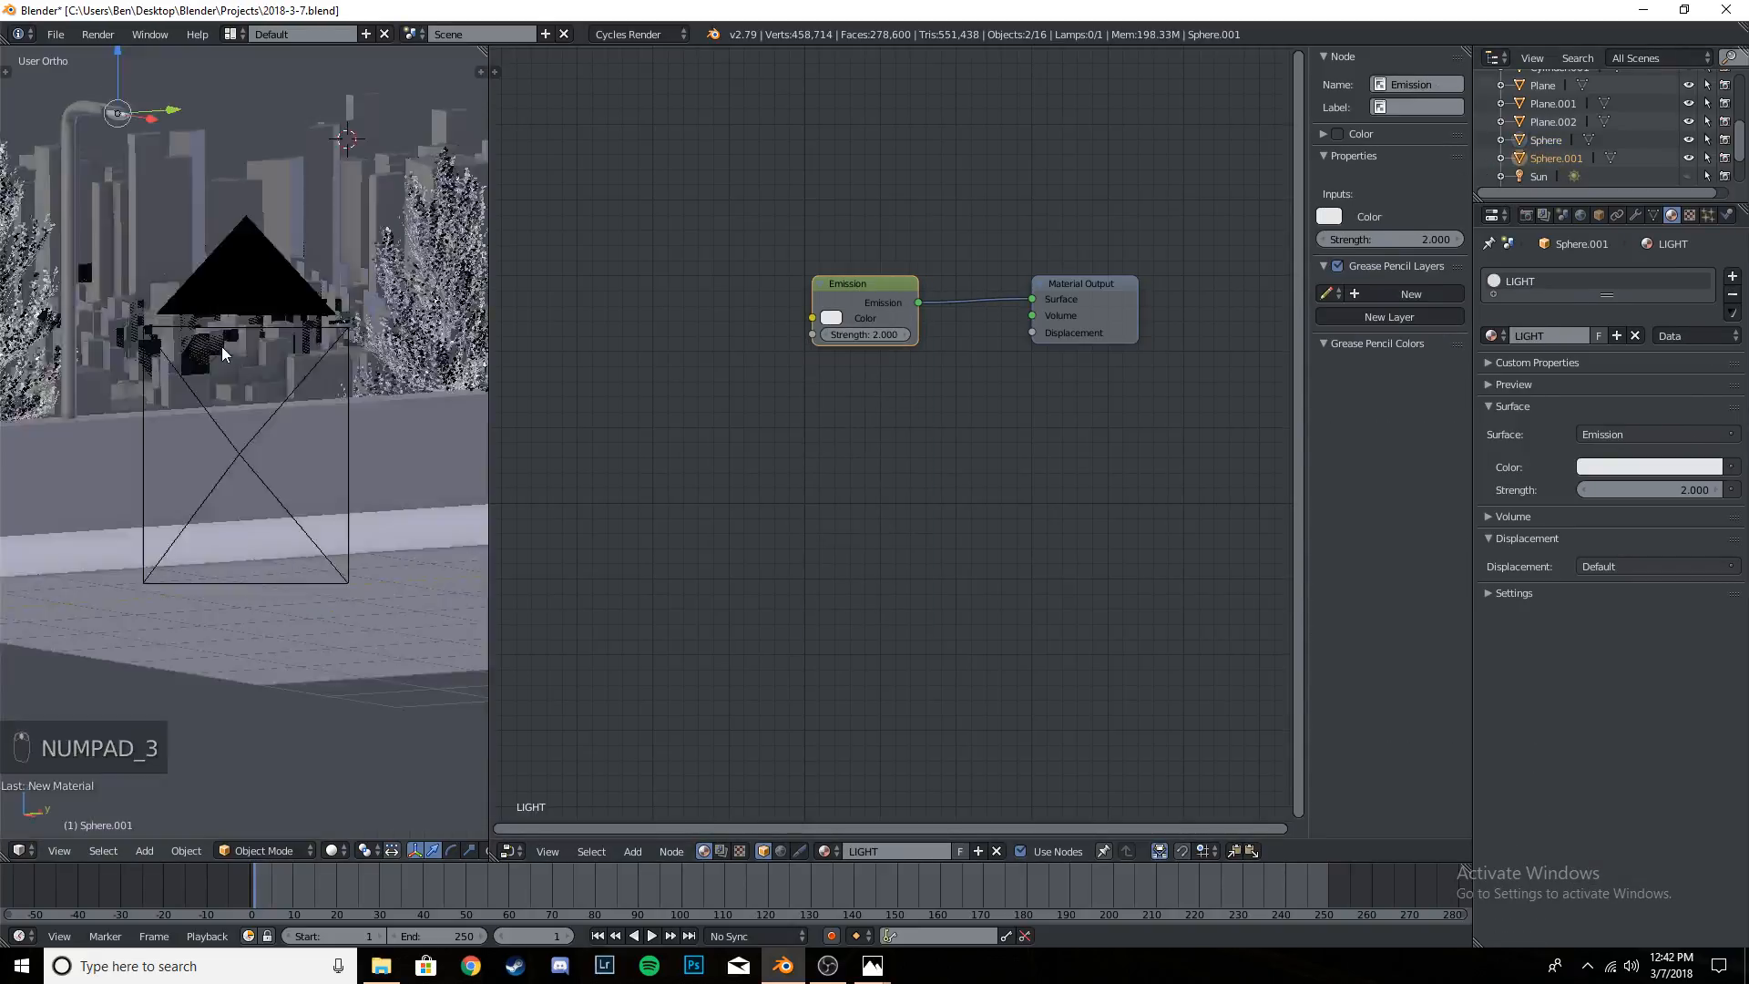
scroll(381, 468, "down", 3)
middle_click_drag(374, 469, 187, 430, "shift")
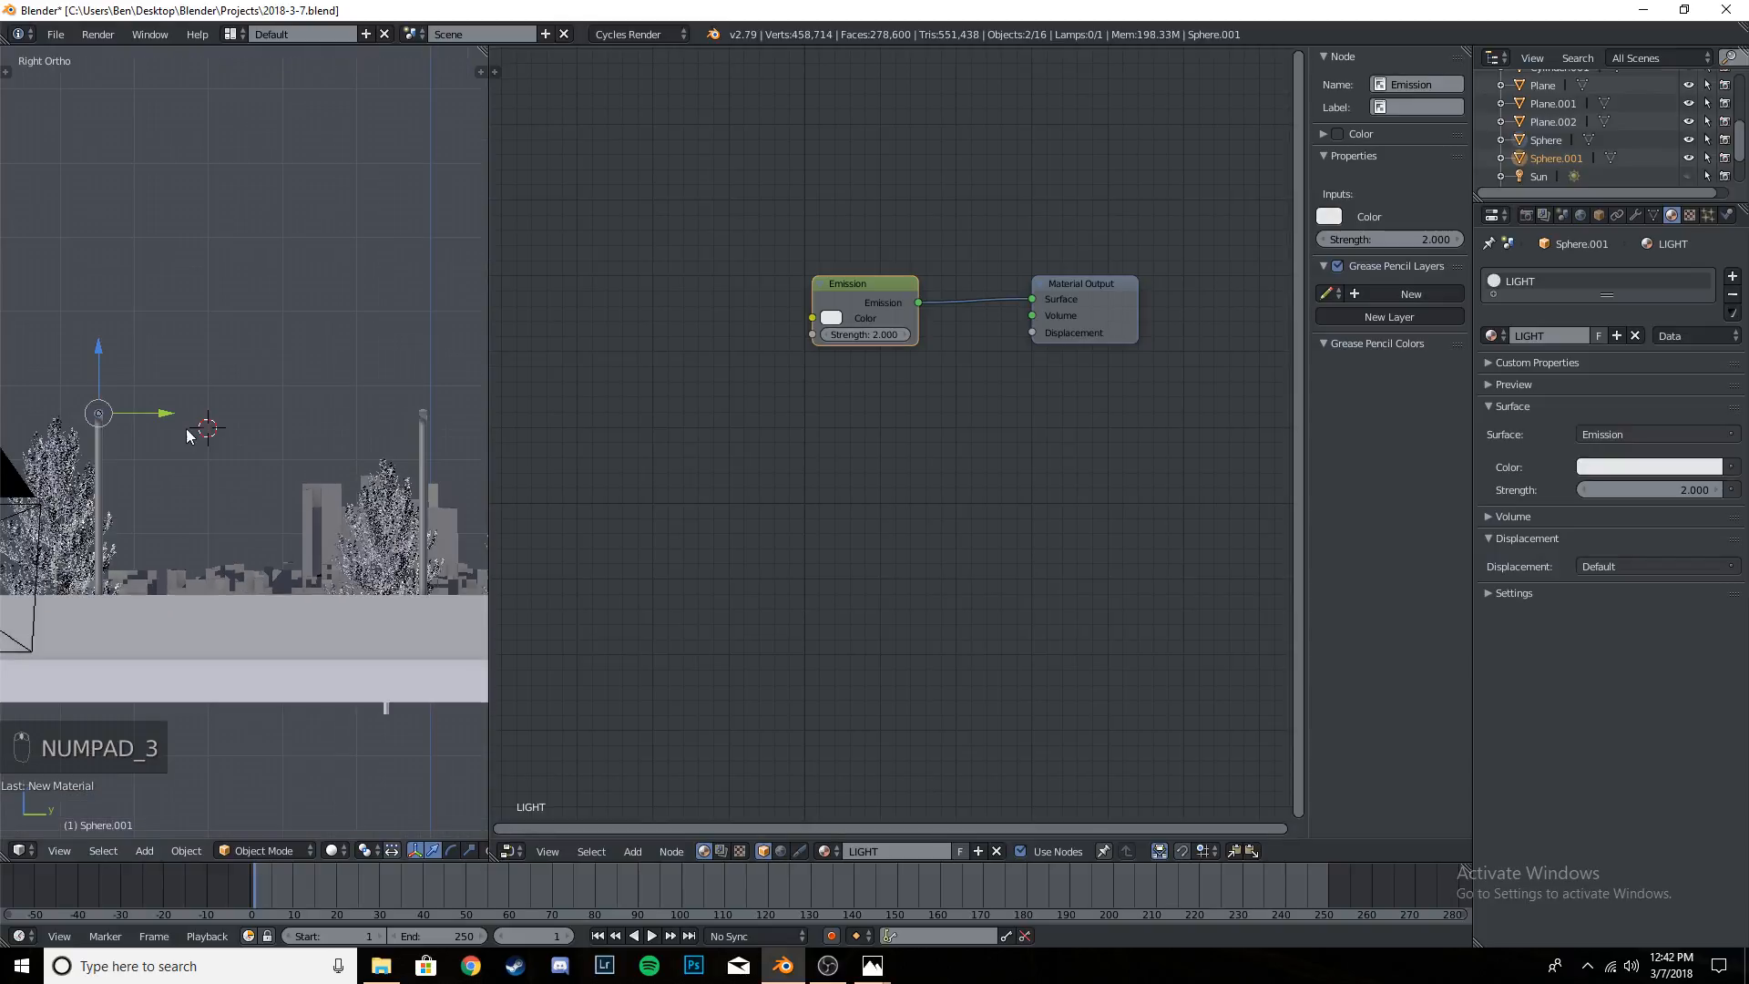
middle_click_drag(297, 458, 177, 429, "shift")
left_click_drag(487, 317, 707, 319)
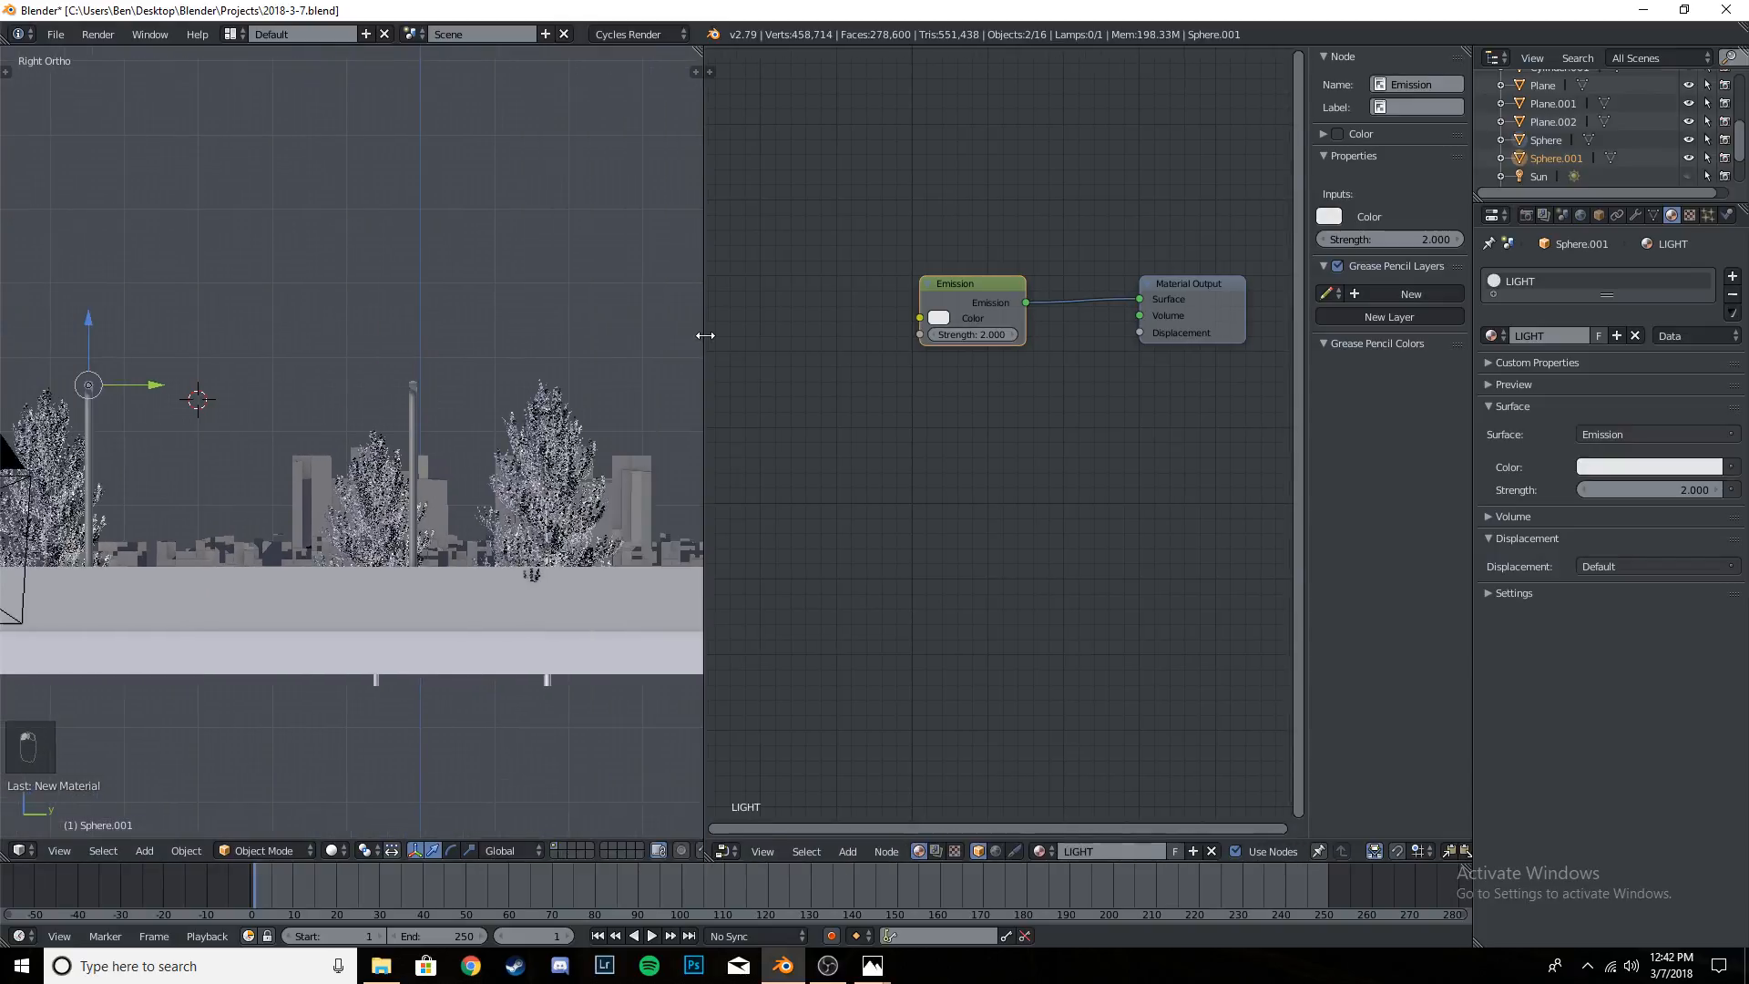
scroll(260, 425, "up", 2)
middle_click_drag(266, 425, 363, 429, "shift")
key("alt+d")
key("y")
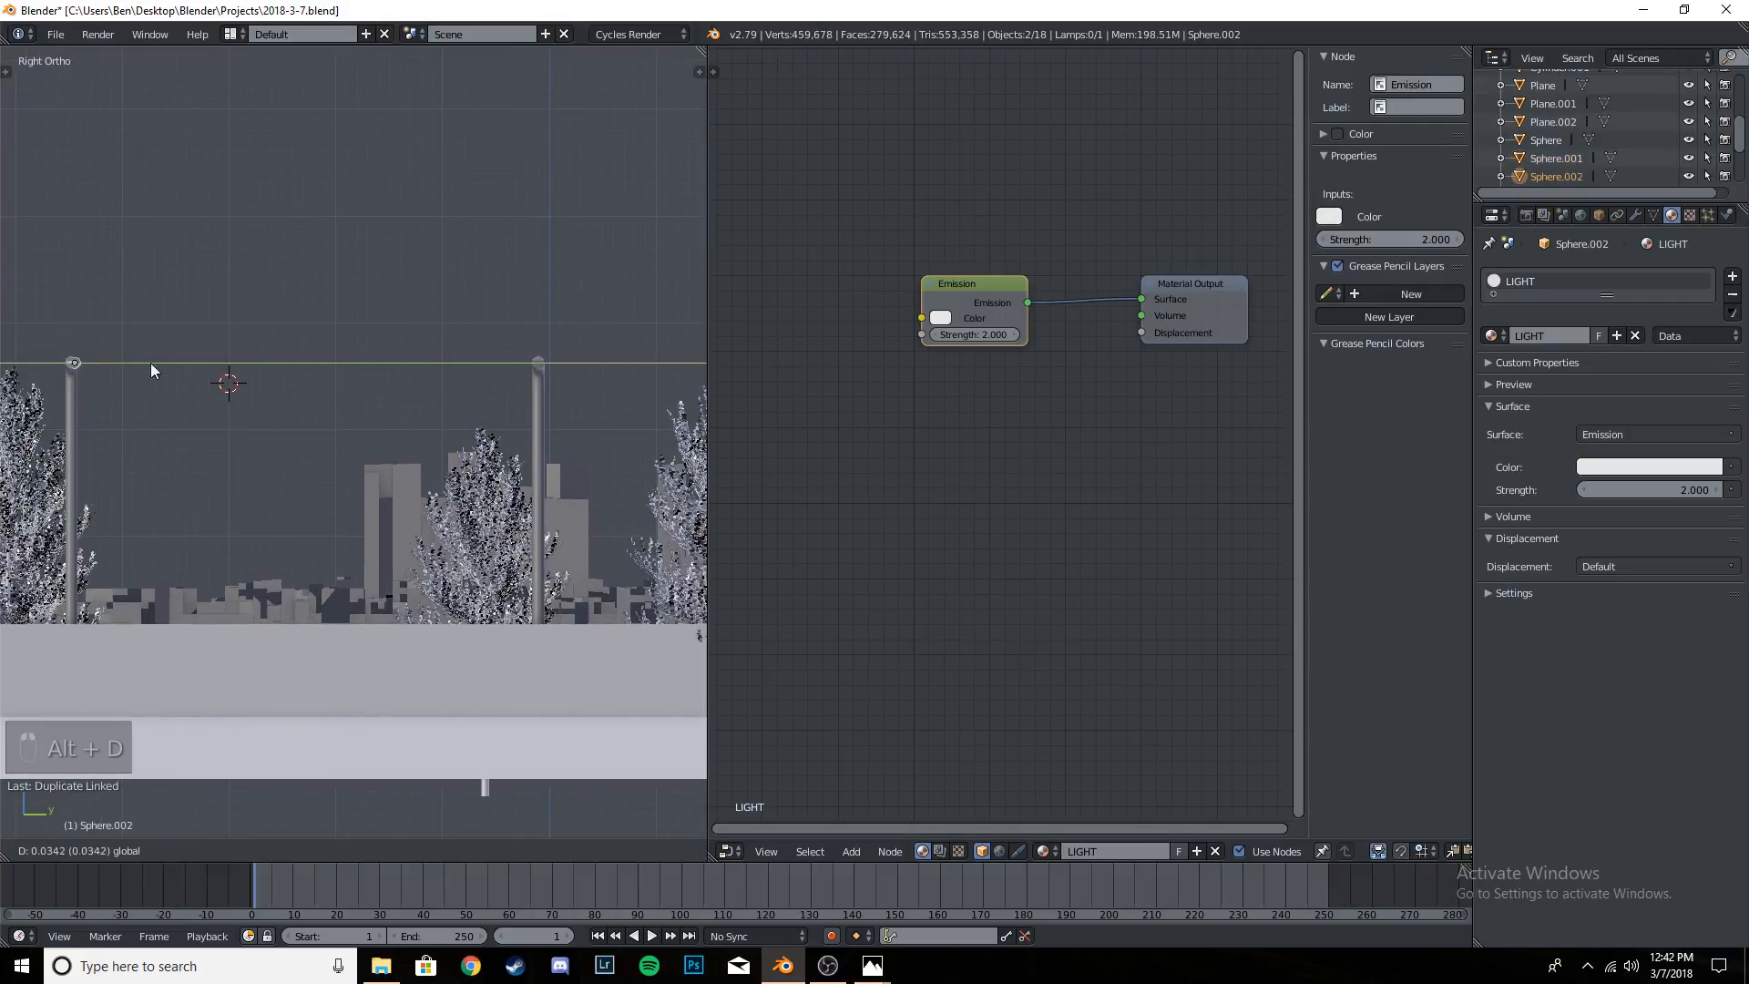
left_click(609, 378)
- Fine-tune the duplicated spheres along Y so they sit centred in the farther lamp's head, and save the project file
scroll(605, 408, "up", 9)
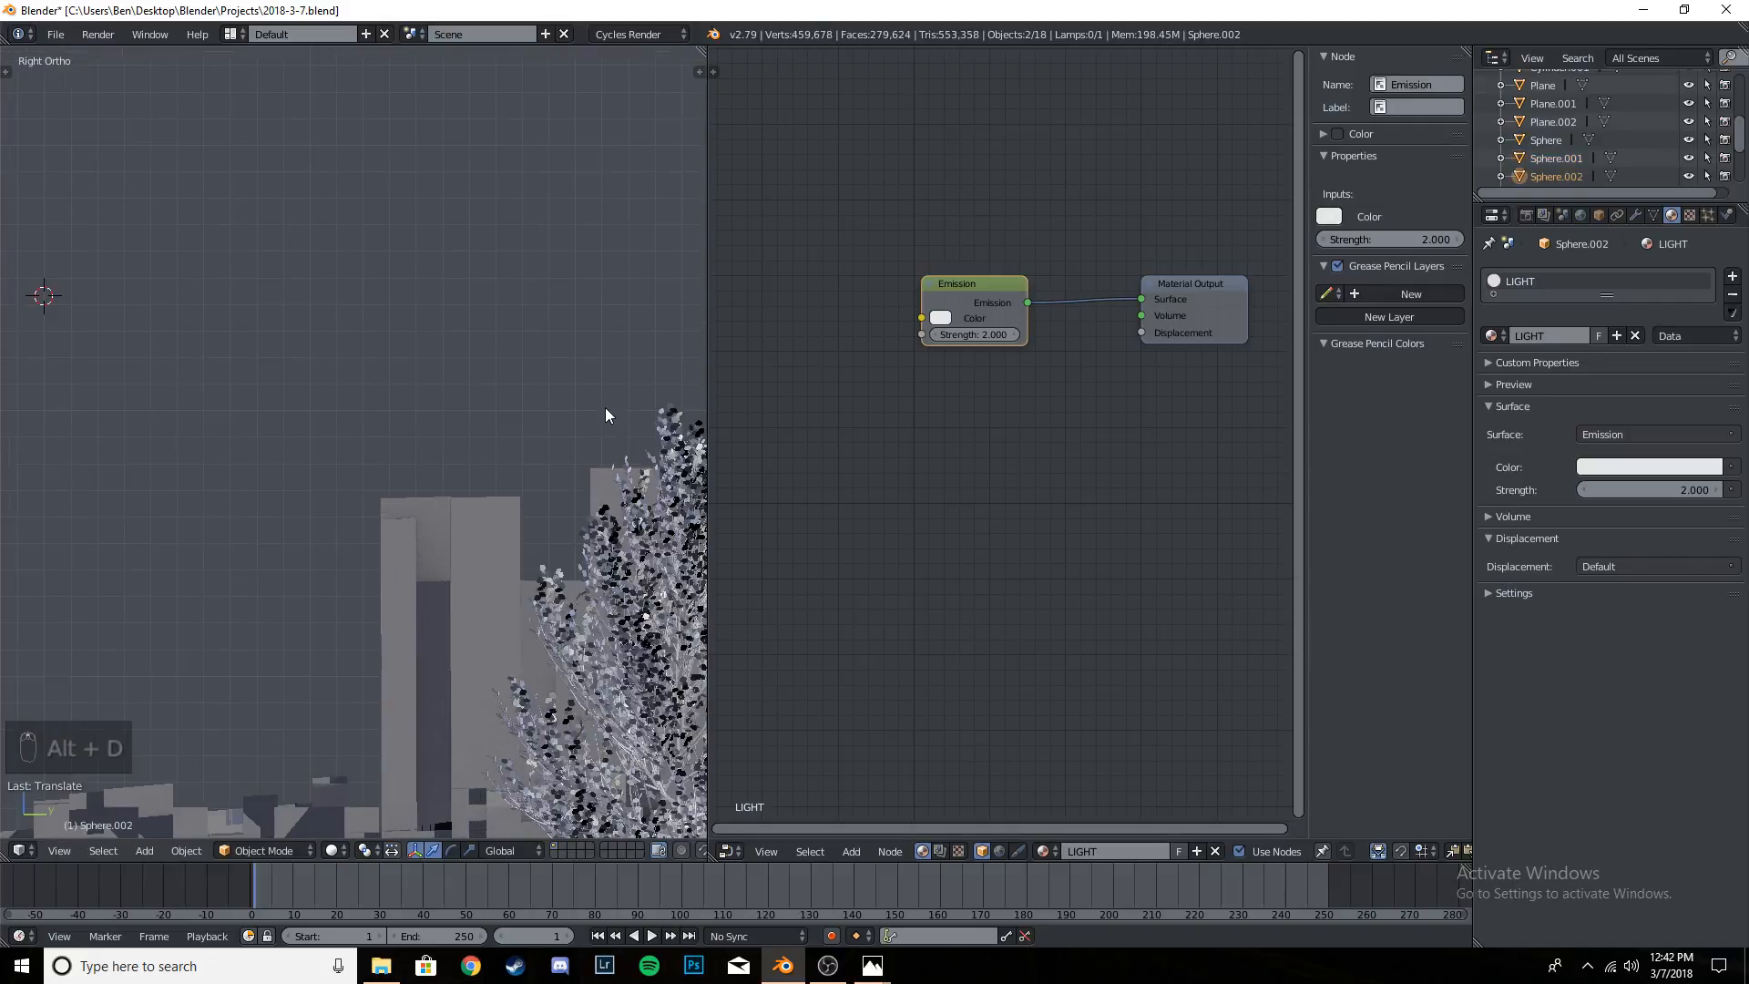
middle_click_drag(605, 406, 201, 435, "shift")
middle_click_drag(410, 210, 465, 461, "shift")
scroll(465, 461, "up", 5)
middle_click_drag(511, 328, 493, 381, "shift")
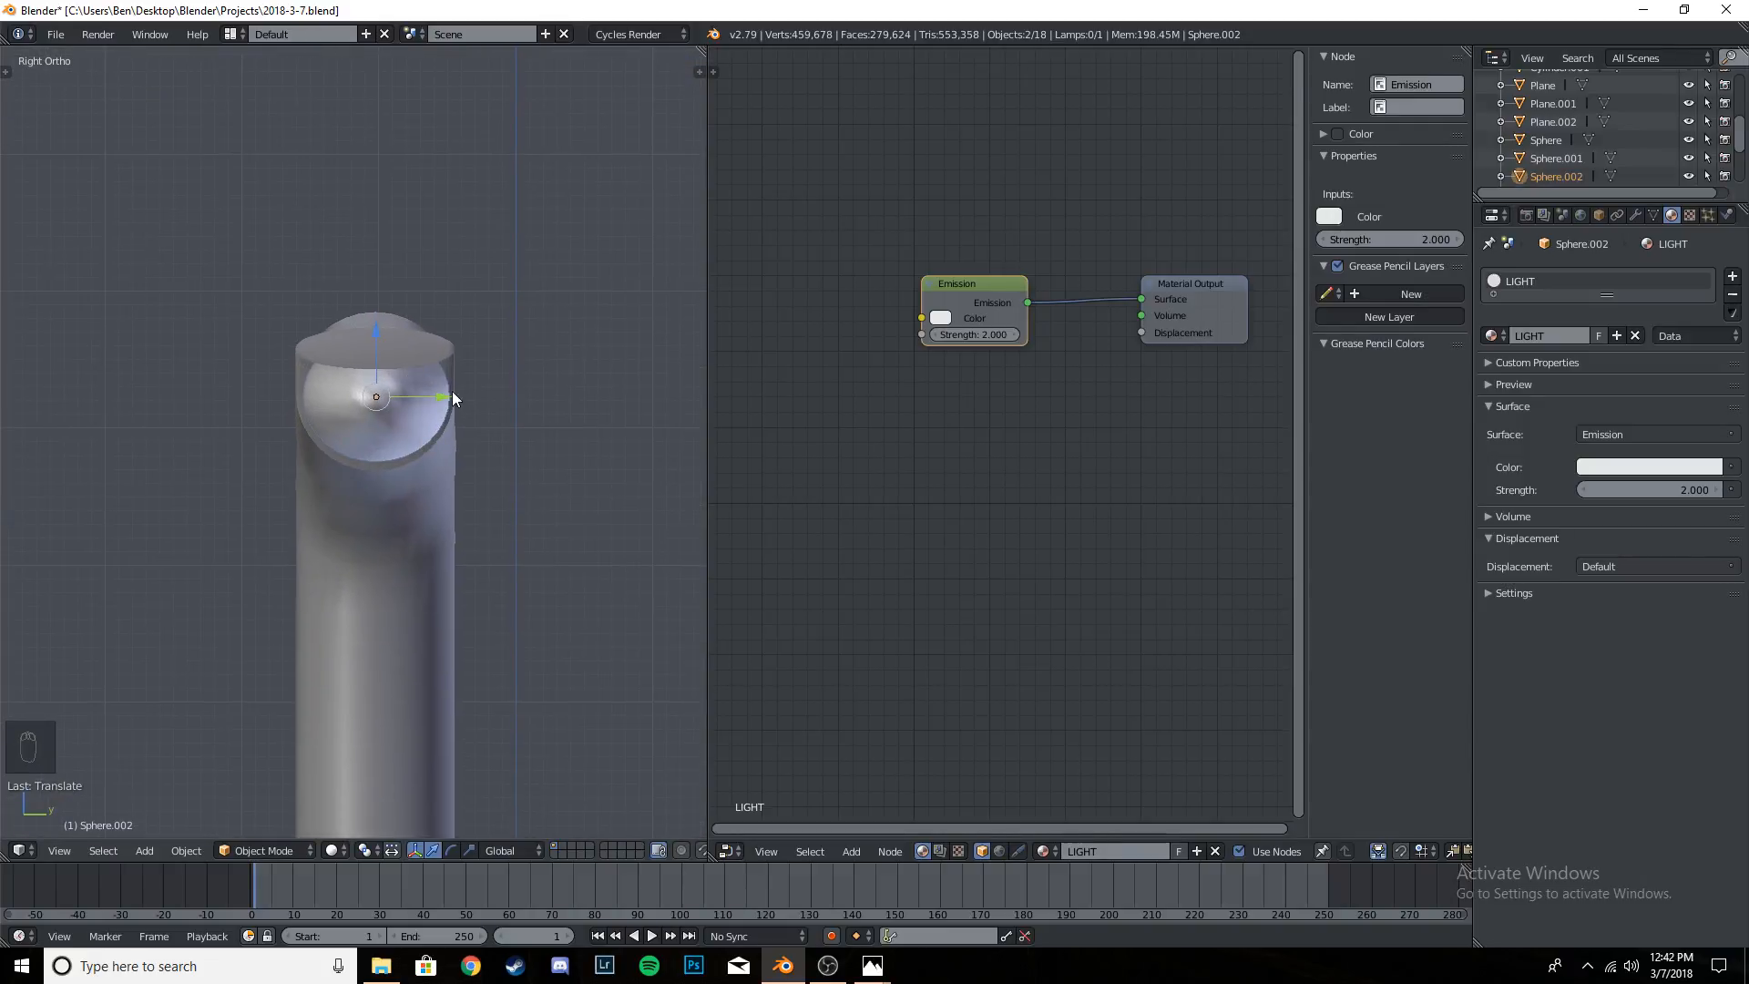
left_click_drag(444, 398, 448, 399)
scroll(403, 527, "down", 16)
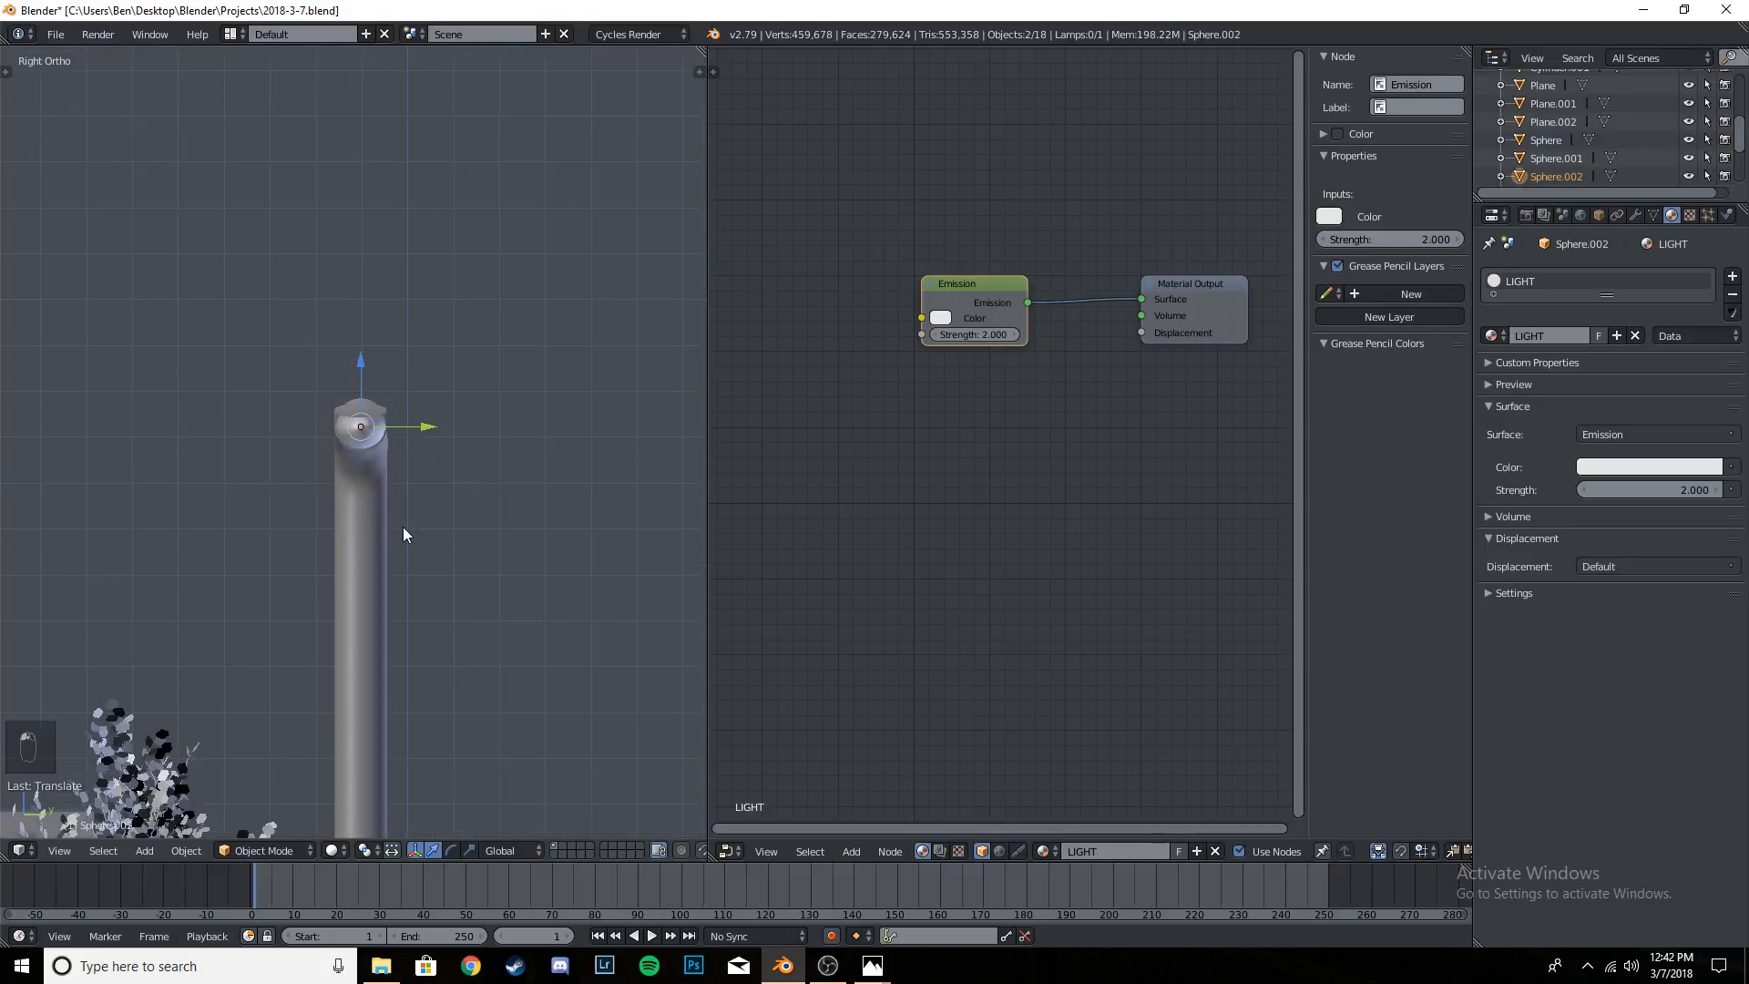
middle_click_drag(291, 550, 346, 535, "shift")
key("ctrl+s")
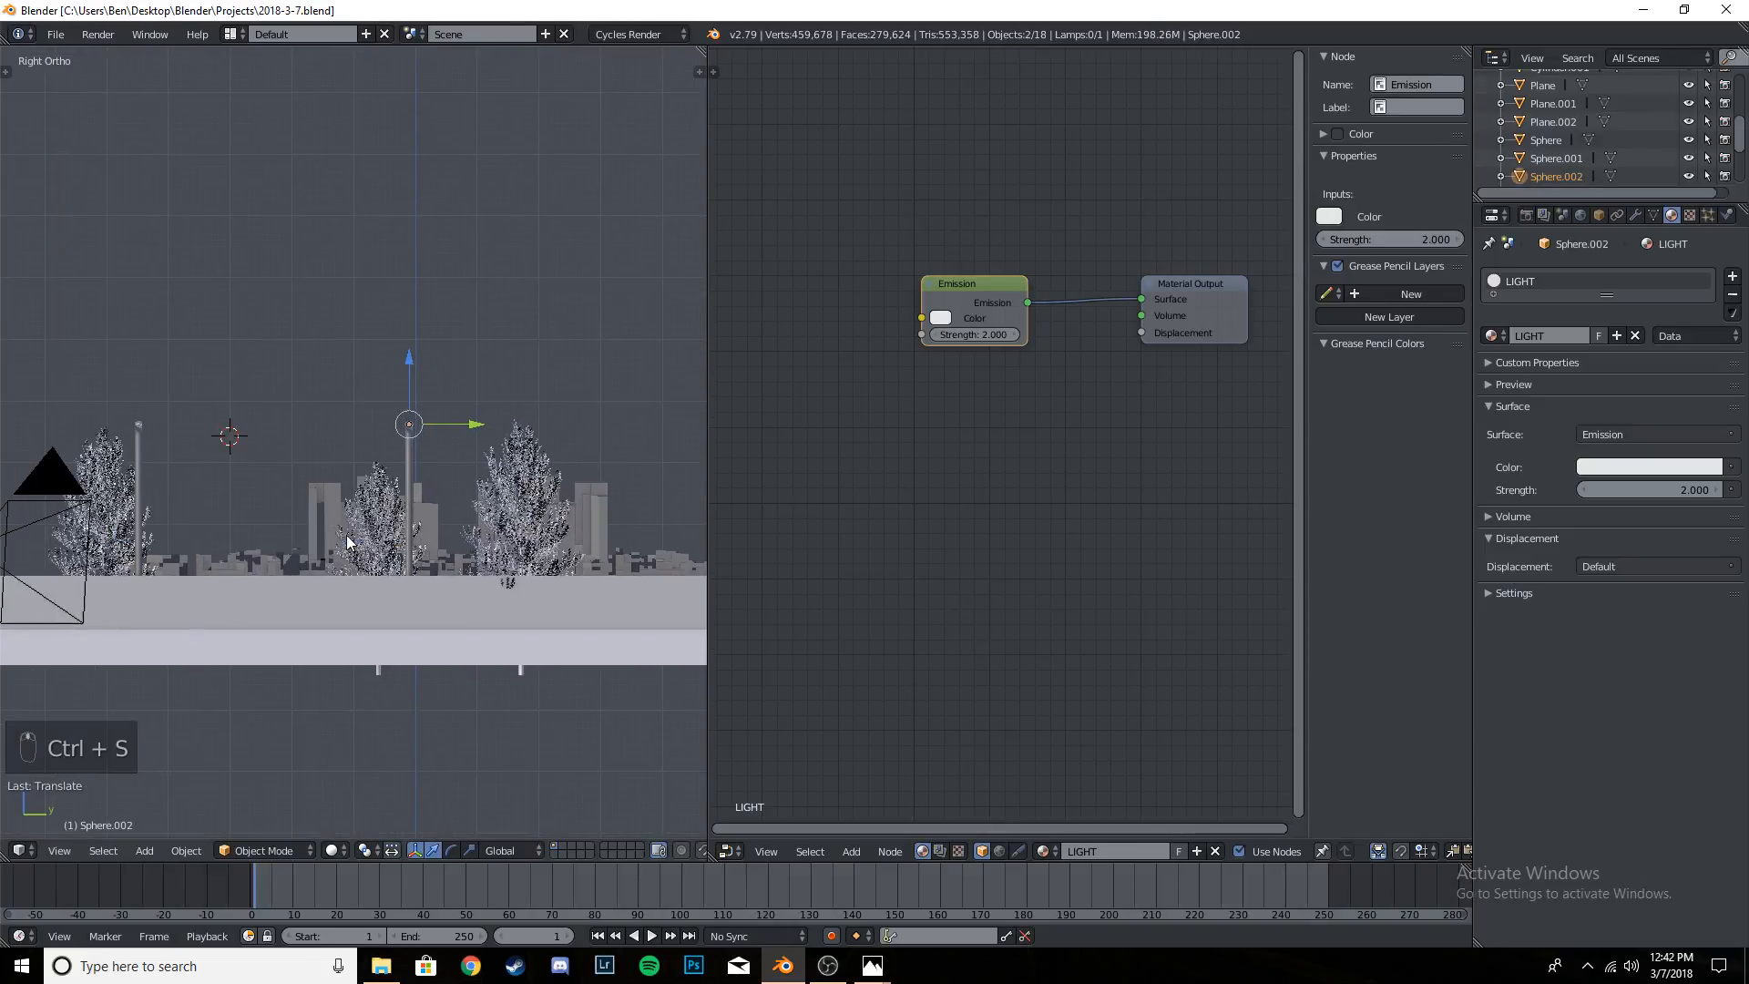
- Check both glowing street lamps through the camera in rendered shading and save the project file
key("KP_0")
key("ctrl+s")
key("shift+z")
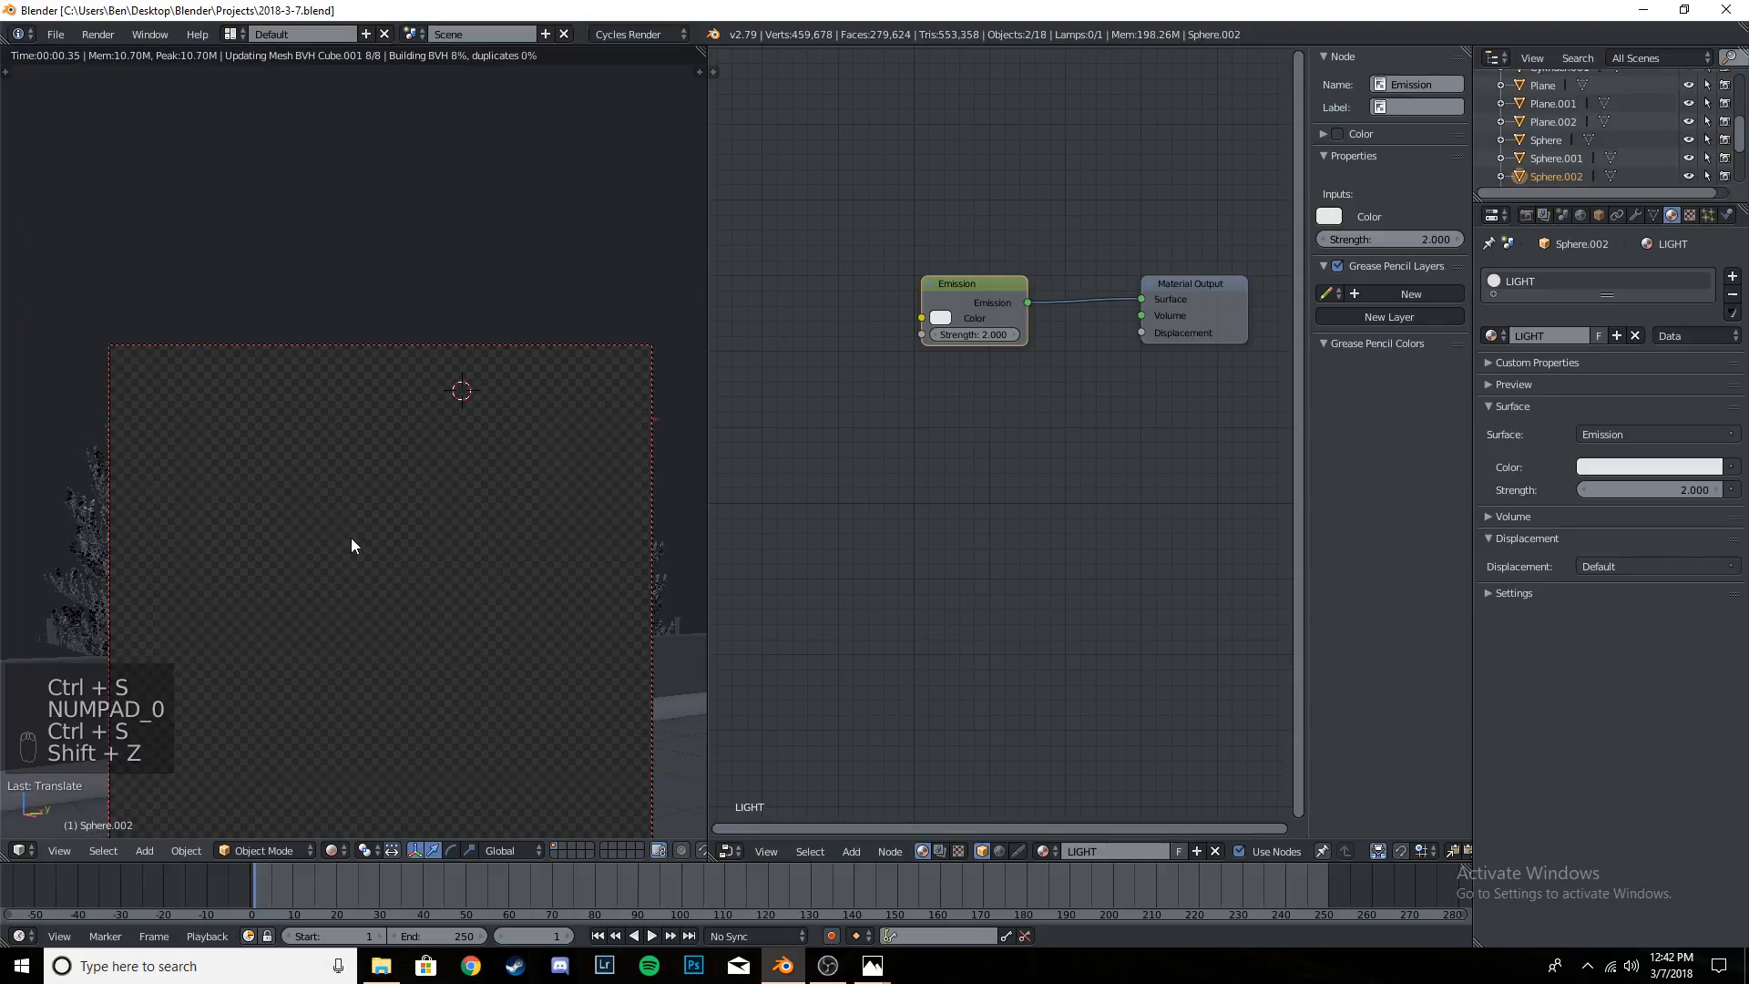
middle_click_drag(415, 585, 417, 363, "shift")
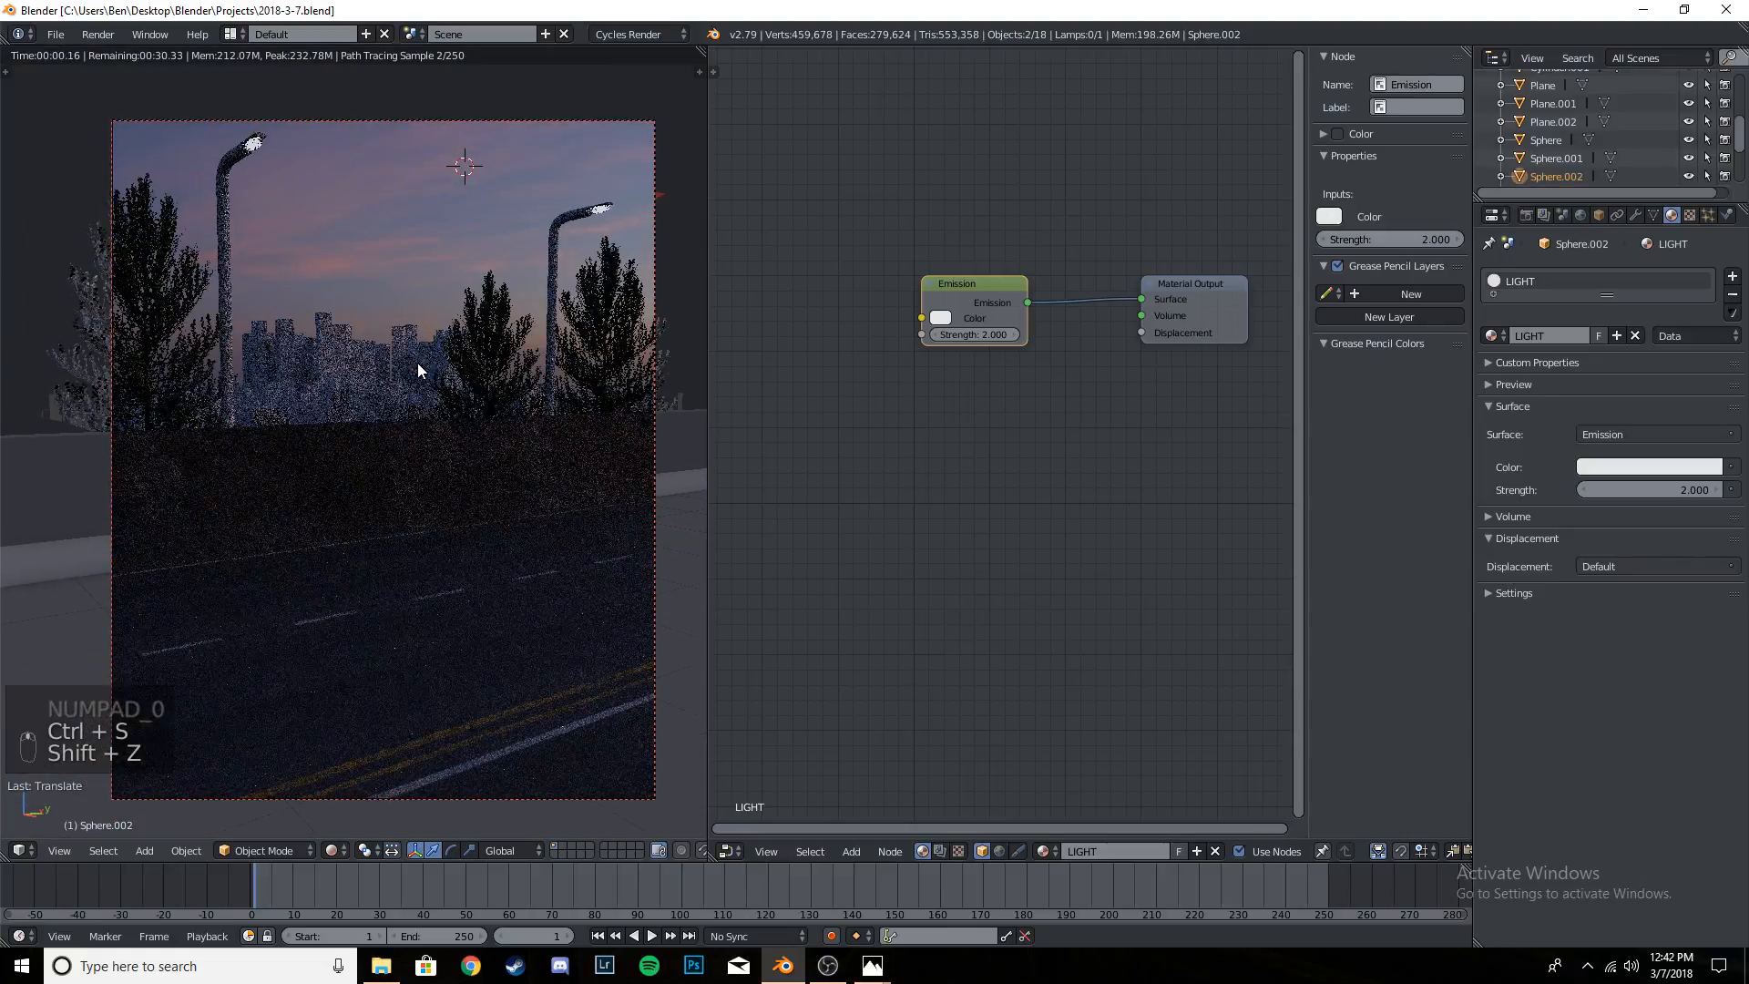
key("ctrl+s")
key("ctrl+s")
left_click(539, 336)
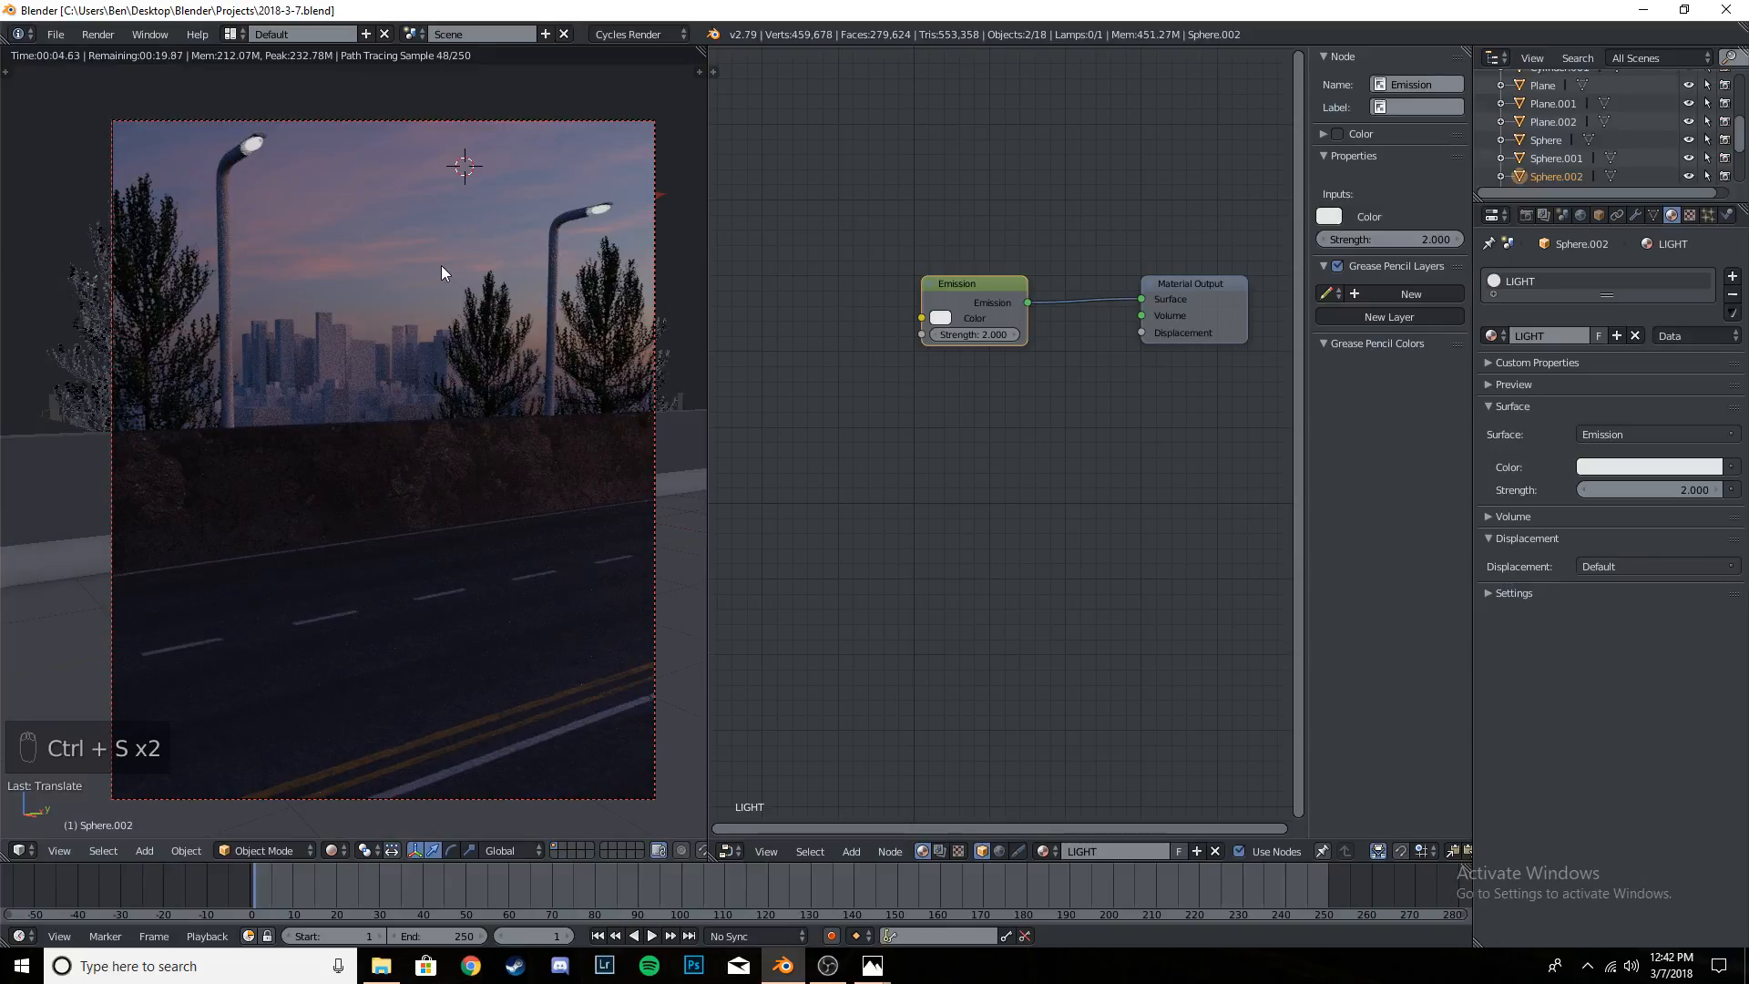
- Return to solid shading, select the city buildings in the background, and save the project file
key("shift+z")
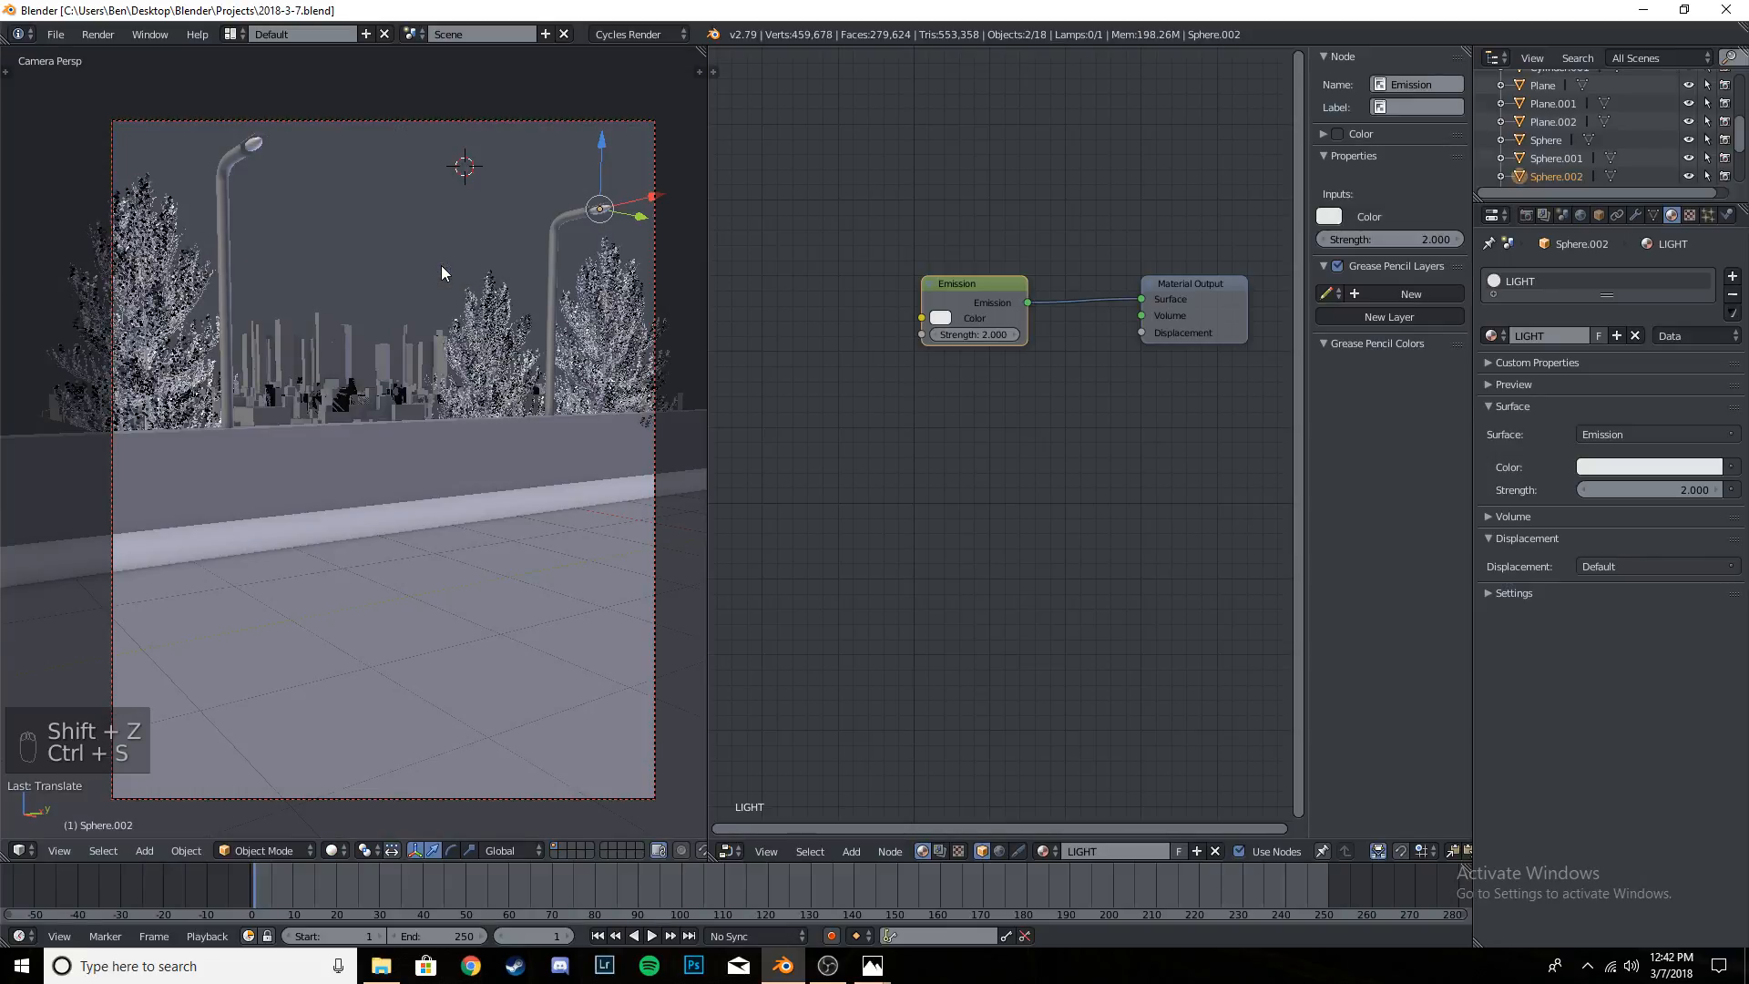
right_click(347, 342)
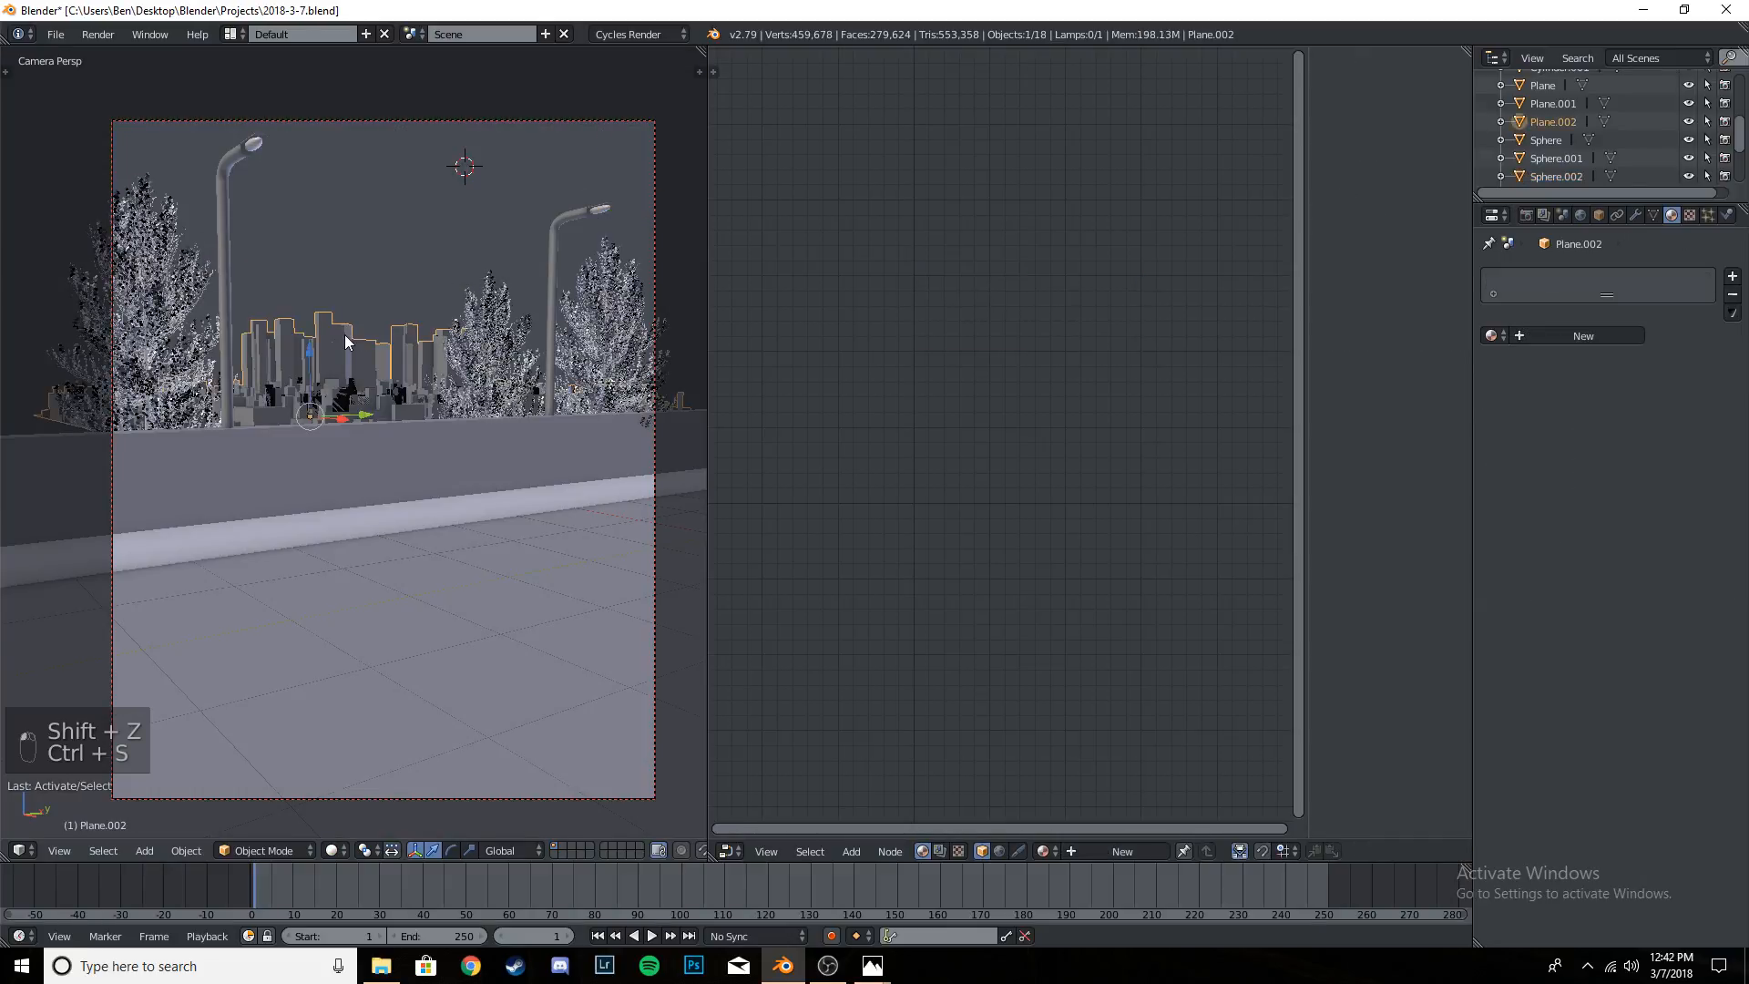
key("ctrl+s")
key("ctrl+s")
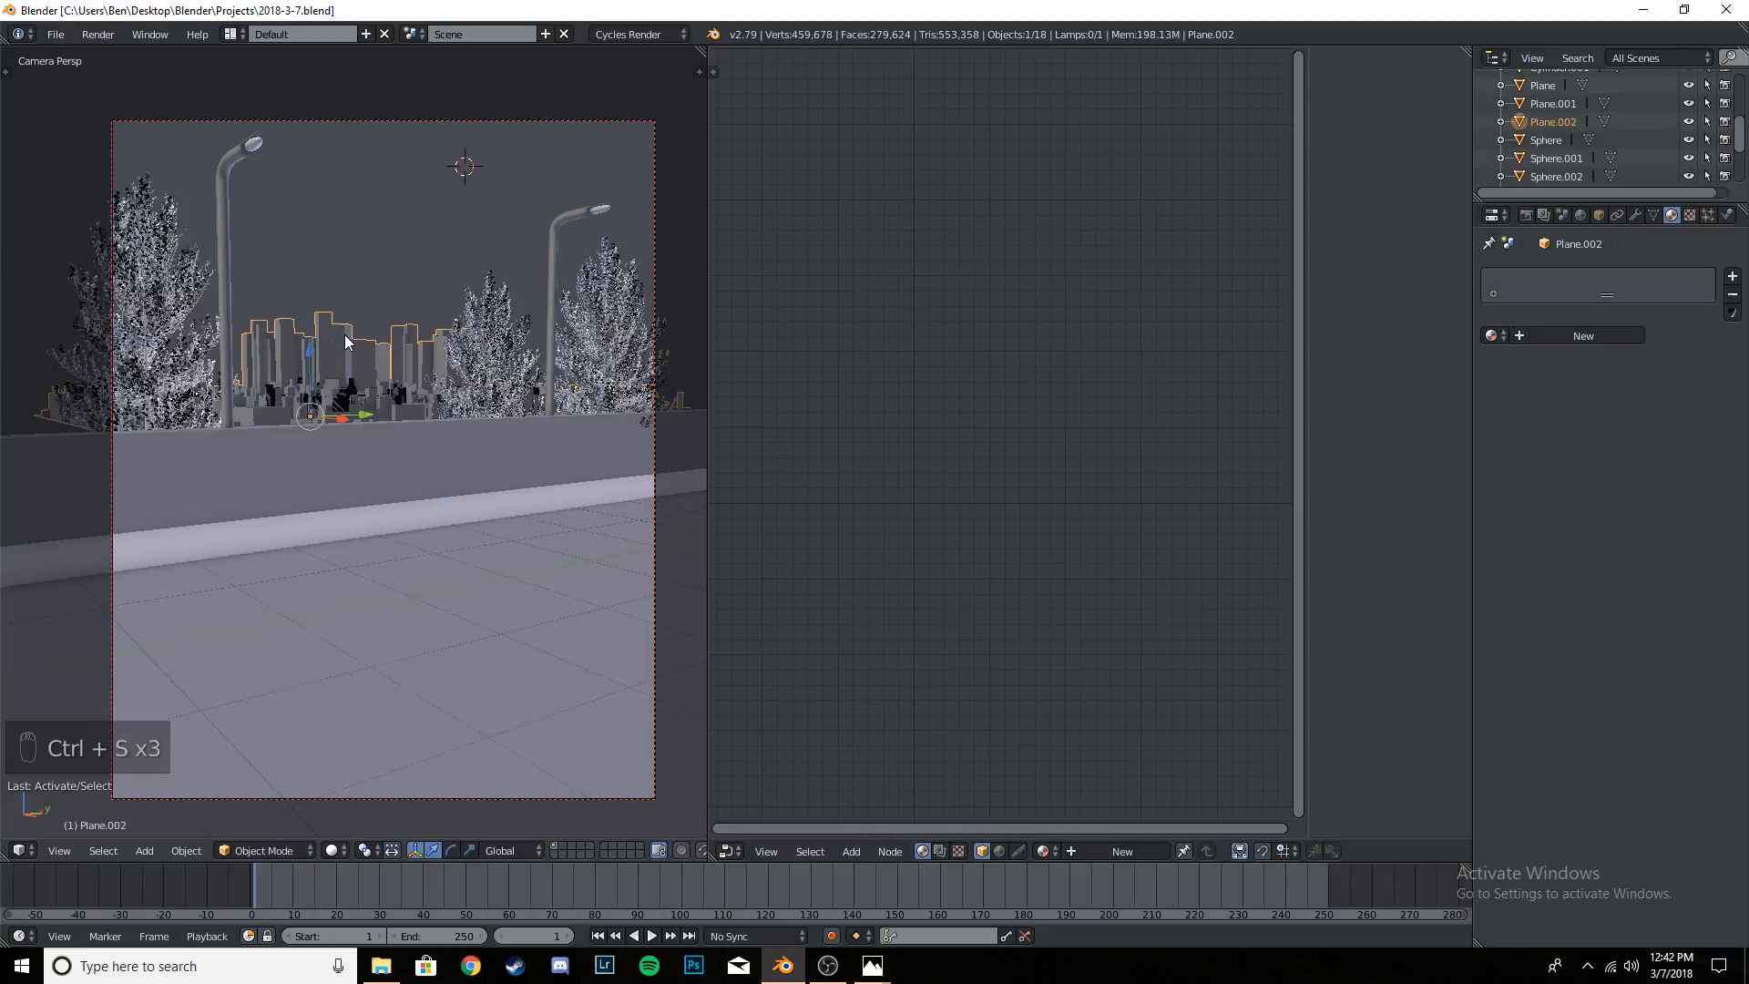
key("ctrl+s")
key("ctrl+s")
key("ctrl+s")
left_click(347, 339)
- Tilt the camera slightly upward with fly navigation, check the new framing in rendered shading, and save the project file
key("shift+f")
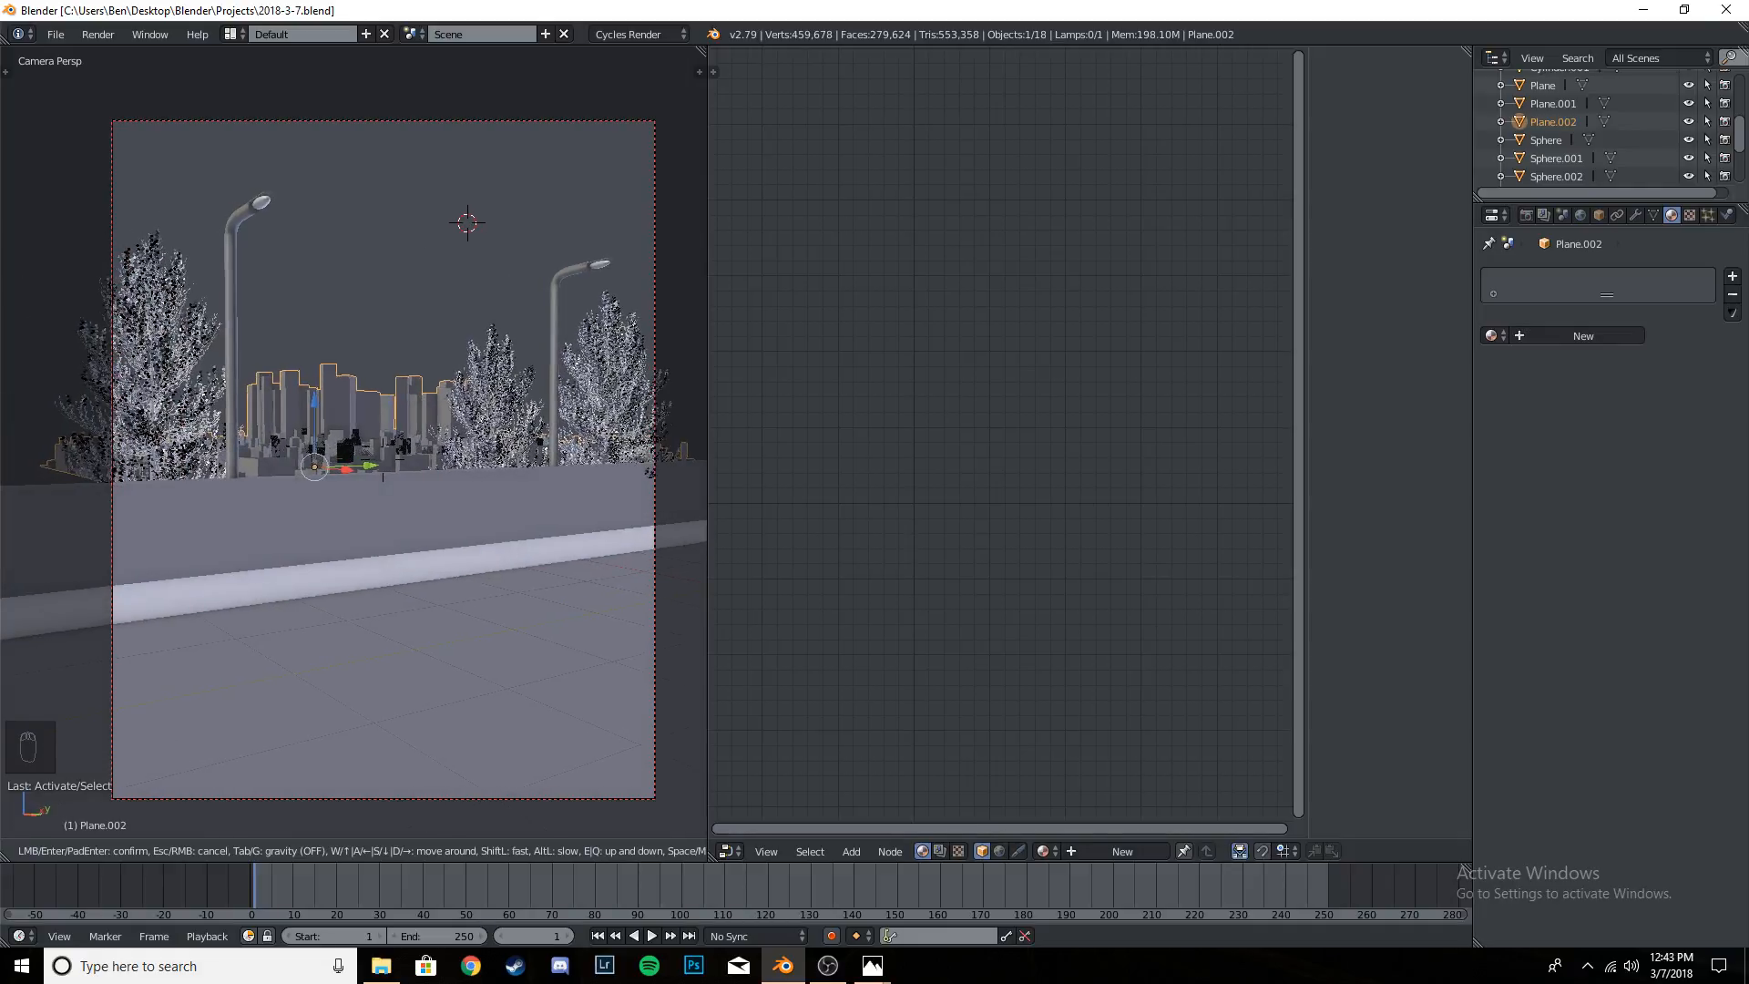
left_click(354, 441)
key("shift+z")
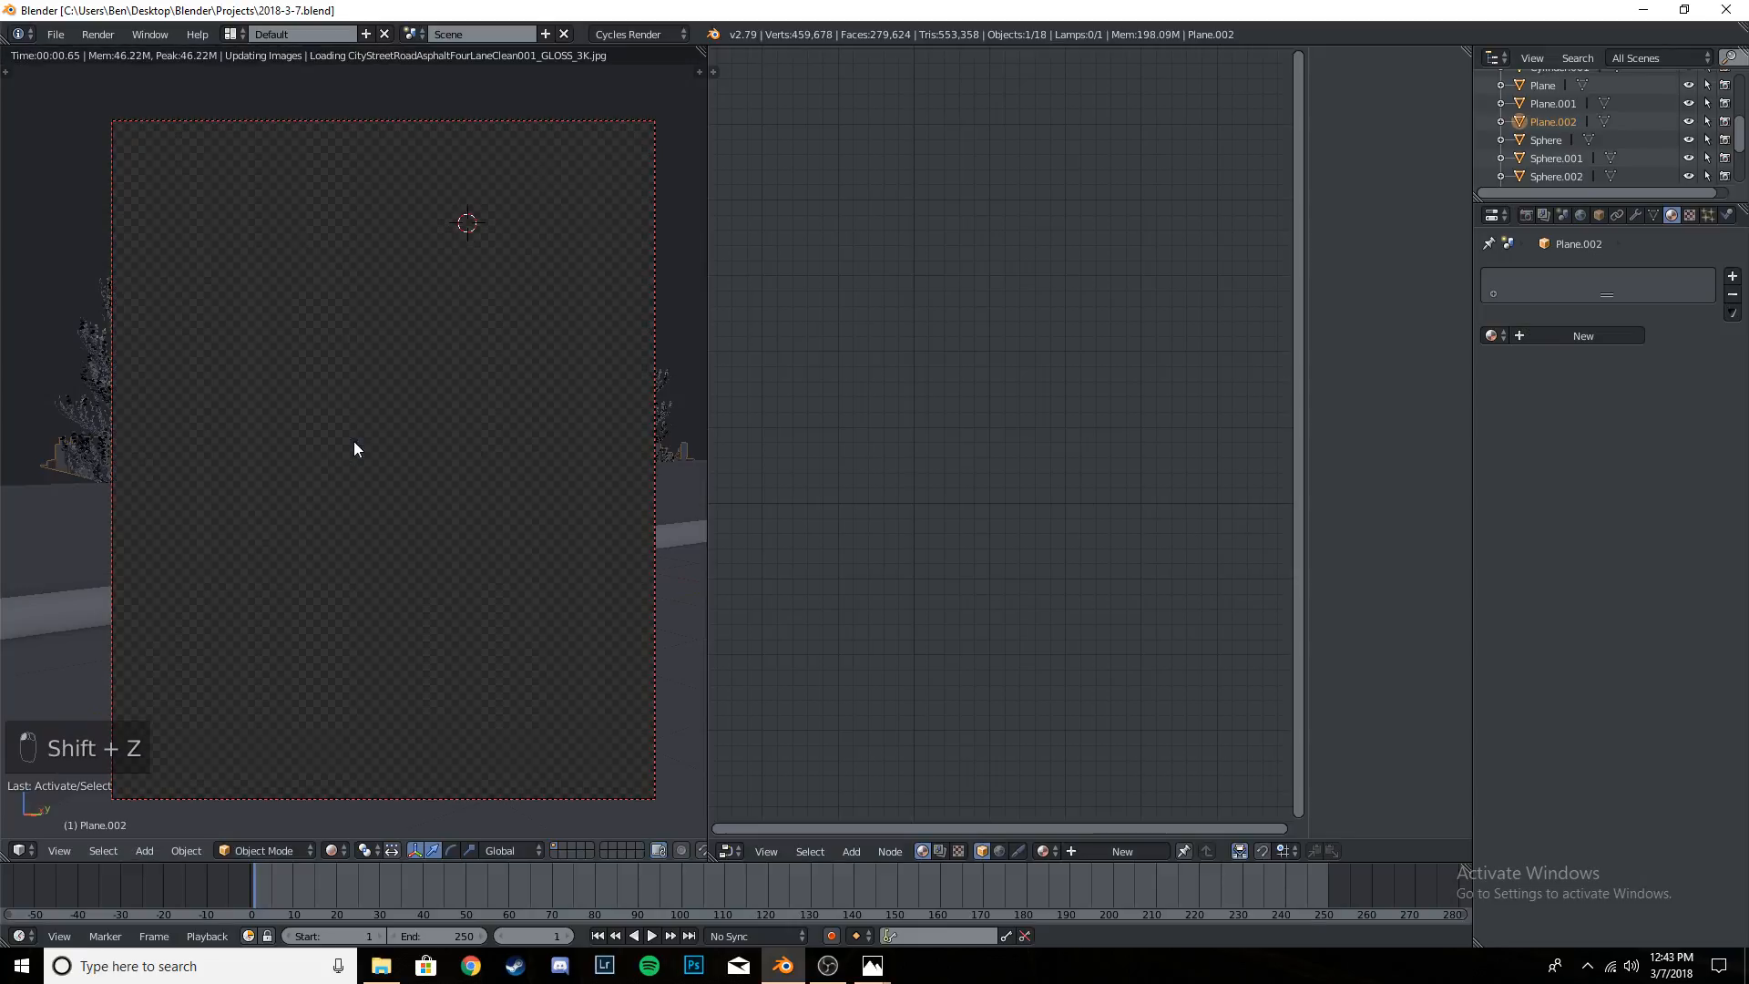
key("ctrl+s")
key("ctrl+s")
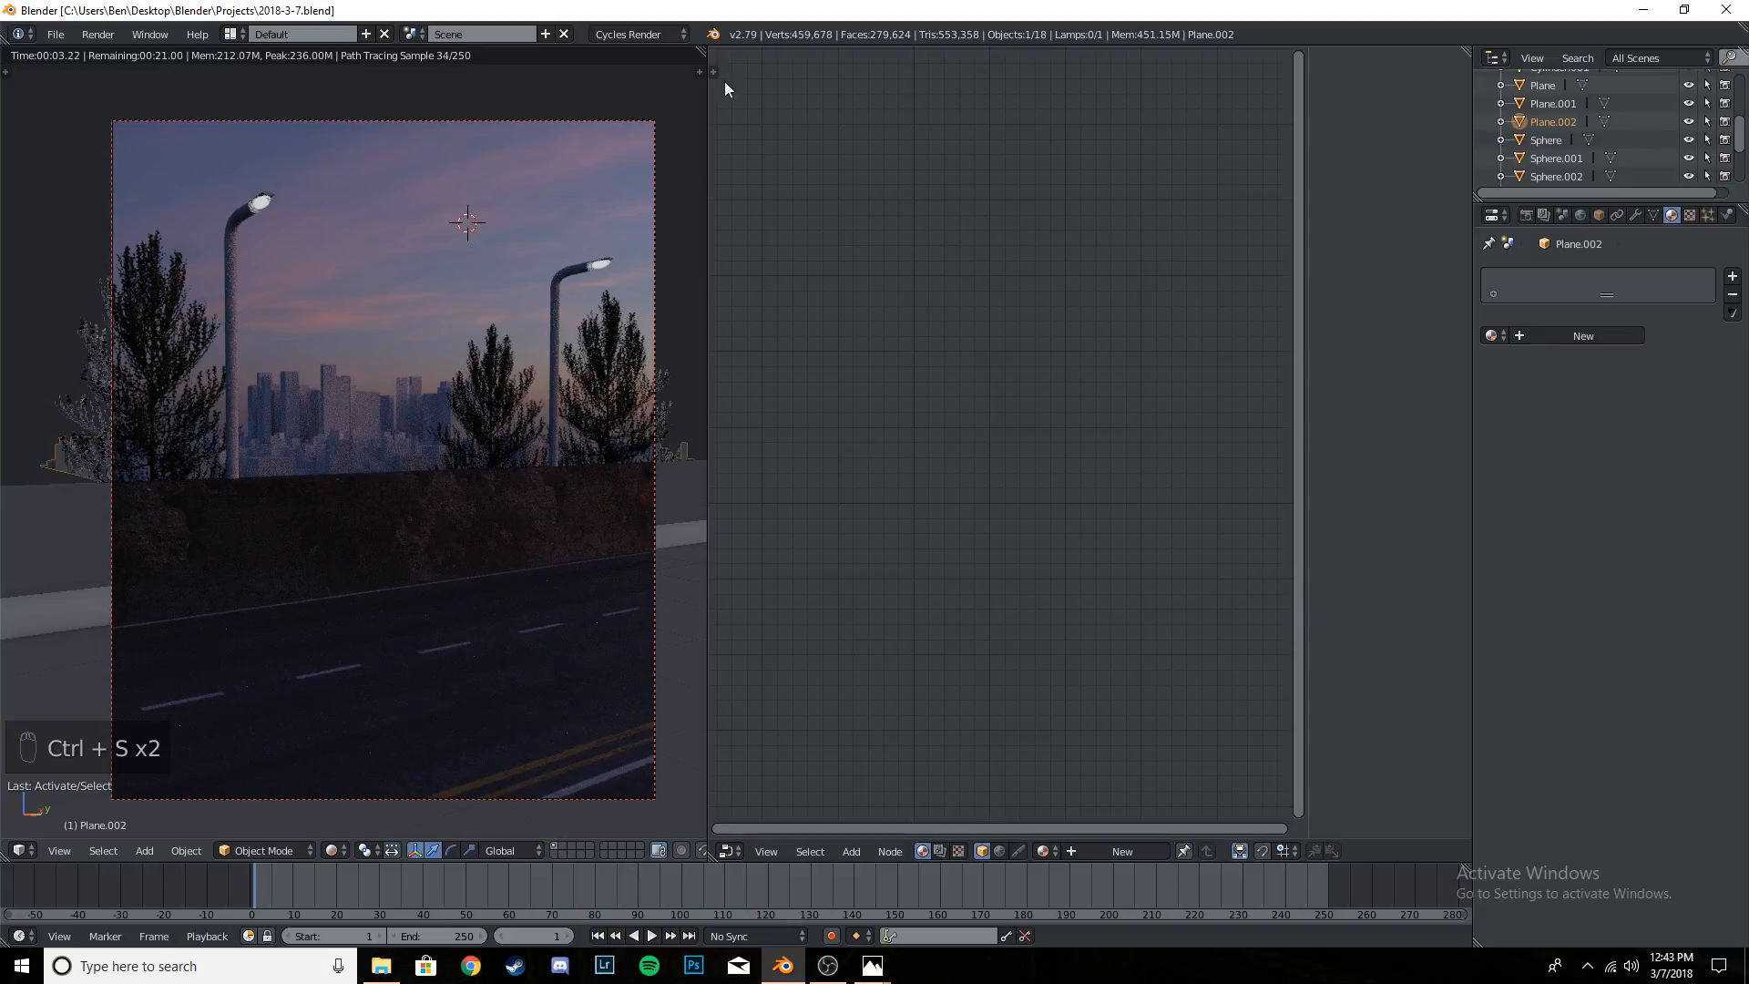
- Shrink the rendered camera view to a narrow preview and change the node editor into a second 3D View of the city
left_click_drag(709, 144, 442, 165)
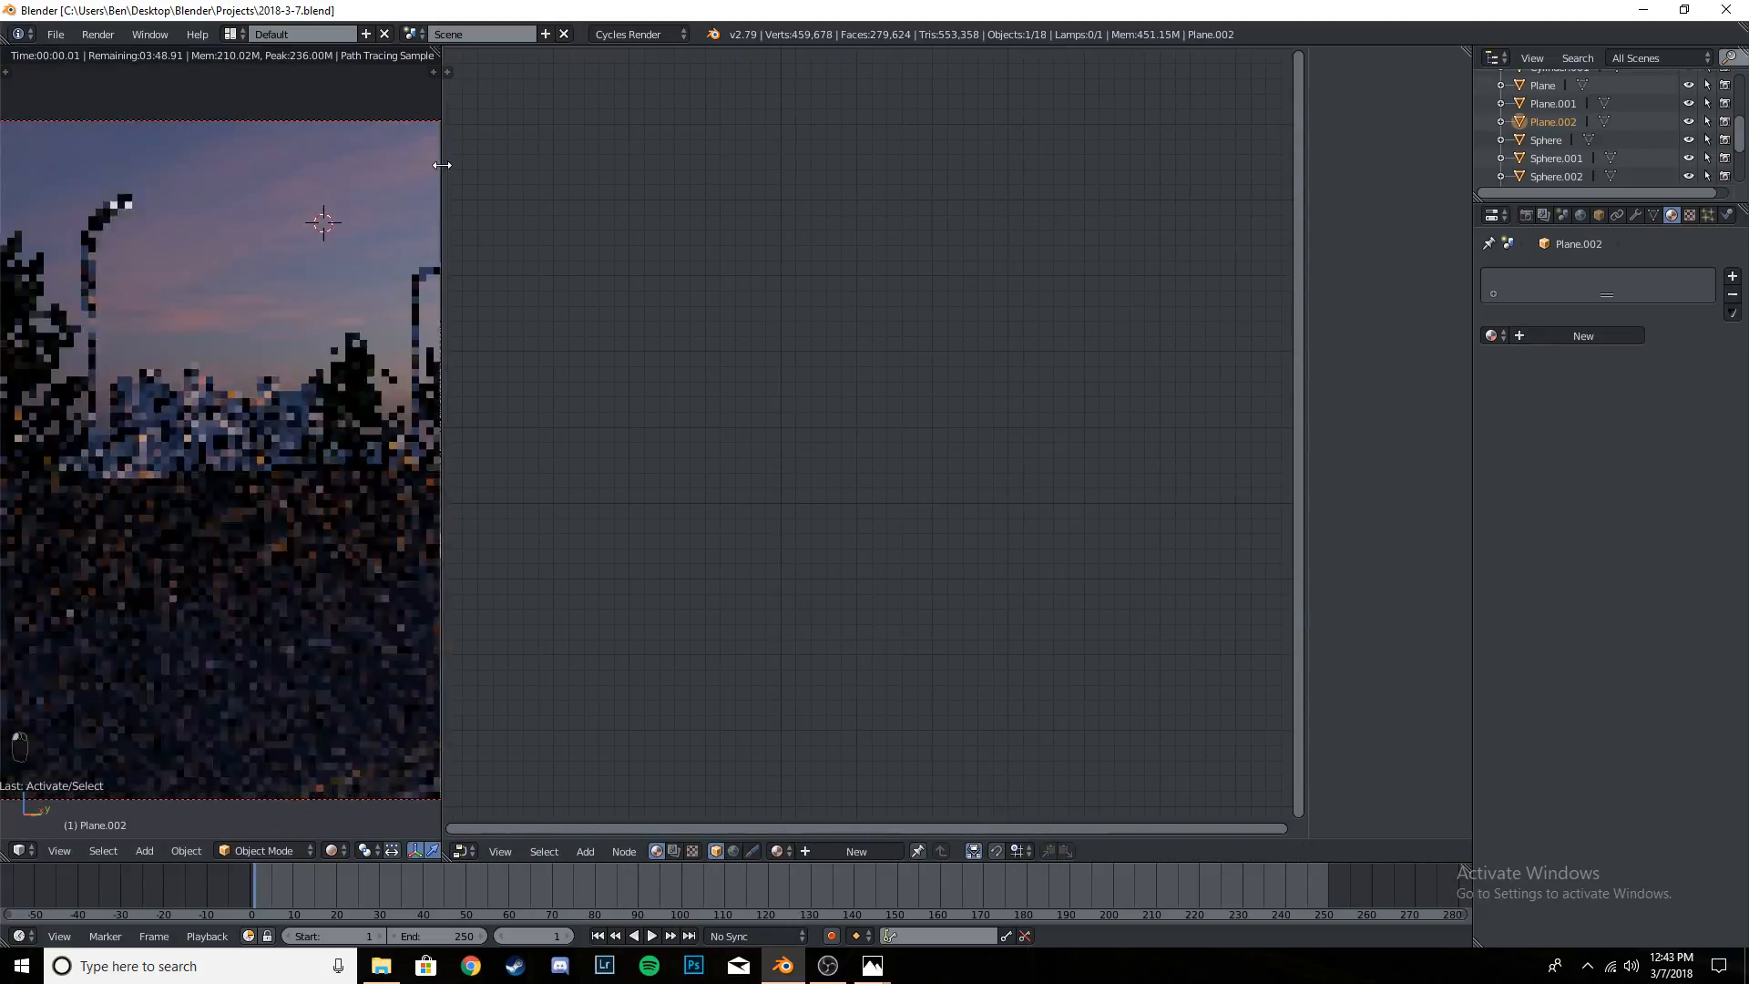
scroll(298, 433, "down", 4)
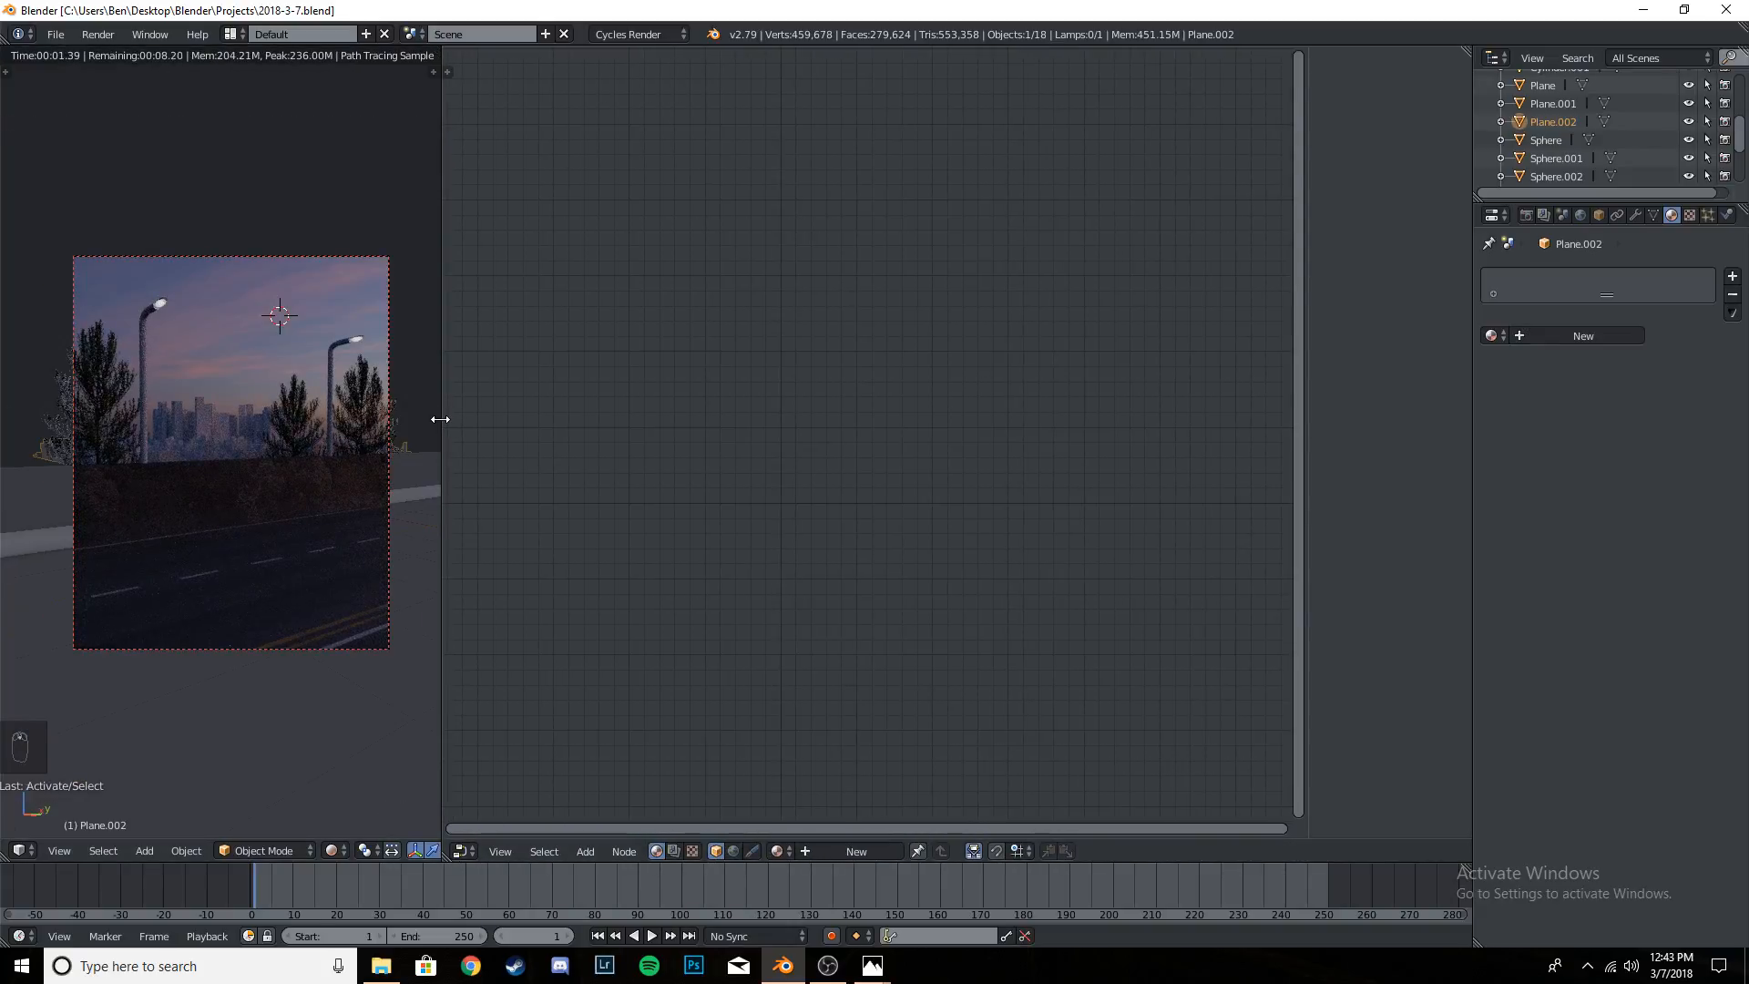
left_click_drag(440, 419, 321, 421)
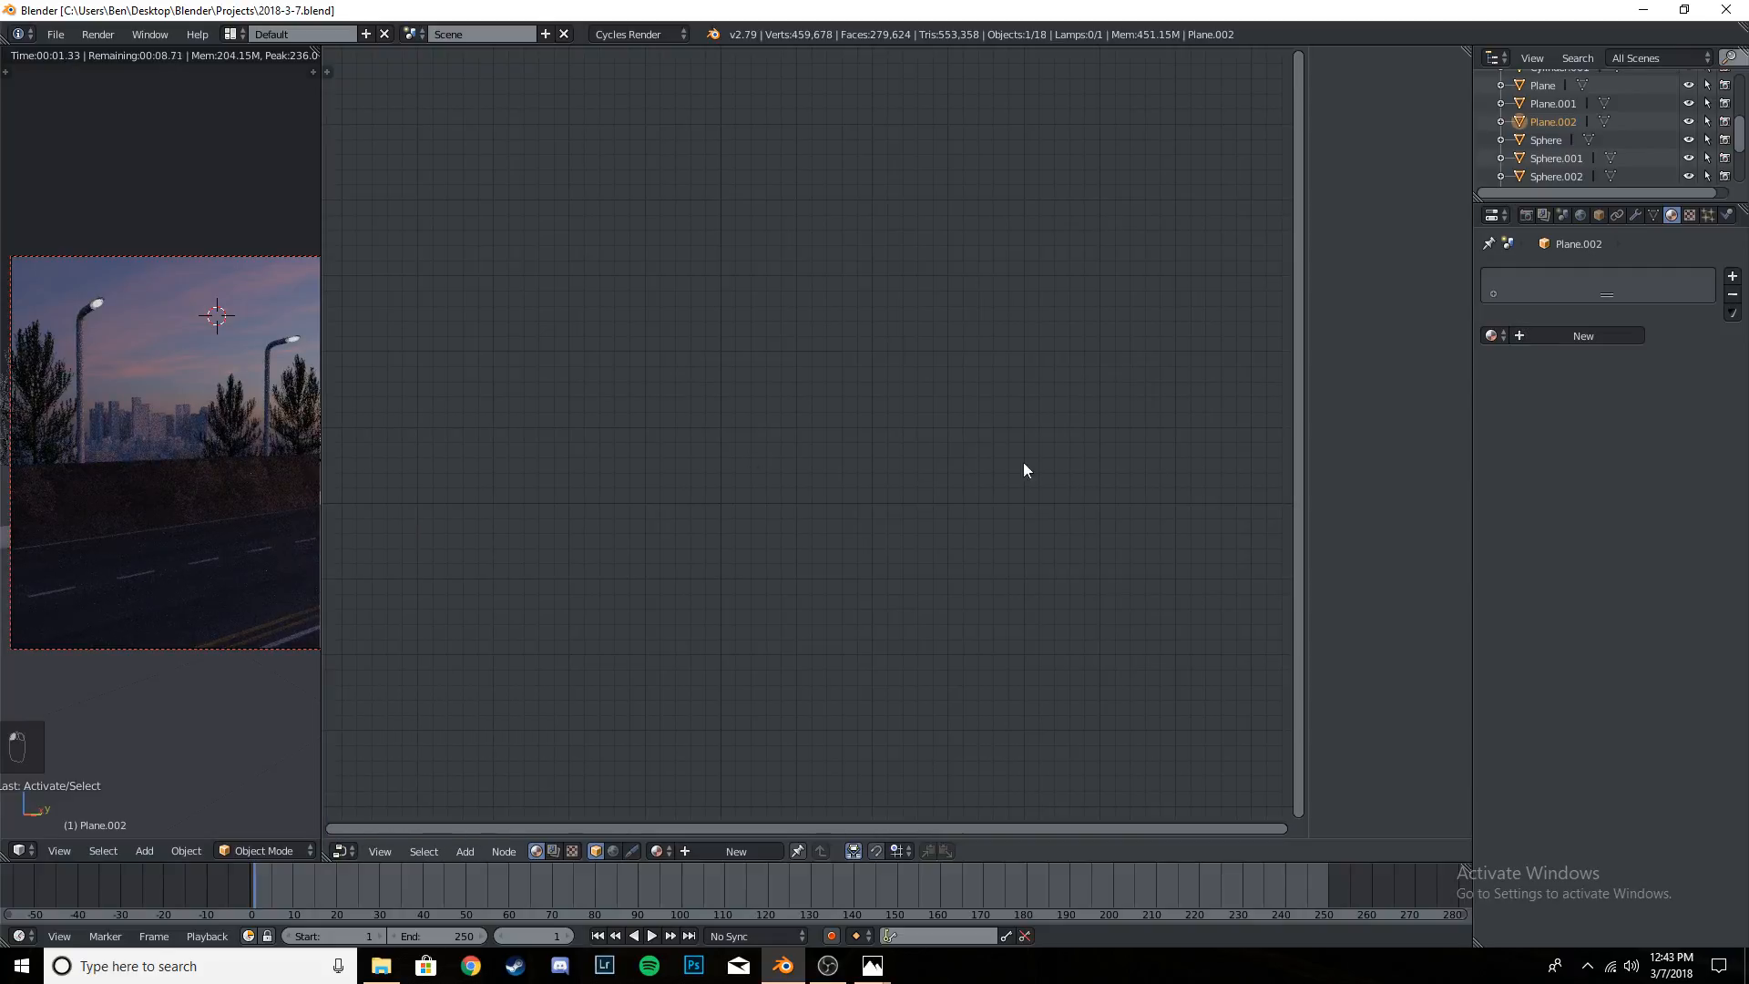
key("n")
left_click(348, 853)
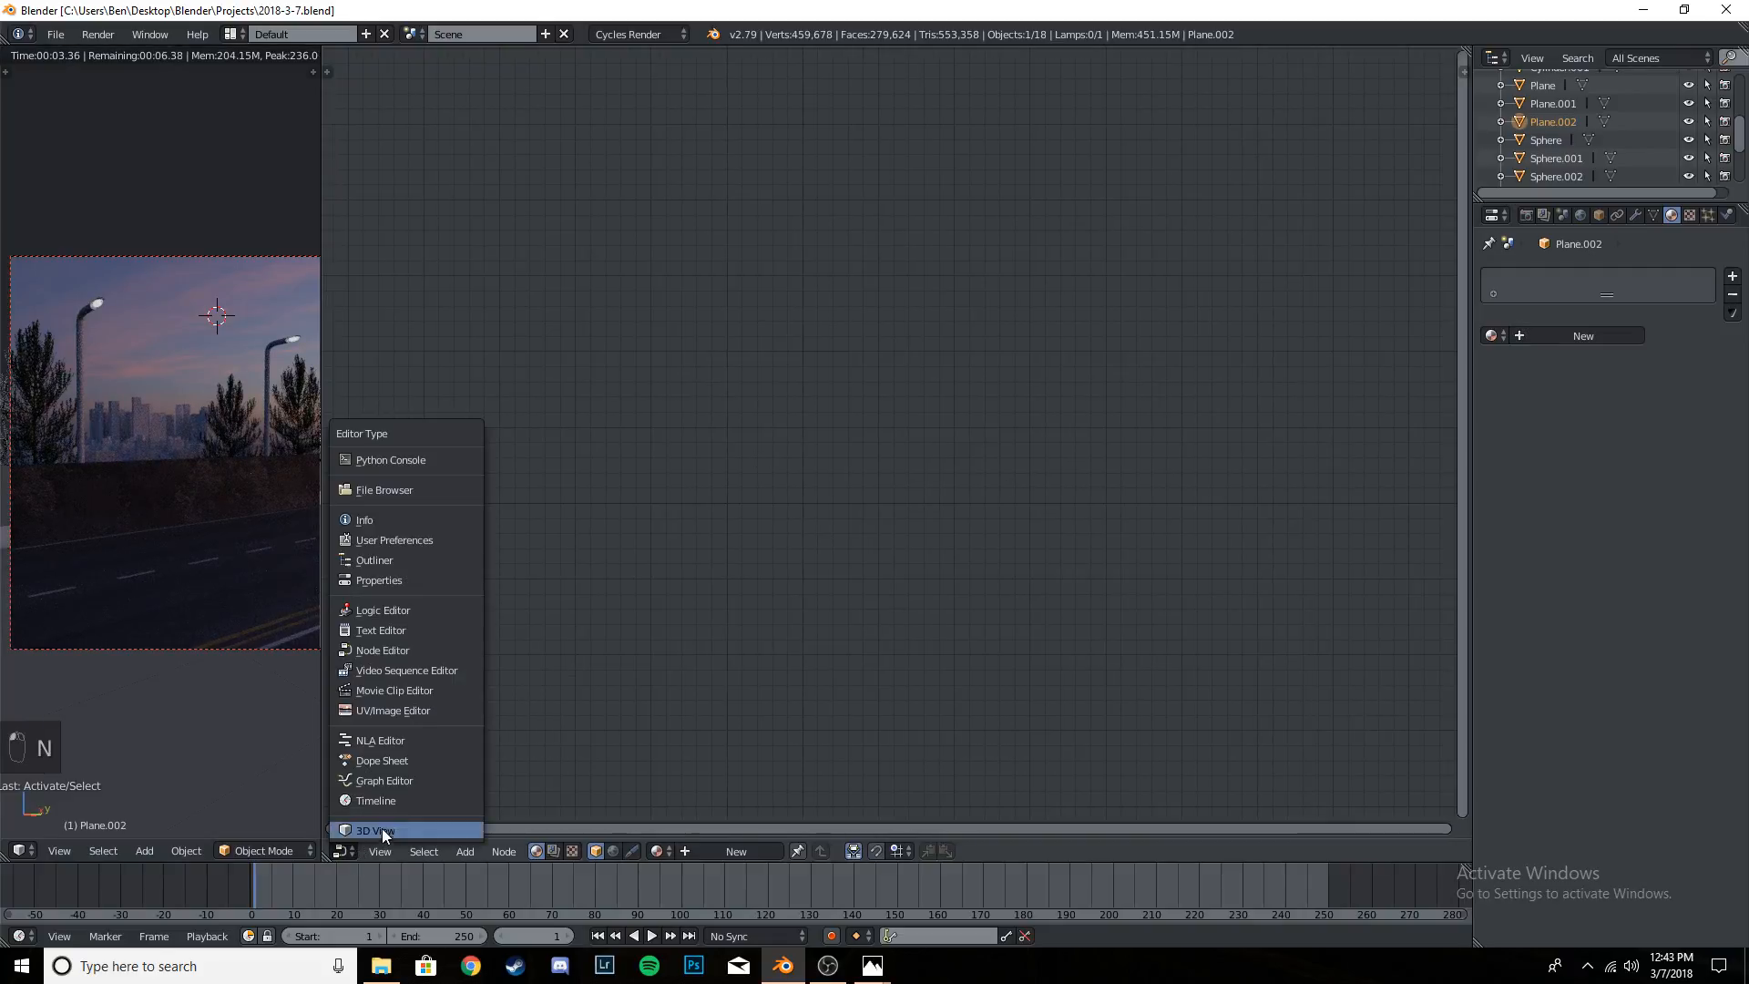
left_click(381, 828)
scroll(871, 435, "up", 4)
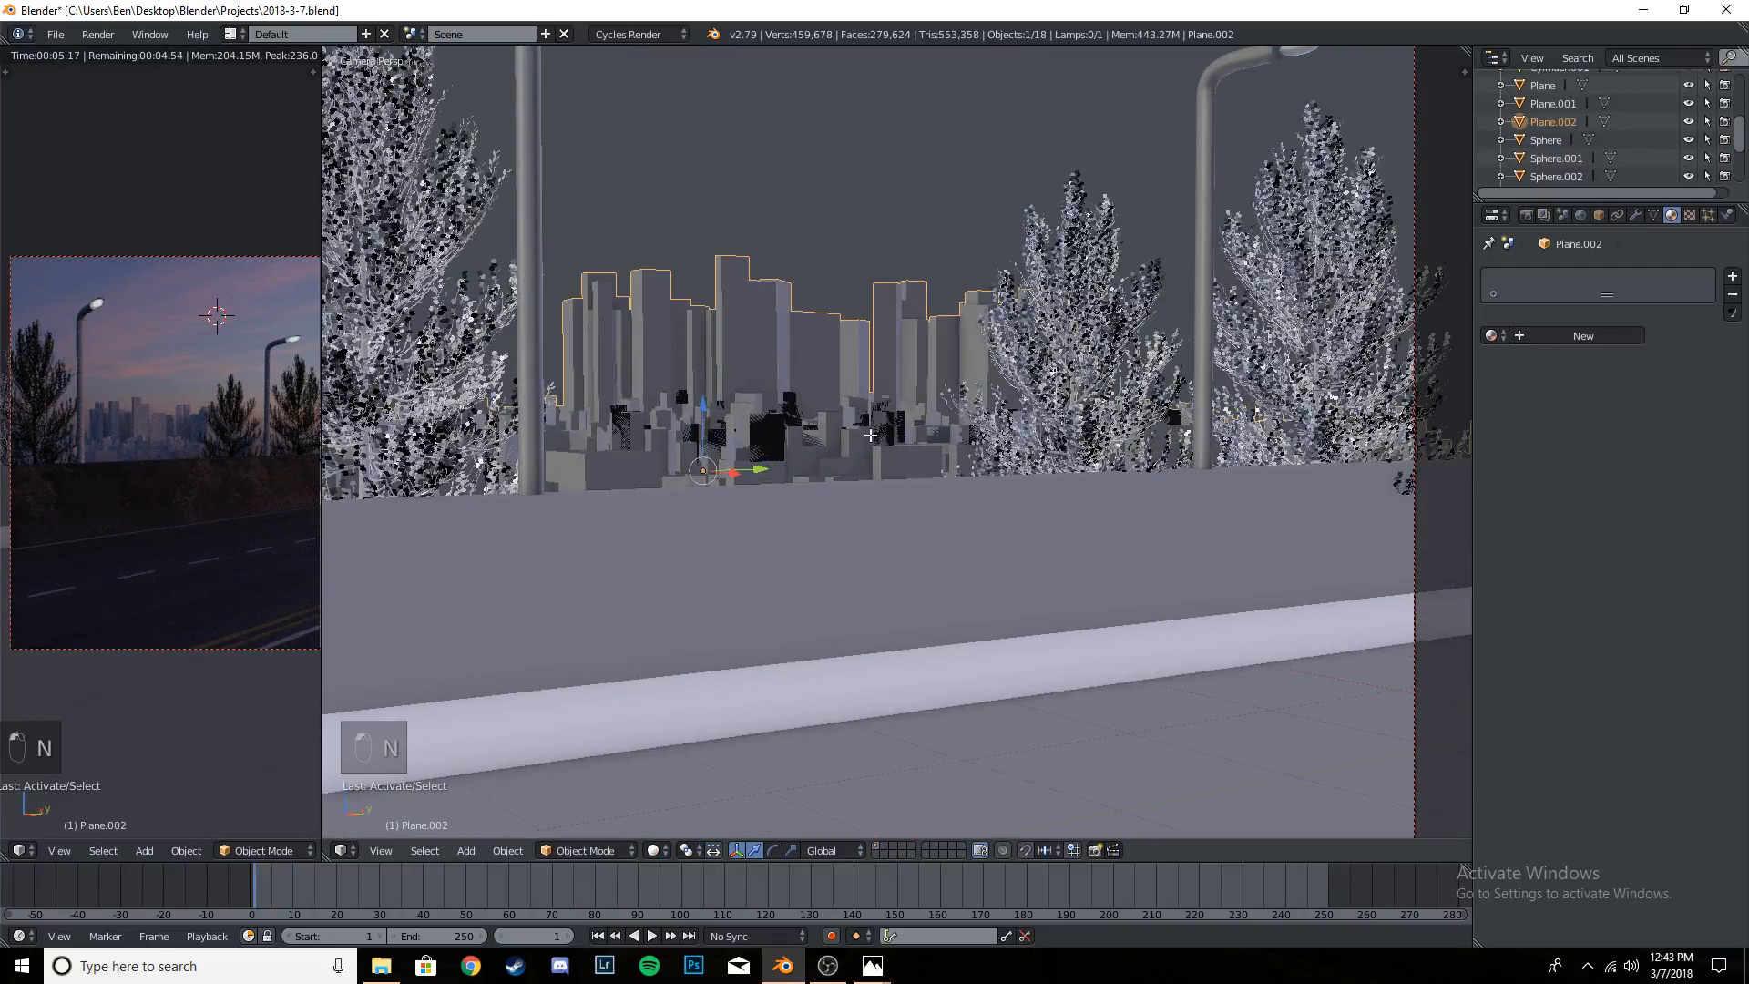
- Enter Edit Mode on the city buildings mesh and select all of its geometry
key("Tab")
key("Tab")
key("Tab")
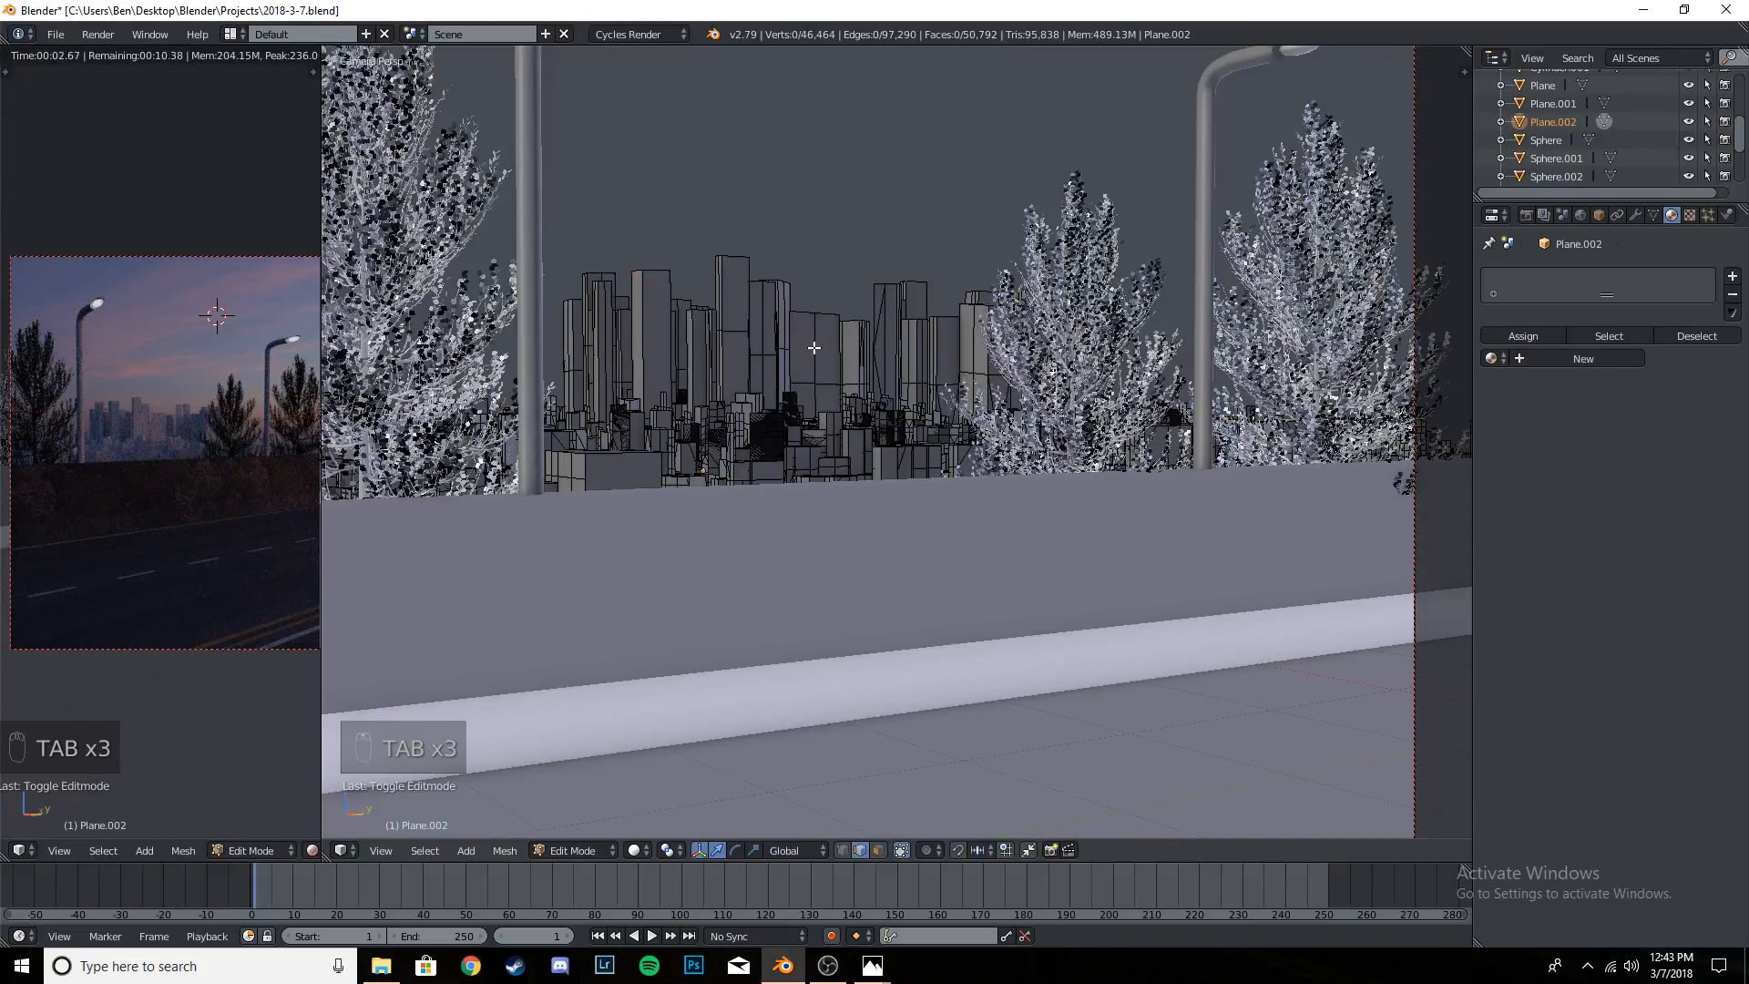
key("a")
key("a")
key("a")
key("a")
key("Tab")
key("Tab")
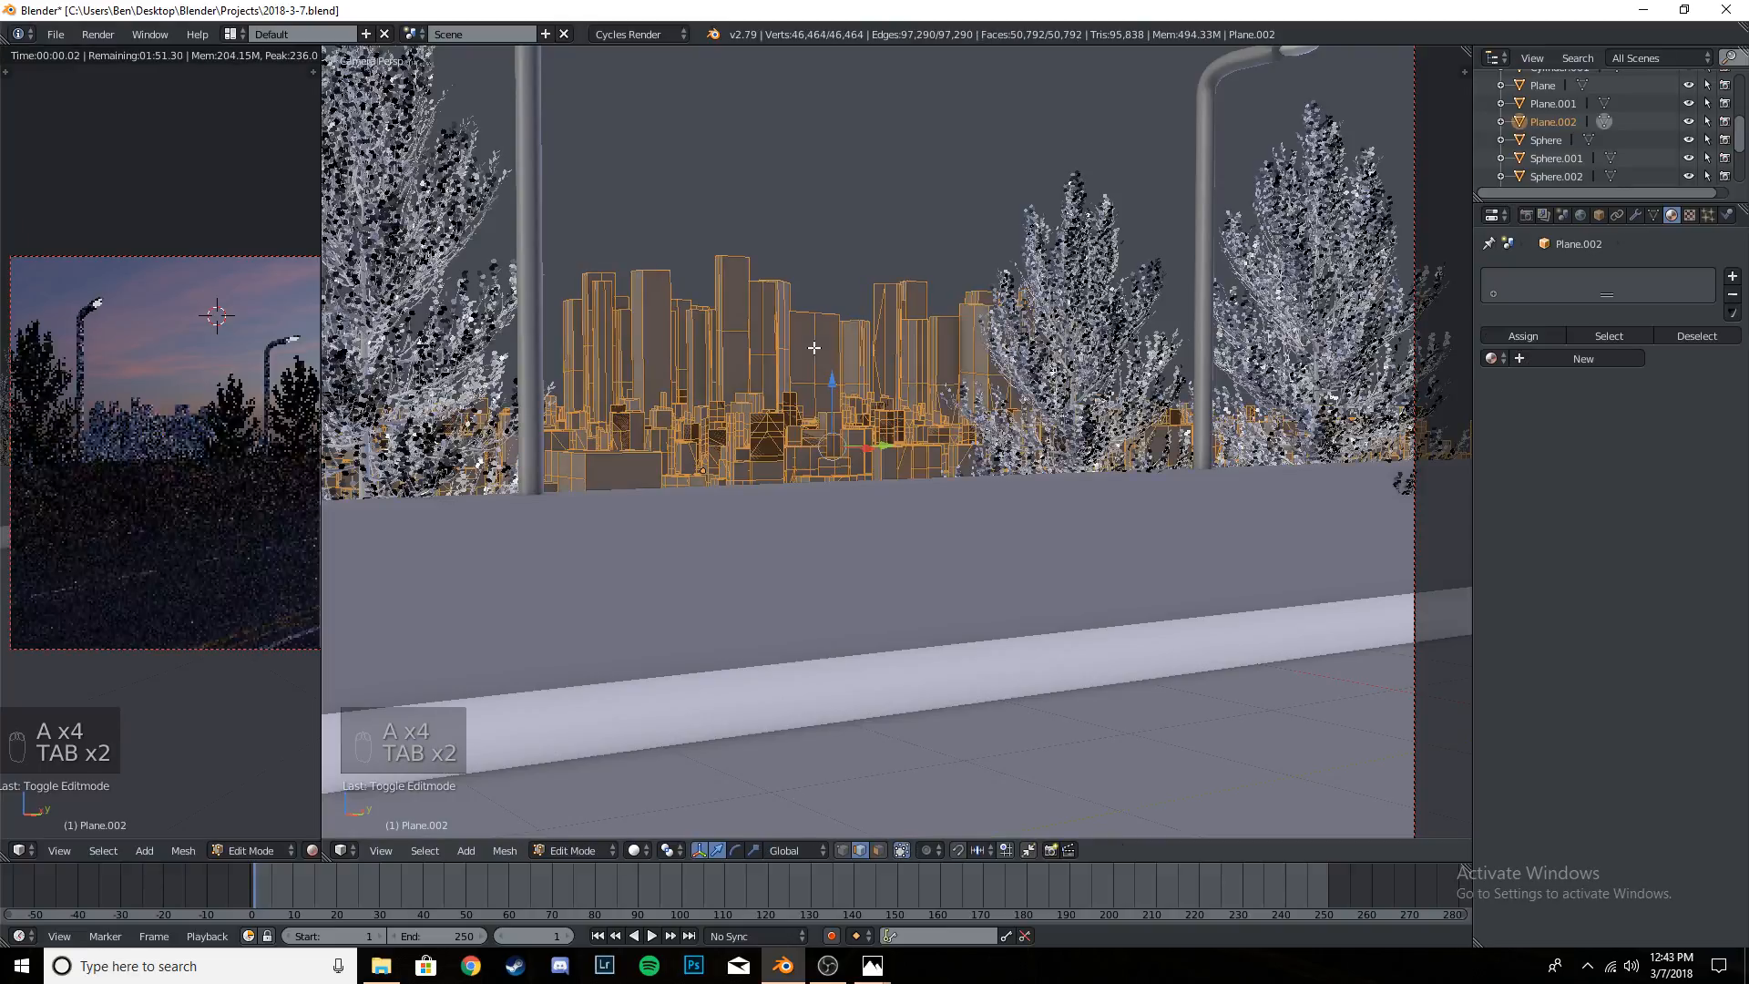
scroll(806, 385, "up", 4)
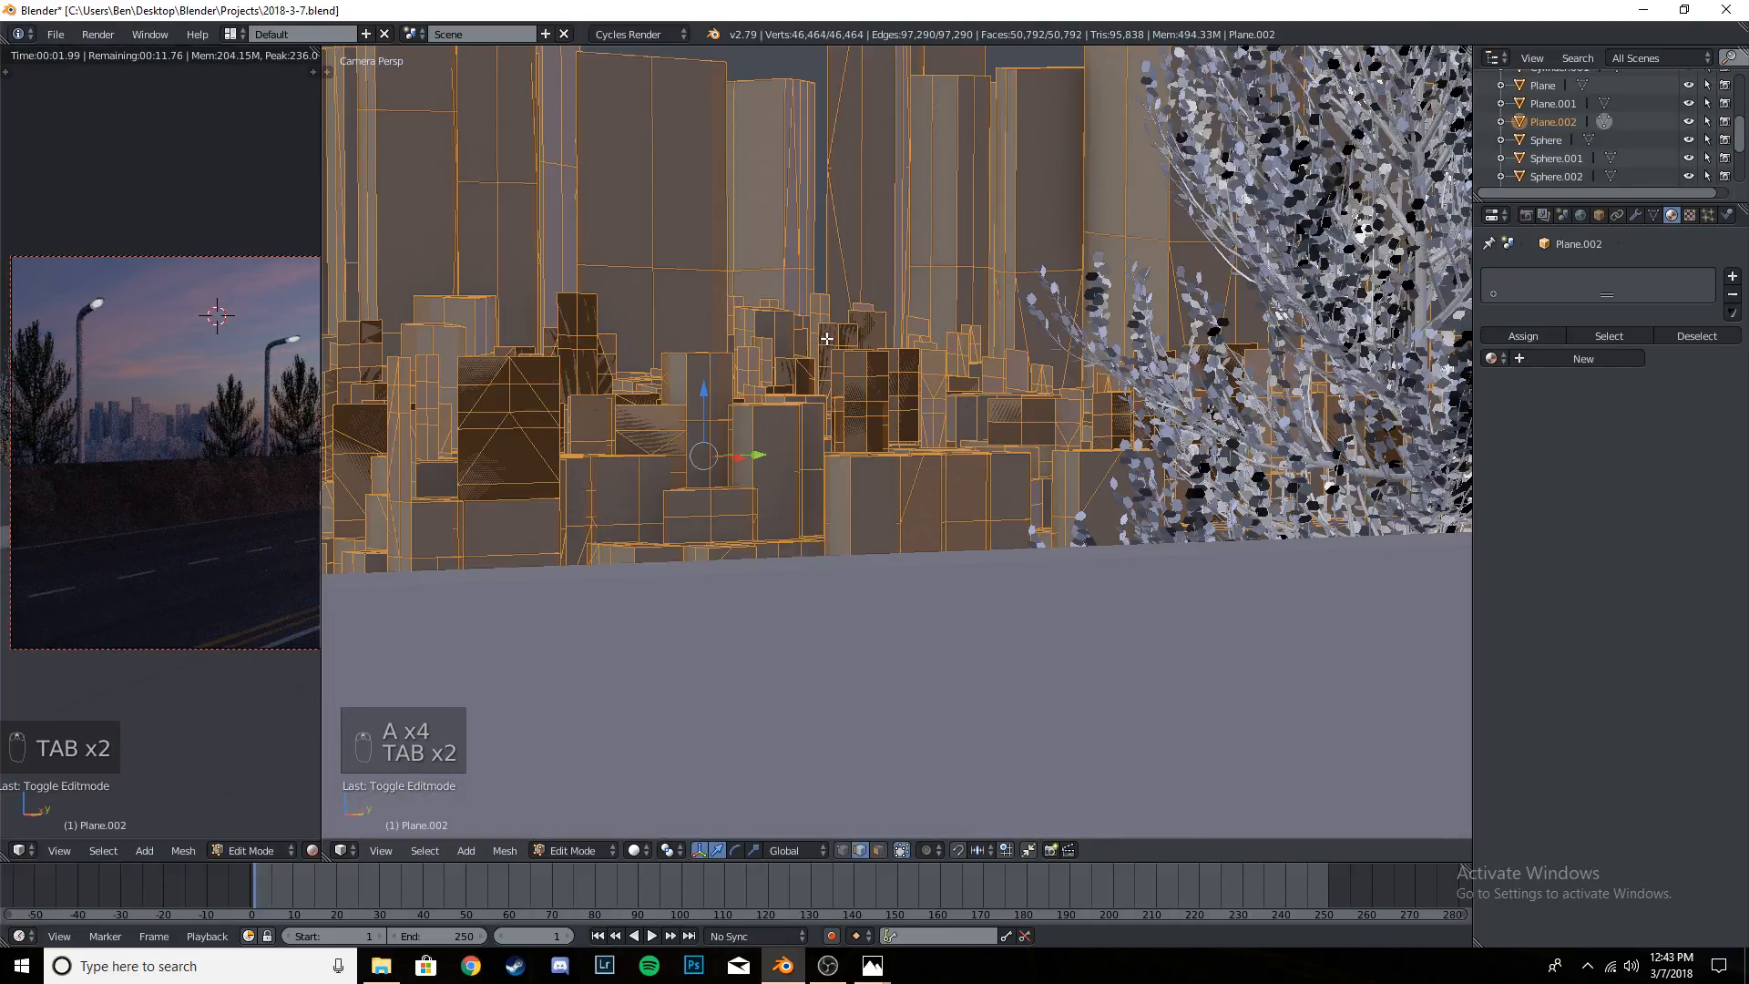
scroll(806, 386, "down", 4)
- Subdivide the entire city buildings mesh twice and return to Object Mode
key("a")
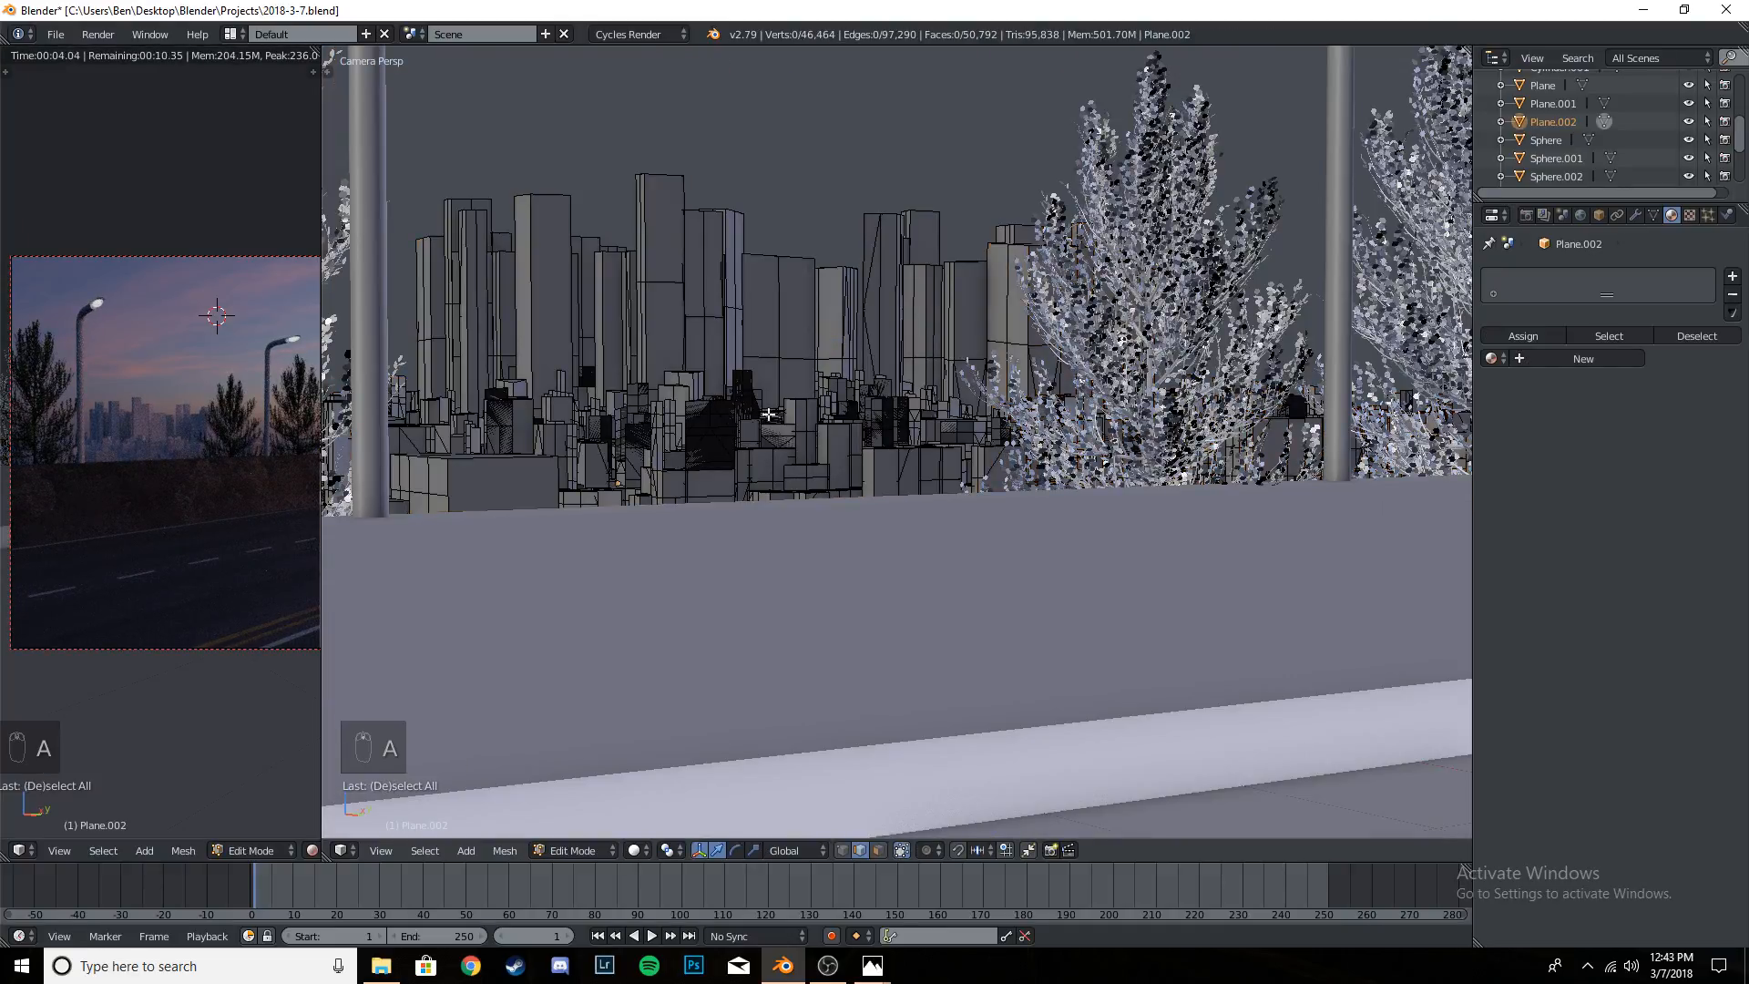
key("a")
key("w")
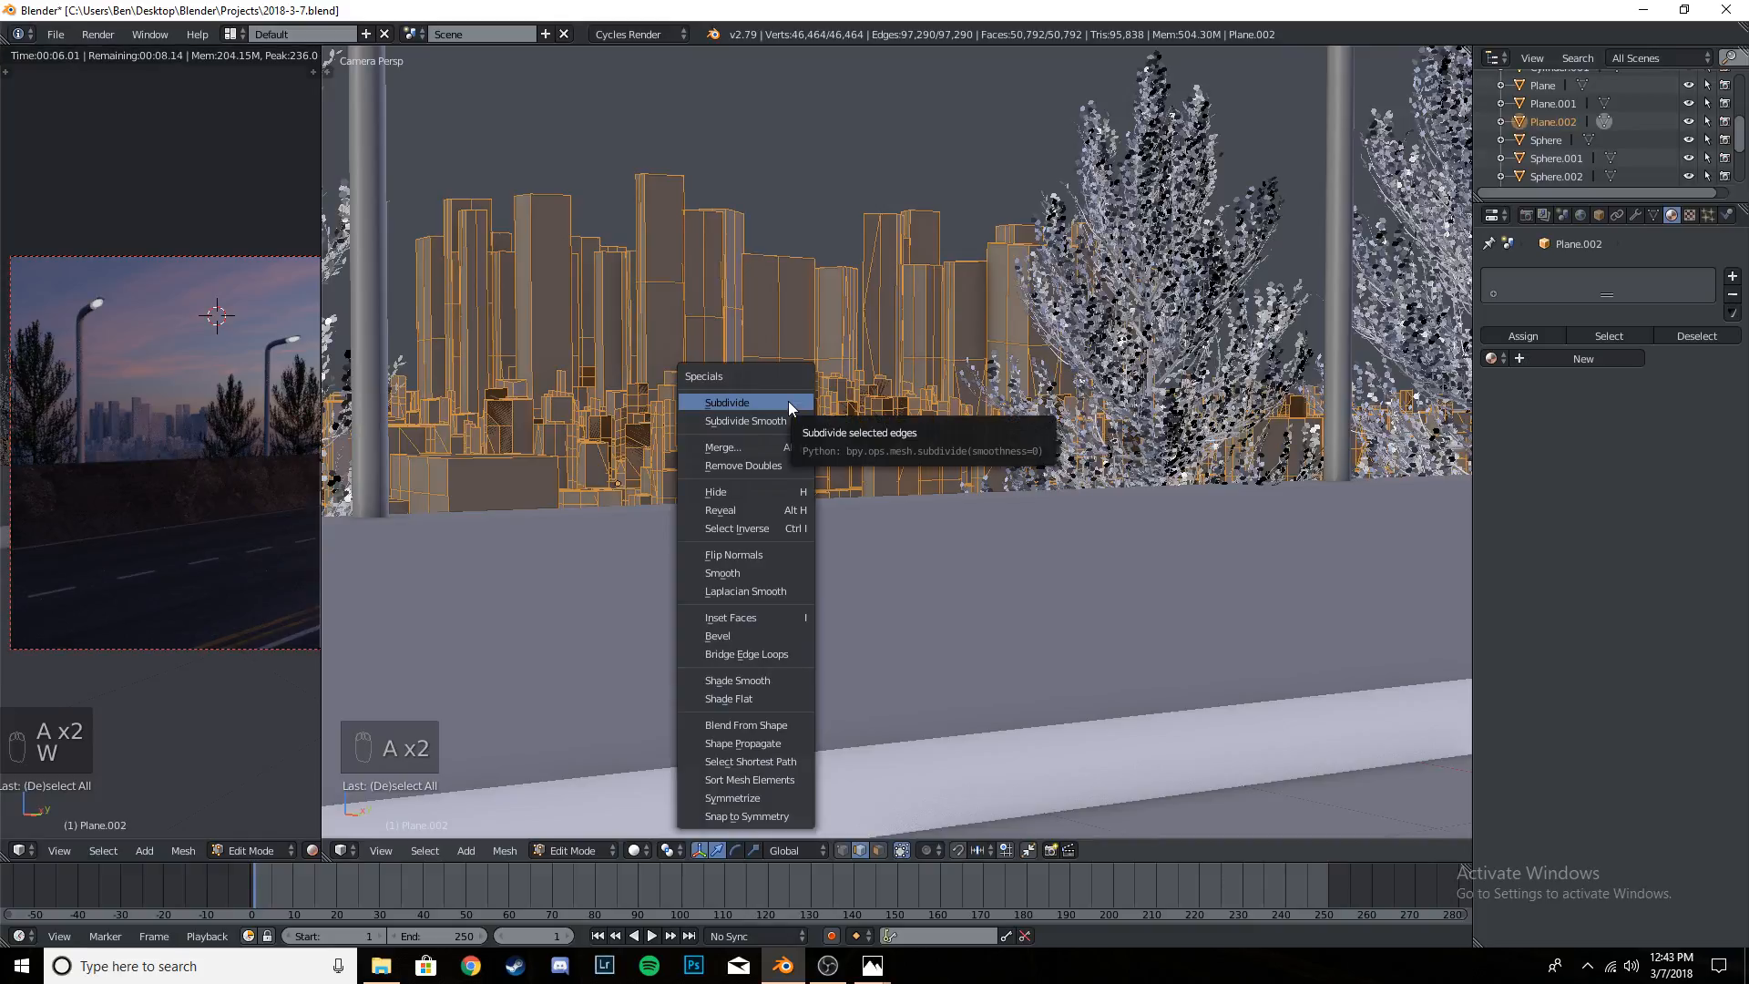
key("w")
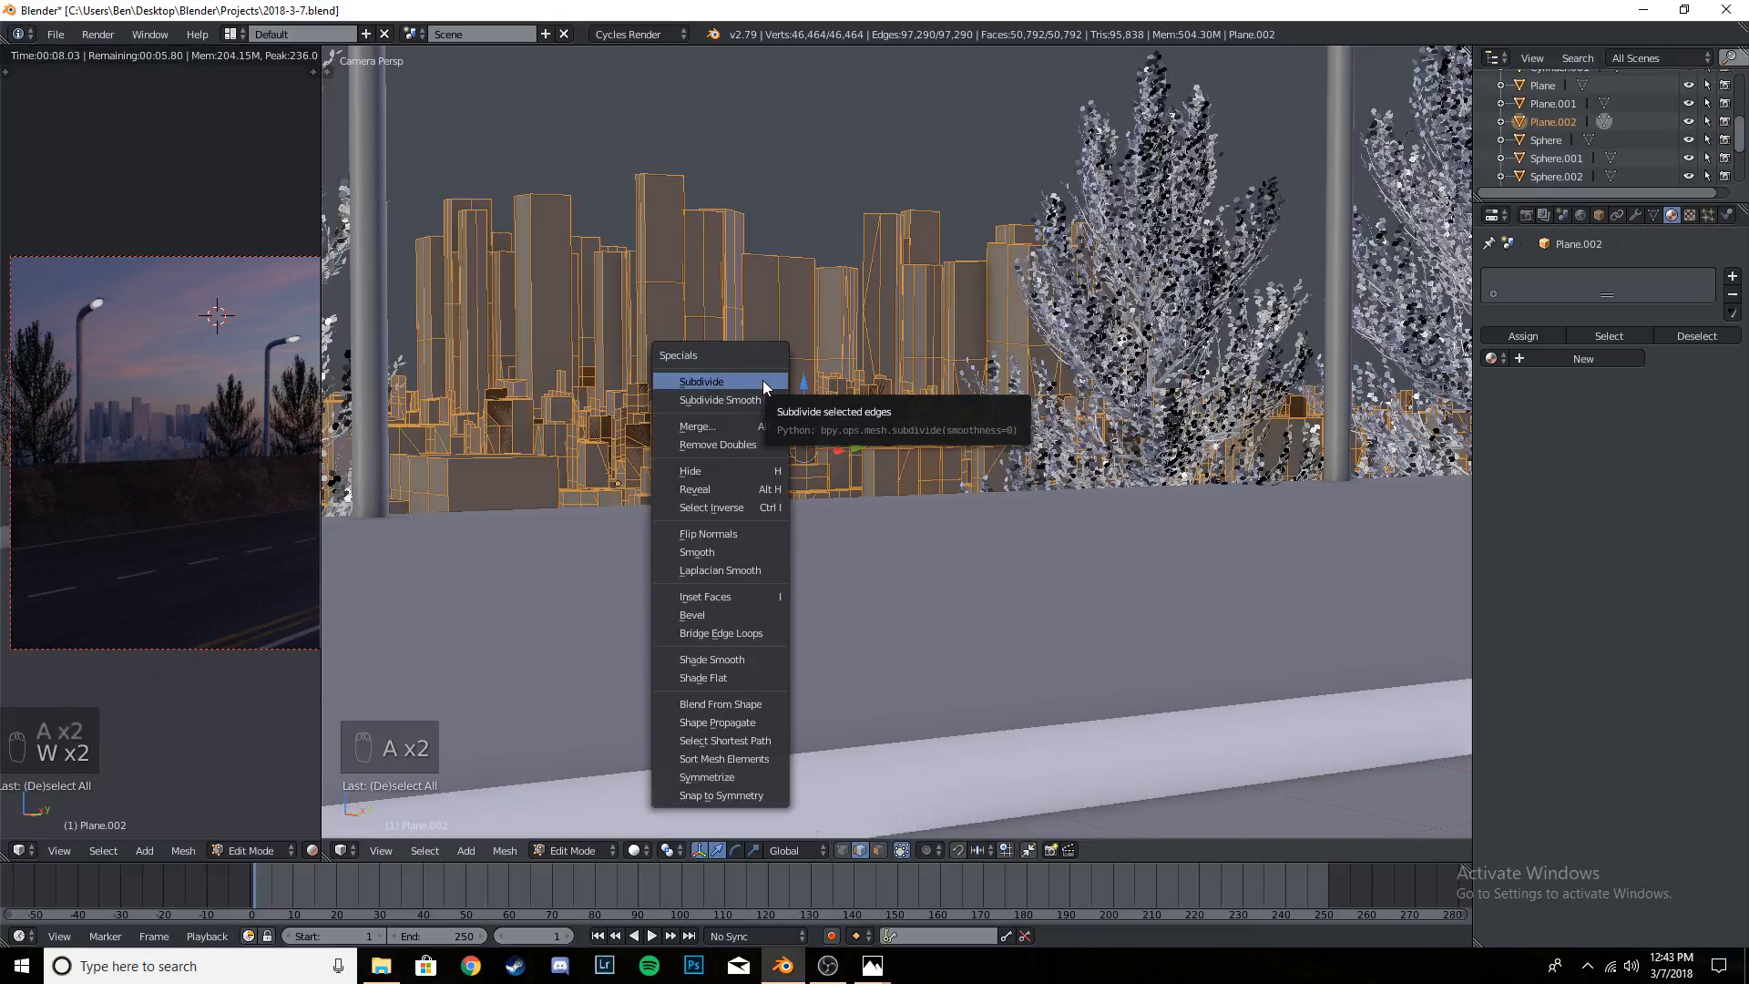
left_click(763, 381)
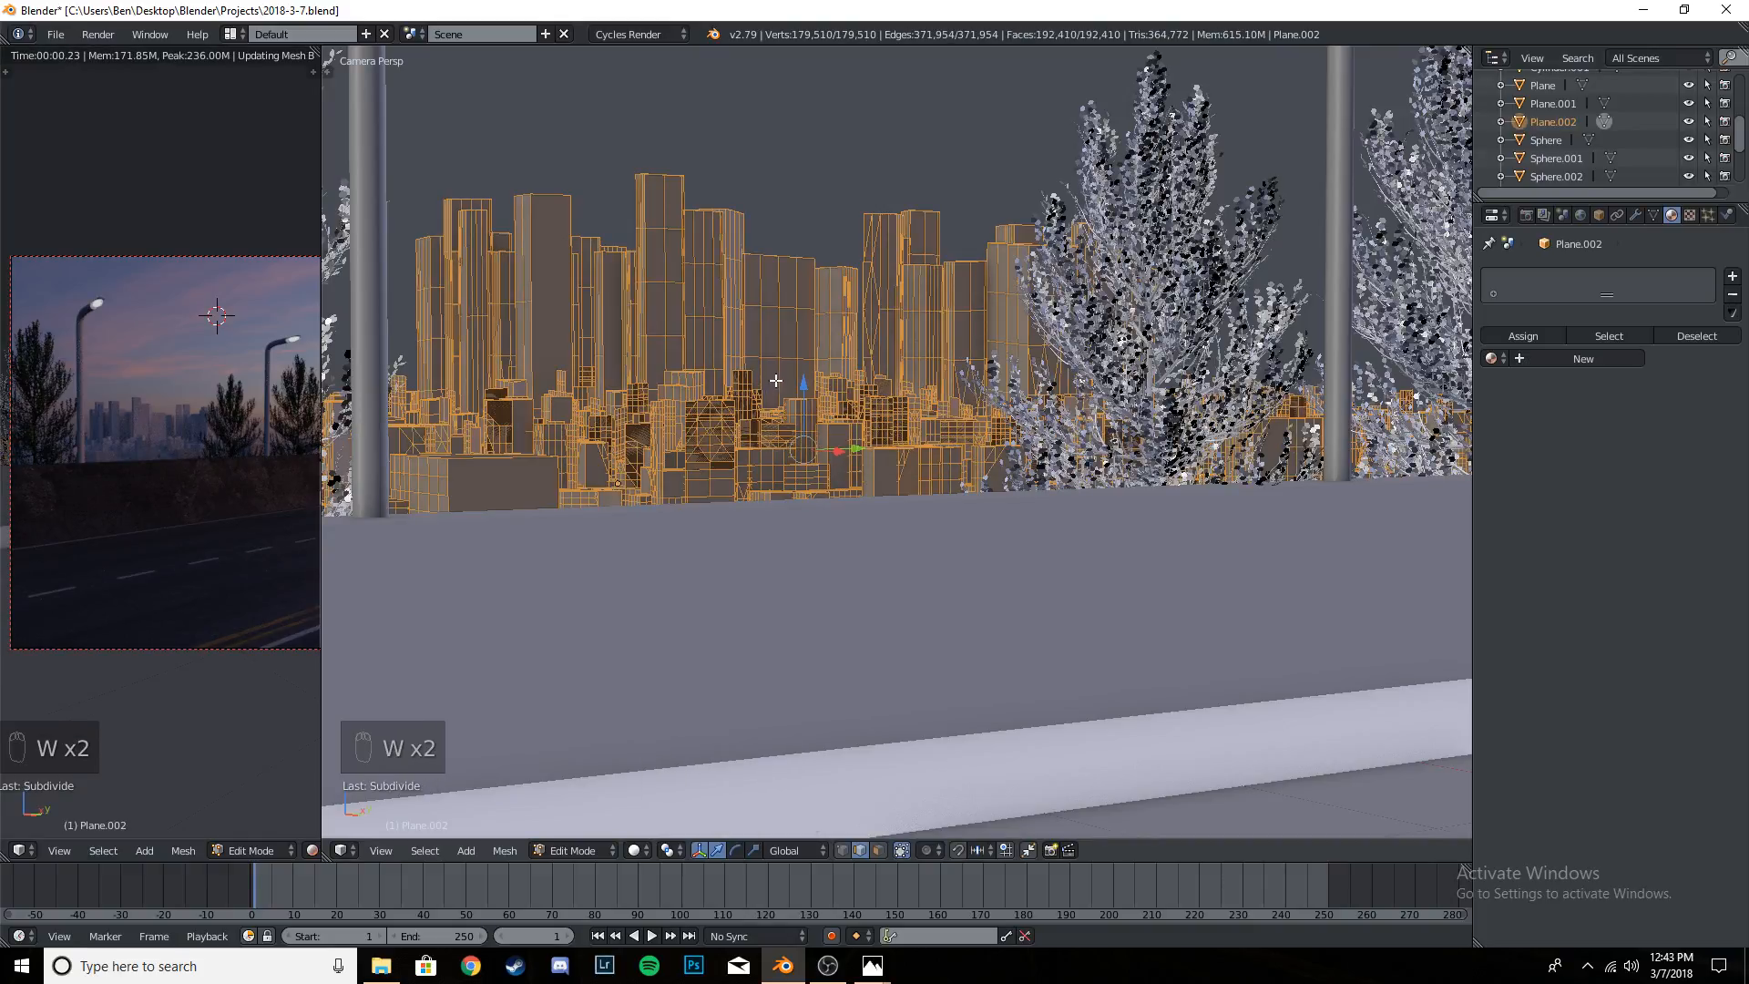
key("w")
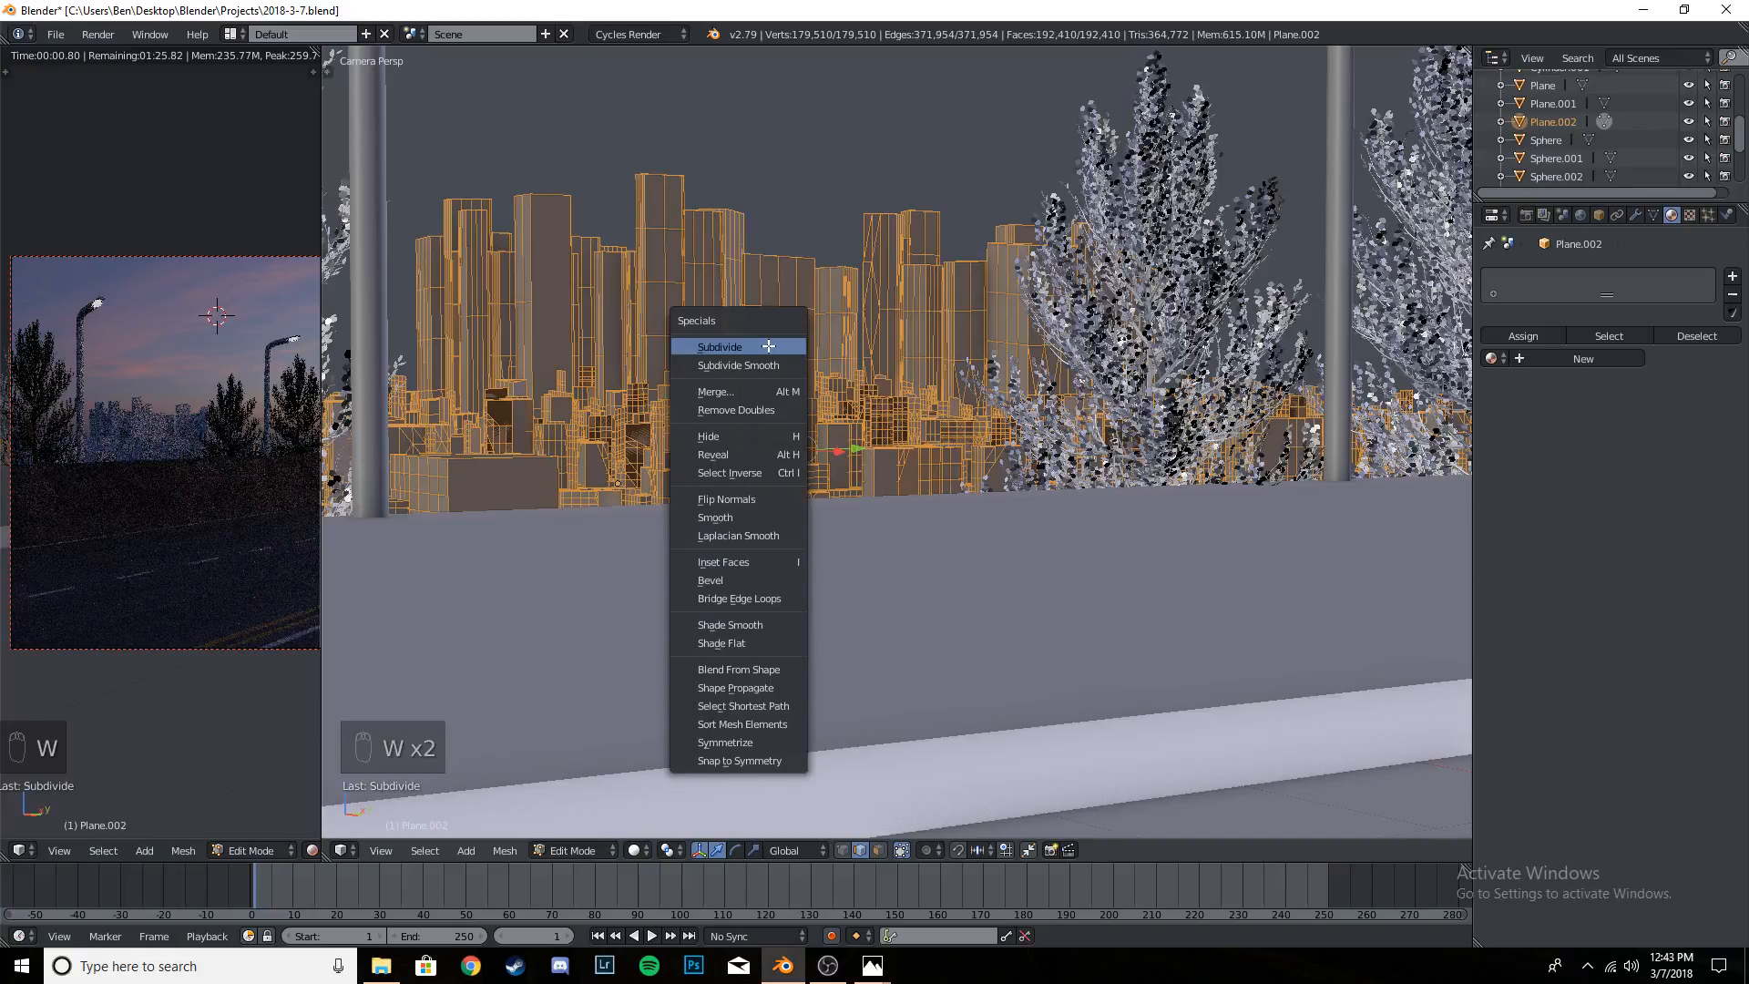
left_click(768, 346)
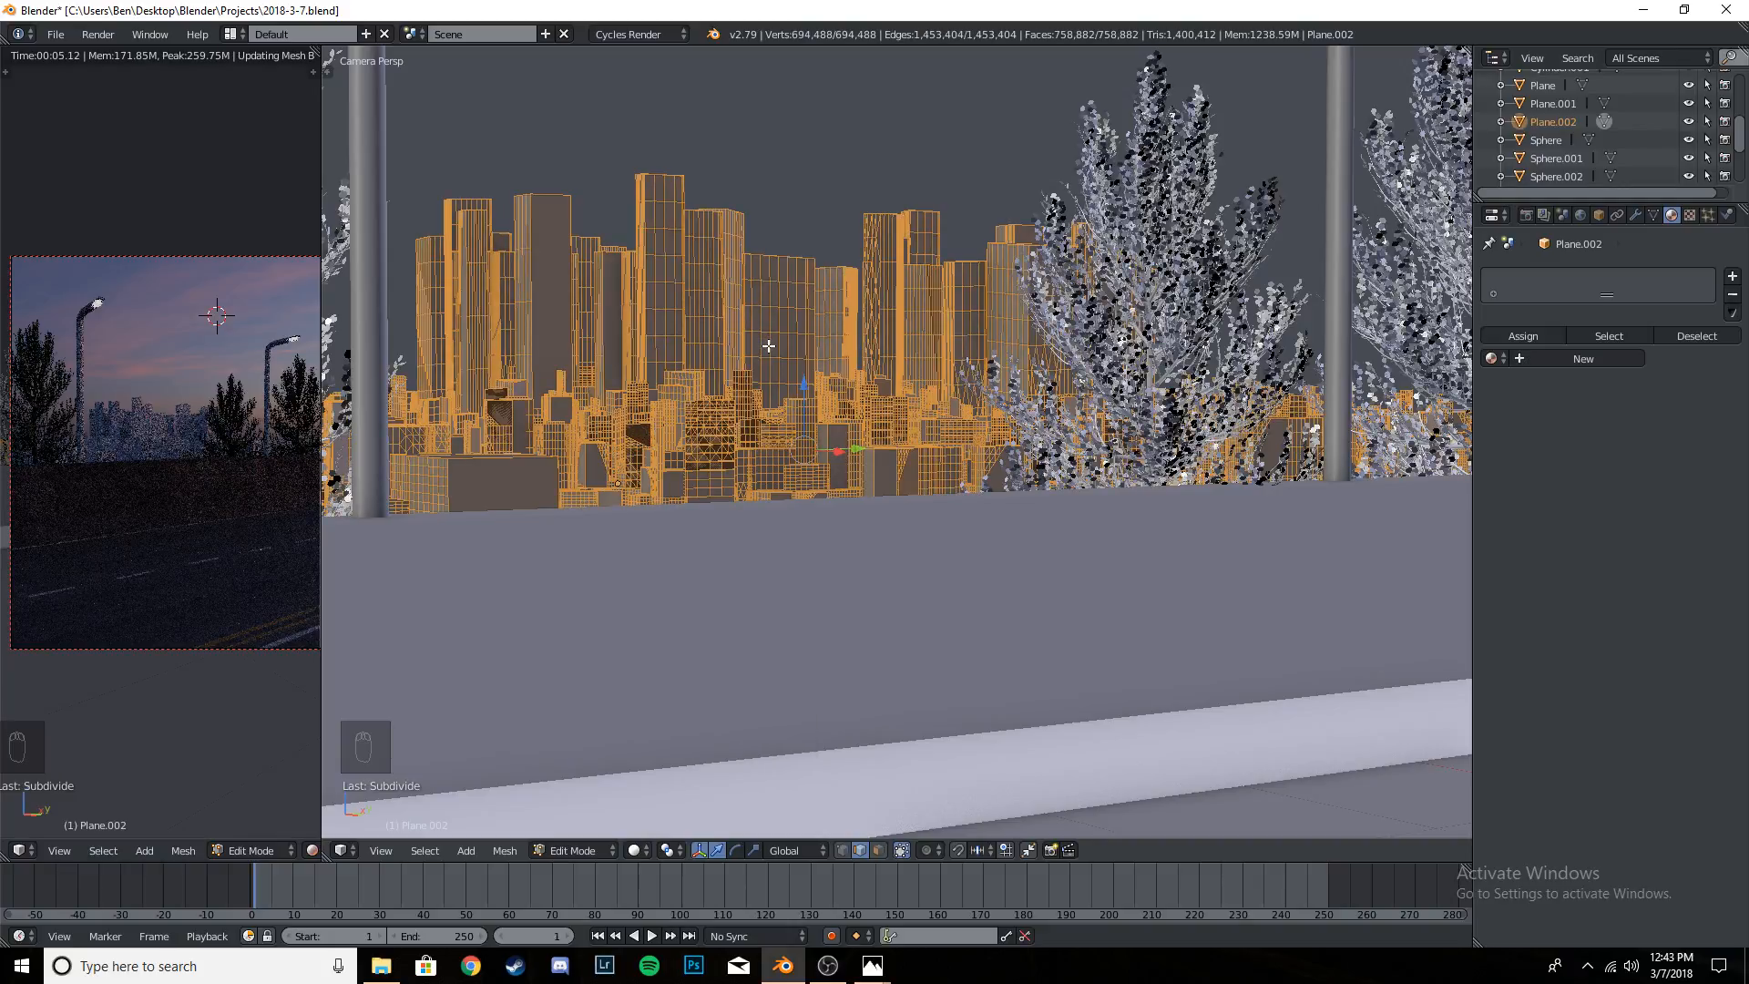
key("Tab")
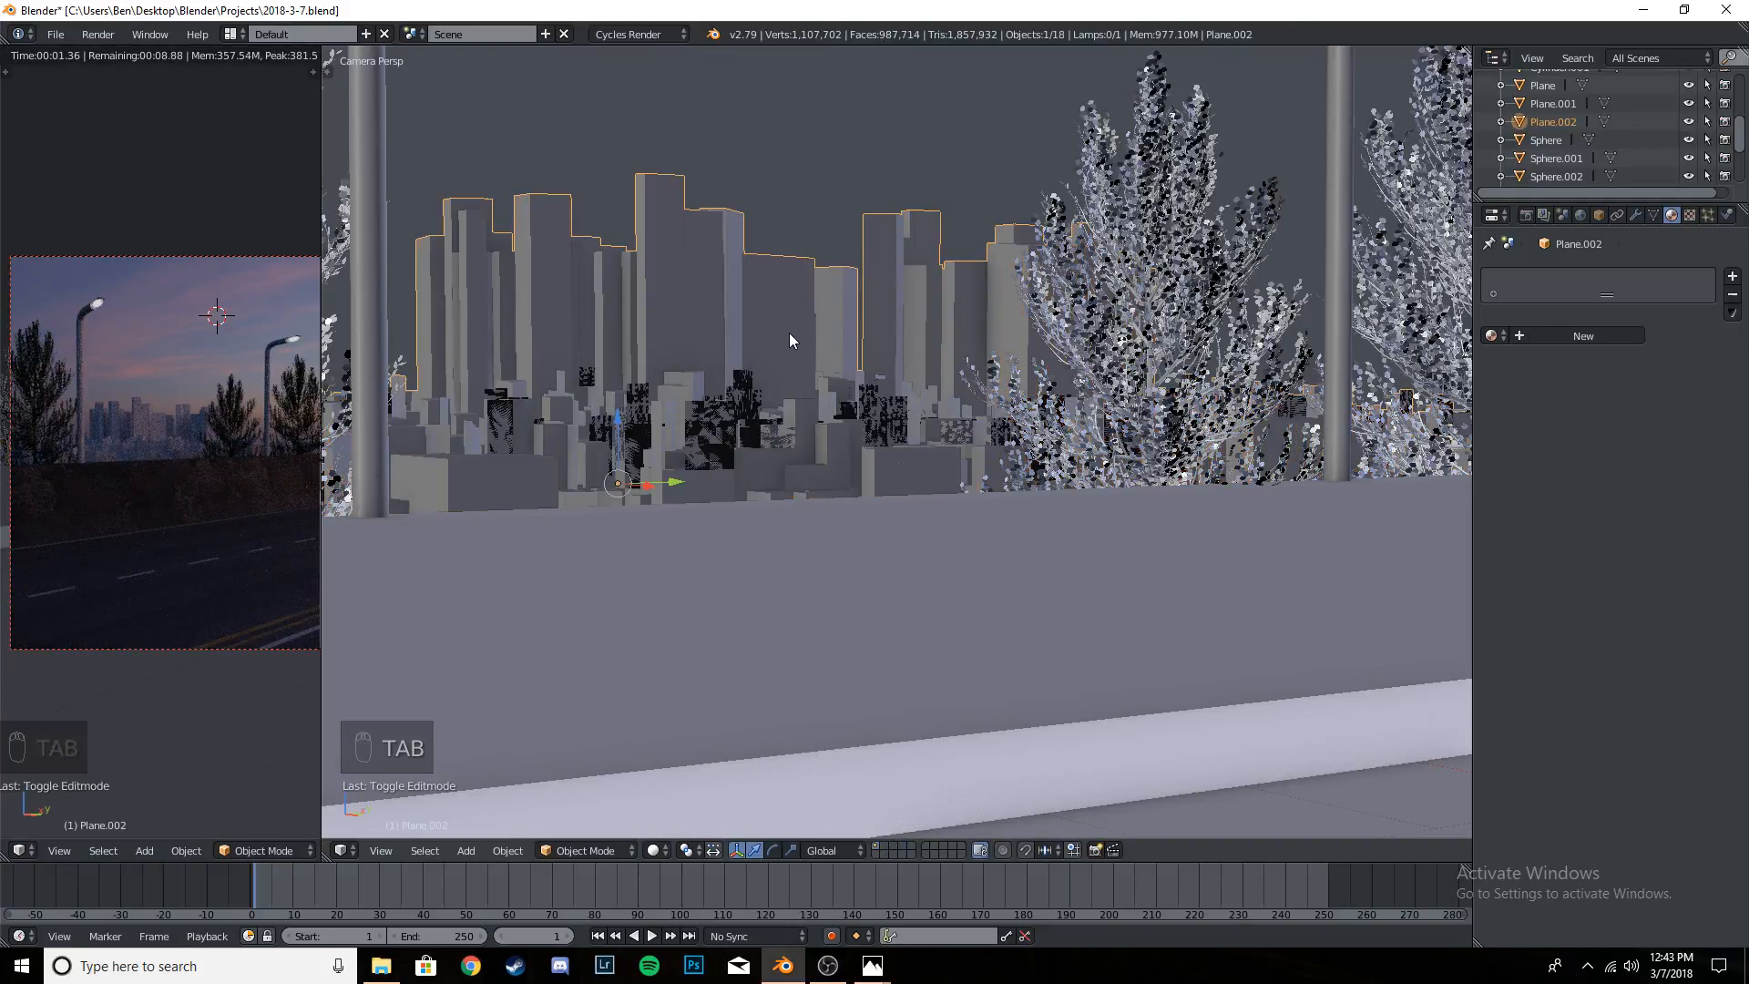
- Create a new material for the city buildings mesh and name it City
left_click(1593, 351)
double_click(1546, 281)
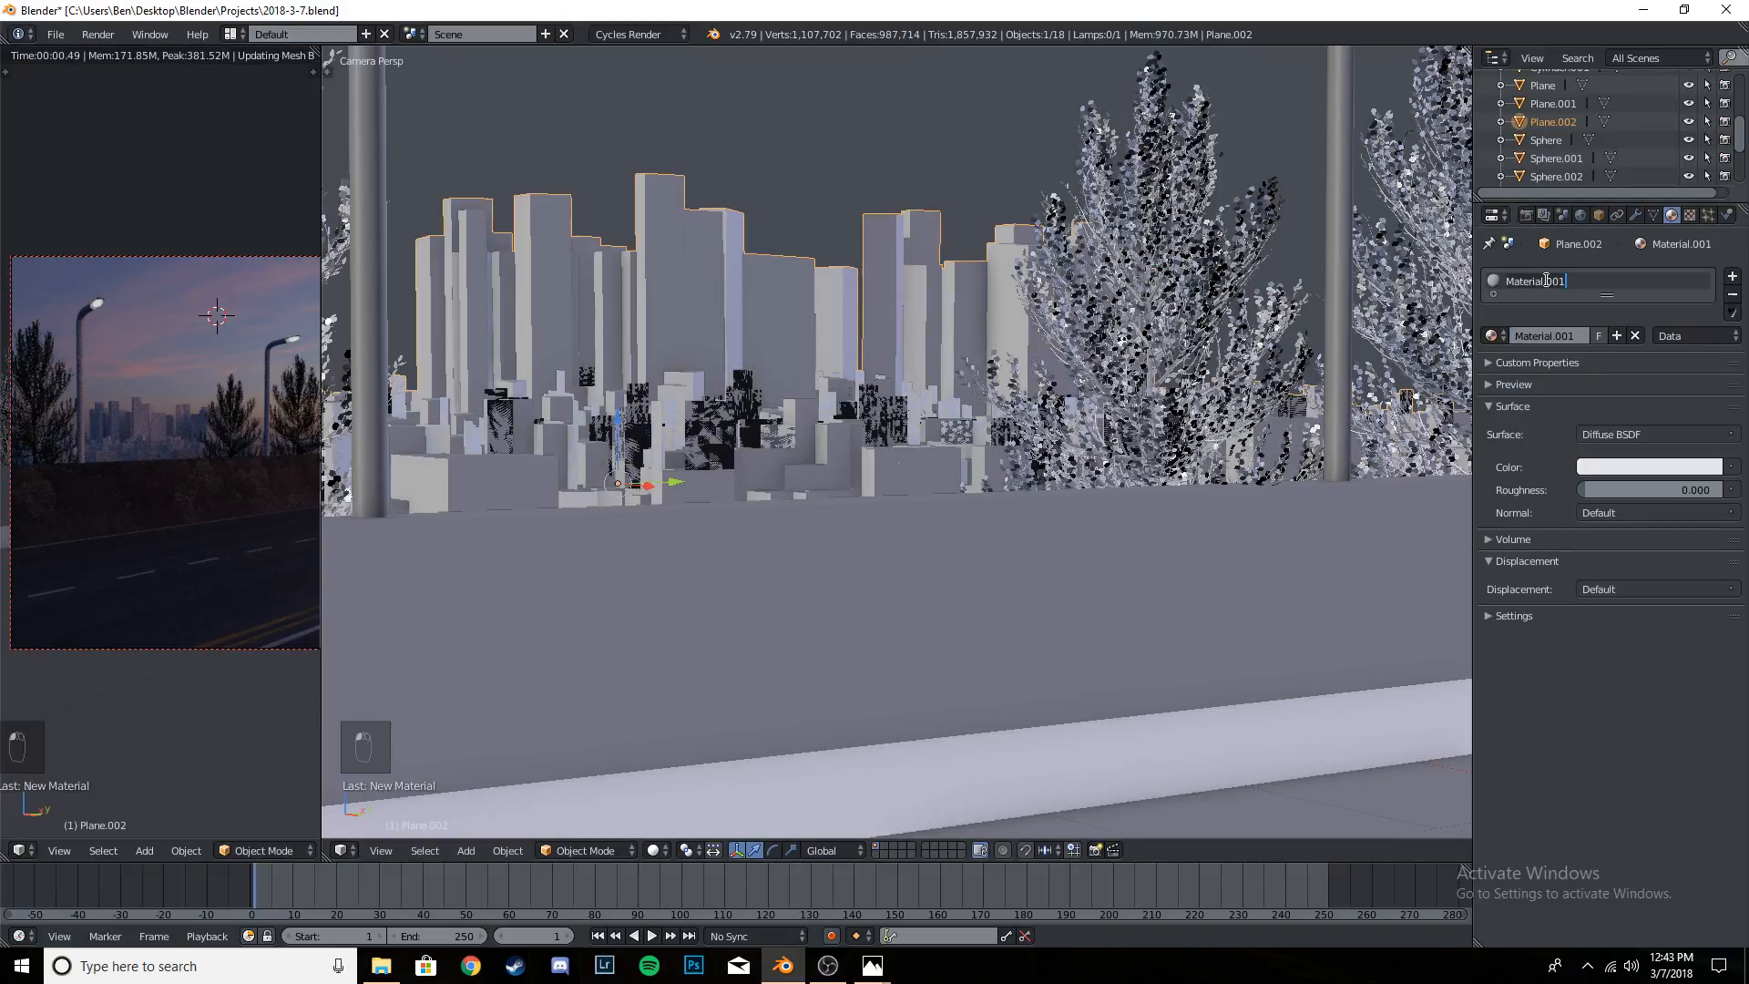
key("BackSpace")
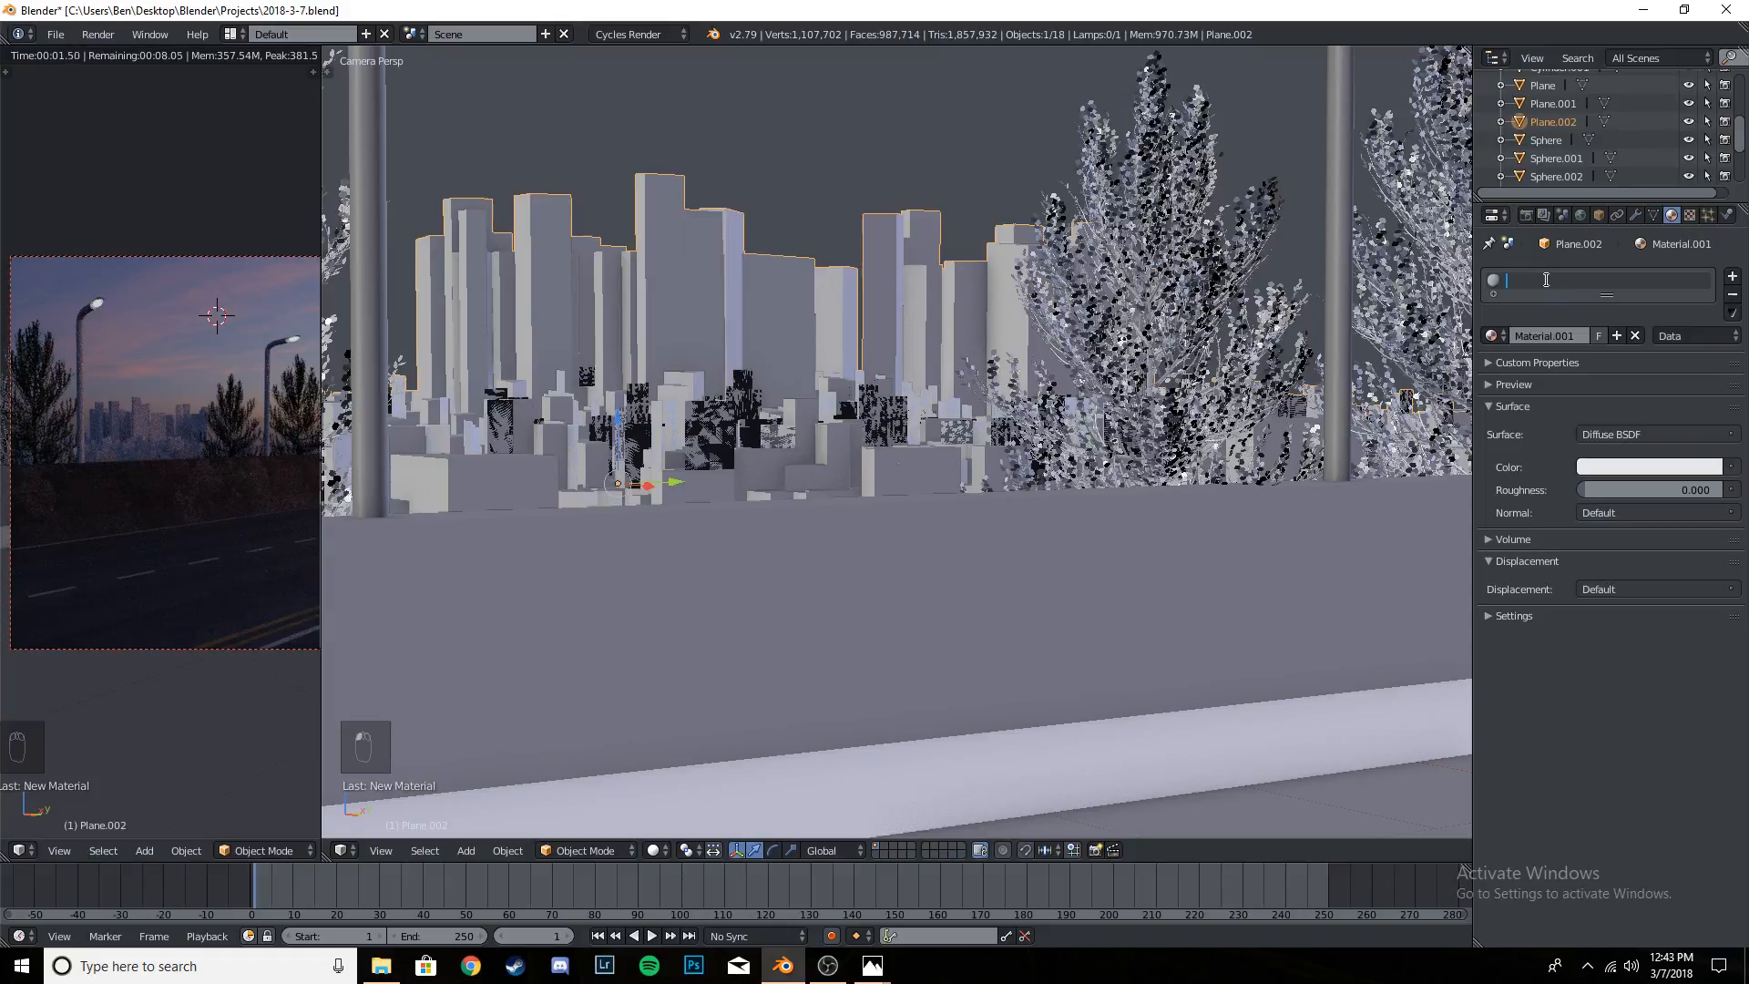
type("City")
key("Return")
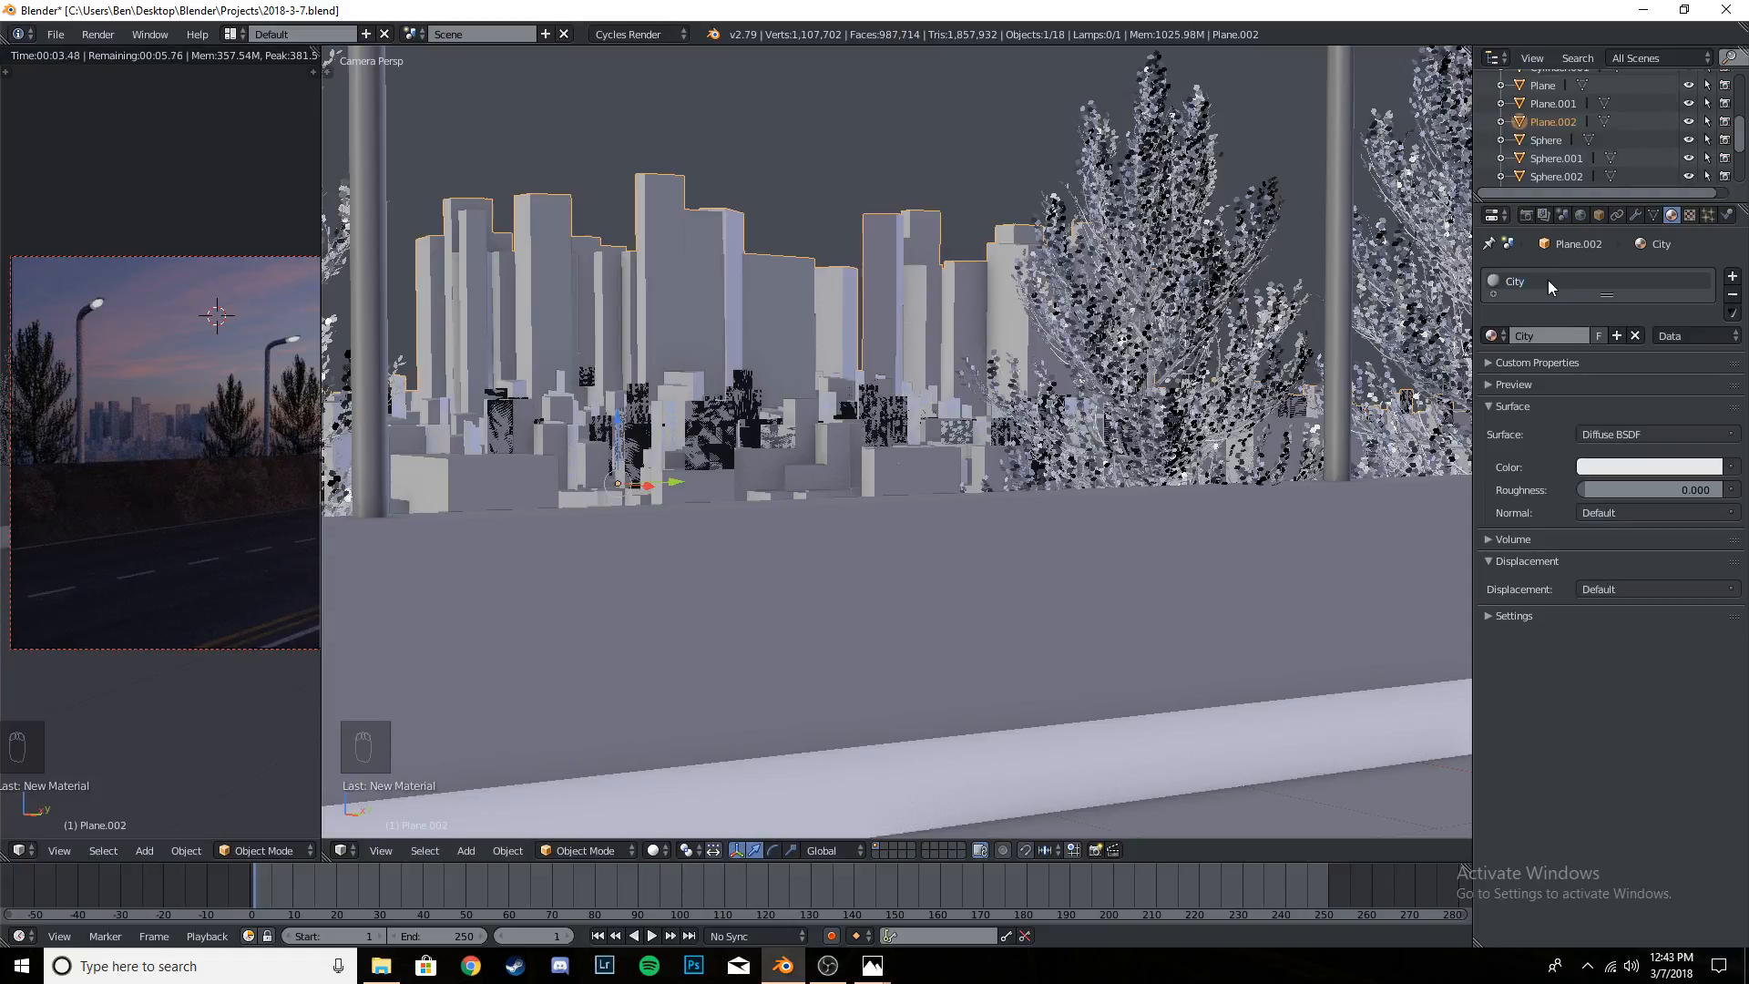
- Make the City material a Principled BSDF with metallic 1.000 and roughness 0.600, and save over the project file
left_click(1615, 435)
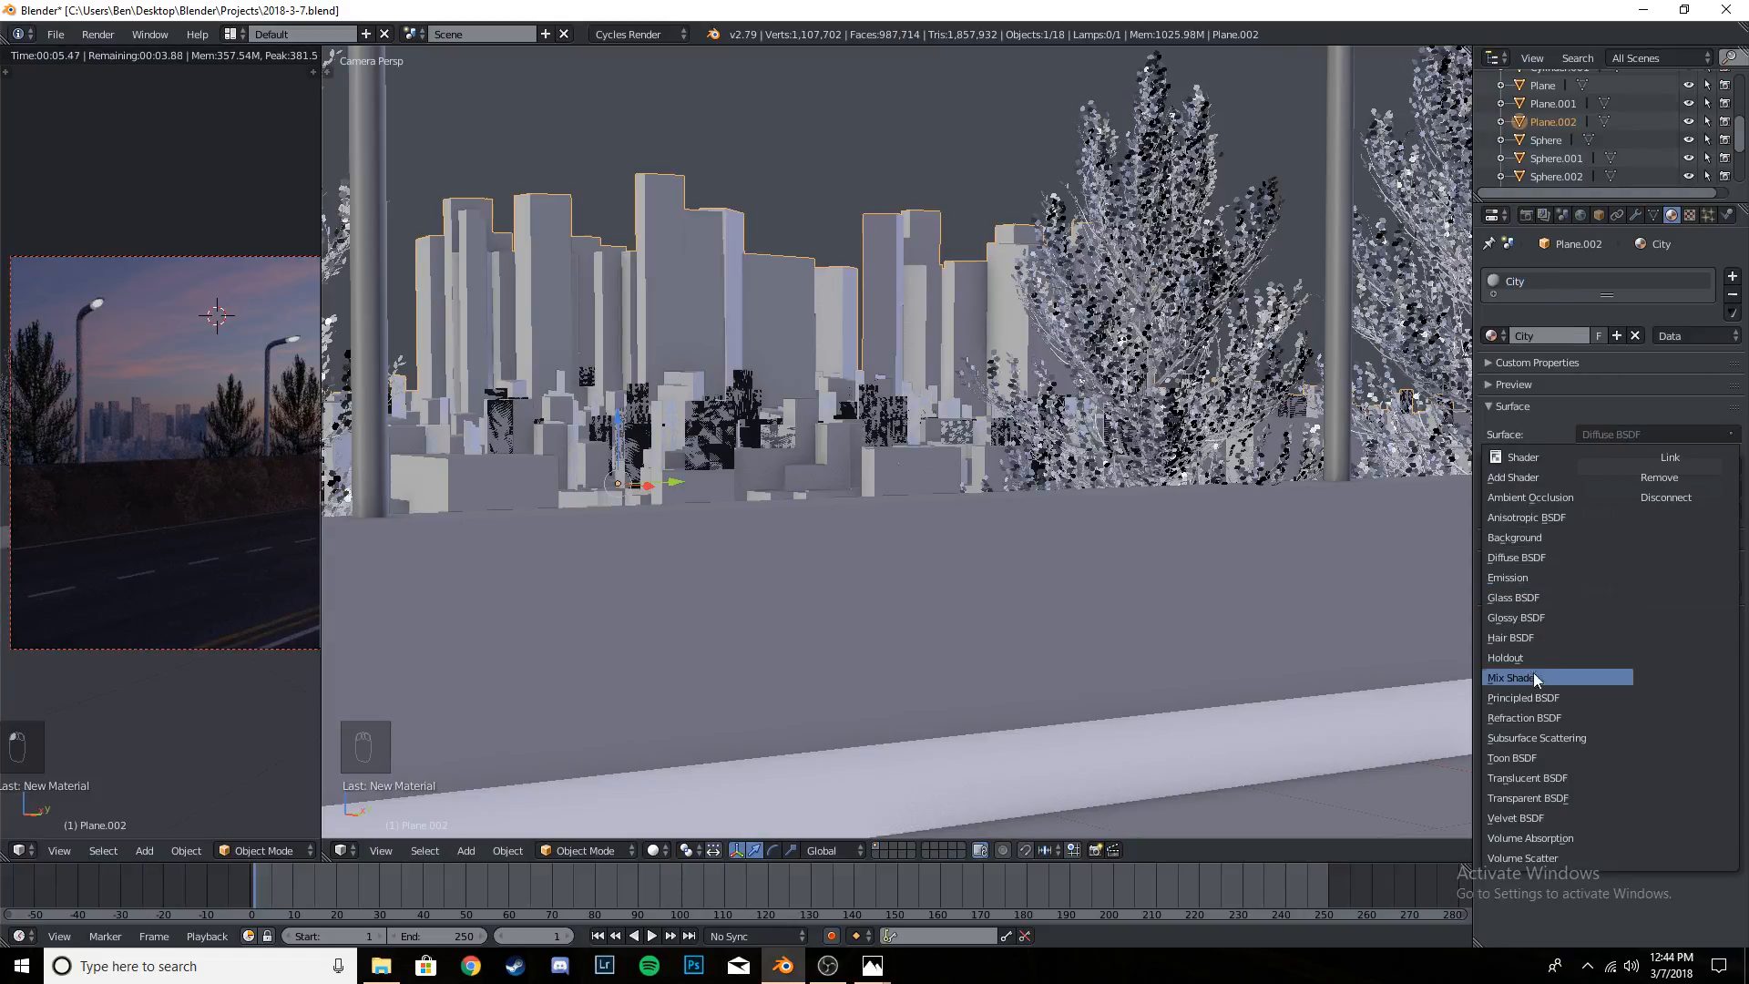
left_click(1534, 697)
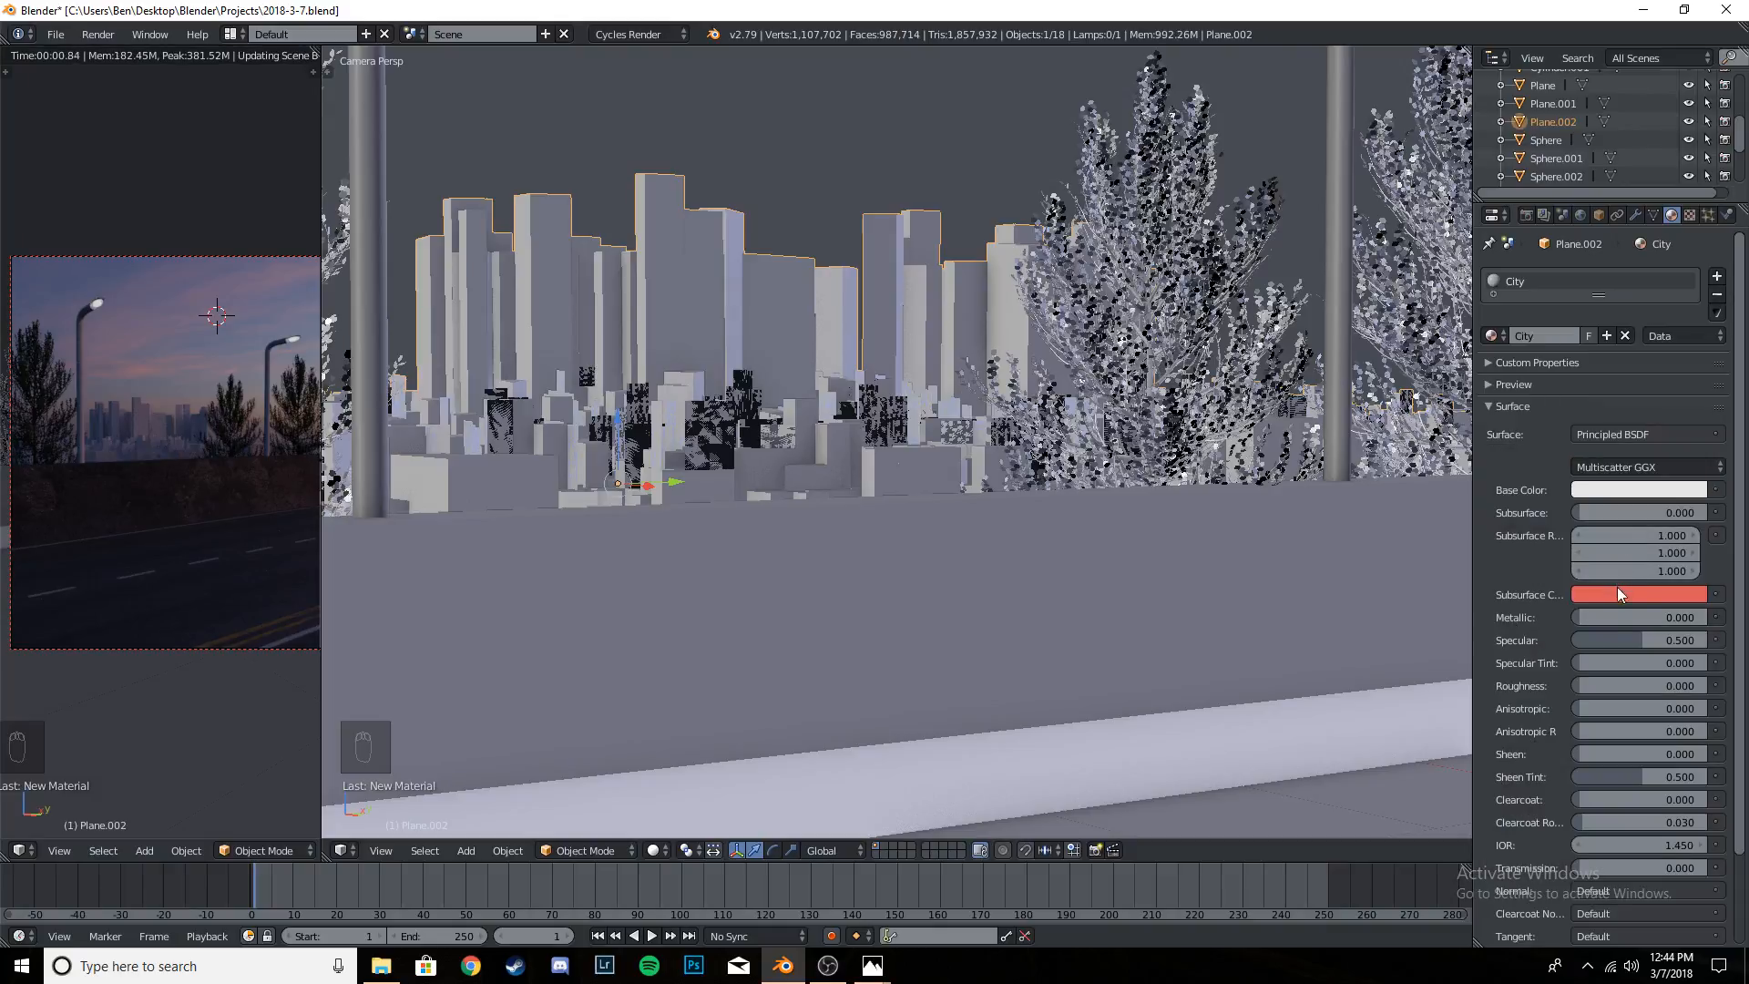
left_click_drag(1619, 618, 1708, 618)
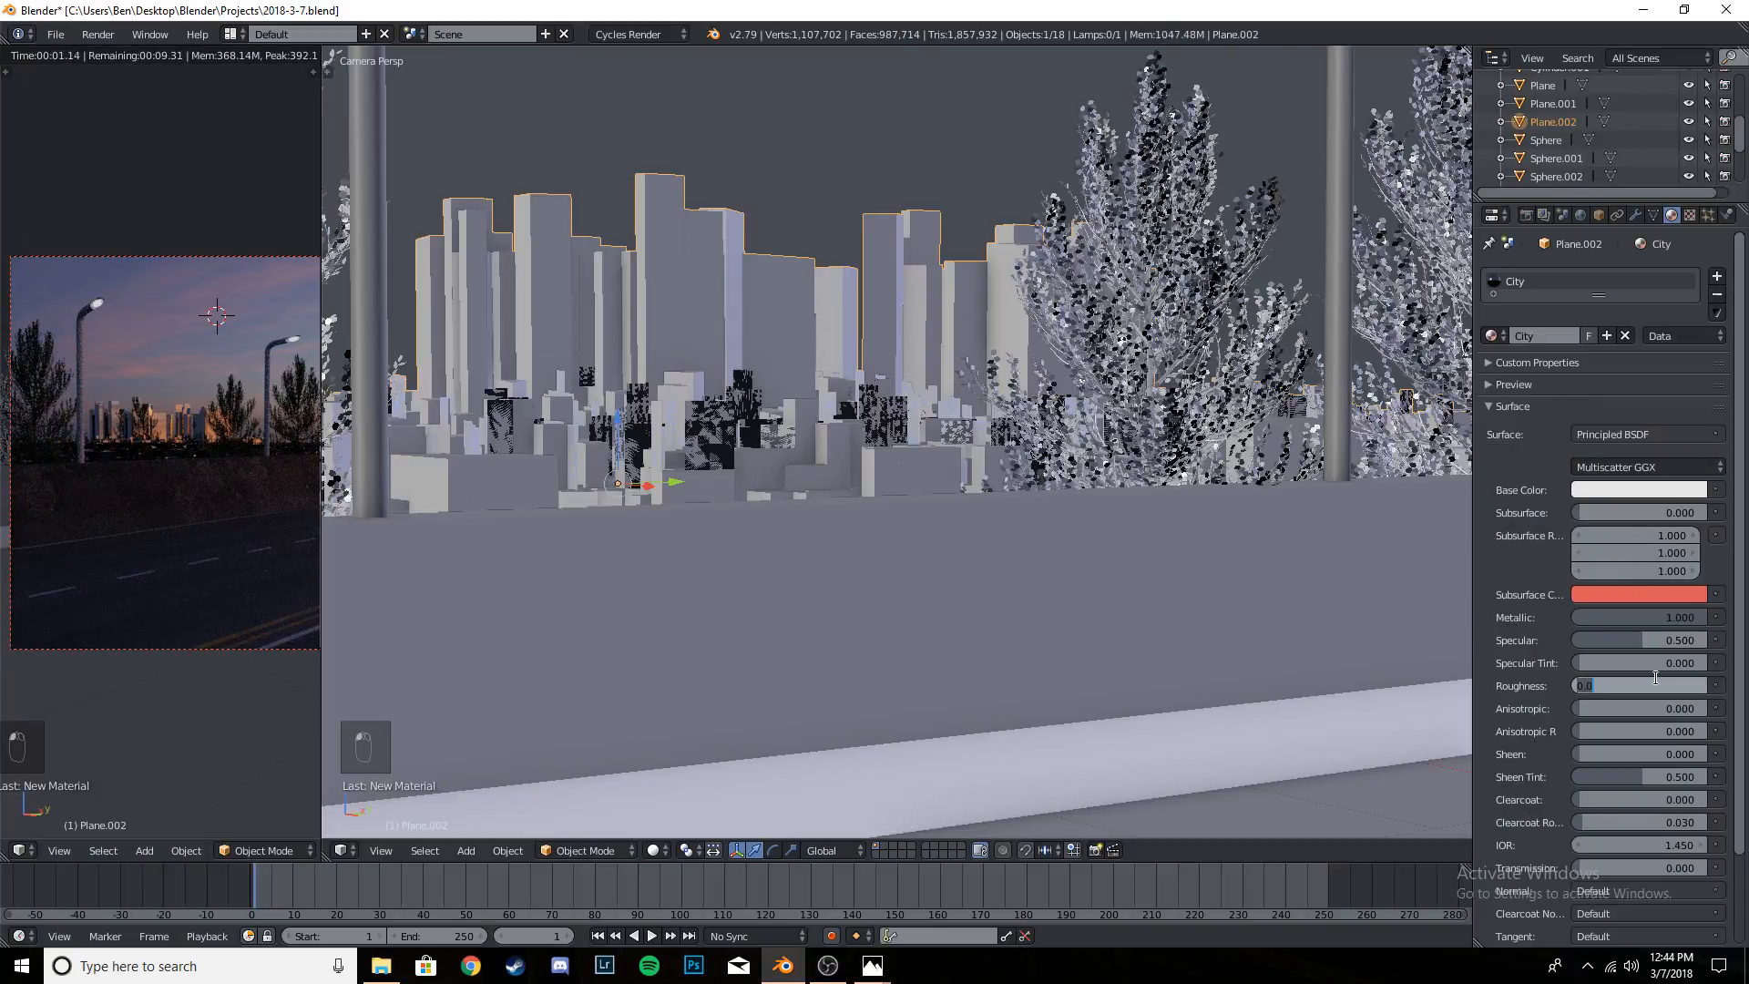
key("Return")
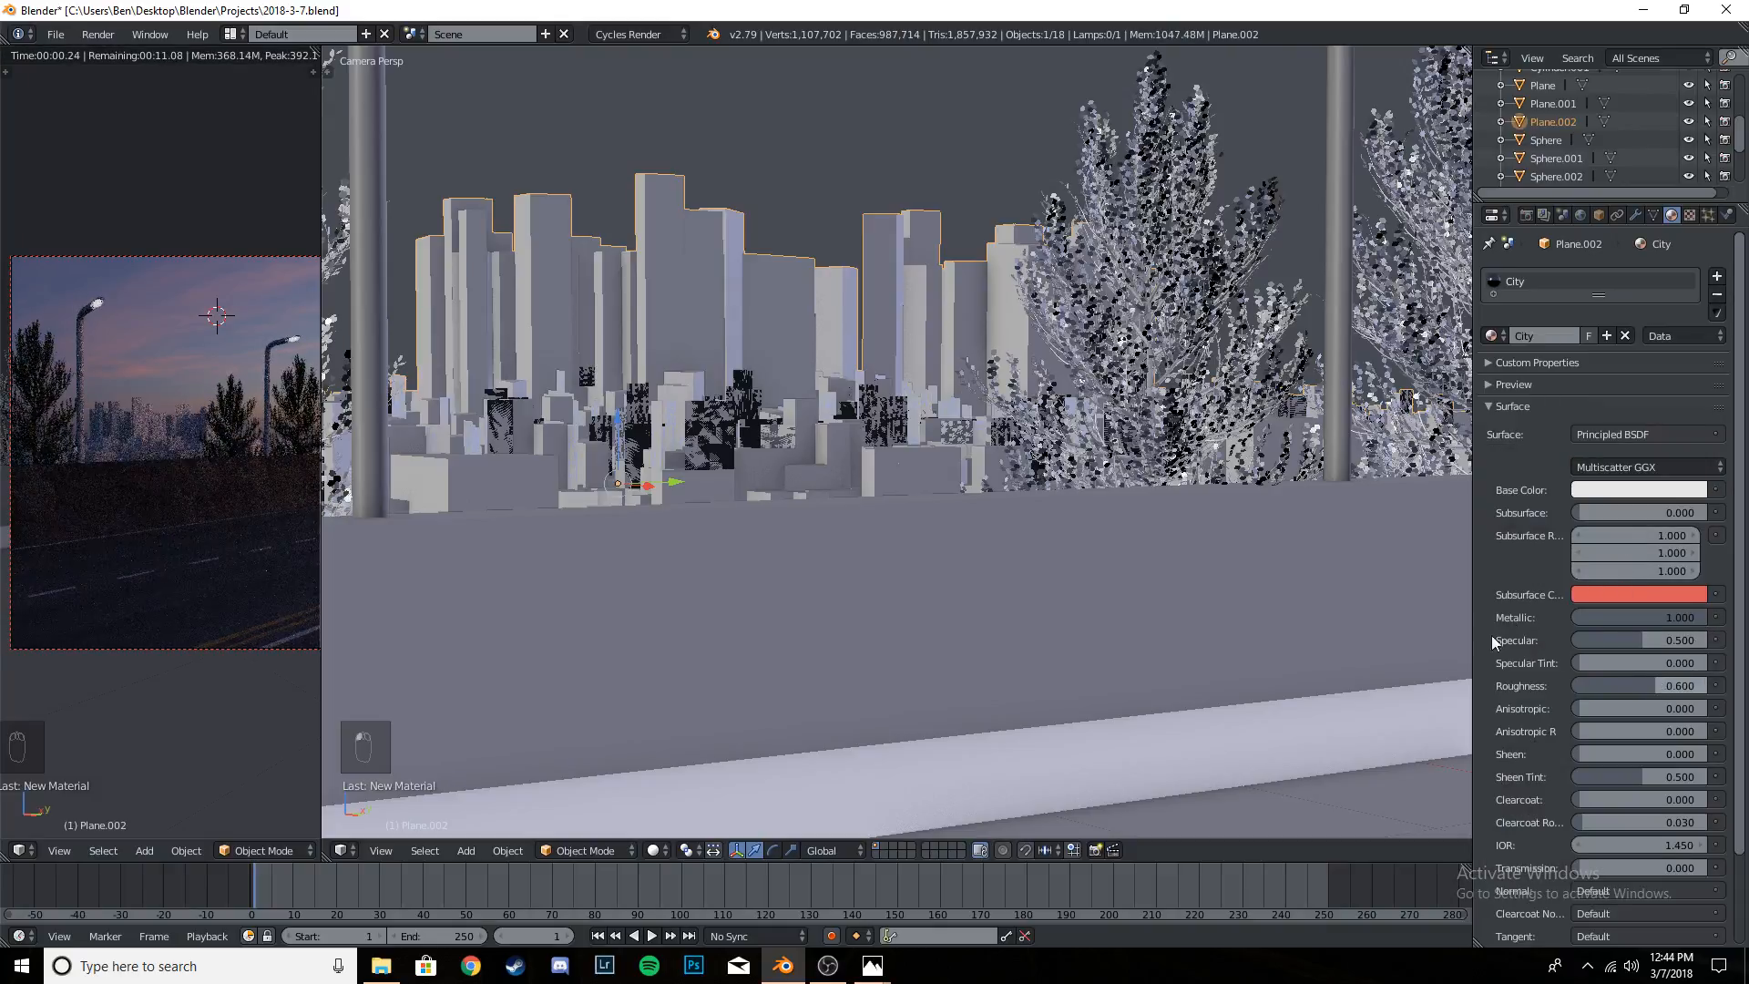
key("ctrl+s")
key("ctrl+s")
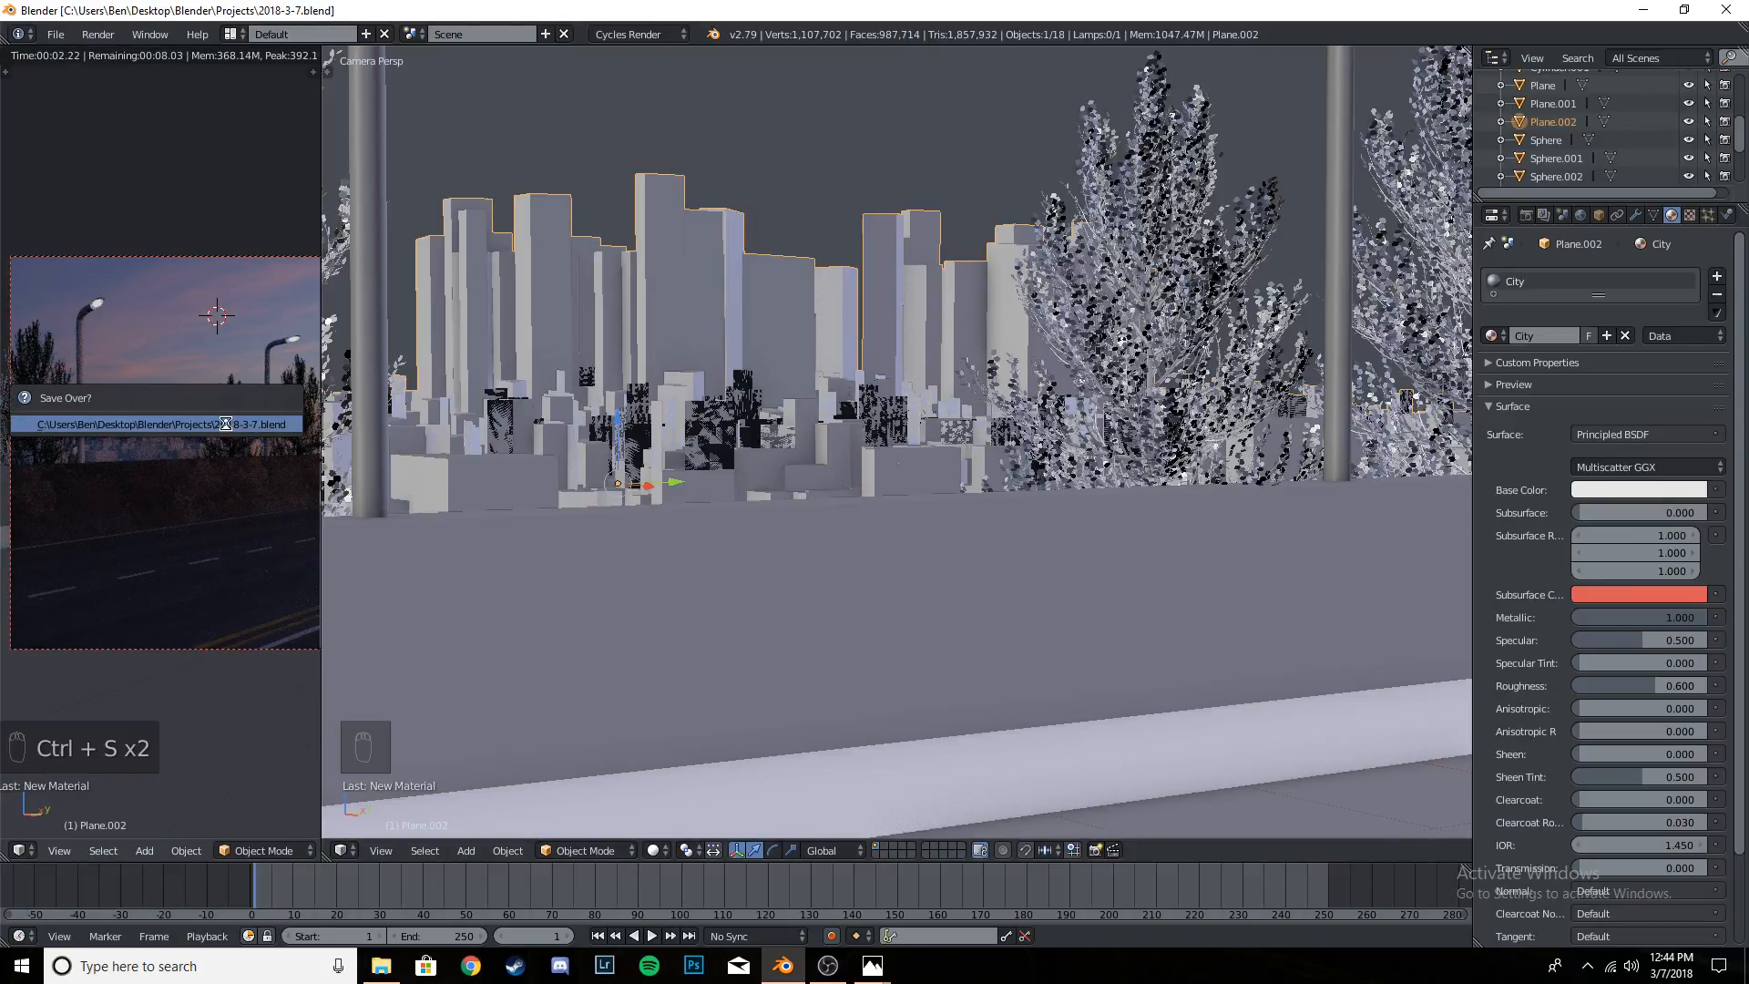
- Set the City material's roughness to 0.5, check the buildings in the rendered preview, and save over the project file
scroll(224, 424, "up", 4)
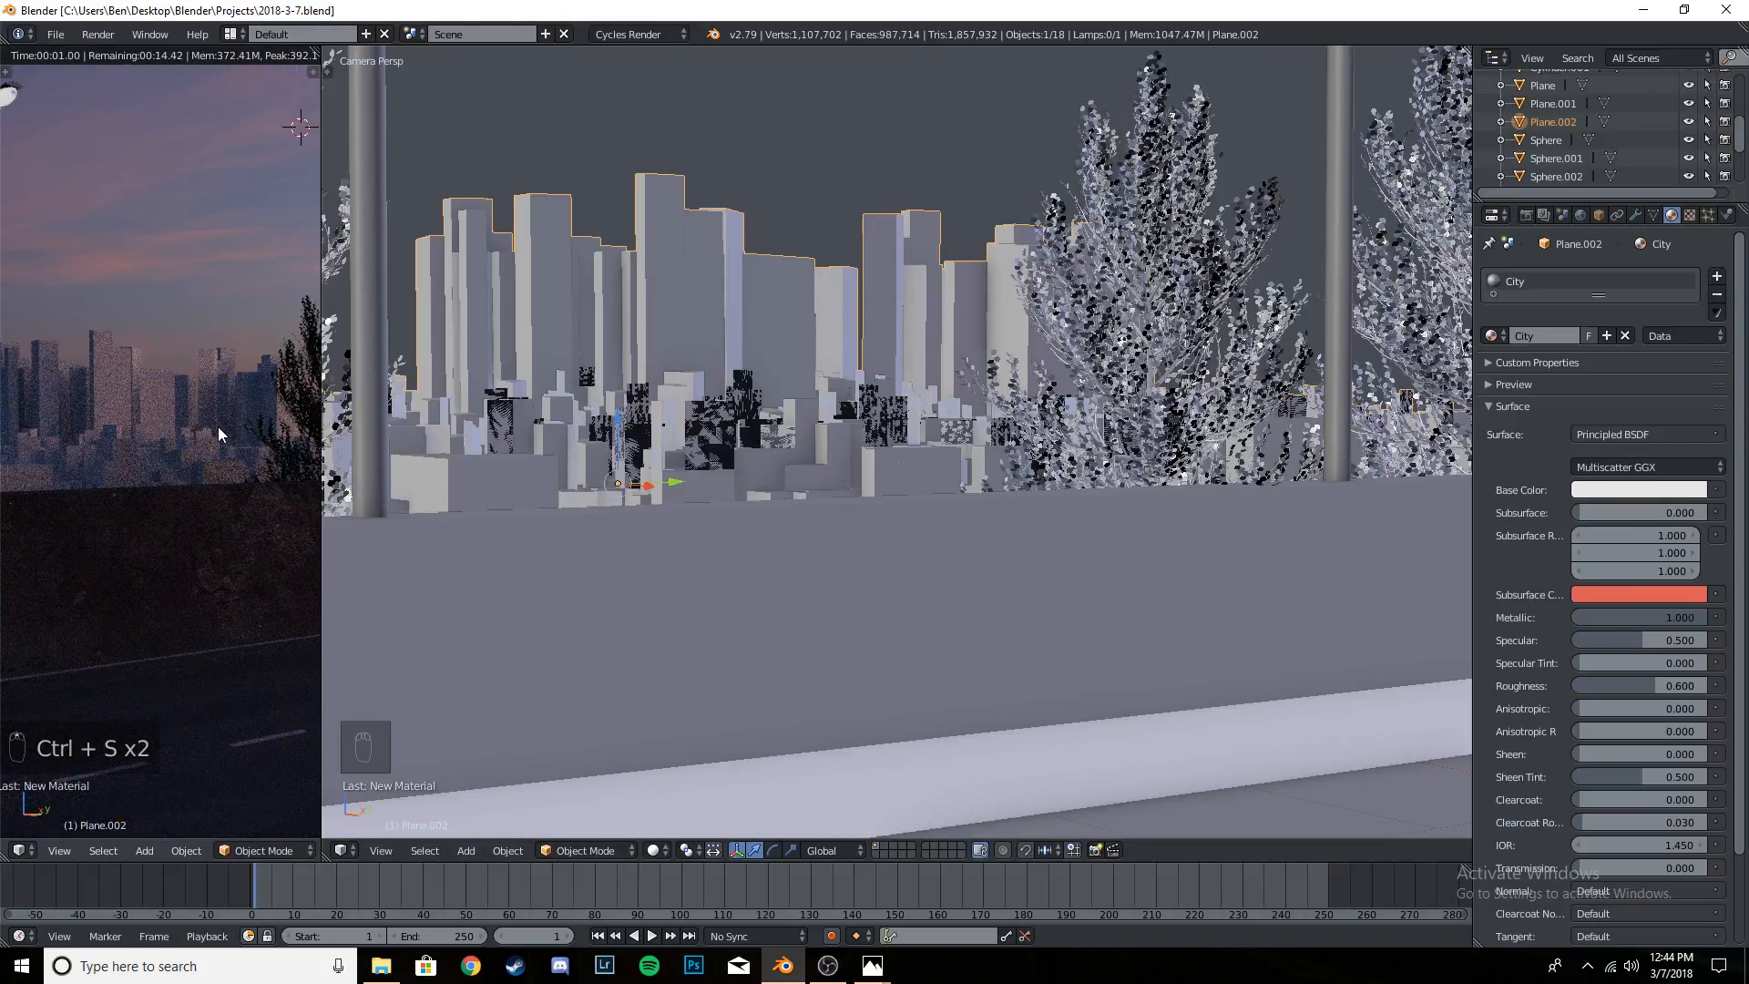
left_click(1653, 682)
type("0.5")
key("Return")
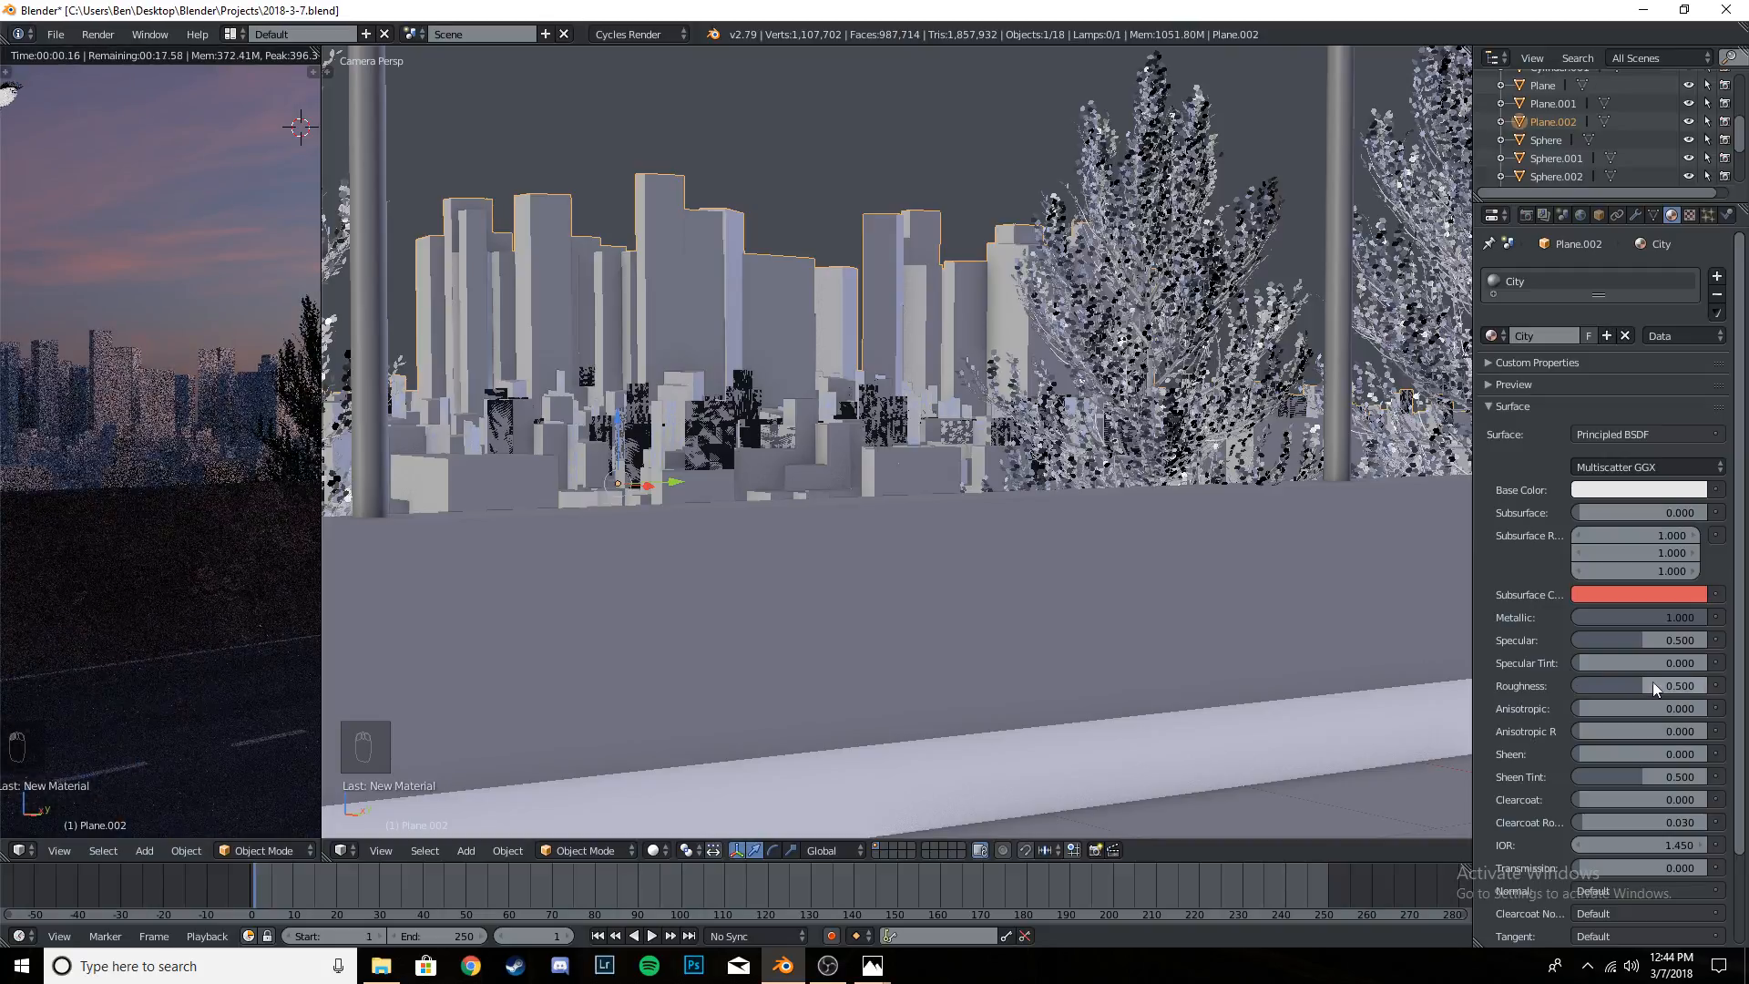
scroll(232, 451, "down", 4)
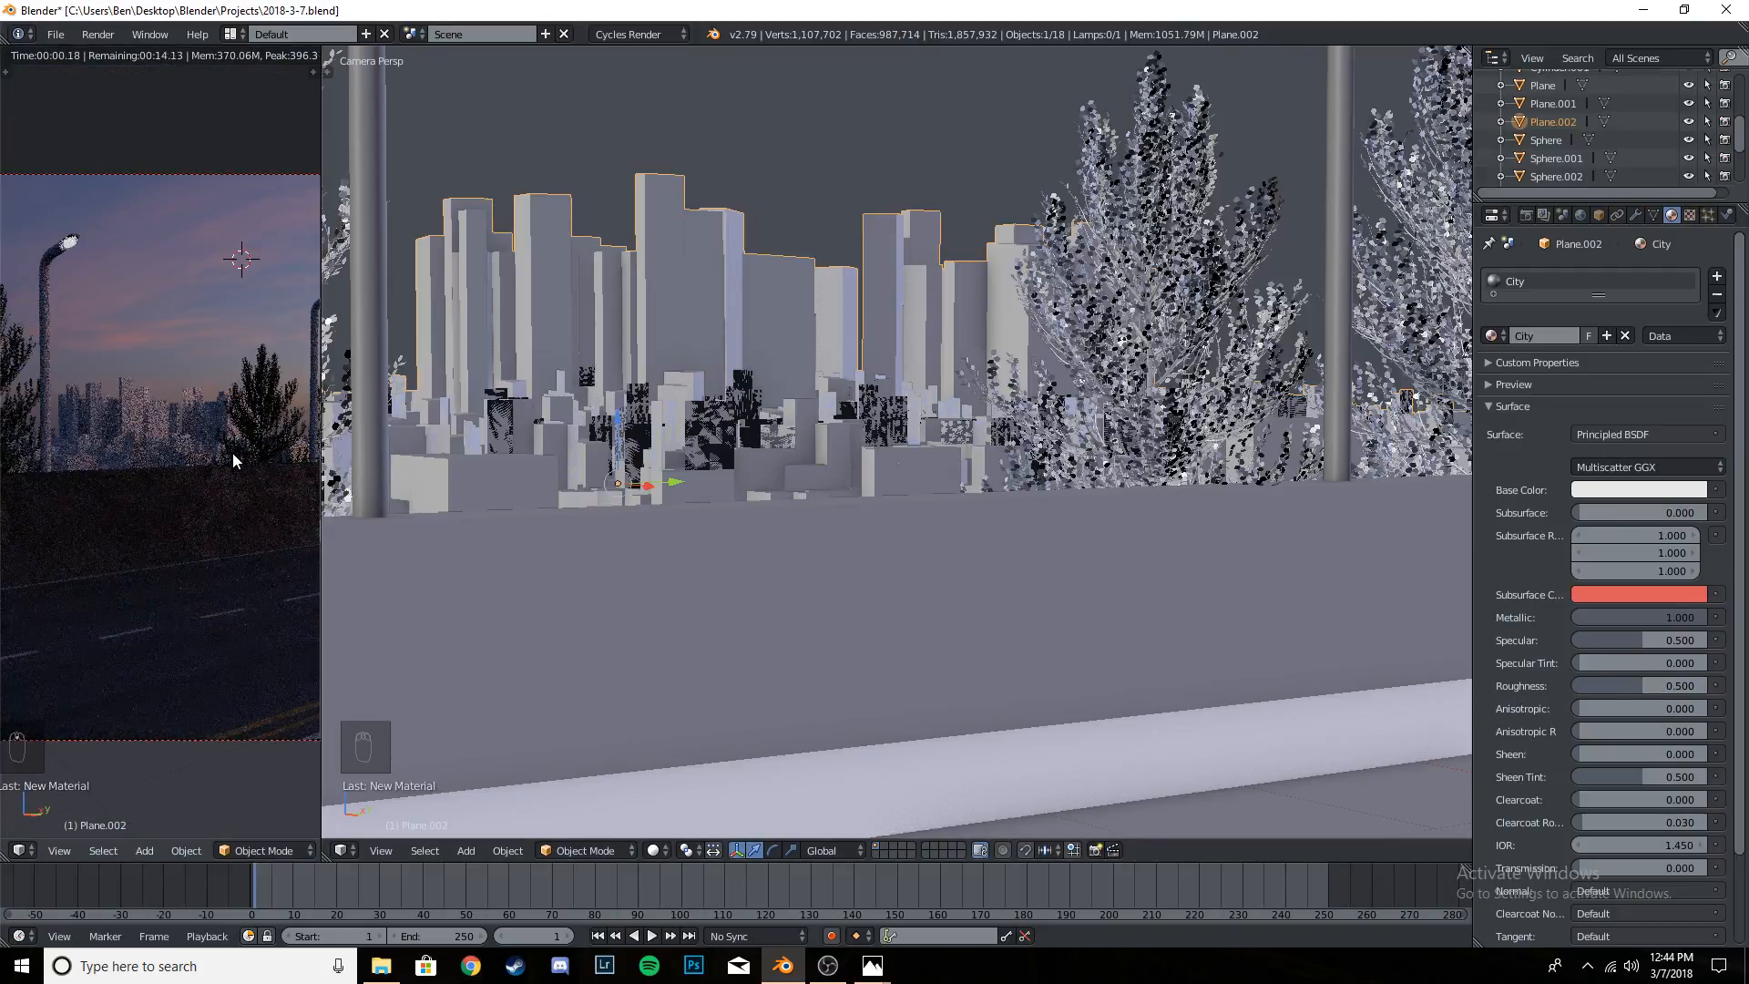
key("ctrl+s")
key("ctrl+s")
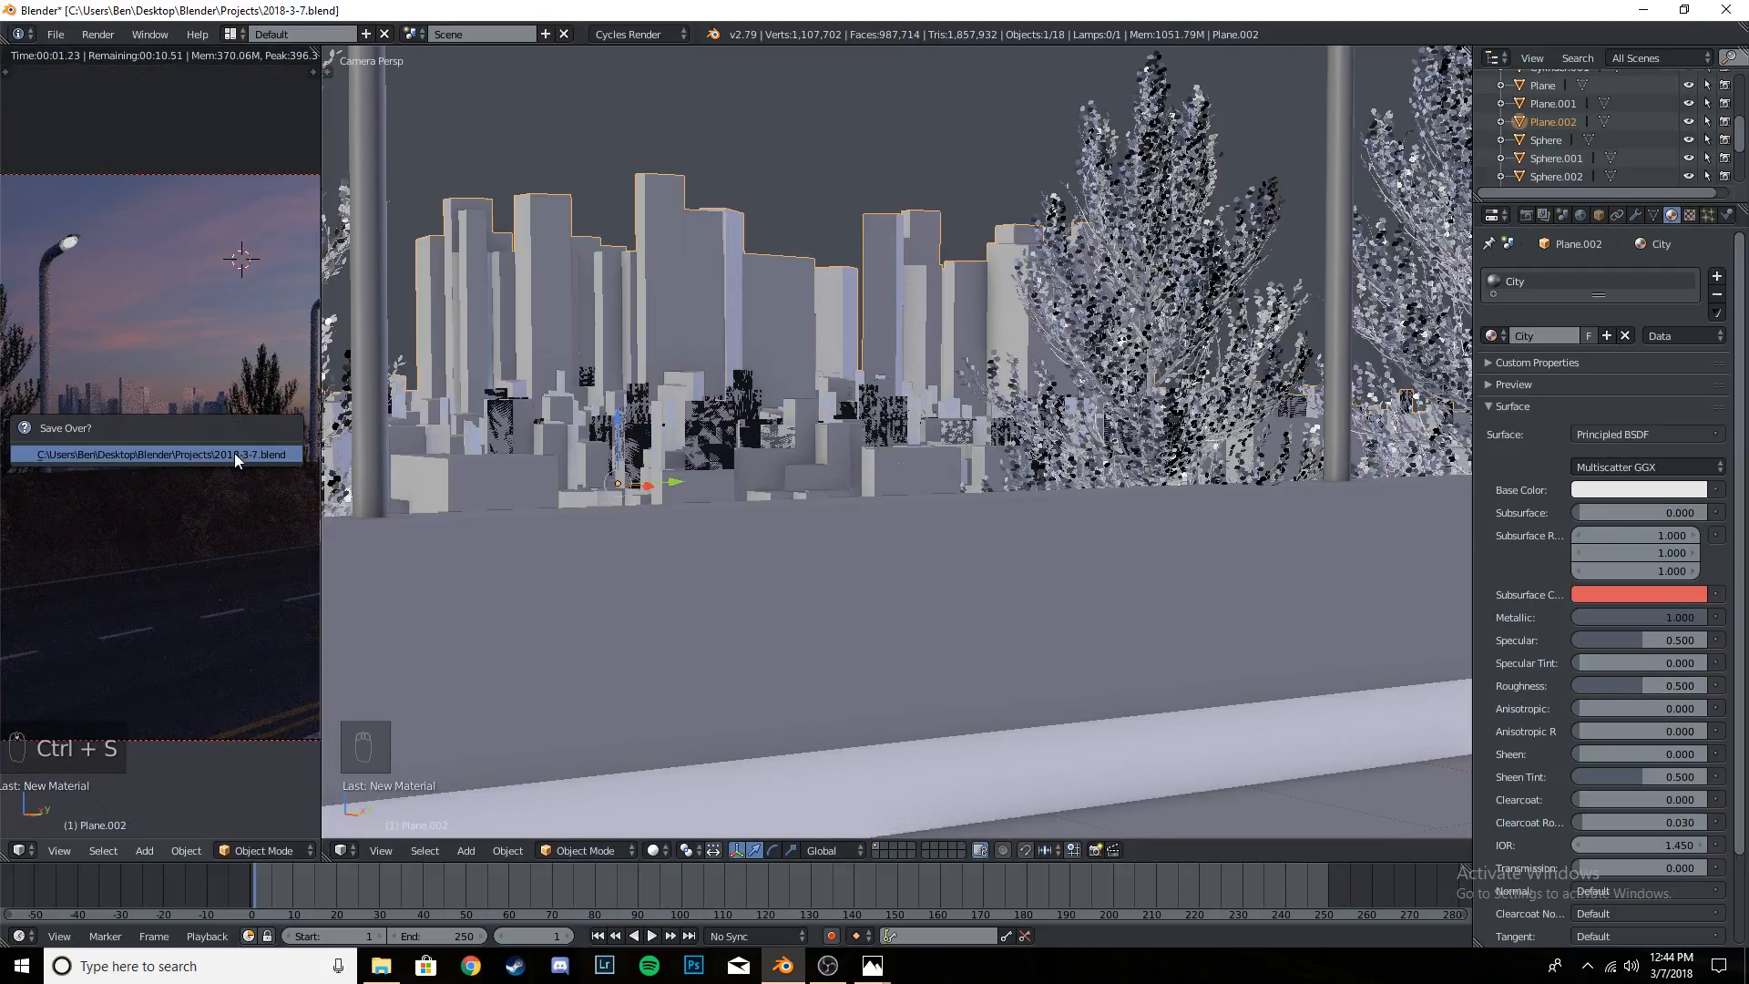
scroll(238, 454, "down", 3)
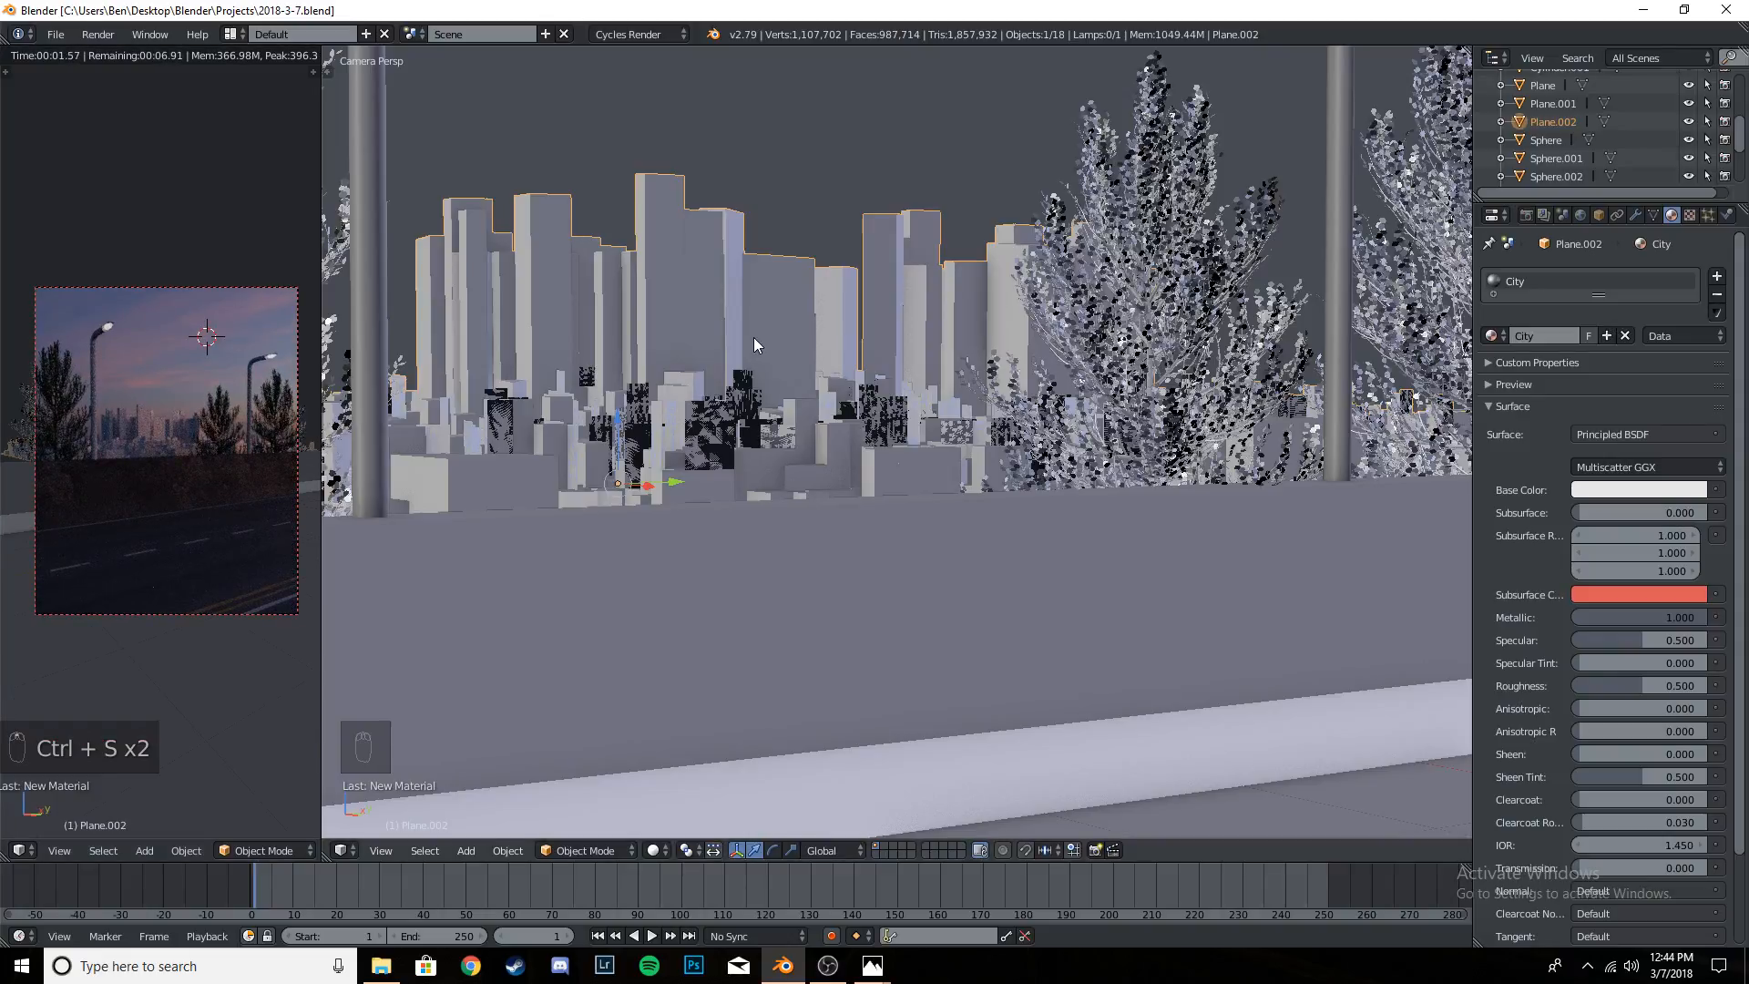
- Enter Edit Mode on the city buildings mesh and deselect all of its geometry
key("Tab")
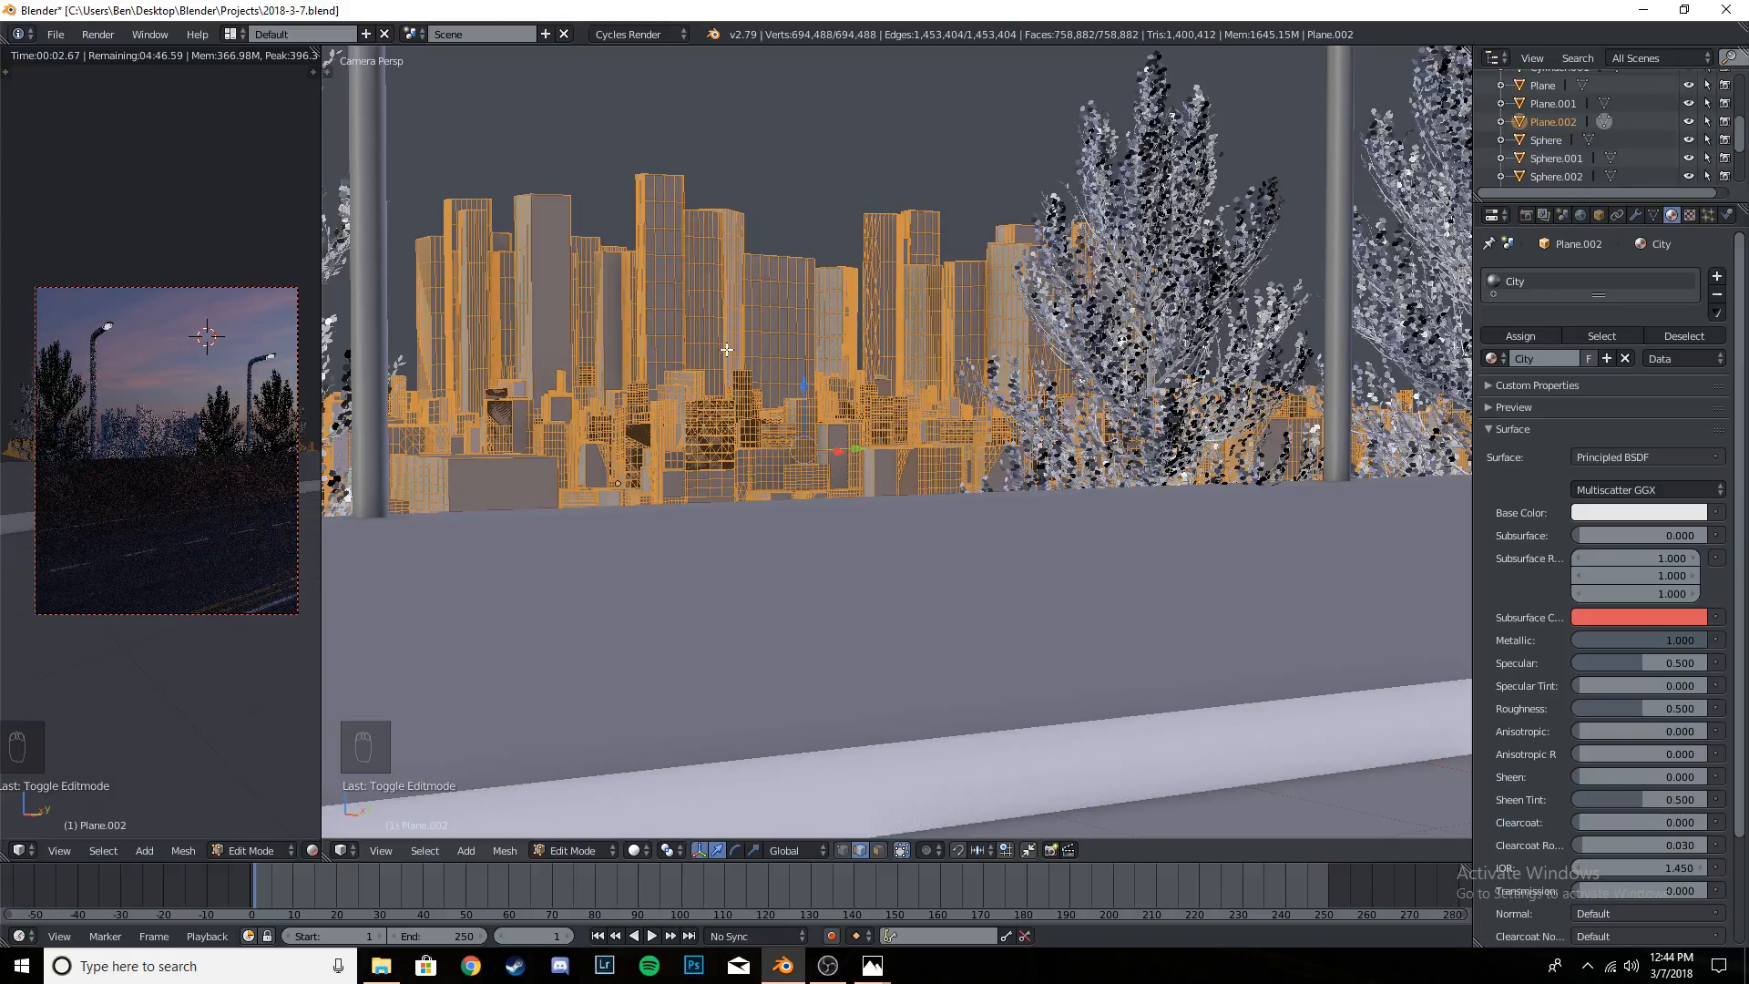
key("a")
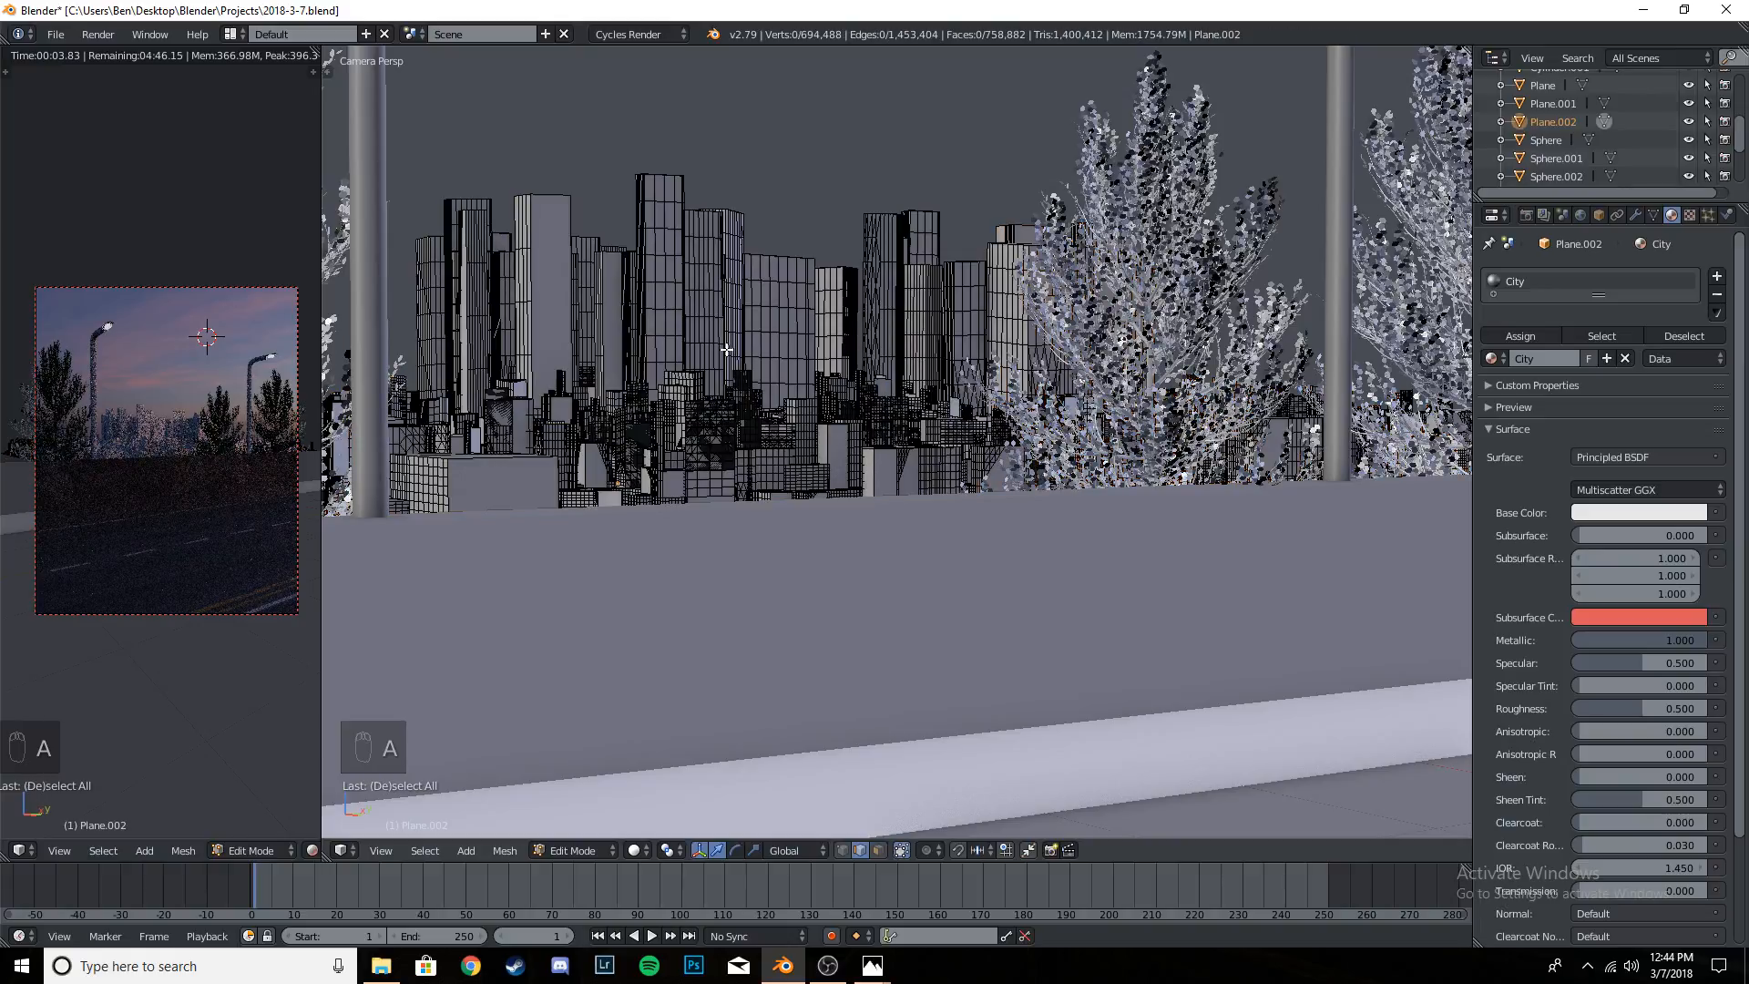
left_click(350, 849)
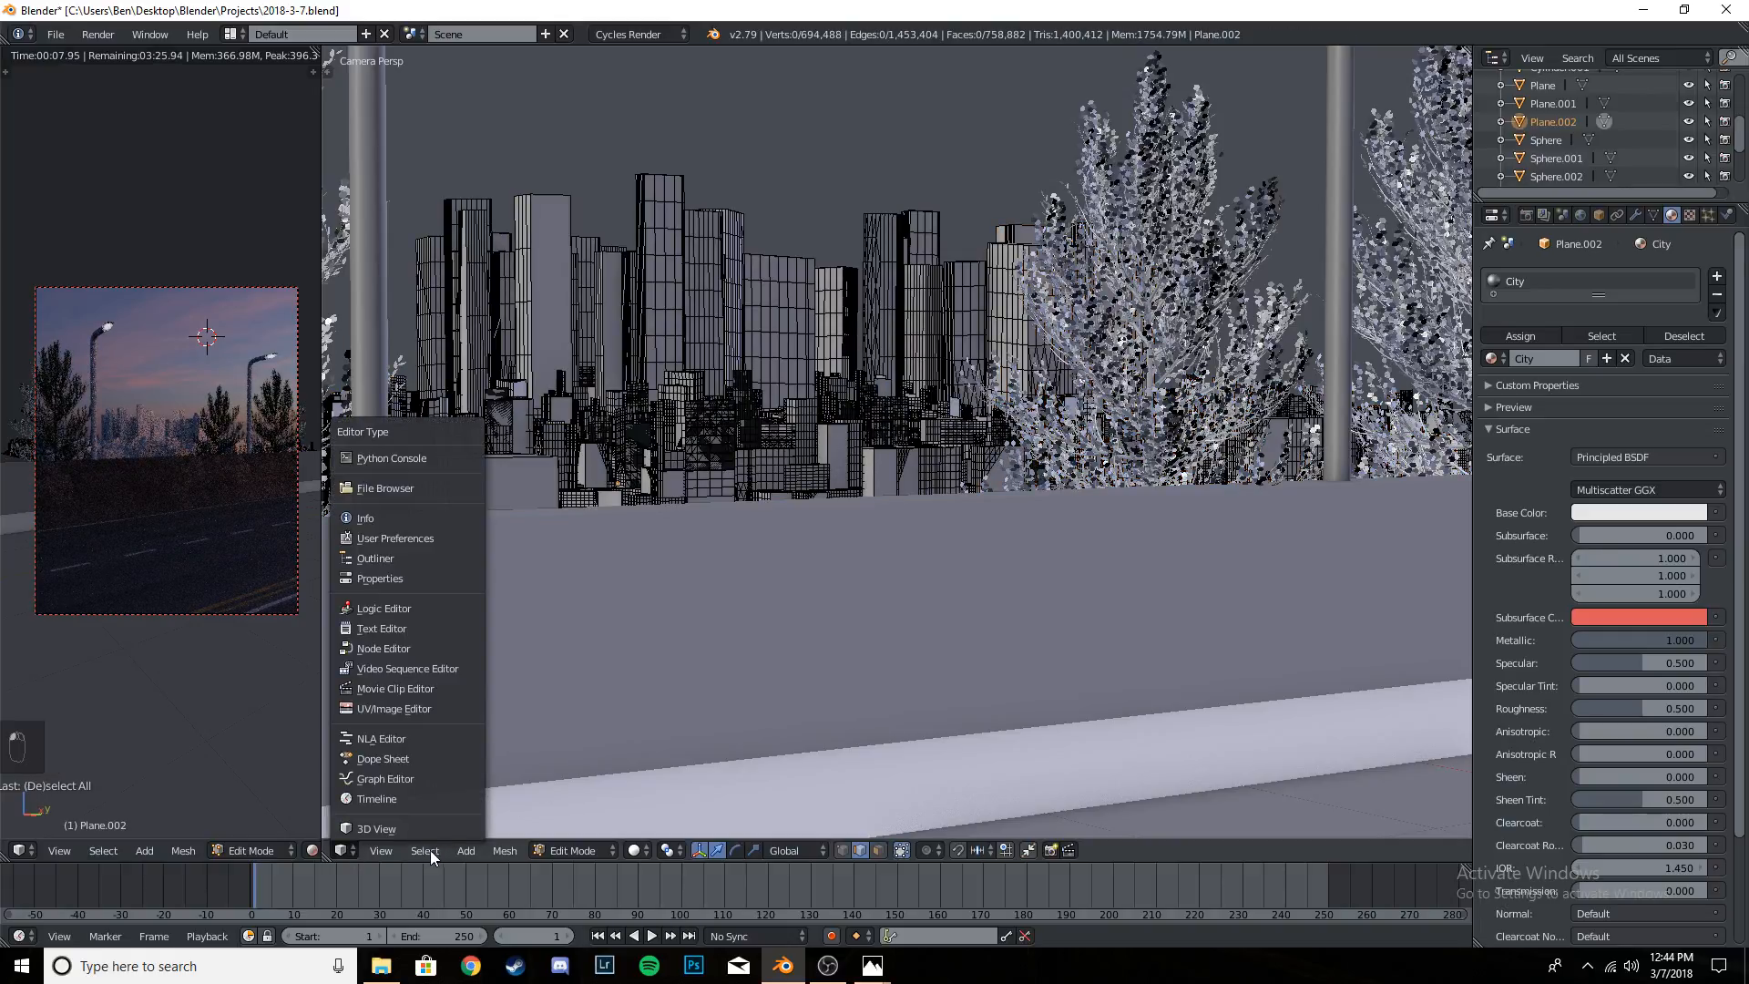
left_click(430, 851)
left_click(429, 851)
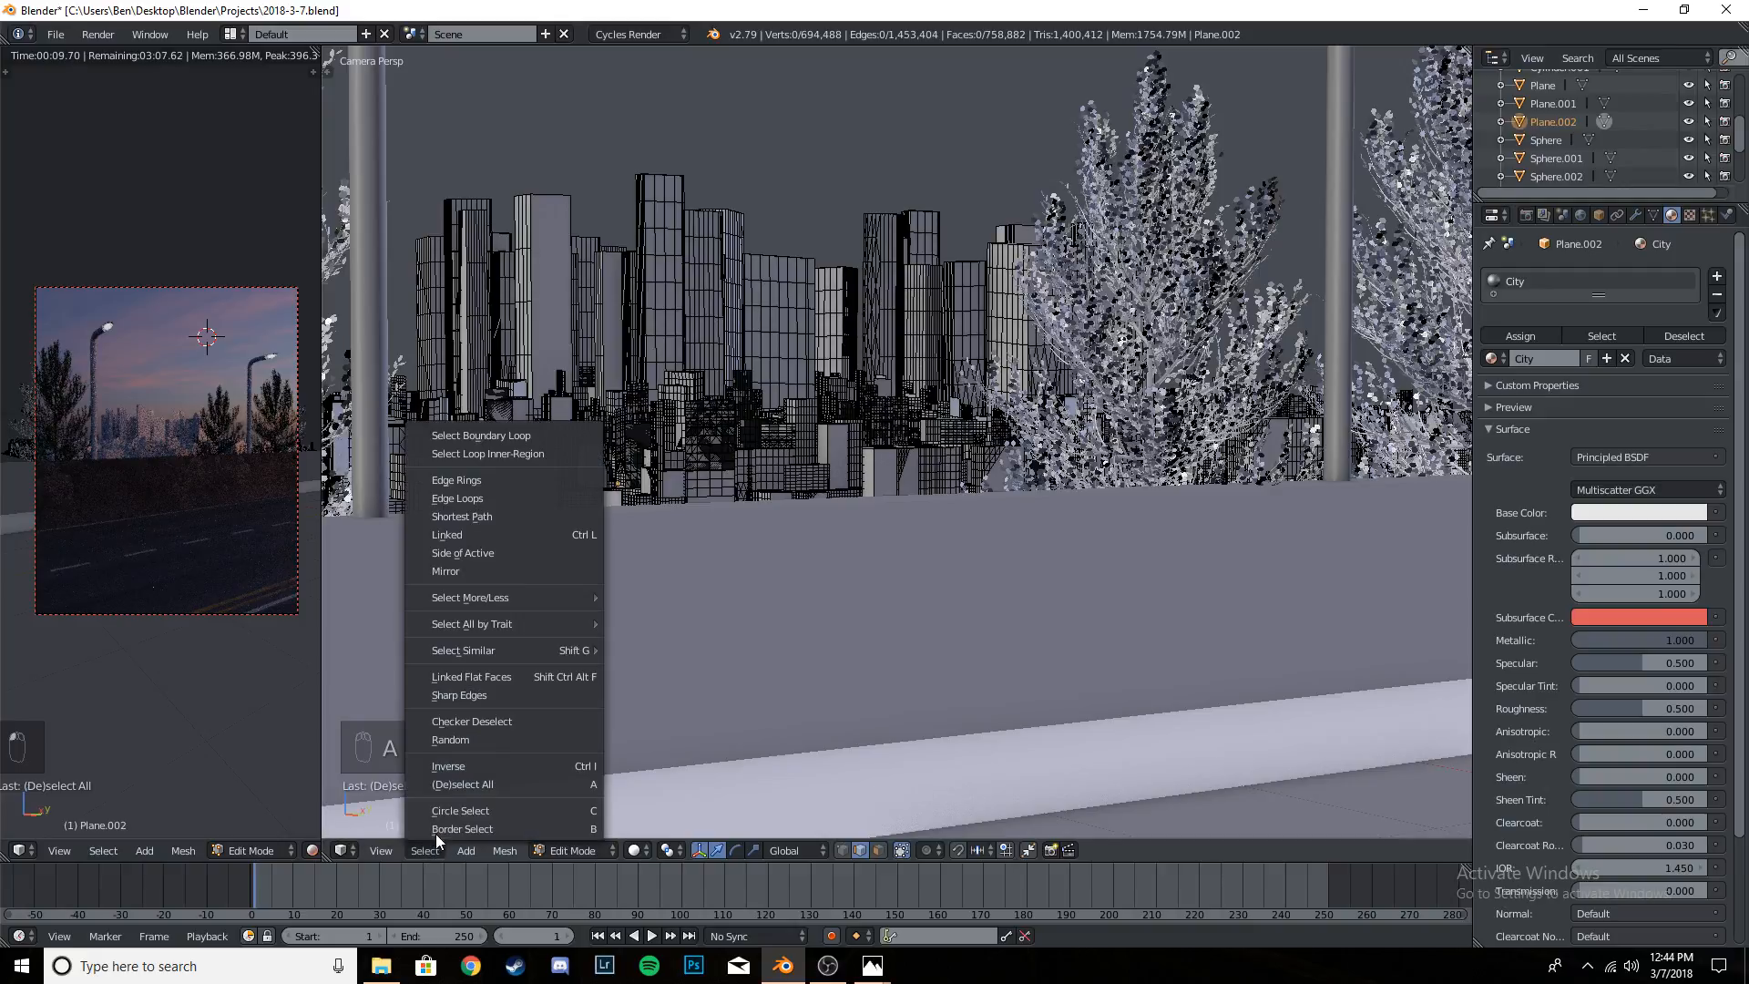
left_click(473, 740)
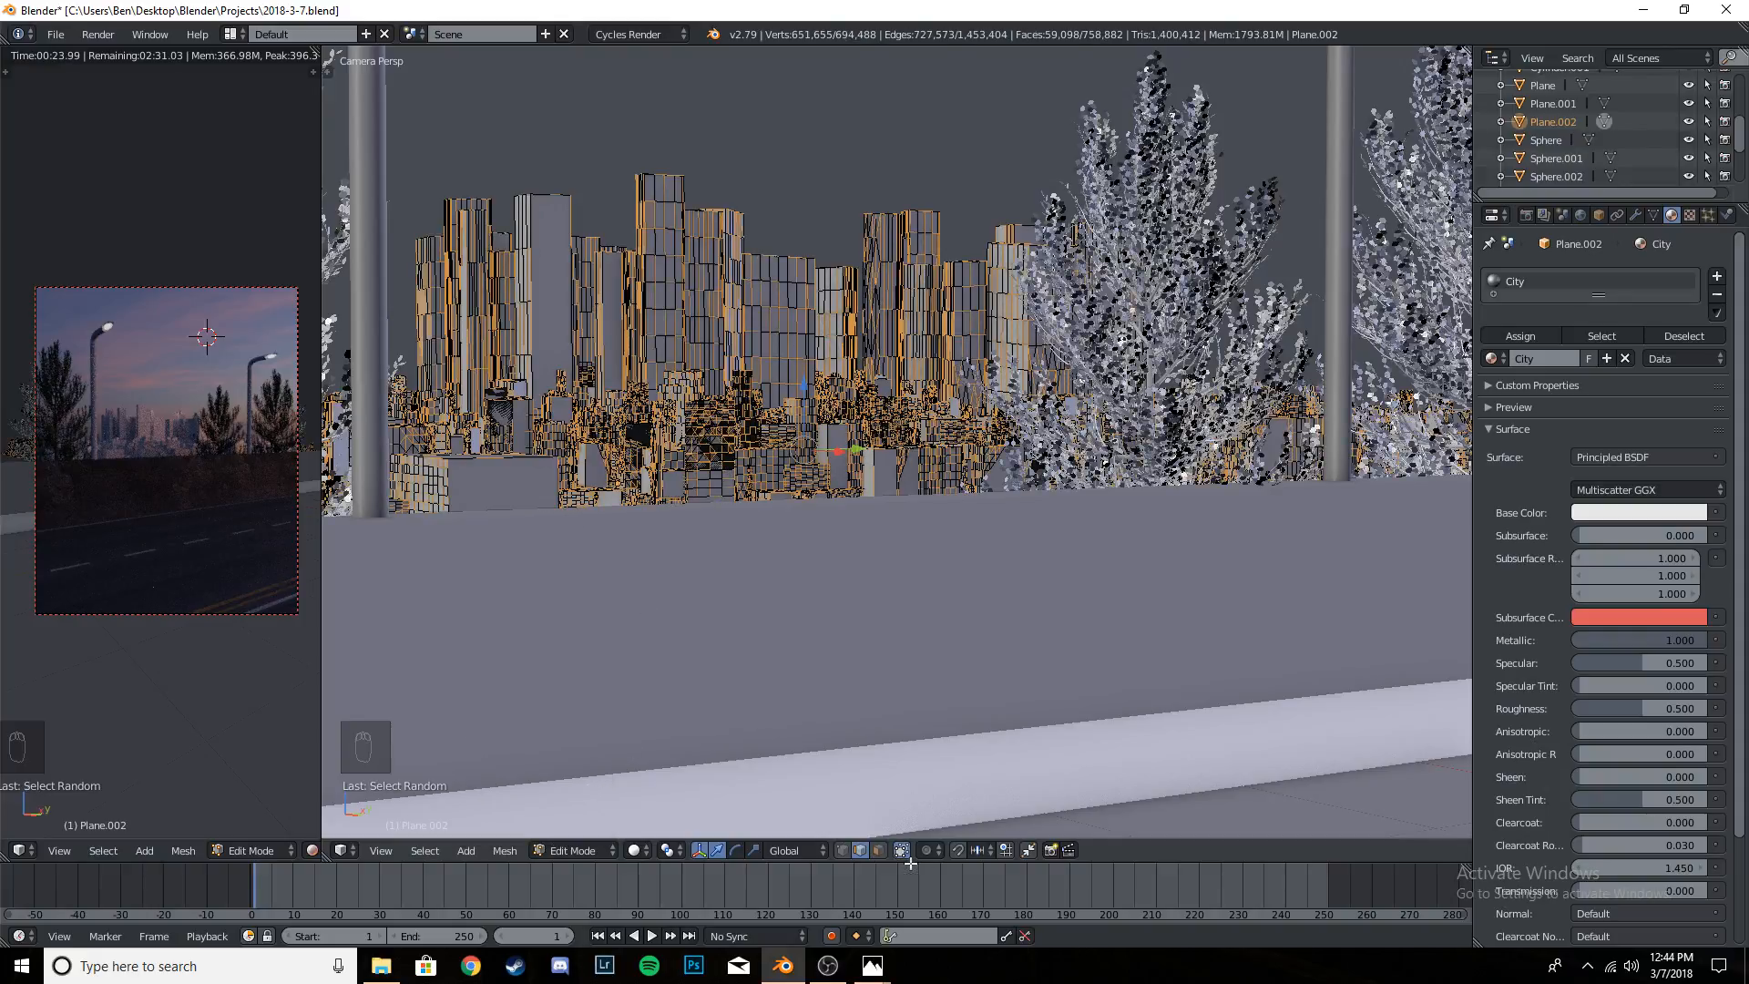
key("a")
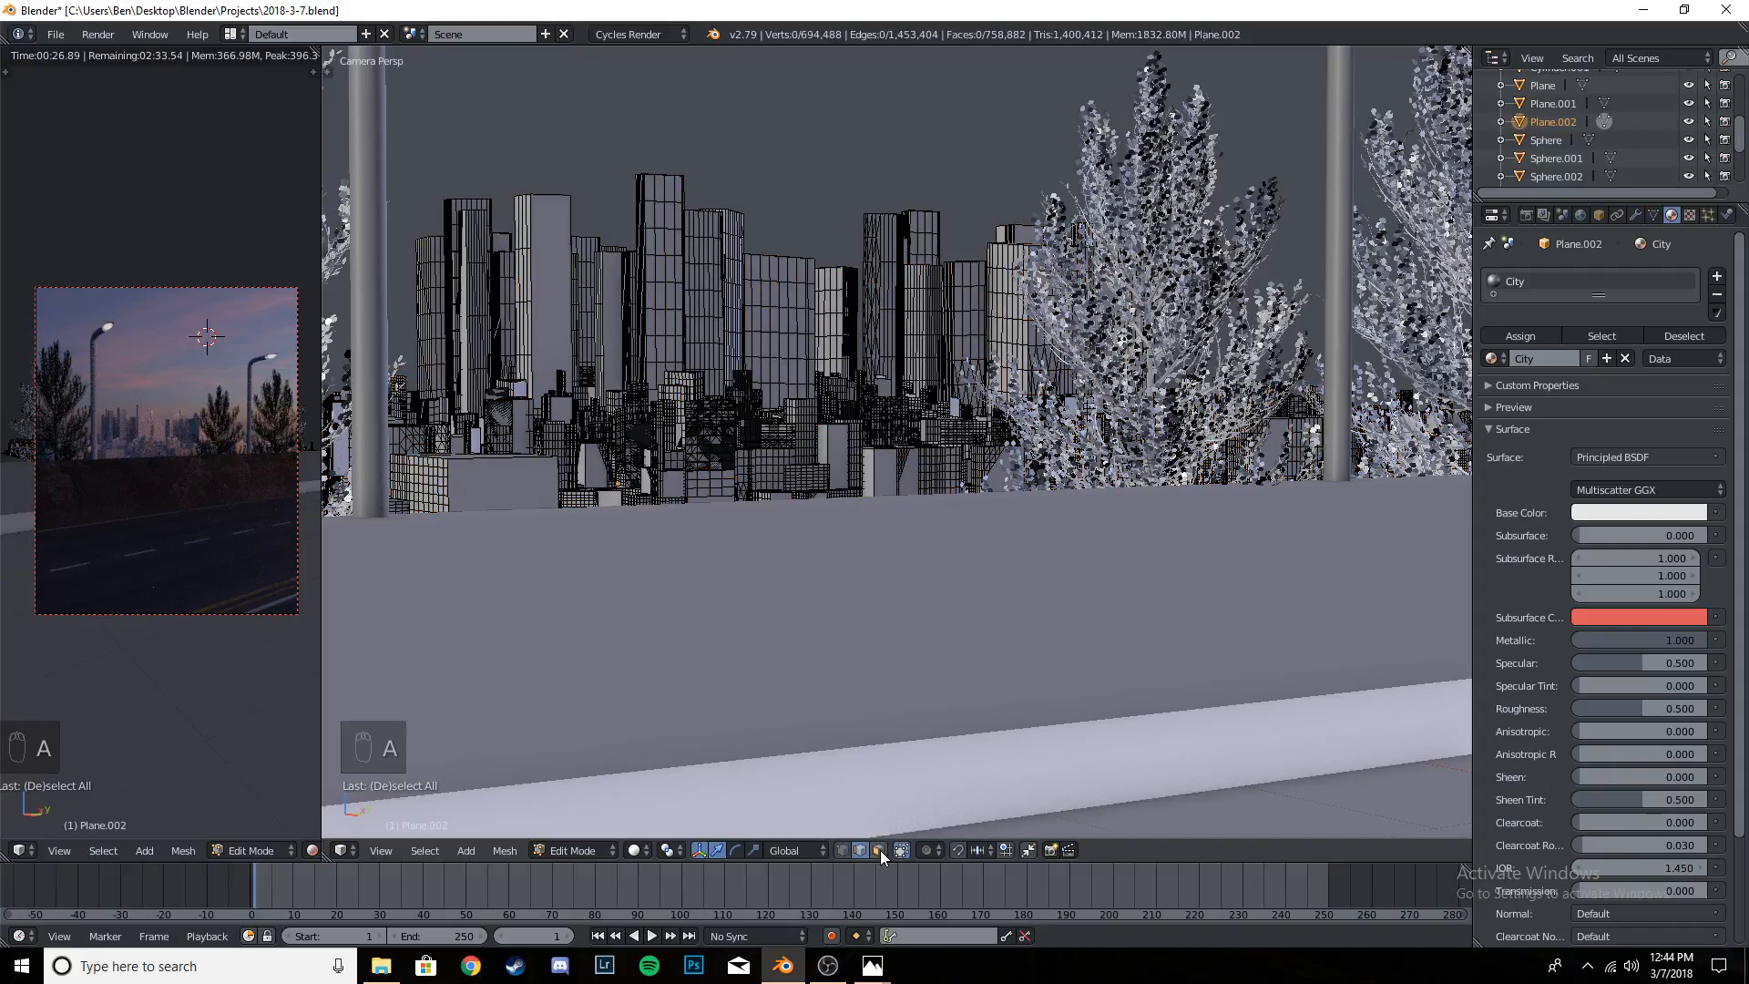
- Switch to face selection mode, select random faces of the city mesh, and show the Select Random settings
left_click(880, 850)
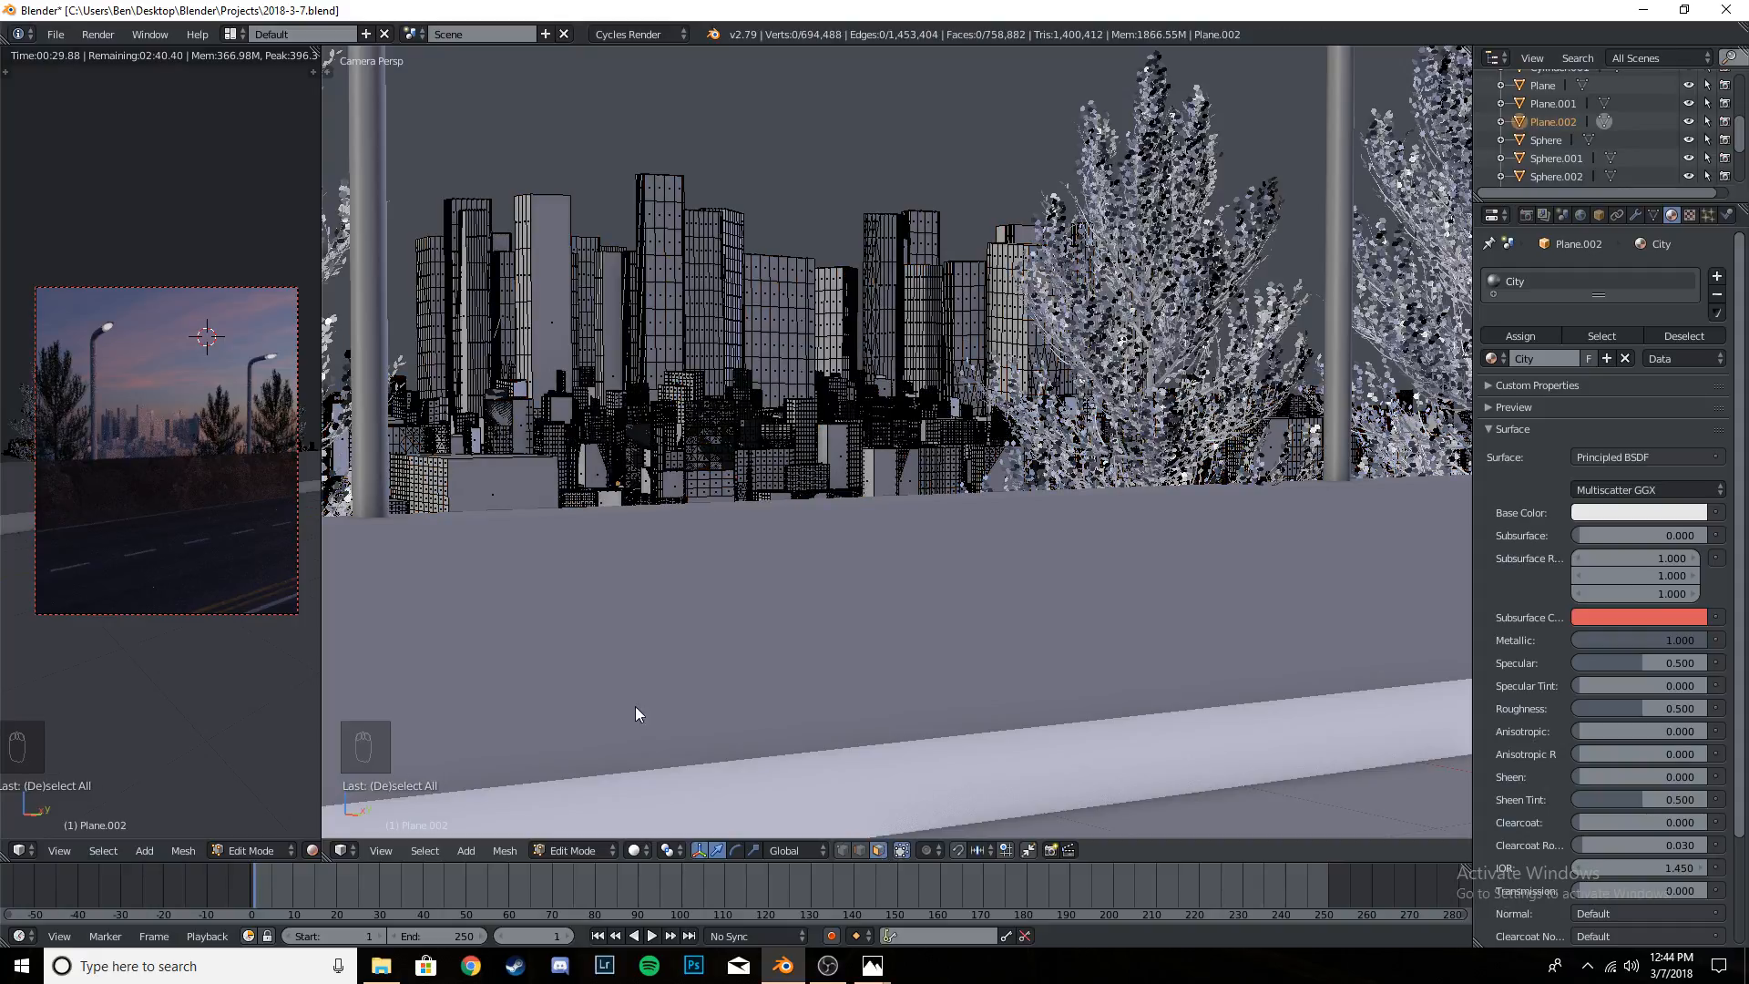
left_click(425, 850)
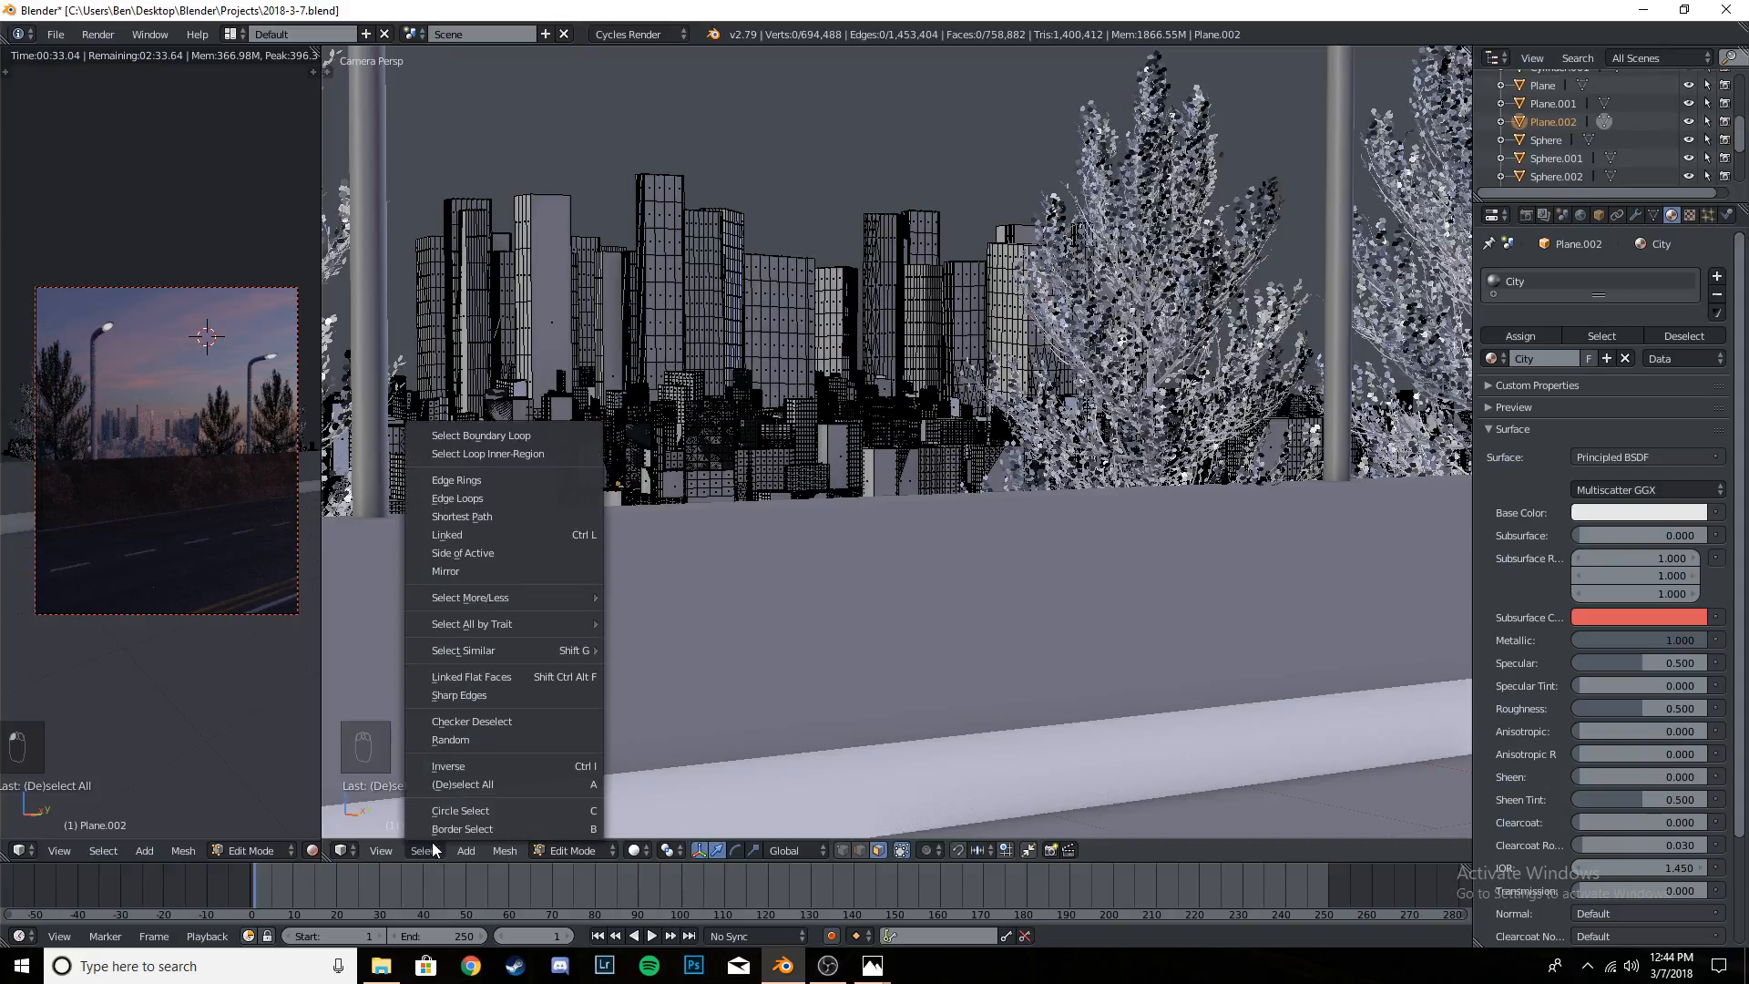
left_click(463, 739)
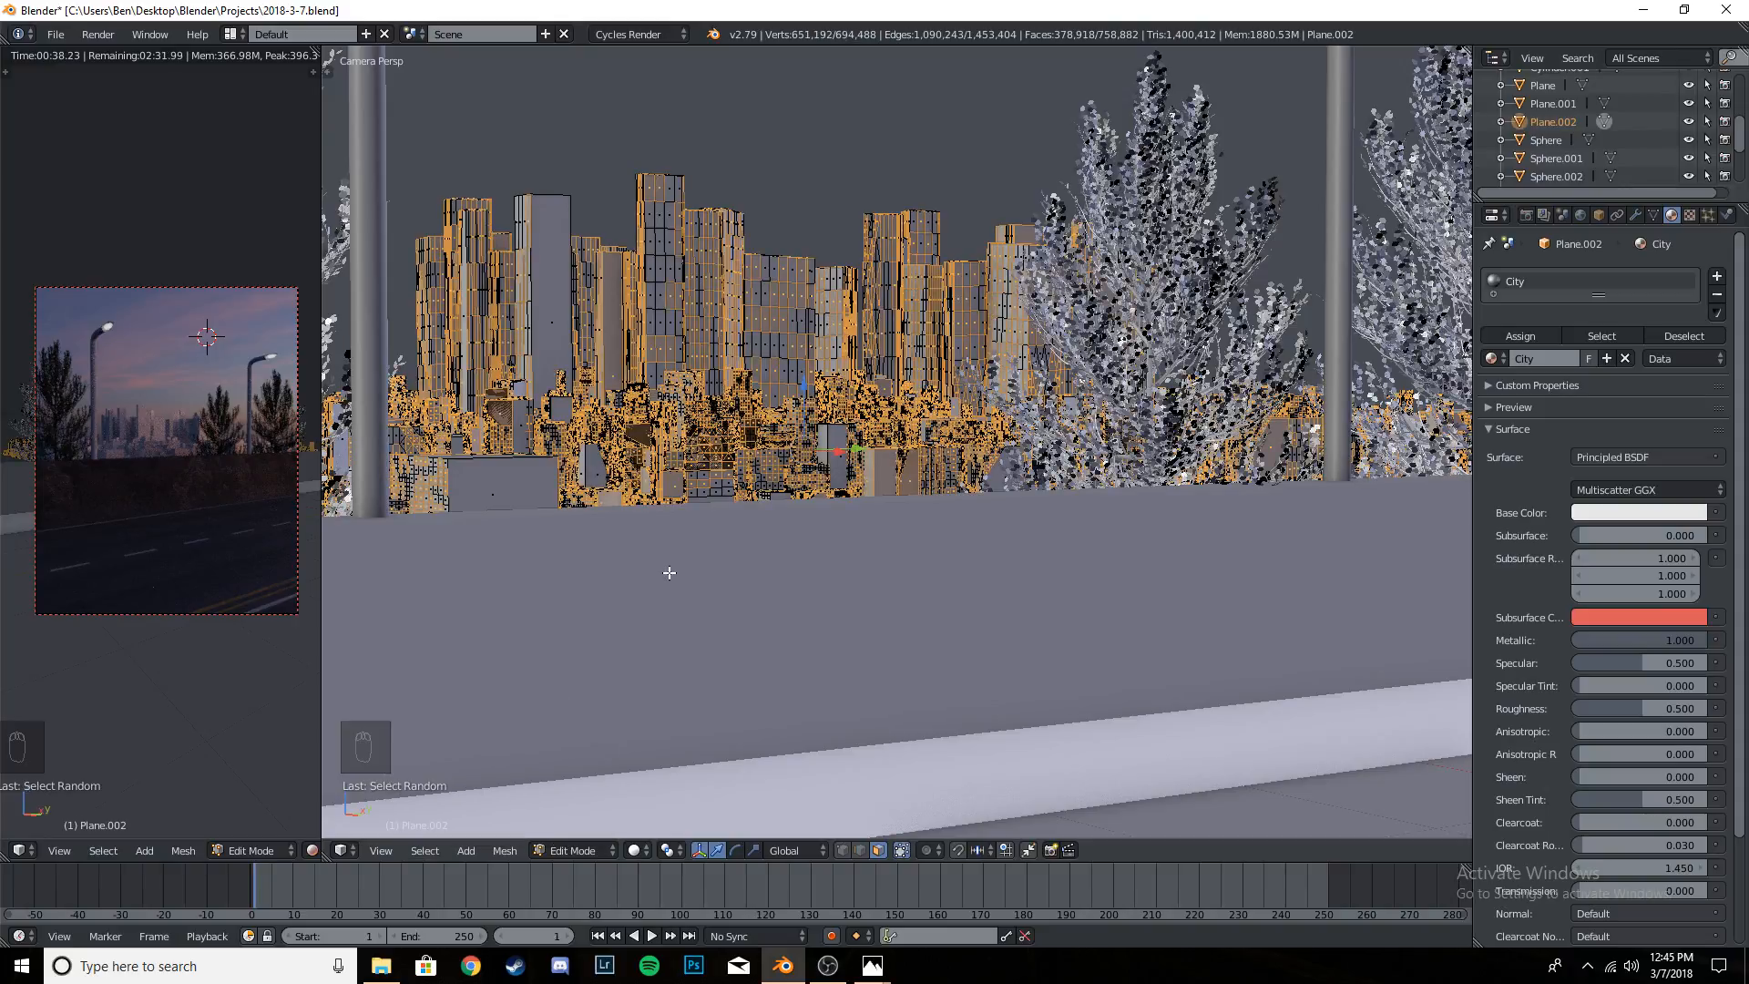
key("t")
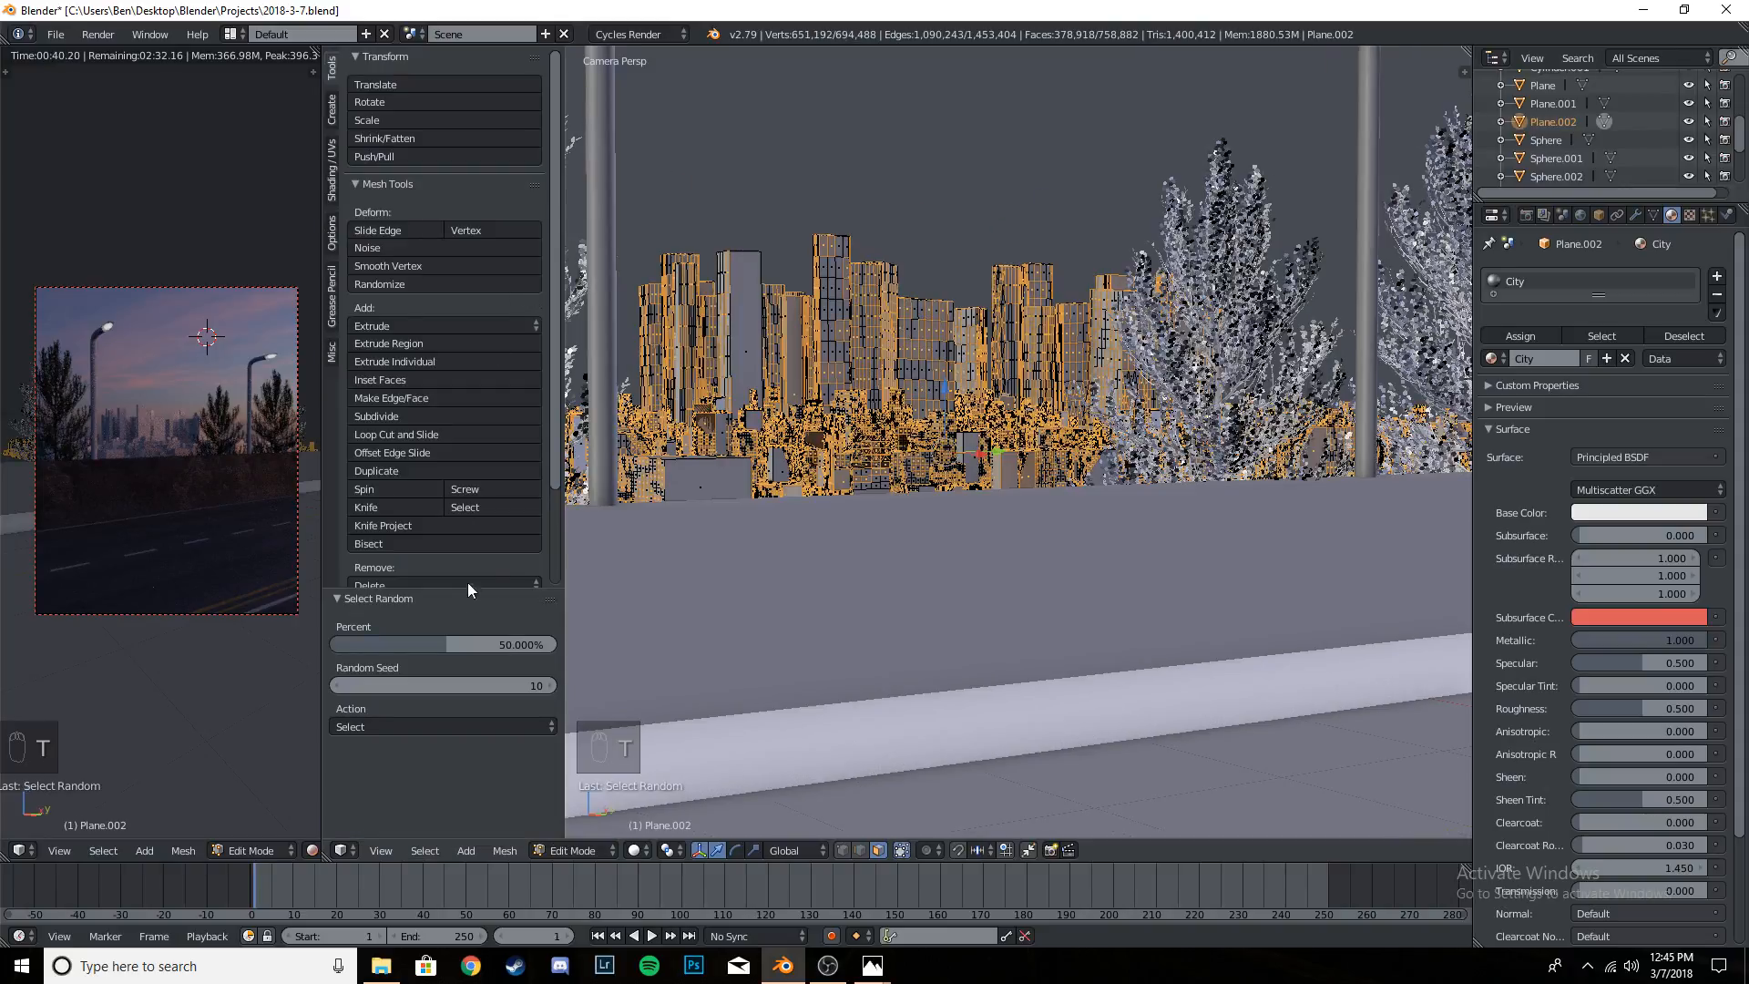
- Try random selection percentages of 10 and 3 on the building faces
left_click(460, 641)
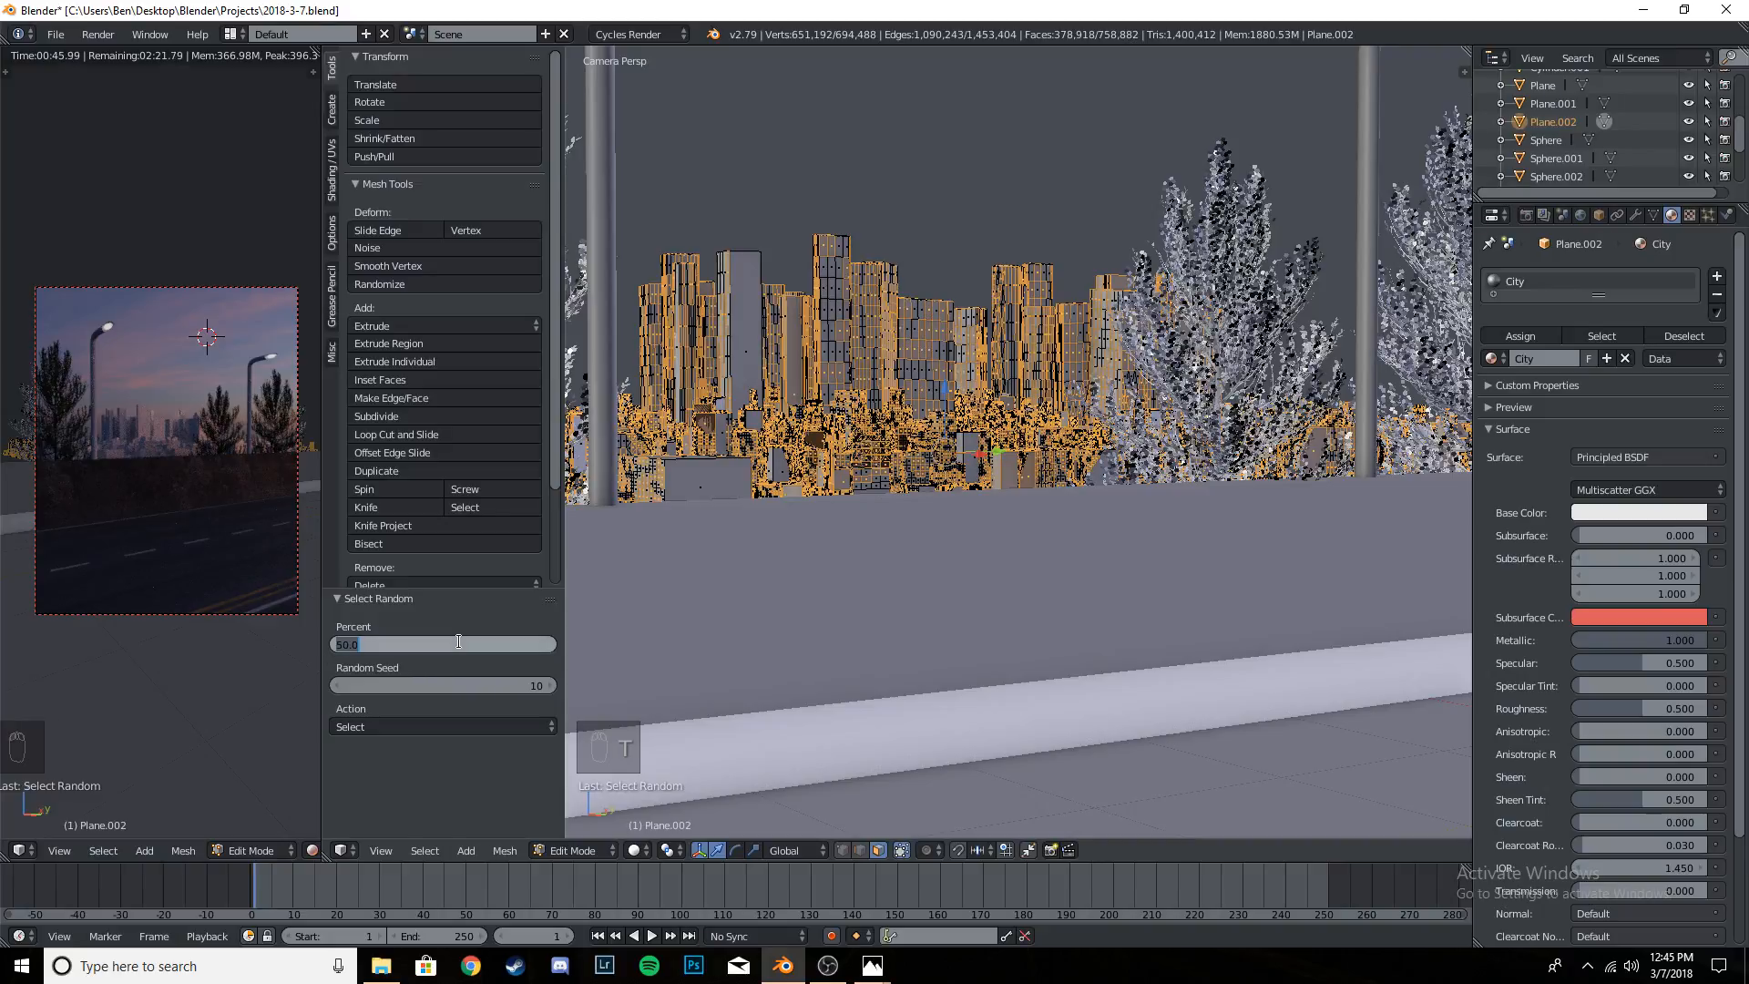
type("10")
key("Return")
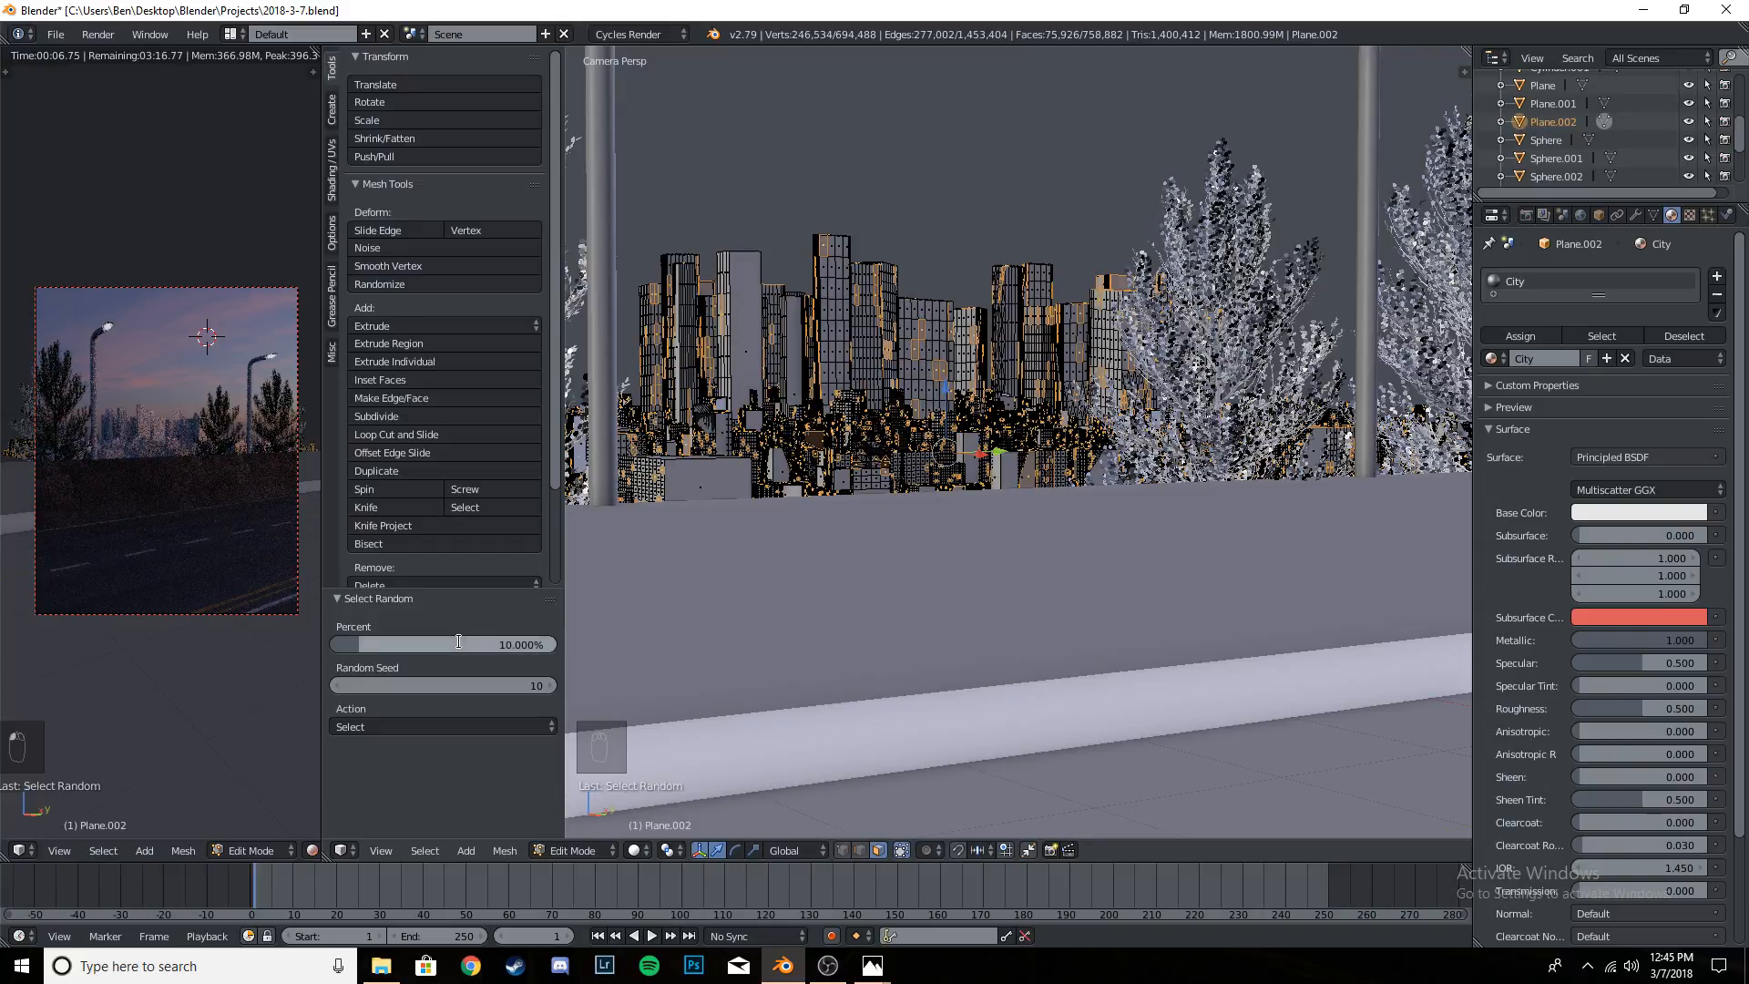
left_click(458, 641)
type("3")
key("Return")
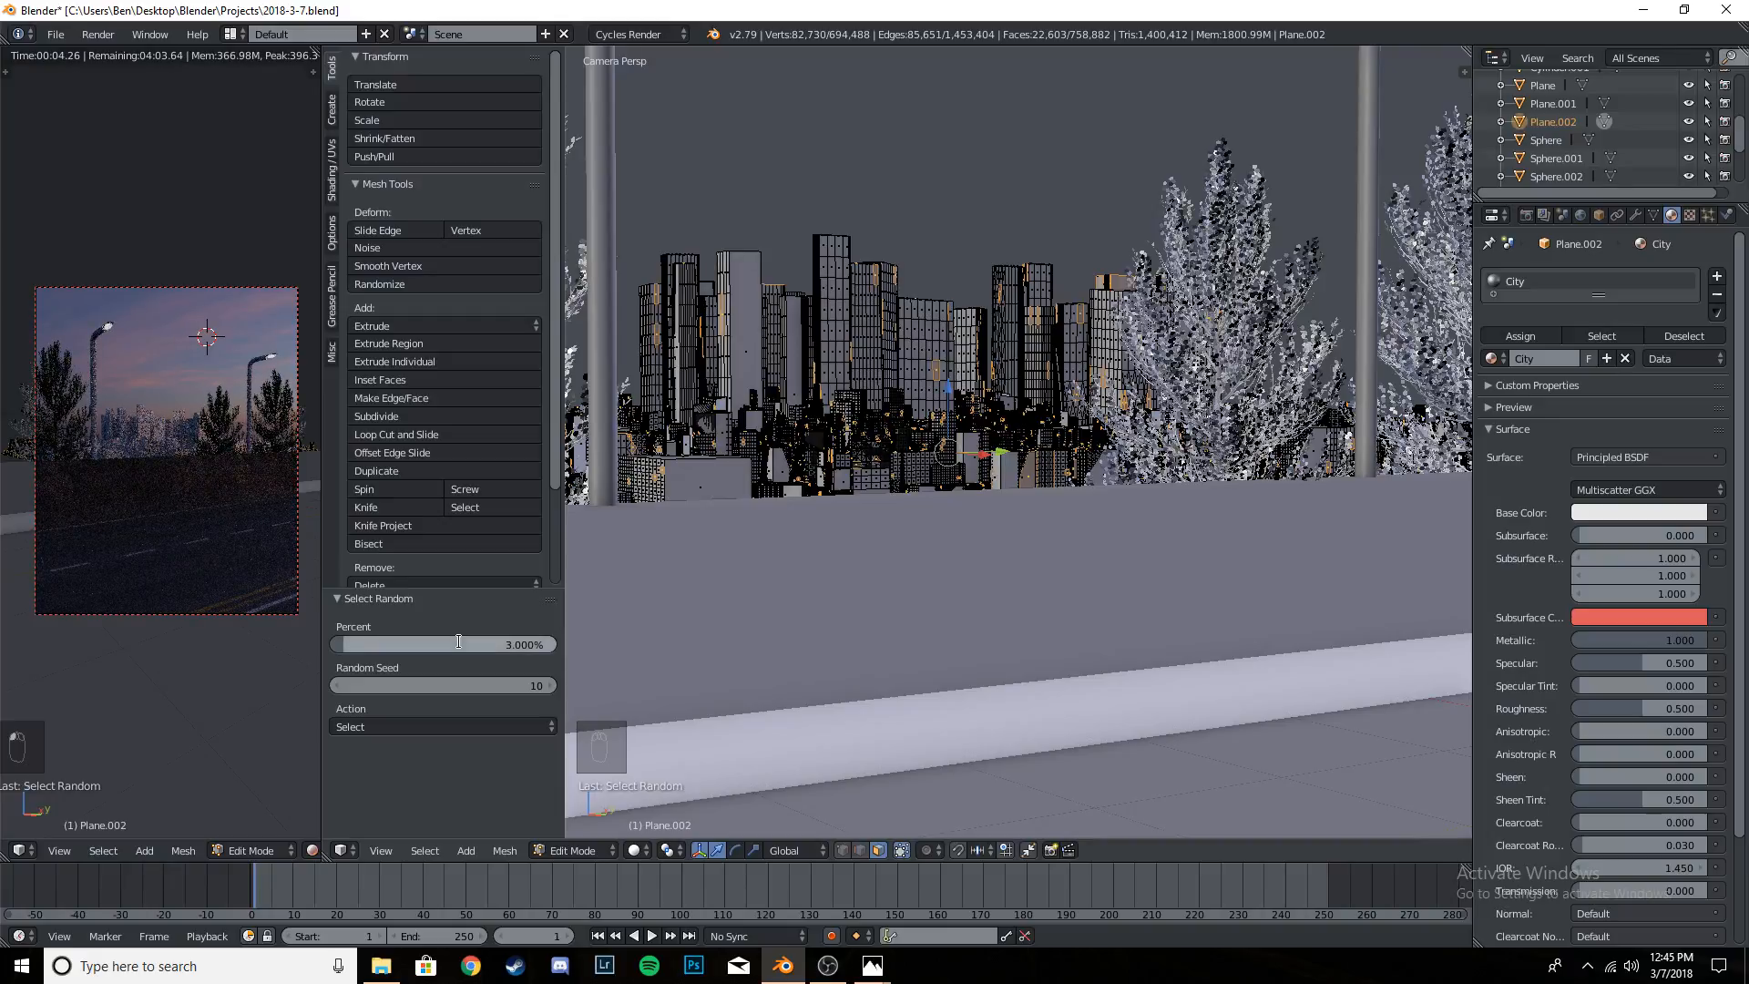
- Set the random face selection on the city mesh to 5 percent
left_click(458, 641)
type("5")
key("Return")
key("KP_Enter")
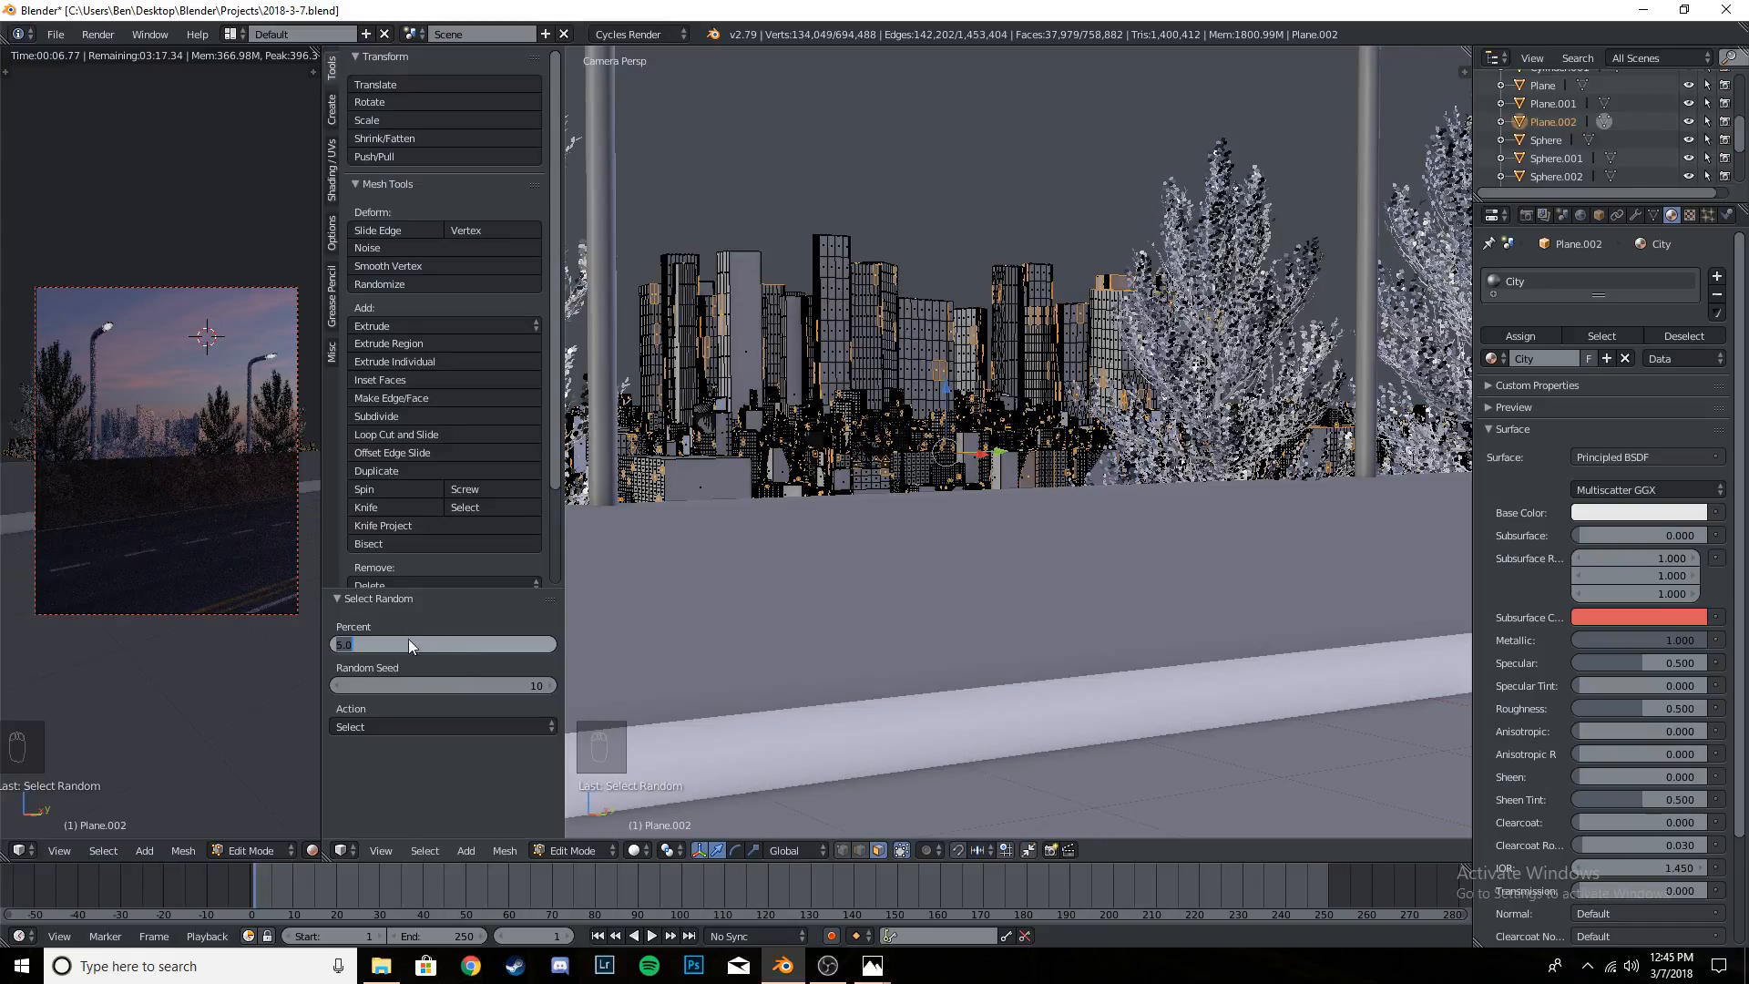
key("Return")
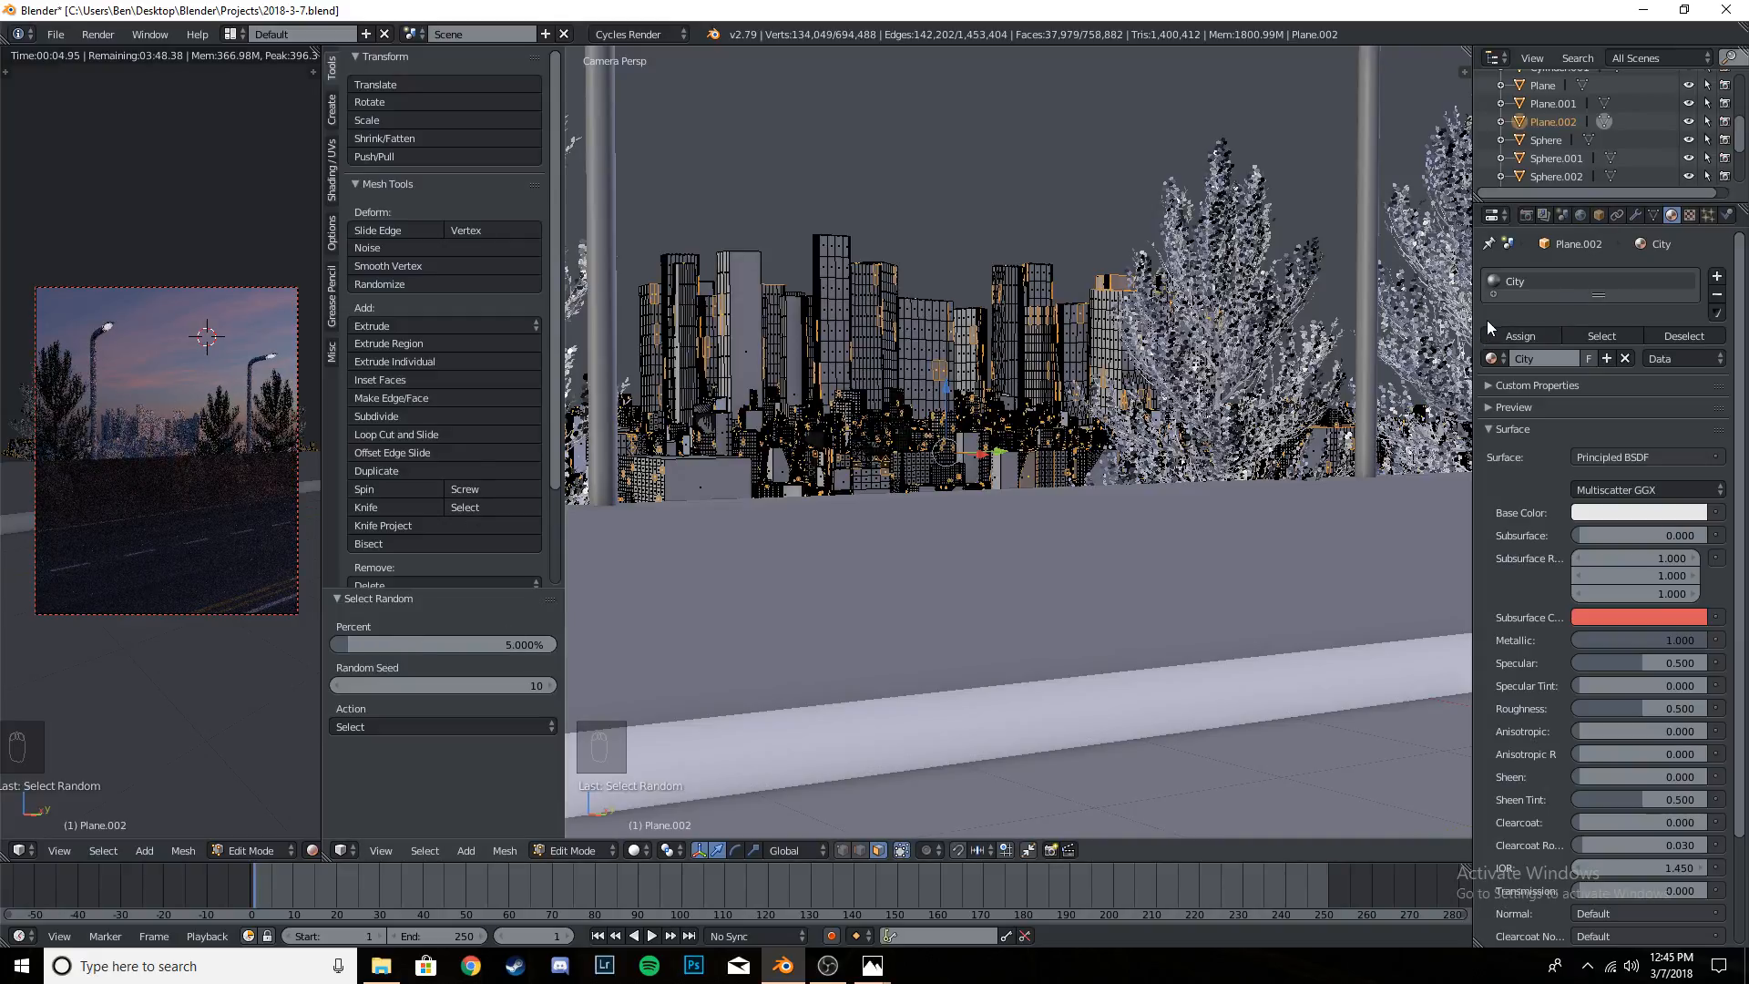
- Add a second material slot with a new material to the city mesh, and switch the narrow camera preview to solid shading
left_click(1718, 278)
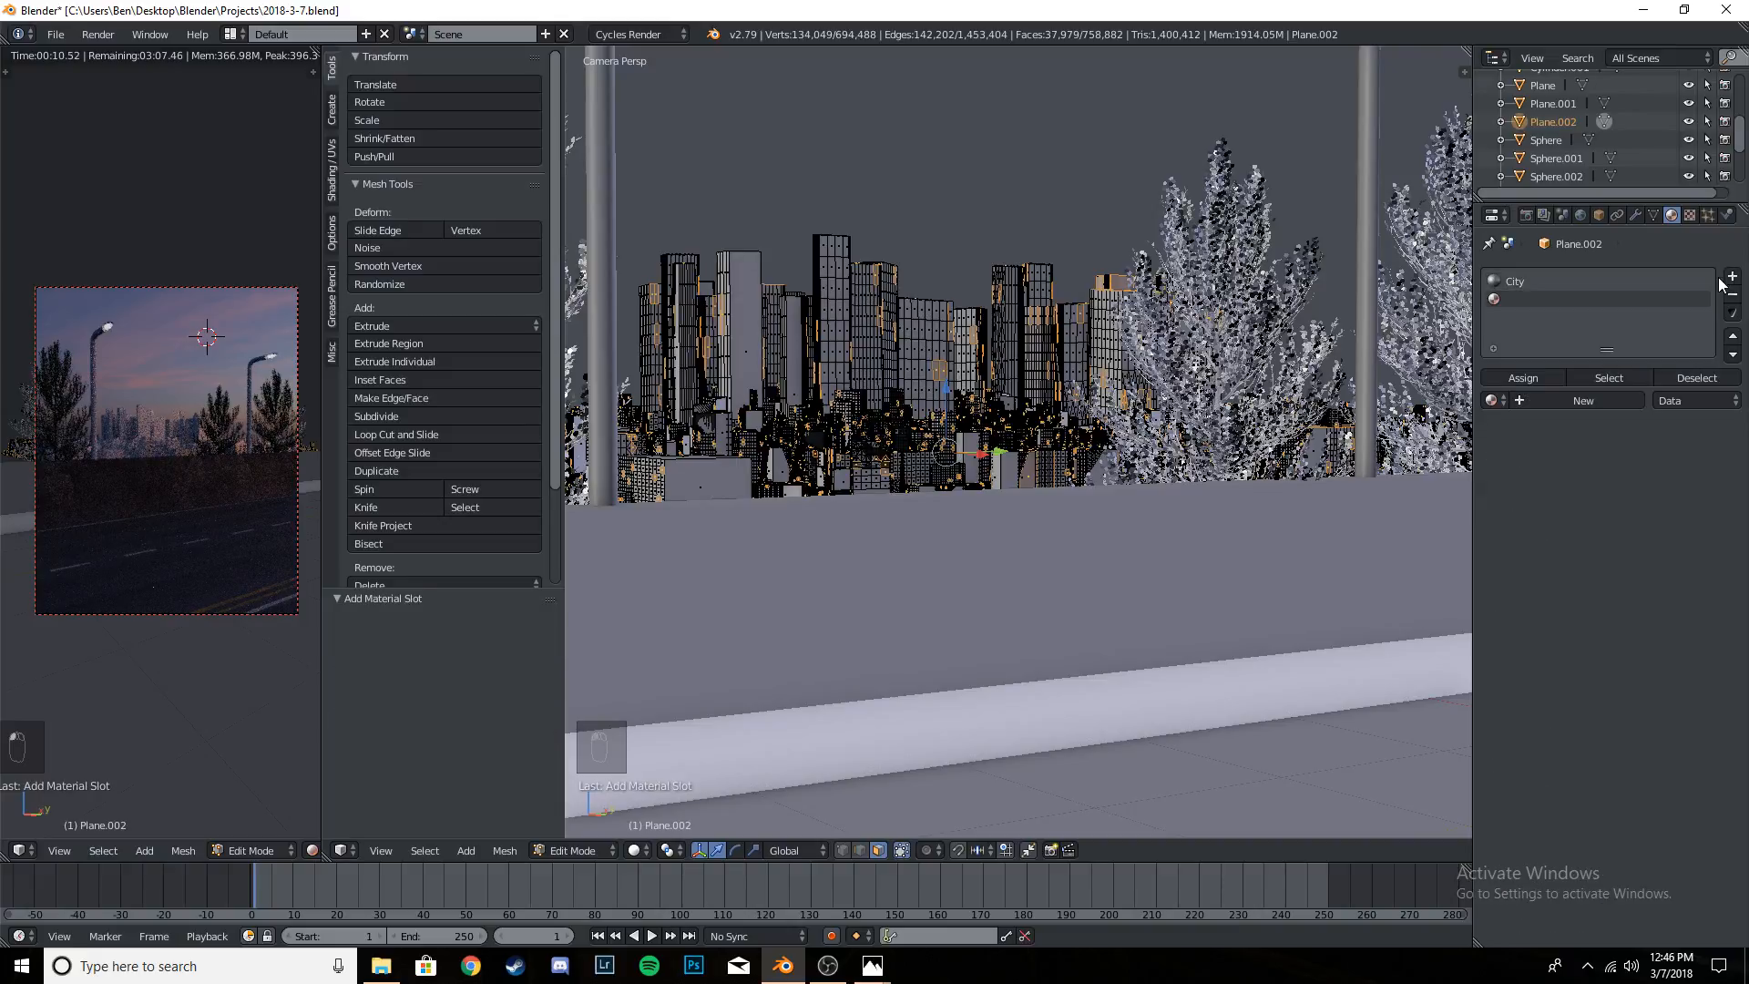
left_click(1543, 403)
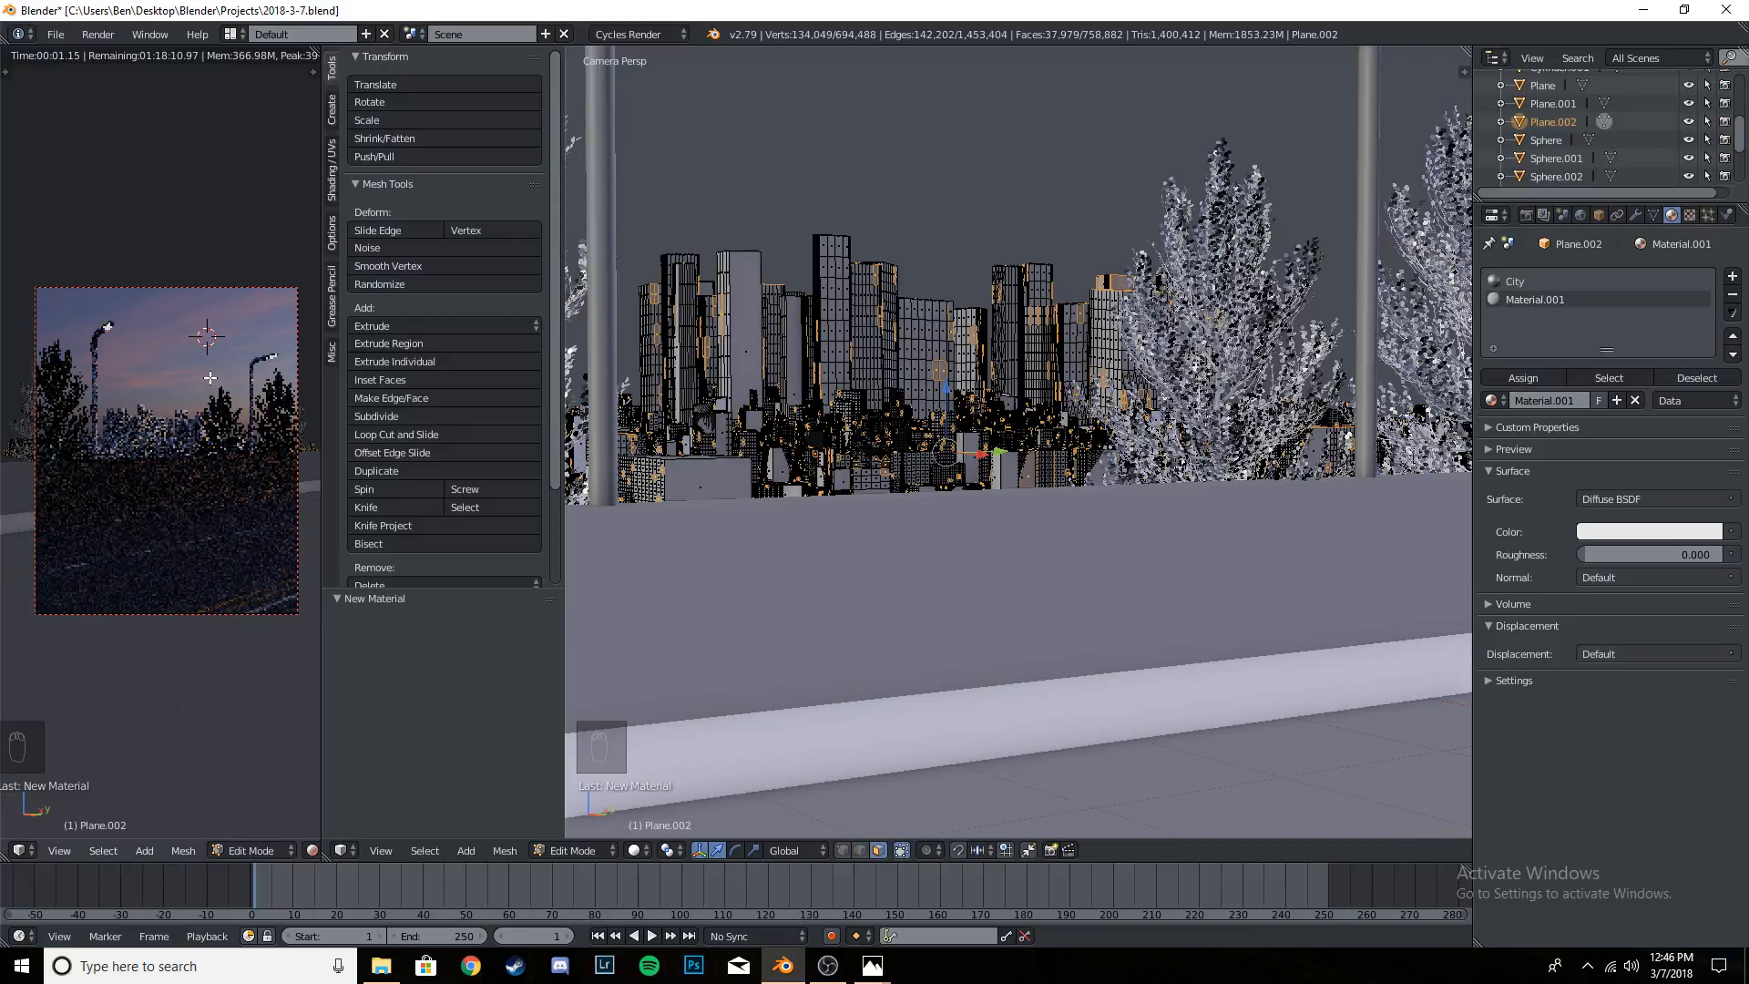
key("shift+z")
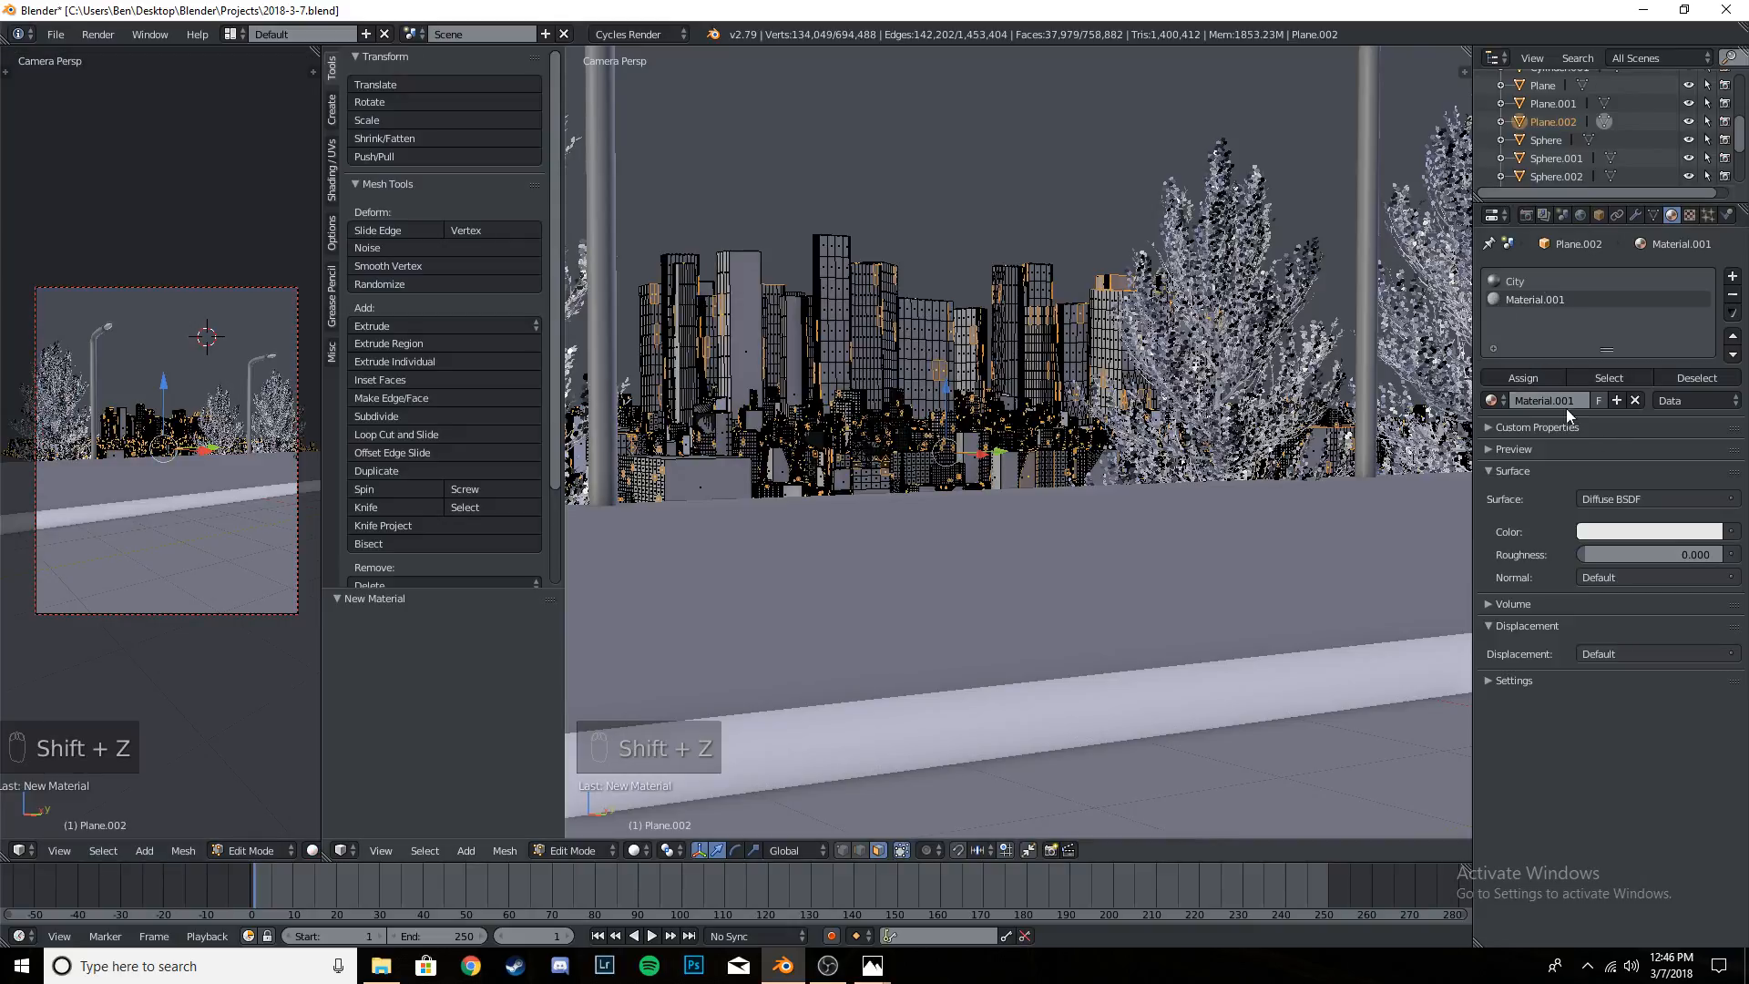
- Rename the city mesh's second material to City LIGHT
double_click(1564, 299)
key("BackSpace")
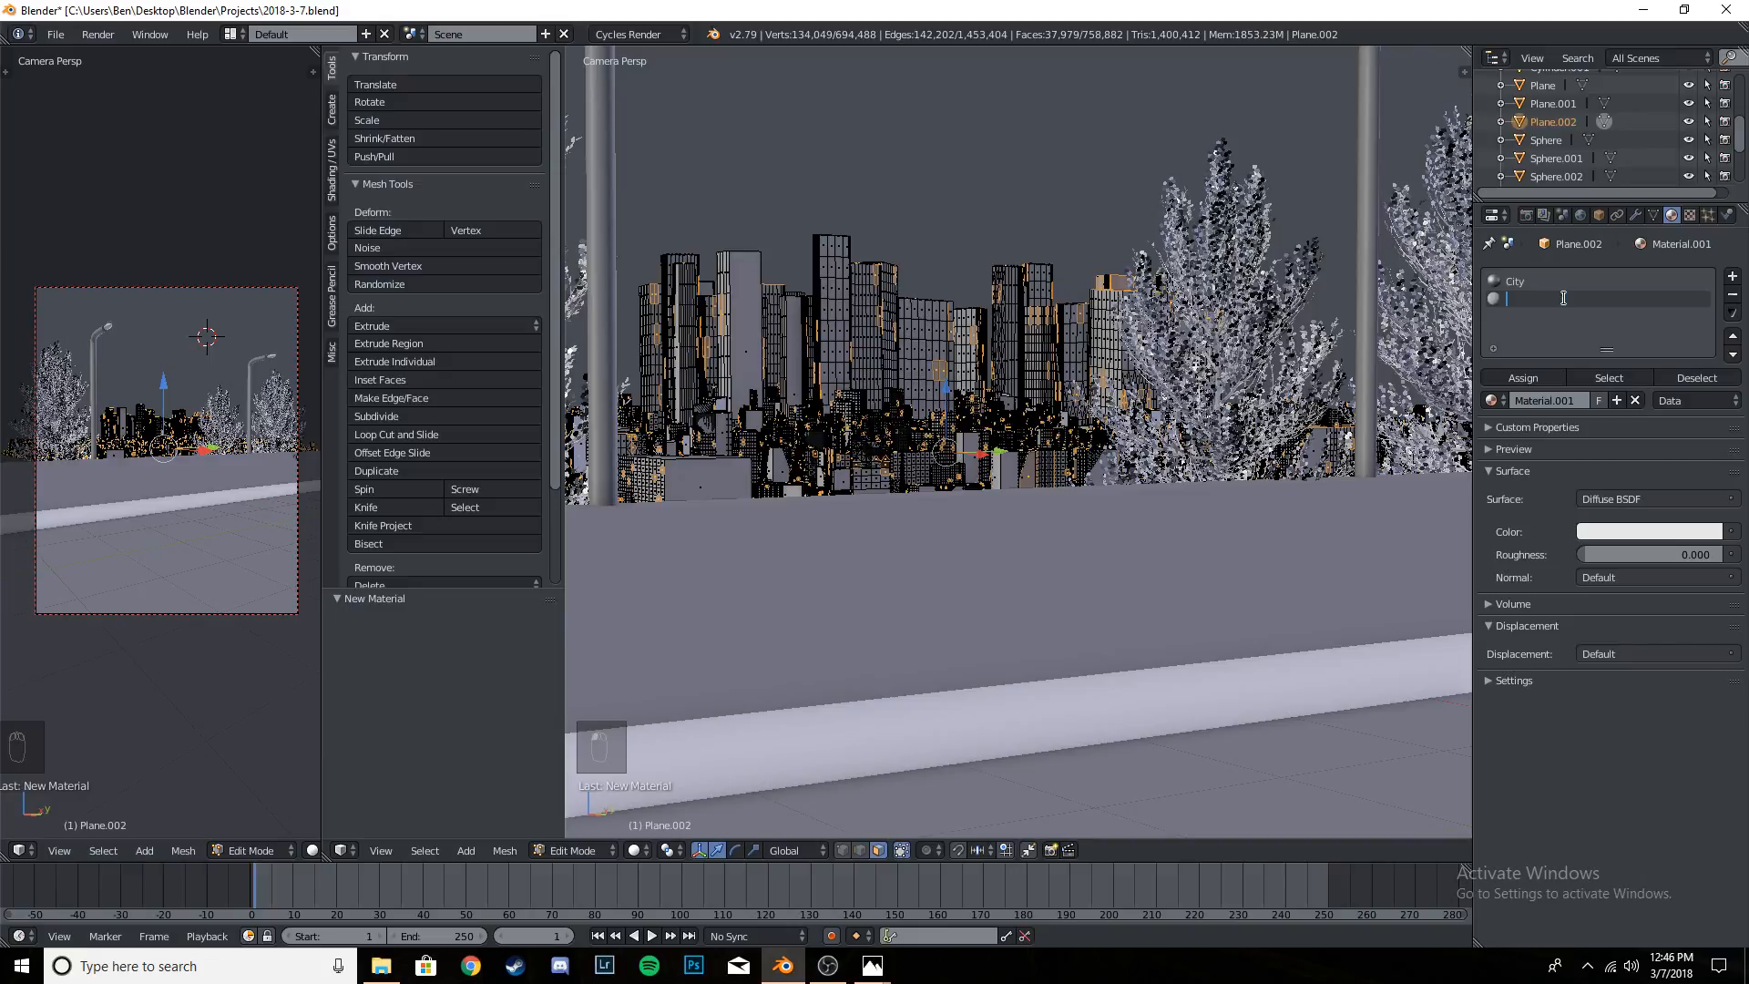
type("City LIGHT")
key("Return")
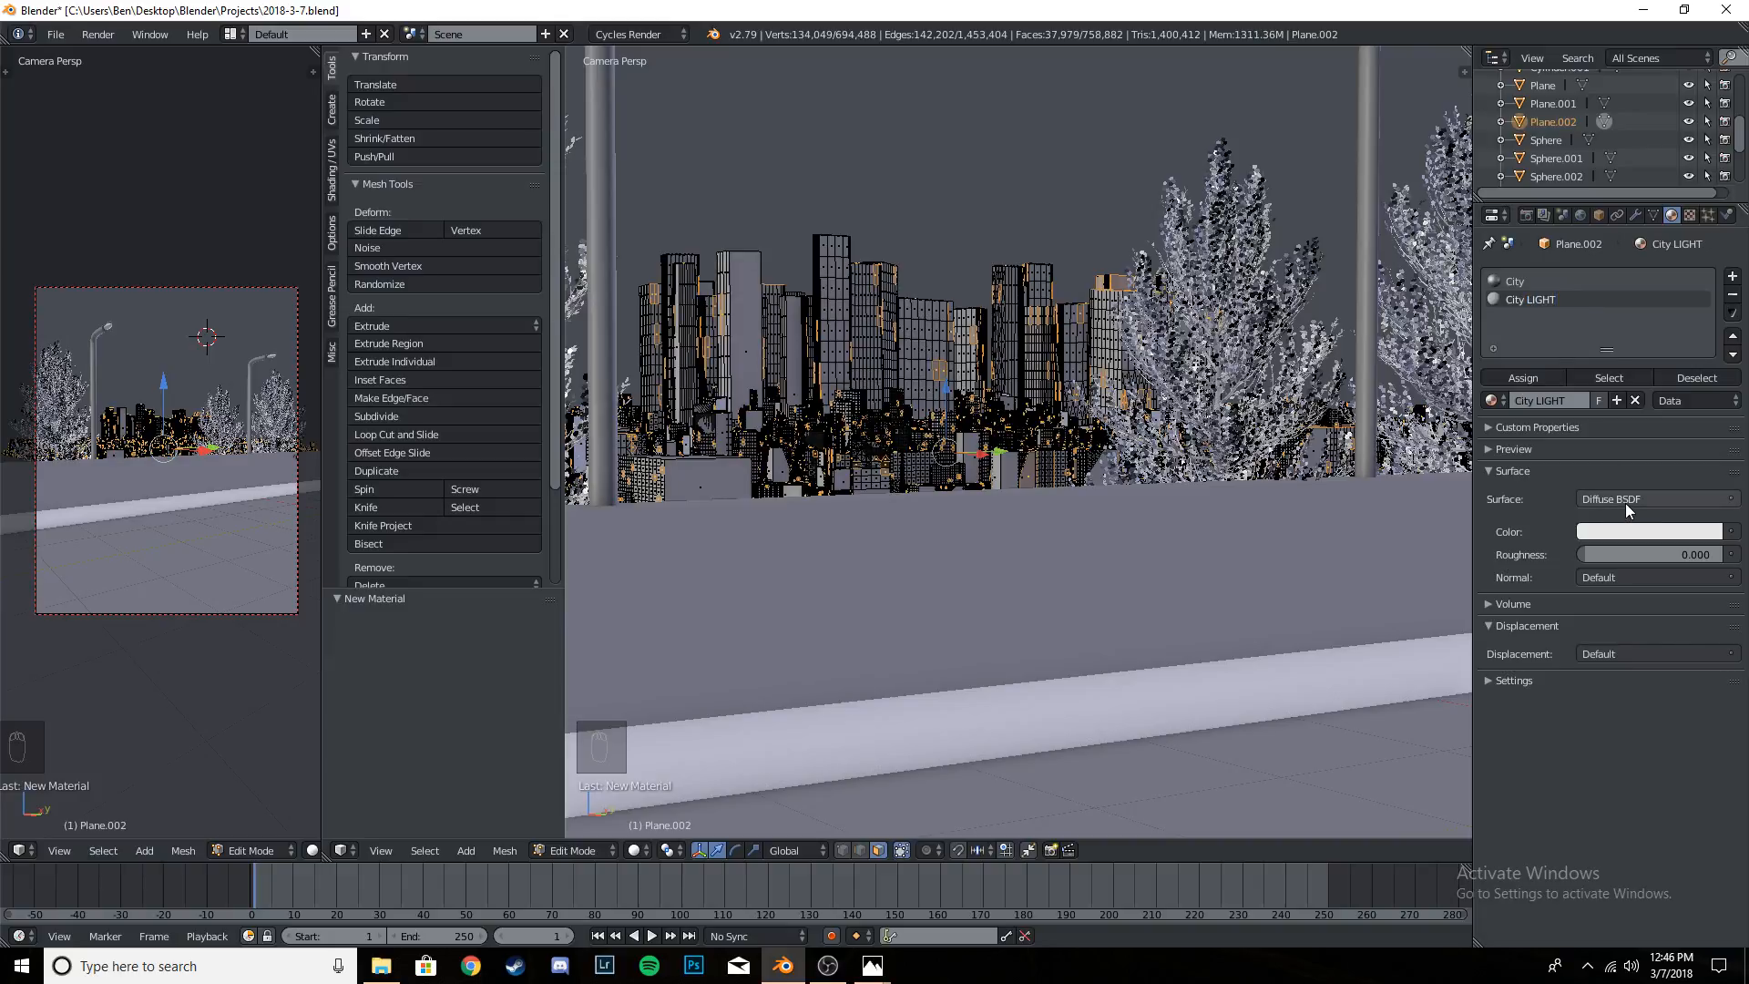
- Give the City LIGHT material an Emission surface with a strength of 2
left_click(1625, 499)
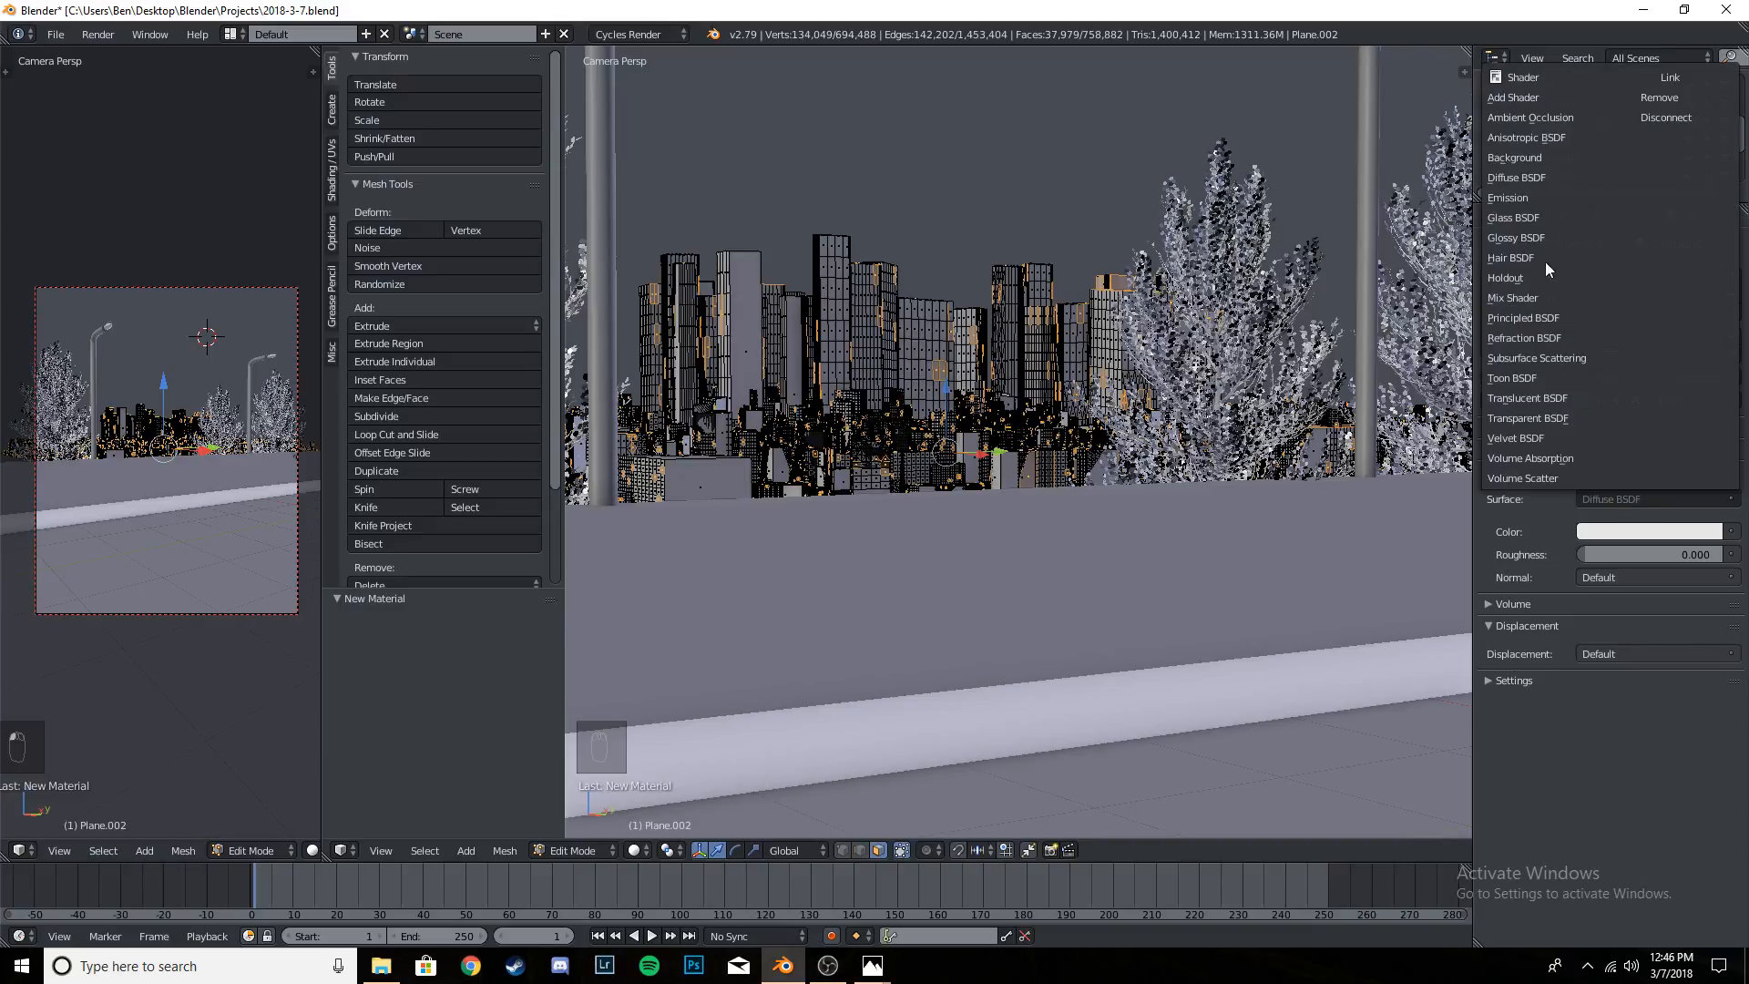
left_click(1528, 198)
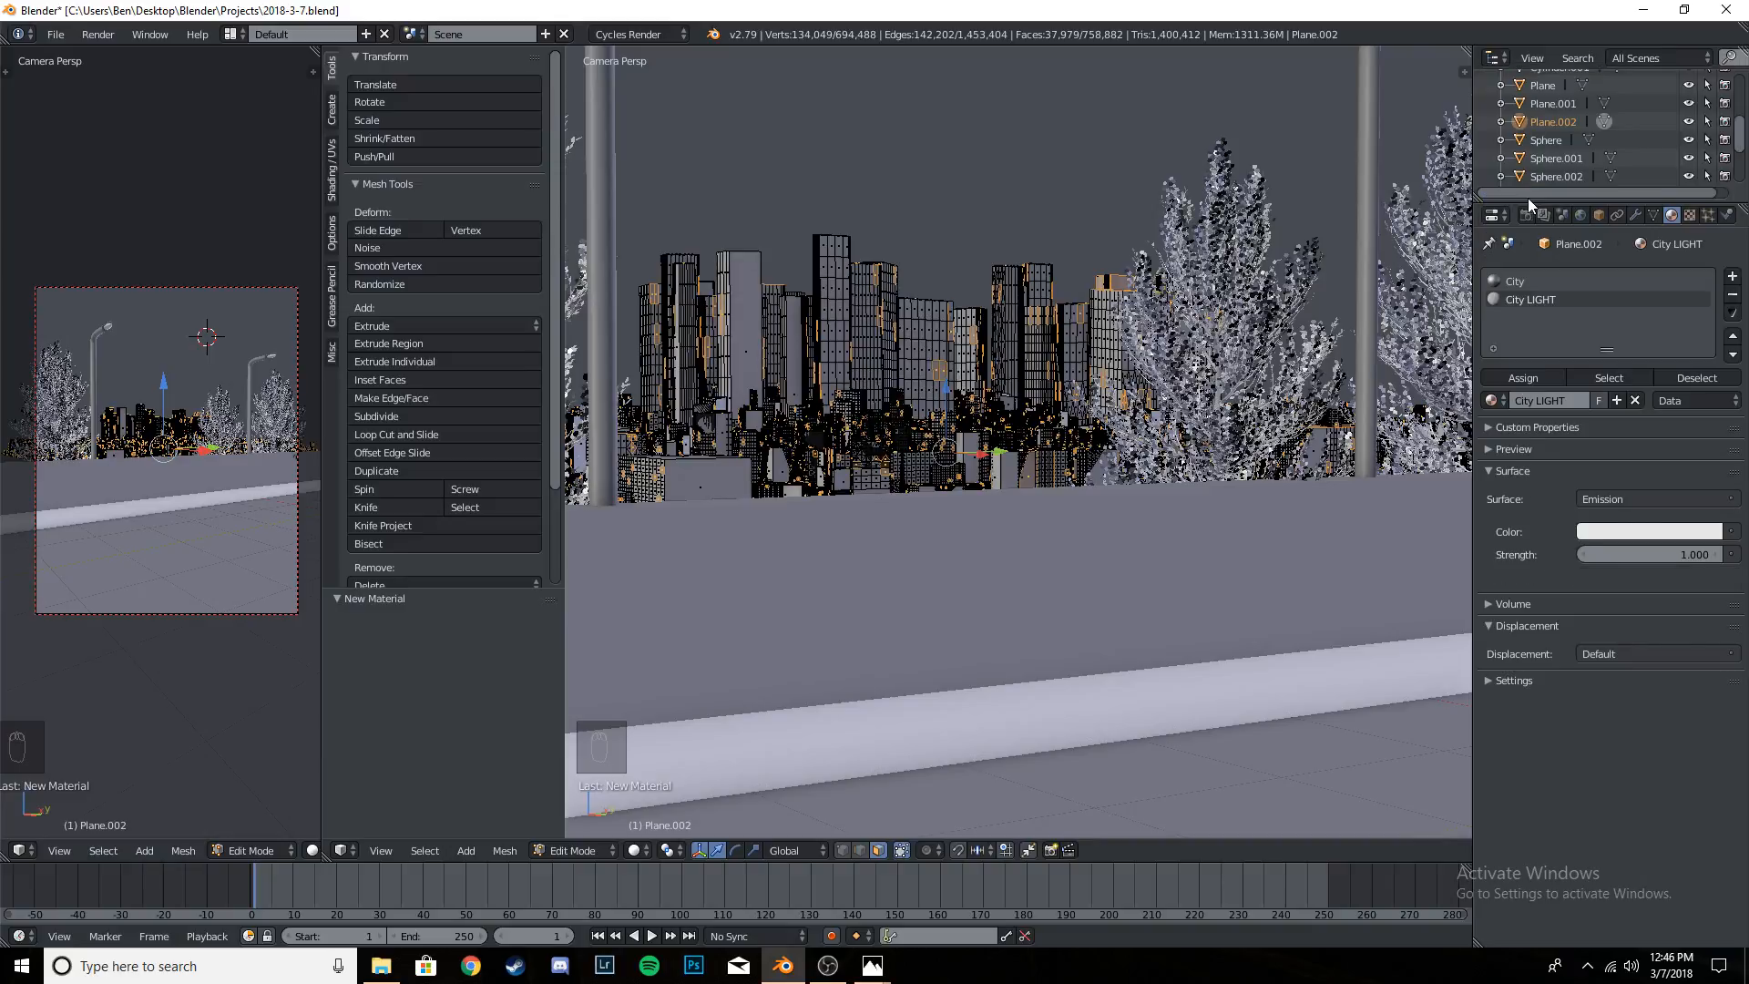
left_click(1656, 554)
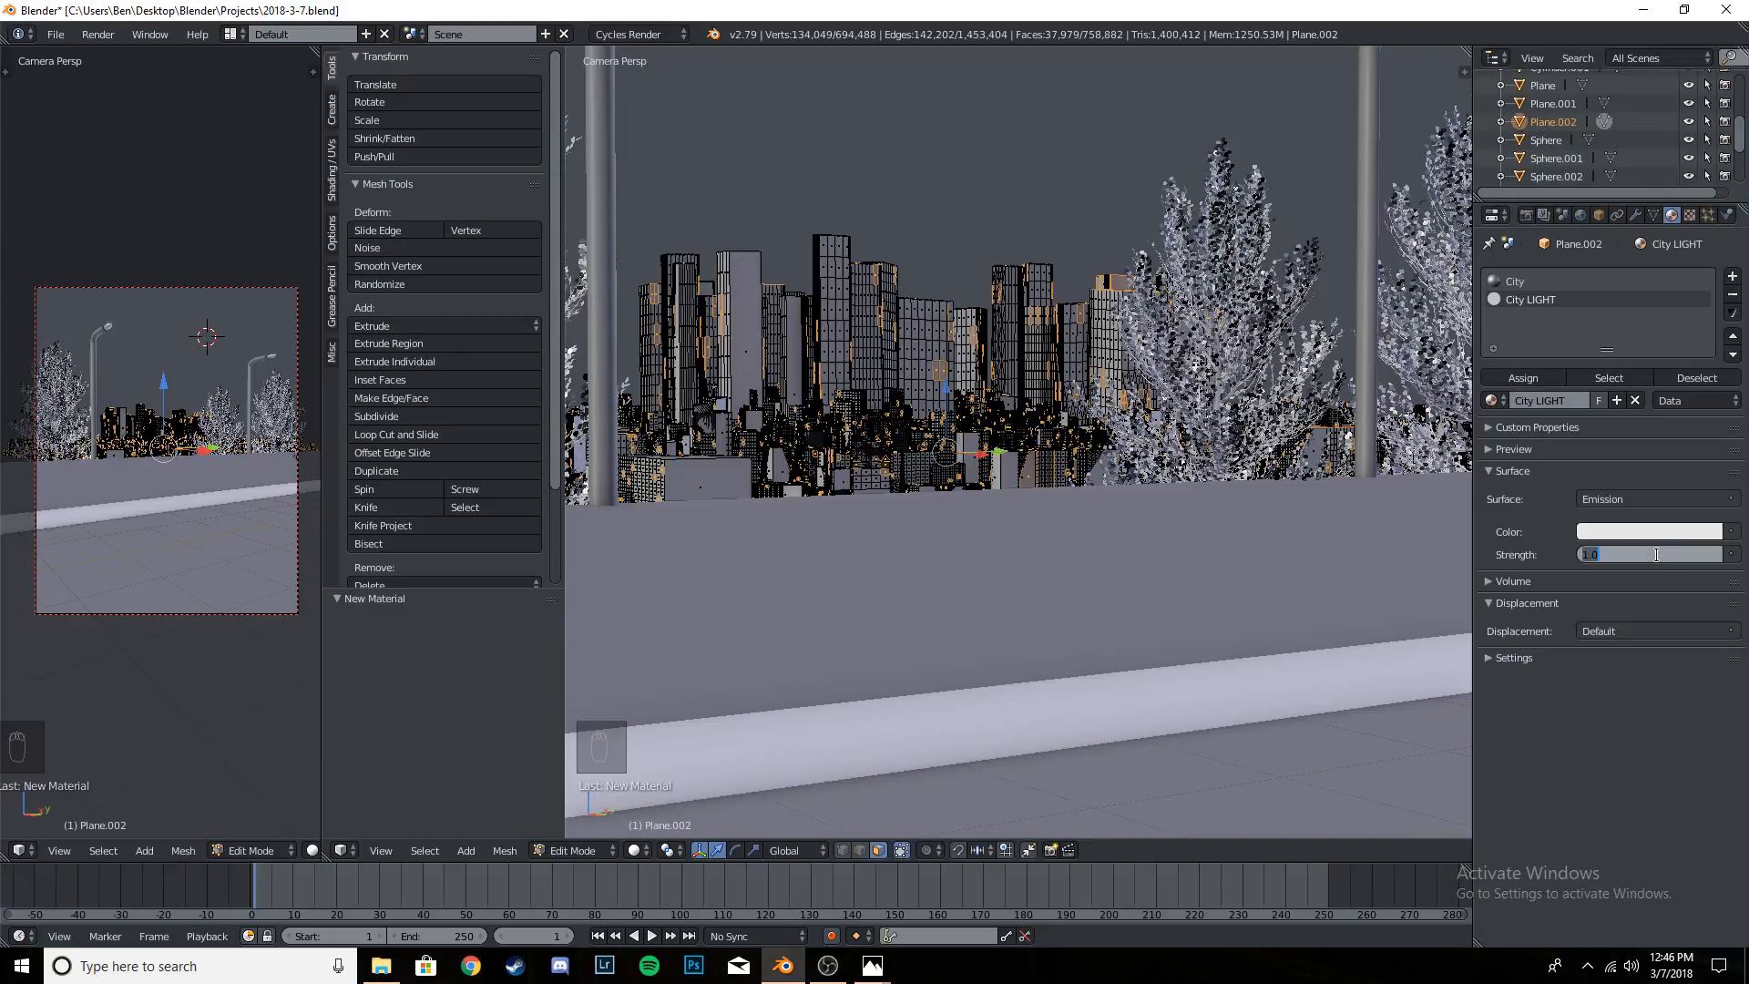
type("2")
key("Return")
- Assign City LIGHT to the randomly selected building faces, then return to Object Mode and save over 2018-3-7.blend
left_click(1549, 377)
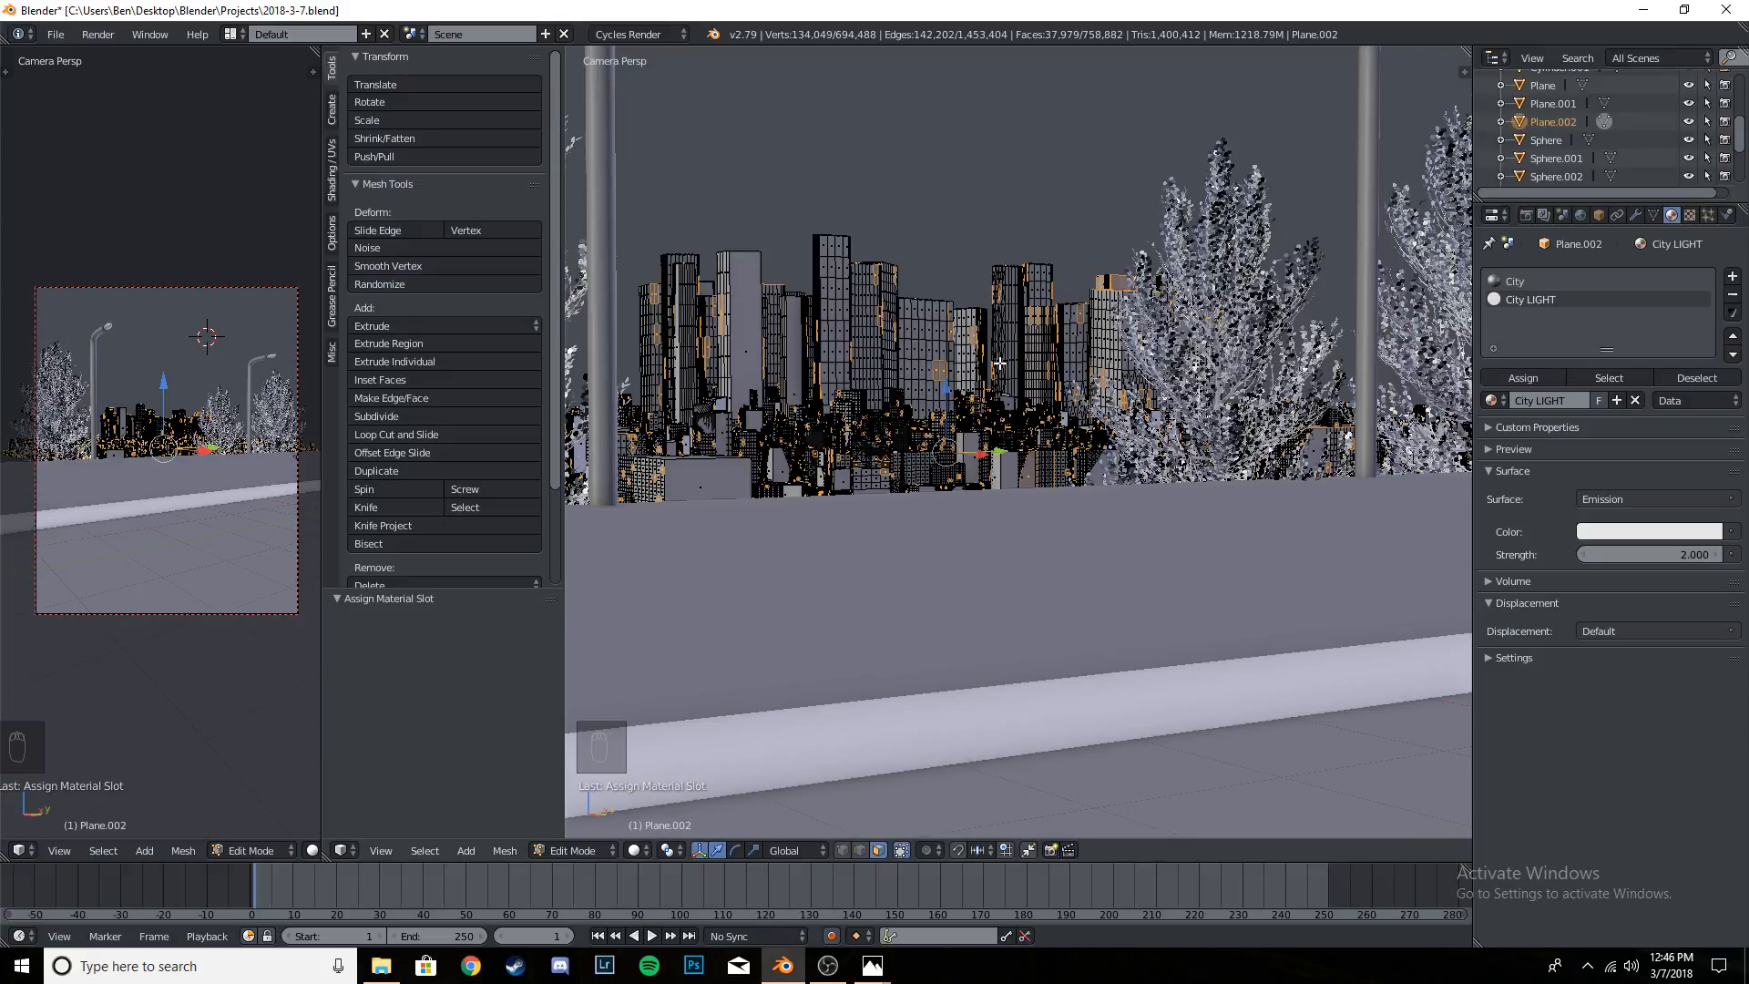
key("Tab")
key("ctrl+s")
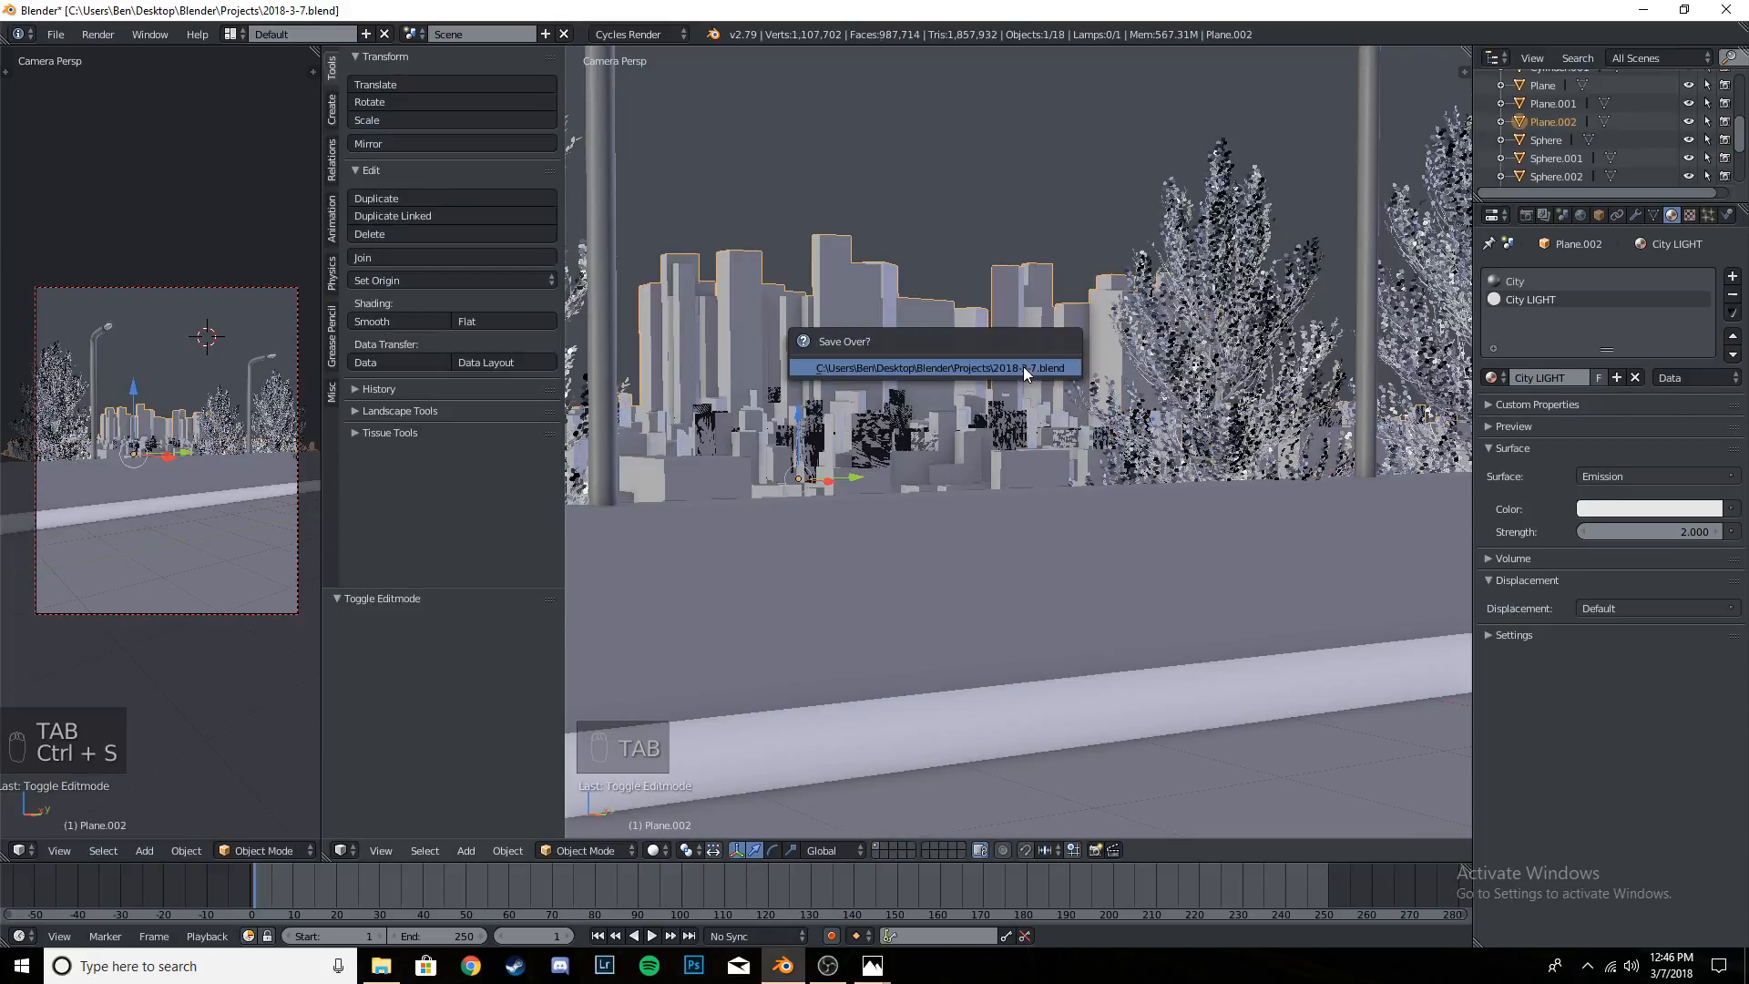
left_click(1024, 366)
- Merge the two 3D viewports into one large camera view
scroll(953, 392, "down", 2)
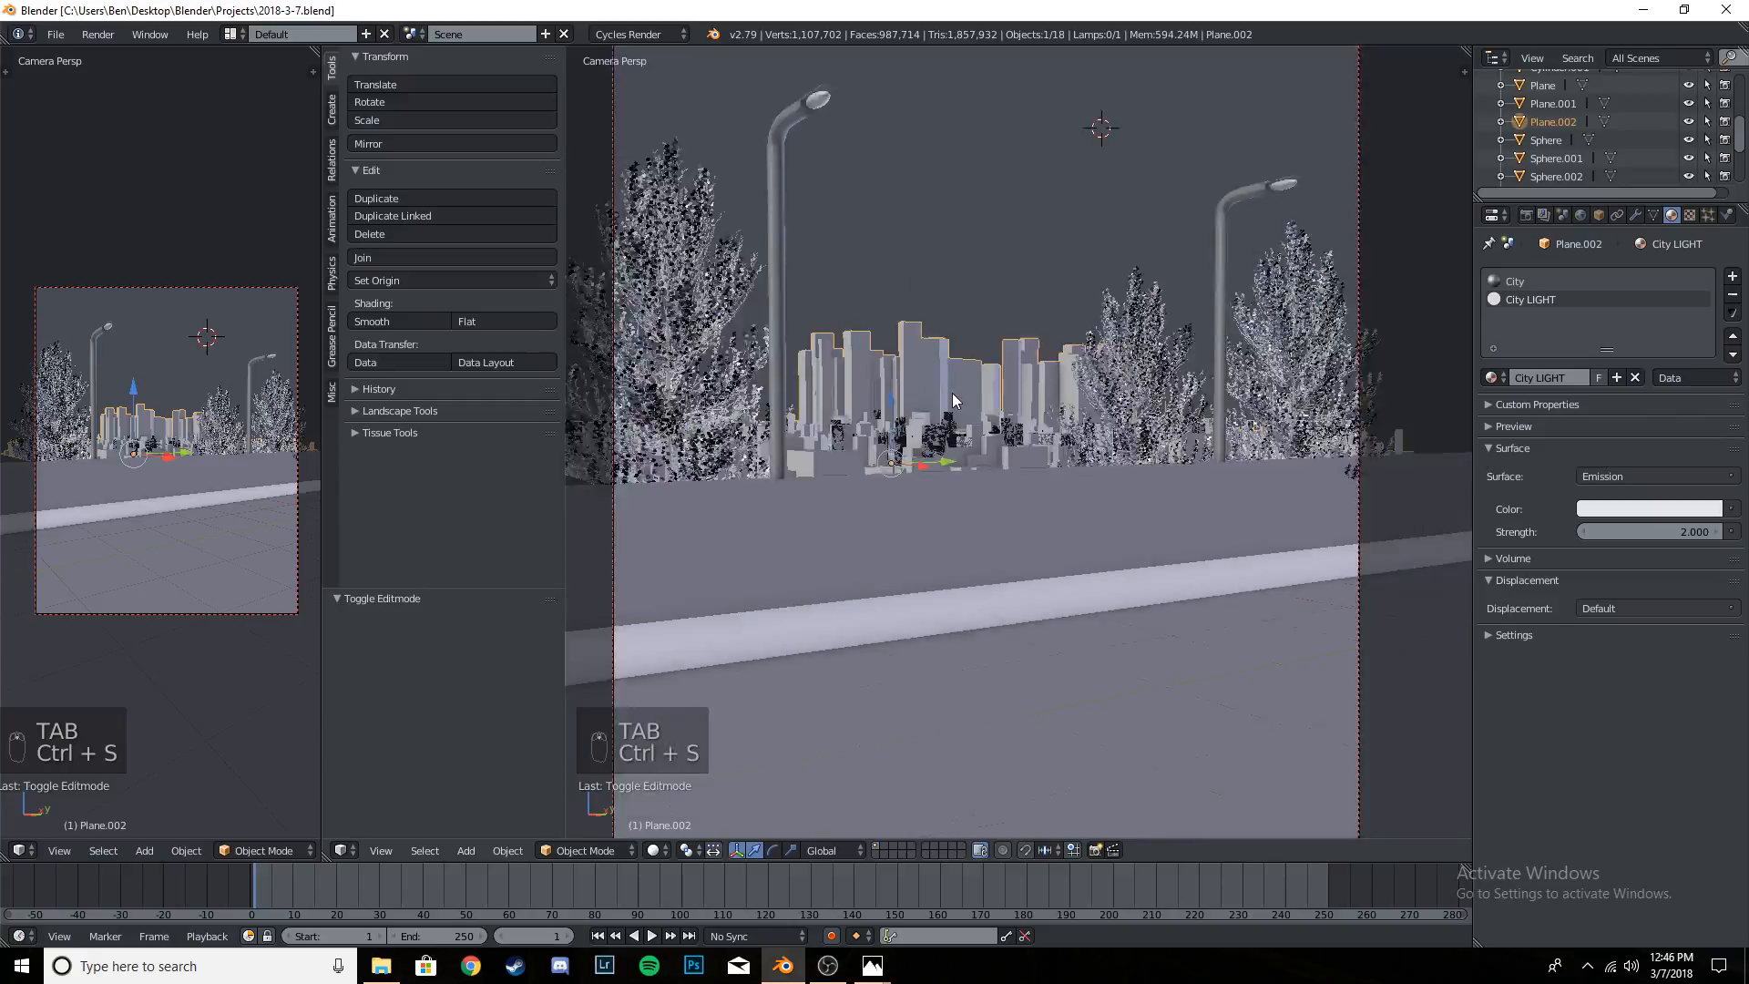
scroll(953, 392, "up", 2)
scroll(953, 392, "down", 4)
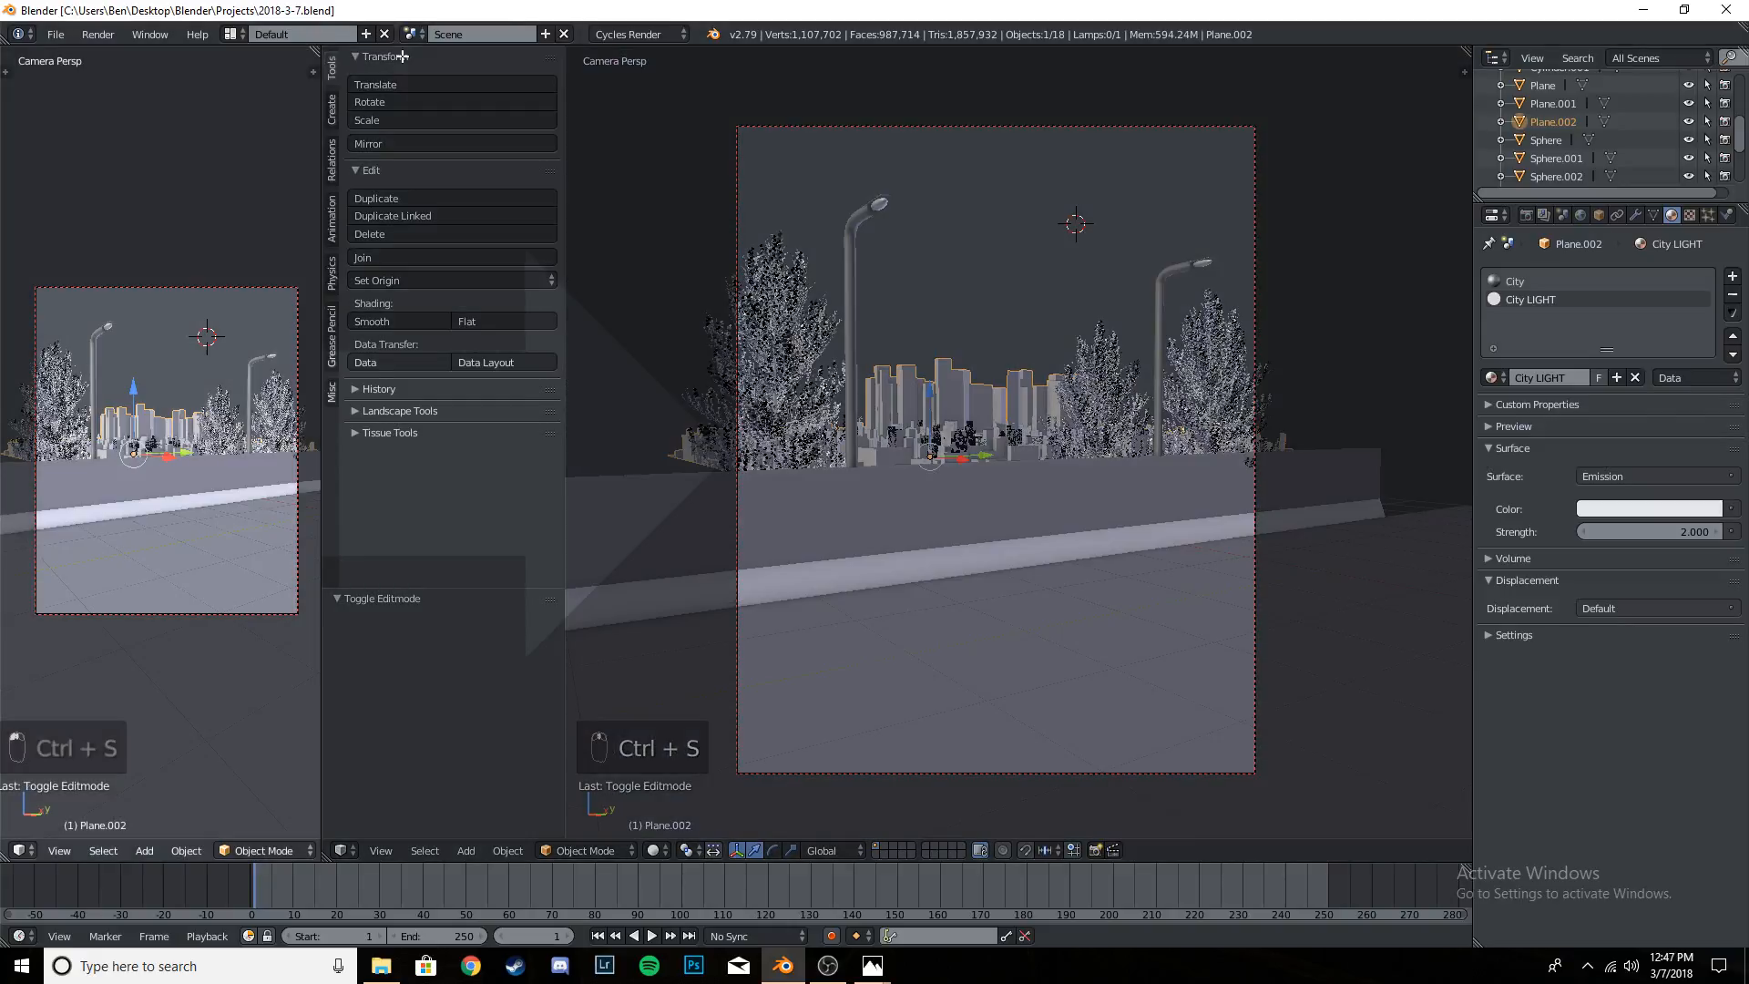
left_click_drag(401, 56, 419, 67)
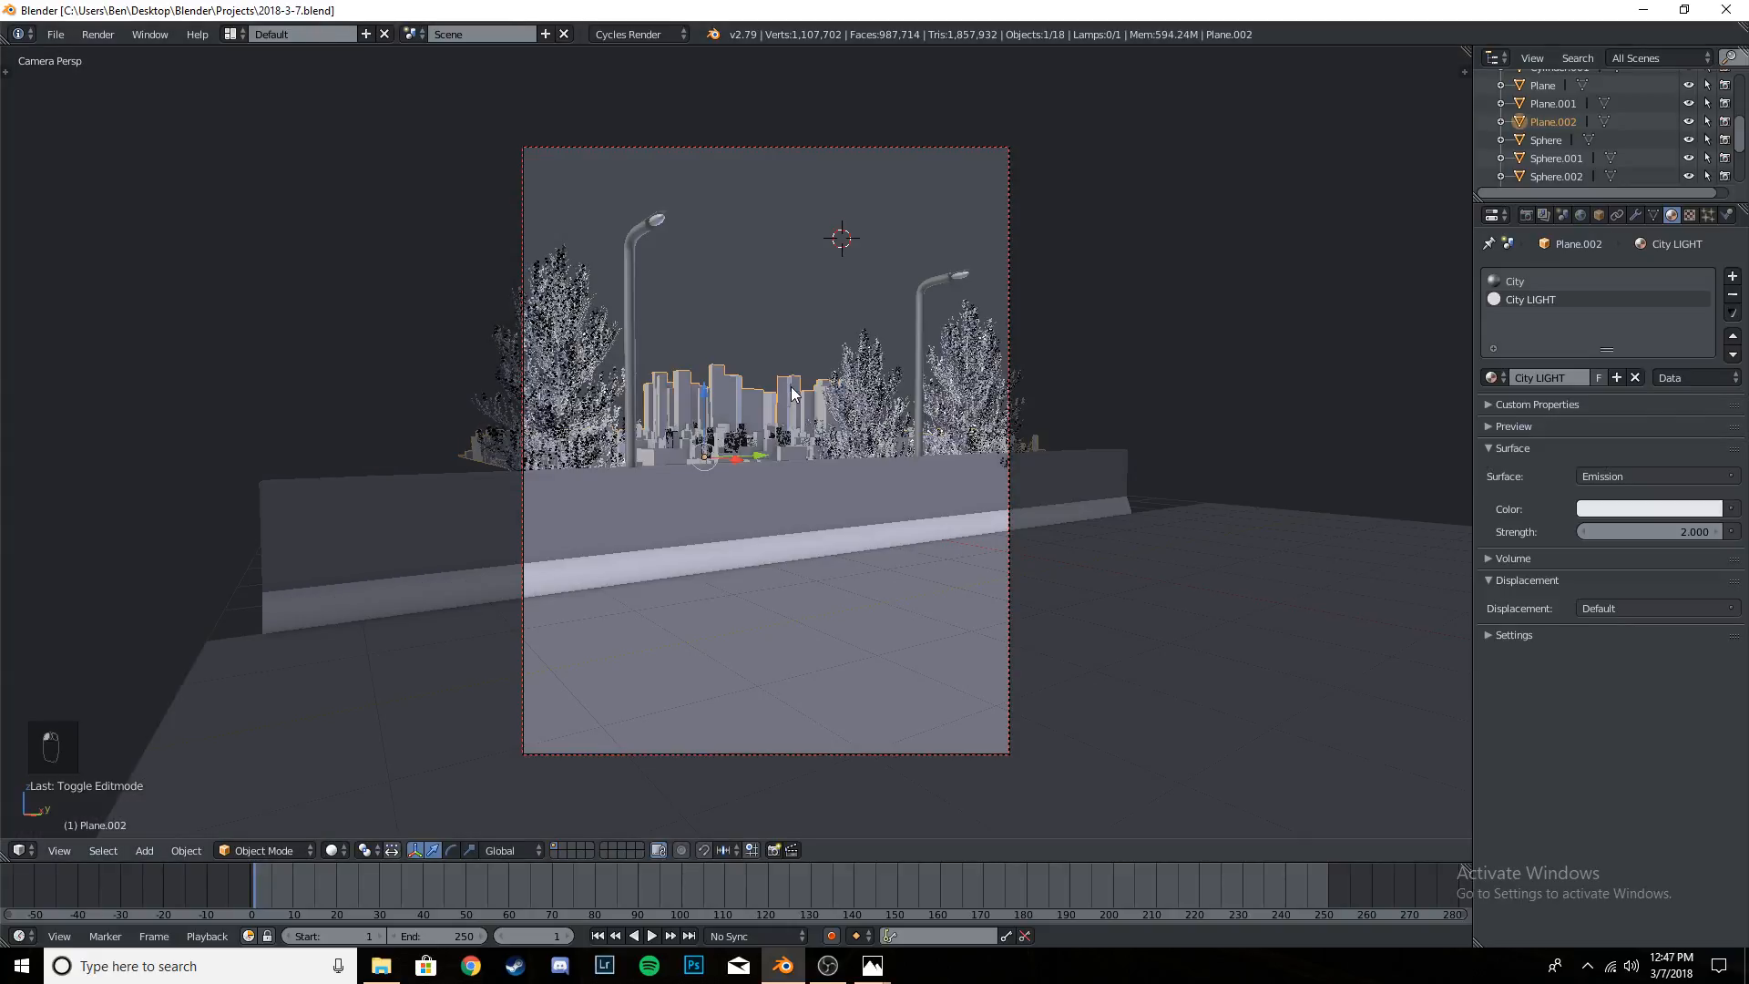
- Save the file and inspect the lit city buildings in rendered shading, ending in solid shading
key("shift+z")
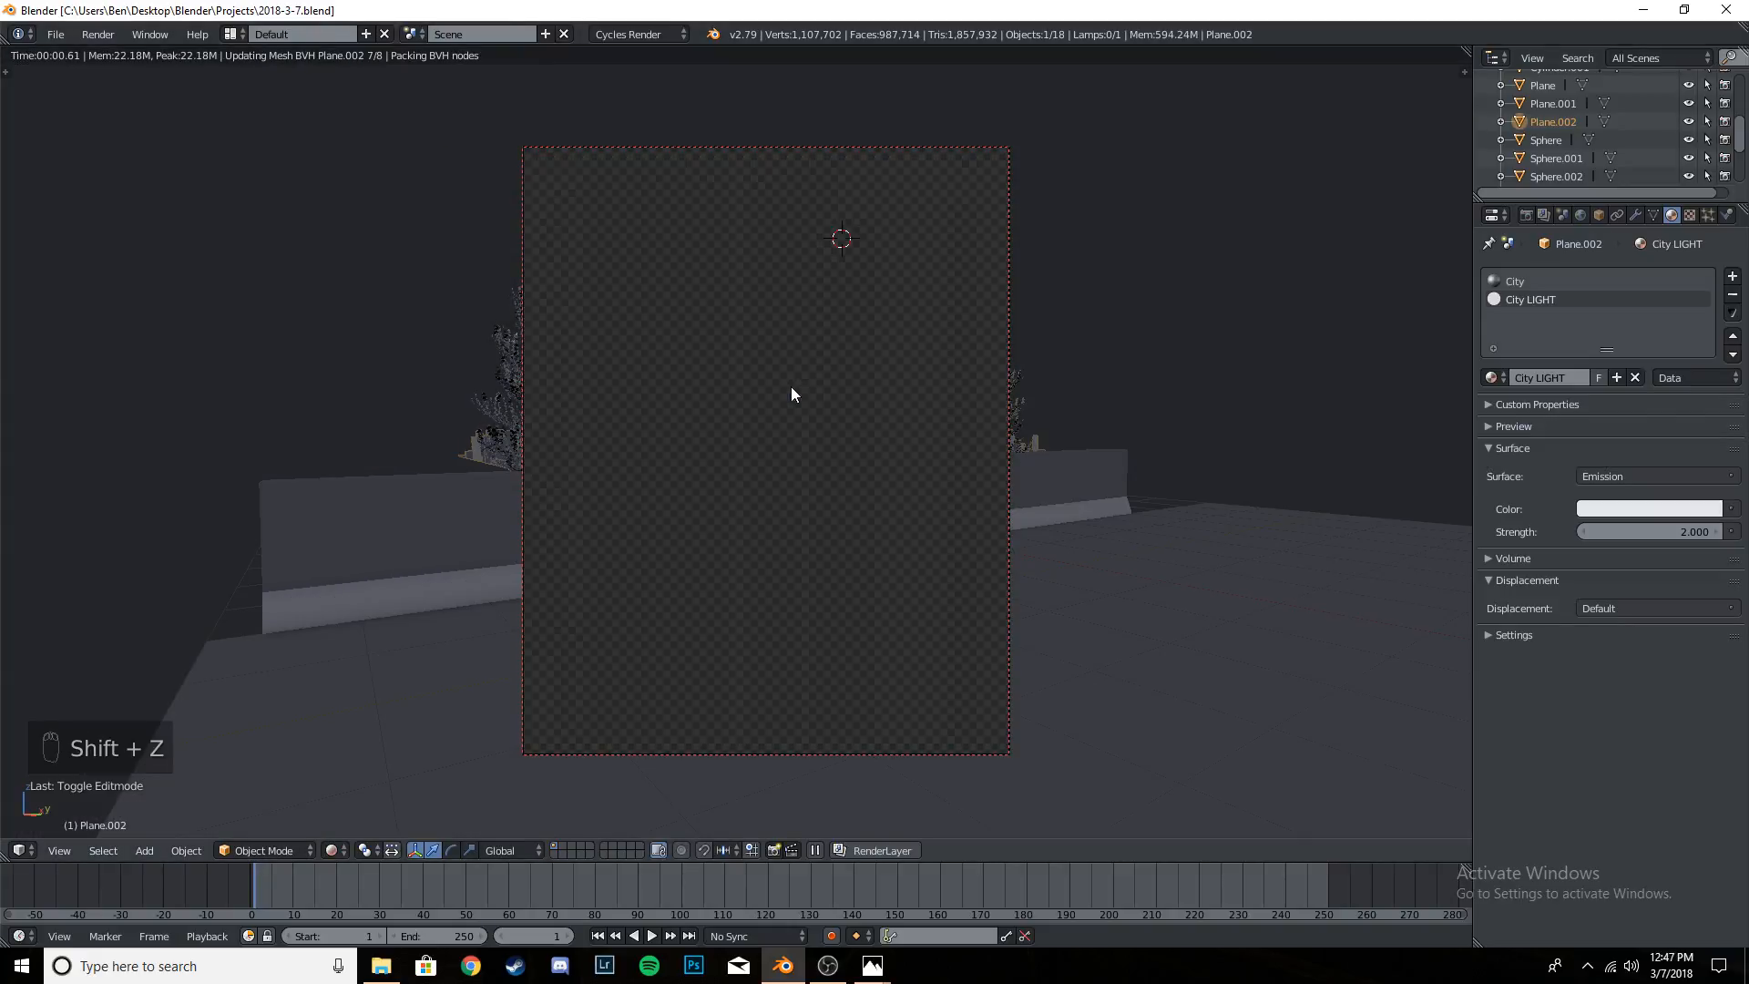
key("ctrl+s")
left_click(791, 394)
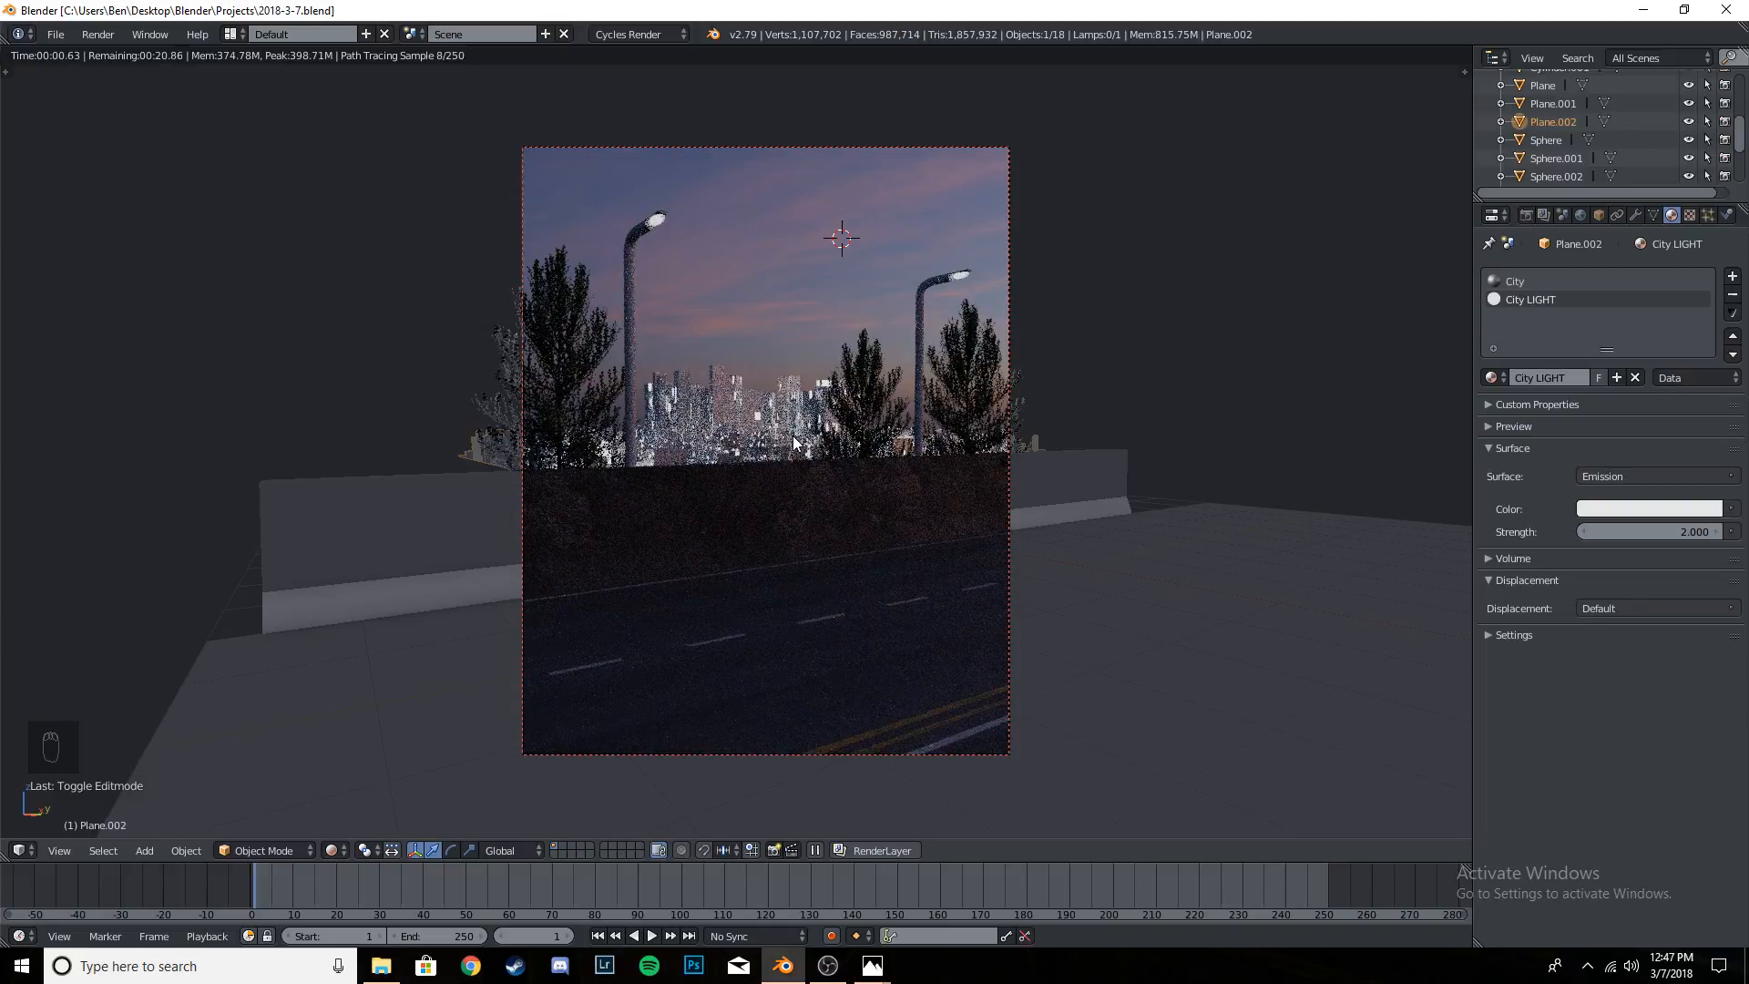
scroll(796, 463, "up", 7)
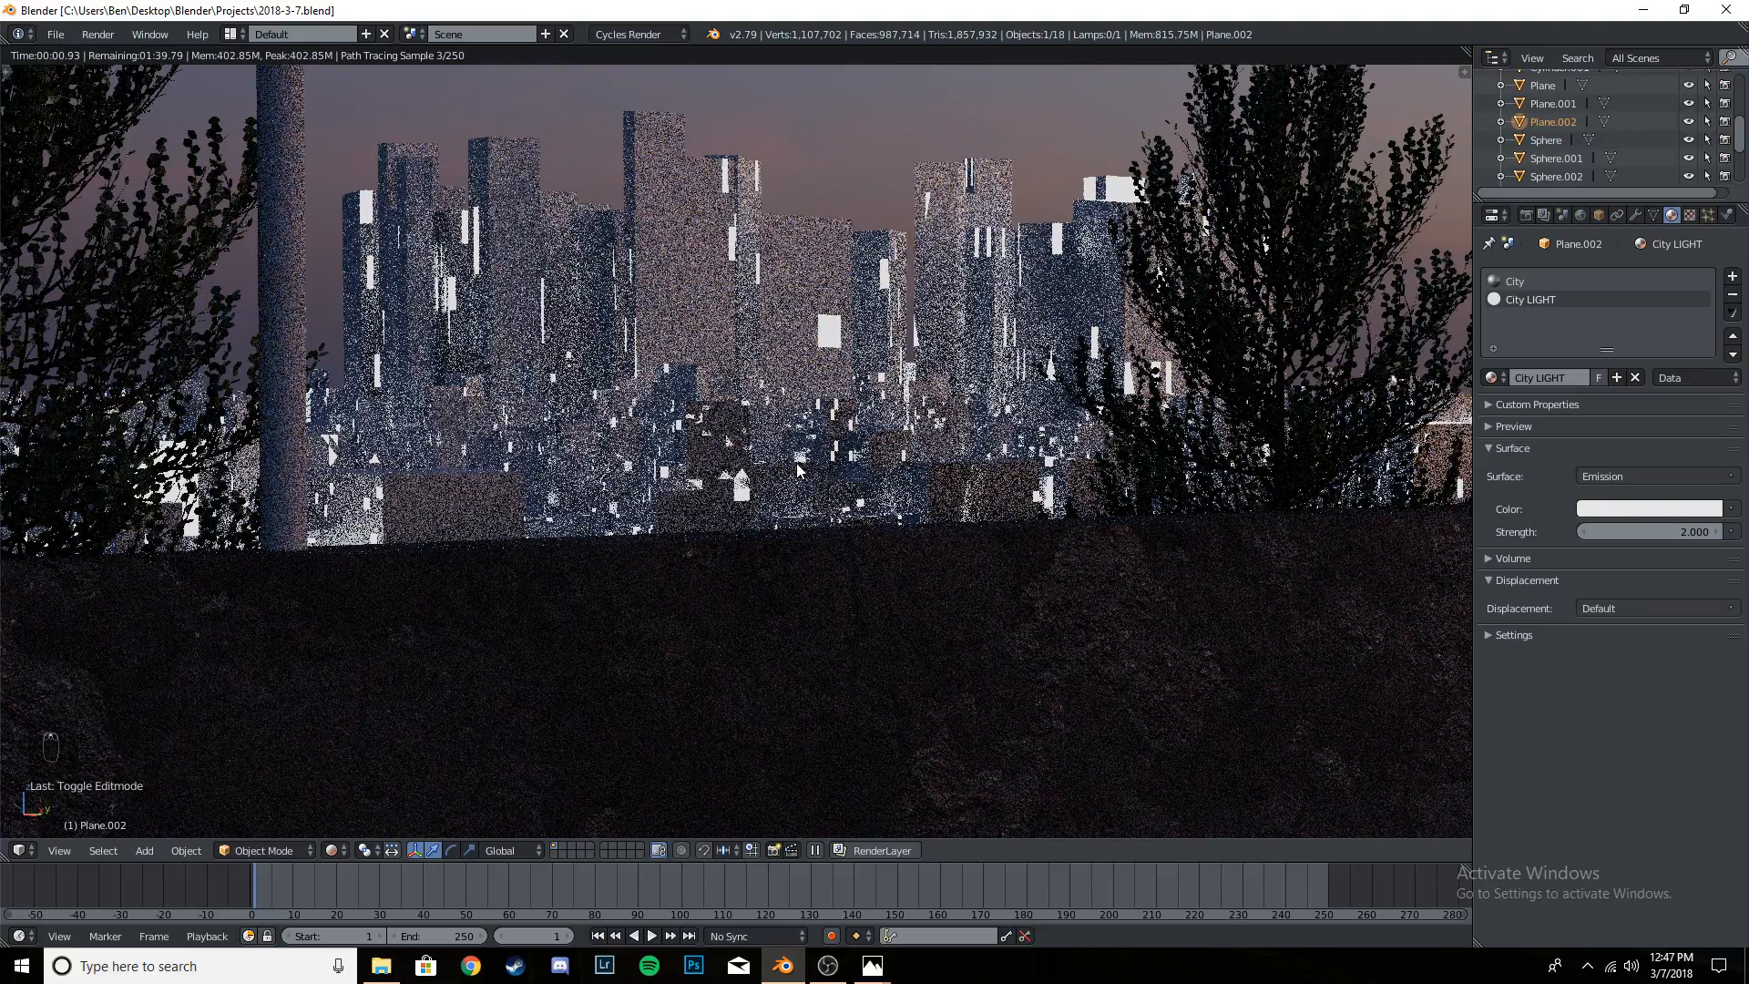
scroll(819, 323, "down", 7)
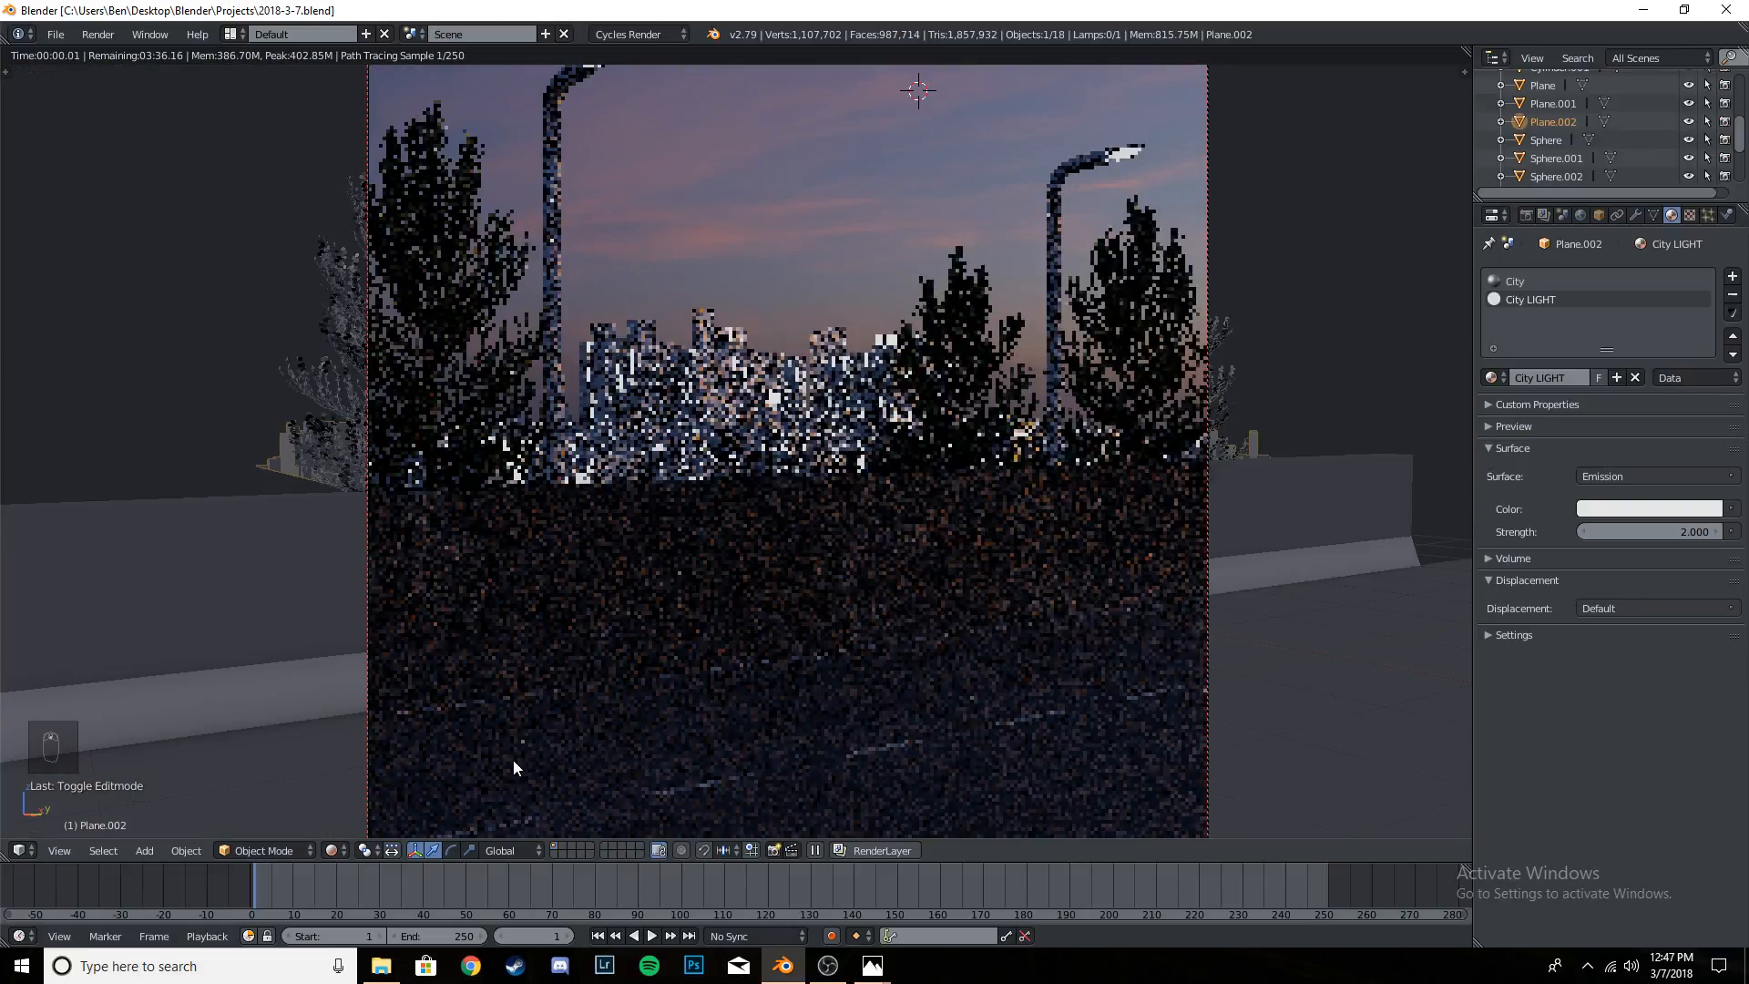
key("shift+z")
scroll(793, 444, "up", 5)
scroll(792, 445, "down", 5)
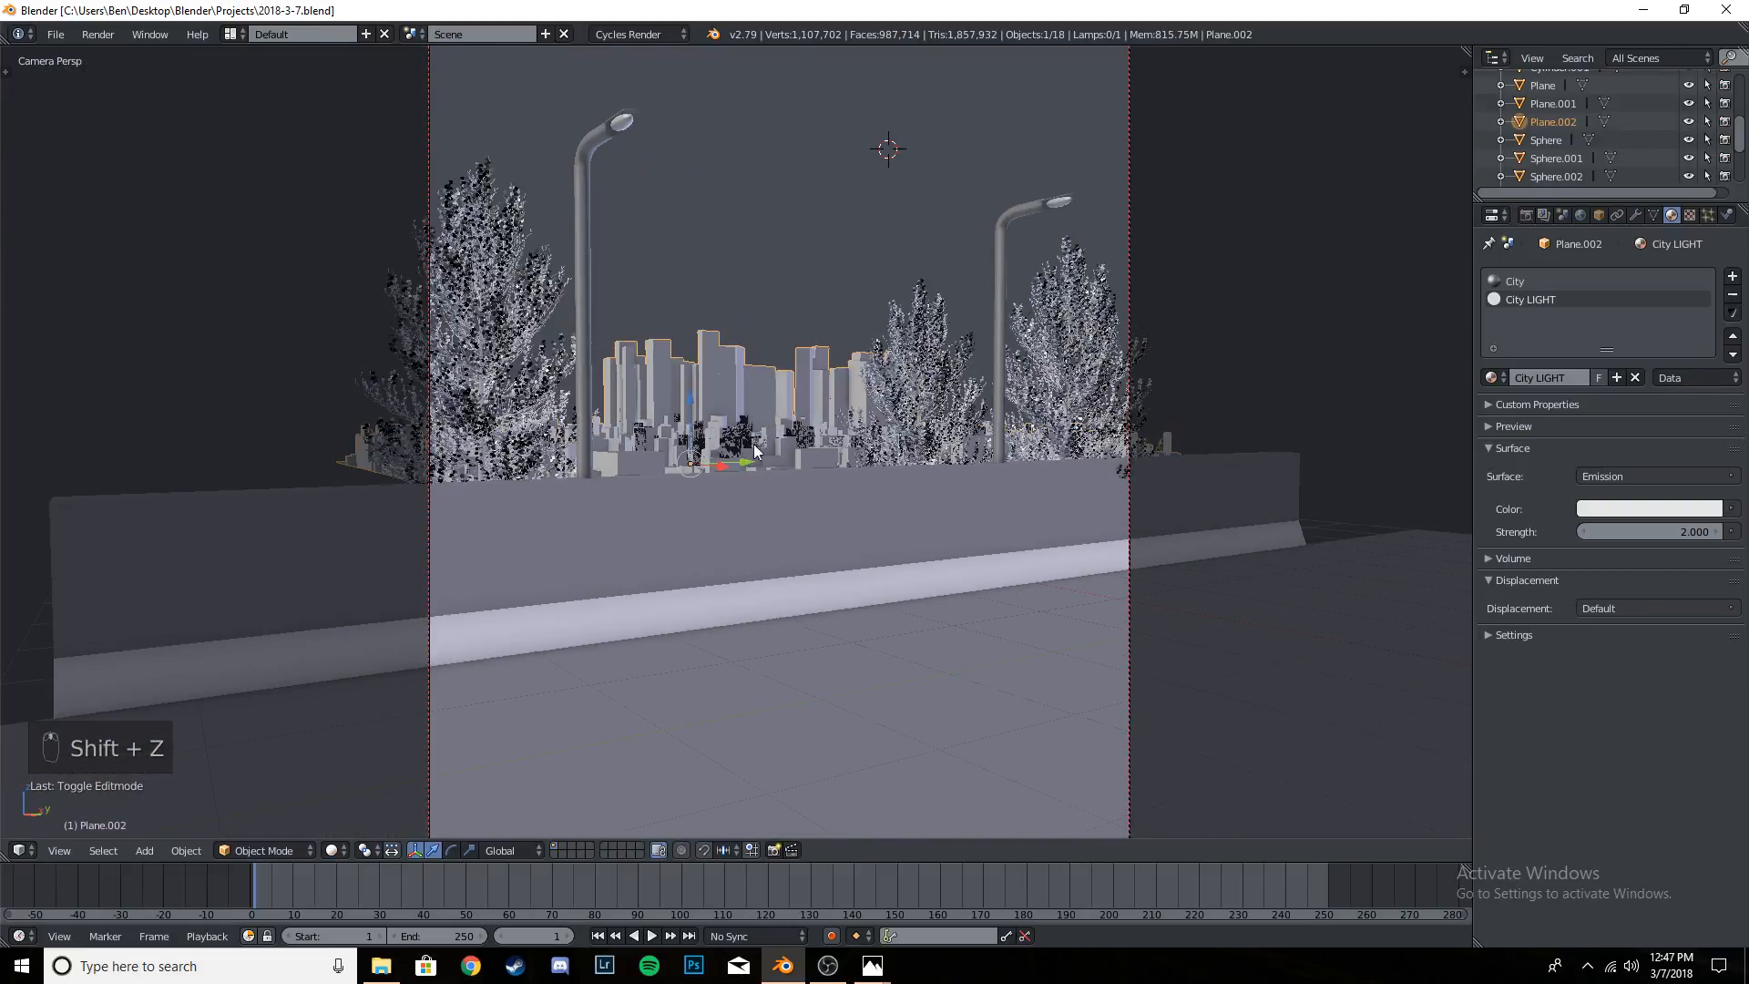
- Examine the reference image BE243 from the Edits folder enlarged, then switch back to Blender and preview the camera view in rendered shading
left_click(381, 966)
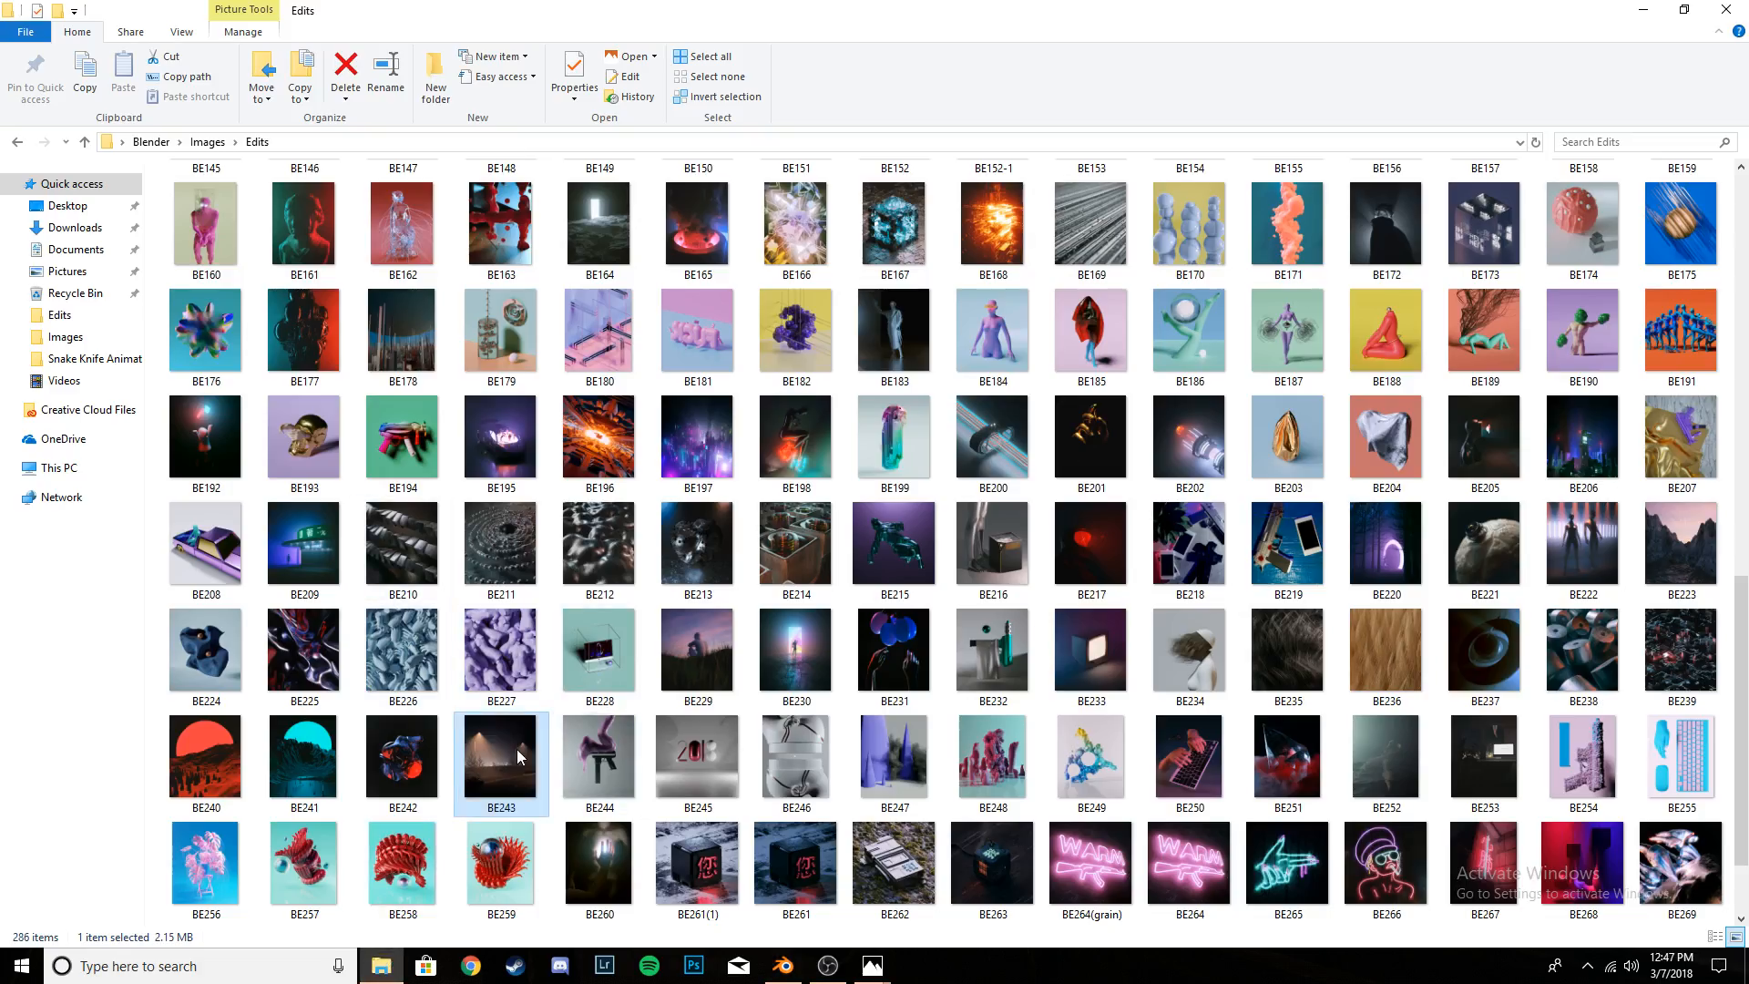
double_click(516, 749)
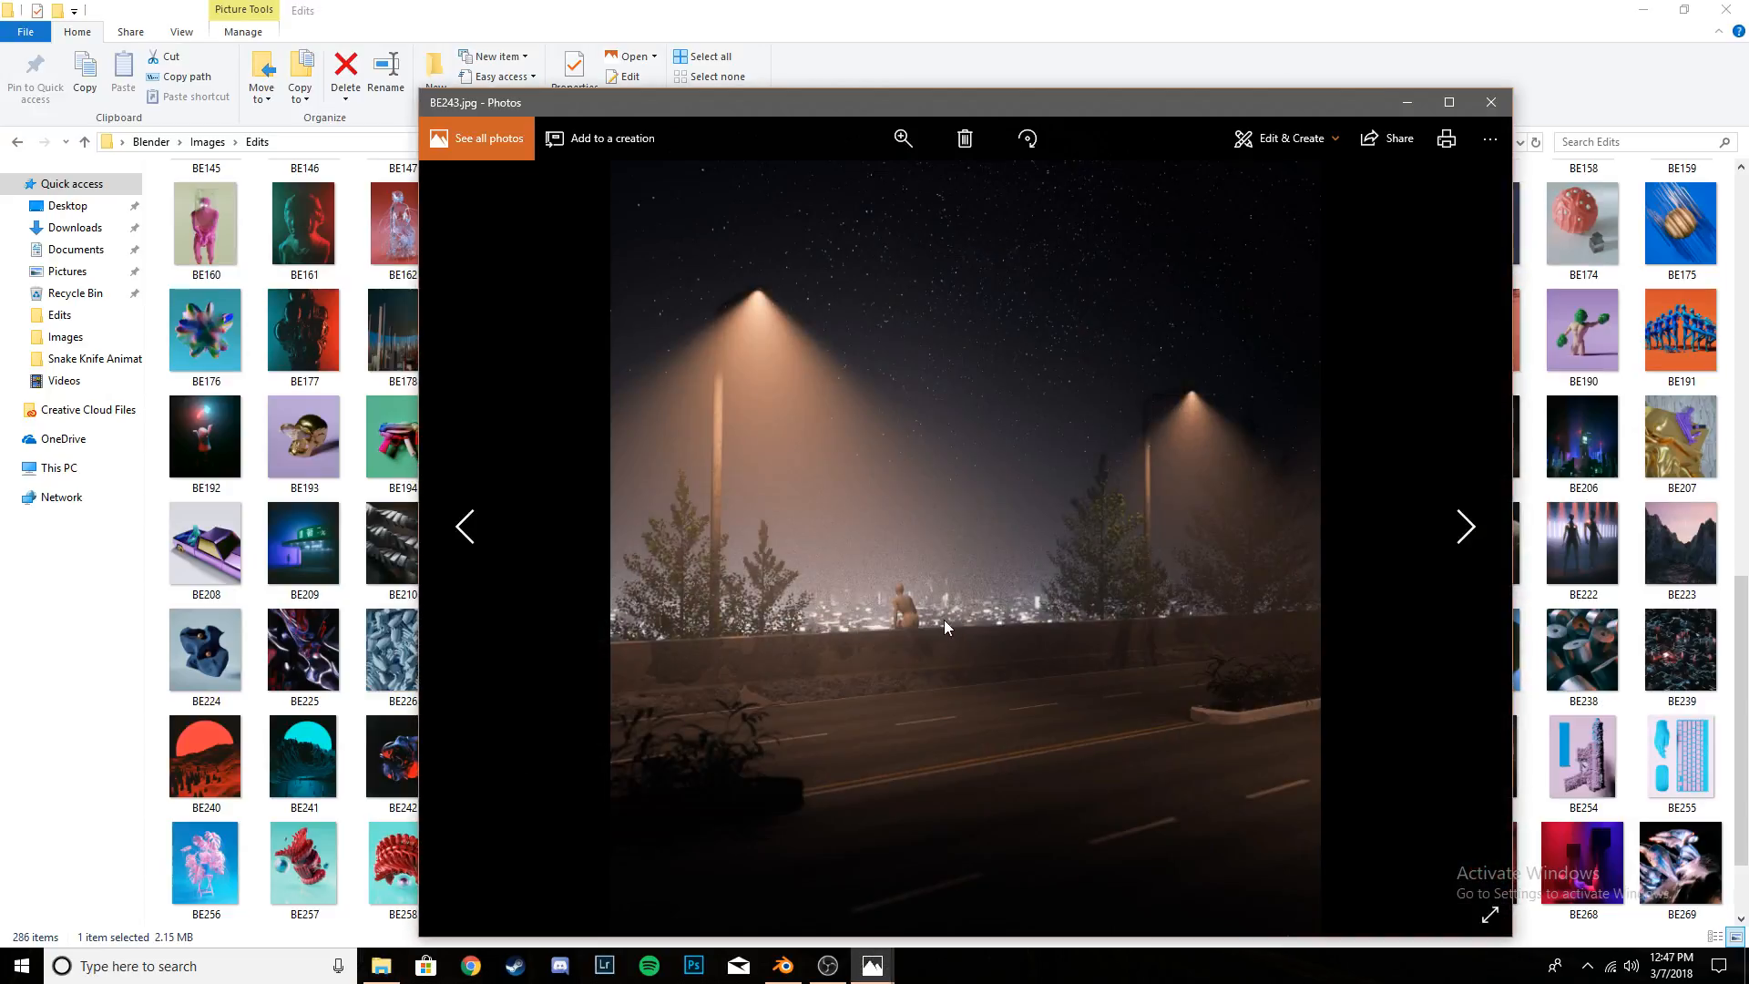
key("Left")
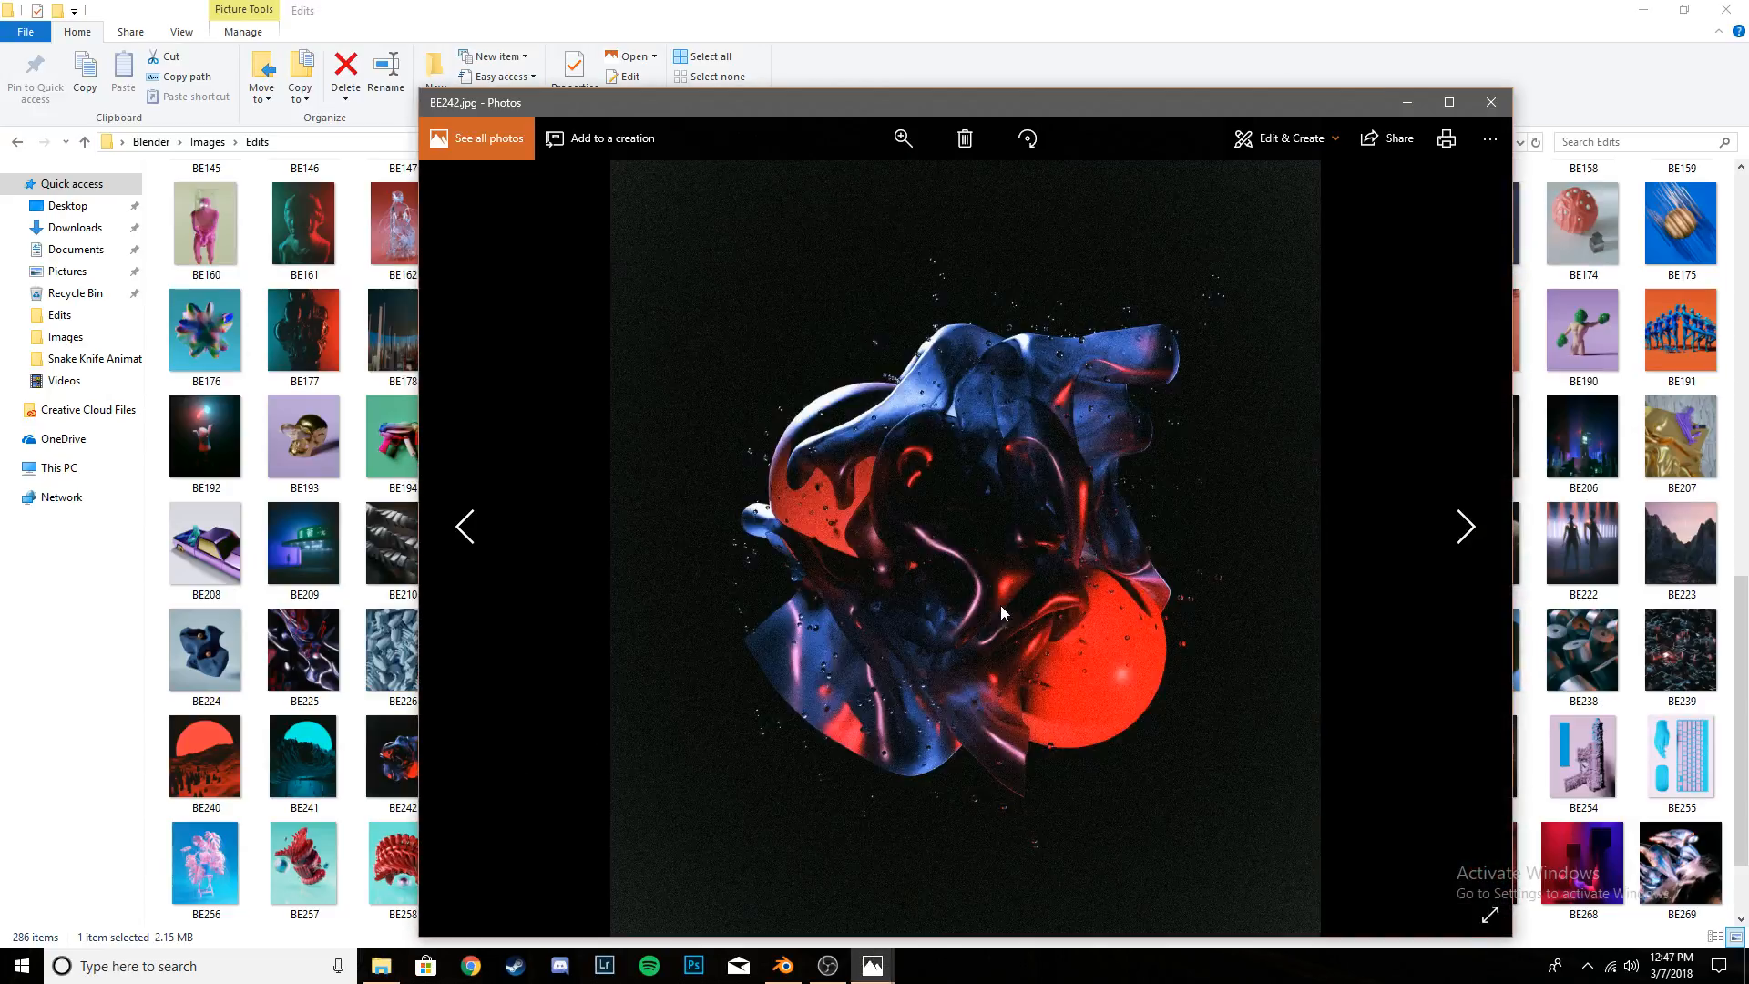
key("Right")
key("Left")
key("Right")
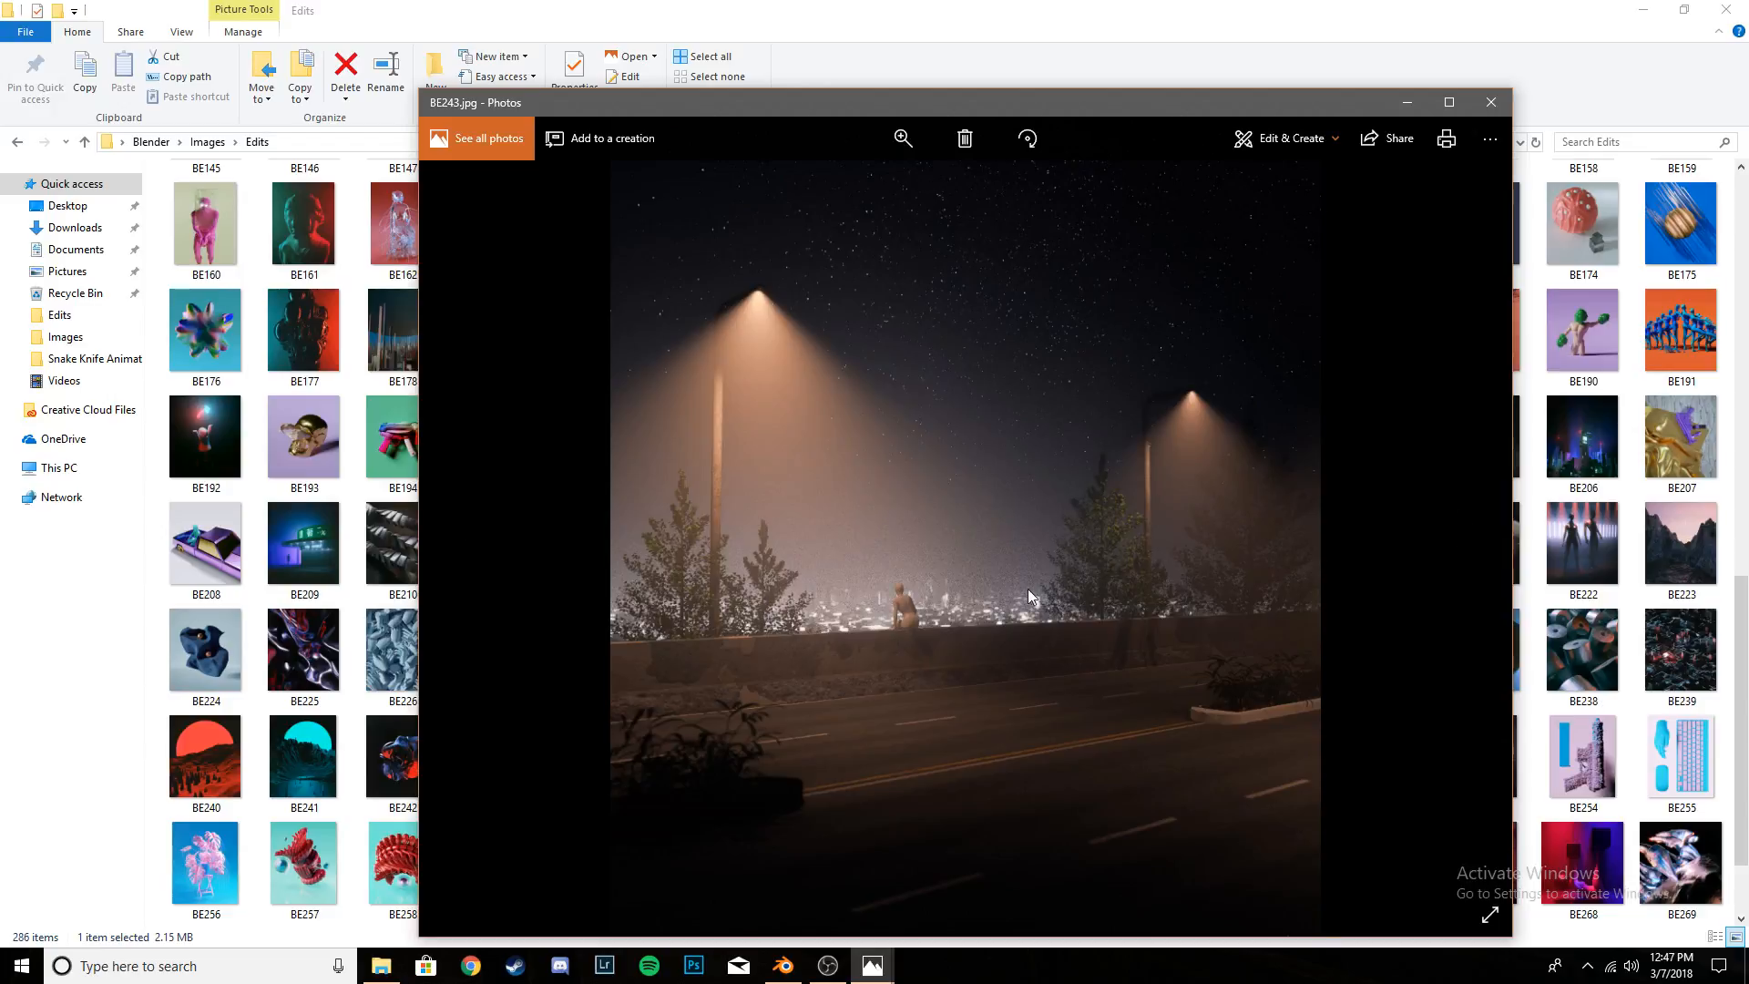
double_click(1030, 103)
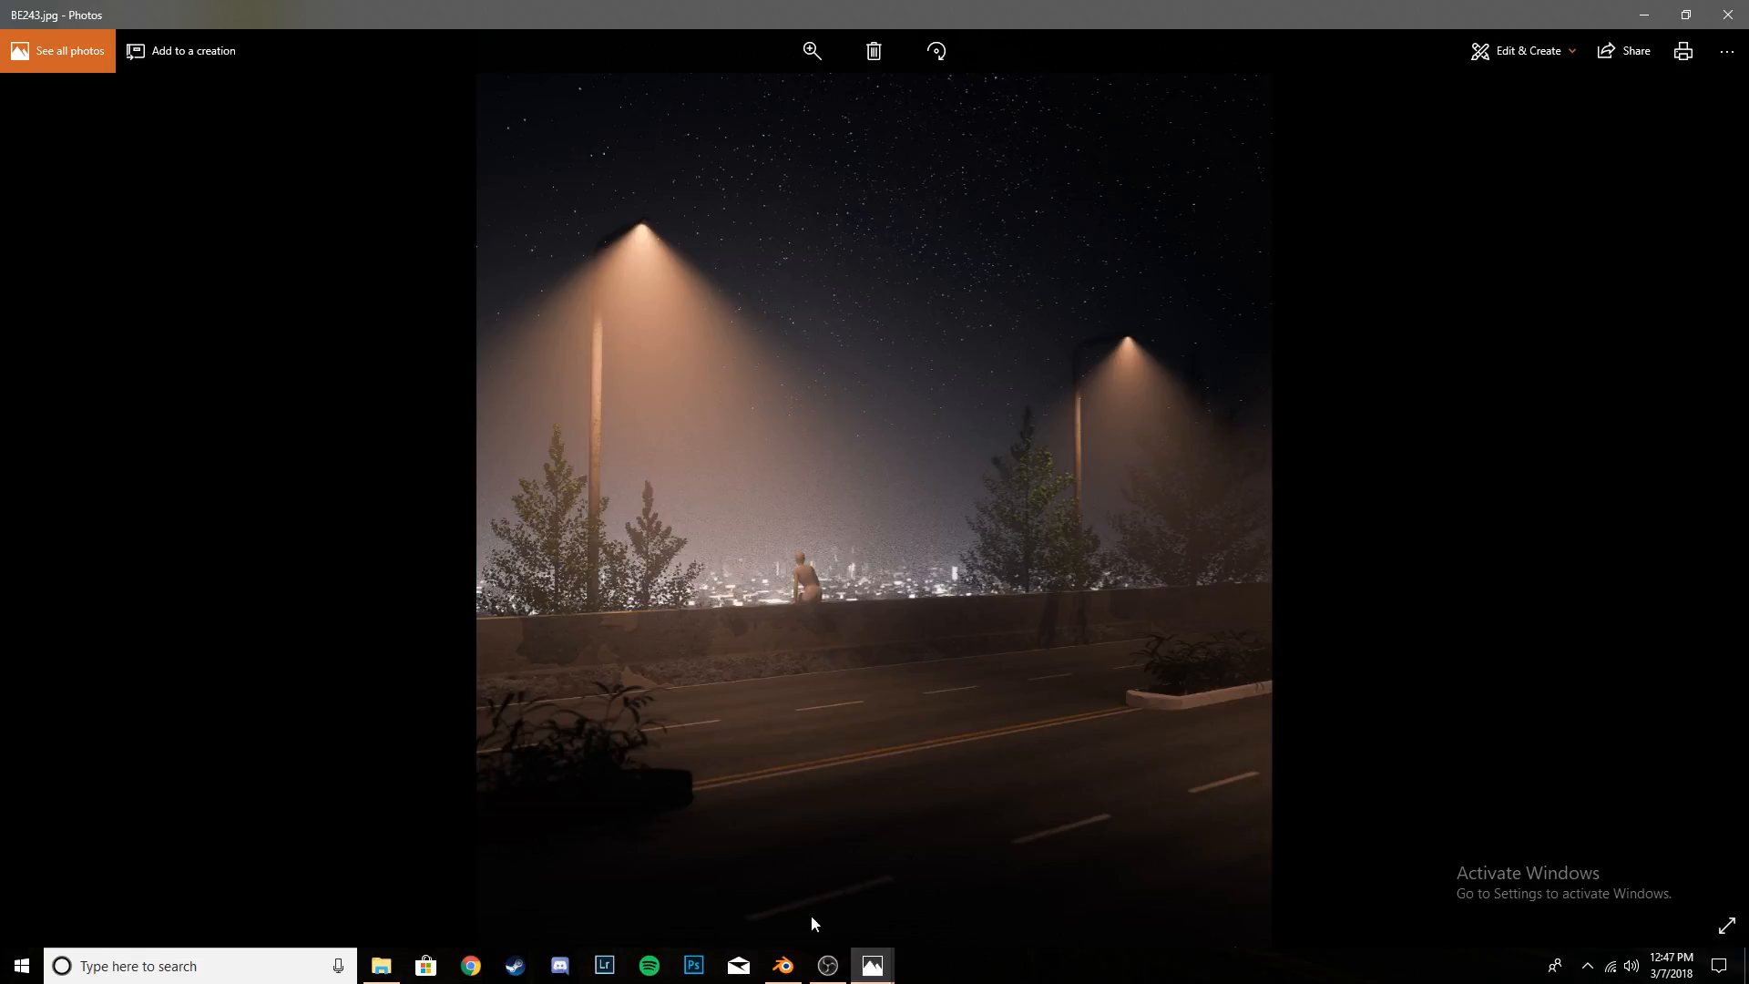
left_click(783, 964)
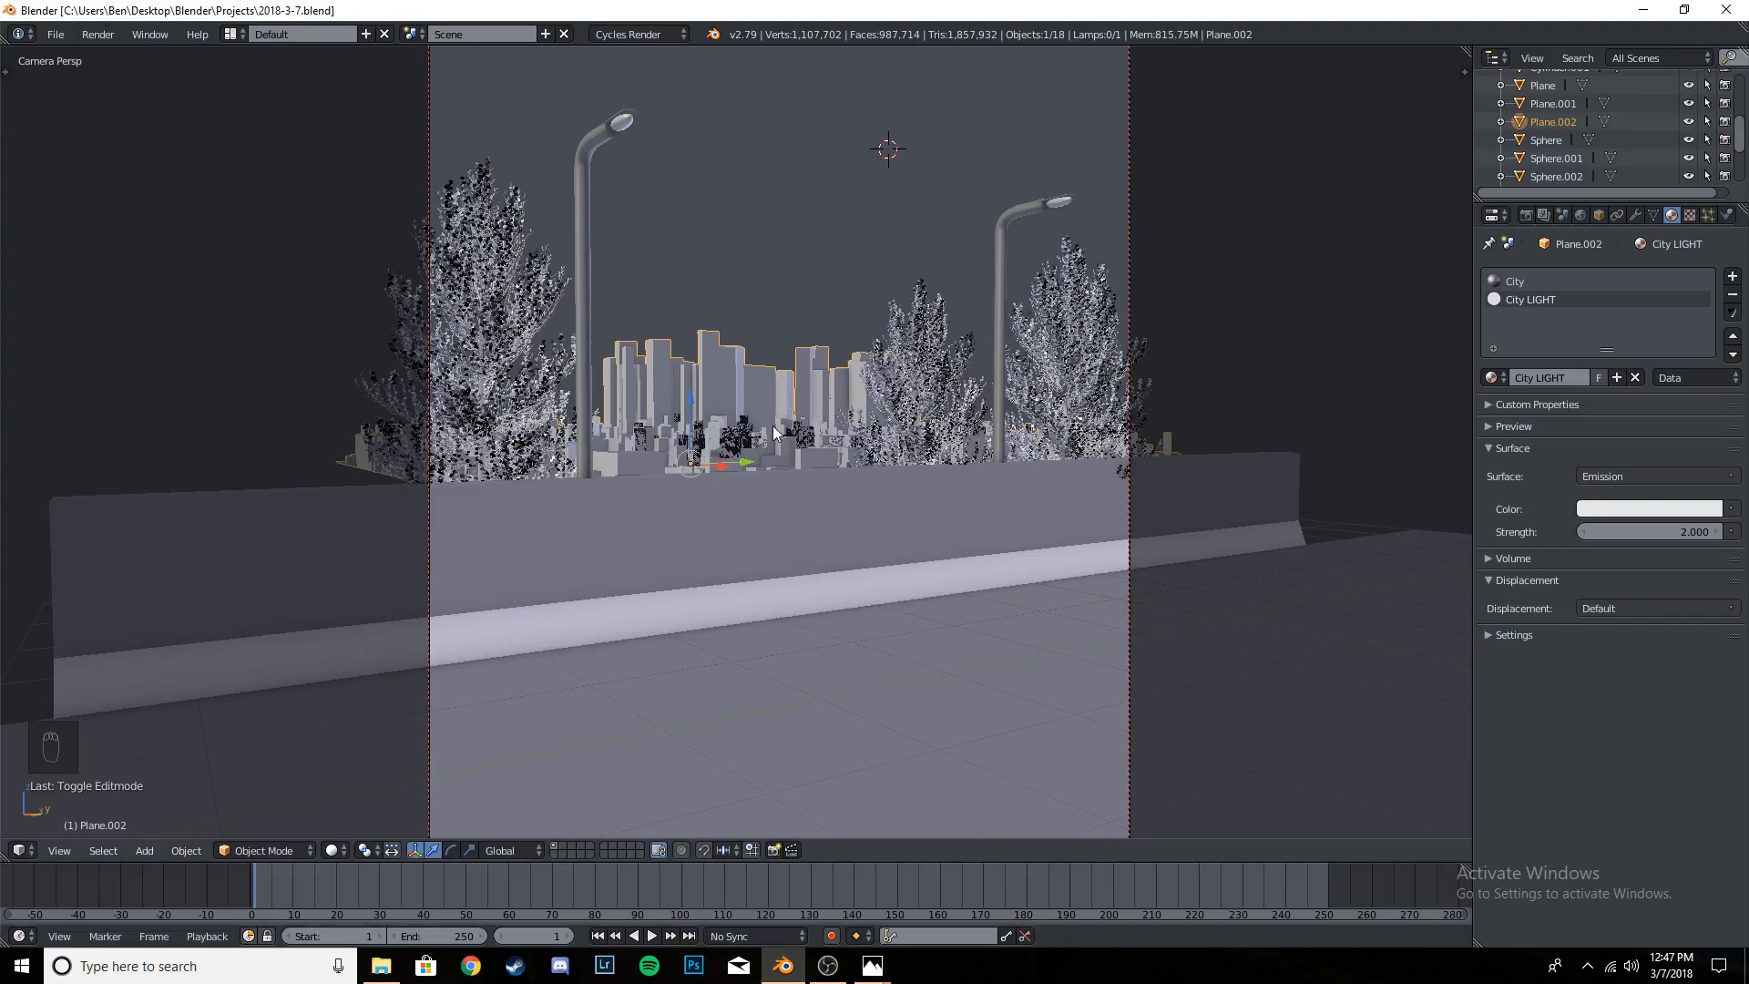
key("shift+z")
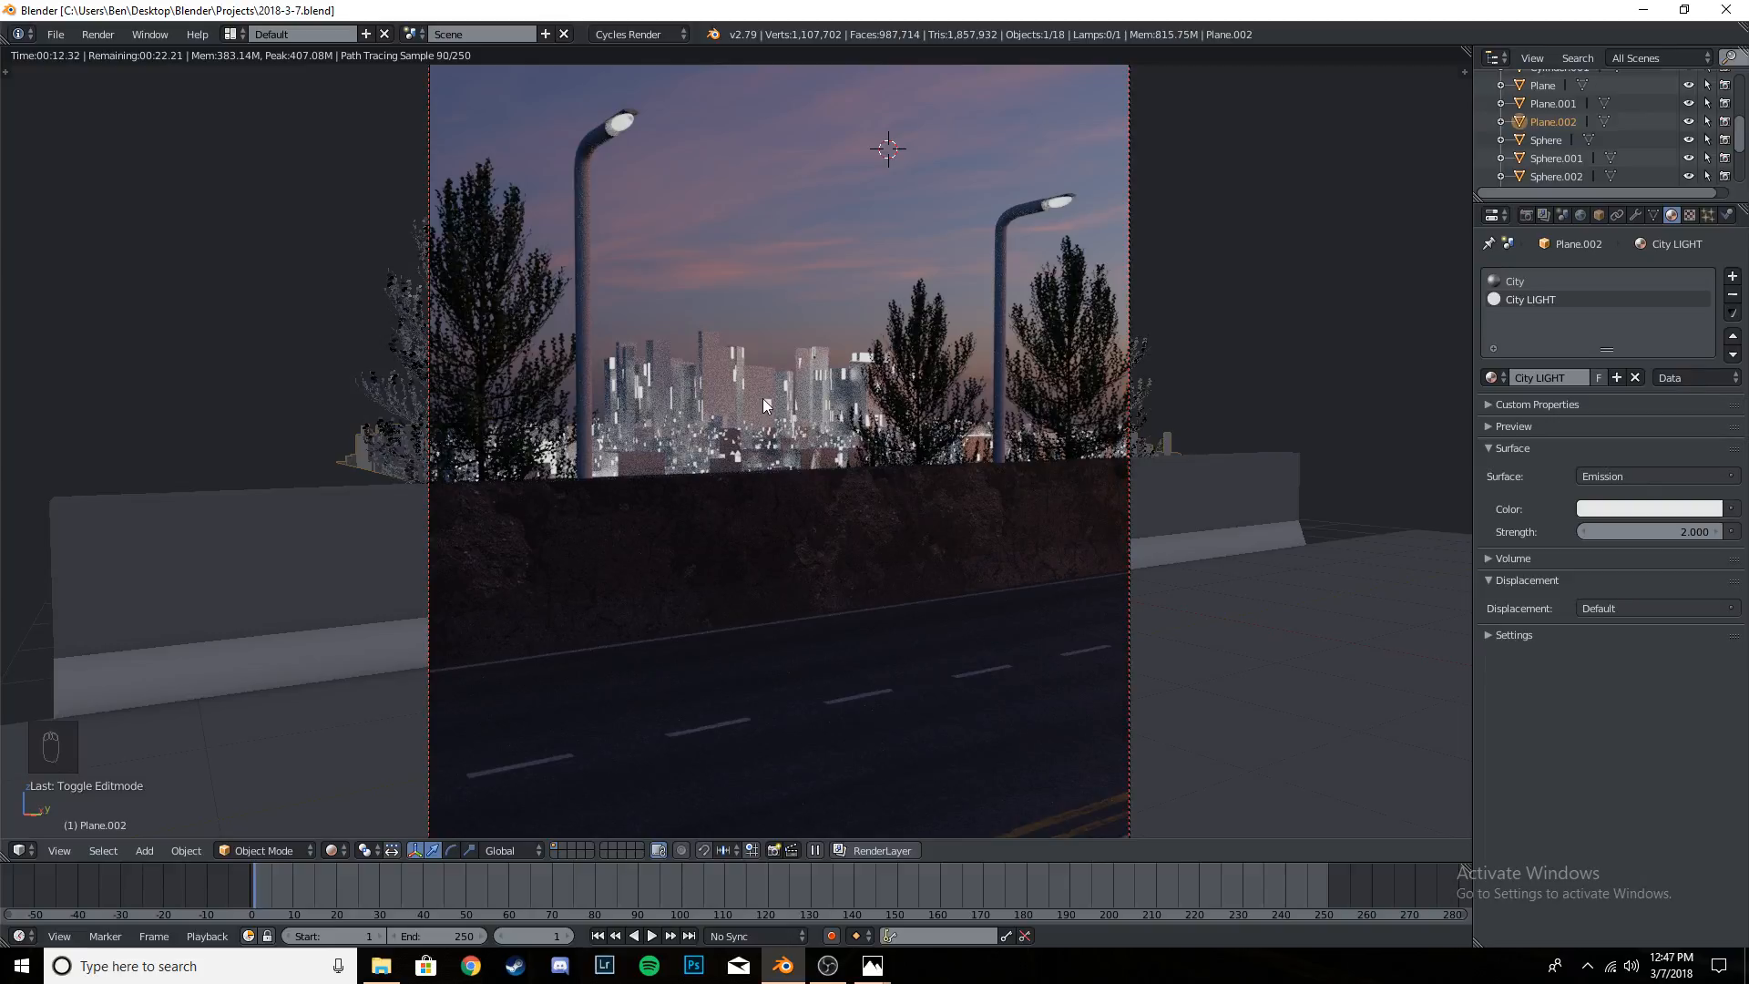
scroll(763, 405, "down", 2)
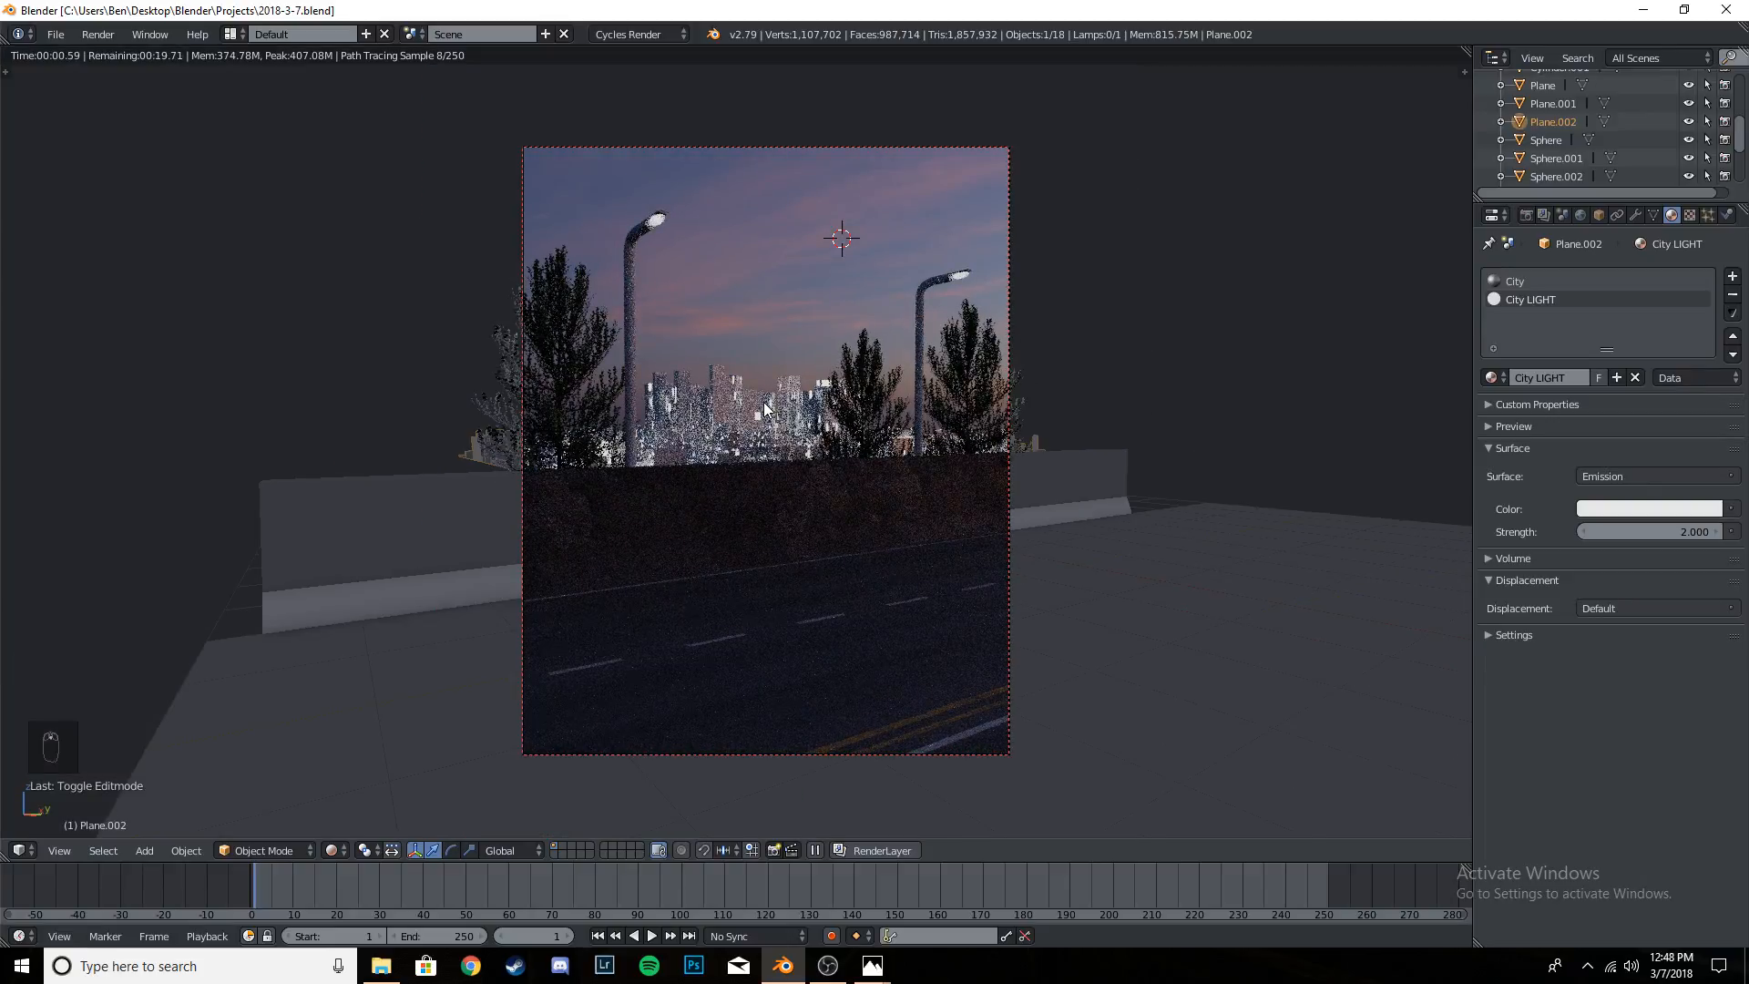
- Add a Volume Scatter shader to the world's volume
left_click(1581, 215)
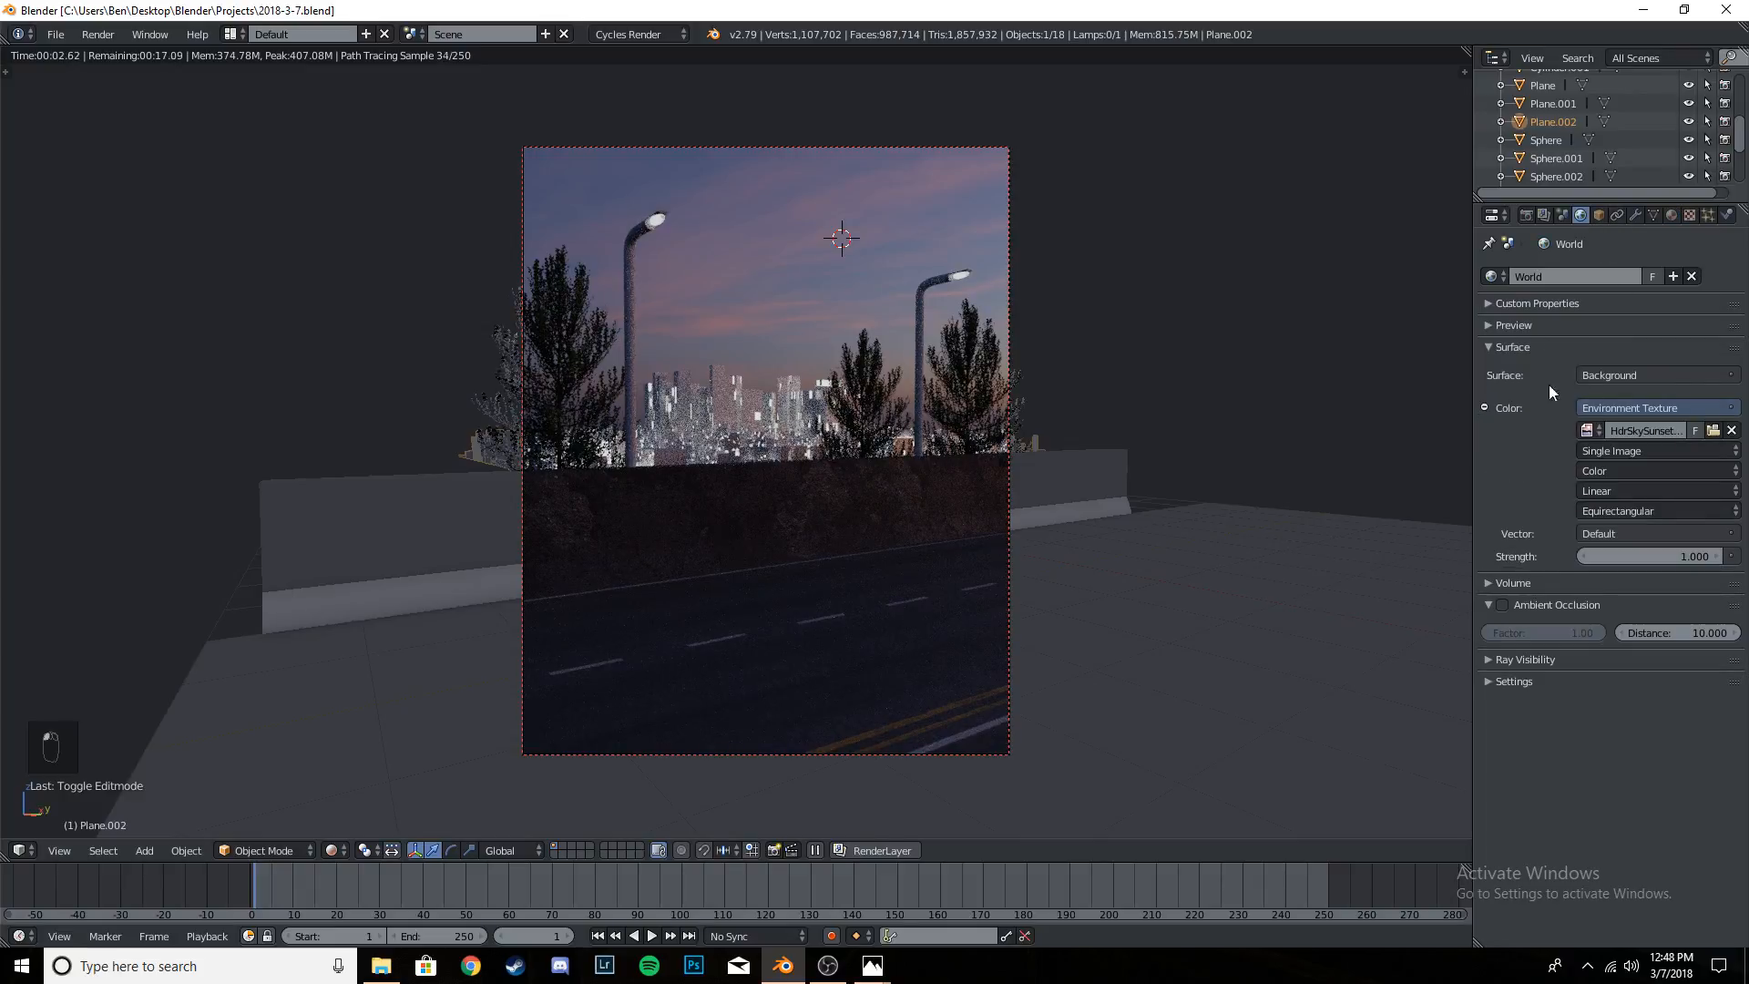
left_click(1523, 581)
left_click(1625, 614)
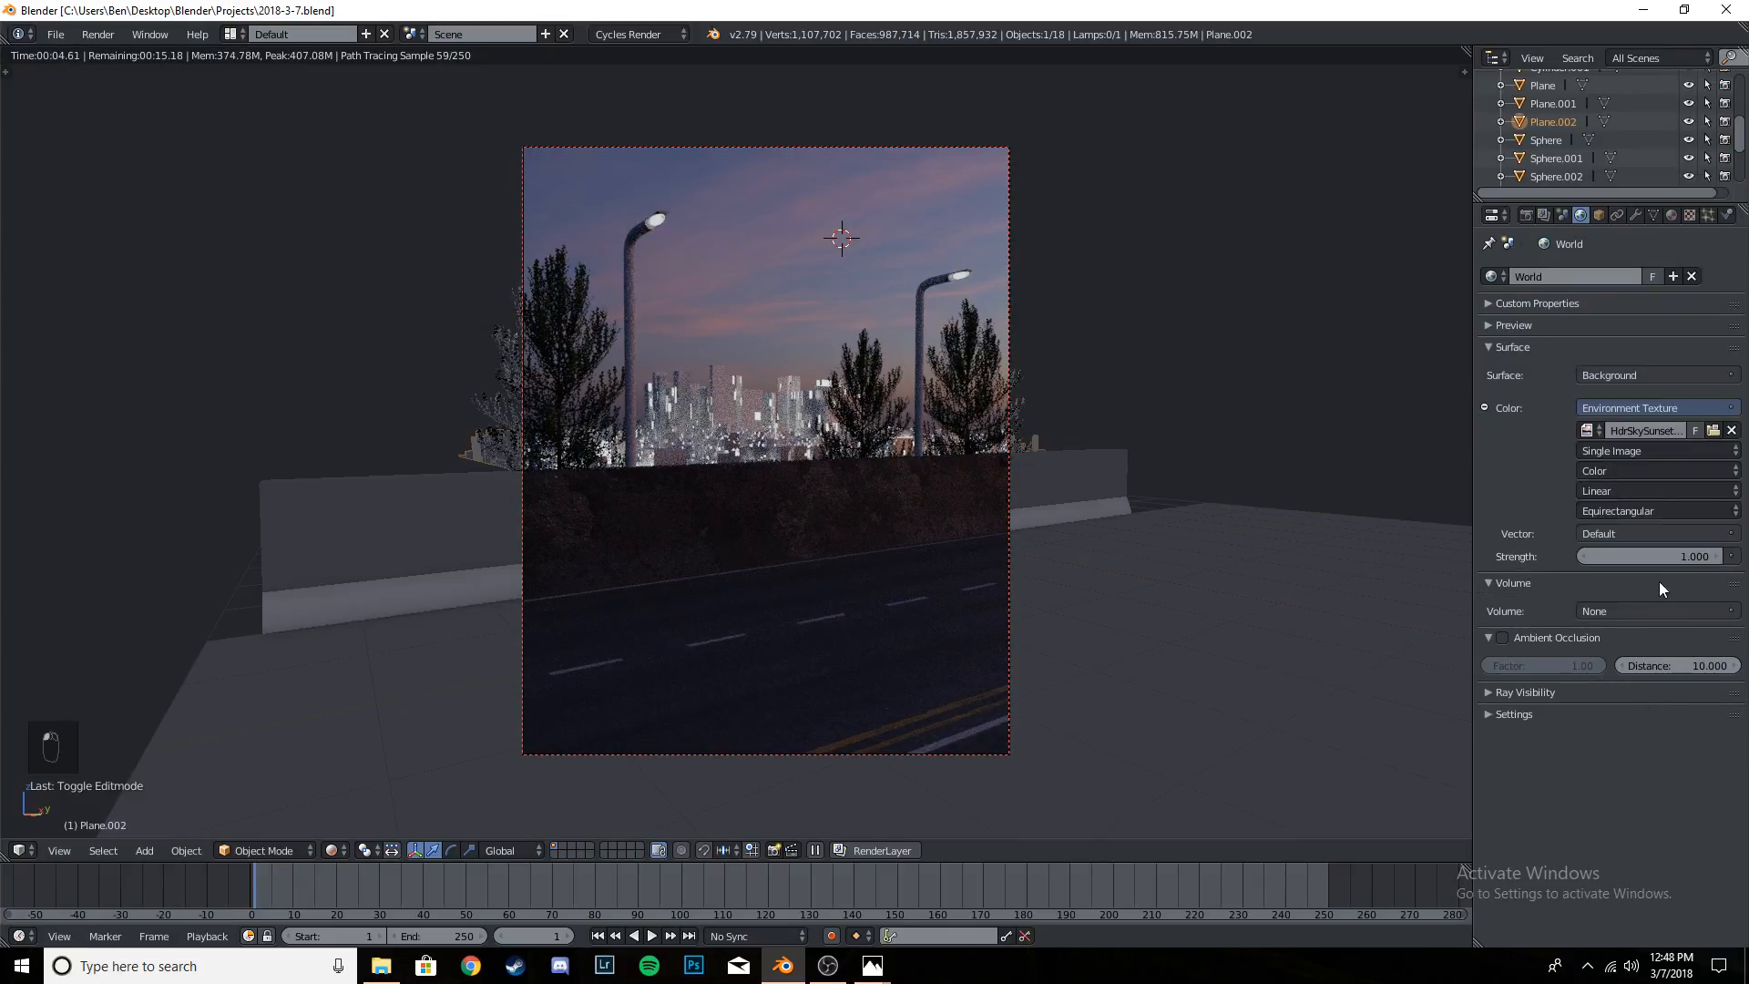
left_click(1642, 614)
left_click(1638, 585)
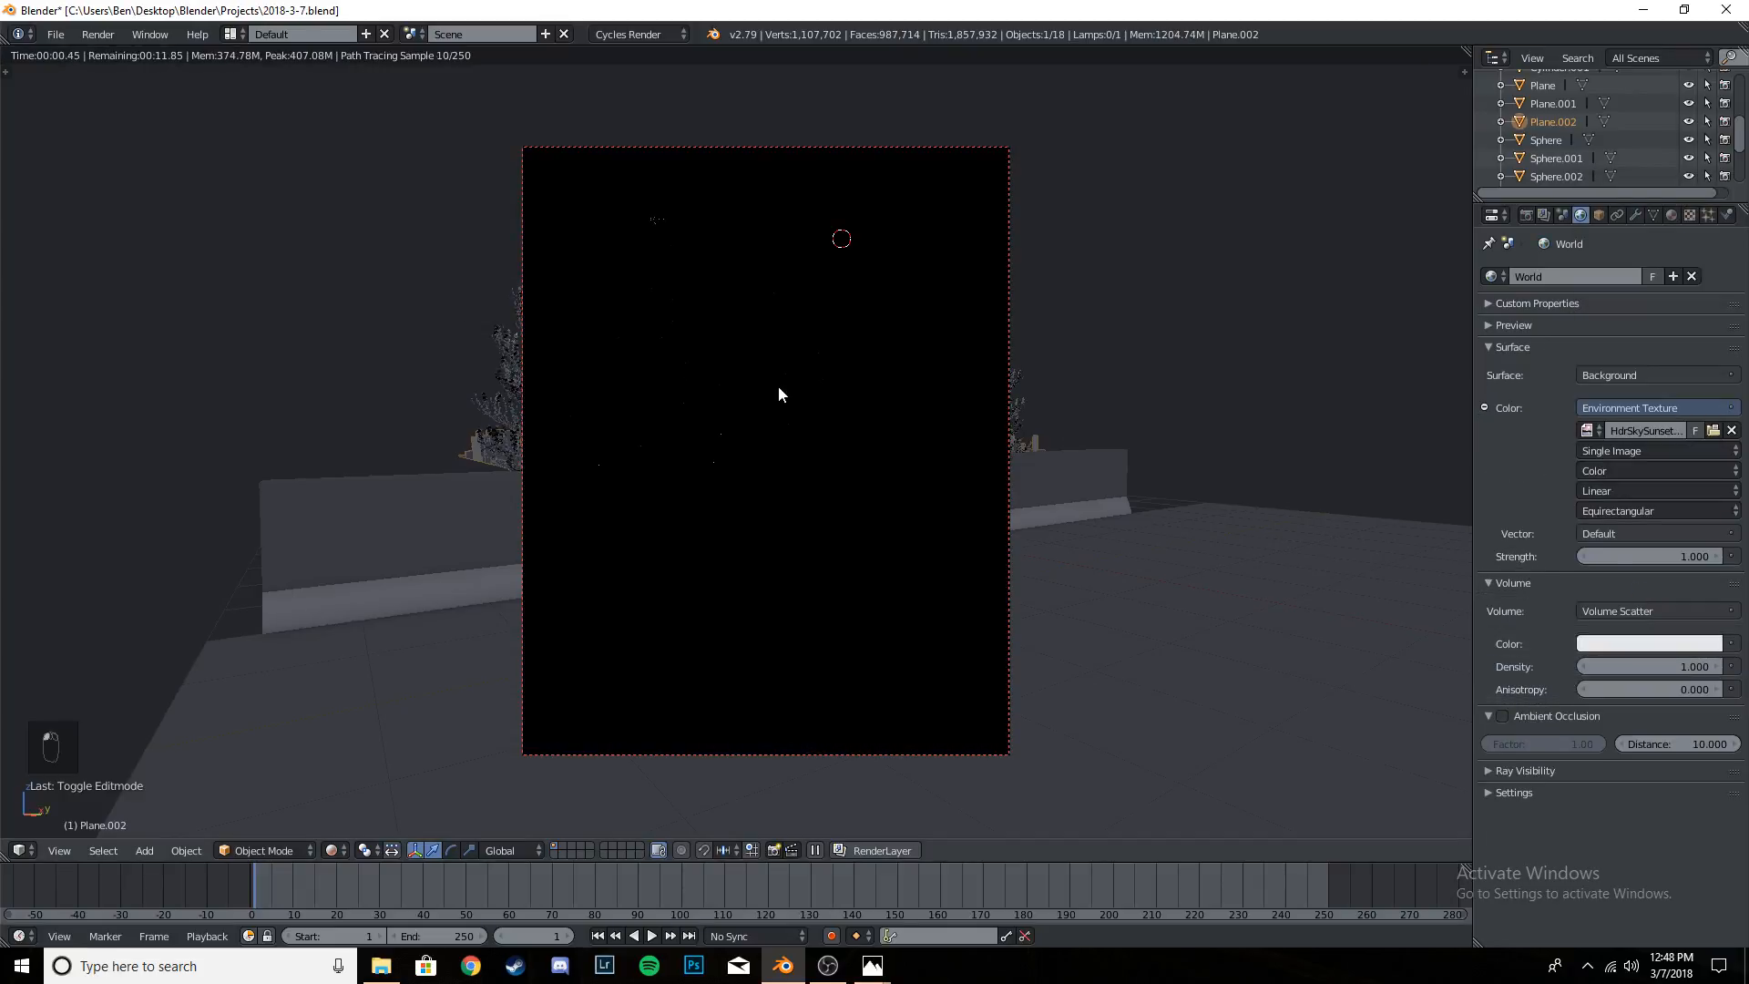
- Try world volume scatter densities of 0.05 and 0.1
left_click(1660, 666)
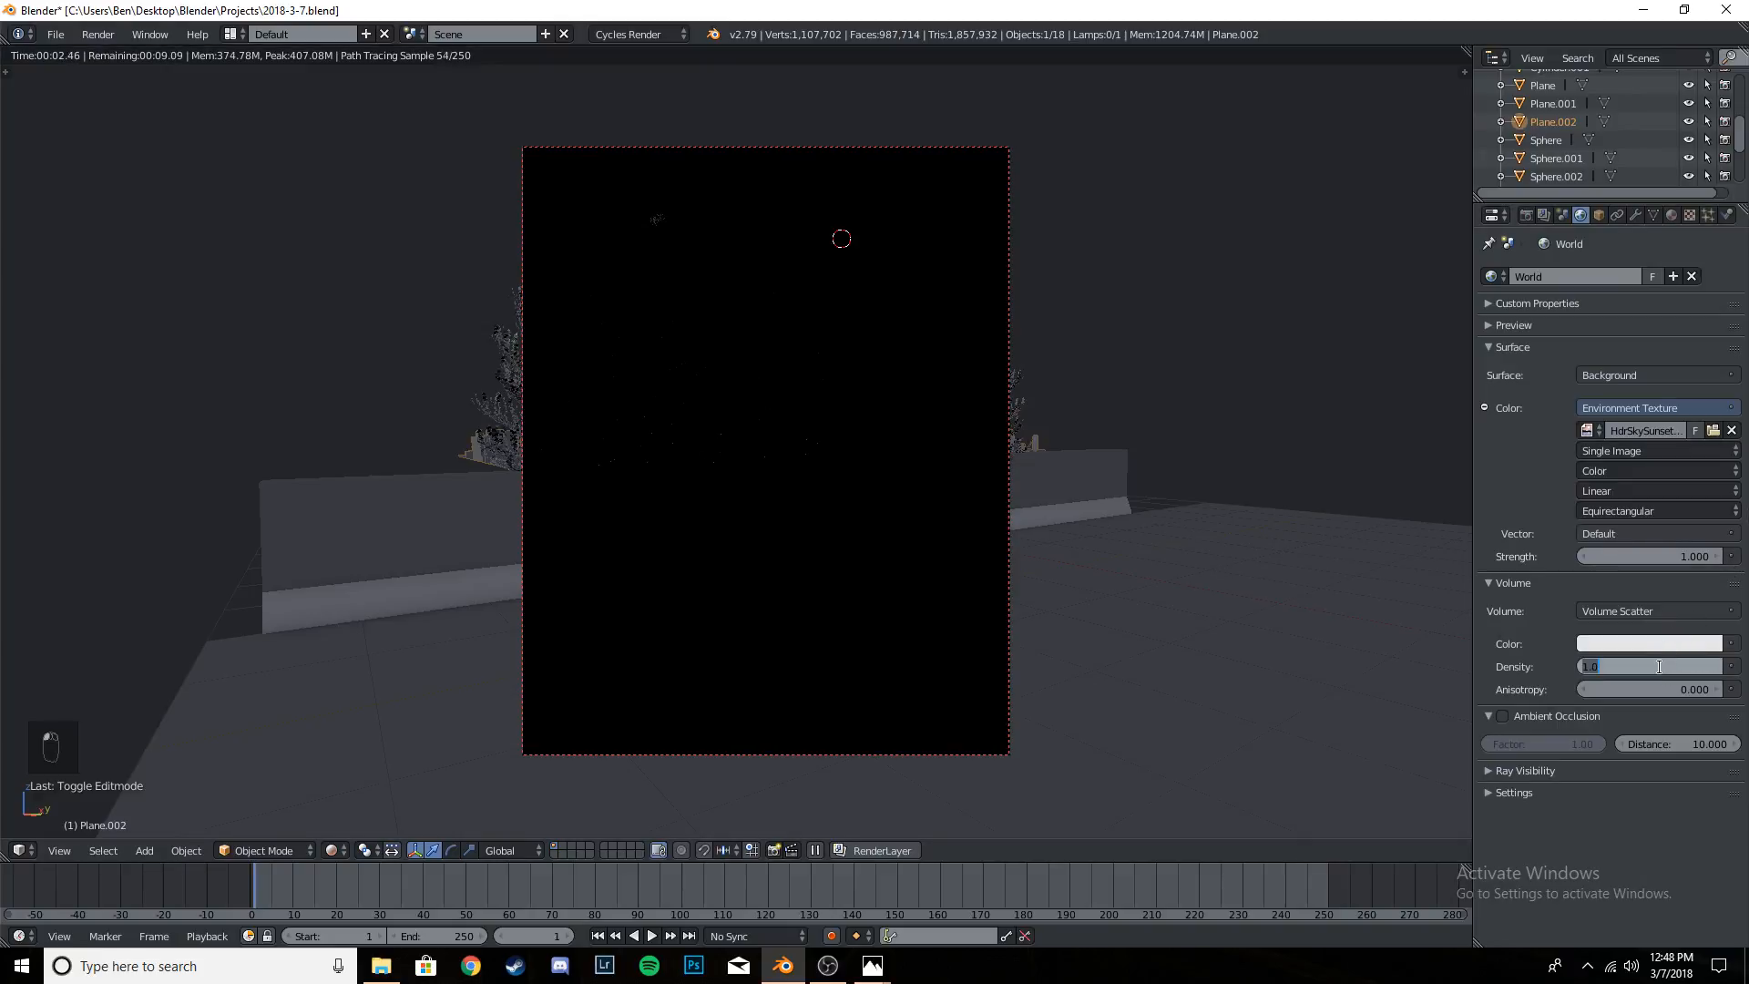
type(".05")
key("Return")
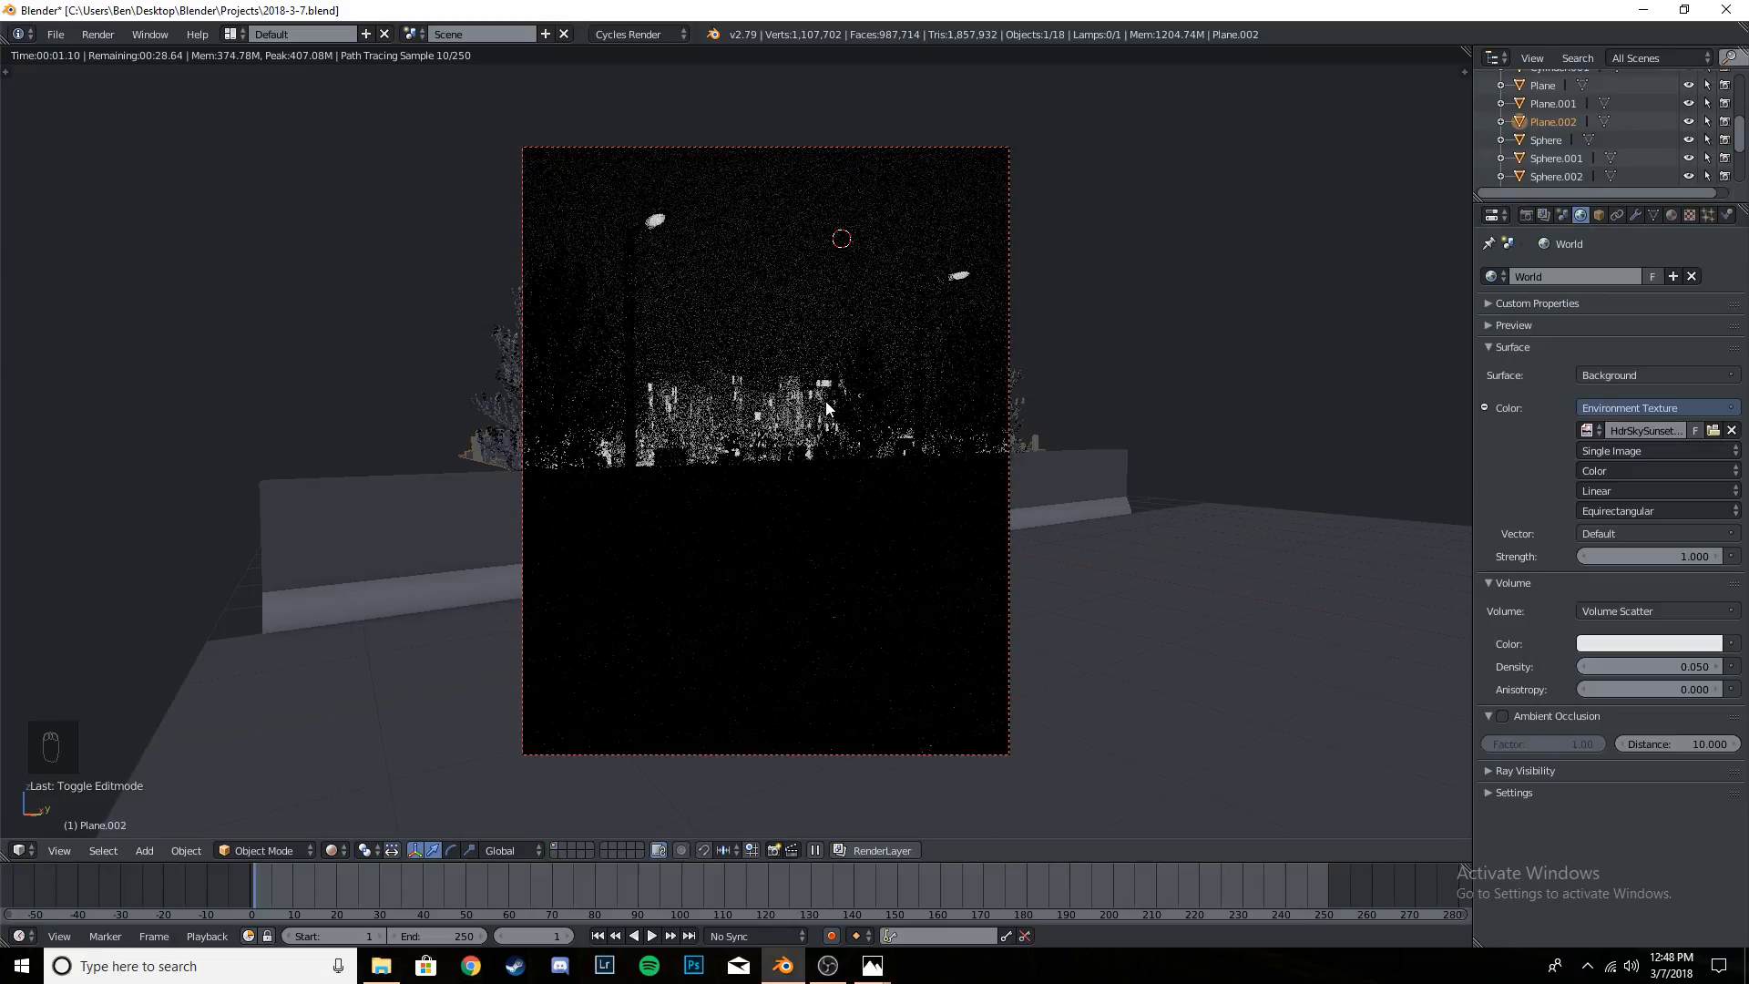
left_click(1669, 666)
type(".1")
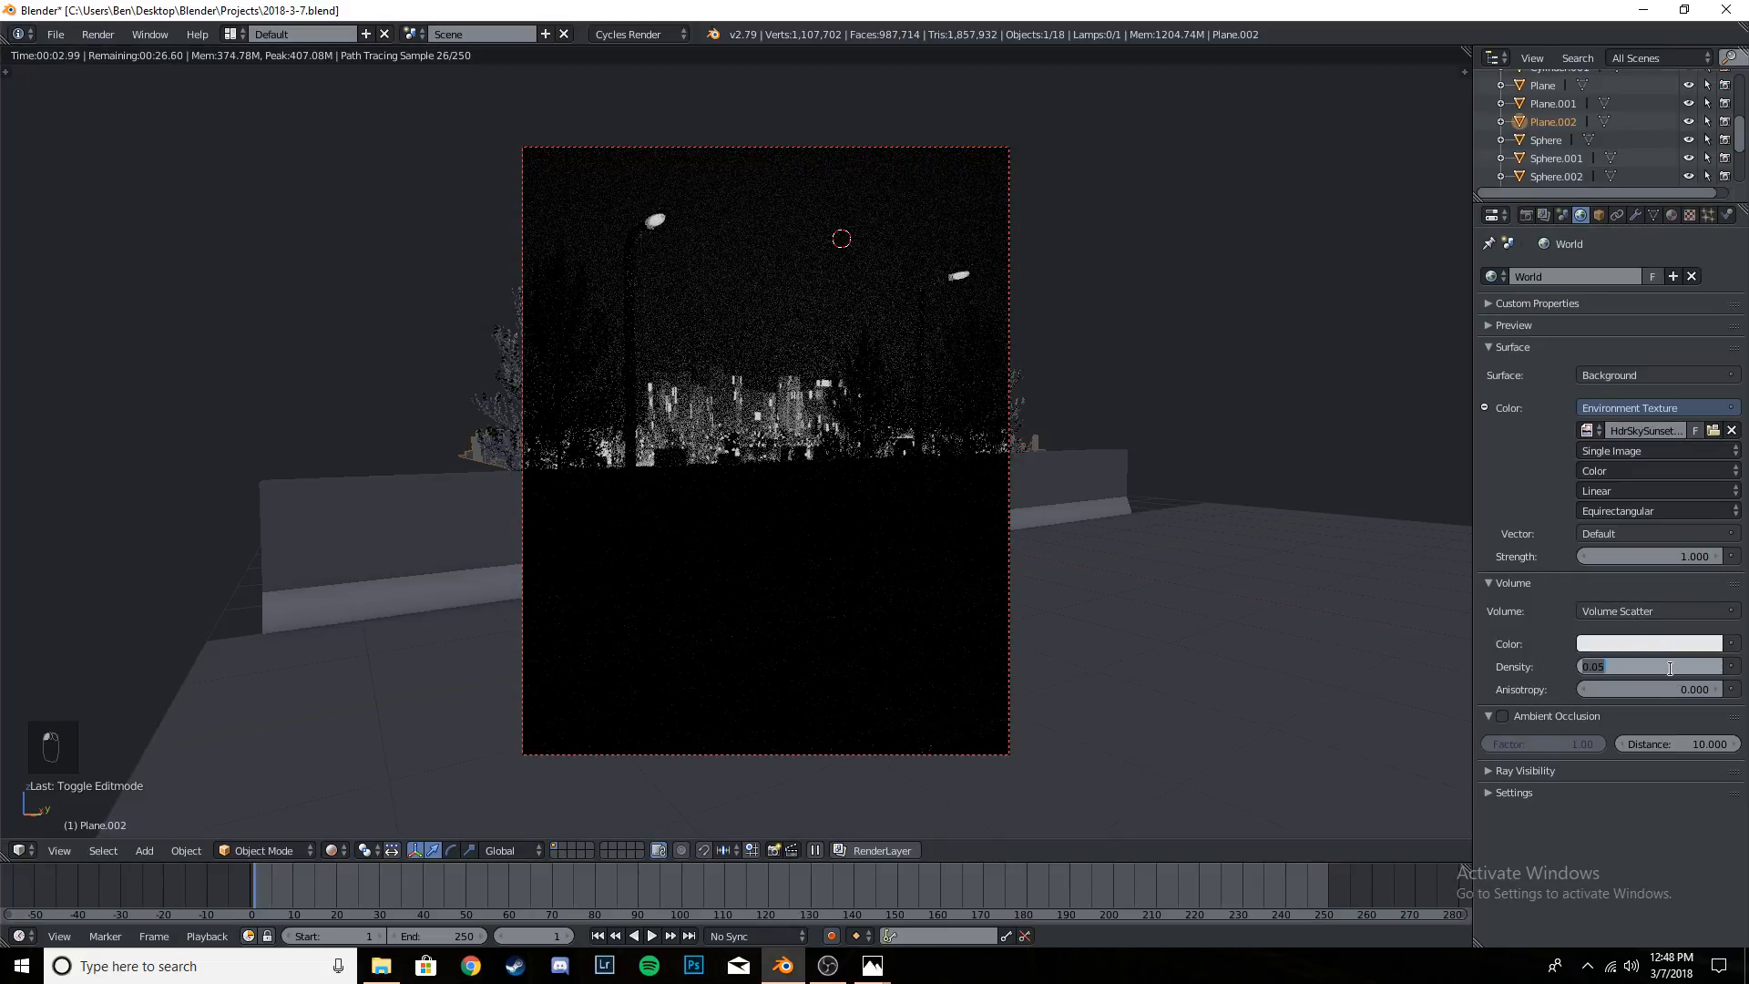
key("Return")
- Set the world volume scatter's anisotropy to 0.9 and check the city in the rendered camera view
left_click(1671, 688)
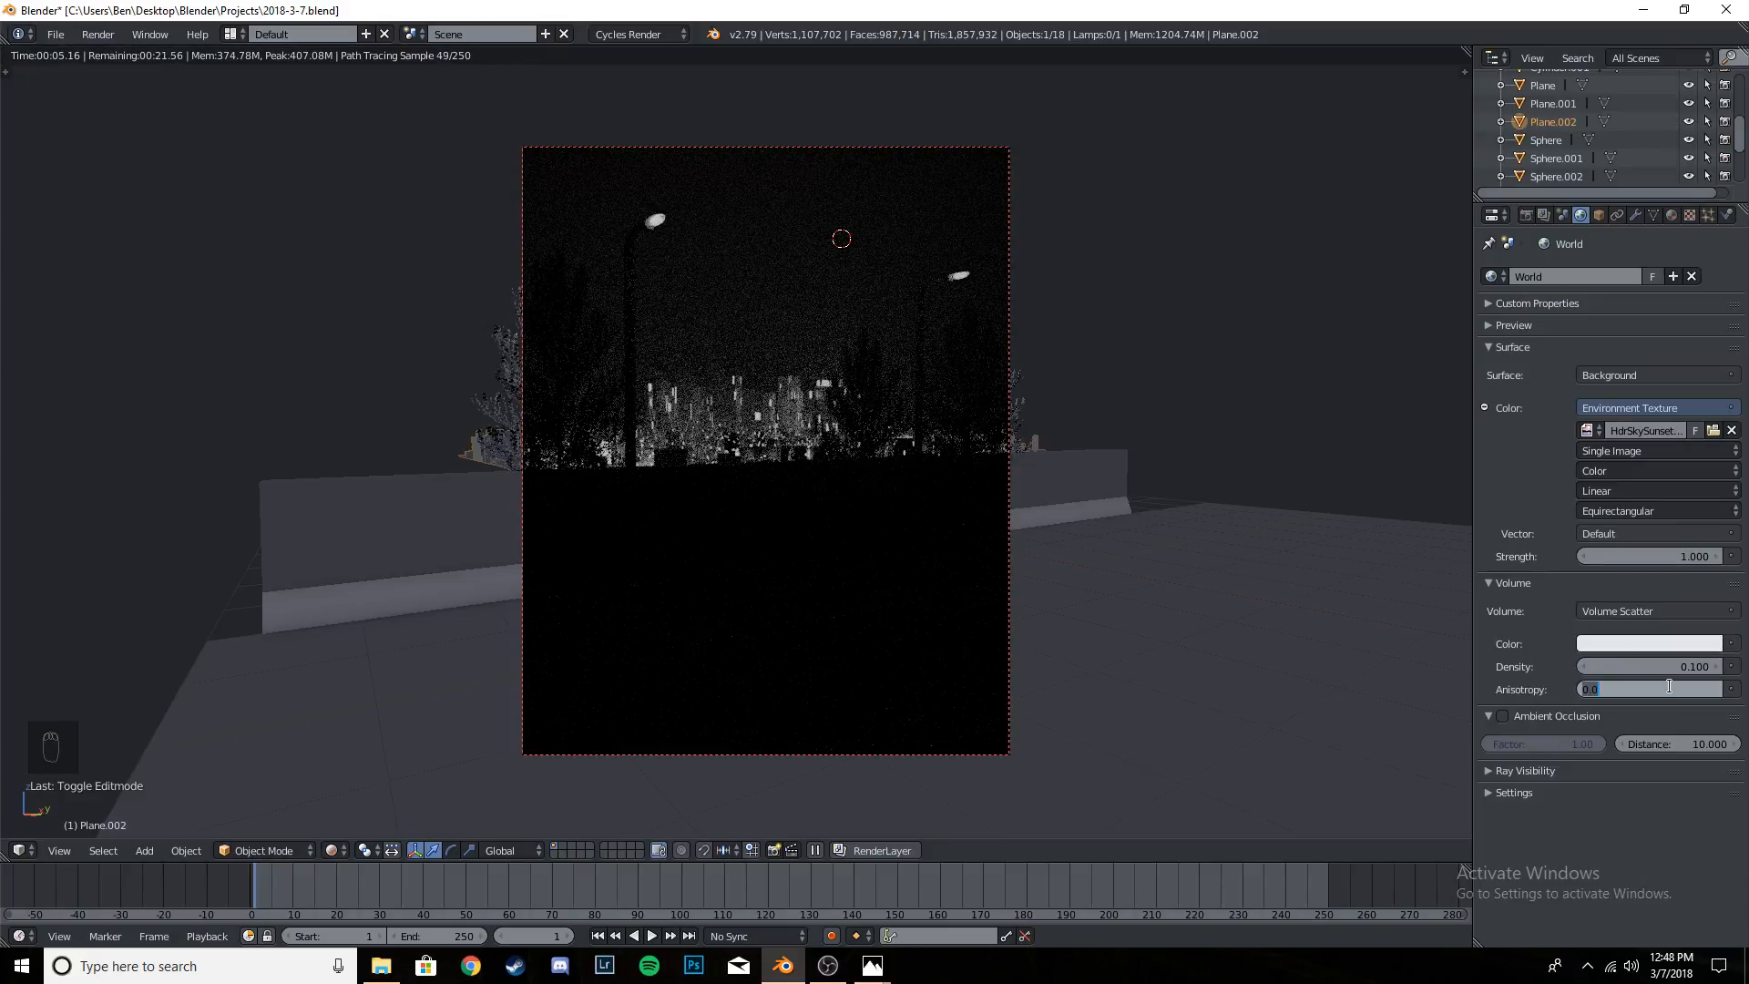
type(".9")
key("Return")
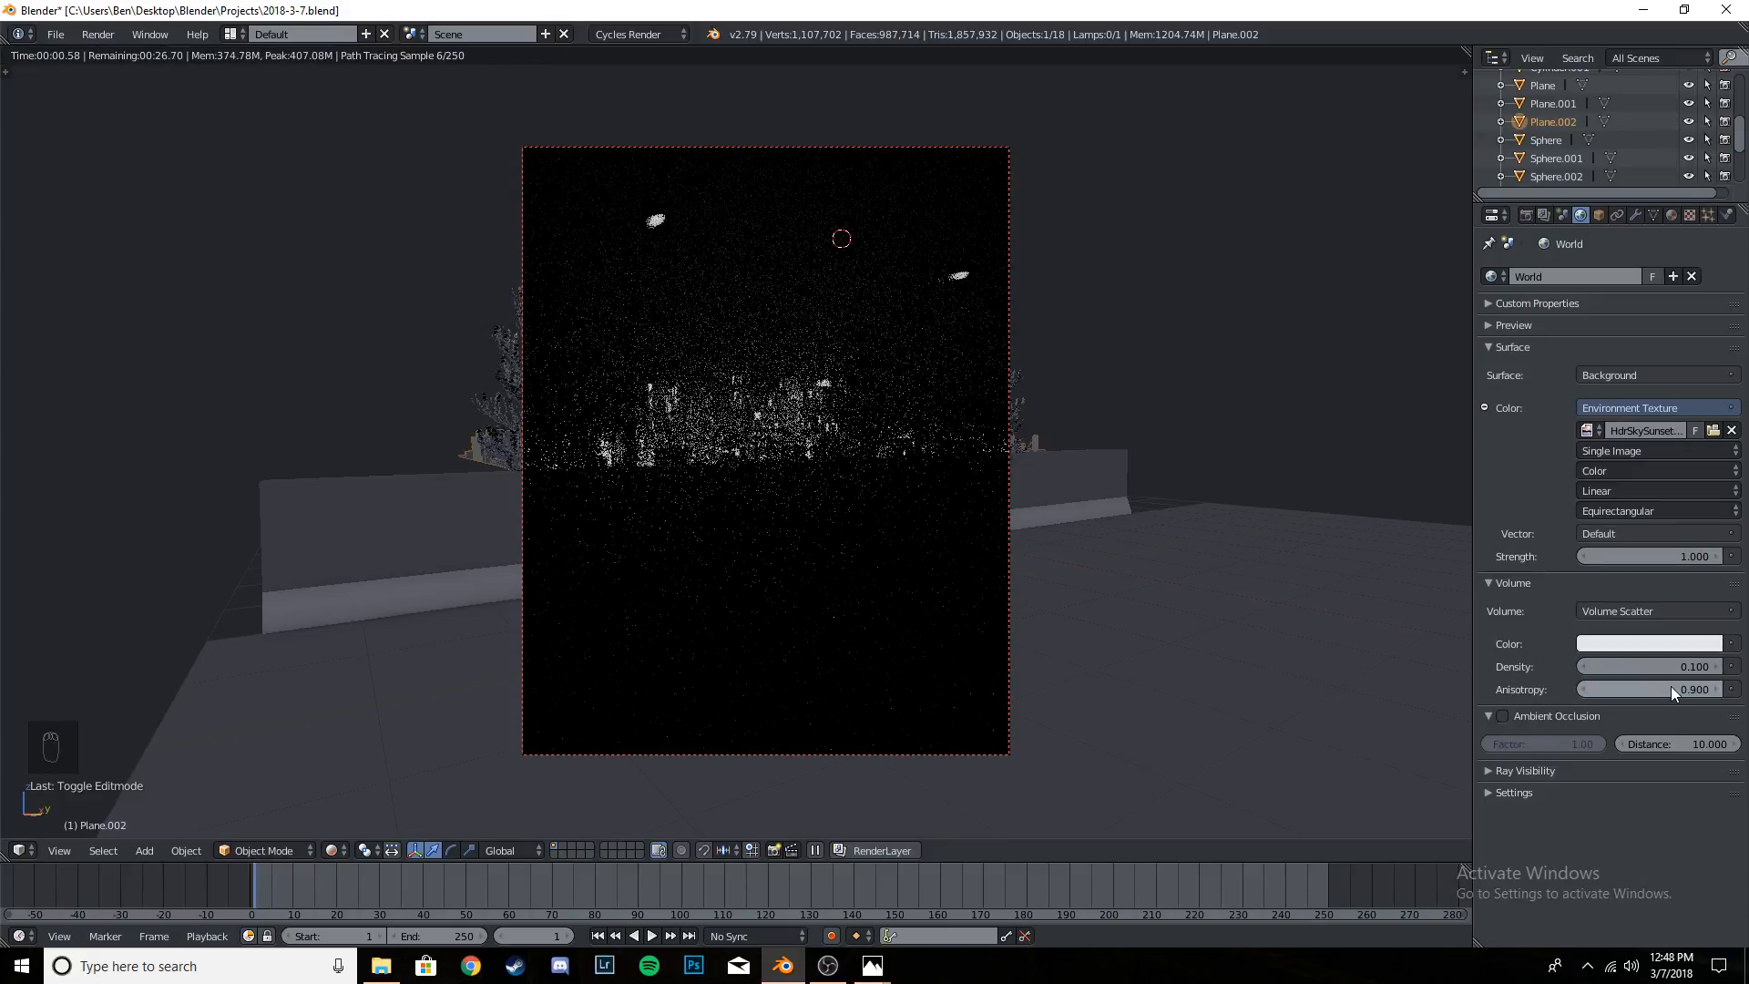
scroll(838, 411, "up", 4)
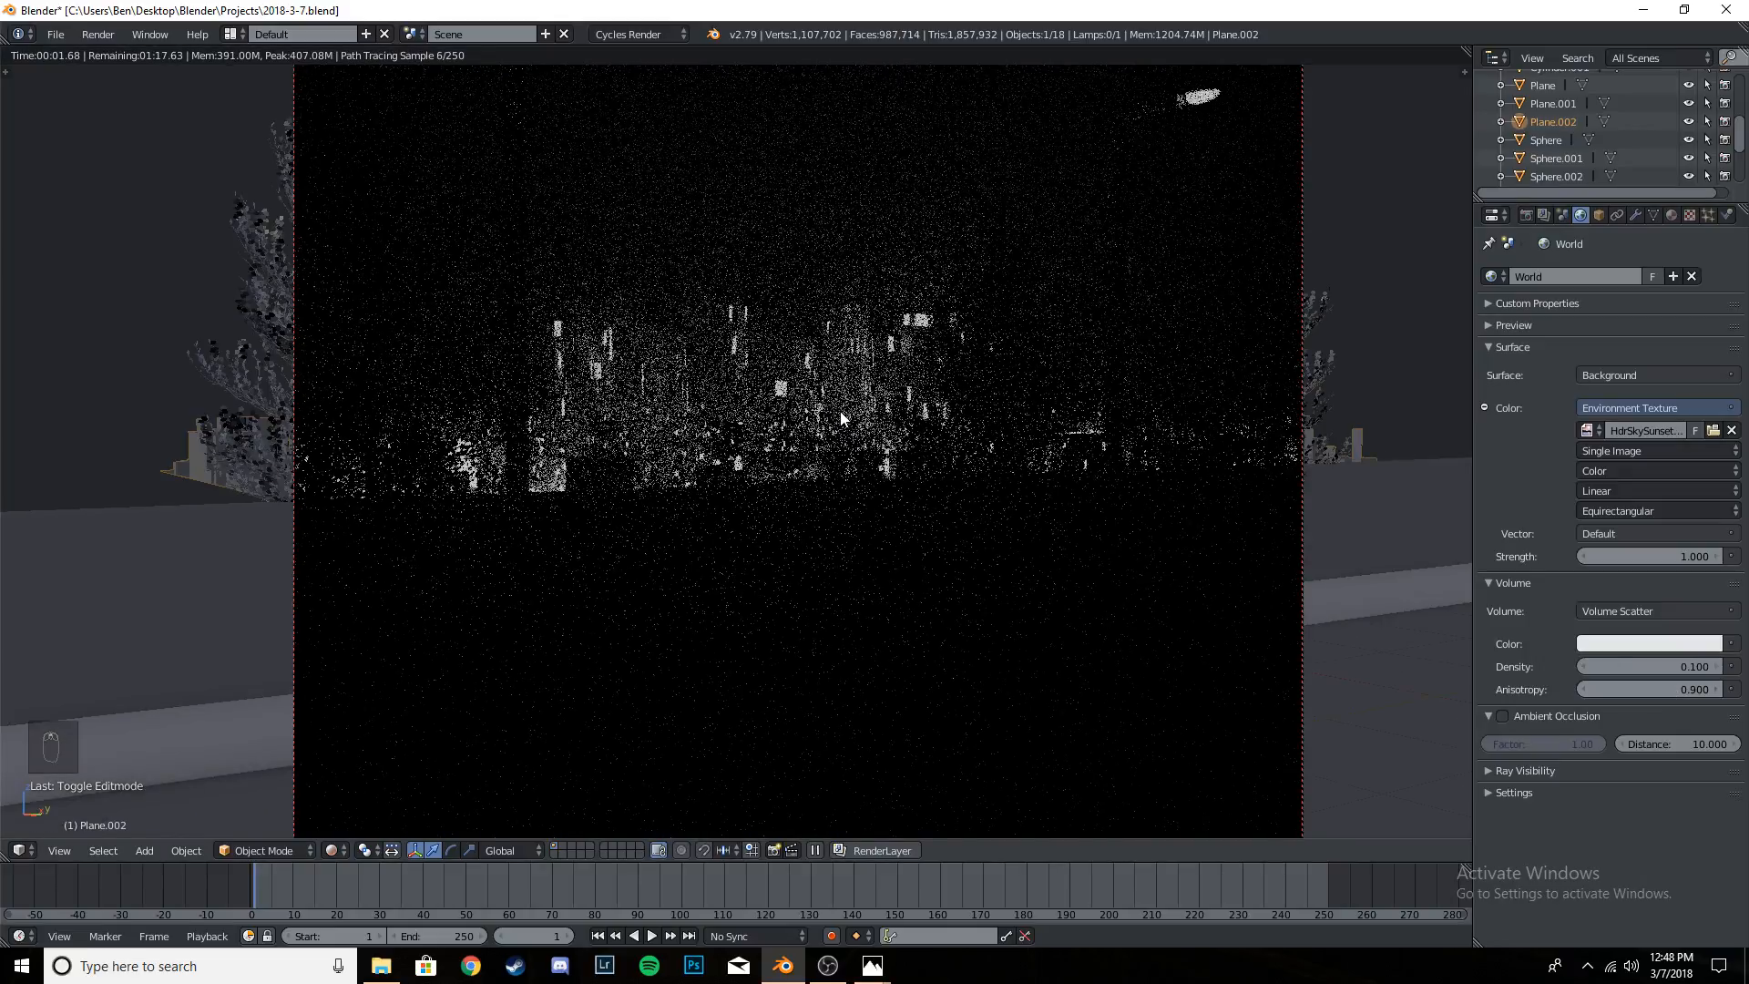
scroll(682, 443, "down", 3)
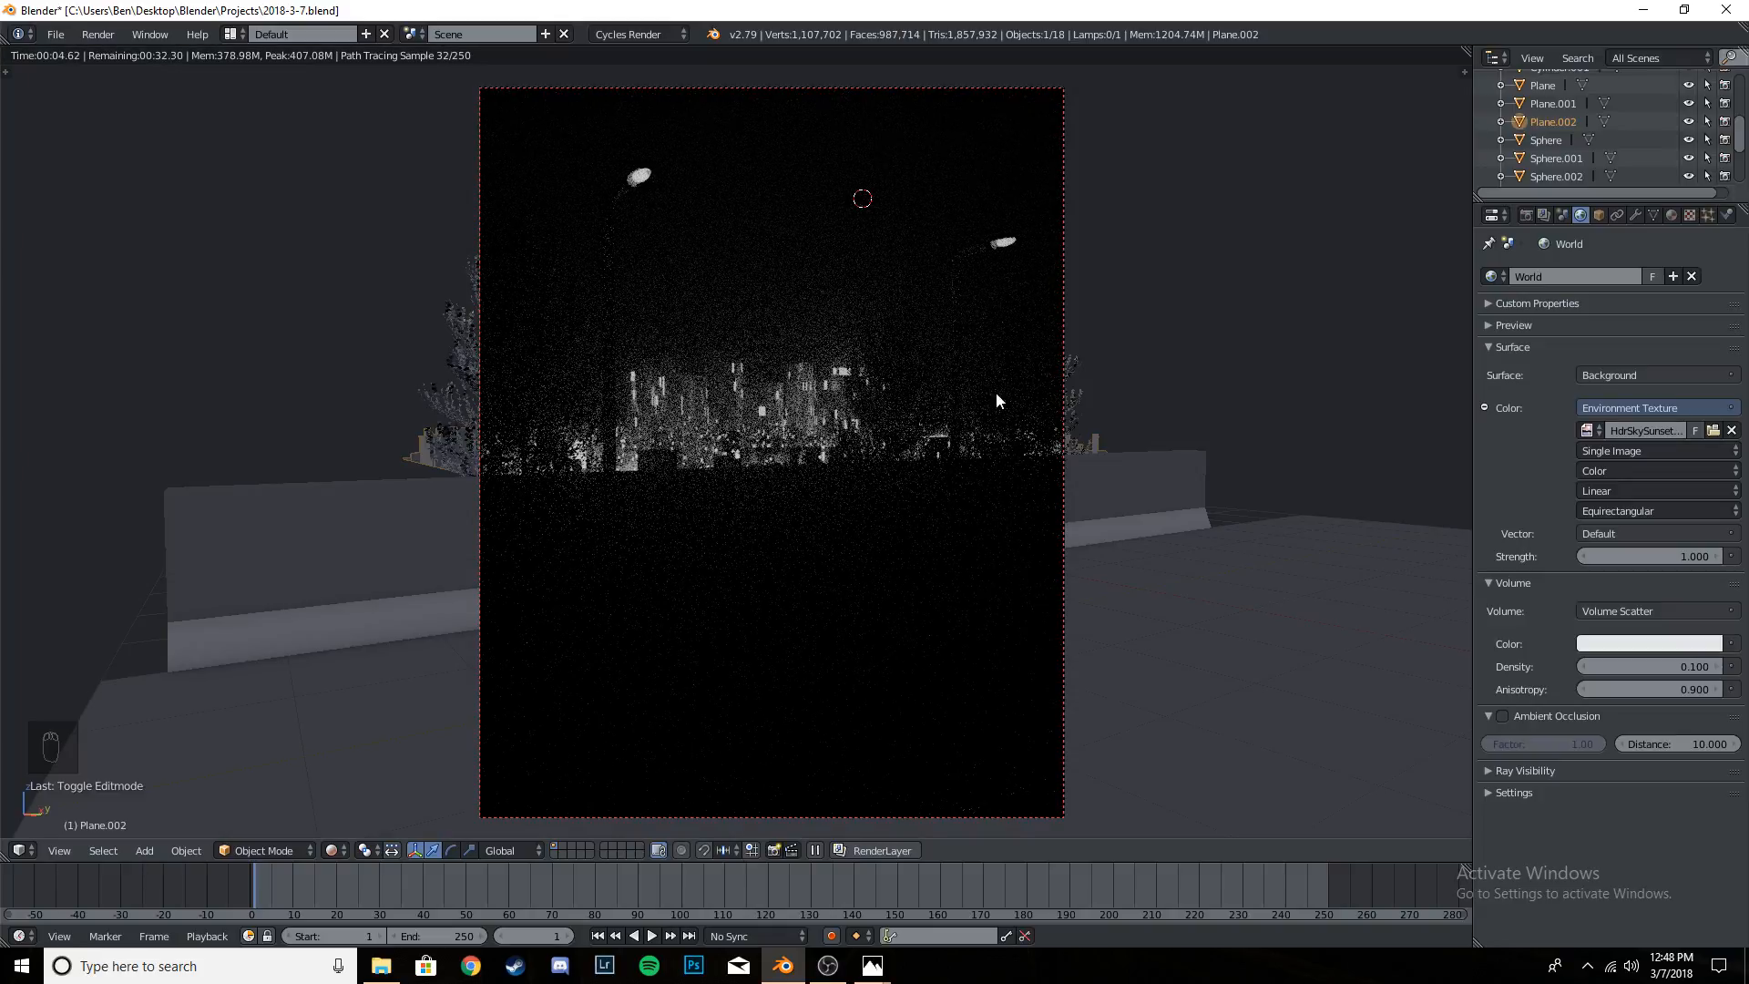
- Remove the Volume Scatter shader from the world and save over the file
left_click(1648, 613)
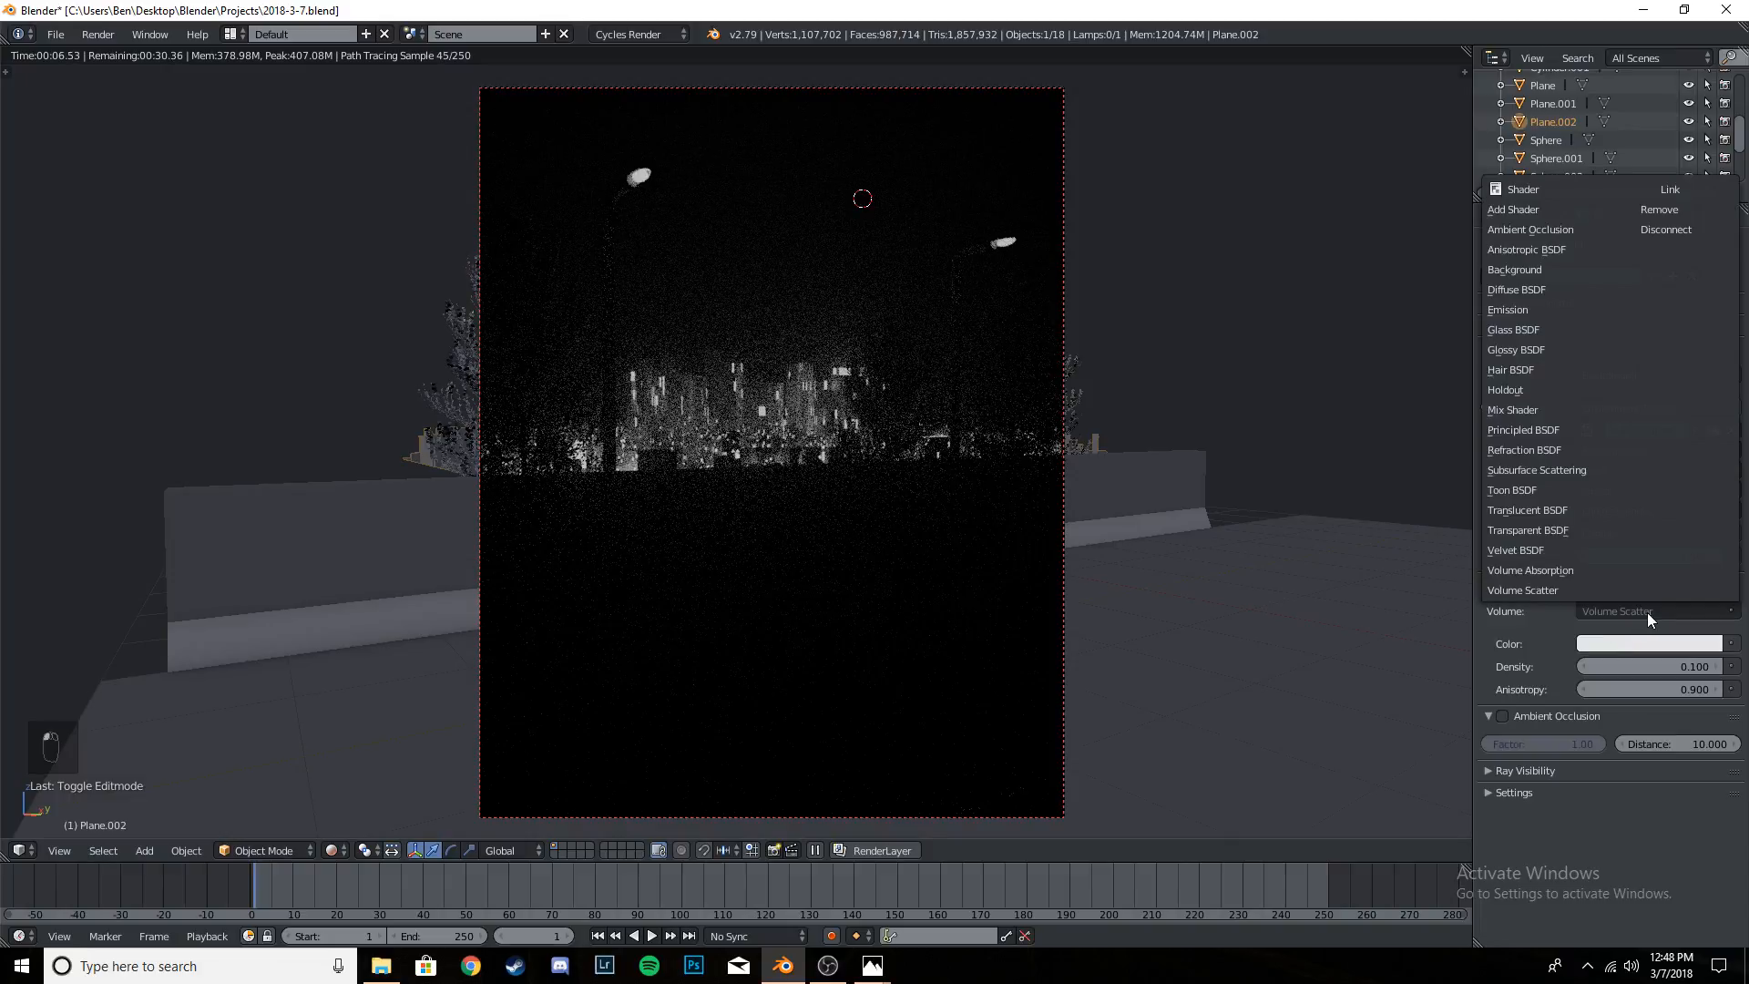
left_click(1685, 209)
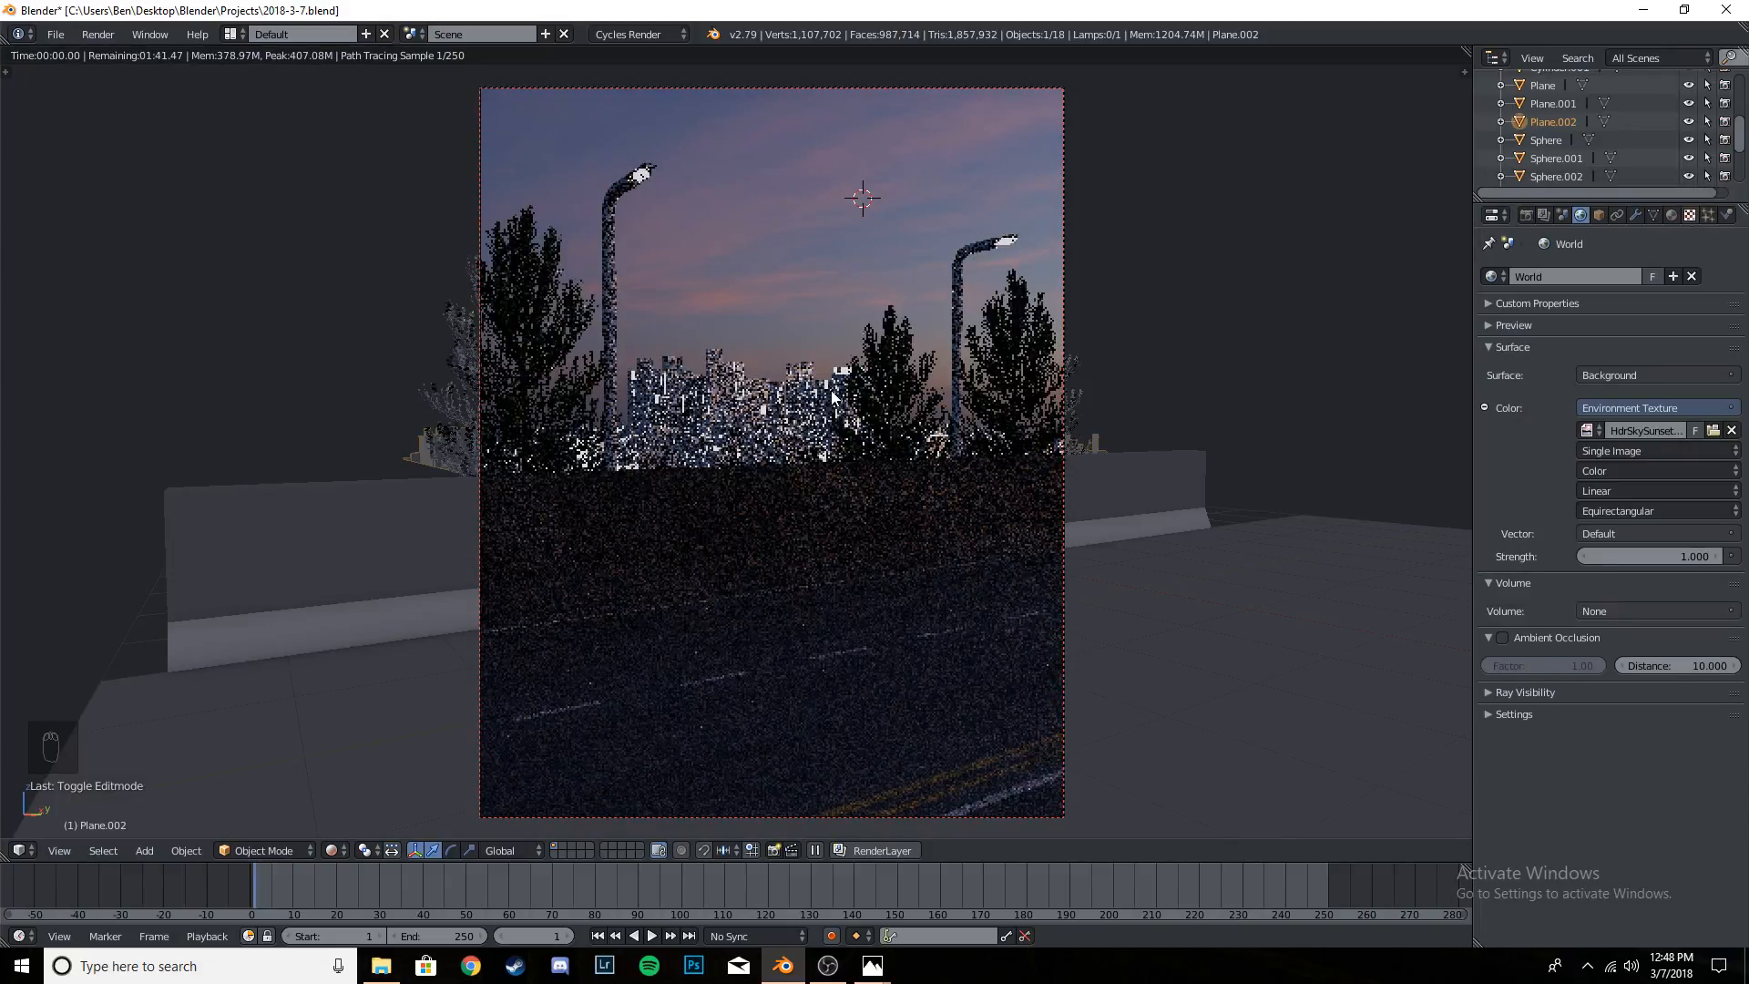
key("ctrl+s")
left_click(800, 302)
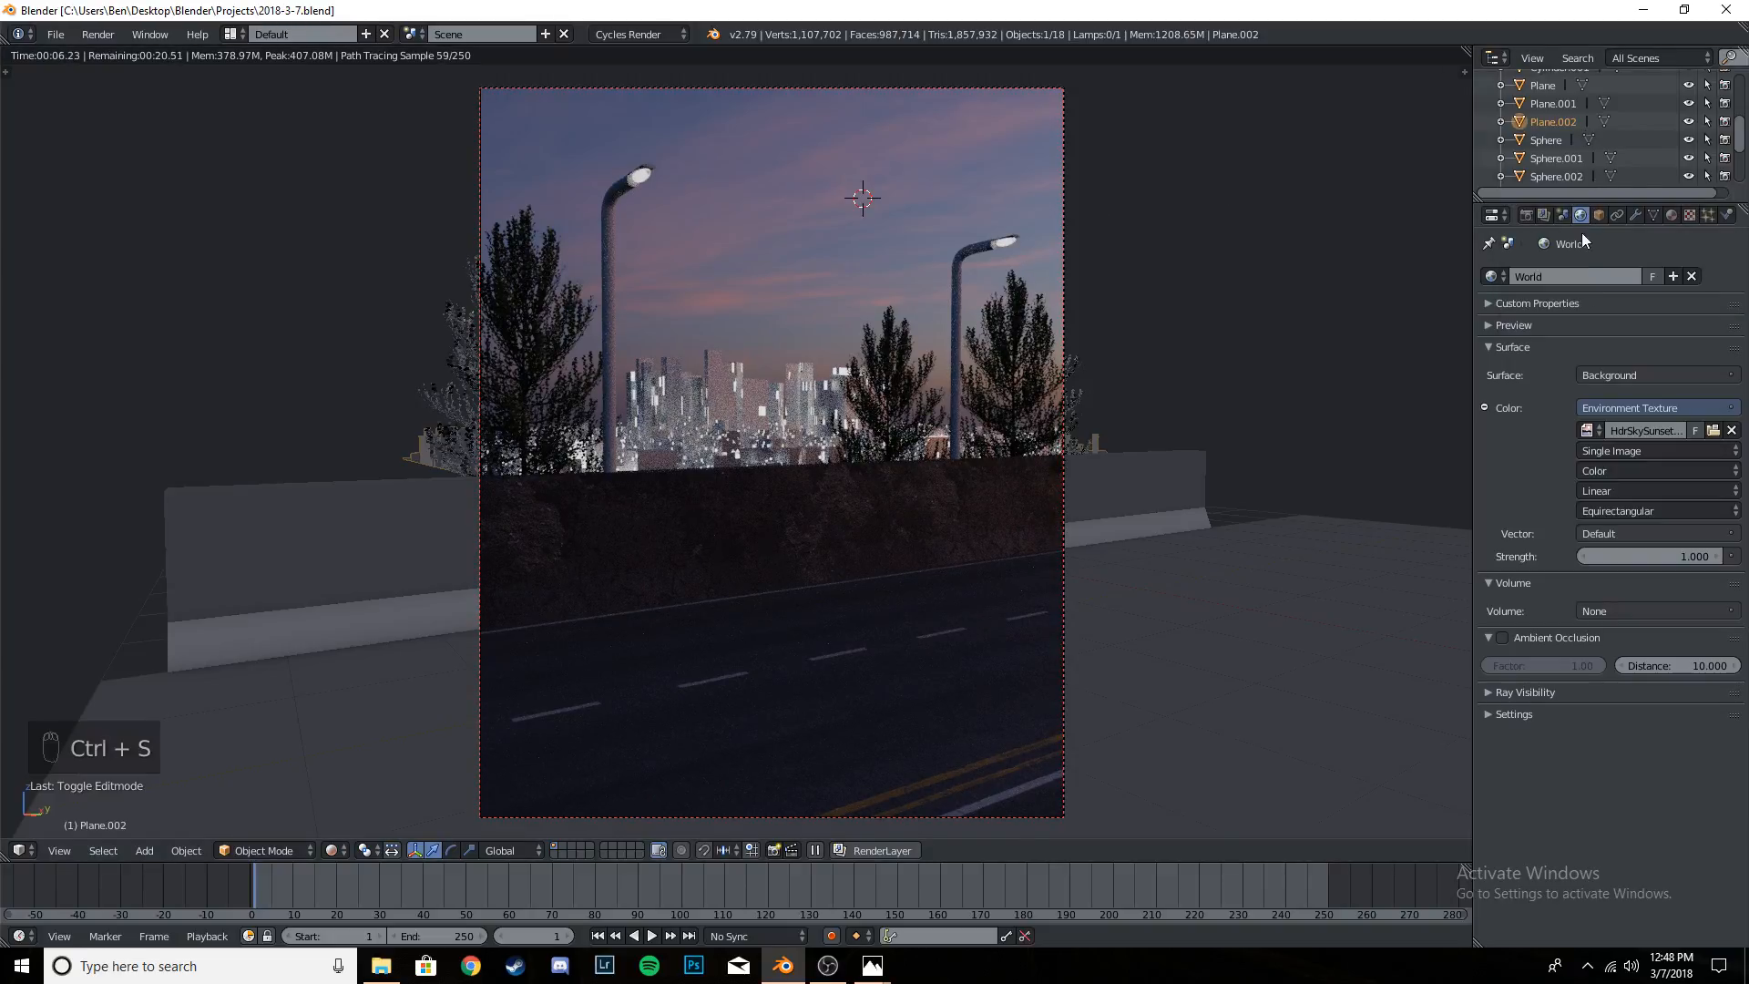
- Set the world background's strength to 0.2
left_click(1661, 556)
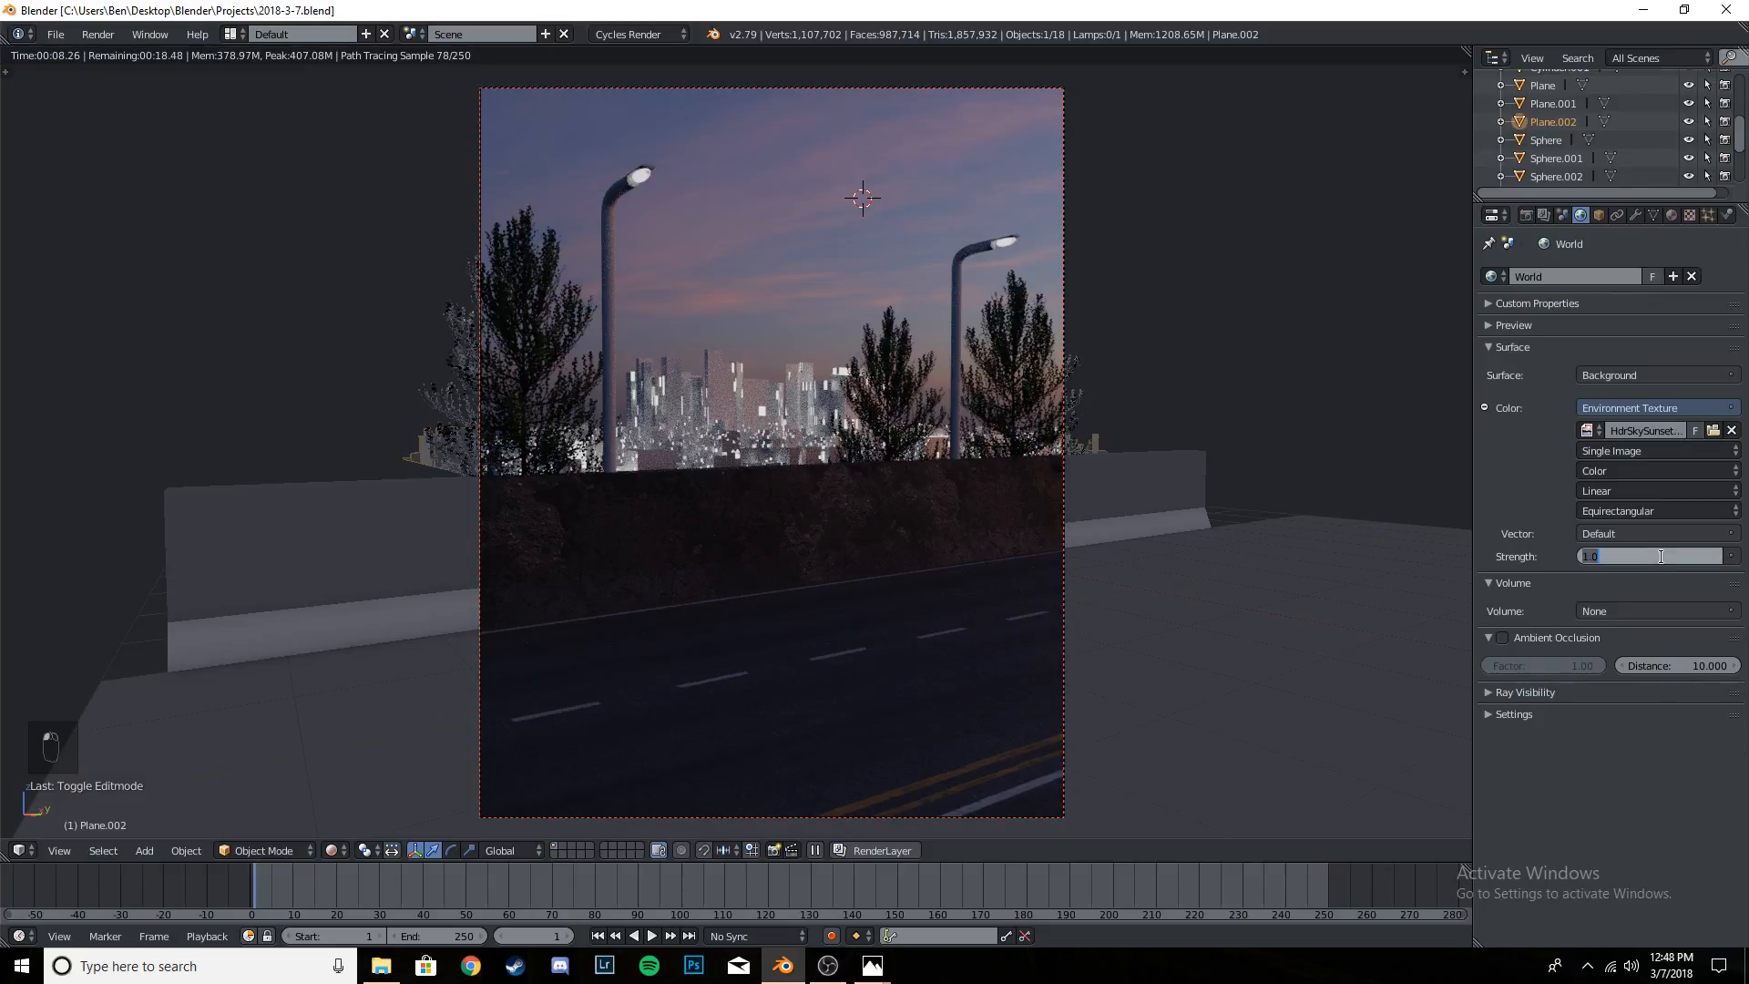
type("0.2")
key("Return")
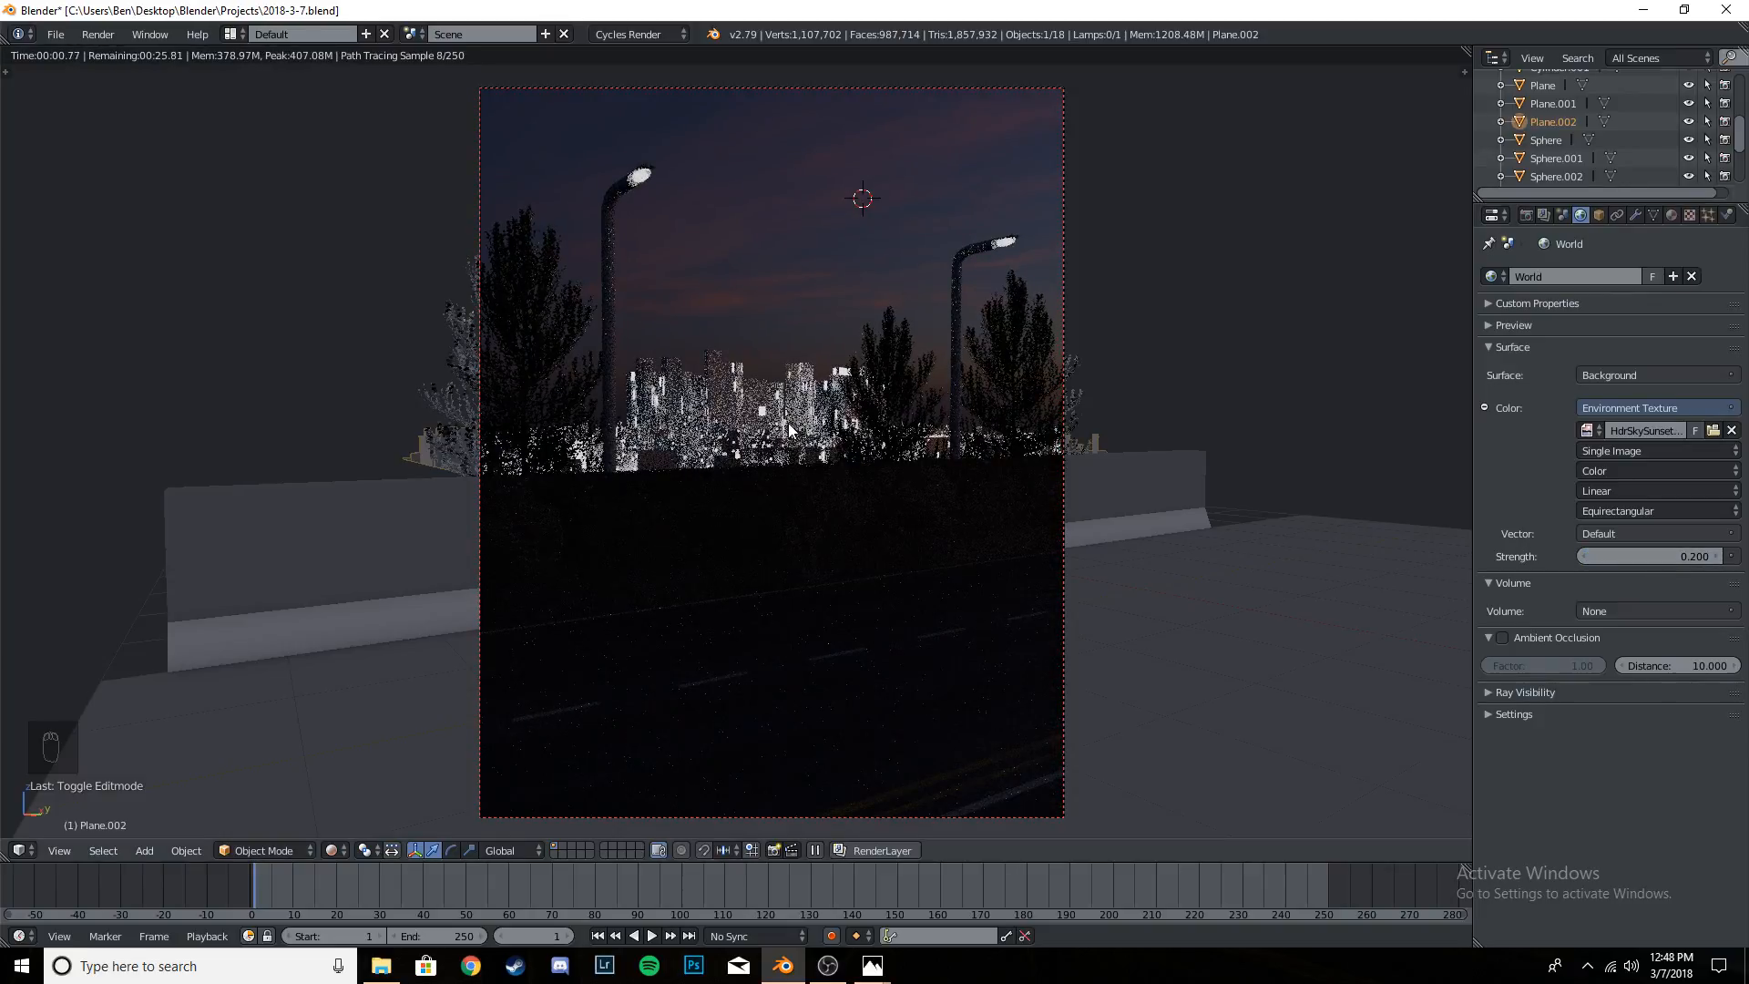
- Save the project over the existing 2018-3-7.blend file
key("ctrl+s")
left_click(789, 419)
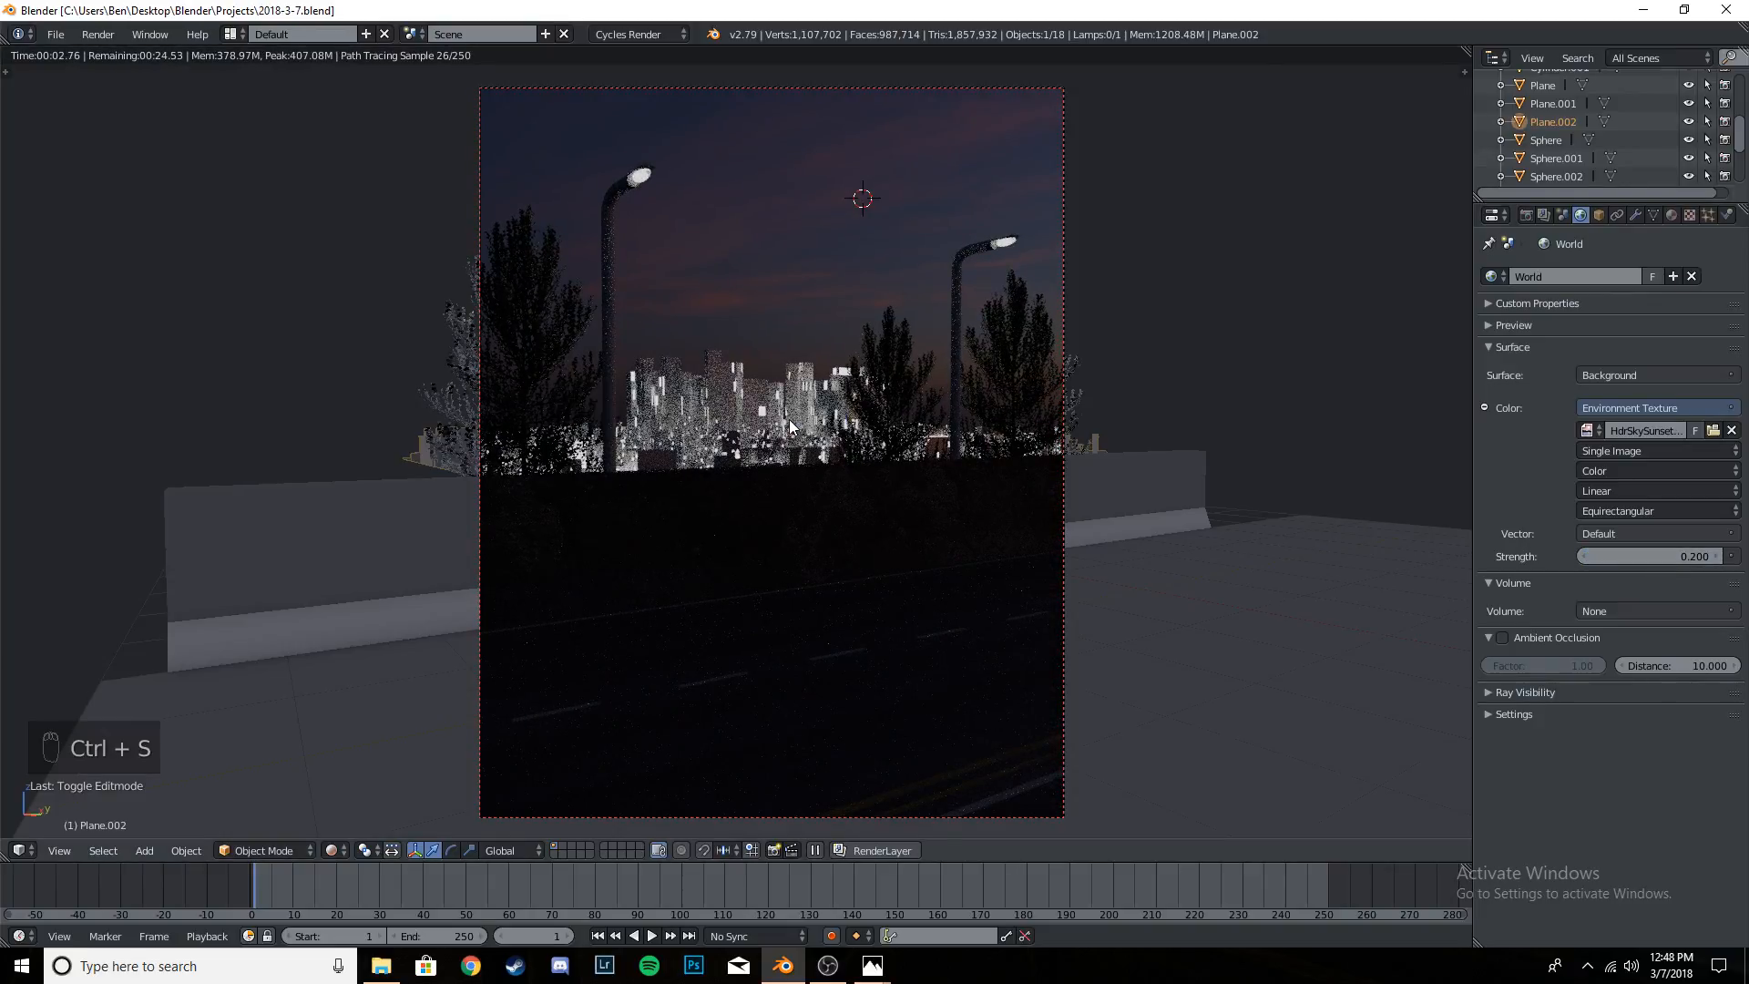
key("ctrl+s")
left_click(790, 419)
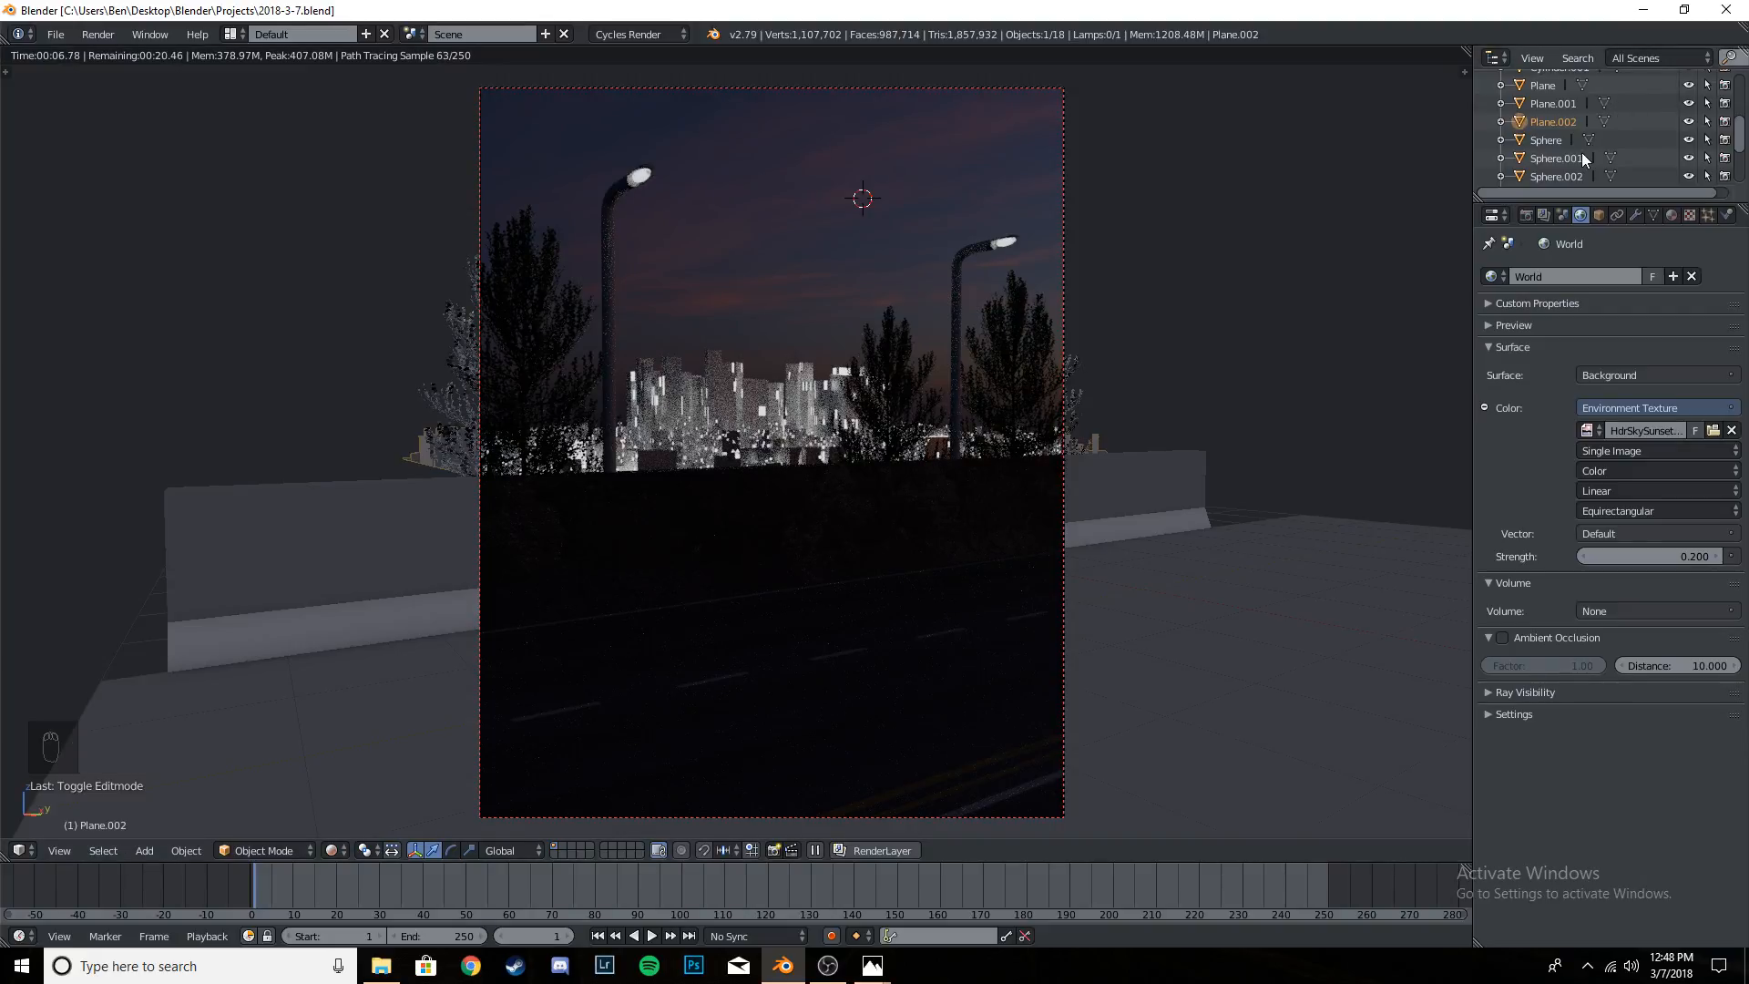
- Try emission strengths of 10 and 500 on the street lamp bulbs' LIGHT material
scroll(1581, 152, "up", 4)
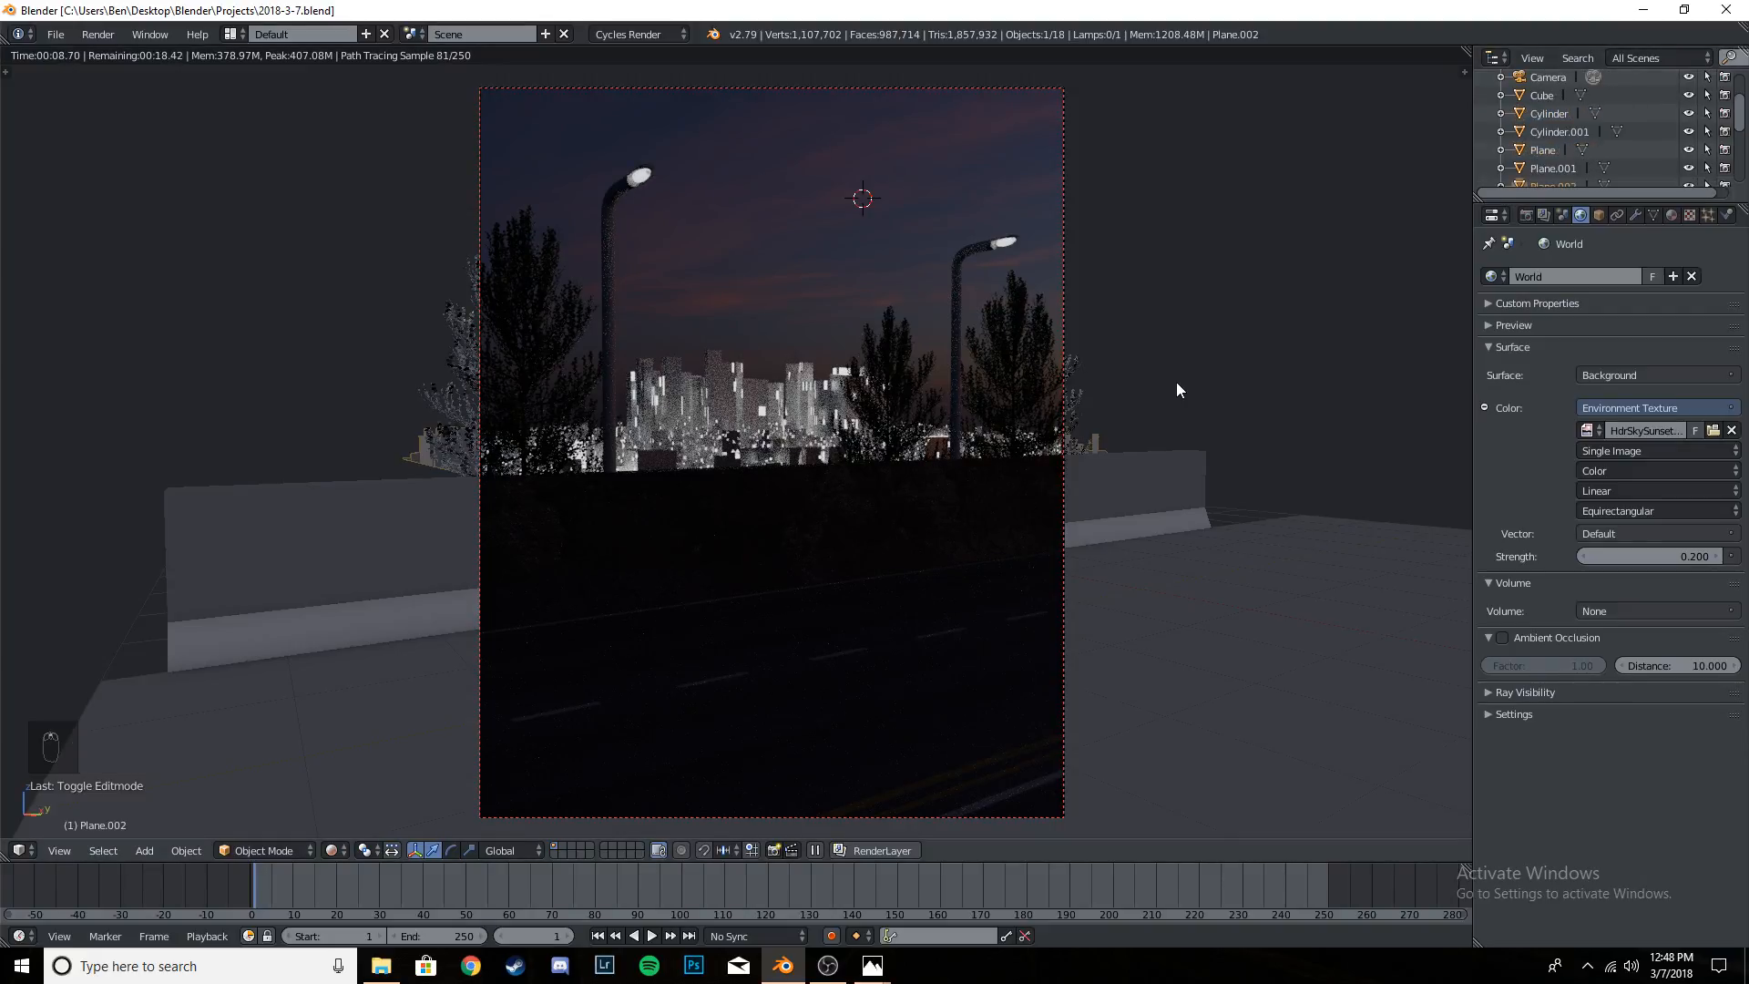
scroll(1597, 146, "down", 6)
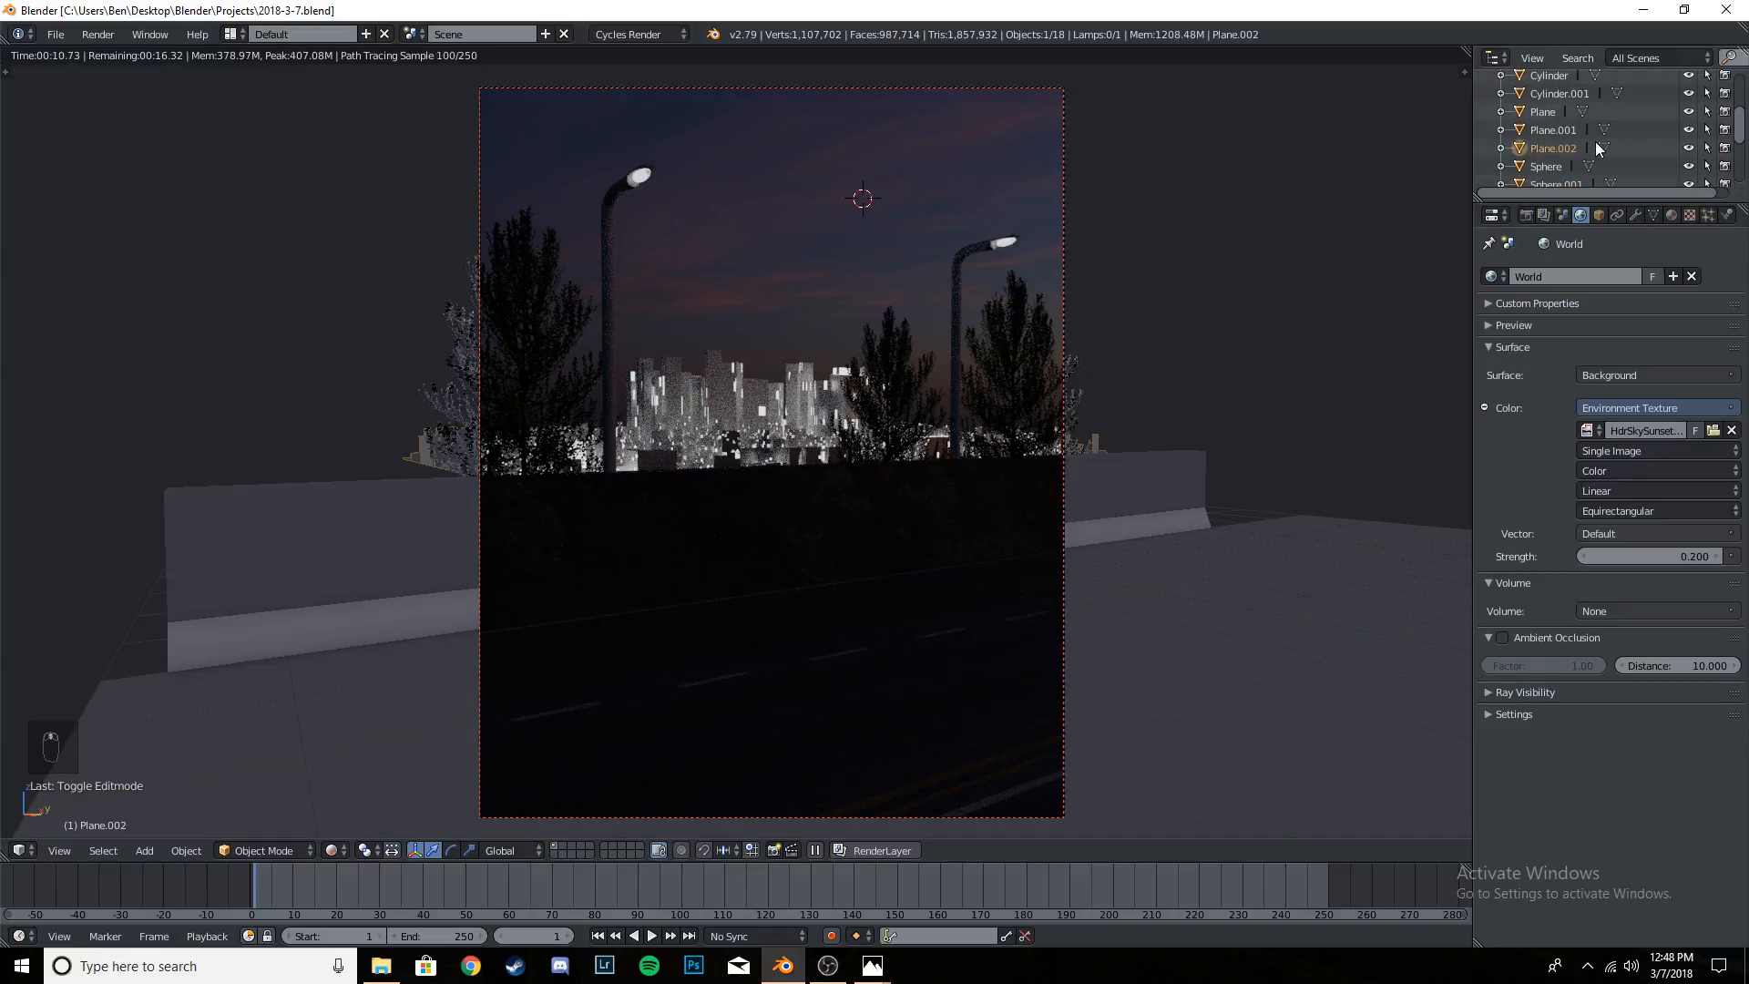
left_click(1567, 88)
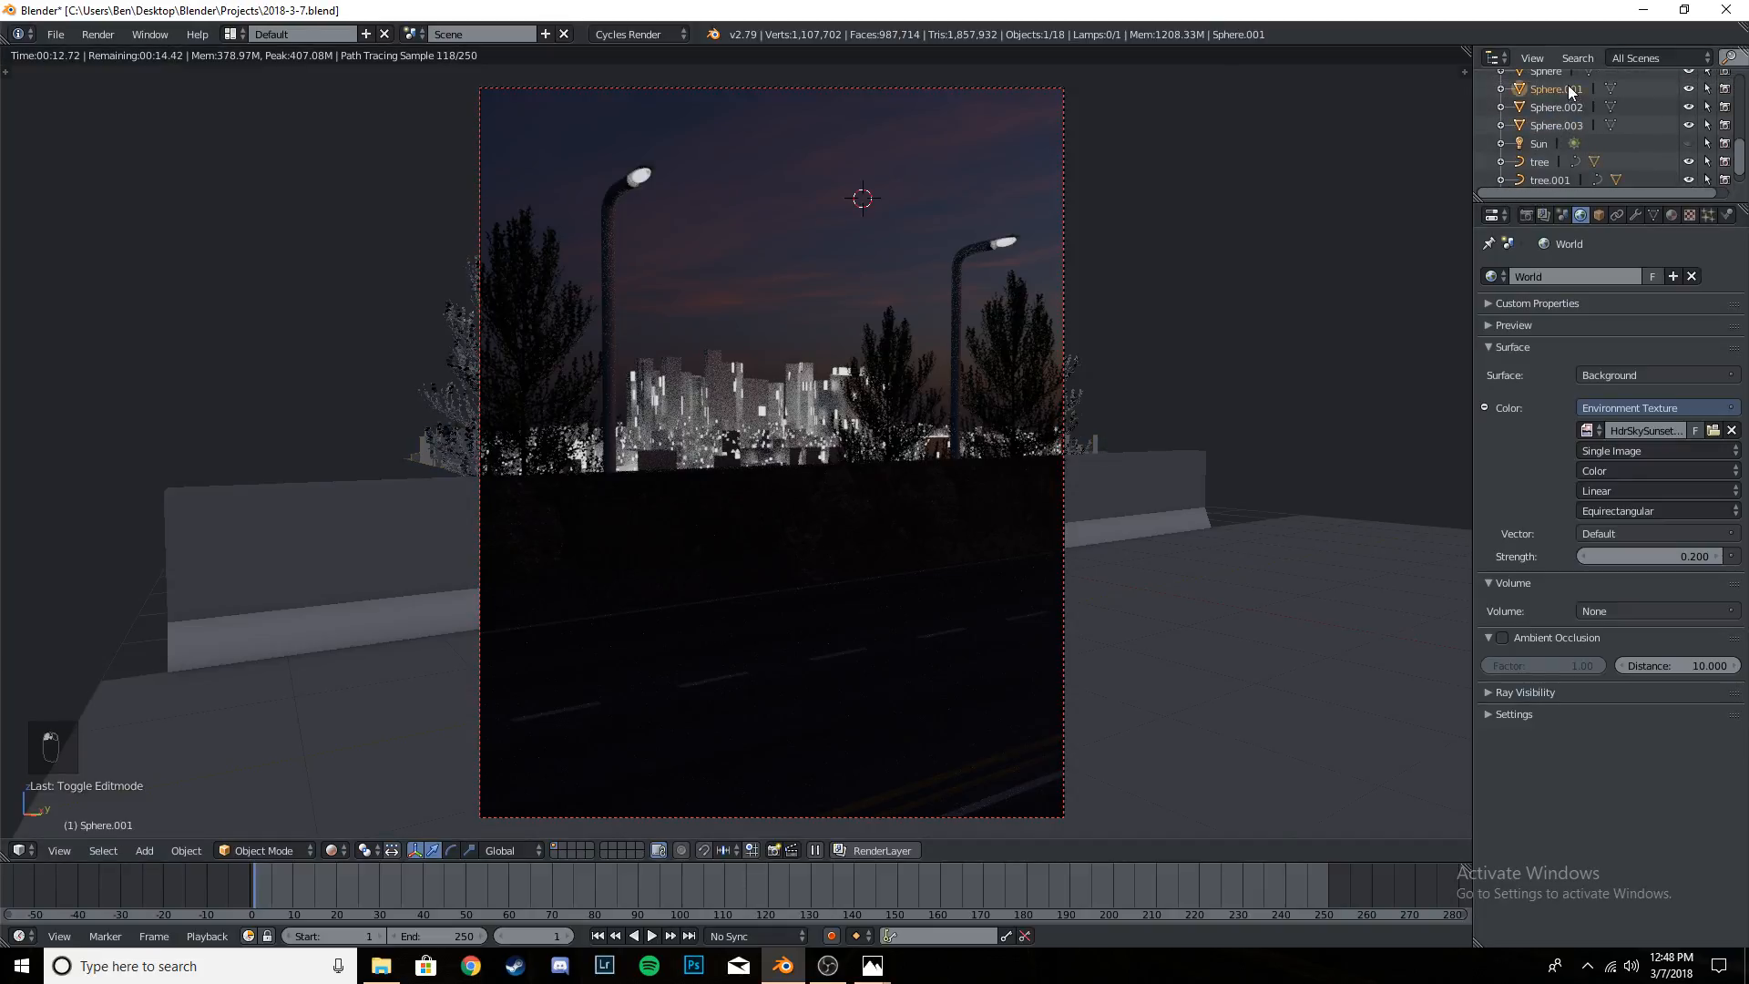
left_click(1671, 215)
left_click(1658, 489)
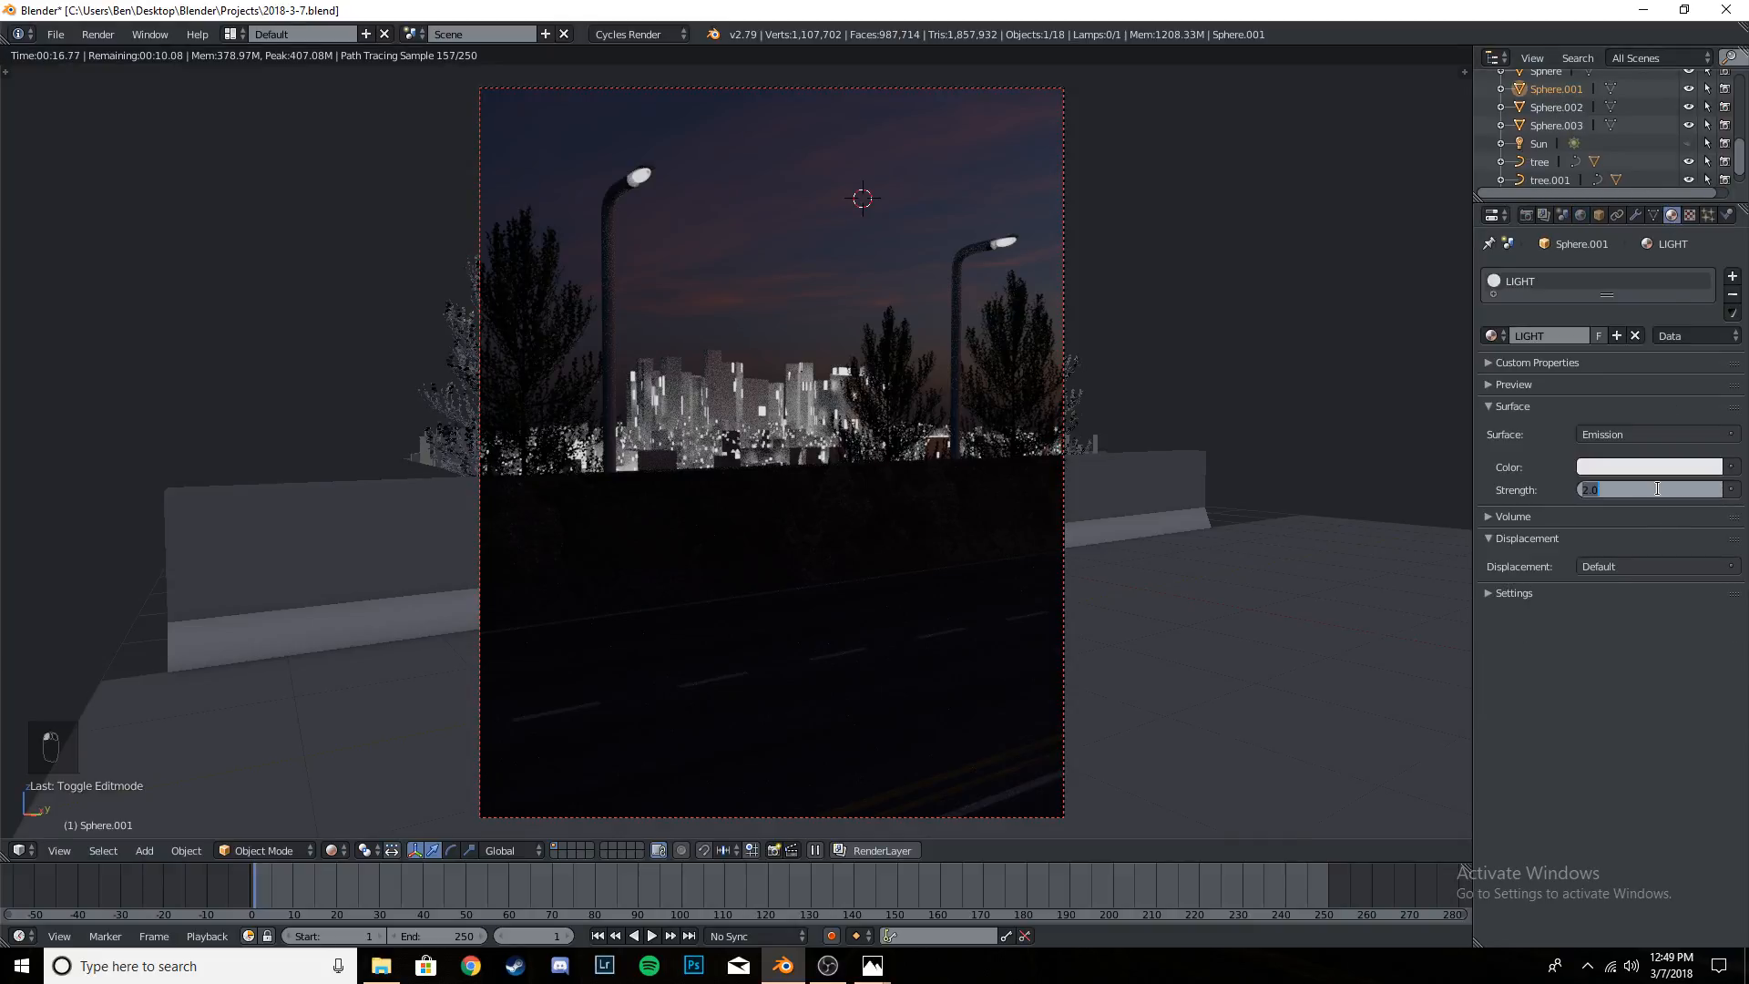
type("10")
key("Return")
left_click(1657, 489)
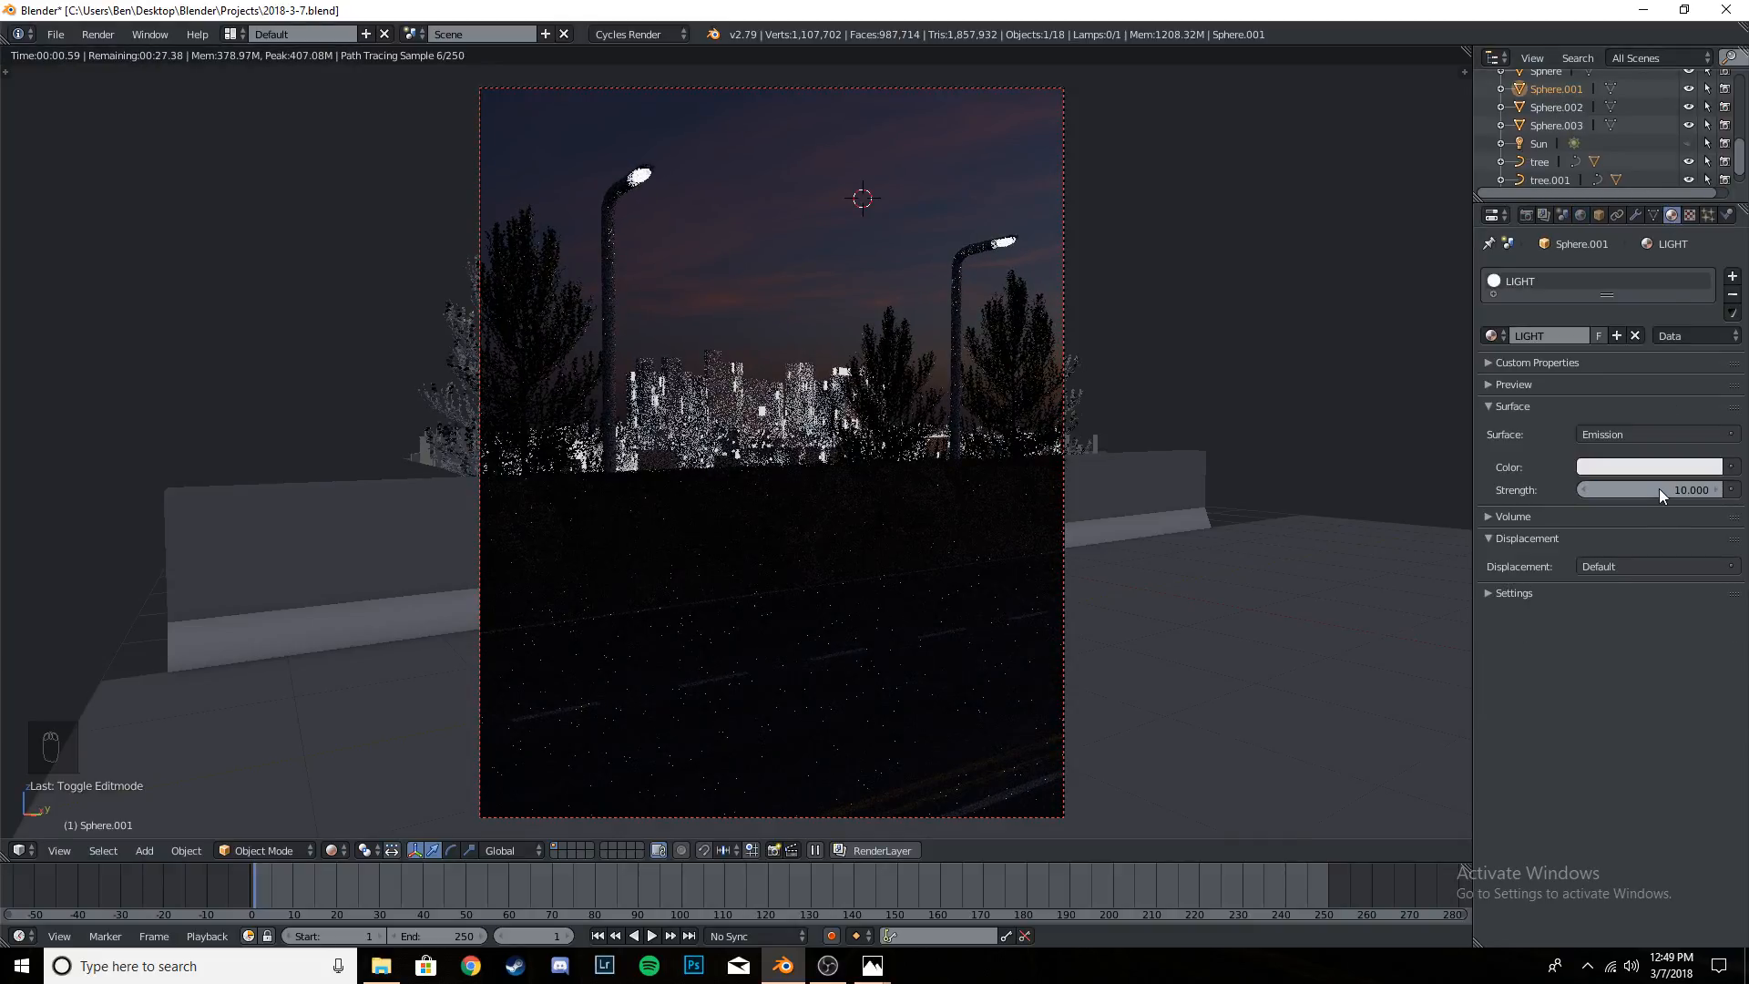
type("500")
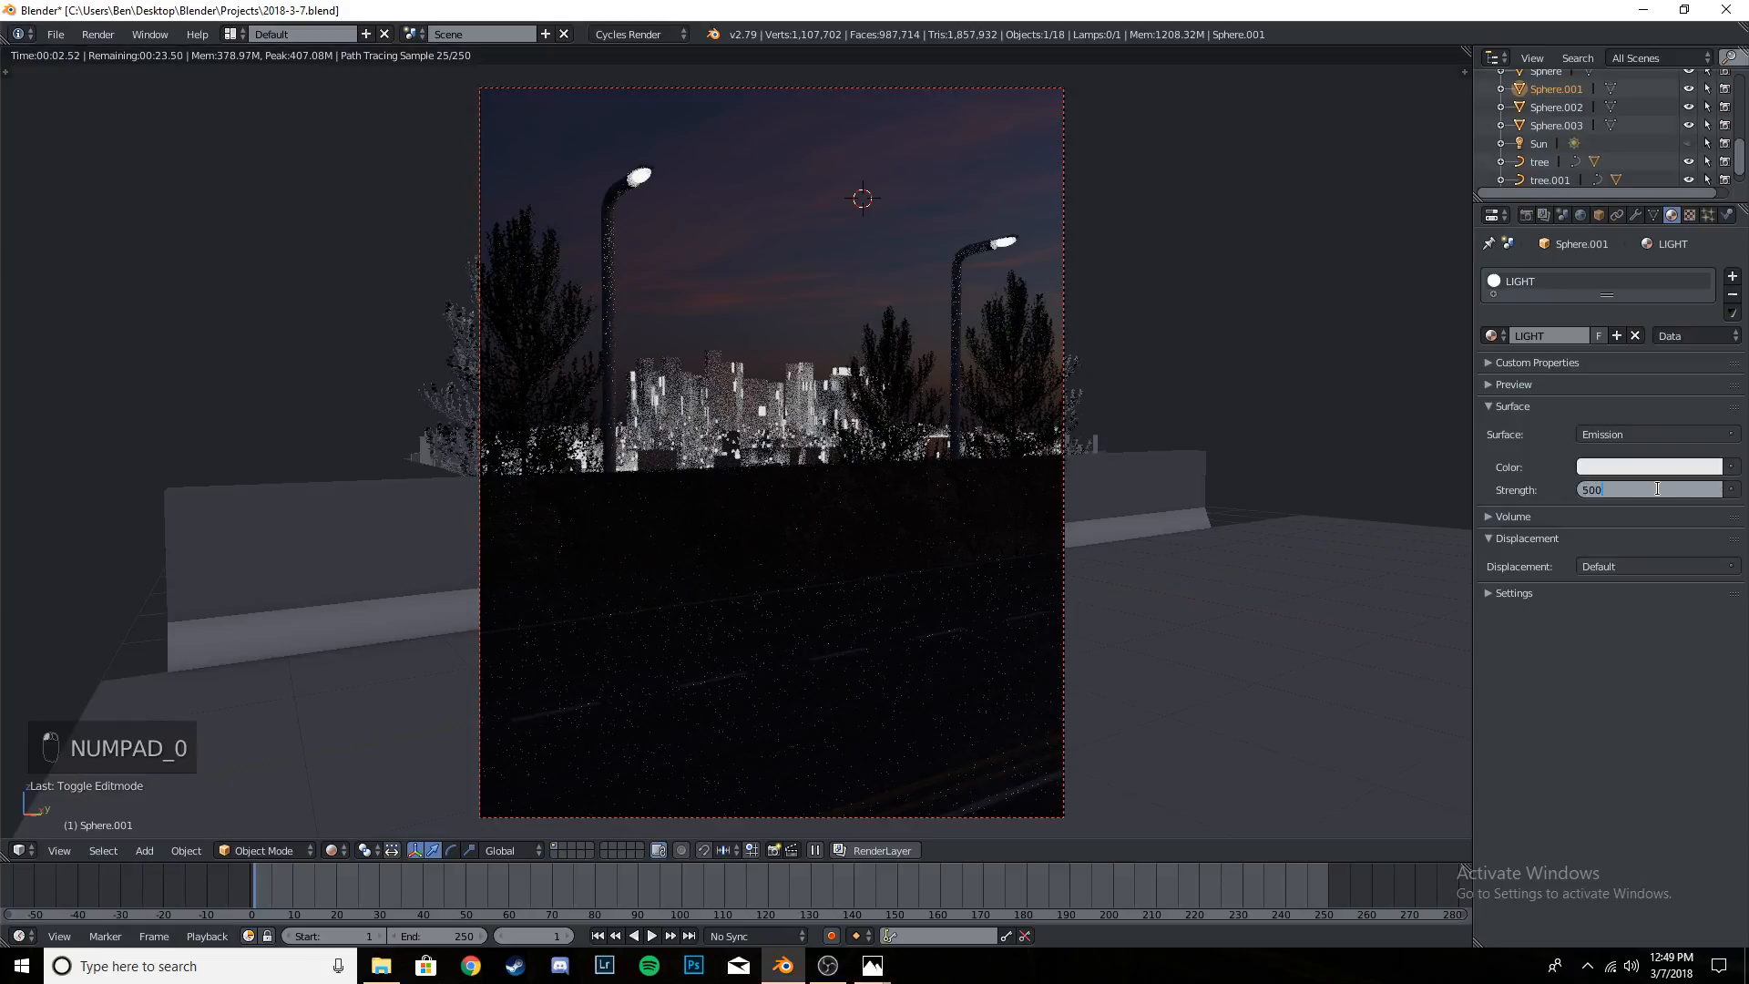
key("Return")
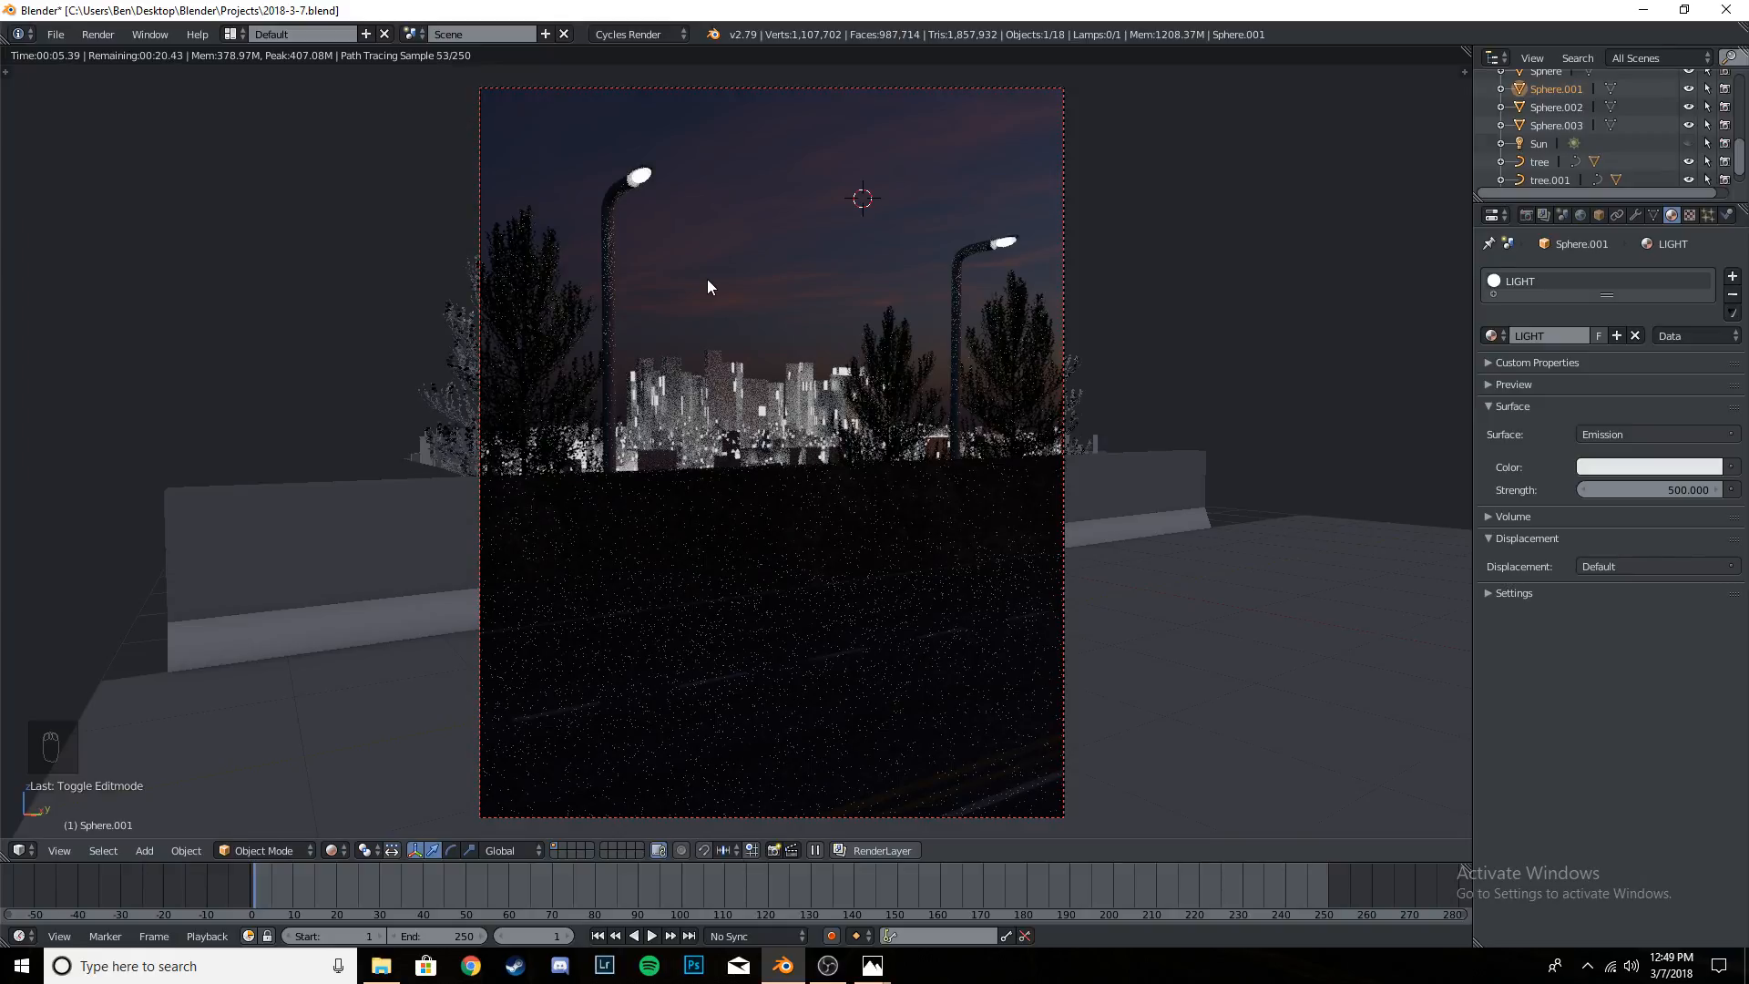
- Switch to solid shading and delete the outer sphere in the nearer street lamp's head
key("shift+z")
scroll(685, 236, "up", 8)
scroll(692, 415, "down", 6)
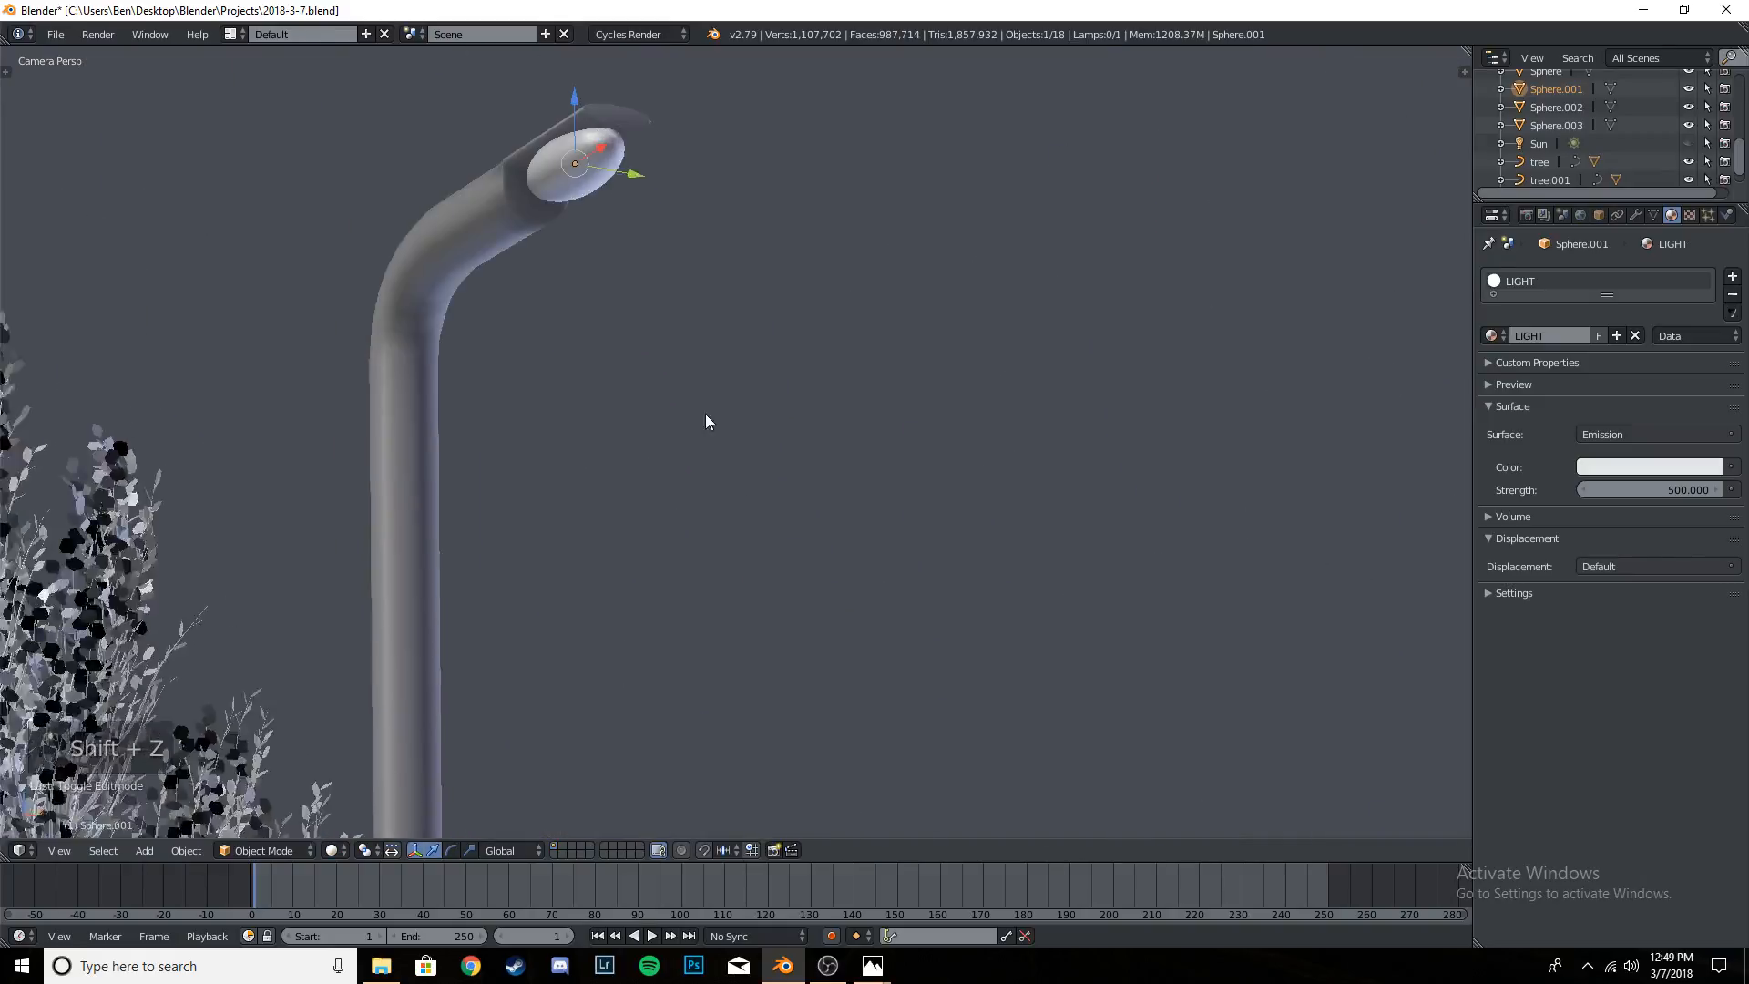
scroll(705, 413, "up", 2)
right_click(671, 288)
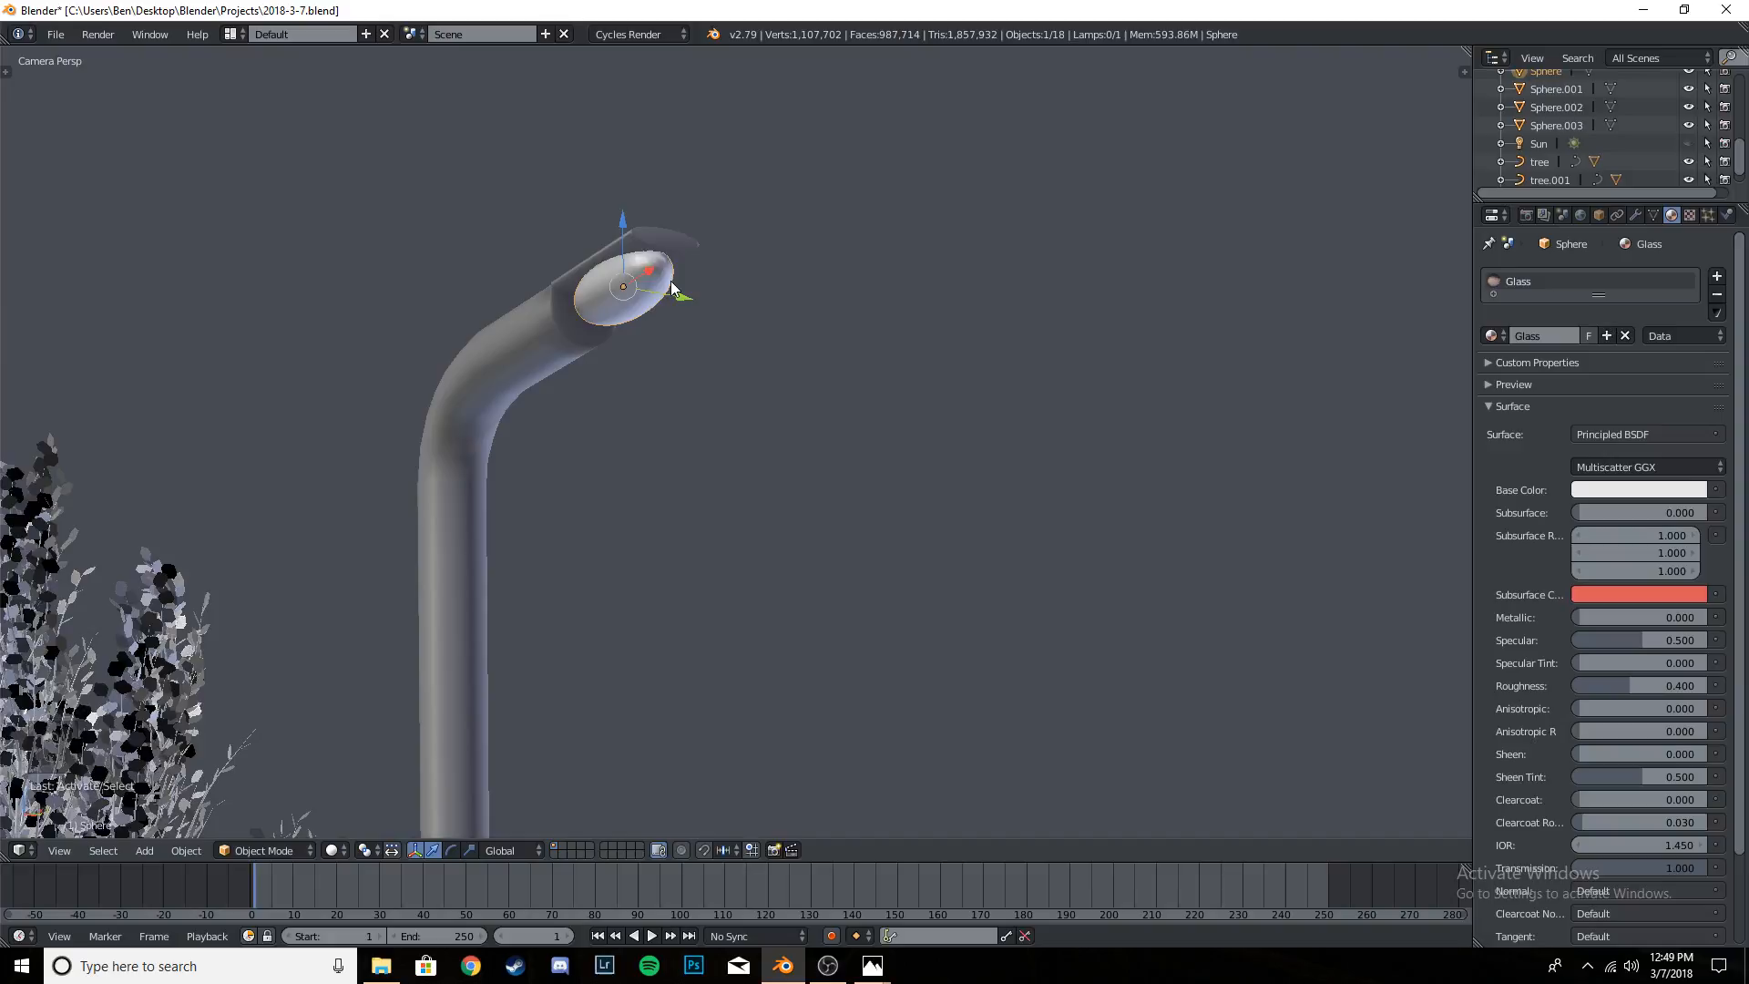
key("x")
left_click(670, 283)
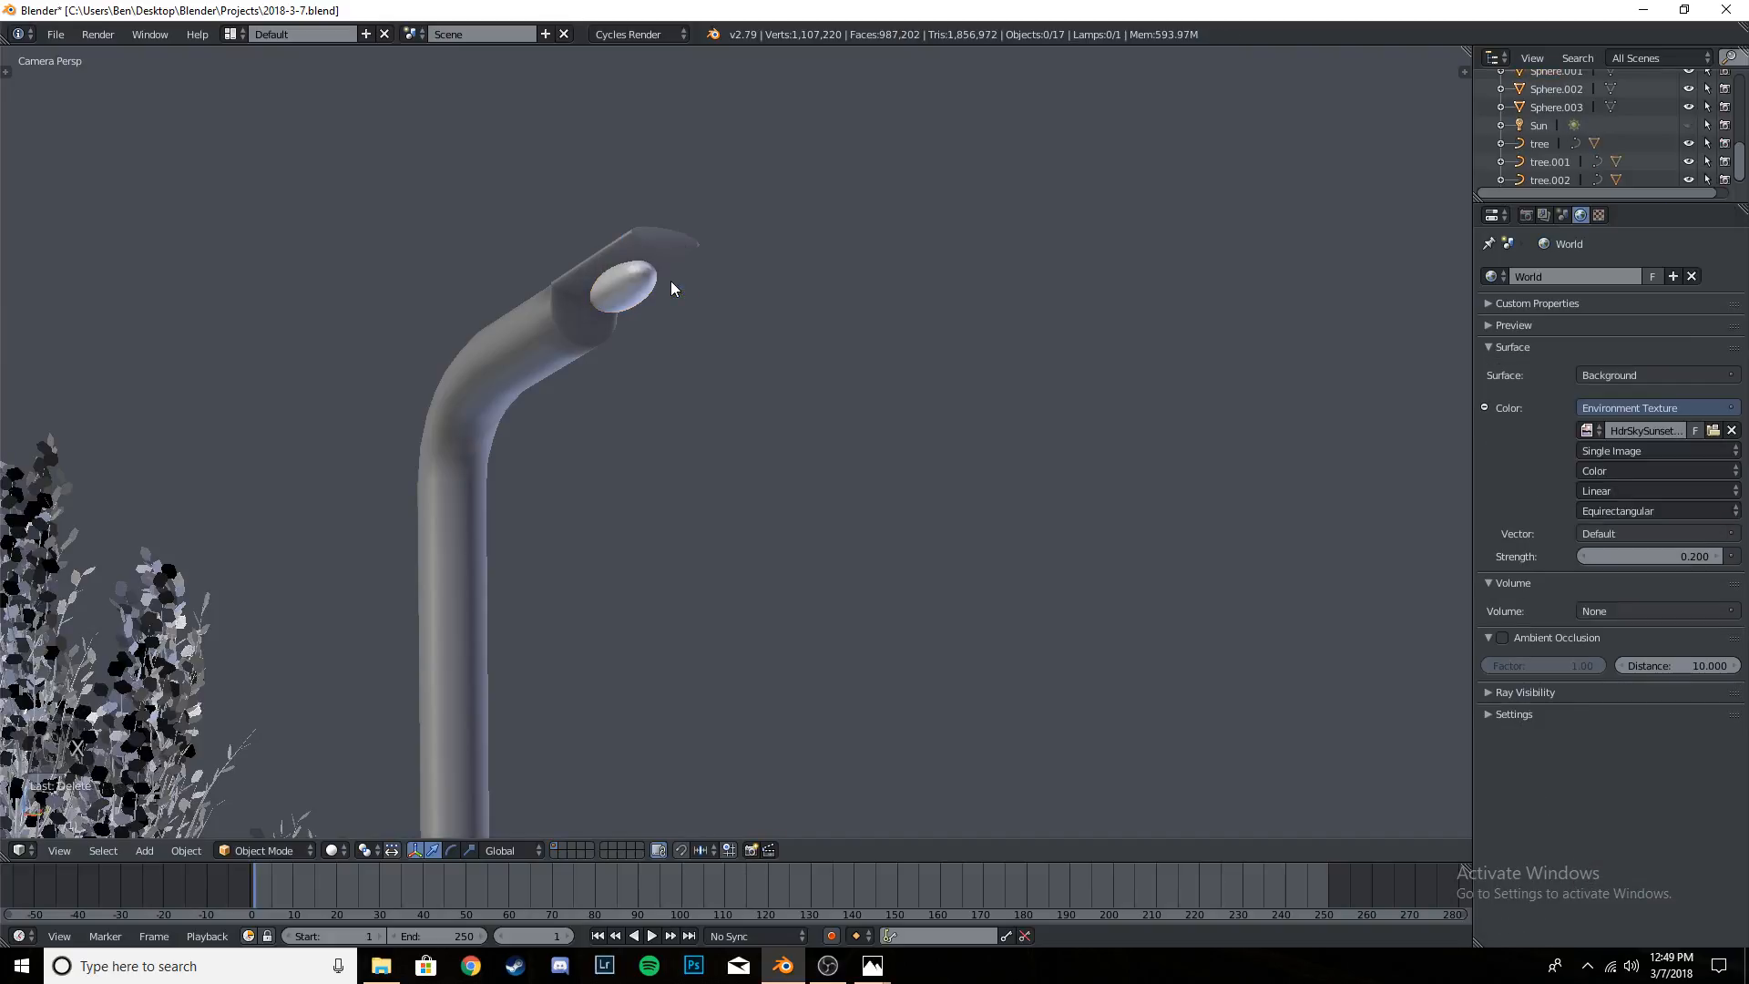
- Scale up the remaining bulb sphere slightly inside the nearer street lamp's head
scroll(872, 404, "down", 3)
right_click(685, 379)
key("s")
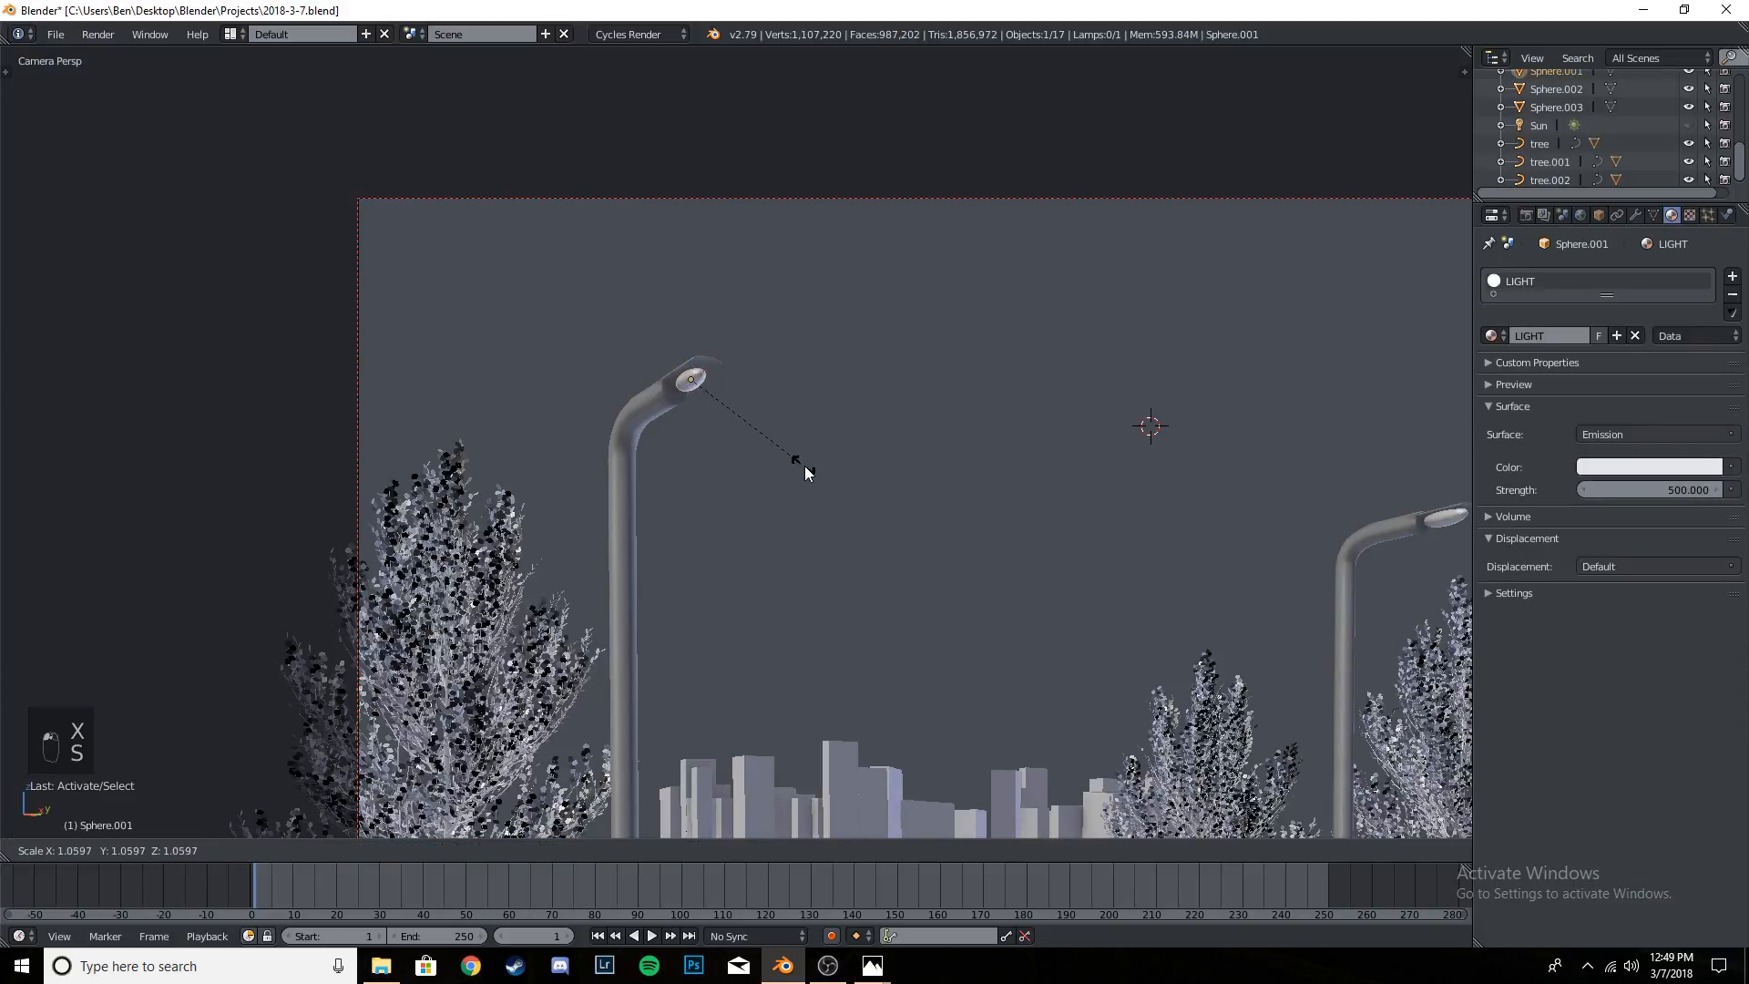
left_click(820, 479)
- Delete the outer sphere in the farther street lamp's head
scroll(861, 461, "down", 1)
middle_click_drag(861, 462, 477, 376, "shift")
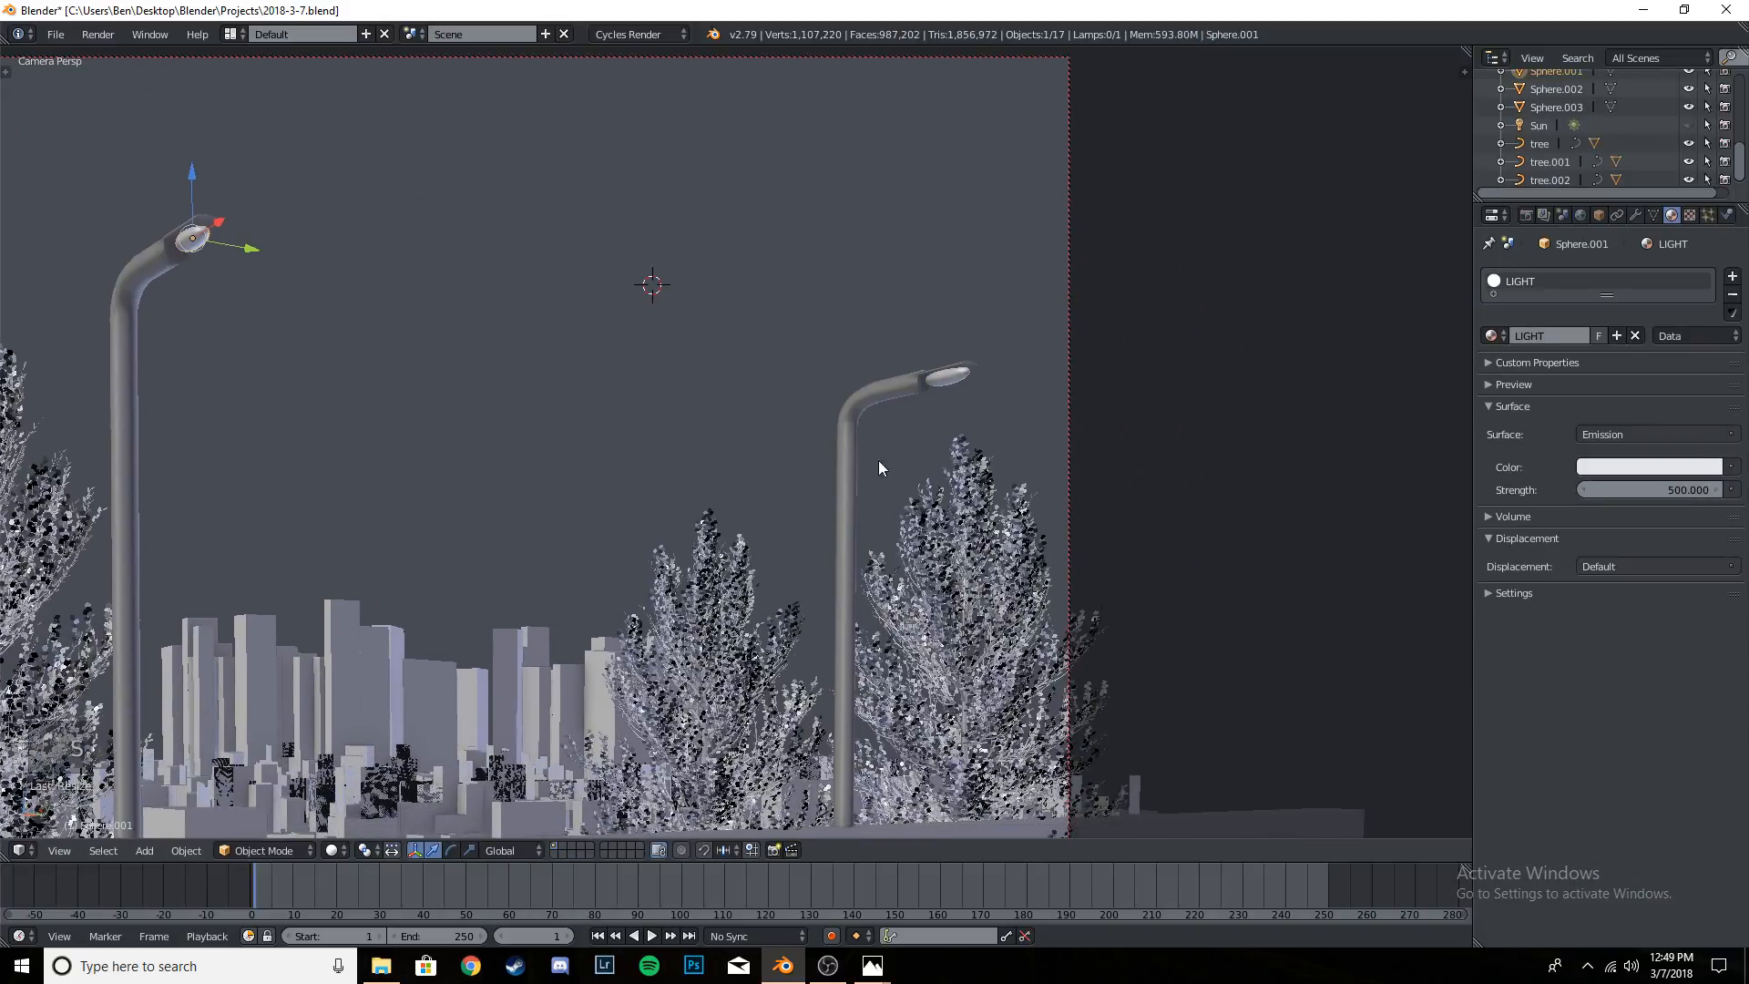
right_click(958, 376)
key("x")
left_click(954, 380)
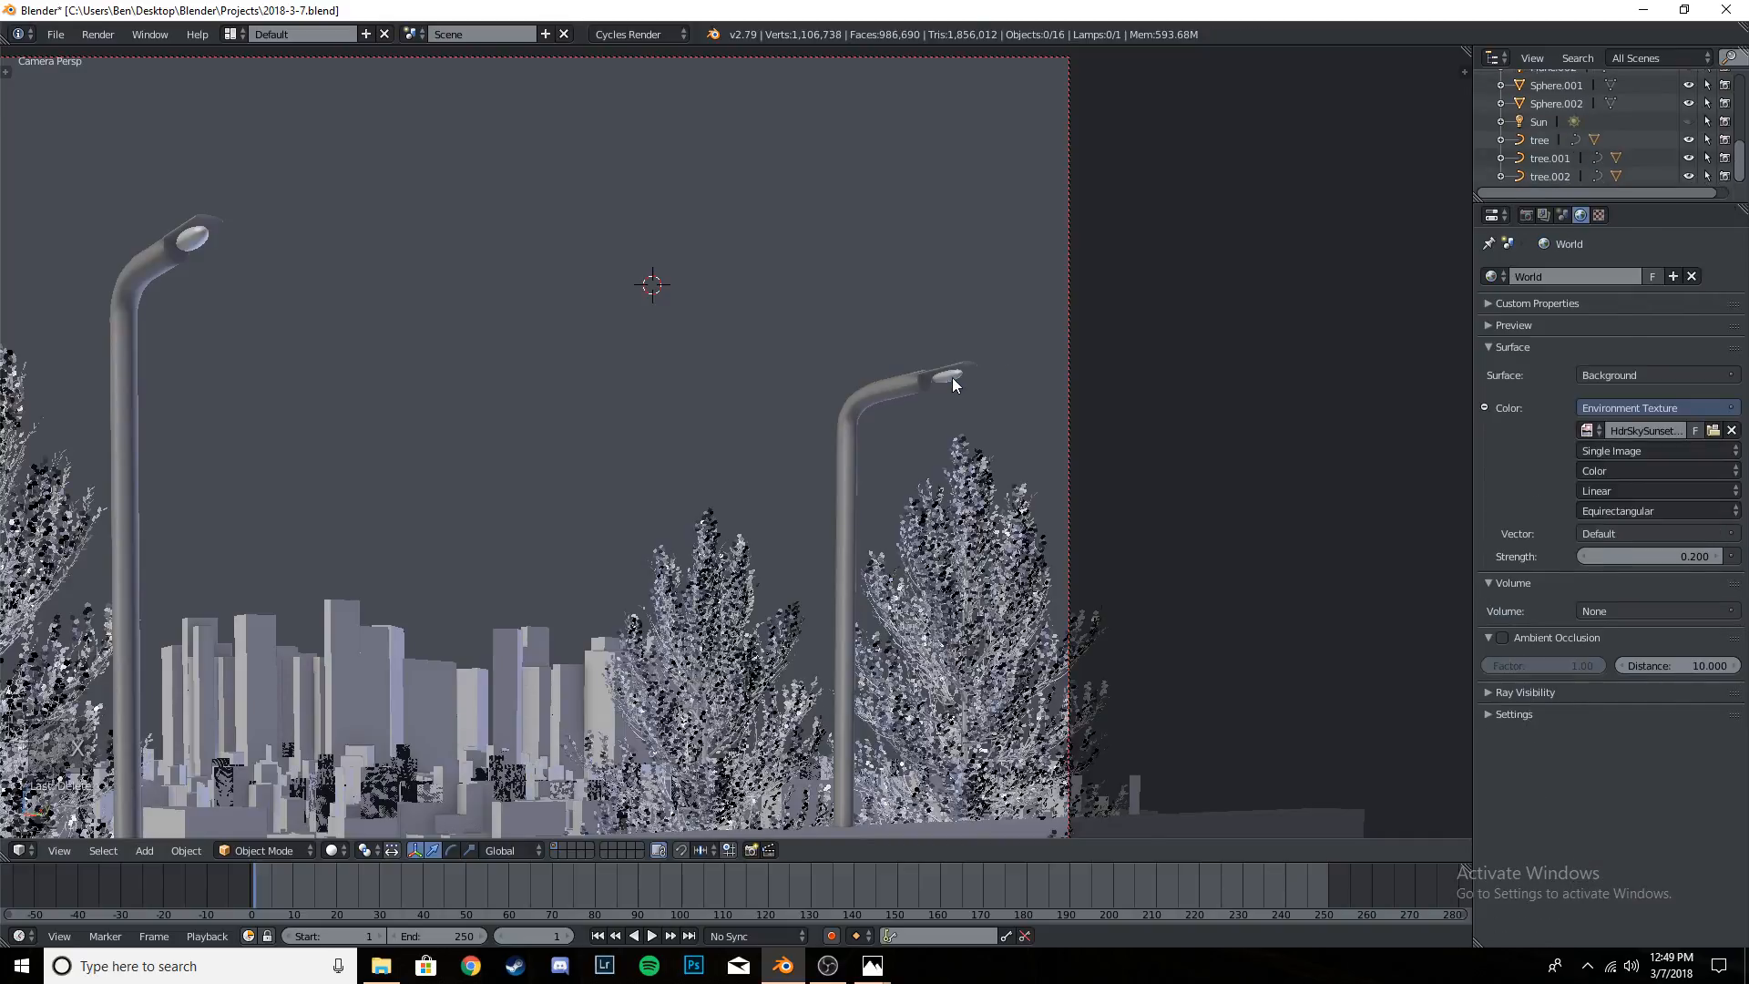
- Try to enlarge the nearer street lamp's bulb further, and undo the scaling
right_click(953, 379)
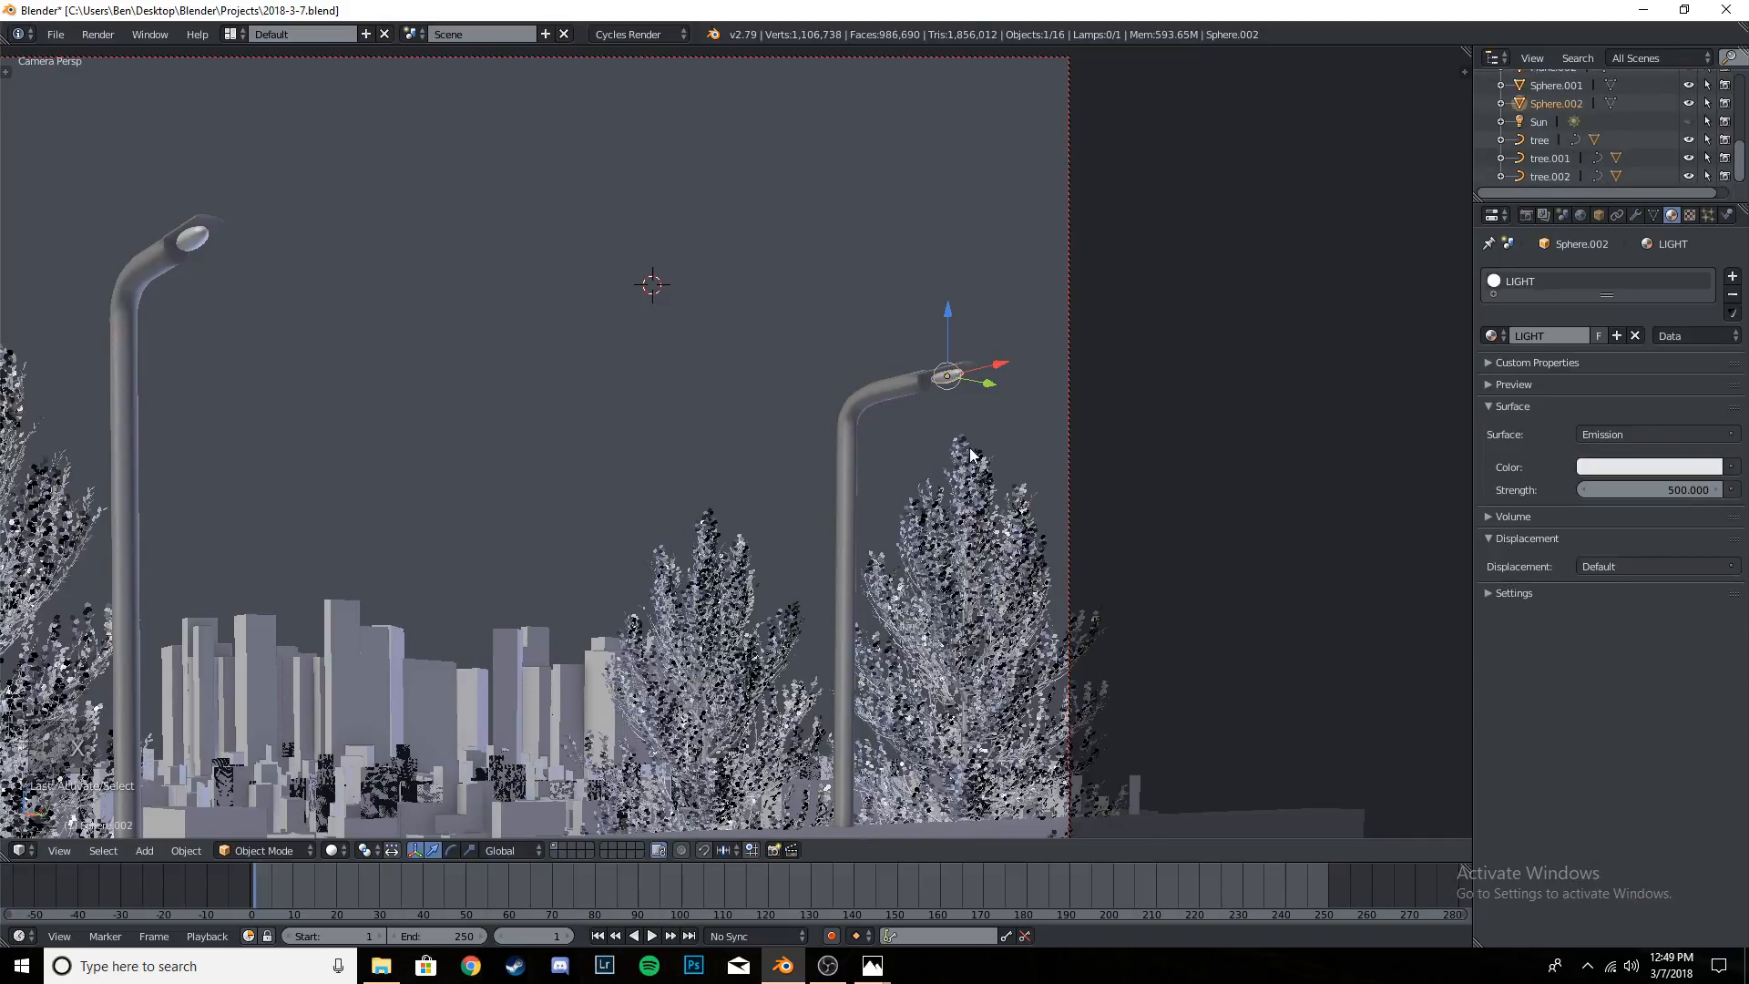
right_click(201, 242)
key("s")
left_click(379, 405)
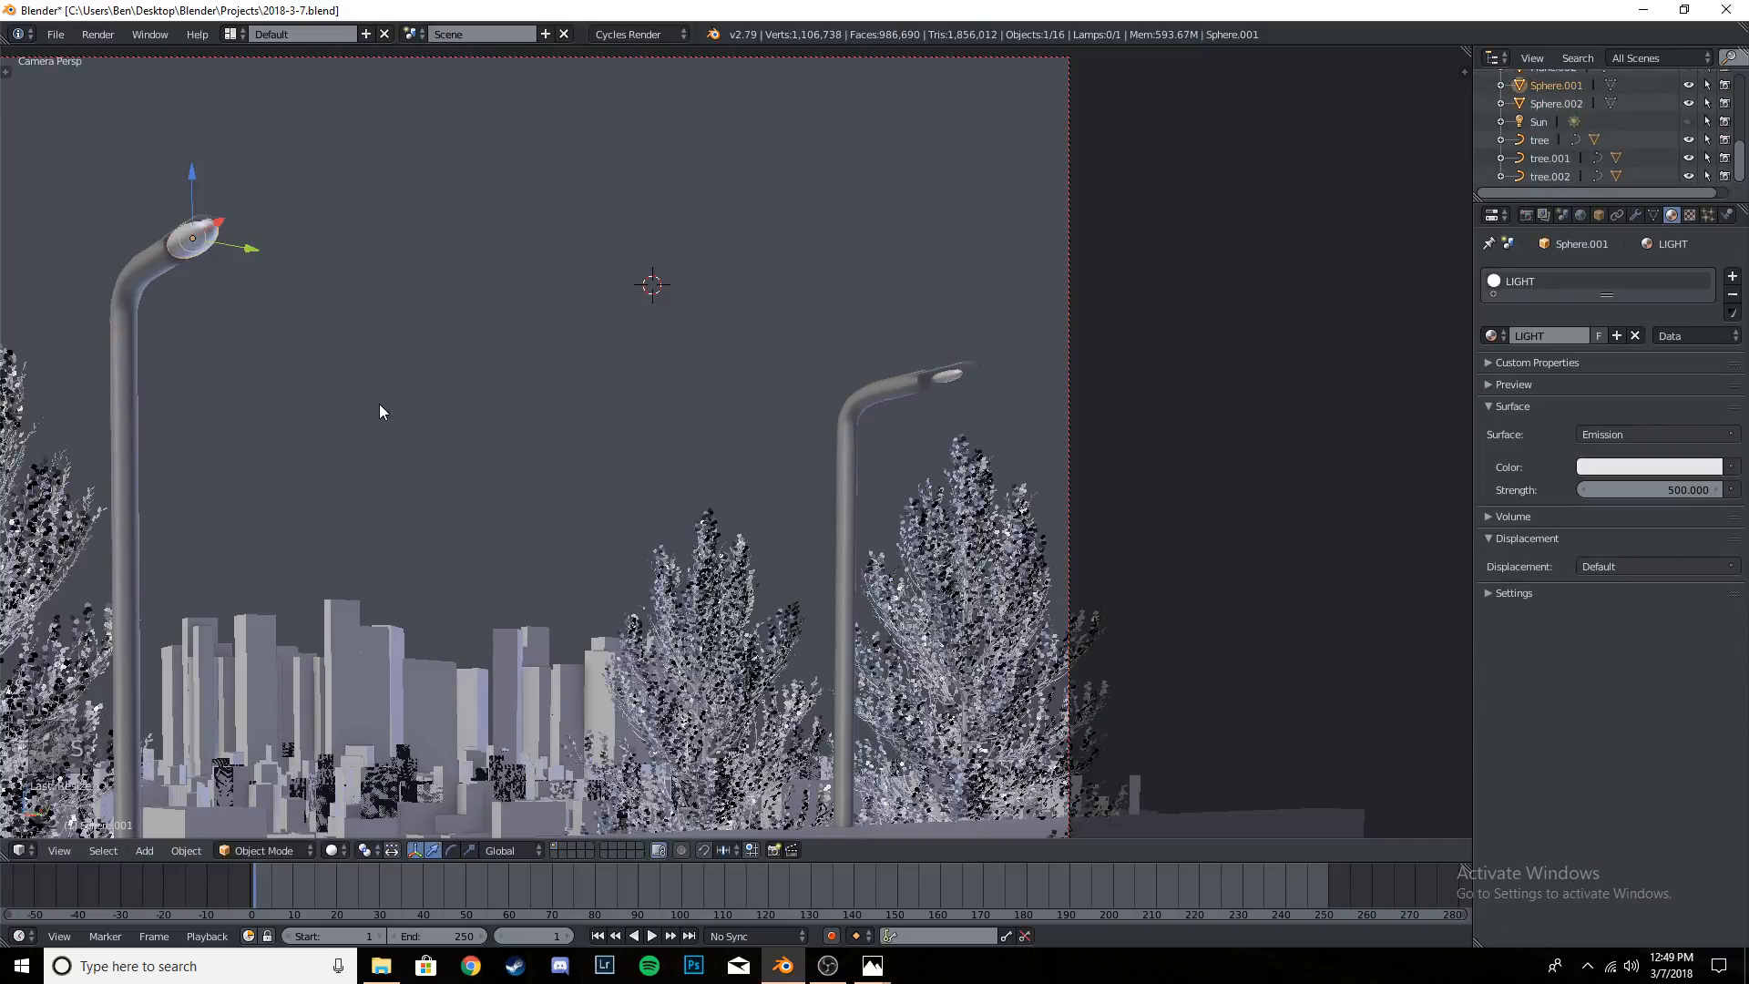
key("ctrl+z")
- Scale up the farther street lamp's bulb slightly and save over the file
right_click(953, 379)
key("s")
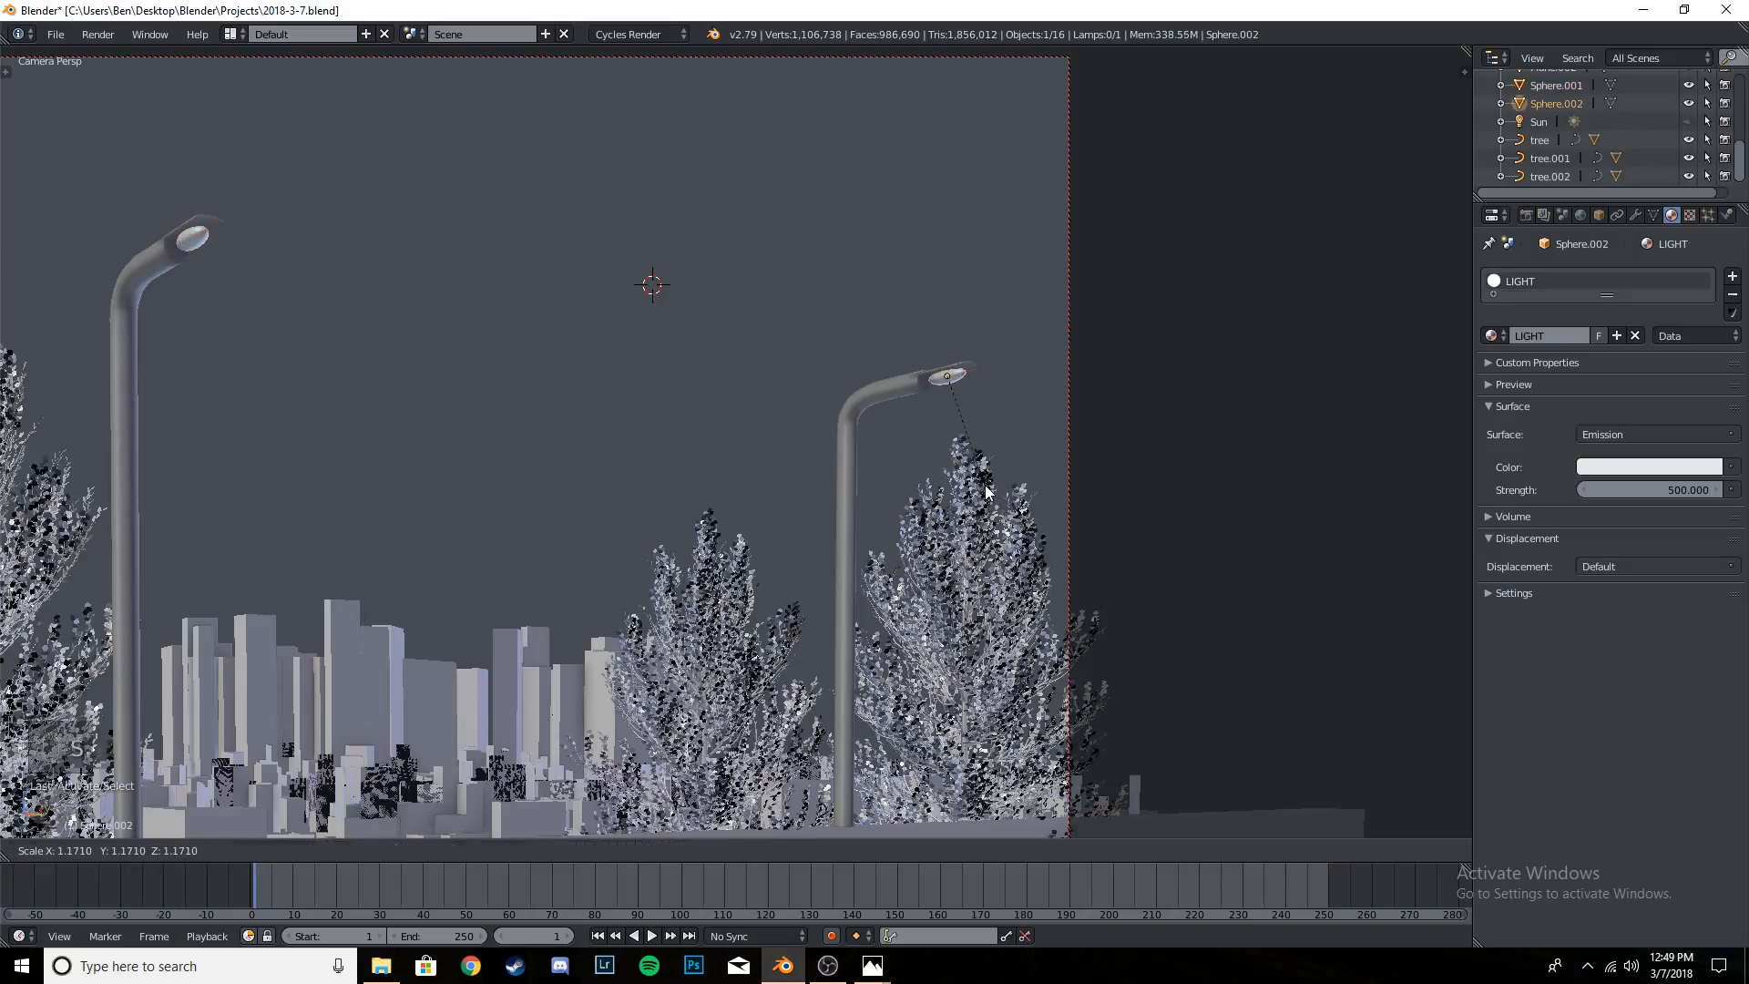
left_click(950, 482)
key("ctrl+s")
- Frame the whole camera view and check the resized lamp bulbs with rendered shading
key("KP_0")
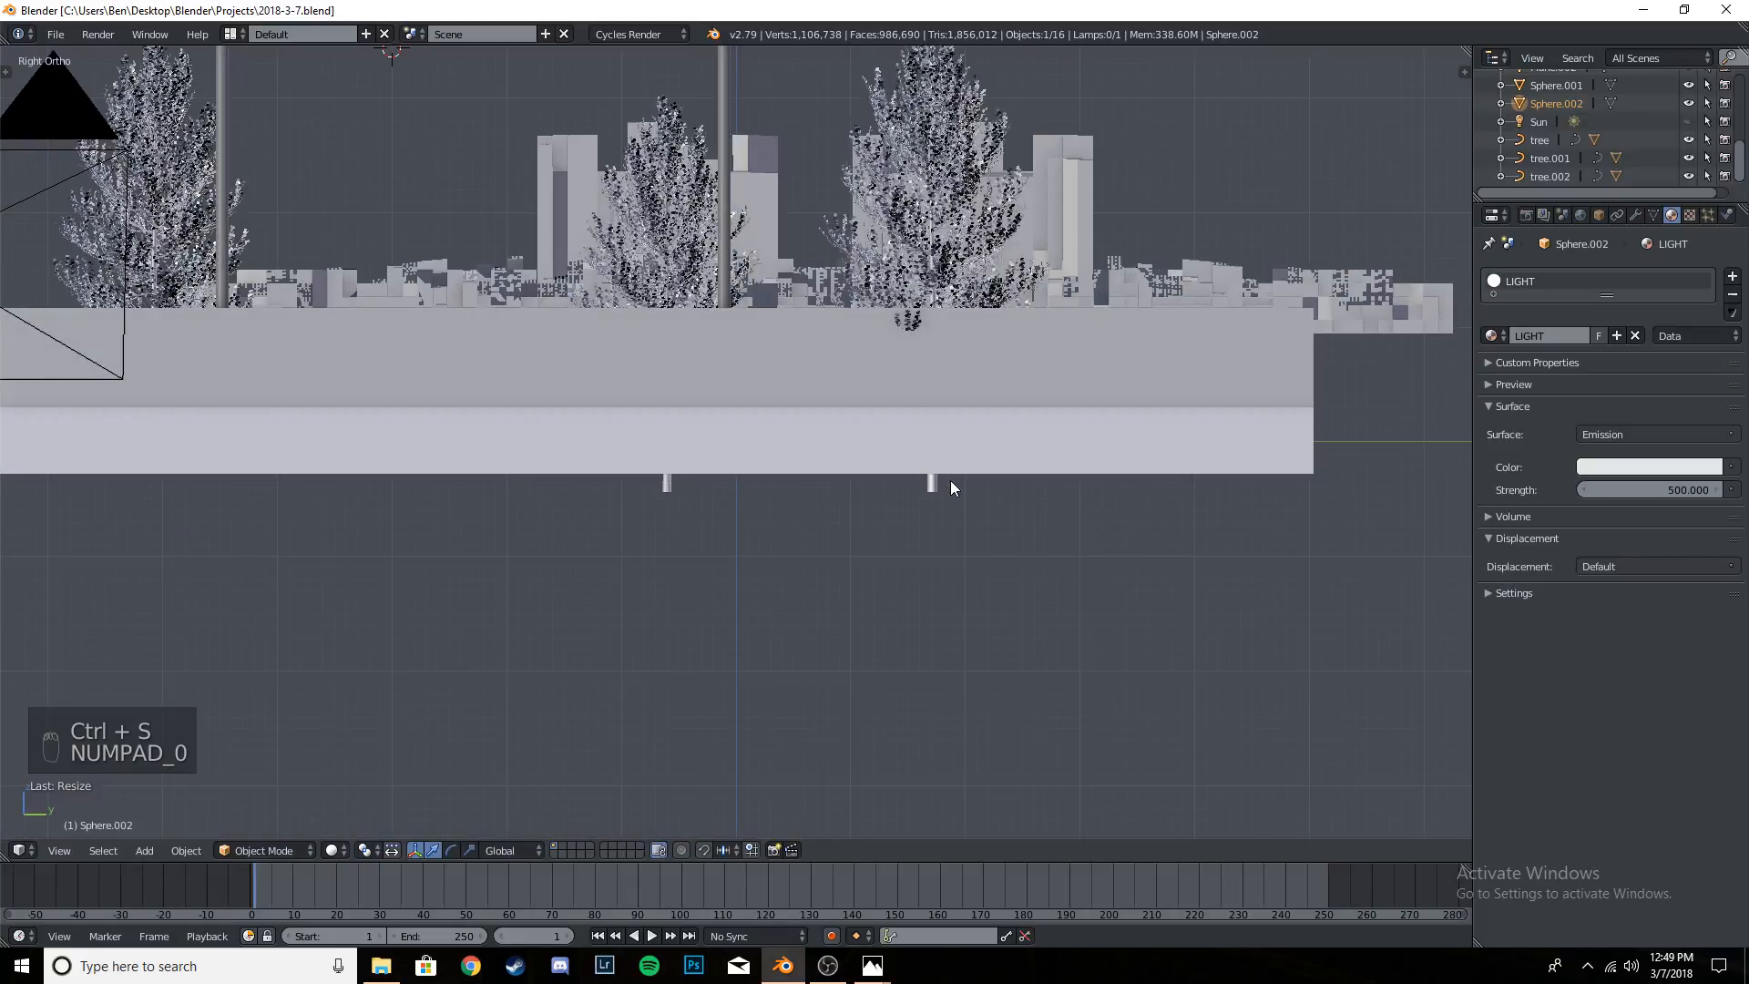
key("KP_0")
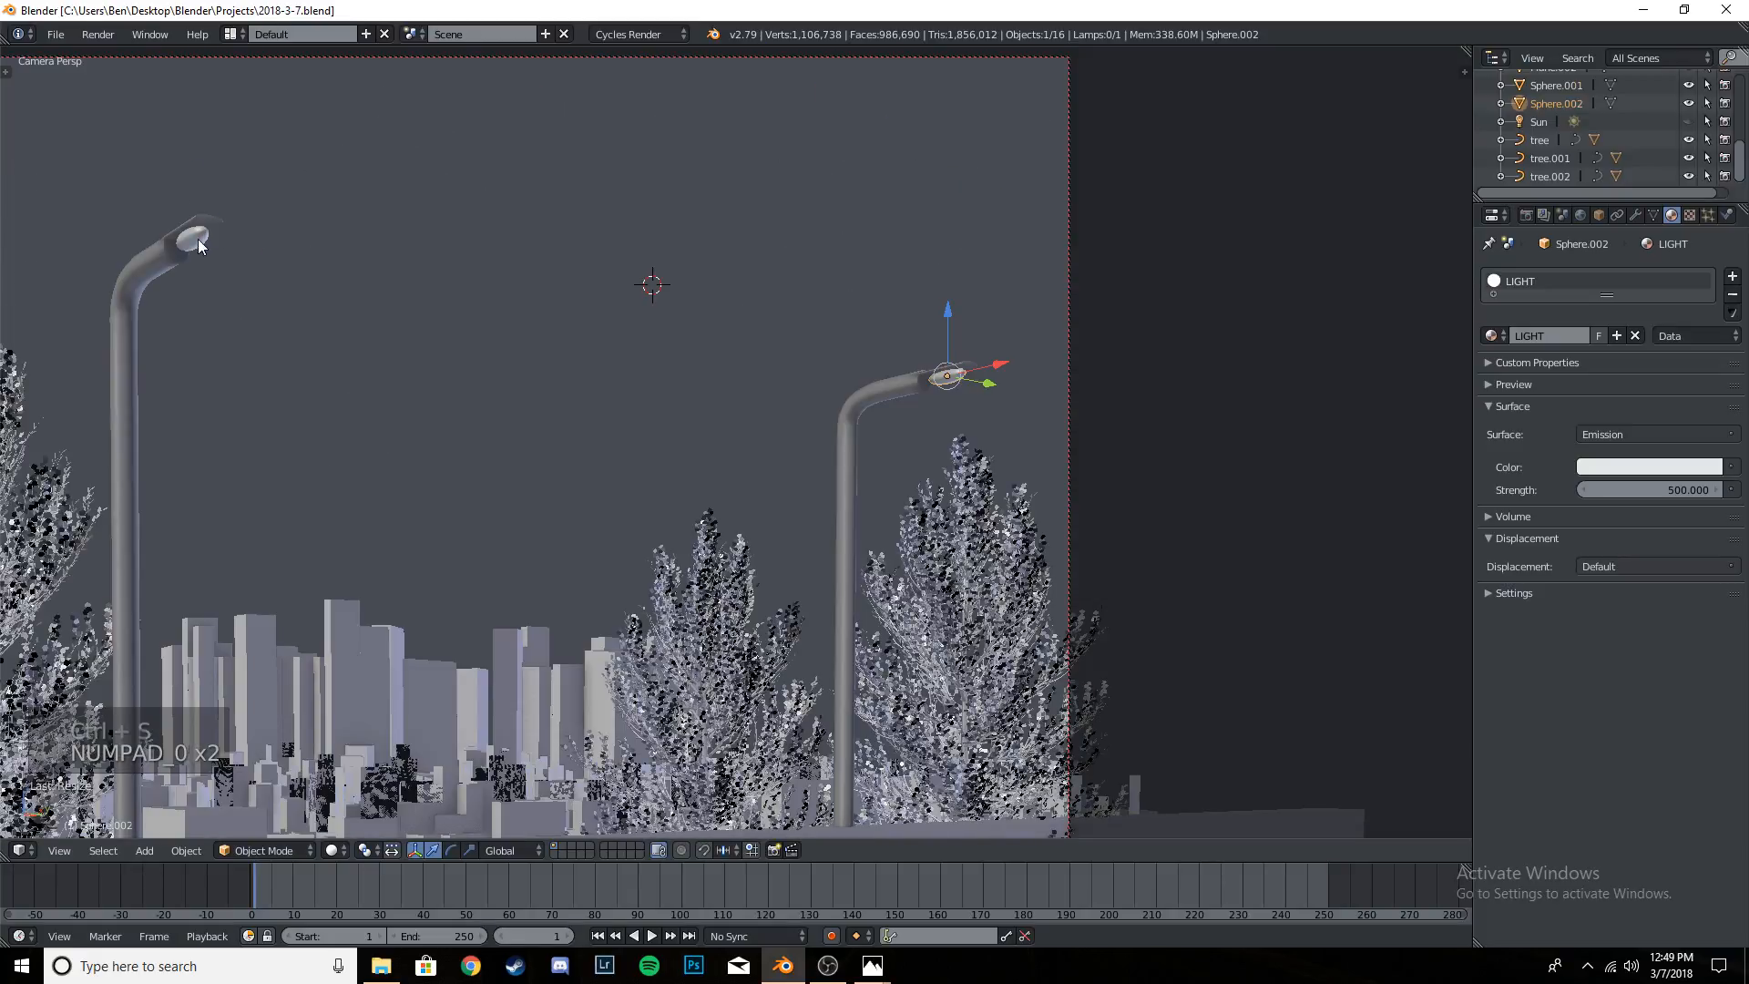
right_click(199, 238)
scroll(548, 370, "down", 3)
scroll(613, 419, "down", 2)
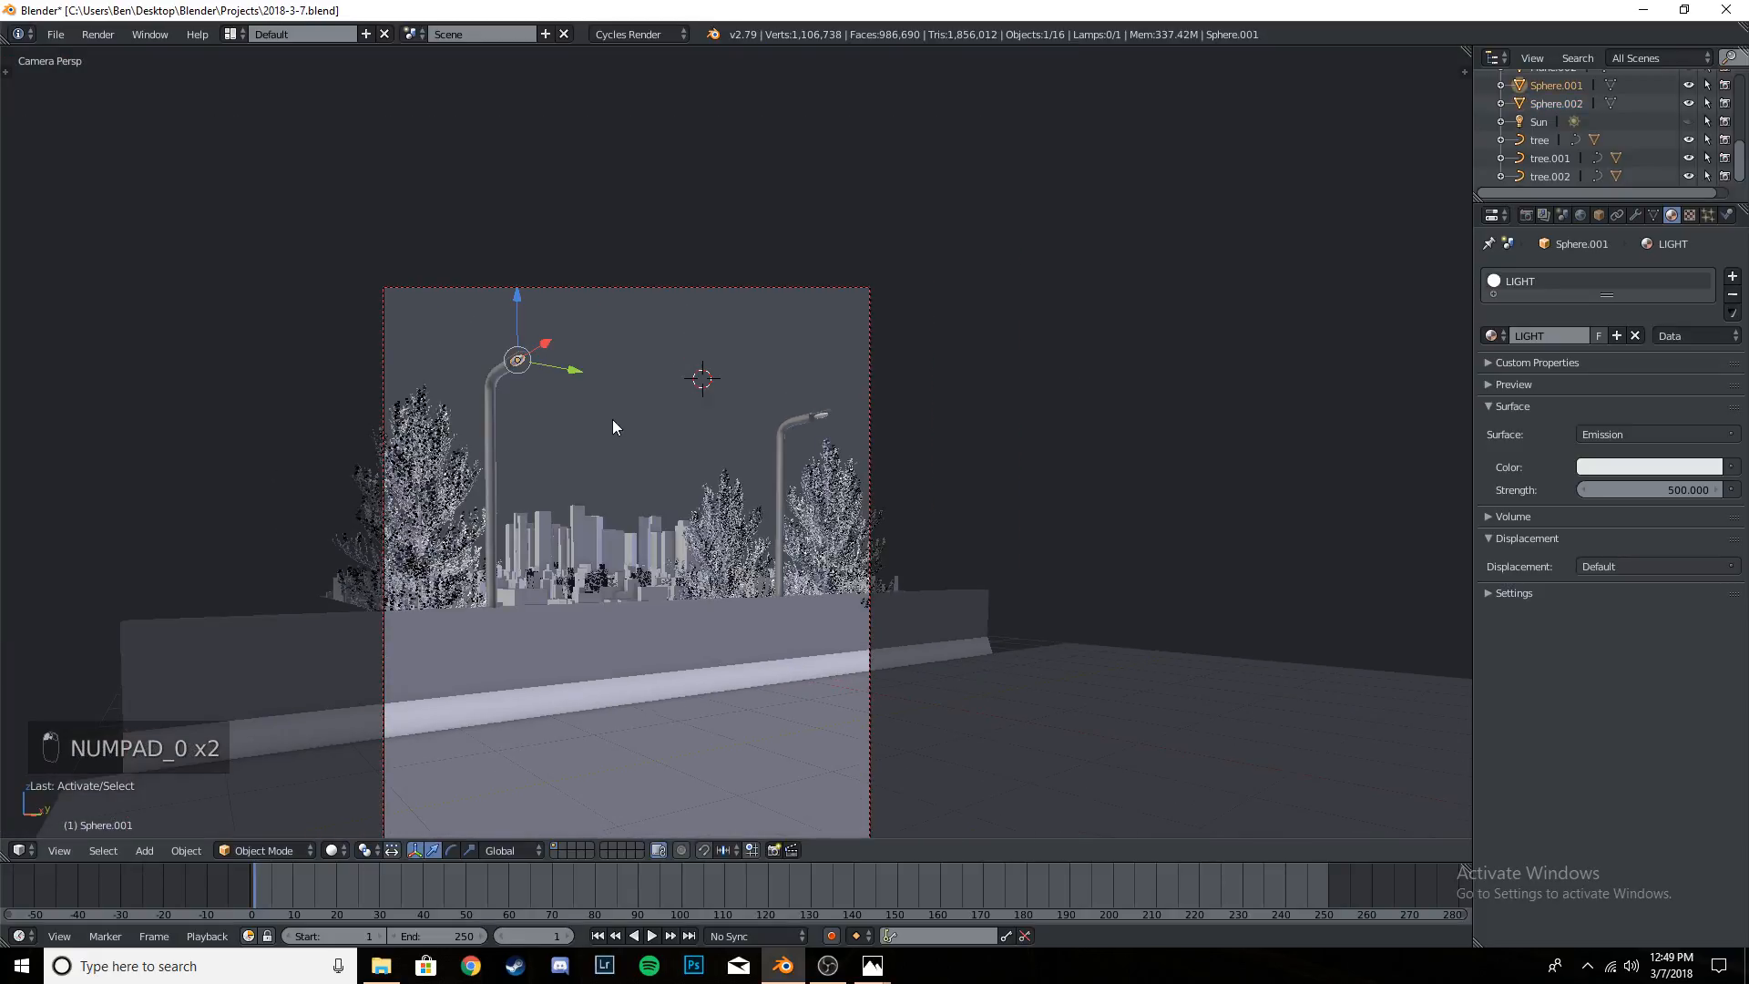
key("shift+z")
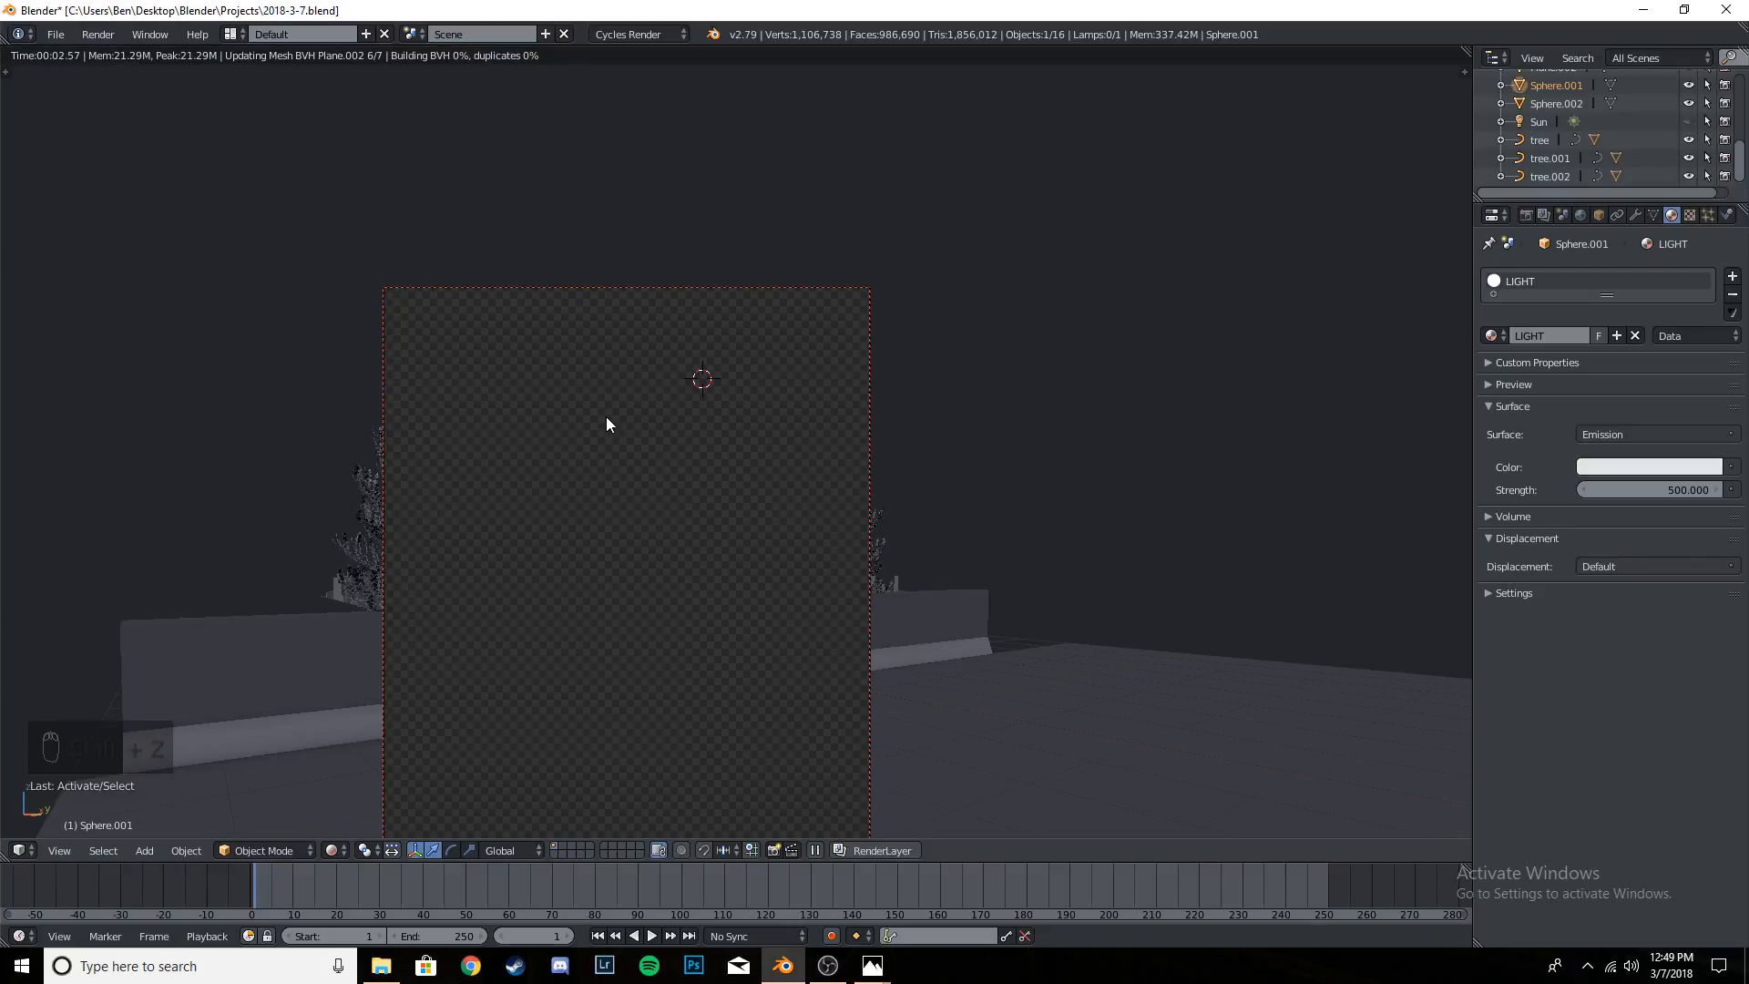
scroll(614, 430, "down", 1)
middle_click_drag(636, 489, 642, 382, "shift")
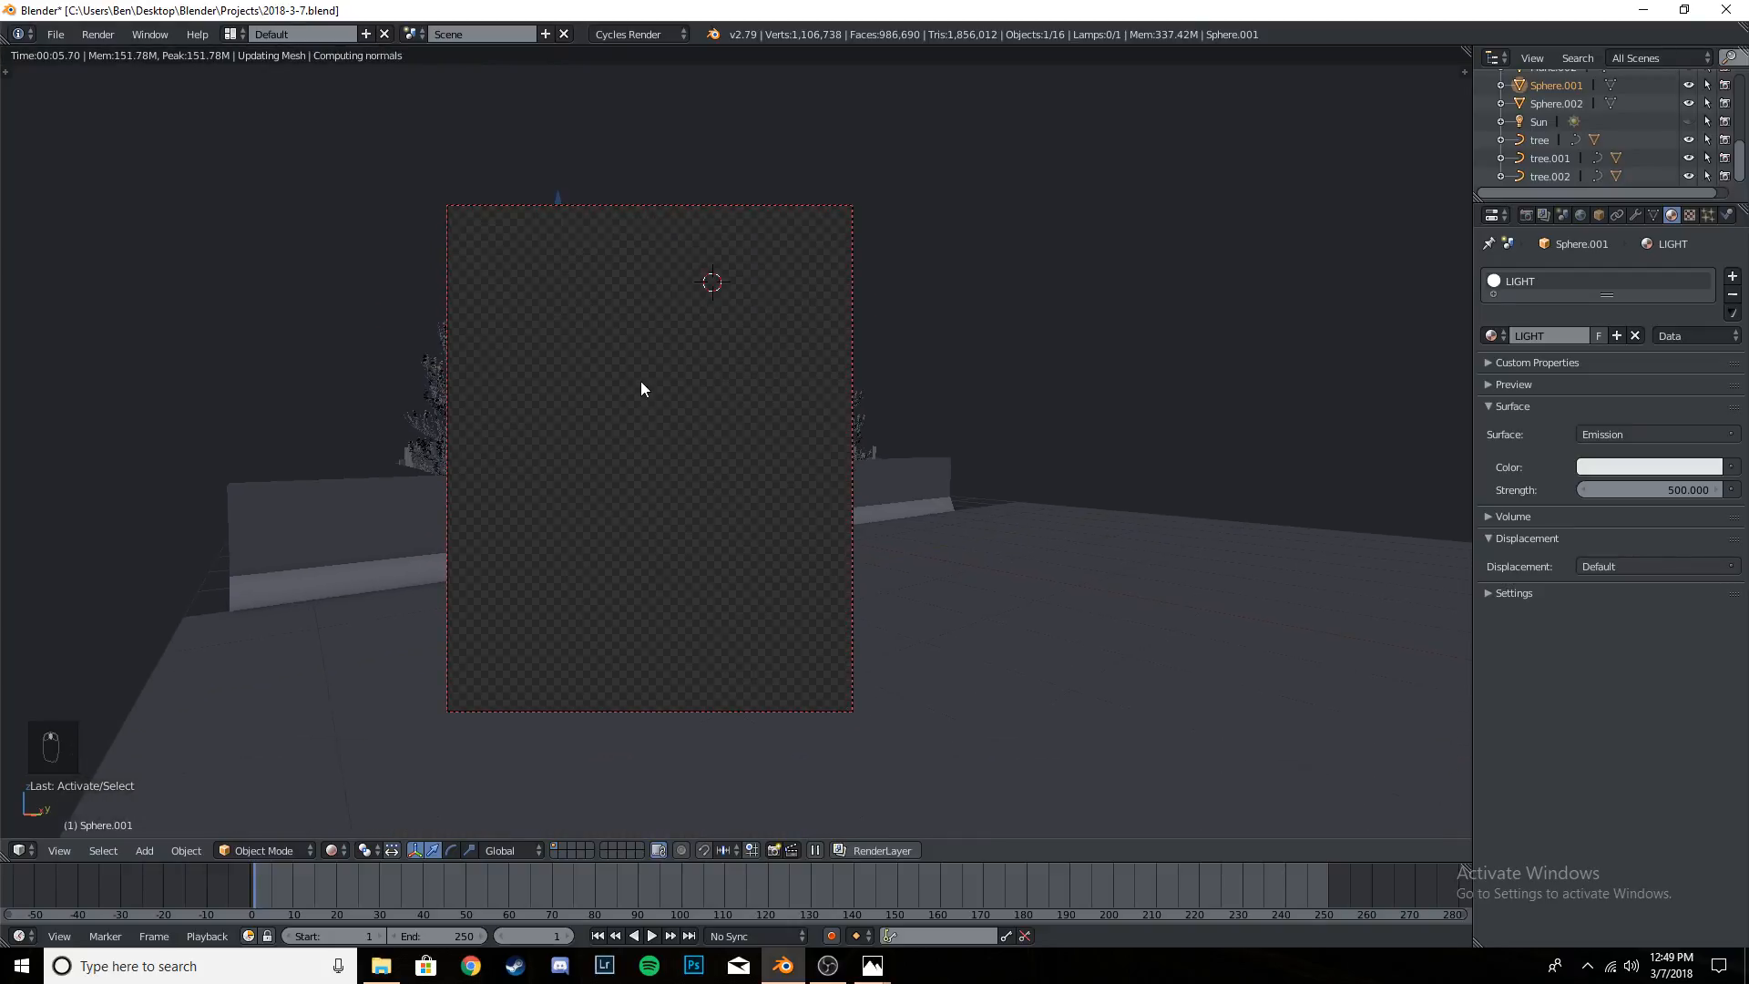
- Open the reference image BE243 from the Edits folder, study its street lamp lighting, and return to Blender
left_click(381, 965)
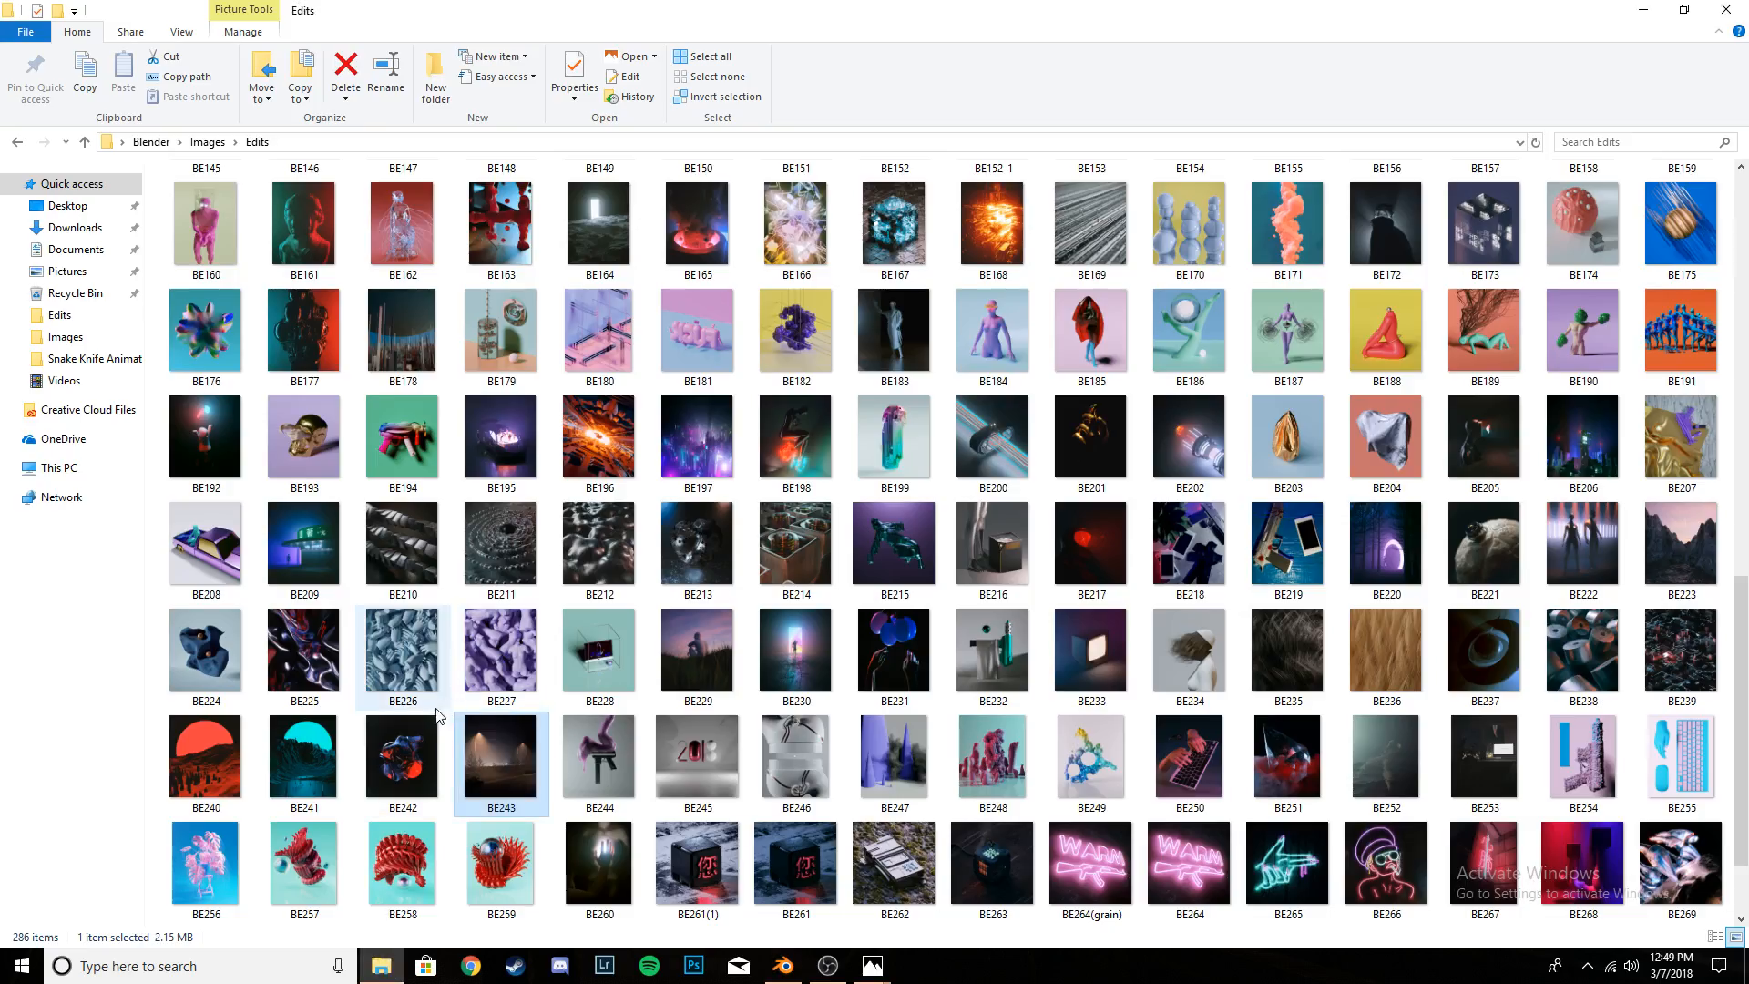
double_click(489, 741)
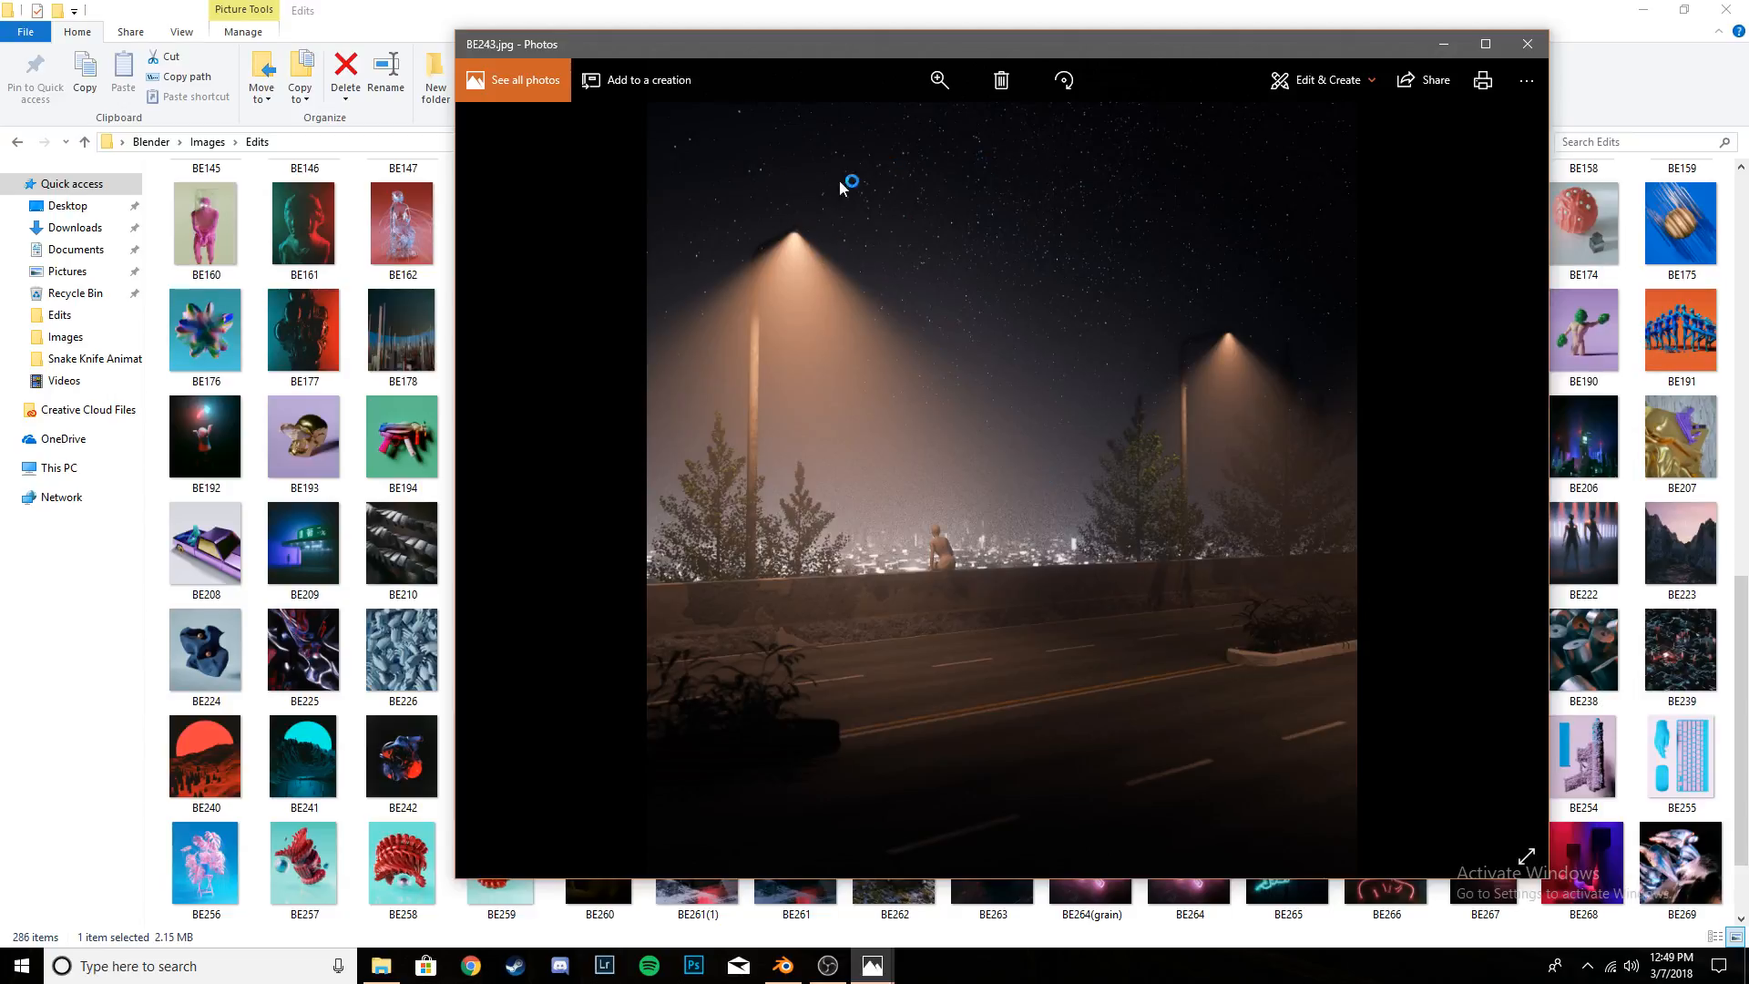
left_click(1527, 44)
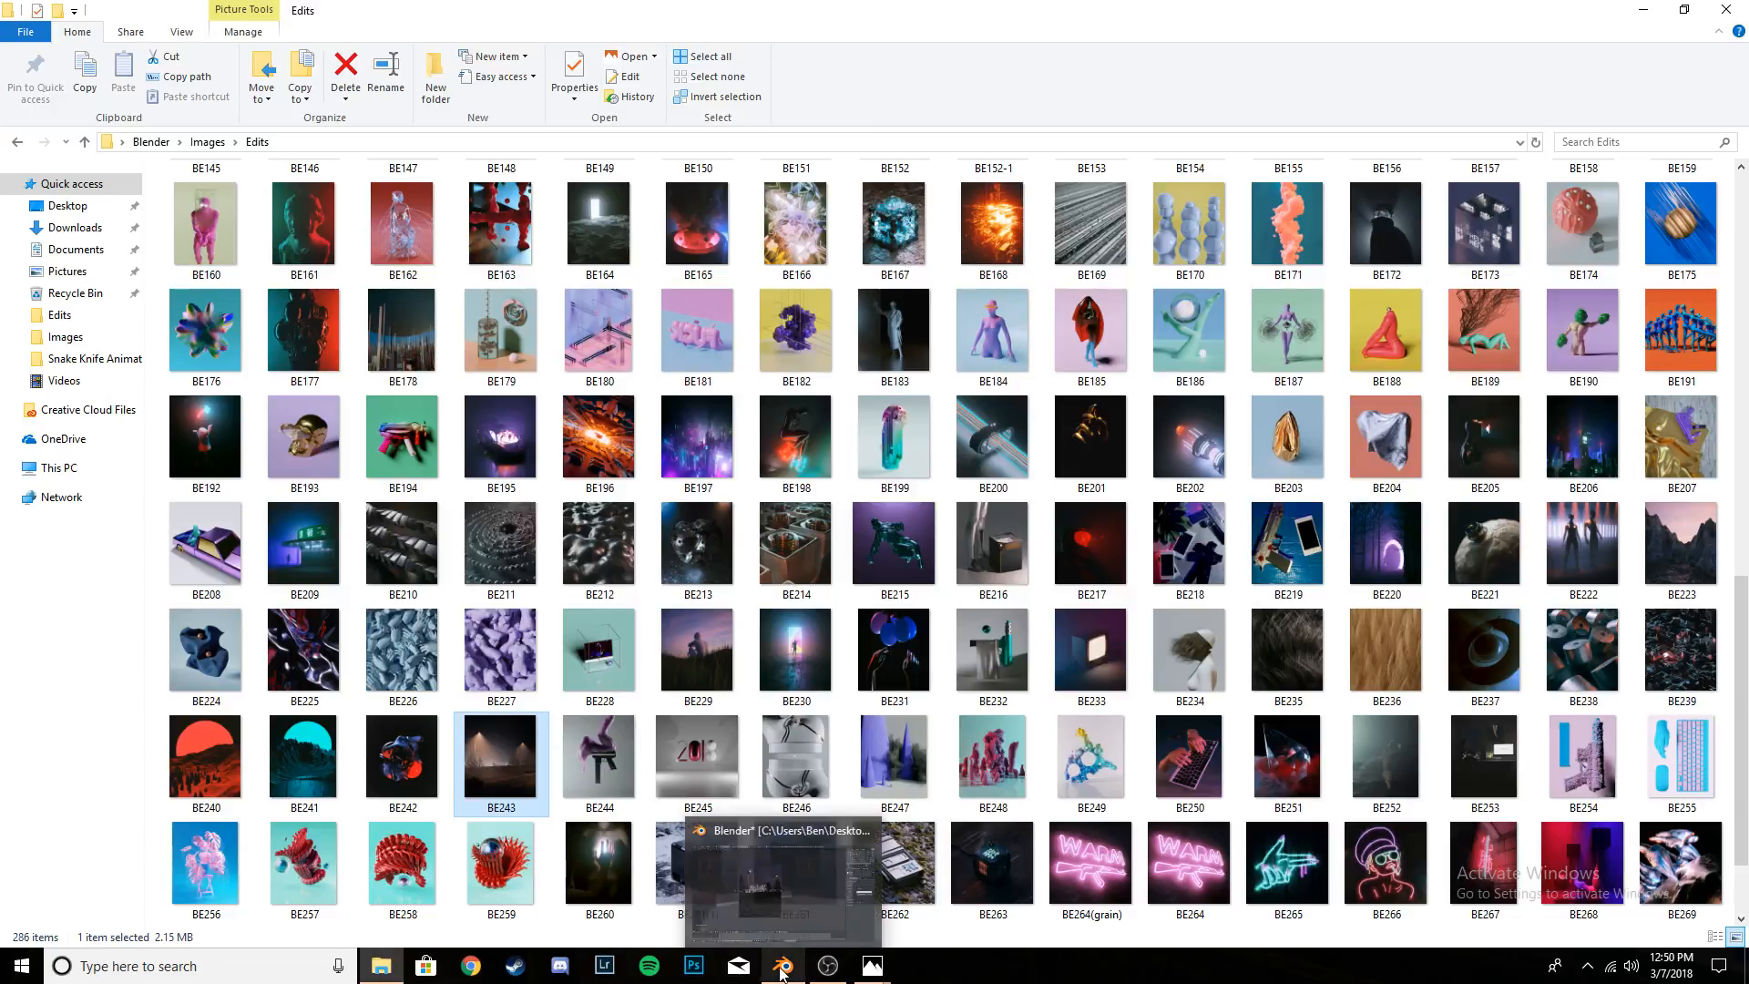
left_click(782, 911)
- Check the rendered street lamps up close and save over the project file
scroll(571, 315, "up", 1)
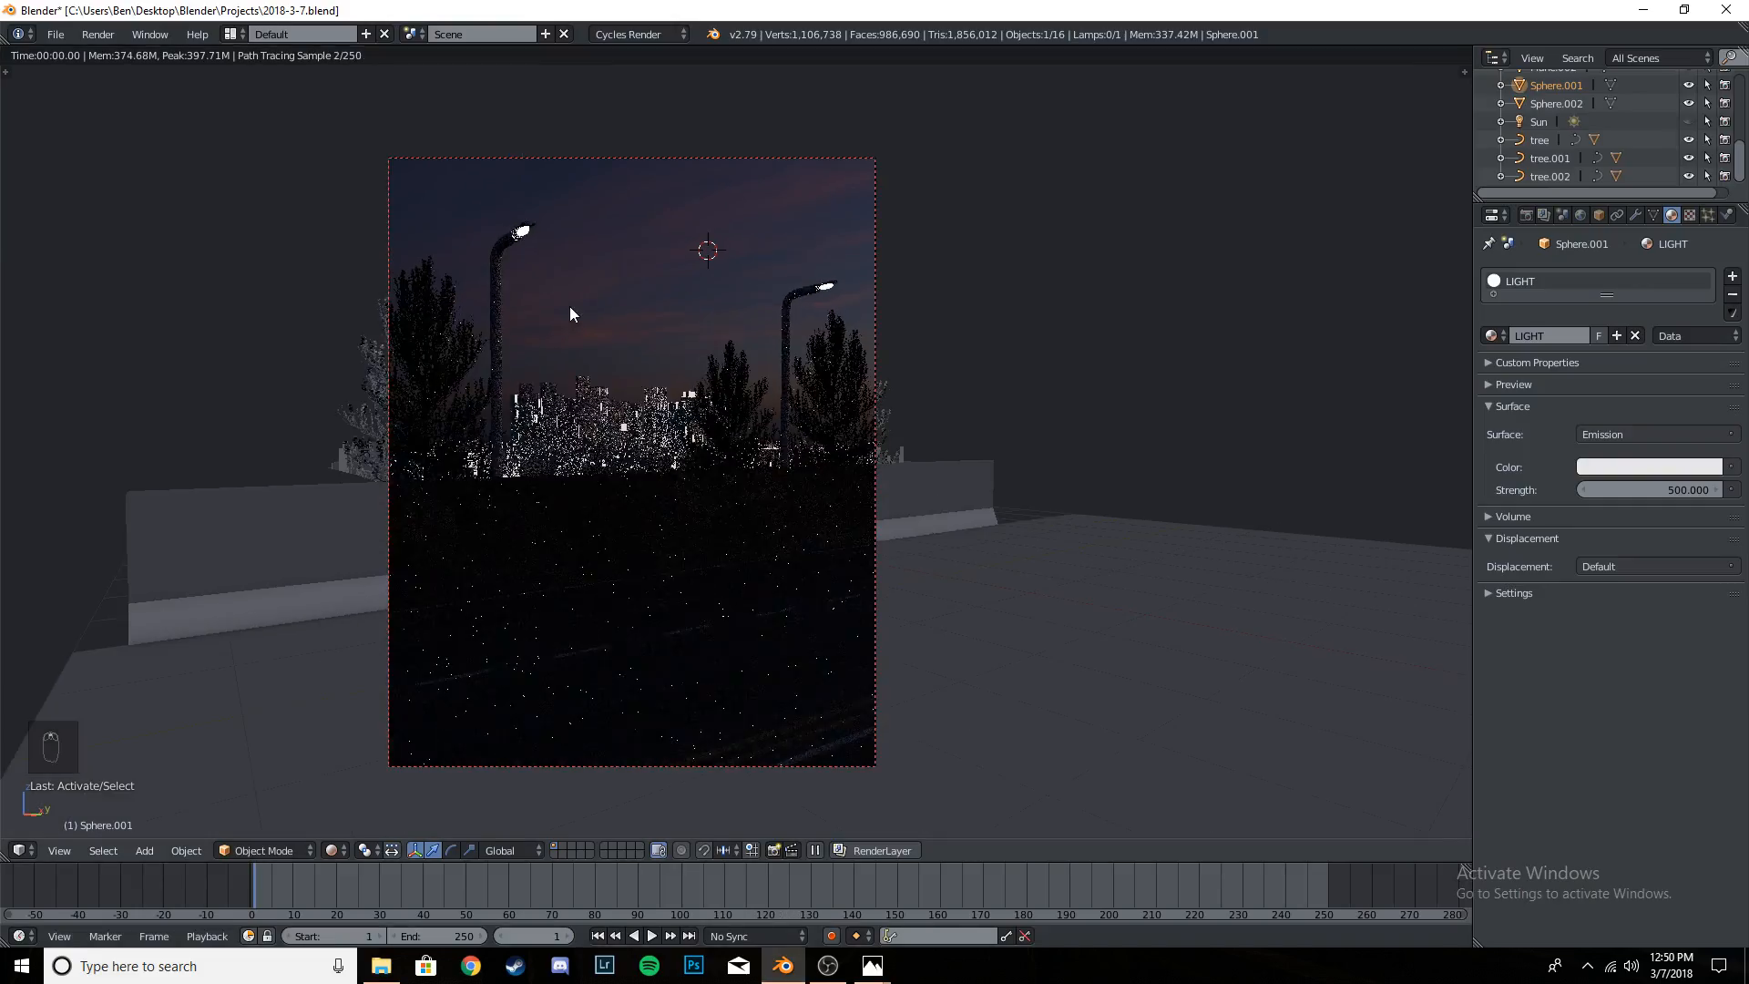
scroll(570, 315, "up", 1)
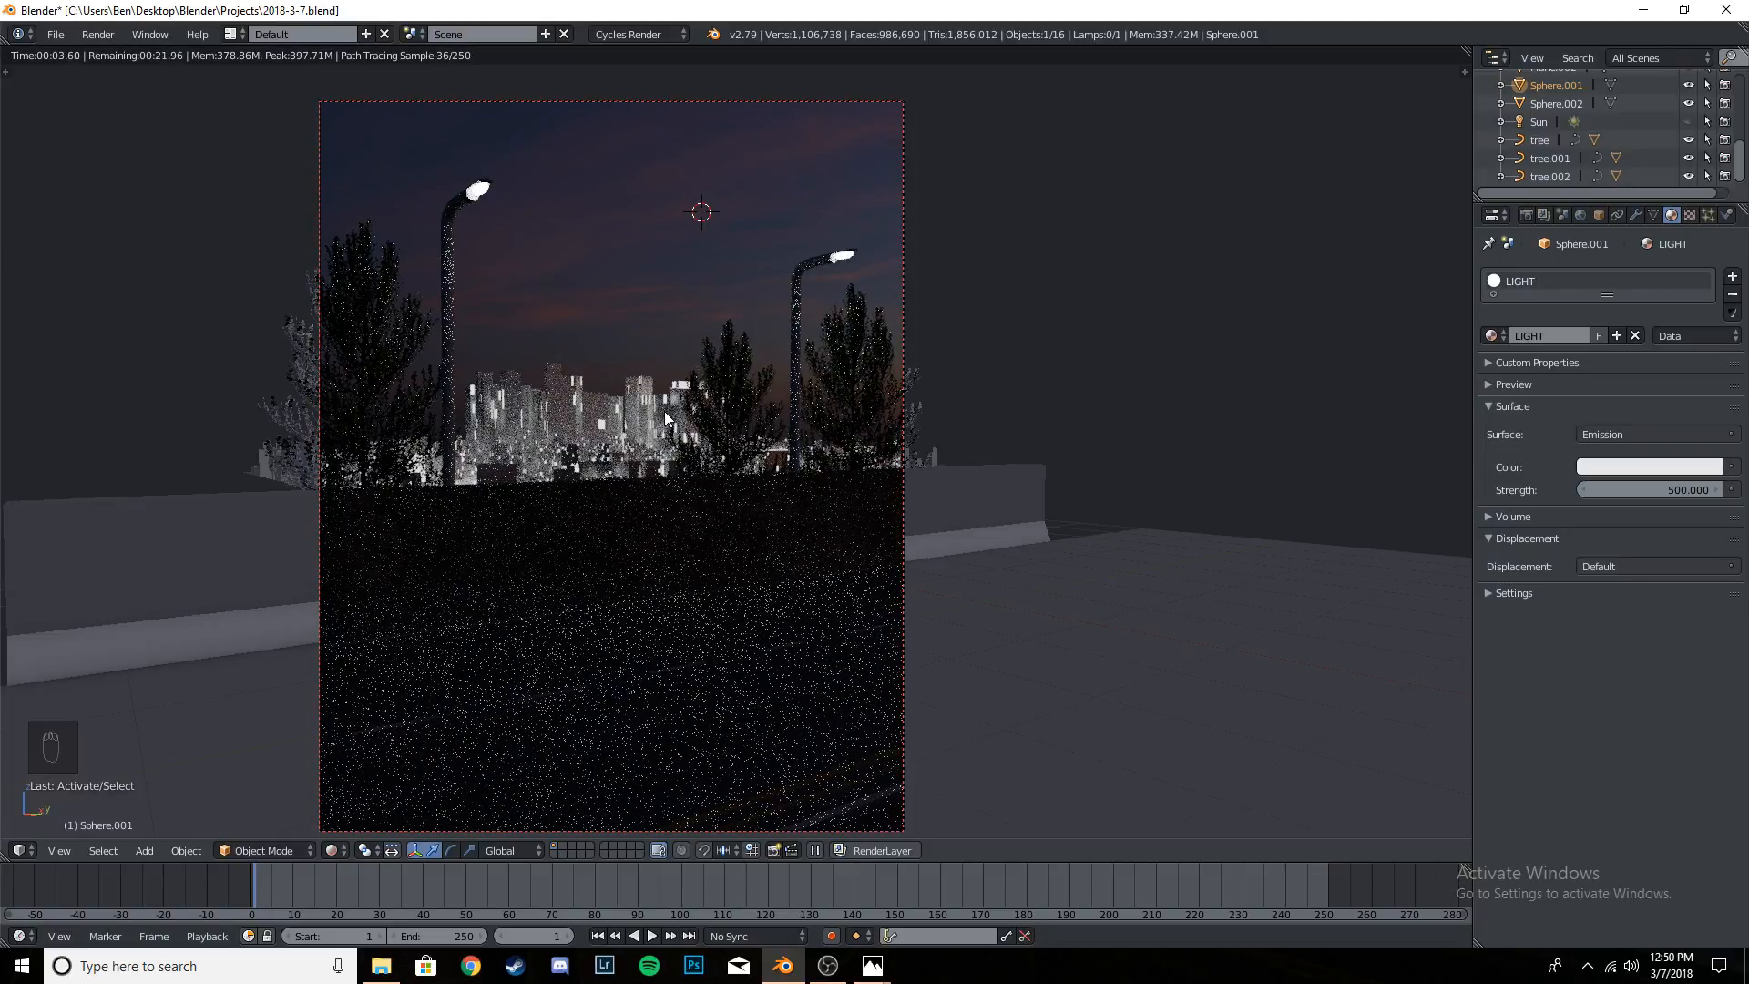
key("ctrl+s")
left_click(687, 439)
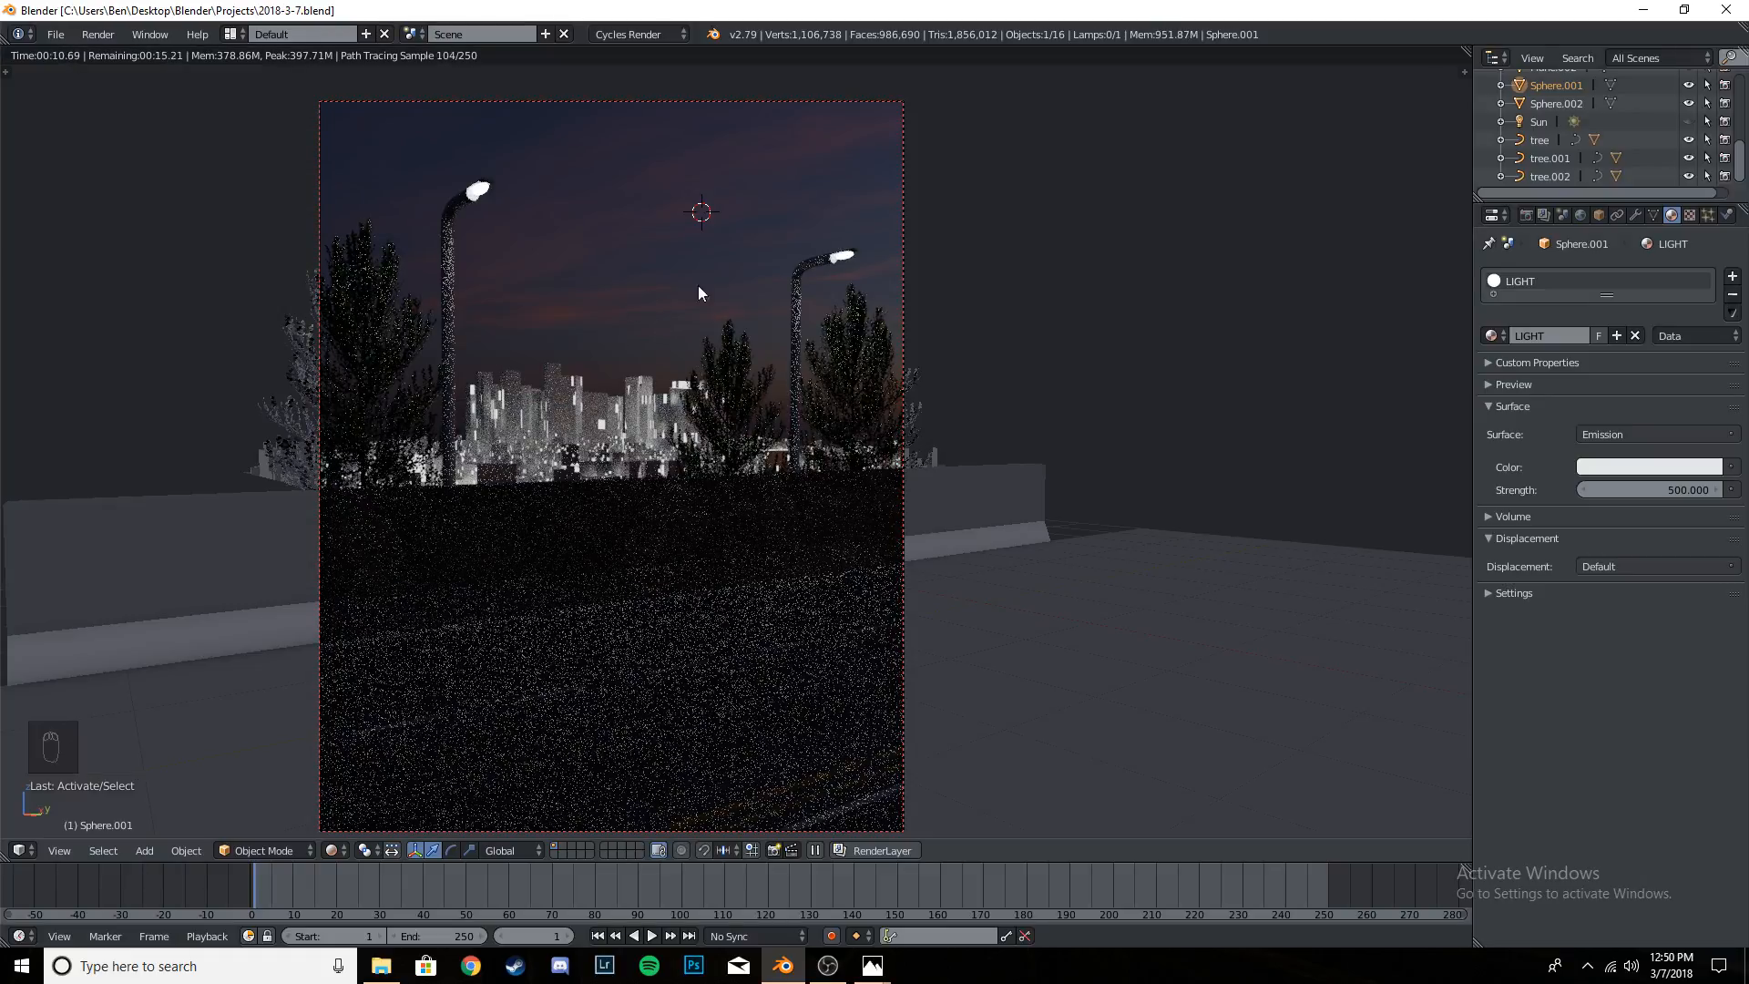
- Set the LIGHT material's emission strength to 0 and save over the file
left_click(1636, 432)
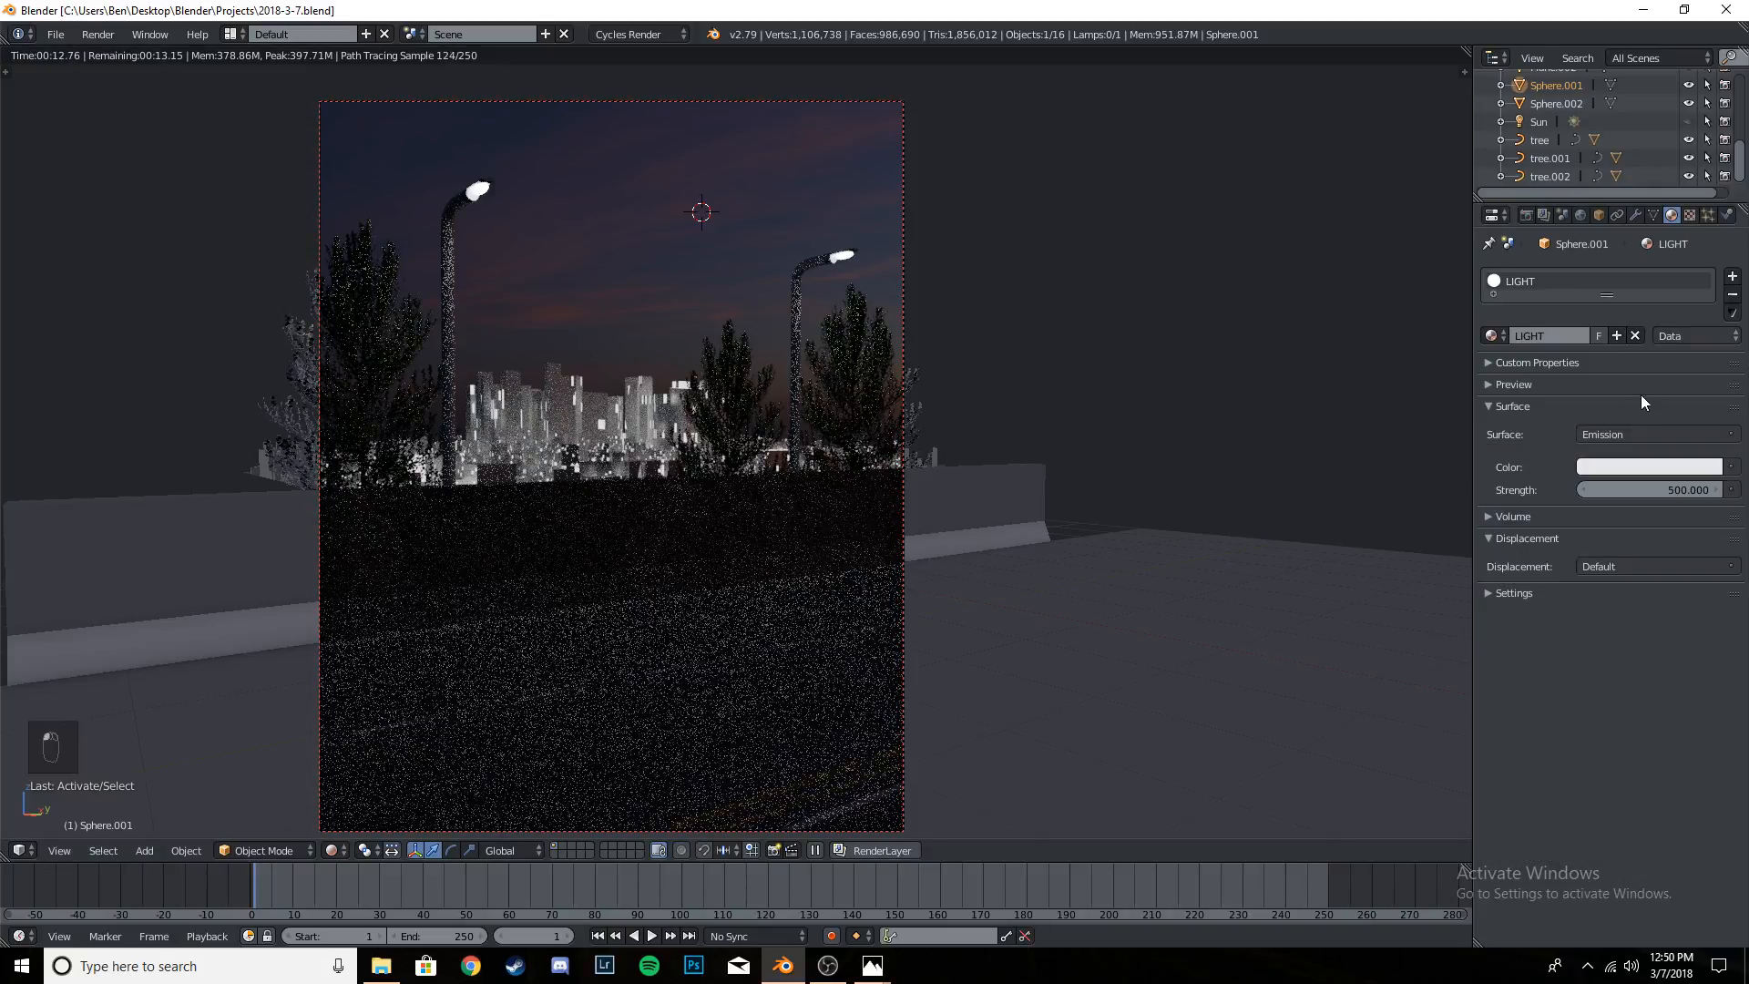
left_click(1672, 484)
type("0")
key("Return")
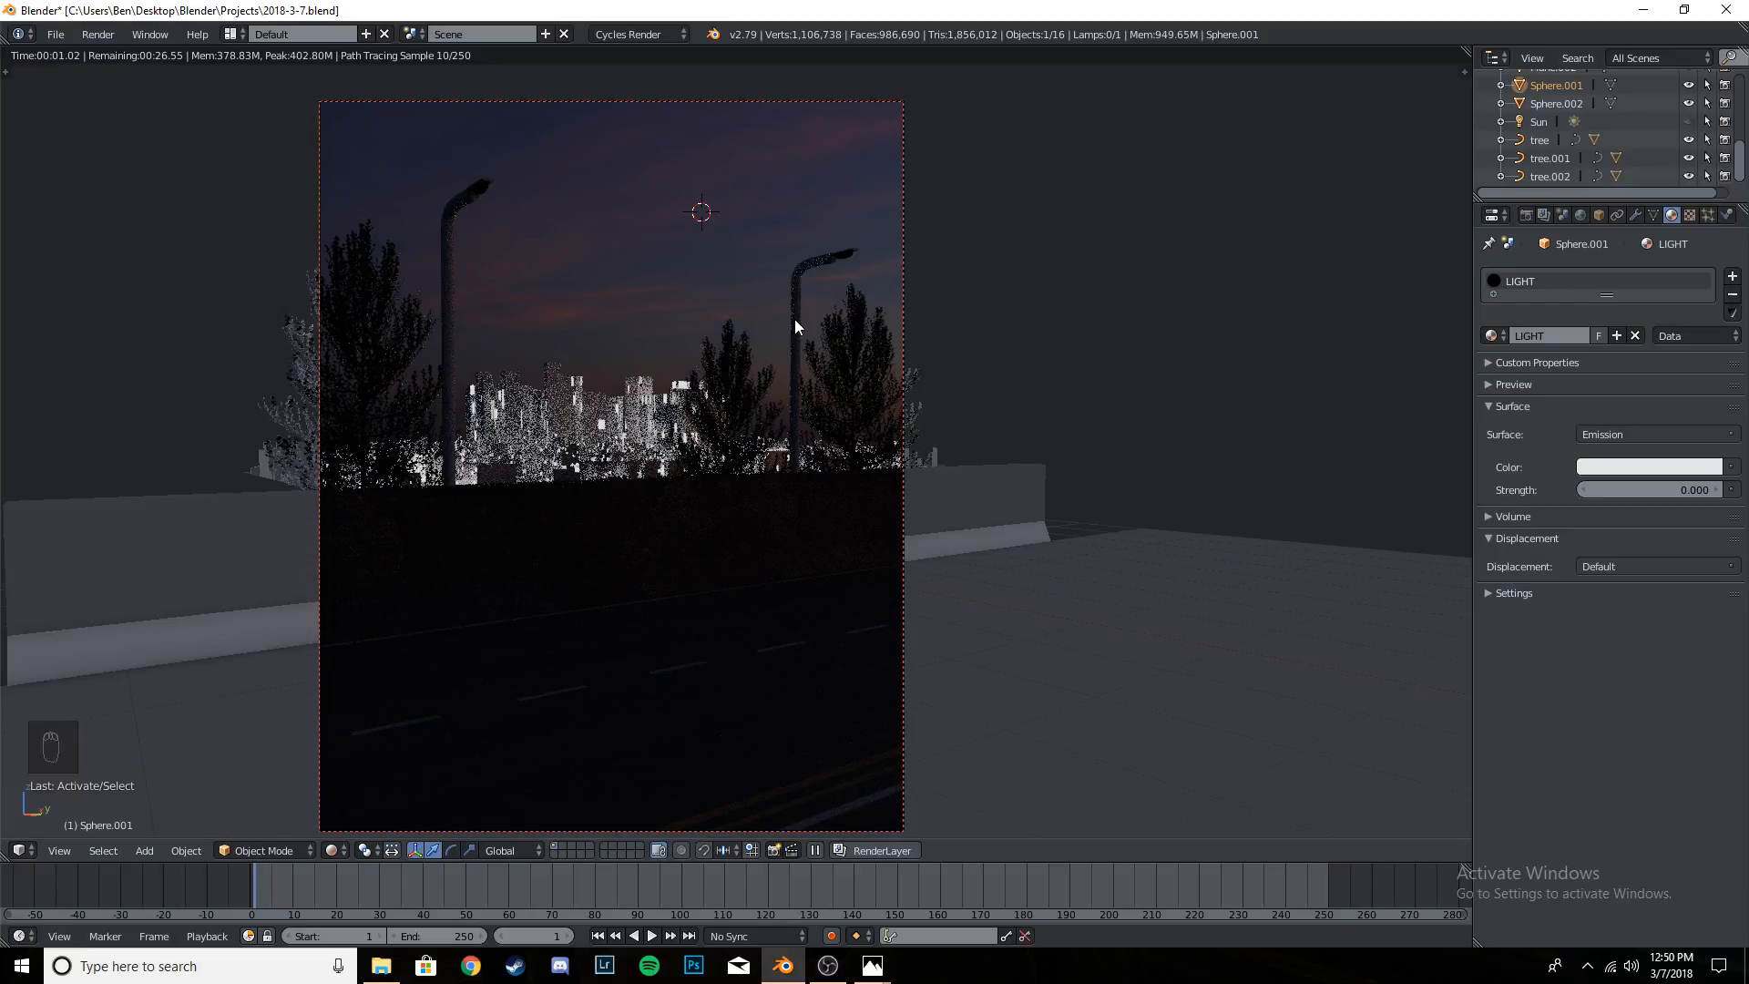
key("ctrl+s")
key("ctrl+s")
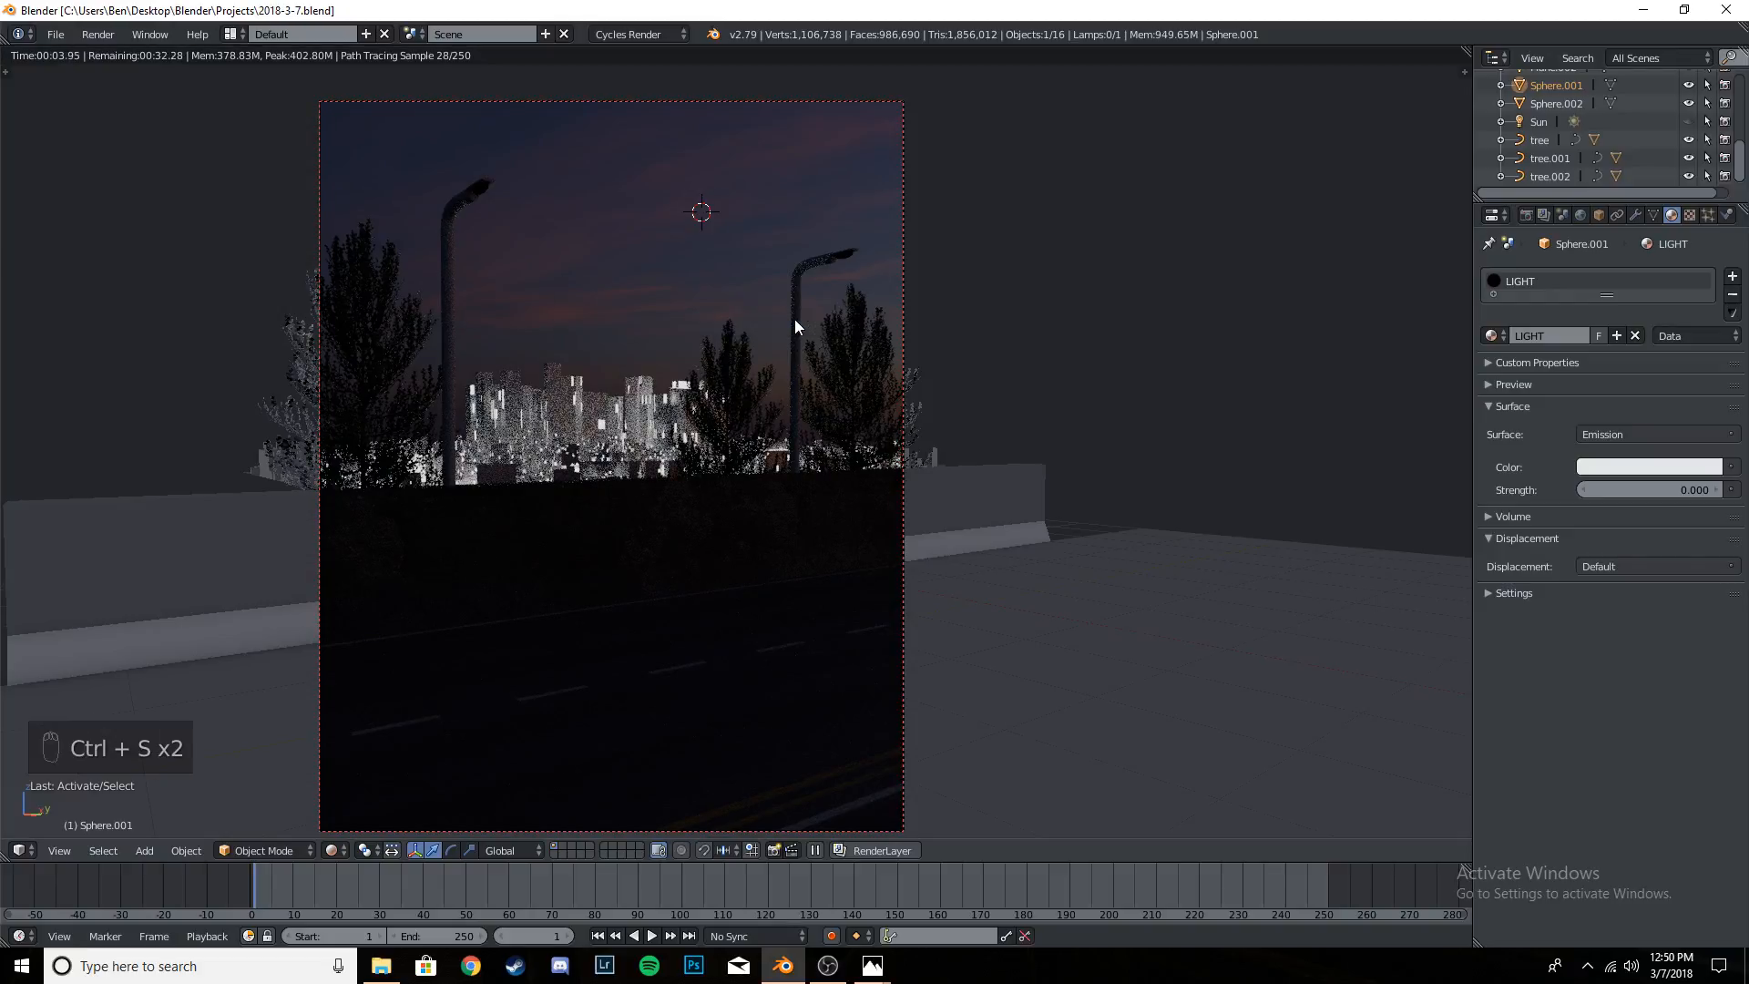
- Set the world background's strength to 0.4 and save over the file
left_click(1581, 215)
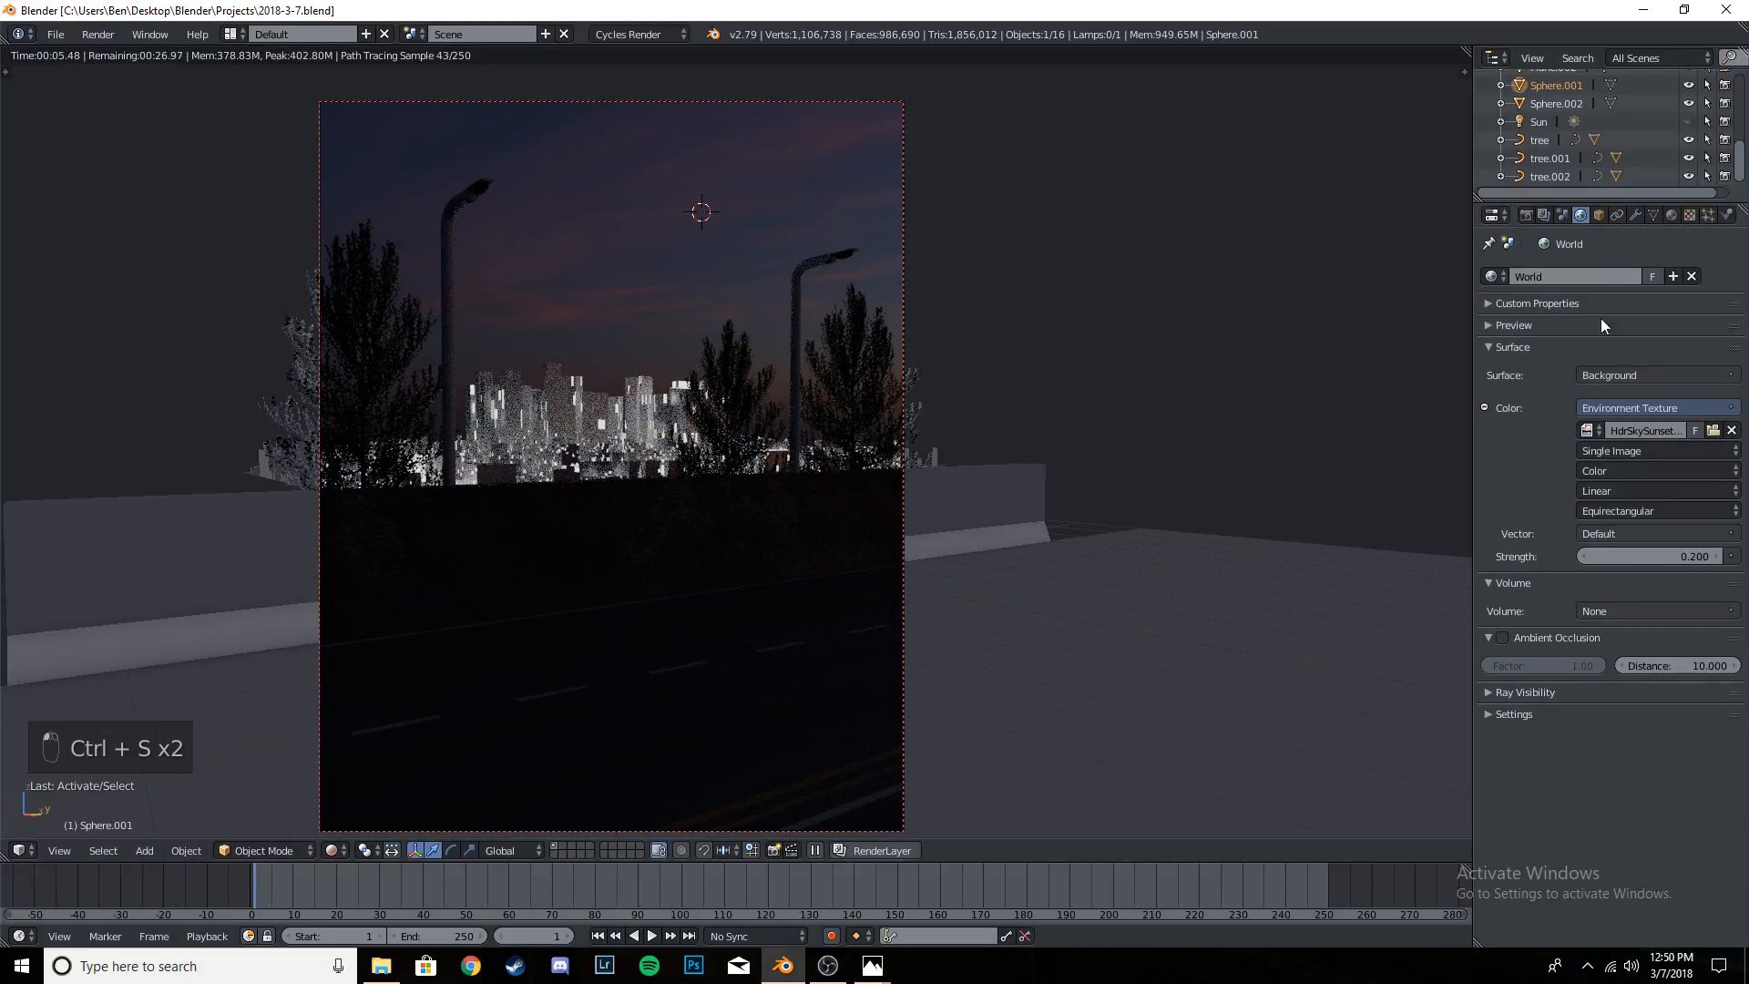
left_click(1640, 555)
type("0.4")
key("Return")
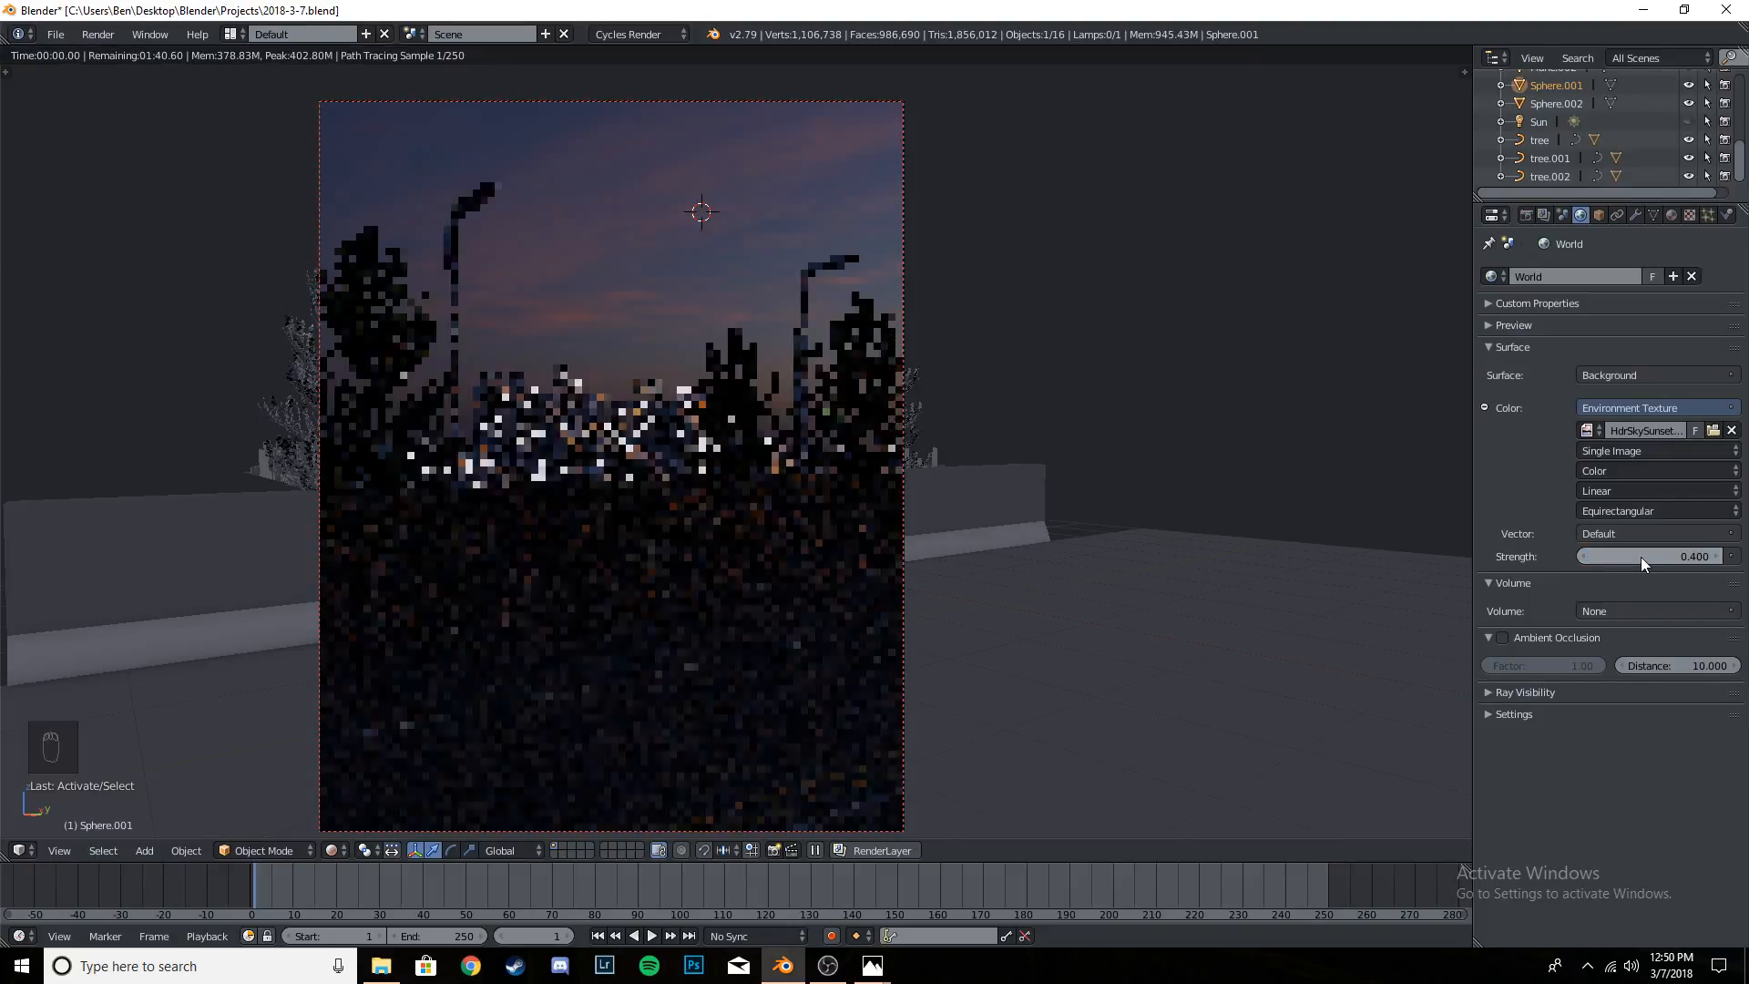
key("ctrl+s")
key("ctrl+s")
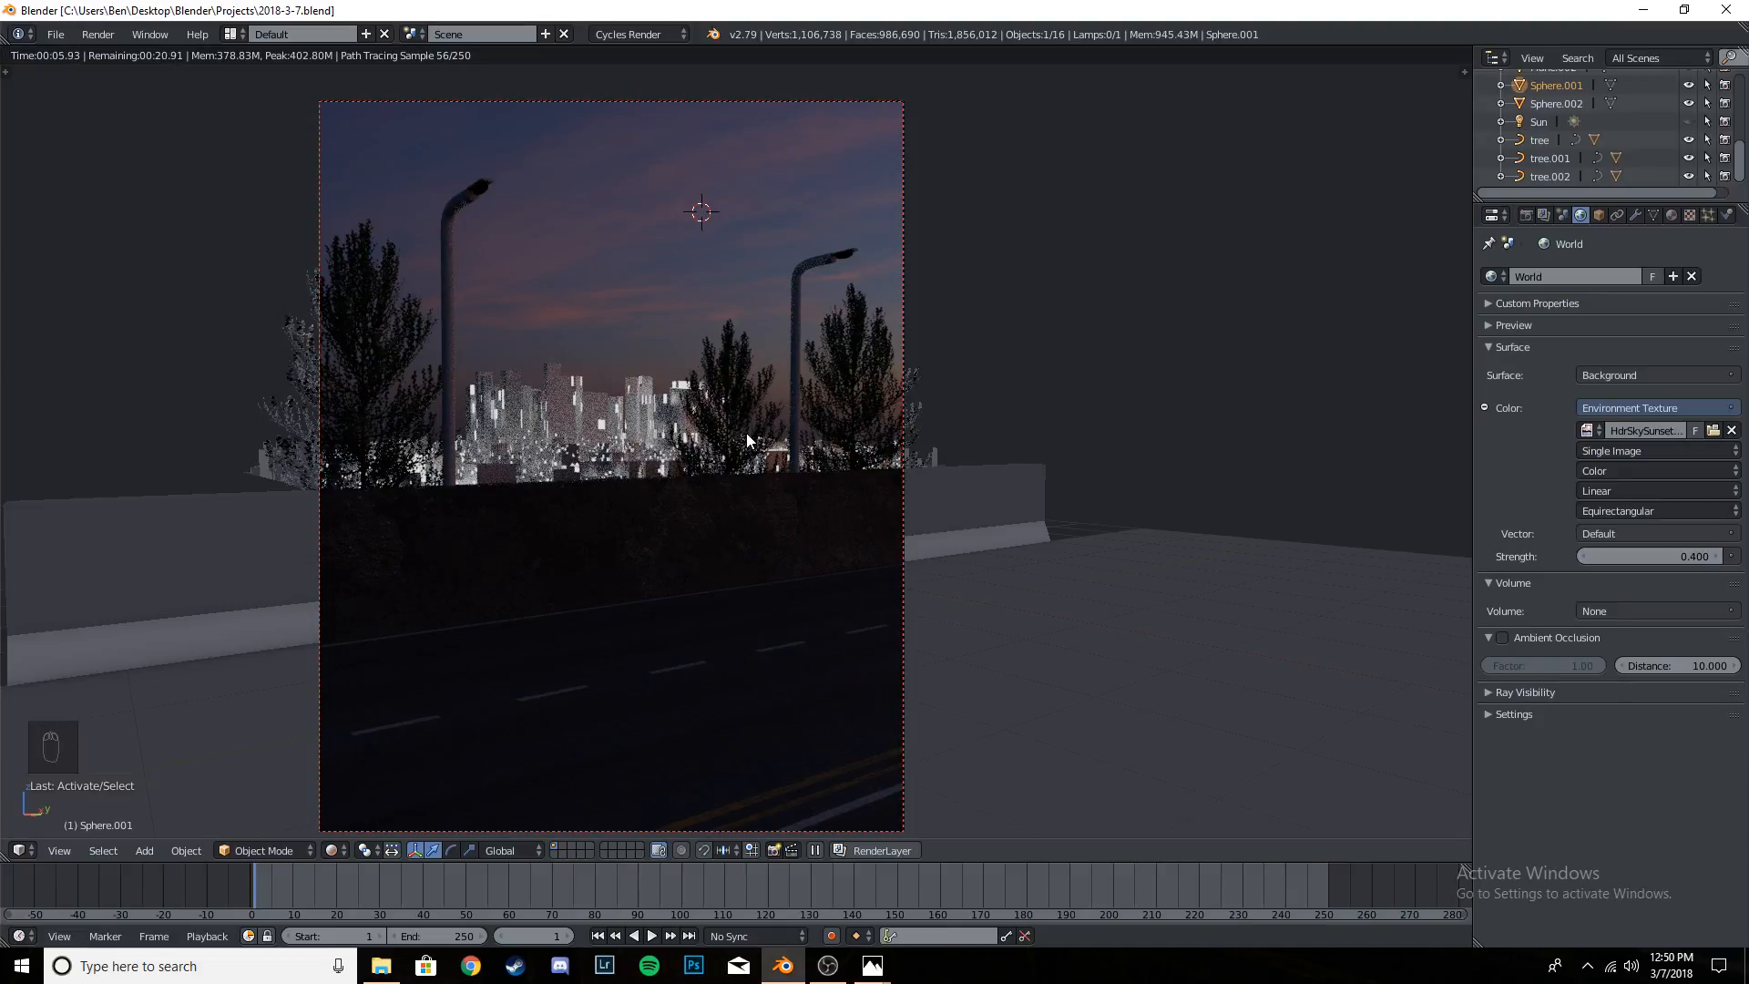
- Select the distant city buildings and set their City LIGHT material's emission strength to 1
right_click(603, 424)
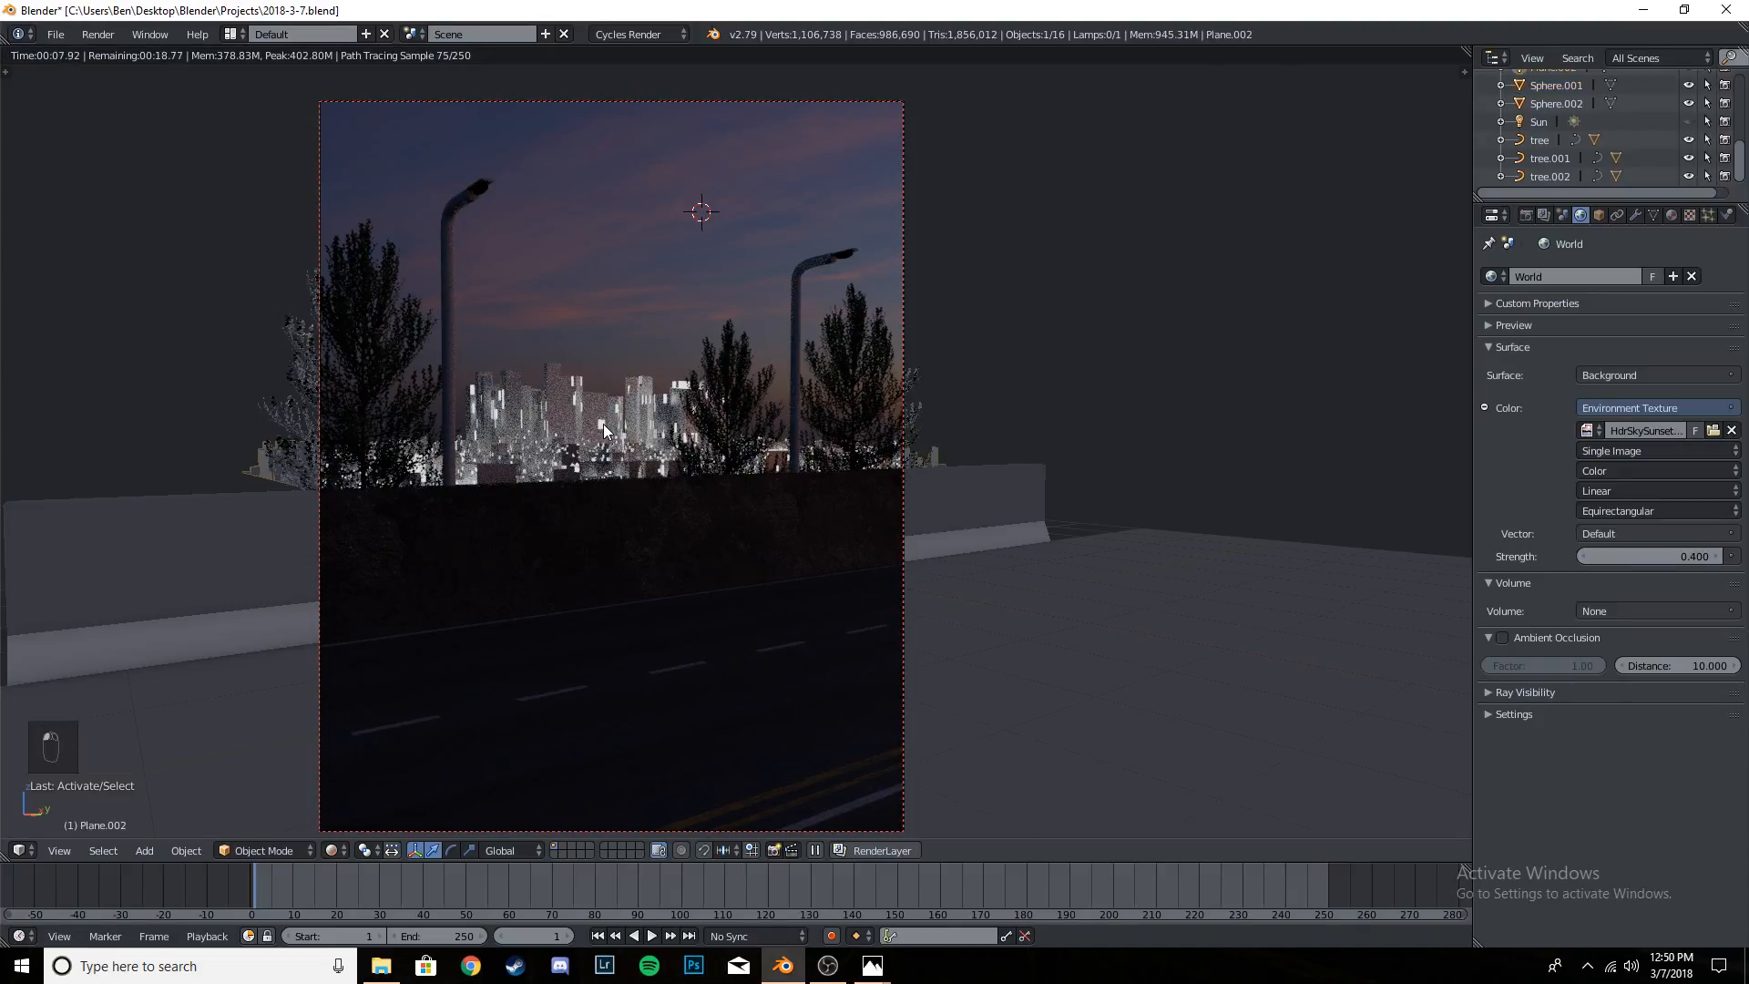
scroll(1540, 123, "up", 3)
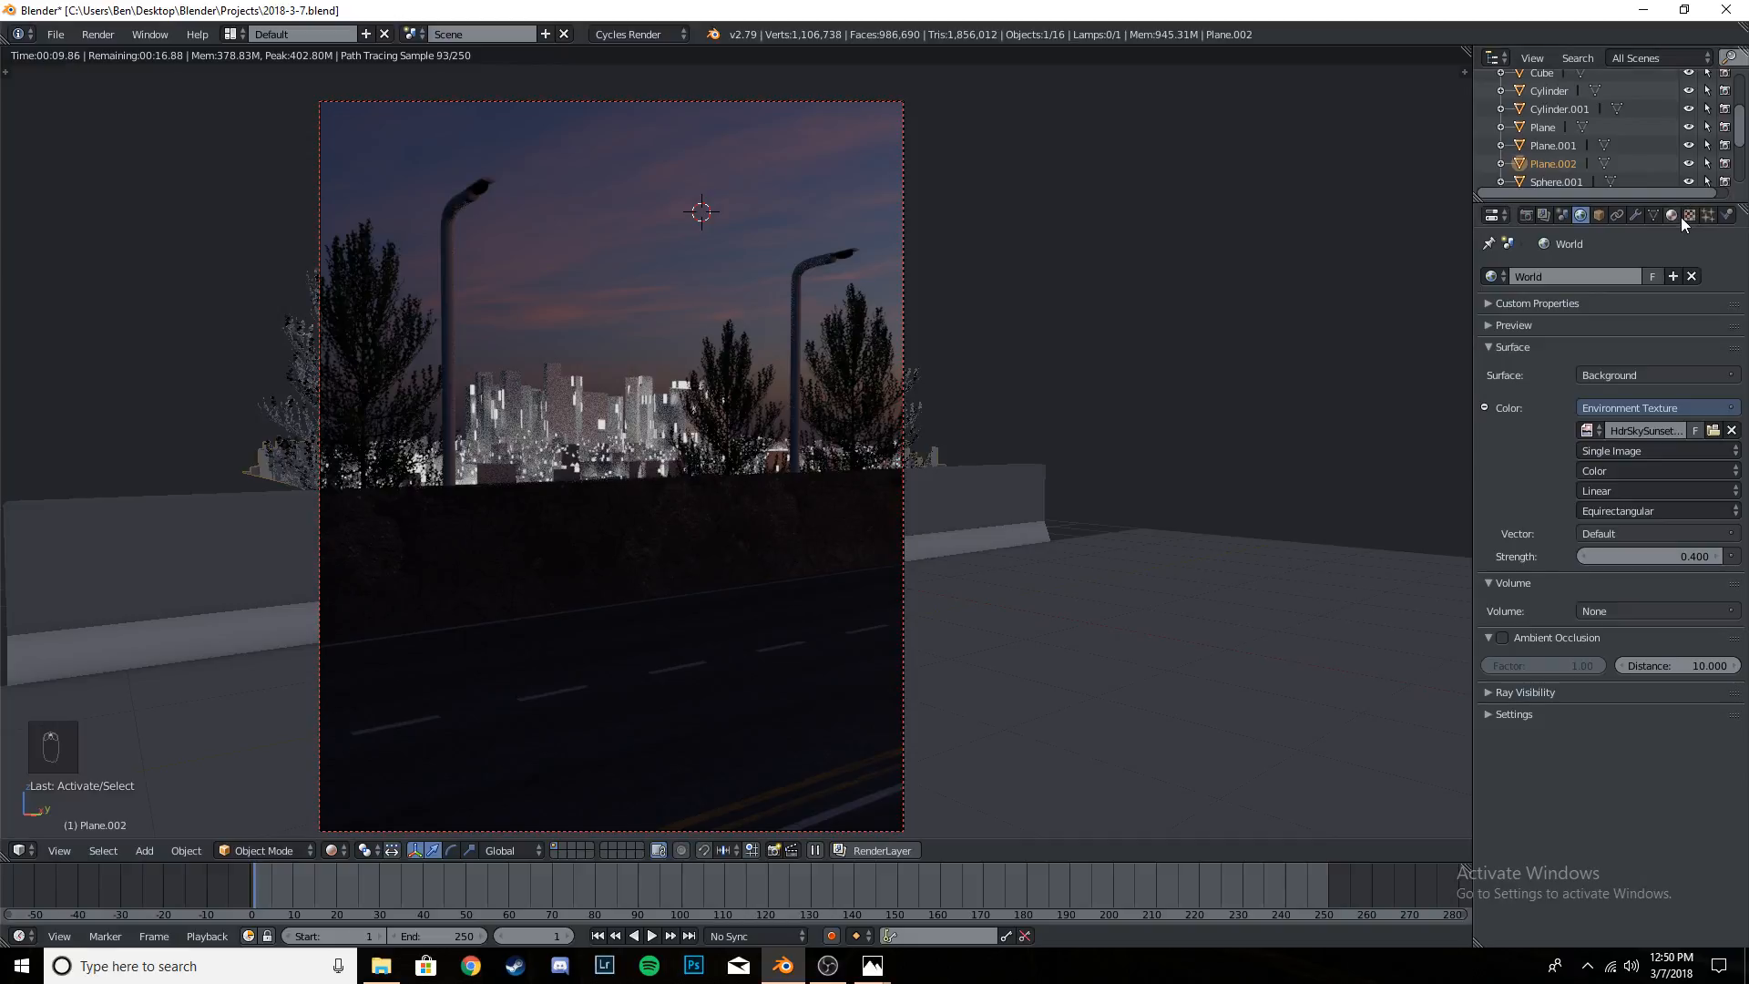
left_click(1673, 215)
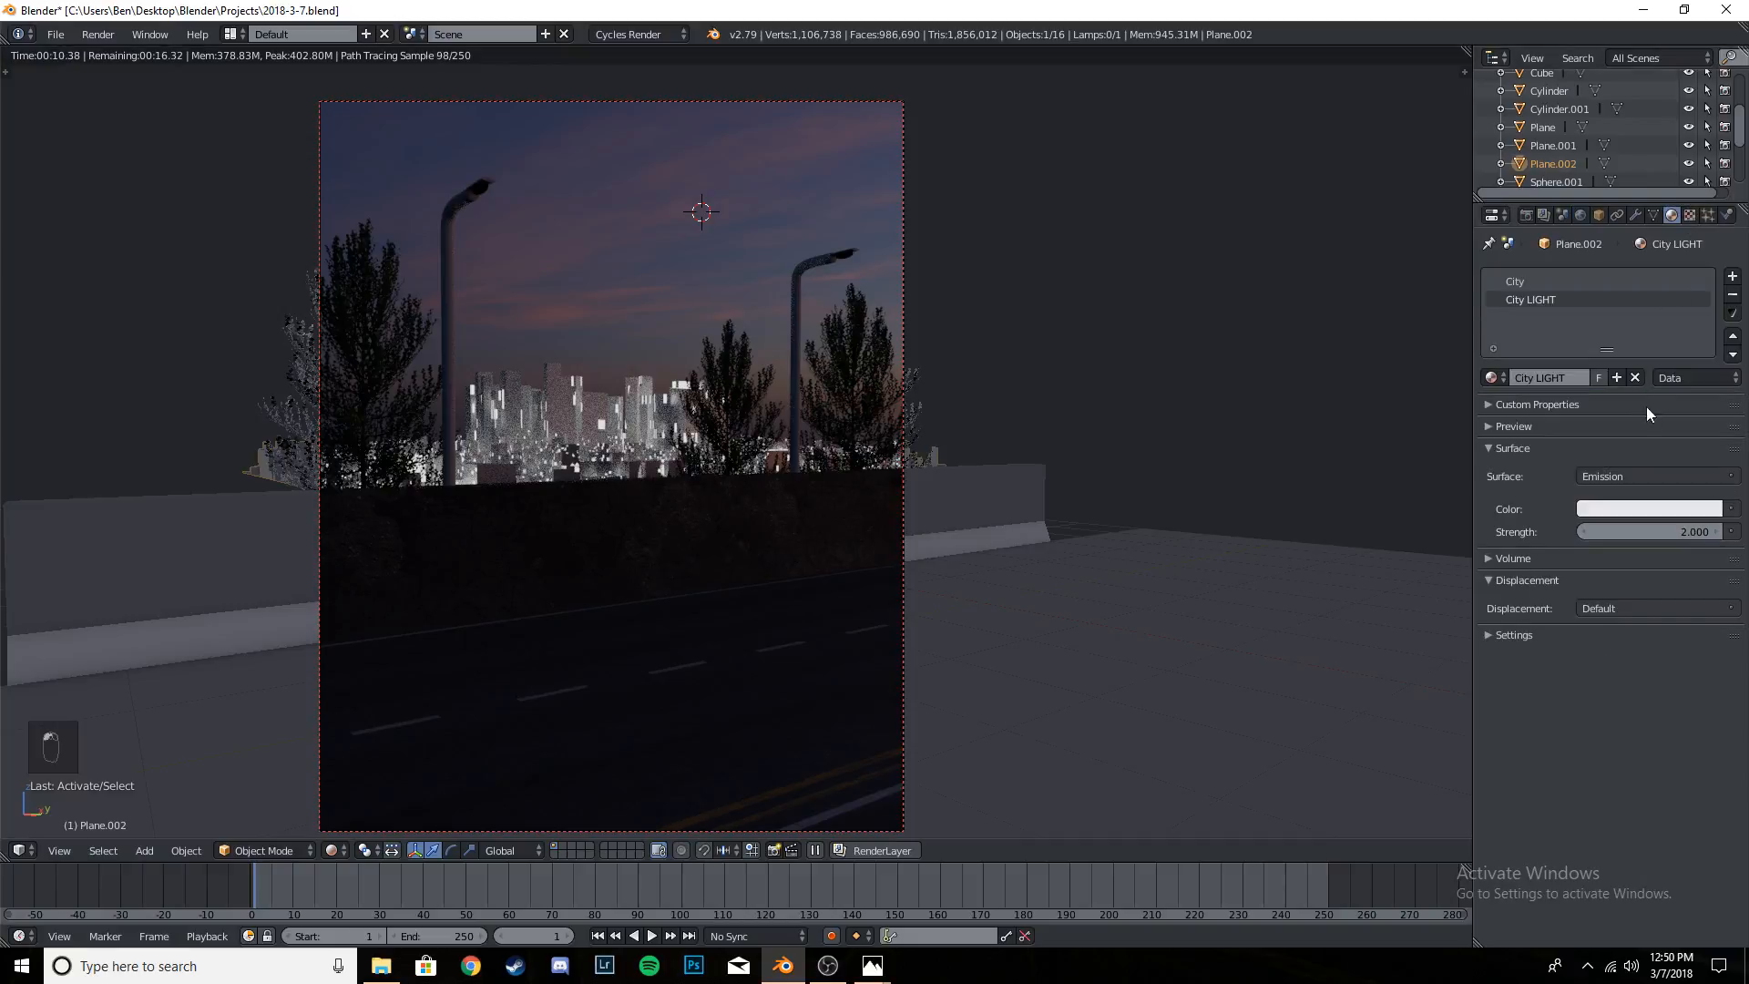
left_click(1663, 538)
type("1")
key("Return")
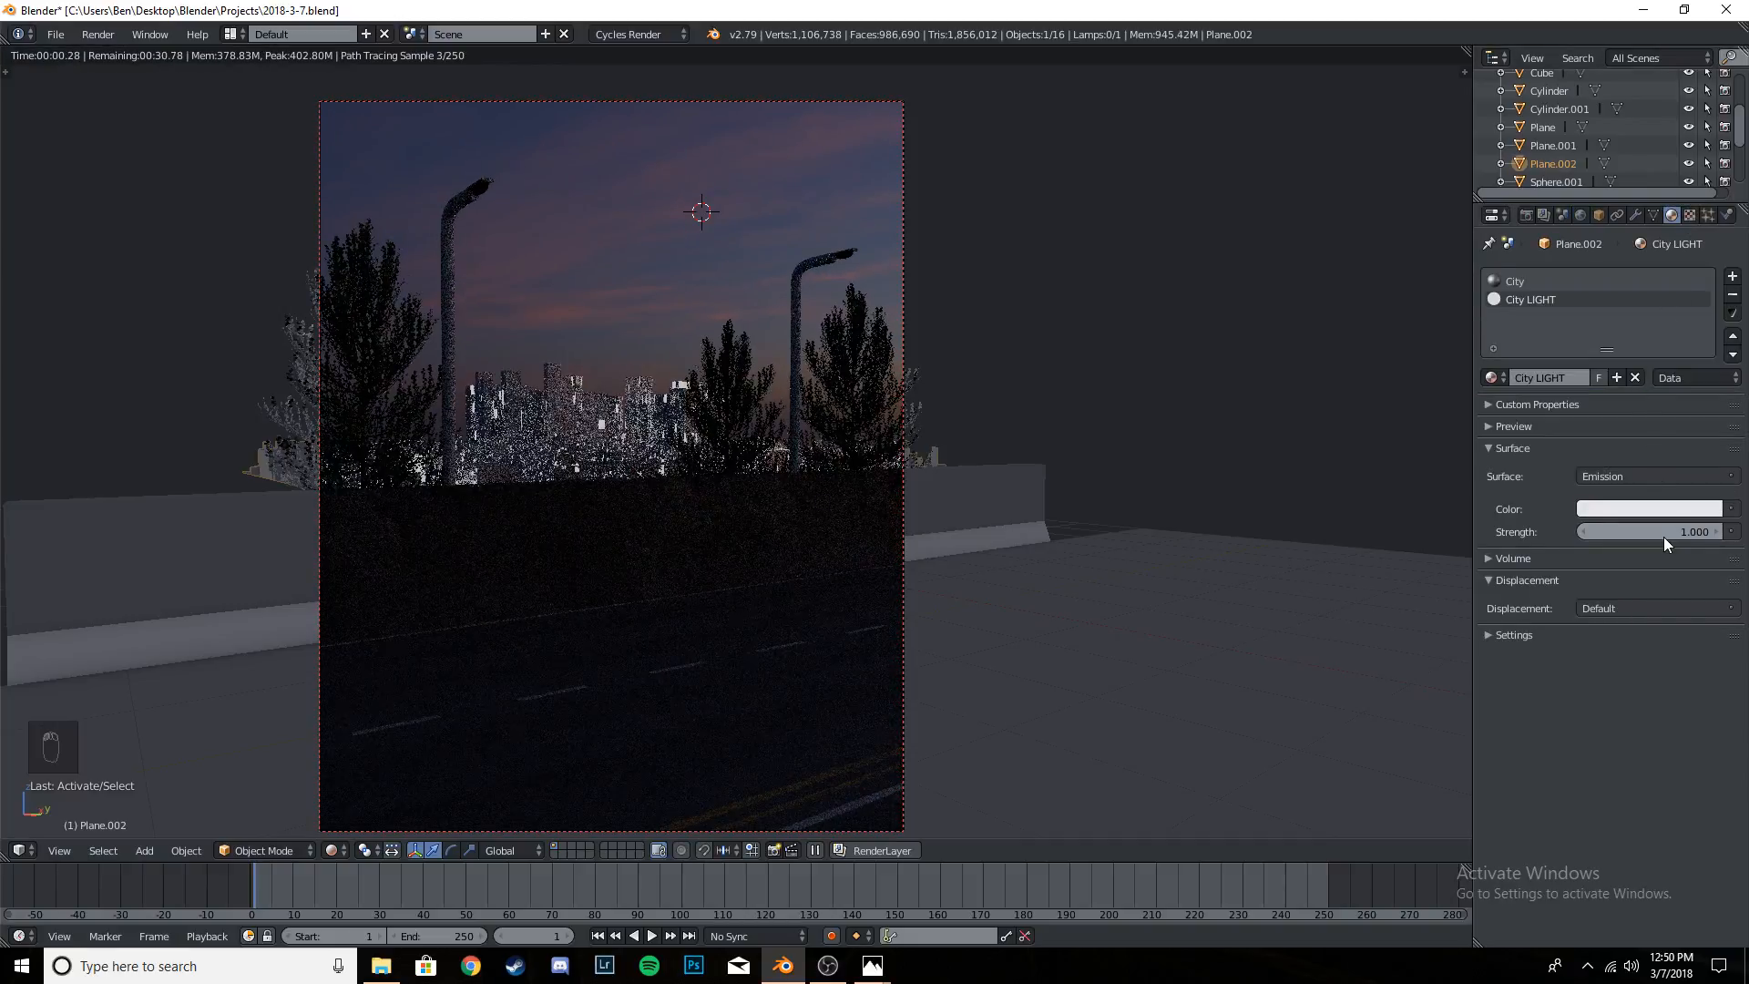
- Try emission strengths of 0.1, 0.2 and 0.5 on the City LIGHT material
left_click(1664, 538)
type("0.1")
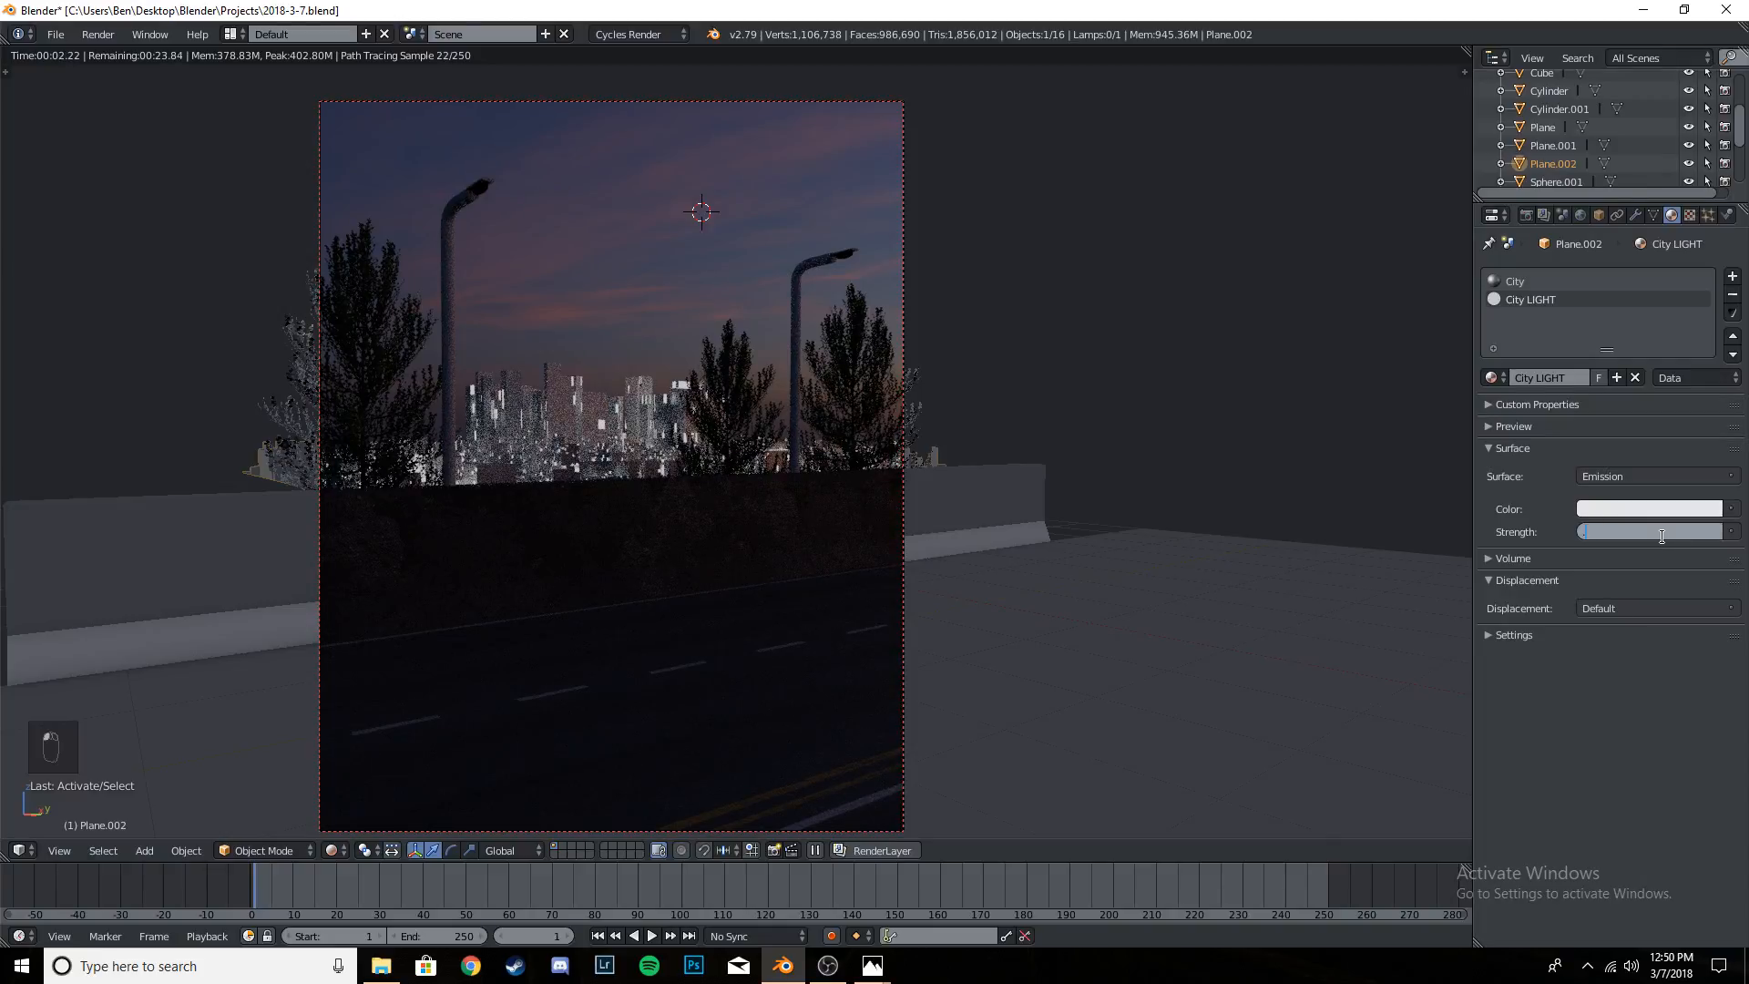
key("Return")
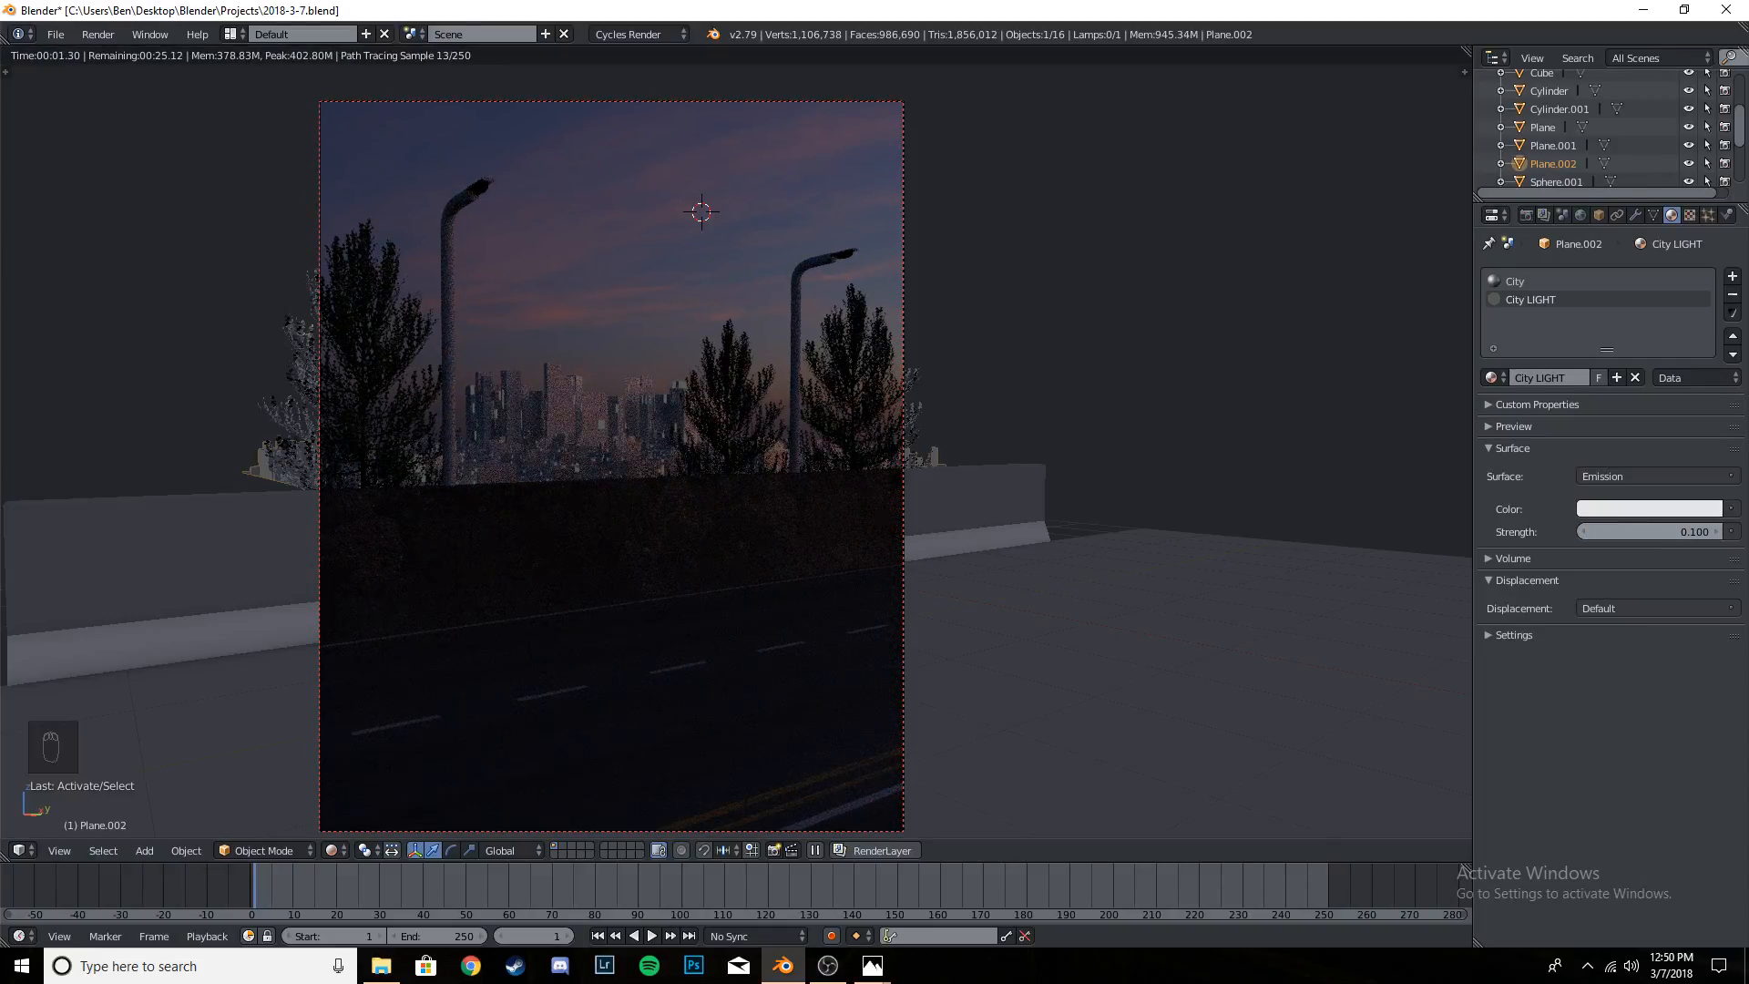
left_click(1661, 534)
type("0.2")
key("Return")
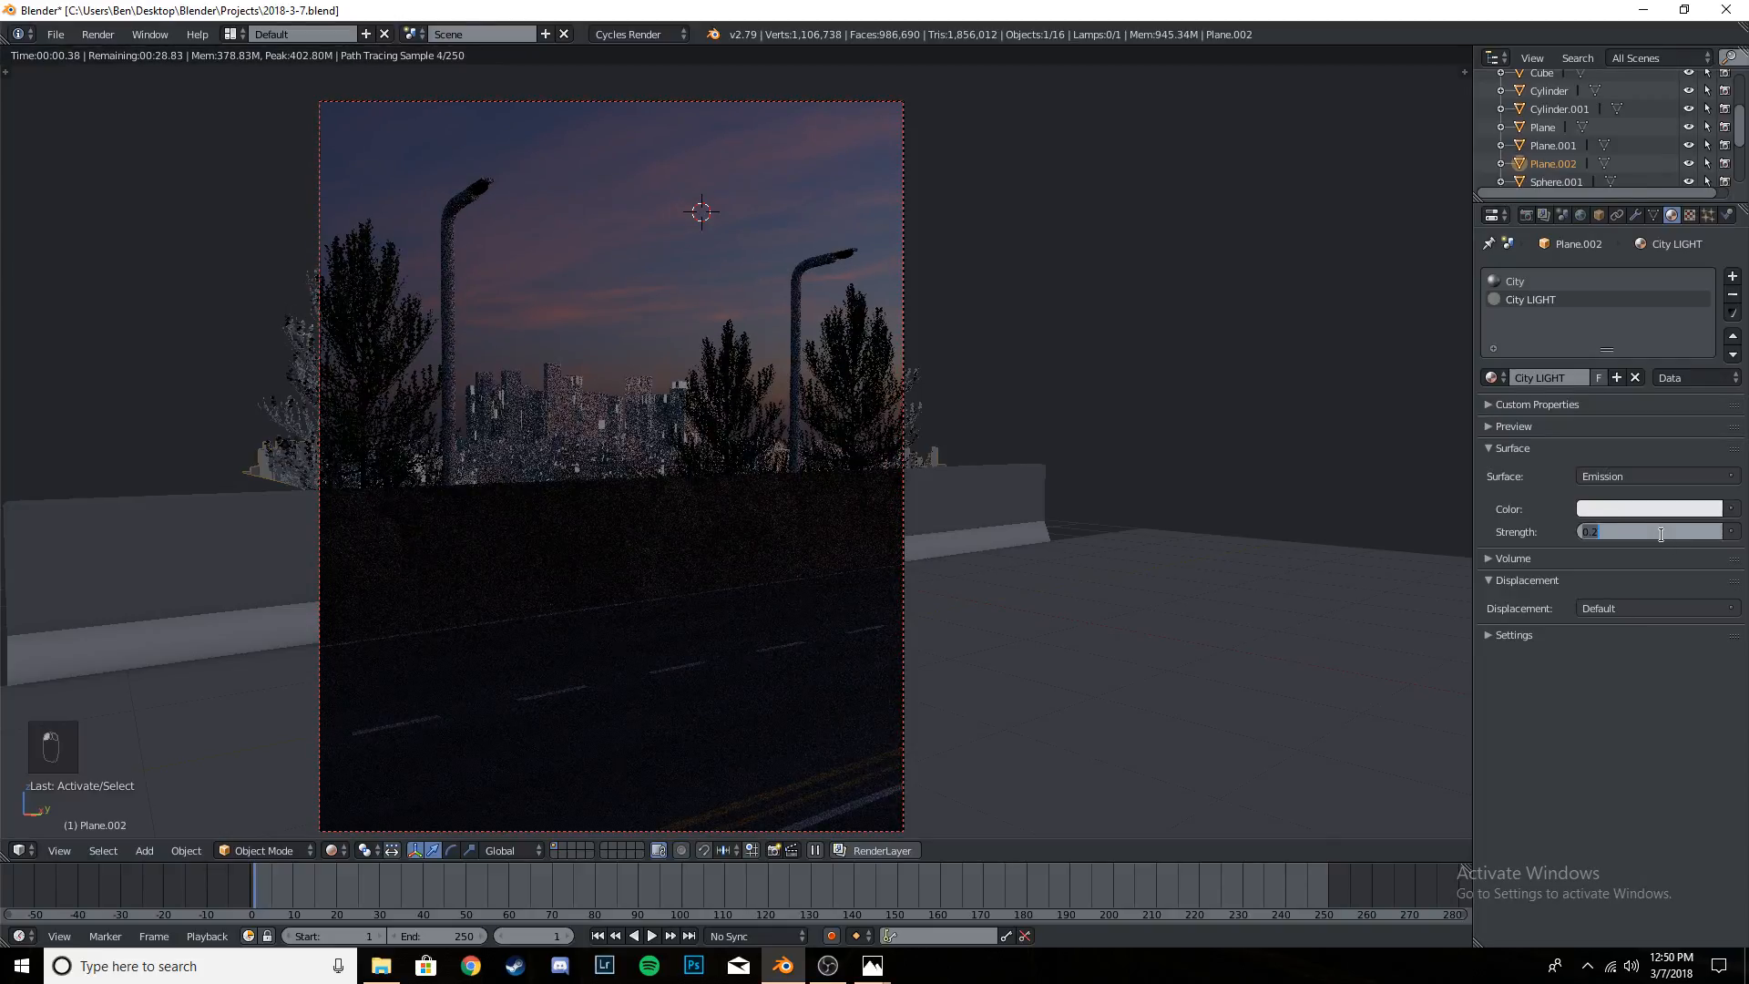
type("0.5")
key("Return")
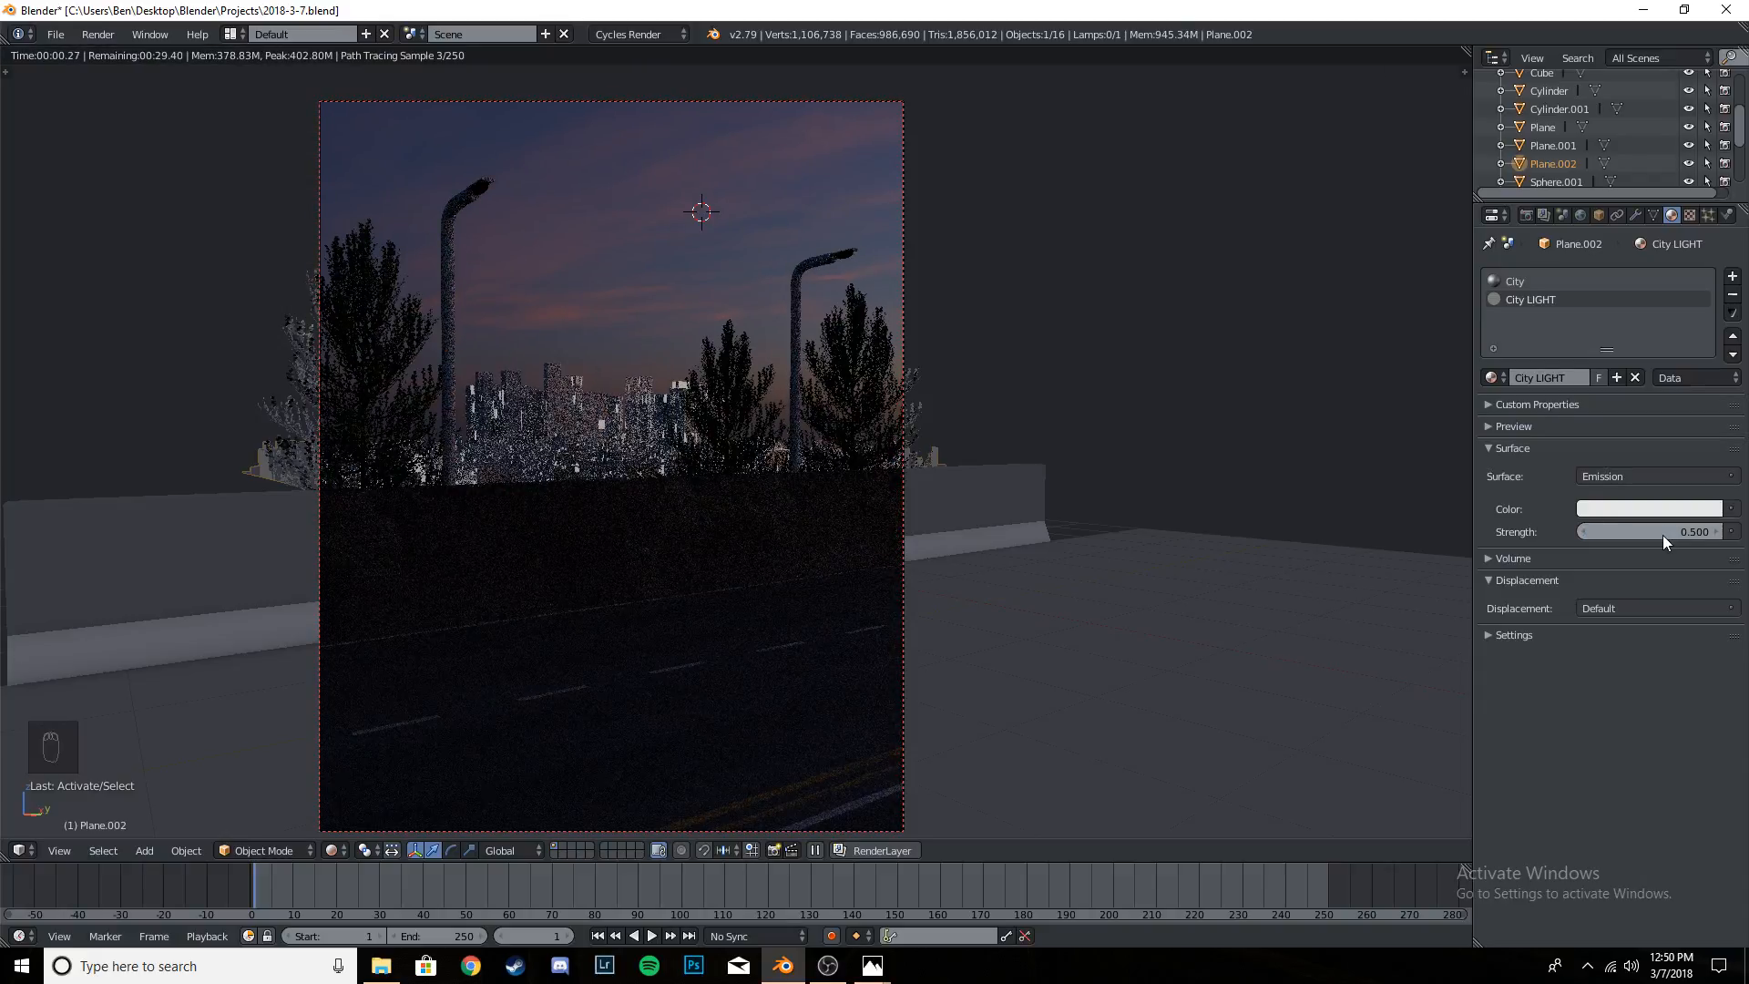
- Return the City LIGHT material's emission strength to 1 and save over the file
left_click(1661, 534)
type("1")
key("Return")
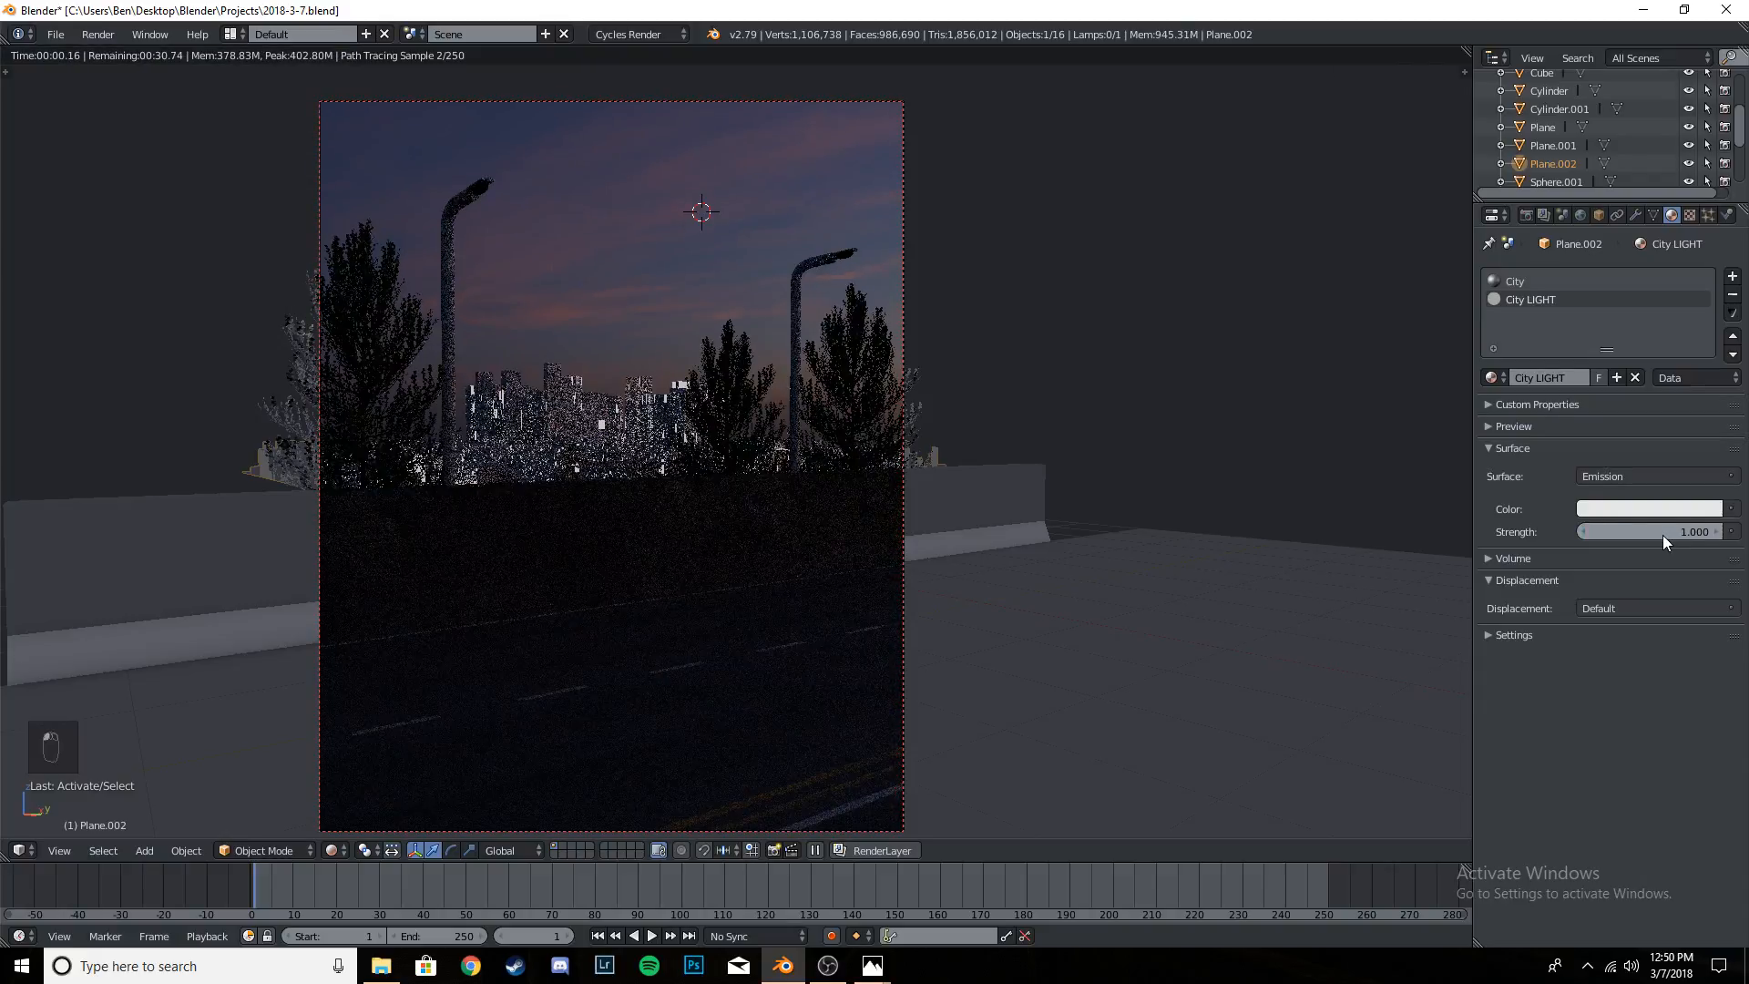
key("ctrl+s")
key("ctrl+s")
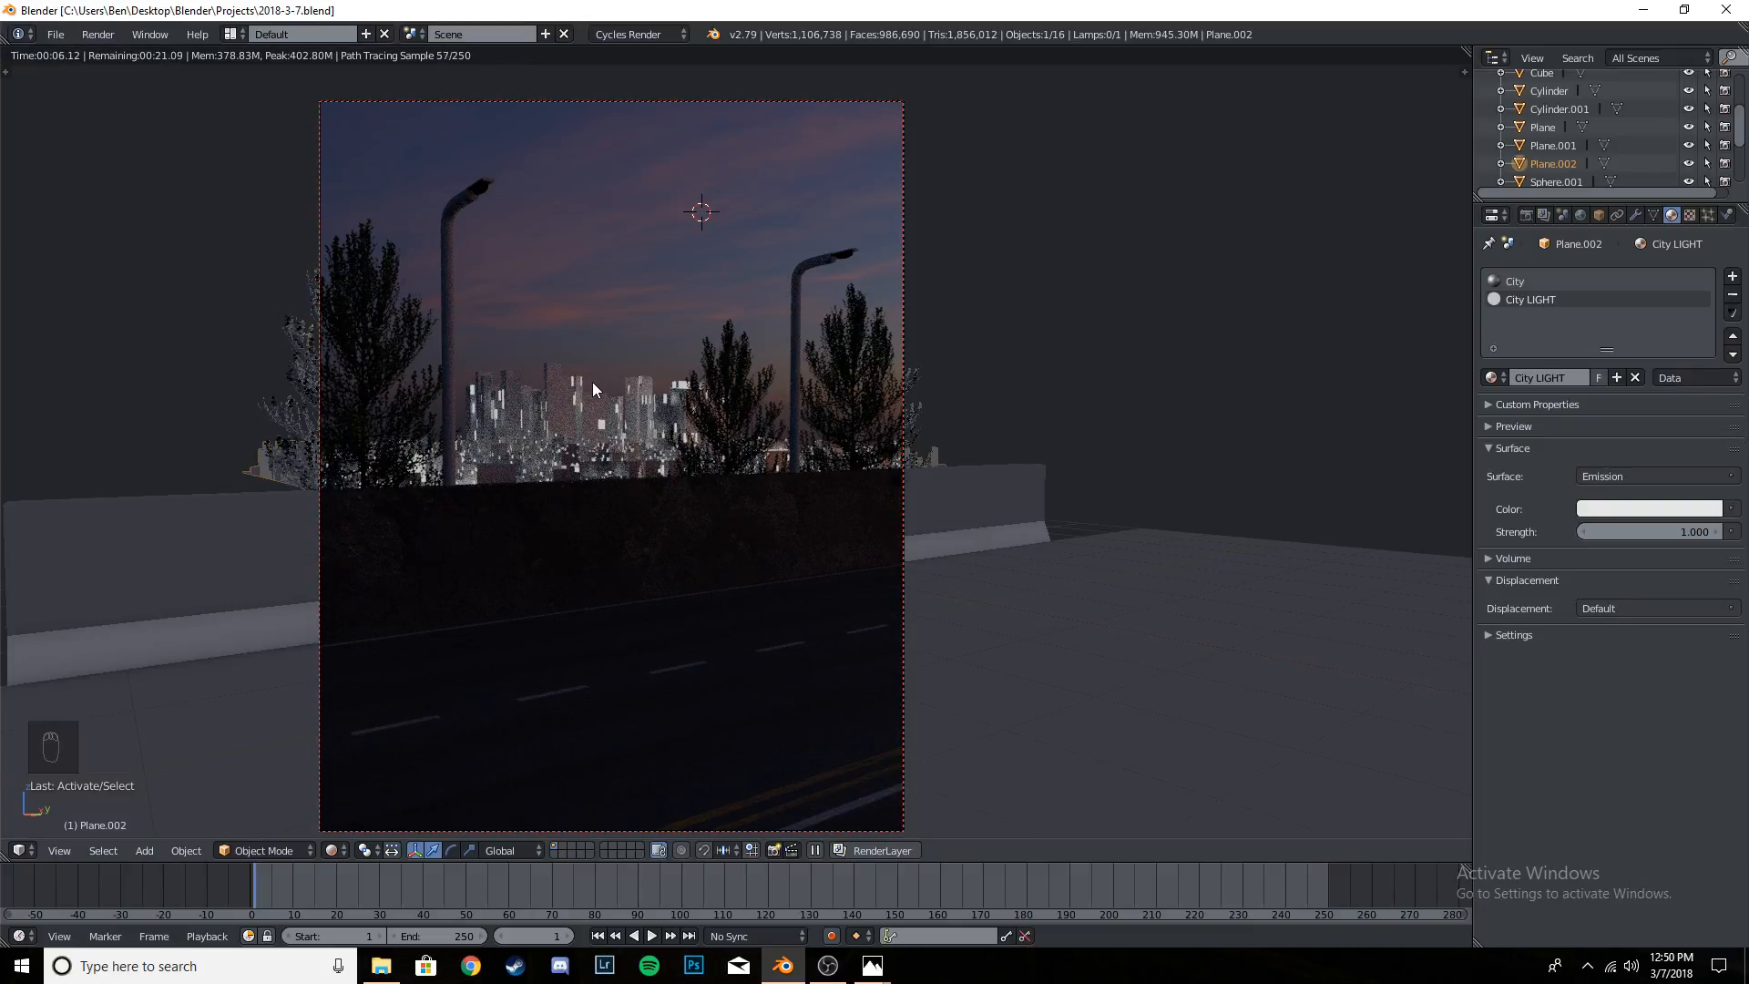
- Switch the camera view from rendered to solid shading and save the project file
scroll(592, 382, "down", 1)
scroll(590, 390, "up", 1)
key("shift+z")
key("ctrl+s")
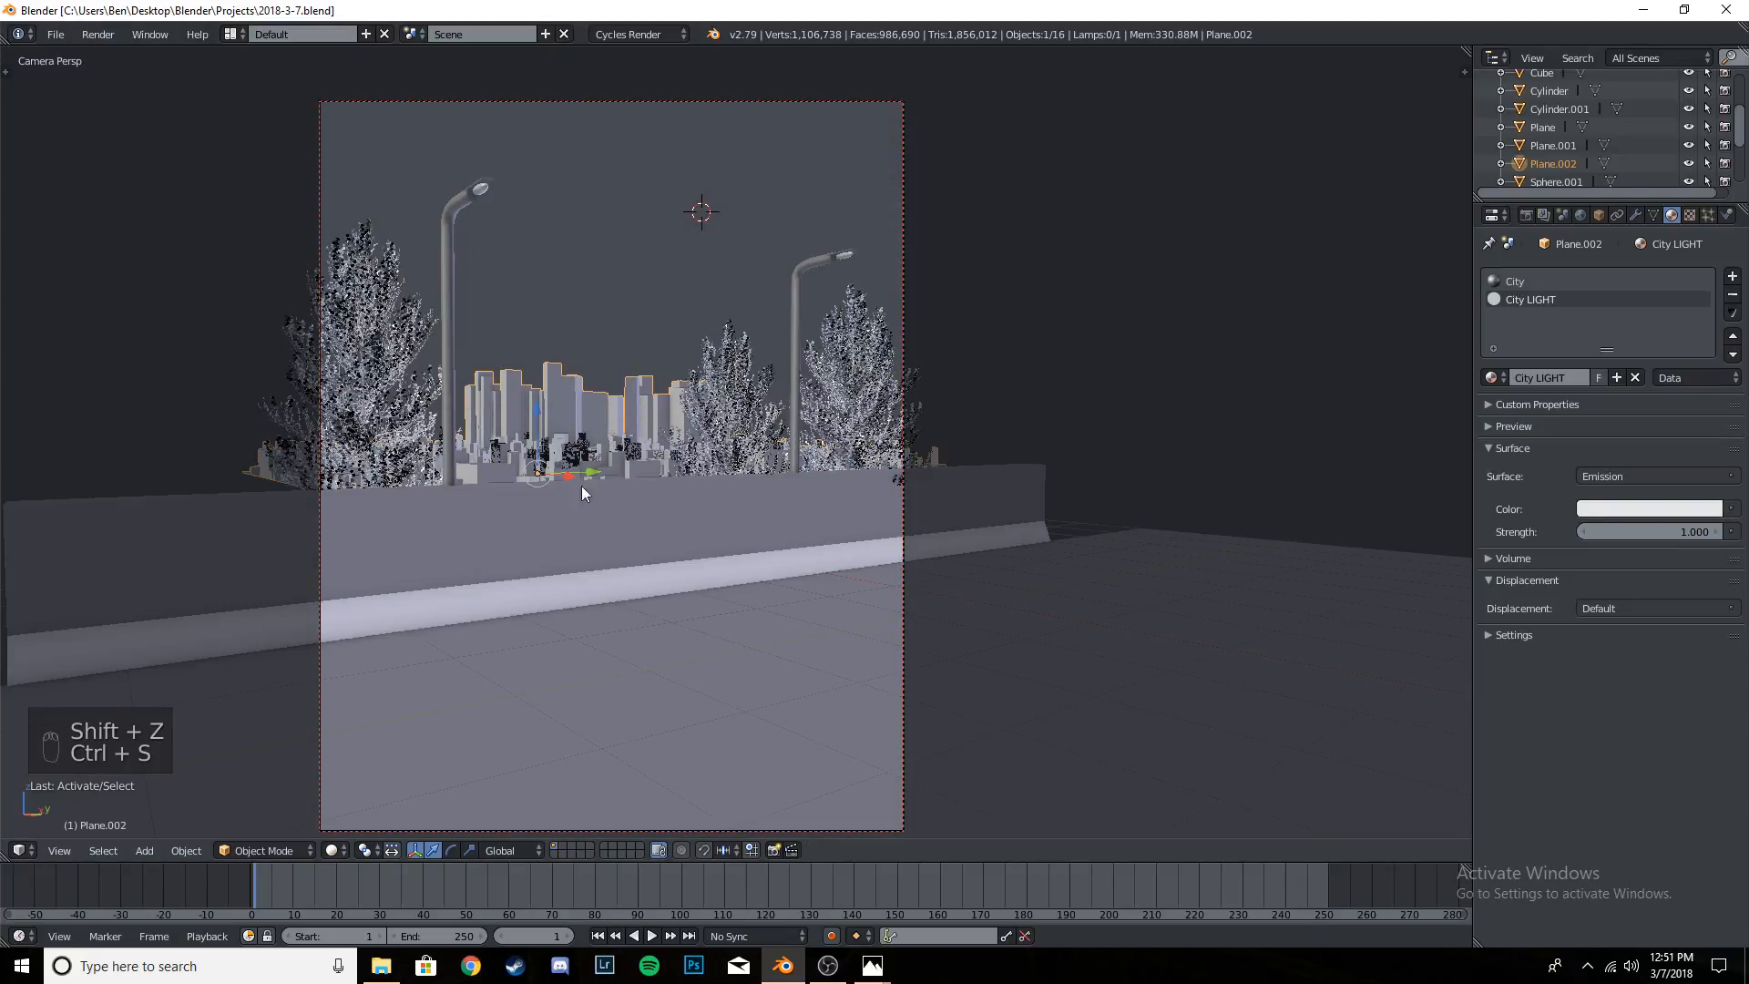
key("t")
key("t")
key("t")
key("t")
key("t")
key("t")
left_click(58, 36)
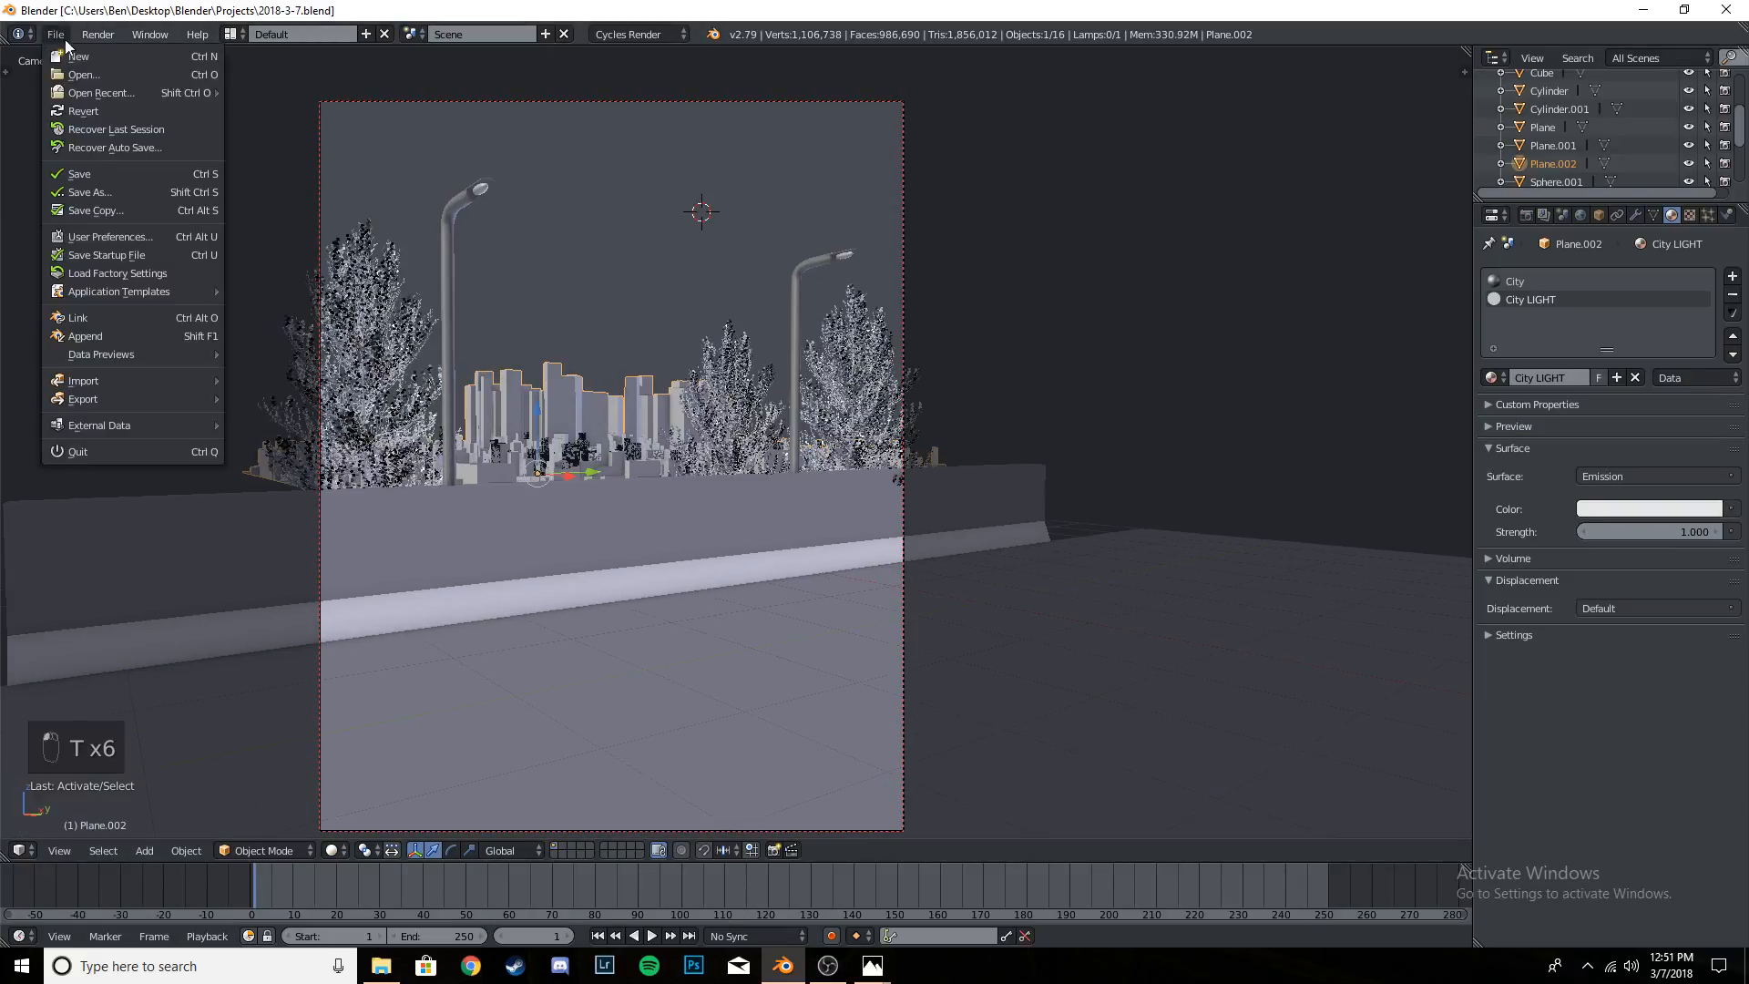
- Minimize the open windows to reach the desktop, then launch DAZ Studio and dismiss its welcome window
left_click(1642, 9)
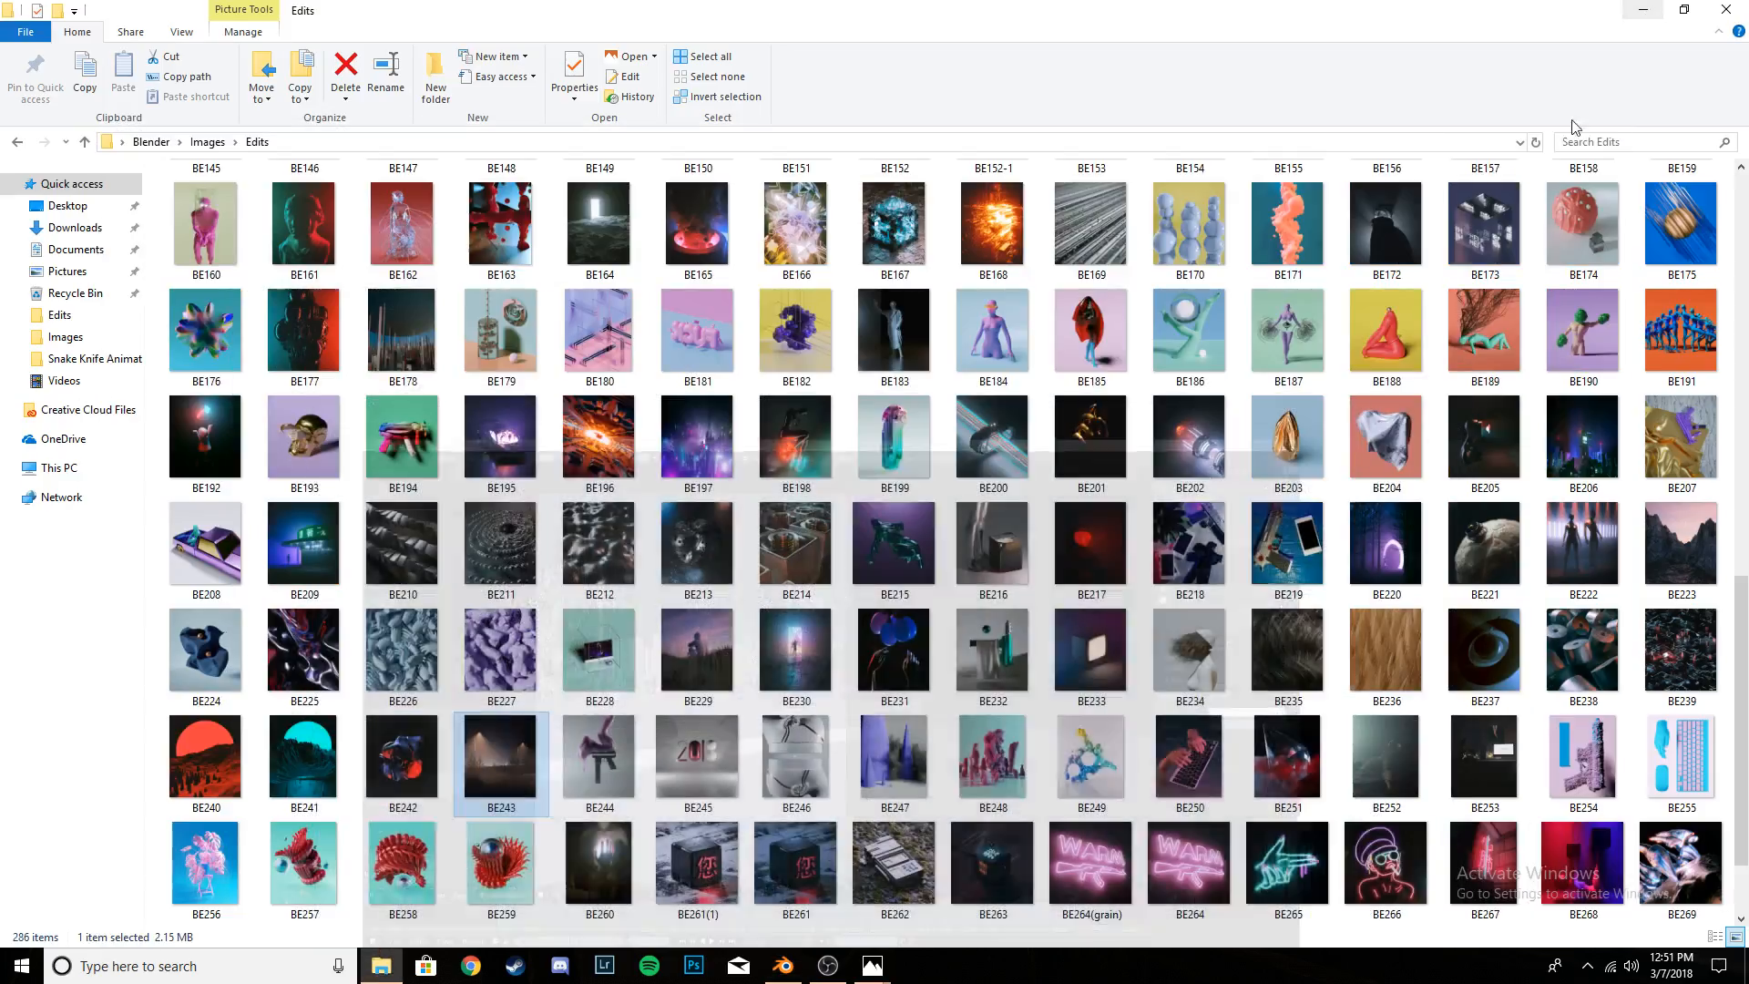
left_click(1655, 11)
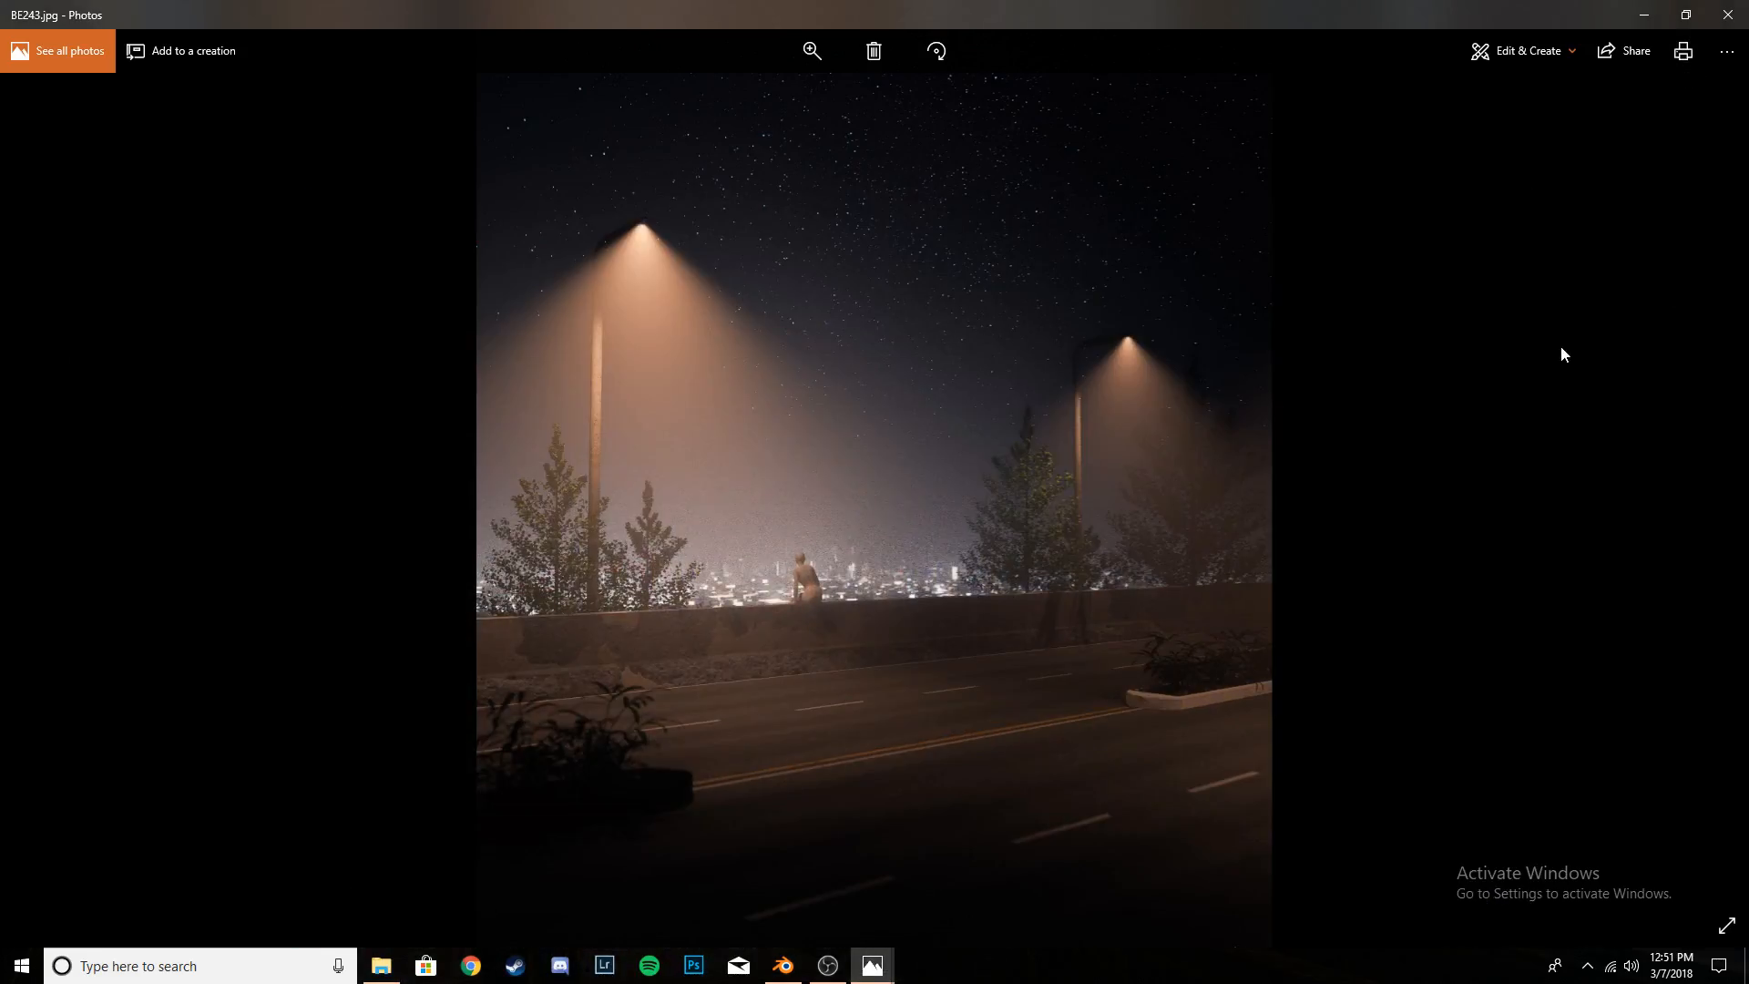
left_click(1642, 9)
left_click(1431, 498)
left_click(1455, 73)
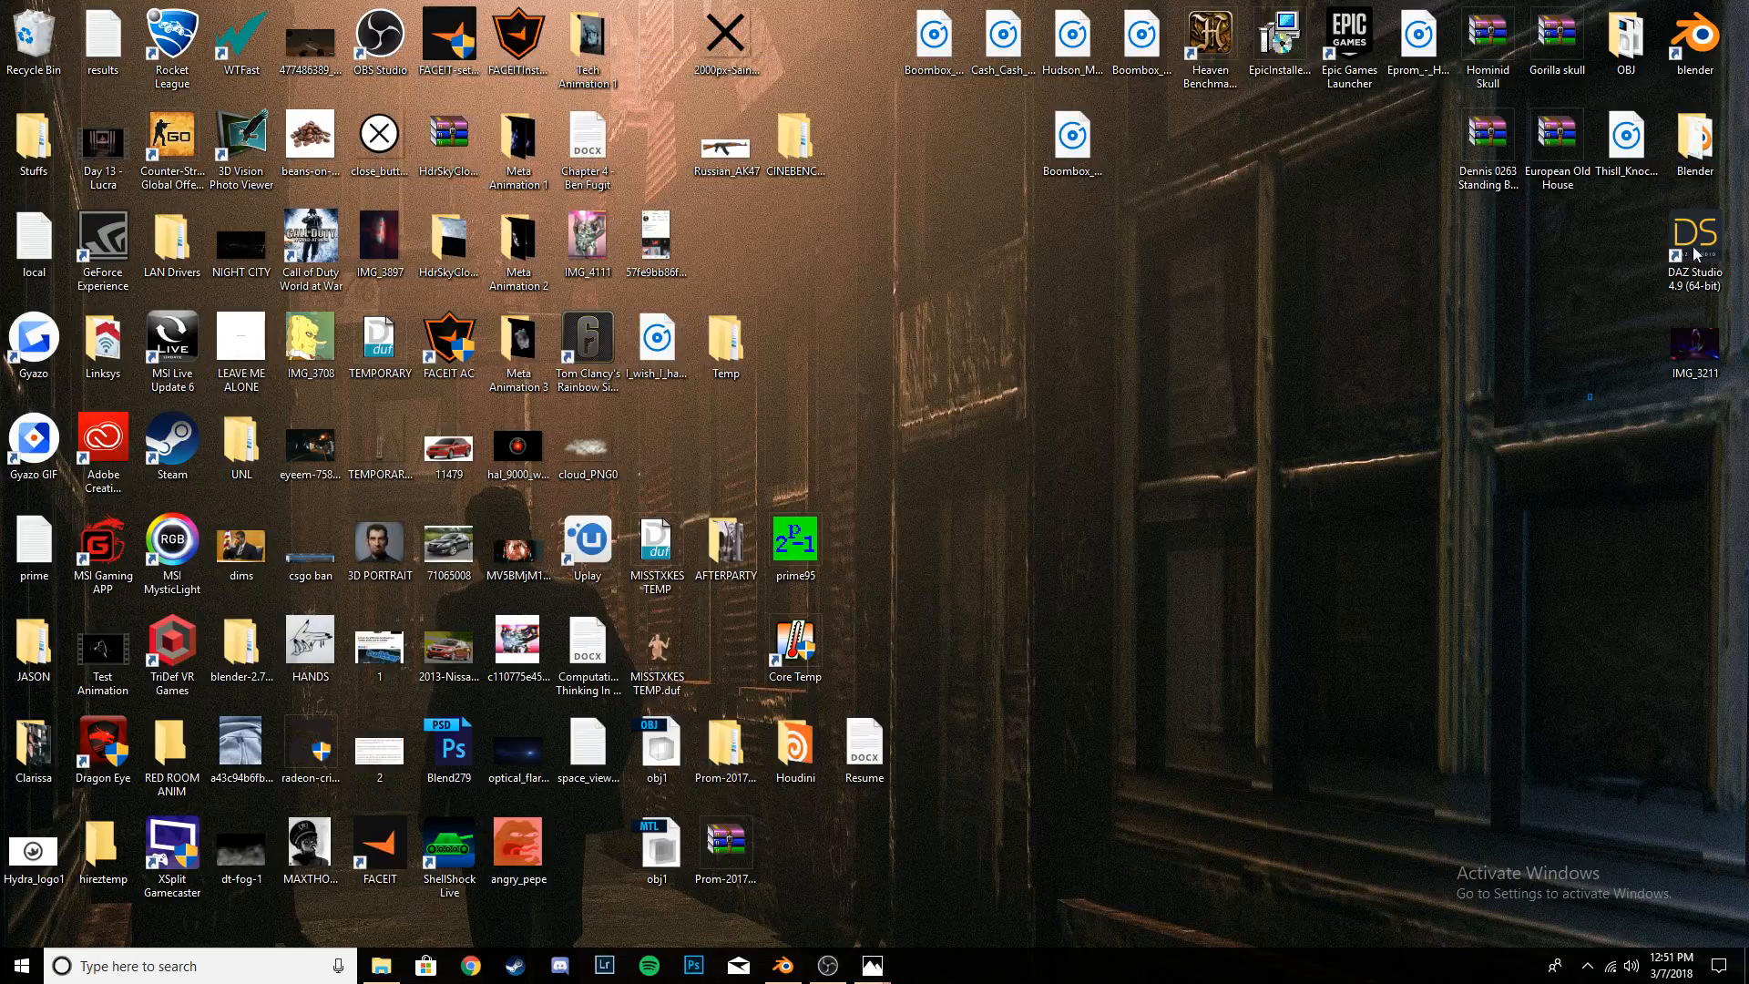
double_click(1709, 235)
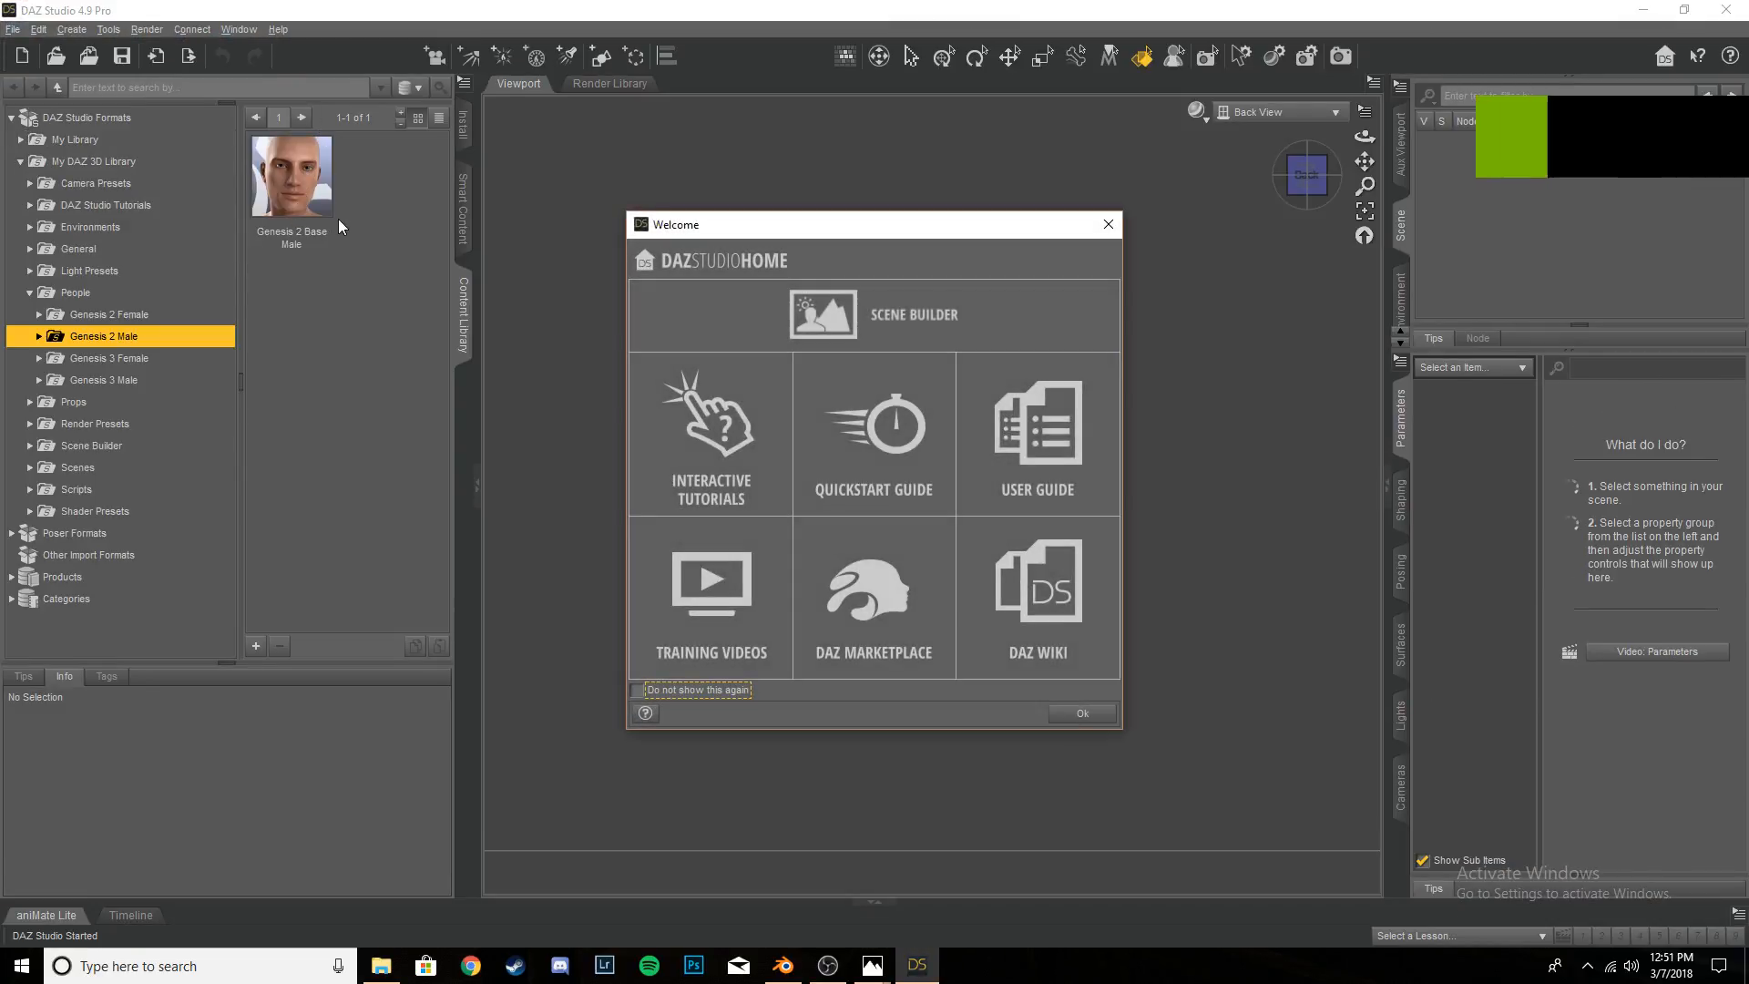
left_click(1107, 224)
- Add the Genesis 3 Male figure from the People library to the empty DAZ Studio scene
left_click(314, 187)
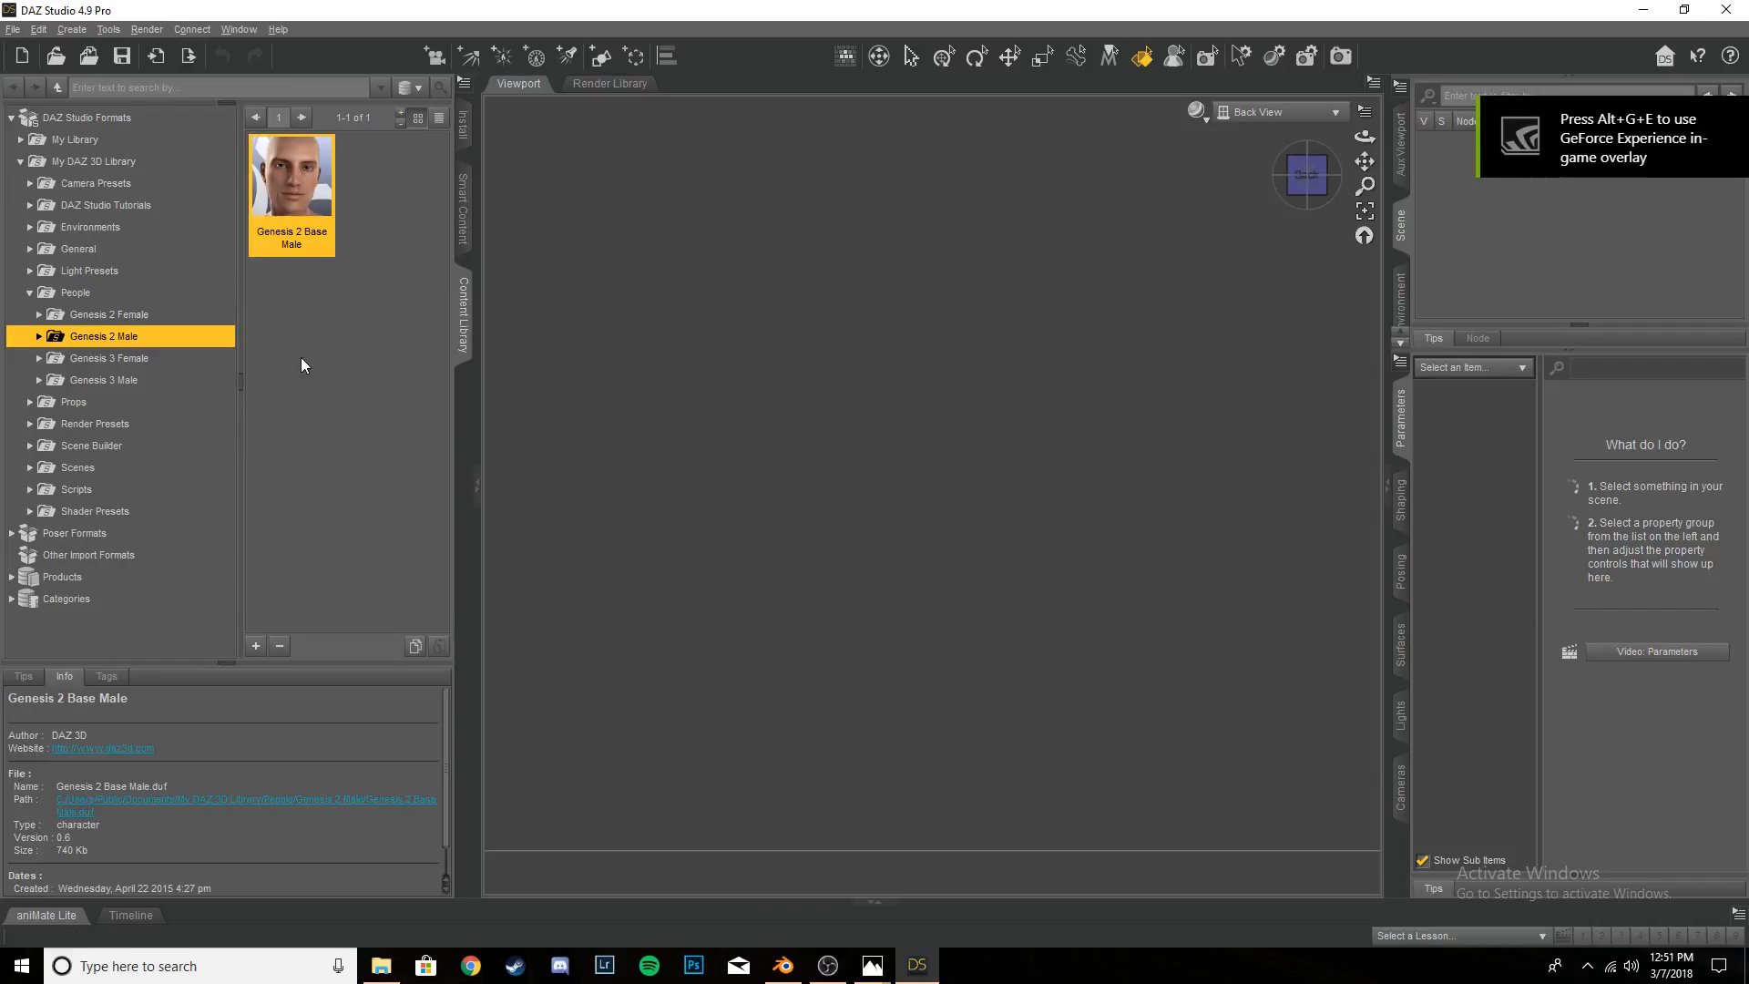
left_click(100, 361)
left_click(103, 380)
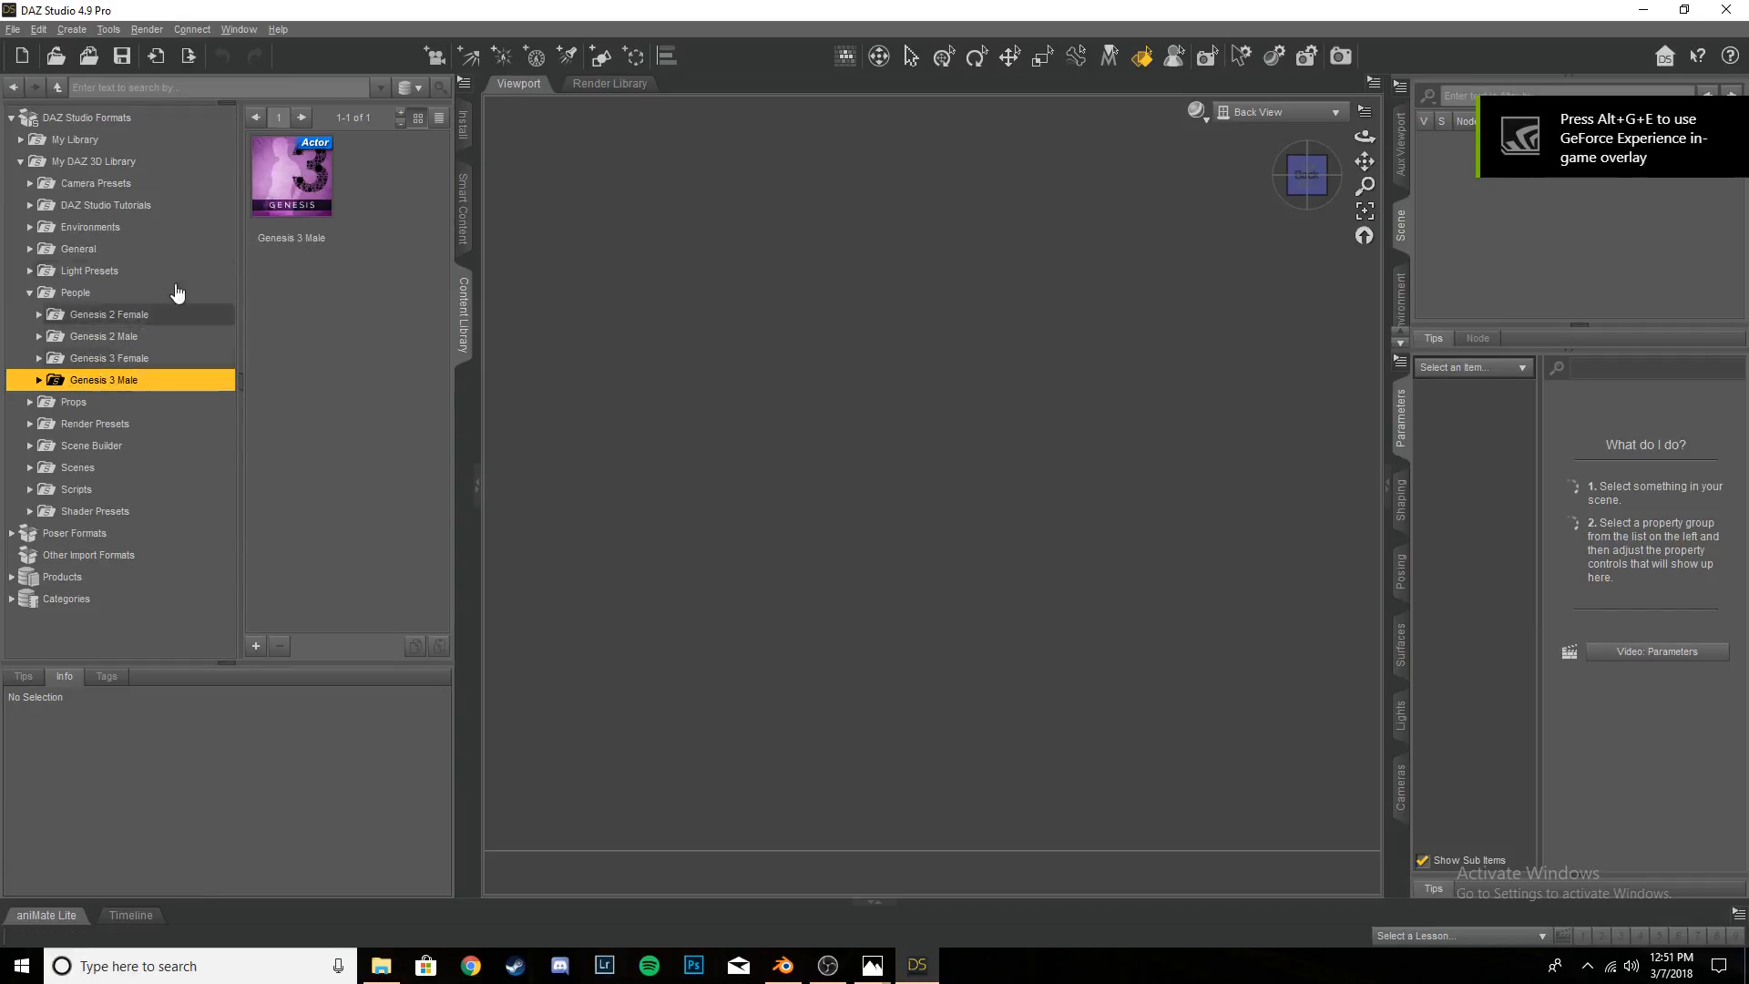
left_click(321, 221)
left_click_drag(297, 191, 835, 378)
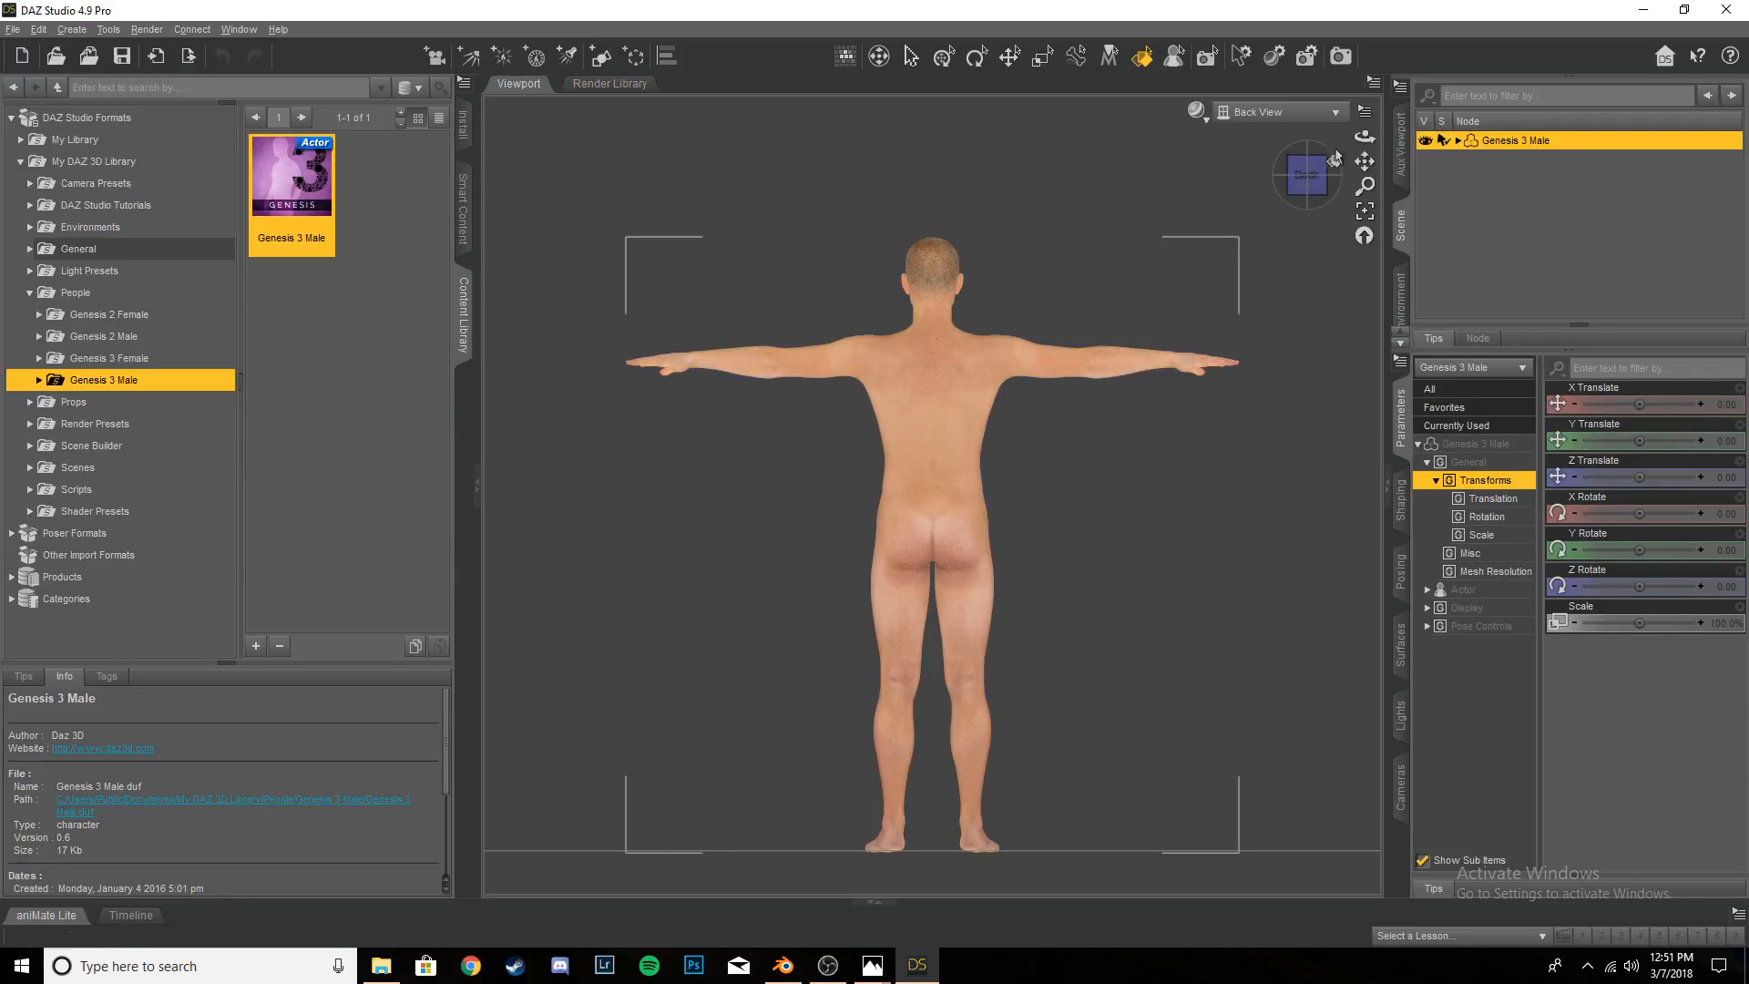
- View the figure in Perspective View from several angles, undoing the accidental X rotation
left_click(1276, 111)
left_click(1266, 110)
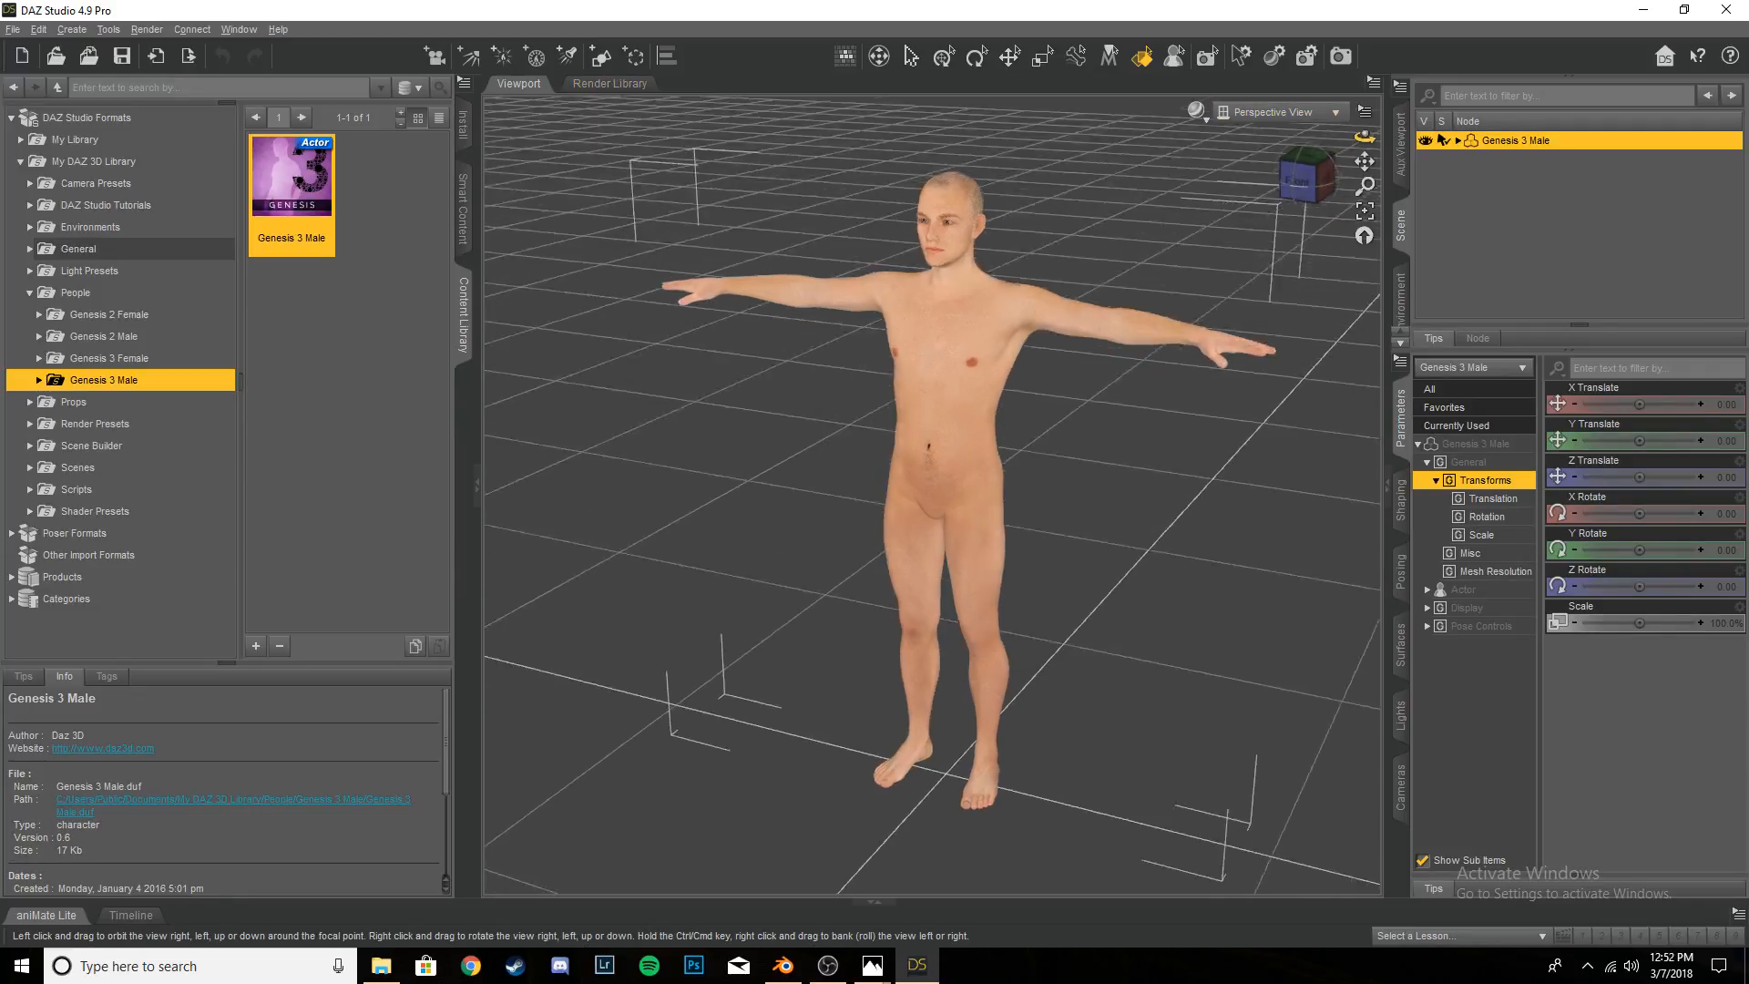
left_click_drag(1365, 136, 1075, 308)
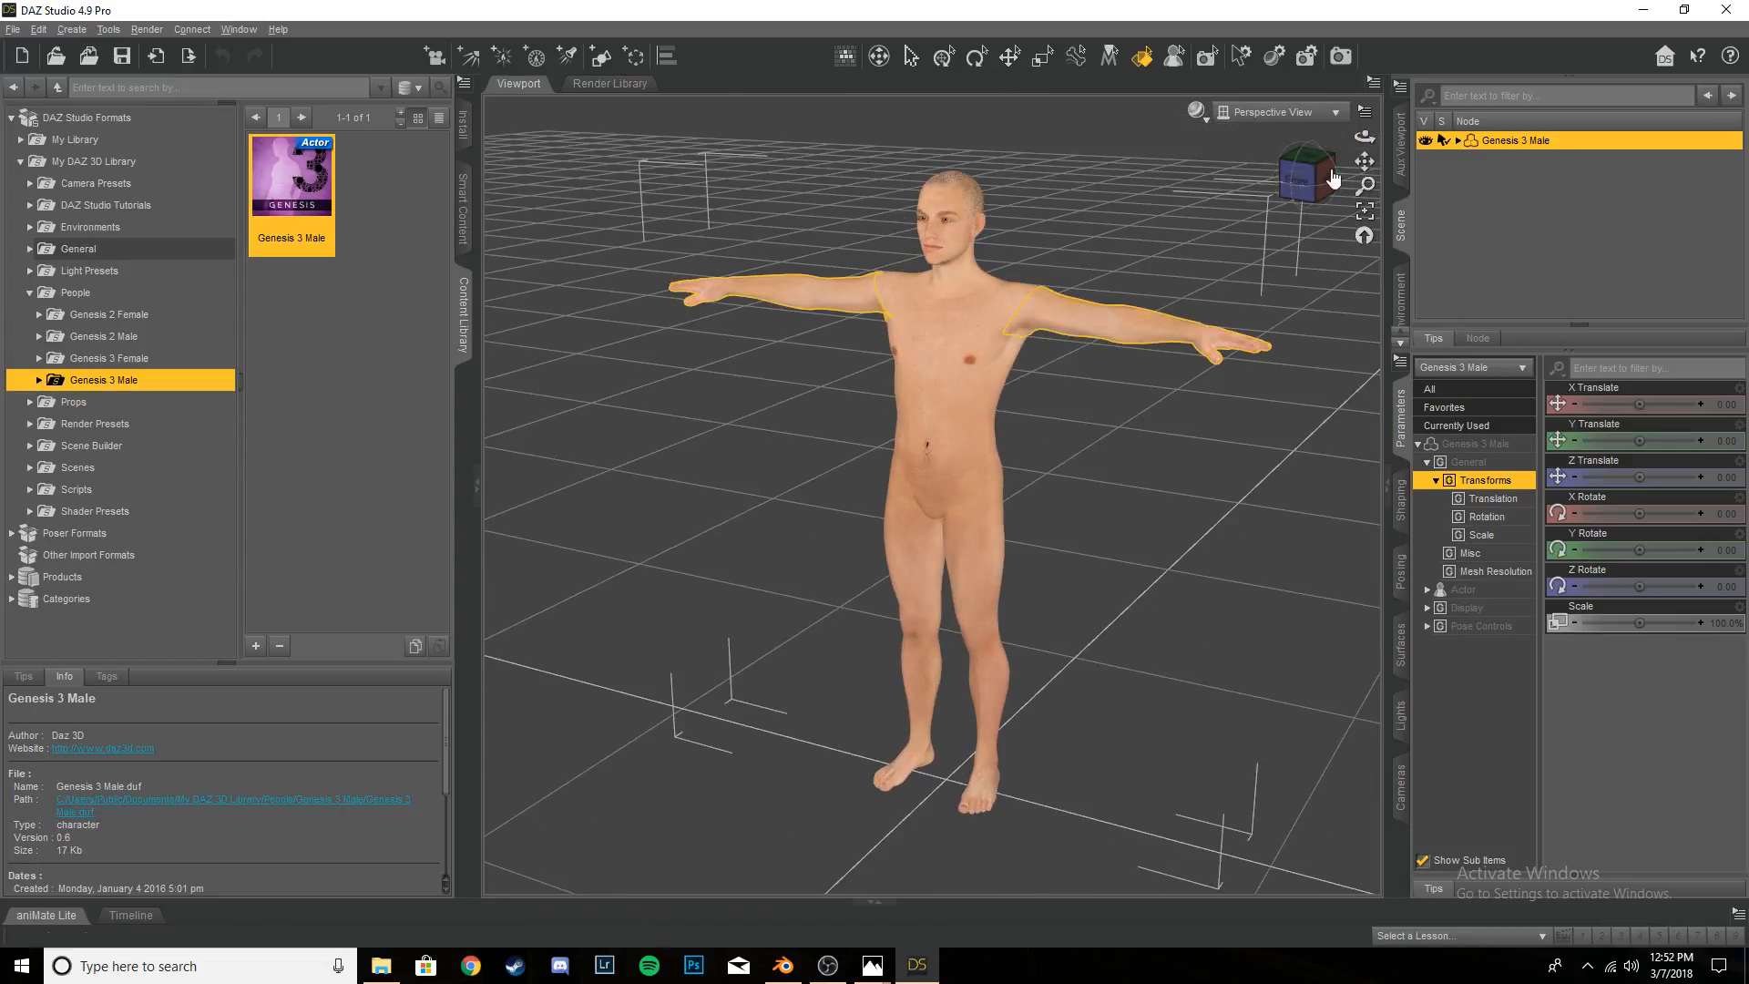
left_click_drag(1365, 137, 1627, 501)
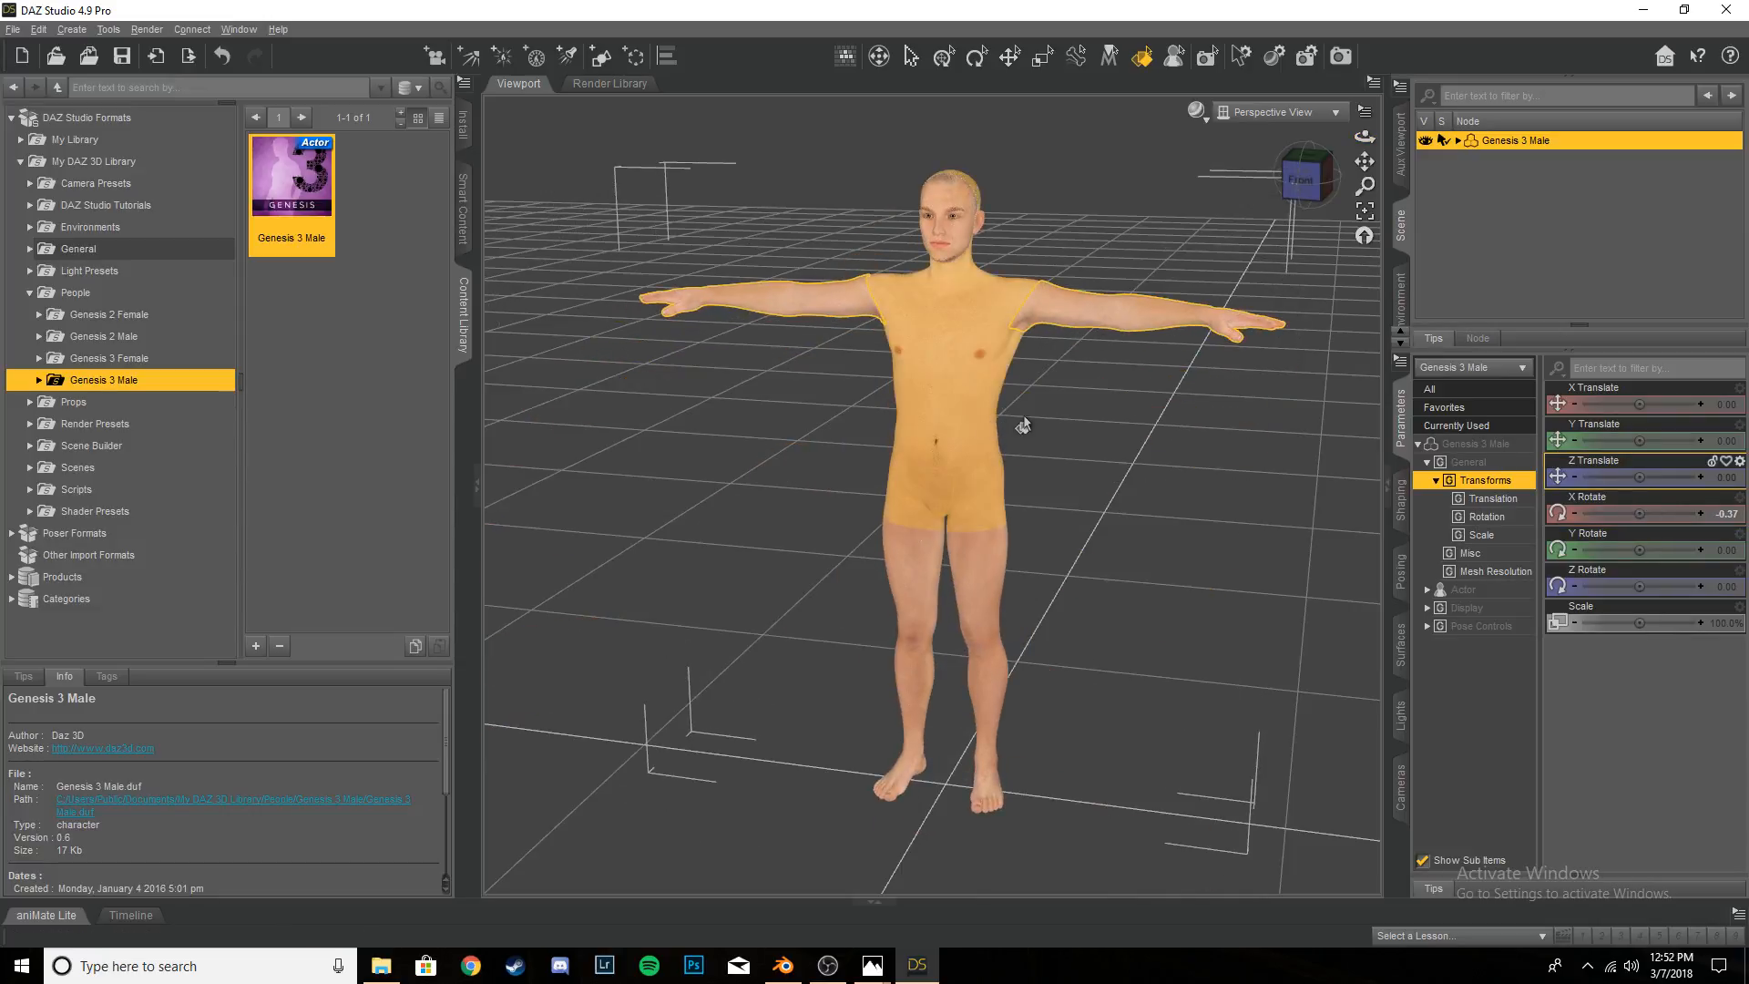
key("ctrl+z")
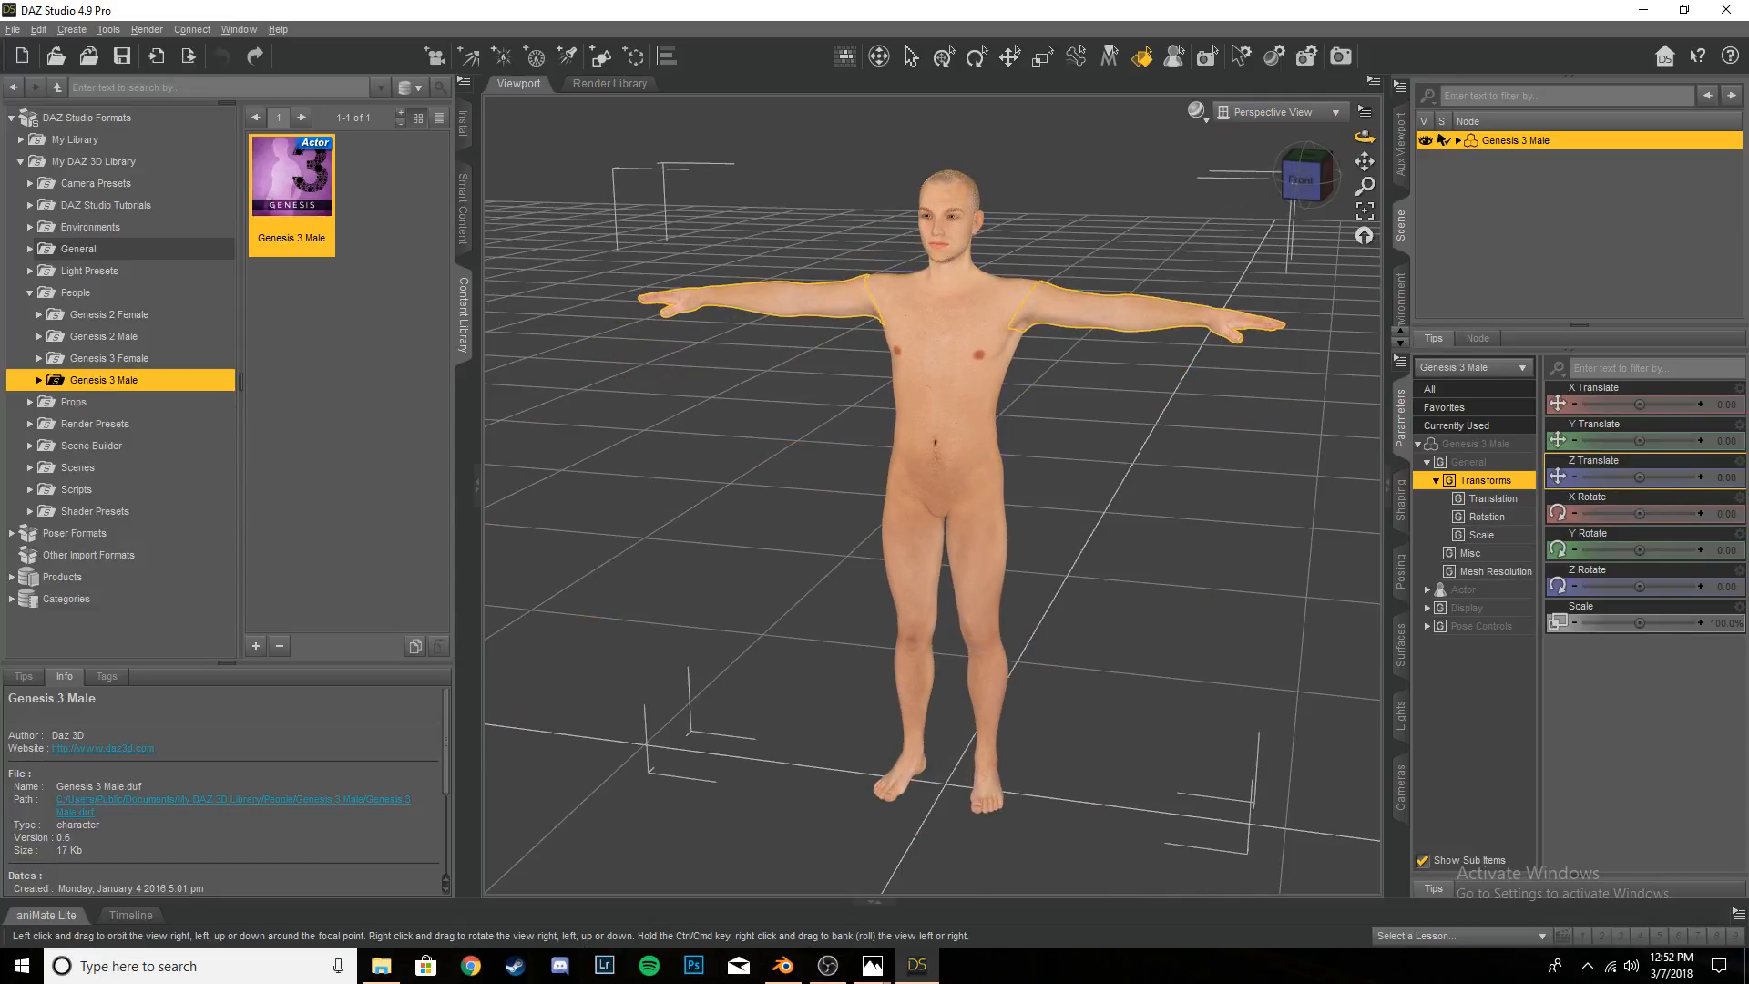
left_click_drag(1365, 137, 1280, 139)
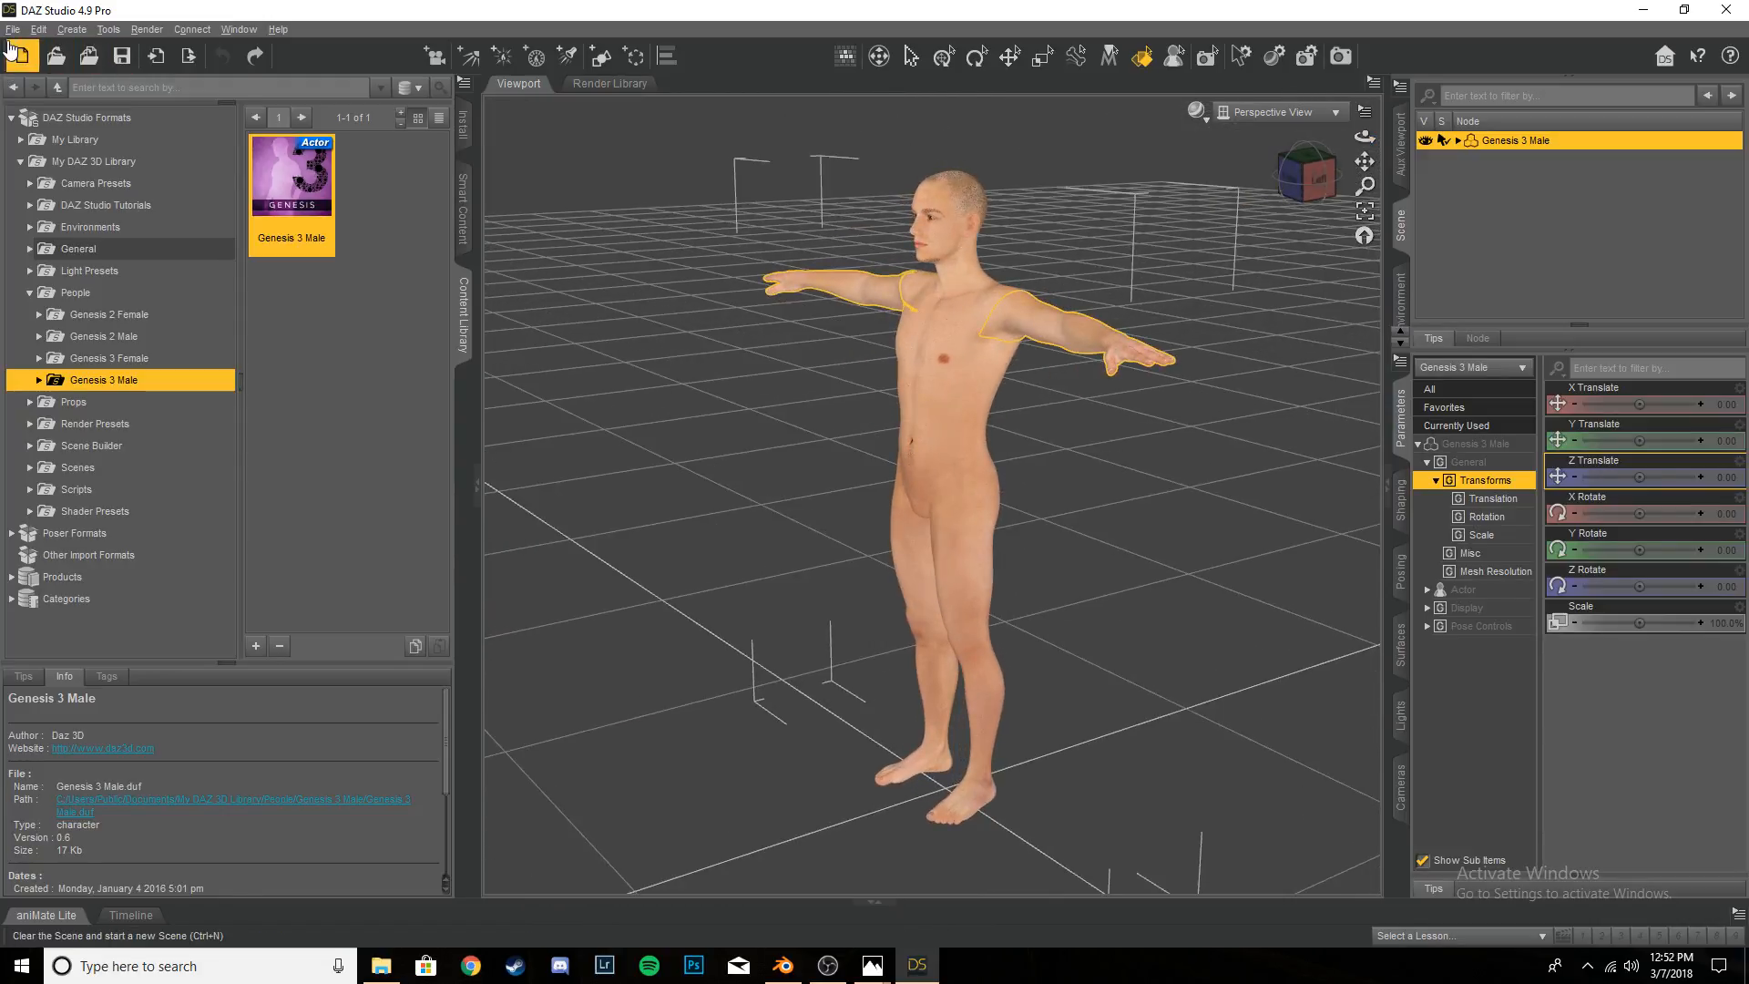
- Start exporting the figure as a Wavefront Object (*.obj) file to the OBJ folder and cancel the export
left_click(12, 29)
left_click(78, 245)
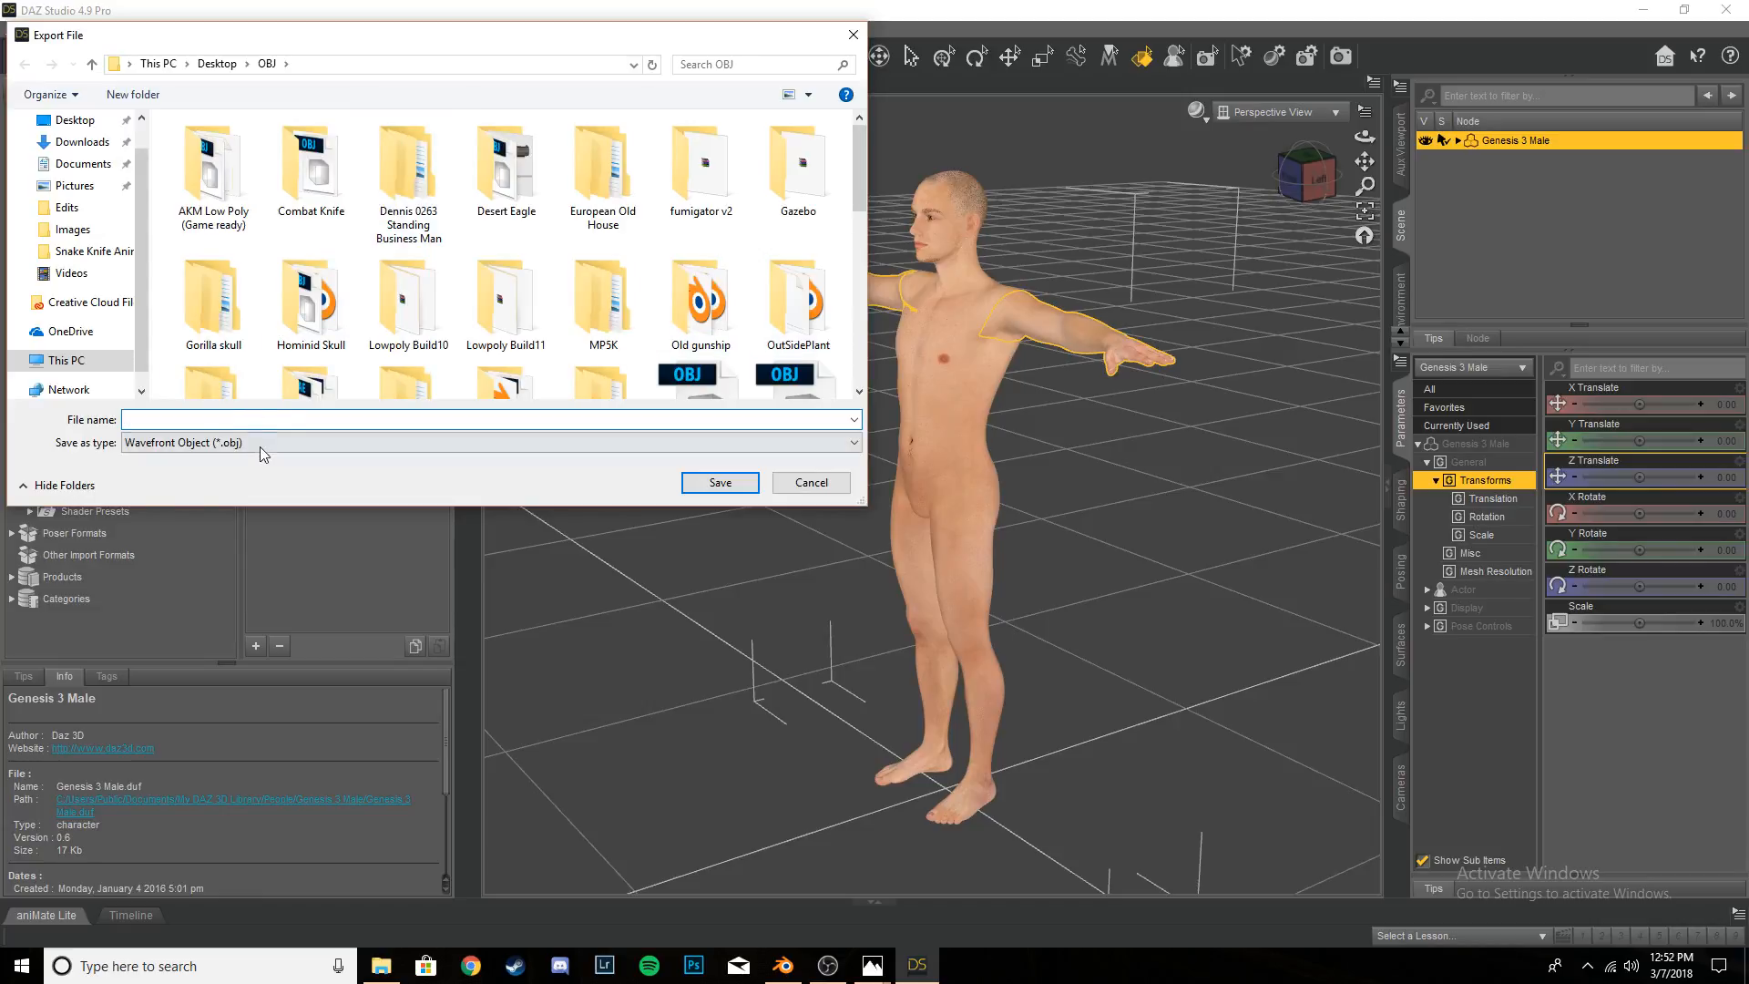
left_click(259, 447)
left_click(263, 530)
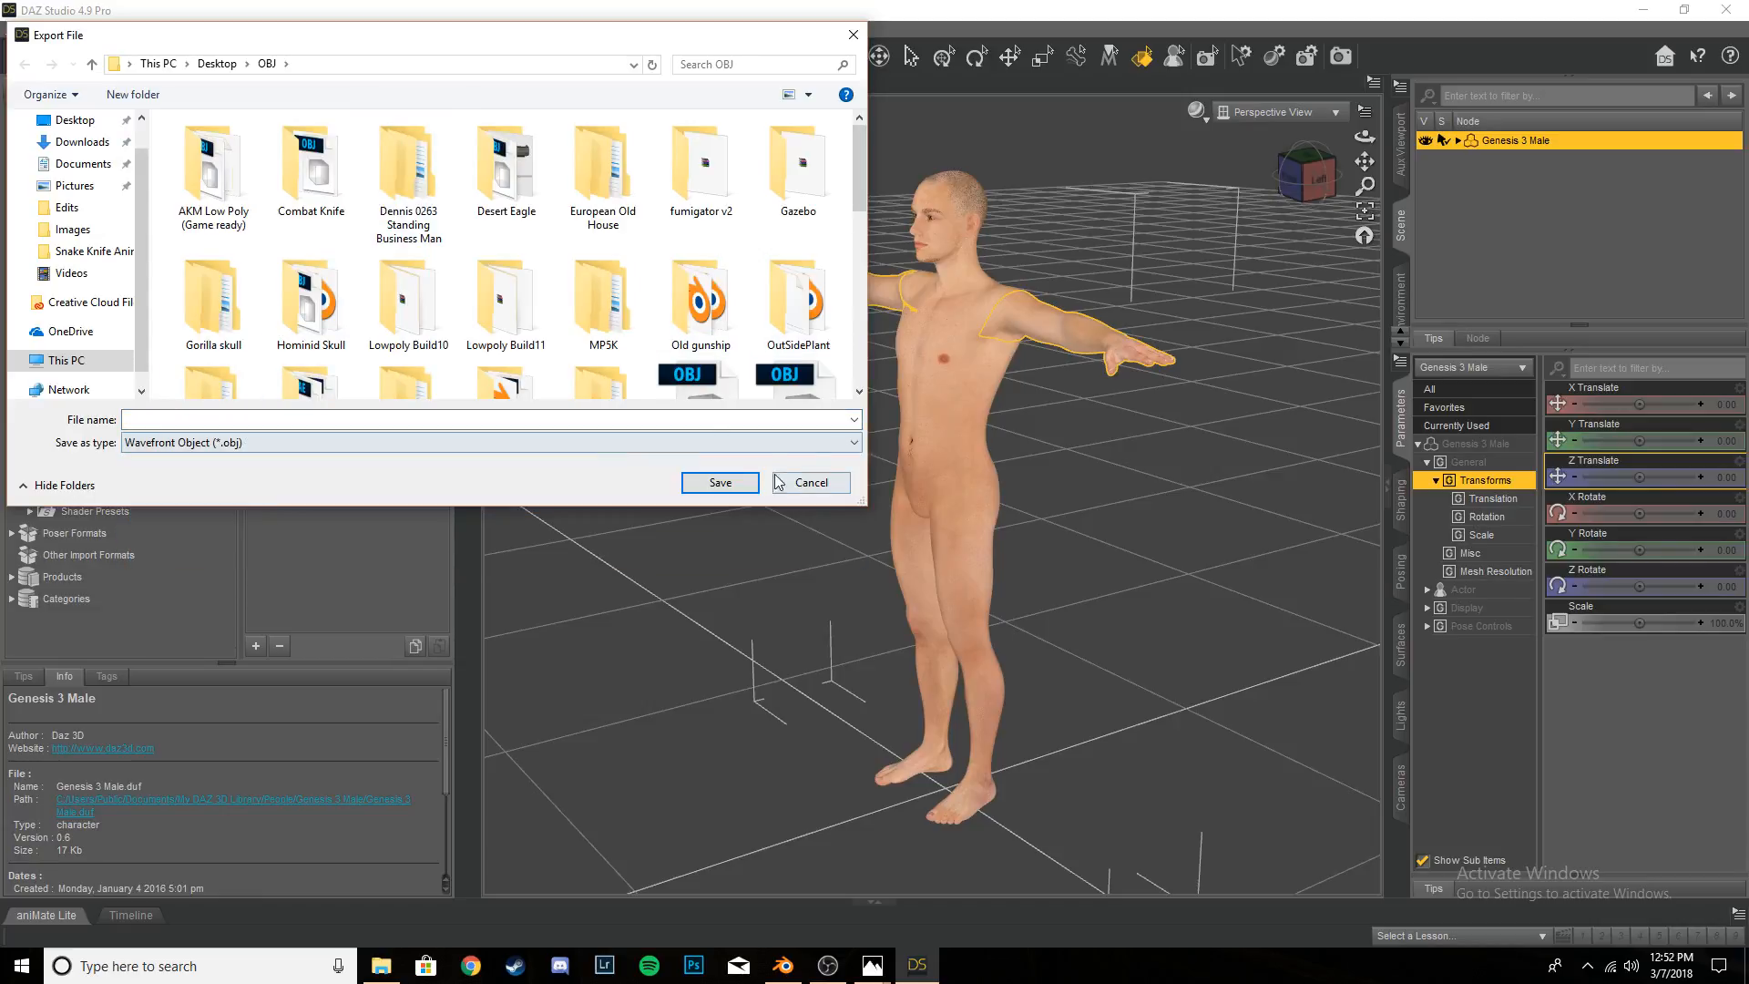
left_click(809, 482)
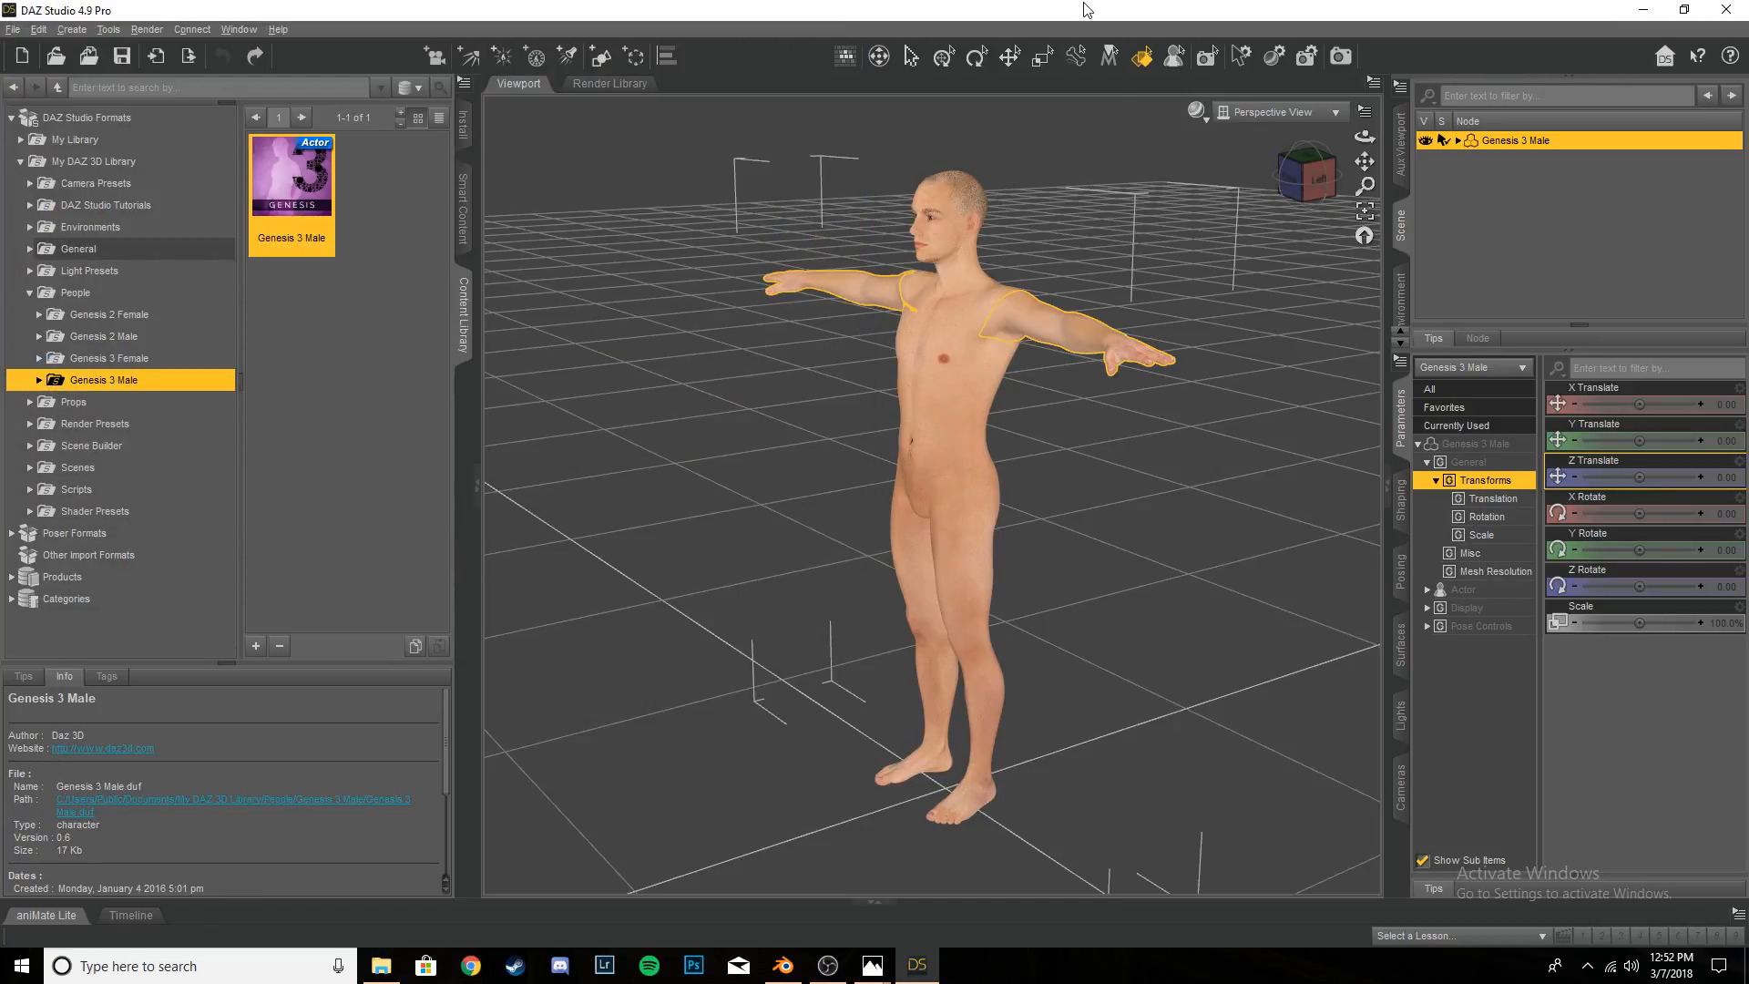
- Close DAZ Studio without saving the scene and switch back to Blender
left_click(1727, 10)
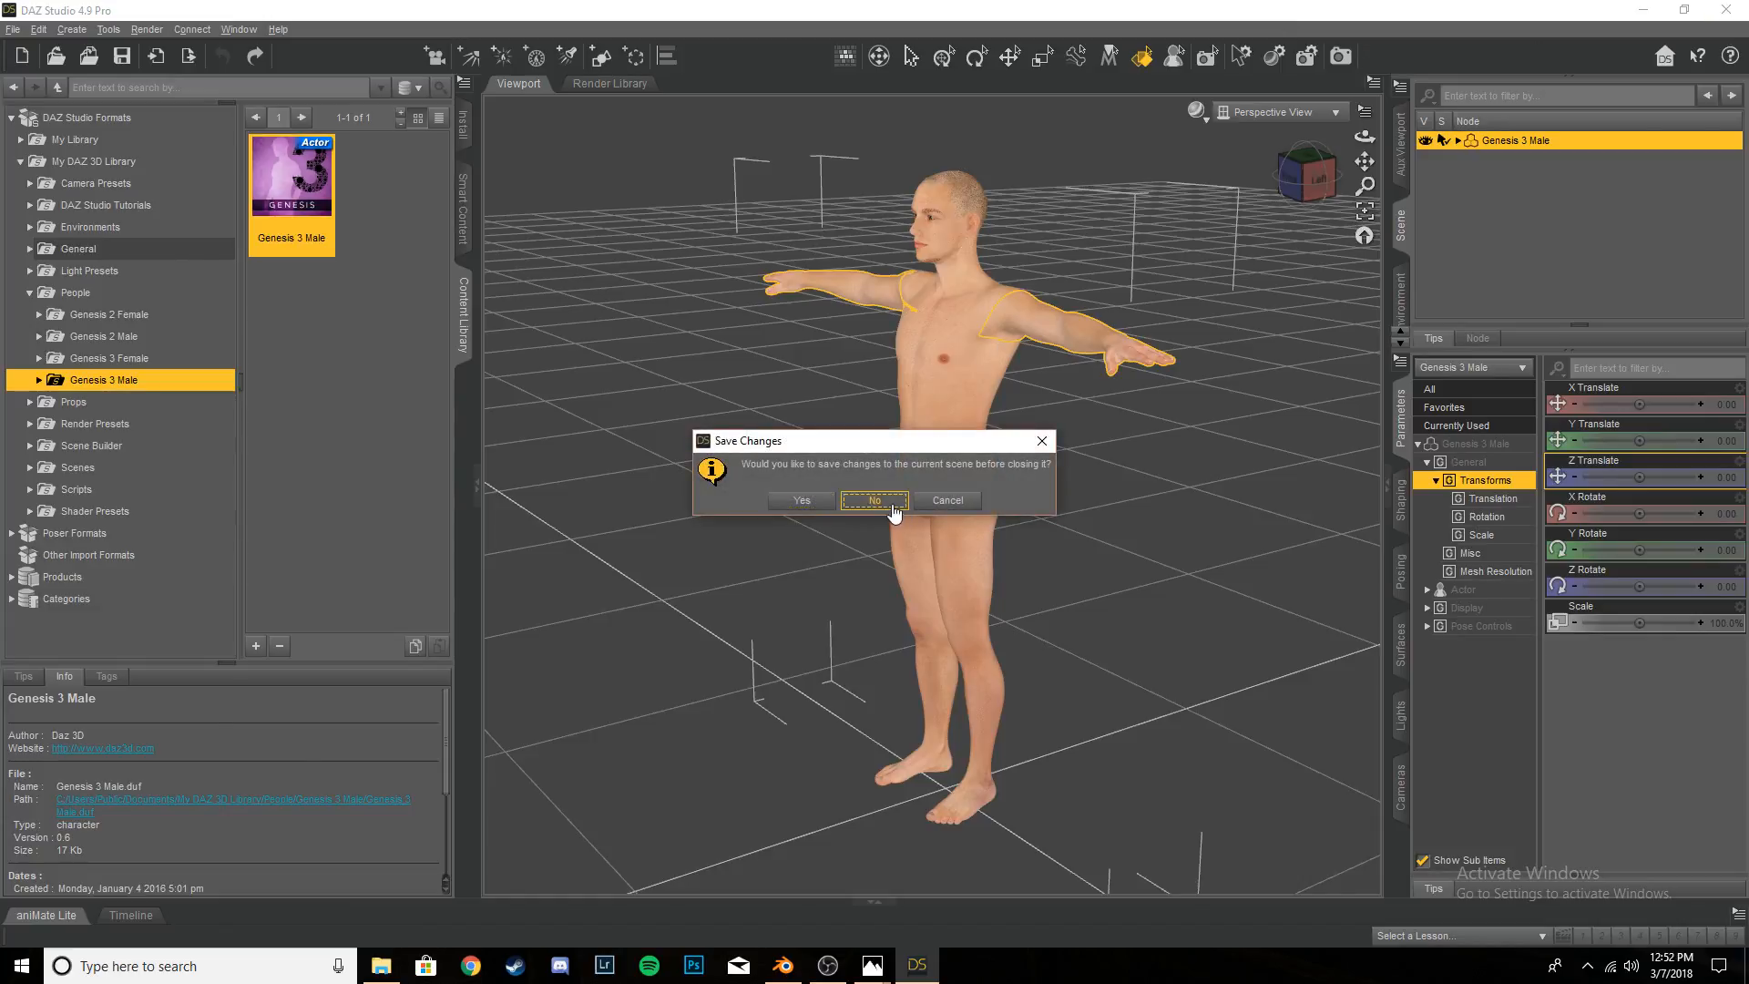
left_click(876, 508)
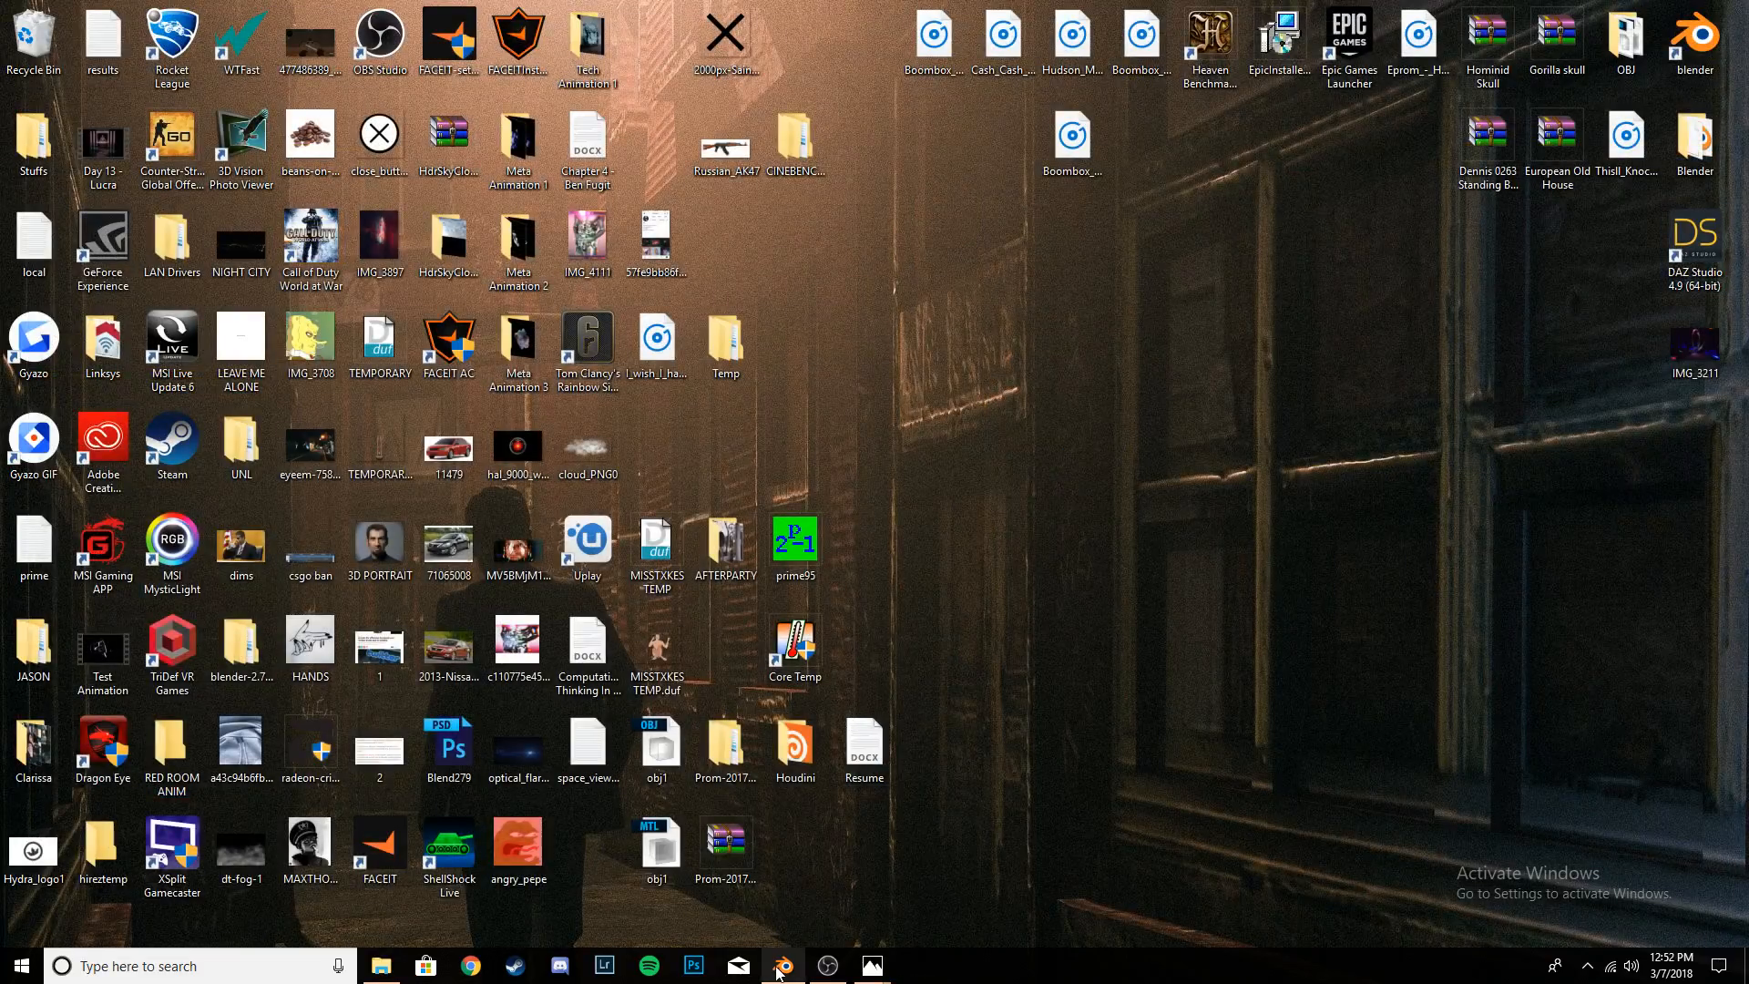
left_click(782, 966)
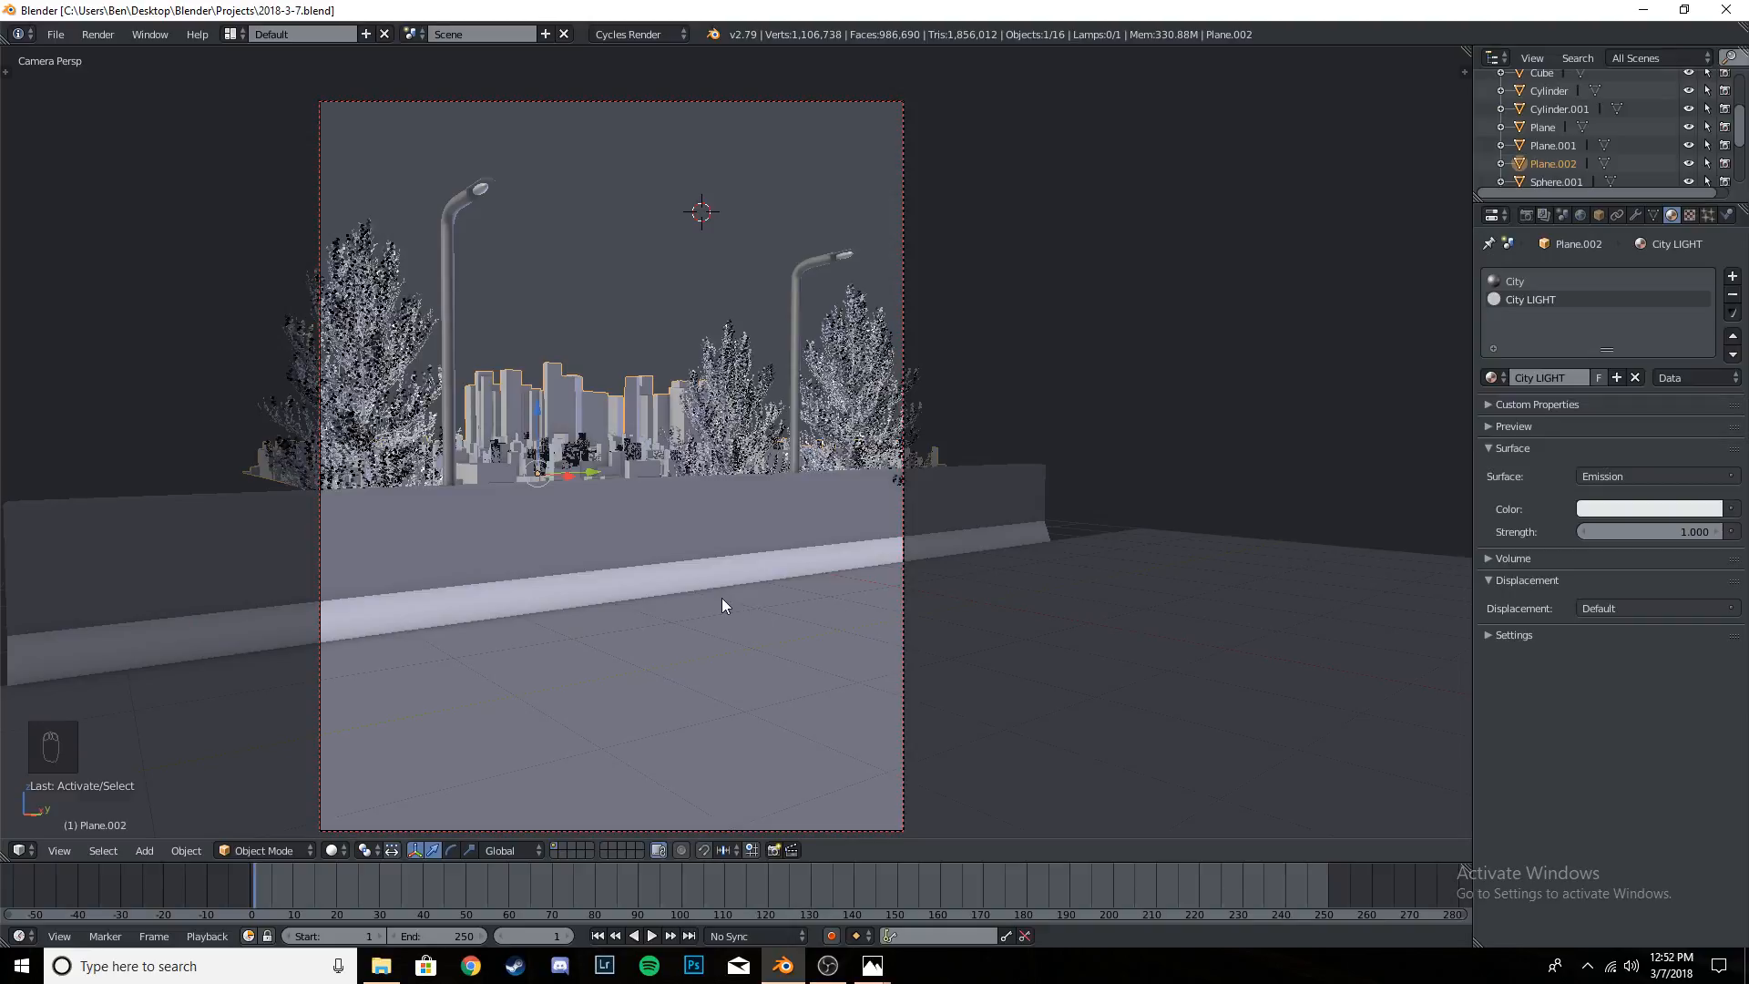
- Import the OBJ model "14 - Woman sitting on ledge.obj" from the OBJ folder on the Desktop
left_click(56, 34)
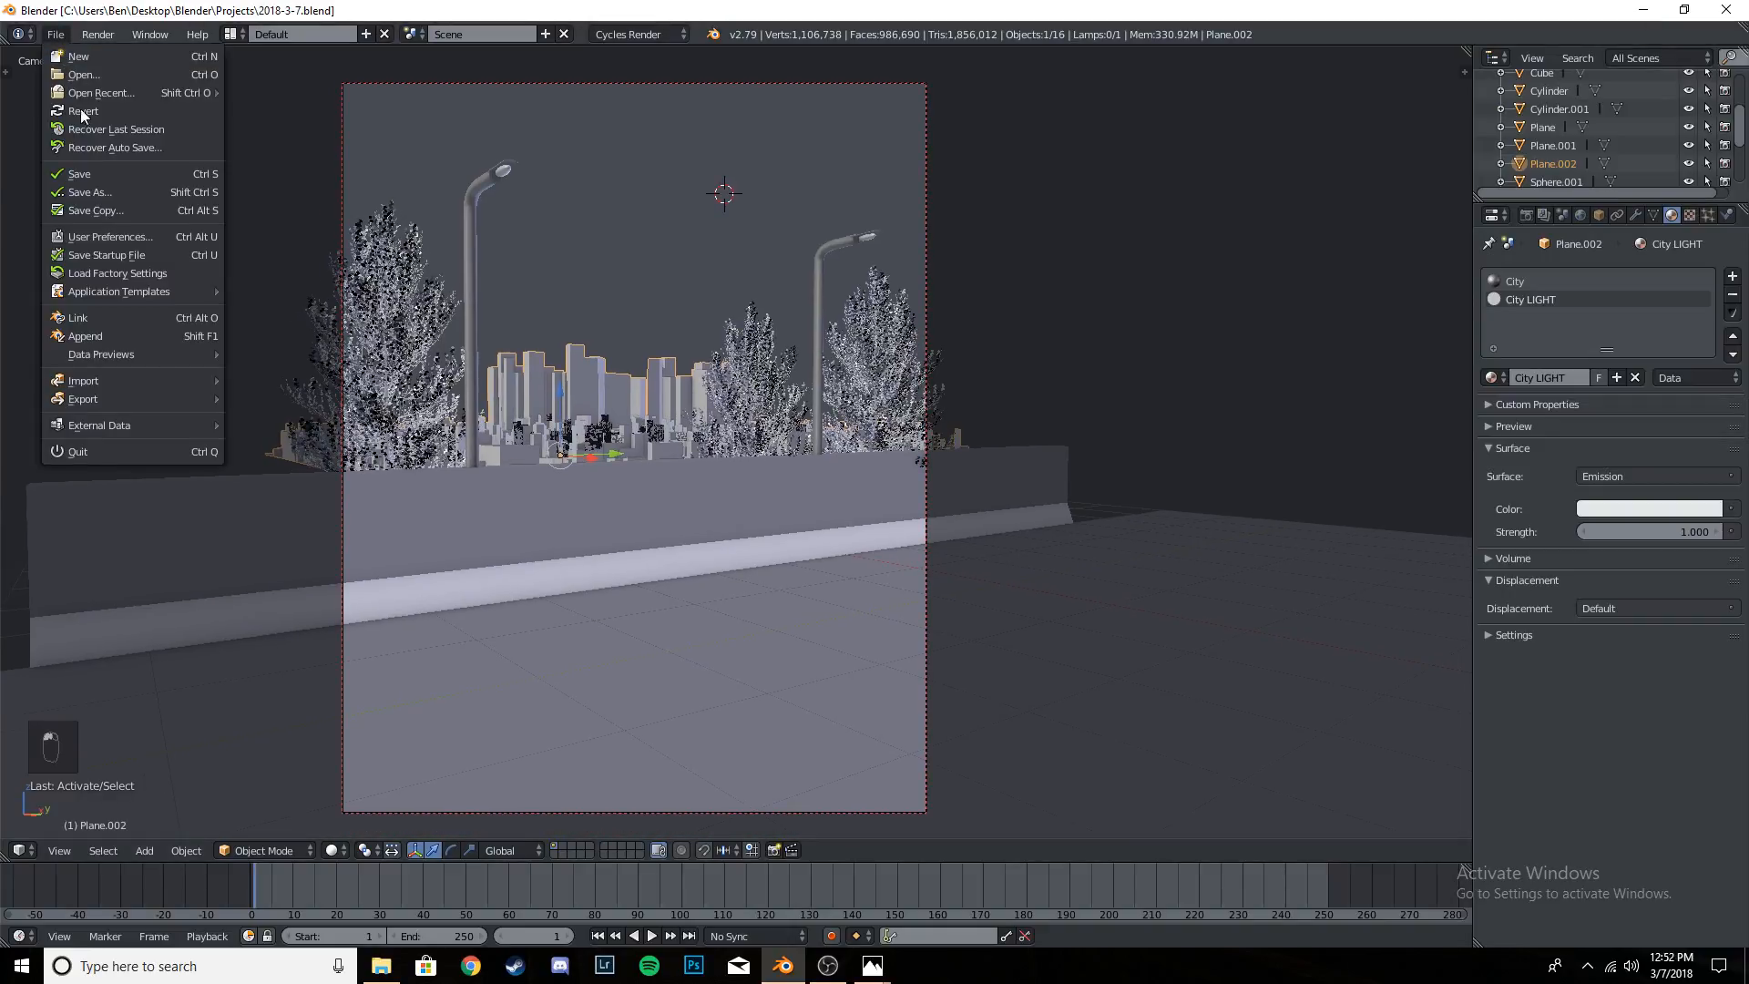
mouse_move(137, 379)
left_click(301, 488)
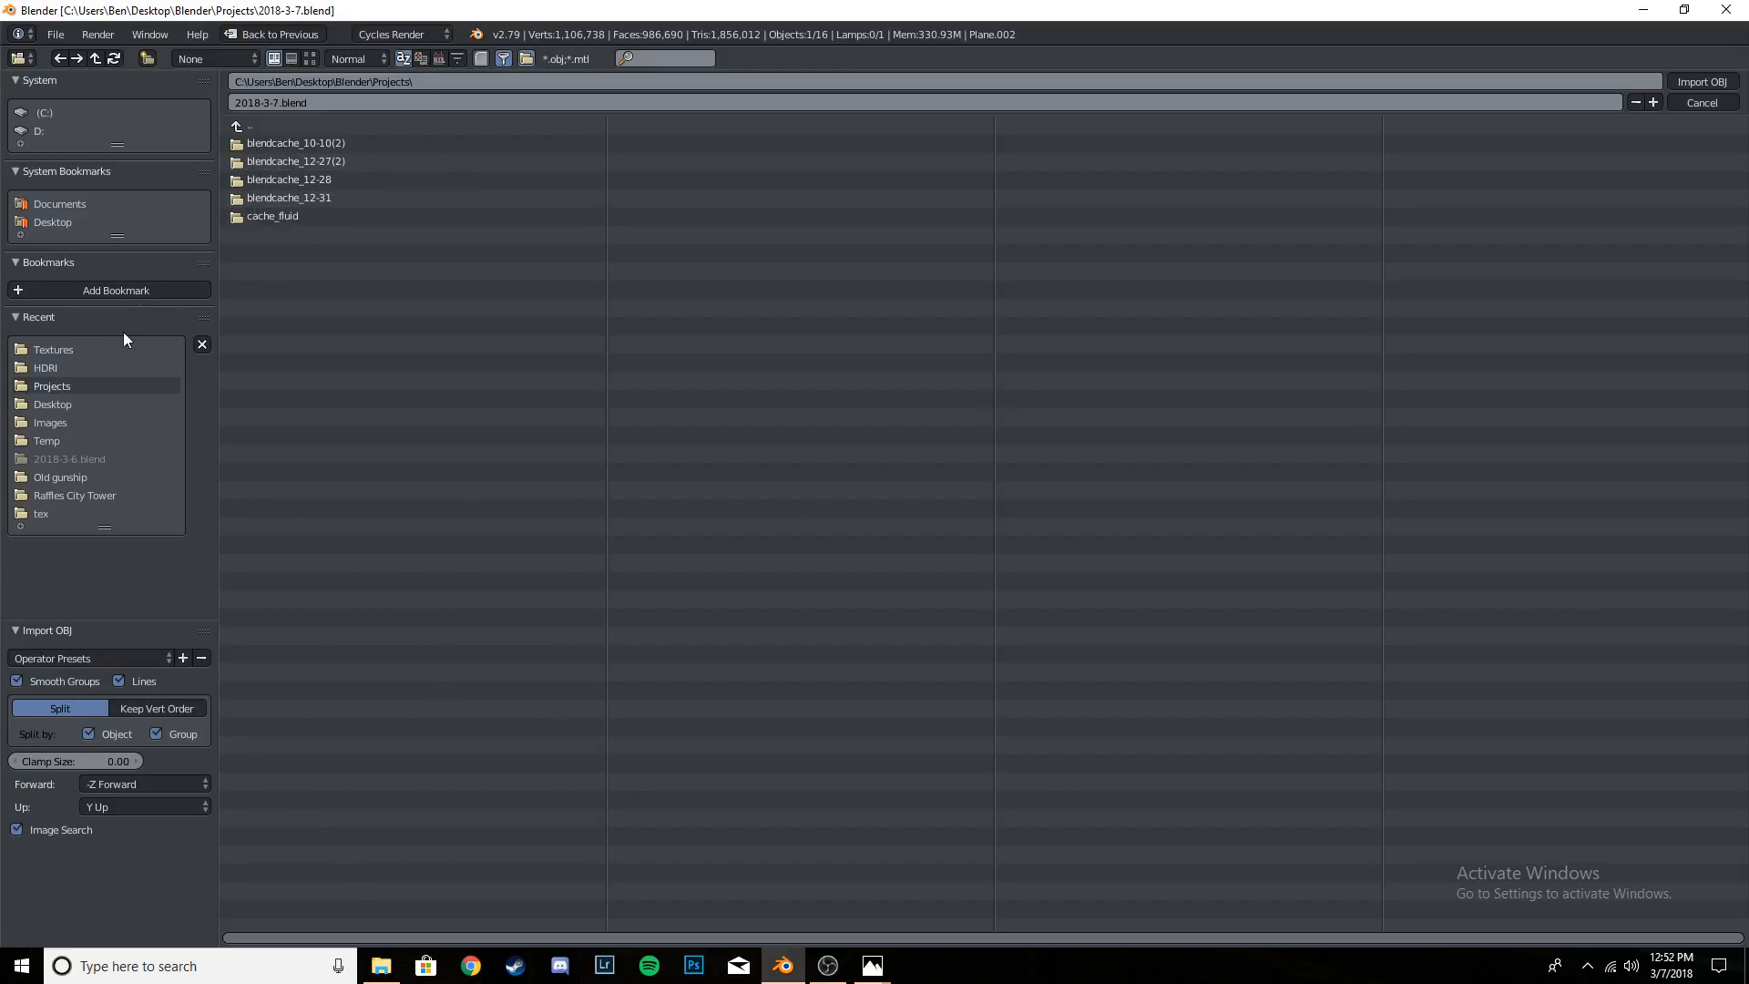
left_click(82, 221)
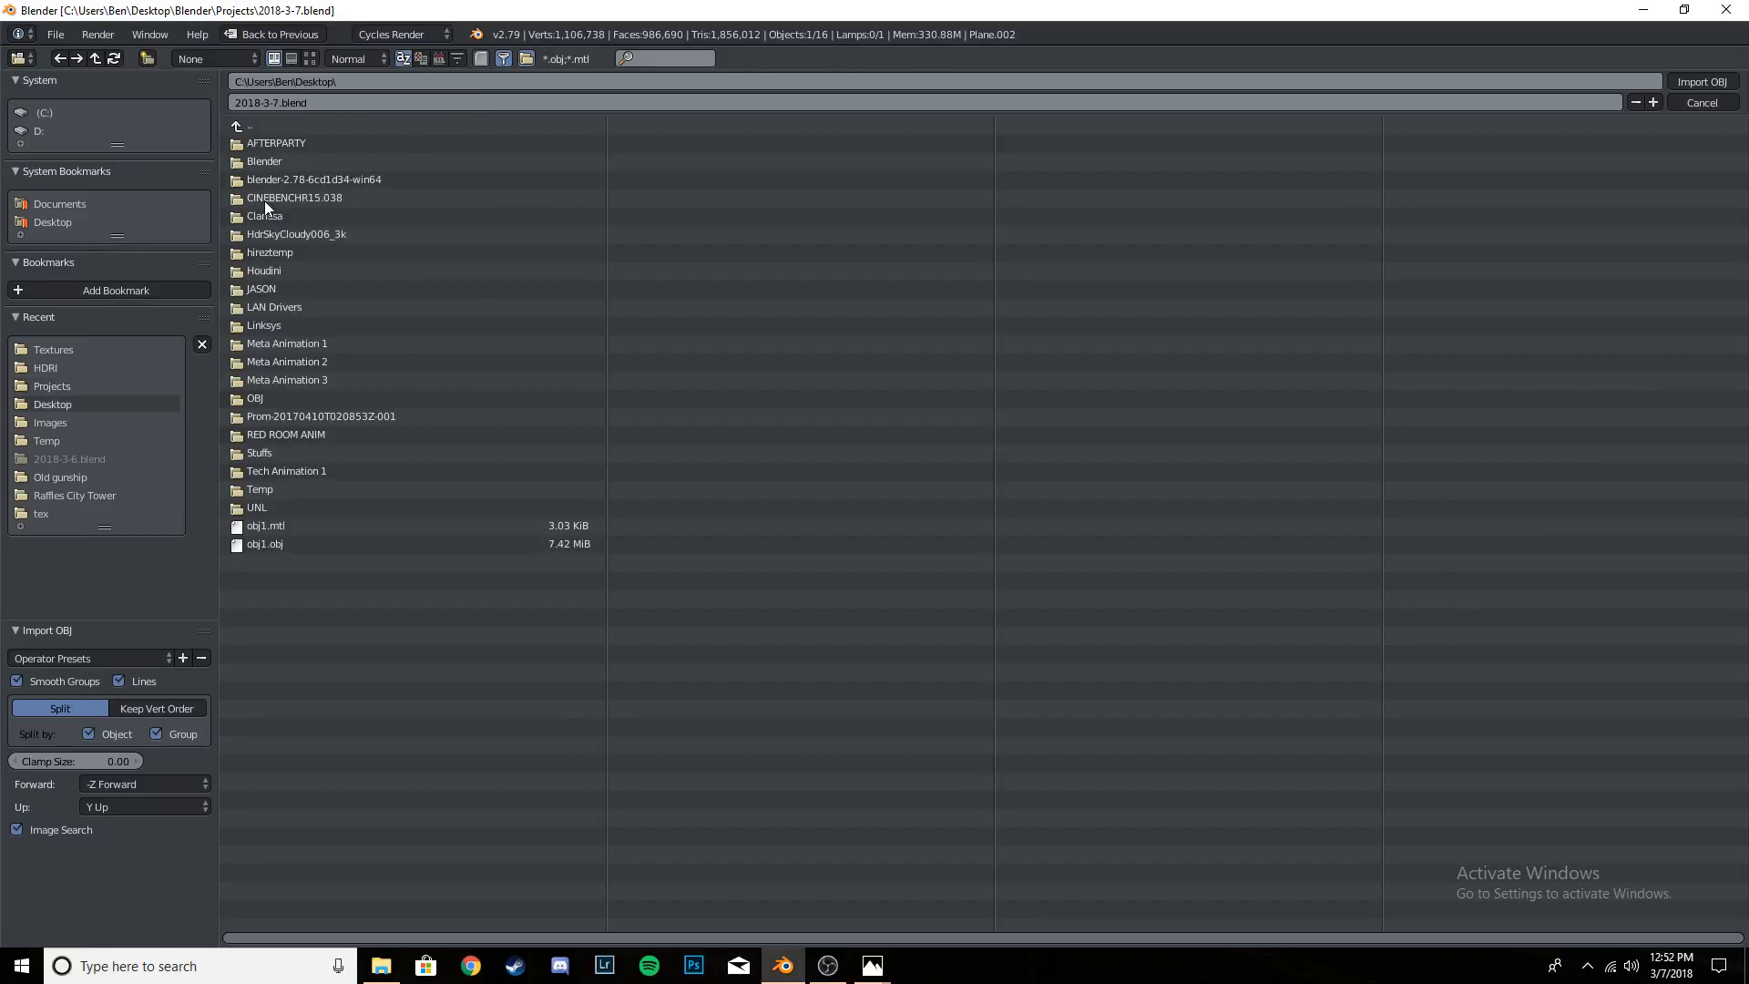
left_click(286, 398)
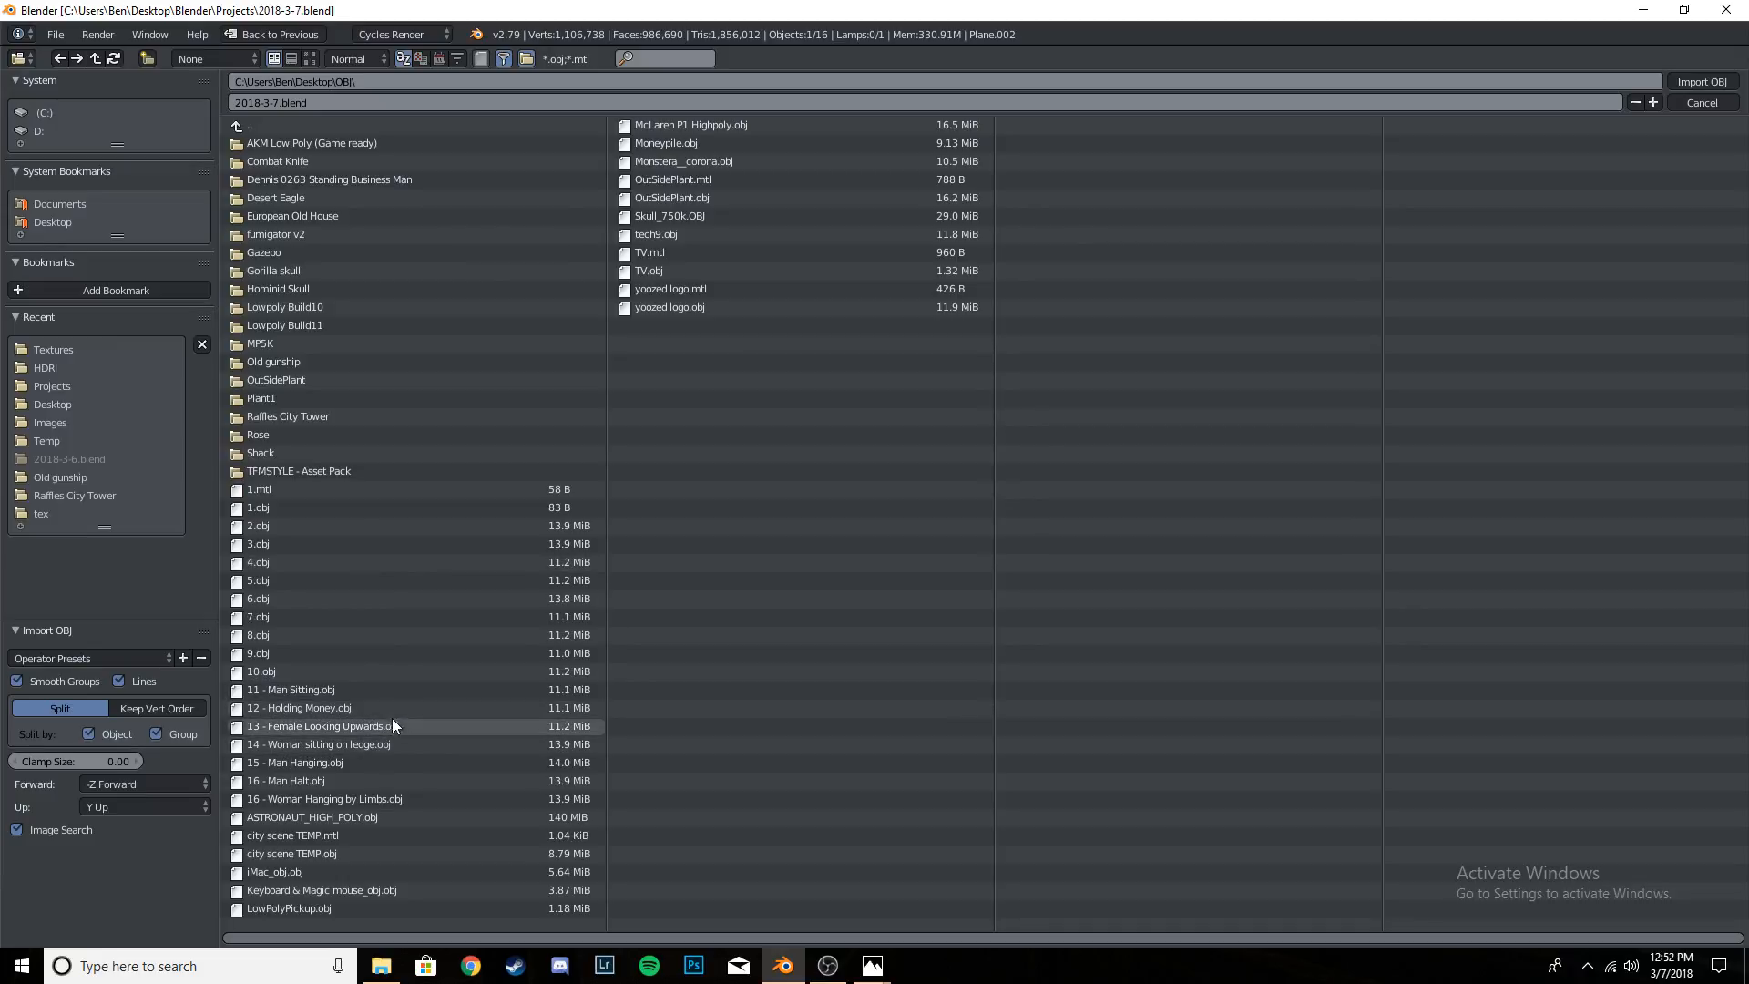
left_click(391, 742)
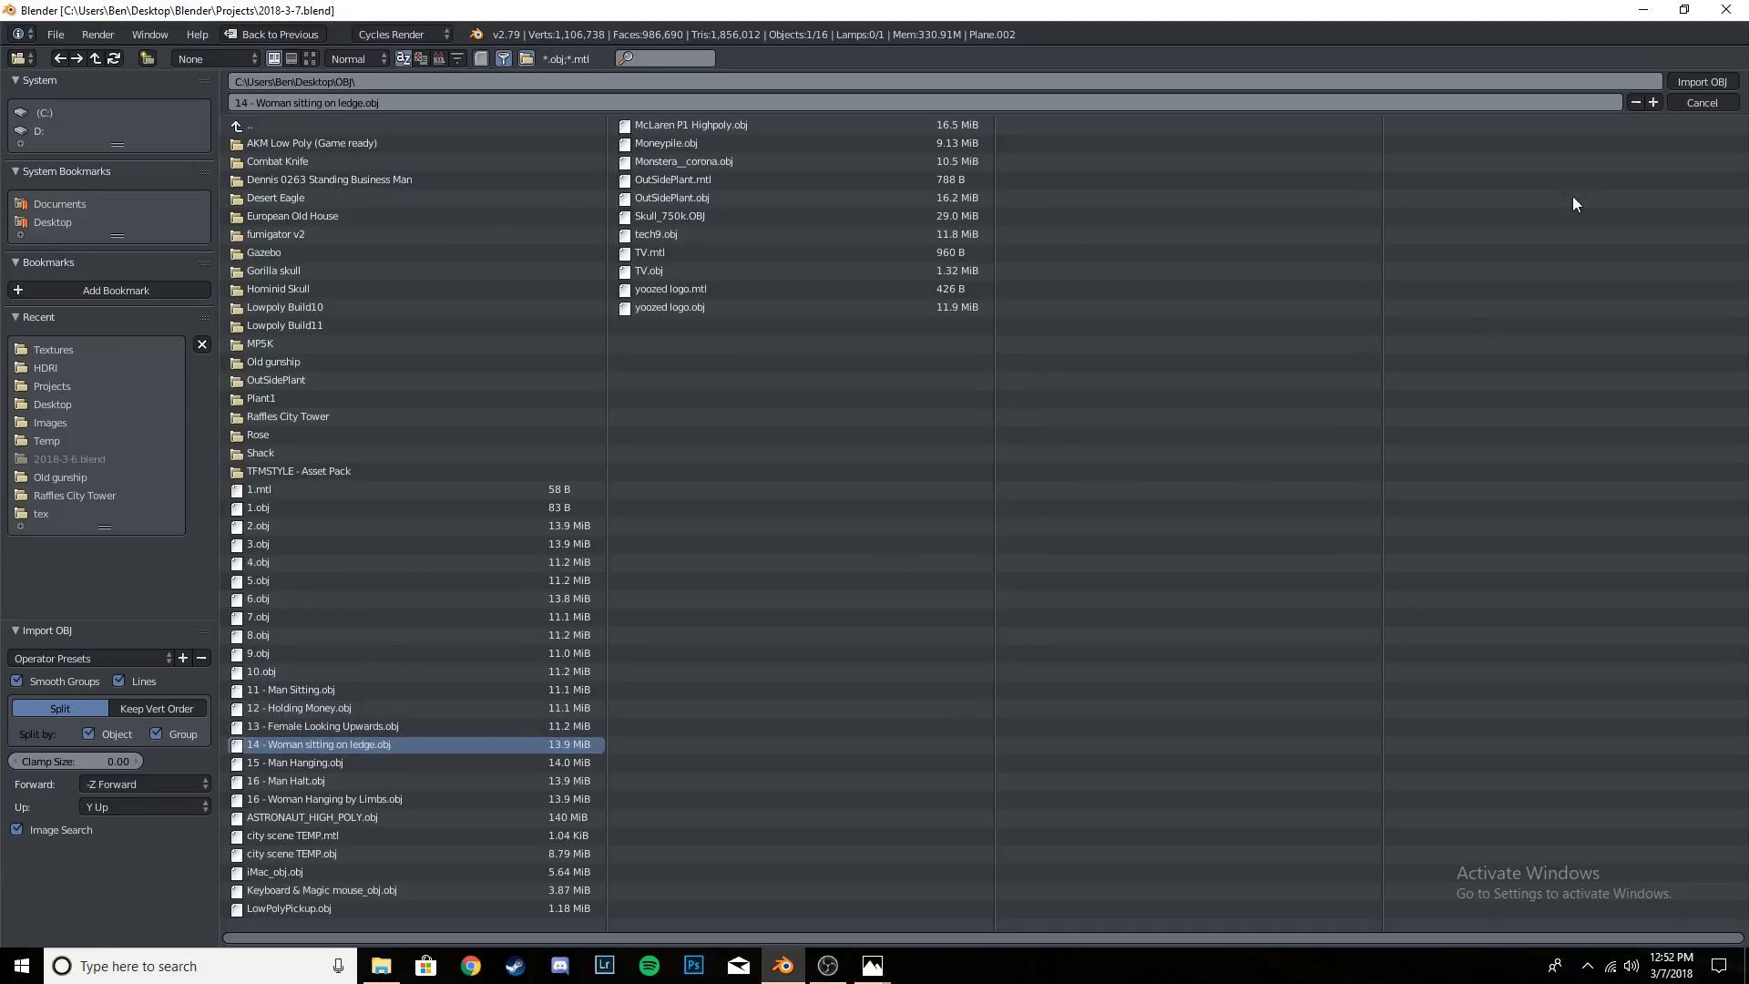
left_click(1702, 81)
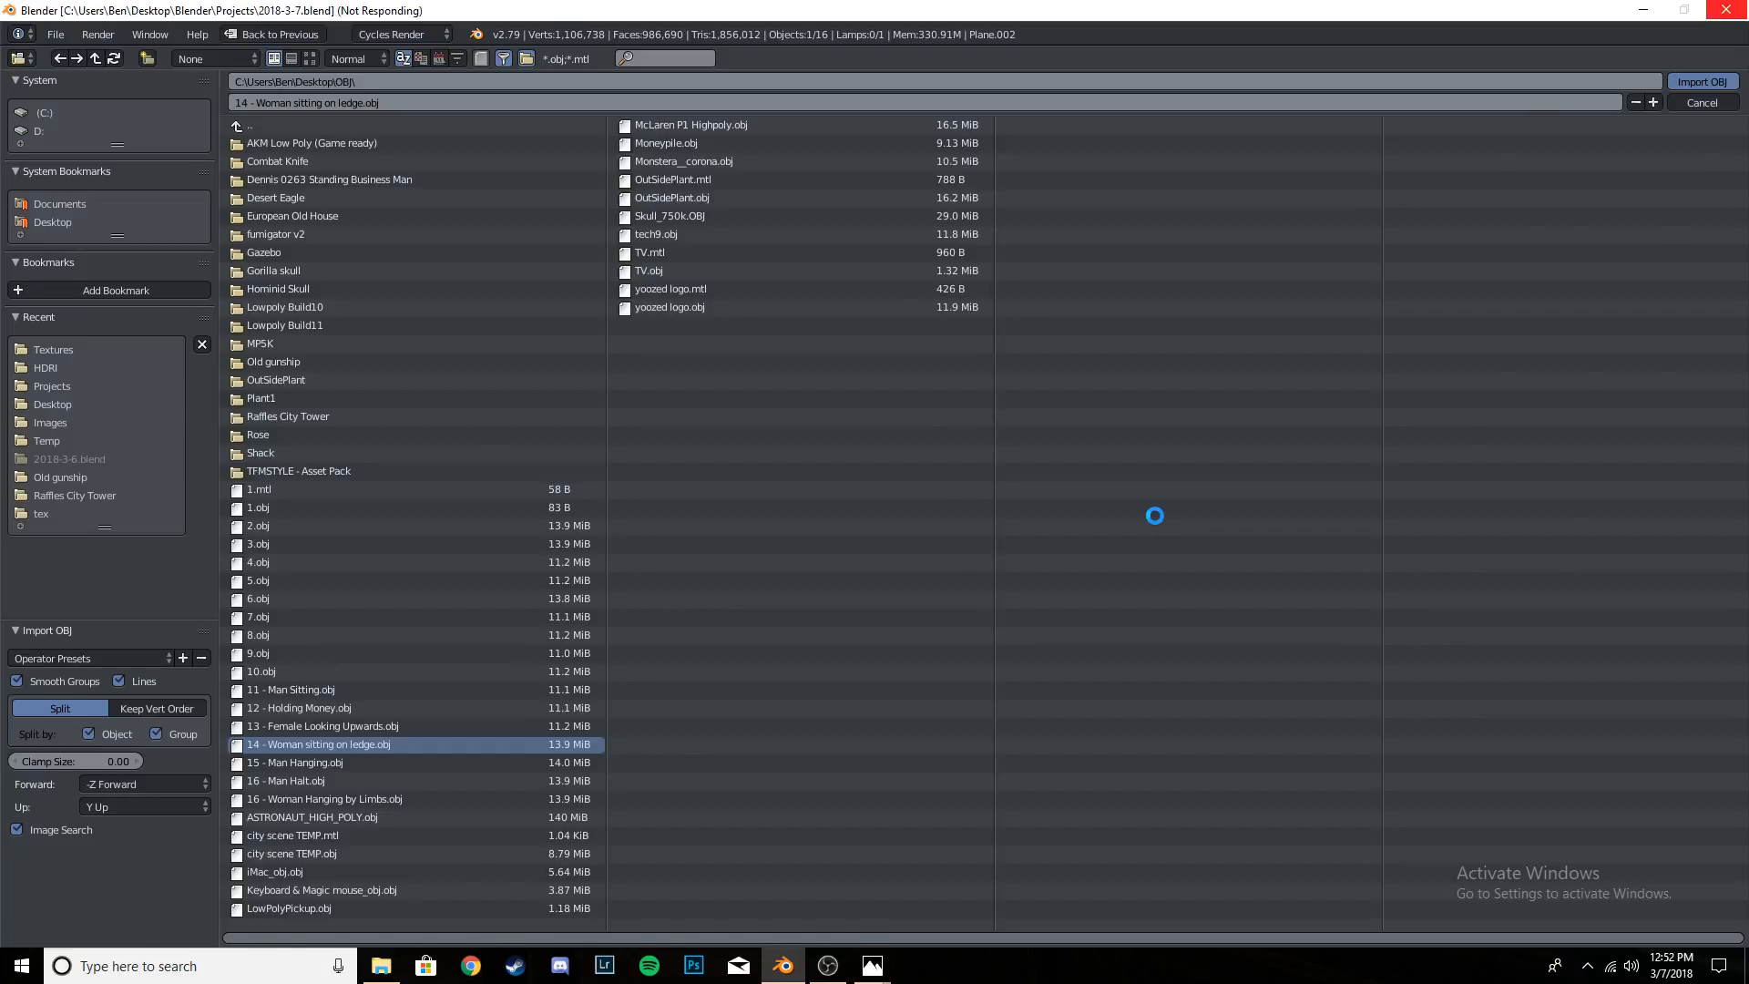
- Join all the imported body parts of the seated woman into one object, with the head as the active object
scroll(1114, 526, "up", 3)
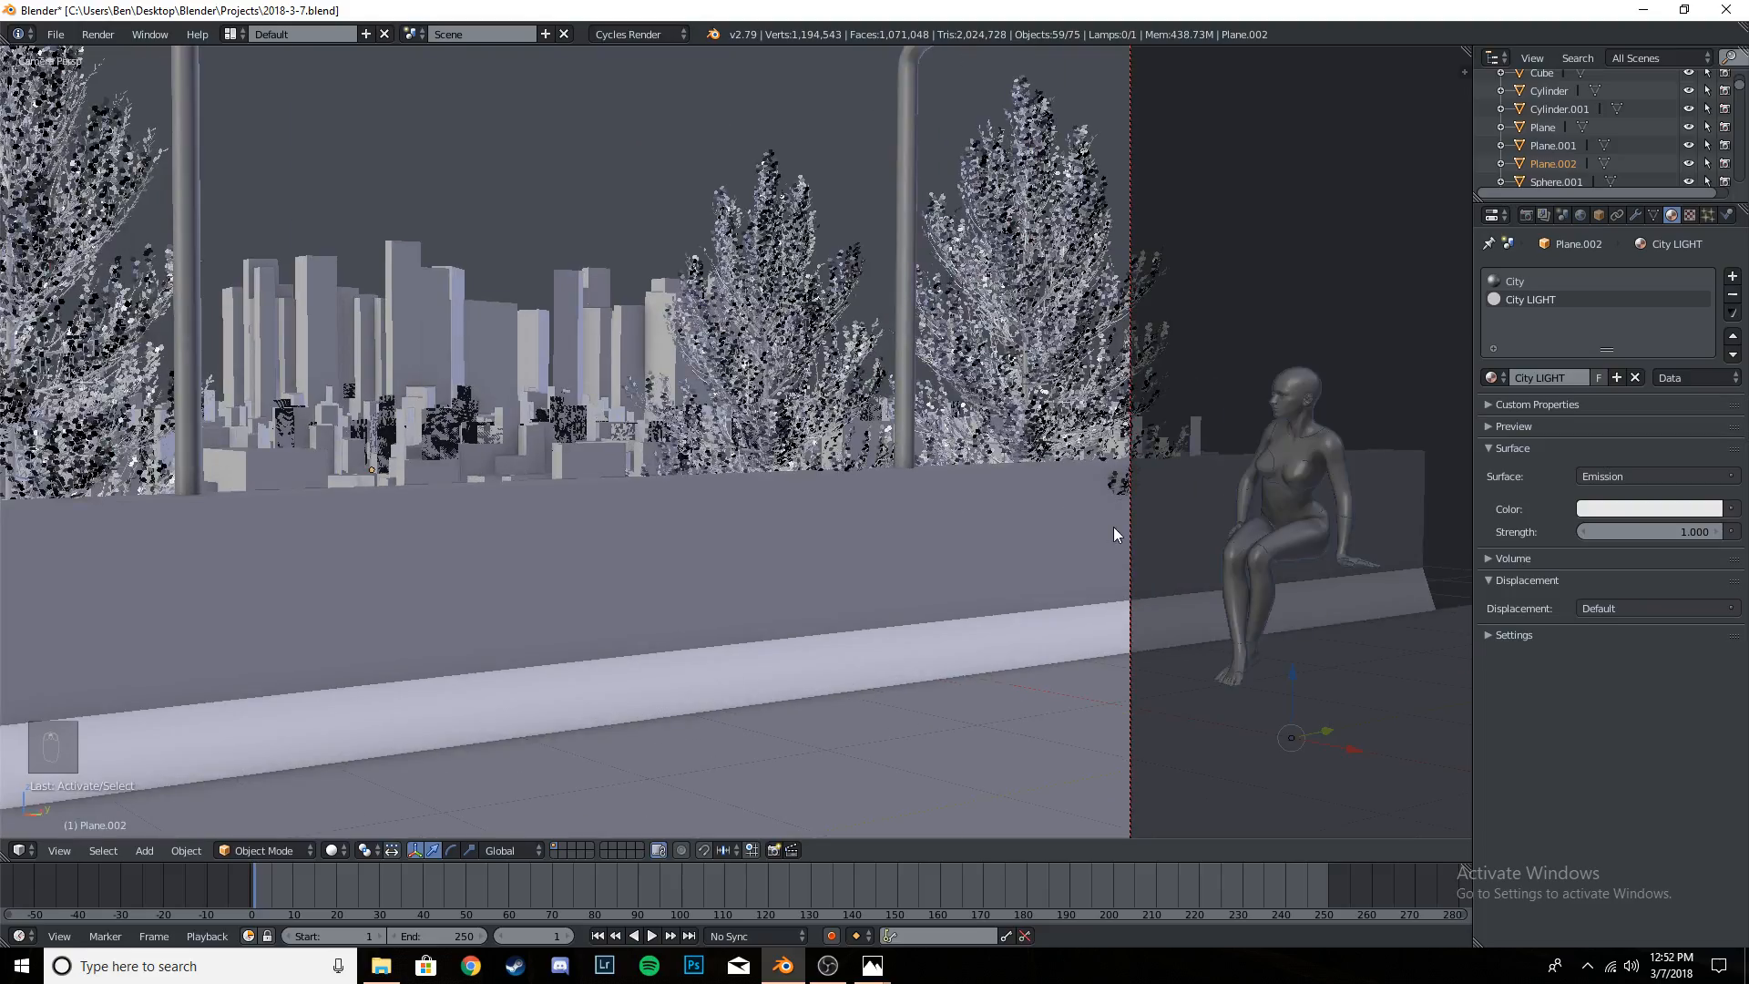
key("KP_Decimal")
middle_click_drag(918, 604, 932, 658)
scroll(911, 588, "up", 3)
middle_click_drag(863, 506, 780, 529)
scroll(879, 457, "down", 4)
scroll(910, 487, "up", 3)
scroll(781, 519, "down", 2)
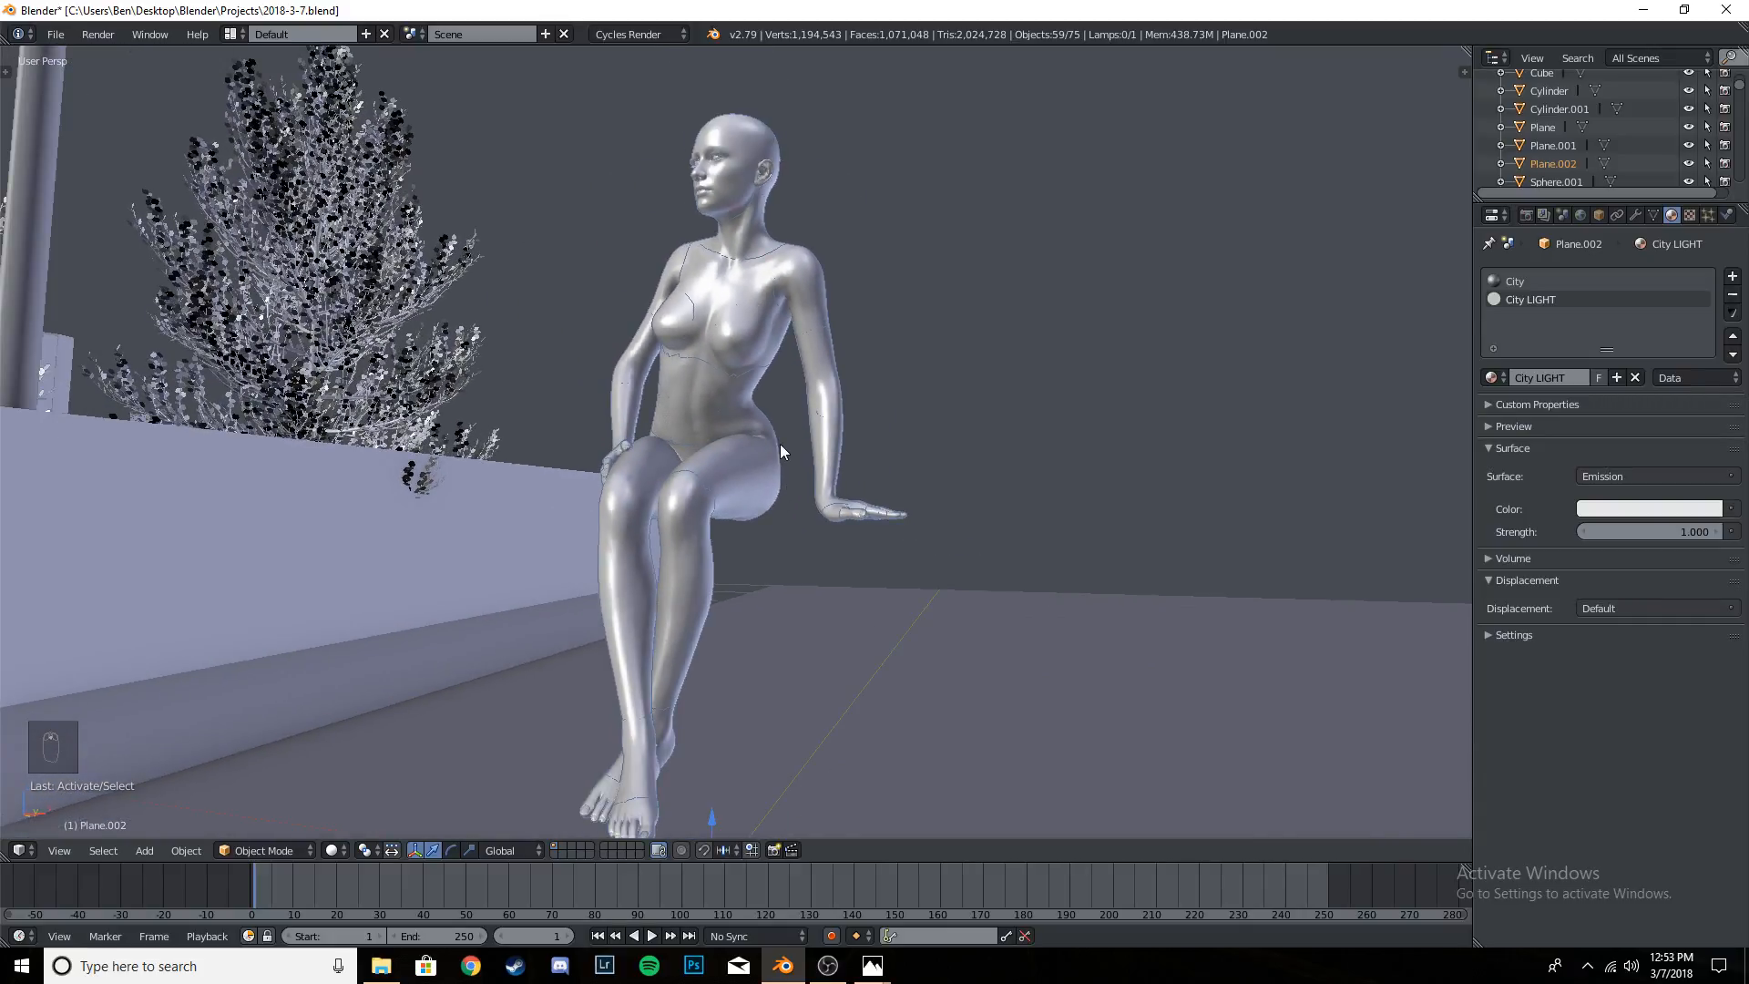
right_click(754, 158)
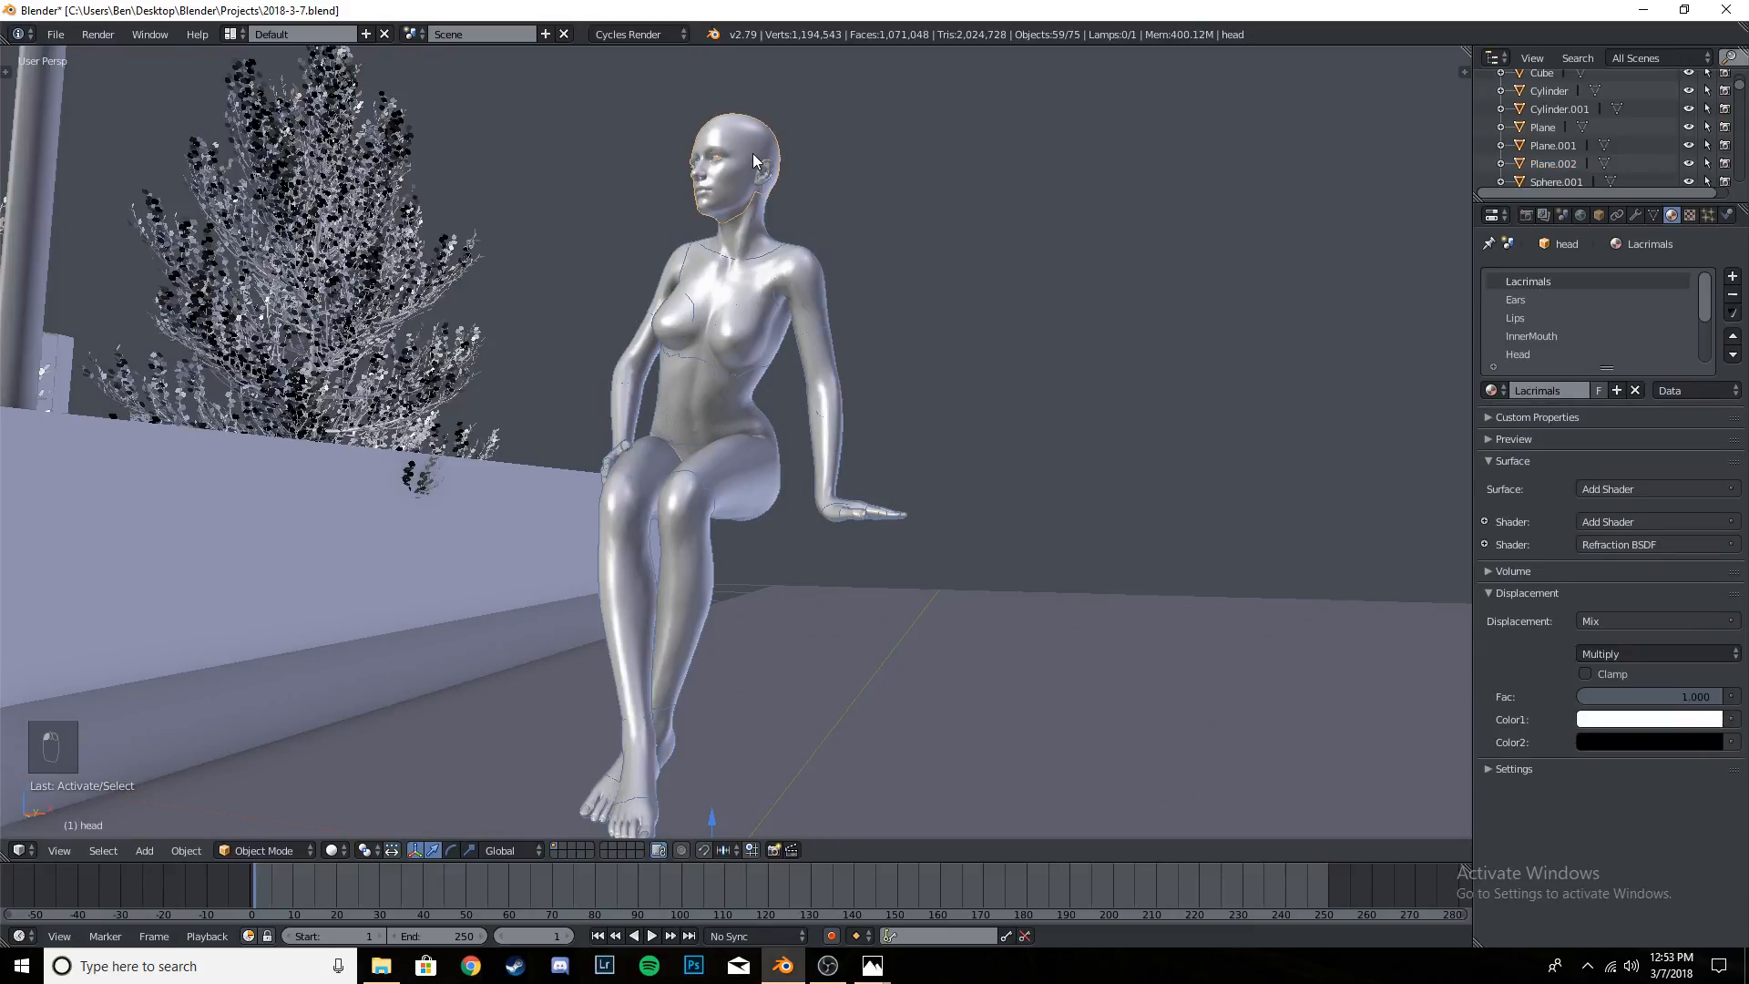
key("ctrl+j")
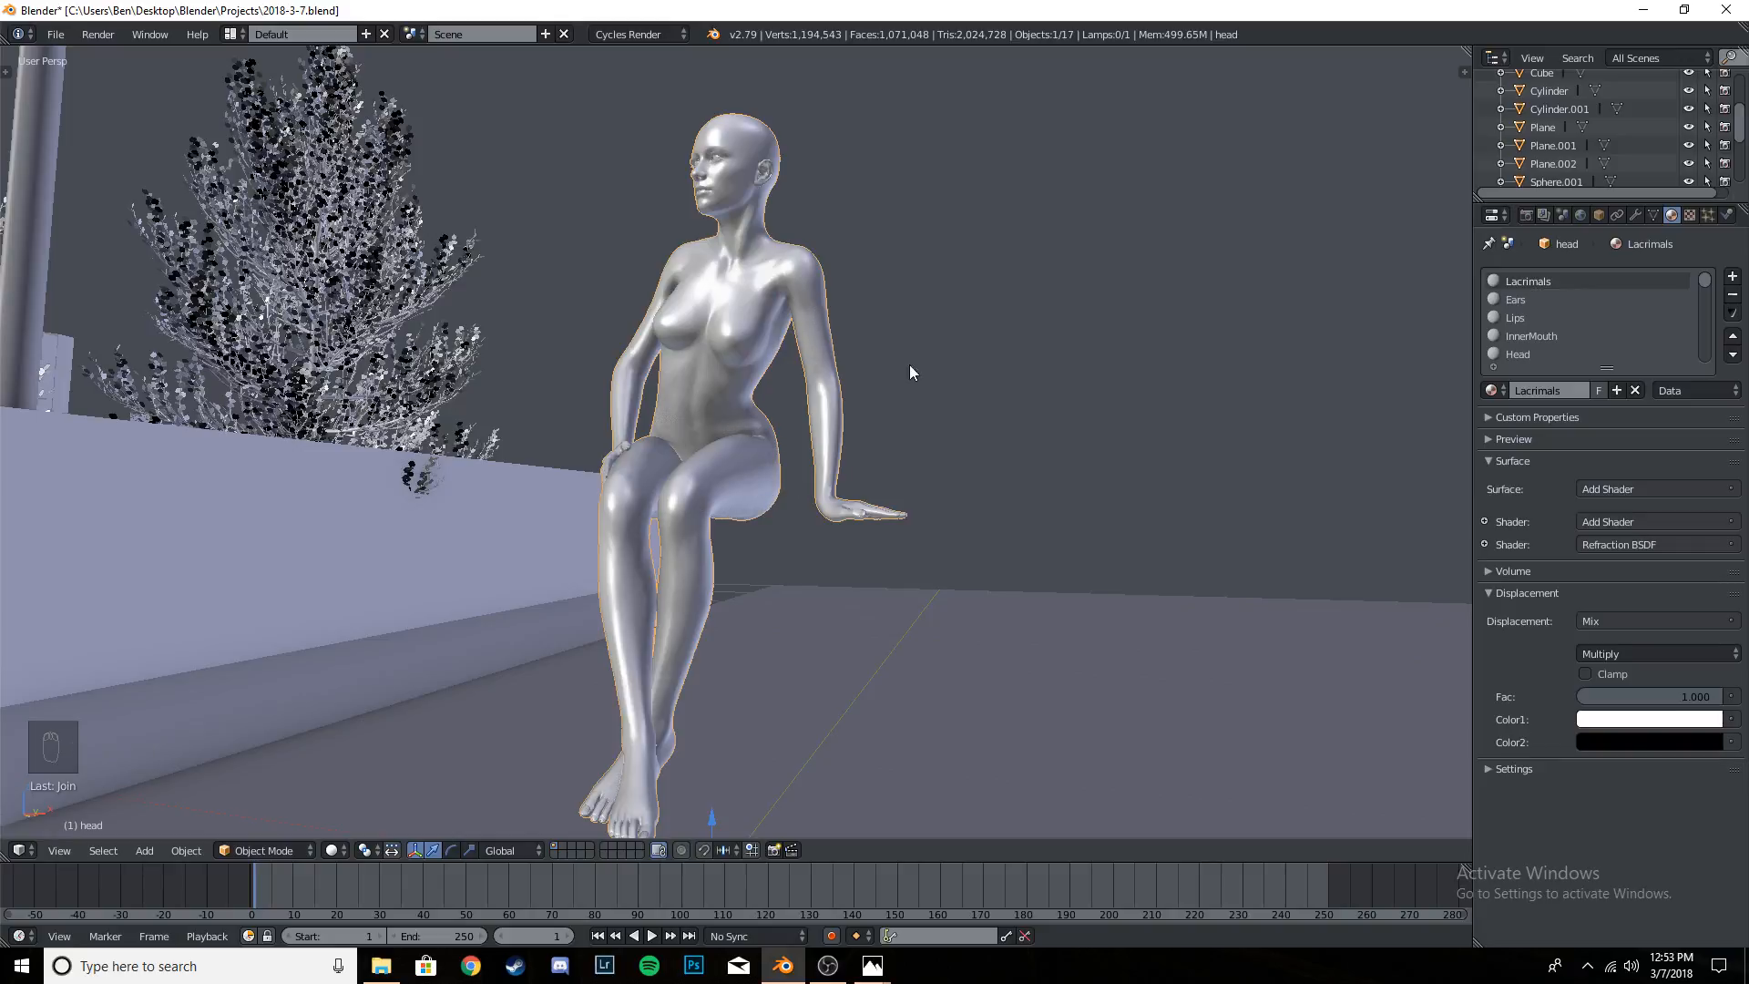
- Move the joined figure from beyond the camera frame to above the concrete wall, in front of the skyline
scroll(1567, 111, "down", 5)
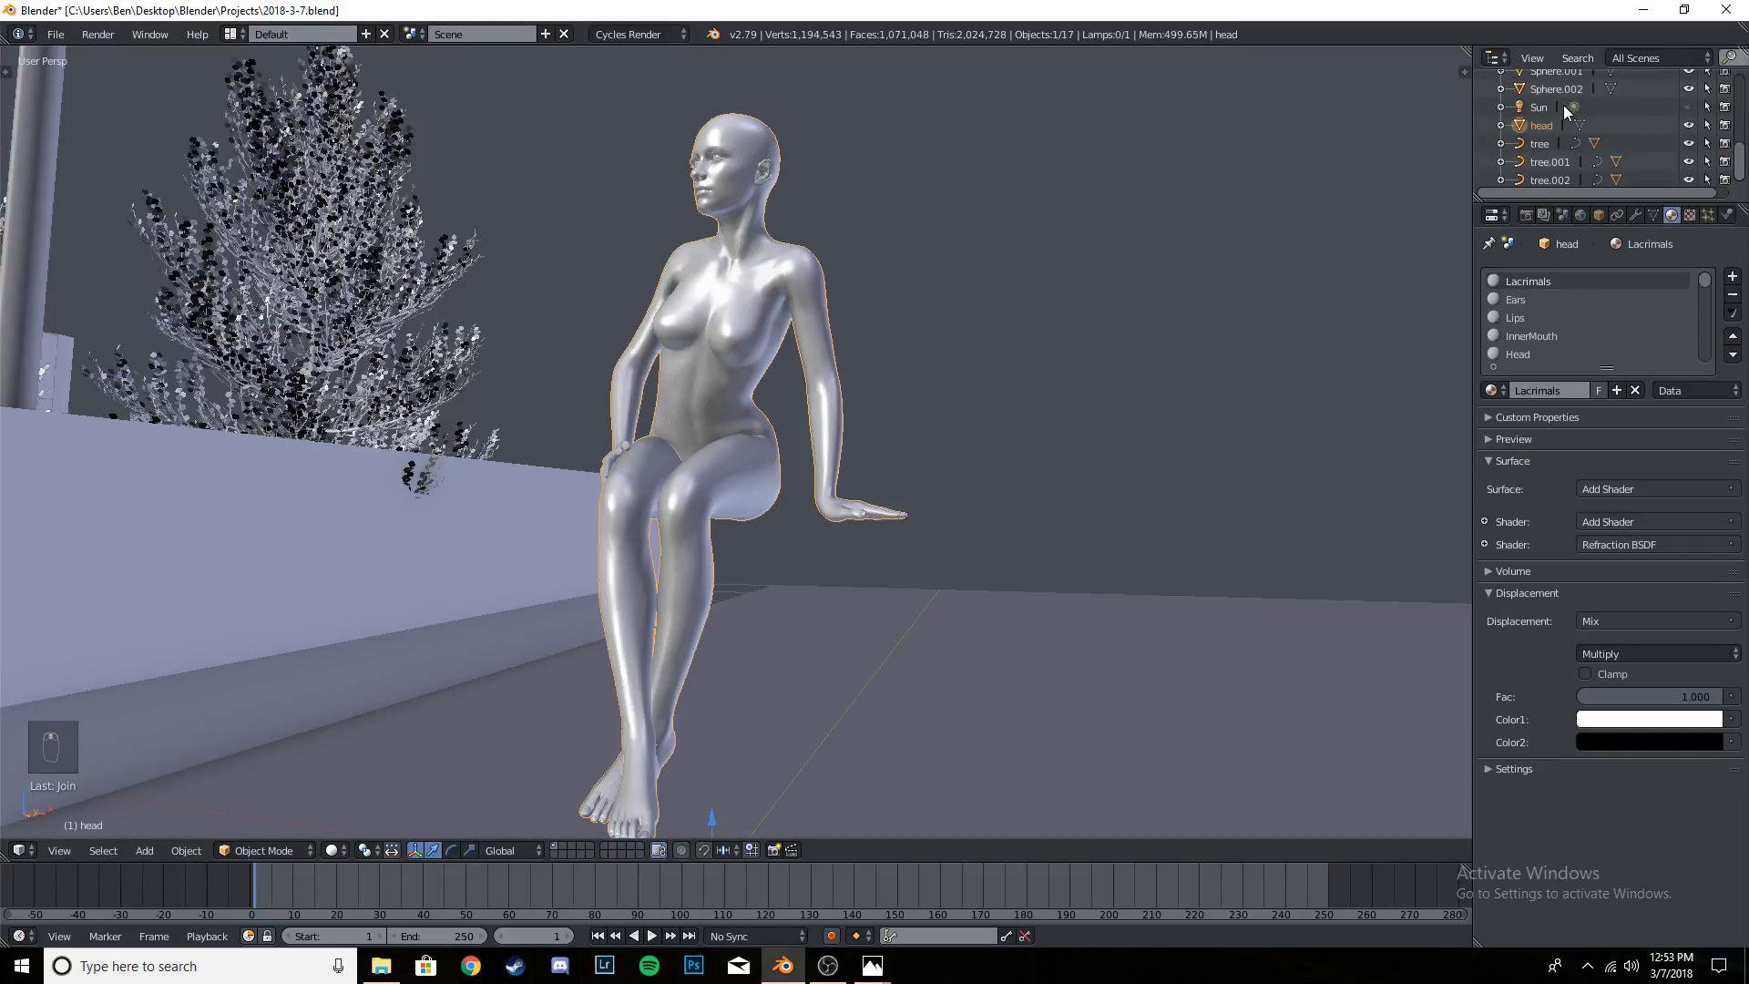
scroll(1558, 115, "down", 1)
middle_click_drag(915, 460, 1013, 497)
scroll(1013, 498, "down", 6)
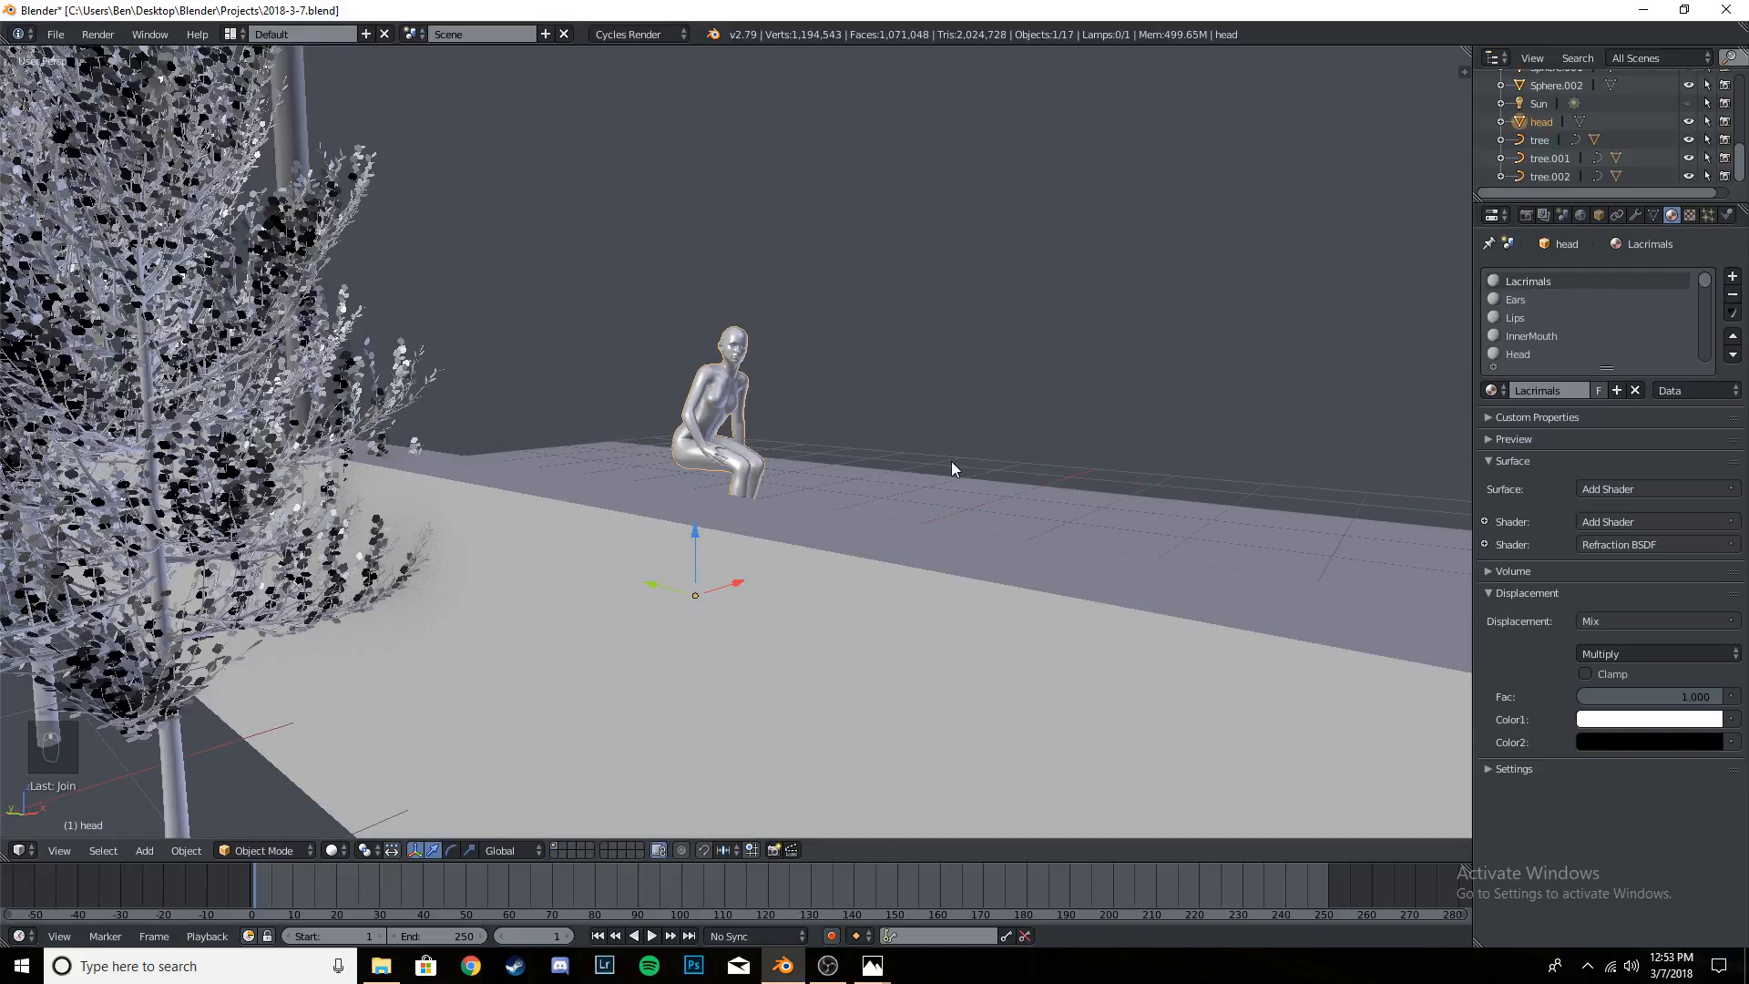
key("KP_0")
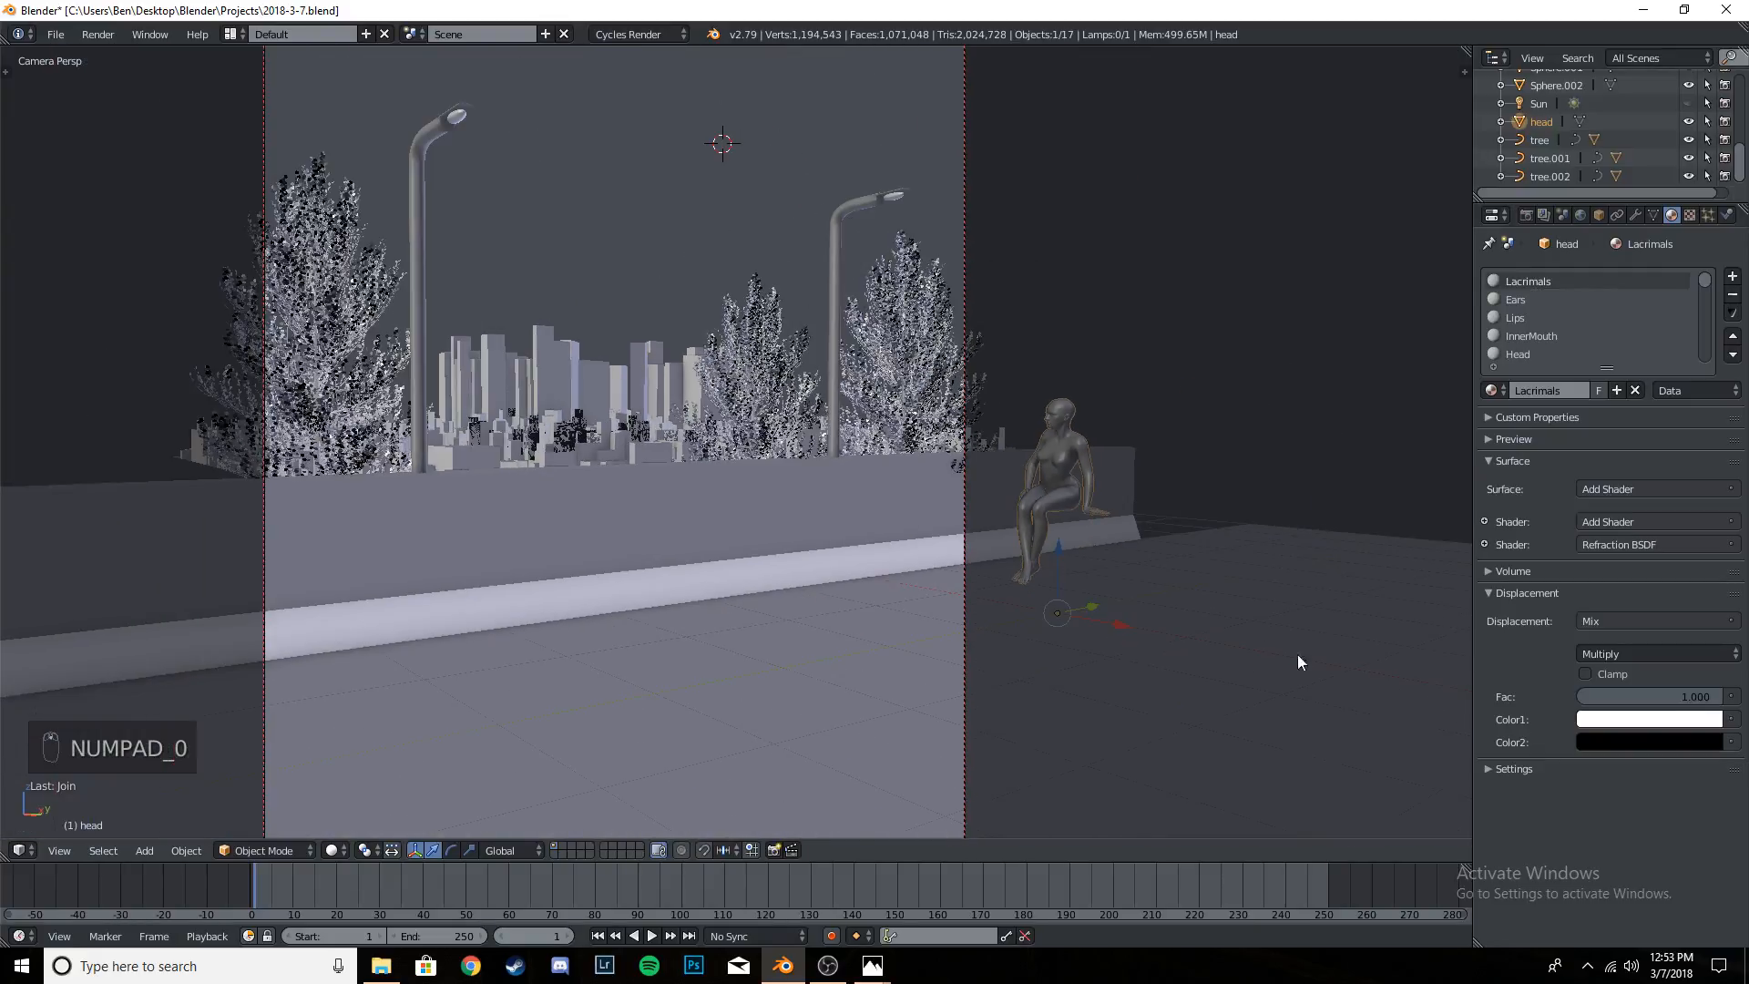
left_click_drag(1096, 604, 629, 622)
left_click_drag(581, 547, 736, 478)
- Rotate the figure about the global Z axis to face the city and lower it onto the wall's top
key("r")
key("z")
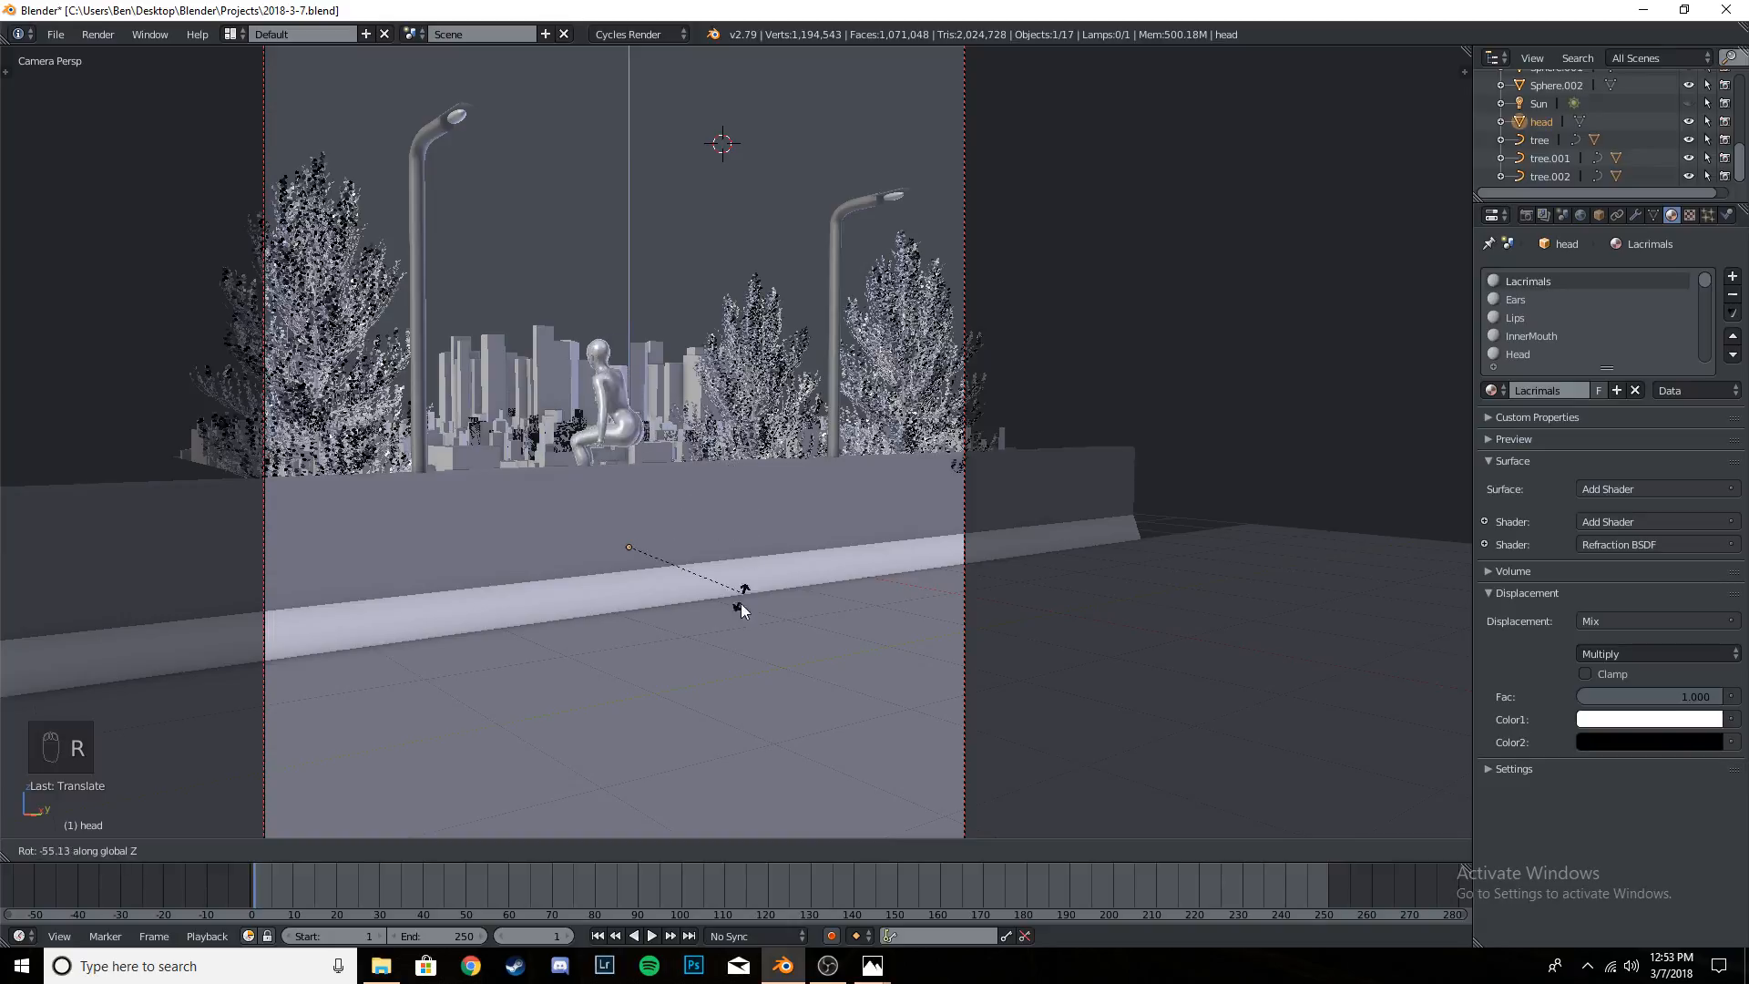
left_click(664, 644)
left_click_drag(621, 484, 627, 503)
key("KP_Decimal")
key("KP_0")
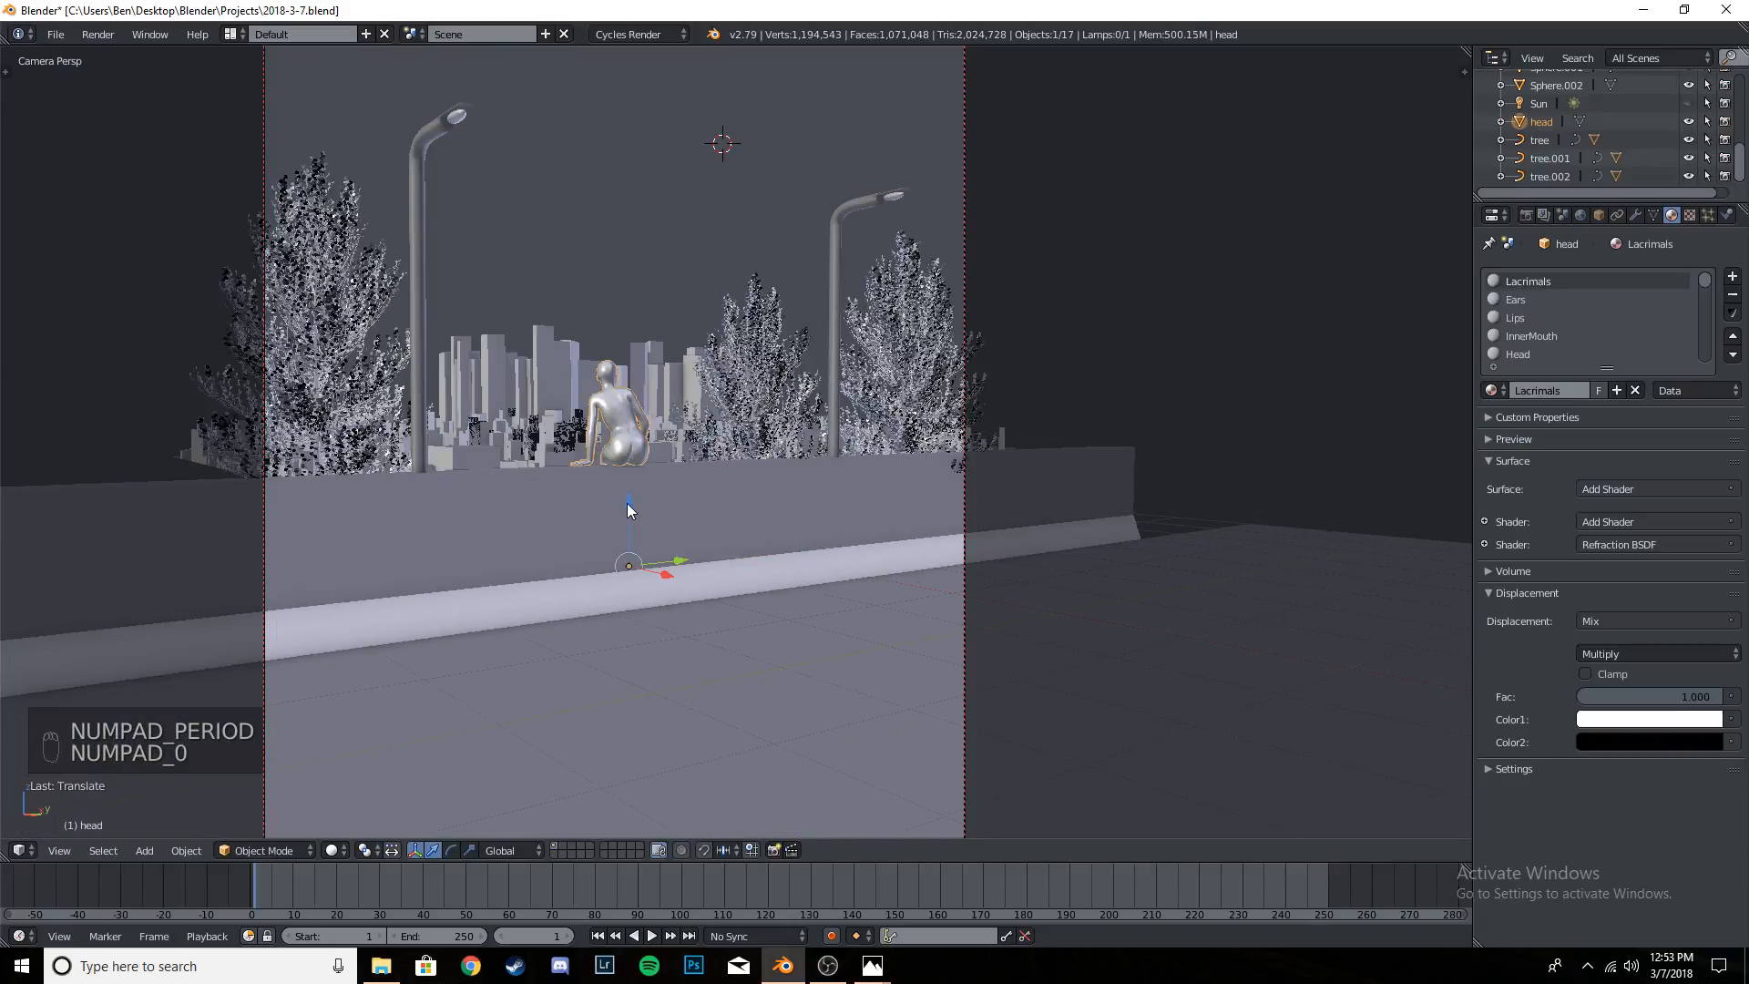
- Fine-tune the figure's height and its position along the X axis so it sits on the wall's ledge
key("KP_Decimal")
middle_click_drag(653, 495, 969, 480)
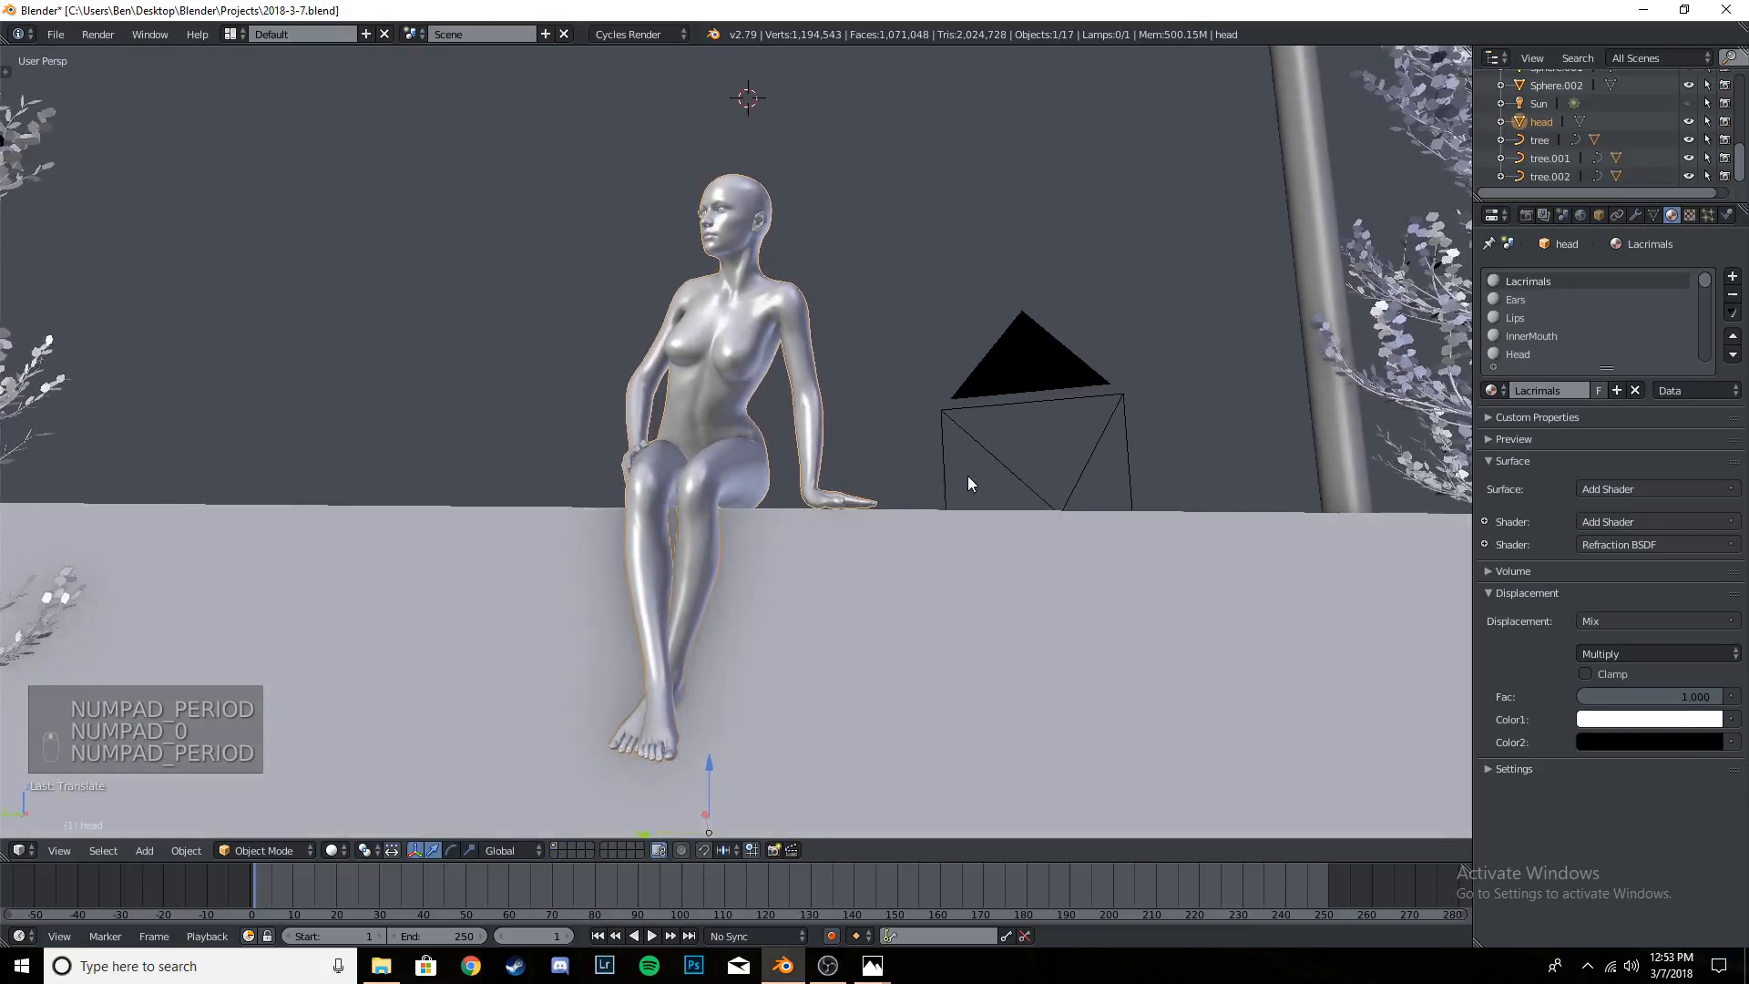
left_click_drag(709, 735, 709, 730)
middle_click_drag(709, 730, 716, 663)
scroll(900, 578, "down", 1)
scroll(861, 577, "down", 4)
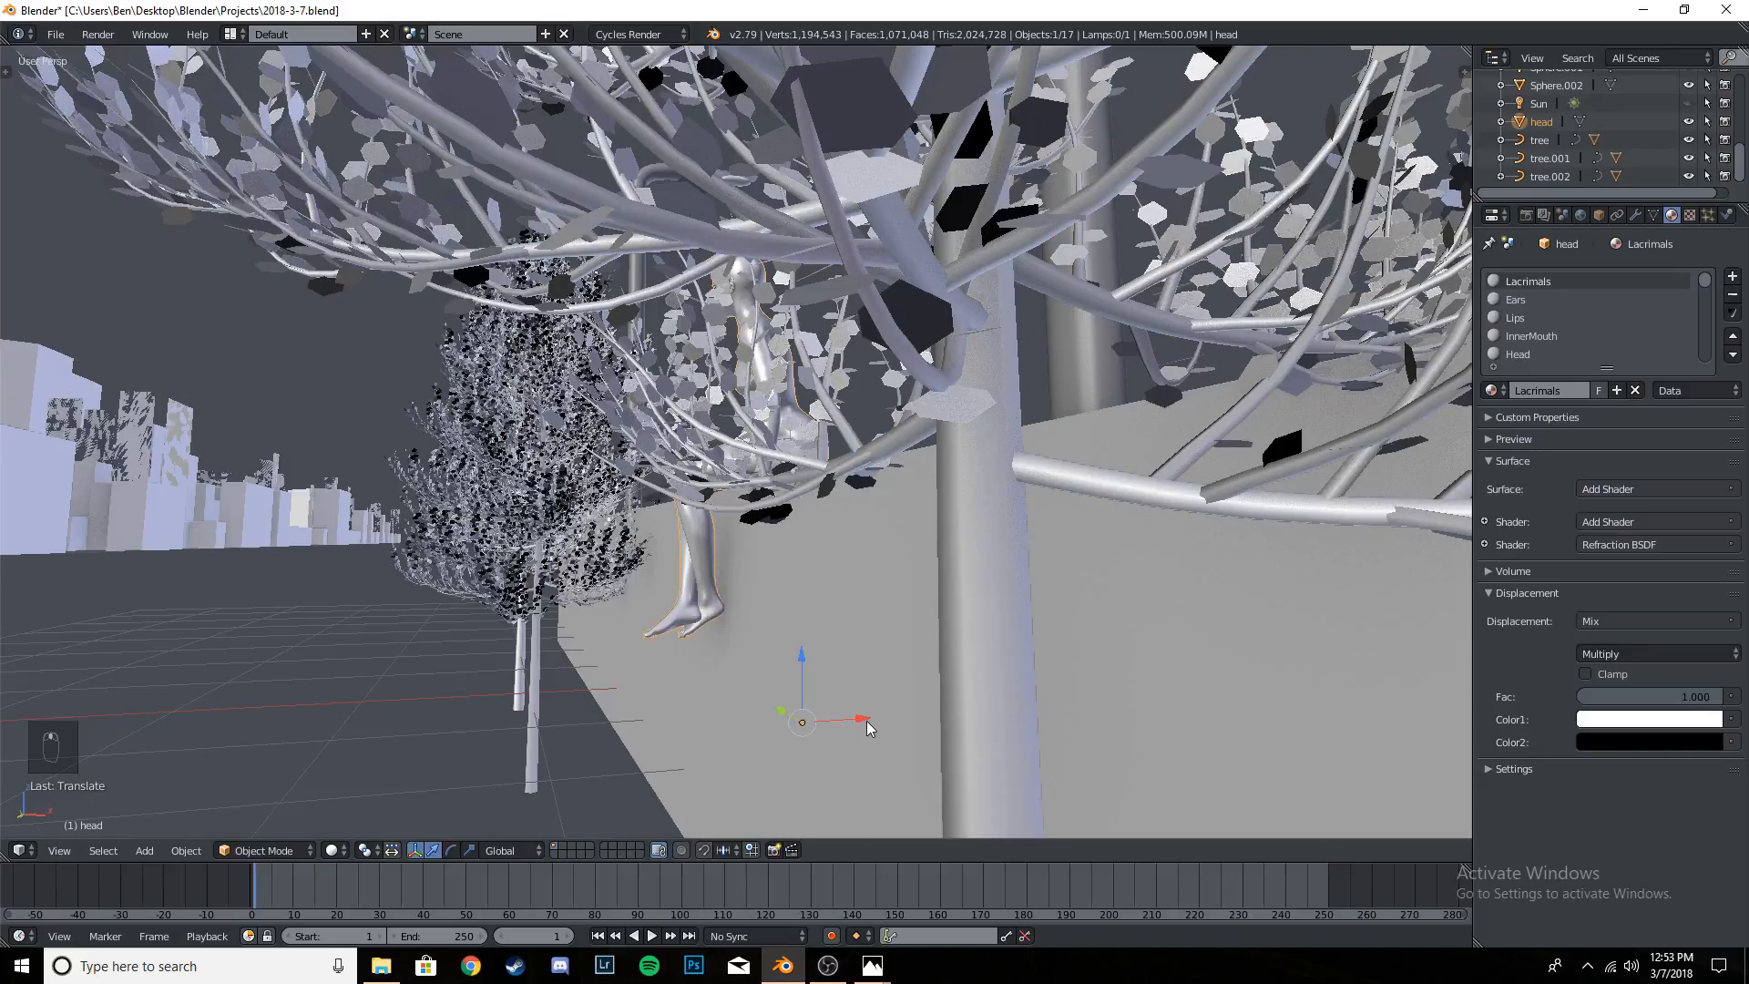
left_click_drag(867, 720, 860, 713)
middle_click_drag(832, 672, 914, 692)
- Rotate the seated figure slightly about the global Z axis and save the project from the camera view
key("r")
key("z")
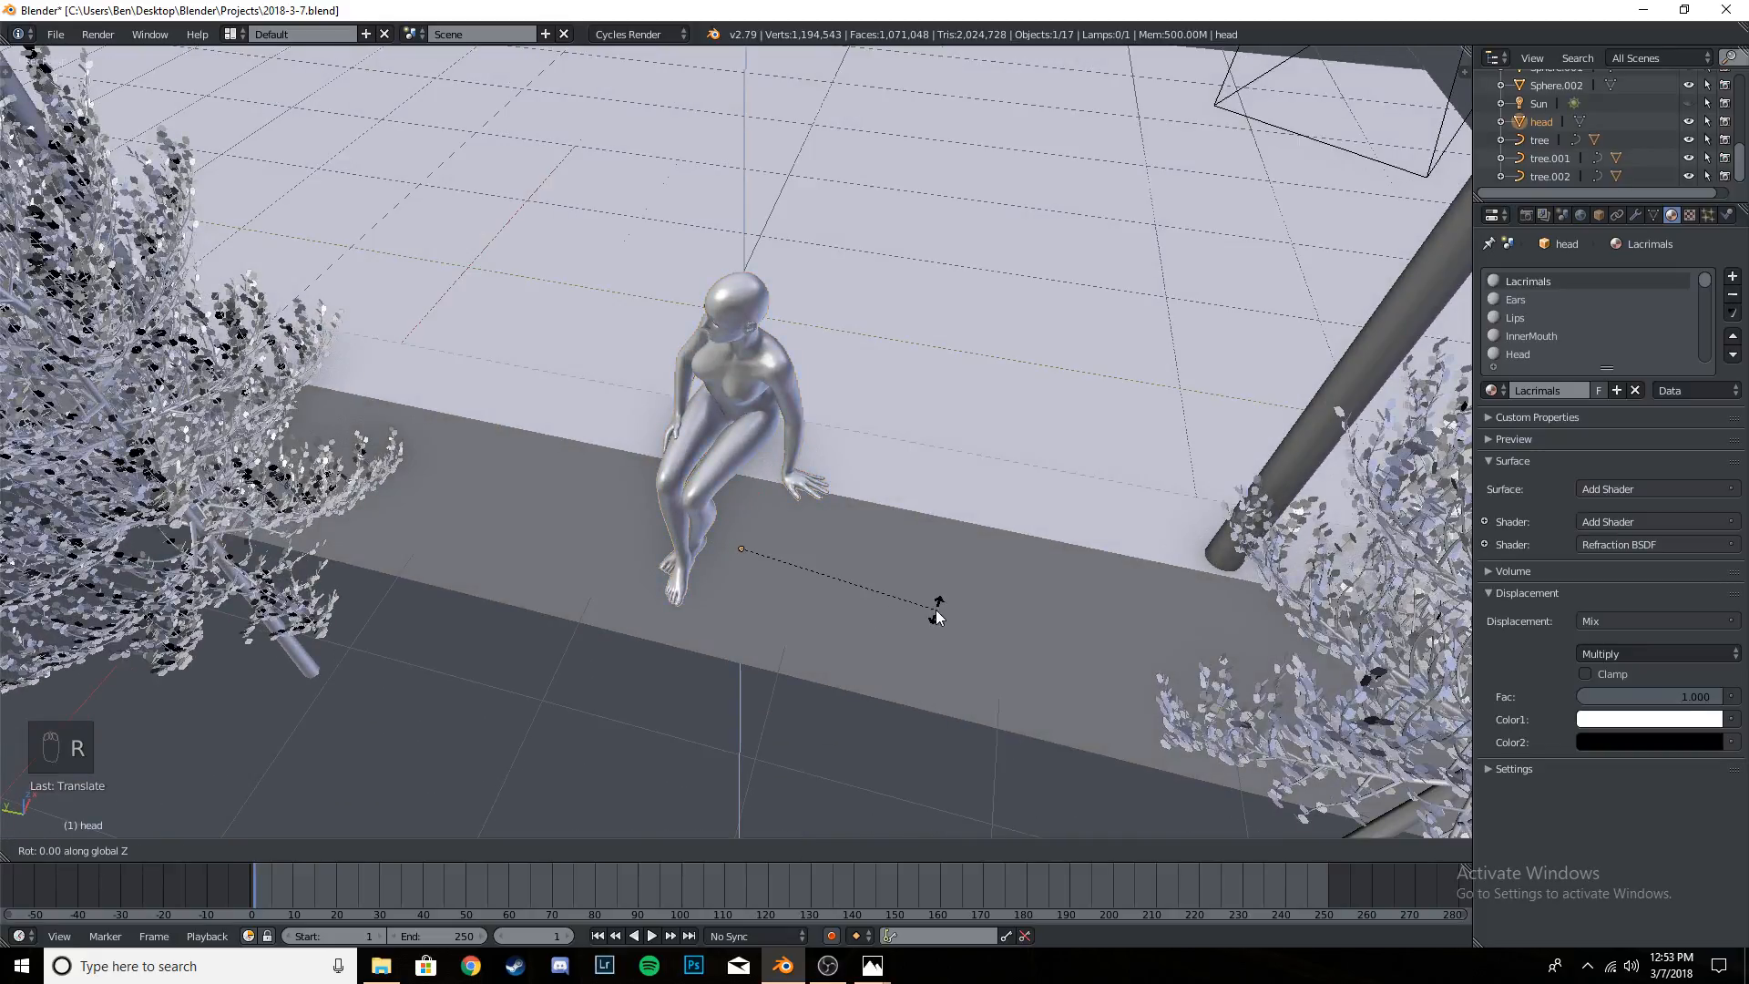
left_click(1013, 565)
middle_click_drag(992, 594, 720, 490)
scroll(958, 482, "down", 9)
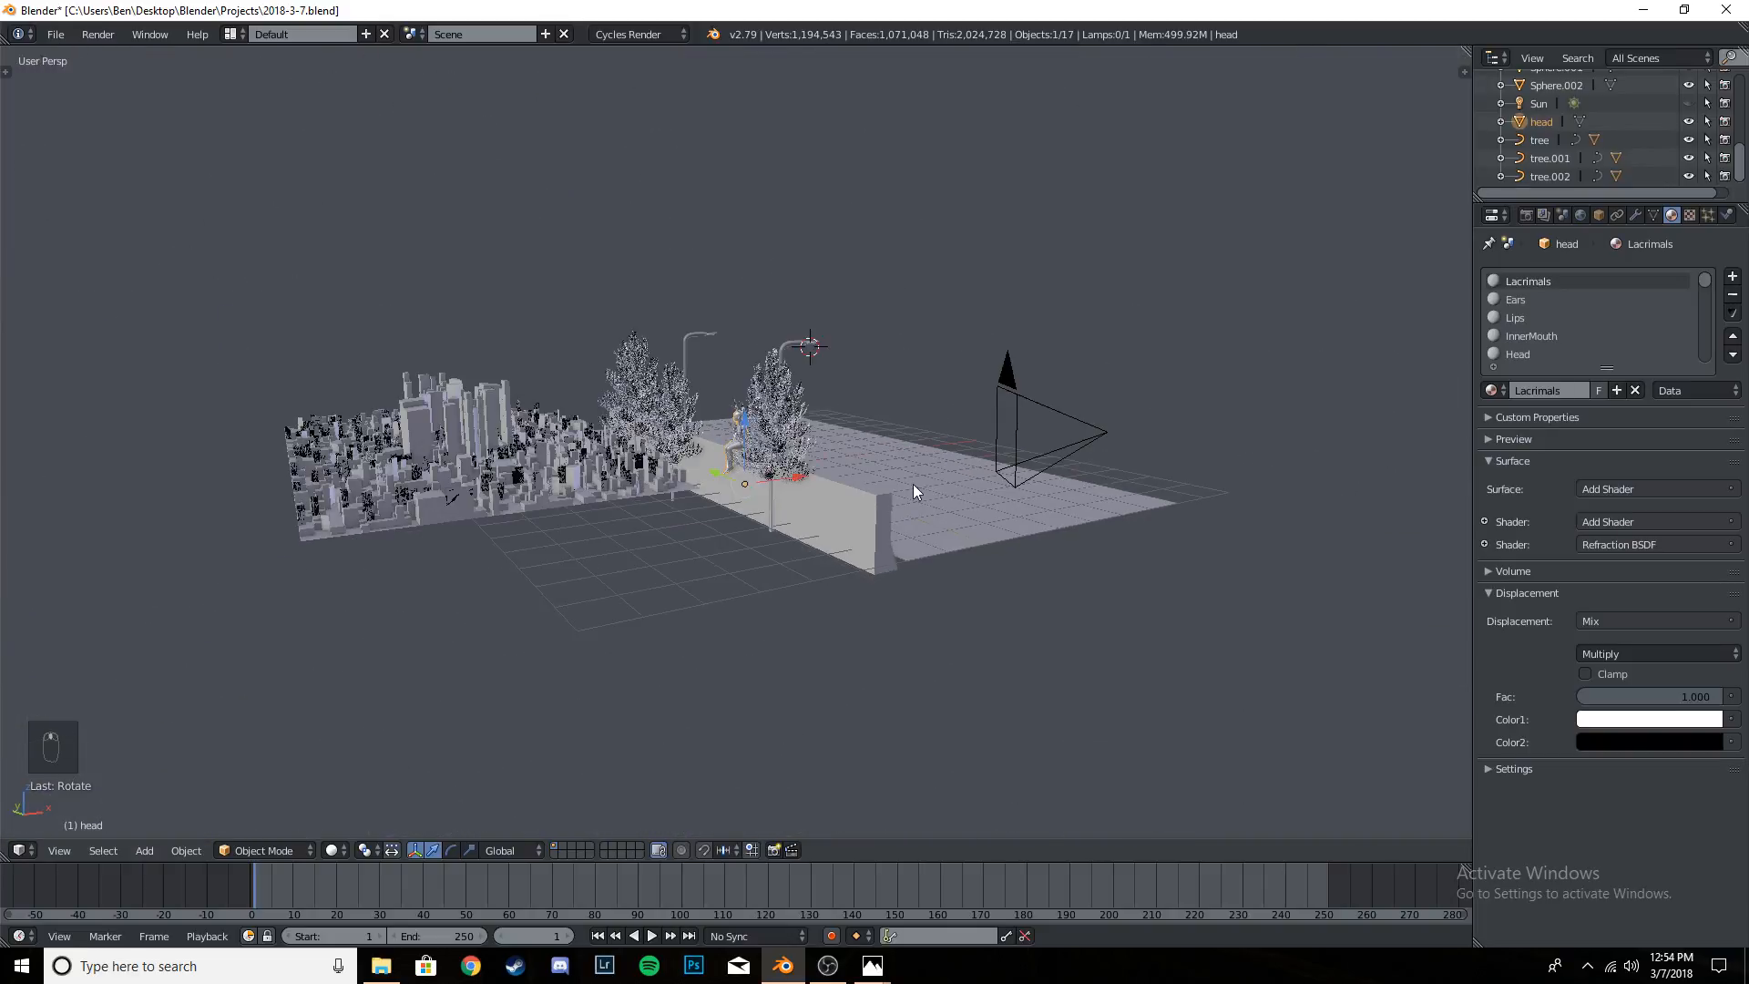
key("KP_0")
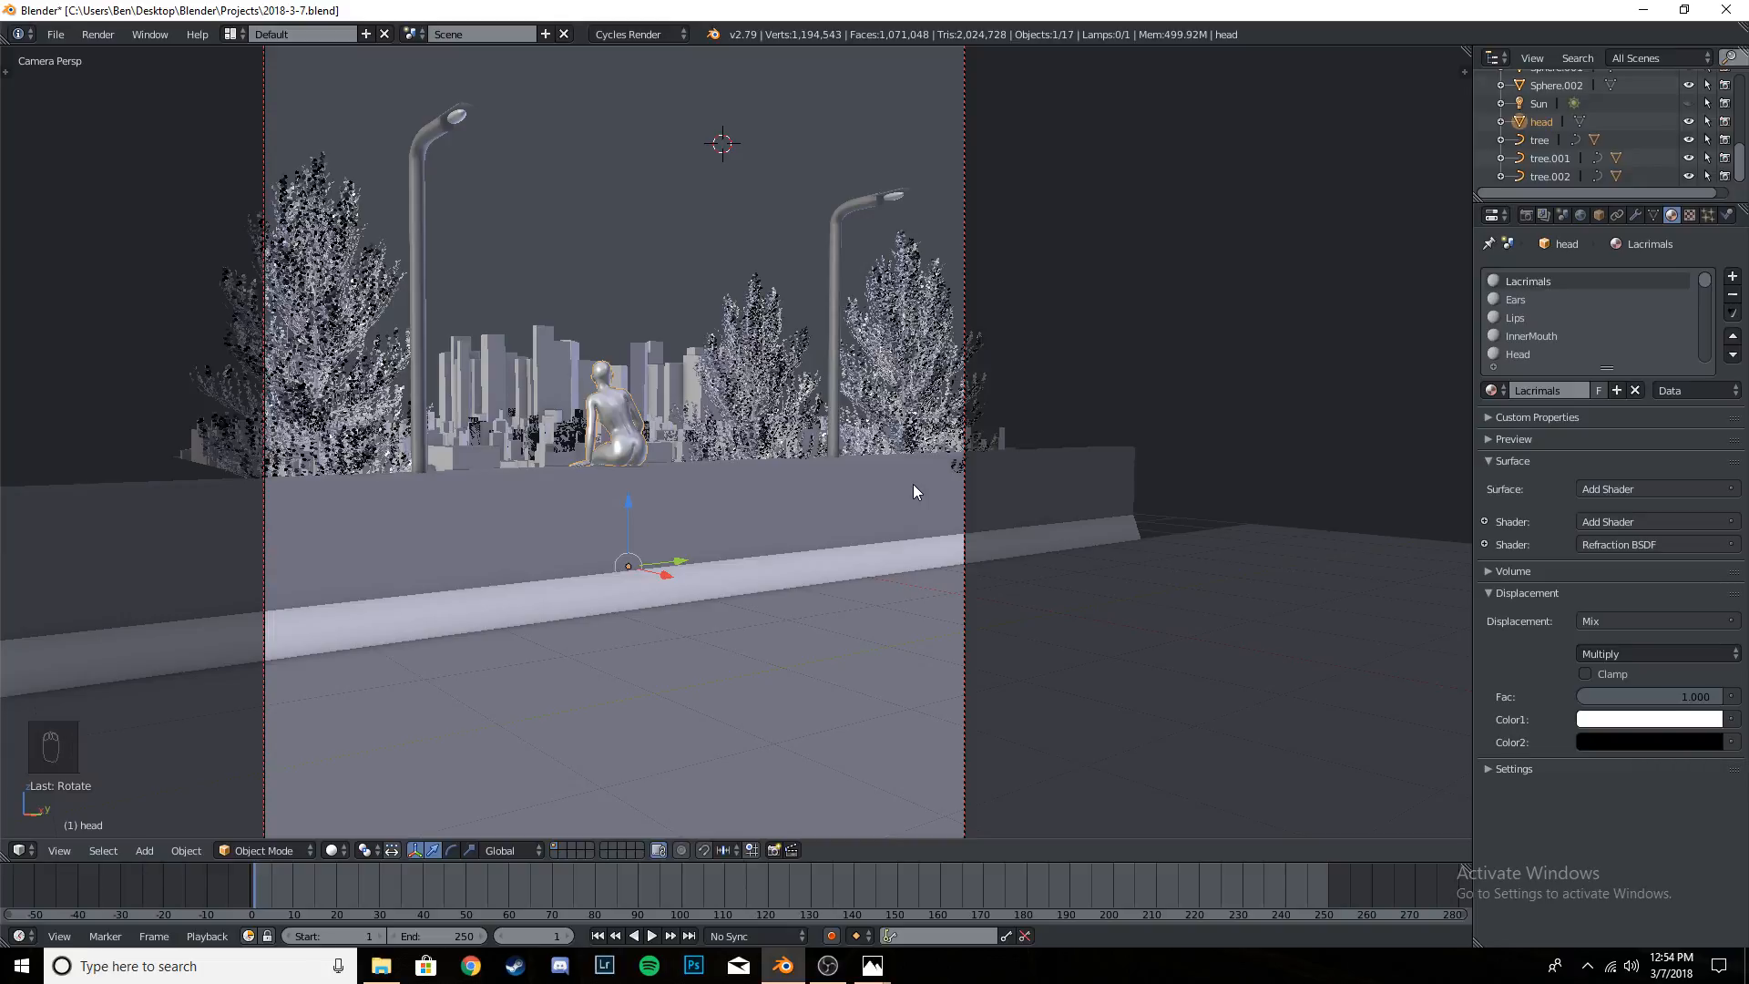
key("ctrl+s")
left_click(913, 483)
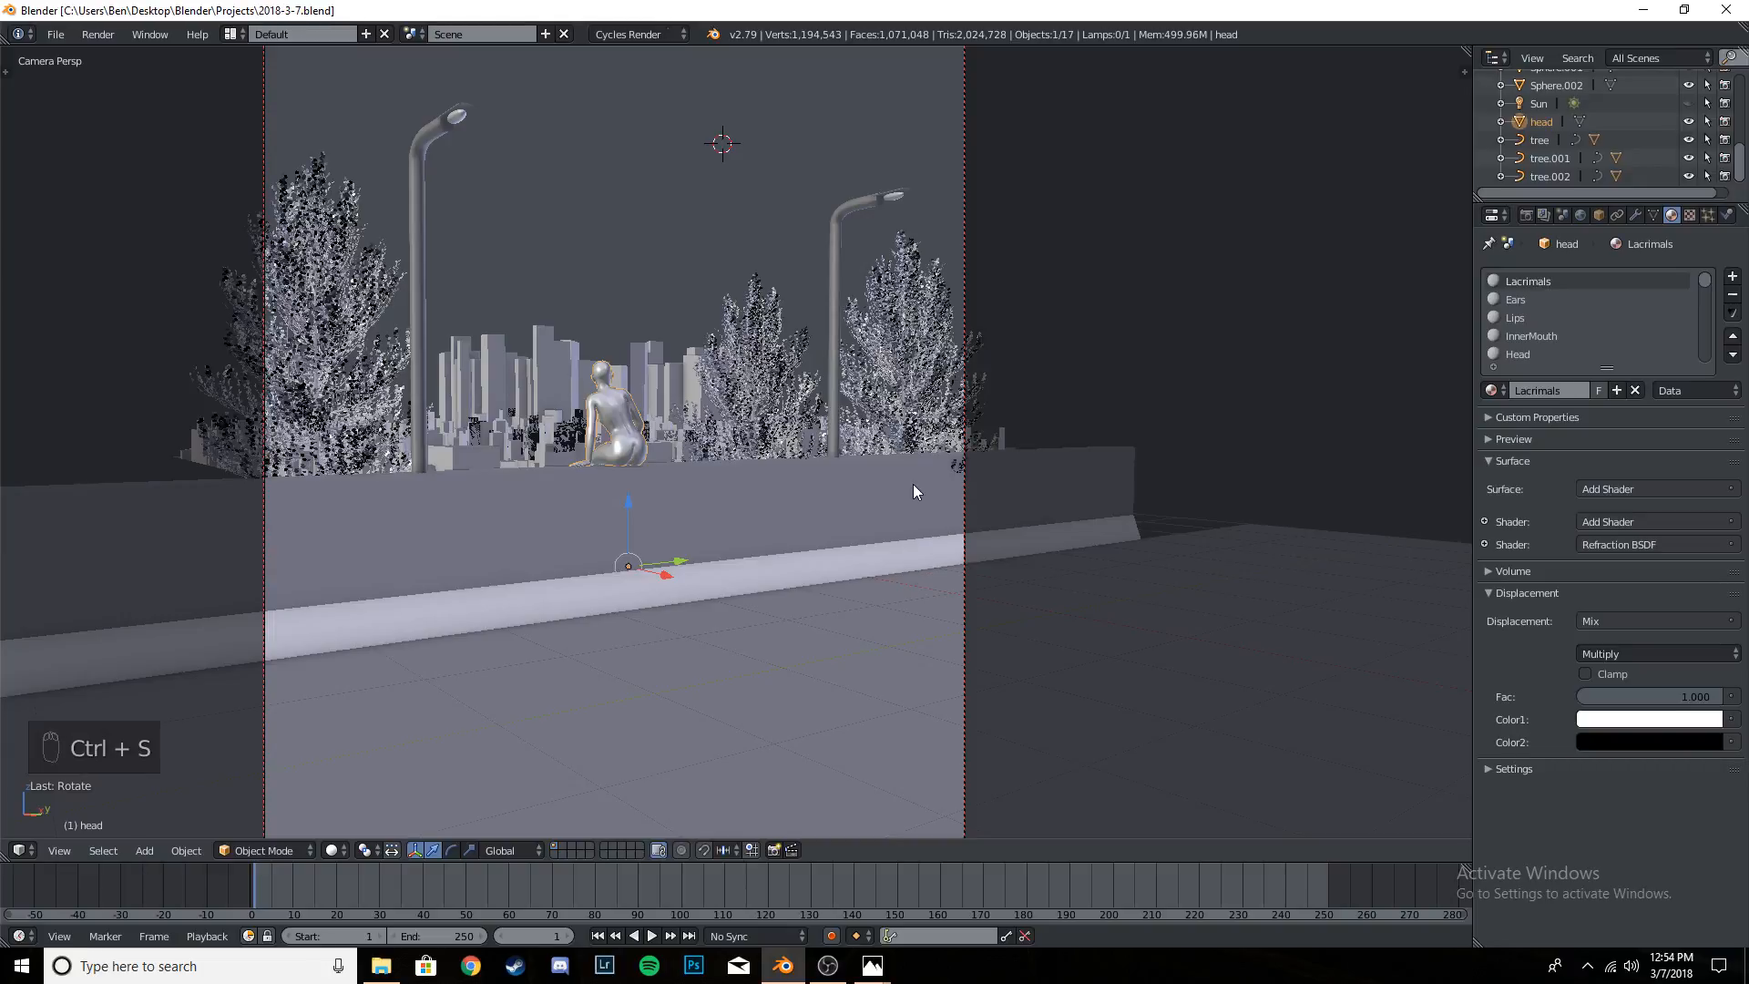
- Check the figure's placement and size within the camera frame, saving the project over the existing file
scroll(713, 487, "up", 6)
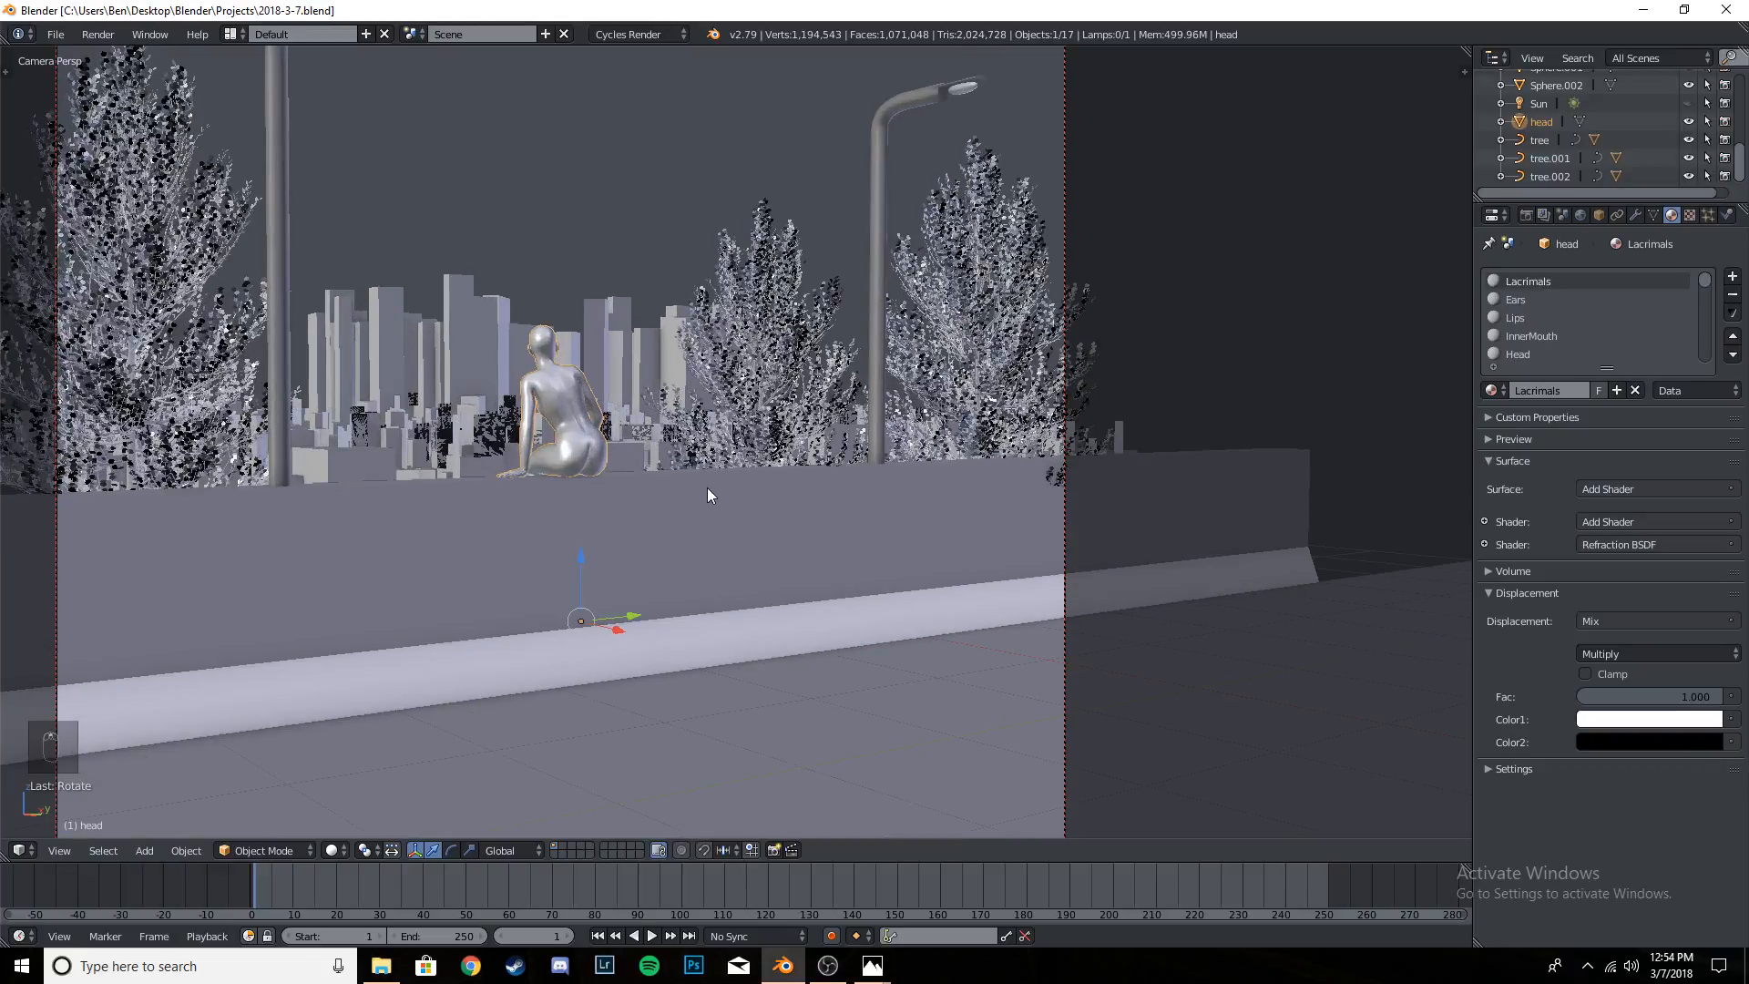
scroll(791, 464, "up", 2)
scroll(791, 464, "down", 5)
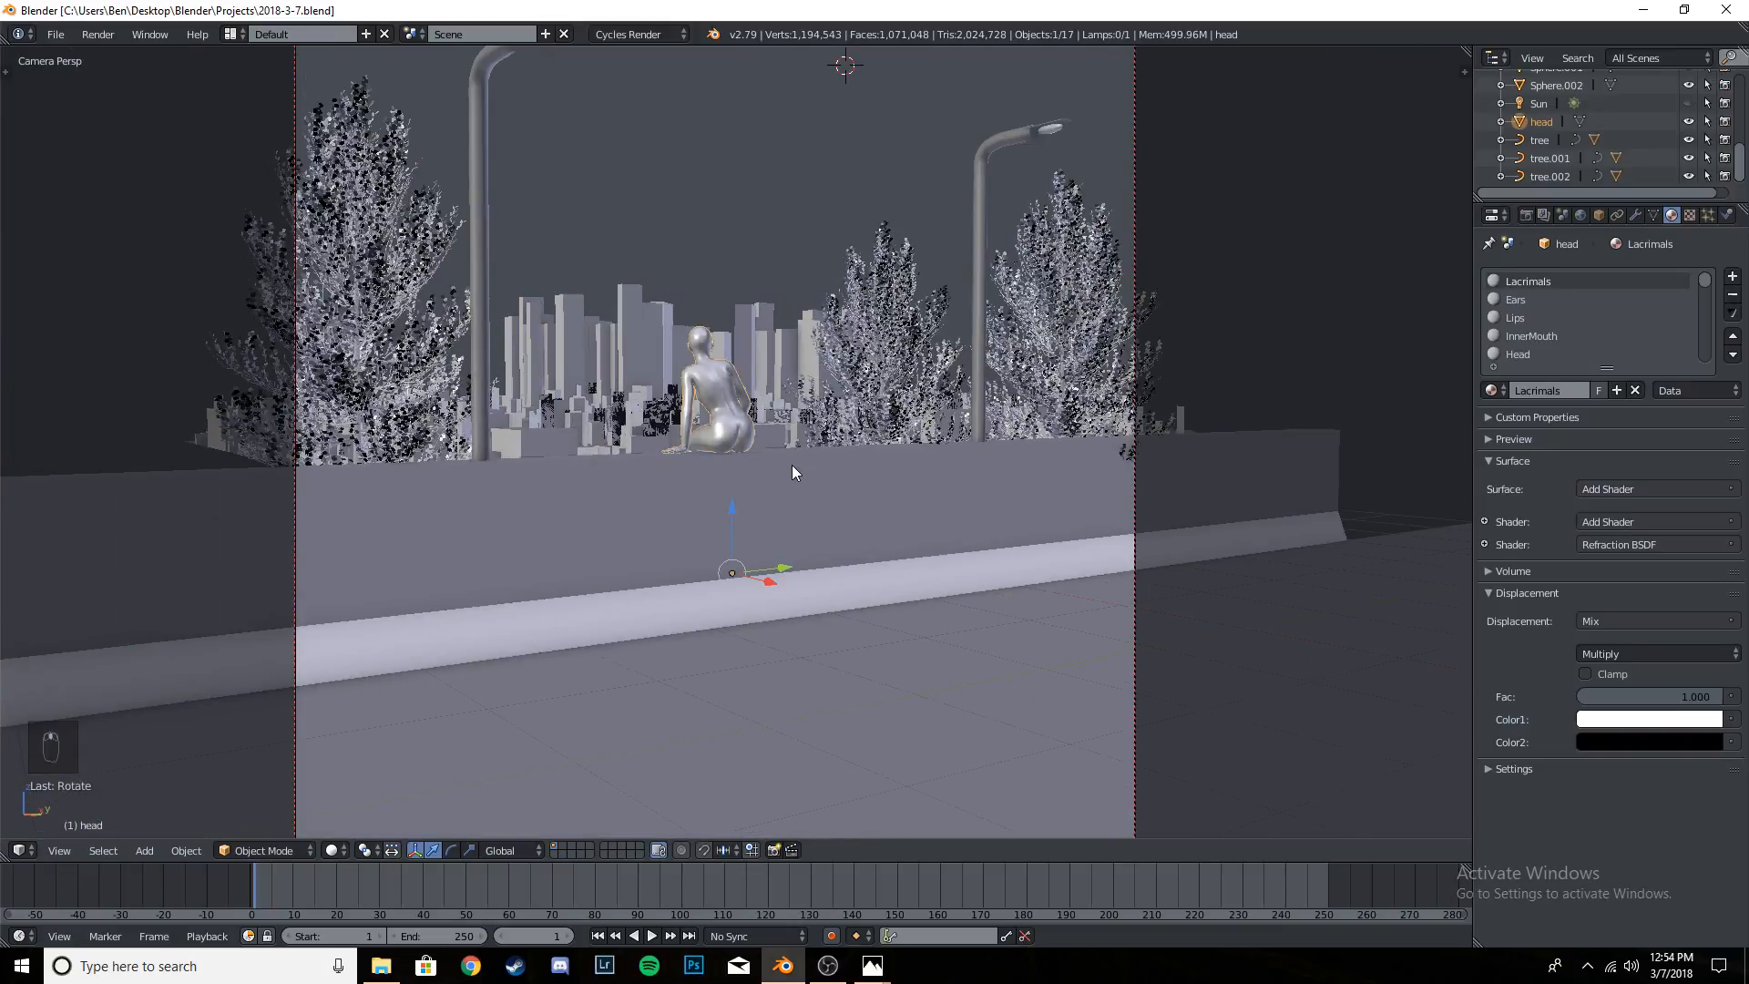
scroll(791, 464, "up", 8)
scroll(497, 451, "down", 10)
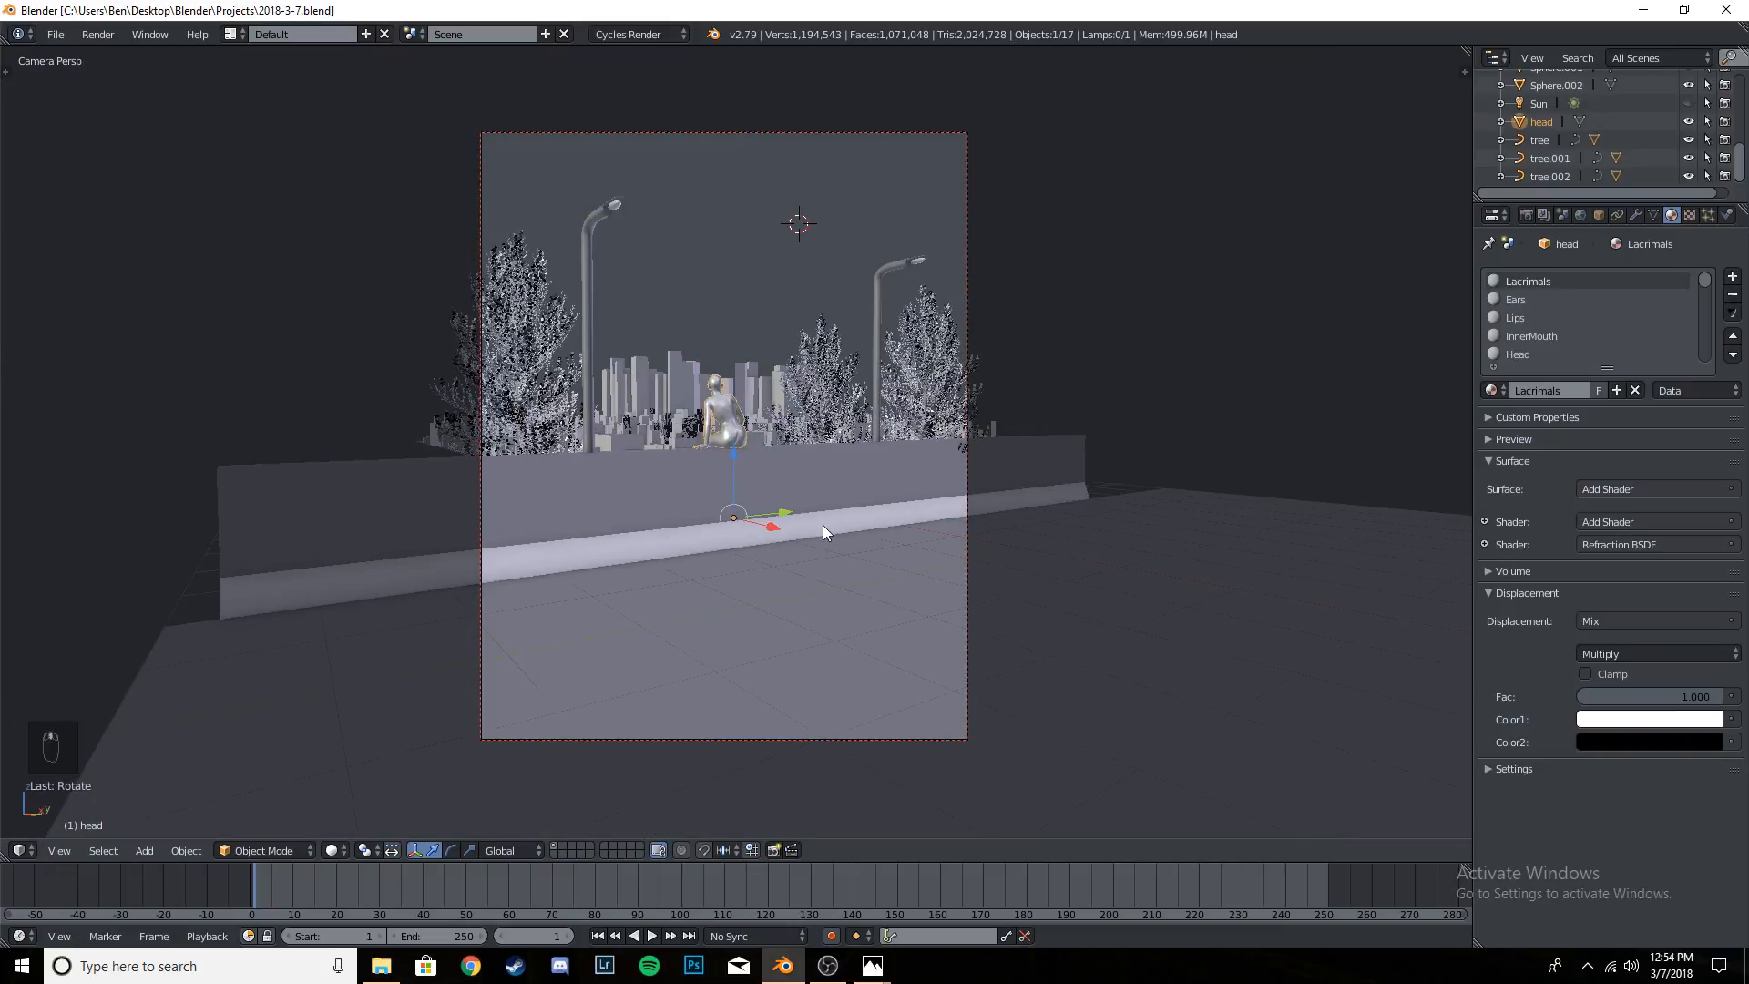
scroll(828, 515, "up", 2)
key("ctrl+s")
left_click(828, 511)
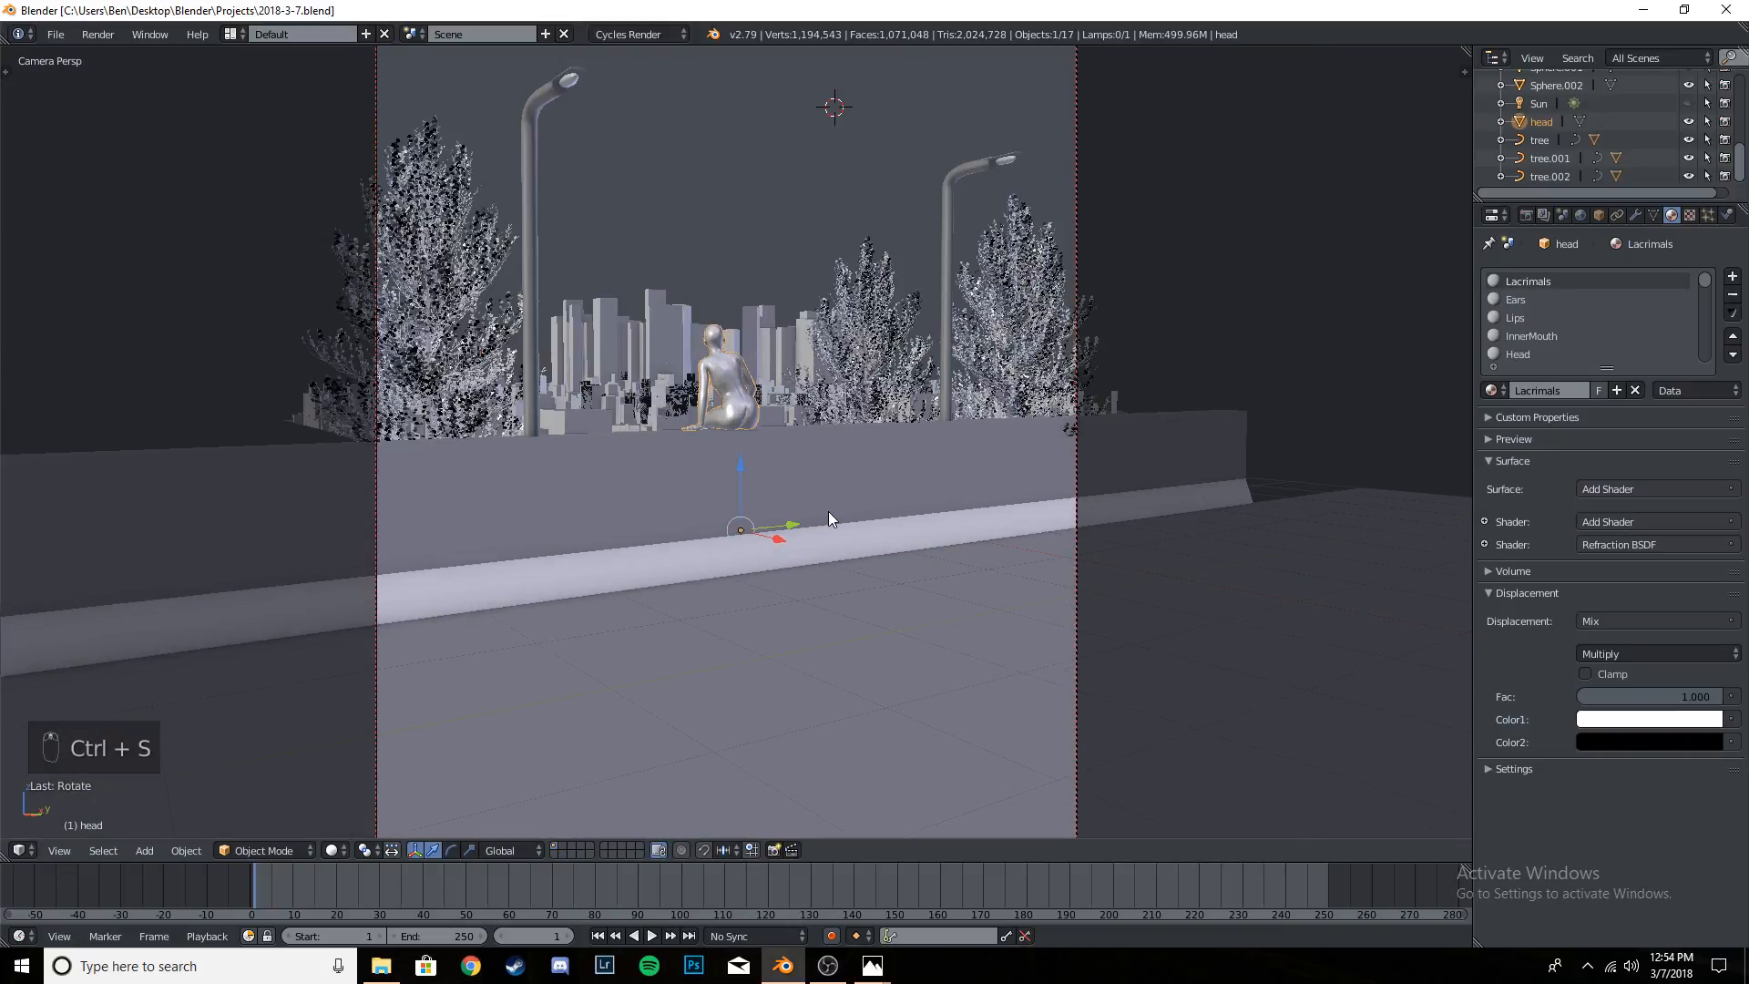
scroll(829, 511, "down", 1)
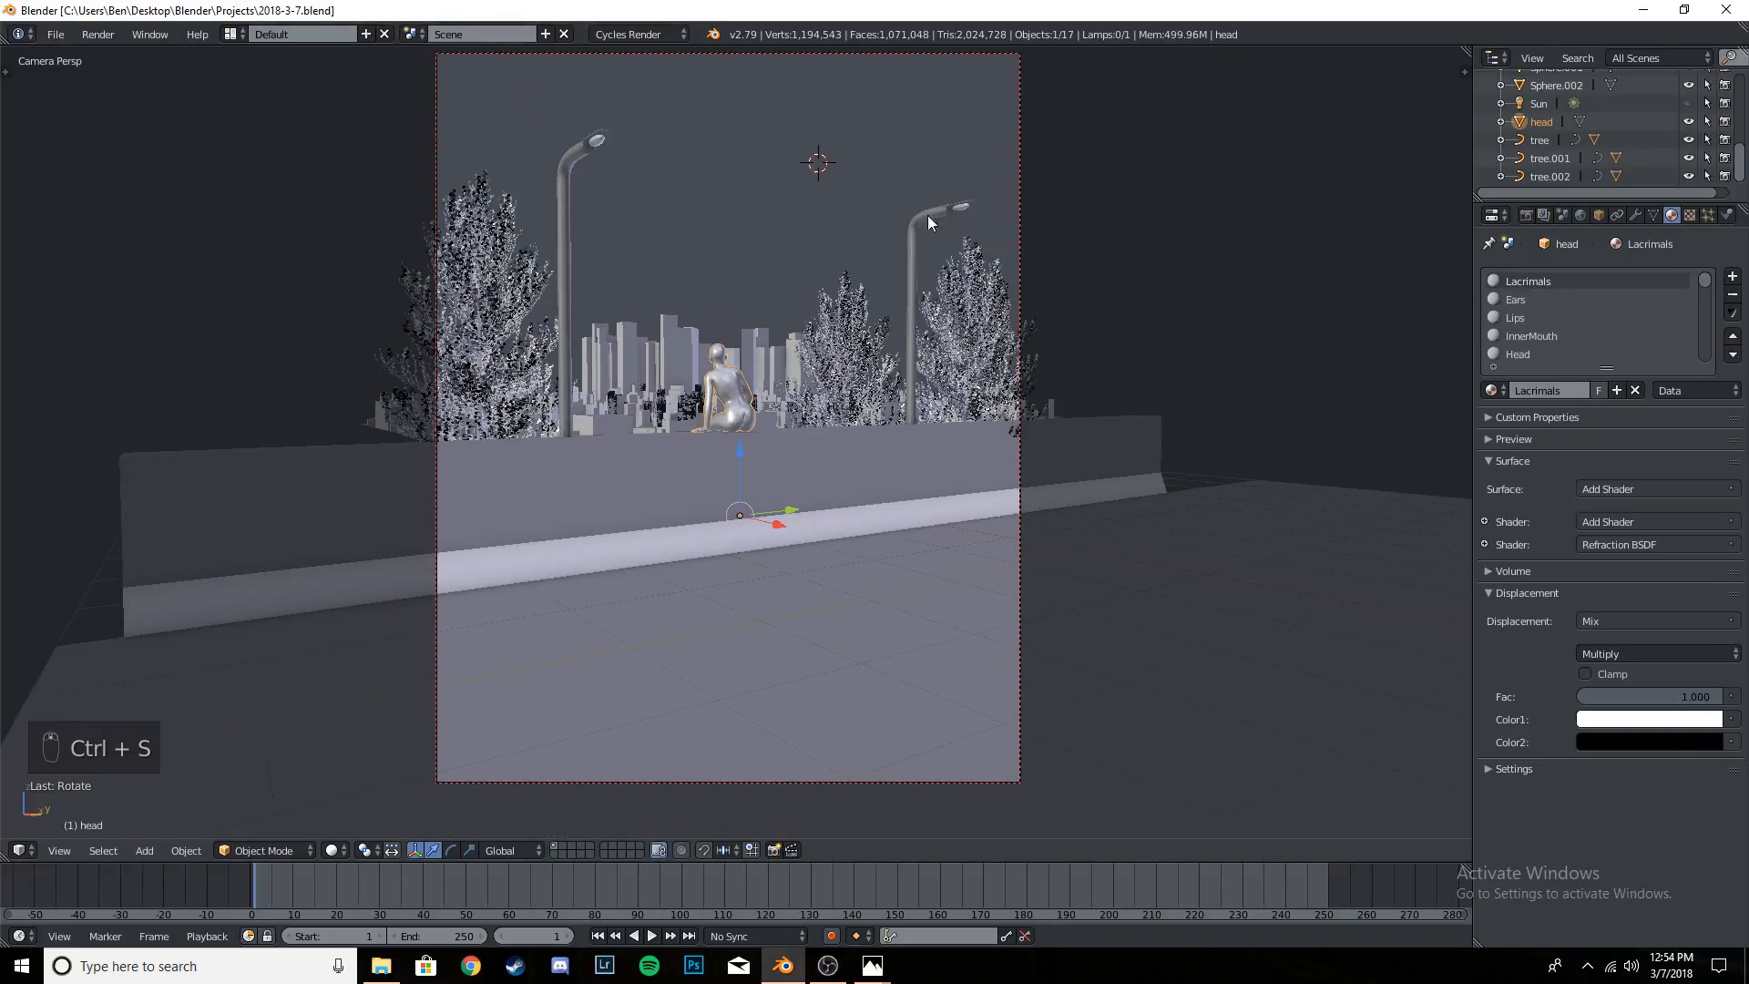
middle_click_drag(829, 321, 822, 358, "shift")
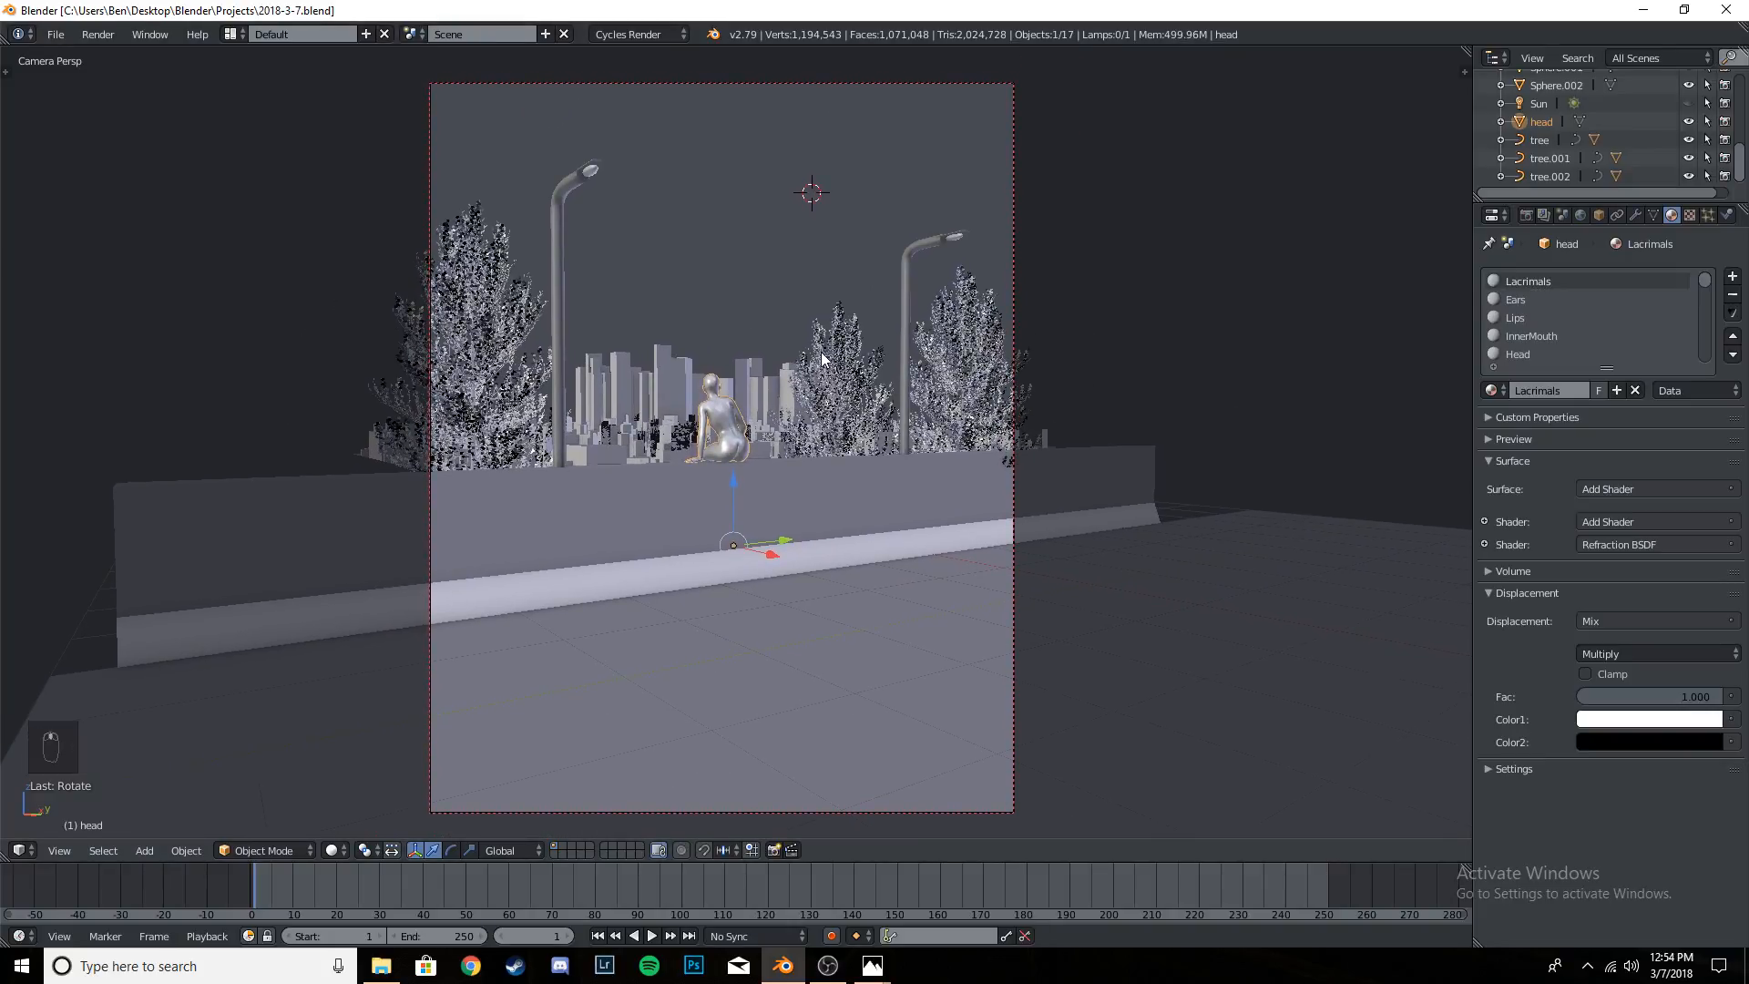
key("ctrl+s")
left_click(822, 358)
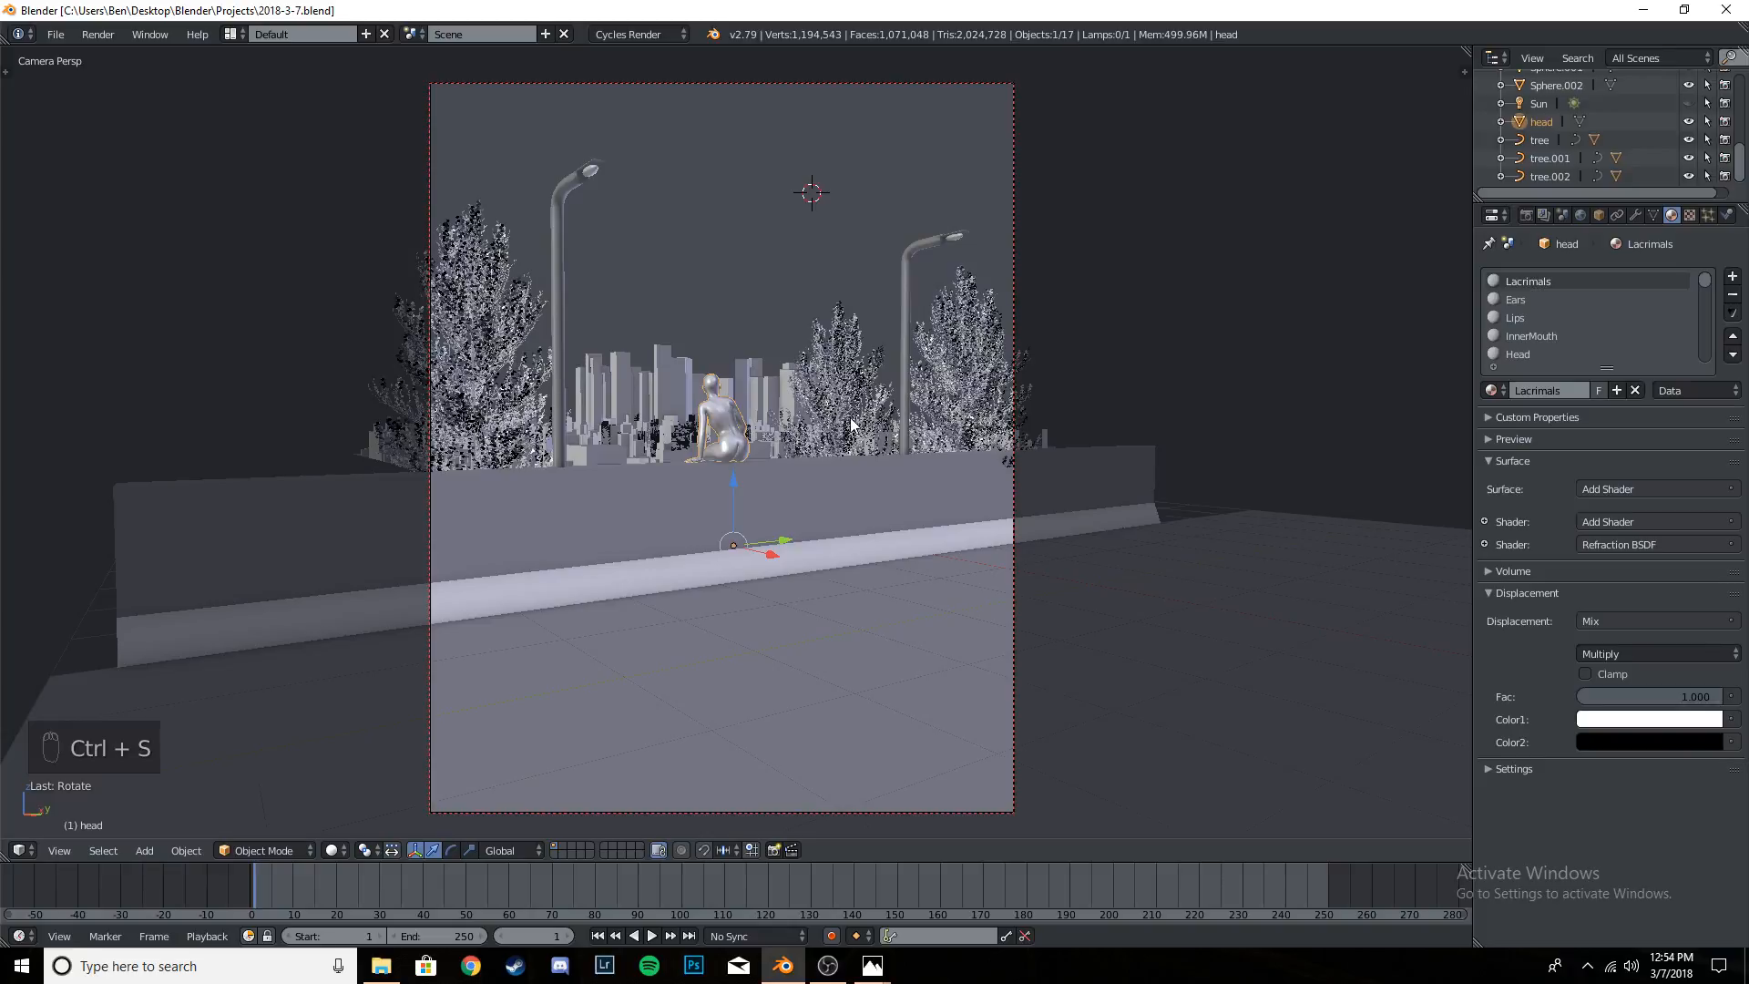
- Try scaling the figure up to about 1.10 and adjusting its height on the wall, and undo both changes
scroll(852, 424, "up", 1)
scroll(852, 424, "down", 1)
scroll(852, 424, "up", 1)
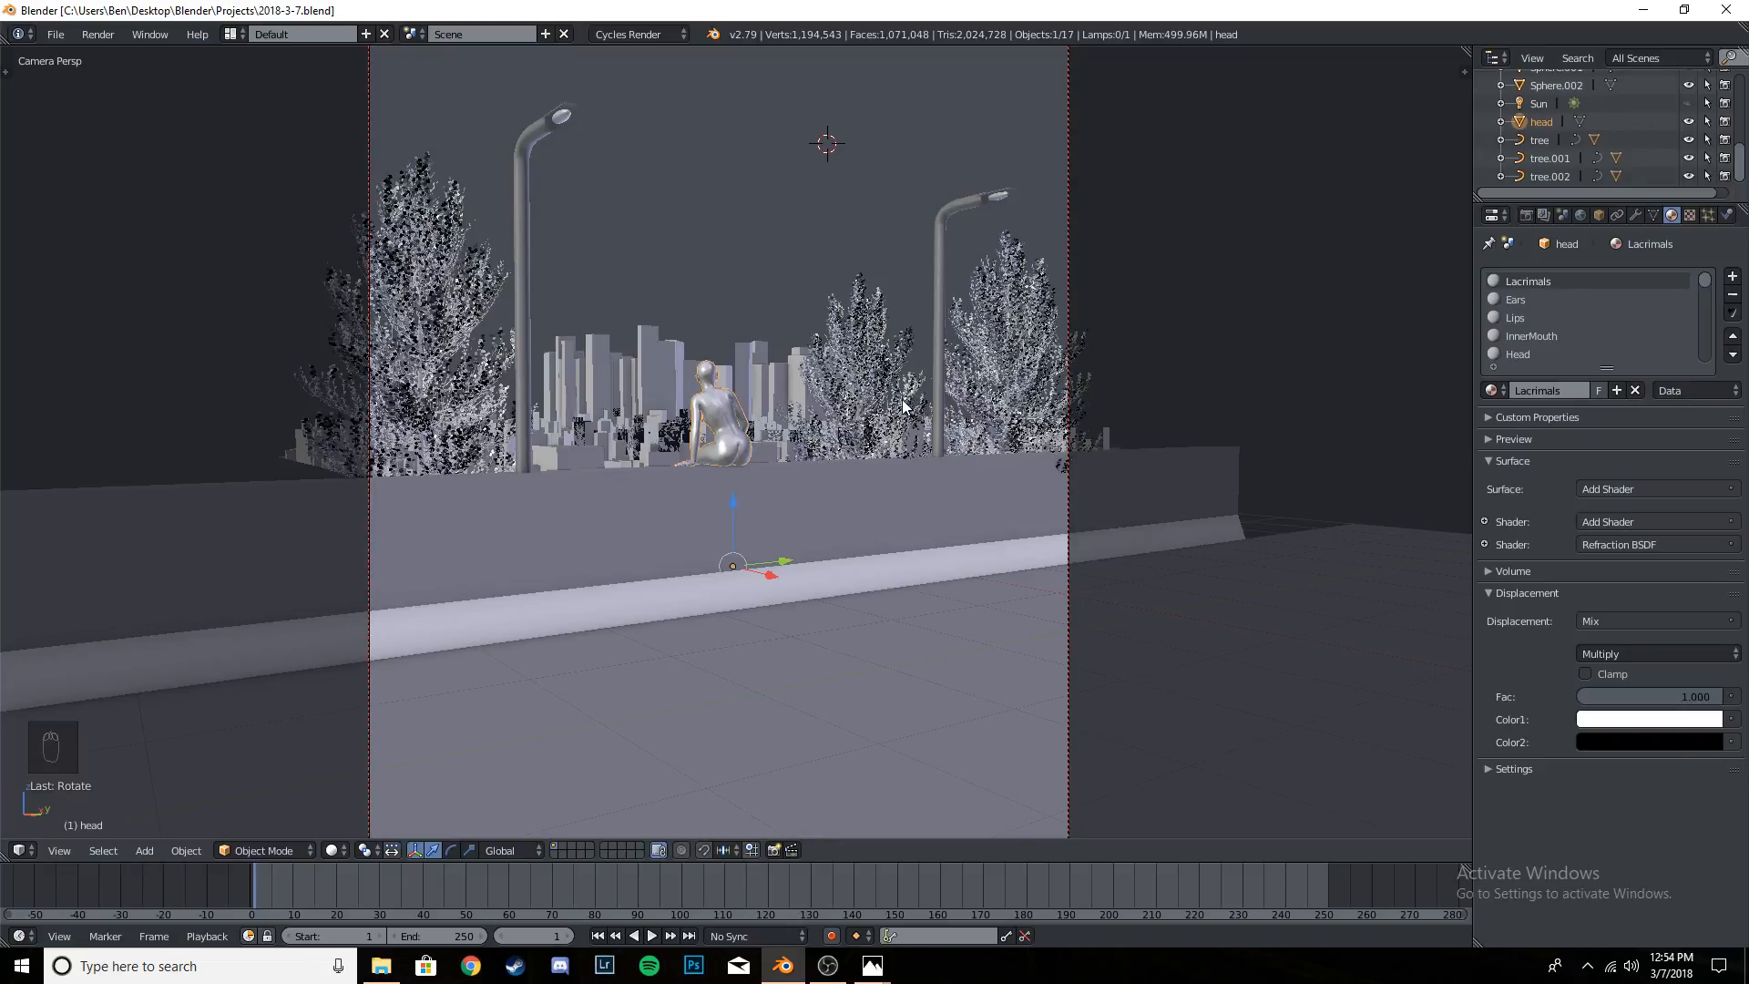
key("s")
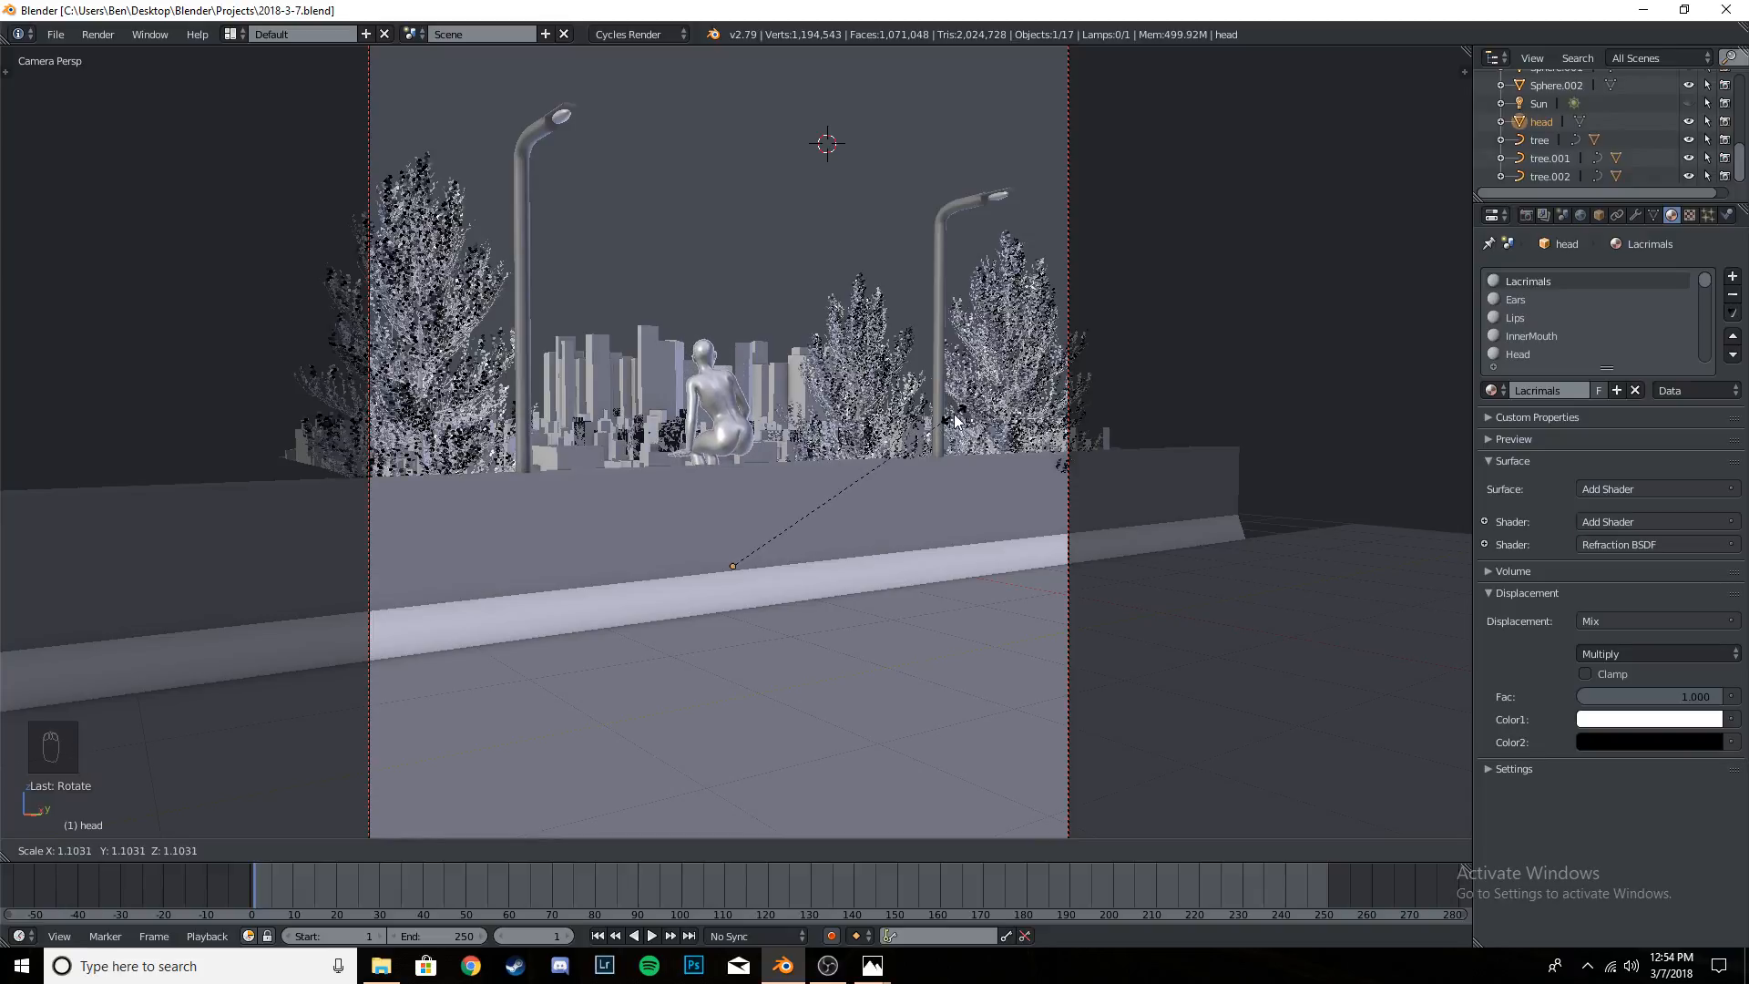
left_click(801, 475)
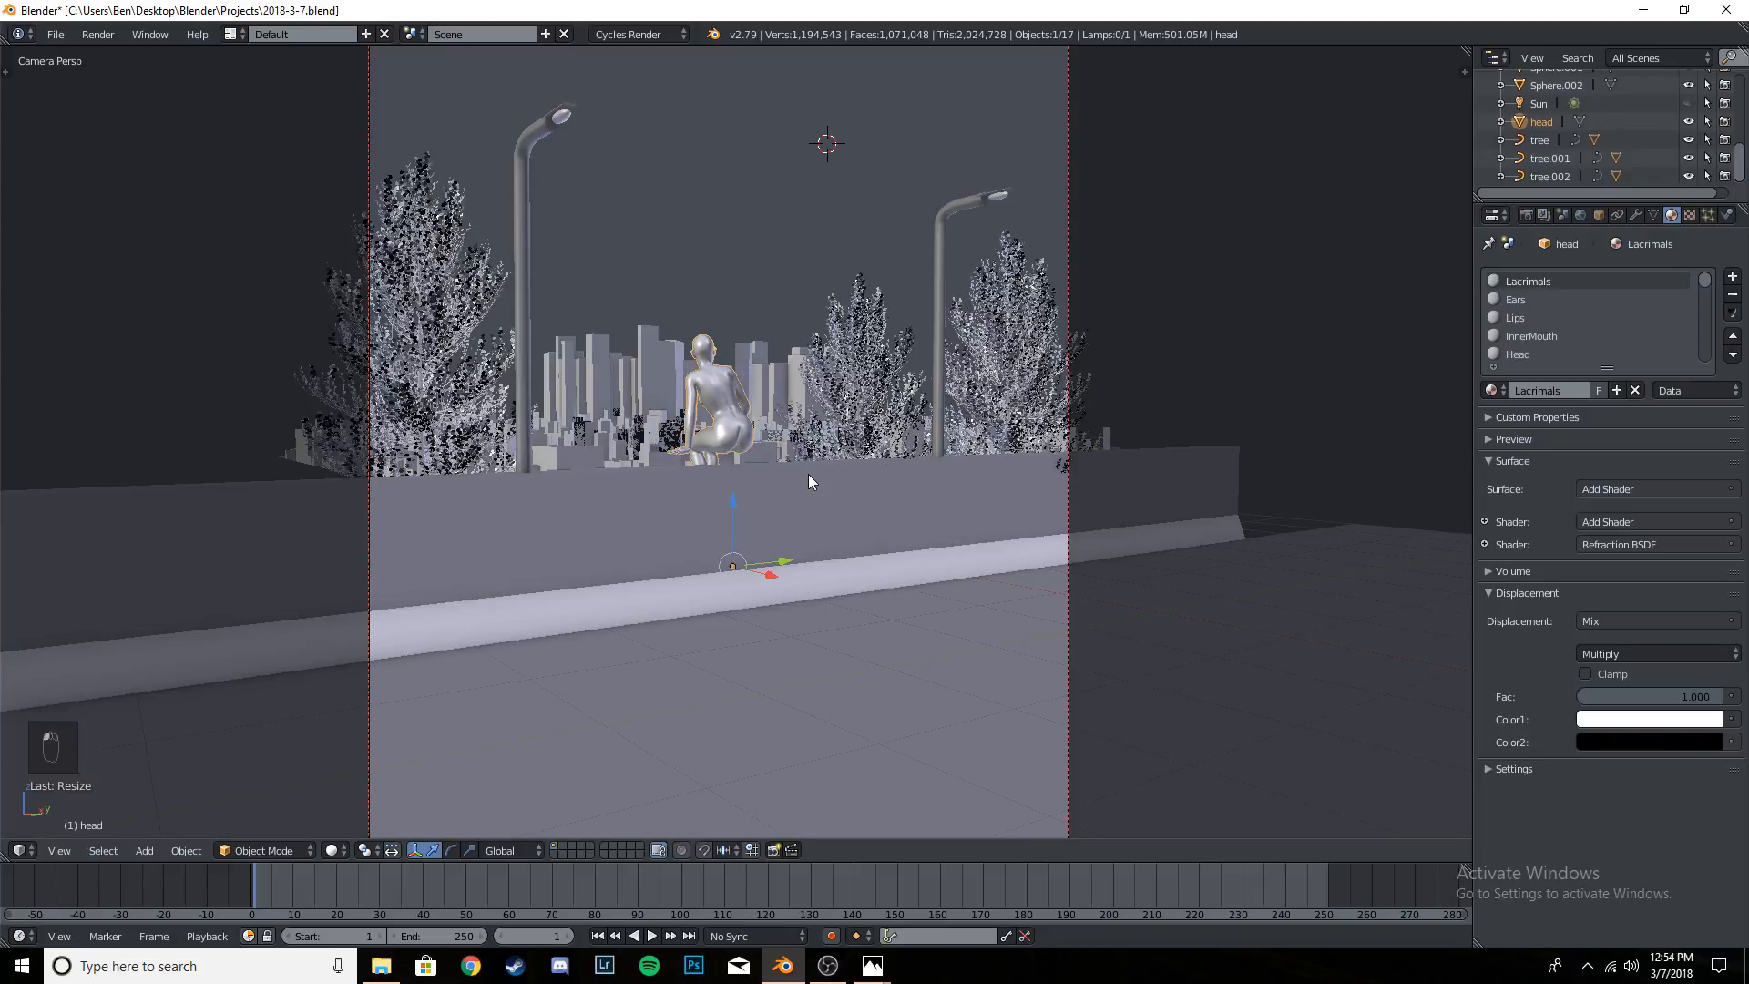
scroll(798, 499, "up", 2)
middle_click_drag(799, 499, 888, 505)
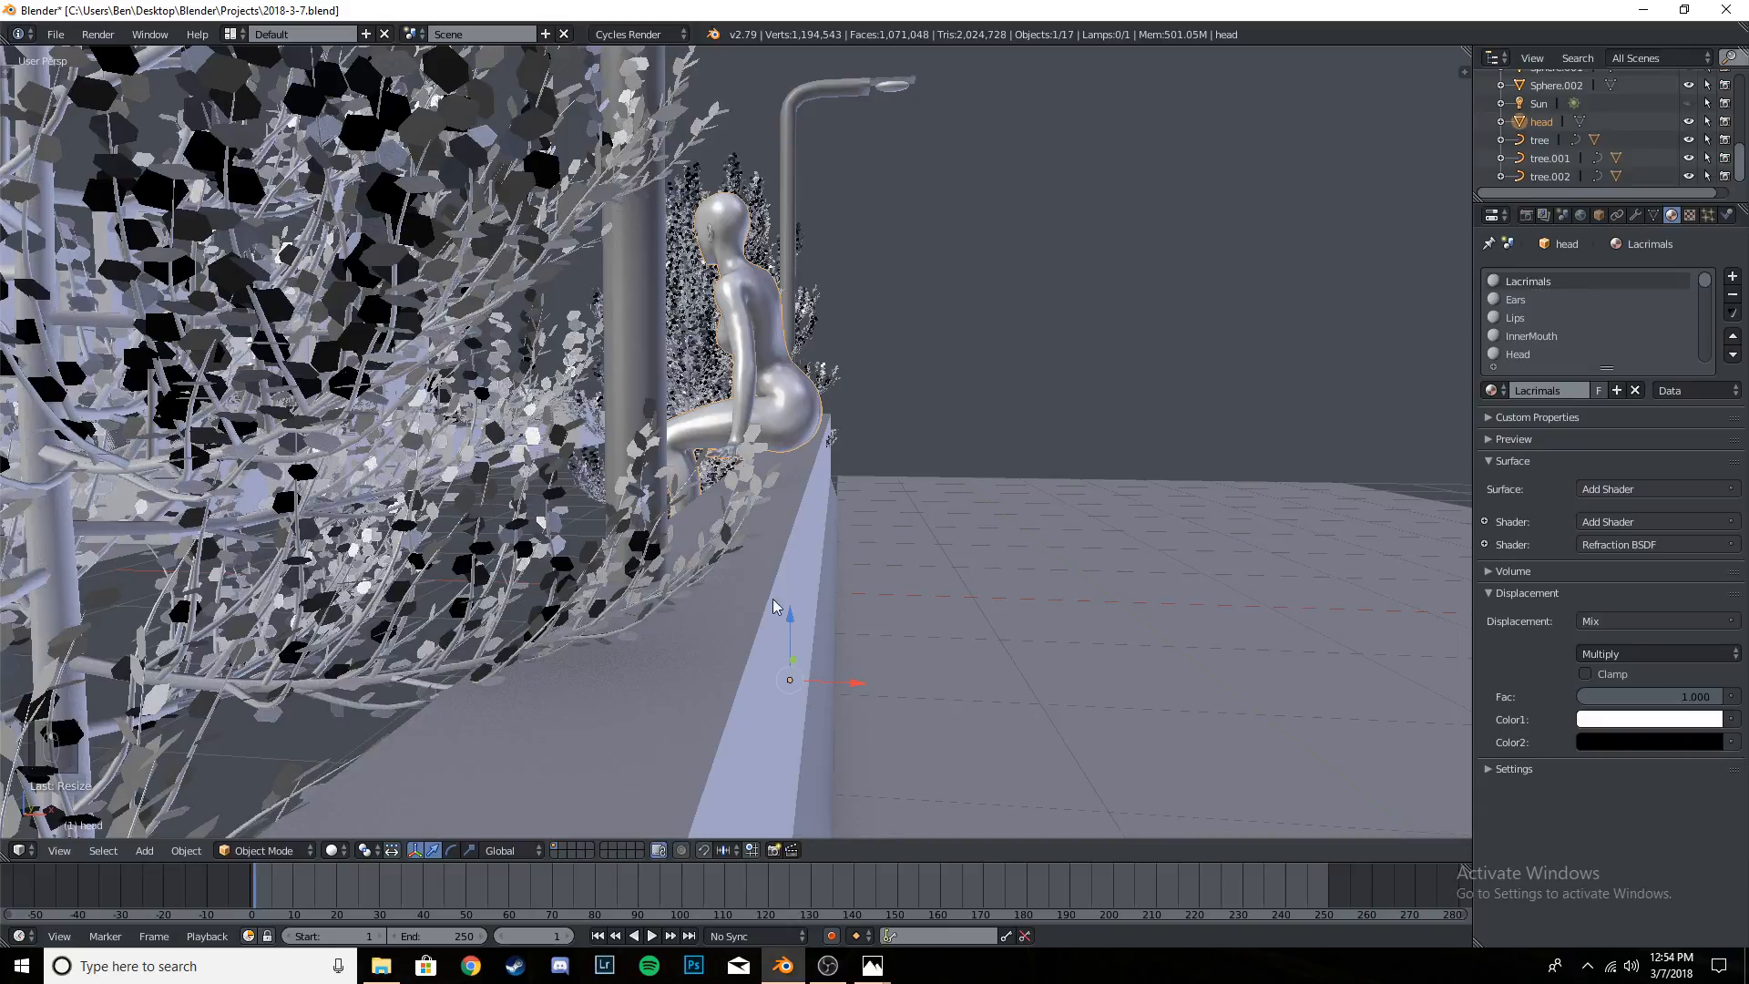
left_click_drag(790, 616, 791, 622)
key("ctrl+z")
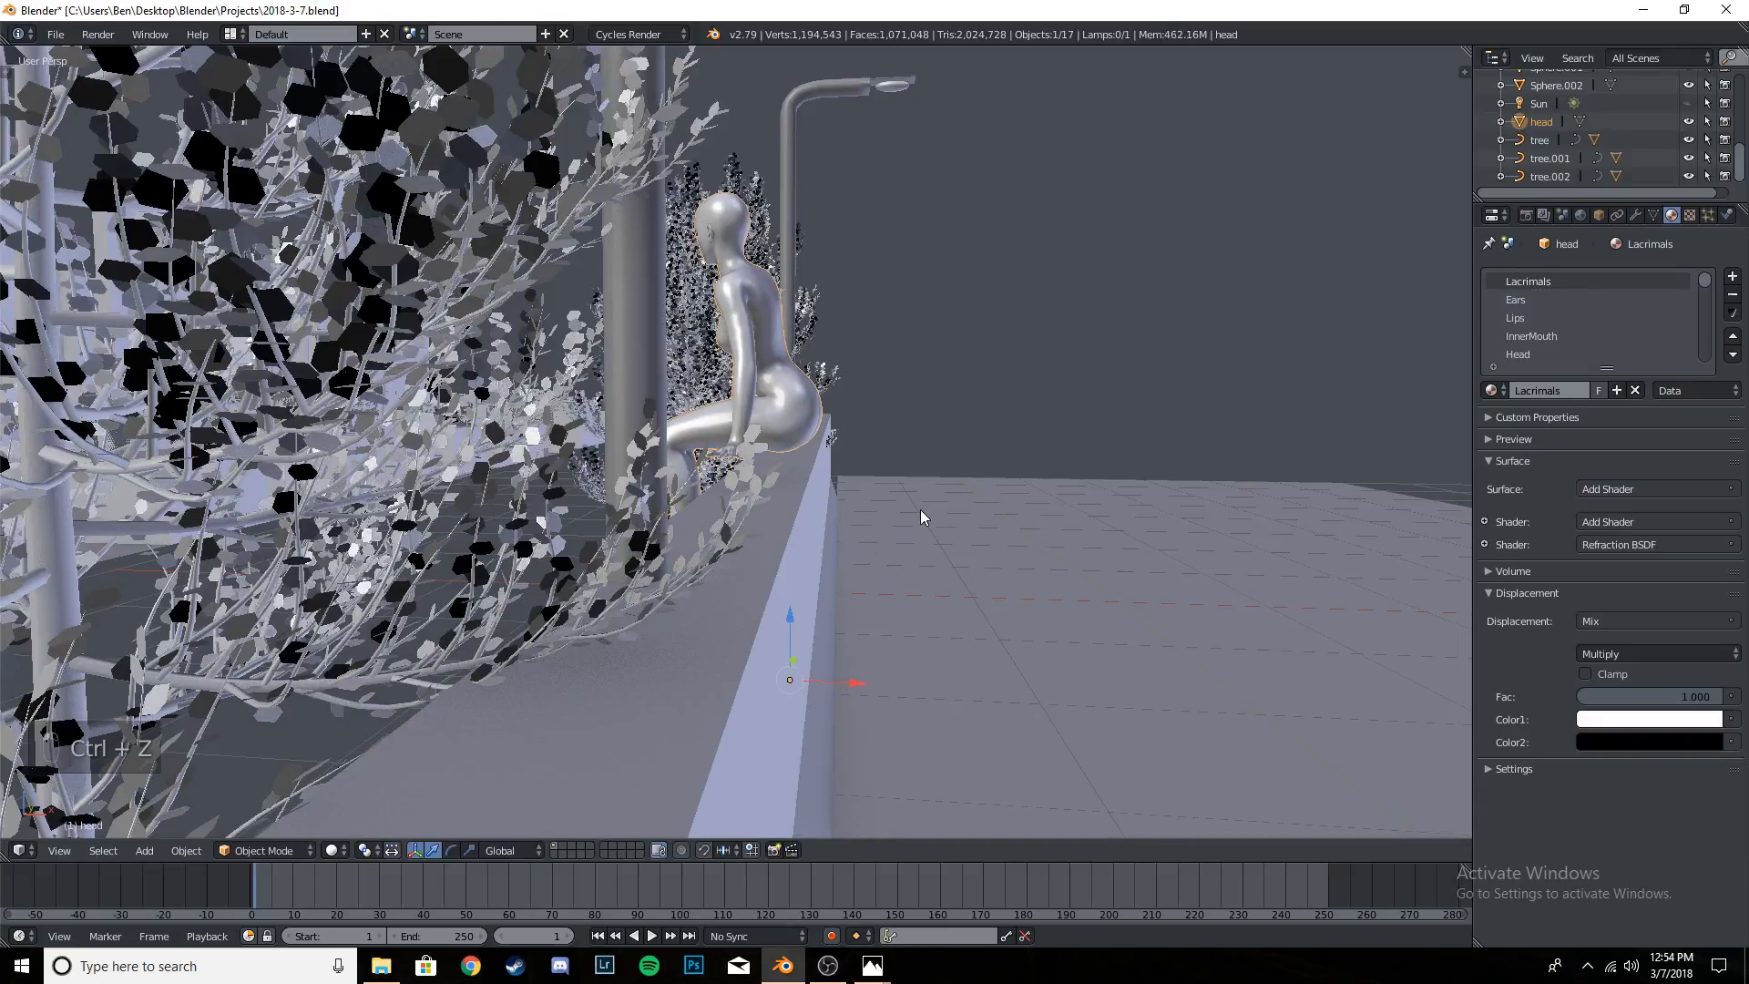
key("ctrl+z")
- Save the project over the existing file and return to the camera view
middle_click_drag(920, 510, 892, 587)
key("ctrl+s")
left_click(893, 587)
key("KP_0")
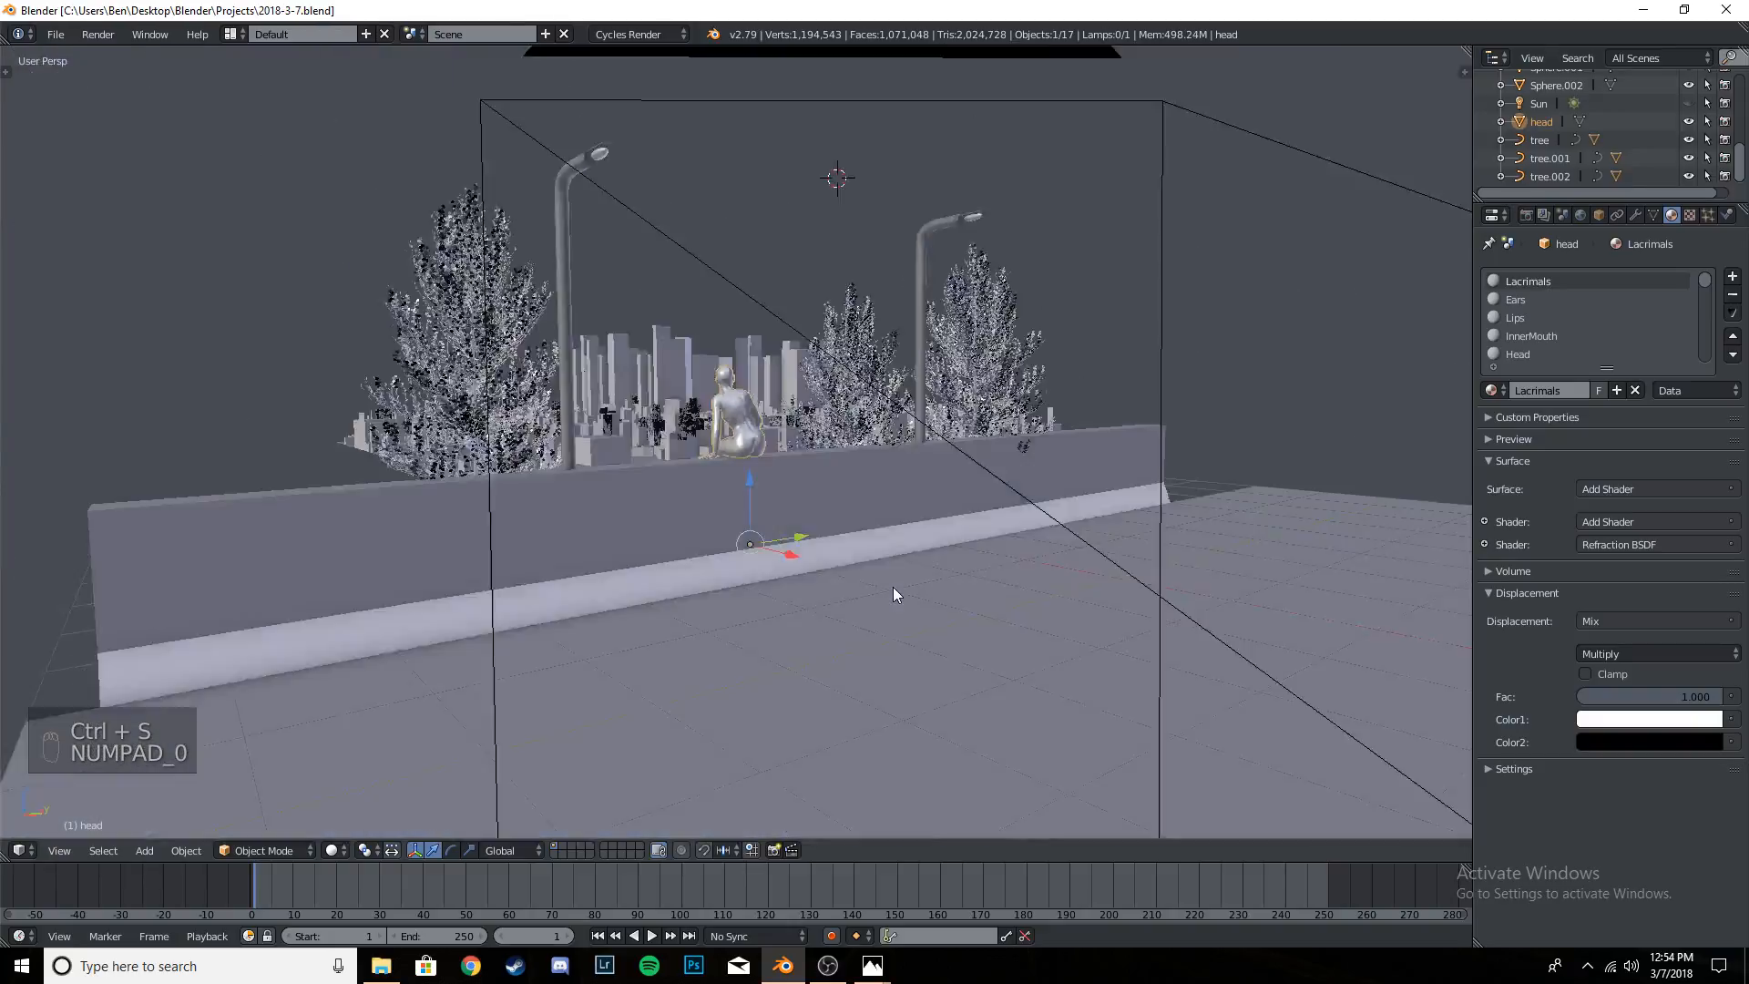
key("ctrl+s")
left_click(893, 586)
scroll(872, 543, "down", 6)
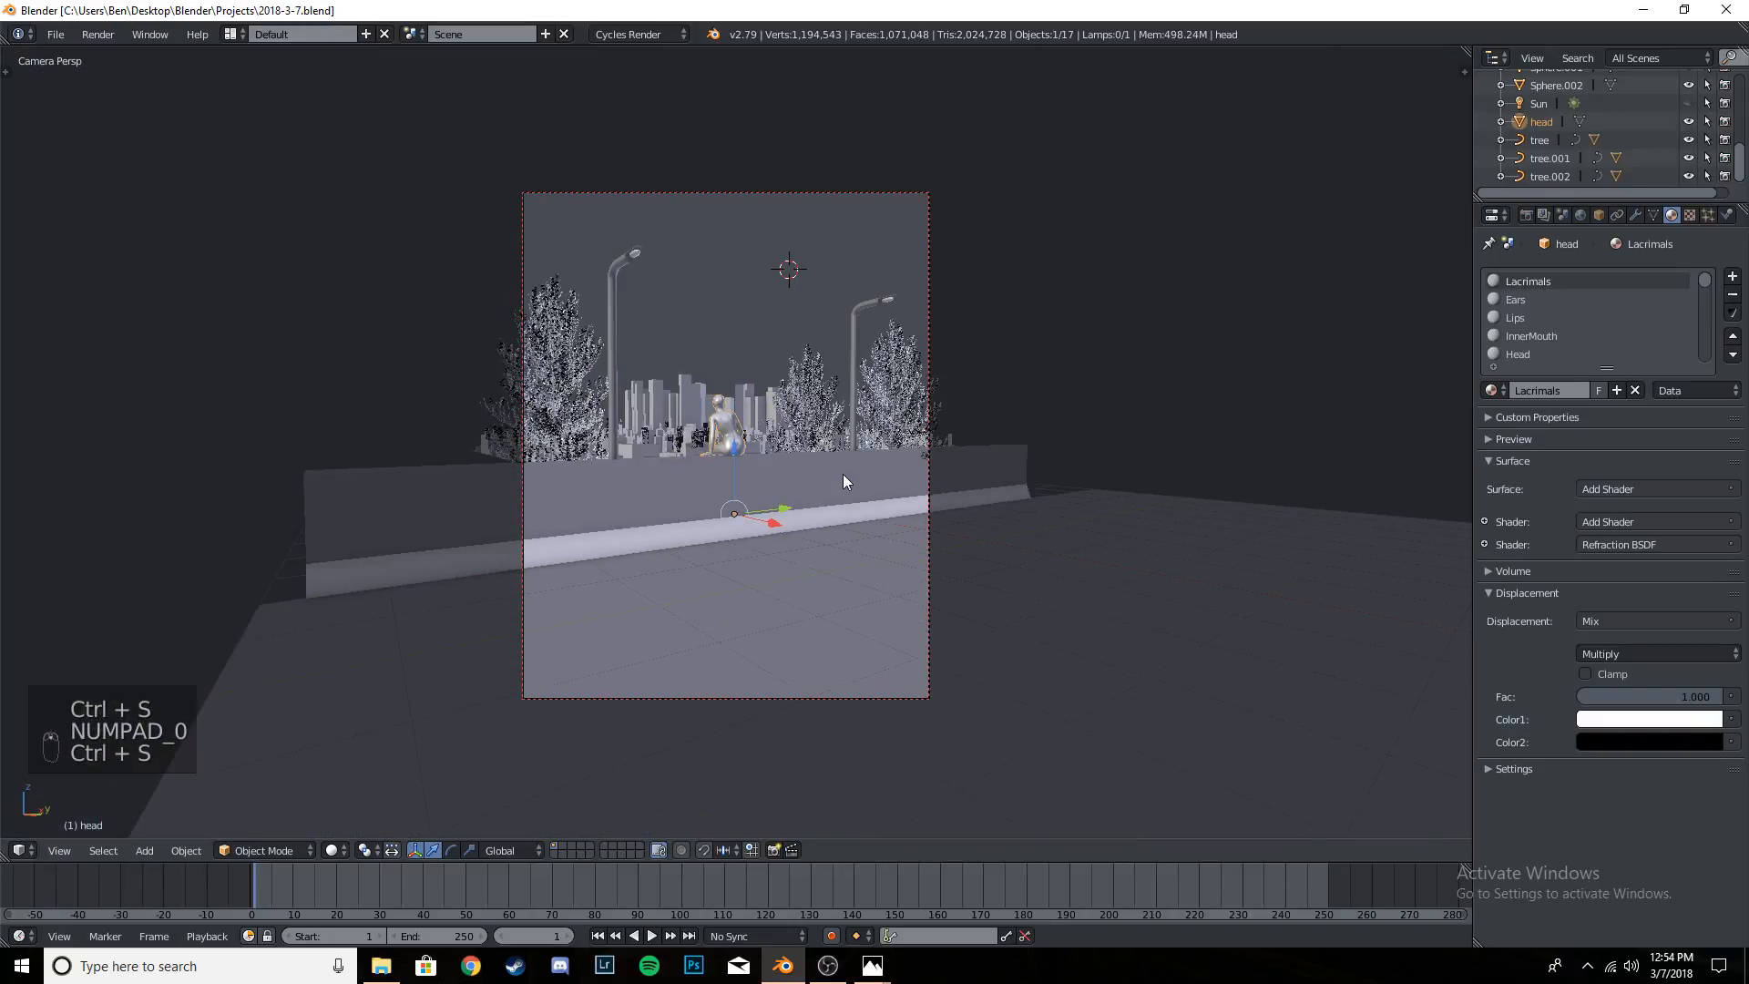
- Scale the seated figure up to about 1.3 and lower it along global Z to sit on the wall
scroll(844, 474, "up", 2)
key("s")
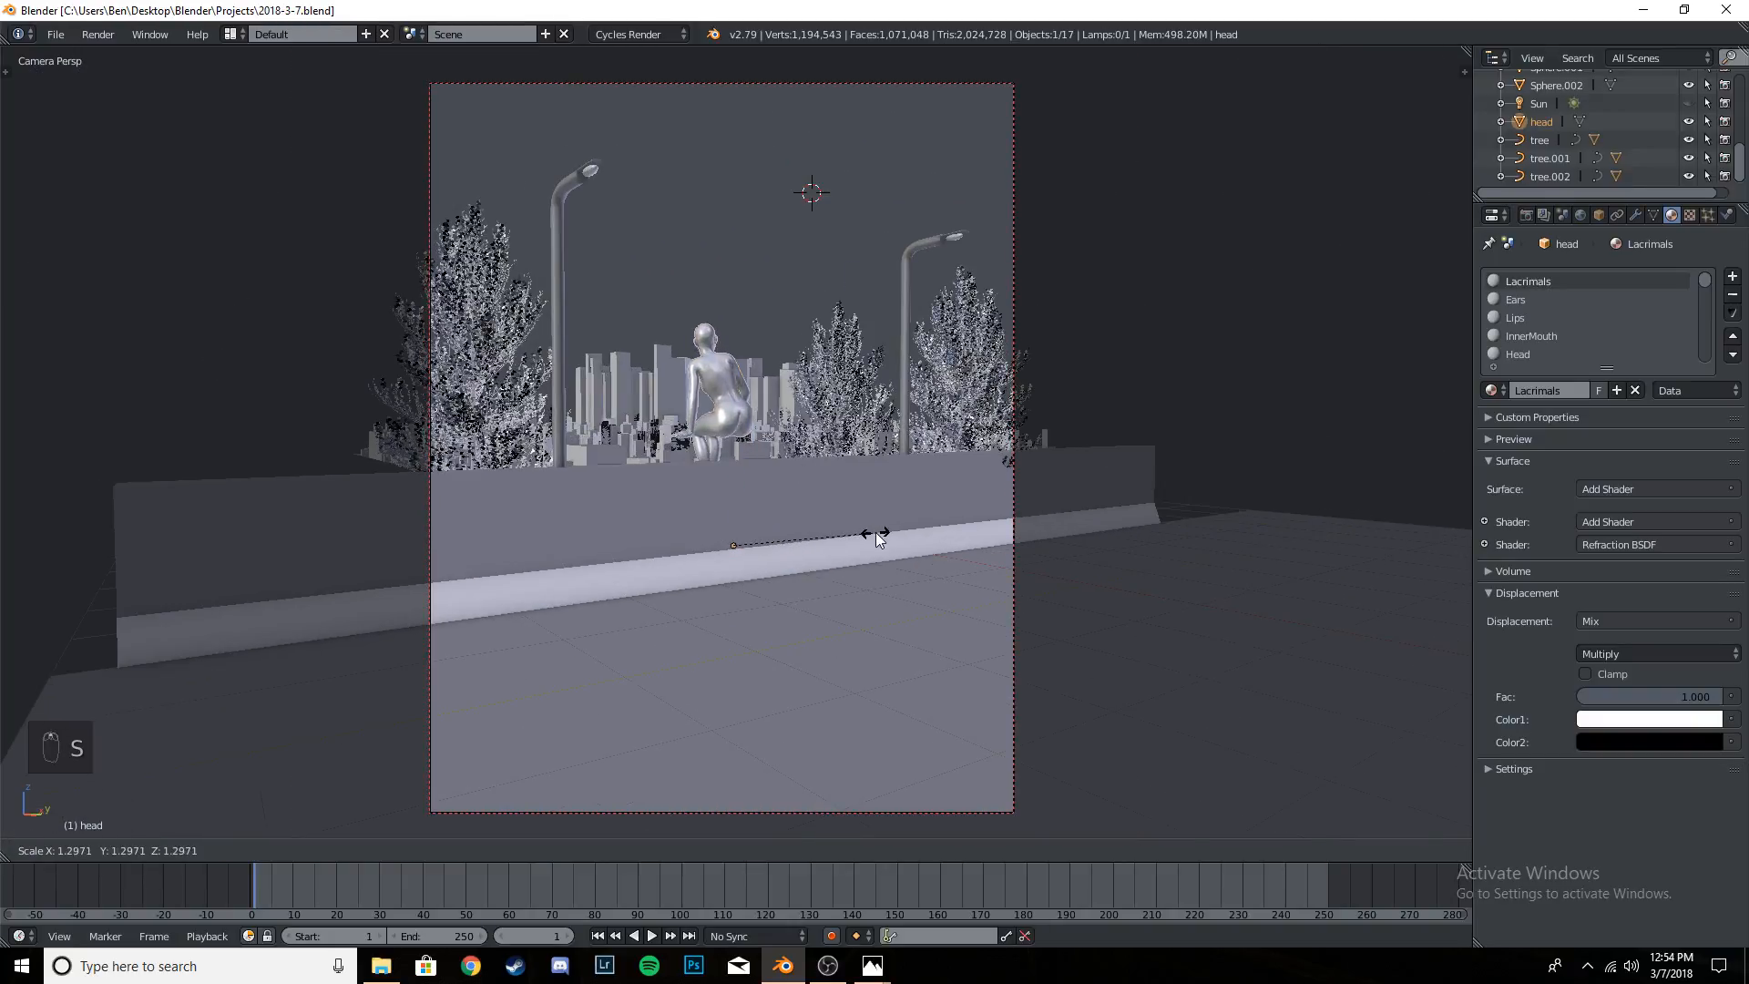
left_click(882, 530)
key("g")
key("z")
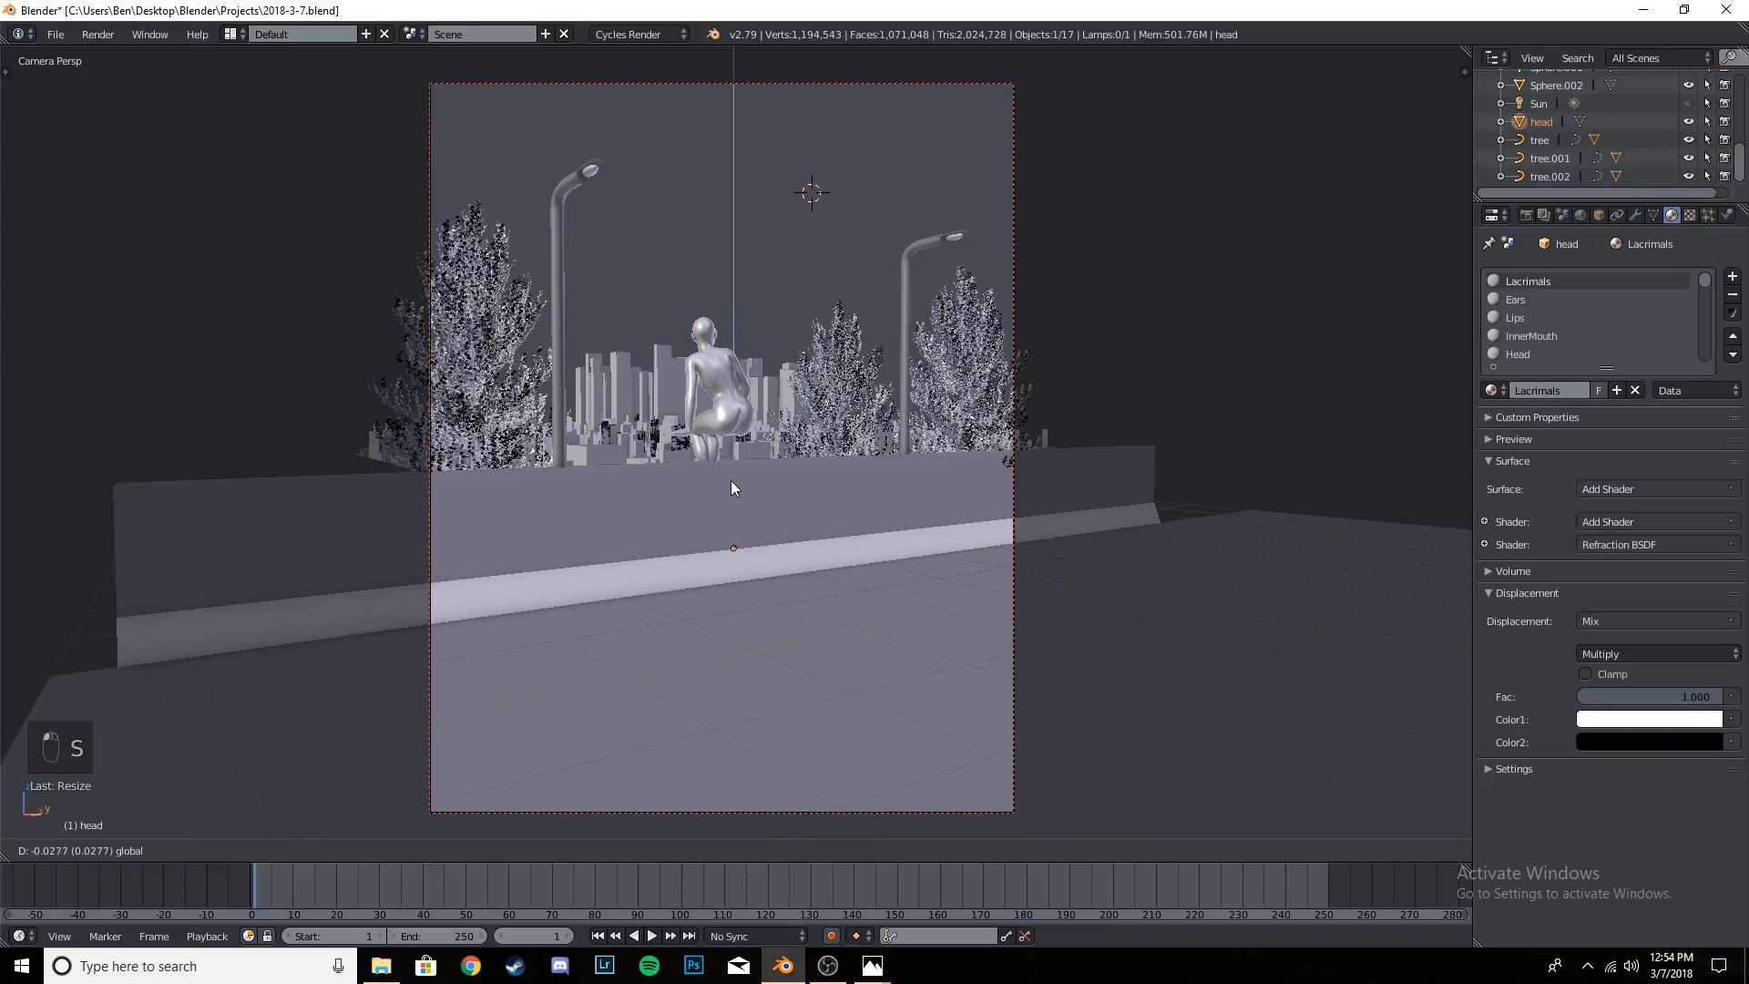
left_click(731, 505)
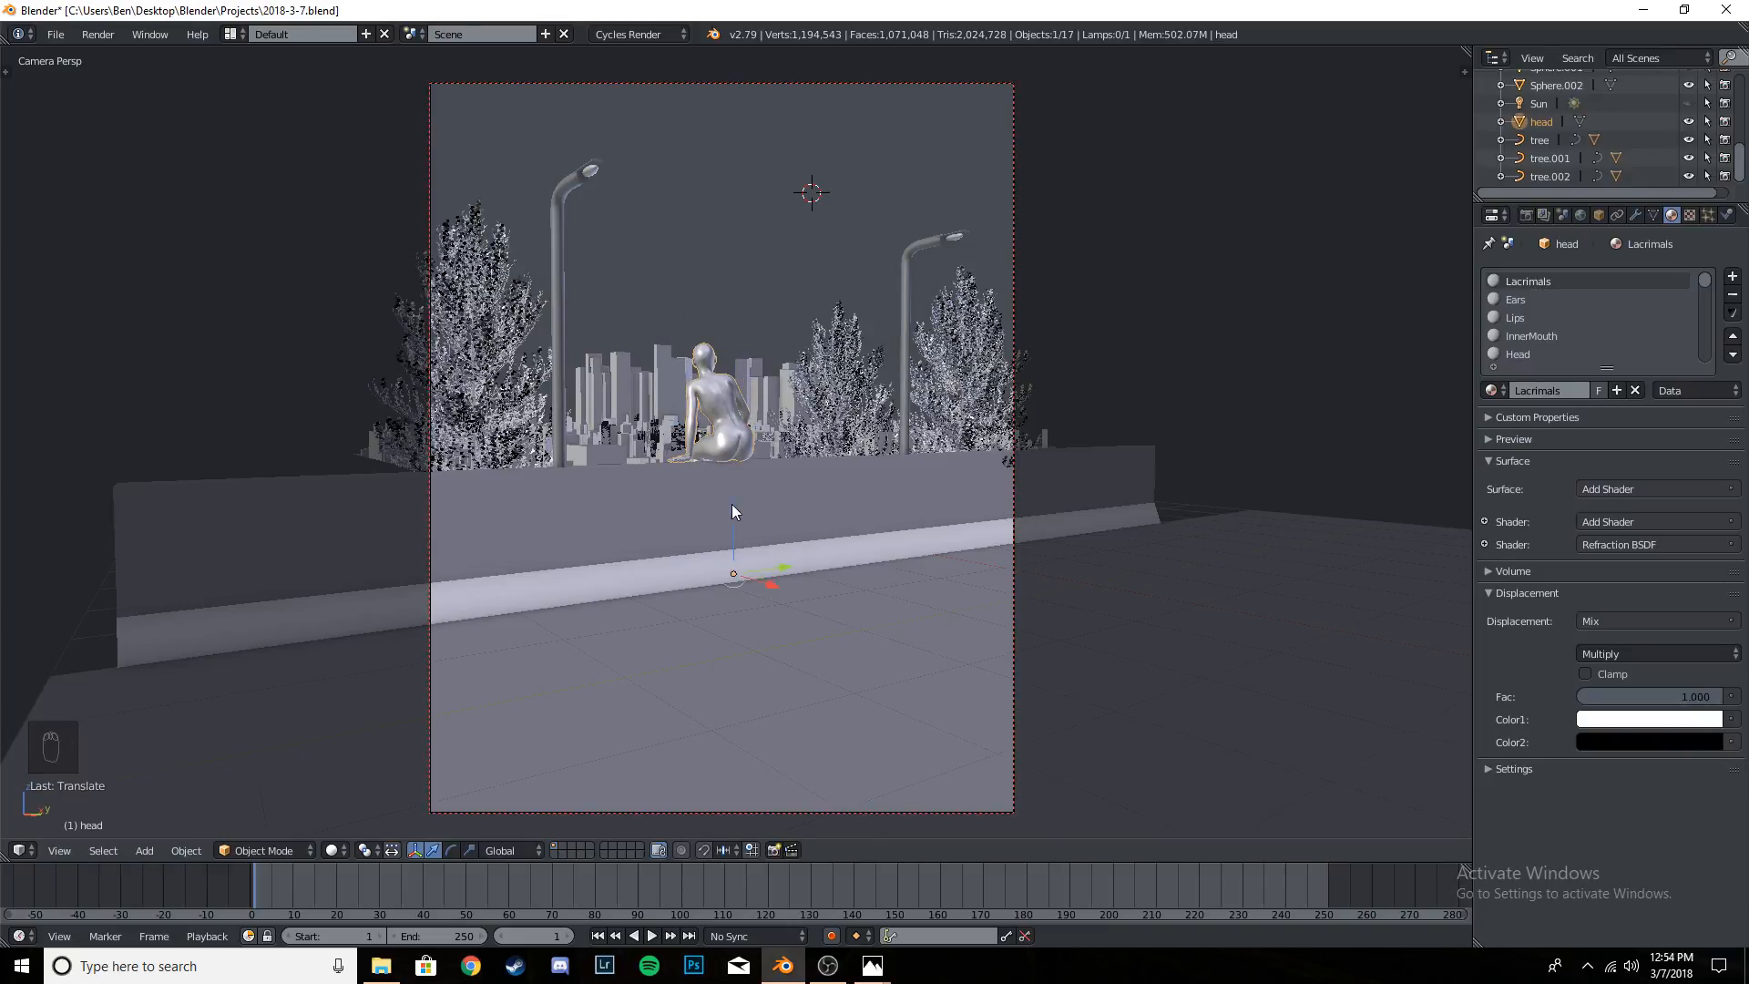
- Rotate the figure a few degrees about global Z and inspect how its hips and hands rest on the wall
middle_click_drag(730, 505, 822, 569)
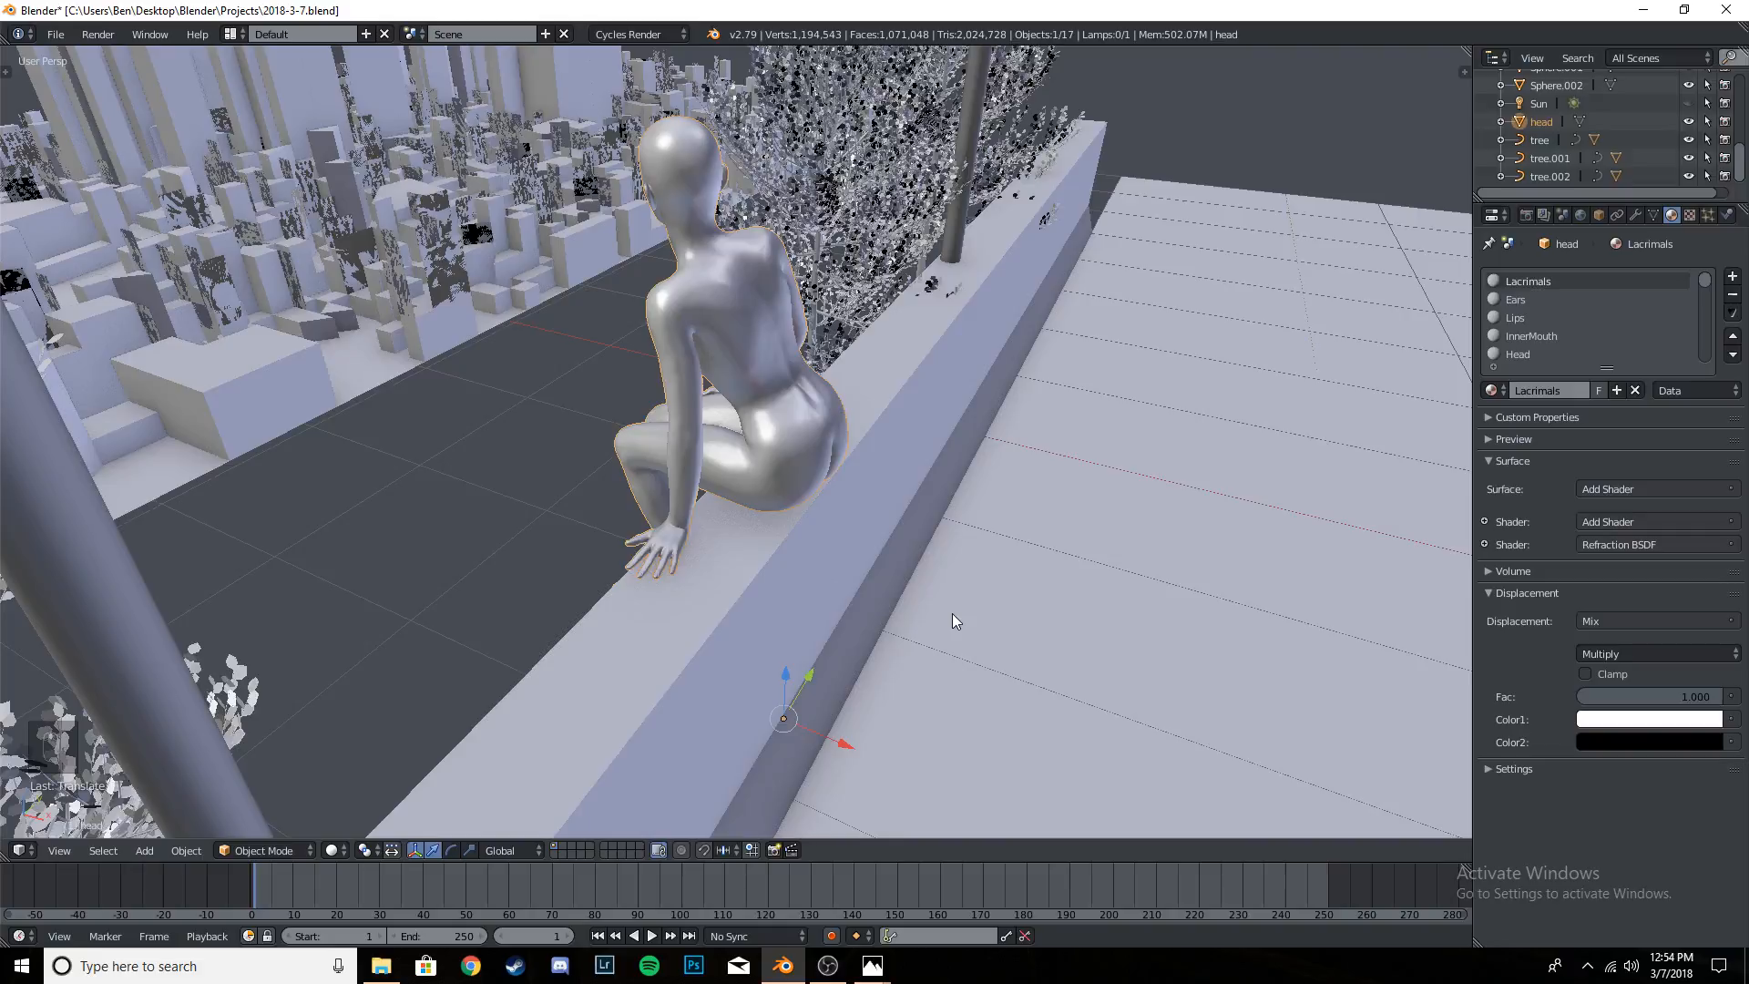
key("r")
key("z")
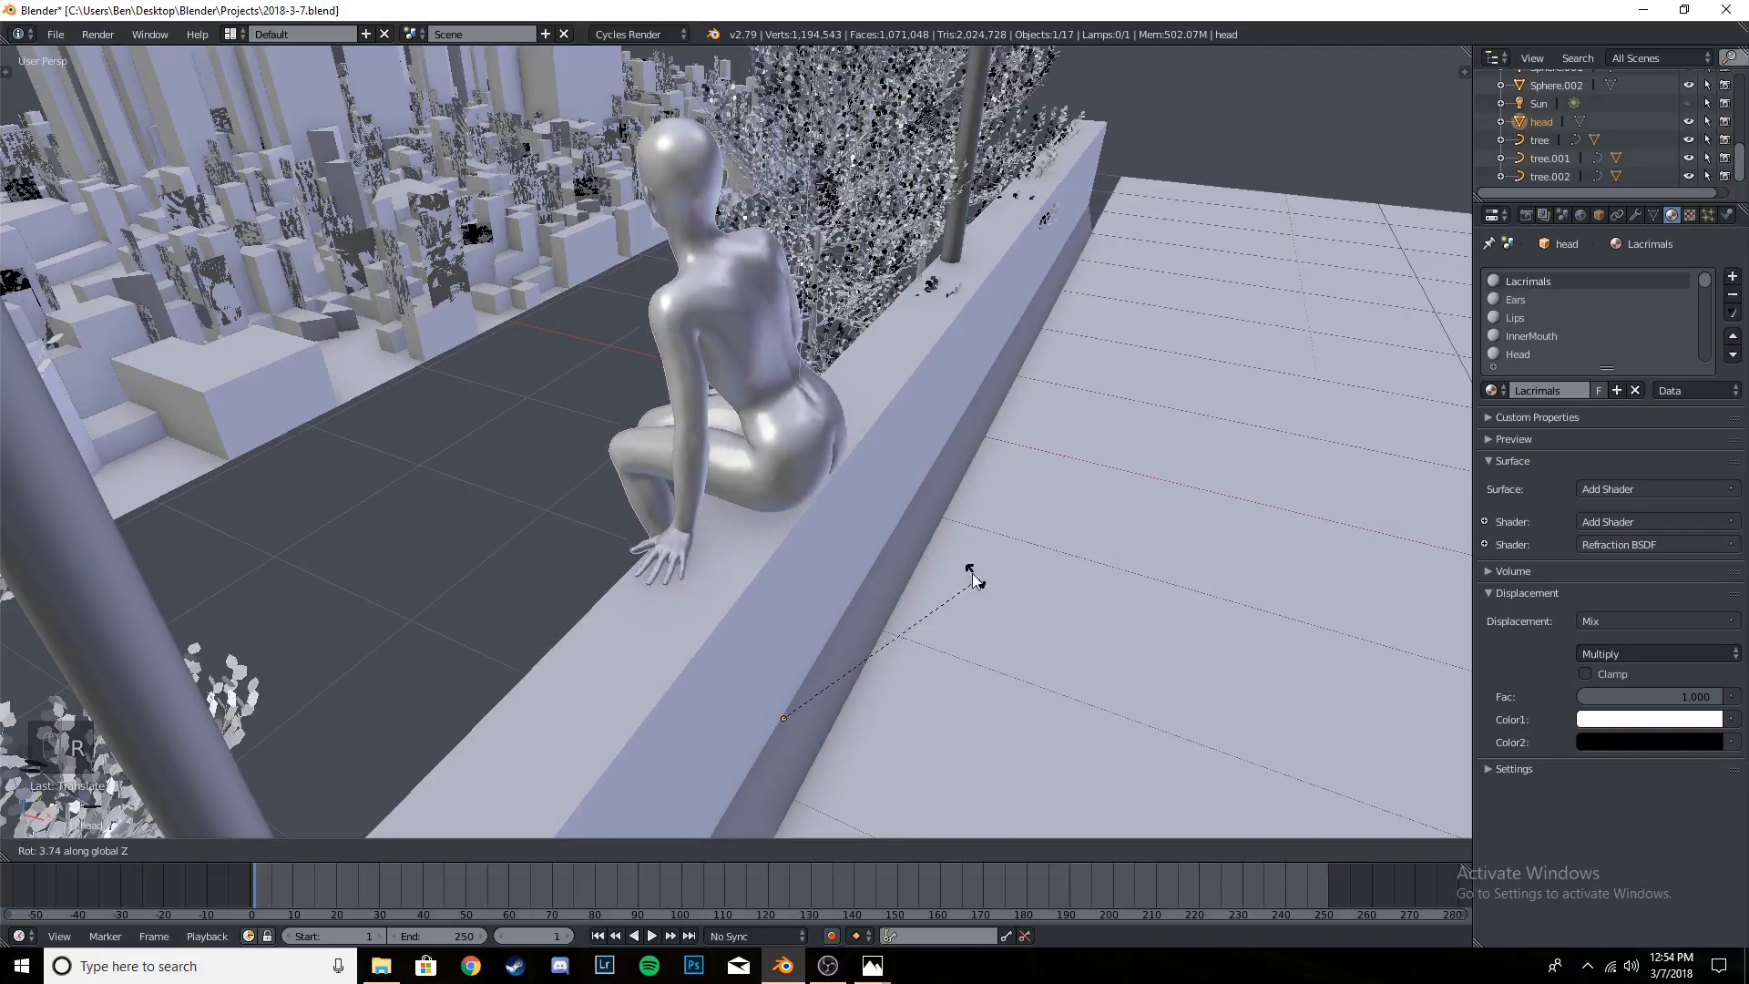
left_click(944, 566)
middle_click_drag(944, 566, 1201, 541)
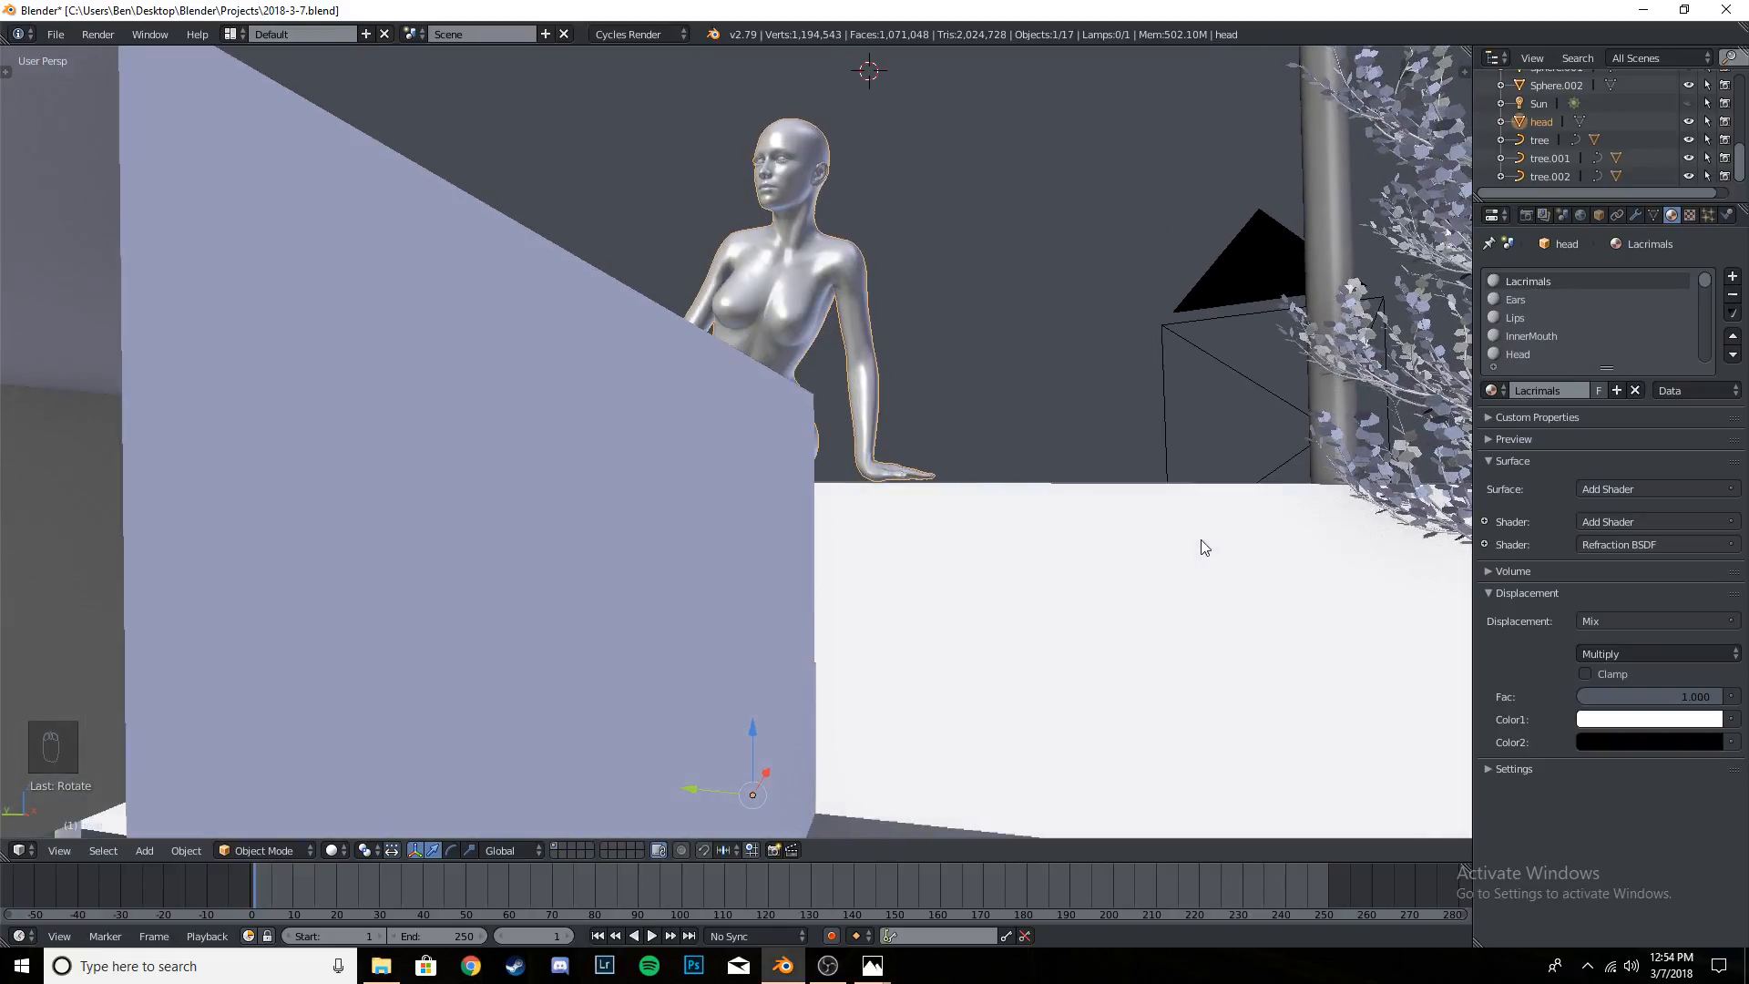
- Fine-tune the figure's height along global Z against the wall top and check the contact from close range
key("shift+f")
key("w")
left_click(736, 441)
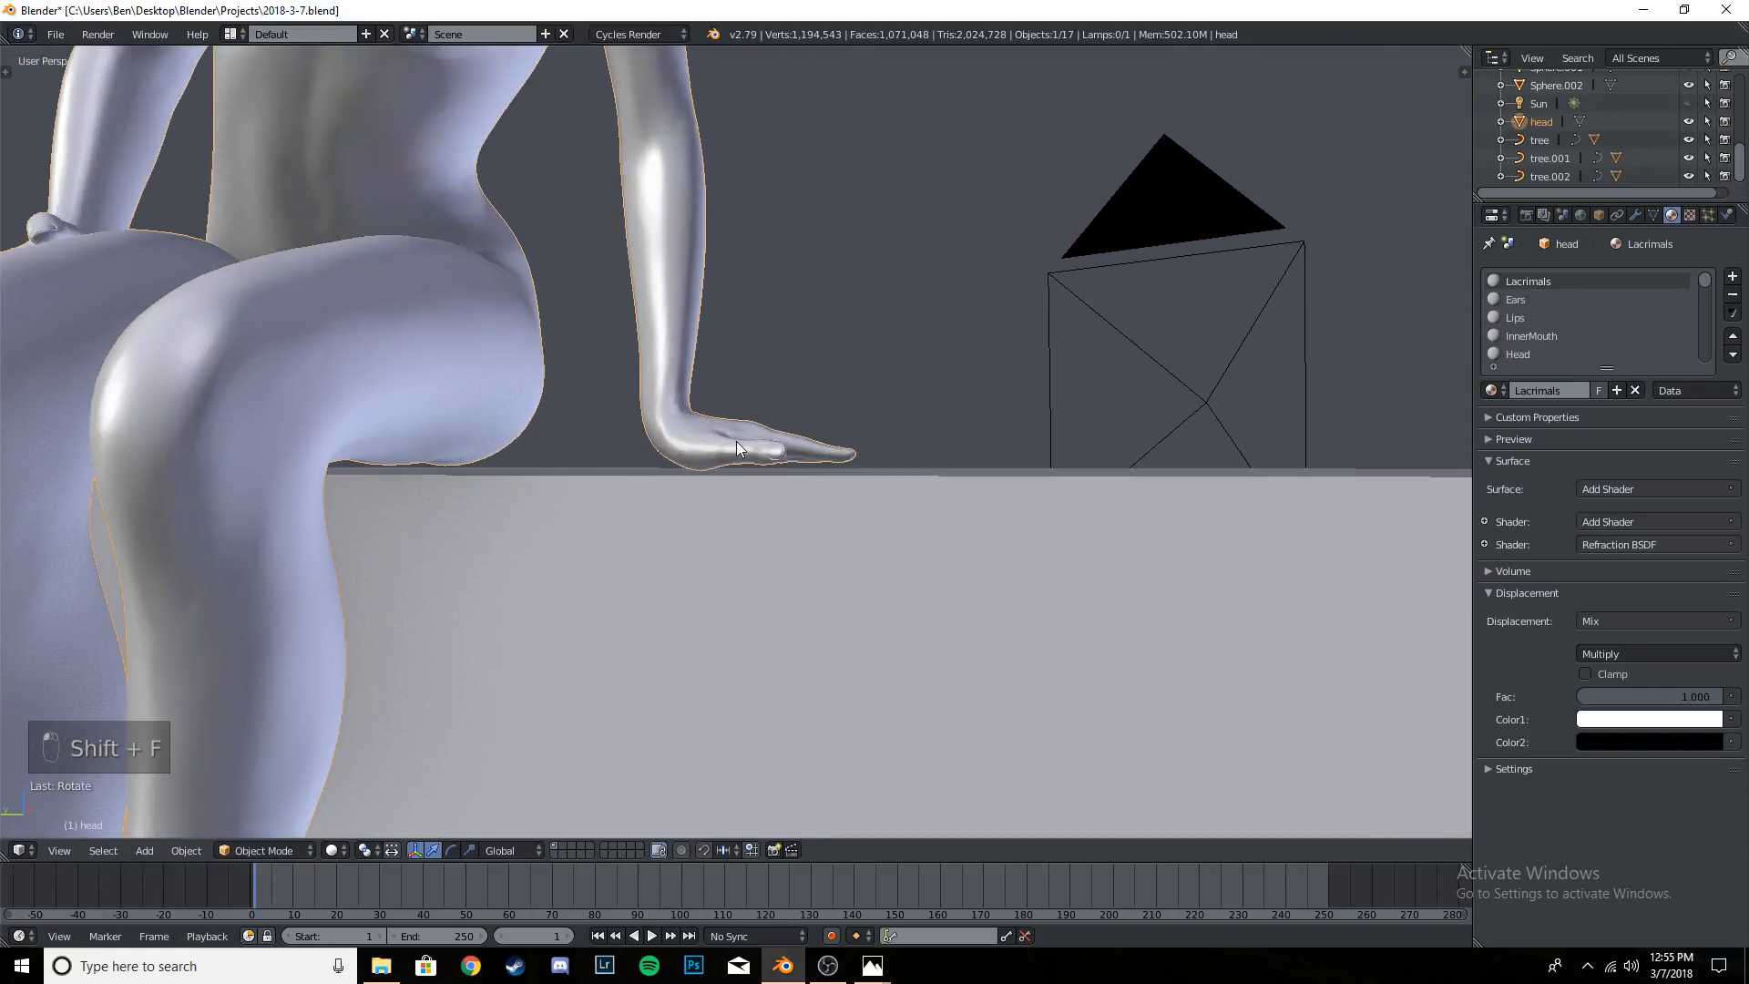
key("g")
key("z")
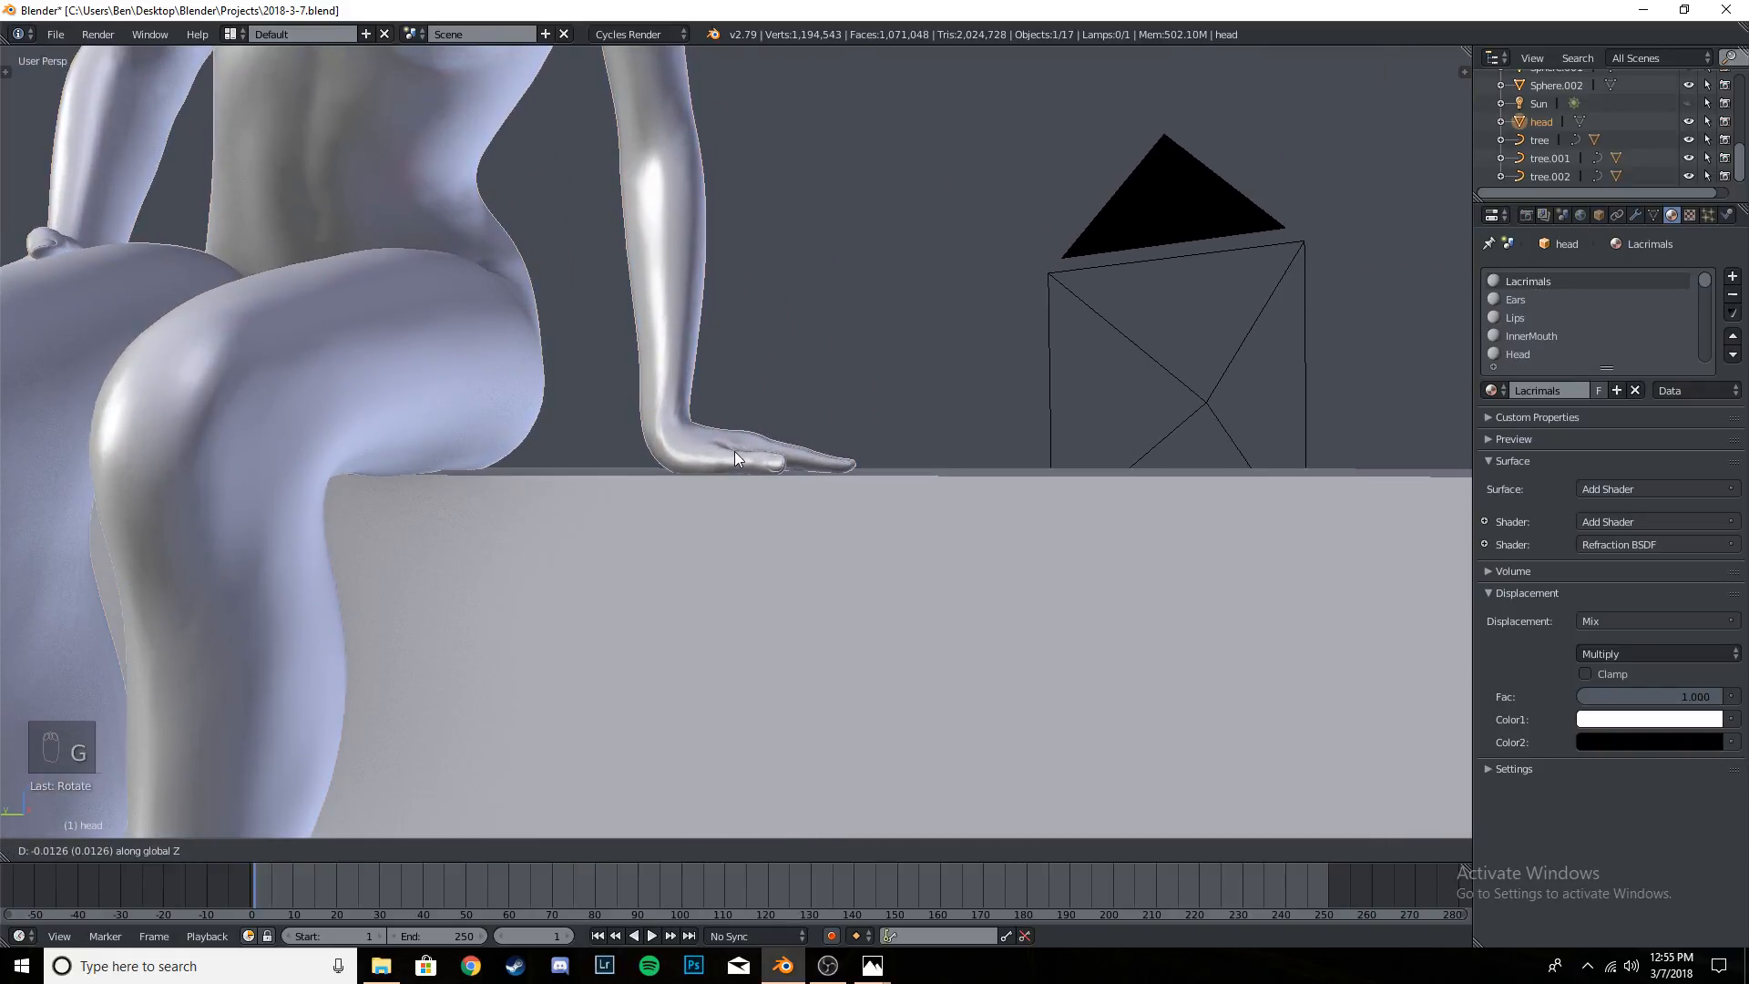
left_click(736, 447)
middle_click_drag(735, 446, 823, 434)
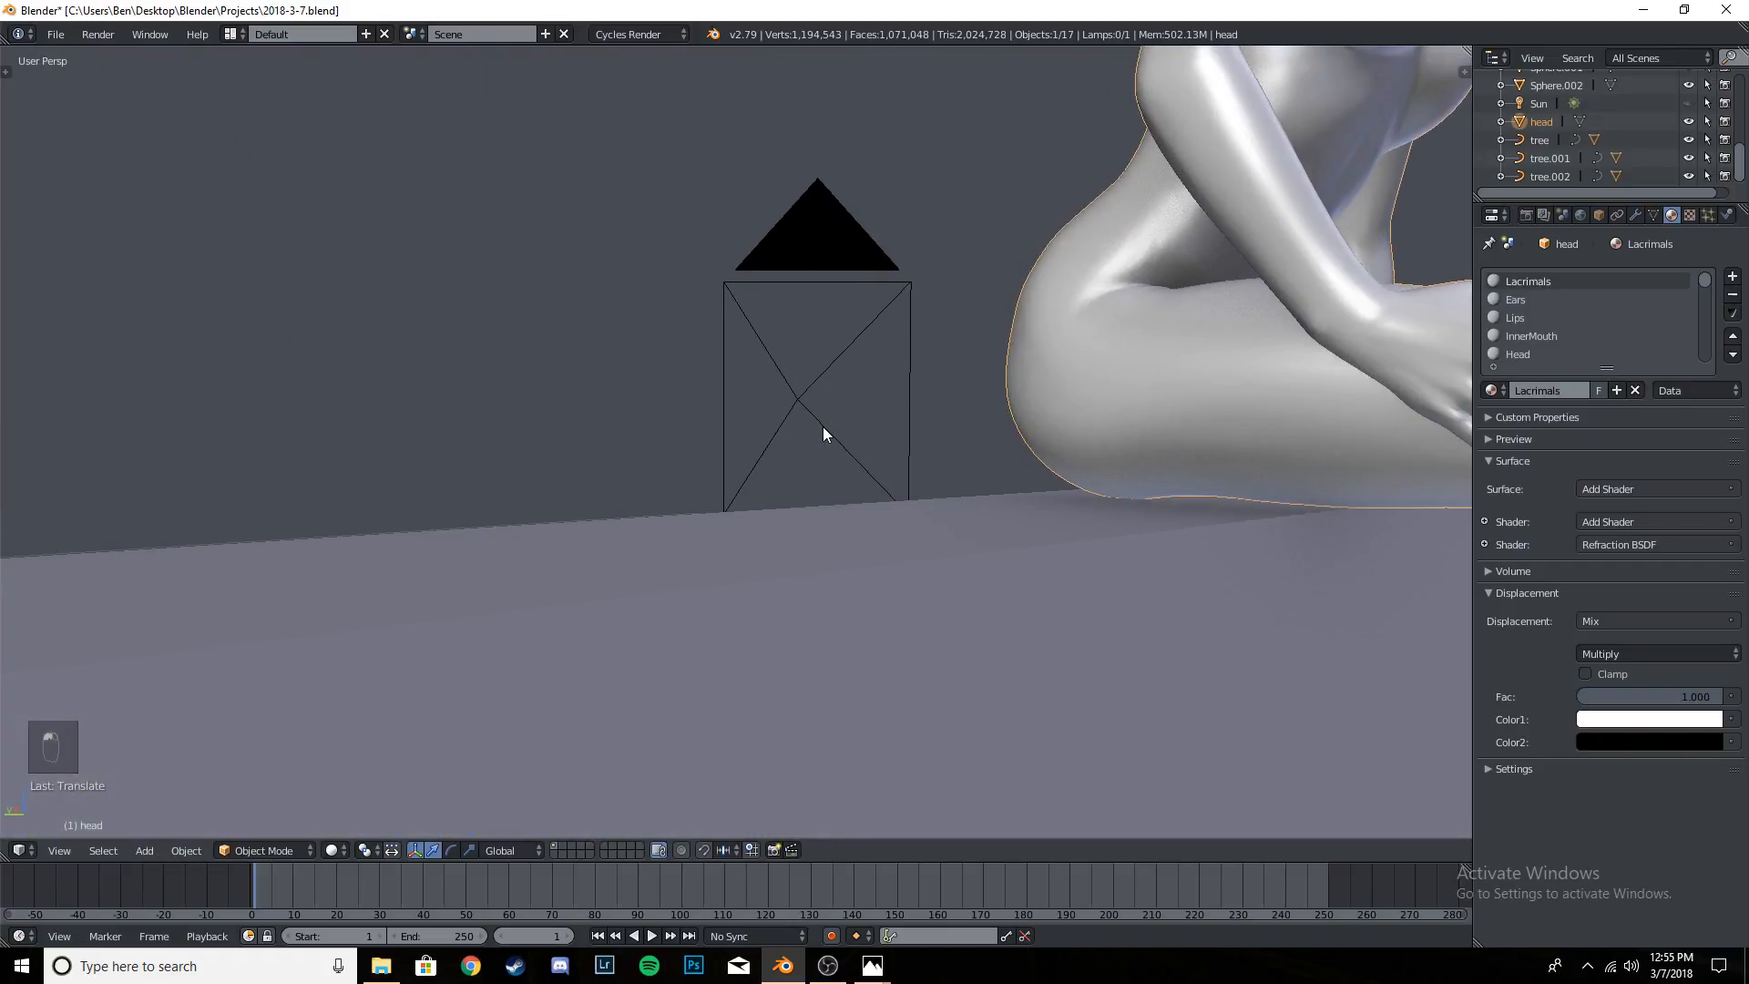
key("shift+f")
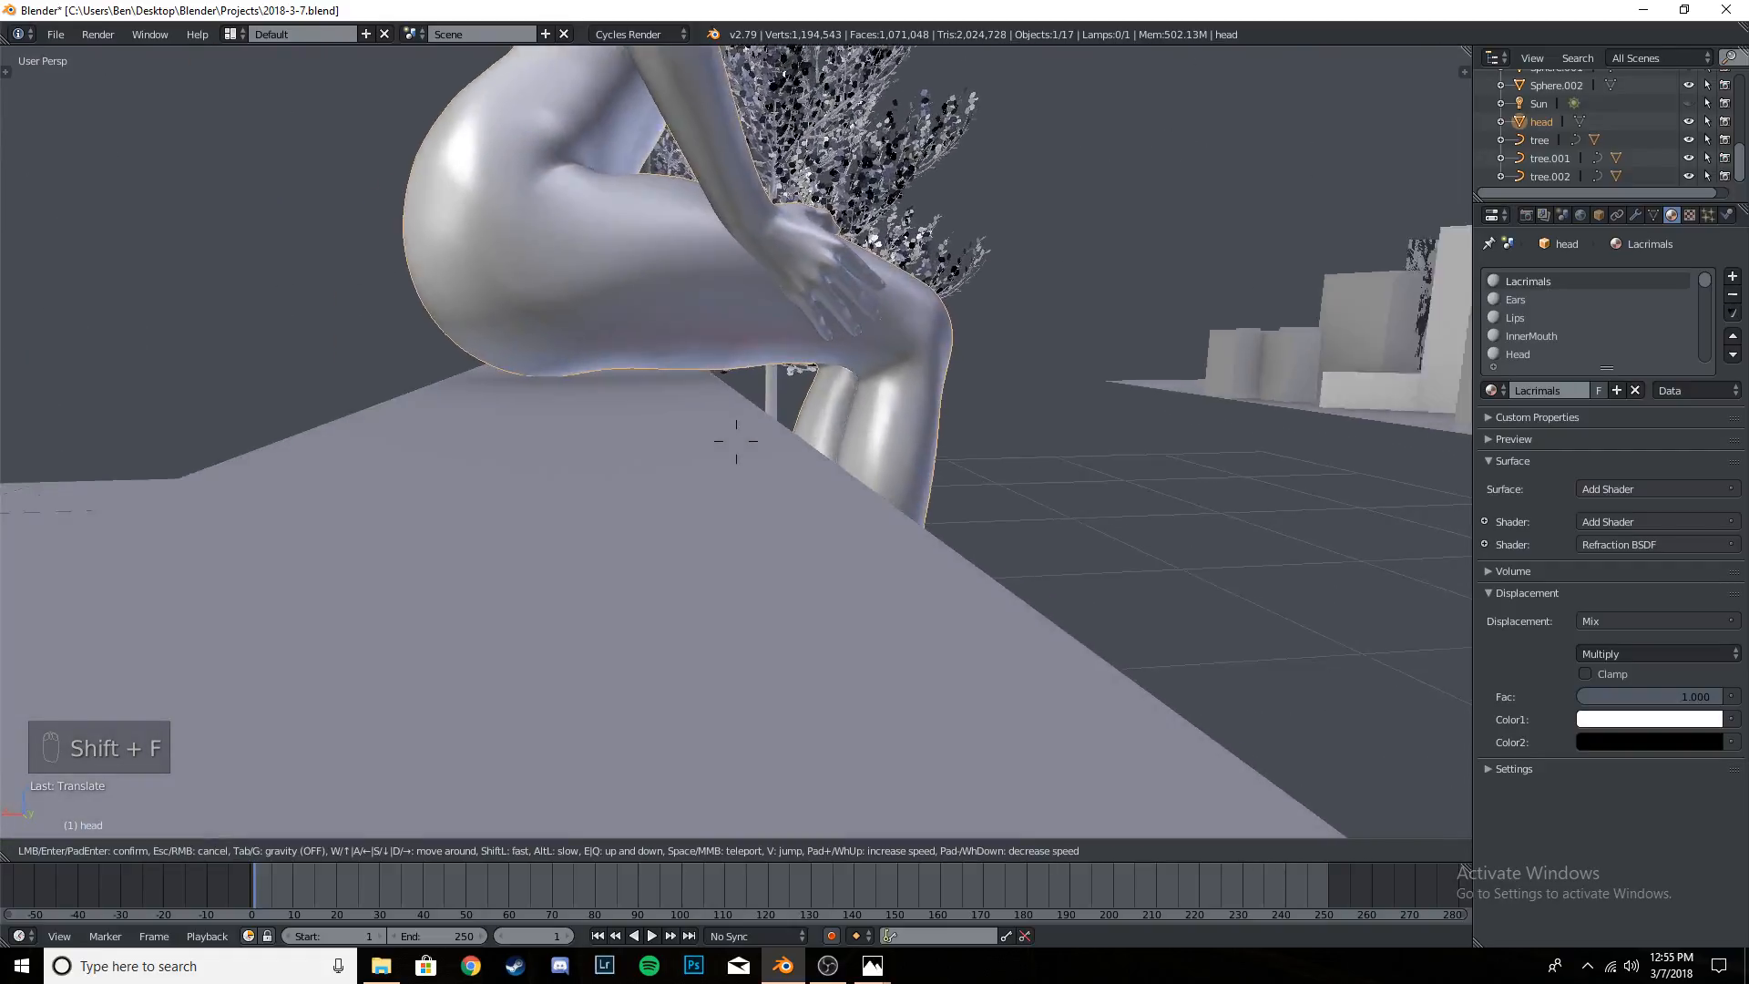
key("Escape")
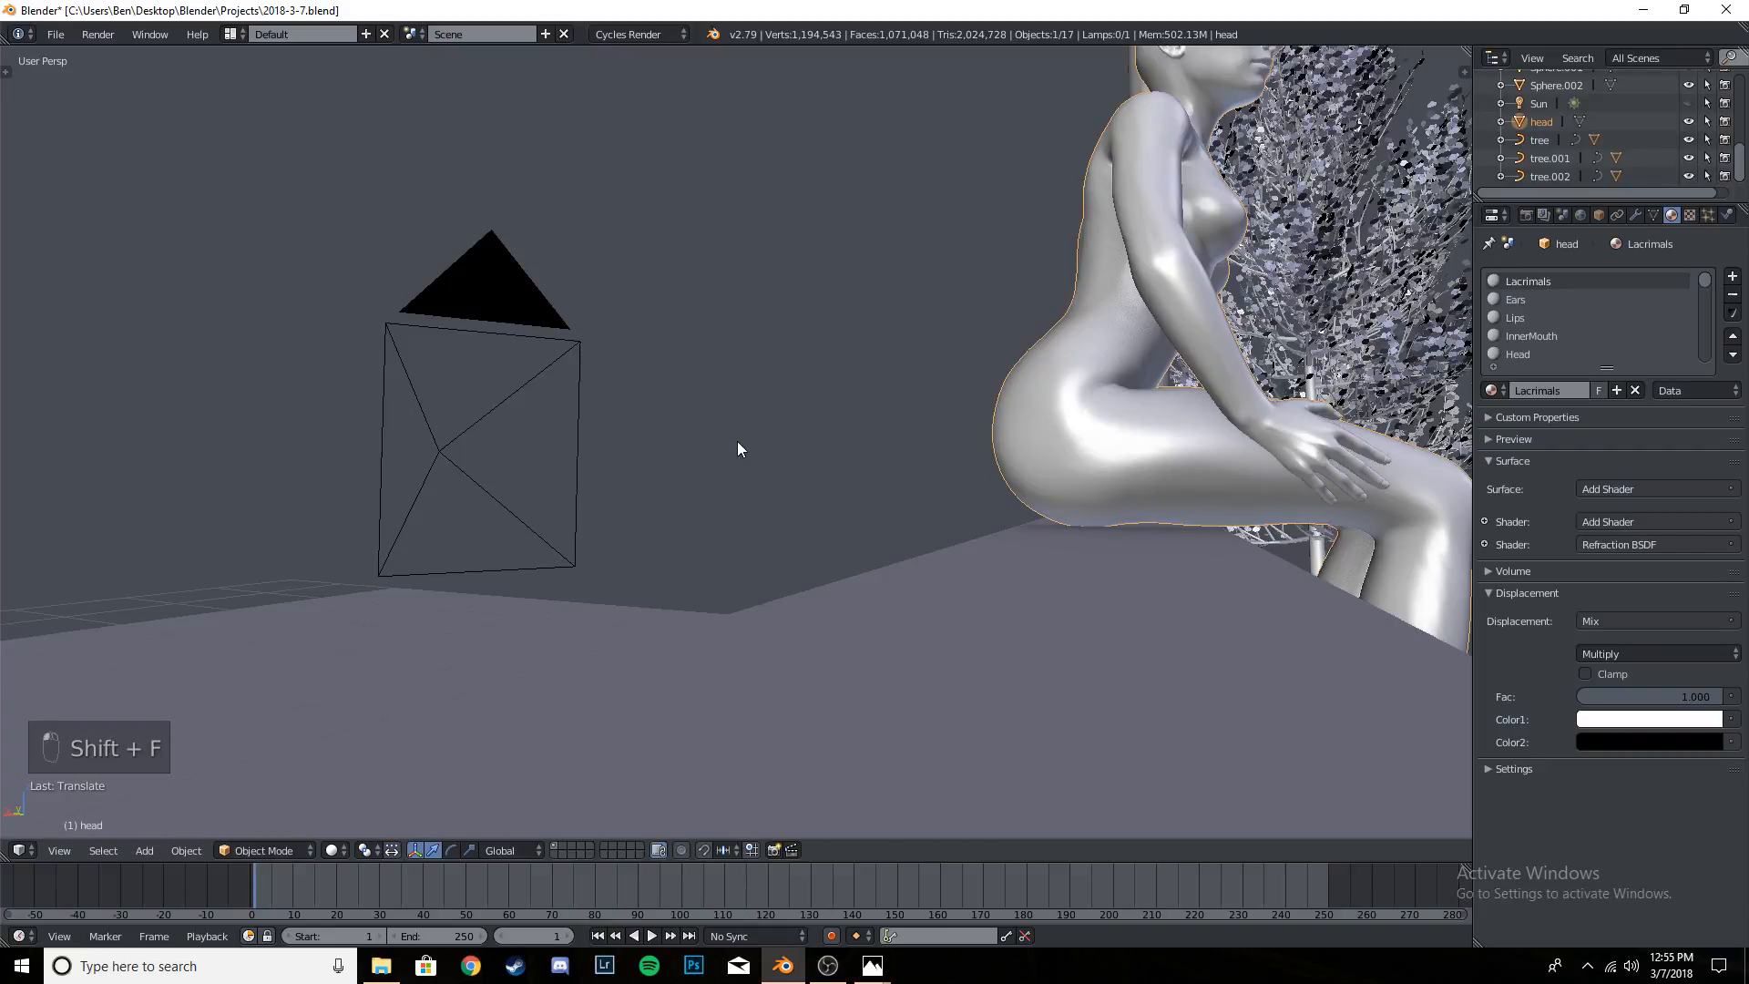
- Return to the camera view with the whole frame in sight and save the project over the existing file
key("KP_0")
key("ctrl+s")
left_click(736, 441)
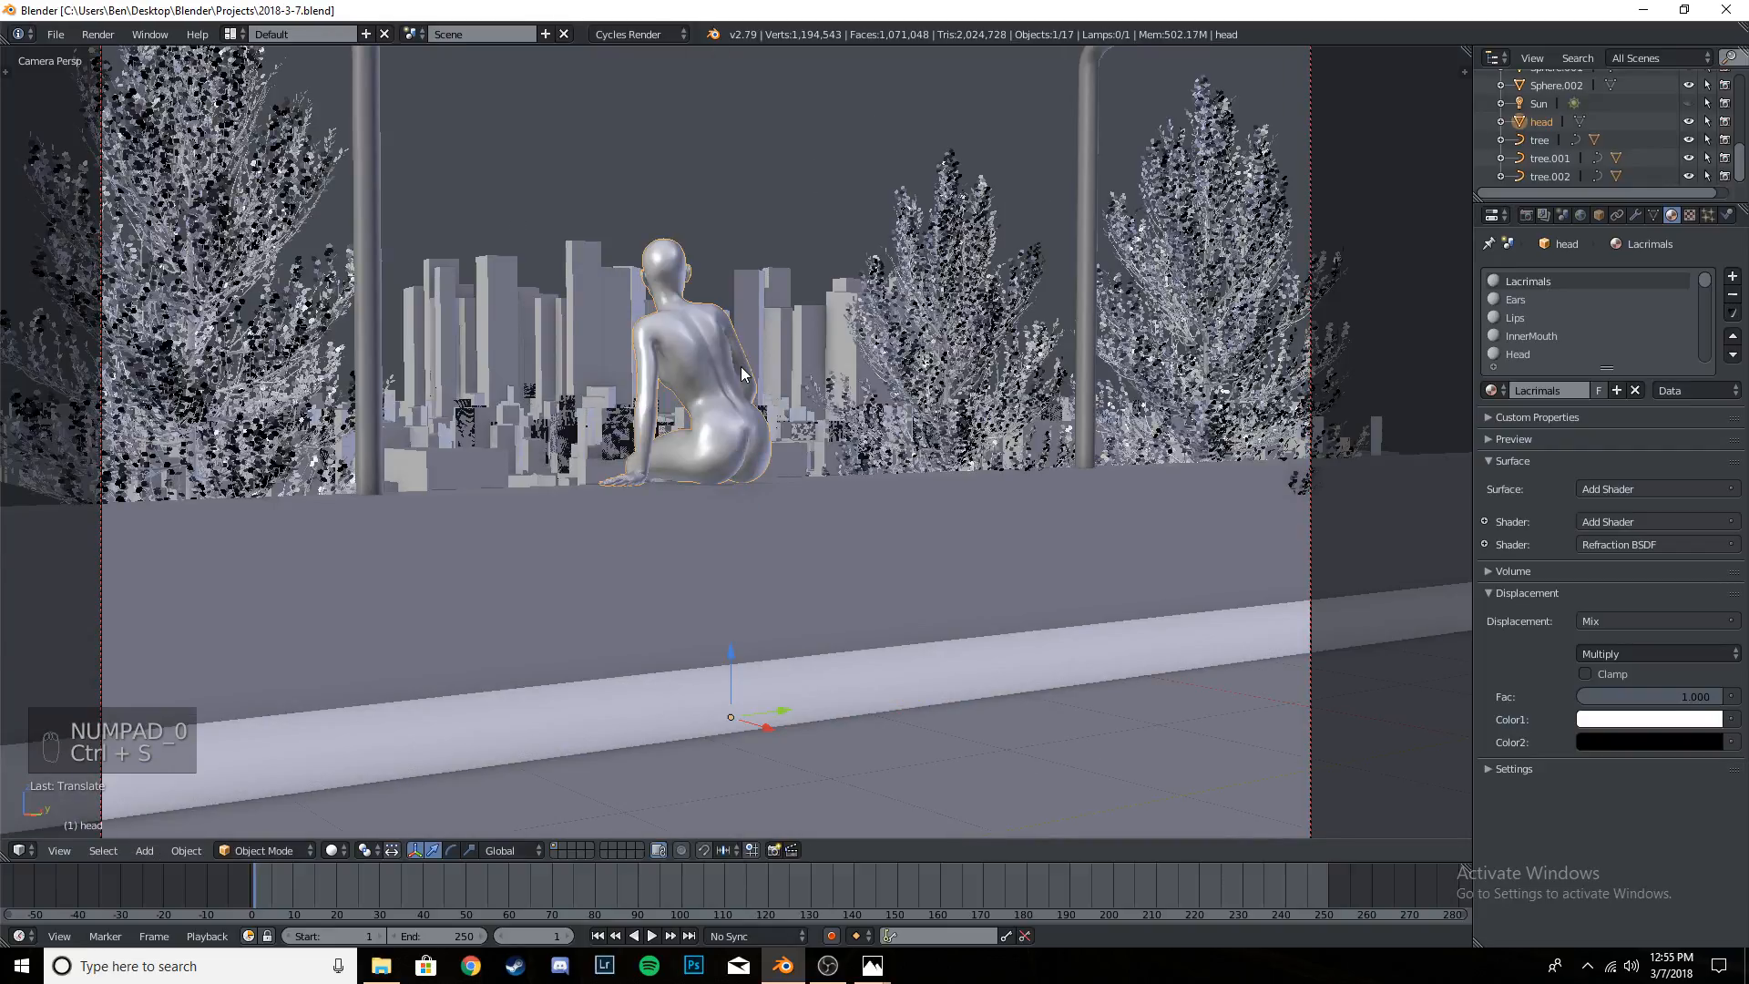
scroll(775, 390, "down", 2)
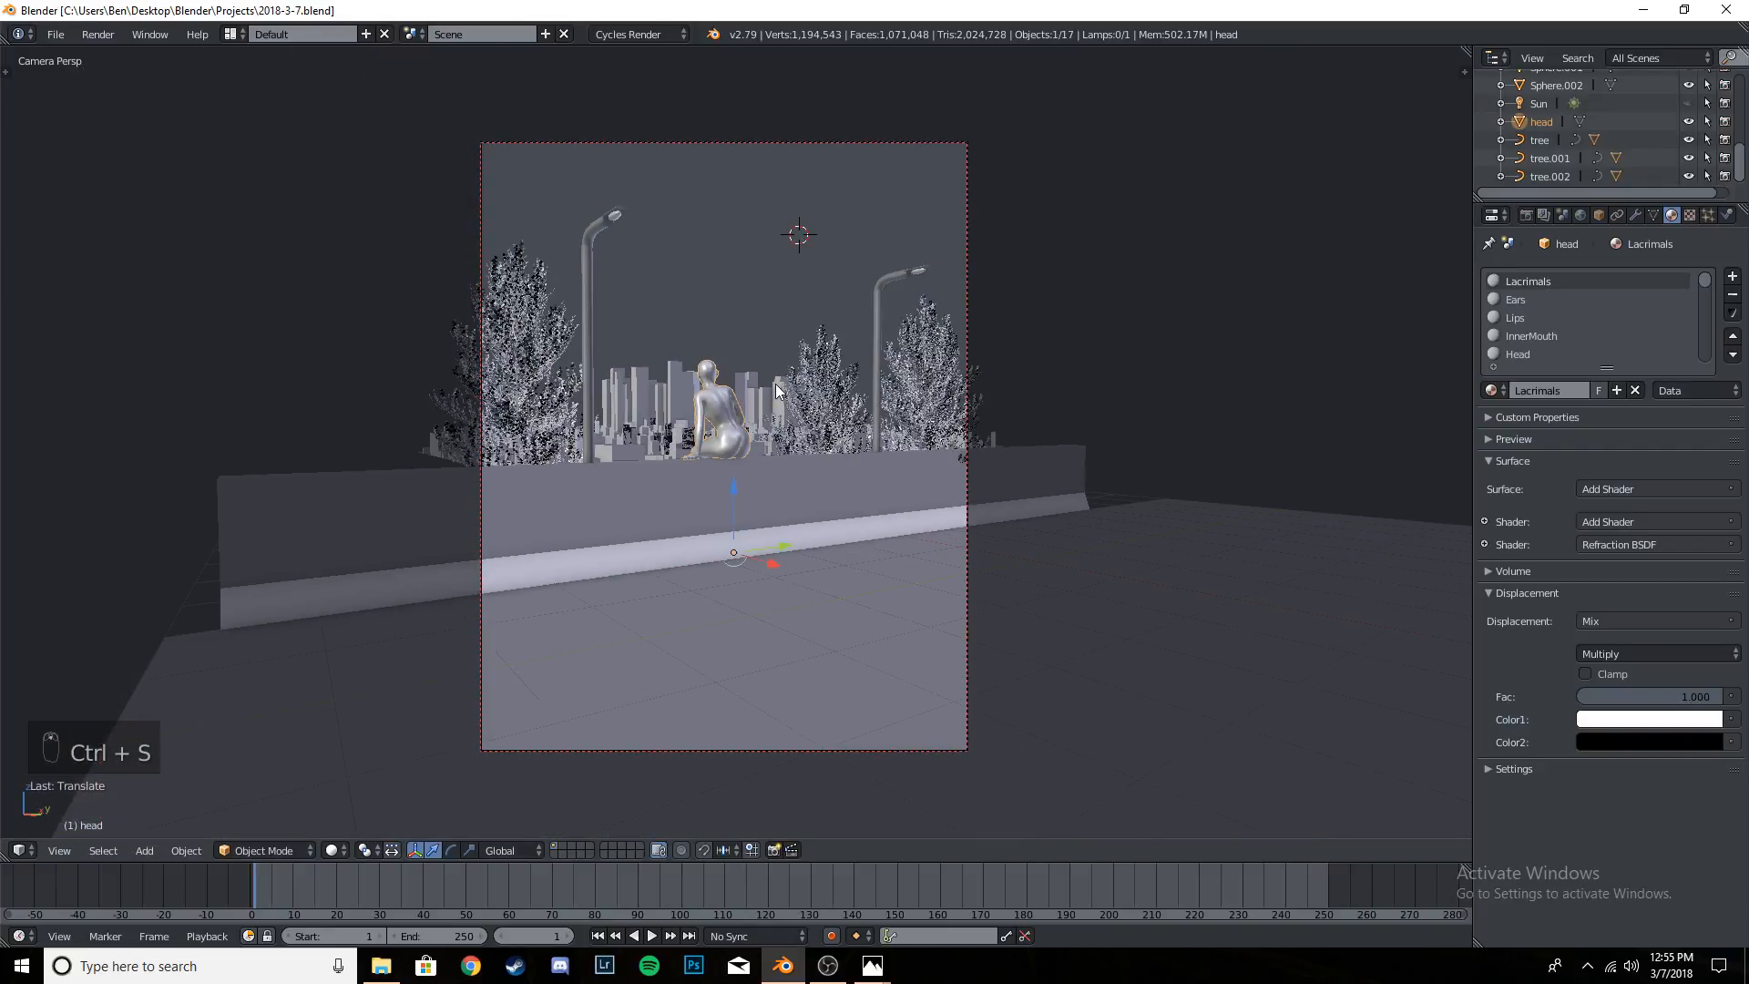
- Try stretching the nearer street lamp and its light along global Z, undo it, and save the project
right_click(585, 270)
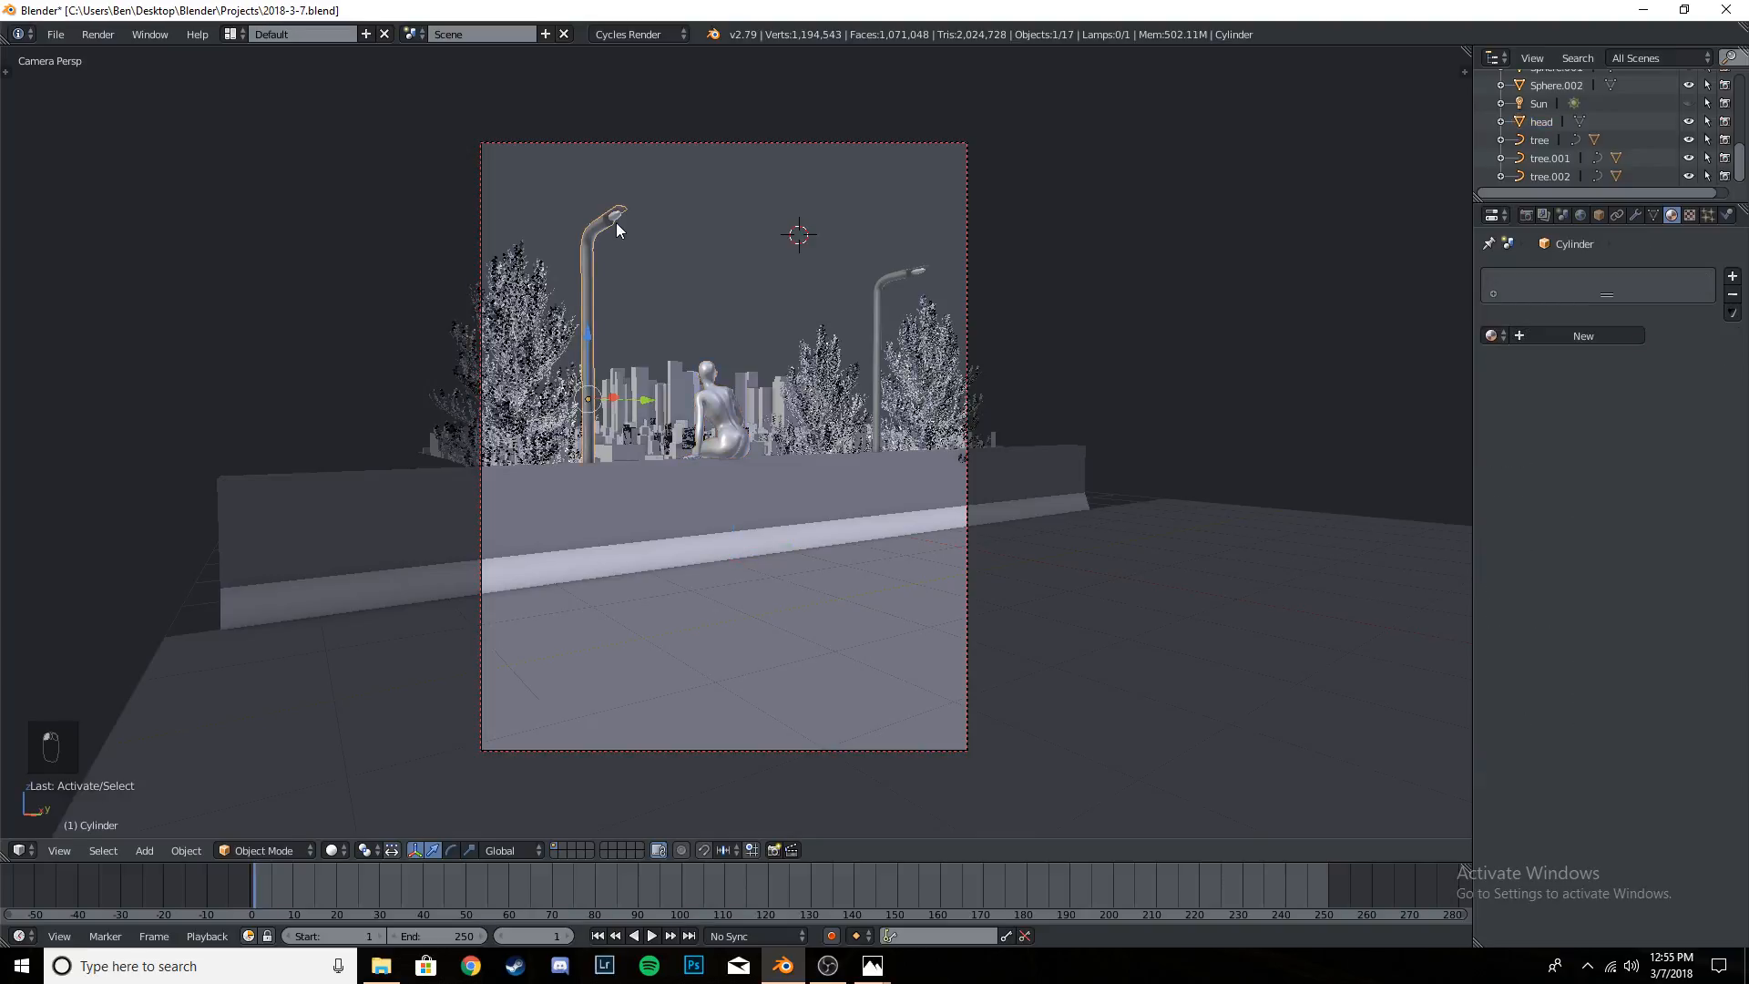
right_click(616, 222, "shift")
key("s")
key("z")
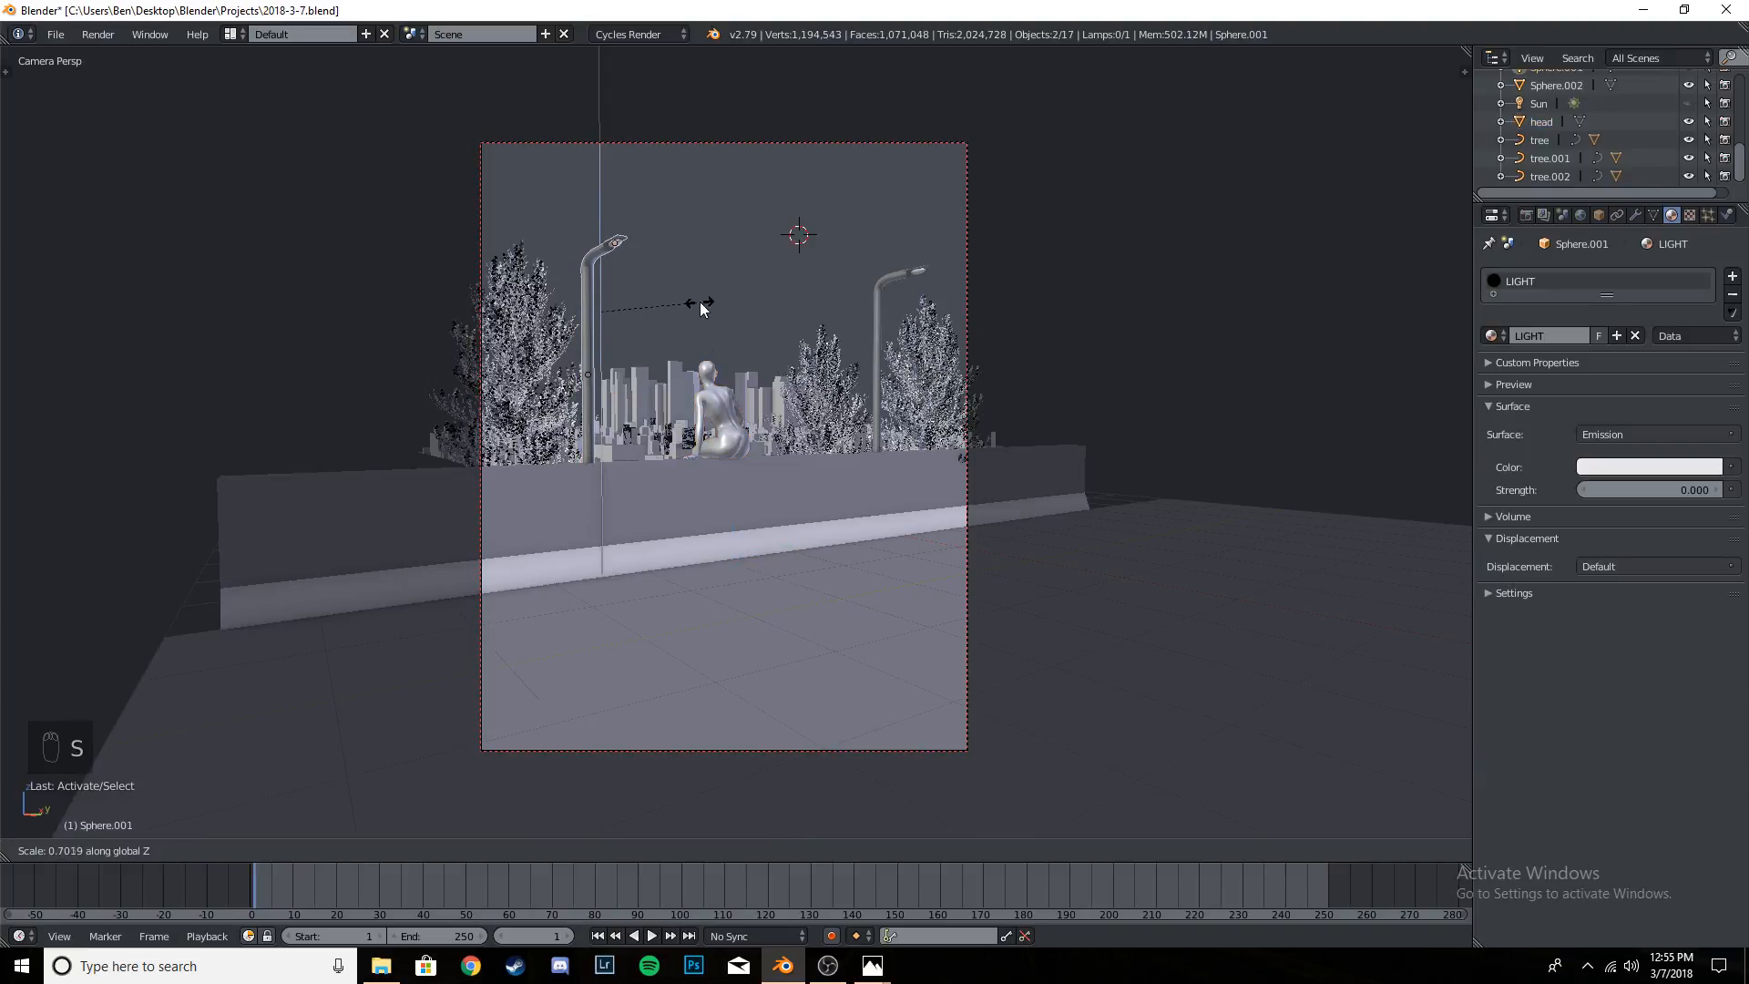
left_click(857, 356)
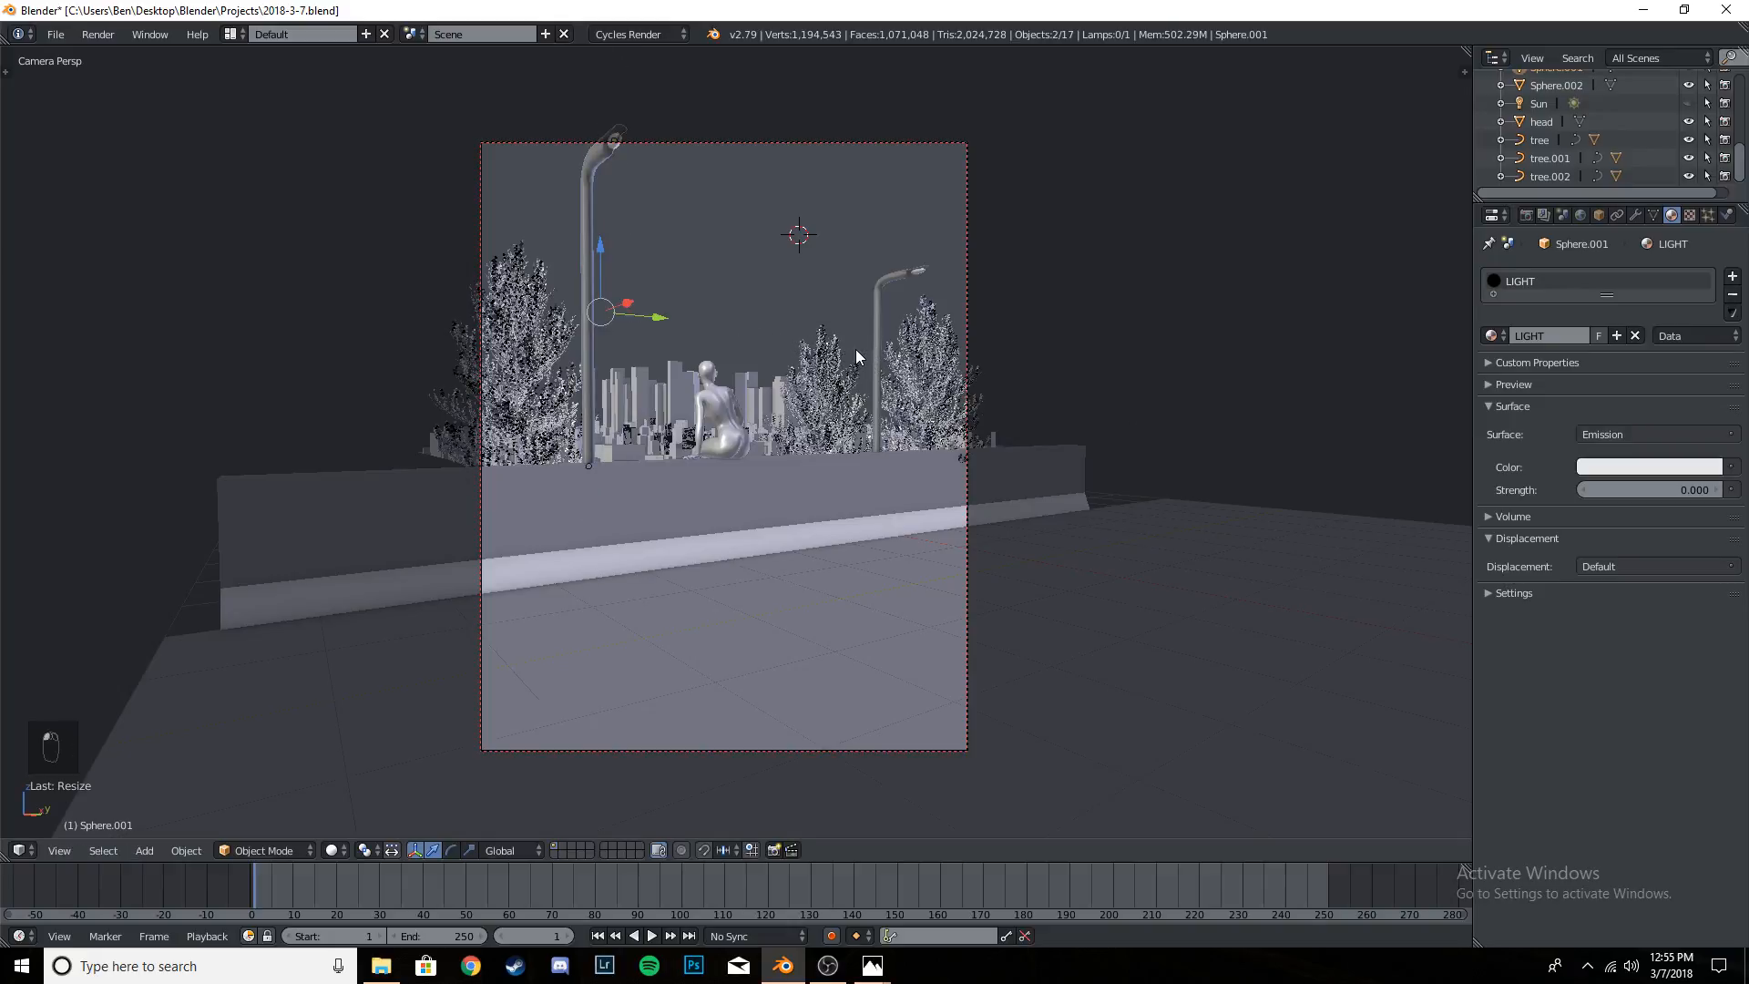
key("ctrl+z")
key("ctrl+s")
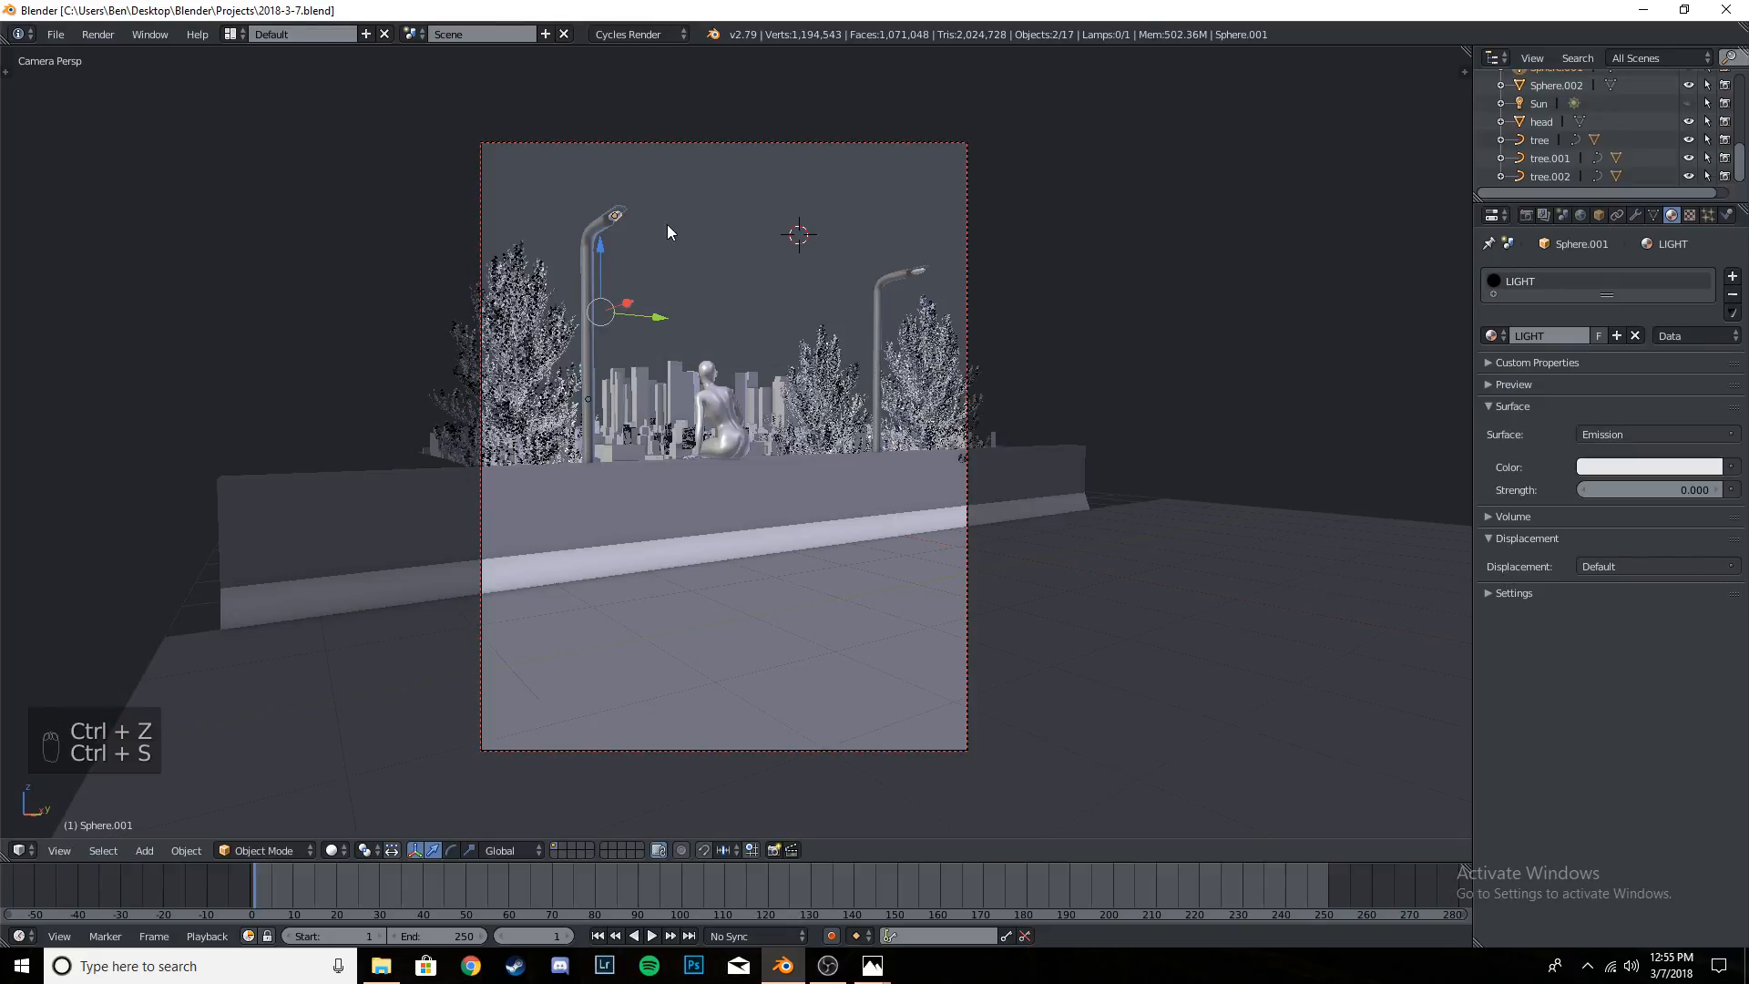
key("f")
key("g")
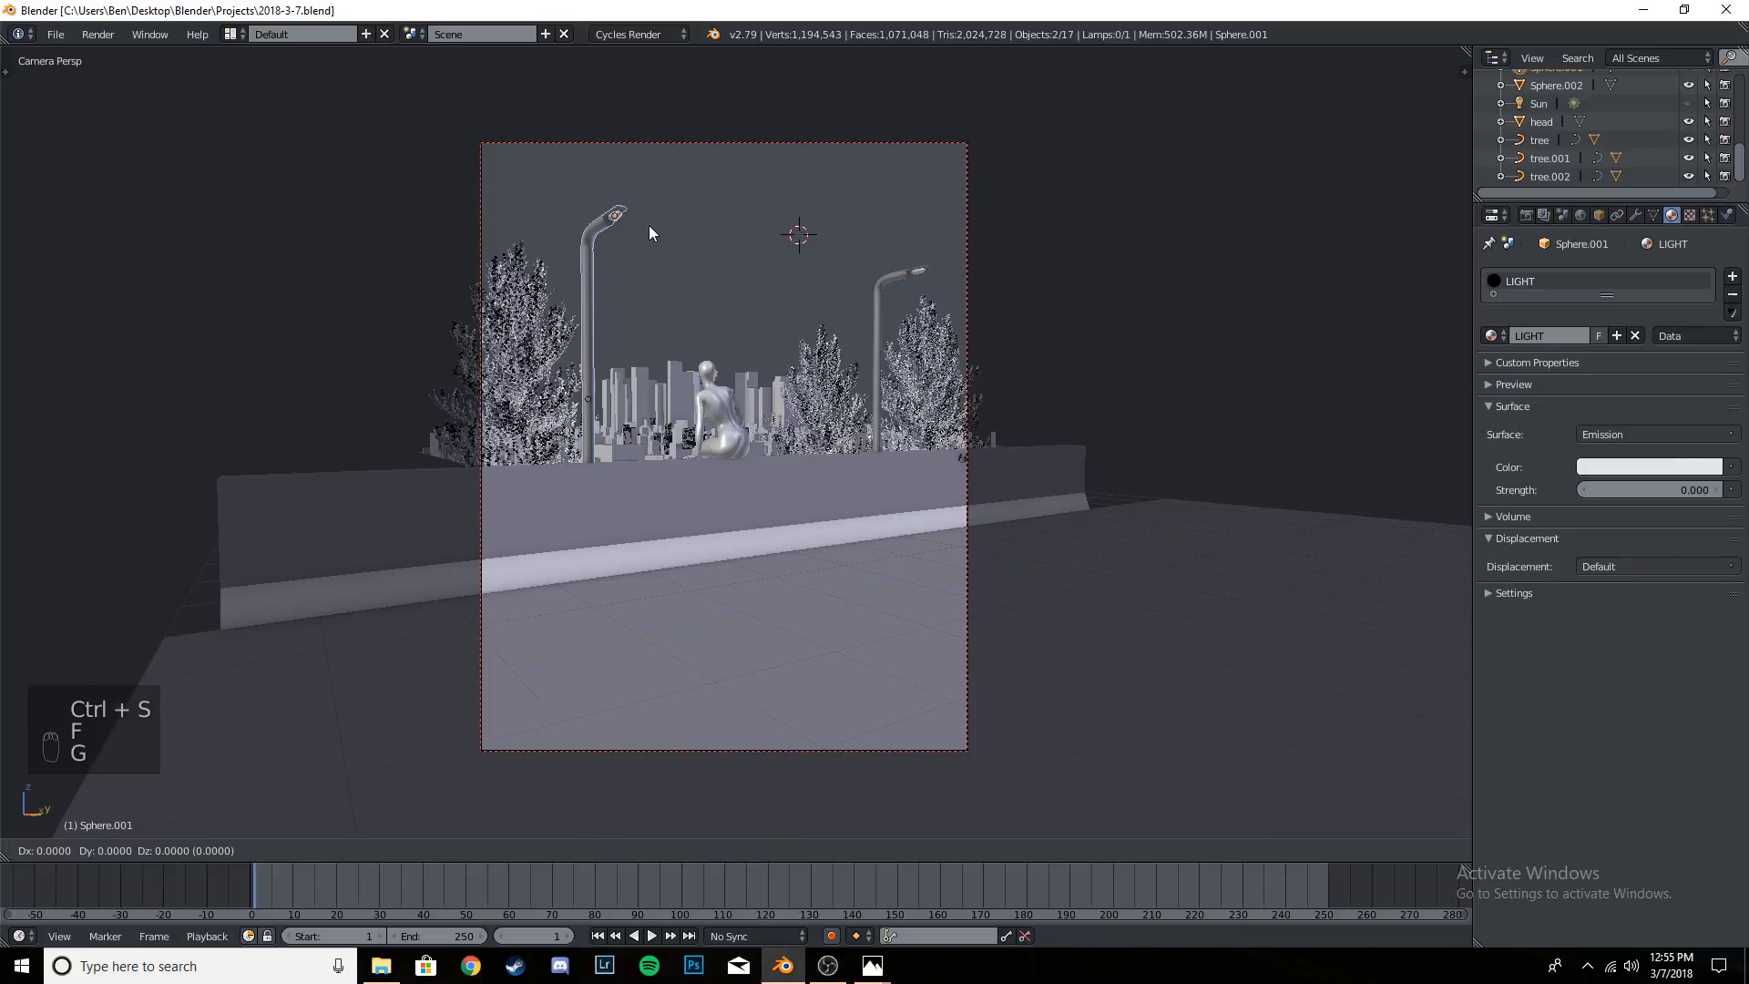
key("ctrl+z")
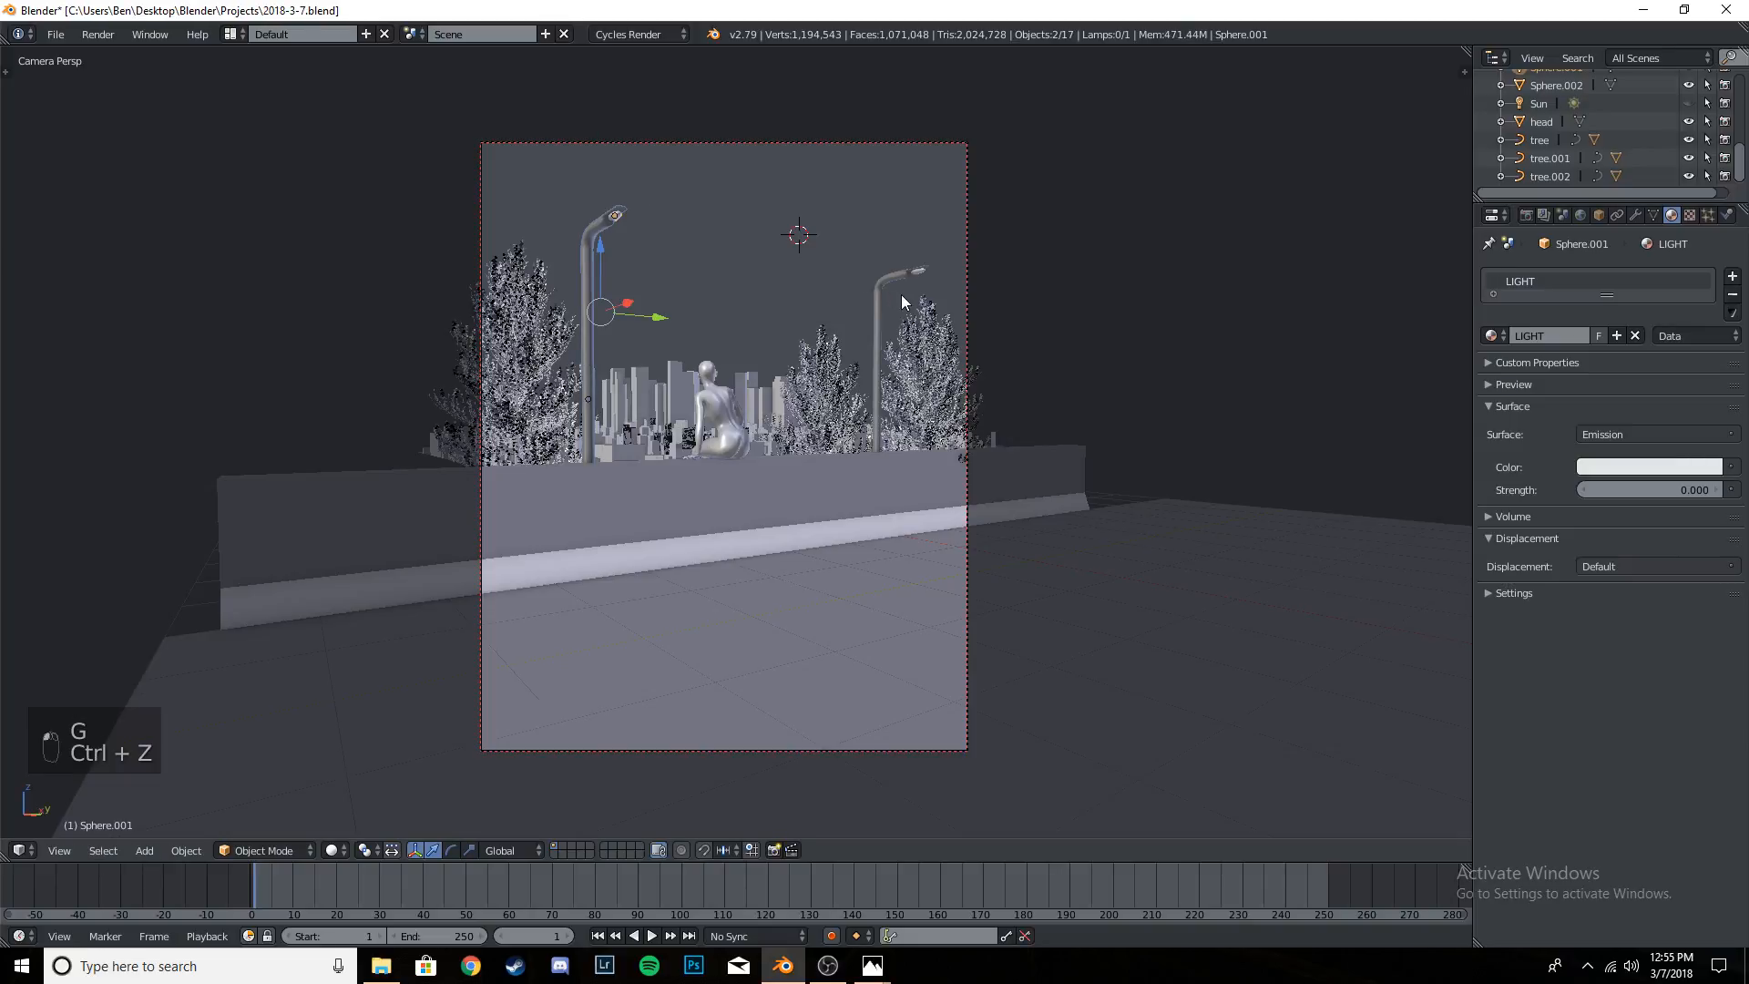
- Raise both street lamps with their lights about 0.81 along global Z and shift them about -0.28 along Y
right_click(918, 273)
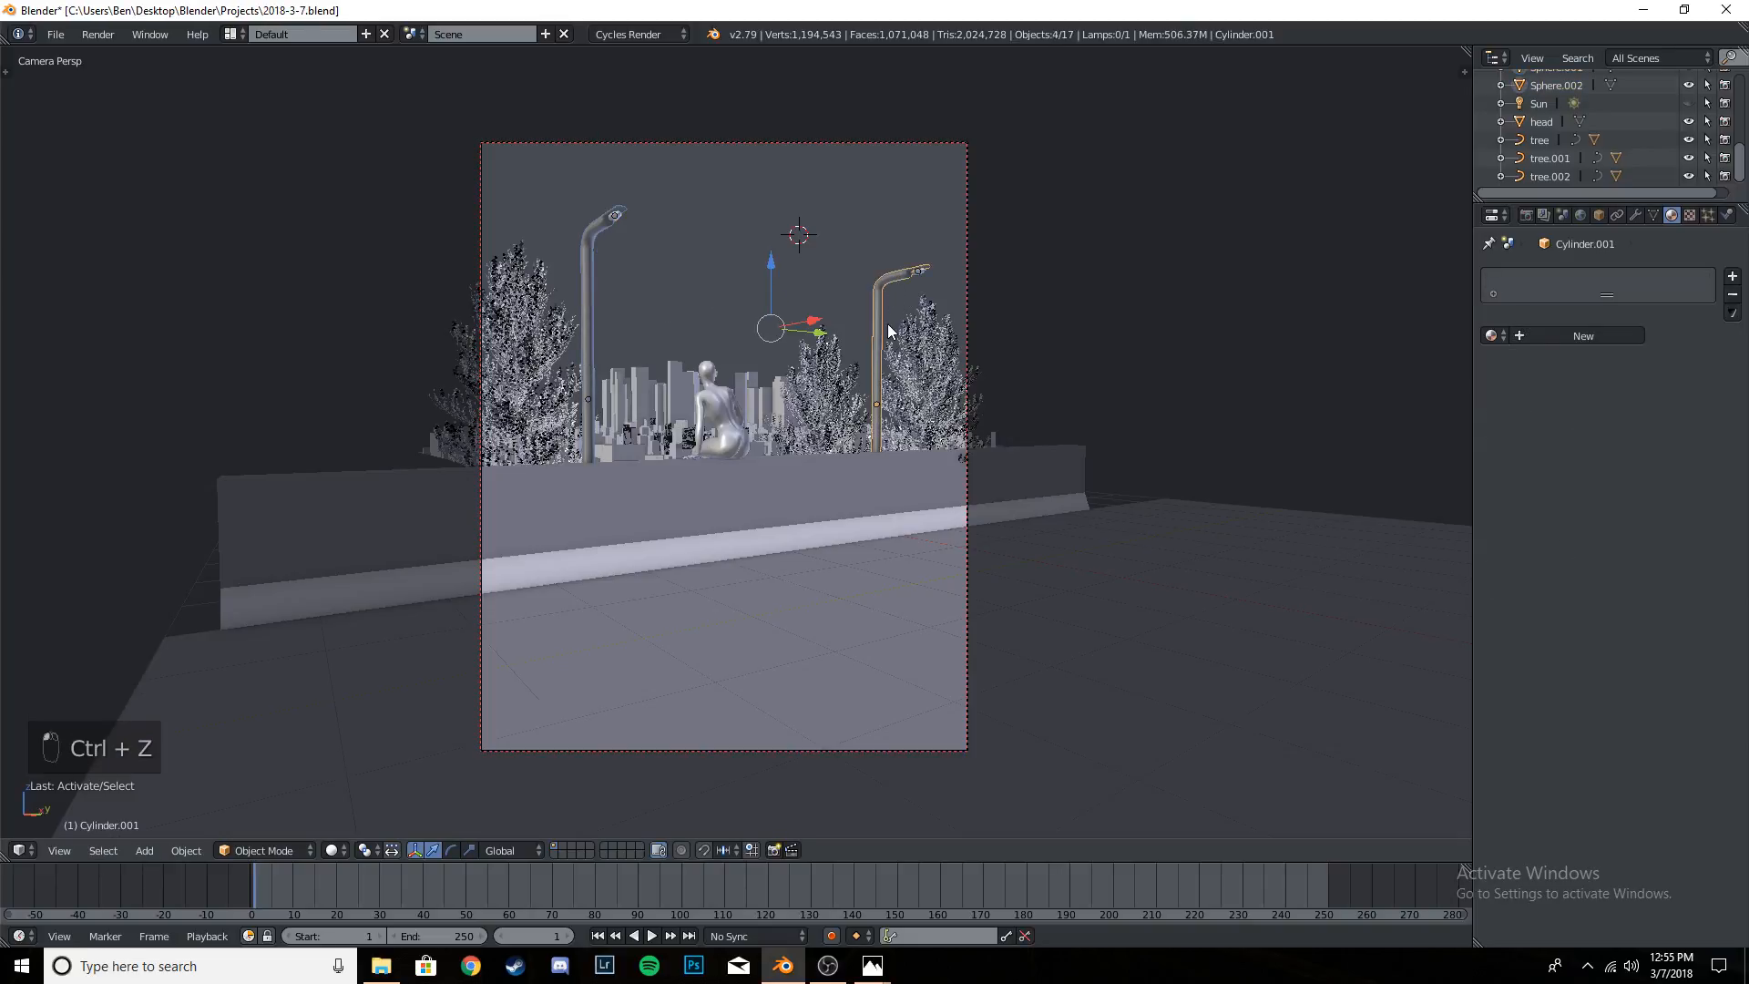
key("g")
key("z")
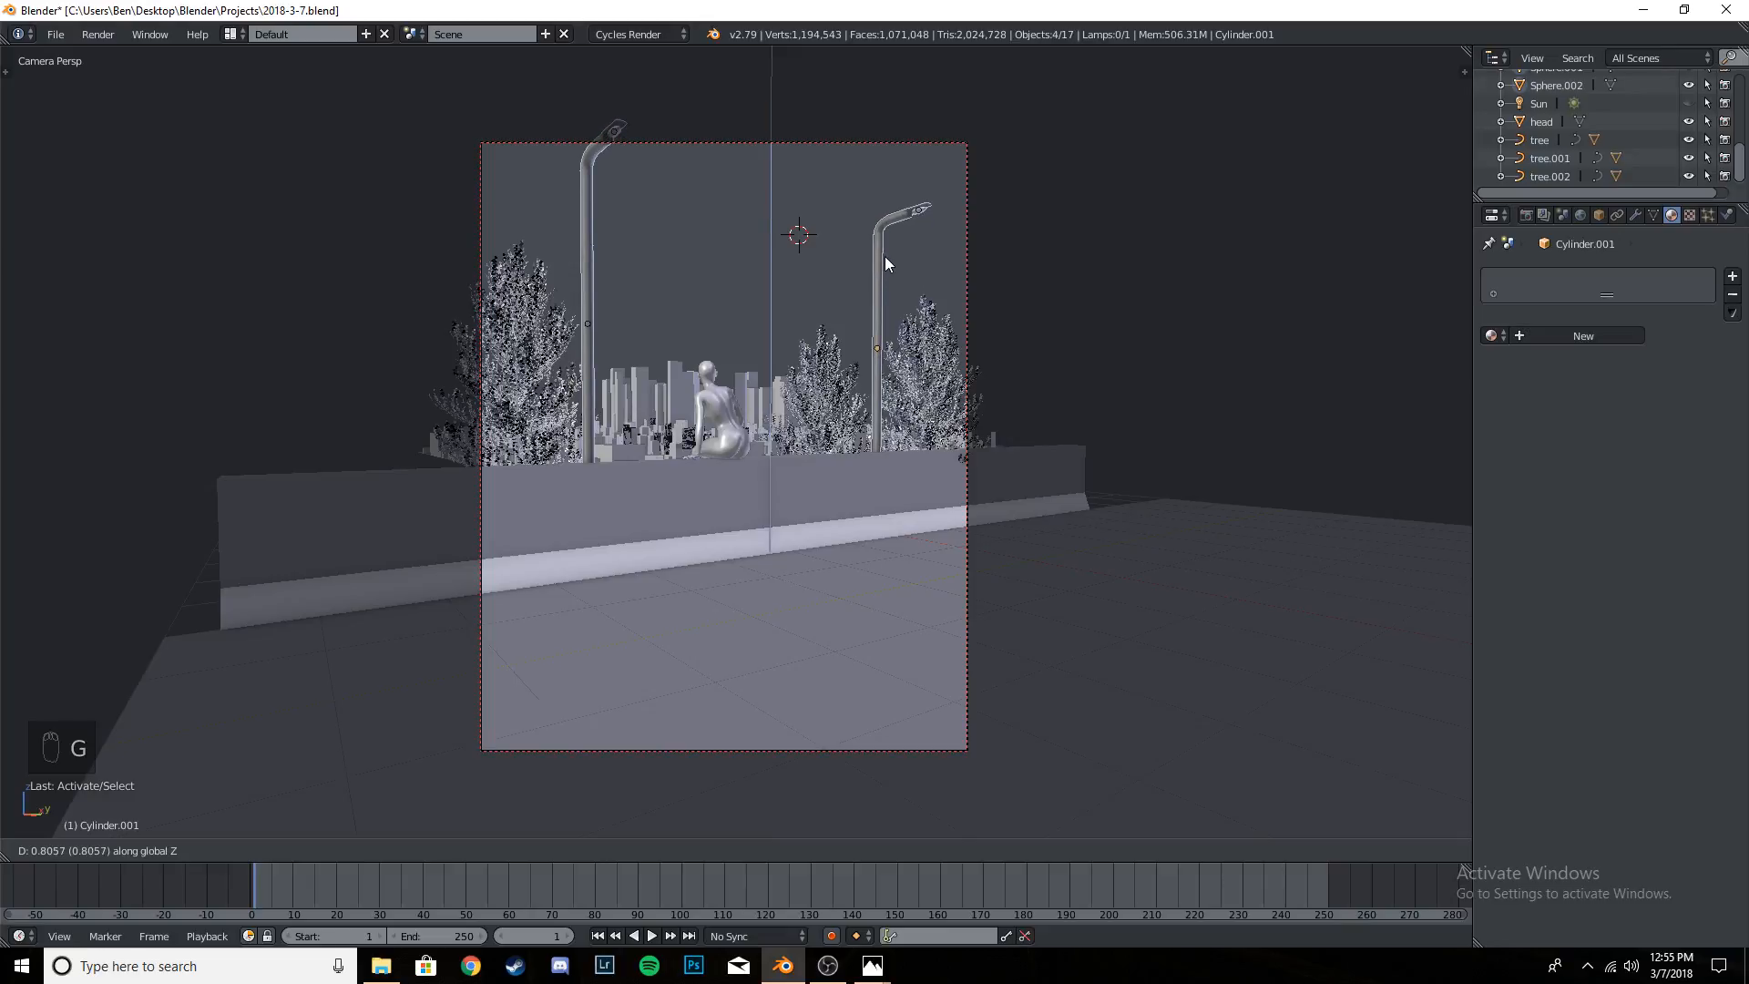
left_click(886, 263)
key("g")
key("y")
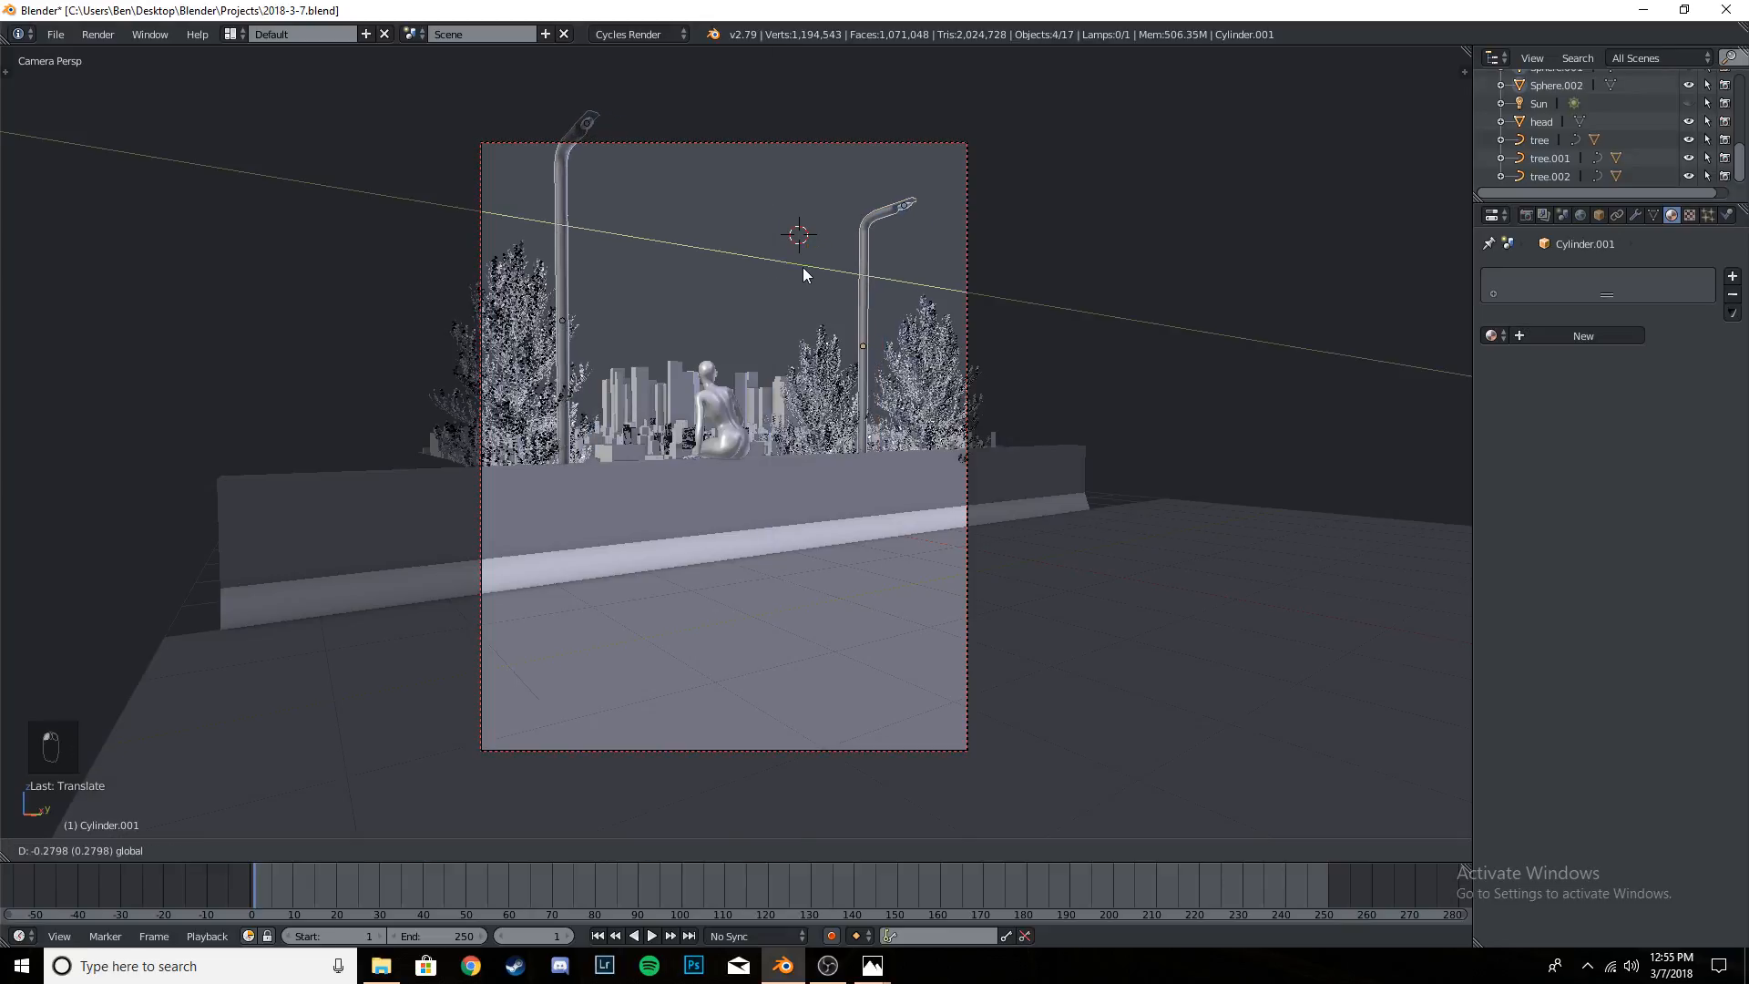
left_click(802, 268)
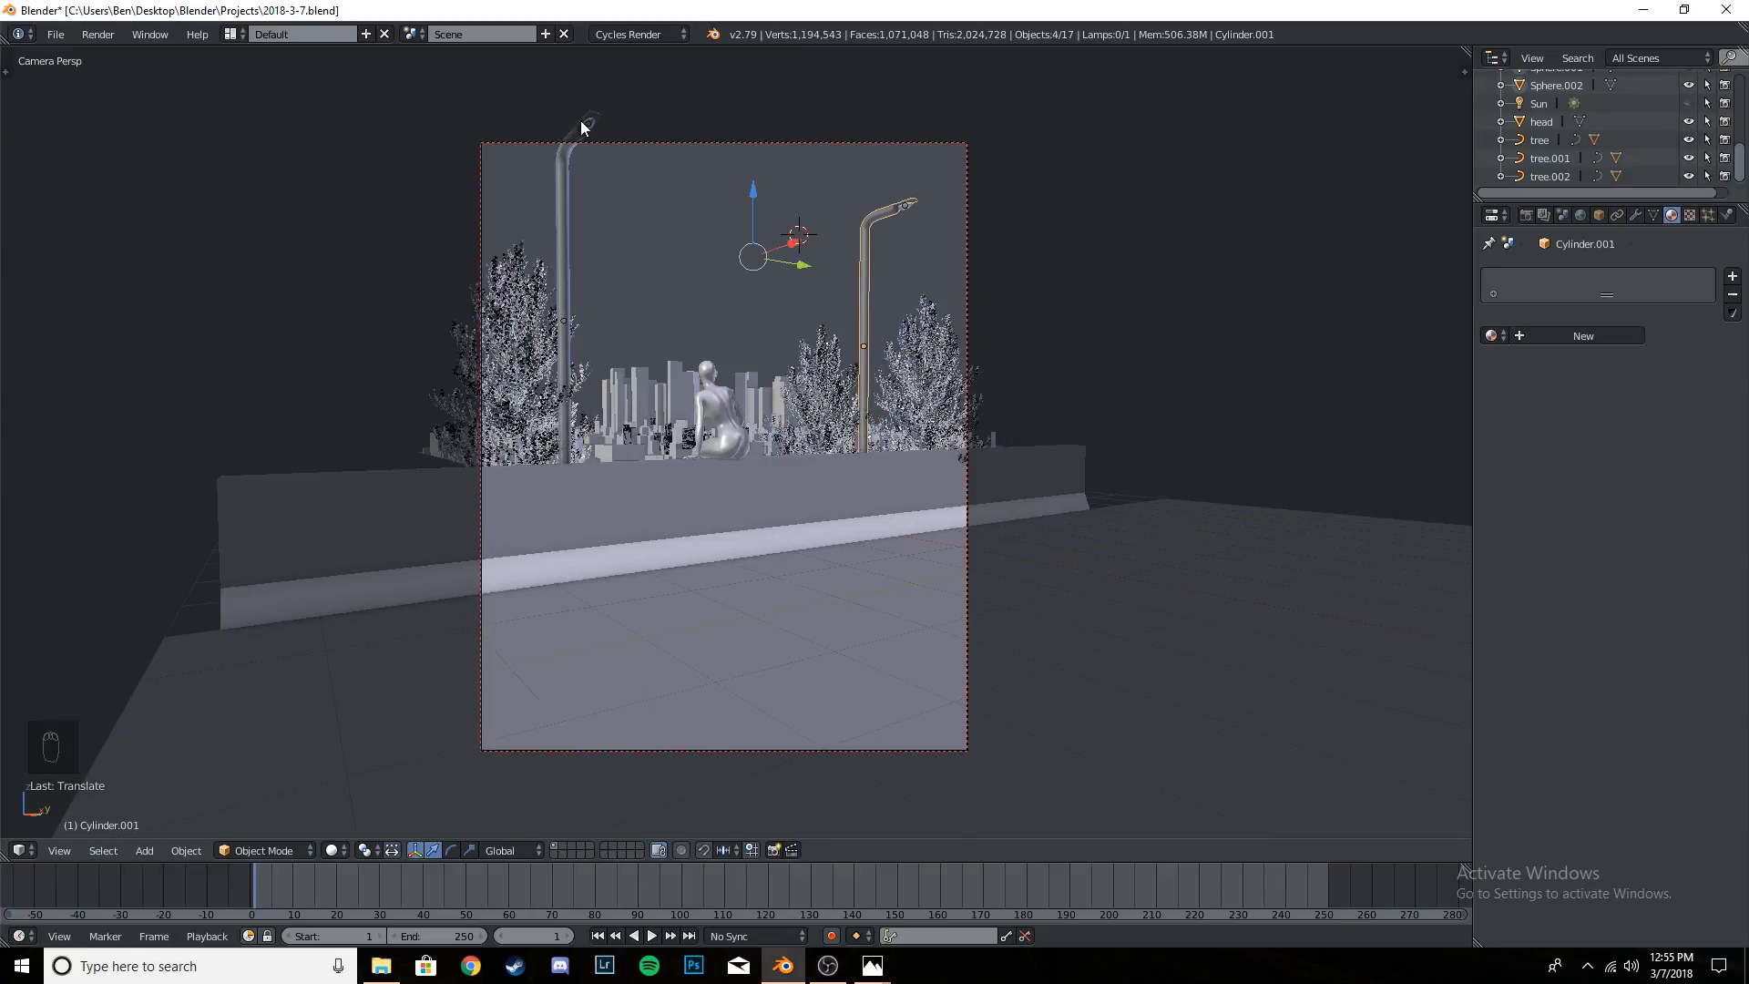
- Save the project over the existing file, preview the camera view in rendered shading, and show the render settings
key("z")
key("z")
key("ctrl+s")
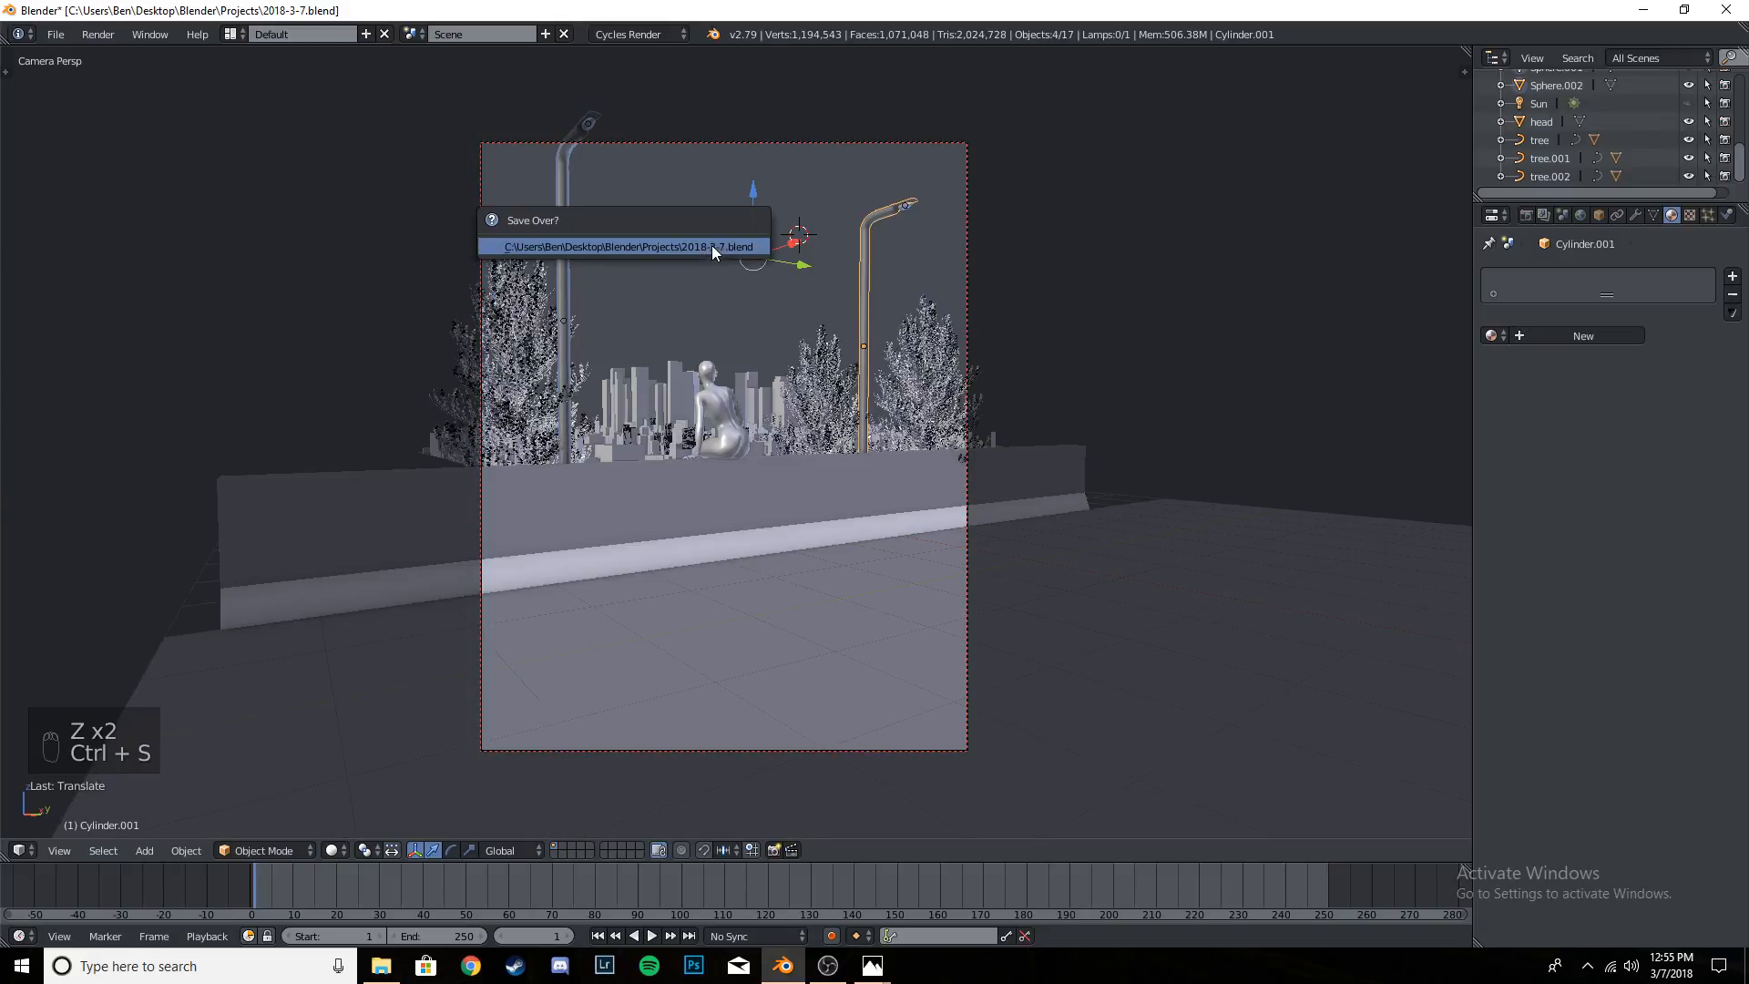
key("shift+z")
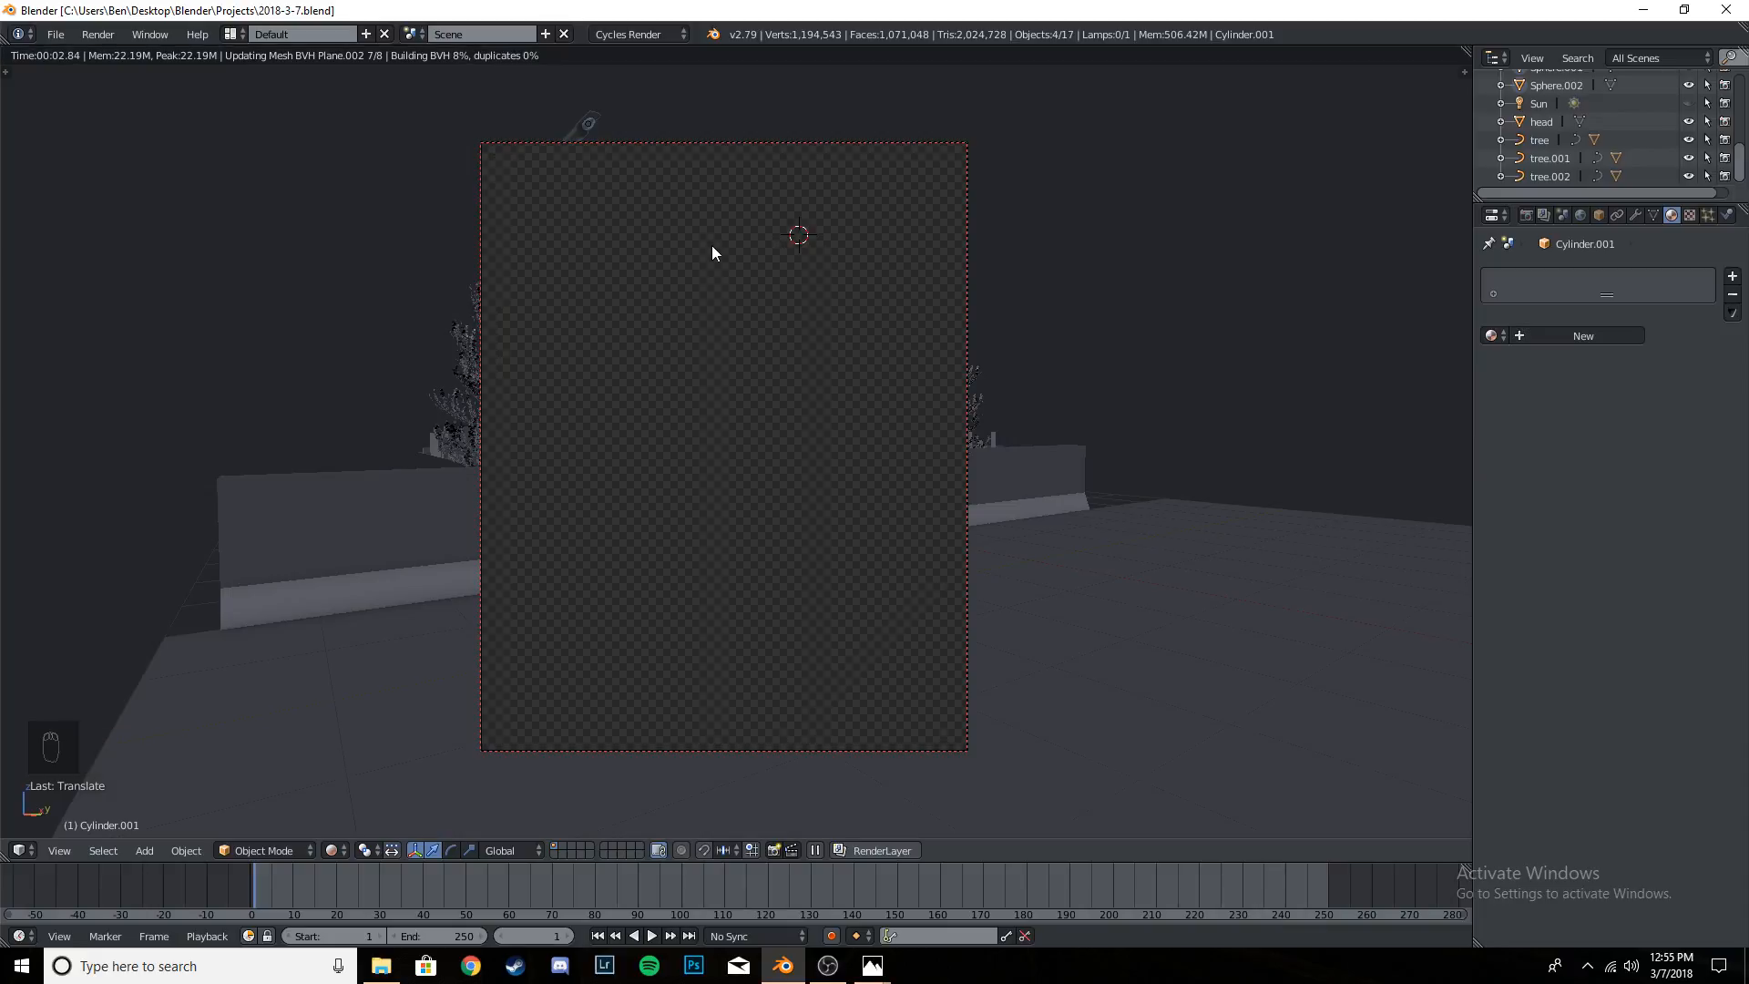
key("ctrl+s")
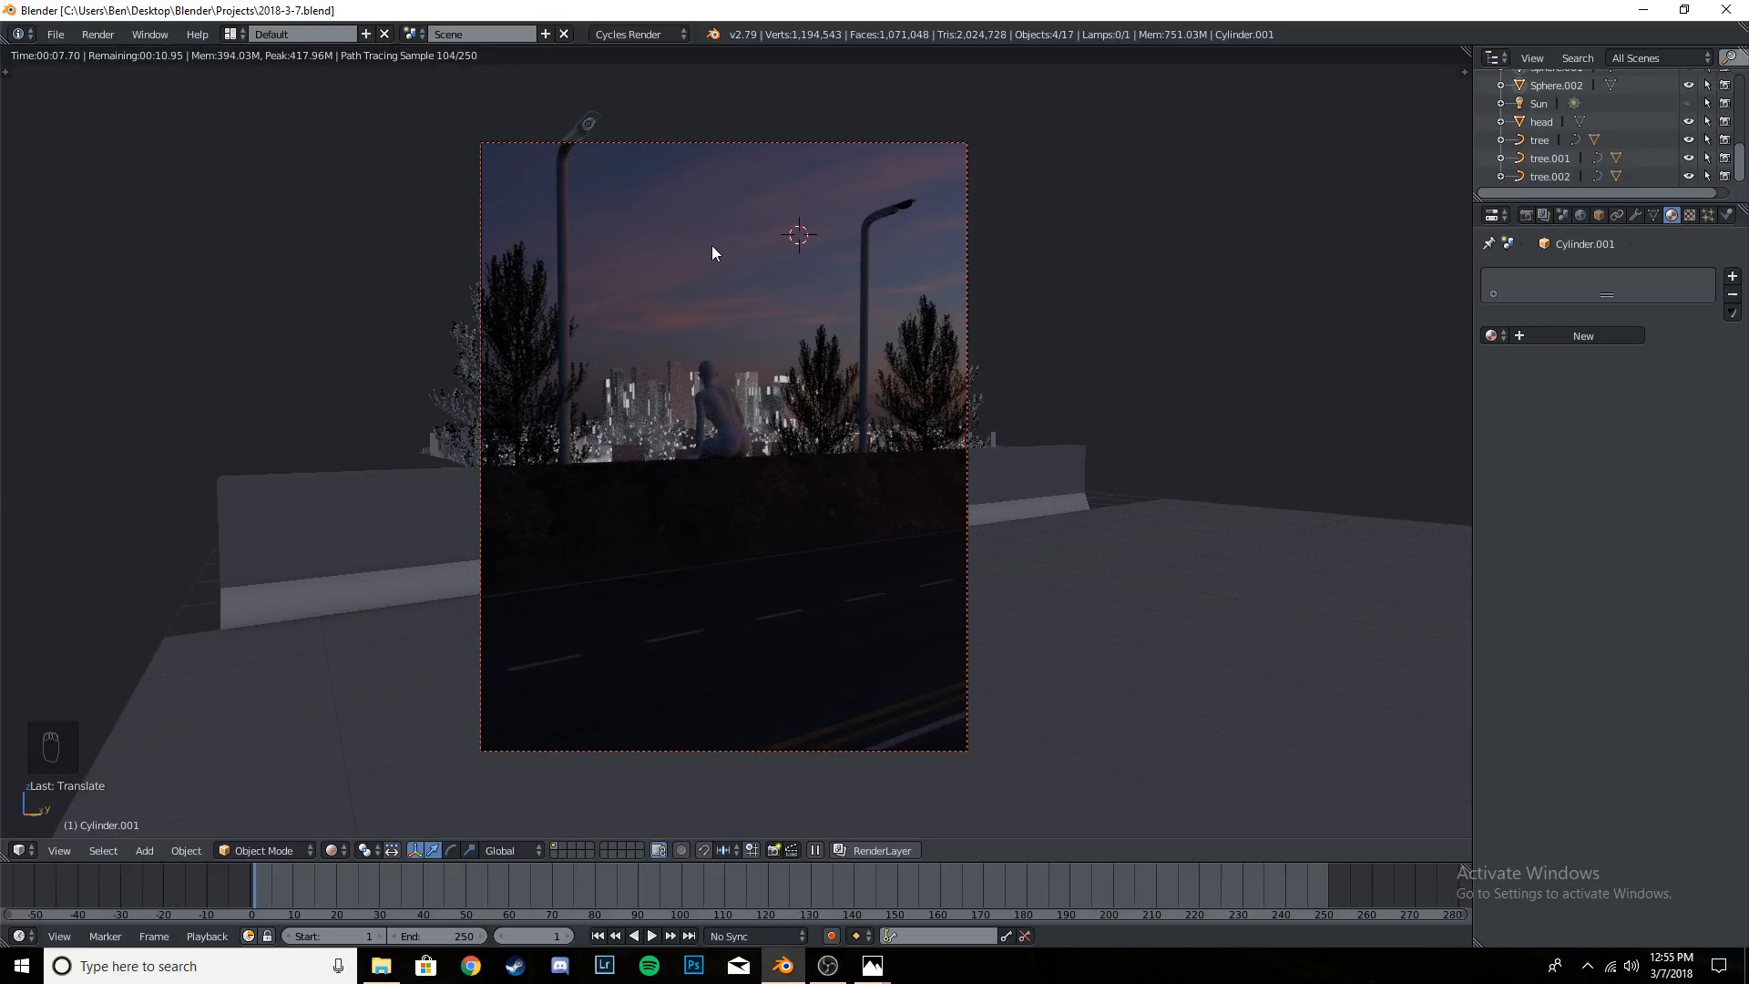
left_click(1527, 215)
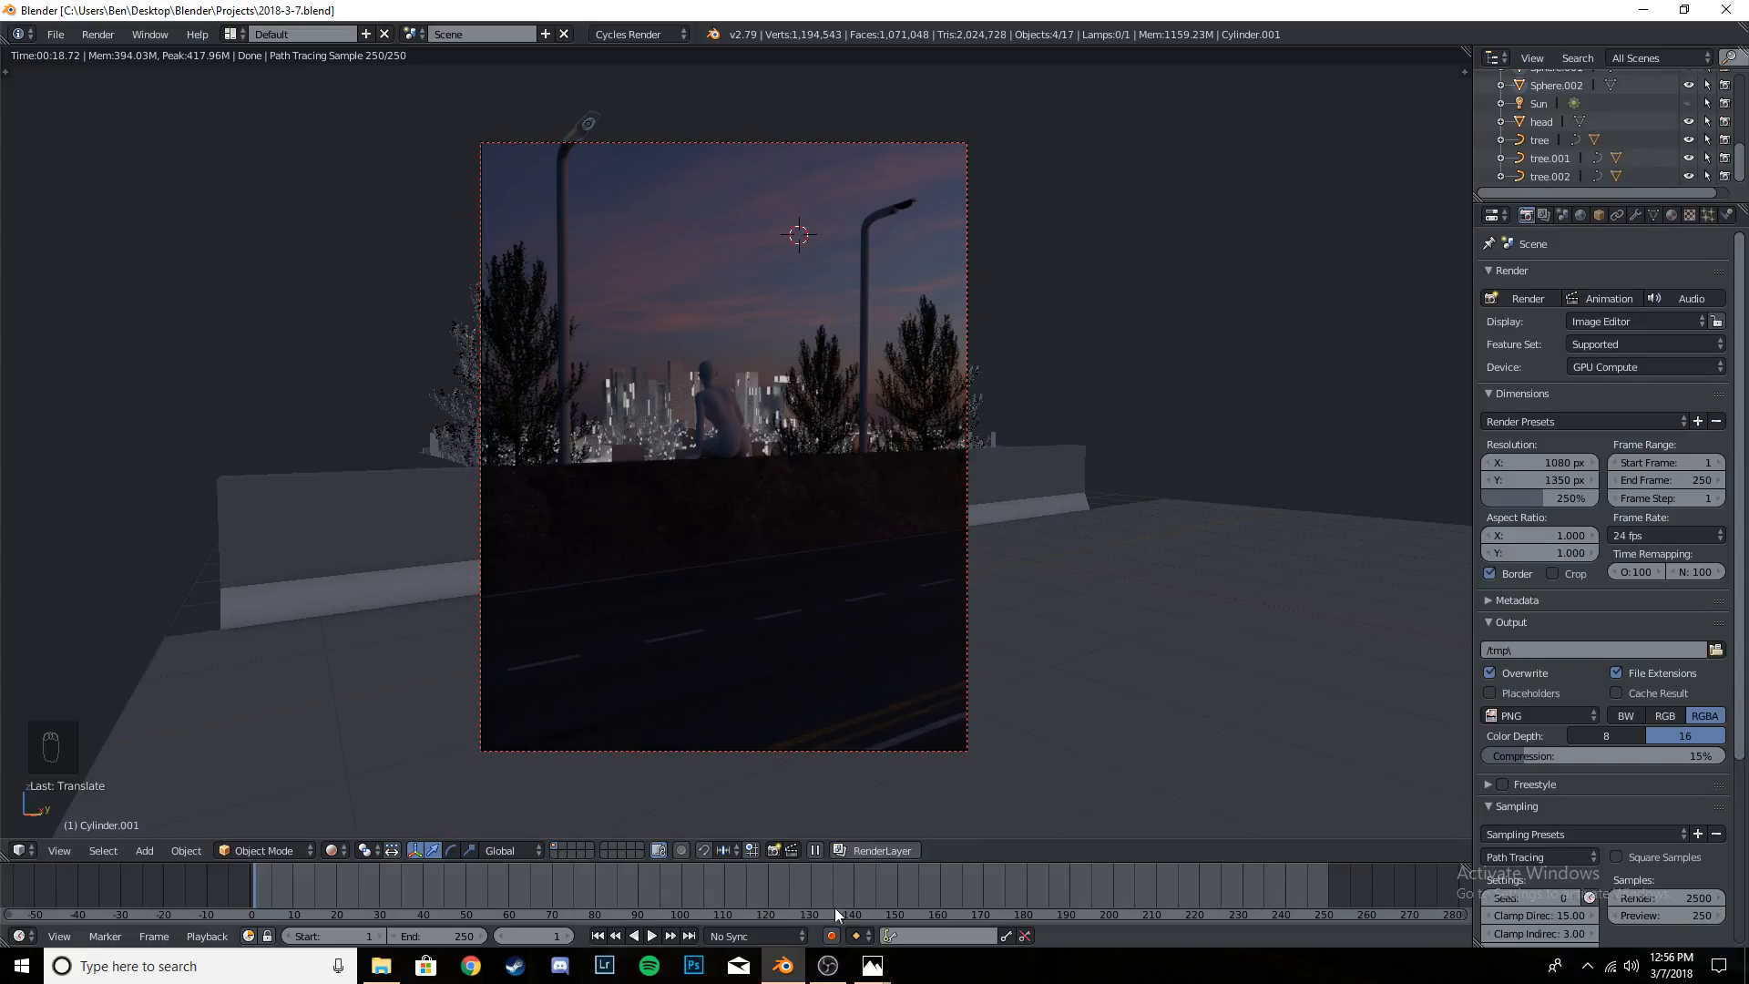
- Check the running recording in OBS and switch back to Blender
mouse_move(840, 975)
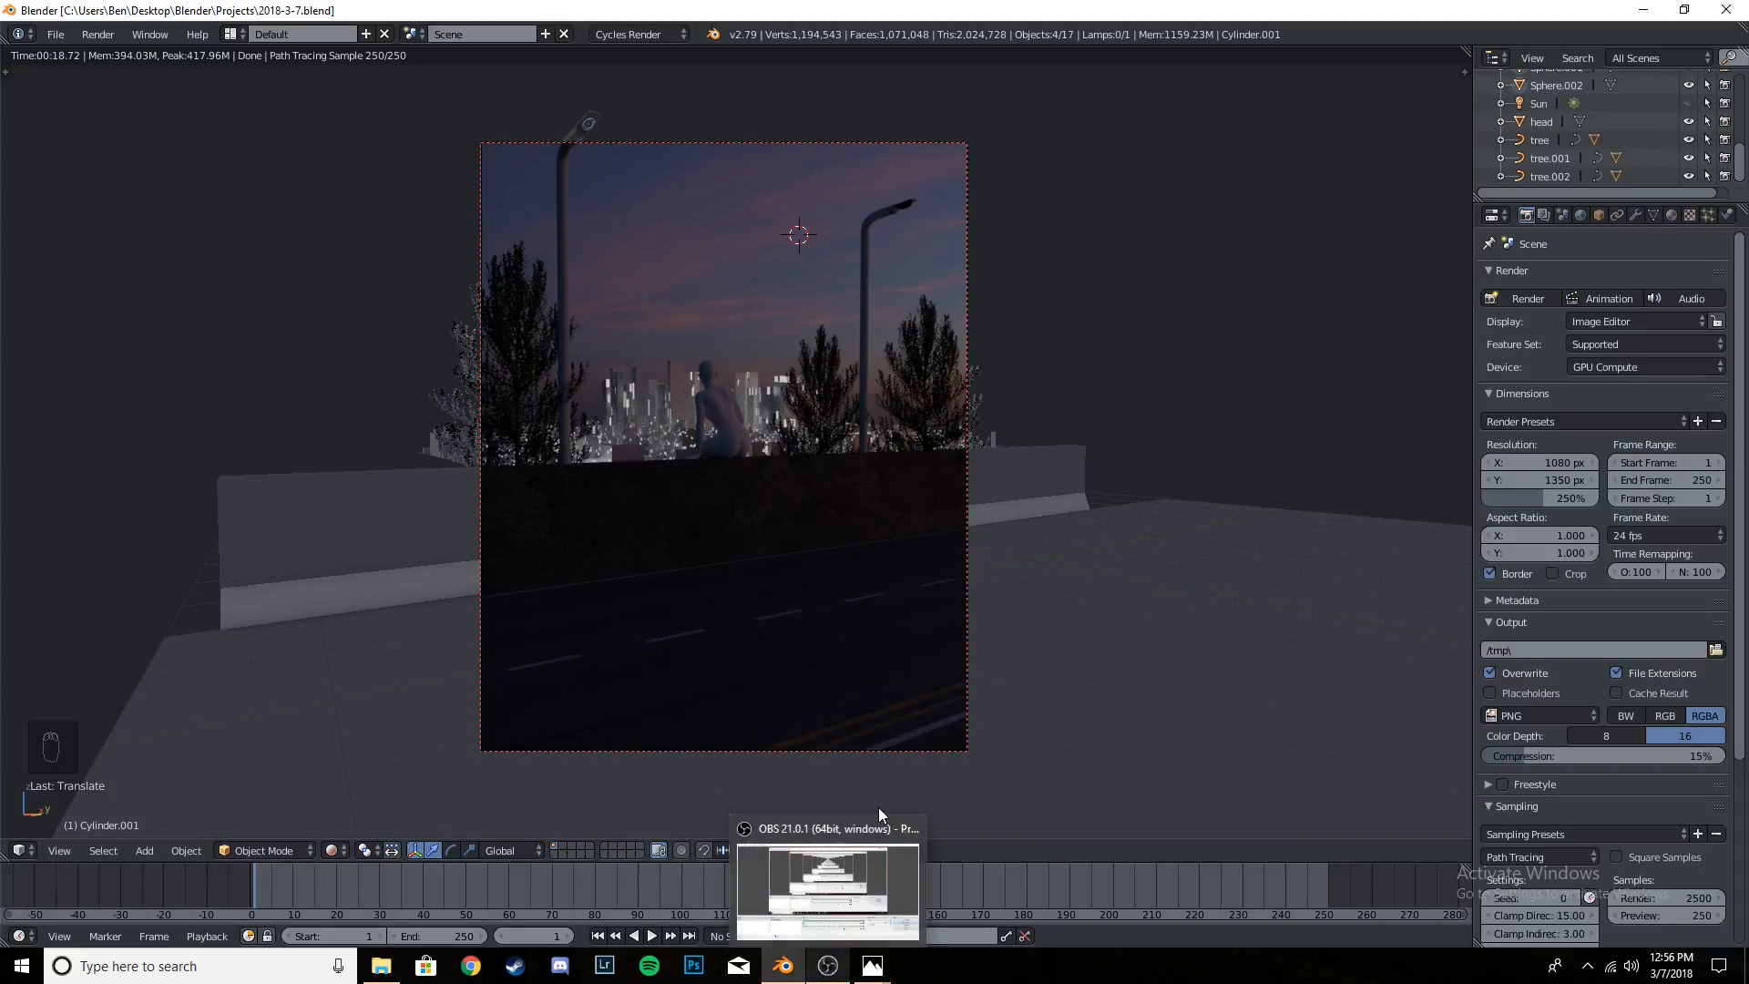
left_click(878, 820)
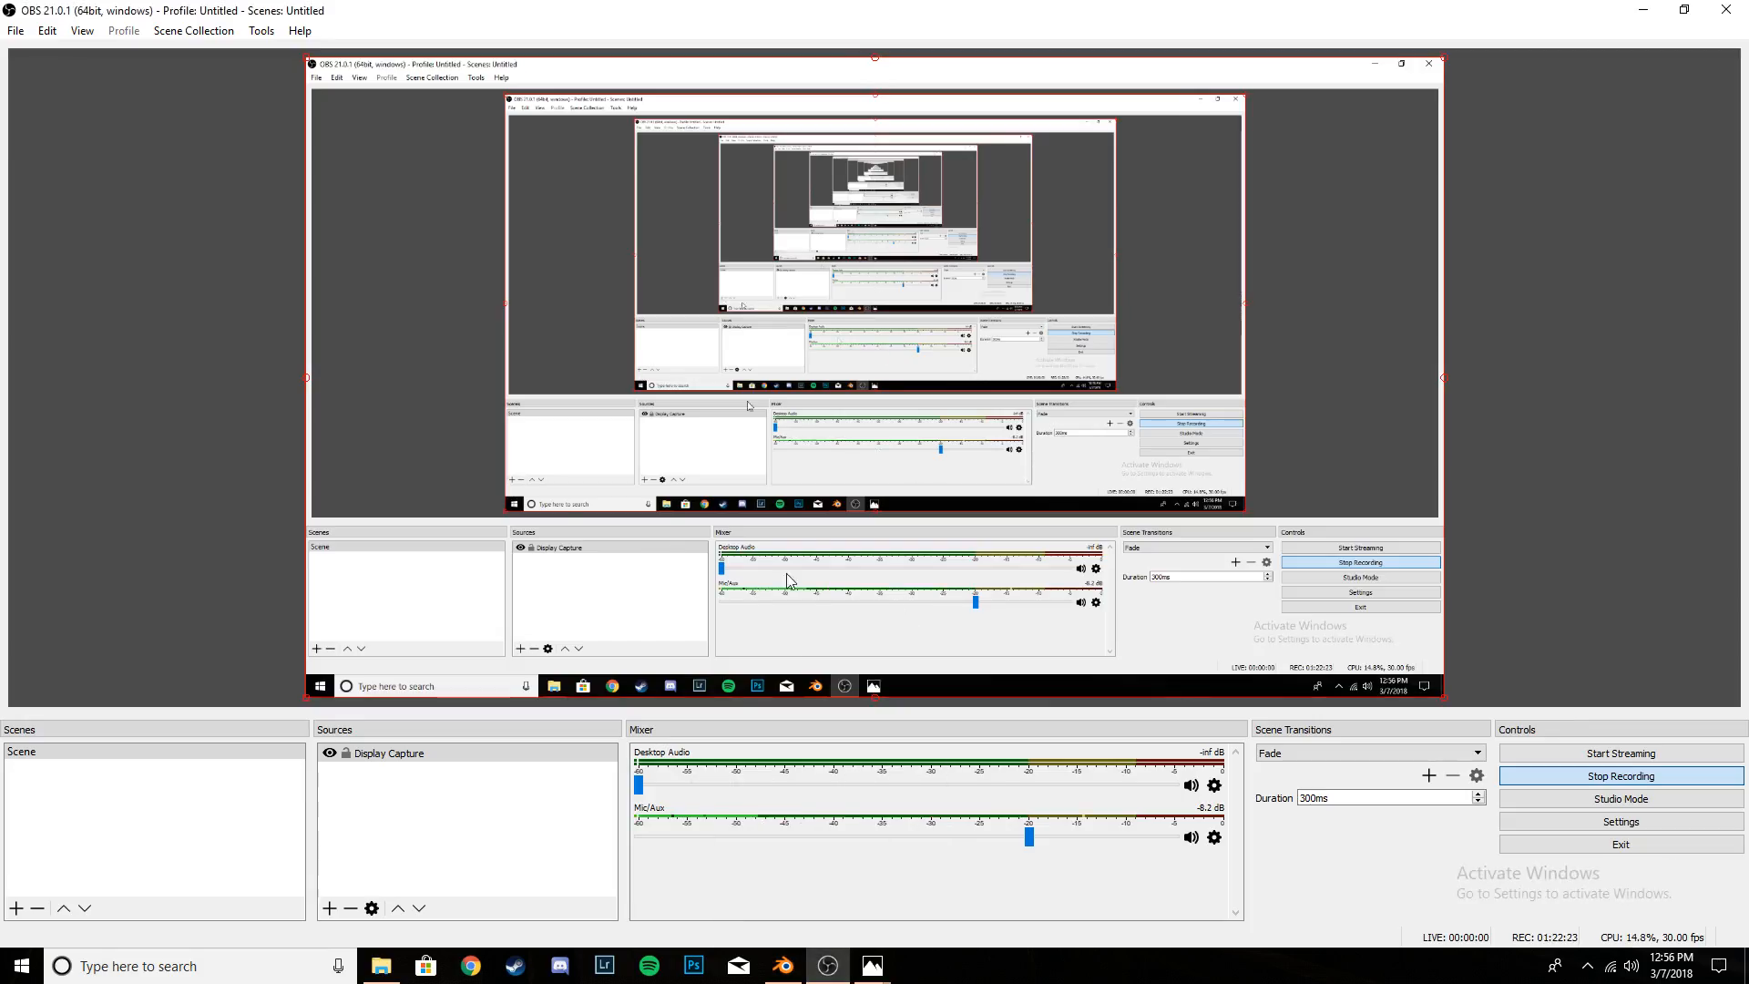
left_click(784, 966)
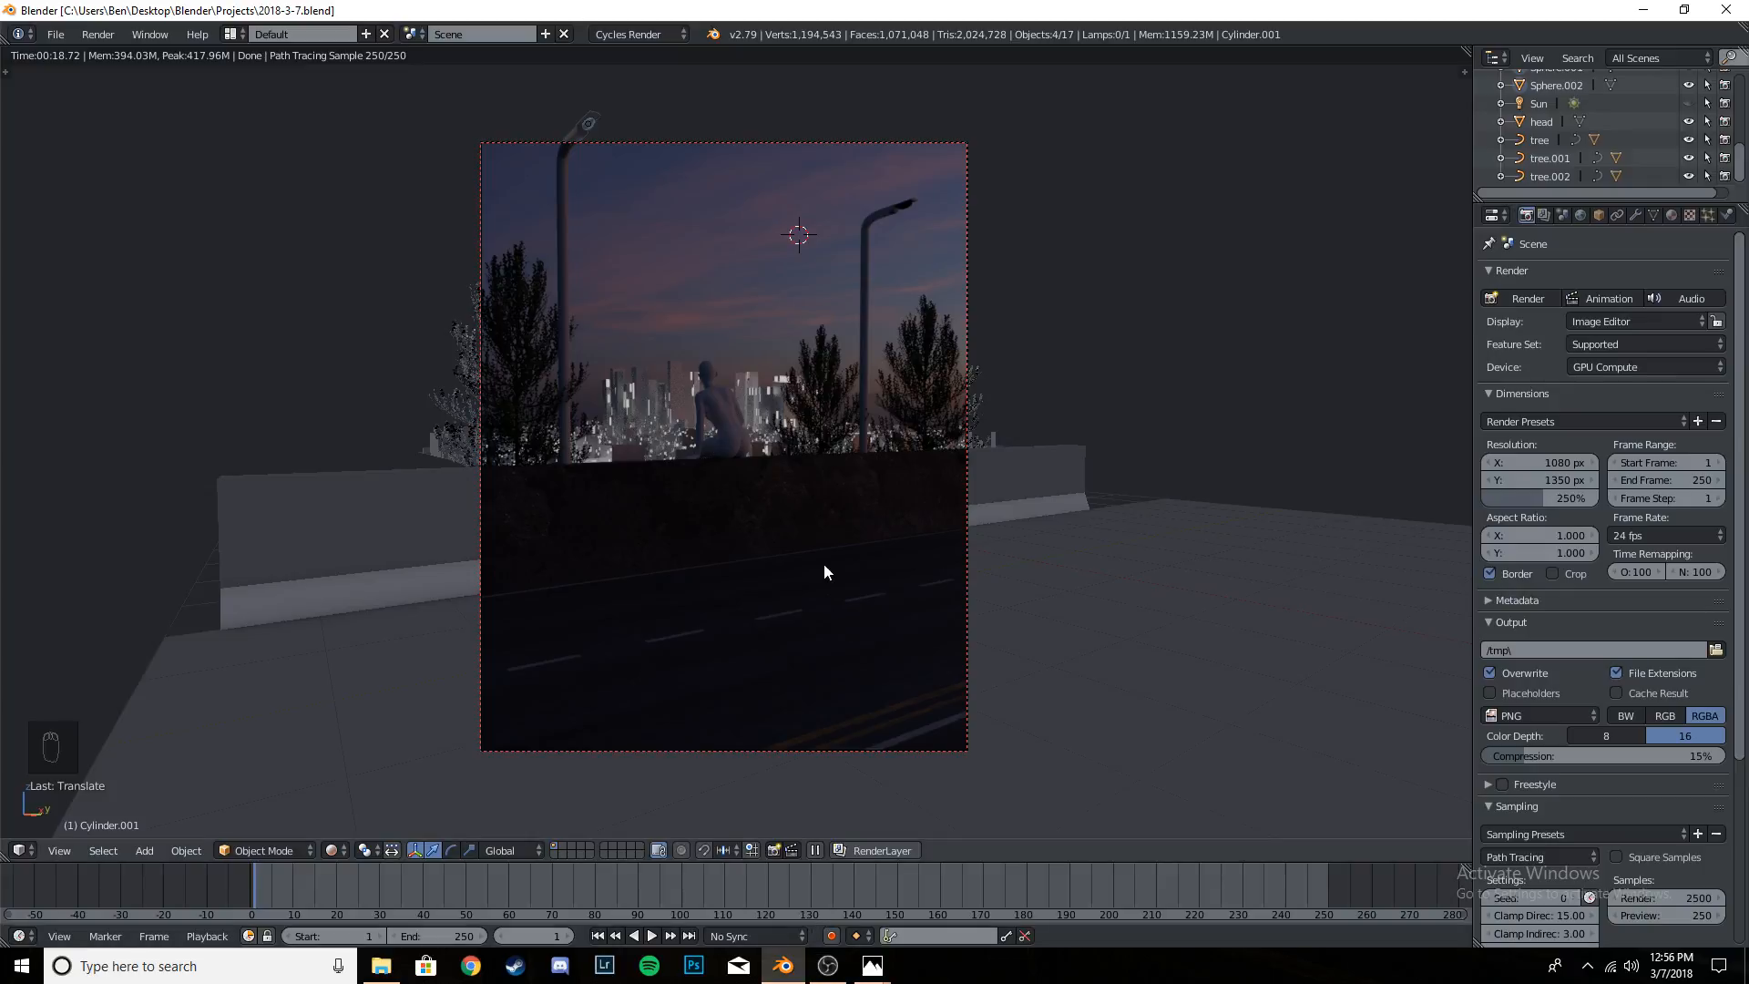
- Save the project and open the nearer street lamp's mesh for editing in solid shading
key("ctrl+s")
key("shift+z")
right_click(565, 211)
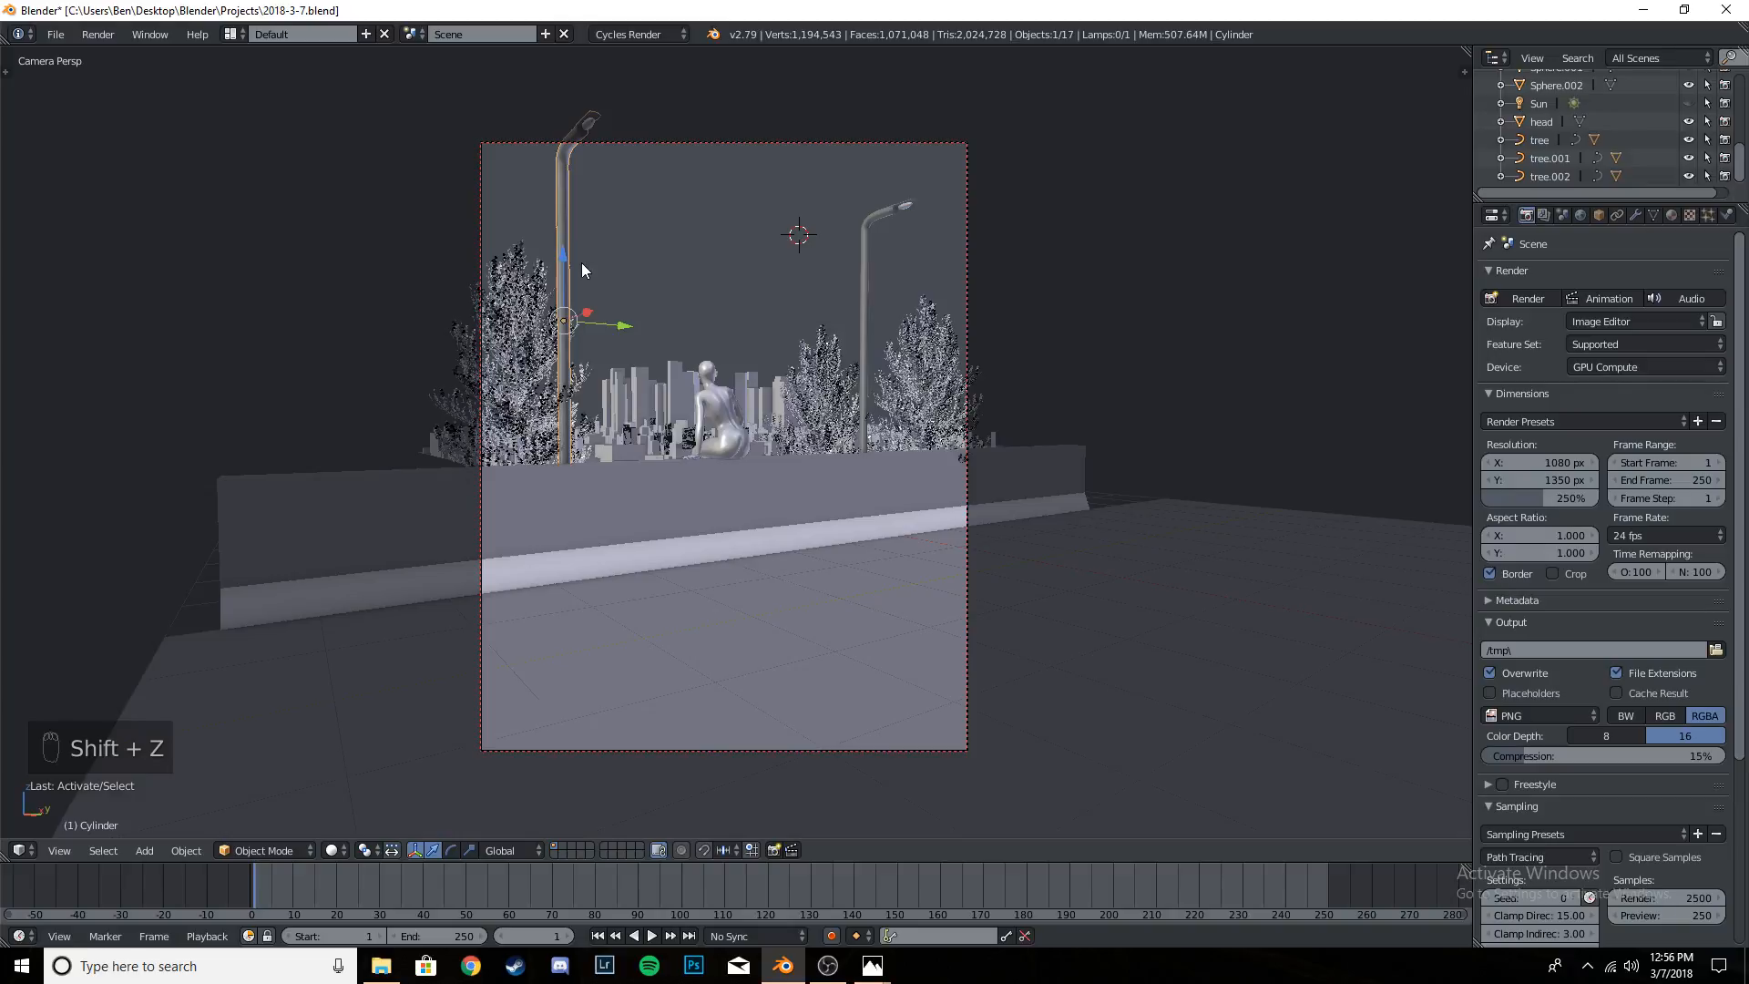
right_click(729, 552)
right_click(565, 255)
key("Tab")
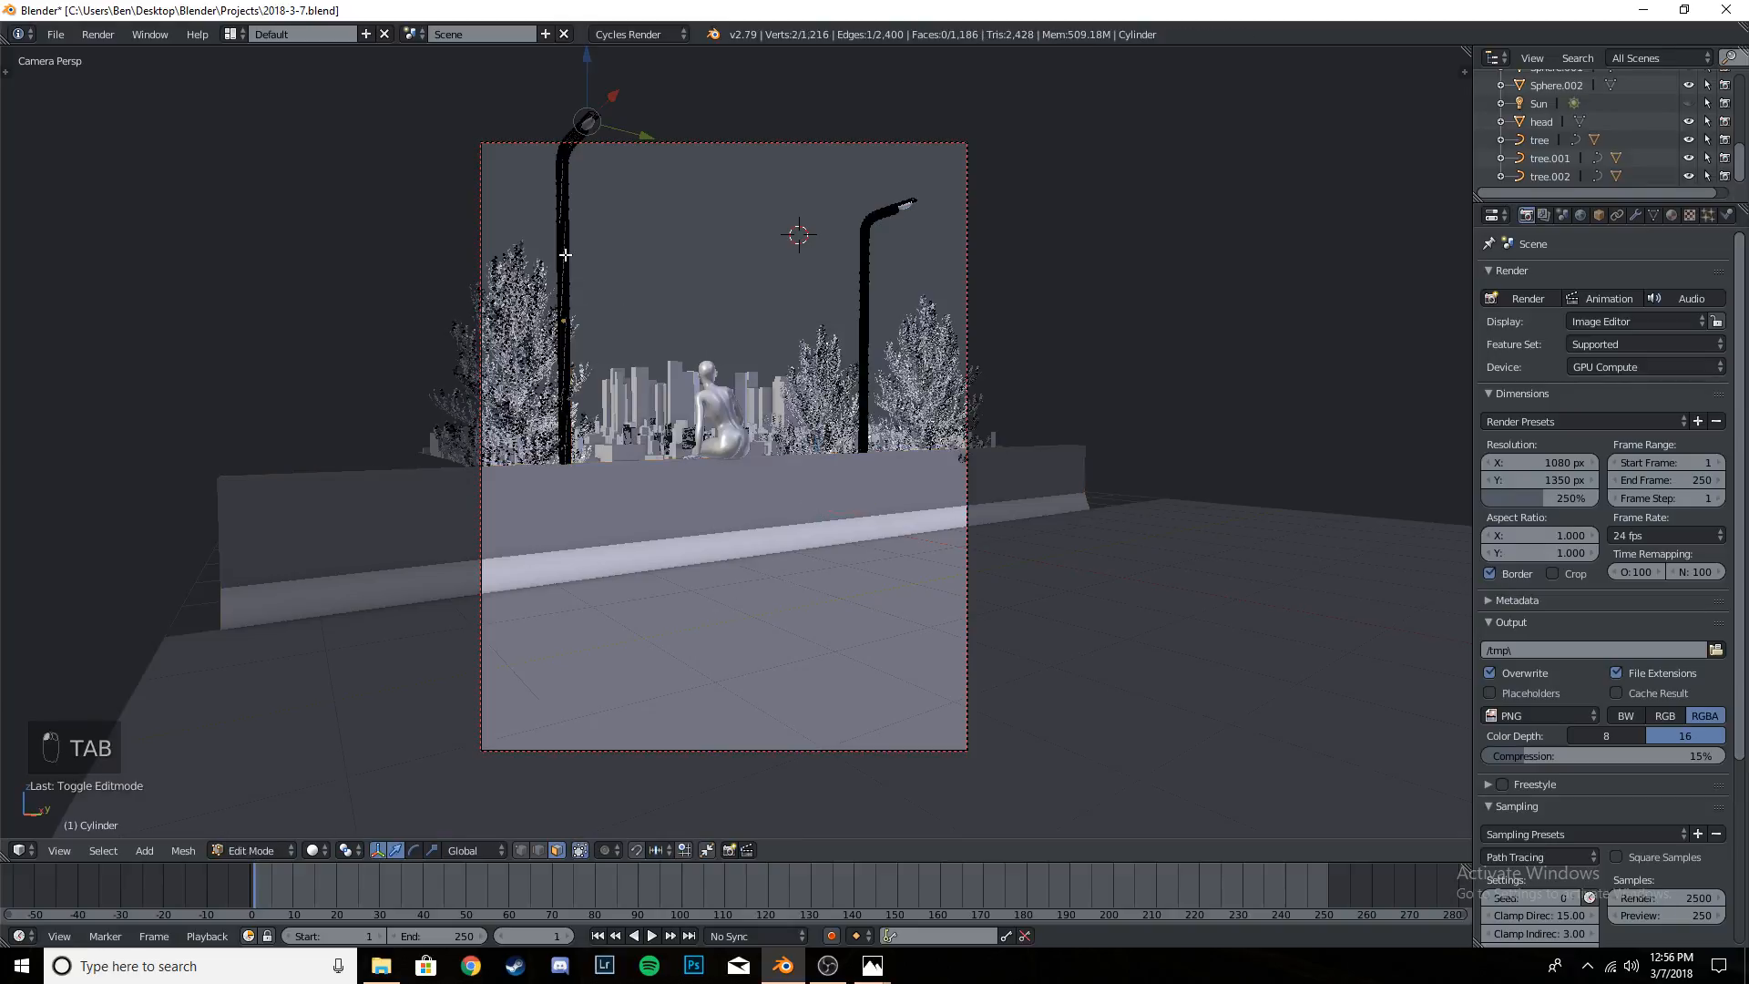
- Try rescaling the entire street lamp mesh and undo the resize
key("a")
key("a")
key("a")
key("s")
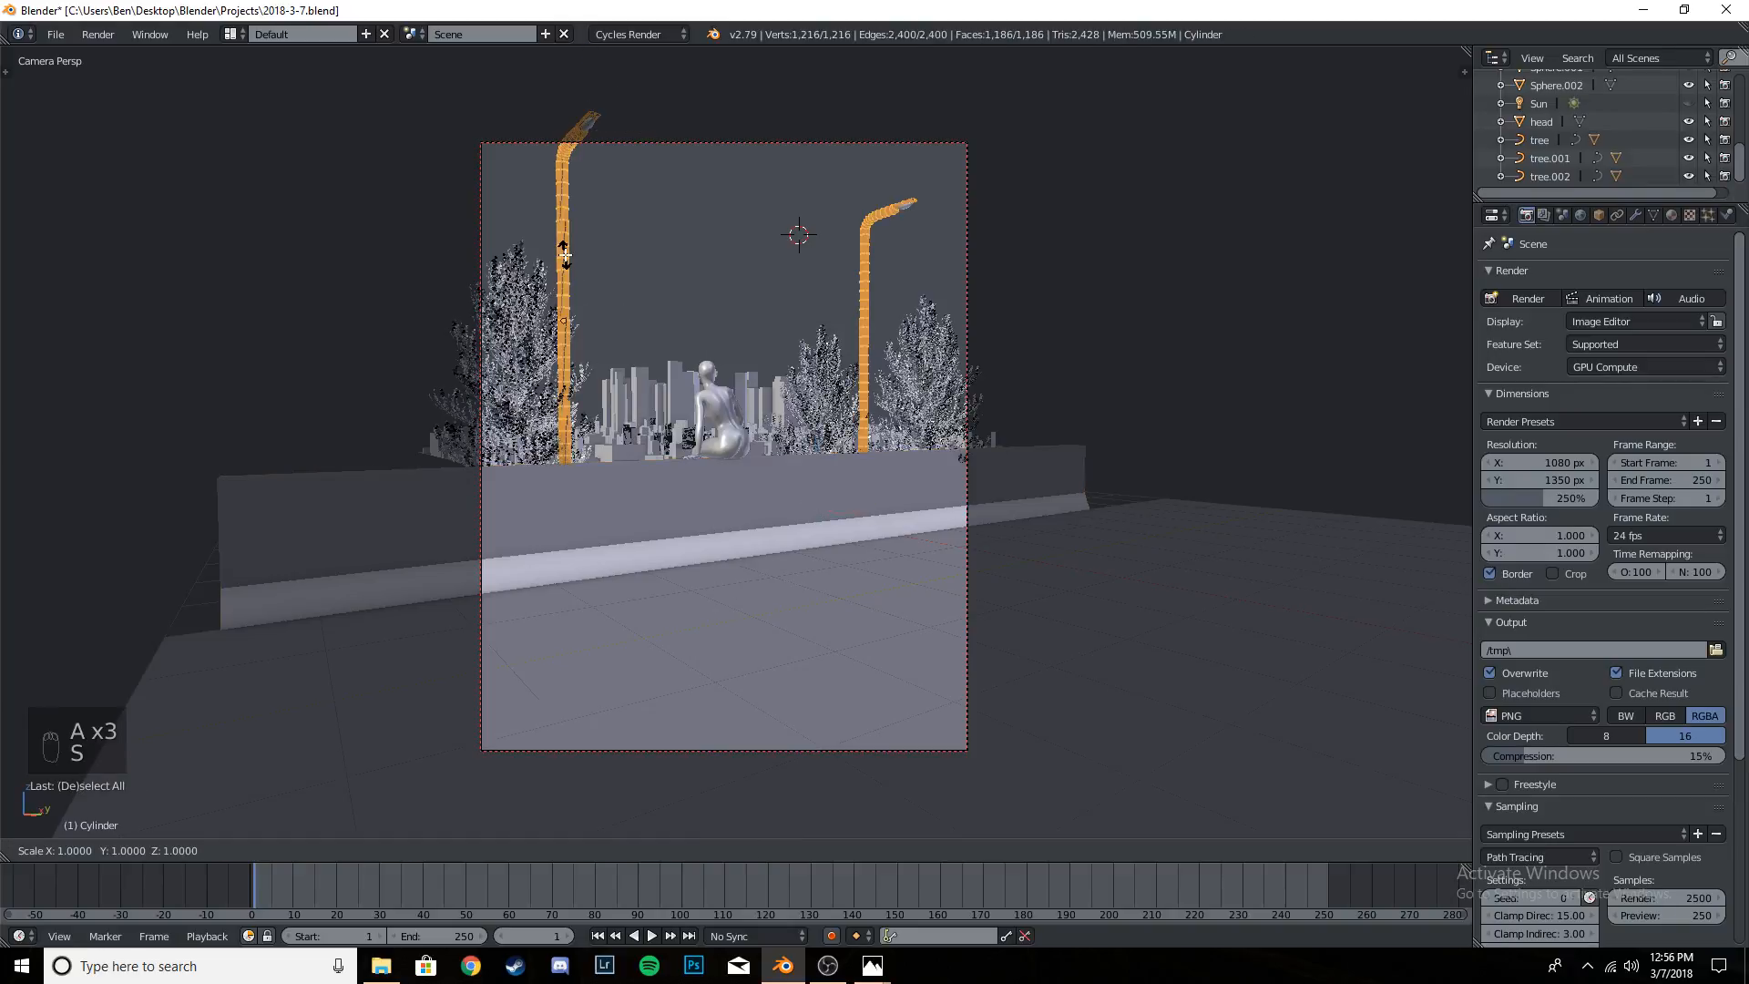
left_click(596, 269)
key("ctrl+z")
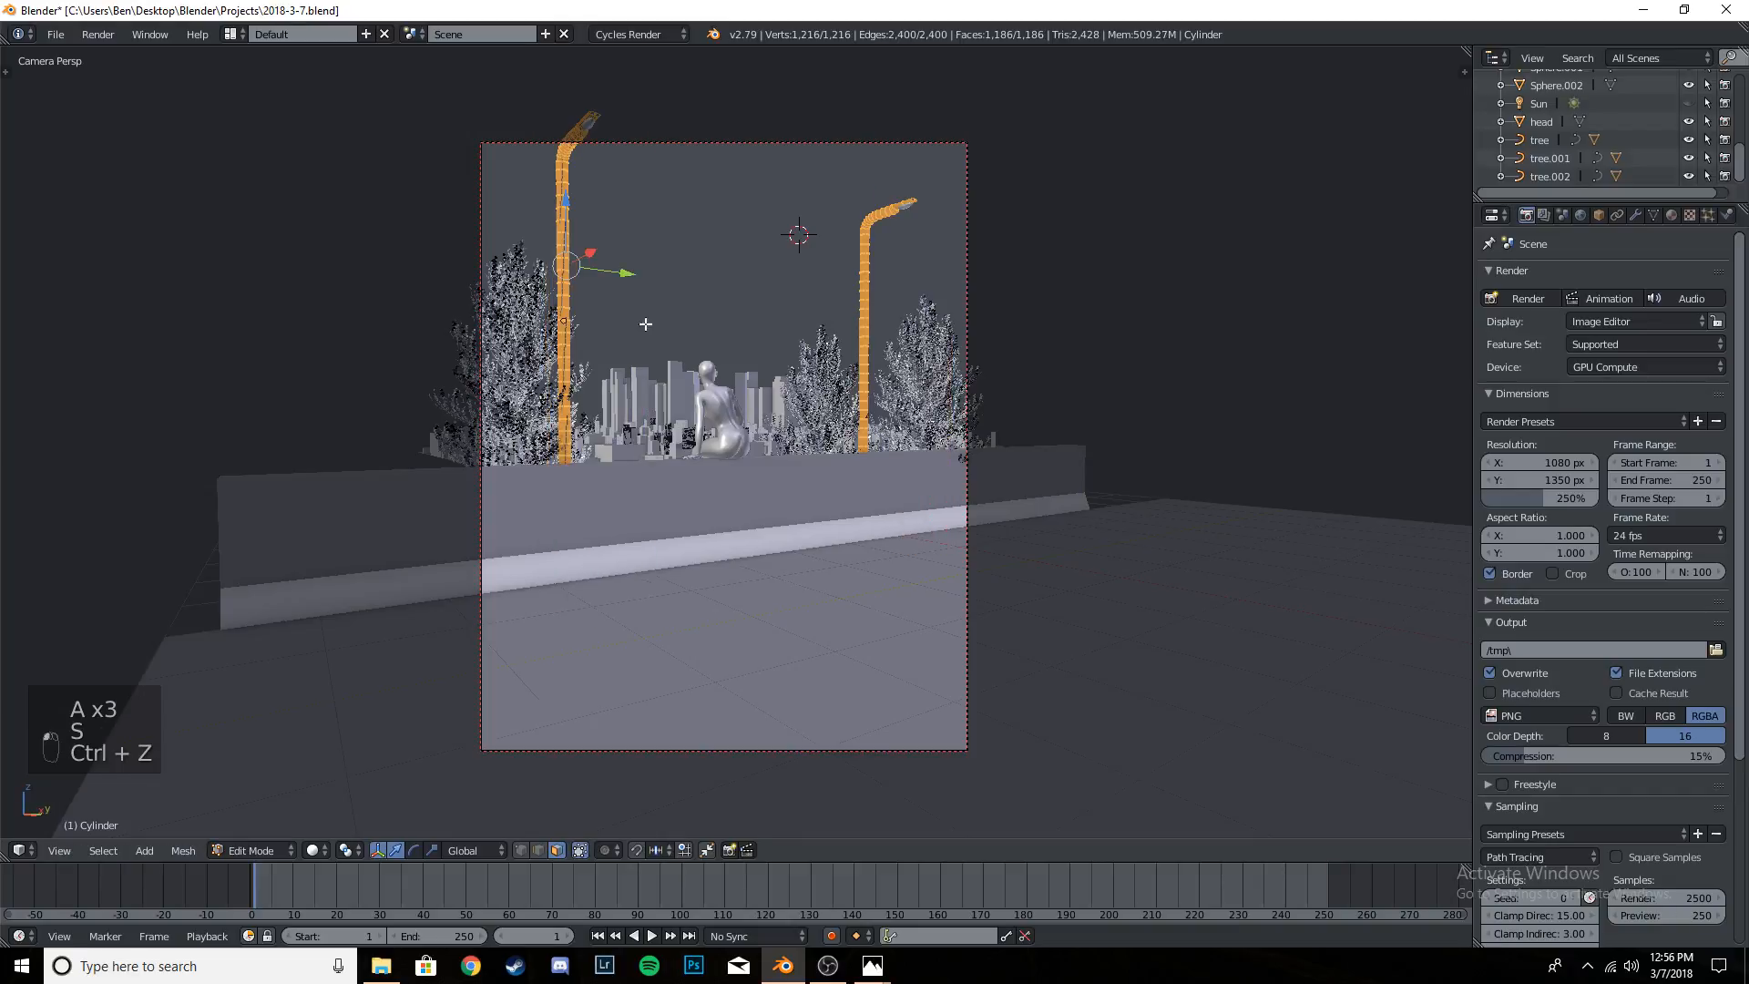
- Unwrap the entire street lamp mesh, replace that mapping with a Cylinder Projection, and return to Object Mode
key("a")
key("a")
key("a")
key("u")
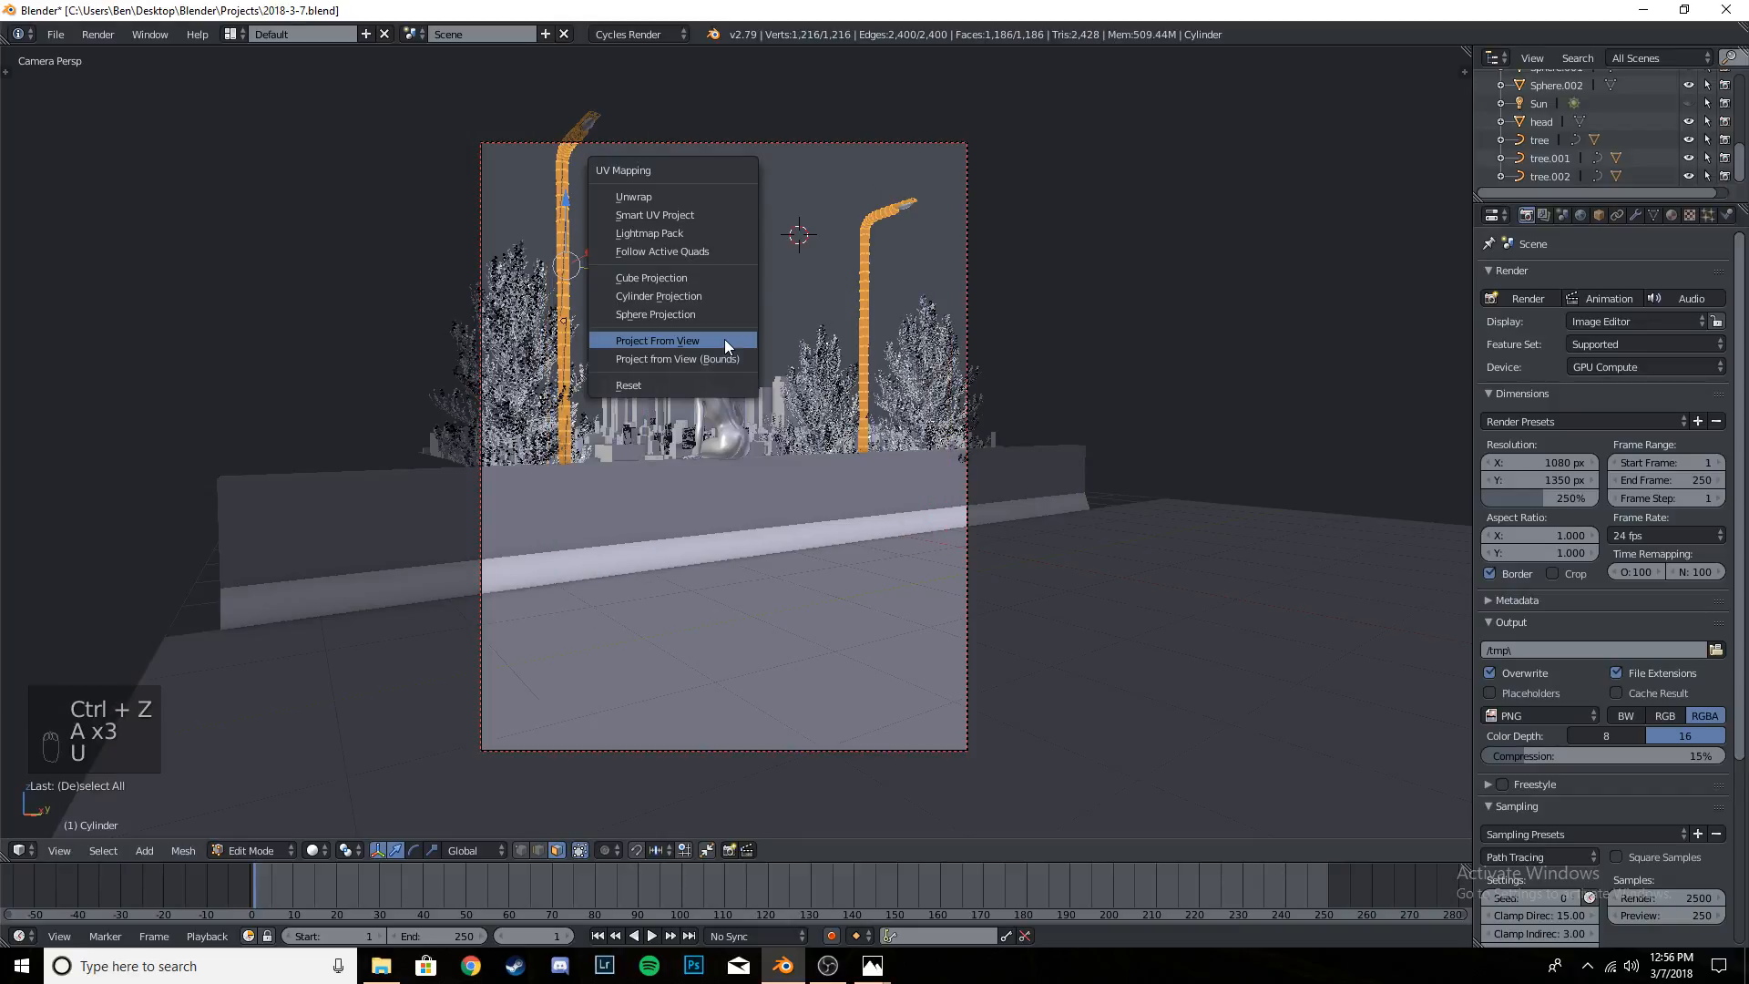
left_click(673, 198)
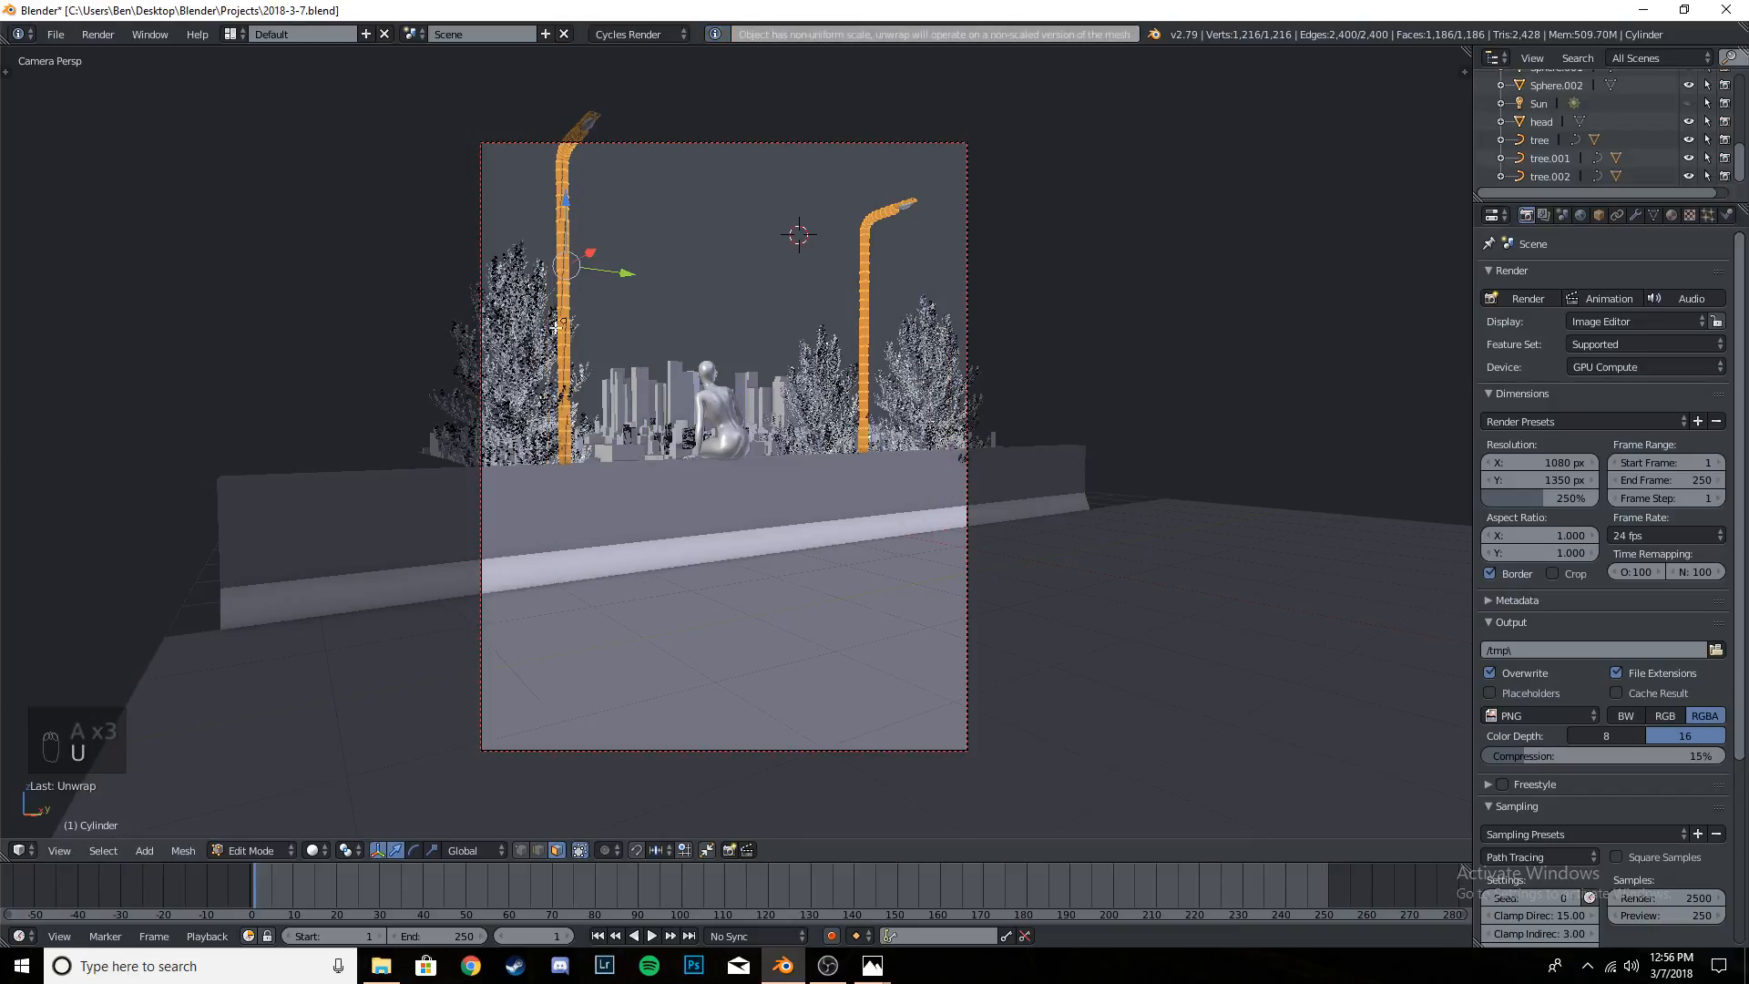
key("u")
left_click(697, 377)
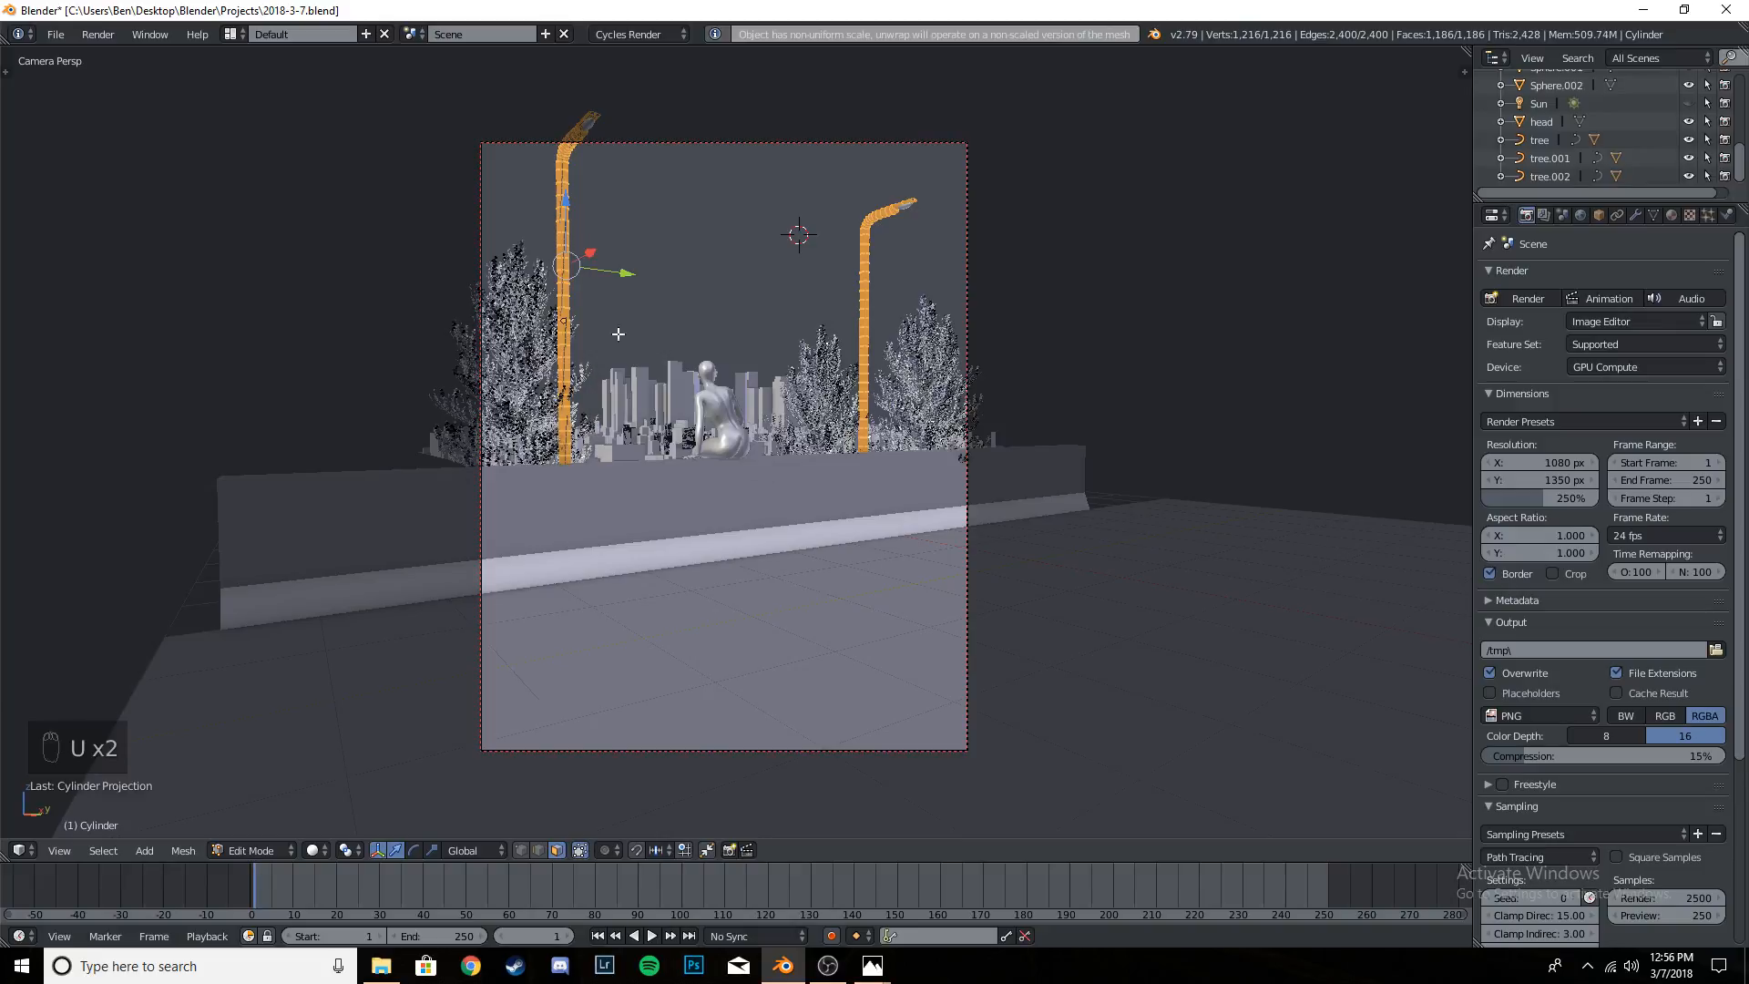
key("Tab")
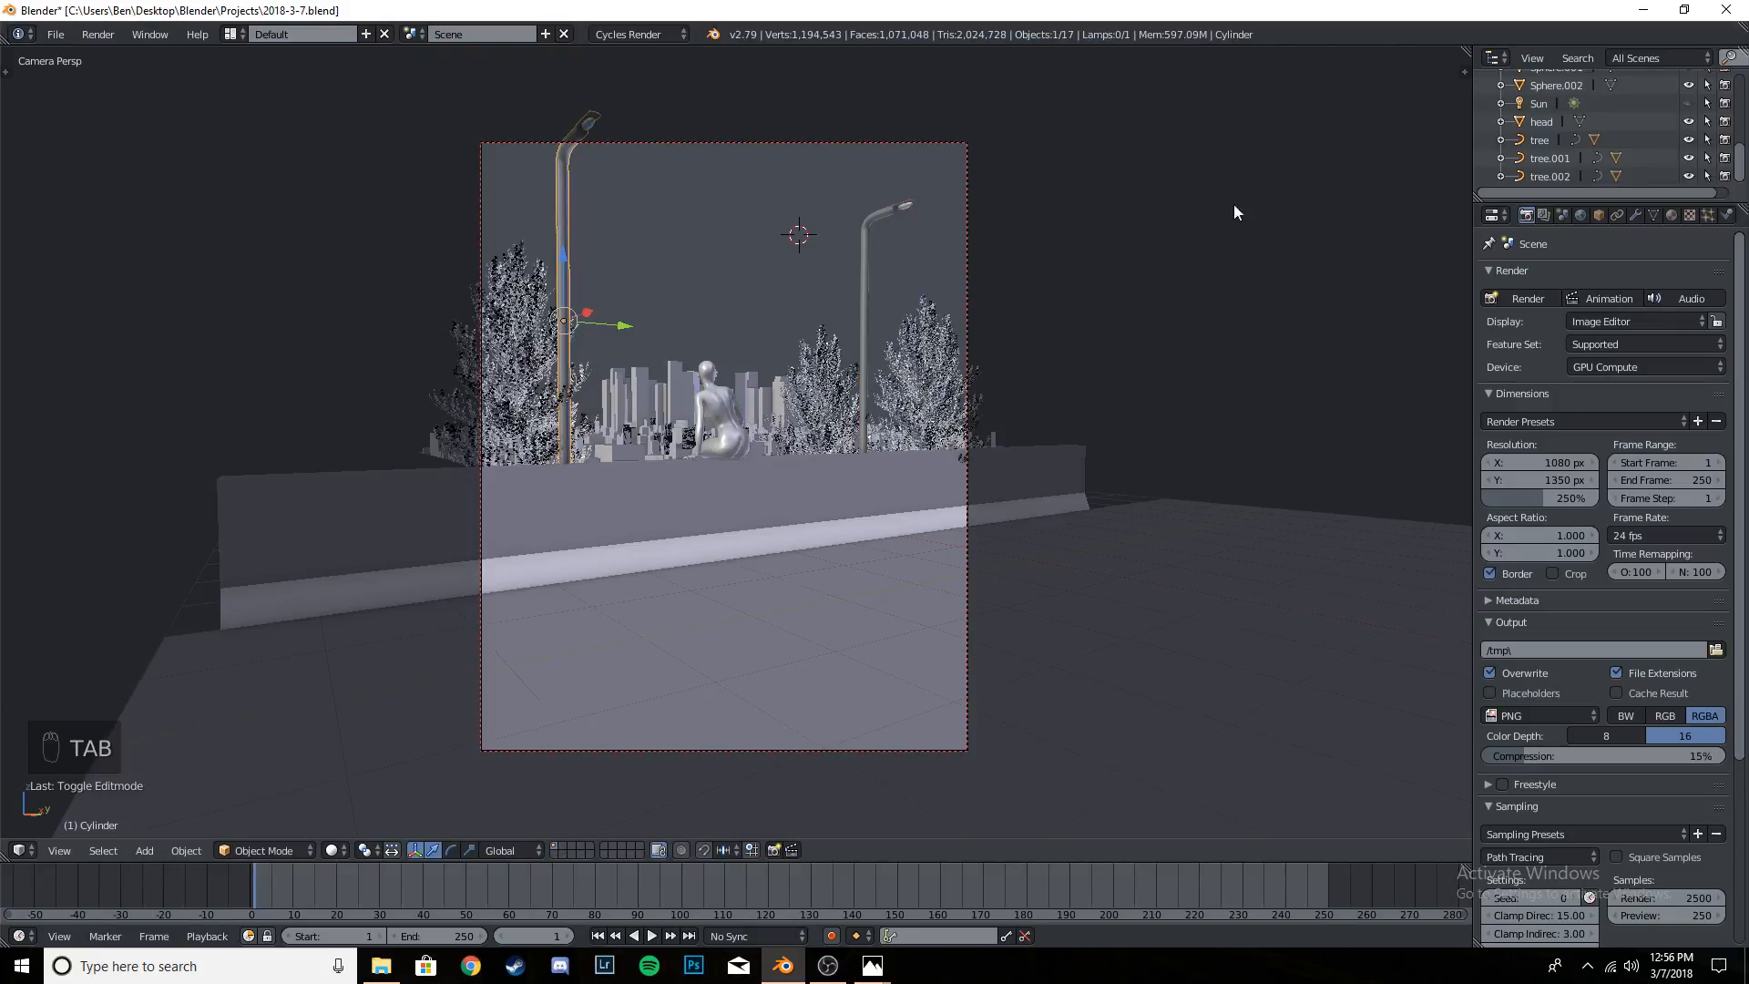
- Give the street lamp a new material named Lamp post and set its surface shader to Principled BSDF
left_click(1672, 215)
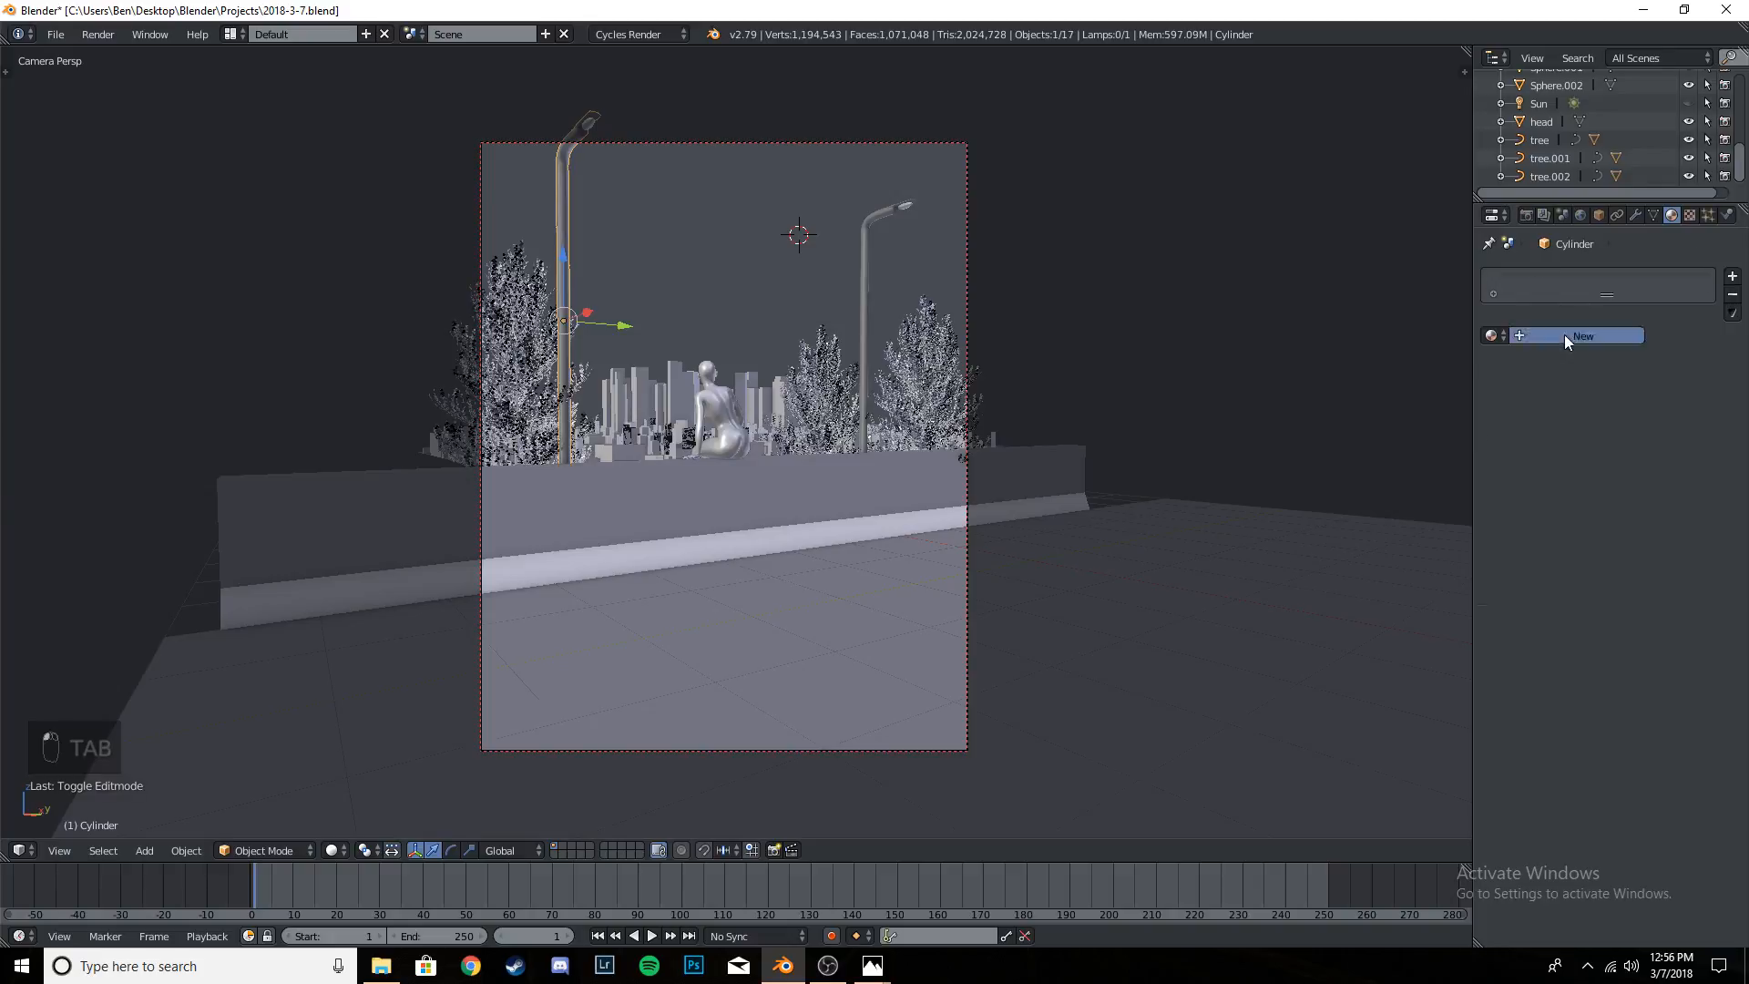
left_click(1565, 335)
double_click(1577, 280)
type("c")
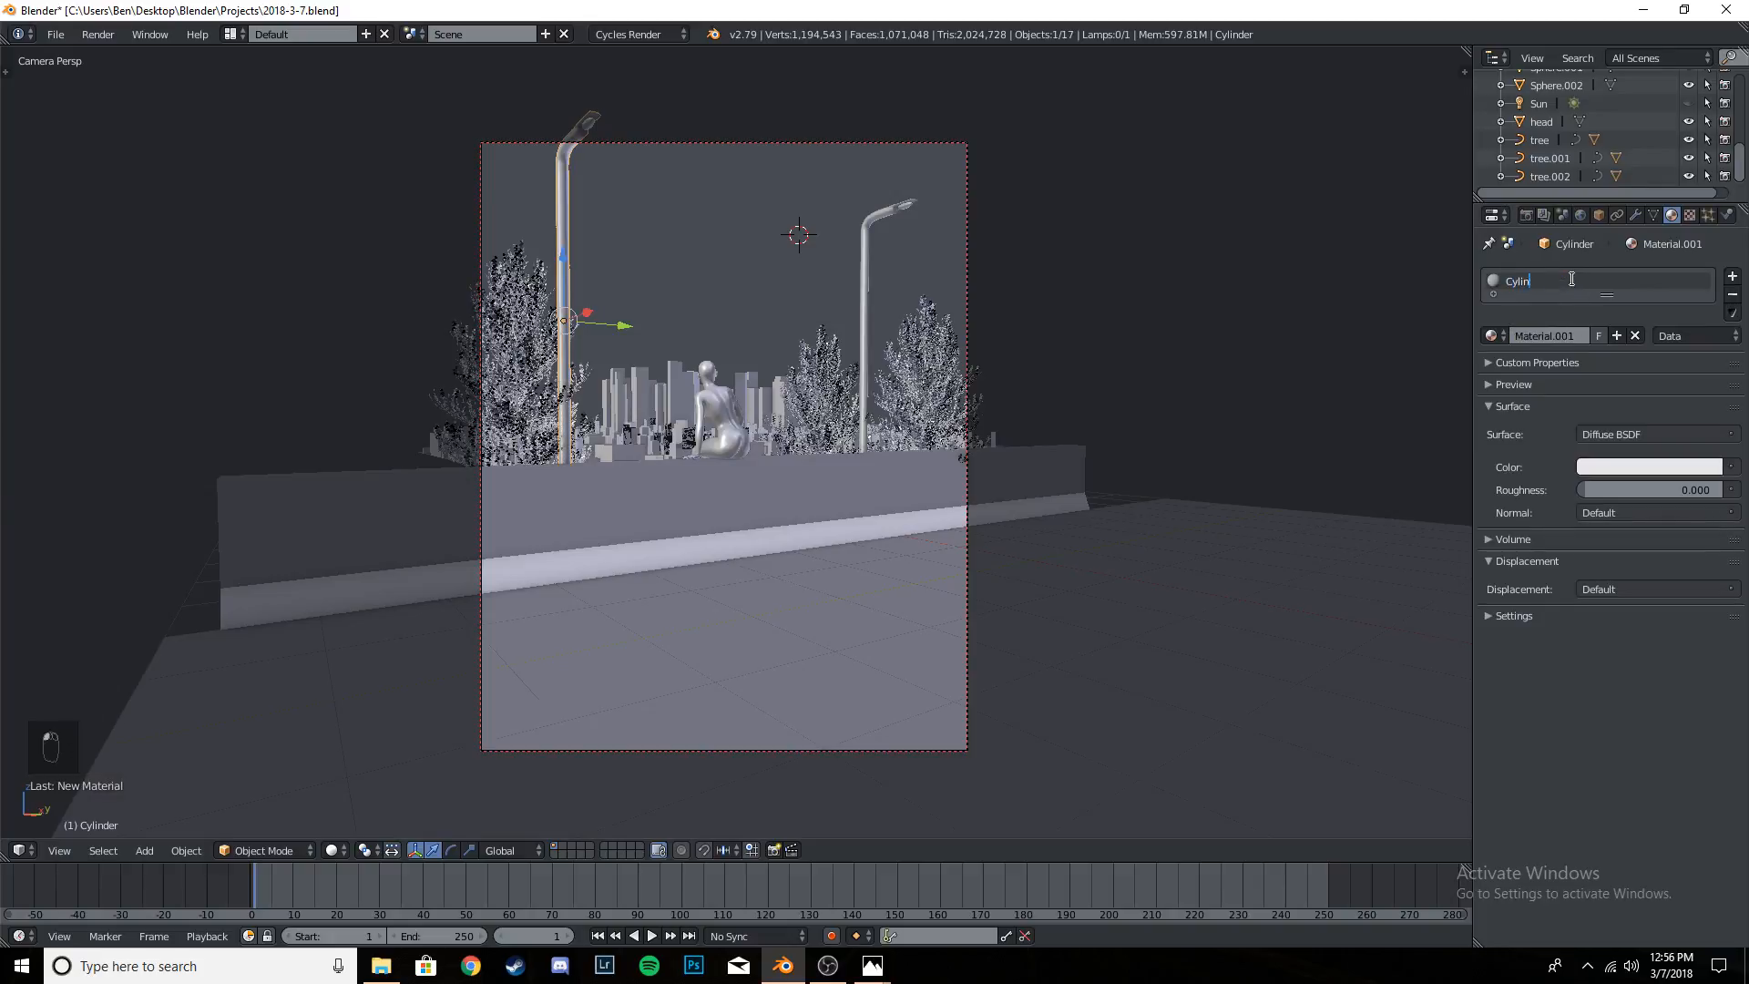
key("BackSpace")
key("BackSpace")
key("BackSpace")
key("BackSpace")
key("BackSpace")
key("BackSpace")
key("BackSpace")
key("Return")
left_click(1681, 434)
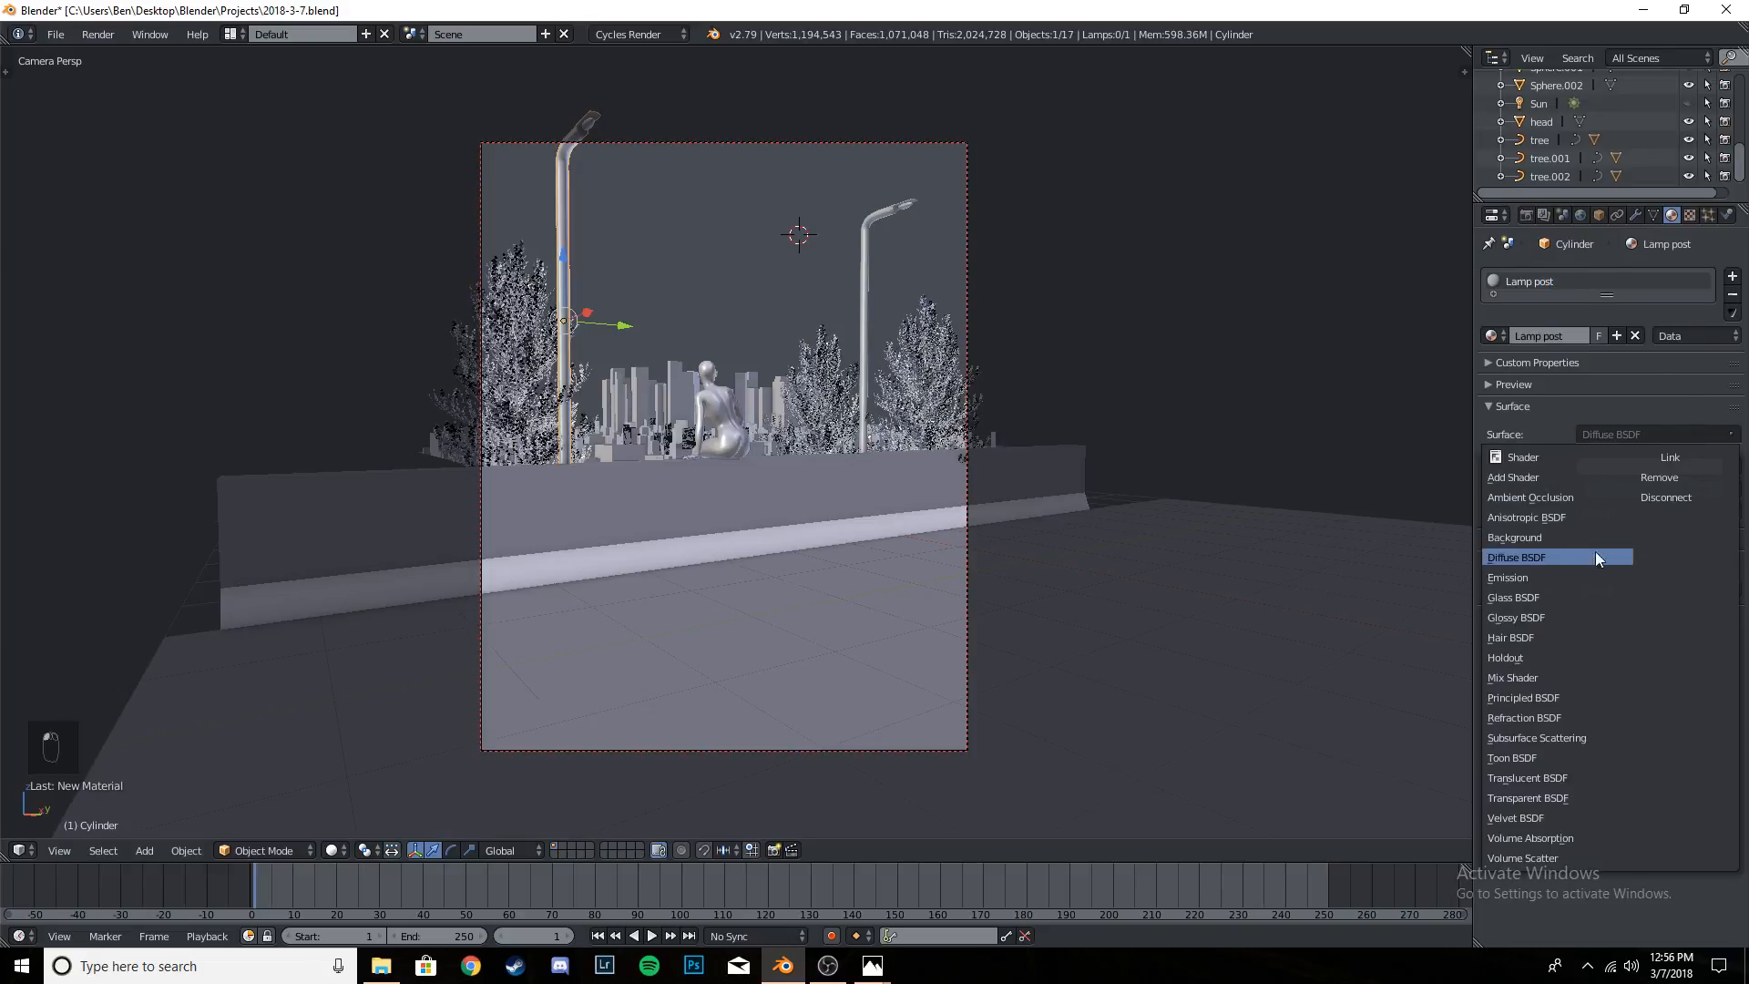
left_click(1555, 694)
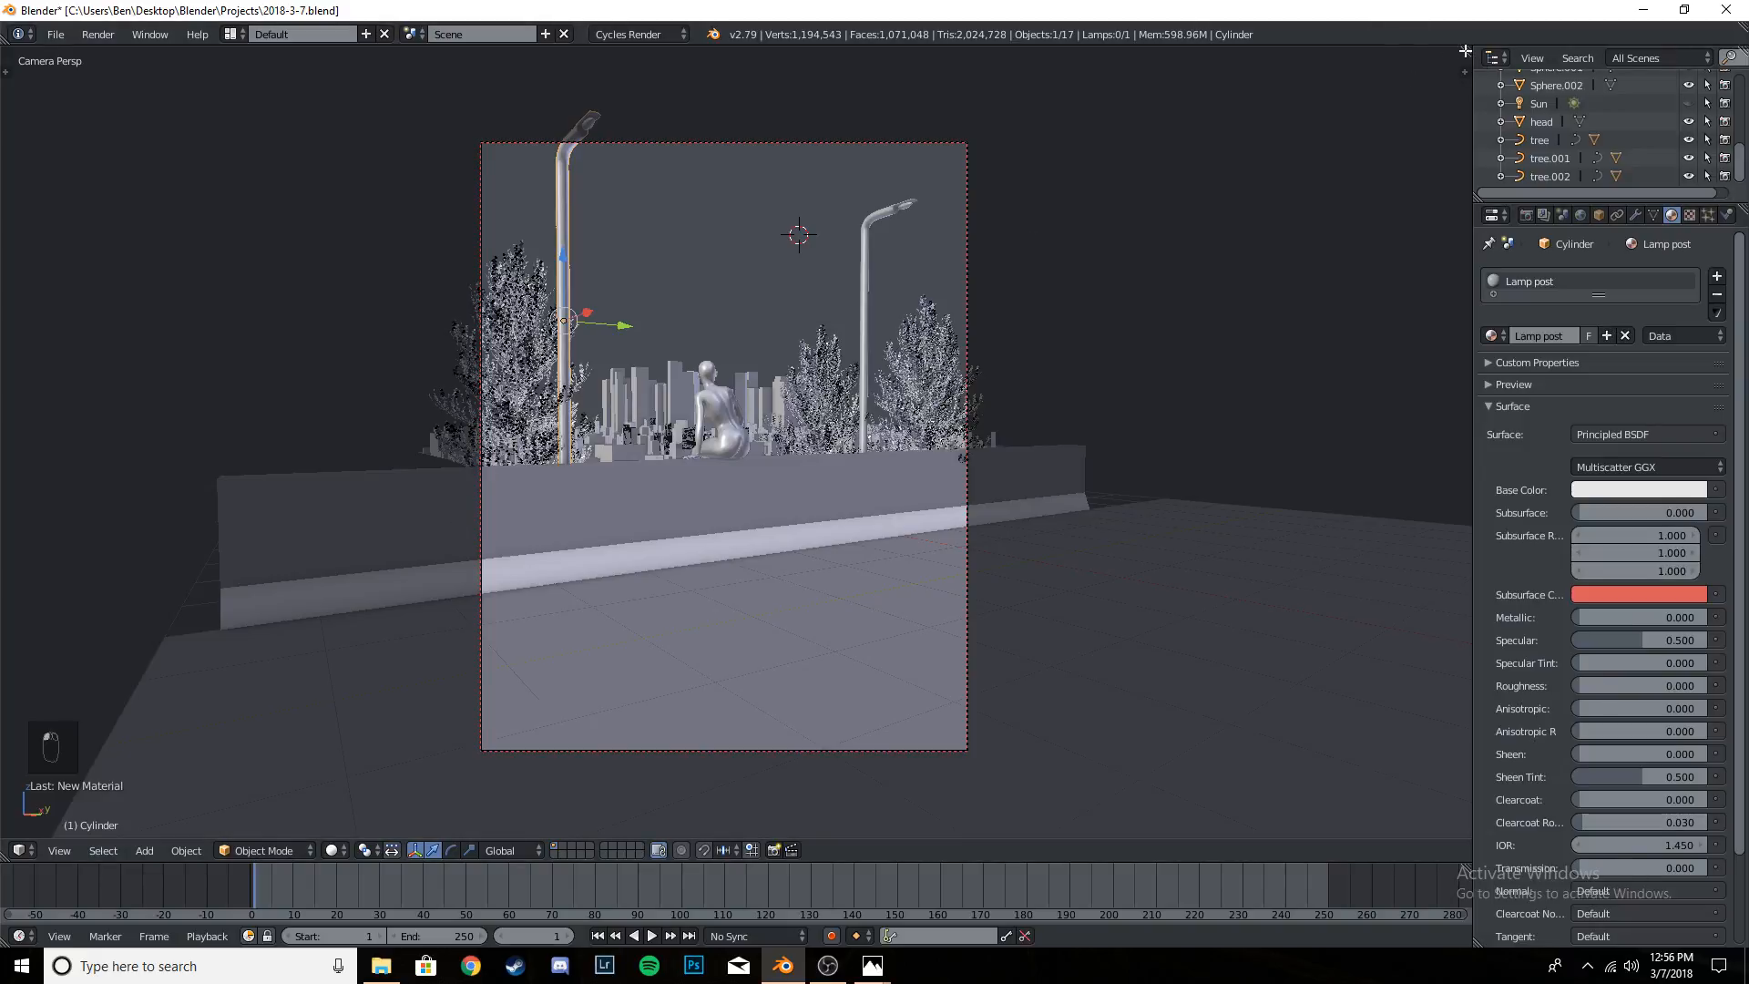
- Split the 3D view into two areas and turn the wider one into a Node Editor
left_click_drag(1465, 51, 591, 365)
left_click(619, 844)
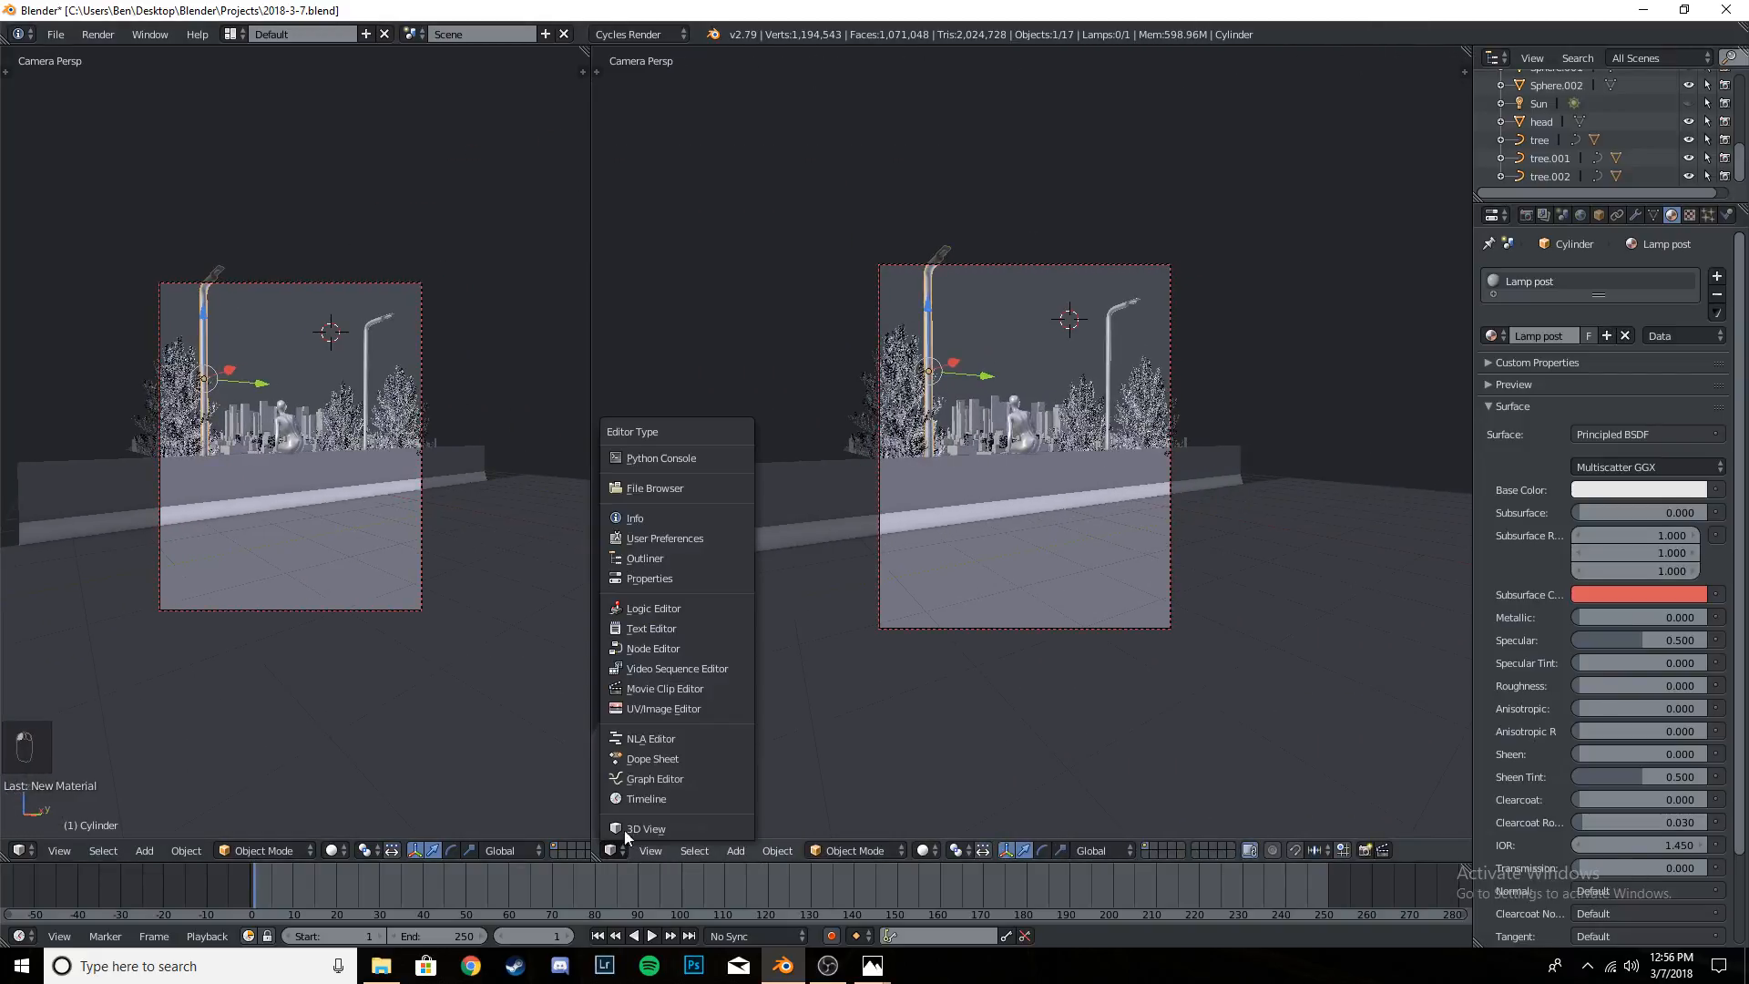
left_click(680, 643)
- Add an Image Texture node ahead of the Principled BSDF node, then open its image browser and leave it without loading a file
key("shift+a")
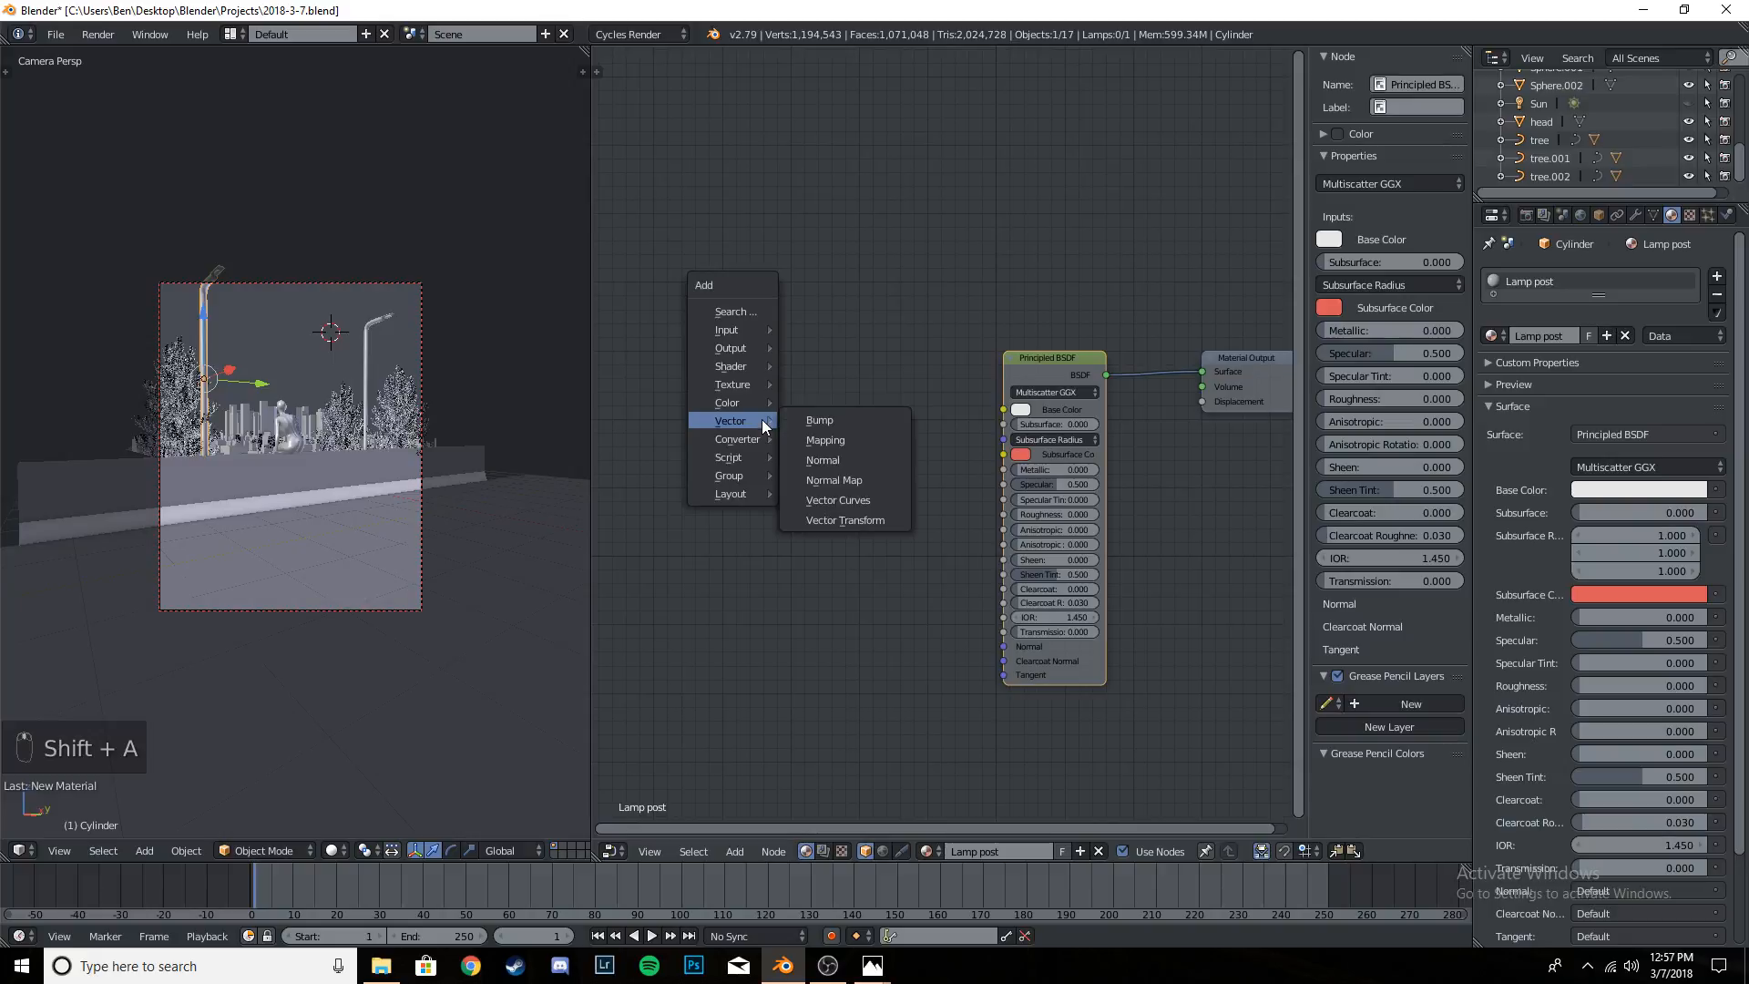
mouse_move(758, 384)
left_click(839, 508)
left_click(758, 435)
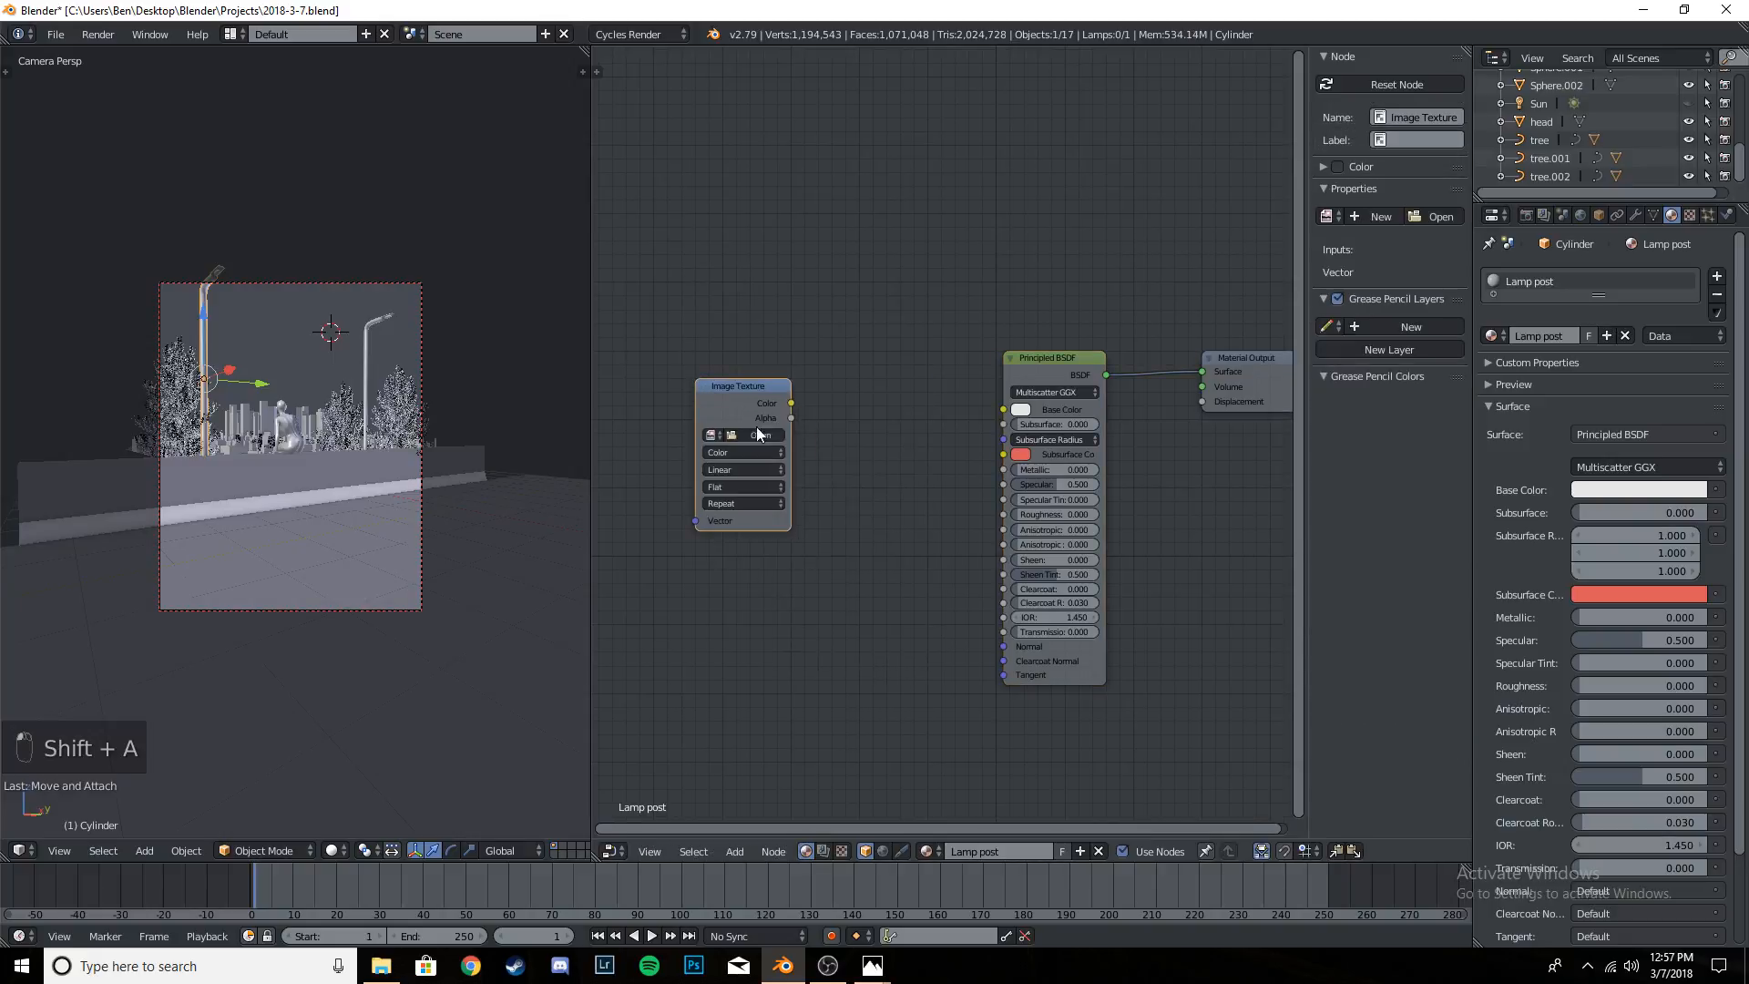
left_click(753, 437)
left_click(1702, 103)
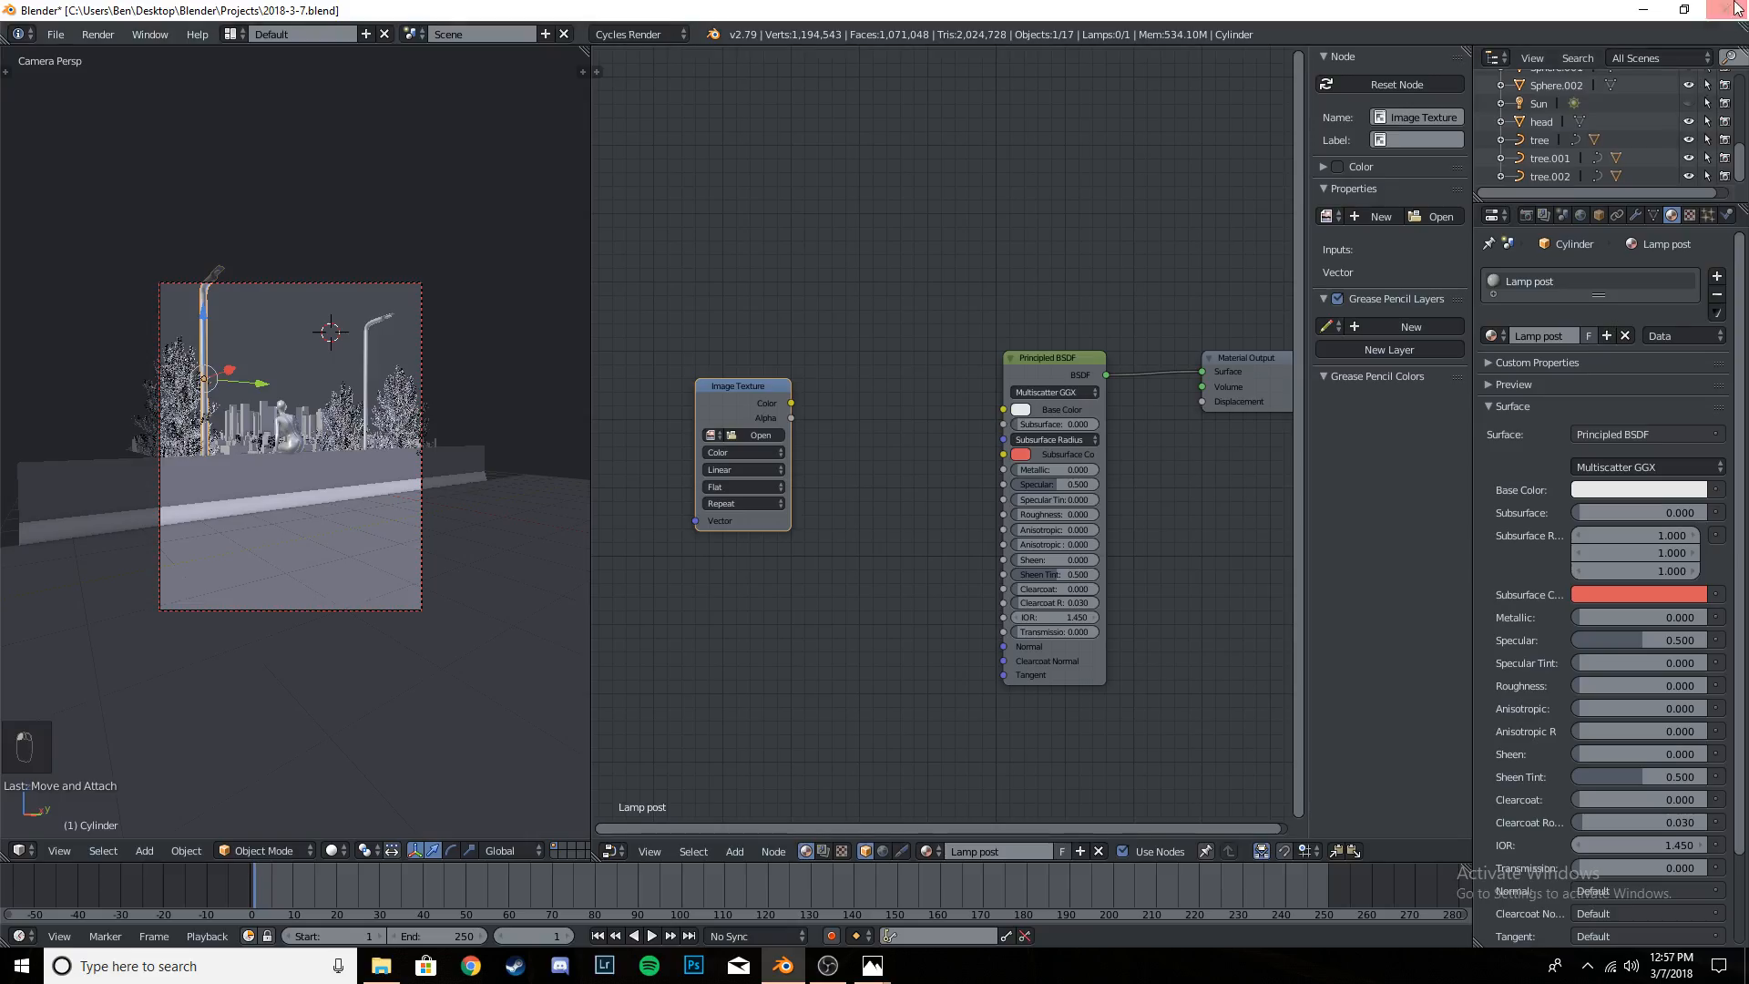
- Save the project over the existing file
scroll(340, 447, "up", 4)
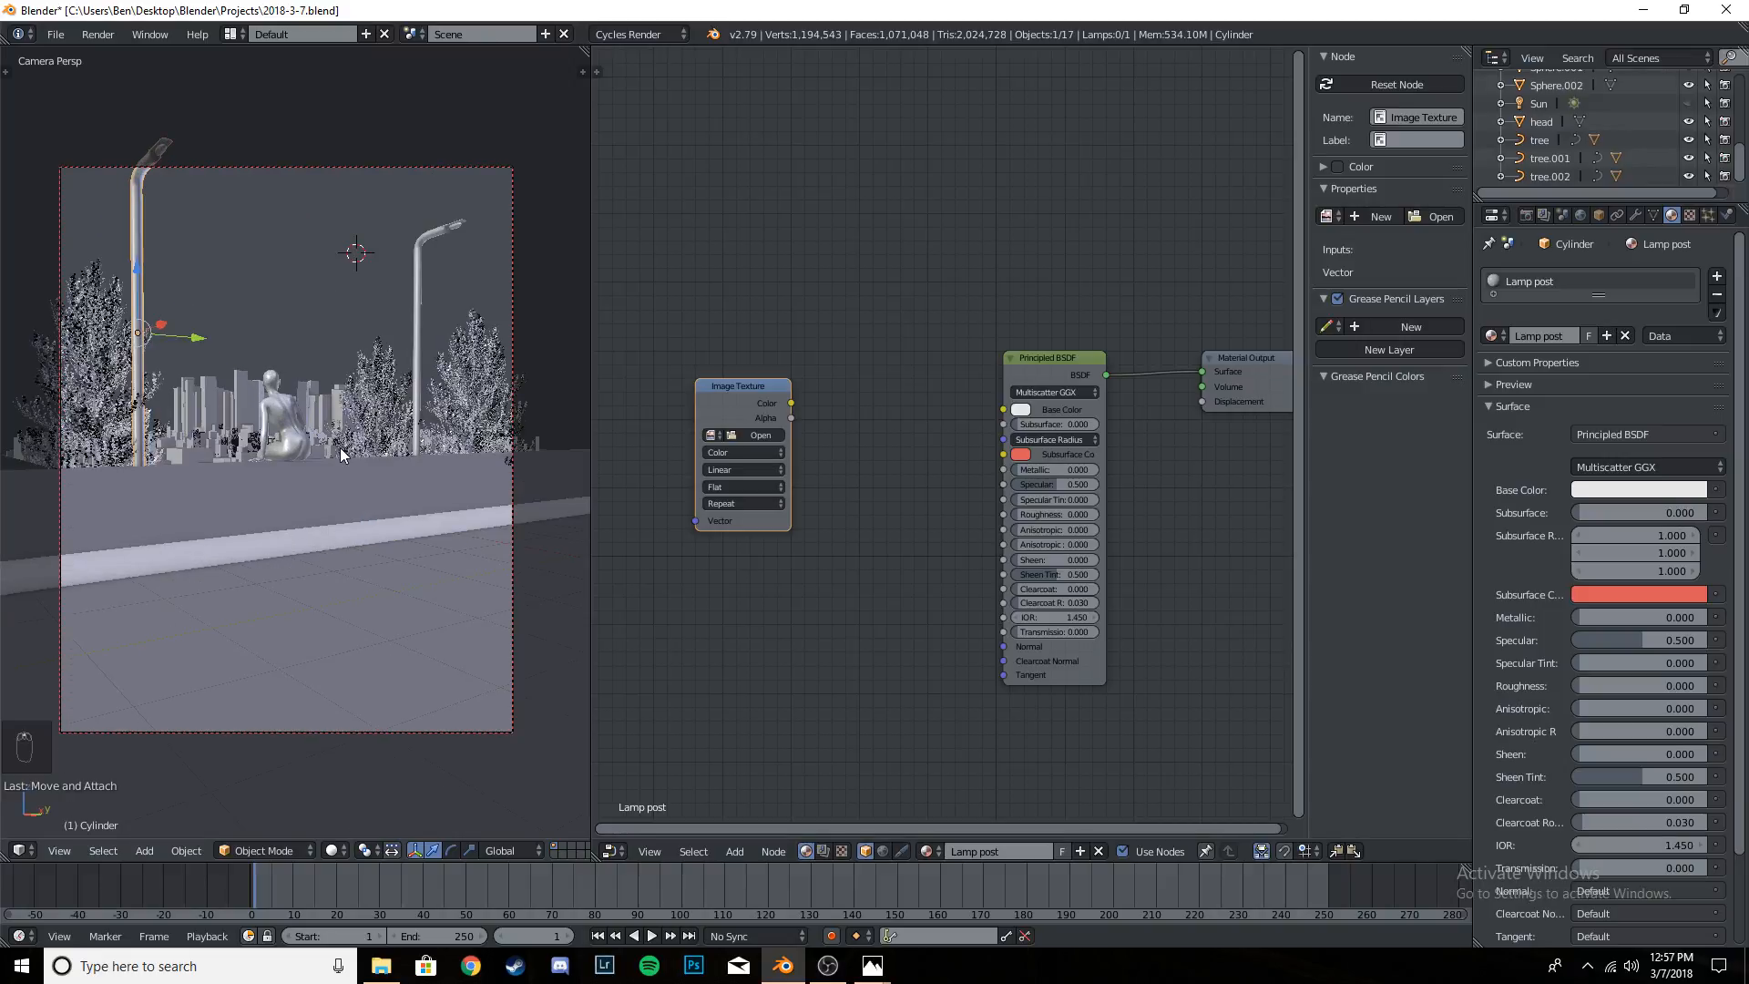
key("ctrl+s")
key("ctrl+s")
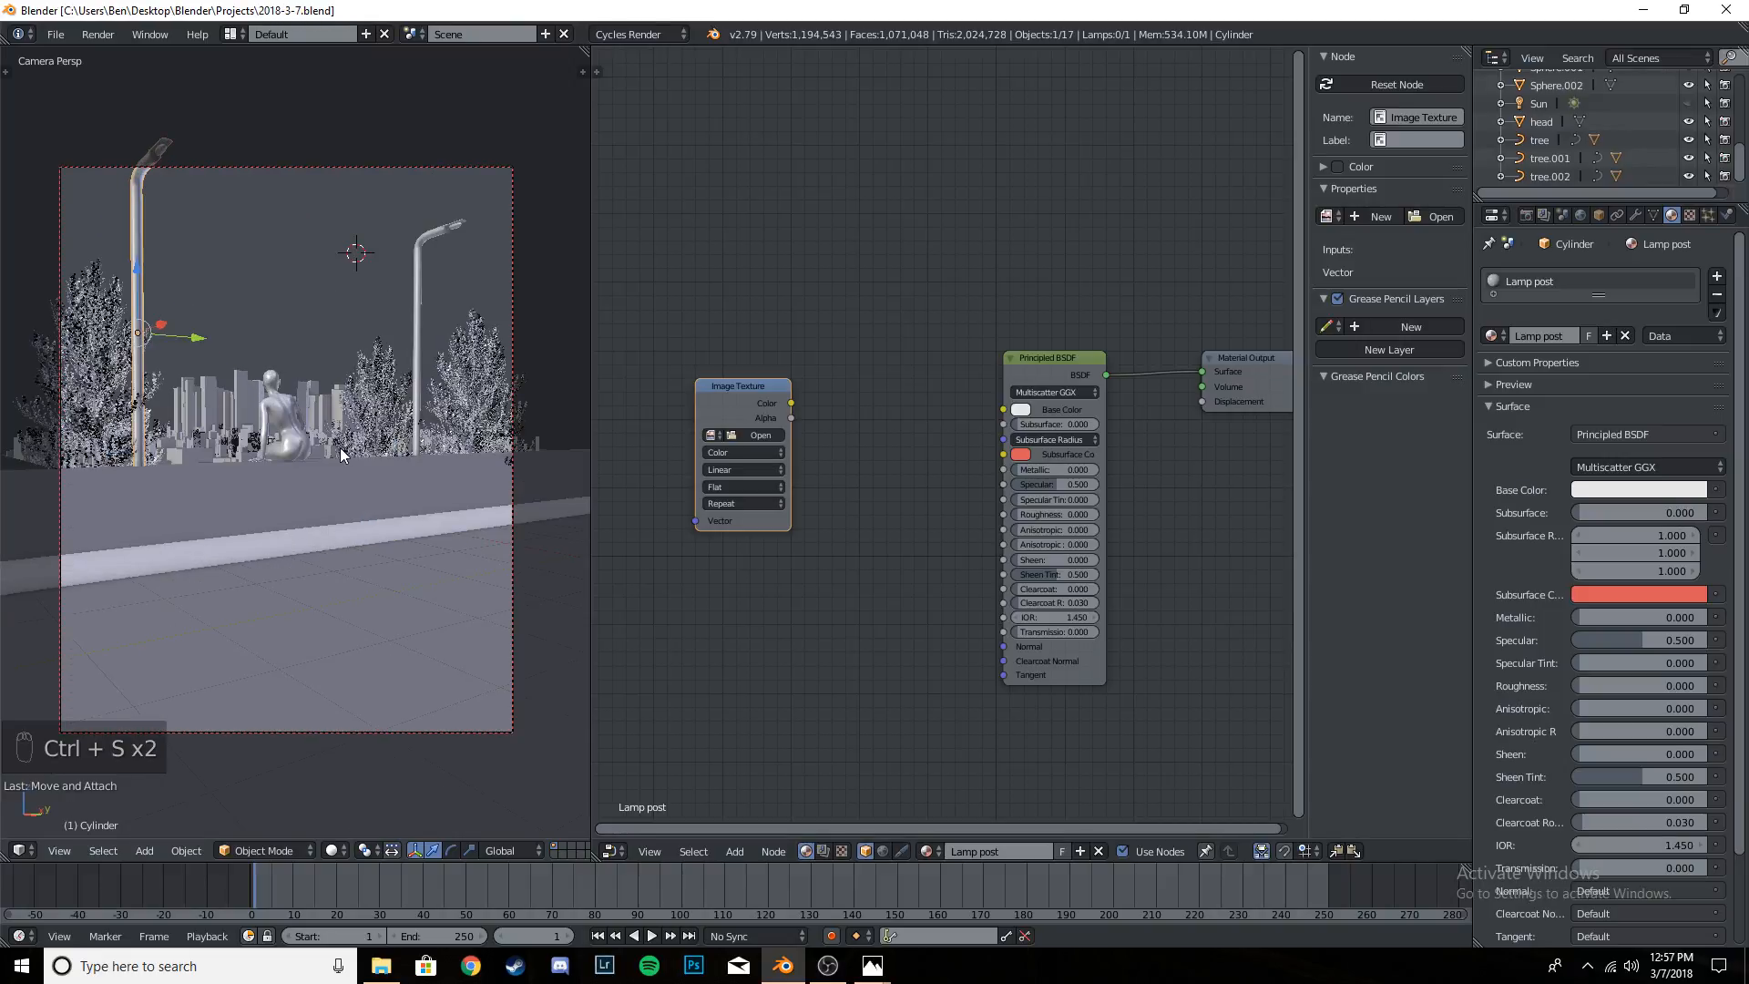